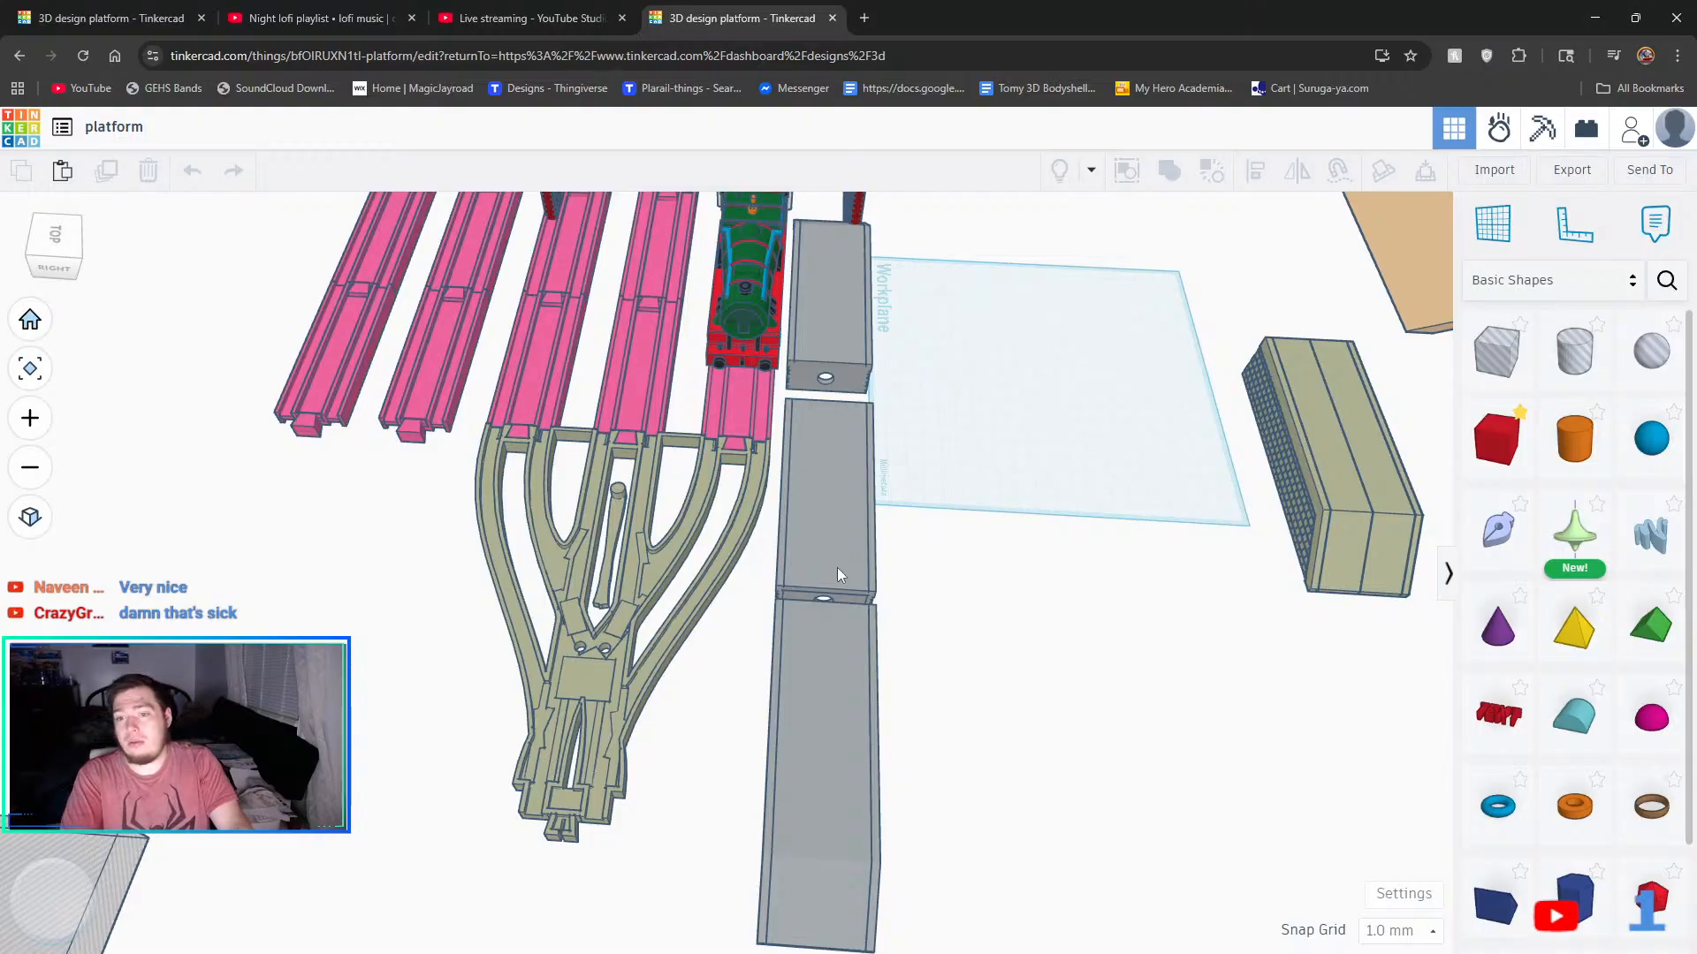
- Ungroup the platform section beside the engine into its body and its connector-hole cylinder
mouse_move(1004, 492)
right_down()
mouse_move(969, 468)
mouse_move(1034, 463)
mouse_move(1019, 485)
right_up()
right_drag(778, 364, 866, 339)
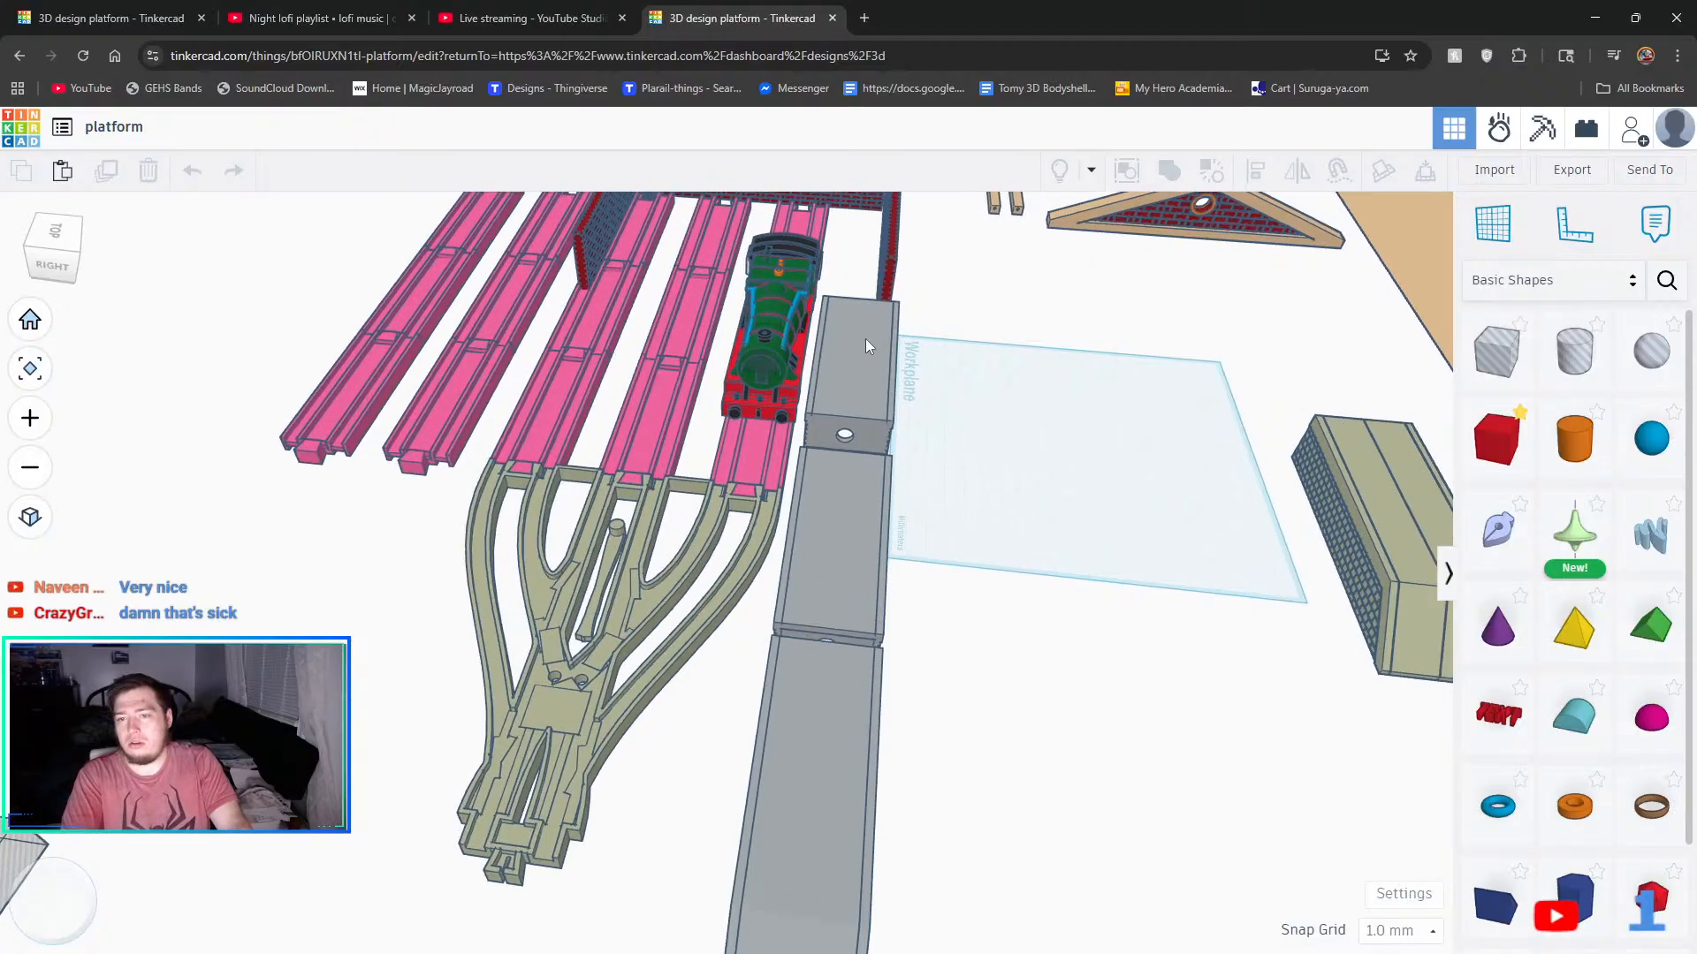
click(872, 337)
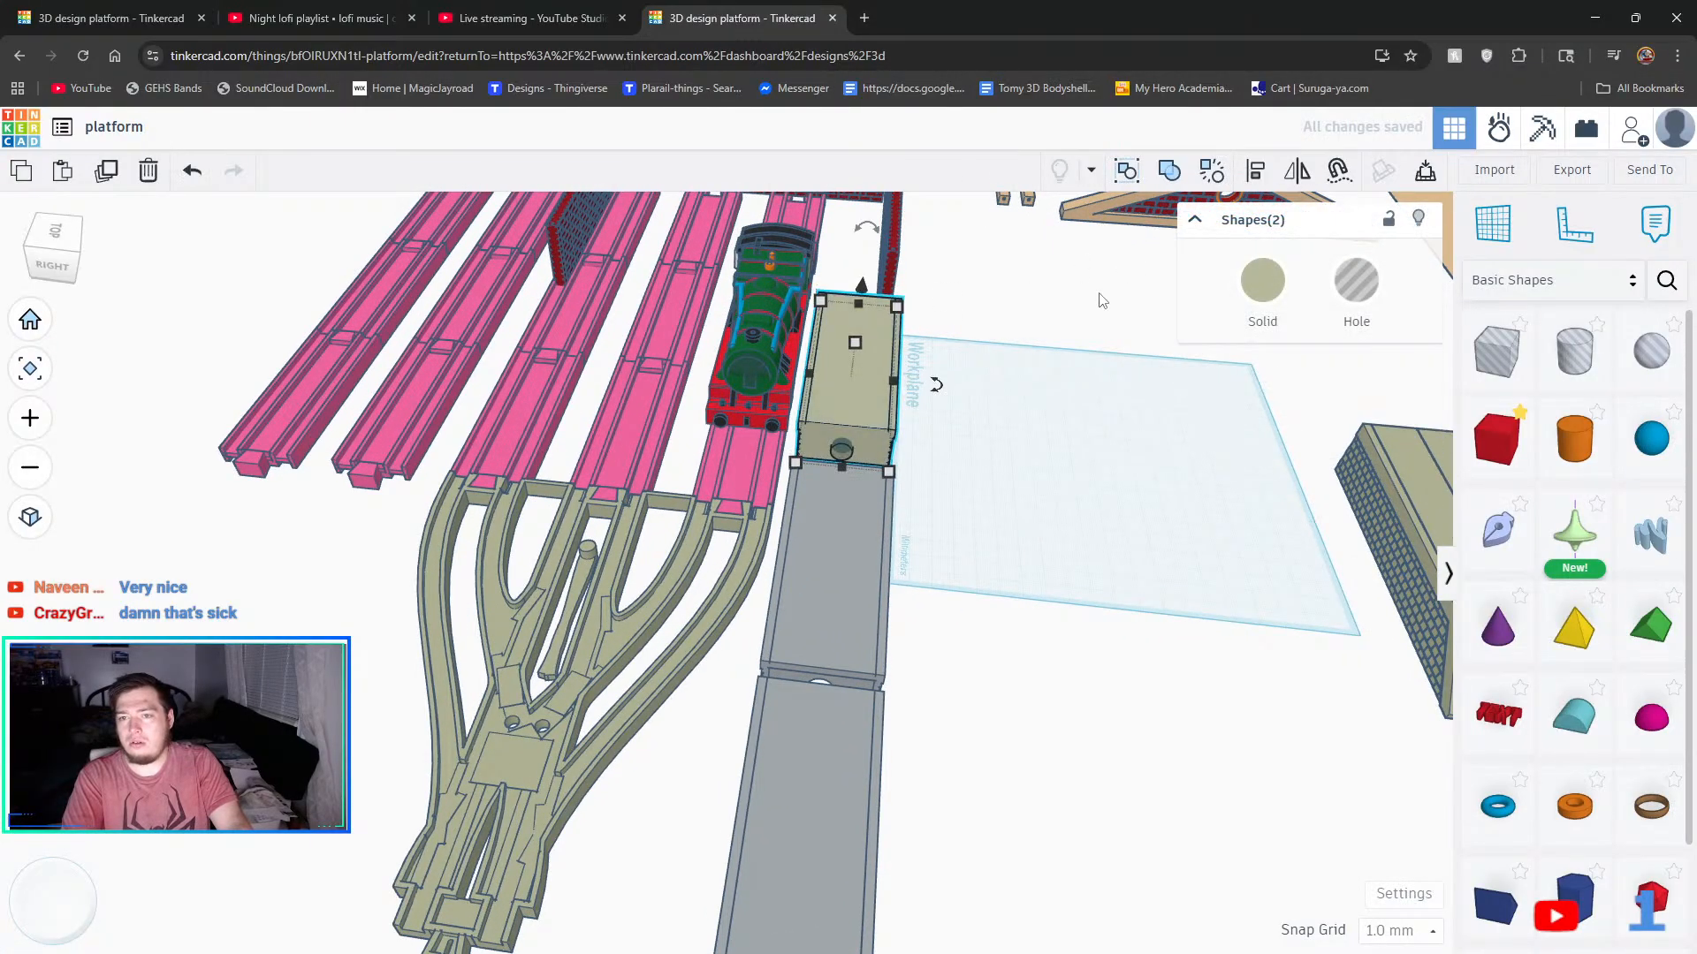
key(ctrl+g)
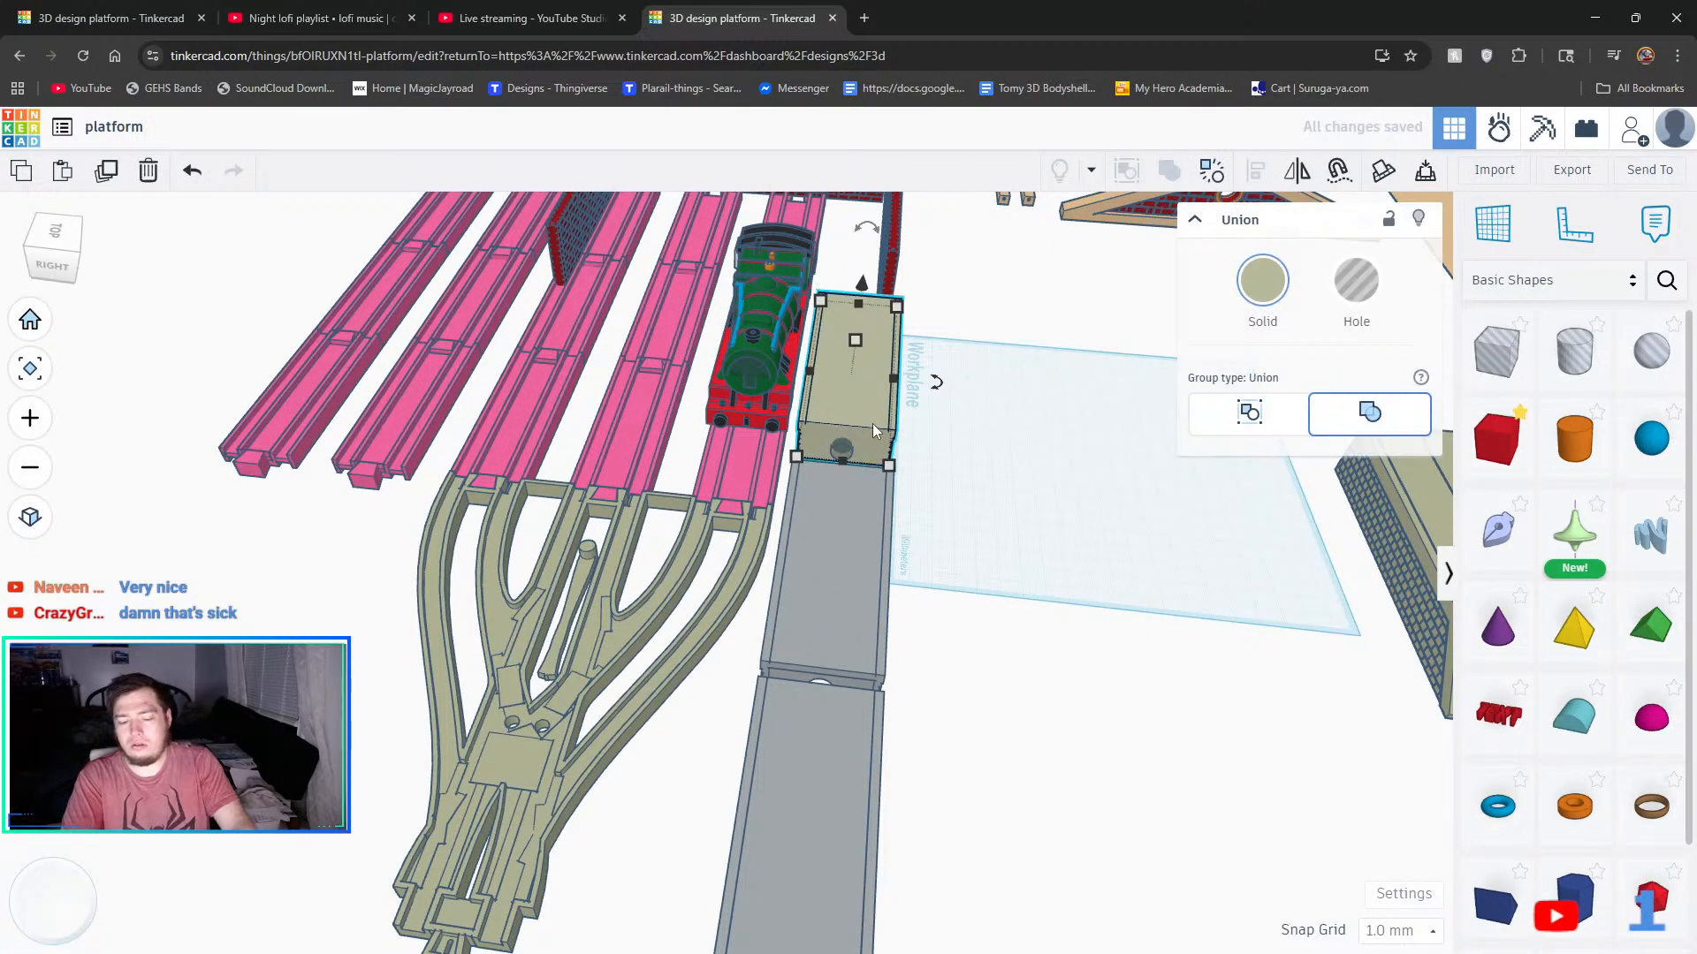
click(844, 448)
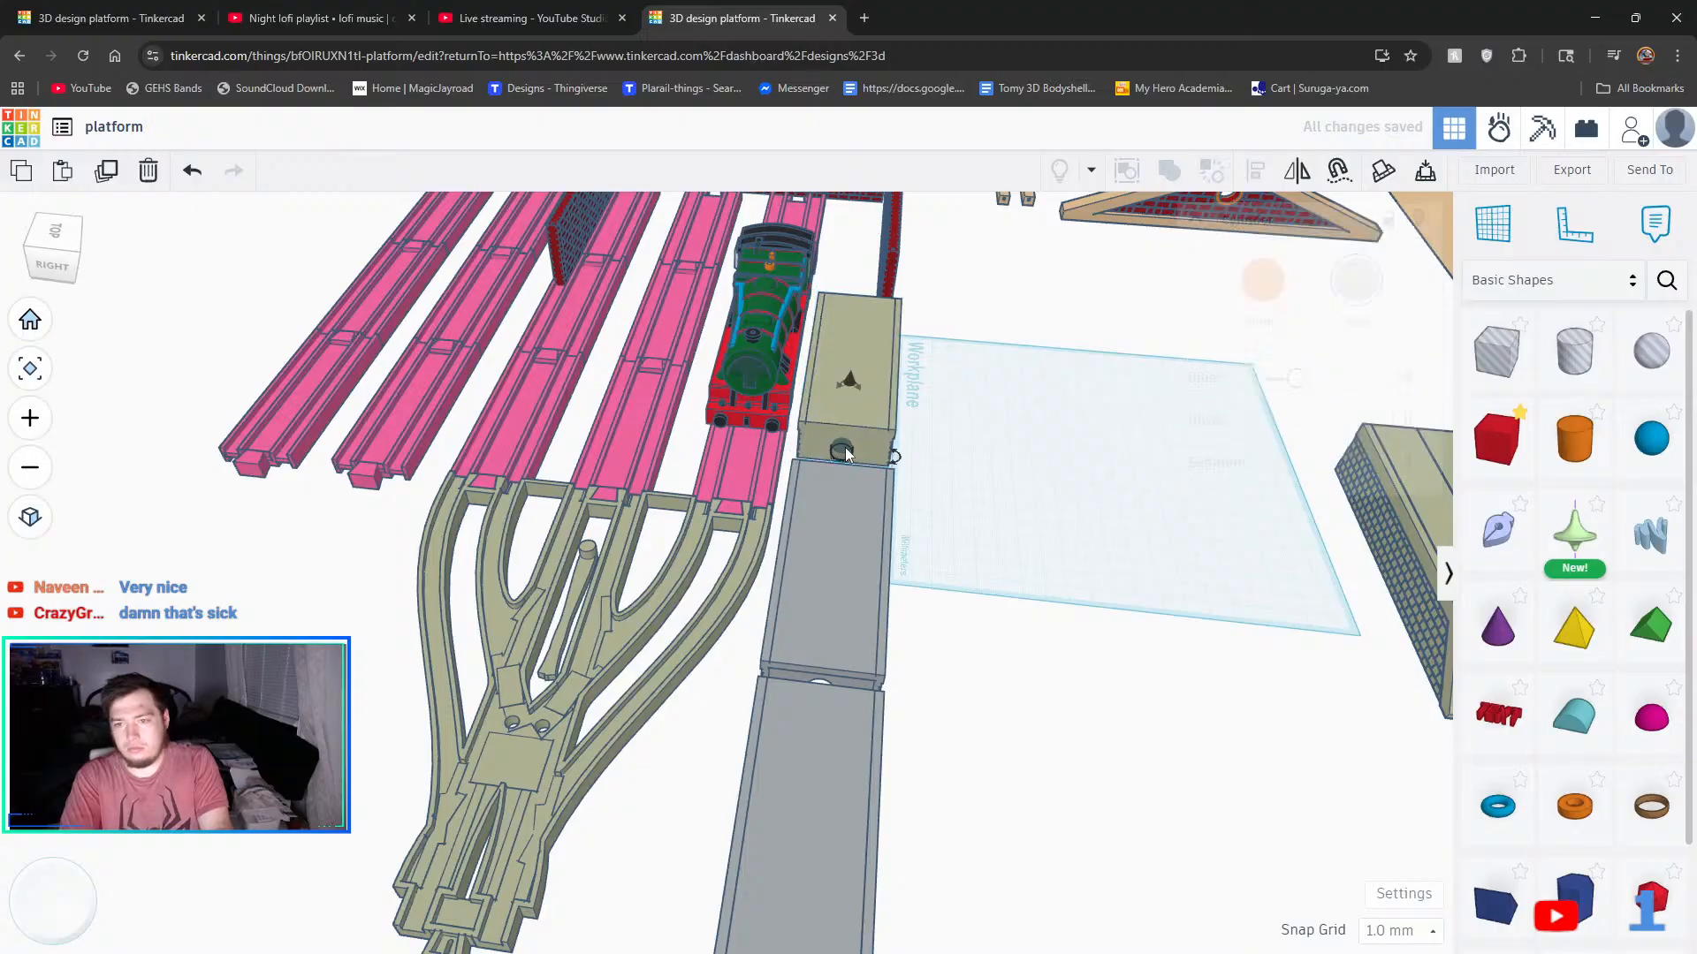
click(867, 414)
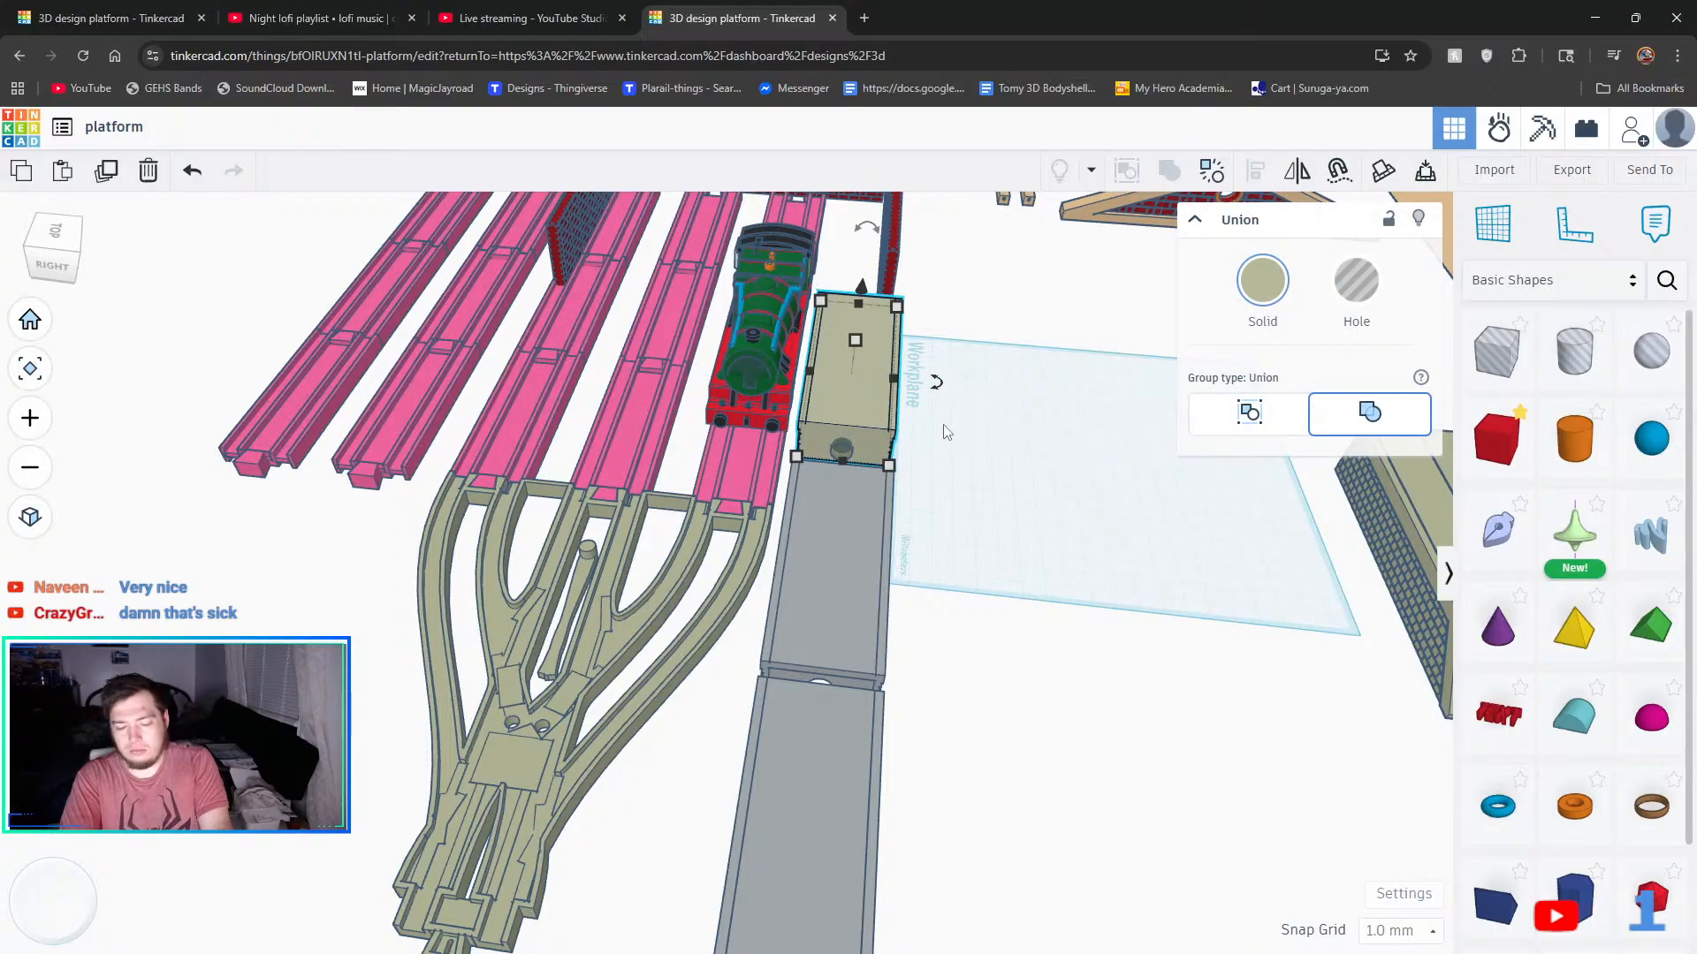
- Align the connector-hole cylinder with the body of the platform section beside the engine
key(ctrl+shift+g)
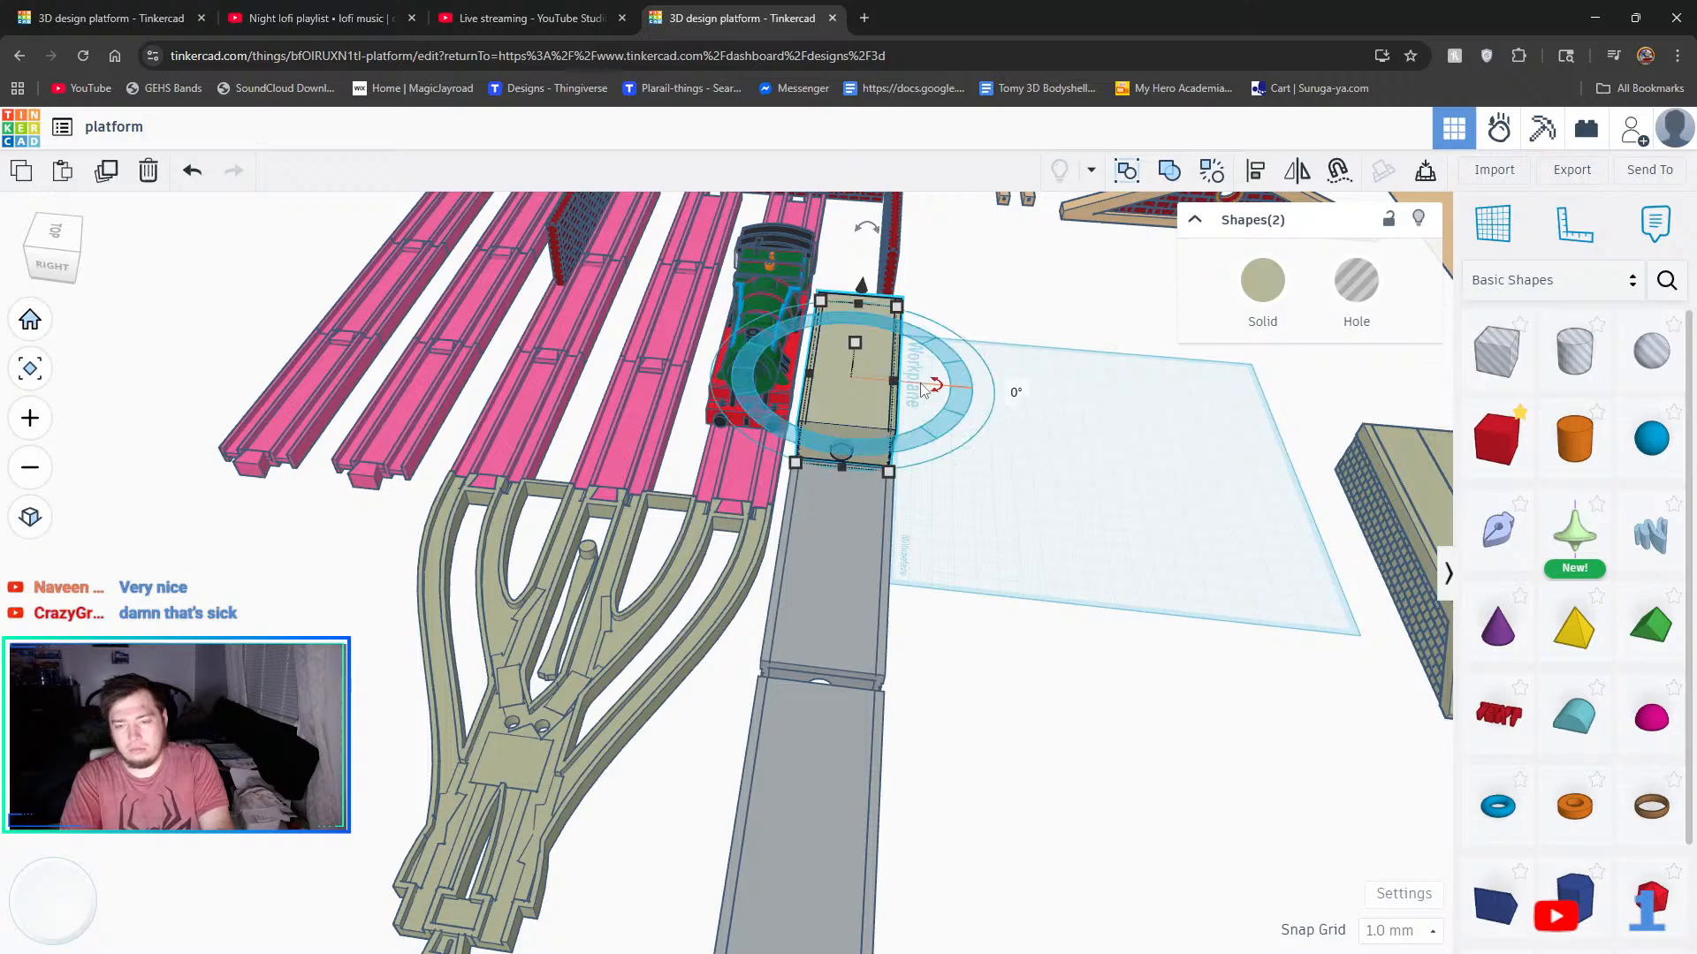
key(l)
click(842, 480)
click(1057, 516)
right_drag(1057, 515, 850, 543)
drag(850, 542, 899, 553)
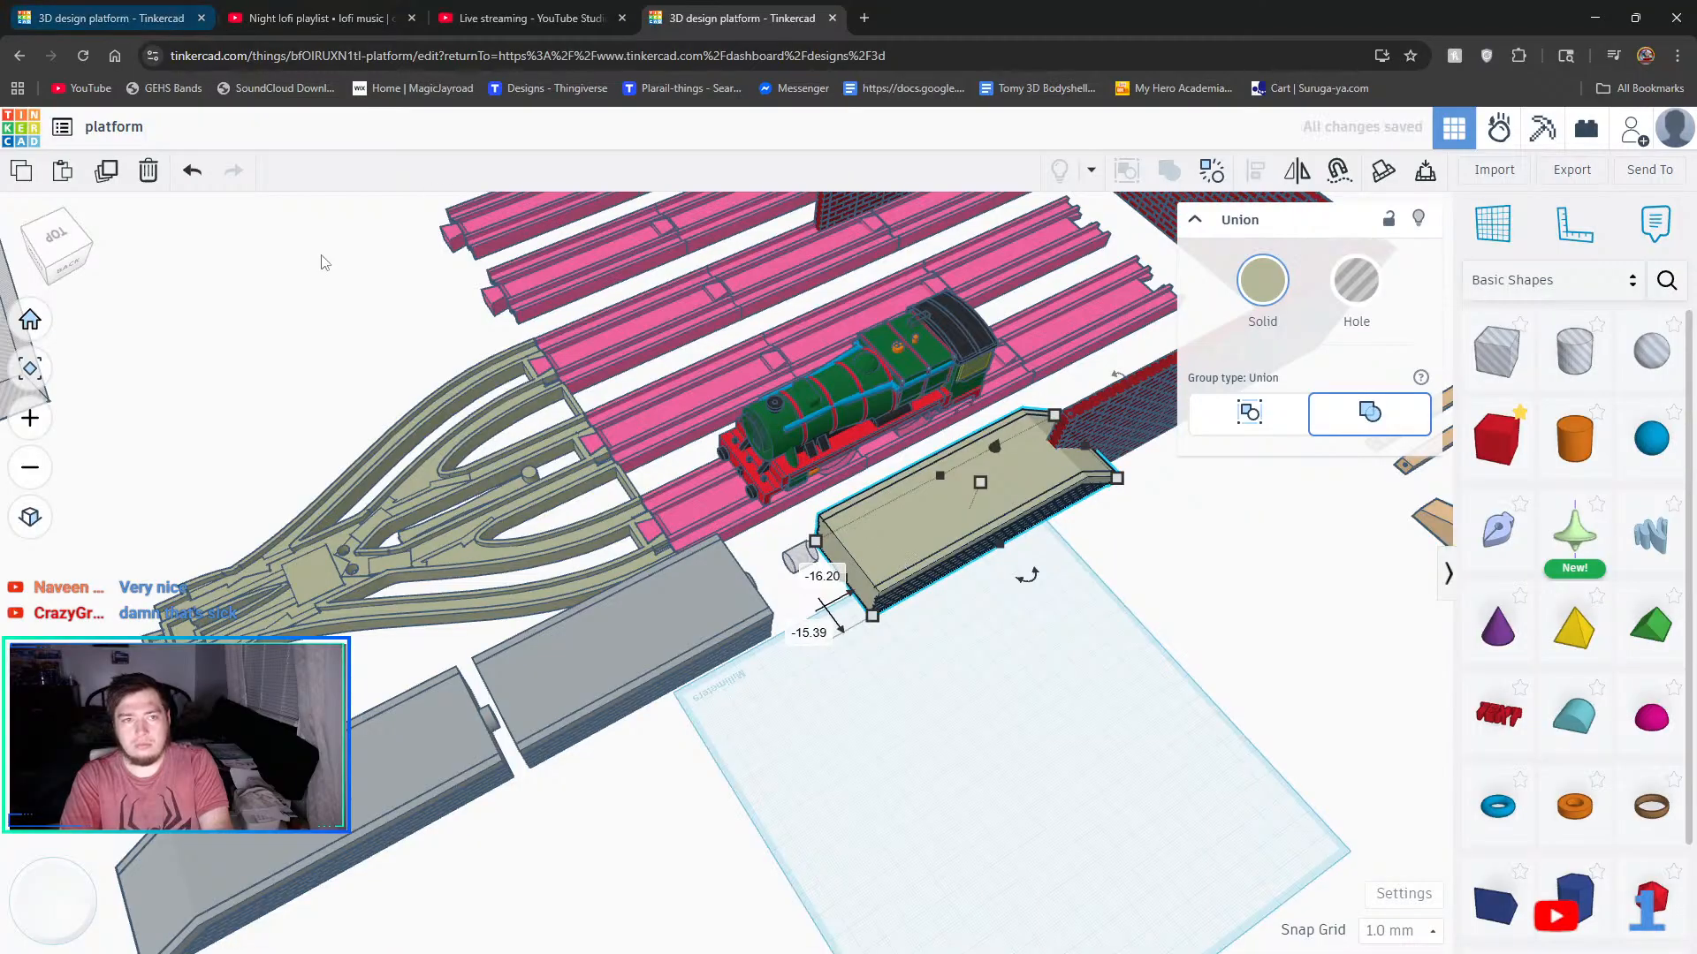
key(ctrl+z)
- Group the platform body with its connector-hole cylinder and colour the result with the medium grey preset
drag(806, 627, 789, 539)
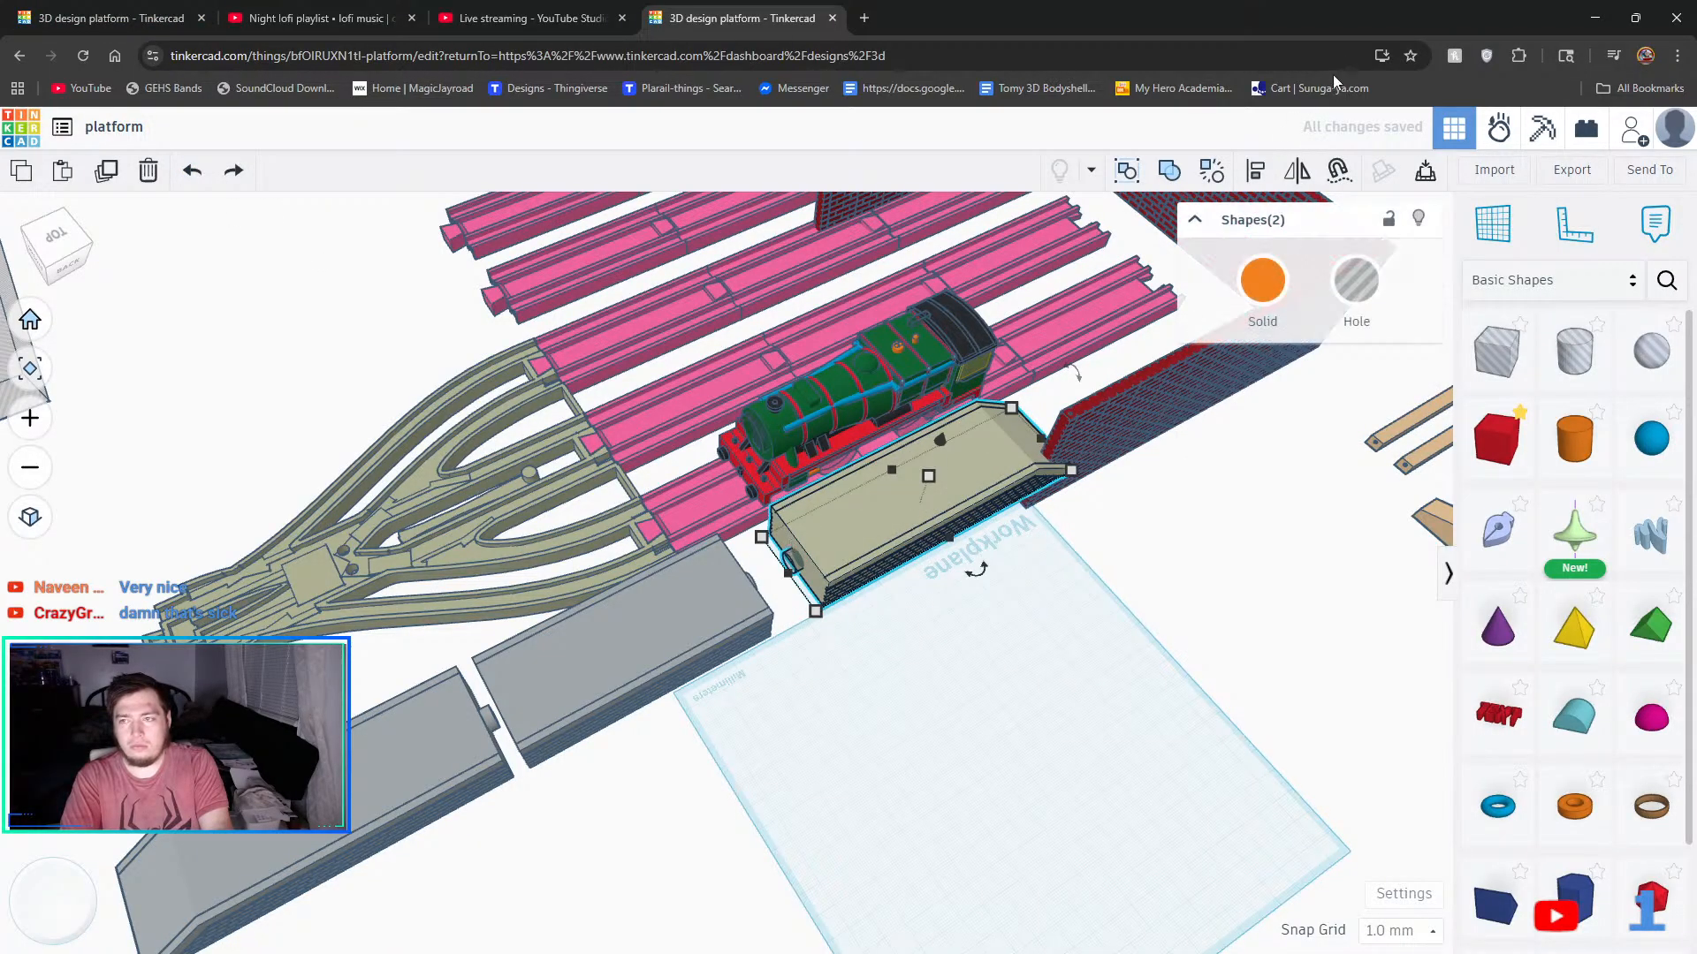
key(ctrl+g)
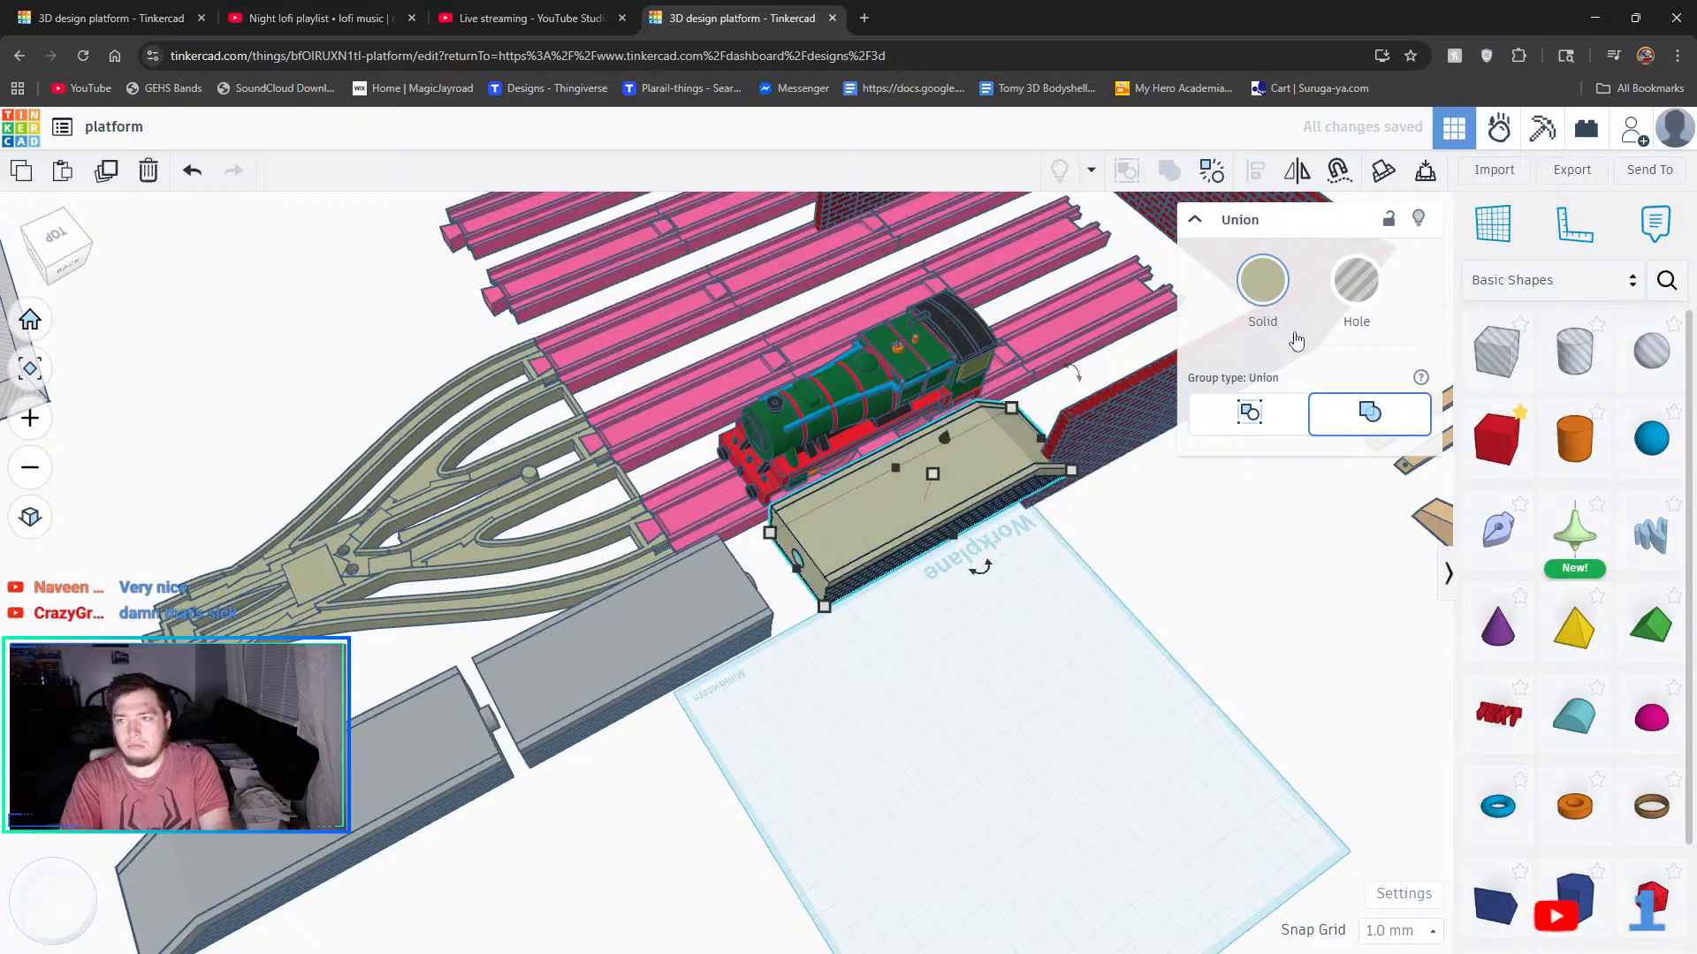
click(1261, 294)
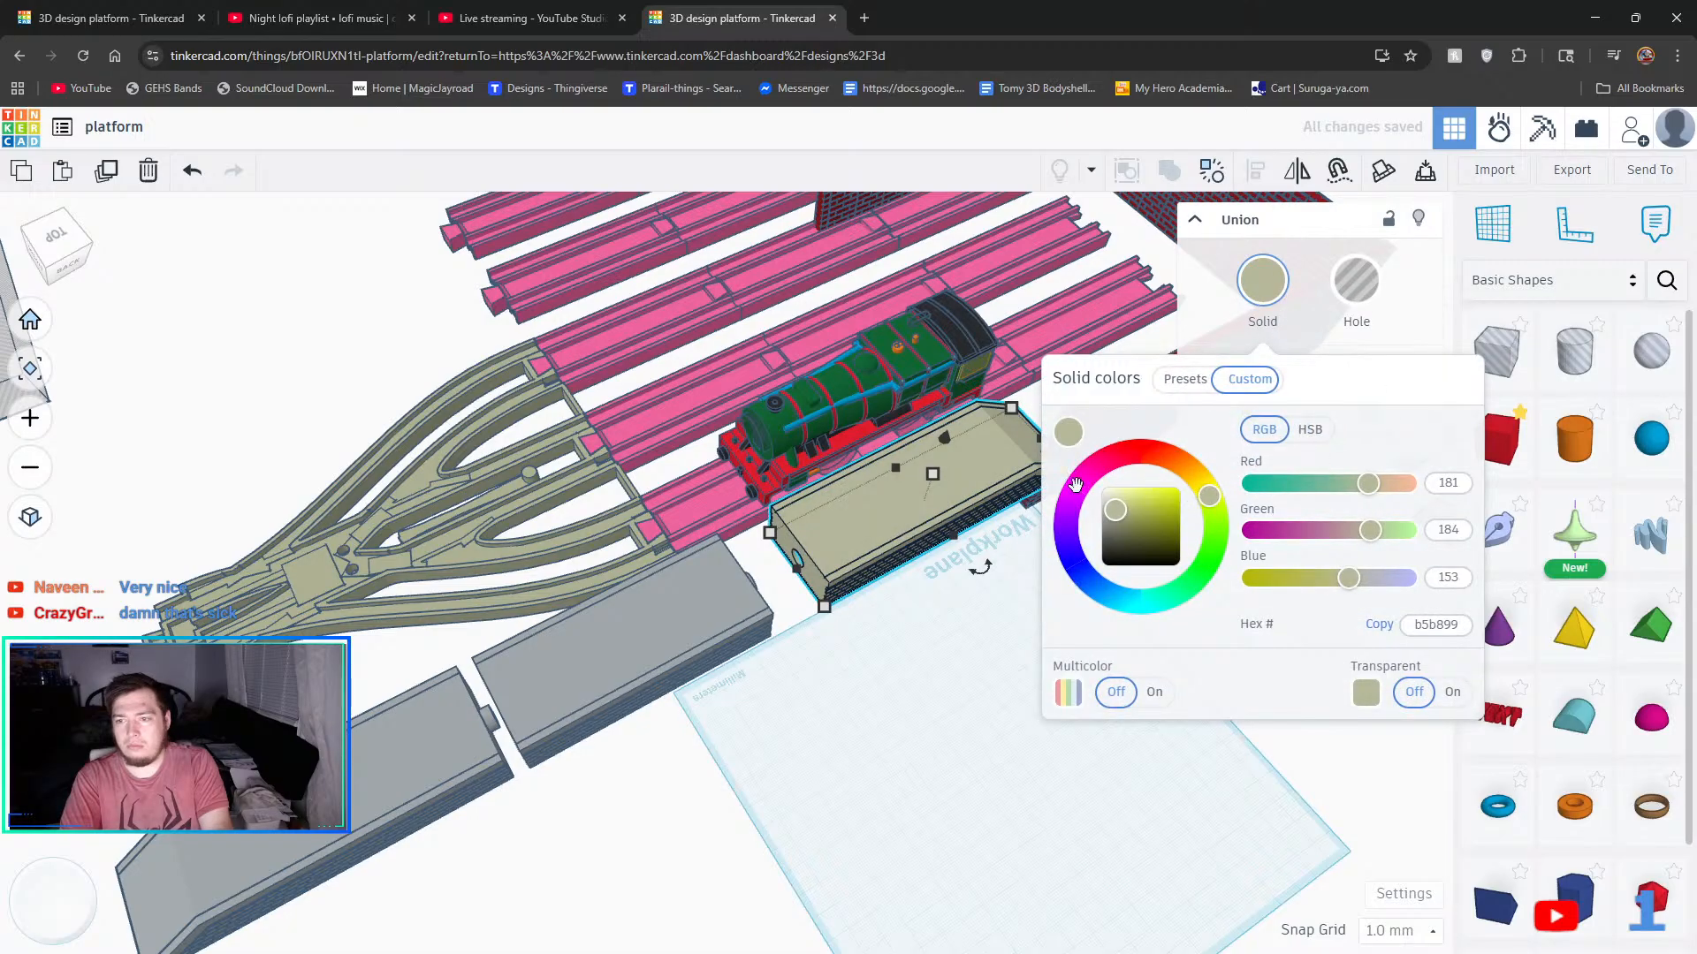
click(1185, 378)
click(1456, 469)
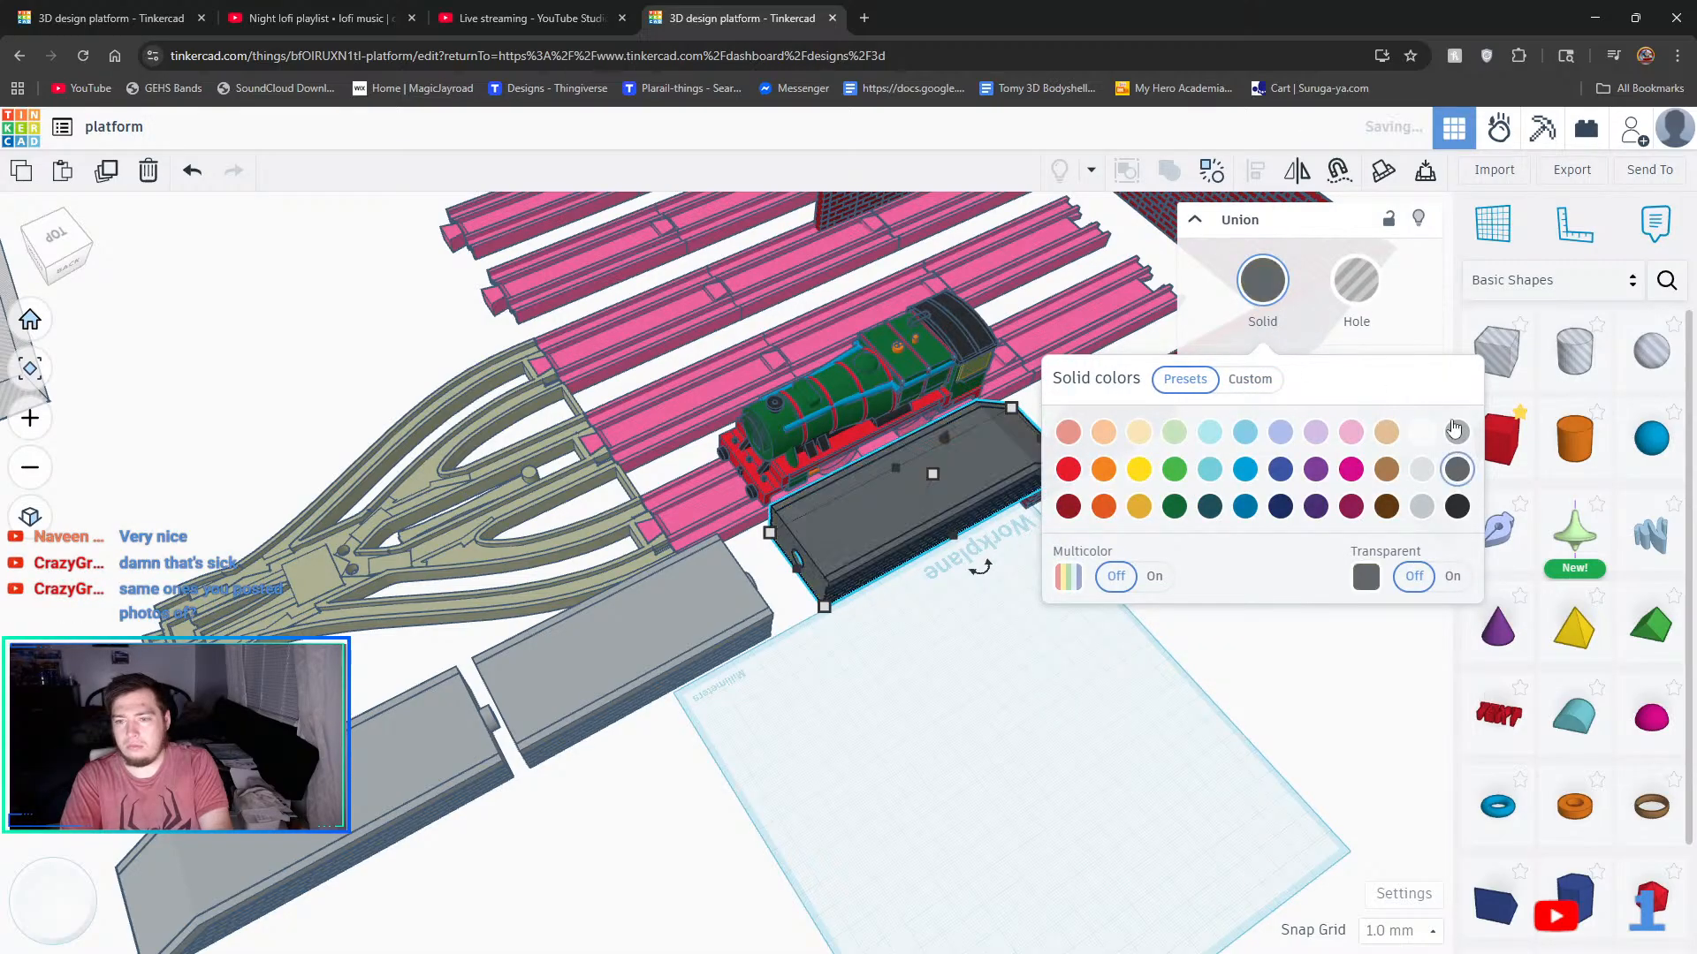
click(1455, 431)
click(1016, 689)
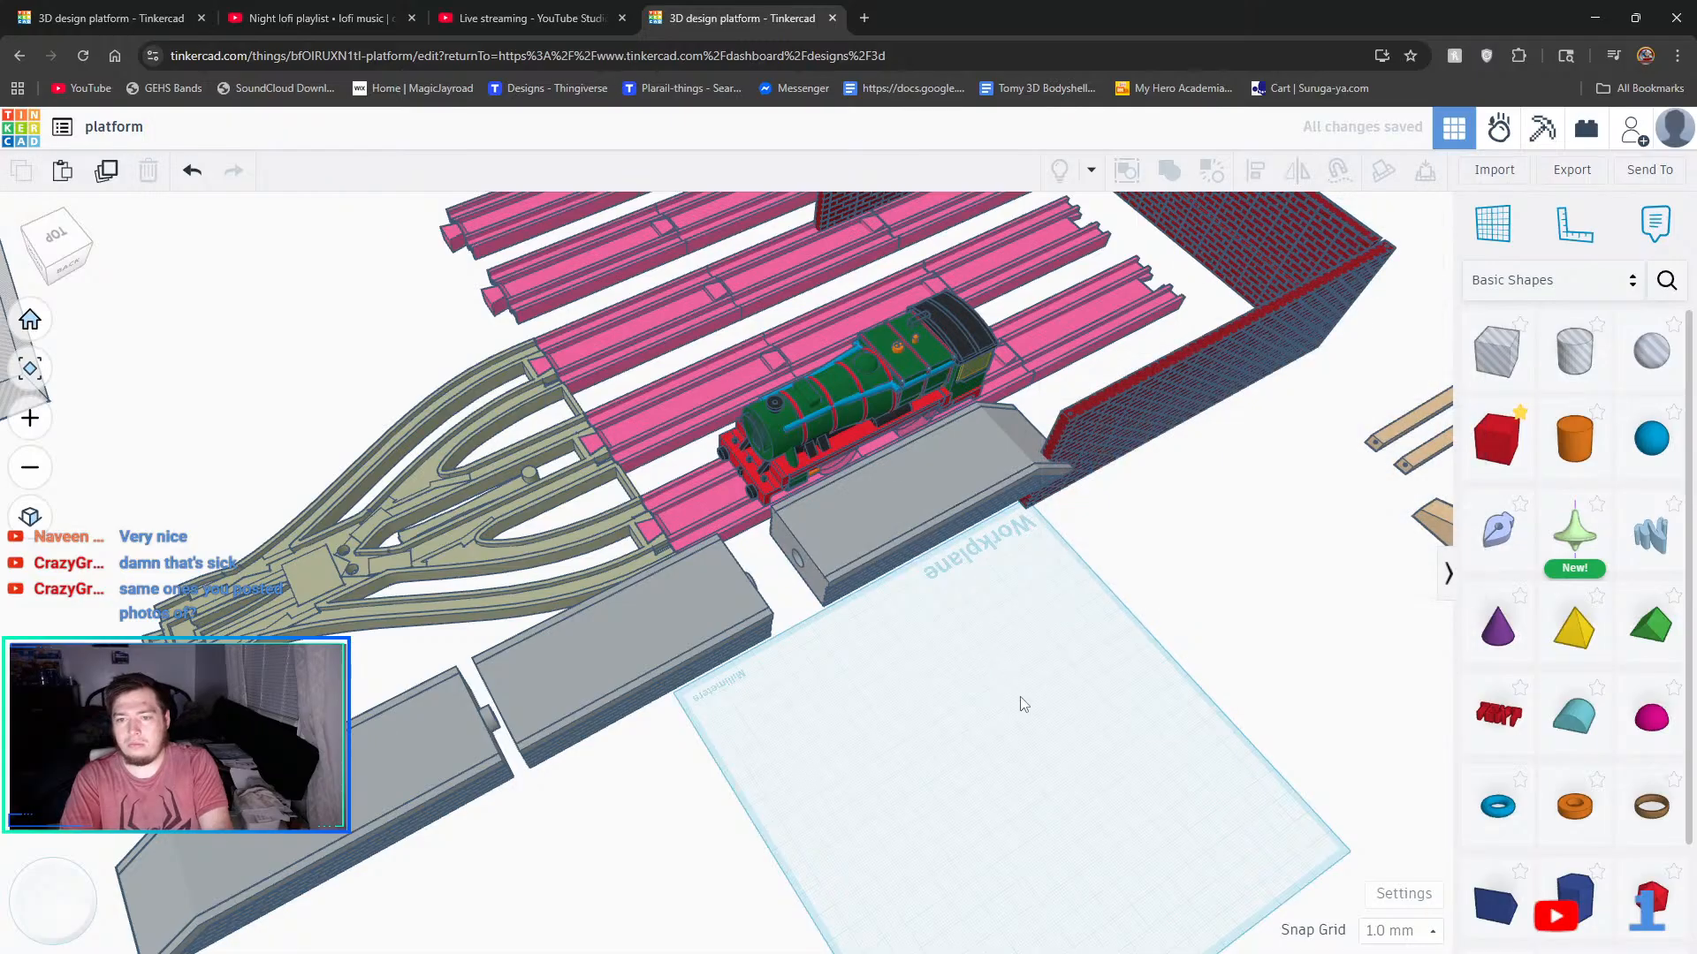
- Ungroup the sloped platform section at the far end and align its orange connector peg with the body
click(450, 764)
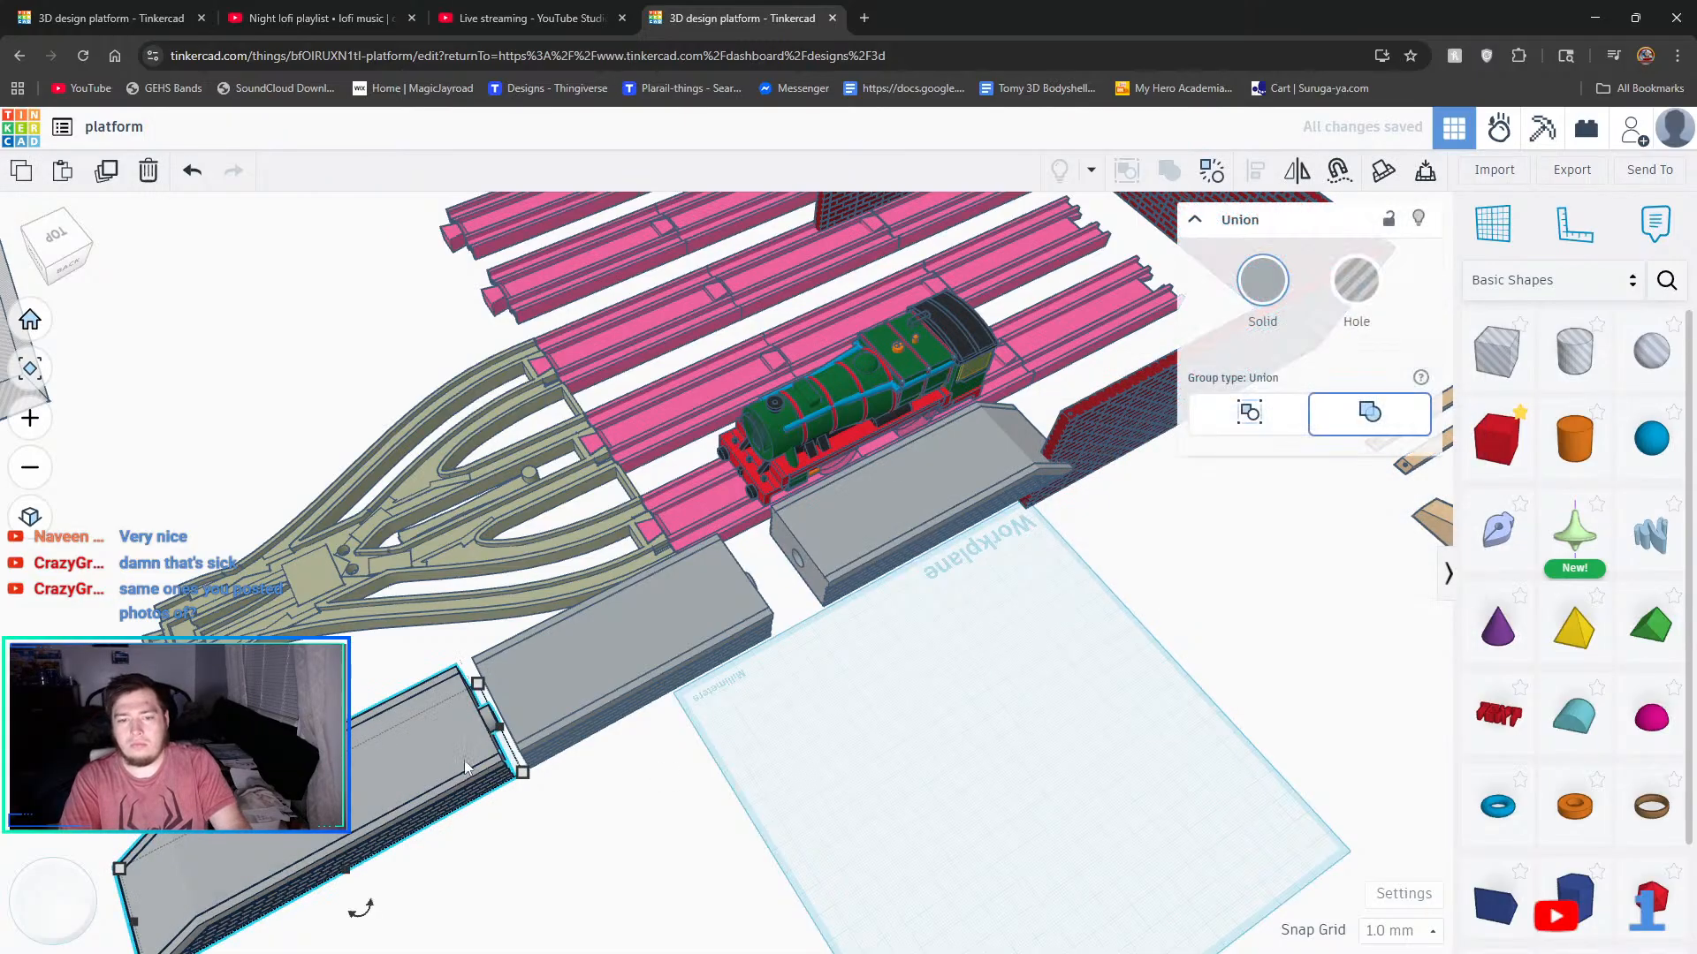
click(1201, 175)
click(651, 800)
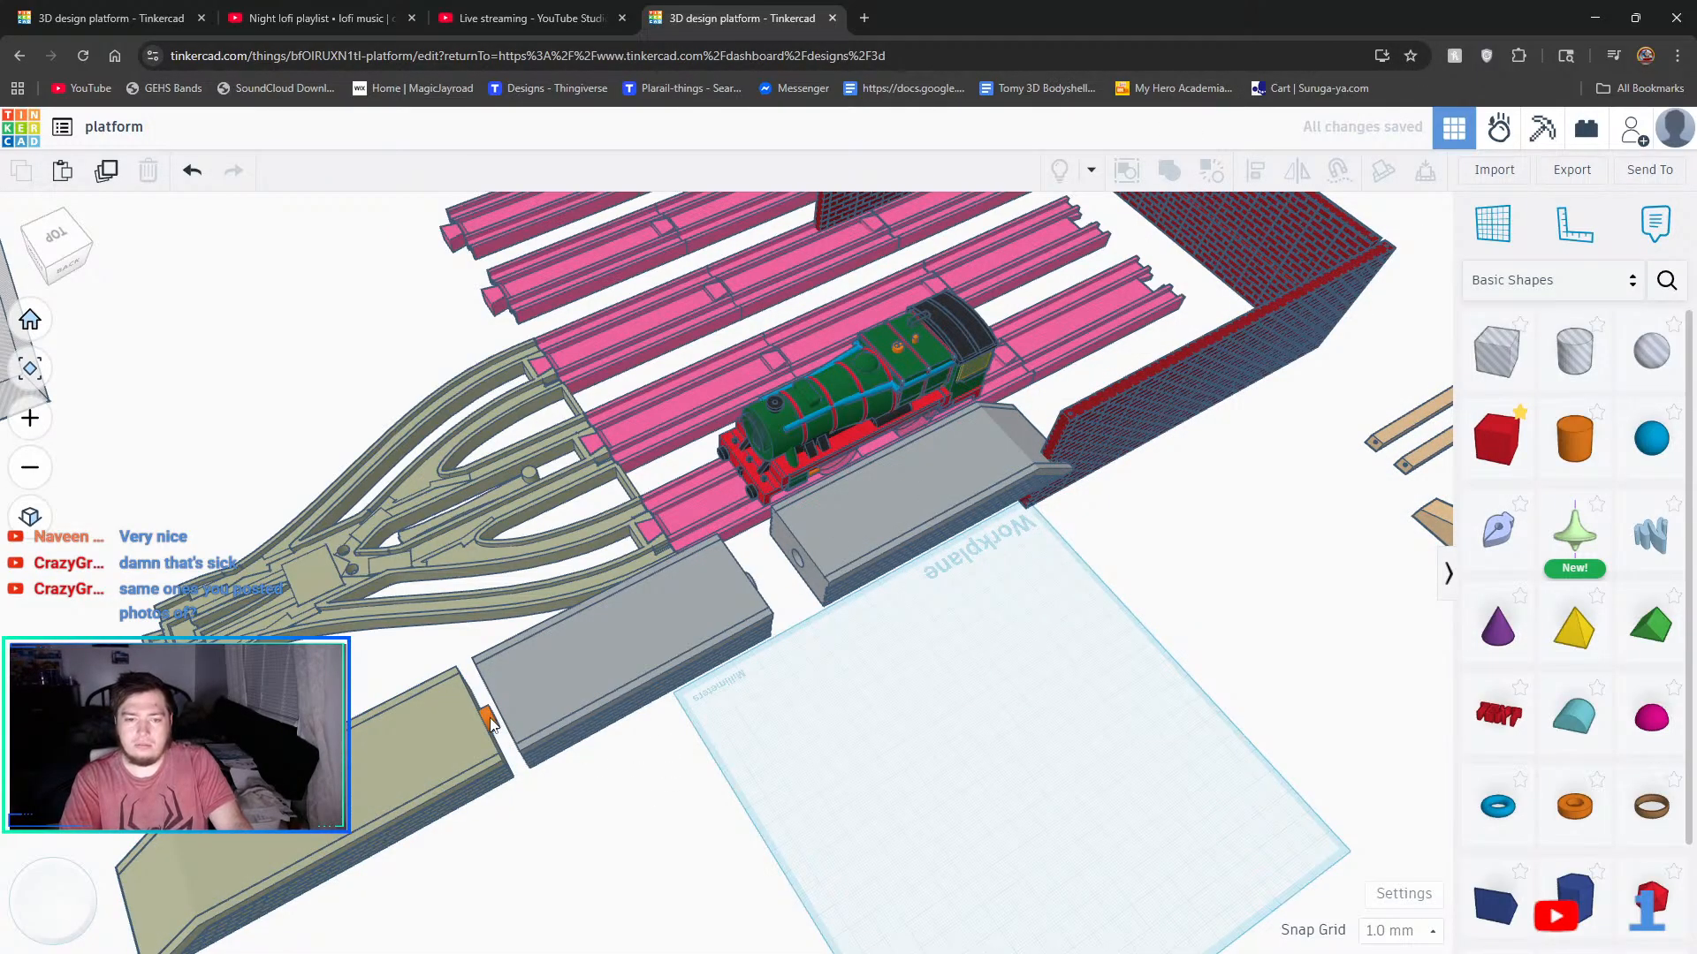
click(489, 718)
shift+click(433, 755)
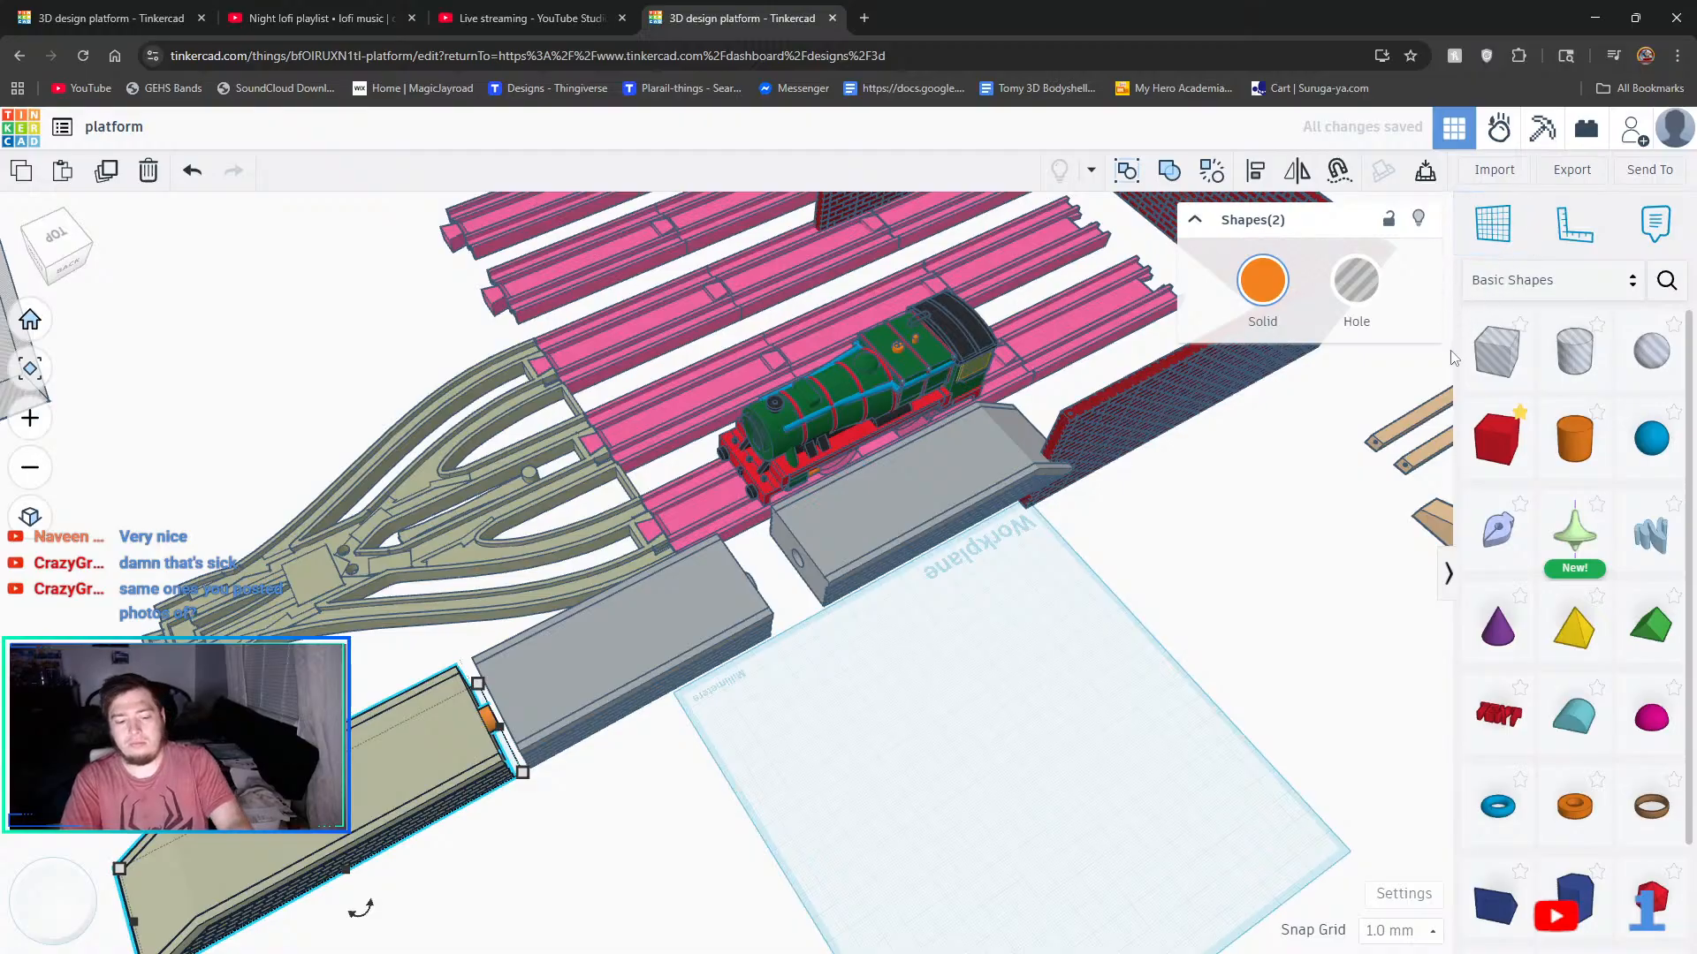
key(l)
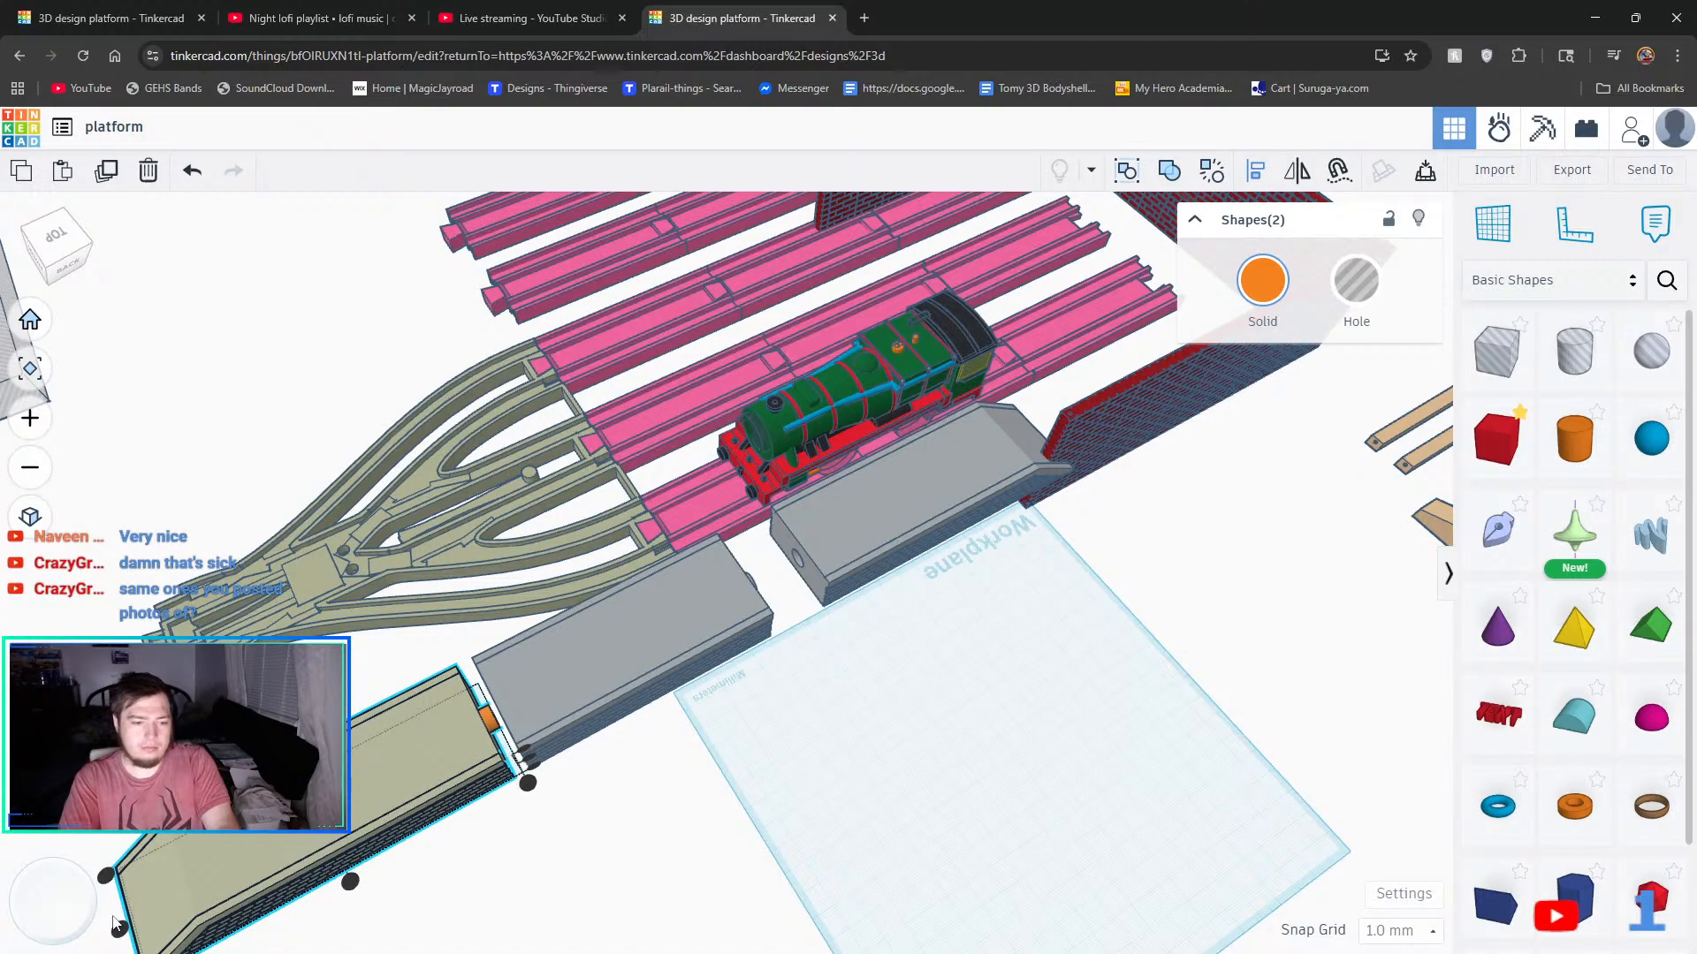
click(740, 865)
- Union-group the sloped platform body with its connector peg and give the group the same medium grey preset as the other sections
right_drag(740, 864, 716, 517)
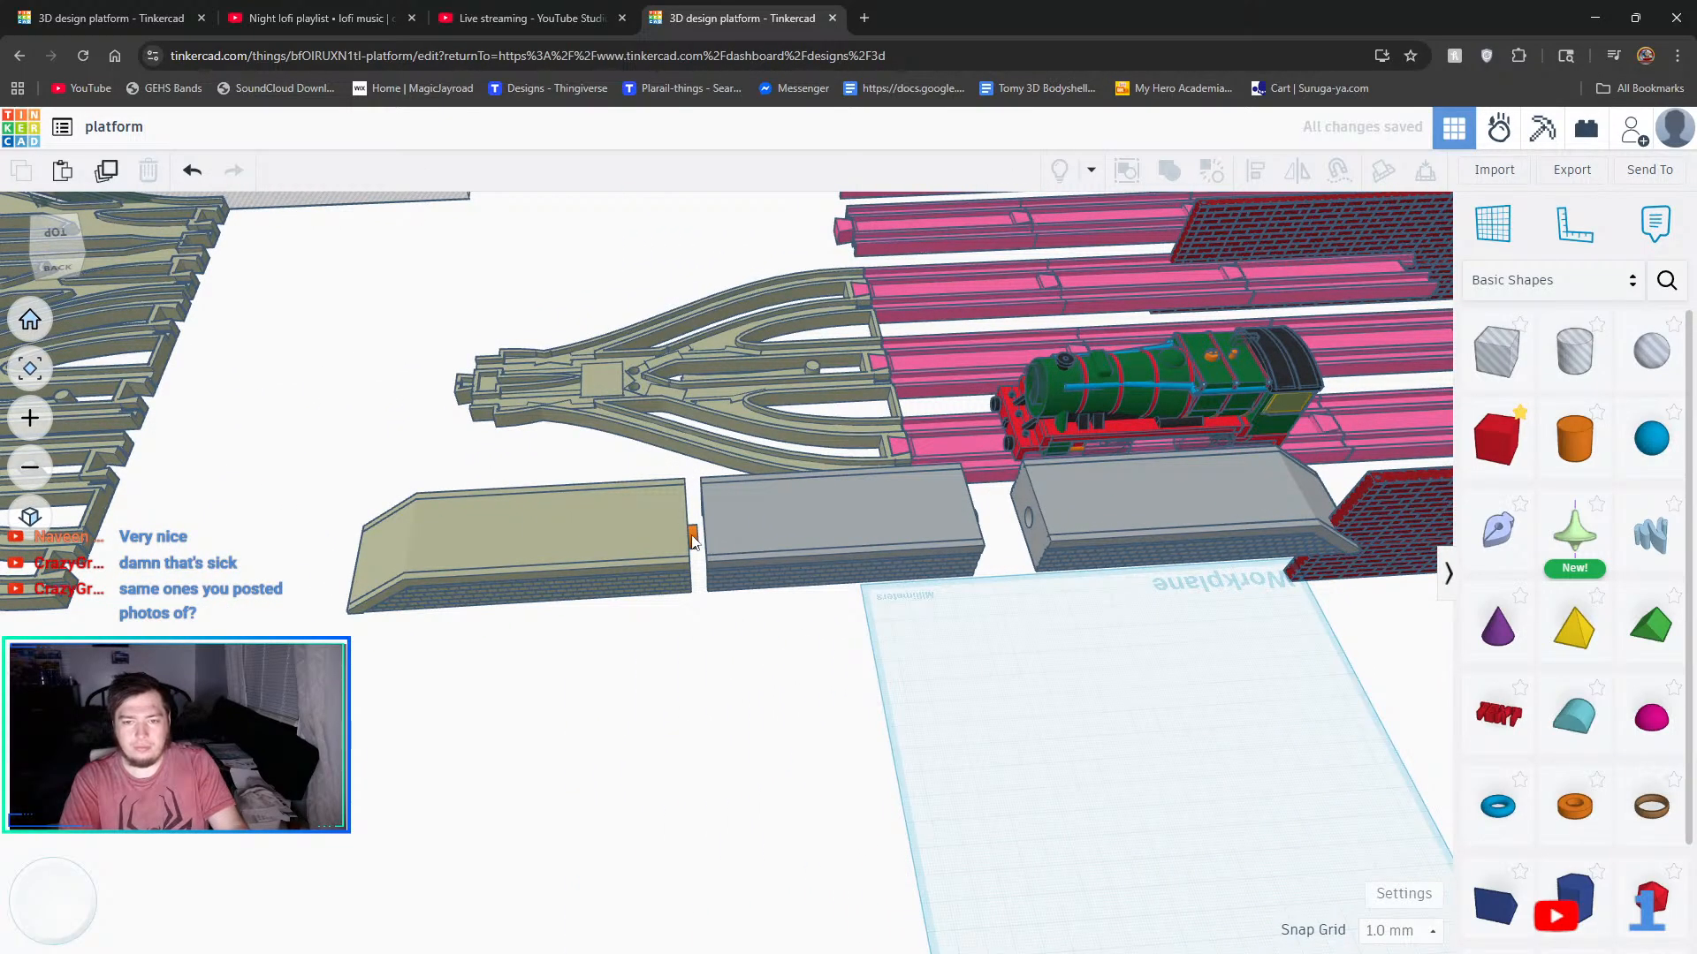
click(693, 535)
shift+click(618, 538)
click(1262, 280)
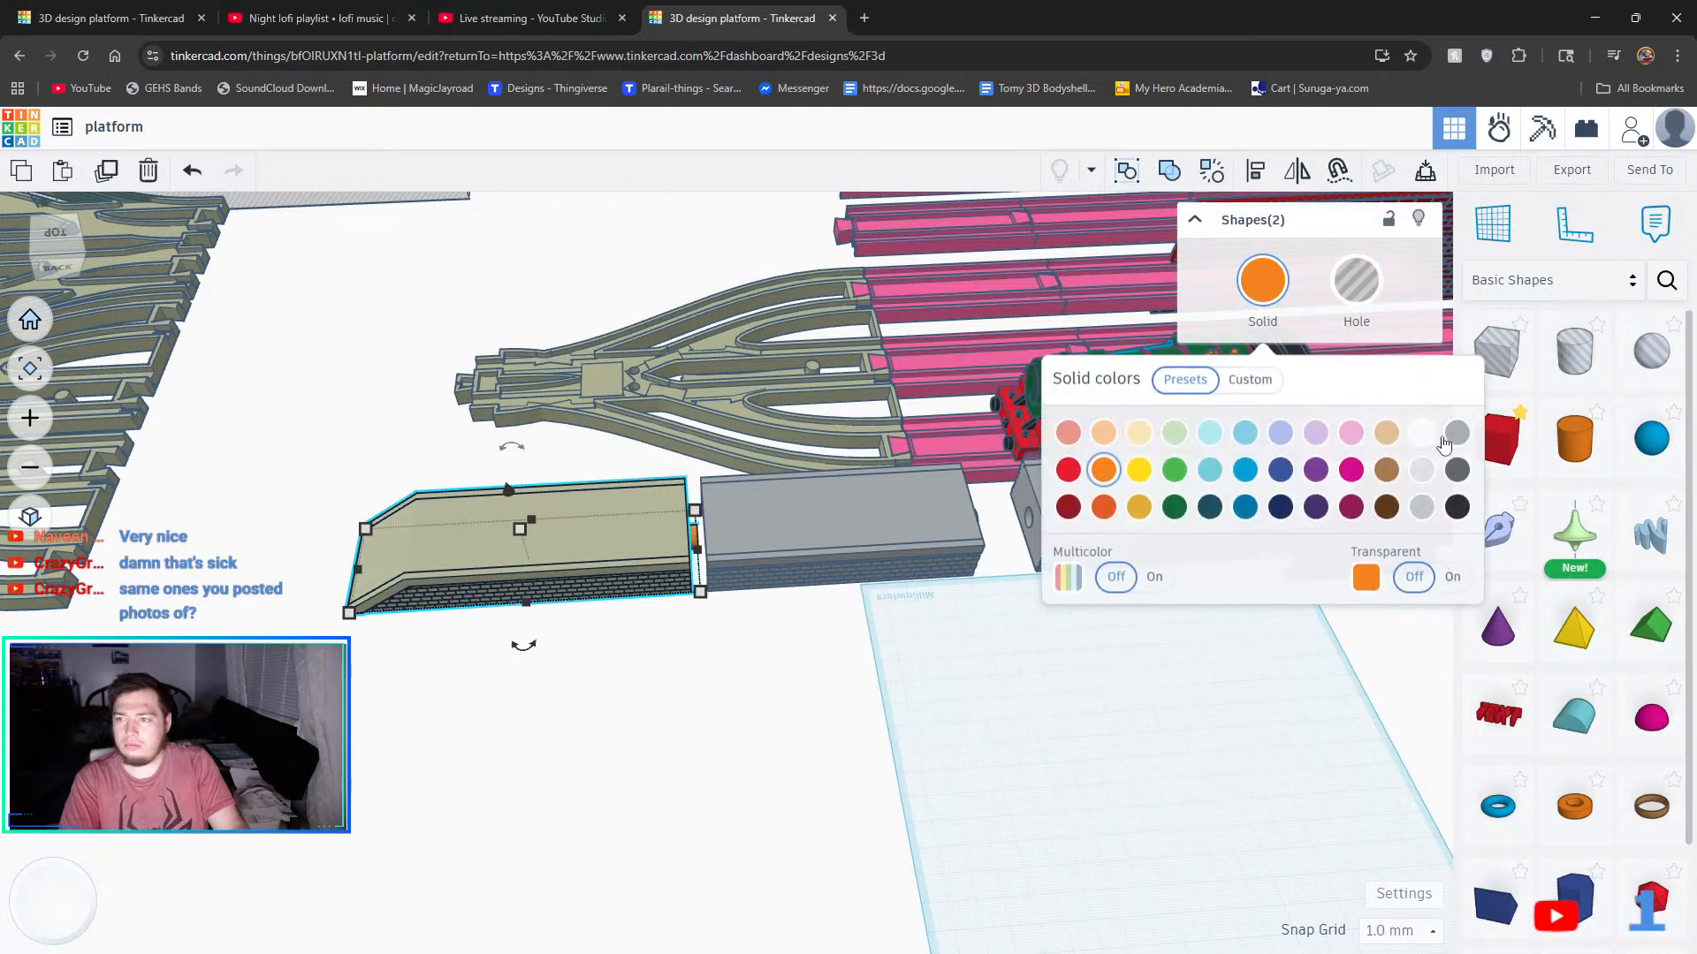
click(1456, 469)
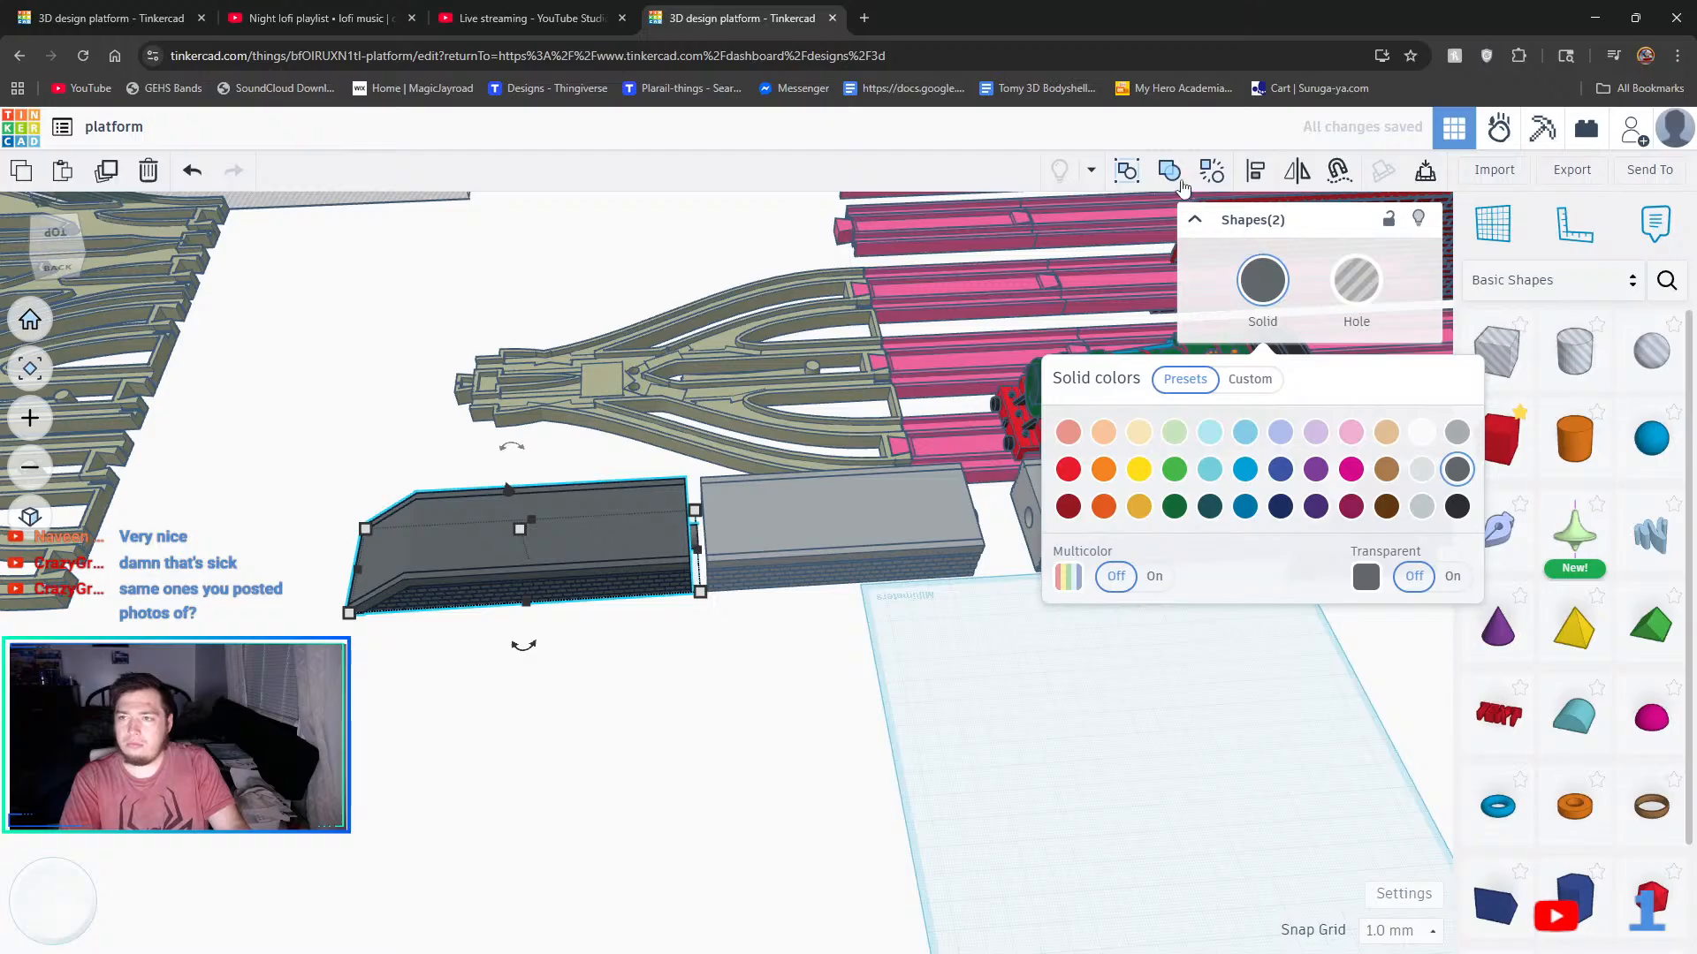
click(1171, 171)
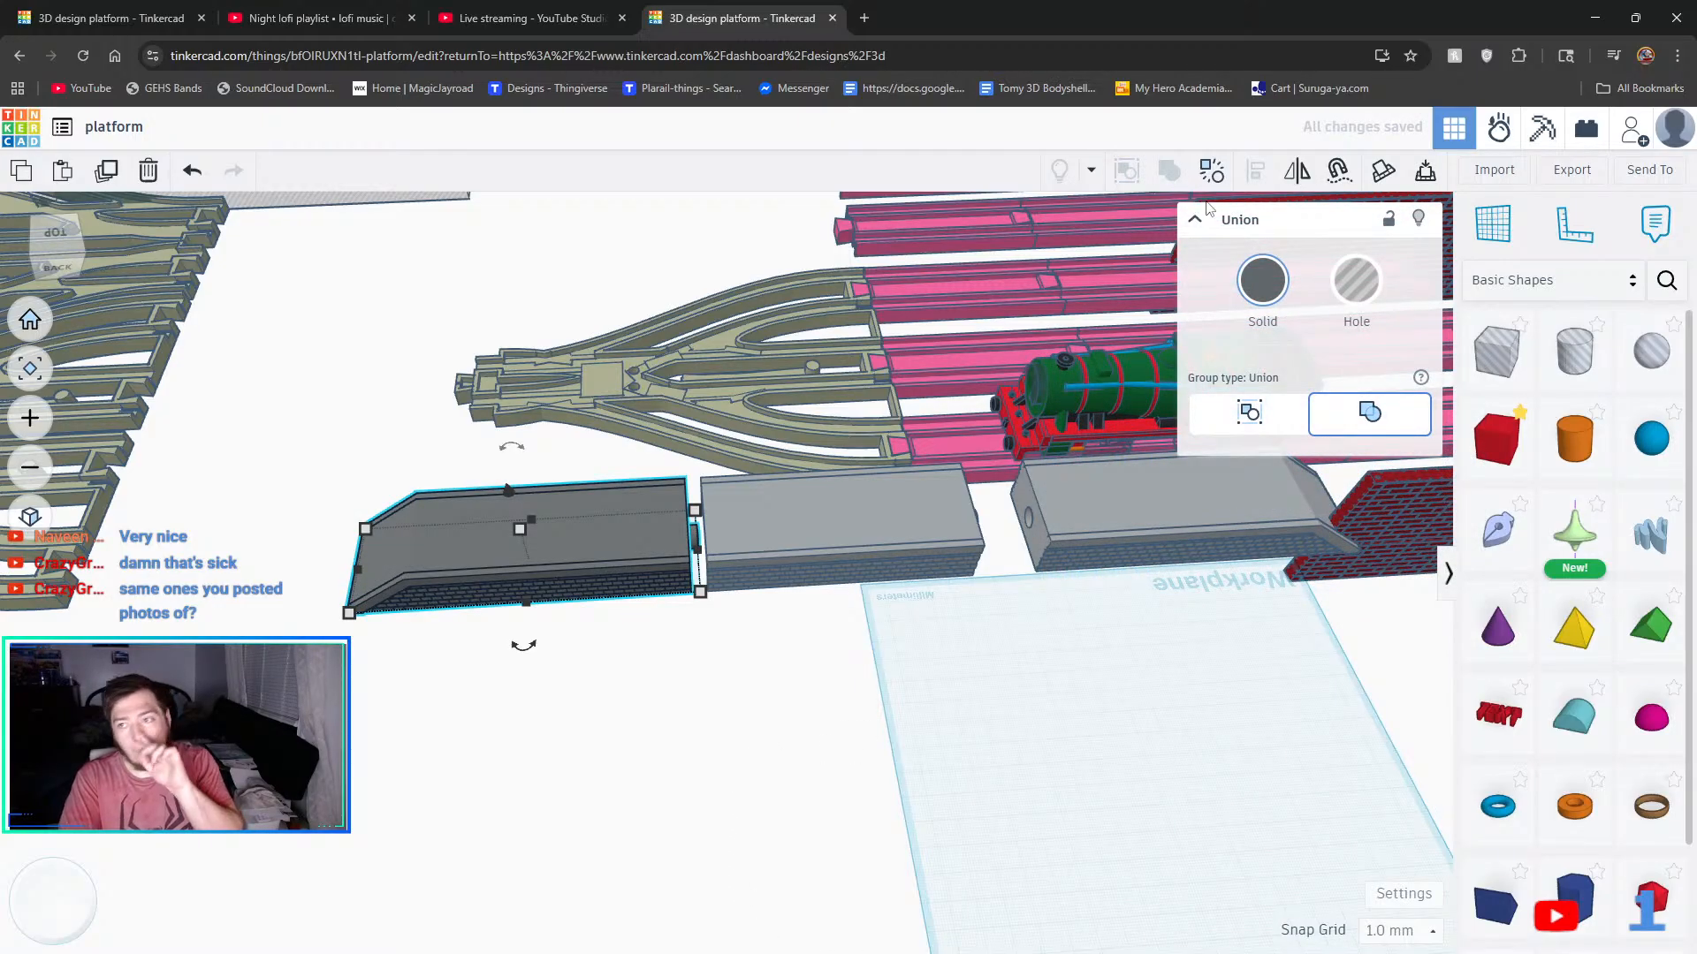
click(1276, 264)
click(1458, 441)
click(812, 736)
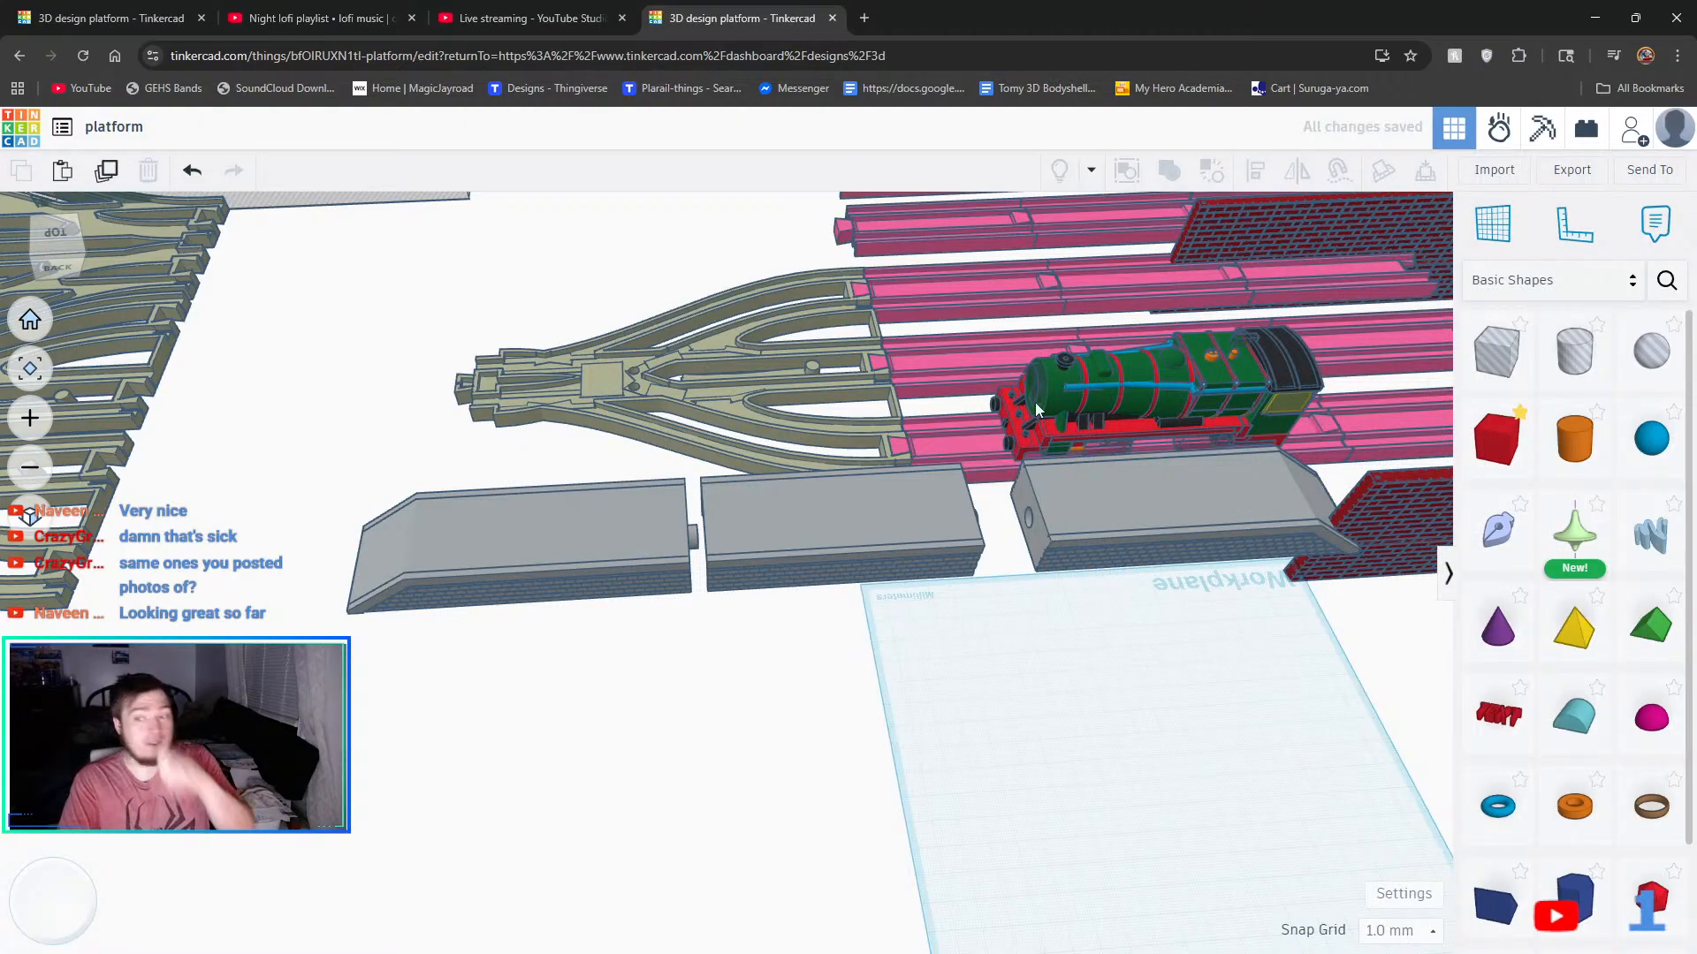
- Pull the multi-way junction track about 38 mm away from the pink track ends and shift it about 17 mm sideways
right_drag(542, 363, 662, 484)
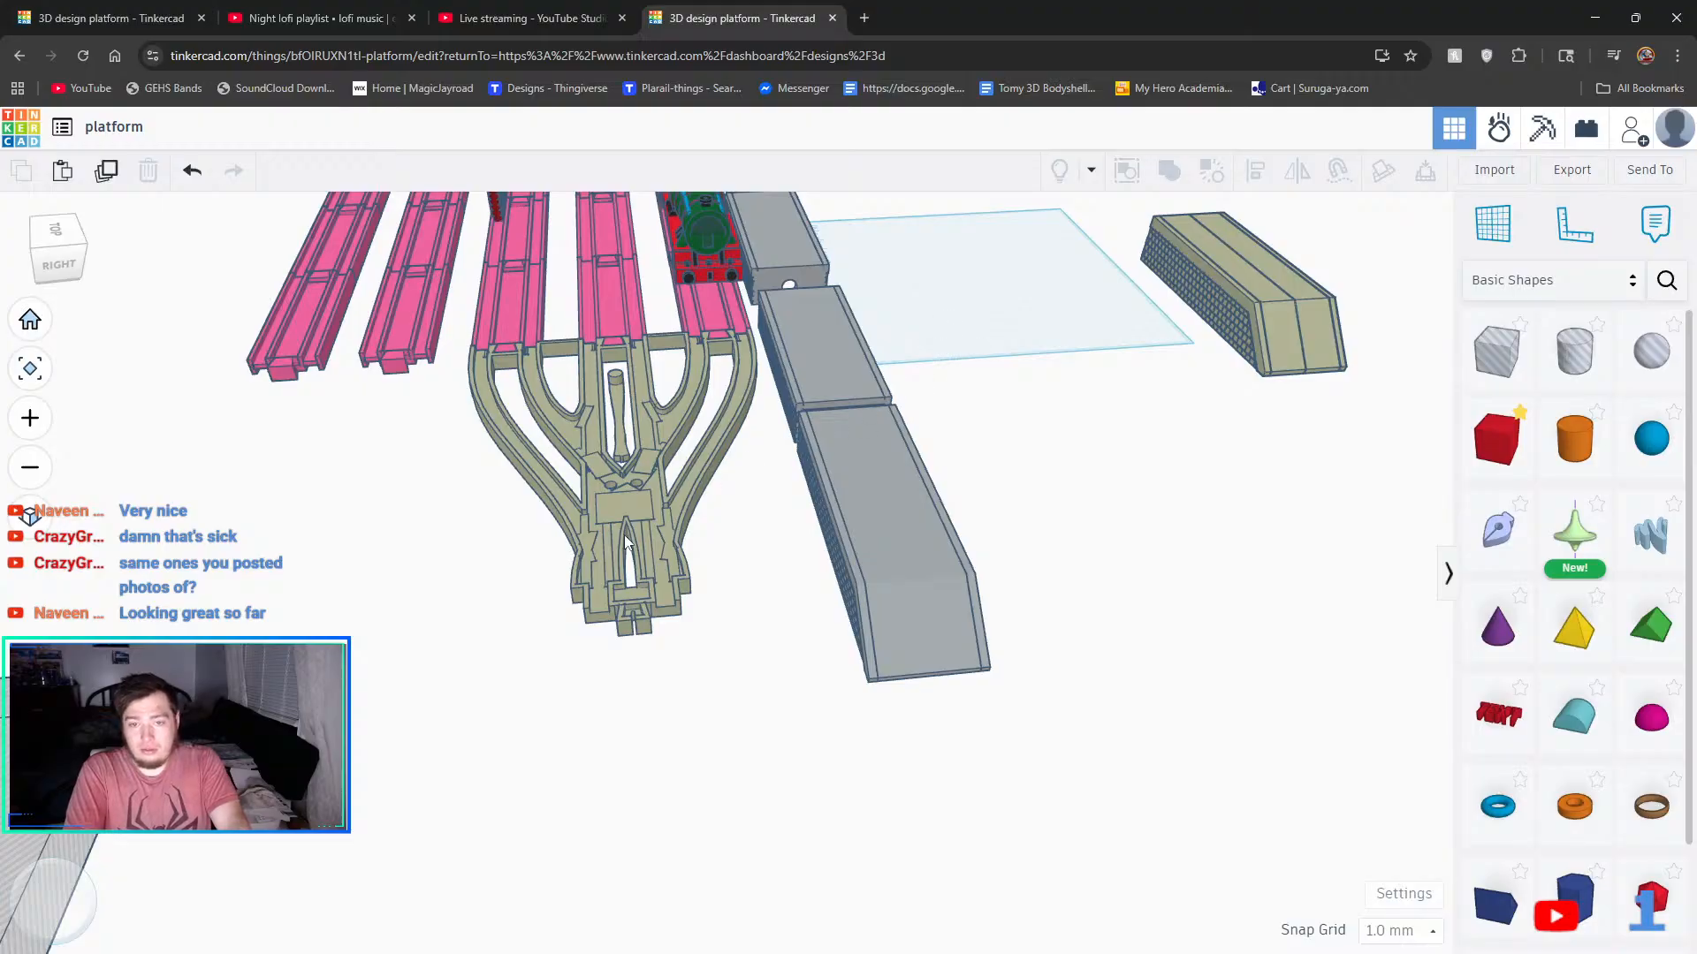
click(666, 555)
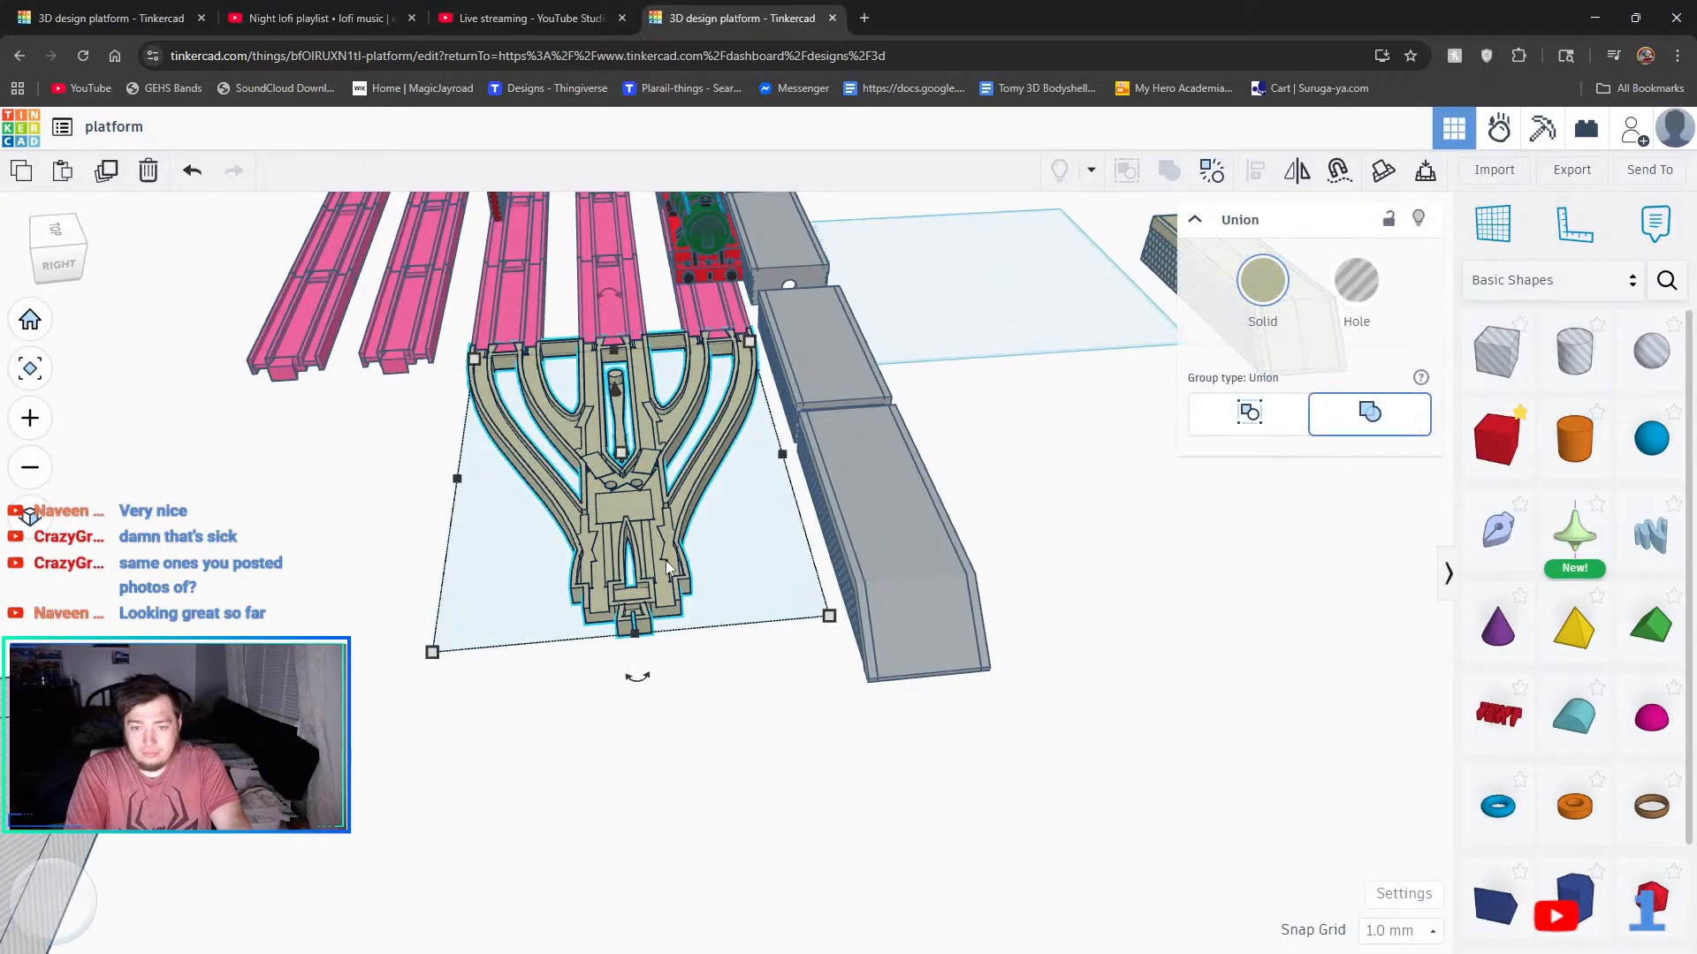
scroll(711, 386, up, 5)
drag(588, 479, 480, 696)
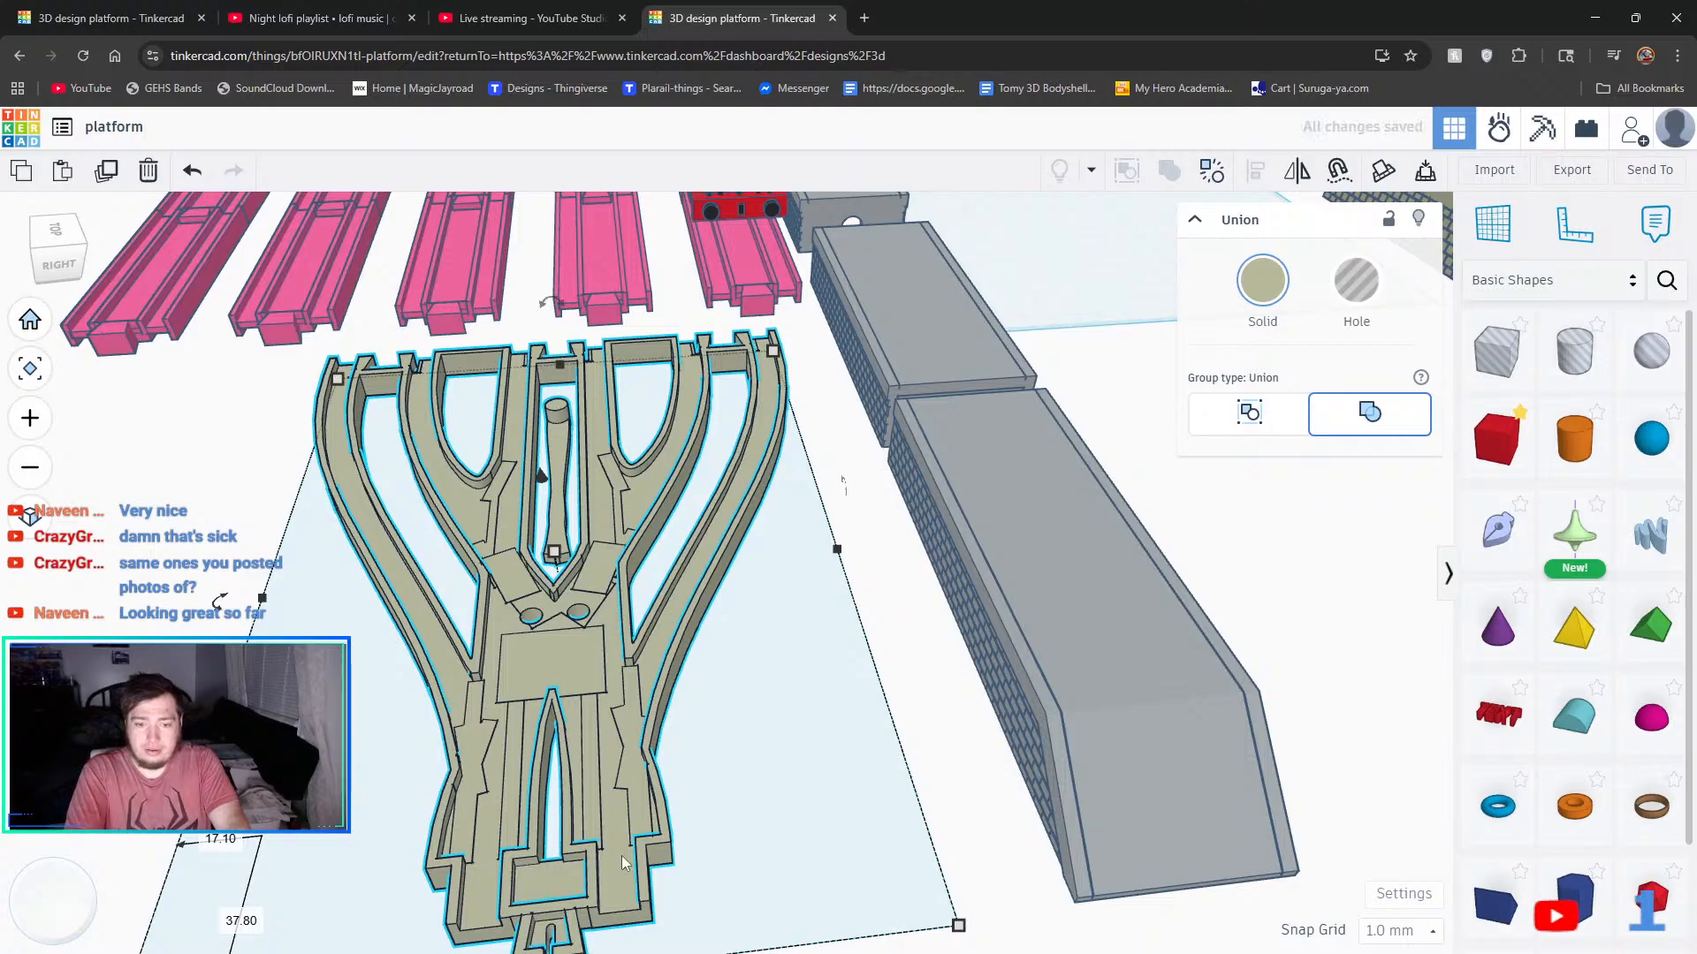
scroll(633, 797, down, 2)
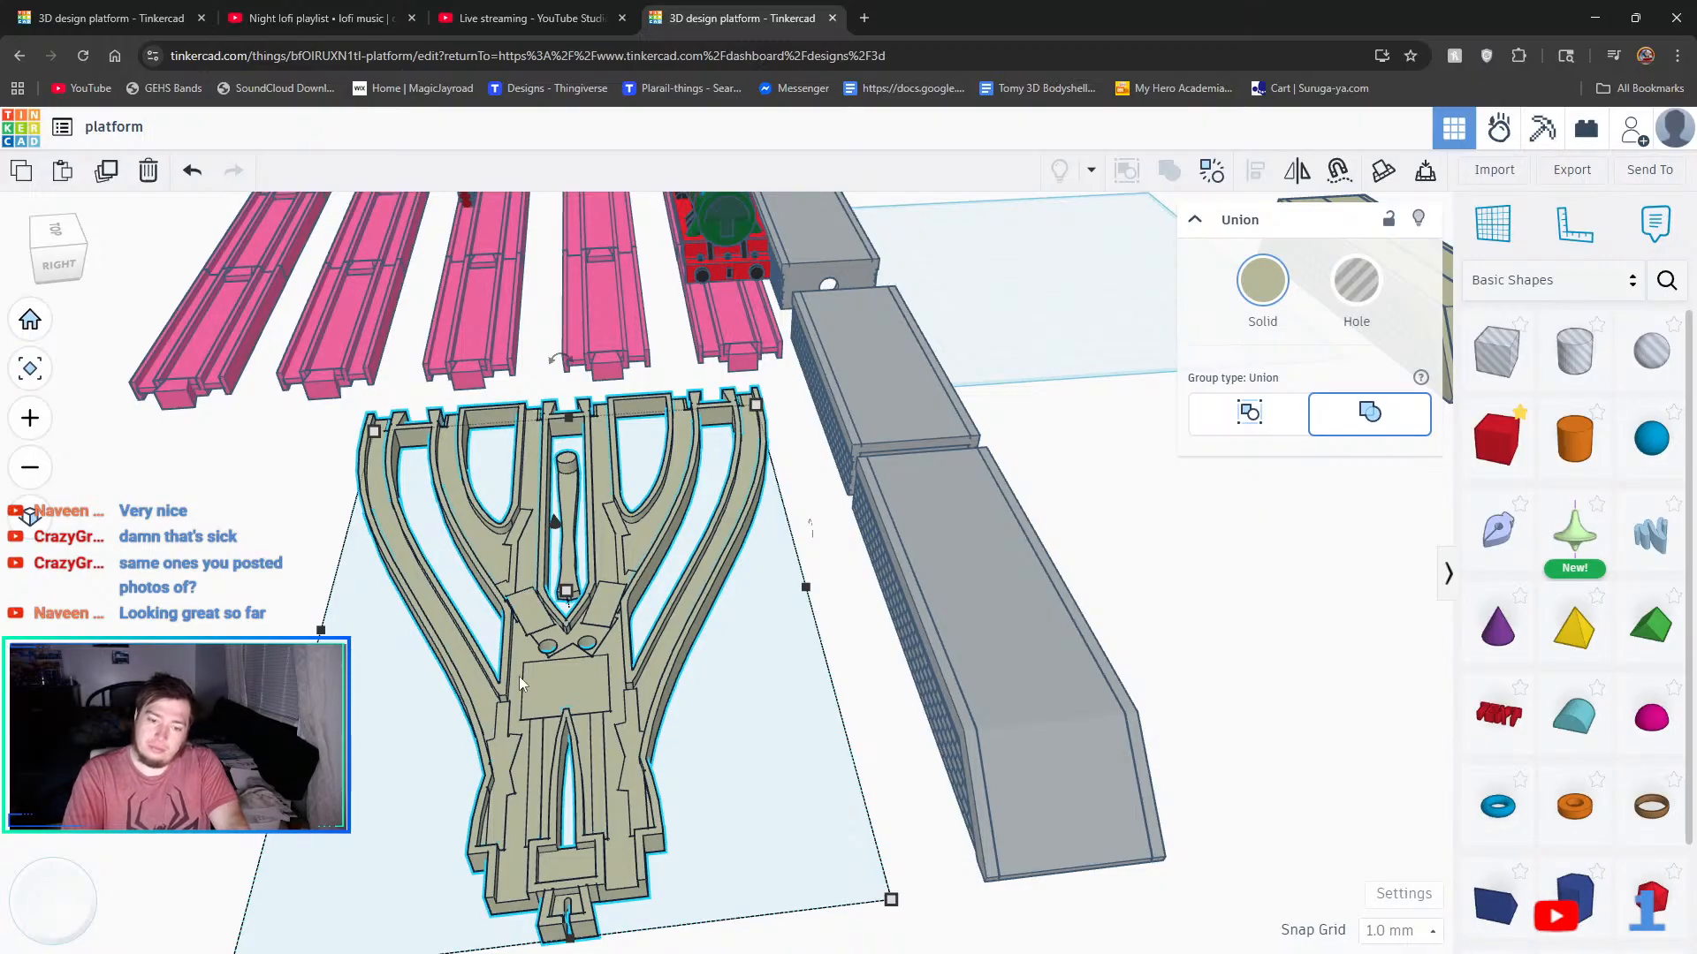
click(861, 772)
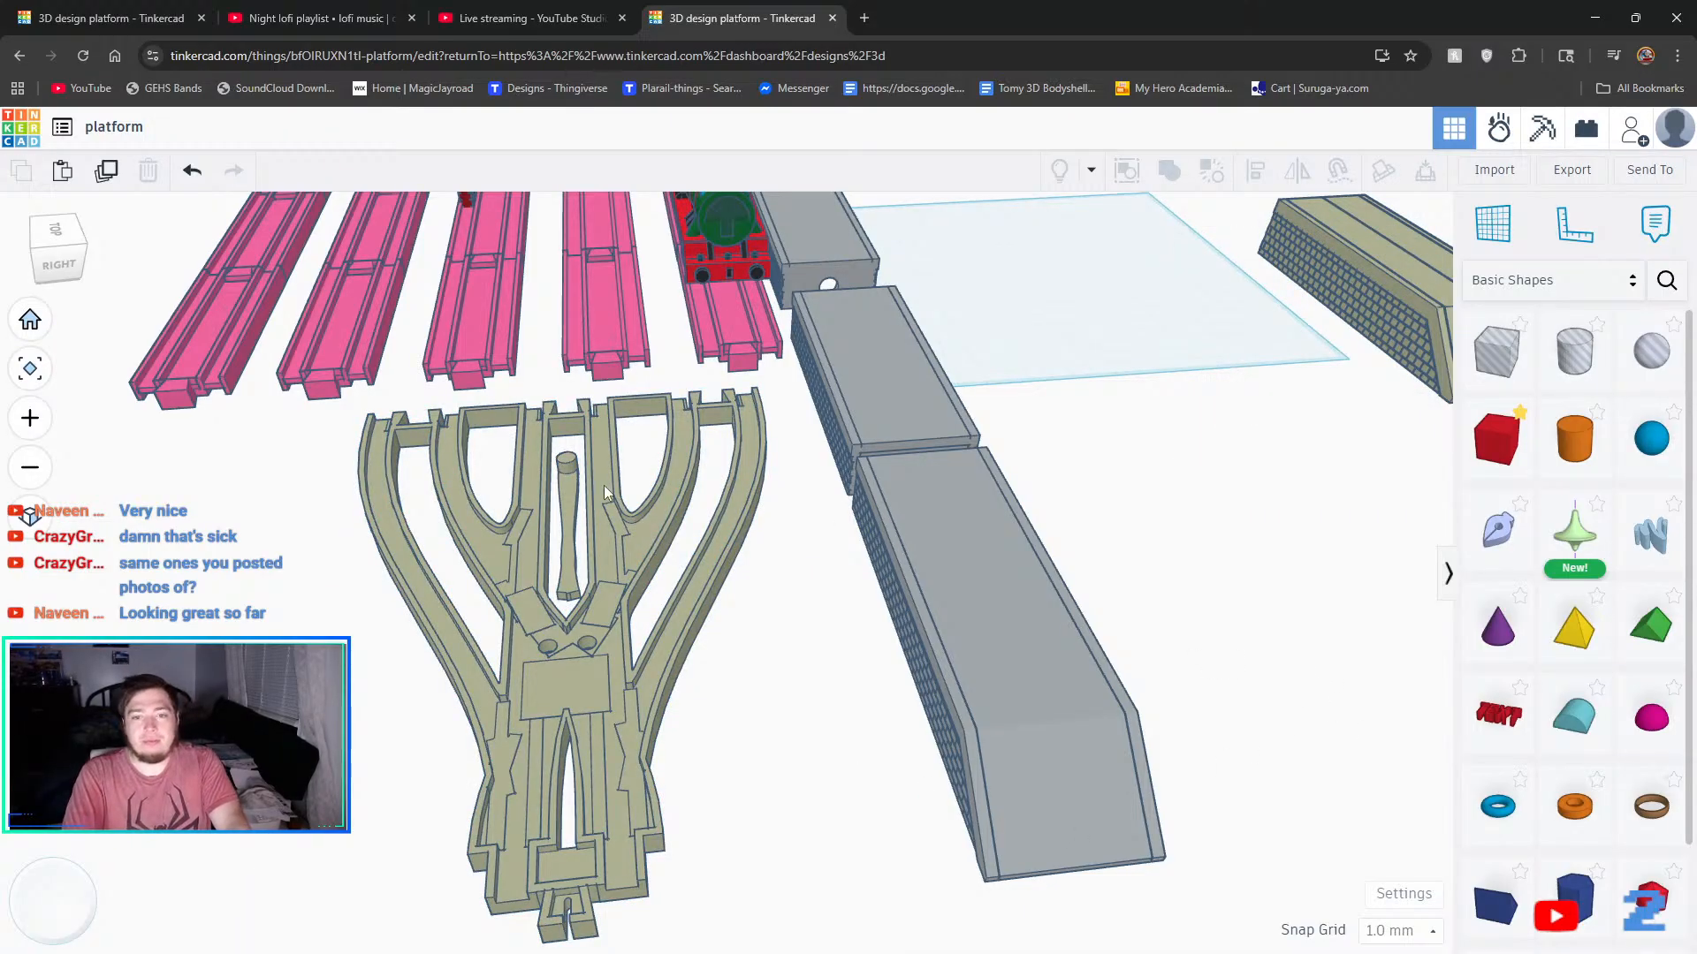
click(569, 527)
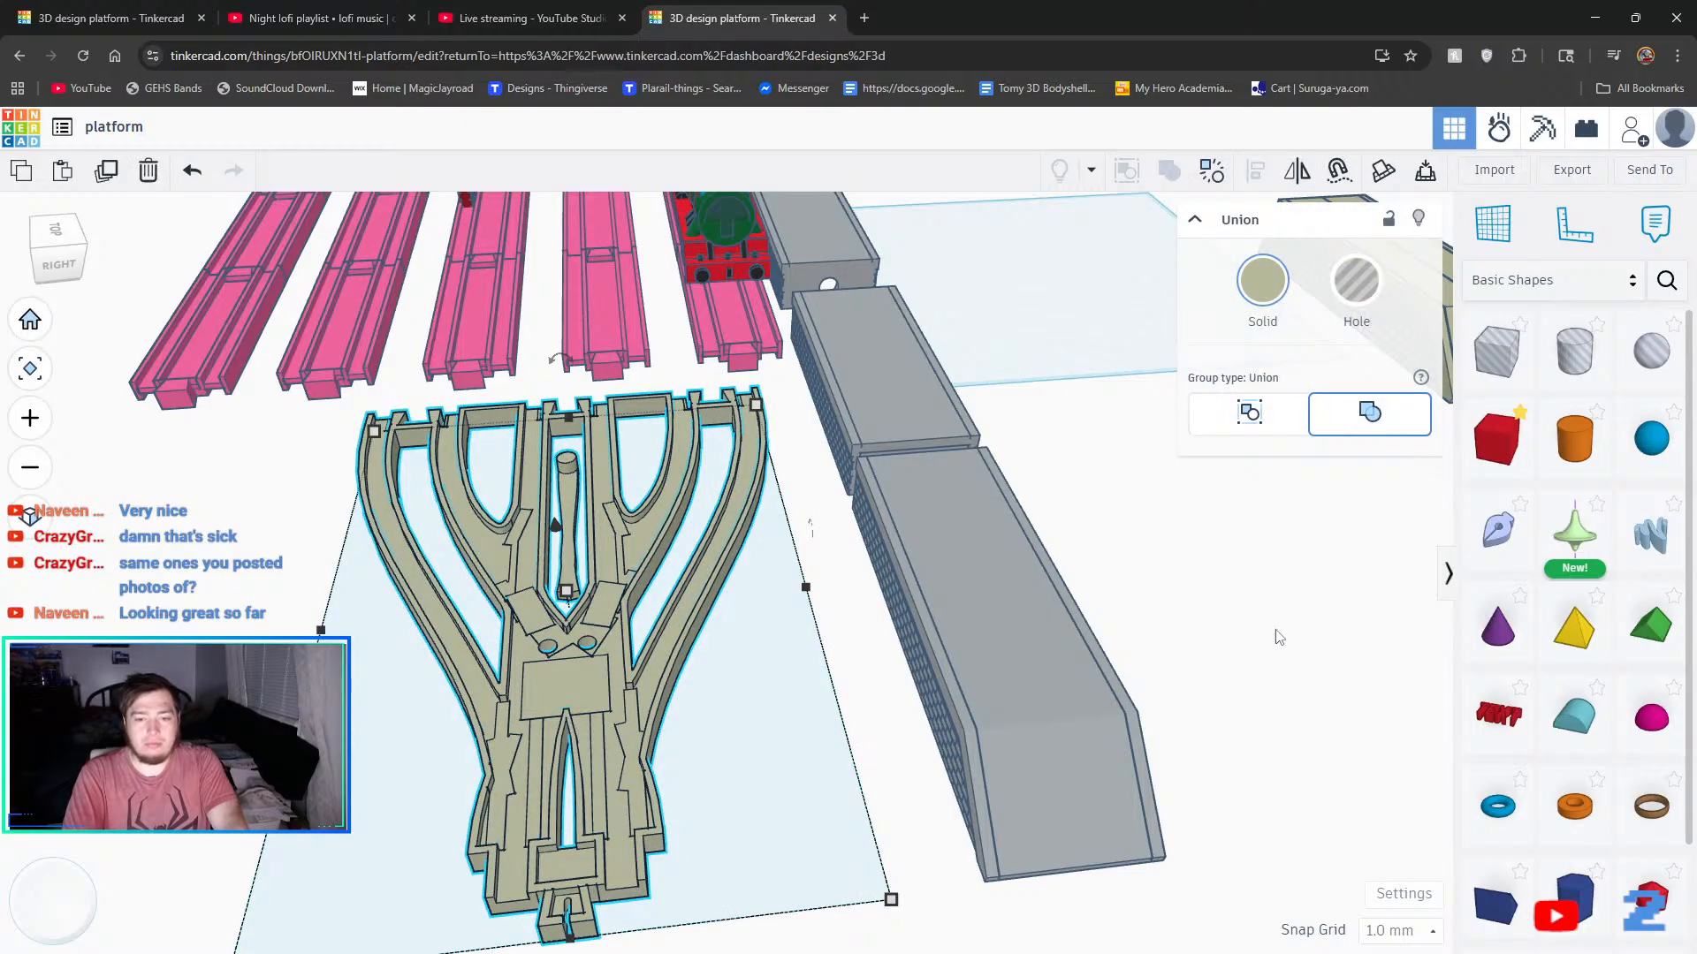
click(1352, 606)
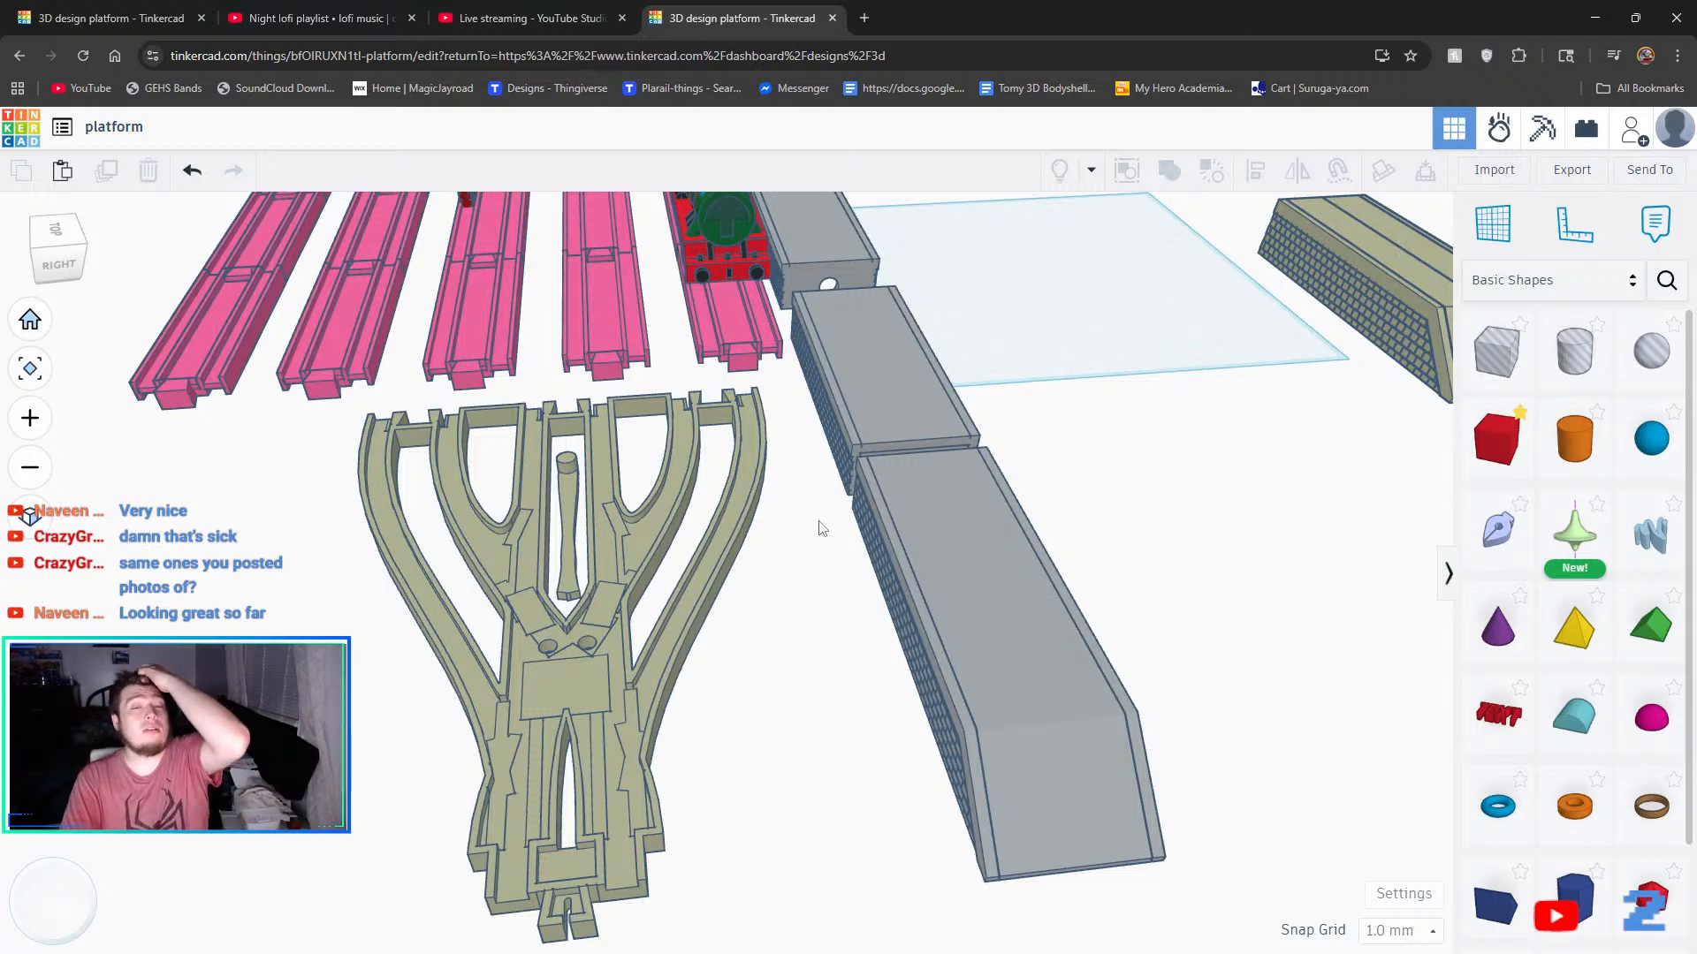
right_drag(796, 570, 771, 535)
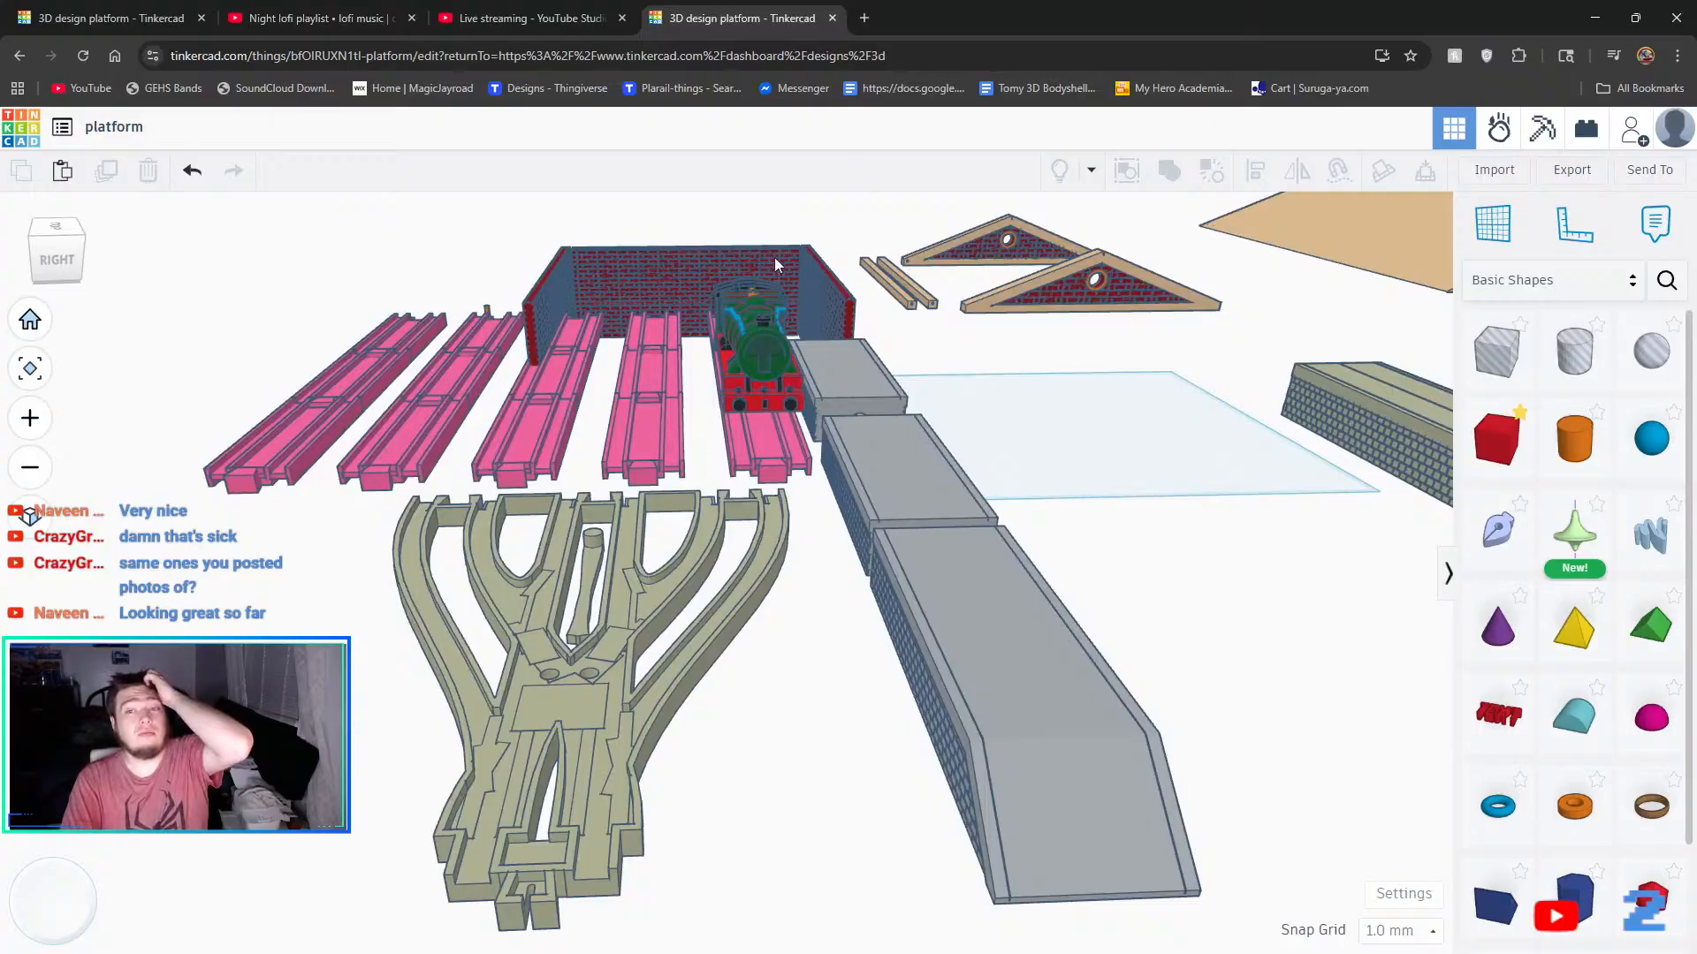
click(844, 311)
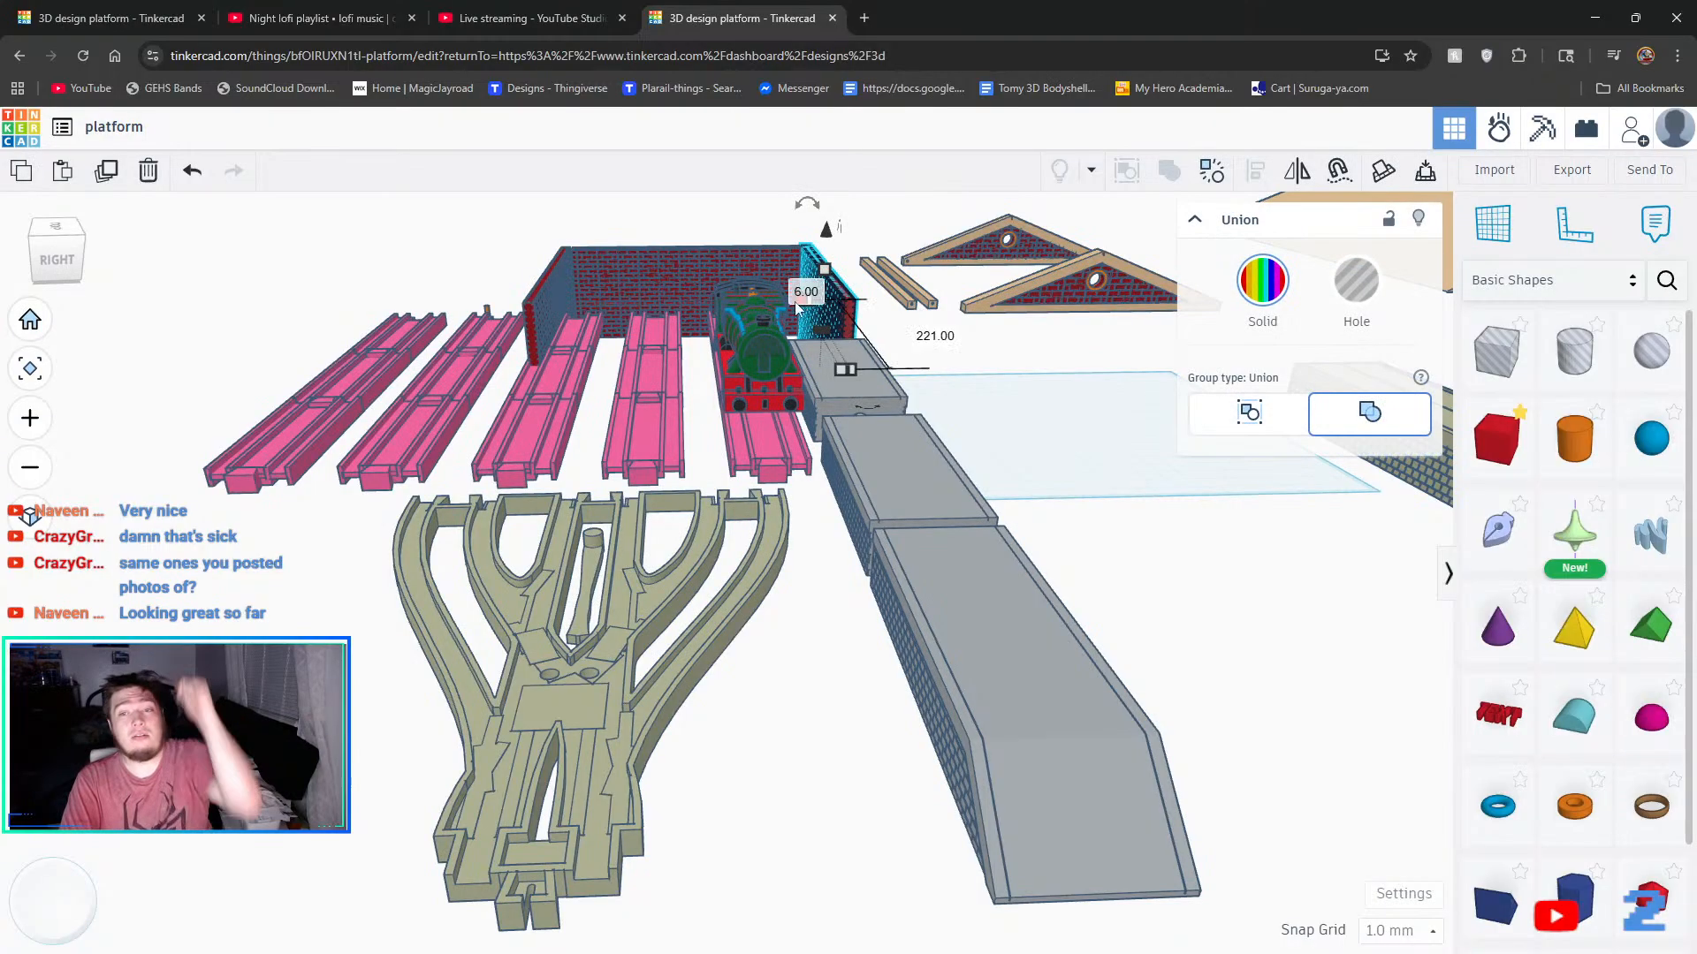
click(703, 258)
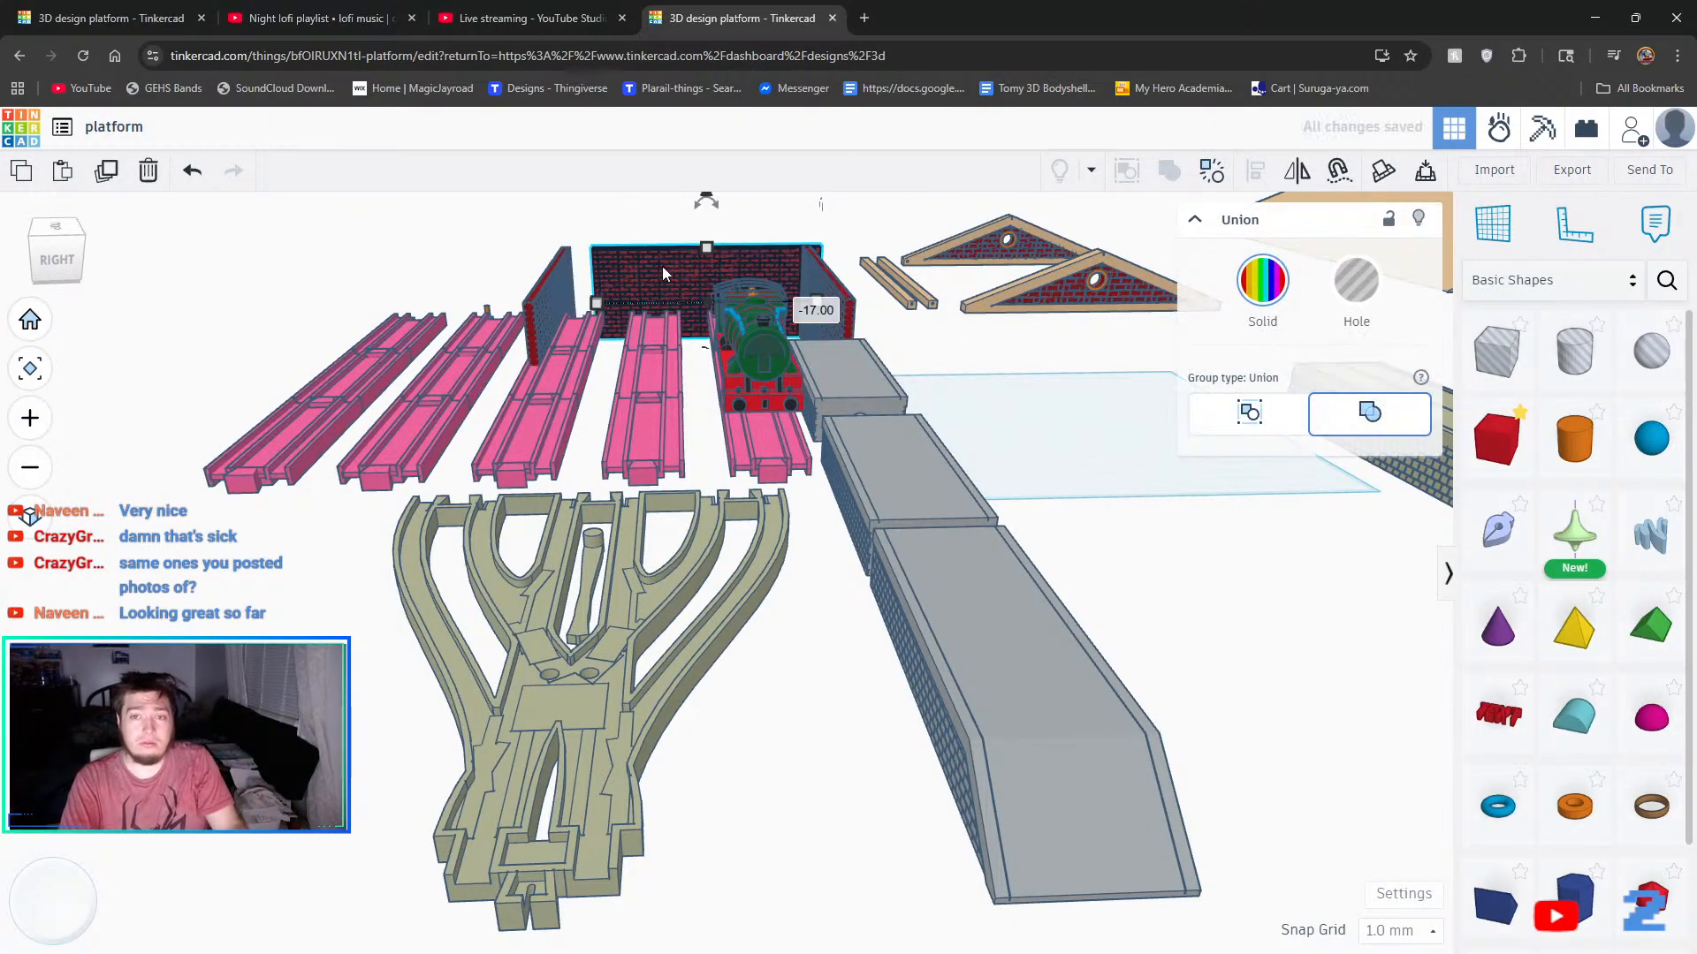
click(193, 171)
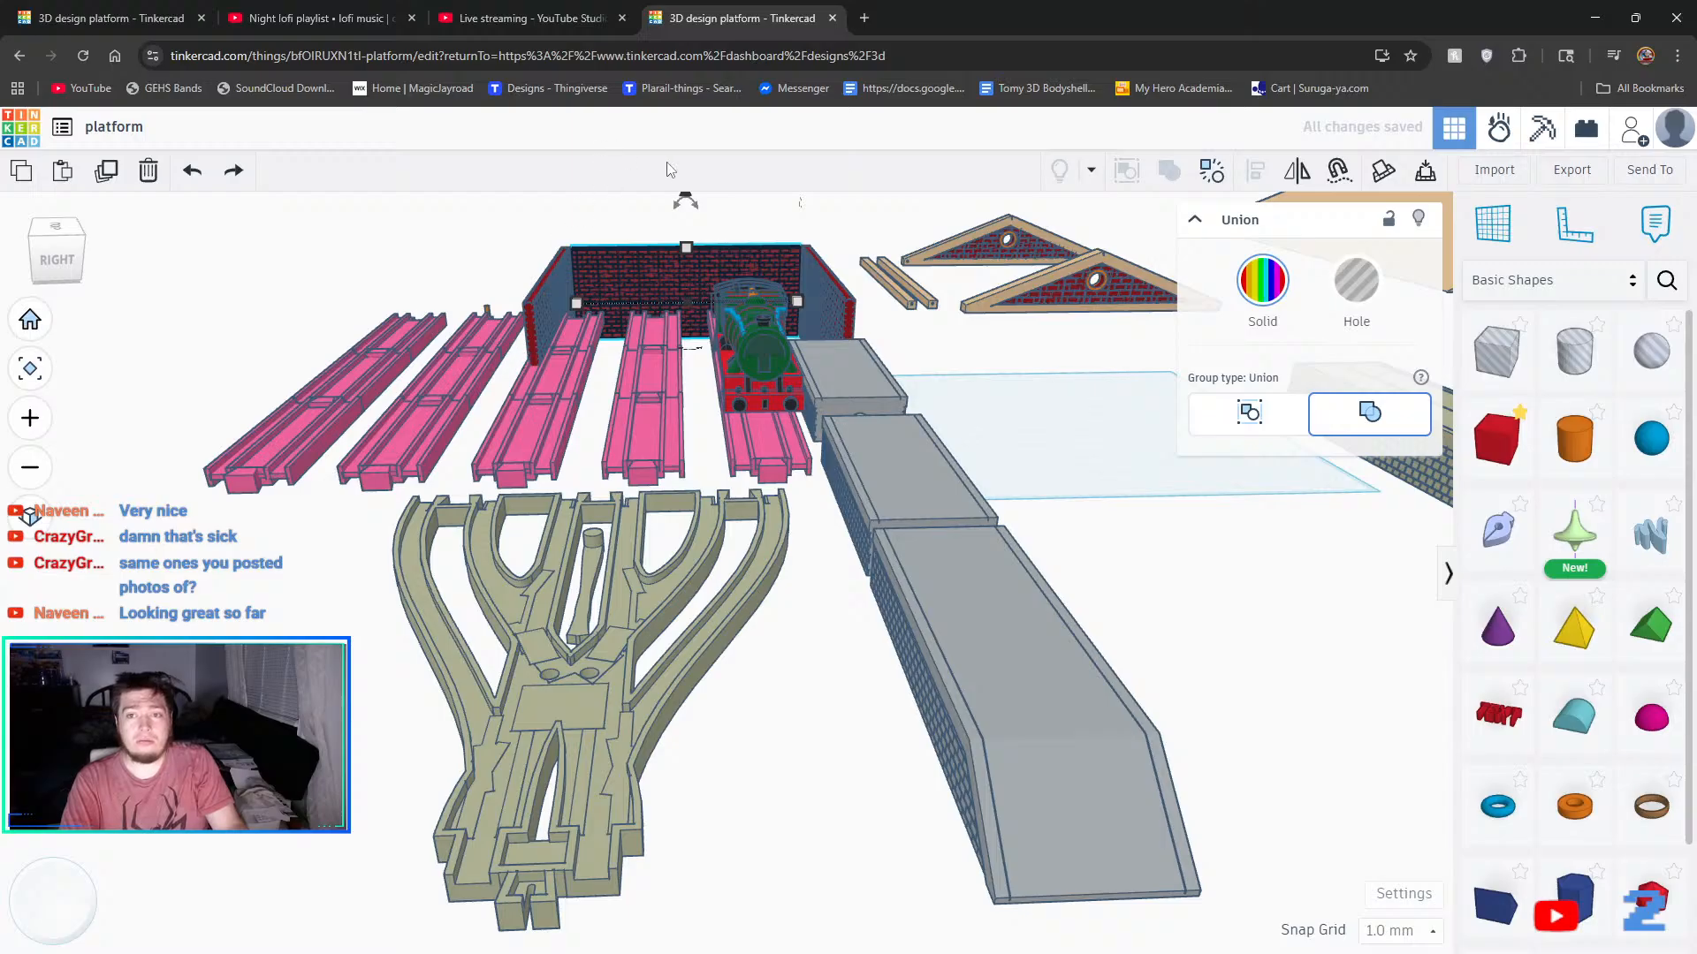
scroll(1004, 336, down, 1)
scroll(1004, 335, up, 5)
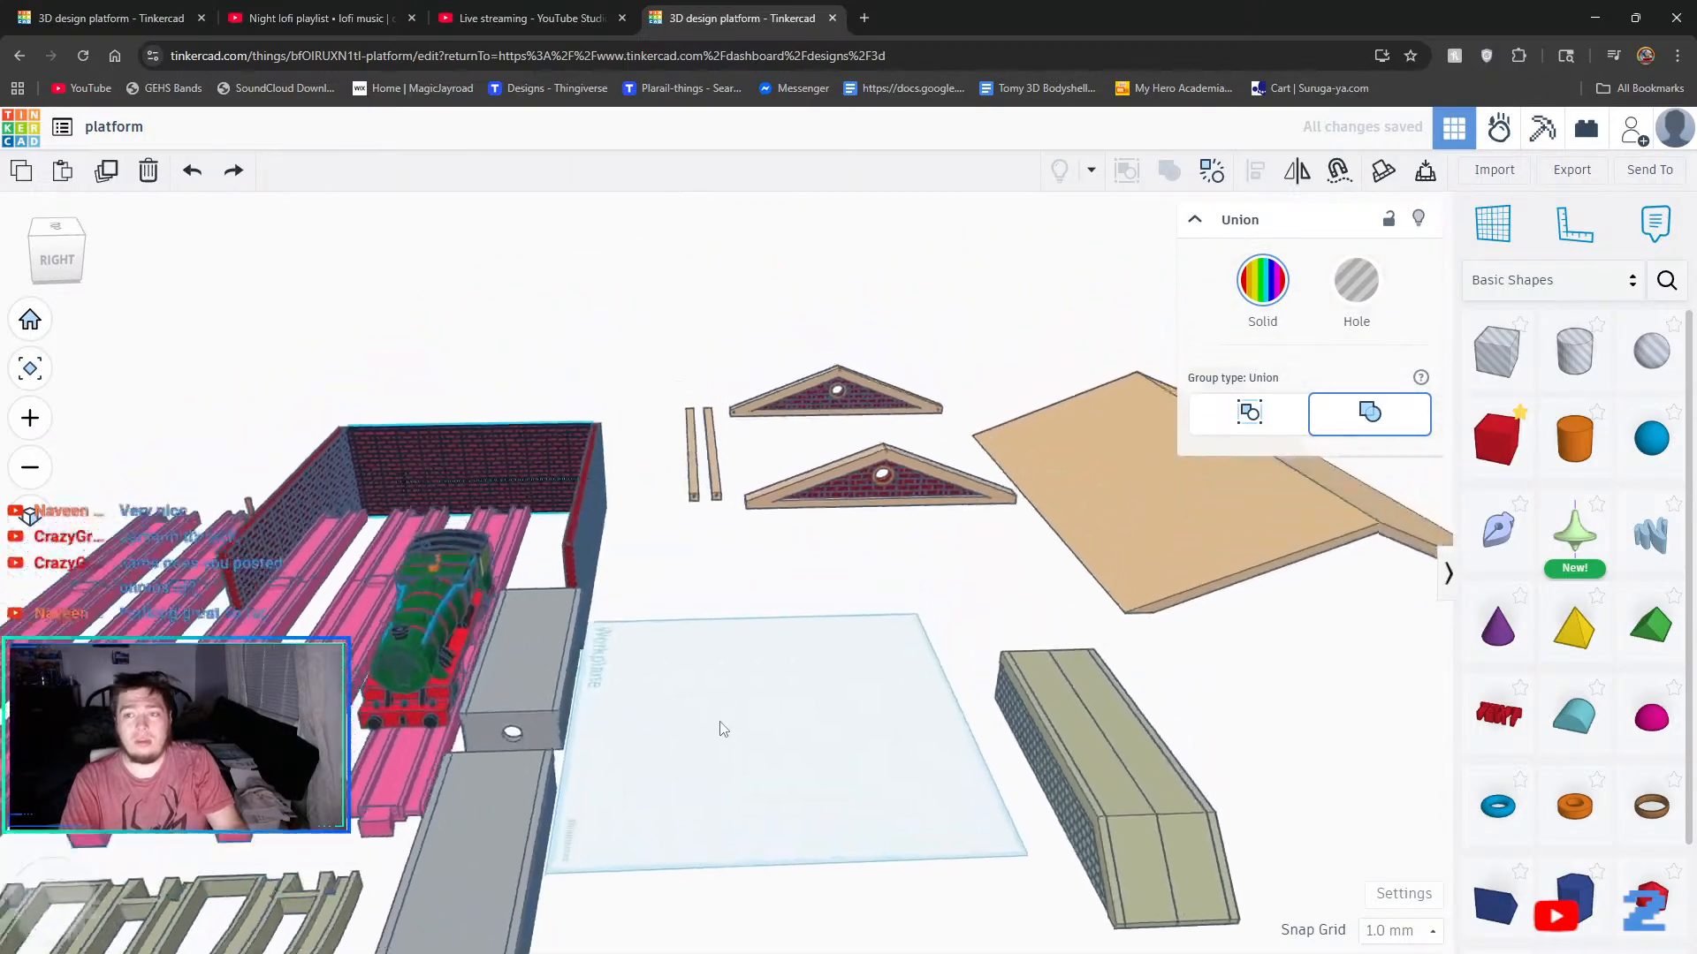
right_drag(785, 740, 973, 671)
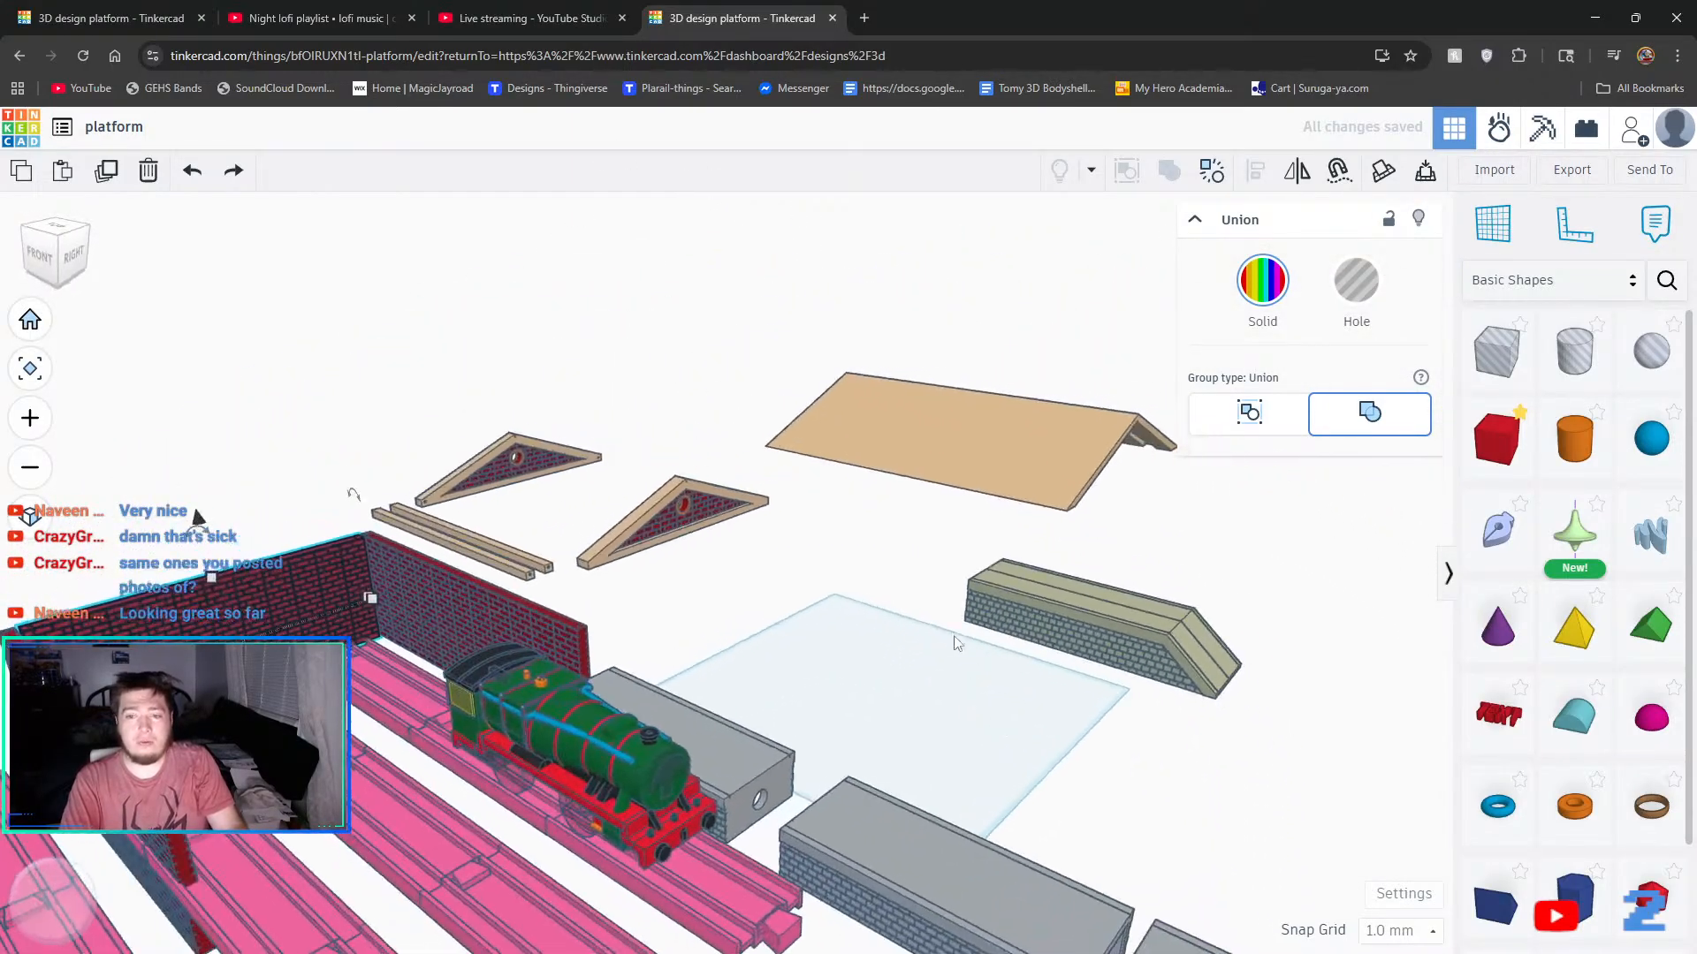
right_drag(884, 609, 700, 650)
middle_drag(703, 631, 949, 659)
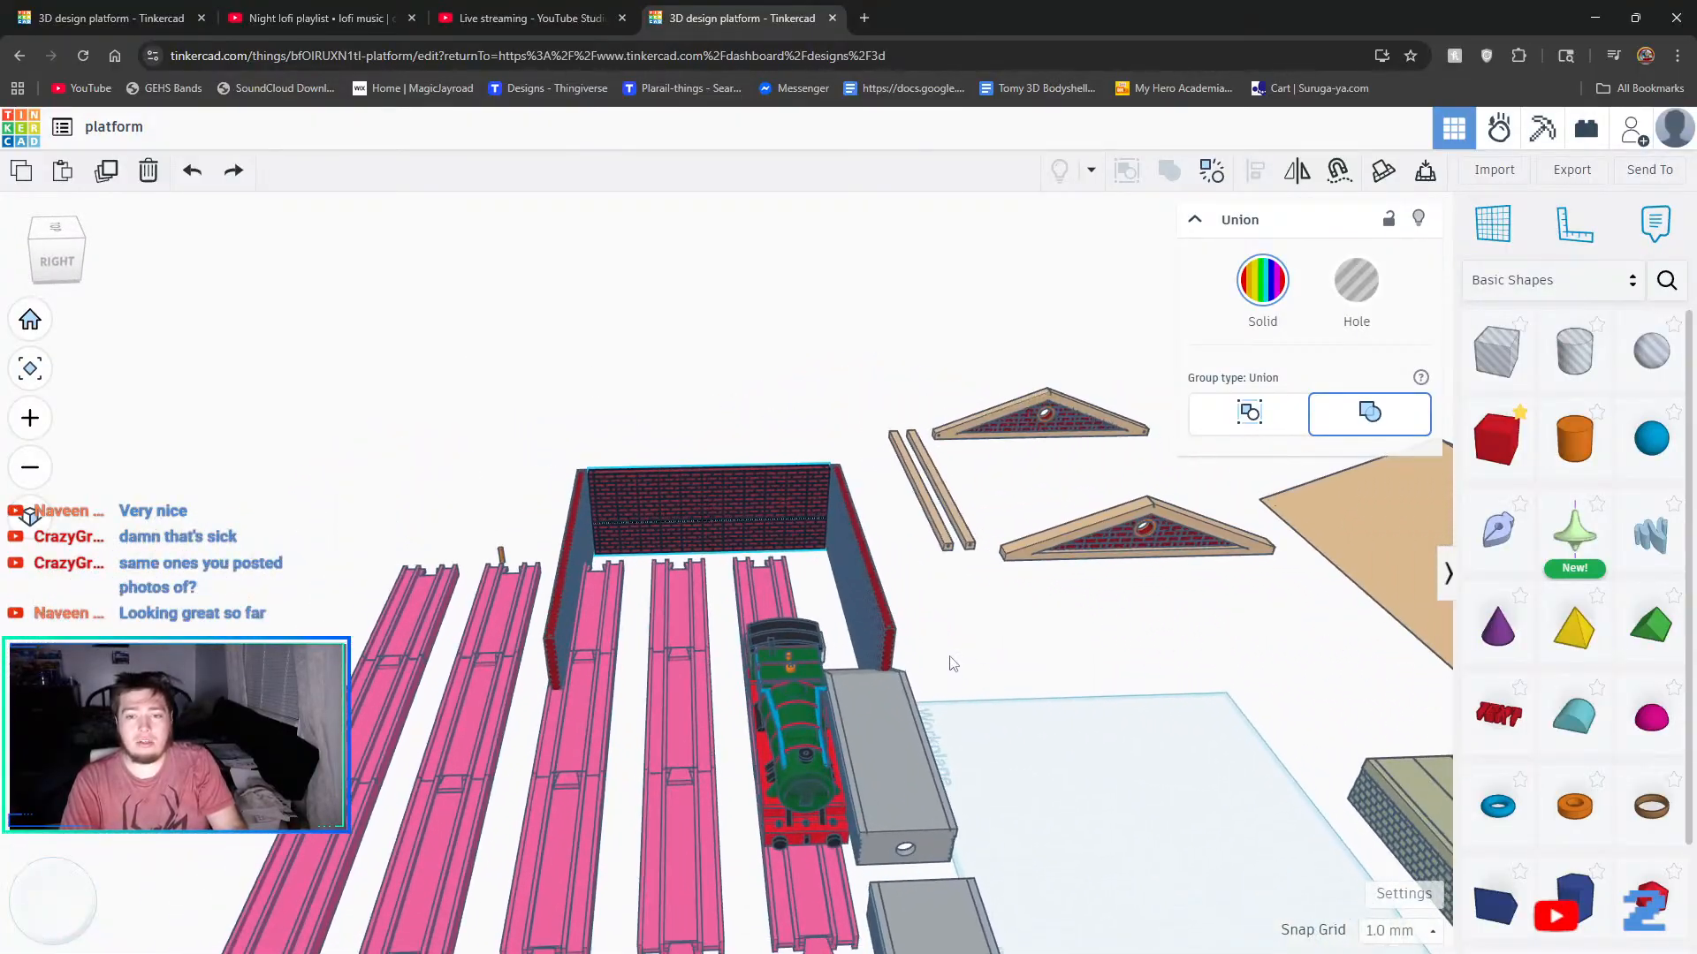
- Shift the three brick walls together sideways, away from the platform sections and towards the outer pink tracks
scroll(579, 455, up, 1)
scroll(580, 460, up, 4)
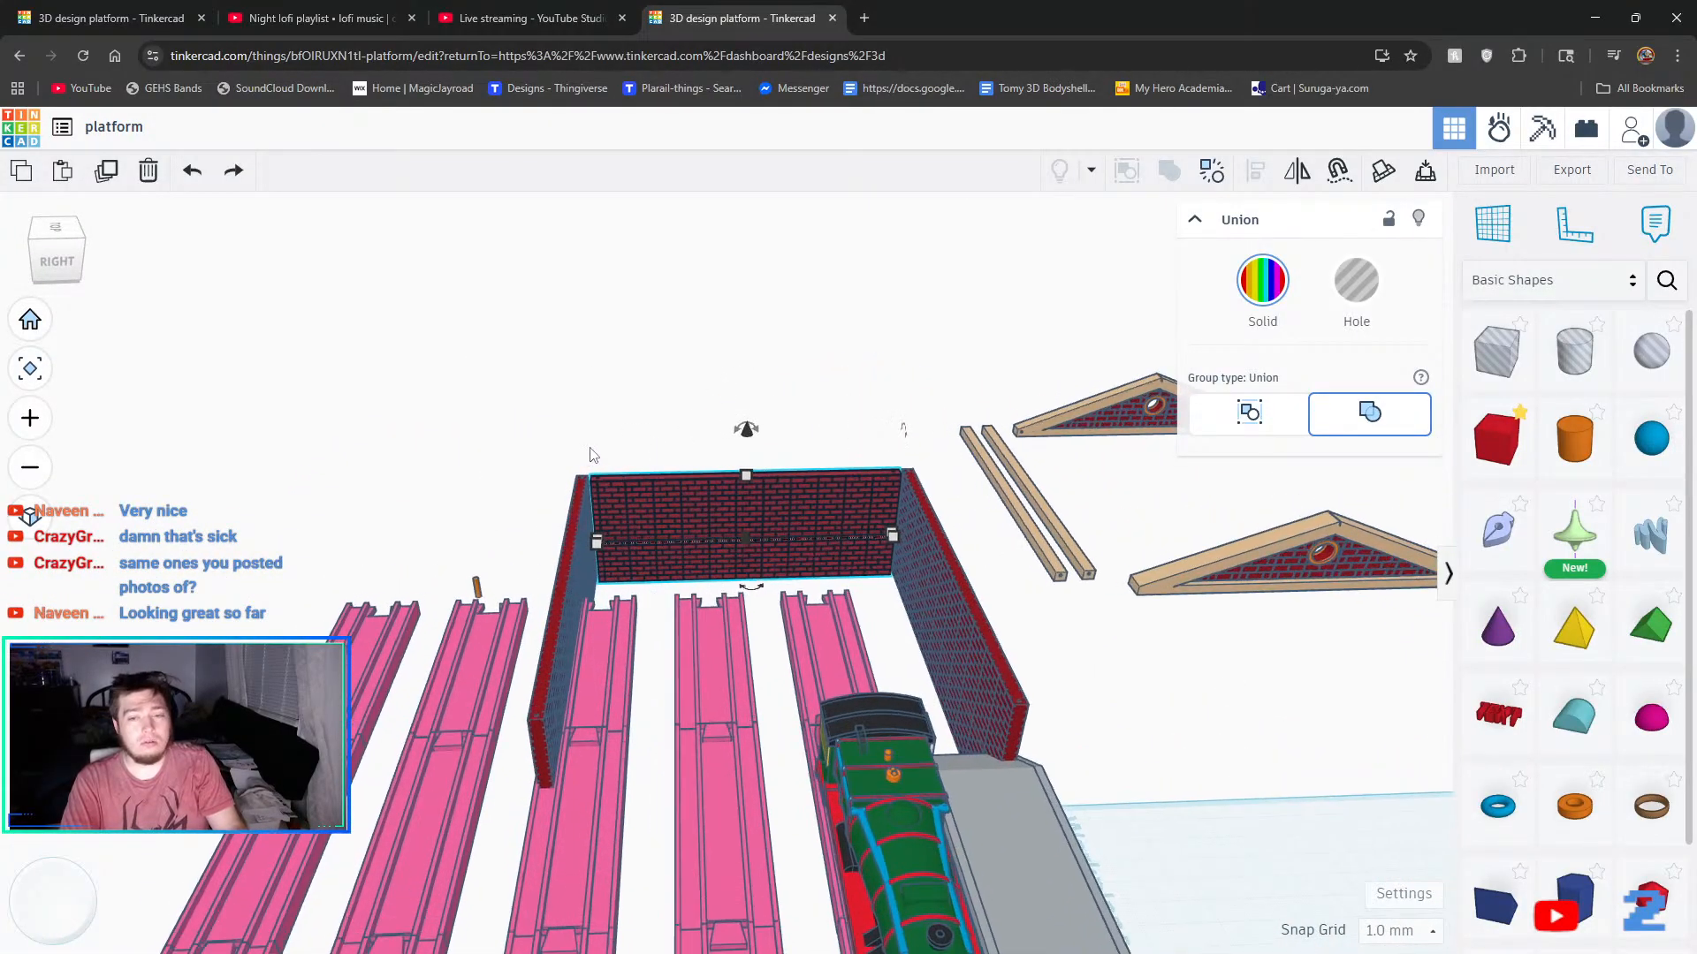
click(1014, 769)
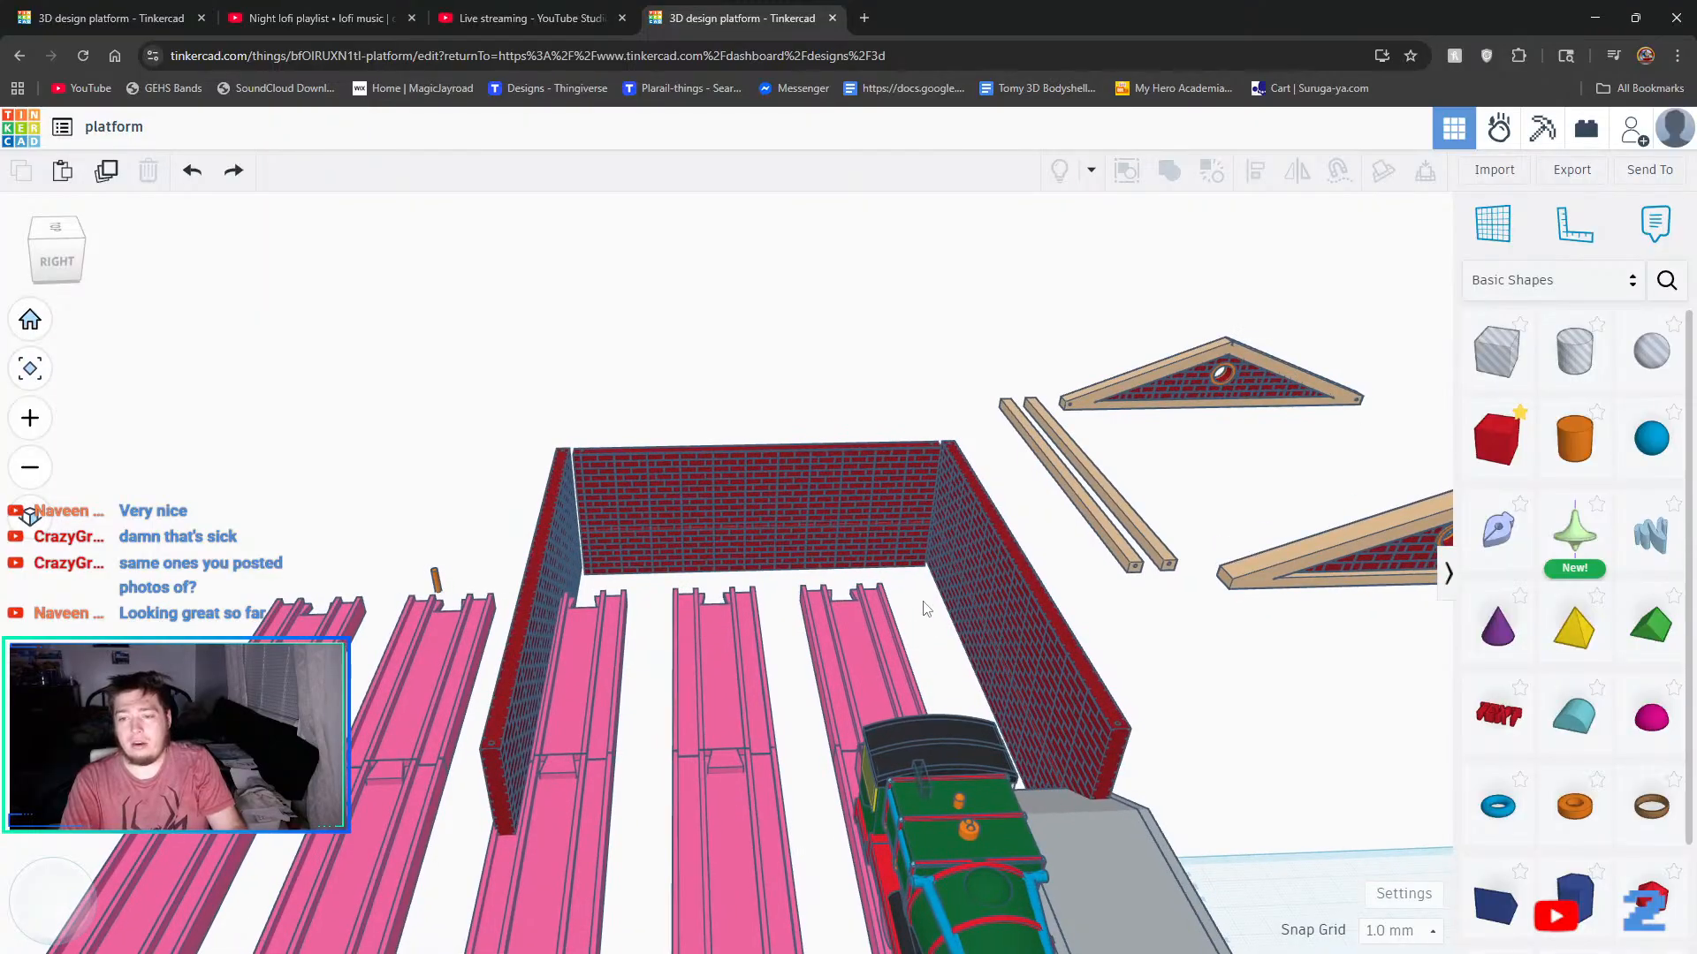
click(990, 566)
shift+click(887, 506)
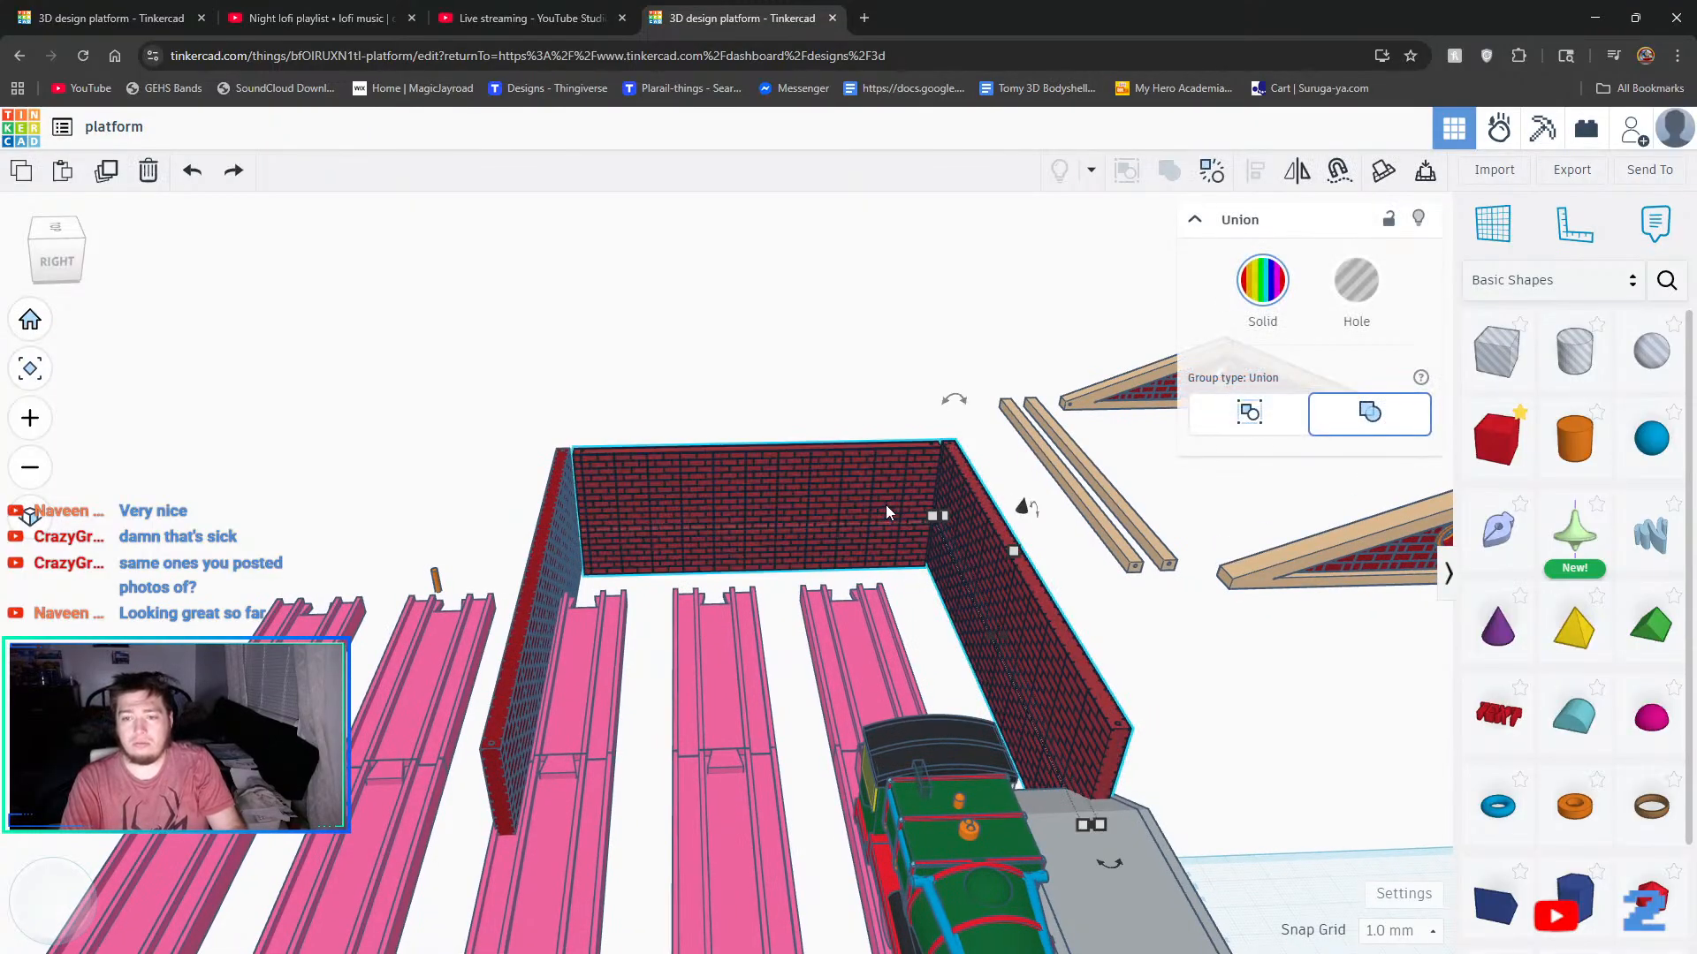
shift+click(570, 539)
drag(909, 572, 851, 568)
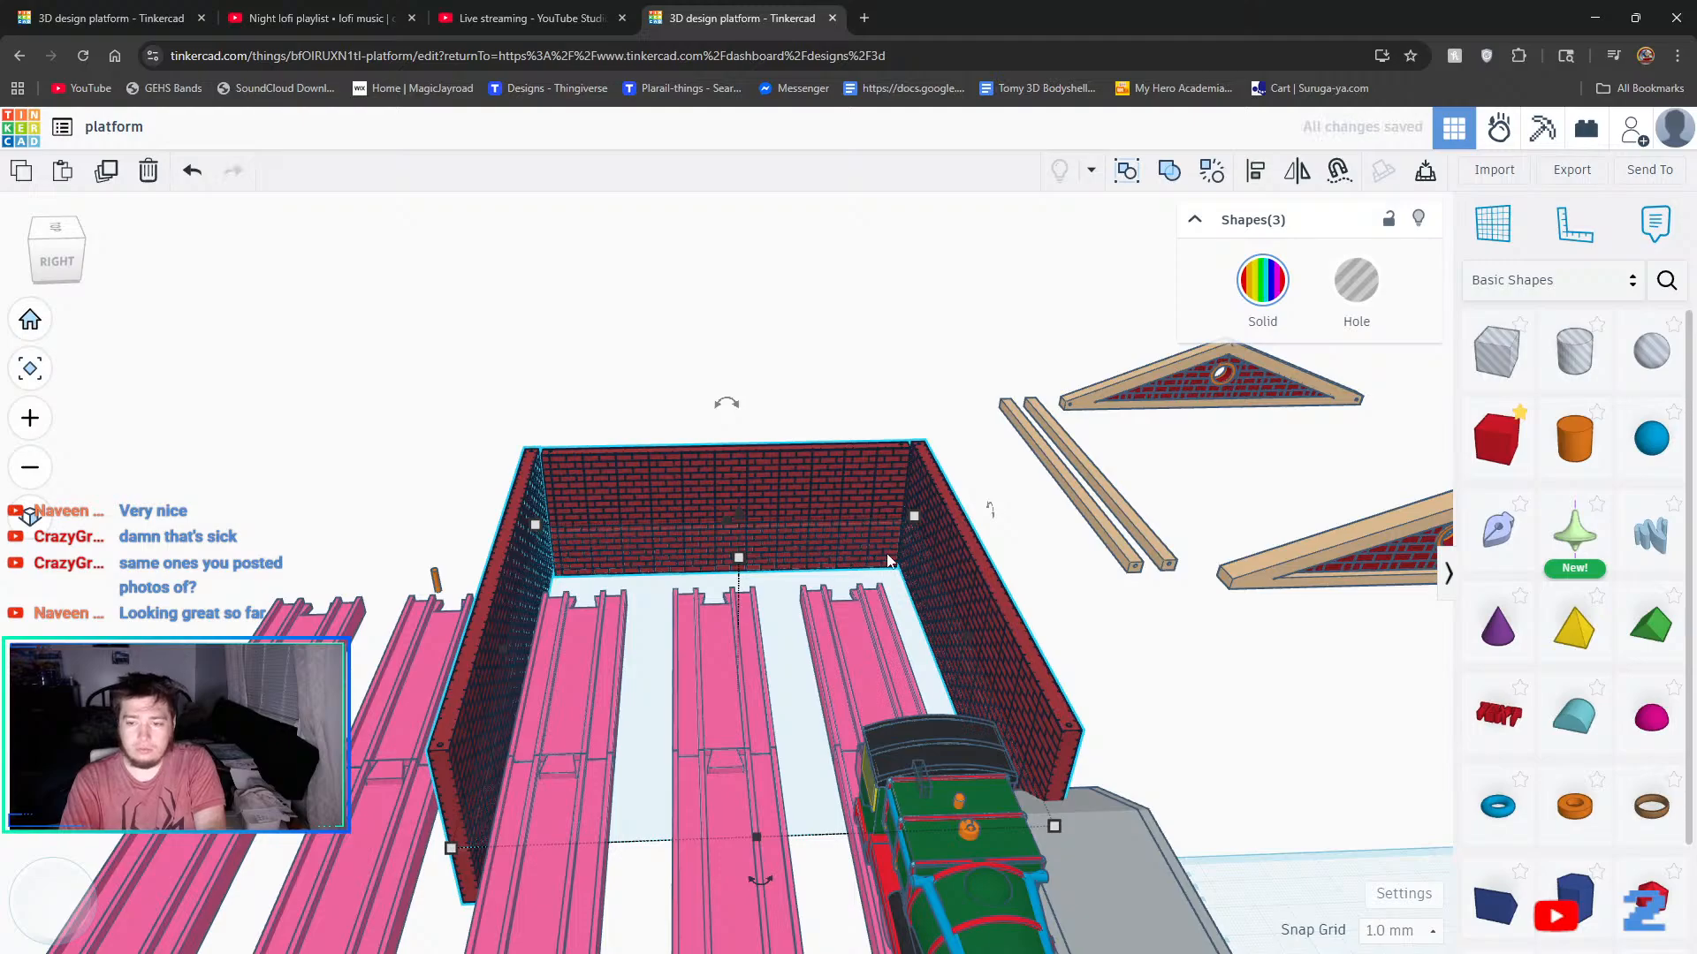
right_drag(1060, 561, 1204, 597)
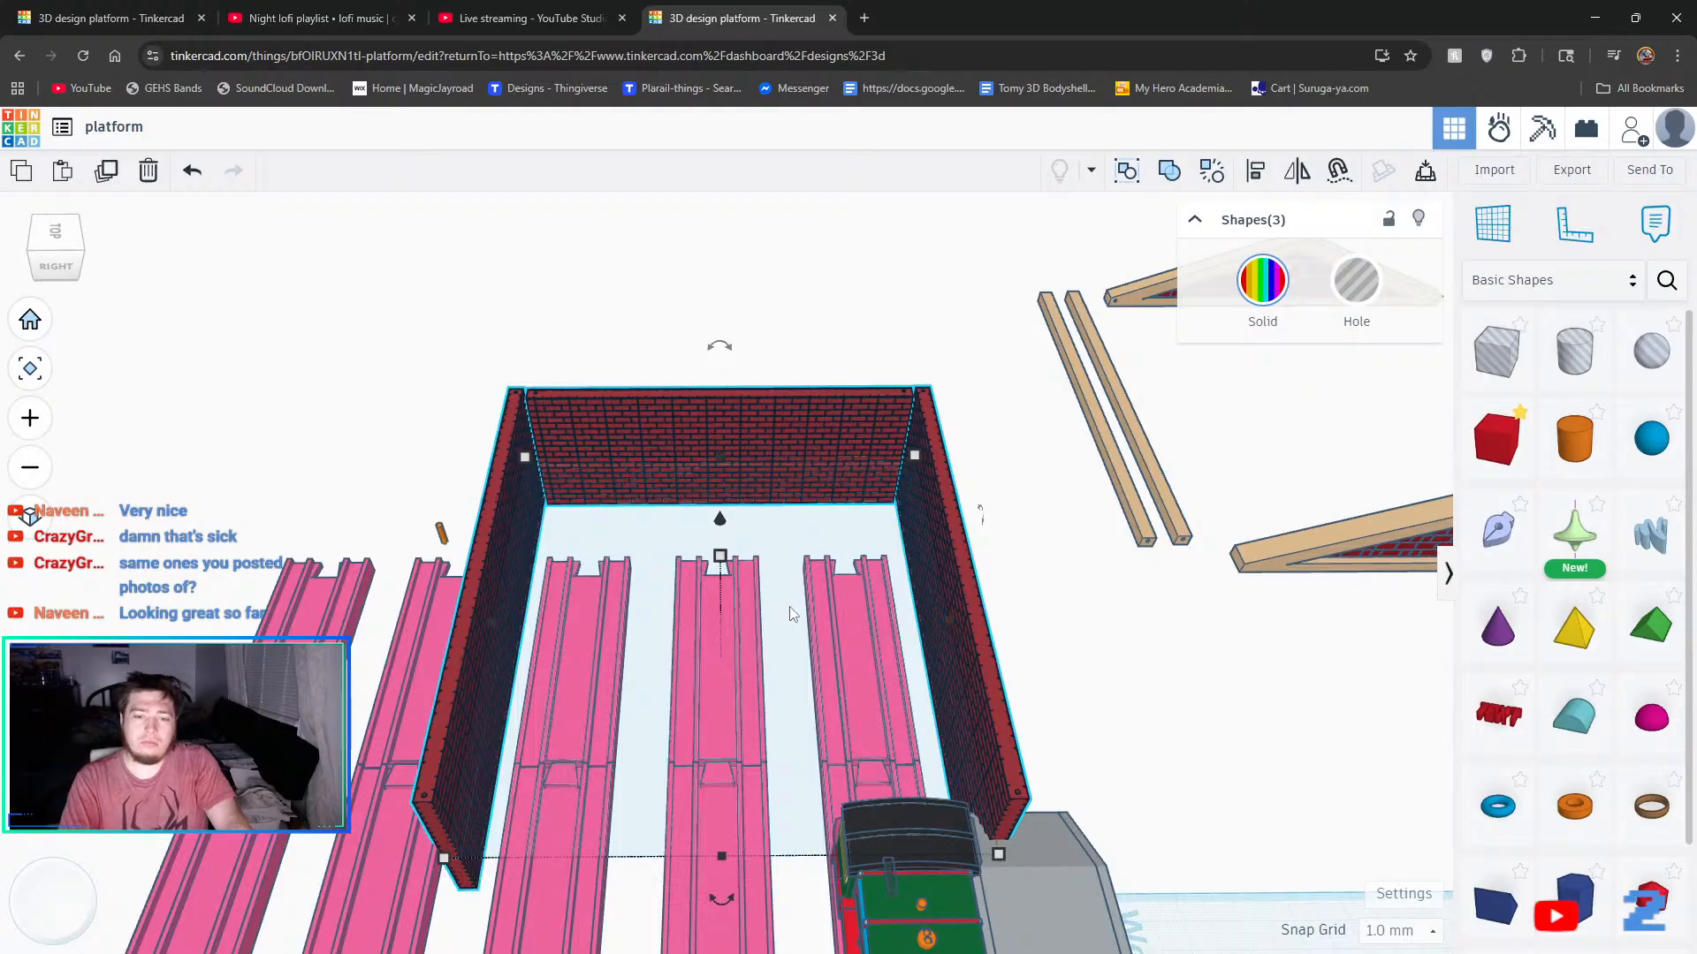
- Nudge each of the two brick side walls slightly inward at the ends of the back wall and inspect the enclosure from behind
click(1016, 417)
right_drag(1149, 669, 1153, 632)
click(1000, 641)
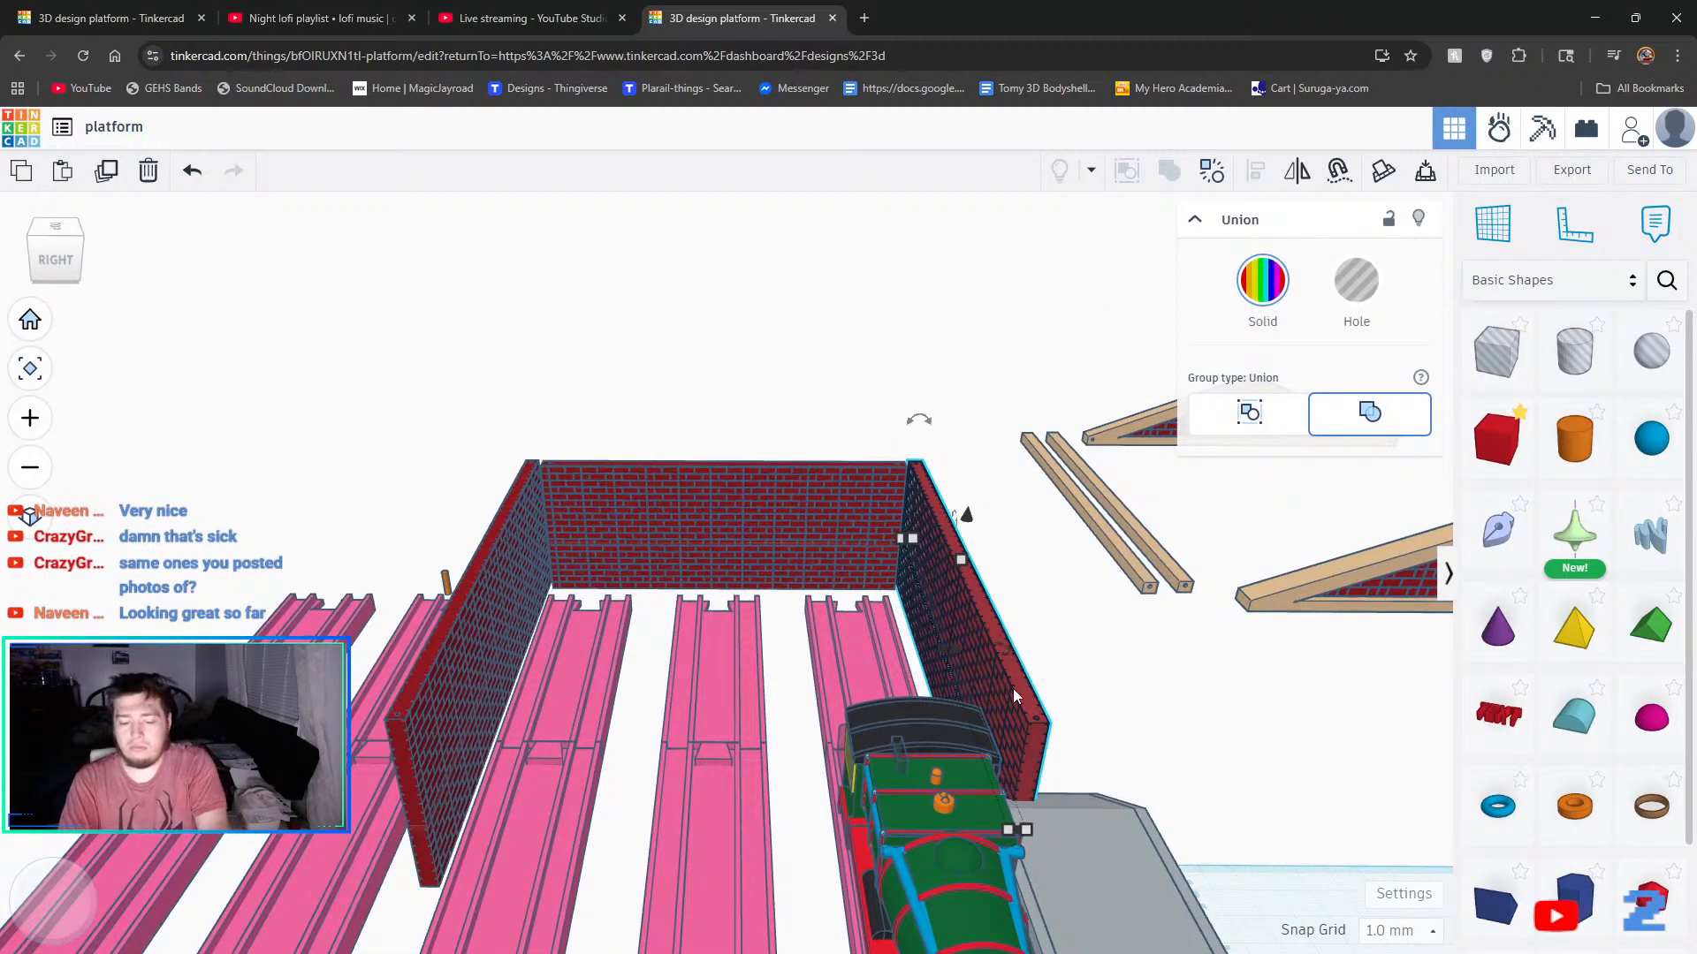
click(524, 580)
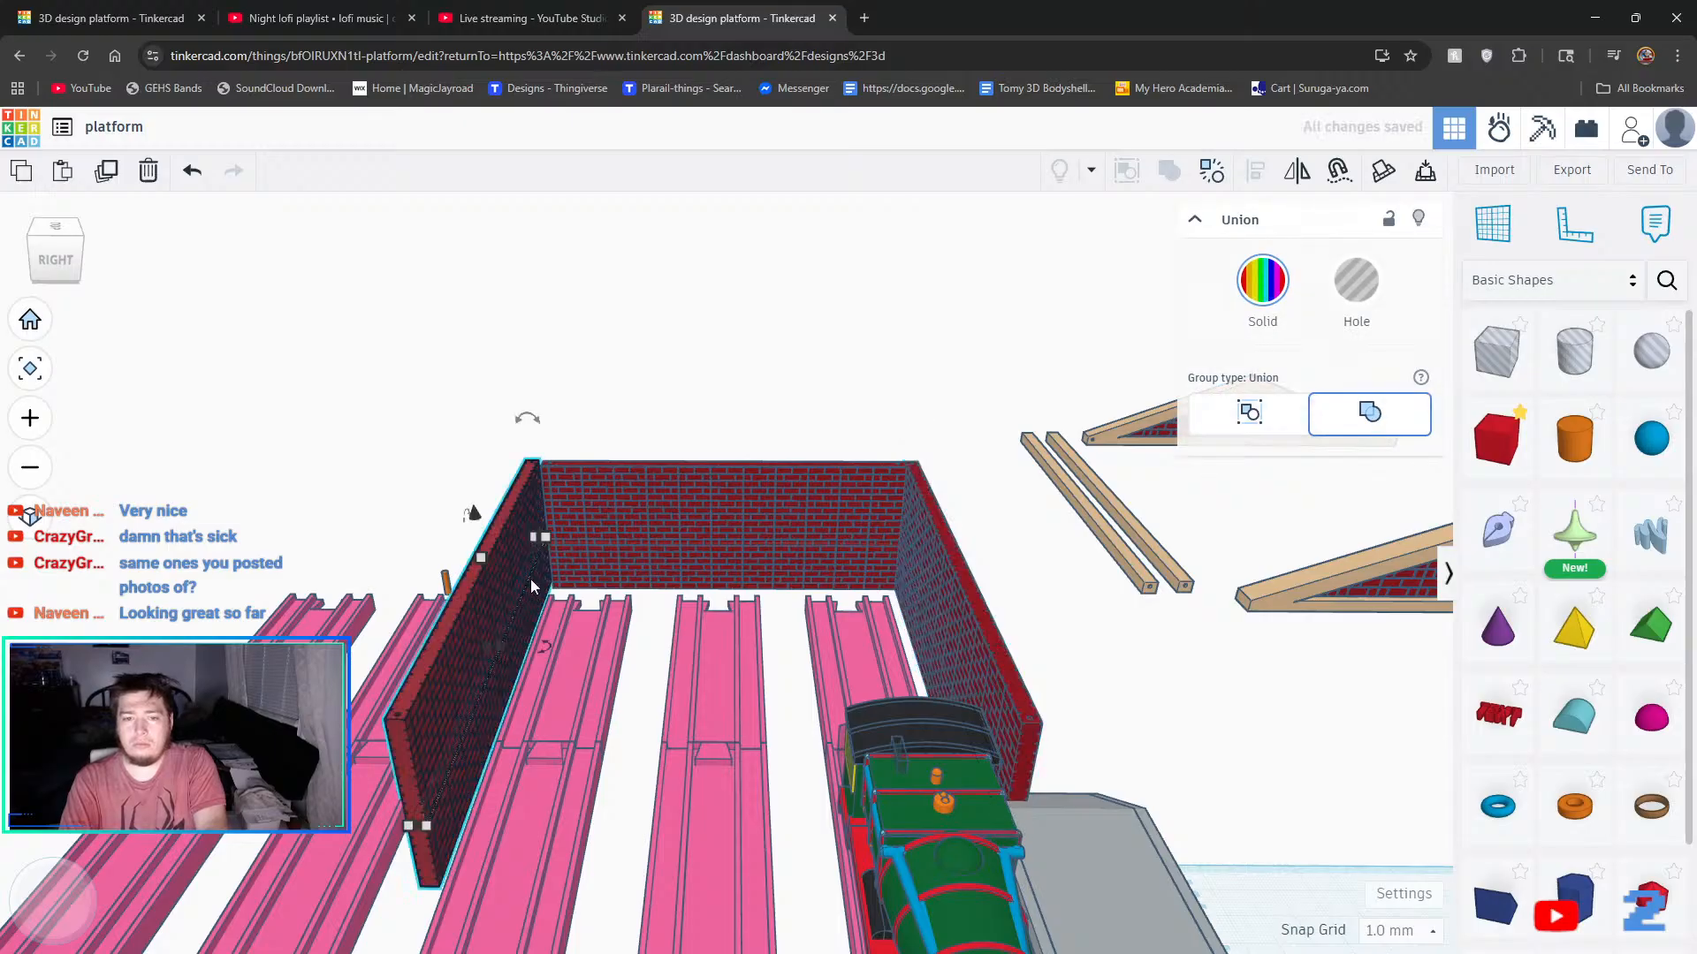
click(1043, 548)
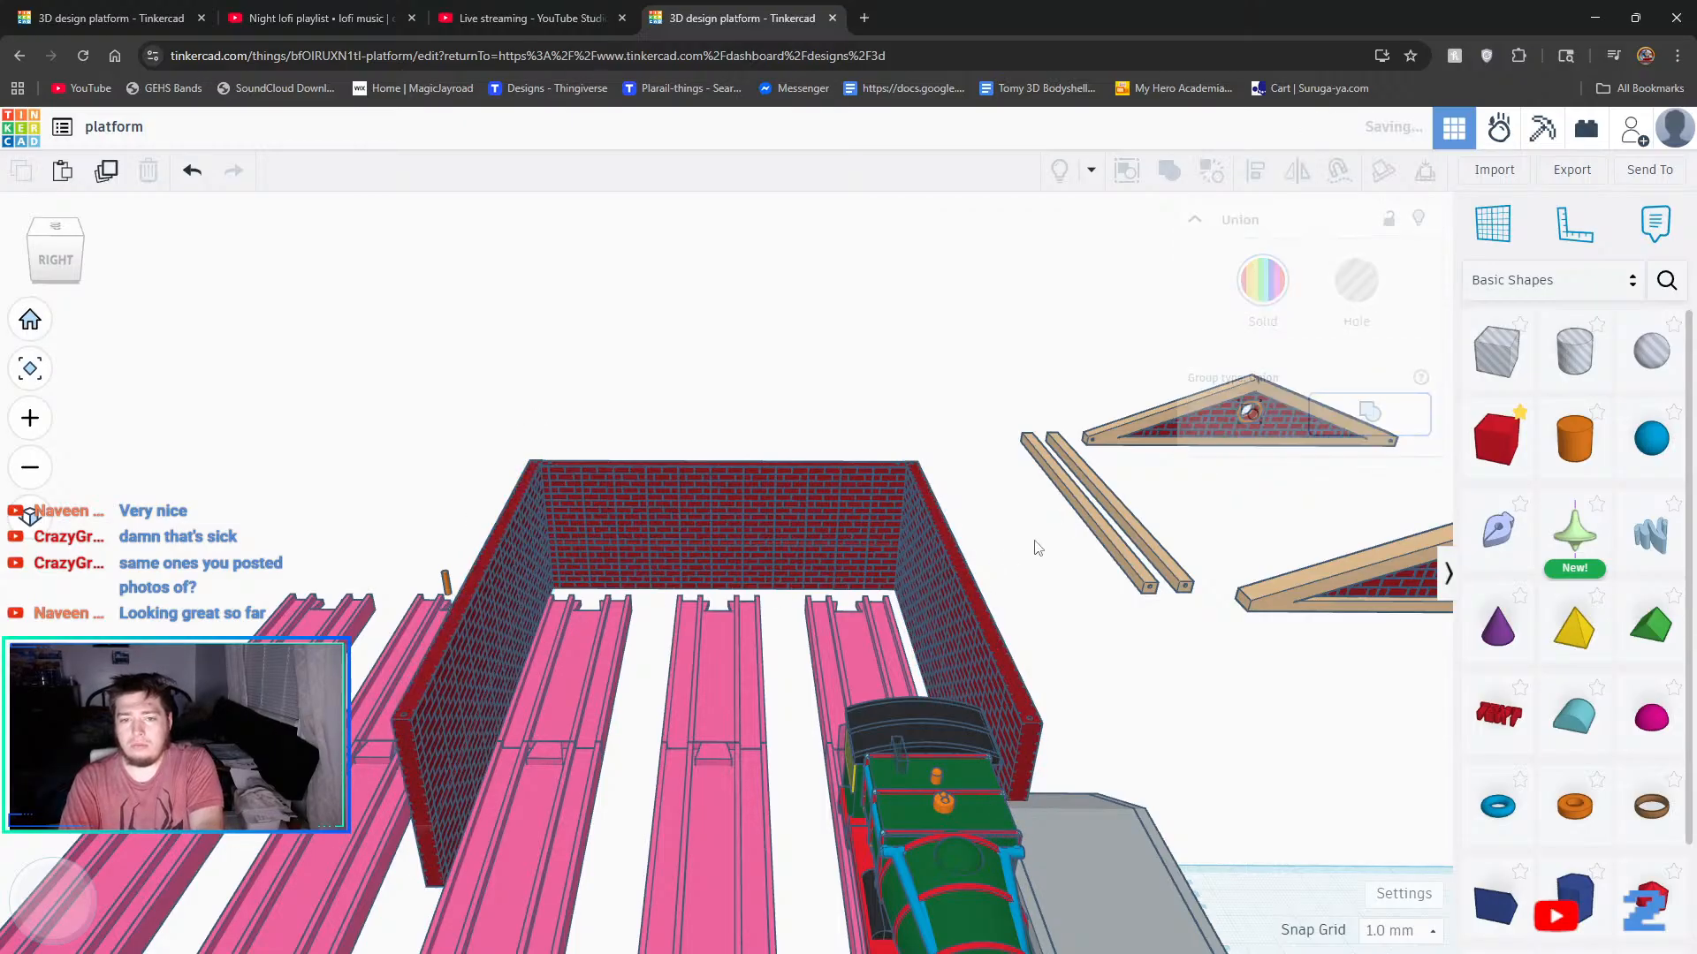
right_drag(1013, 559, 15, 443)
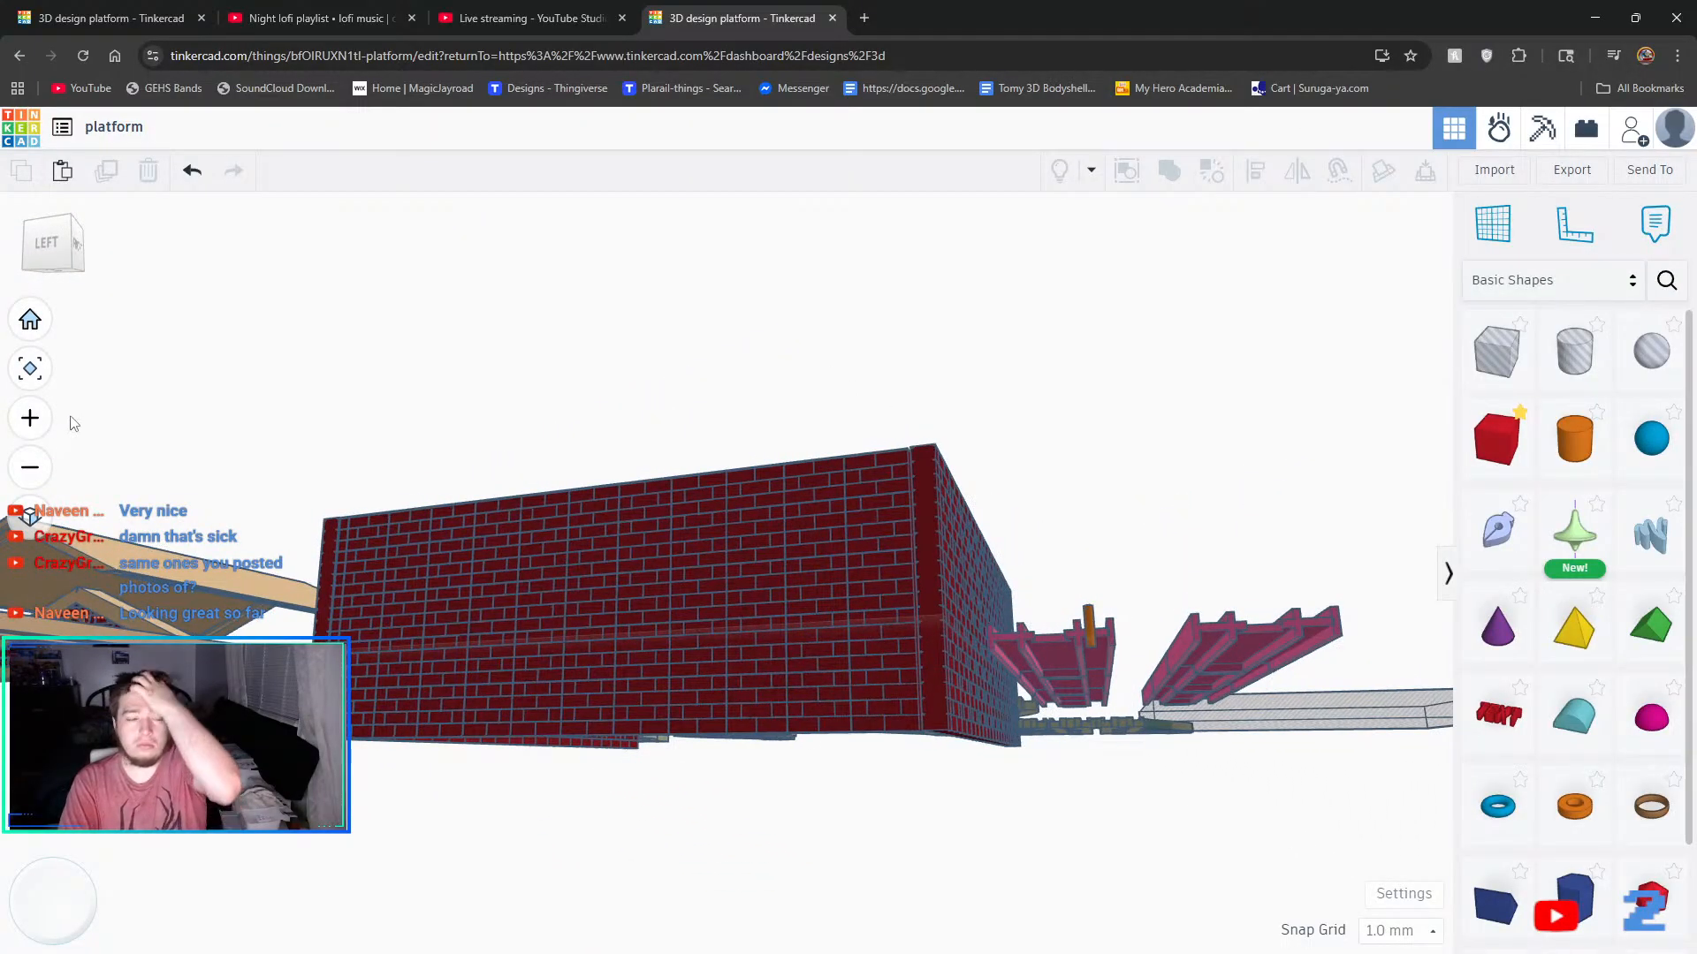
right_drag(469, 344, 495, 452)
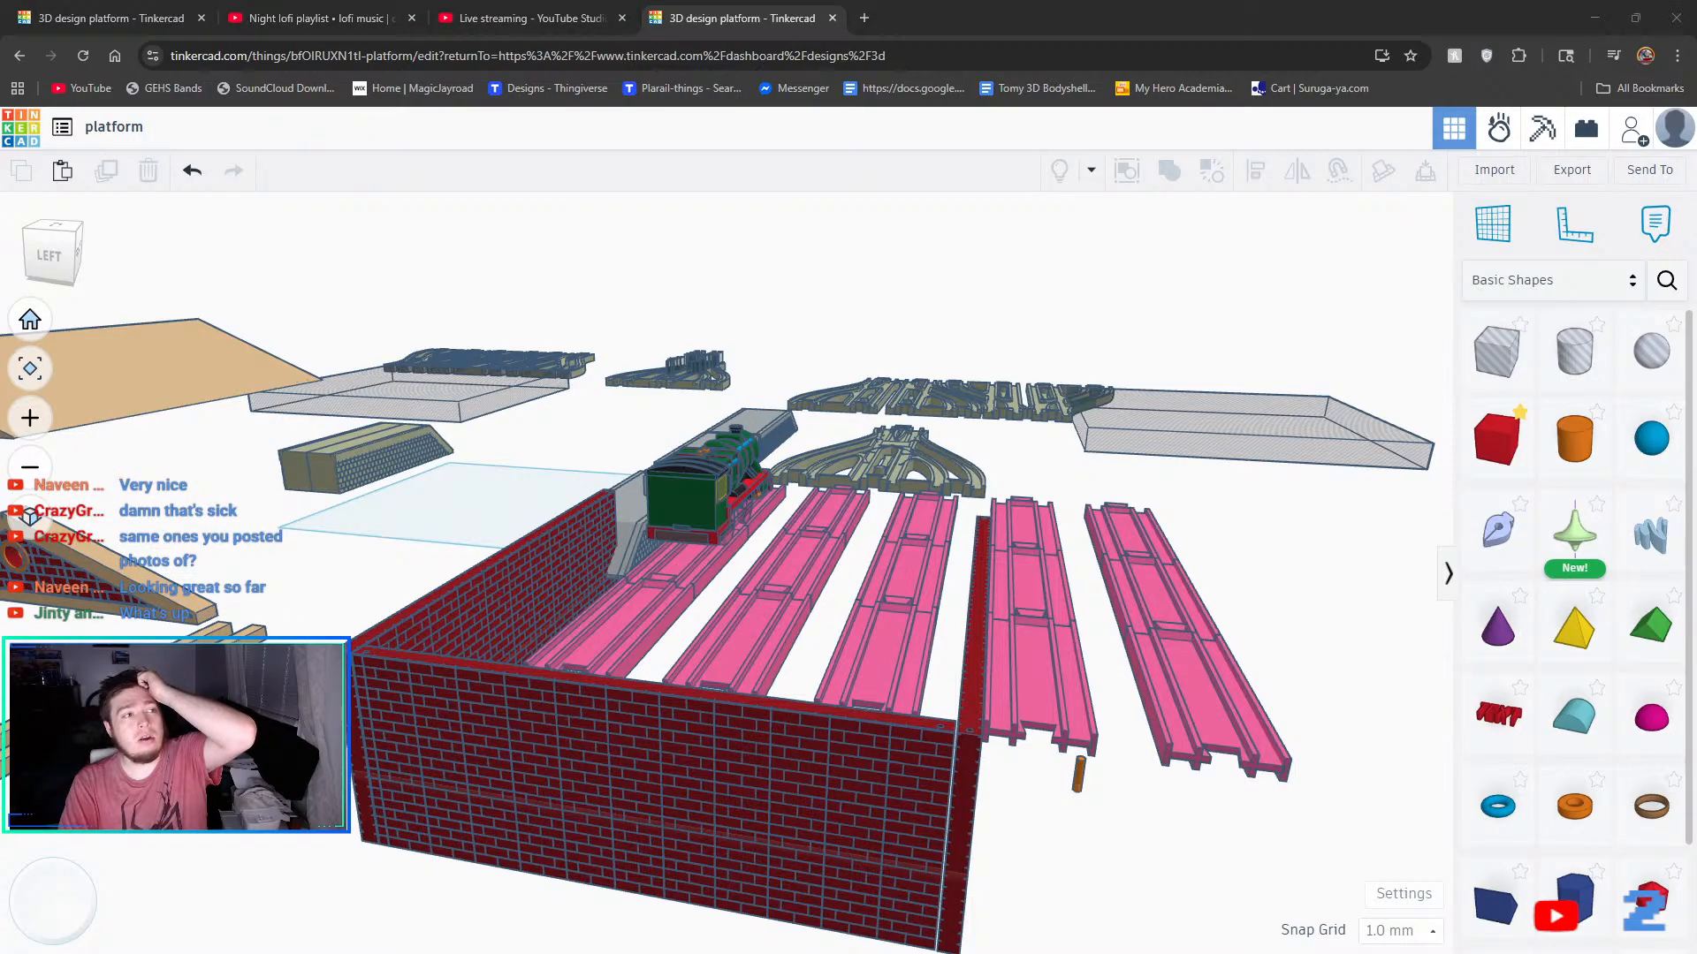
- Start the lofi playlist in its browser tab, check the YouTube Studio live stream dashboard, and return to the Tinkercad platform design
click(349, 18)
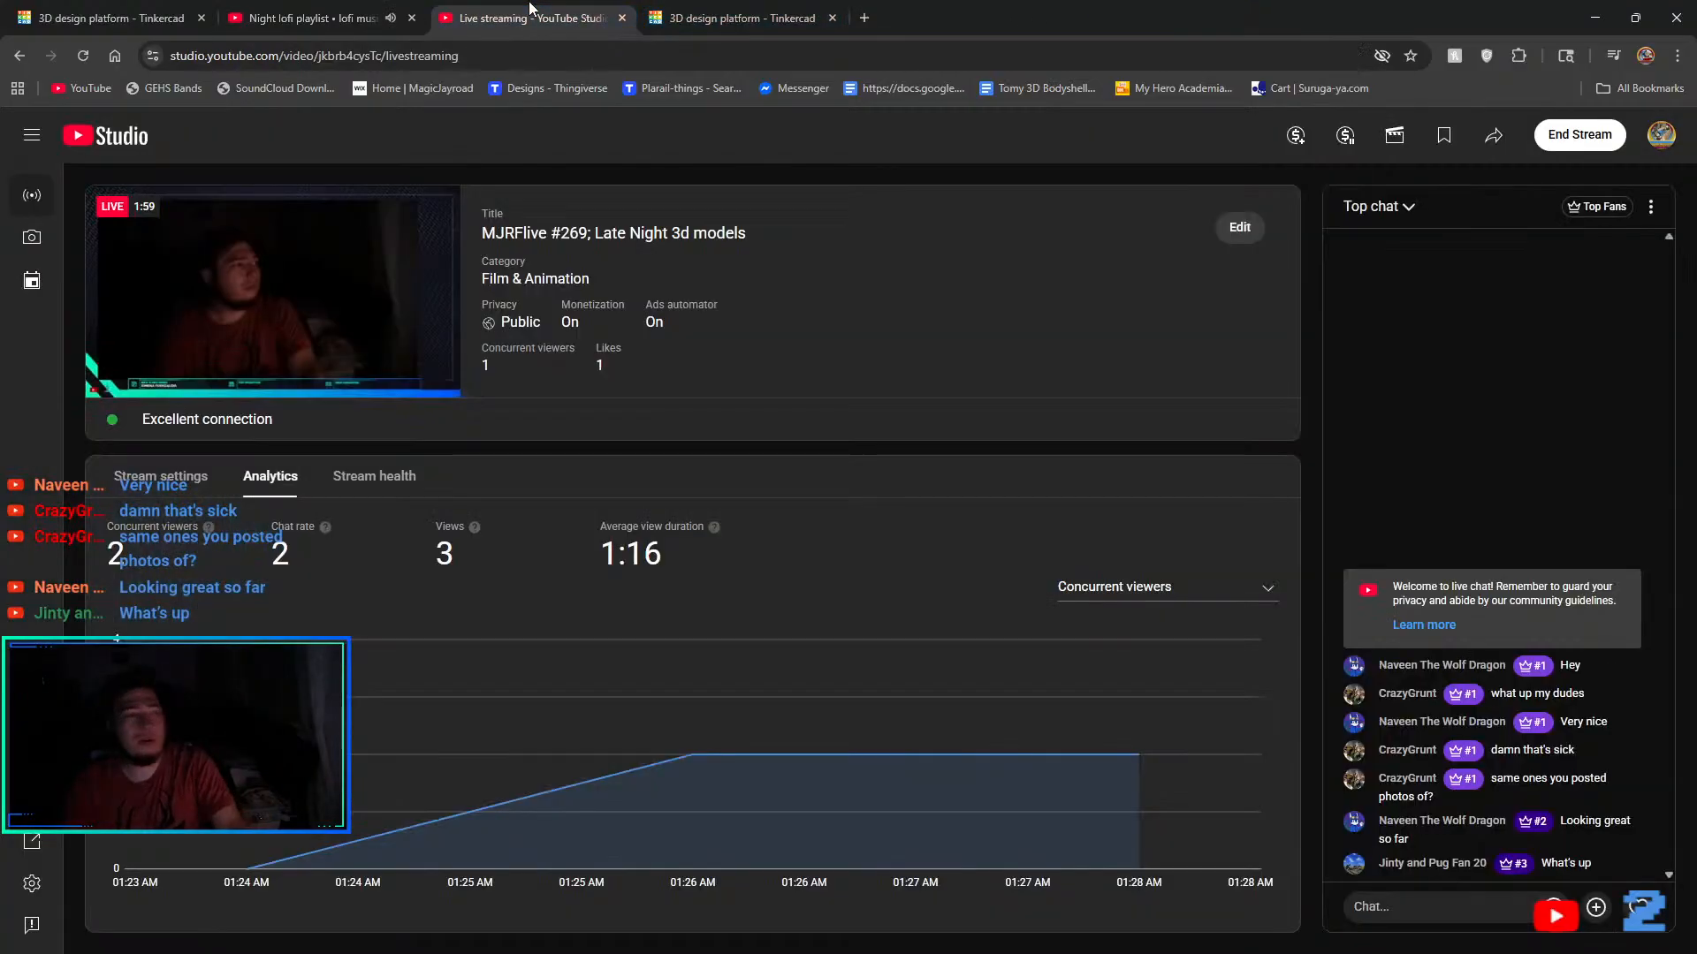
click(531, 18)
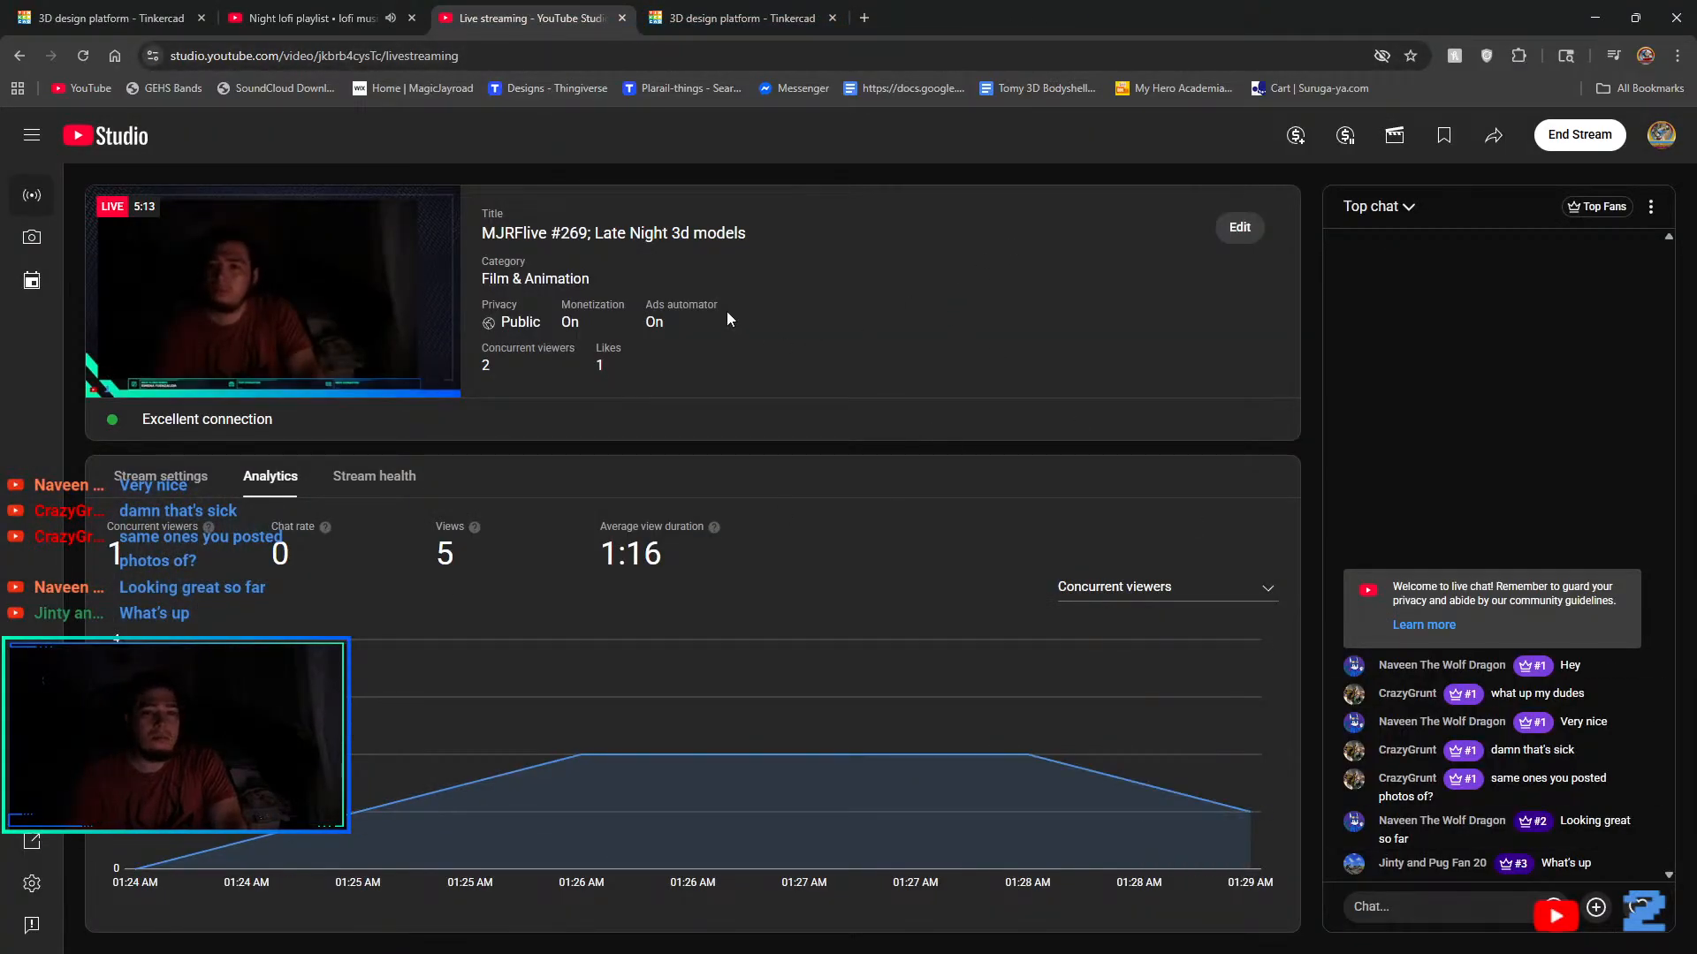
click(742, 18)
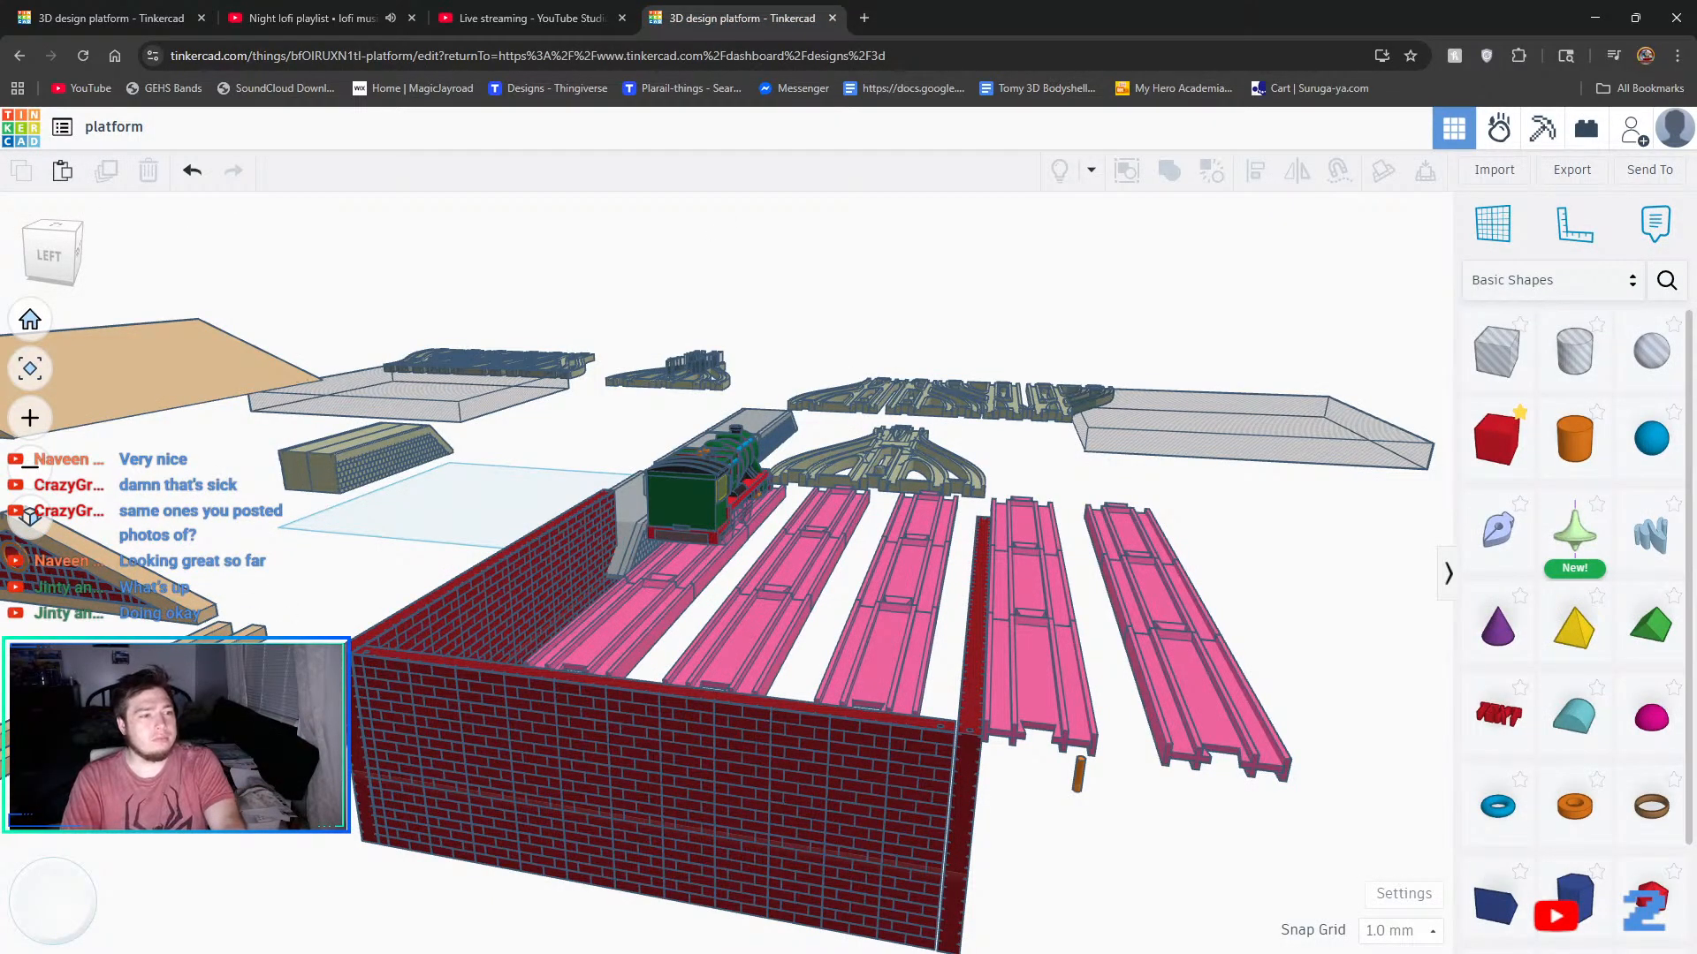
- Examine the large track layouts, the double junction and the transparent hole box from several angles
right_drag(919, 577, 815, 559)
middle_drag(815, 558, 573, 728)
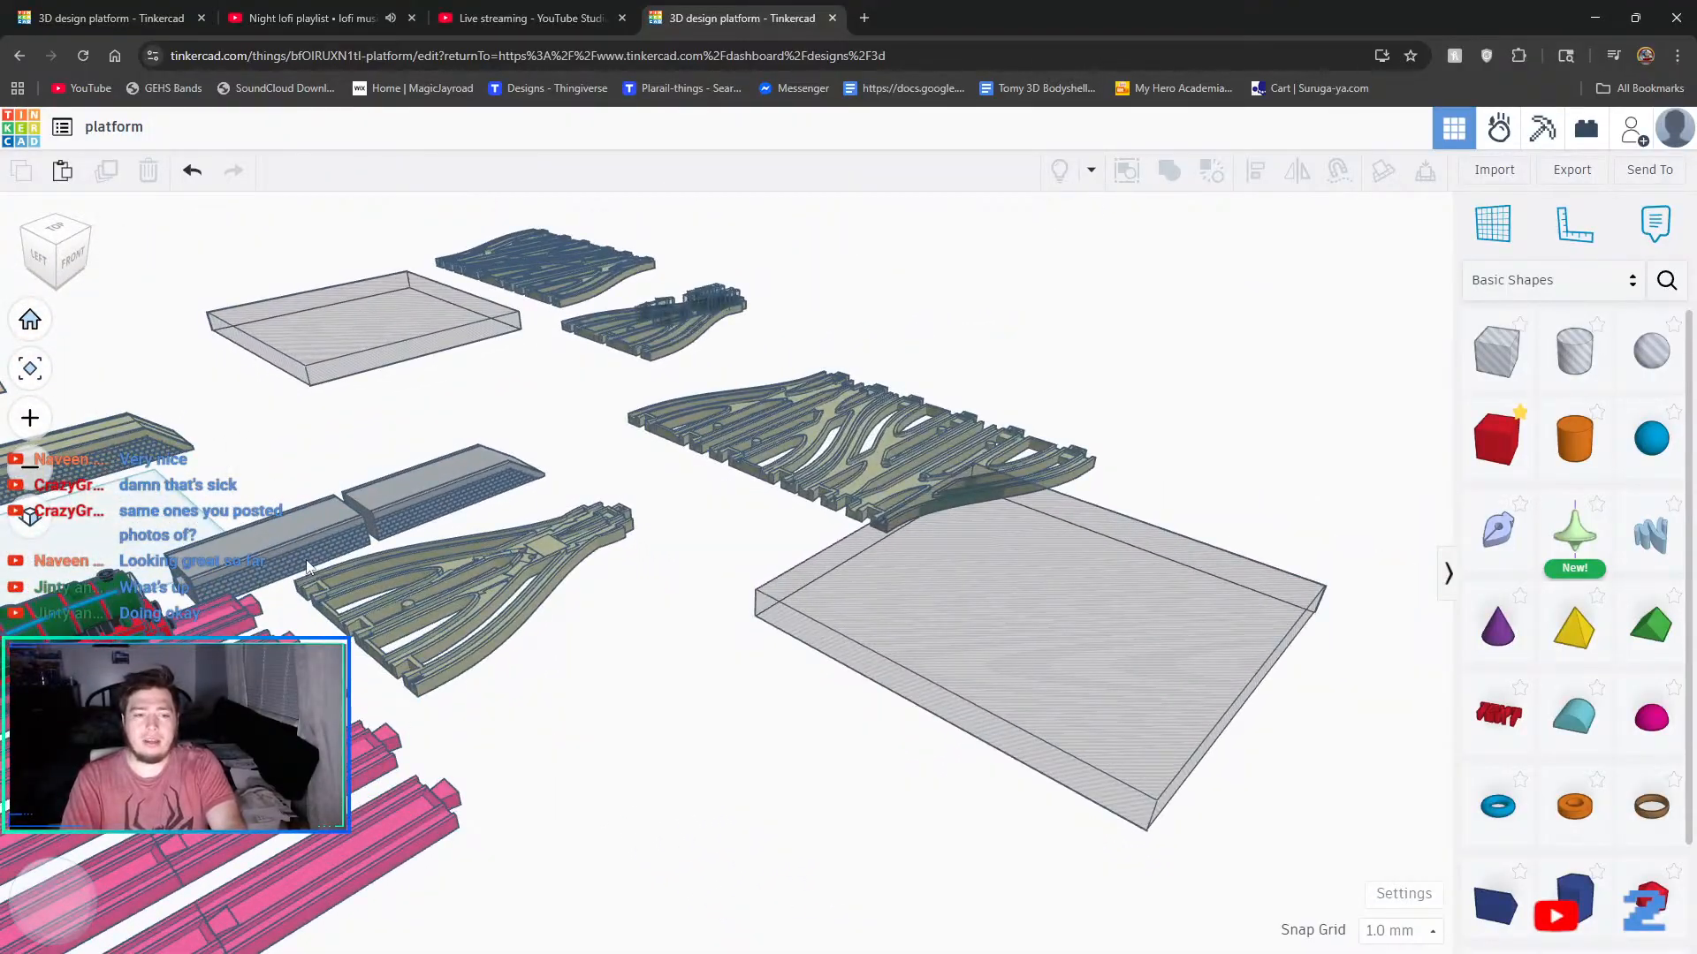
right_drag(613, 471, 504, 496)
middle_drag(1211, 619, 262, 566)
click(263, 567)
drag(262, 566, 1094, 367)
right_drag(340, 362, 386, 601)
middle_drag(357, 318, 410, 669)
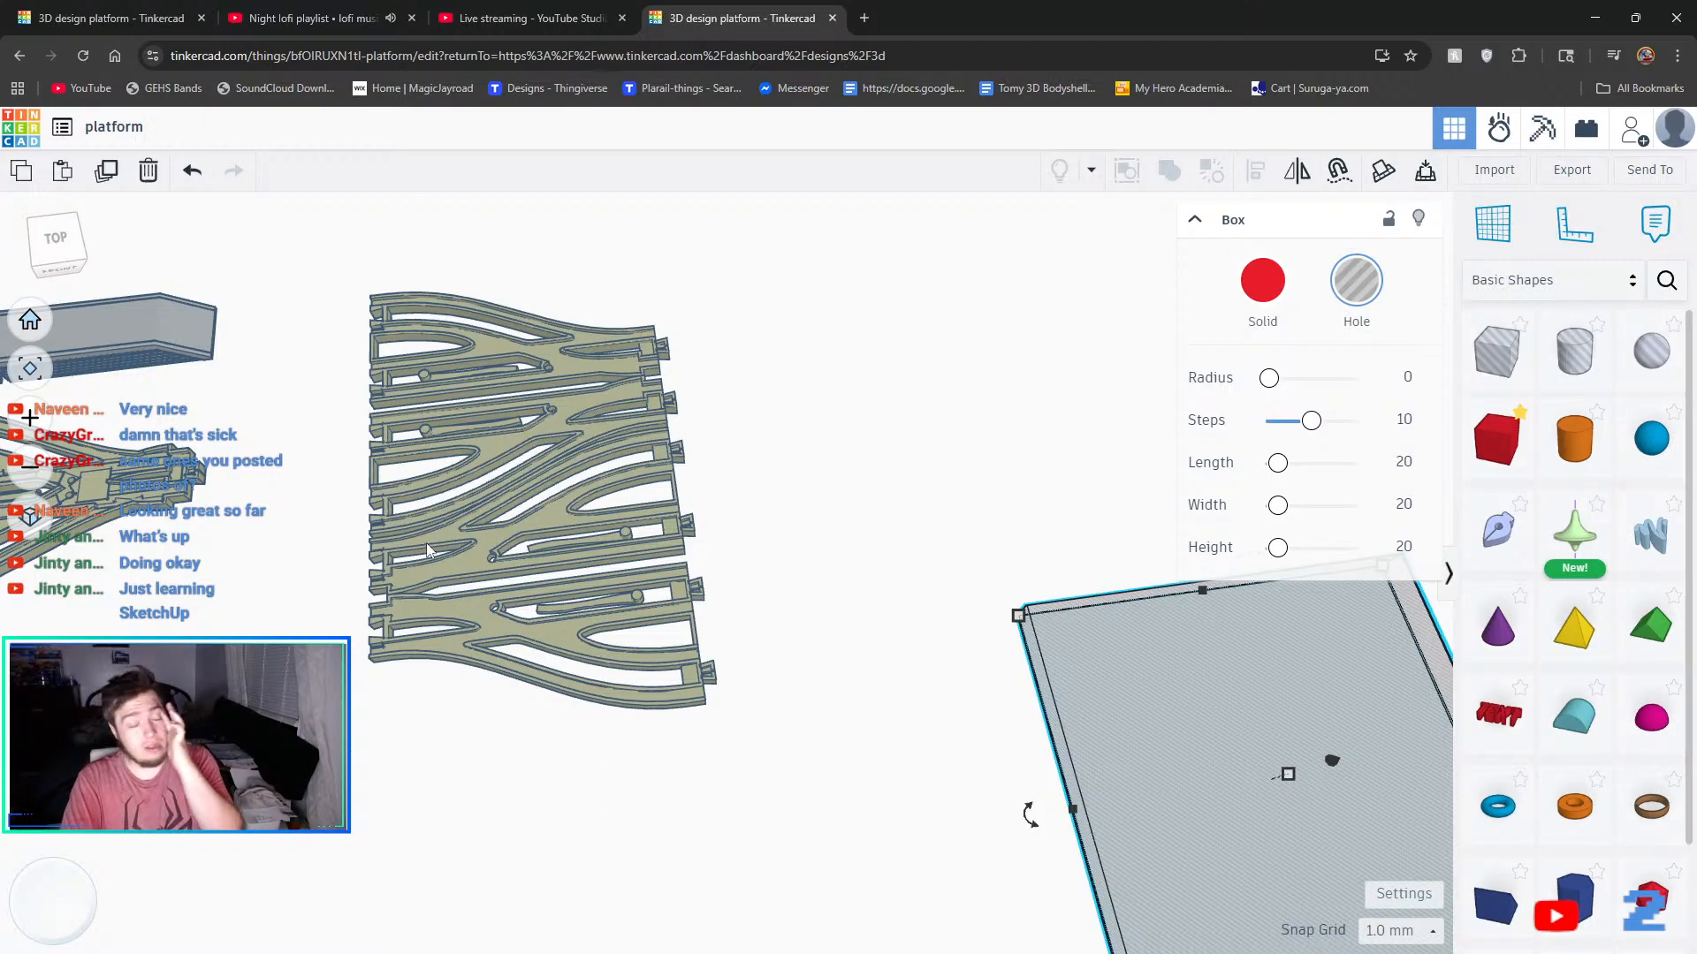
right_drag(841, 536, 385, 297)
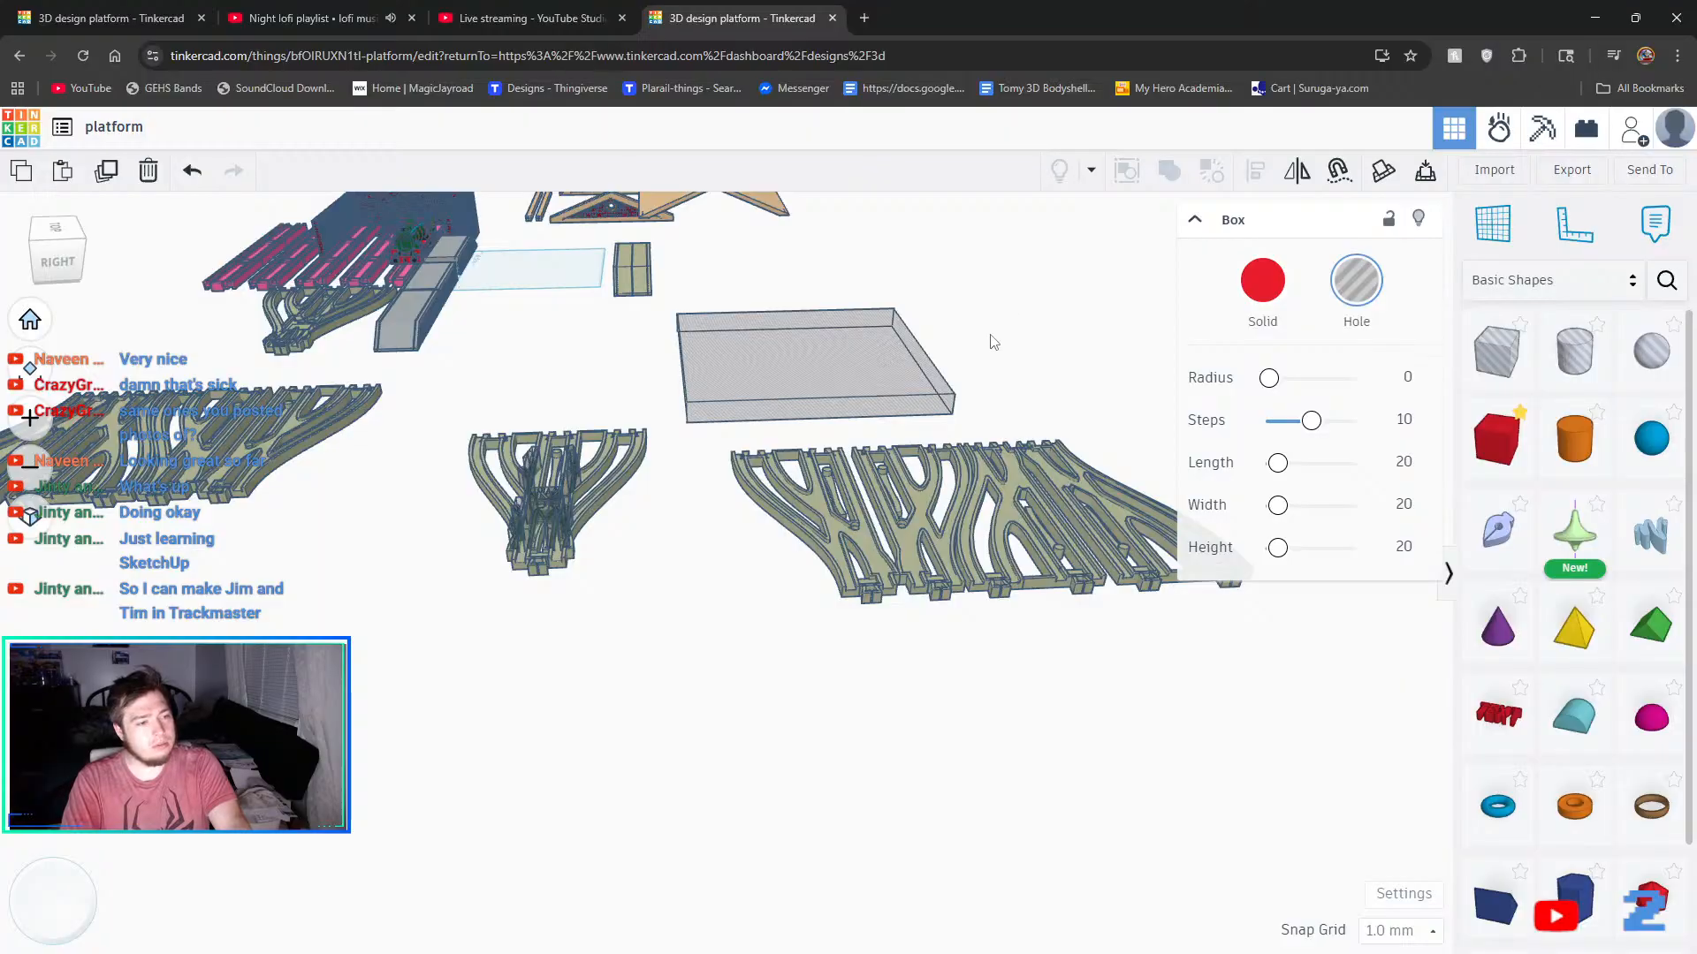
middle_drag(782, 470, 956, 618)
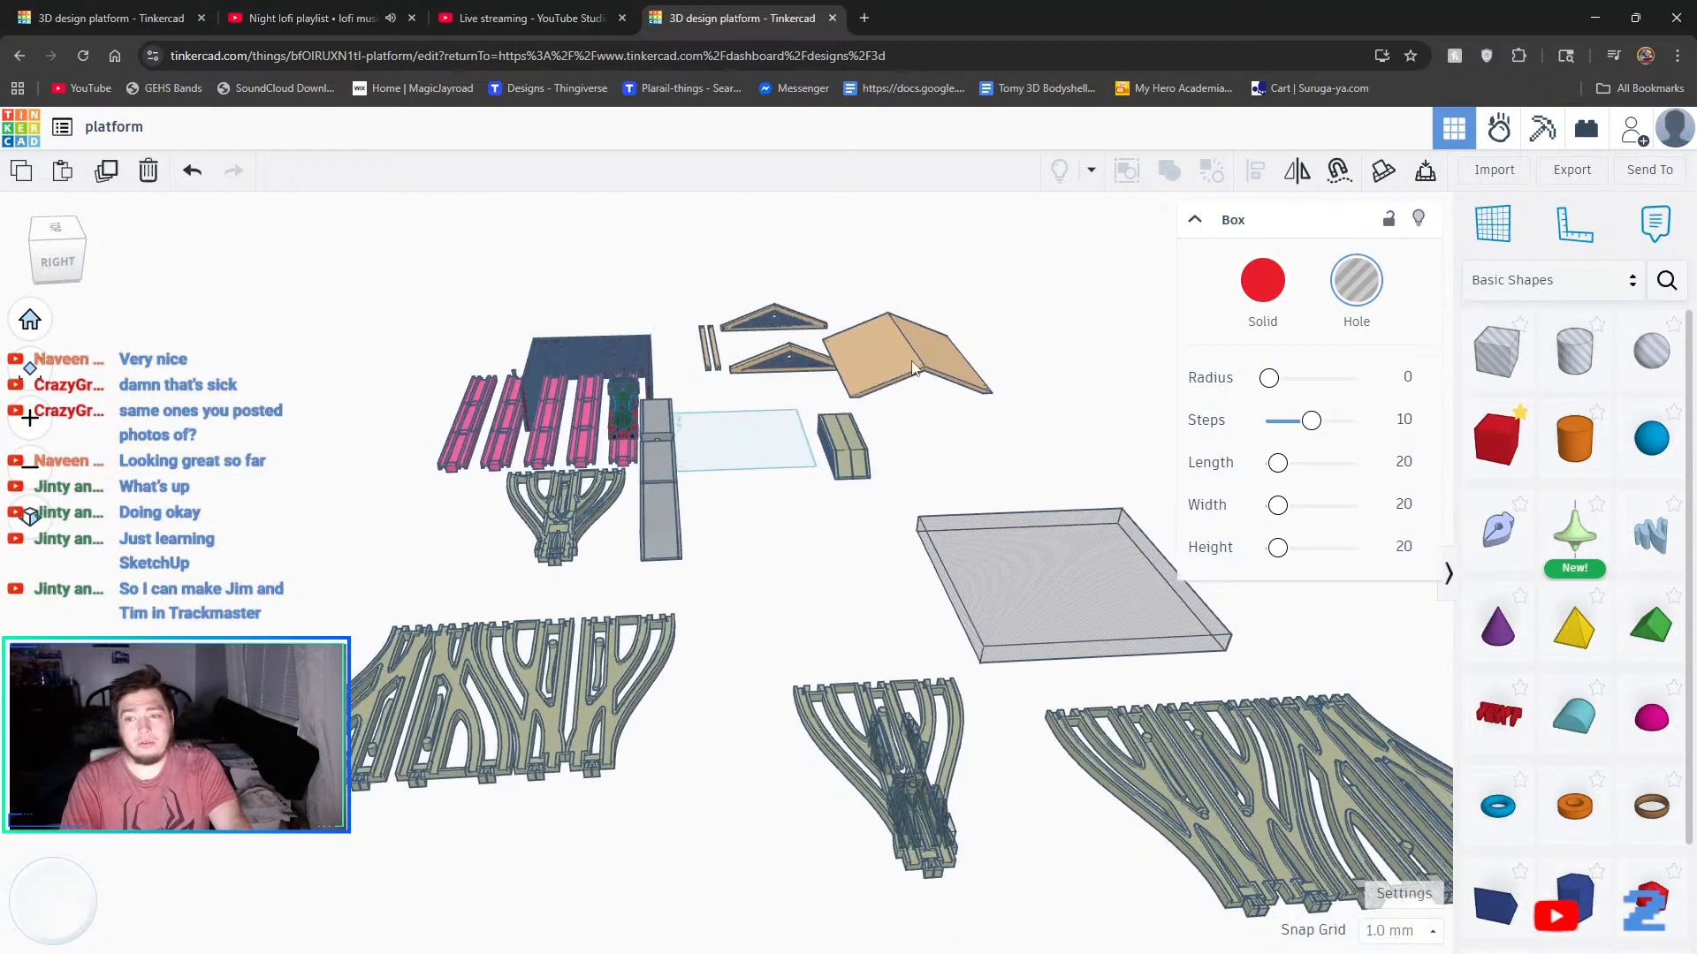
- Inspect the multi-way junction in front of the pink tracks, including its loose switch piece, up close
scroll(884, 311, up, 2)
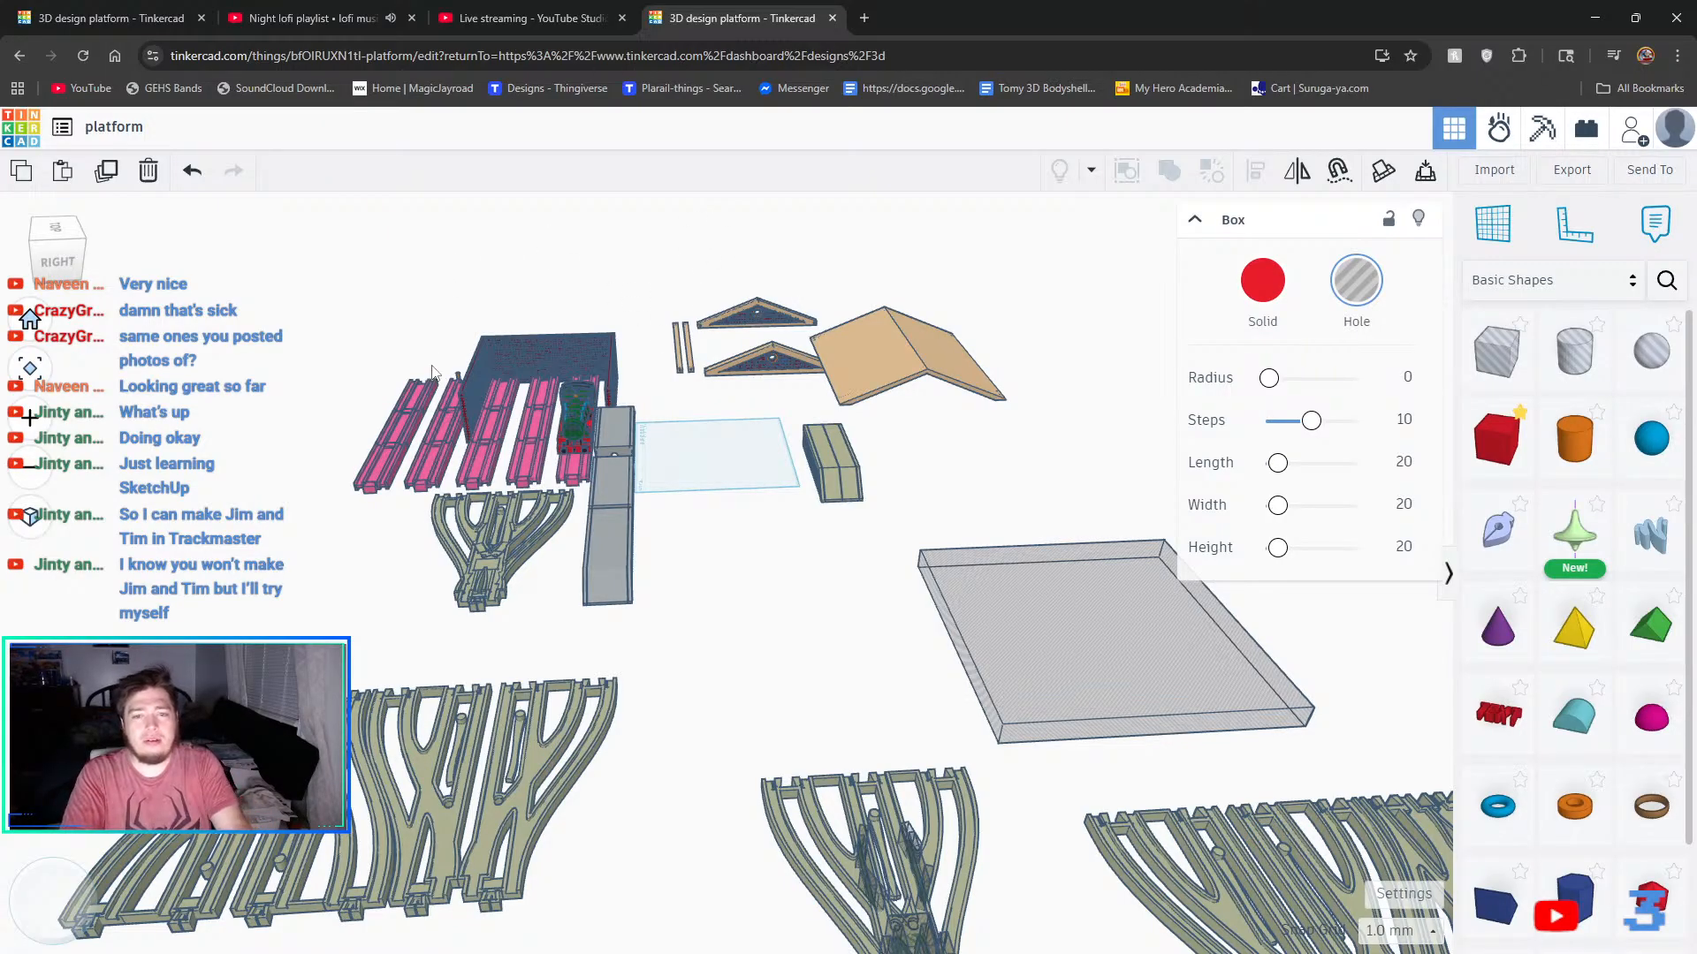
scroll(544, 428, up, 5)
scroll(464, 505, up, 5)
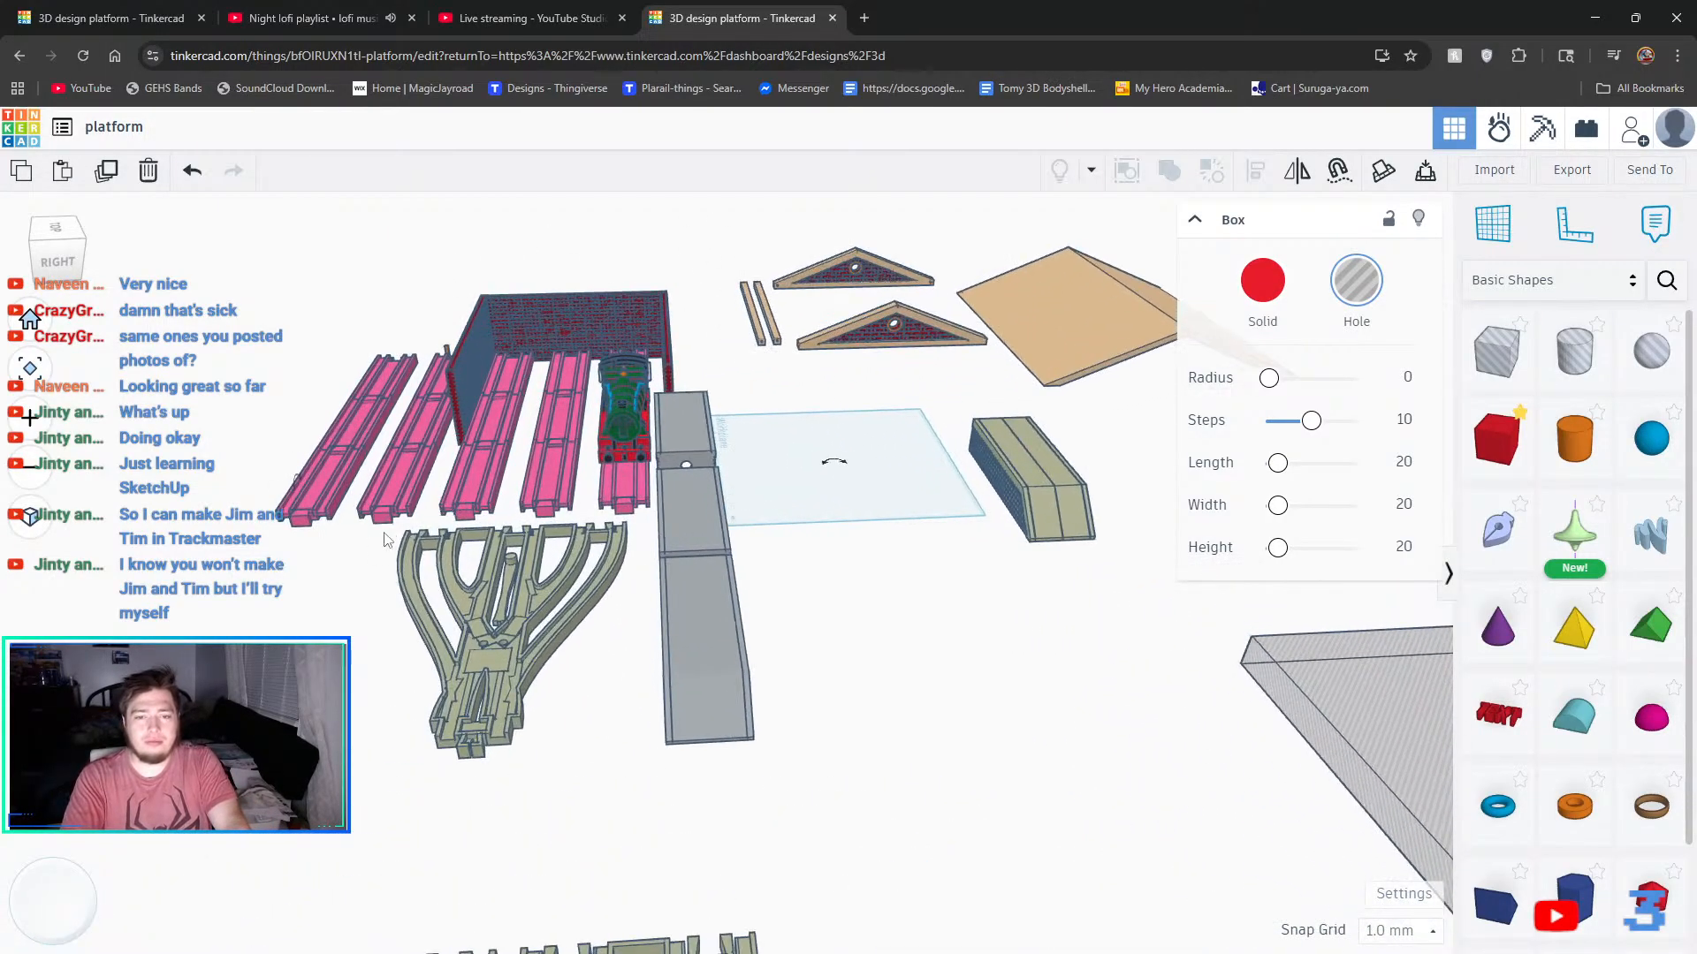
scroll(361, 490, up, 2)
middle_drag(584, 438, 601, 334)
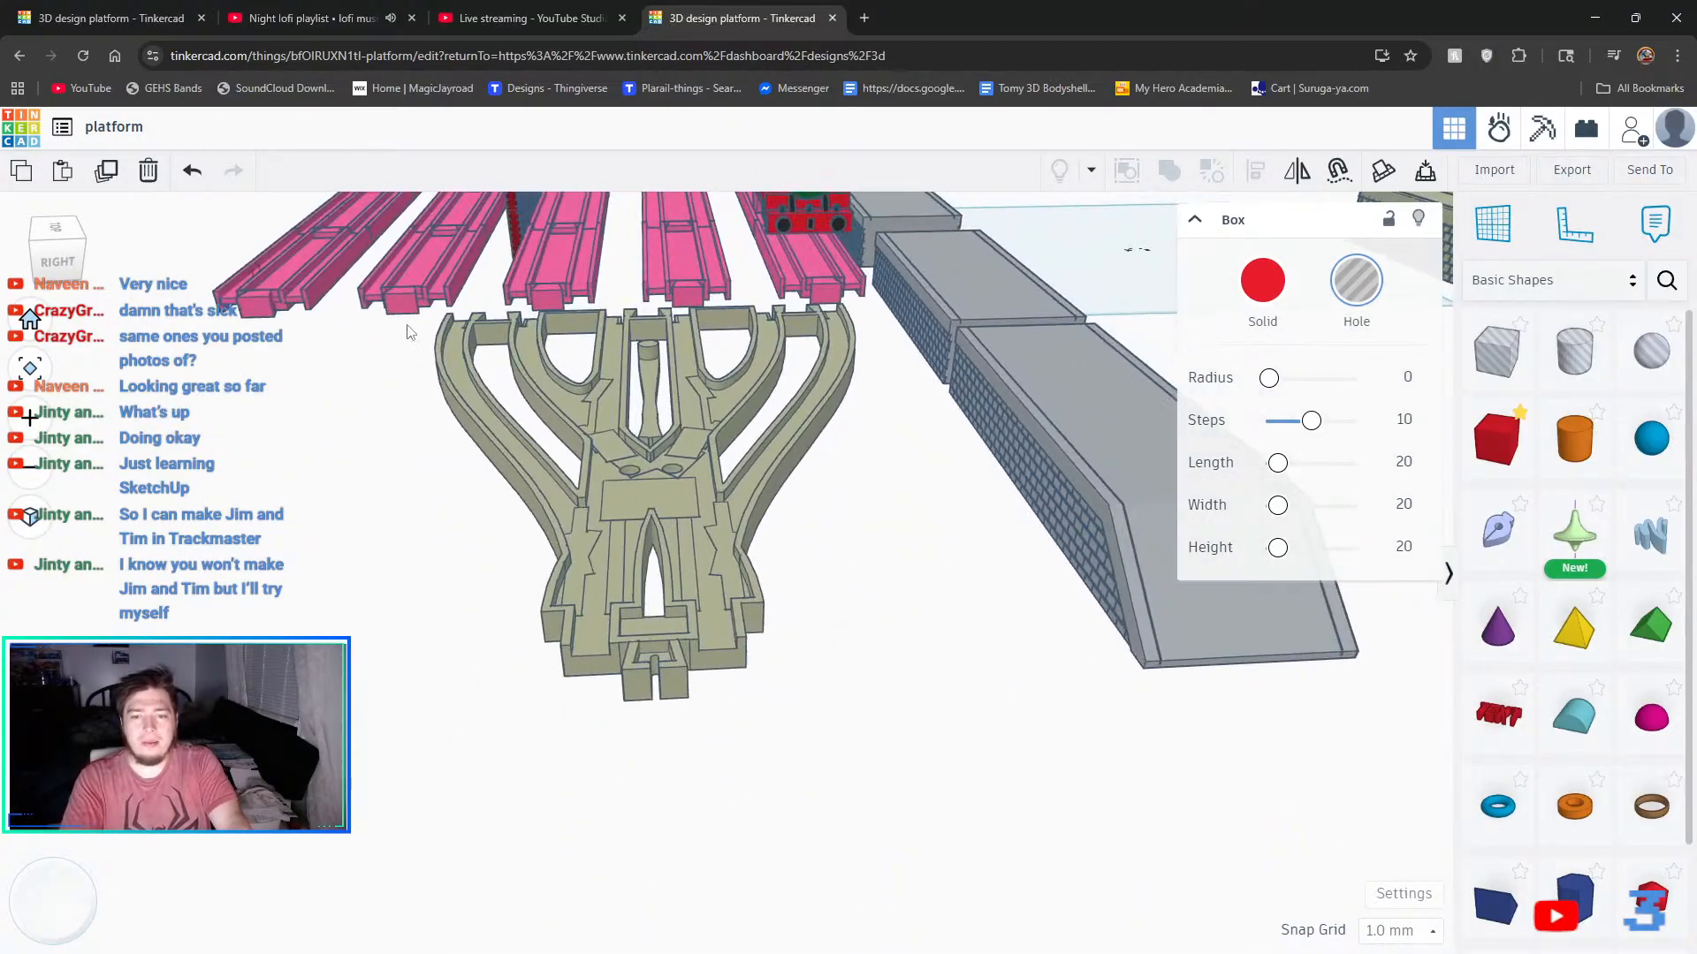
scroll(680, 468, up, 3)
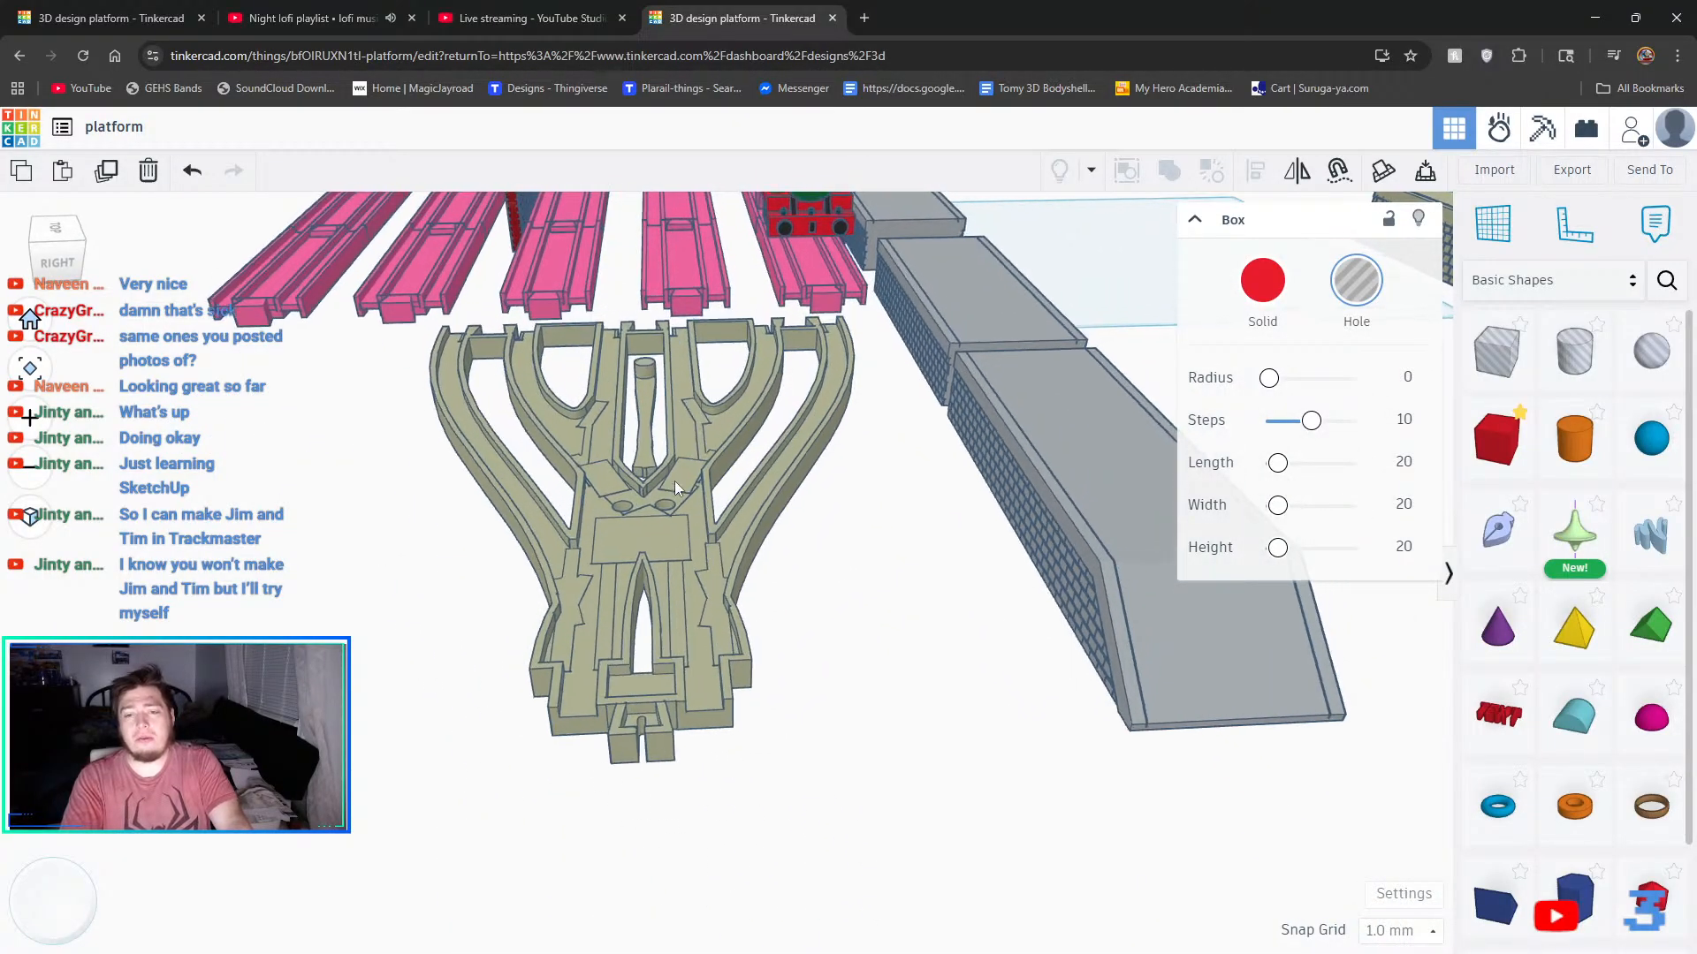
click(624, 495)
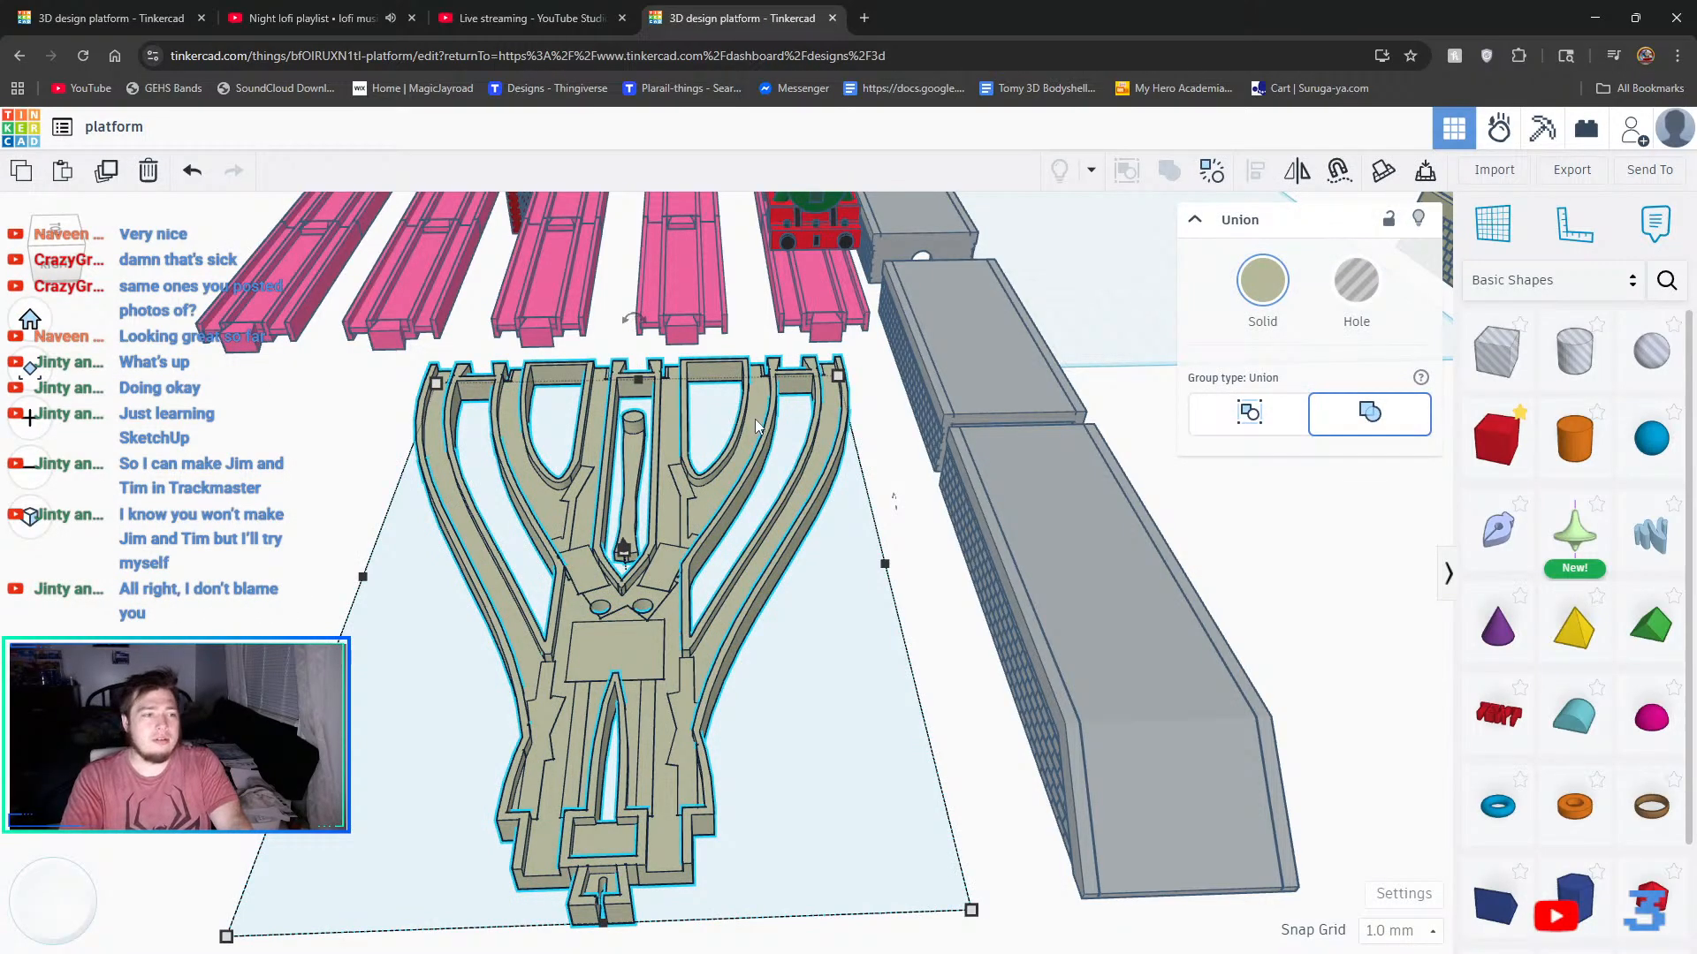
click(327, 483)
scroll(654, 477, up, 2)
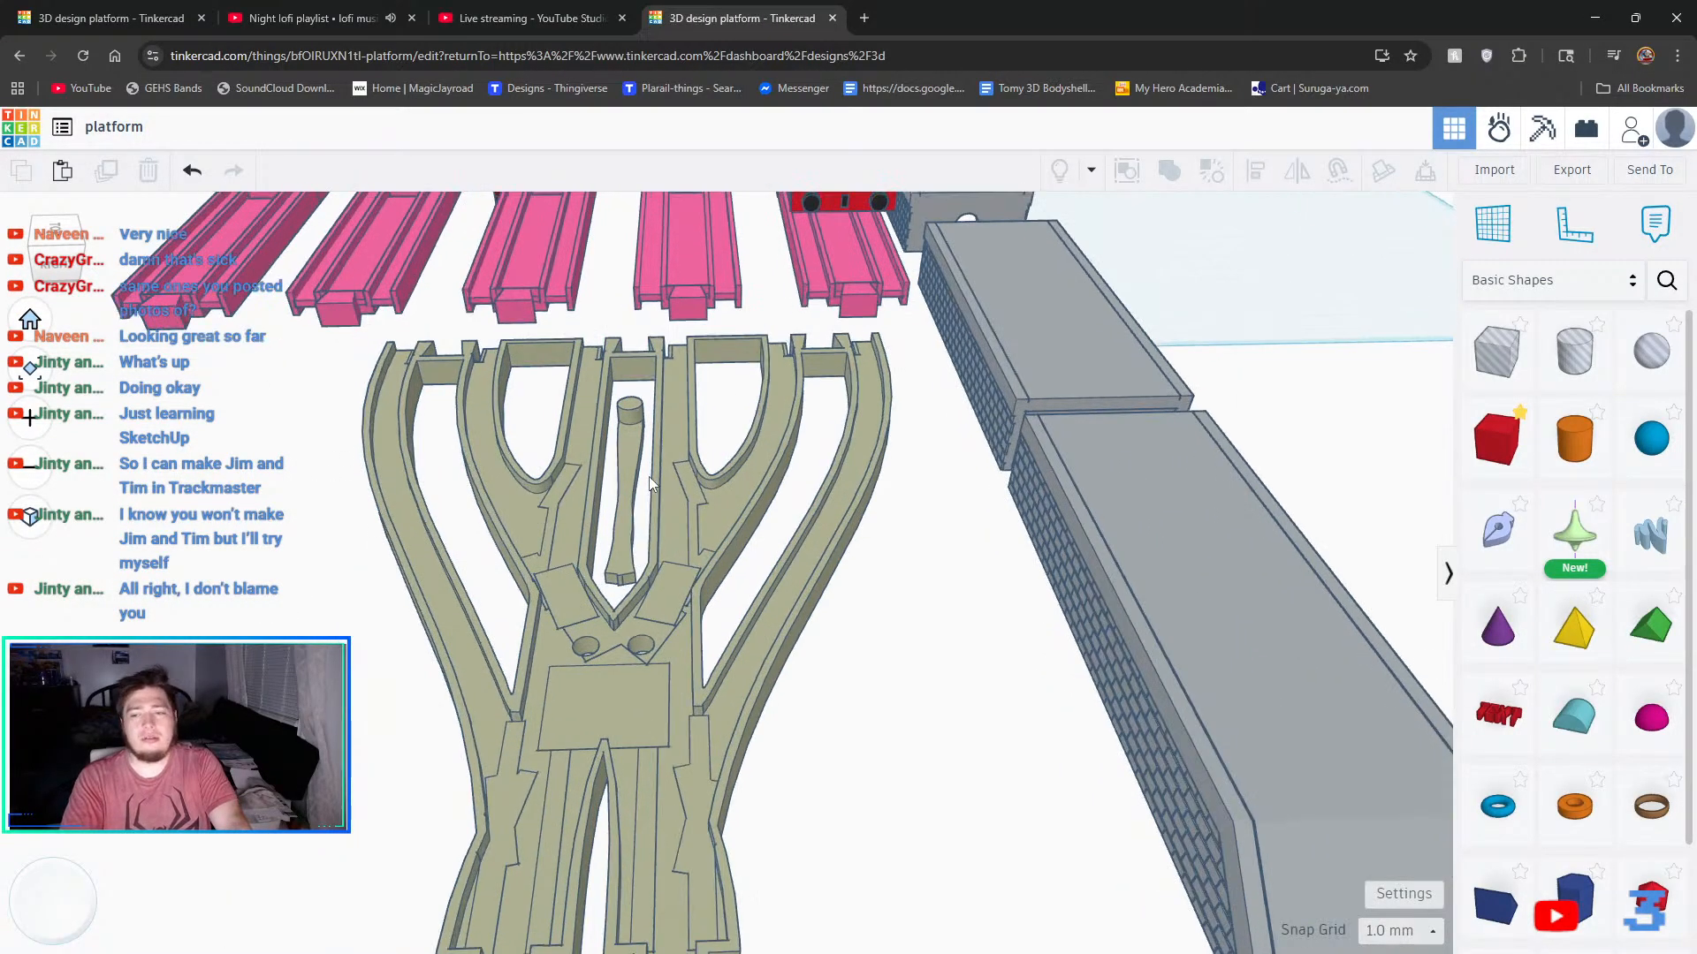
- Export the large multi-track switch layout beyond the multi-way junction as an STL file
scroll(654, 478, down, 4)
scroll(756, 676, down, 5)
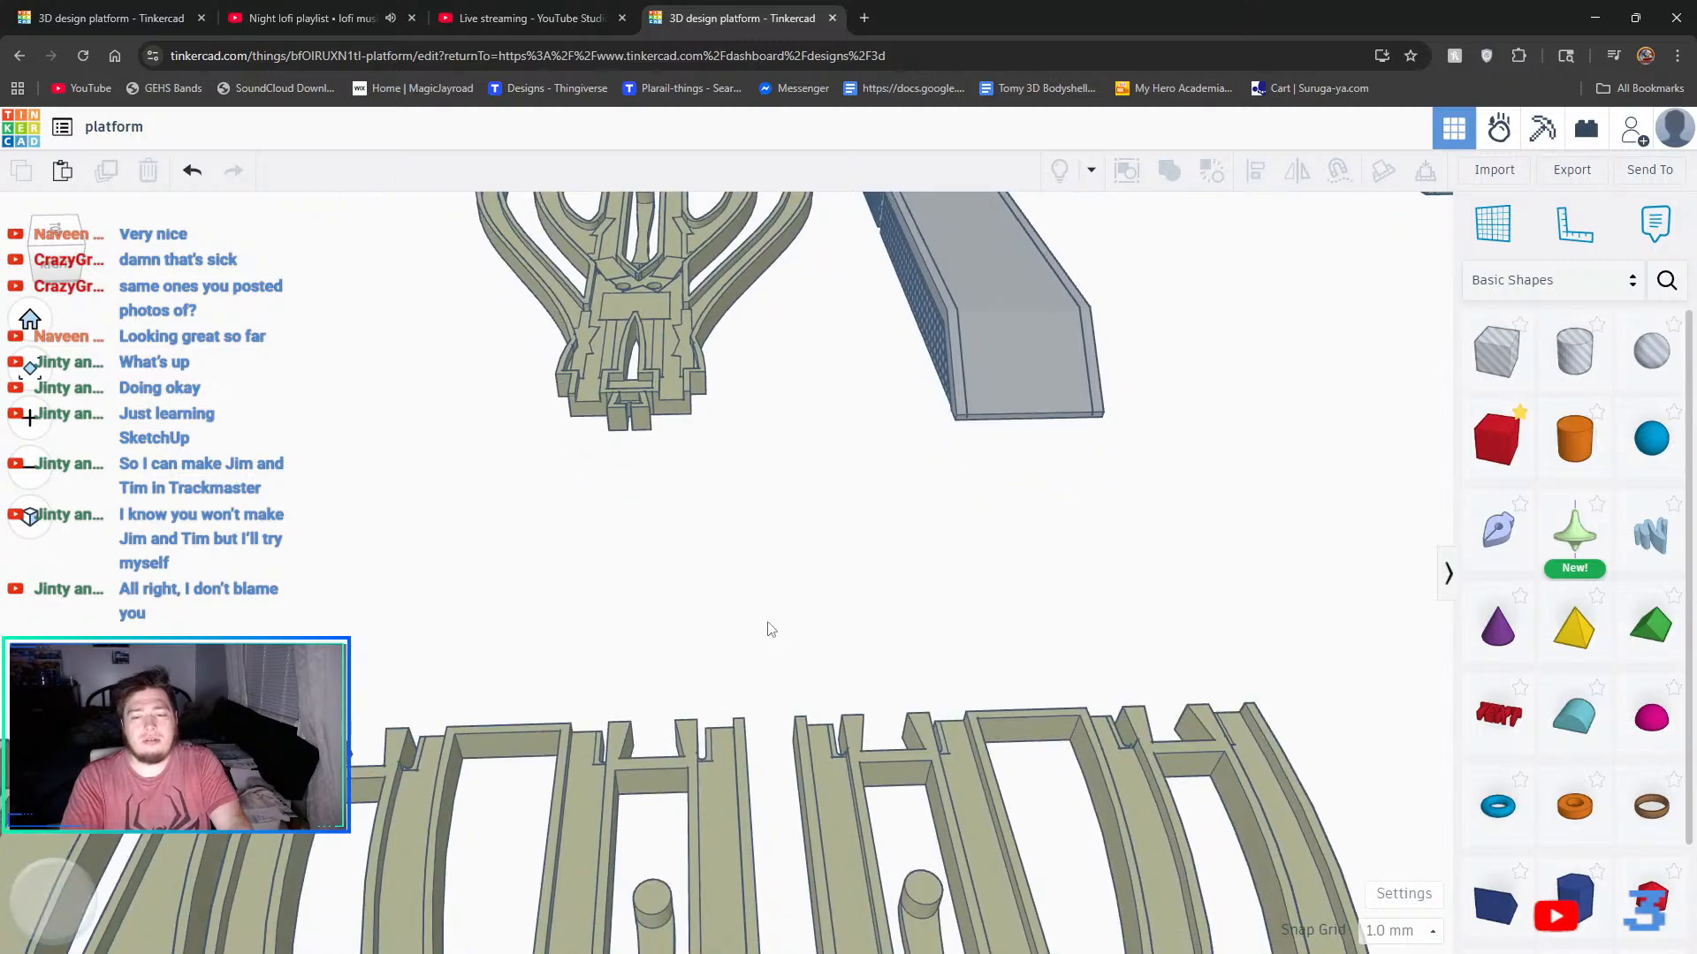
scroll(754, 633, down, 4)
middle_drag(675, 725, 638, 536)
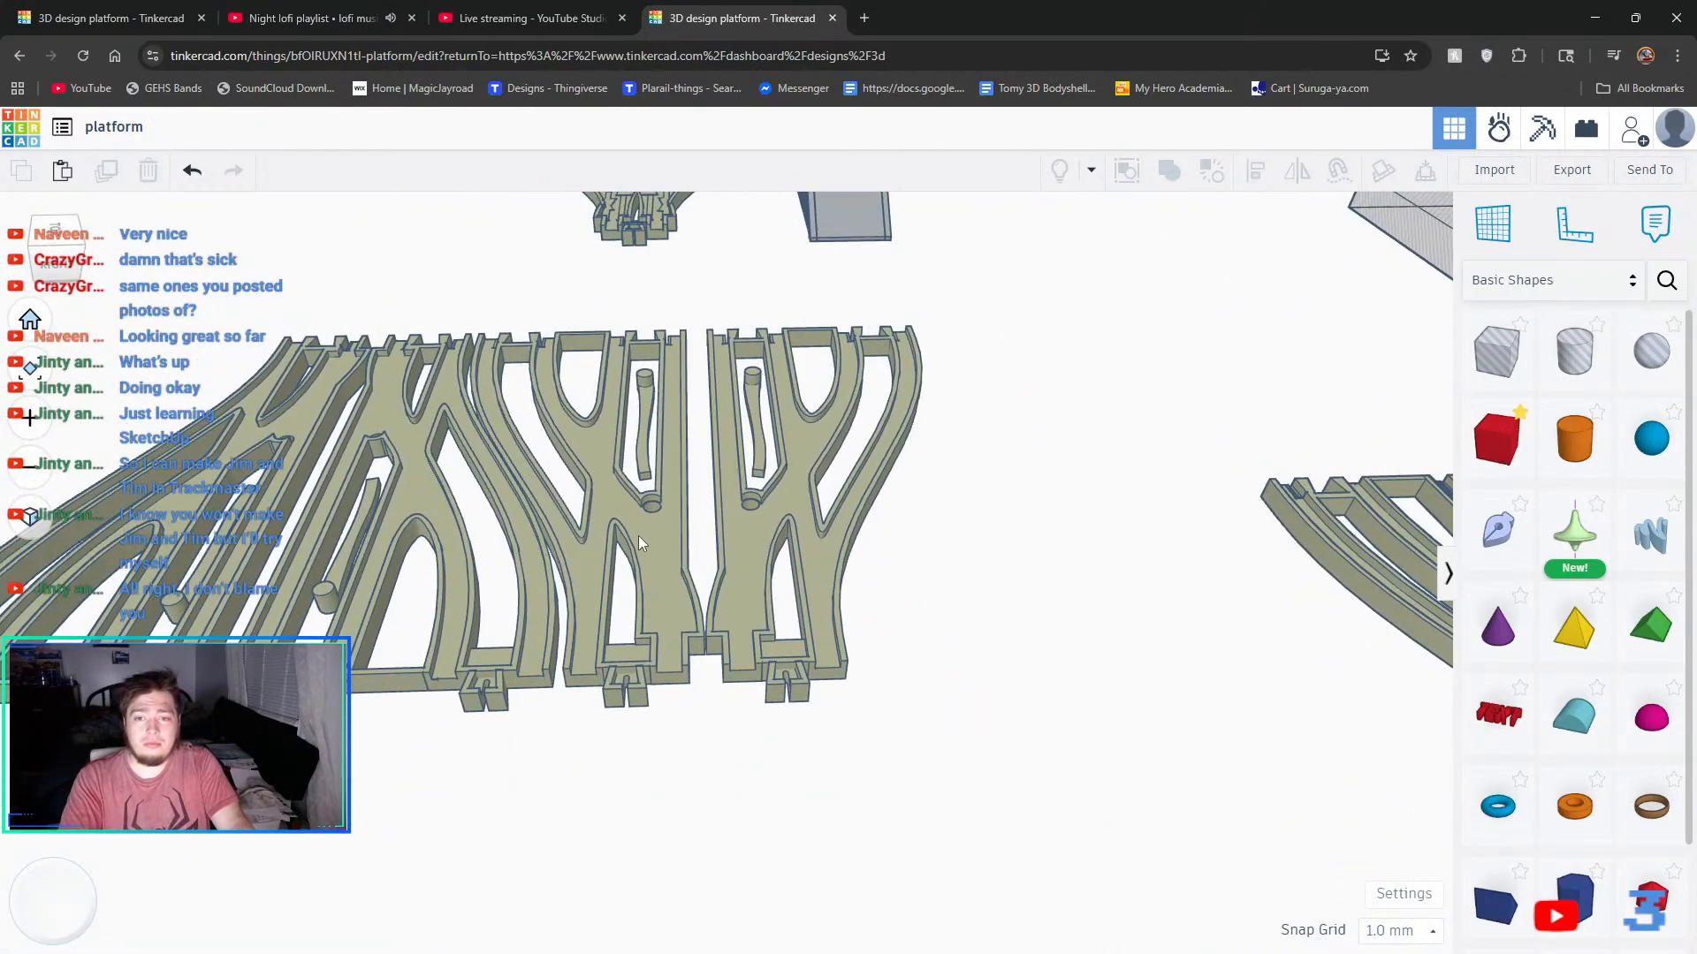
click(730, 419)
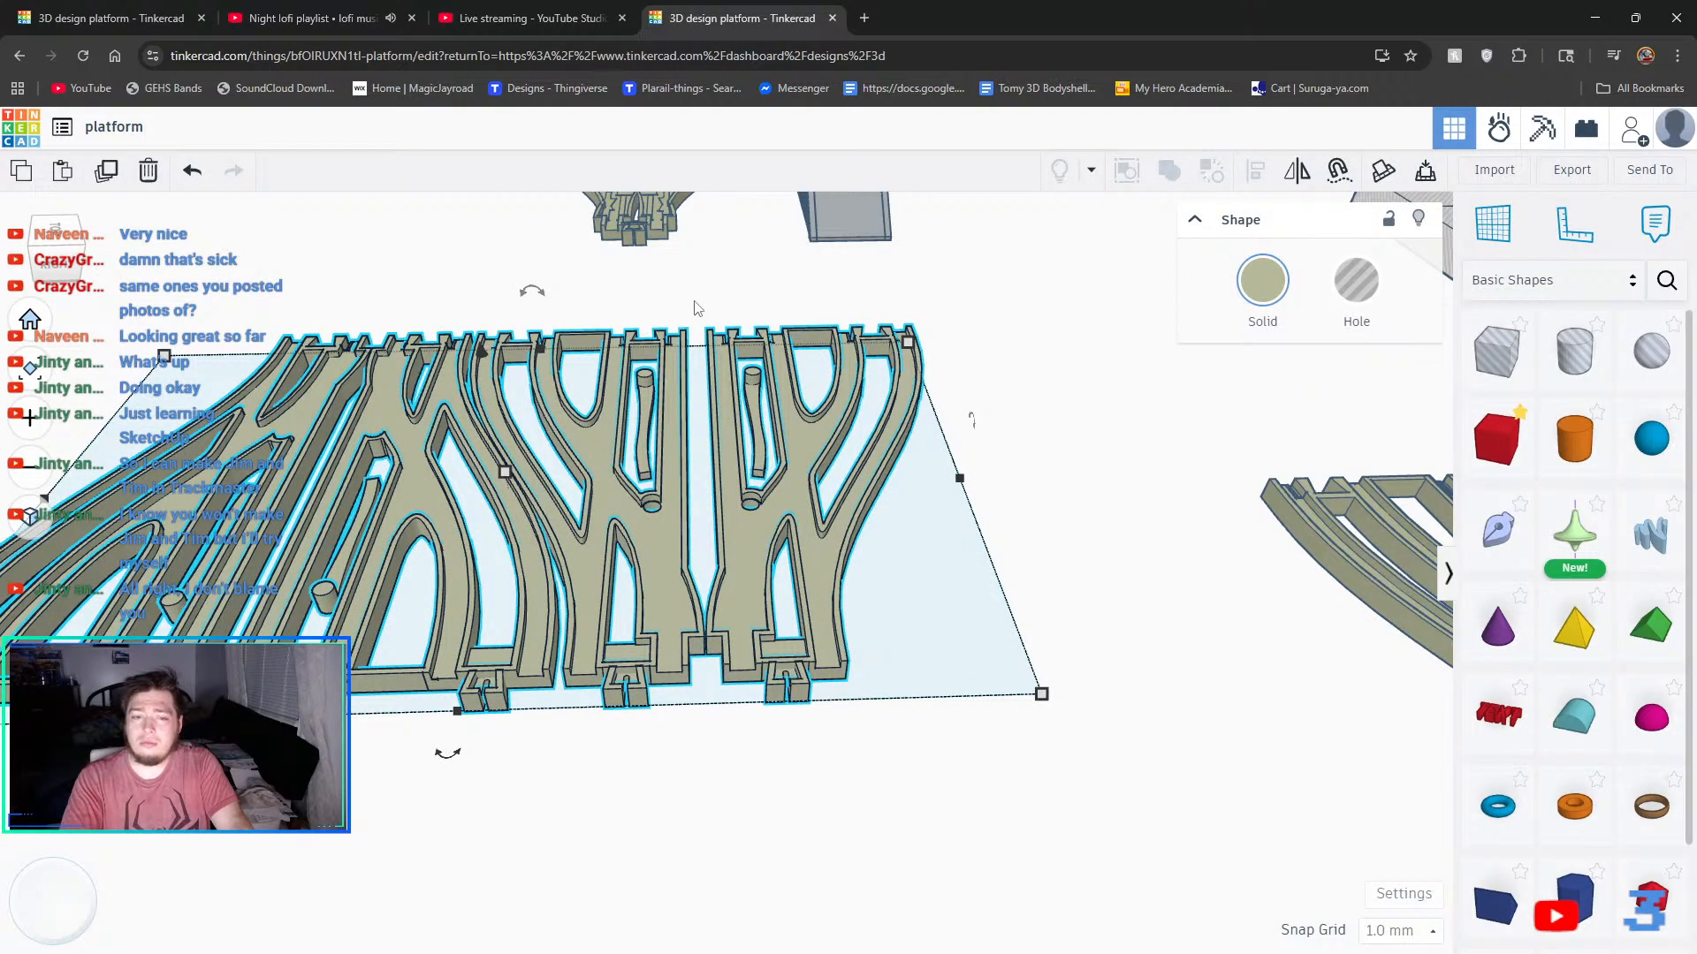
click(1197, 513)
middle_drag(1067, 364, 1119, 407)
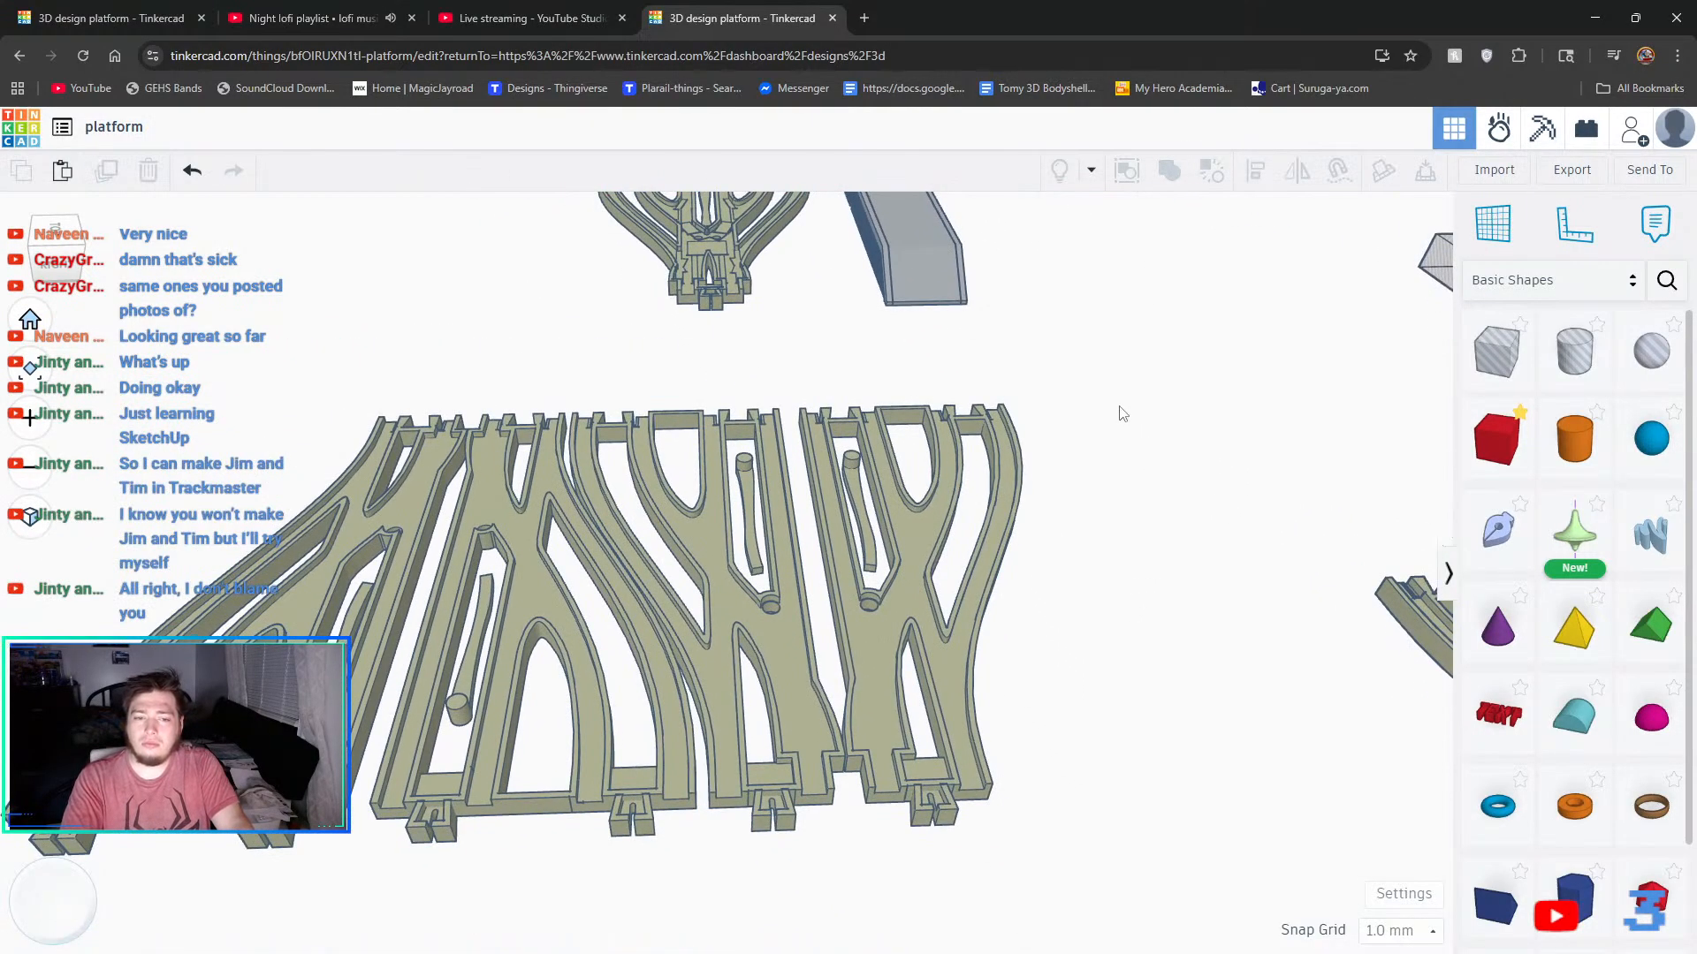
click(979, 515)
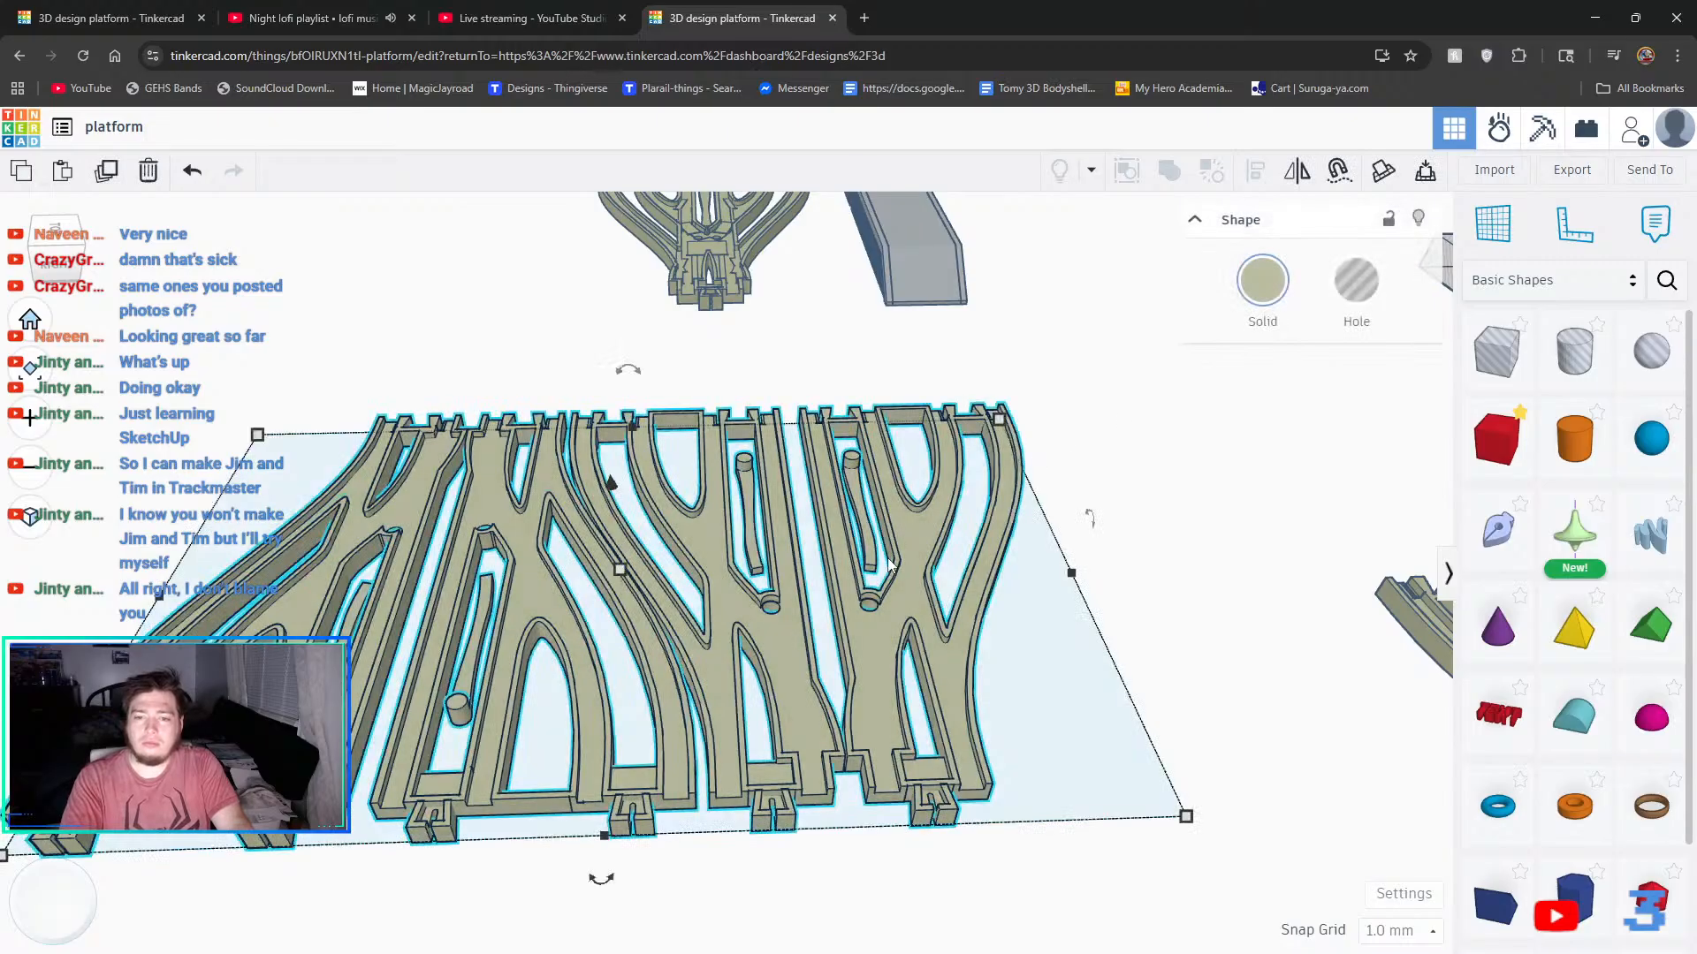
click(1572, 170)
click(915, 601)
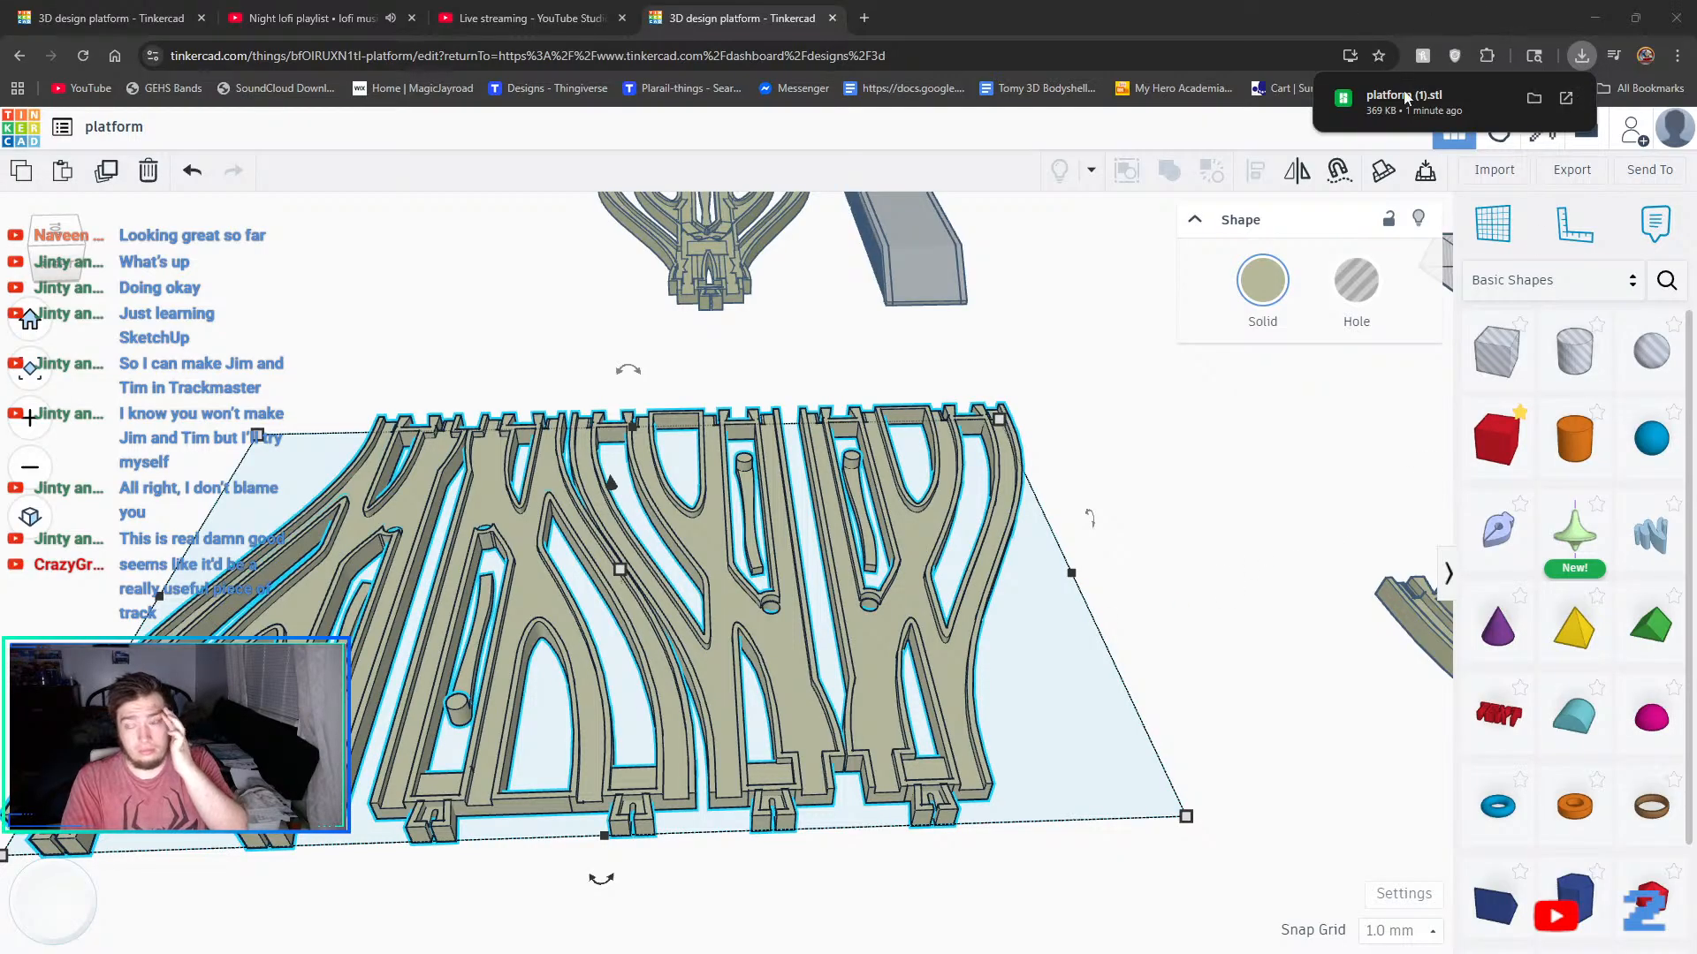
- Import left switch.stl in millimetres at 100% scale and move it about 300 mm by 196 mm to sit beside the multi-way junction
click(1488, 171)
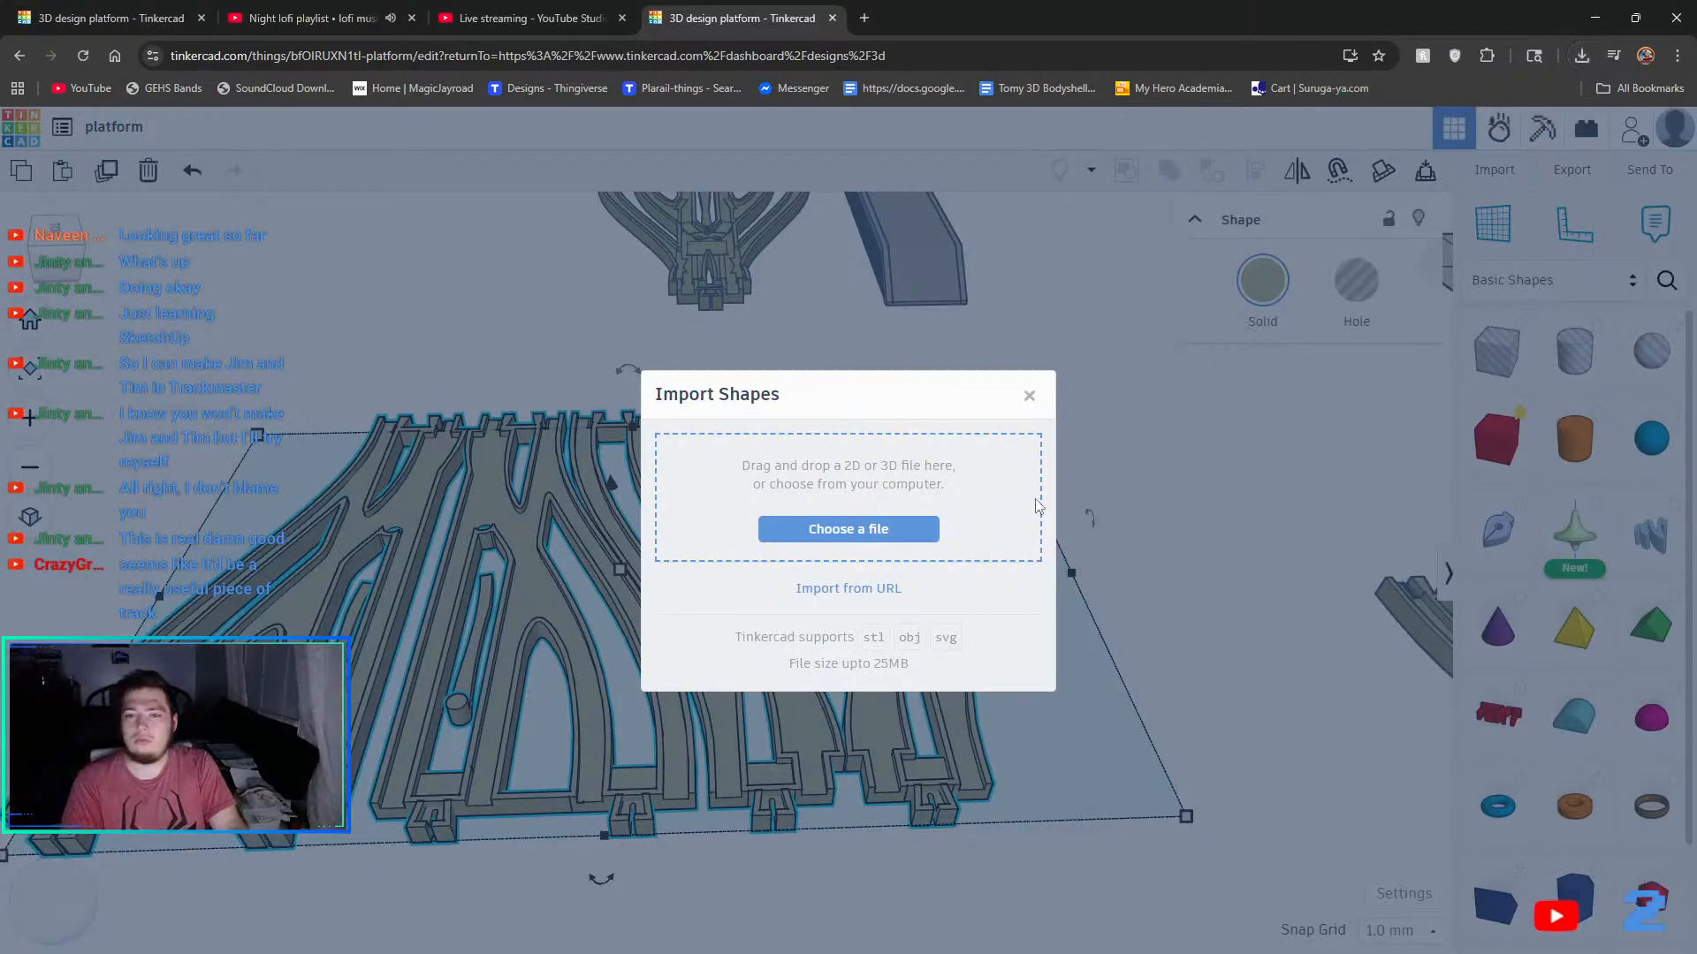
click(895, 530)
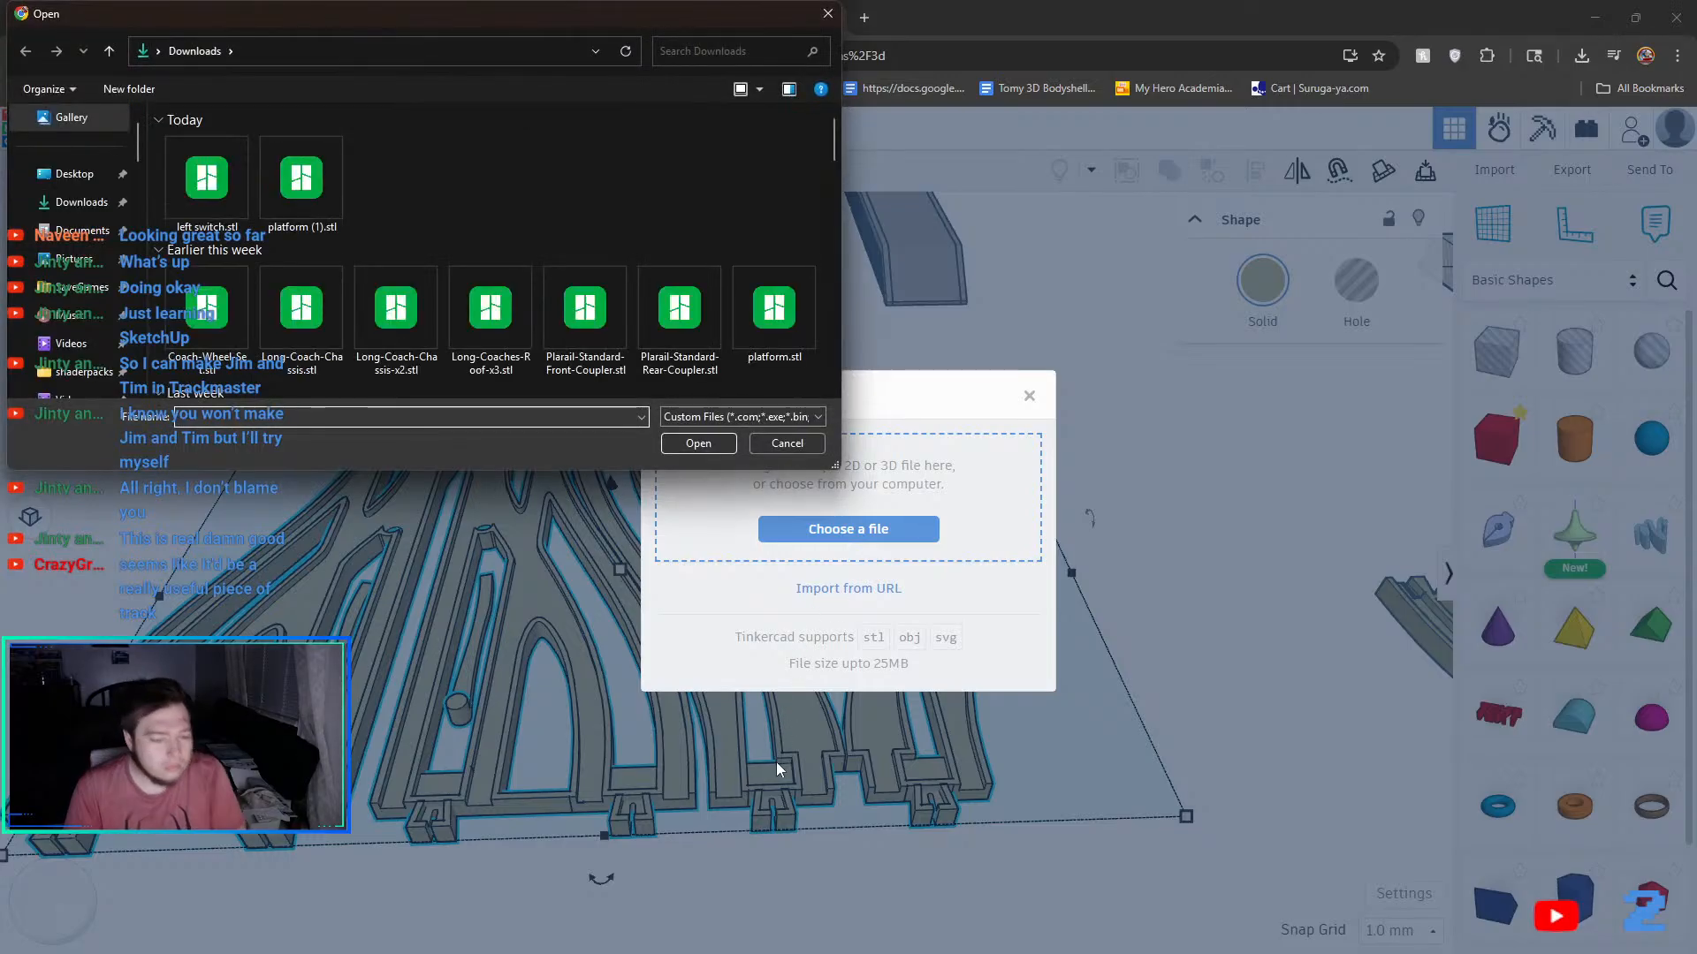
click(207, 182)
click(698, 443)
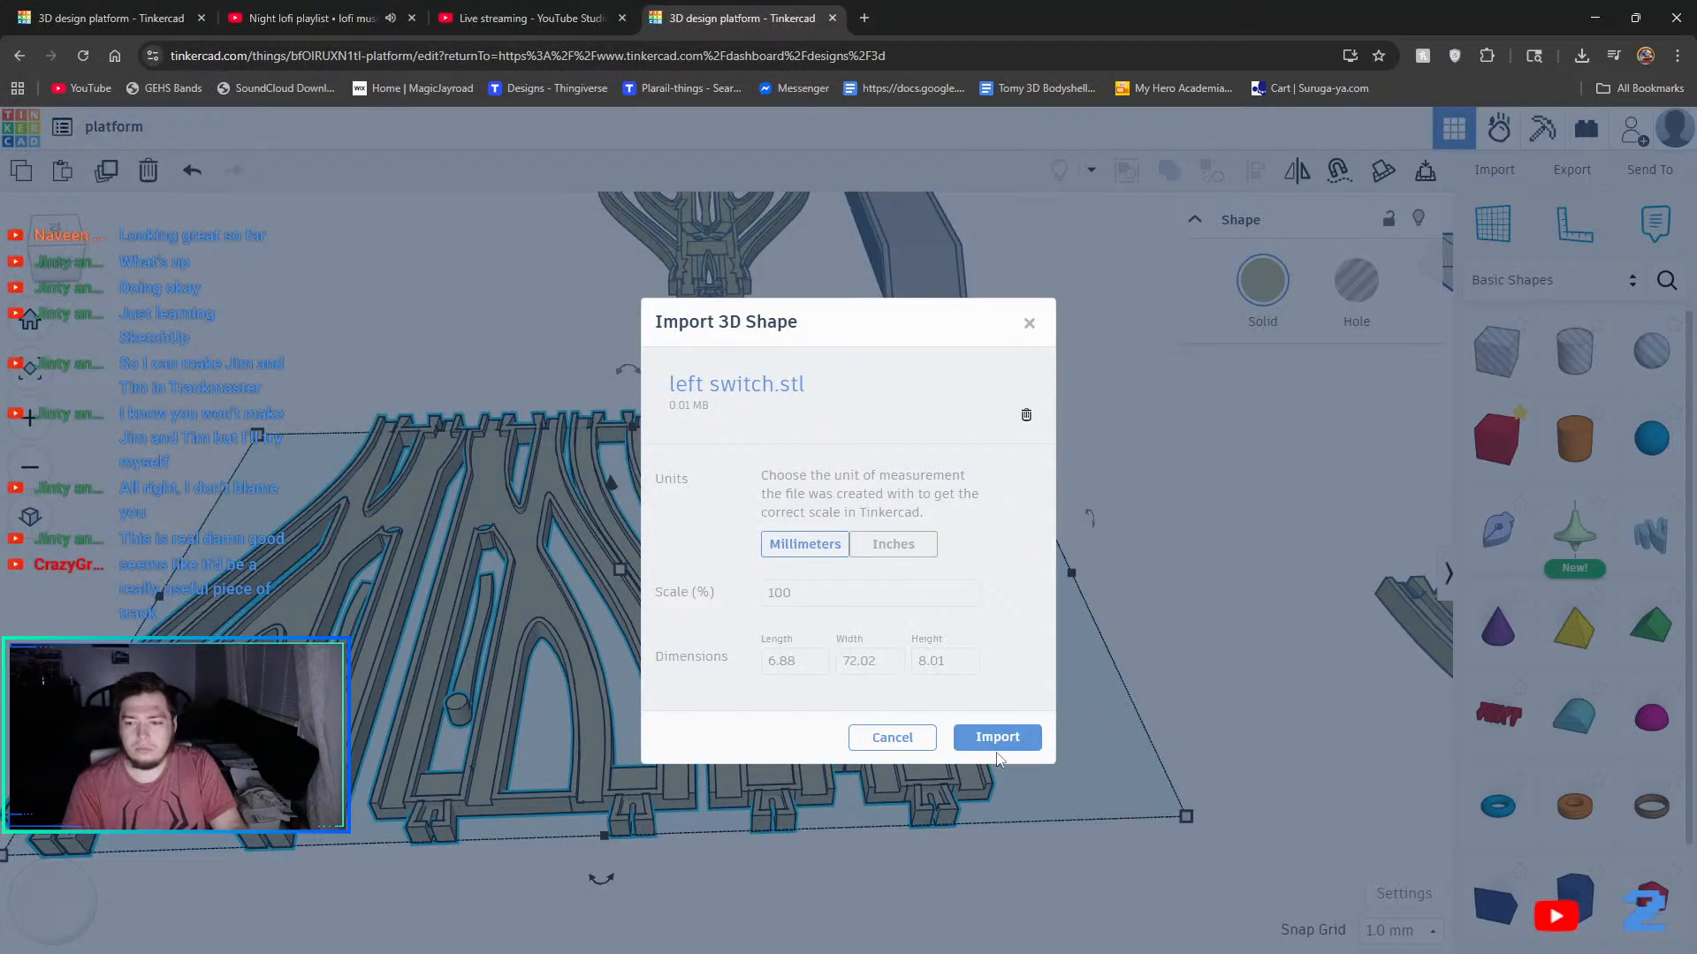
click(995, 739)
middle_drag(802, 398, 709, 644)
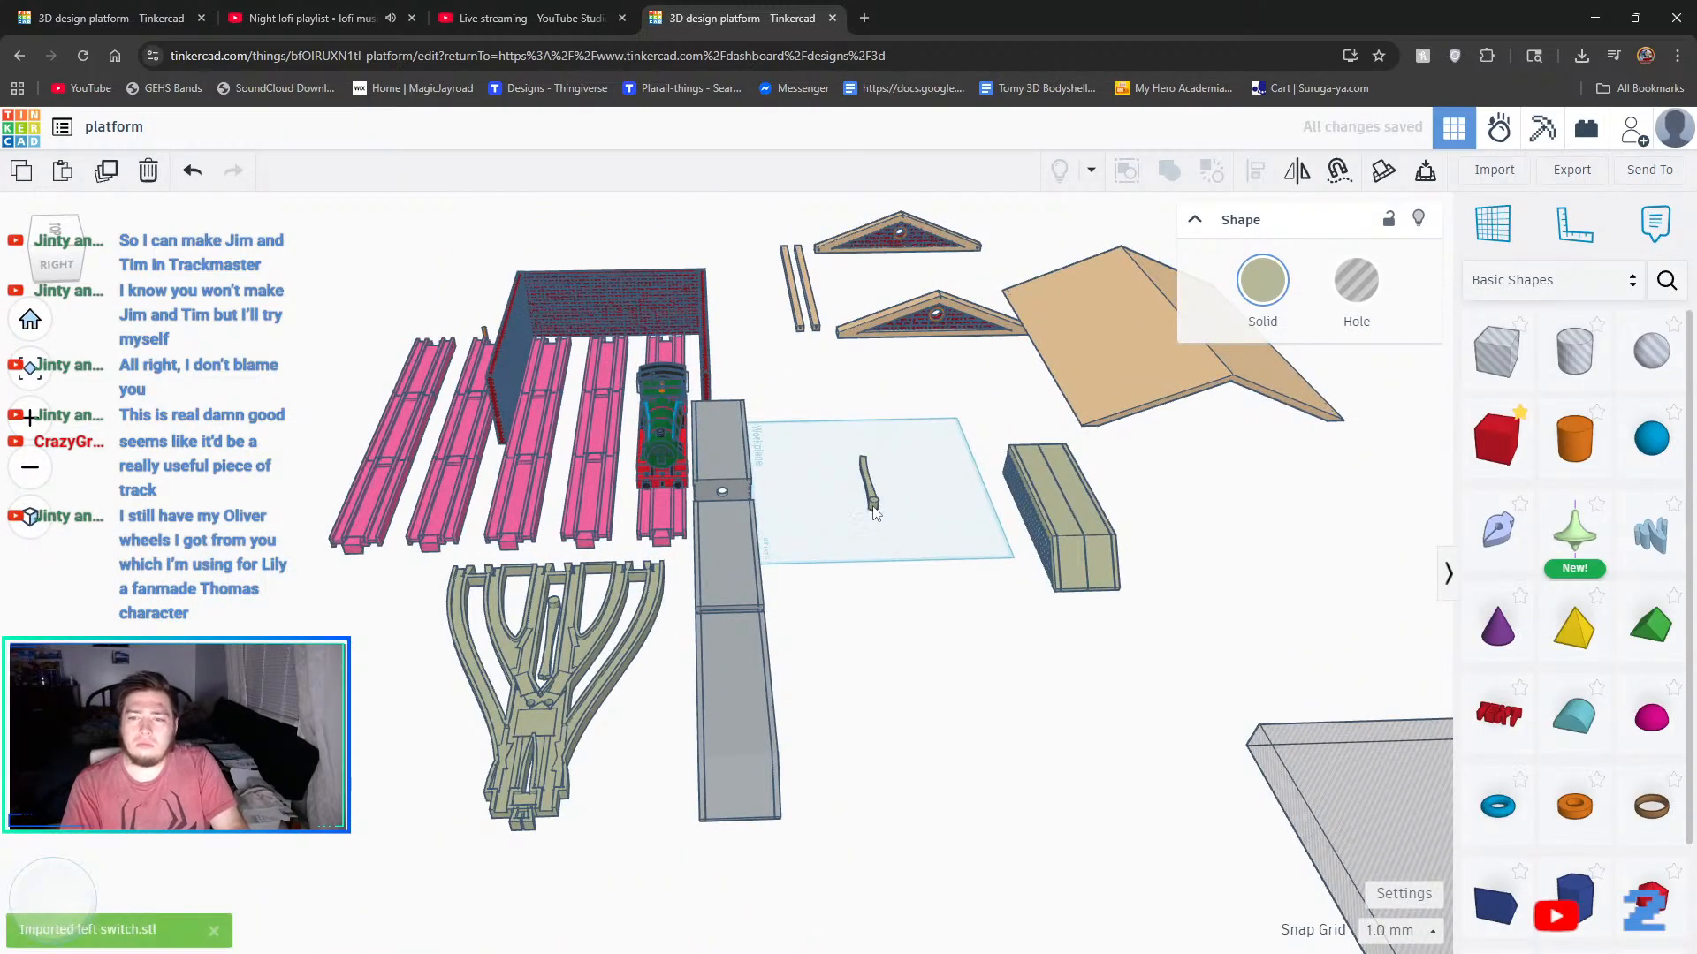
drag(873, 507, 618, 833)
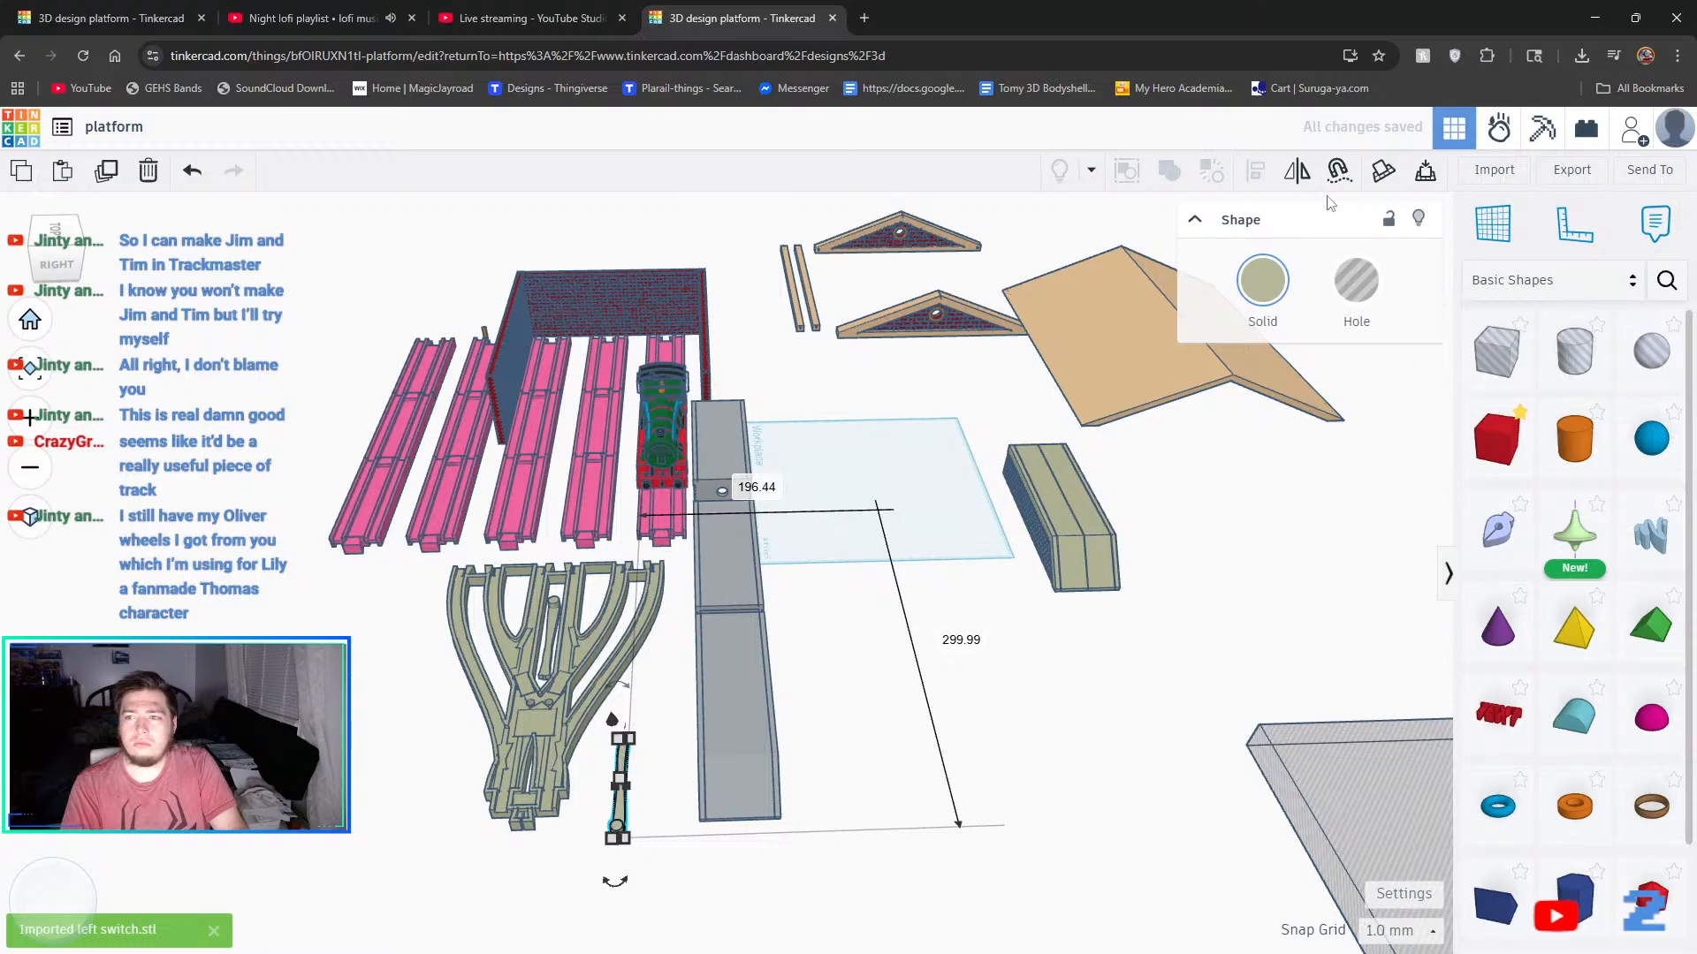
- Duplicate the left switch piece, place the copy just beside it towards the platform, and mirror the copy horizontally
click(106, 185)
key(Right)
key(Right)
key(Right)
key(Right)
key(Right)
key(Right)
key(Right)
key(Right)
click(1296, 171)
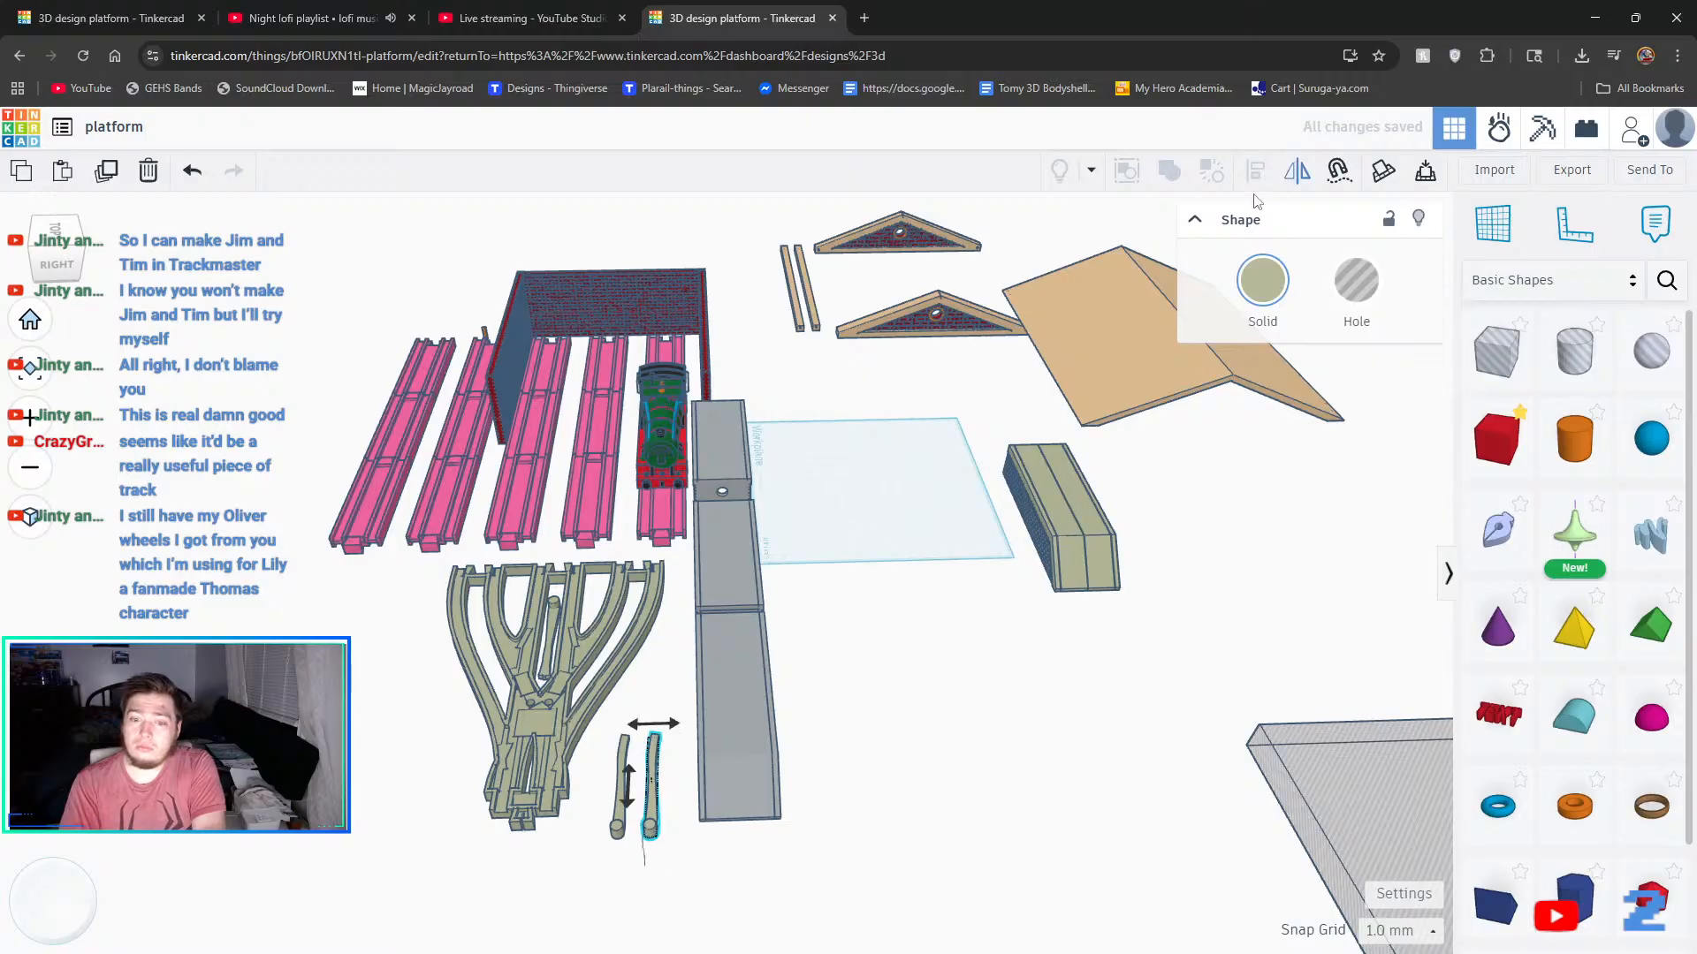
click(642, 725)
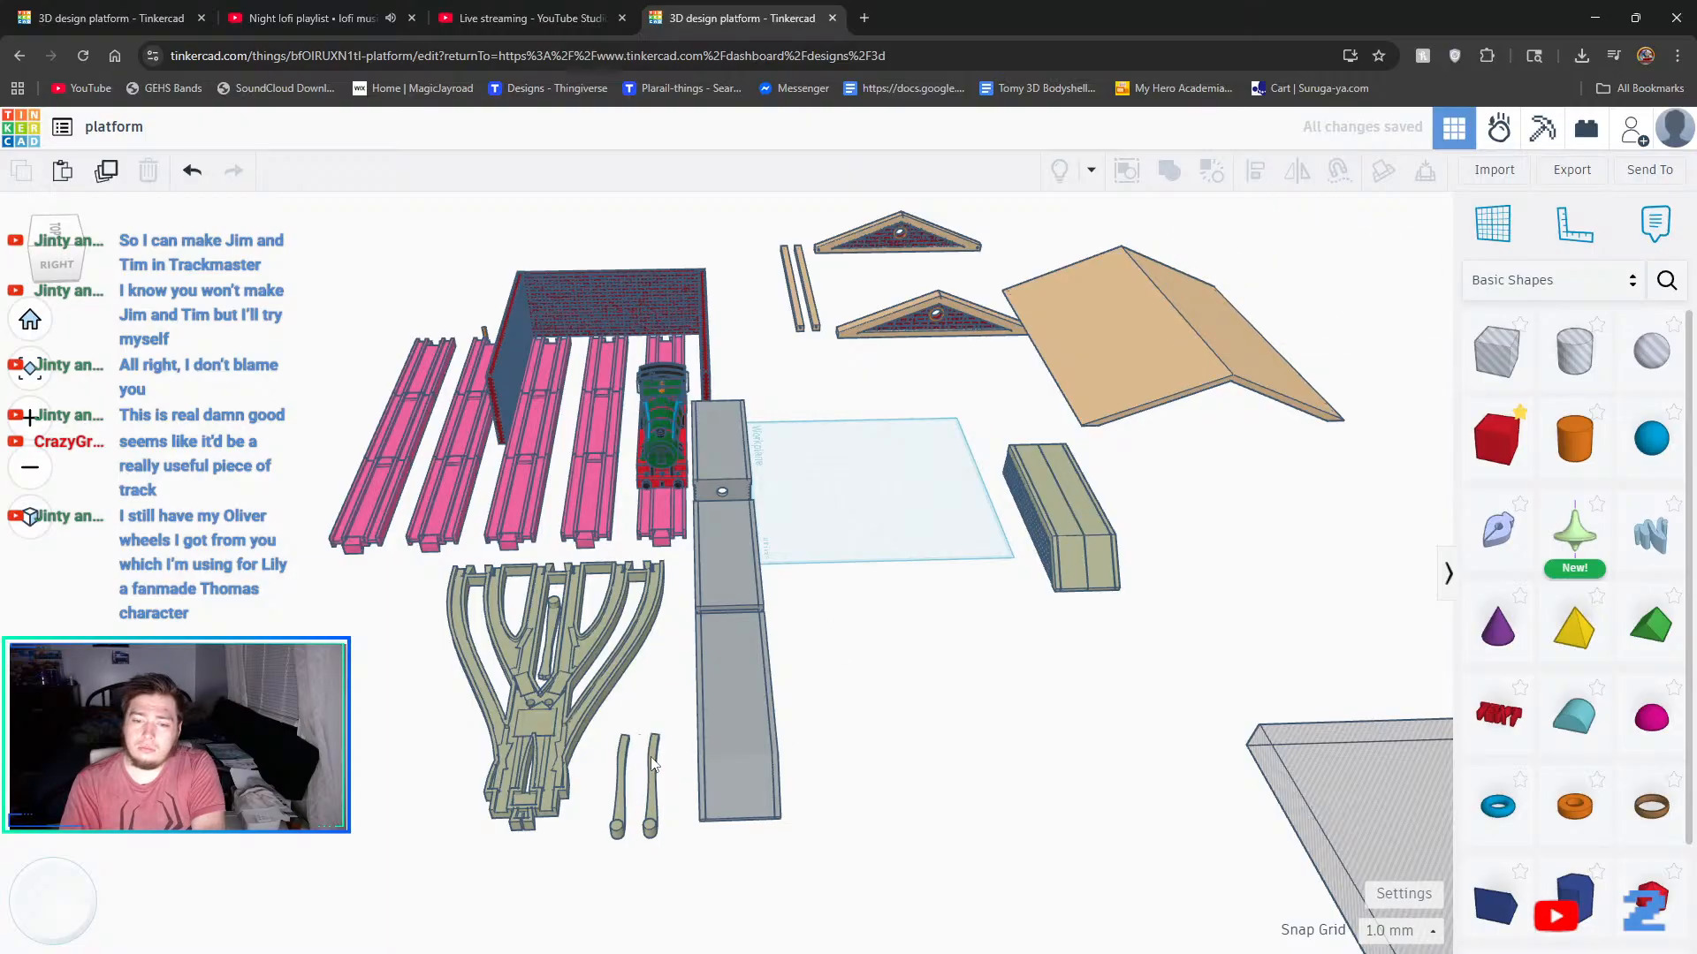
click(1297, 171)
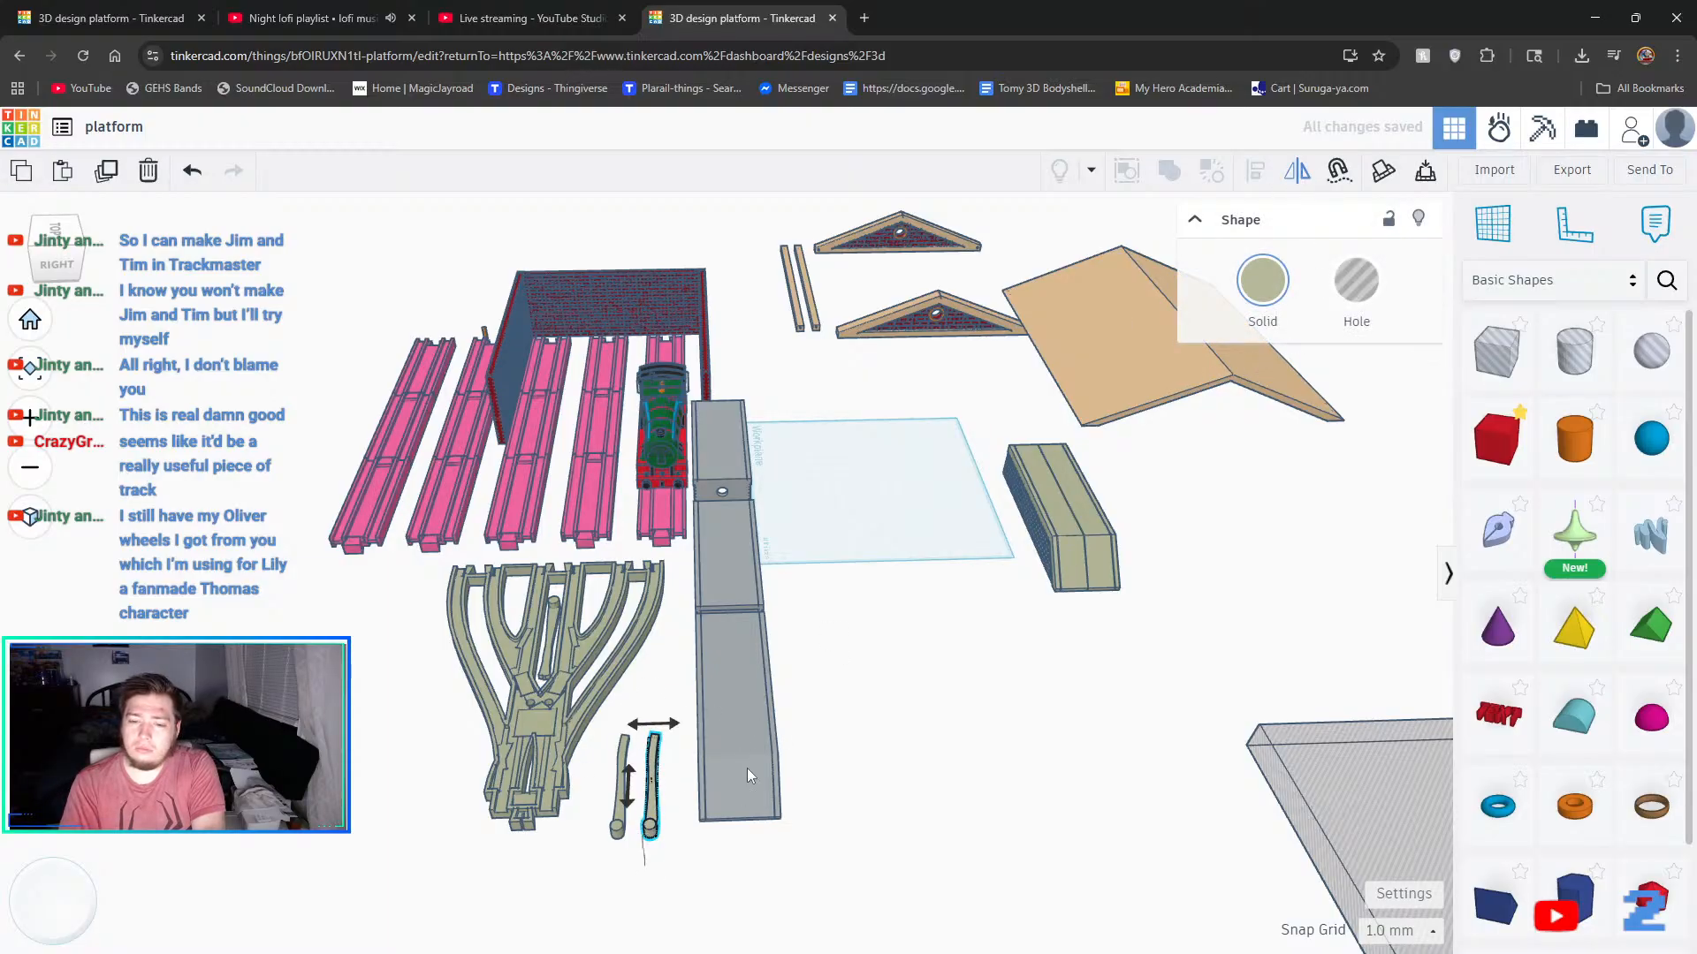
click(670, 722)
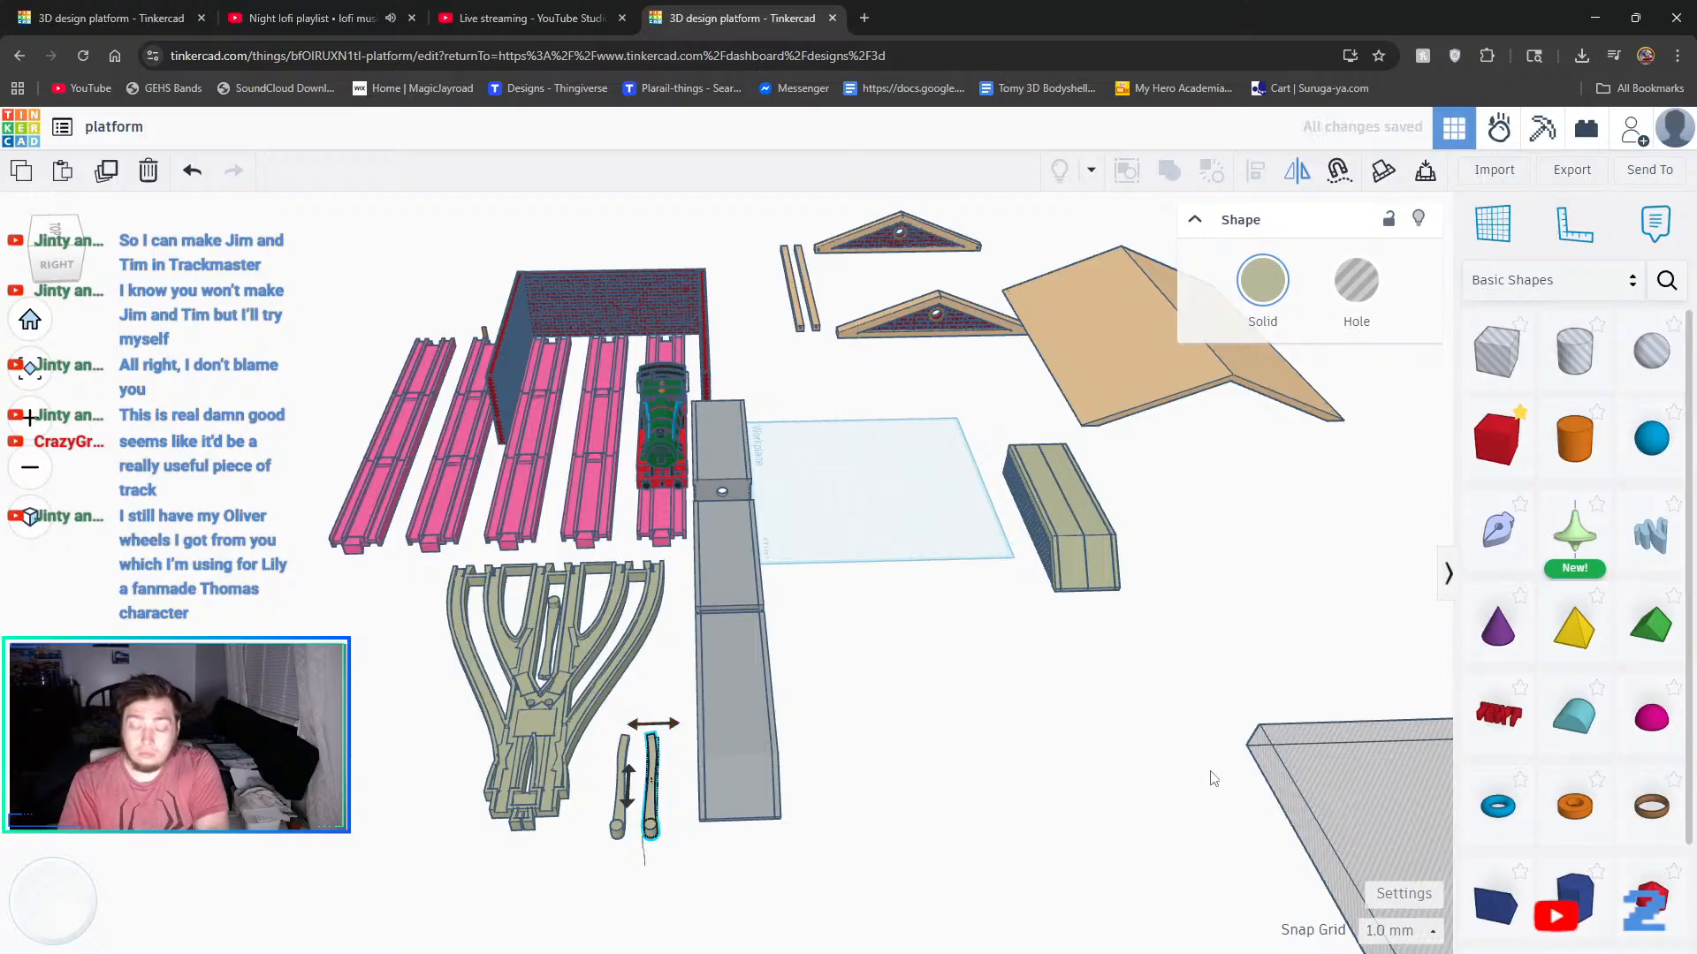
click(1157, 806)
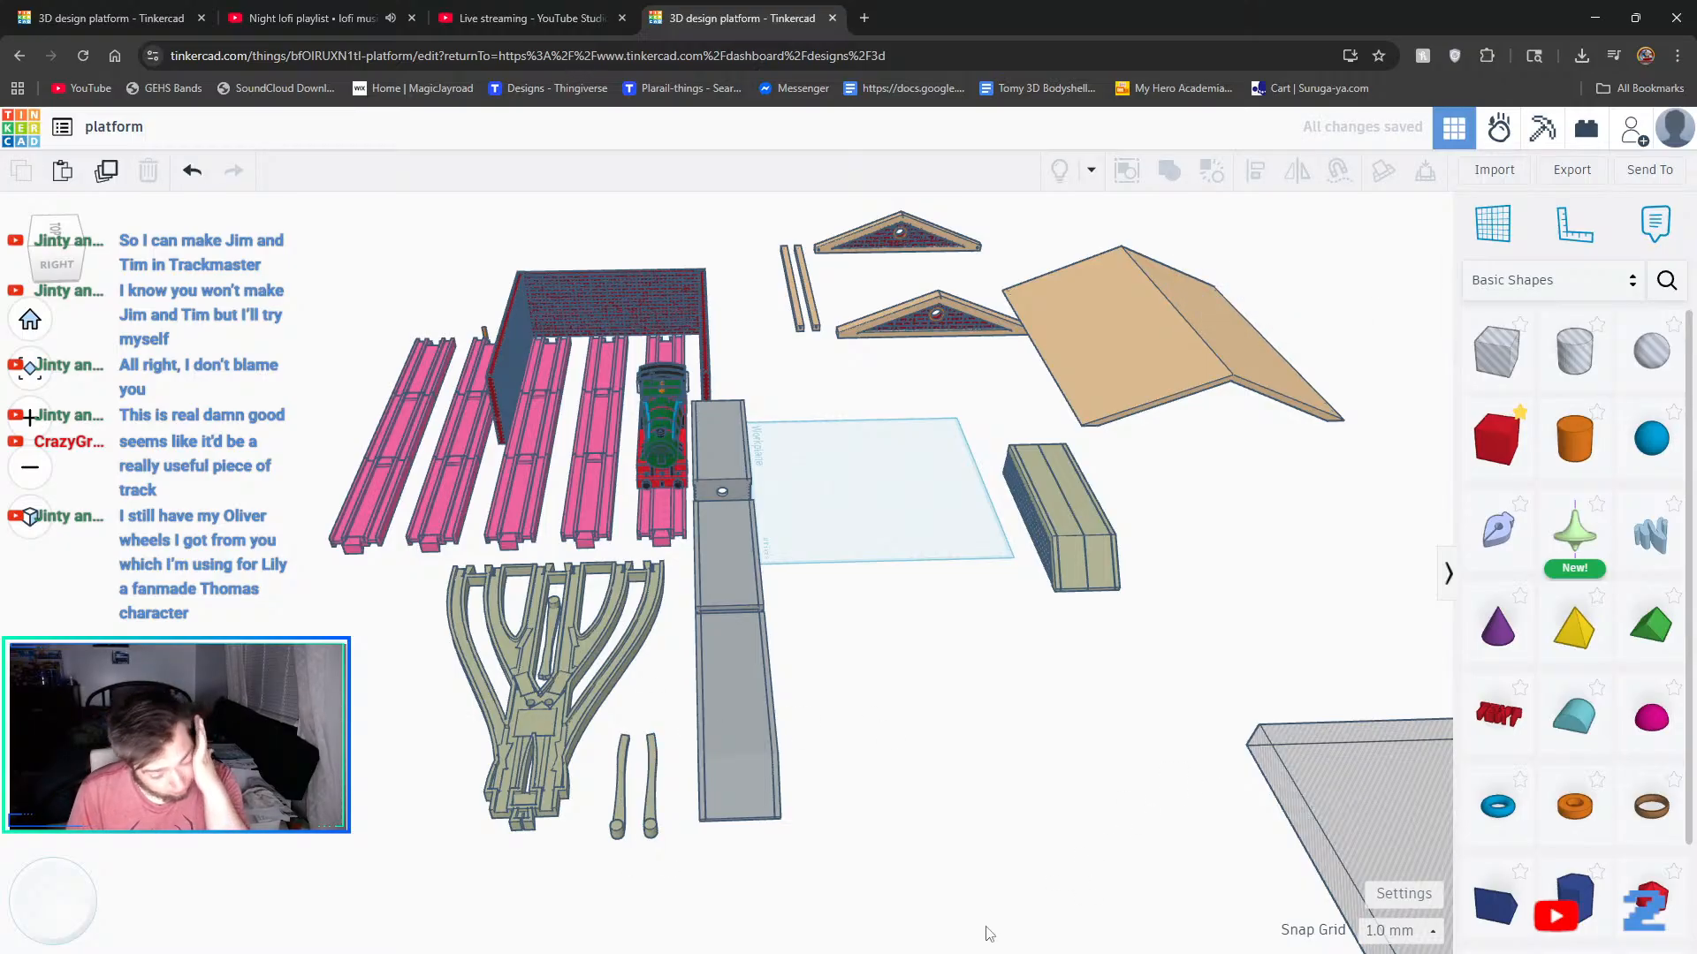
- Flip both loose switch pieces beside the junction upside down so their round pegs point downwards
scroll(548, 804, up, 4)
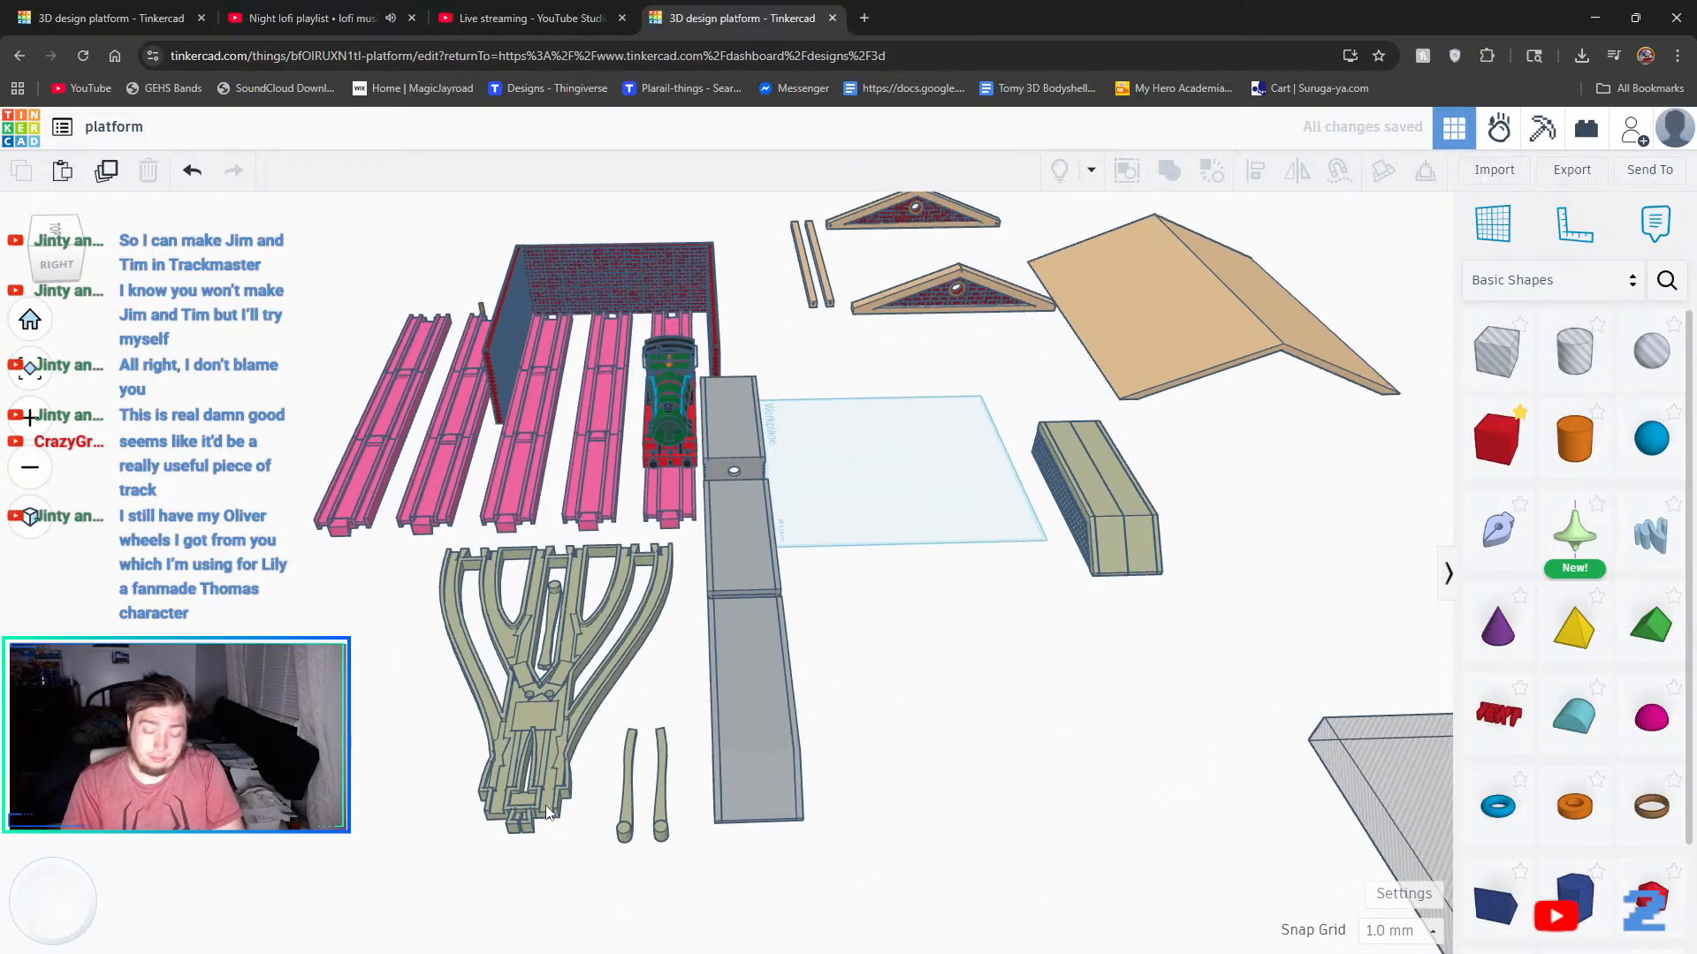
scroll(570, 795, up, 3)
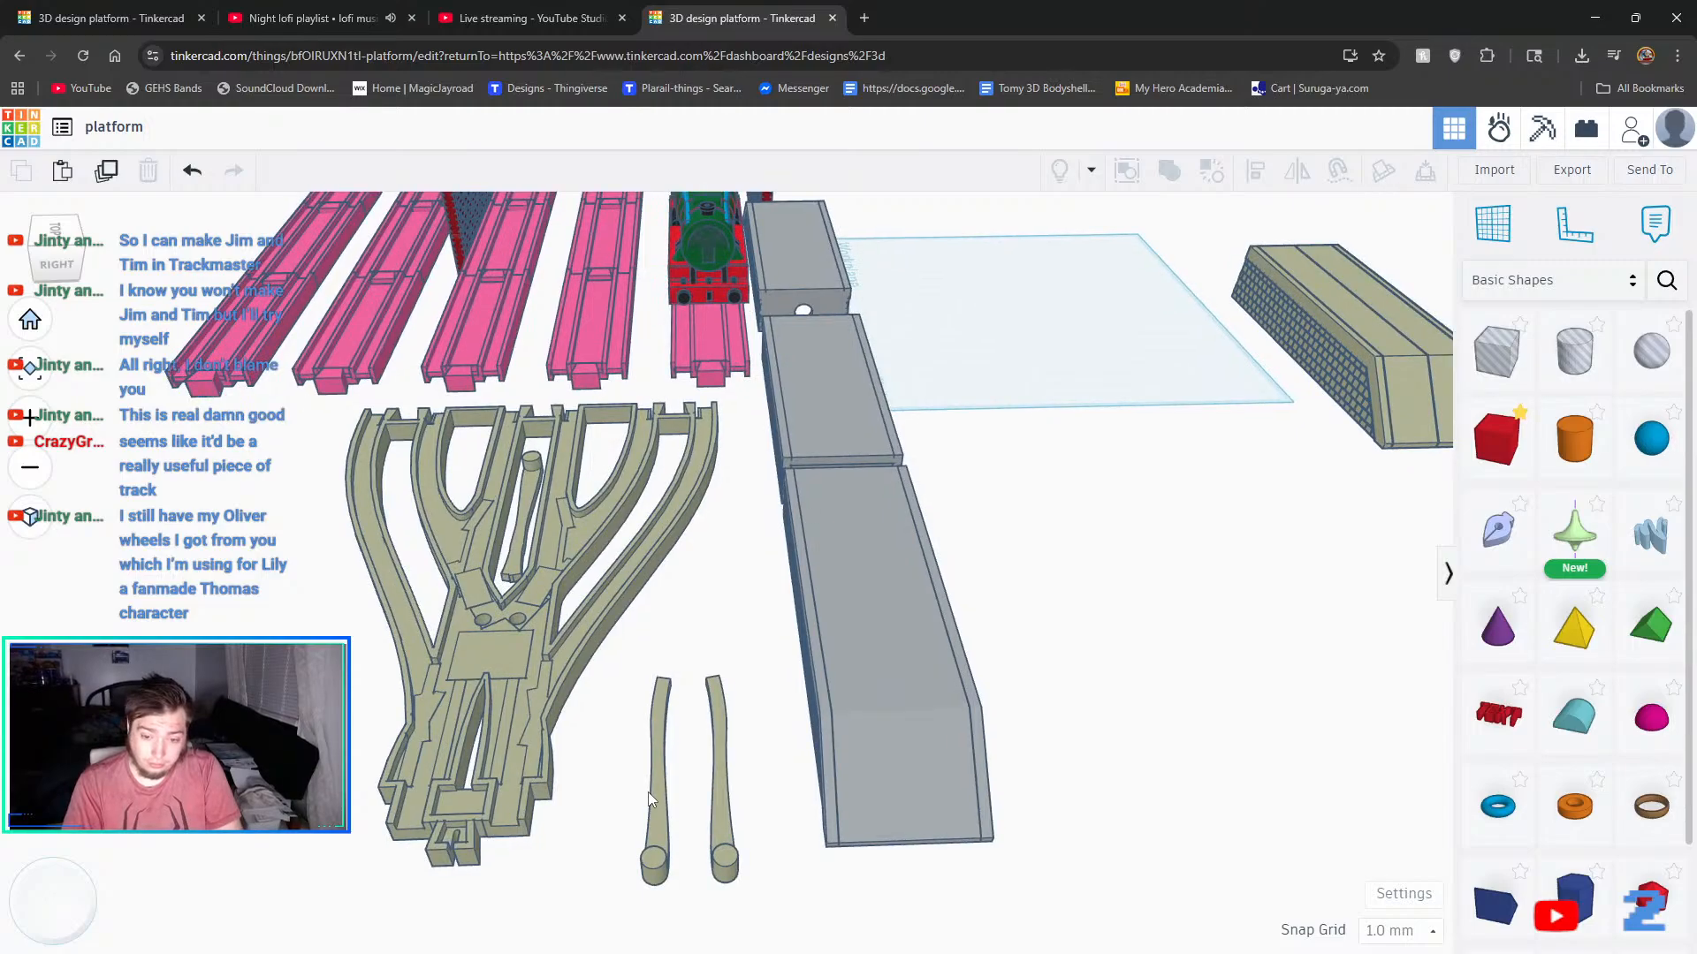
click(665, 794)
drag(653, 624, 663, 728)
click(723, 815)
drag(717, 624, 723, 739)
click(1039, 769)
click(735, 861)
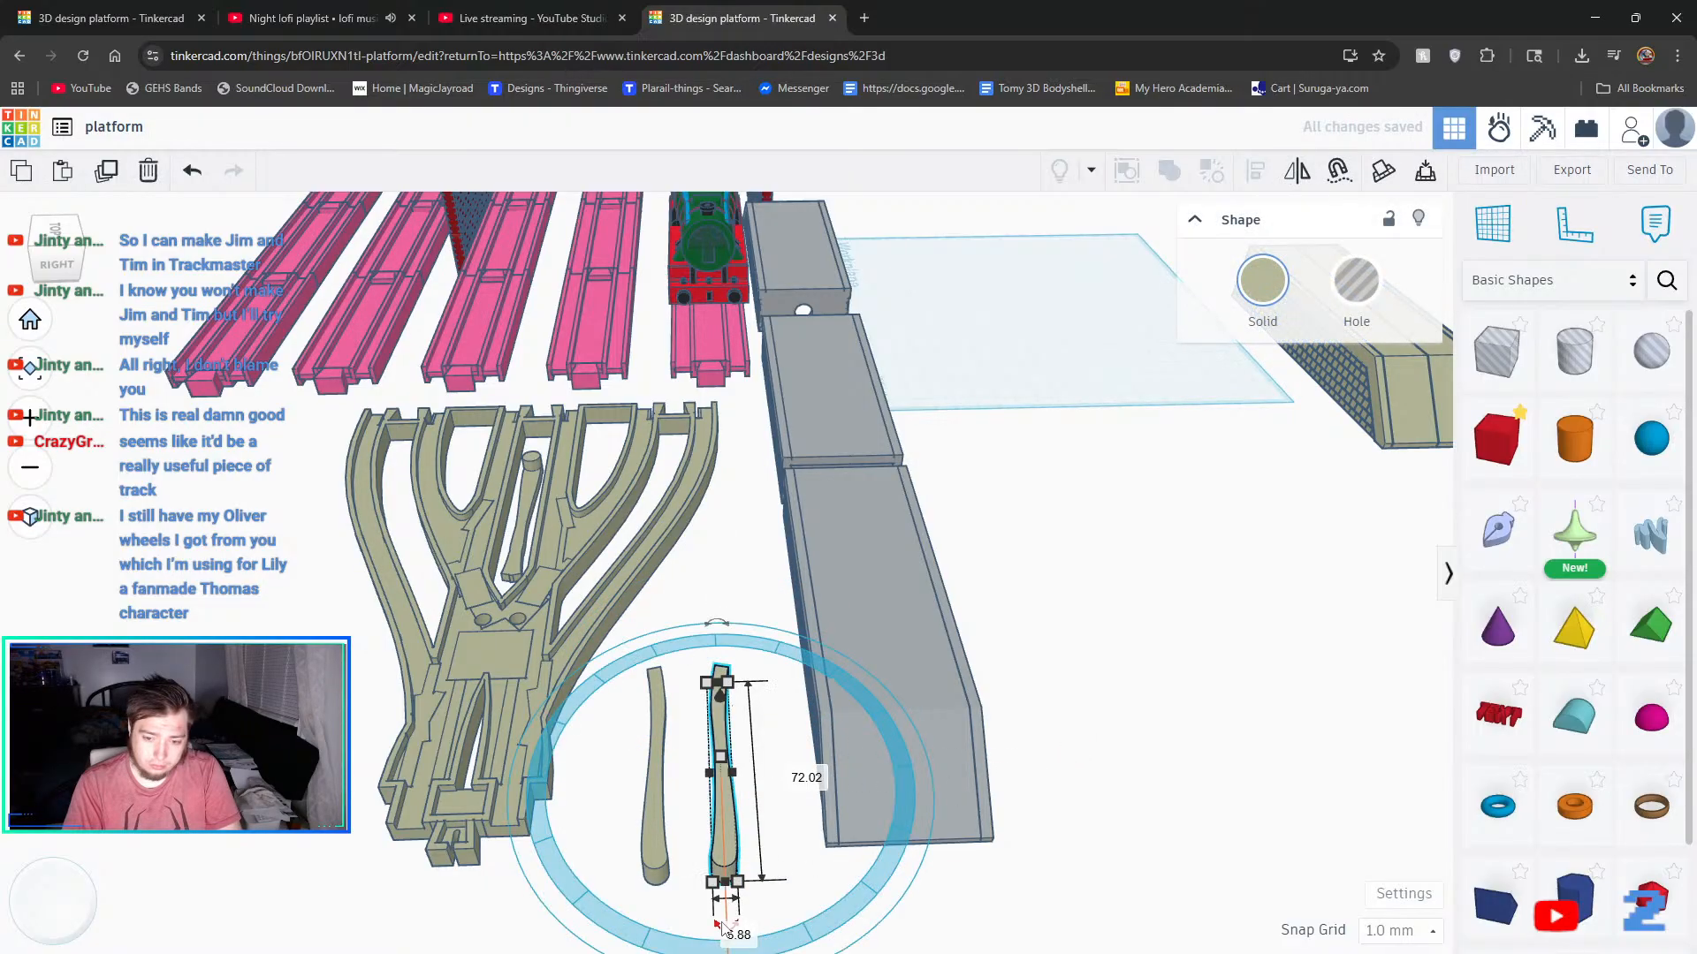
click(726, 921)
key(Return)
click(1146, 566)
middle_drag(915, 813, 916, 720)
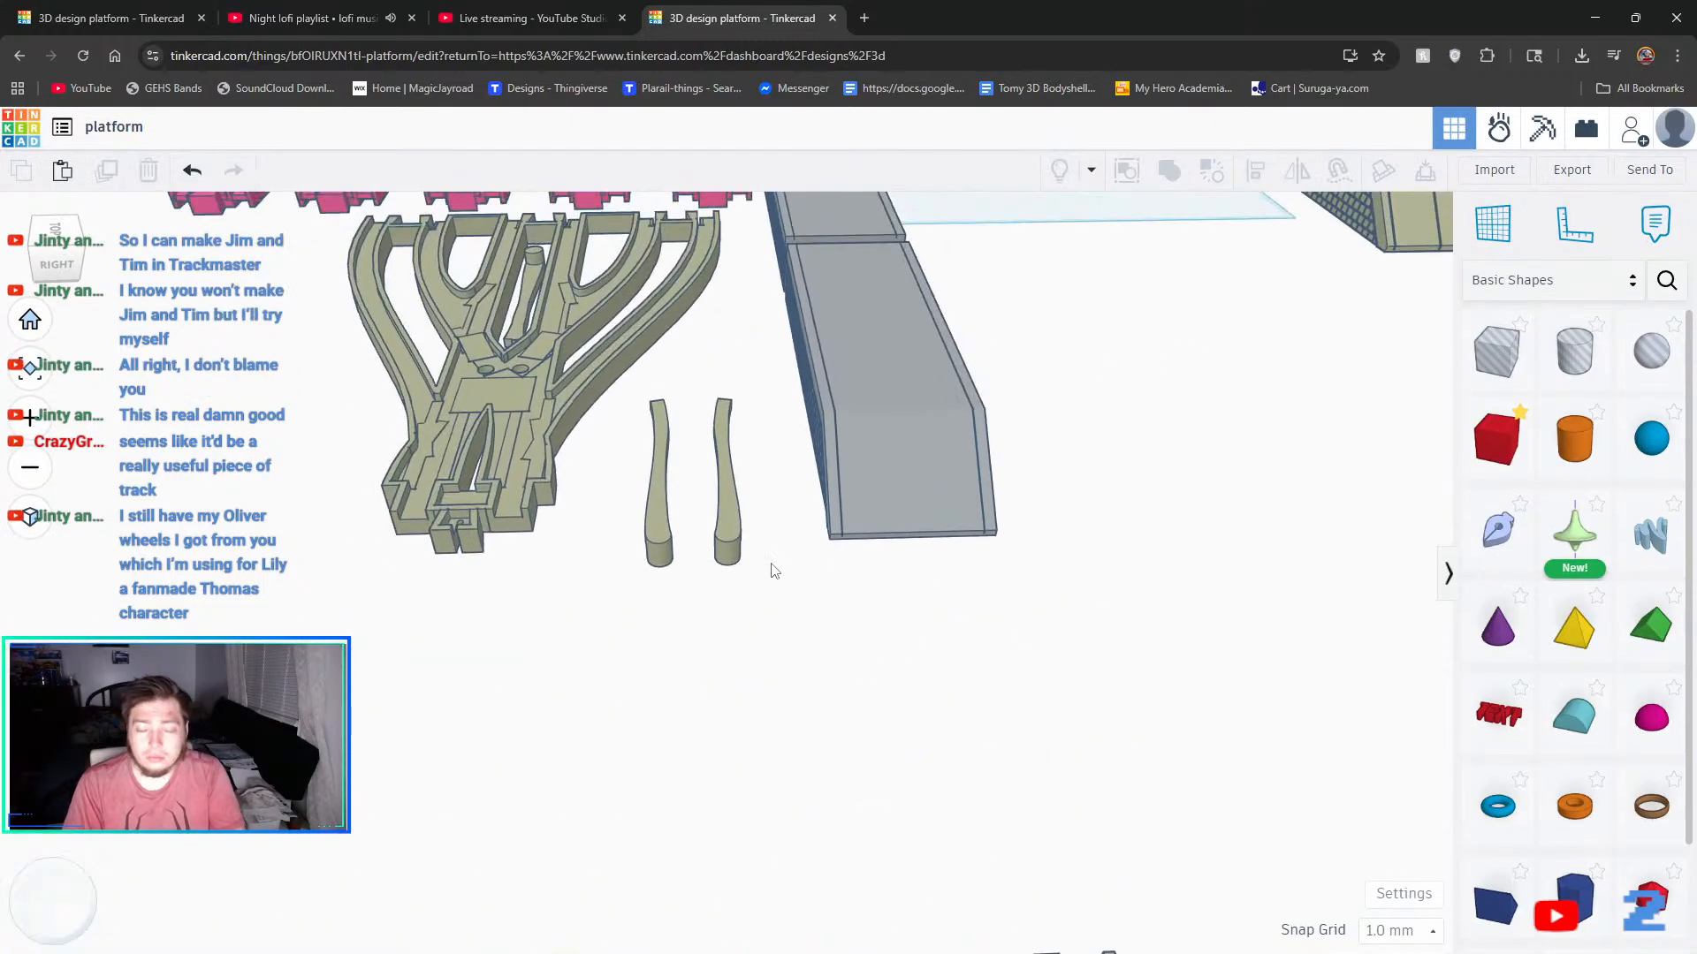
- Rotate both loose switch pieces together by 180° on the workplane so their peg ends face the pink tracks
click(725, 540)
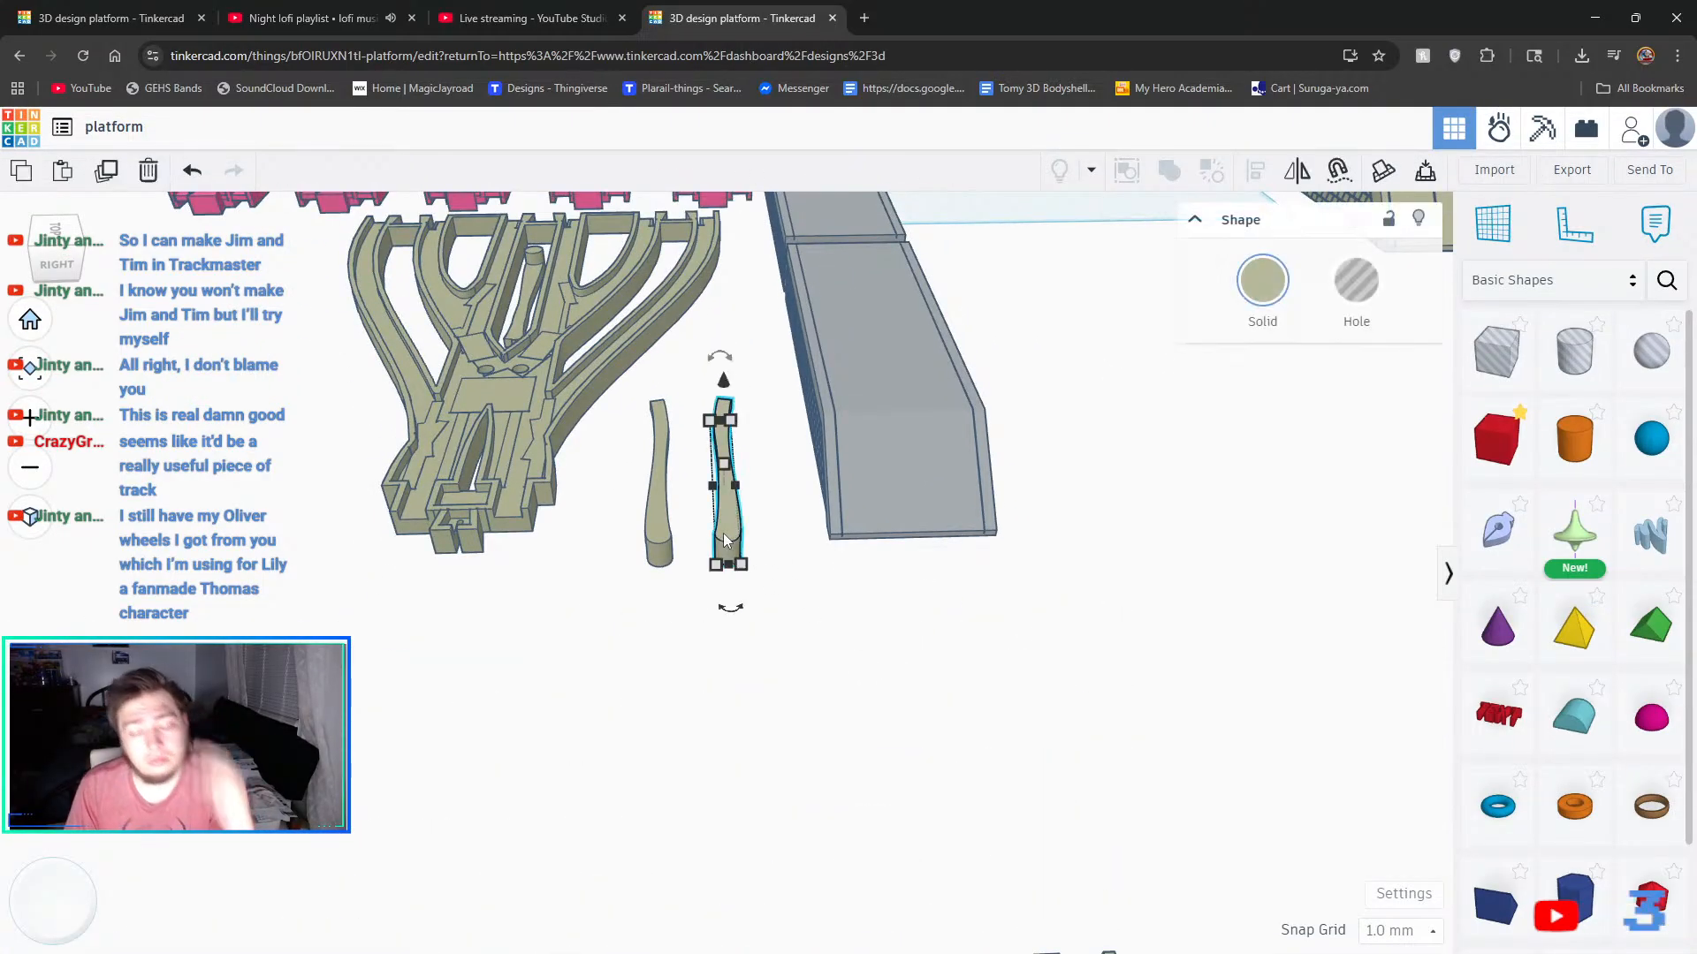
shift+click(670, 555)
drag(695, 609, 713, 380)
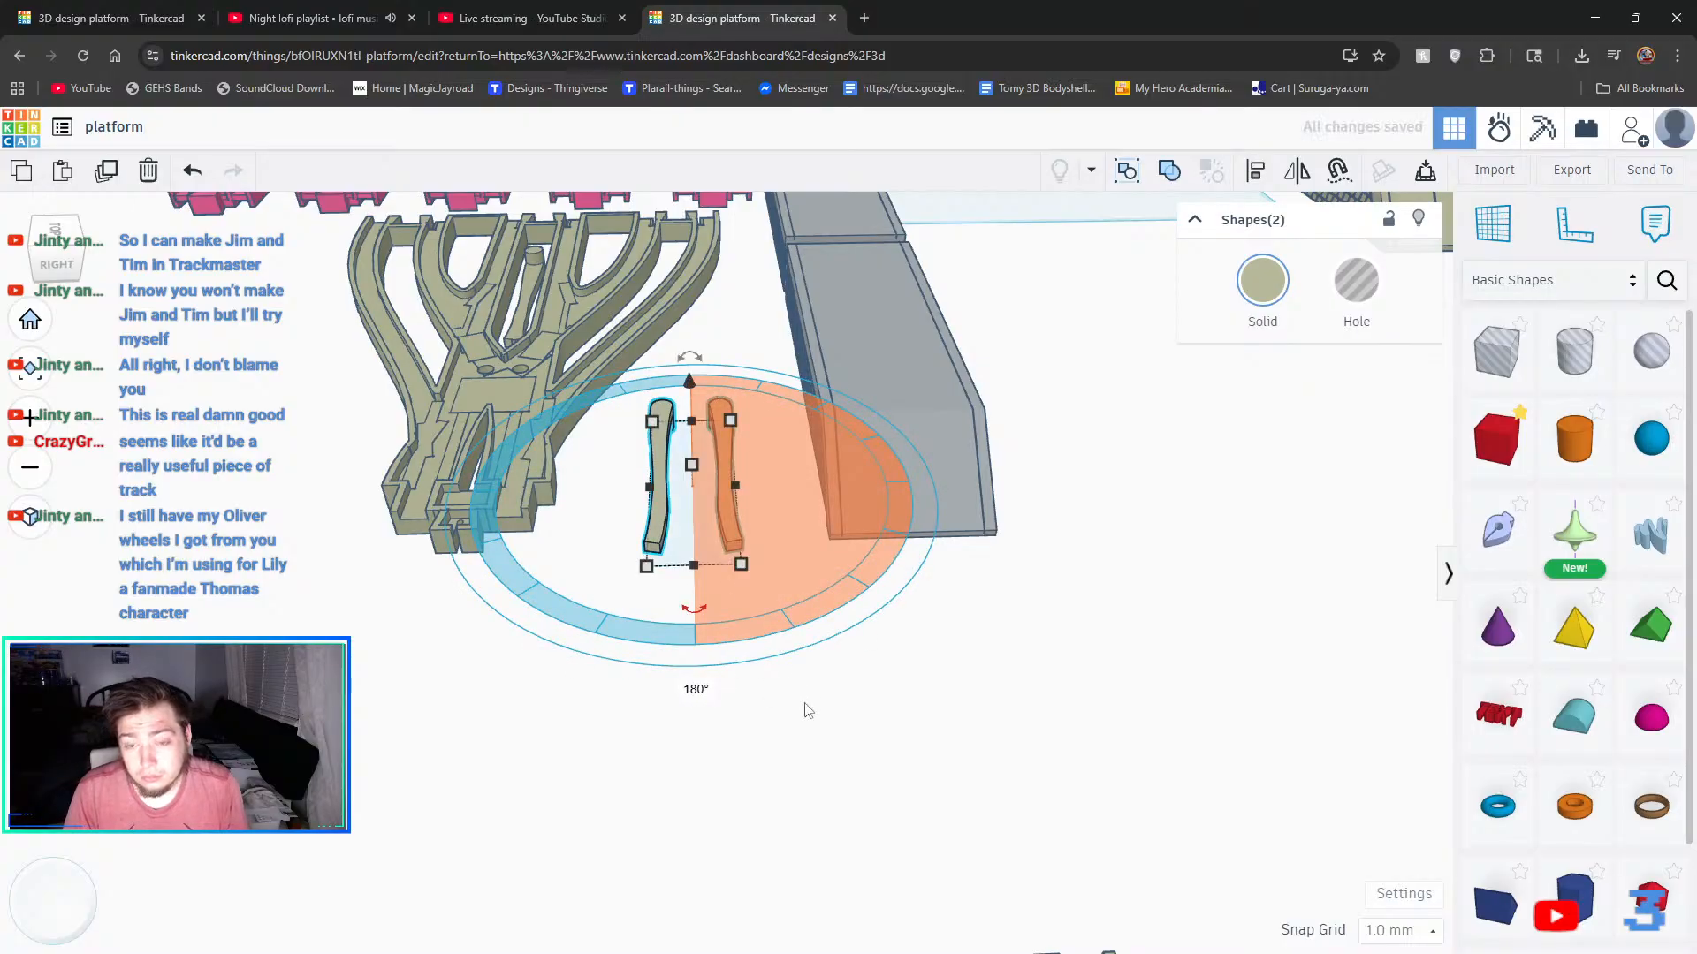
click(701, 514)
- Move the loose switch piece nearest the junction onto it, with its peg end over the left pivot hole
click(664, 482)
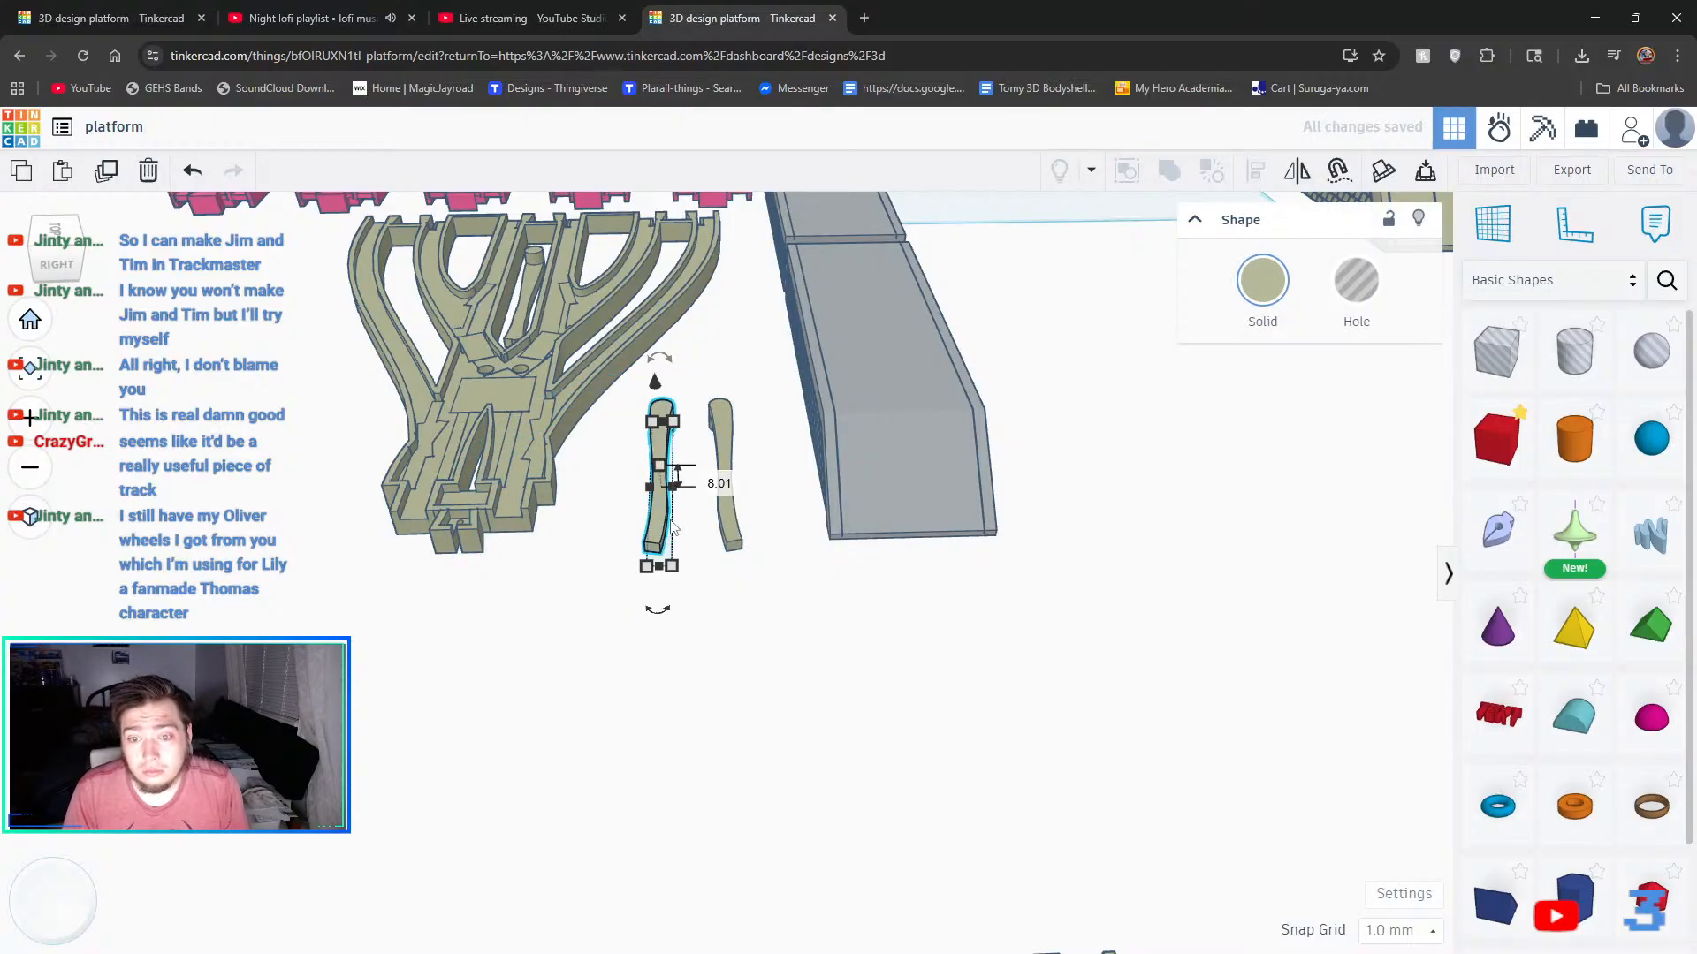
drag(664, 530, 487, 469)
middle_drag(594, 500, 704, 634)
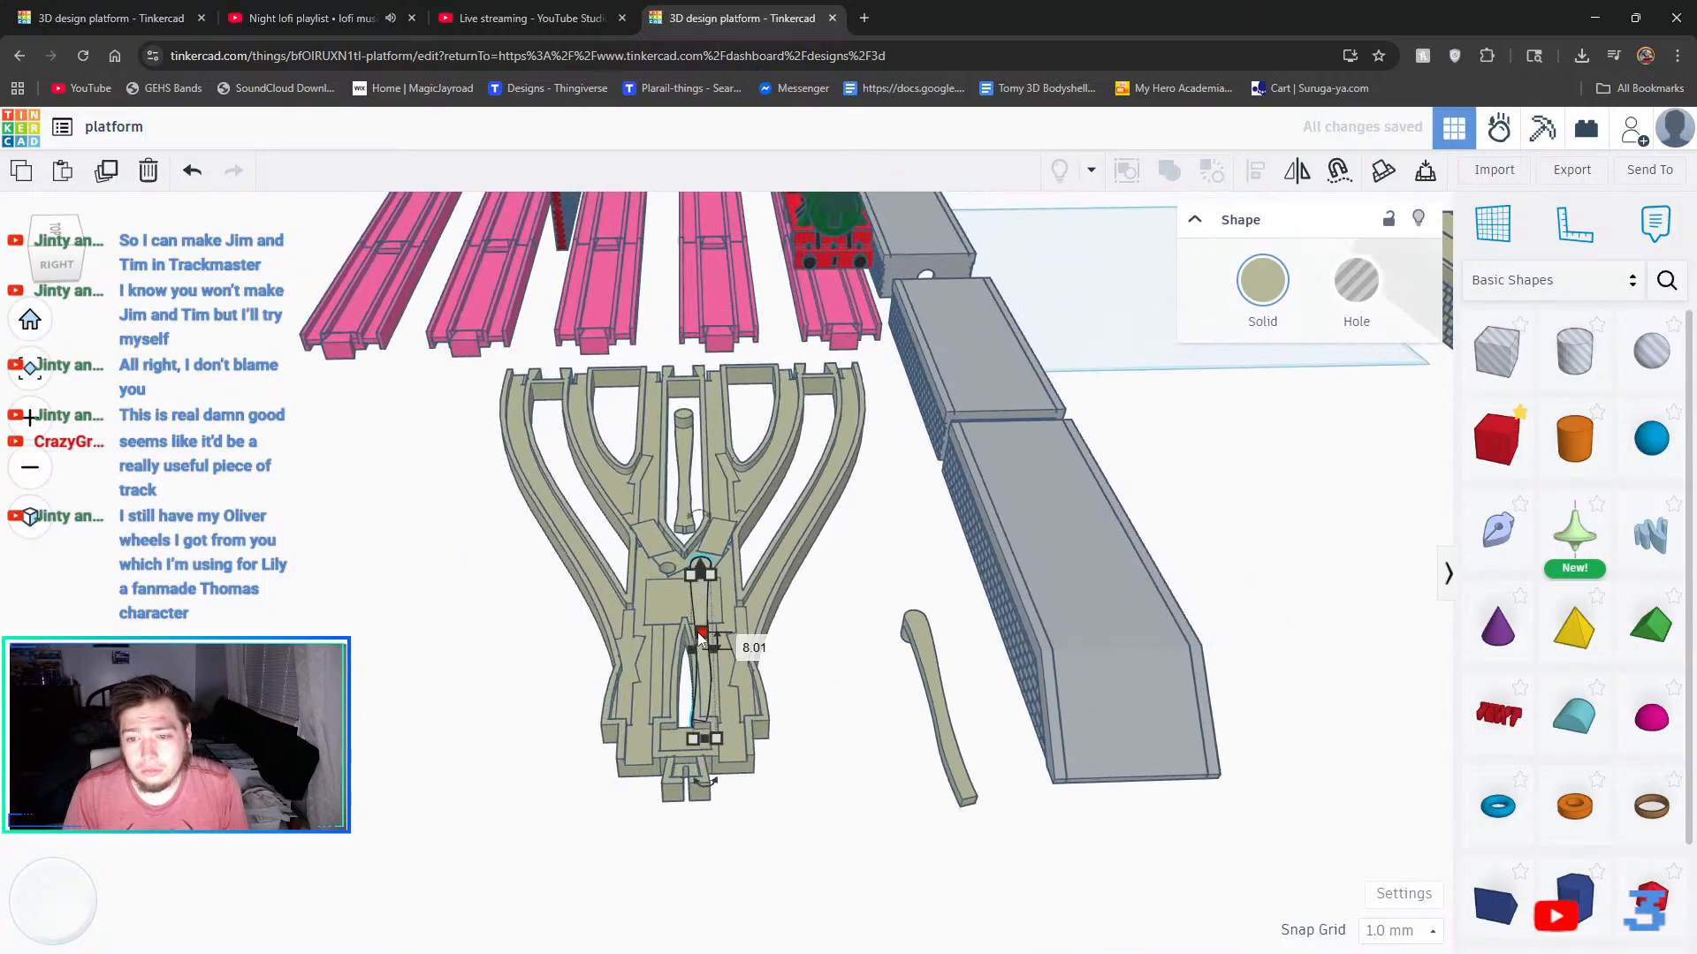
scroll(772, 646, up, 2)
scroll(693, 720, up, 3)
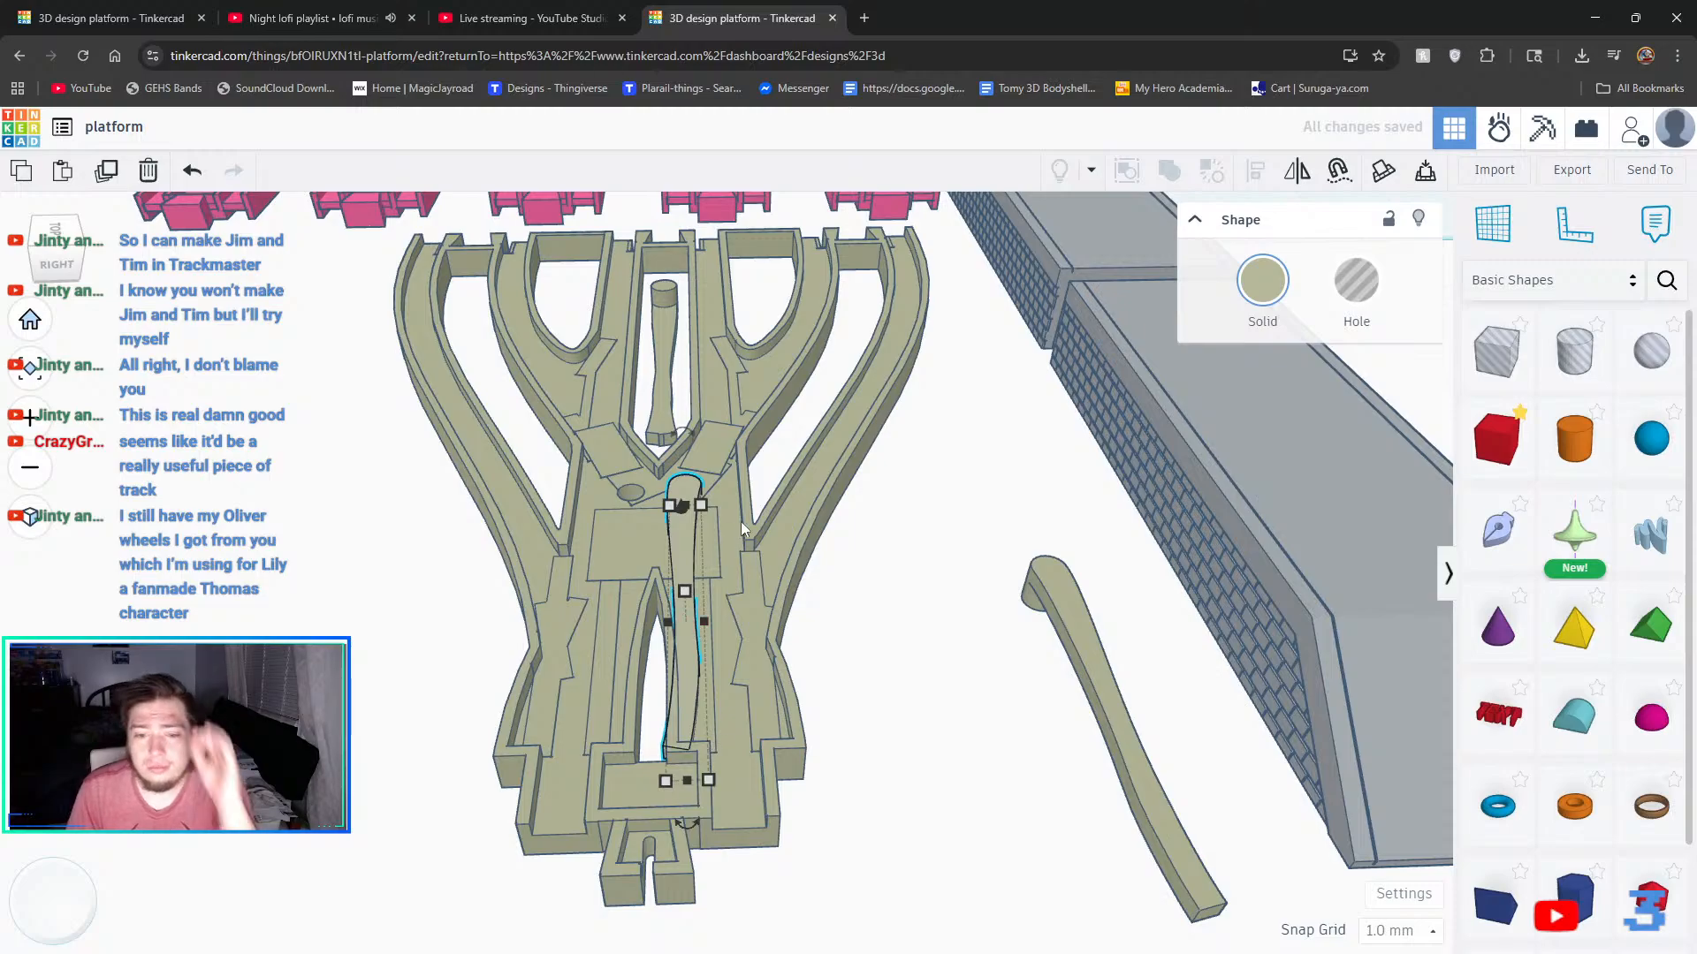
drag(701, 663, 623, 656)
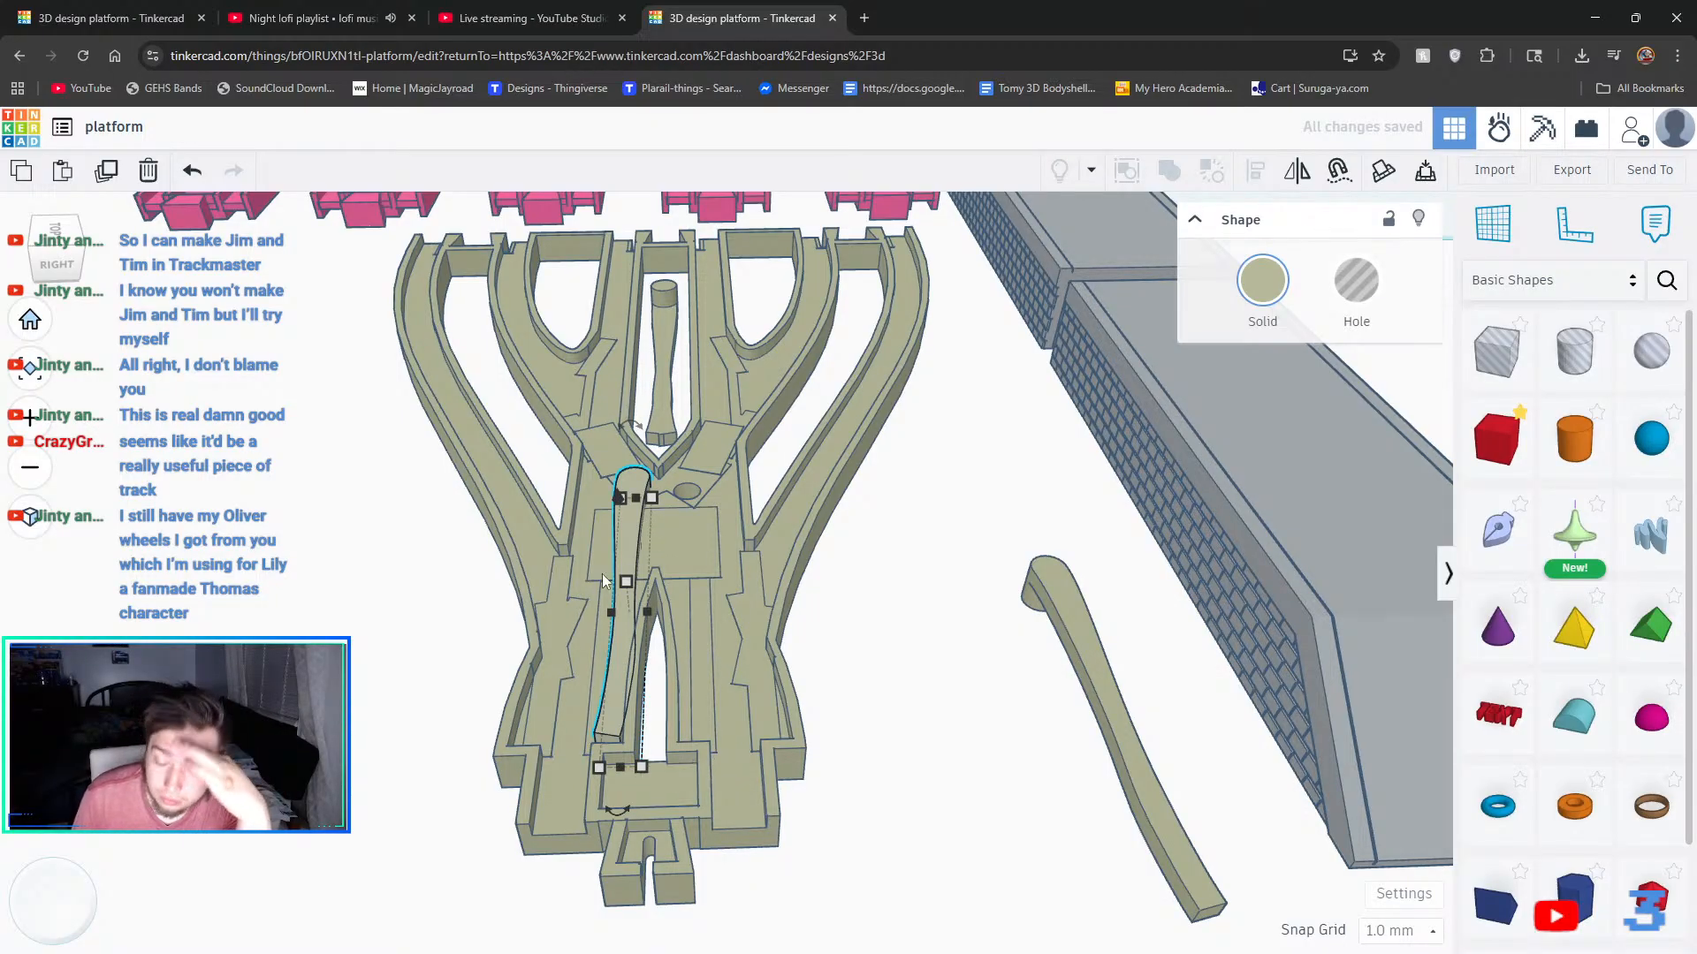
- Rotate this switch piece about 11°, move it onto the junction's right pivot hole, and turn it another 2° to follow the right branch
drag(618, 823, 703, 951)
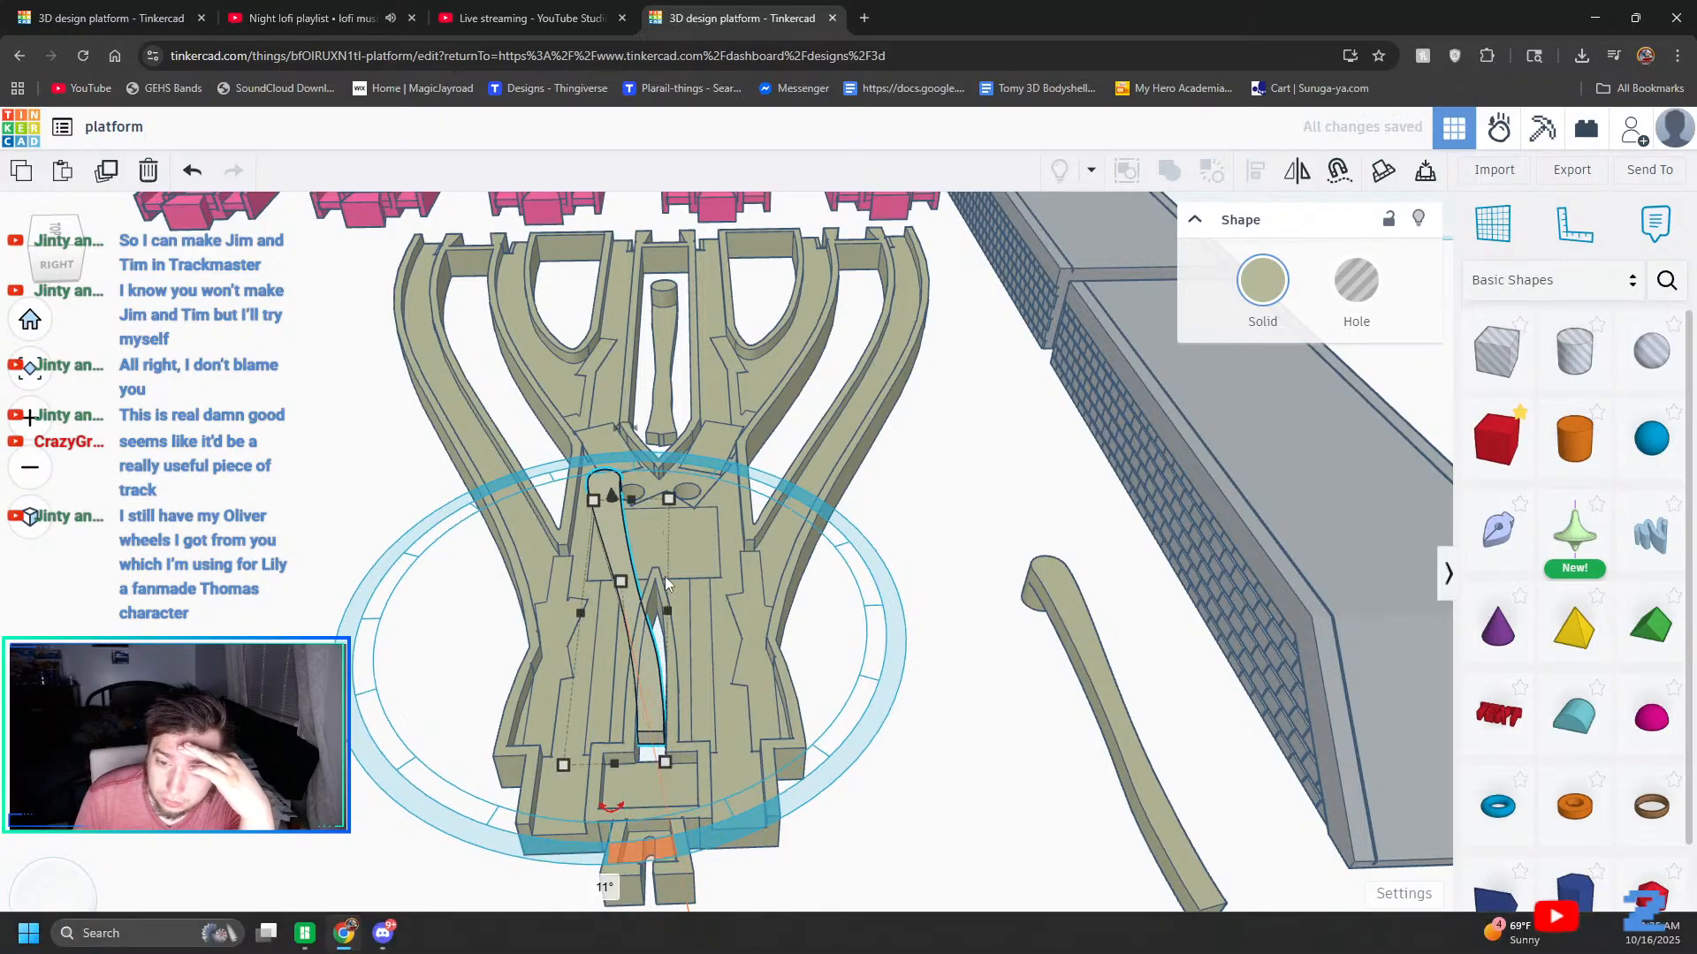
drag(631, 548, 698, 539)
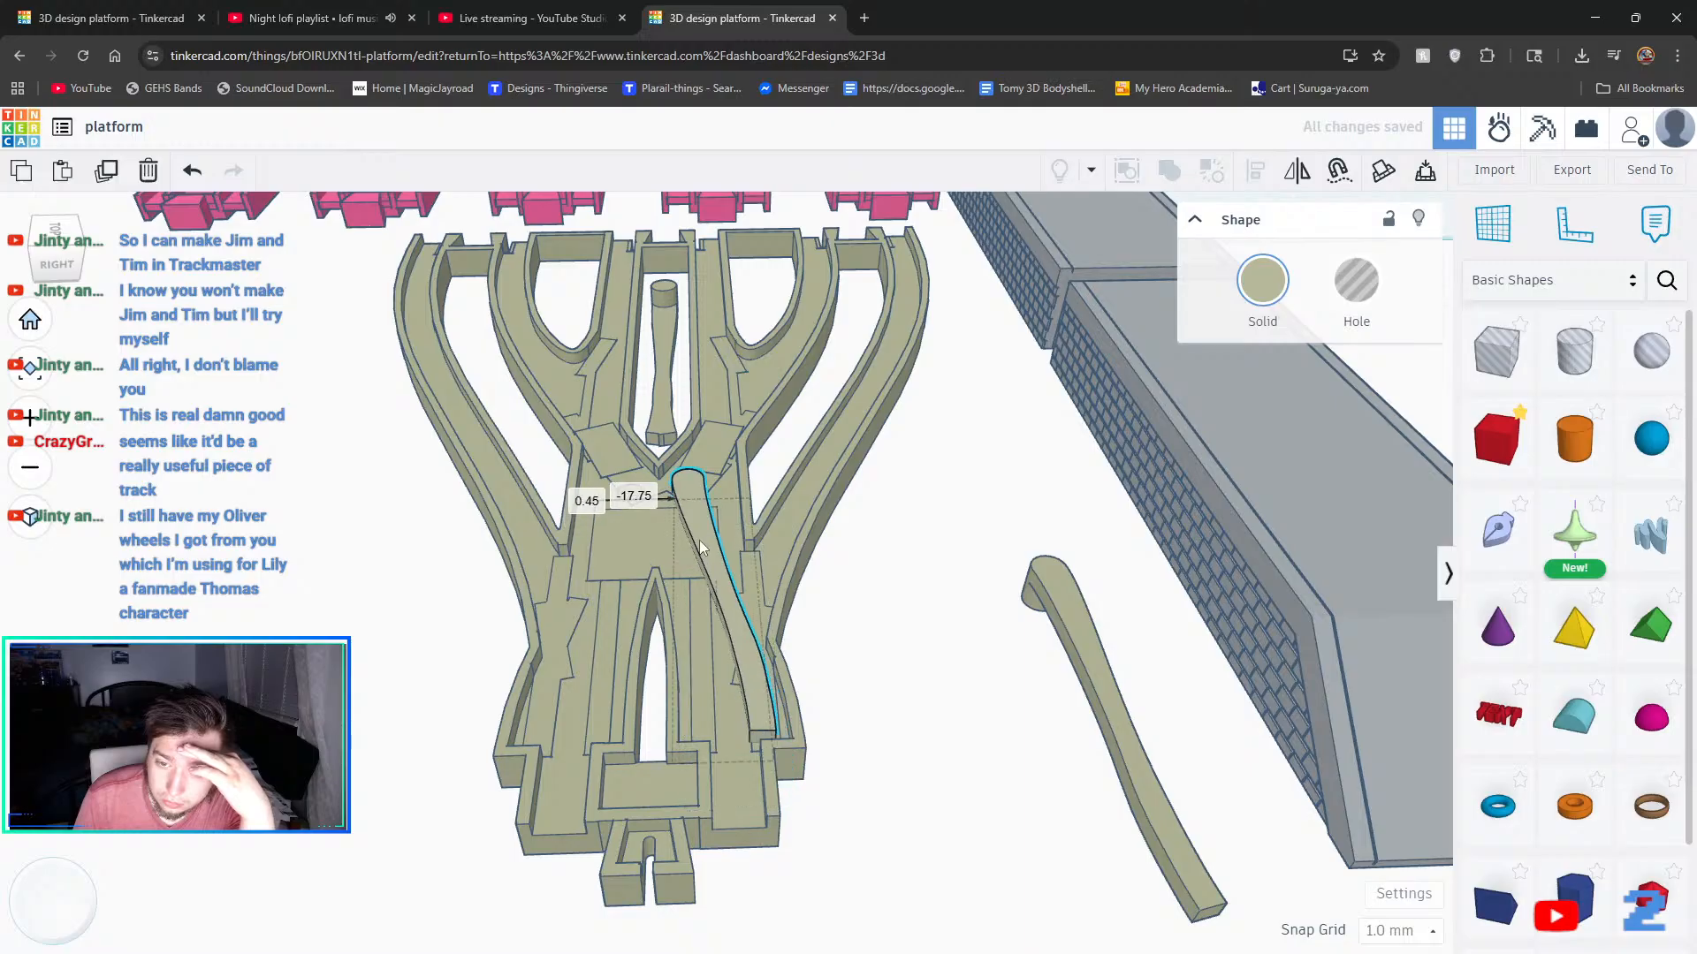
drag(729, 813, 756, 936)
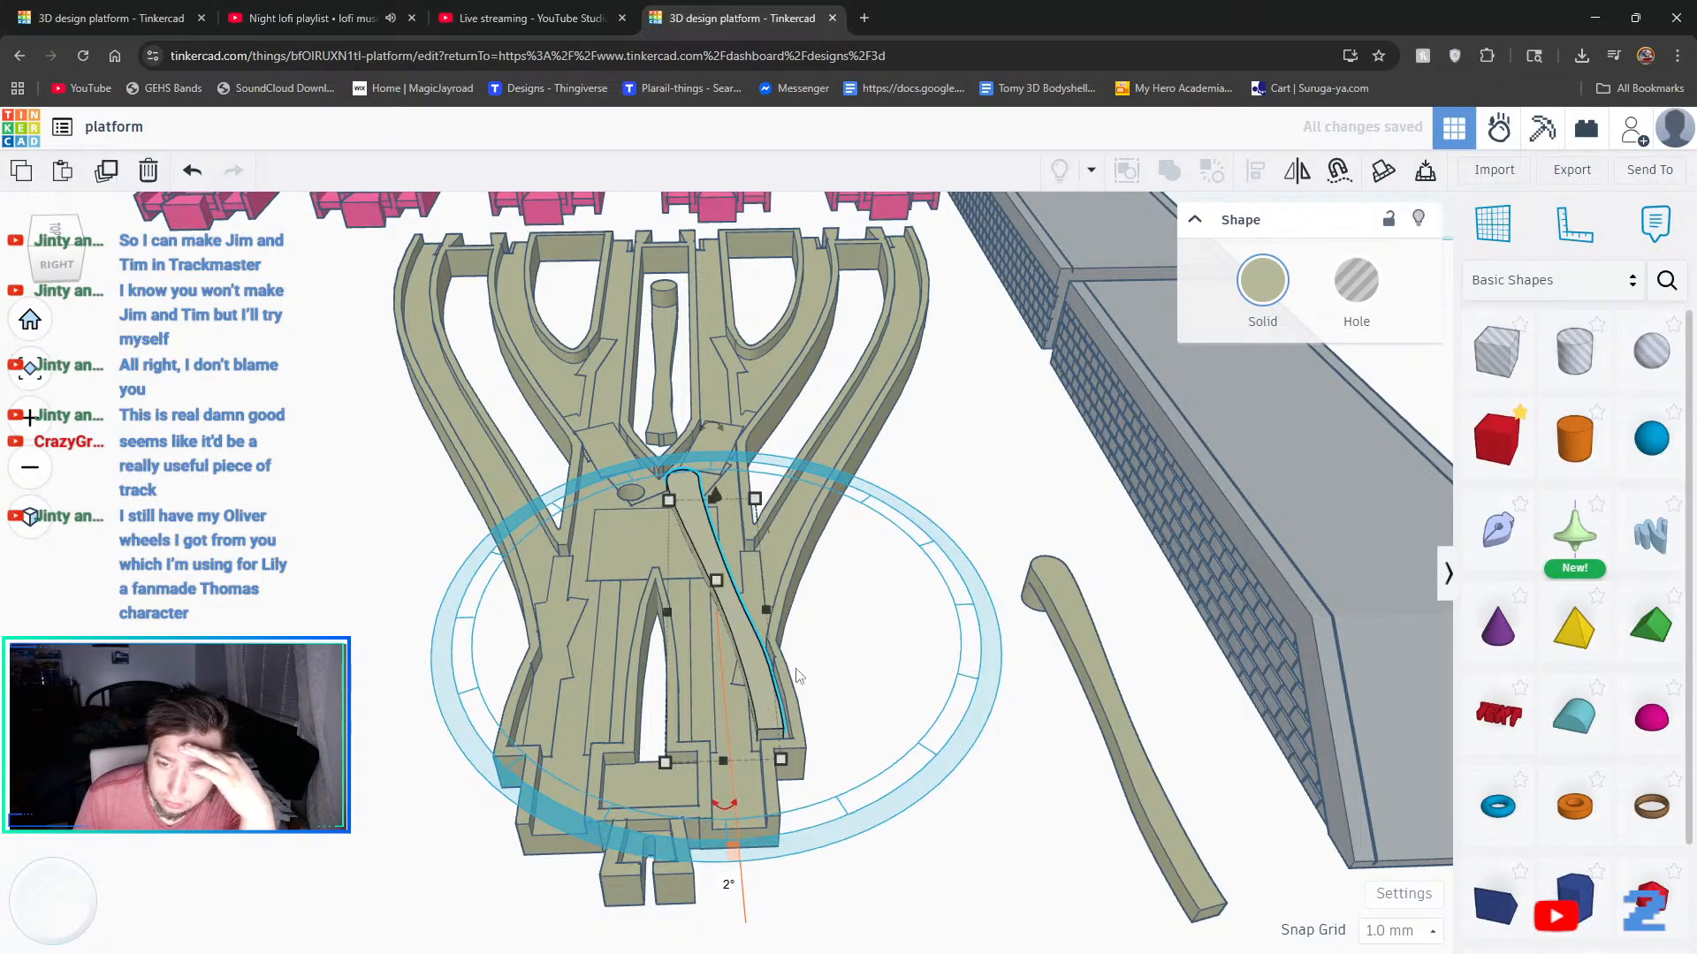
drag(713, 537, 712, 539)
click(911, 600)
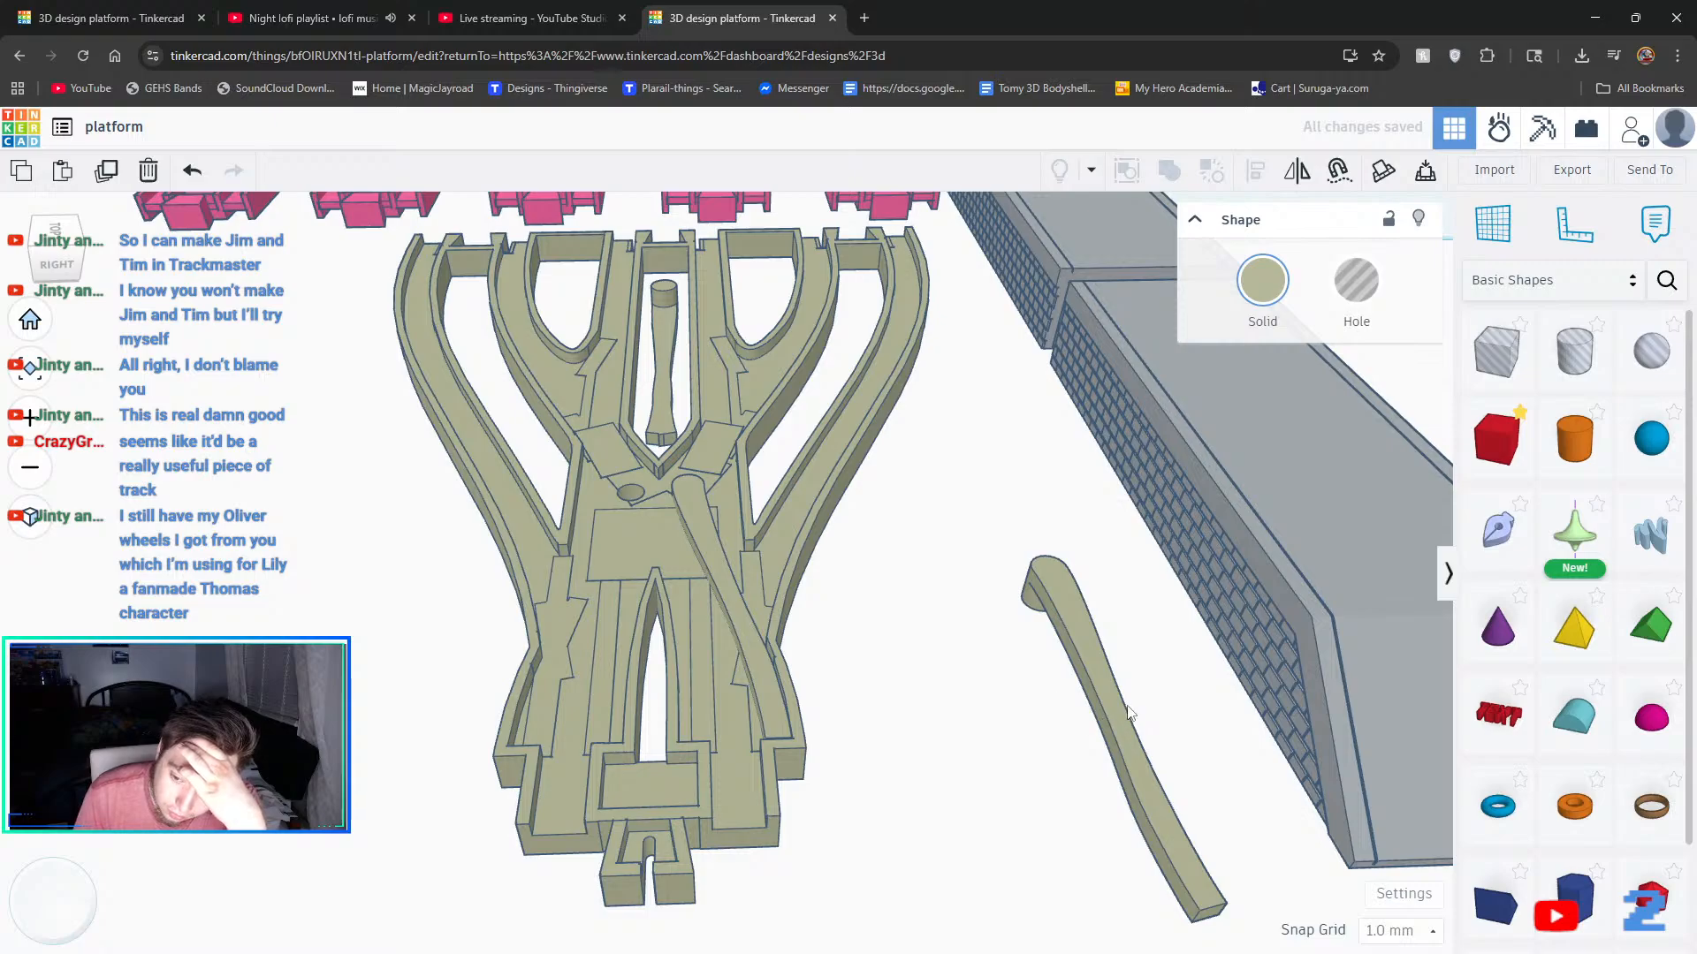
- Move the remaining loose switch piece onto the junction's left pivot hole and rotate it to follow the left branch
click(1101, 713)
drag(1101, 714, 612, 693)
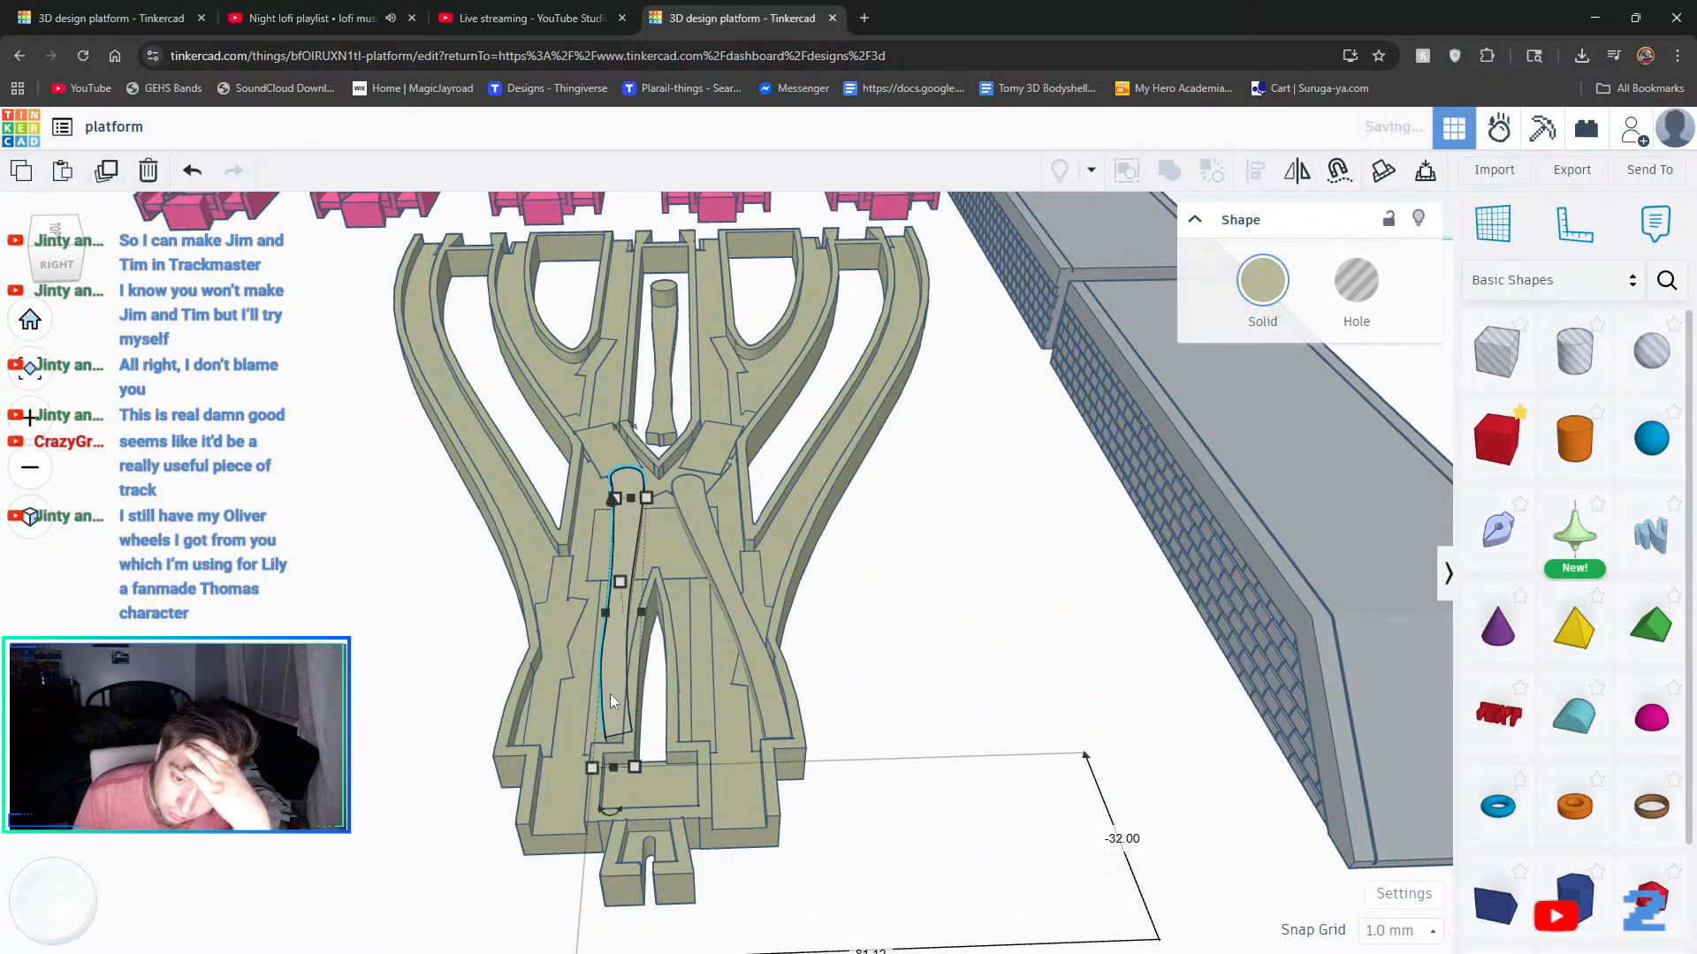
drag(618, 803, 503, 921)
click(966, 907)
click(574, 659)
click(591, 659)
mouse_move(592, 659)
mouse_down()
mouse_move(581, 641)
mouse_move(550, 650)
mouse_move(565, 641)
mouse_up()
click(1001, 595)
mouse_move(867, 511)
right_down()
mouse_move(955, 502)
mouse_move(857, 523)
mouse_move(871, 519)
right_up()
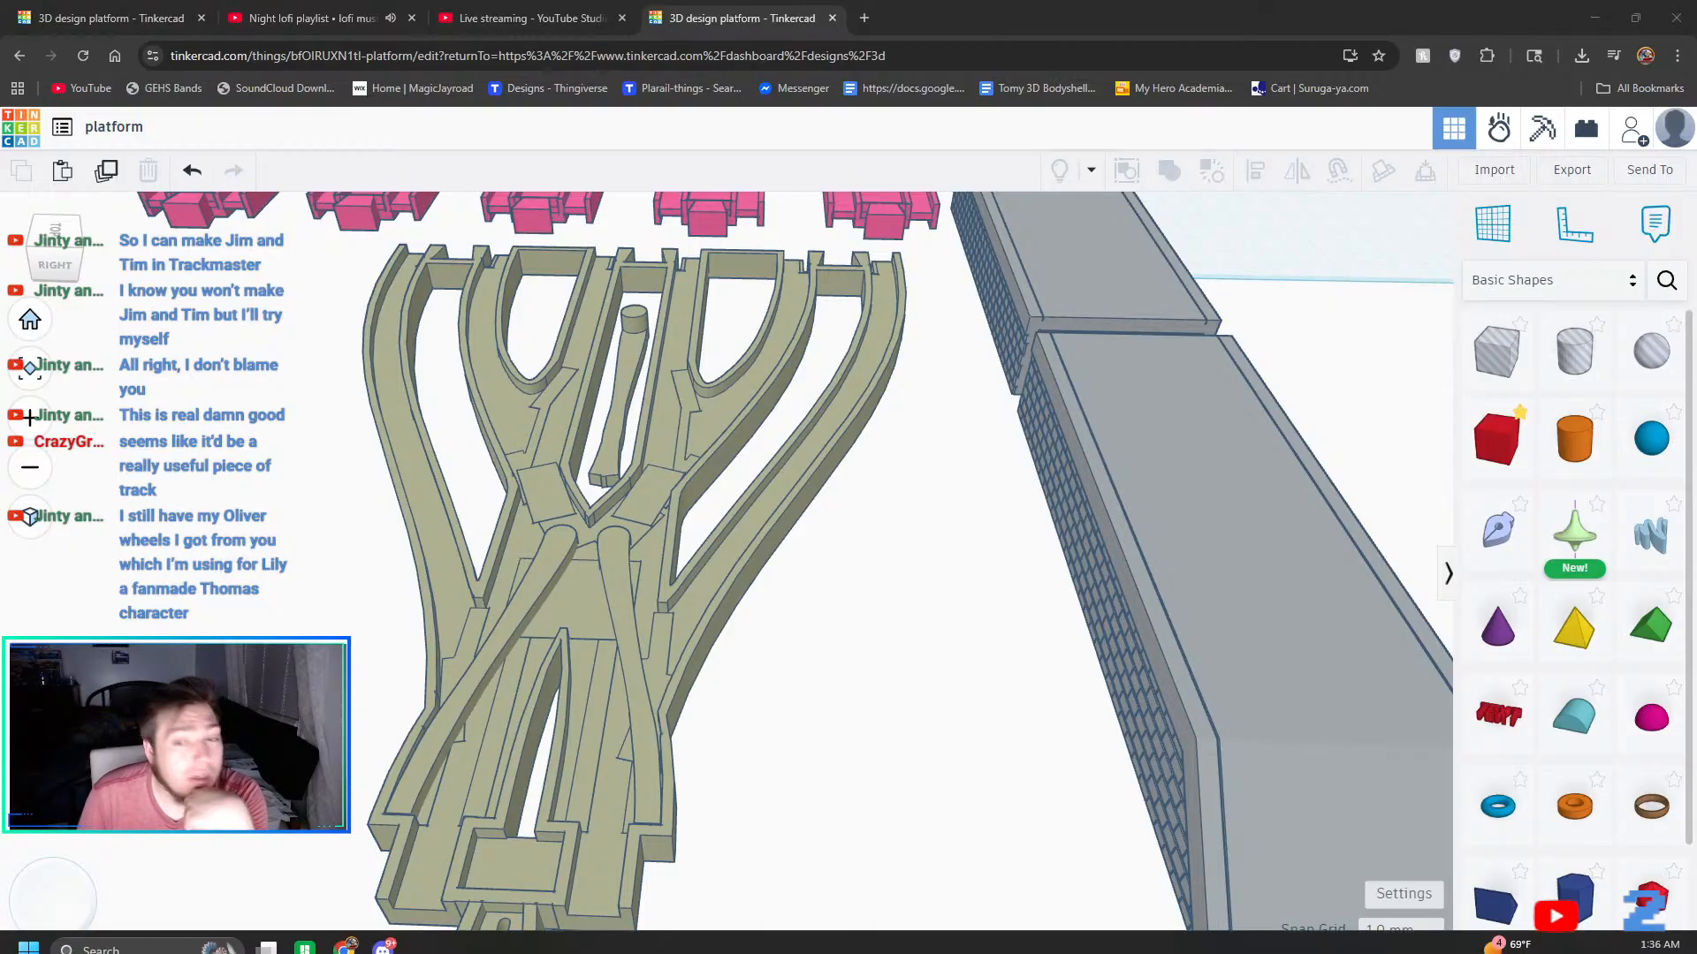
click(1355, 864)
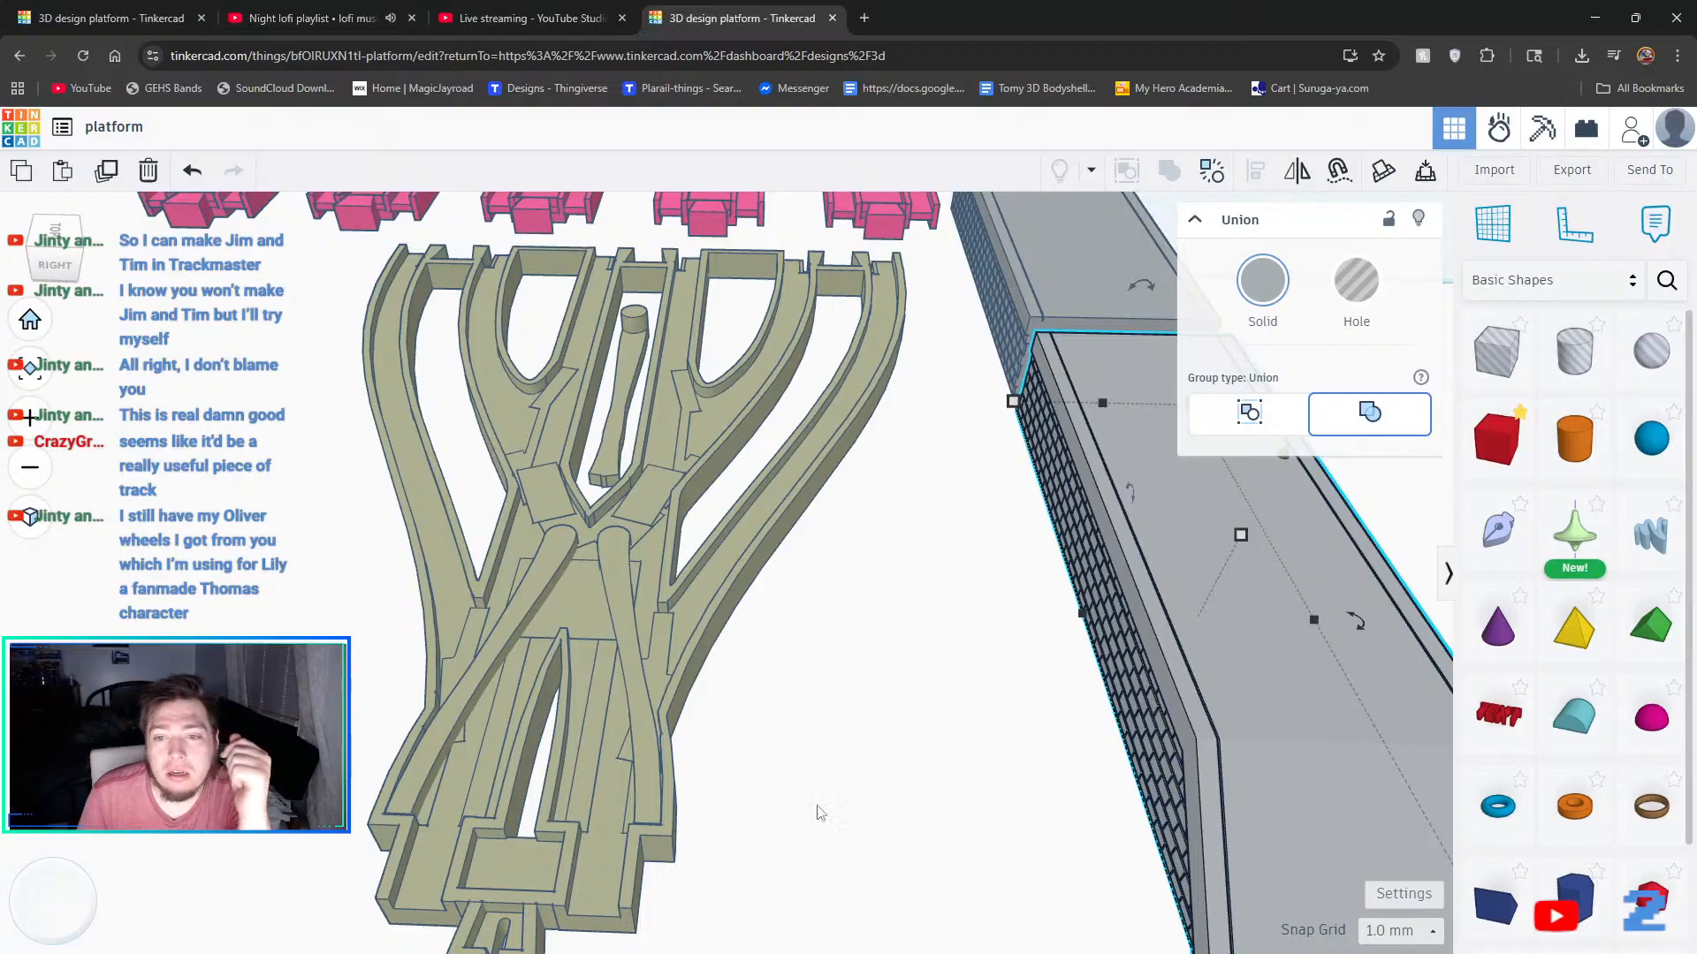
click(872, 610)
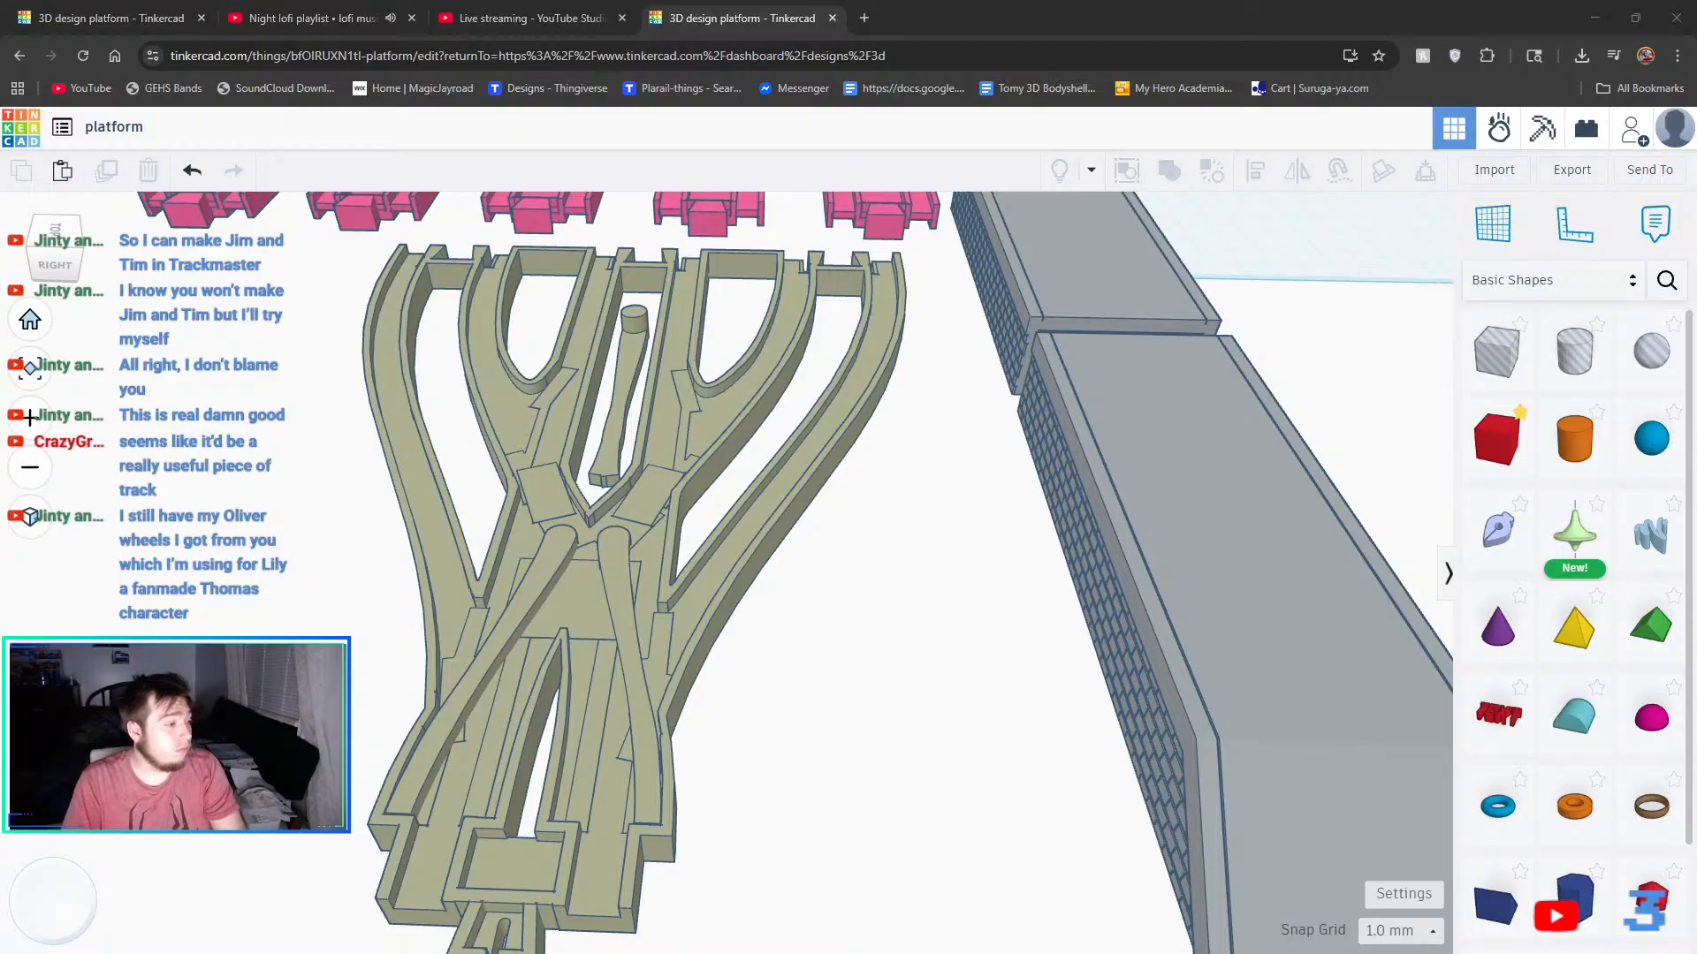
- Import right switch.stl in millimetres at 100% scale
click(1501, 177)
click(877, 530)
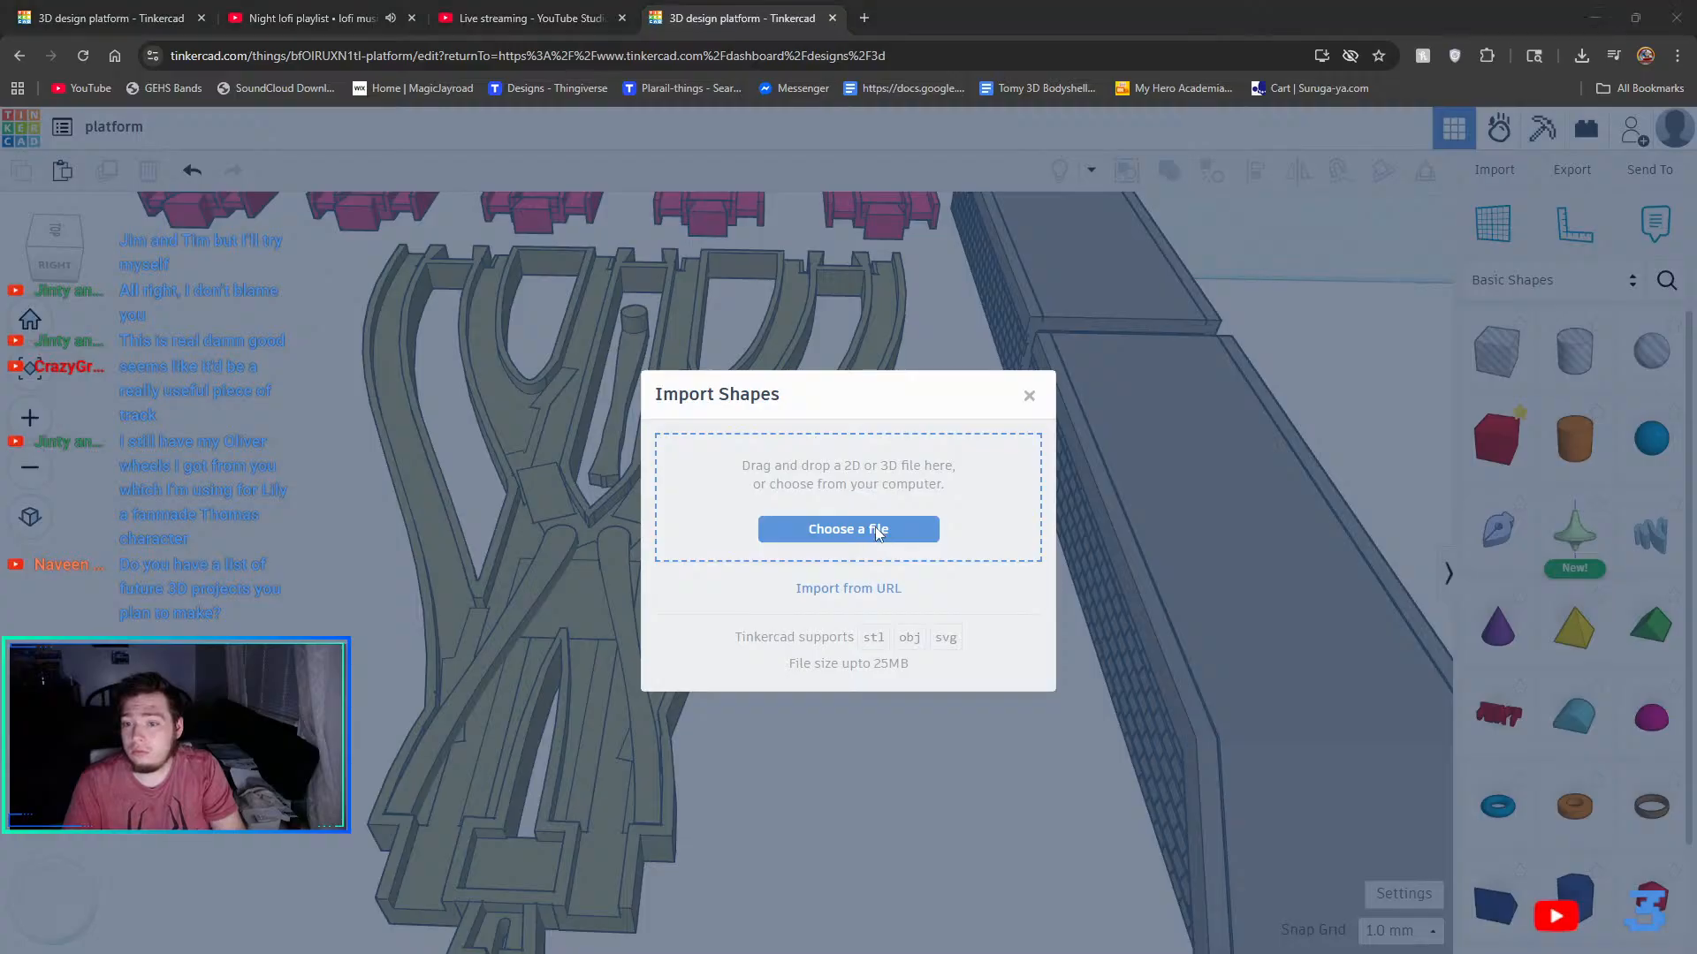
click(398, 193)
click(708, 450)
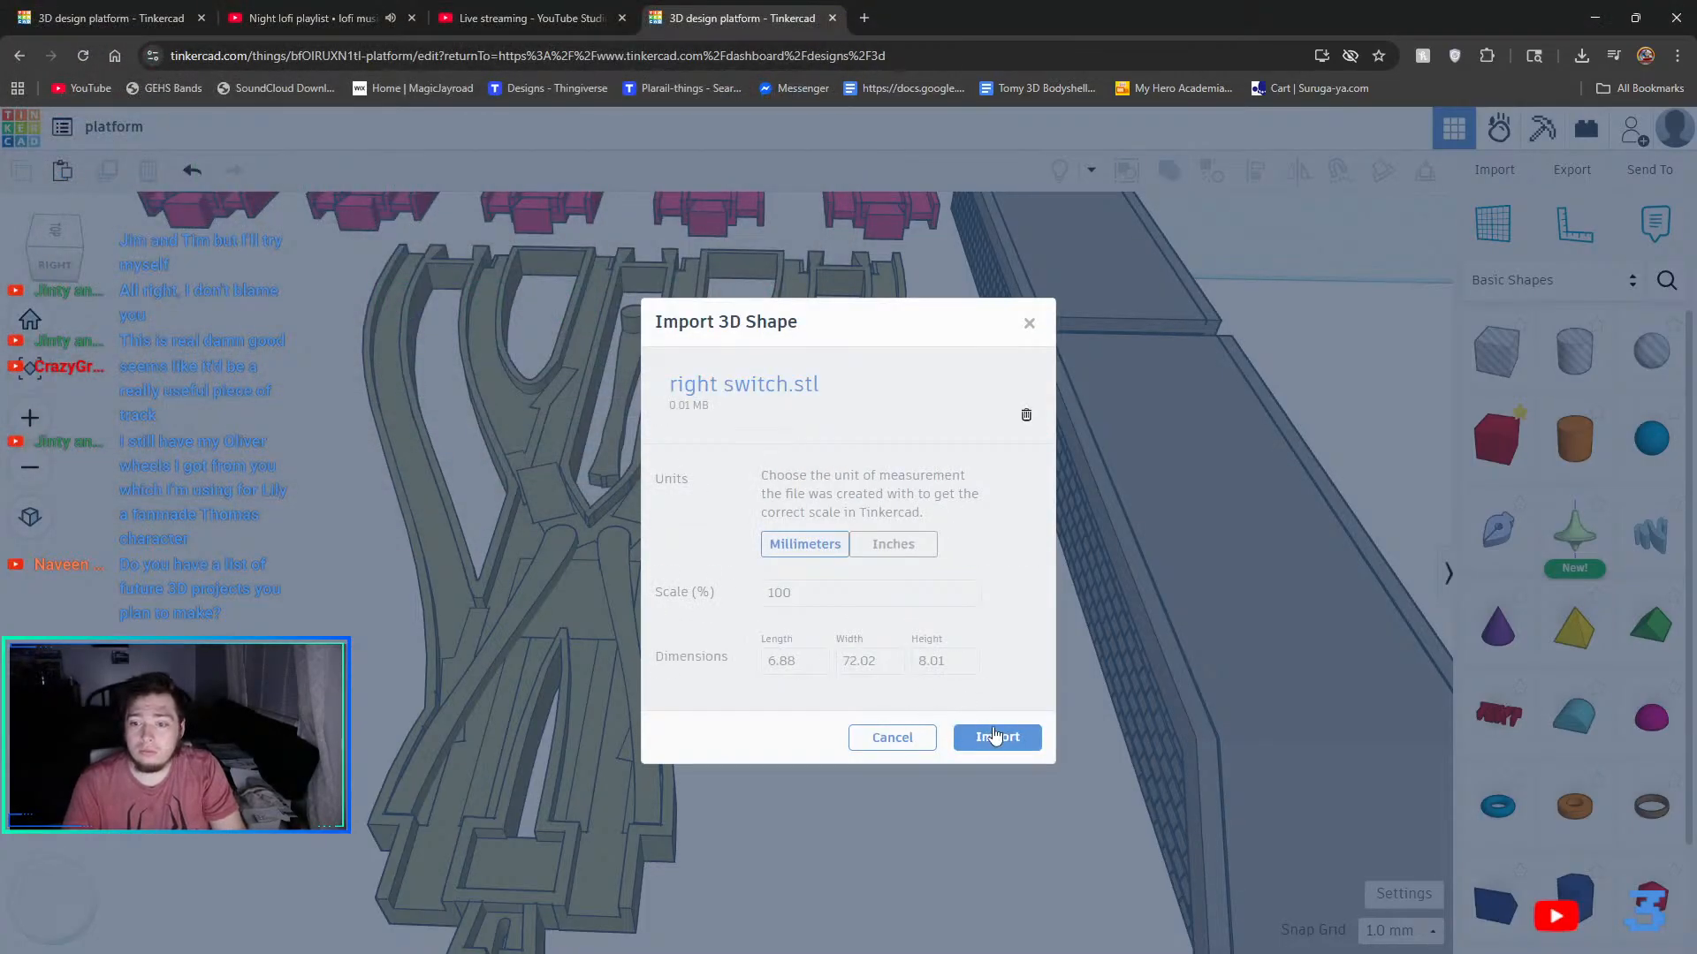
click(993, 736)
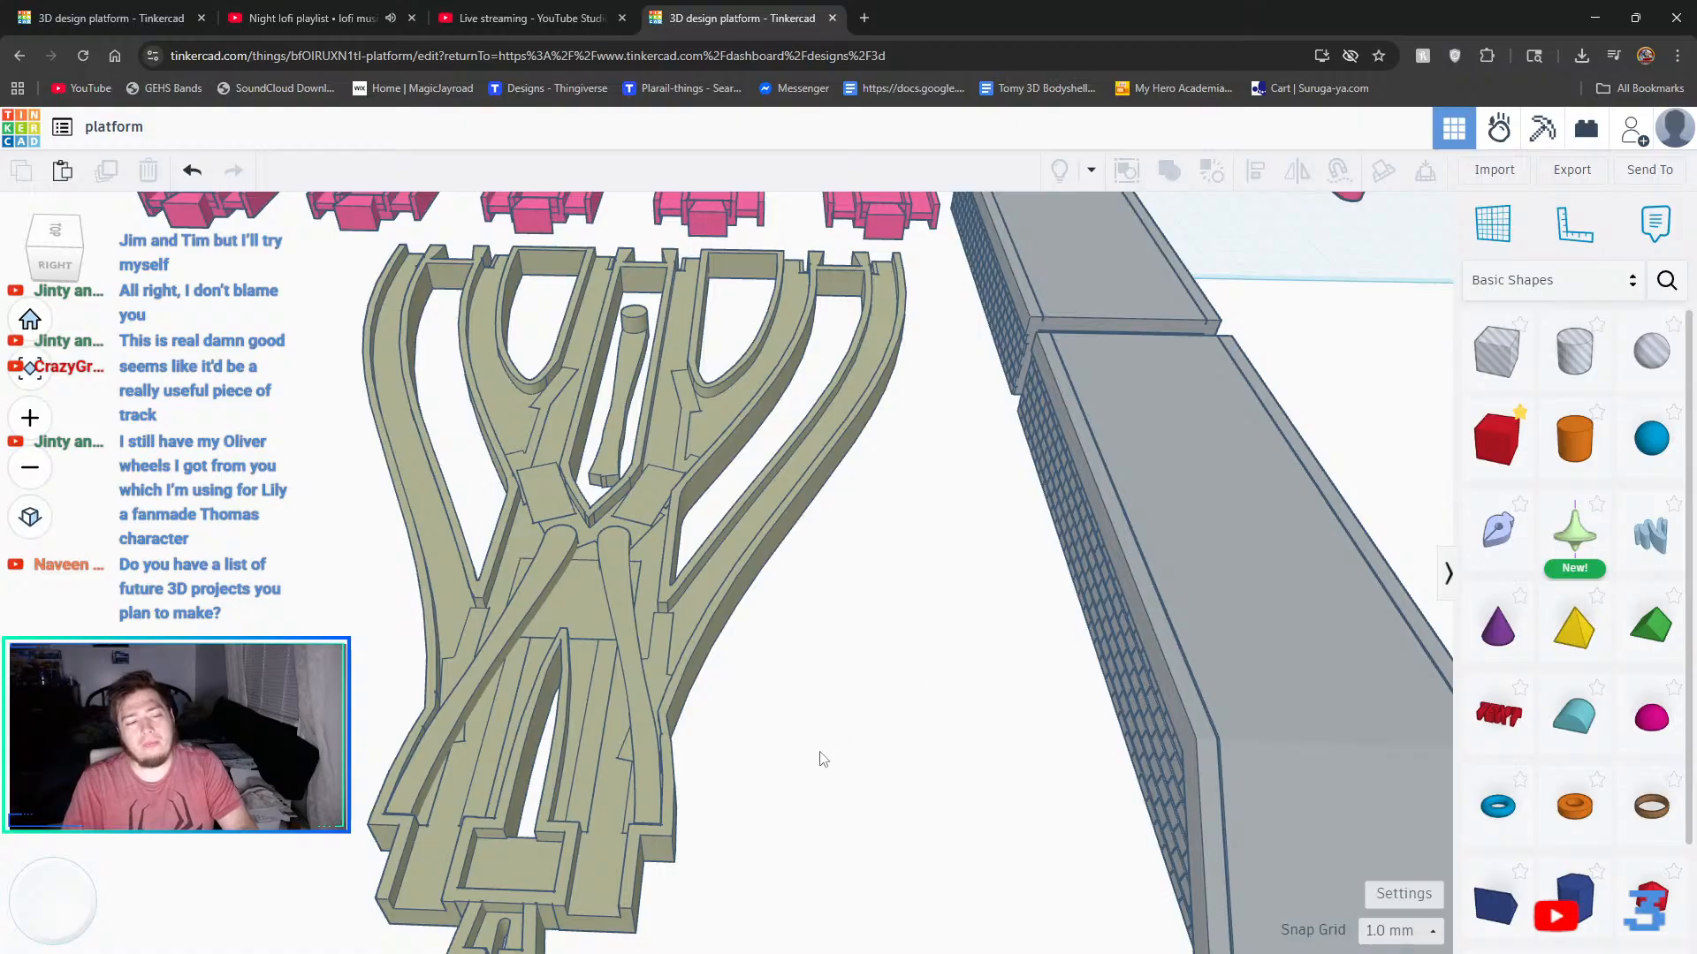
- Rotate the imported pink switch piece by 180° on the workplane
mouse_move(875, 687)
right_down()
mouse_move(925, 697)
mouse_move(884, 688)
right_up()
middle_drag(928, 544, 981, 670)
scroll(973, 705, down, 4)
middle_drag(925, 741, 916, 637)
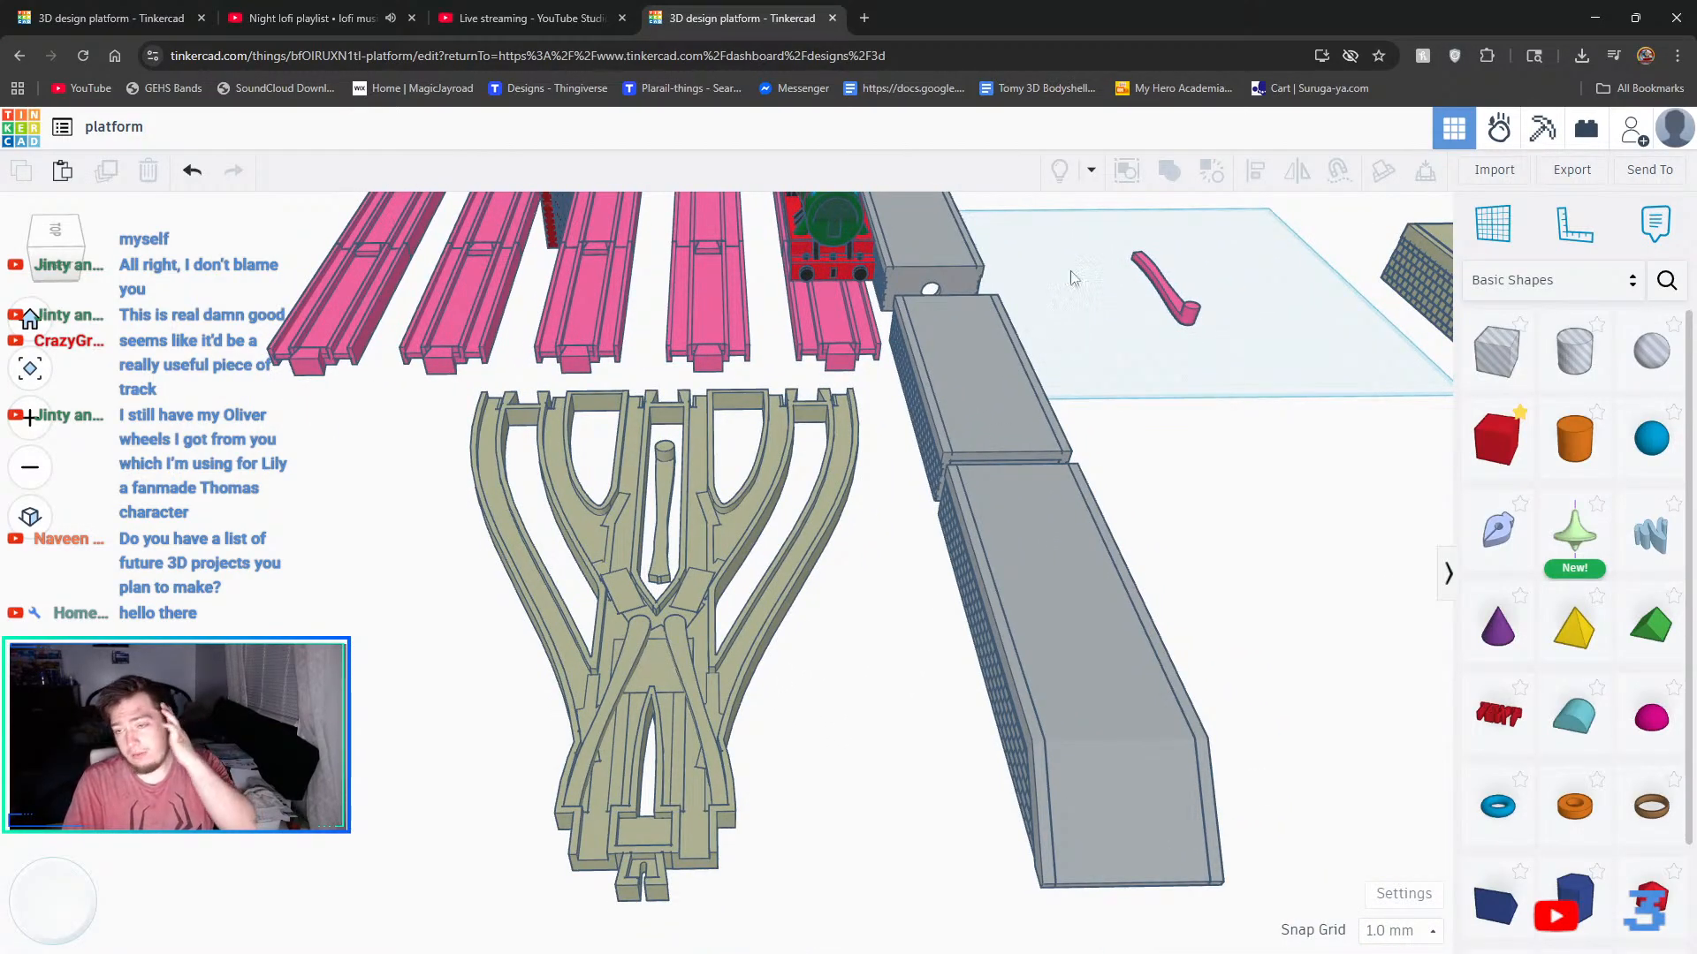
scroll(1031, 415, down, 1)
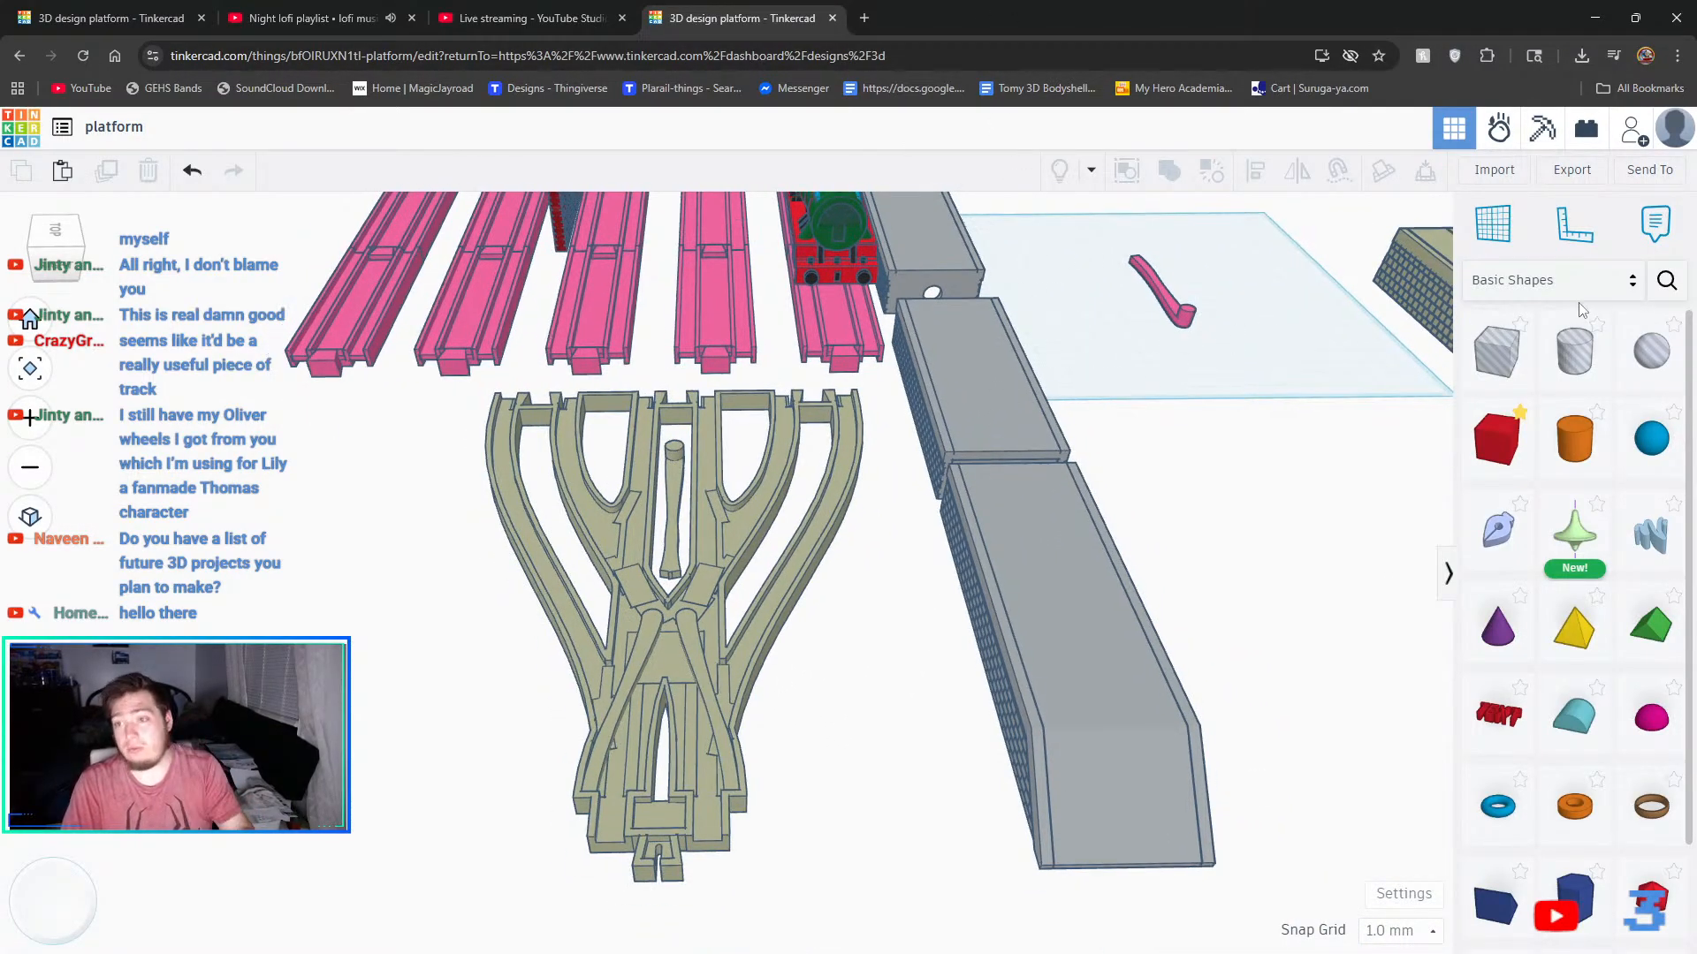
click(1185, 316)
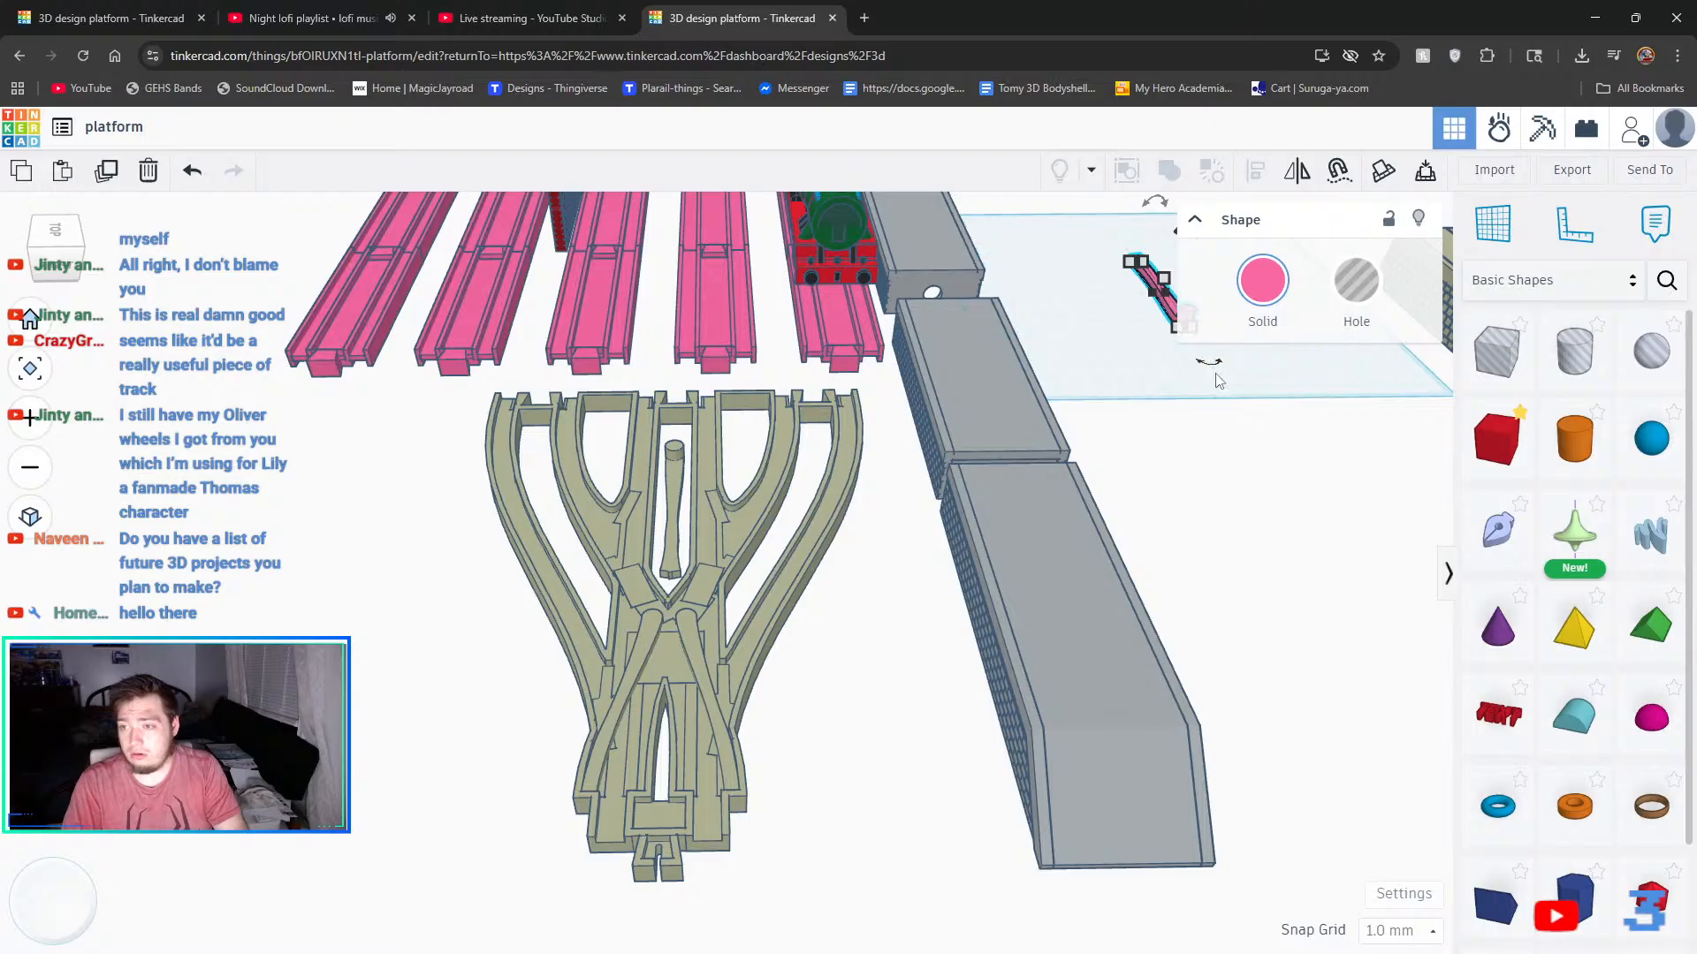
drag(1213, 370, 1158, 212)
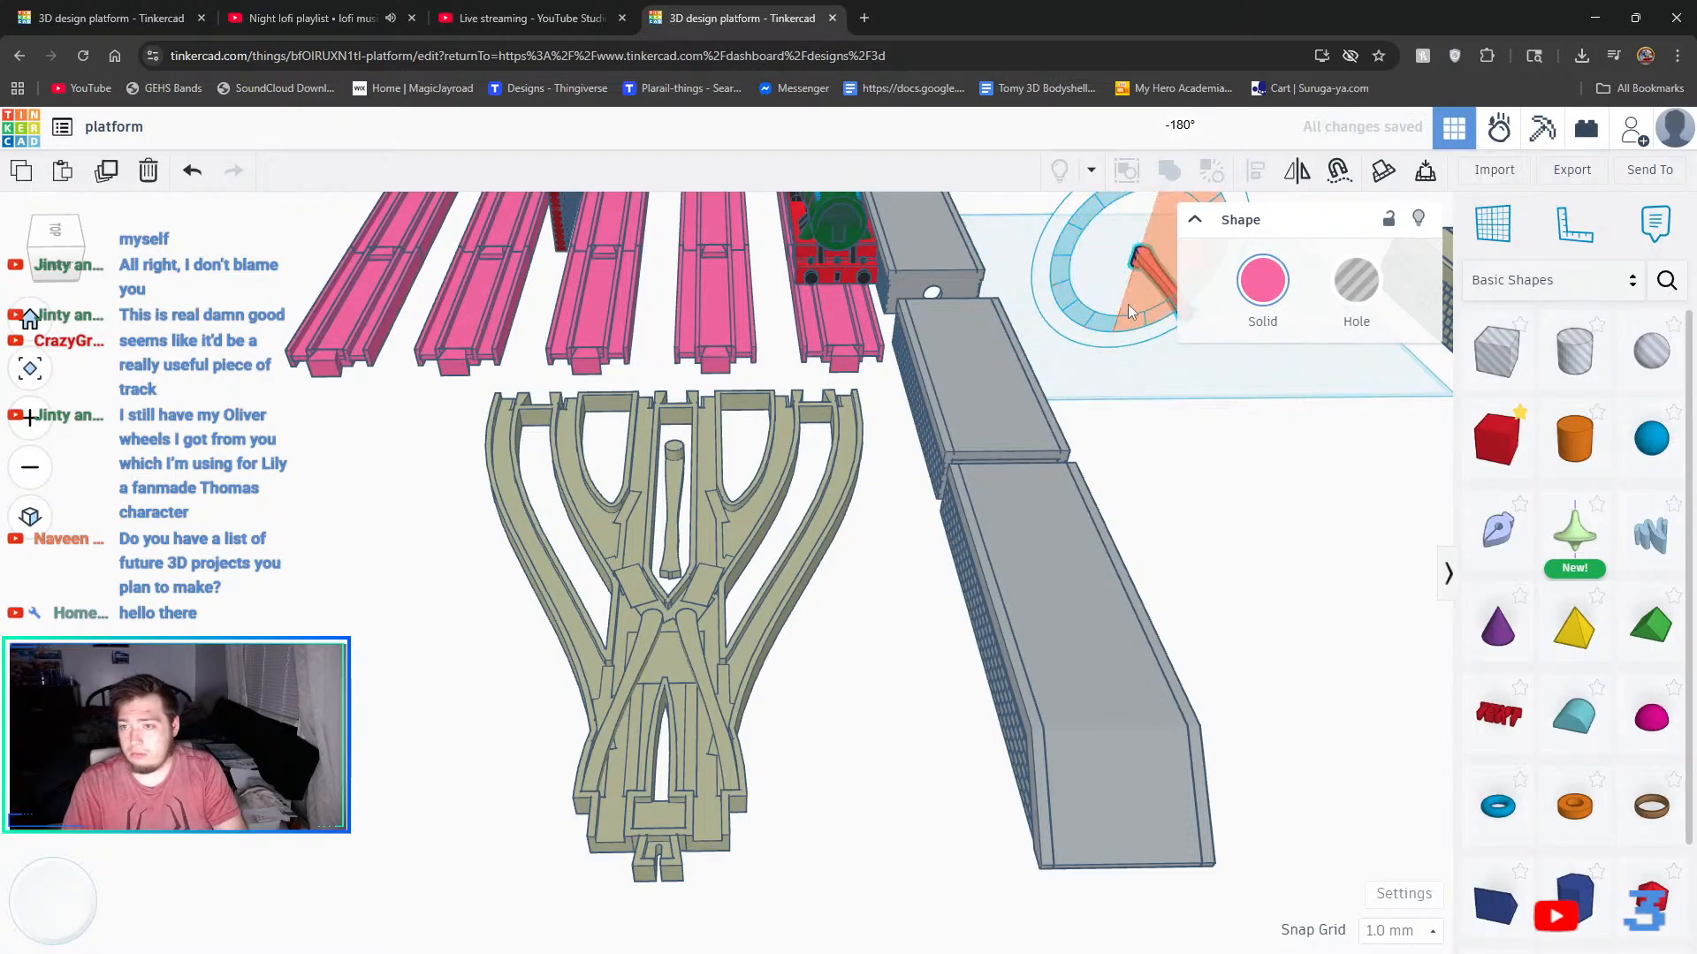
click(1209, 357)
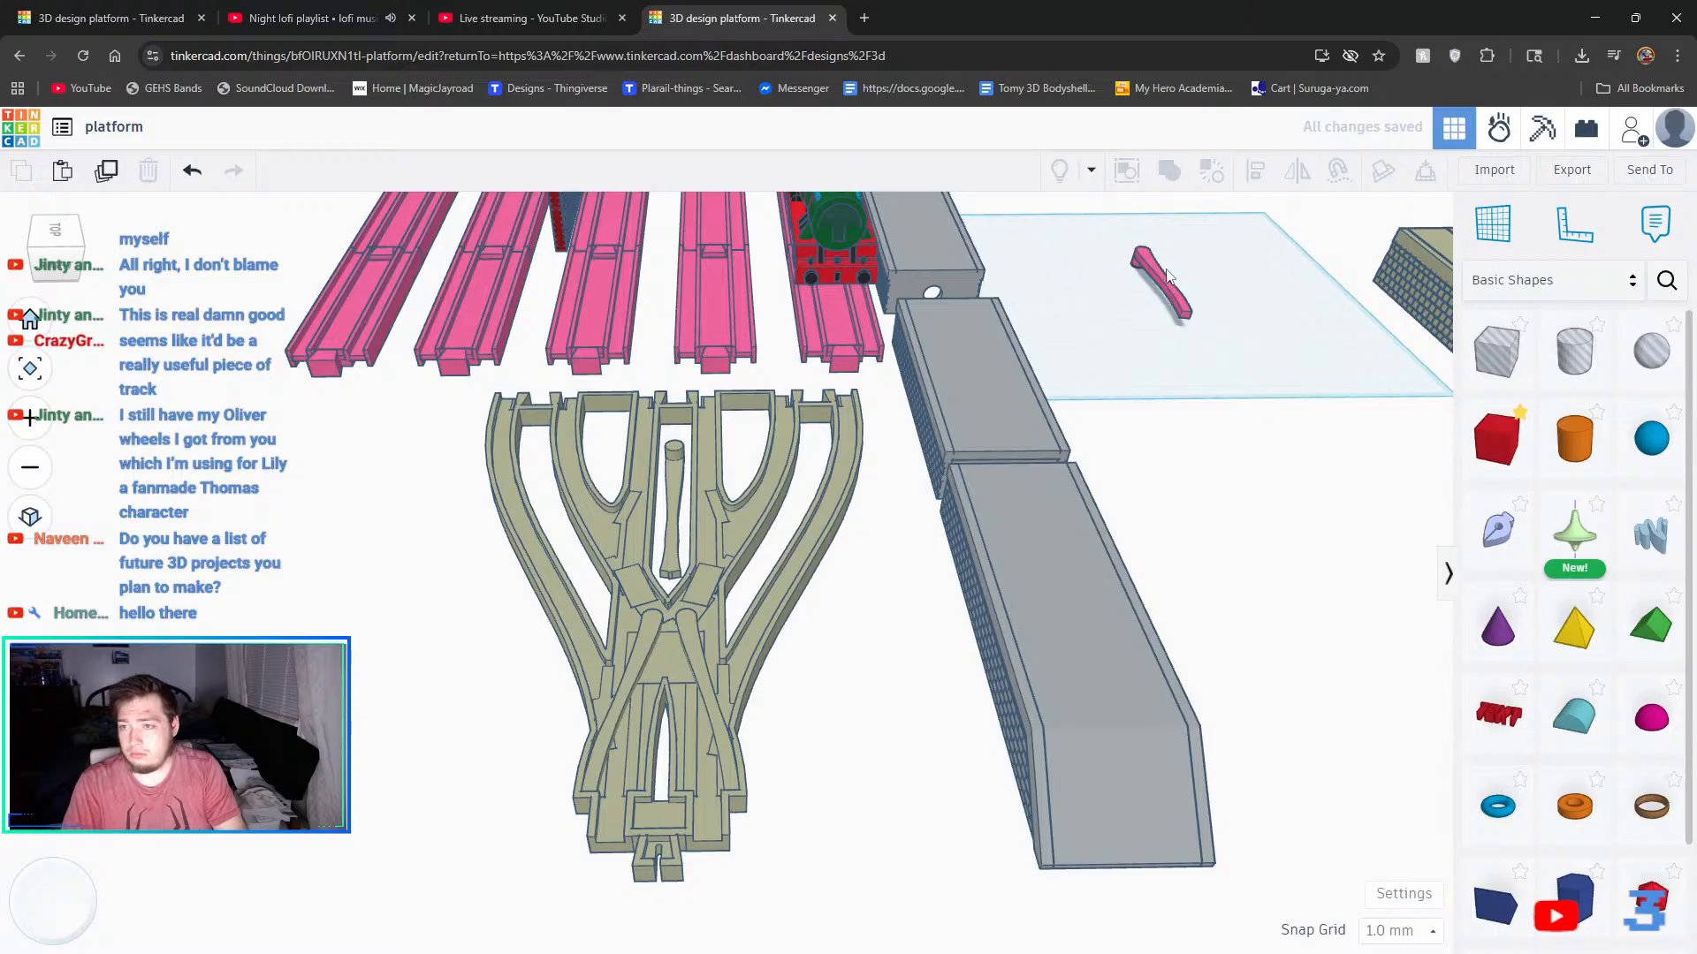
- Try the pink switch piece over the junction, move it aside towards the platform, and delete it
click(1172, 294)
drag(1152, 267, 683, 661)
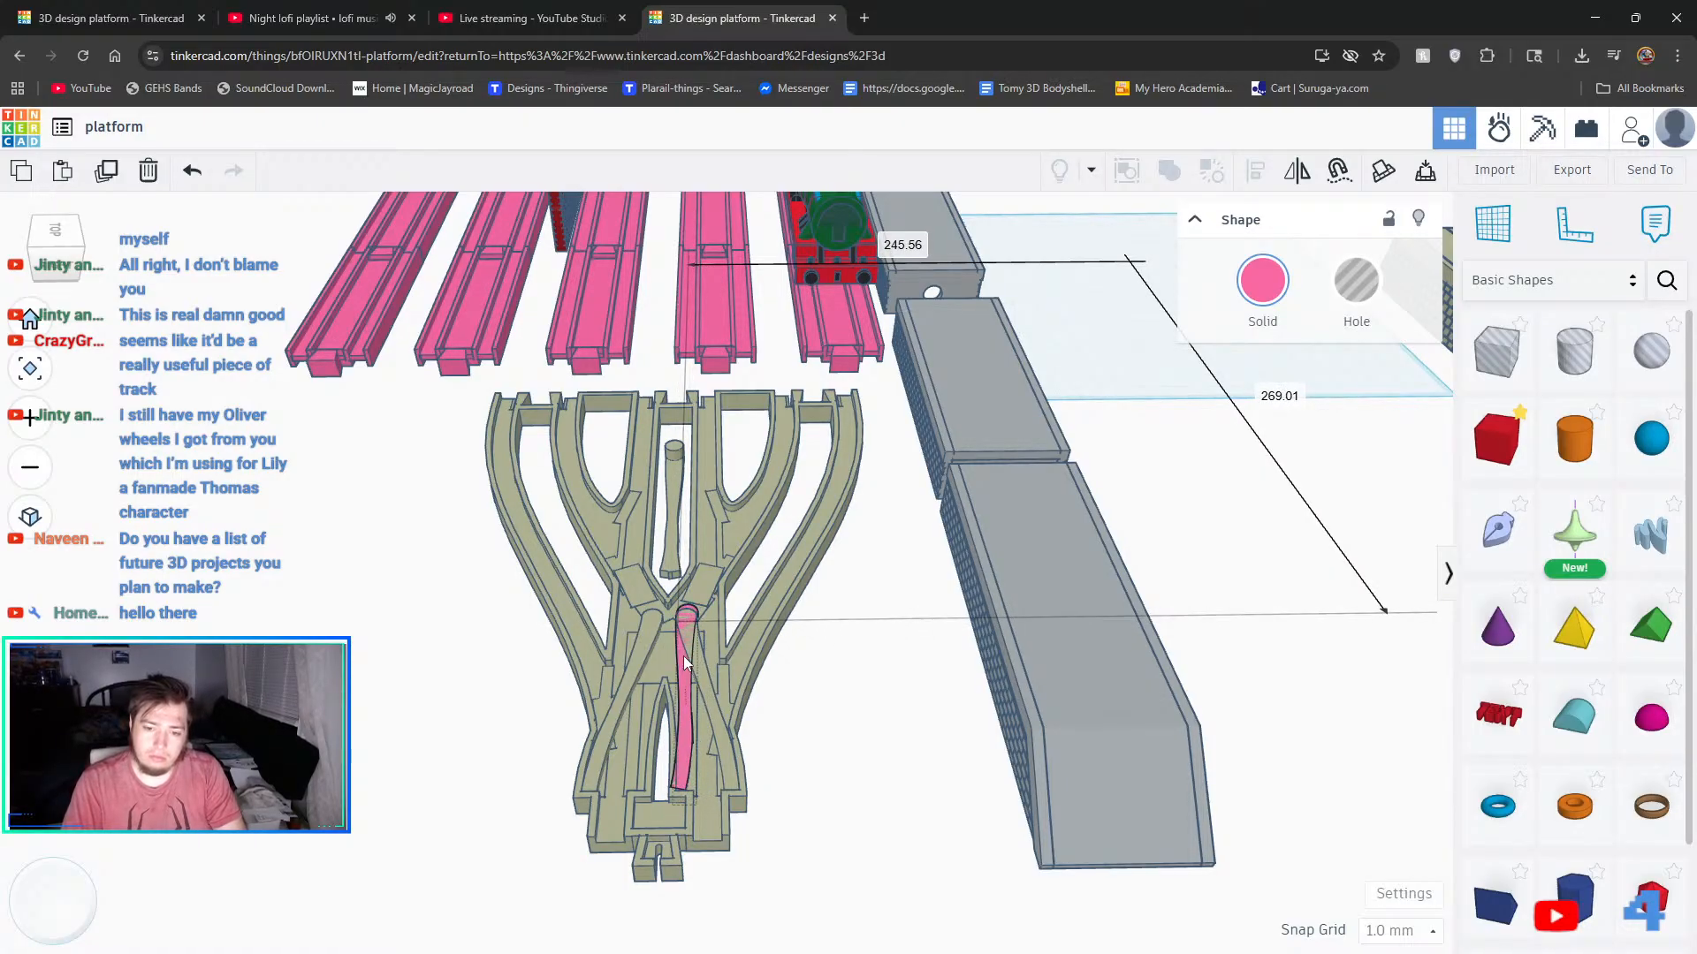
drag(683, 655, 876, 698)
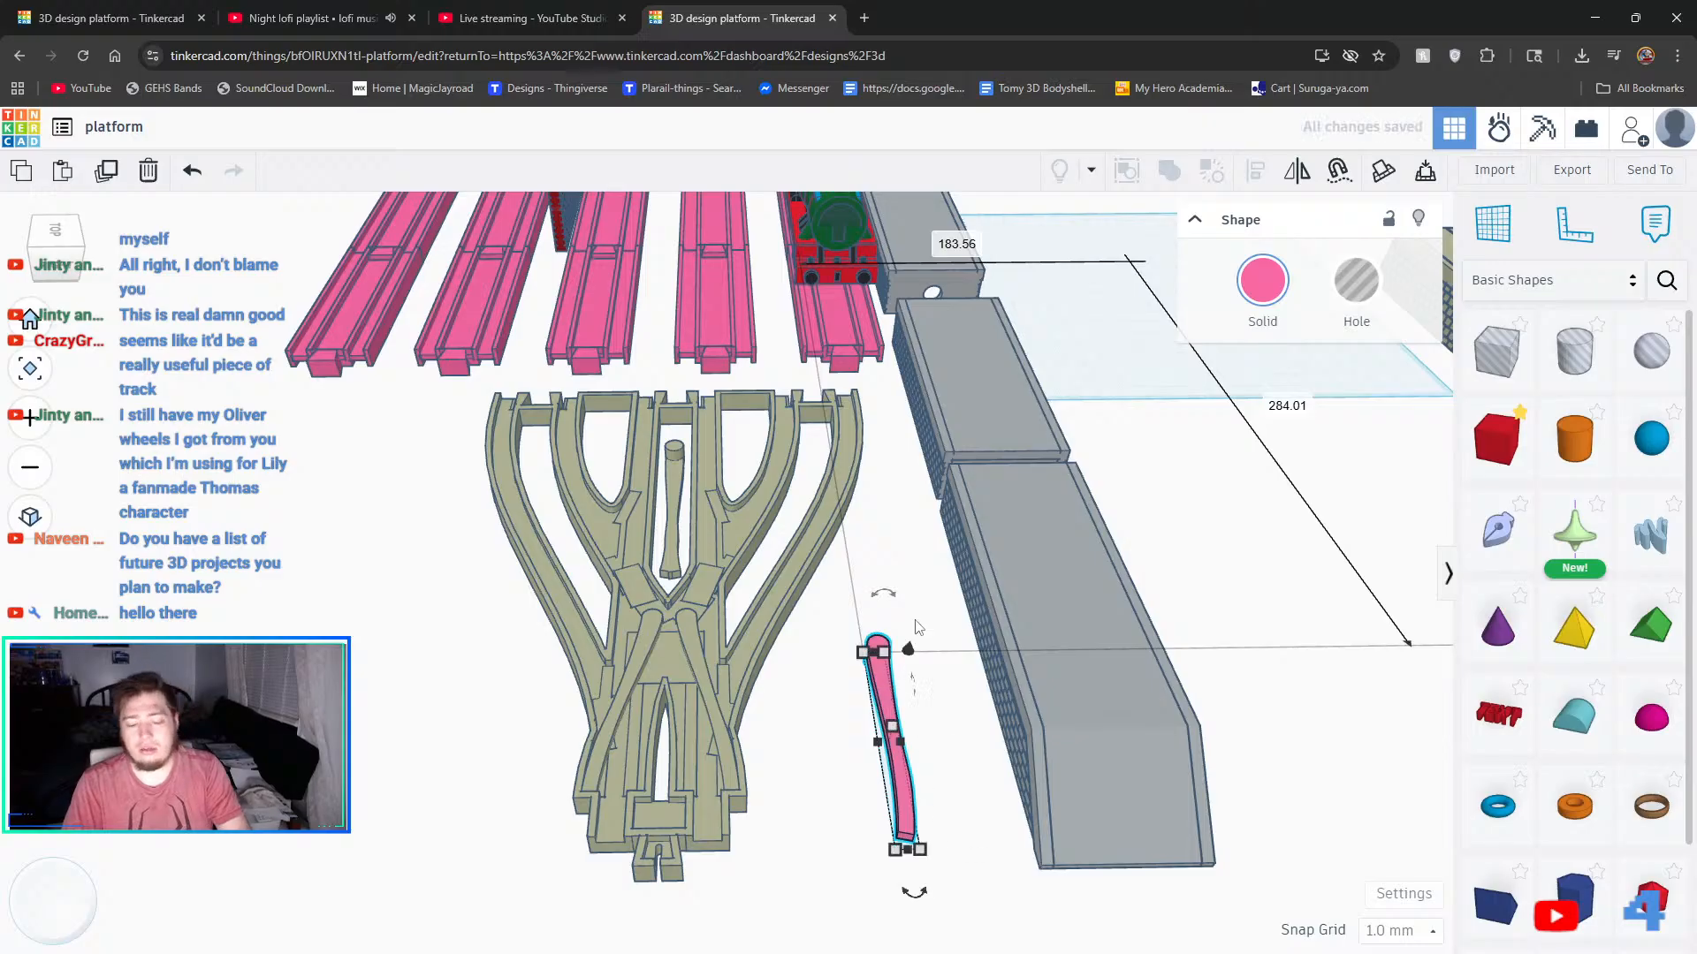
key(Delete)
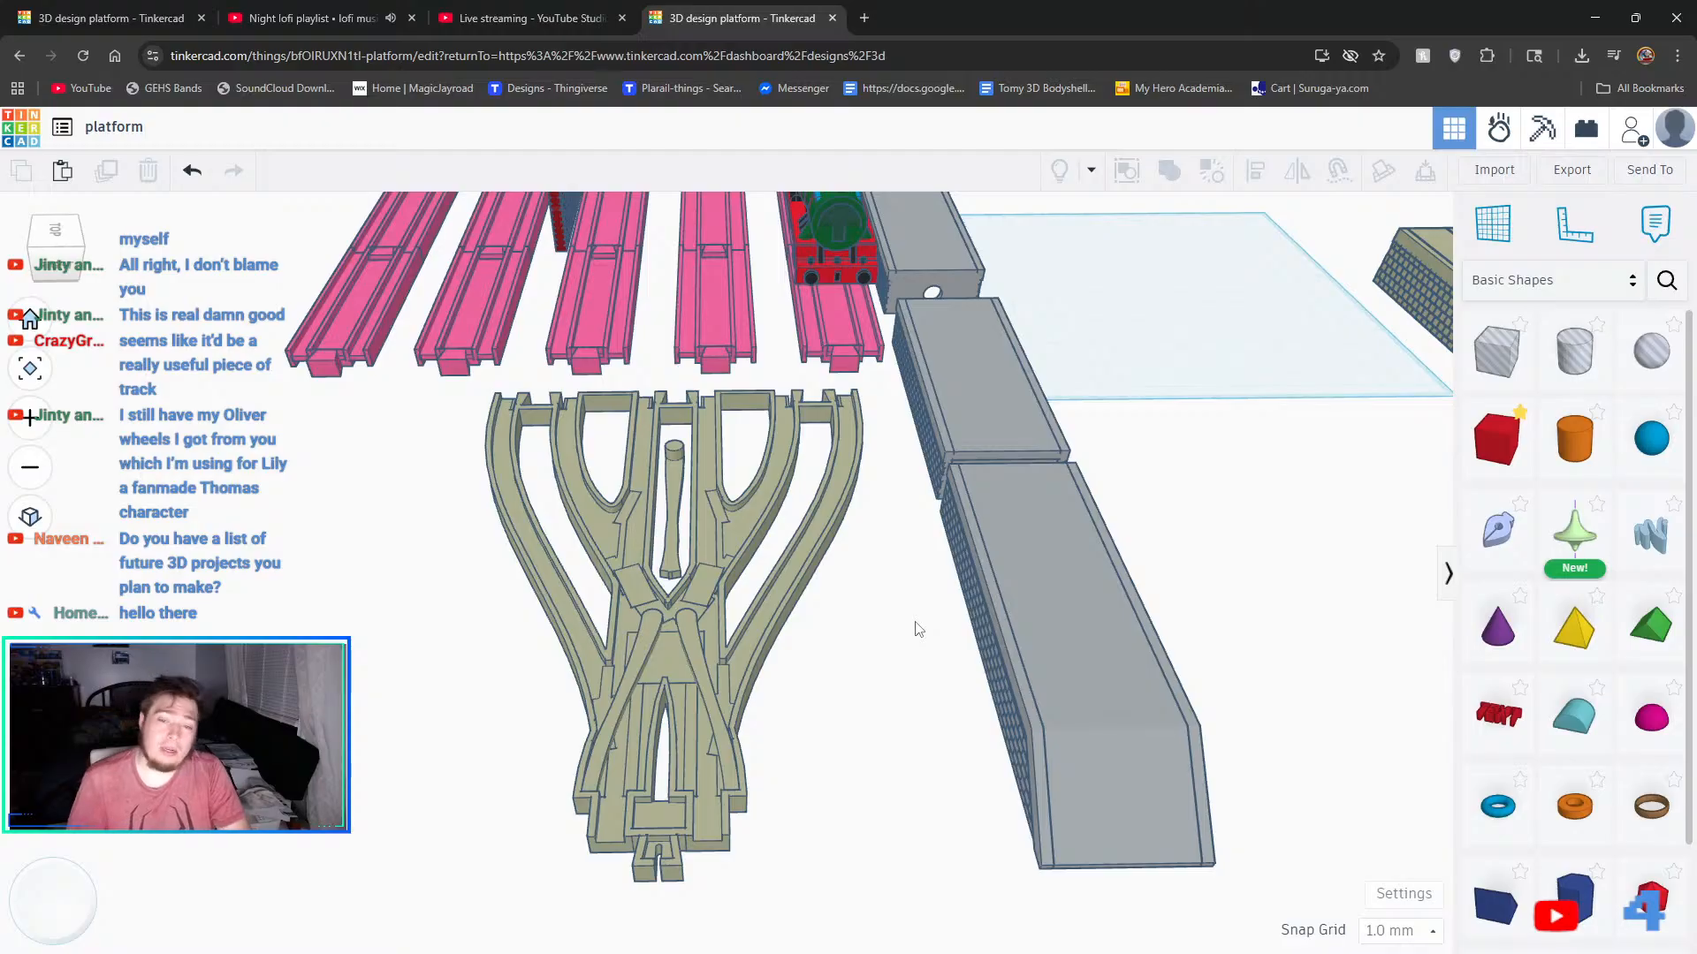
middle_drag(717, 584, 822, 888)
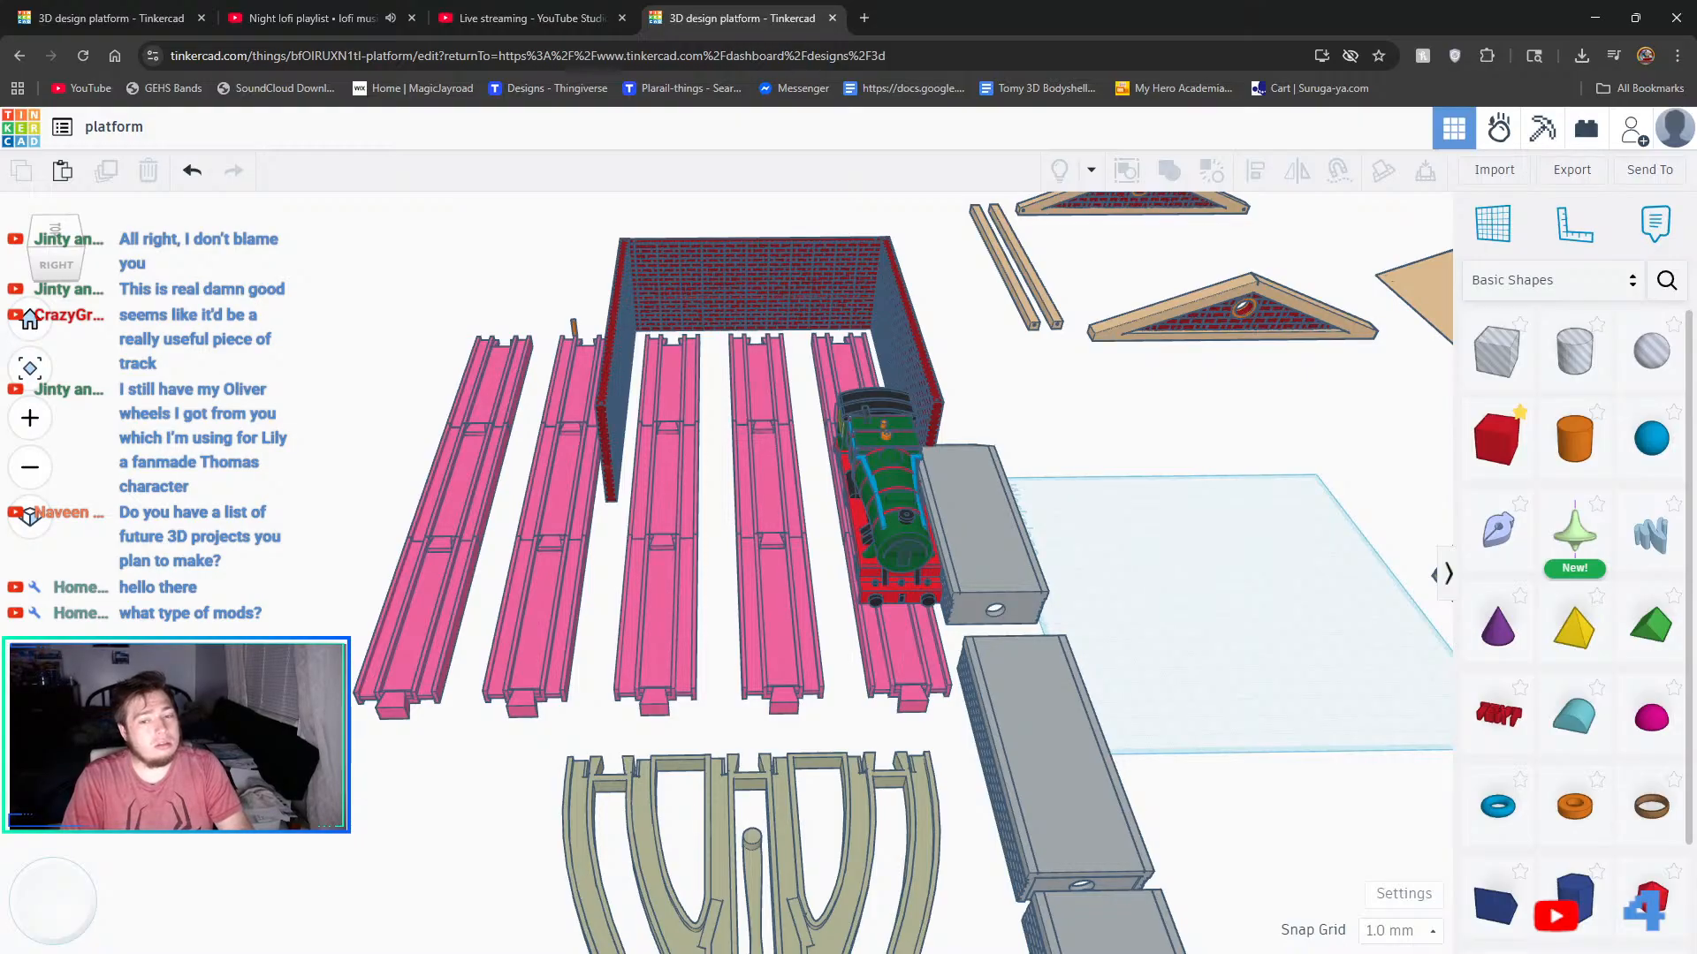
middle_drag(555, 802, 539, 485)
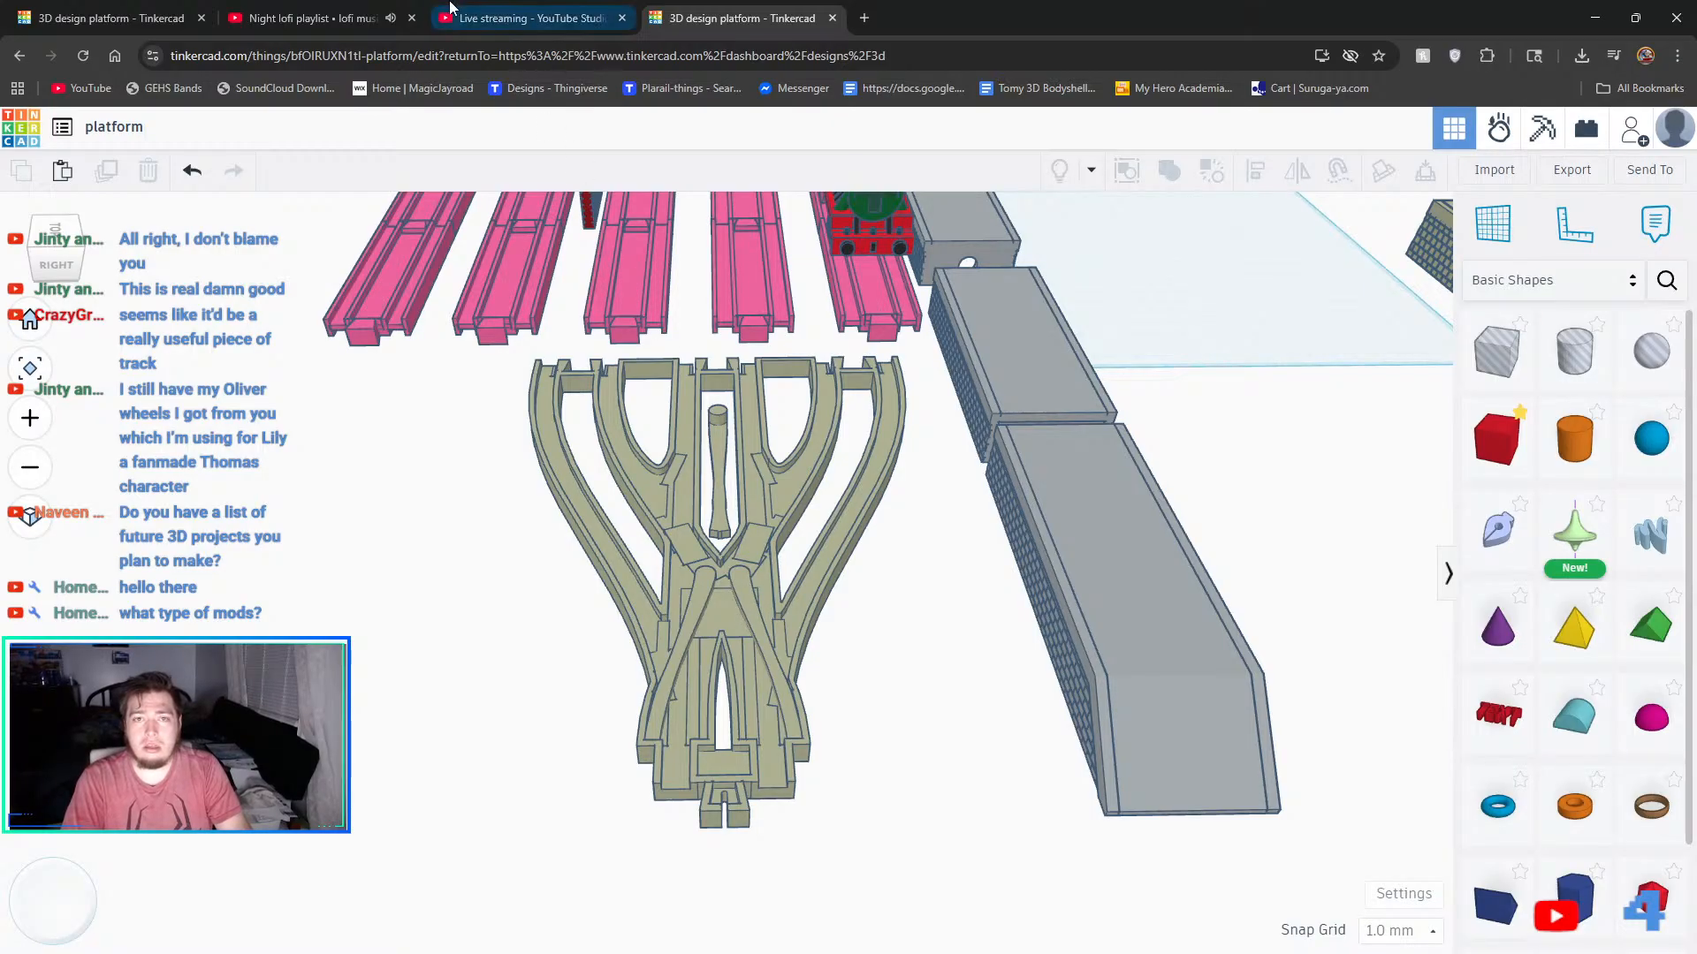
click(360, 7)
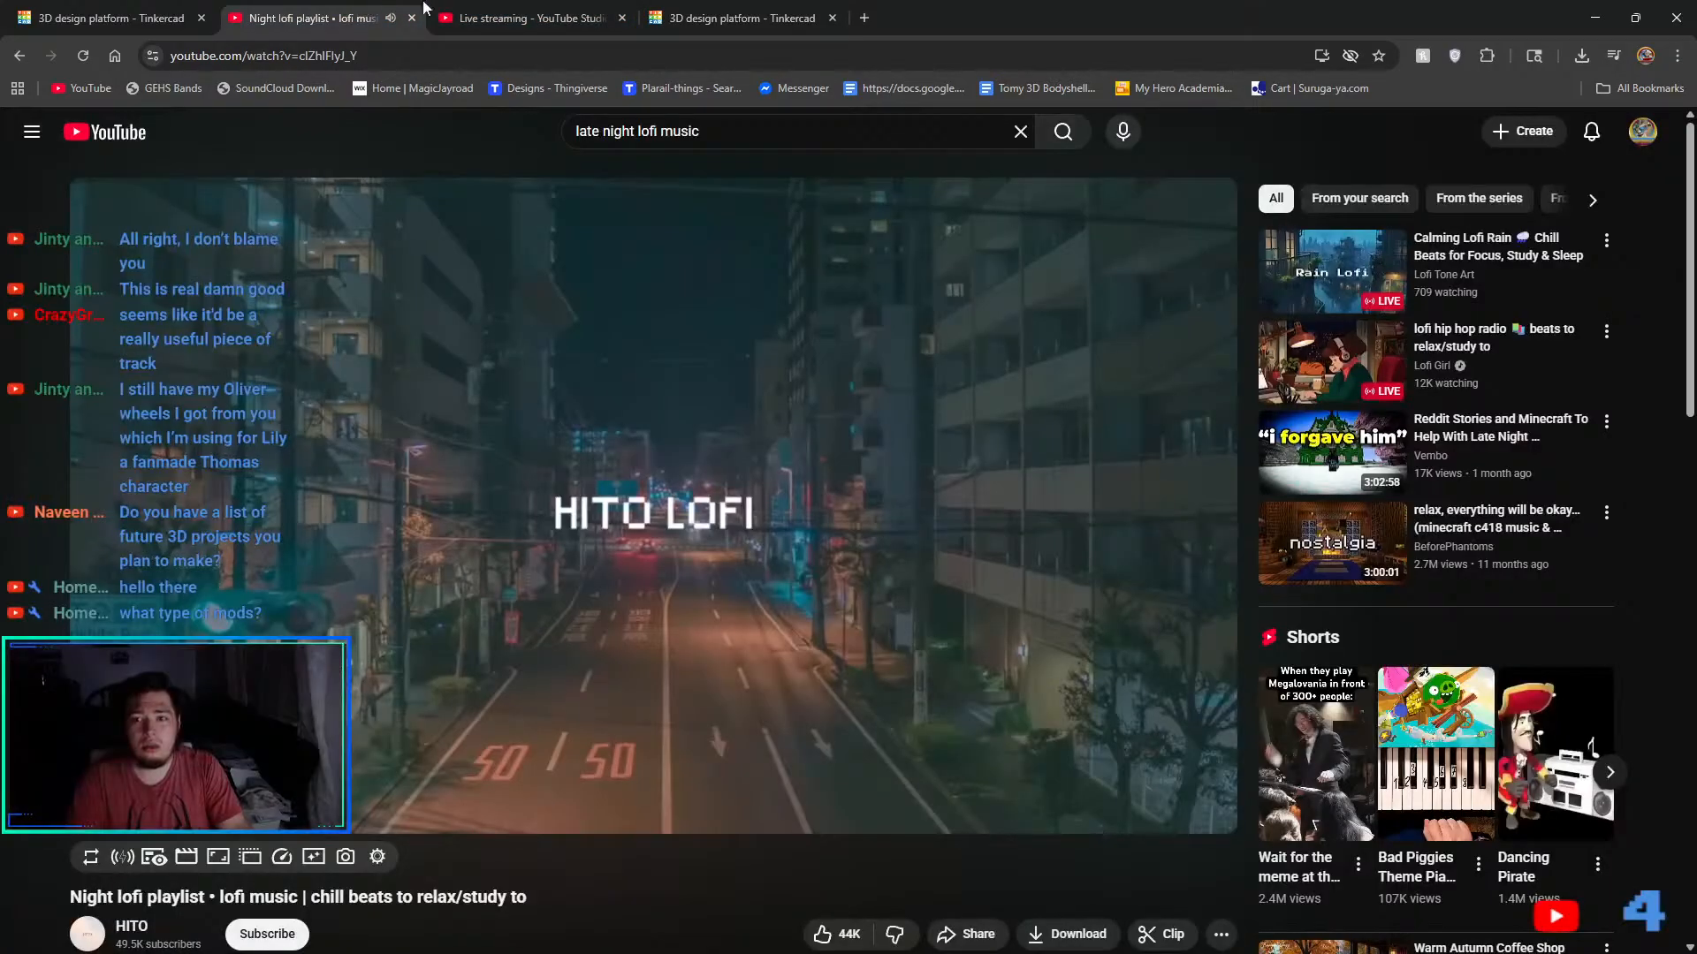
click(525, 18)
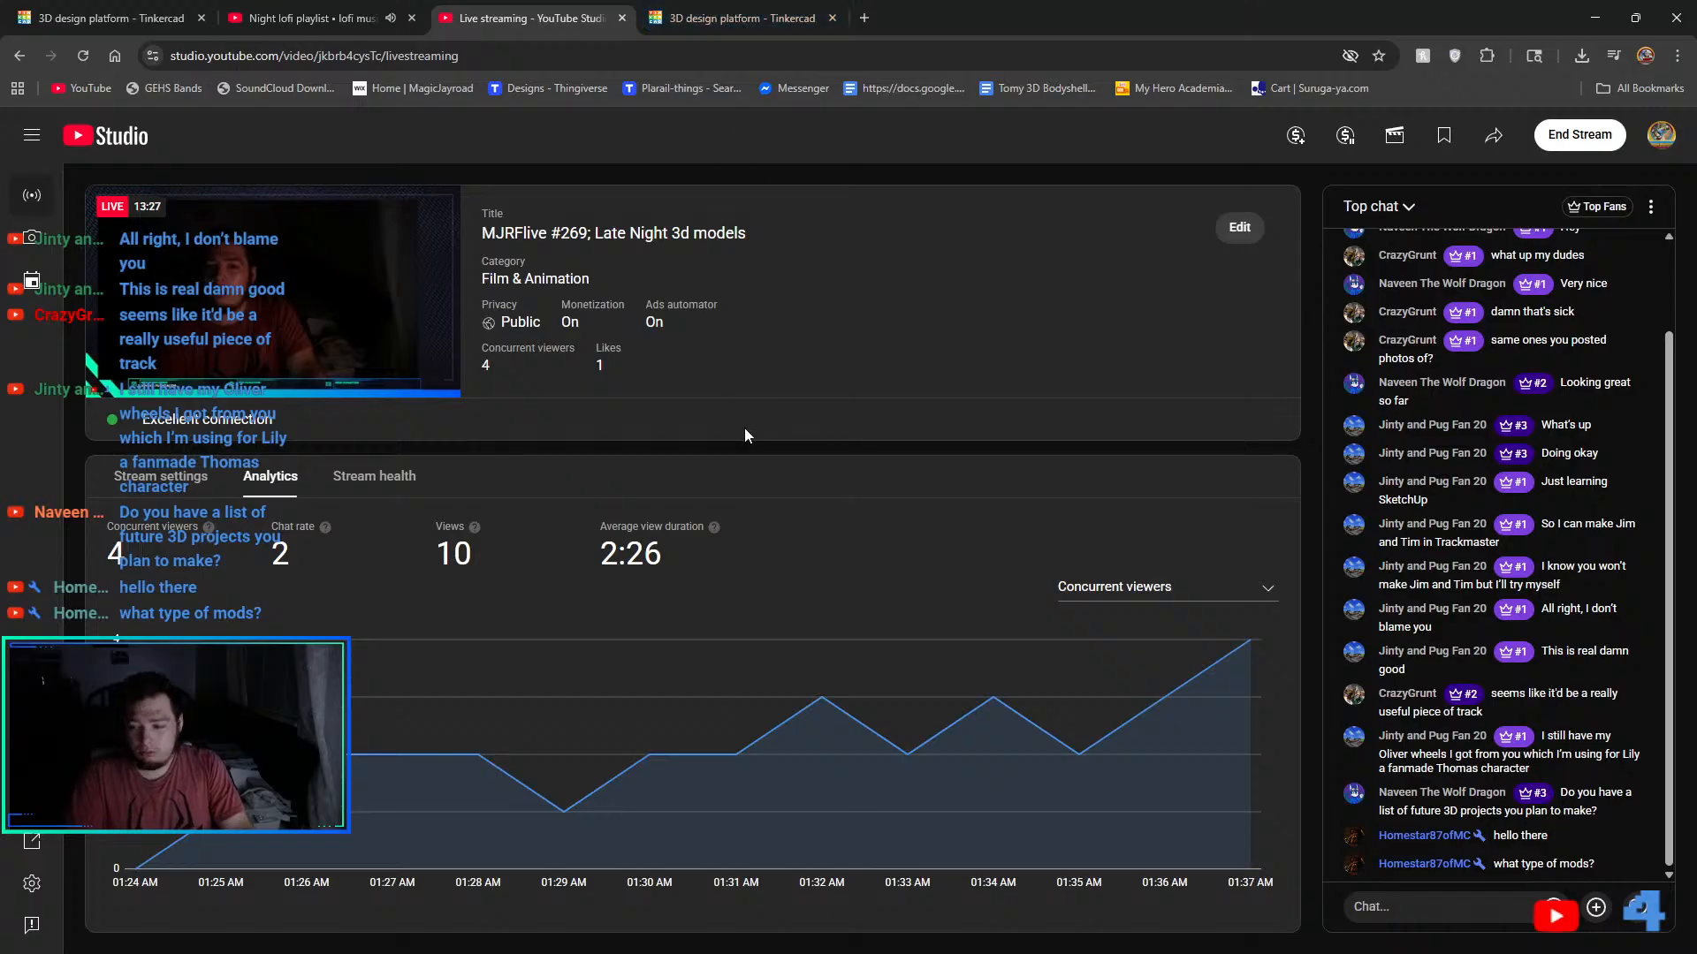
click(733, 18)
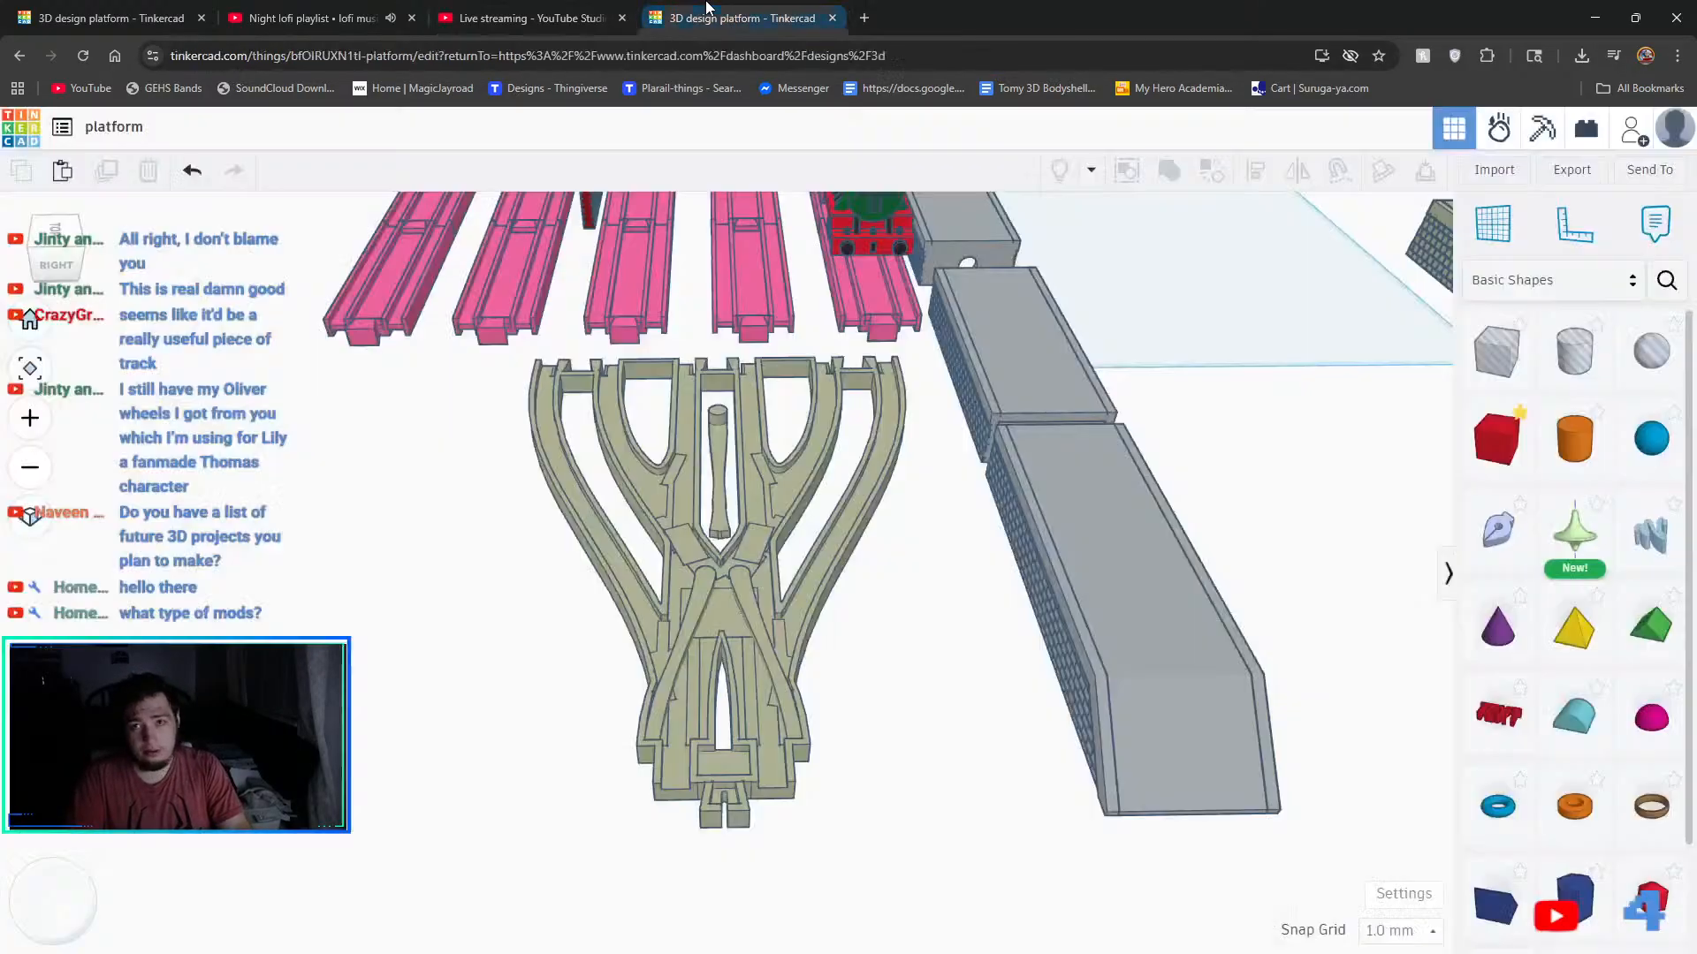
click(1021, 399)
click(965, 600)
mouse_move(1236, 630)
right_down()
mouse_move(1180, 586)
mouse_move(1188, 555)
mouse_move(1234, 564)
mouse_move(1212, 624)
right_up()
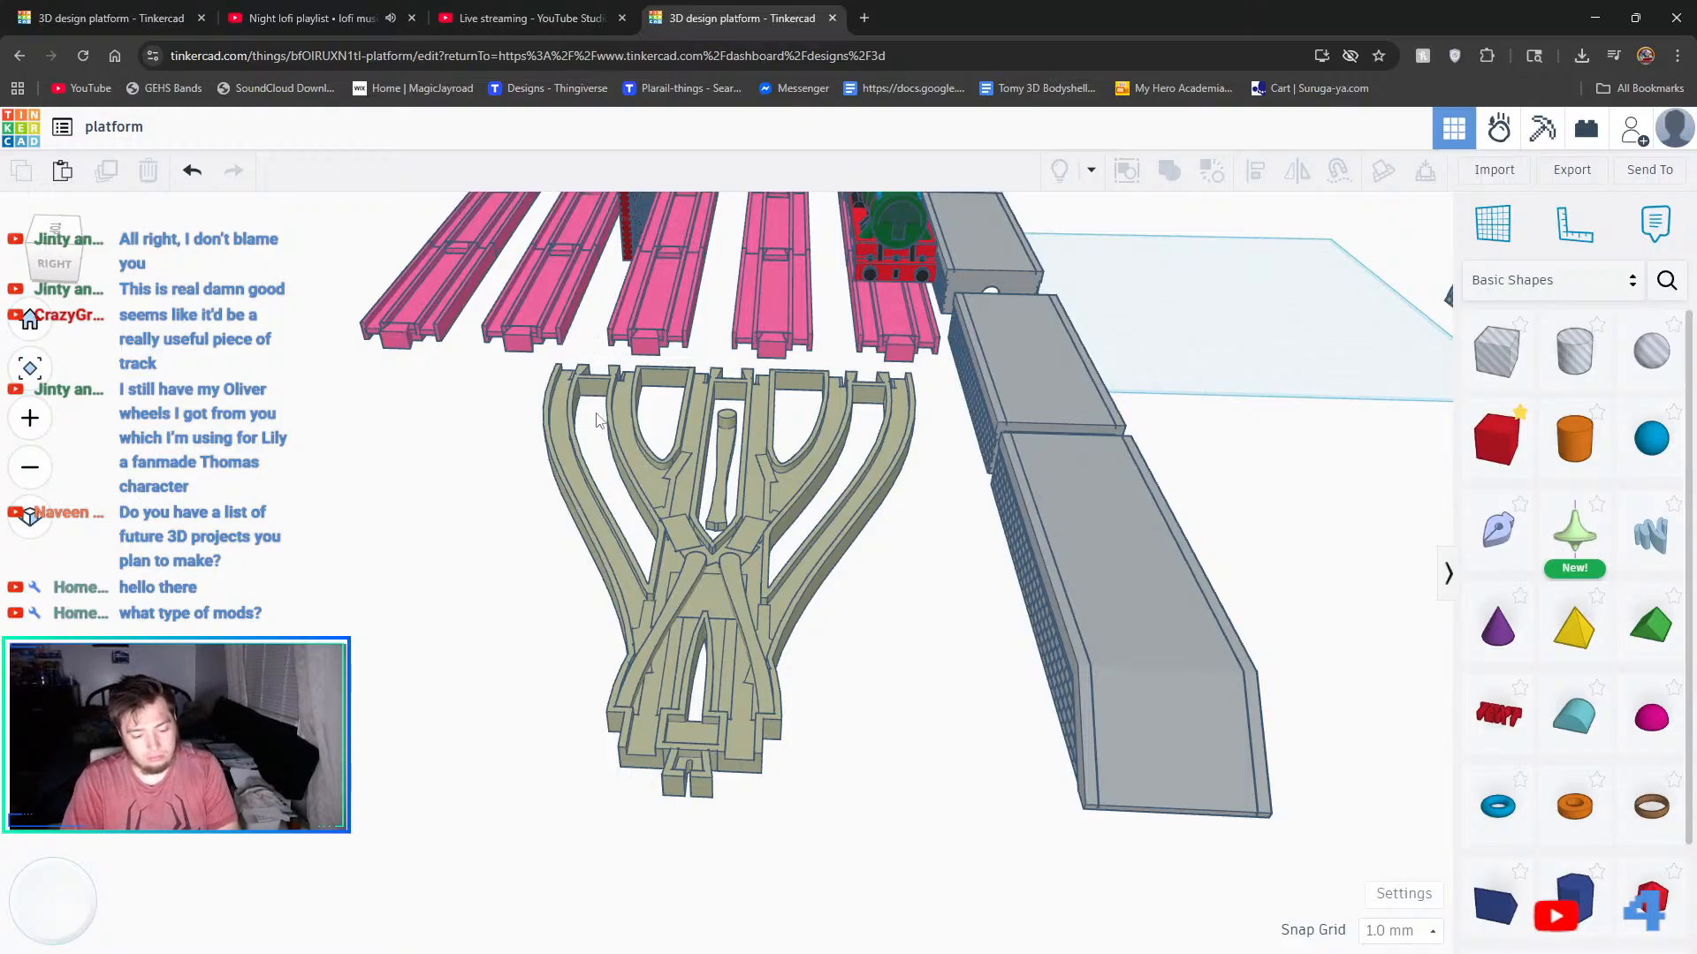
- Raise the switch piece on the junction's left pivot 10 mm so its peg clears the hole
click(739, 538)
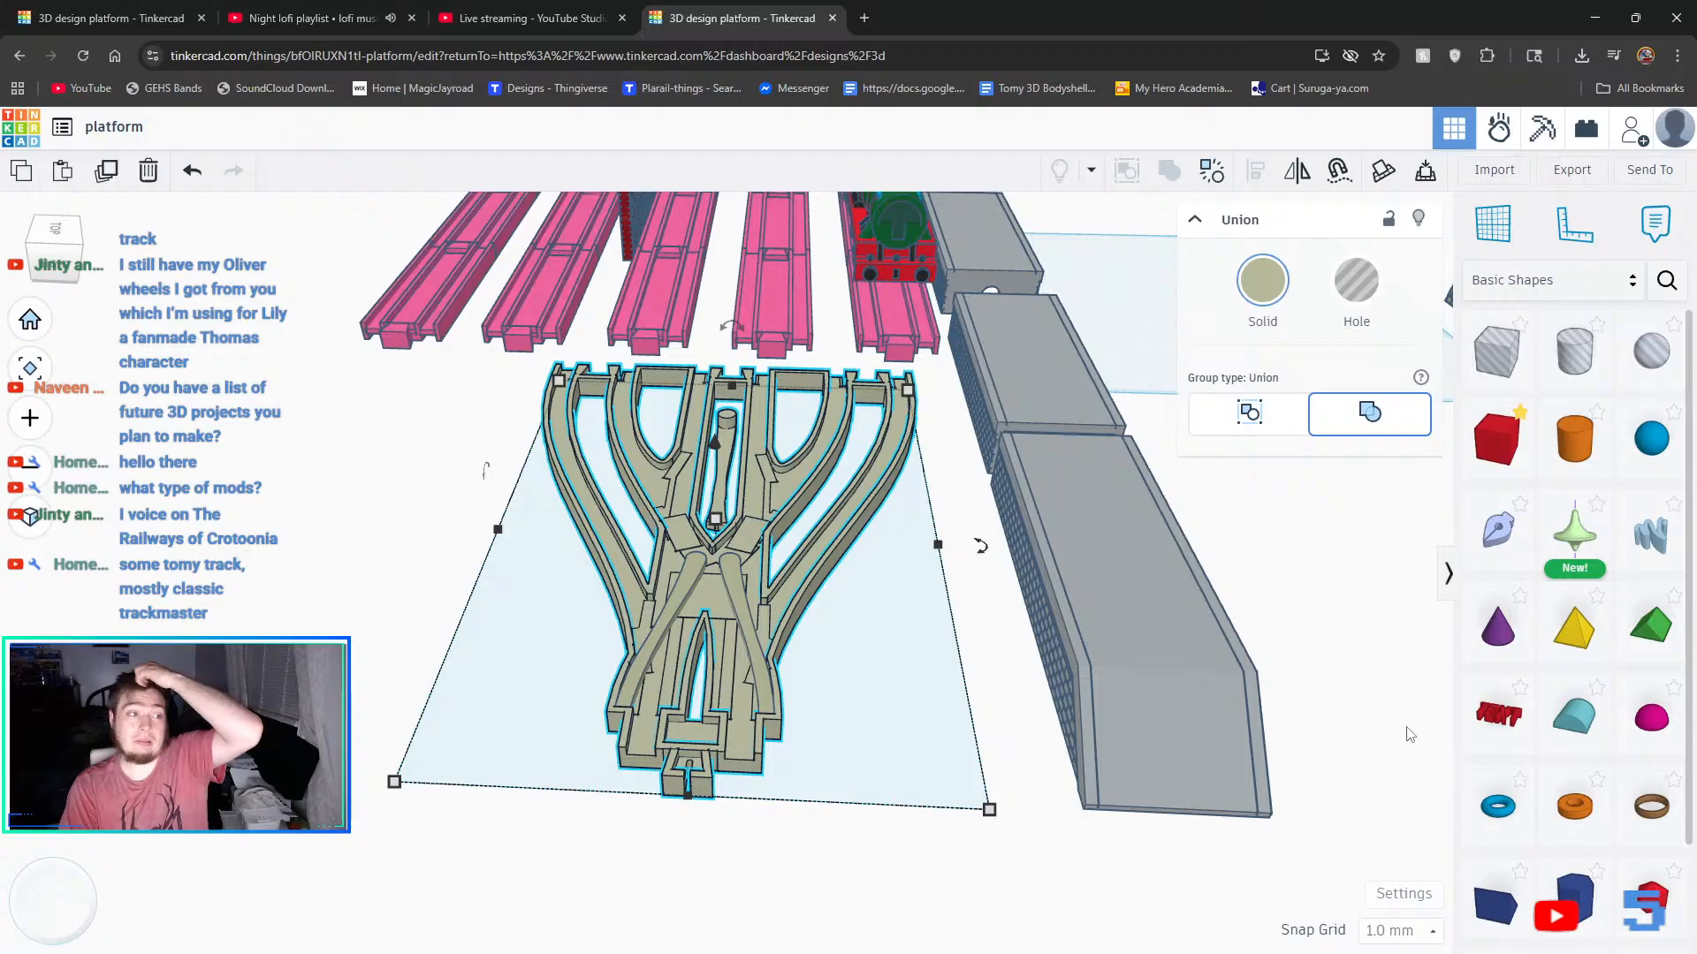
right_drag(1066, 665, 655, 794)
scroll(554, 596, up, 6)
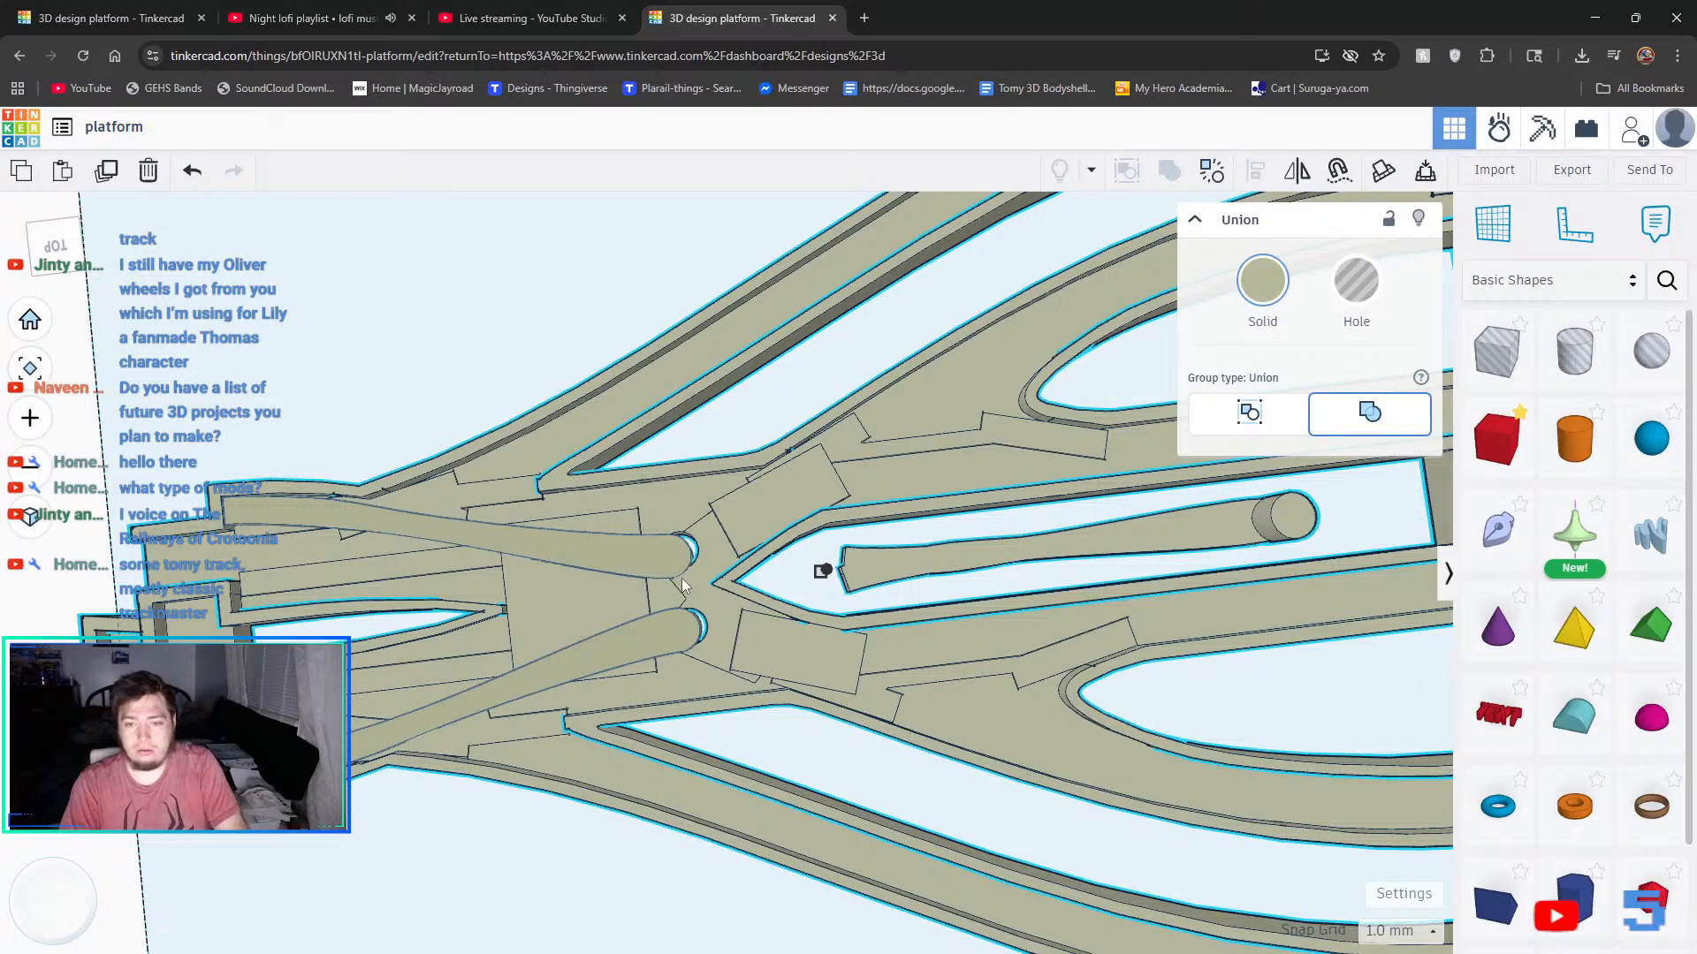
scroll(681, 580, up, 4)
mouse_move(667, 550)
mouse_down()
mouse_move(701, 527)
mouse_move(687, 535)
mouse_up()
right_drag(811, 677, 813, 598)
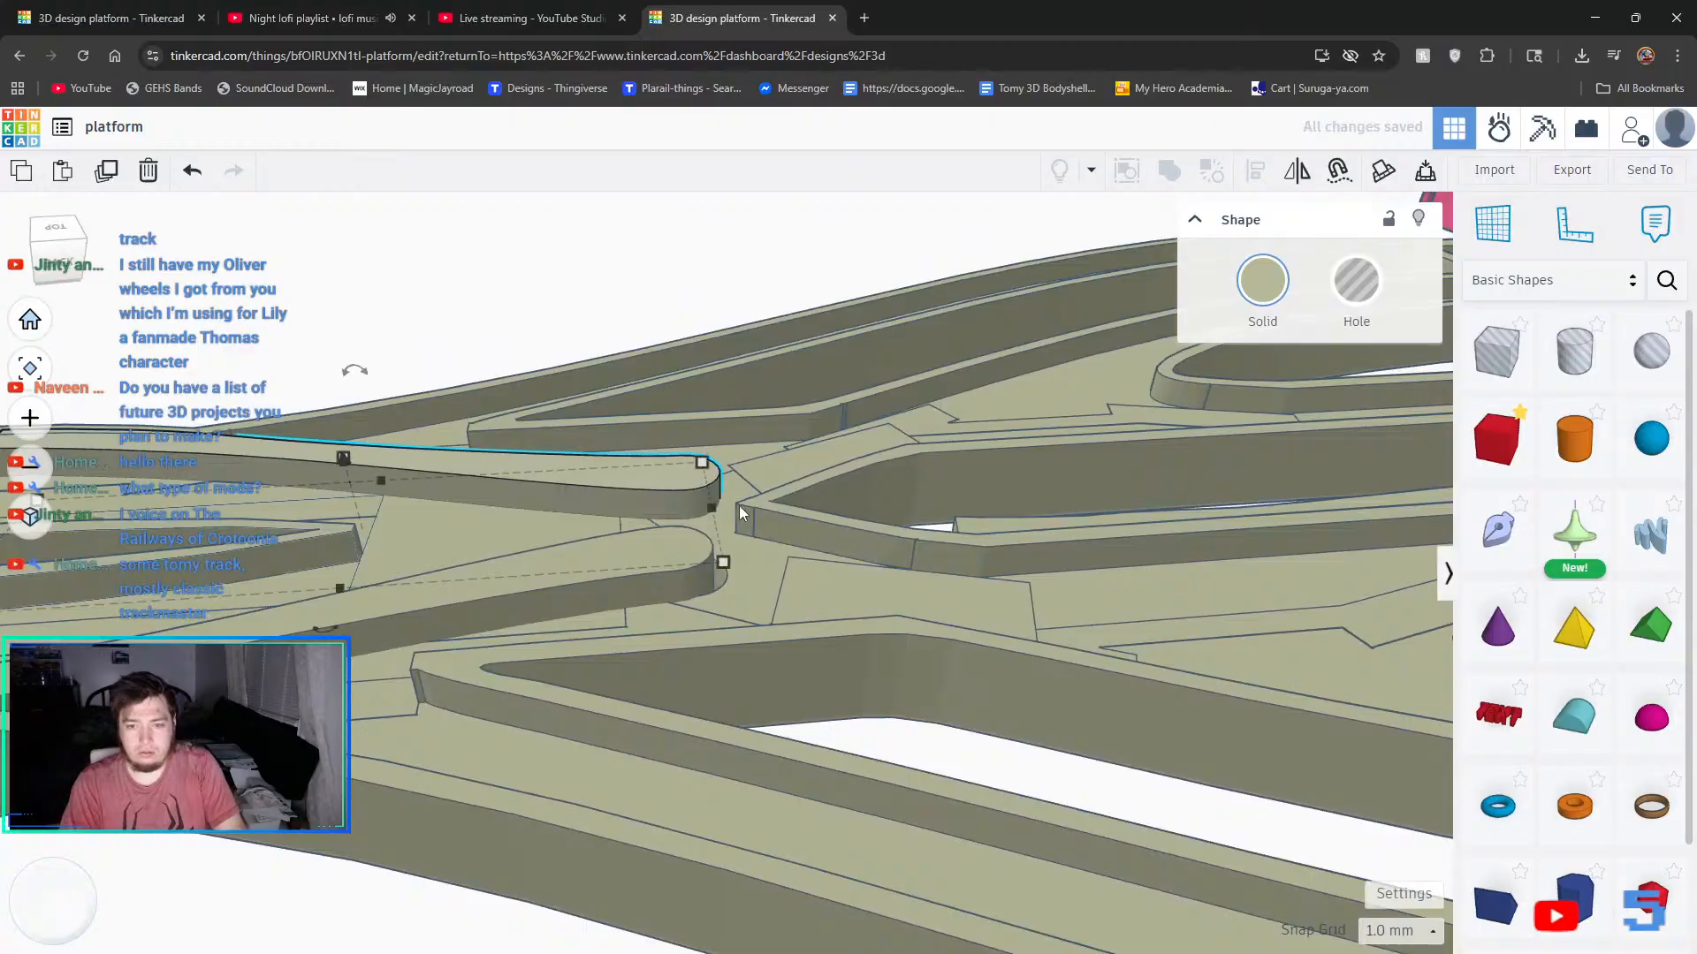
drag(343, 462, 310, 362)
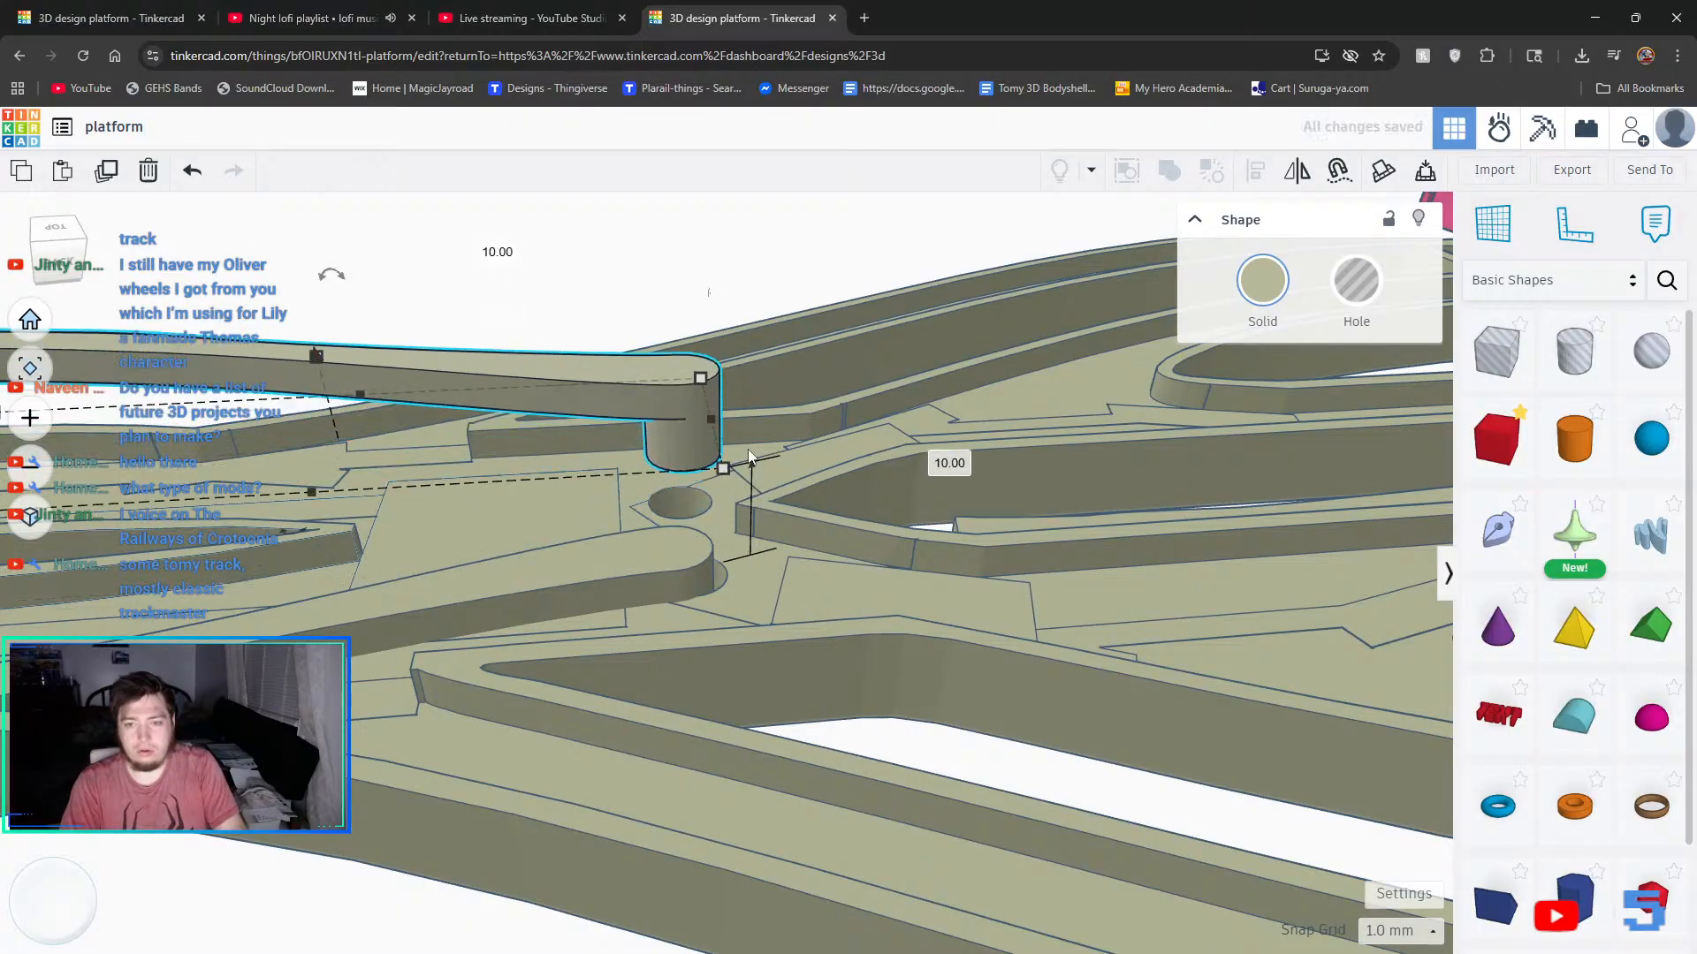
- Raise the switch piece on the junction's other pivot 11 mm so its peg clears the hole
click(682, 572)
key(Right)
key(Right)
key(Left)
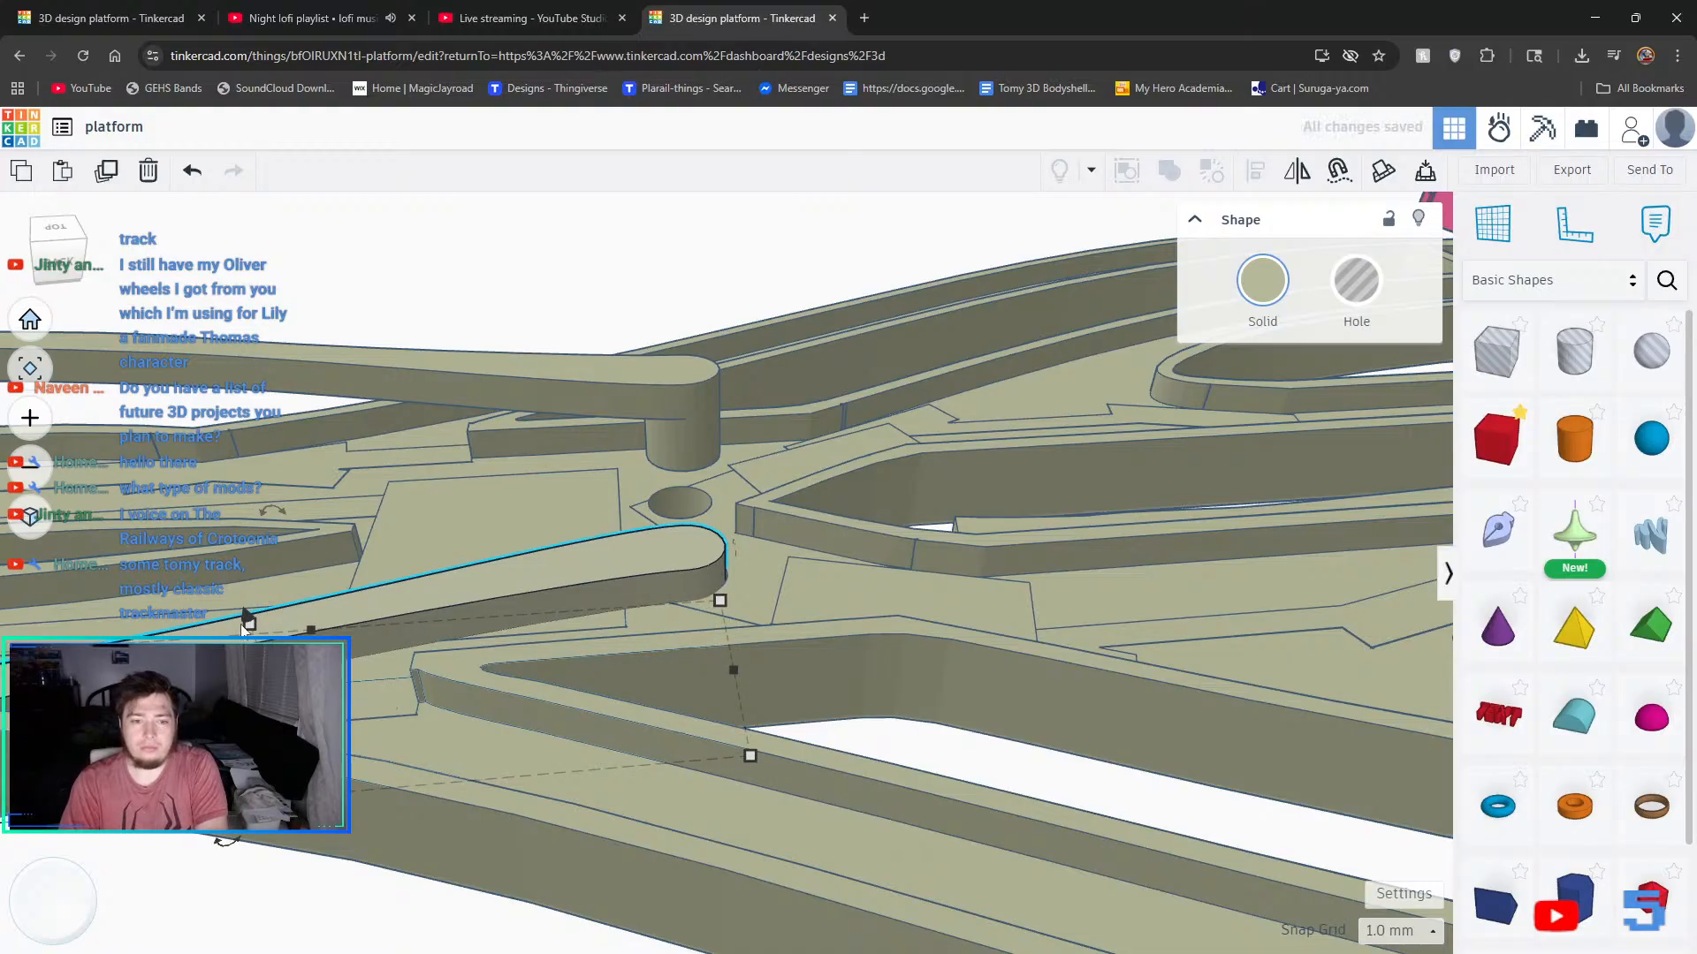
drag(248, 622, 196, 480)
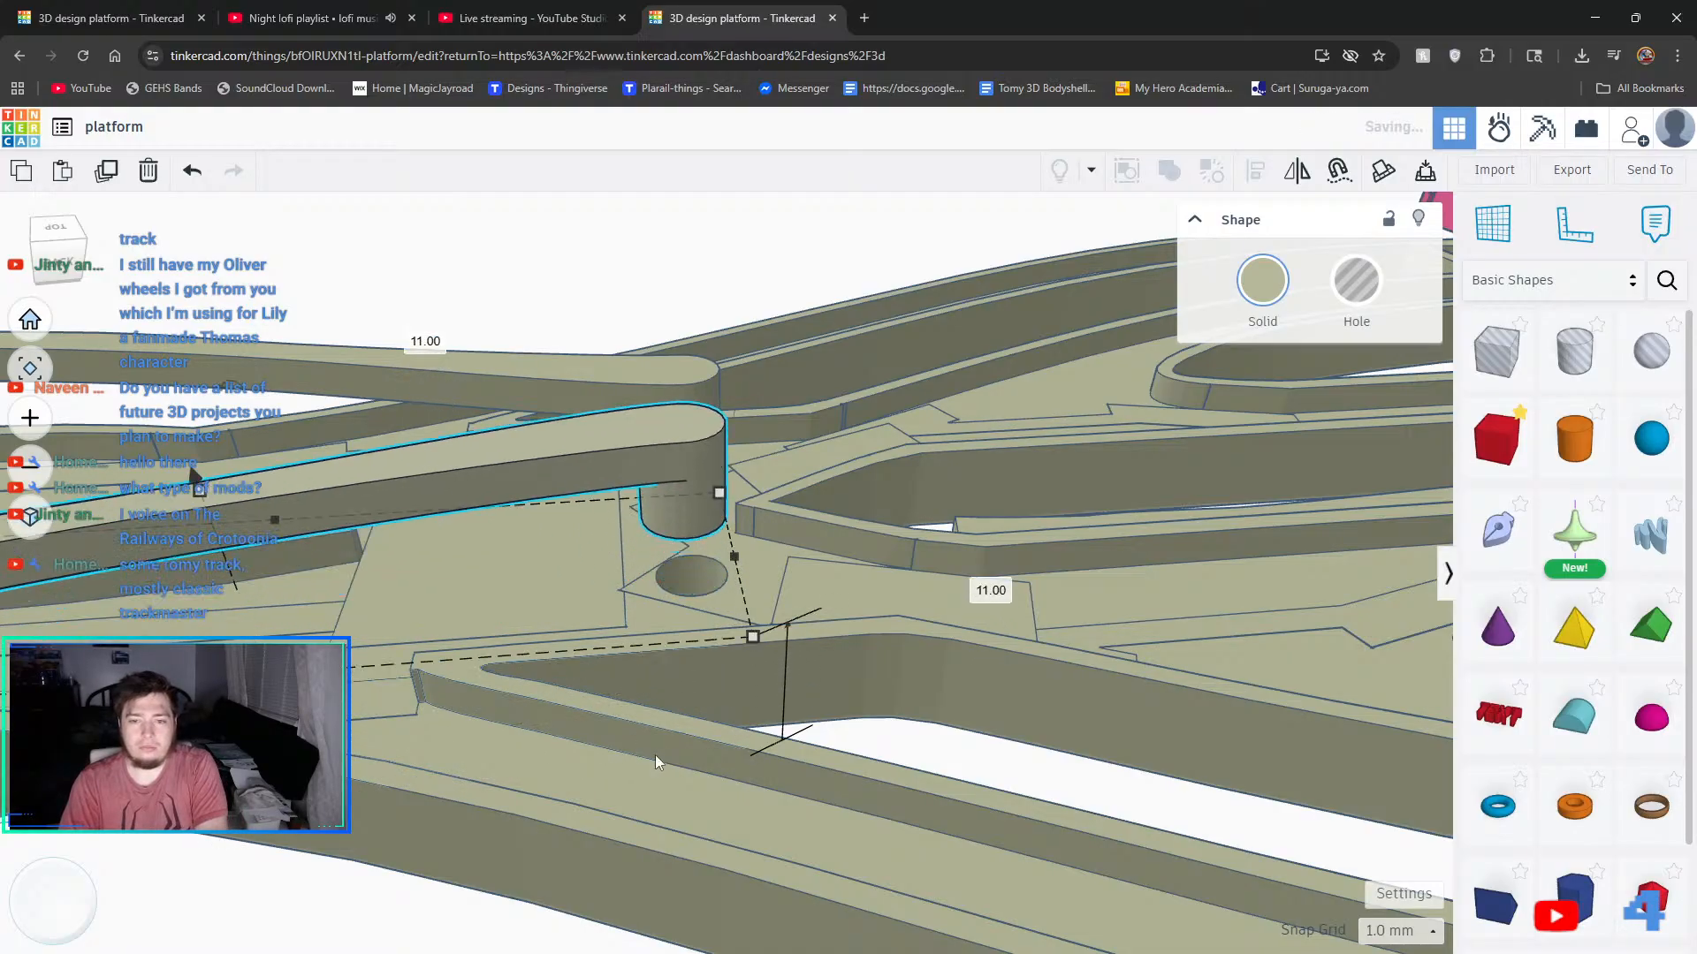
- Ungroup the junction track twice to release its hole boxes and the two pivot-hole cylinders
click(640, 742)
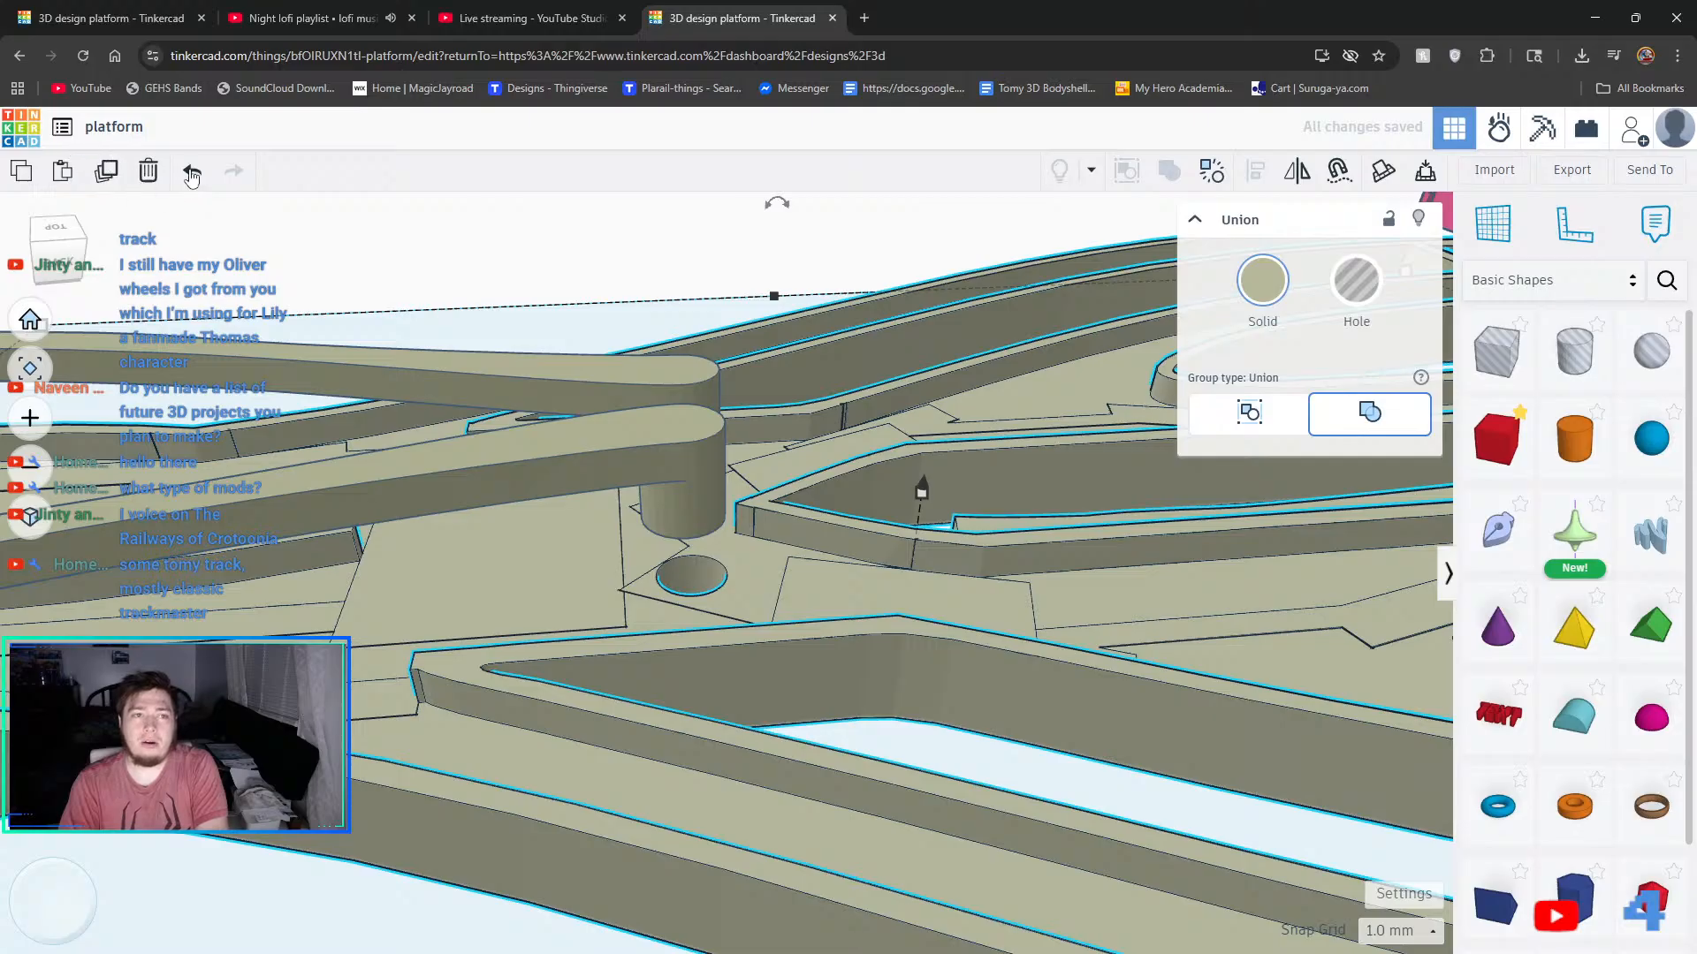
click(1217, 177)
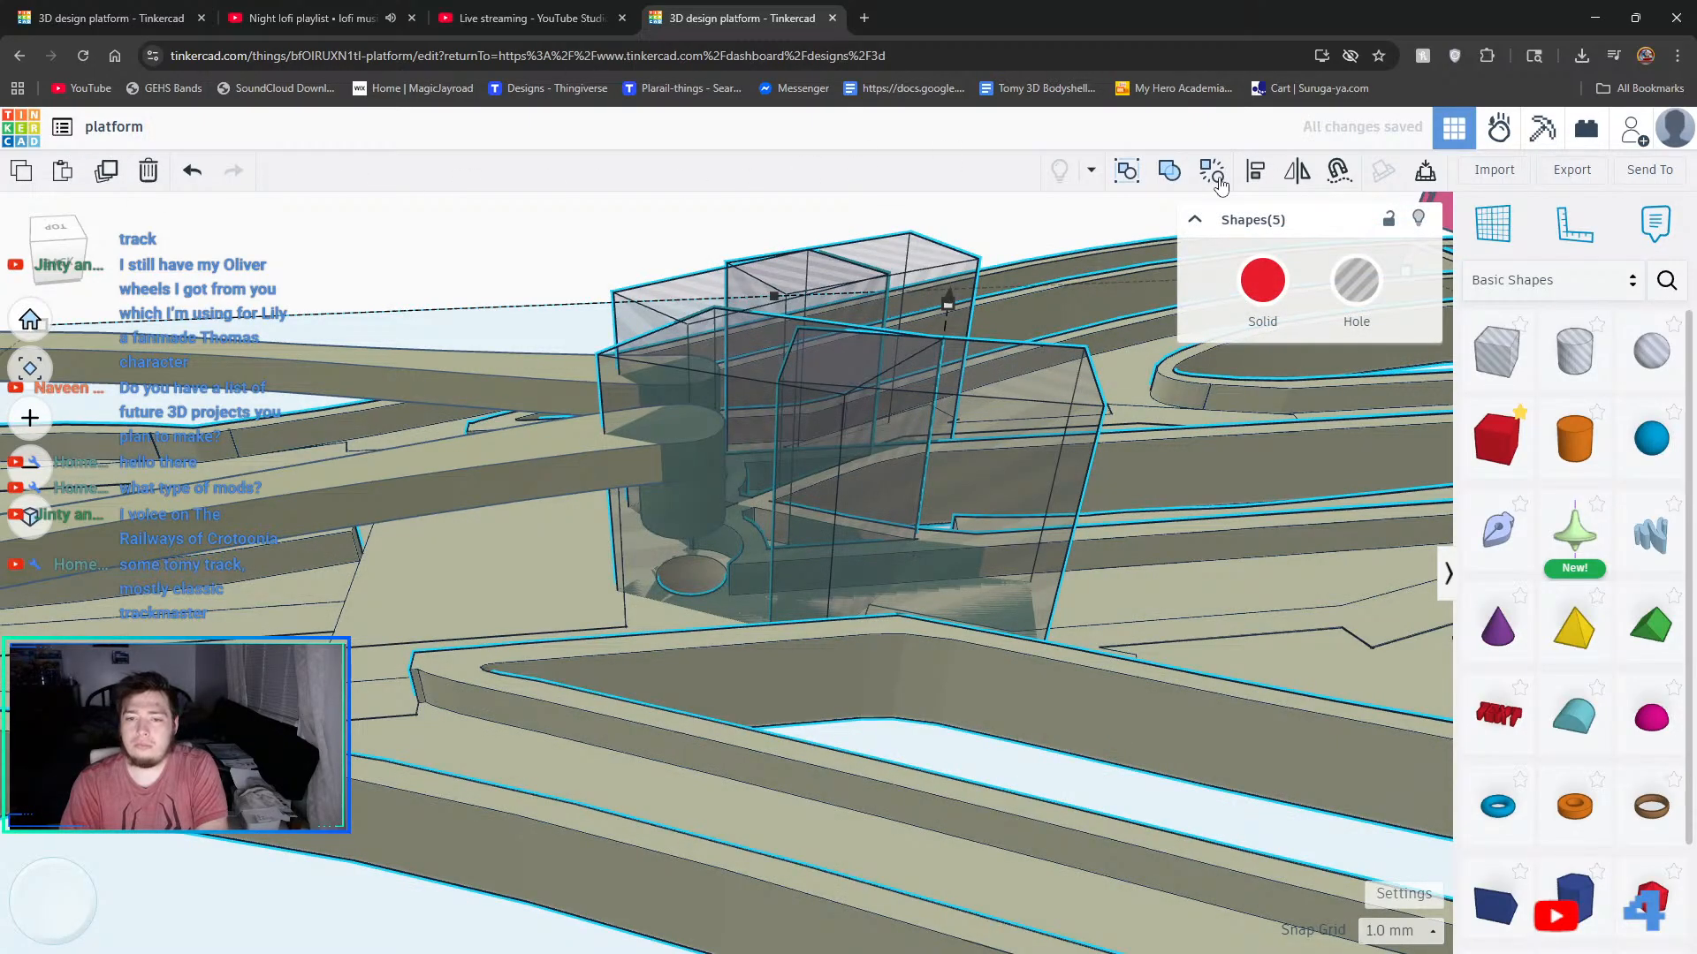
click(1217, 177)
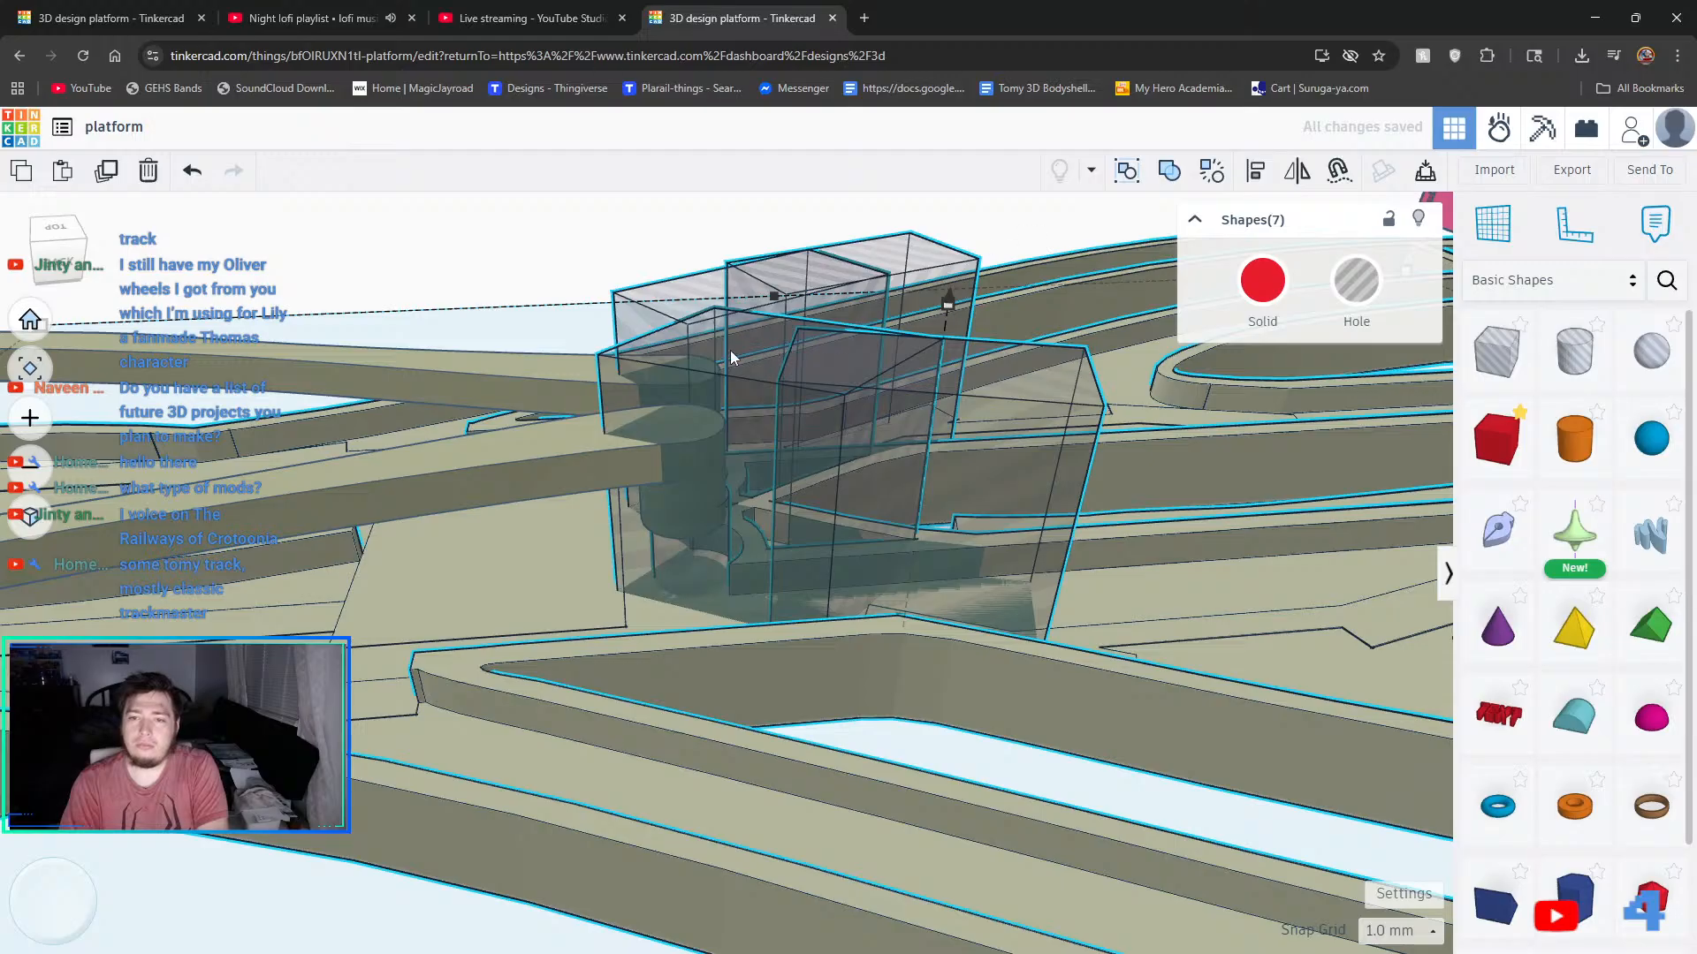
click(436, 224)
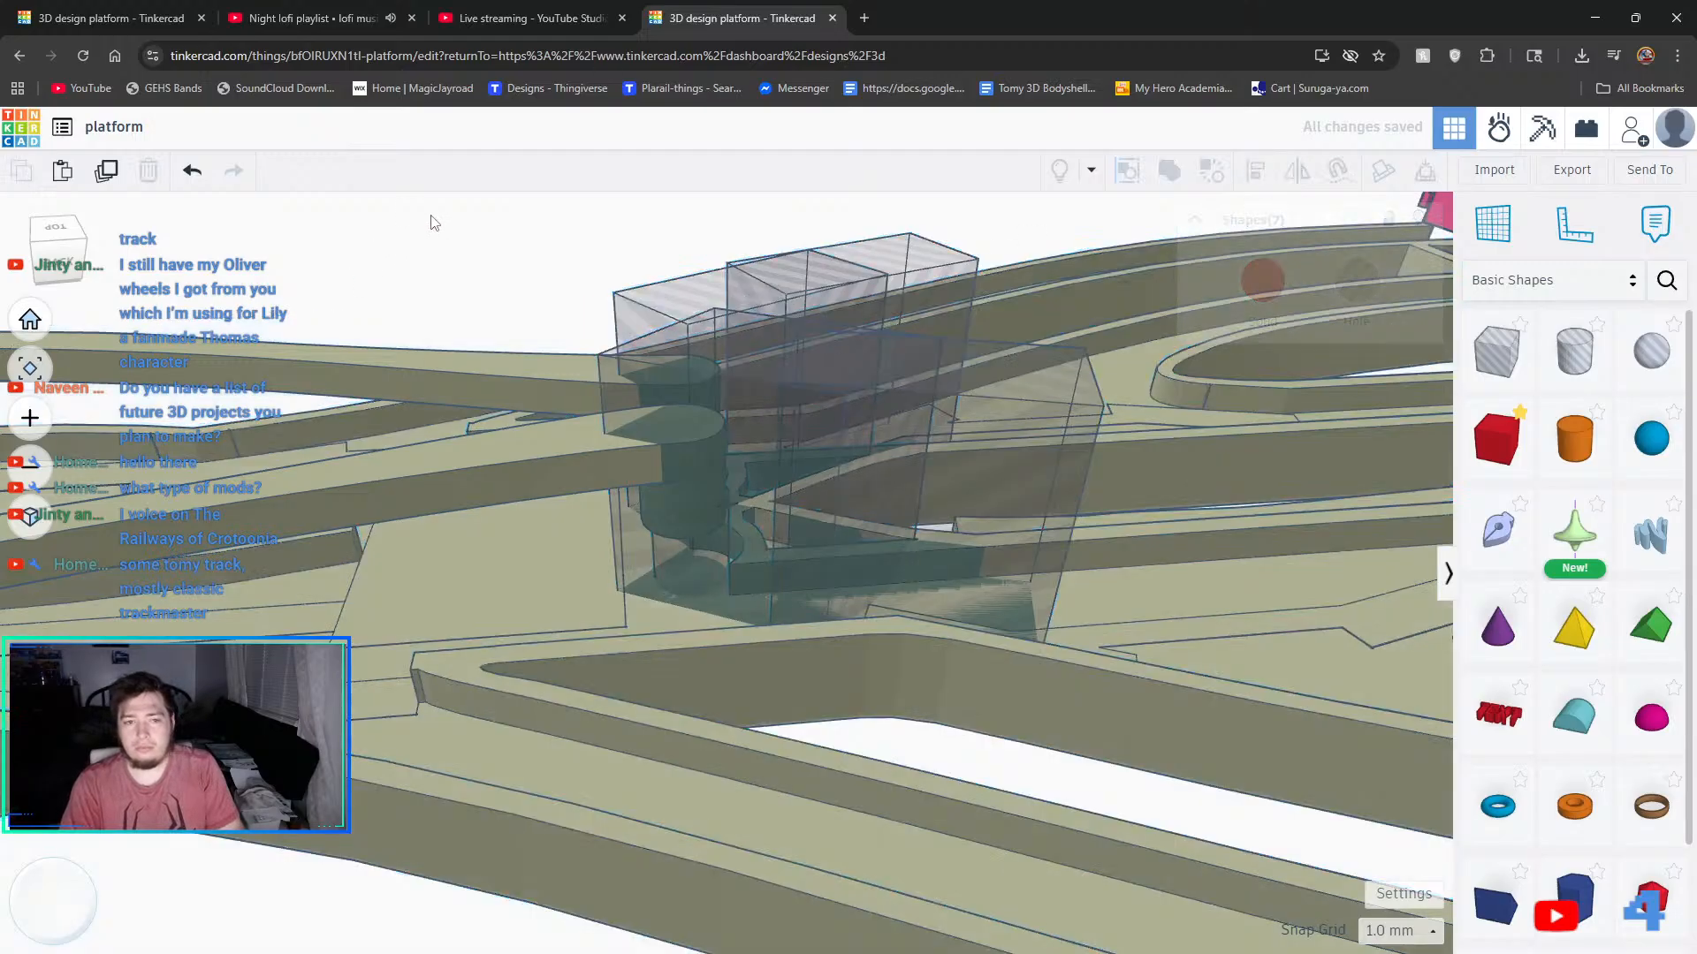
- Union the junction track with its four hole boxes again, leaving out the two pivot-hole cylinders
click(858, 528)
shift+click(744, 532)
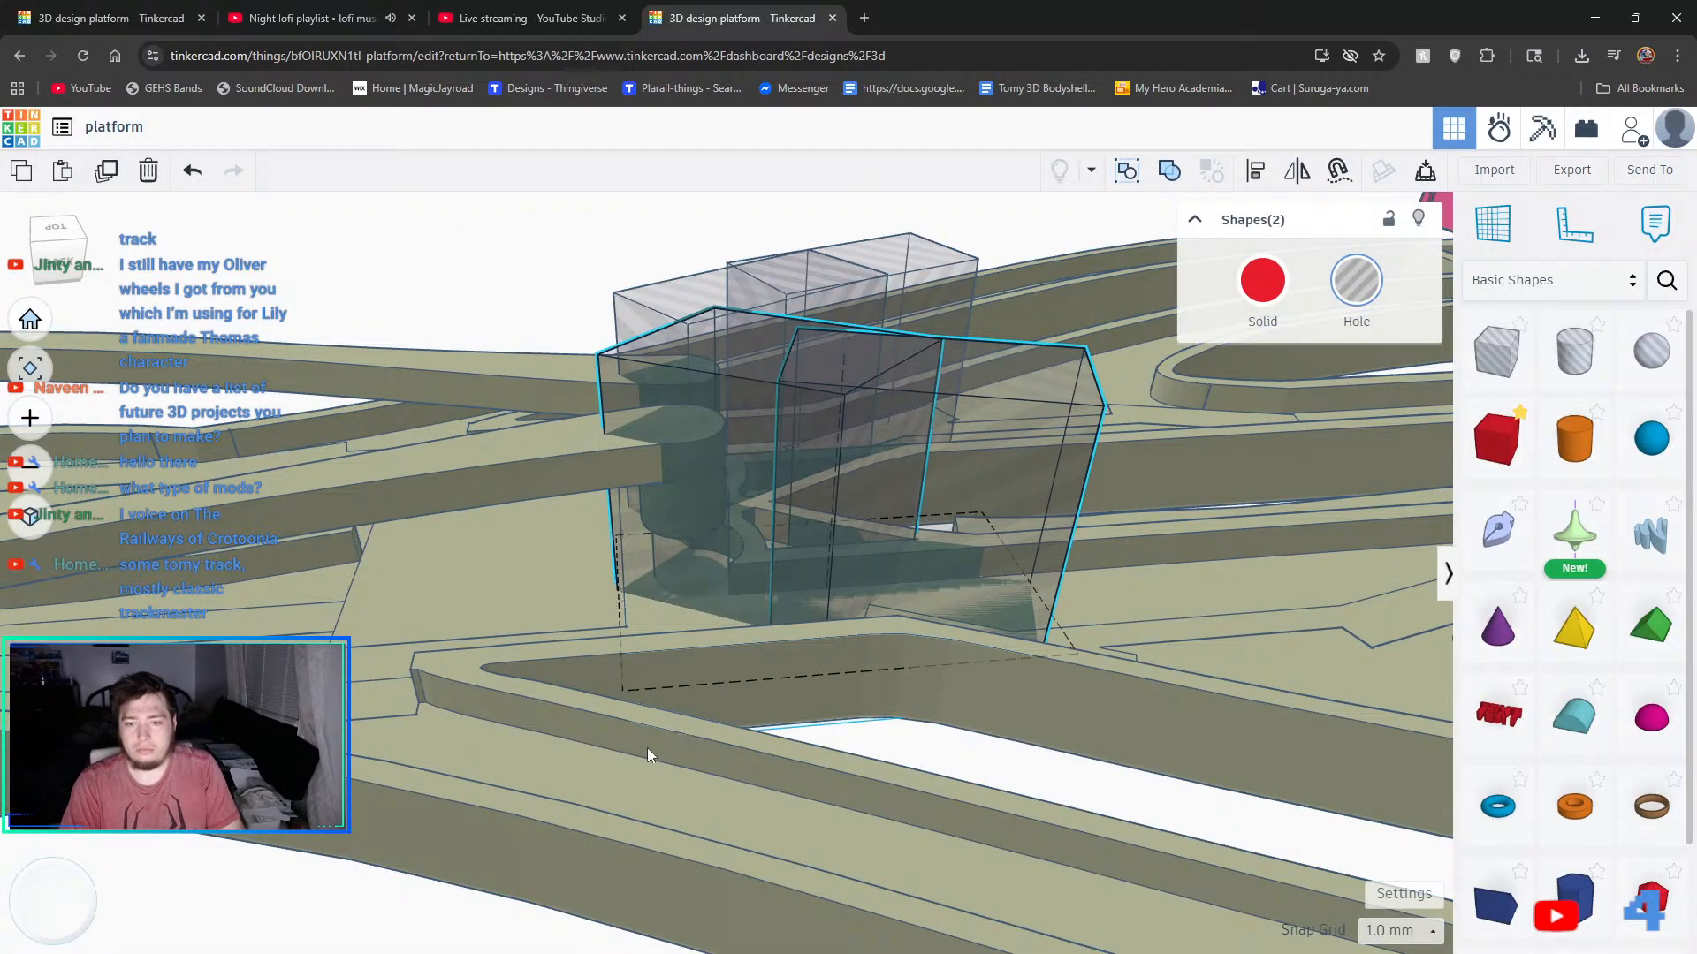
shift+click(647, 748)
shift+click(927, 256)
shift+click(682, 291)
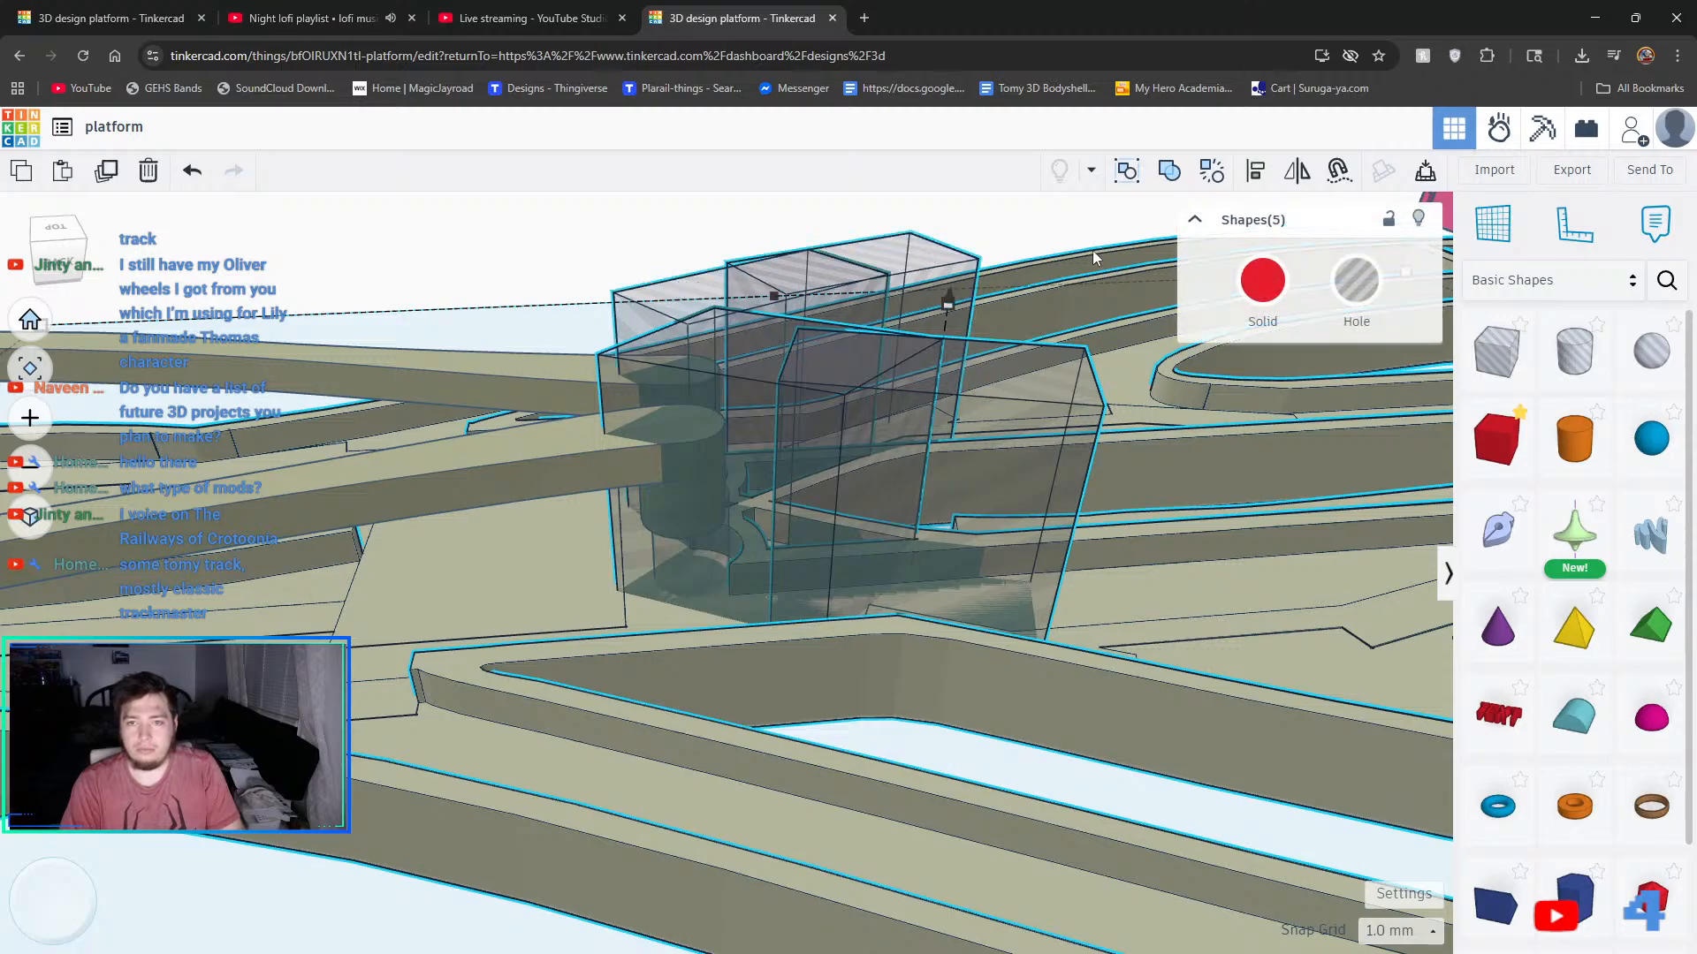
click(1168, 174)
right_drag(1138, 256, 485, 697)
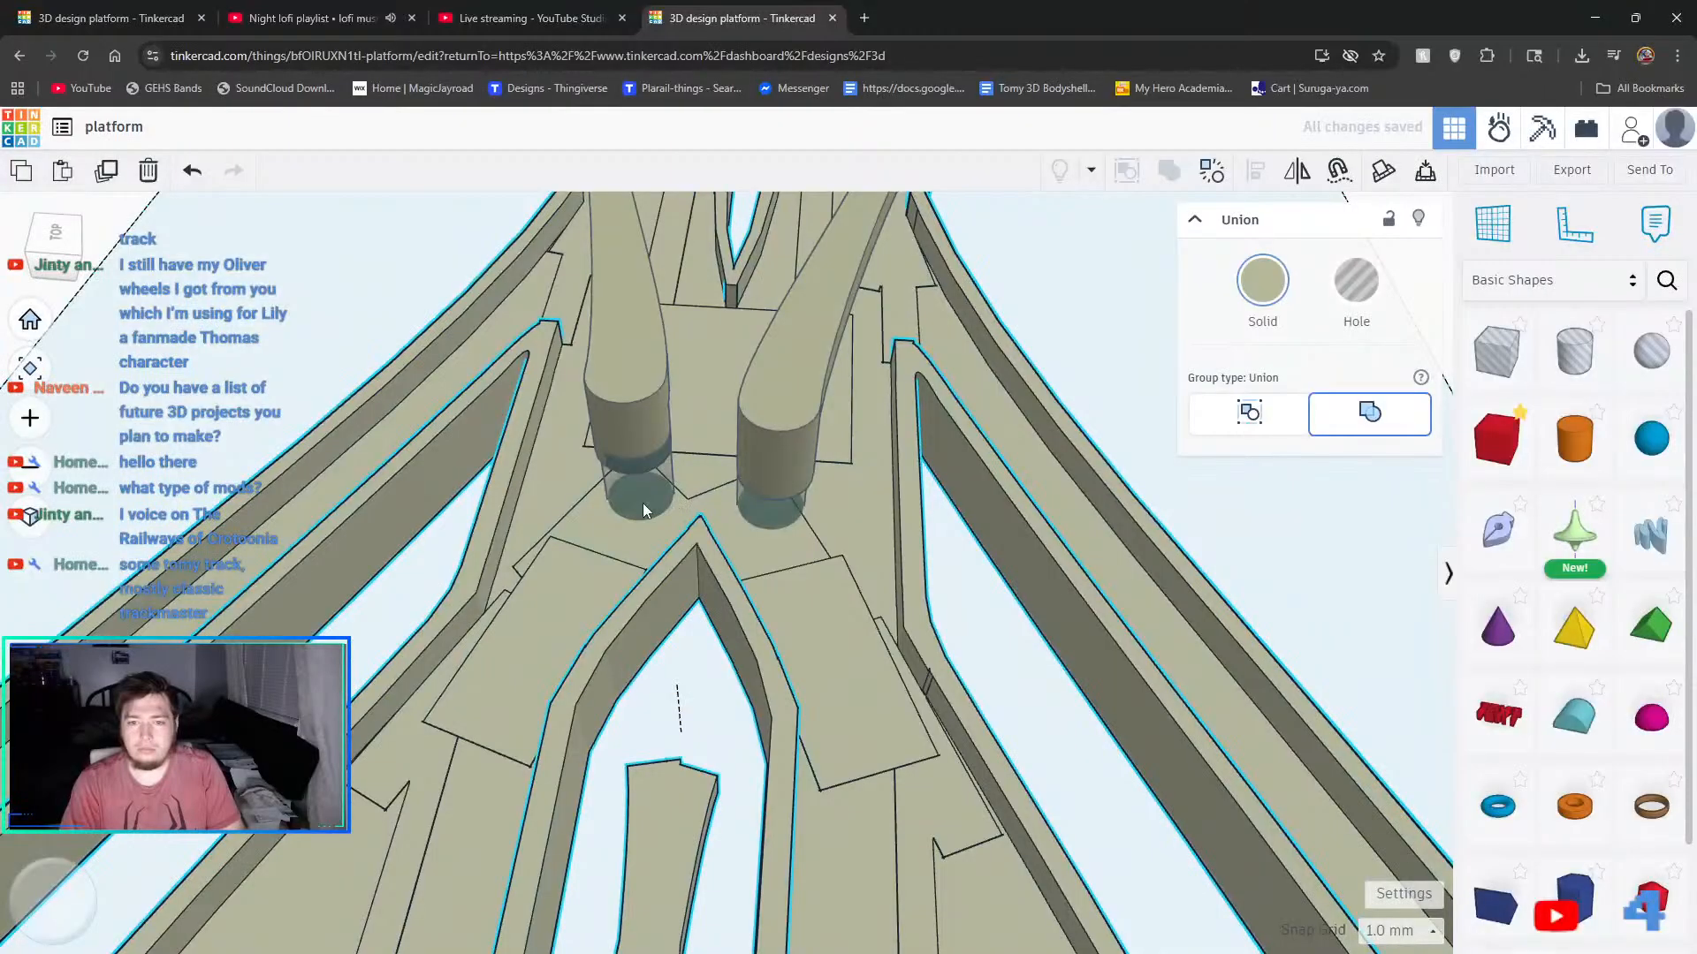
- Set the length and width of the left-hand pivot-hole cylinder, as seen from the branch side, to 6.5 mm
click(643, 504)
click(782, 537)
key(Right)
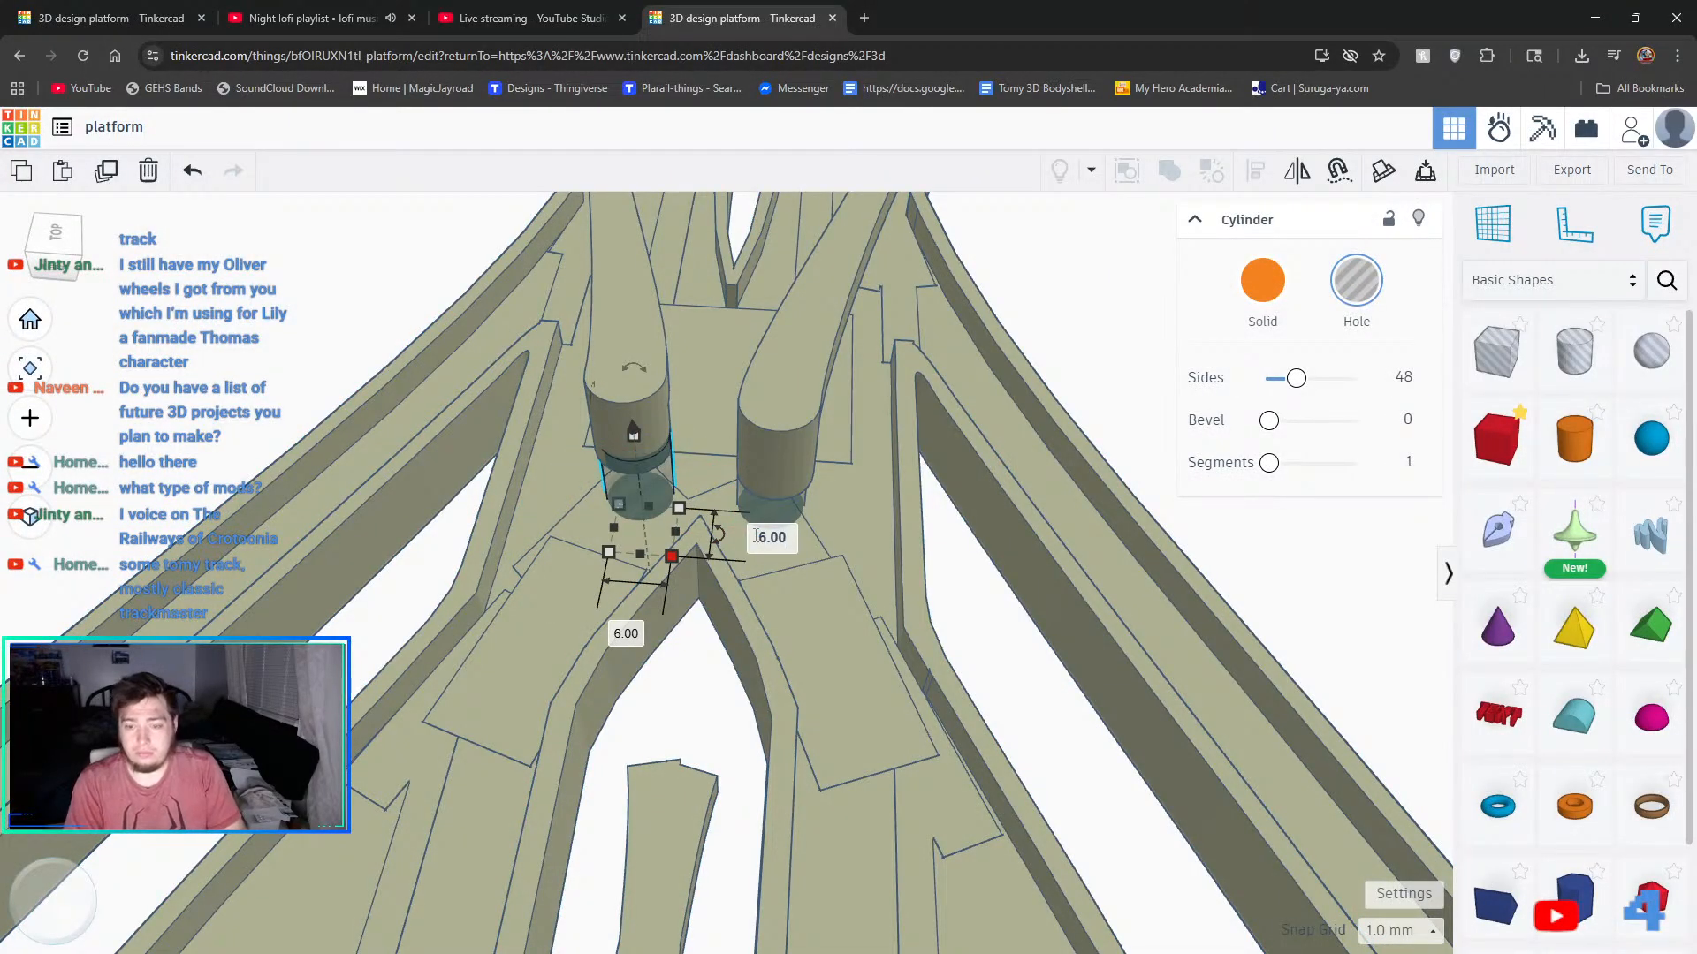
key(BackSpace)
key(BackSpace)
text(5)
key(Return)
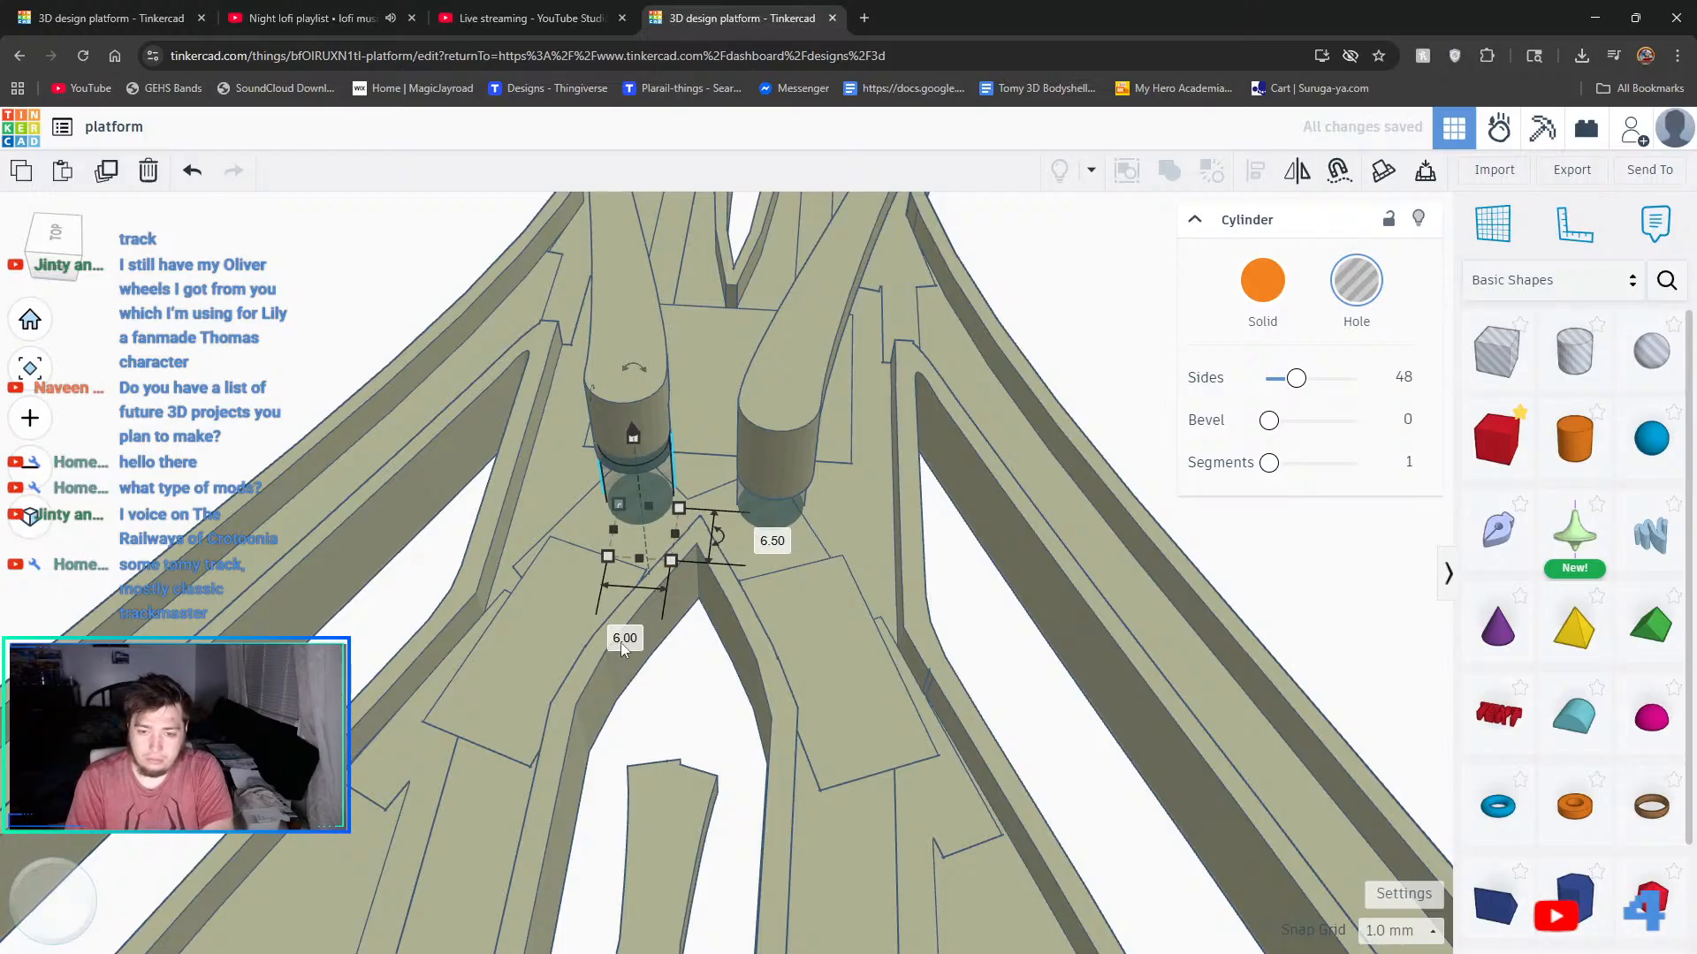
text(6)
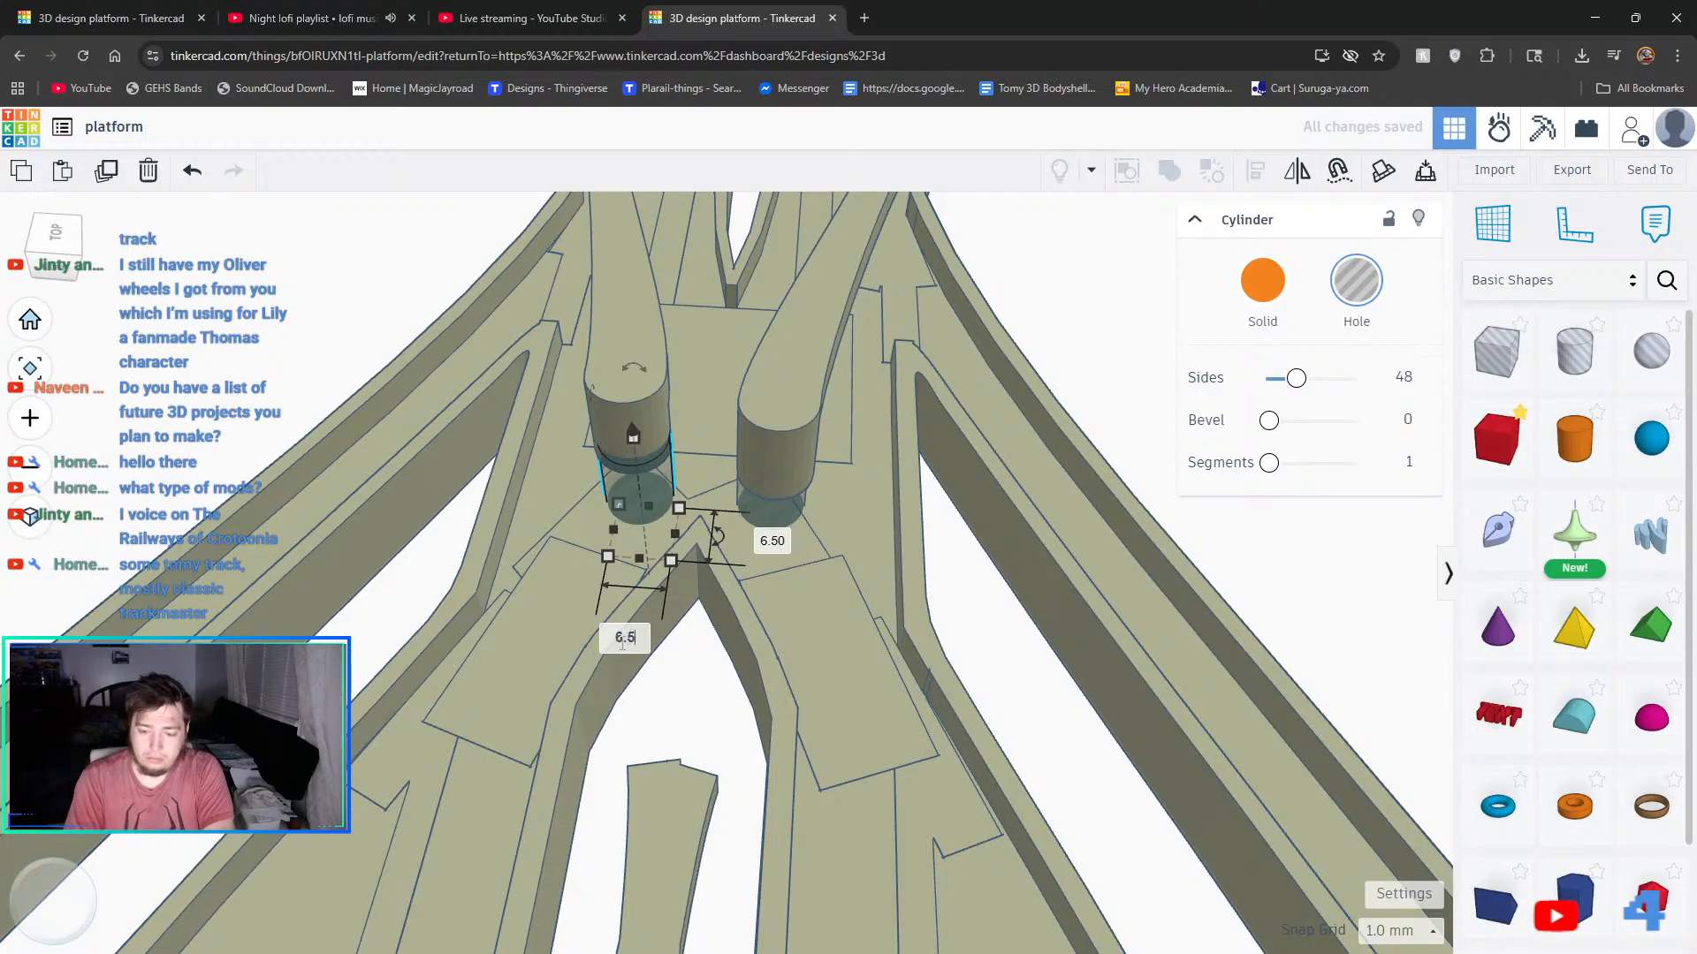
text(.5)
key(Return)
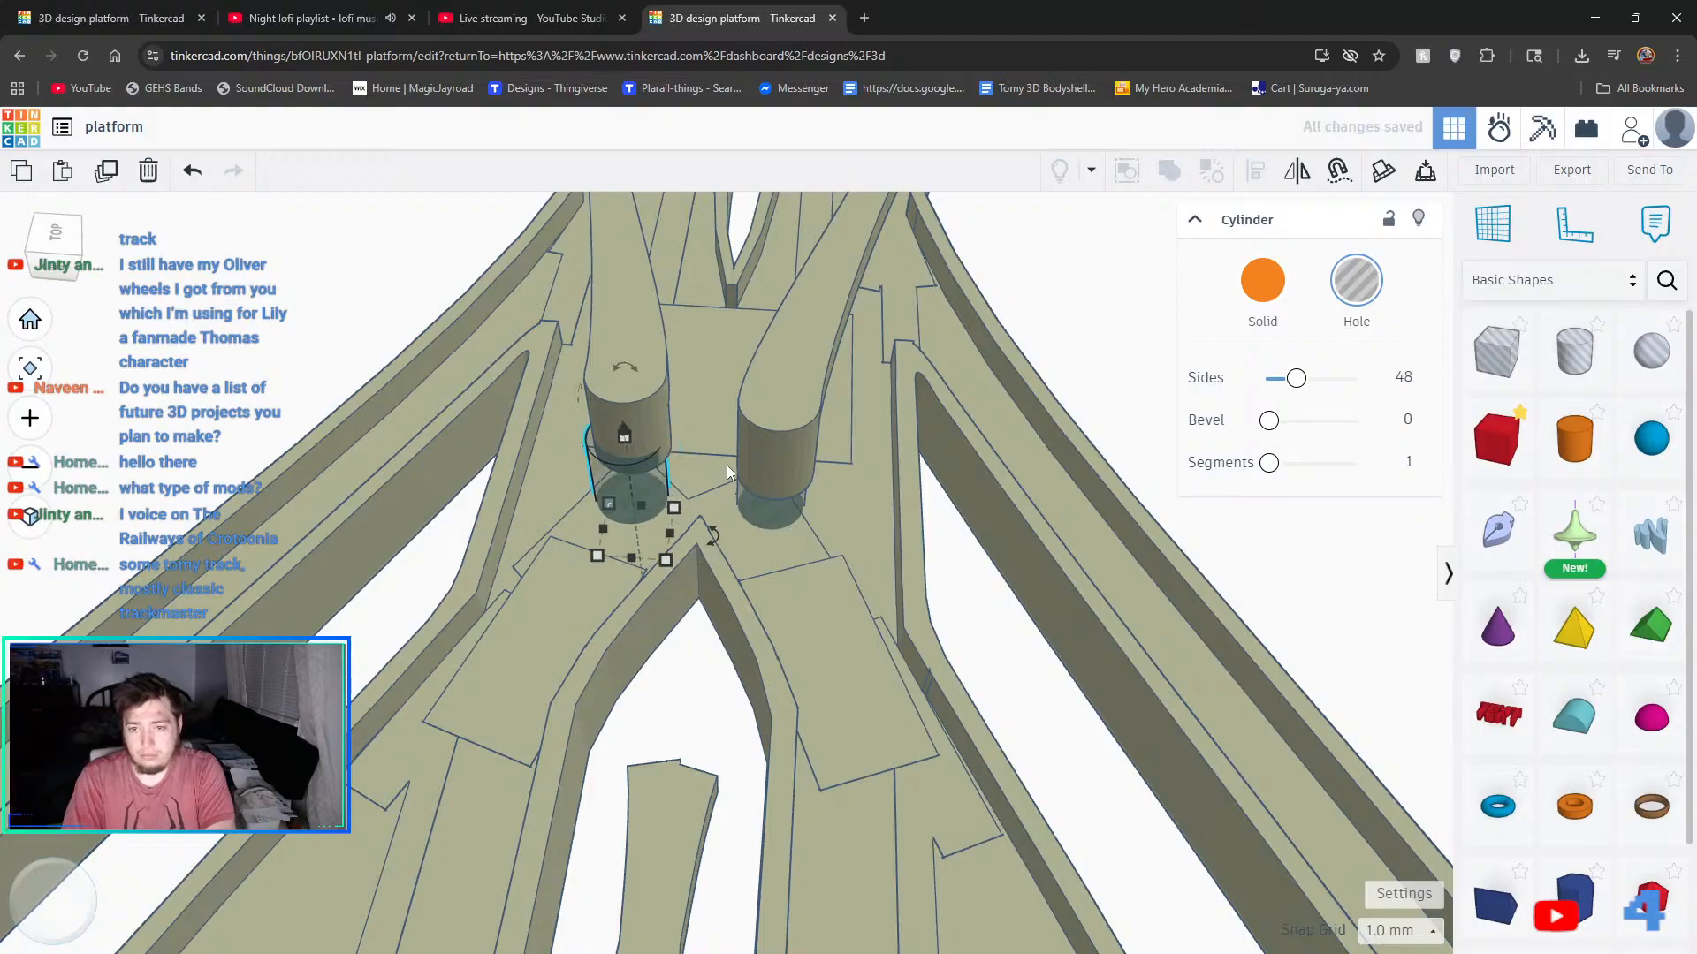
- Set the snap grid to 0.1 mm and nudge the enlarged cylinder into line with the switch peg above it
click(1399, 931)
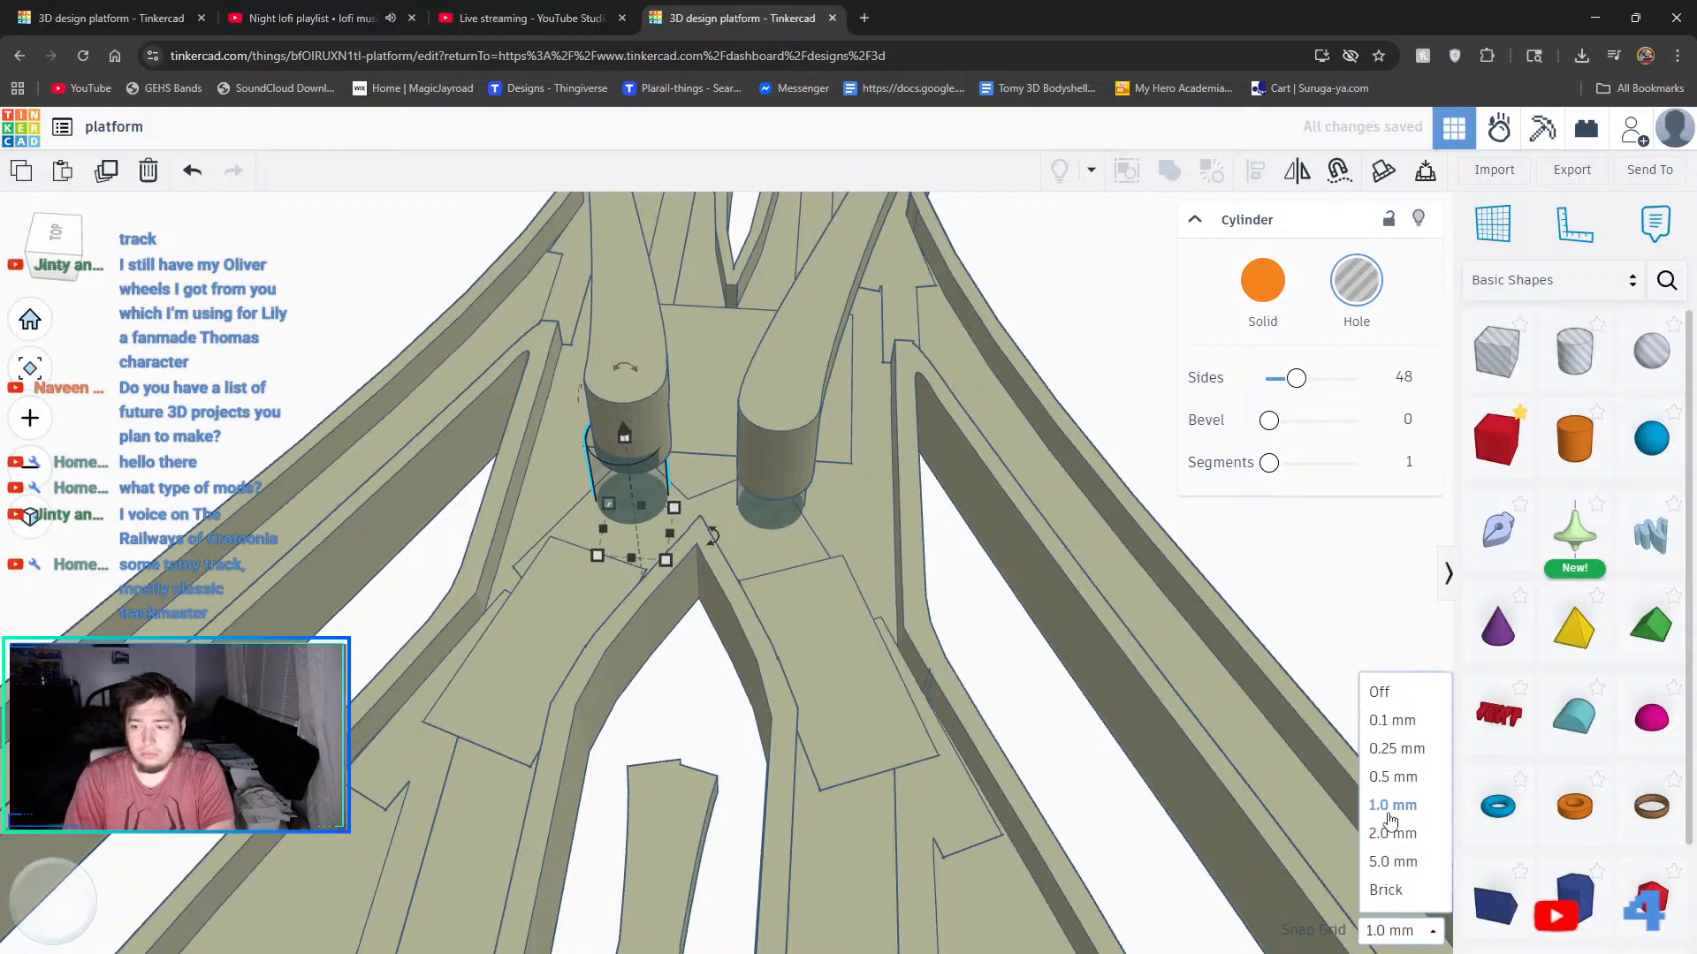
click(1394, 776)
click(1376, 932)
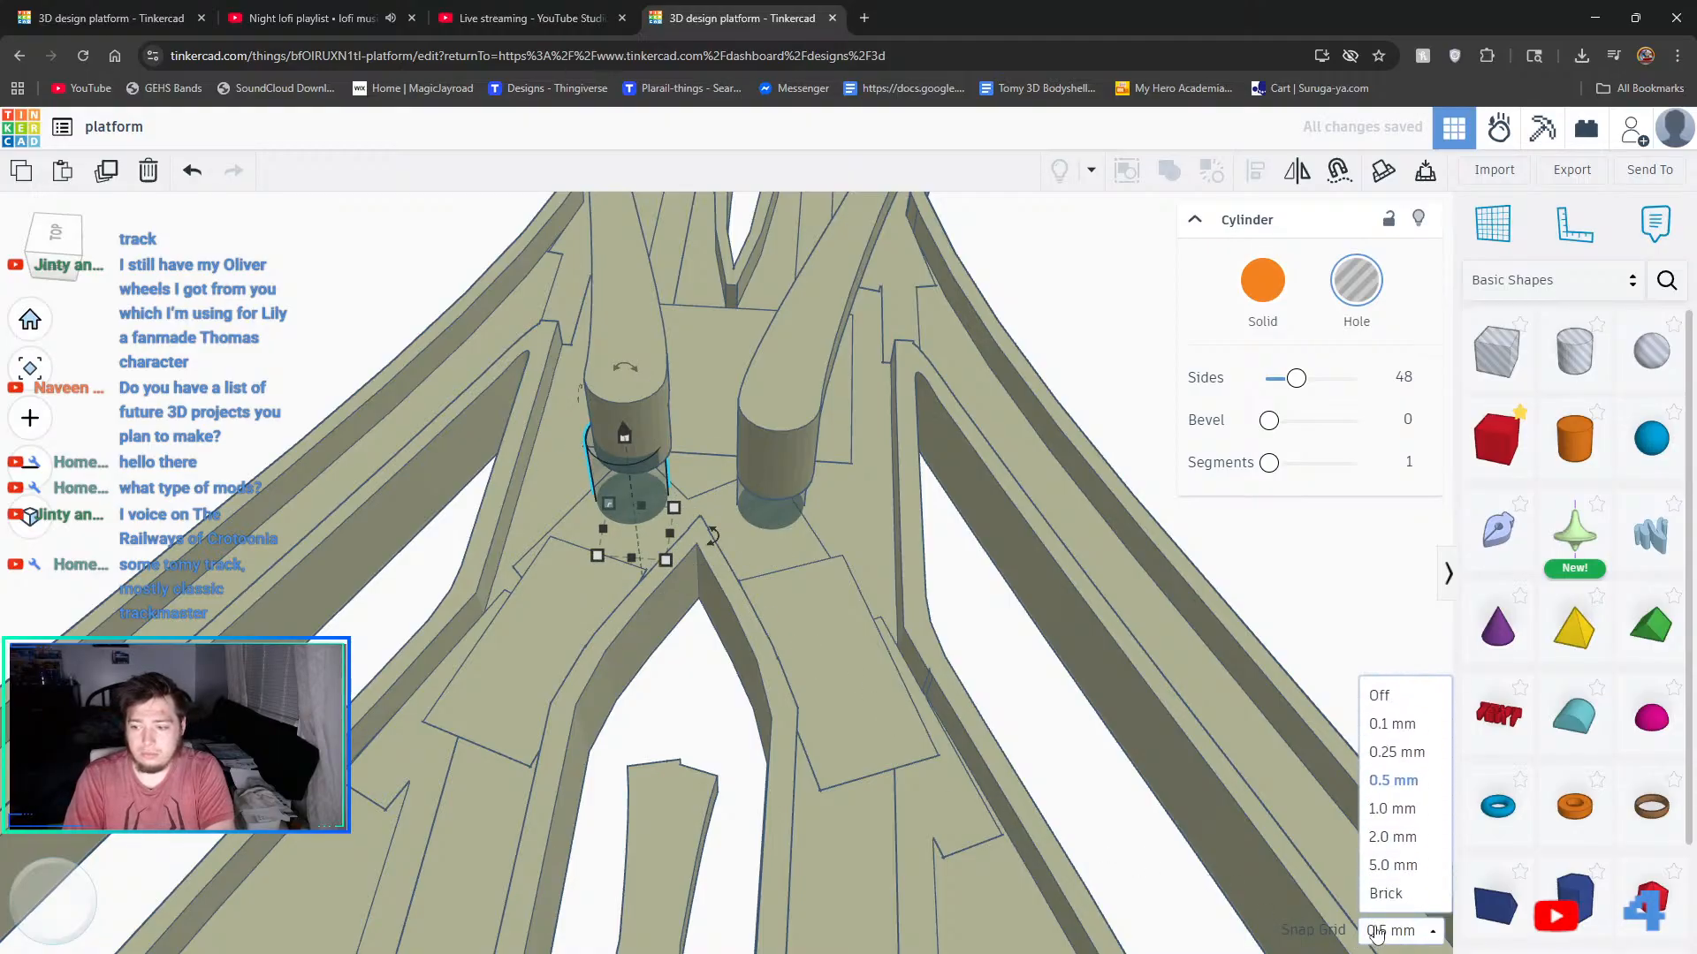
click(1392, 746)
key(Right)
key(Right)
key(Right)
key(Right)
key(Right)
key(Up)
key(Up)
key(Up)
key(Up)
key(Up)
key(Up)
key(Up)
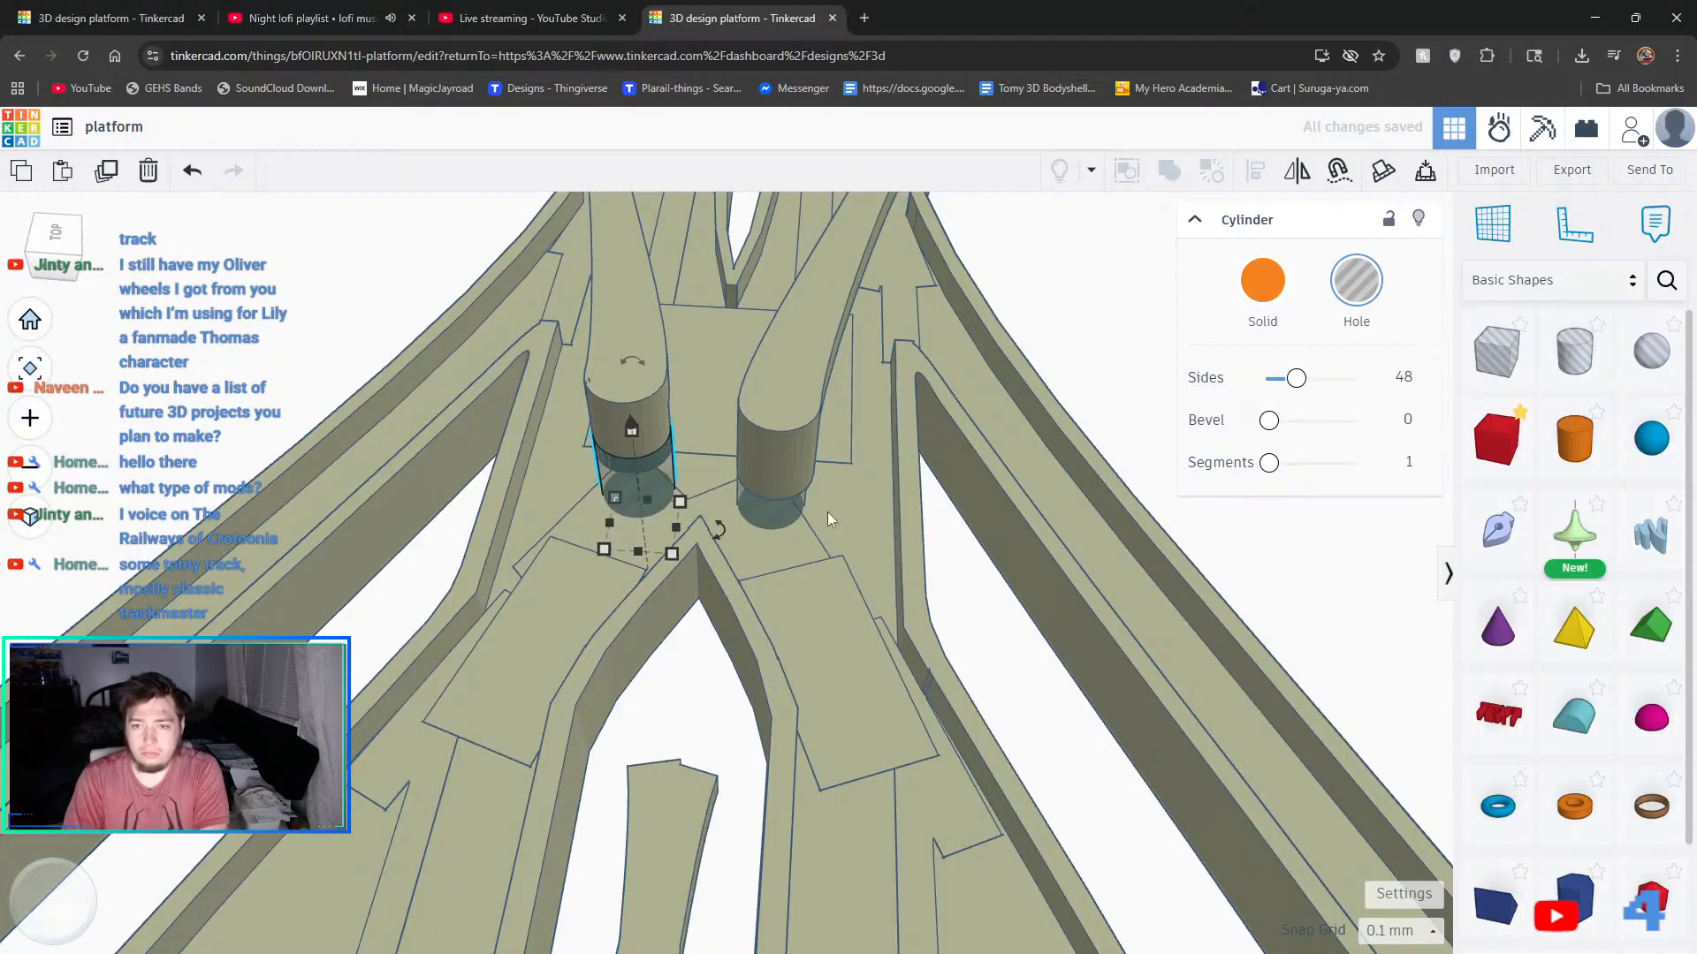
- Replace the remaining 6 mm cylinder with a duplicate of the enlarged one, moved beneath the other switch piece's peg
click(787, 502)
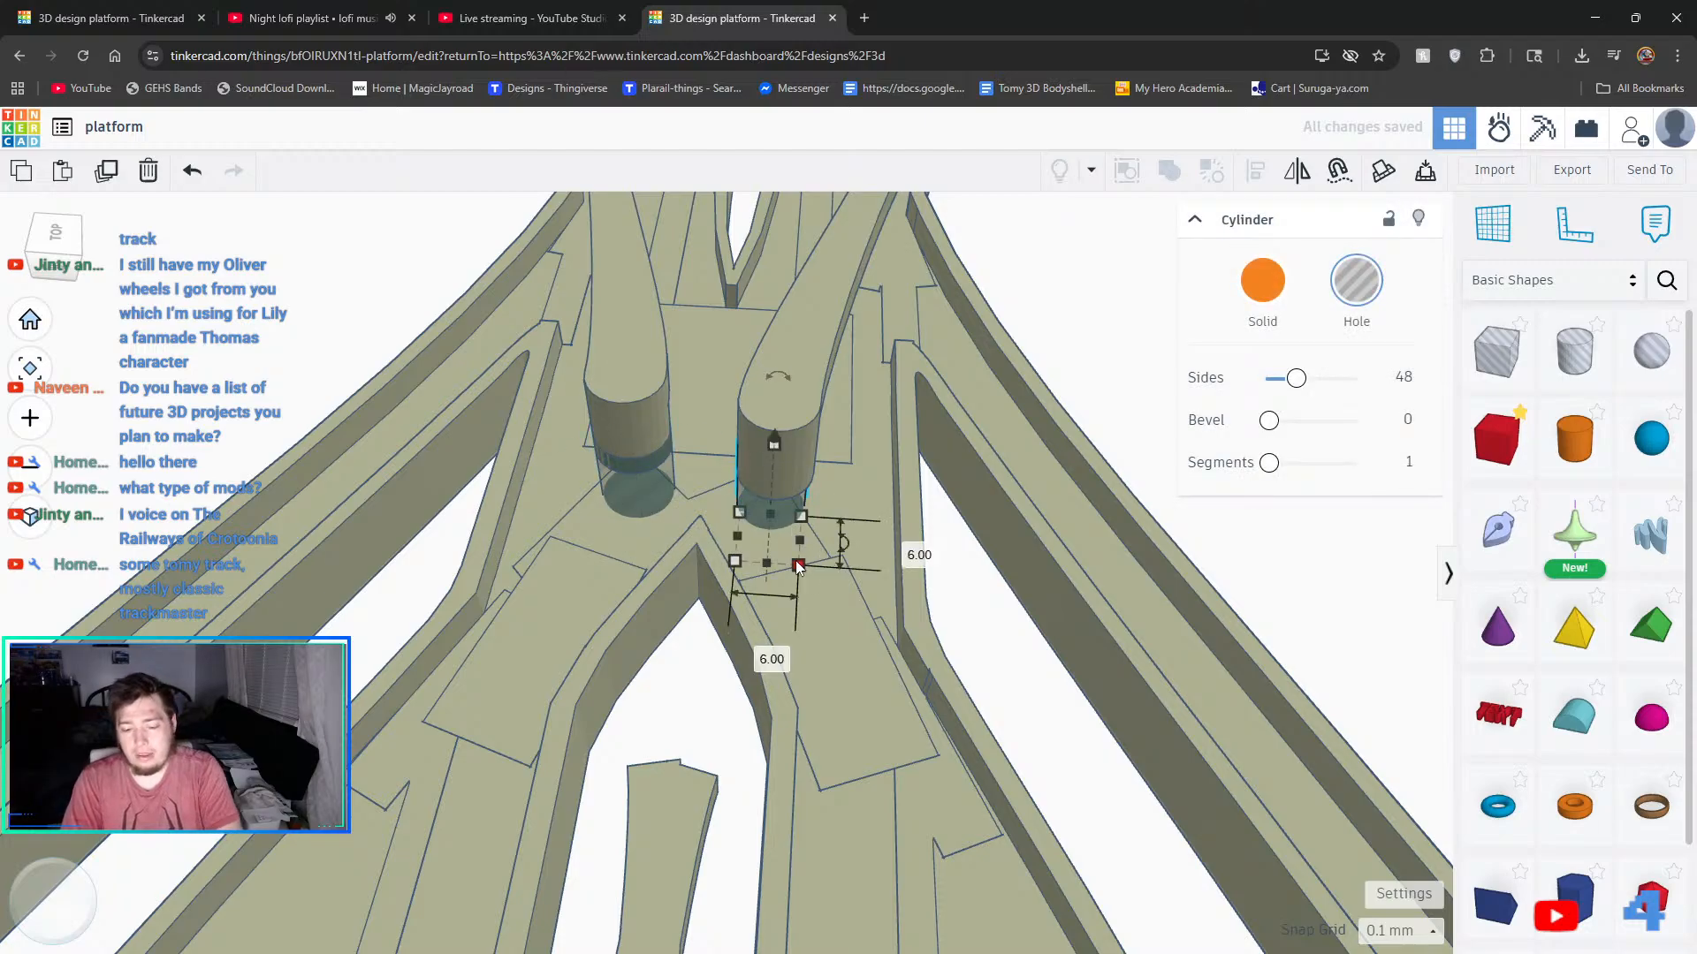
key(Delete)
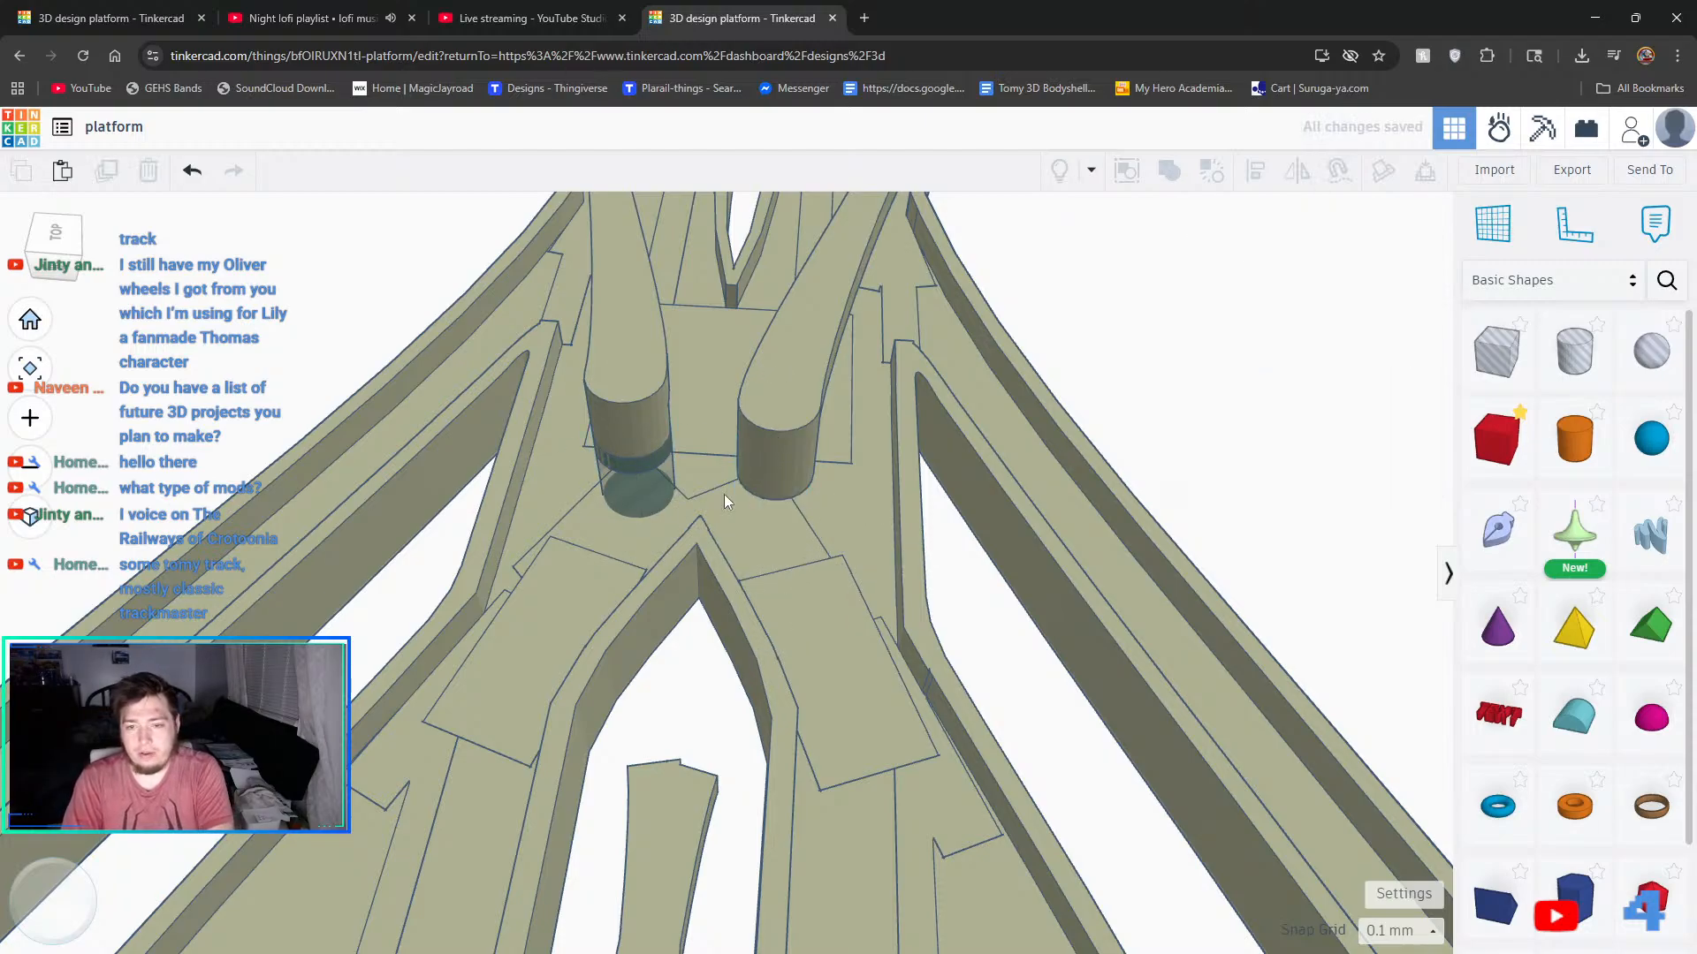
click(647, 495)
click(115, 177)
key(Right)
key(Right)
key(Right)
key(Right)
key(Right)
key(Right)
key(Right)
key(Right)
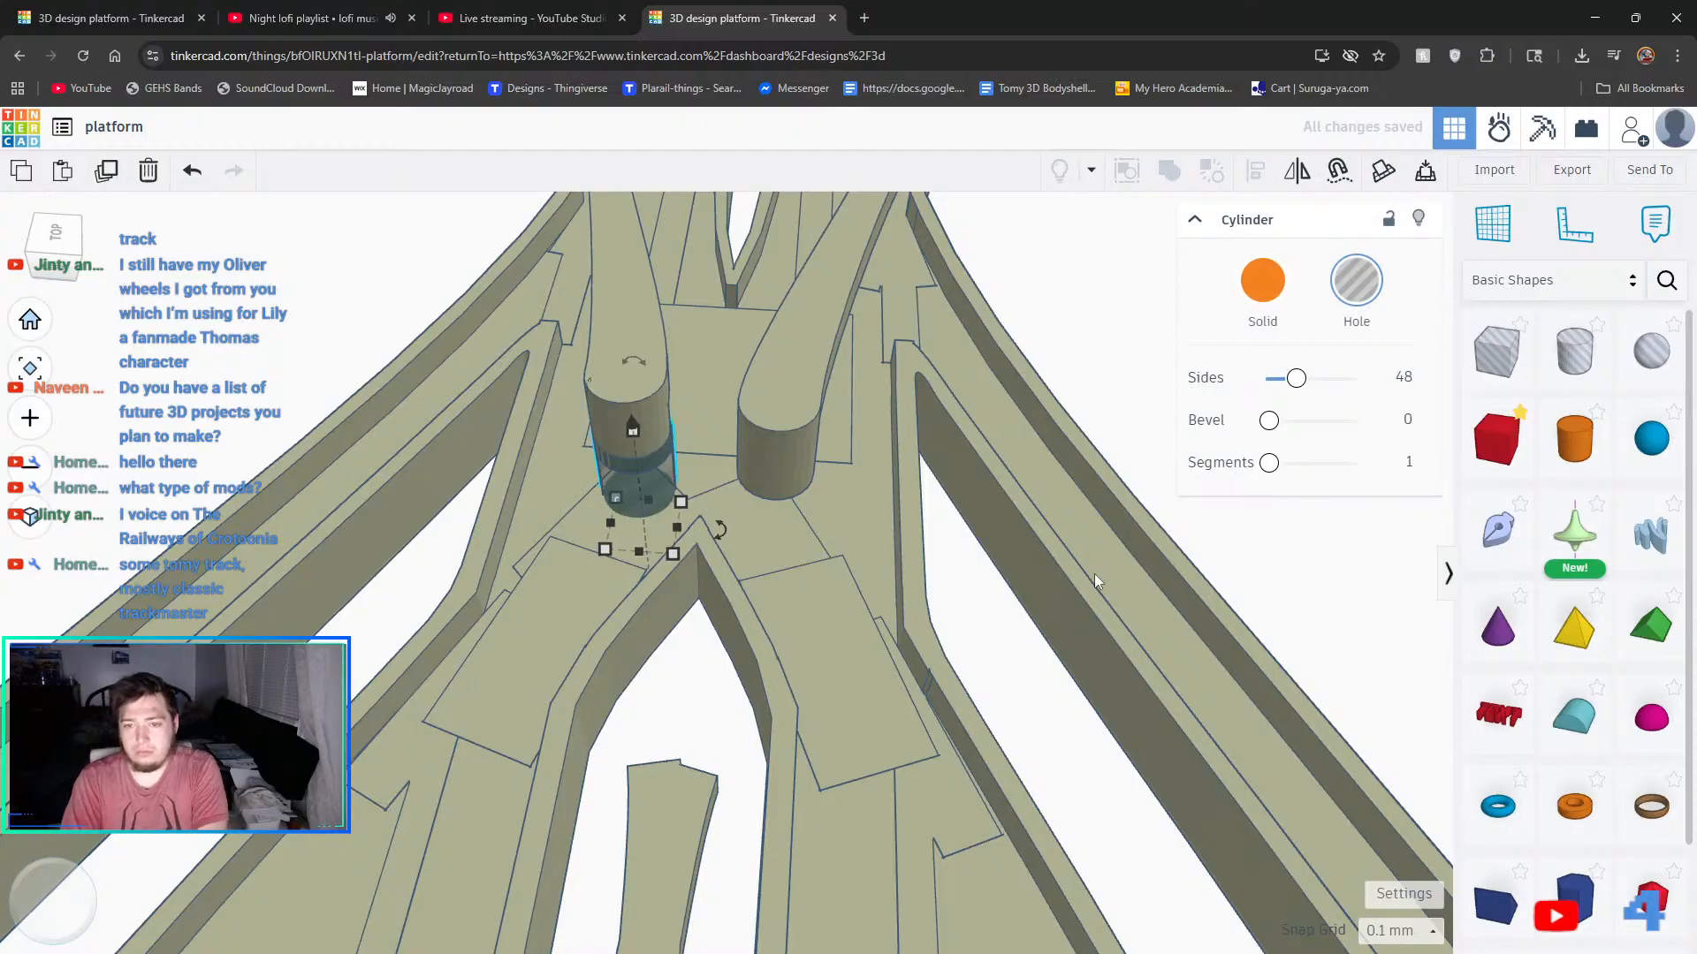
key(Right)
key(Right)
key(Right)
key(Right)
key(Right)
key(Right)
key(Right)
key(Right)
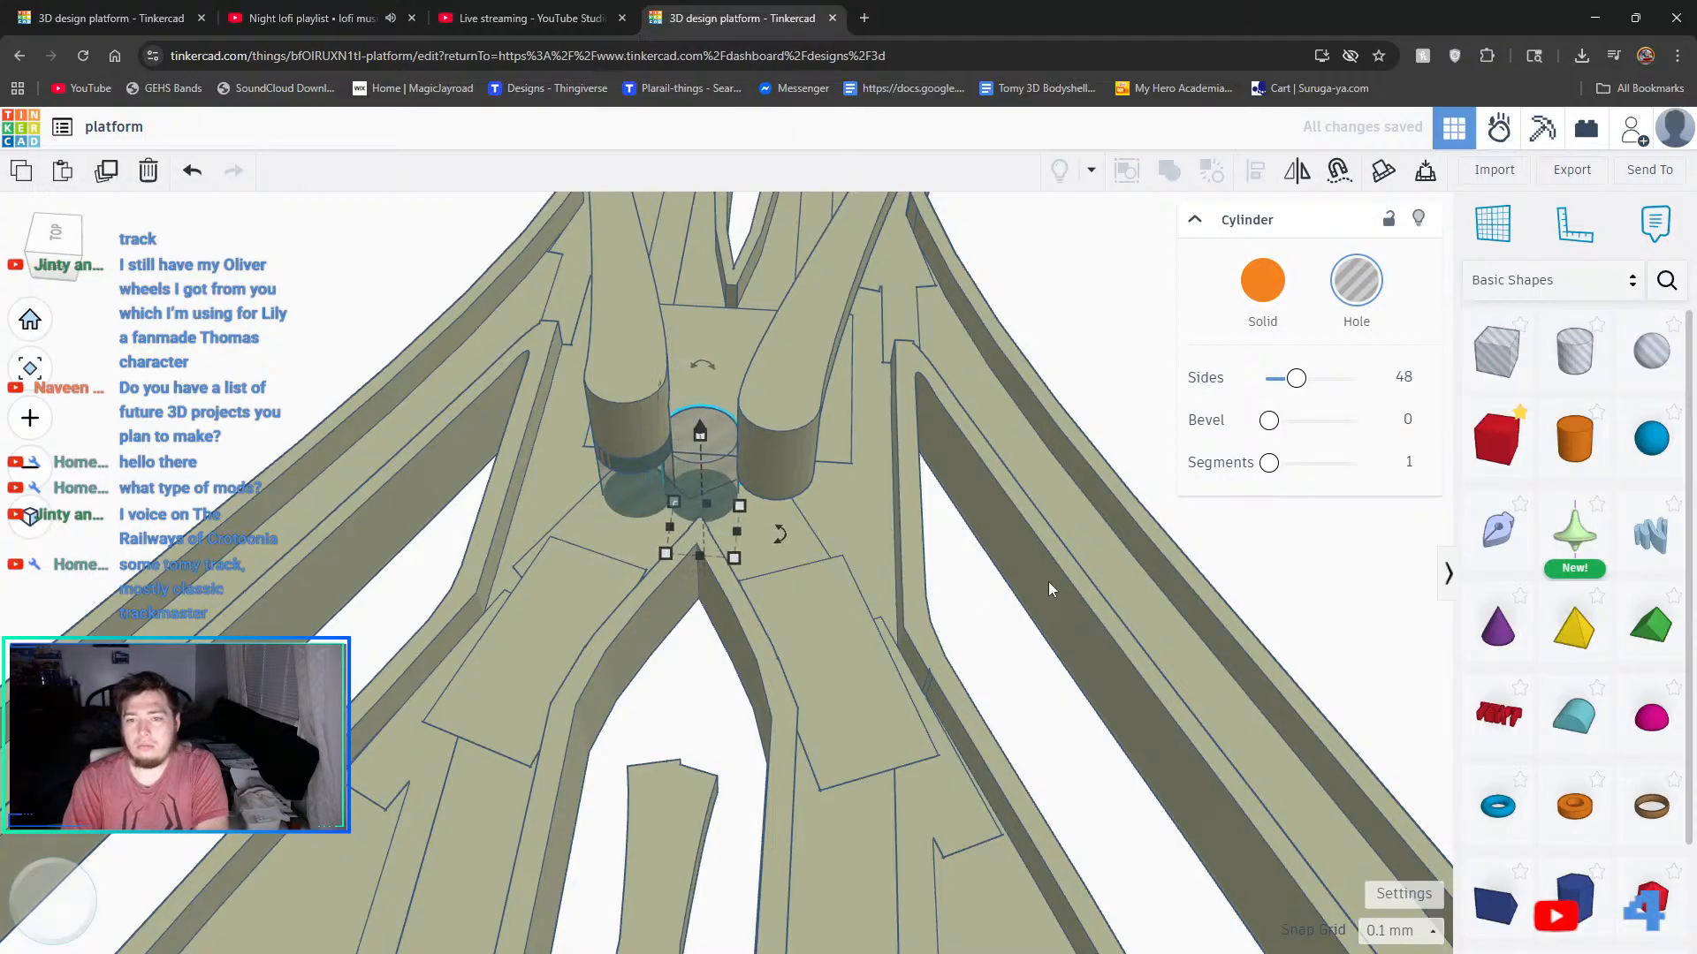
key(Right)
key(Right)
key(Right)
key(Right)
key(Right)
key(Right)
key(Right)
key(Right)
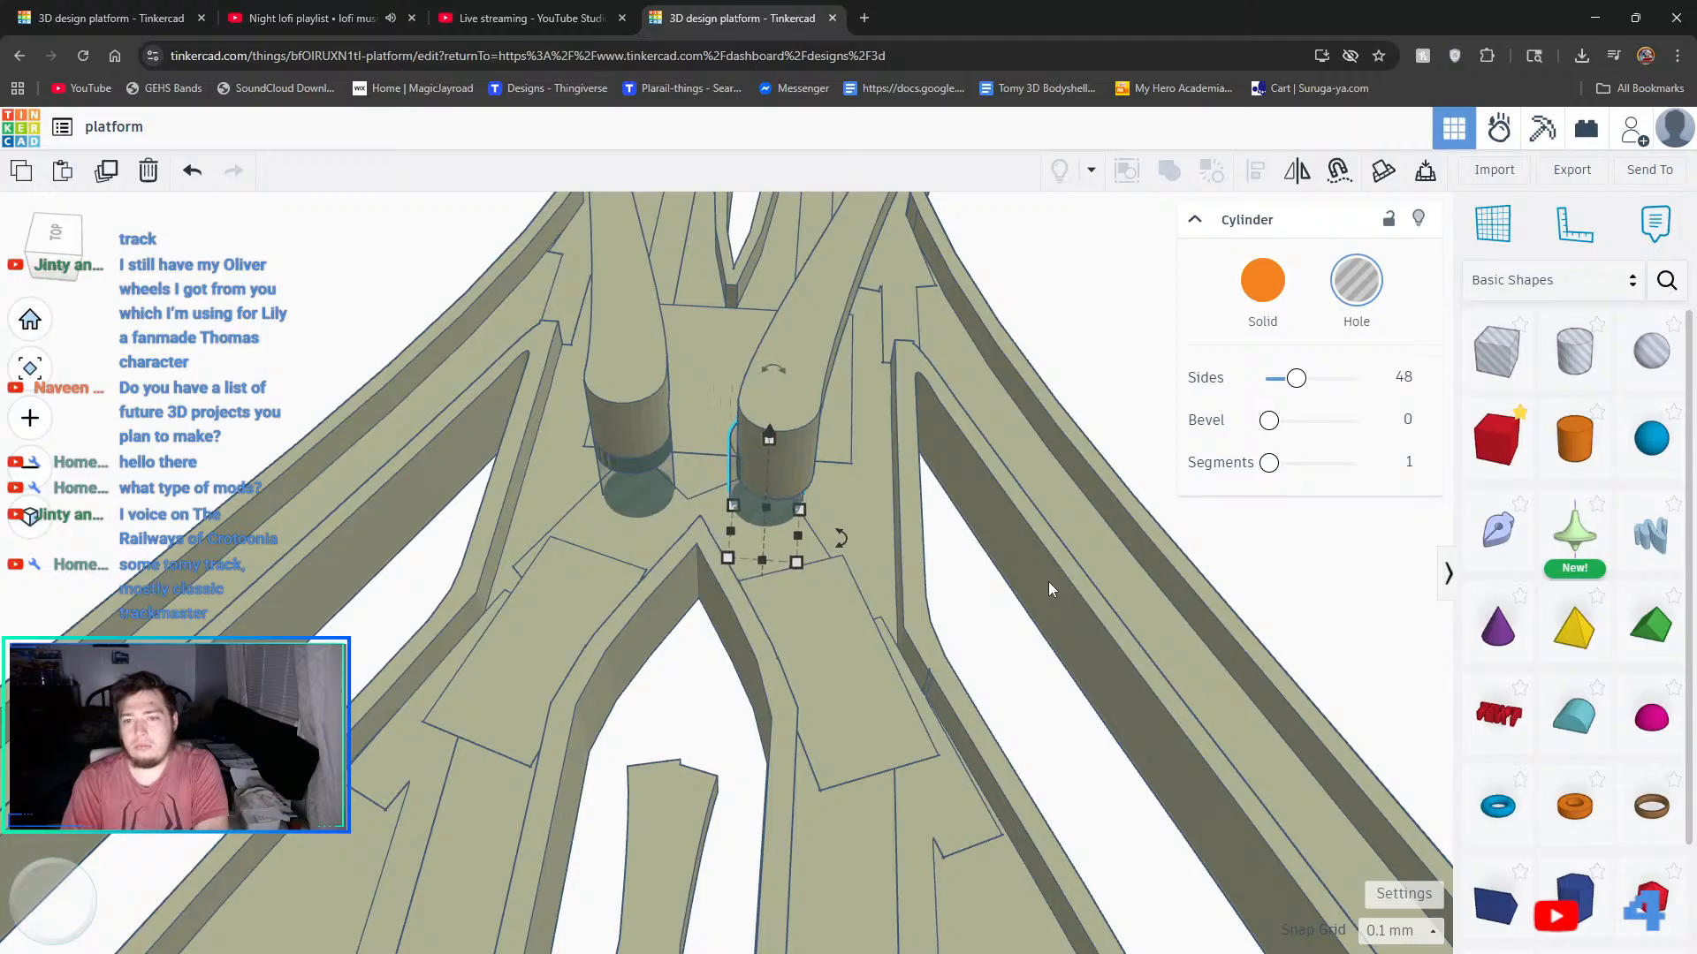
- Nudge the switch piece above the duplicated cylinder until its peg lines up with it
right_drag(1048, 582, 631, 599)
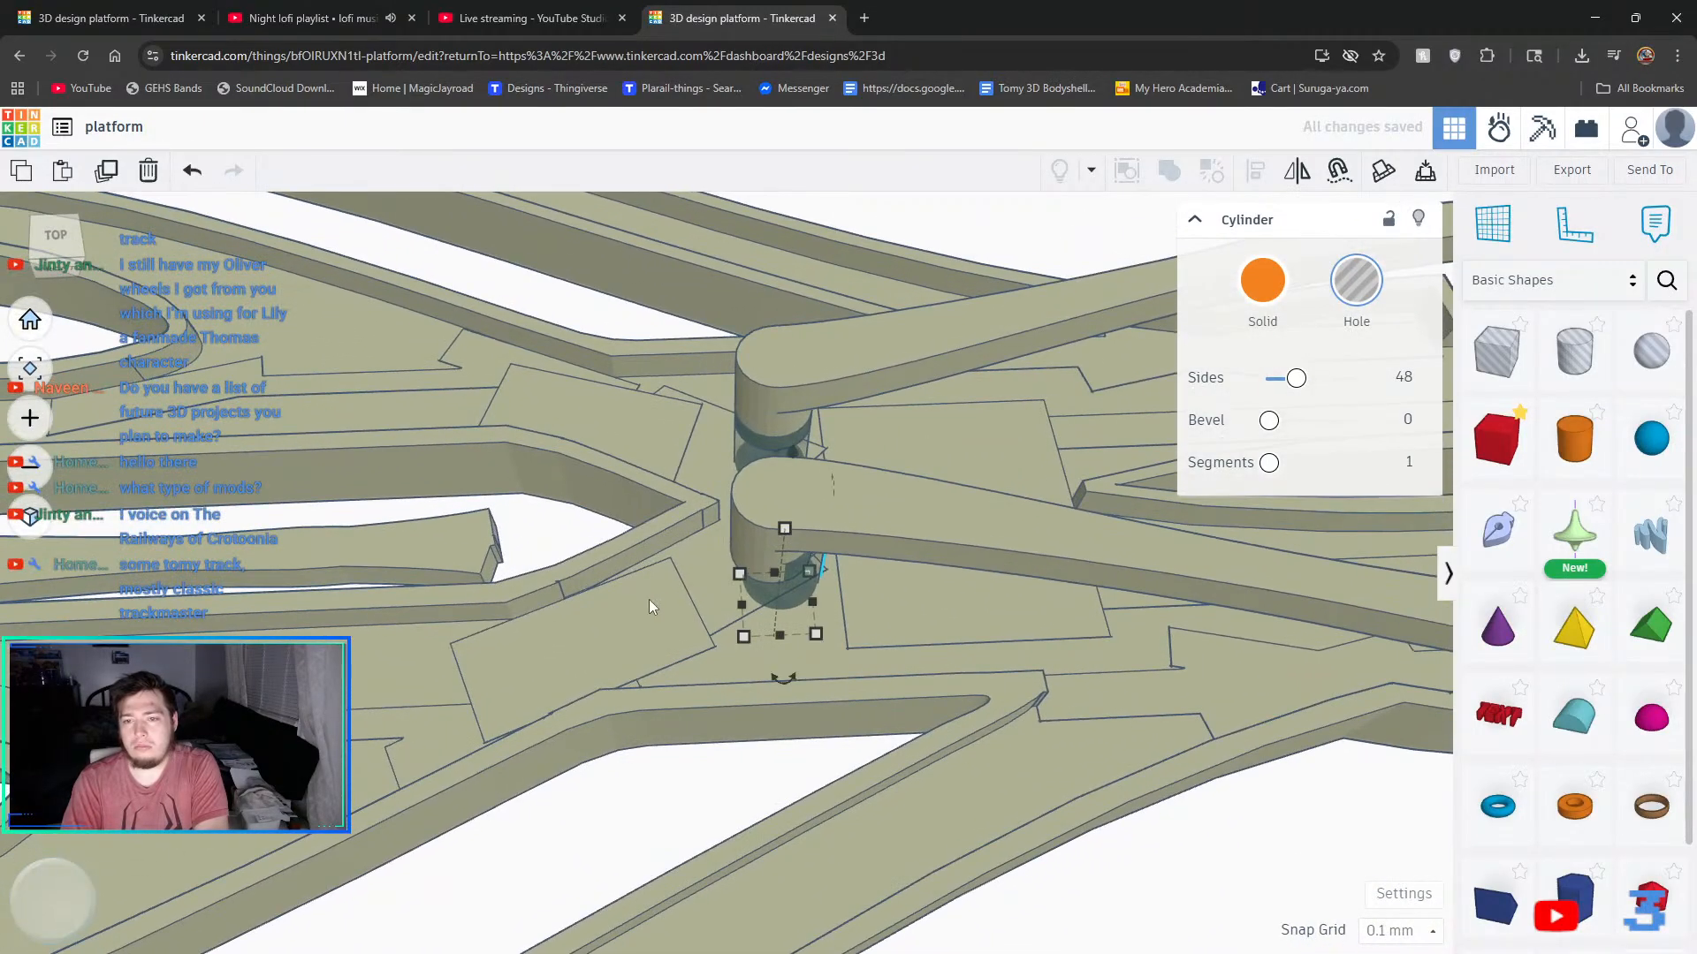
right_drag(1028, 578, 941, 526)
click(919, 475)
key(Right)
key(Right)
key(Right)
key(Right)
key(Right)
key(Right)
key(Right)
key(Right)
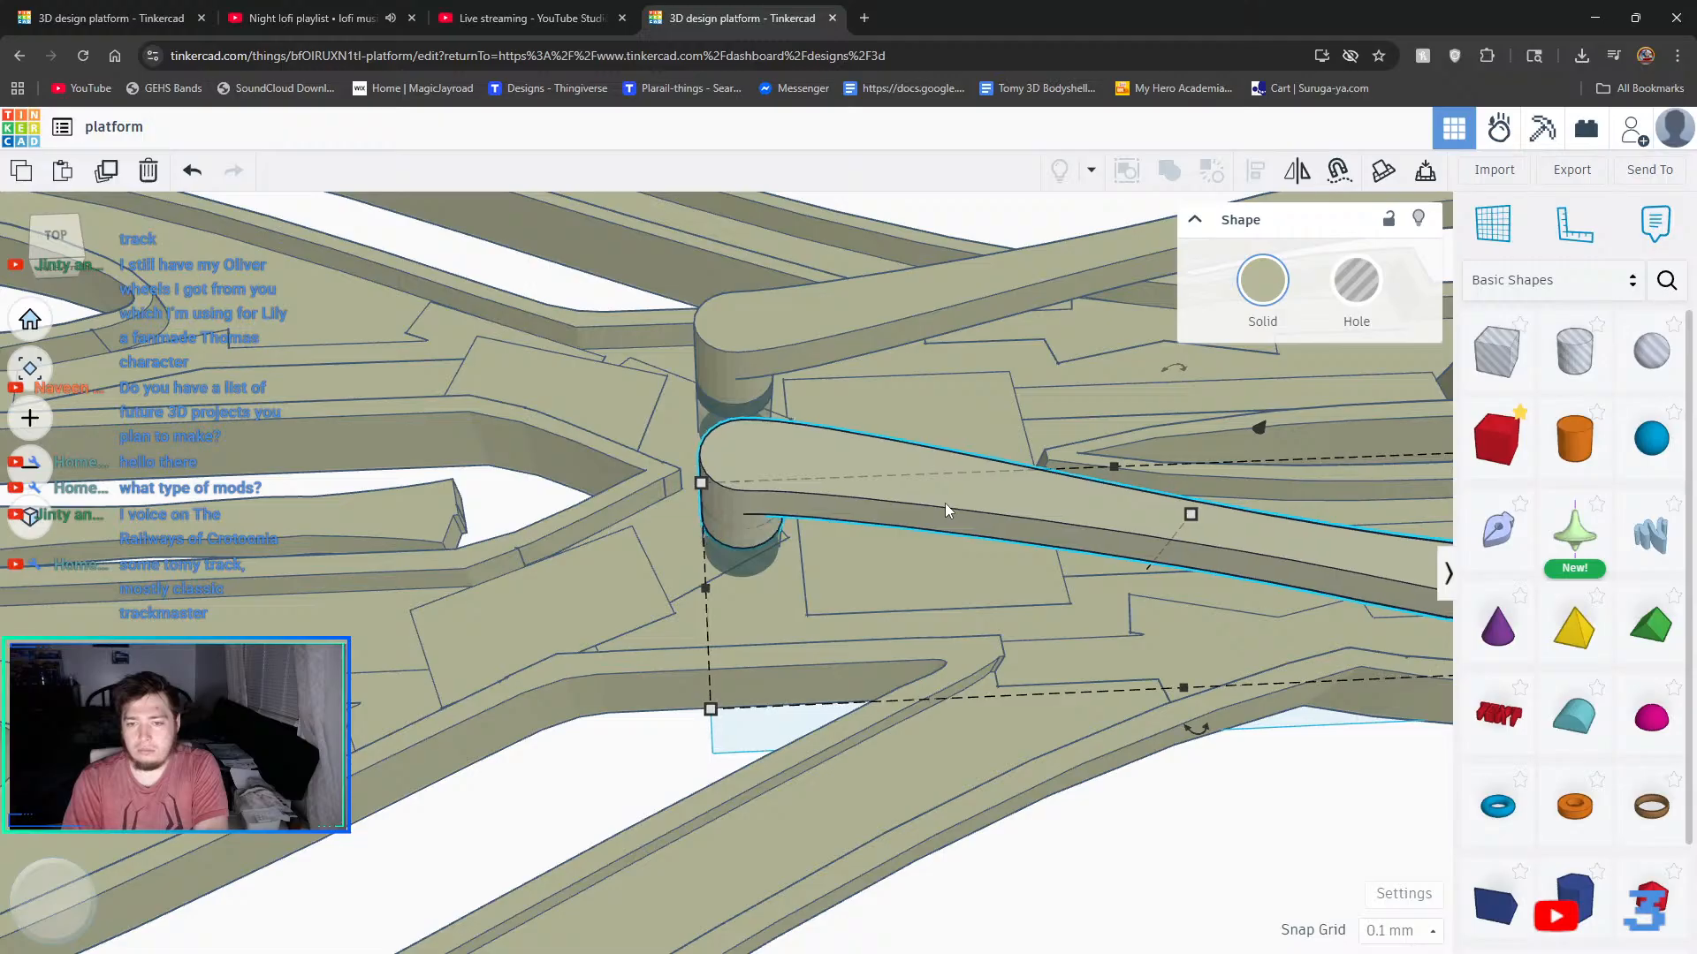
- Lower the duplicated pivot-hole cylinder by 4.1 mm and the original enlarged one by 2.8 mm into the junction
right_drag(676, 293, 1293, 284)
click(750, 486)
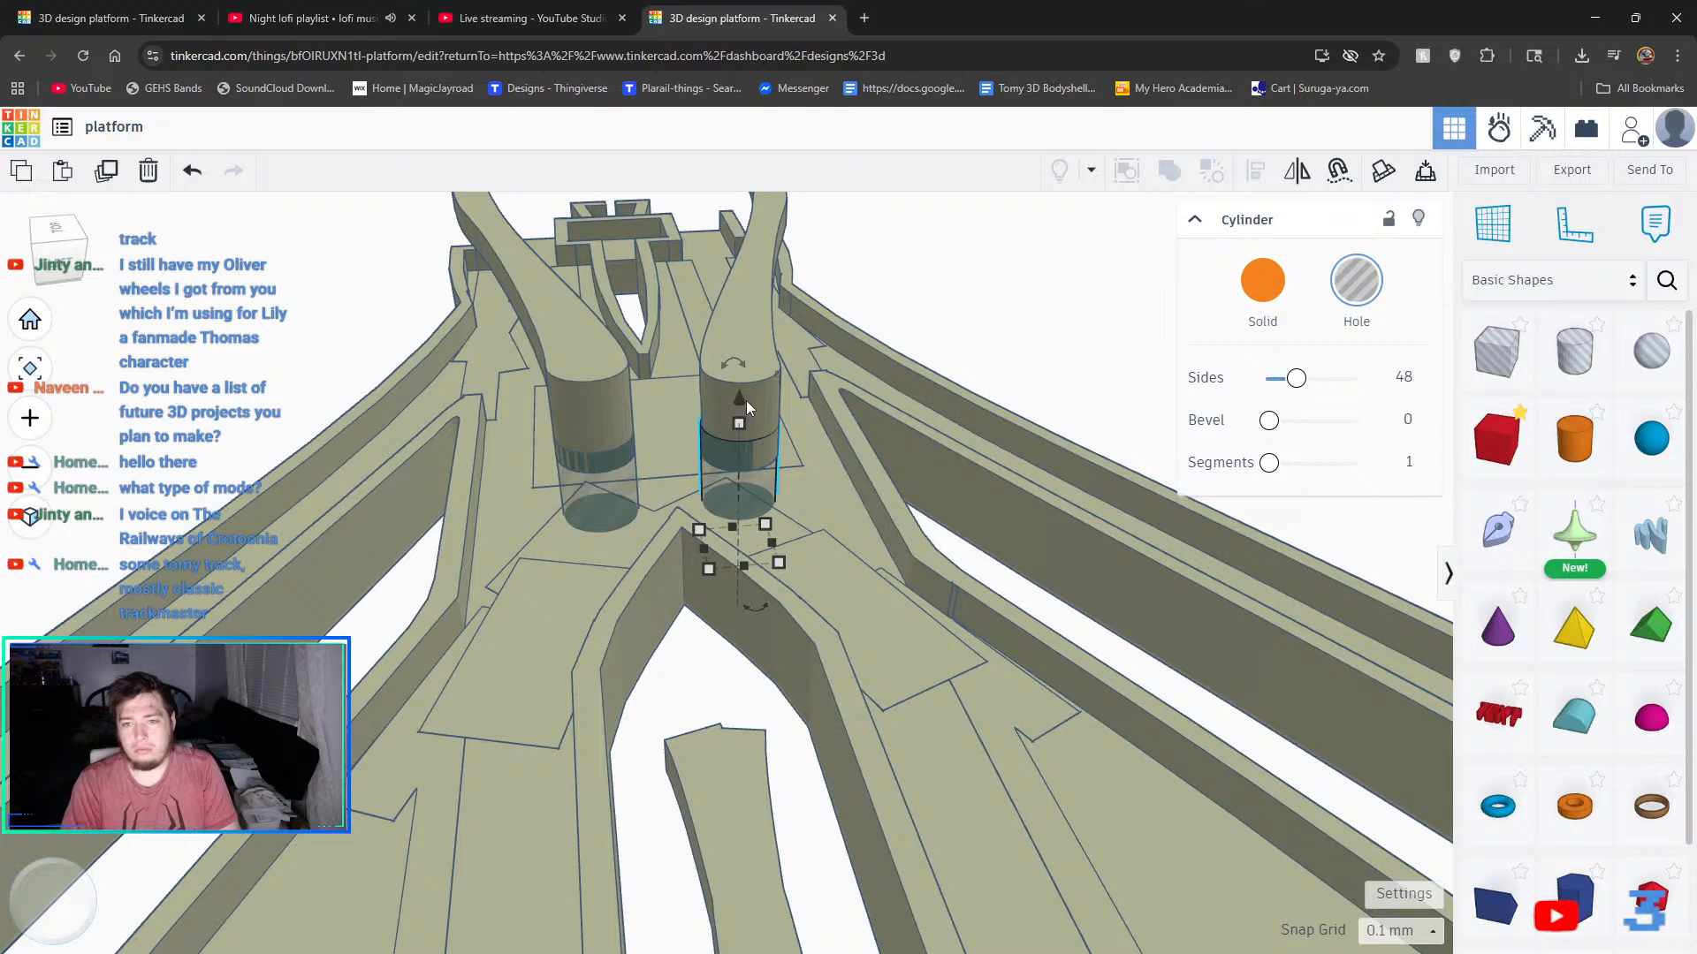
drag(742, 402, 755, 448)
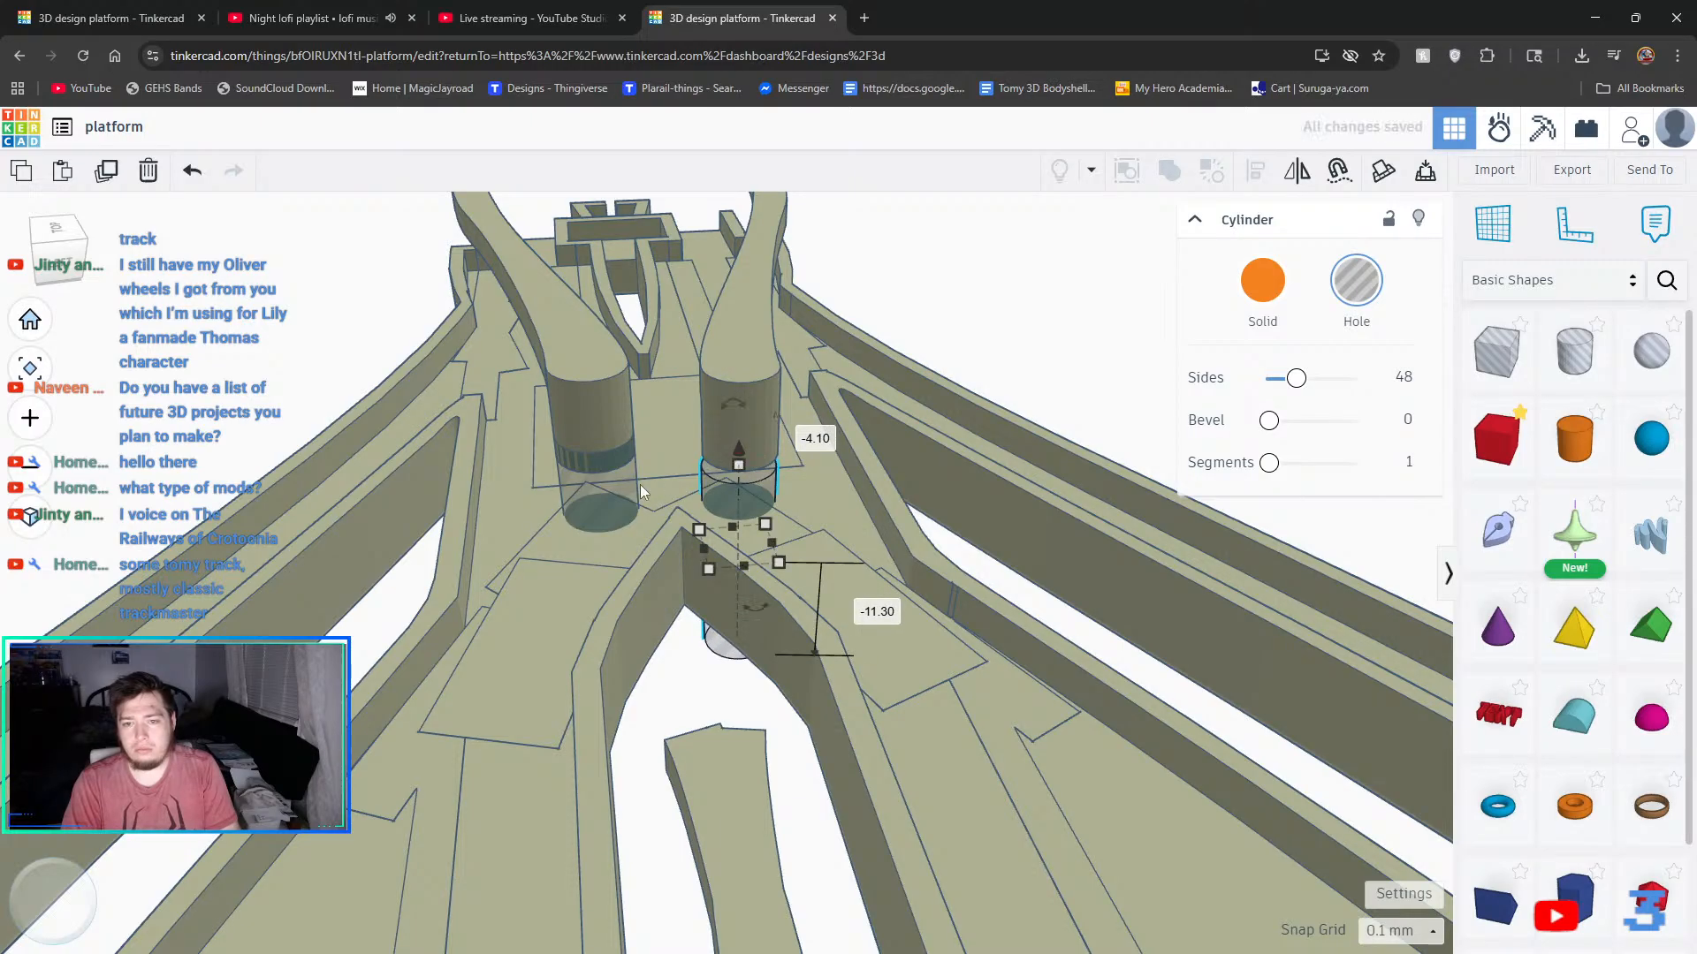
click(616, 488)
drag(590, 412, 594, 454)
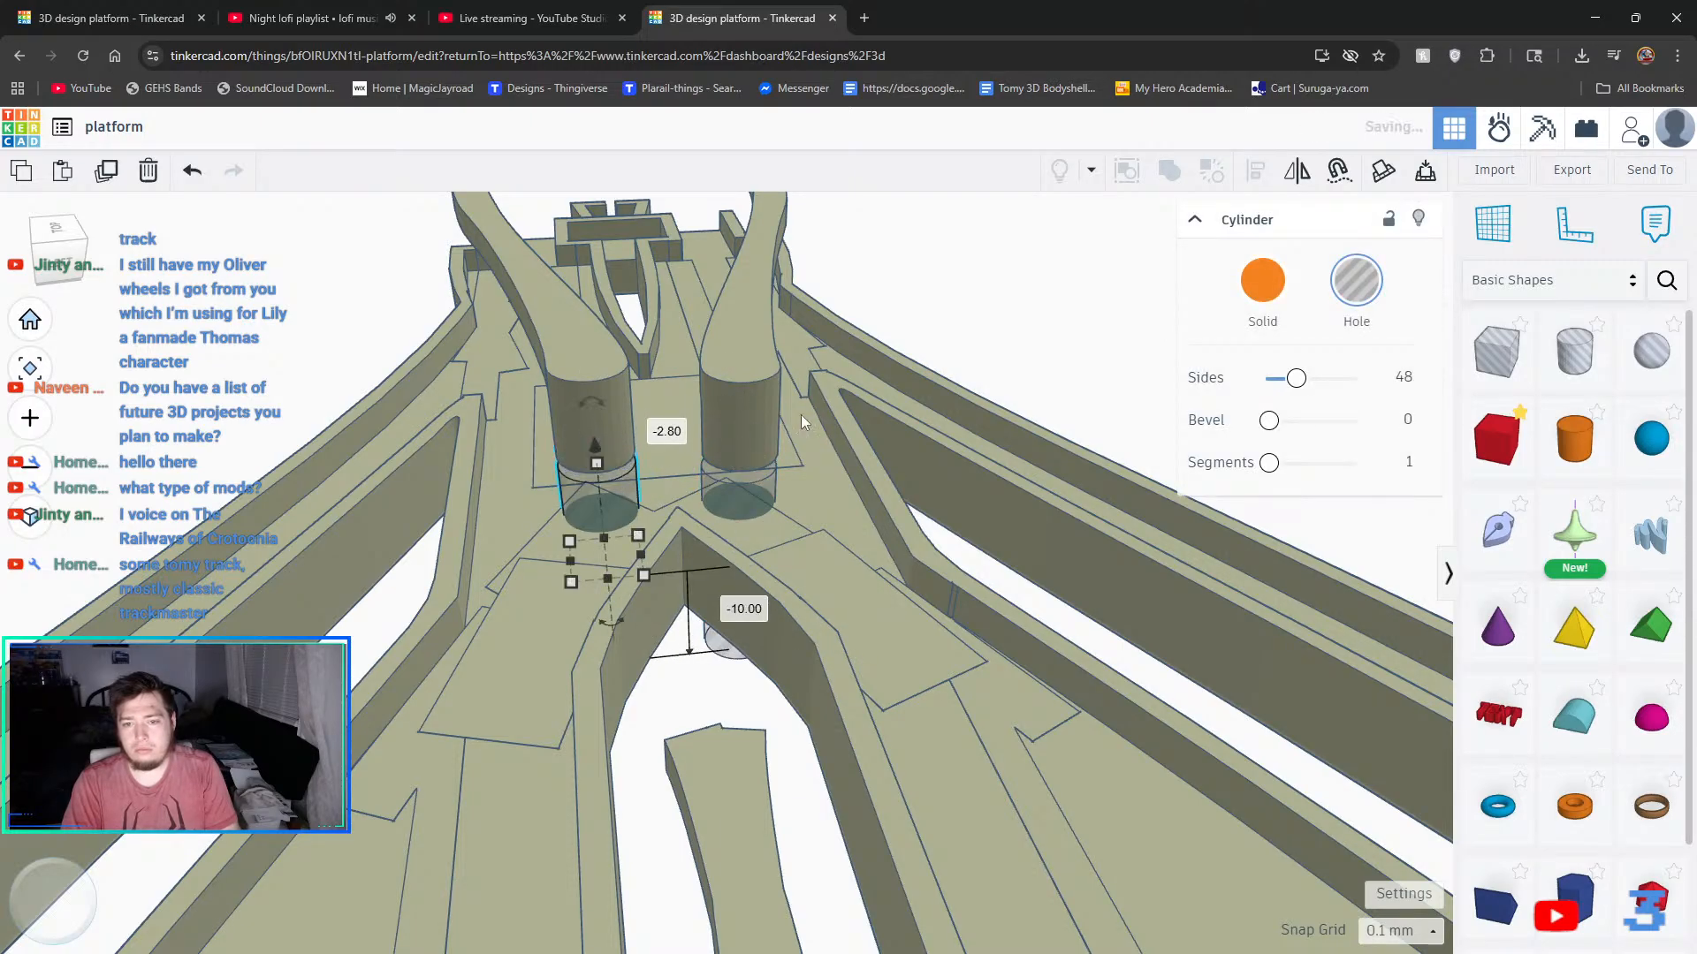
- Group the junction with the two hole cylinders as a union to cut both enlarged pivot holes
click(1015, 341)
click(802, 535)
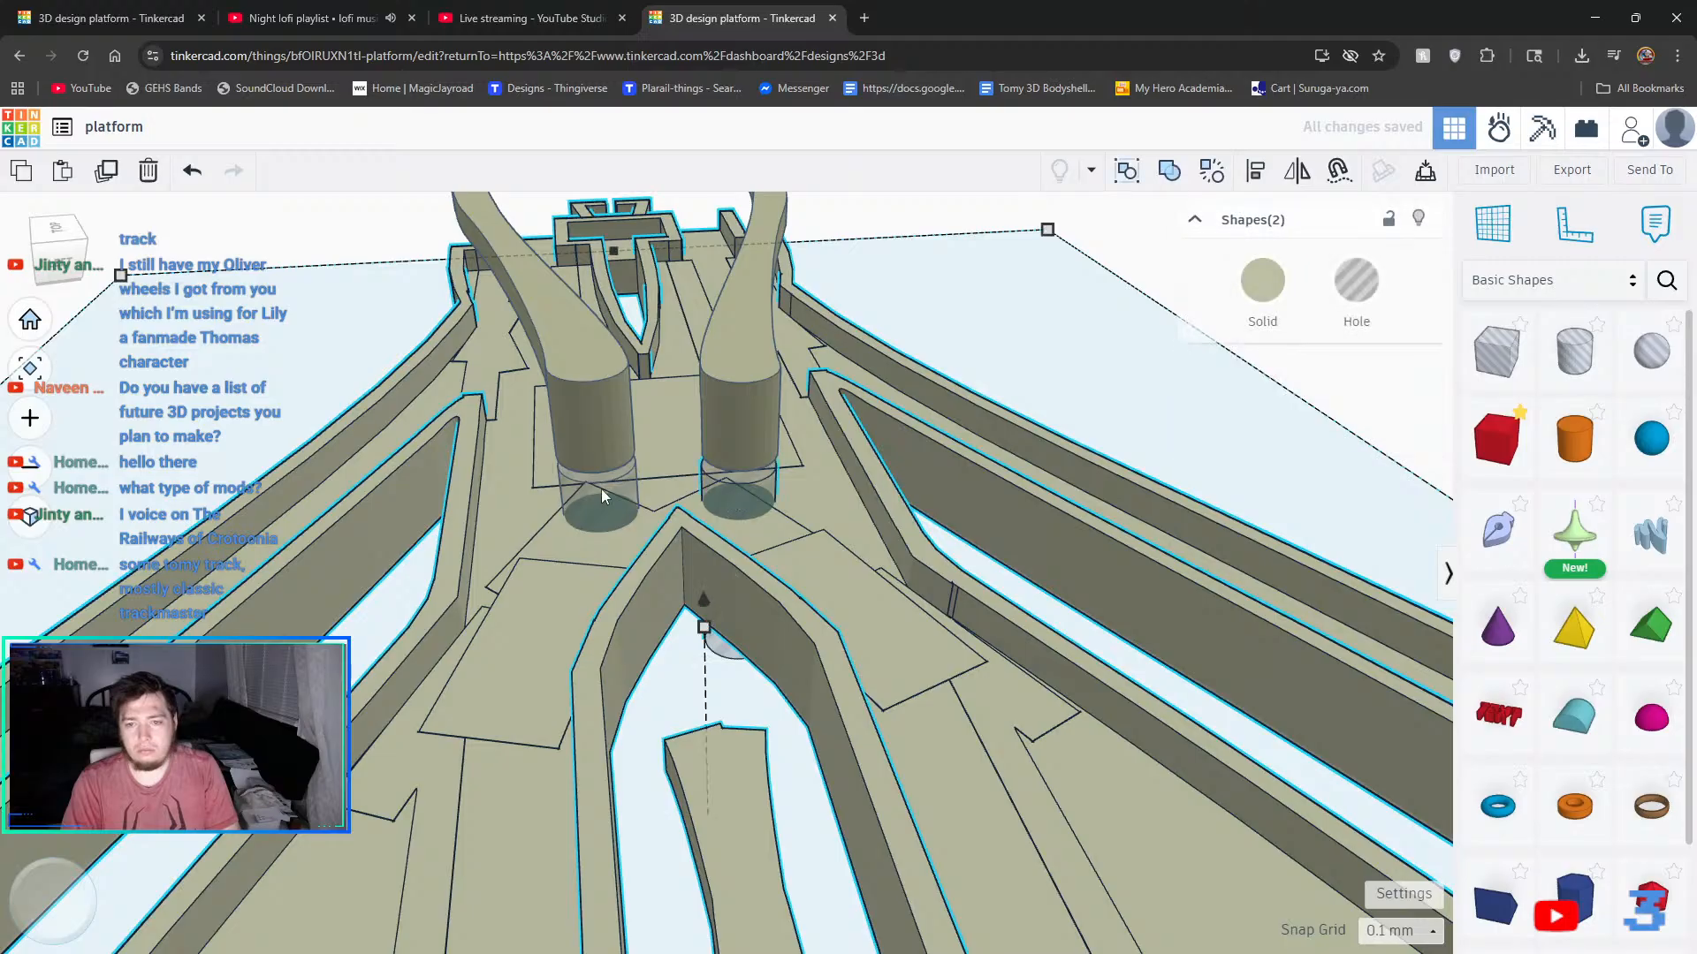
click(1169, 184)
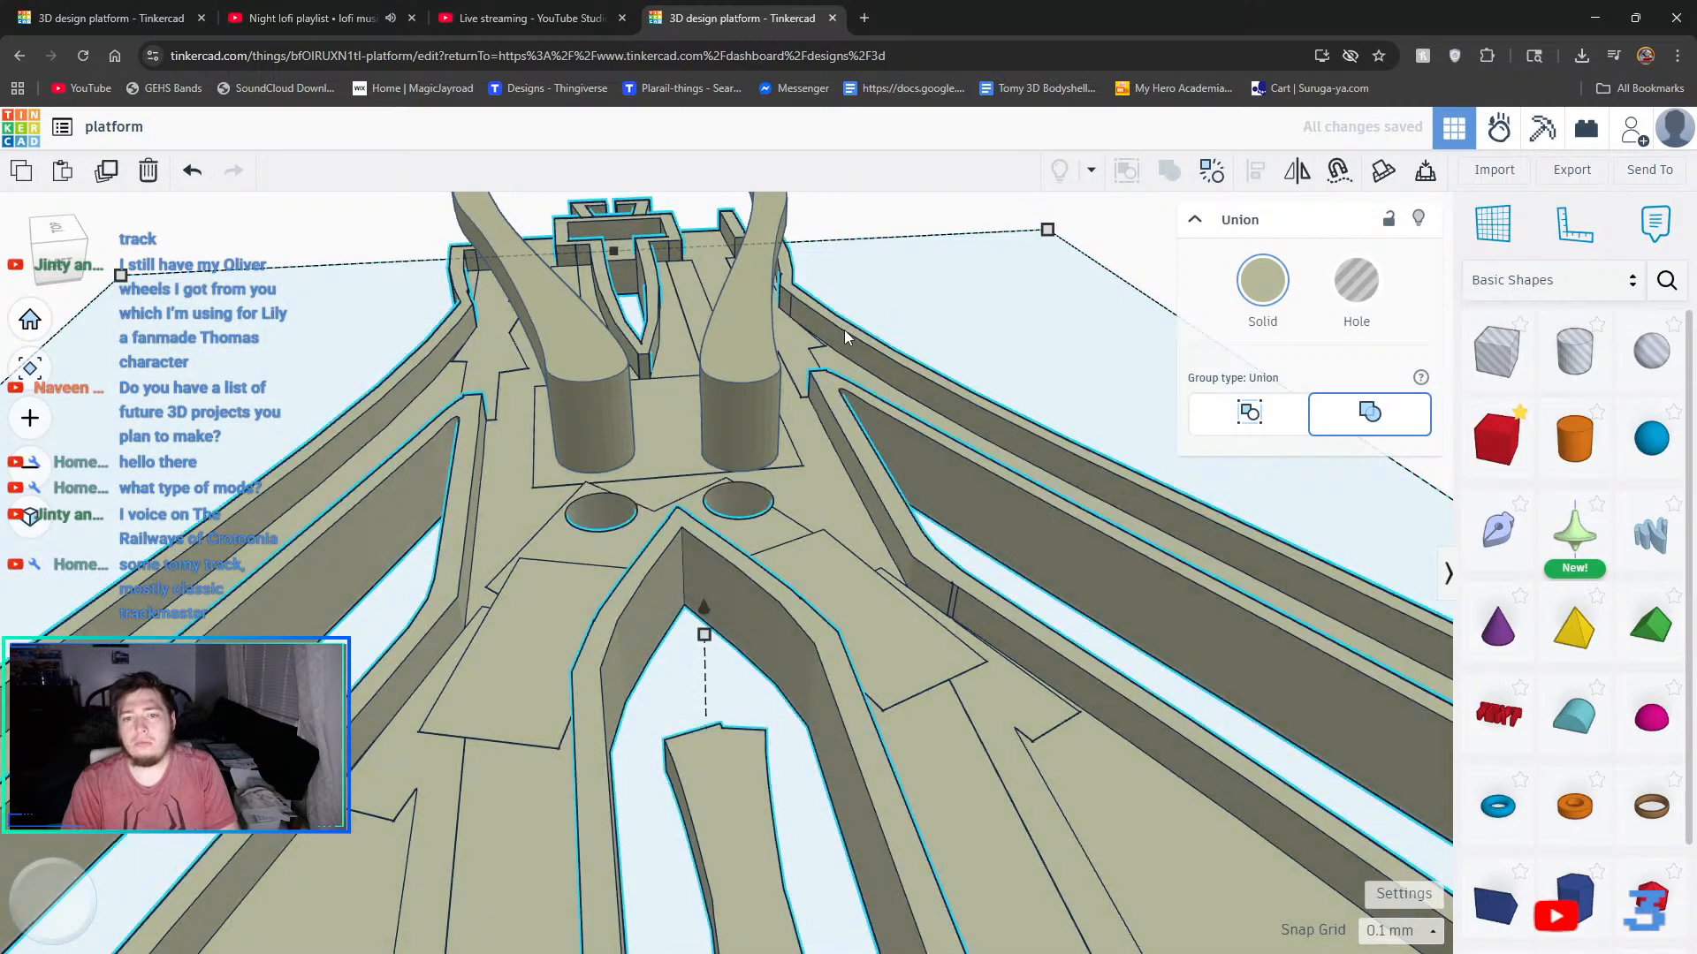
click(979, 313)
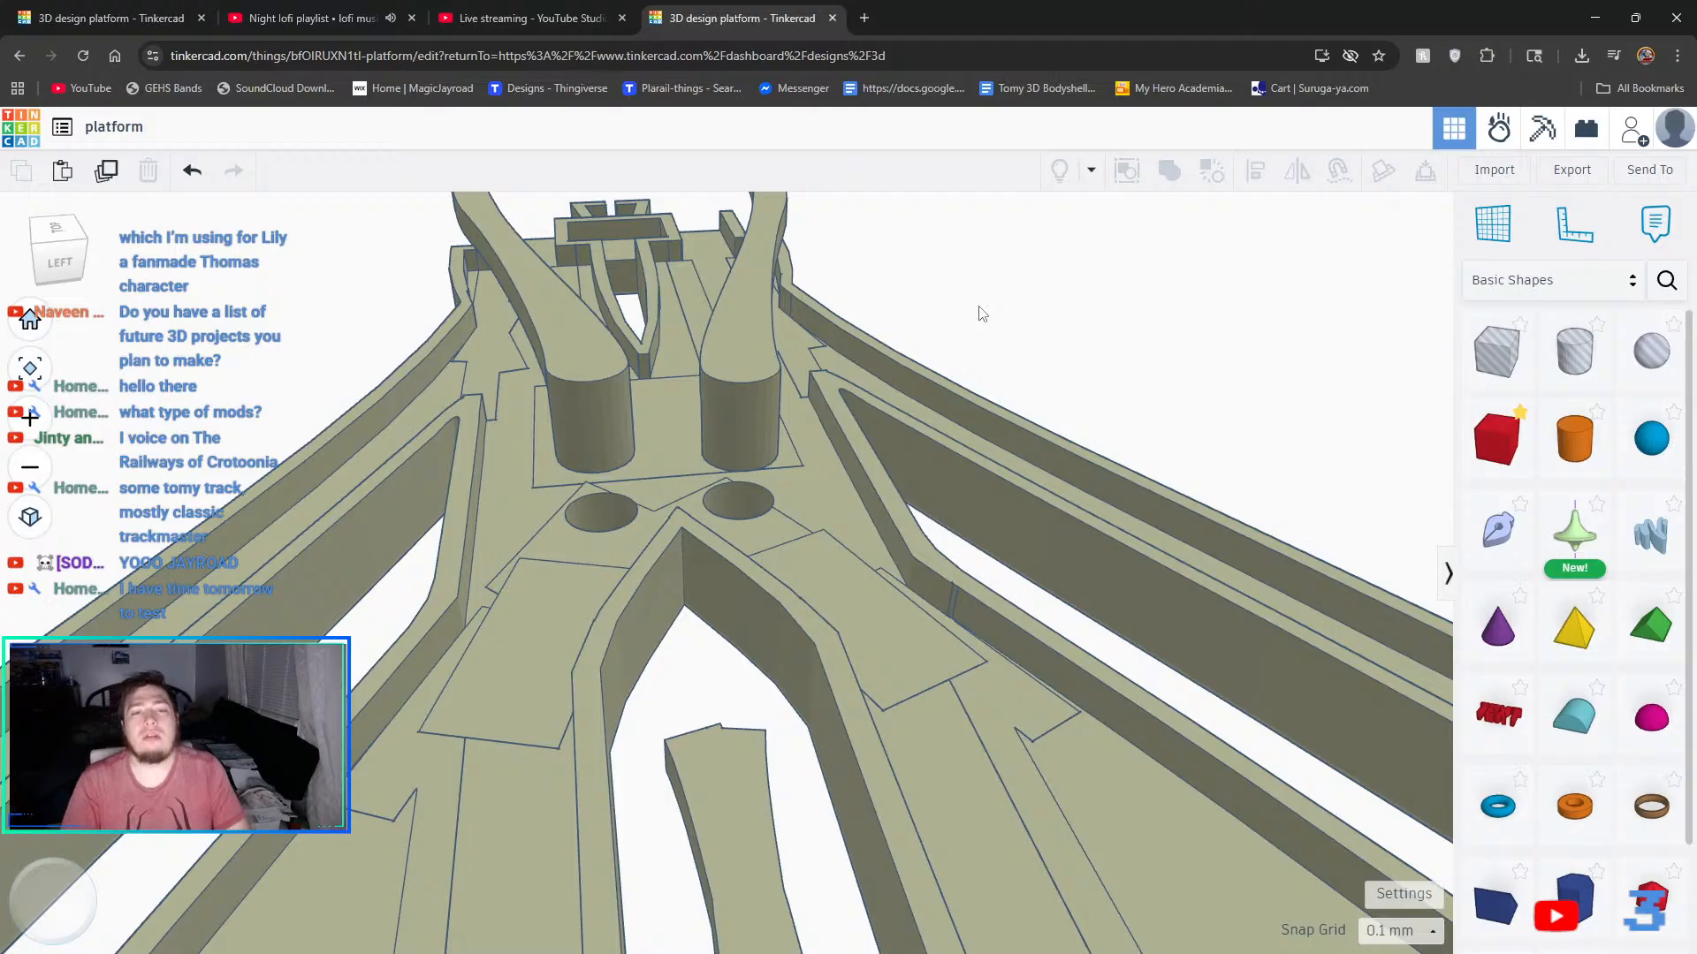
- Add a hole box in the junction's central slot and resize it to enclose the whole leftover switch piece there
click(725, 763)
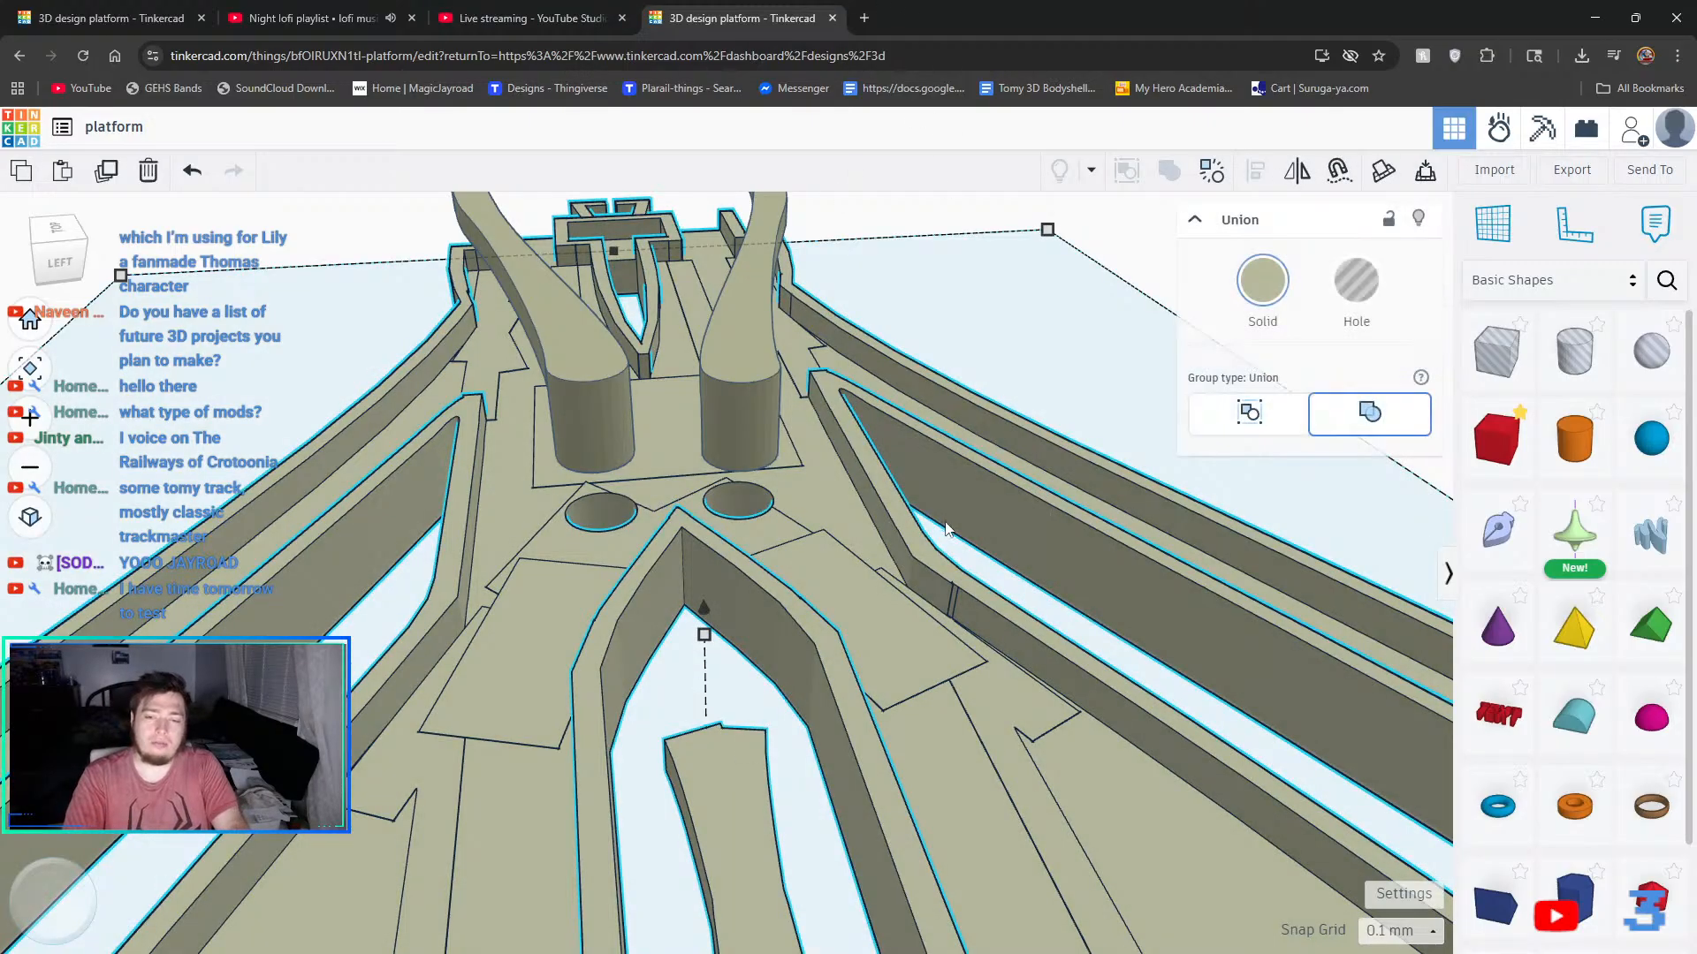
click(946, 201)
drag(1507, 380, 711, 698)
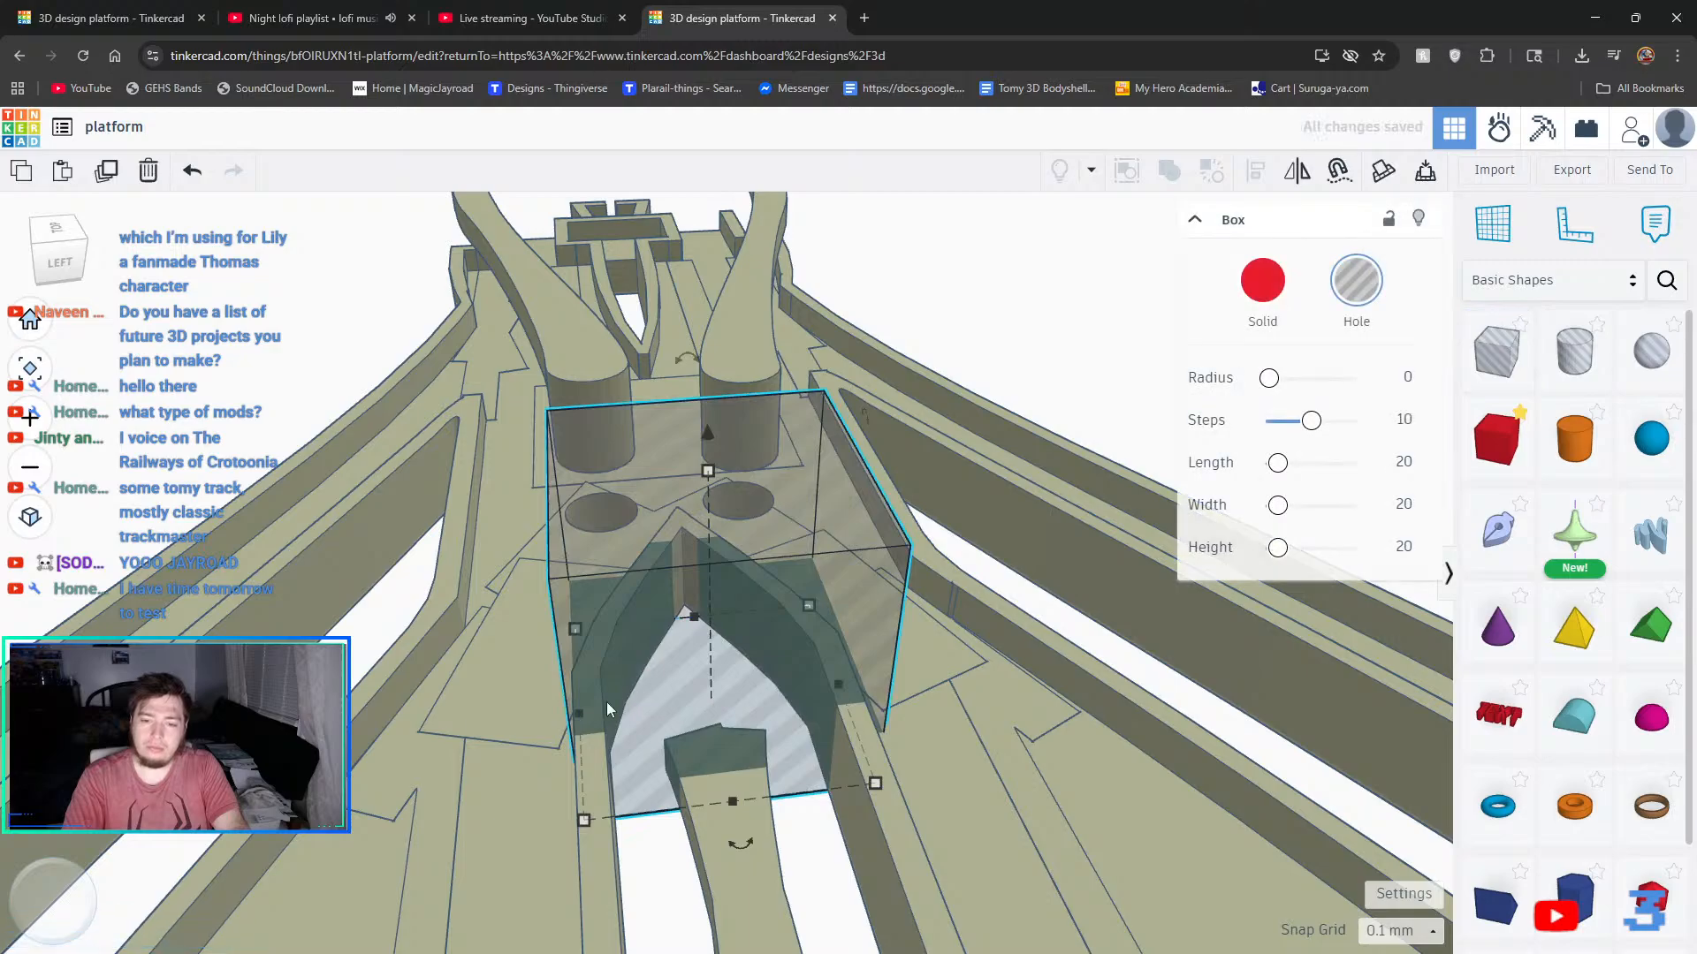
drag(580, 718, 638, 709)
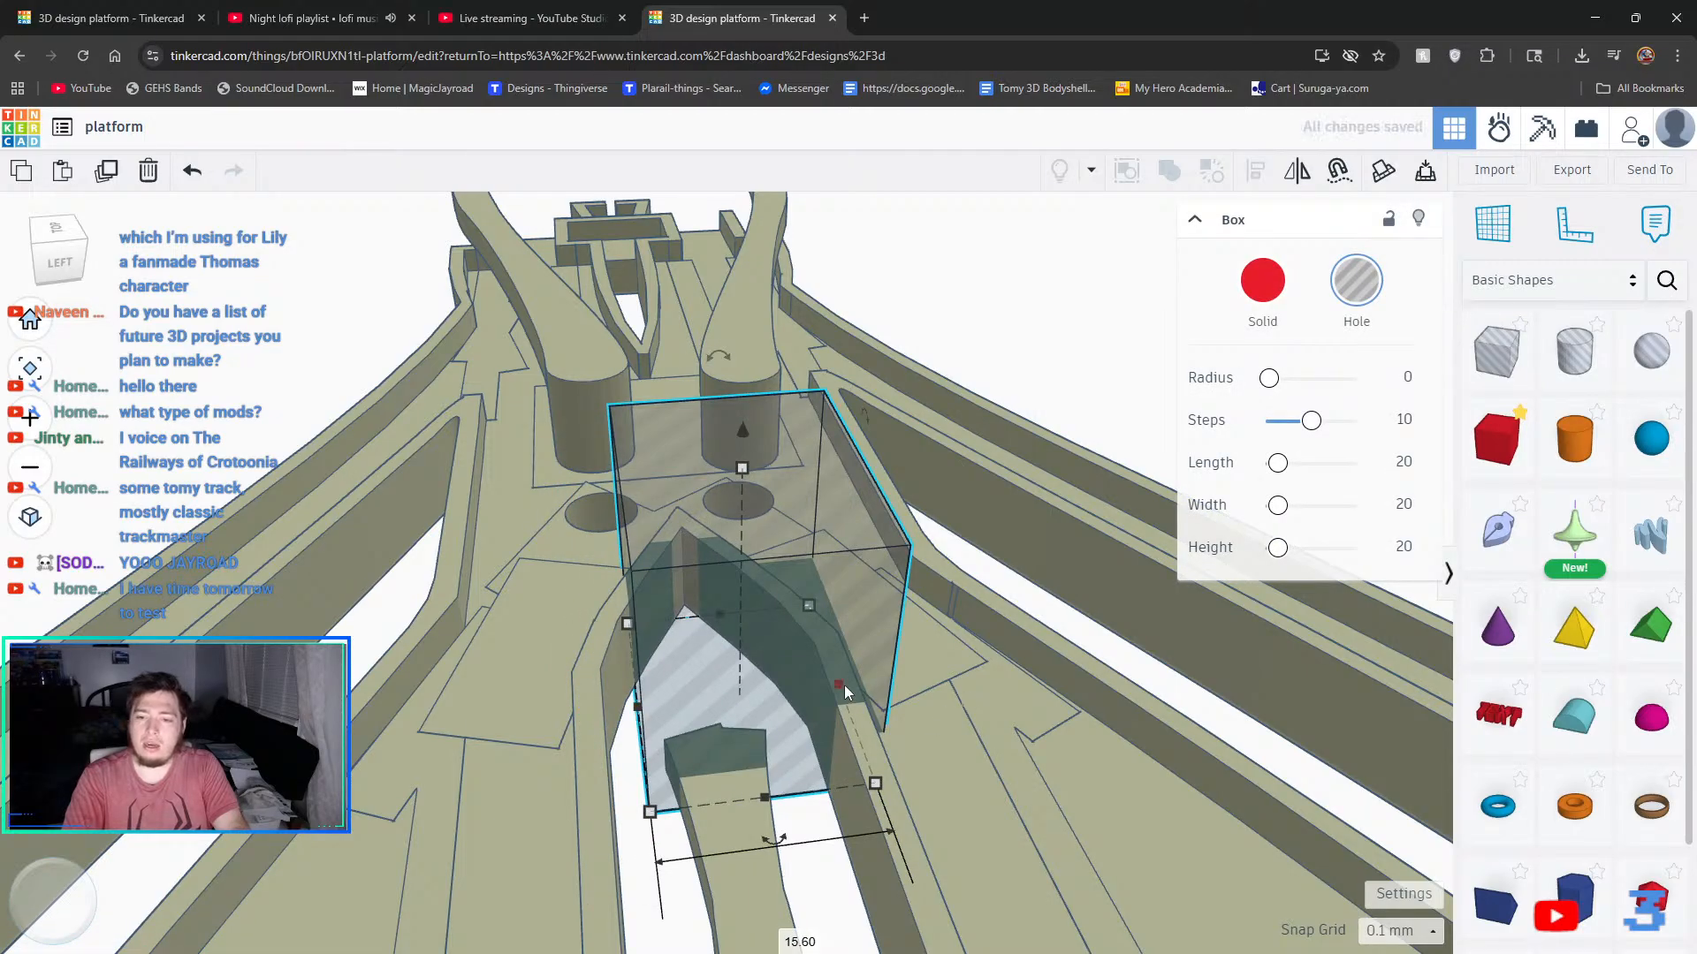
drag(845, 686, 793, 687)
drag(698, 616, 704, 693)
middle_drag(891, 687, 873, 505)
scroll(873, 511, up, 3)
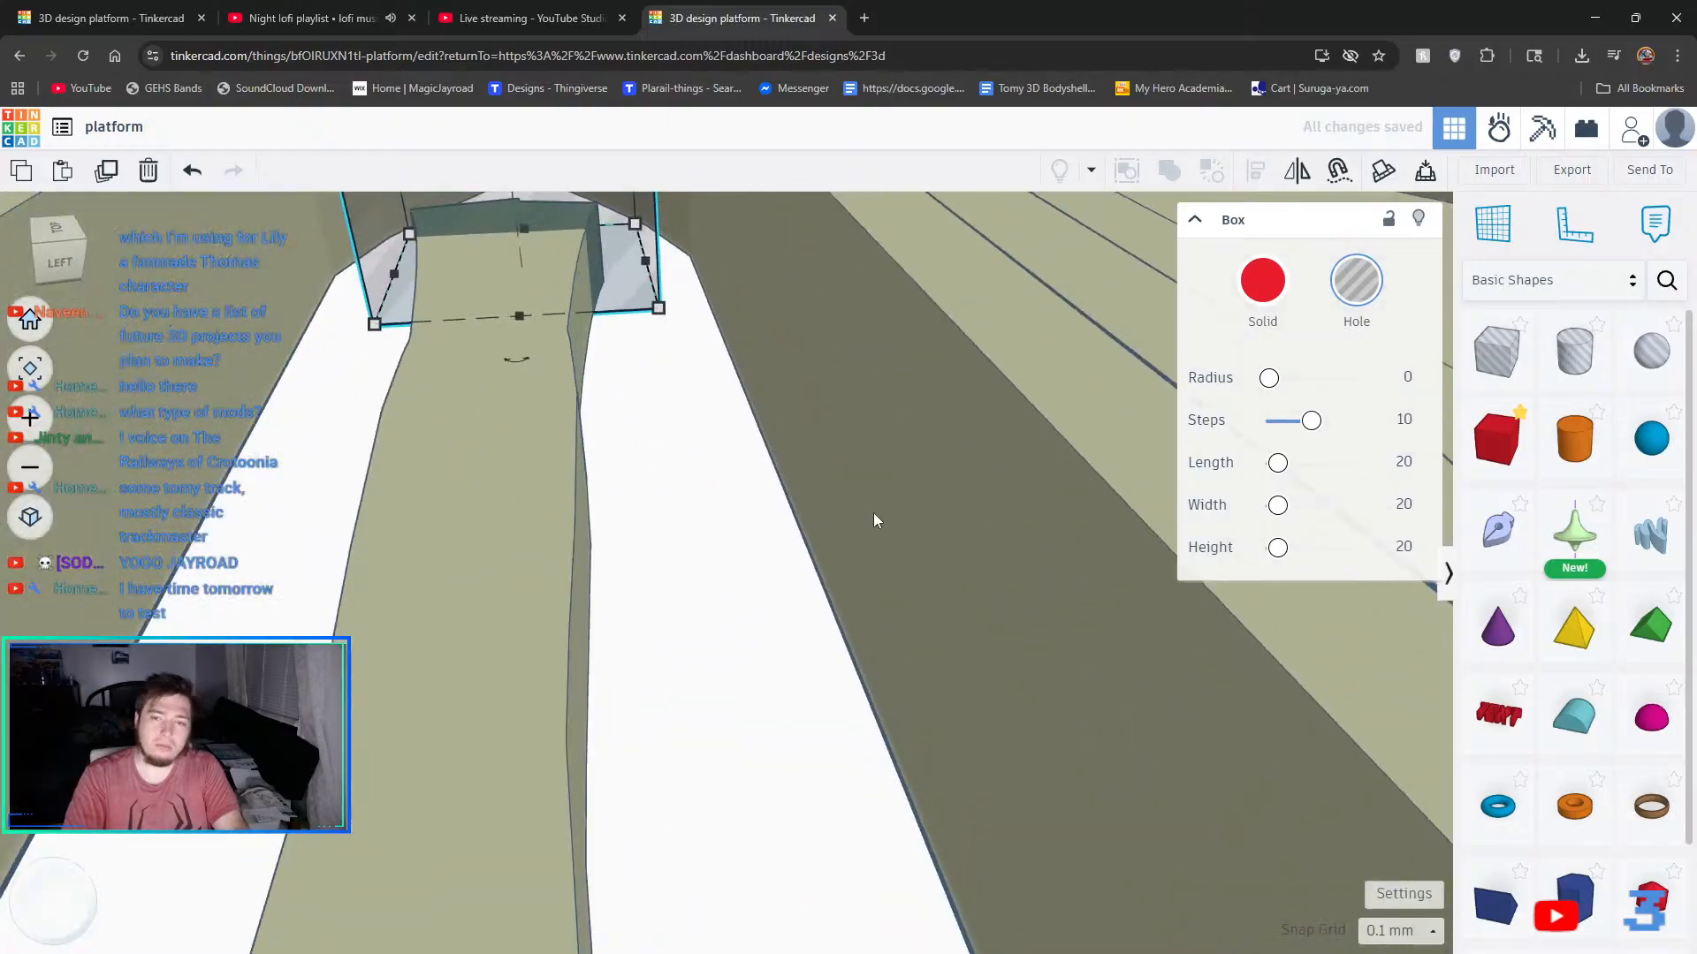
scroll(885, 518, down, 6)
scroll(887, 523, down, 3)
drag(822, 484, 980, 773)
right_drag(1003, 781, 982, 776)
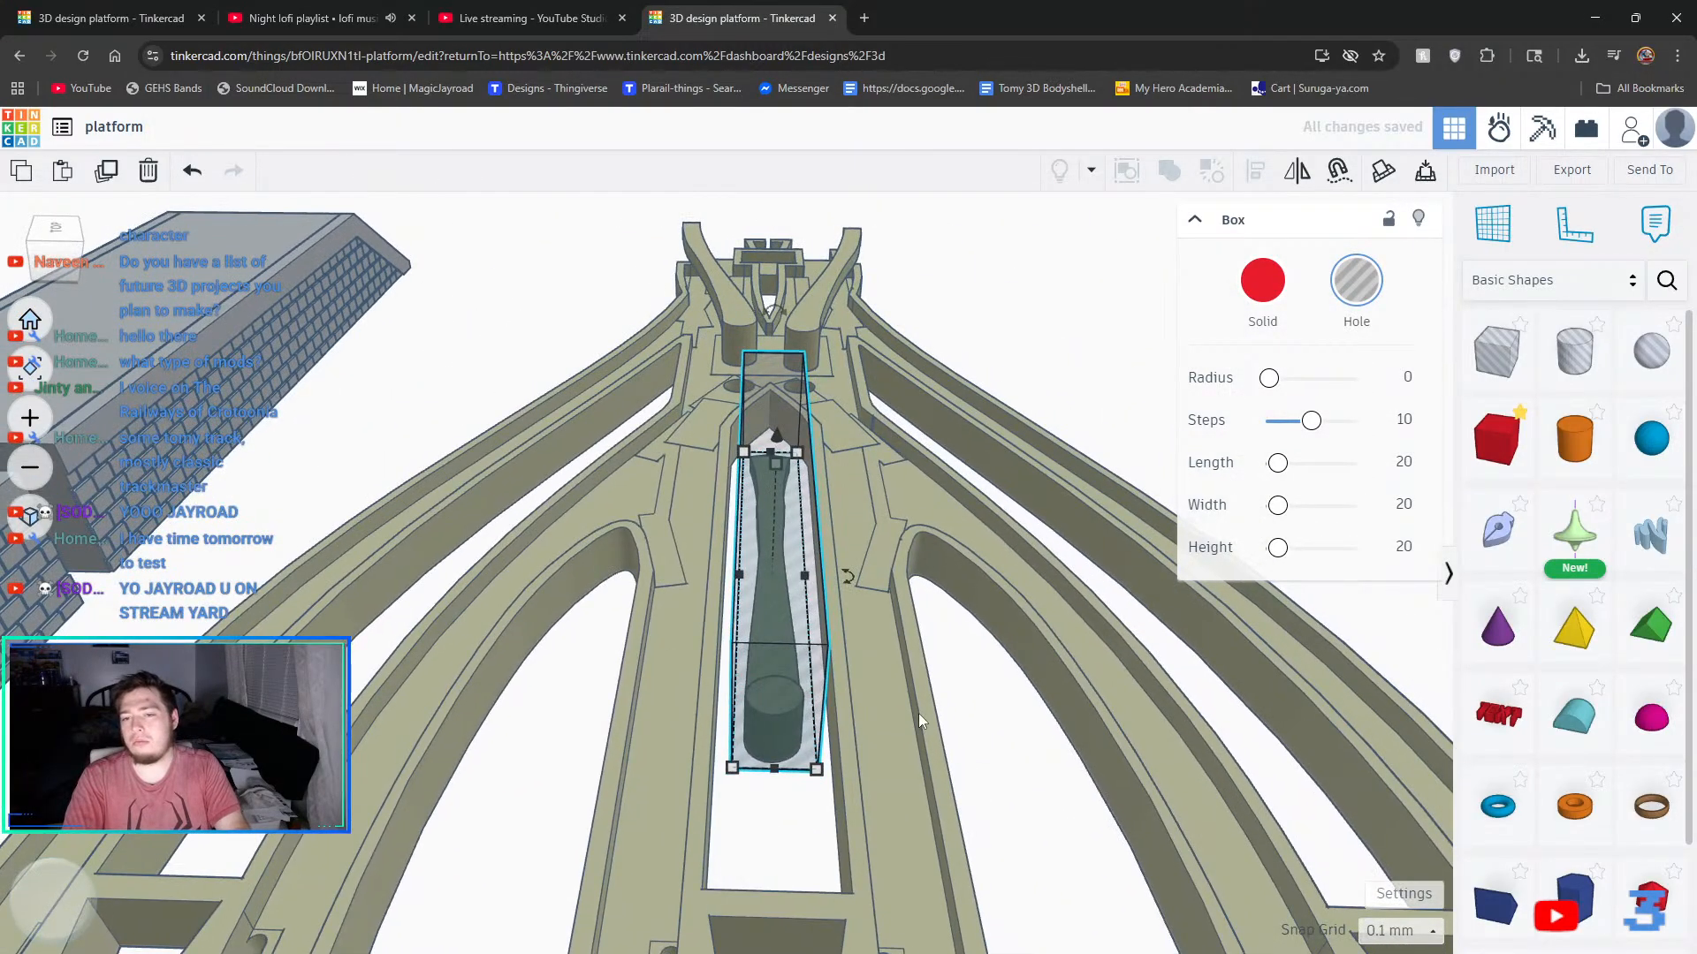
- Group the hole box with the junction as a union to cut away the leftover switch piece
shift+click(919, 714)
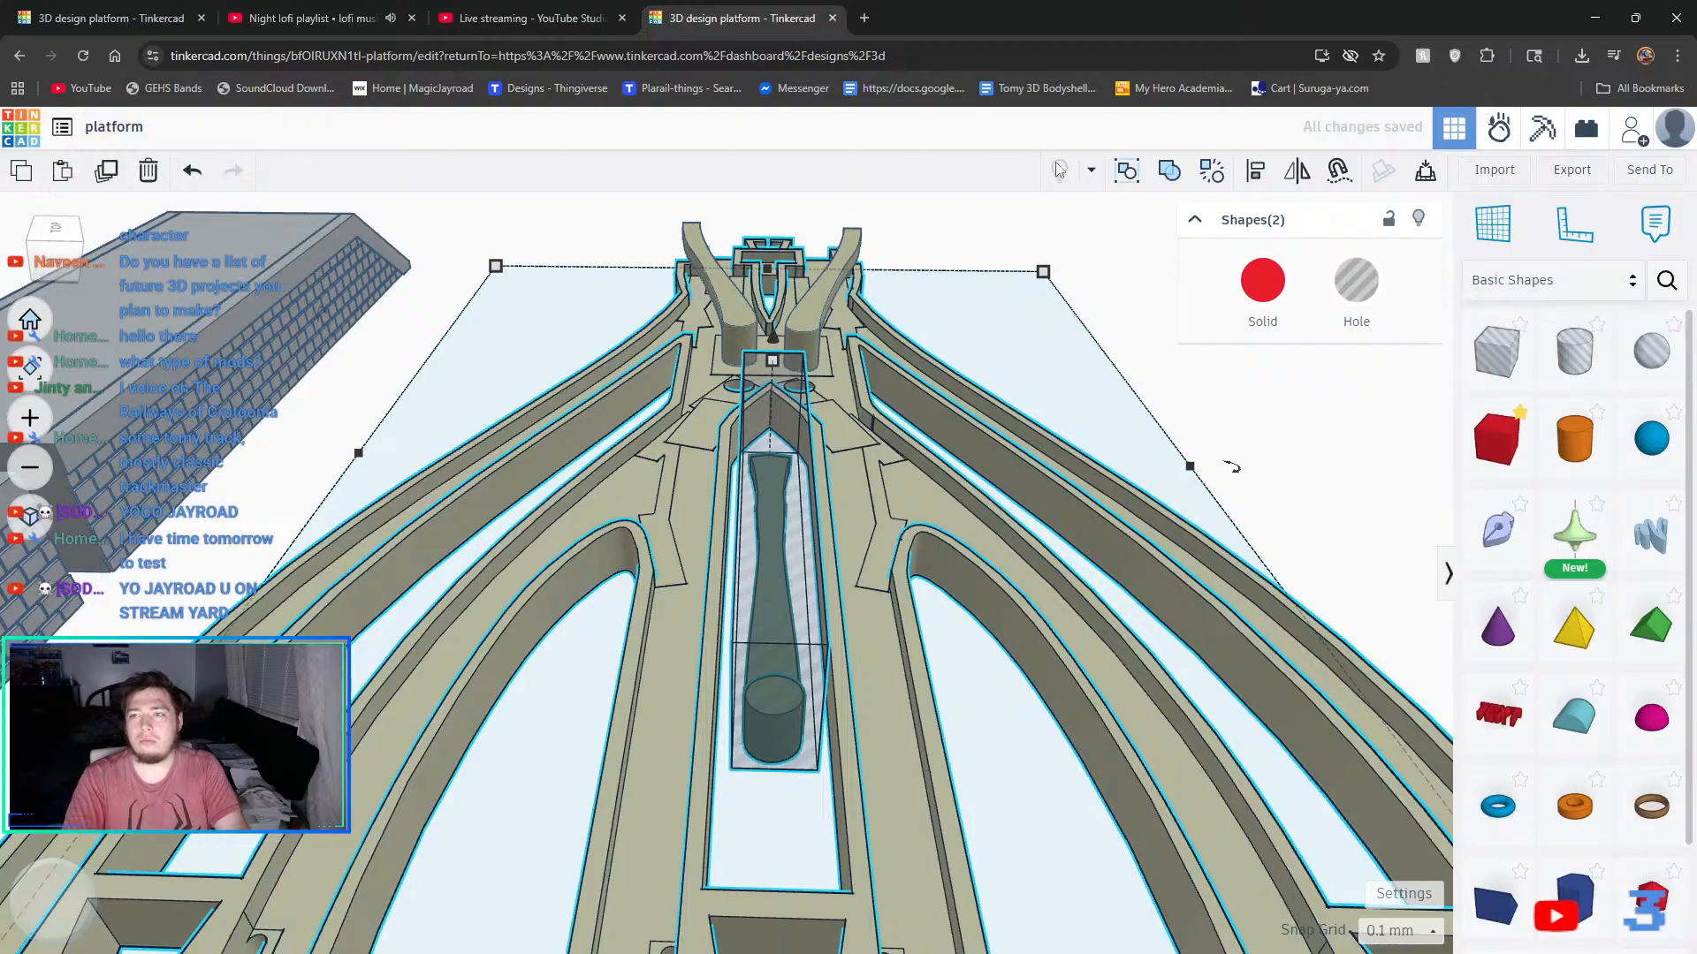
click(1170, 171)
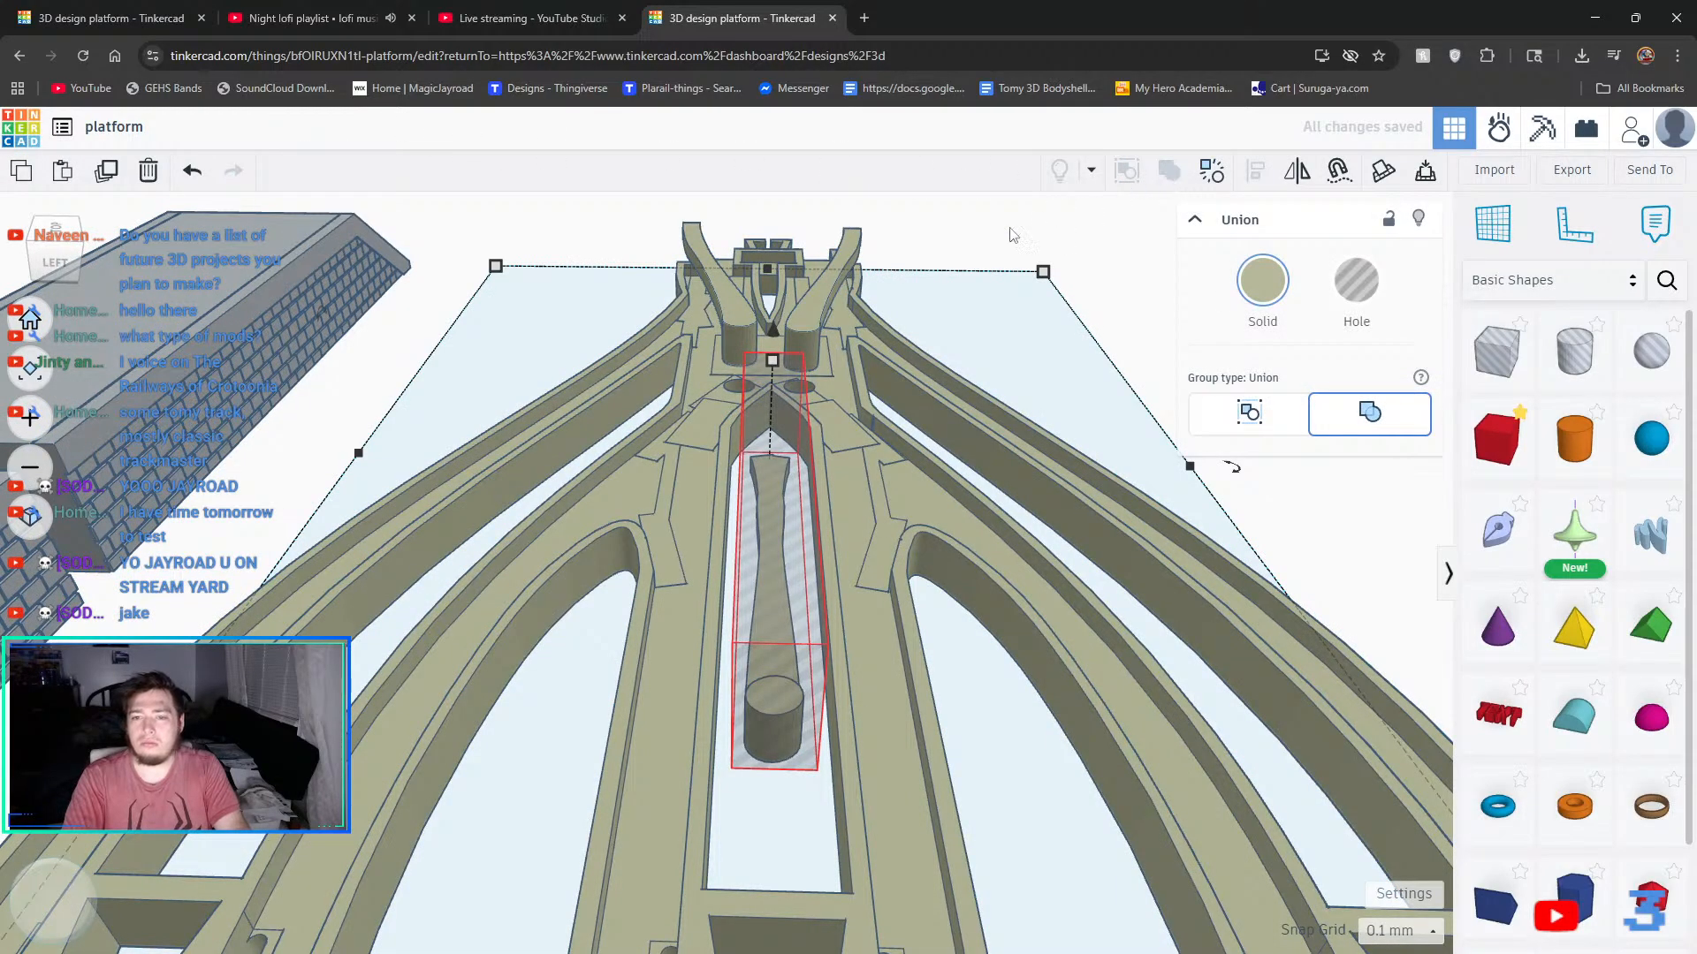
click(965, 256)
right_drag(1130, 274, 695, 317)
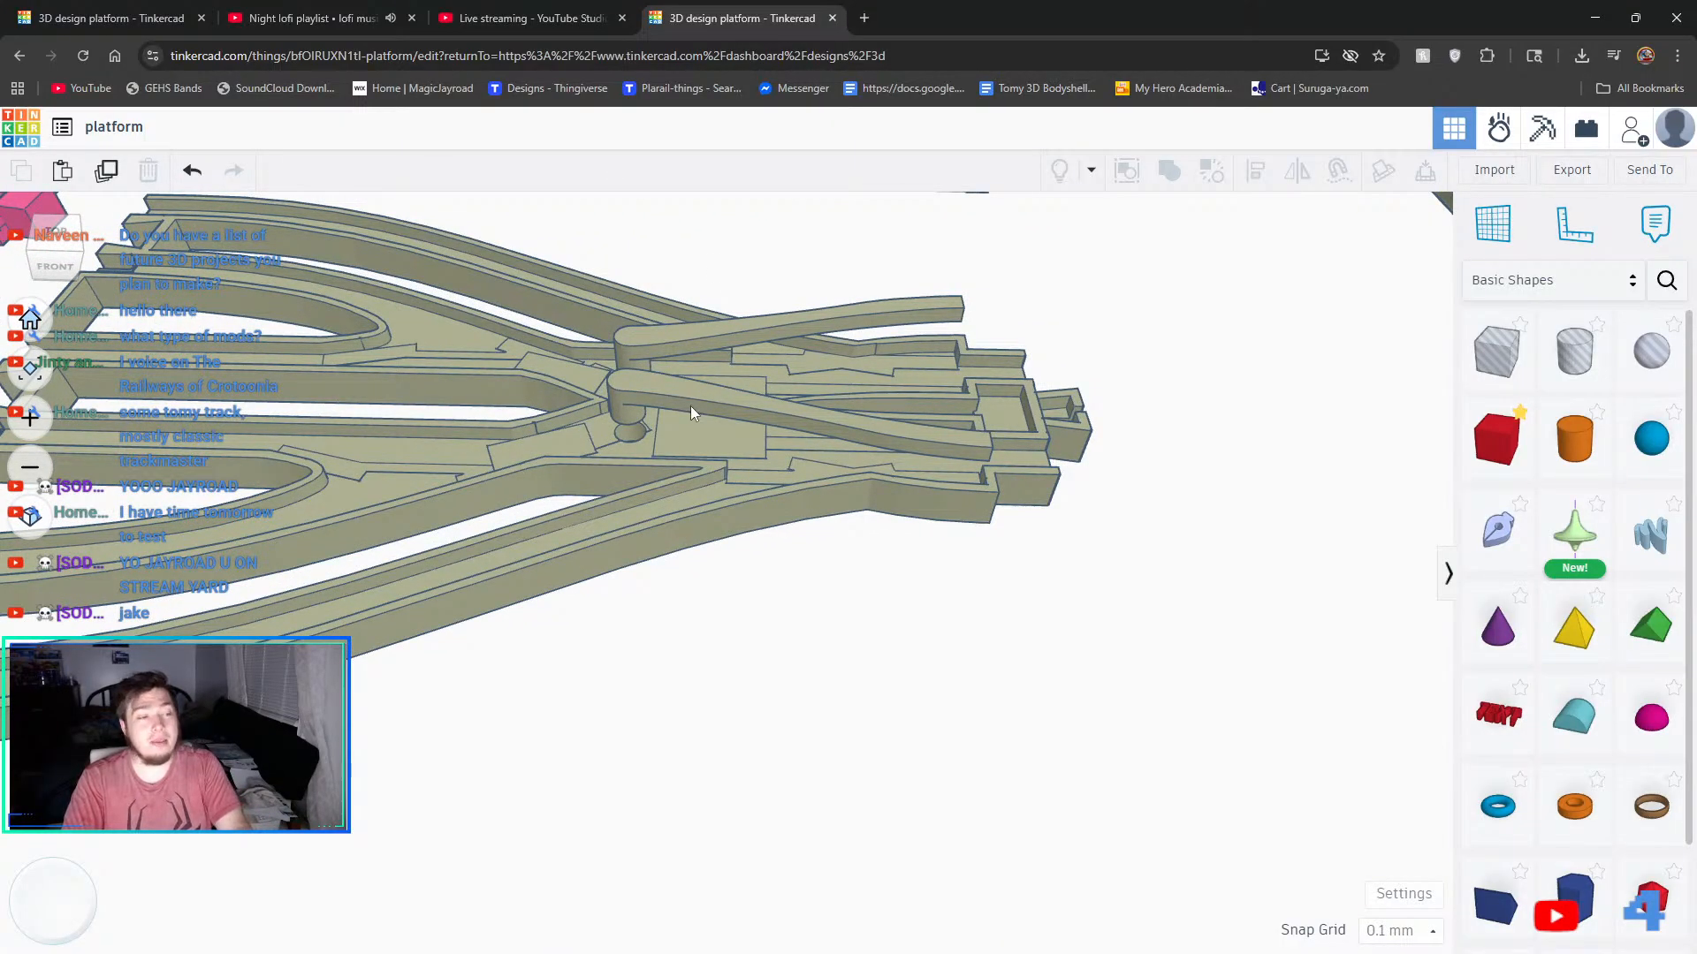
scroll(598, 422, up, 5)
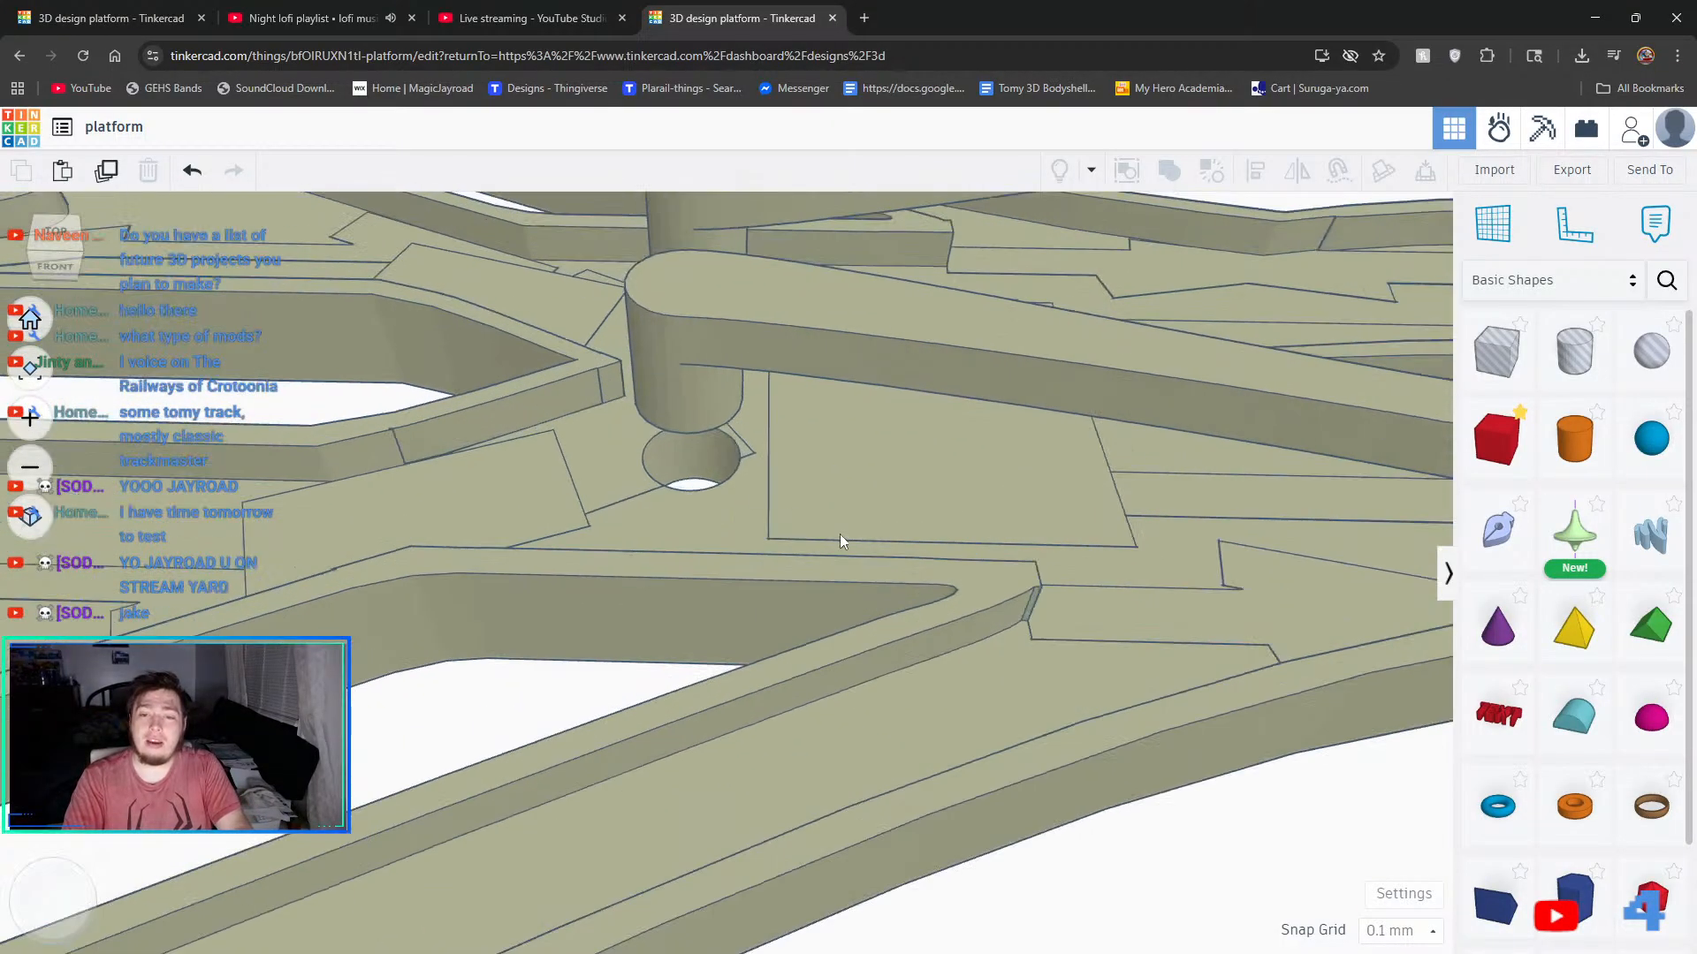
click(765, 323)
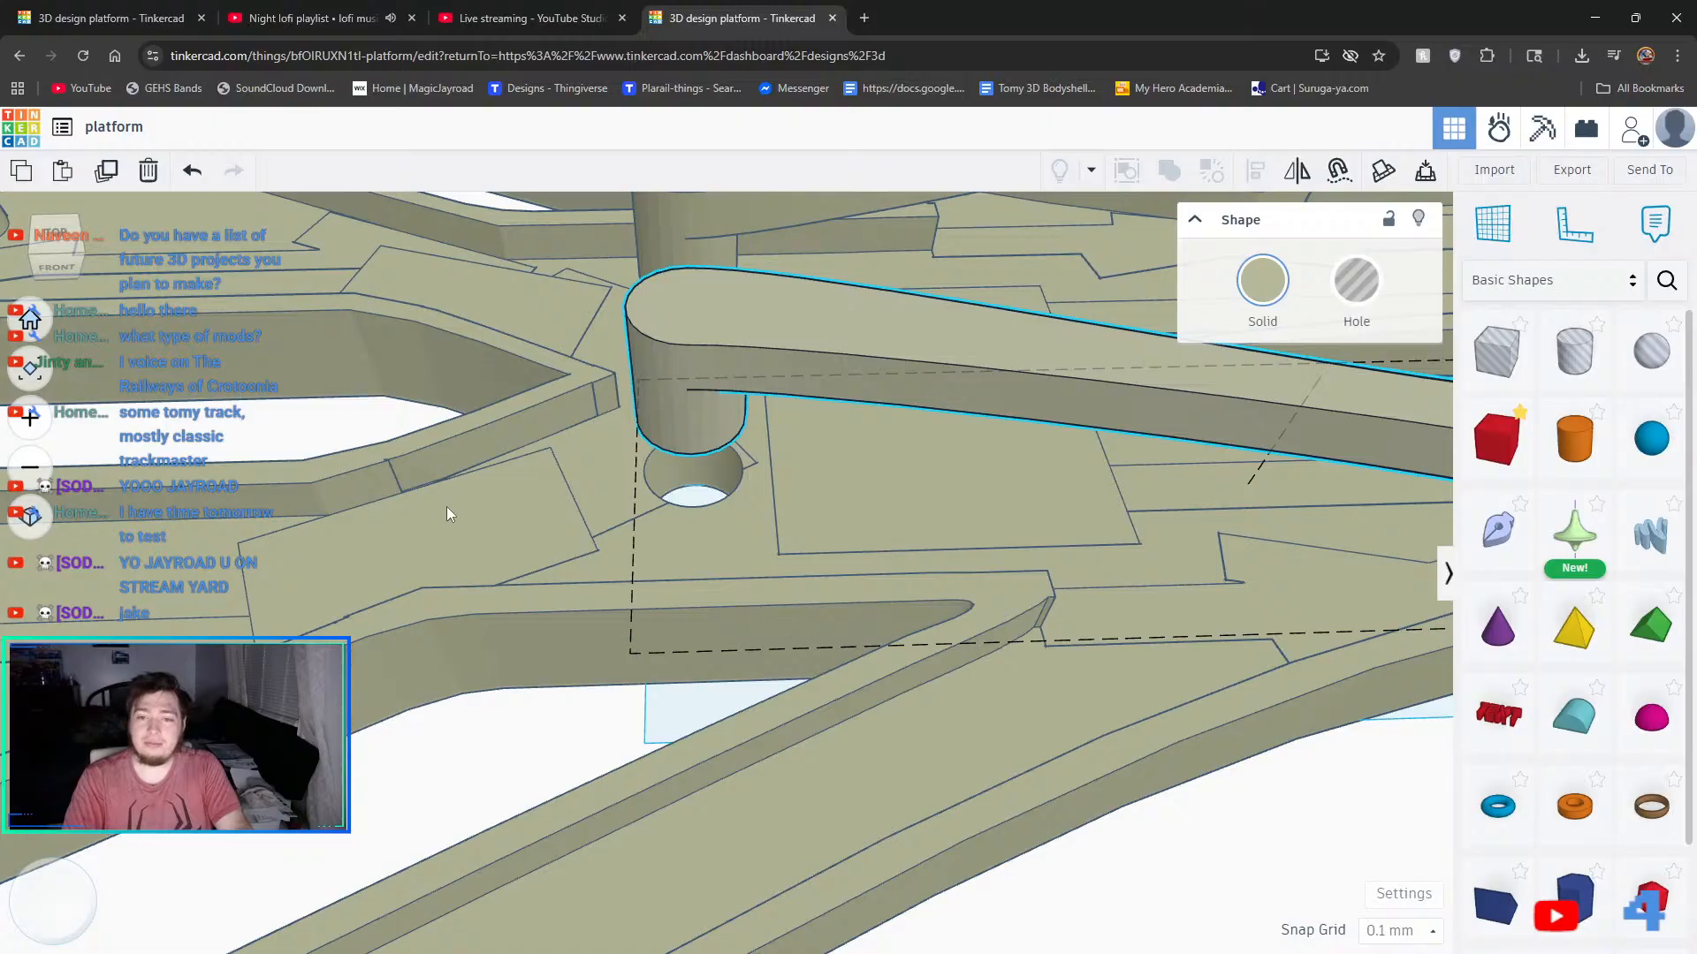
click(447, 506)
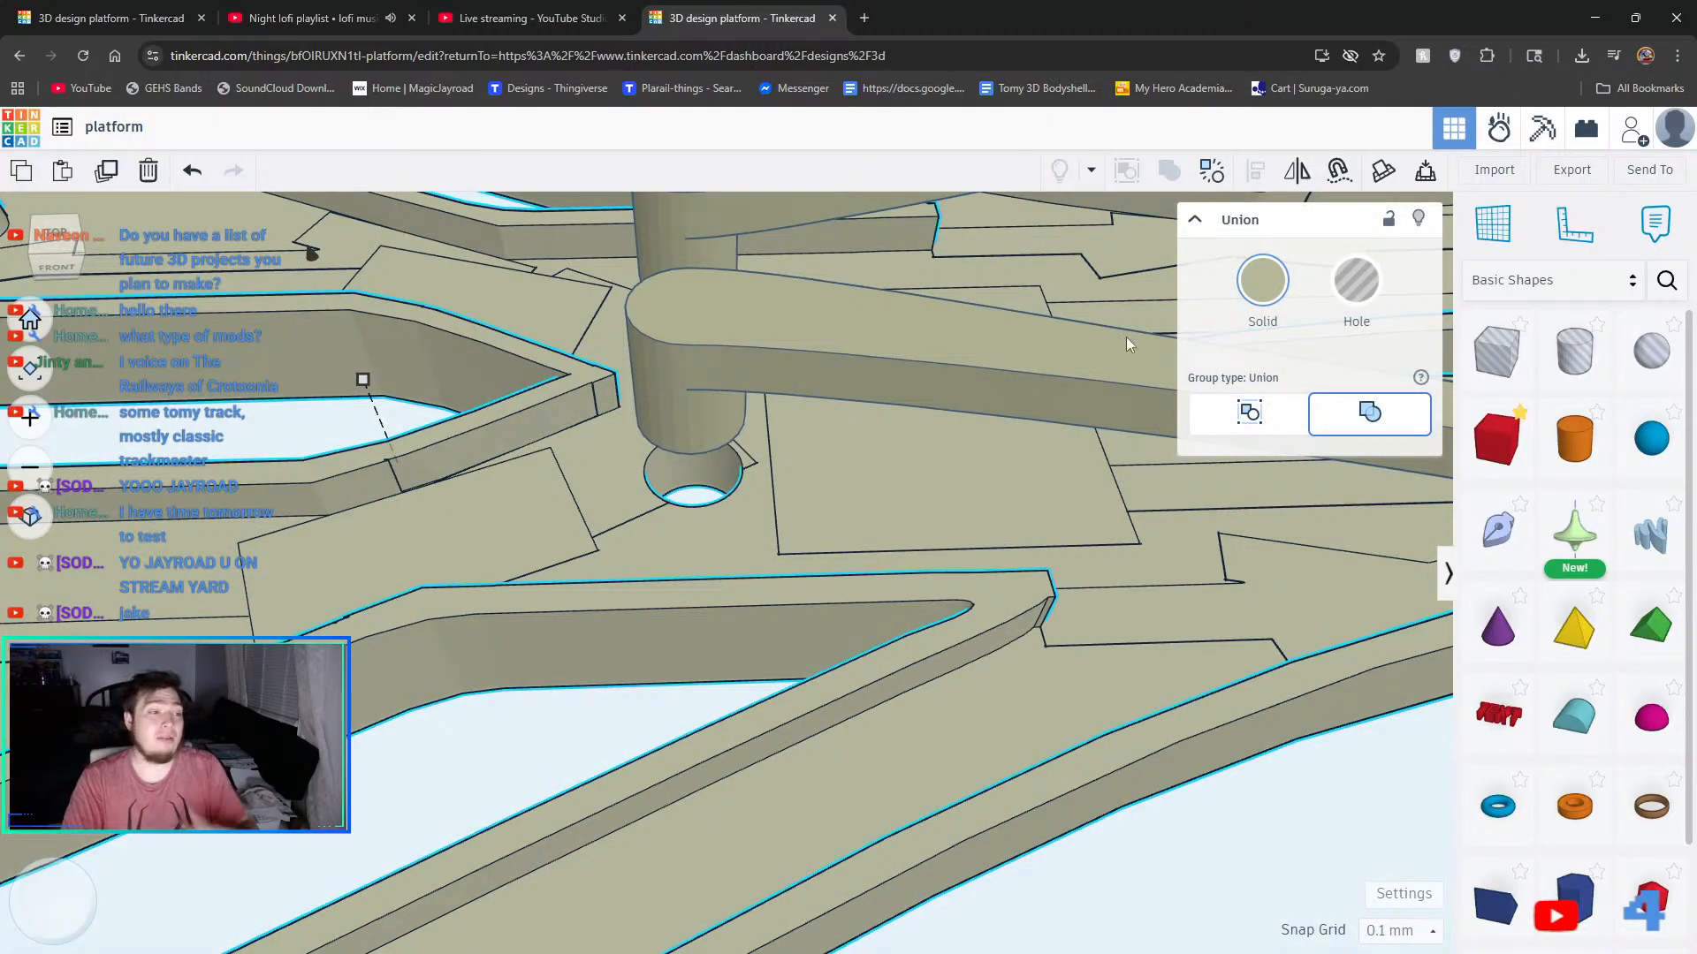
click(1269, 421)
click(1399, 415)
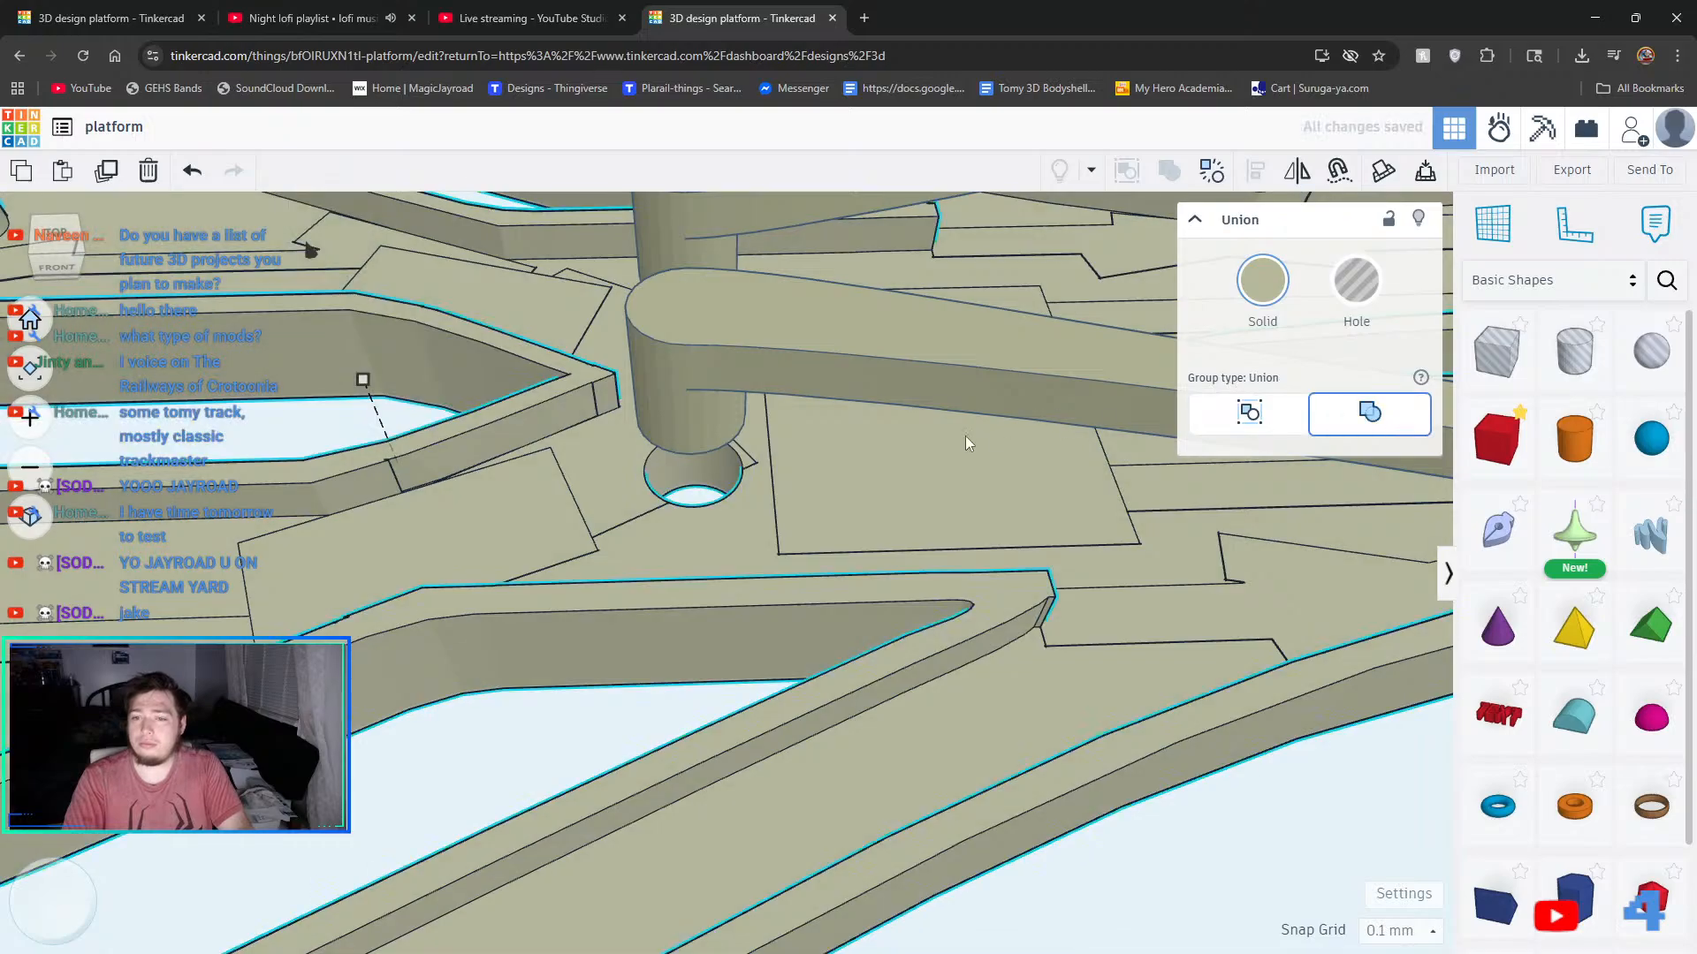
click(882, 379)
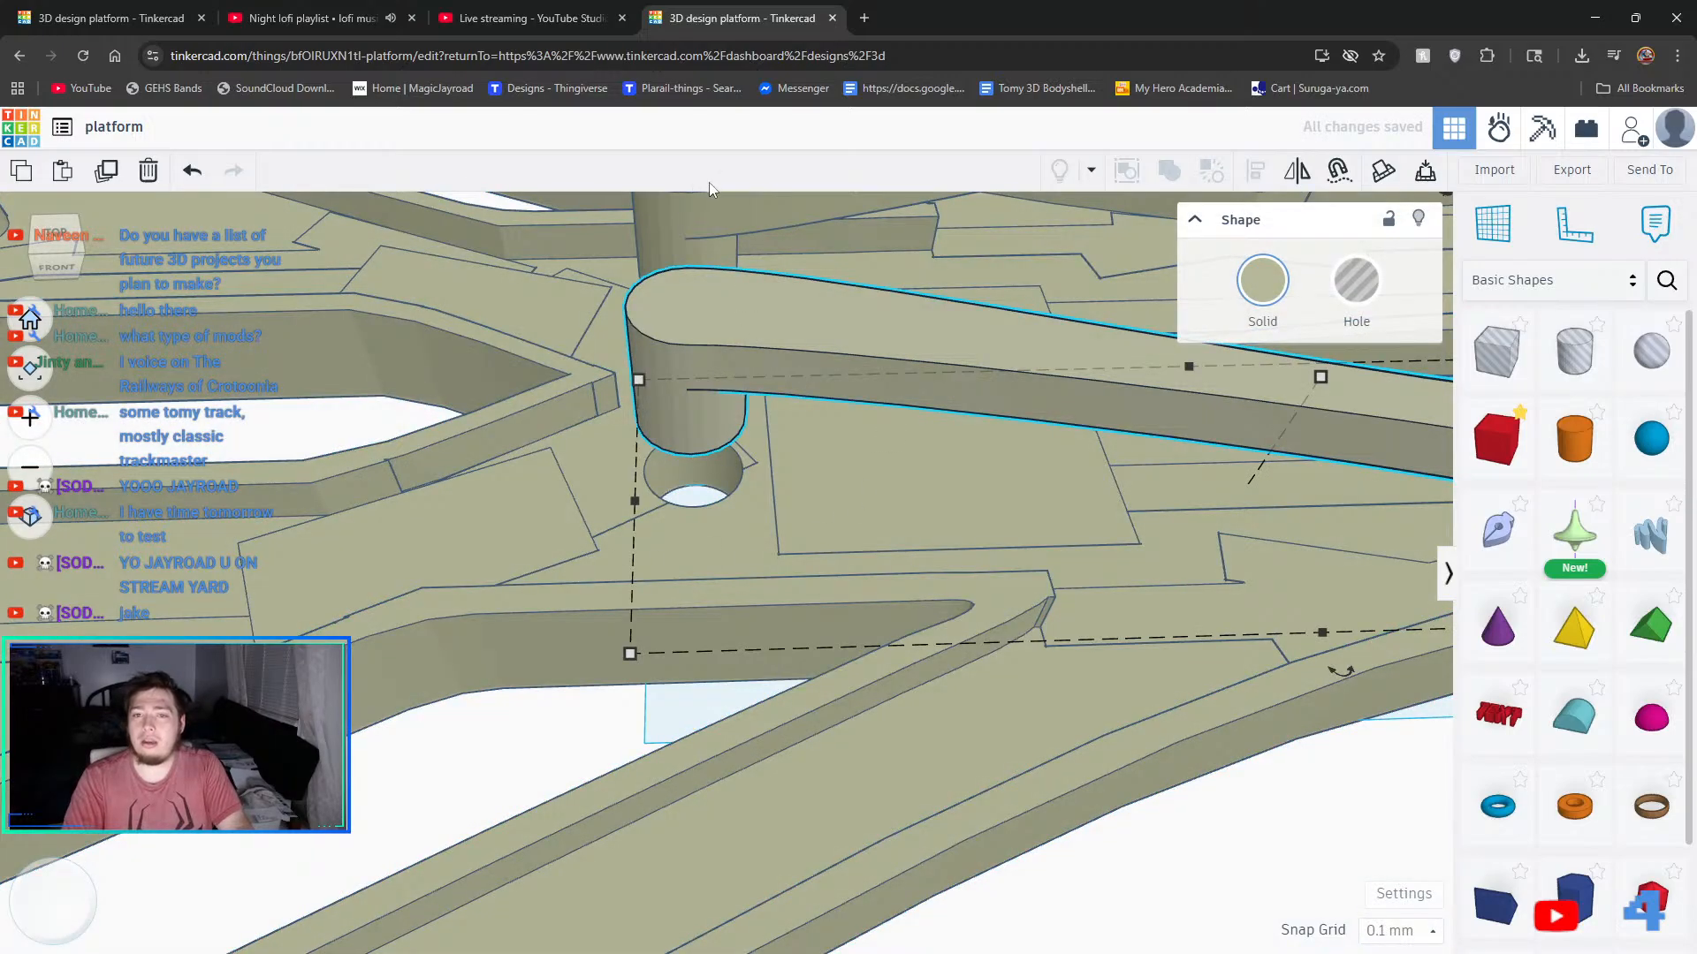
- Turn the junction into a see-through hole shape and lower the nearer switch piece until its peg sits in the pivot hole
click(1048, 553)
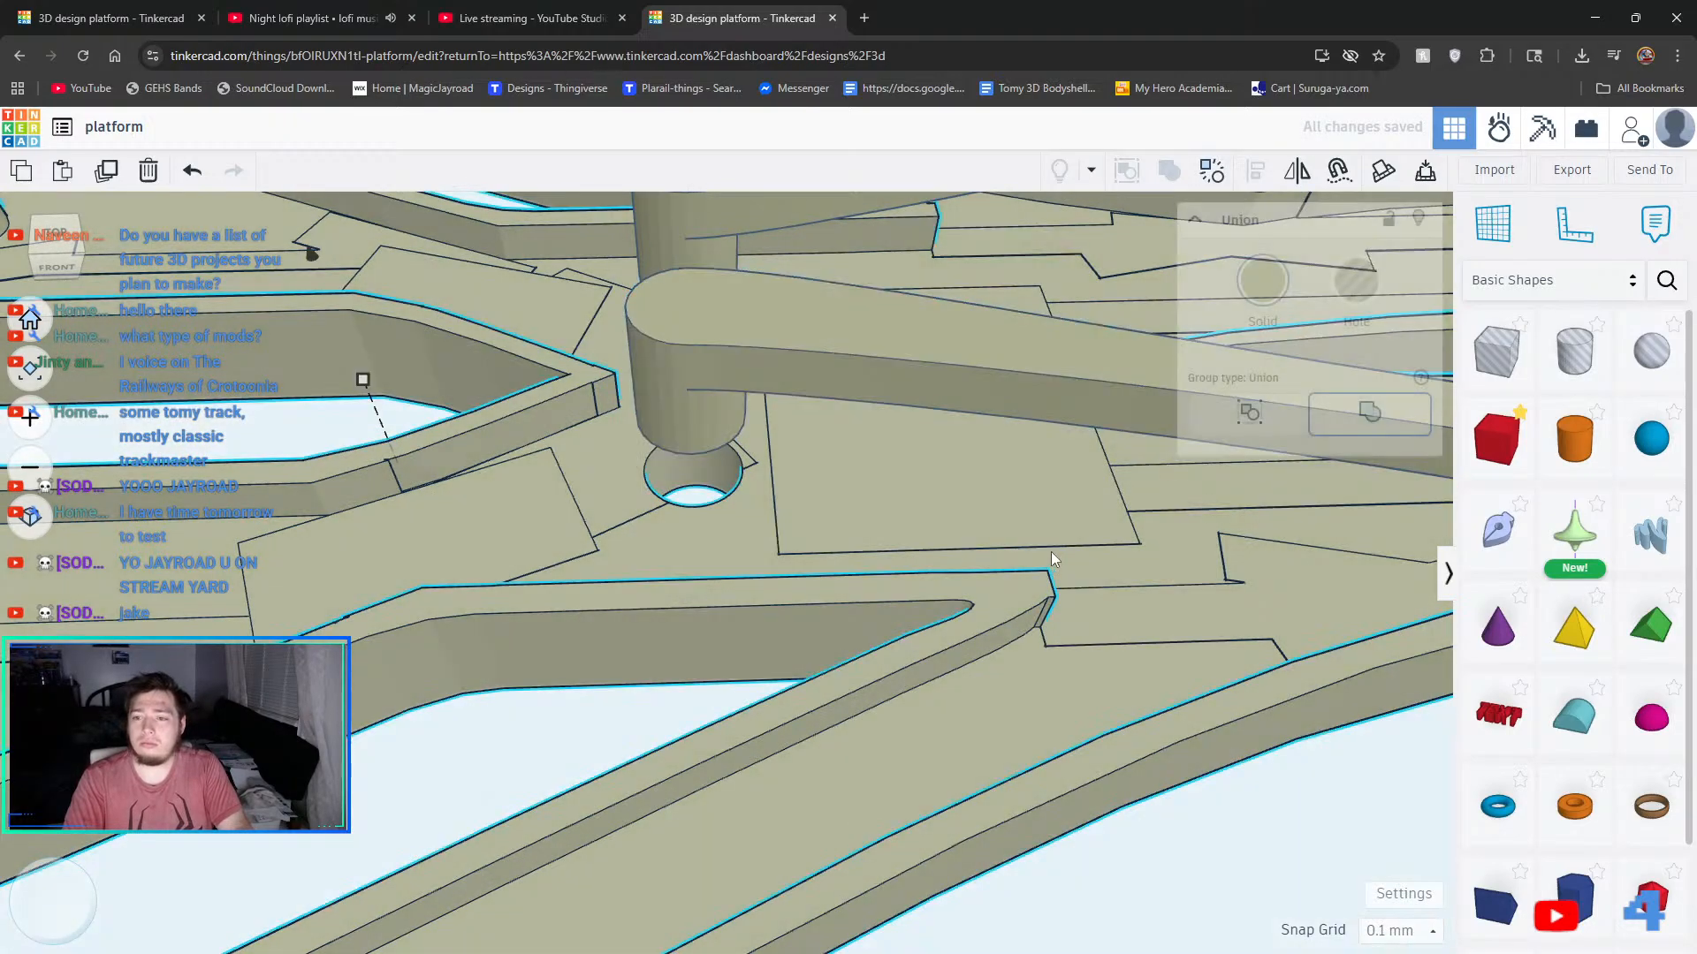
click(1358, 282)
click(813, 368)
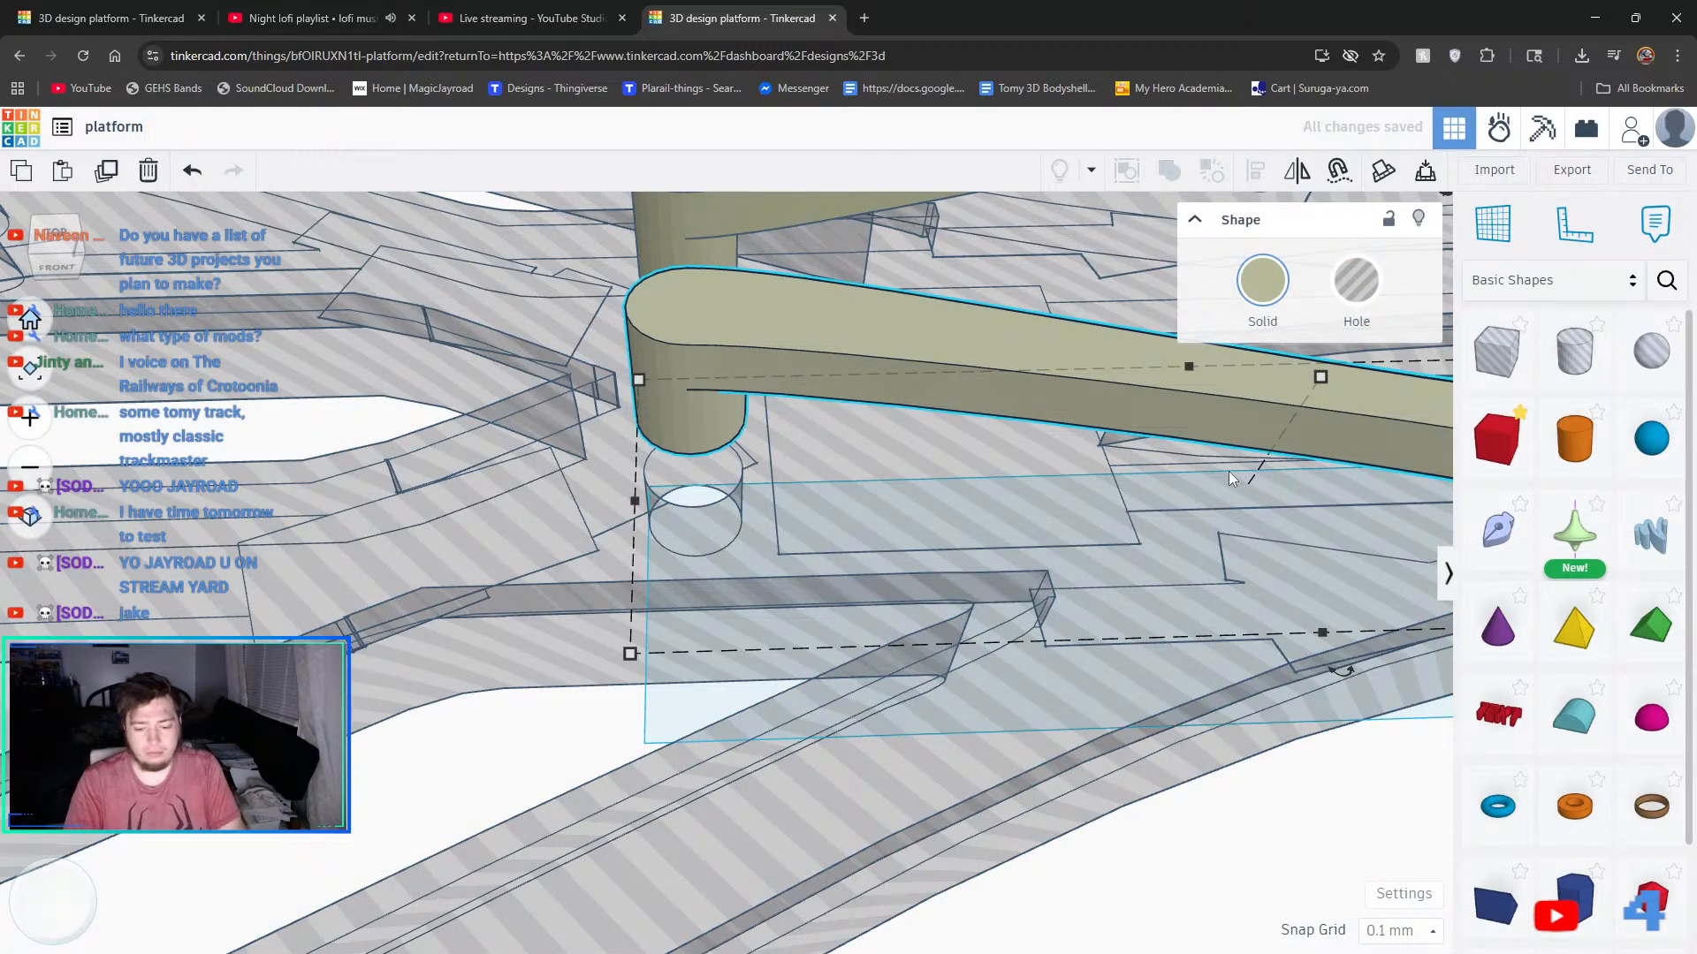
key(ctrl+Down)
key(ctrl+Down)
key(ctrl+Down)
key(ctrl+Down)
key(ctrl+Down)
key(ctrl+Down)
key(ctrl+Down)
key(ctrl+Down)
key(ctrl+Down)
key(ctrl+Down)
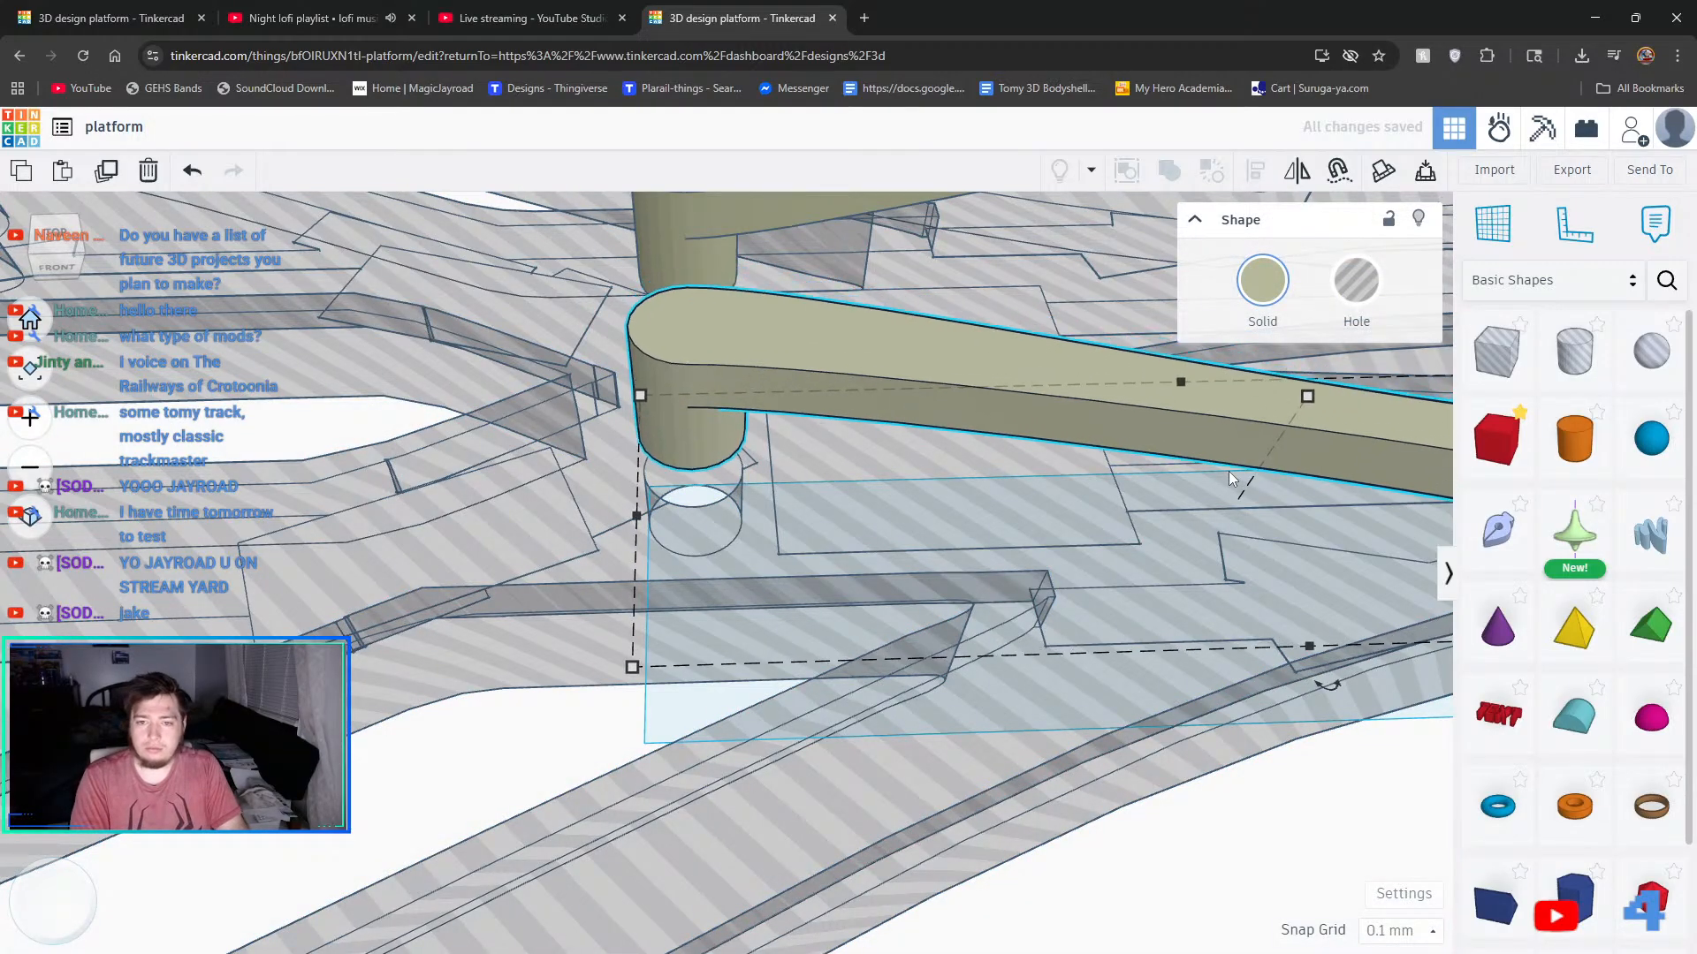
key(ctrl+Down)
key(ctrl+Down)
key(ctrl+Down)
key(ctrl+Down)
key(ctrl+Down)
key(ctrl+Down)
key(ctrl+Down)
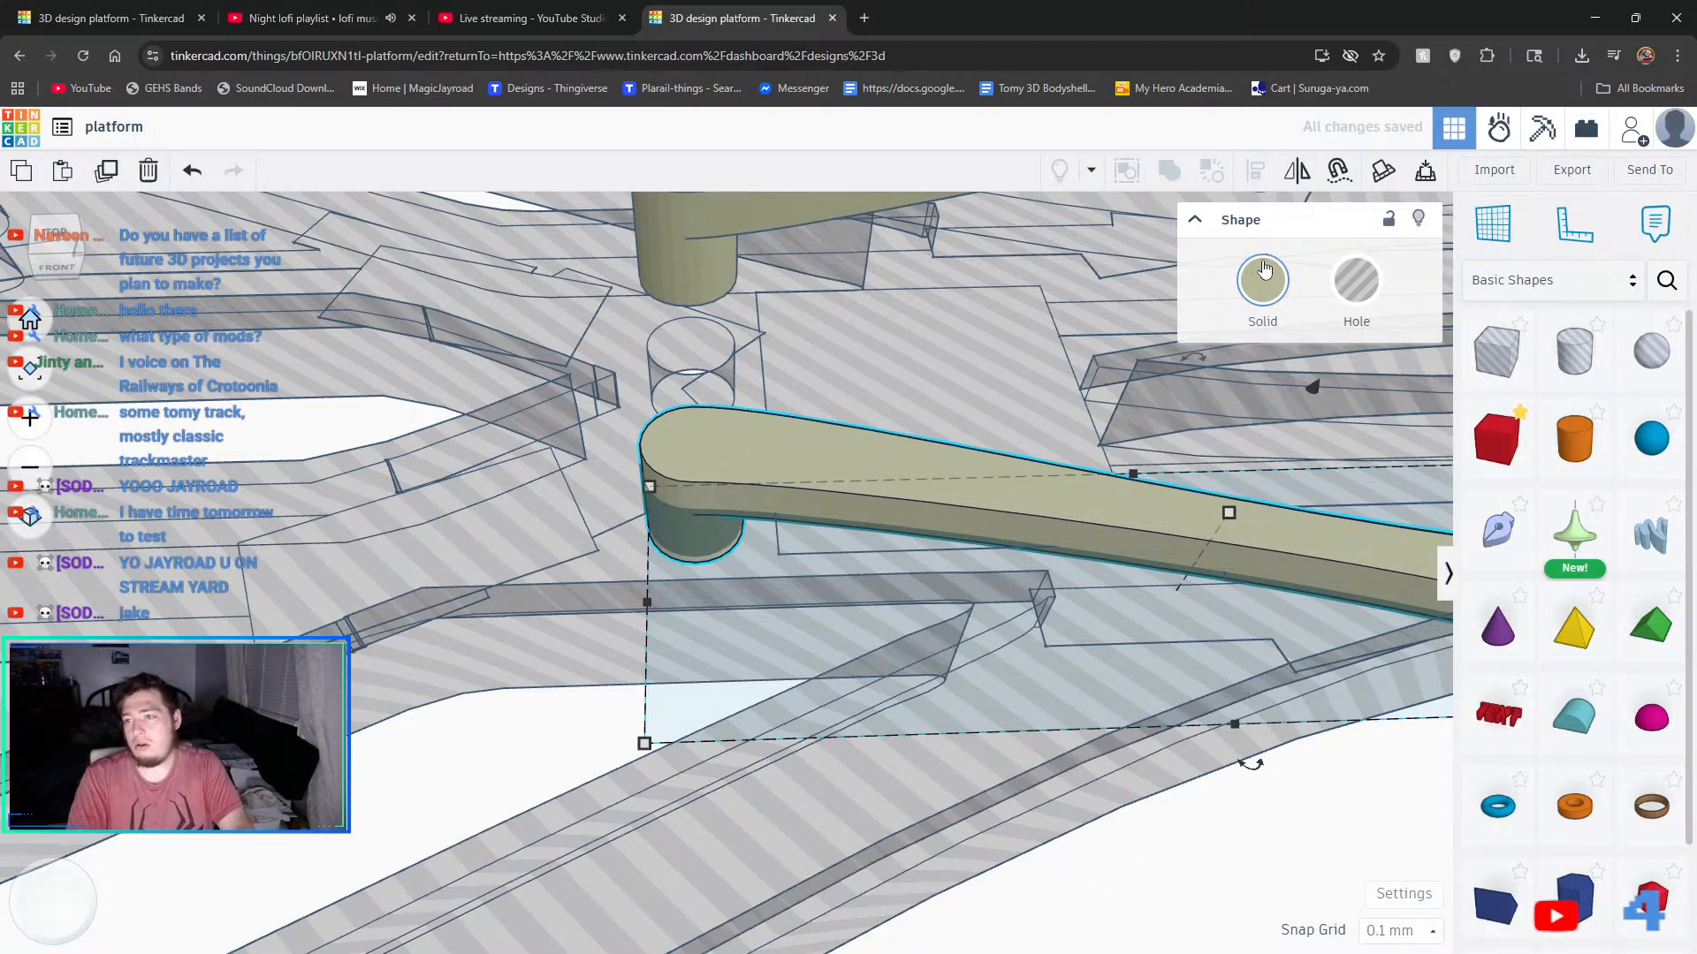
- Make the junction solid again and give it the bright blue preset colour
click(1053, 709)
click(1261, 281)
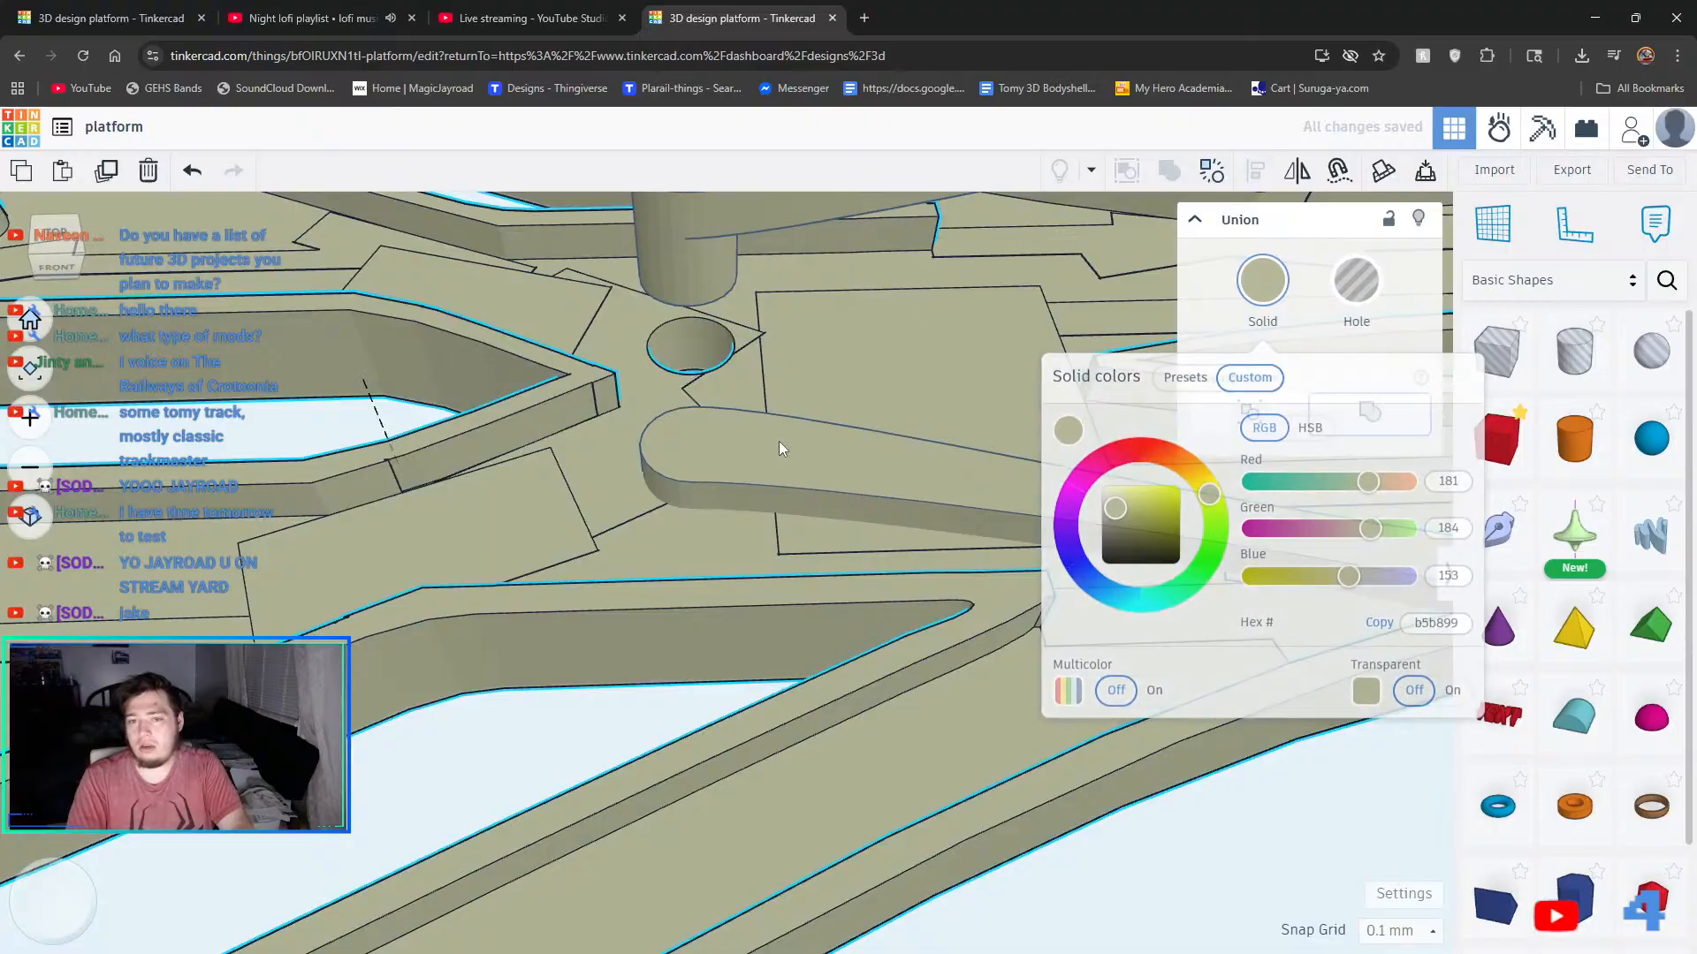
click(778, 437)
click(675, 306)
click(1252, 274)
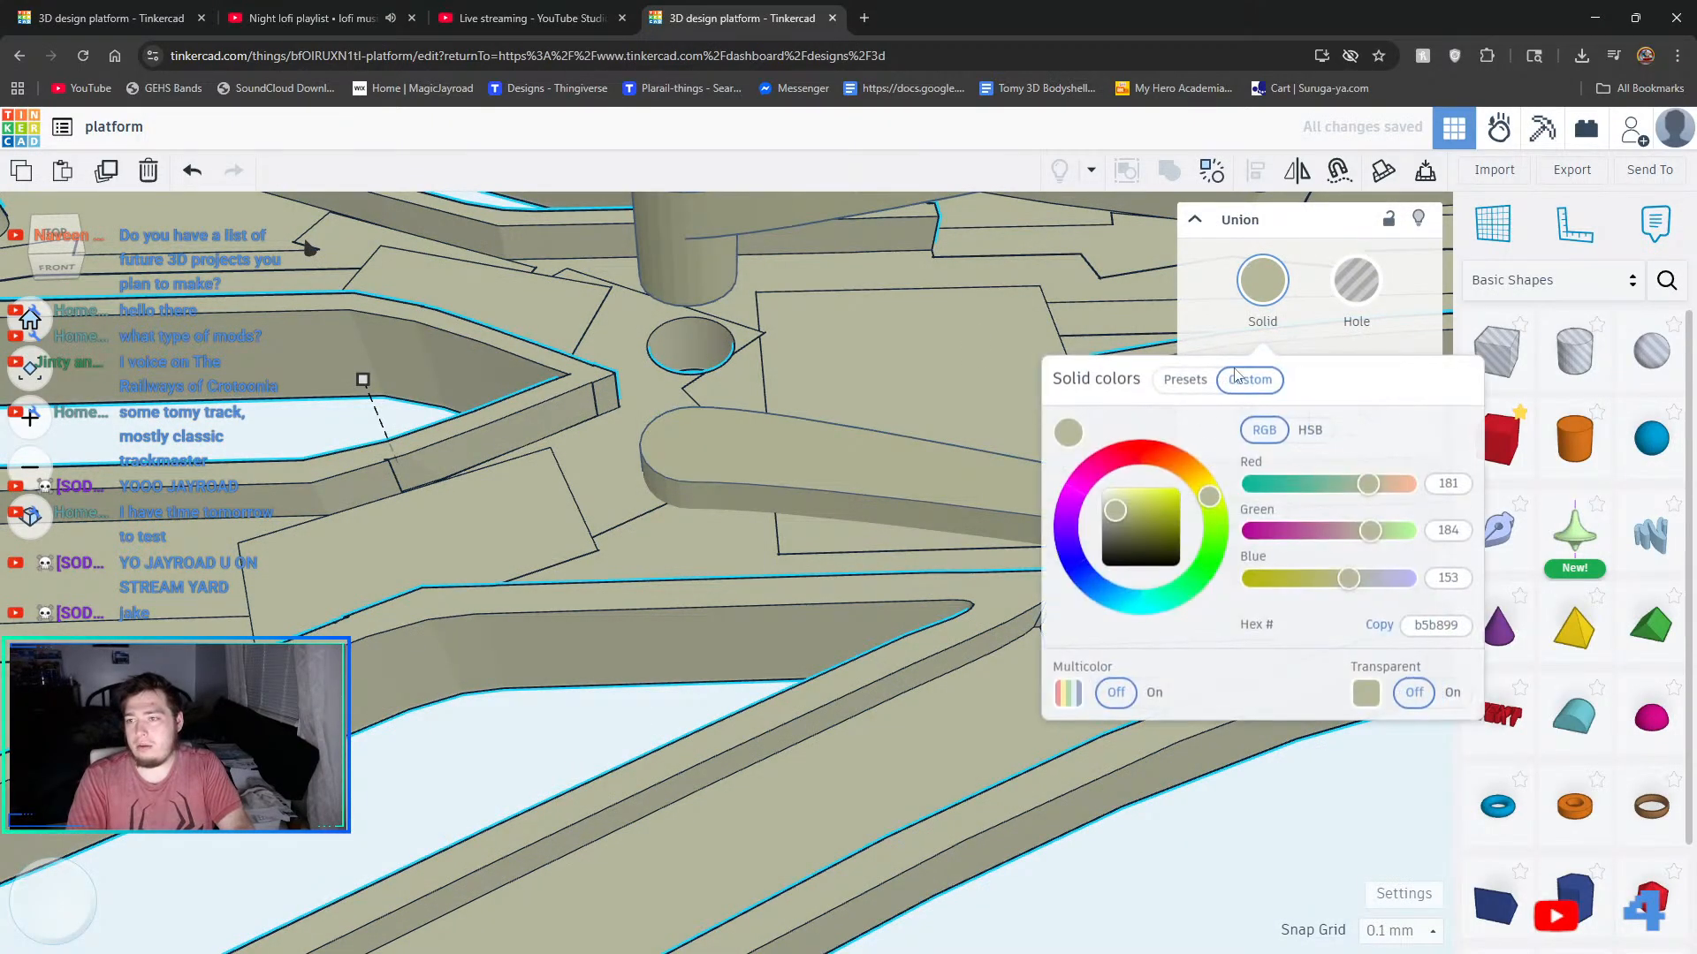
click(1185, 378)
click(1246, 469)
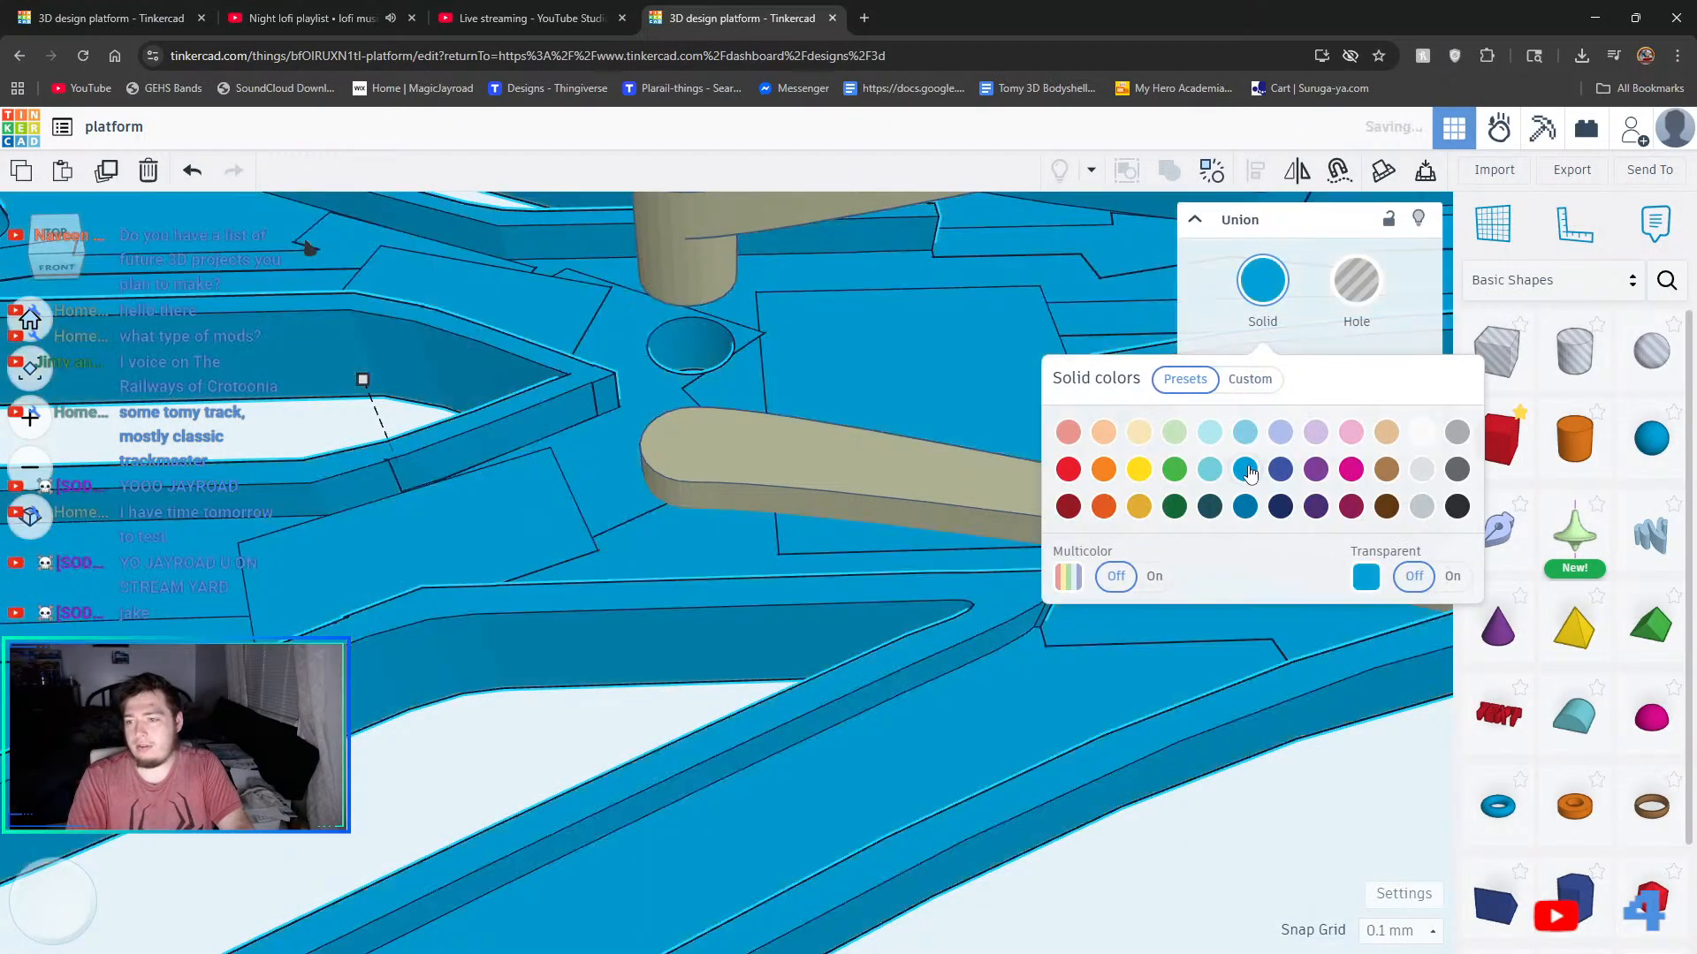
- Colour both switch pieces with the bright yellow preset
click(848, 480)
click(1257, 280)
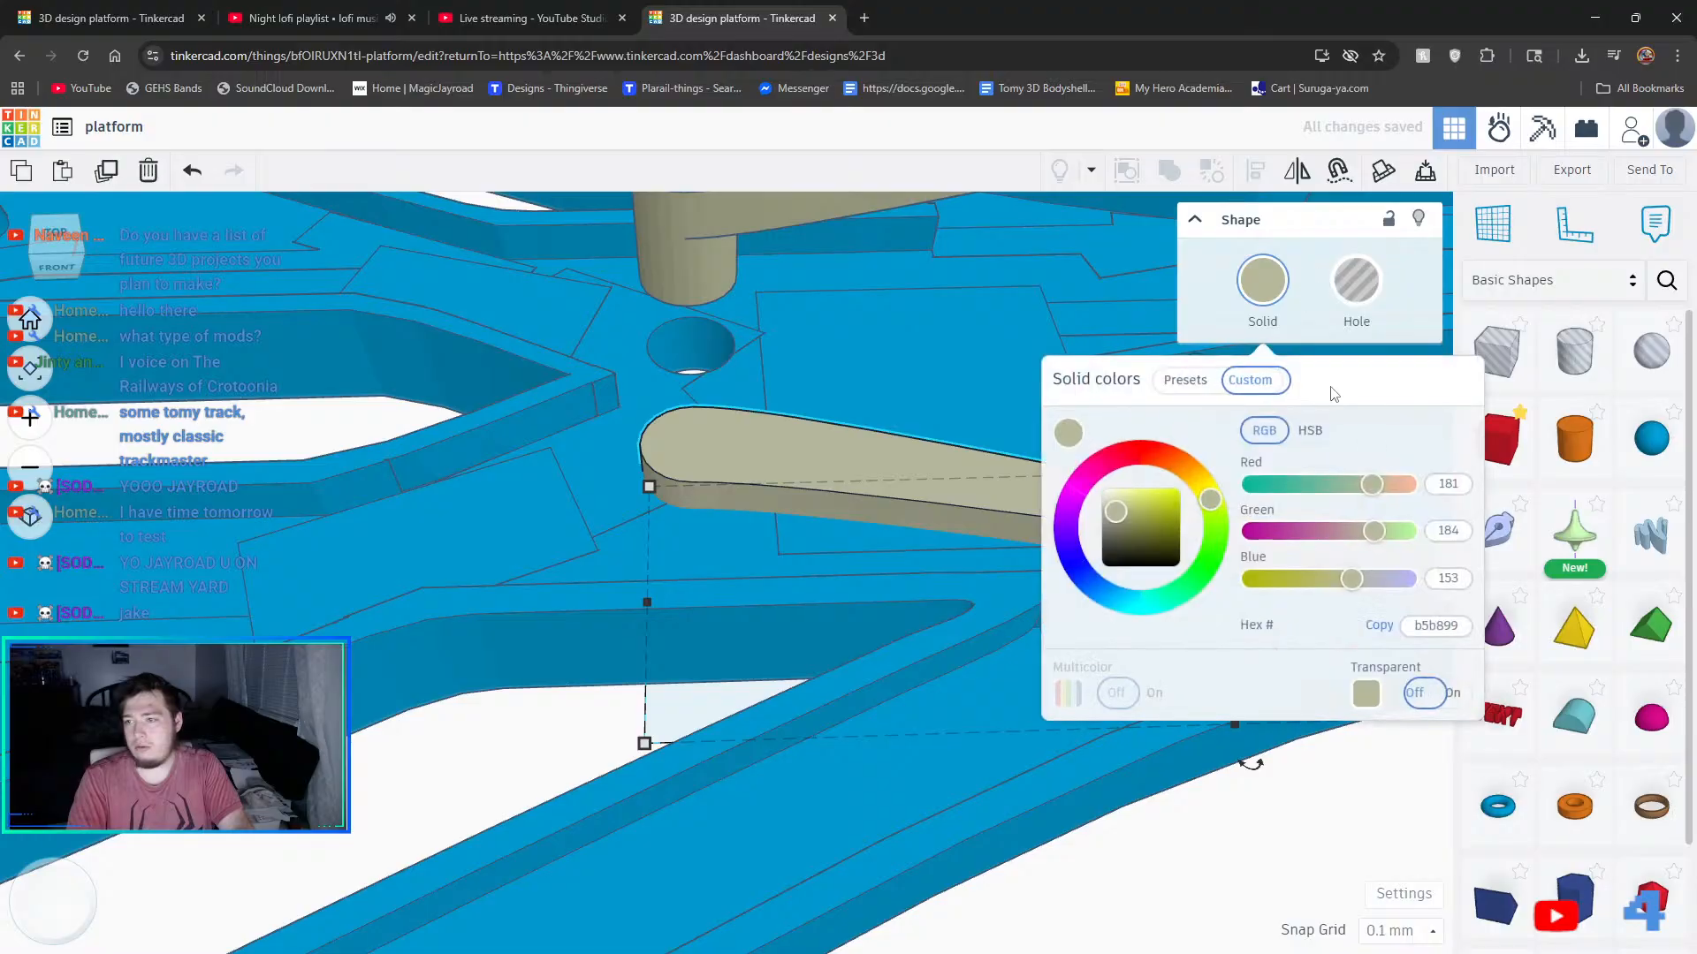
click(1185, 379)
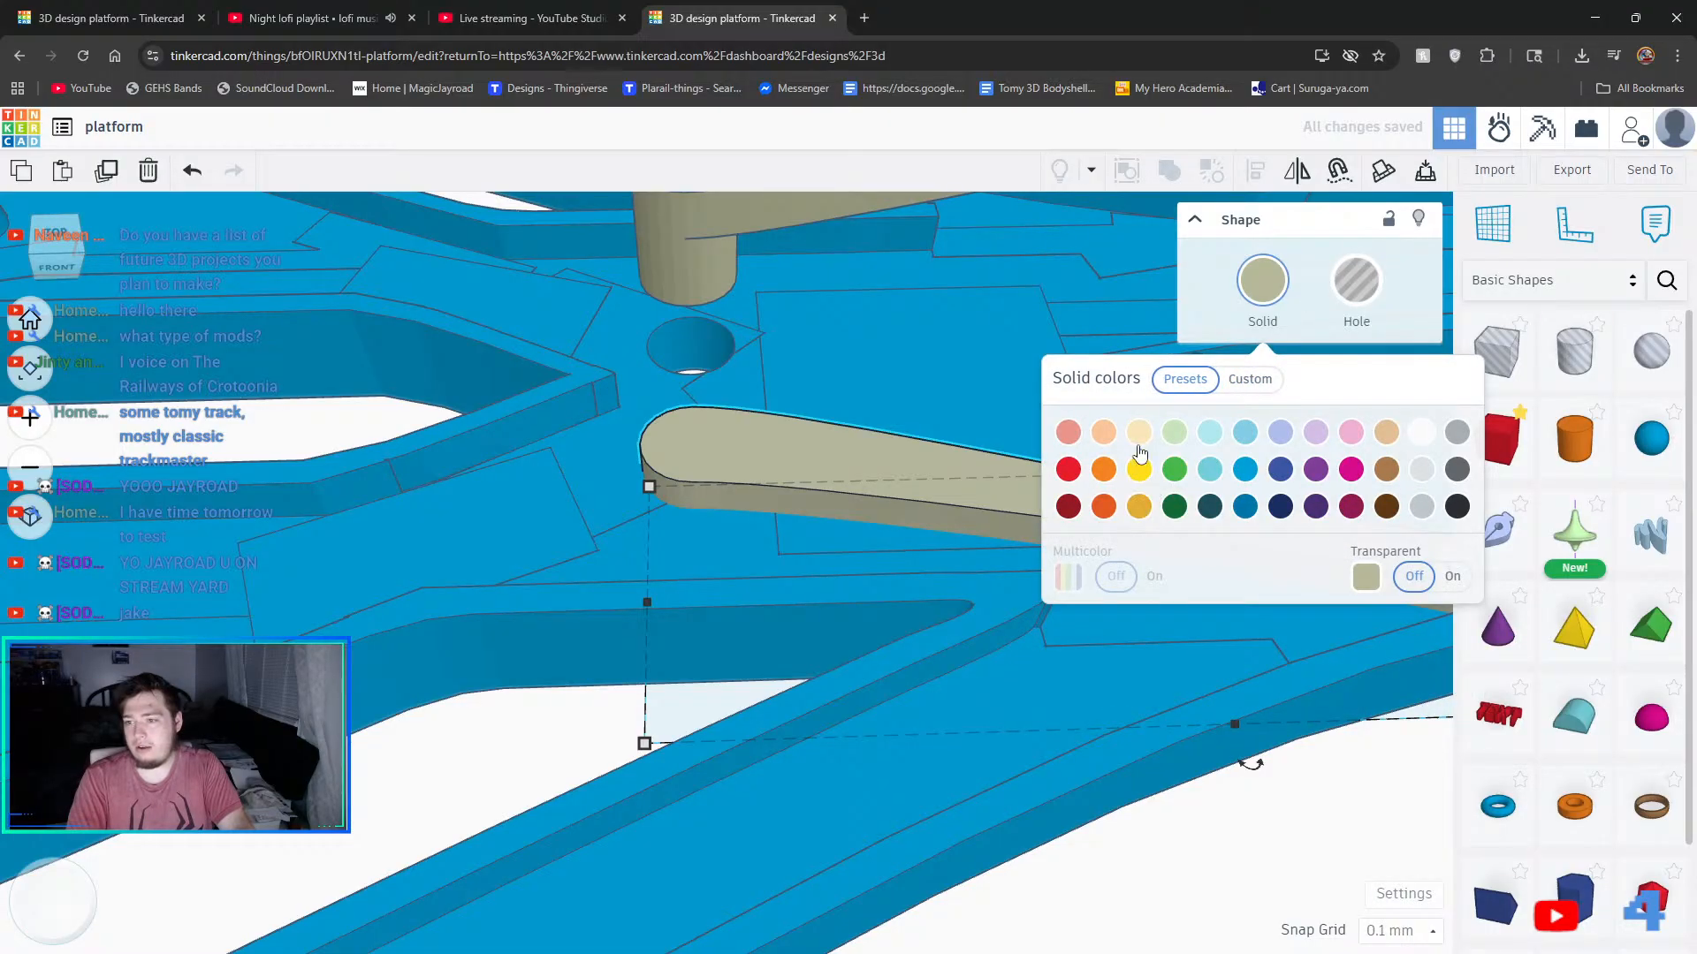
click(1139, 469)
click(752, 235)
click(735, 231)
click(1260, 281)
click(1185, 379)
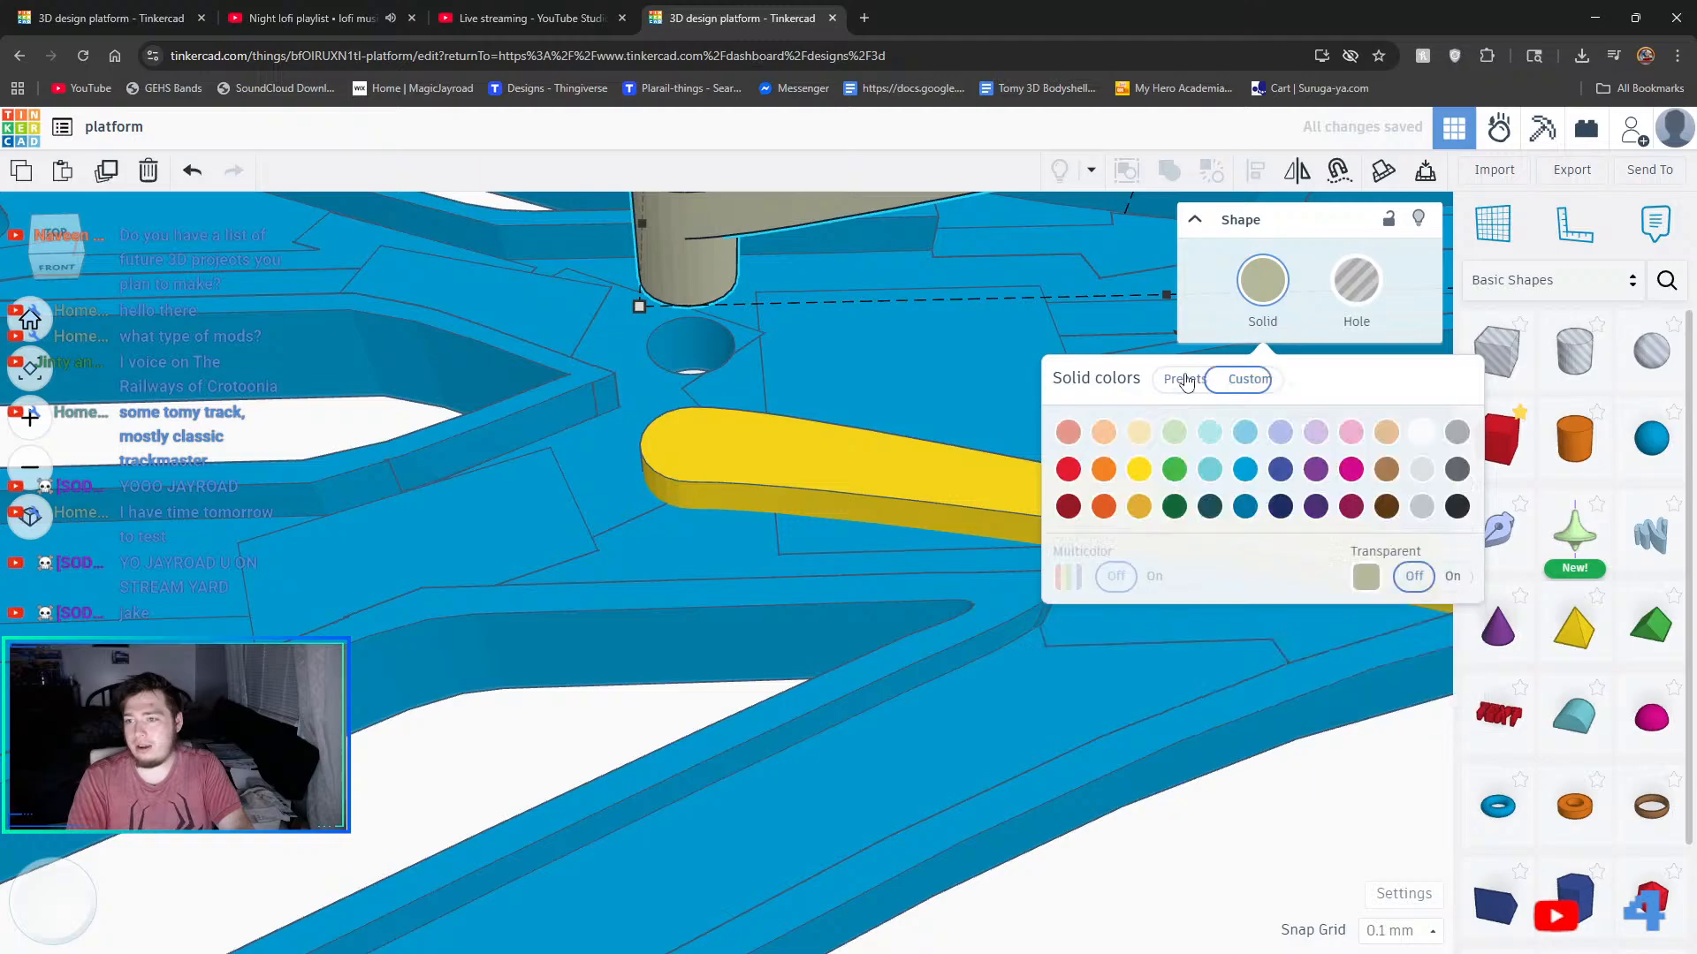
click(1139, 470)
click(1232, 817)
- Raise the lowered switch piece back out of its pivot hole to clear the junction
right_drag(799, 219, 1177, 333)
scroll(940, 263, down, 3)
right_drag(834, 251, 1023, 287)
click(742, 348)
drag(1022, 272, 1022, 188)
click(1105, 471)
right_drag(1106, 471, 451, 442)
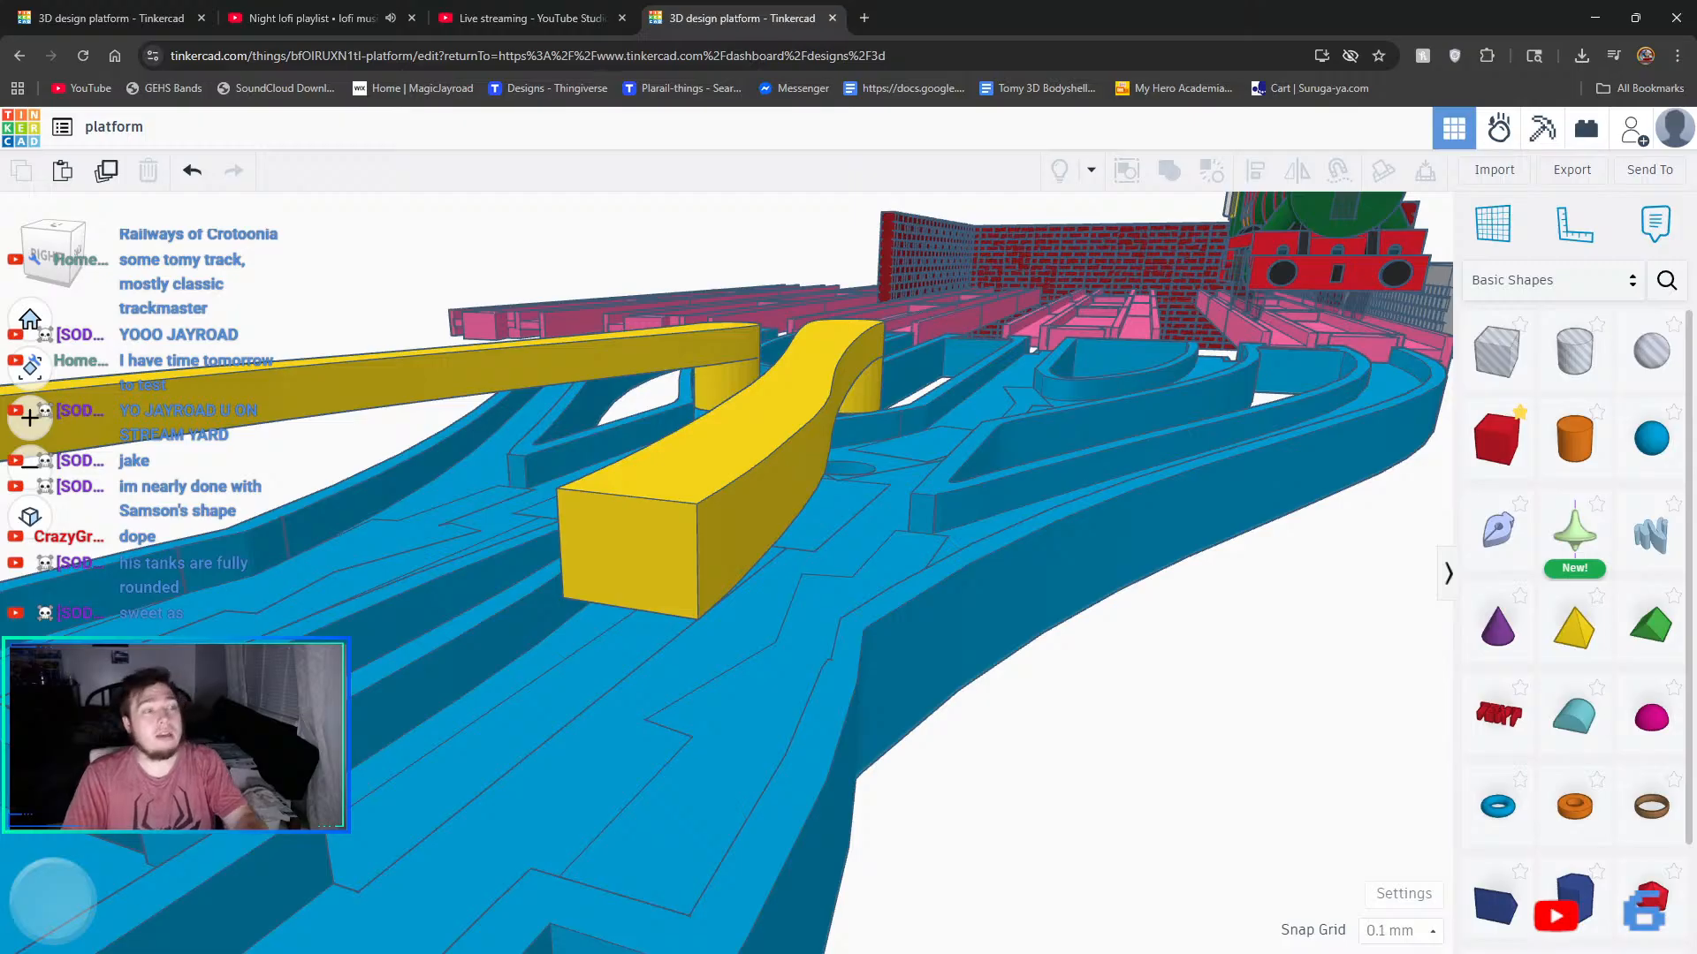
- Move both yellow switch pieces off the junction to the empty workplane beside it
right_drag(884, 634, 774, 632)
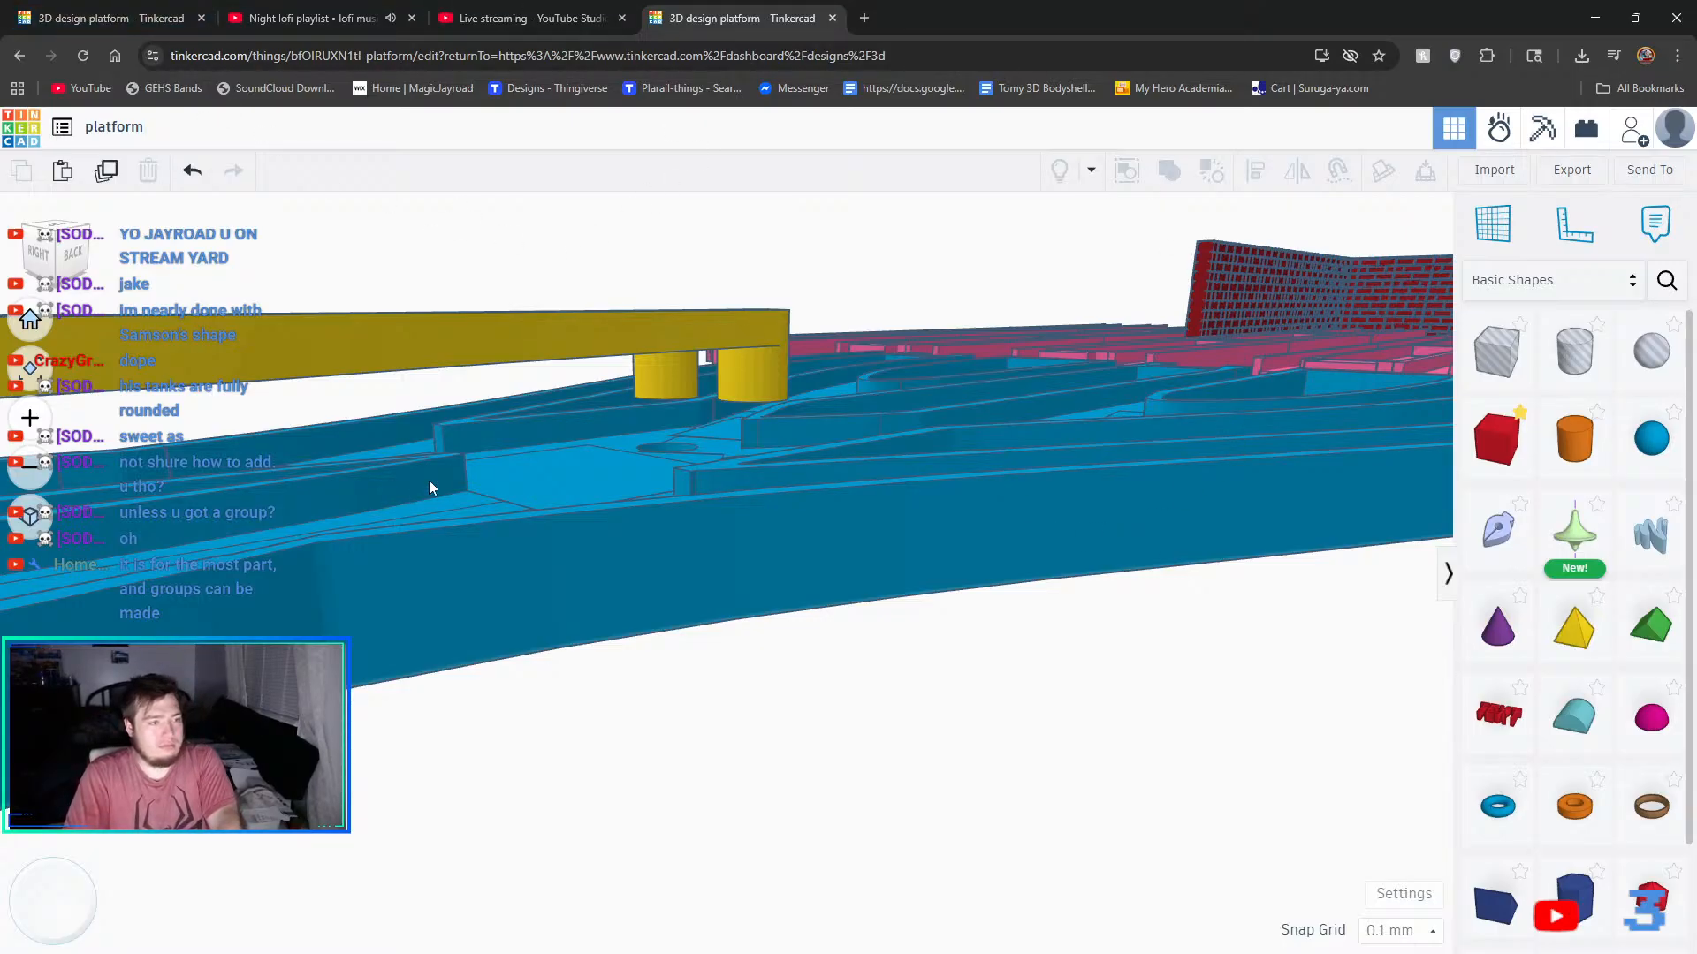
right_drag(977, 265, 868, 398)
scroll(867, 398, up, 2)
scroll(875, 407, down, 6)
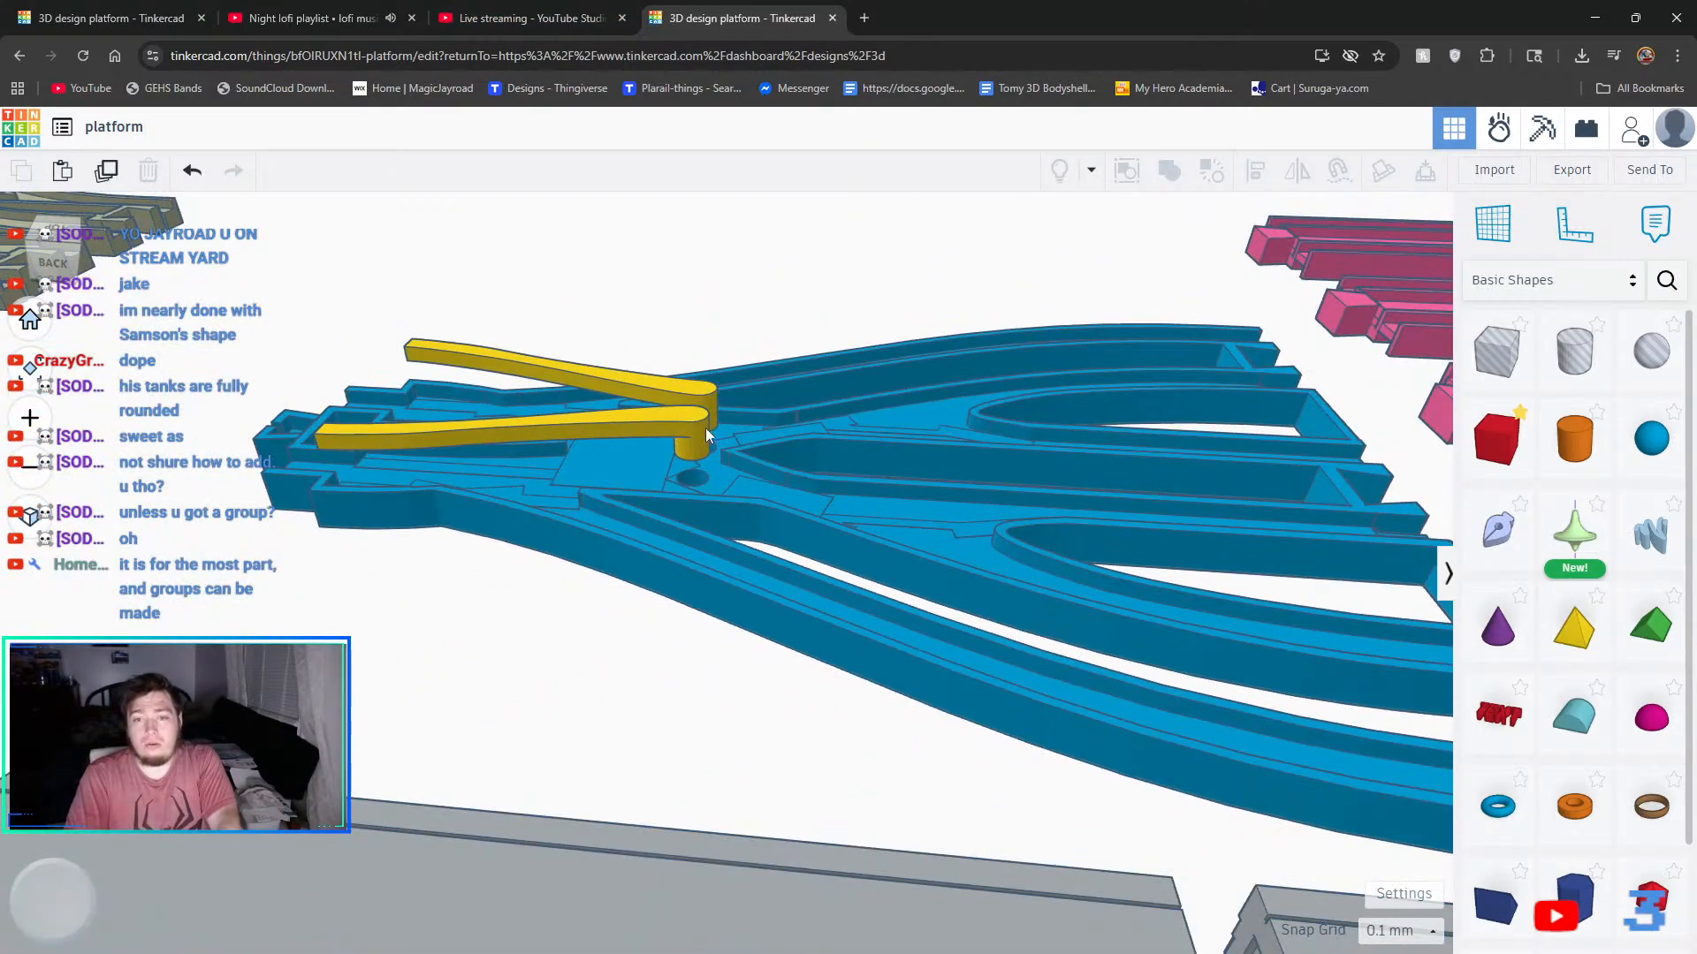
click(704, 431)
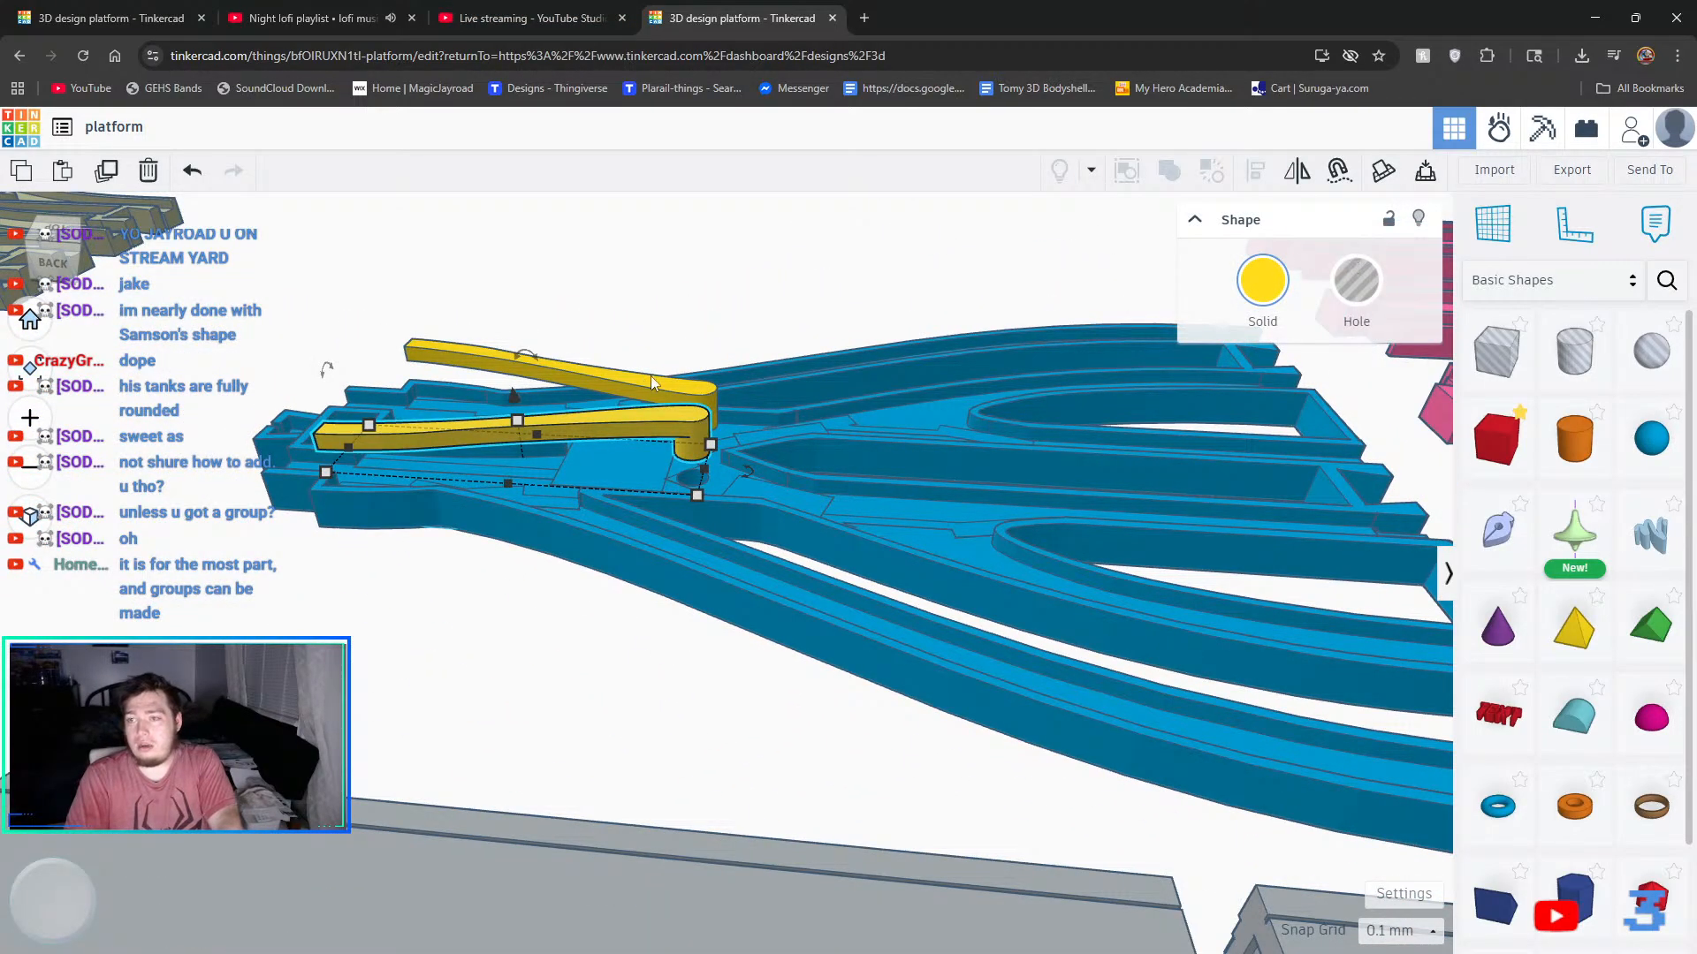
drag(666, 405, 725, 296)
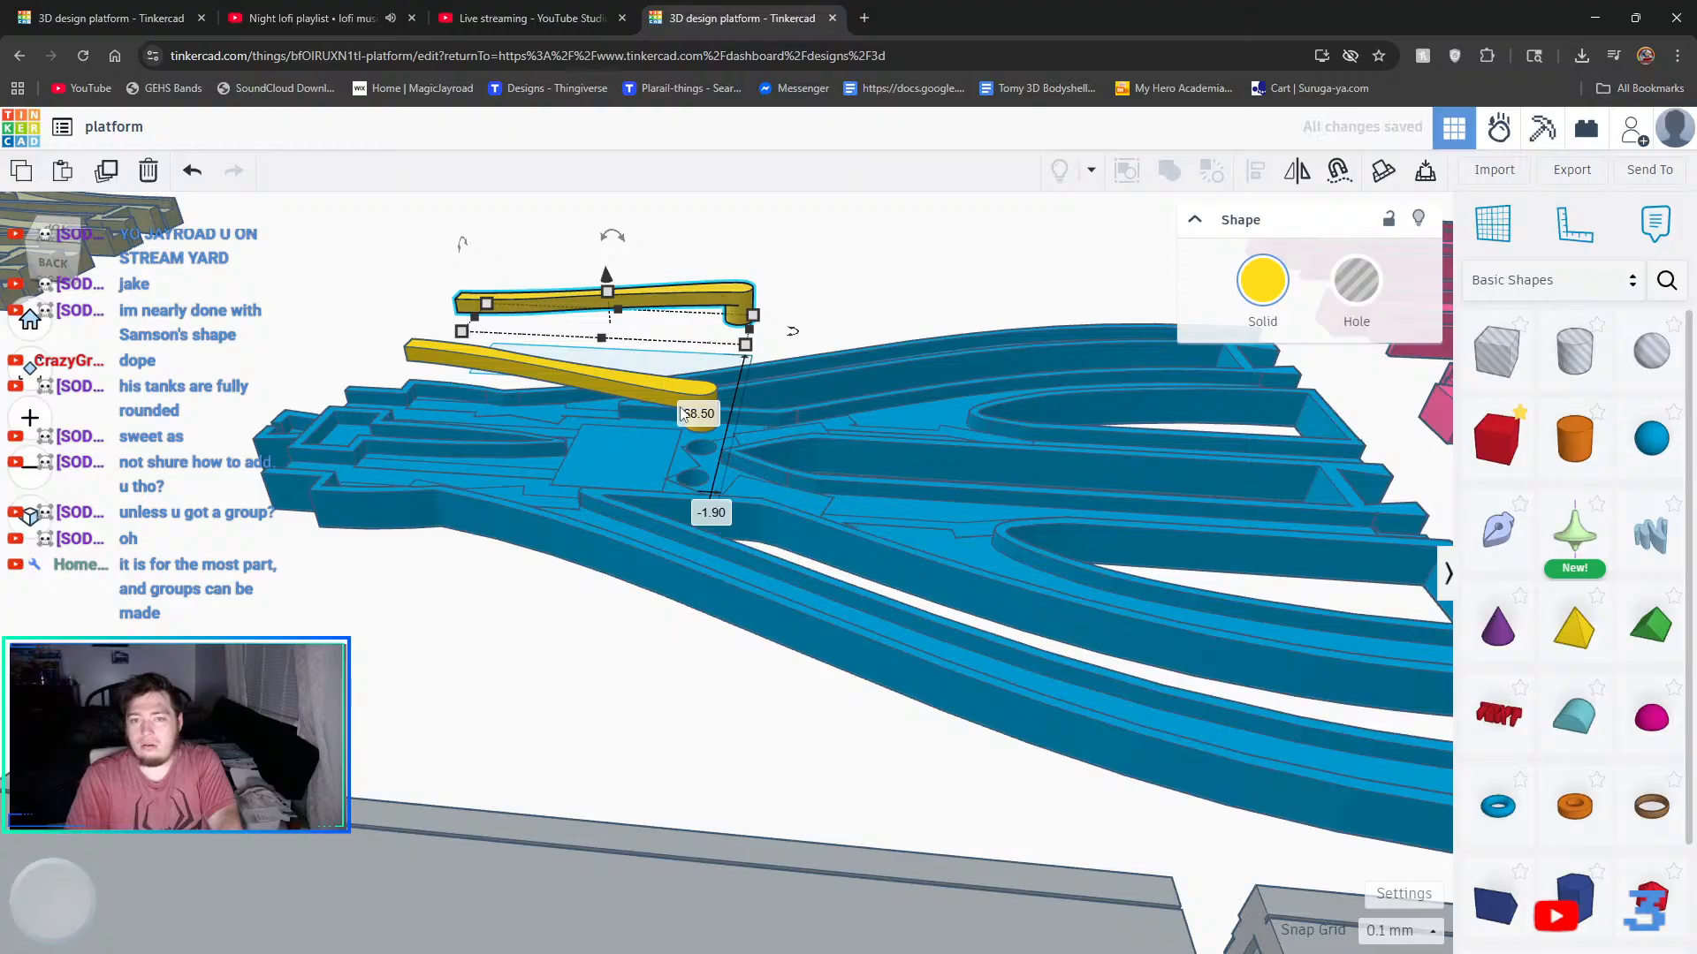
drag(617, 370, 711, 257)
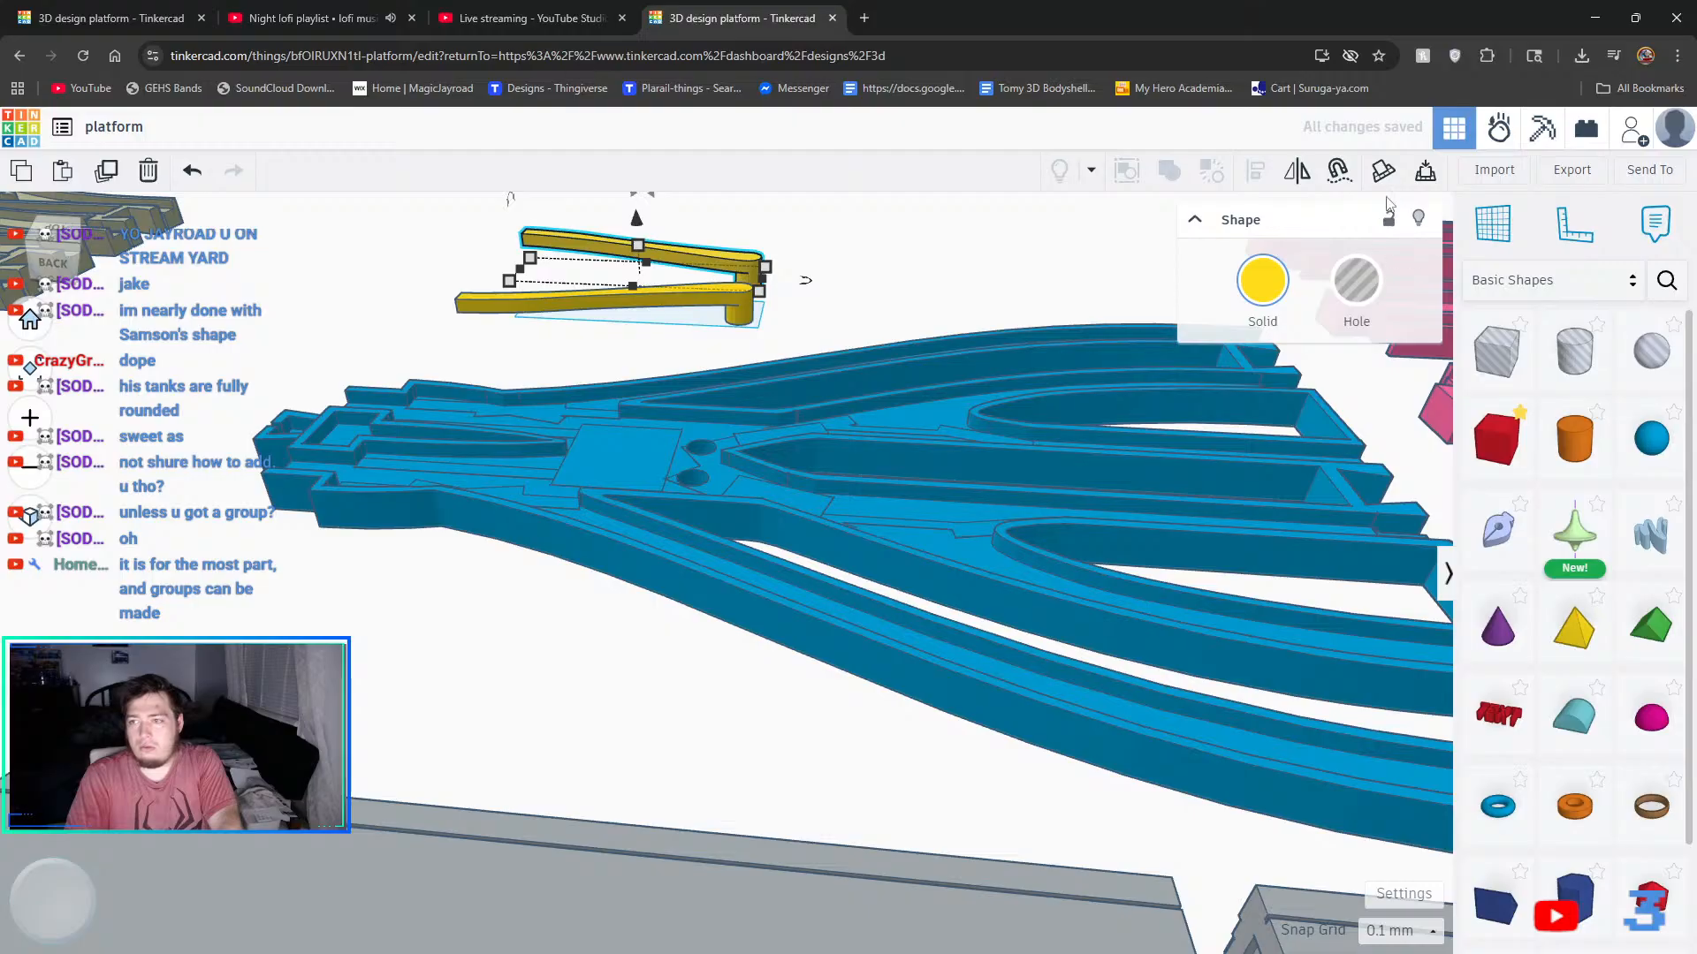
- Drop both yellow switch pieces onto the workplane
click(1423, 176)
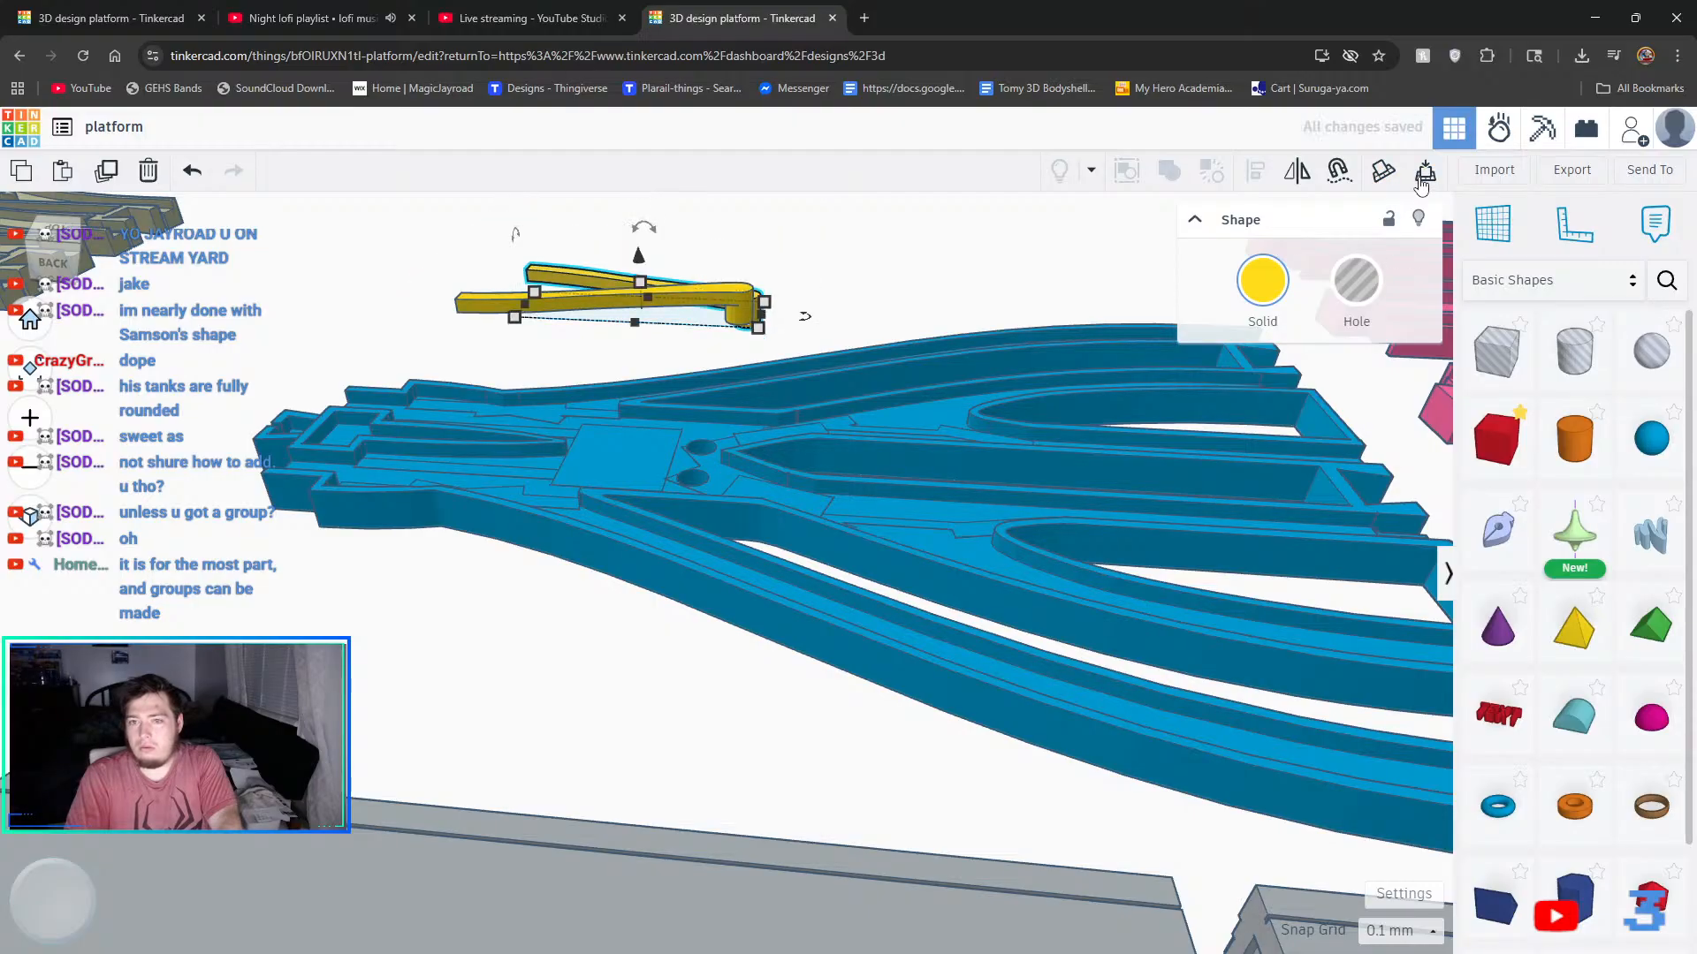
click(745, 293)
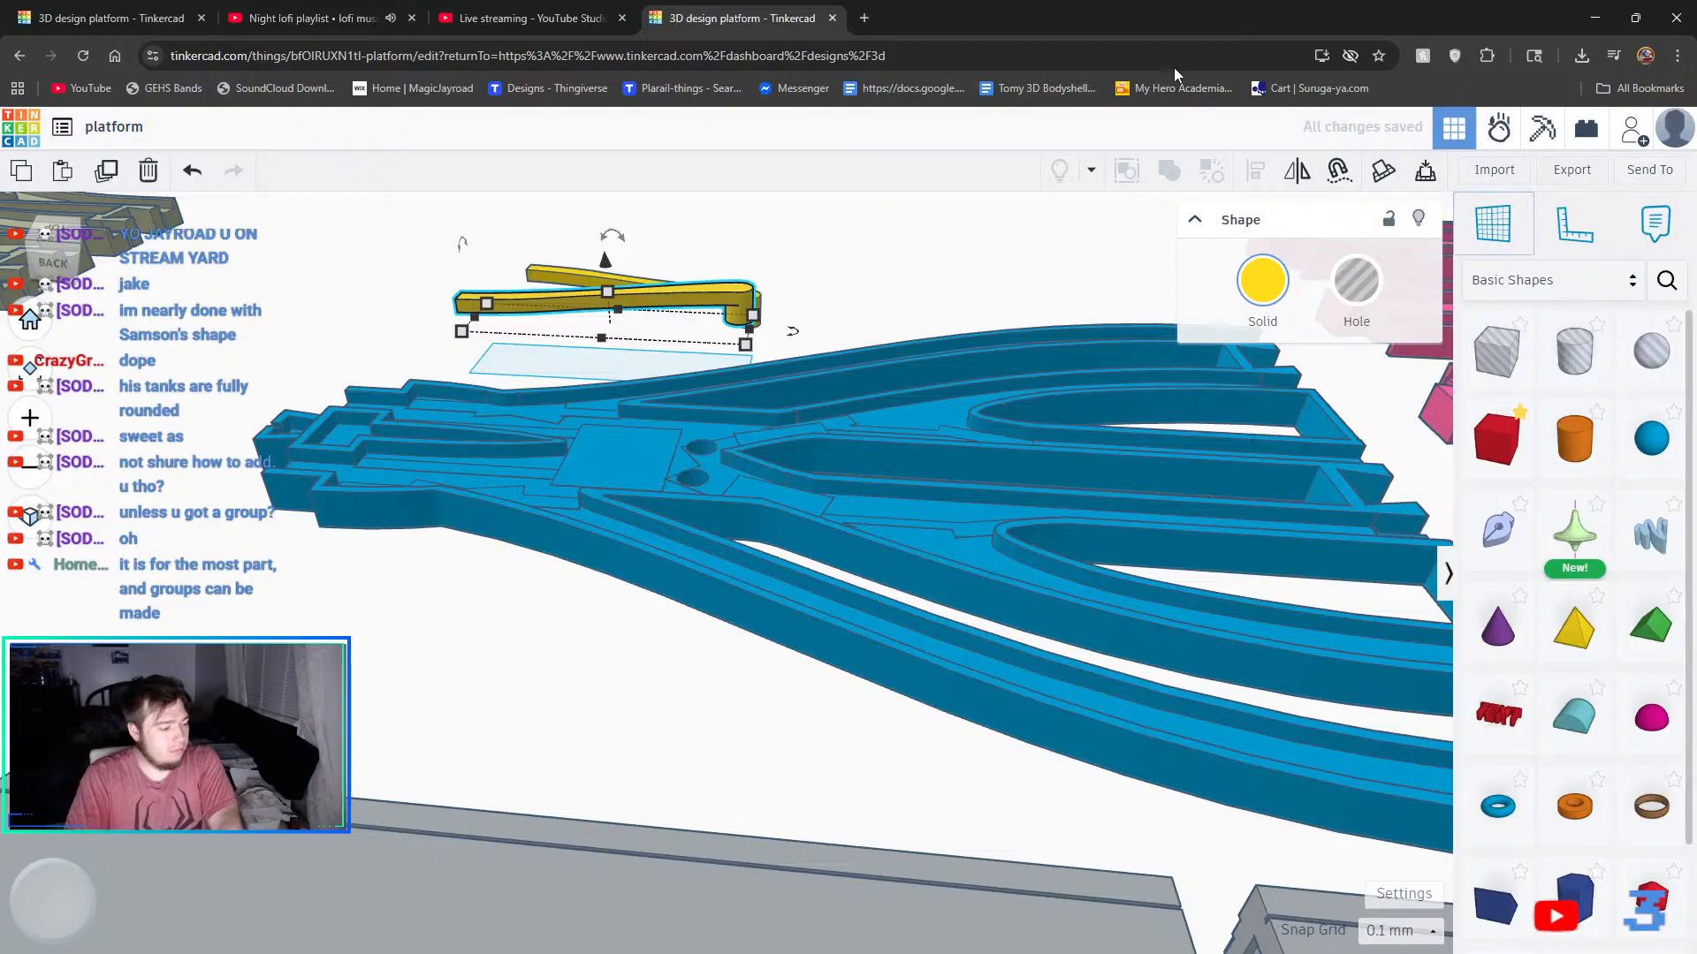
key(d)
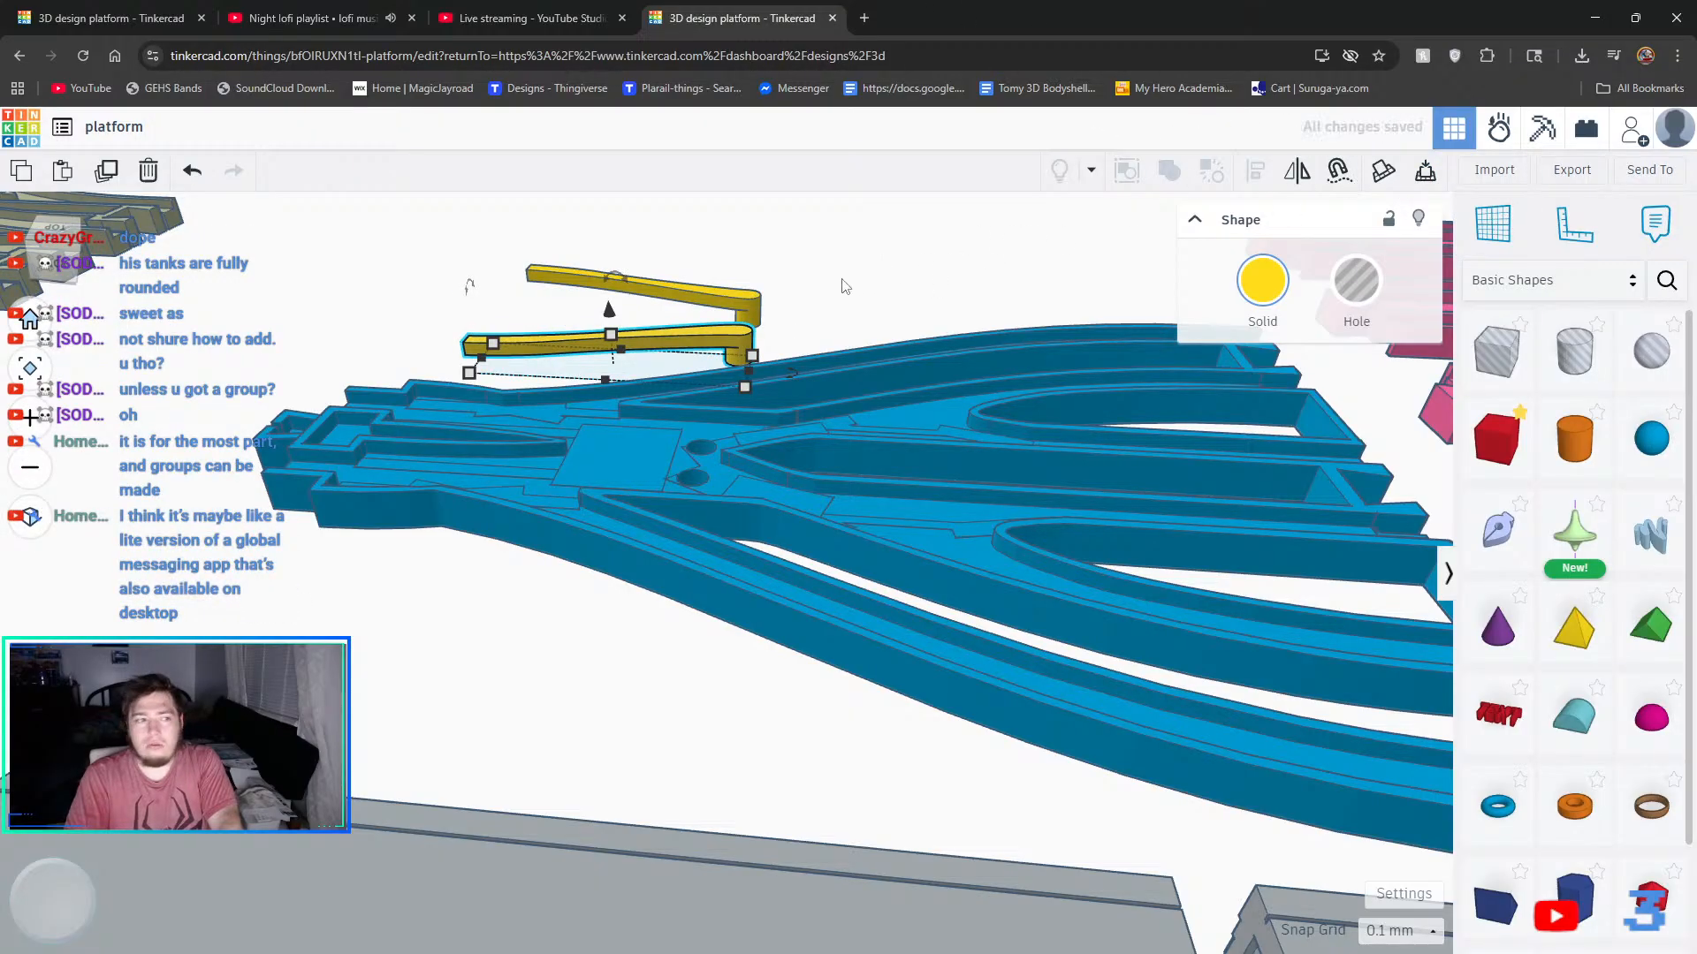
click(815, 312)
right_drag(815, 312, 841, 485)
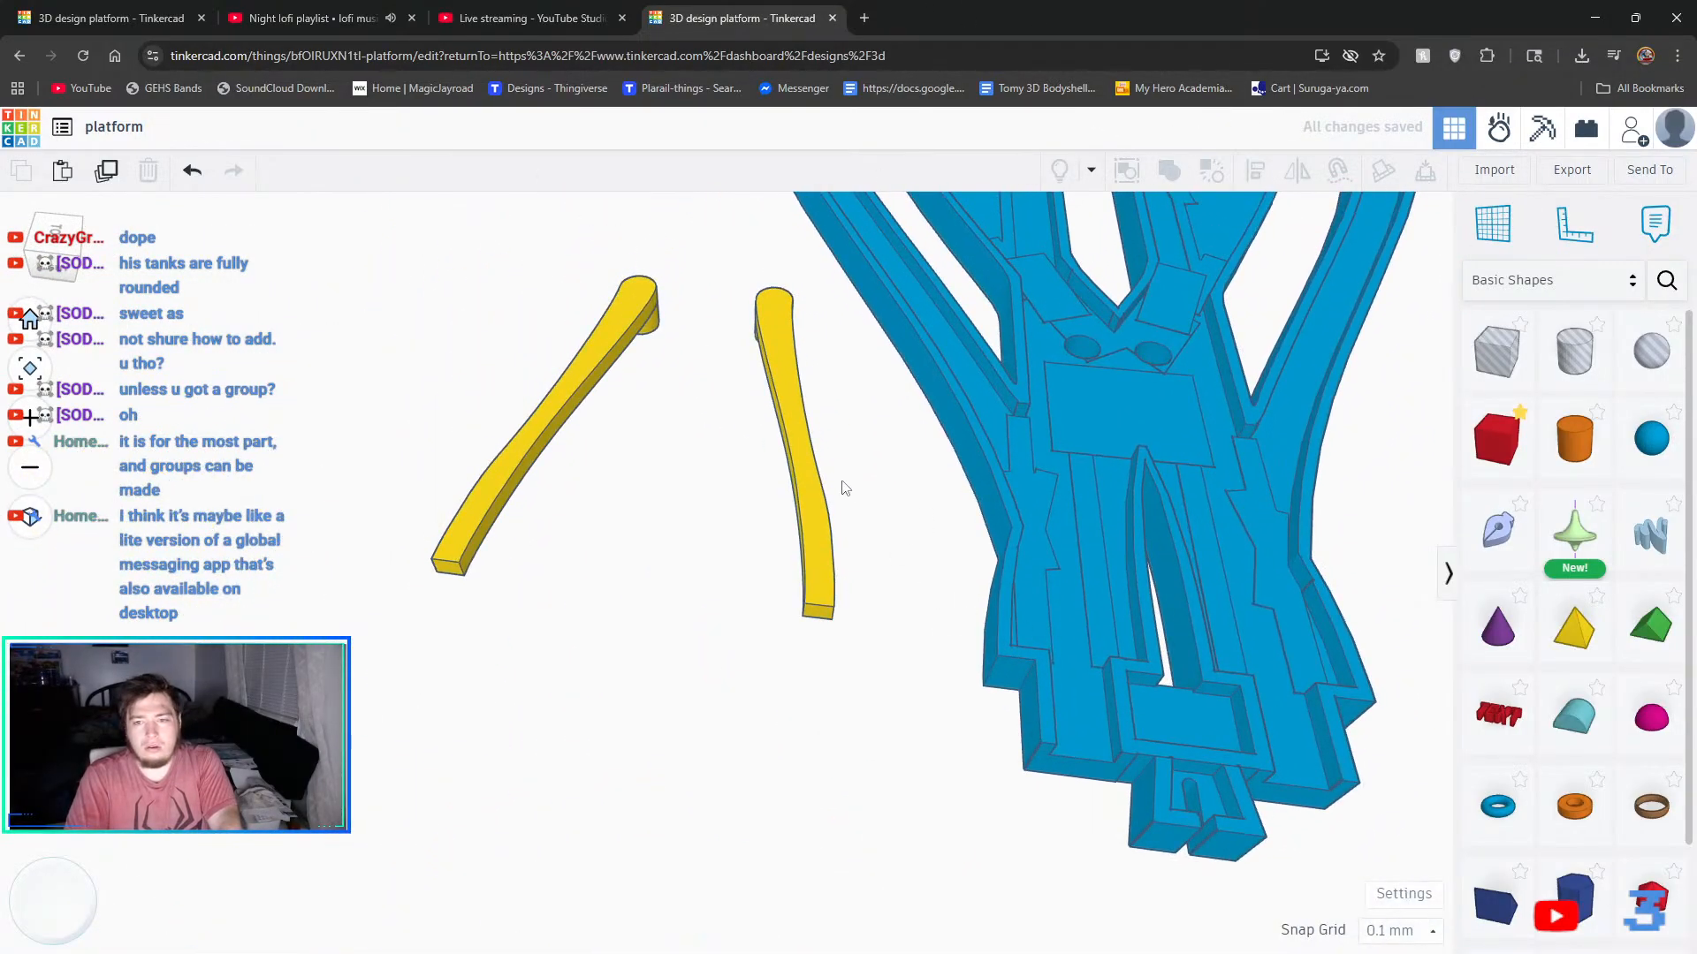
click(522, 483)
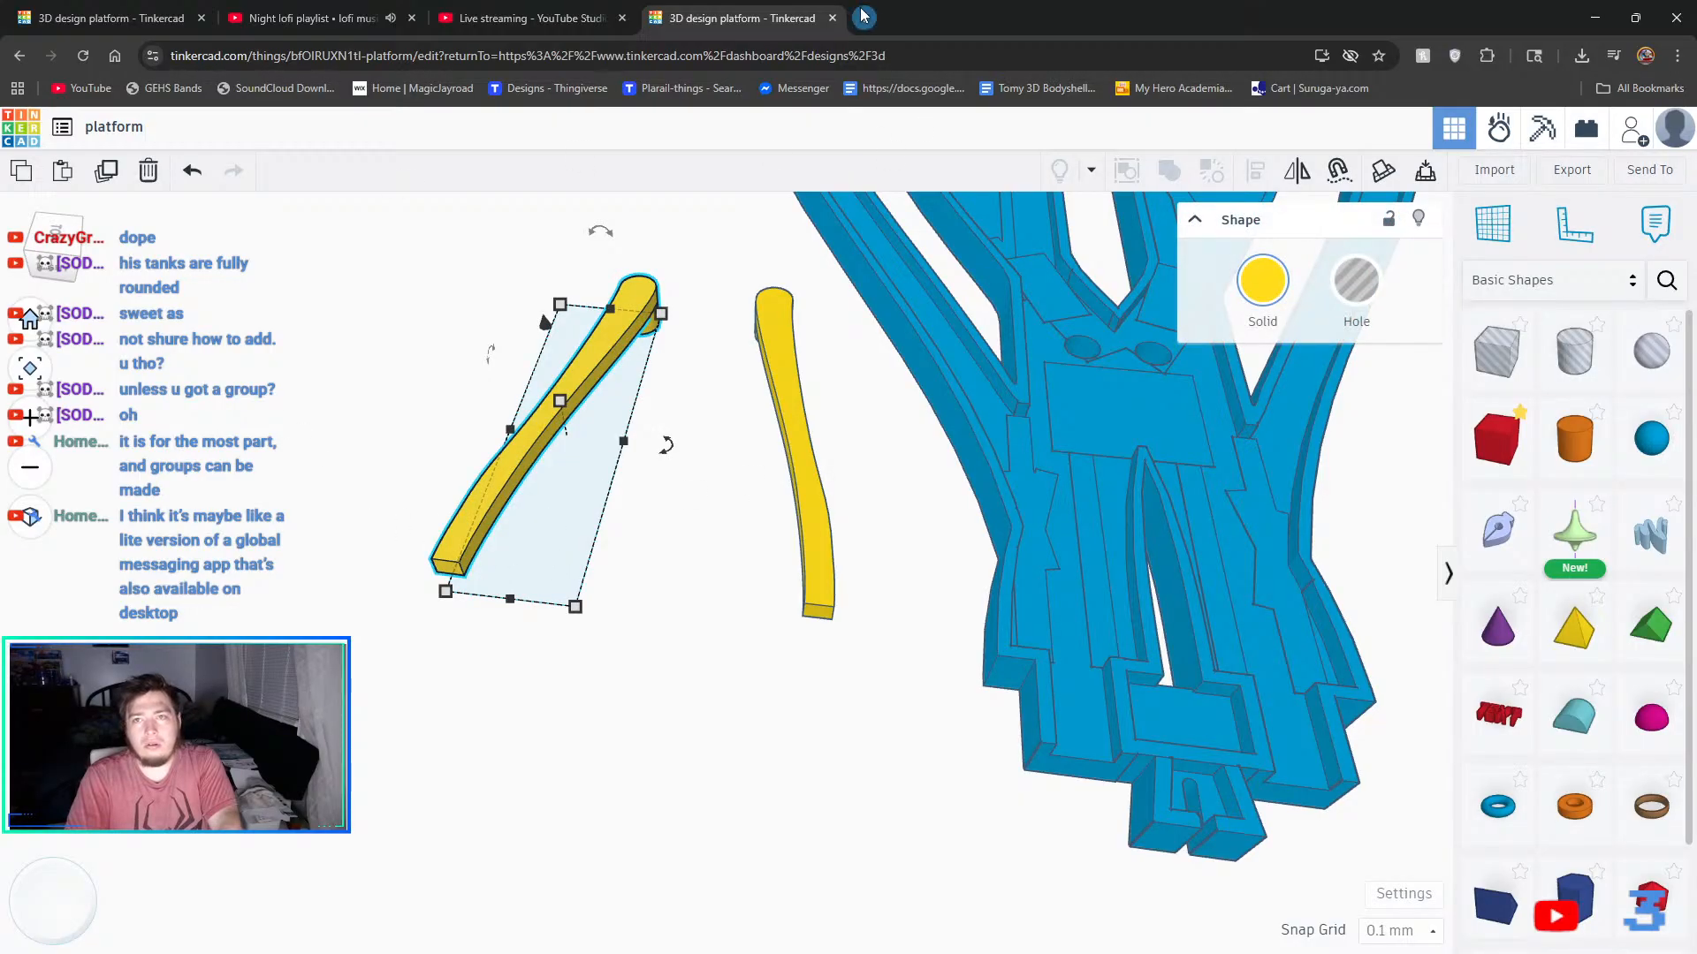
- Open the WhatsApp website in a new browser tab, then download its Windows installer and run it
click(863, 16)
text(whatsa)
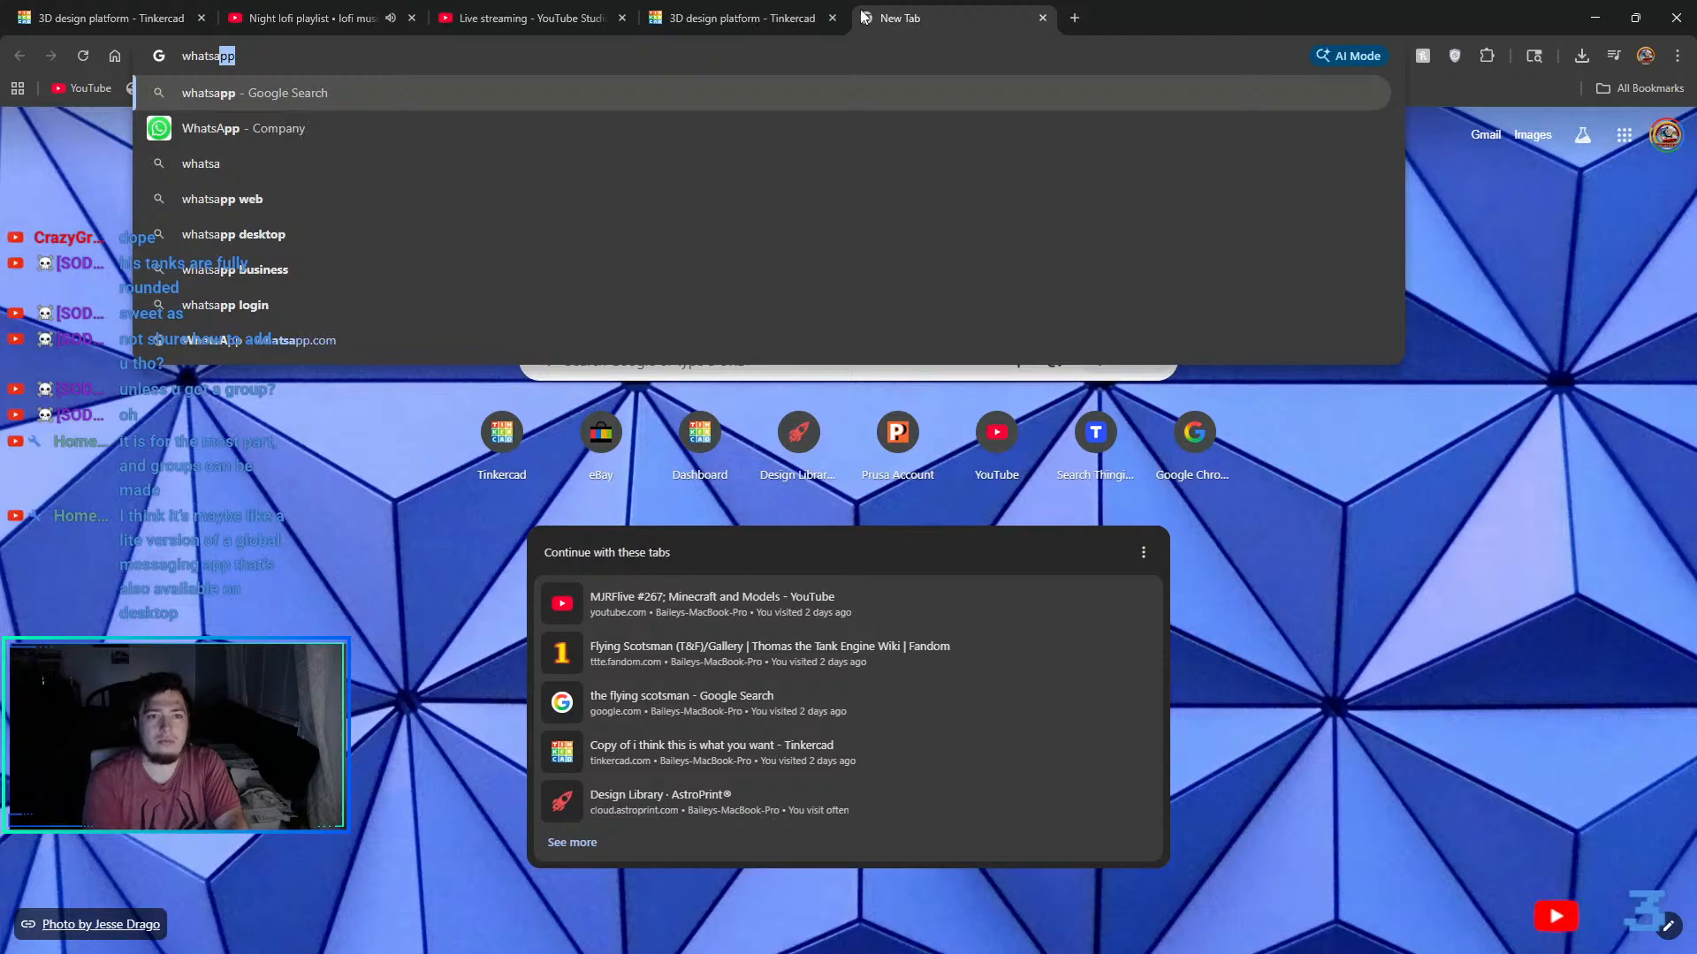
click(344, 356)
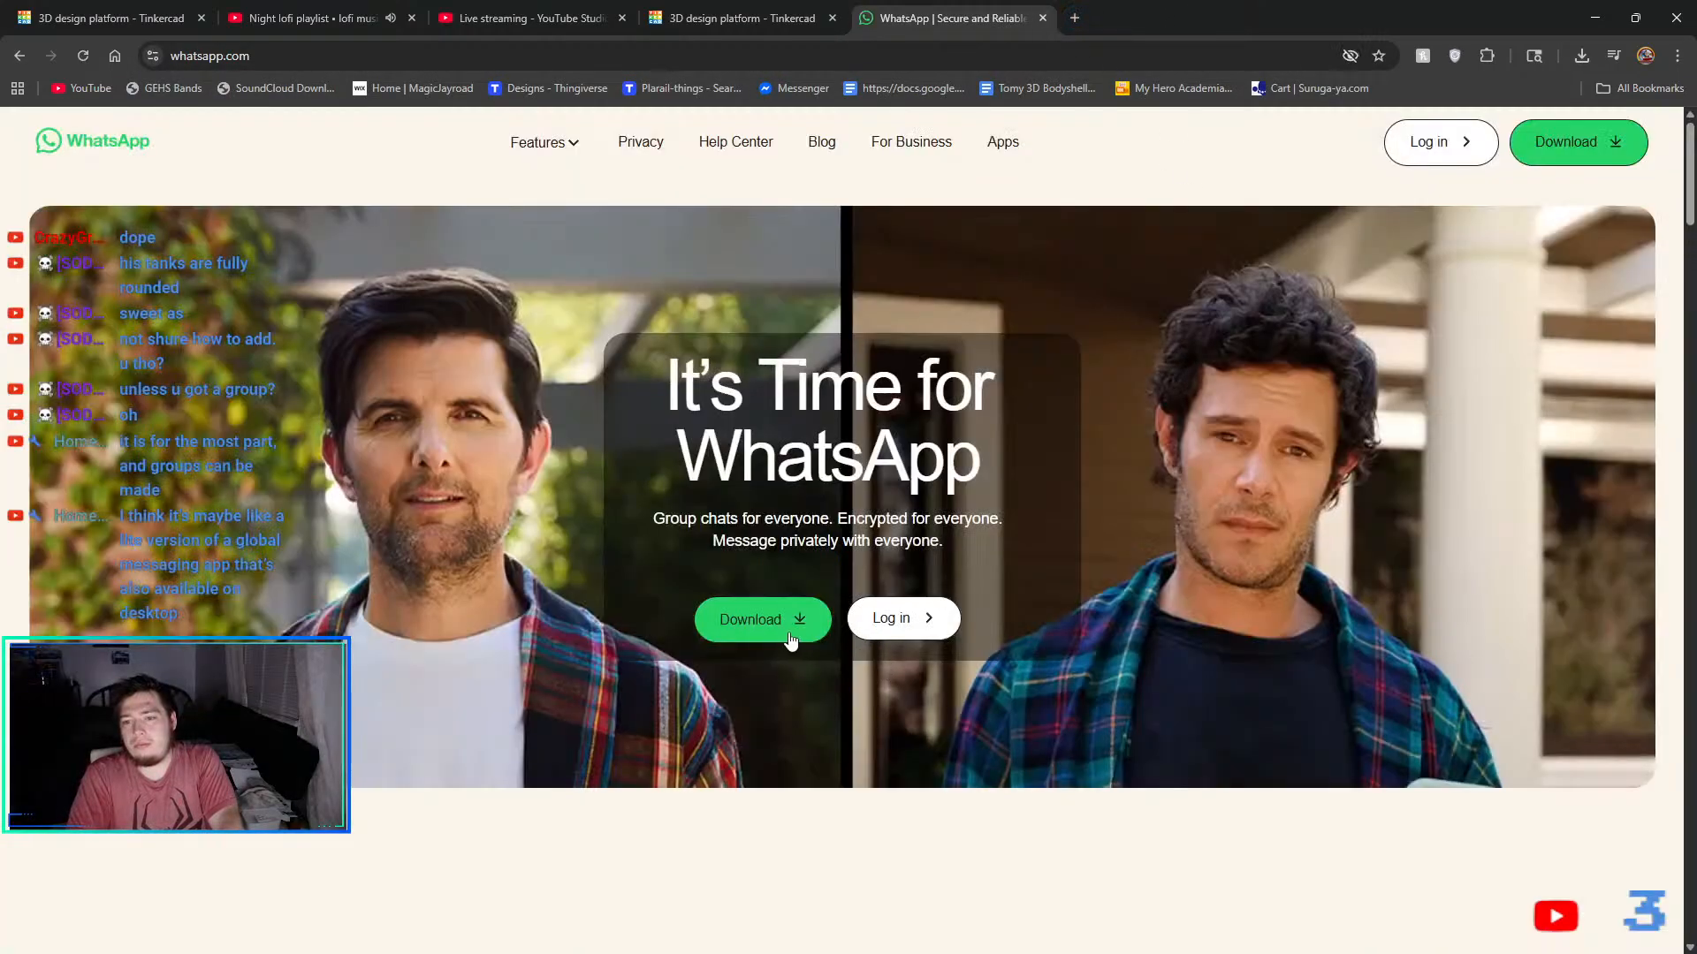
click(789, 635)
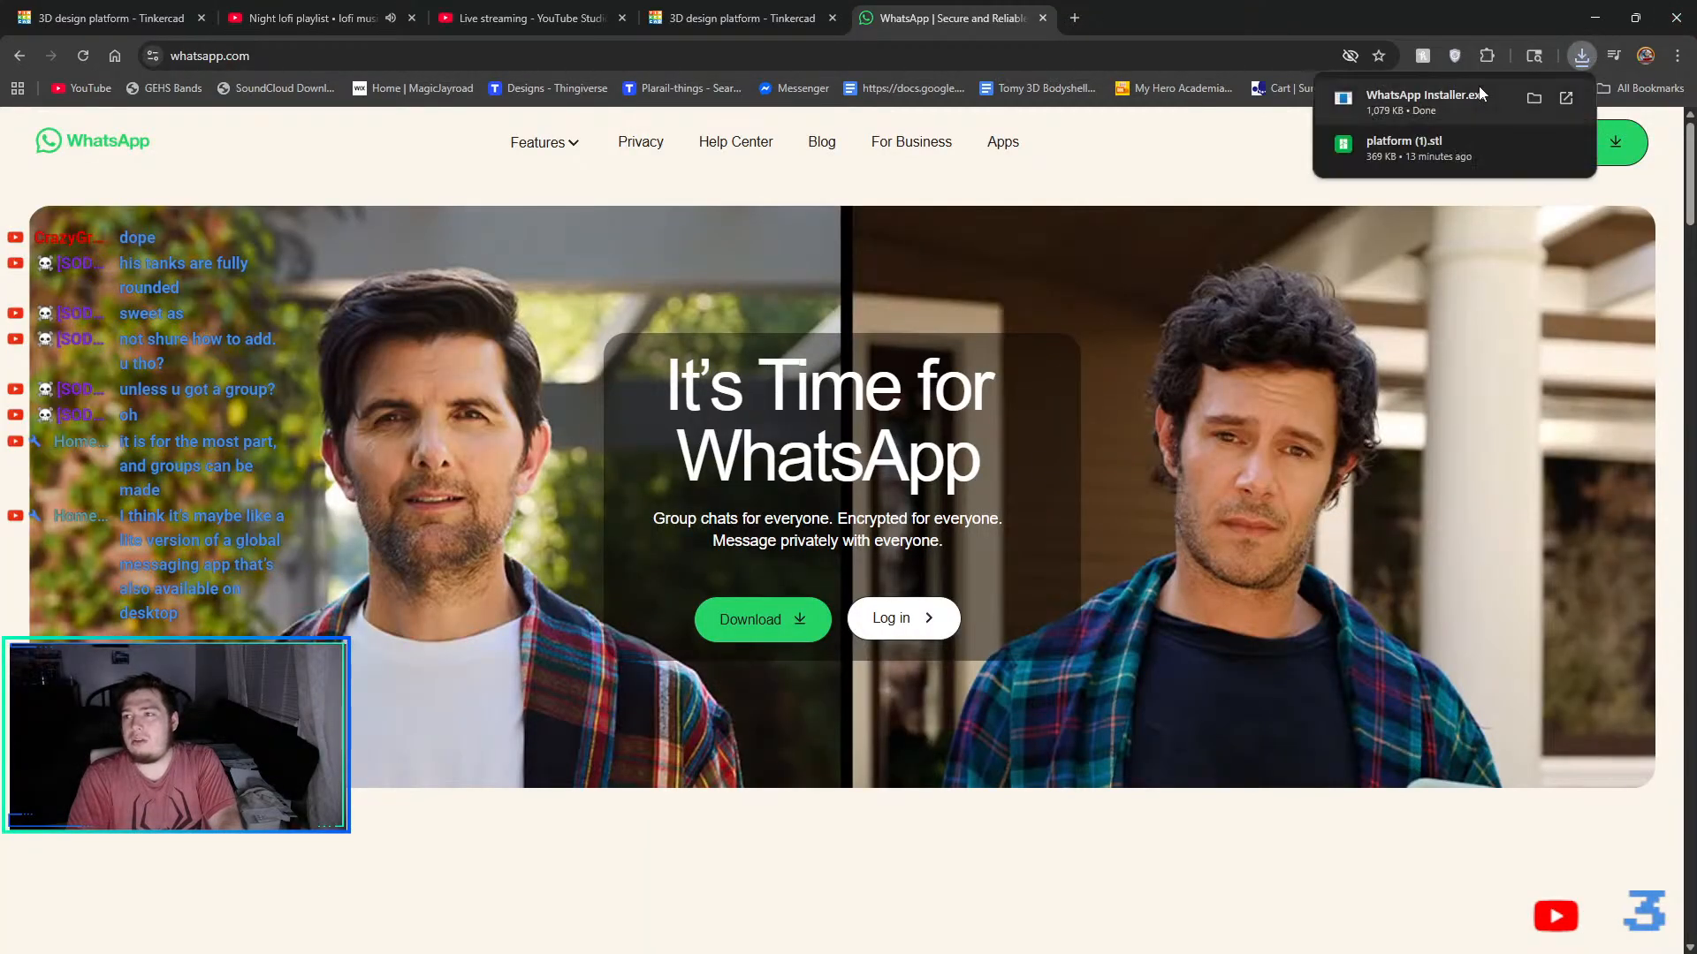
click(1477, 88)
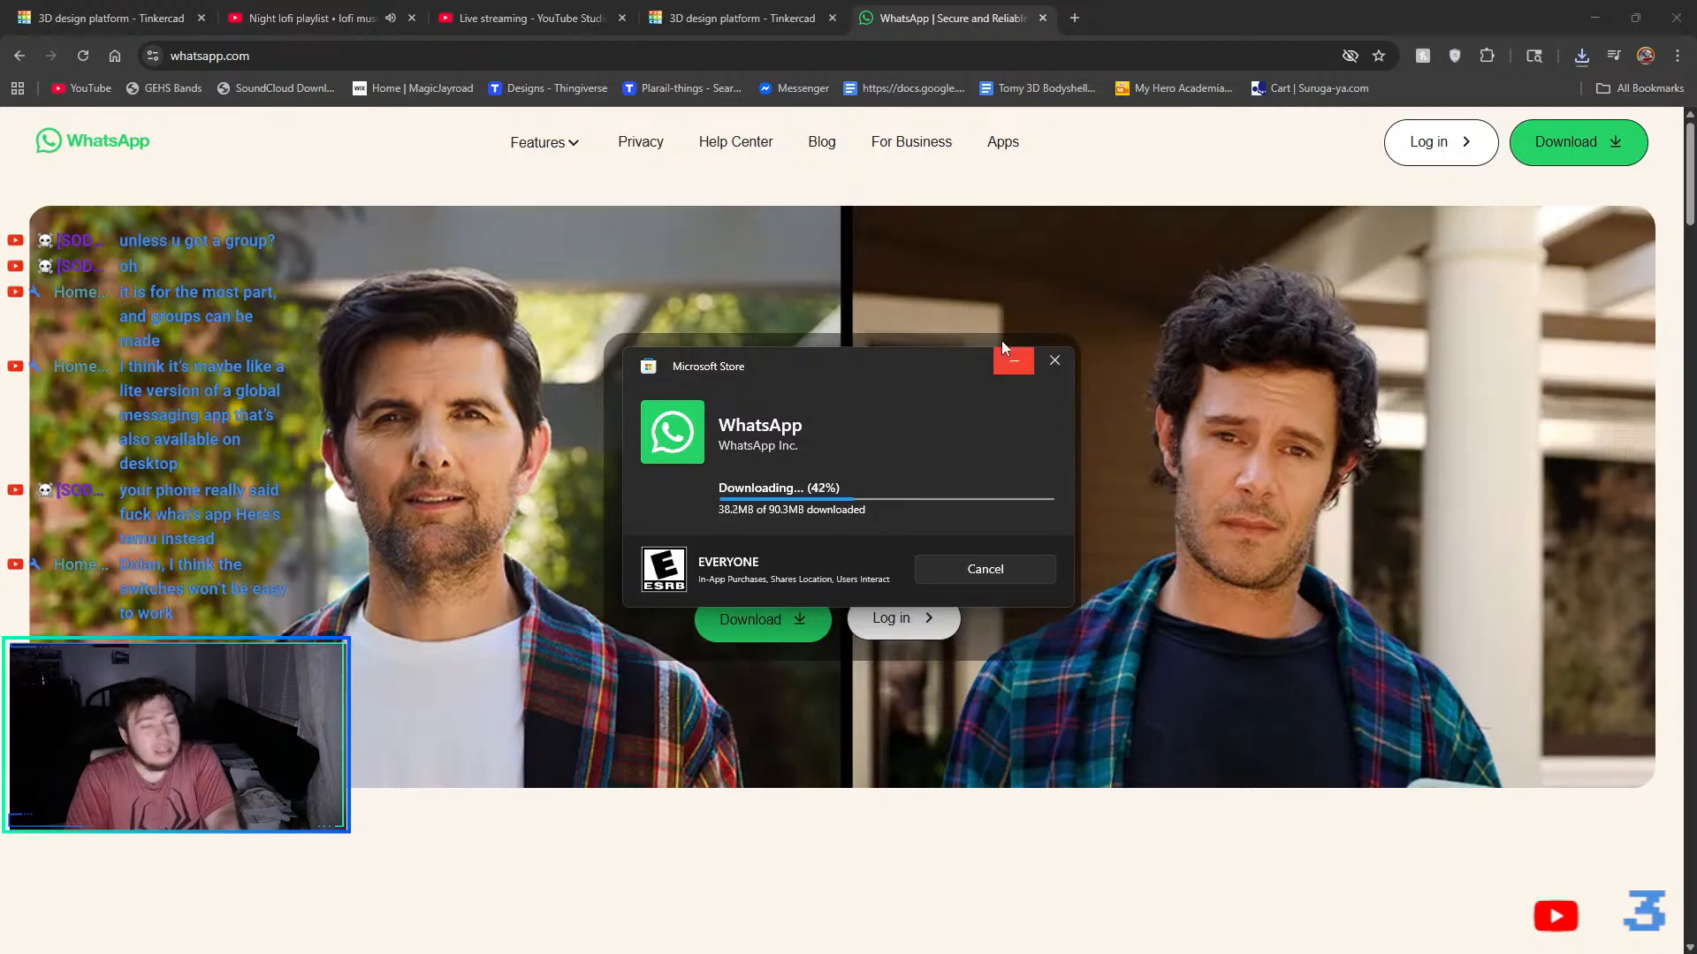
- Return to the Tinkercad platform design and examine the blue junction with both yellow switch pieces beside it
click(758, 11)
click(900, 509)
mouse_move(894, 517)
right_down()
mouse_move(842, 566)
mouse_move(802, 533)
mouse_move(869, 469)
mouse_move(890, 500)
right_up()
middle_drag(923, 468, 663, 521)
right_drag(664, 527, 887, 516)
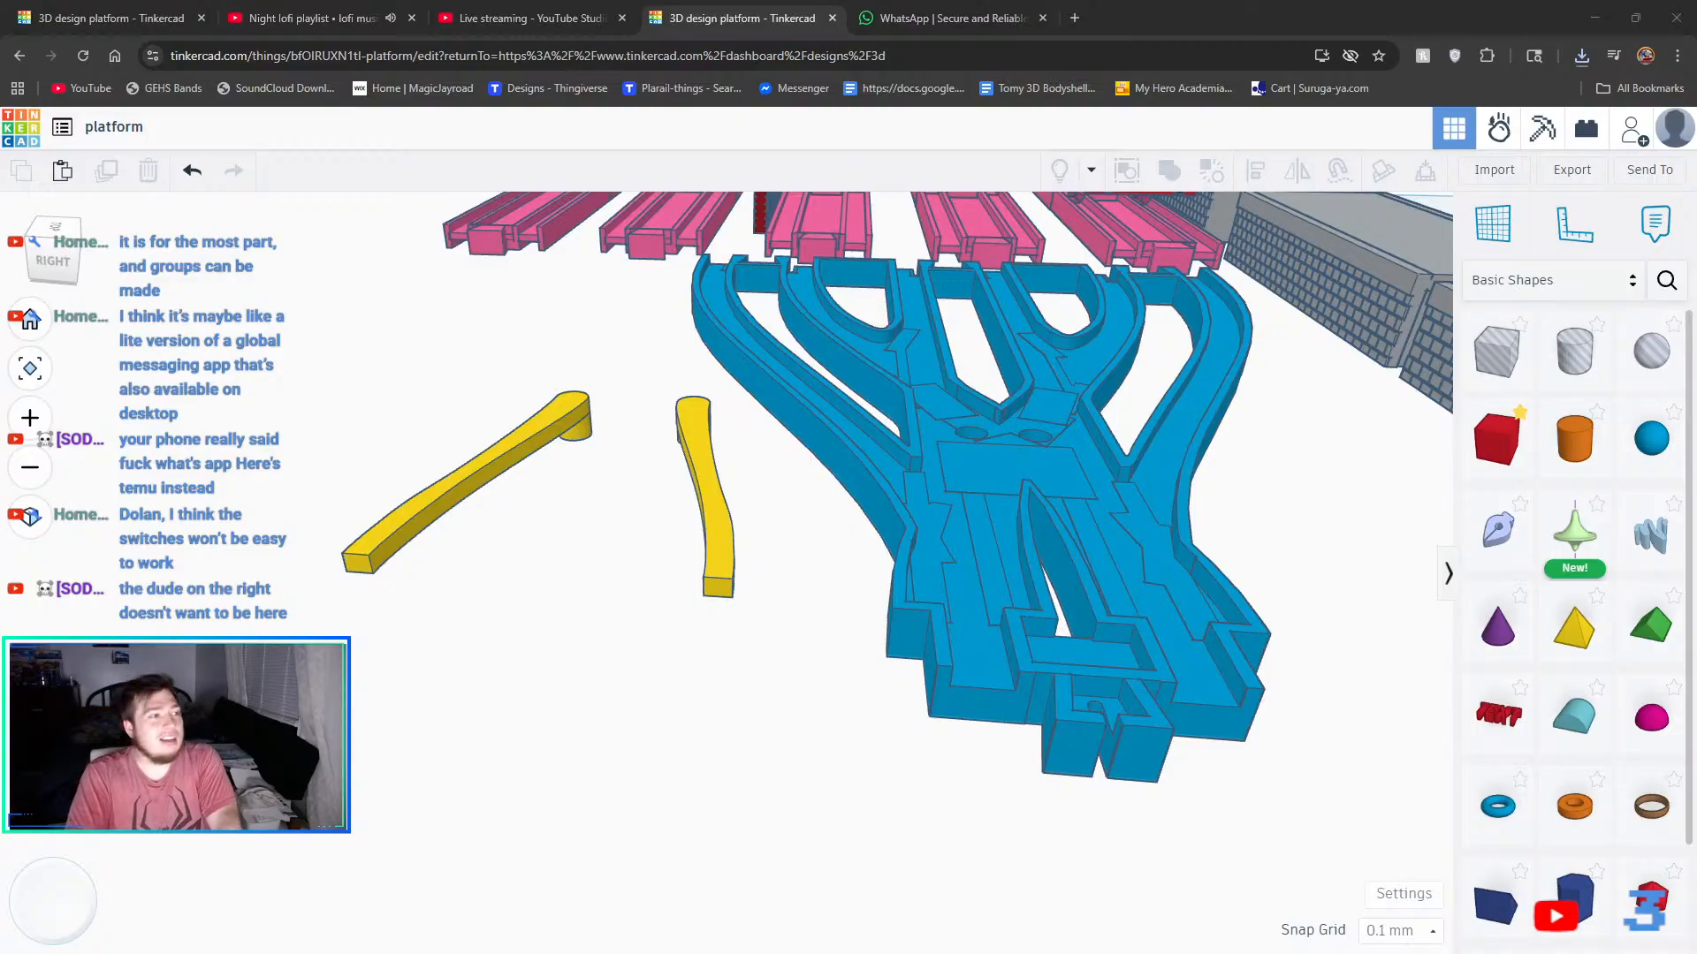
click(944, 18)
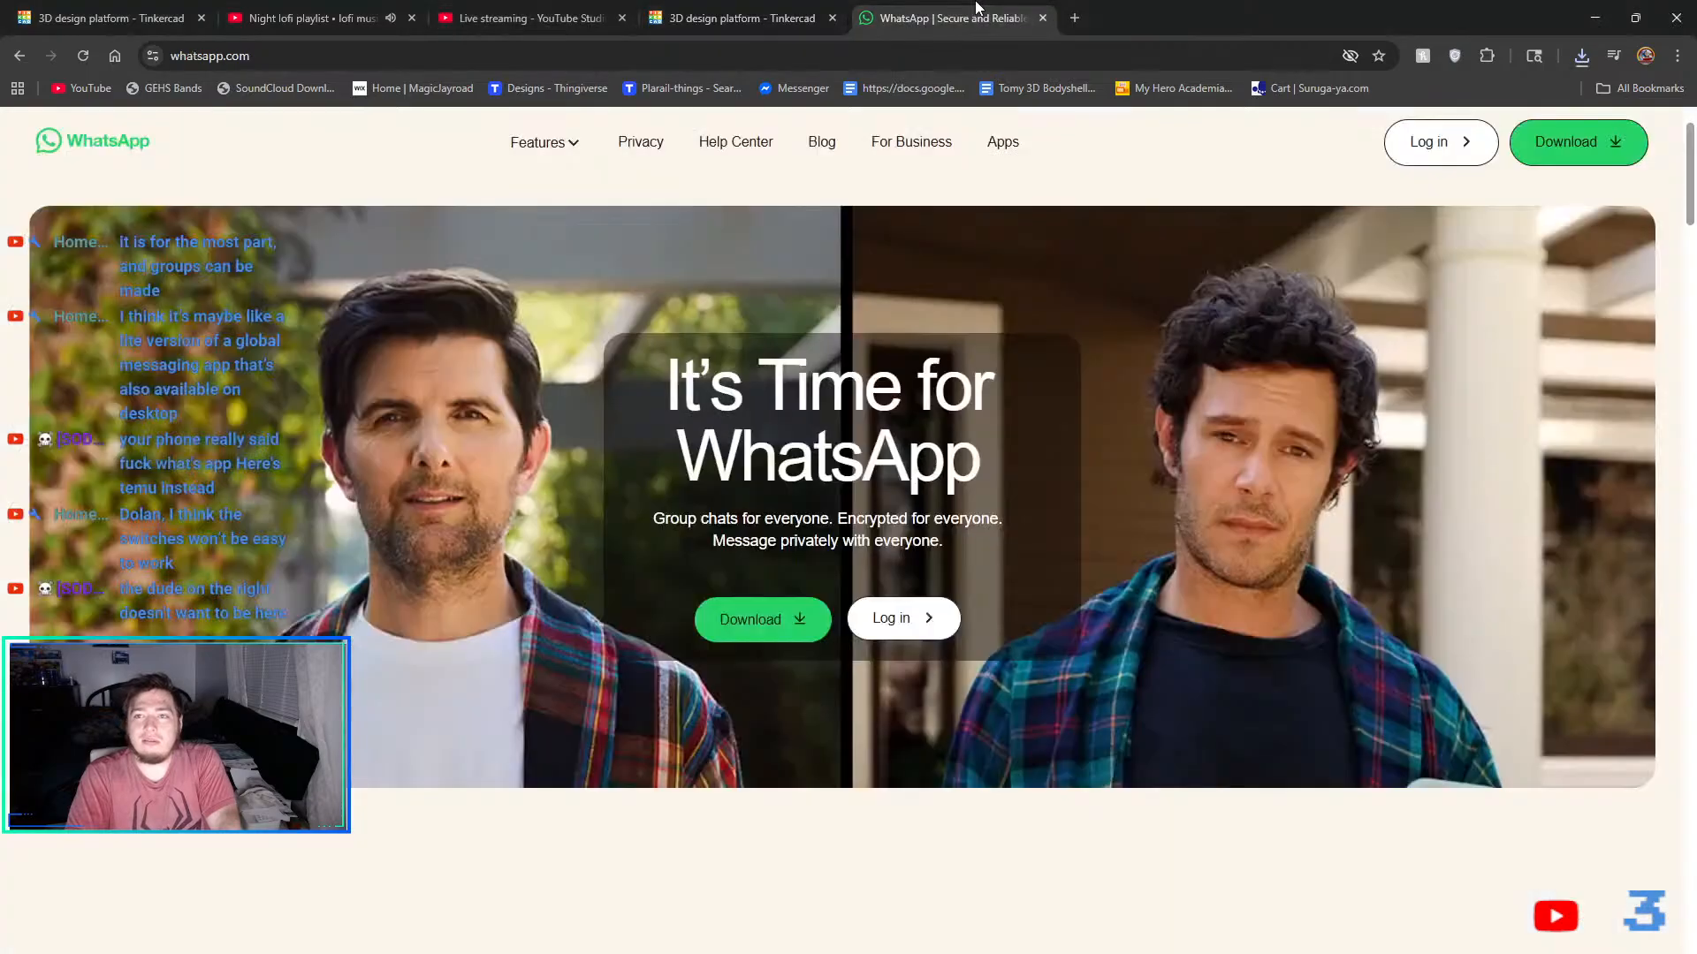
click(787, 11)
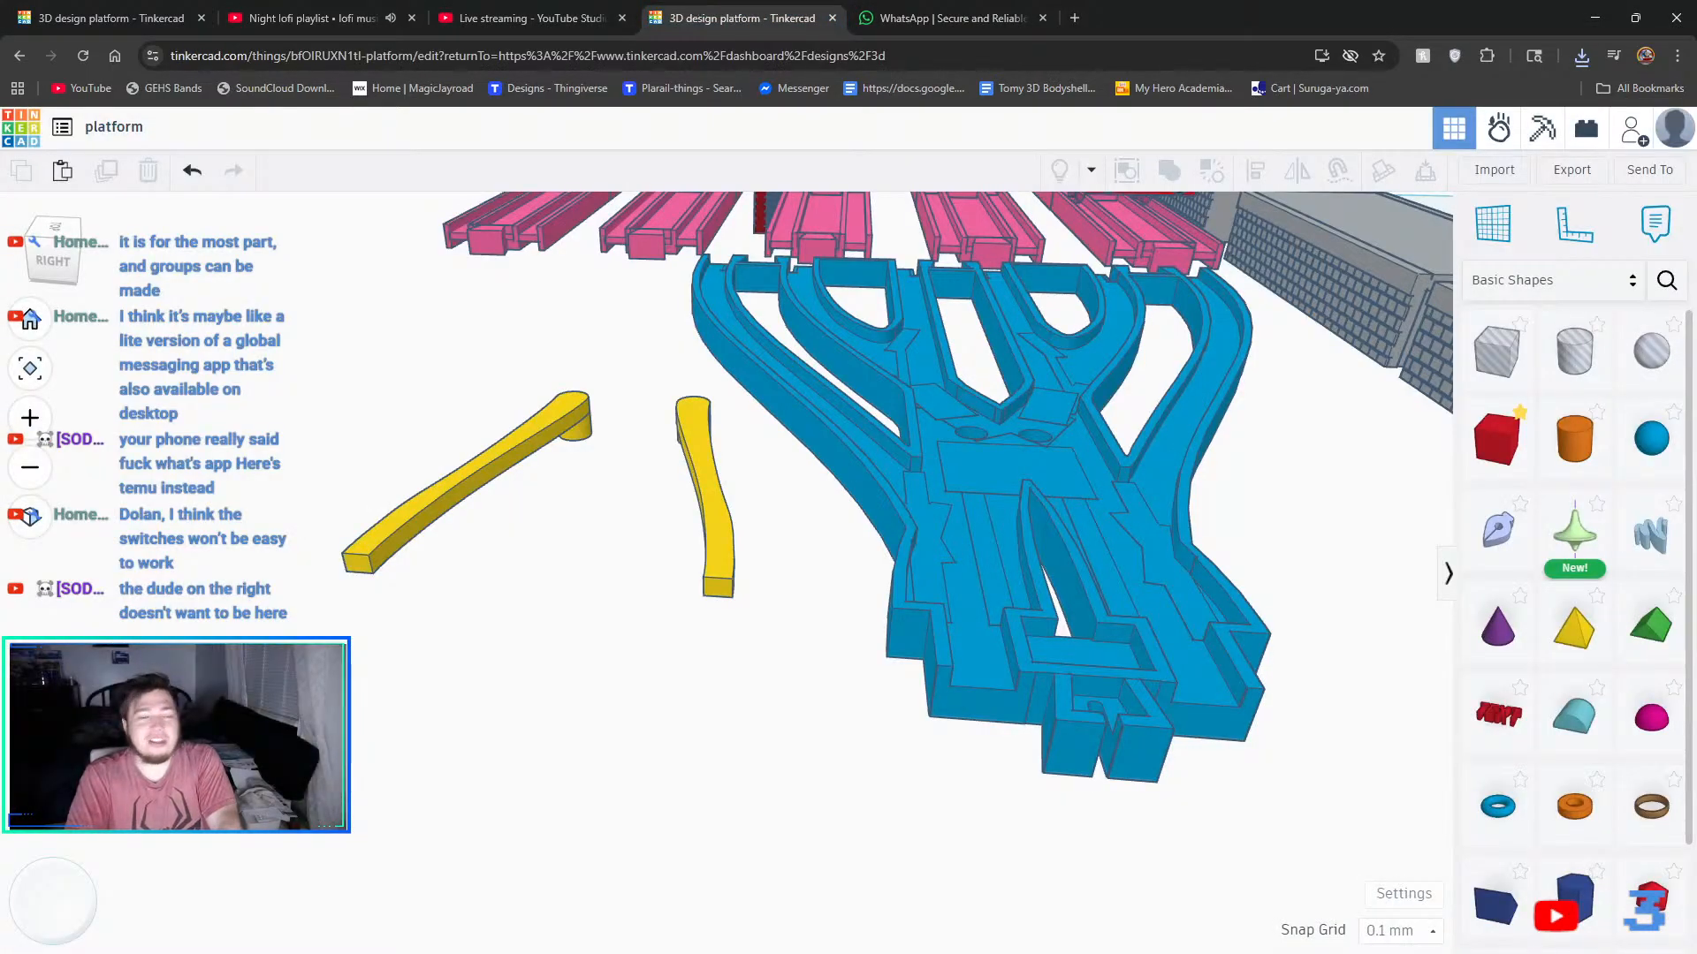
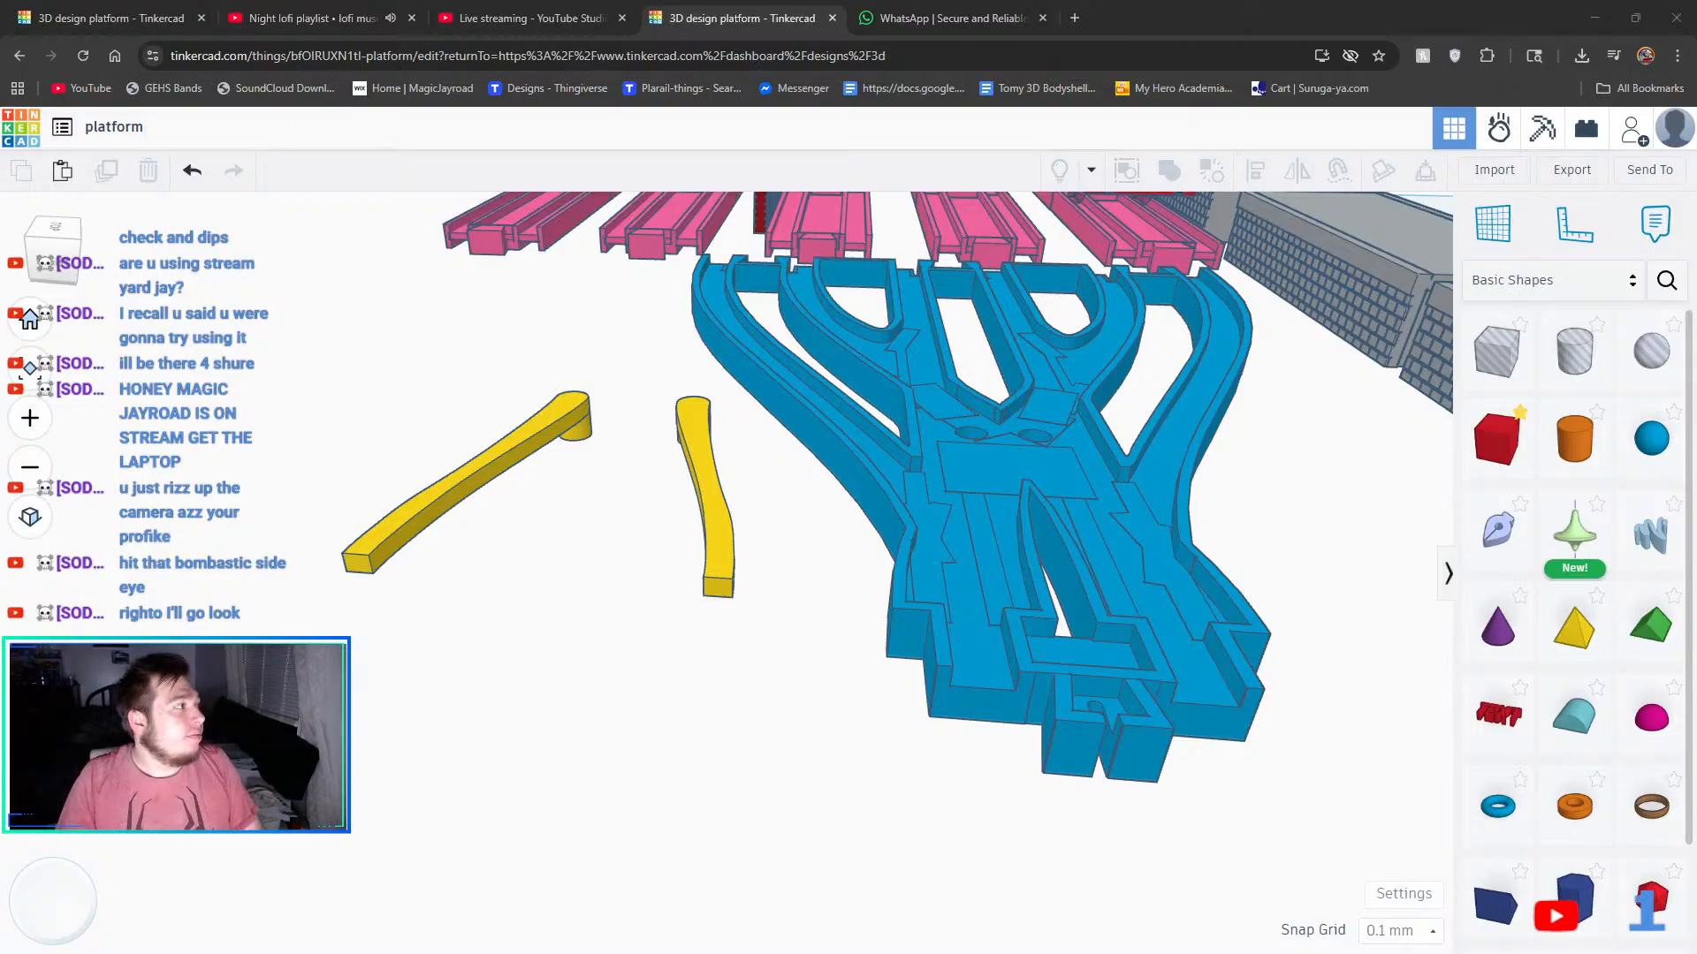
- Close the WhatsApp page, leaving an empty browser tab open, and return to the Tinkercad platform design
click(1075, 19)
click(1042, 18)
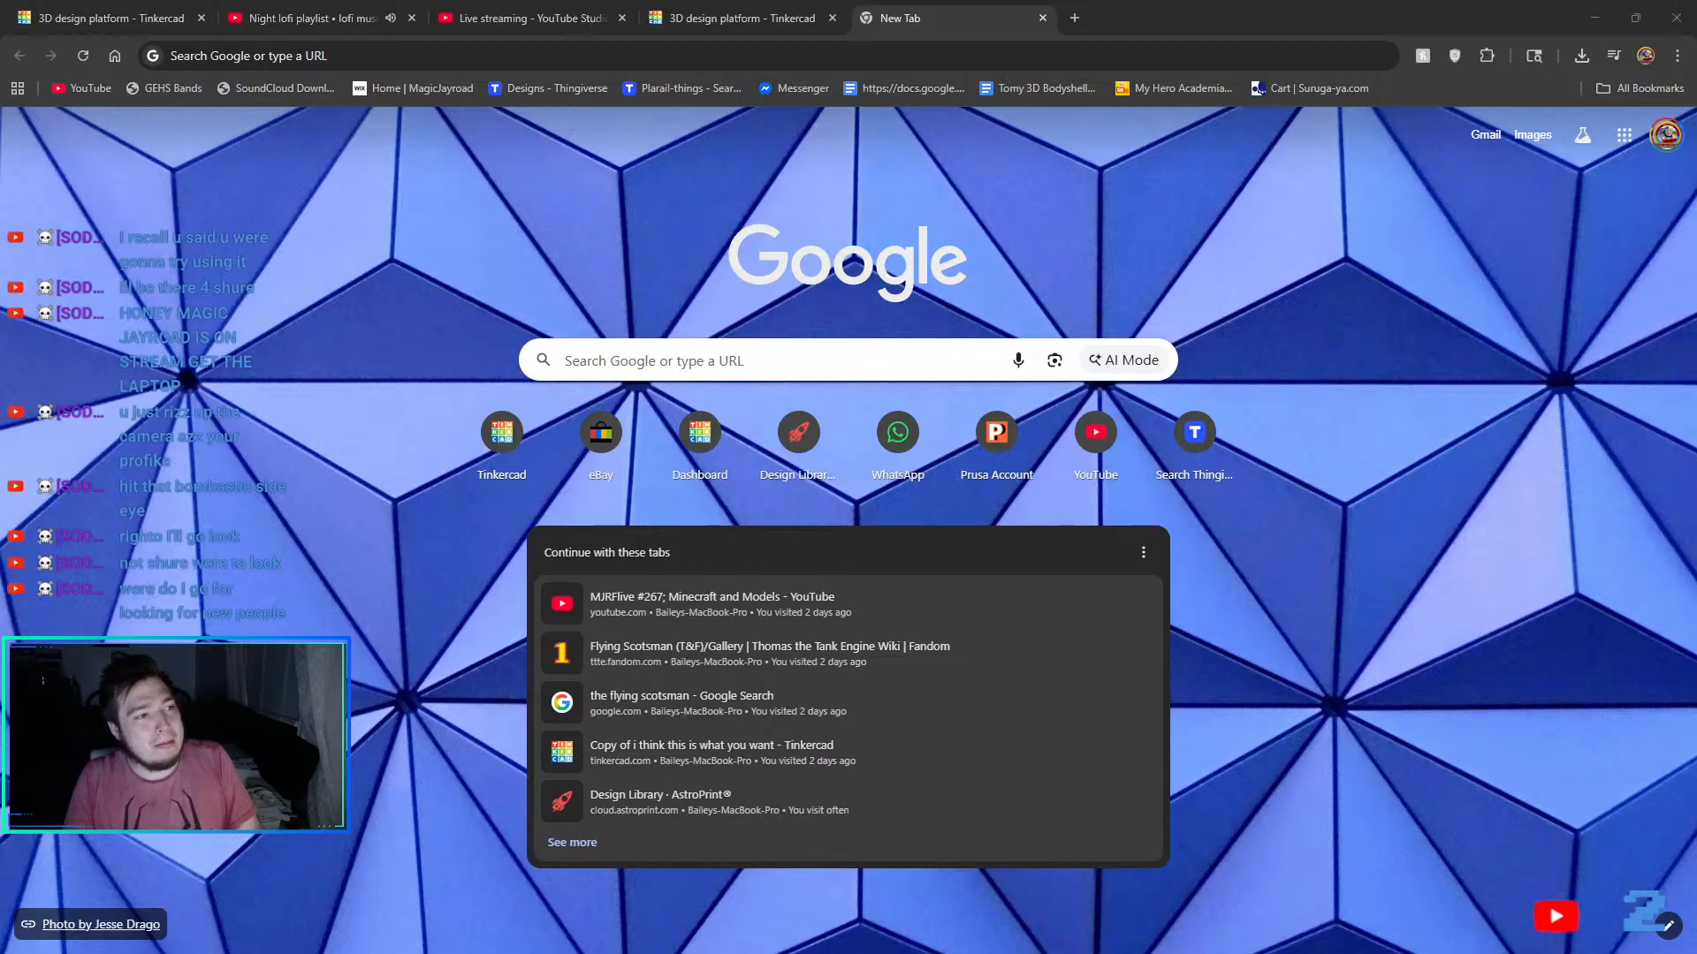
click(733, 18)
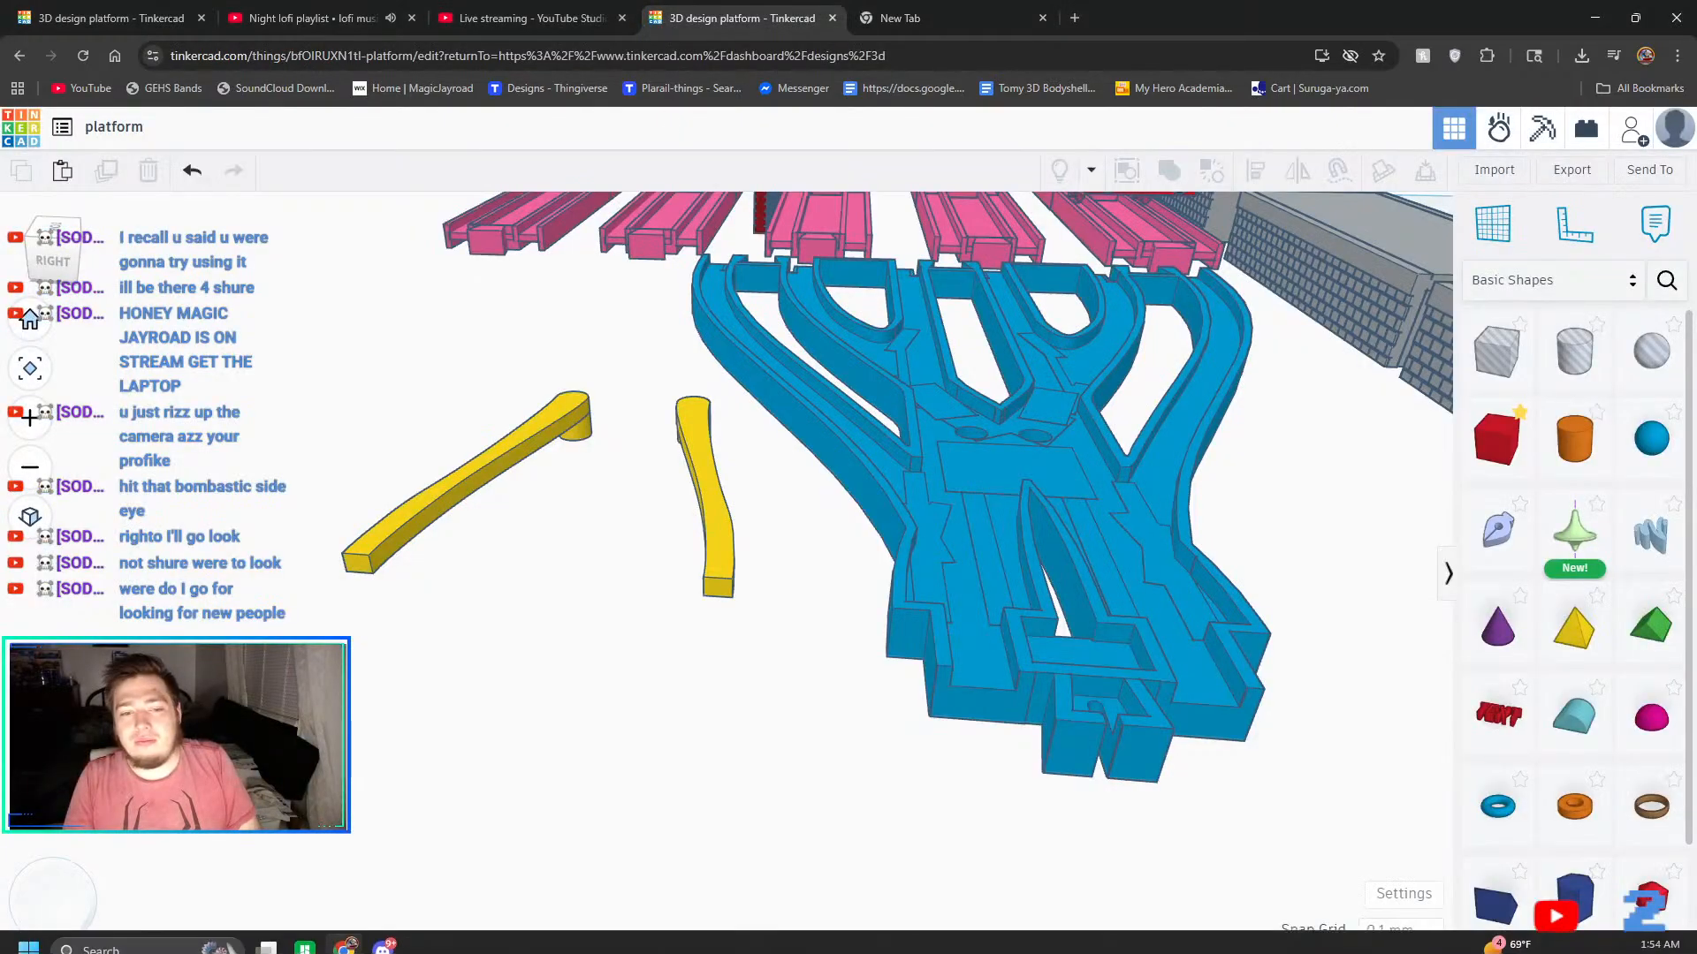
- Bring up Discord and move its window off this screen, clear of the Tinkercad design
click(382, 933)
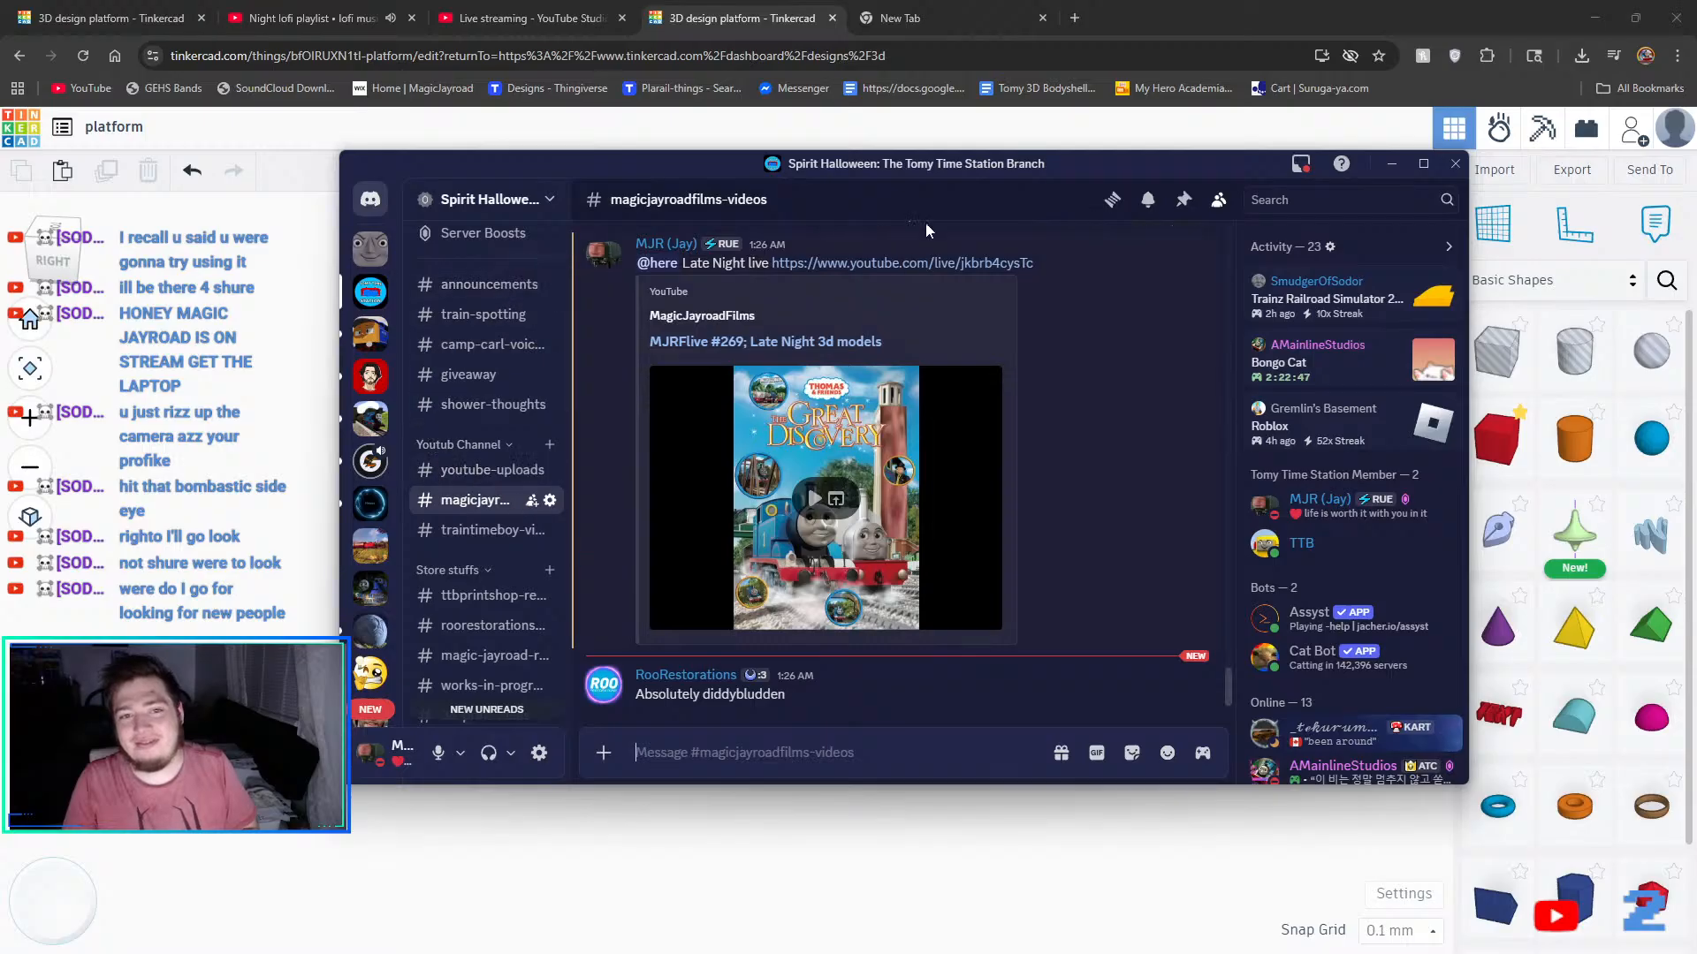
click(1302, 166)
click(1302, 166)
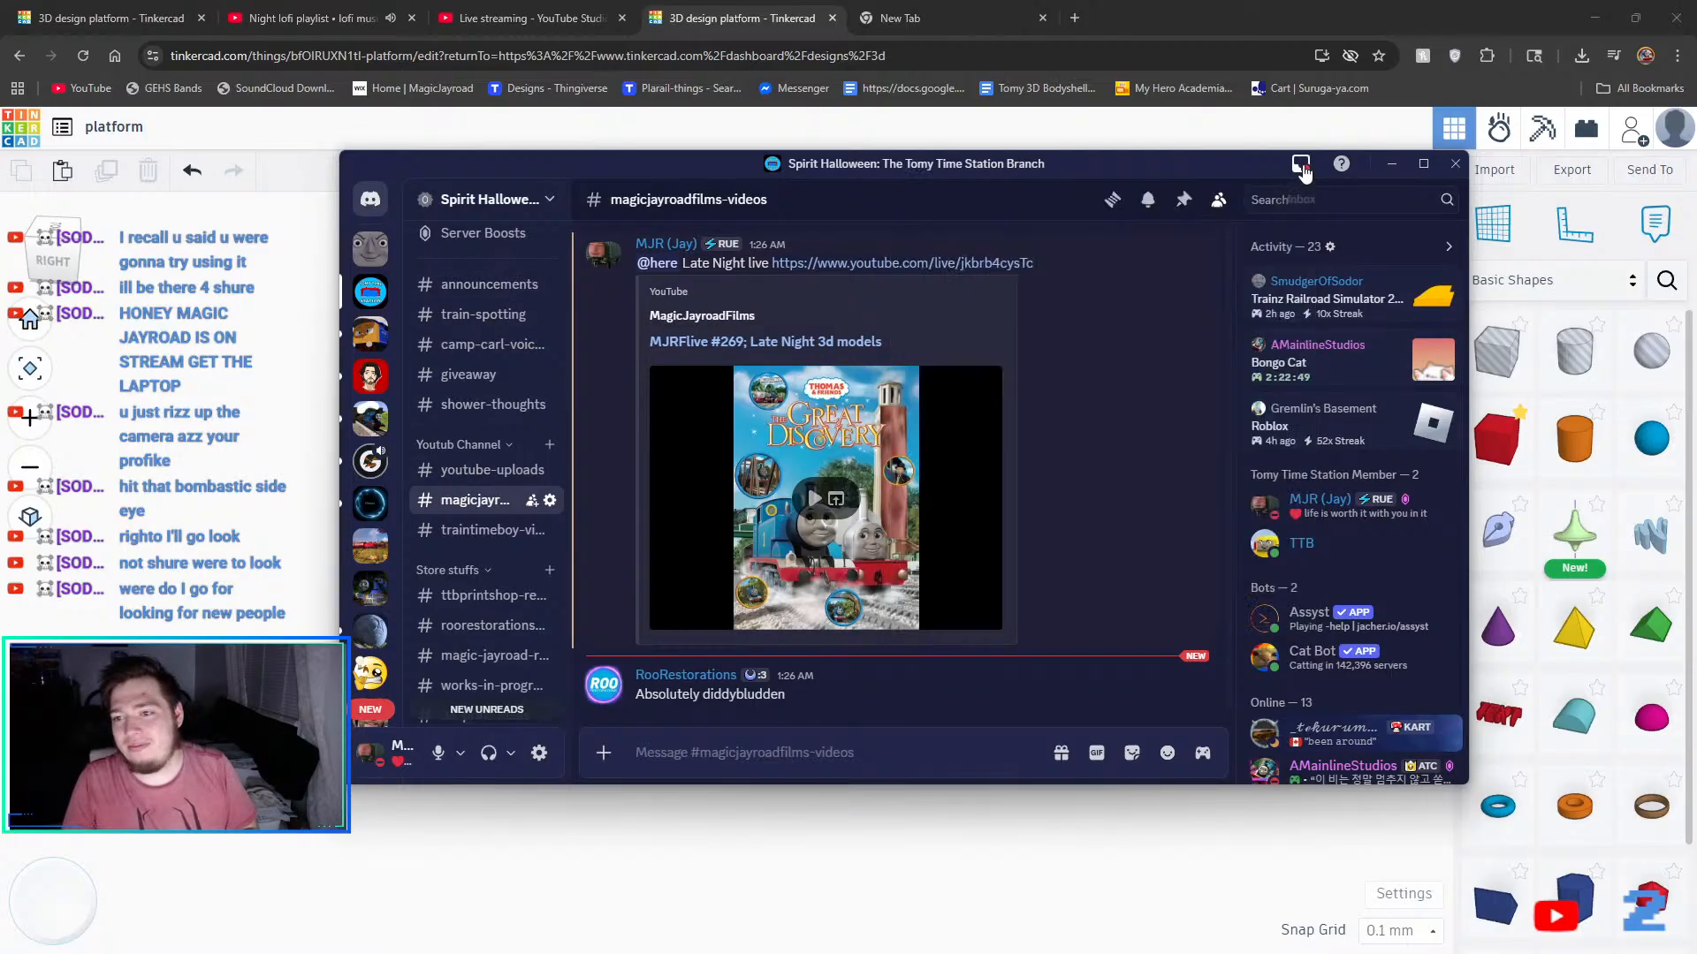
drag(1223, 163, 0, 565)
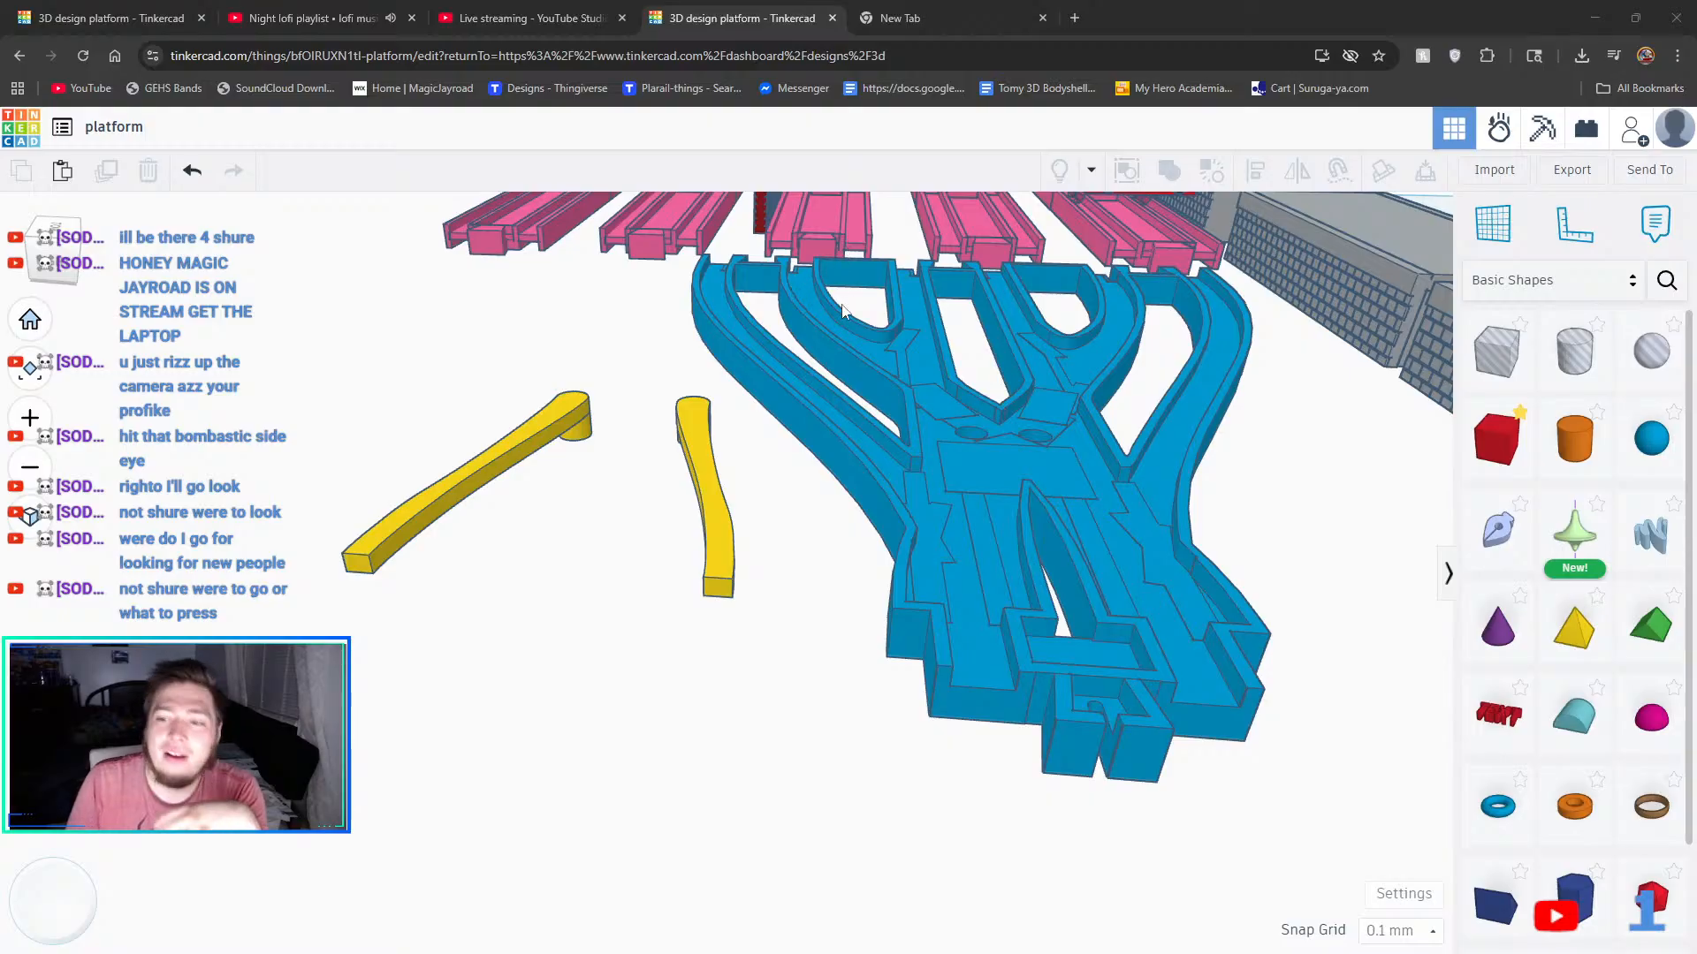
- Shift the yellow switch piece farther from the junction sideways until it sits close beside the other switch piece
click(470, 473)
click(470, 467)
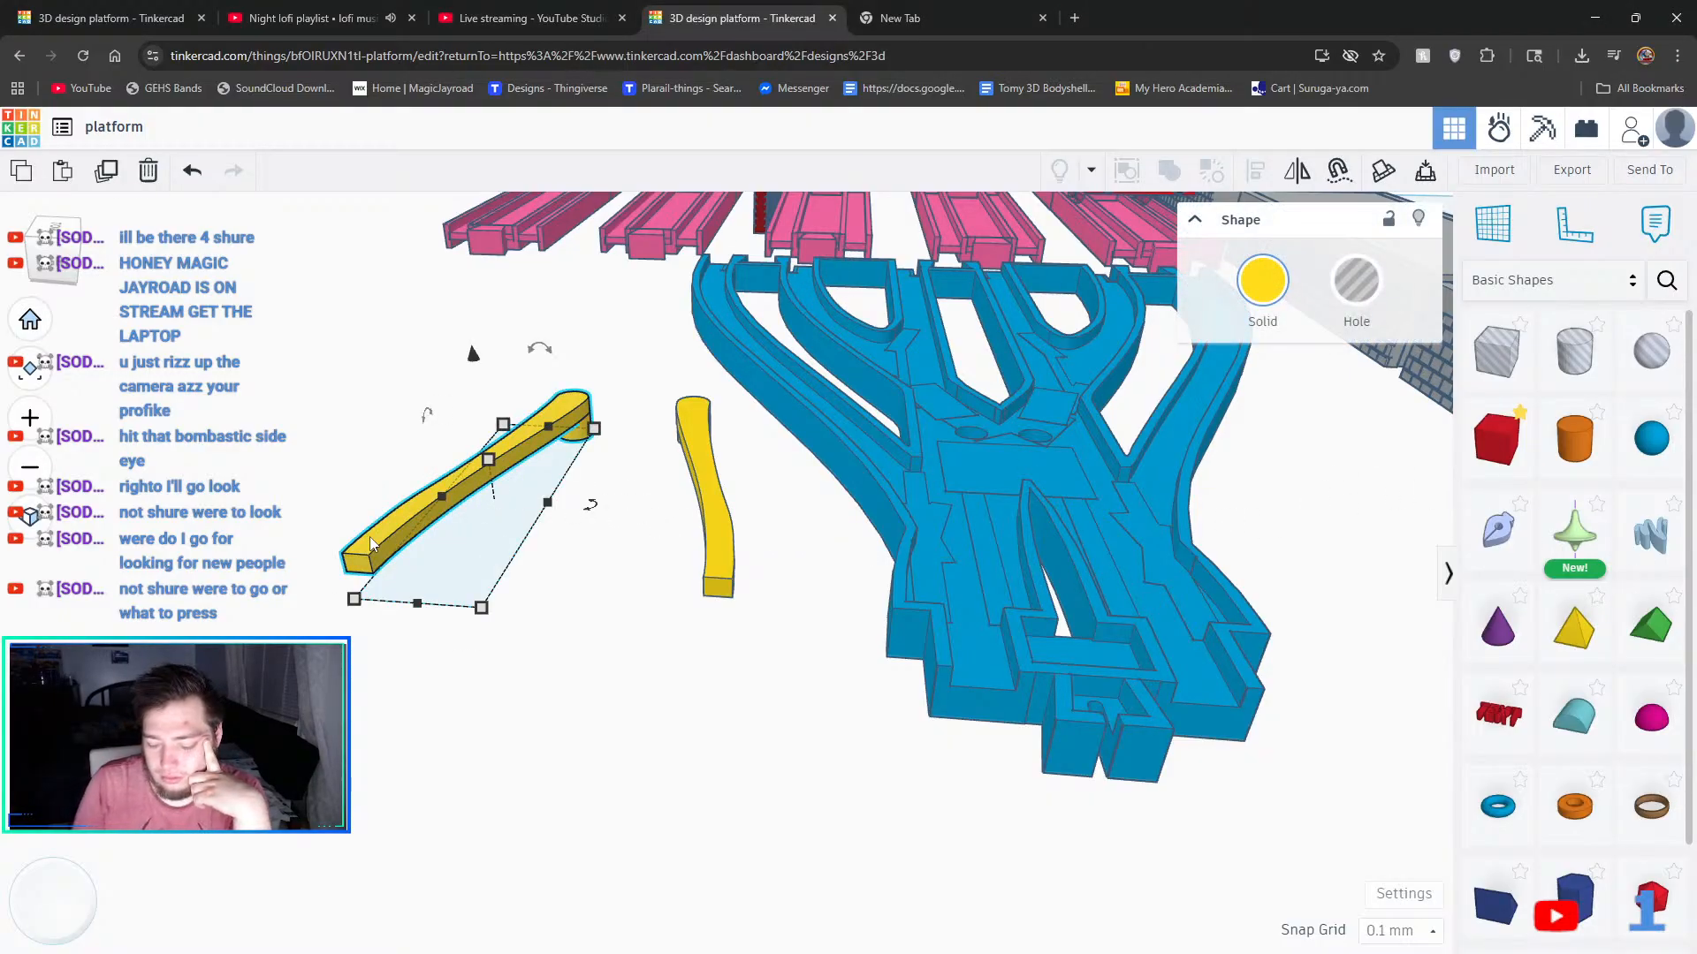
key(Right)
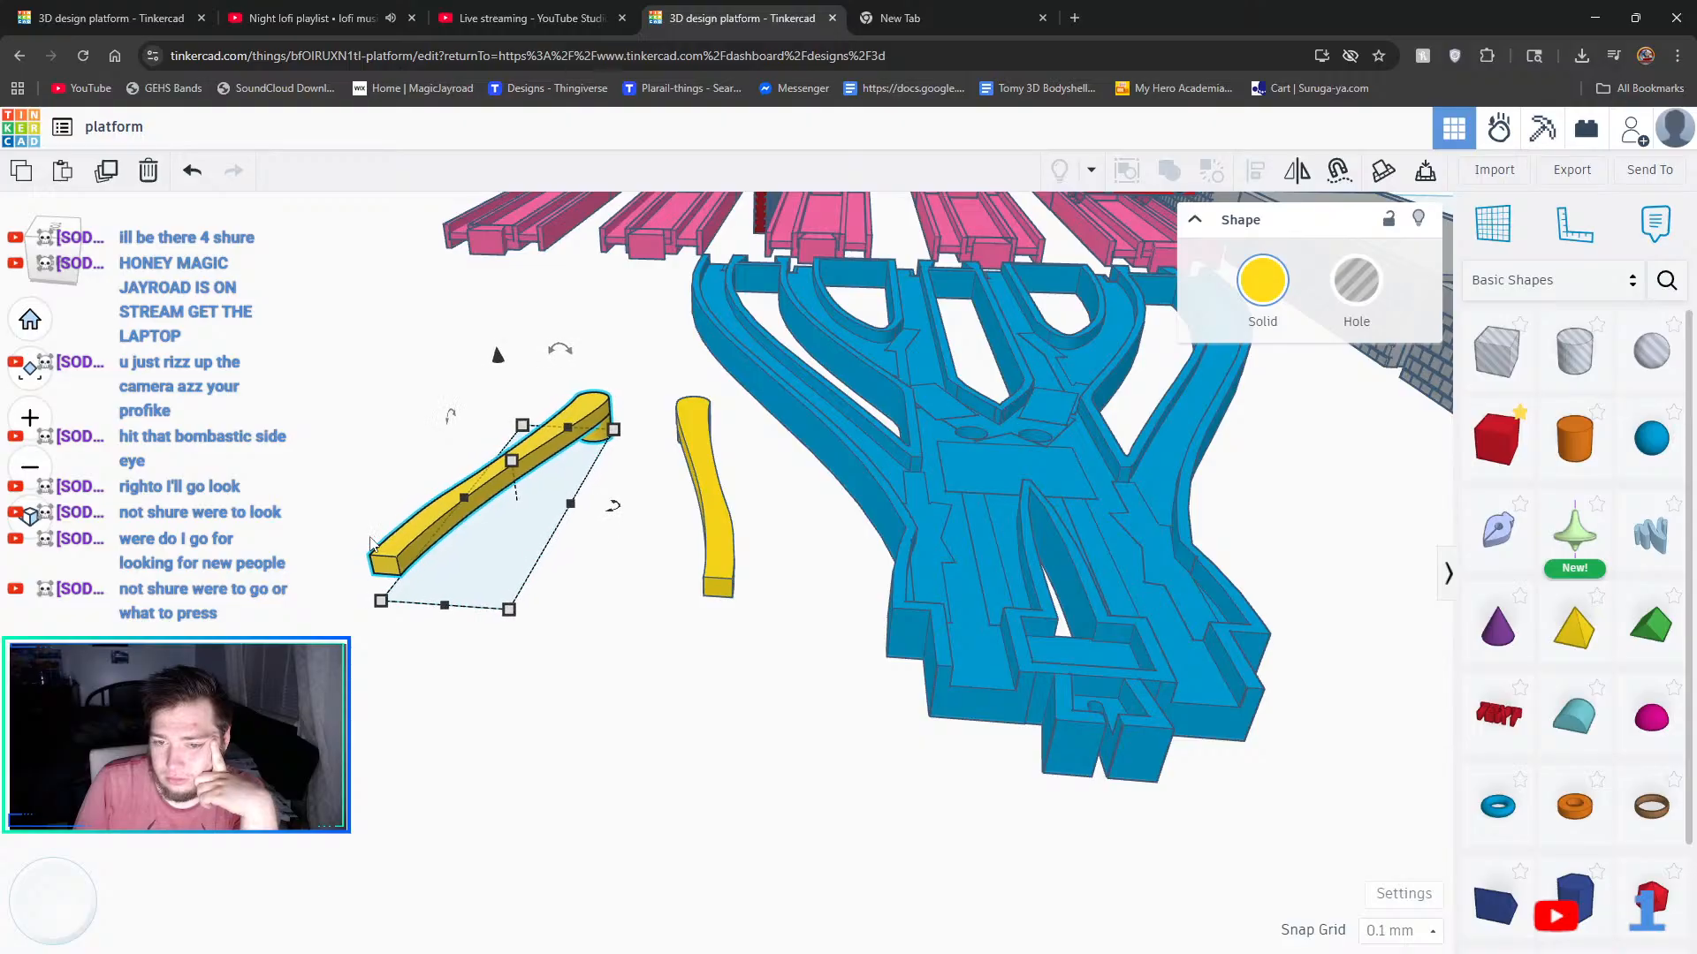
key(Right)
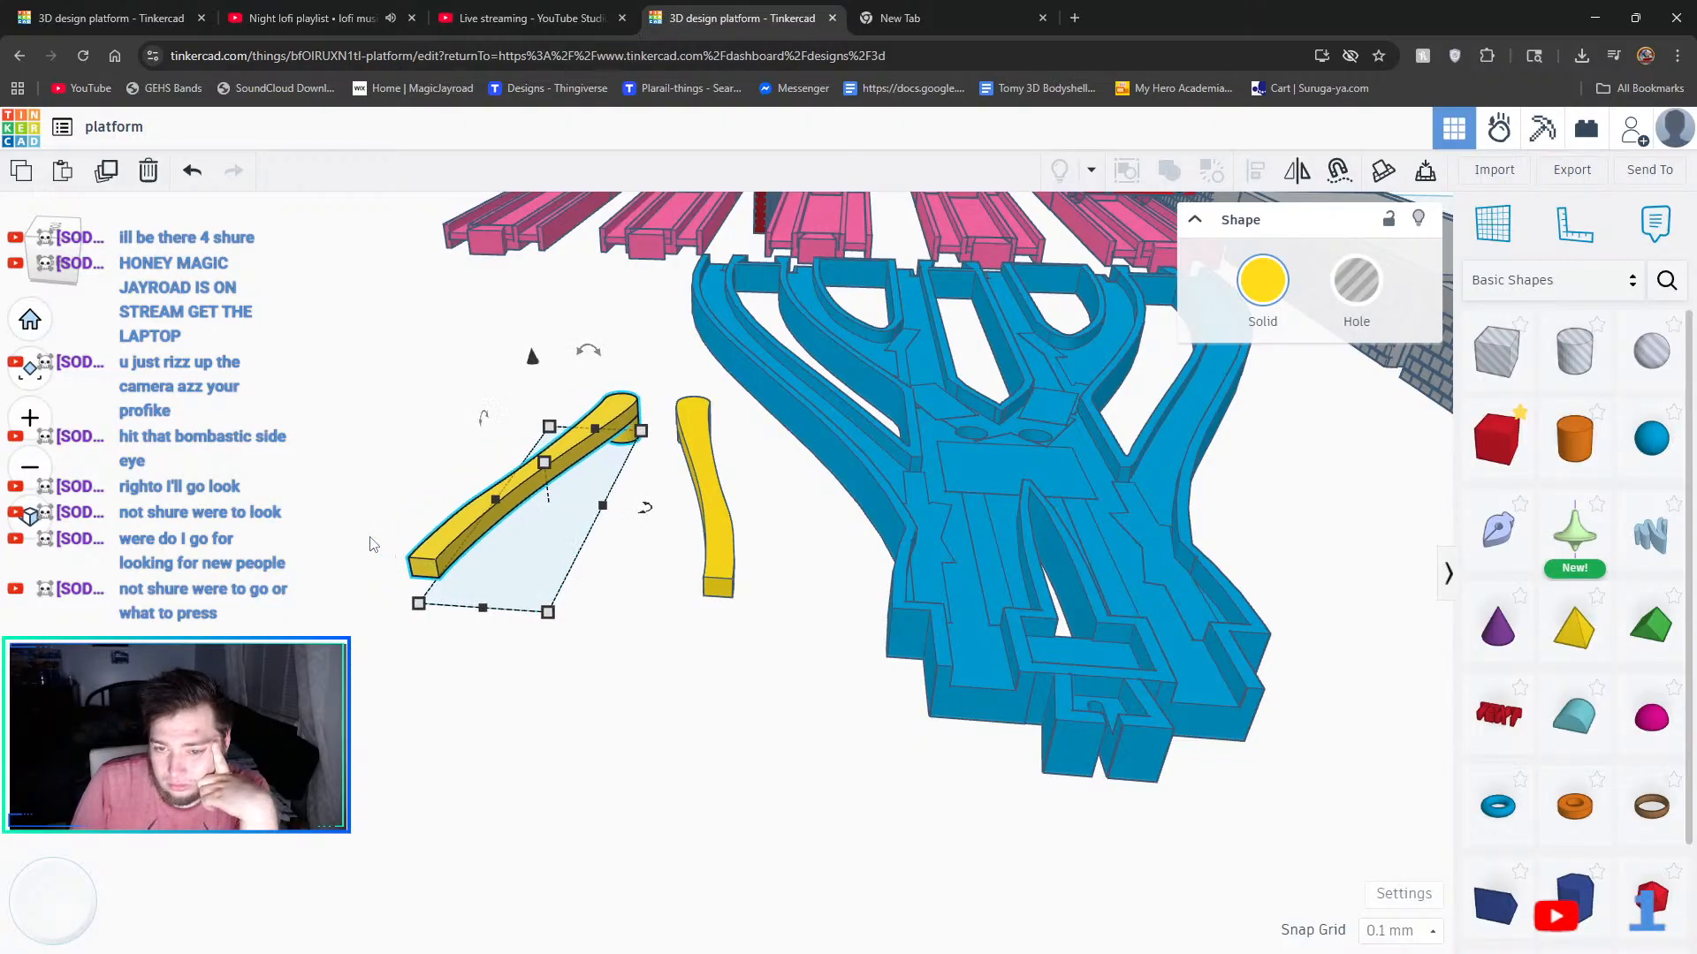
key(Right)
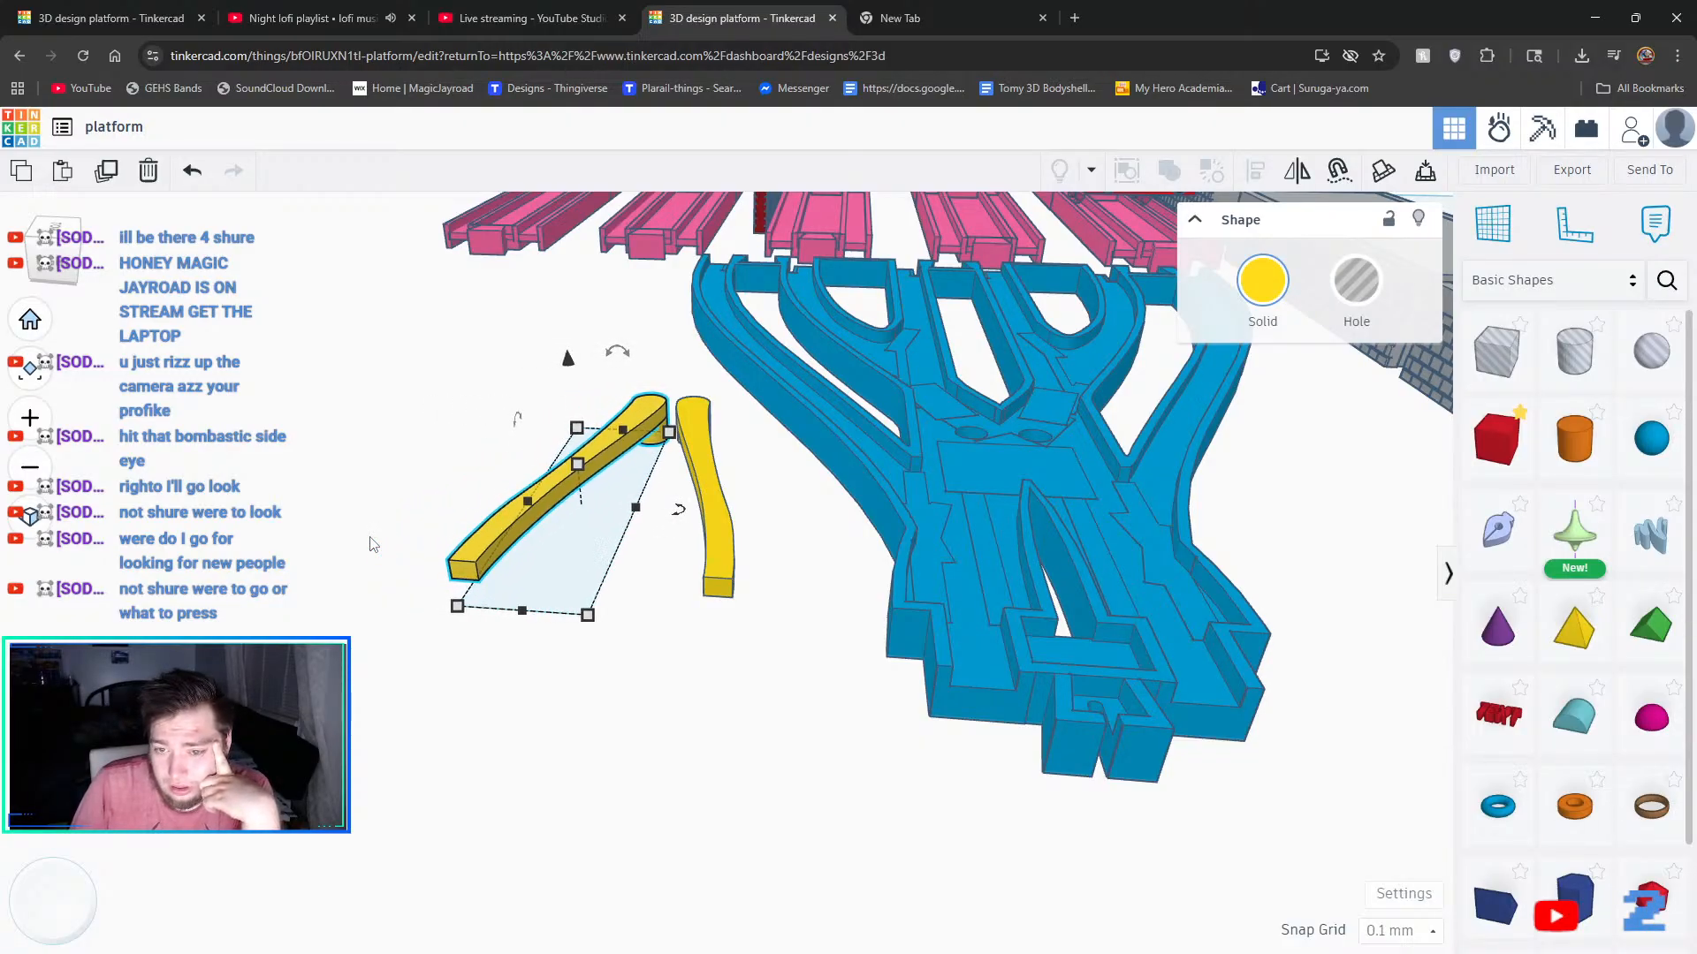
right_drag(653, 497, 715, 643)
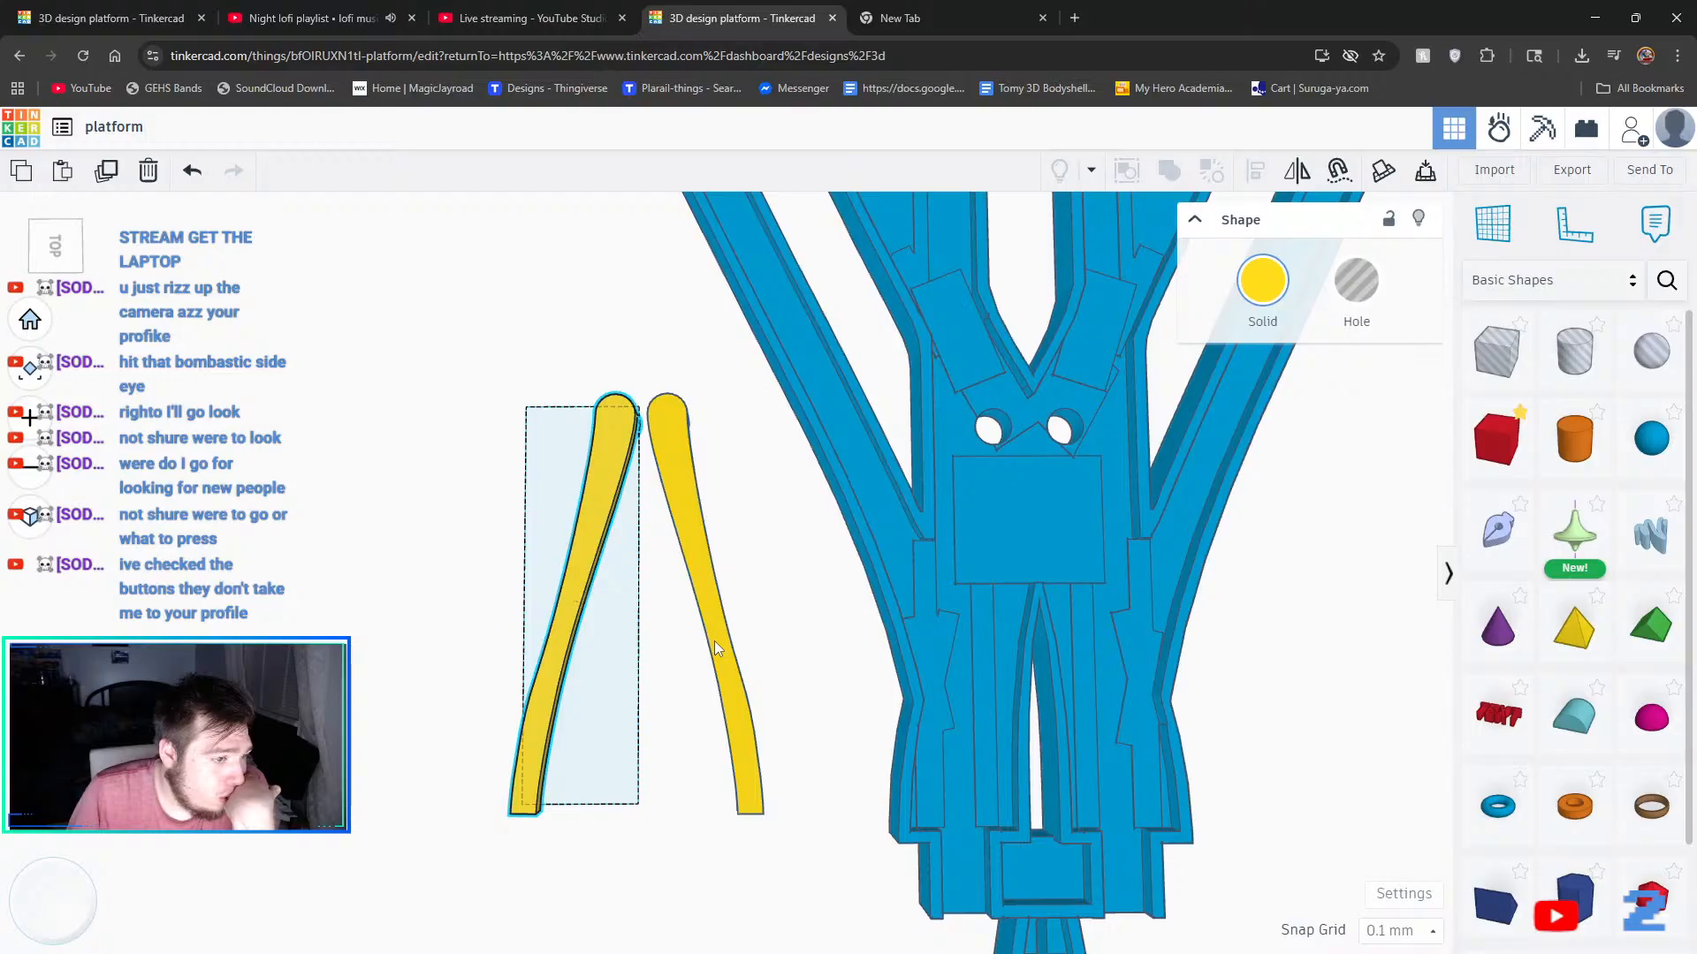
mouse_move(353, 953)
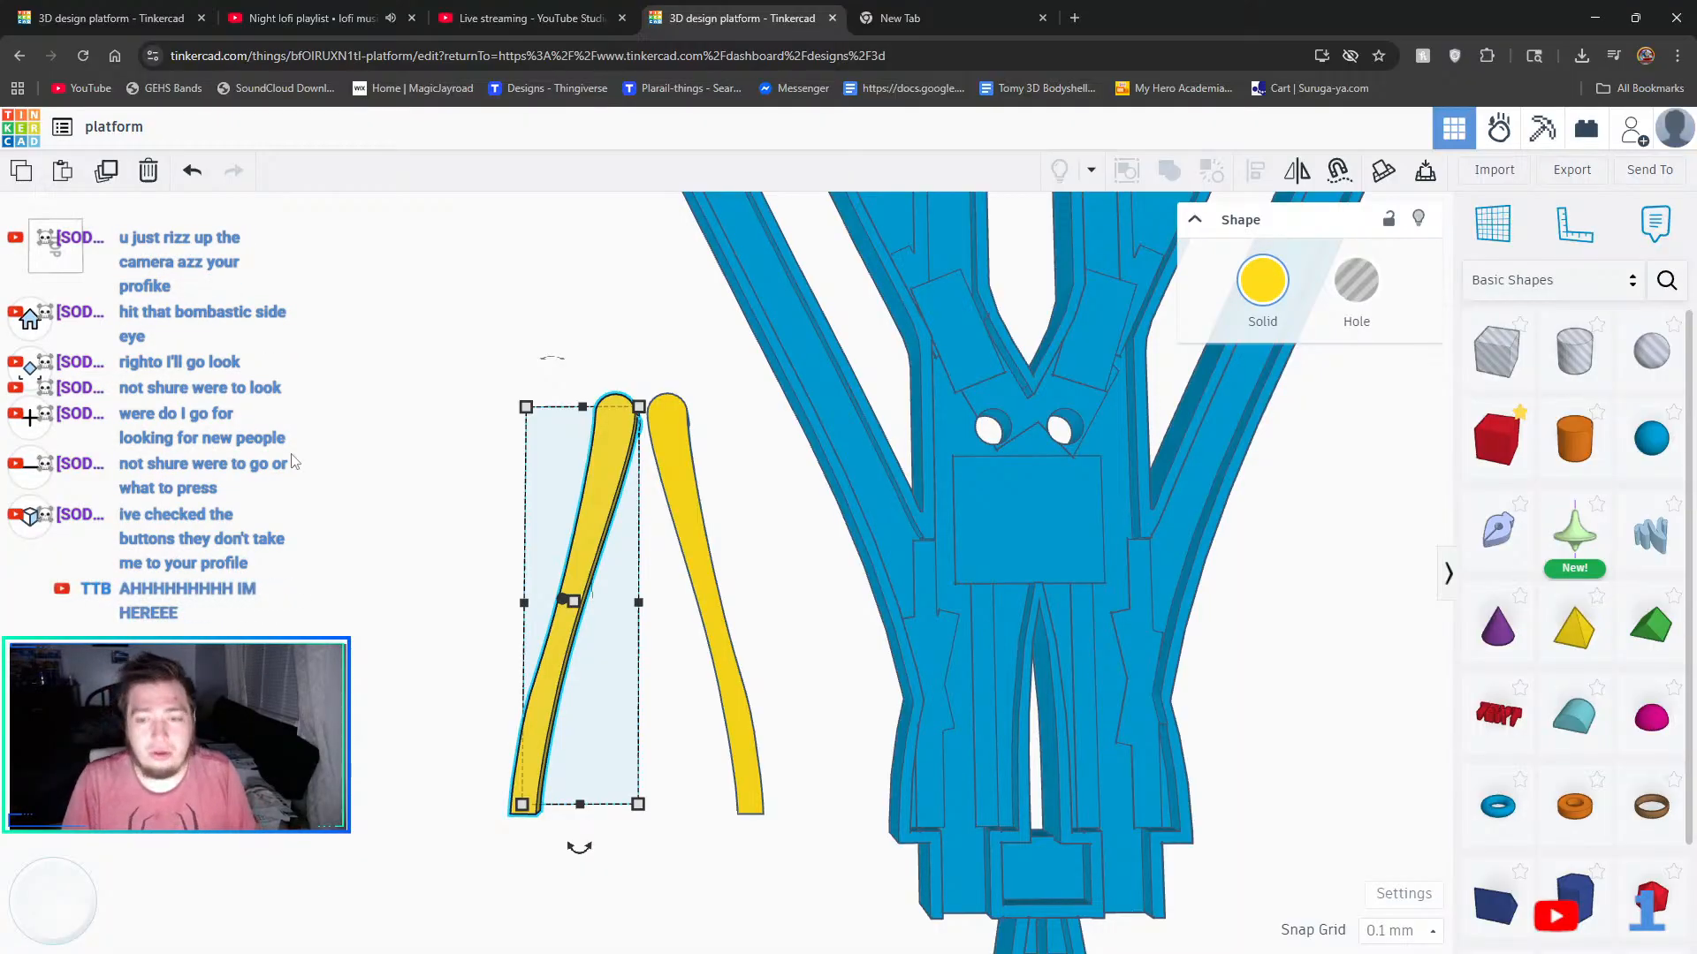
- Rotate the outer yellow switch piece 20° on the workplane and move it closer to the other switch piece
click(1334, 530)
scroll(1319, 508, up, 1)
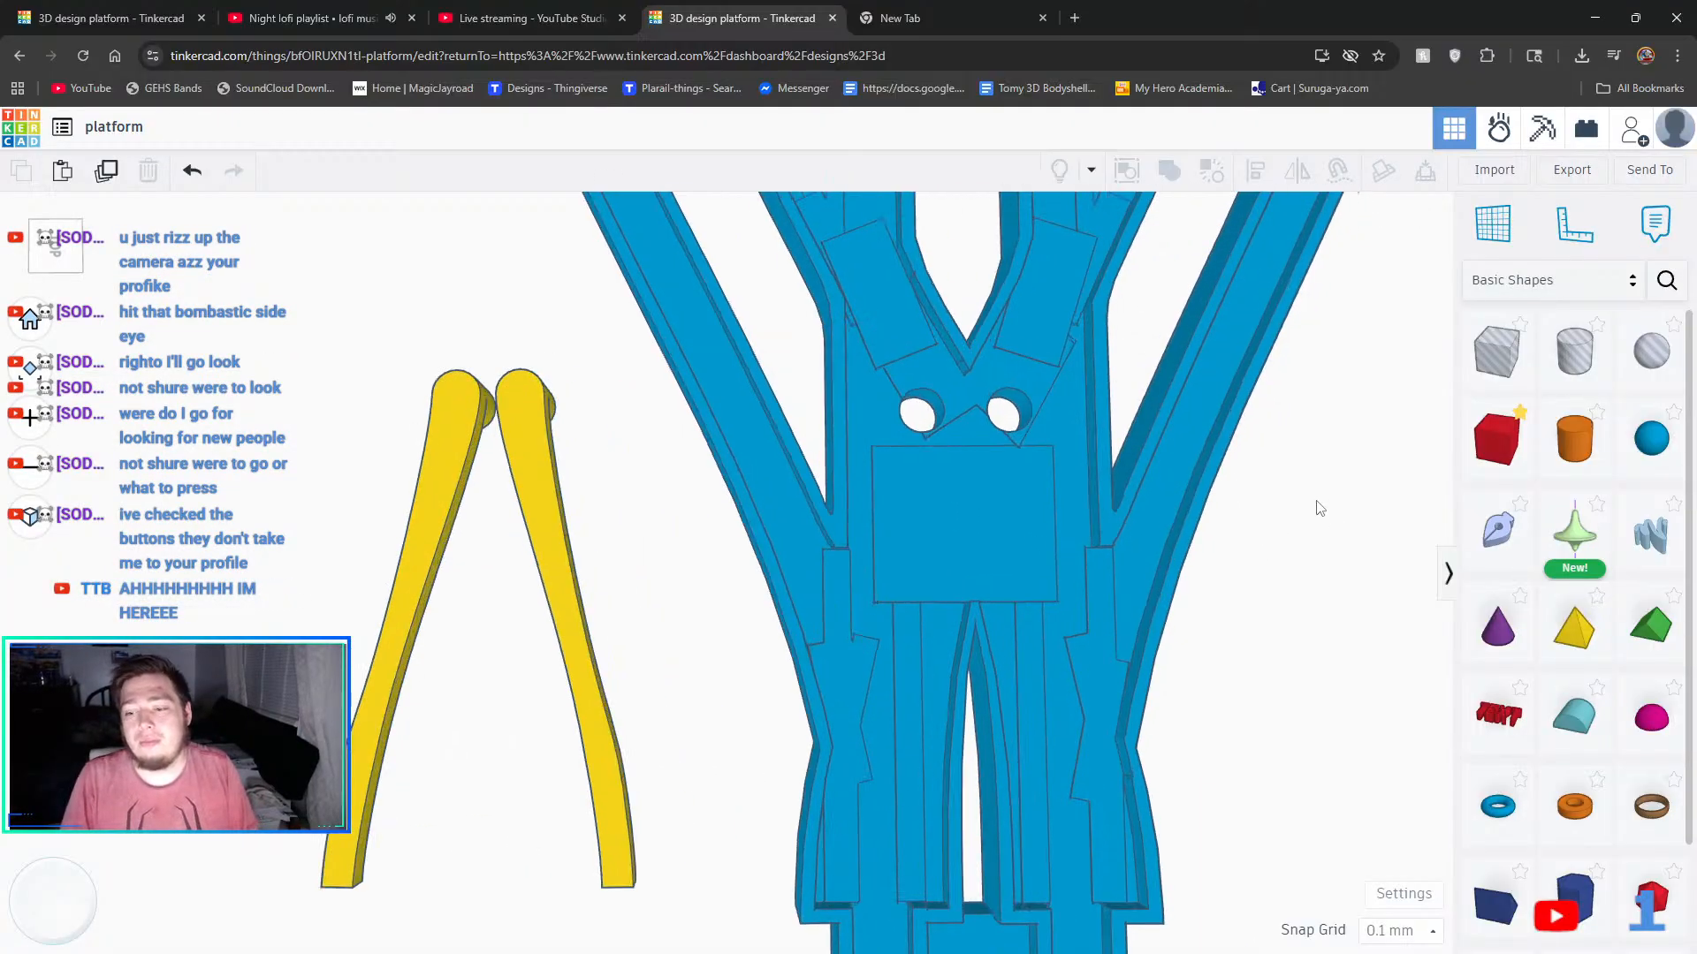
scroll(1319, 508, down, 5)
middle_drag(1350, 572, 1053, 680)
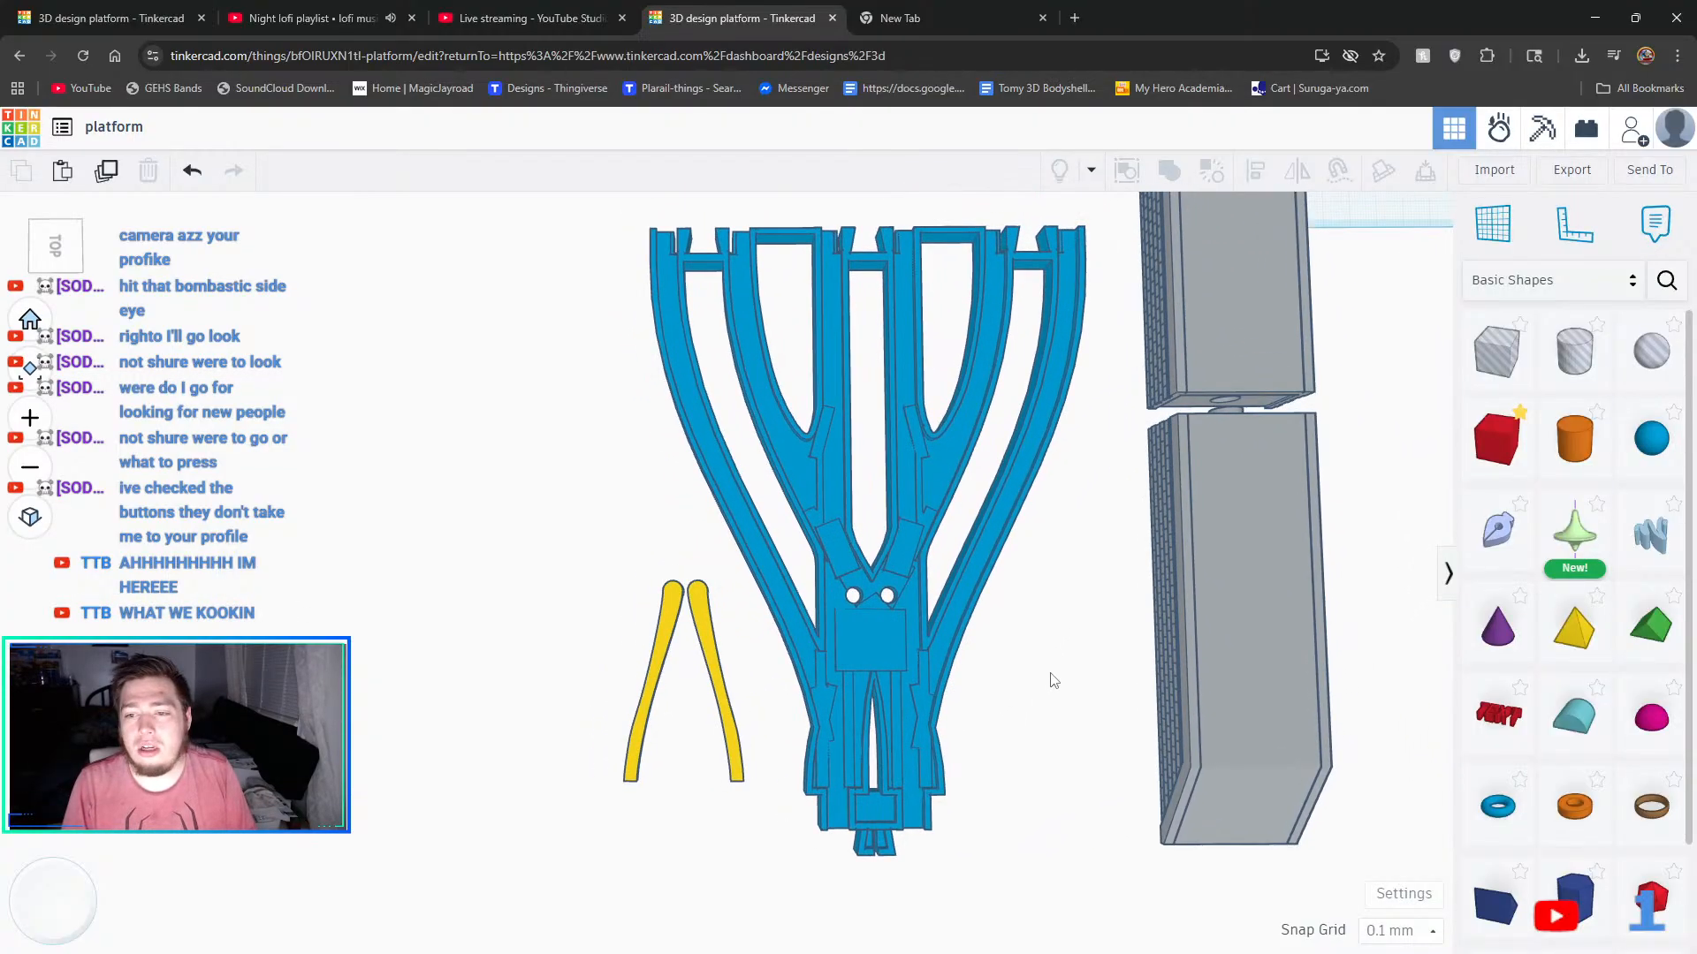
click(665, 646)
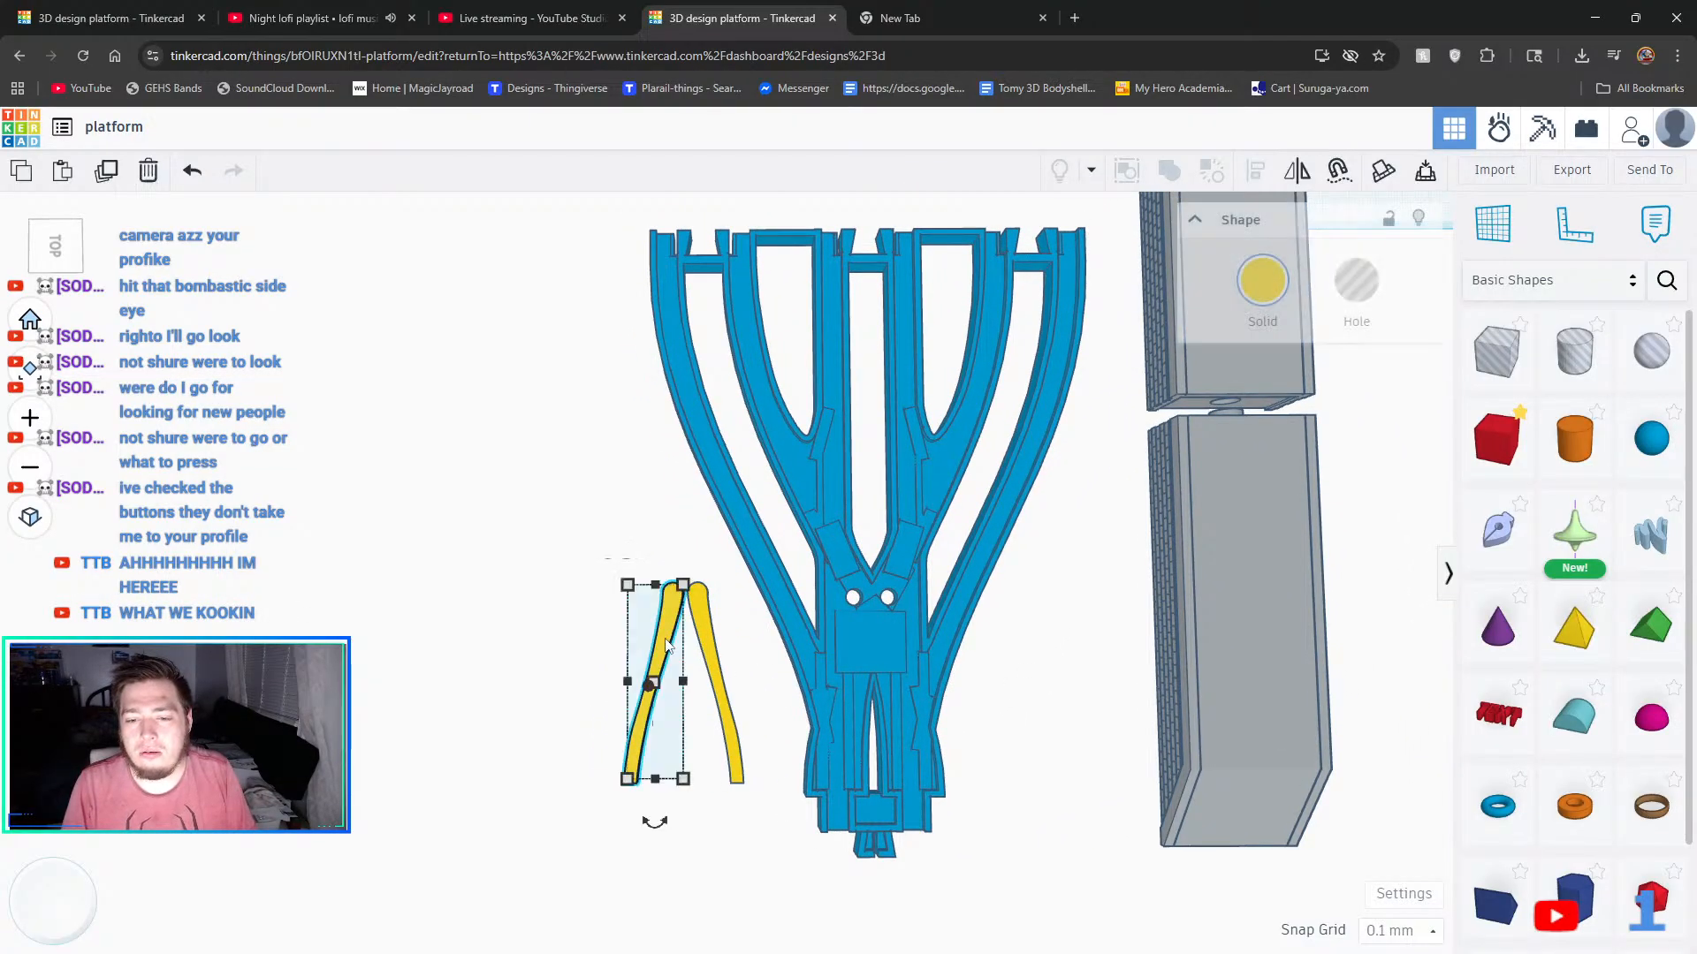
drag(654, 822, 717, 863)
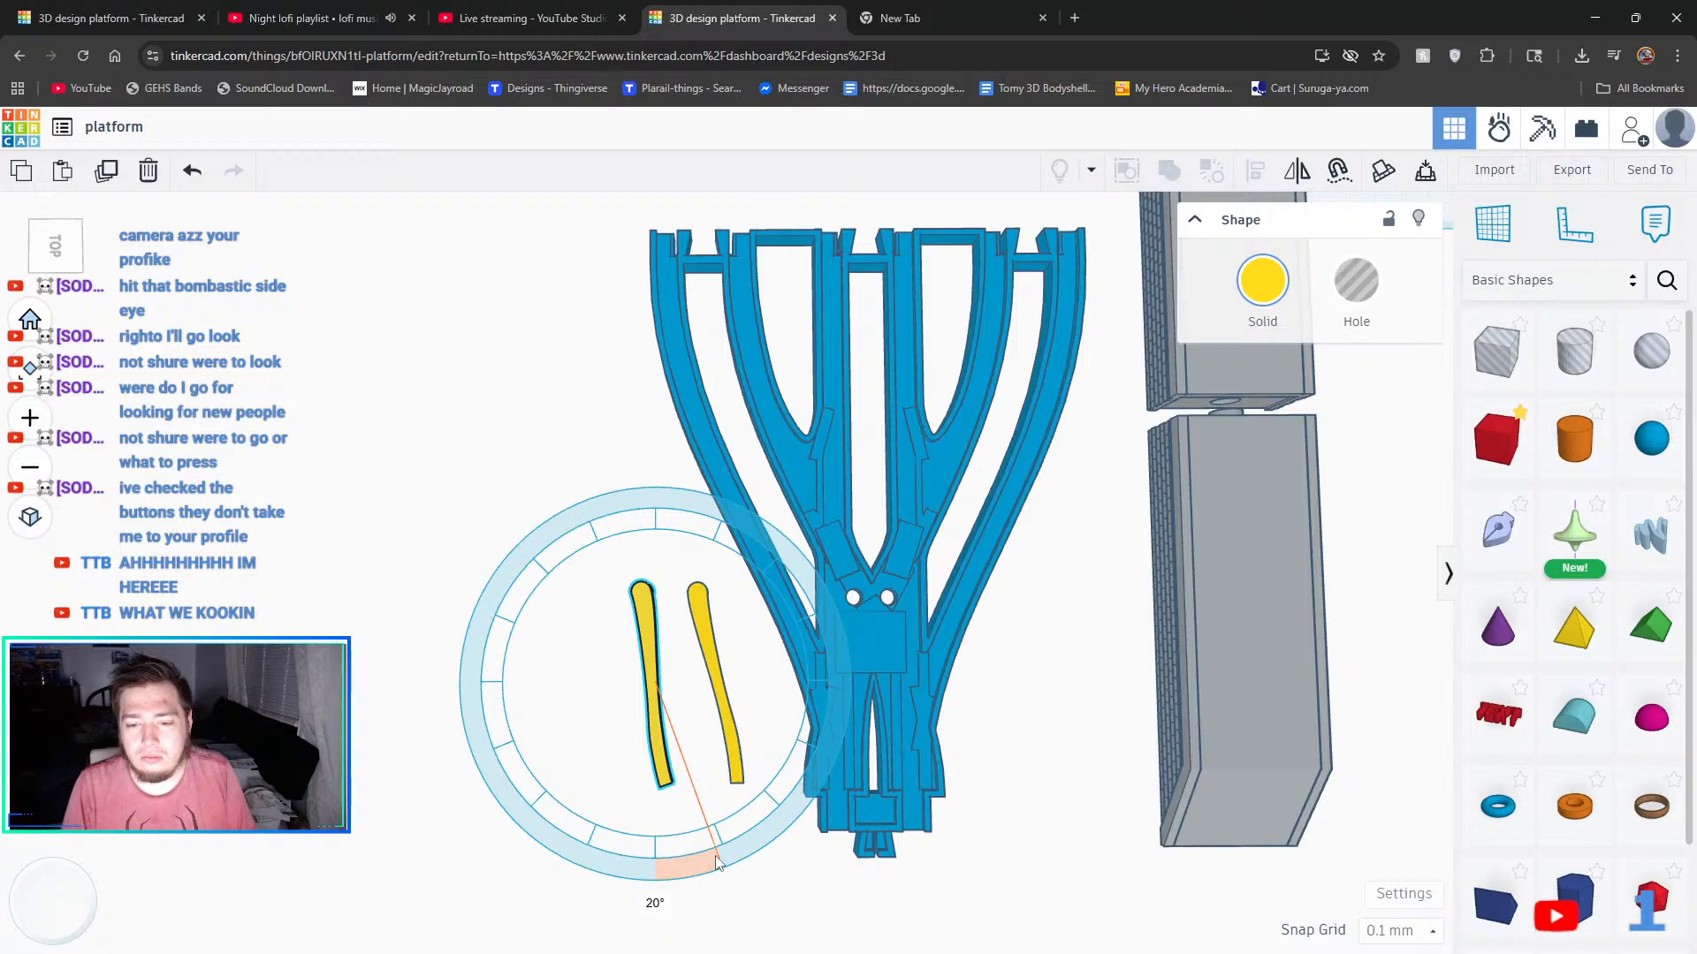
click(592, 707)
mouse_move(653, 720)
mouse_down()
mouse_move(744, 726)
mouse_move(676, 730)
mouse_up()
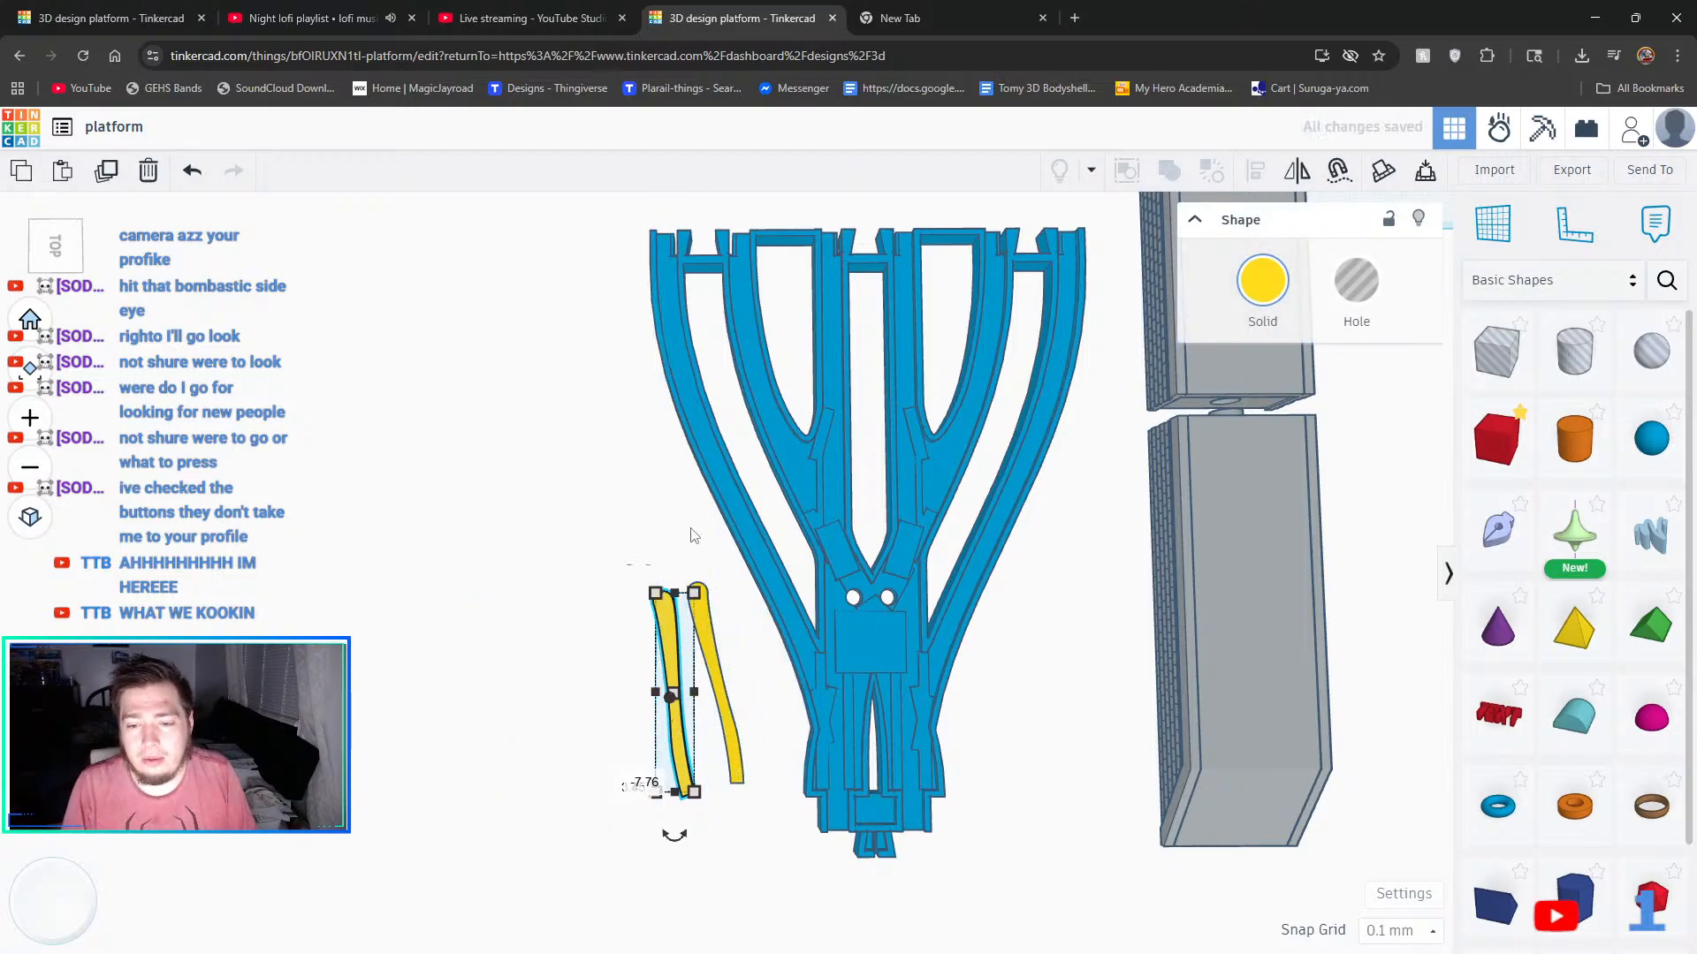
- Turn the outer switch piece end for end by 180° and set it snugly beside the other one
drag(689, 833, 680, 603)
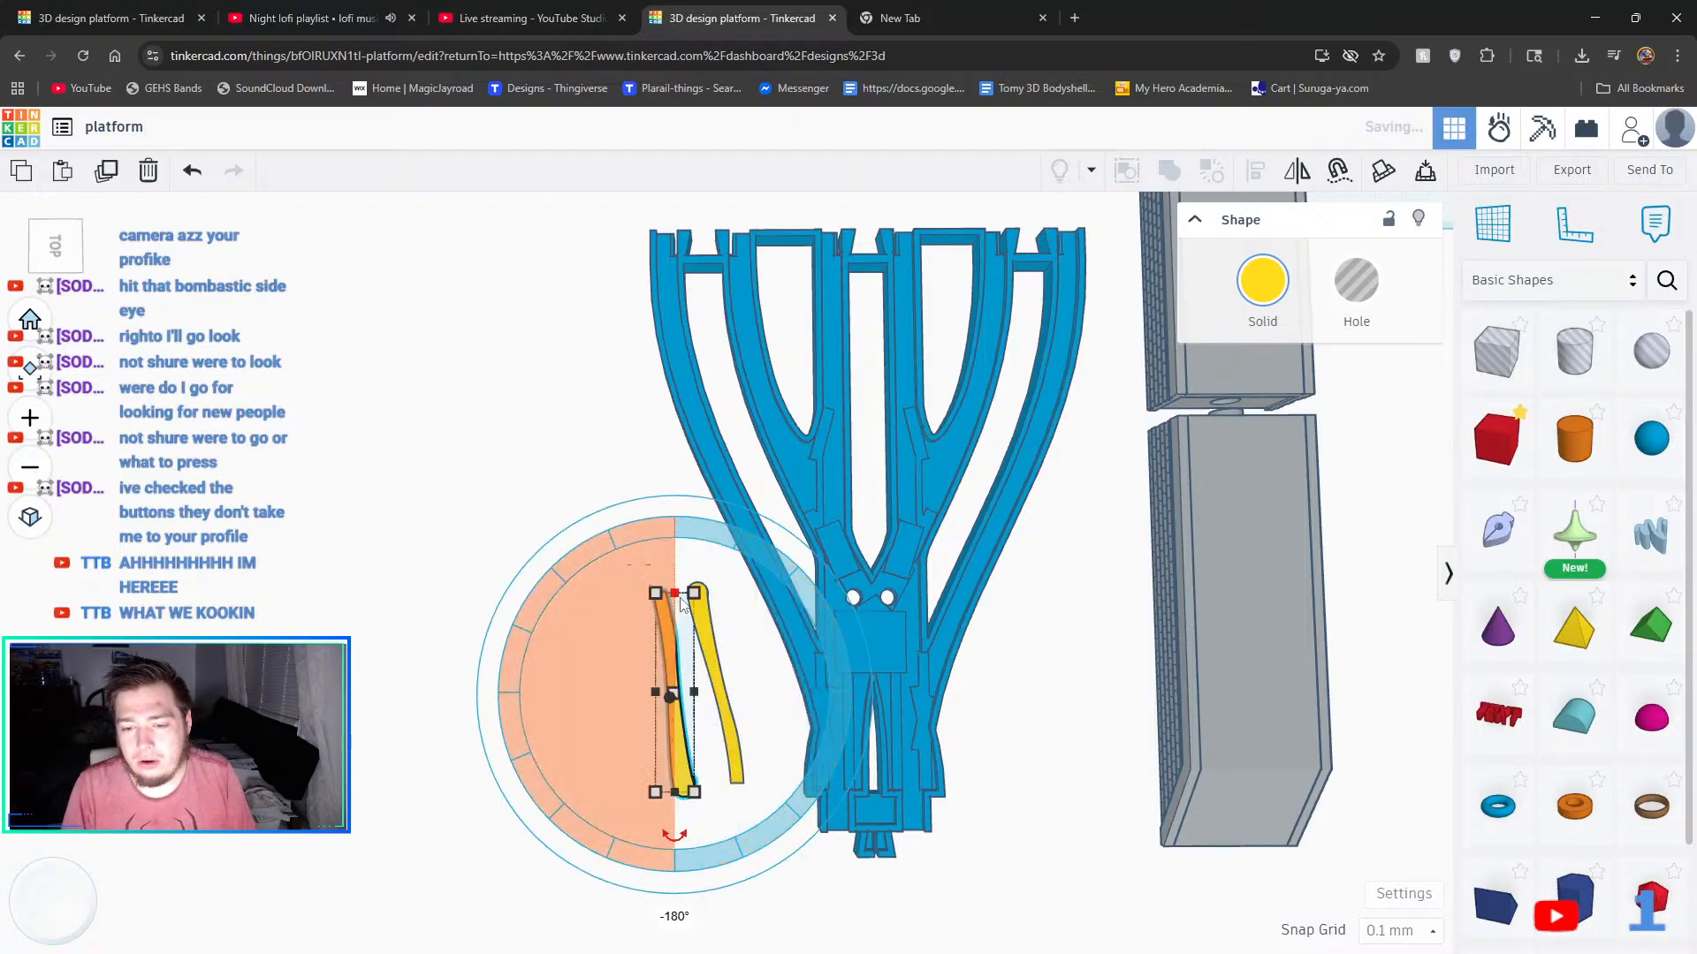
click(563, 708)
mouse_move(677, 741)
mouse_down()
mouse_move(714, 740)
mouse_move(691, 736)
mouse_up()
click(1080, 681)
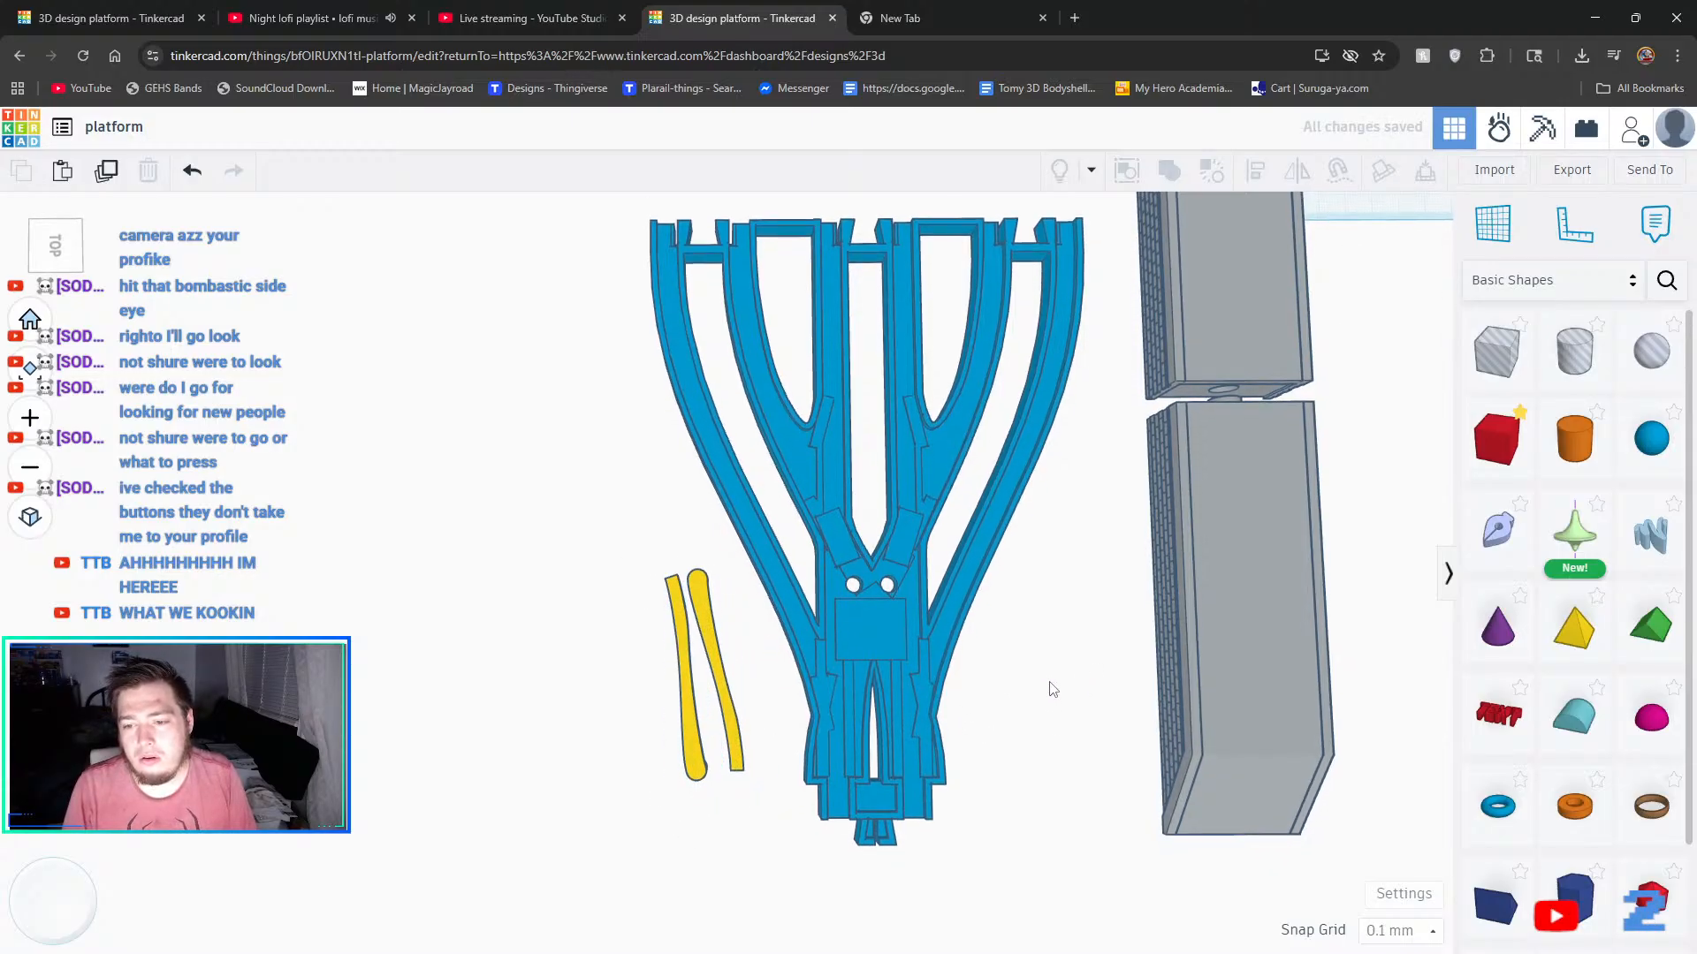
- Select the blue junction together with both yellow switch pieces and export them as a 3D model file
drag(549, 330, 1002, 679)
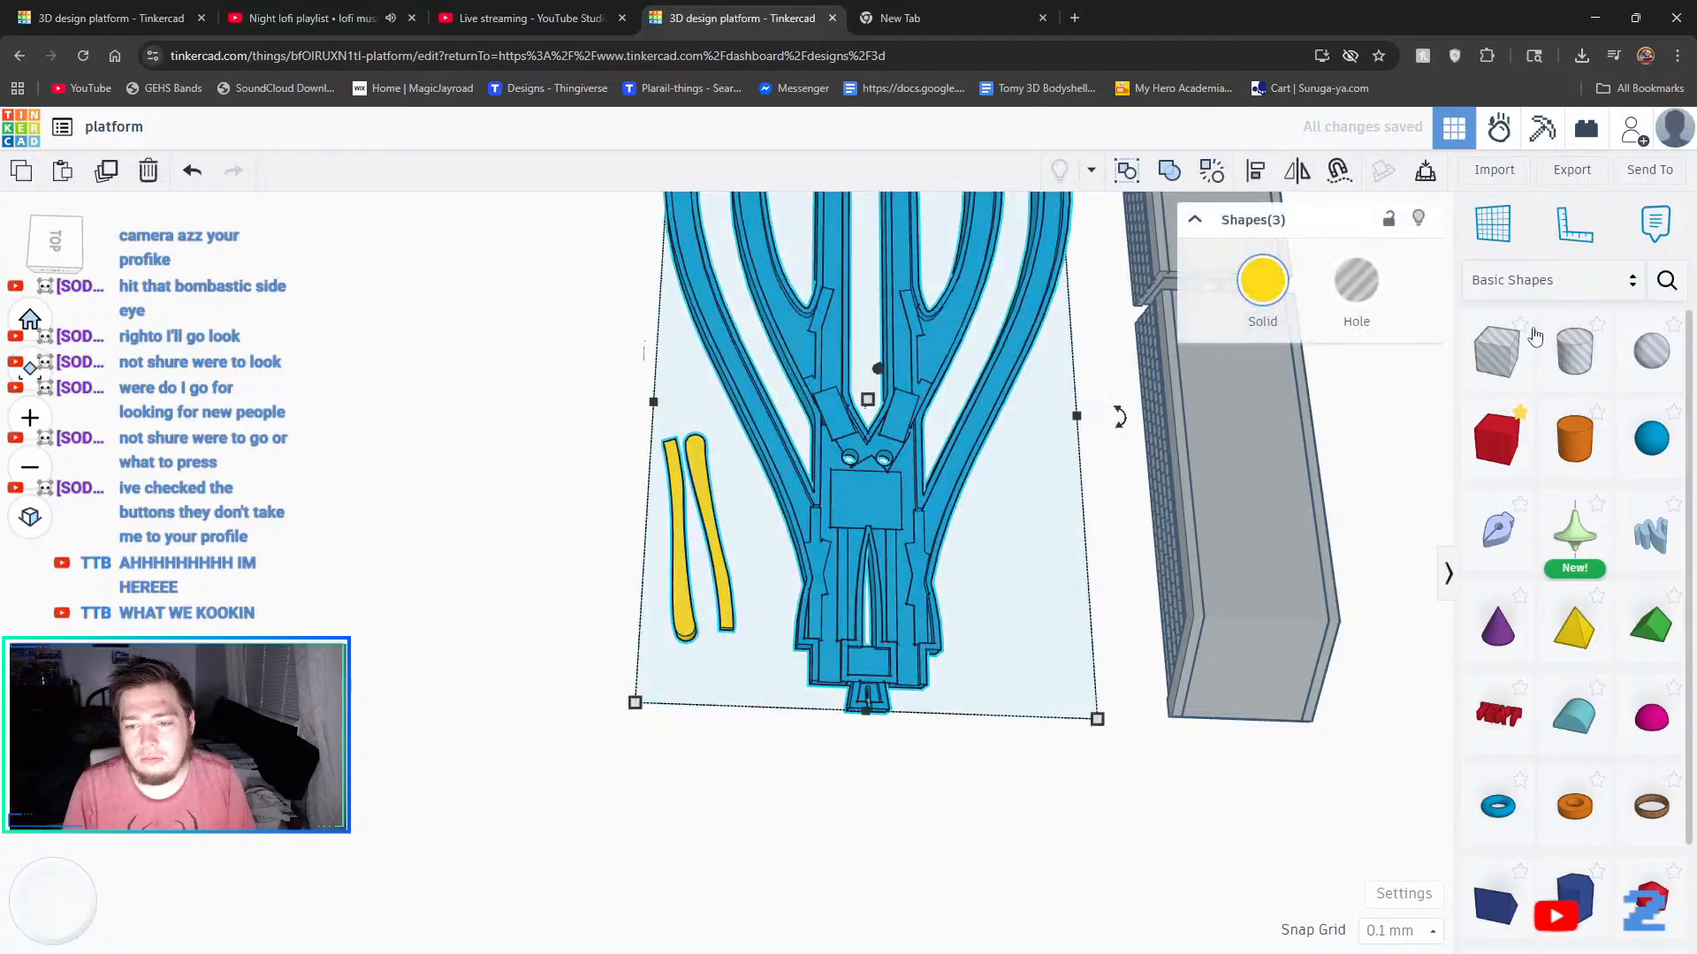
click(1573, 170)
click(966, 604)
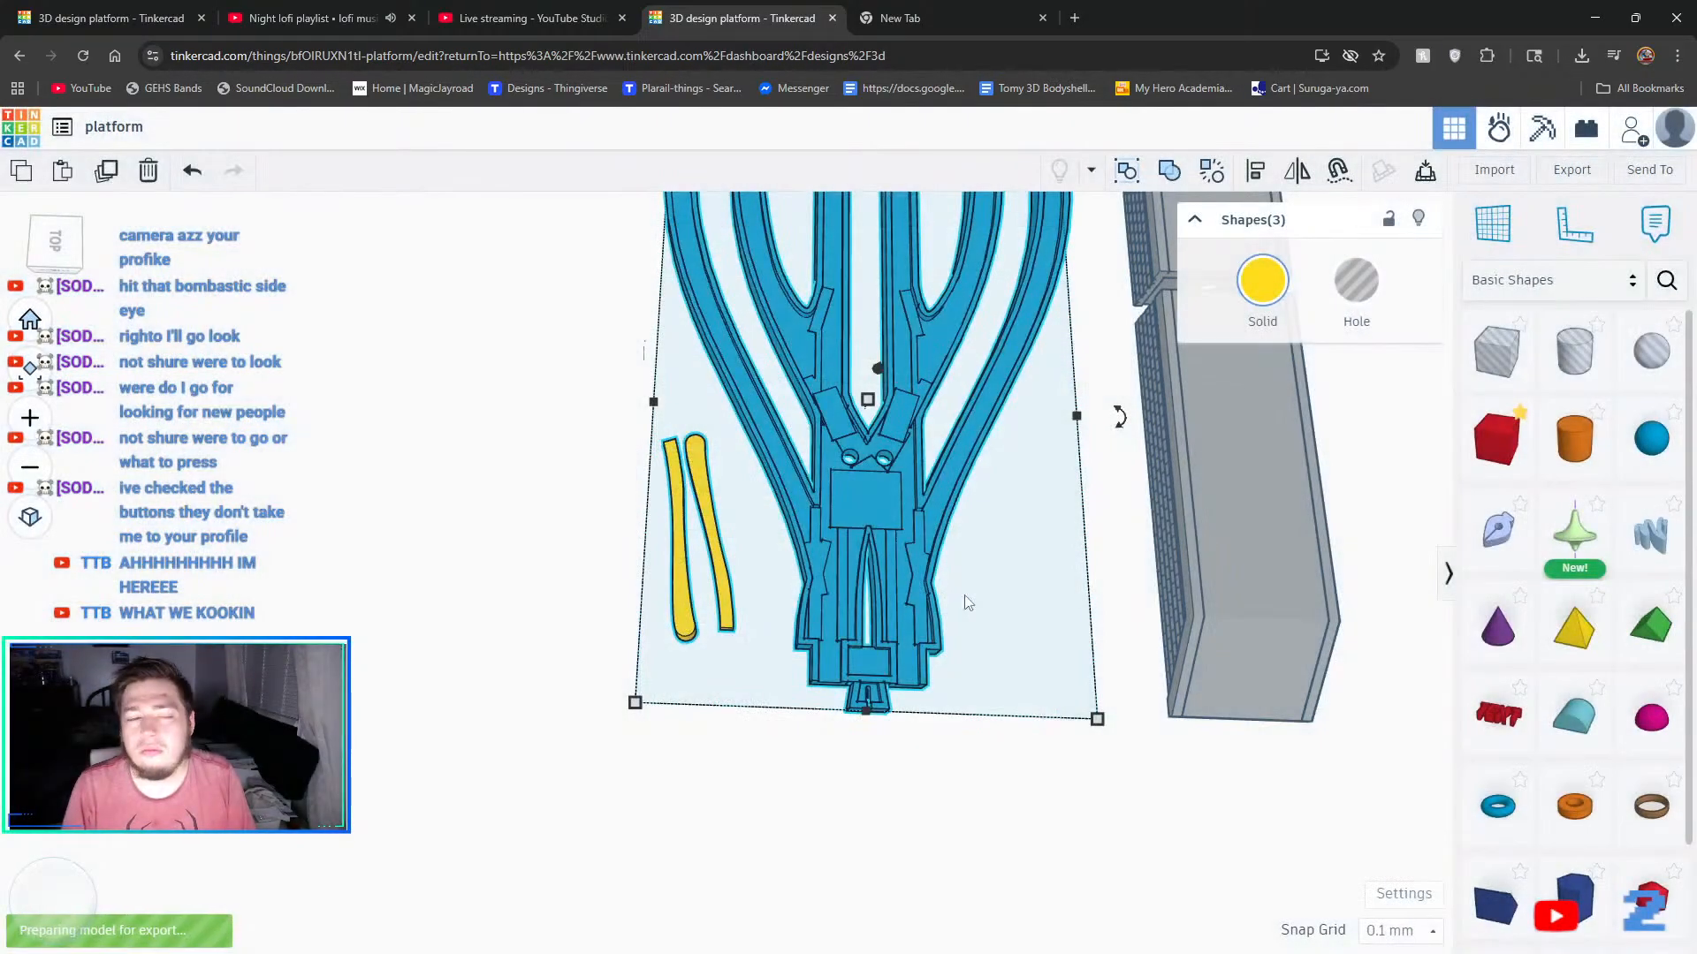
mouse_move(344, 933)
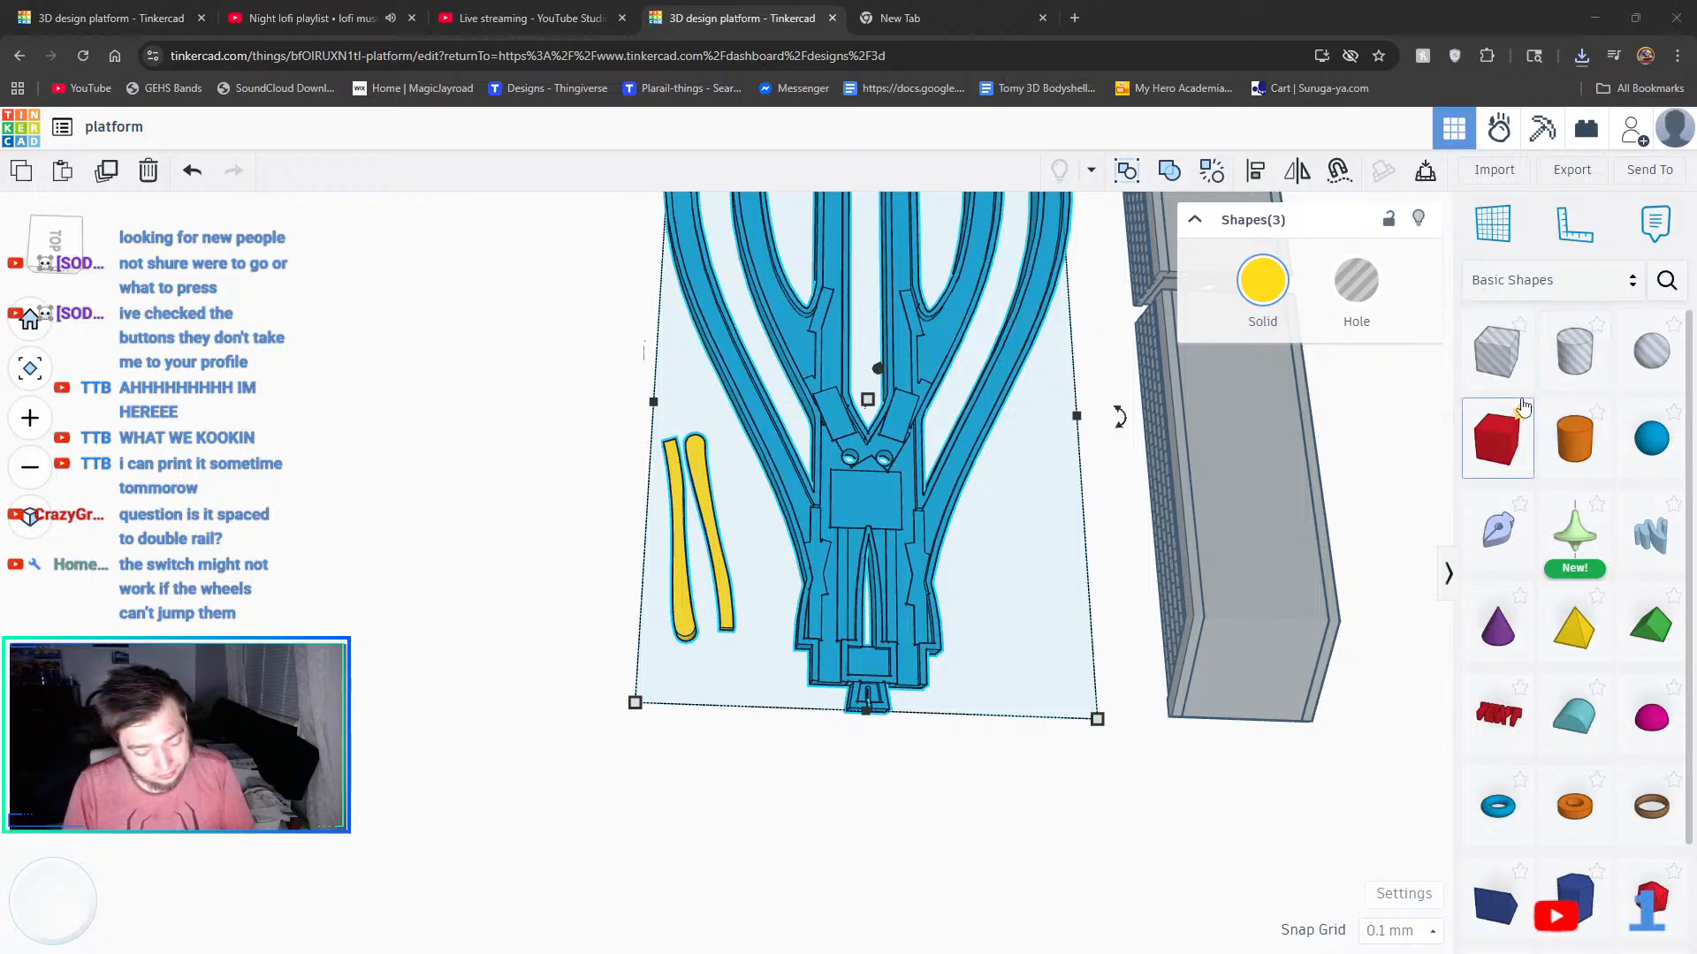
- Switch to the other open tab of the platform design and examine the junction and switch pieces from above
click(981, 16)
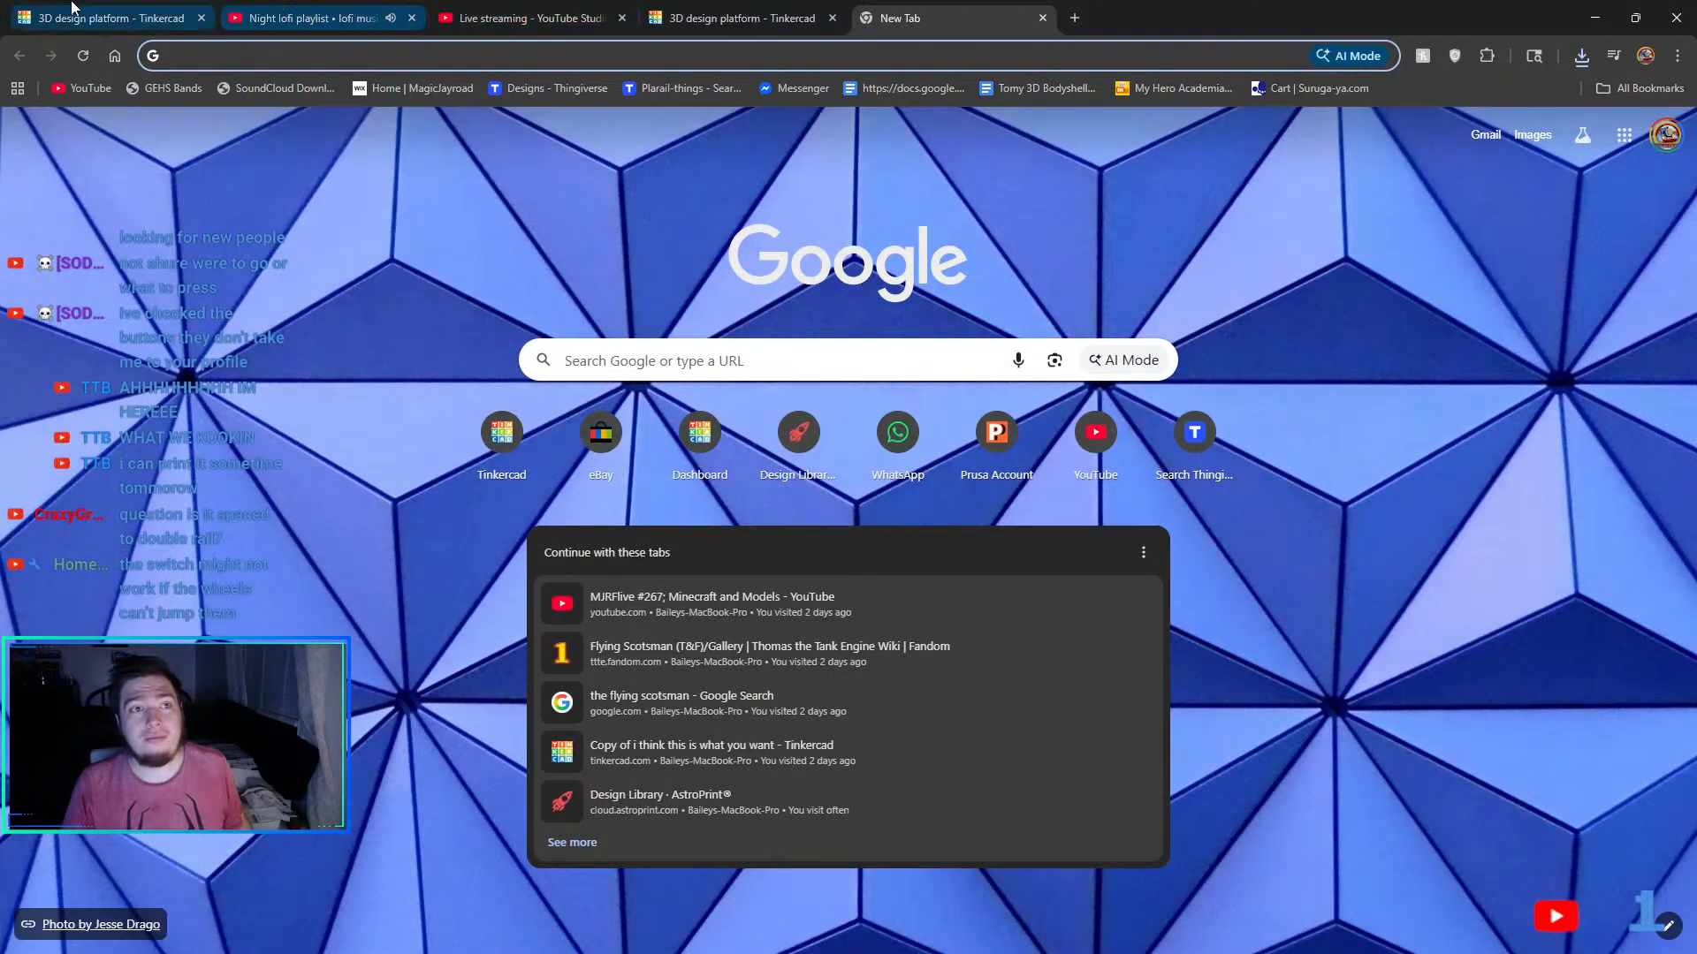
click(110, 17)
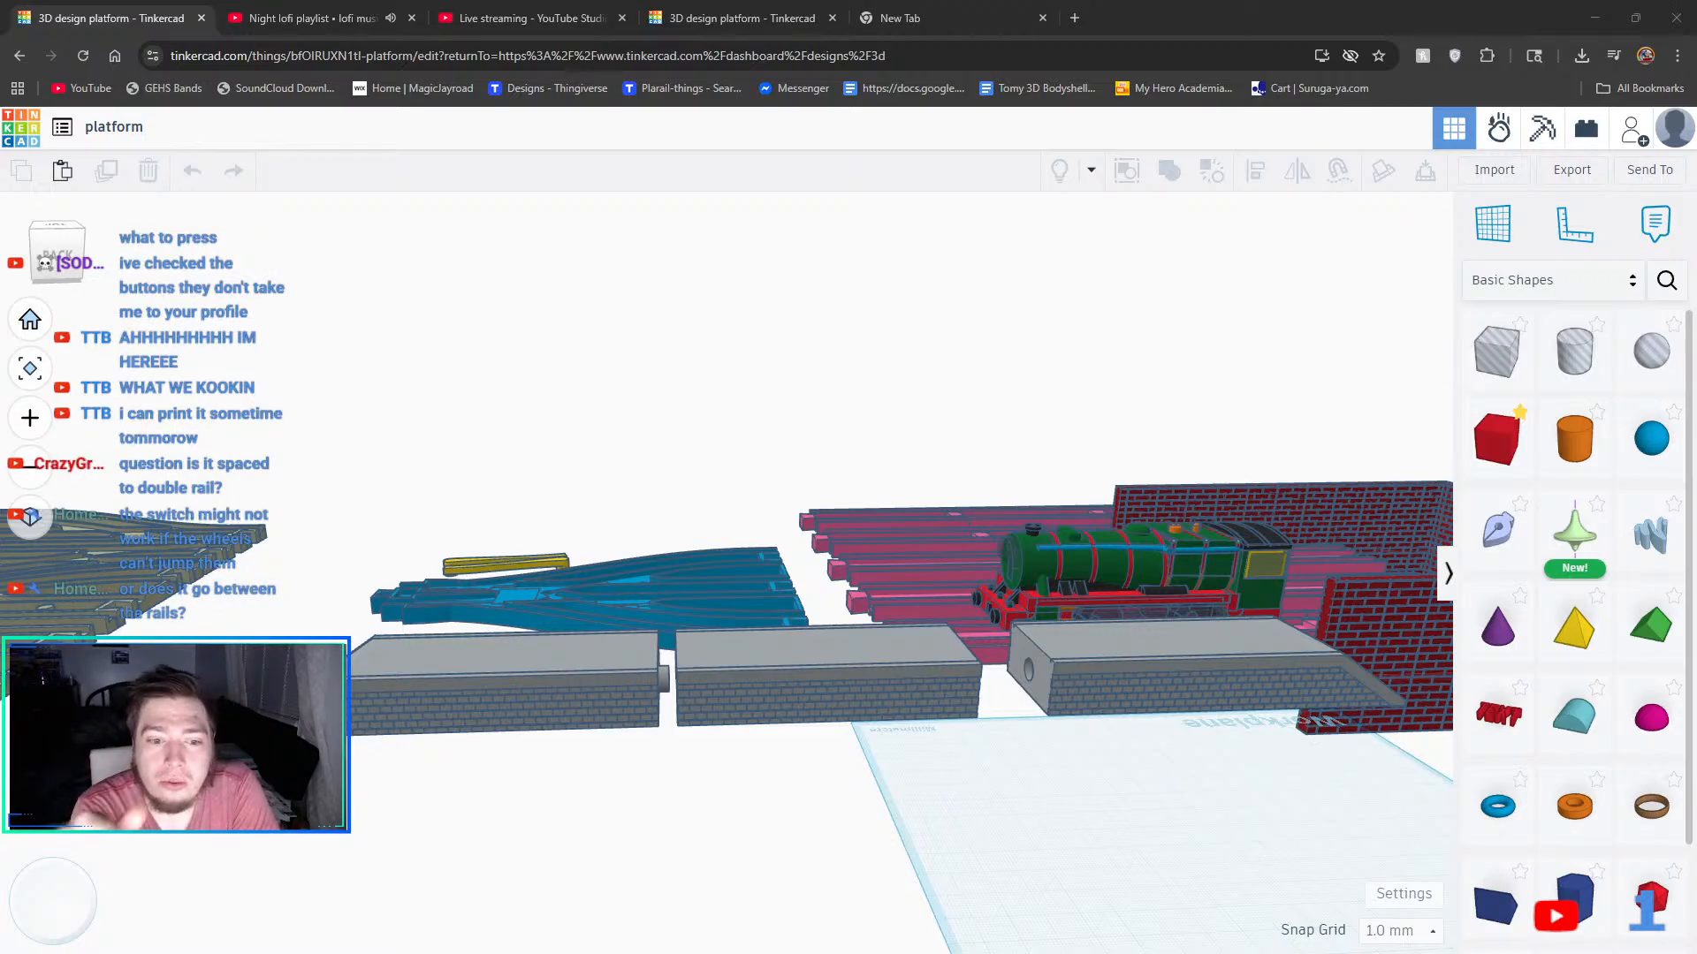
right_drag(696, 542, 654, 751)
scroll(447, 420, up, 1)
middle_drag(548, 398, 781, 523)
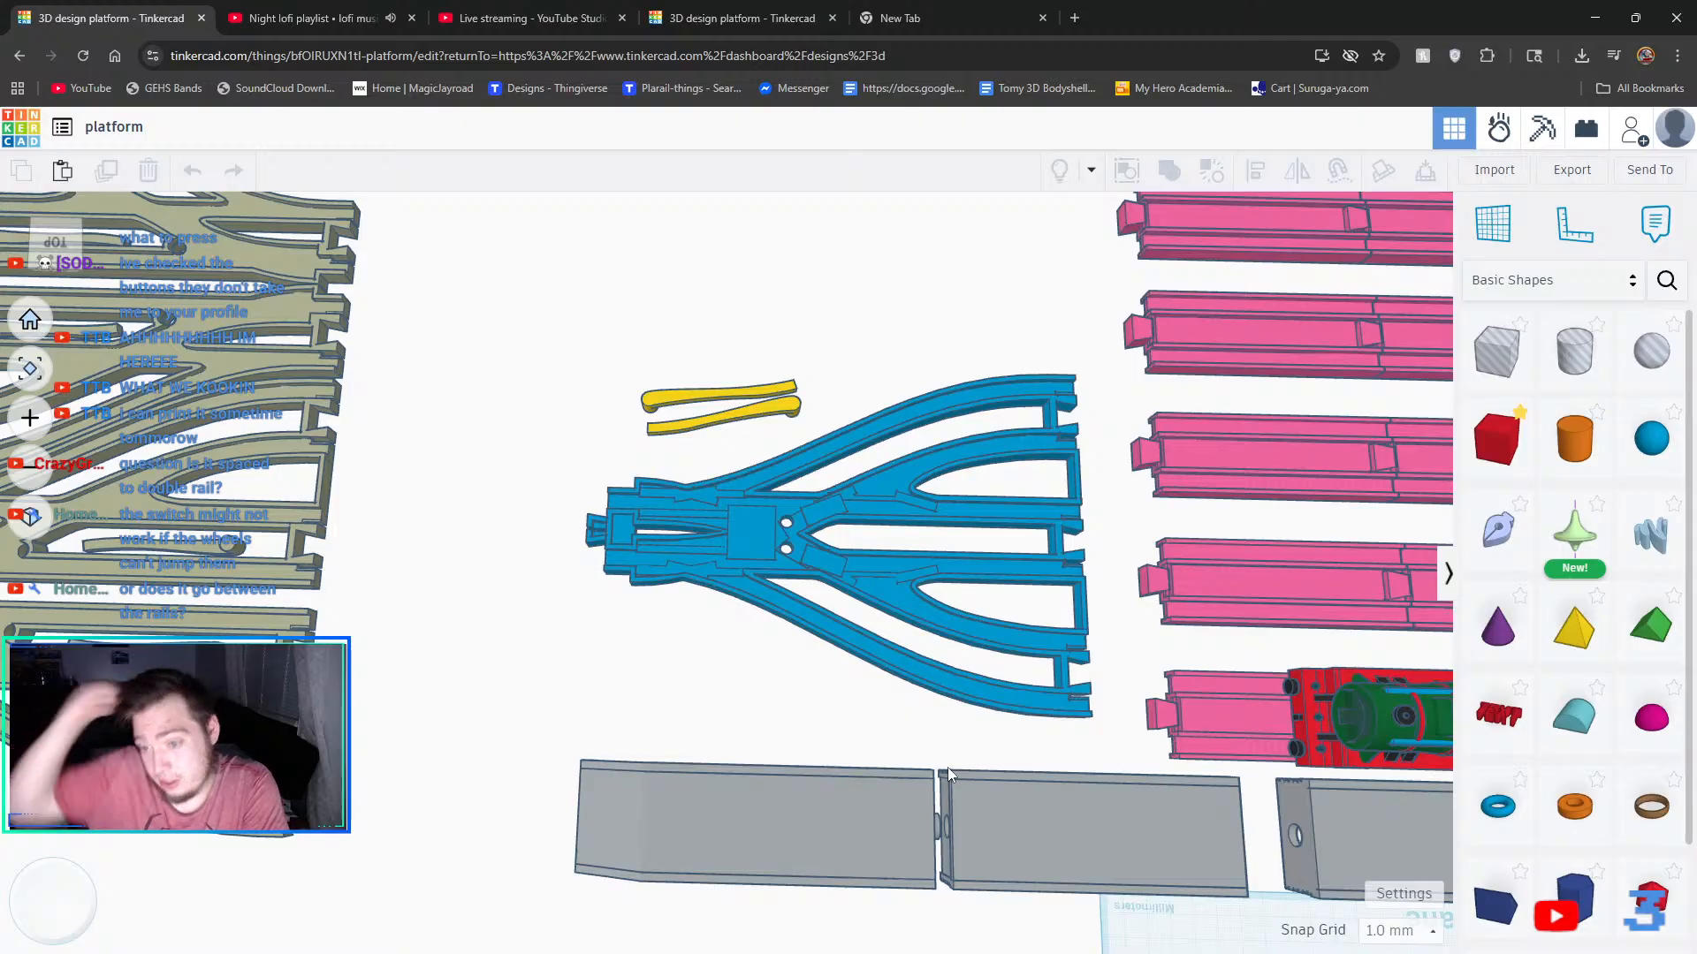
scroll(809, 505, up, 2)
scroll(809, 511, up, 5)
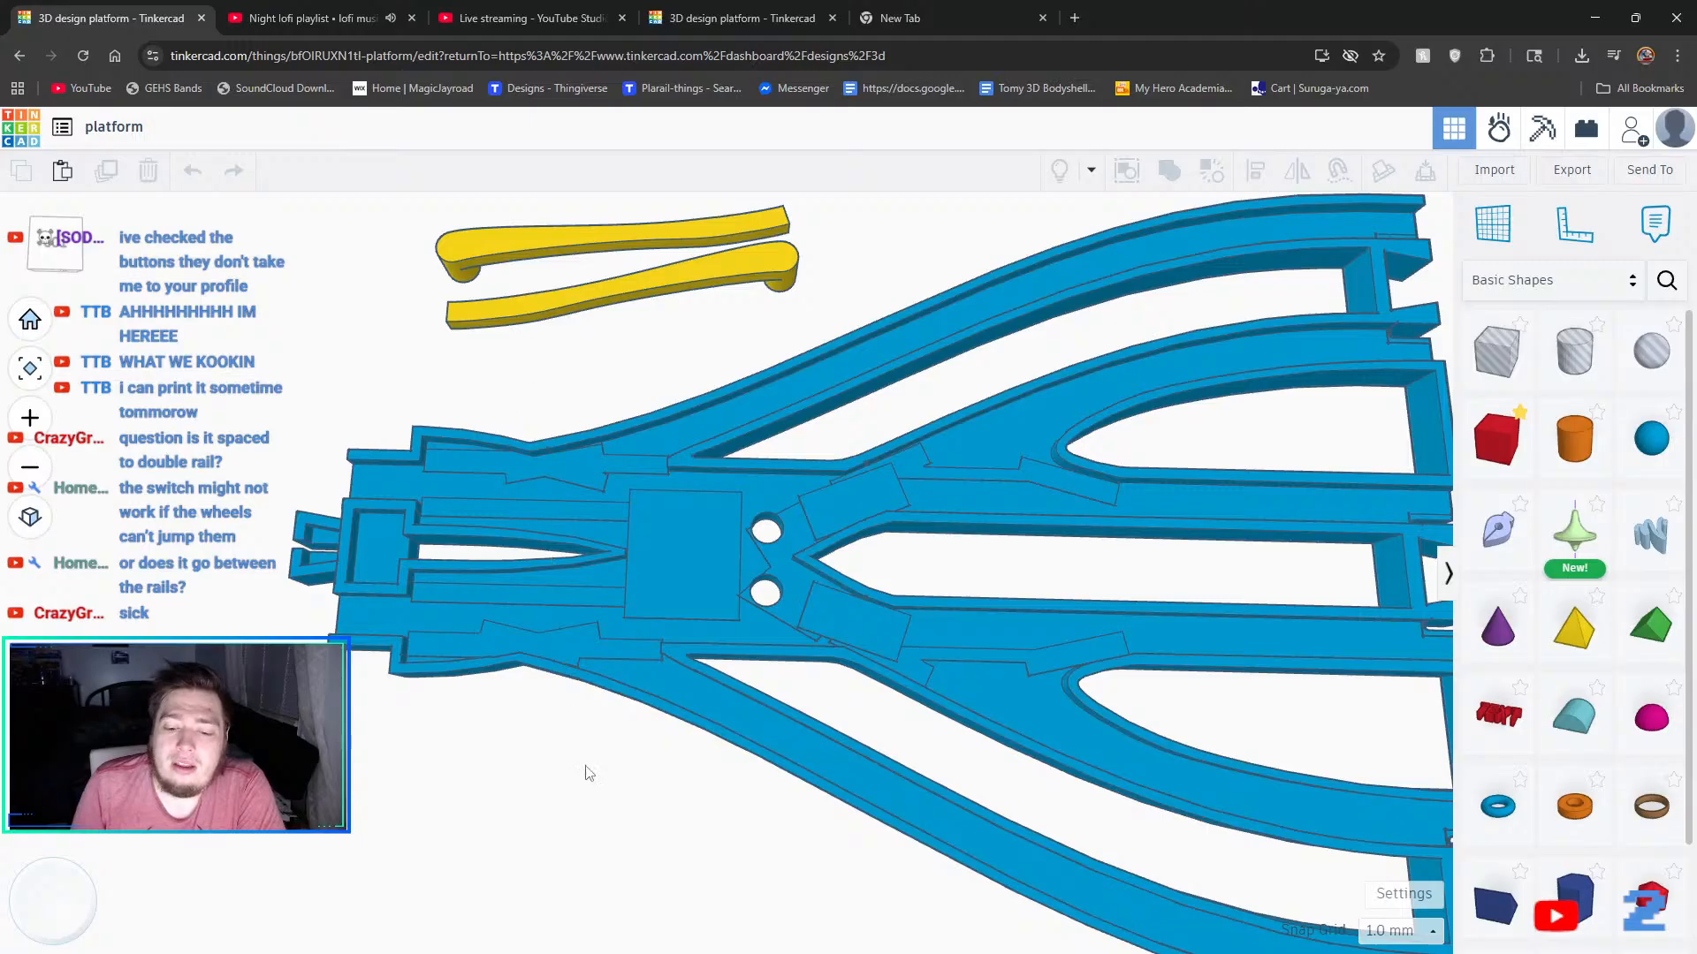
- Switch to Bambu Studio and look over the Coach-Wheel-Set project's printer status, sliced preview and plate layout
mouse_move(578, 953)
mouse_move(305, 933)
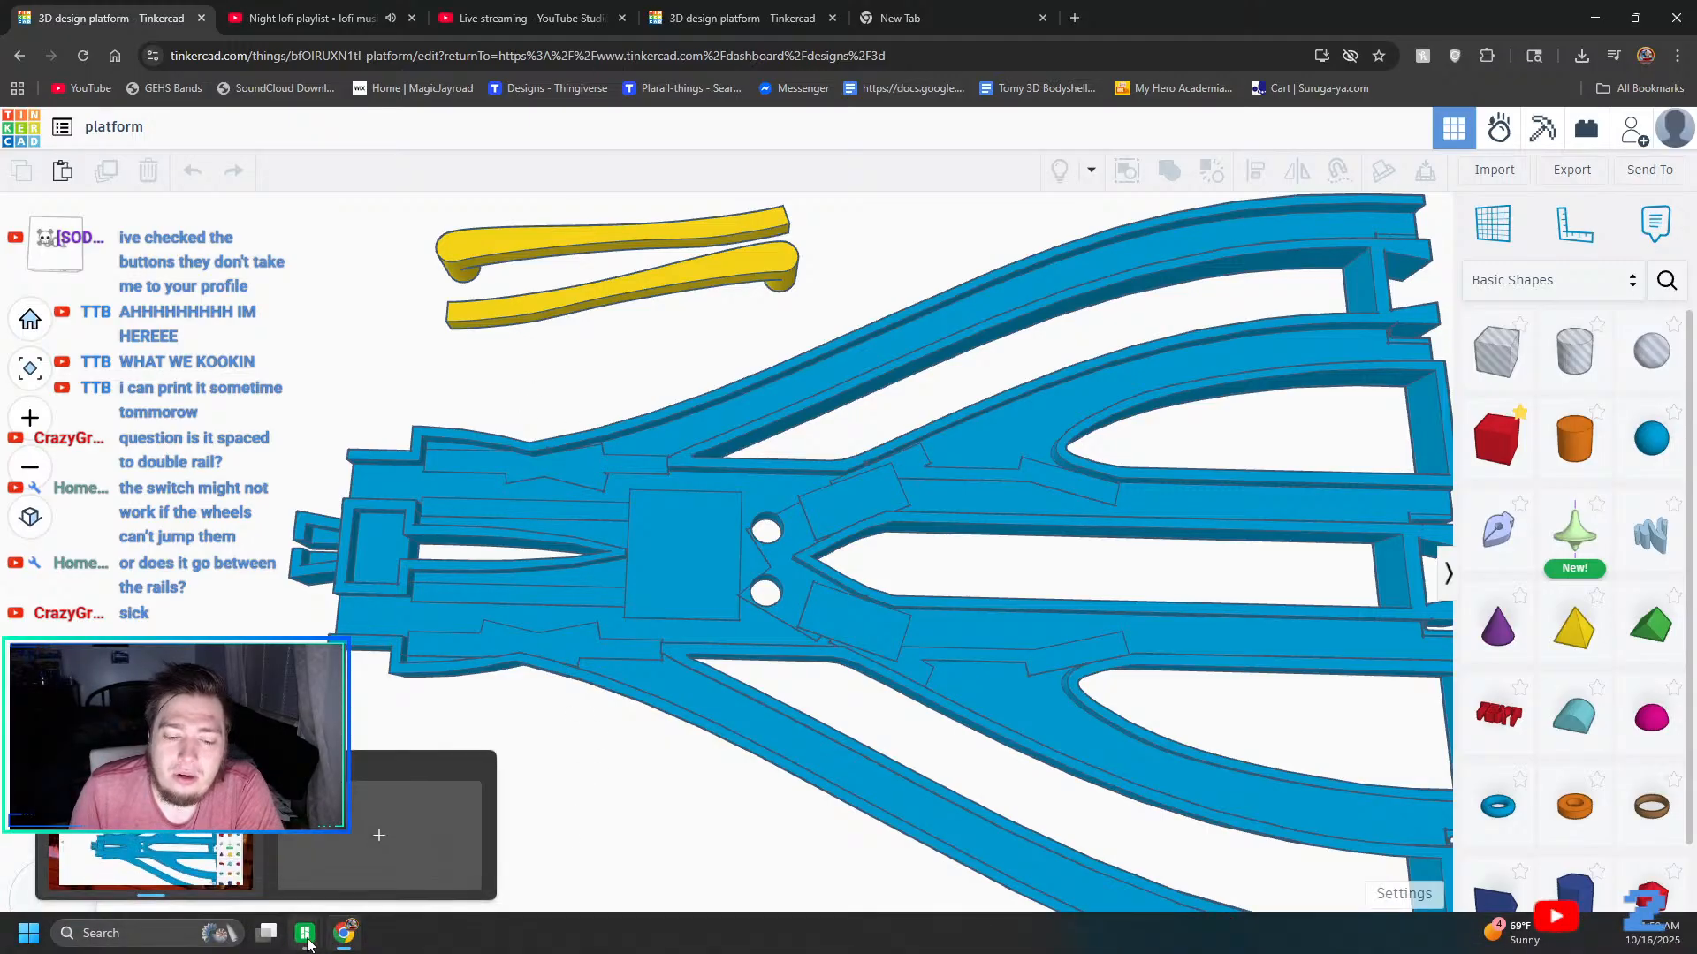
click(266, 839)
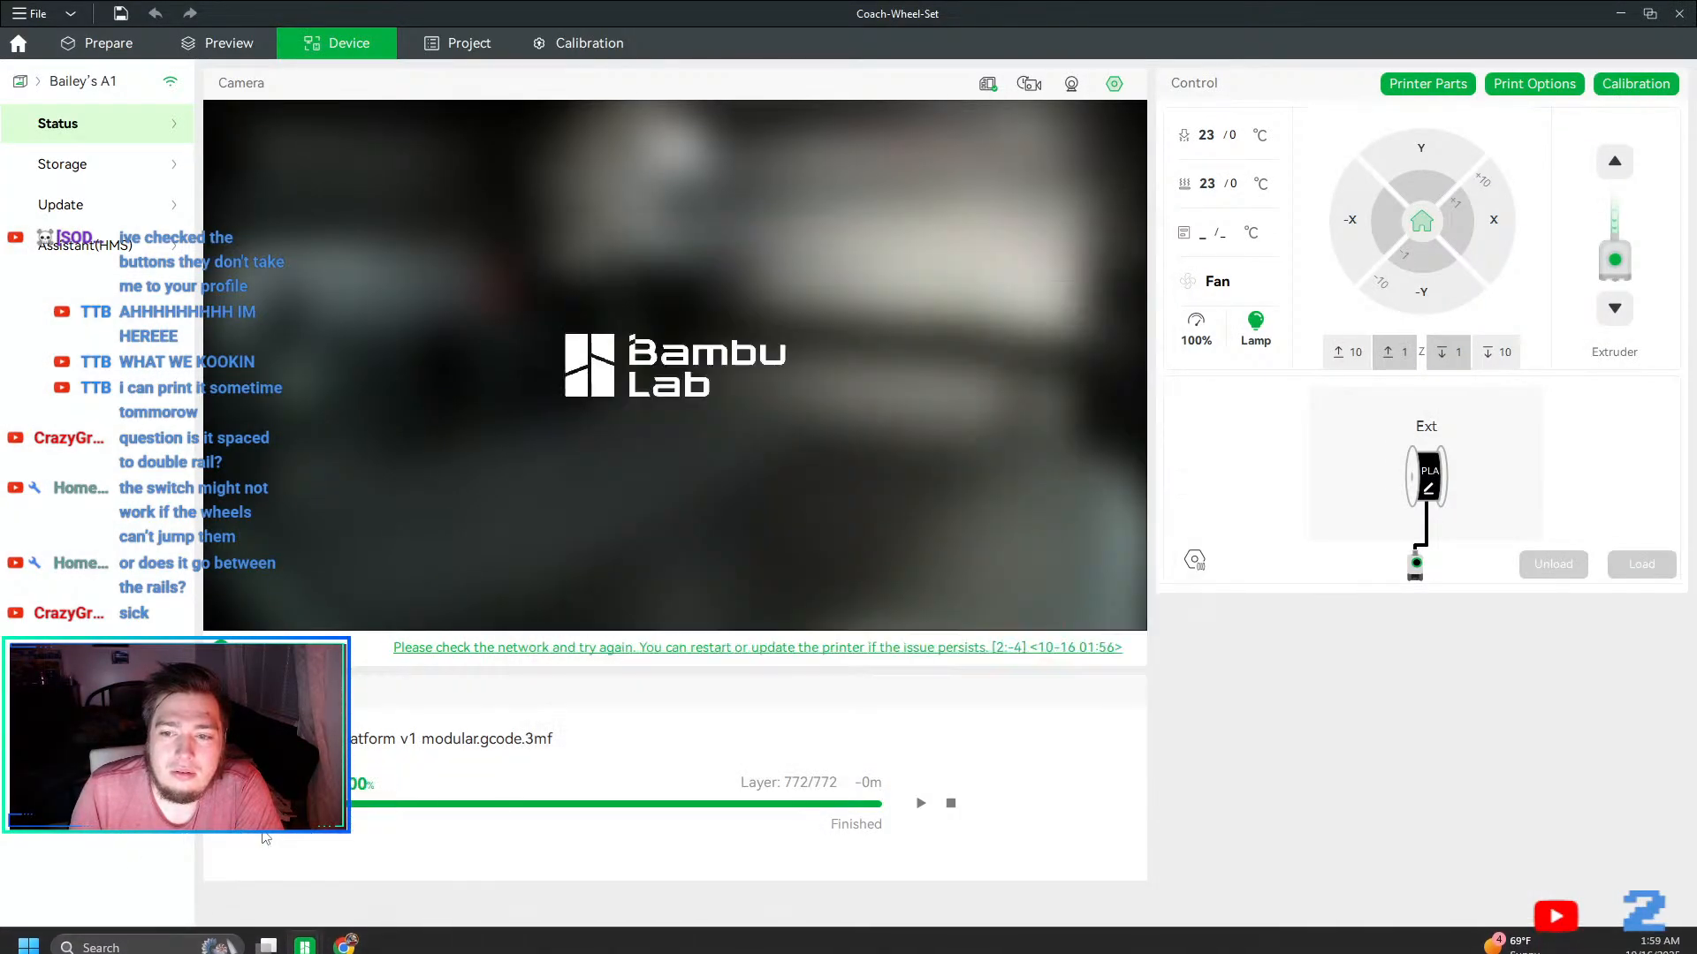
click(194, 46)
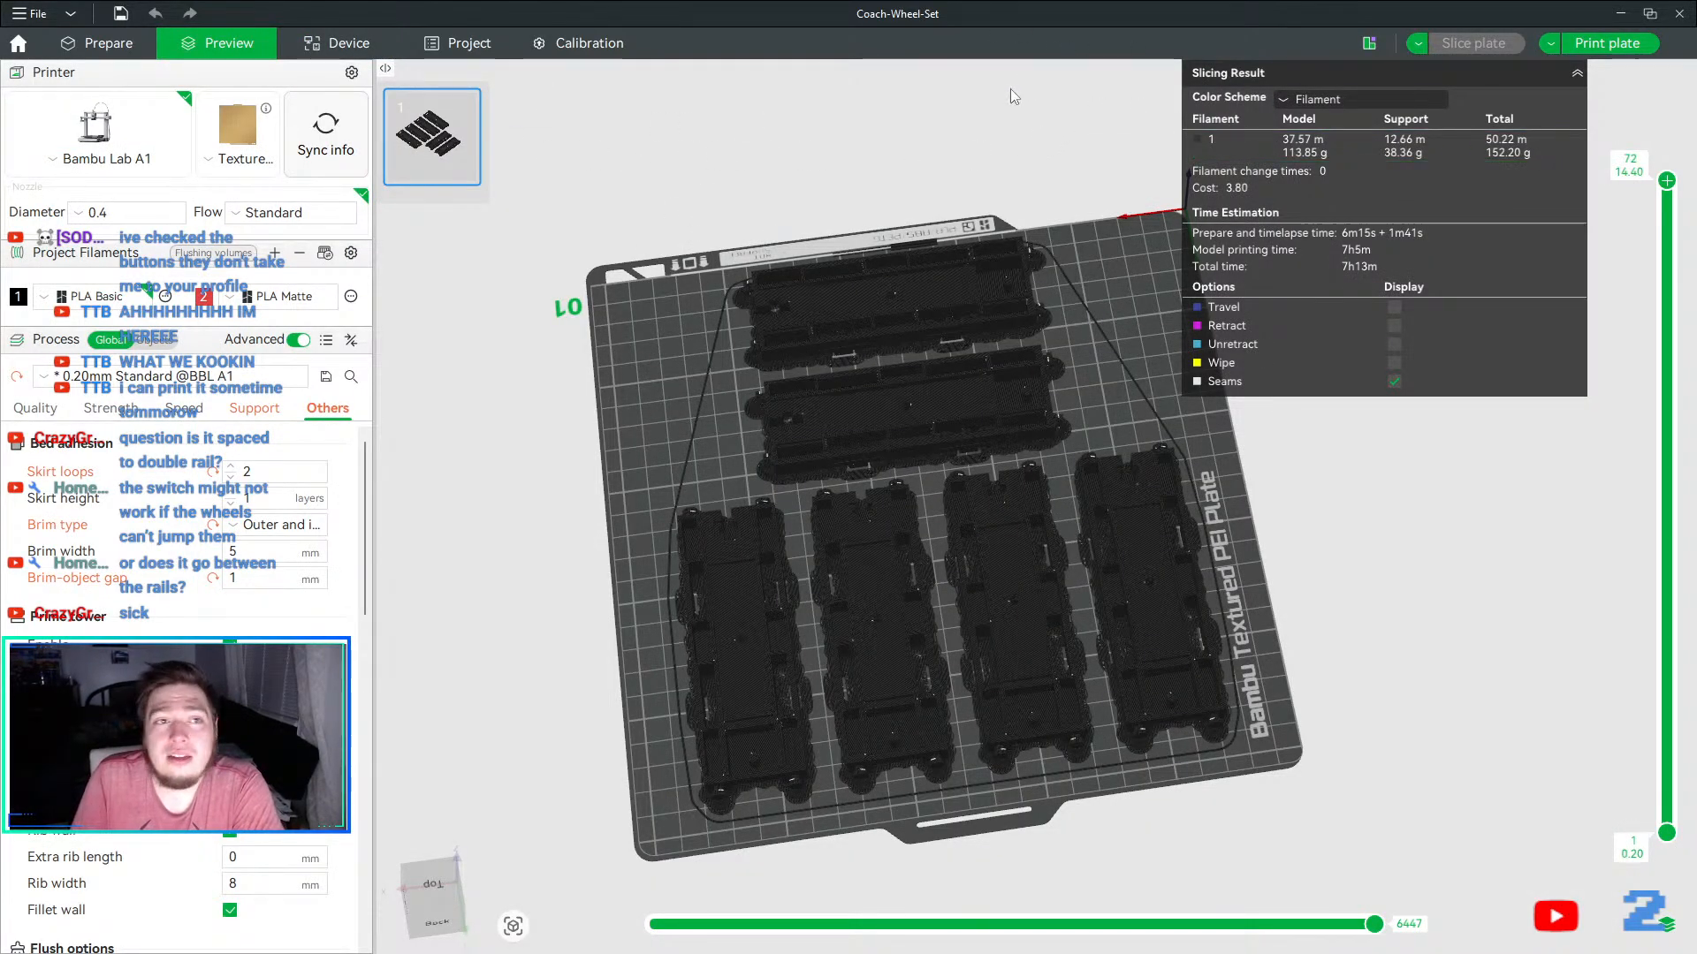
click(64, 43)
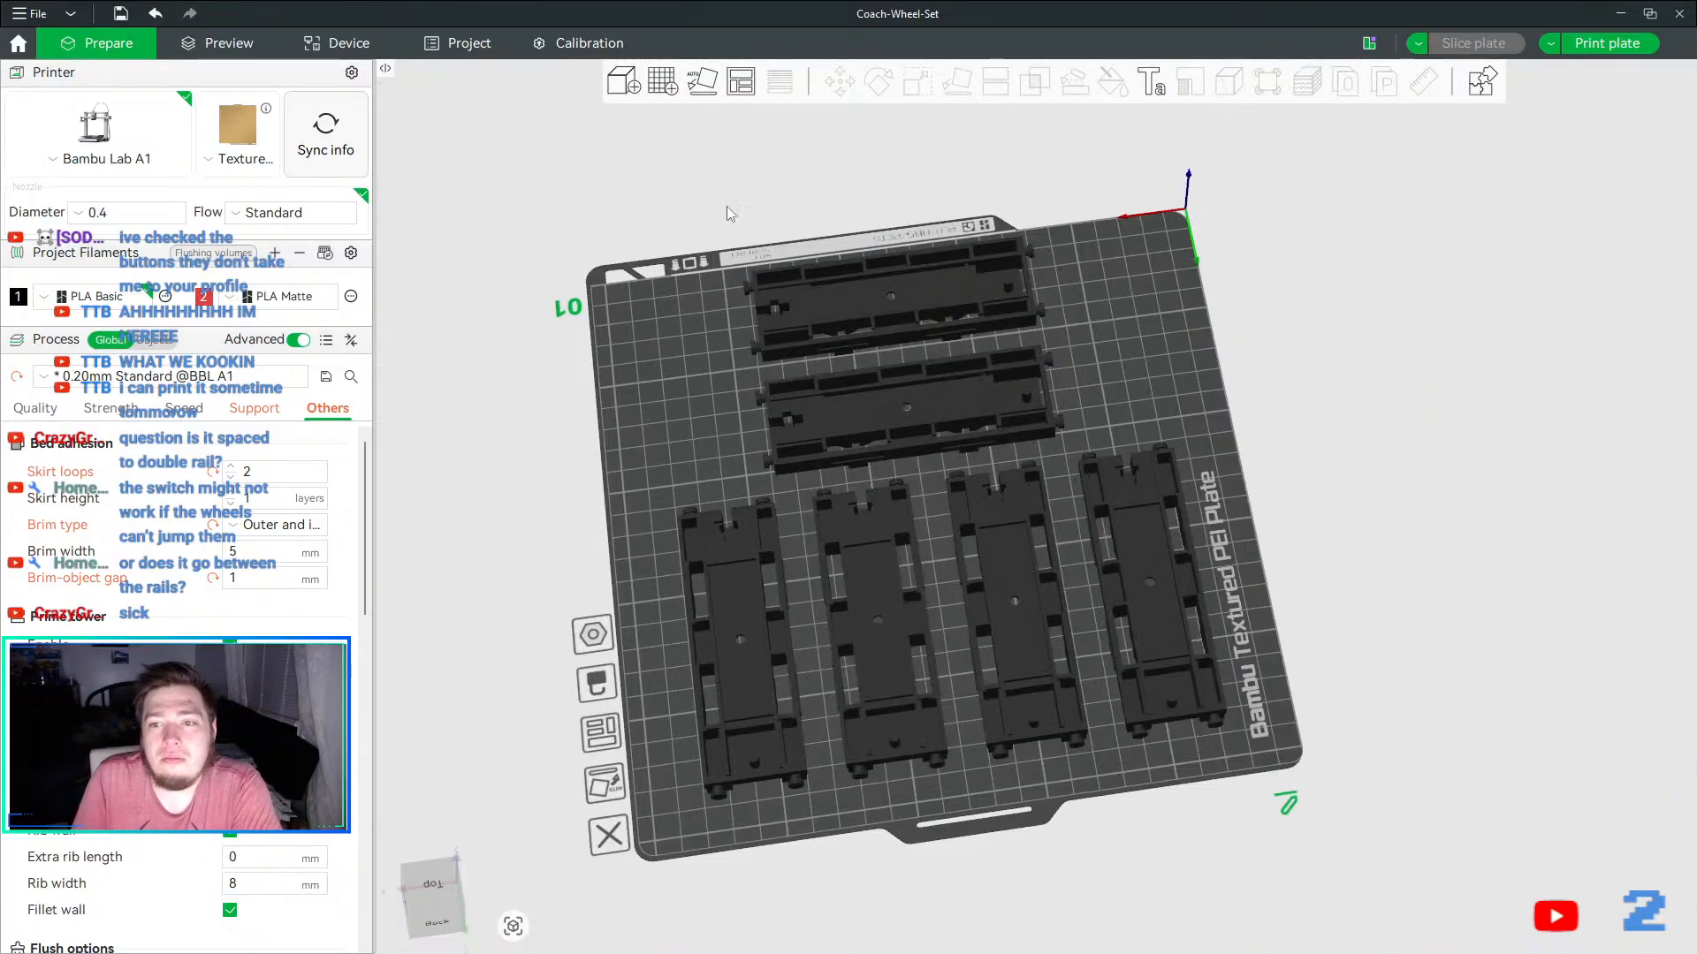
- Create a new project, saving the current one first and having that save choice remembered
click(17, 44)
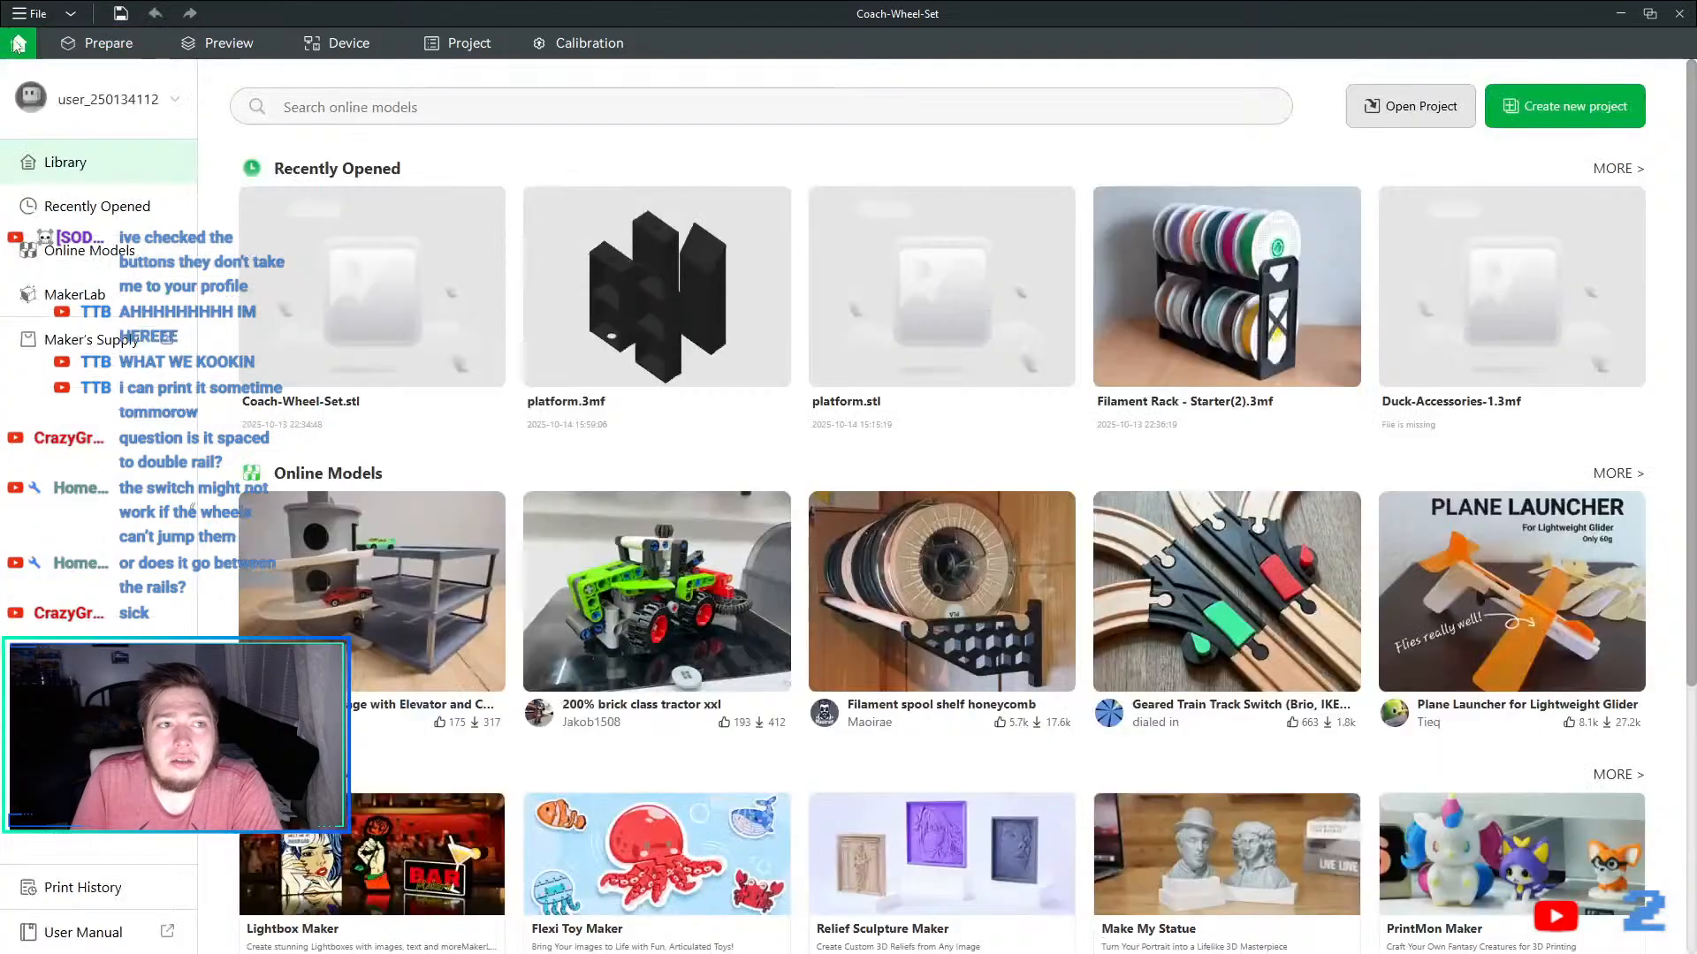
click(1560, 122)
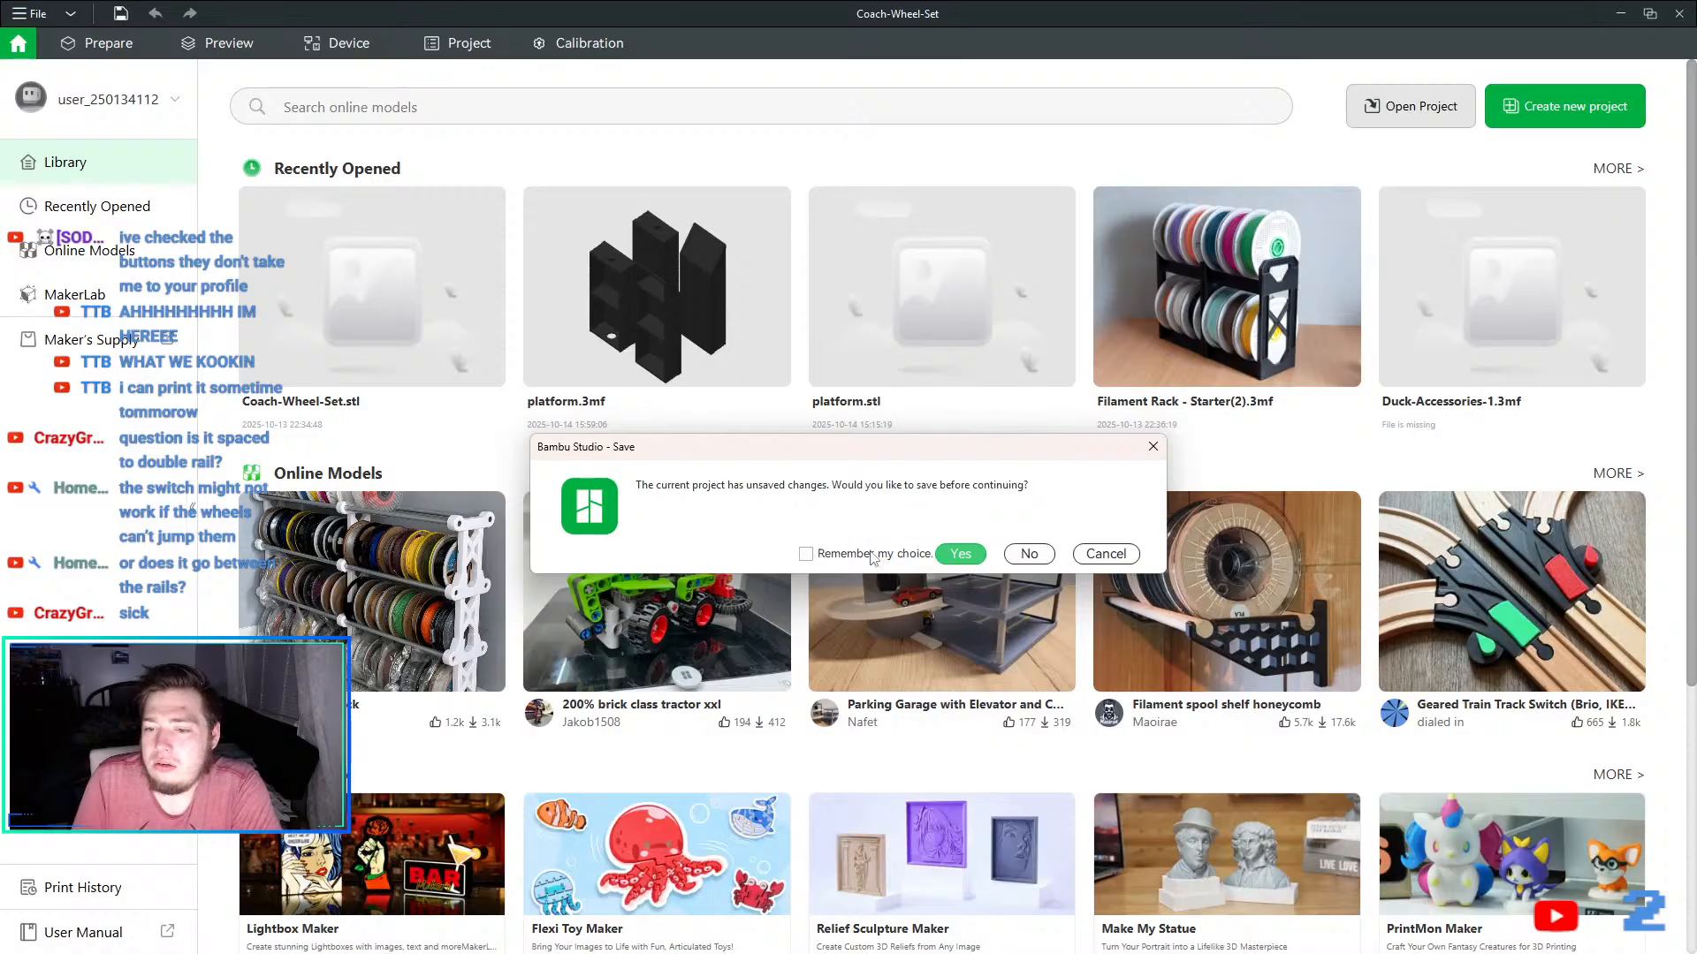
click(805, 553)
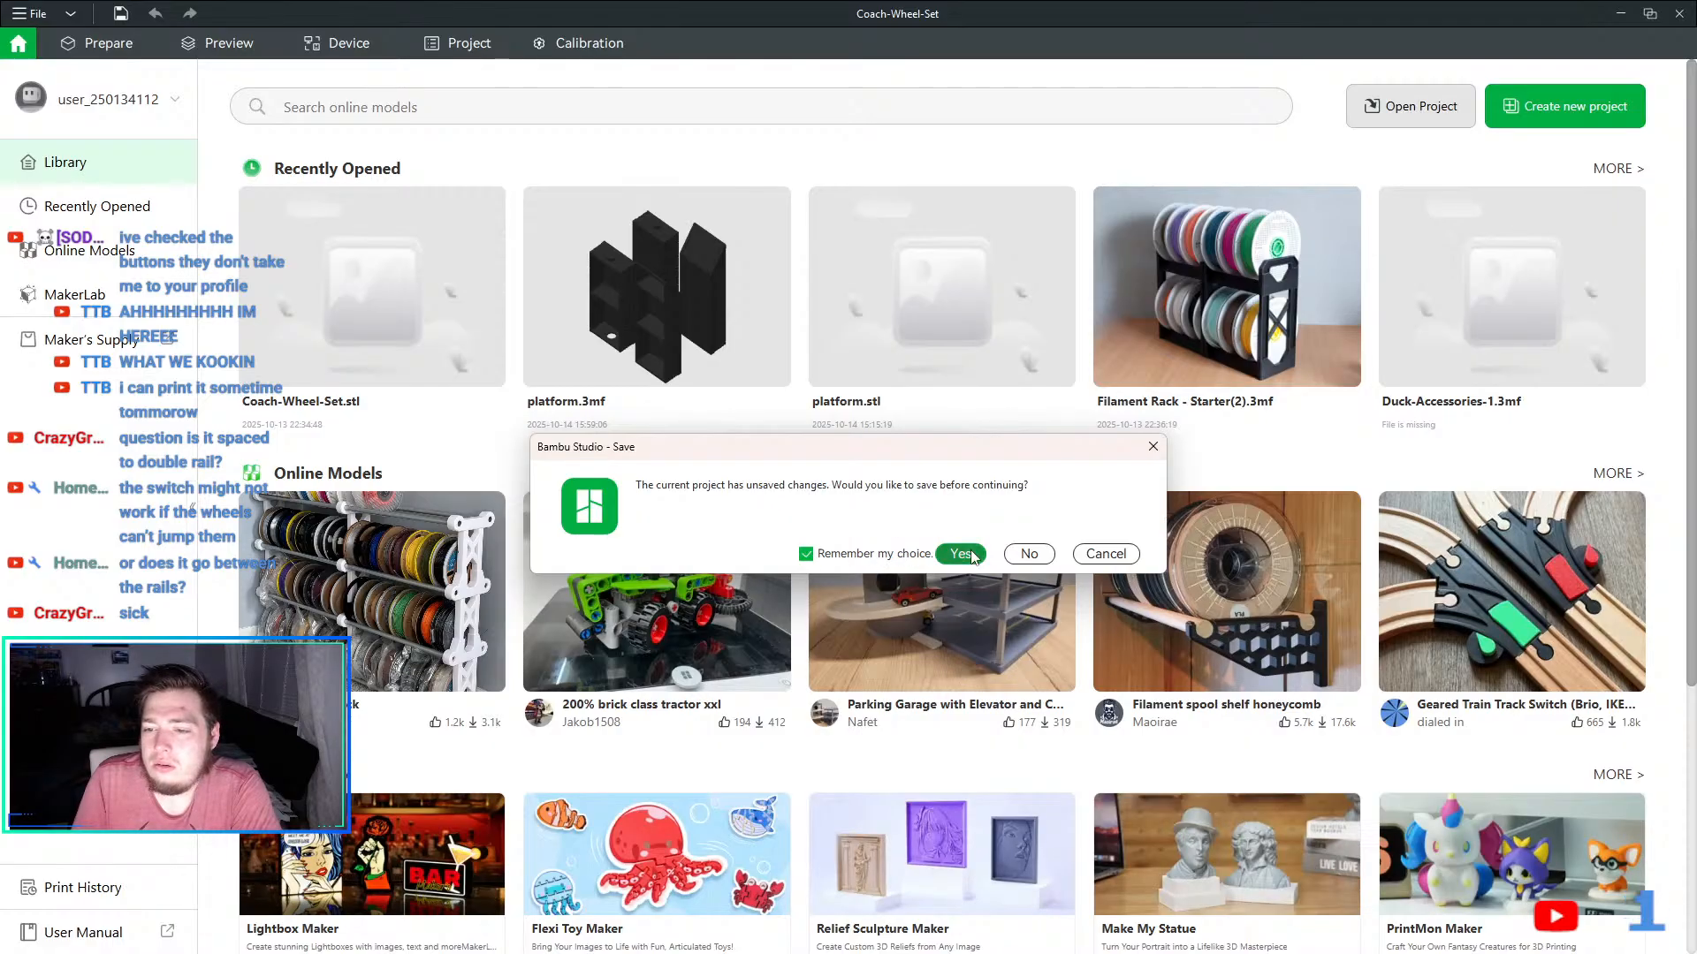
click(967, 552)
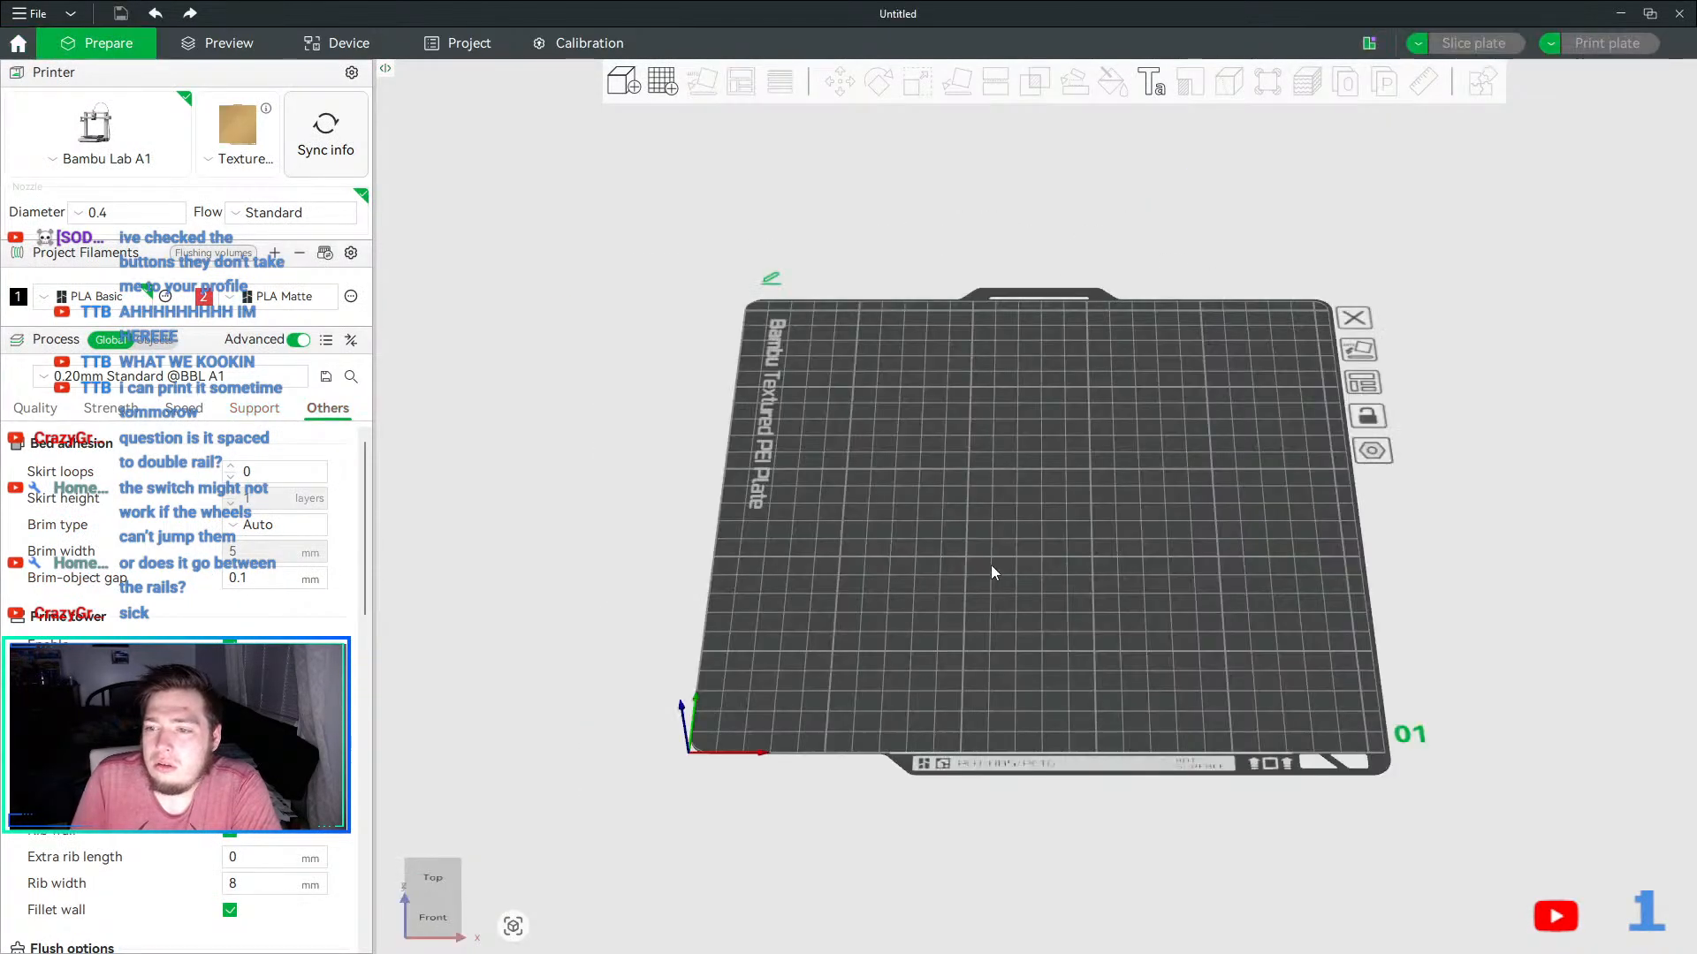
- Import Coach-Wheel-Set.stl from the Downloads folder onto the empty plate
key(ctrl+i)
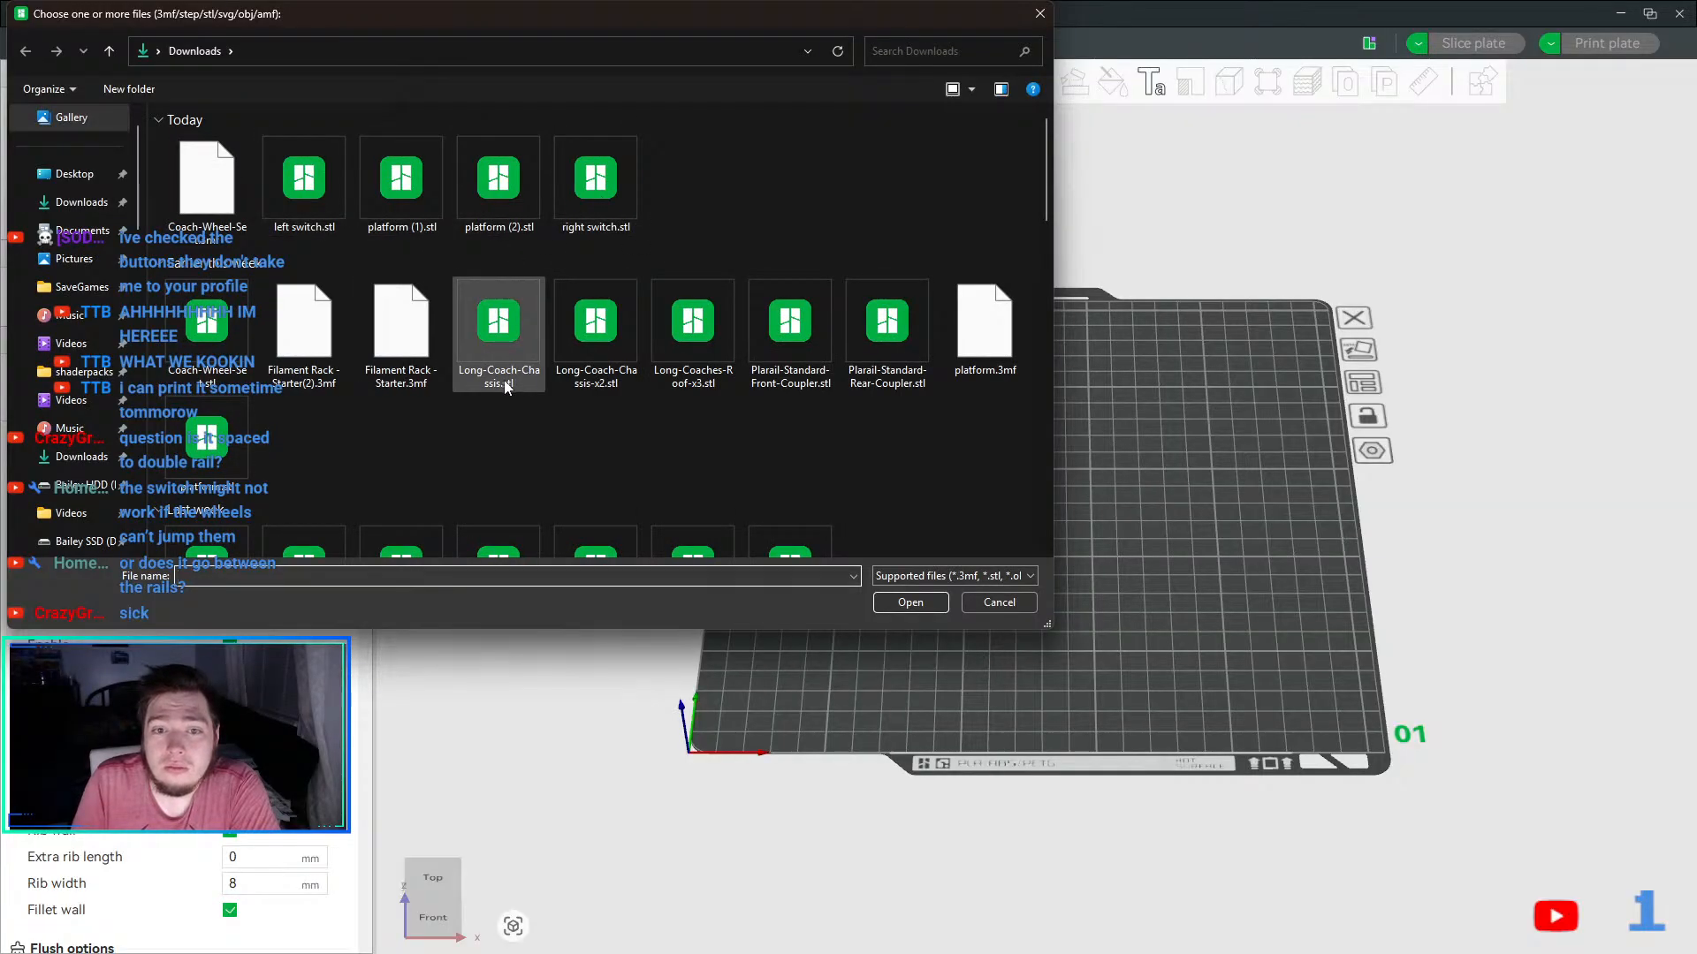
click(207, 325)
click(922, 602)
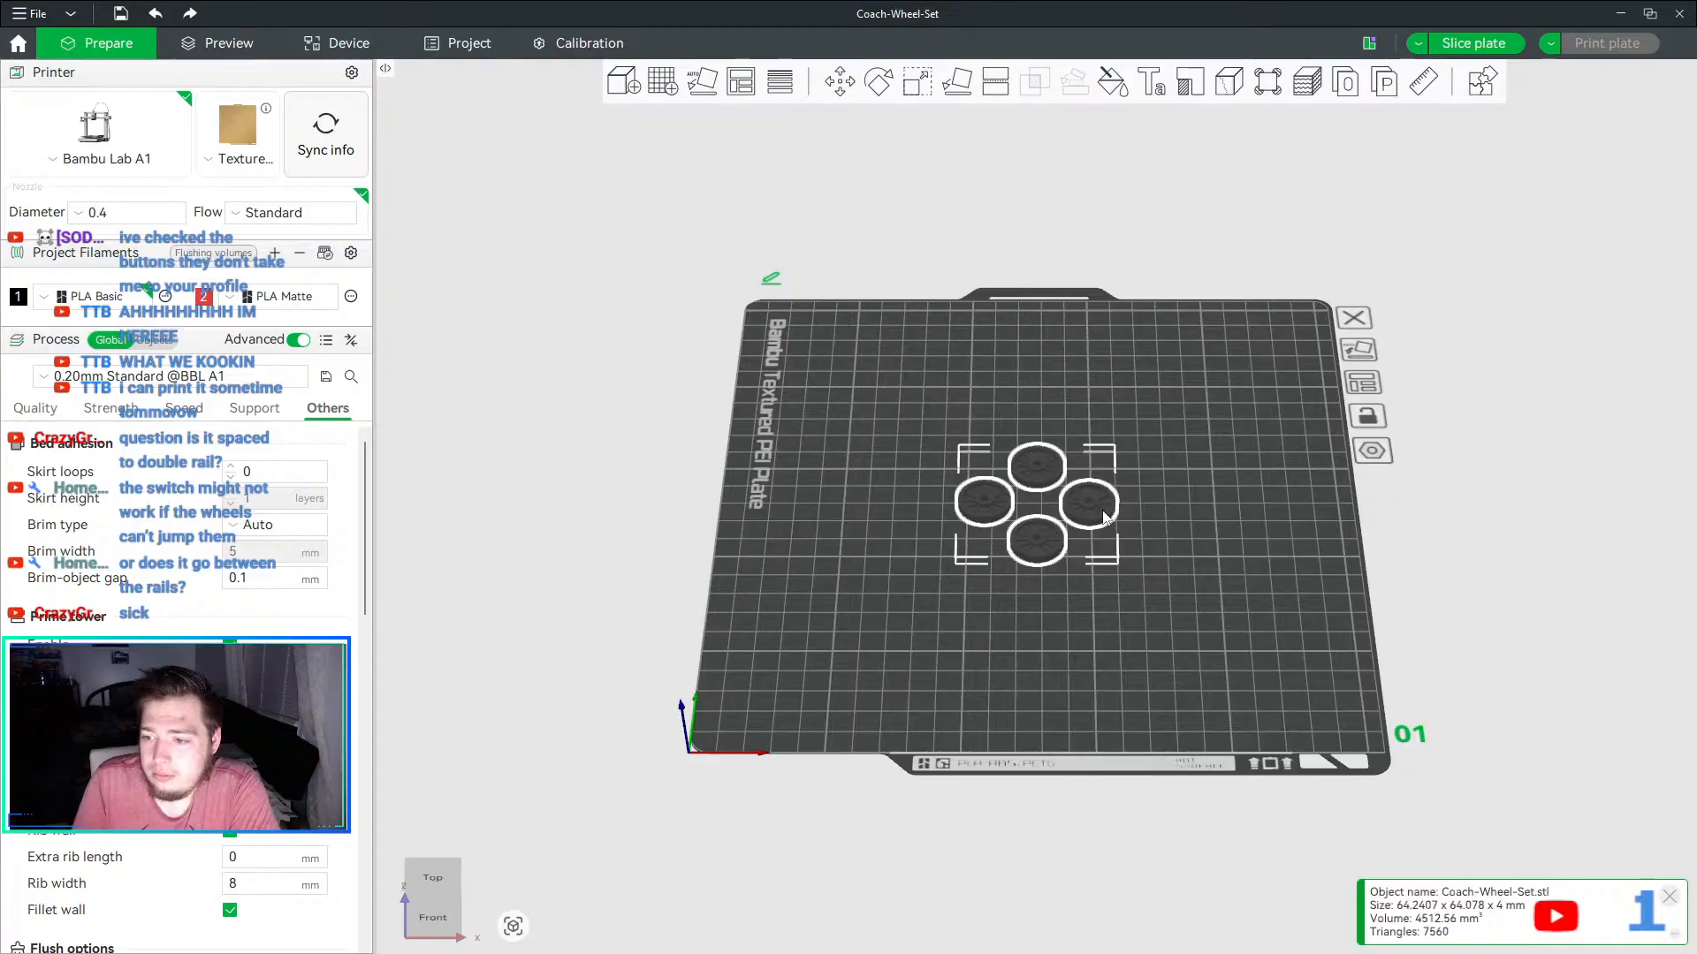
click(1142, 583)
click(1065, 552)
drag(1079, 570, 1252, 722)
right_click(1249, 714)
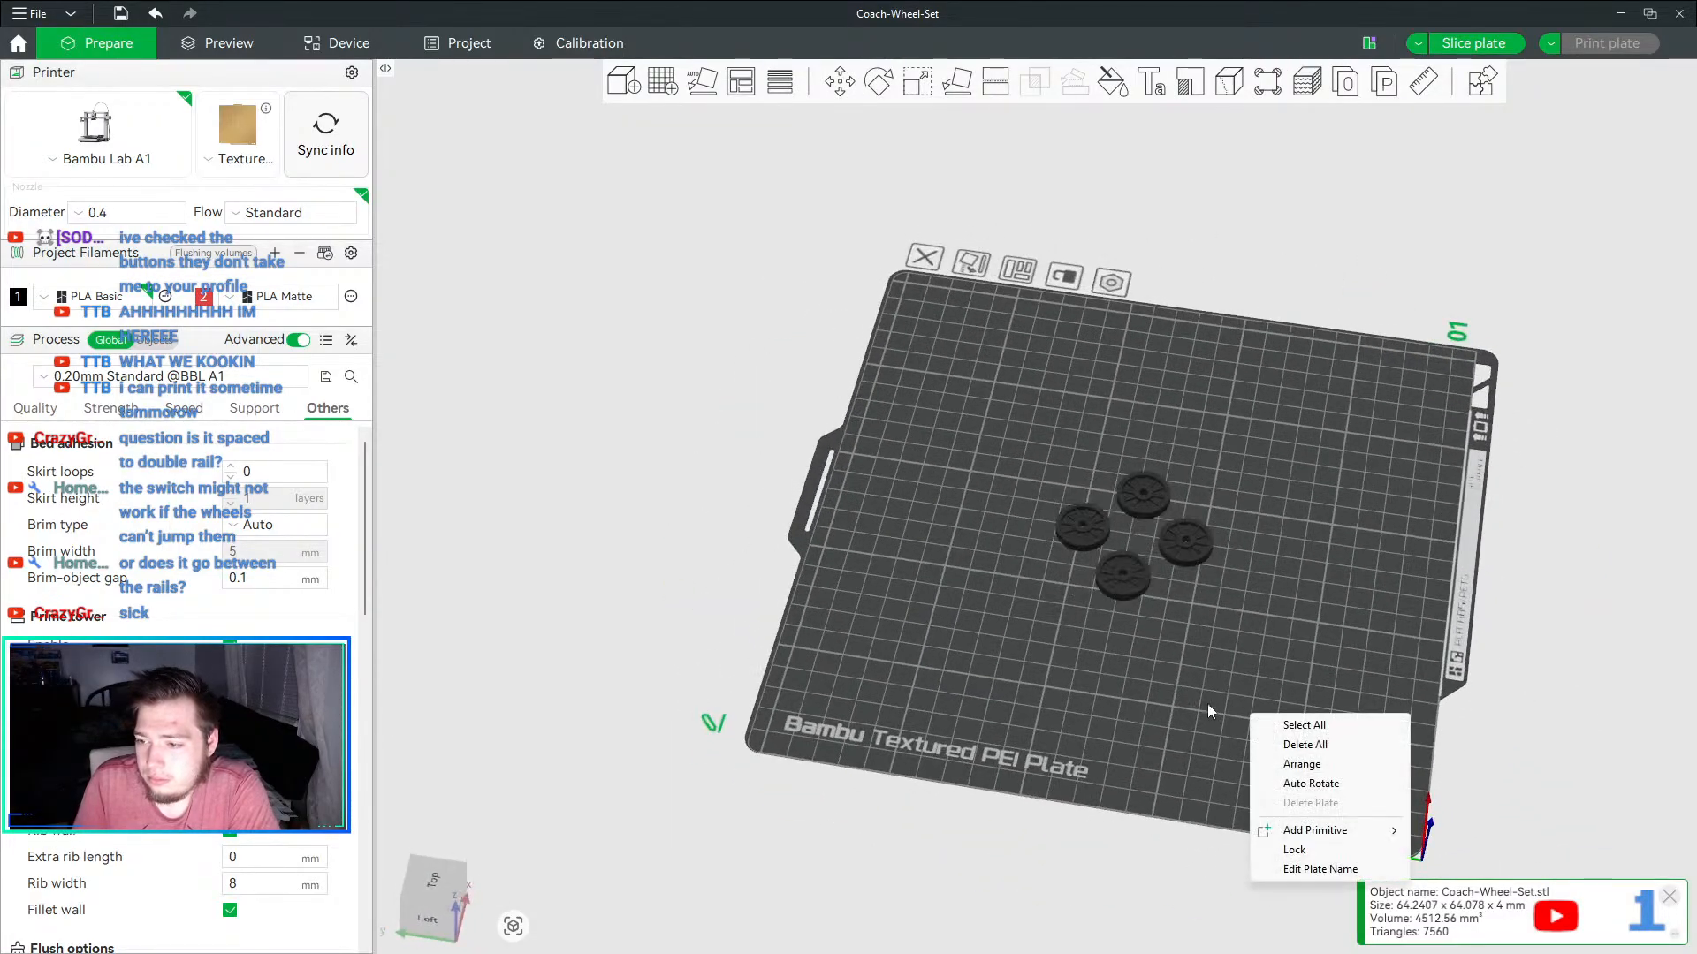
- Rotate the four-wheel set about its vertical axis until its wheels form a square parallel to the plate edges
click(1122, 555)
click(878, 81)
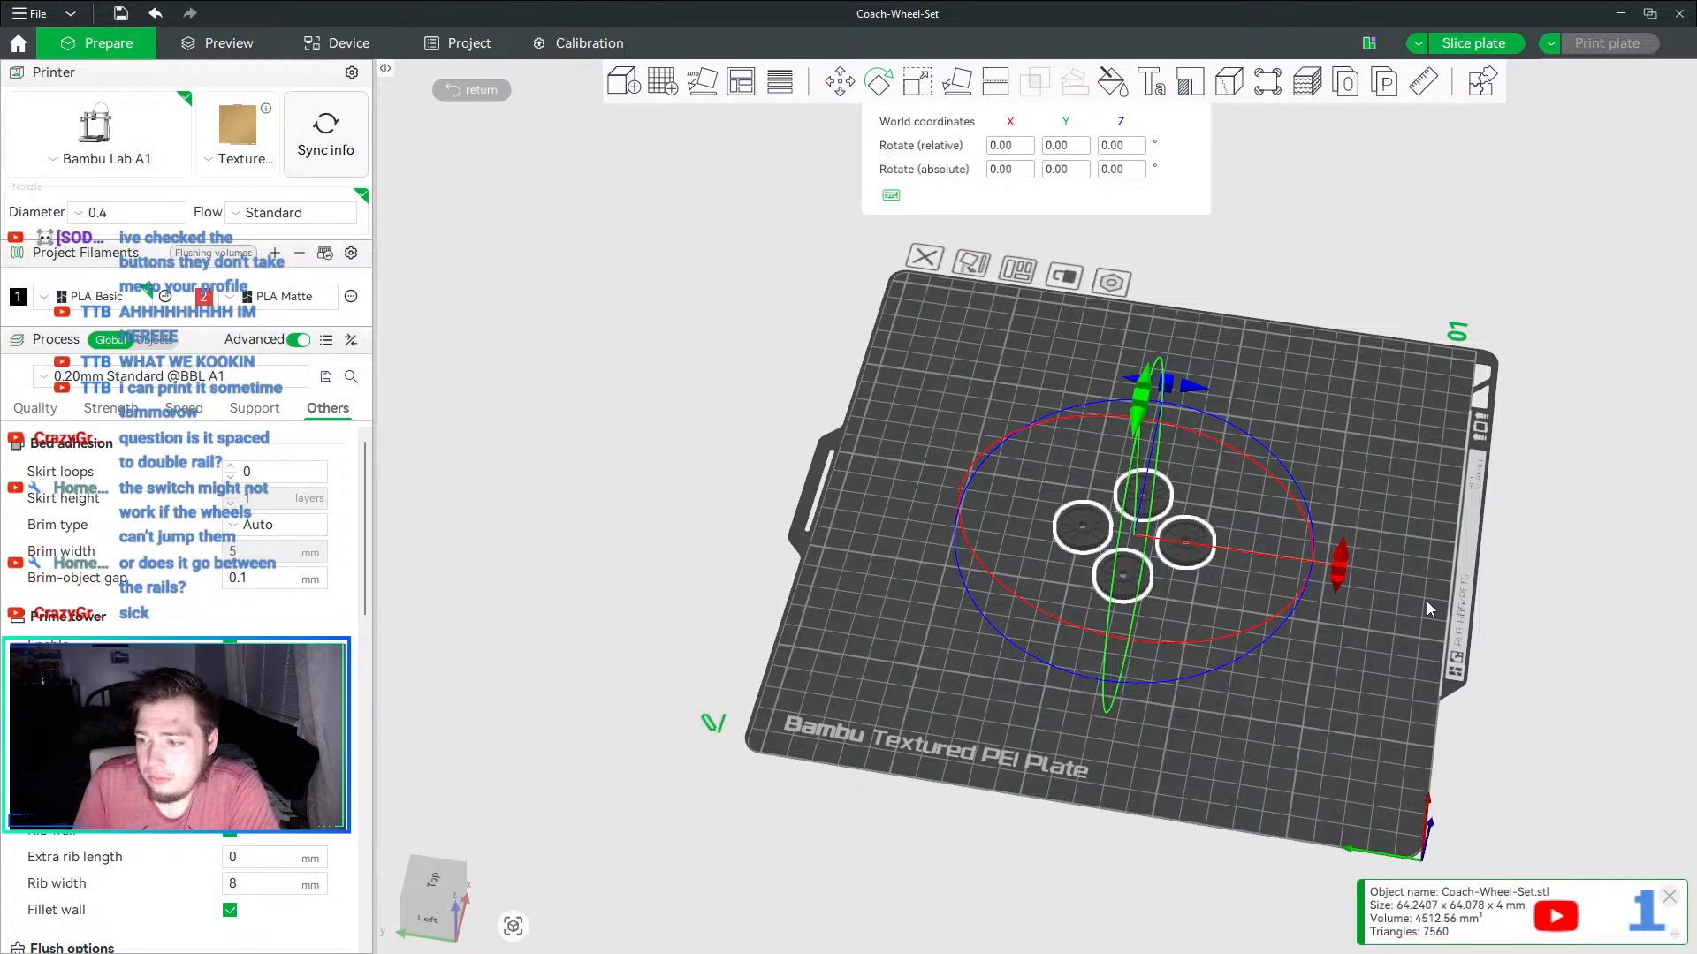
drag(1332, 565, 1387, 576)
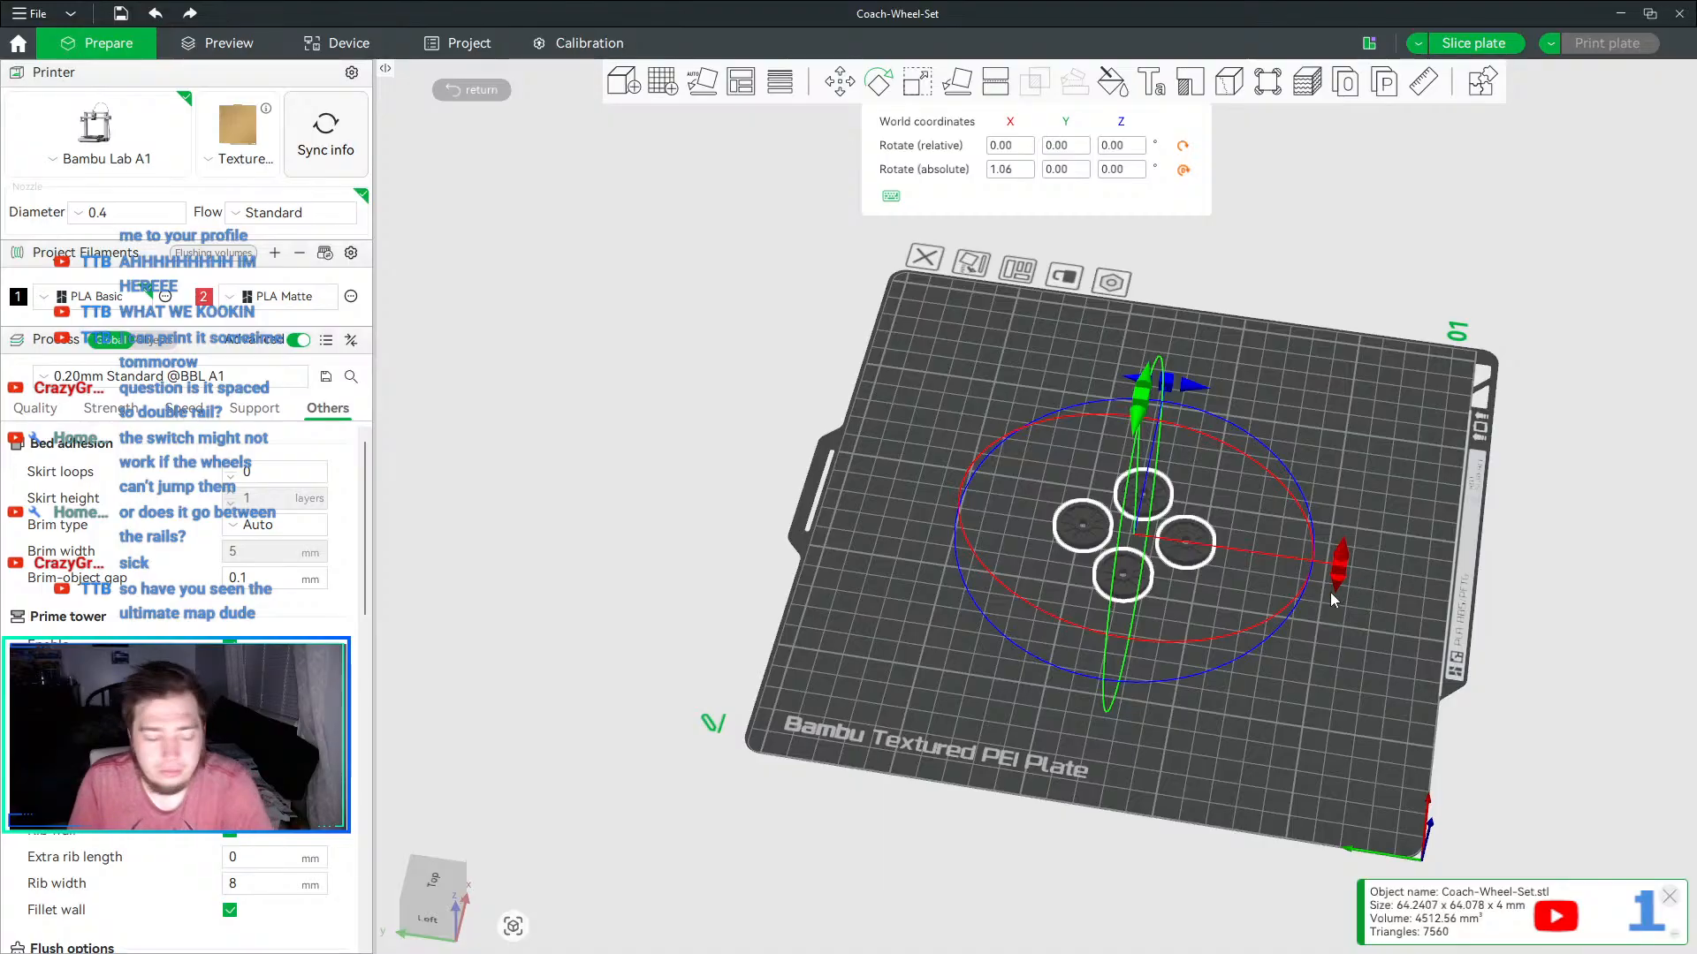
key(ctrl+z)
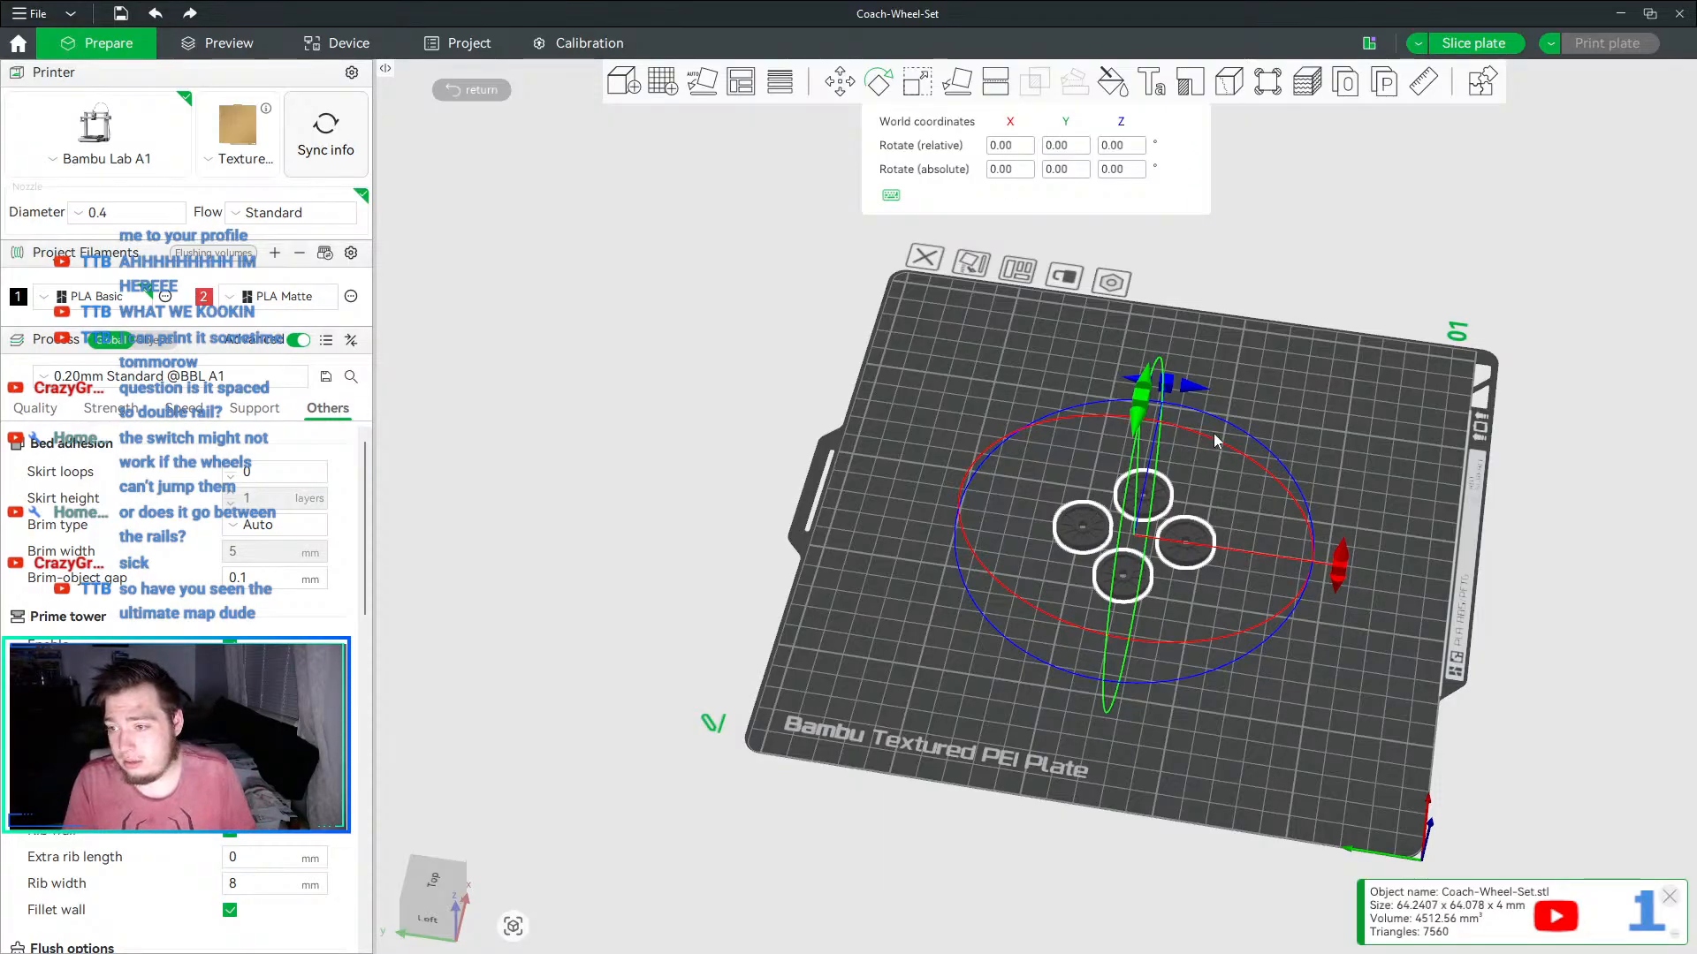
drag(1179, 394, 1213, 537)
click(1063, 781)
right_drag(1063, 781, 1170, 777)
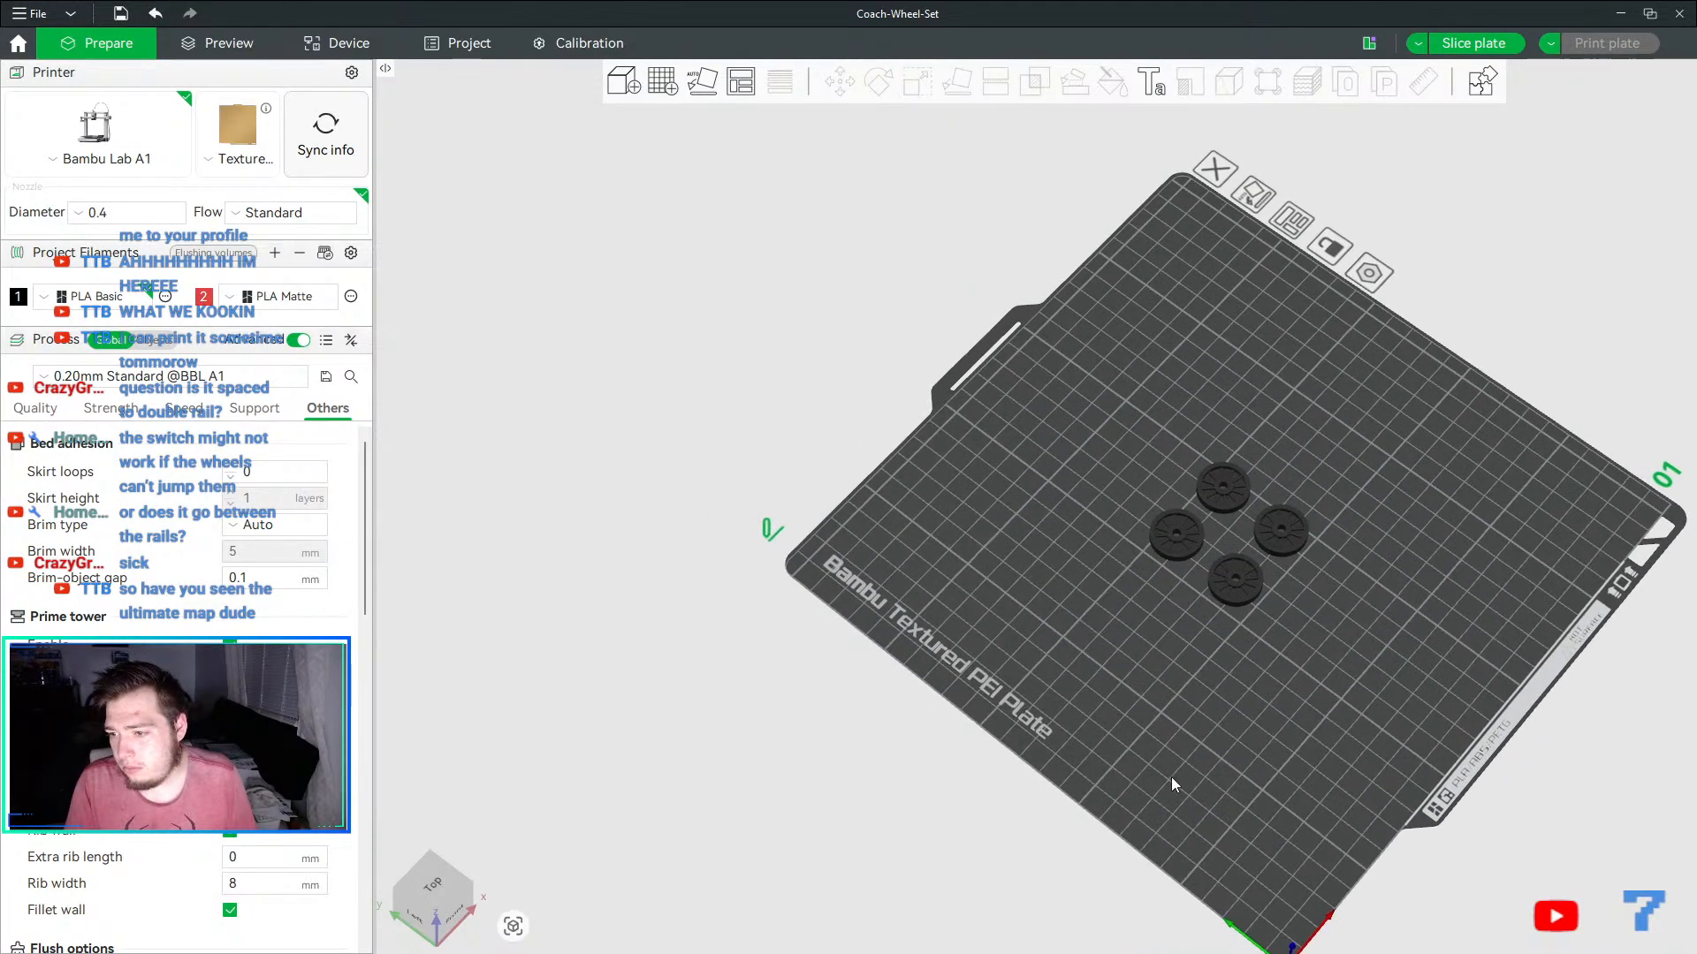
- Fill the bed with copies of the rotated wheel set
click(1245, 594)
right_click(1245, 592)
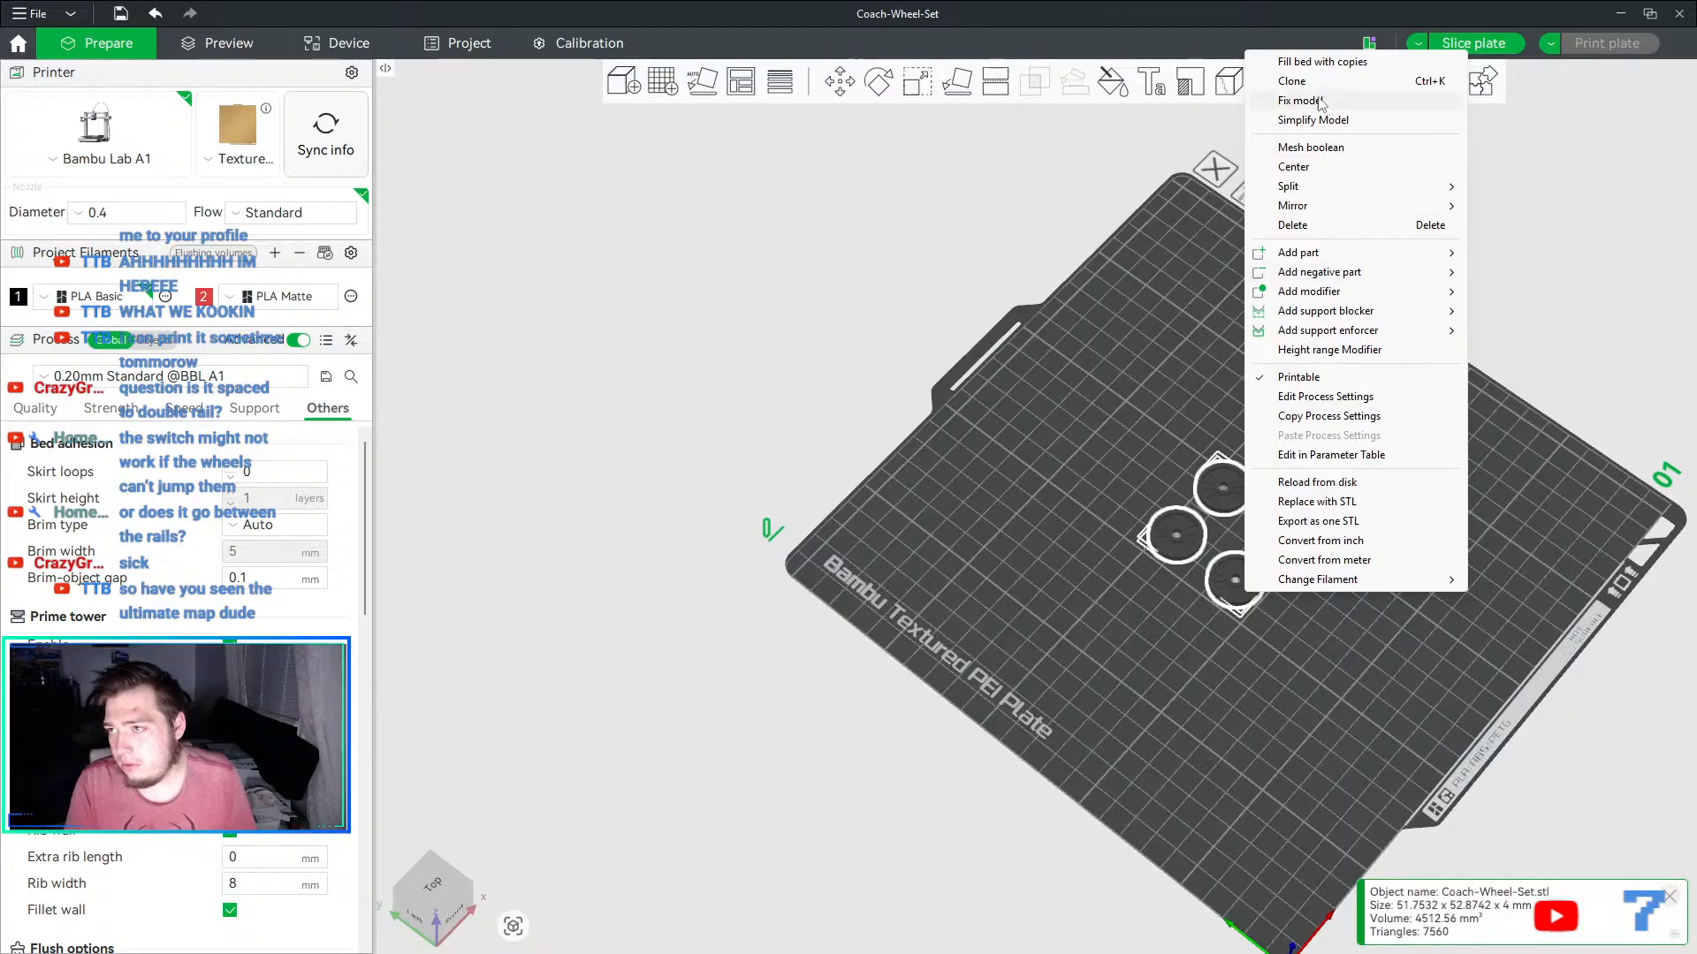
click(1324, 62)
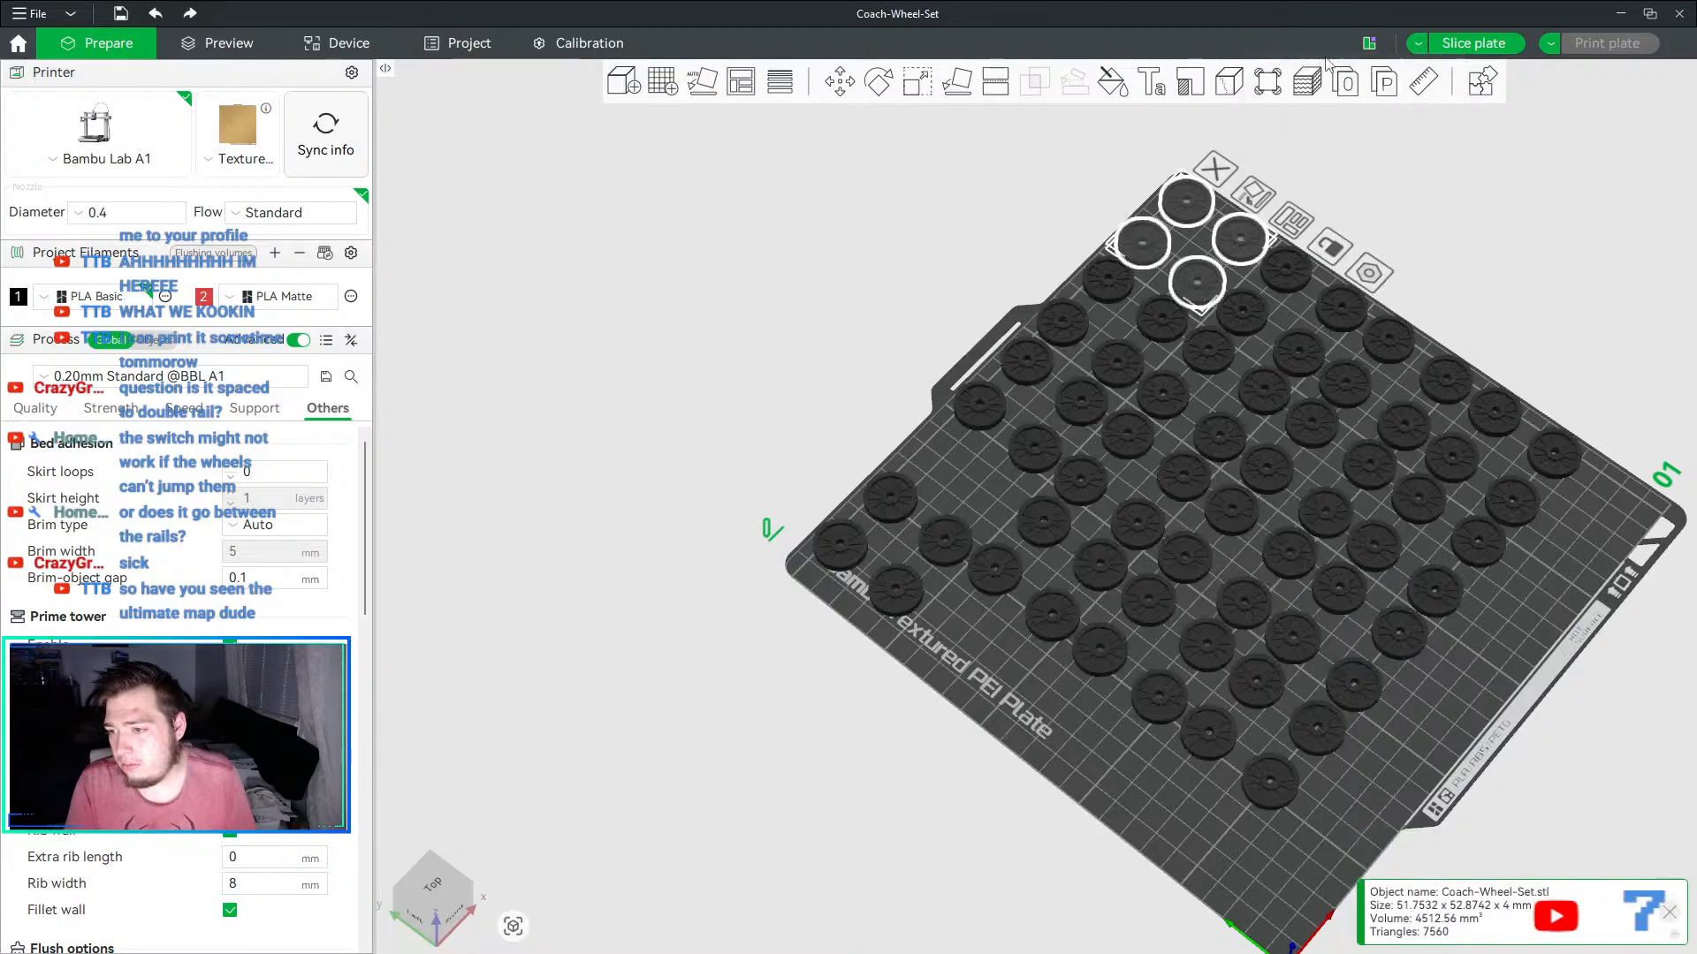
- Delete the wheel set that overlaps the Bambu Textured PEI Plate lettering
drag(644, 343, 946, 458)
right_click(945, 464)
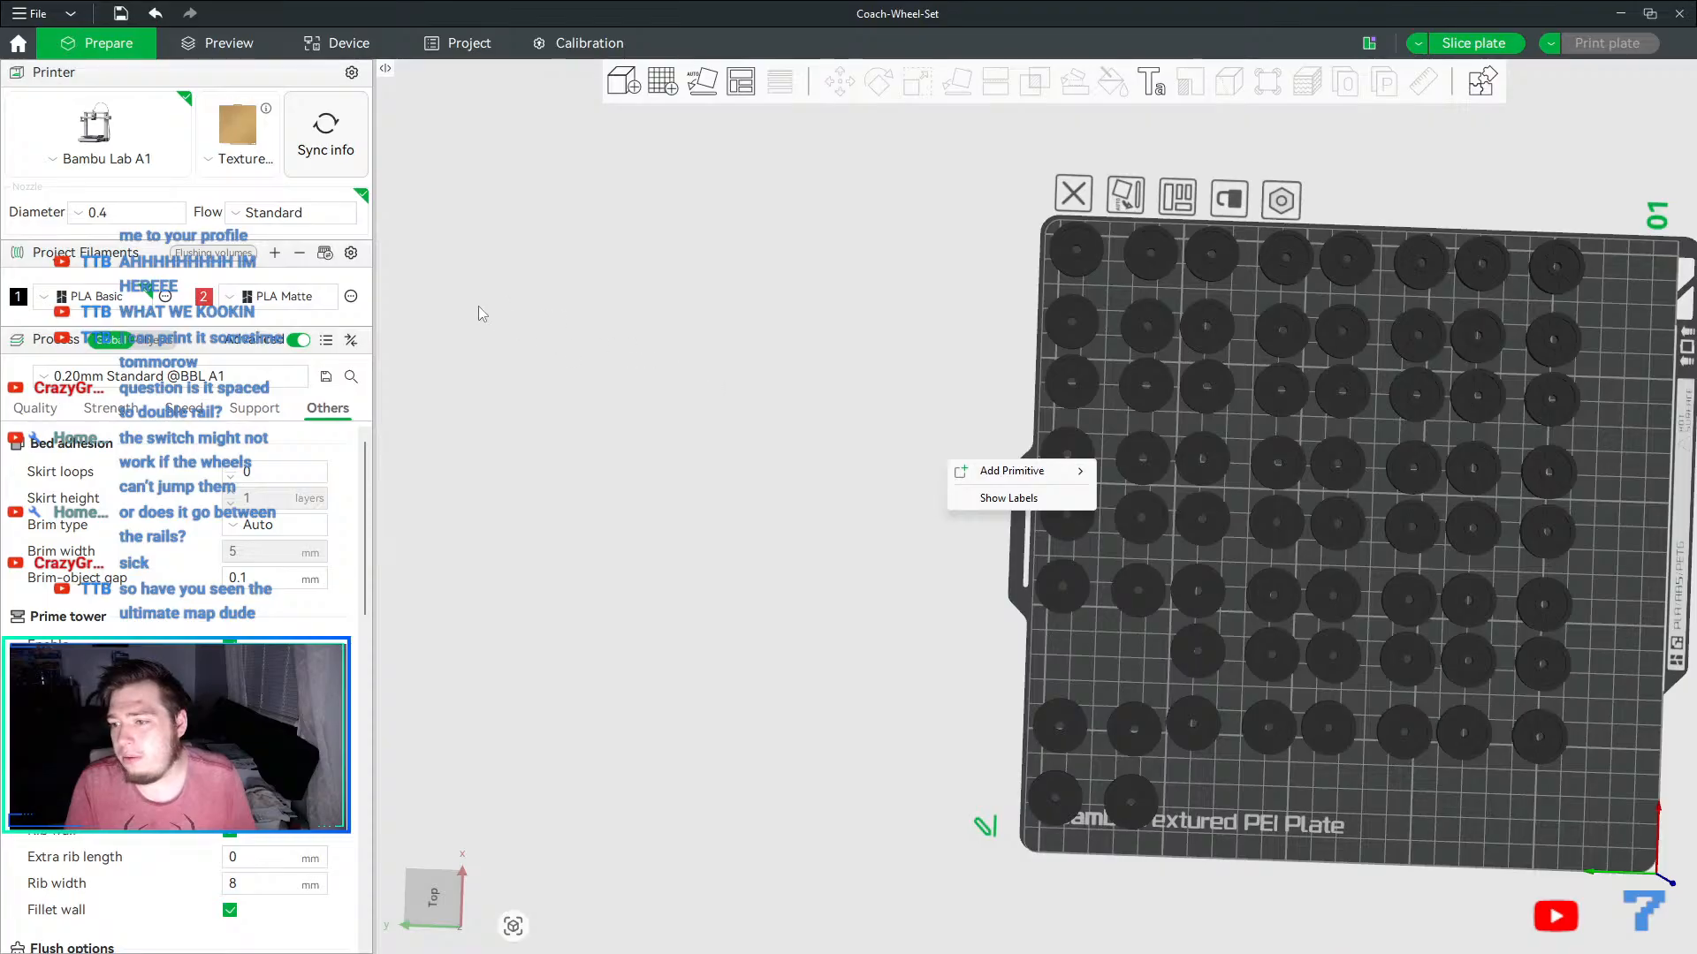
drag(474, 305, 861, 376)
right_drag(860, 377, 511, 309)
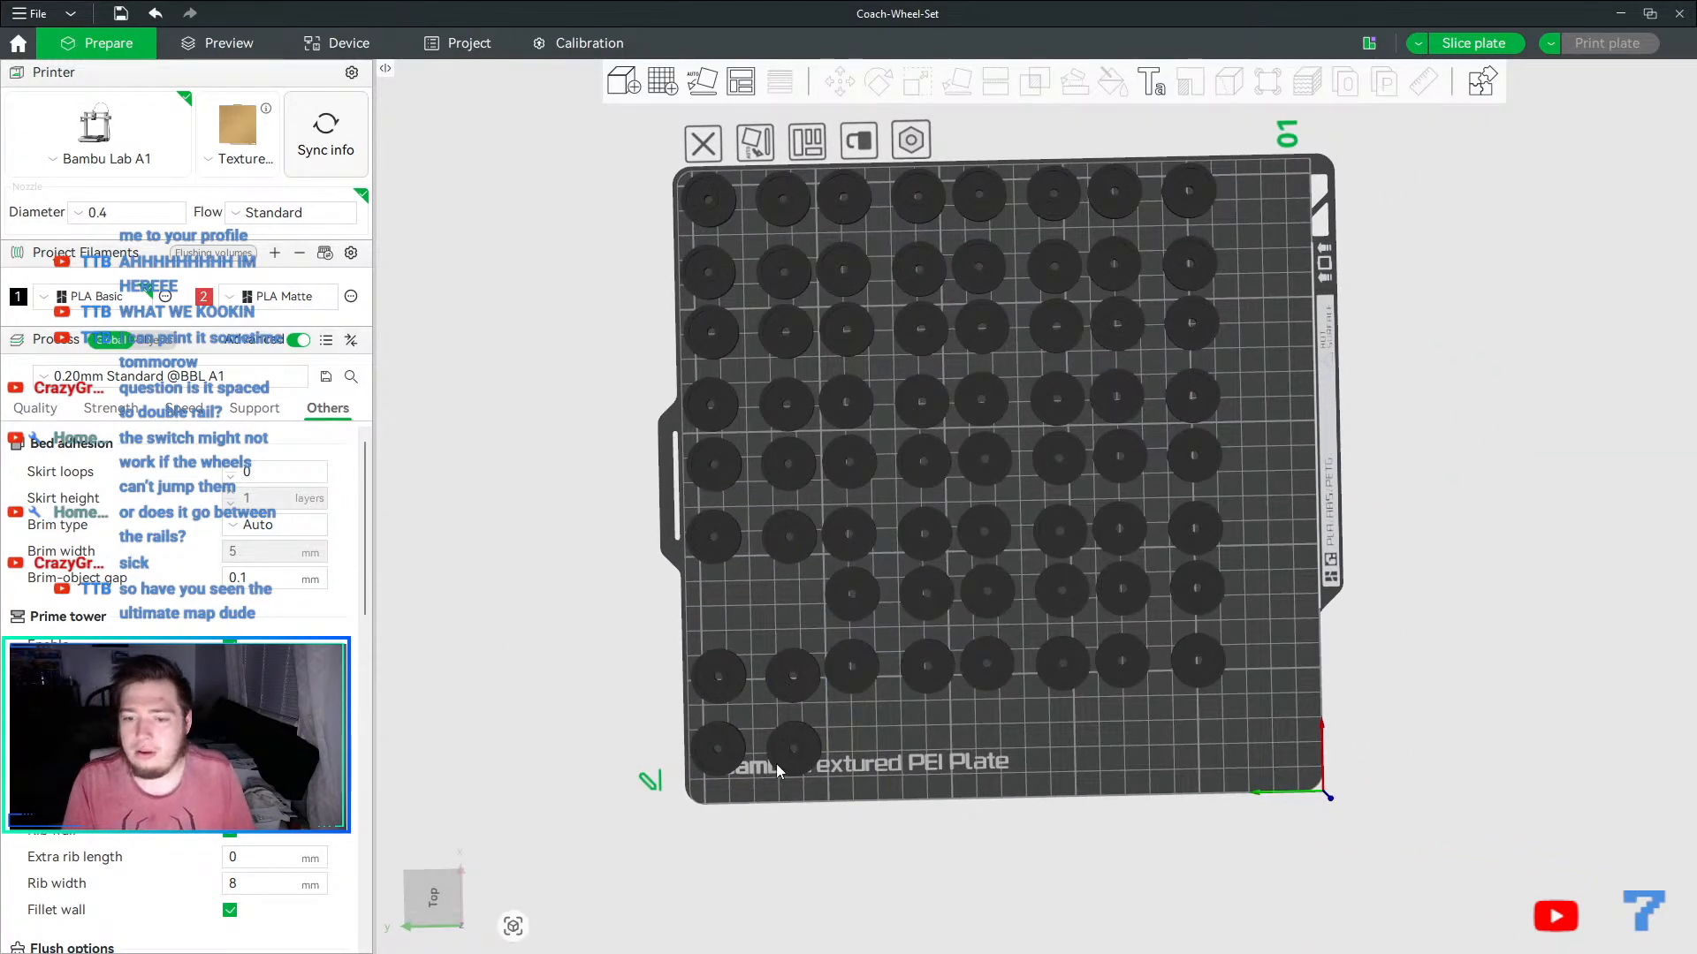
click(798, 752)
key(ctrl+z)
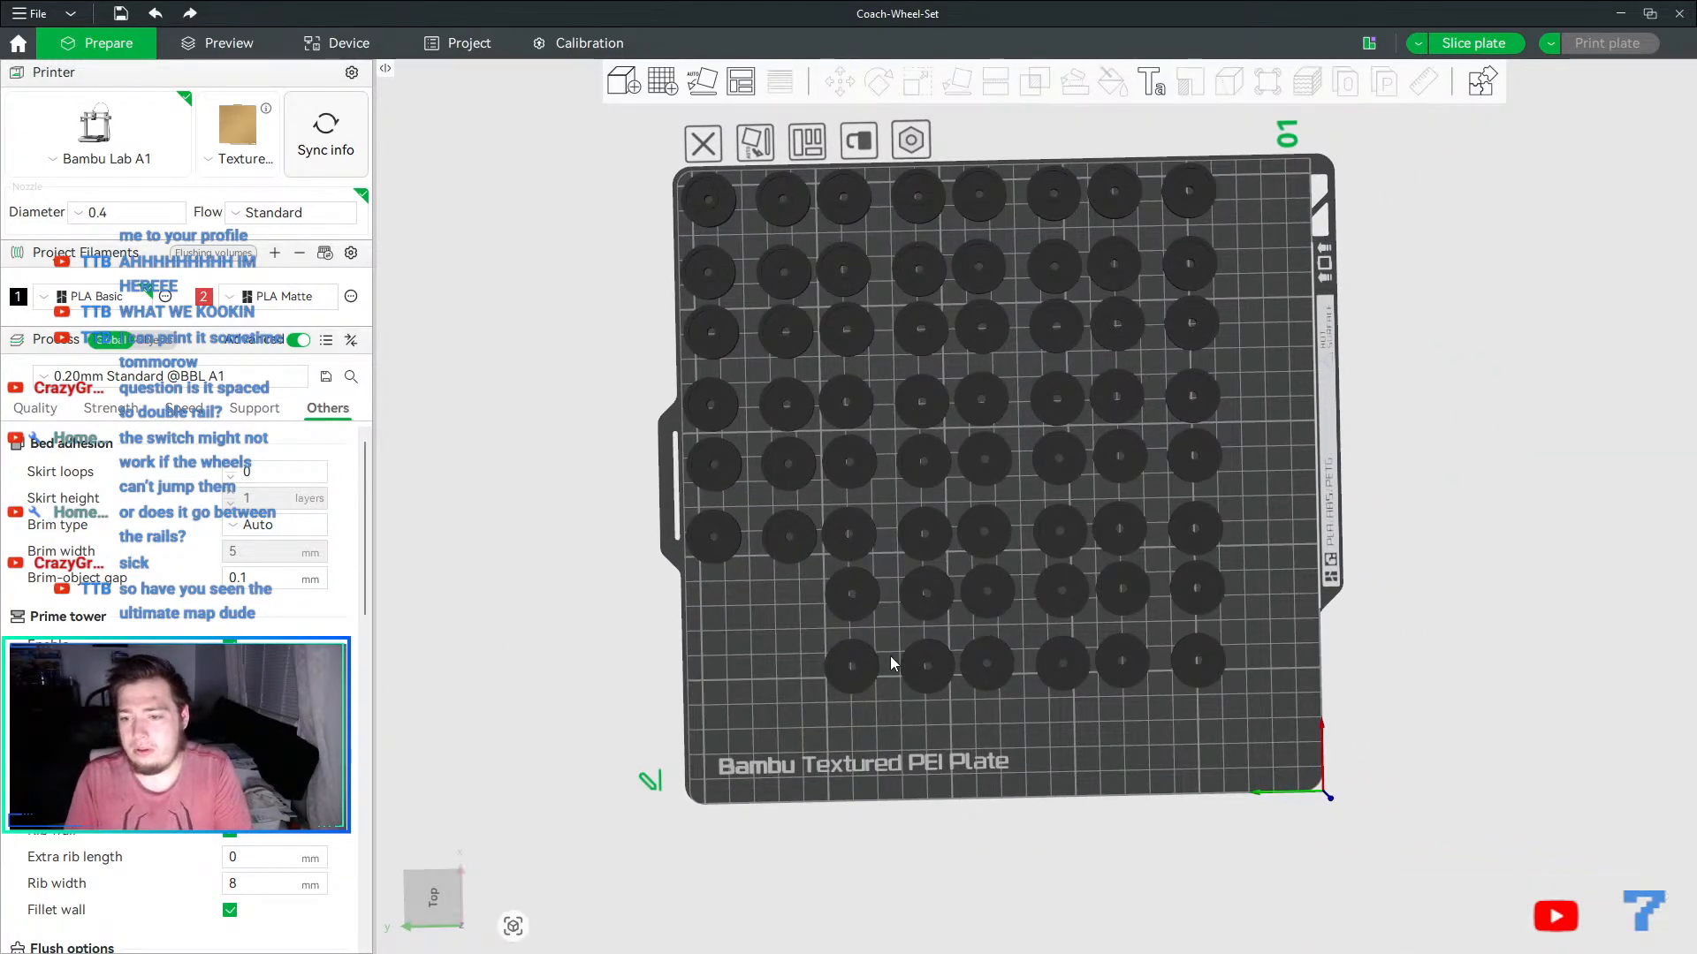
- Delete the three remaining wheel sets in the column nearest the plate's handle
click(856, 654)
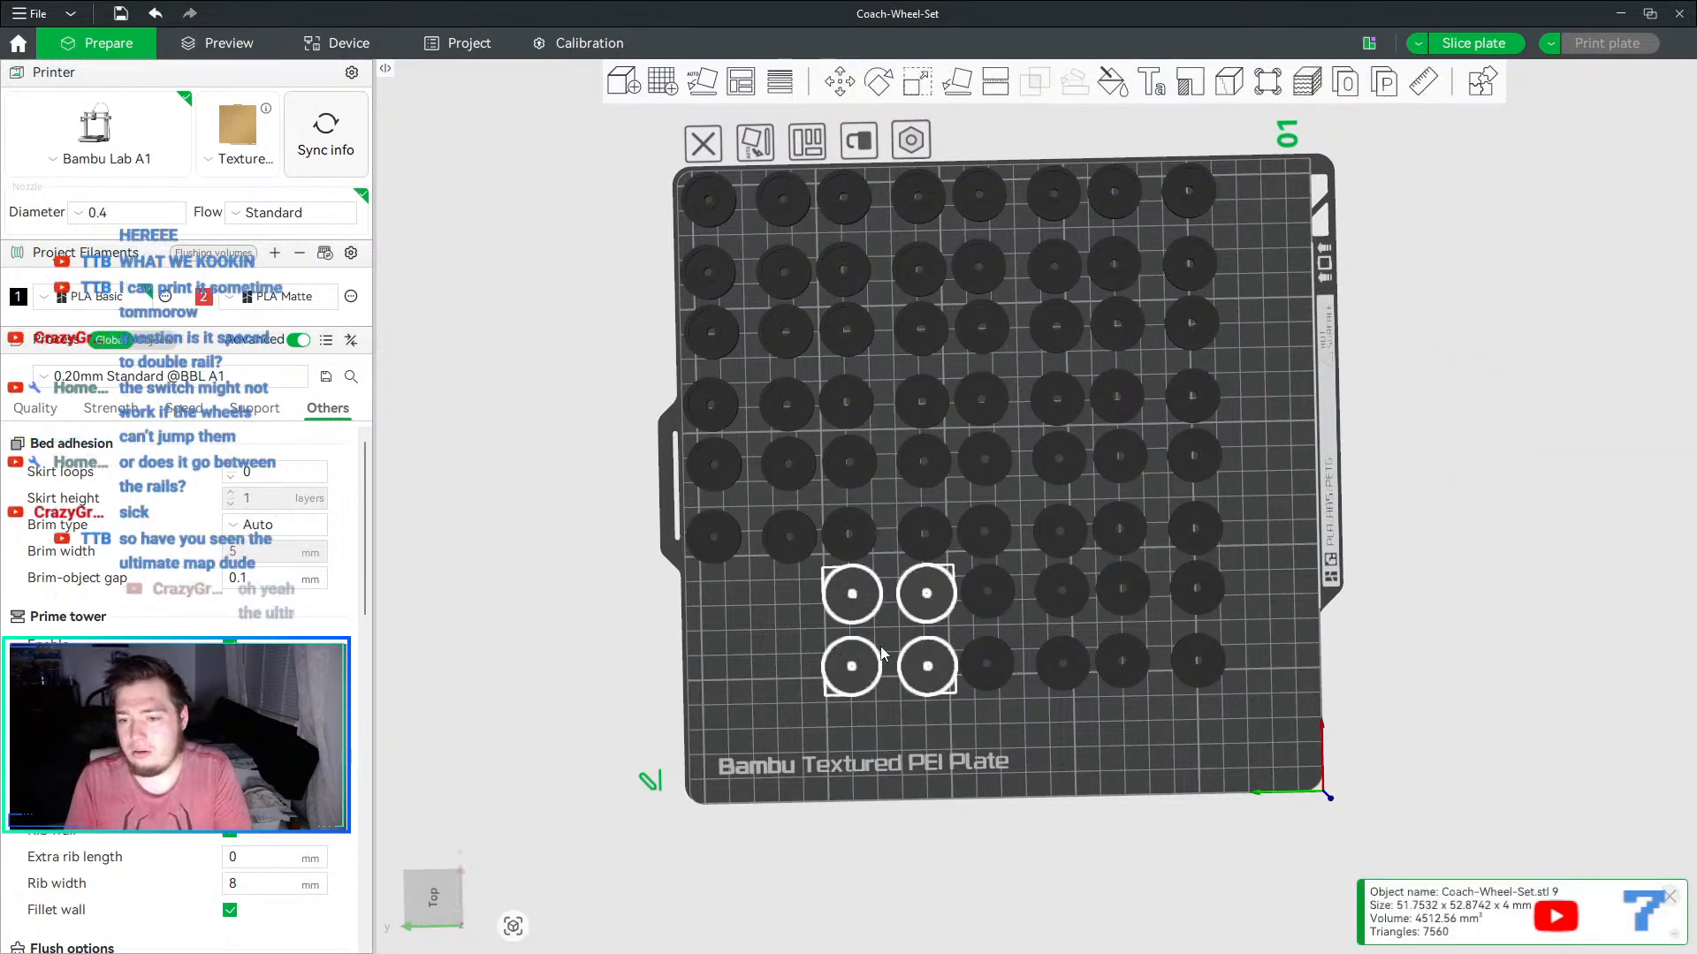
click(1016, 667)
click(1137, 671)
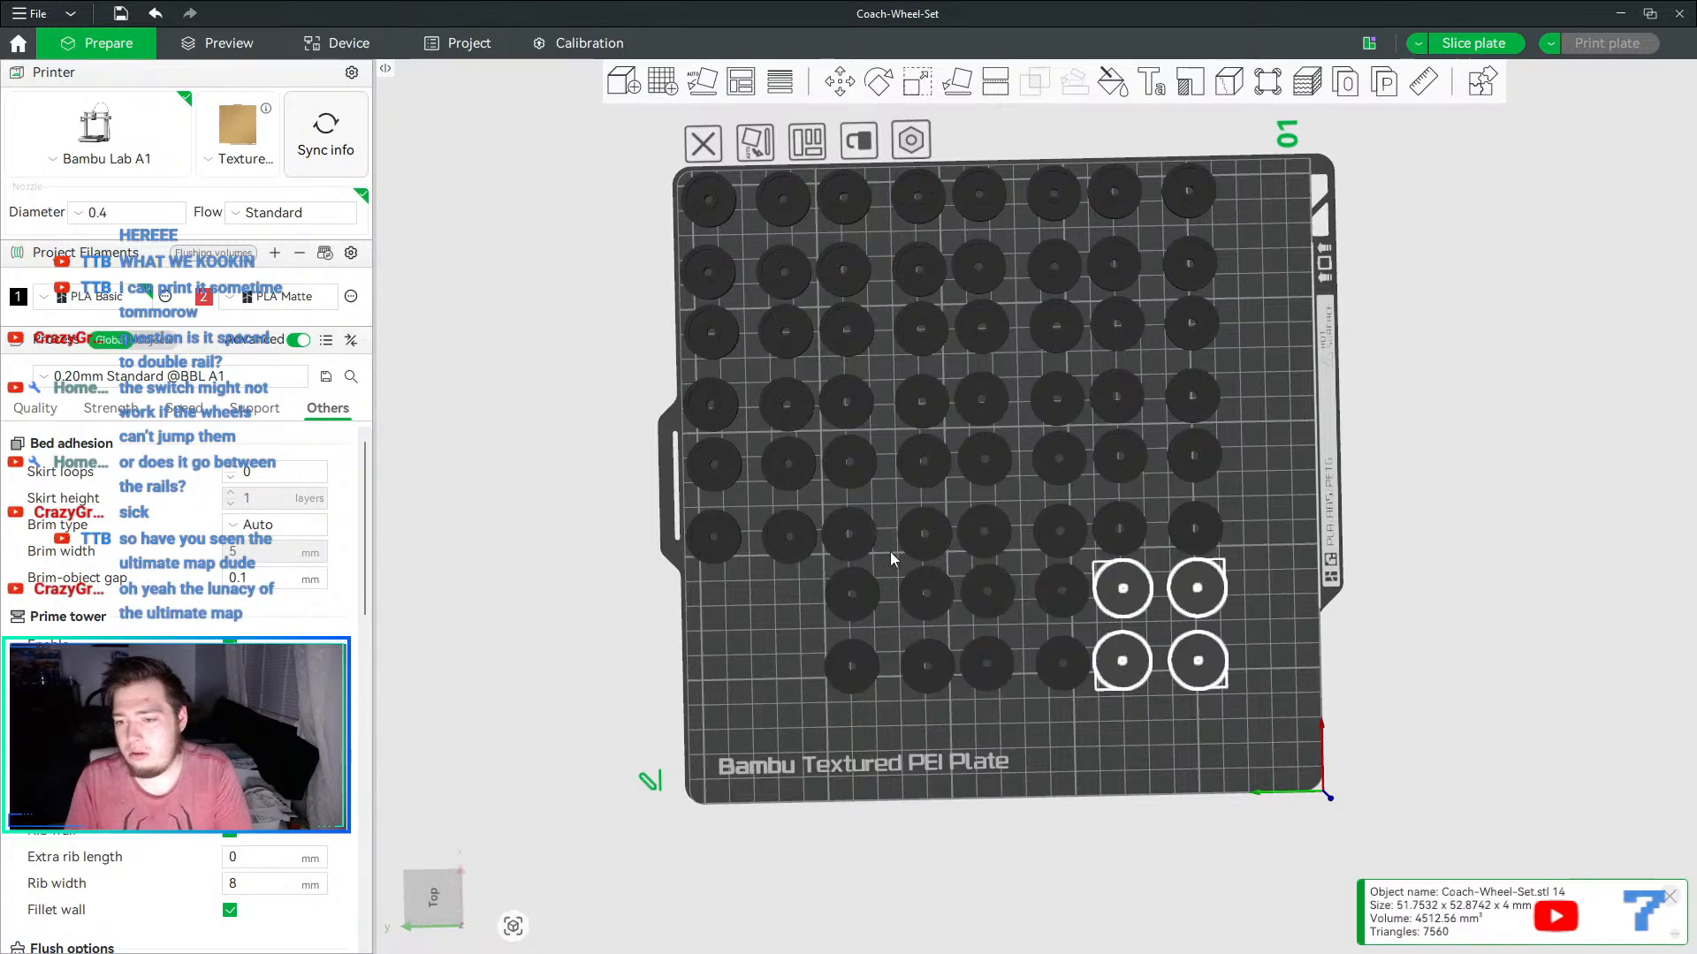
click(745, 518)
click(790, 529)
key(Delete)
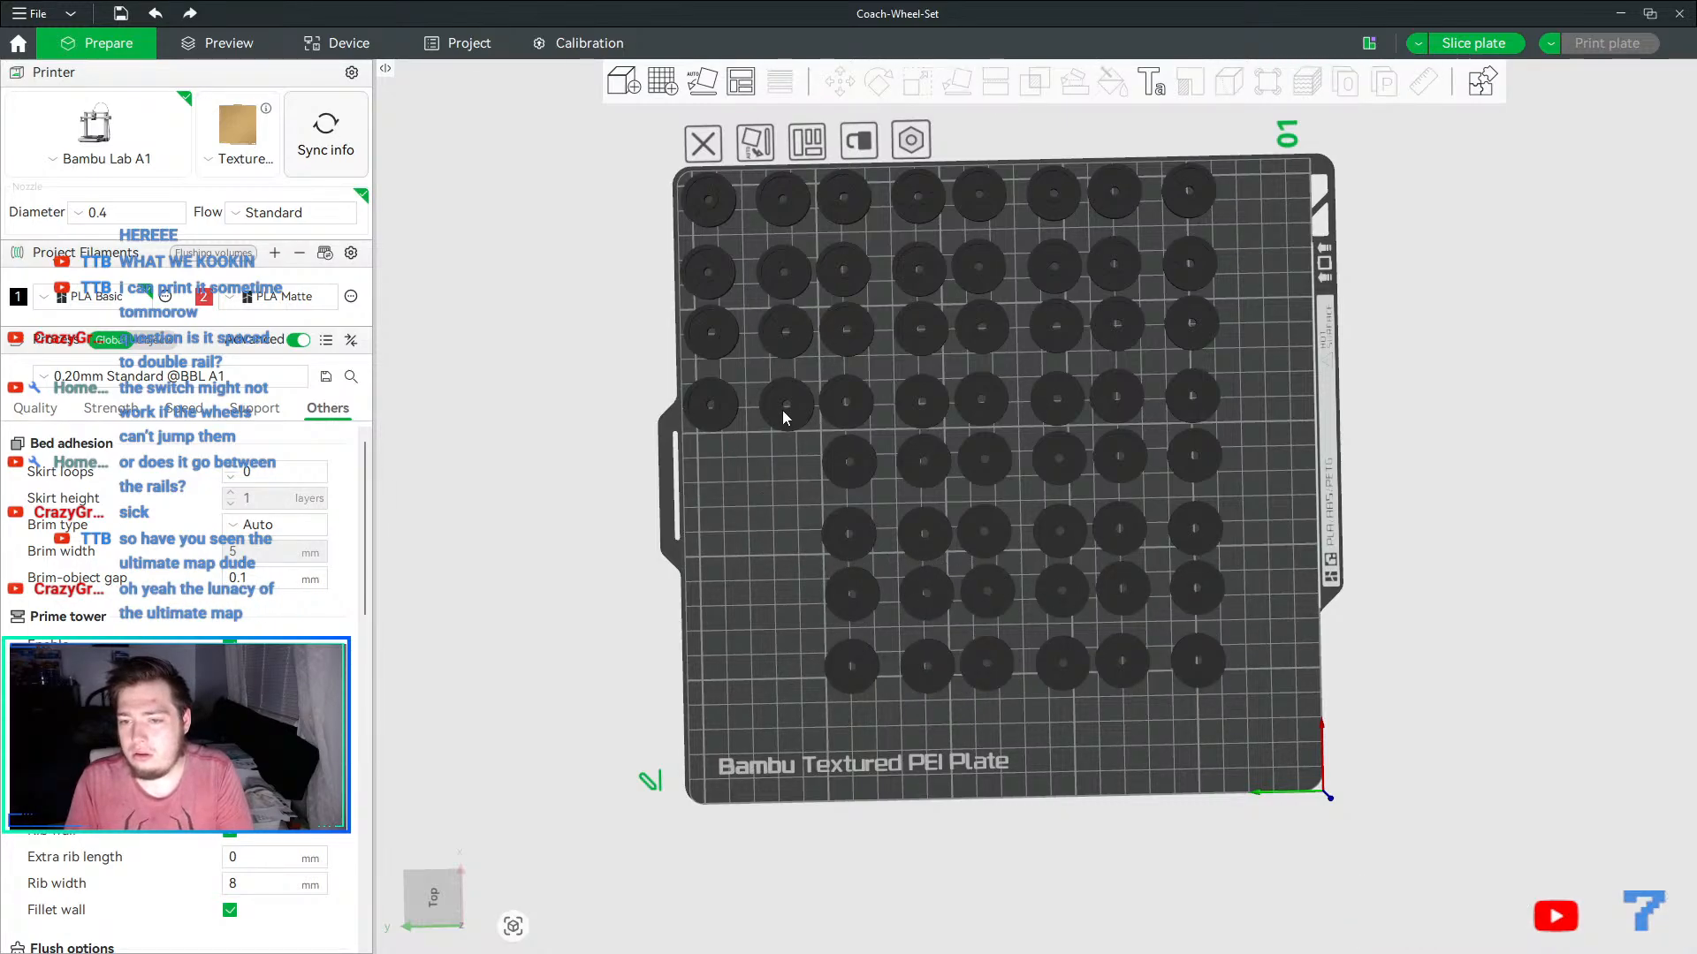
click(782, 406)
key(Delete)
click(792, 281)
key(Delete)
- Delete the three wheel sets in the row farthest from the plate lettering, leaving a three-by-three grid
click(834, 269)
key(Delete)
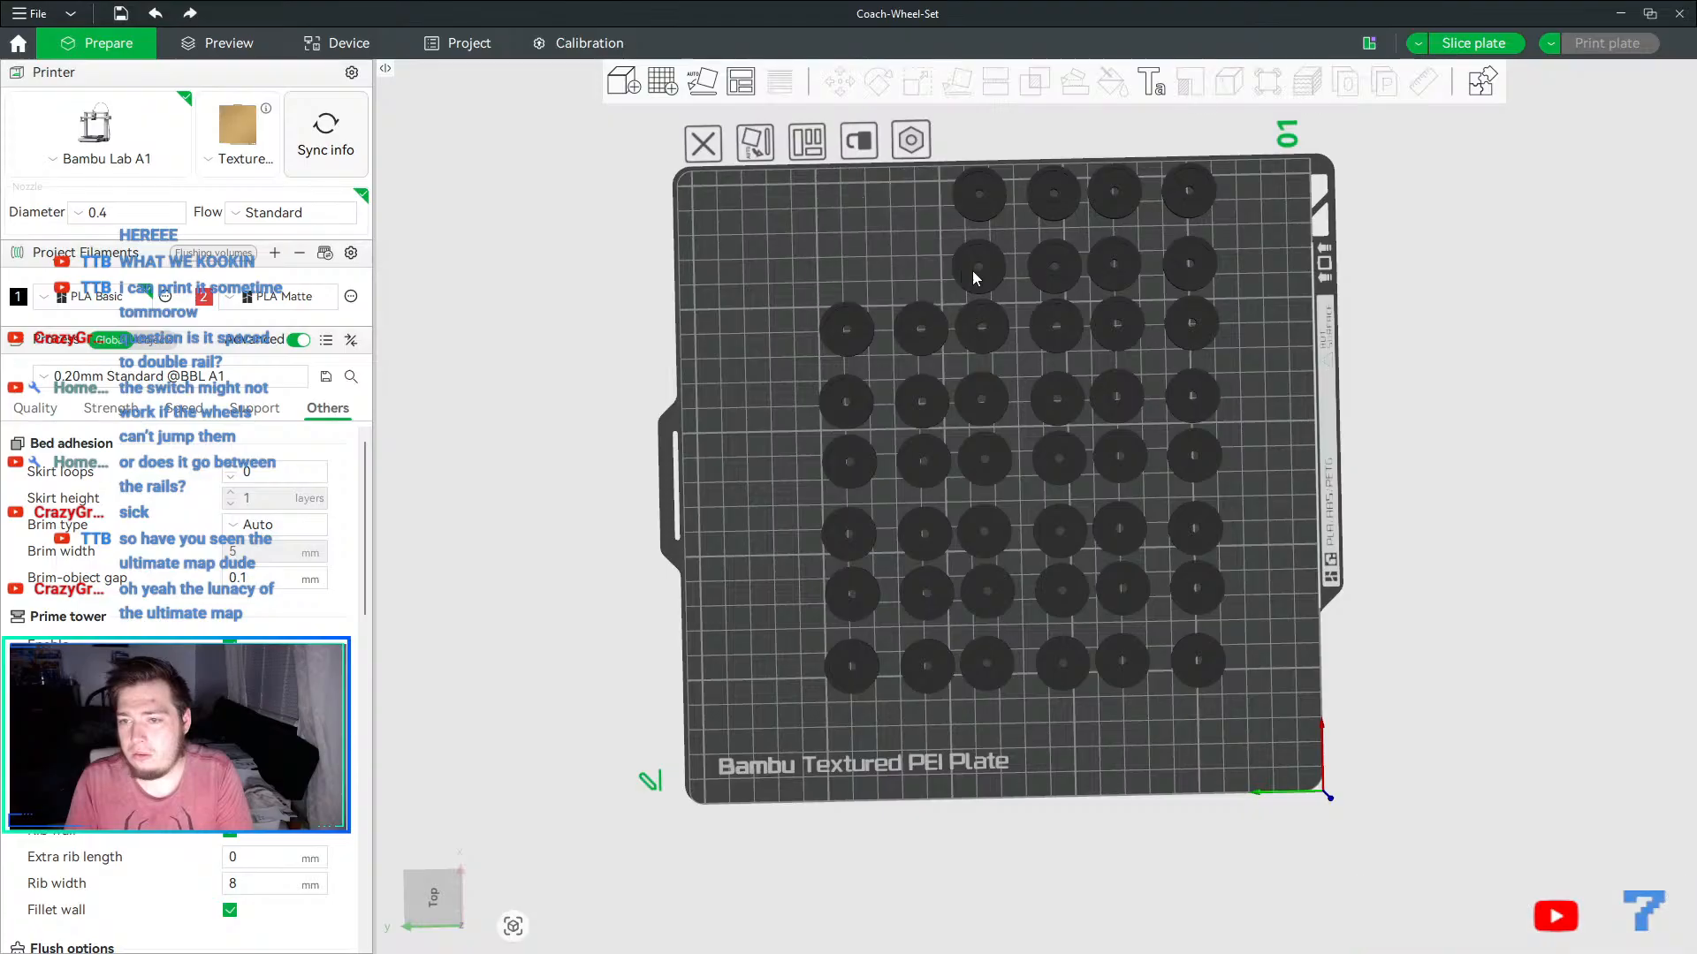
click(1043, 270)
key(Delete)
click(1088, 274)
key(Delete)
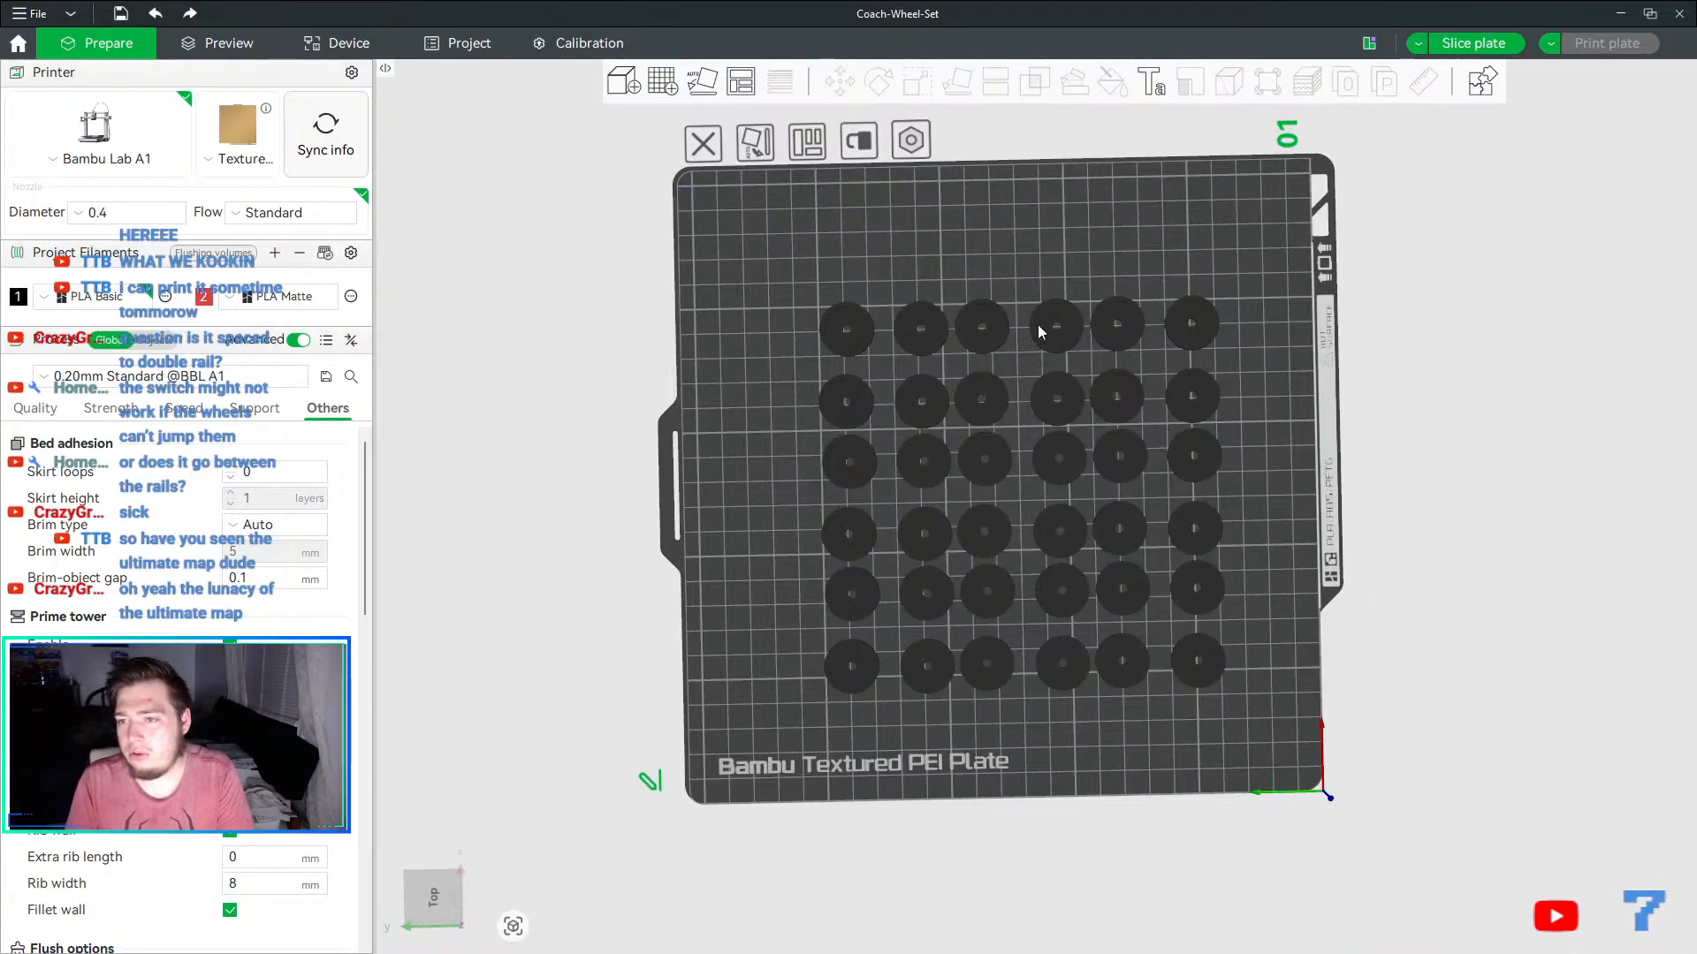
- Move the handle-side wheel set of the row farthest from the lettering outward, clear of its neighbouring sets
click(870, 334)
key(Left)
key(Left)
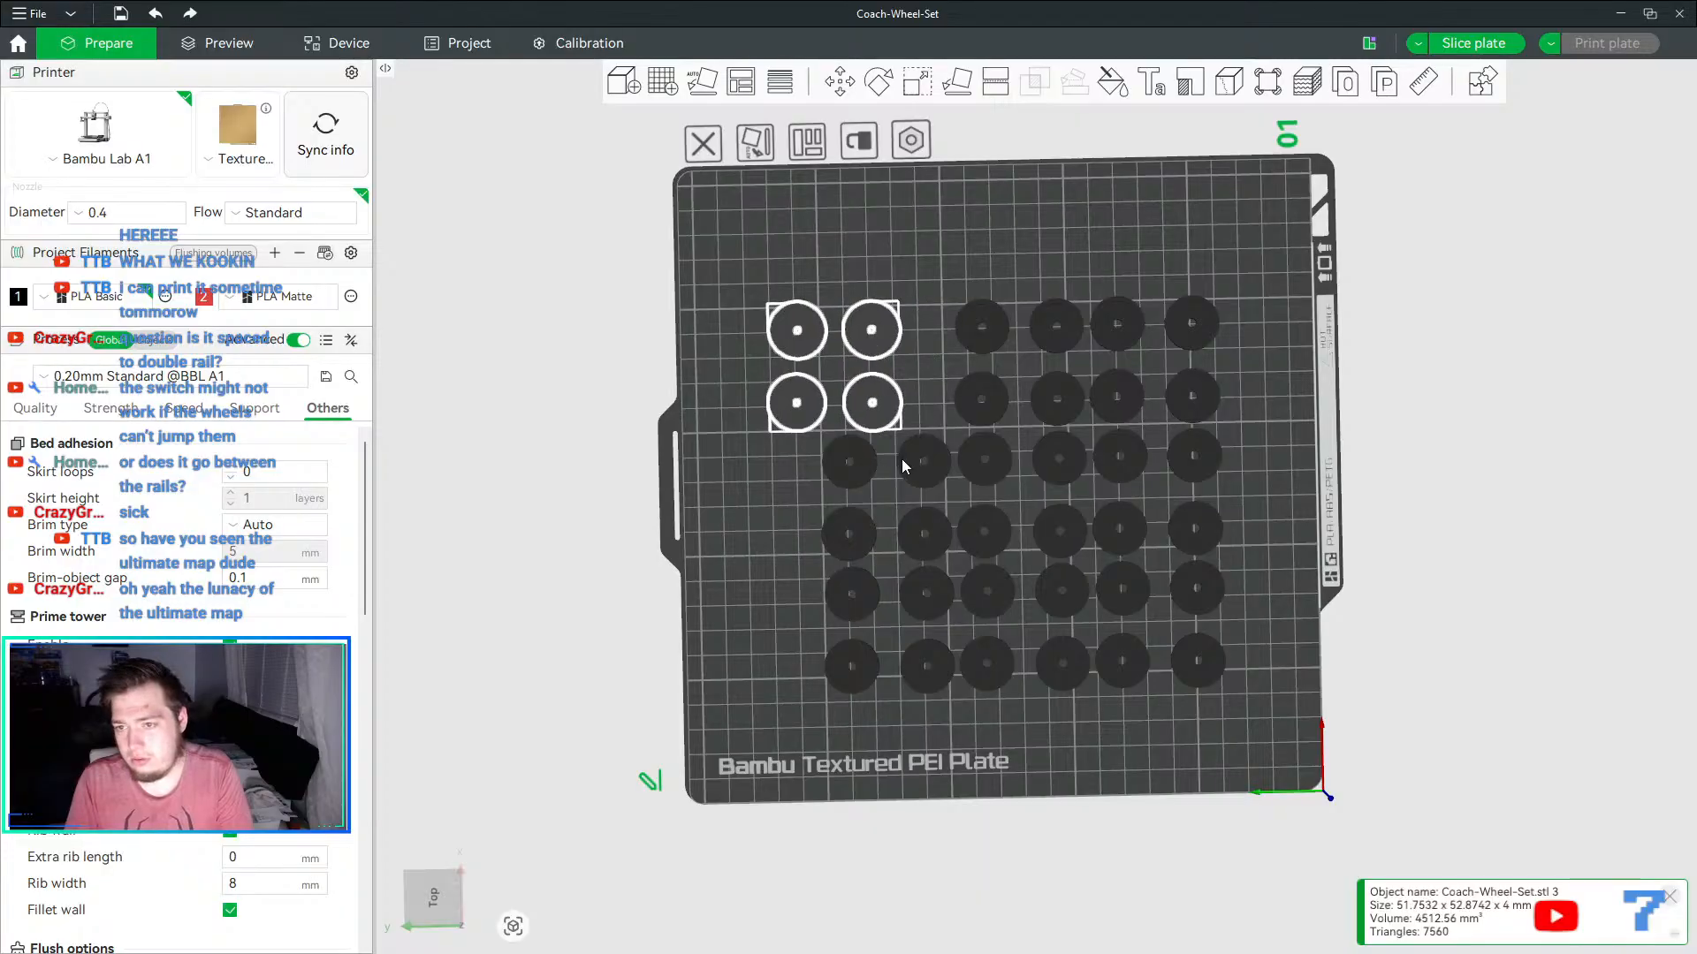
key(Right)
key(Up)
key(Up)
key(Up)
key(Up)
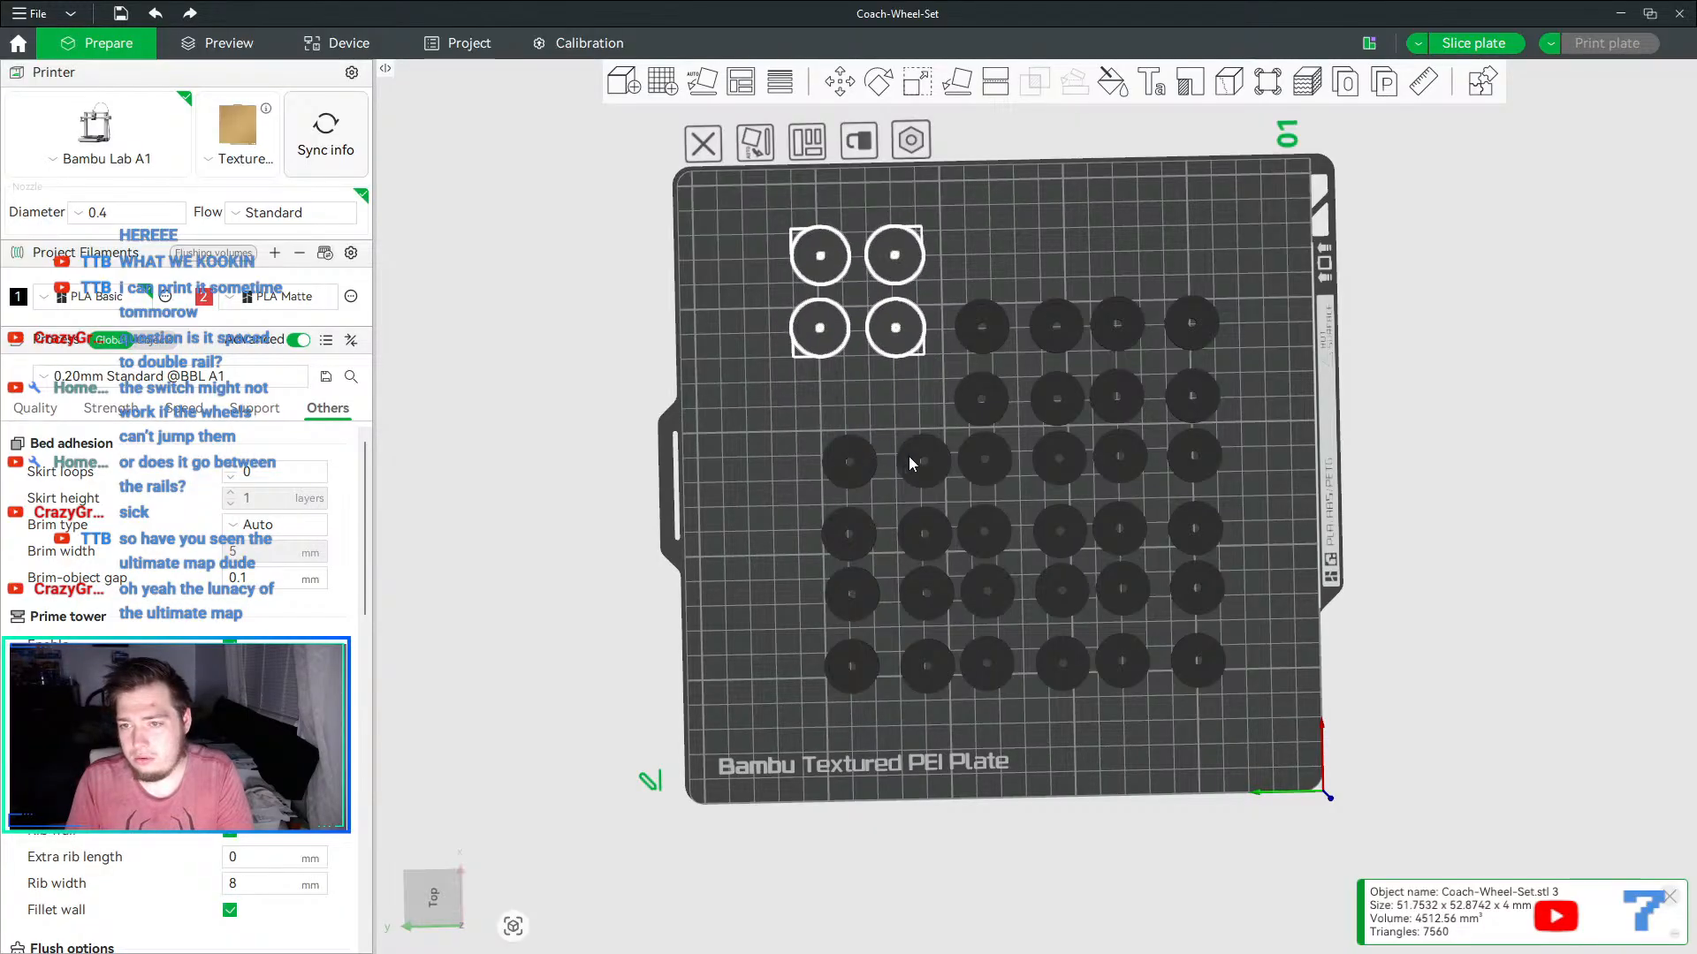
- Move the middle wheel set of the same row away from the lettering, in line with the shifted set and with a gap beside it
click(996, 399)
key(Down)
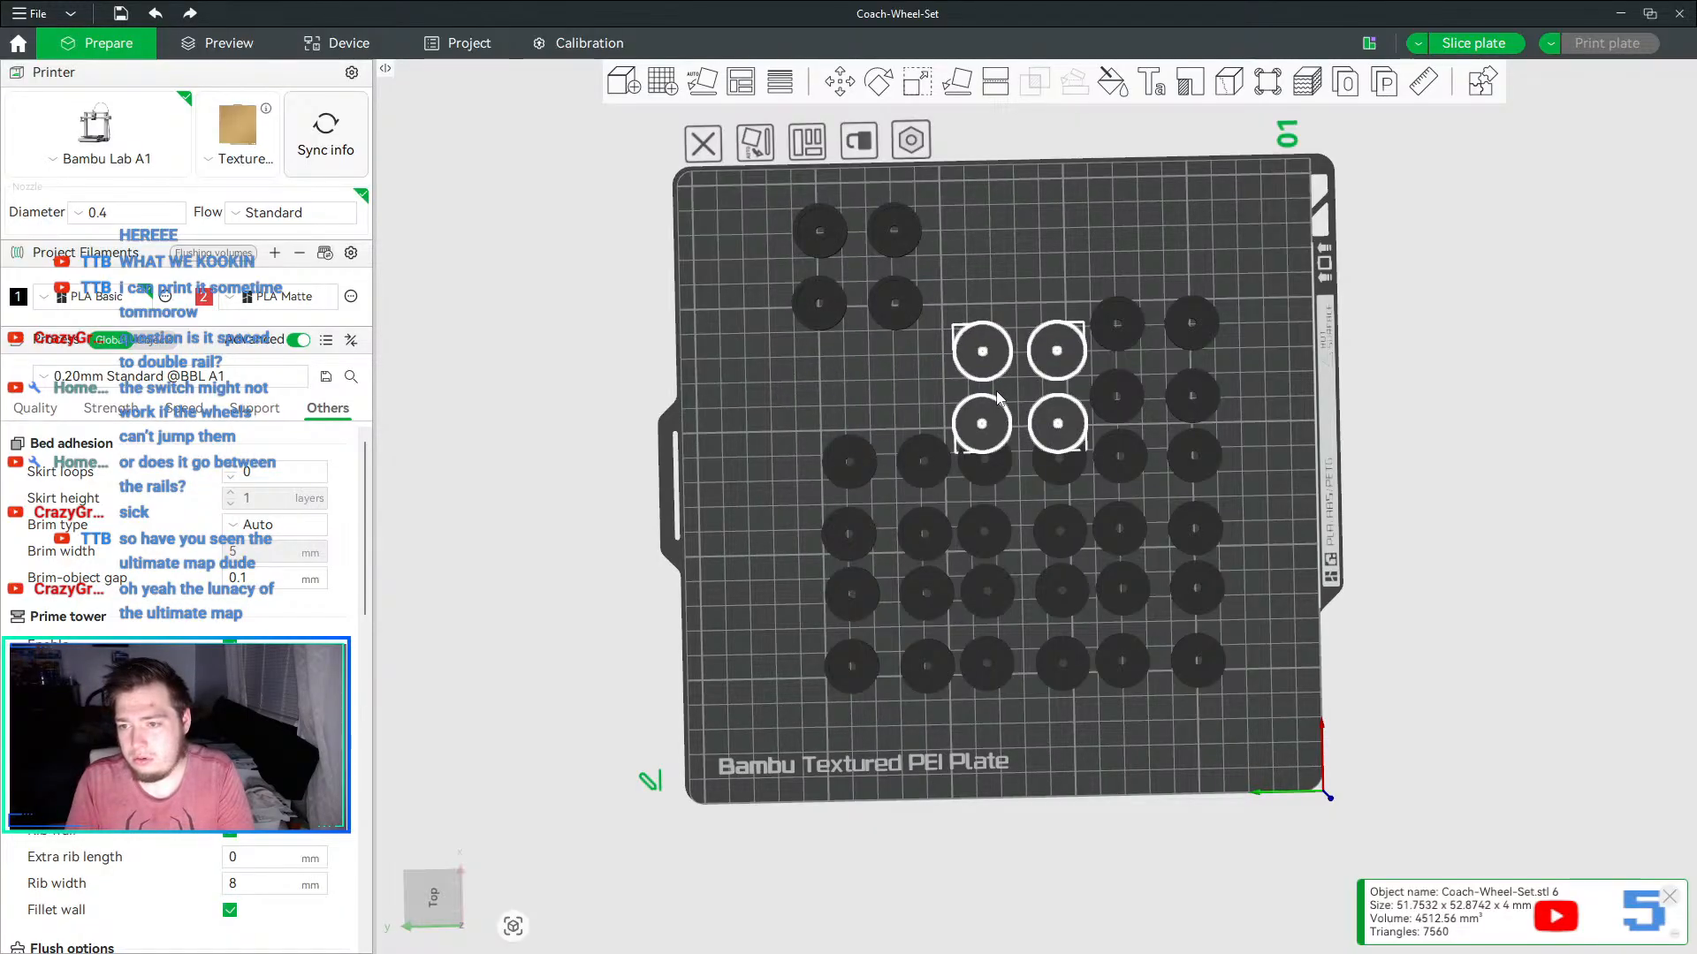
key(Right)
key(Right)
key(Up)
key(Up)
key(Up)
key(Up)
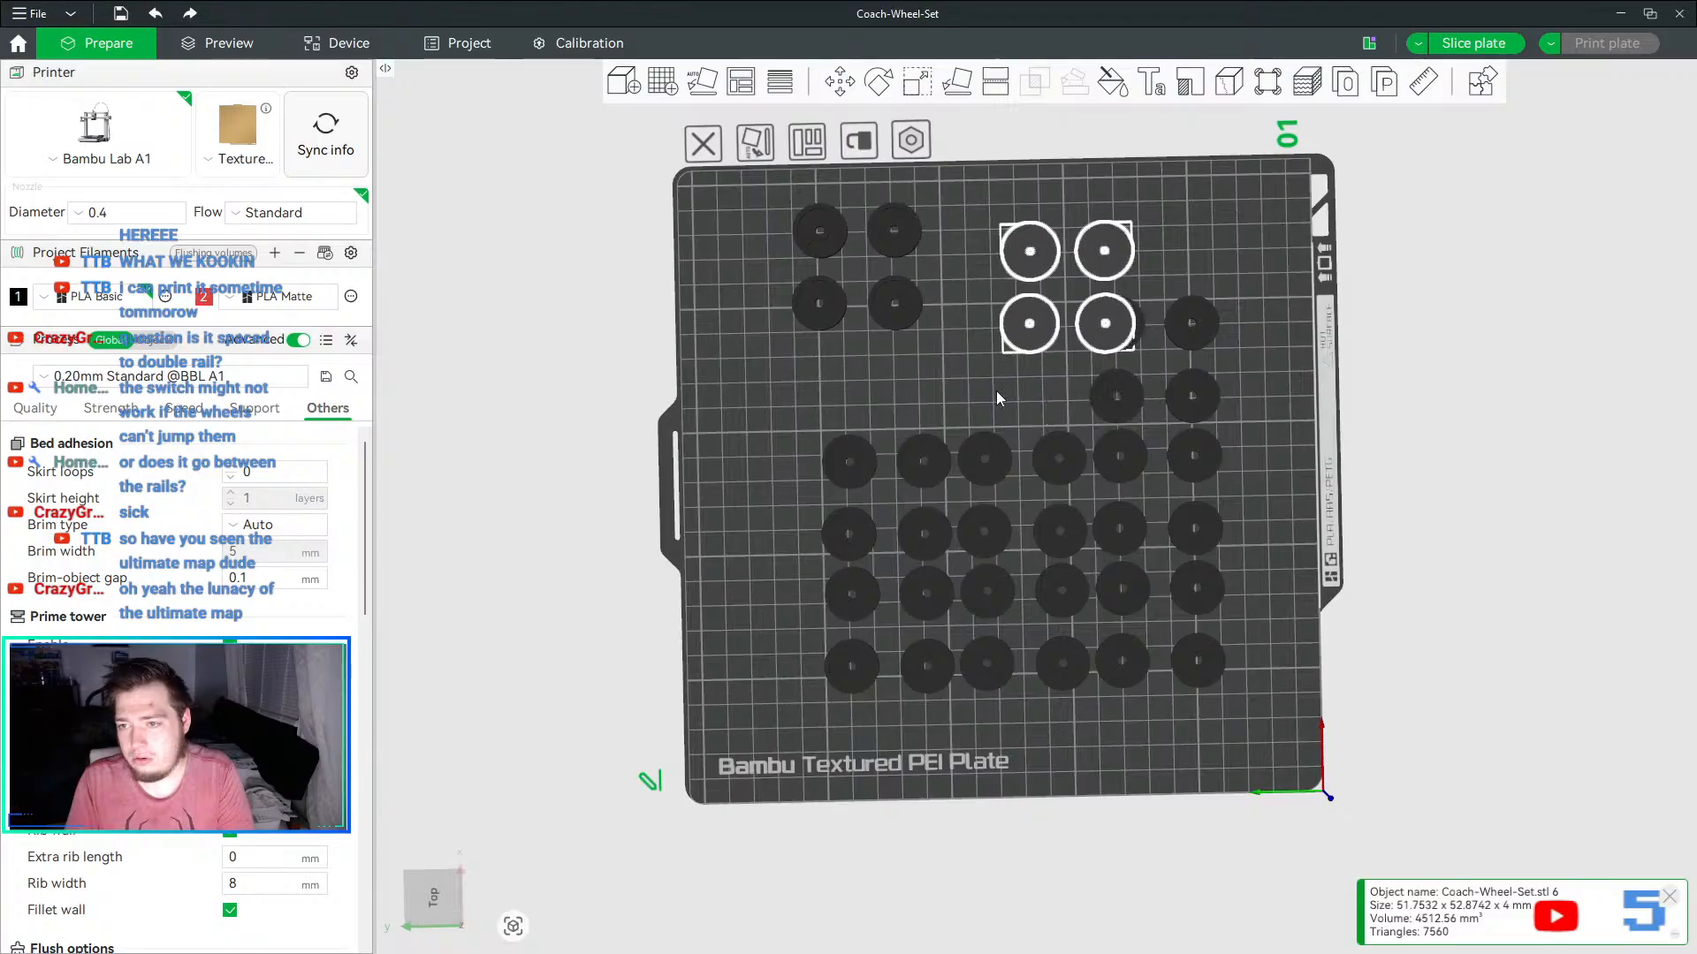
key(Up)
key(Right)
key(Left)
key(Left)
key(Left)
key(Left)
key(Up)
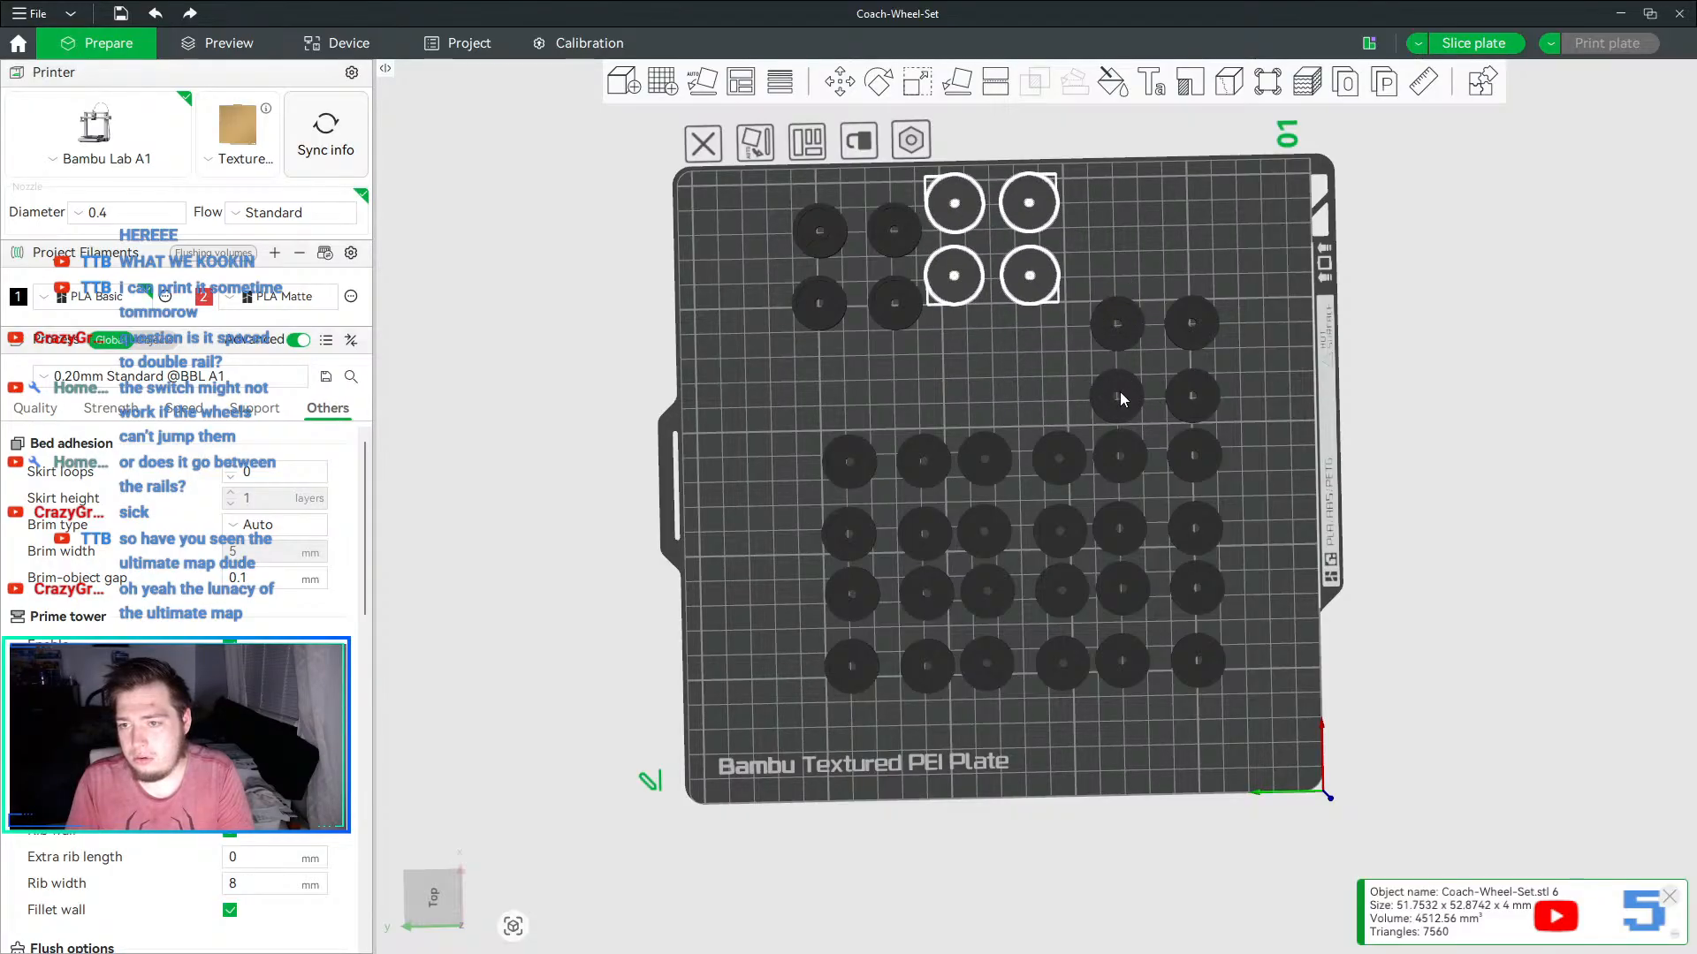
key(Down)
key(Right)
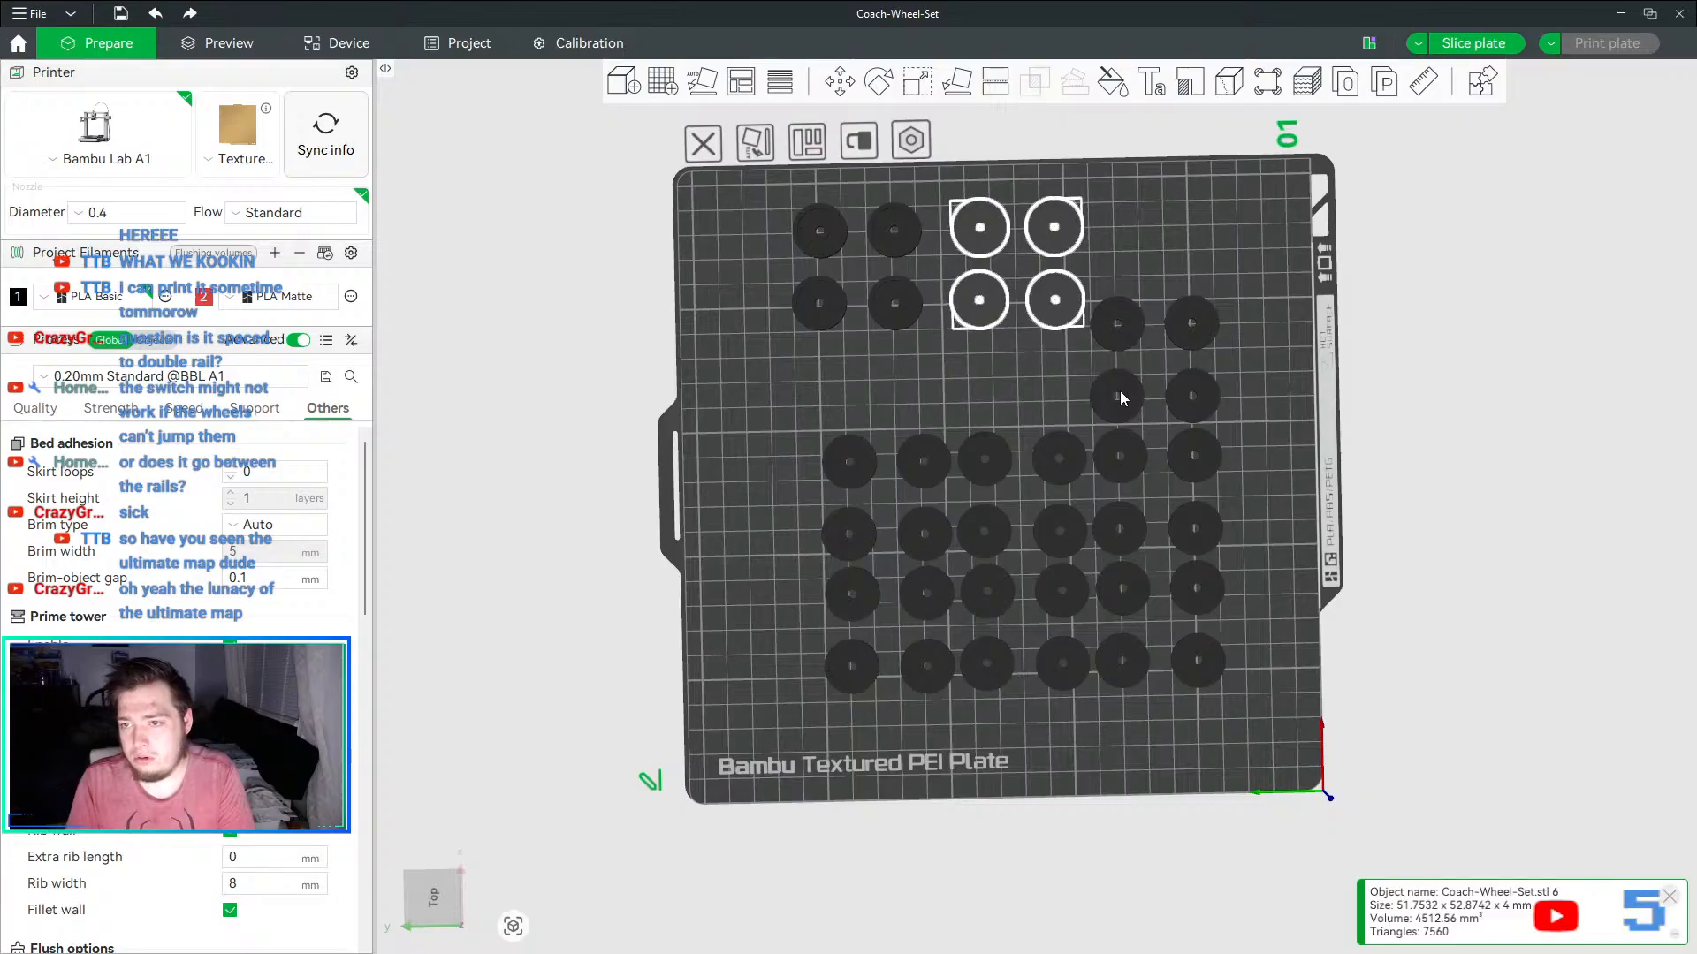
- Move the row's third wheel set level with the other two and space it out from the middle set
click(1119, 392)
key(Up)
key(Up)
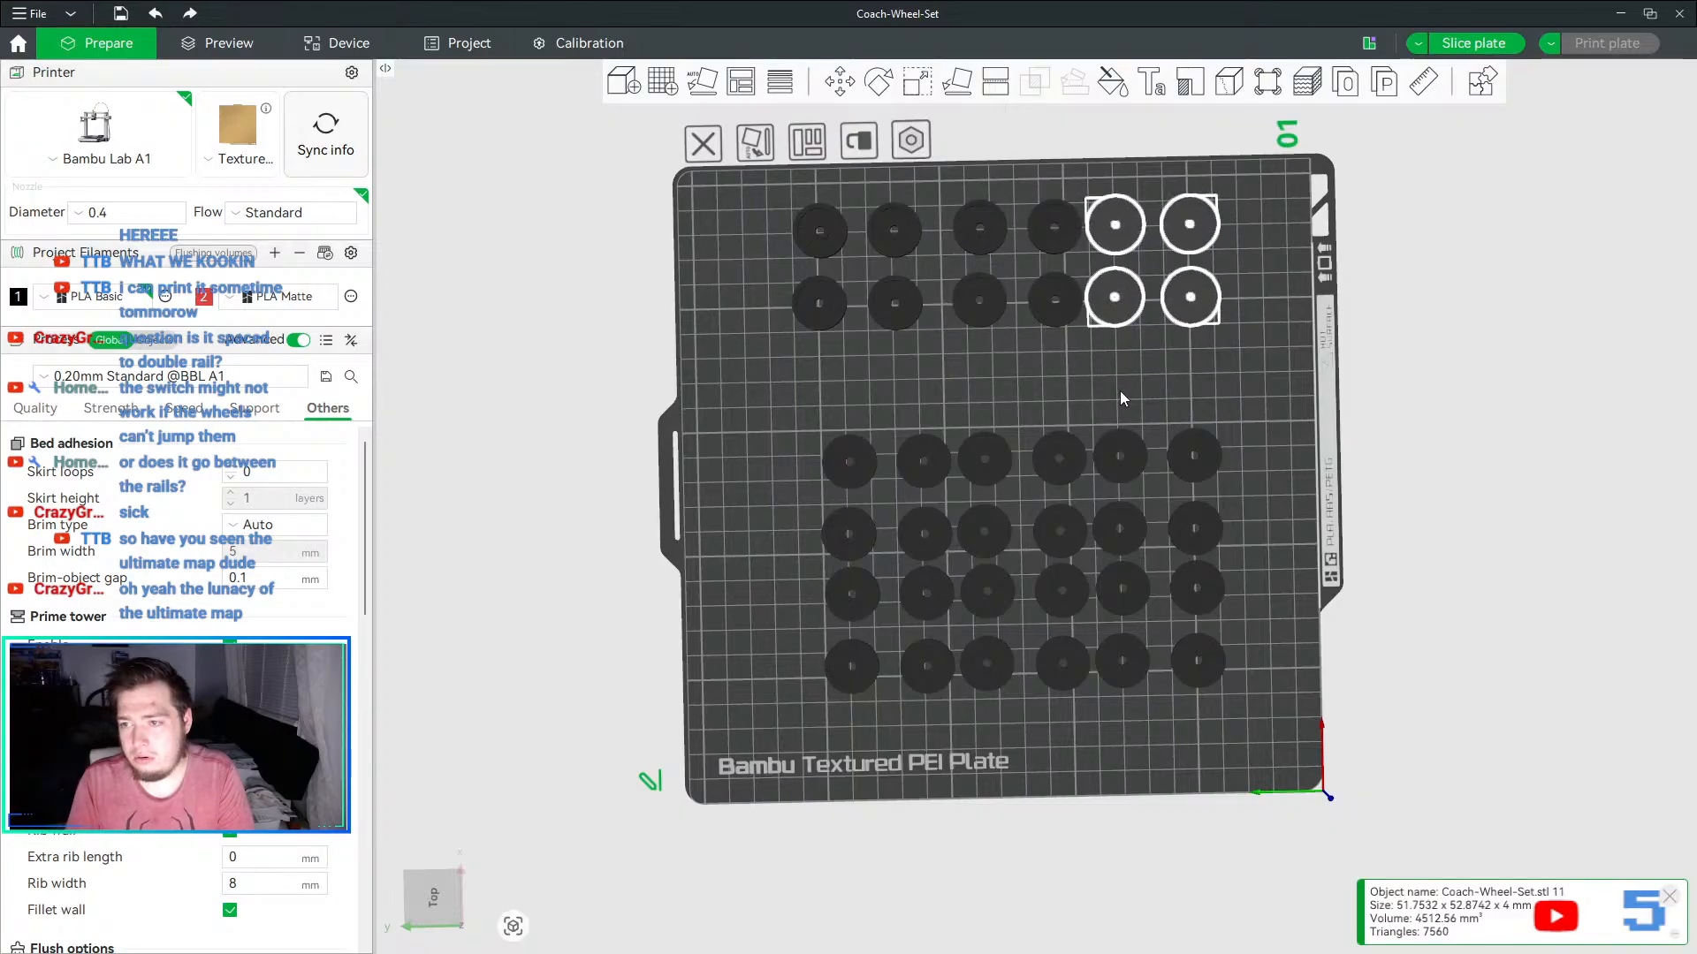
key(Right)
key(Down)
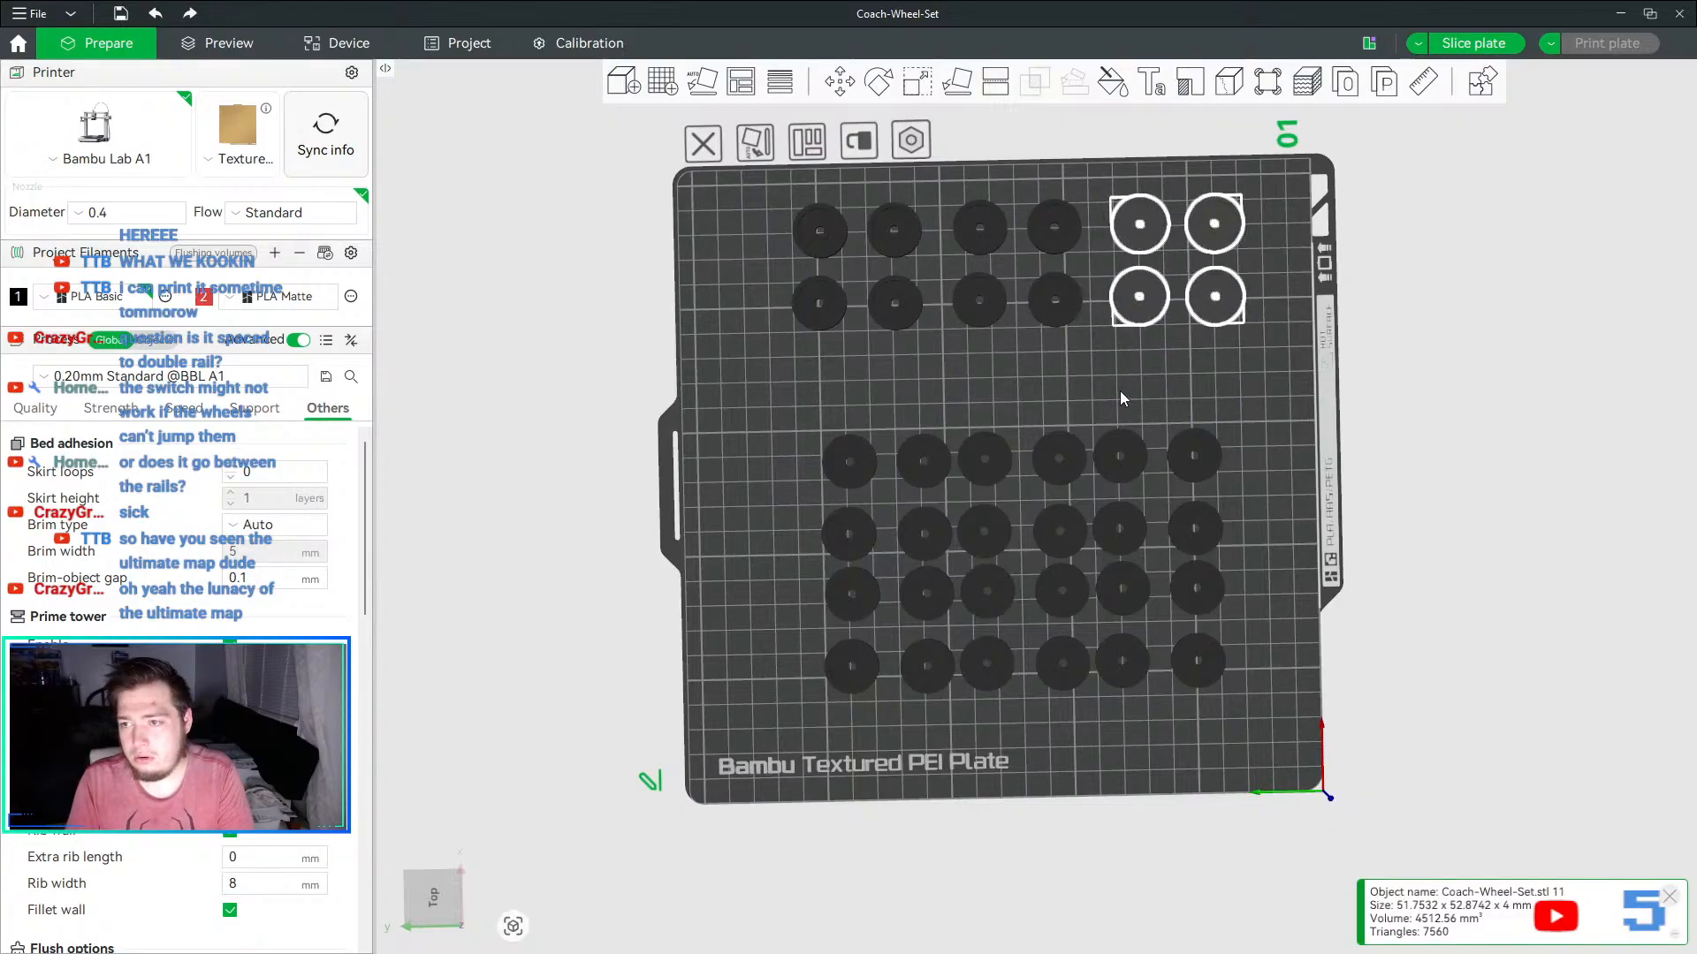
- Shift the two outer wheel sets of the grid's middle row outward, one increment away from the central set
click(1121, 391)
click(1120, 451)
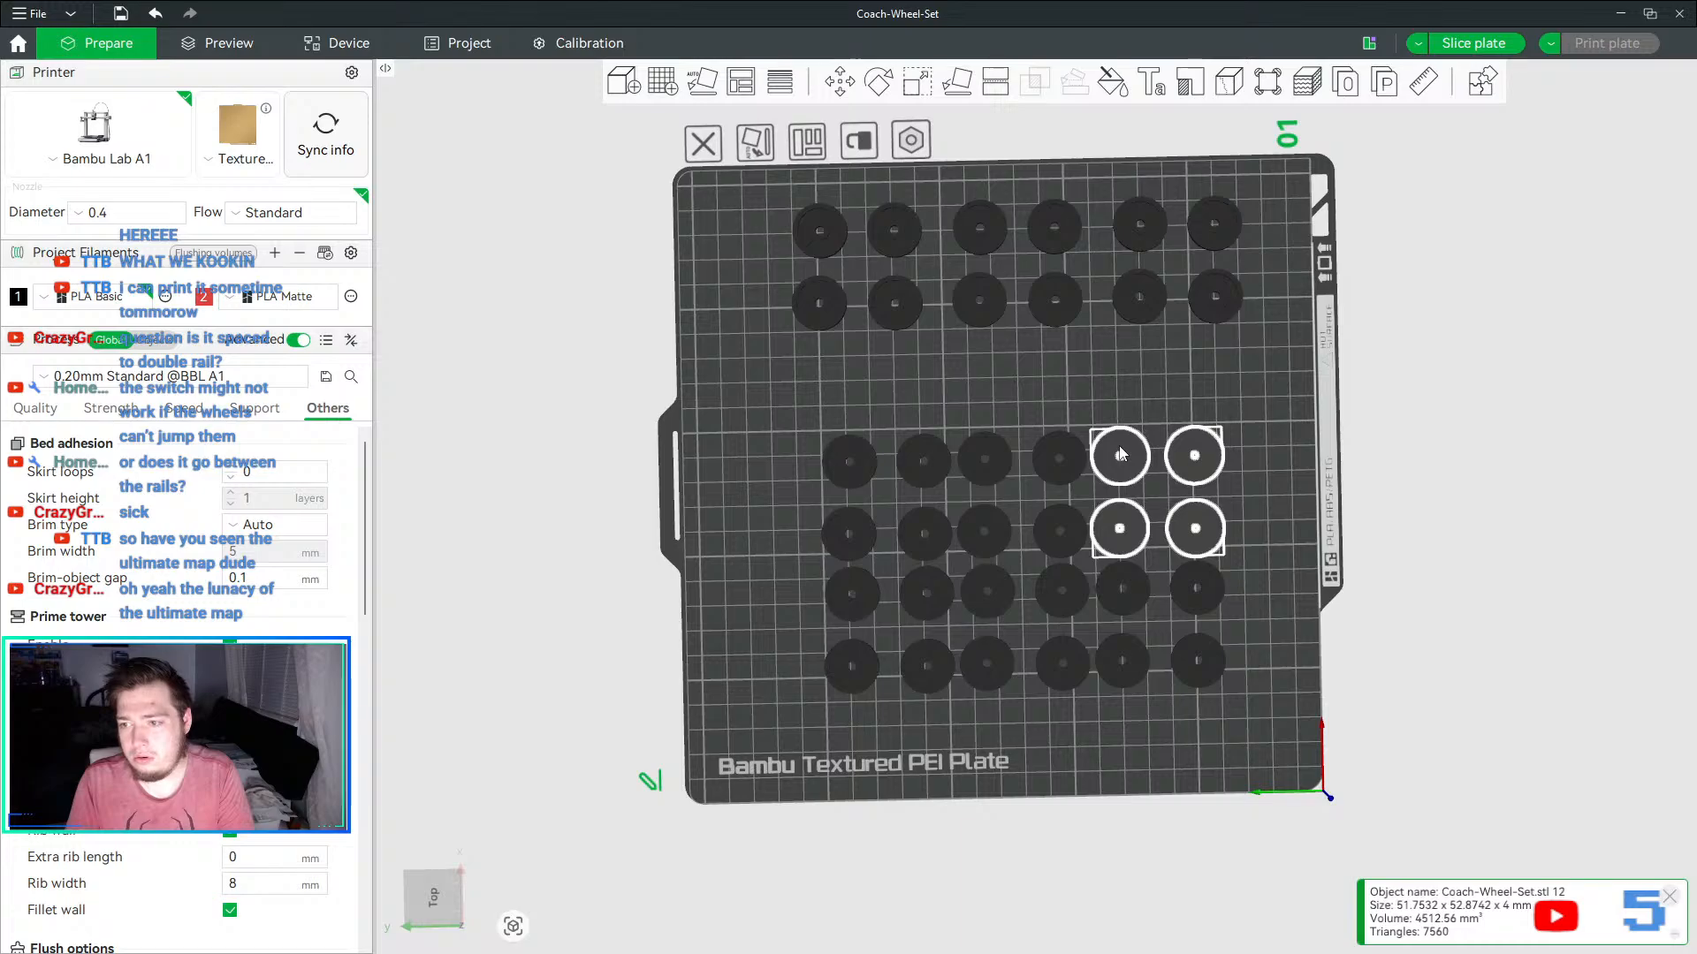
key(ctrl+z)
click(930, 466)
key(Left)
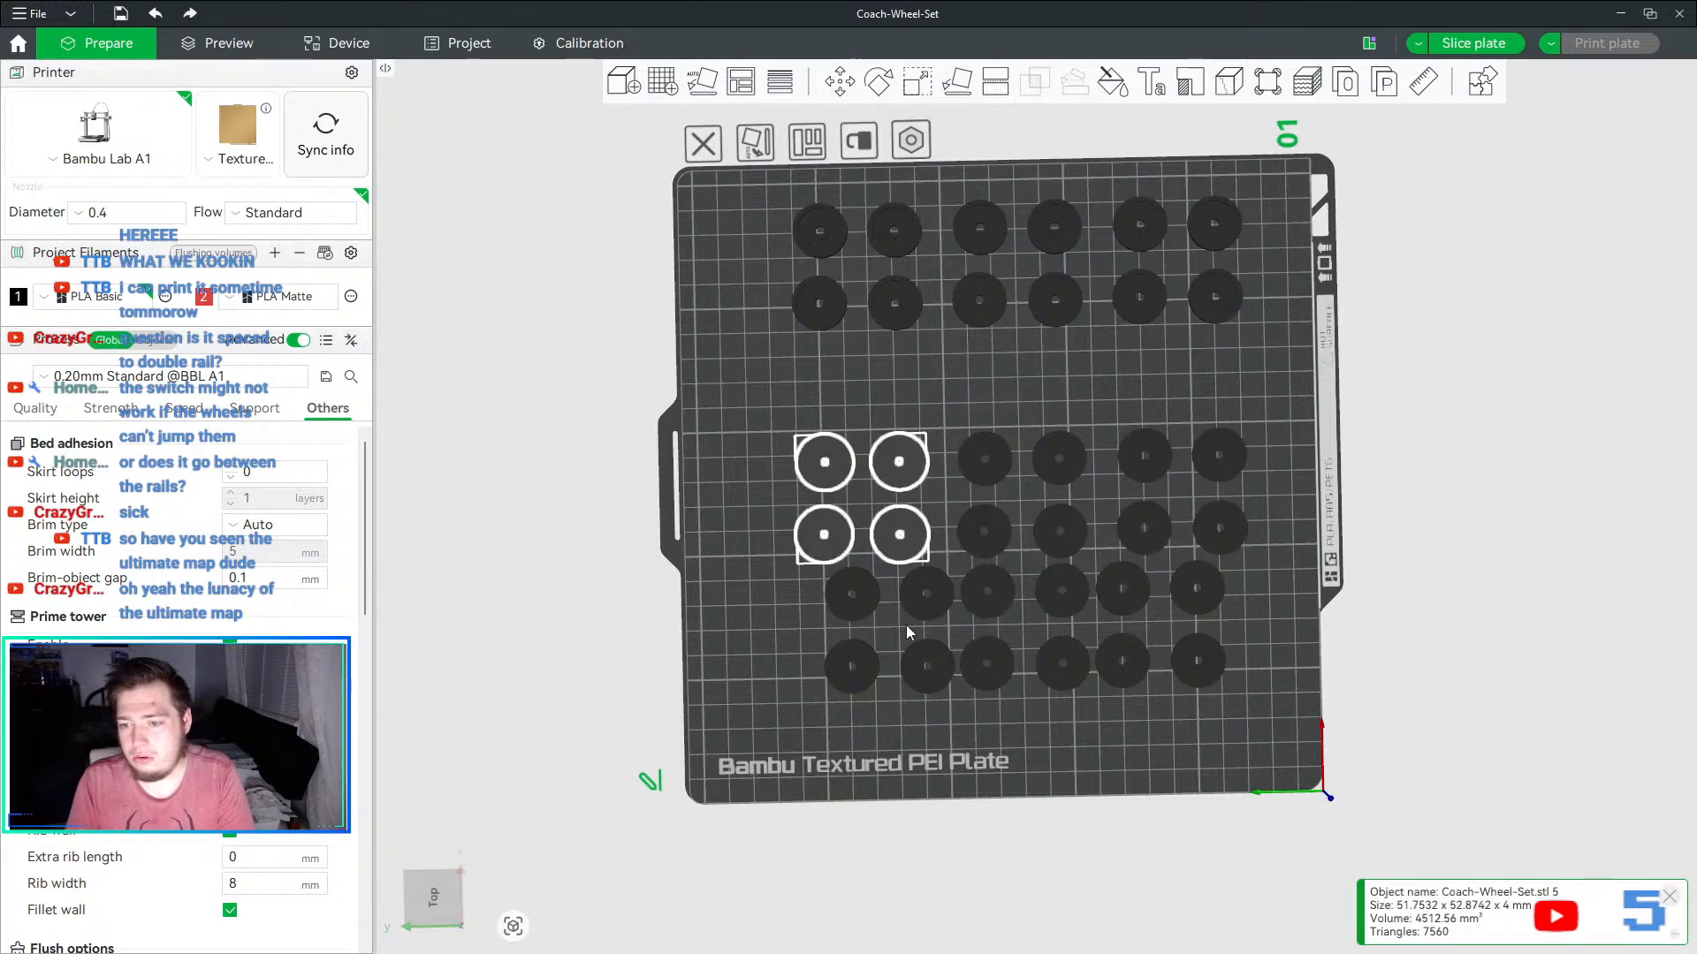
- Shift the two outer wheel sets of the row nearest the lettering outward, in line with the outer columns
click(919, 608)
key(Left)
click(1127, 594)
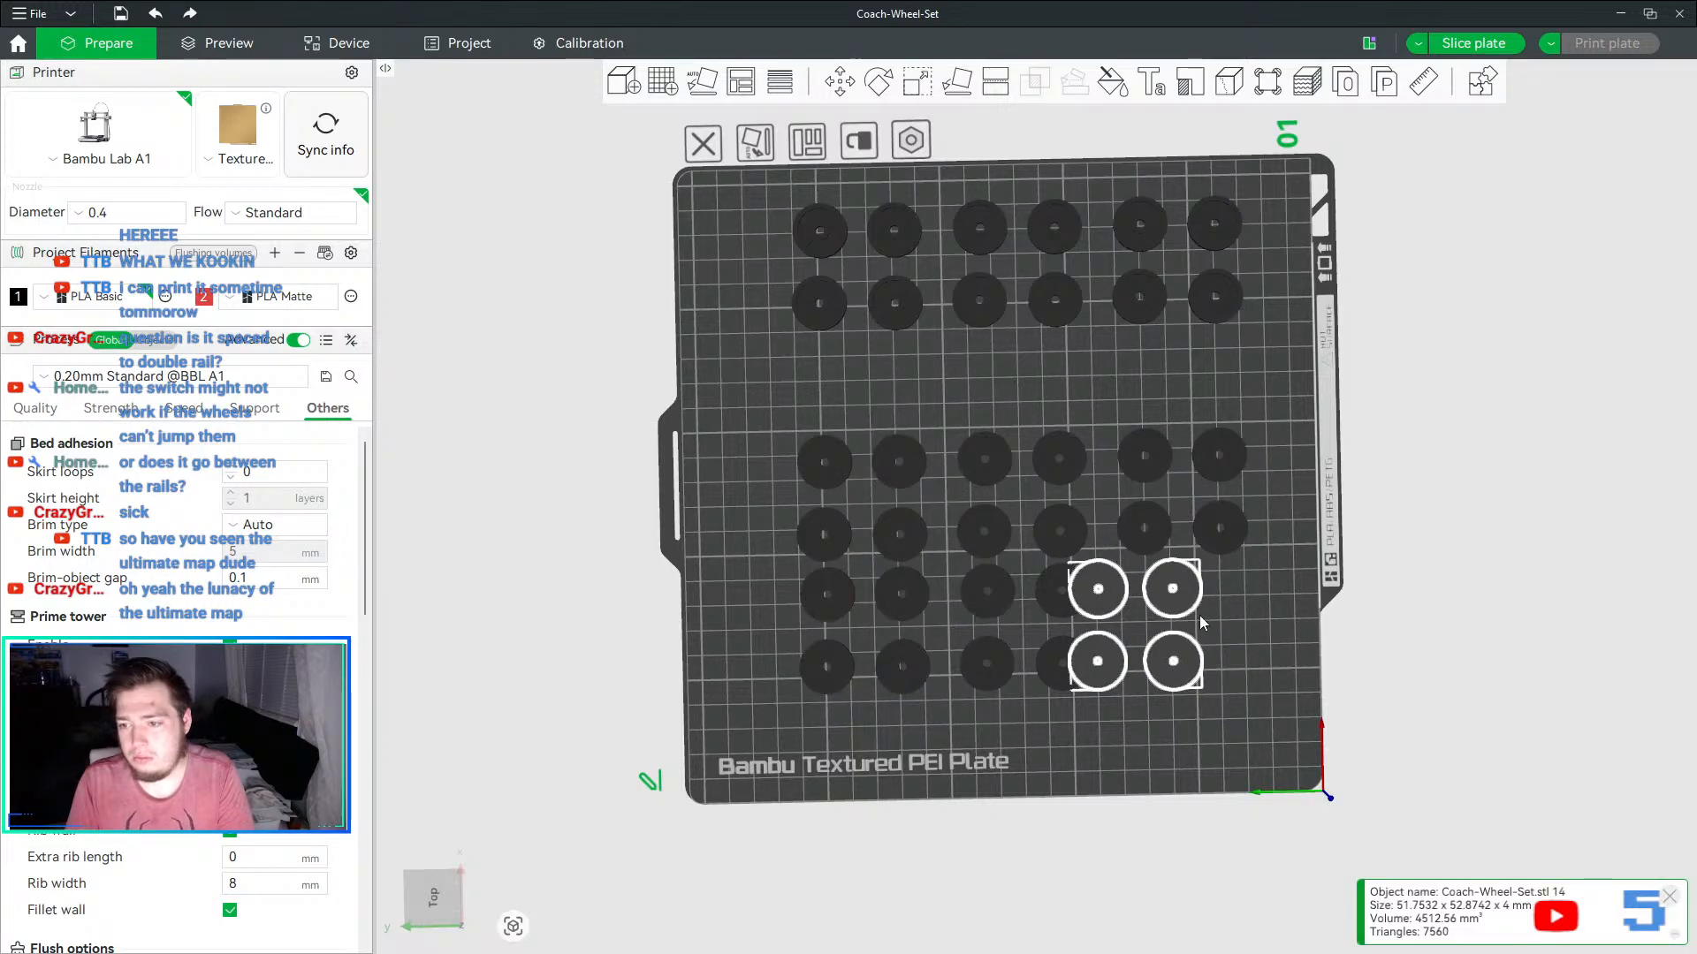
key(Right)
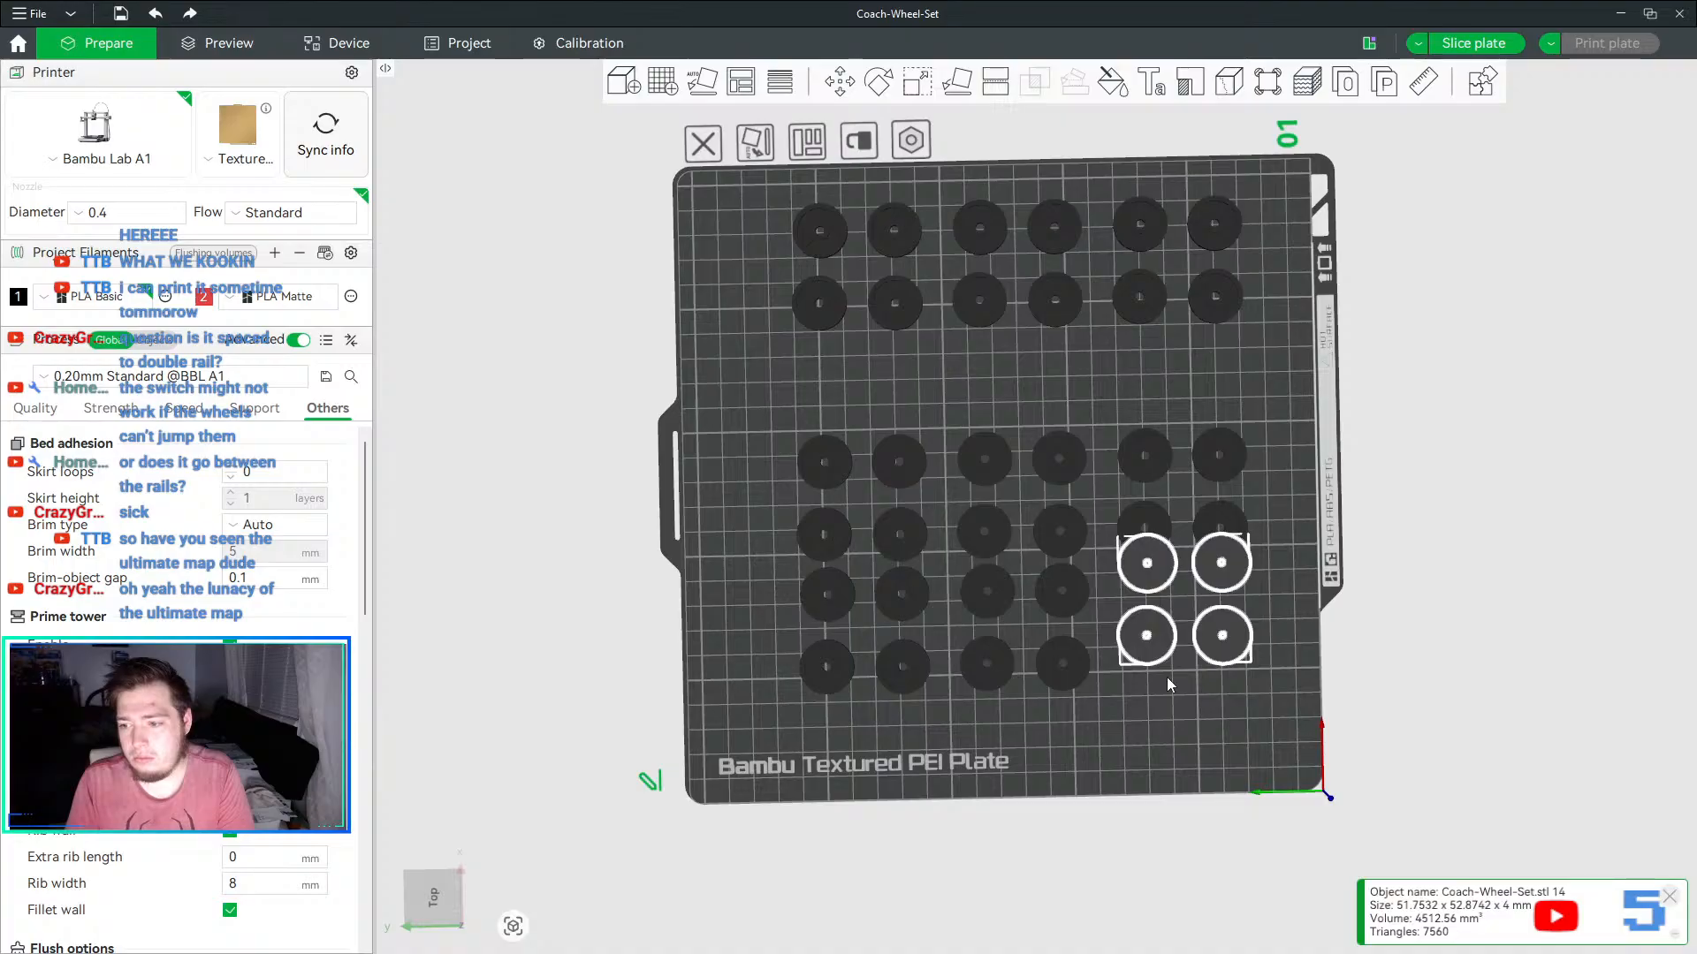
- Move all three wheel sets of the row nearest the lettering closer to the lettering, level with one another
key(Down)
key(Down)
click(1068, 665)
key(Down)
key(Down)
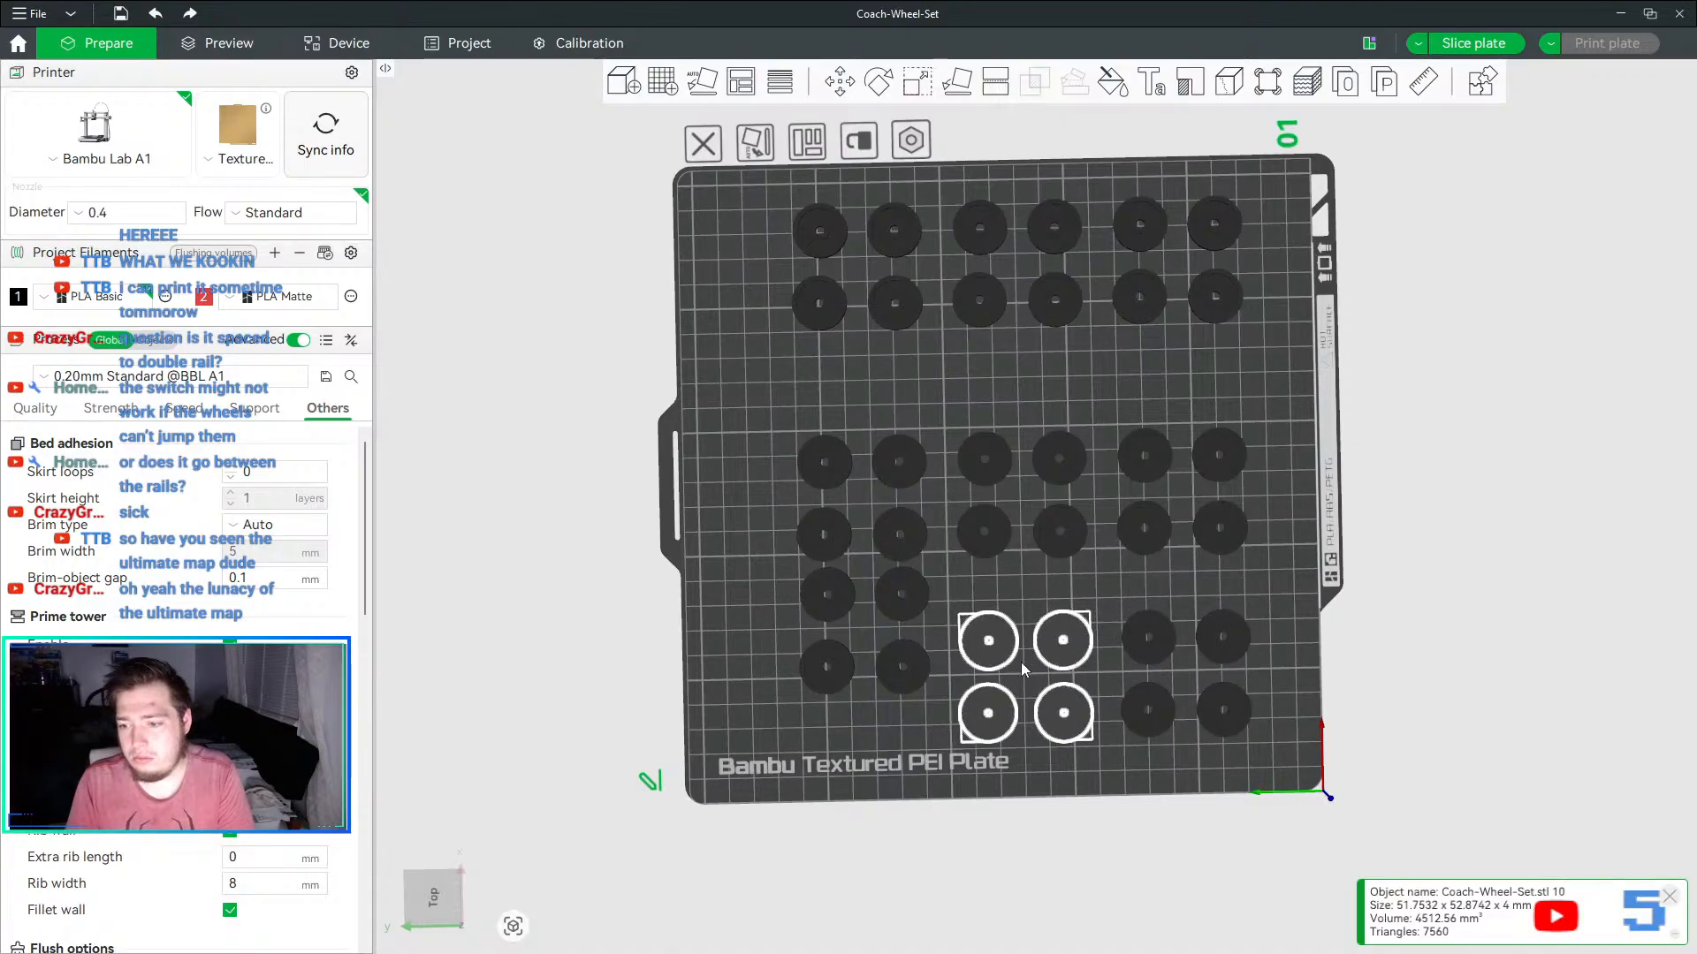
click(889, 651)
key(Down)
key(Down)
- Move the three wheel sets of the middle row two increments toward the lettering, opening space for another row
click(909, 544)
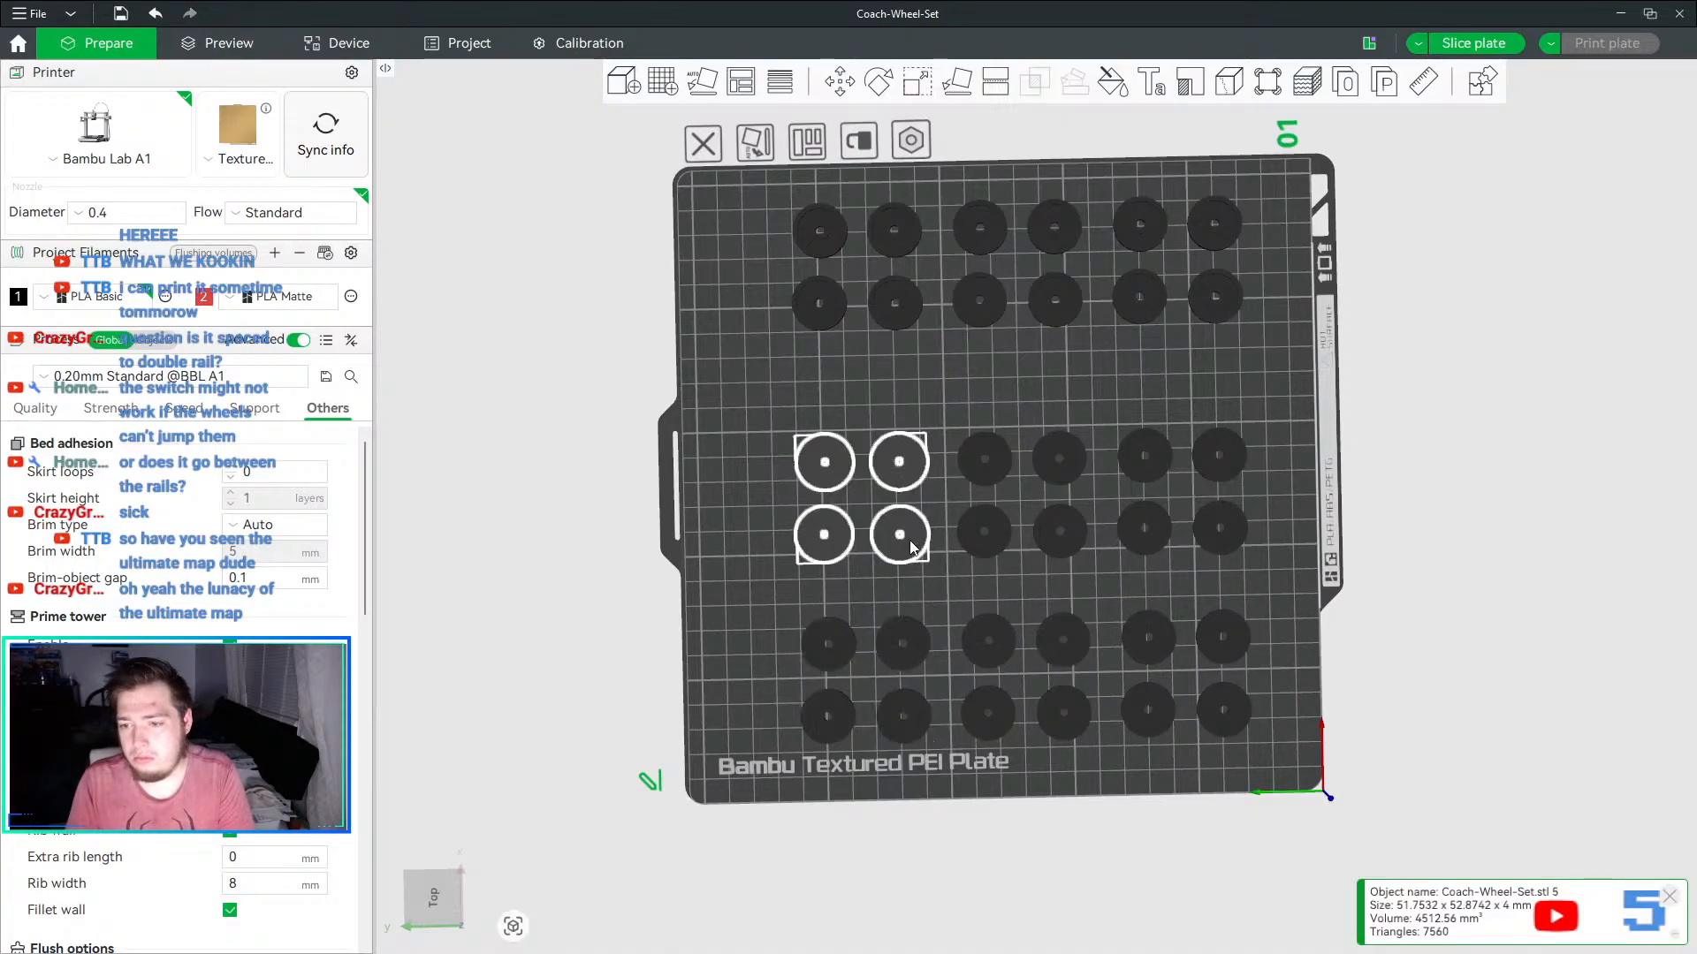
key(Down)
key(Down)
click(1056, 541)
key(Down)
key(Down)
click(1145, 552)
key(Down)
key(Down)
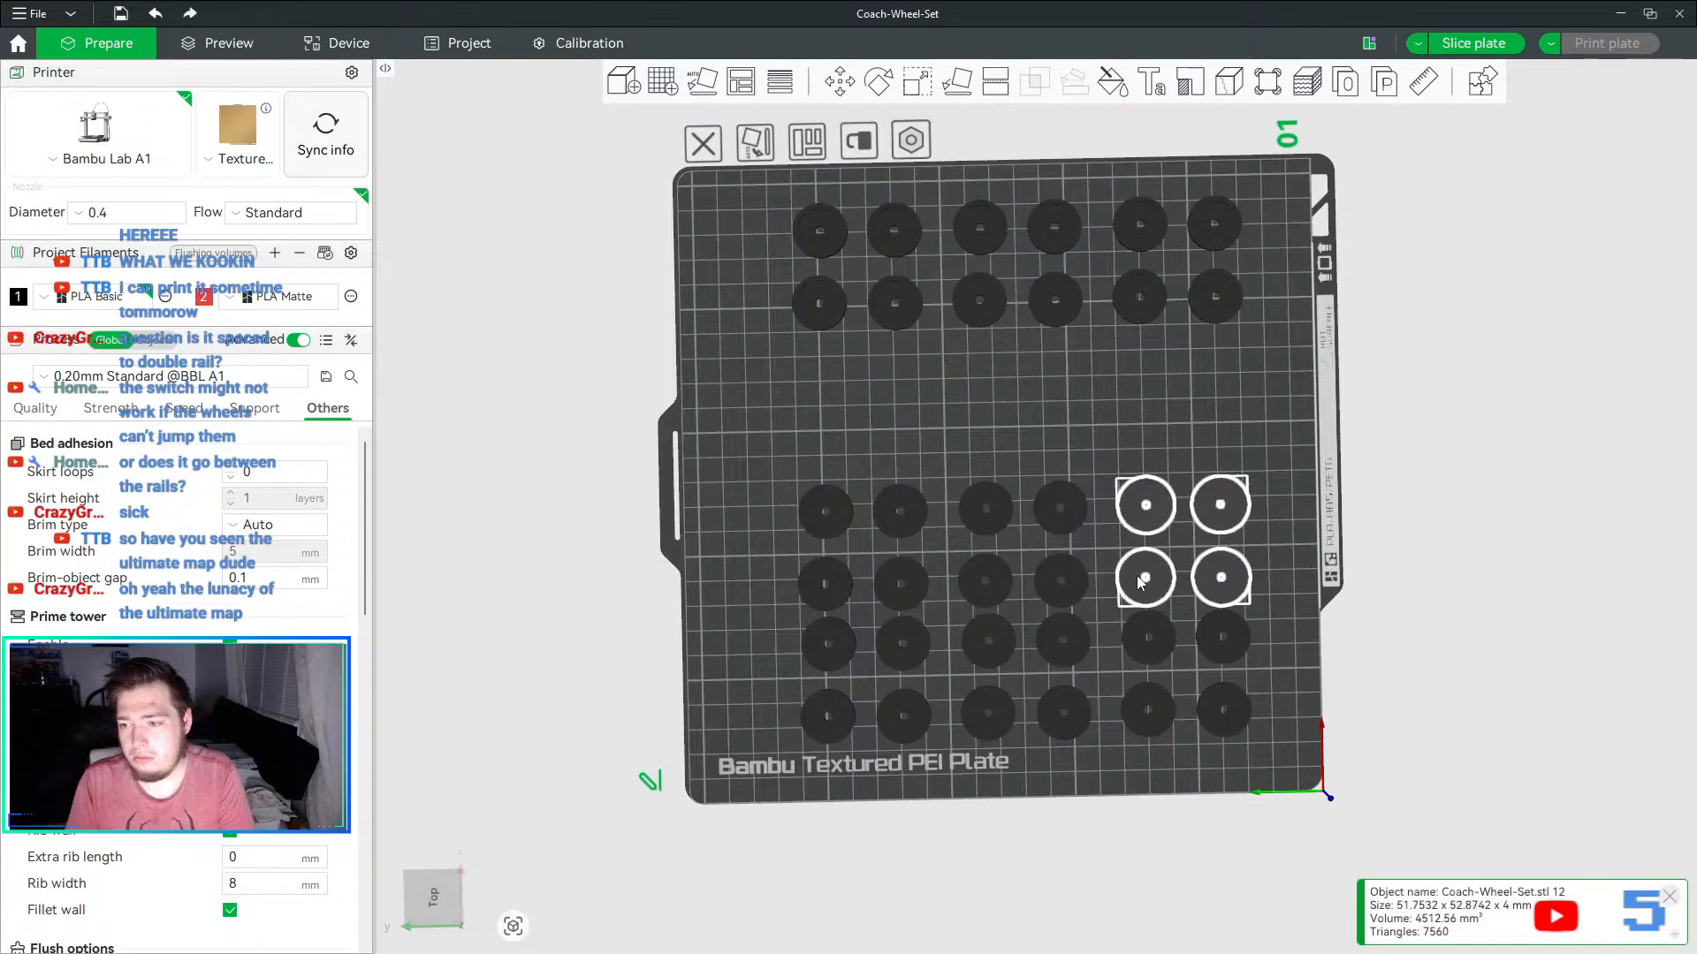
- Clone the wheel set at the middle row's end farthest from the plate handle, making 3 copies
right_click(1140, 576)
click(1184, 64)
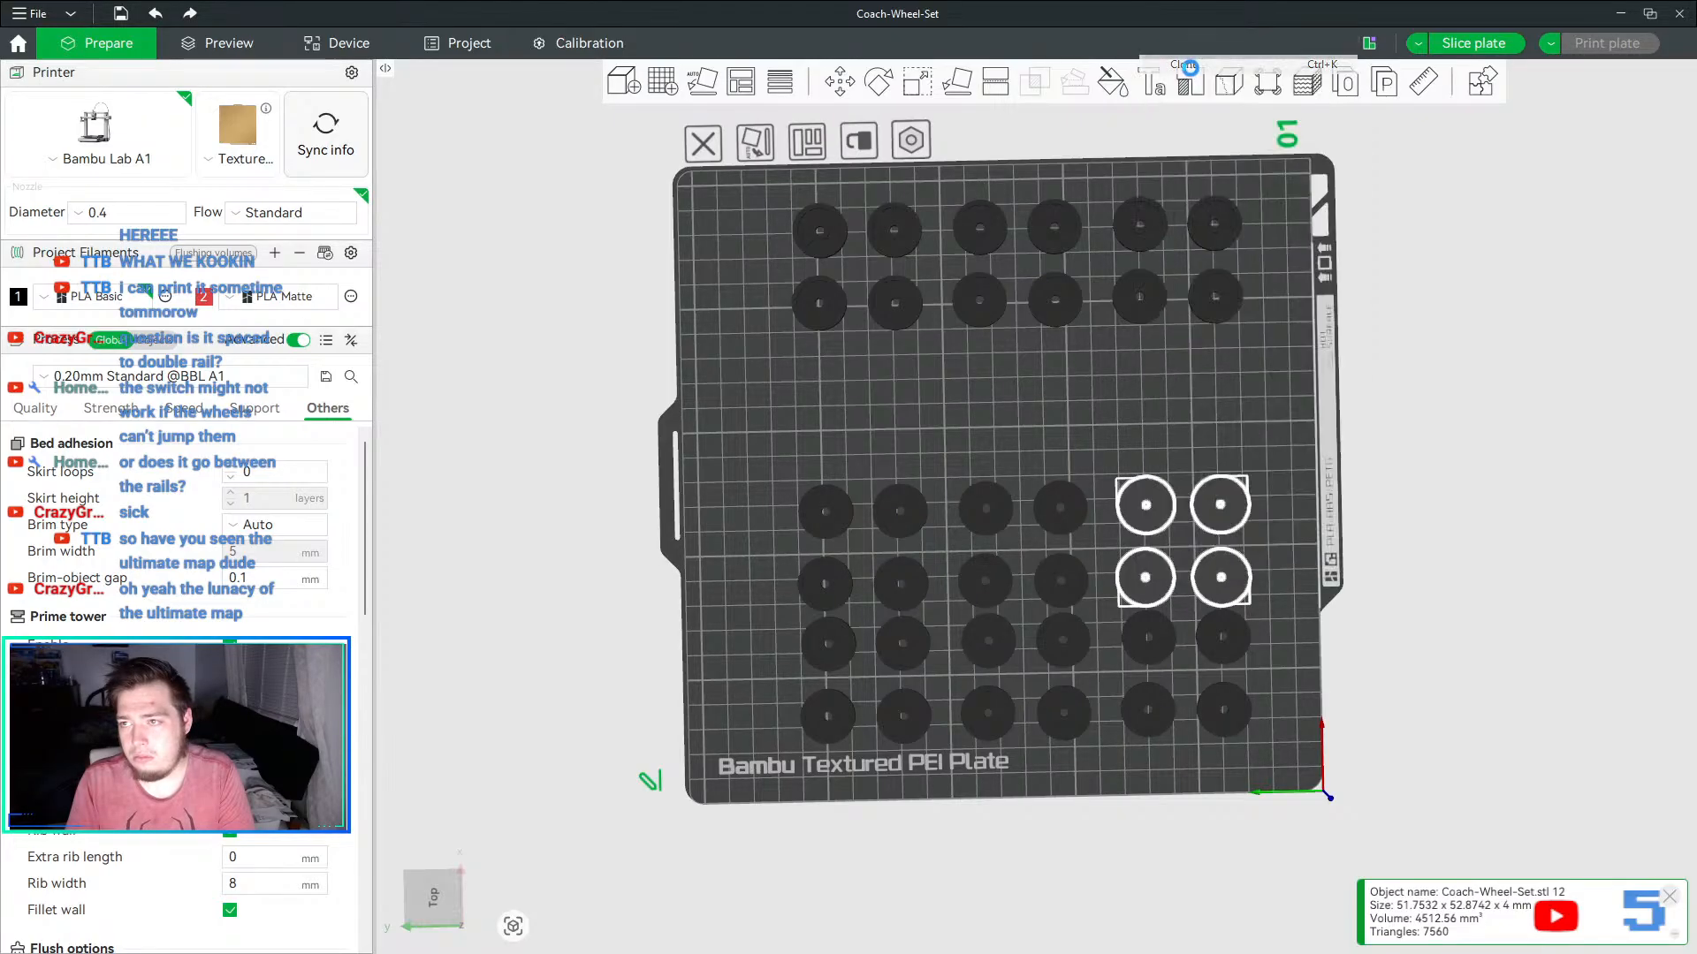
click(920, 458)
click(920, 458)
click(920, 458)
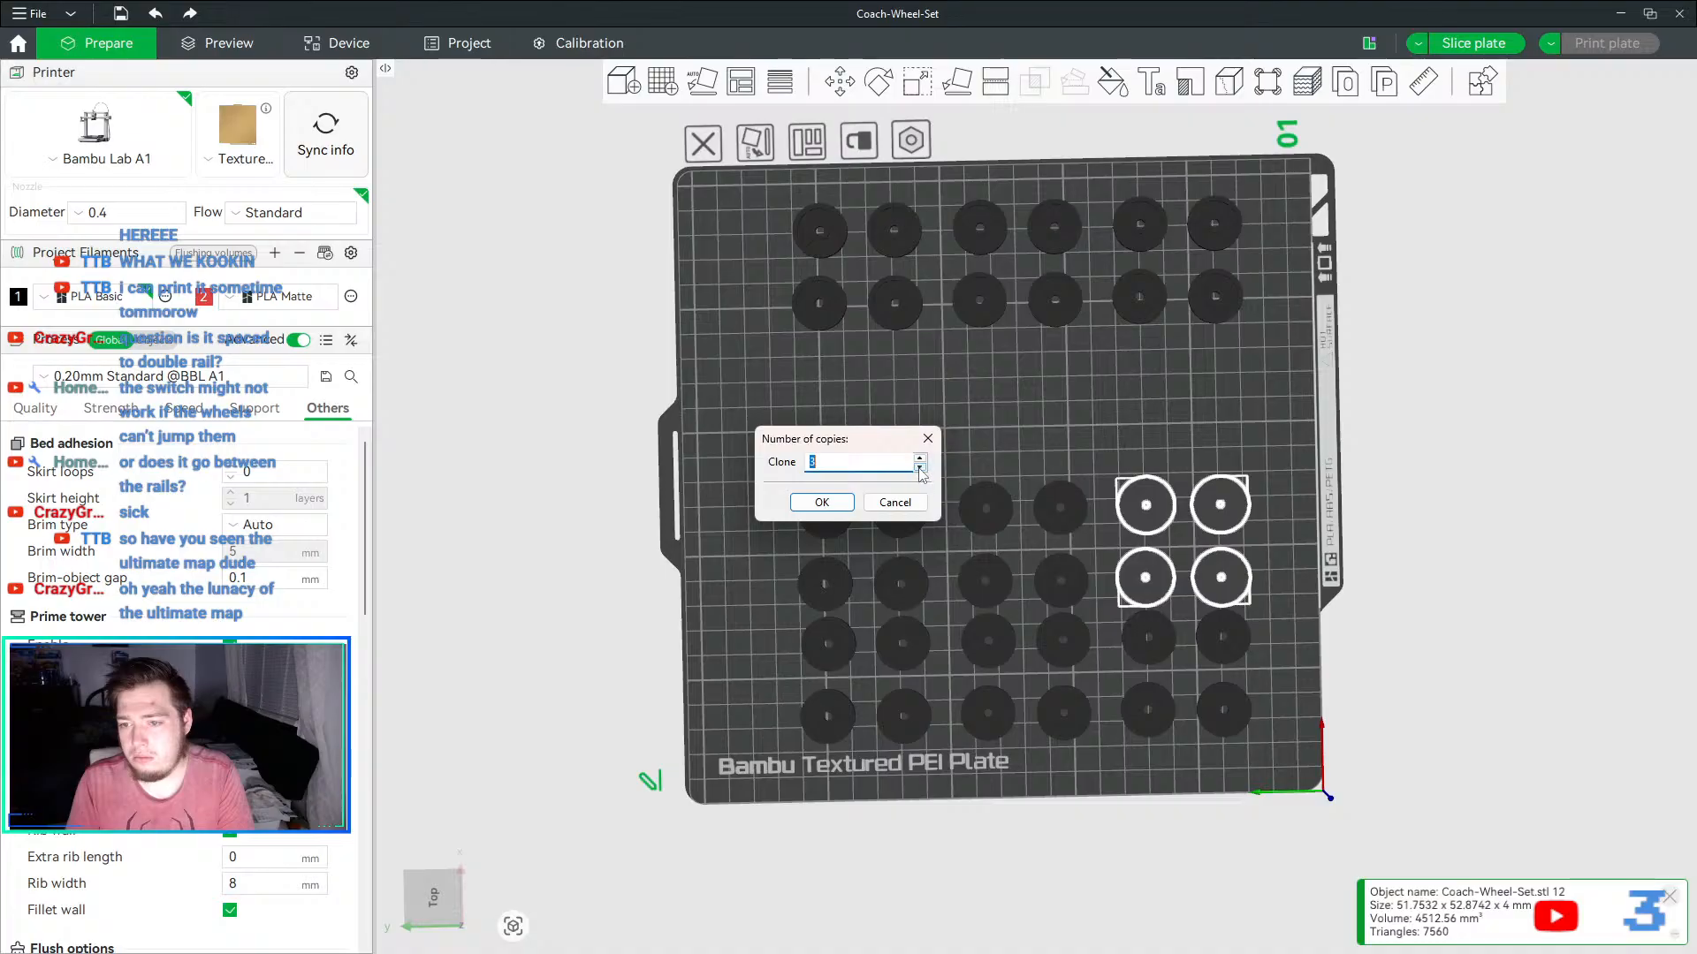
click(841, 503)
- Place the three cloned wheel sets in the open gap as a fourth row, aligned with the existing columns, and clear the selection
drag(1283, 520, 988, 394)
mouse_move(1137, 386)
mouse_down()
mouse_move(1160, 378)
mouse_move(1148, 371)
mouse_up()
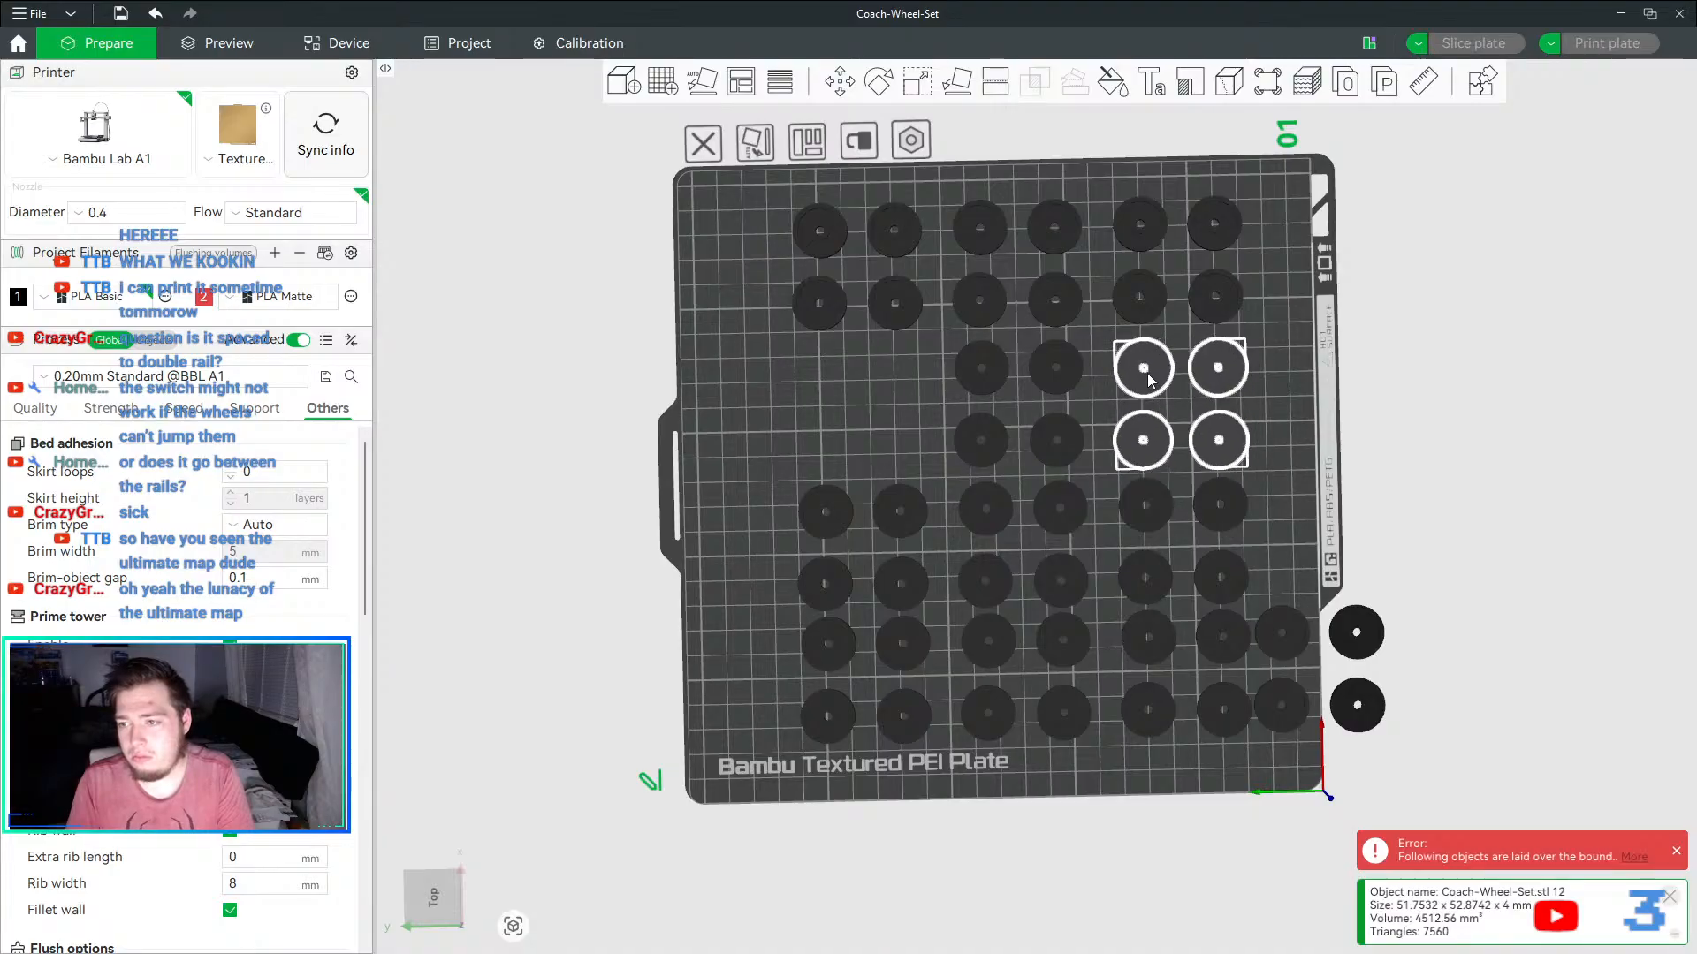
click(1331, 629)
drag(1318, 625, 1223, 556)
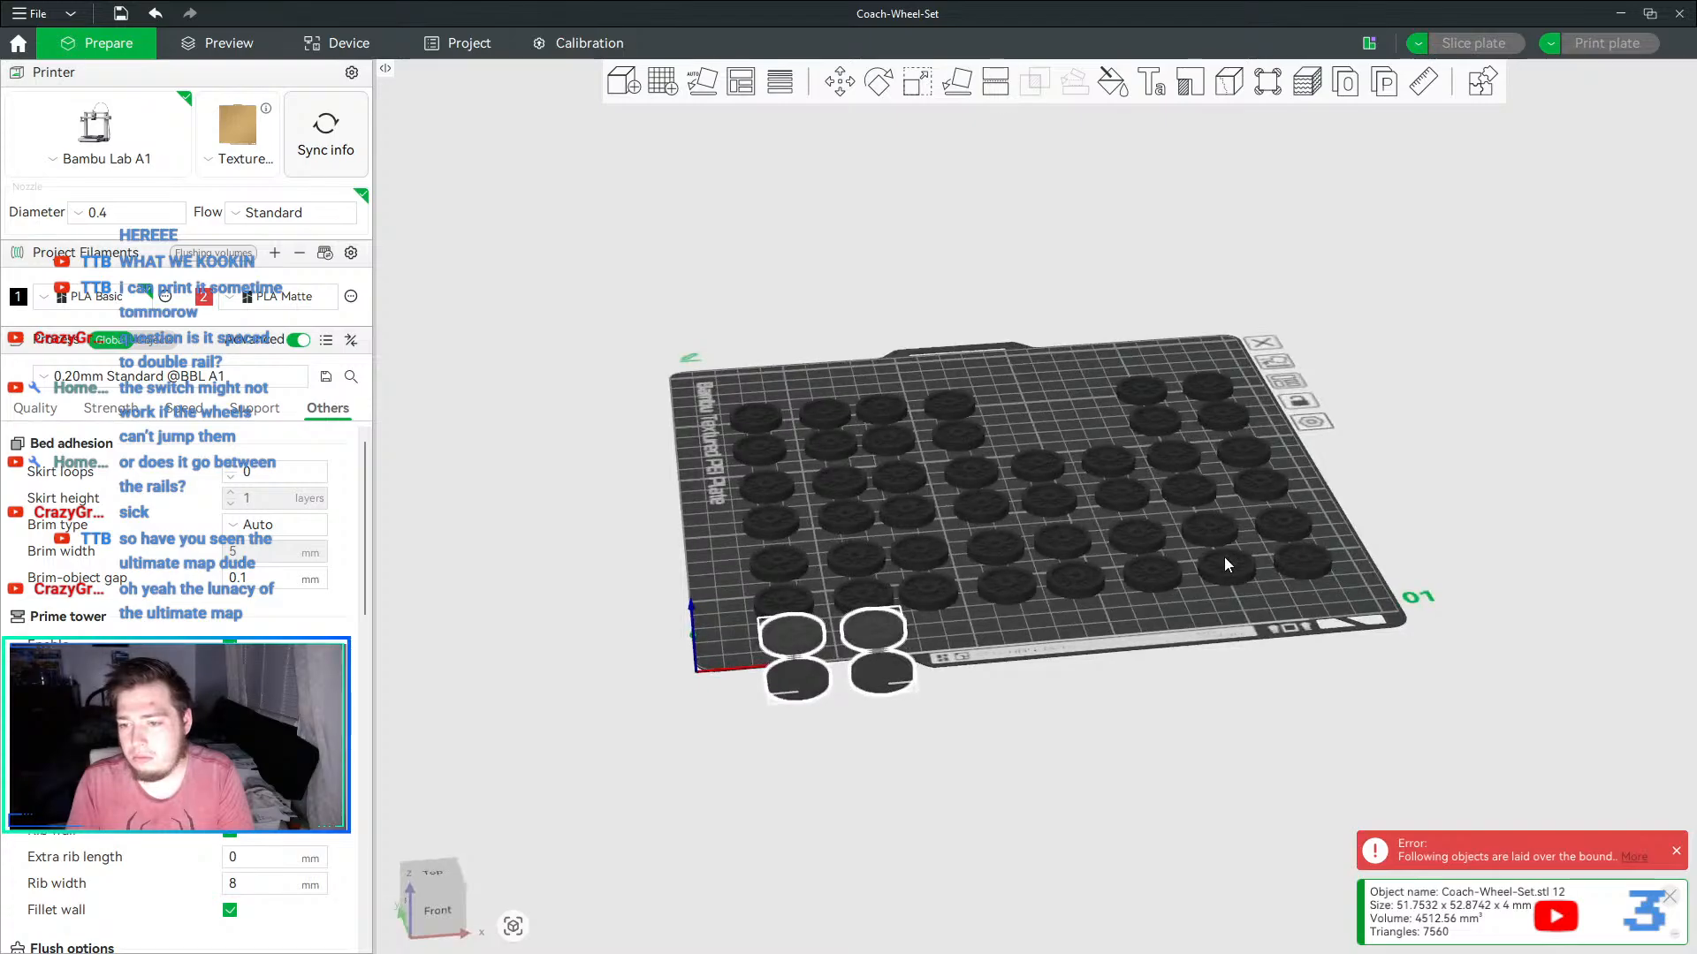
drag(905, 591, 1075, 389)
drag(1415, 403, 1423, 405)
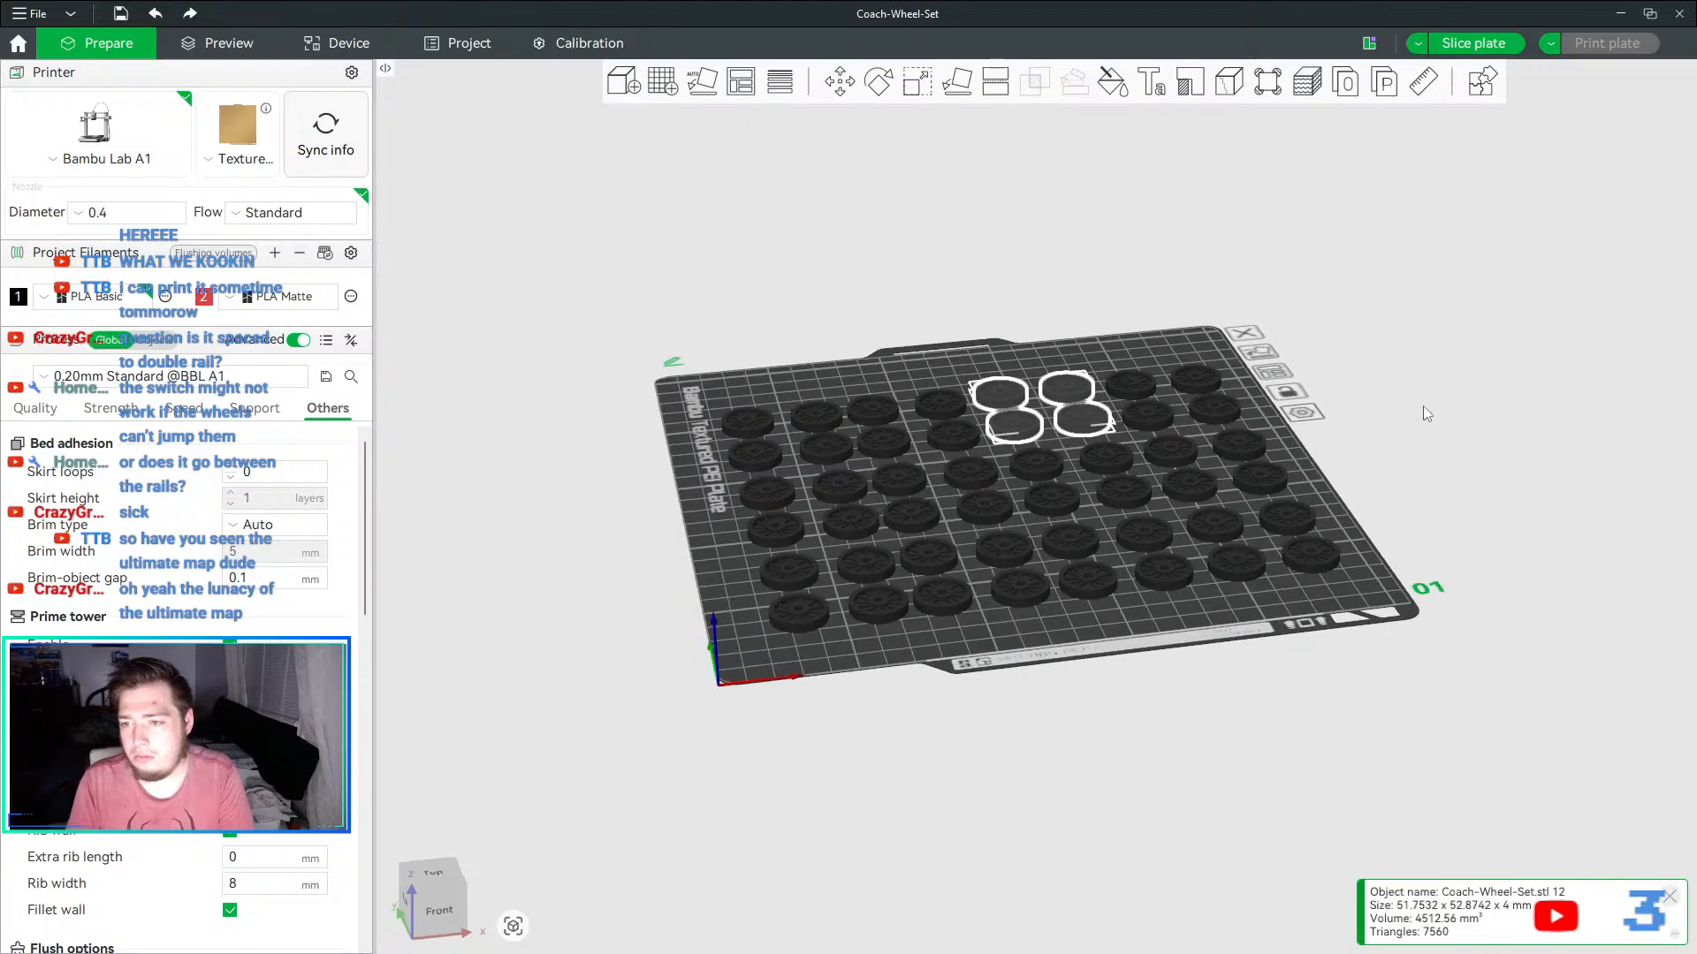
click(1456, 440)
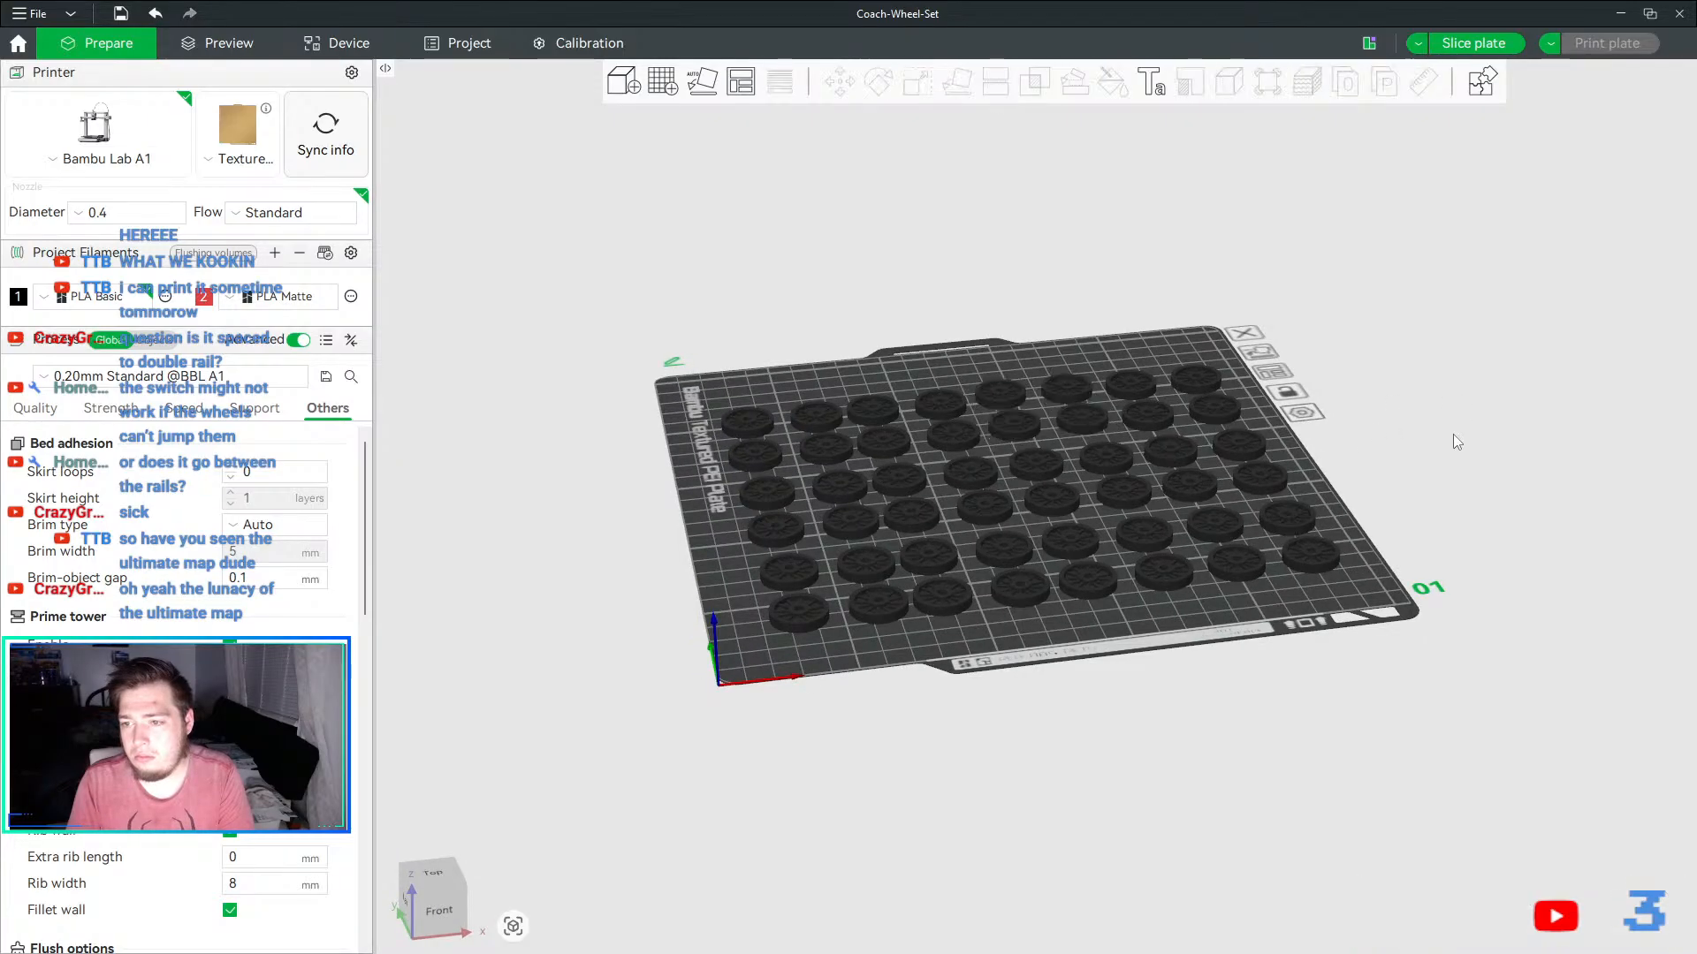
- Slice the plate of twelve coach wheel sets and view the sliced result from above
click(1473, 42)
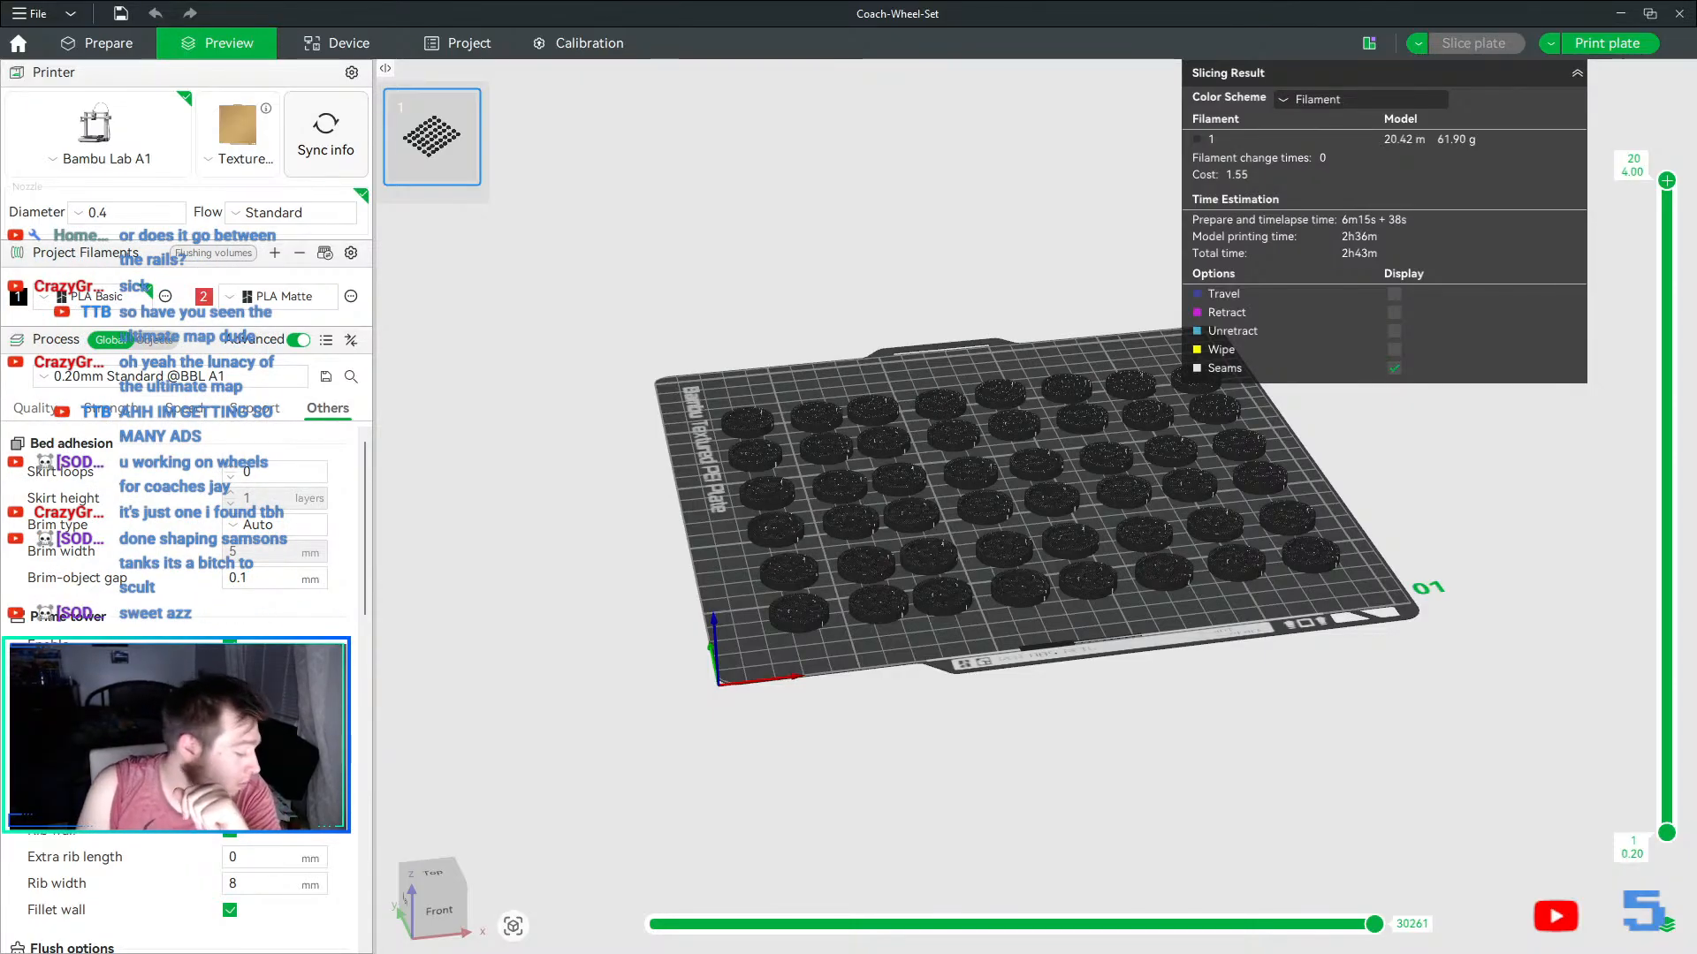
drag(939, 189, 1018, 262)
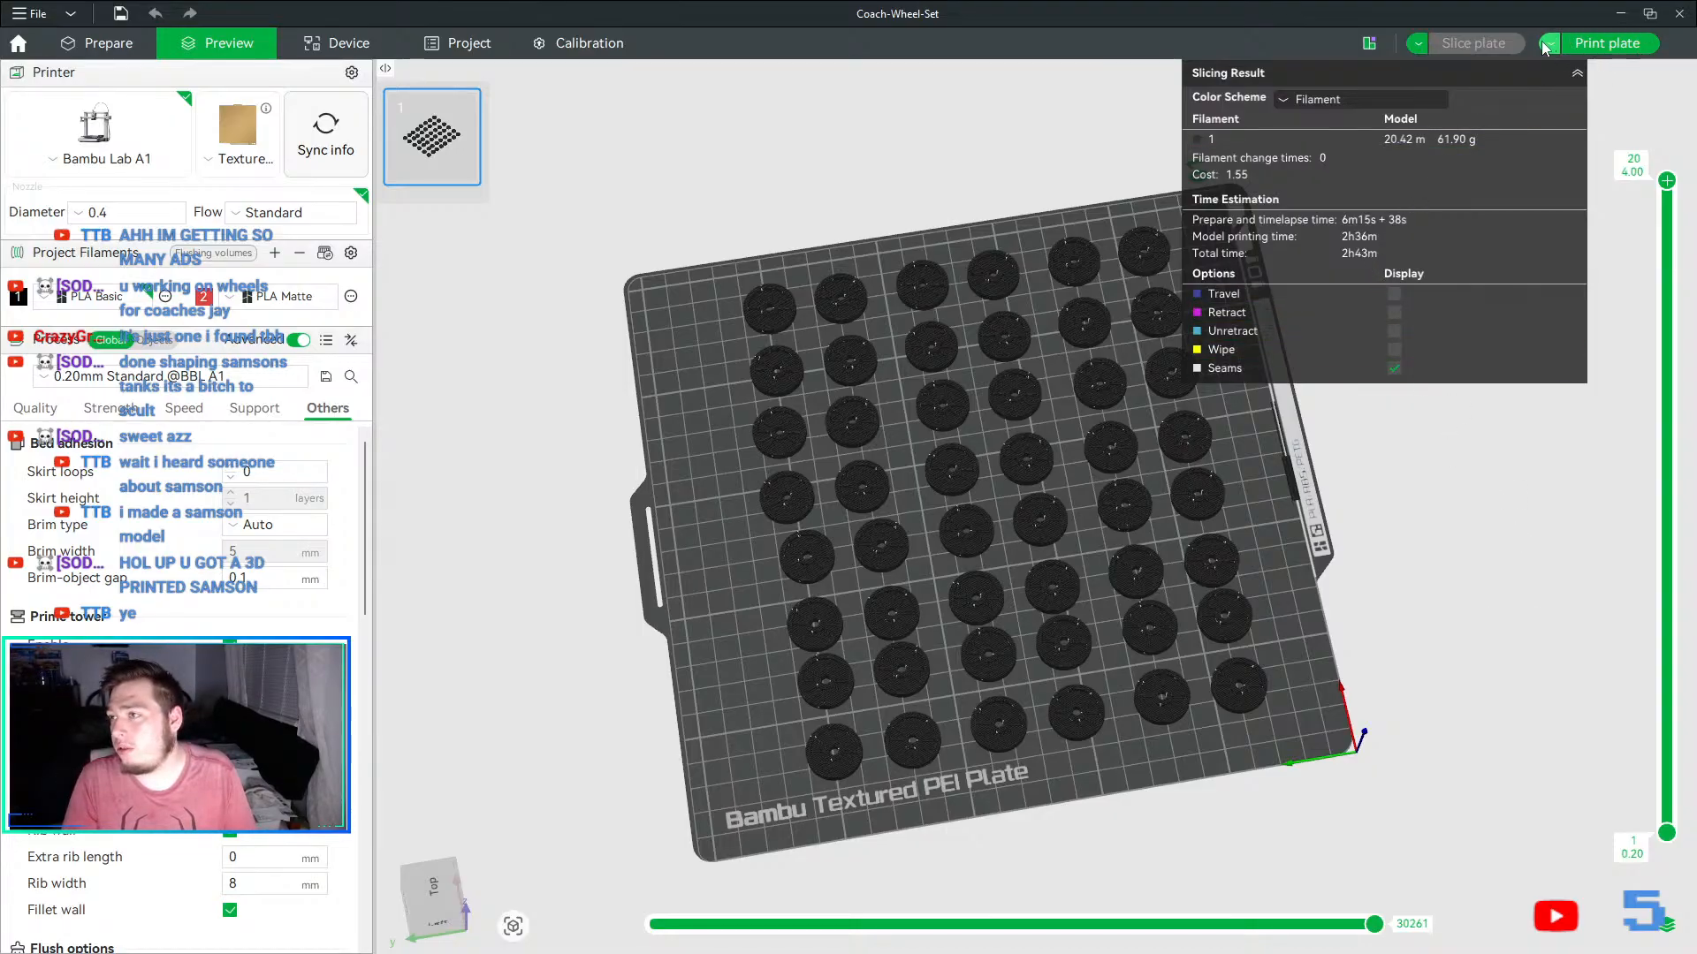
- Review the available process presets, the speed settings and the per-object print settings without changing them
click(283, 376)
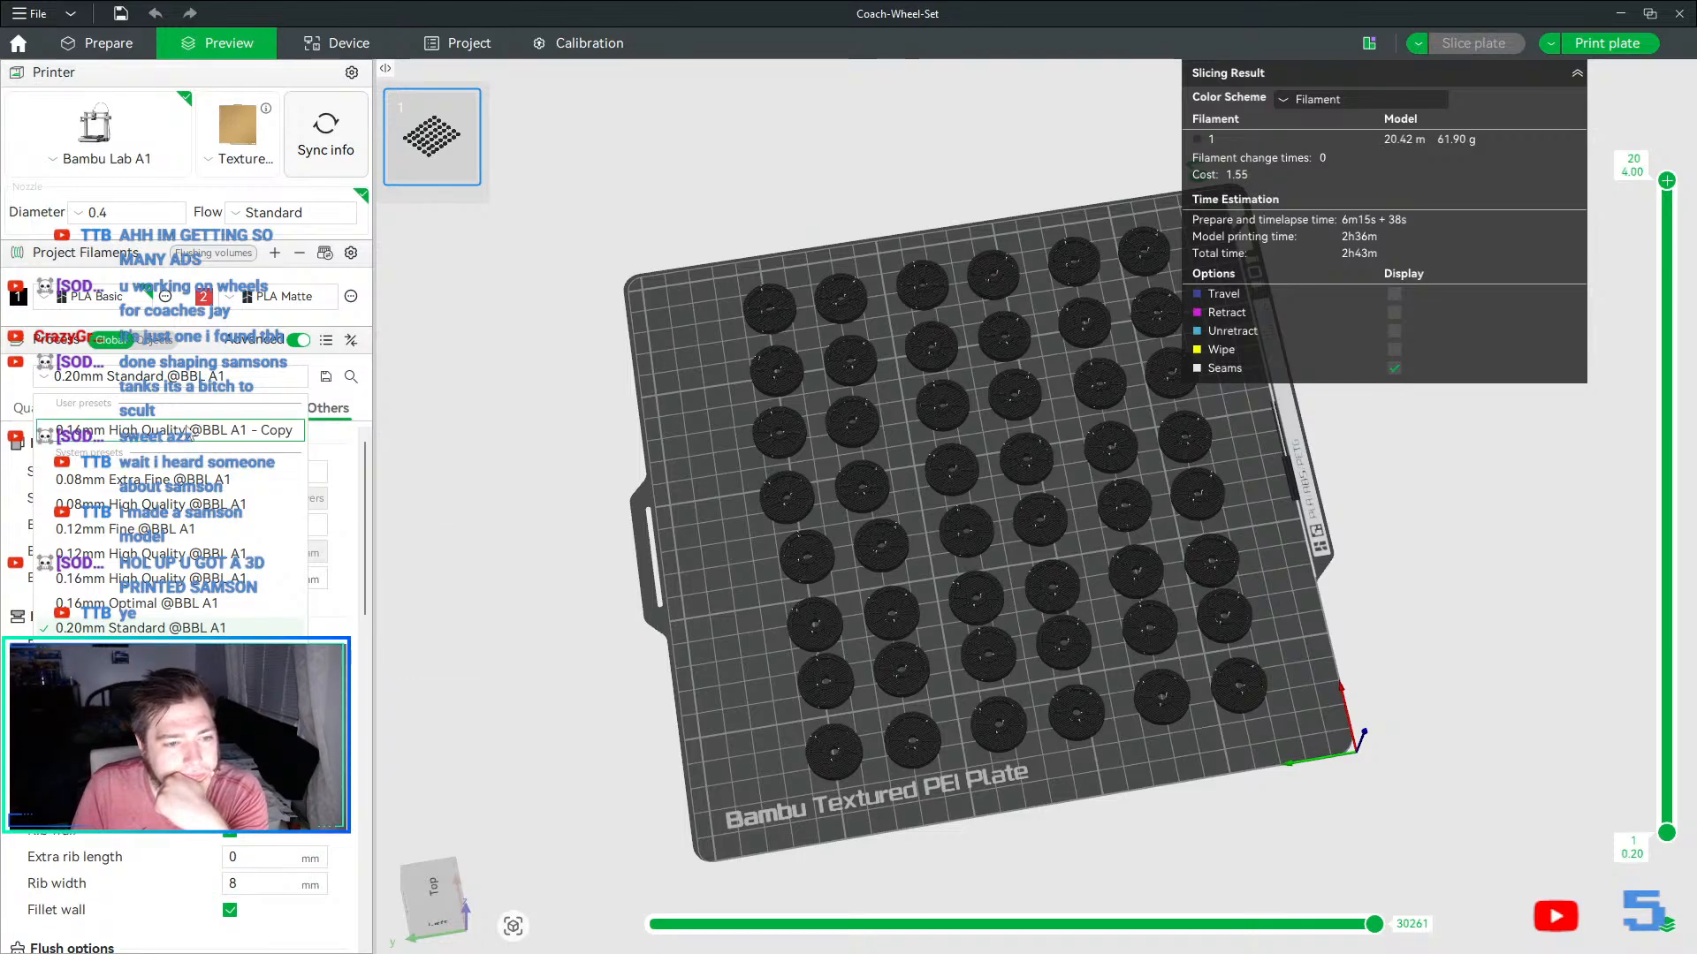
click(417, 454)
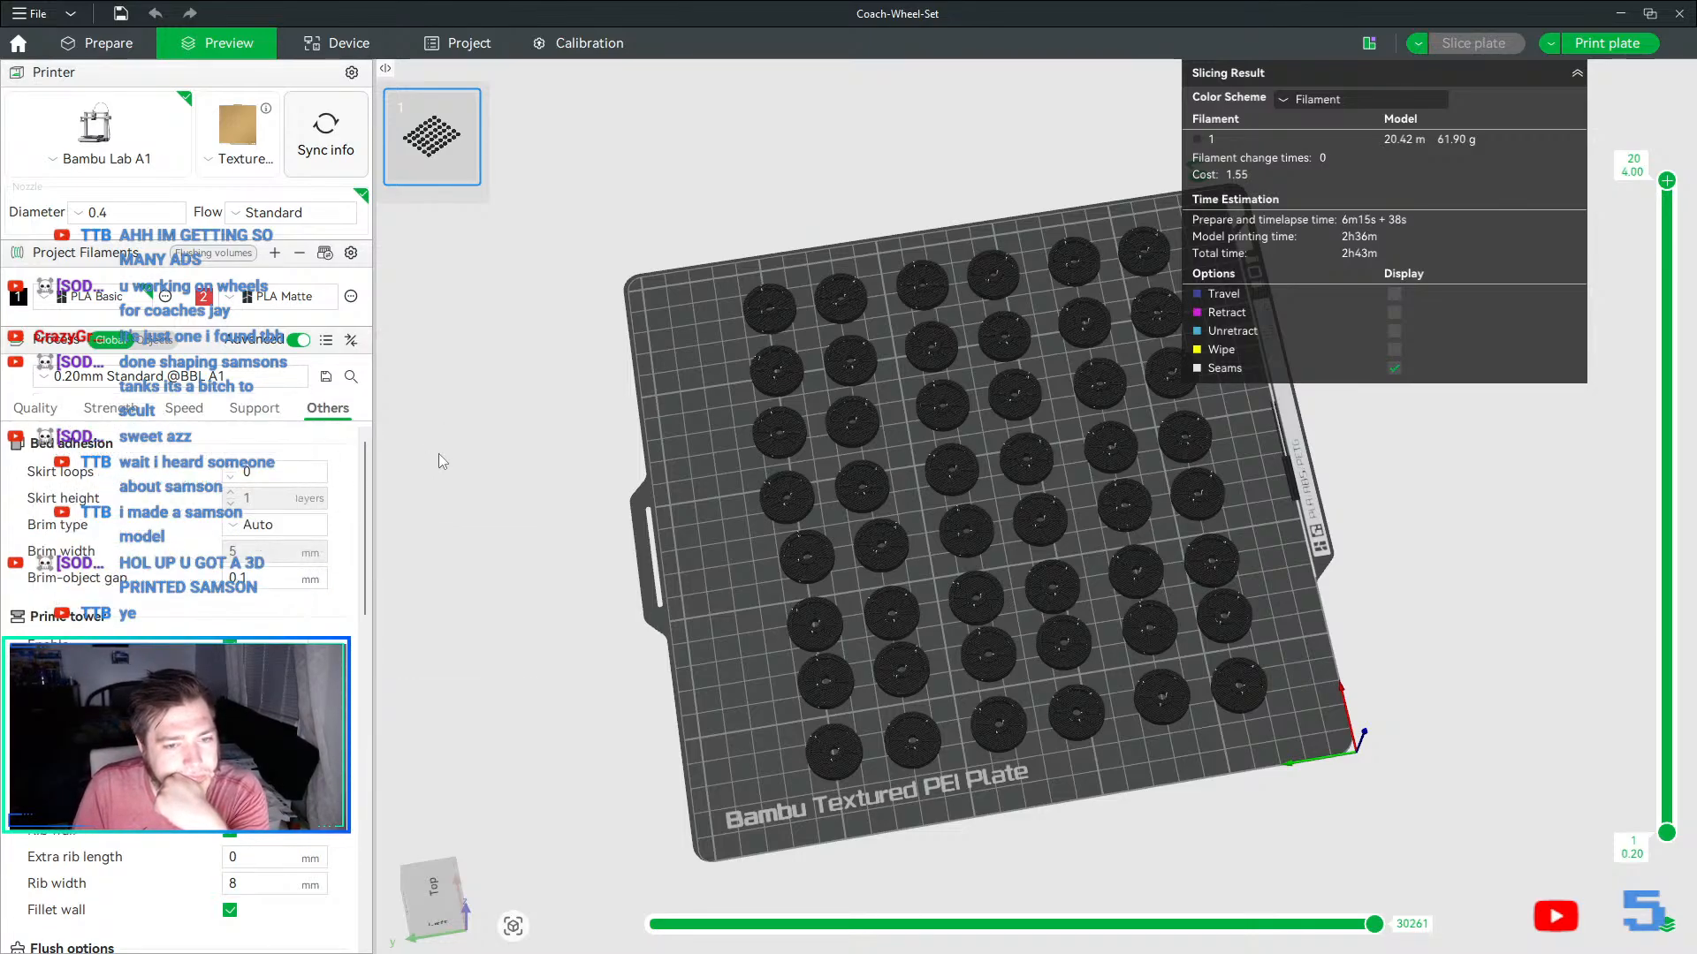
click(184, 409)
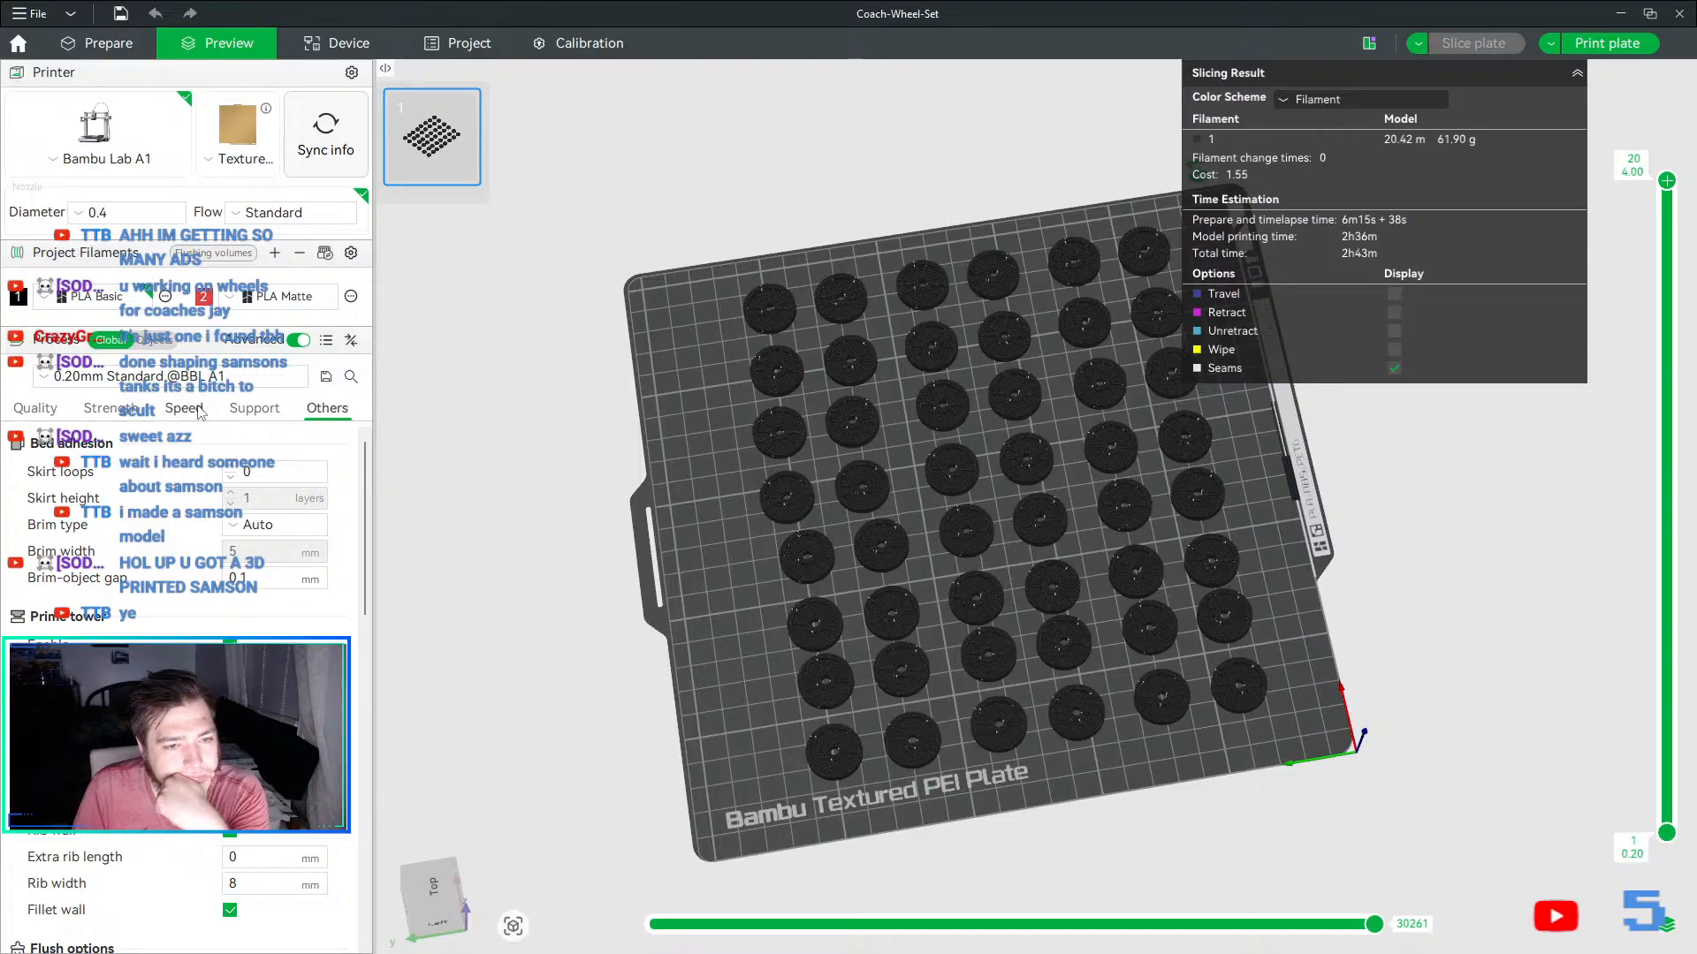
click(328, 345)
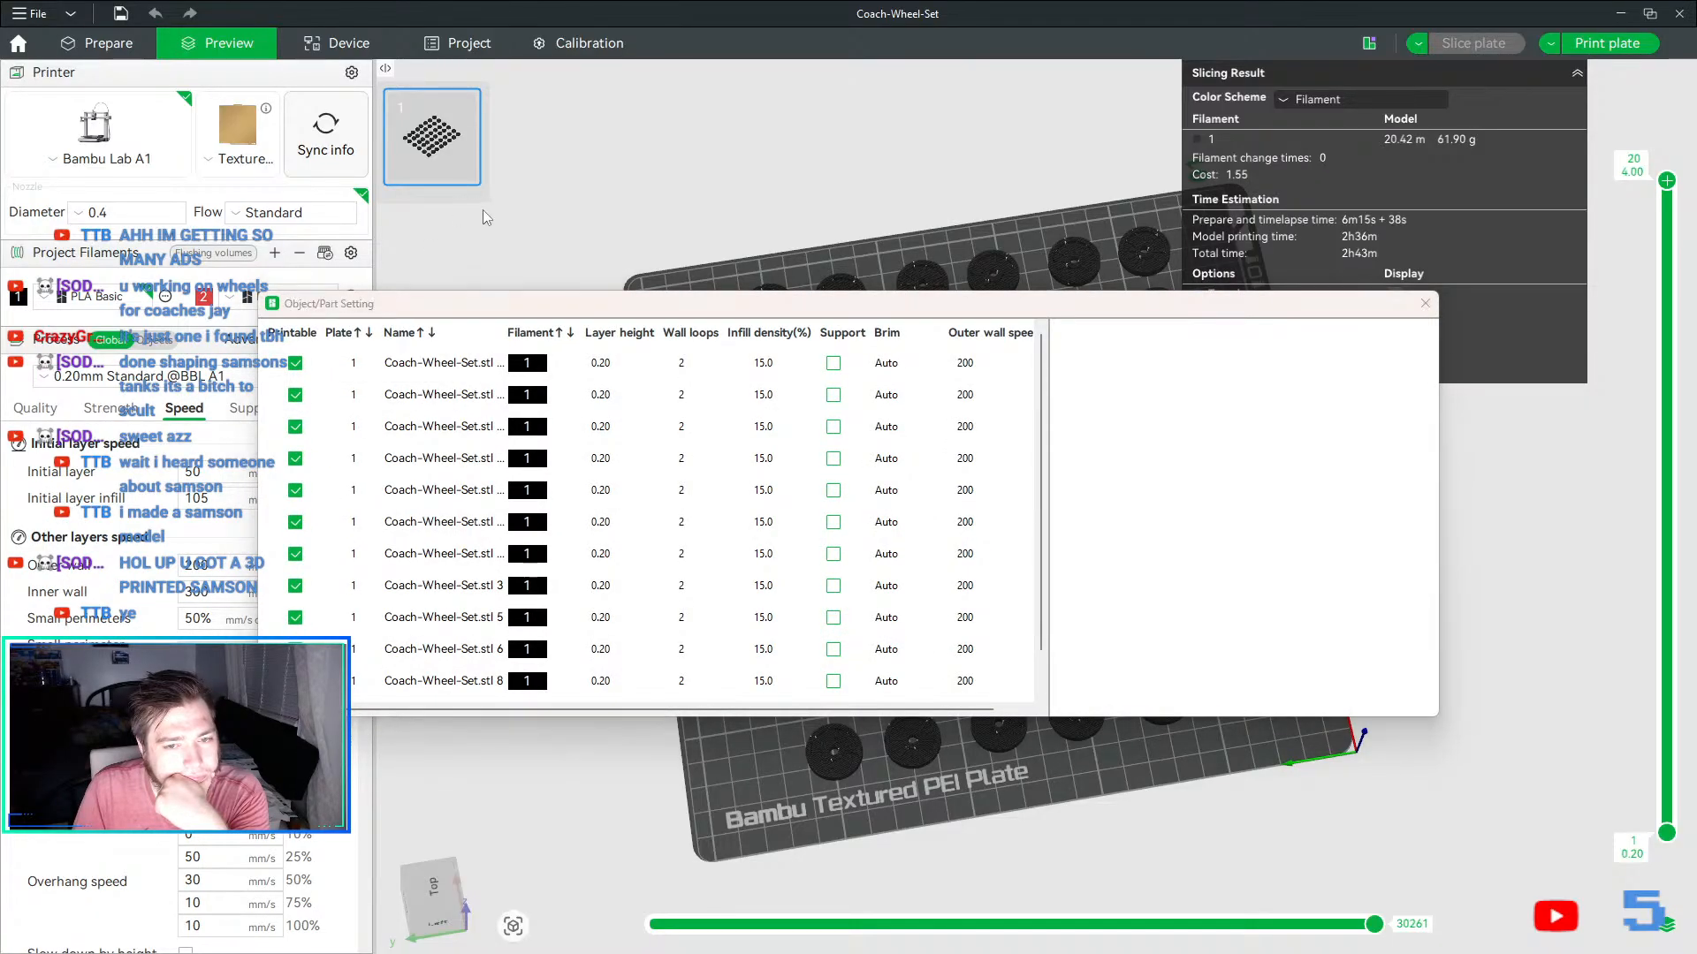
click(1424, 303)
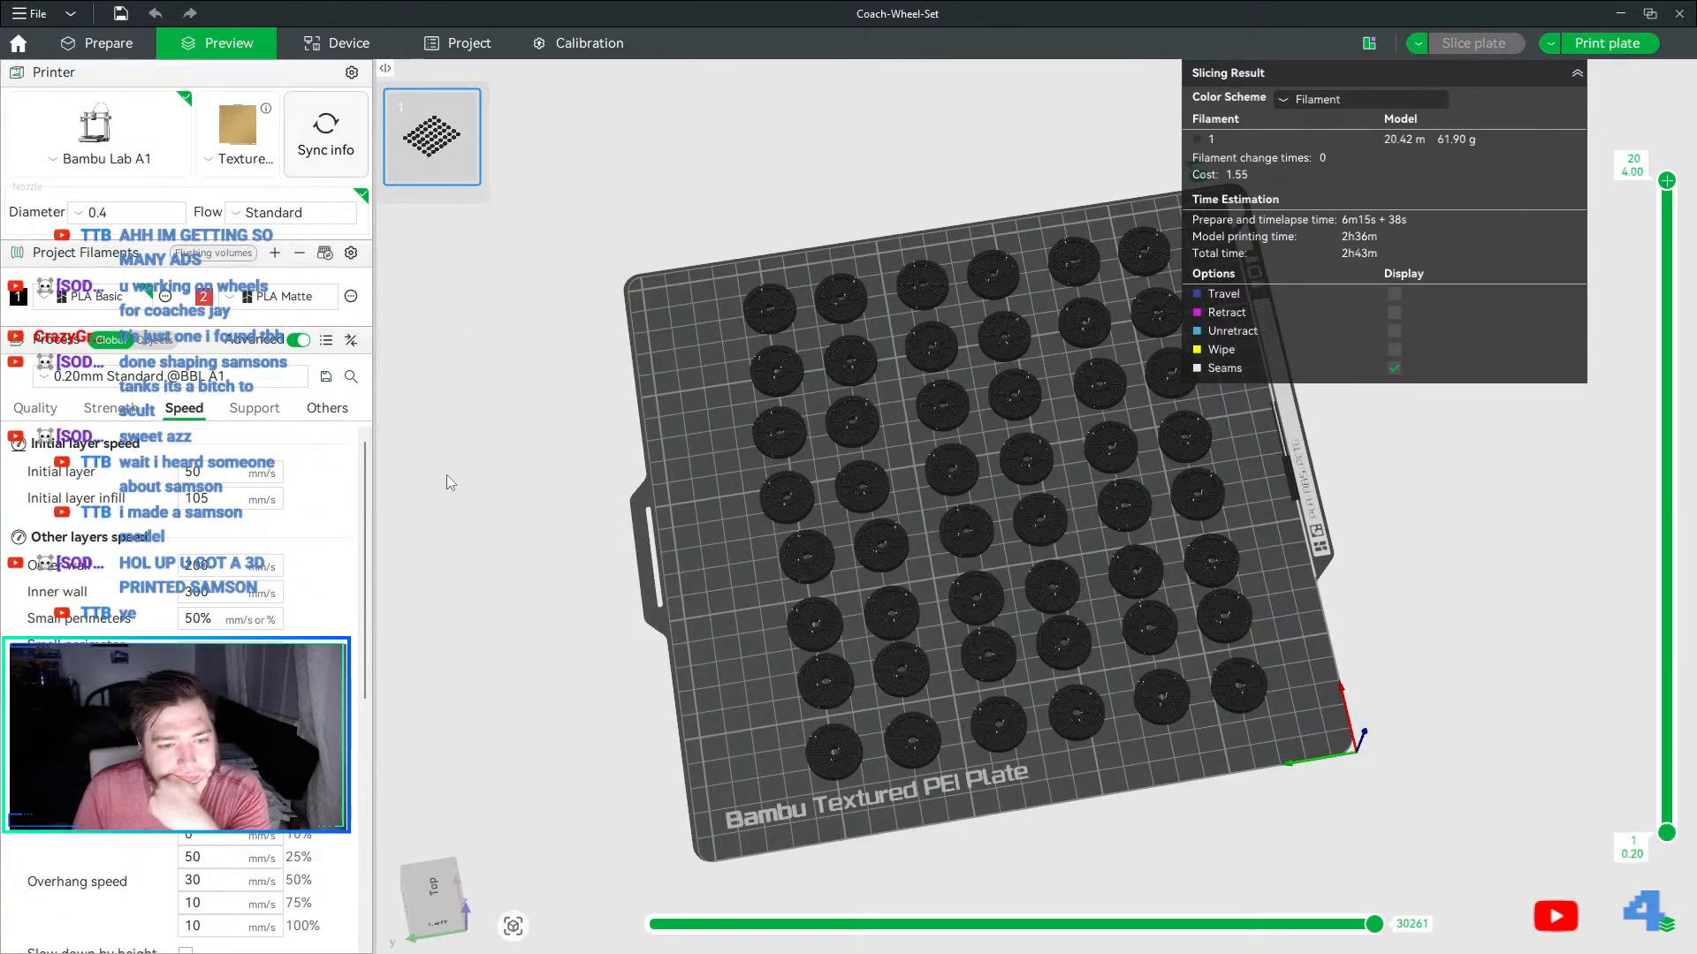
scroll(554, 403, down, 2)
scroll(555, 401, down, 2)
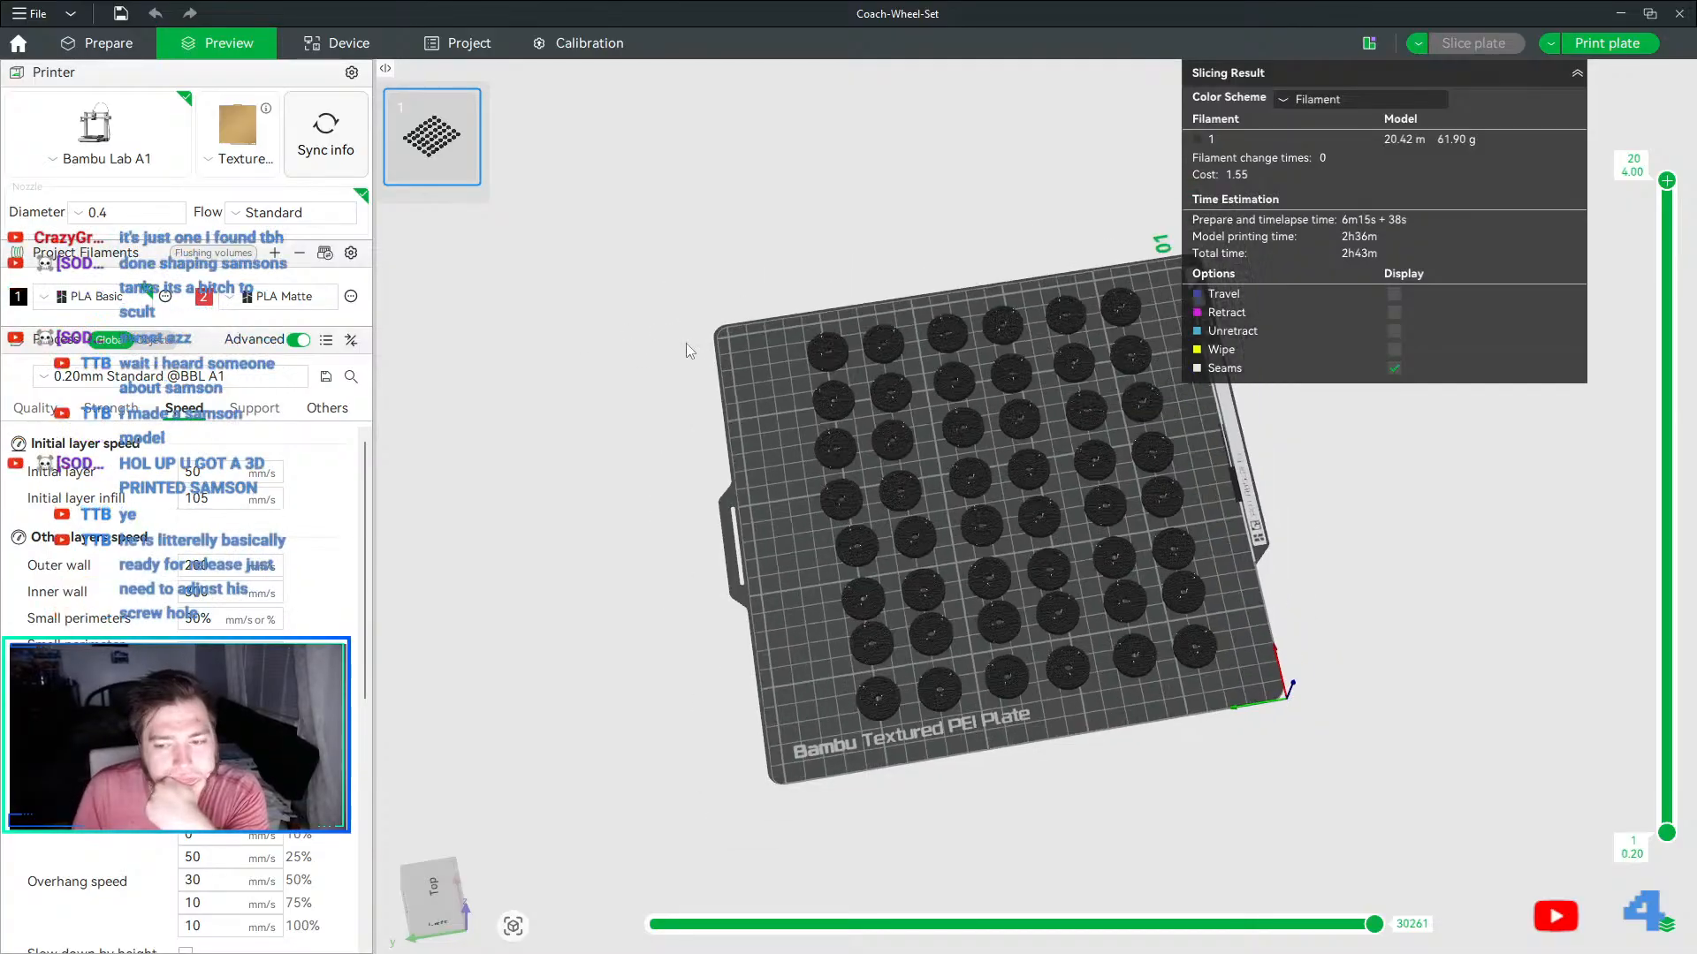
- Send the sliced Coach-Wheel-Set plate to the Bambu Lab A1 printer with timelapse off
click(1550, 43)
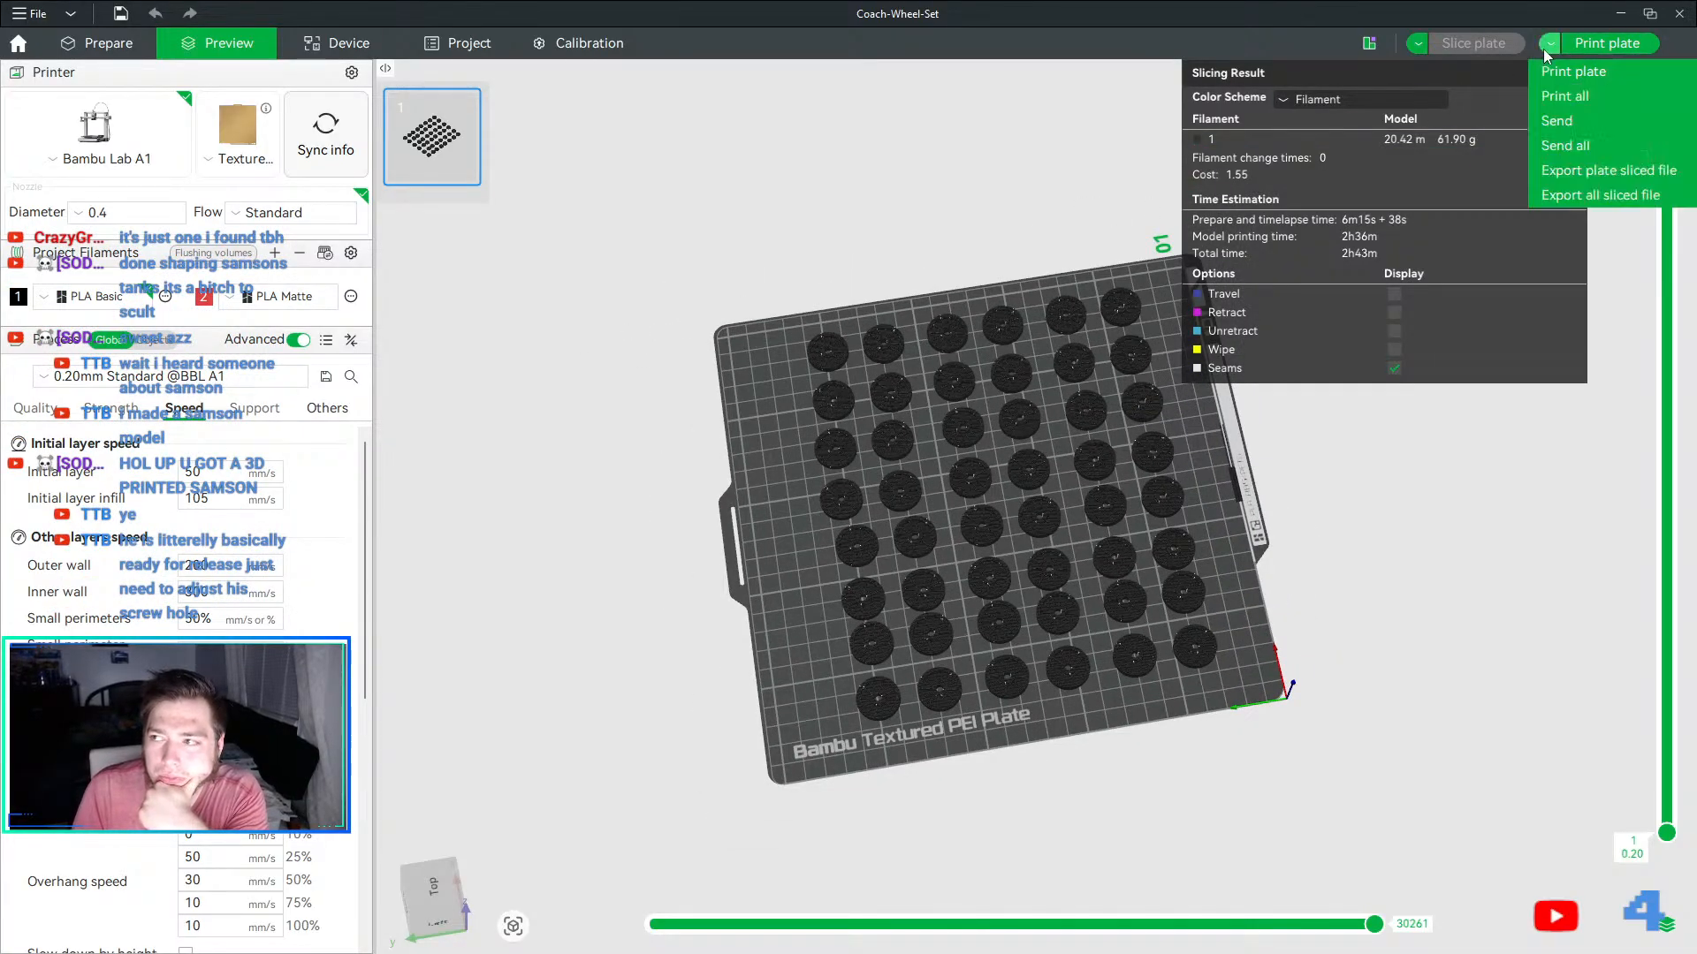
click(1598, 83)
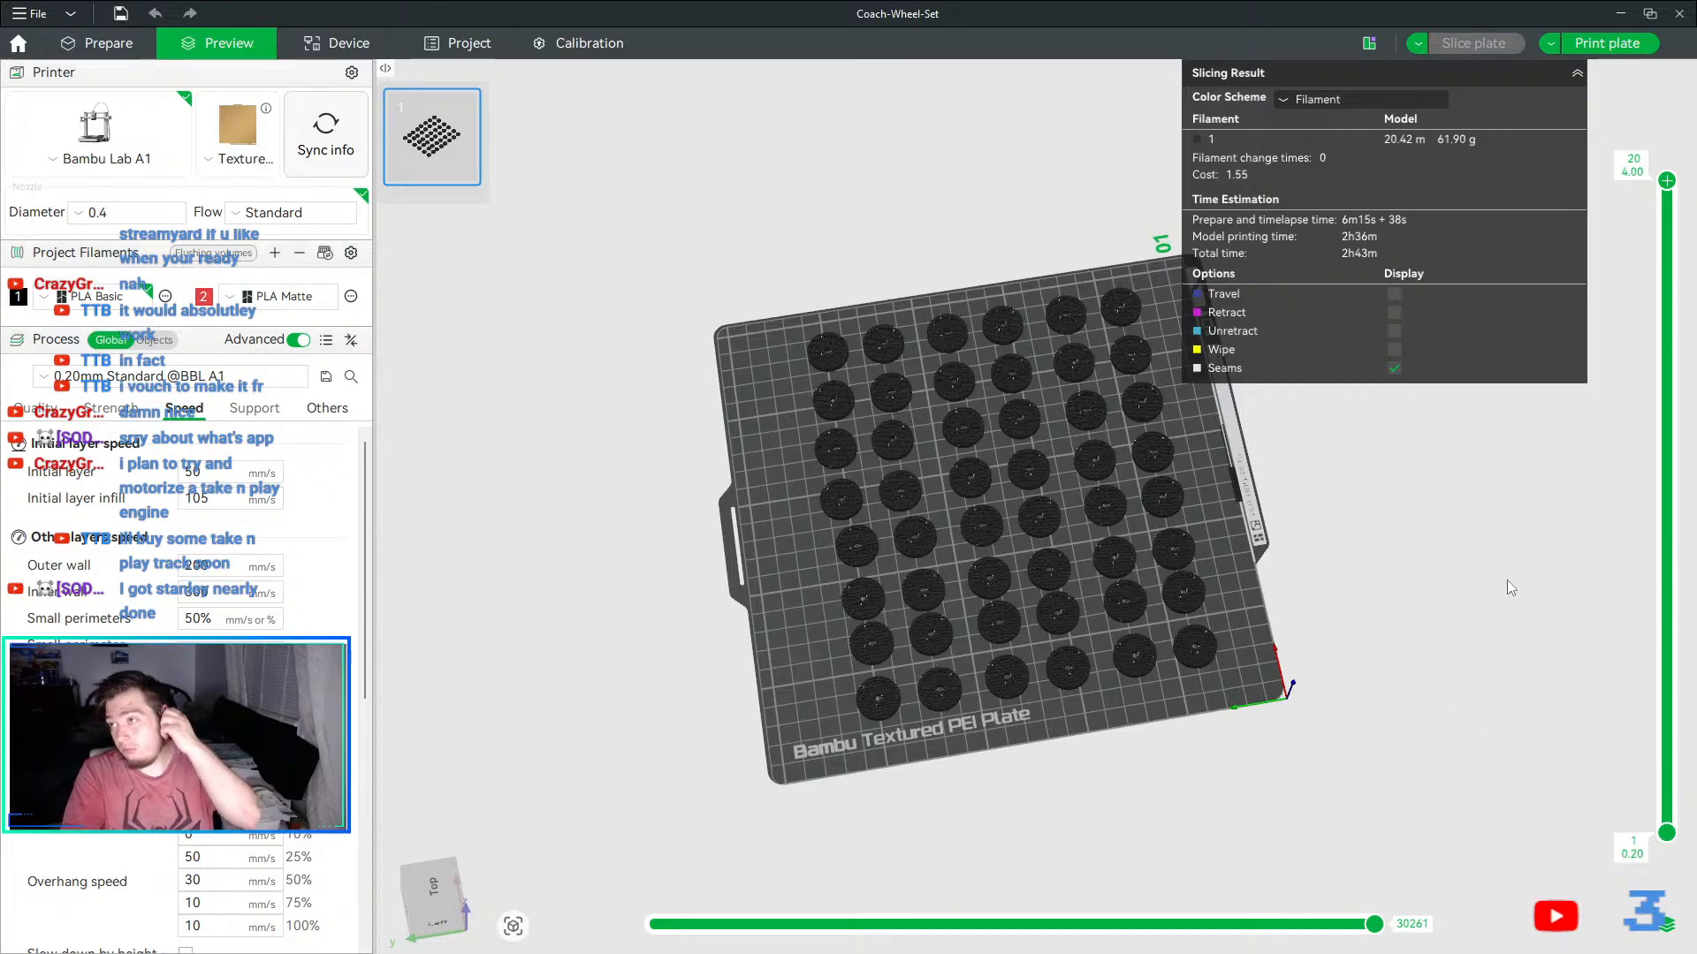
click(1609, 43)
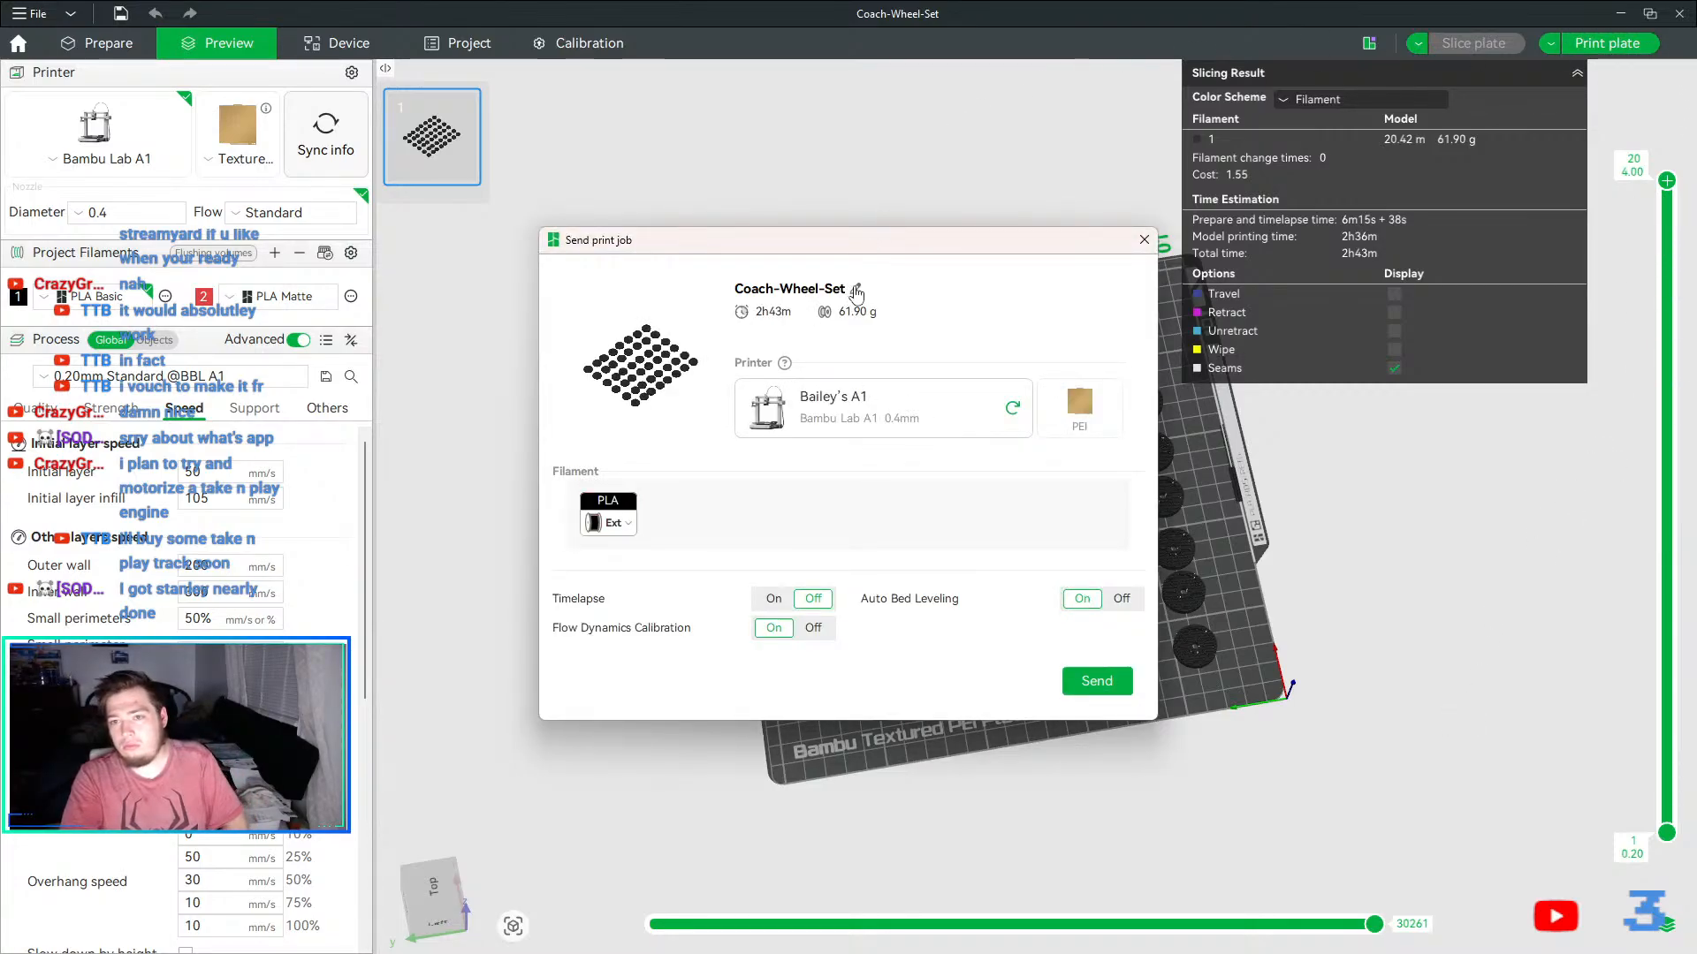
click(775, 595)
click(800, 601)
click(1097, 681)
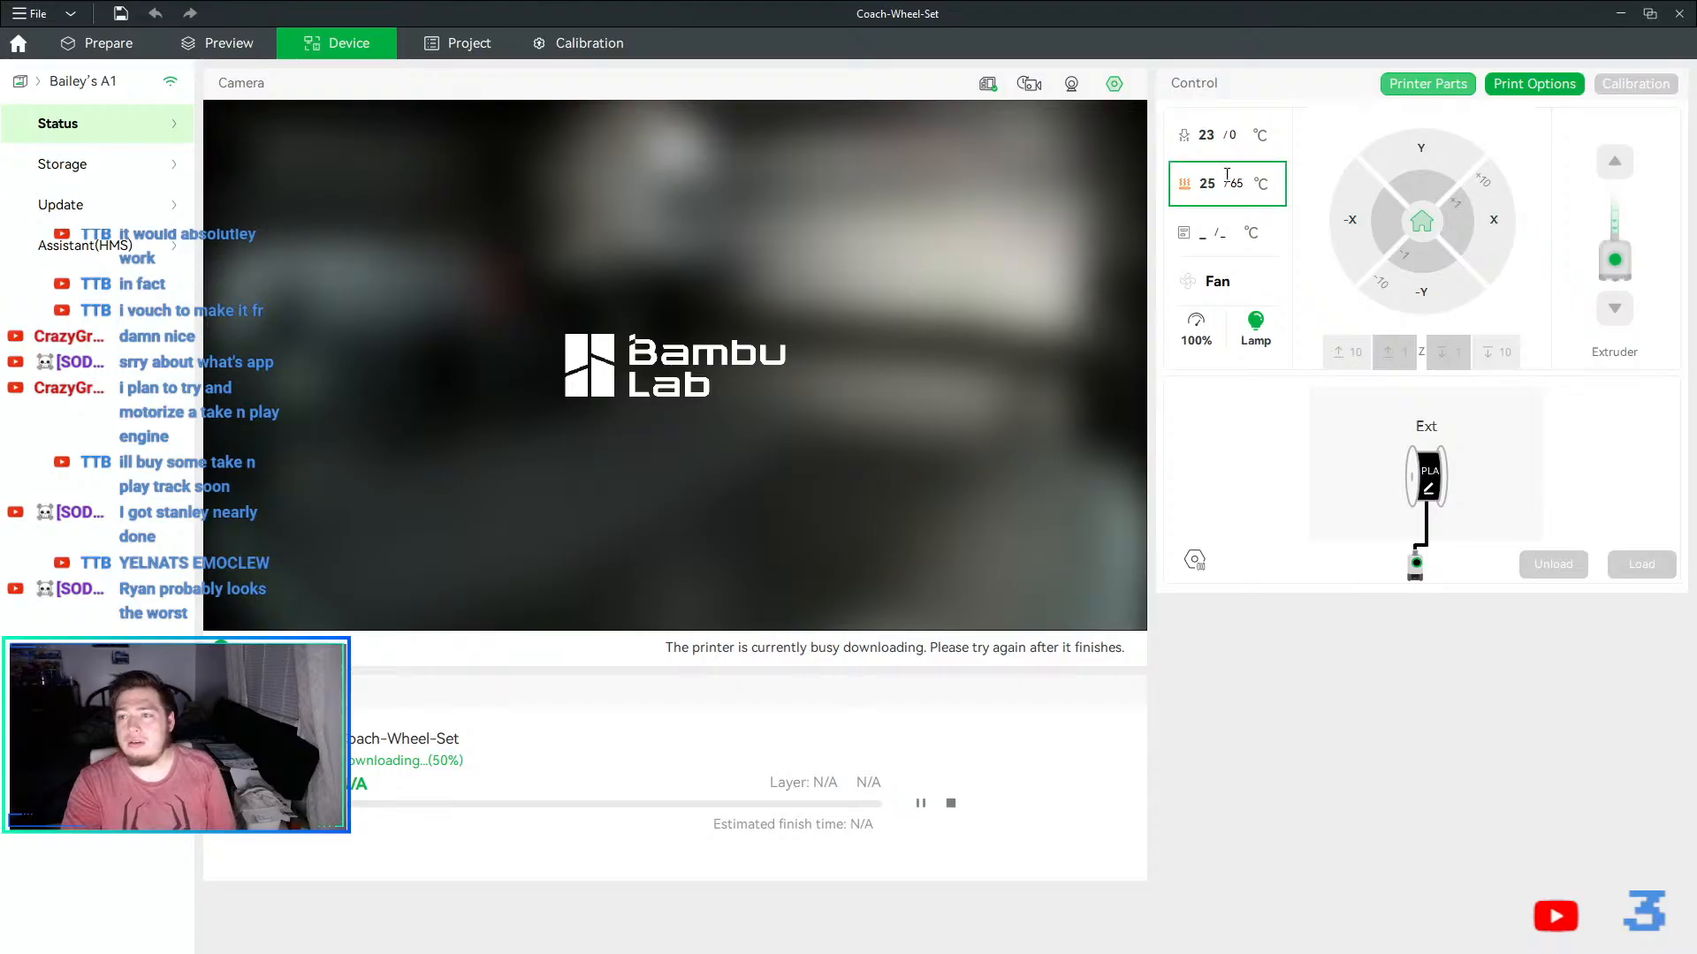
- Set the printer's target bed temperature to 70 °C
click(1246, 201)
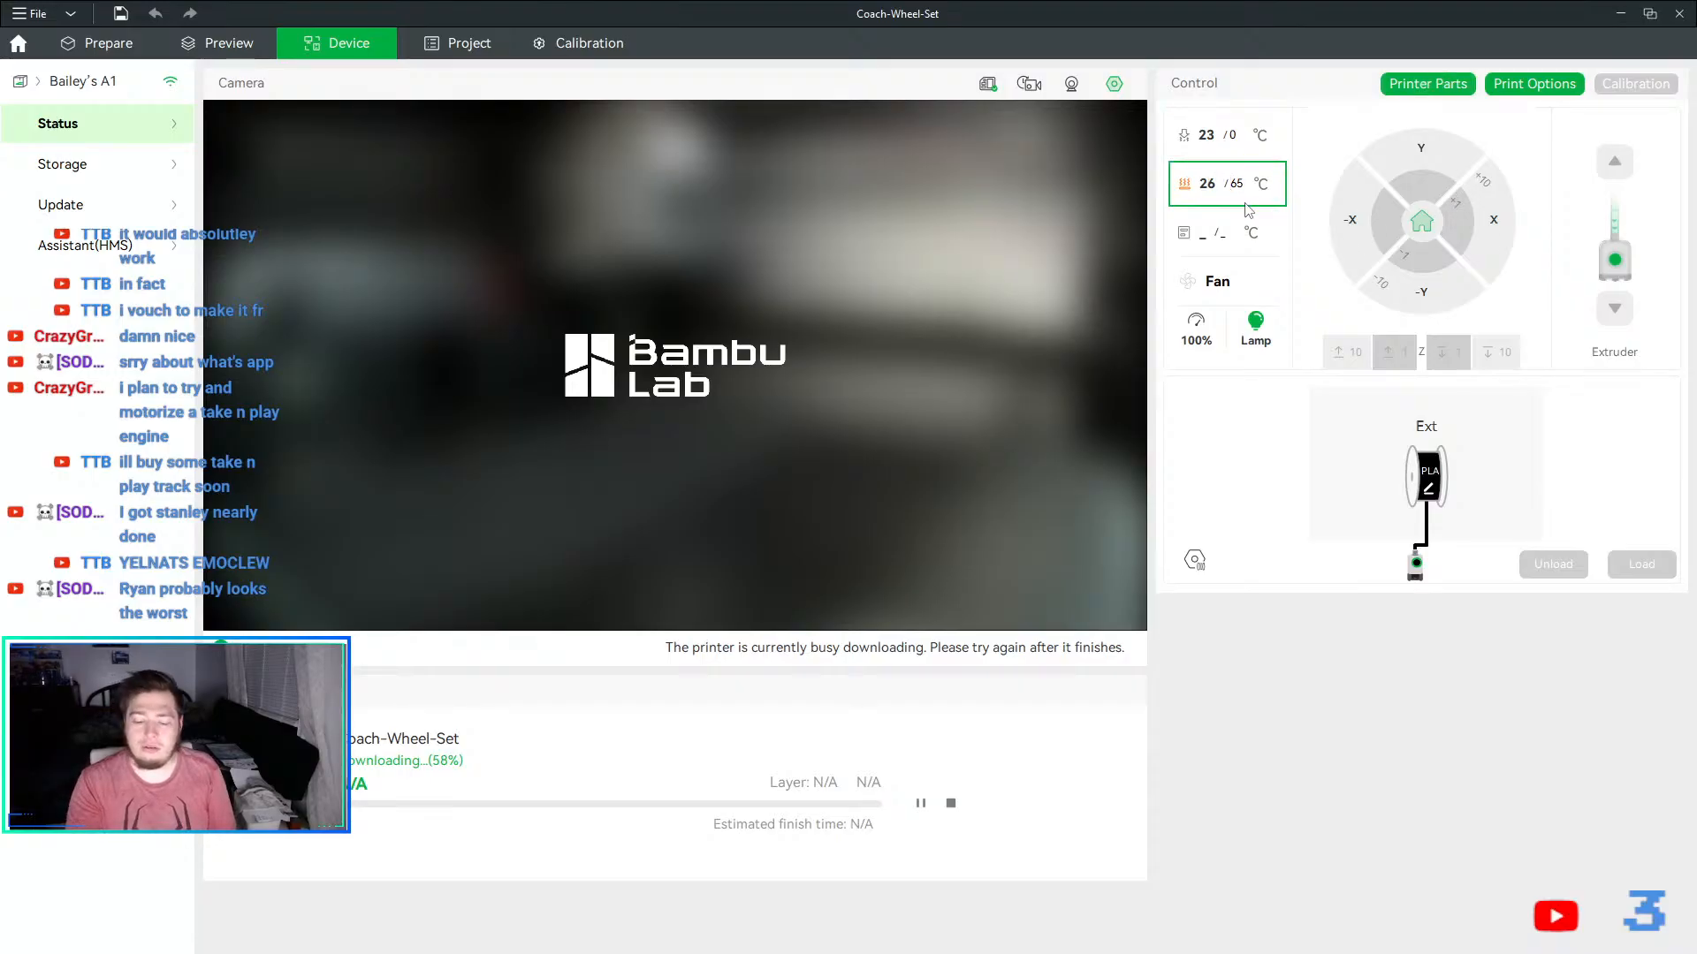
key(BackSpace)
text(70)
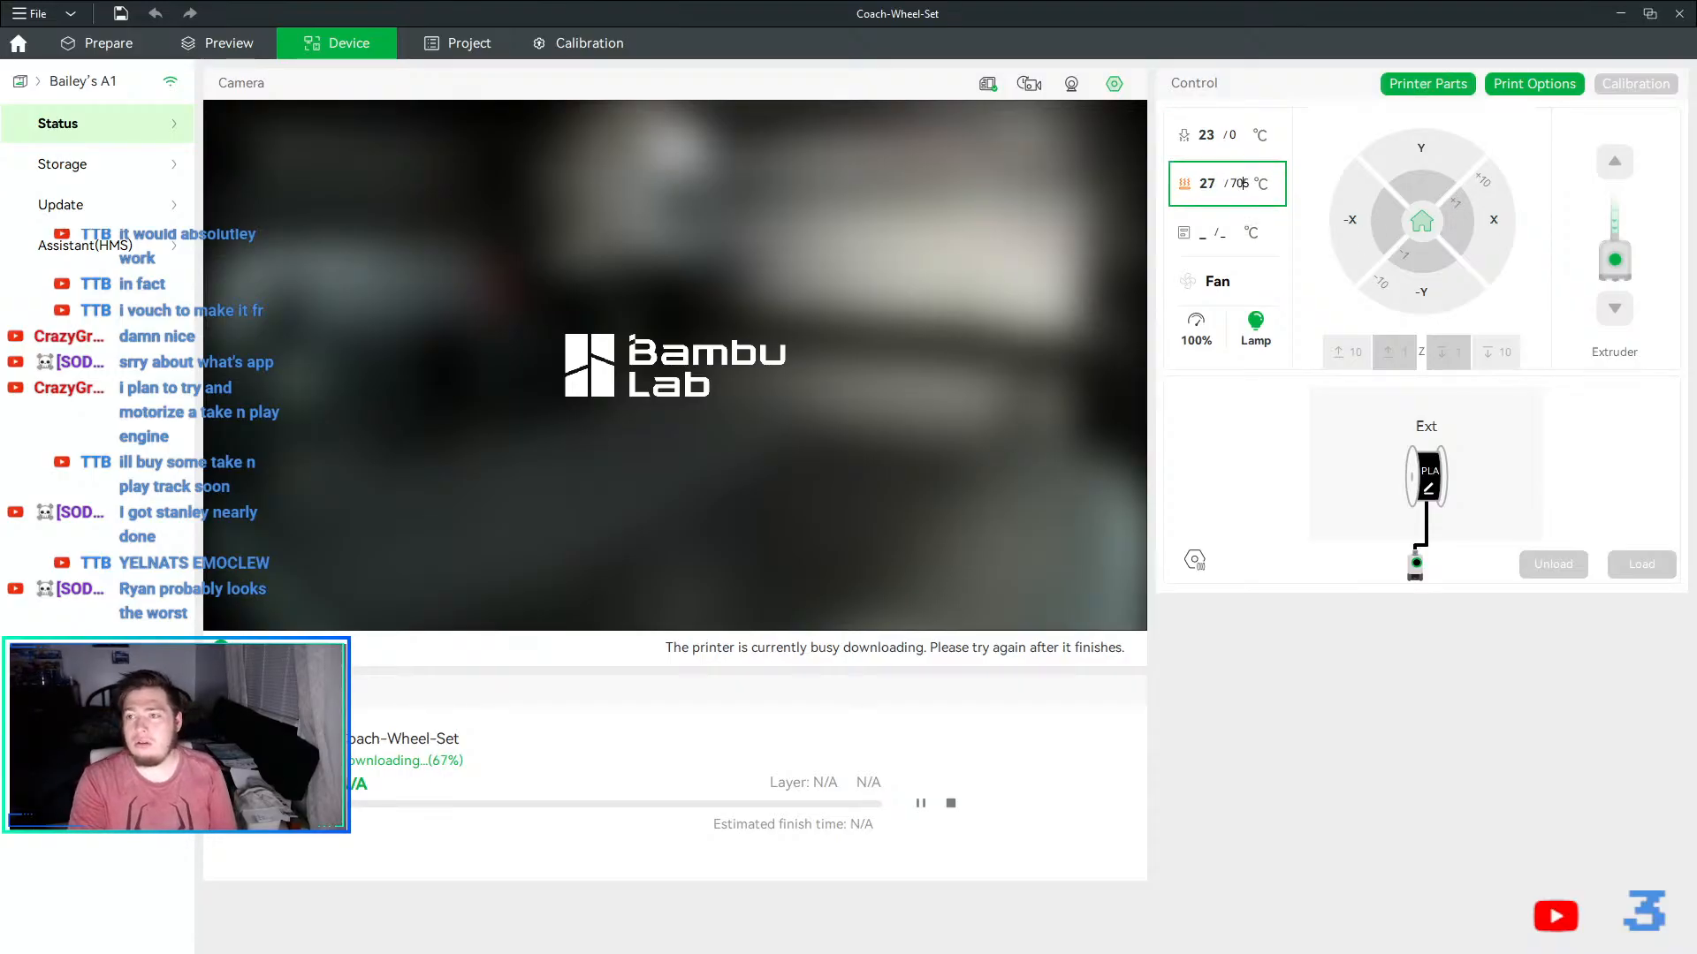
key(Delete)
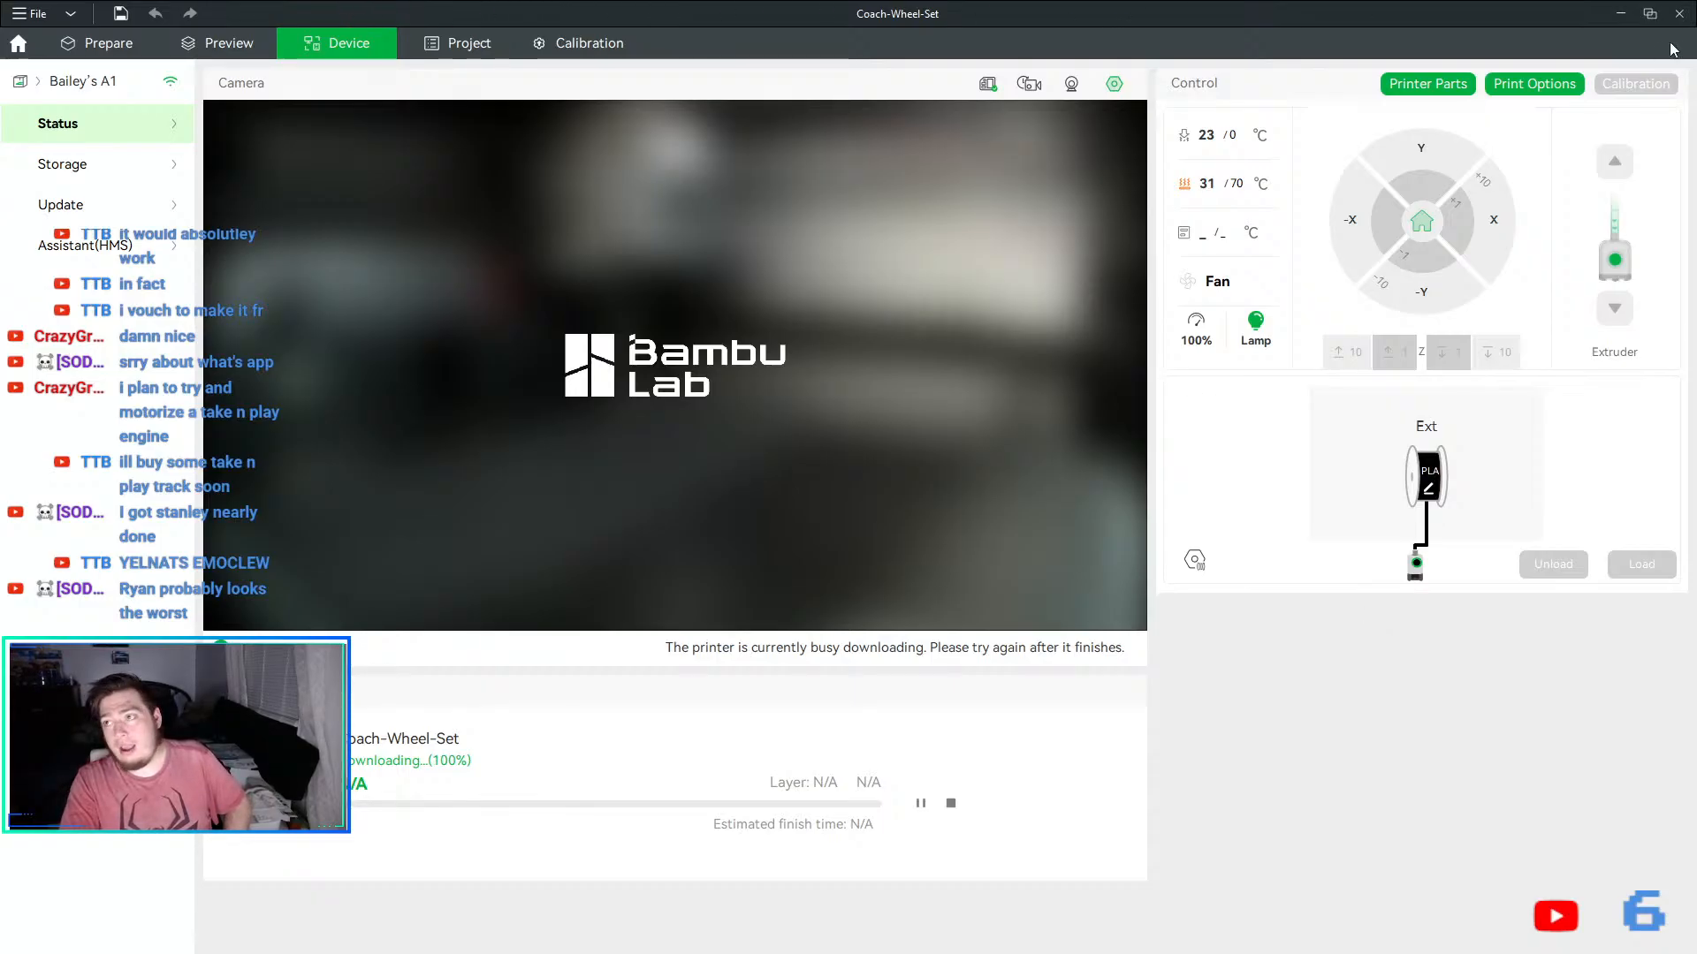
- Switch to the Tinkercad platform design in the browser, deselect the junction pieces and examine the overall station and track layout
click(1621, 14)
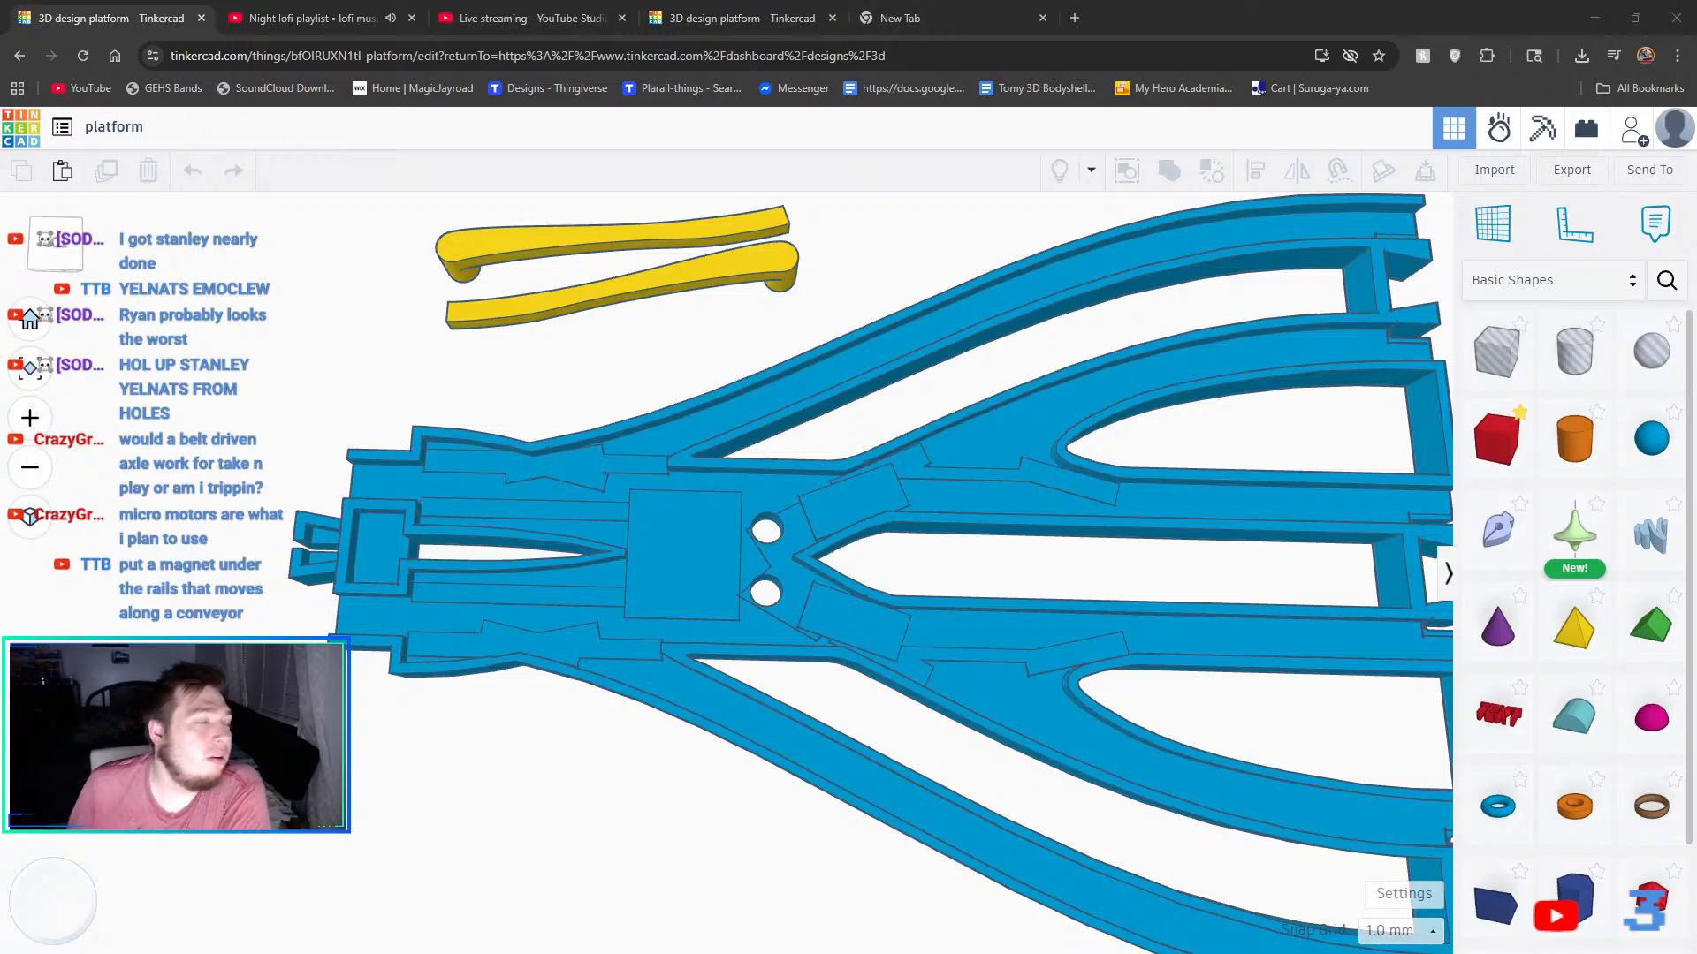
click(781, 10)
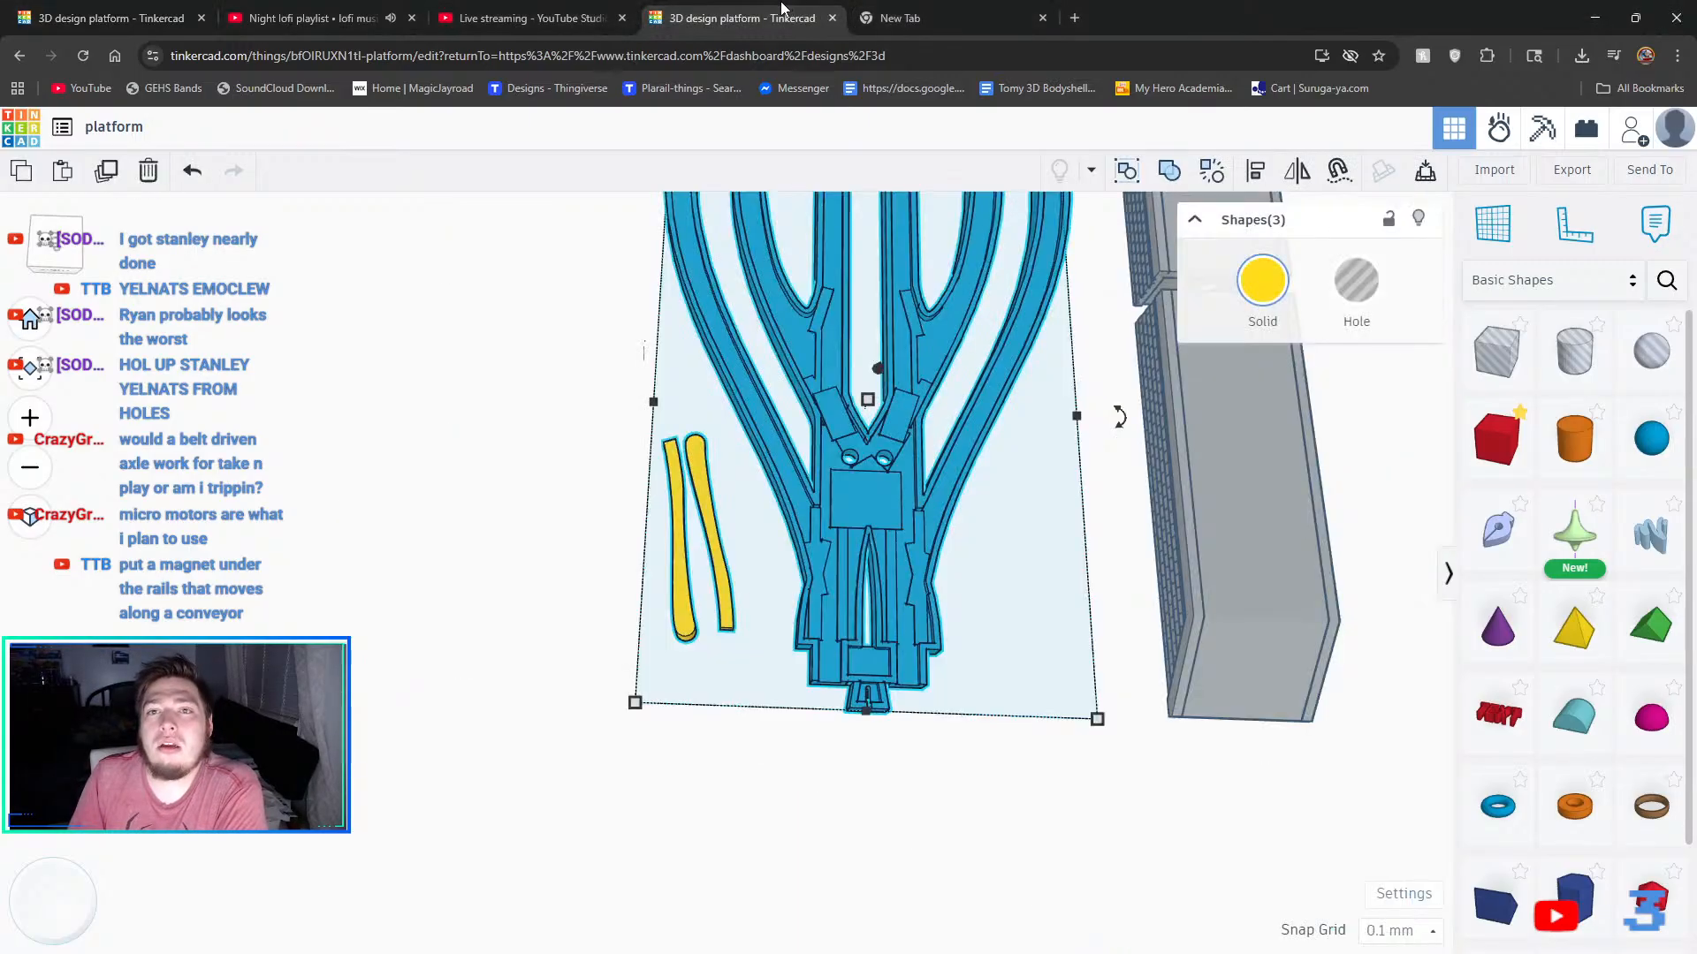
click(530, 15)
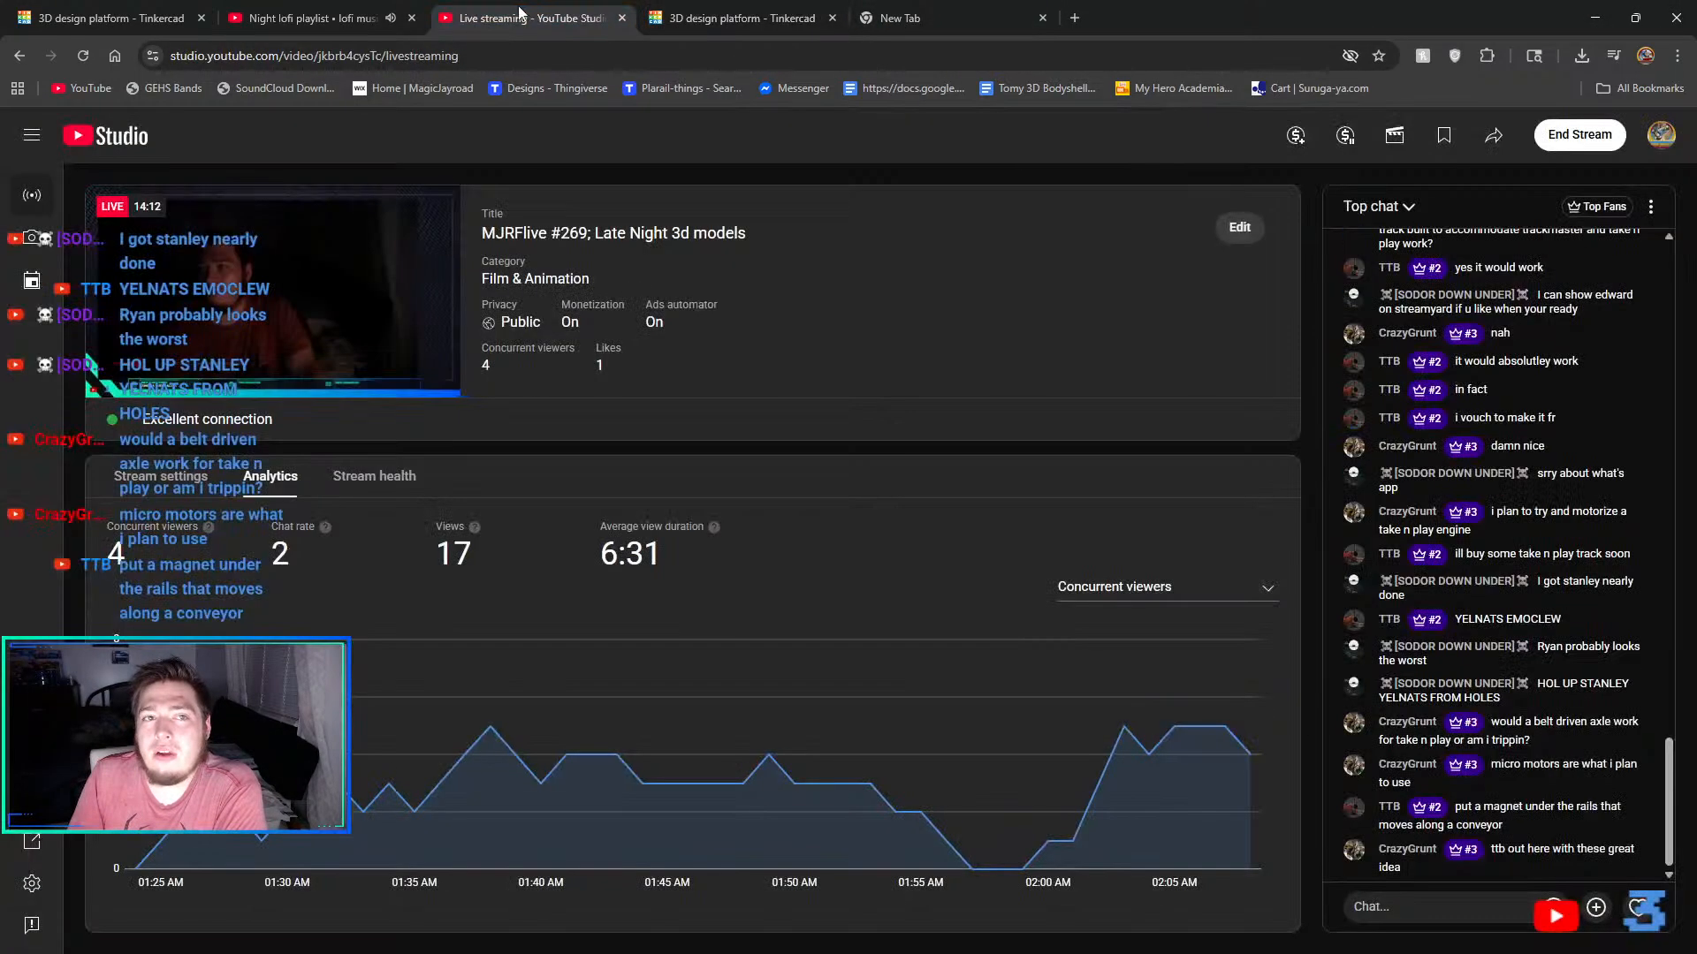
click(900, 17)
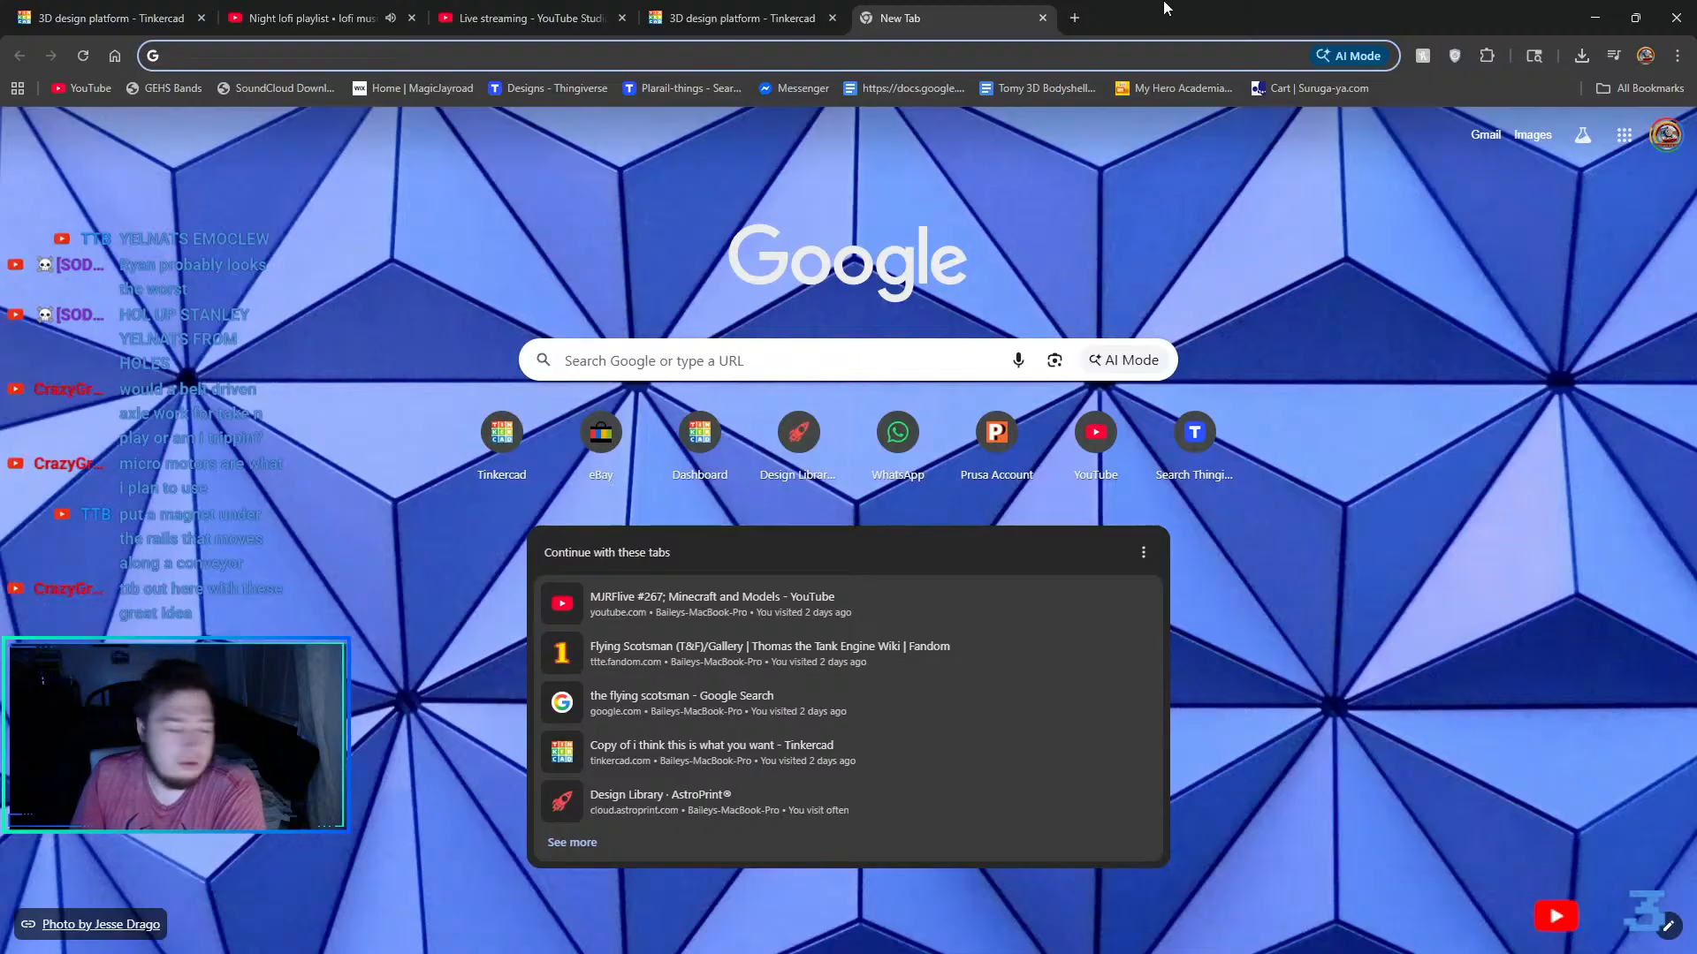
click(789, 9)
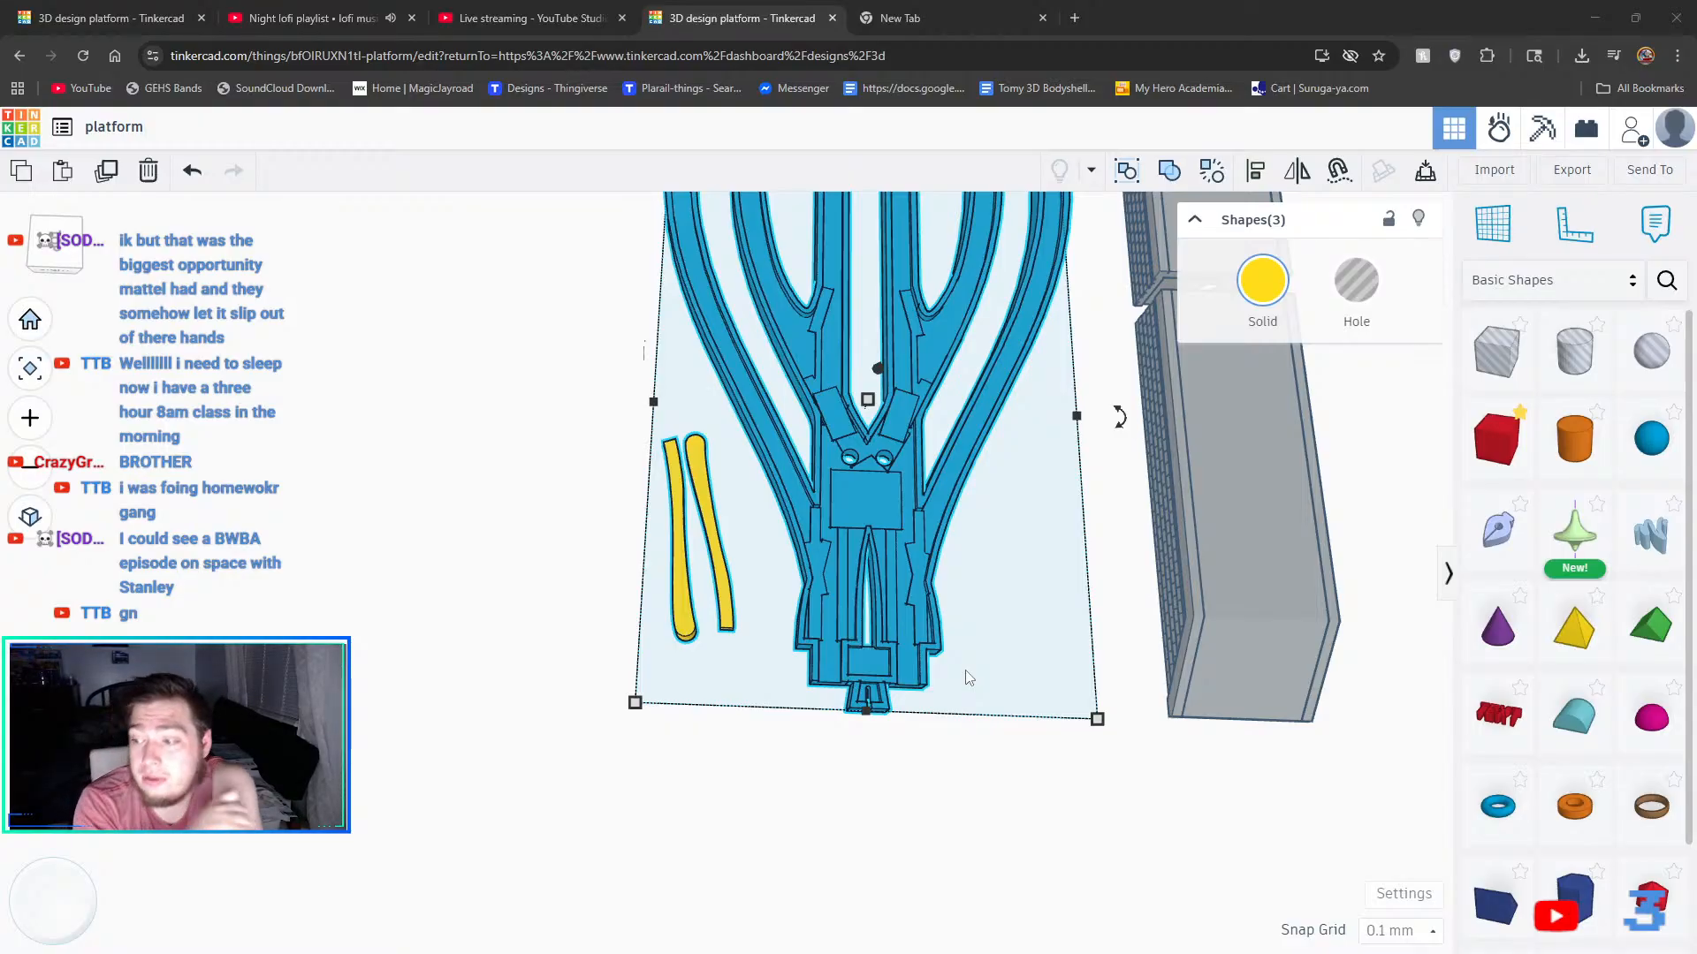
scroll(827, 353, down, 2)
middle_drag(827, 354, 512, 699)
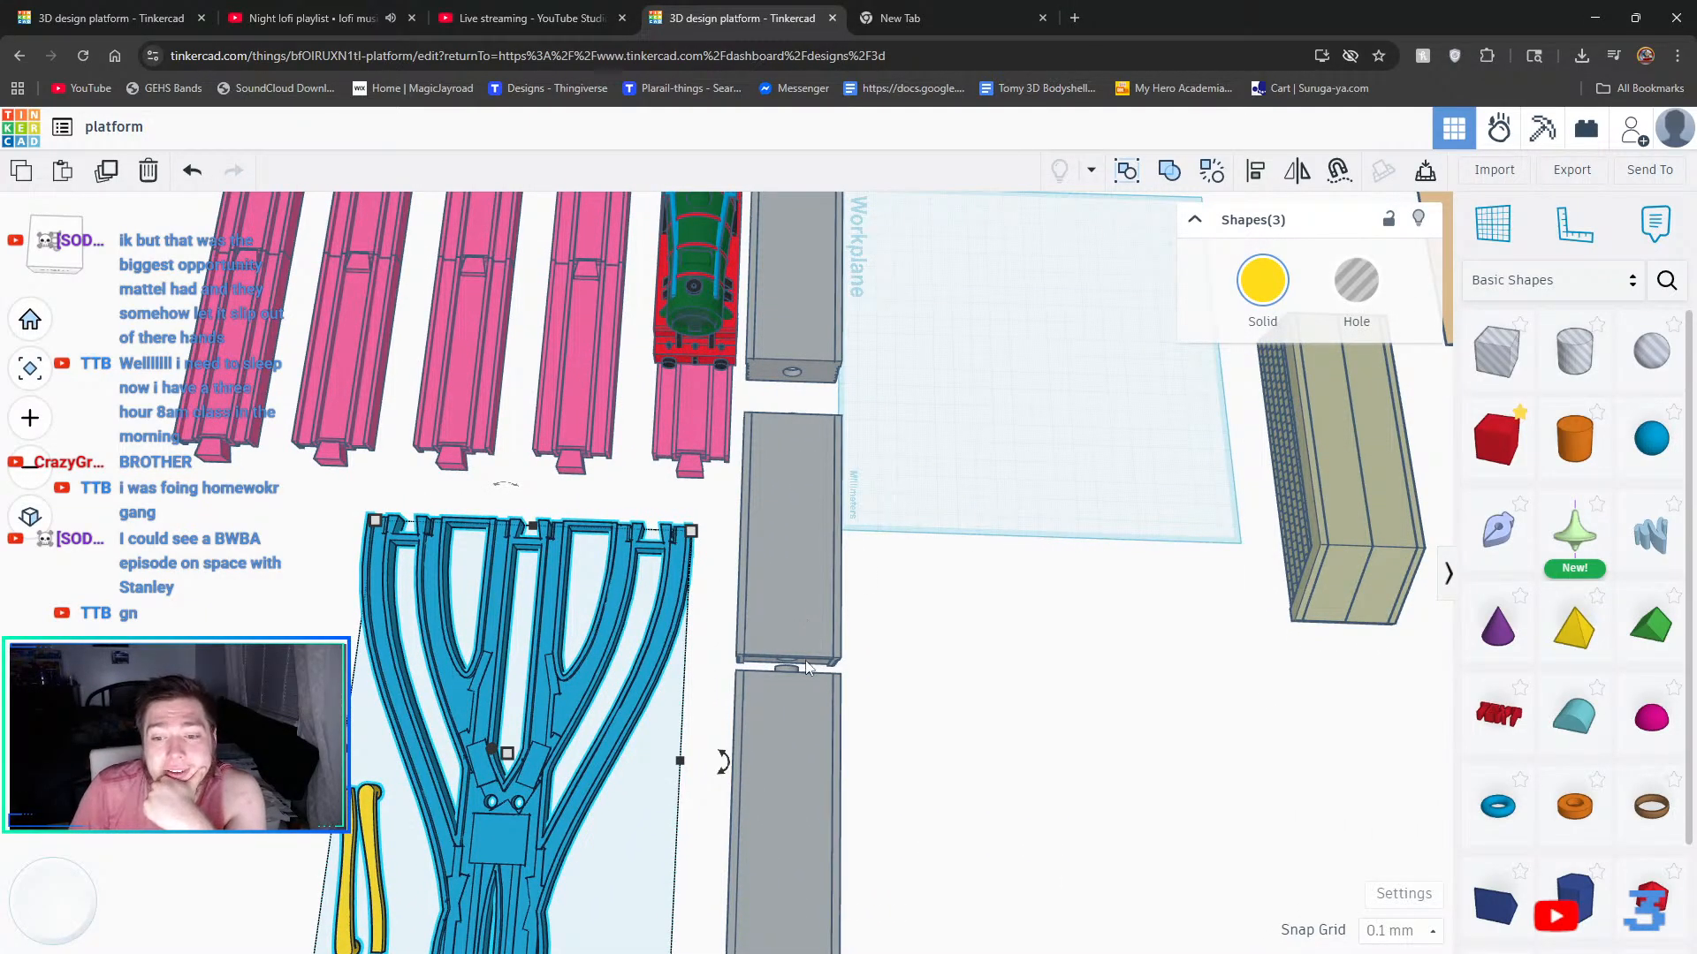
click(1066, 616)
right_drag(1144, 628, 1098, 537)
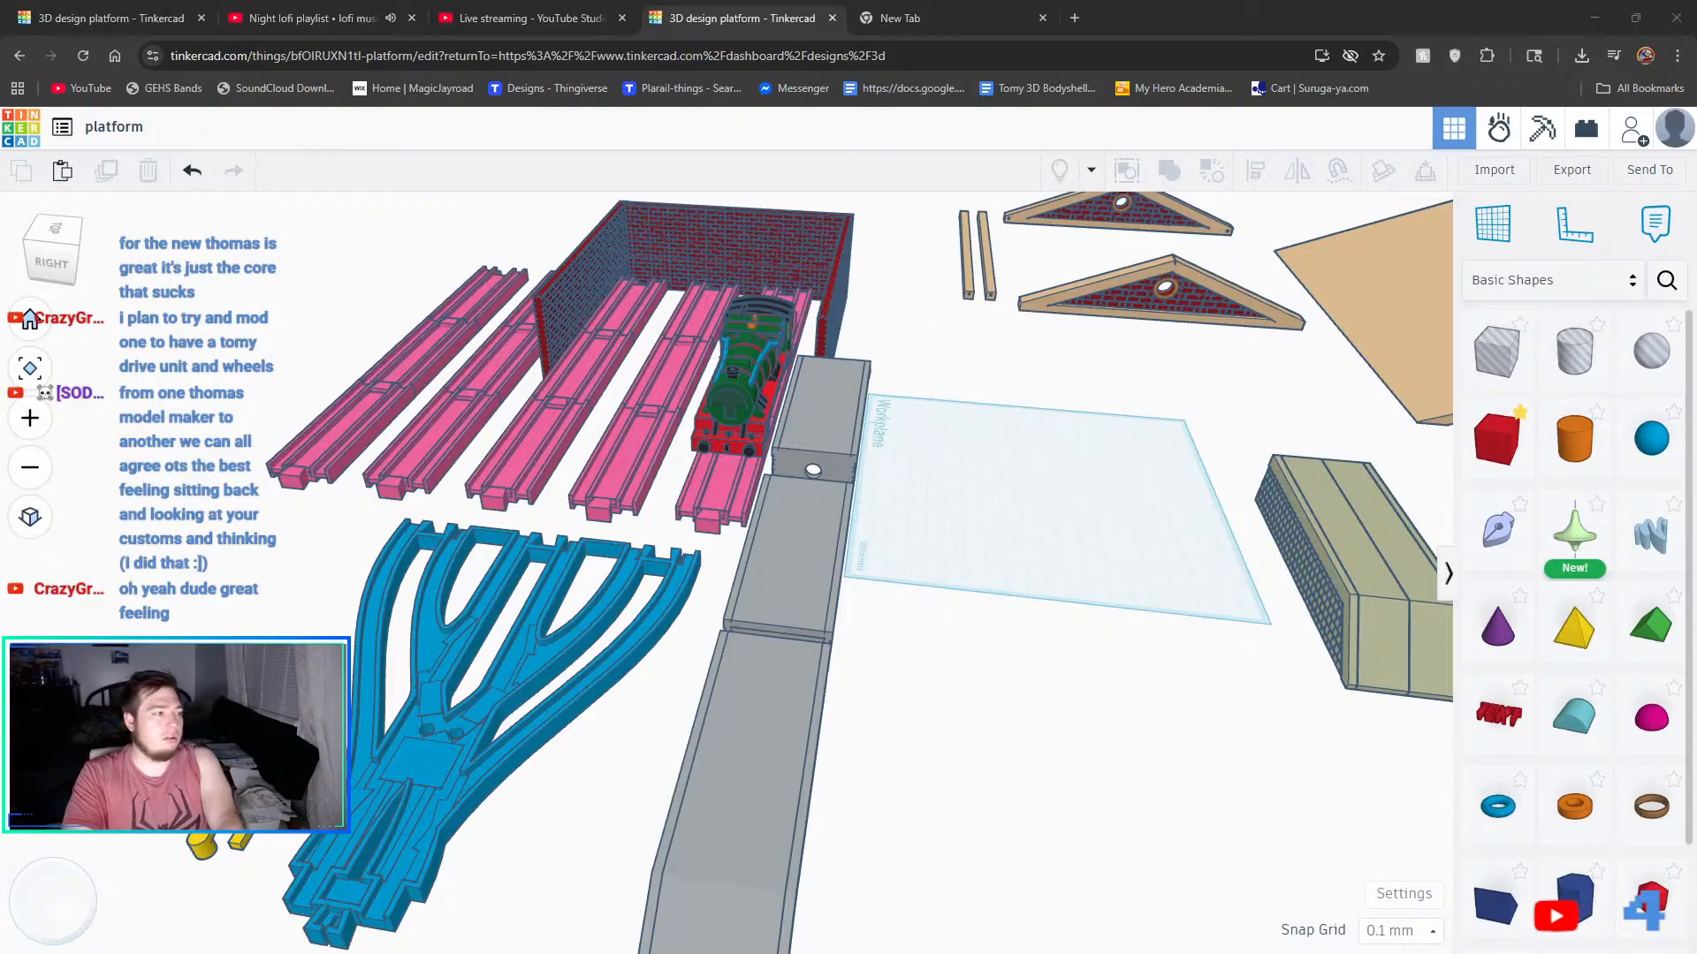
- Switch to Discord, open the works-in-progress channel and look back to the post about modular platforms
drag(0, 521, 521, 200)
click(370, 452)
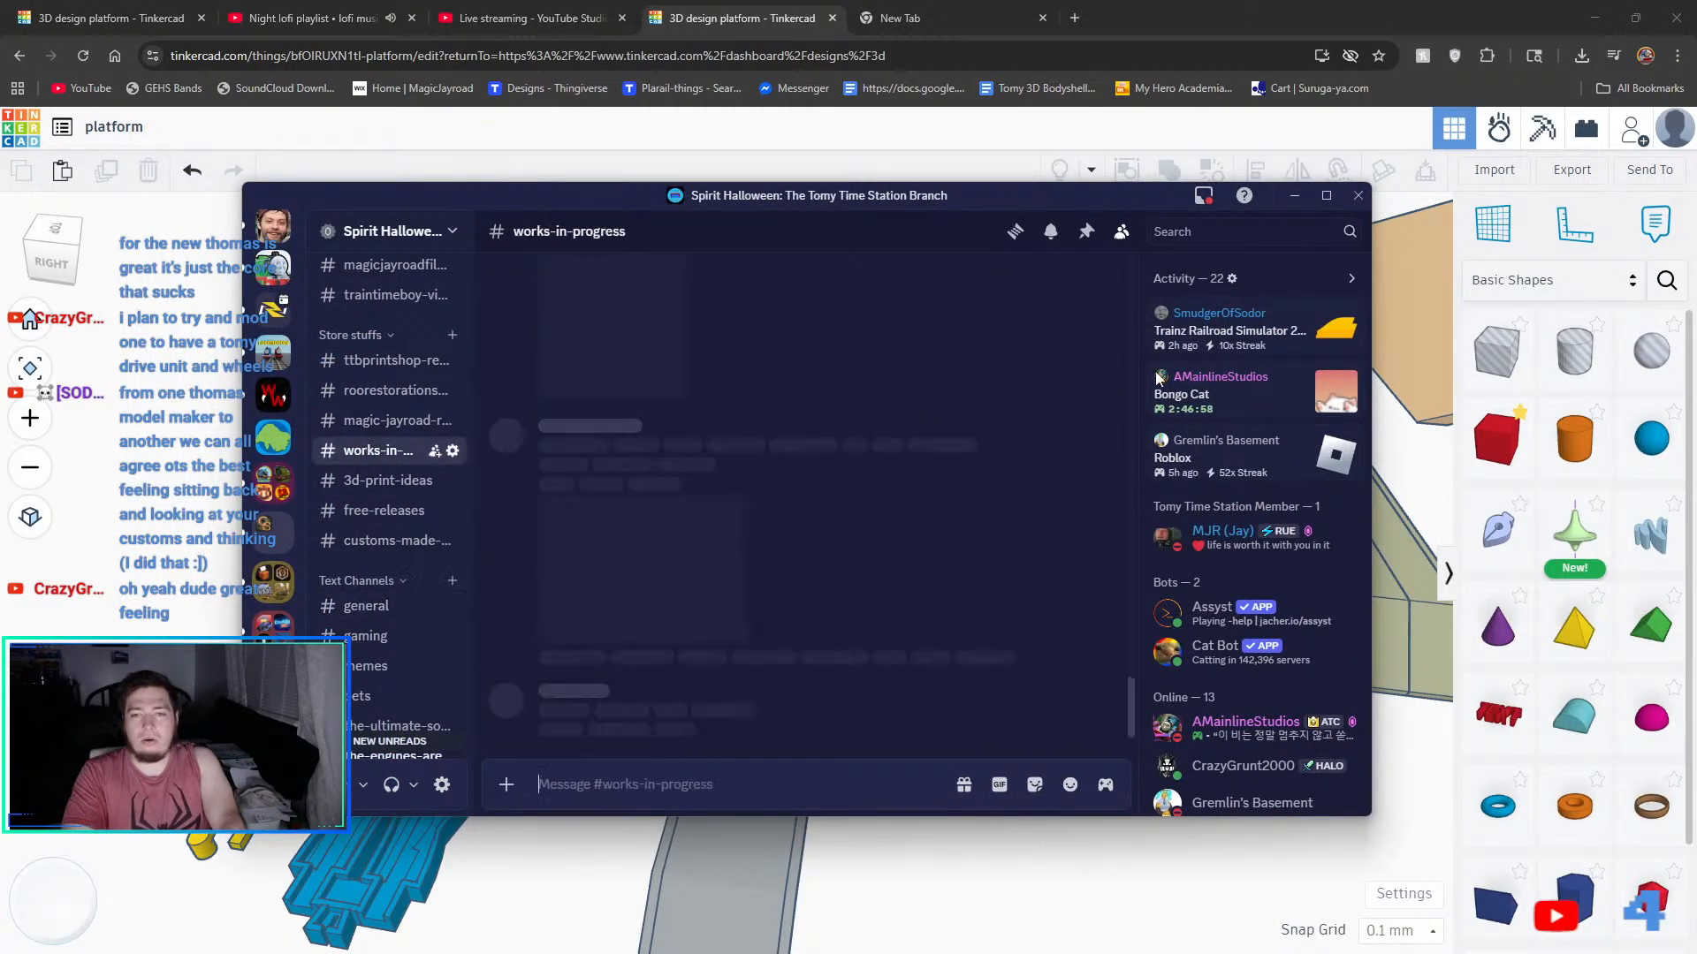
scroll(906, 289, up, 10)
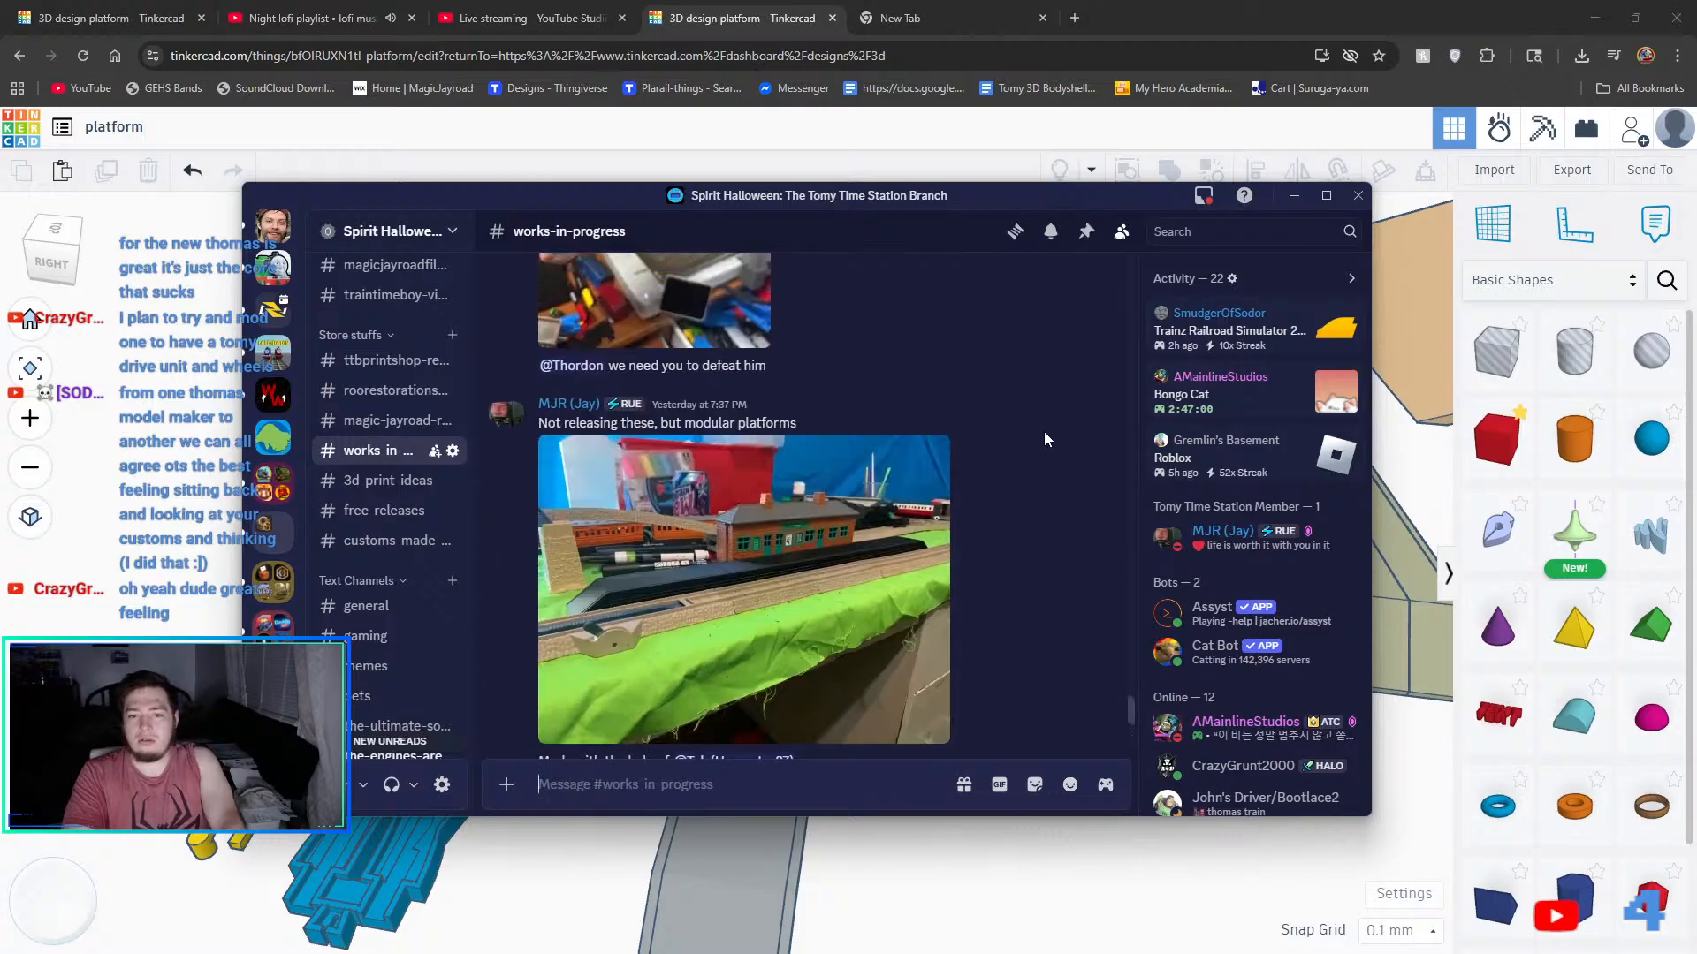
- Search the Discord server for messages from the streamer's own account, filtered to those containing an image
click(1183, 228)
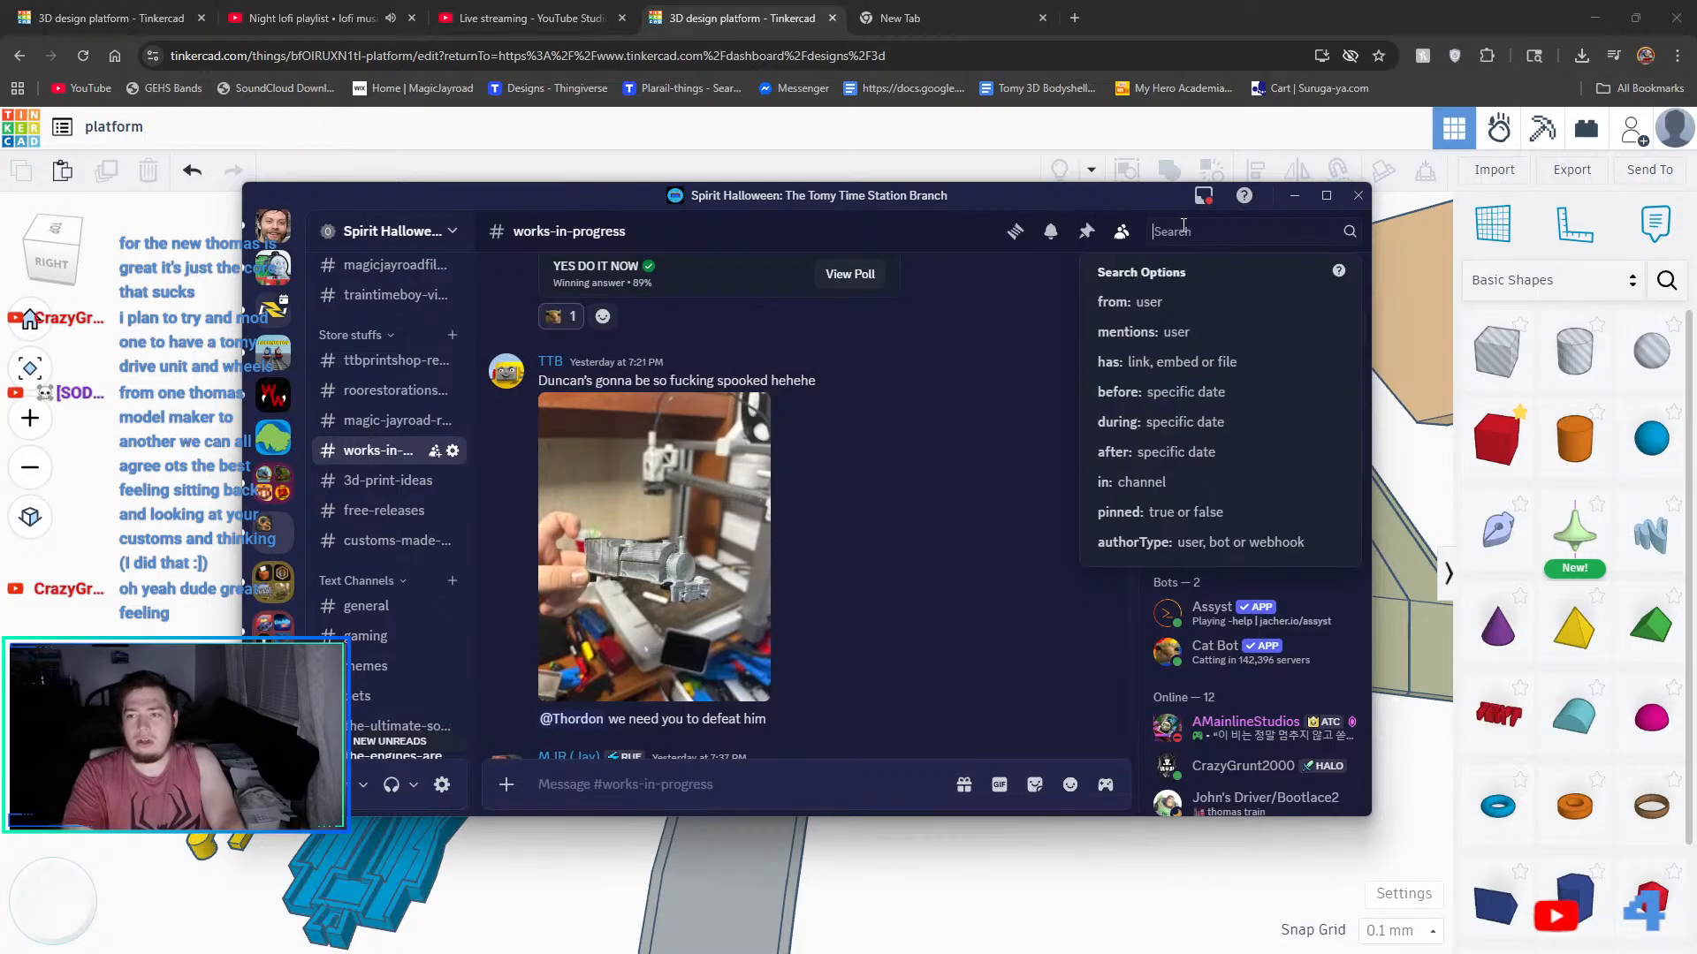
click(1171, 305)
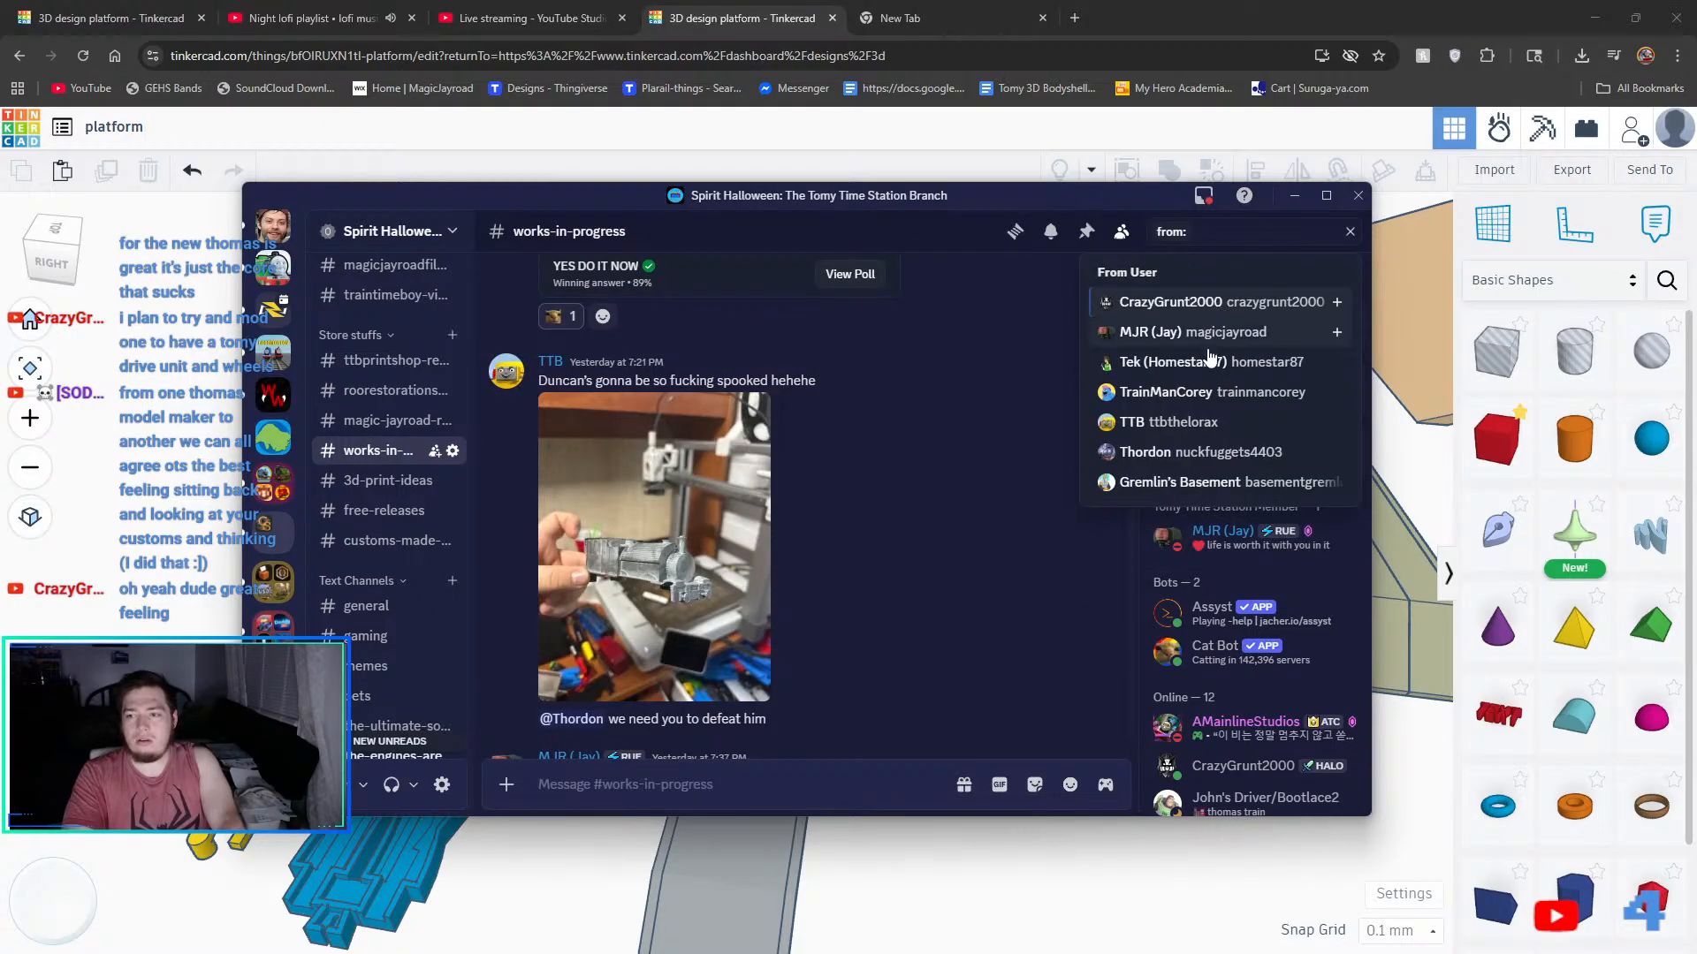
click(1171, 333)
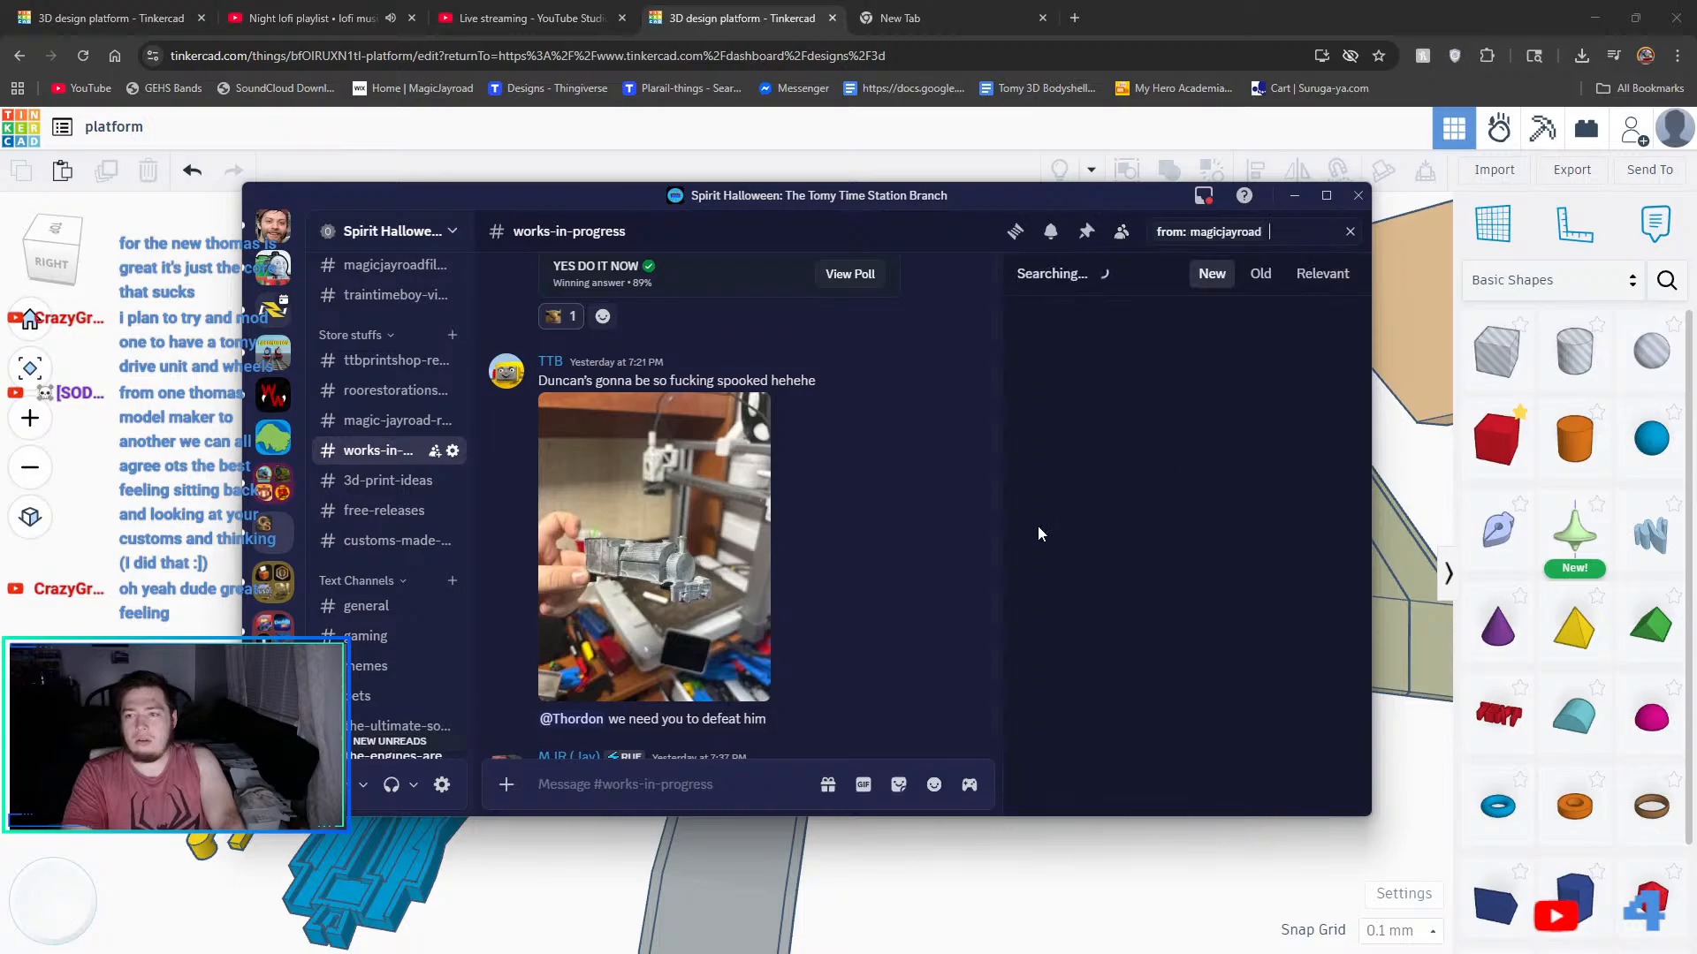
scroll(1181, 527, down, 1)
scroll(1181, 528, down, 10)
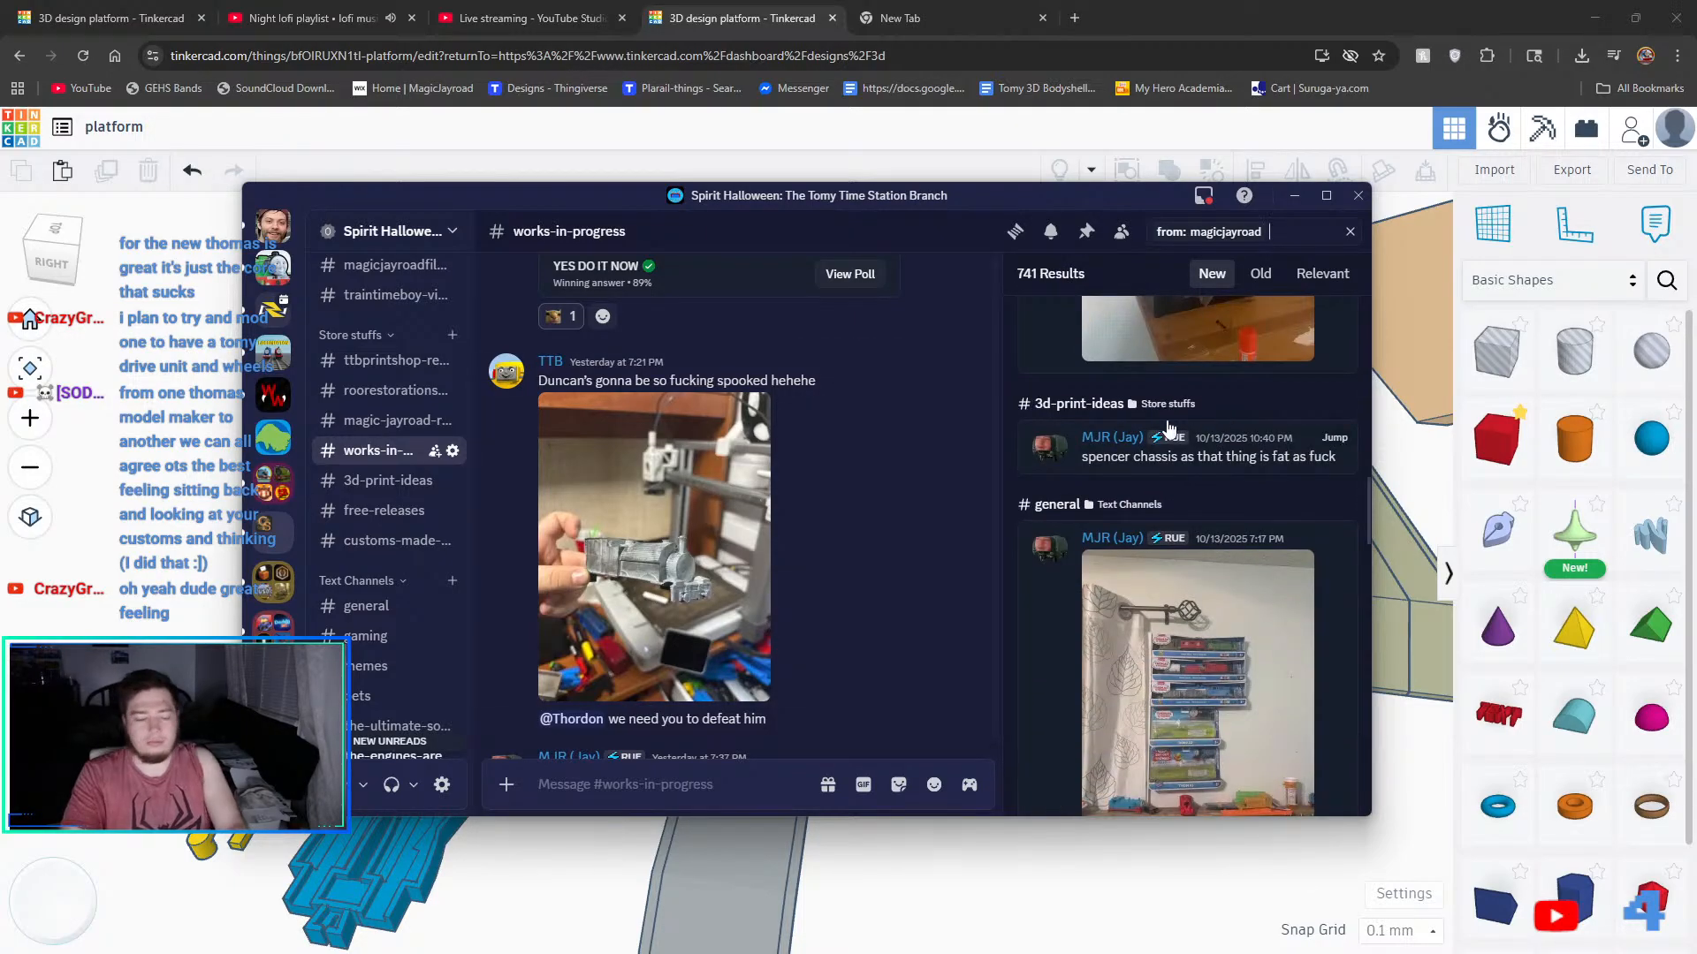
text(ha)
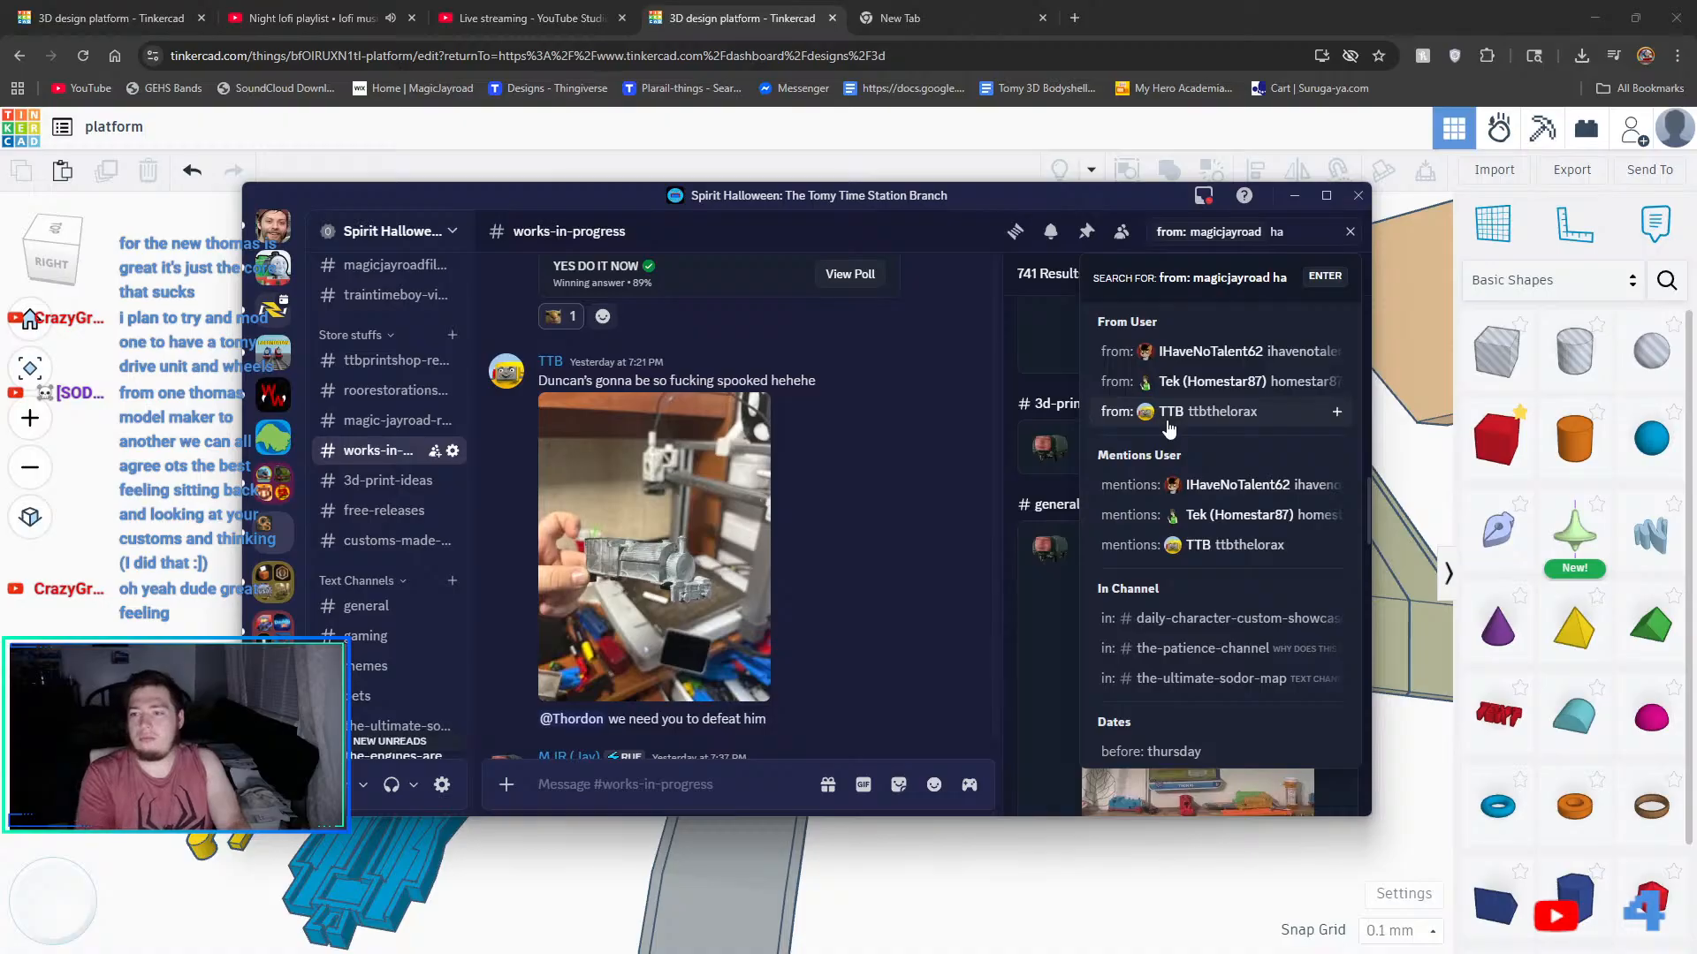
text(s)
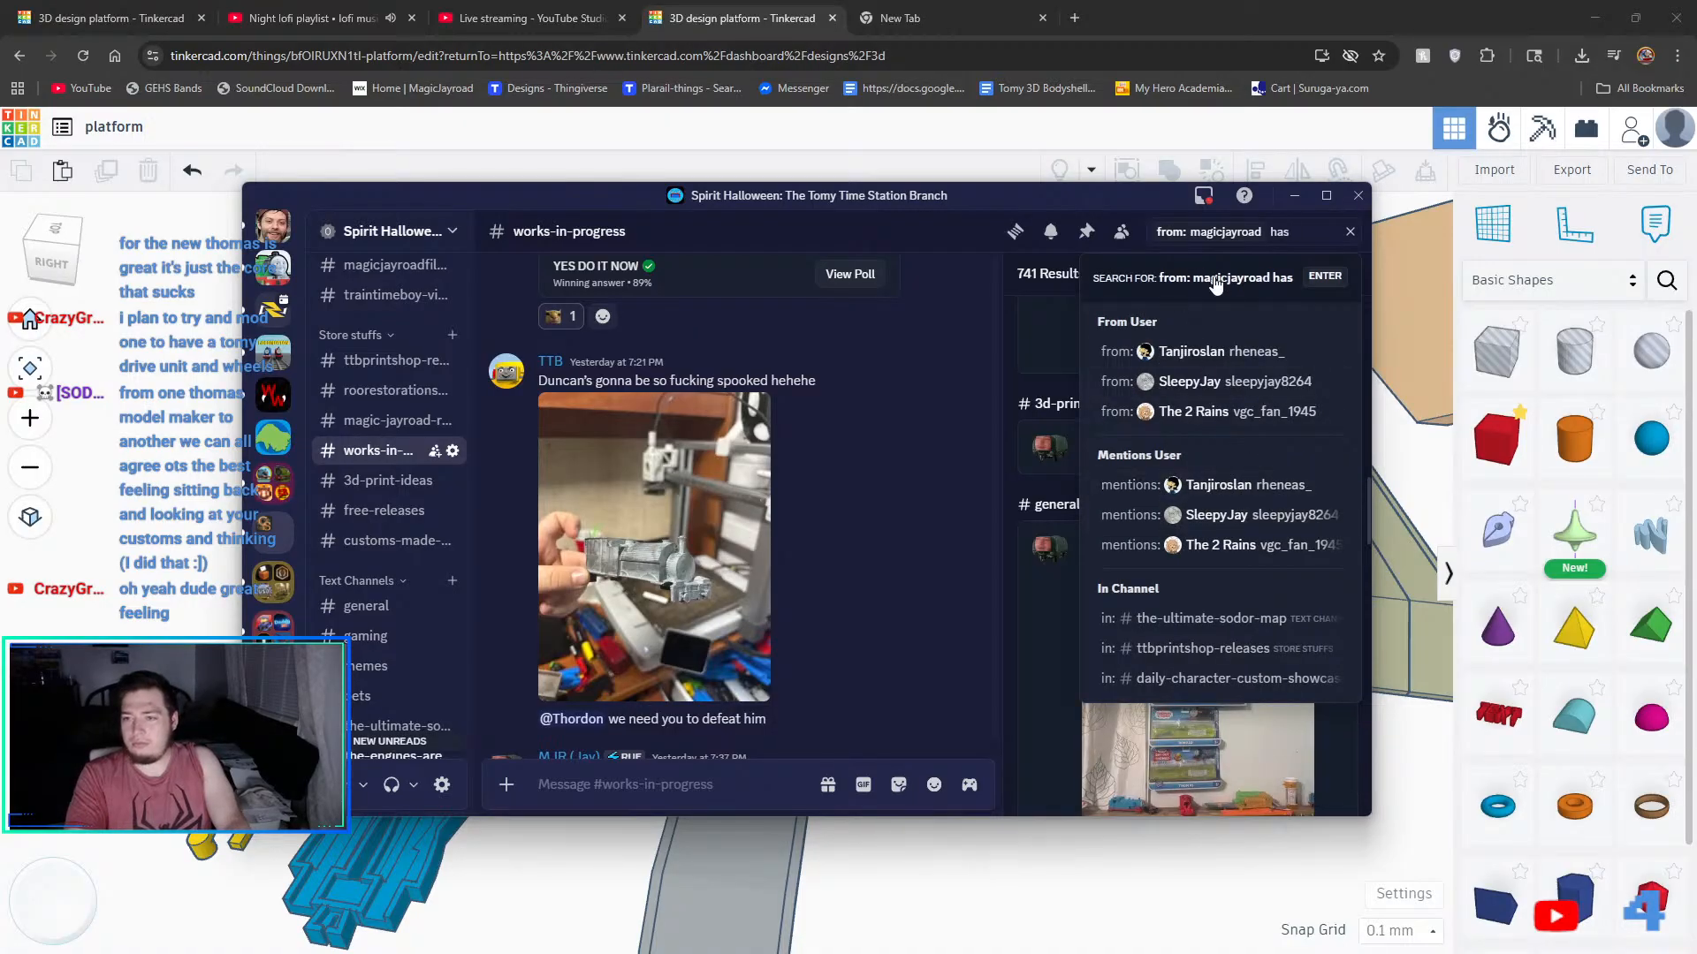
text(:)
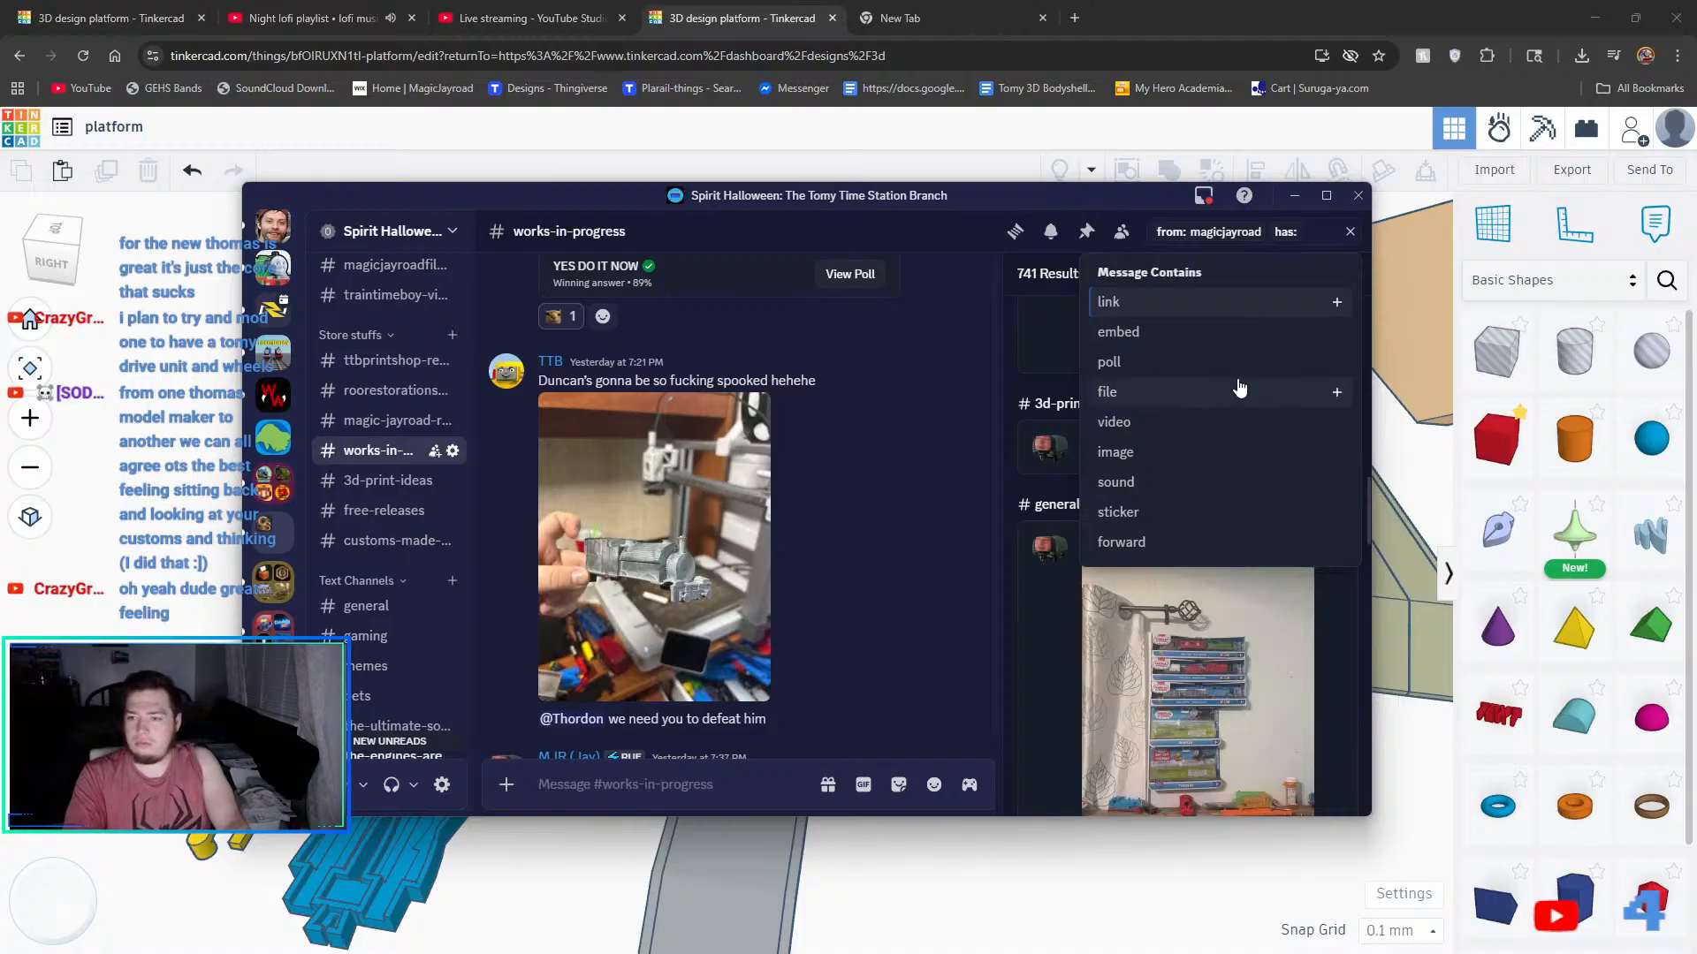
click(1144, 456)
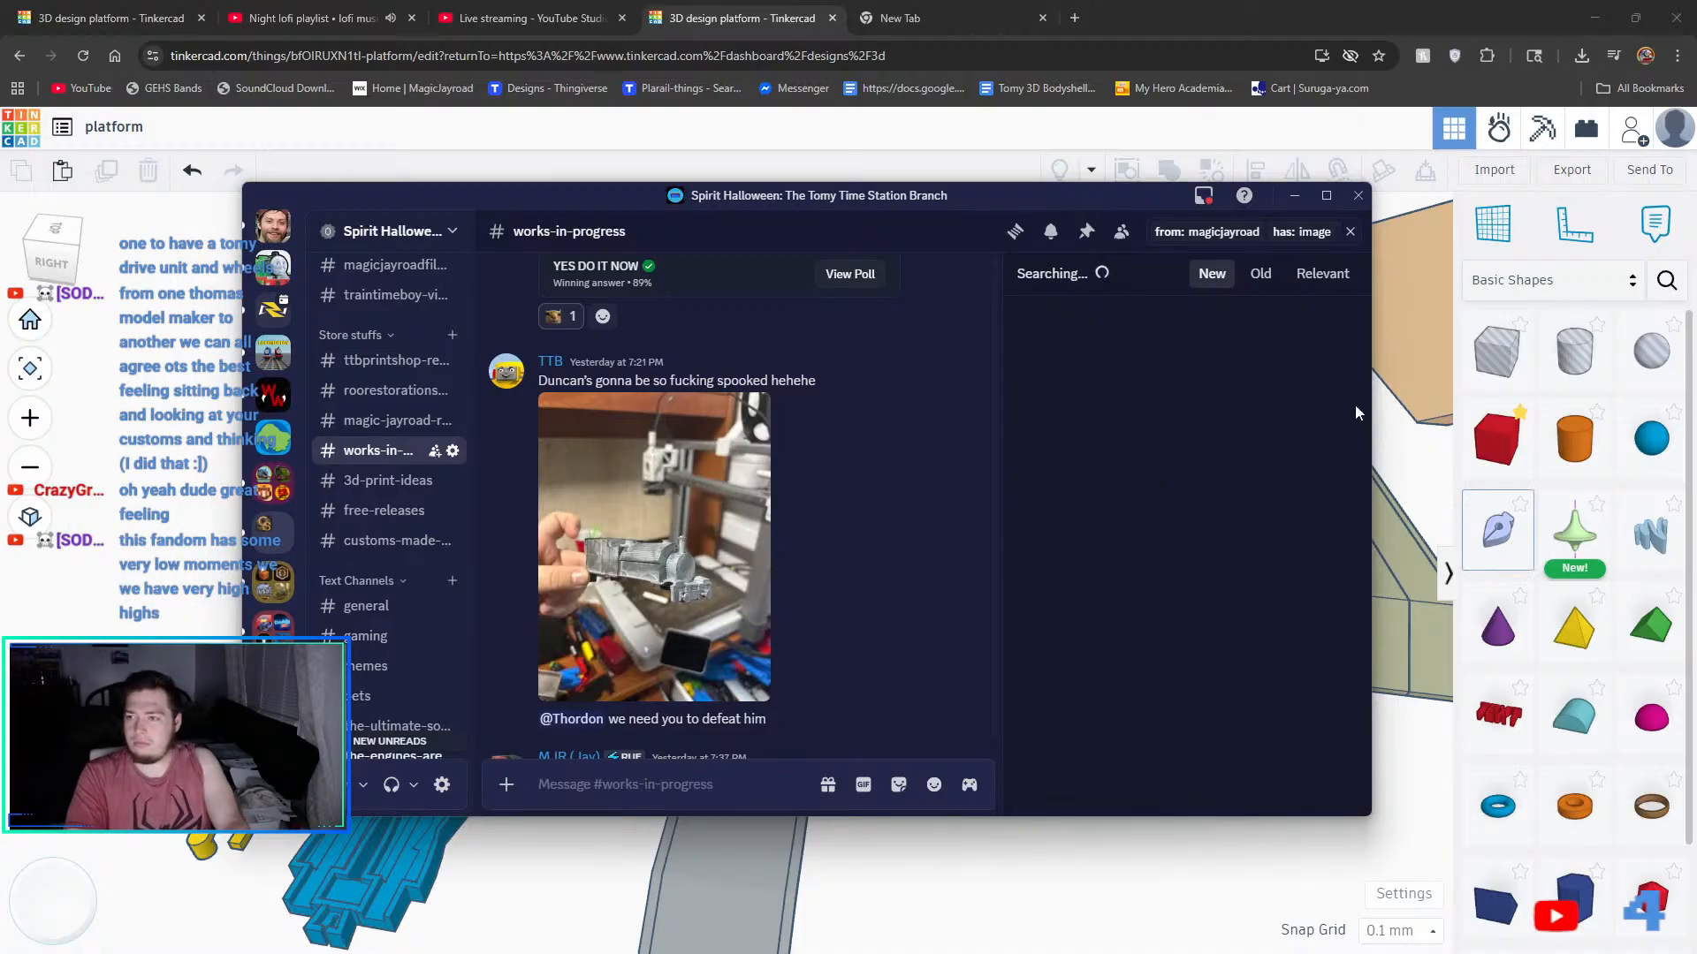
- Browse the image results and enlarge the photos of the blue number 4 tender, the blue engine with its tender, and the green and blue engines
scroll(1306, 437, down, 10)
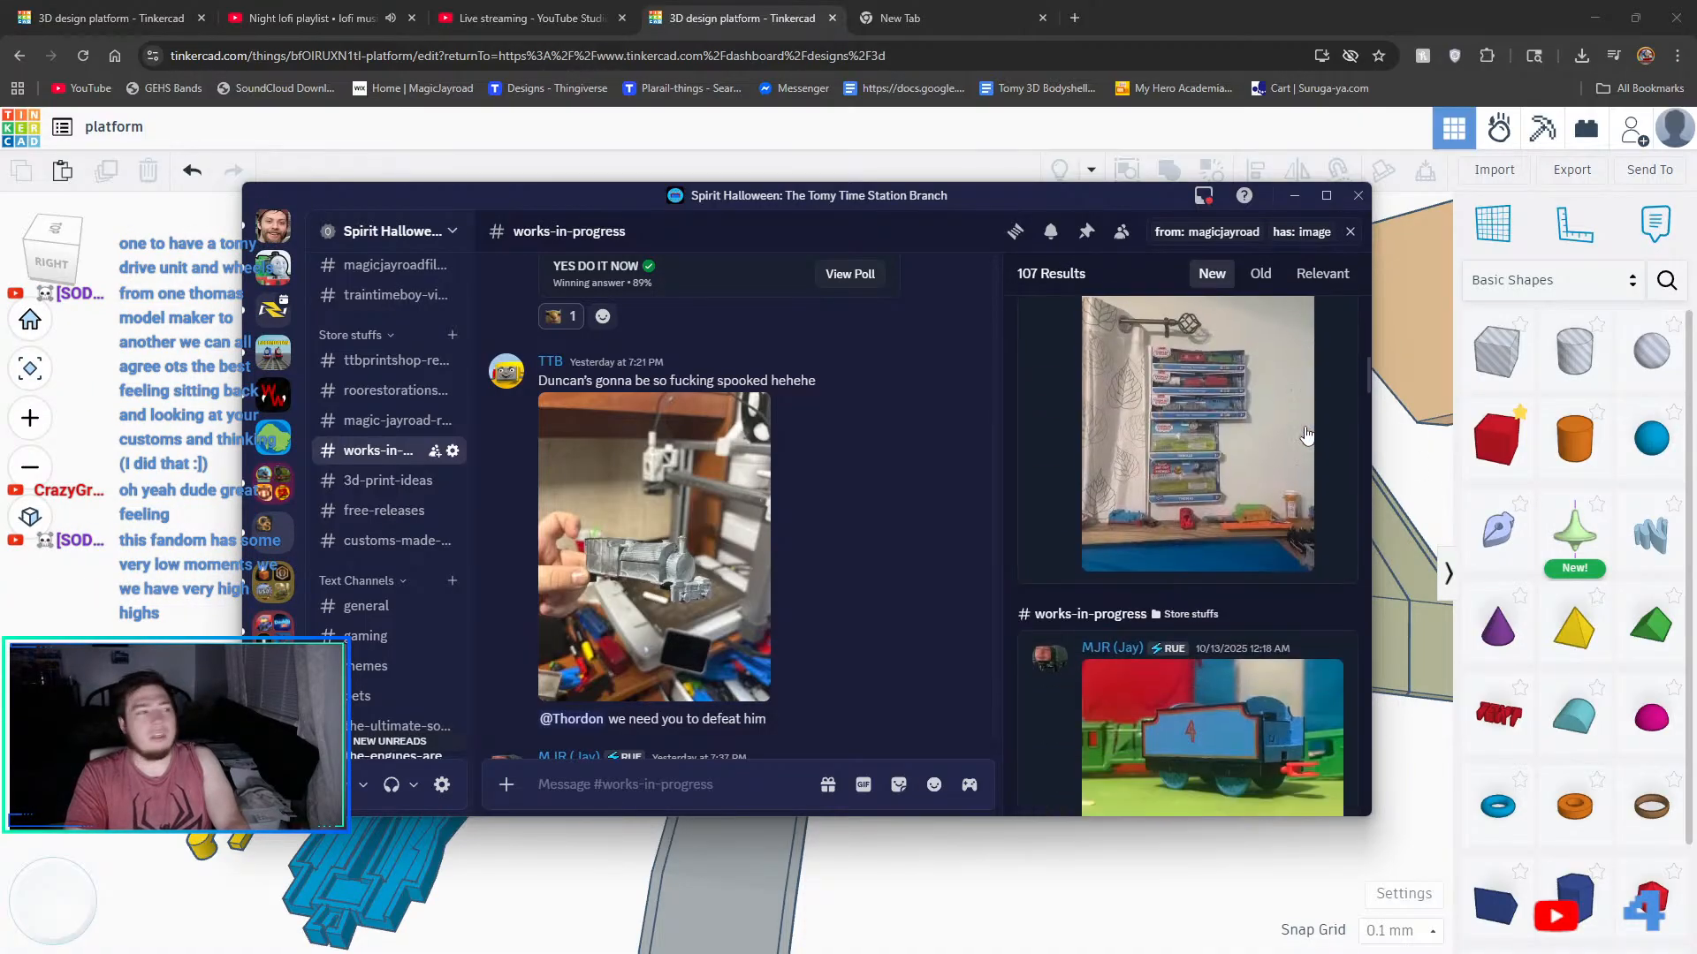
scroll(1306, 437, up, 3)
click(1243, 468)
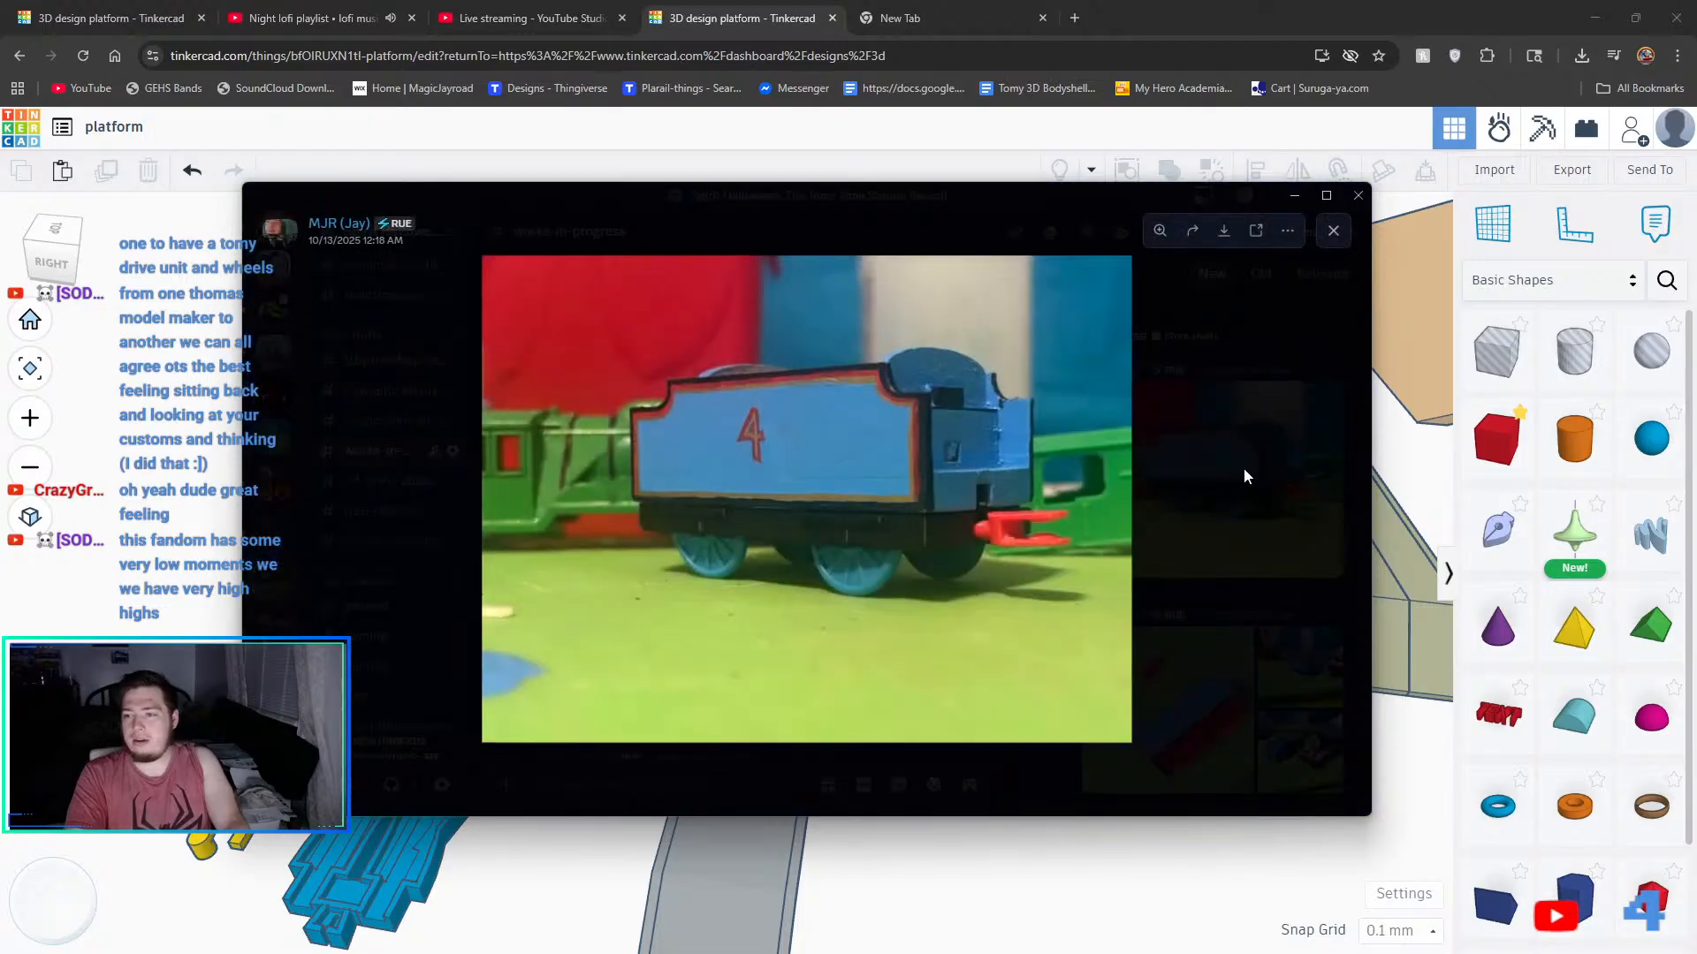
click(1214, 708)
scroll(1272, 692, down, 2)
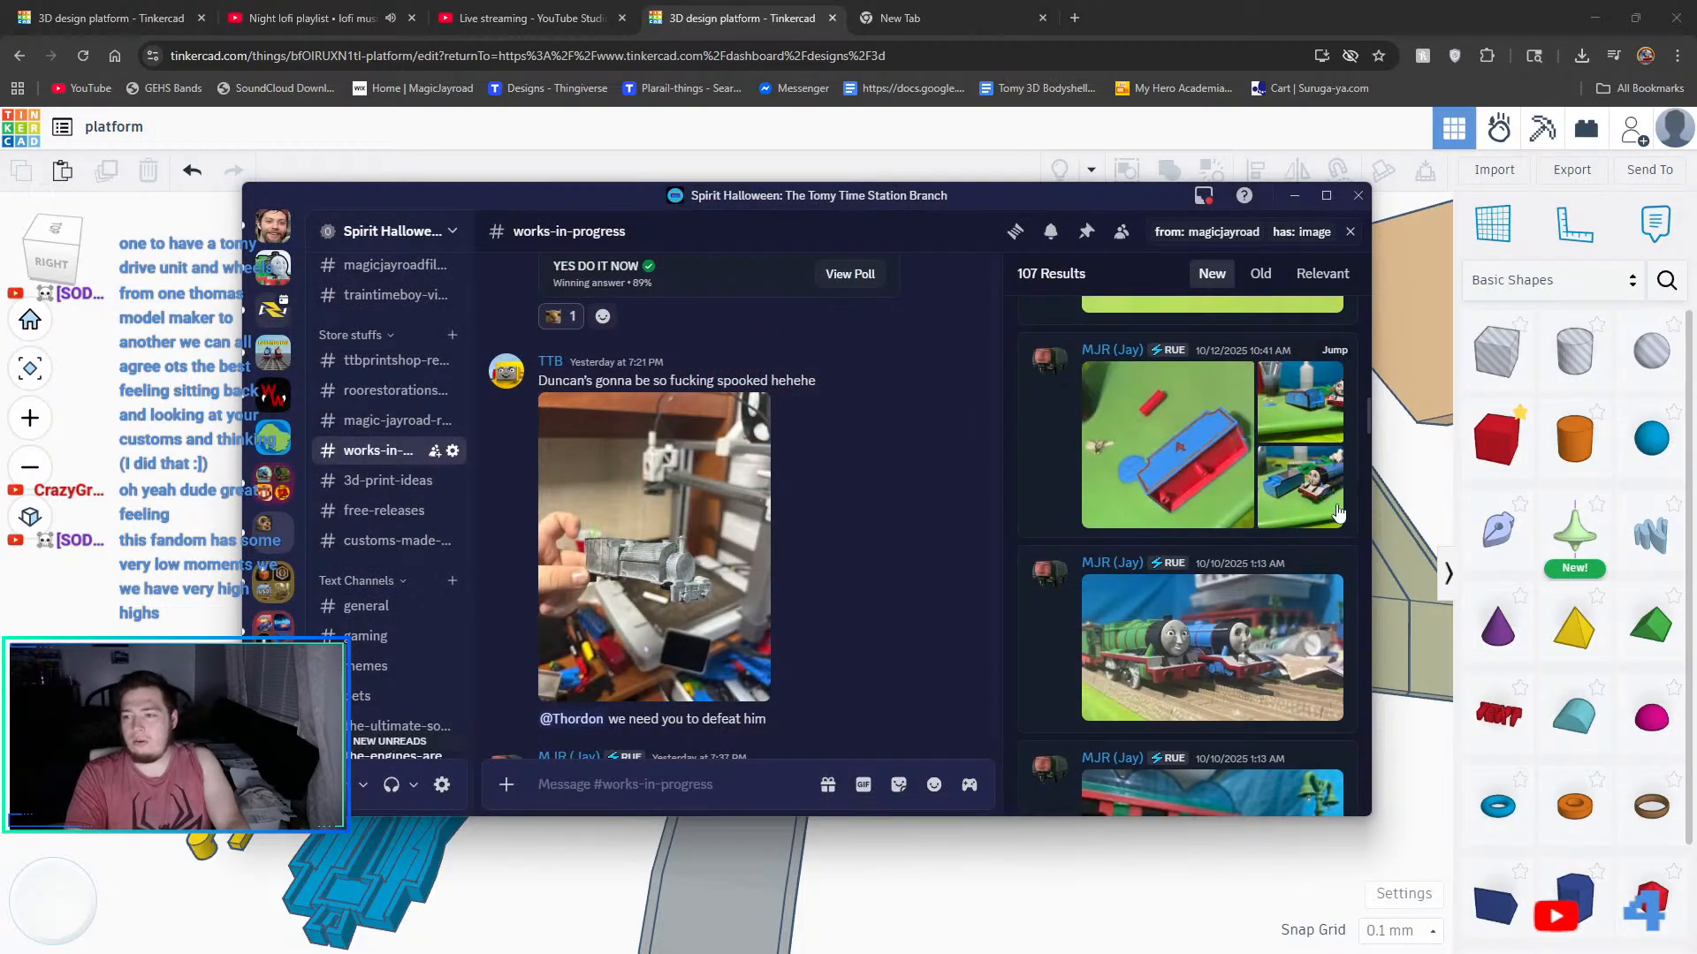
click(1330, 514)
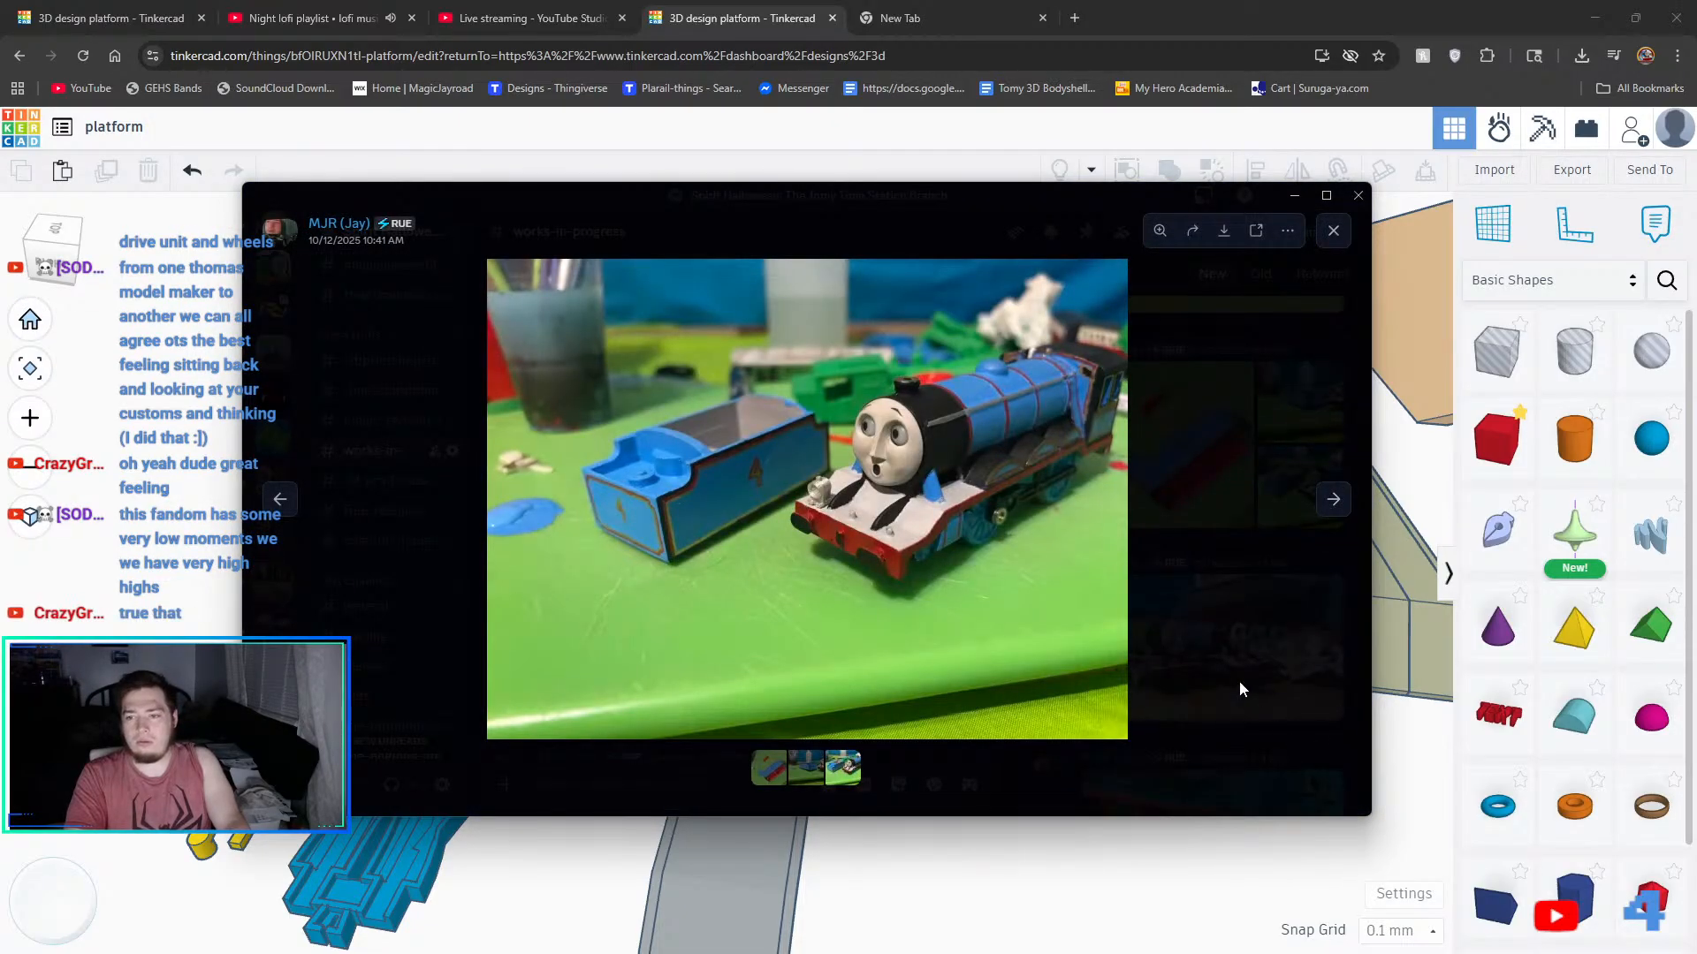
click(1264, 619)
click(1264, 608)
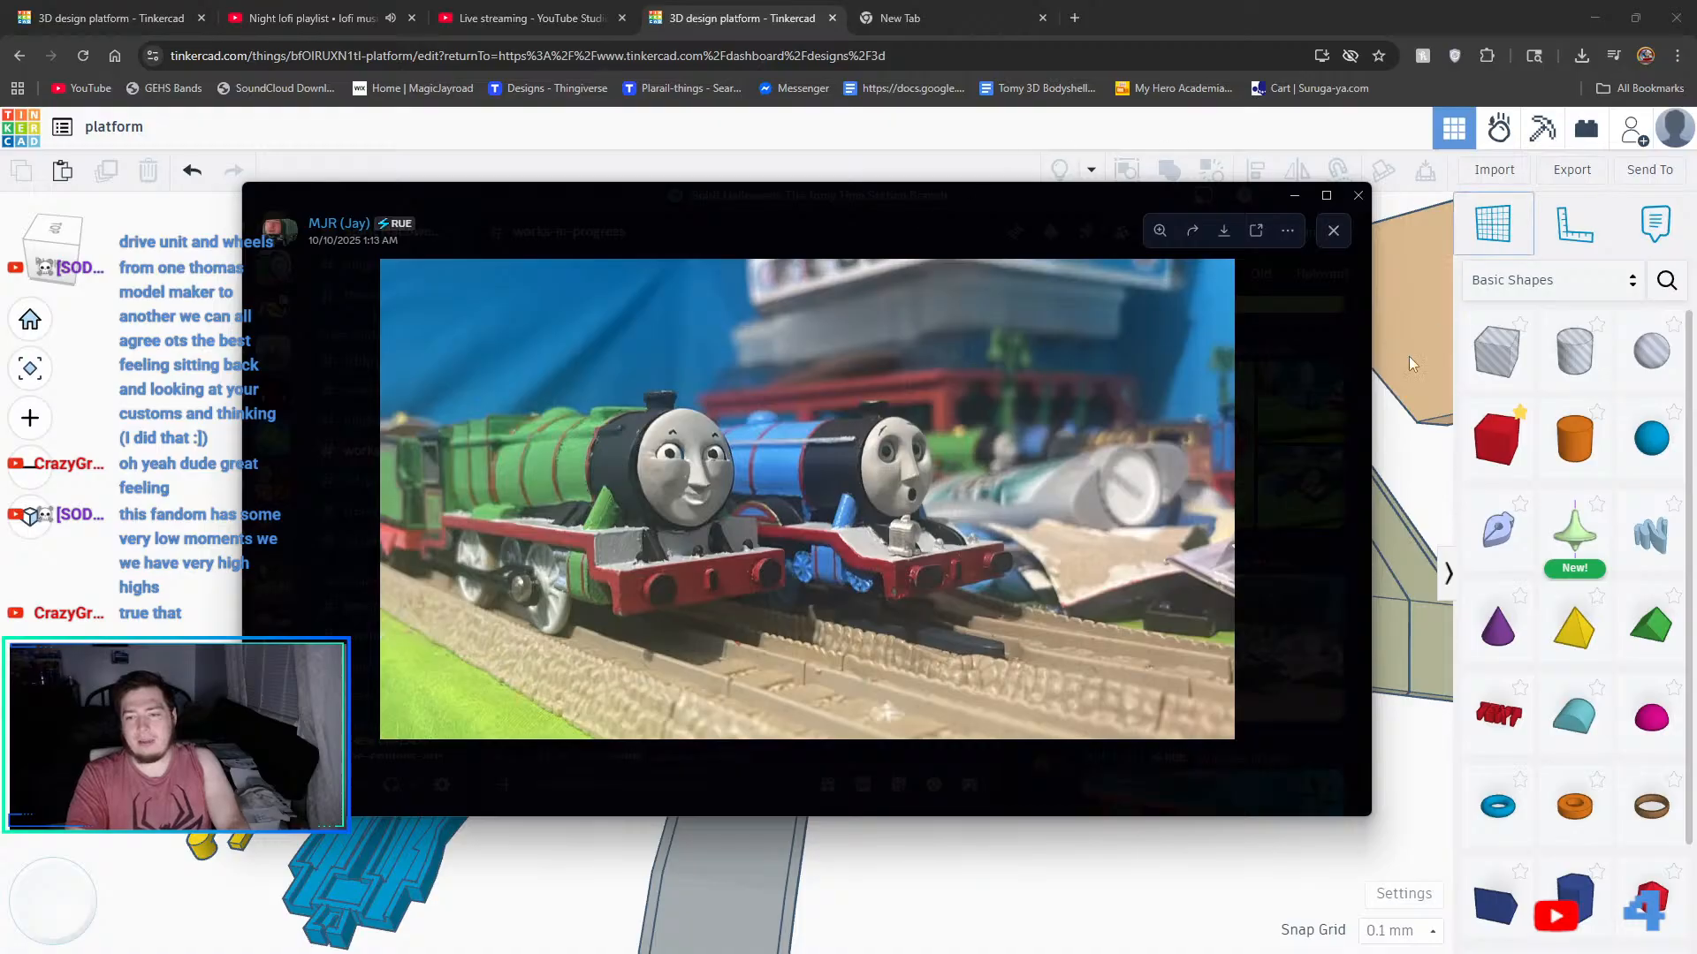
- Switch back to Discord and examine the enlarged photo of the green and blue engines lined up beside the green lamp post
click(1405, 527)
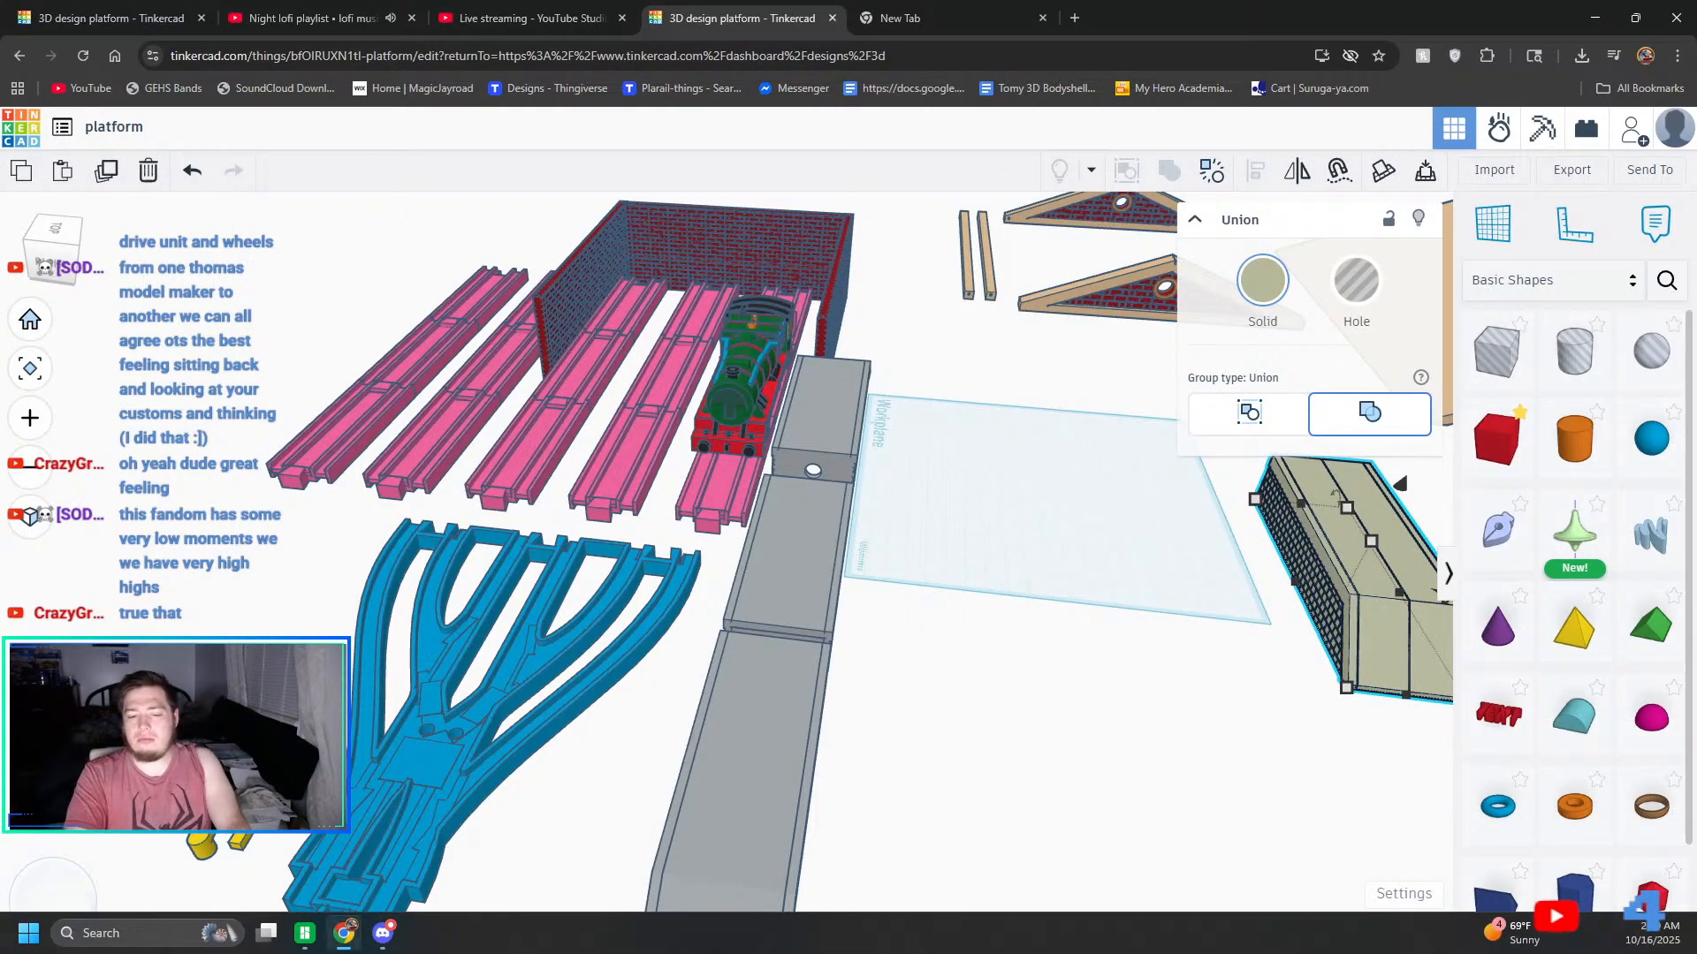
click(383, 933)
click(1239, 659)
scroll(1239, 669, down, 1)
click(1223, 565)
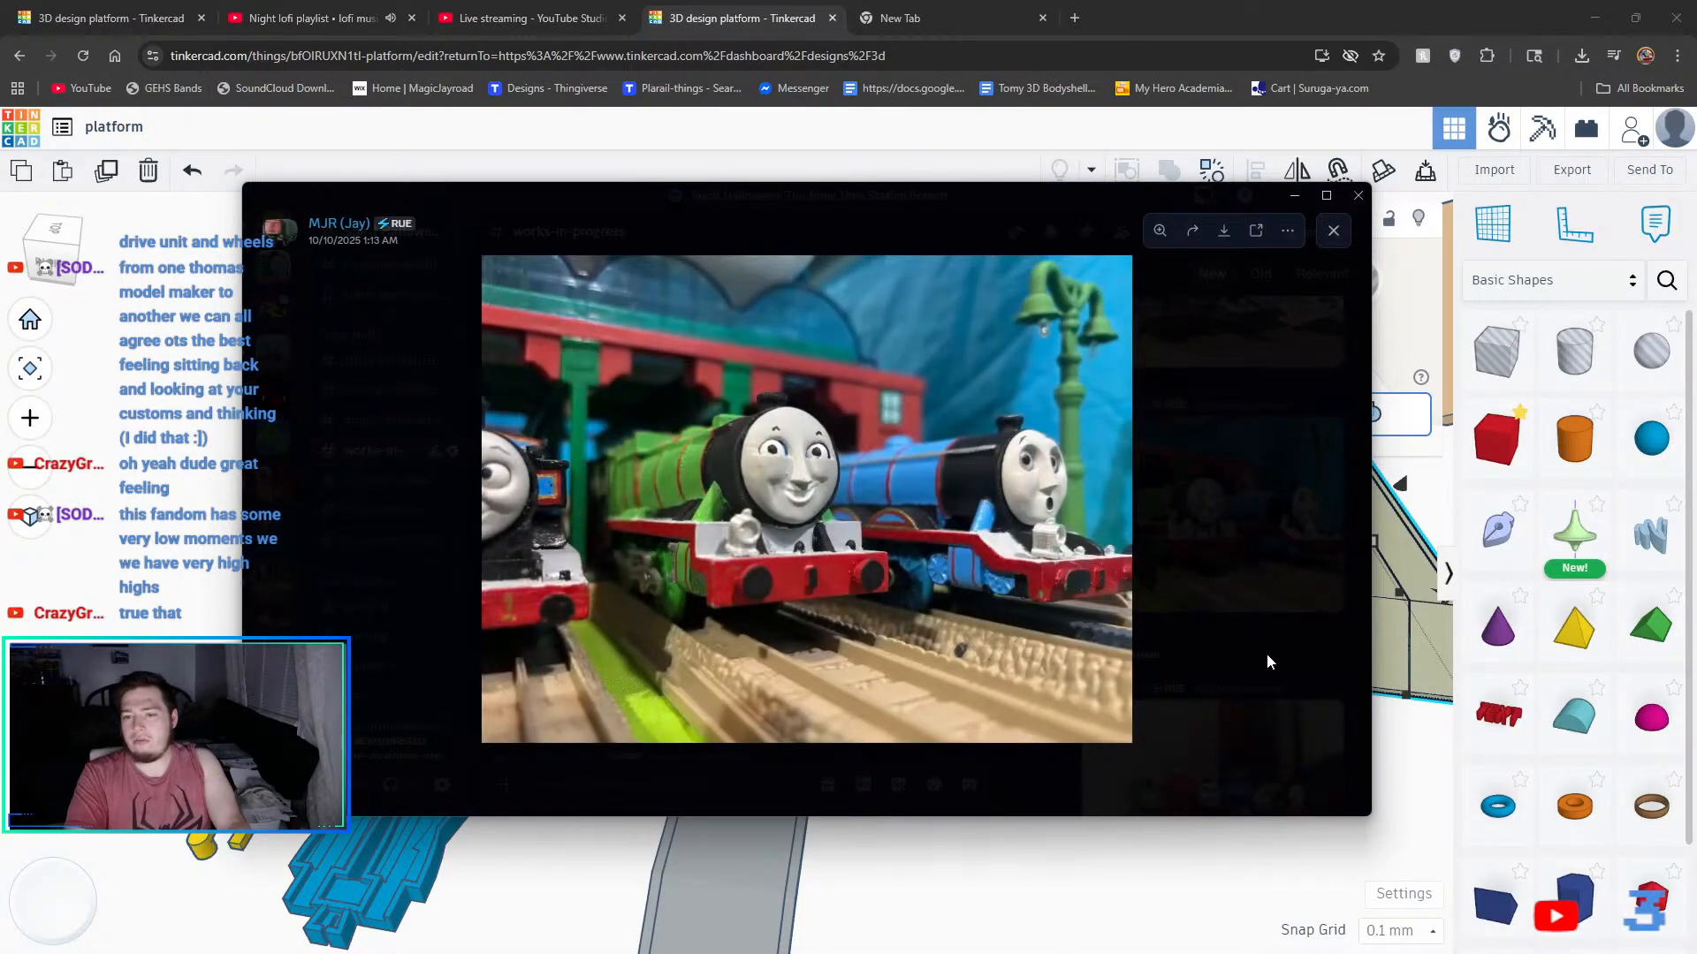
click(1266, 661)
click(1292, 567)
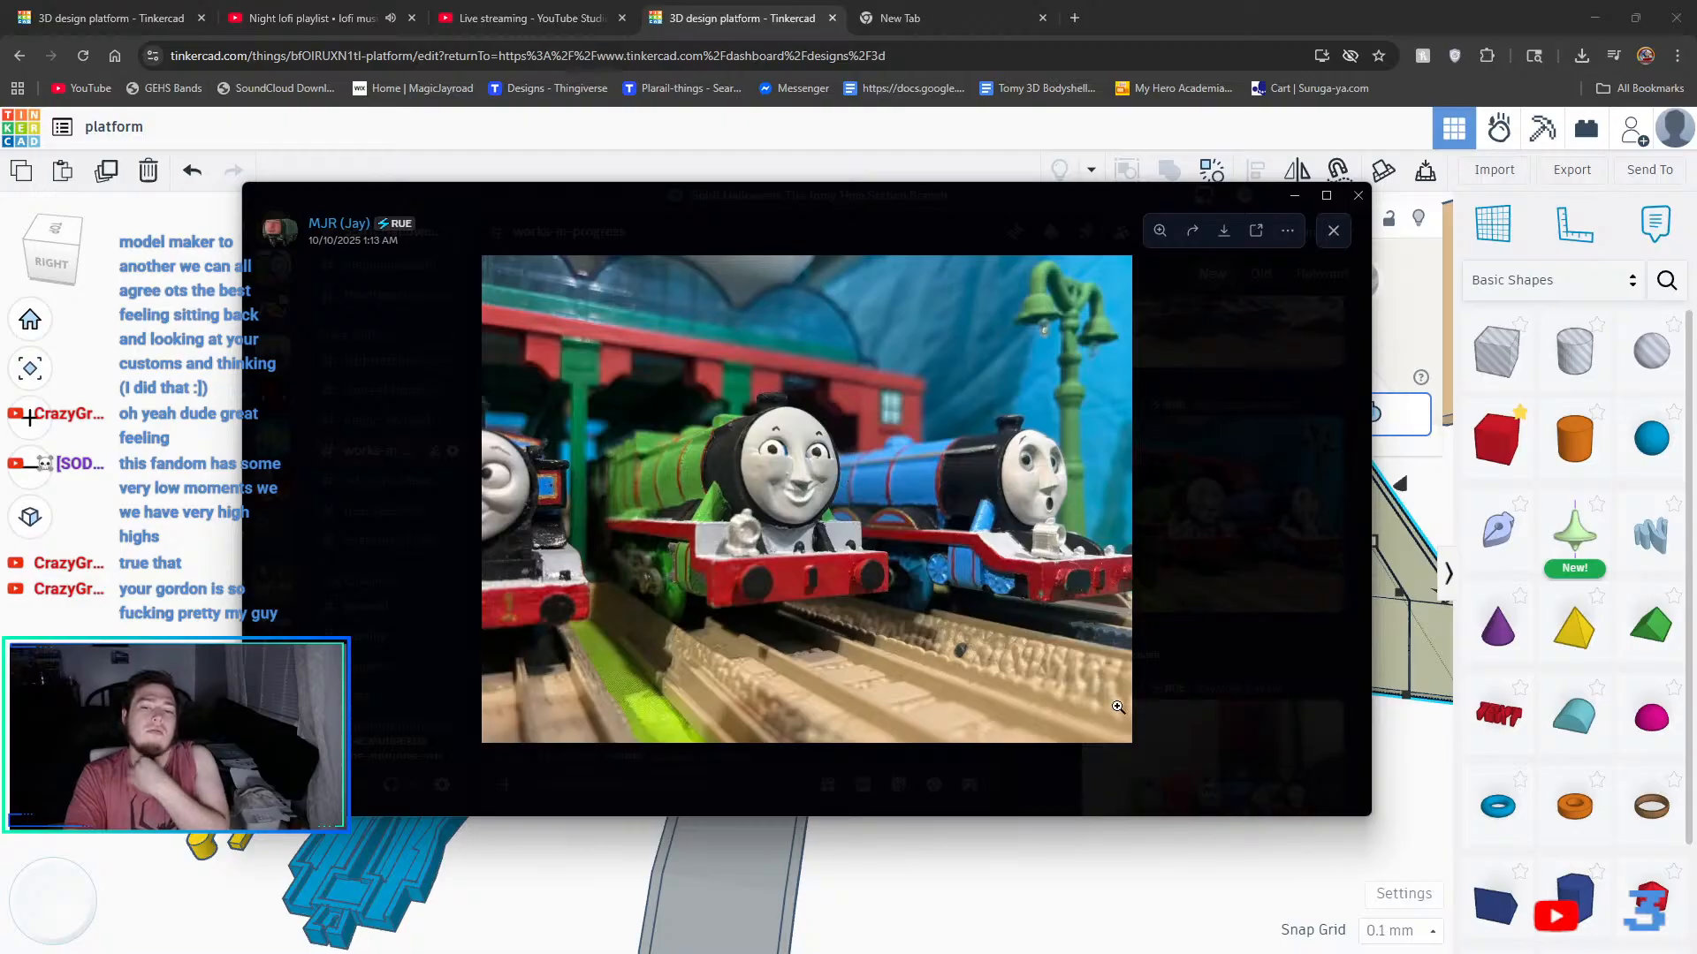
click(1200, 649)
- Enlarge the photo of the four engines standing on the red turntable, and close it after viewing
scroll(1206, 639, down, 2)
click(1200, 576)
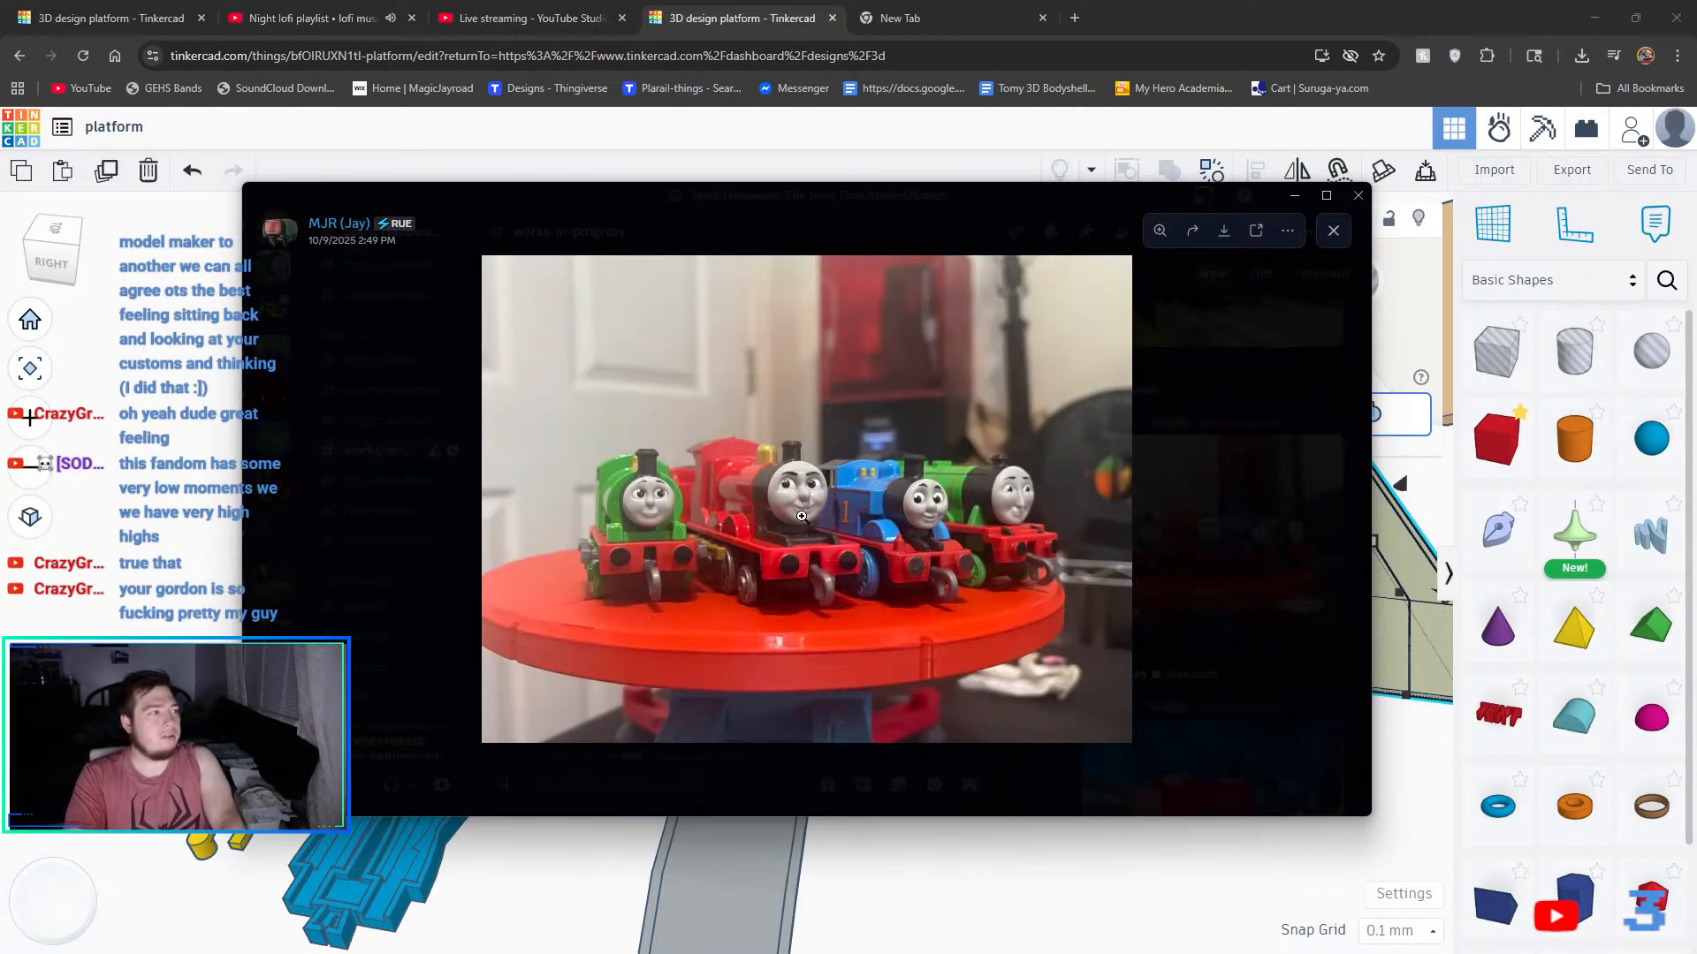
click(1237, 558)
- Browse to the older image posts and view the Tinkercad screenshot of the brown and red wagon at full size
scroll(1228, 590, down, 2)
scroll(1229, 590, down, 4)
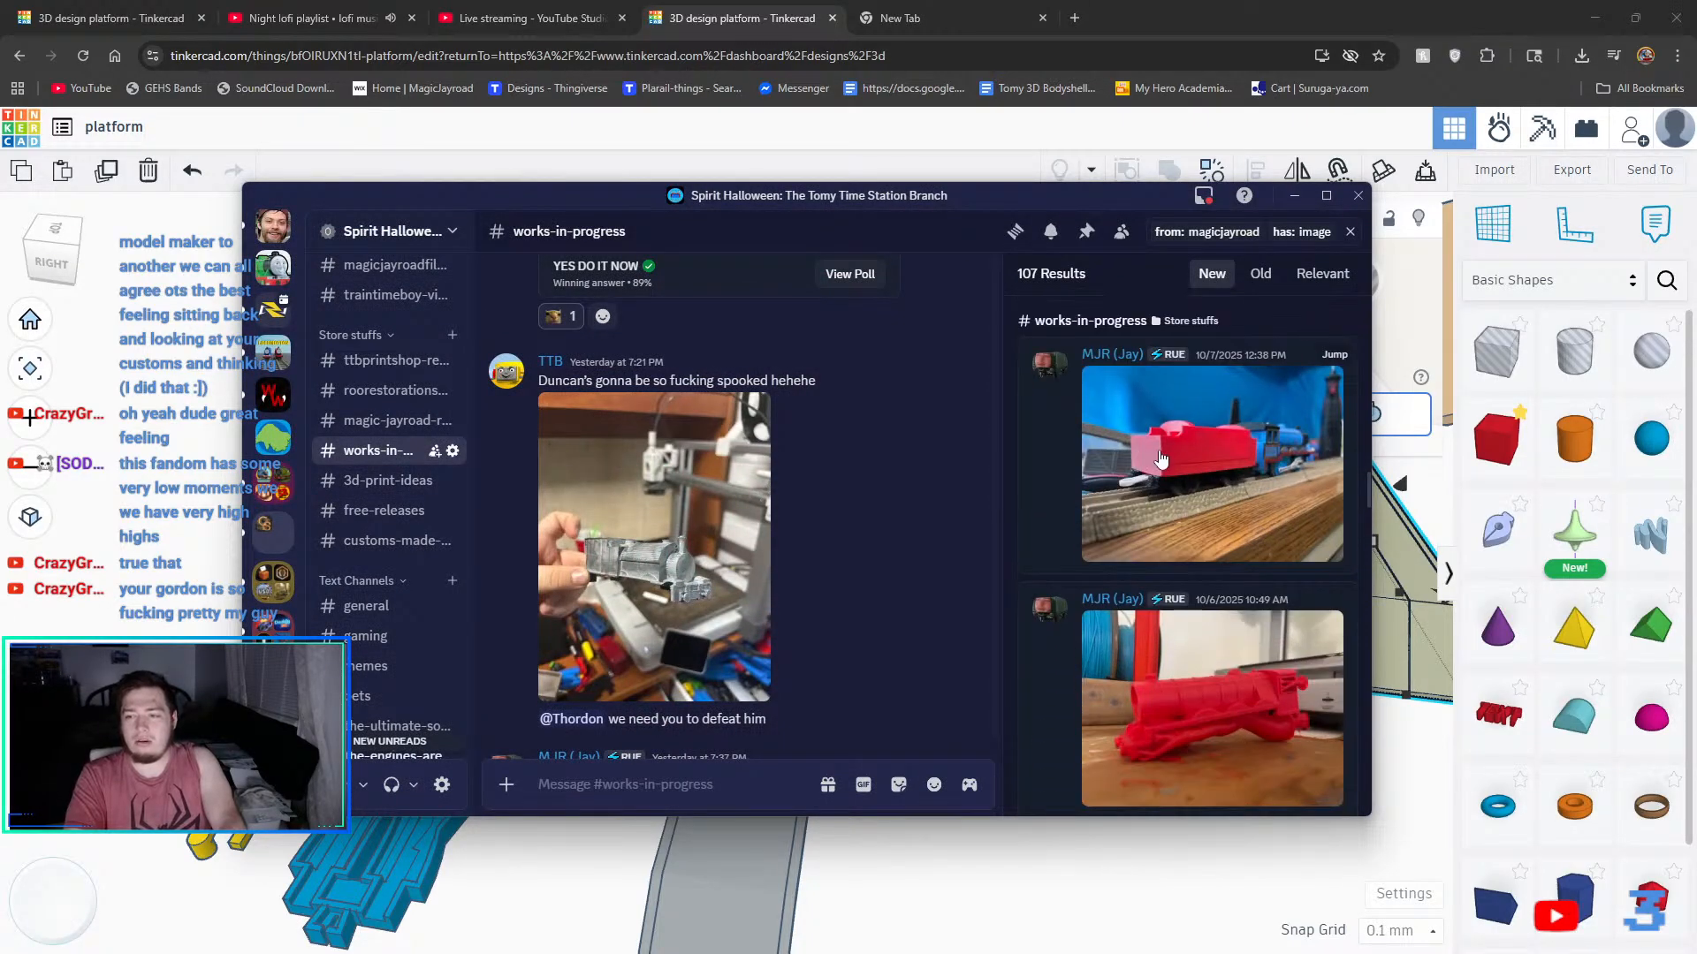
scroll(1246, 614, down, 3)
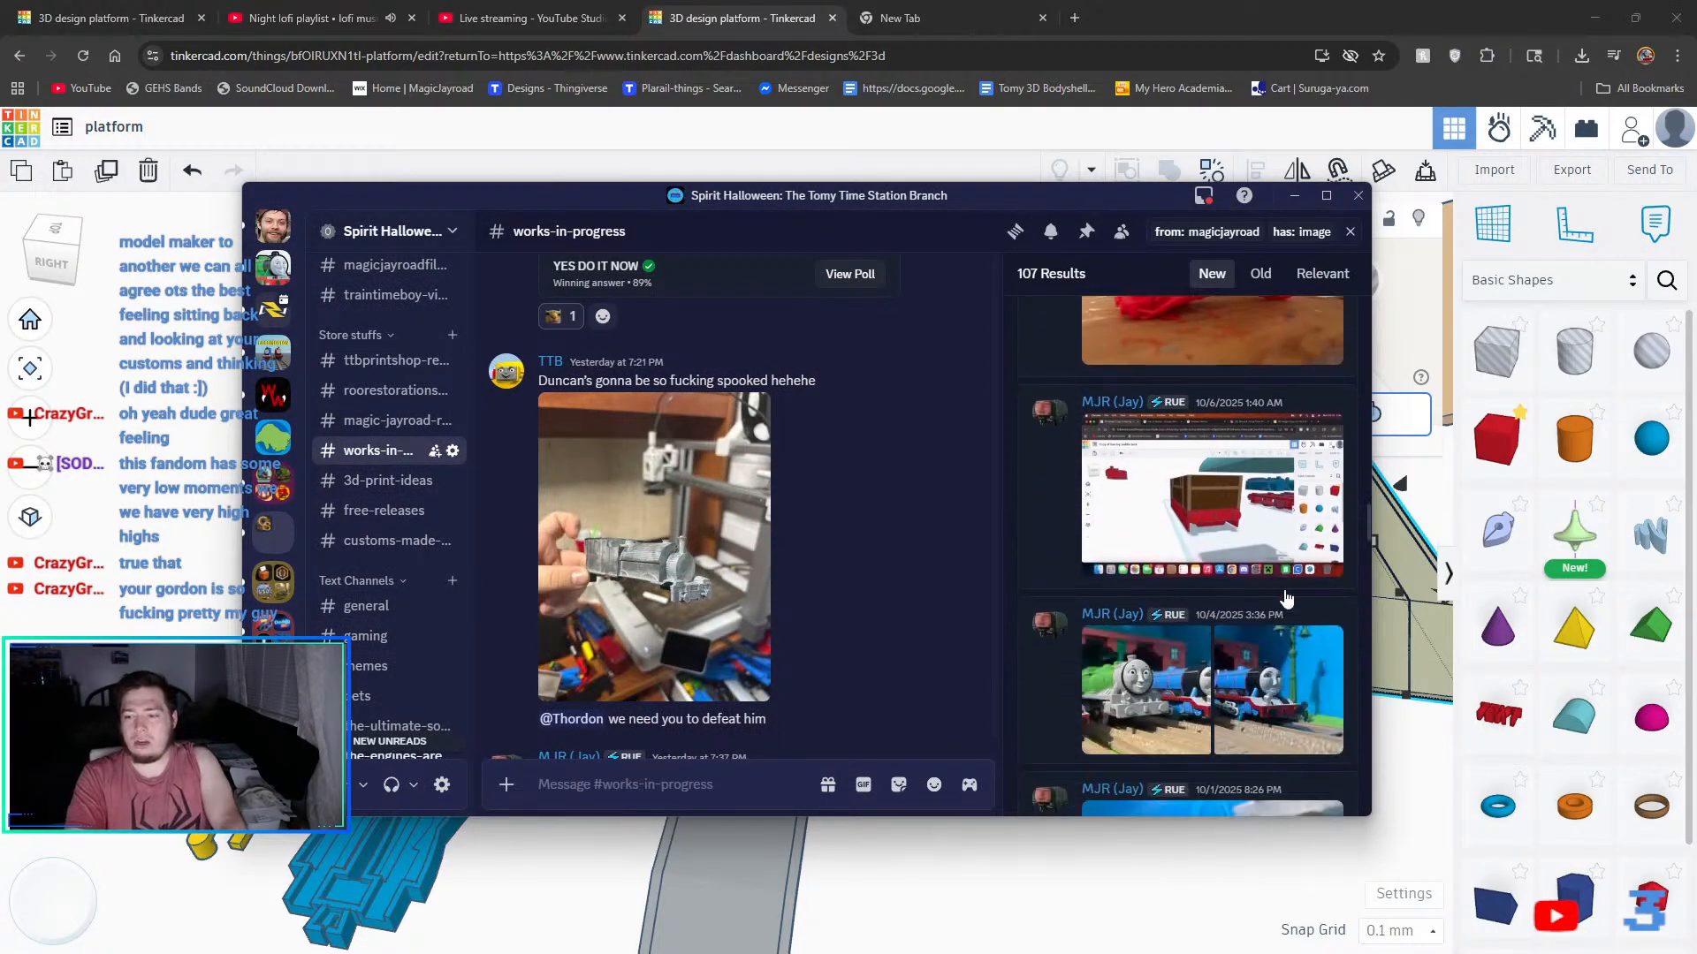
click(1206, 520)
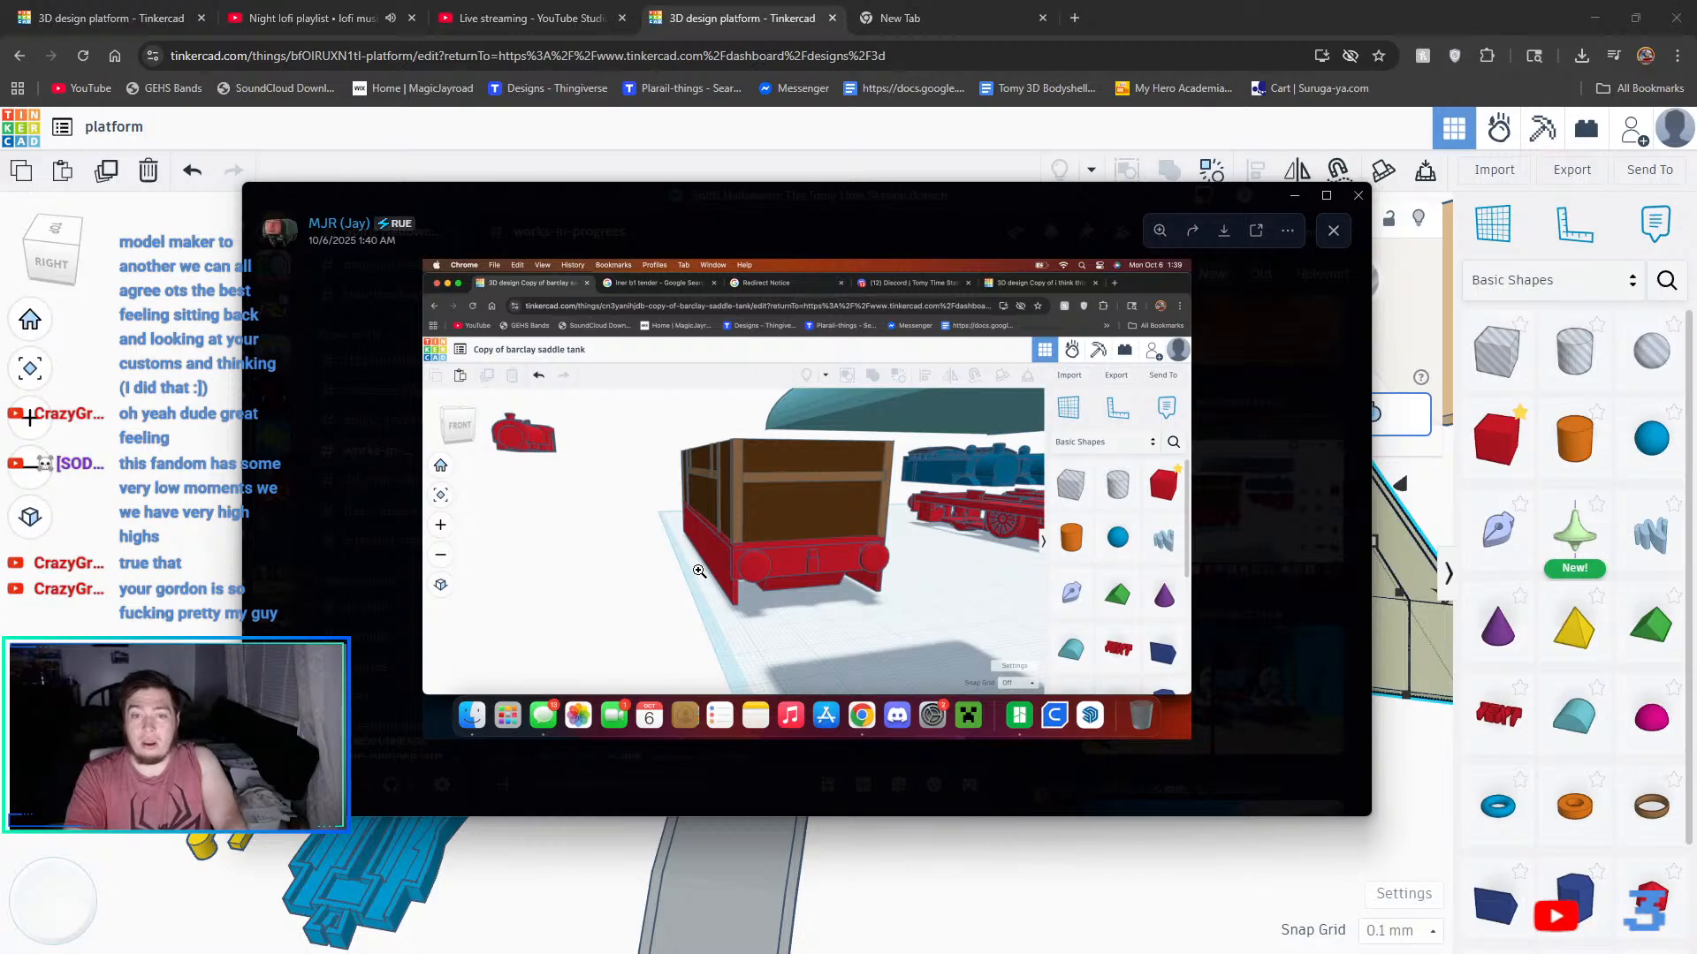
click(1226, 579)
- View the photo of the red and blue engines side by side and the blue engine photo captioned "Gord"
scroll(1246, 530, down, 4)
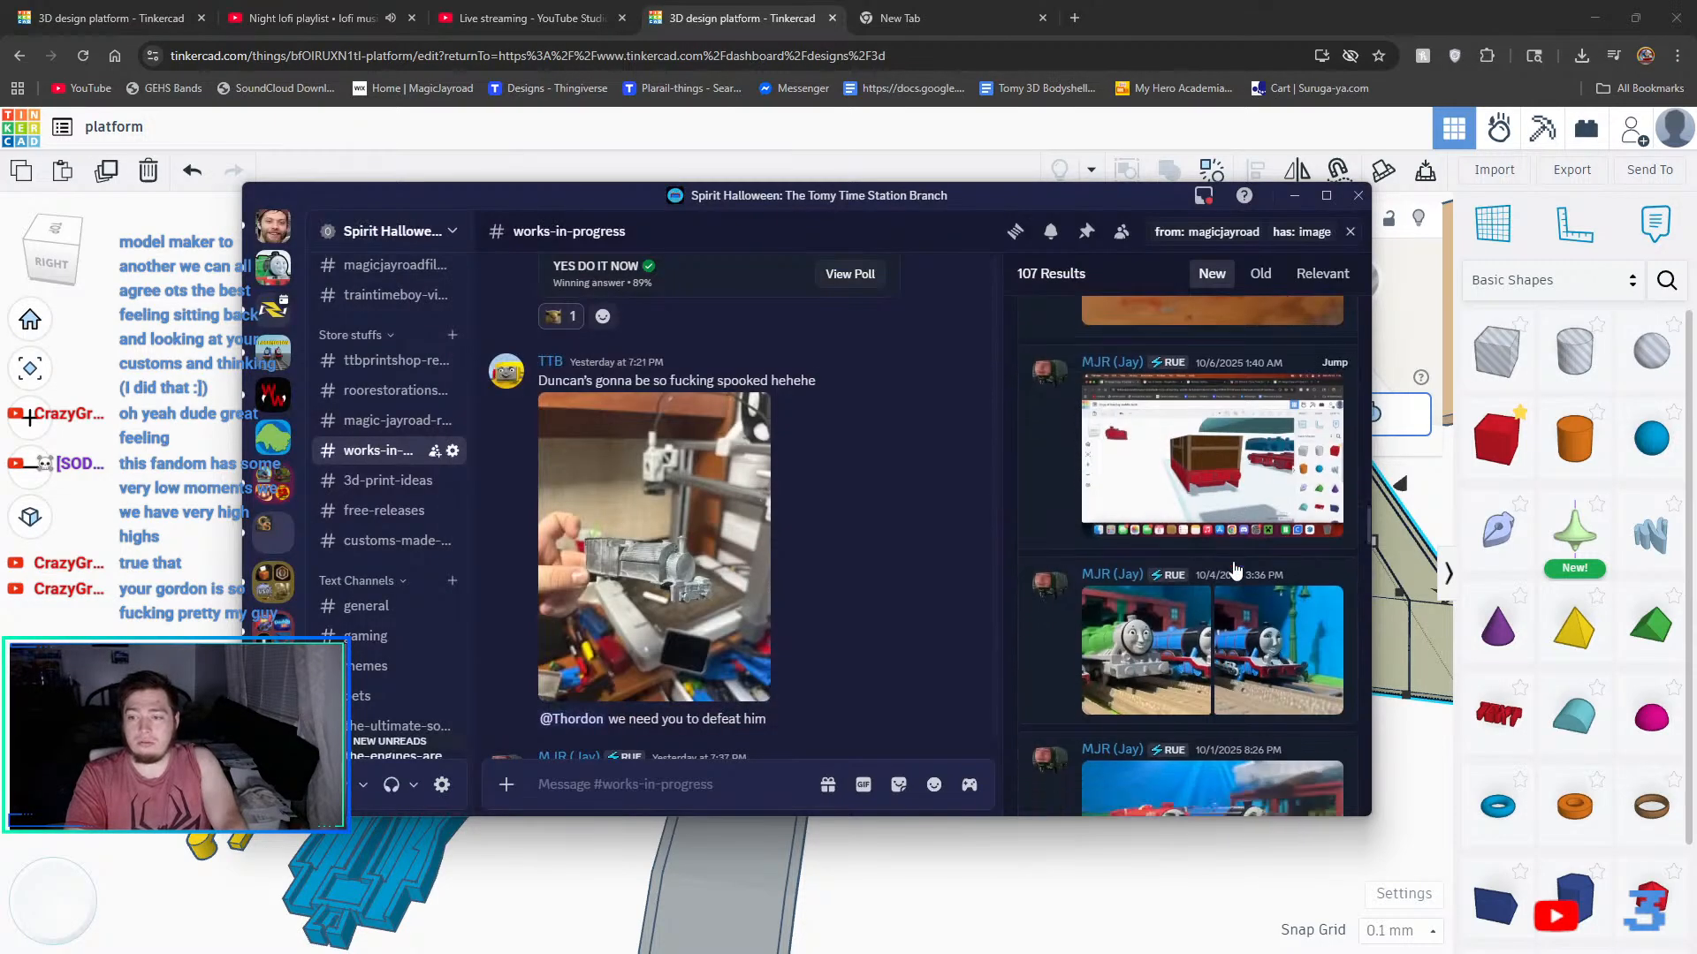
scroll(1263, 473, down, 1)
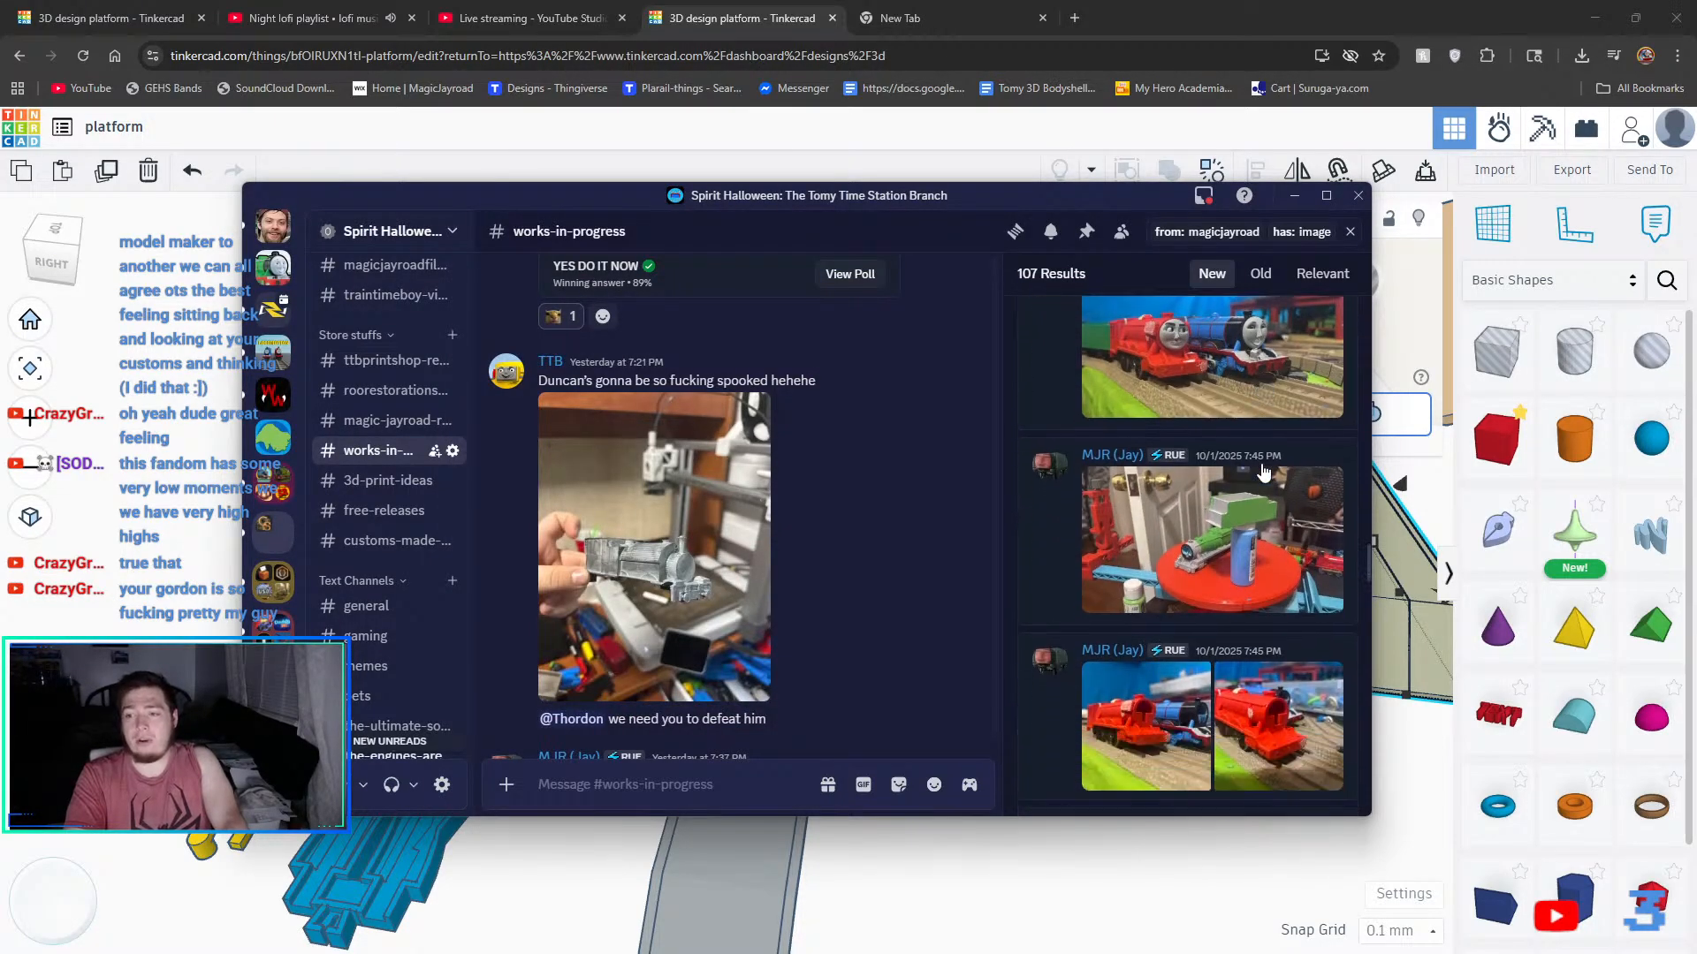
click(1187, 376)
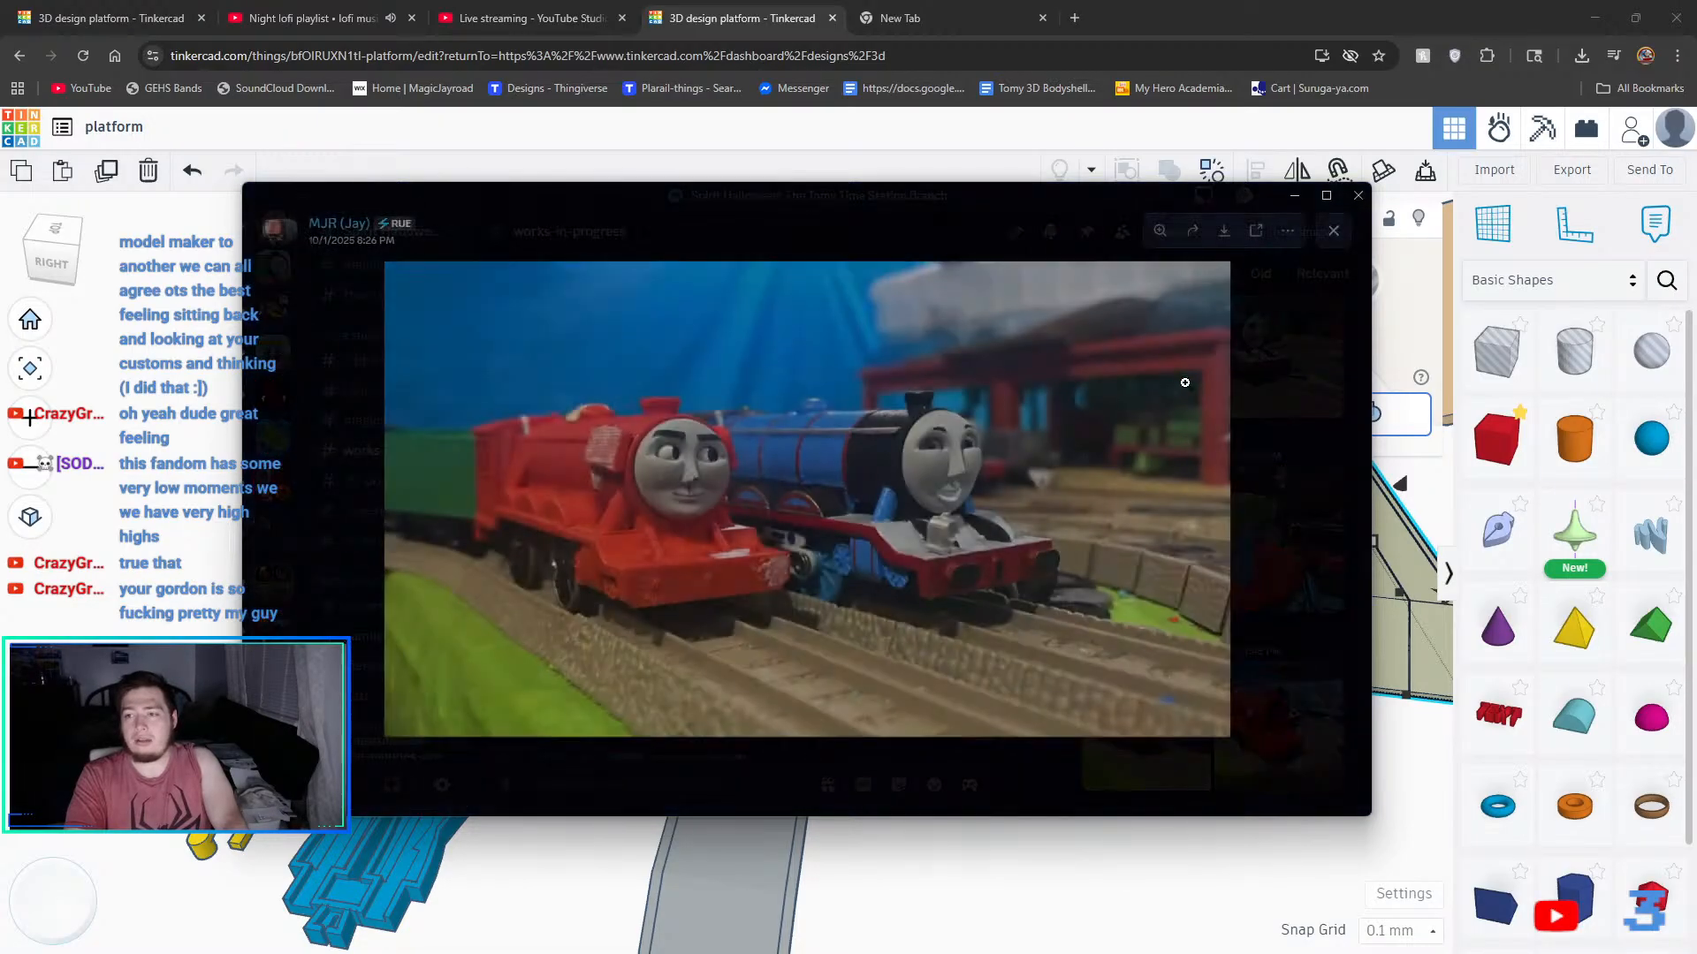
click(1283, 691)
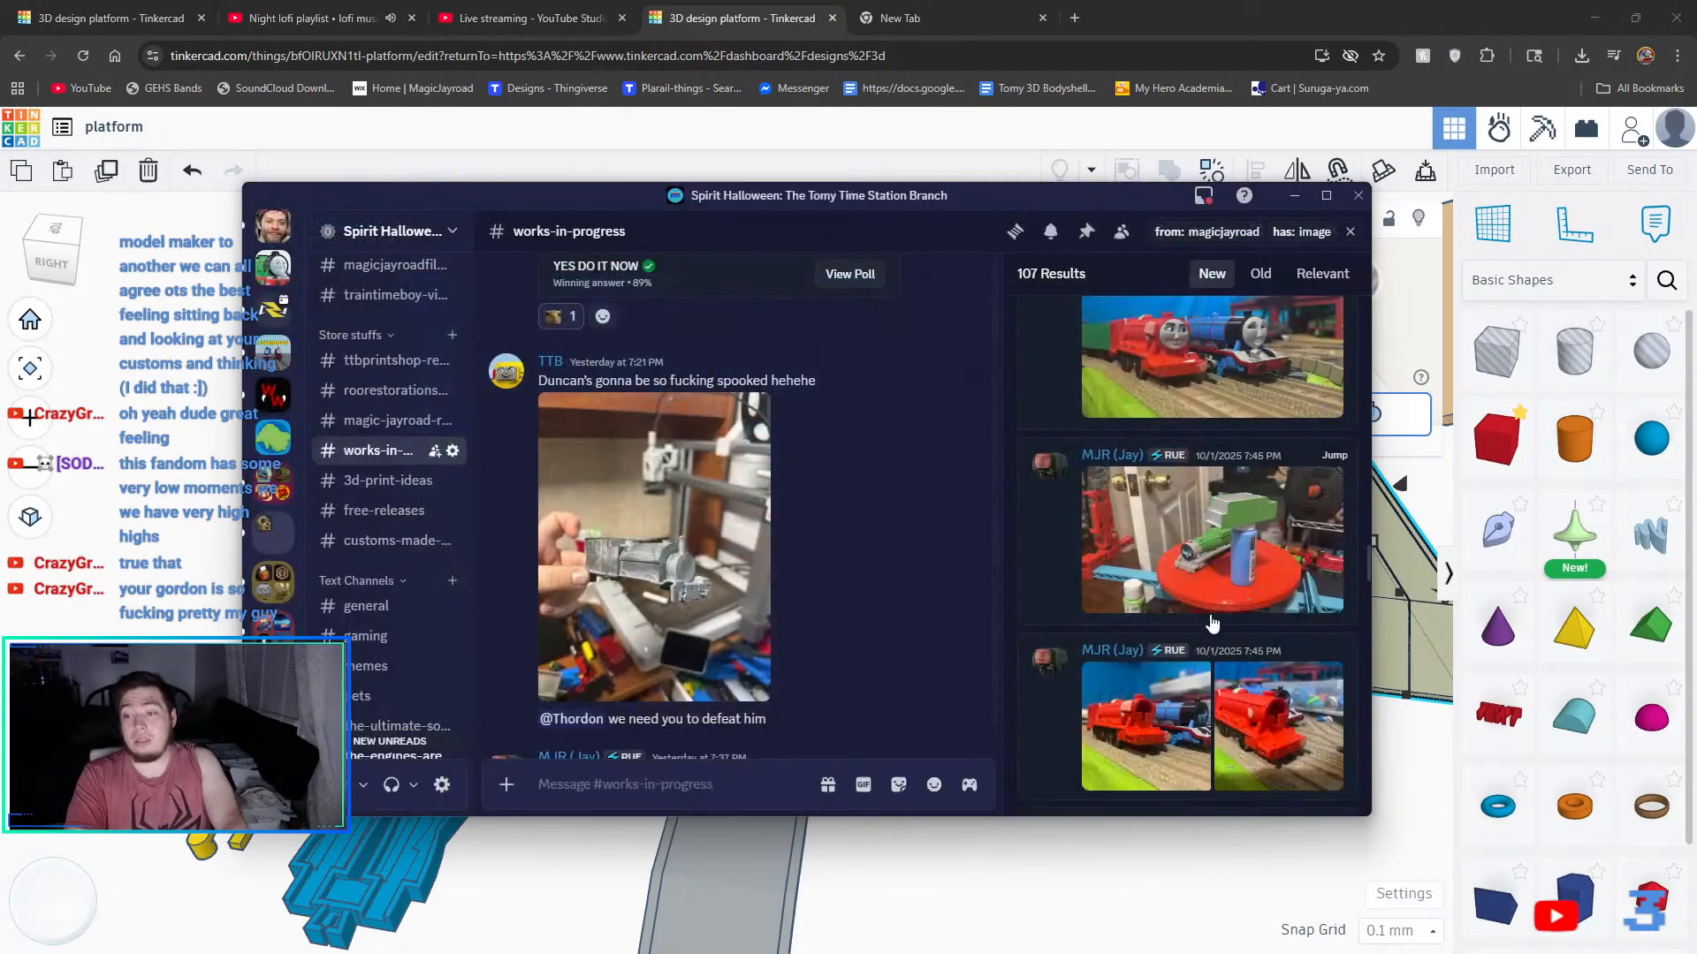
scroll(1198, 584, down, 3)
scroll(1197, 584, down, 2)
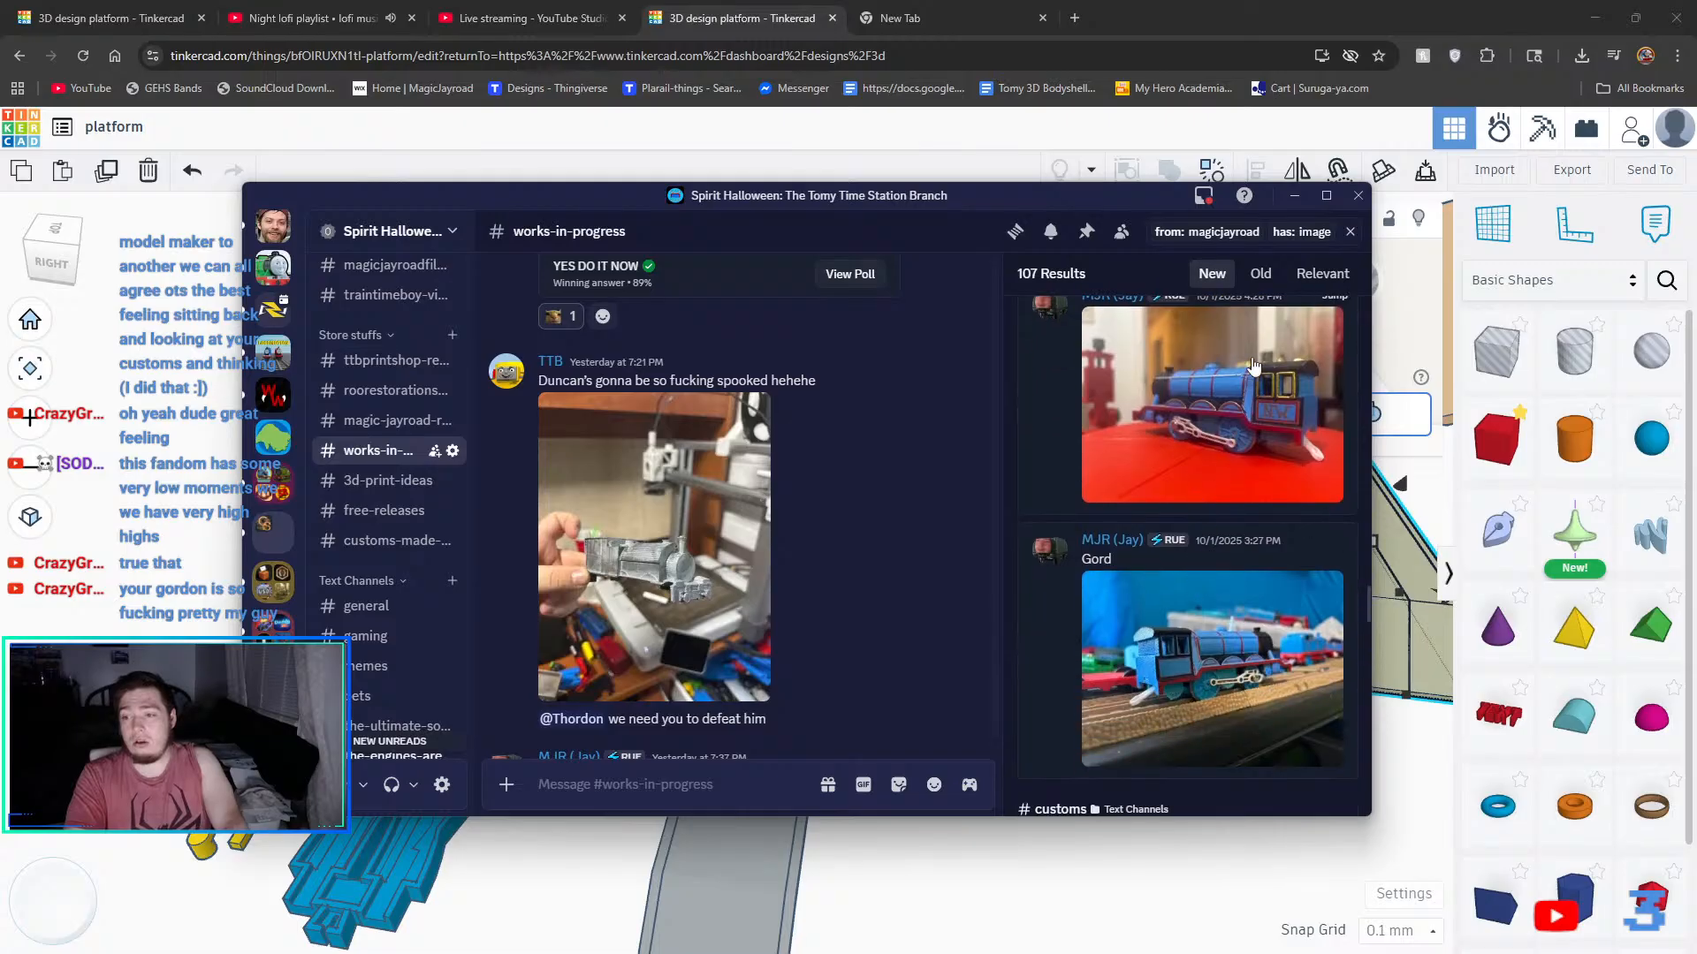
click(1234, 633)
click(1229, 689)
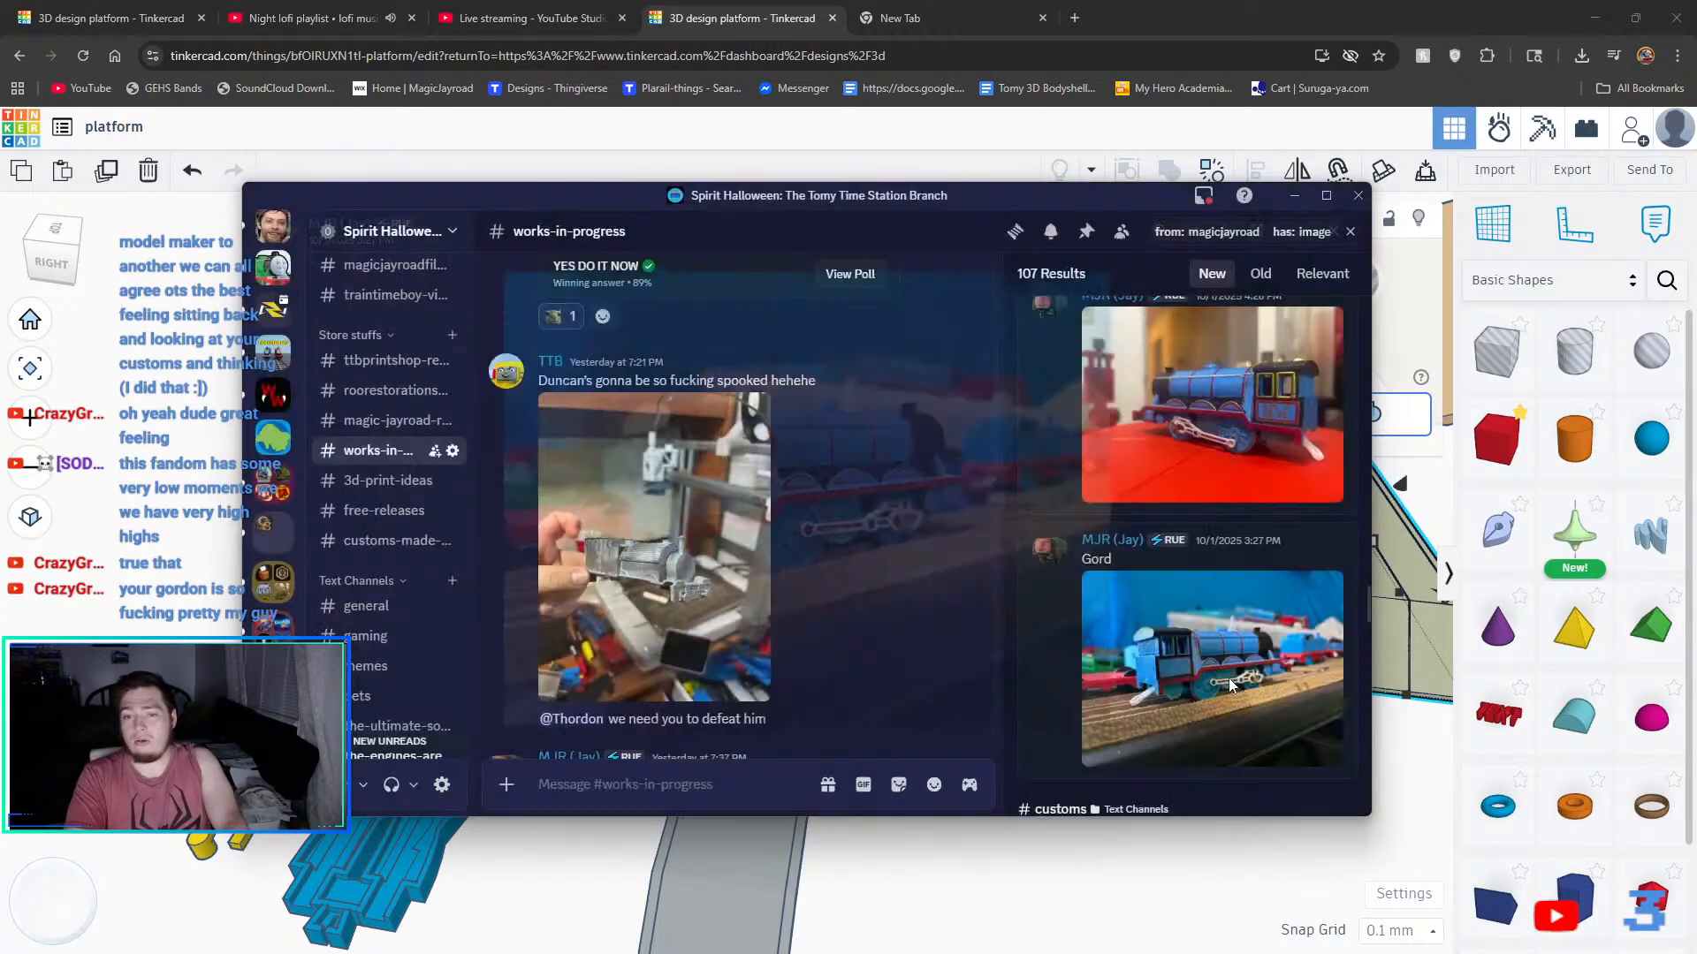
- Enlarge the phone screenshot of the "Spencer chassis engines" Tinkercad design from the post about removable smoke detectors
scroll(1251, 639, down, 4)
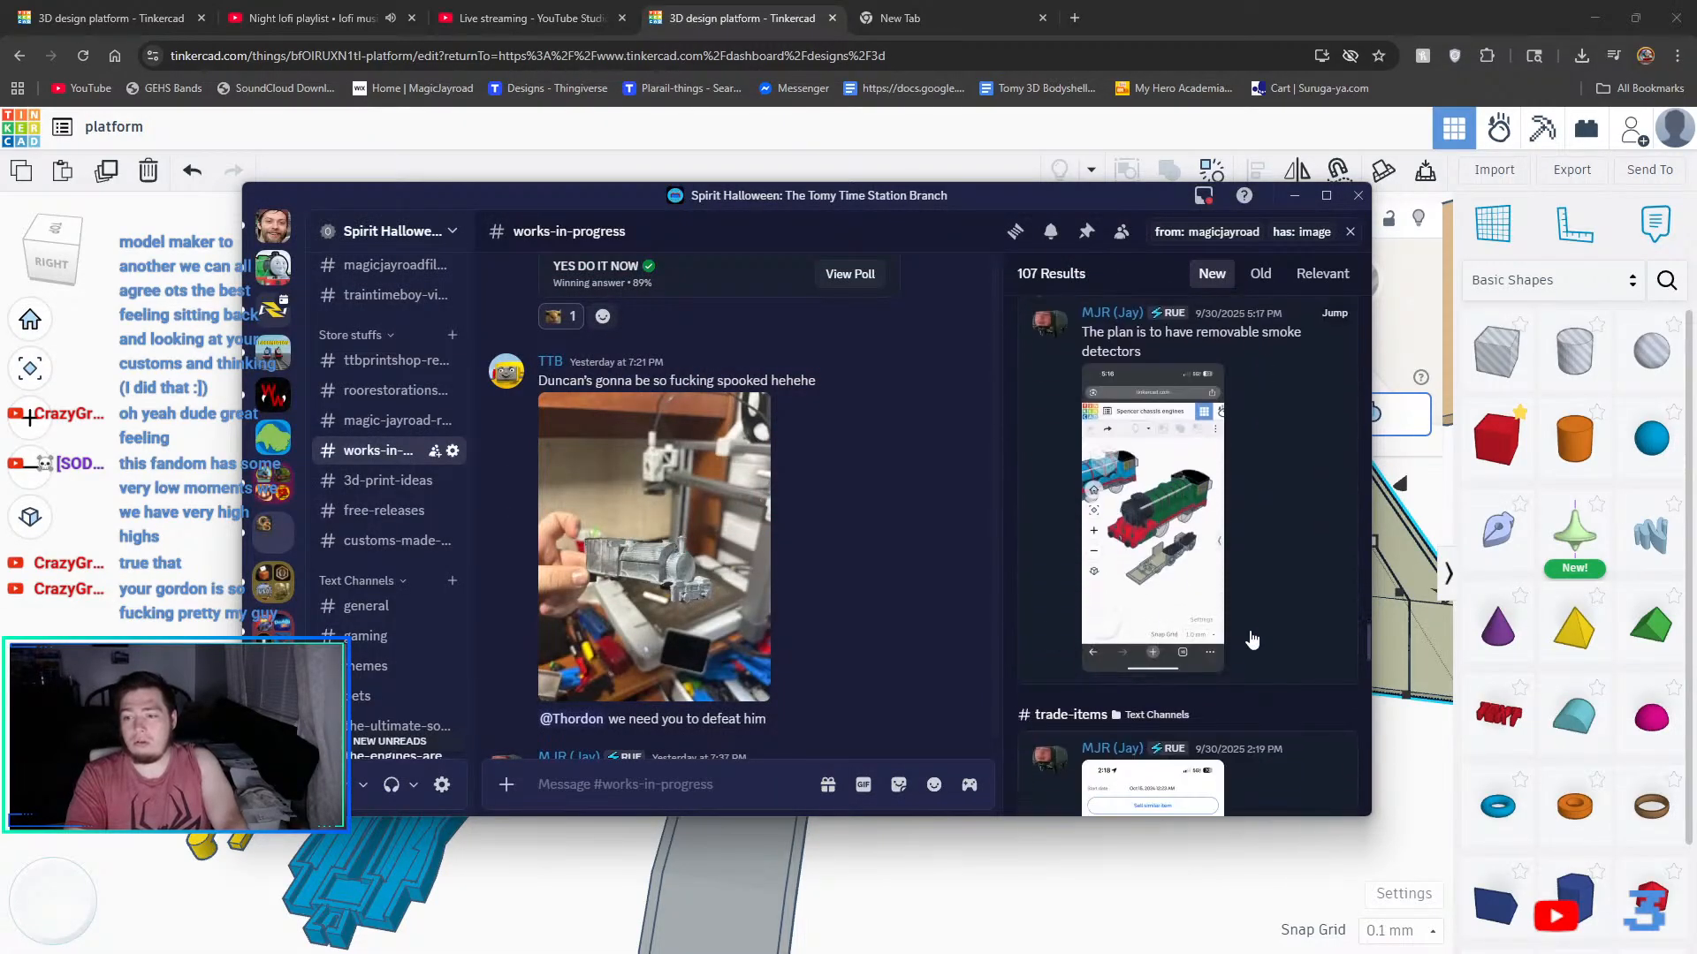
click(1150, 601)
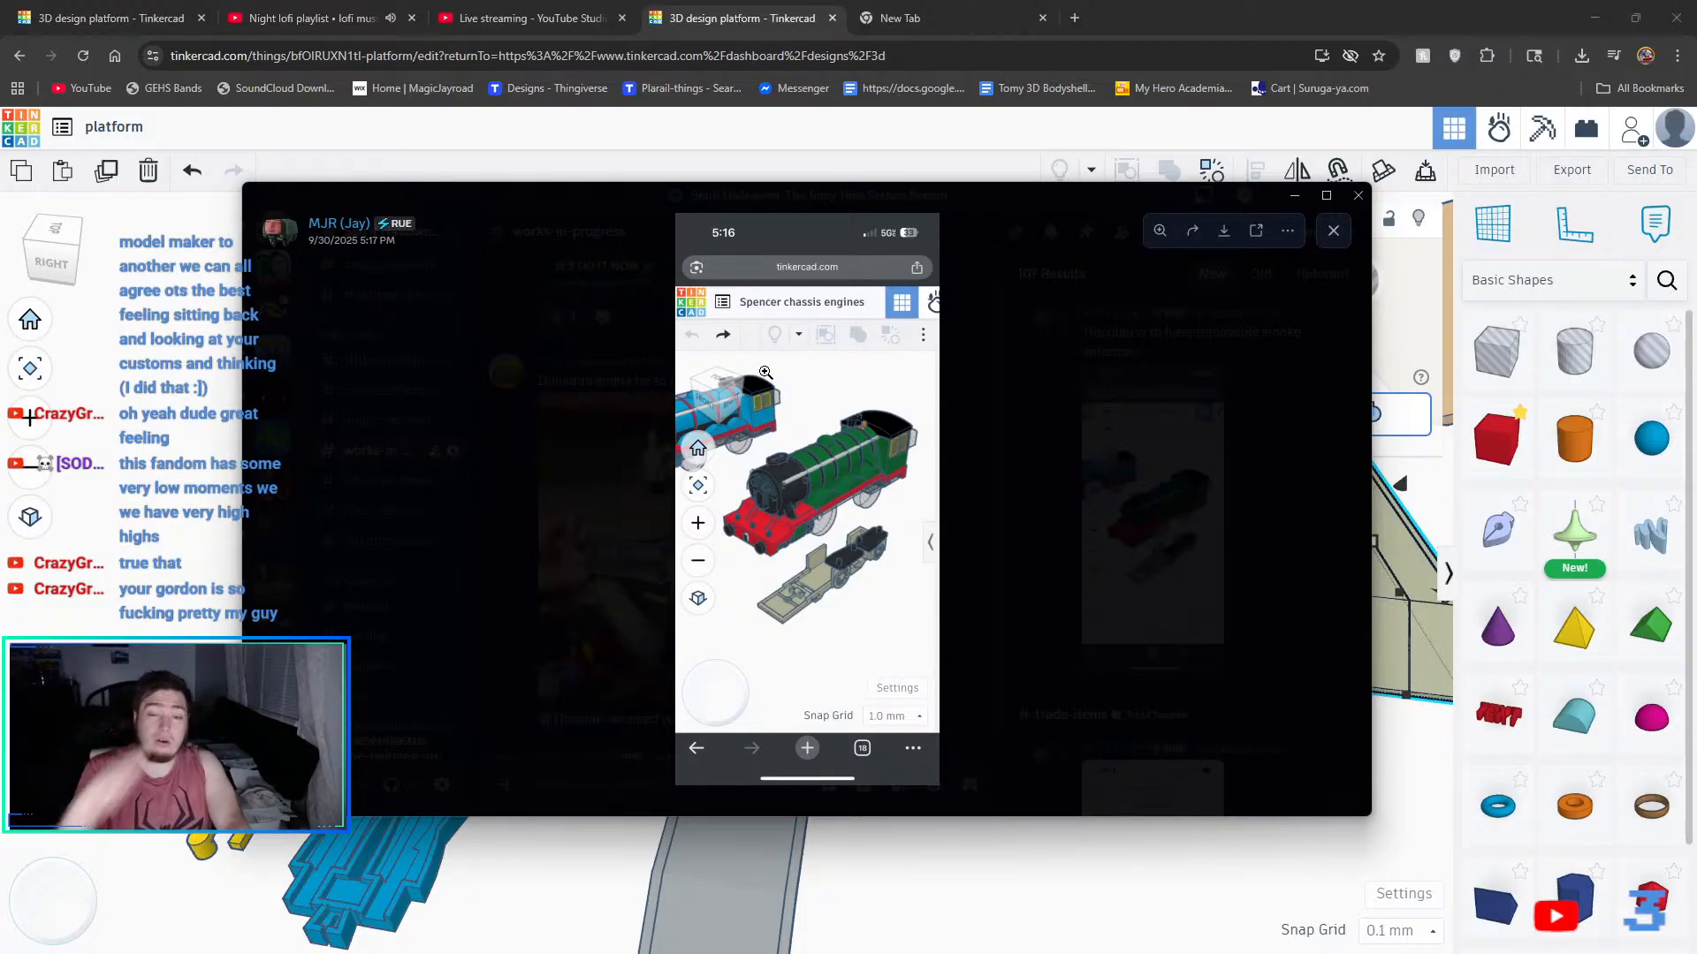
click(1328, 691)
- Browse to the end of the first results page and view the photo of the blue engine between two unpainted ones
scroll(1317, 688, down, 3)
scroll(1319, 689, down, 5)
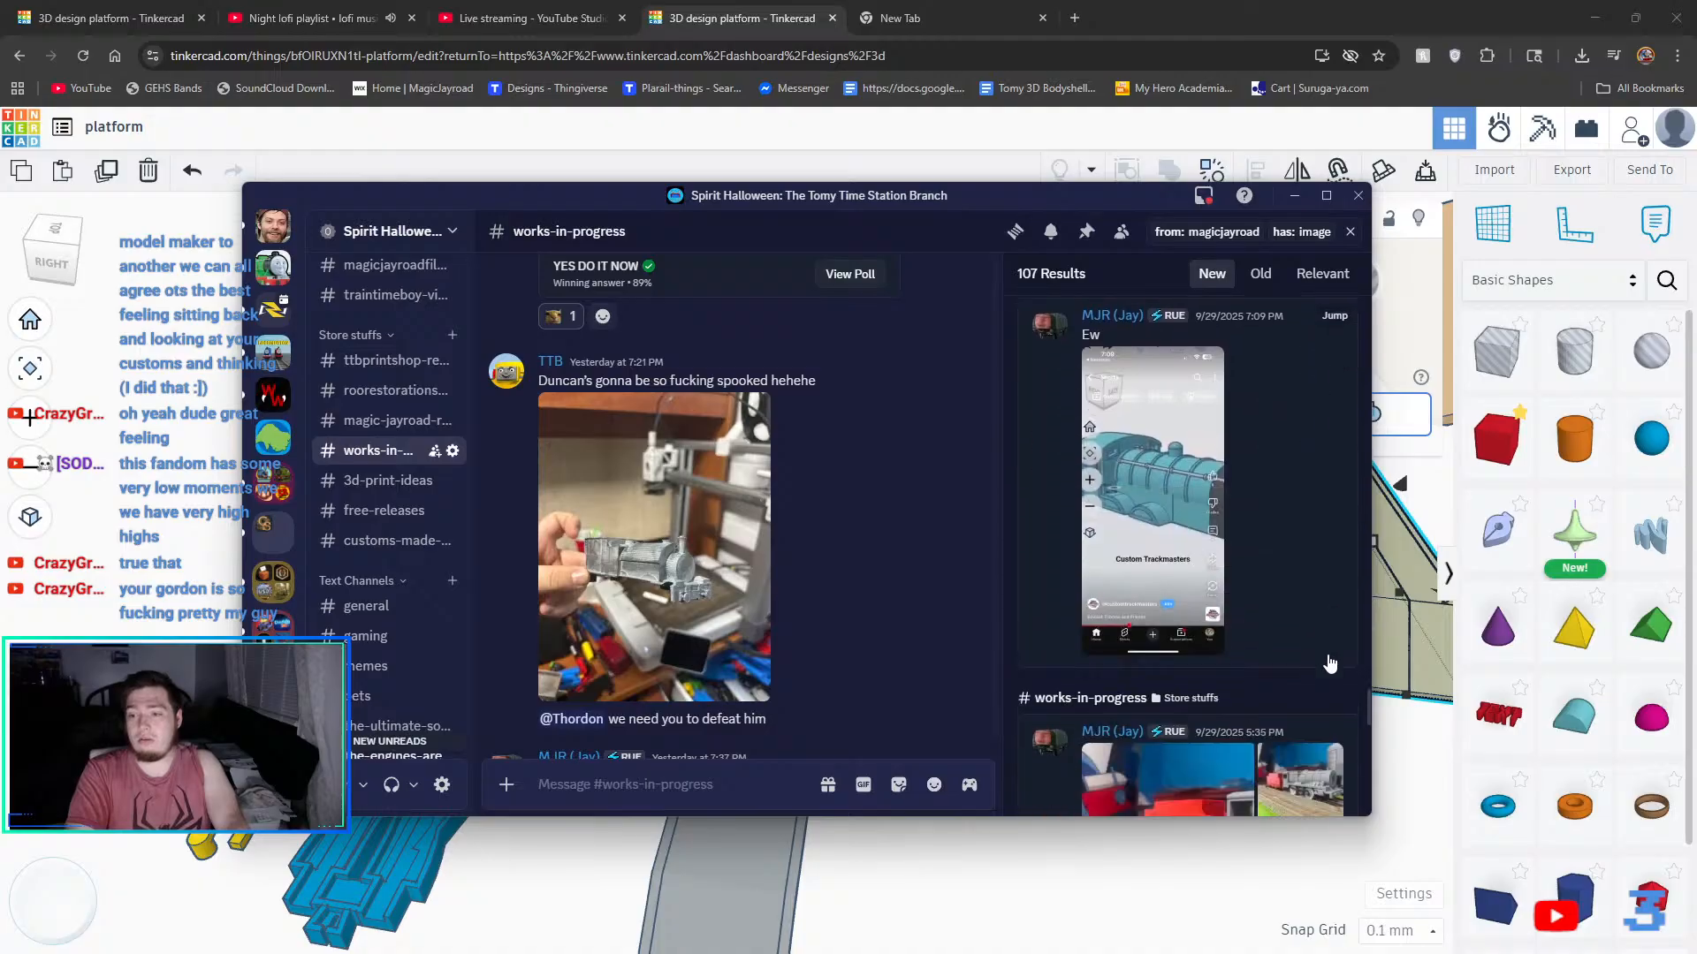
scroll(1283, 530, down, 3)
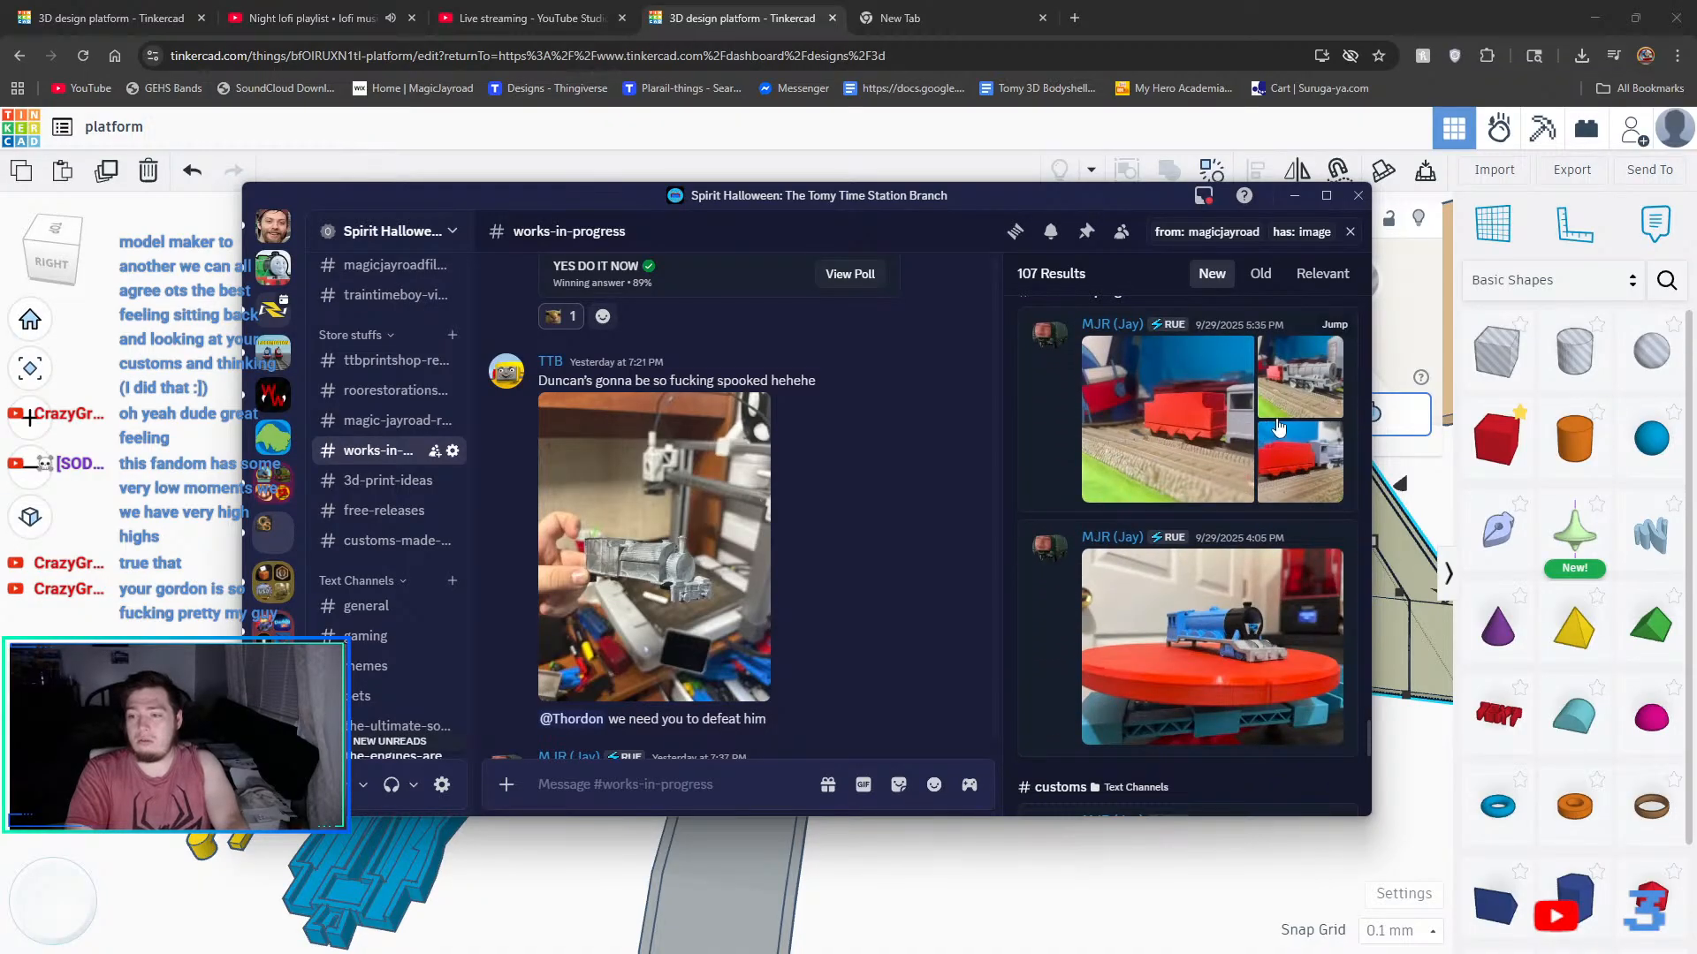
scroll(1220, 659, down, 4)
scroll(1235, 643, down, 5)
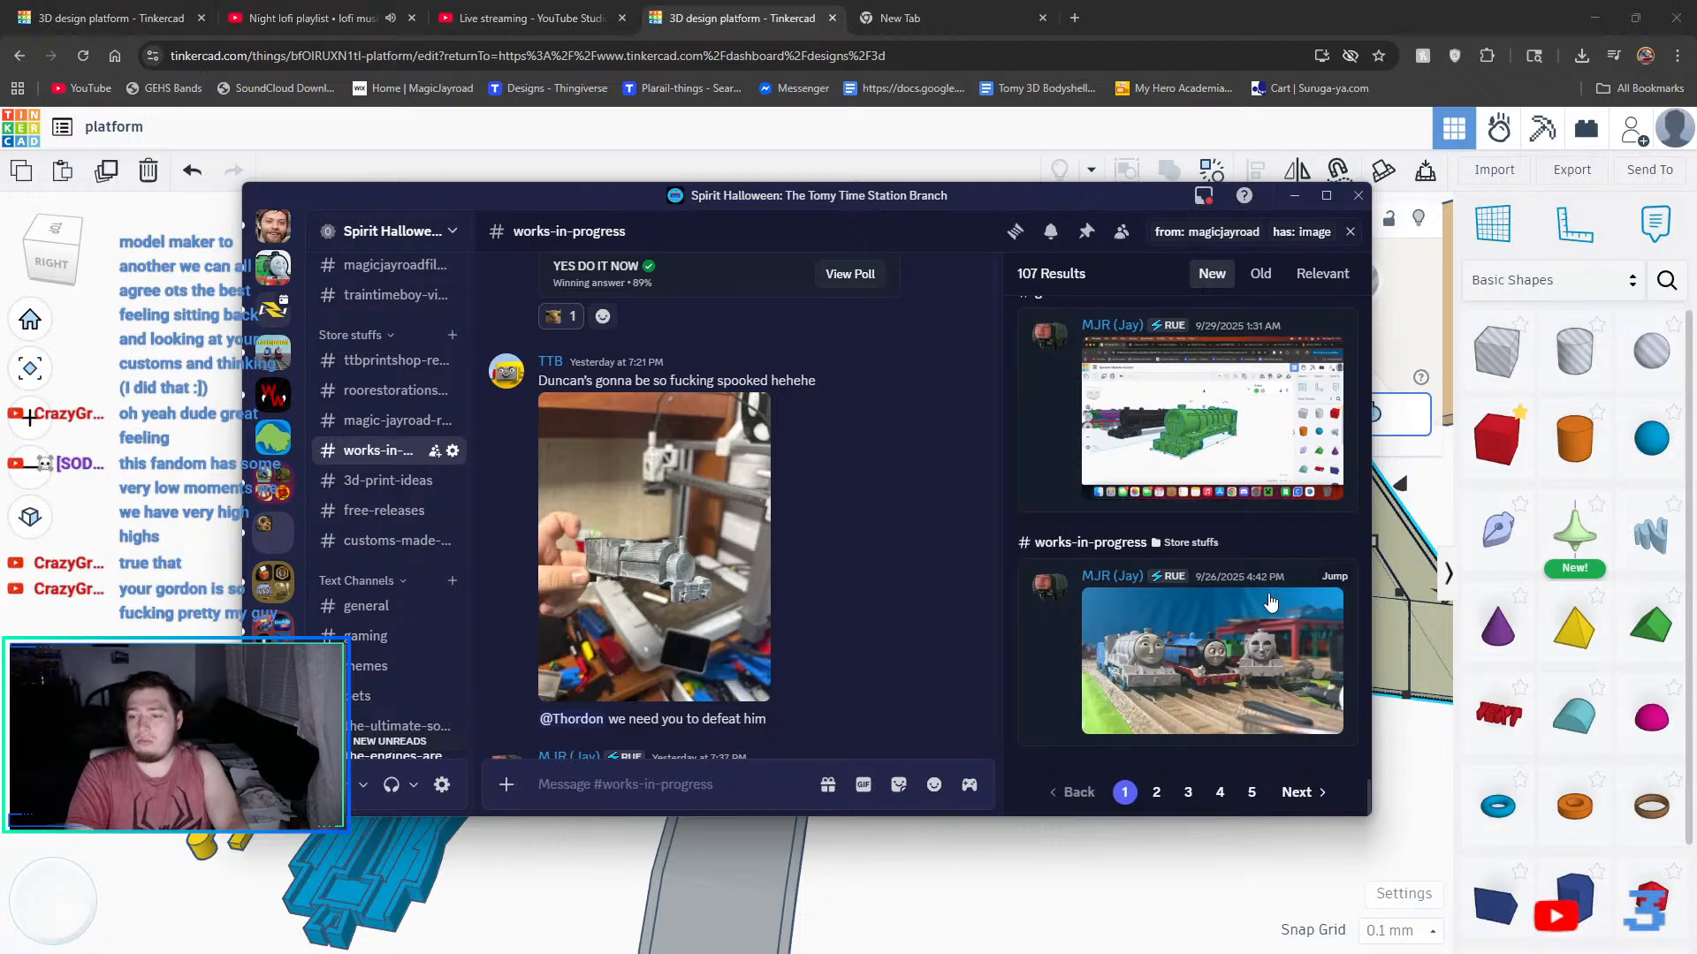
click(1195, 683)
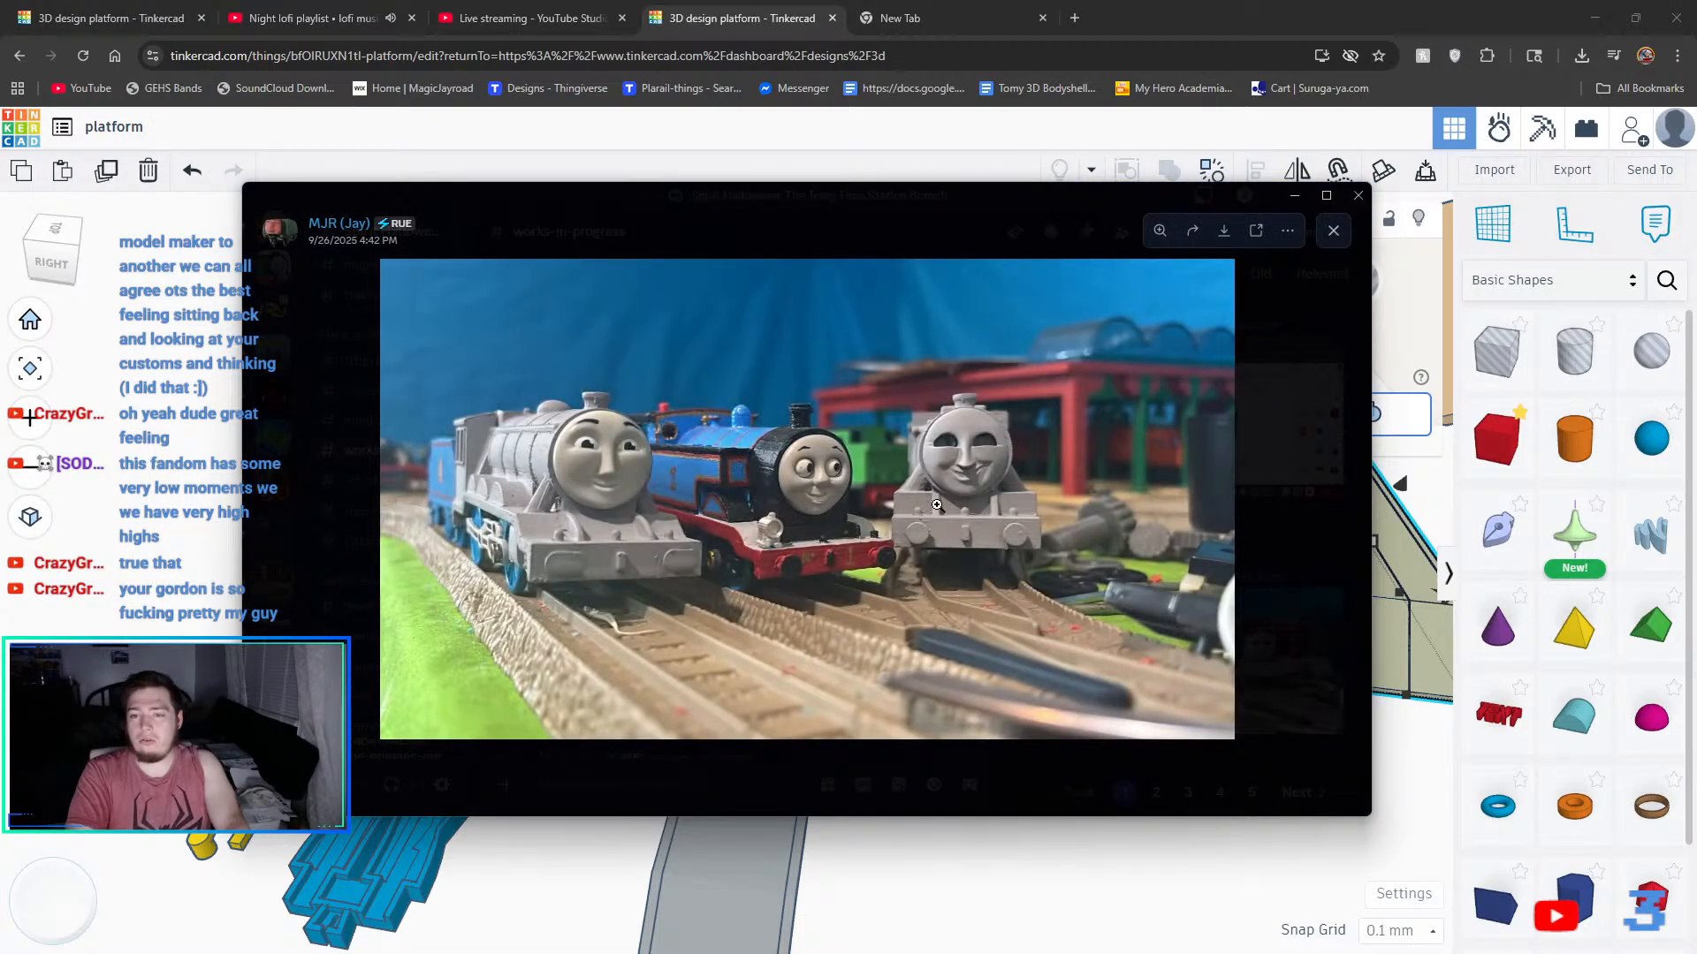
click(1272, 592)
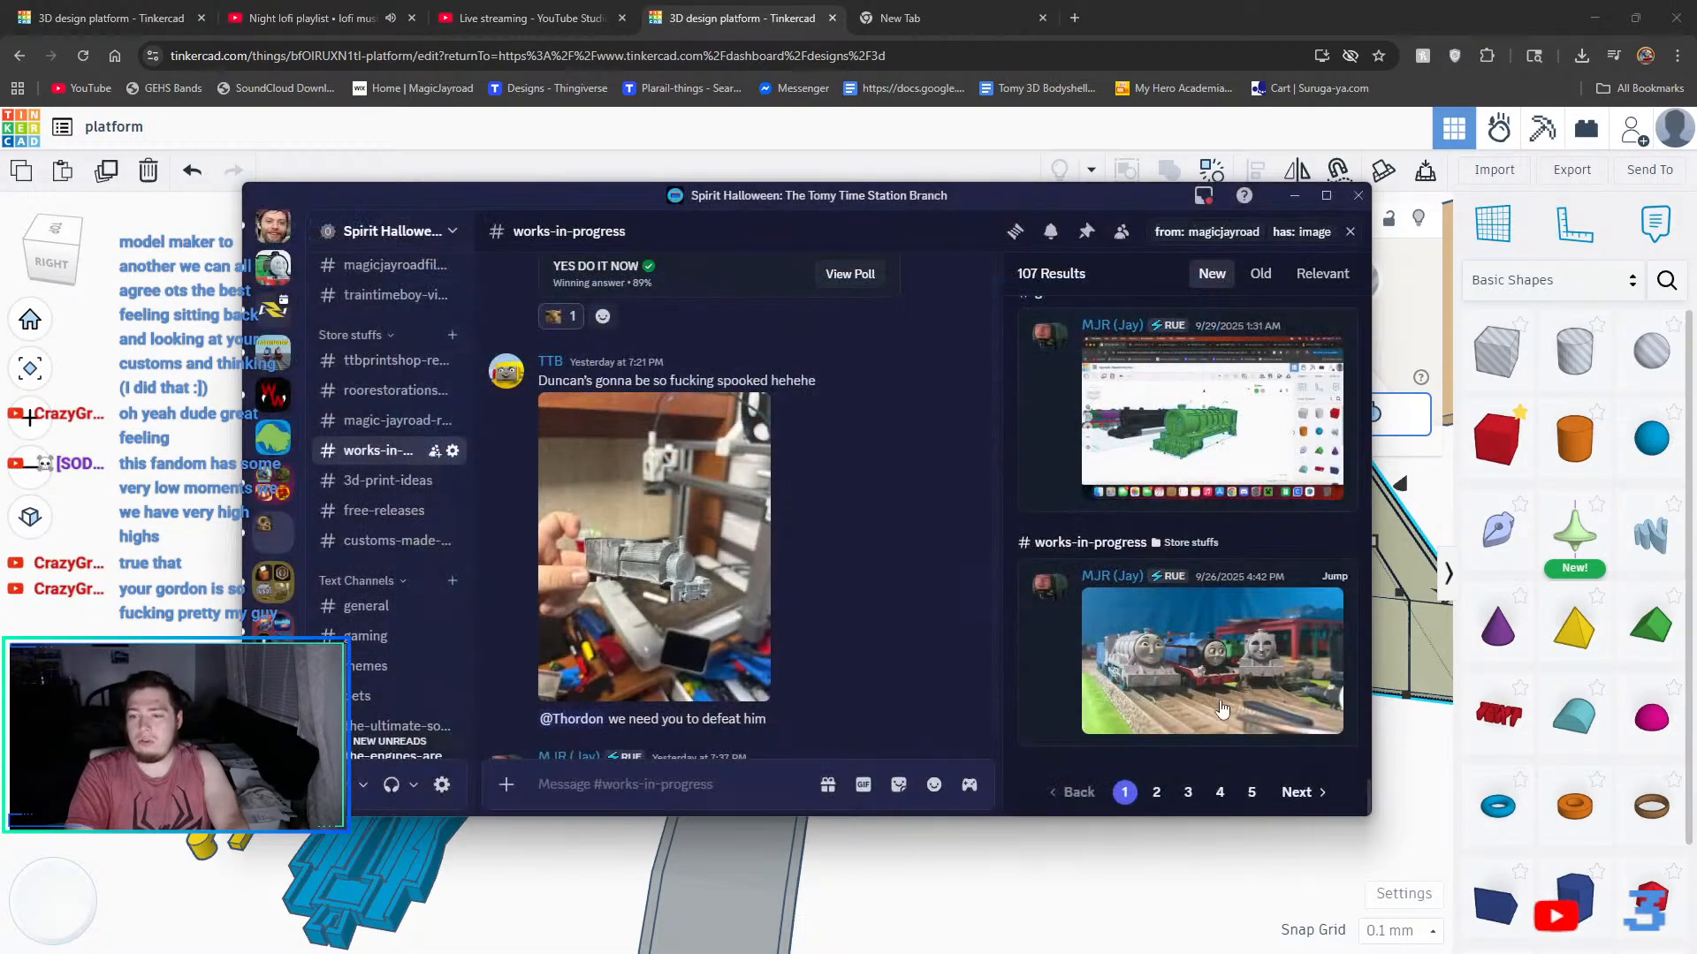
- Go to page 2 of the search results and enlarge the photo of the red engine beside the grey wagon
click(1157, 790)
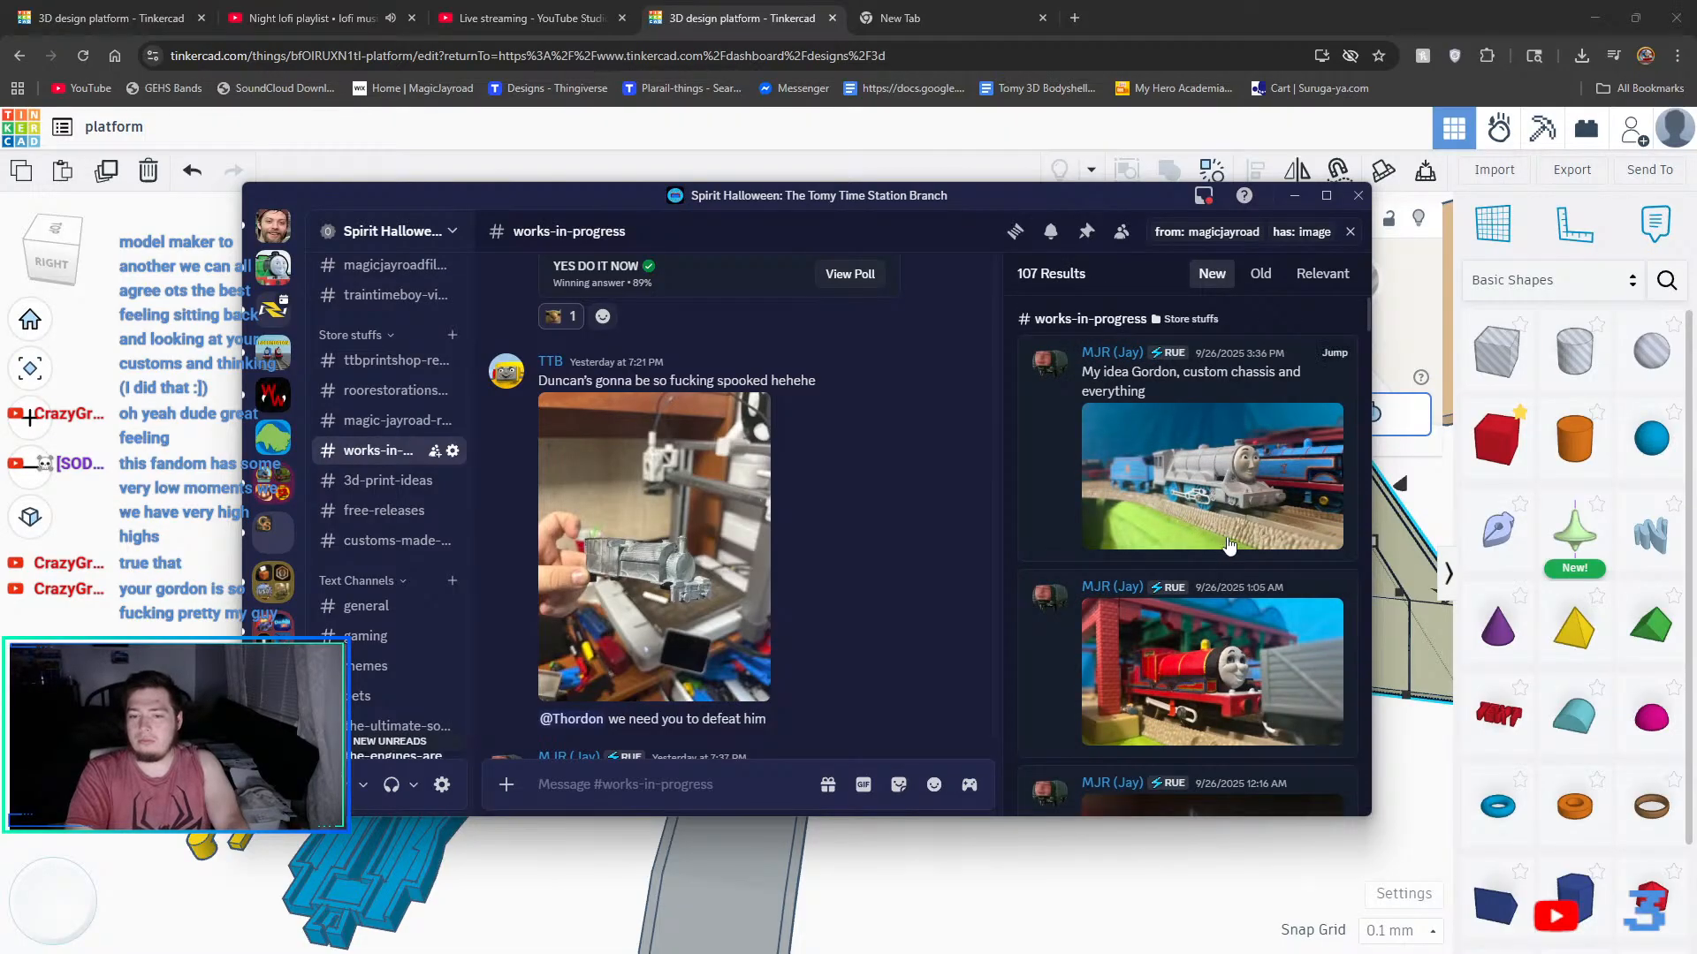
scroll(1229, 548, down, 2)
click(1224, 485)
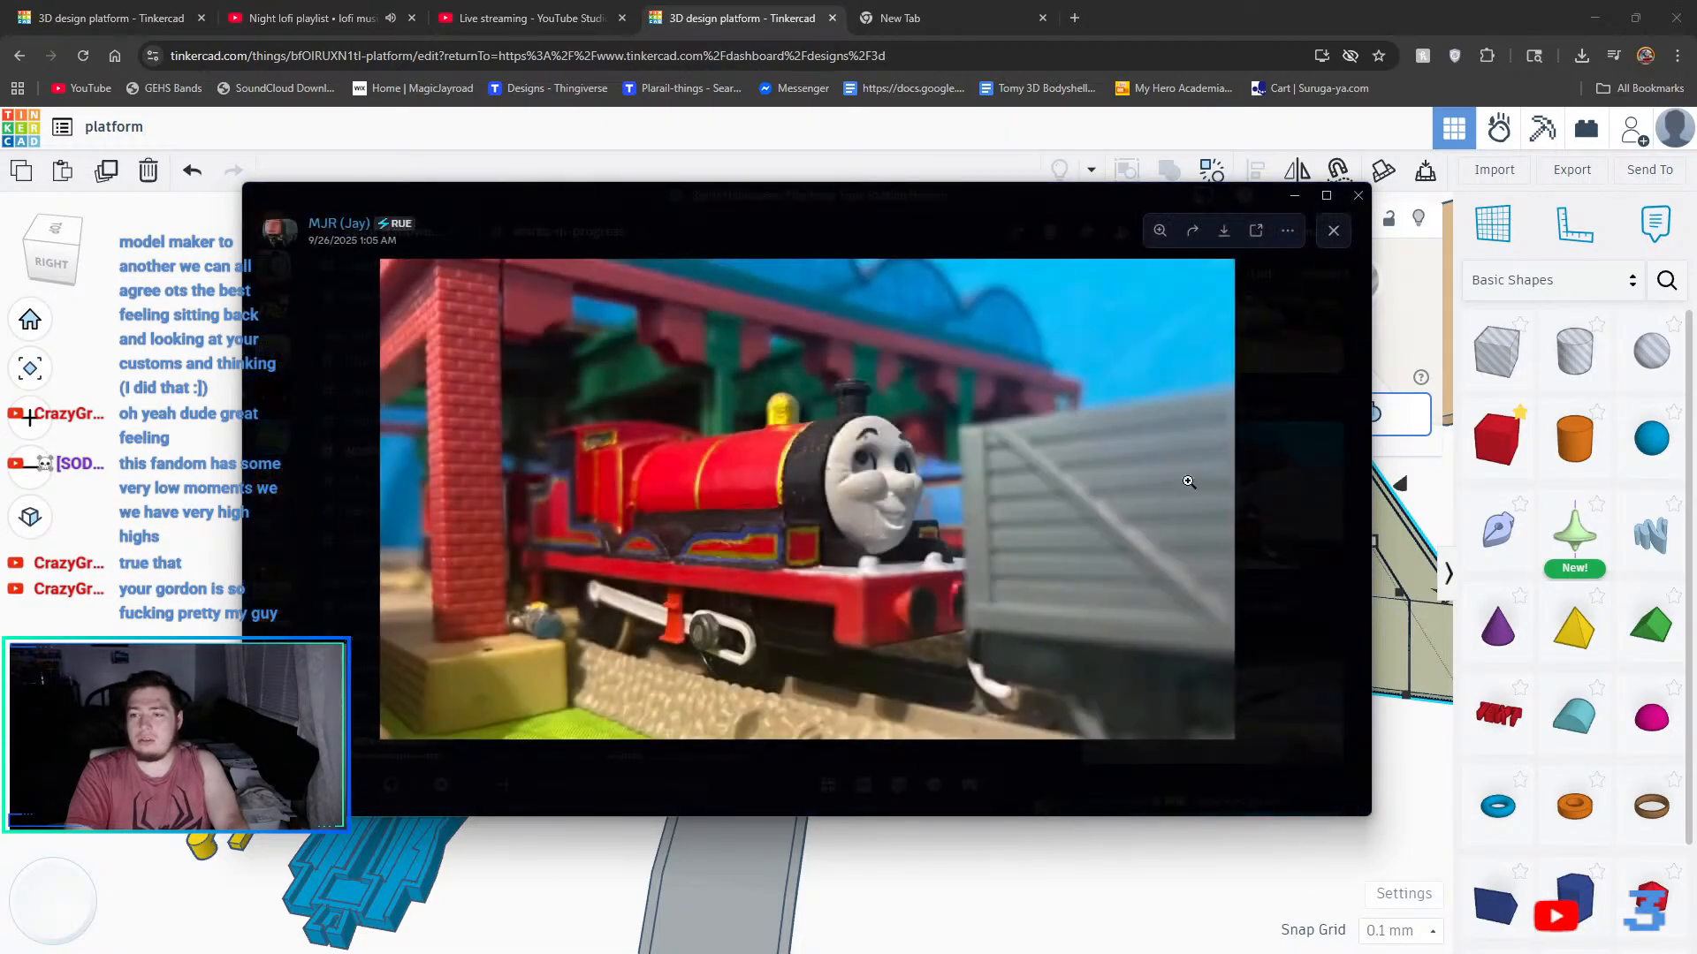
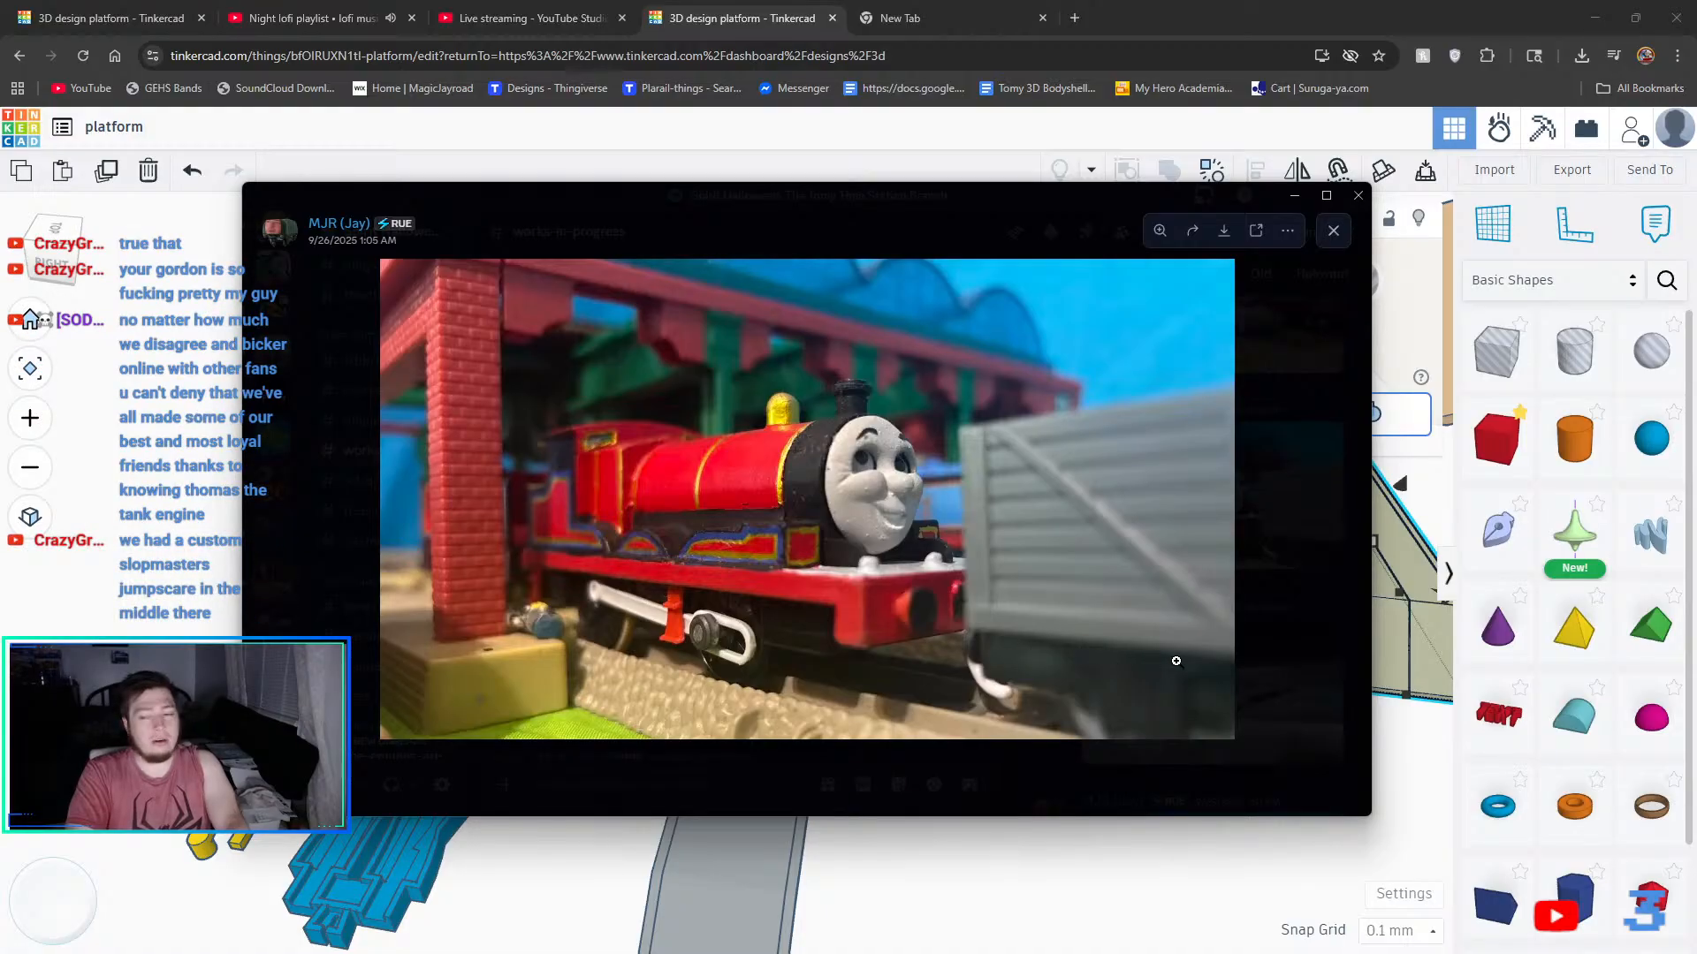
- View the photos of the two grey unpainted engines and the blue engine beside the unpainted light blue one
click(1289, 647)
scroll(1248, 639, down, 5)
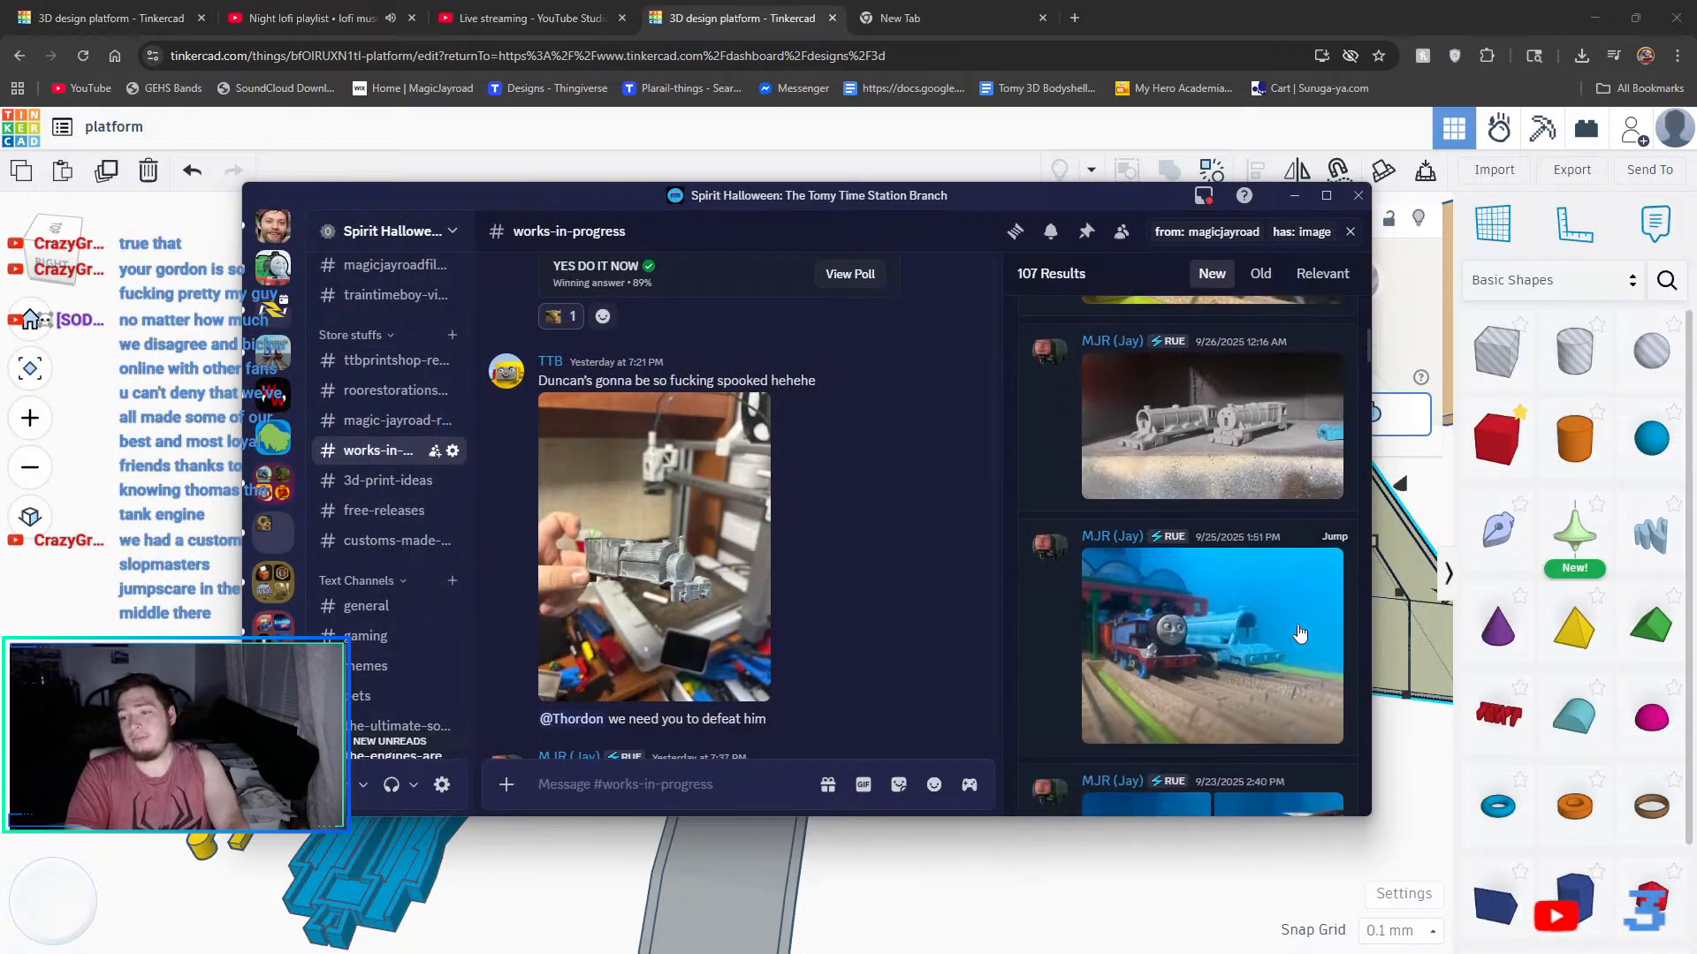
click(1297, 486)
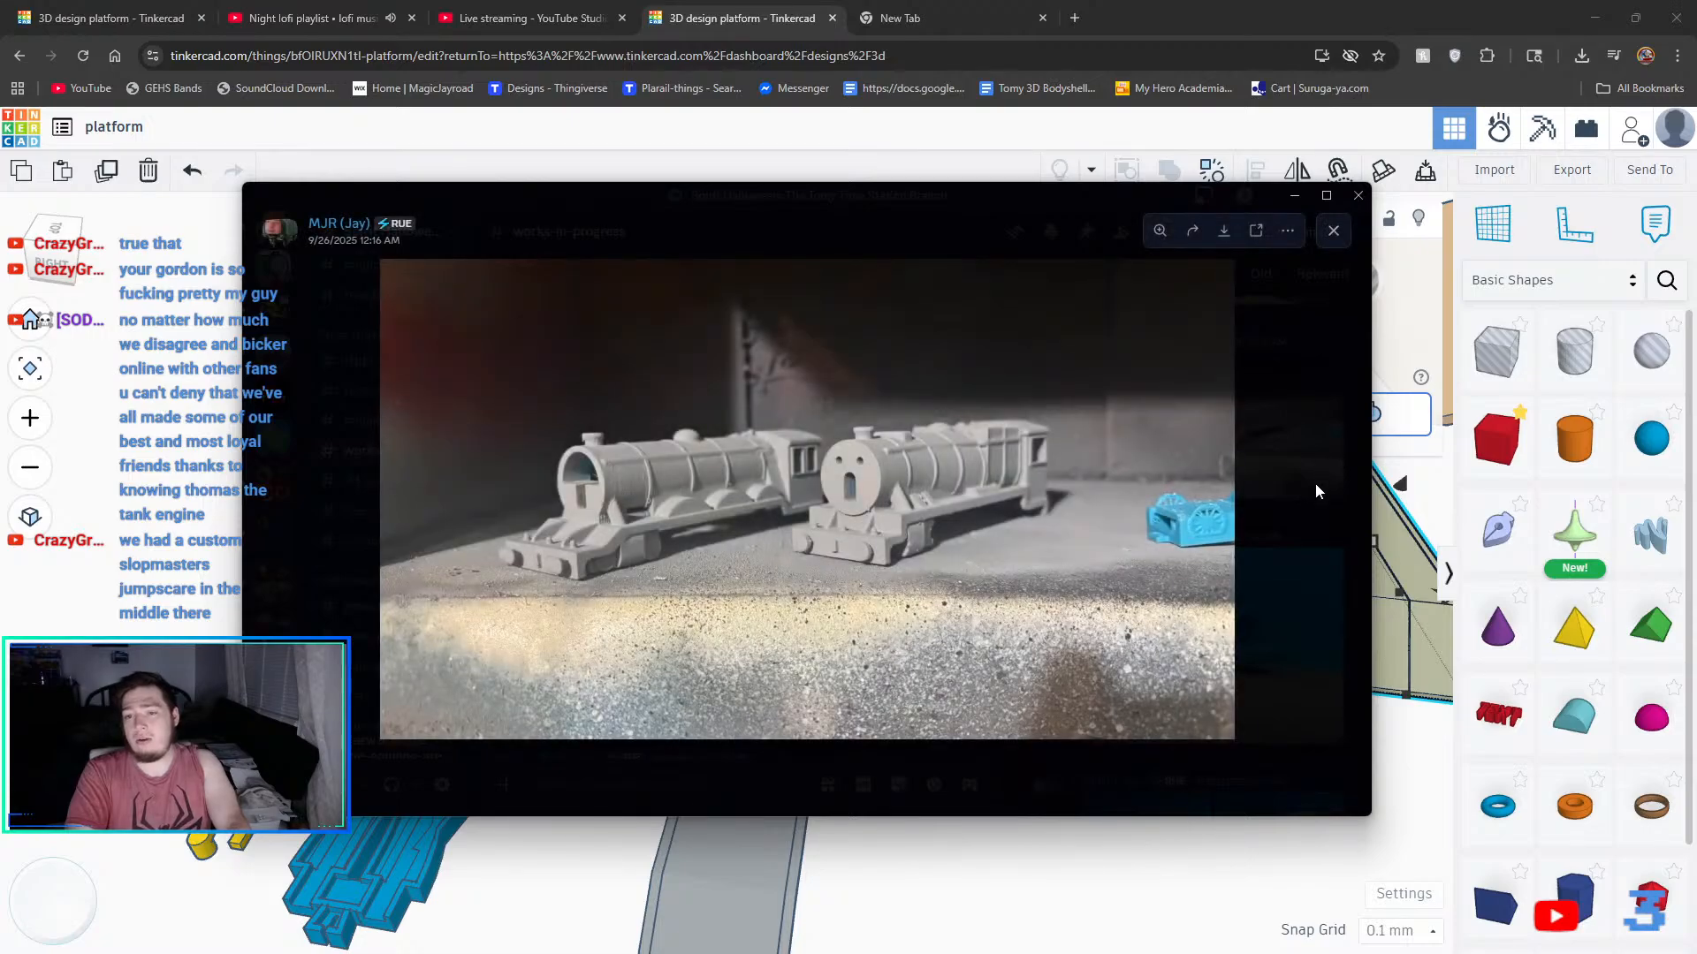
click(1306, 517)
scroll(1255, 495, down, 3)
click(1196, 449)
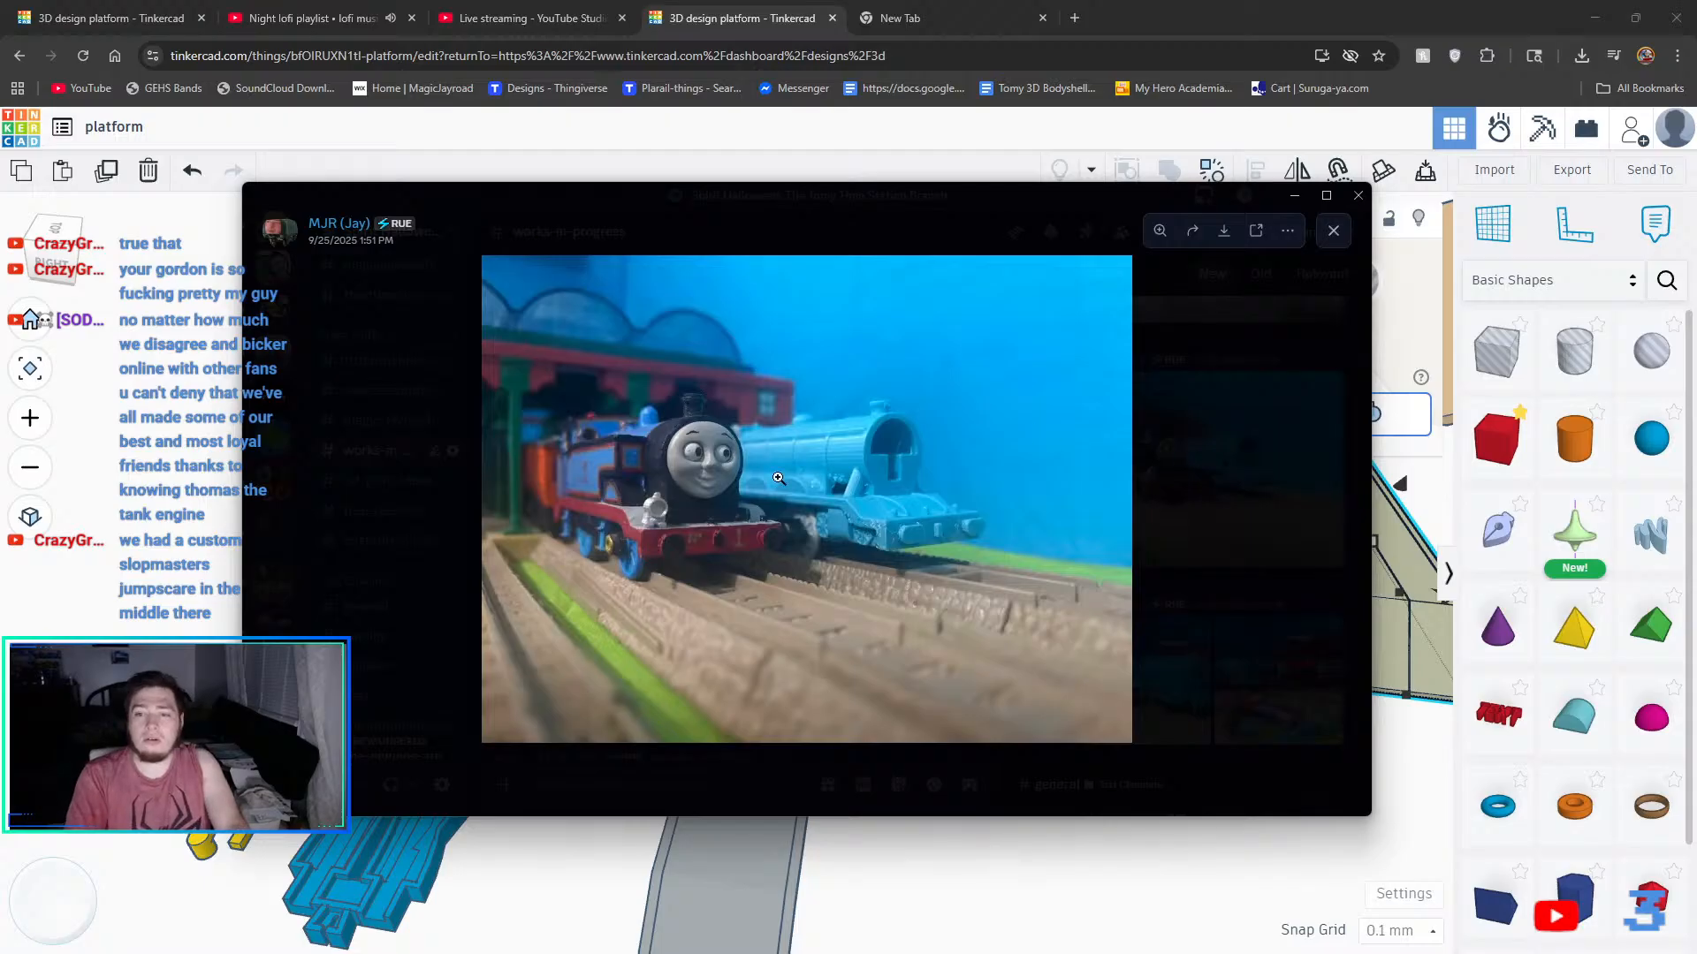
click(1343, 460)
- Browse further down the image results and view the photo of the faceless blue number 1 engine on a red chassis
scroll(1290, 464, down, 5)
scroll(1296, 460, down, 2)
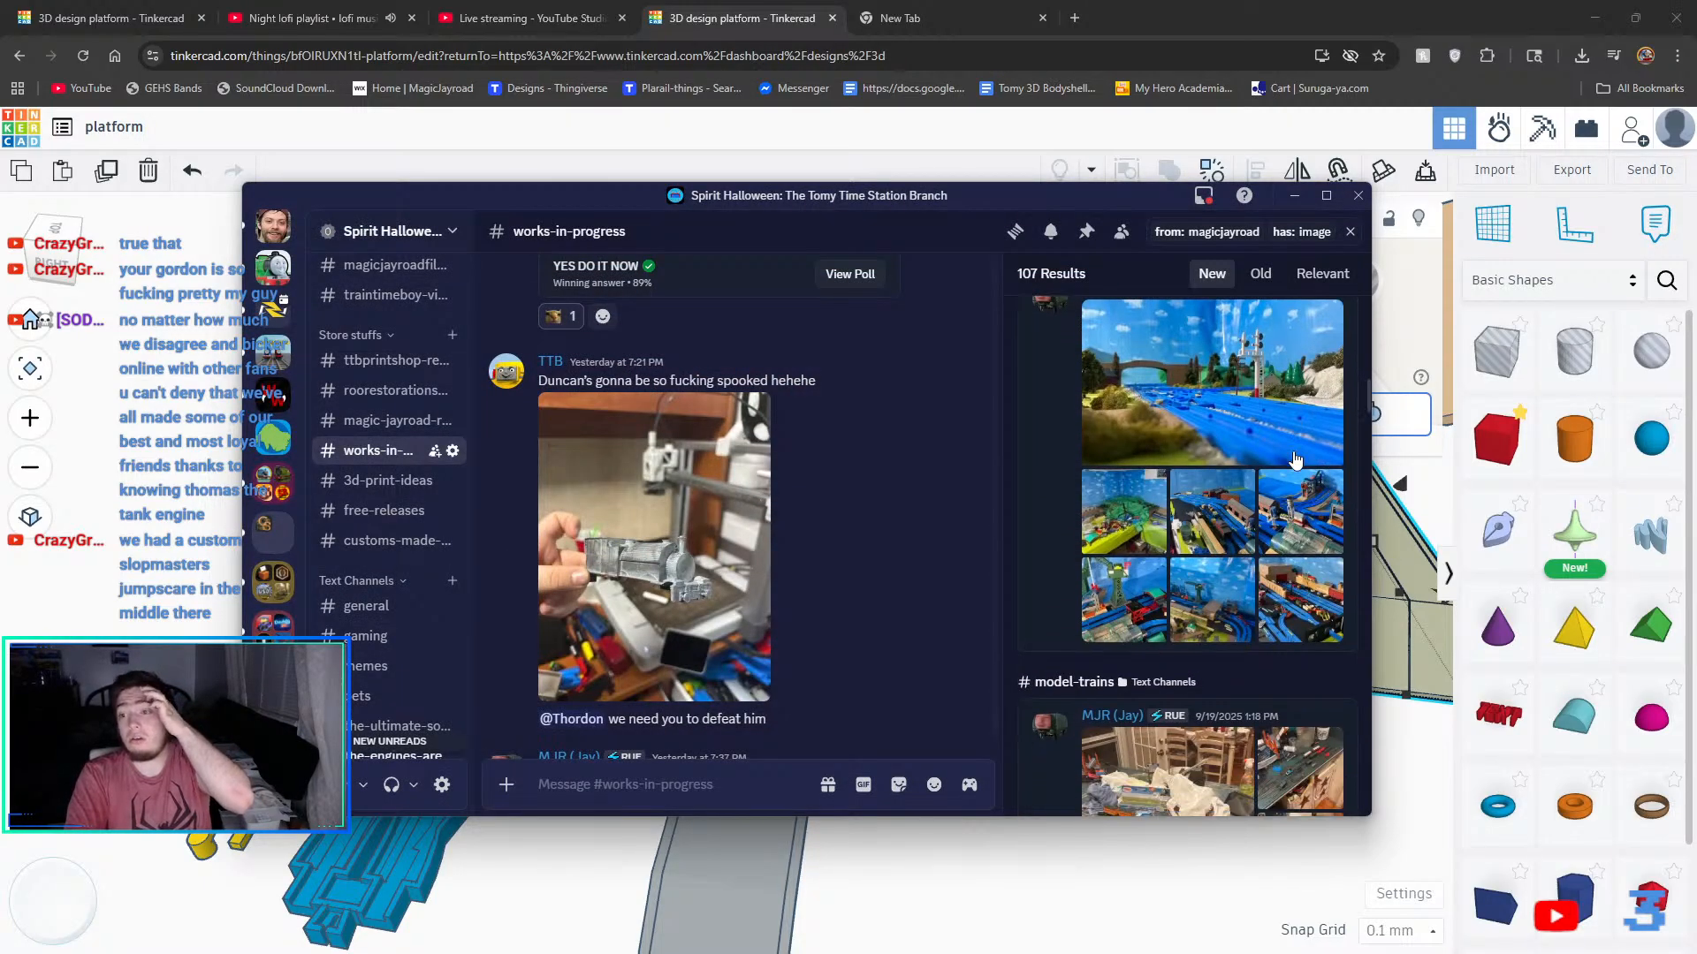
scroll(1242, 411, down, 4)
scroll(1242, 411, down, 3)
click(1292, 539)
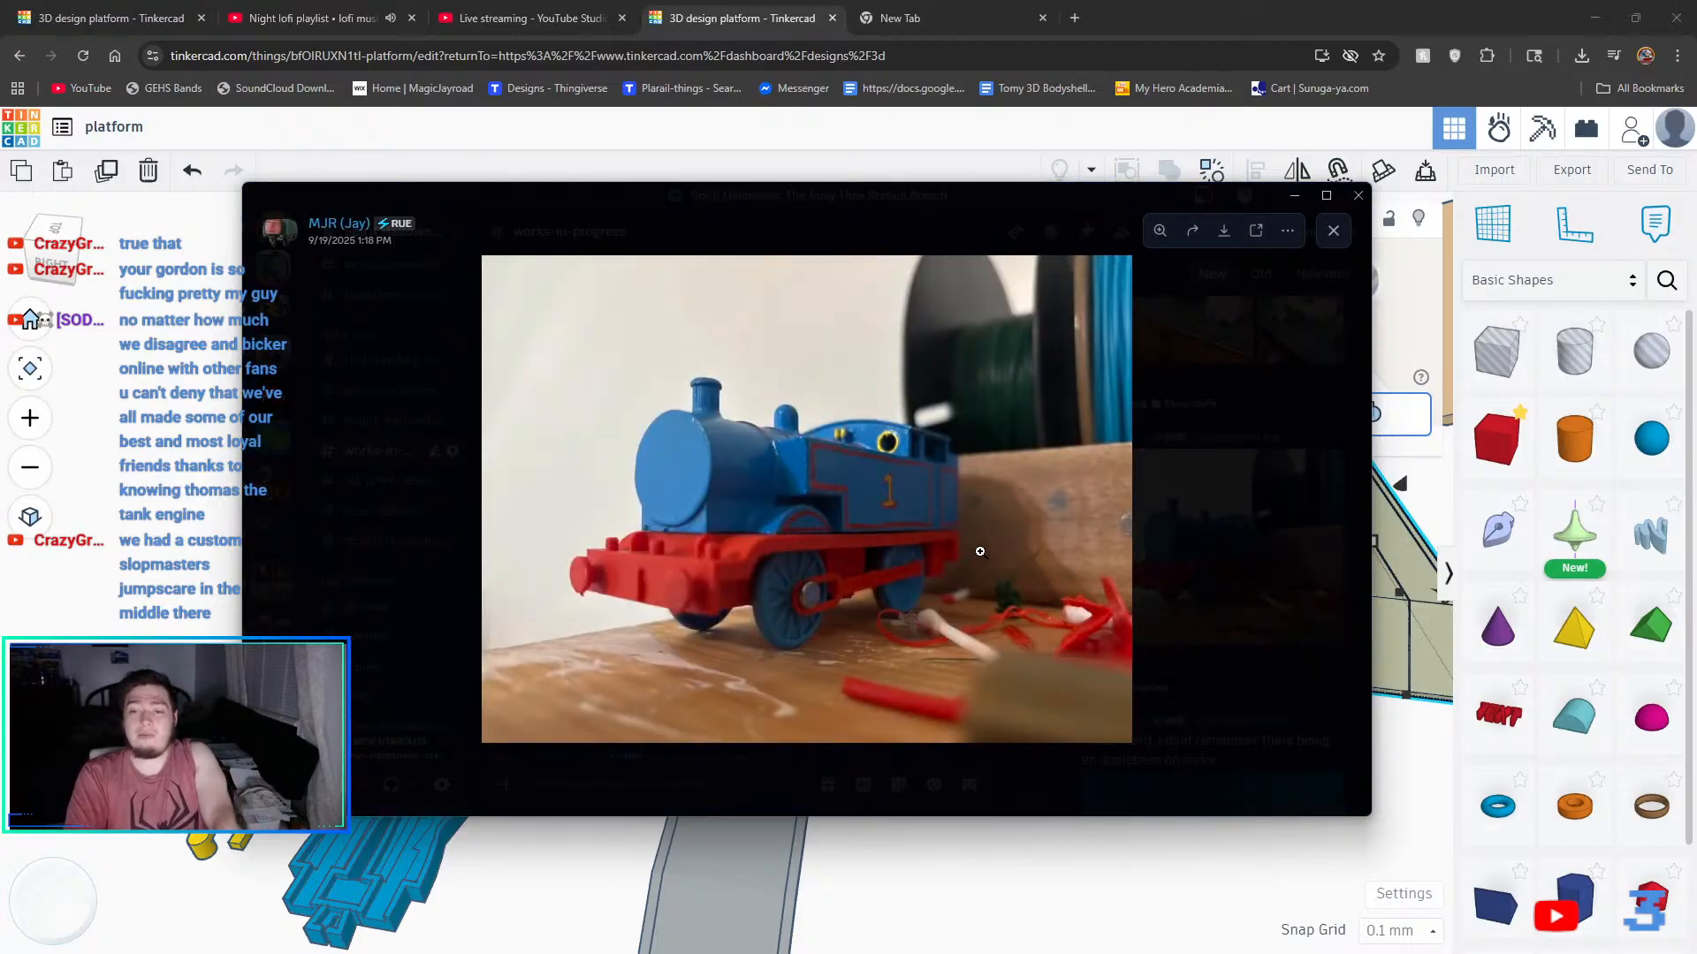
click(1302, 447)
- View the photos of the Applebee's coach and the red N-Scale rolling stock
scroll(1305, 456, down, 3)
click(1268, 477)
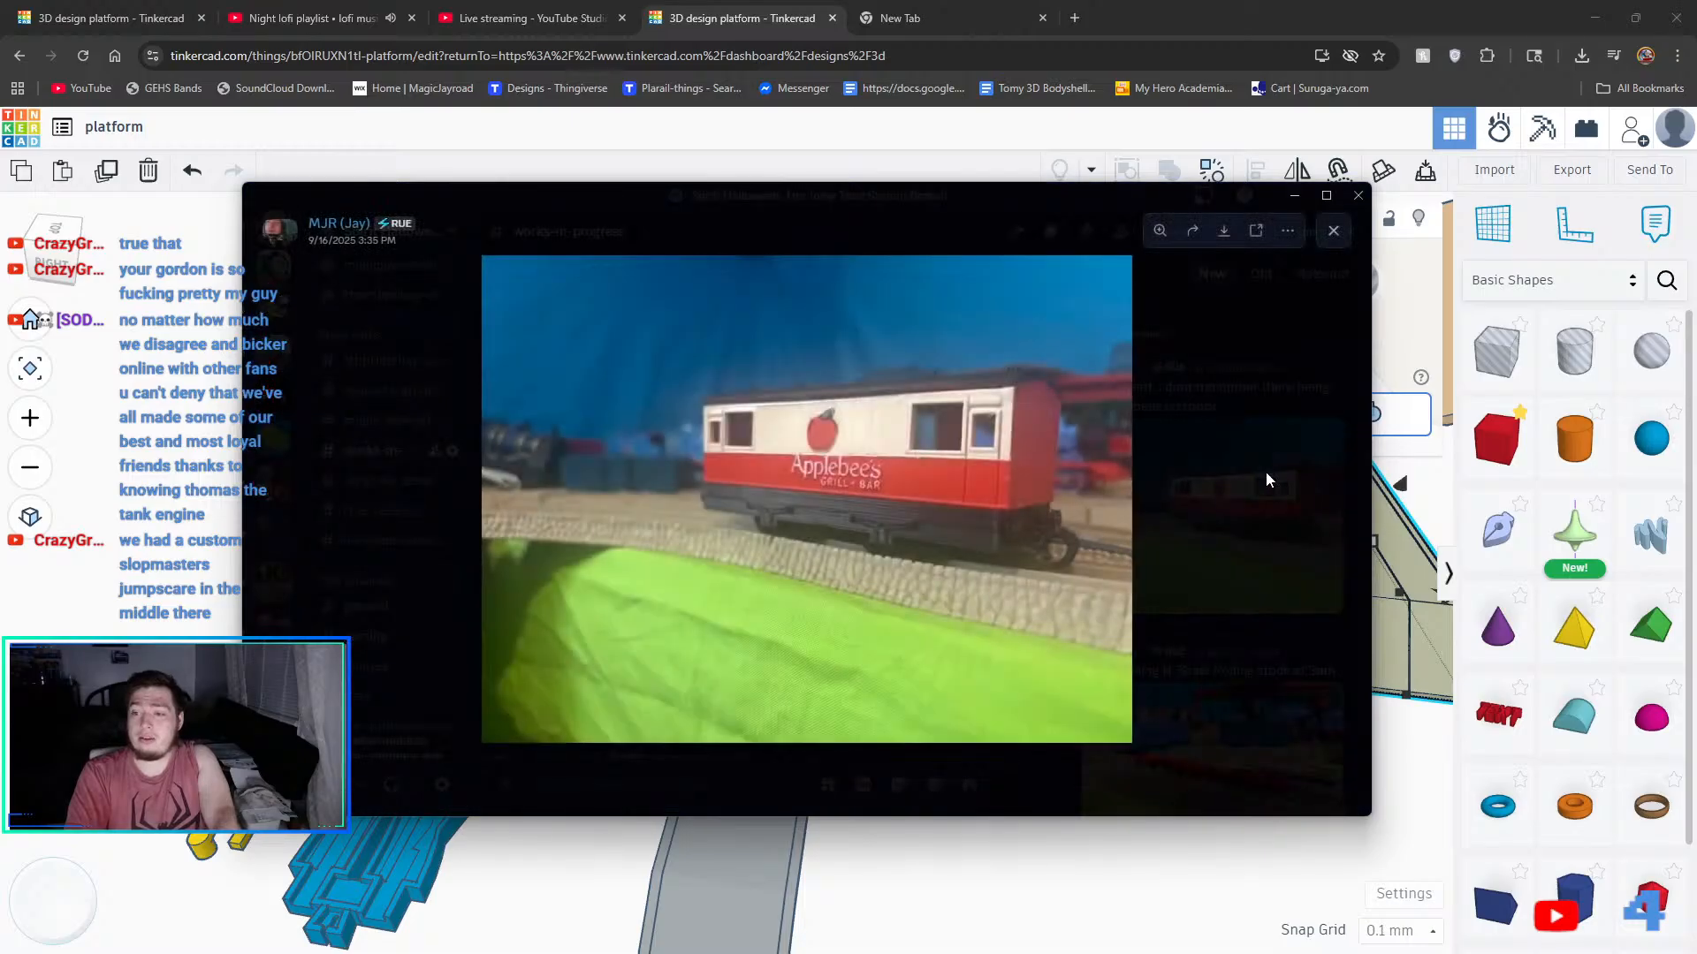
click(1268, 477)
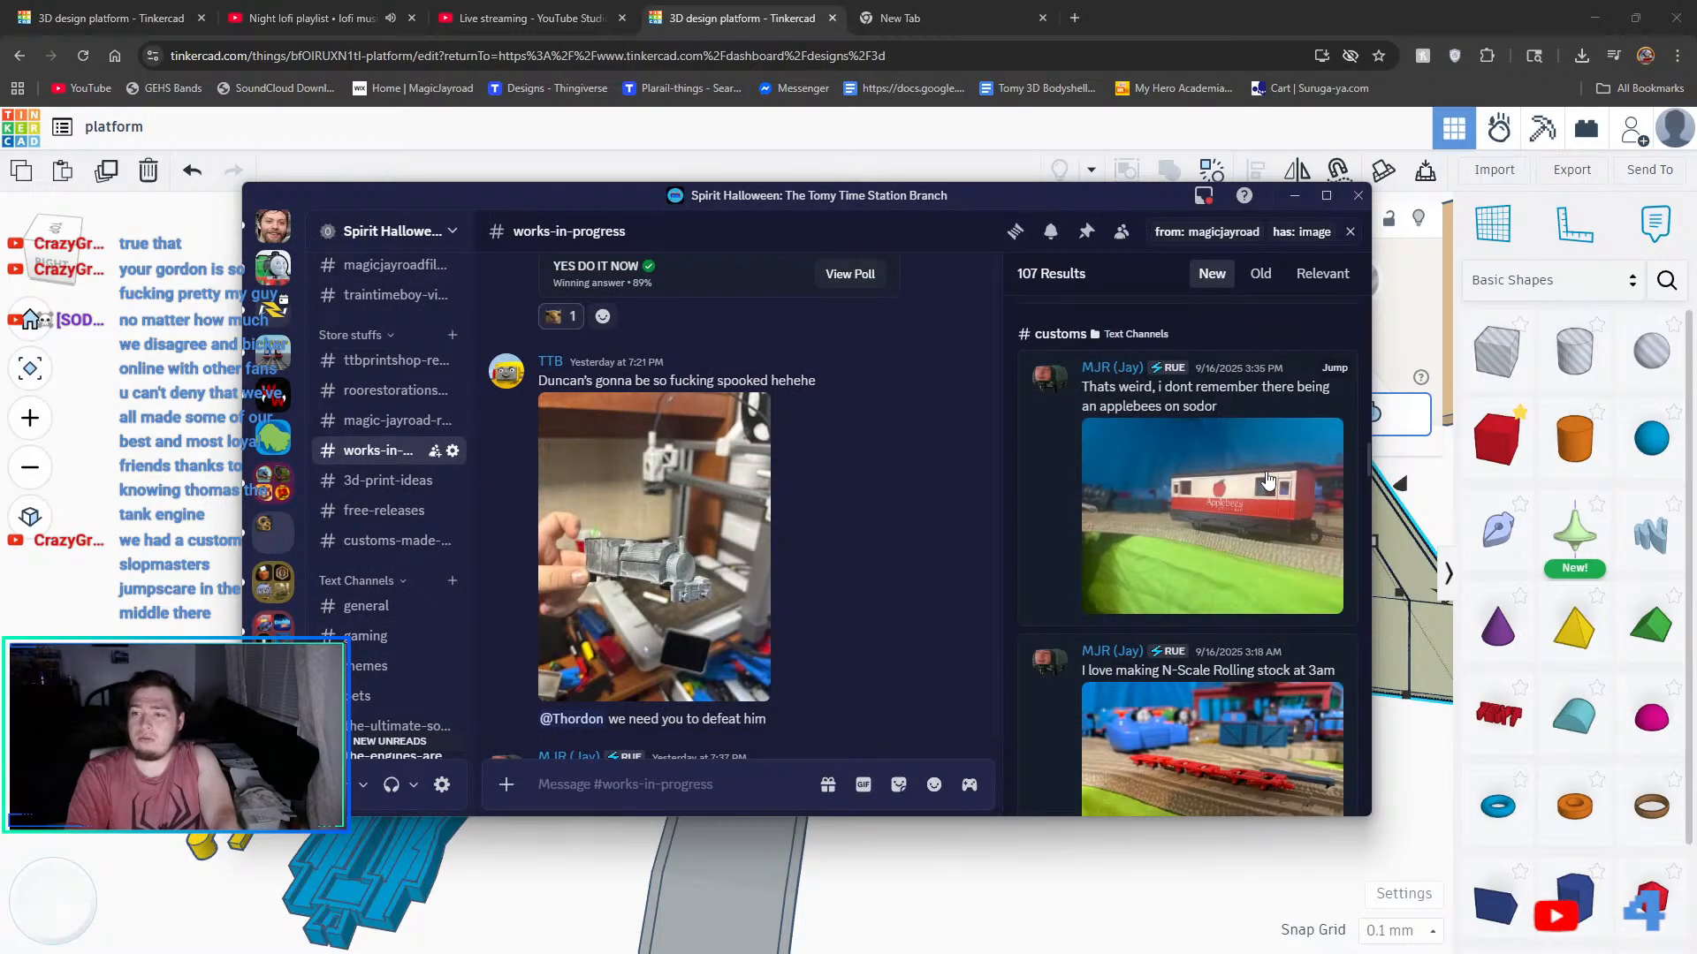
scroll(1283, 465, down, 2)
click(1162, 528)
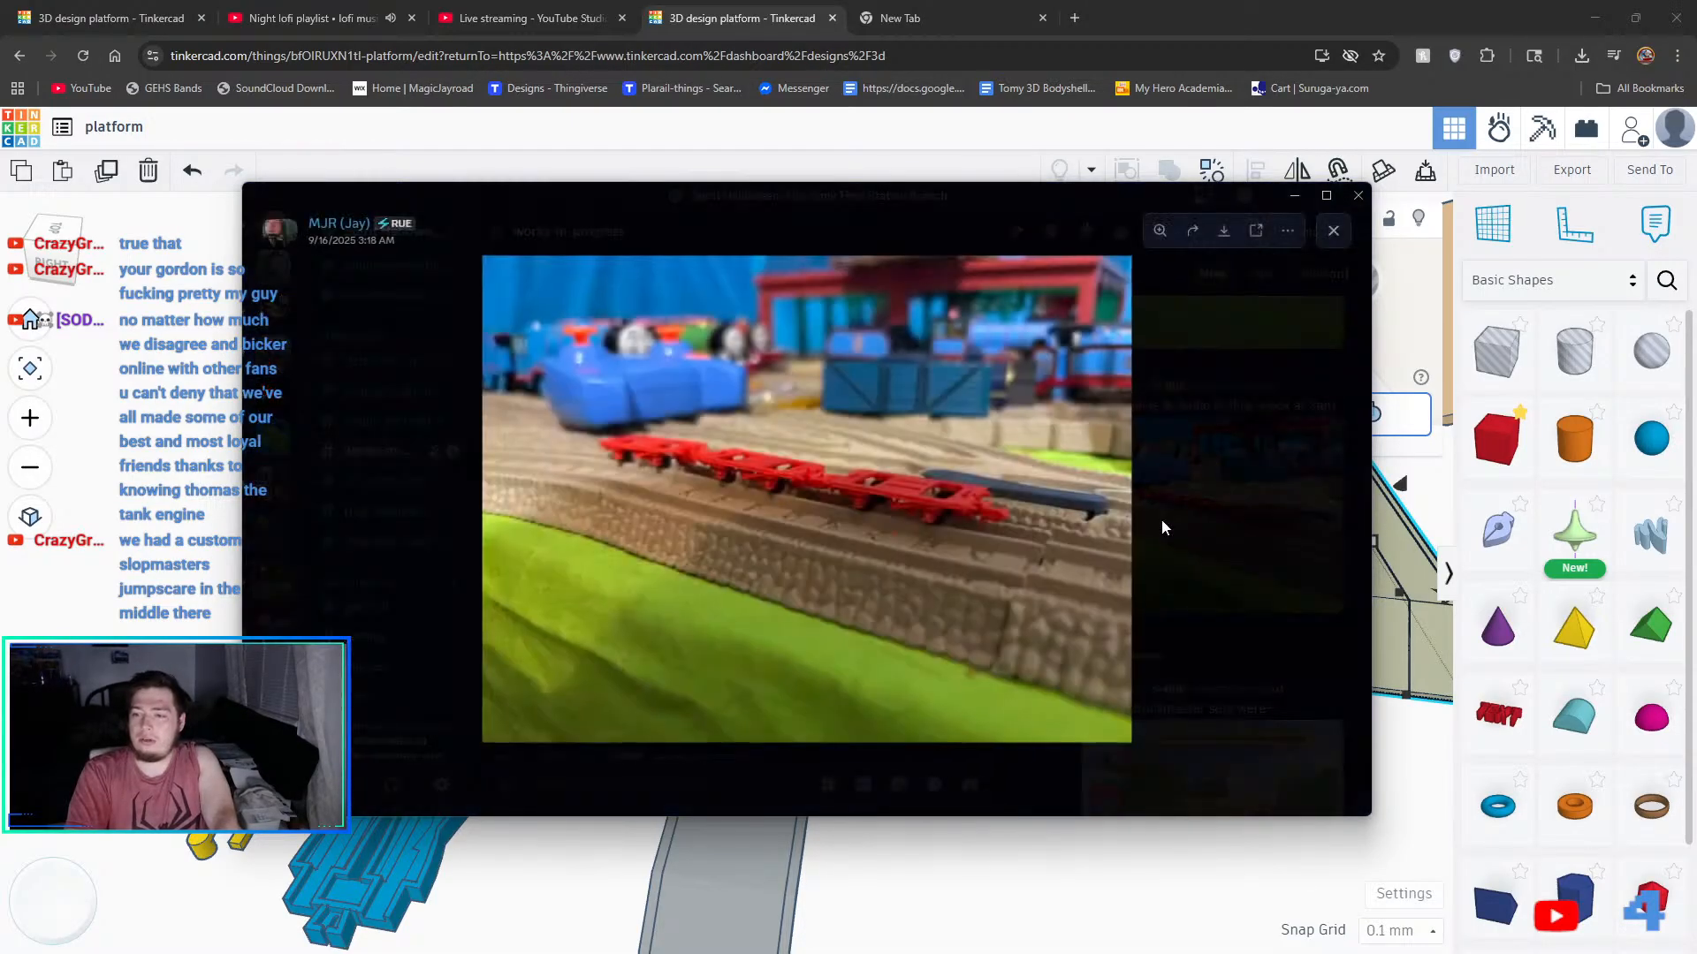
click(1223, 478)
- View the photo of the brown tram engine on yellow track and the photo of the 3D printer at Applebee's
scroll(1224, 481, down, 10)
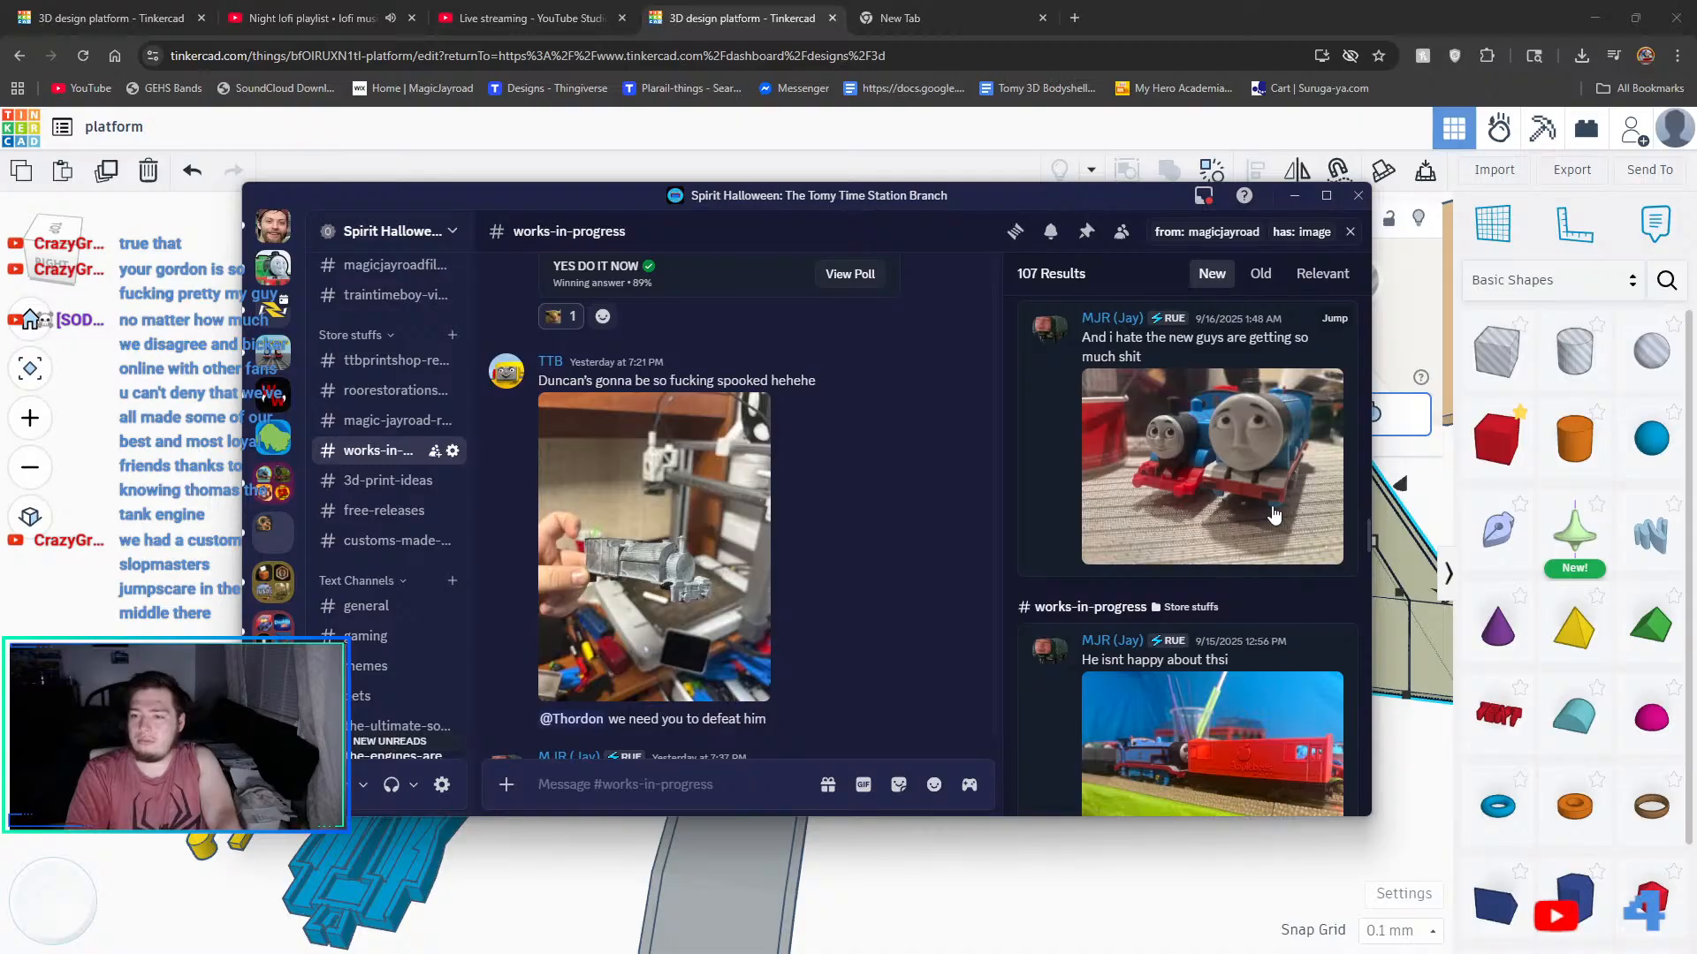
scroll(1274, 515, down, 8)
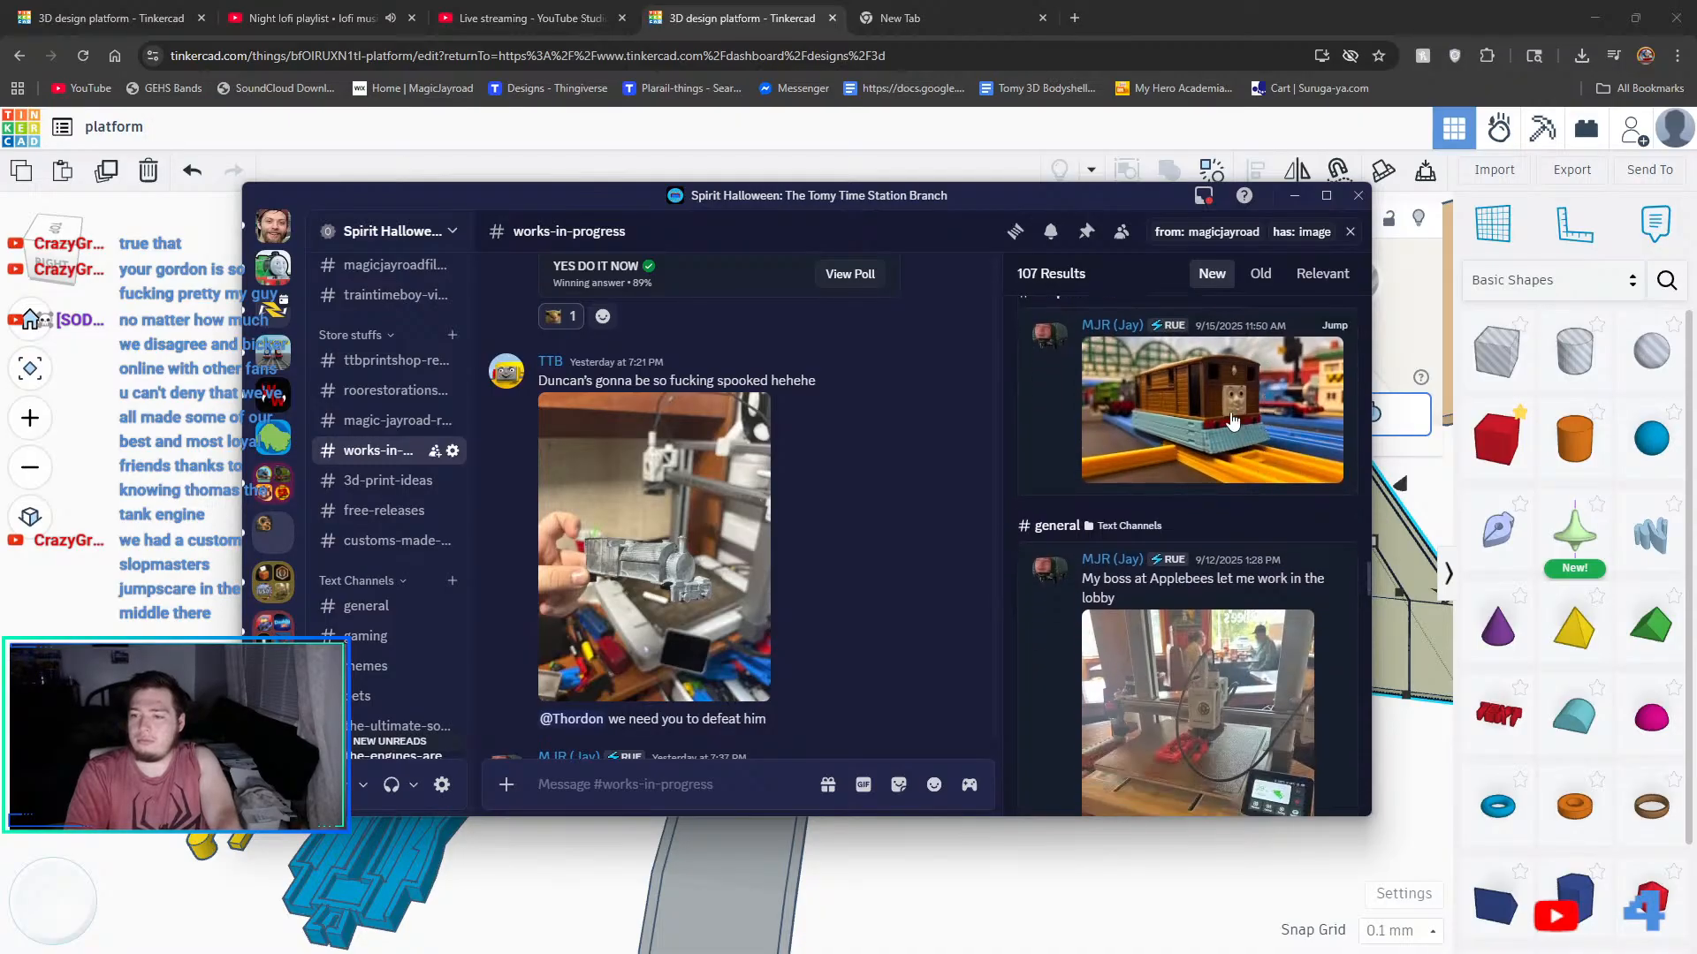
click(1234, 425)
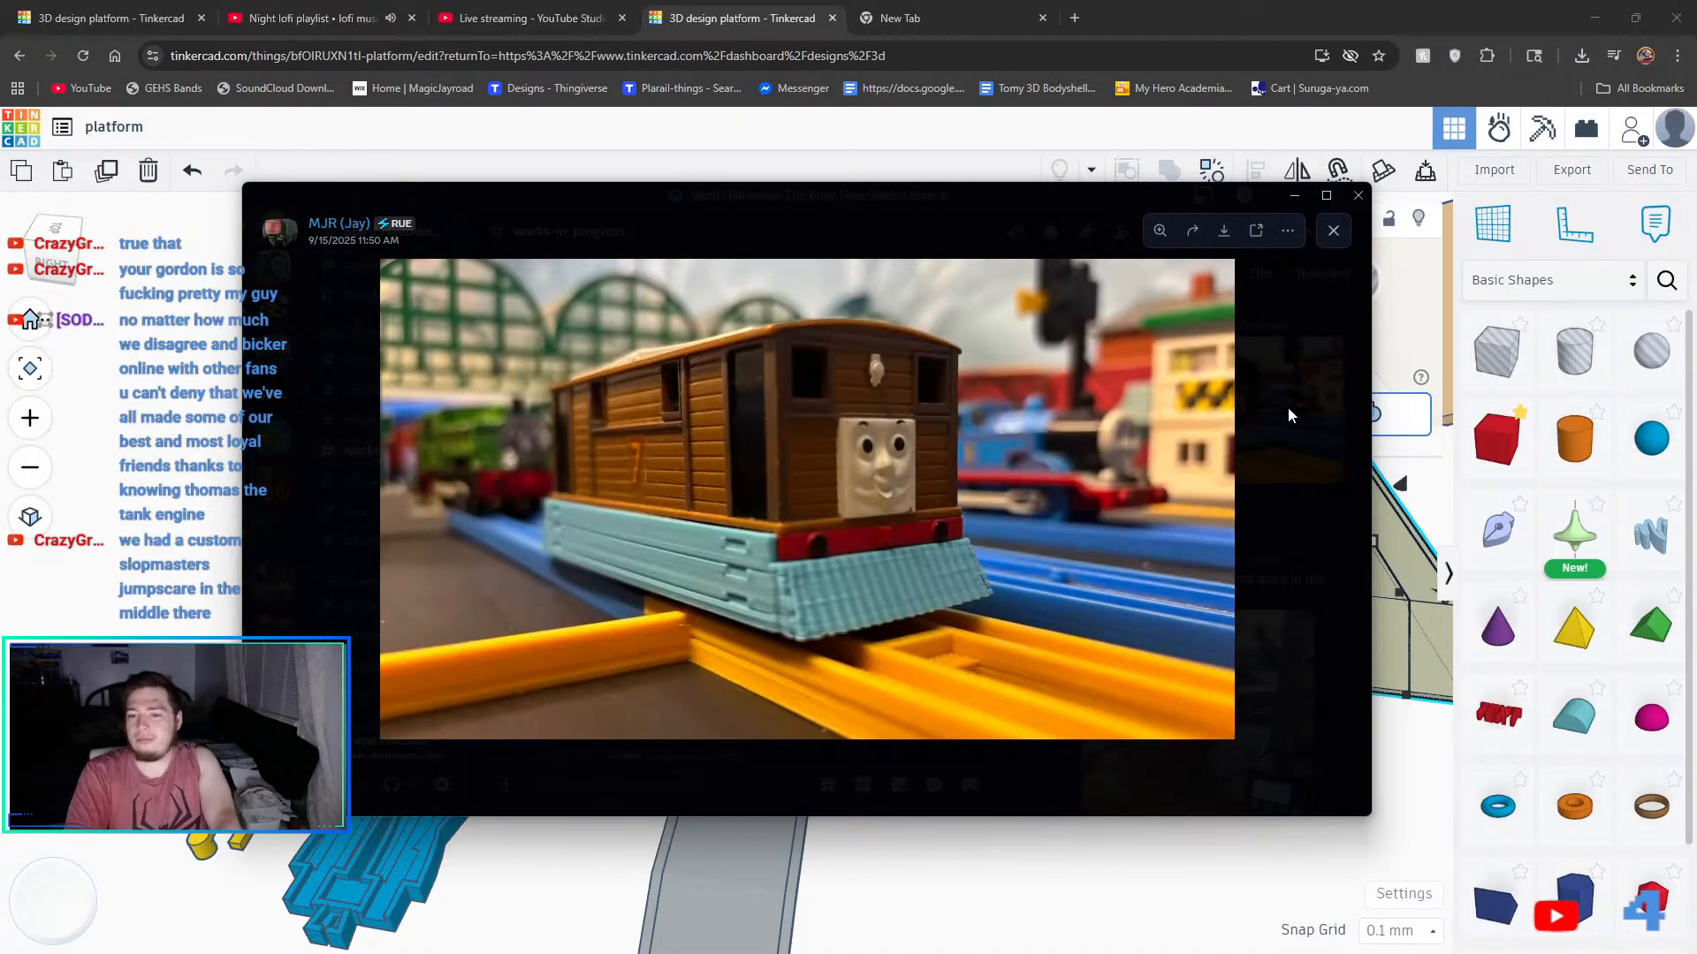
click(1286, 407)
scroll(1268, 415, down, 3)
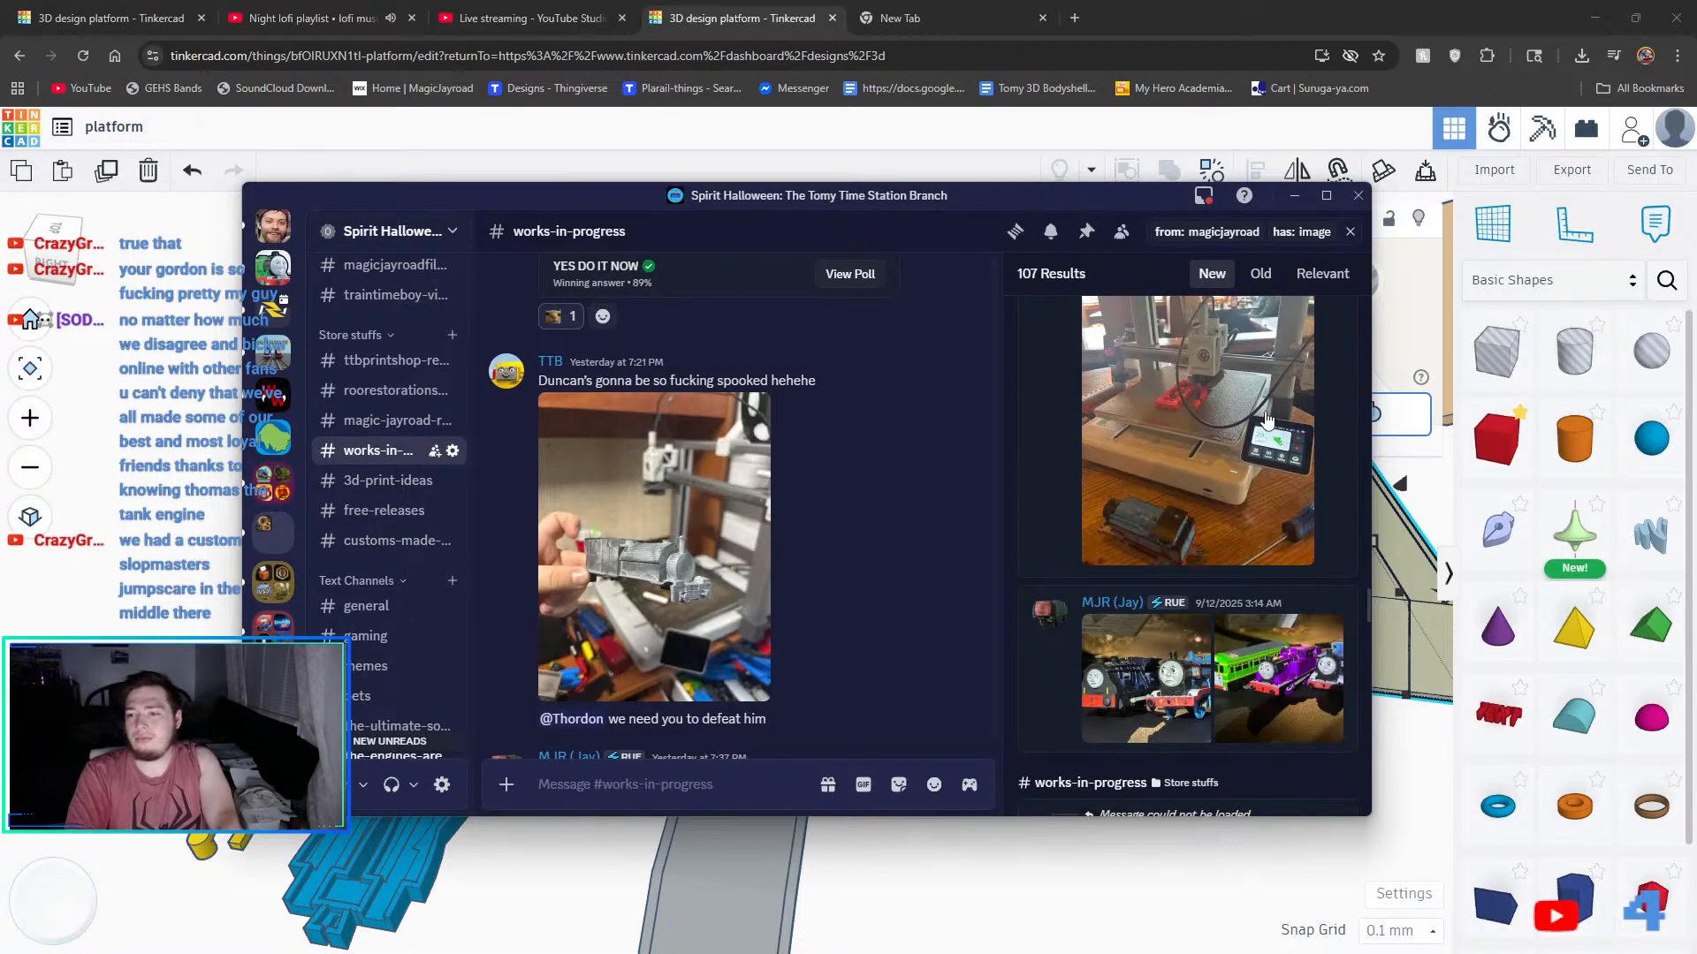
click(1266, 419)
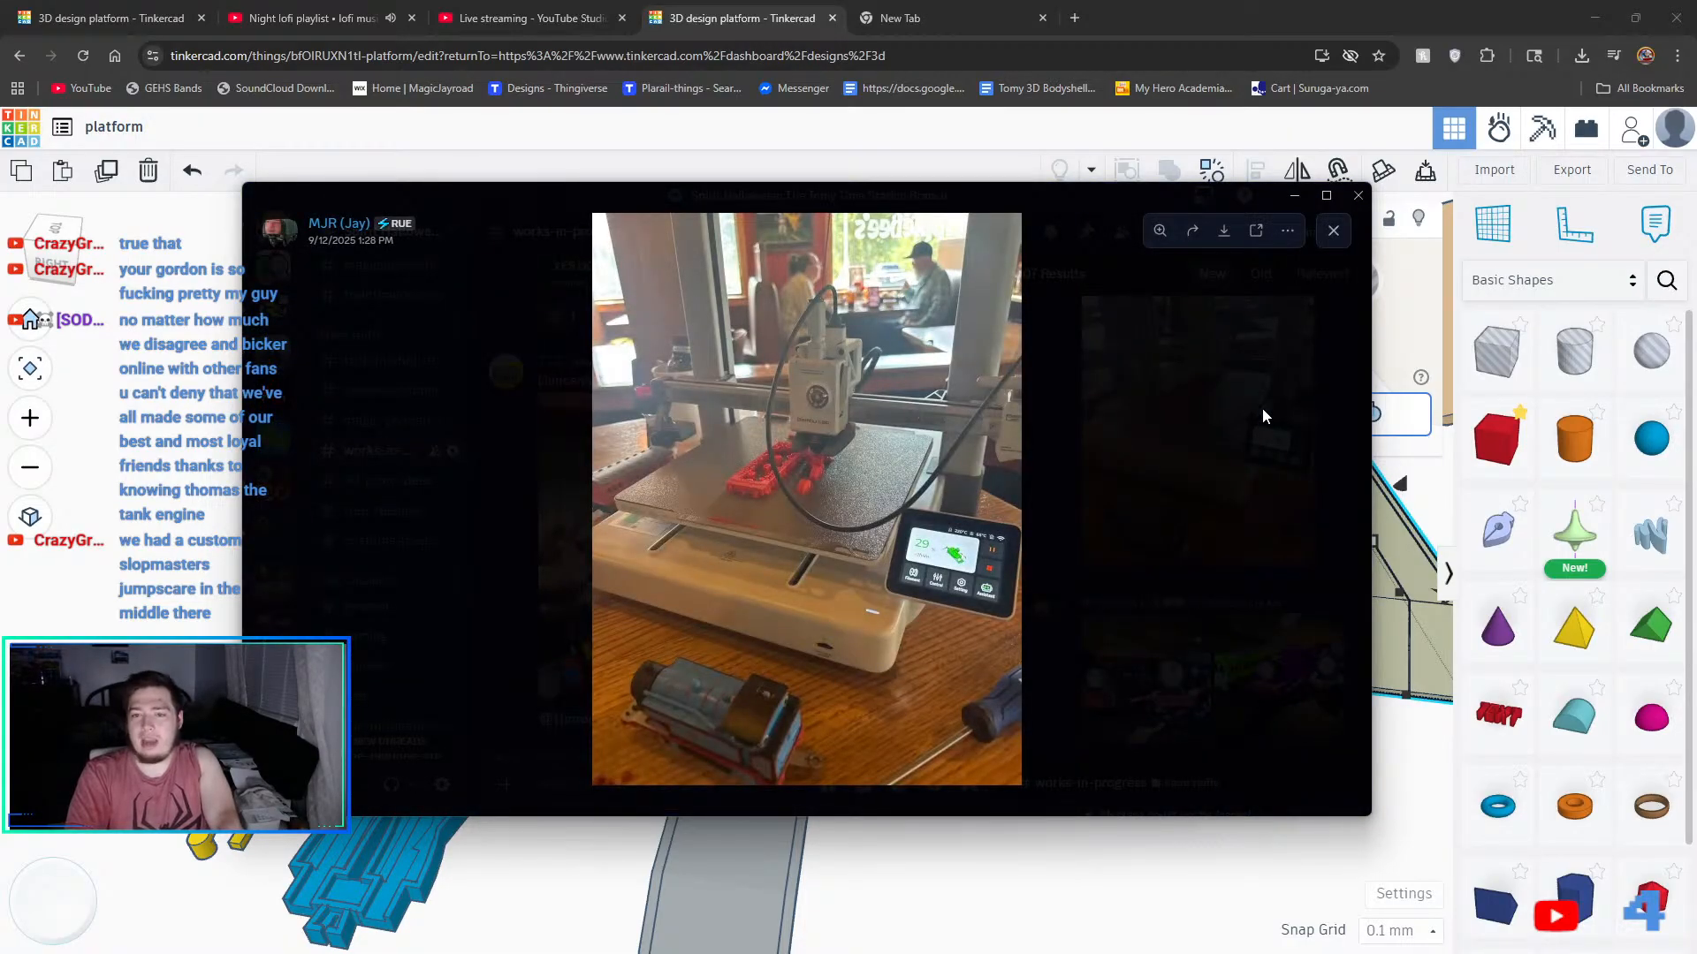
click(1261, 415)
- View both photos in the post showing the black and blue engines and the purple engine beside the green railcar
scroll(1262, 416, down, 3)
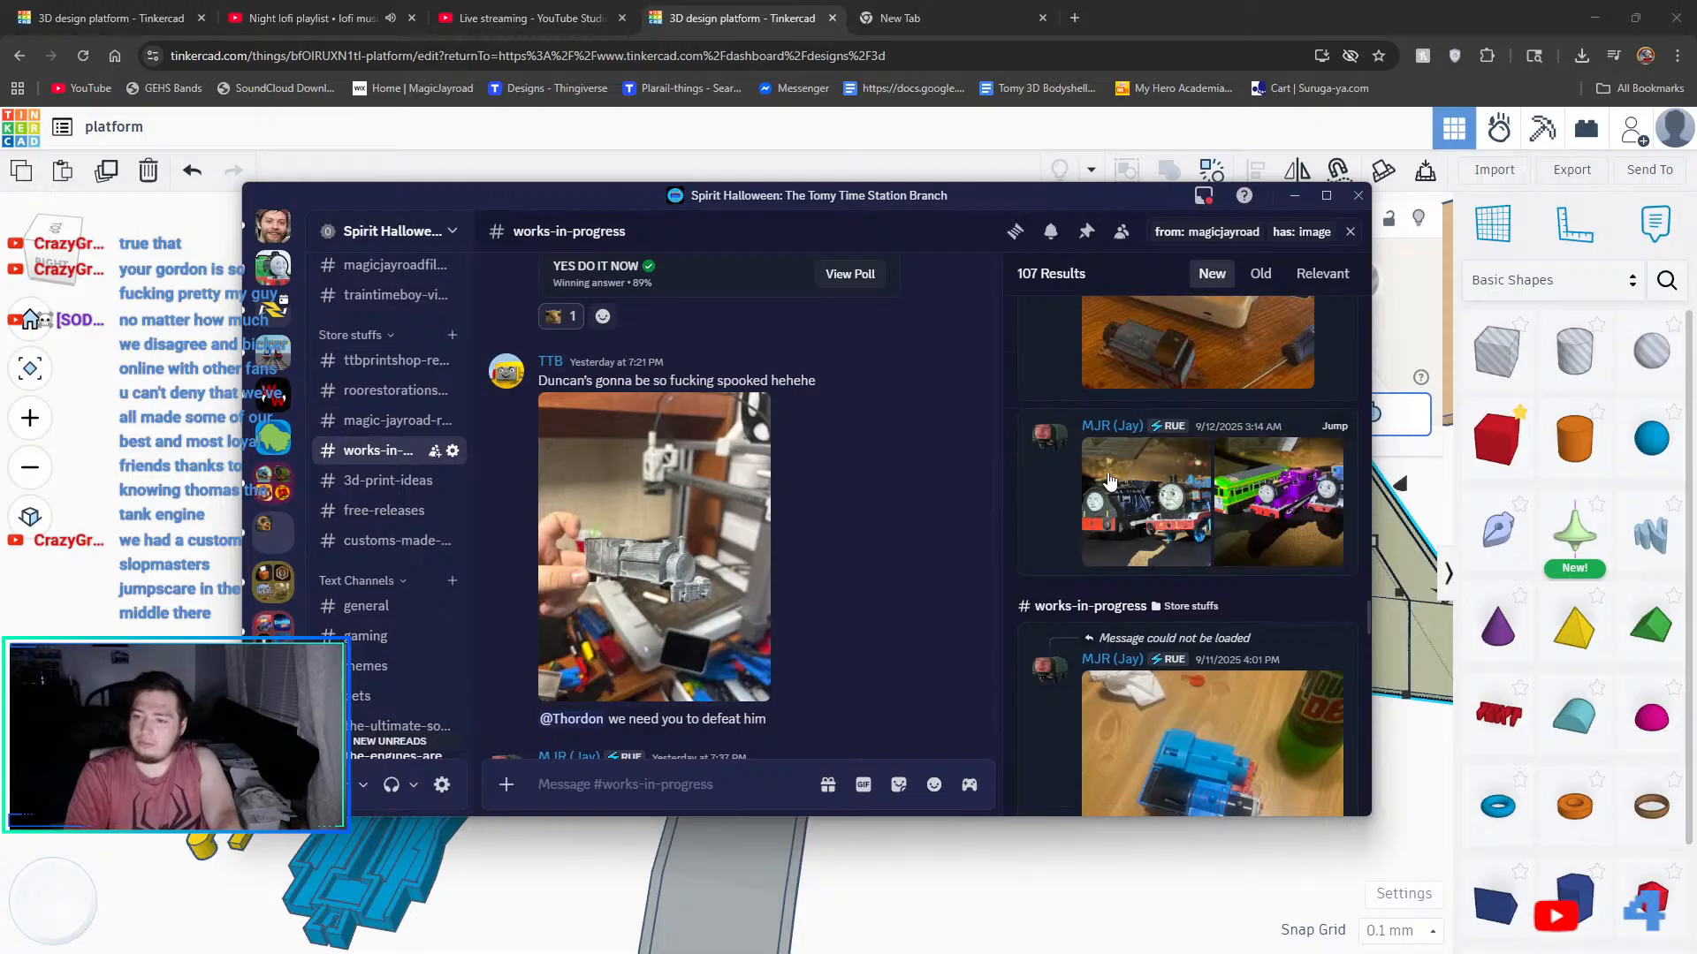
click(1151, 483)
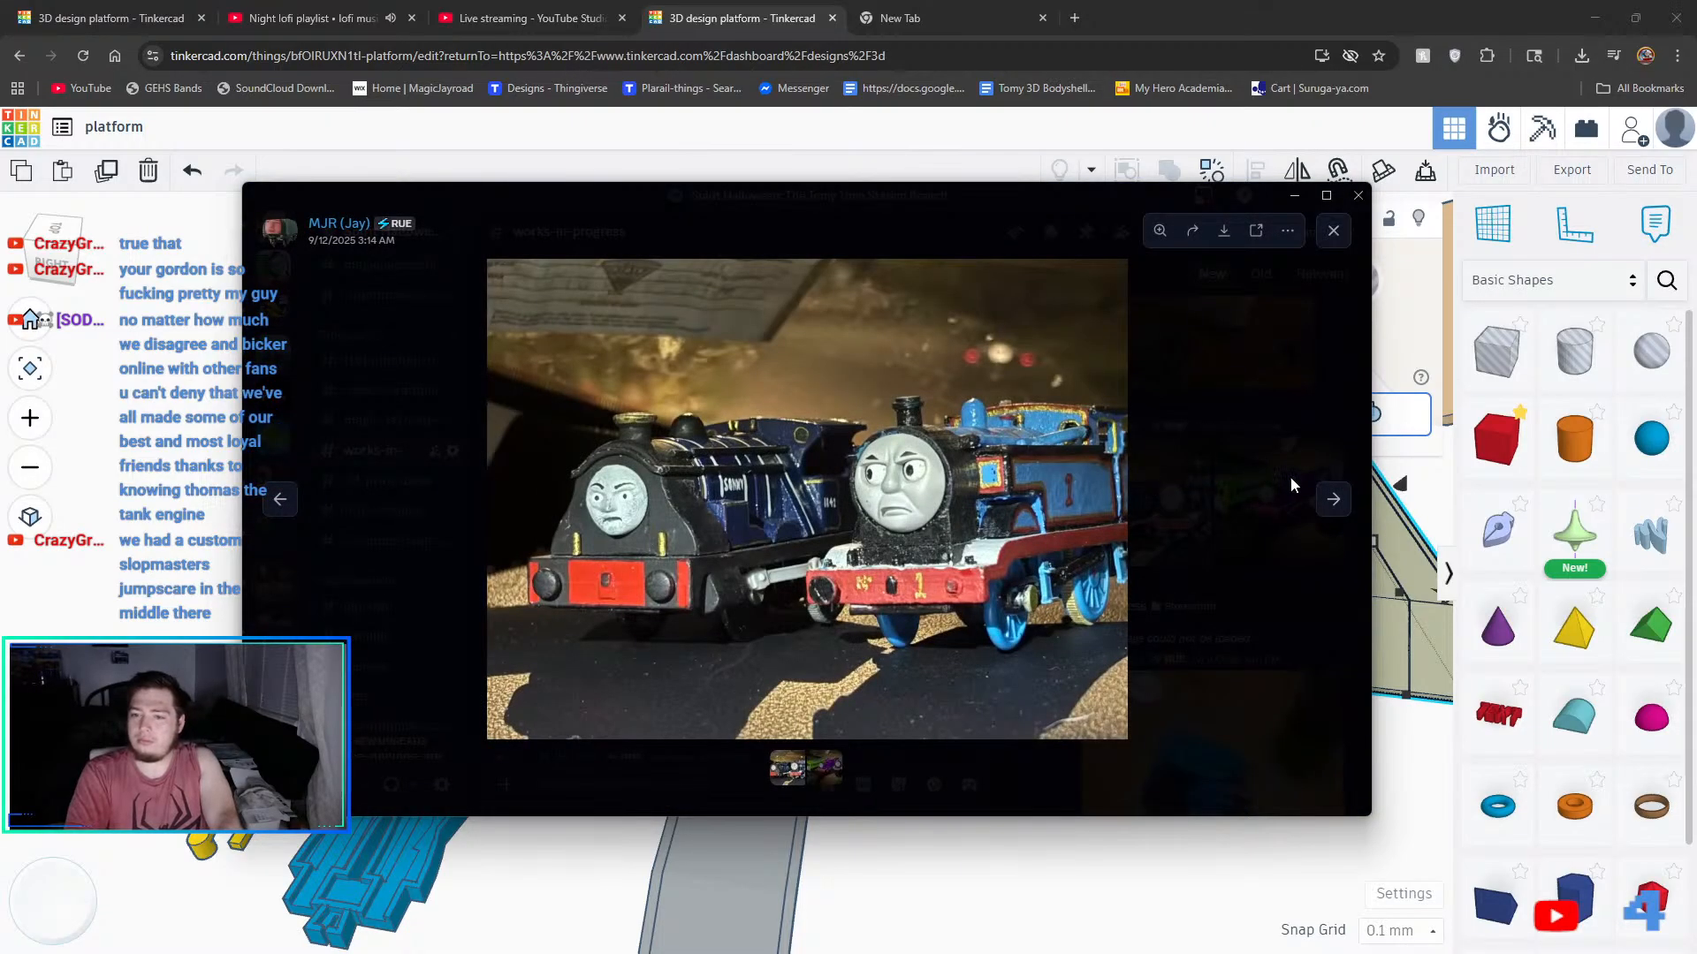
click(1337, 500)
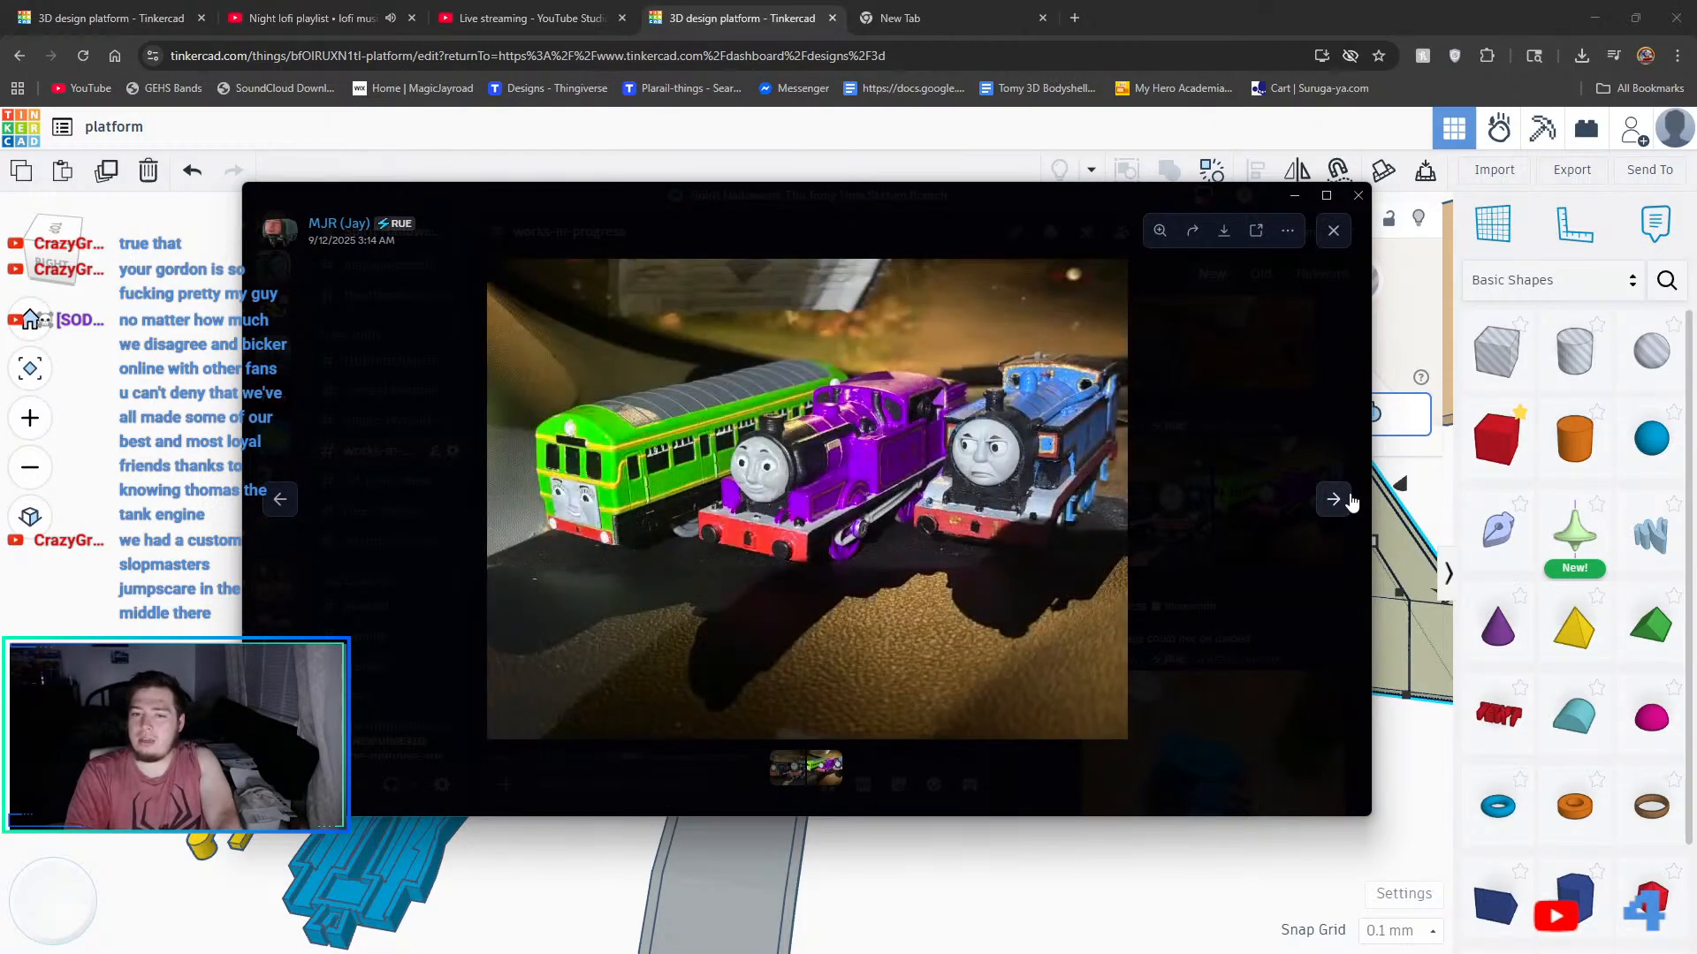
click(1293, 472)
- Browse to the end of the second results page and view the orange coach photo and the smiling blue engine photo
scroll(1242, 465, down, 3)
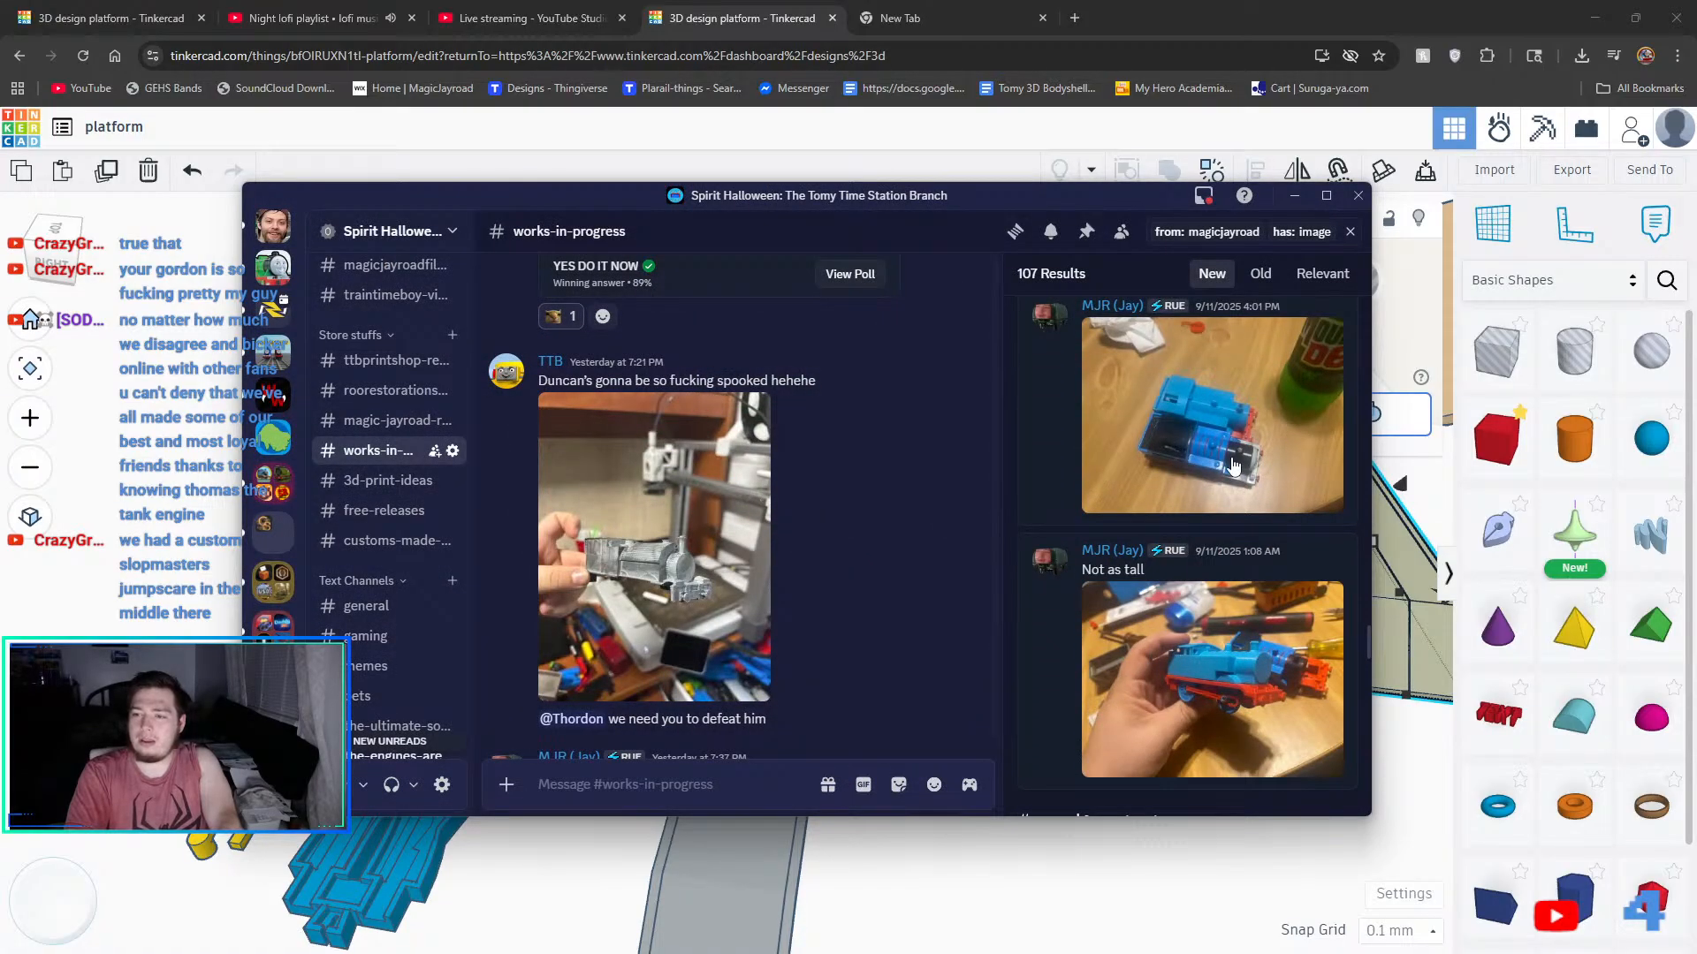
scroll(1242, 466, down, 5)
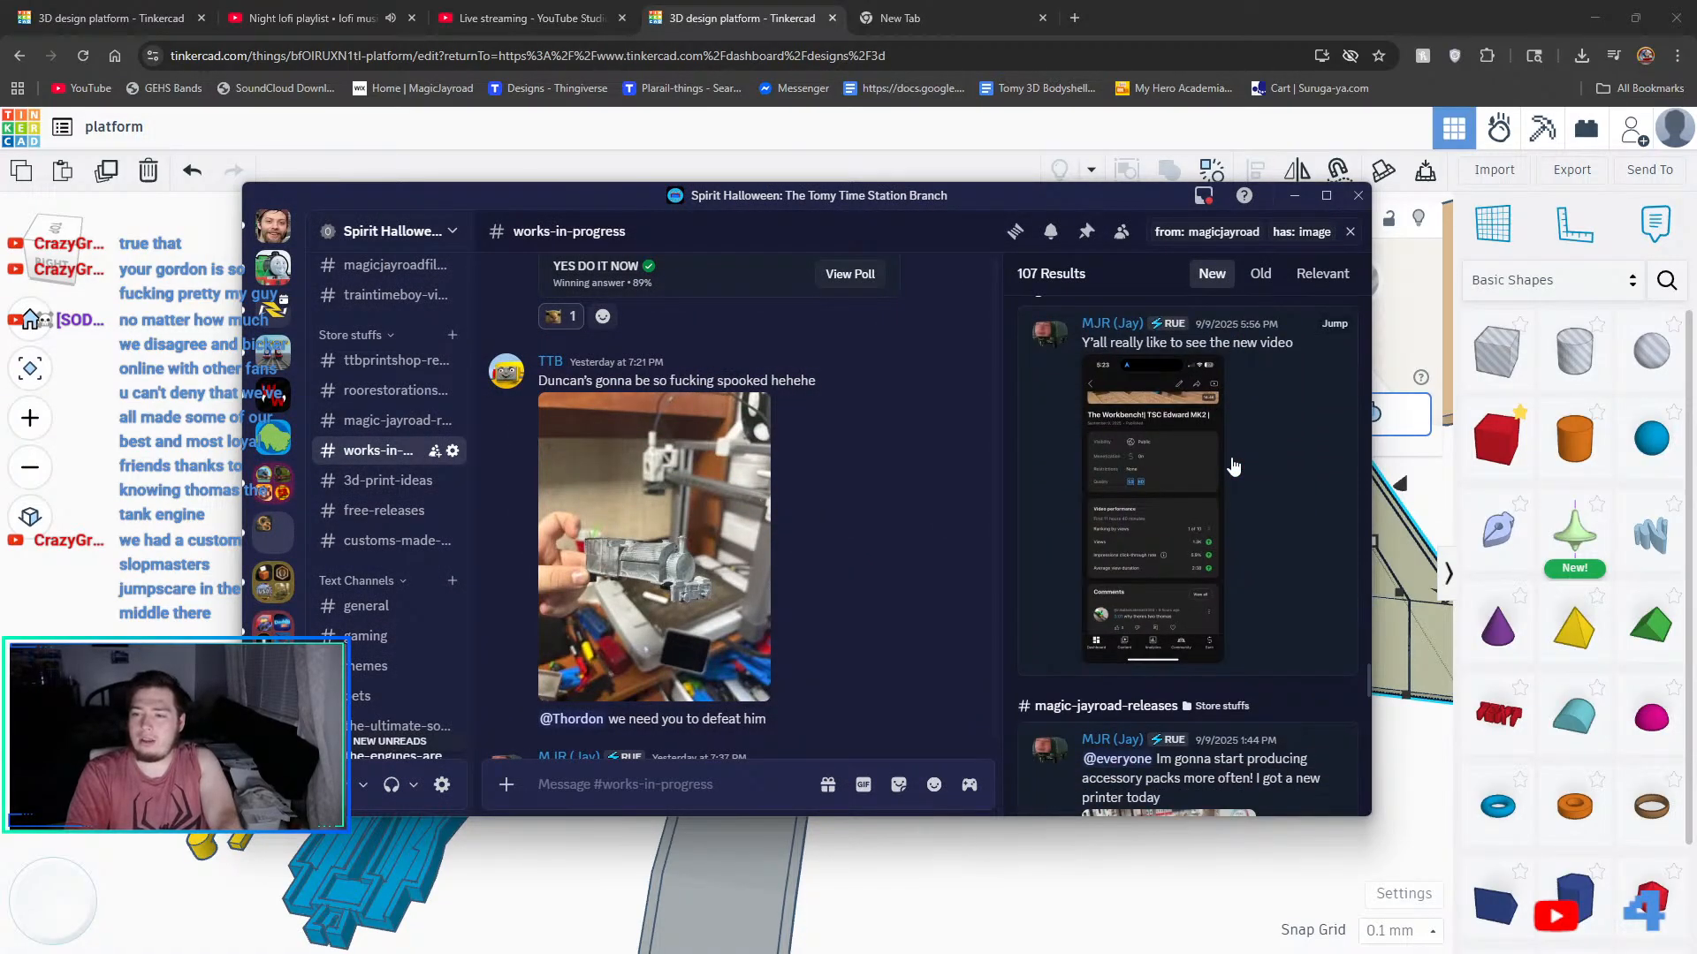
scroll(1234, 466, down, 5)
scroll(1228, 424, down, 3)
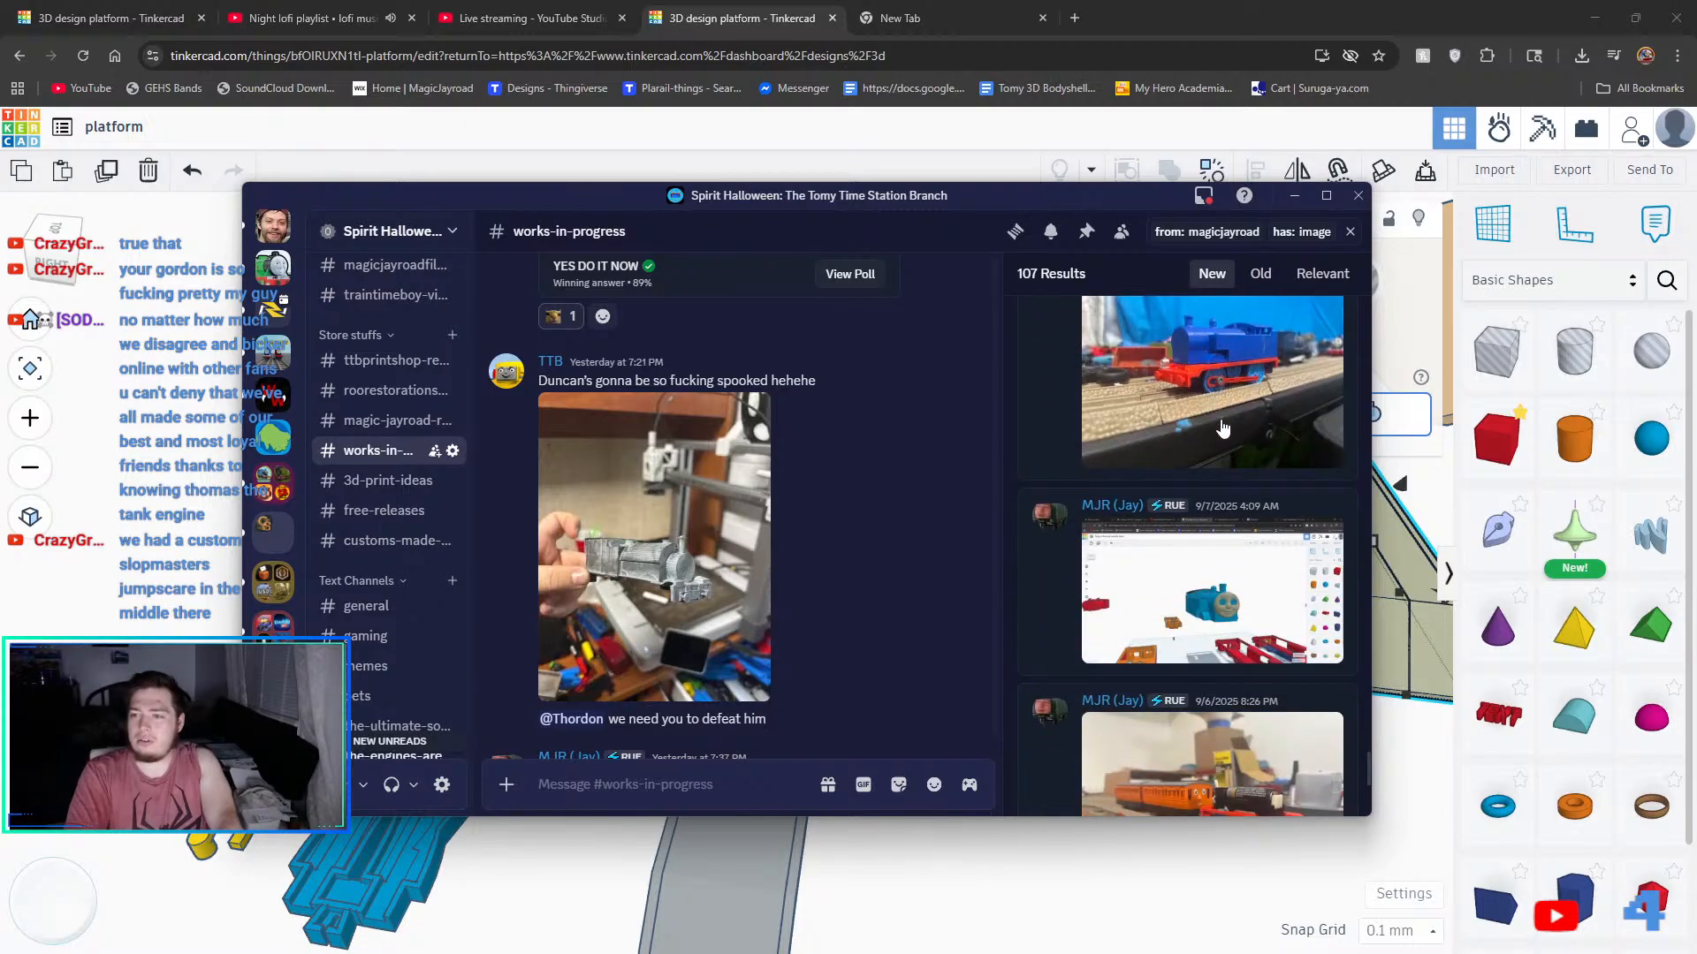
scroll(1242, 615, down, 2)
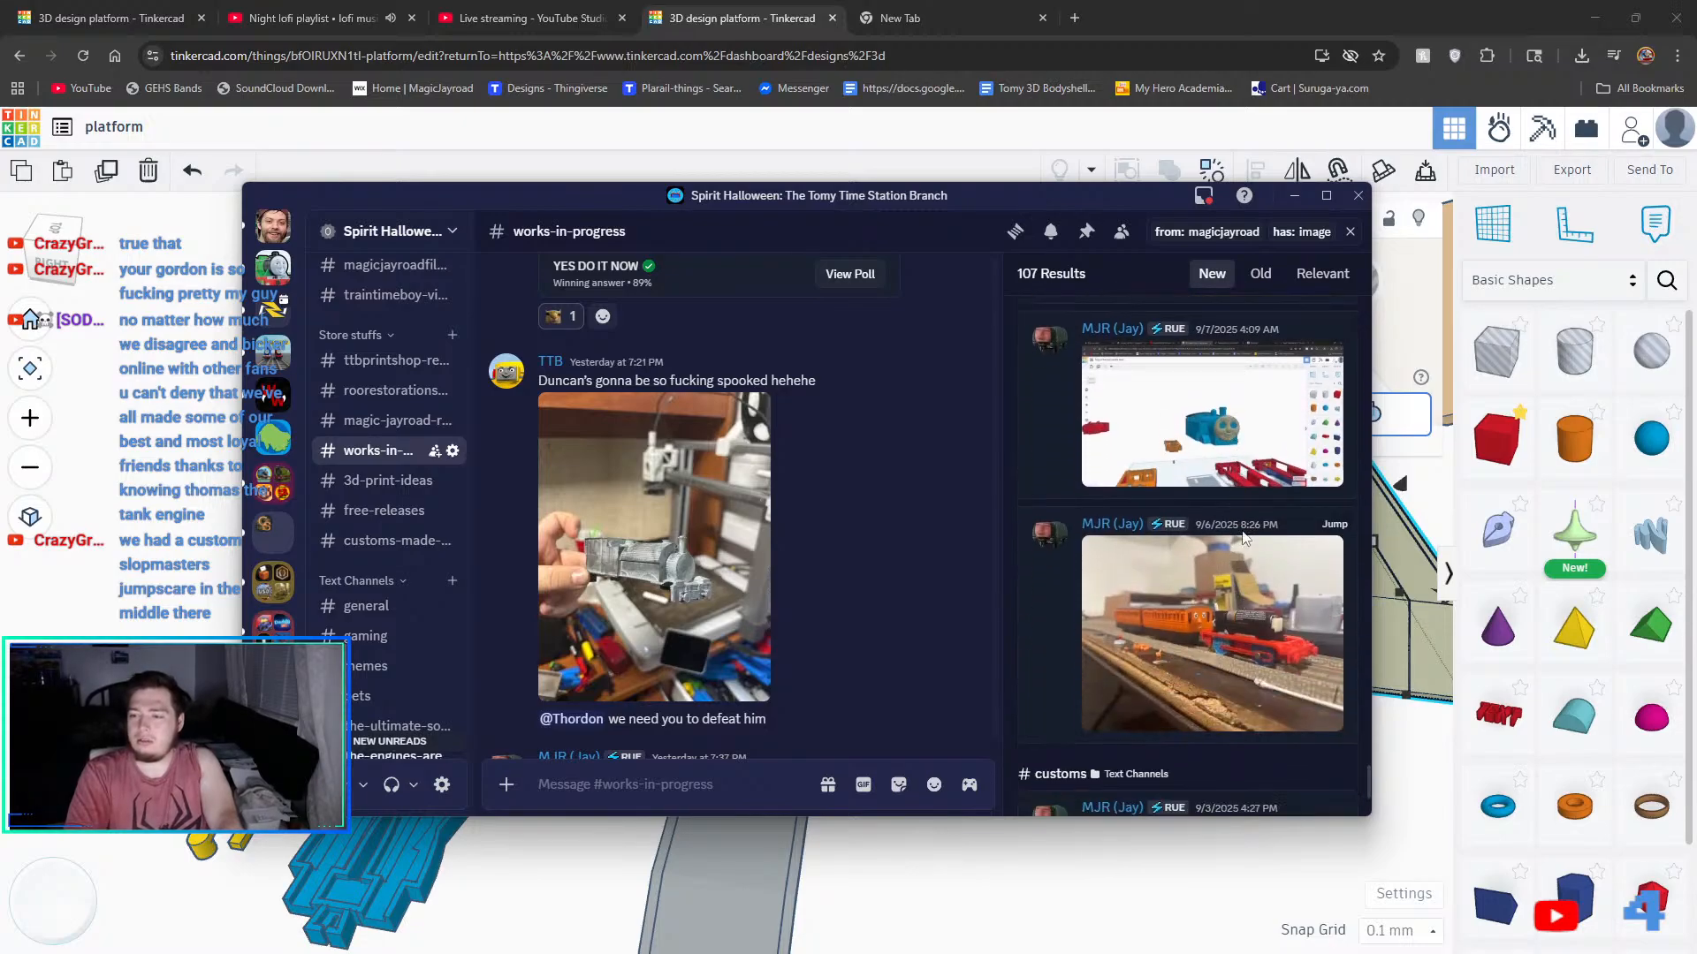
click(1281, 586)
click(1280, 586)
scroll(1283, 592, down, 3)
click(1164, 634)
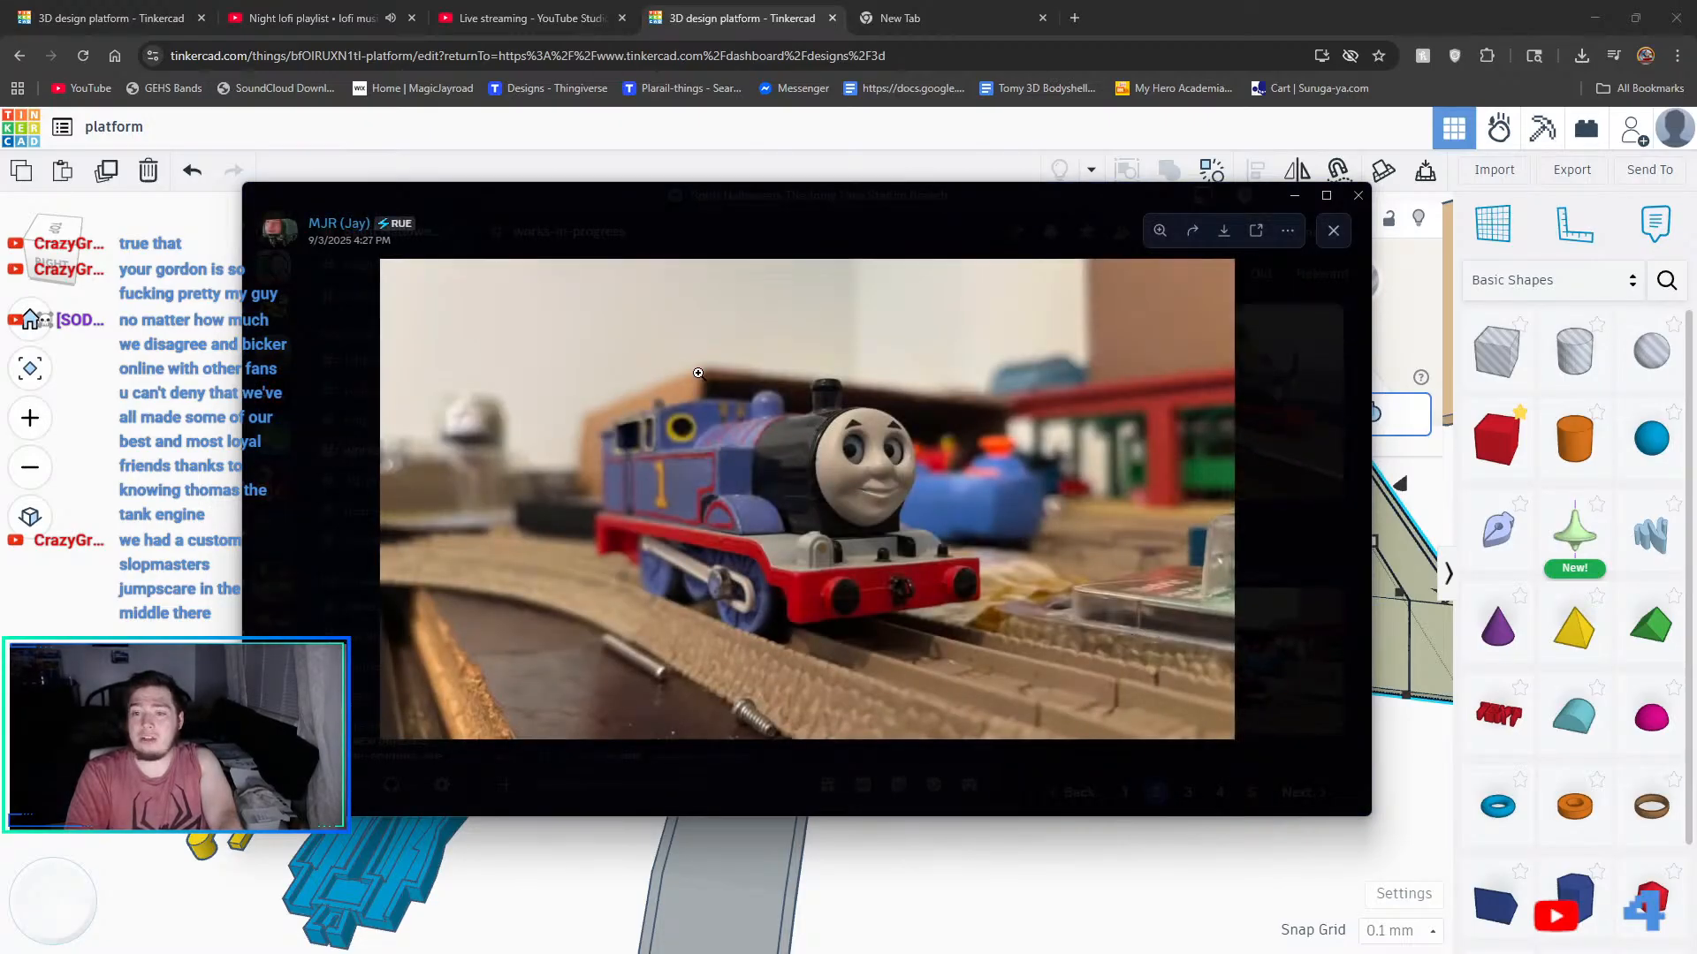
click(1306, 533)
- Go to page 3 of the search results and view the photo of four engines lined up at the station
click(1184, 793)
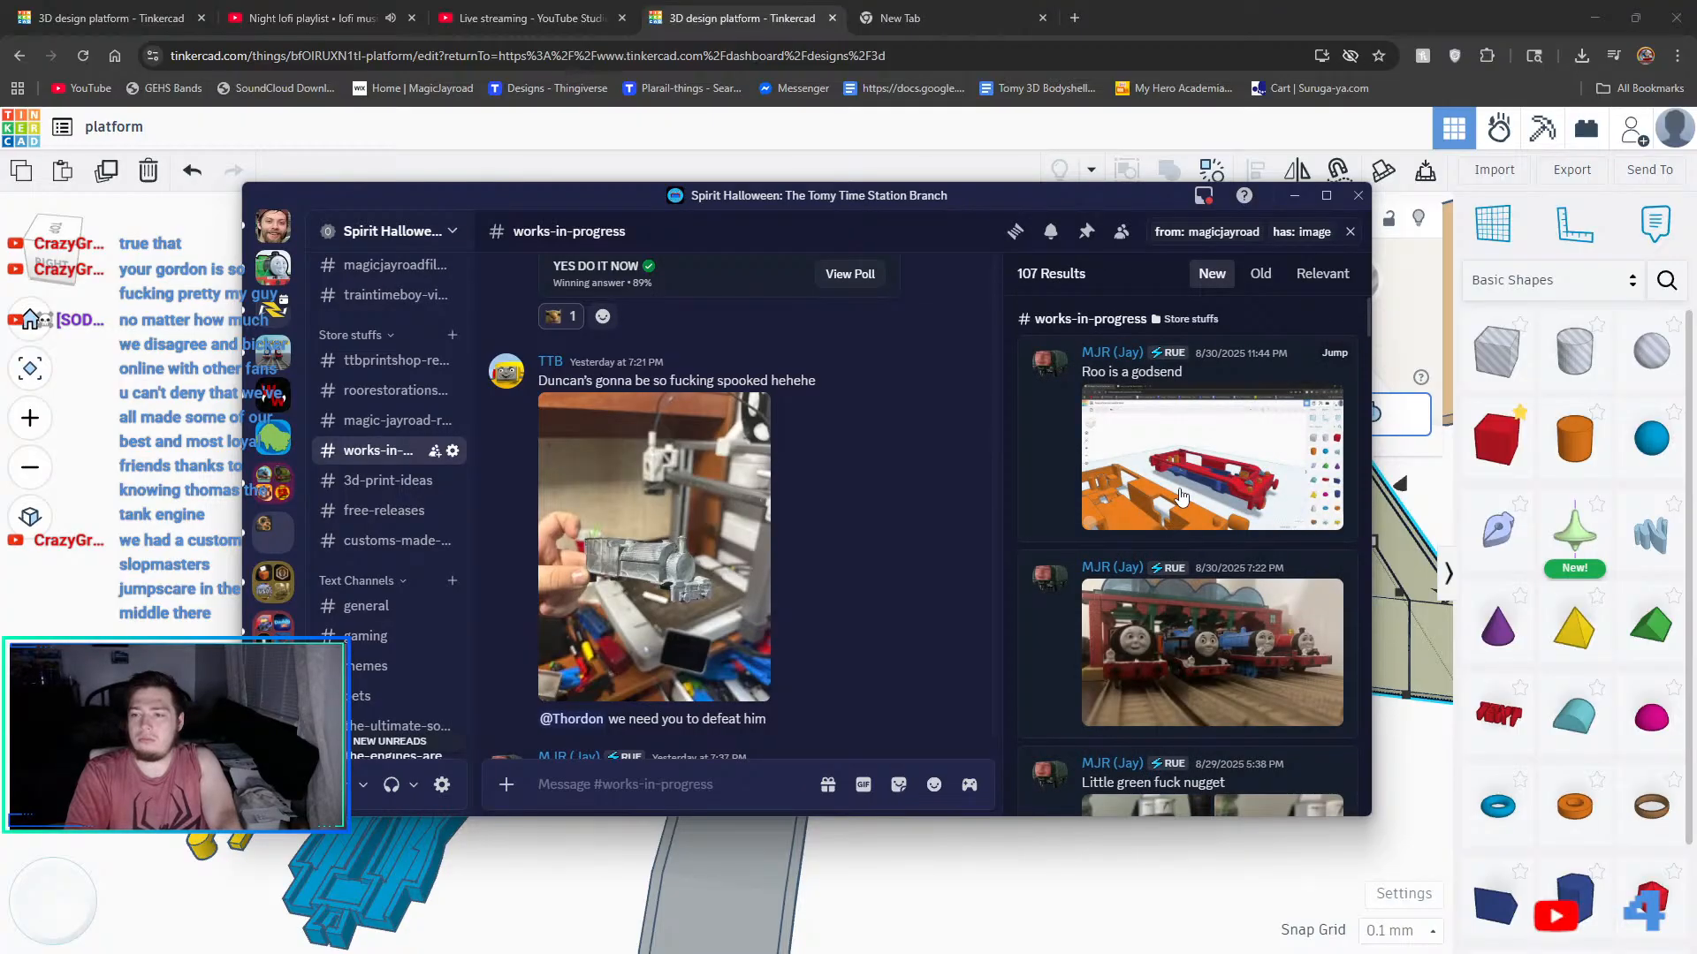
scroll(1123, 509, down, 2)
click(1193, 594)
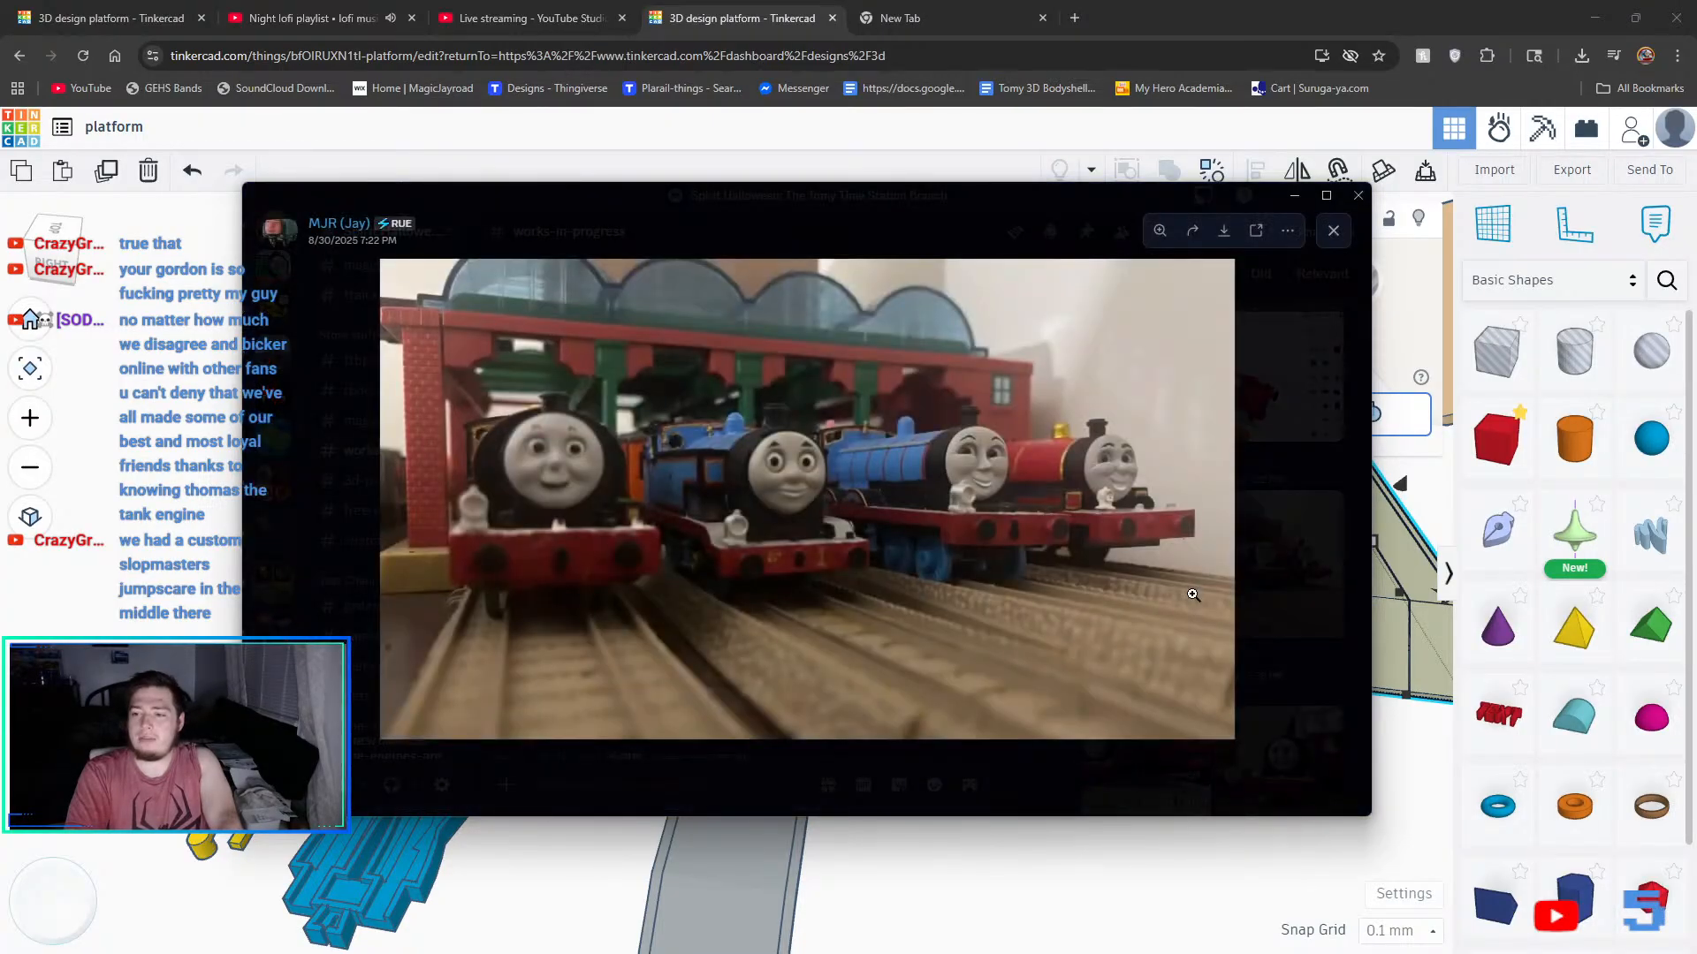
click(1313, 617)
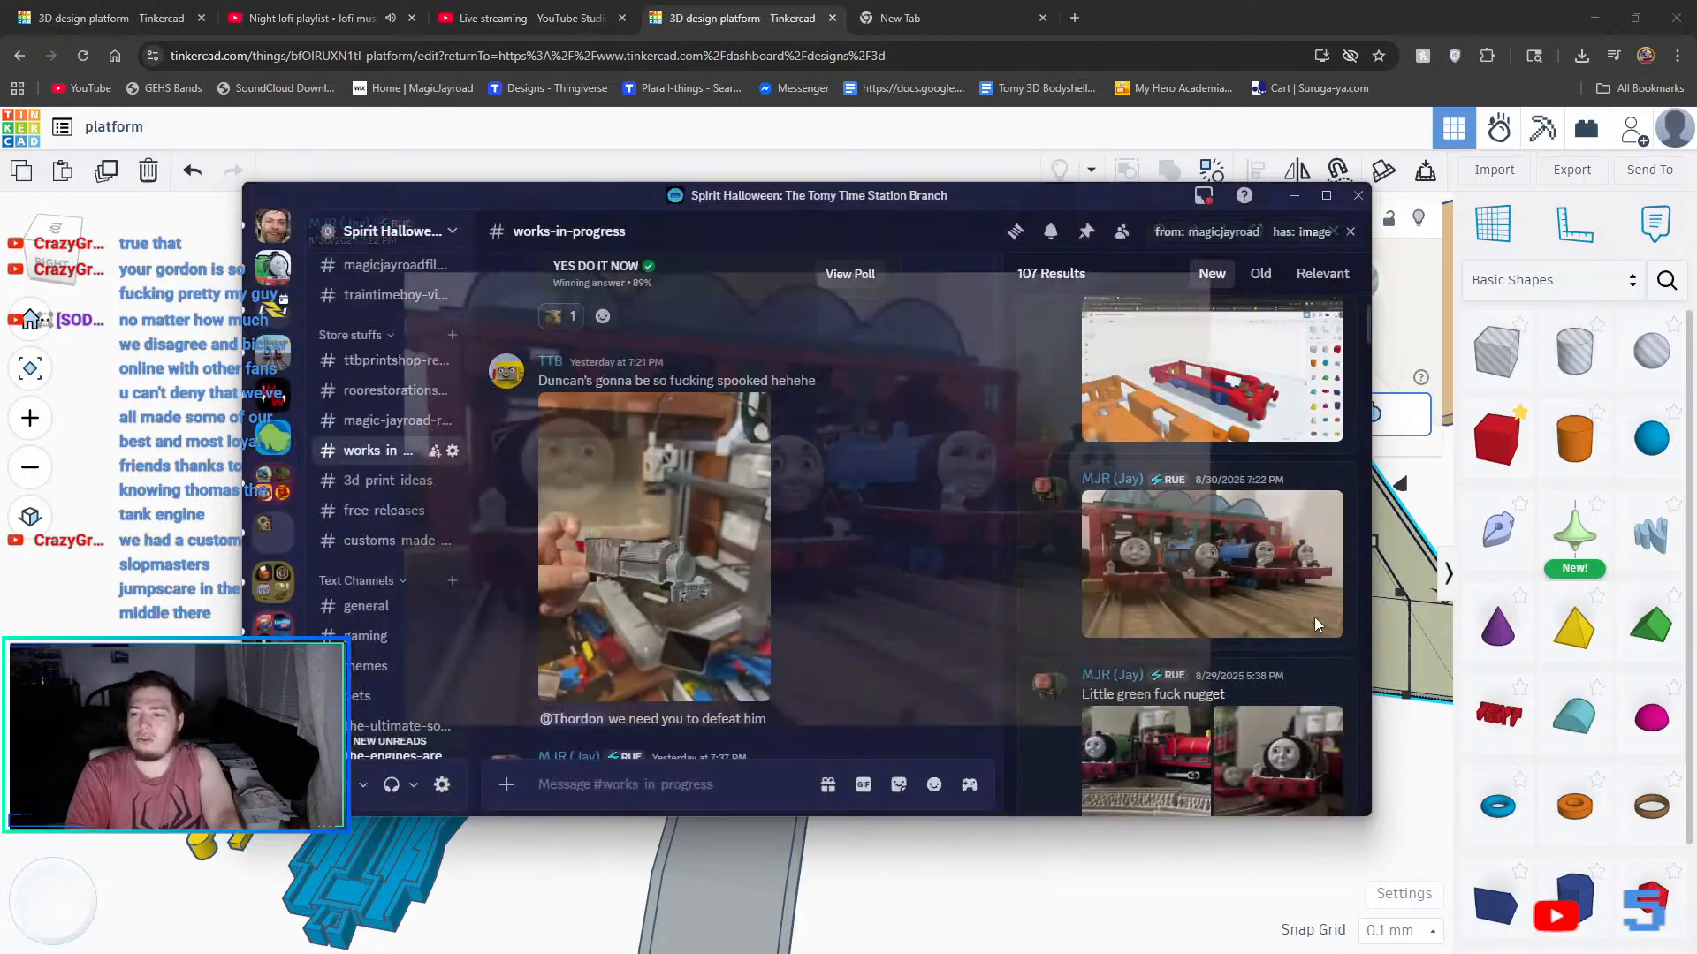
- View the photo of the smiling red engine beside the blue engine from the 8/27/2025 post
scroll(1254, 548, down, 3)
click(1183, 467)
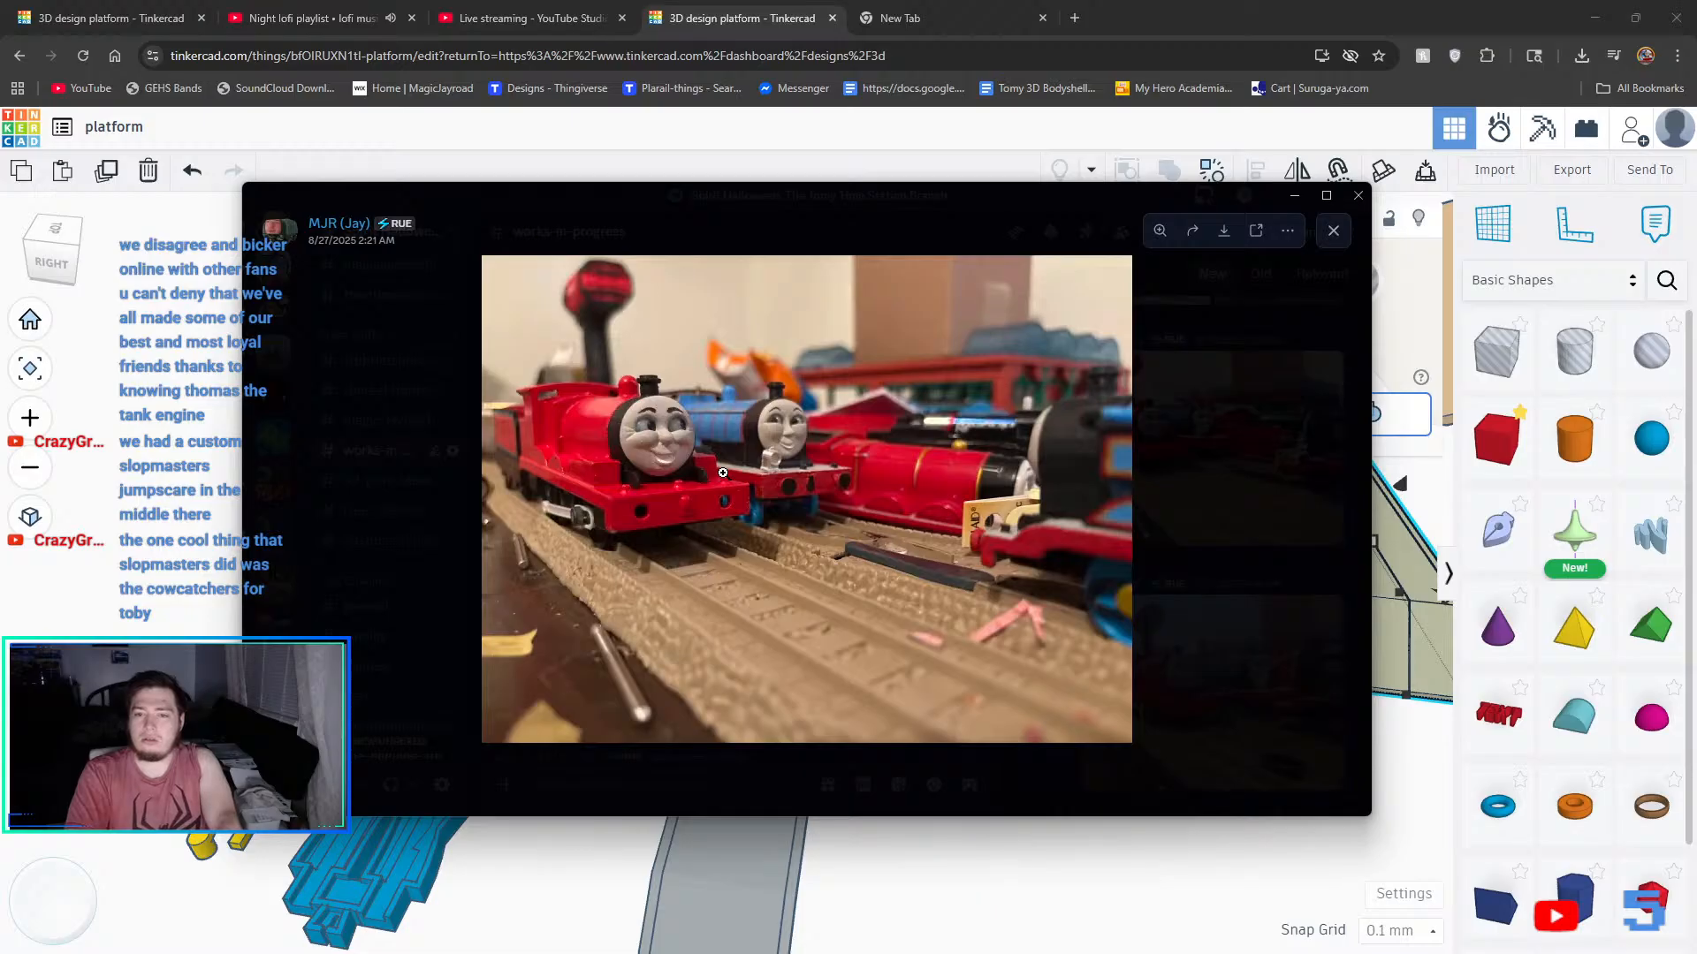
click(1260, 641)
- Browse to the 8/24/2025 works-in-progress post and look through all five photos of the red engine and number 5 tender
scroll(1242, 592, down, 5)
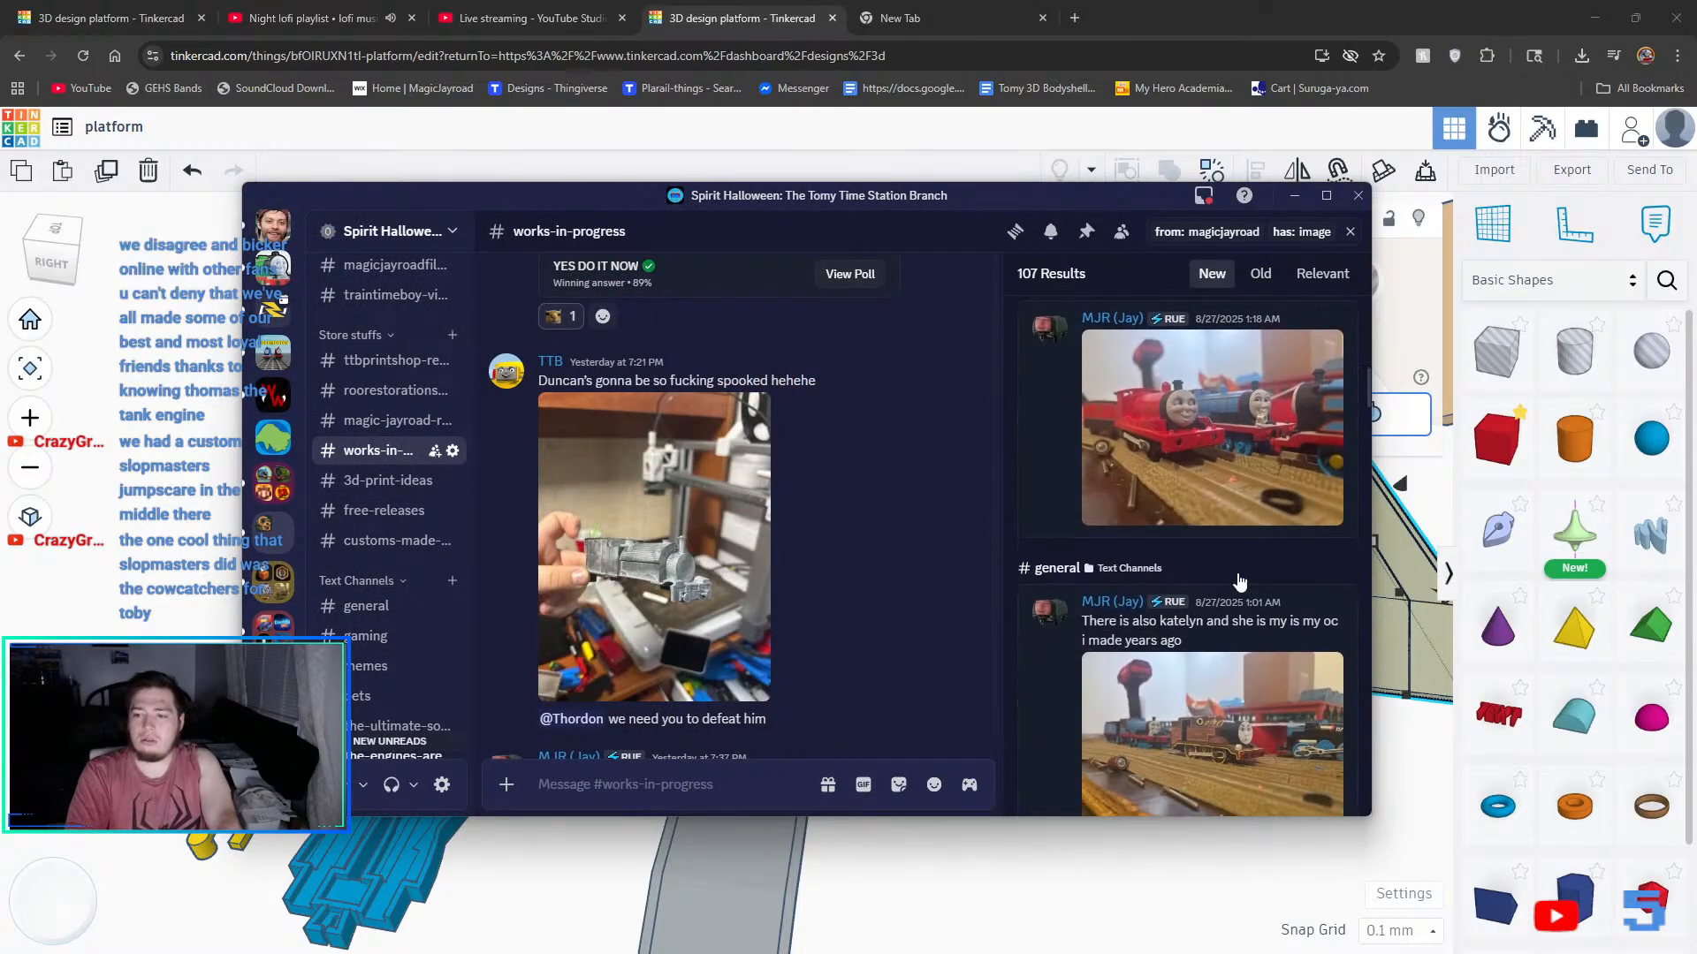
click(1238, 574)
click(1238, 576)
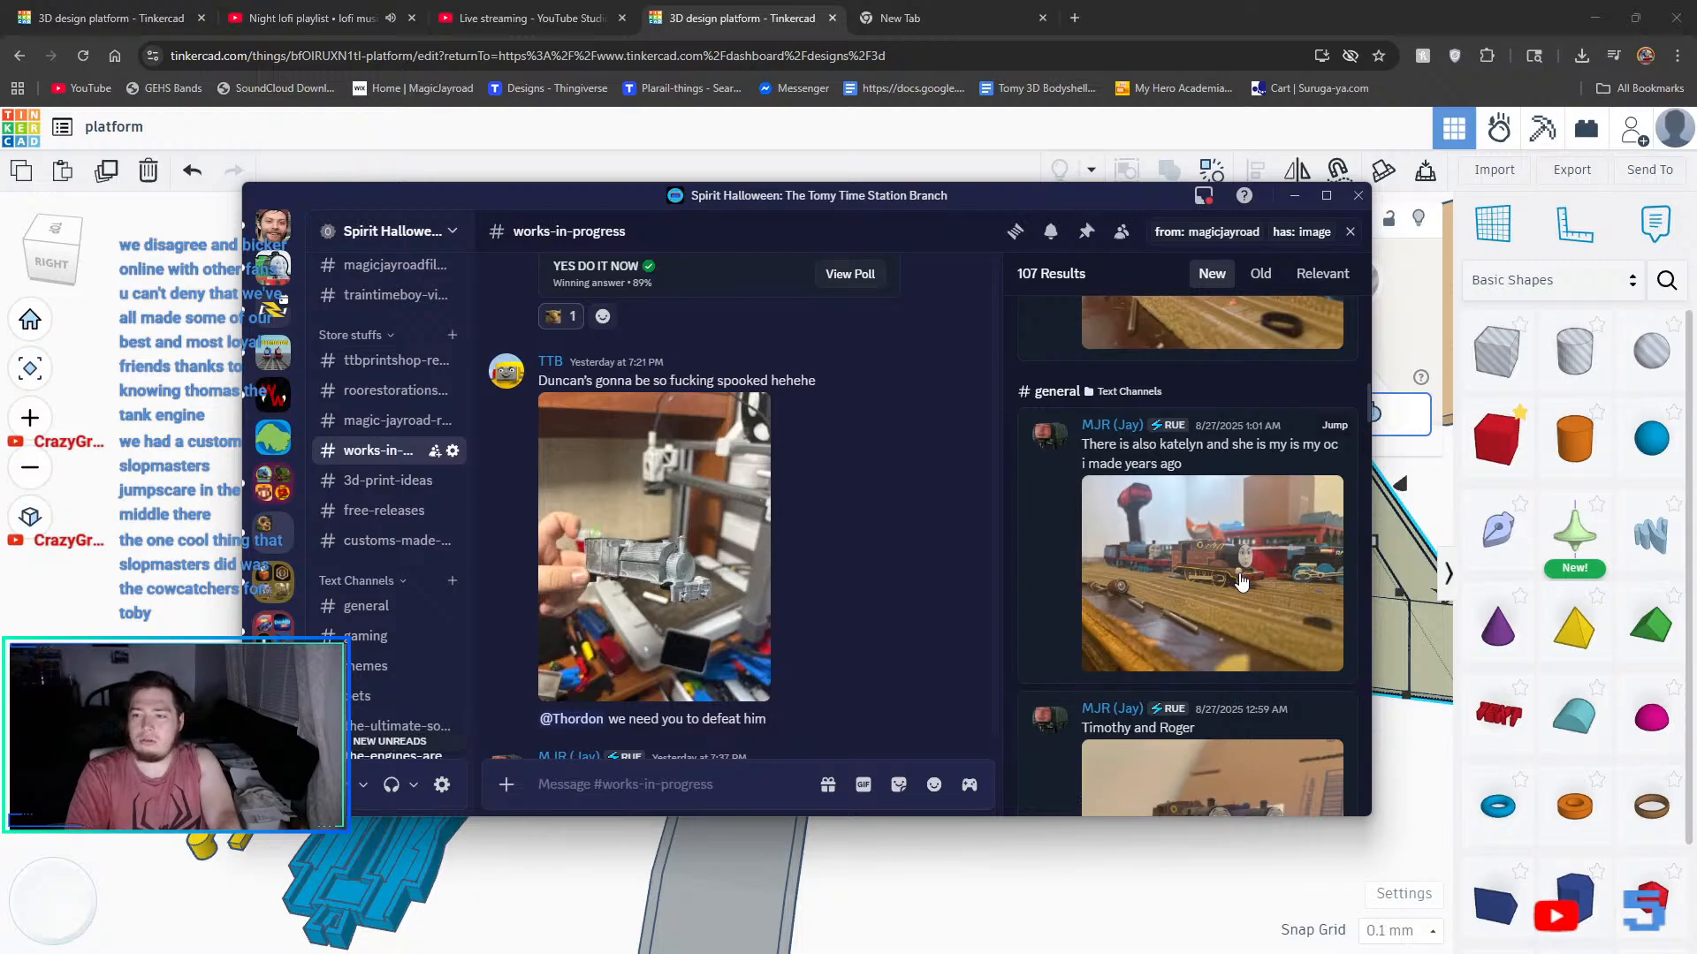
scroll(1242, 582, down, 2)
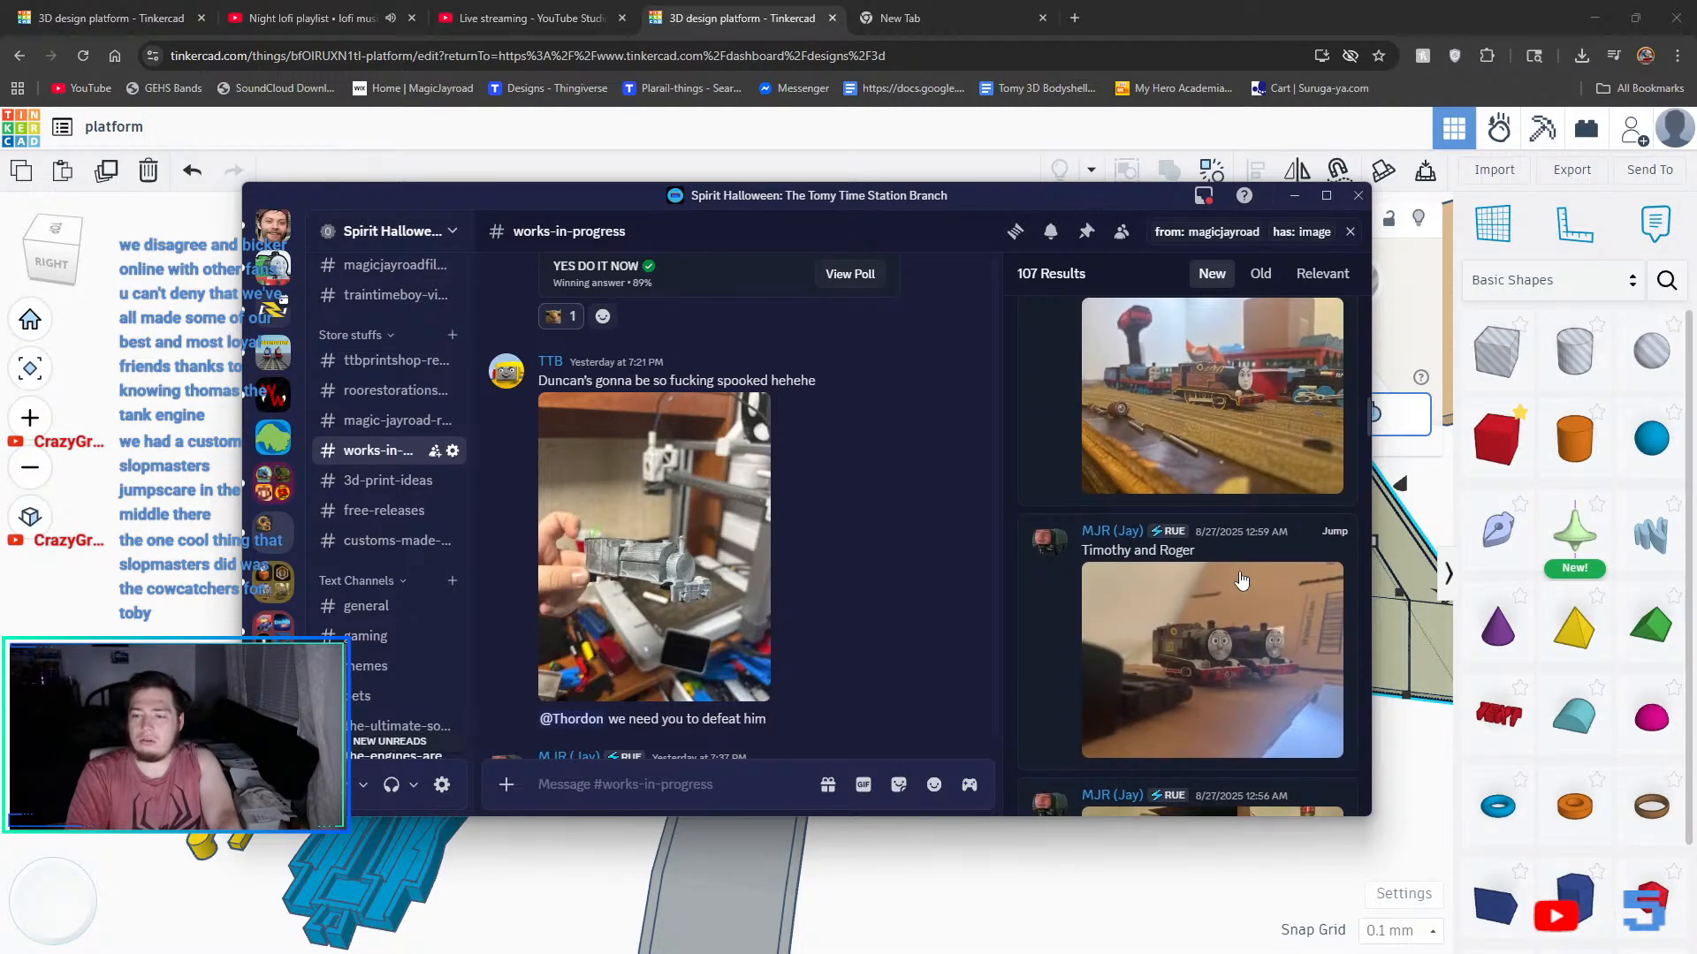
scroll(1242, 580, down, 5)
scroll(1242, 581, down, 2)
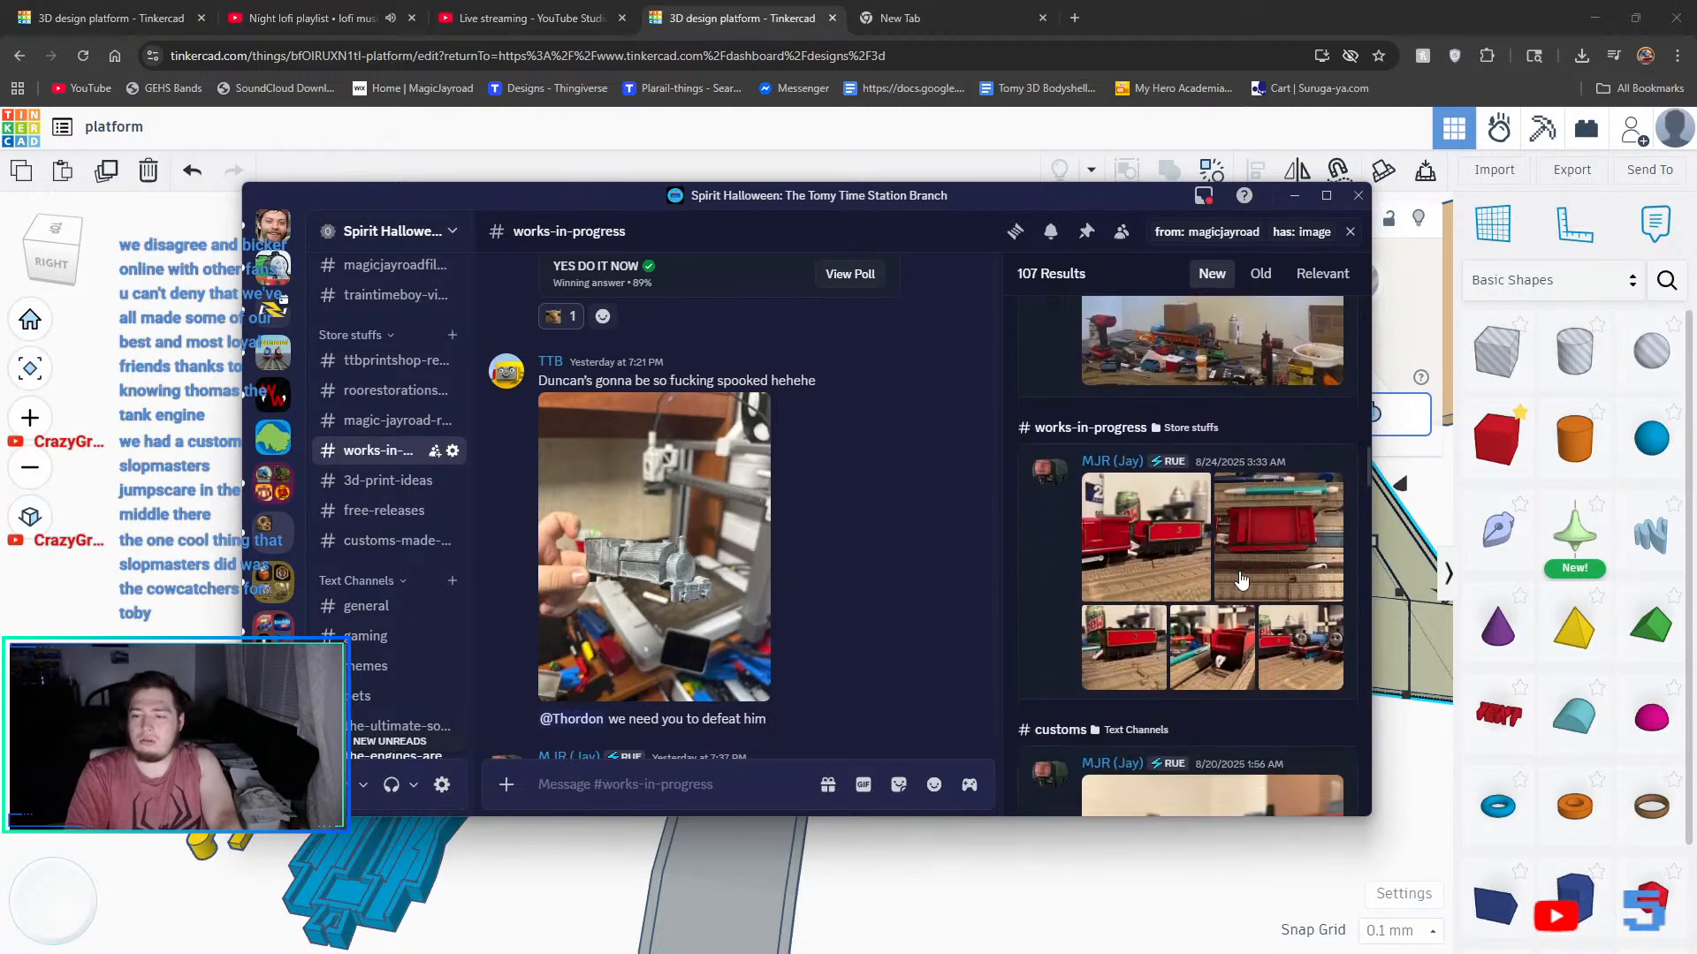
click(1177, 547)
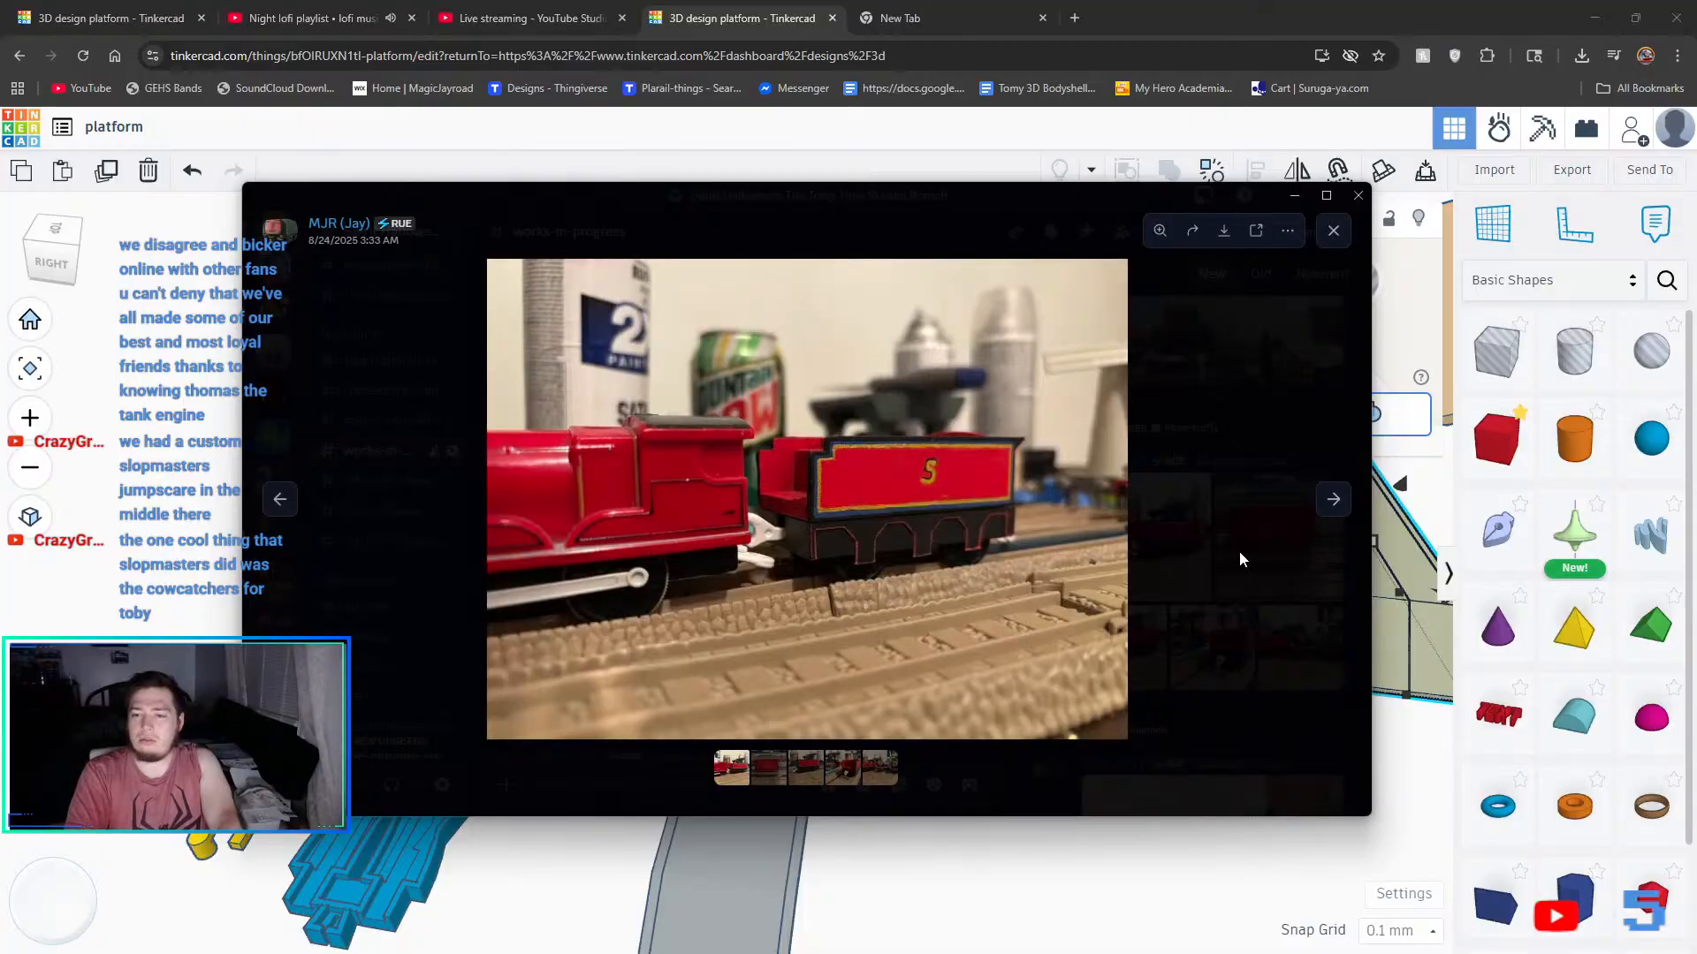
click(1334, 499)
click(1336, 499)
click(1337, 499)
click(1334, 497)
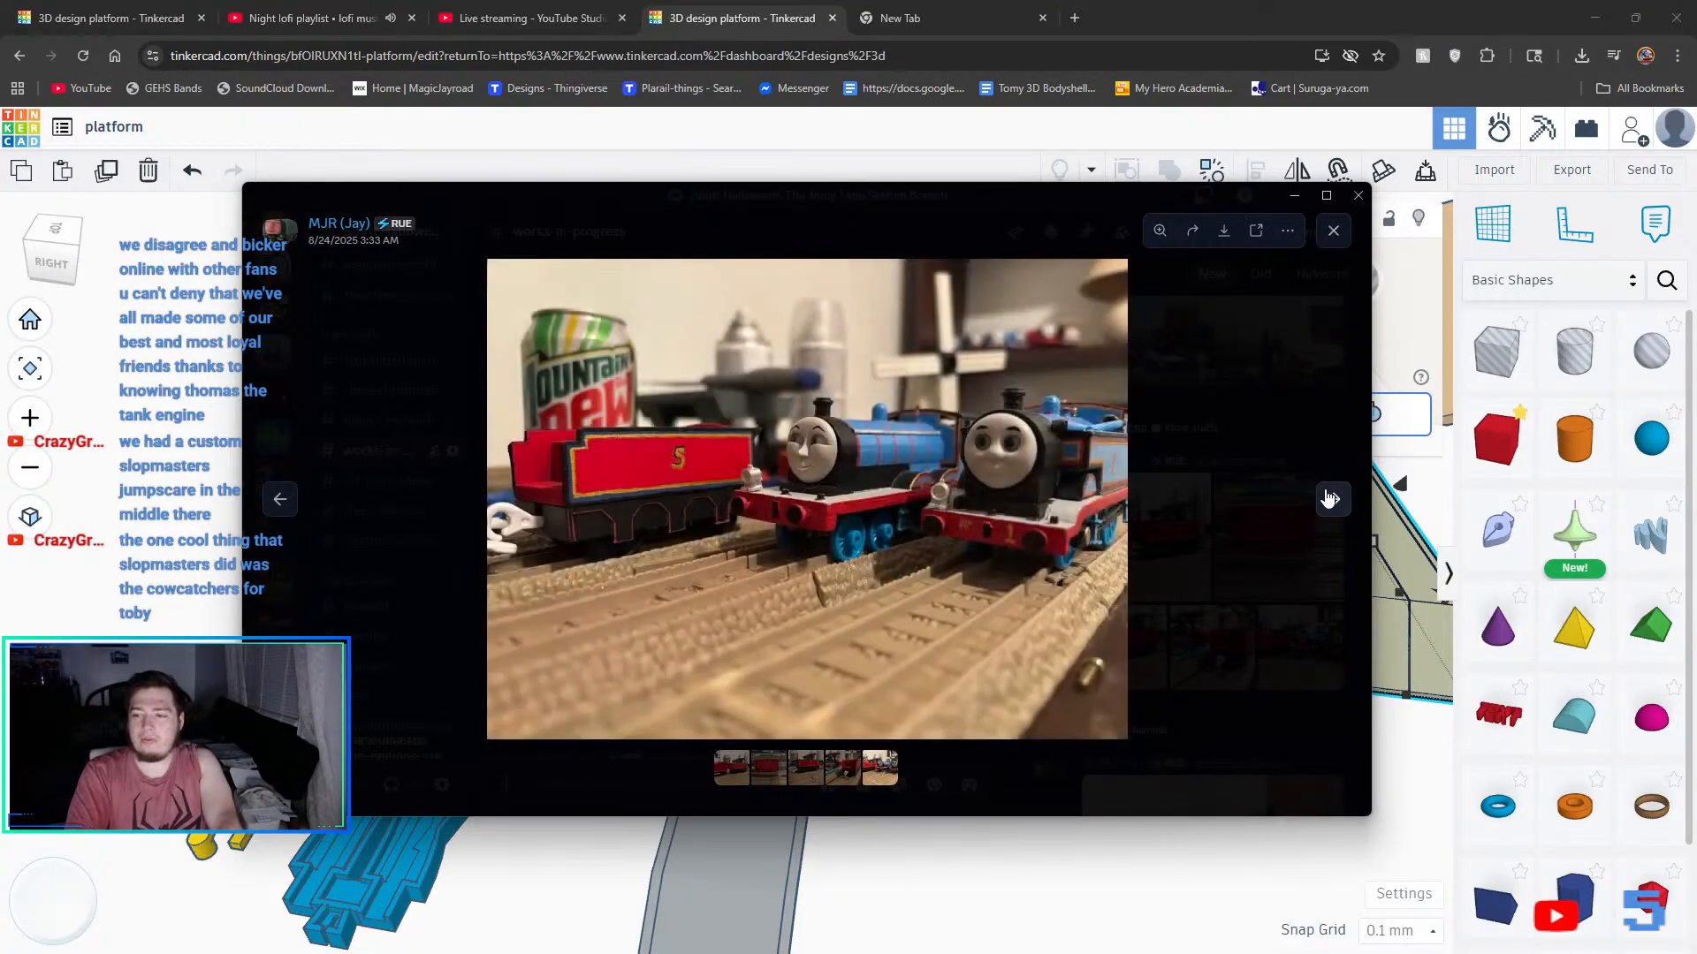
click(1248, 564)
- Browse down to the 8/19/2025 post and view the photo of the three green and cream coaches
scroll(1264, 548, down, 2)
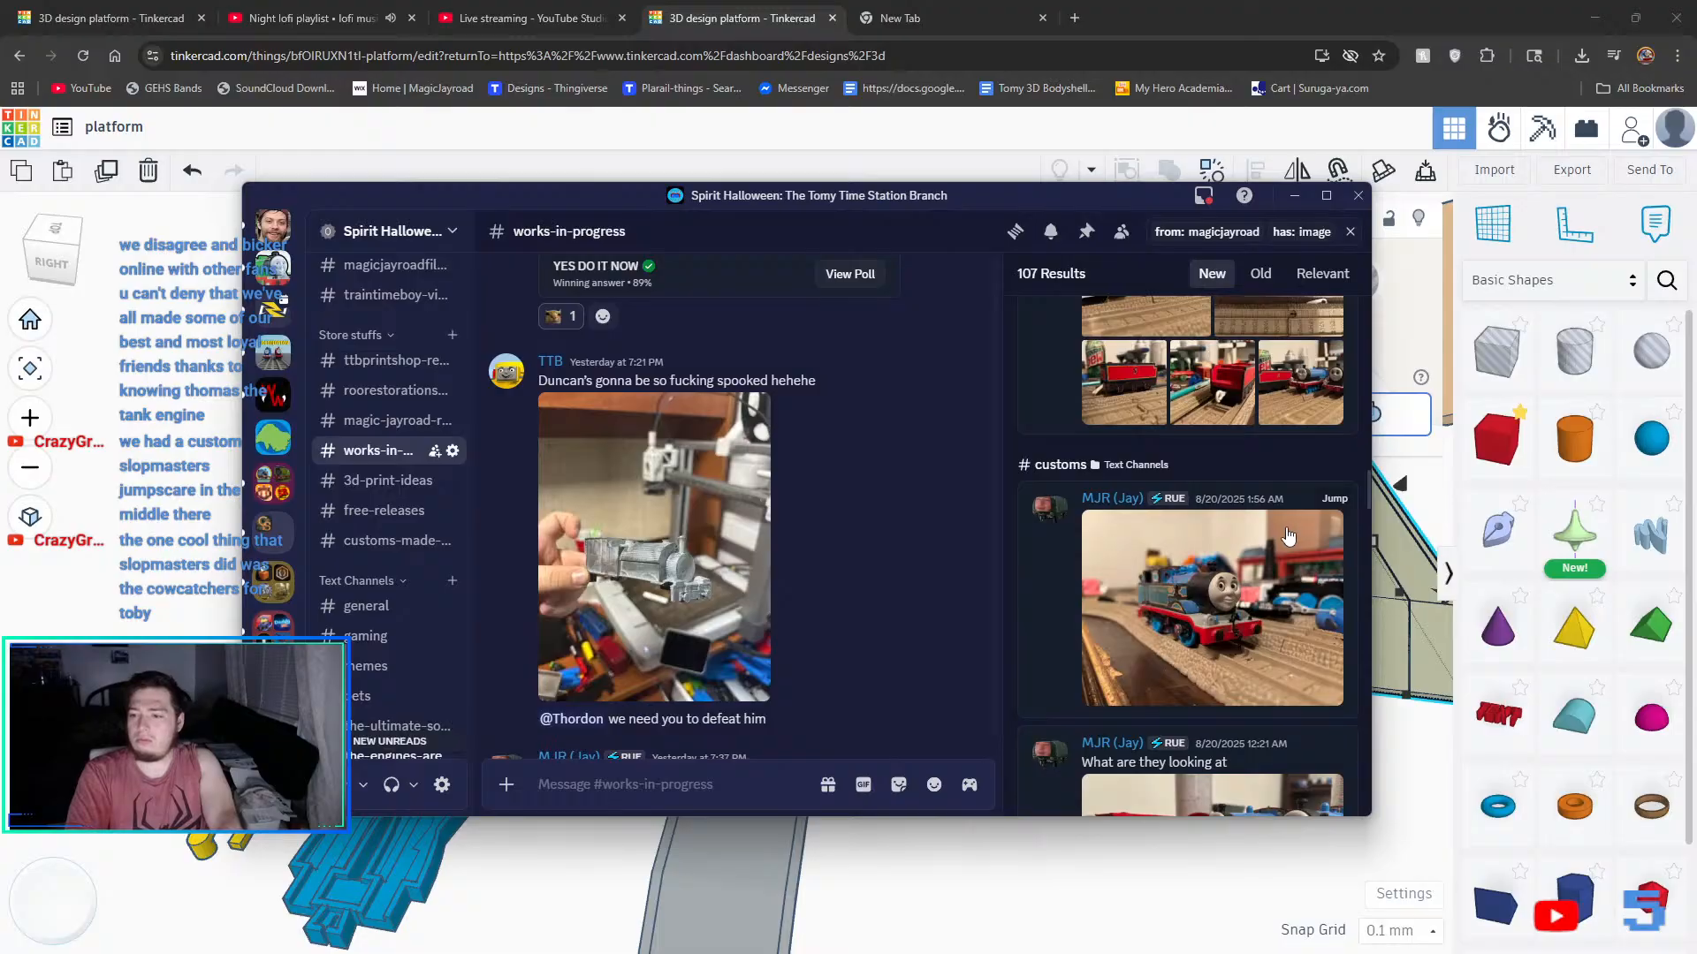
scroll(1288, 537, down, 3)
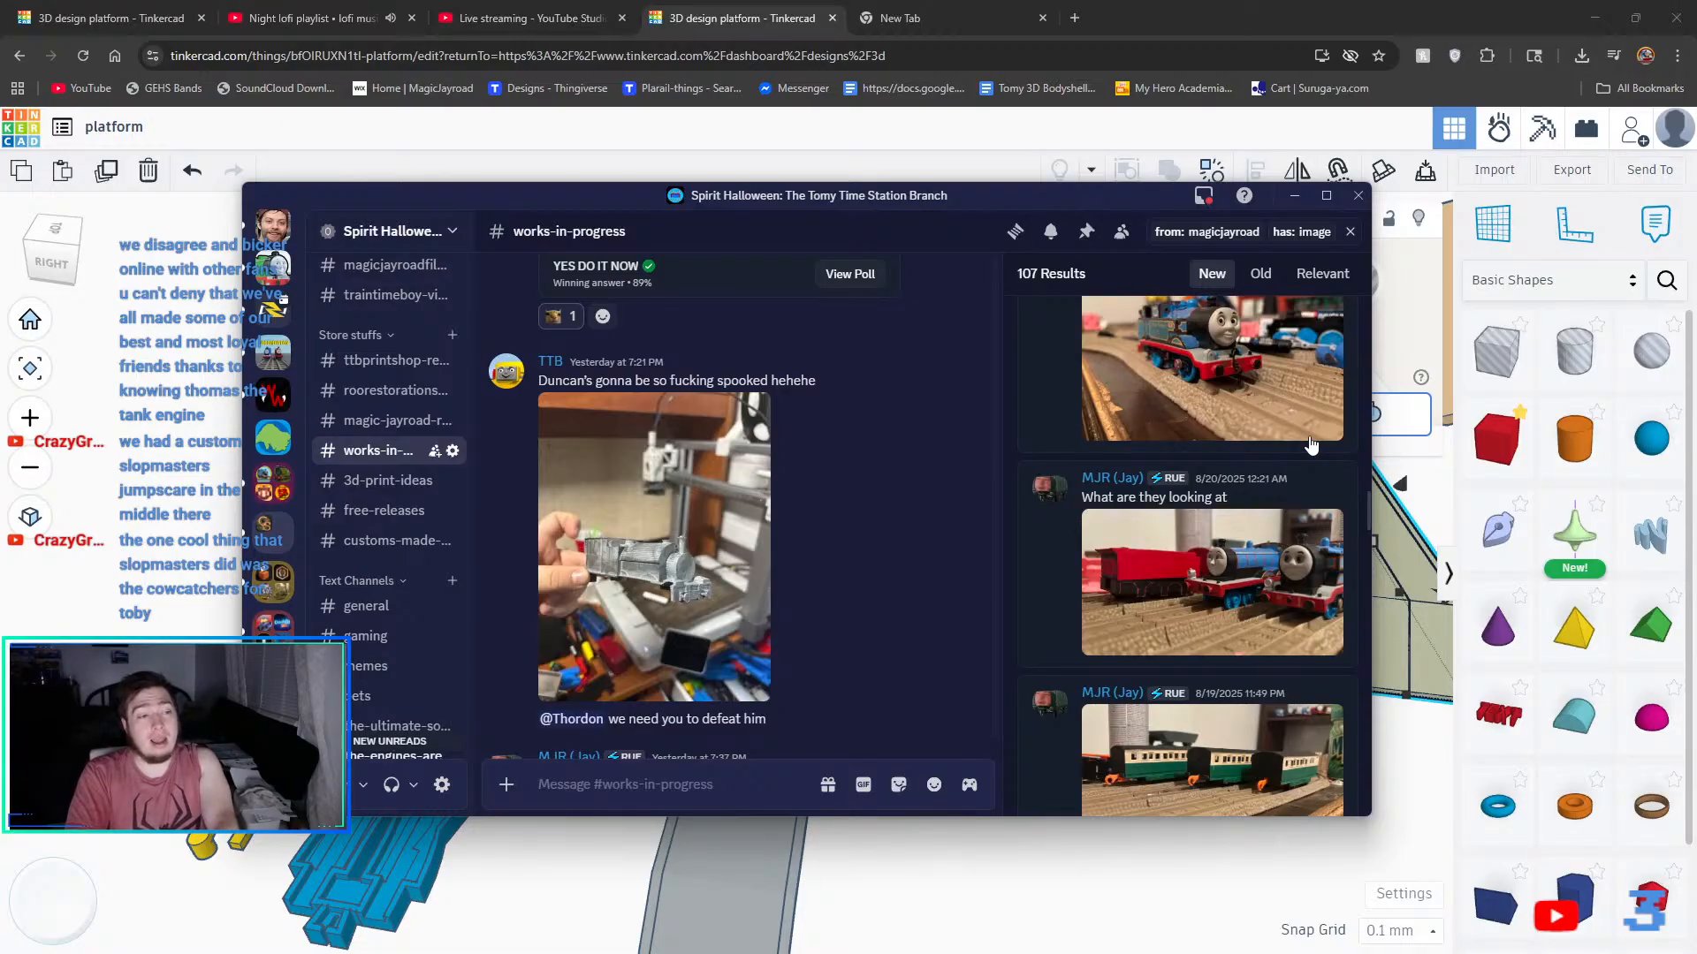
scroll(1310, 445, down, 2)
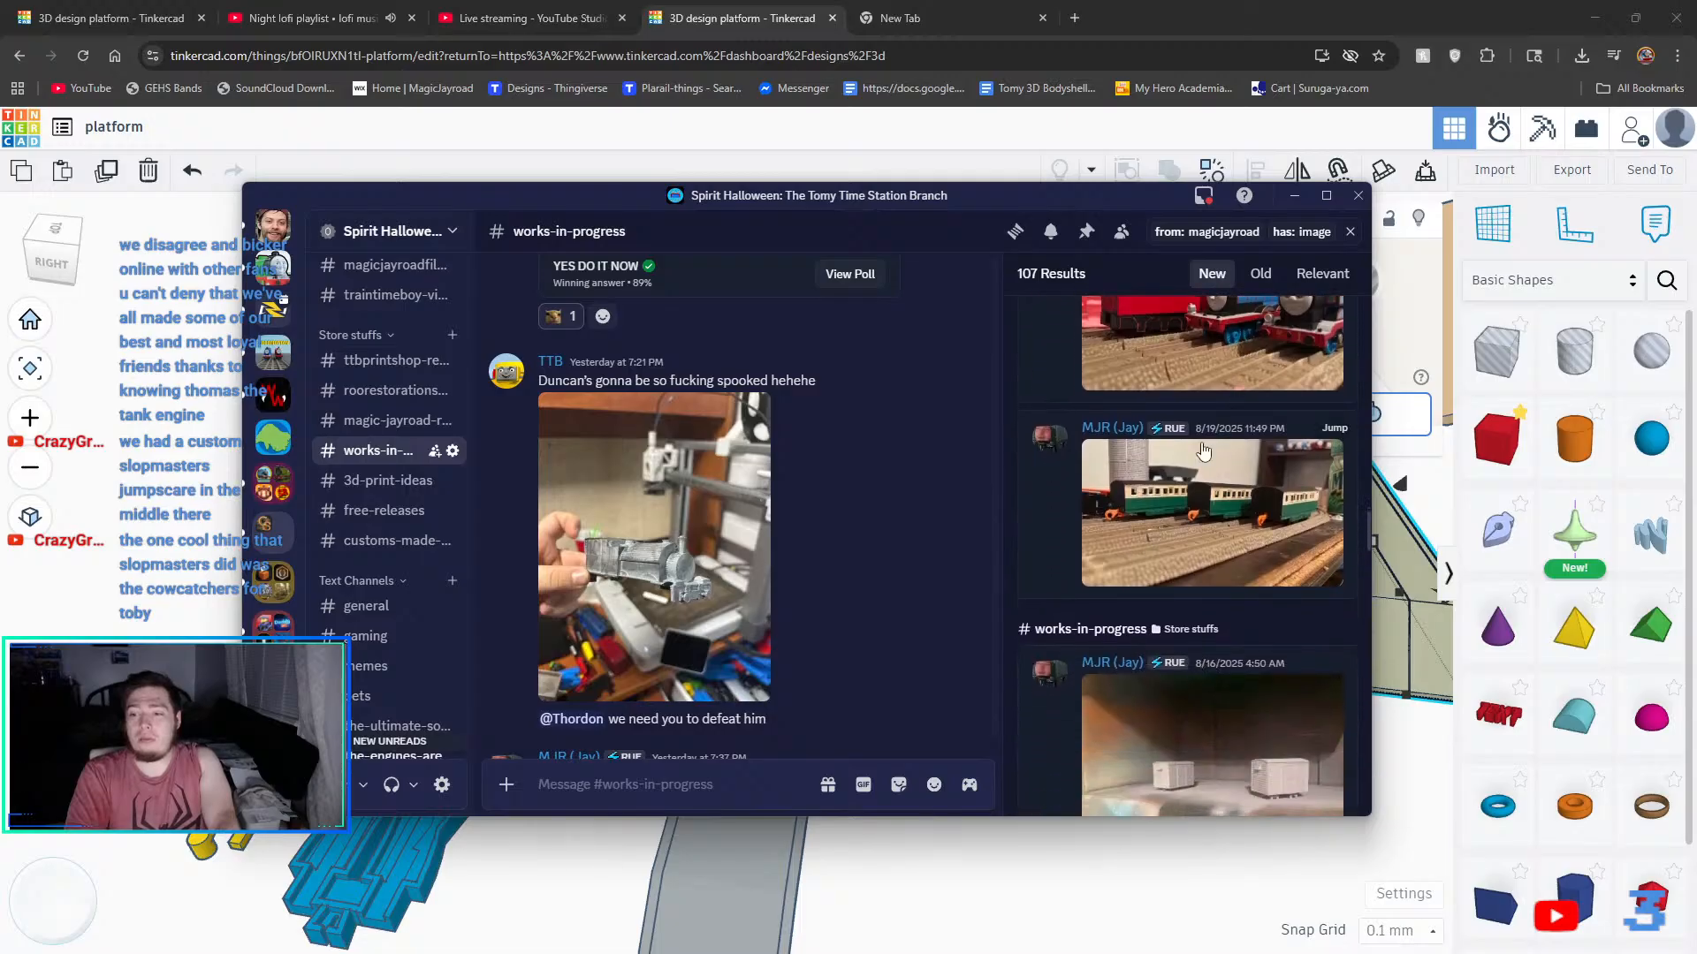
click(1178, 527)
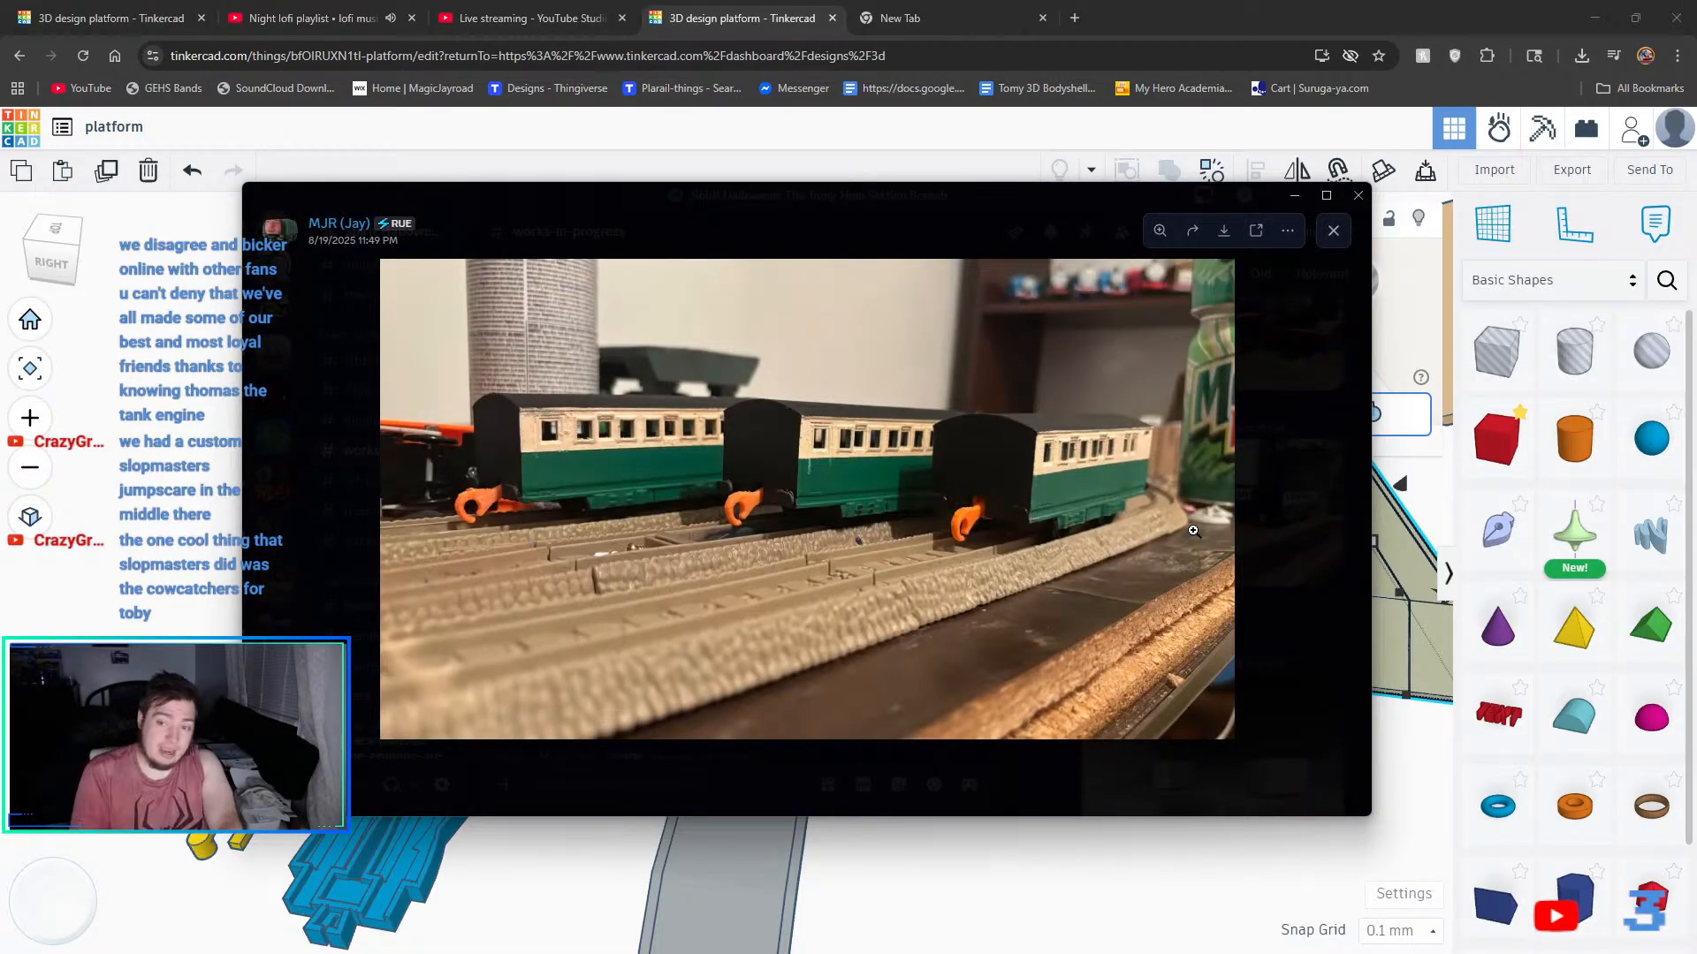
click(1246, 545)
- Browse to the 8/15/2025 5:17 AM works-in-progress post and view the photo of the track layout on the table
scroll(1273, 610, down, 5)
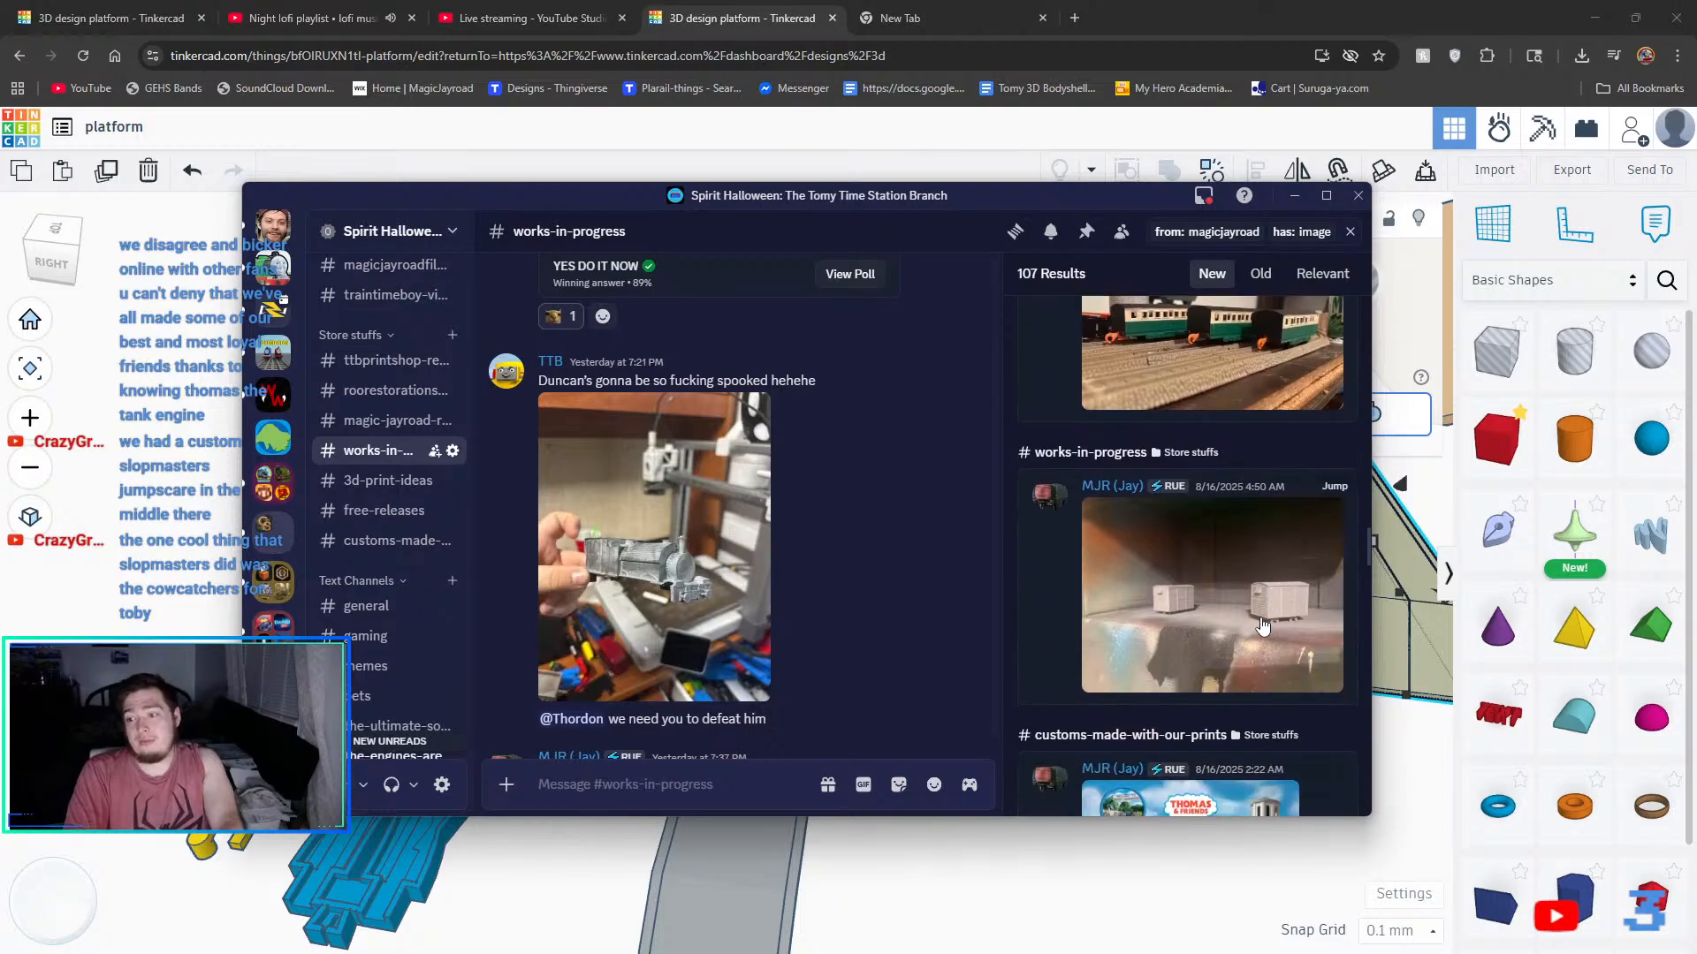
scroll(1278, 618, down, 2)
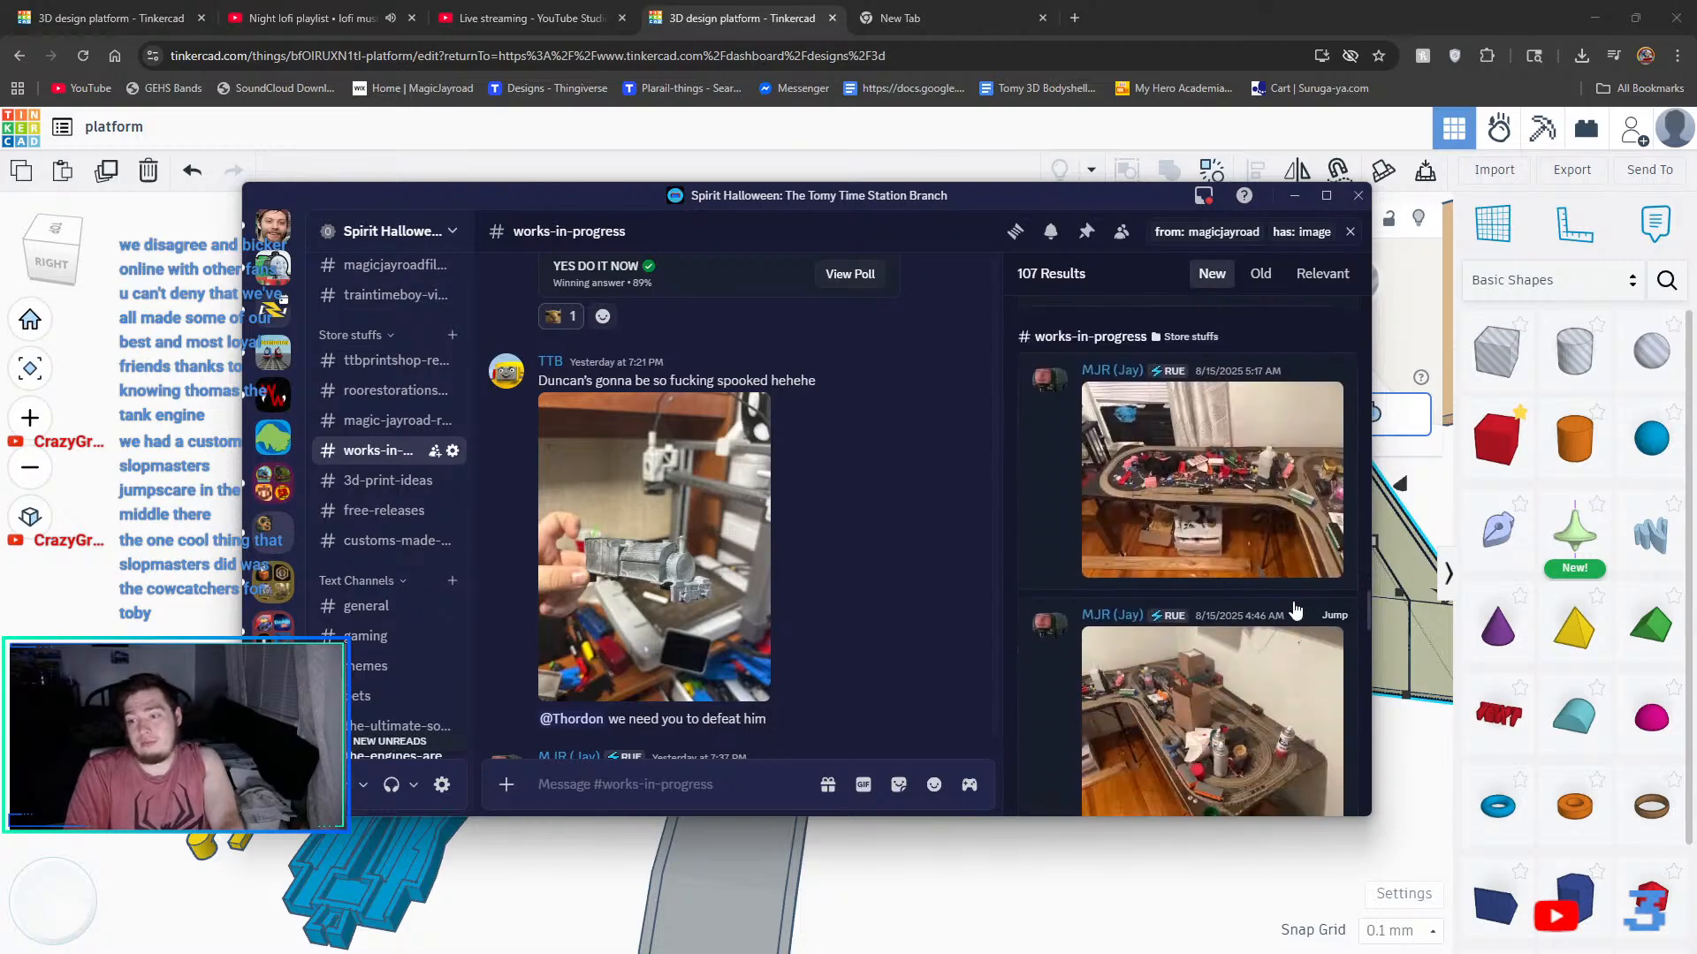
click(1225, 460)
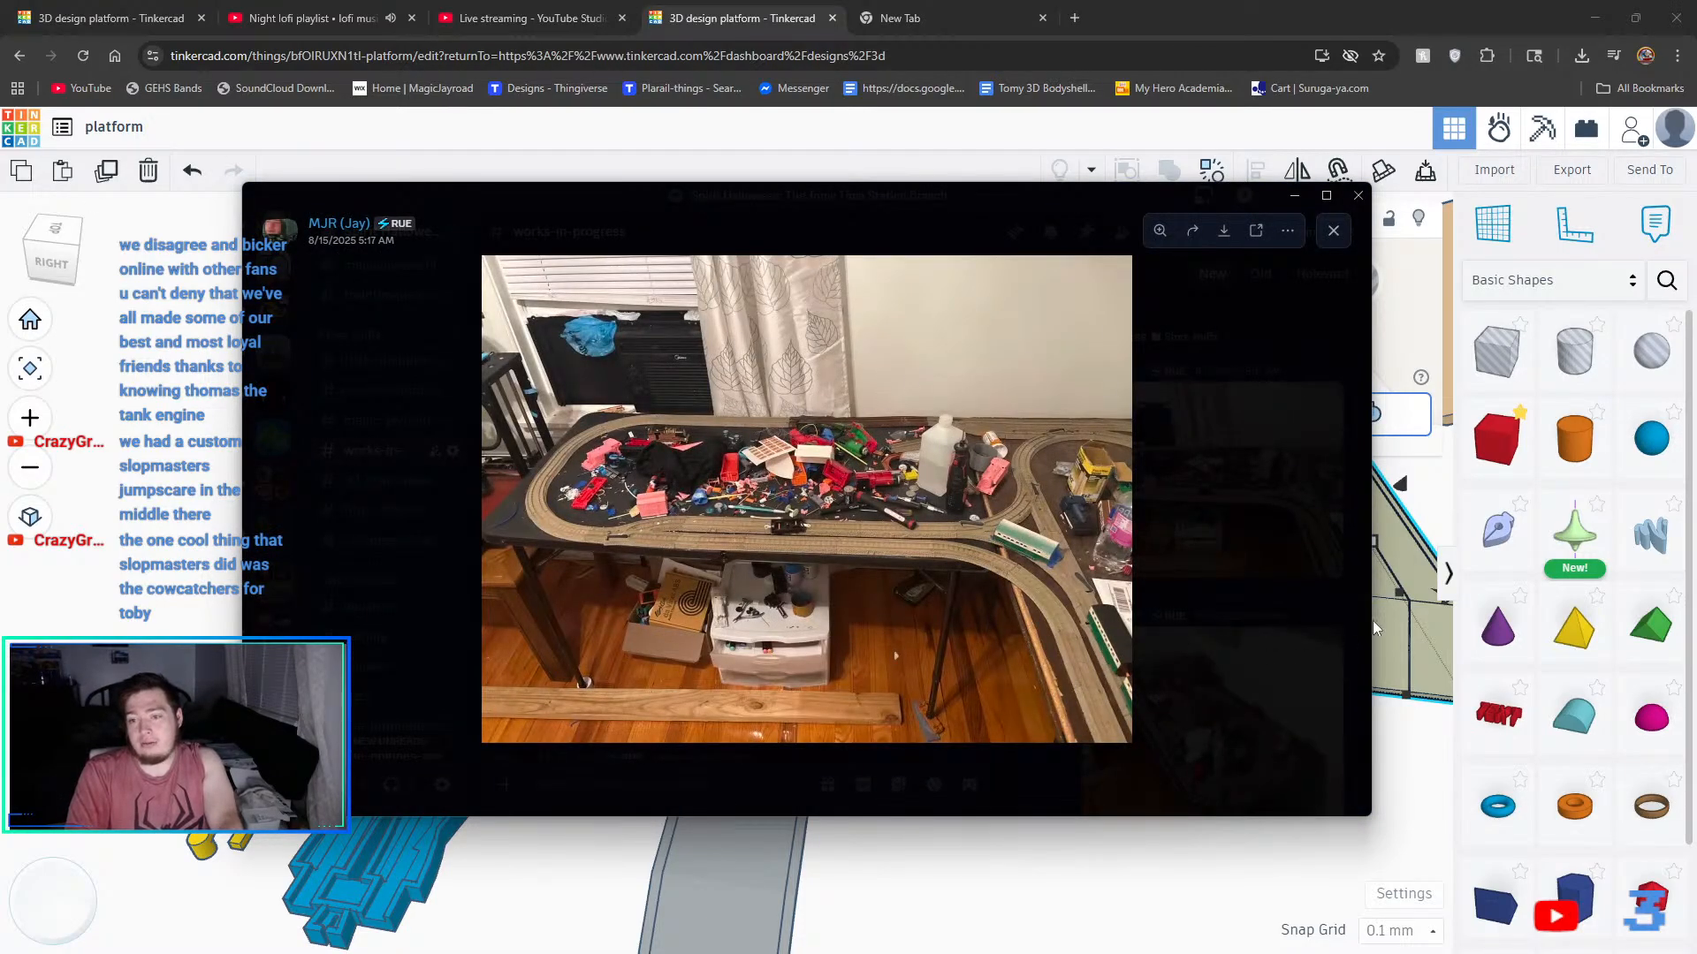
click(1205, 590)
- View the 8/15/2025 4:34 AM photo of the red engine pulling coaches and the 8/14/2025 screenshot of the olive van model
scroll(1299, 548, down, 5)
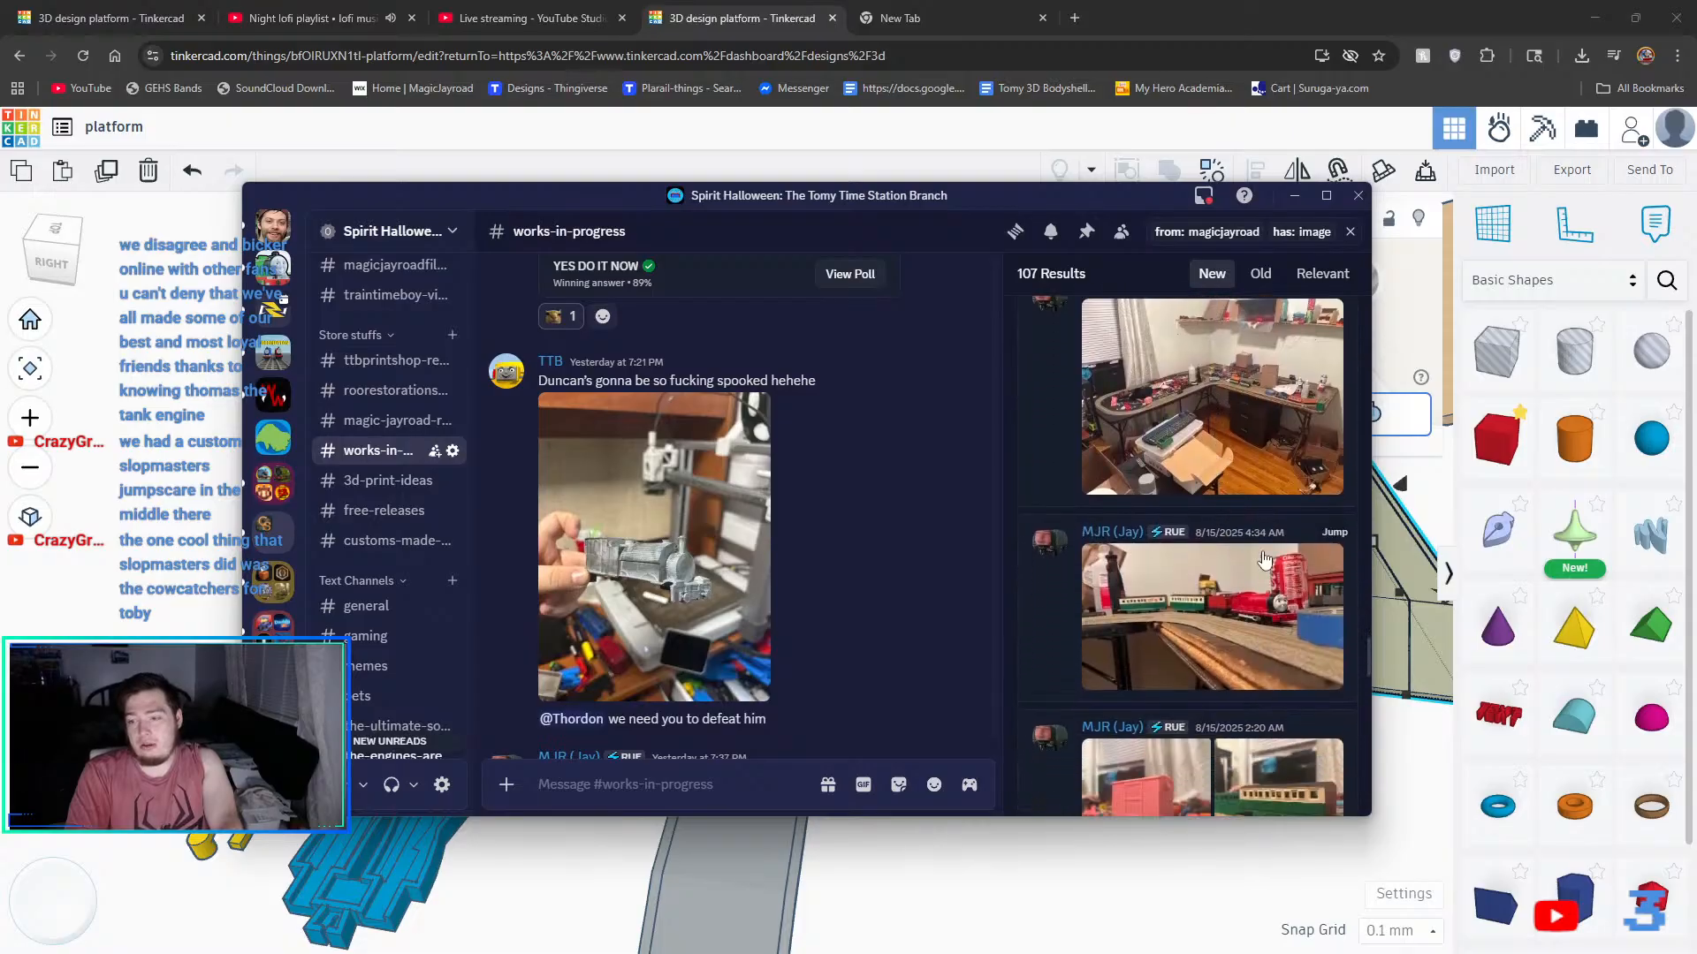
click(1247, 507)
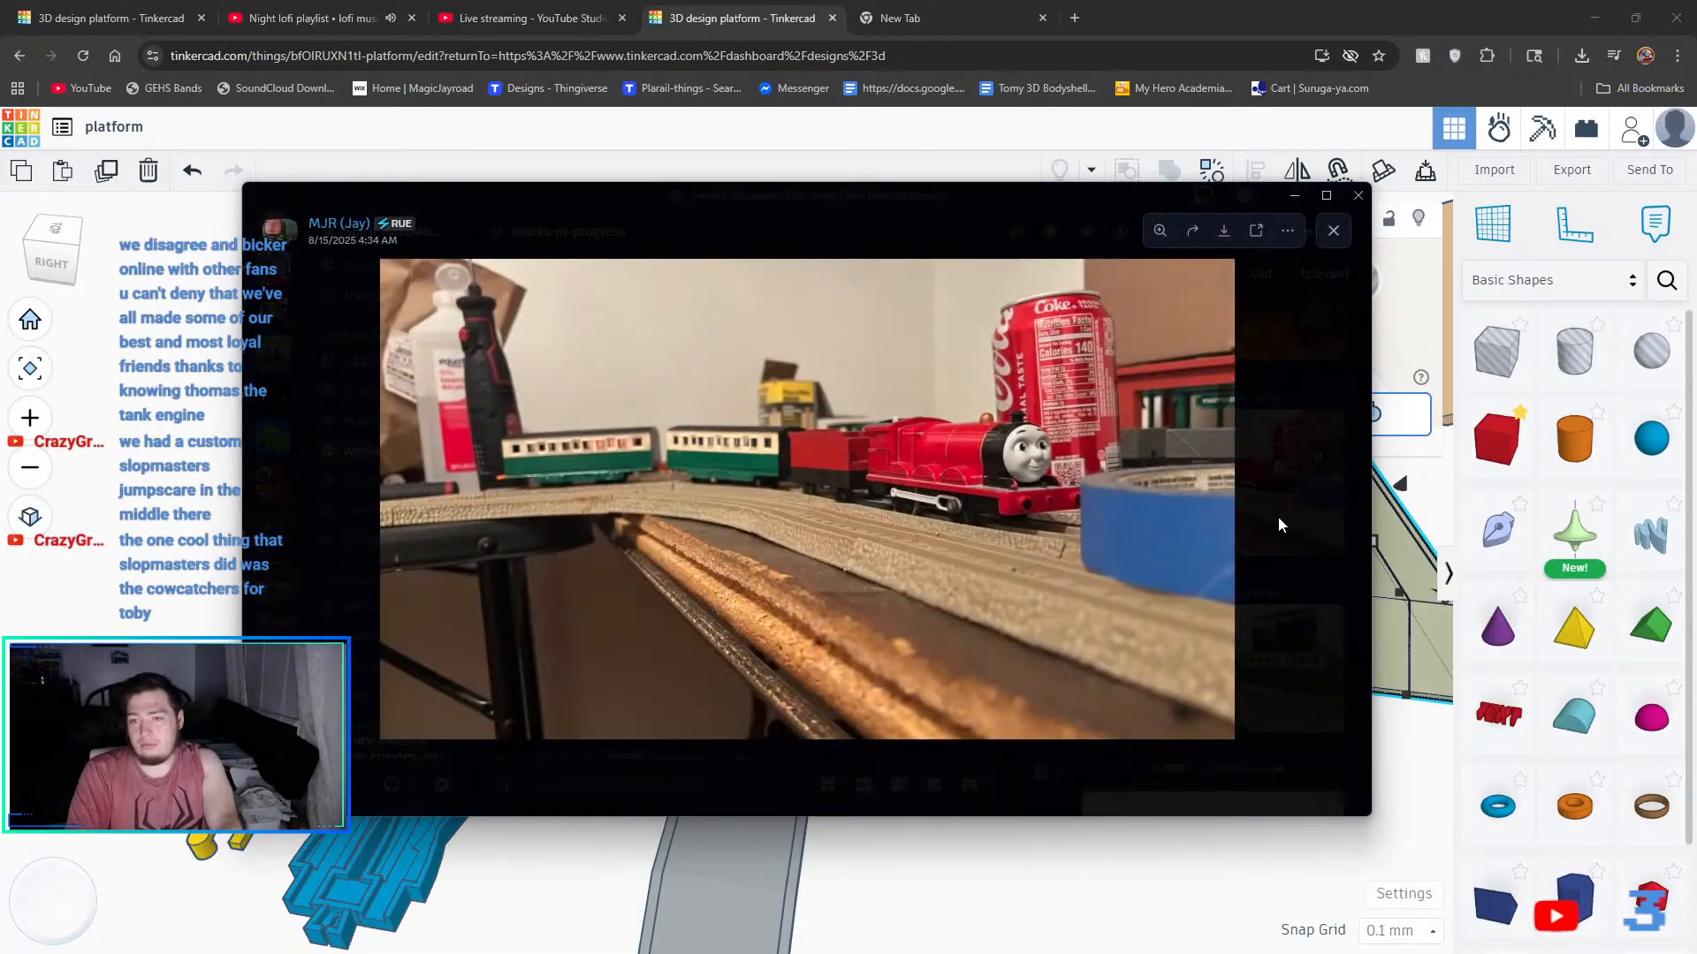
click(1332, 504)
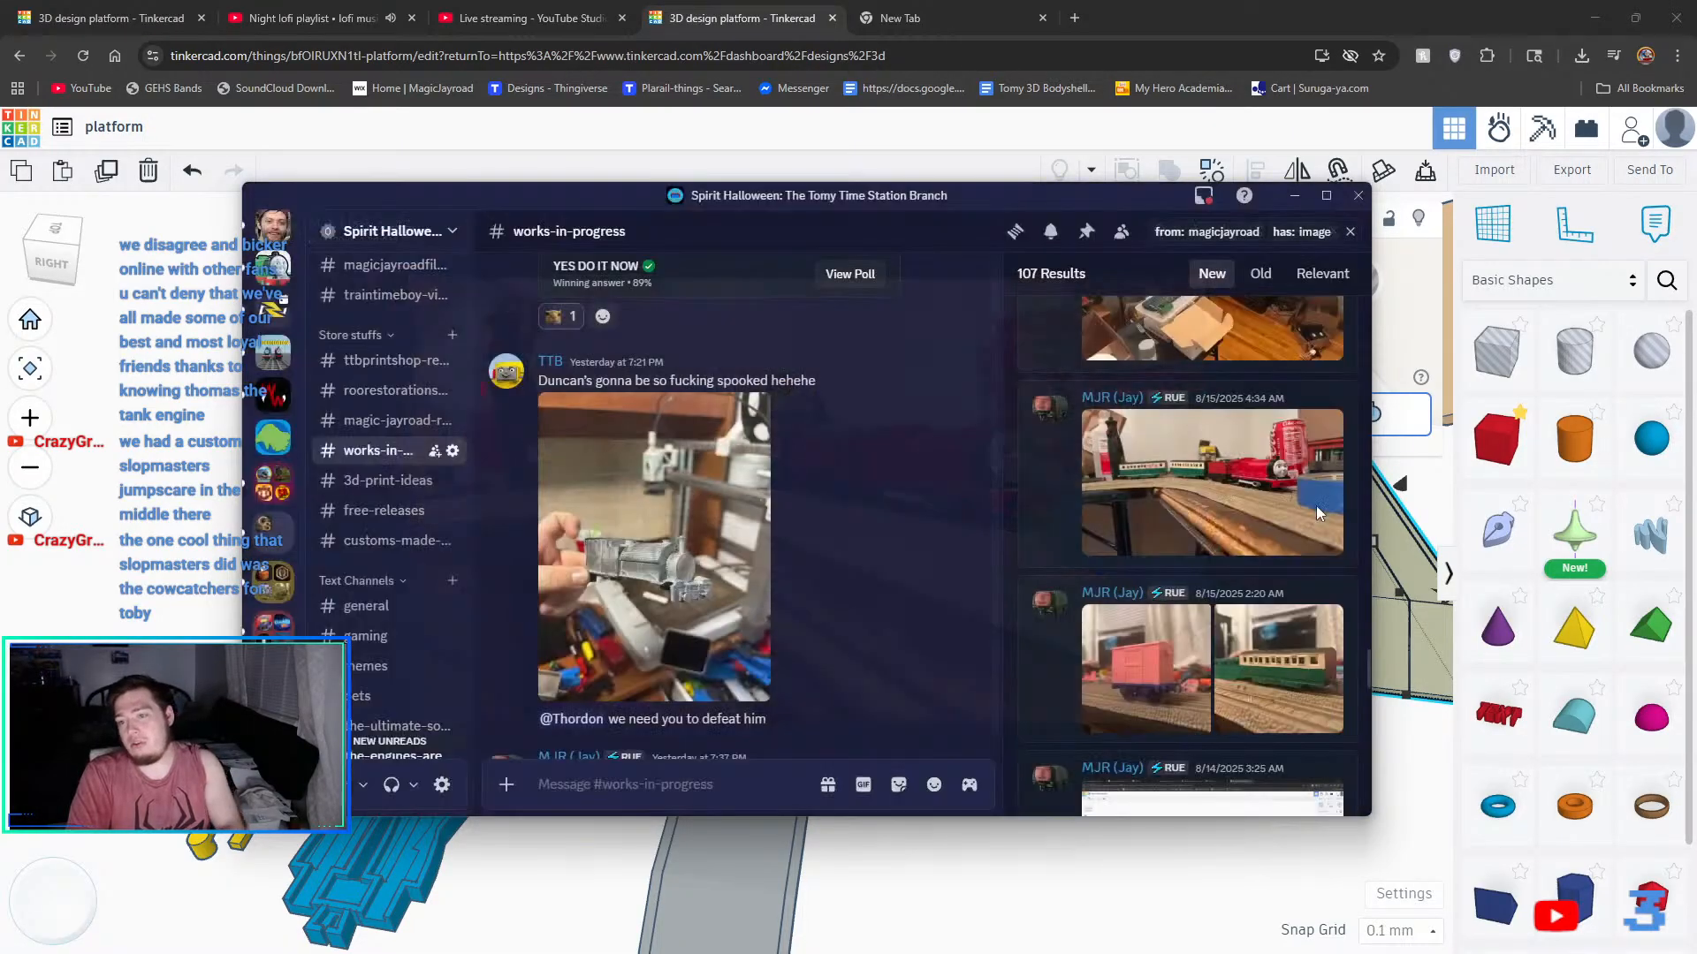
scroll(1313, 504, down, 3)
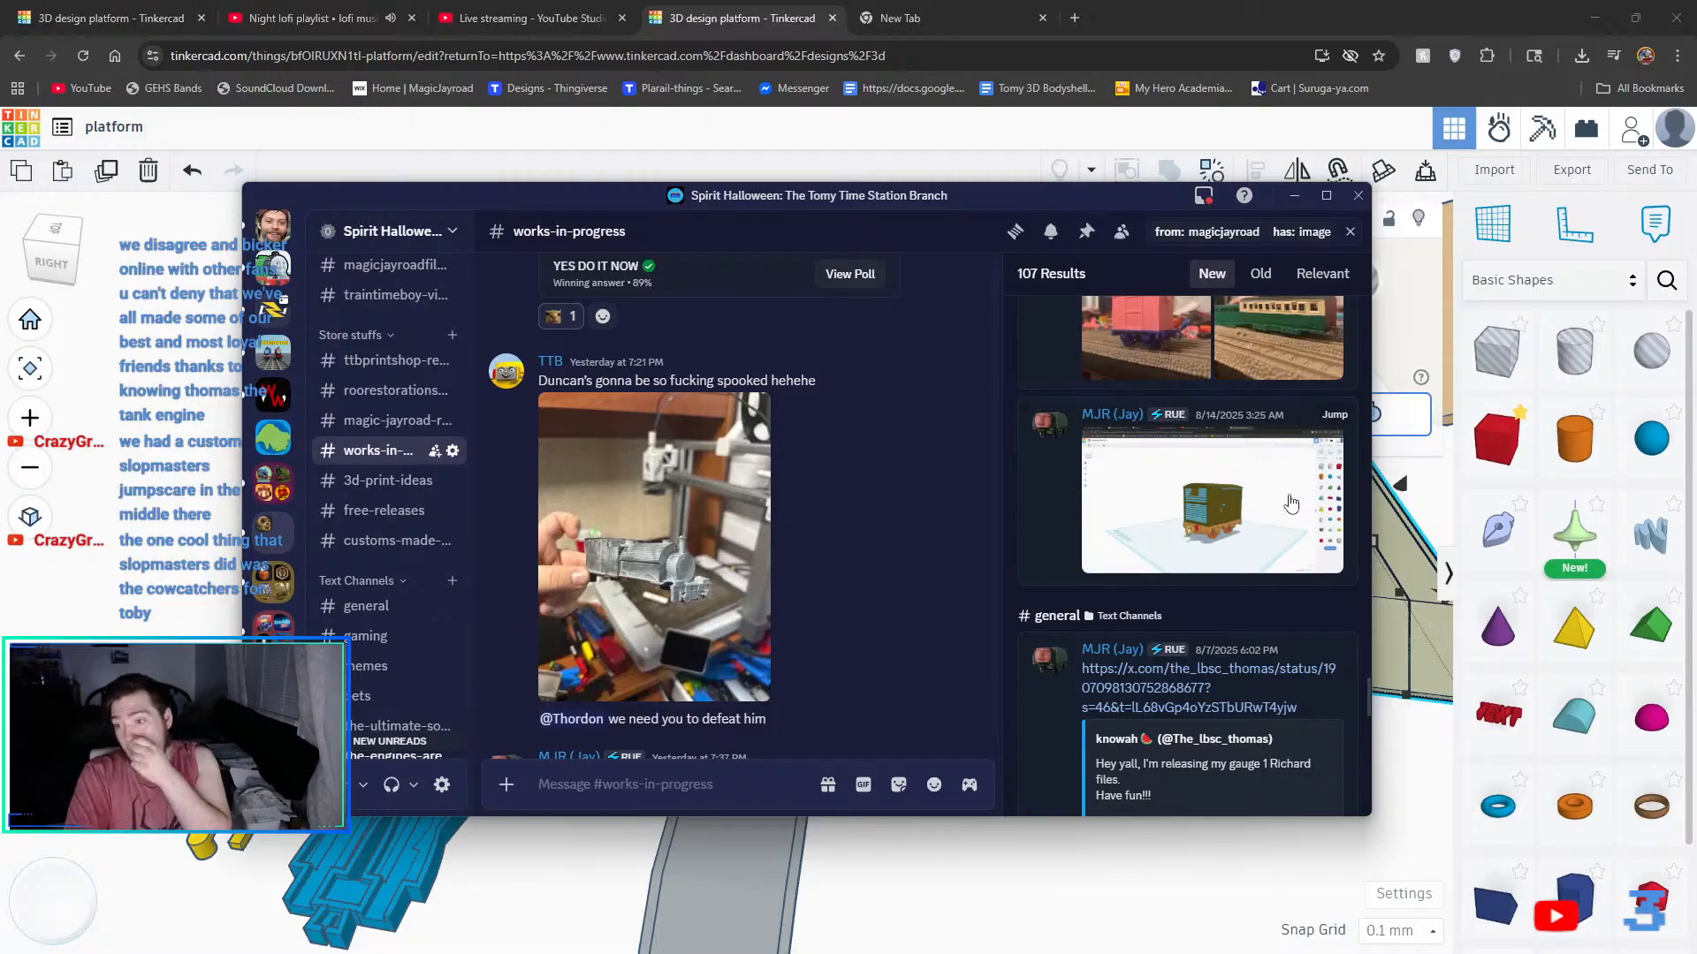
click(1293, 503)
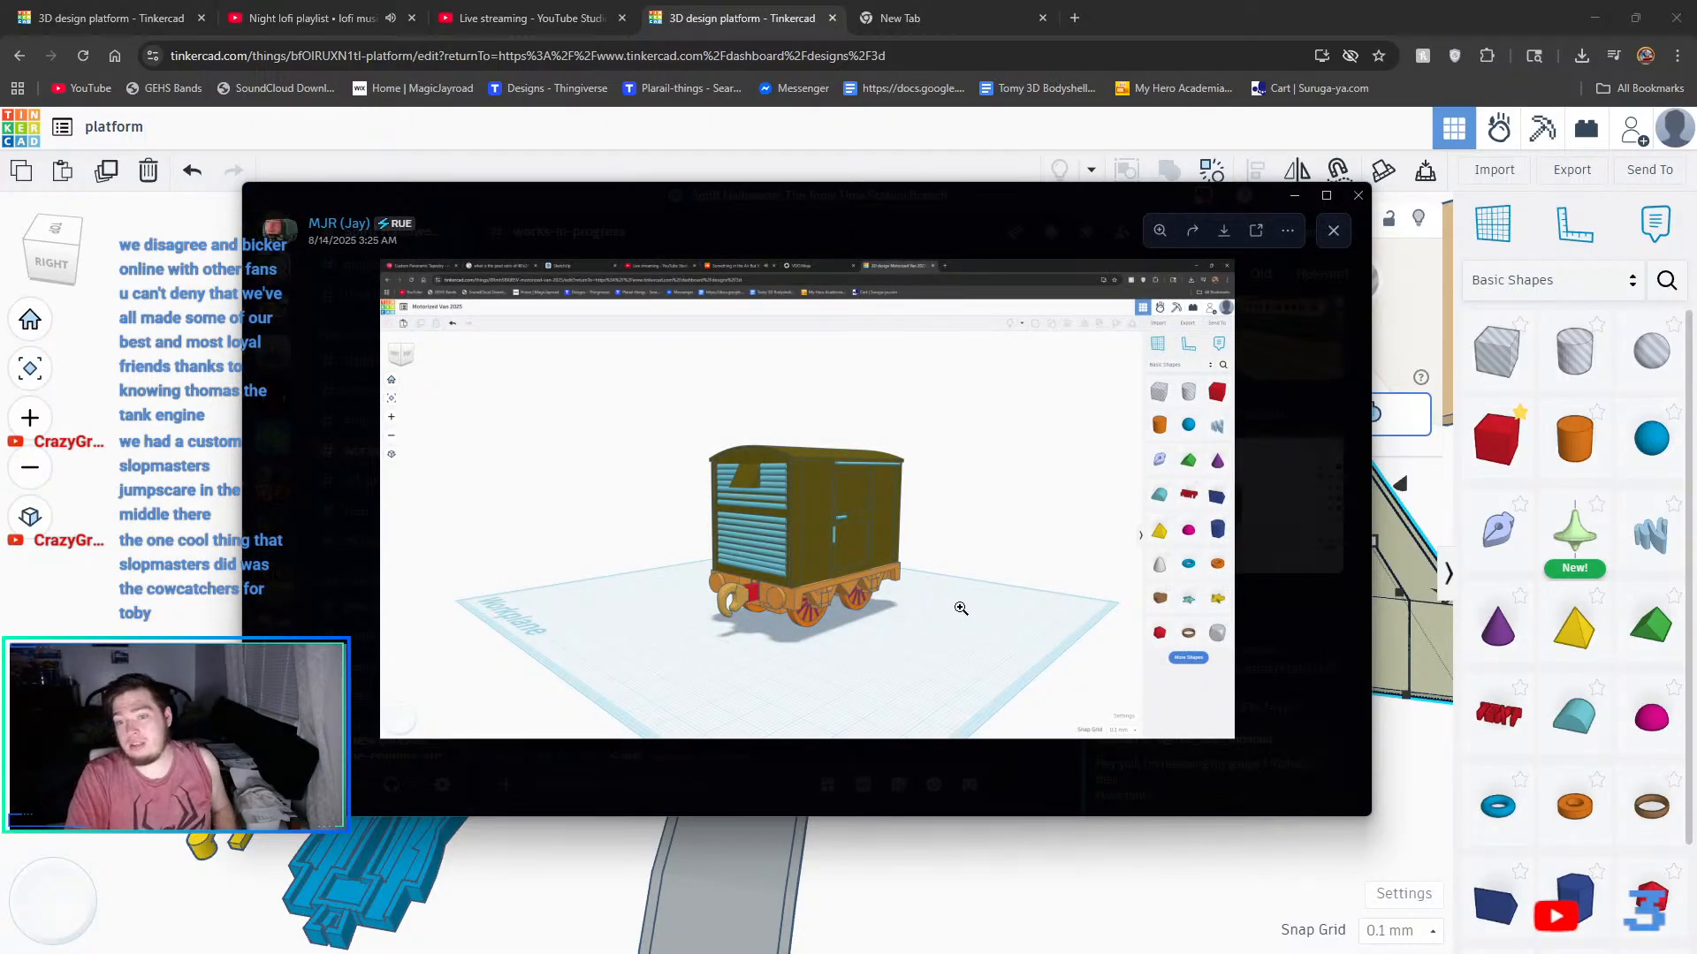
- Close the enlarged brown van screenshot and check the older image results, enlarging the photo of the blue engine body on its red footplate
click(1266, 614)
scroll(1265, 636, down, 3)
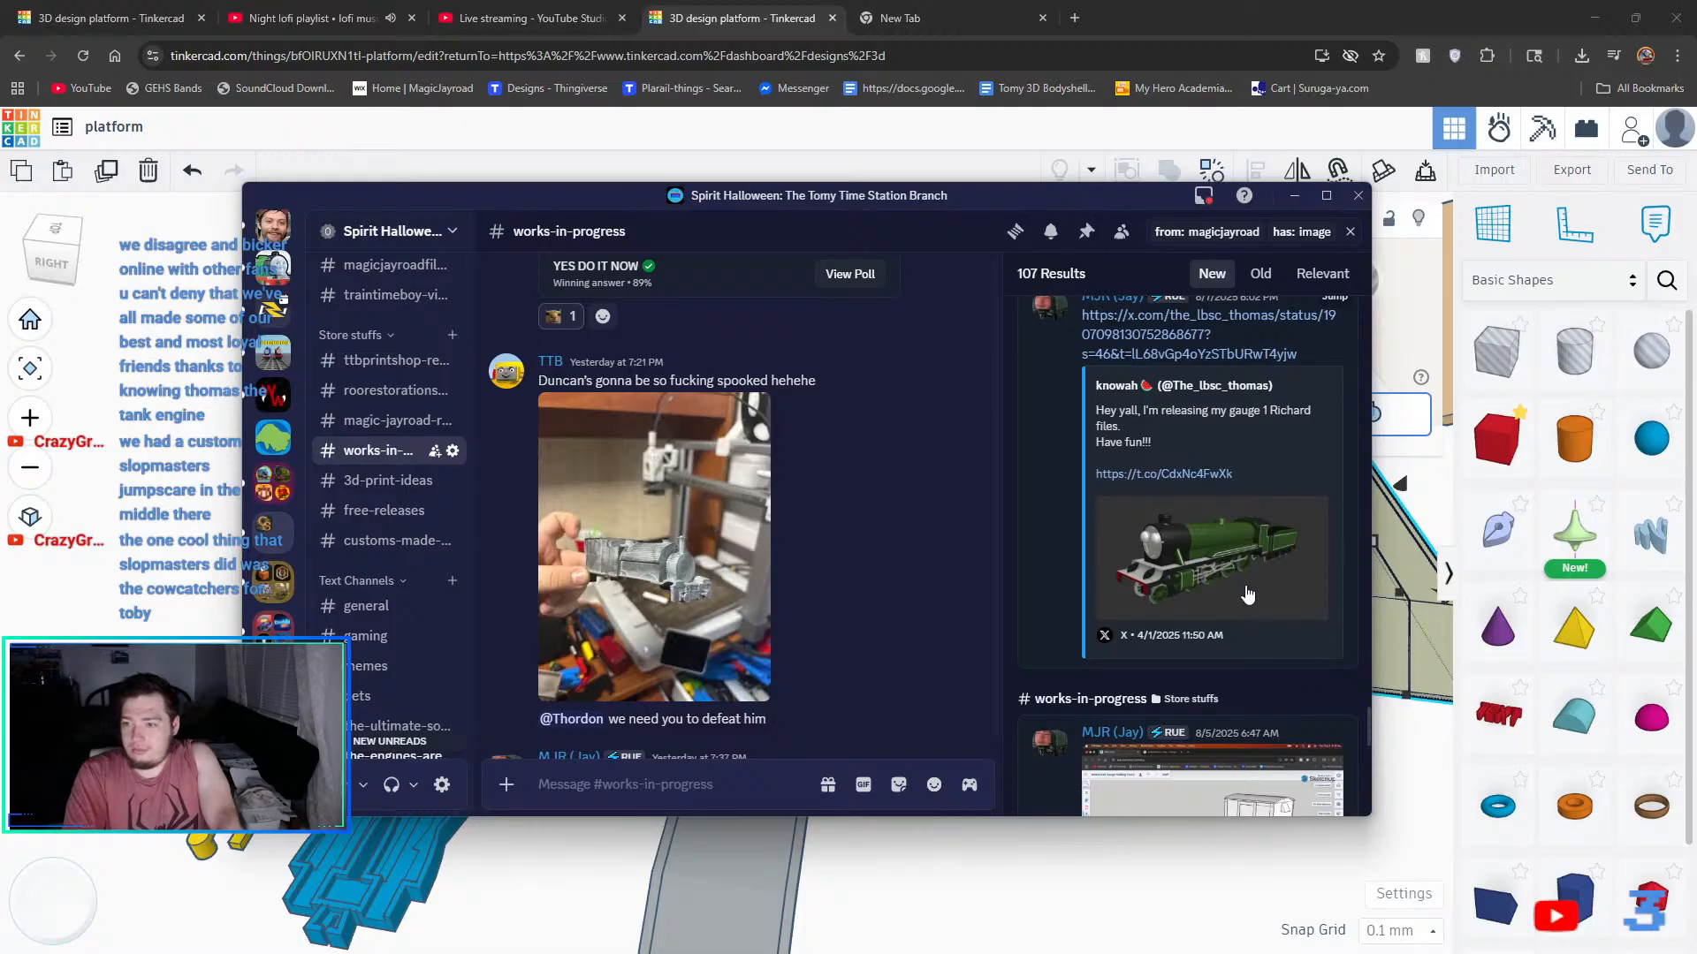
scroll(1247, 594, down, 10)
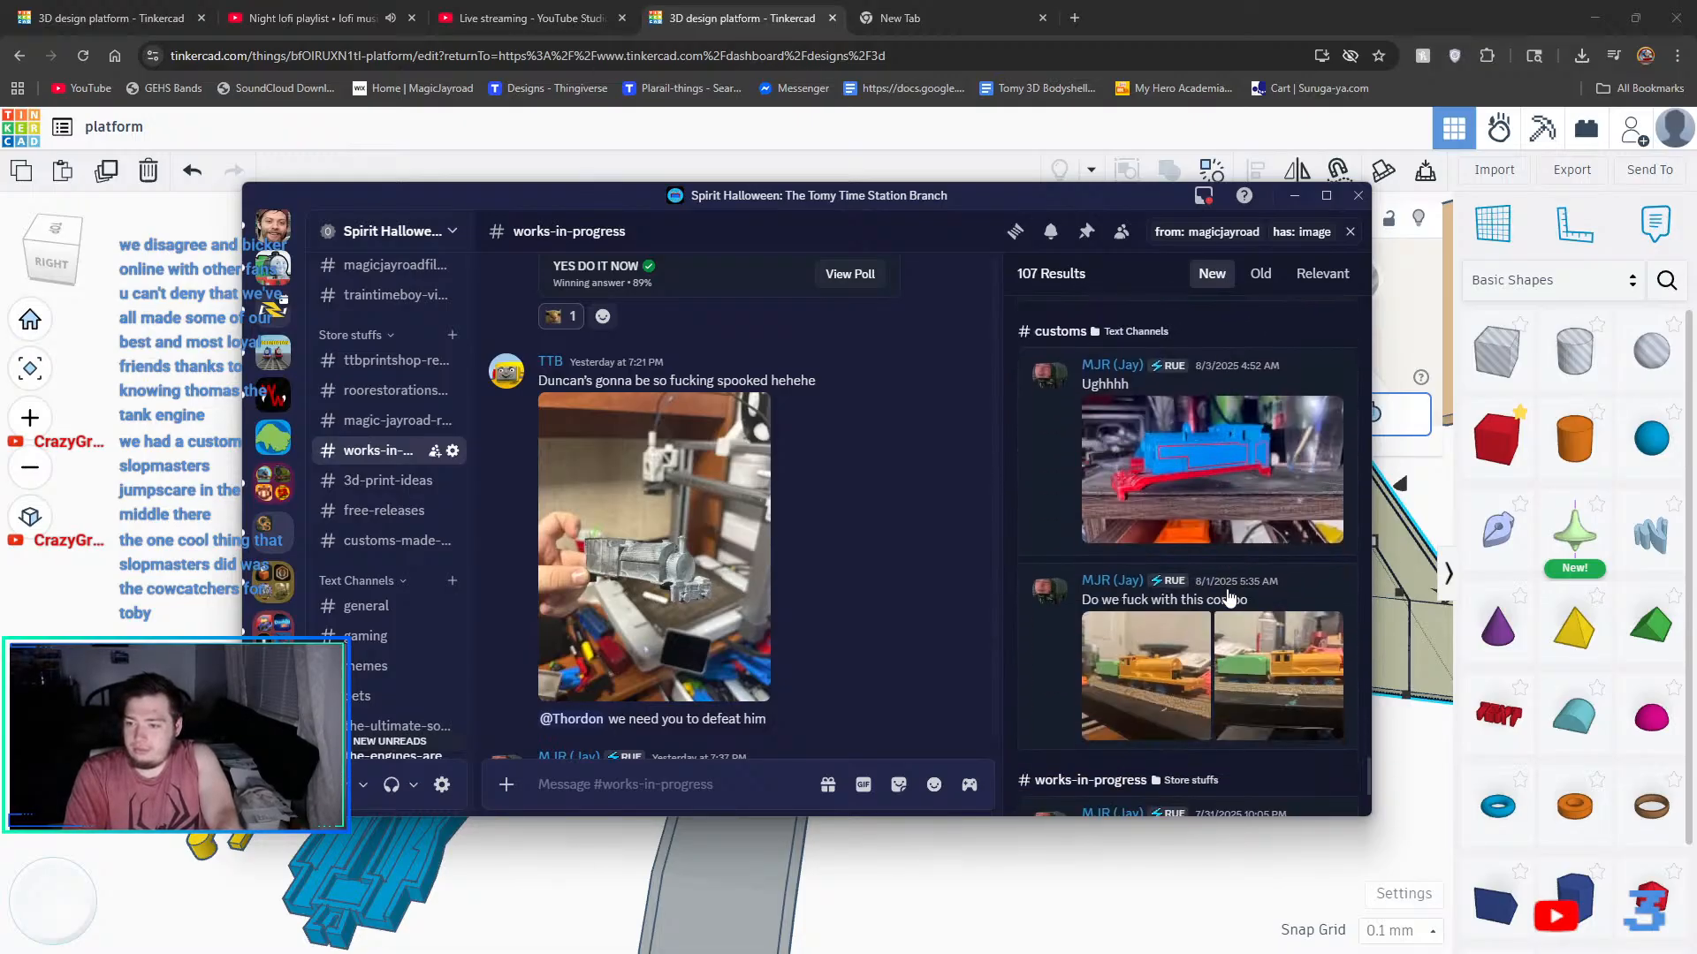
click(1190, 457)
click(1255, 431)
scroll(1237, 441, down, 3)
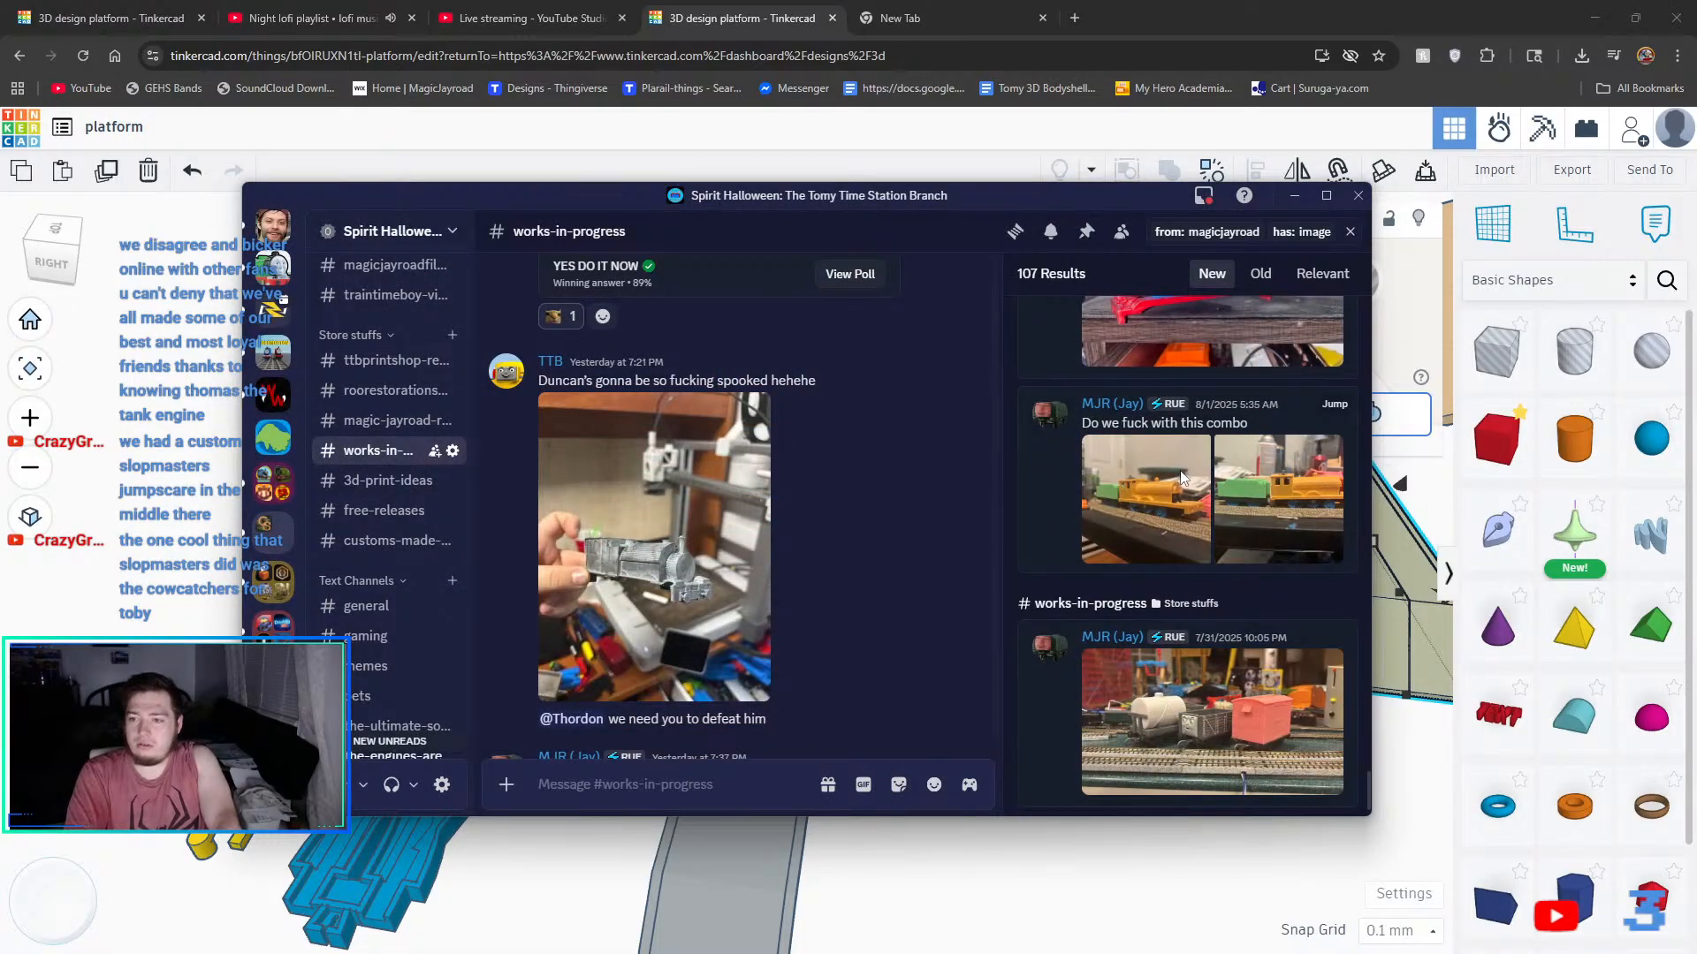
- View the yellow engine photo from 8/1/2025 and the freight wagon photo from 7/31/2025 at full size
click(1184, 478)
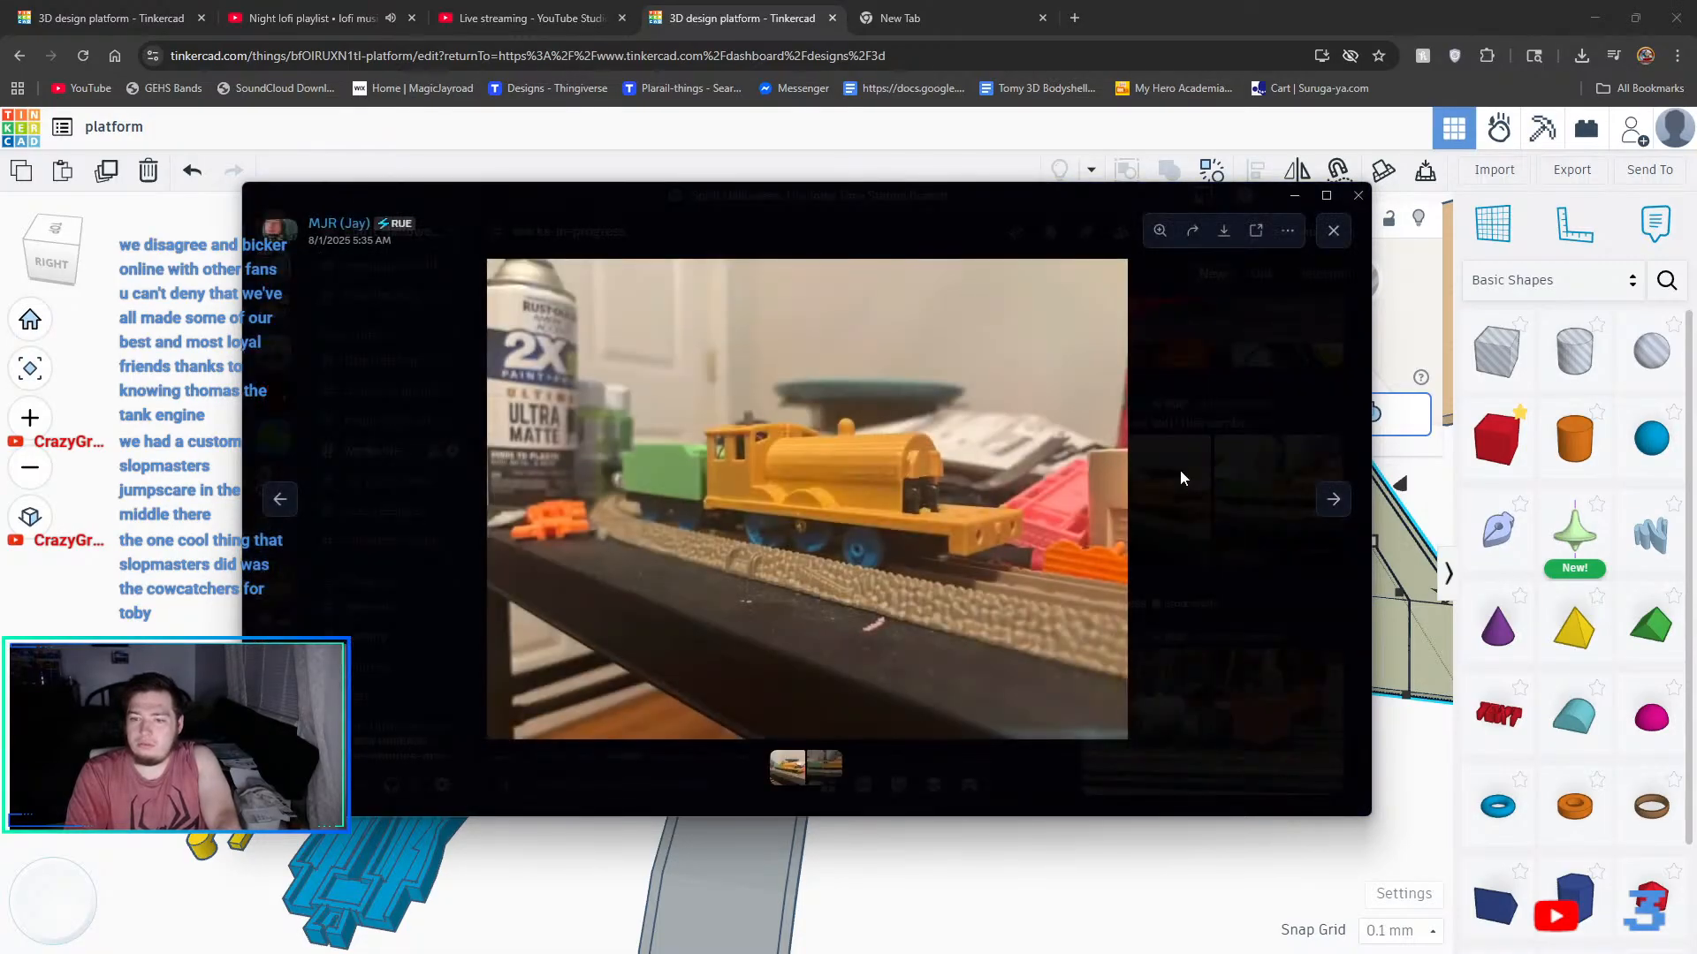
click(1283, 628)
scroll(1281, 623, down, 1)
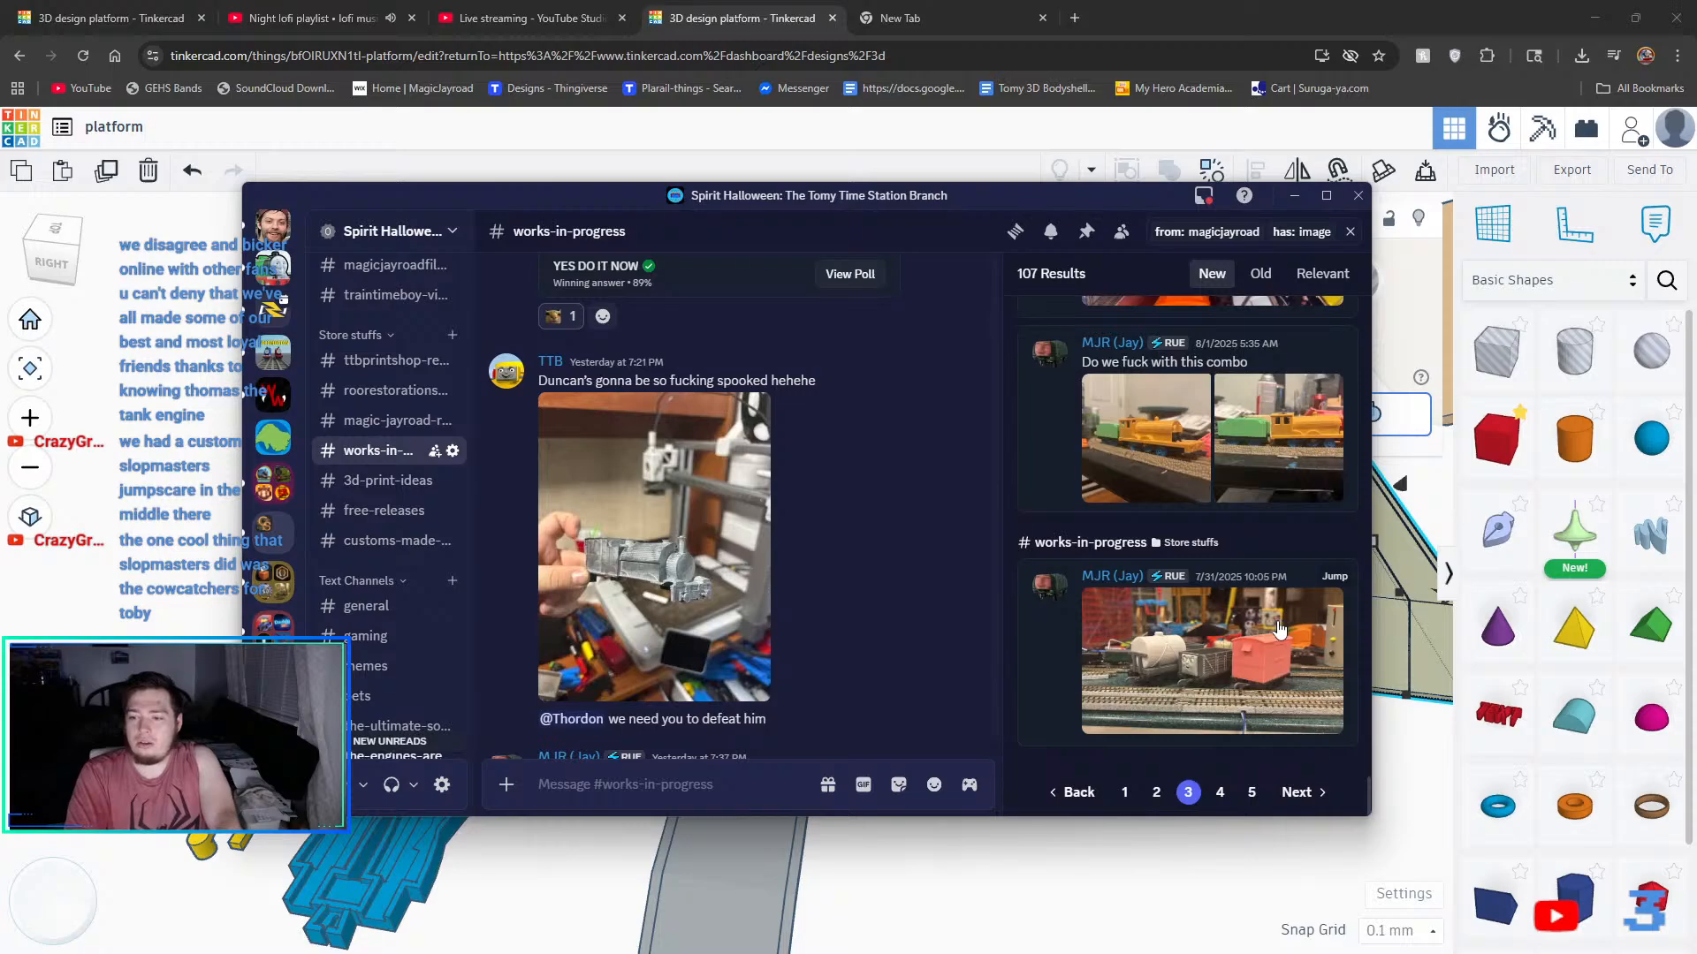
click(1279, 628)
click(1276, 618)
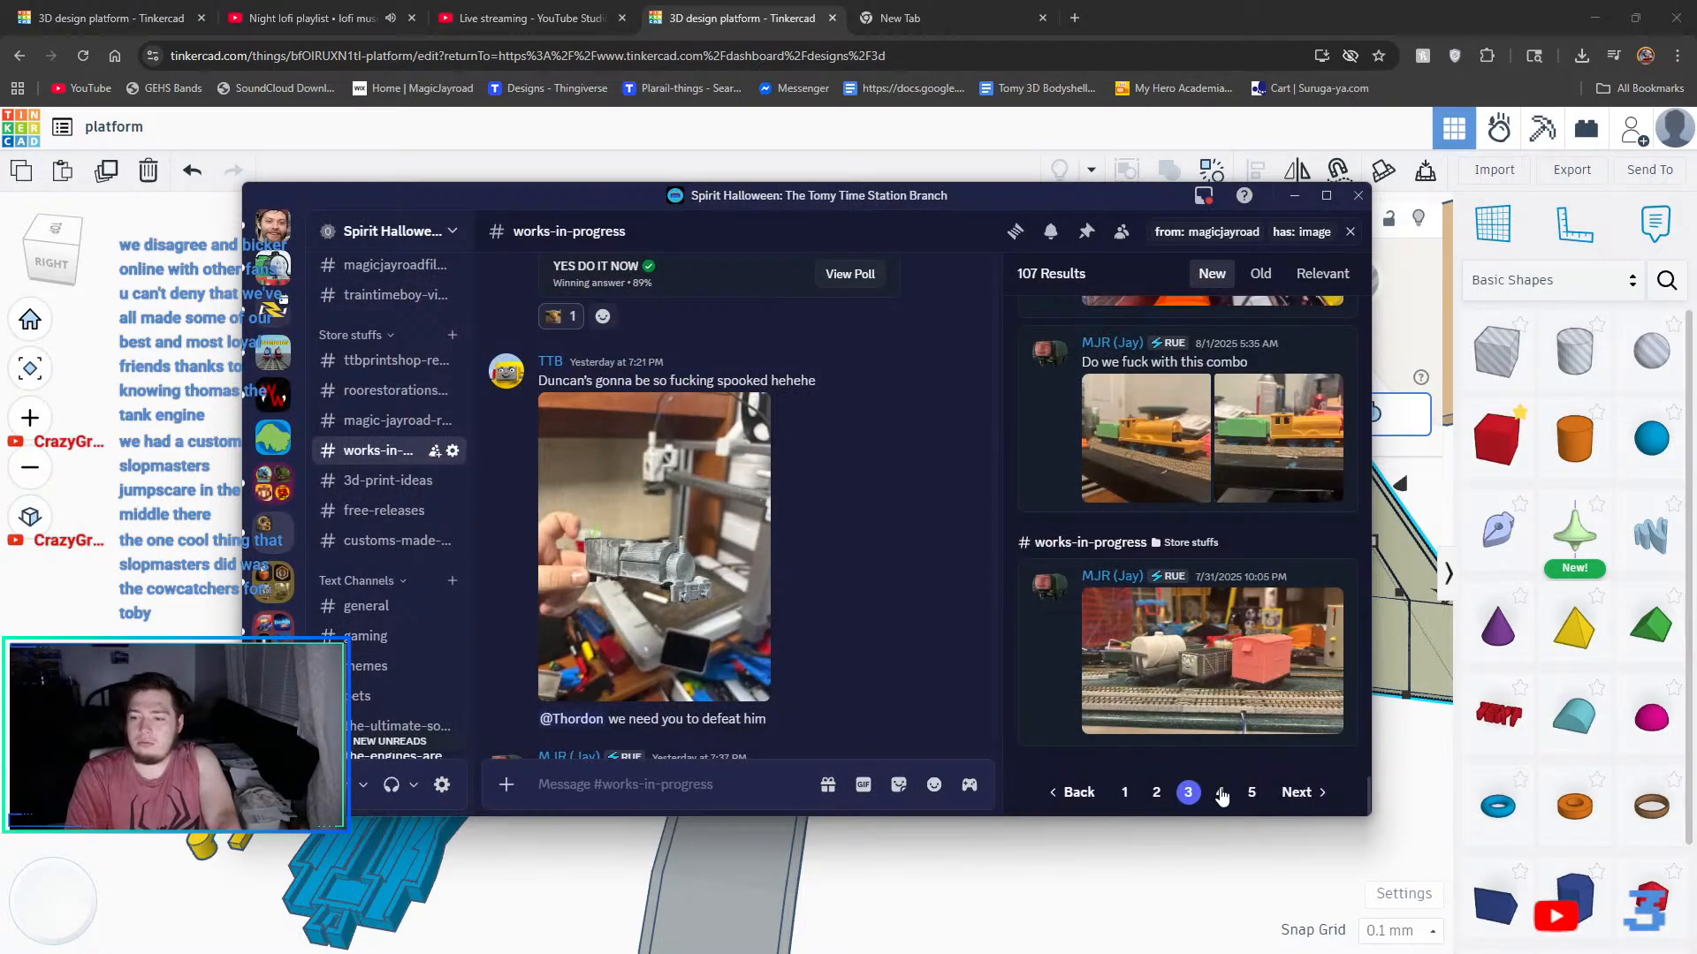
- Open page 4 of the image results and view the pink engine photos in the customs post from 7/28/2025
click(1220, 793)
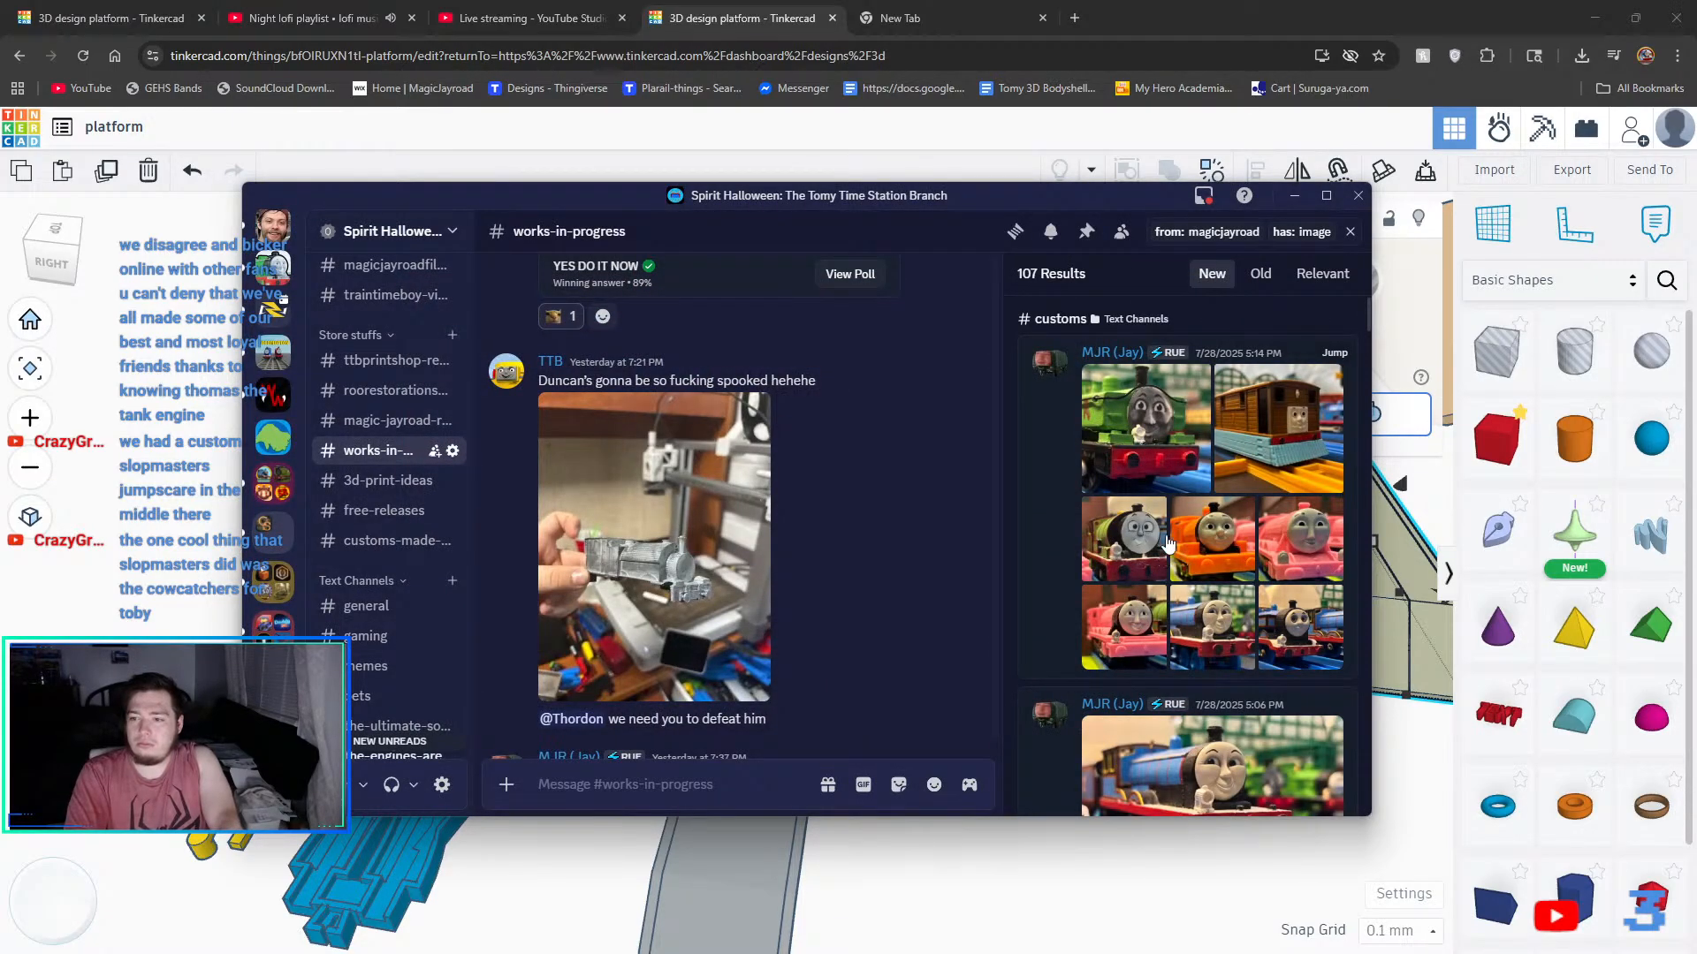
click(1287, 543)
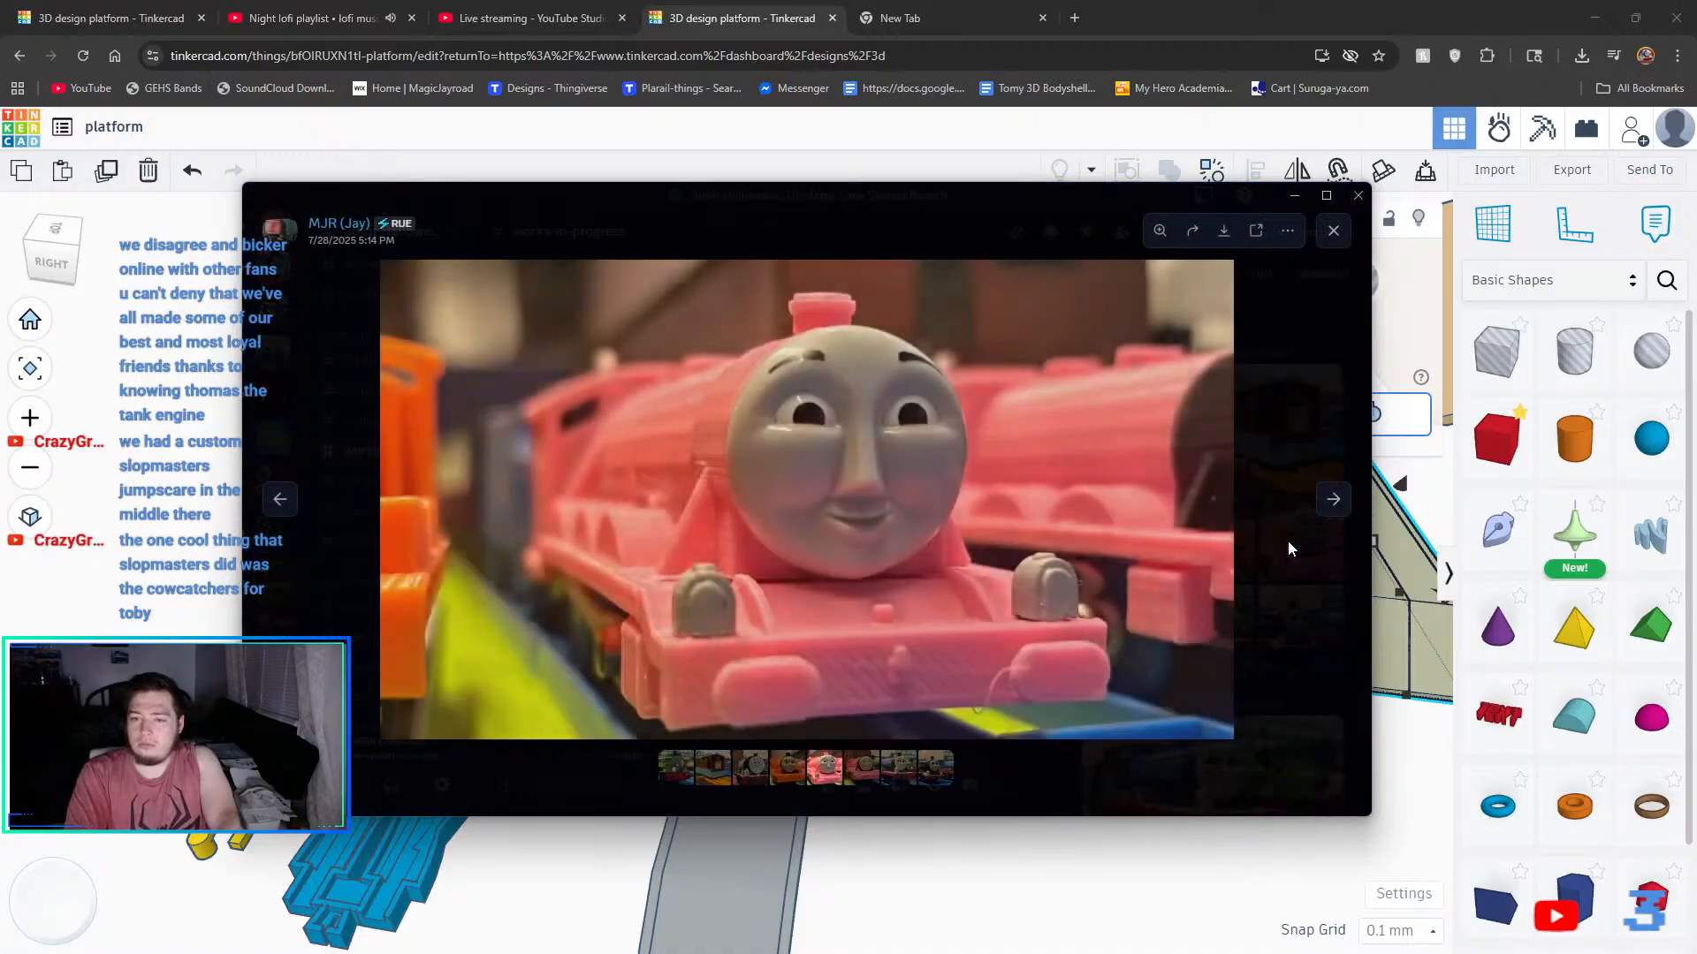
click(1334, 502)
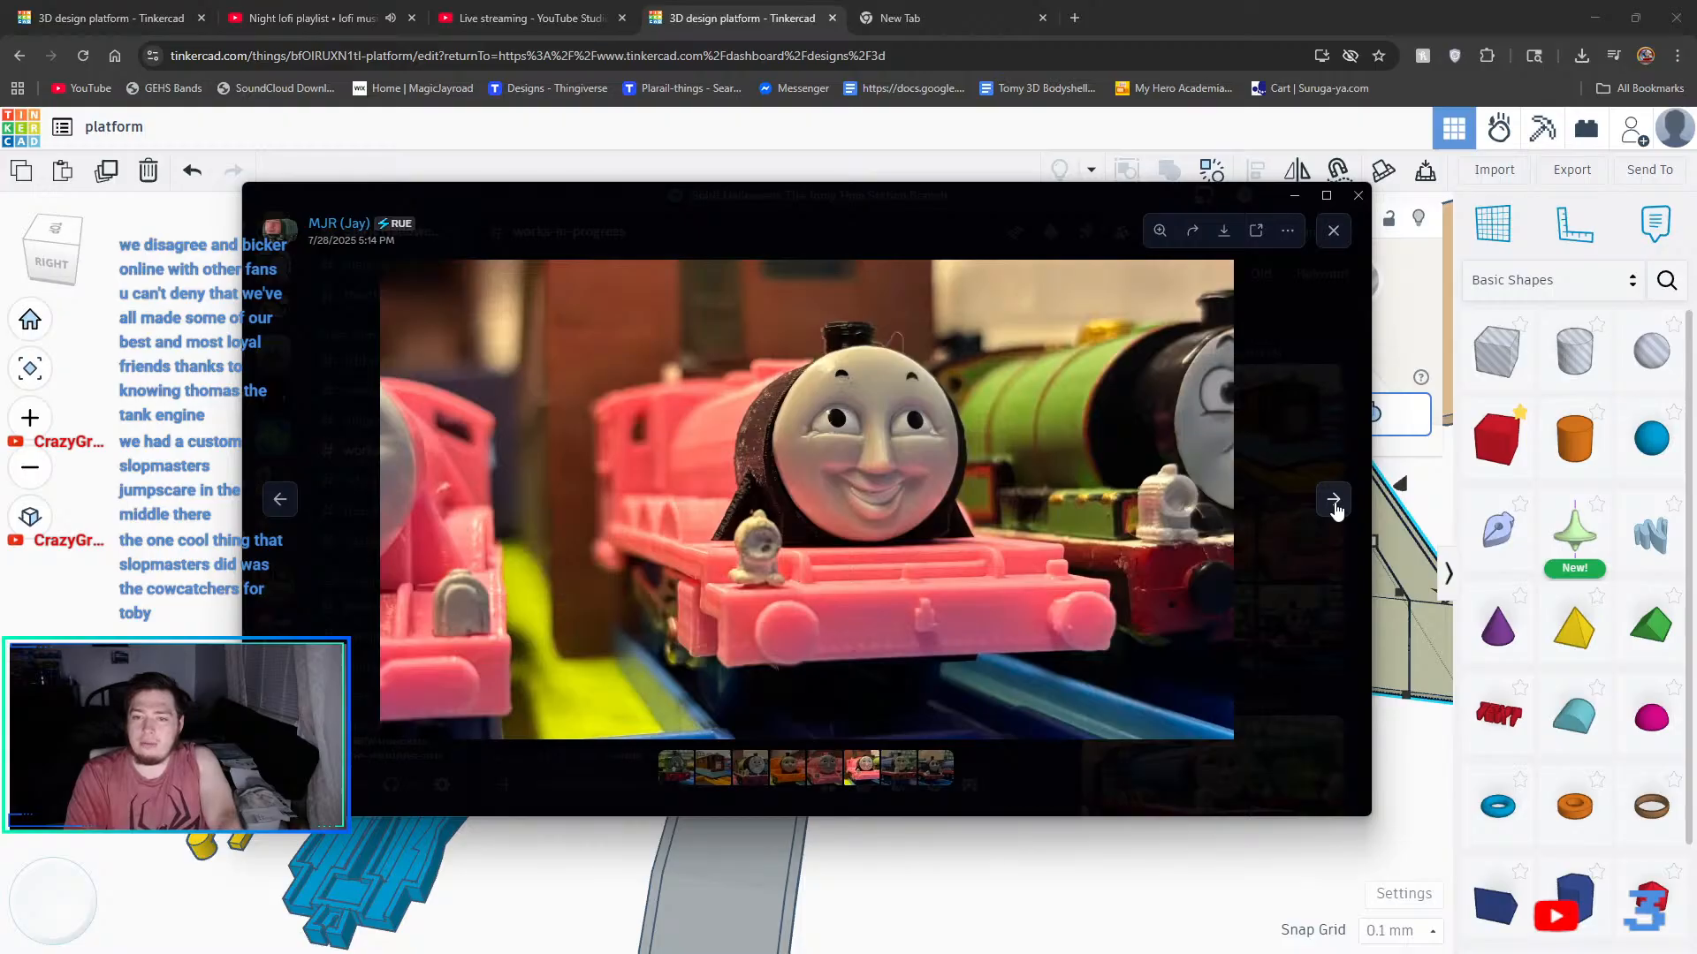
click(1299, 563)
- Look through the July firebox and boiler reference posts and enlarge the Daisy Trackmaster custom screenshot in the general channel results
scroll(1300, 567, down, 1)
scroll(1298, 543, down, 3)
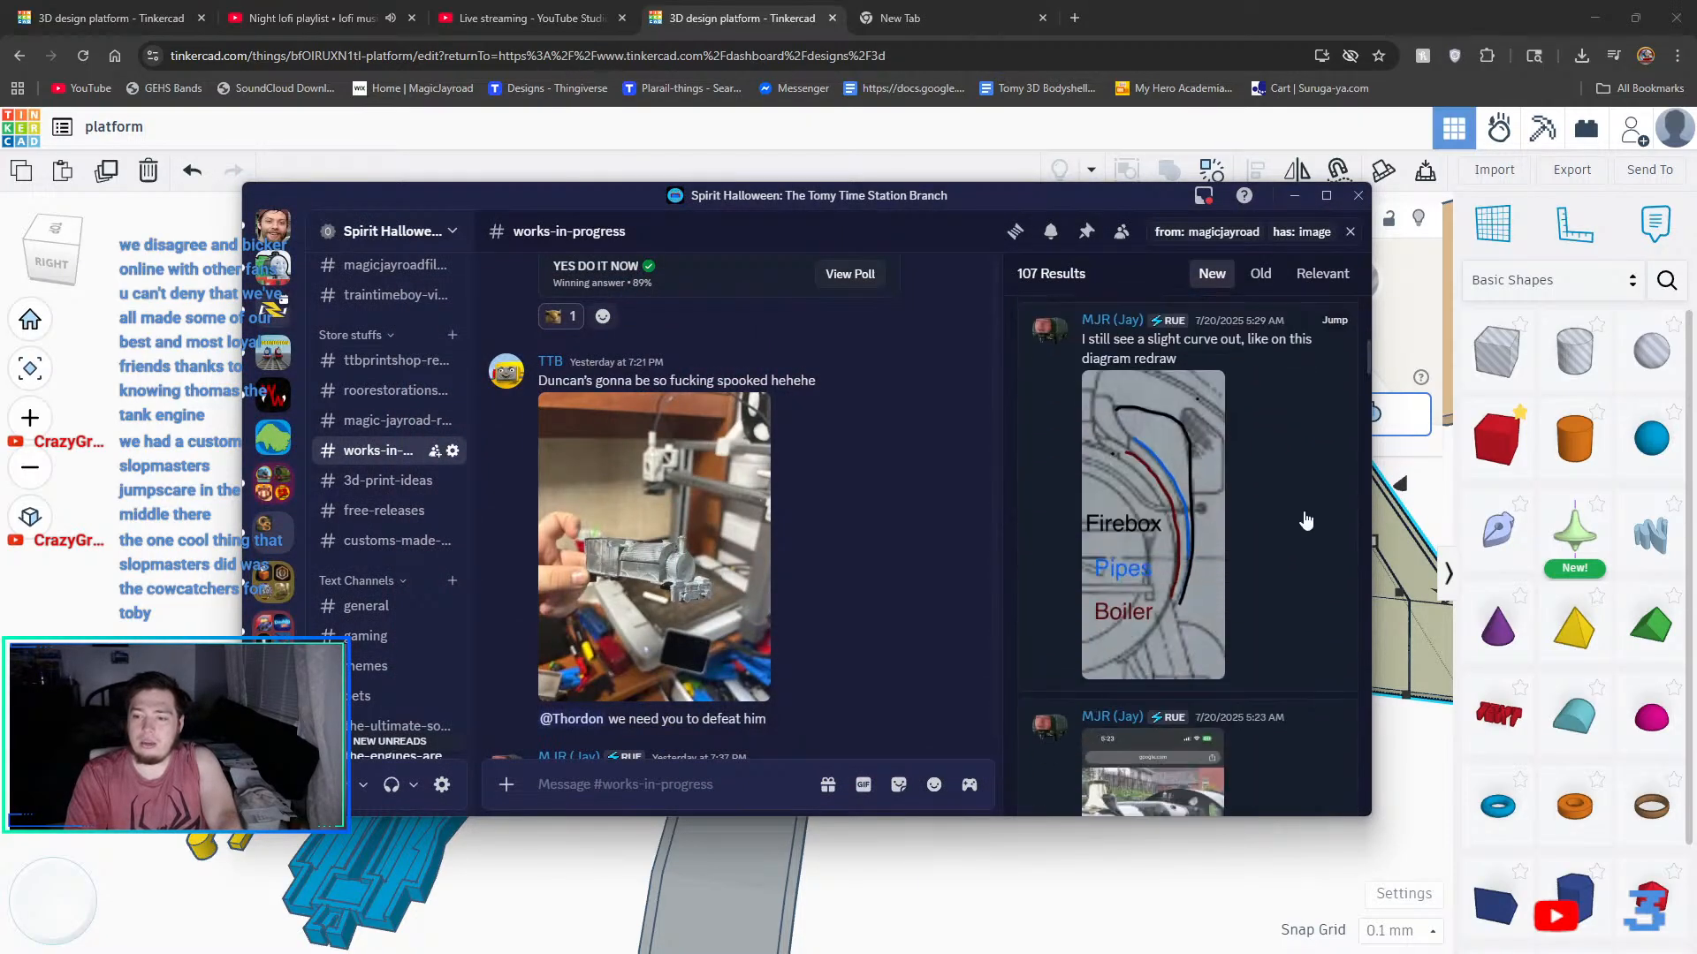
scroll(1306, 522, down, 2)
scroll(1306, 520, down, 3)
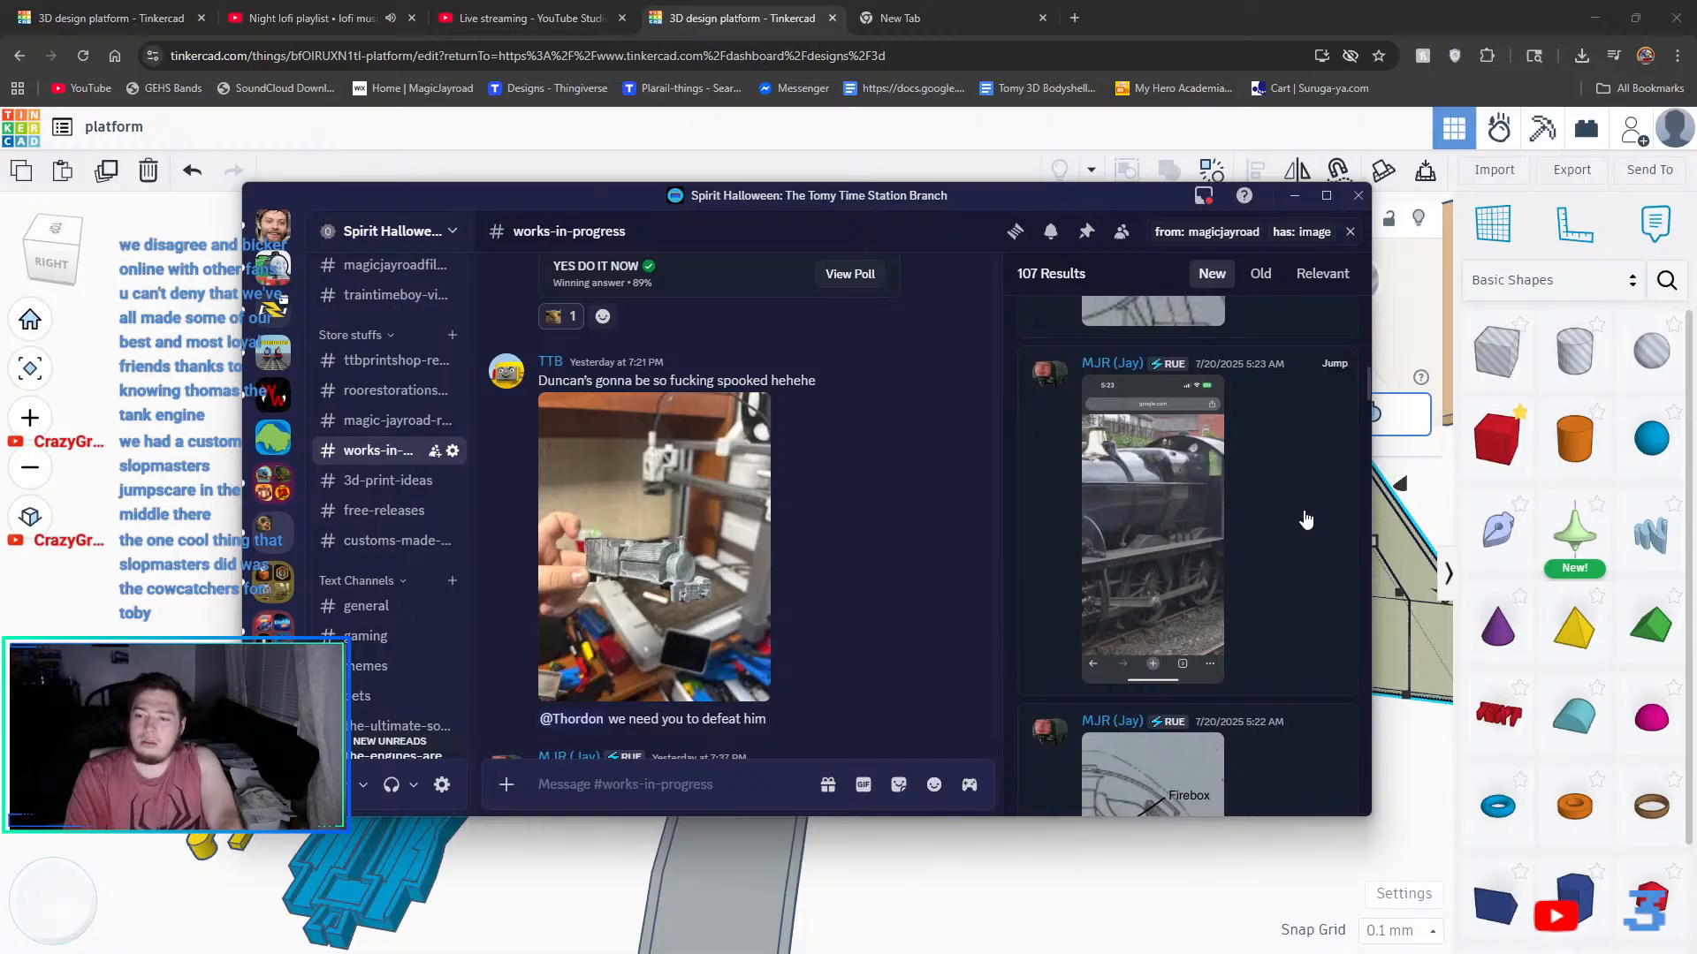
scroll(1306, 519, down, 2)
scroll(1307, 520, down, 3)
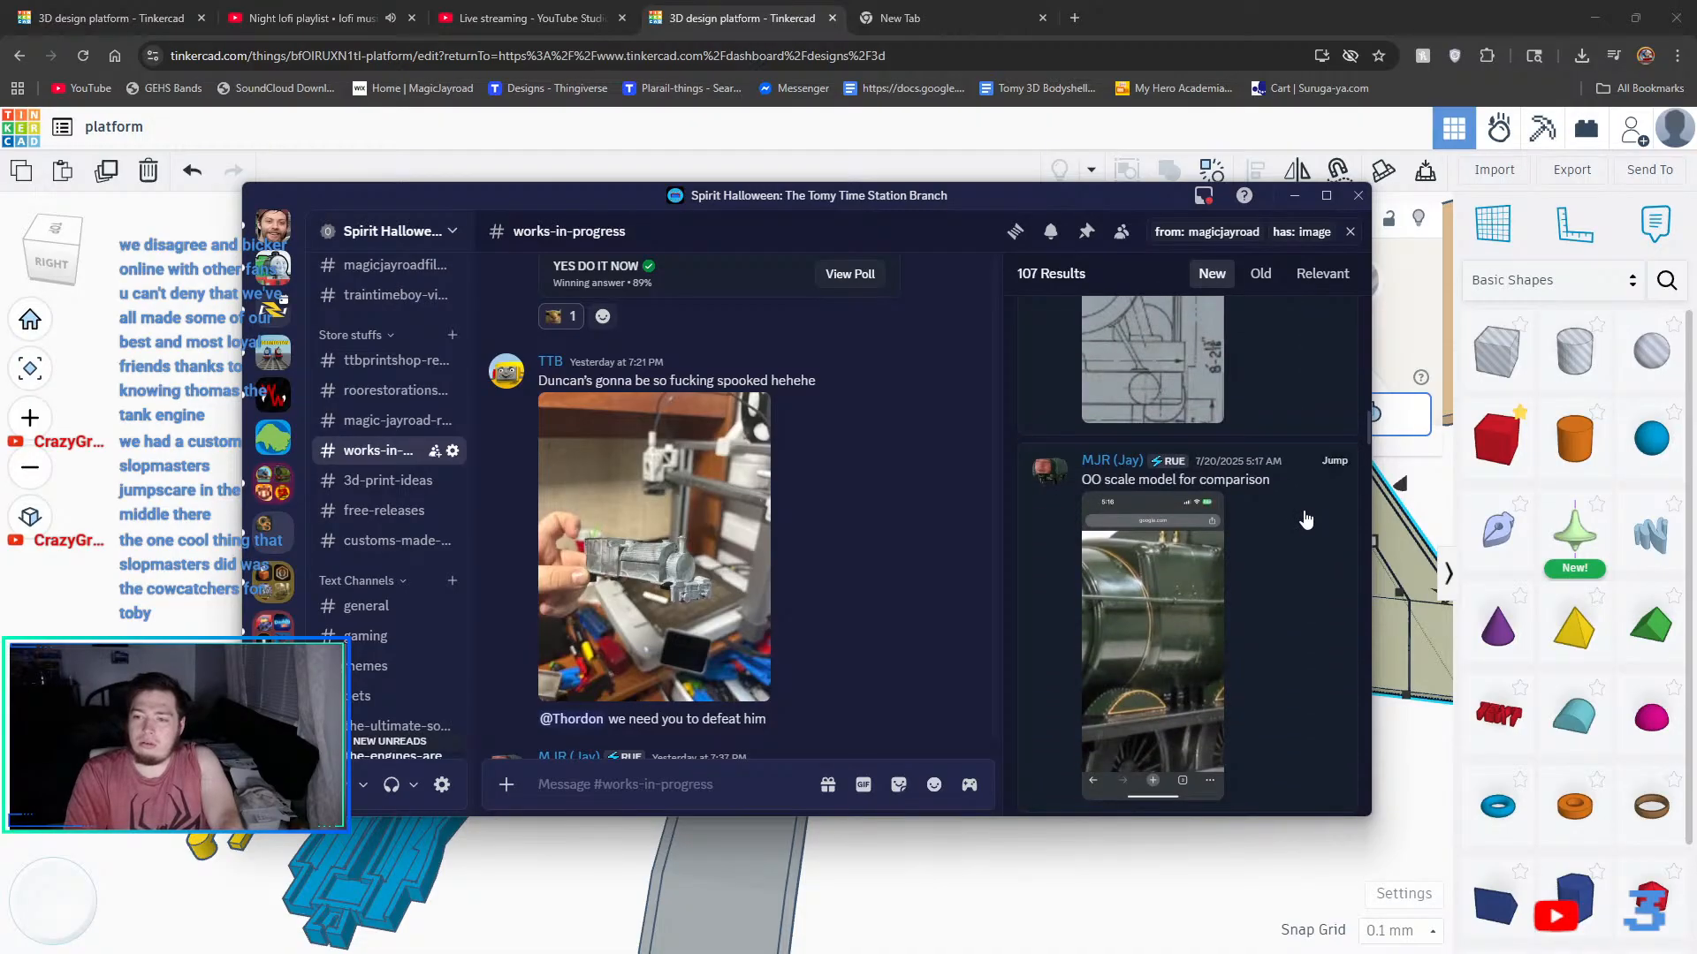
scroll(1307, 519, down, 10)
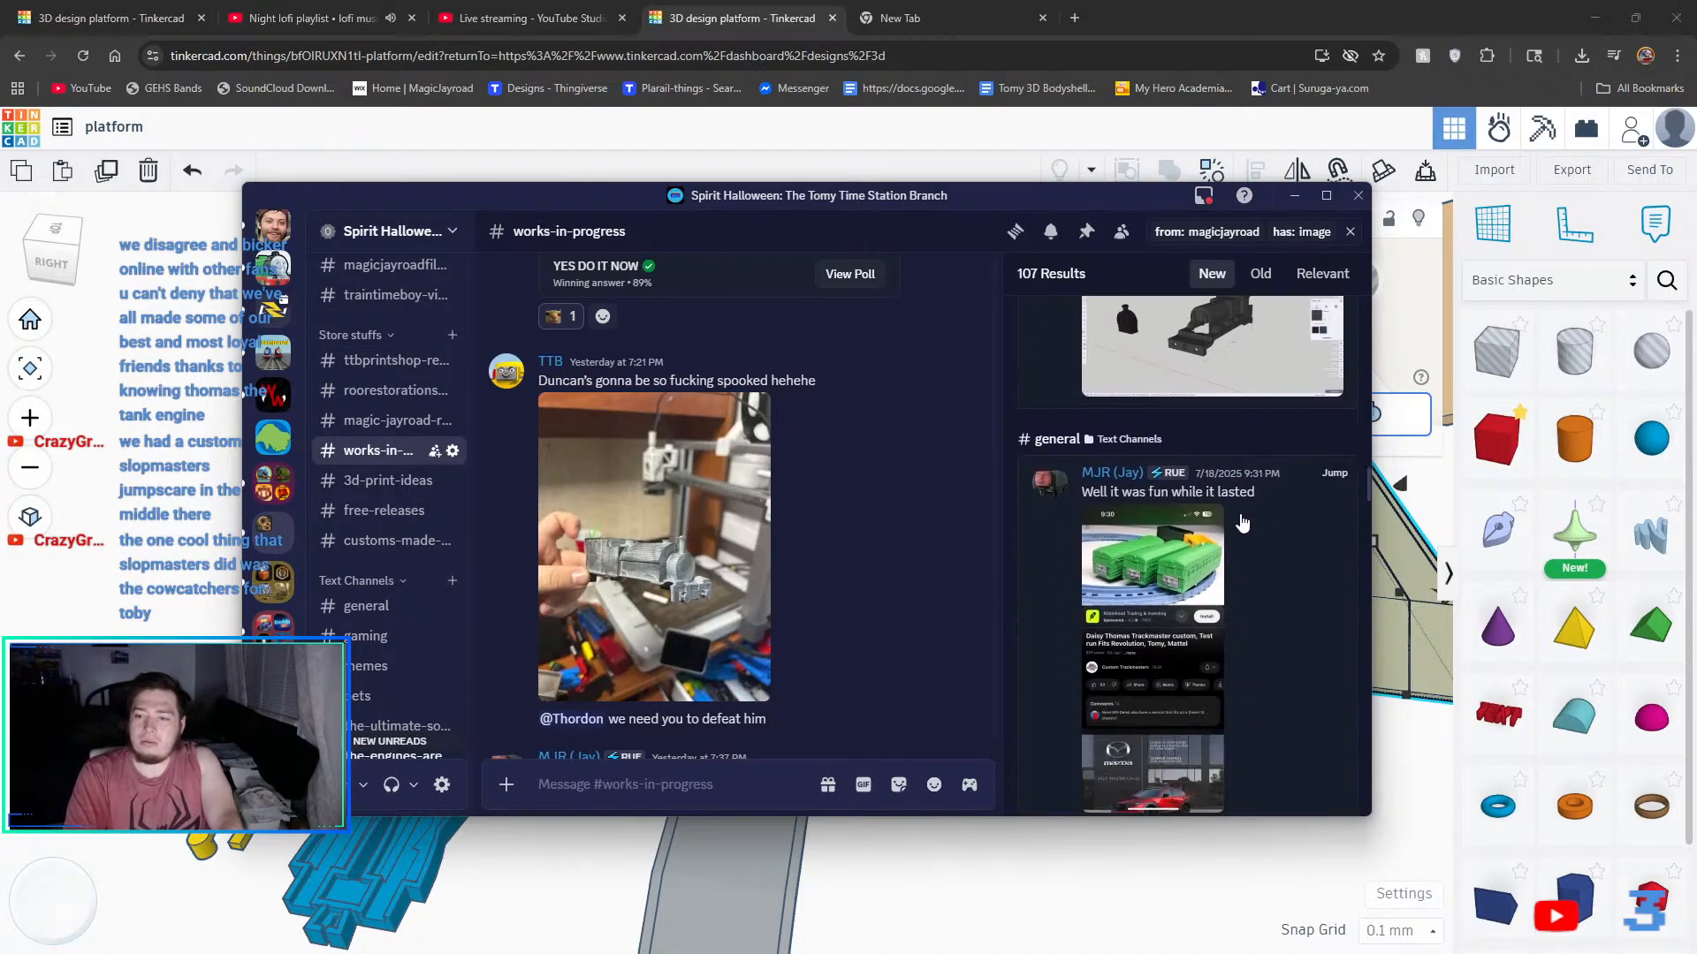
scroll(1241, 522, down, 2)
click(1213, 524)
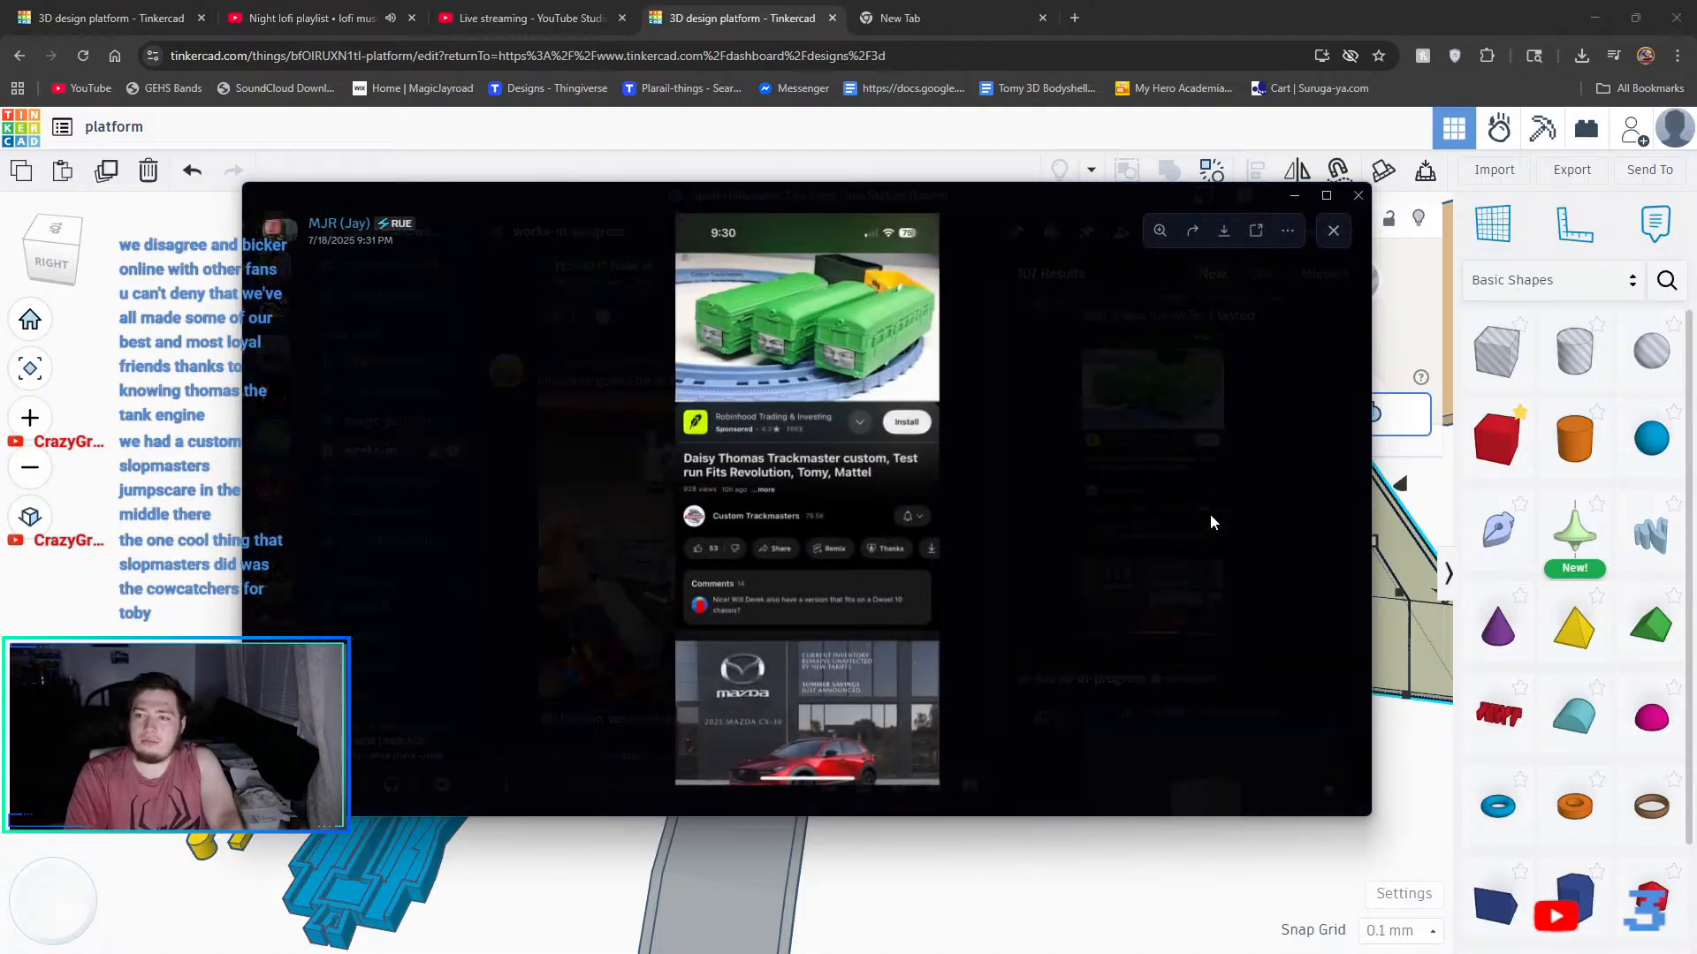
click(1210, 522)
- View all five photos of the blue Thomas tank engine in the model-trains post from 7/16/2025
scroll(1213, 522, down, 6)
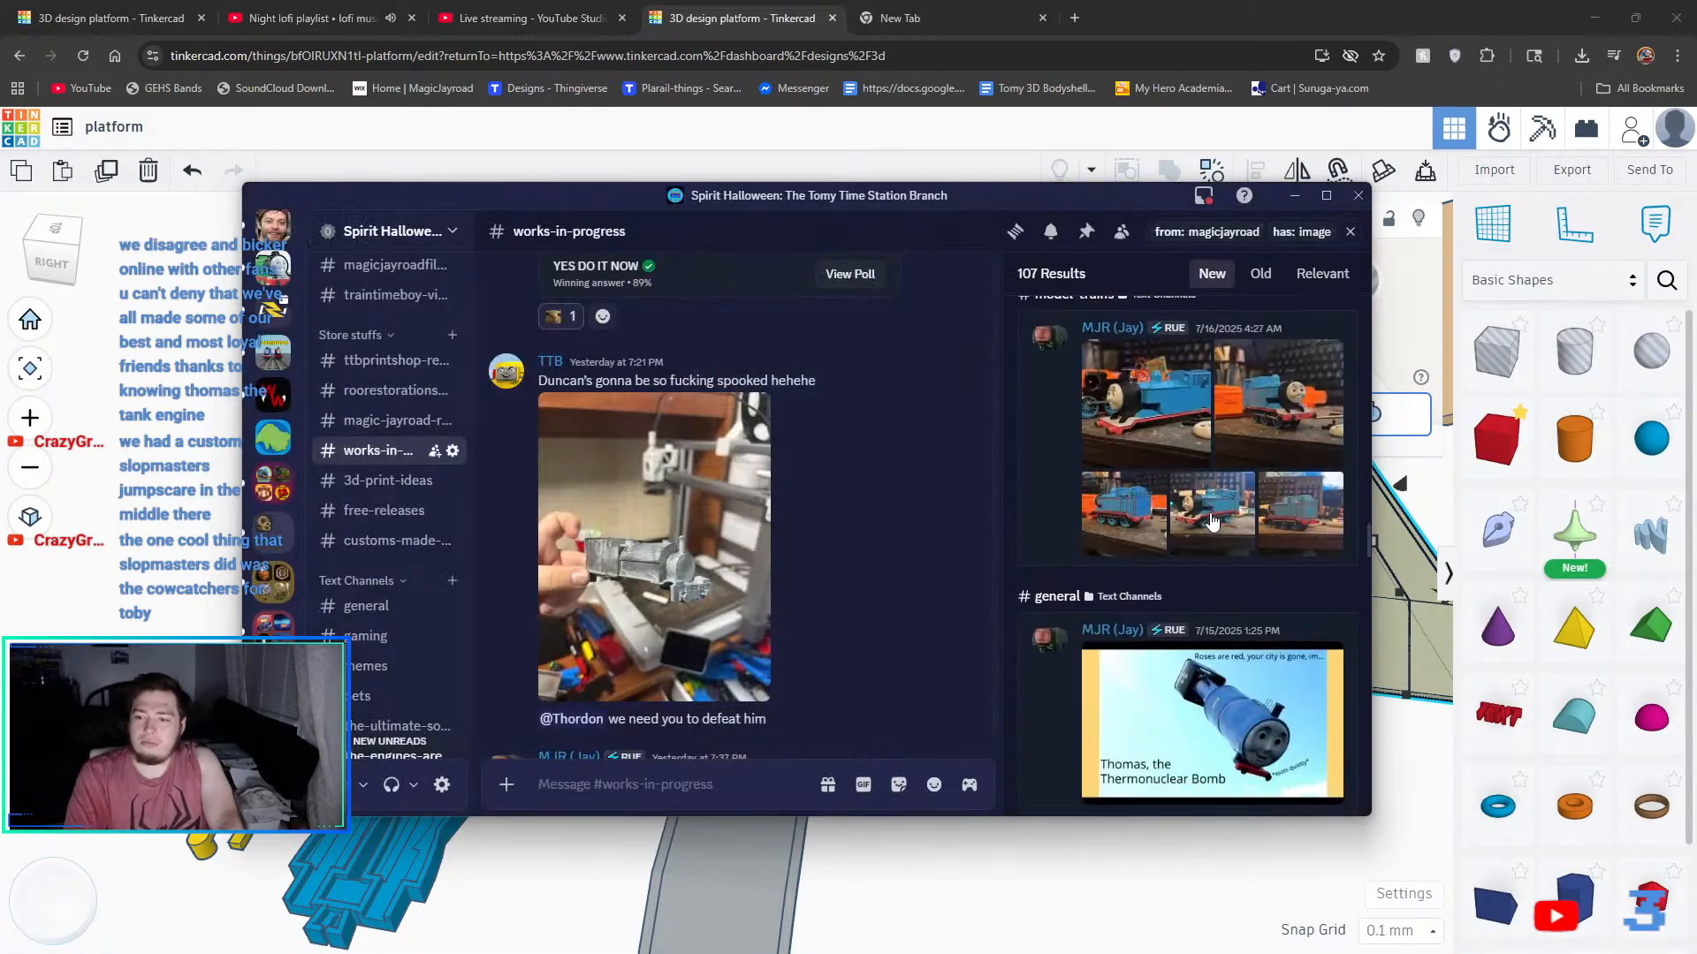
click(1092, 340)
click(1116, 380)
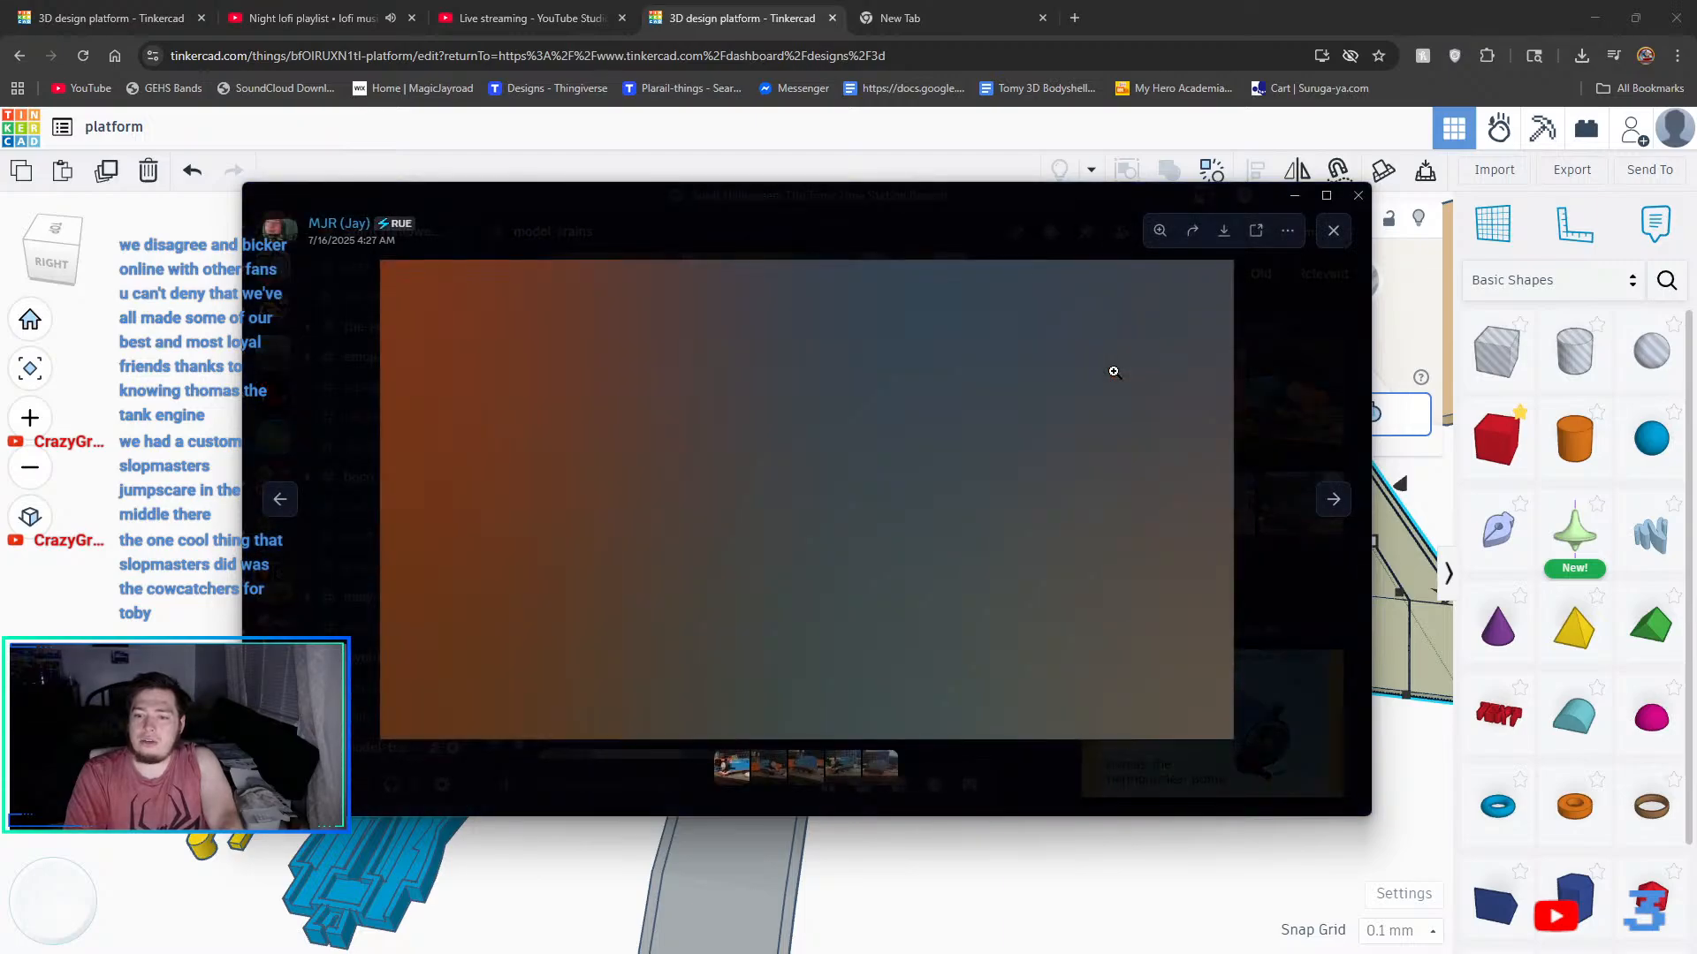
click(1335, 499)
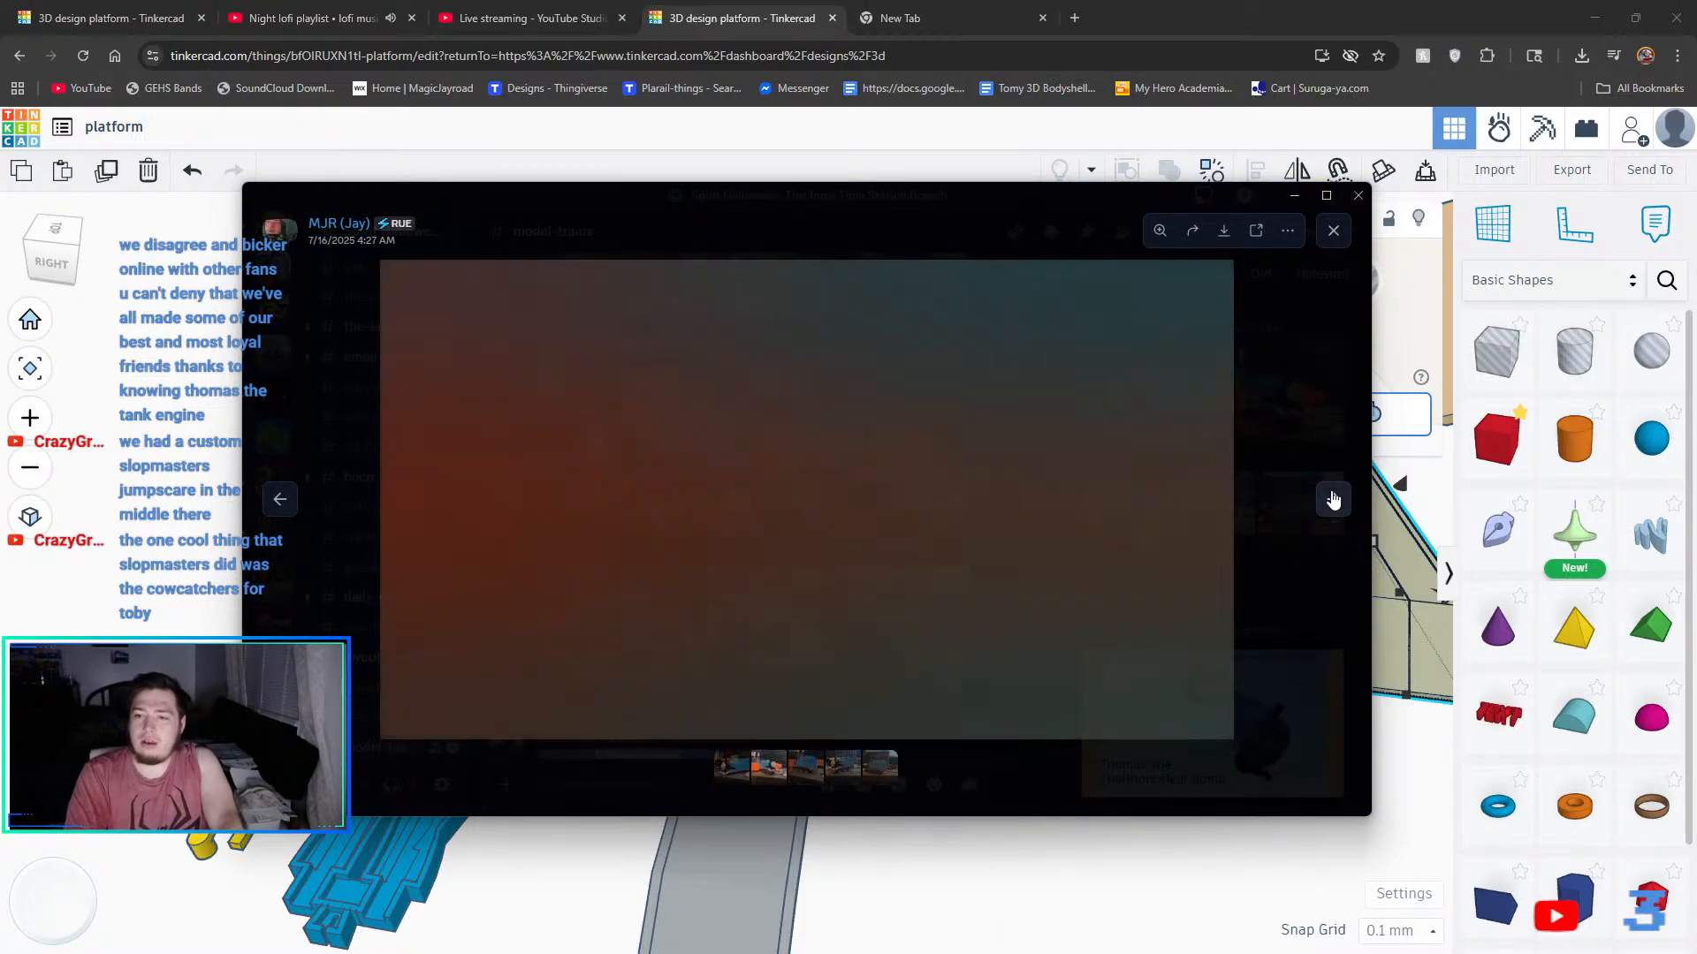
click(1335, 498)
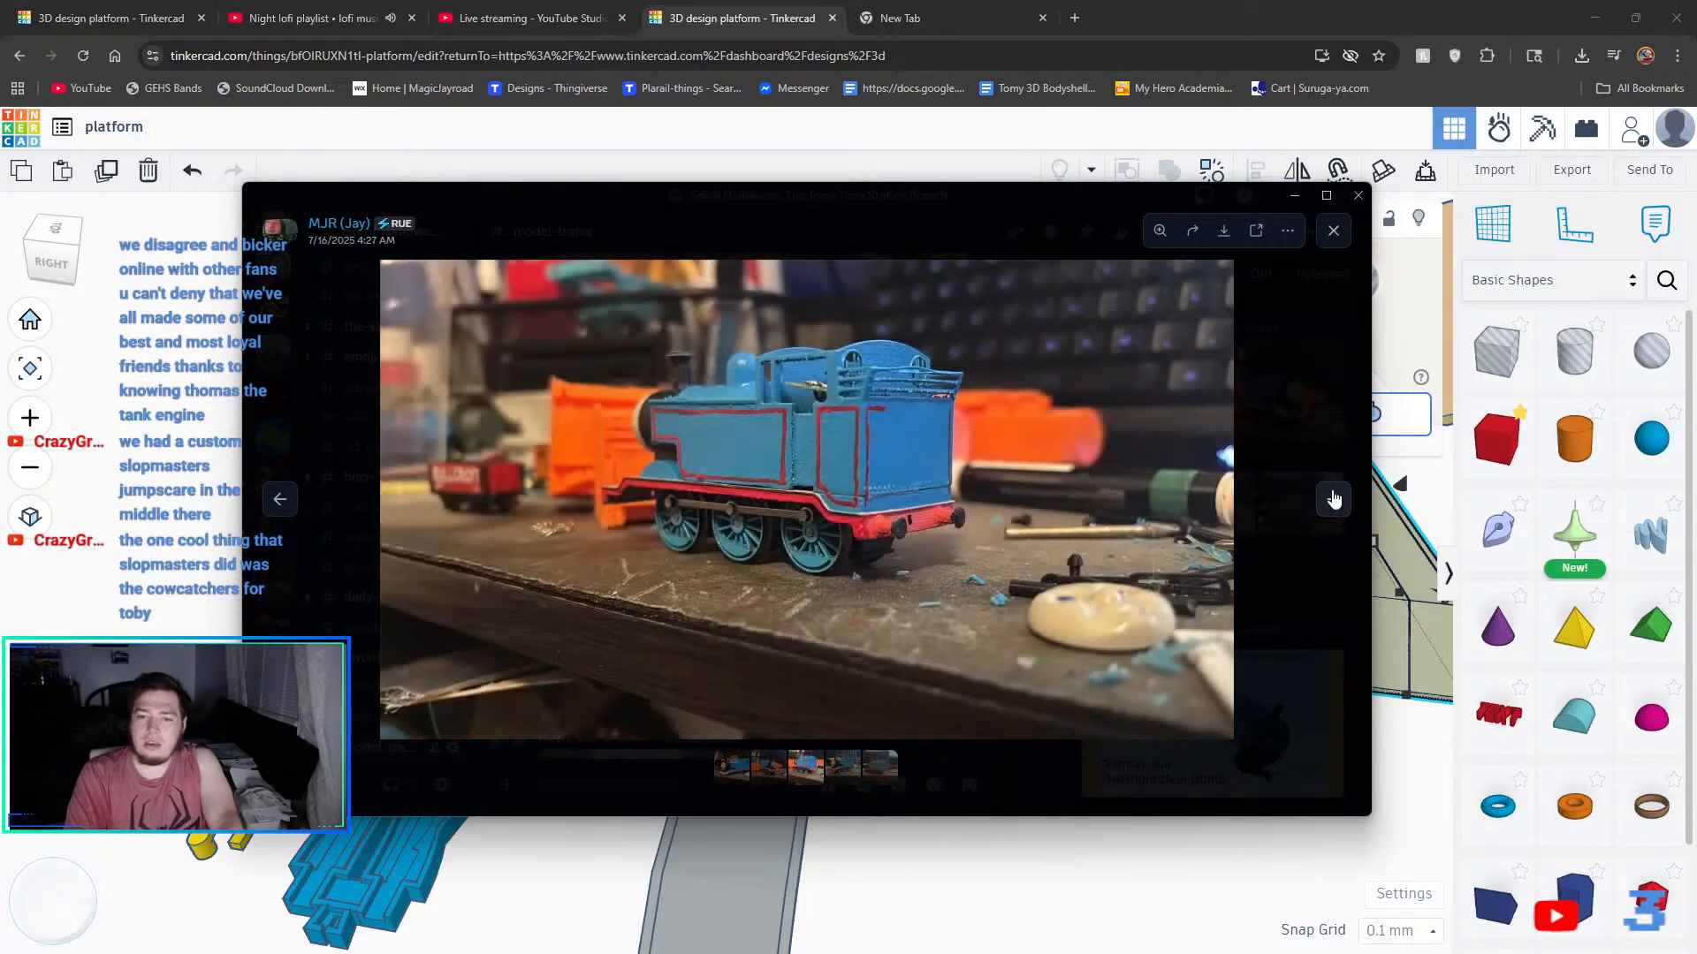
click(1335, 499)
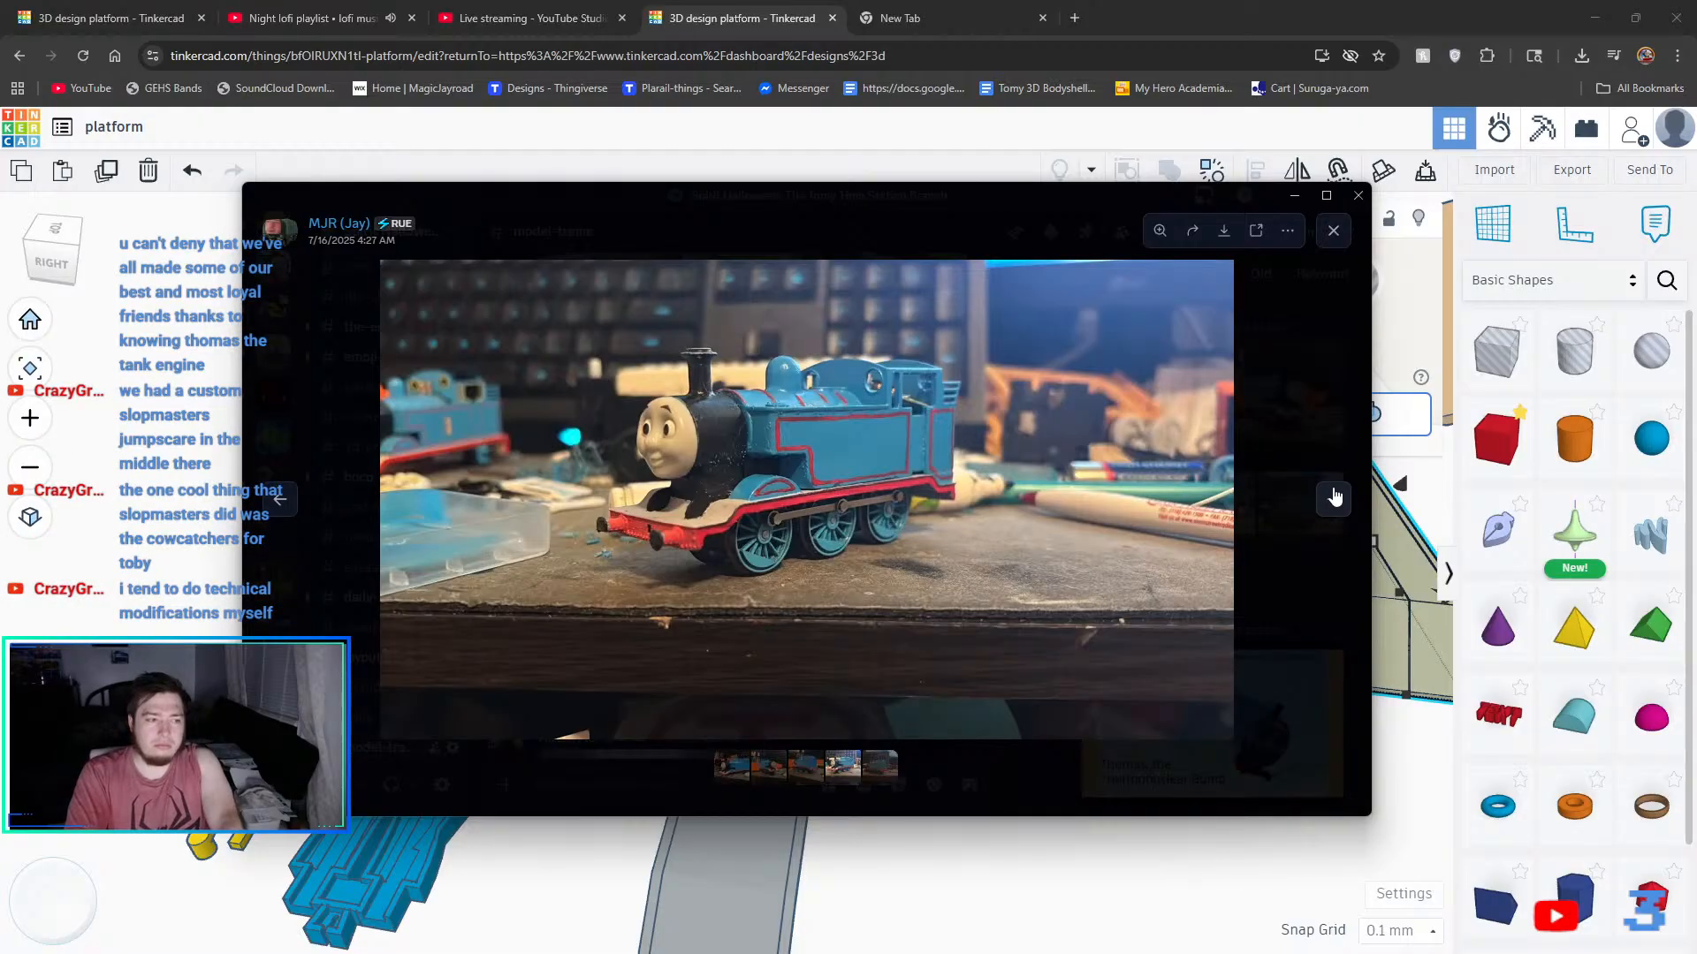
click(1335, 498)
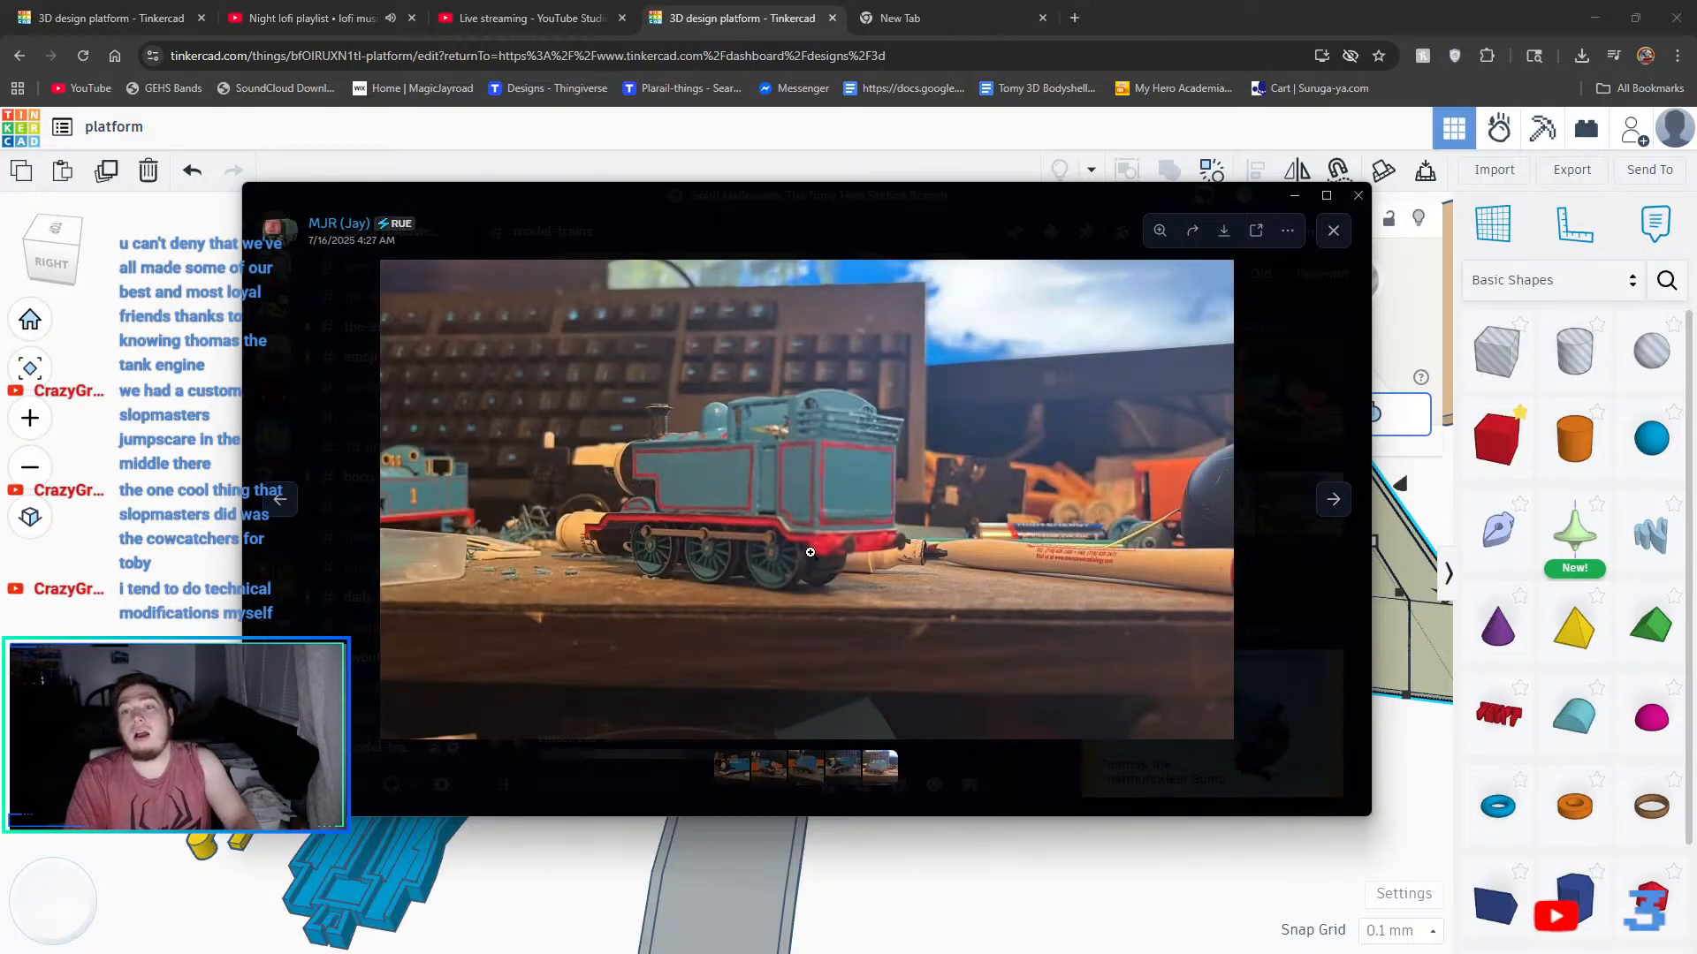
click(1328, 501)
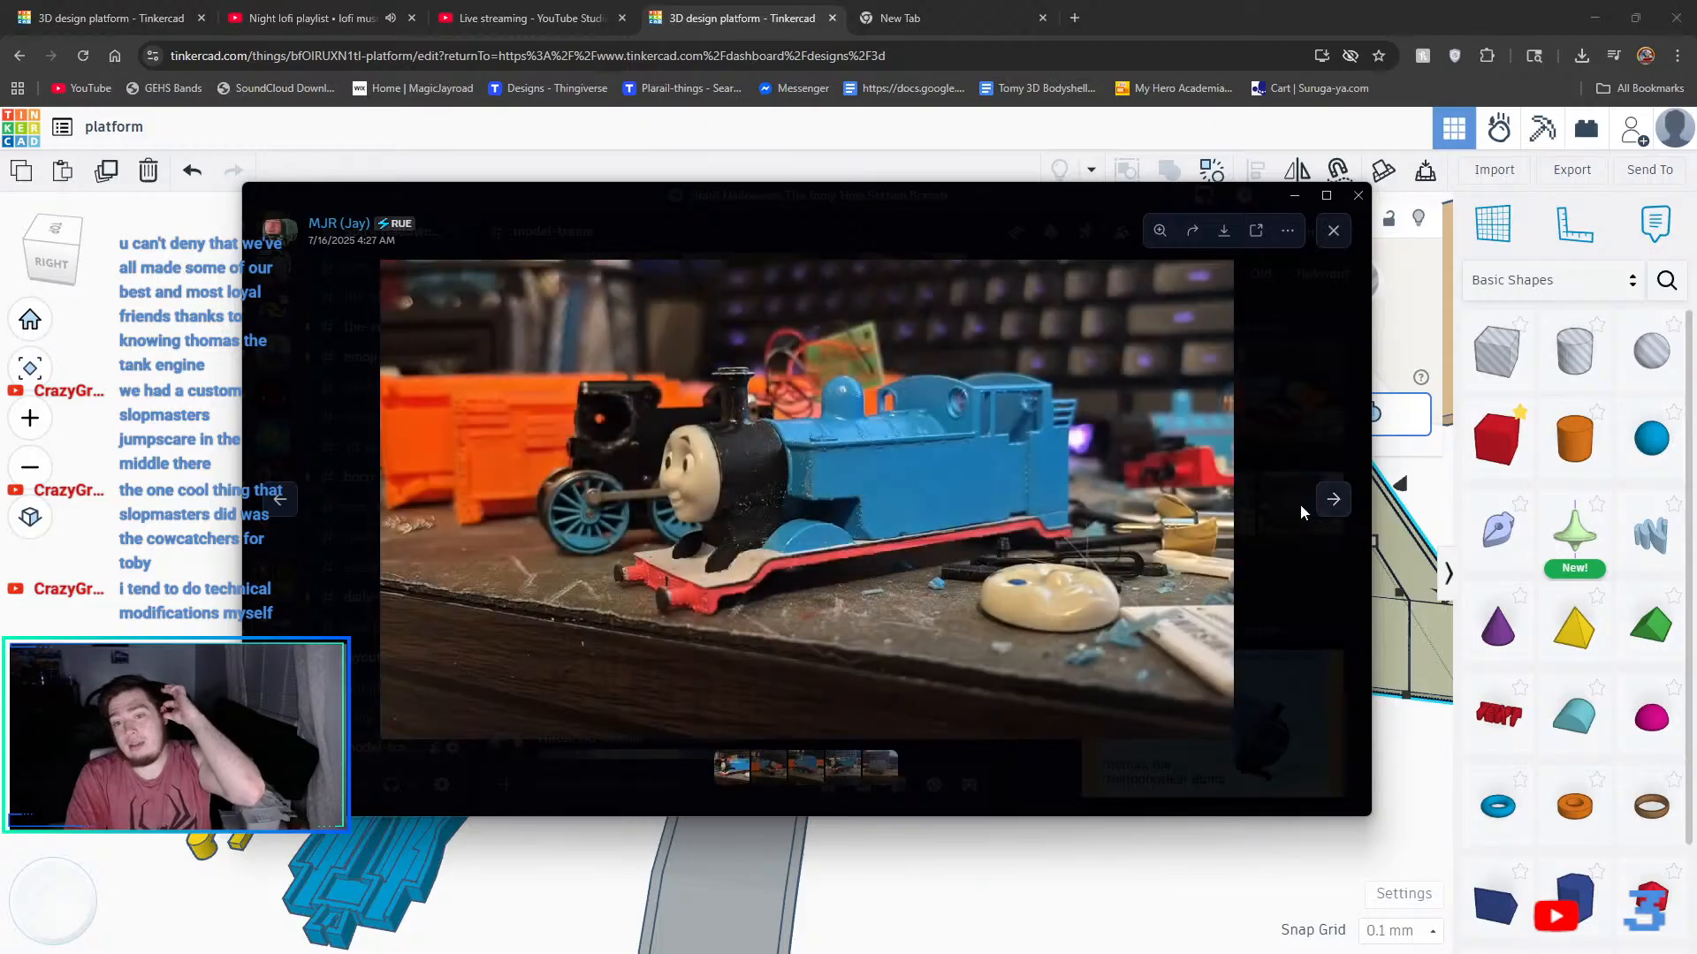
click(1251, 644)
- Browse the older image results and enlarge the 7/10/2025 photo of blue and pink engines lined up on the desk
scroll(1252, 676, down, 3)
scroll(1246, 679, down, 5)
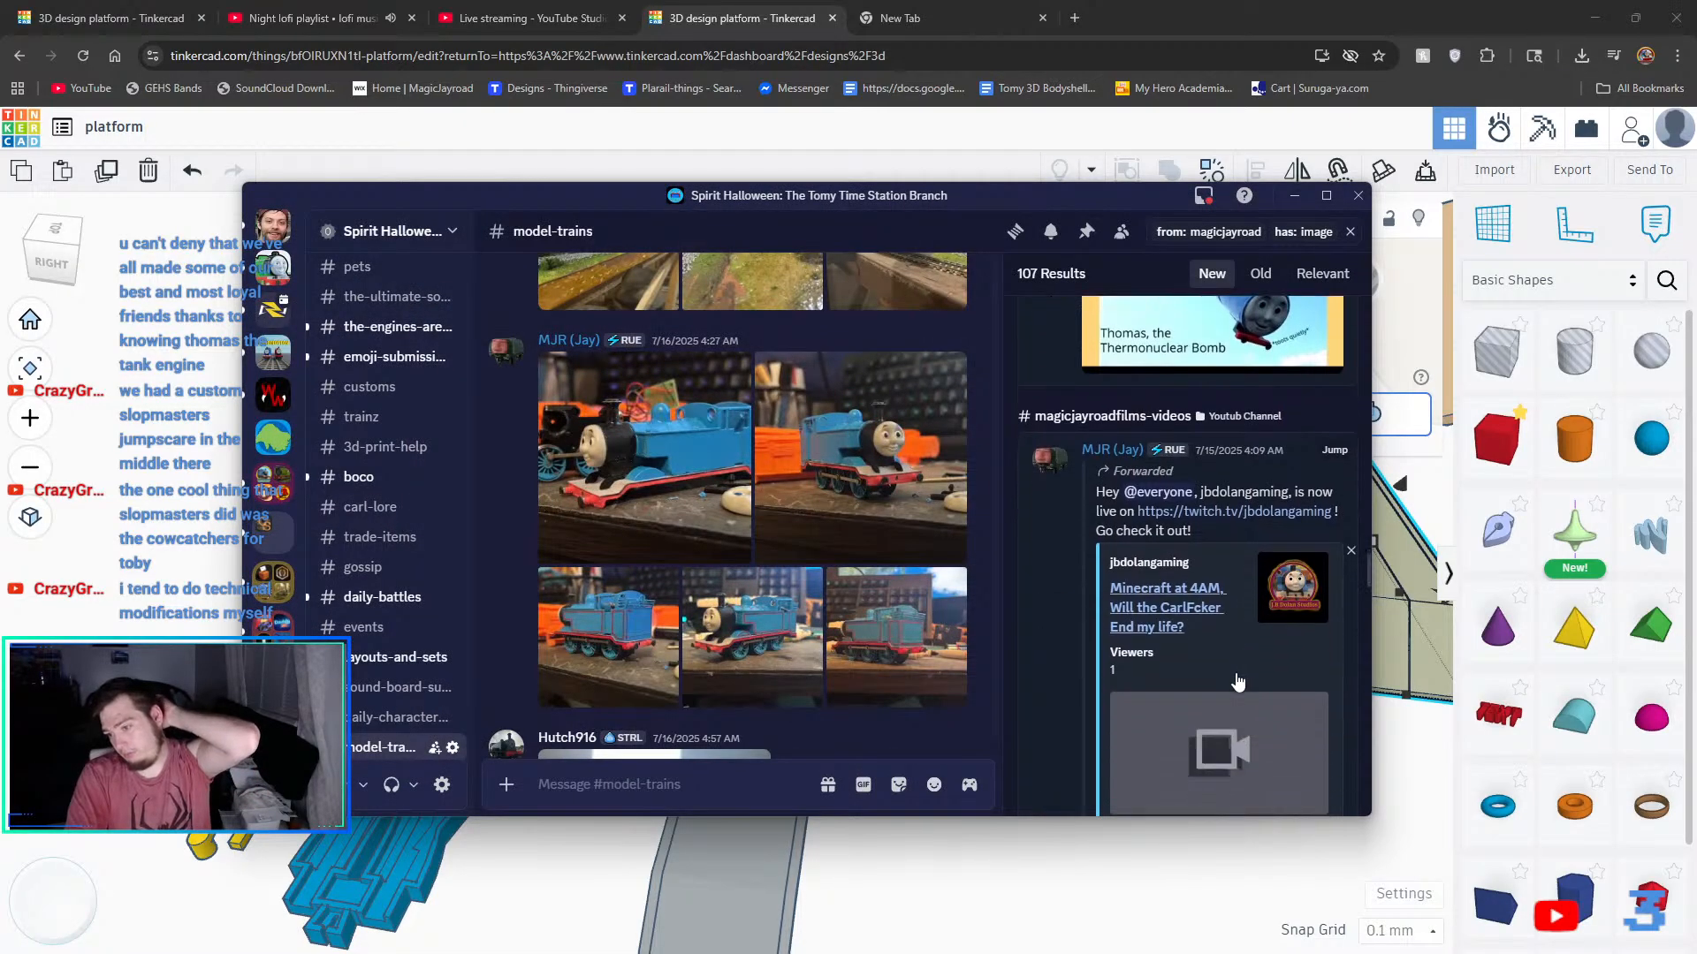
scroll(1225, 649, up, 4)
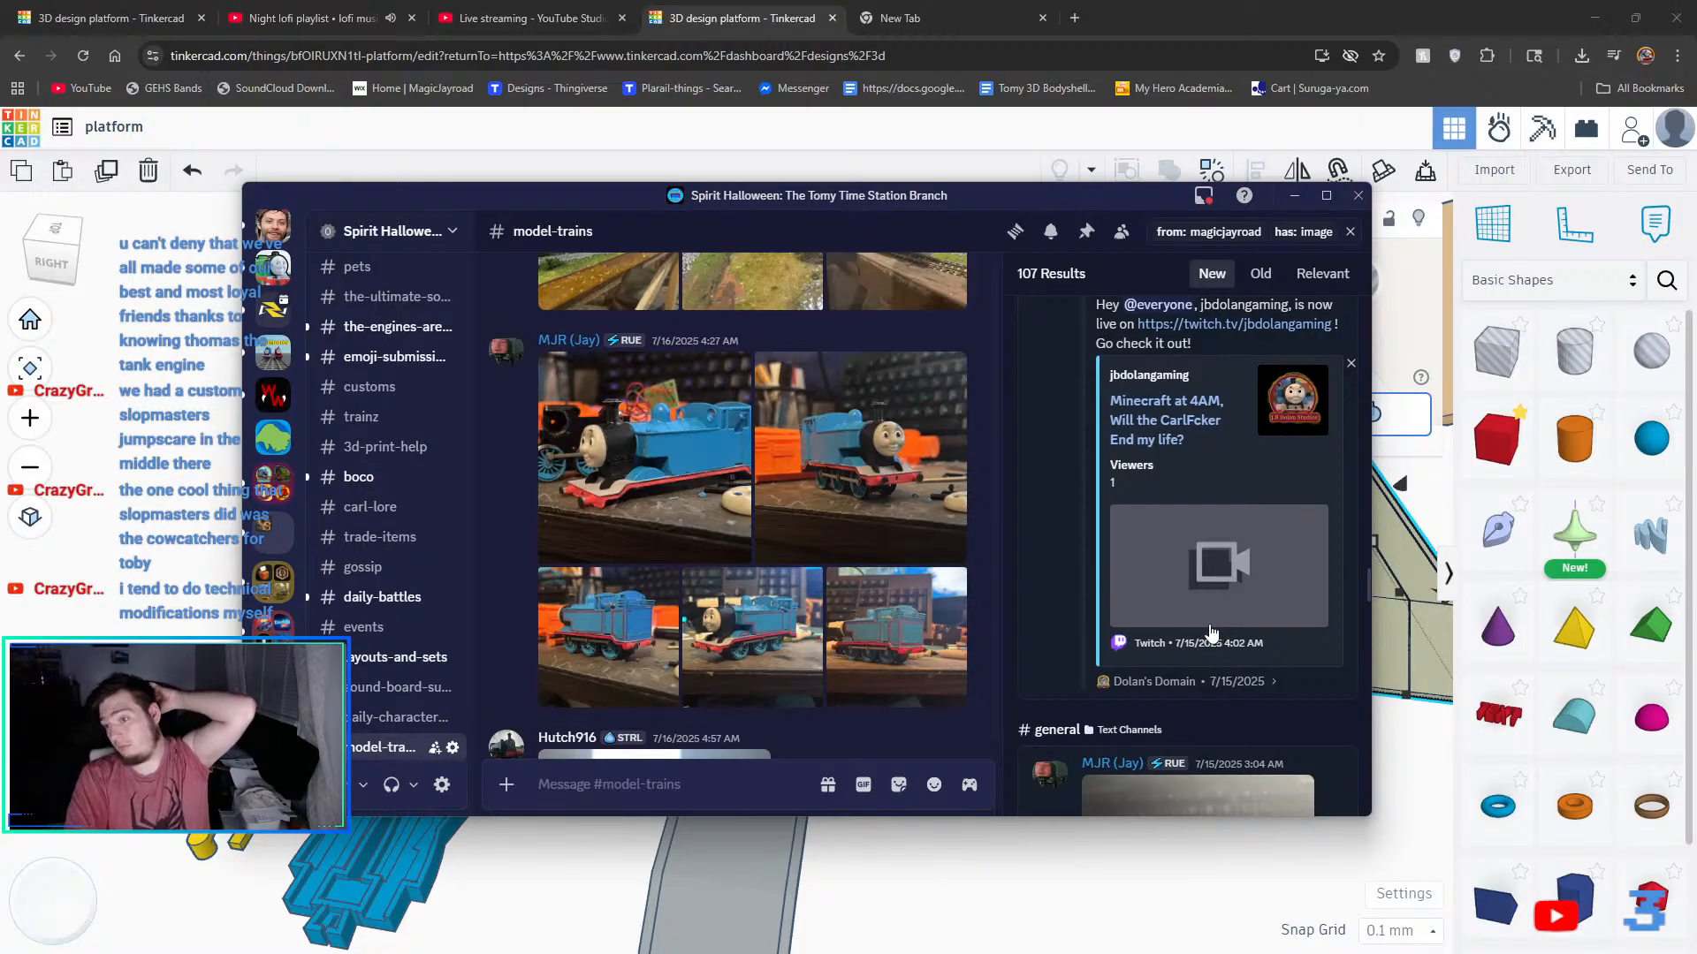
scroll(1168, 558, down, 3)
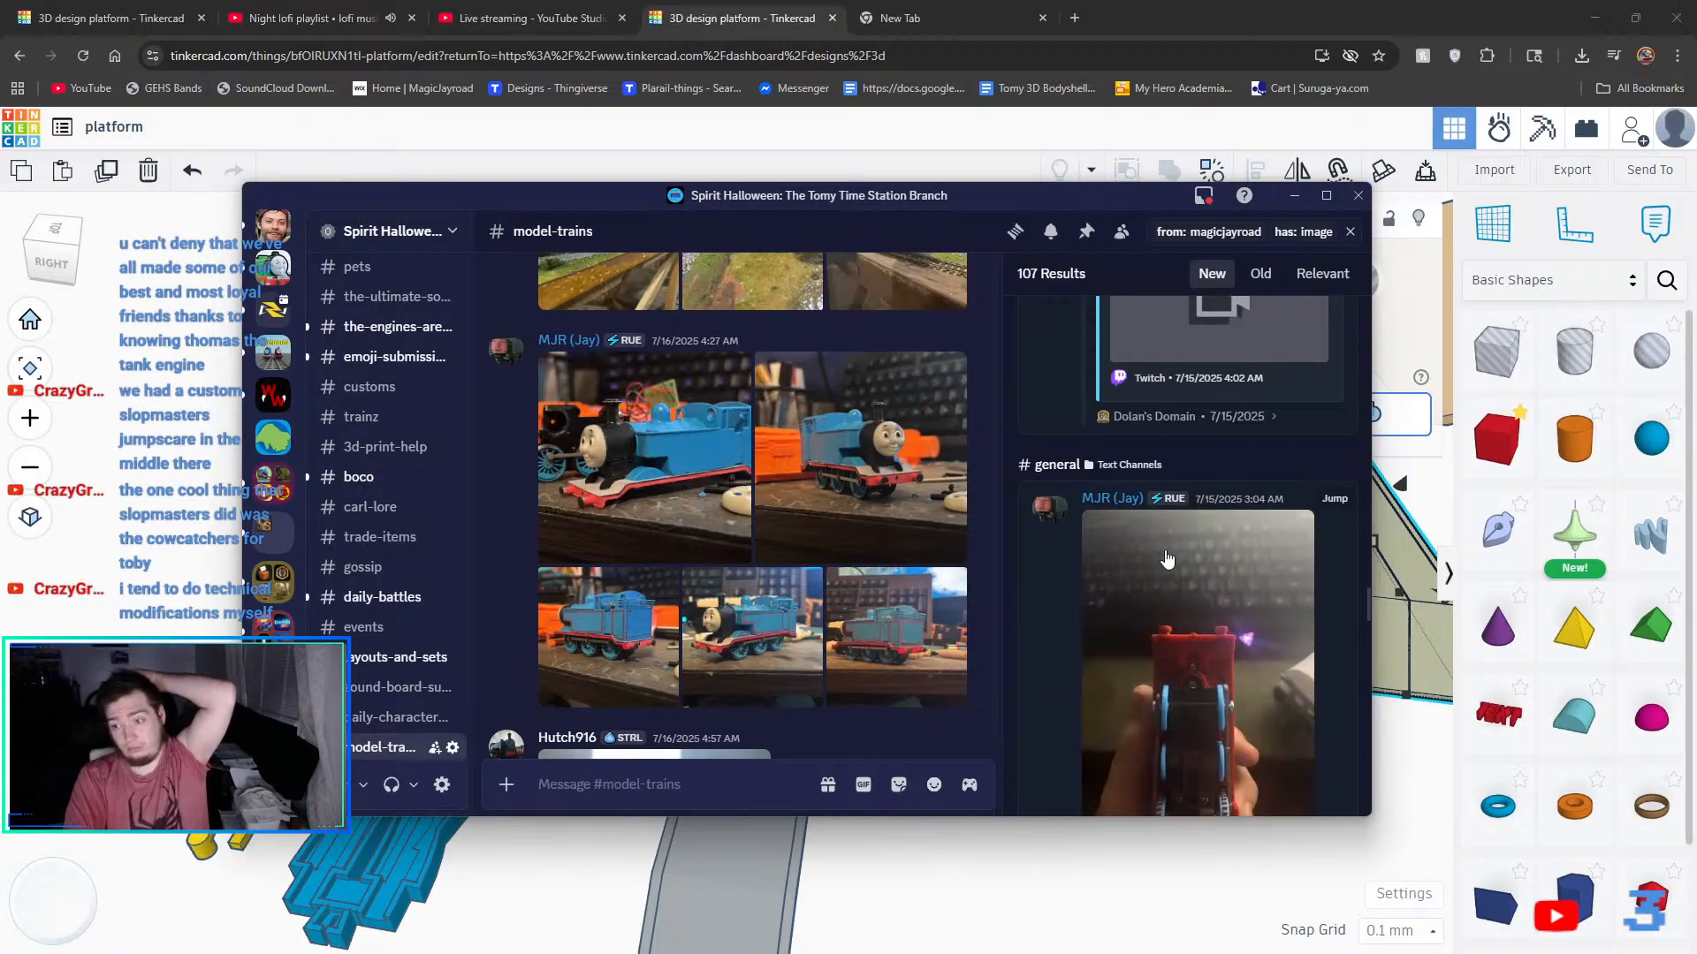
scroll(1167, 558, down, 5)
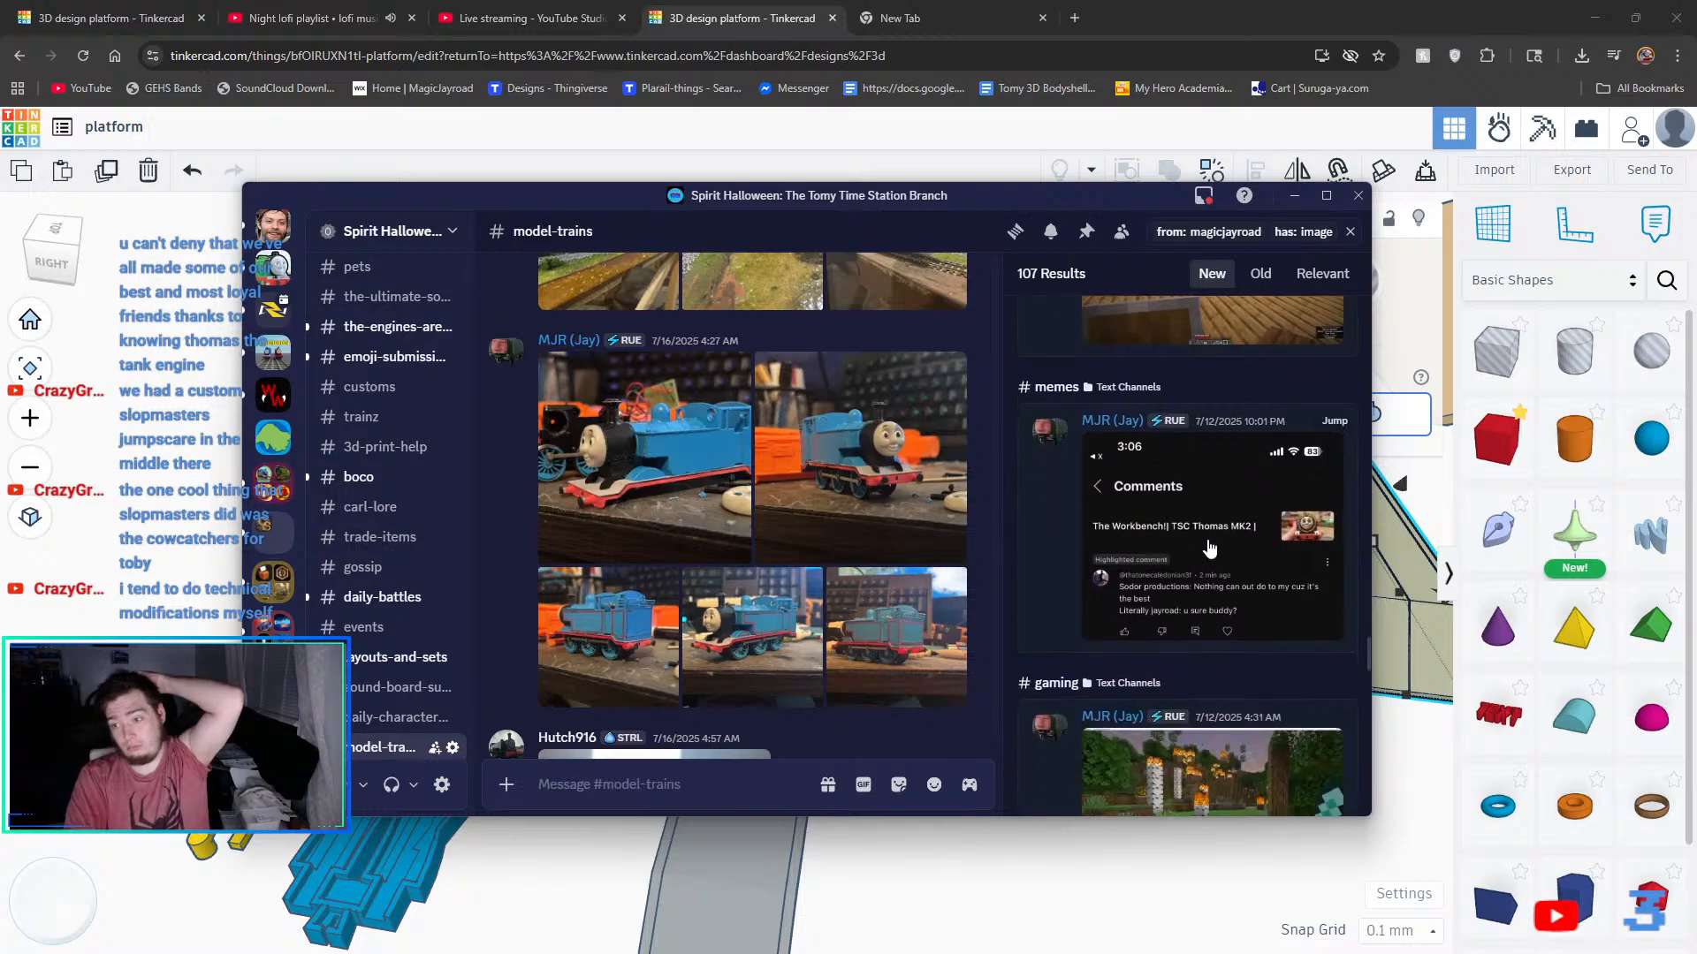
scroll(1176, 544, down, 8)
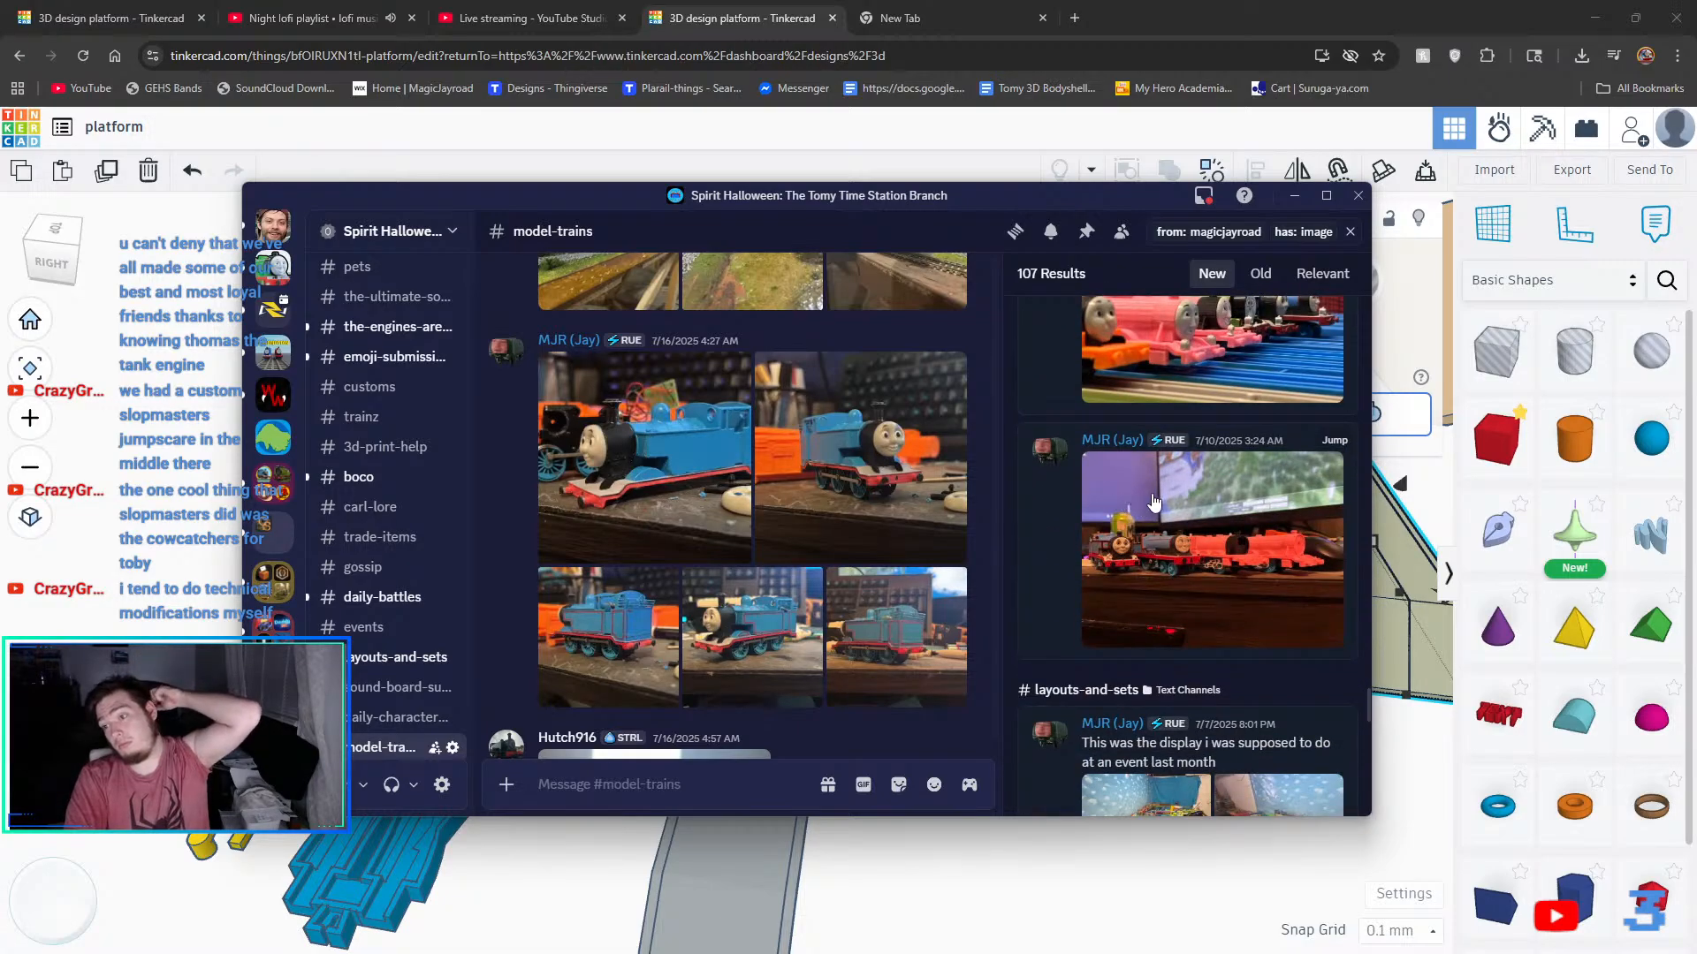
click(1247, 535)
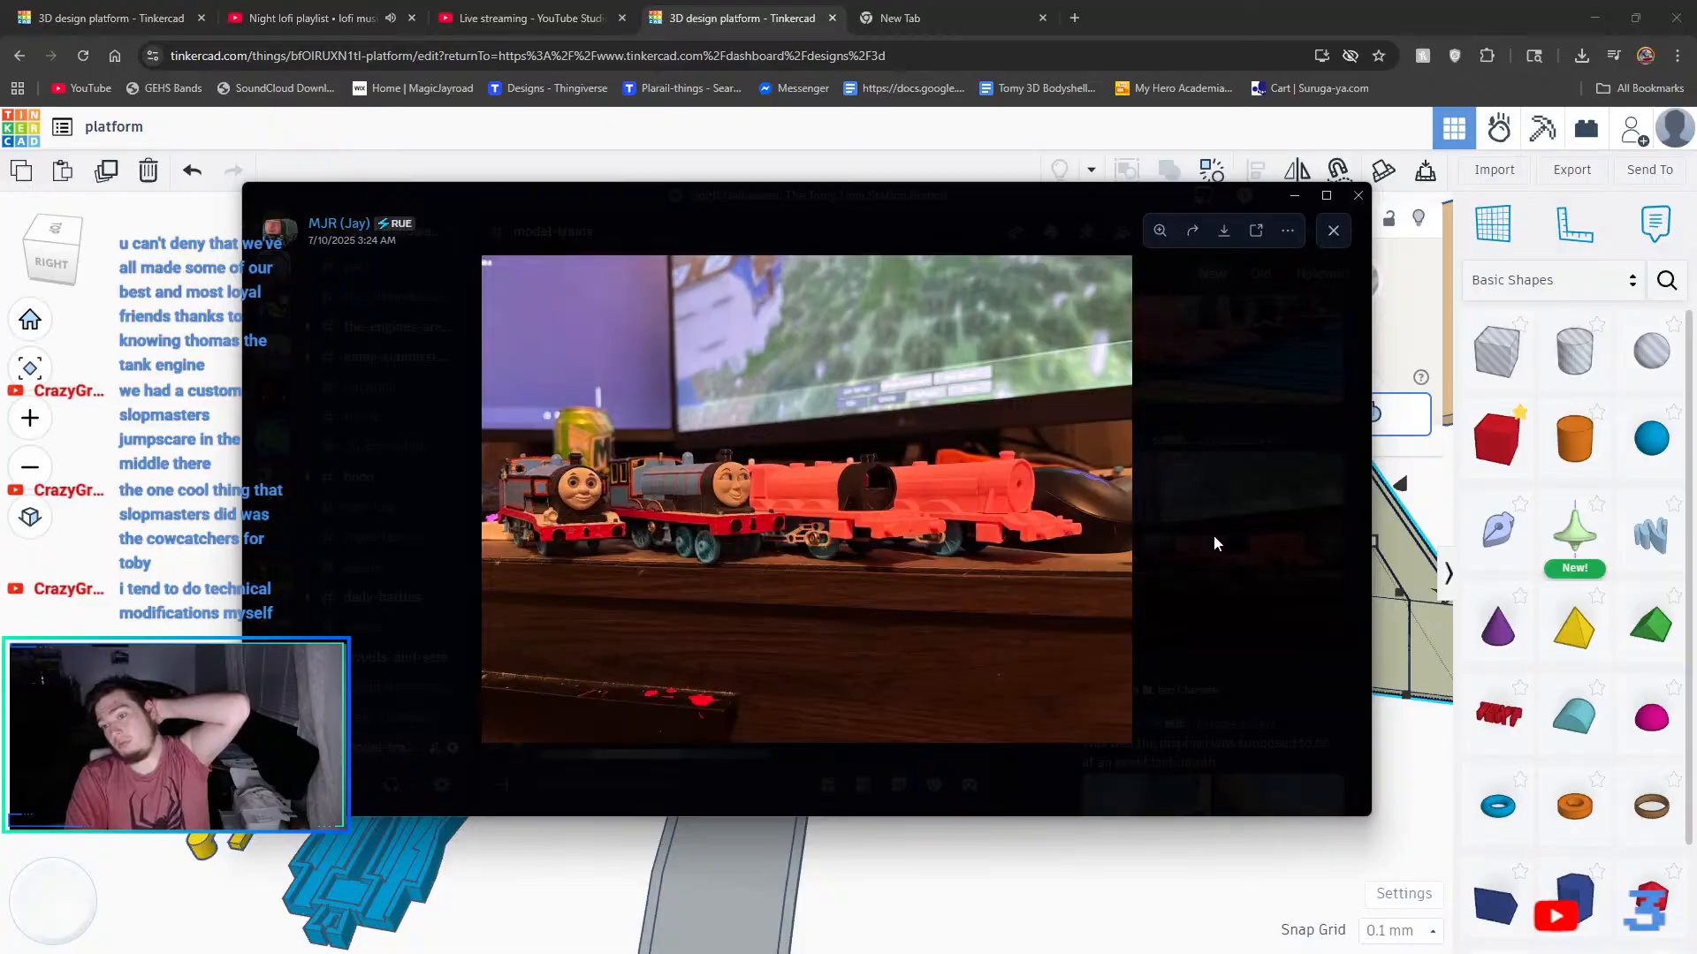
click(1210, 451)
- Examine the remaining layout and release posts on page 4 and enlarge the E2 value pack photo
scroll(1176, 495, down, 1)
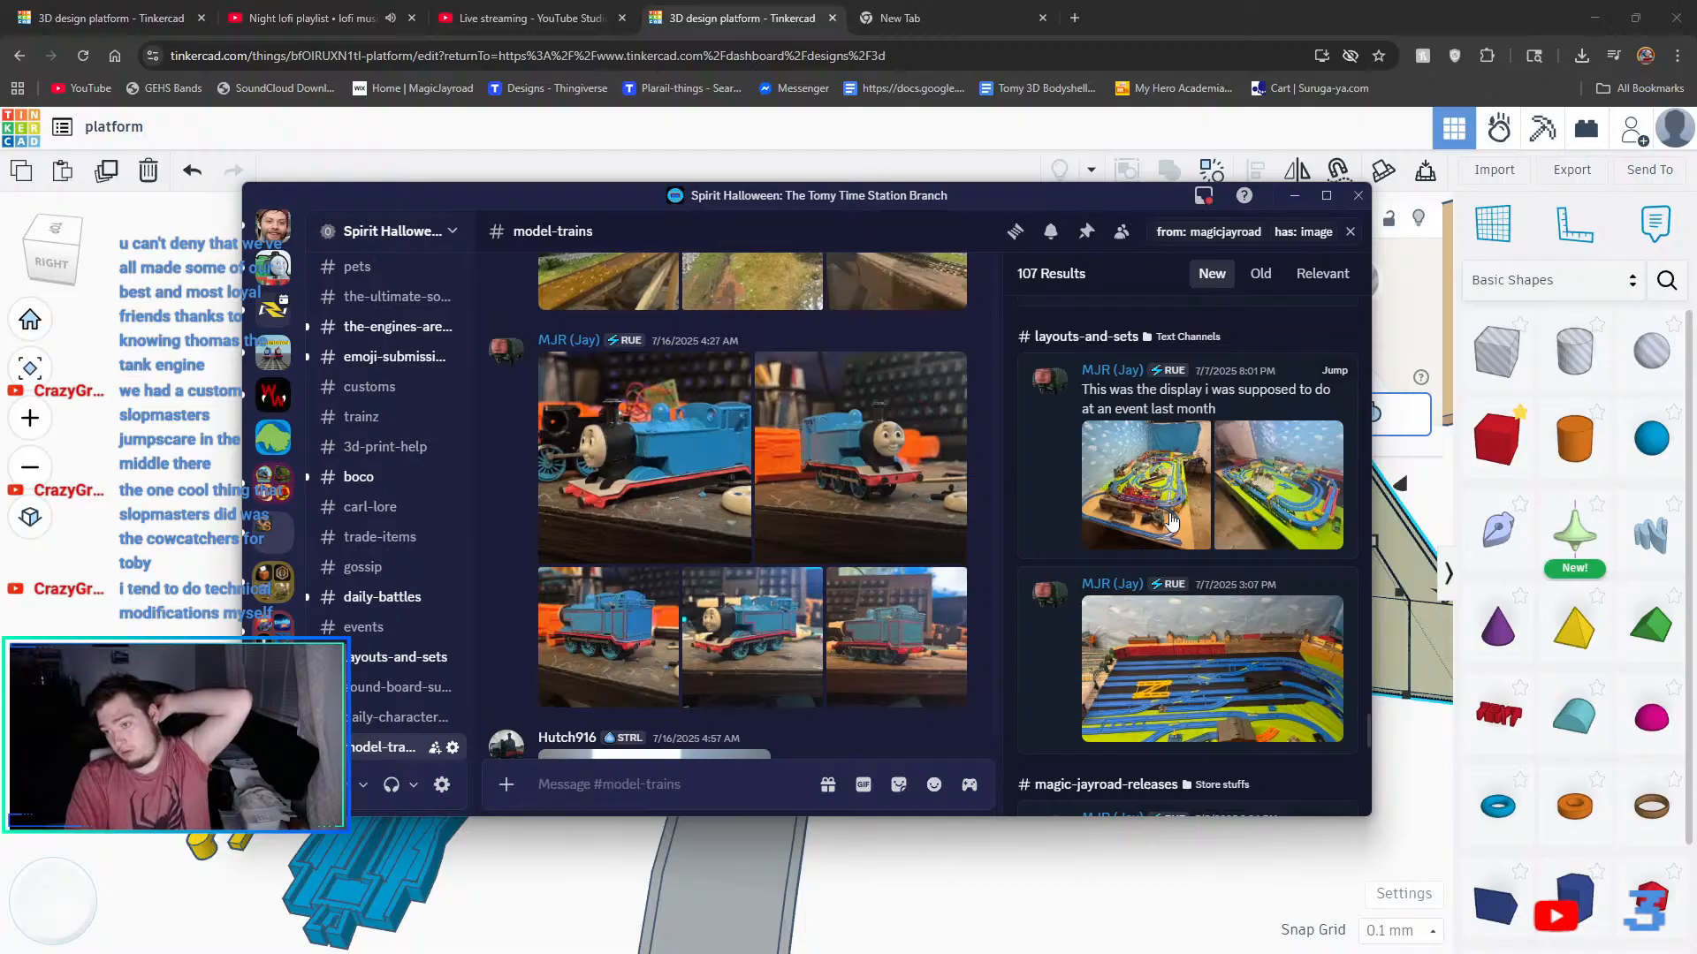
scroll(1173, 503, down, 3)
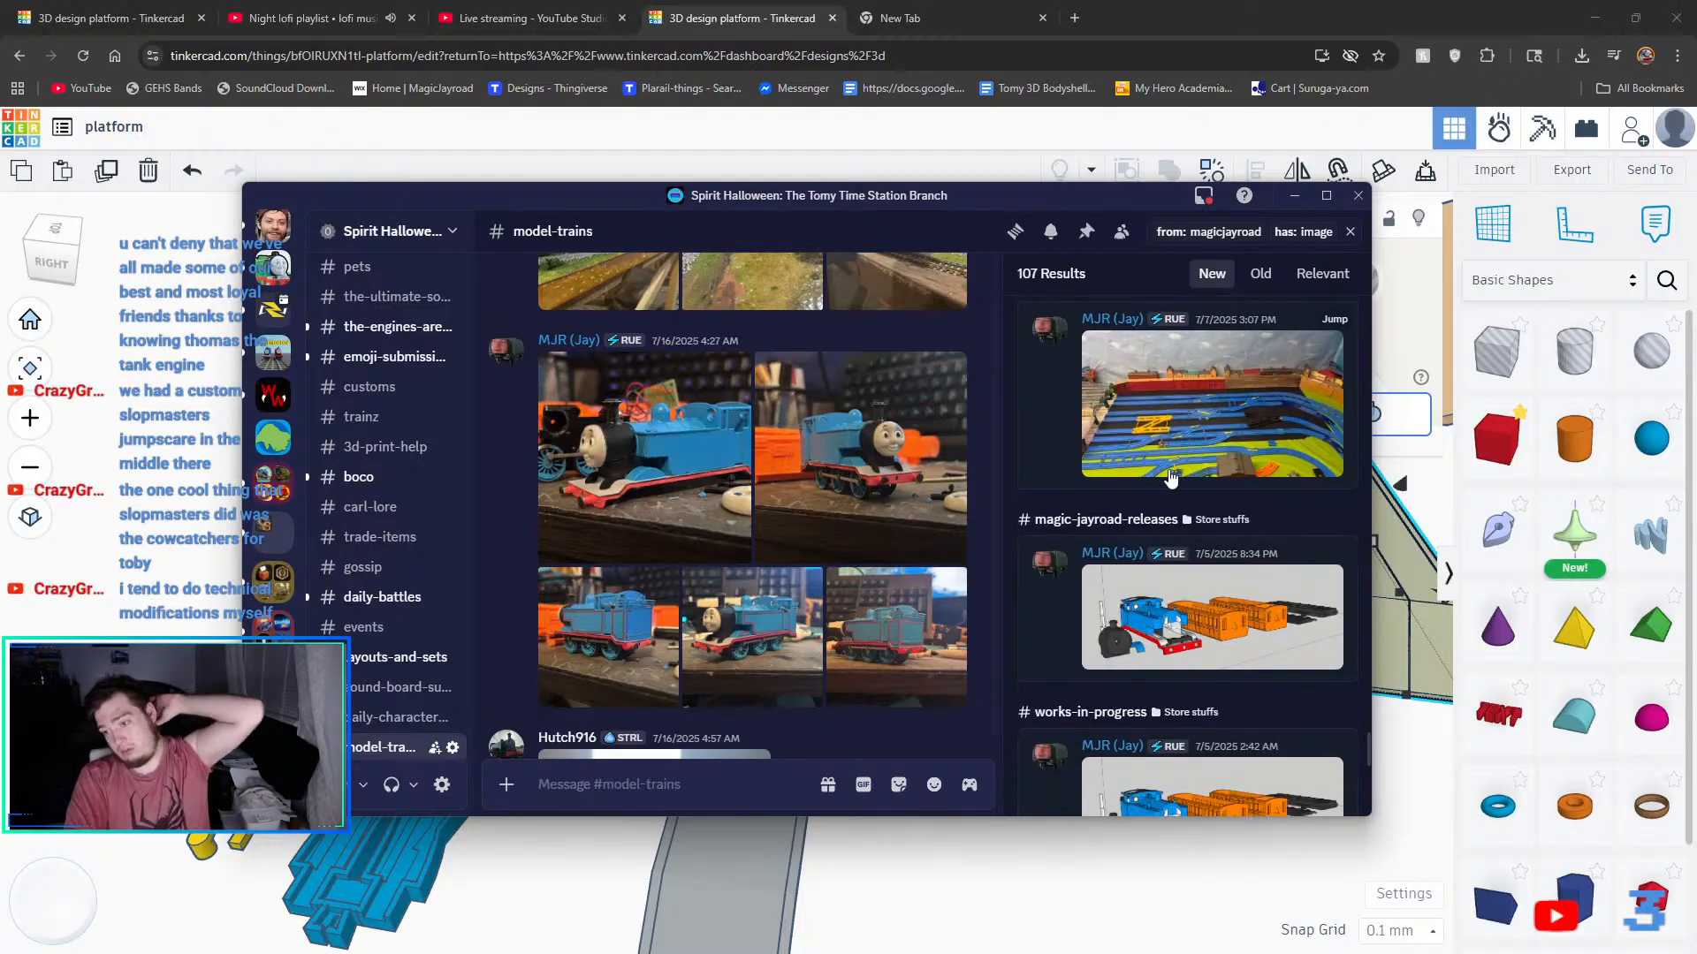
scroll(1171, 478, down, 4)
scroll(1171, 478, down, 4)
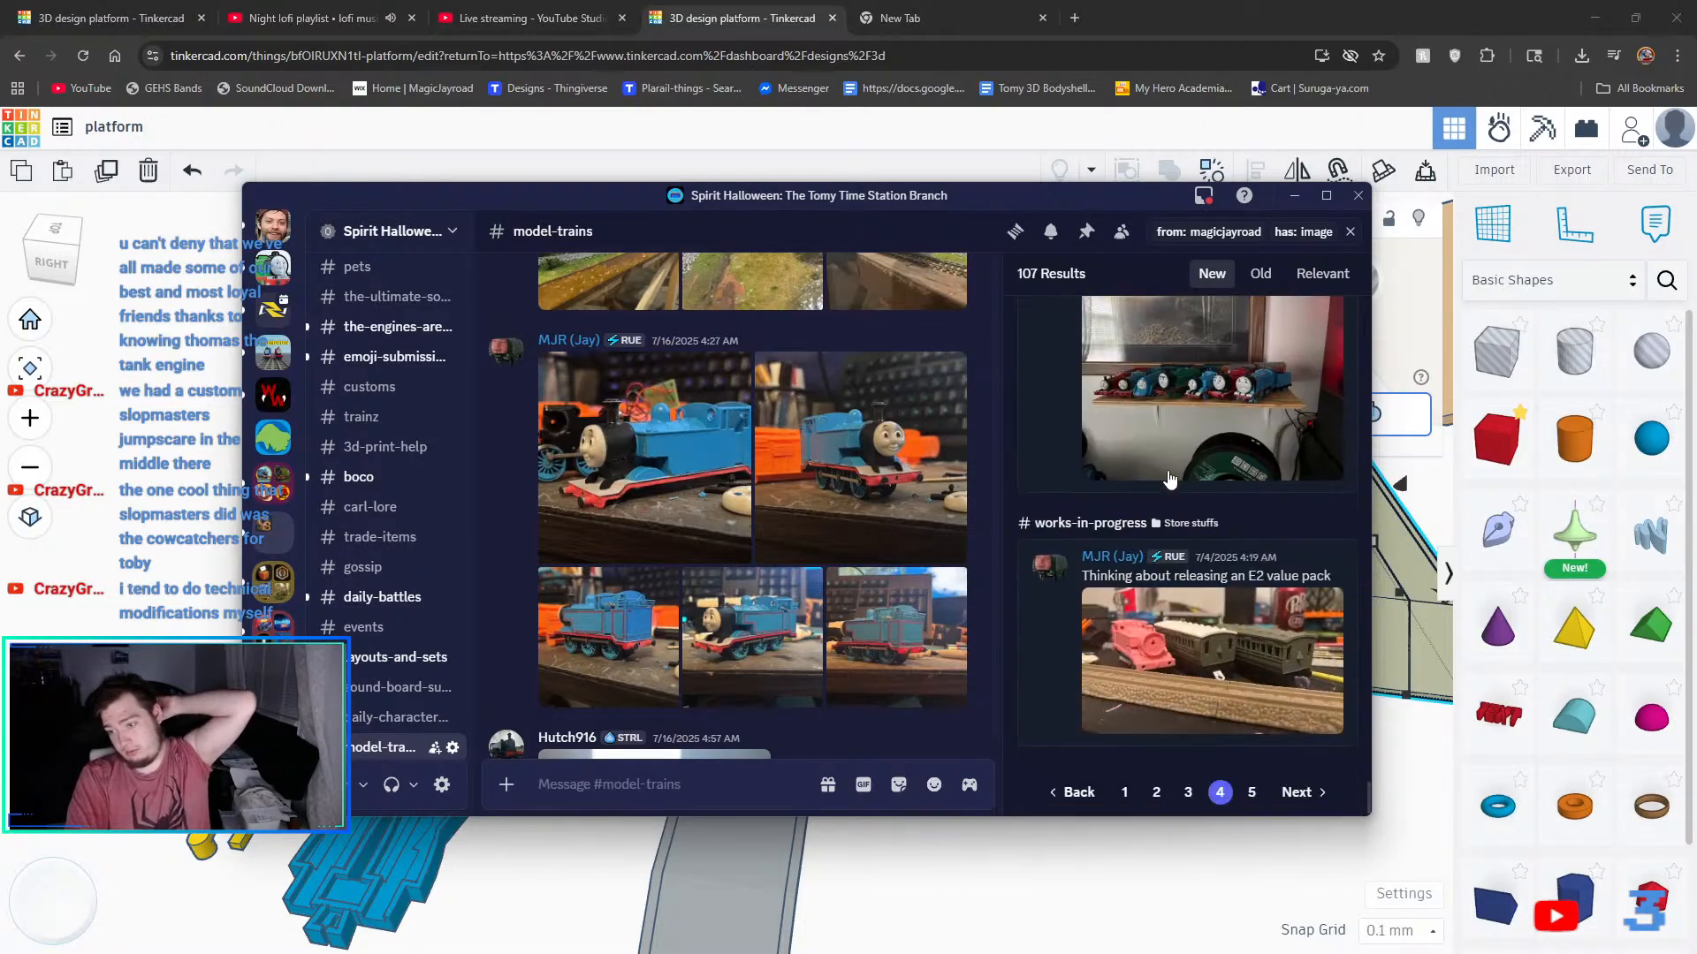
click(1146, 676)
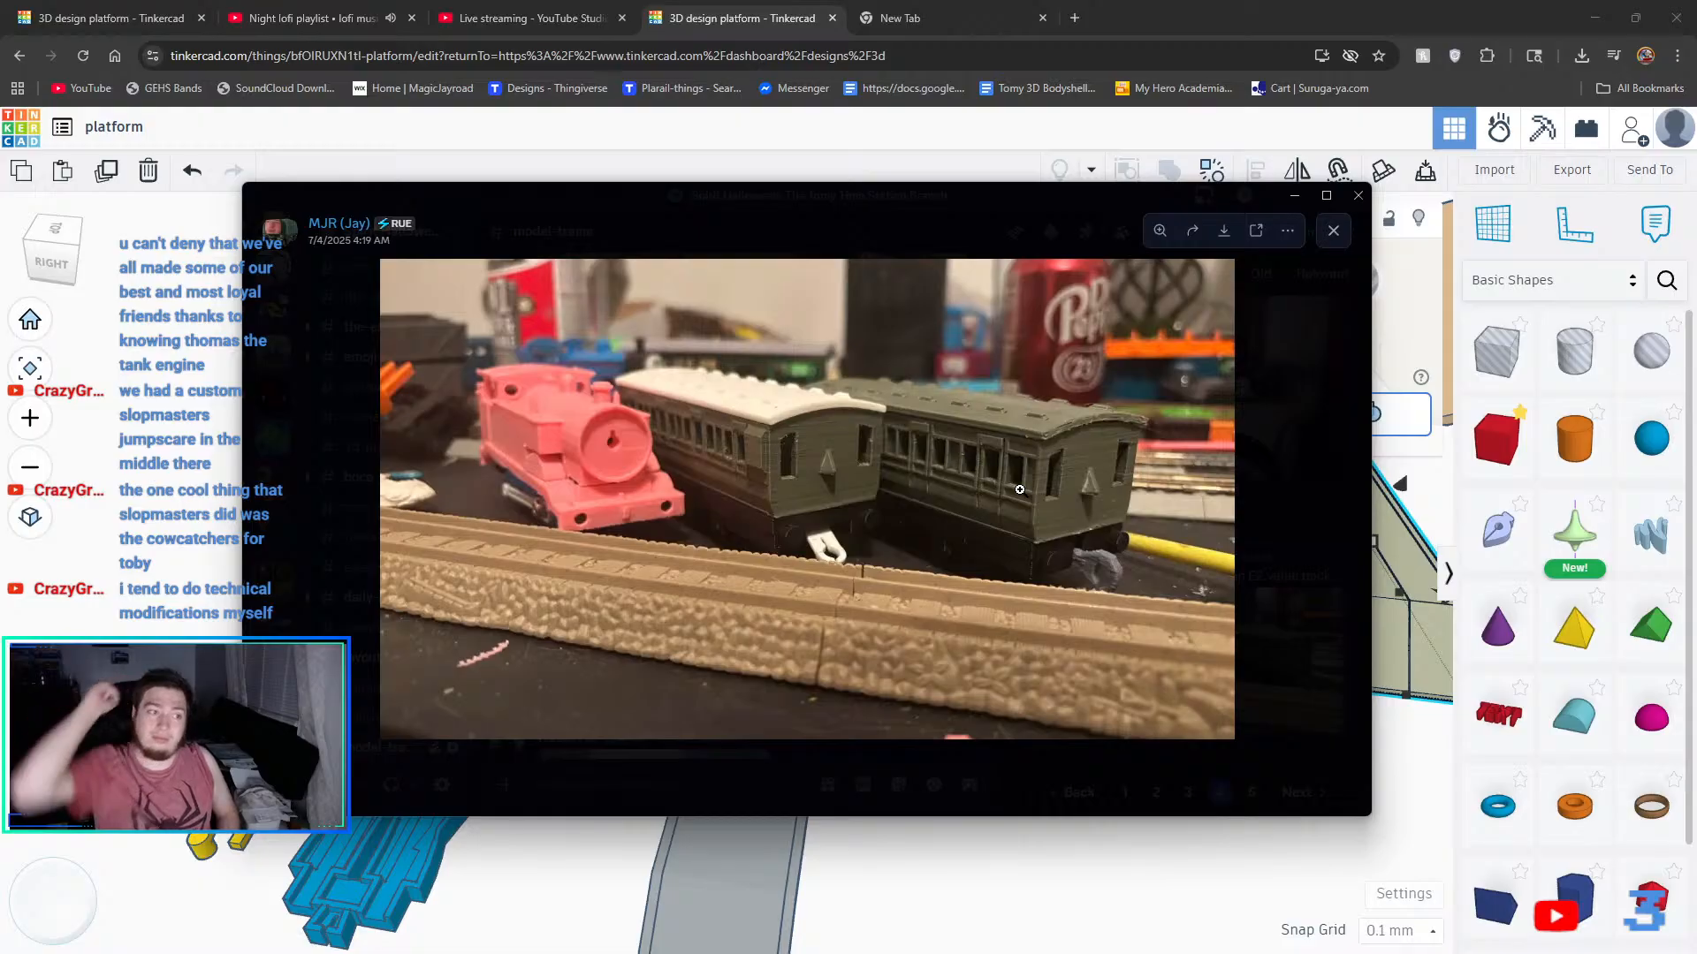
click(1317, 499)
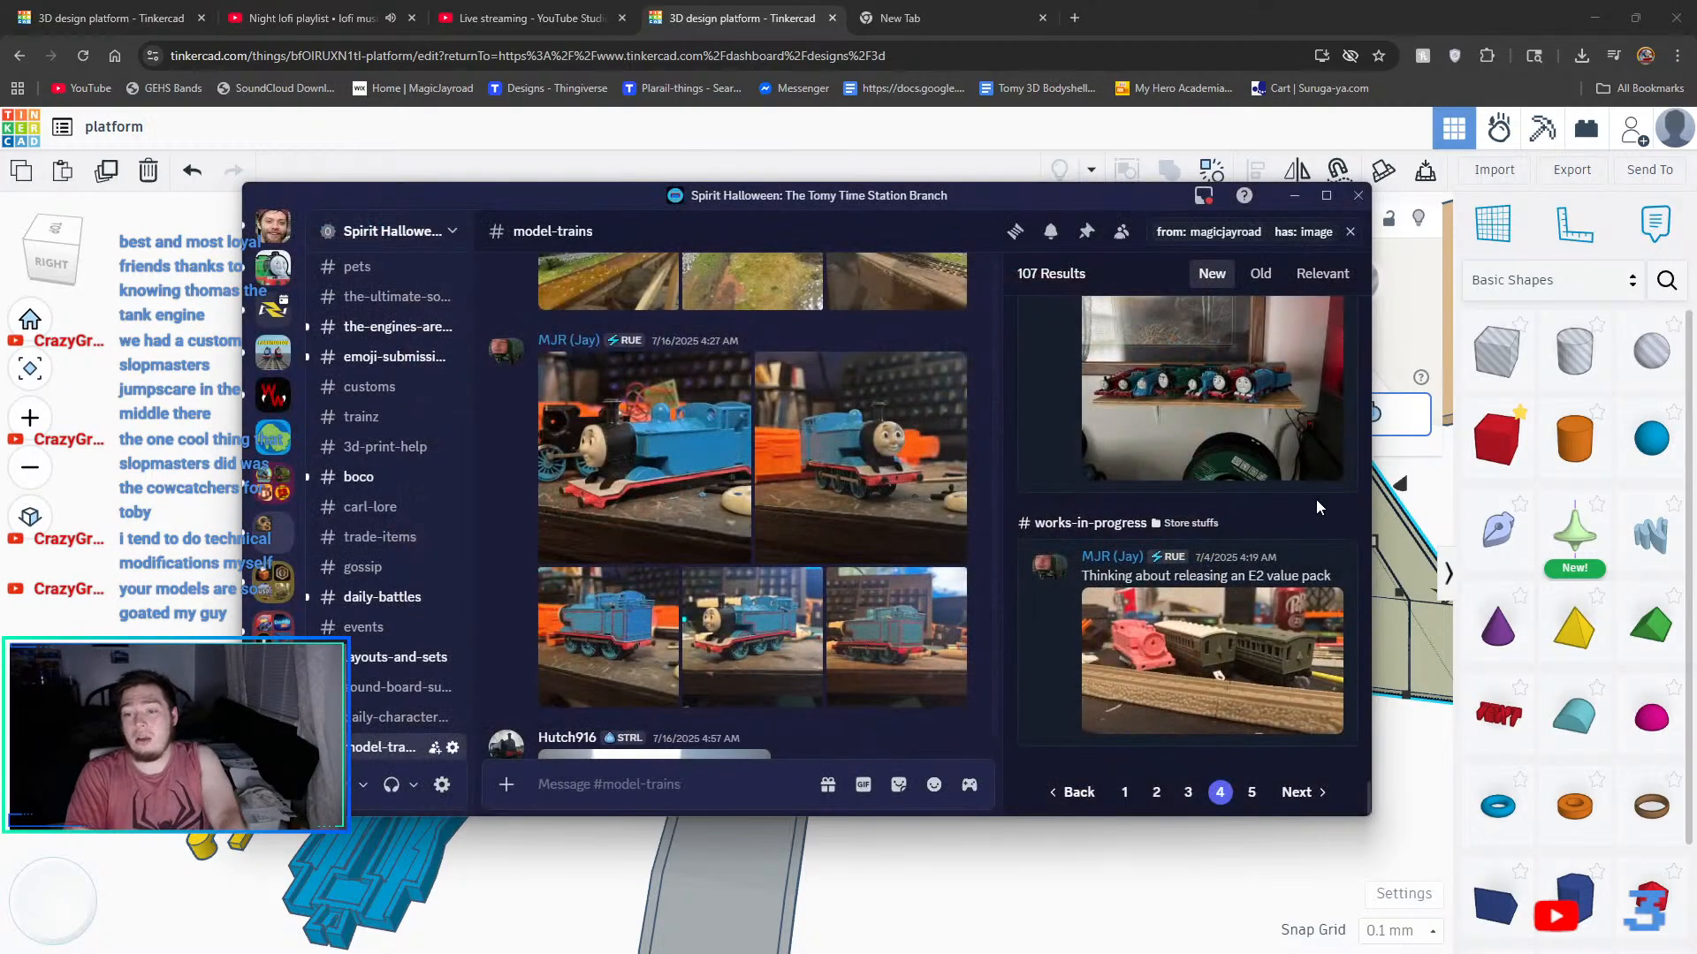
- Go to page 5 of the image search results and view the photos in the 7/3/2025 4:49 AM customs post
scroll(810, 735, down, 4)
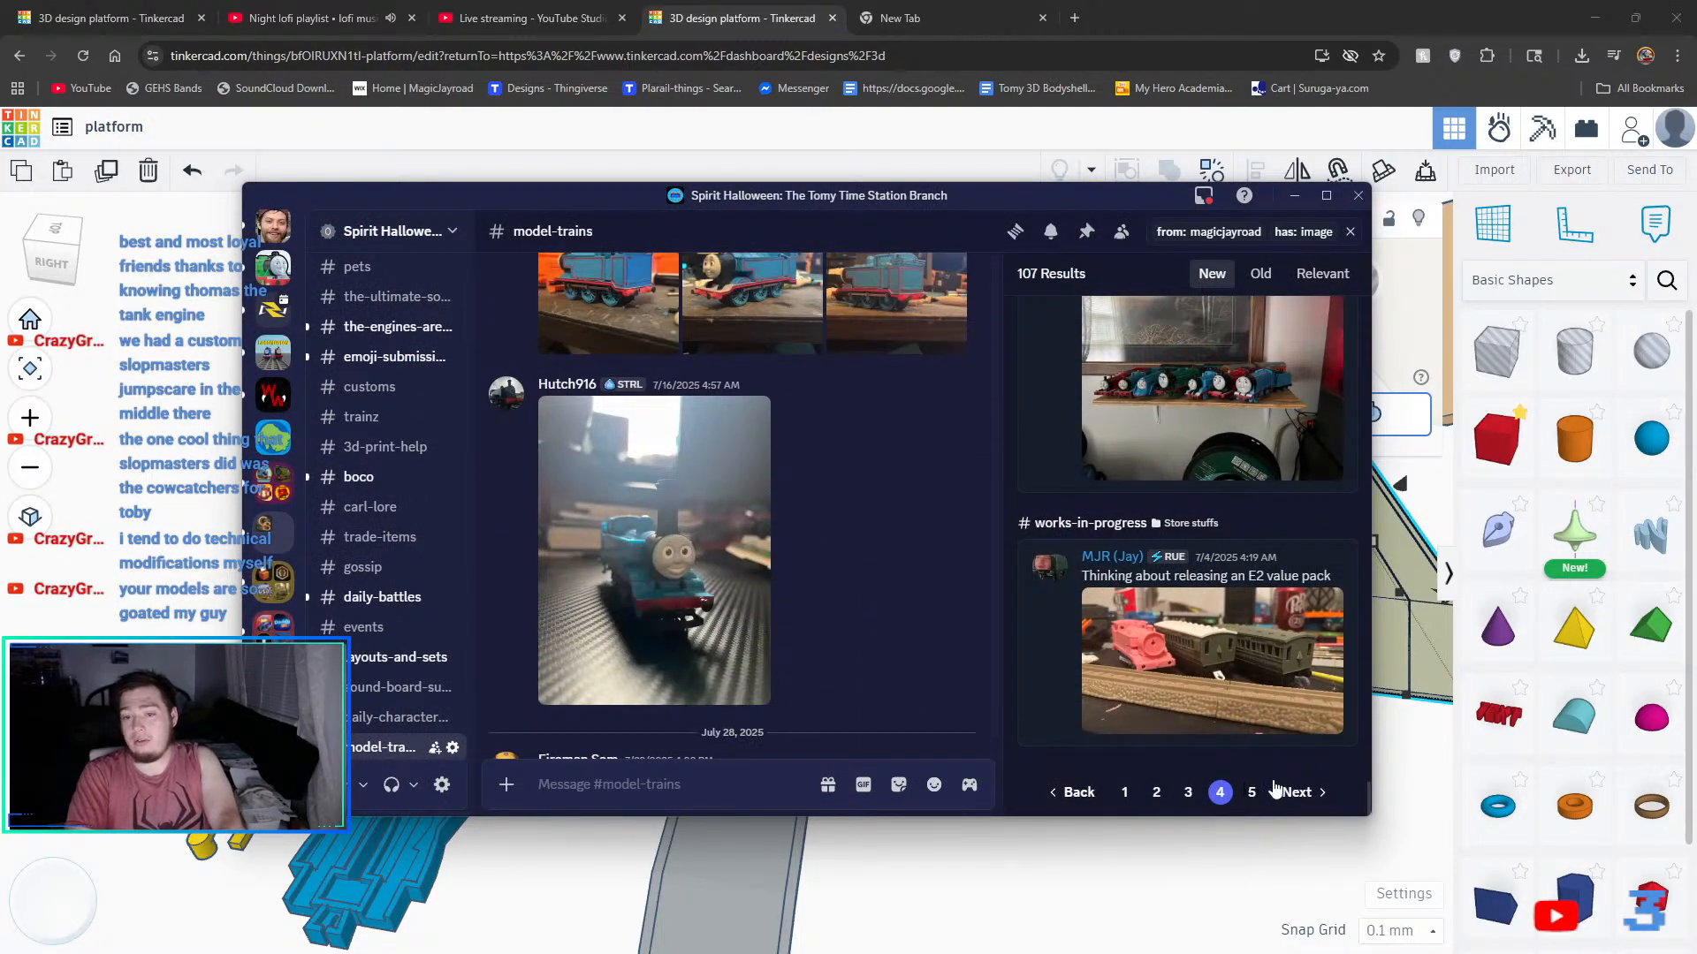
click(1273, 786)
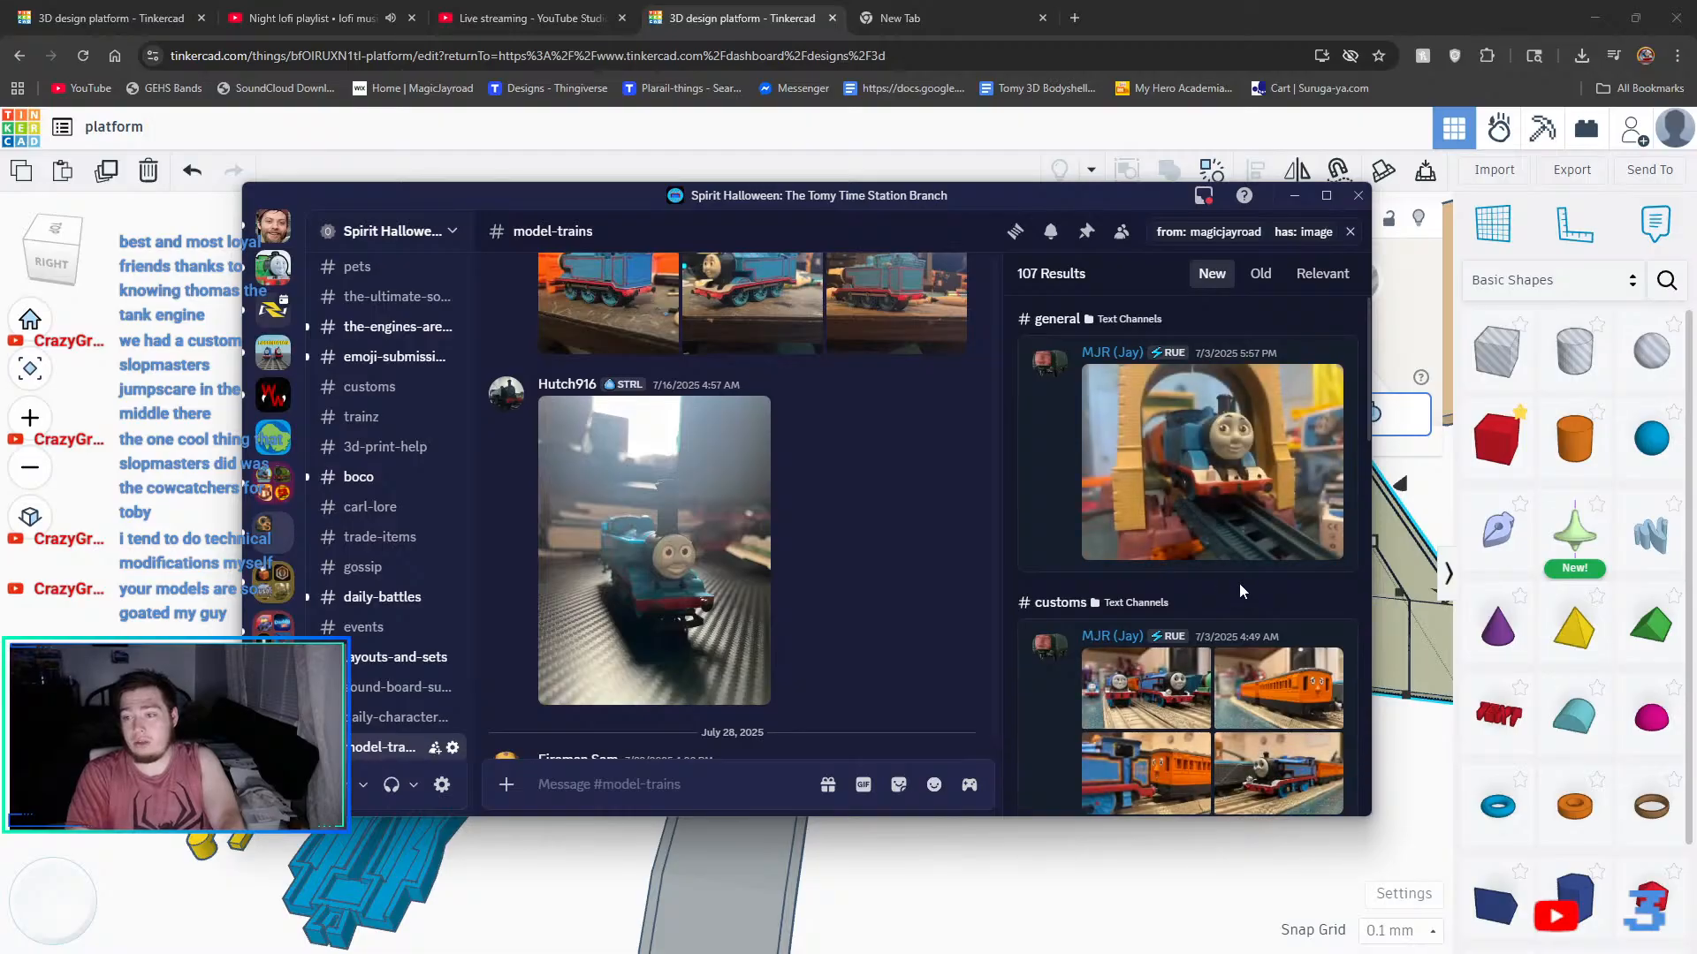
scroll(1239, 583, down, 3)
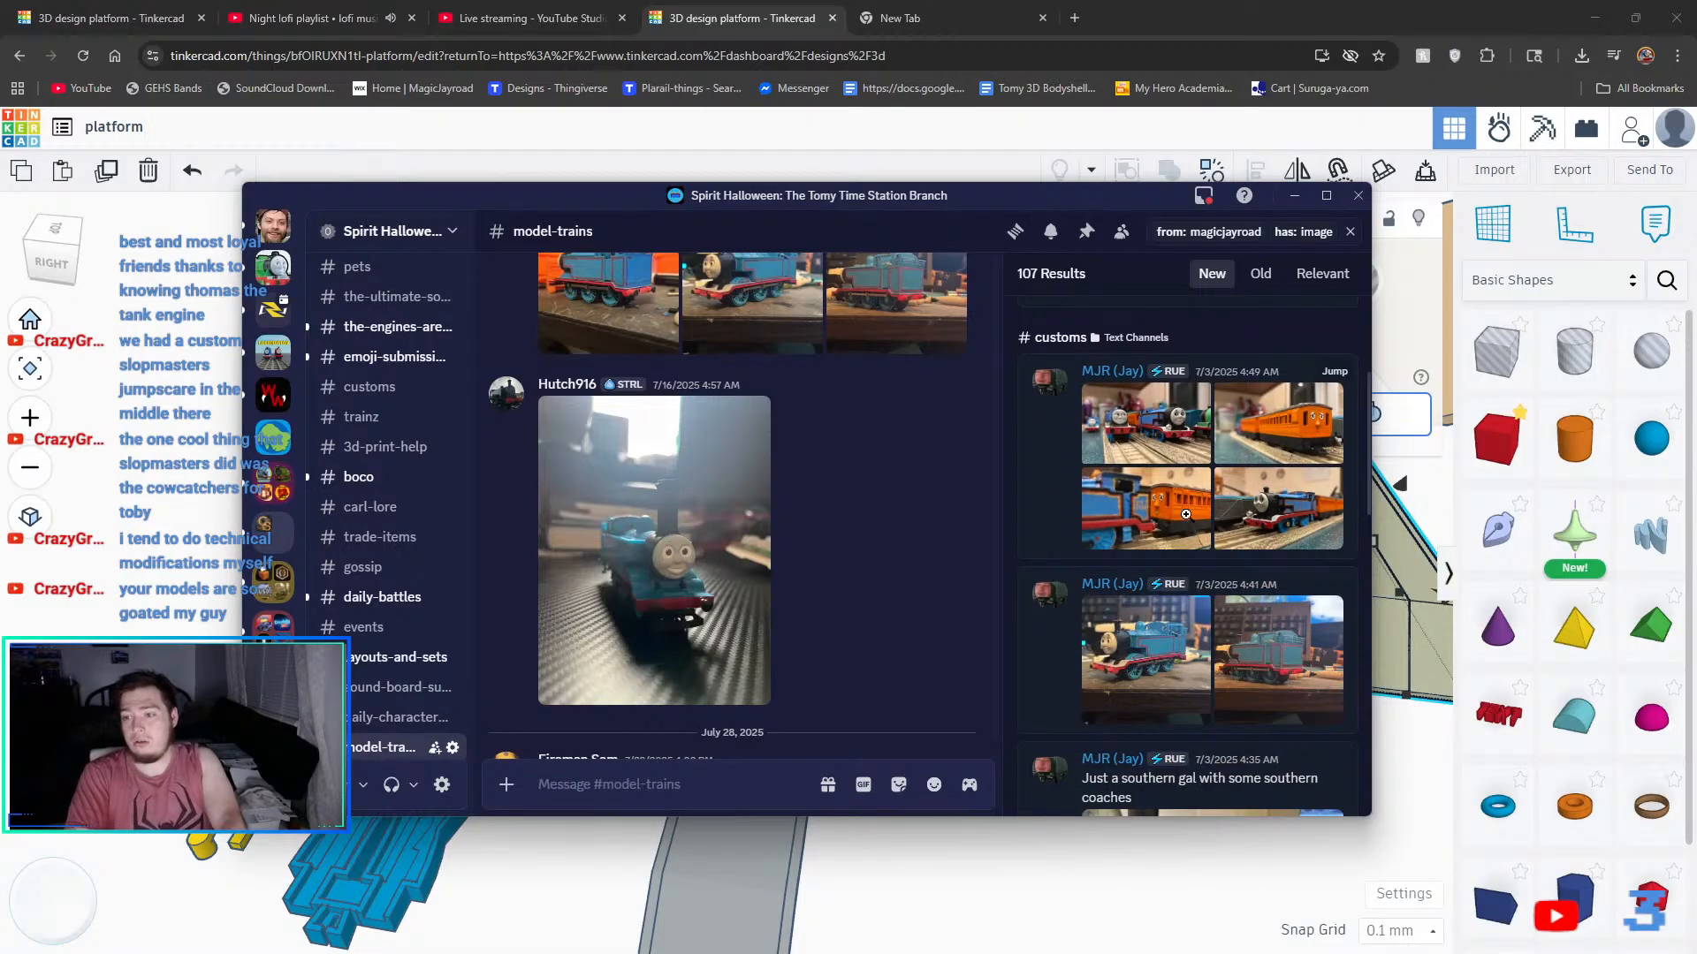
click(1186, 523)
click(1335, 499)
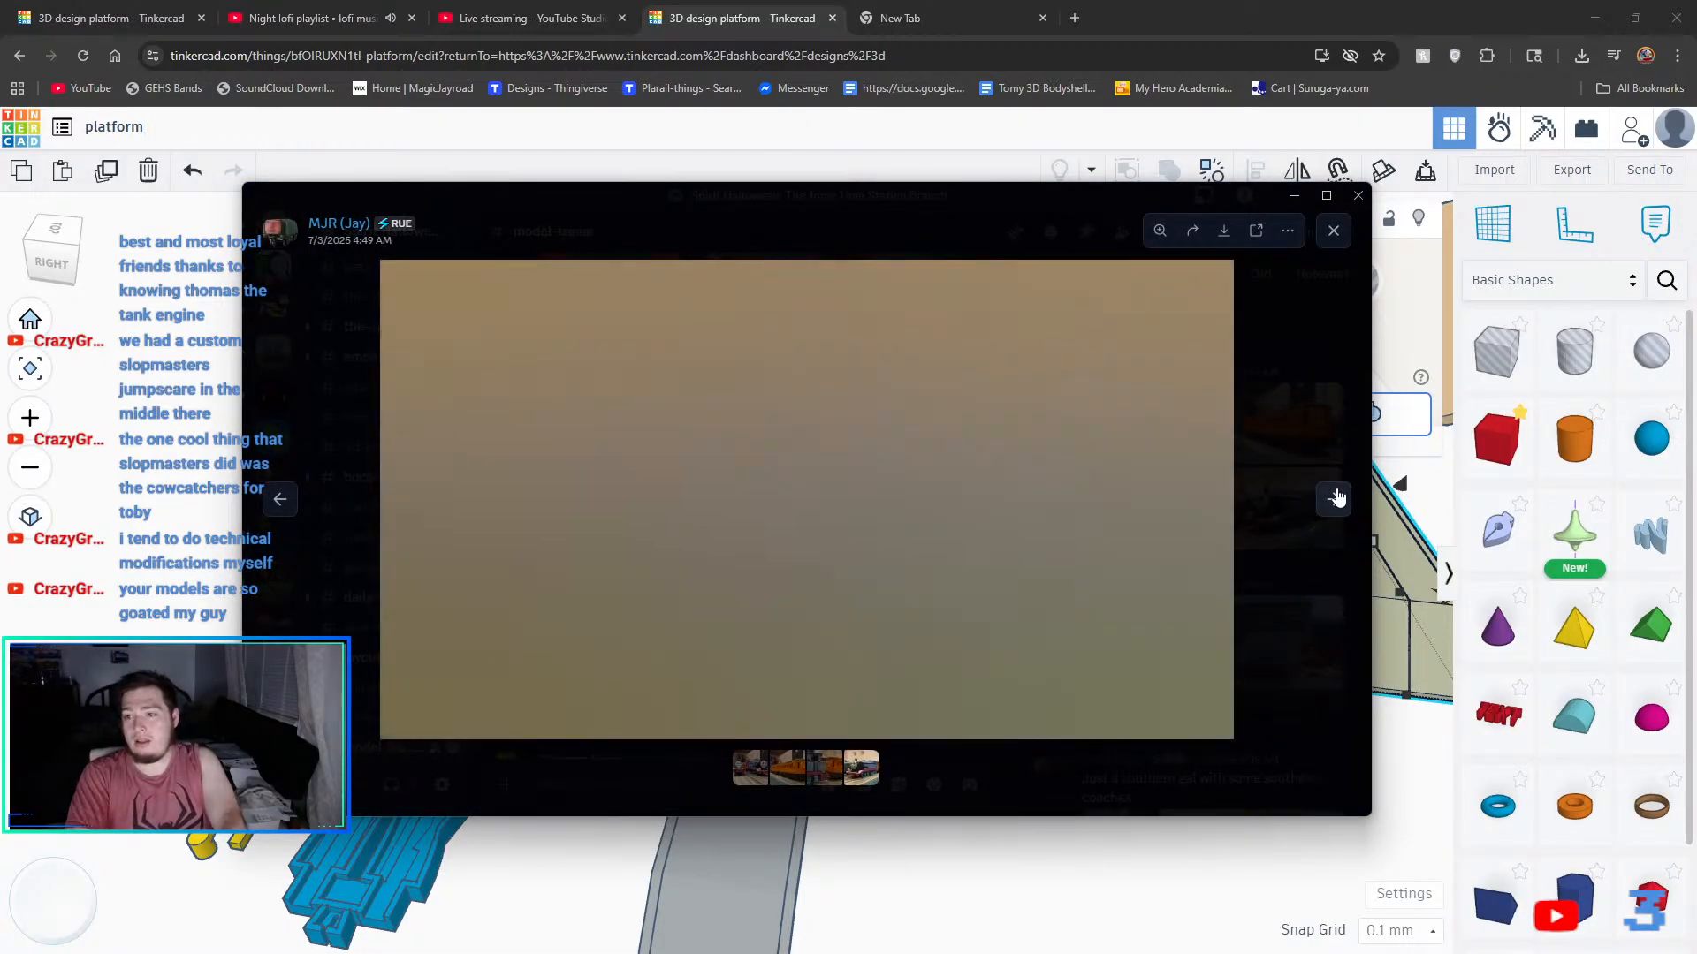
click(1322, 599)
scroll(1322, 592, down, 5)
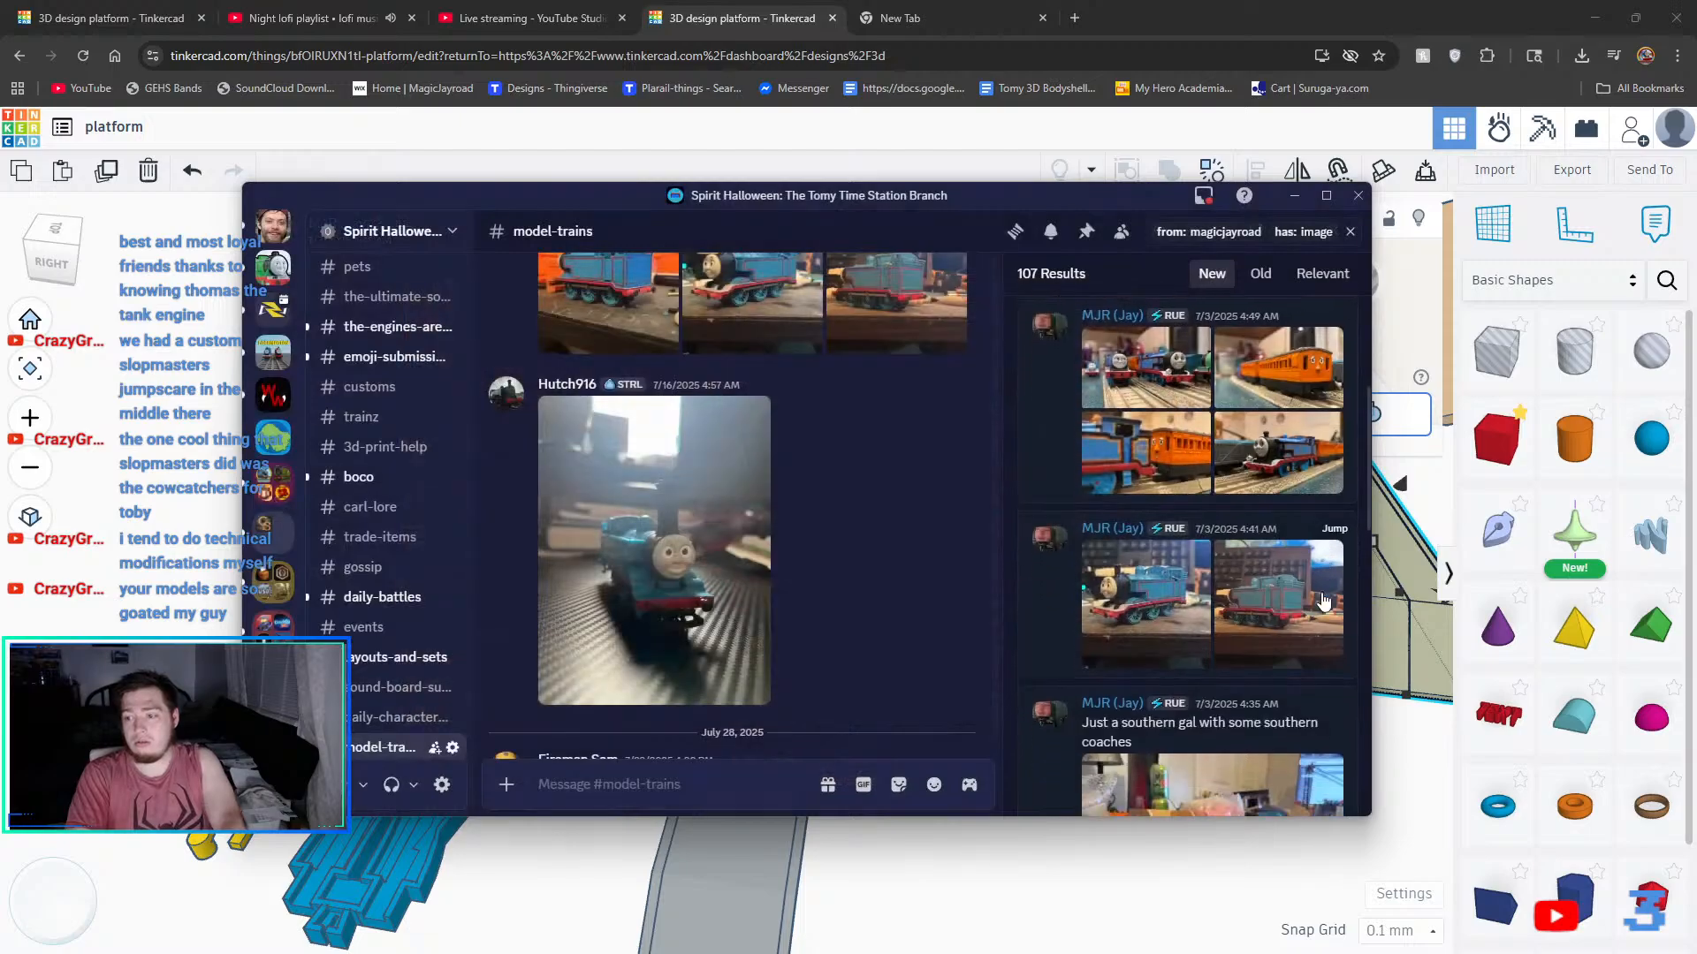
- Enlarge the southern coaches photo and view both photos of the white engine from the 7/3/2025 4:26 AM post
click(1268, 556)
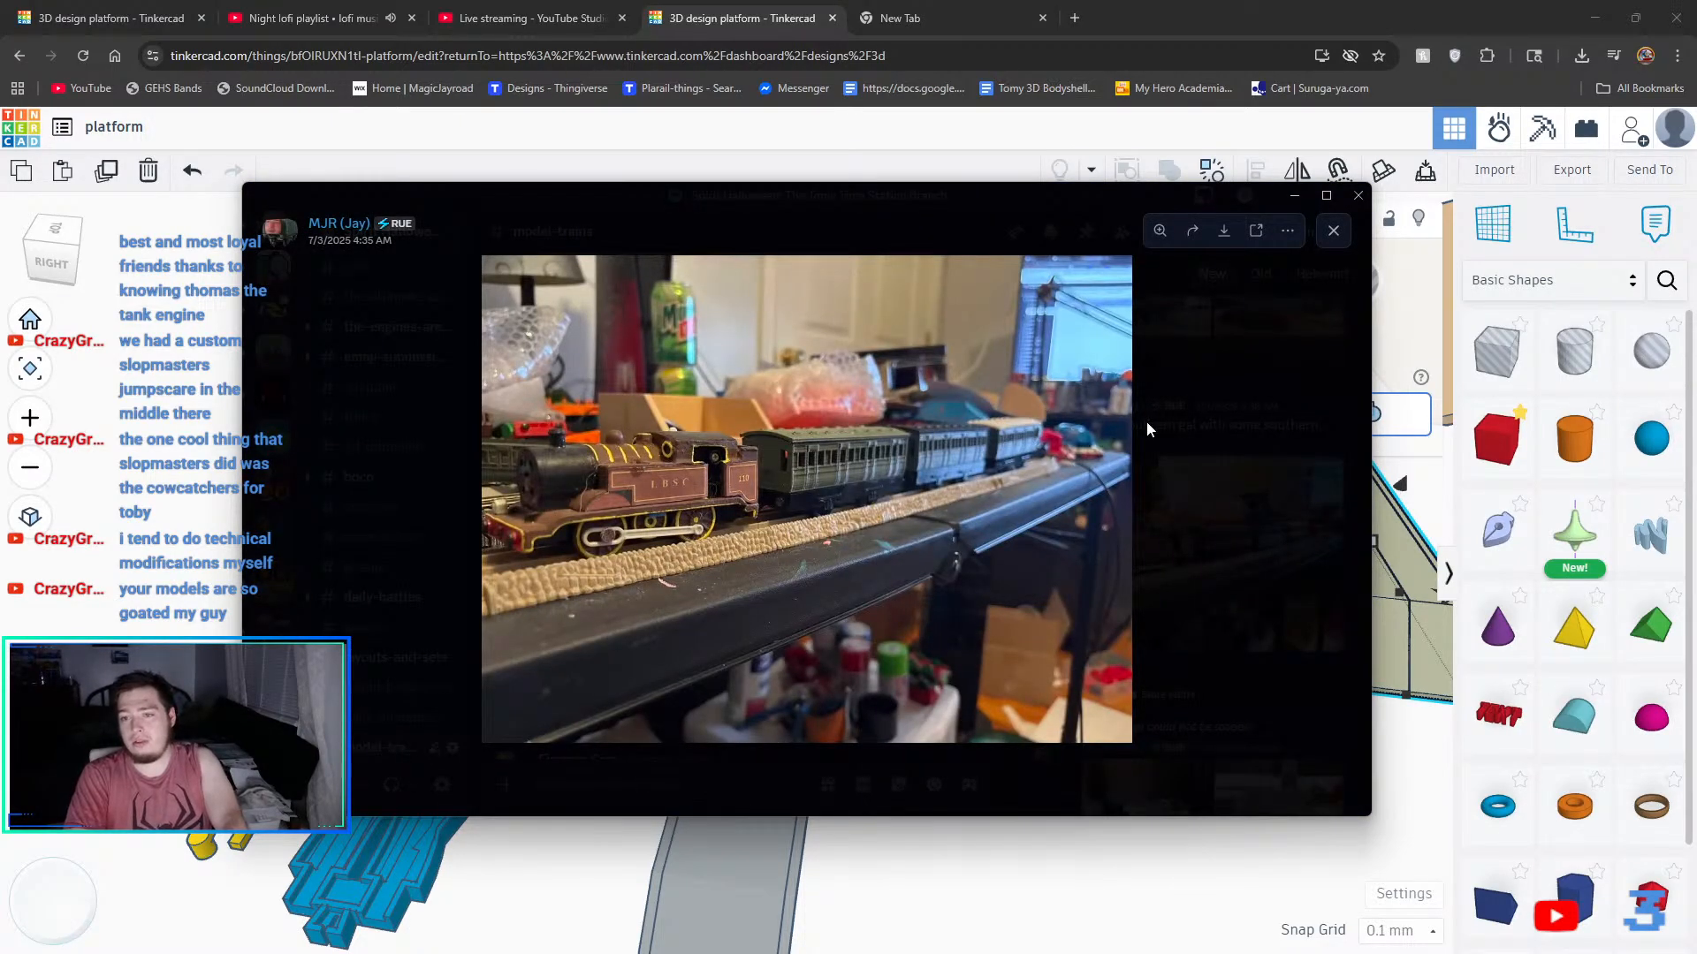
click(1199, 463)
scroll(1221, 480, down, 3)
click(1152, 539)
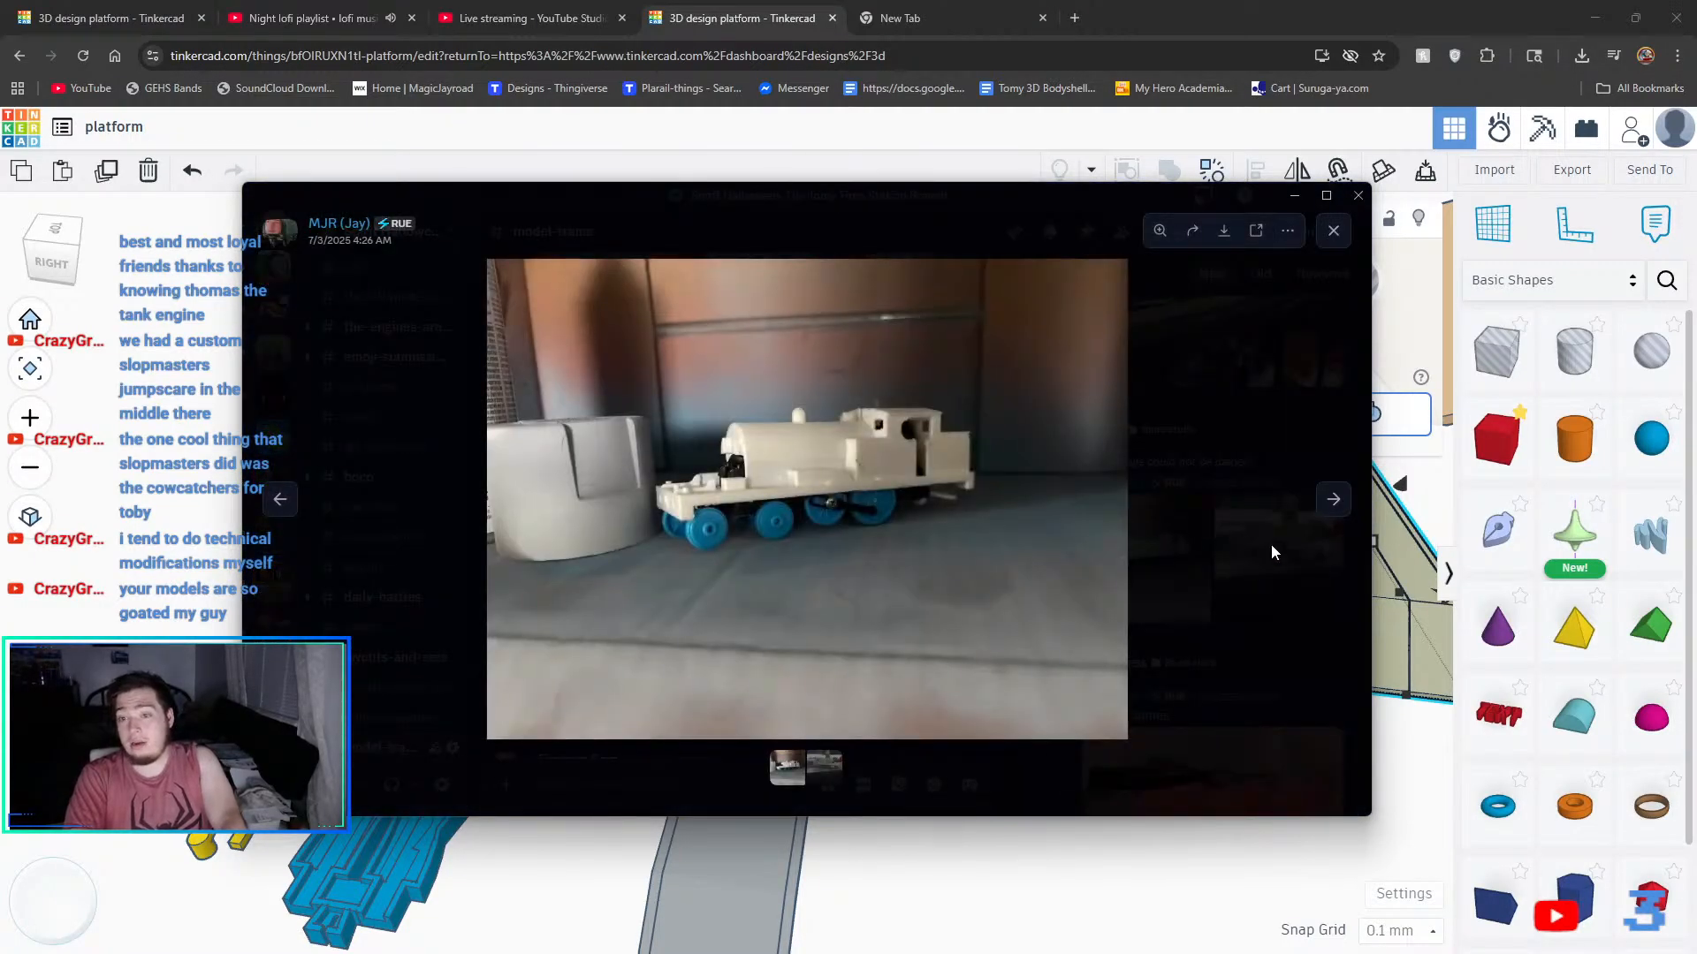
click(1334, 500)
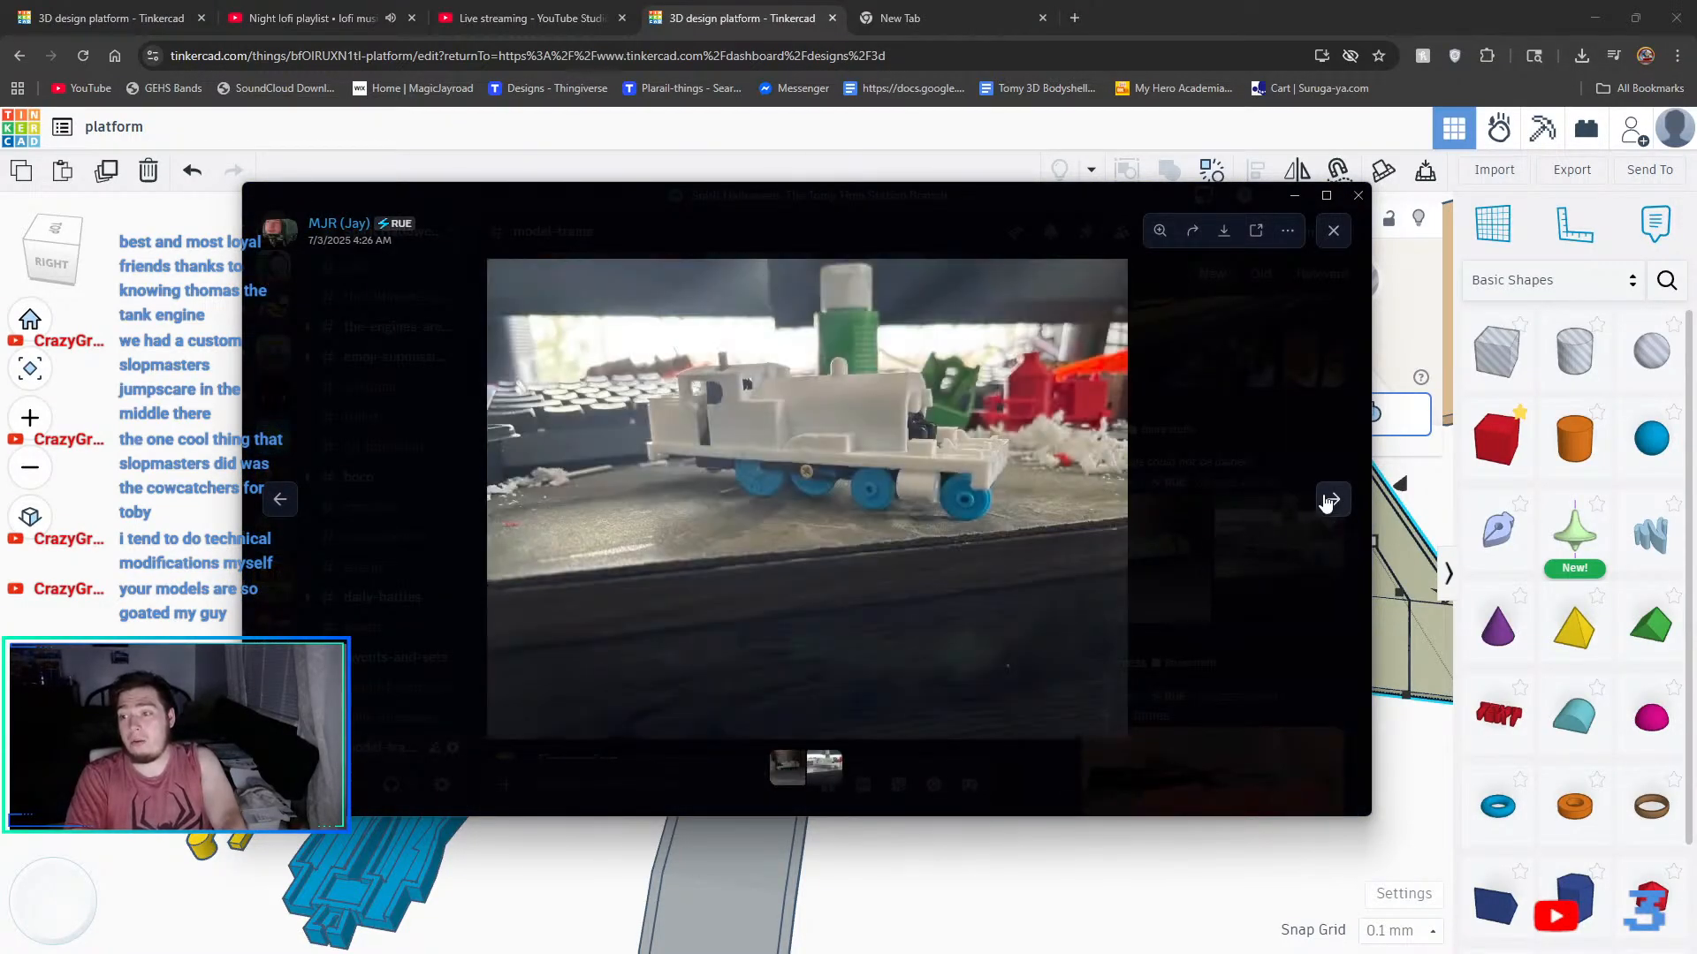
click(1284, 646)
- Examine the Edward James photo and the Gordon and Henry post in the works-in-progress results
scroll(1299, 635, down, 3)
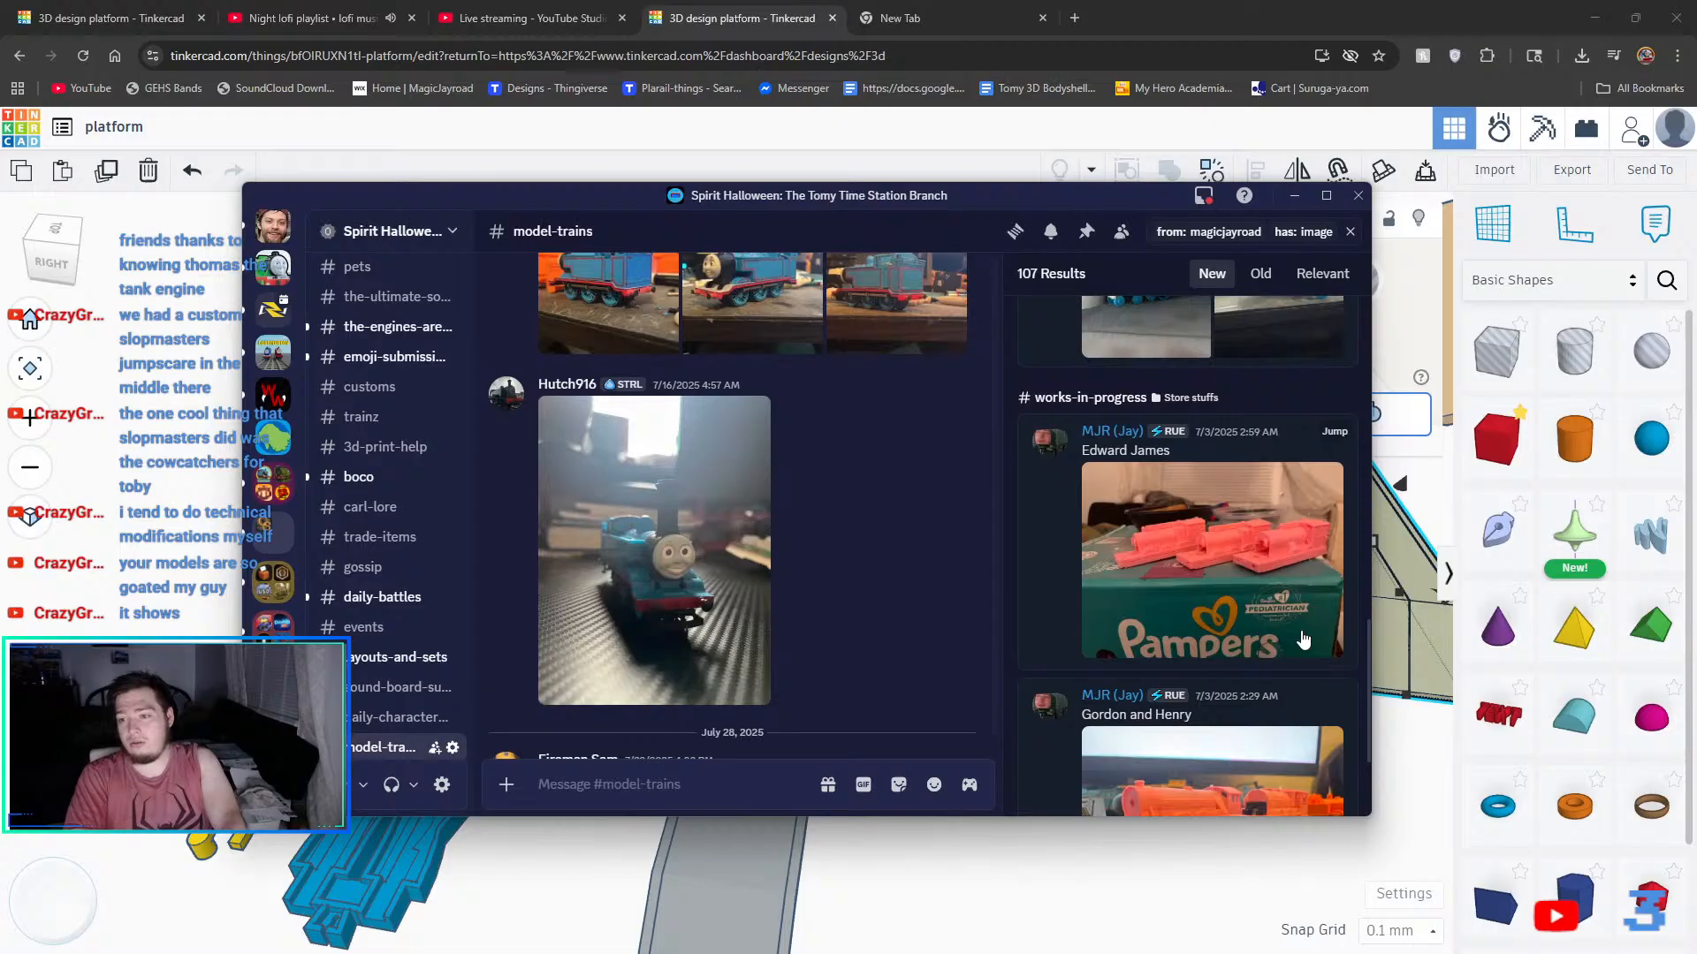
click(1301, 609)
click(1339, 569)
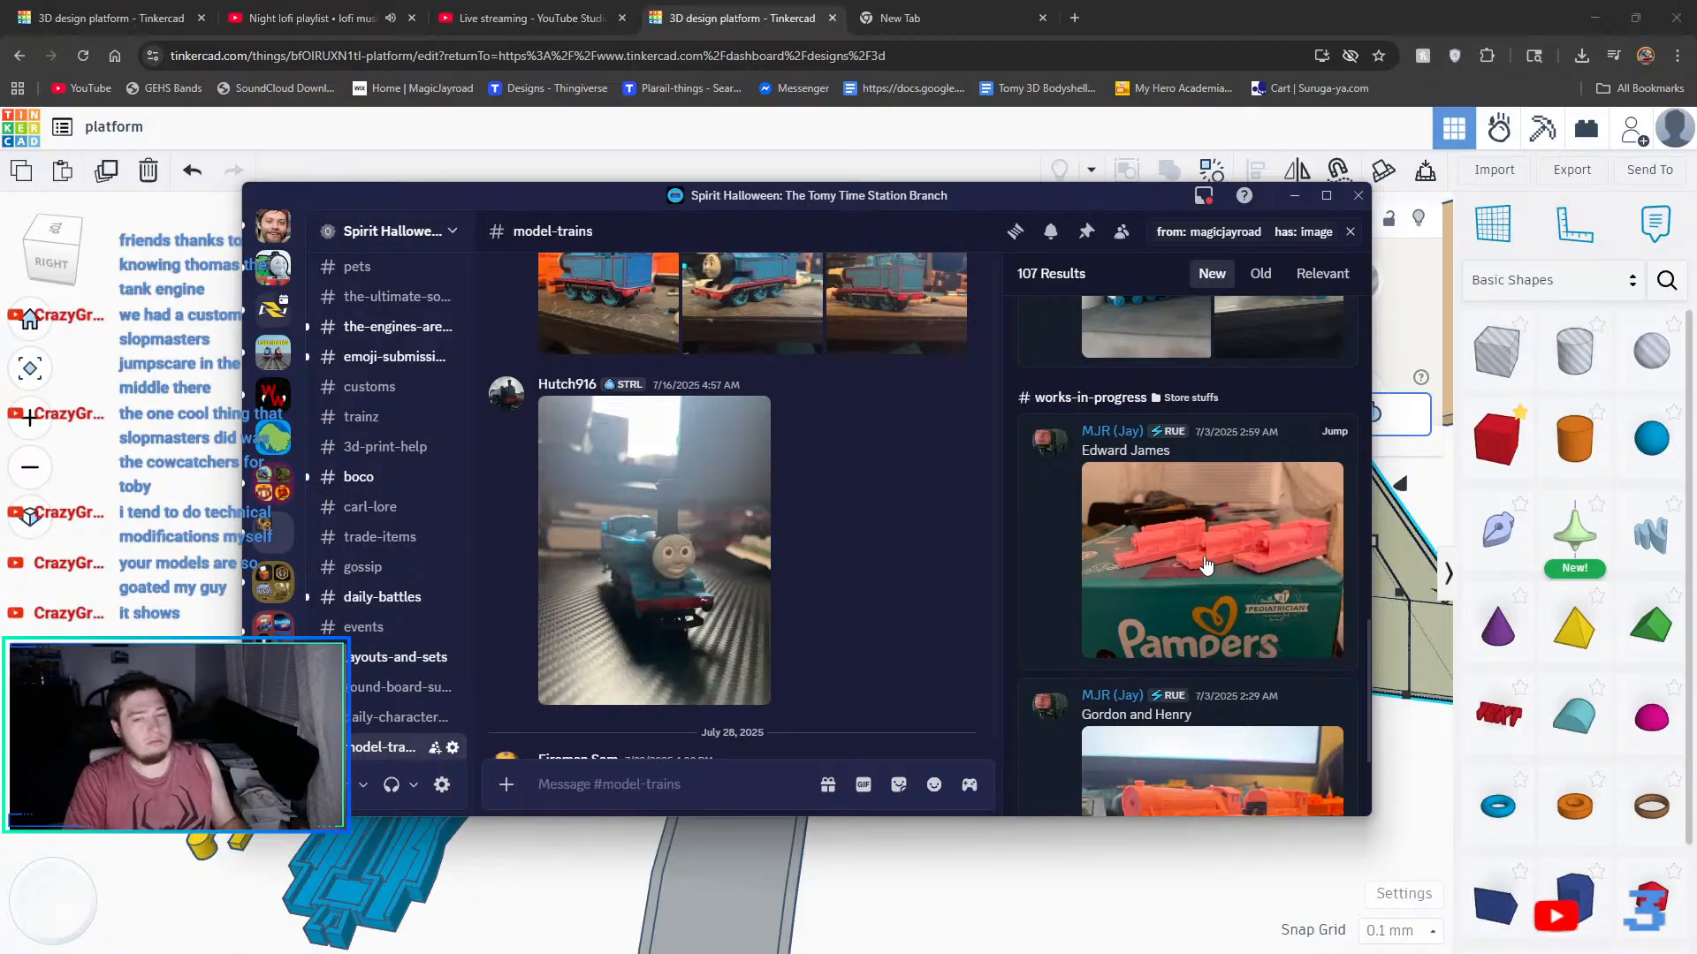
scroll(1244, 631, down, 3)
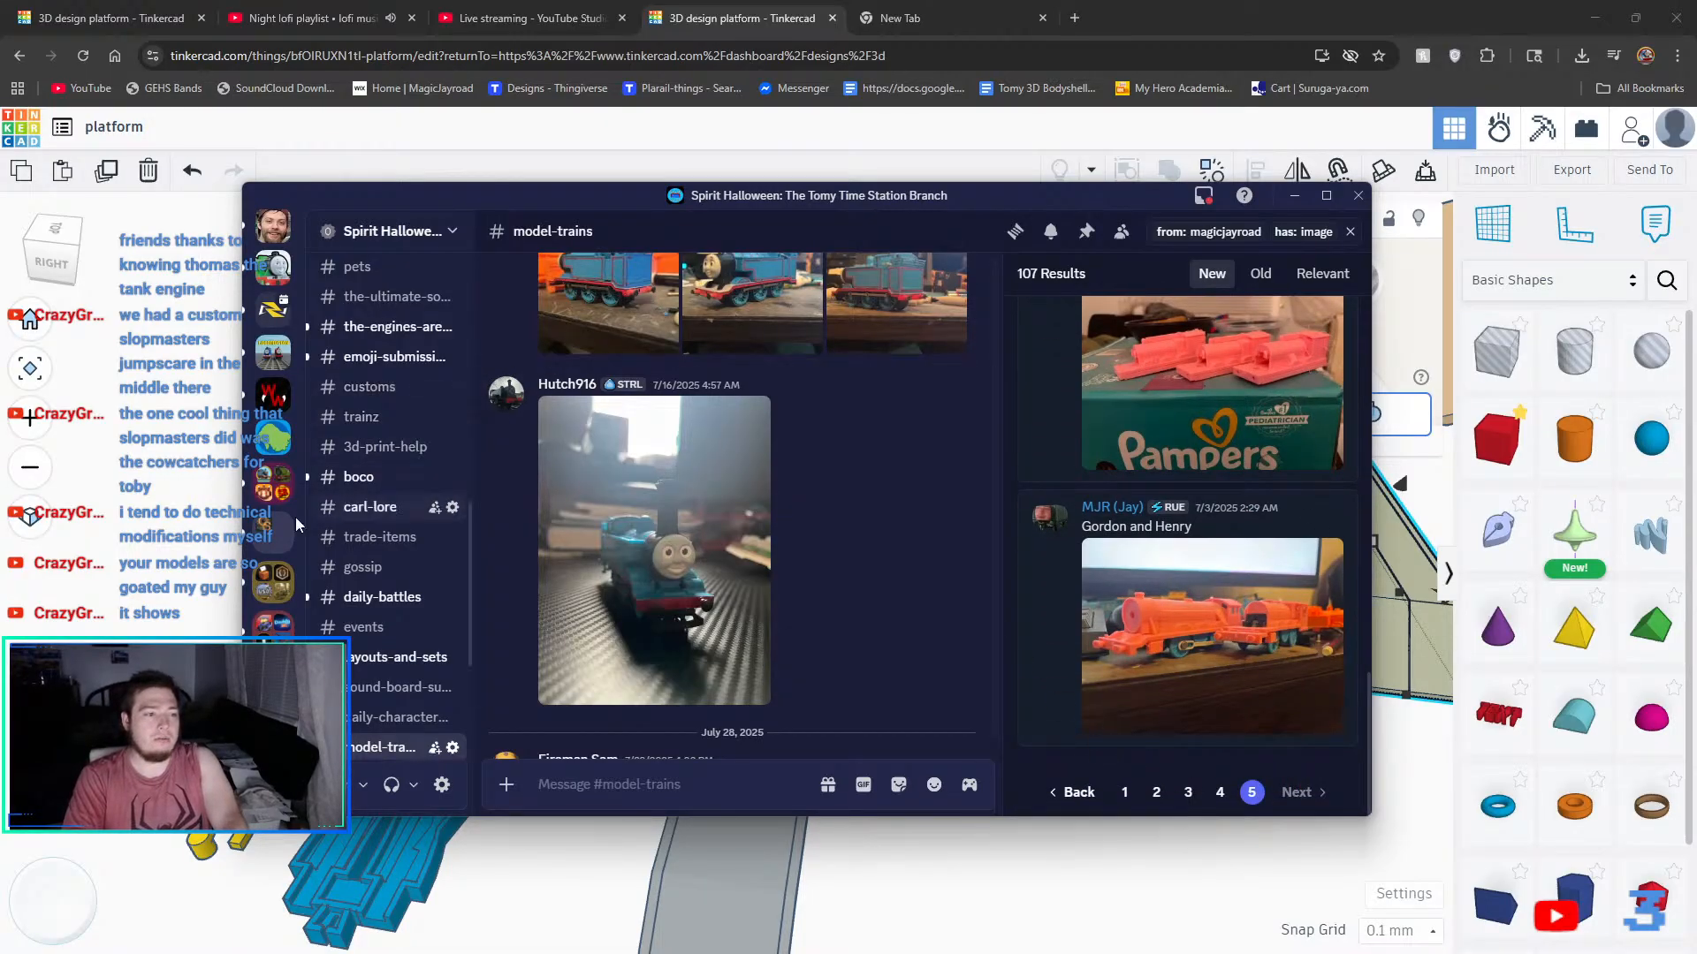
- Open the general channel of the server
scroll(354, 459, up, 10)
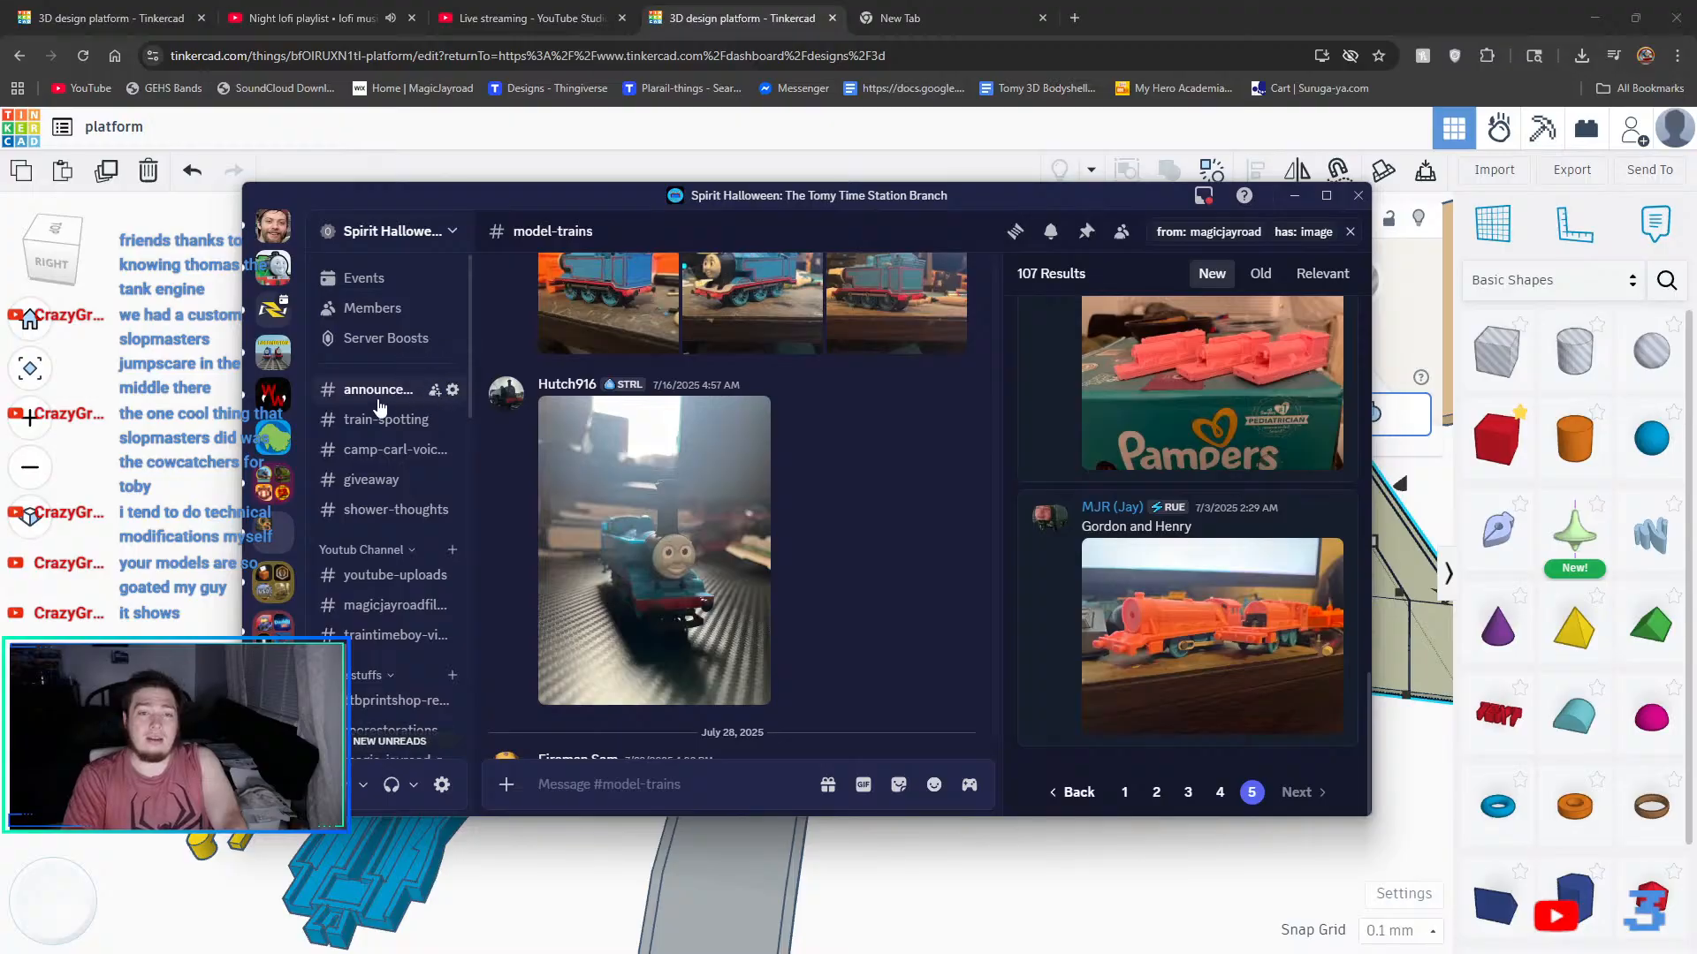
scroll(382, 416, down, 4)
click(392, 590)
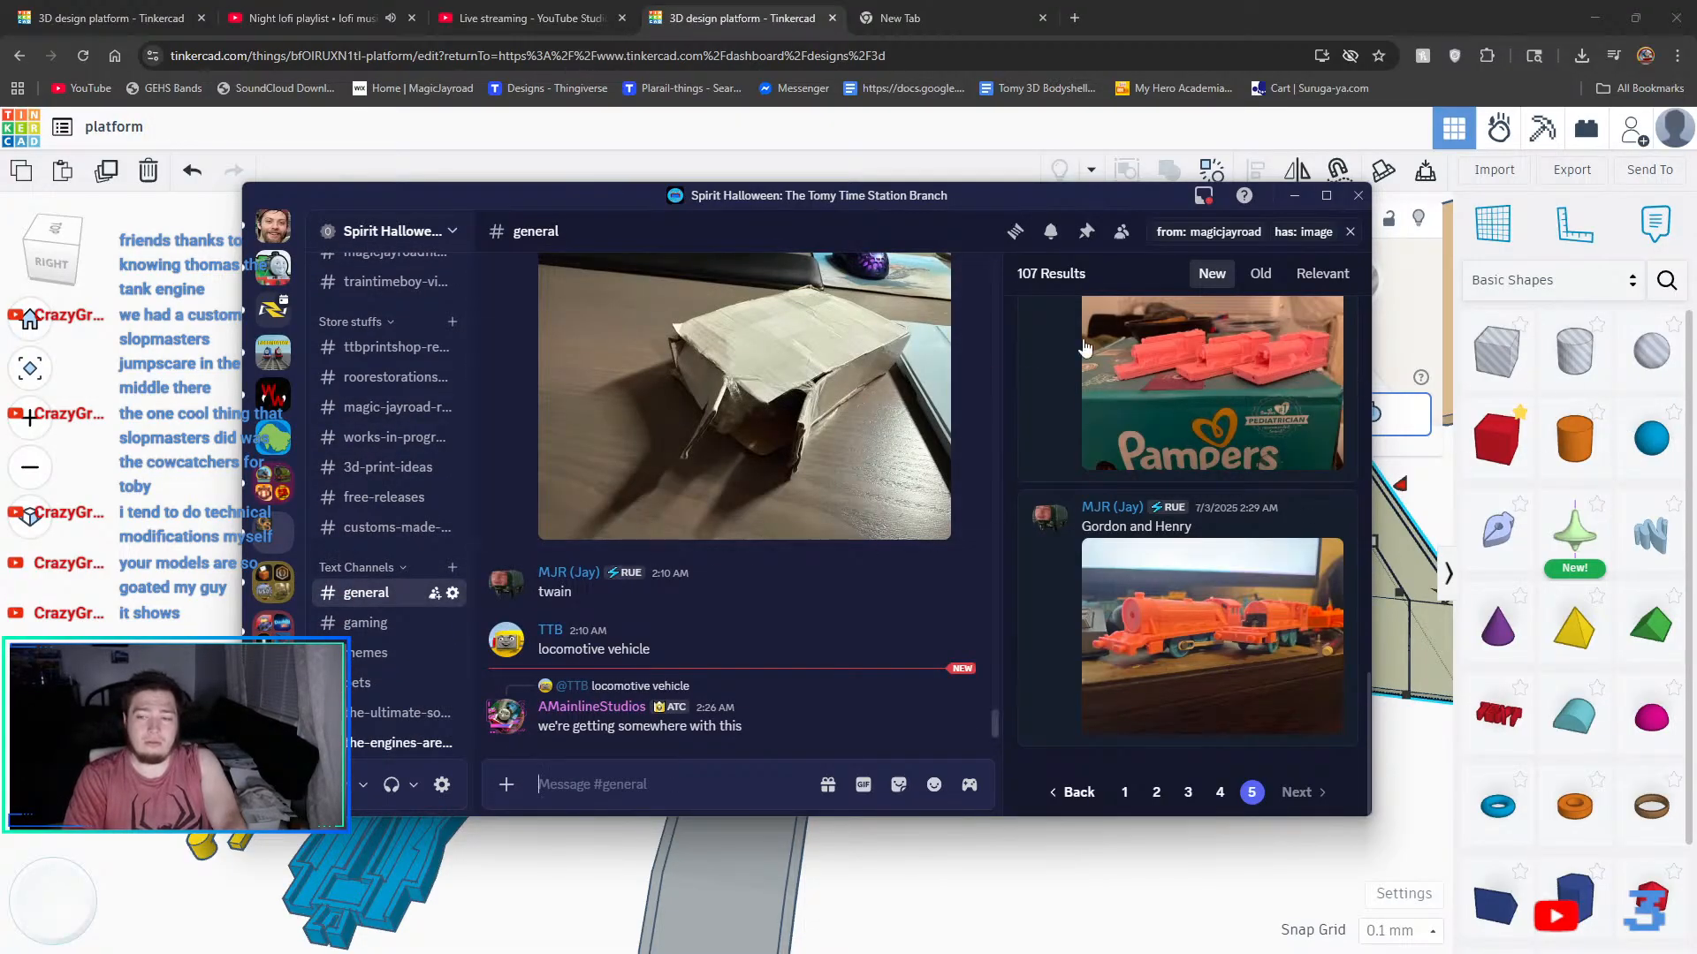
- Check the inbox's mentions and For You notifications, and minimize Discord to return to the Tinkercad platform design
click(1207, 196)
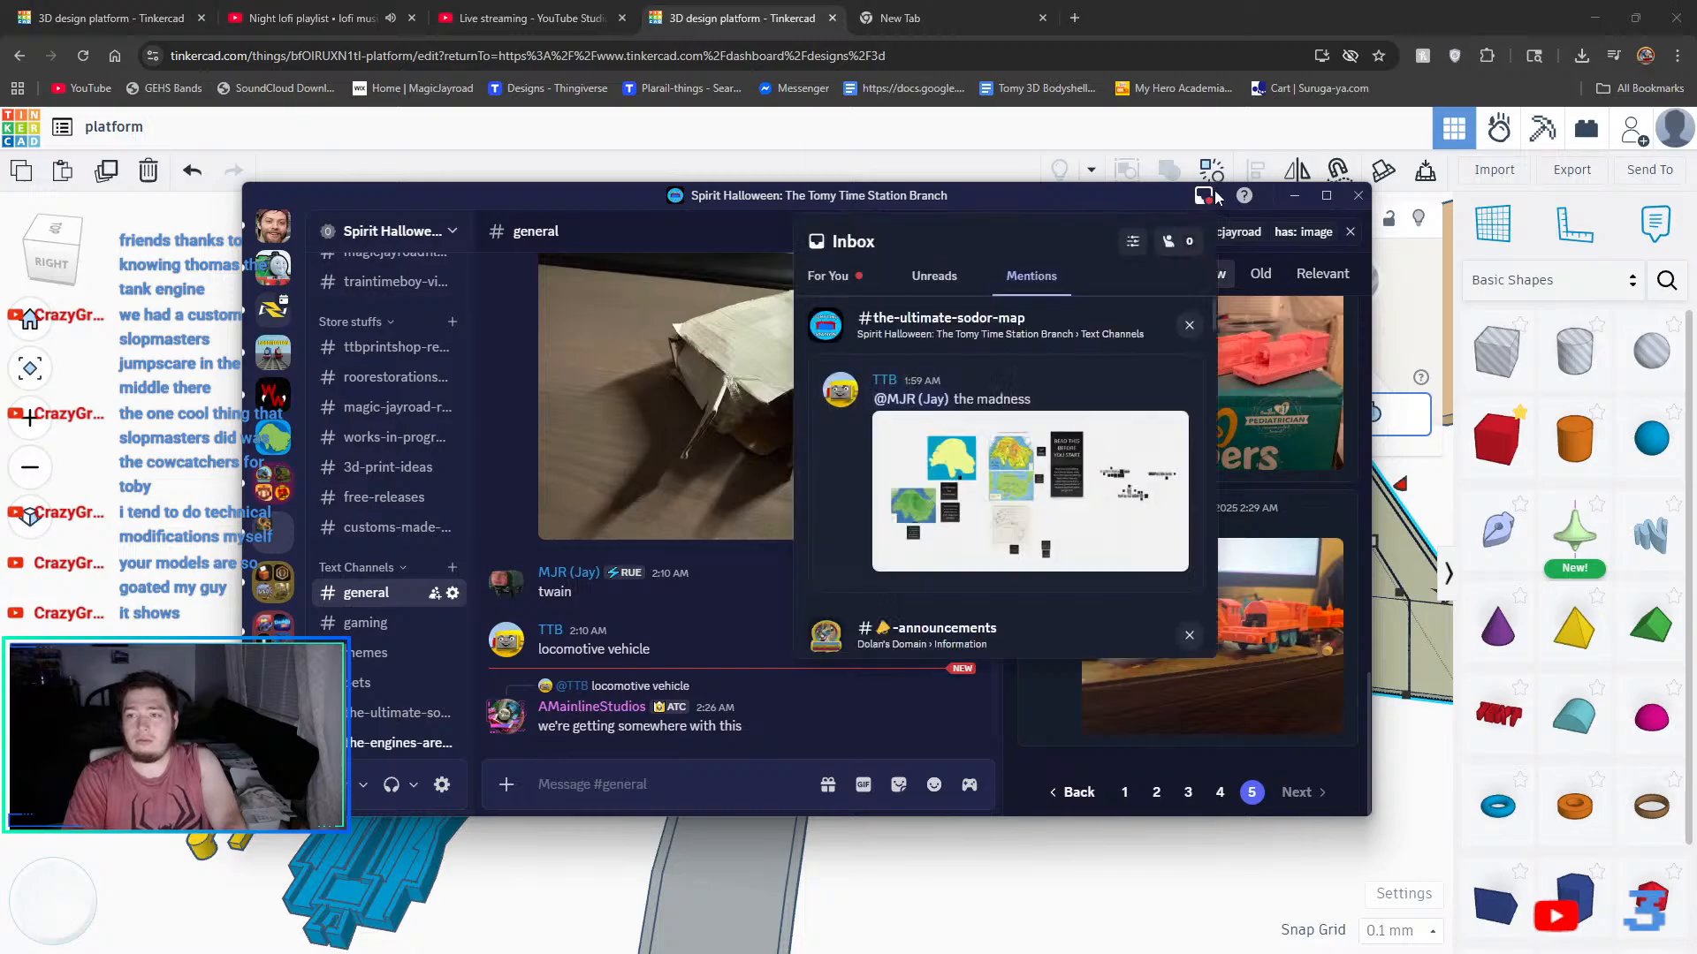
scroll(1146, 398, down, 3)
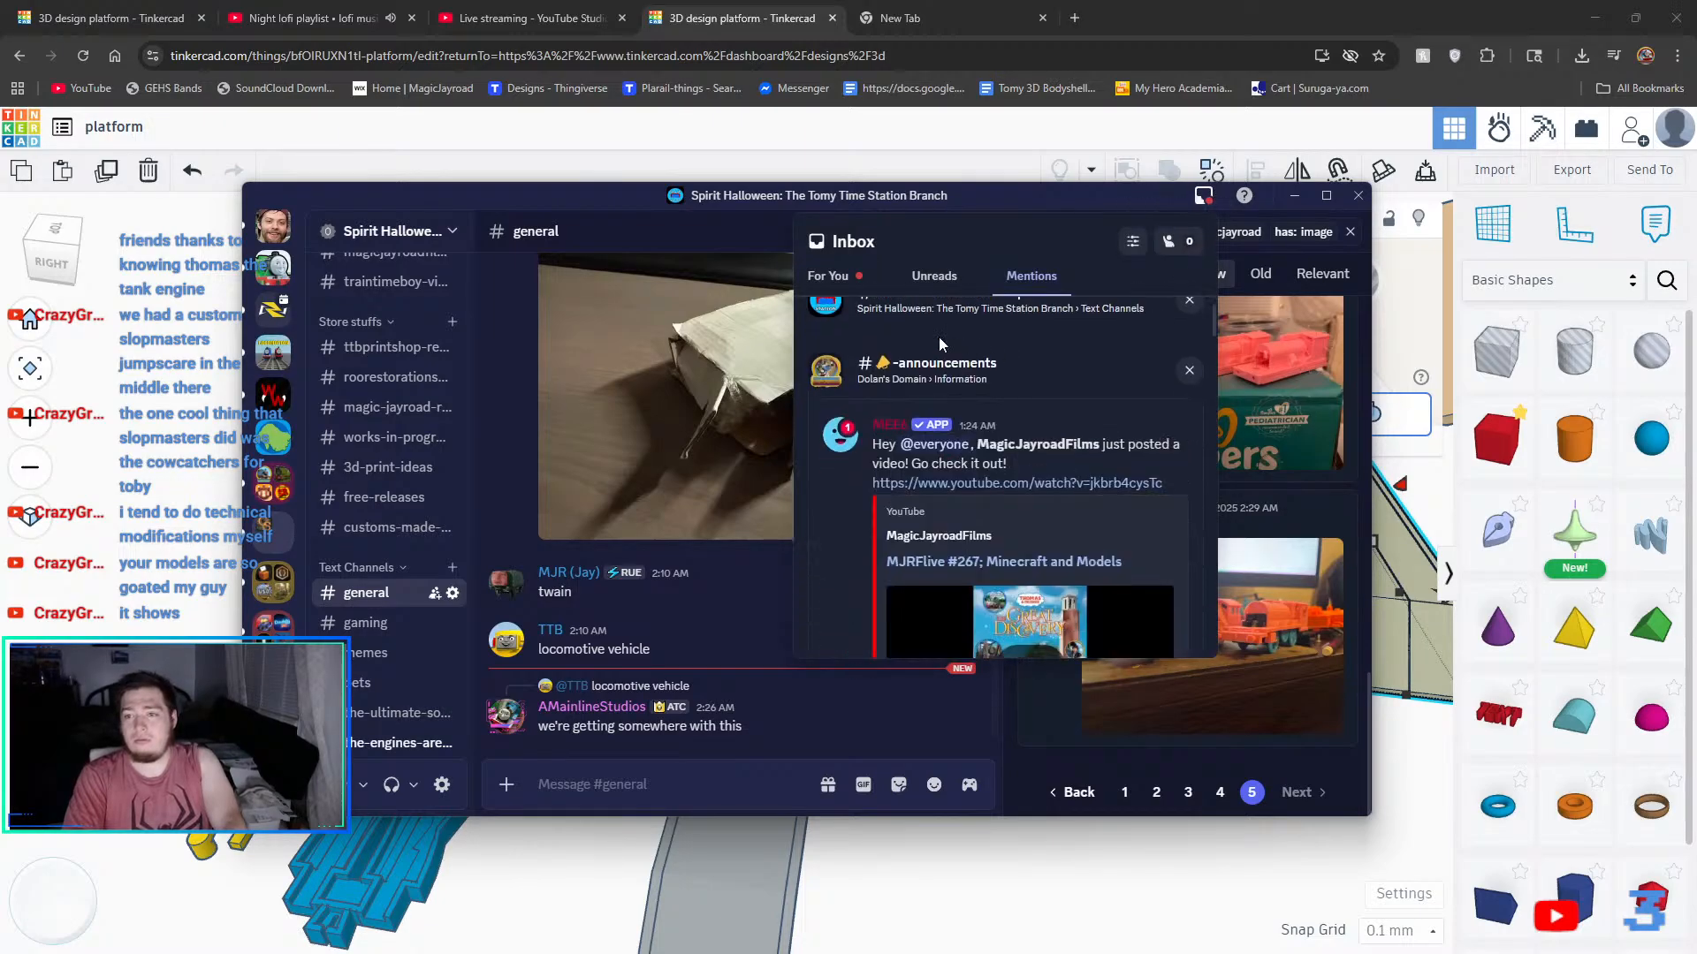
click(859, 283)
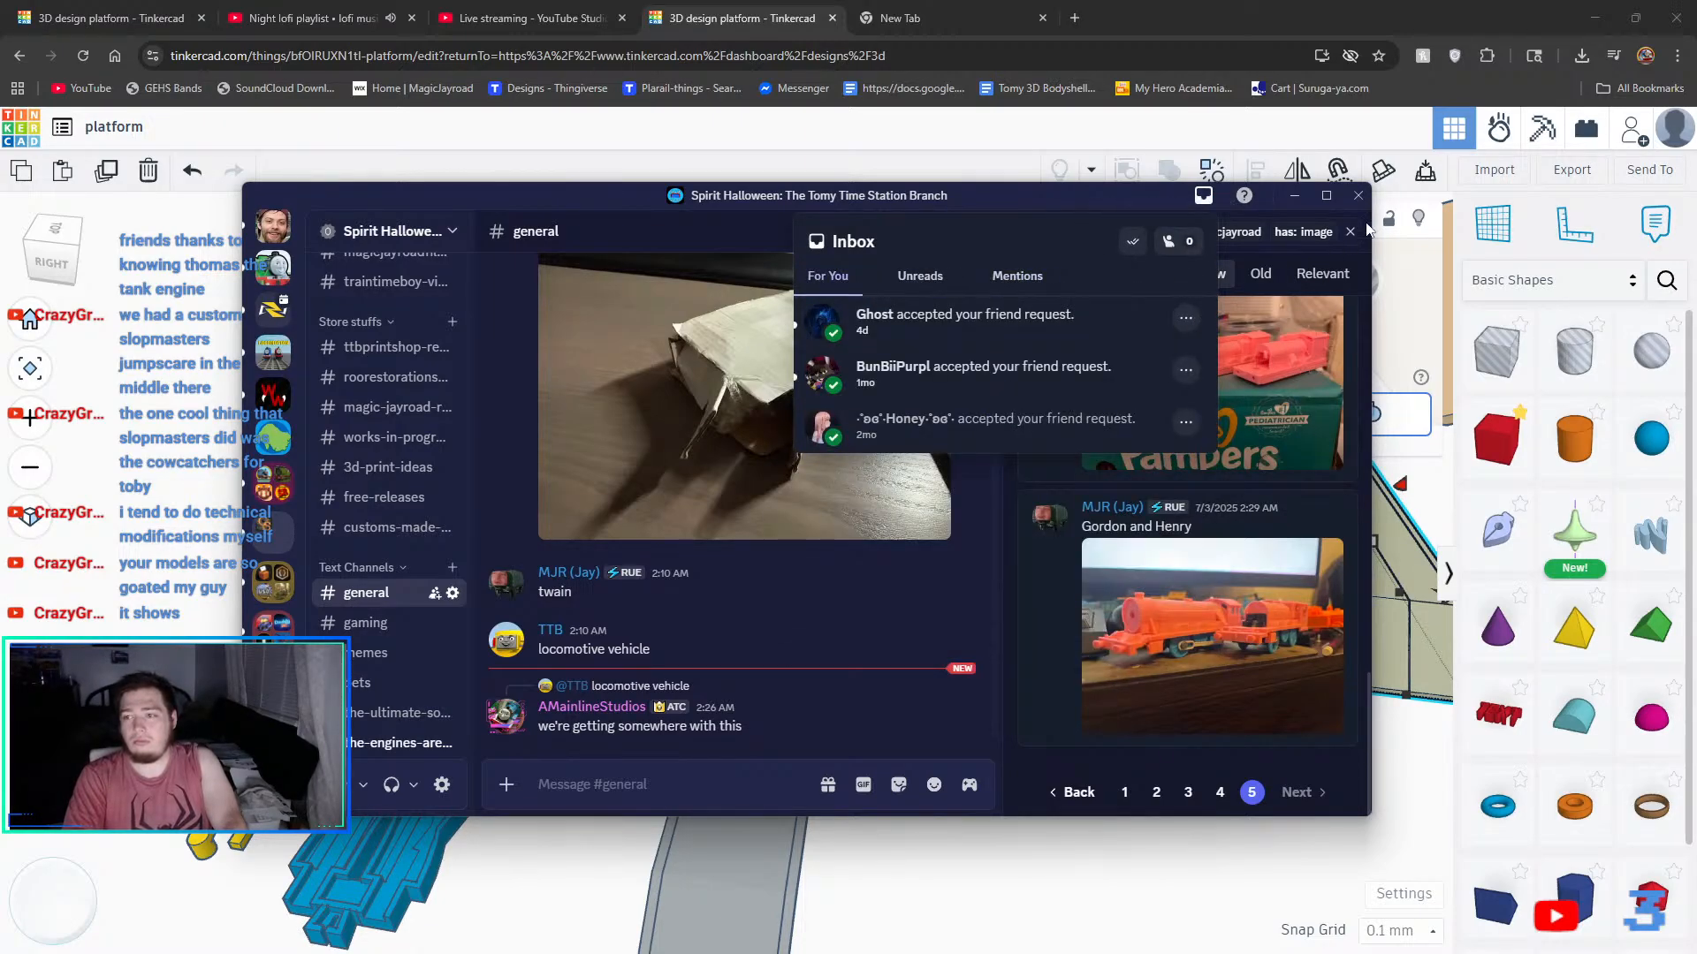
click(1286, 198)
click(1294, 196)
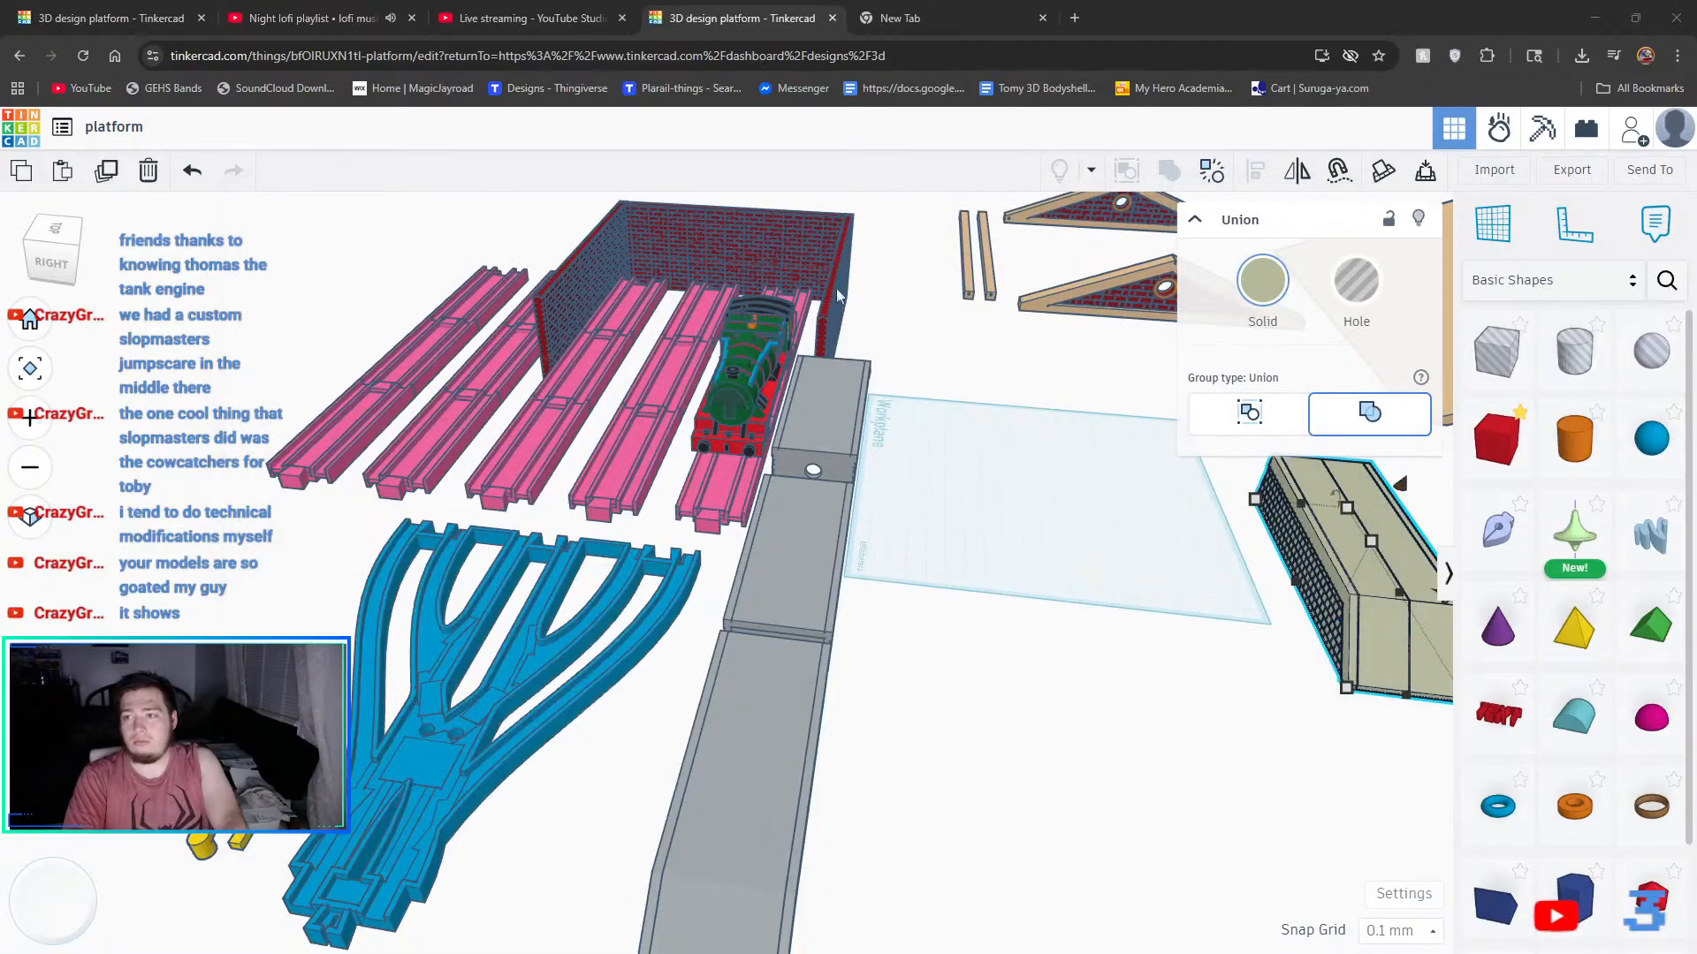
- Select the three gray brick-sided platform sections together
click(976, 763)
right_drag(976, 763, 786, 570)
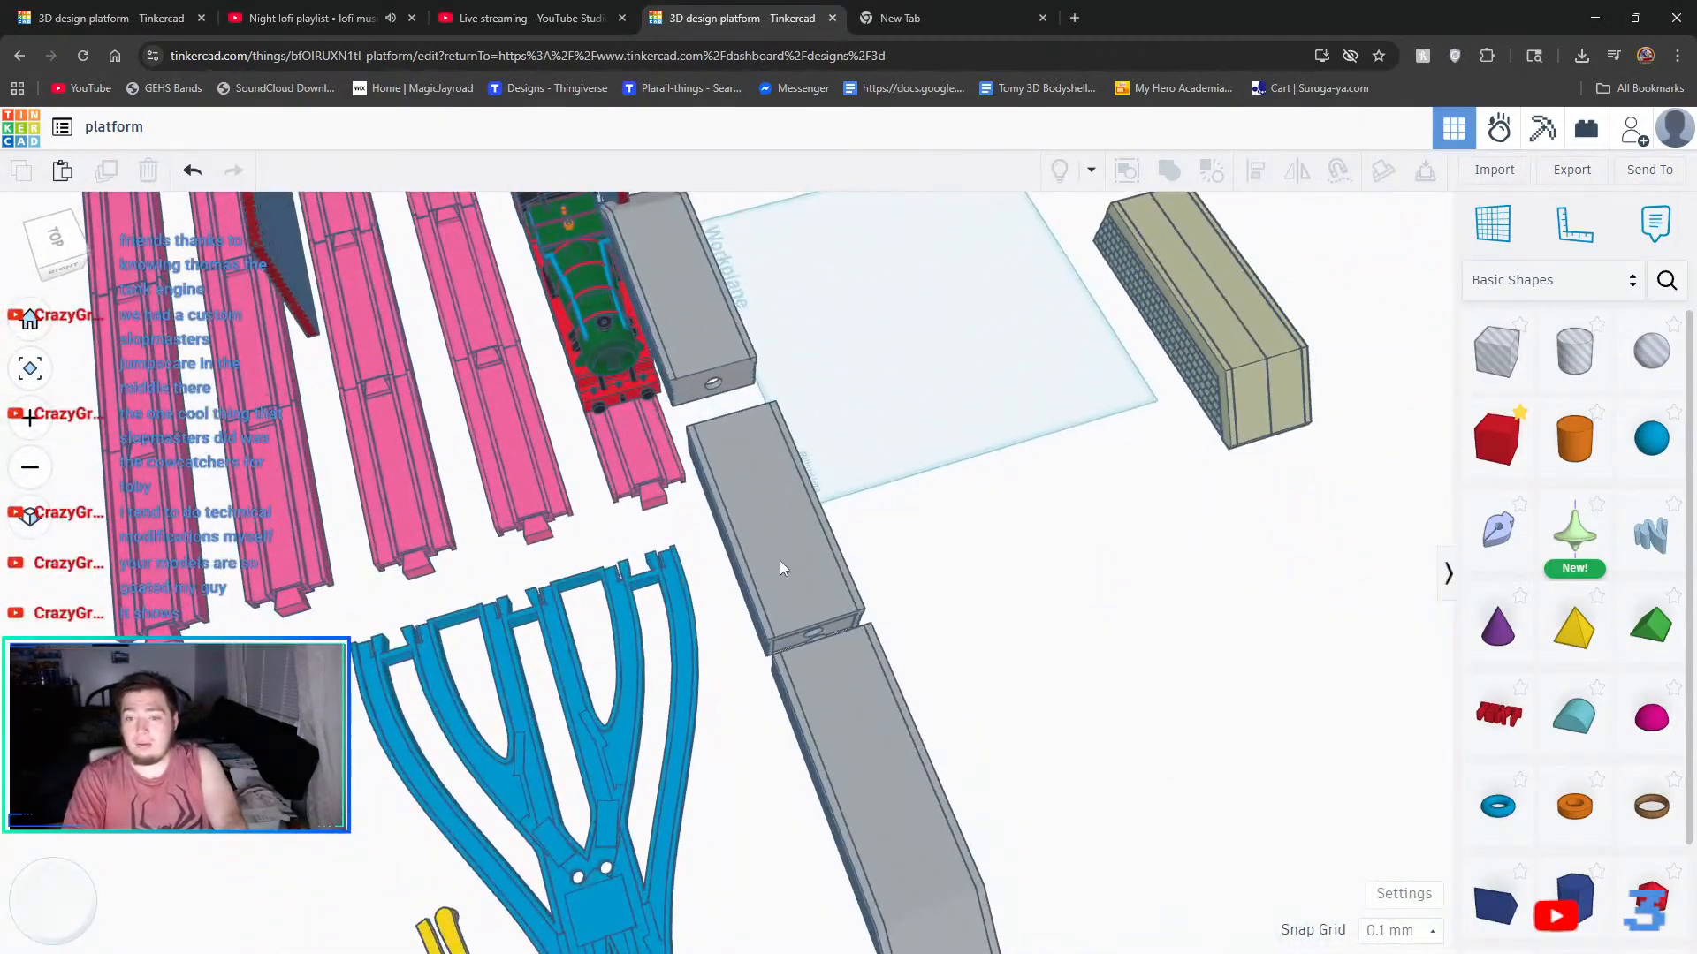
click(809, 544)
click(939, 880)
right_drag(1076, 670, 659, 619)
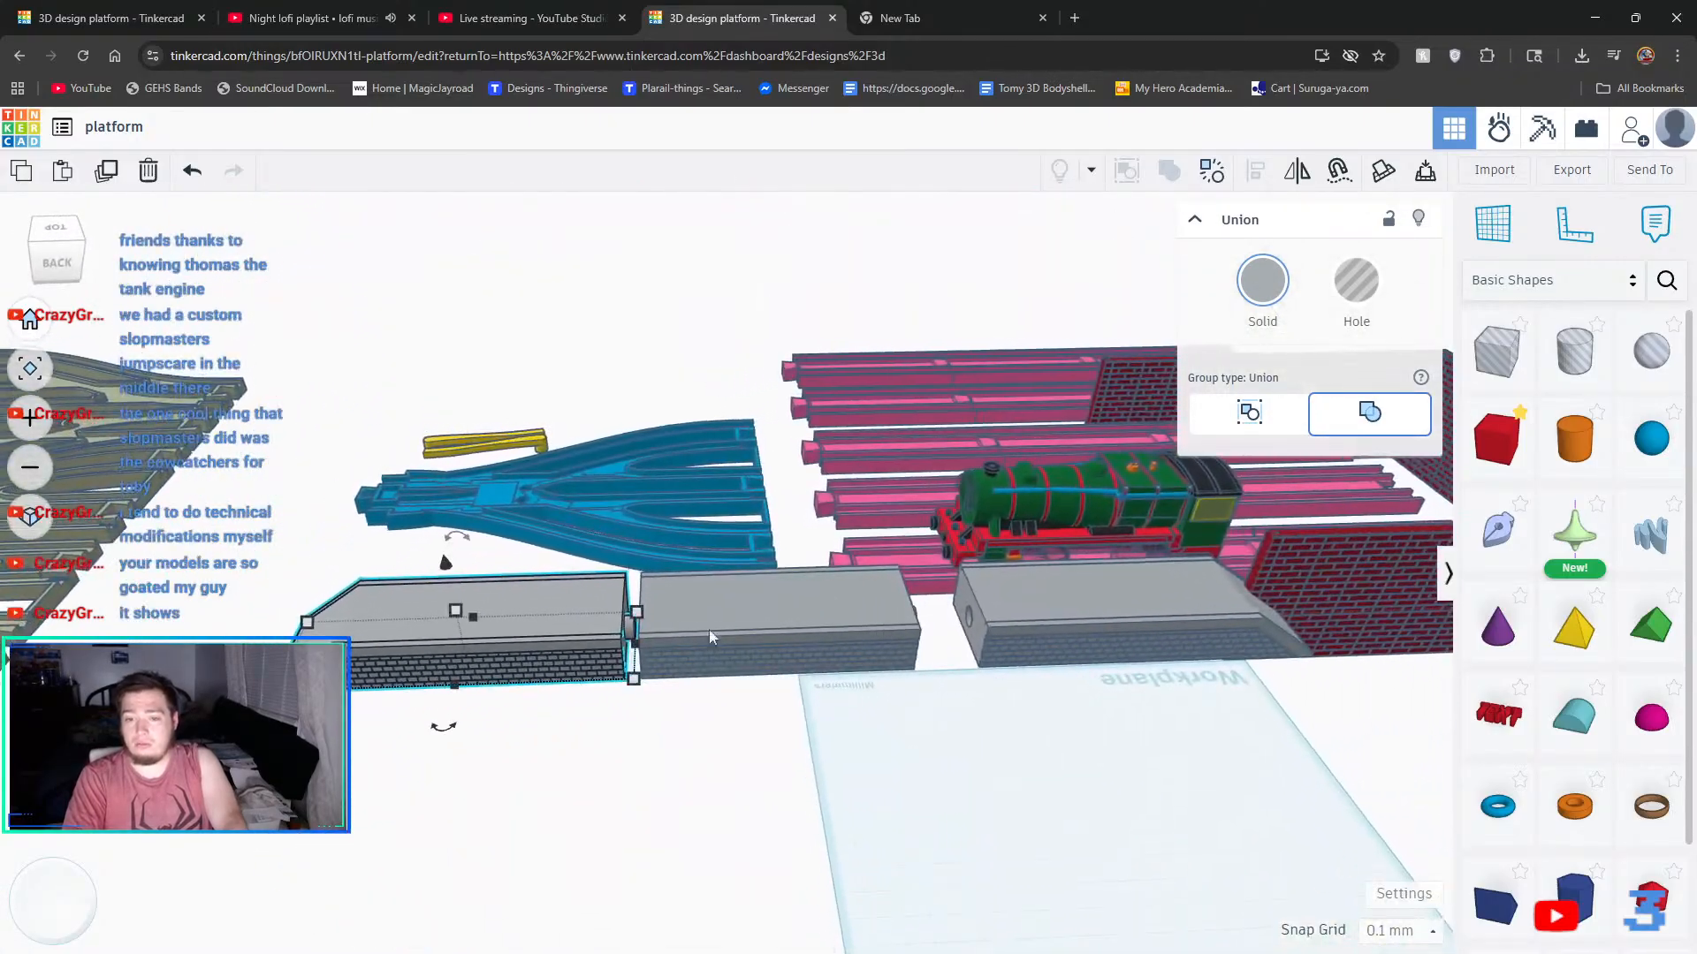
click(1131, 623)
shift+click(714, 634)
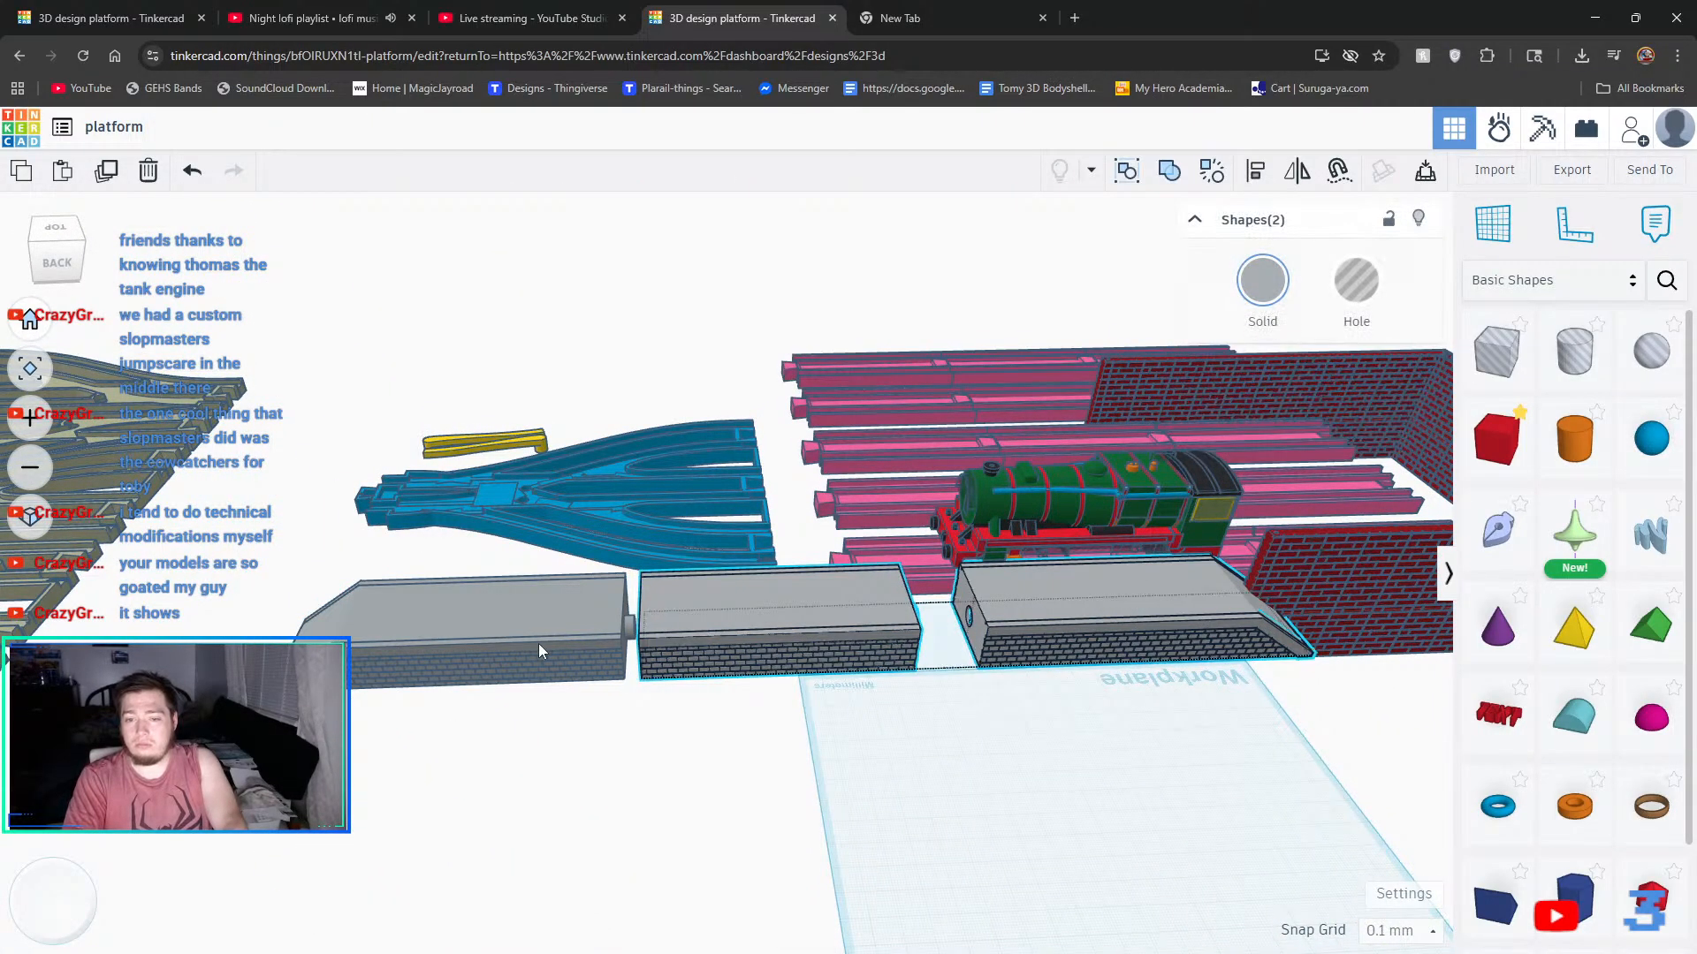
shift+click(538, 643)
- Add two pink track sections and the blue branching track to the selection, and paste the clipboard part into the design
right_drag(704, 273, 668, 456)
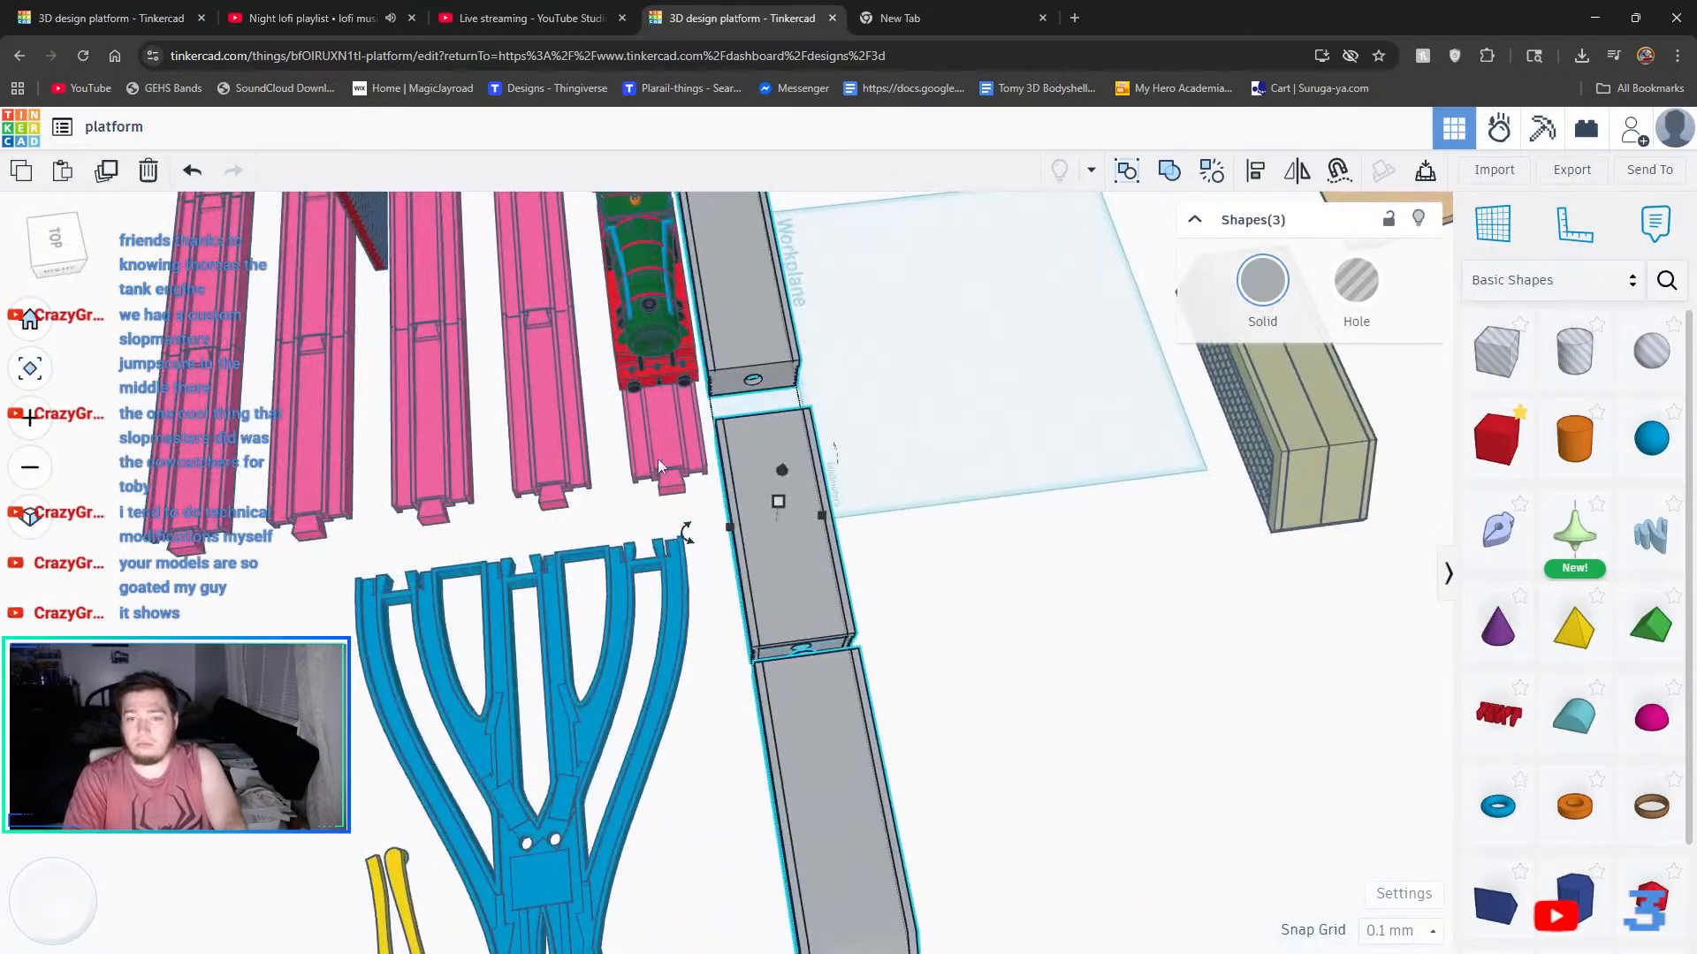
shift+click(656, 453)
shift+click(560, 454)
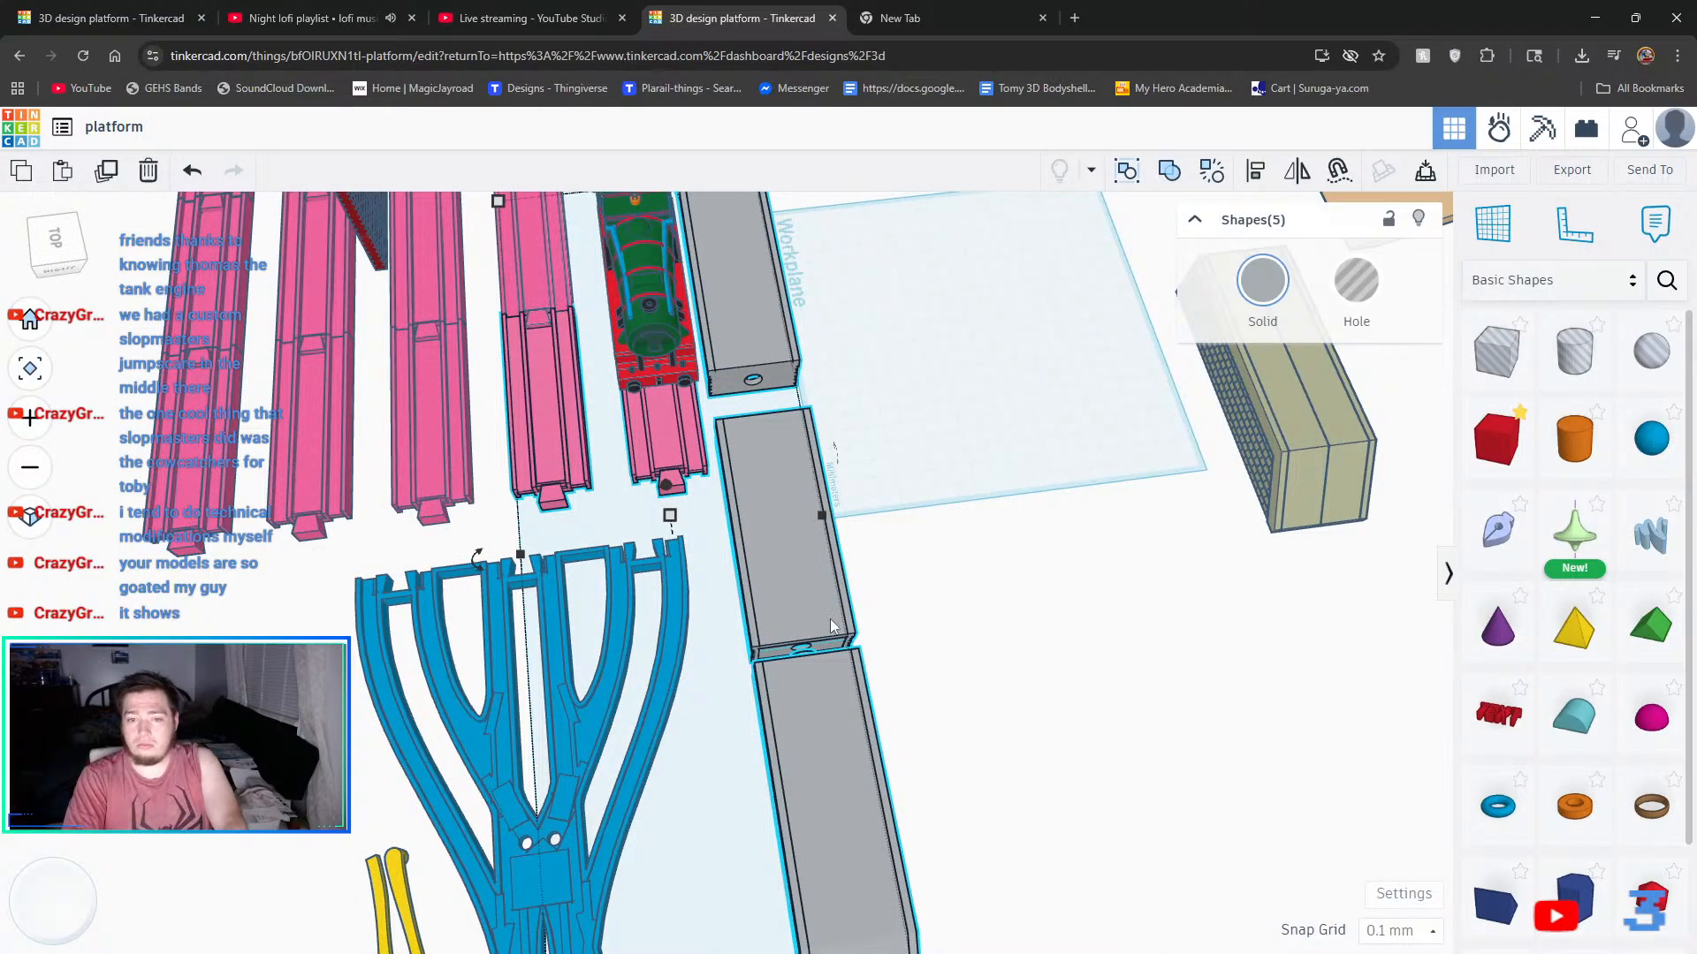
shift+click(555, 751)
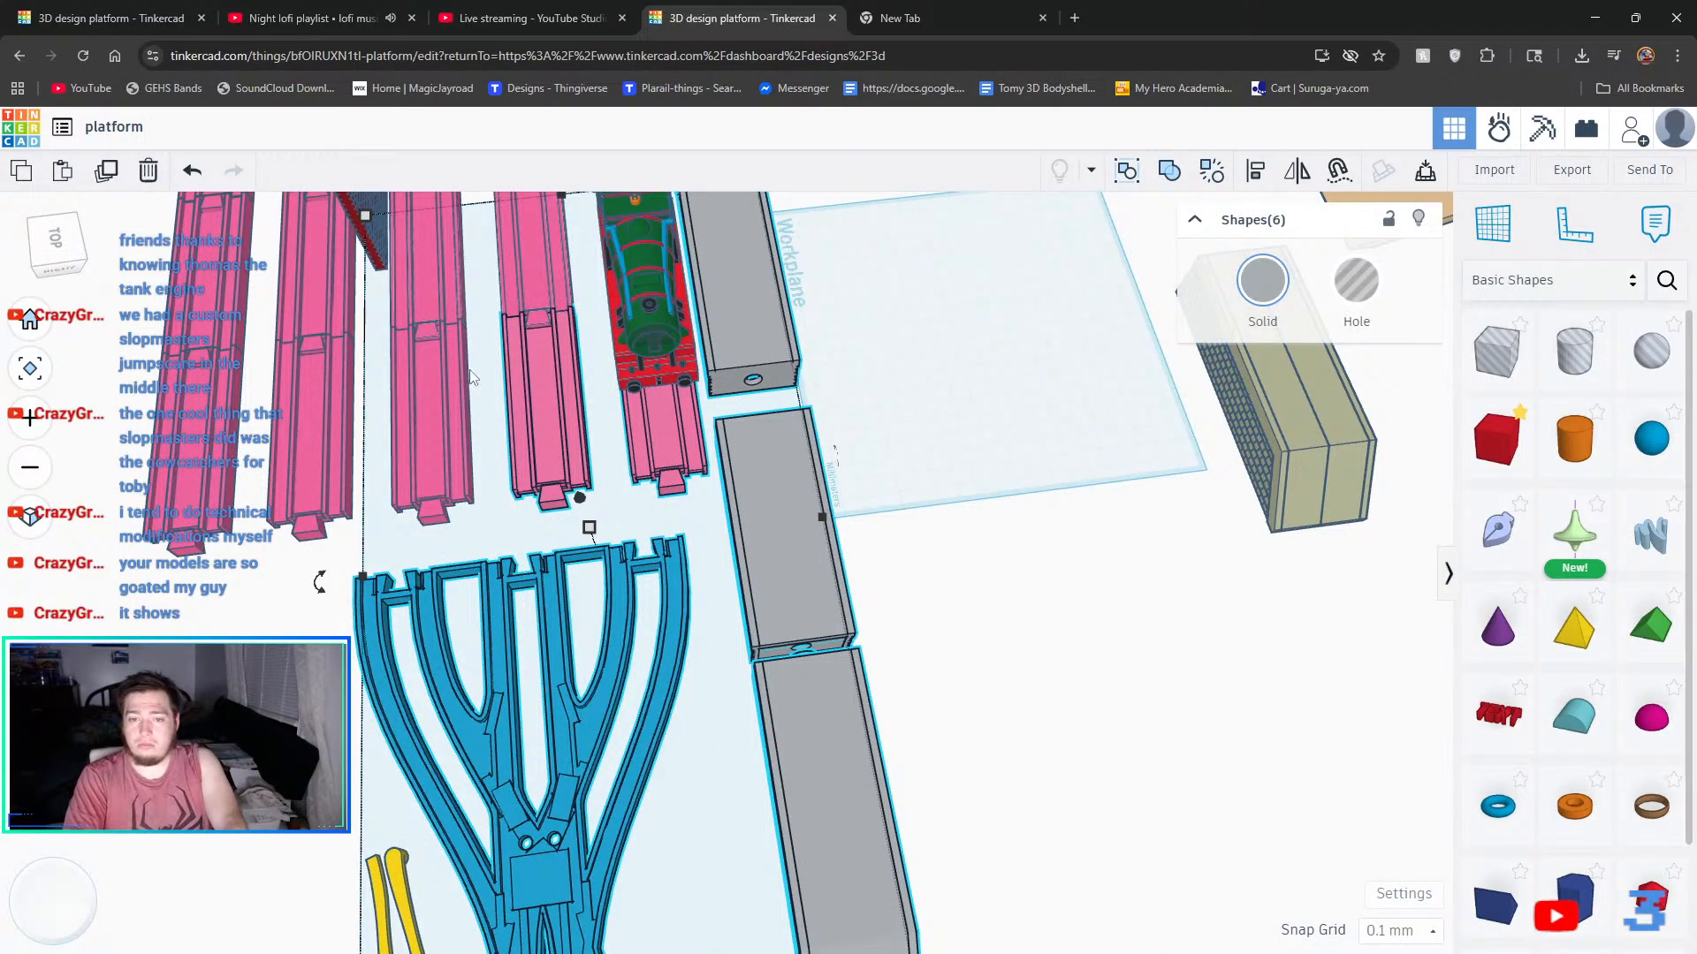
key(ctrl+g)
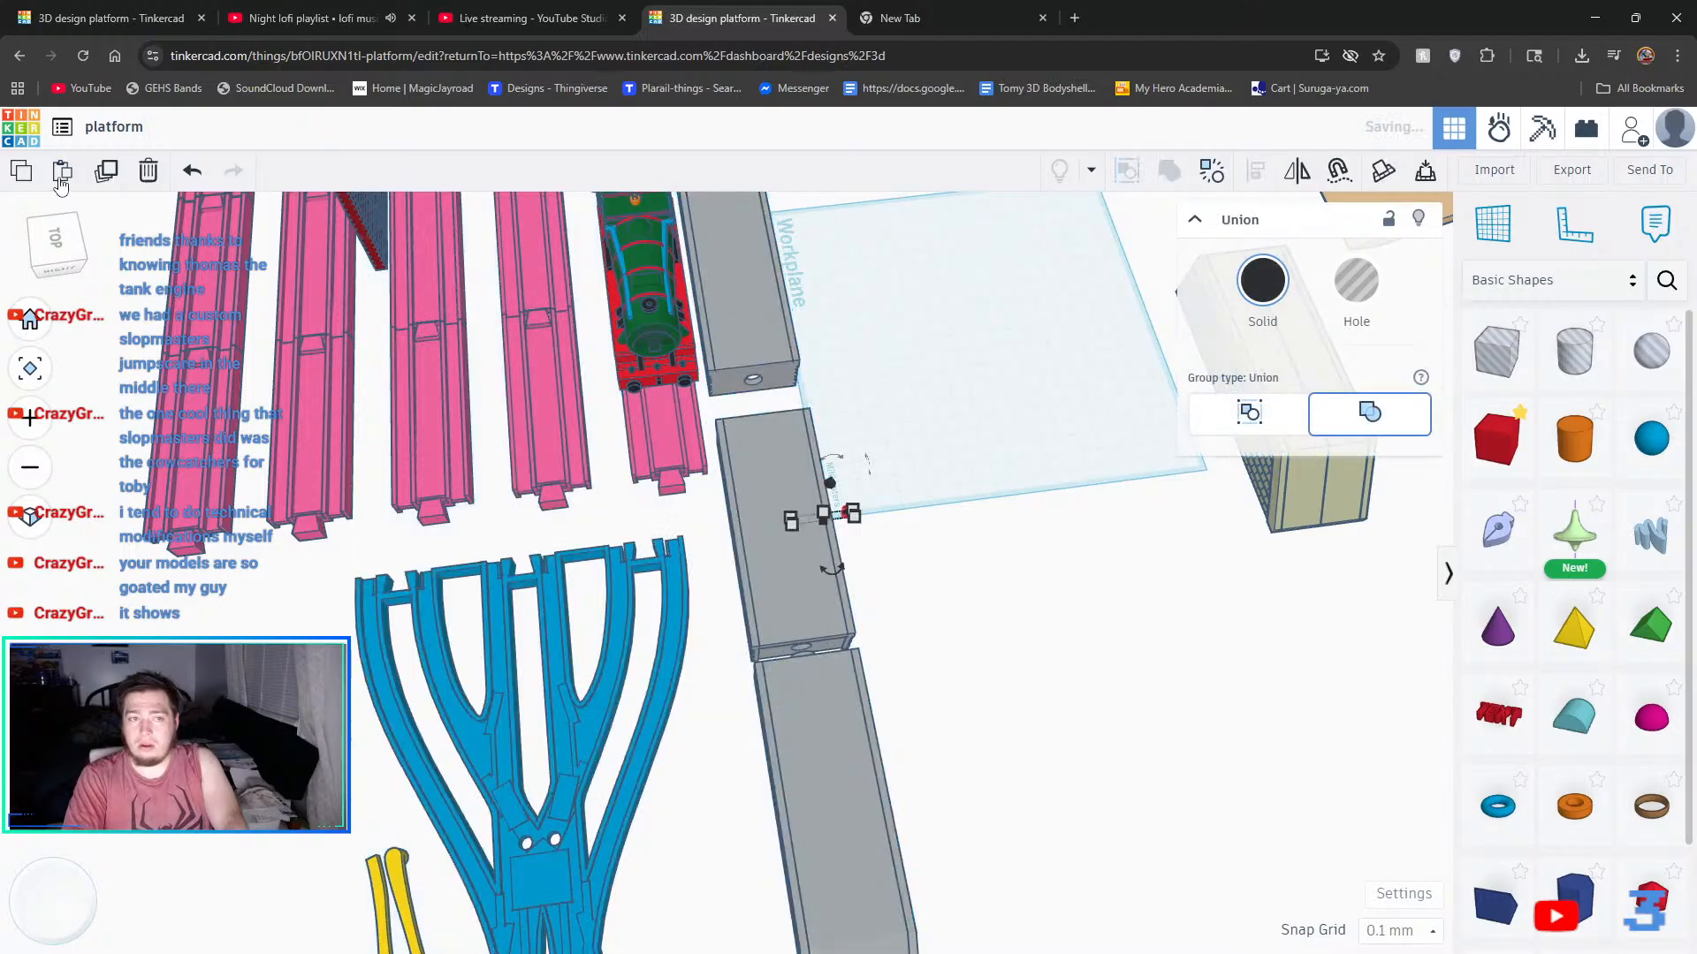
- Leave the platform design and create a new 3D design from the dashboard
click(41, 152)
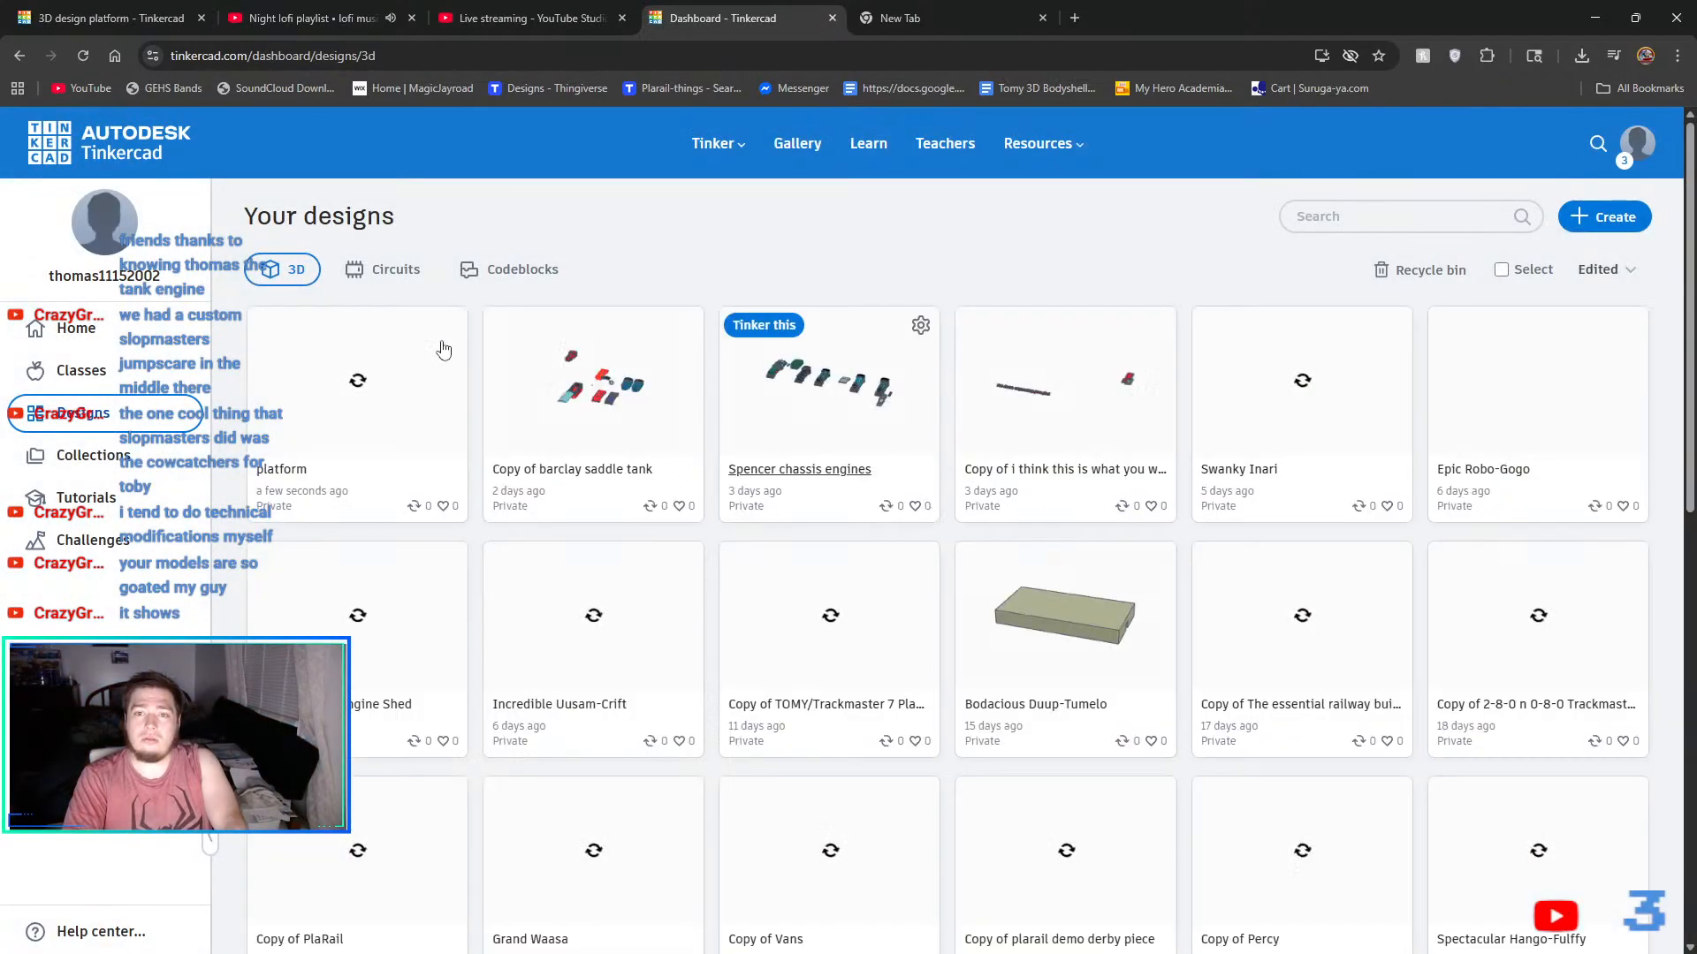
click(1595, 216)
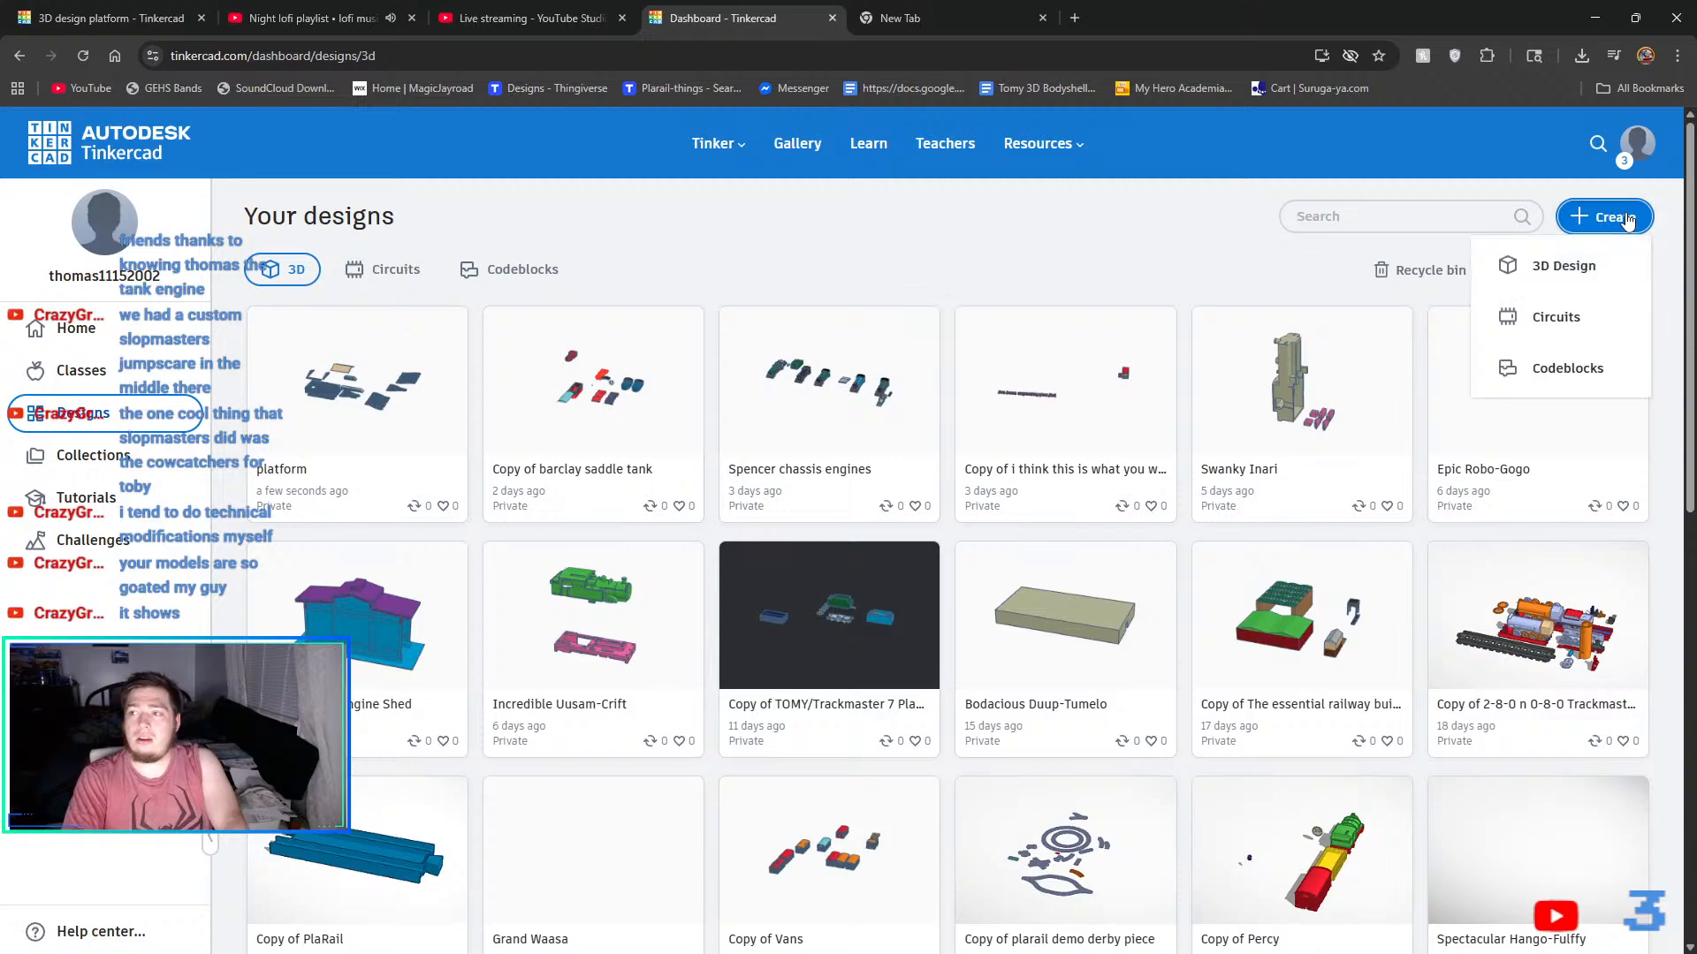
click(1557, 265)
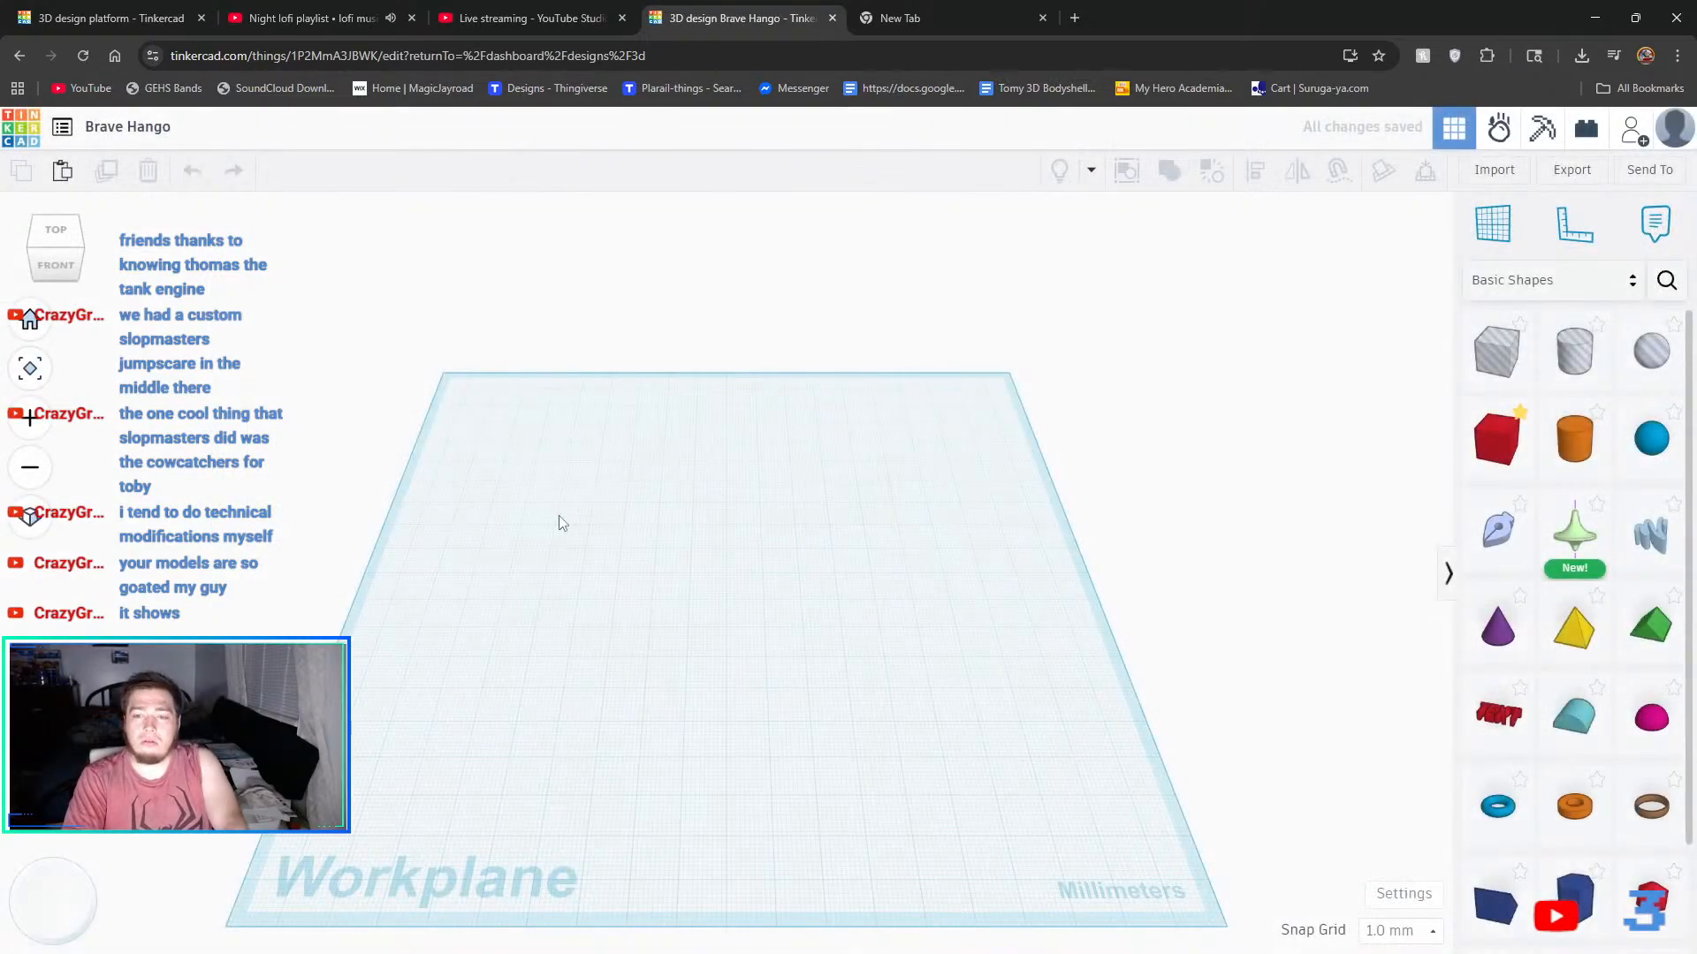
- Try pasting the clipboard part into the new design, inspect it beside the workplane, and undo the paste
click(62, 171)
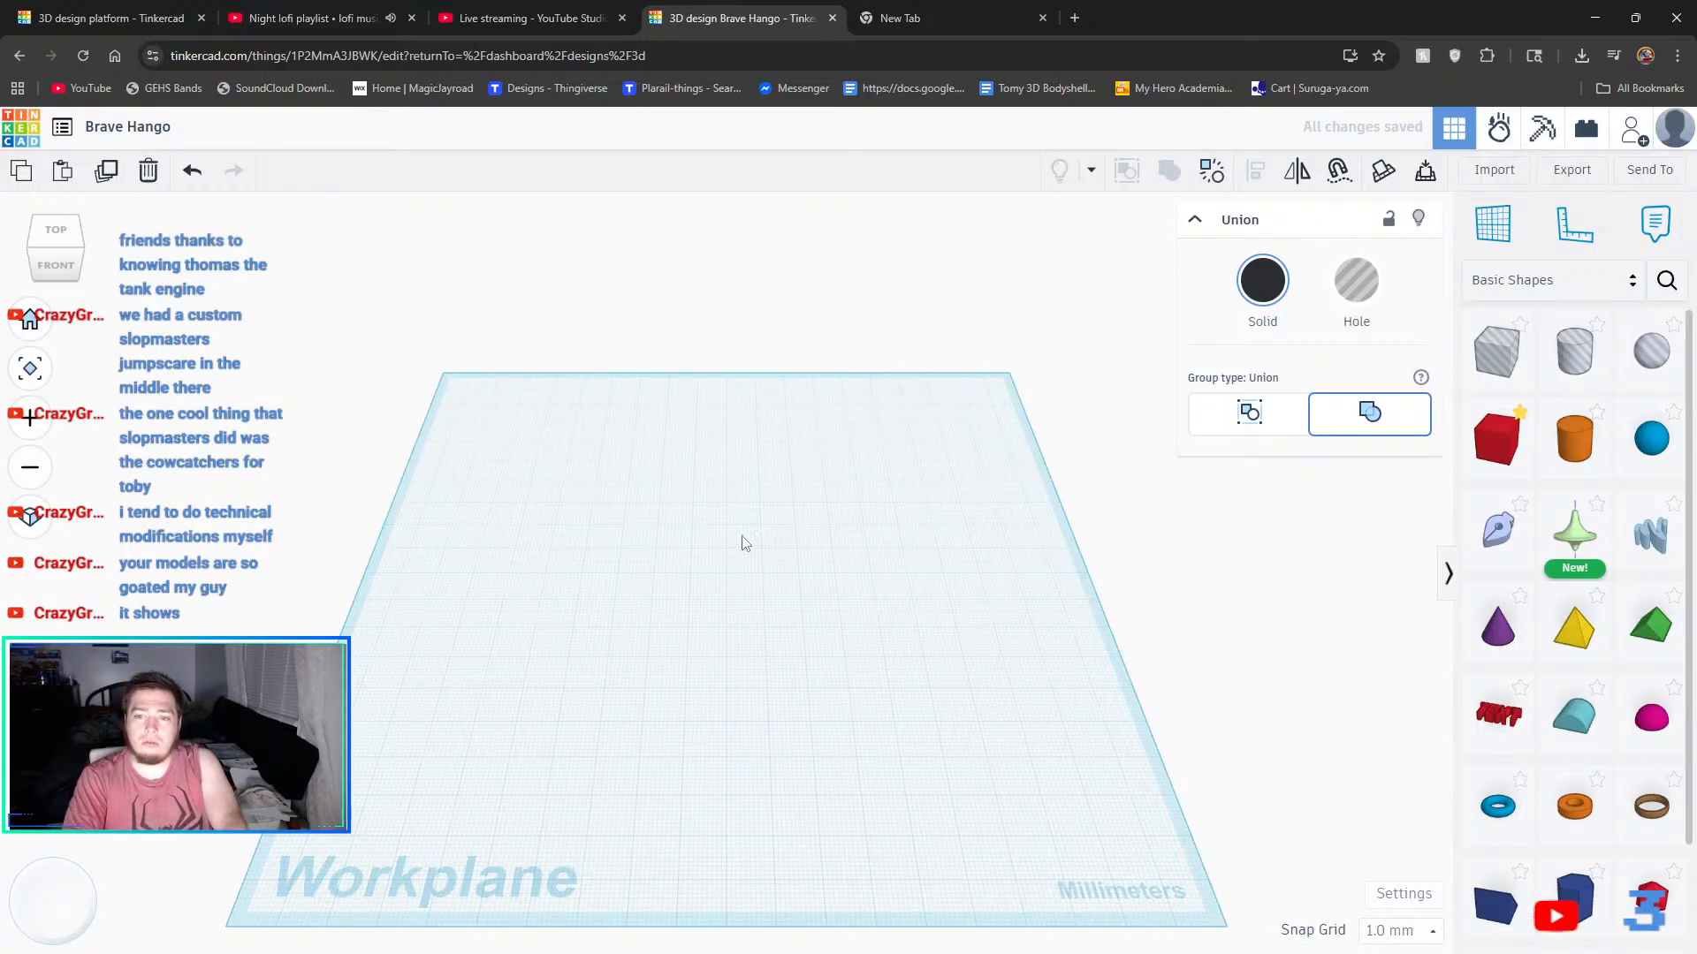
scroll(892, 302, down, 3)
middle_drag(986, 557, 685, 561)
scroll(698, 530, down, 5)
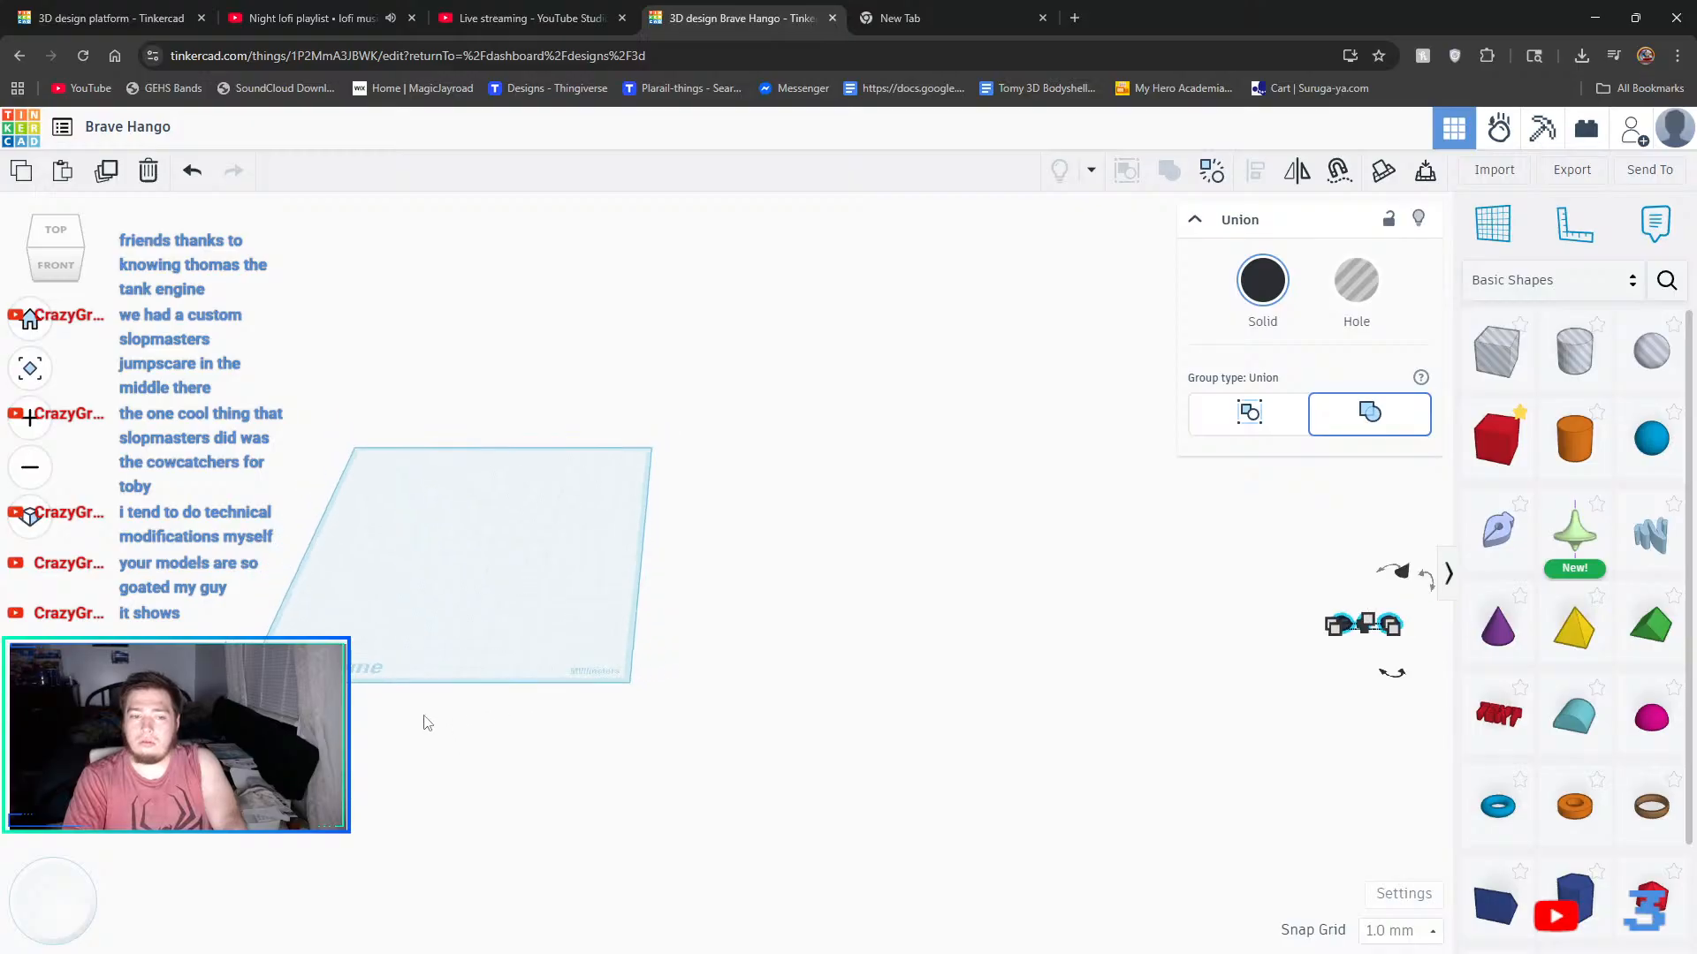
scroll(1299, 661, up, 4)
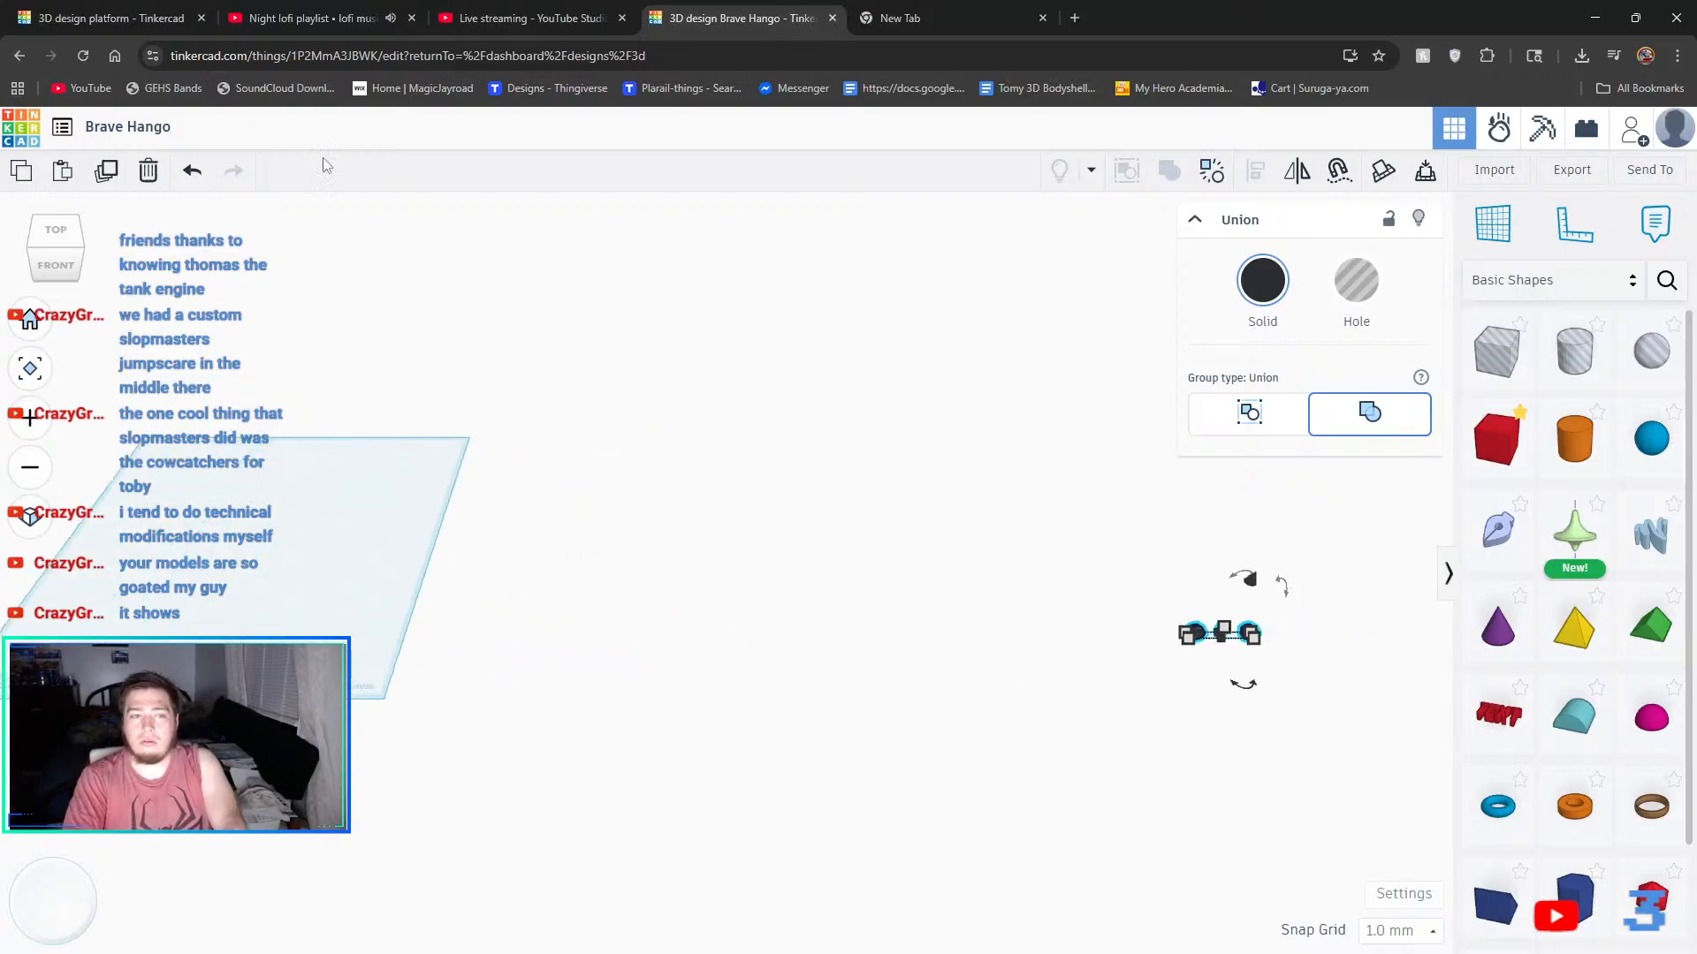
click(194, 170)
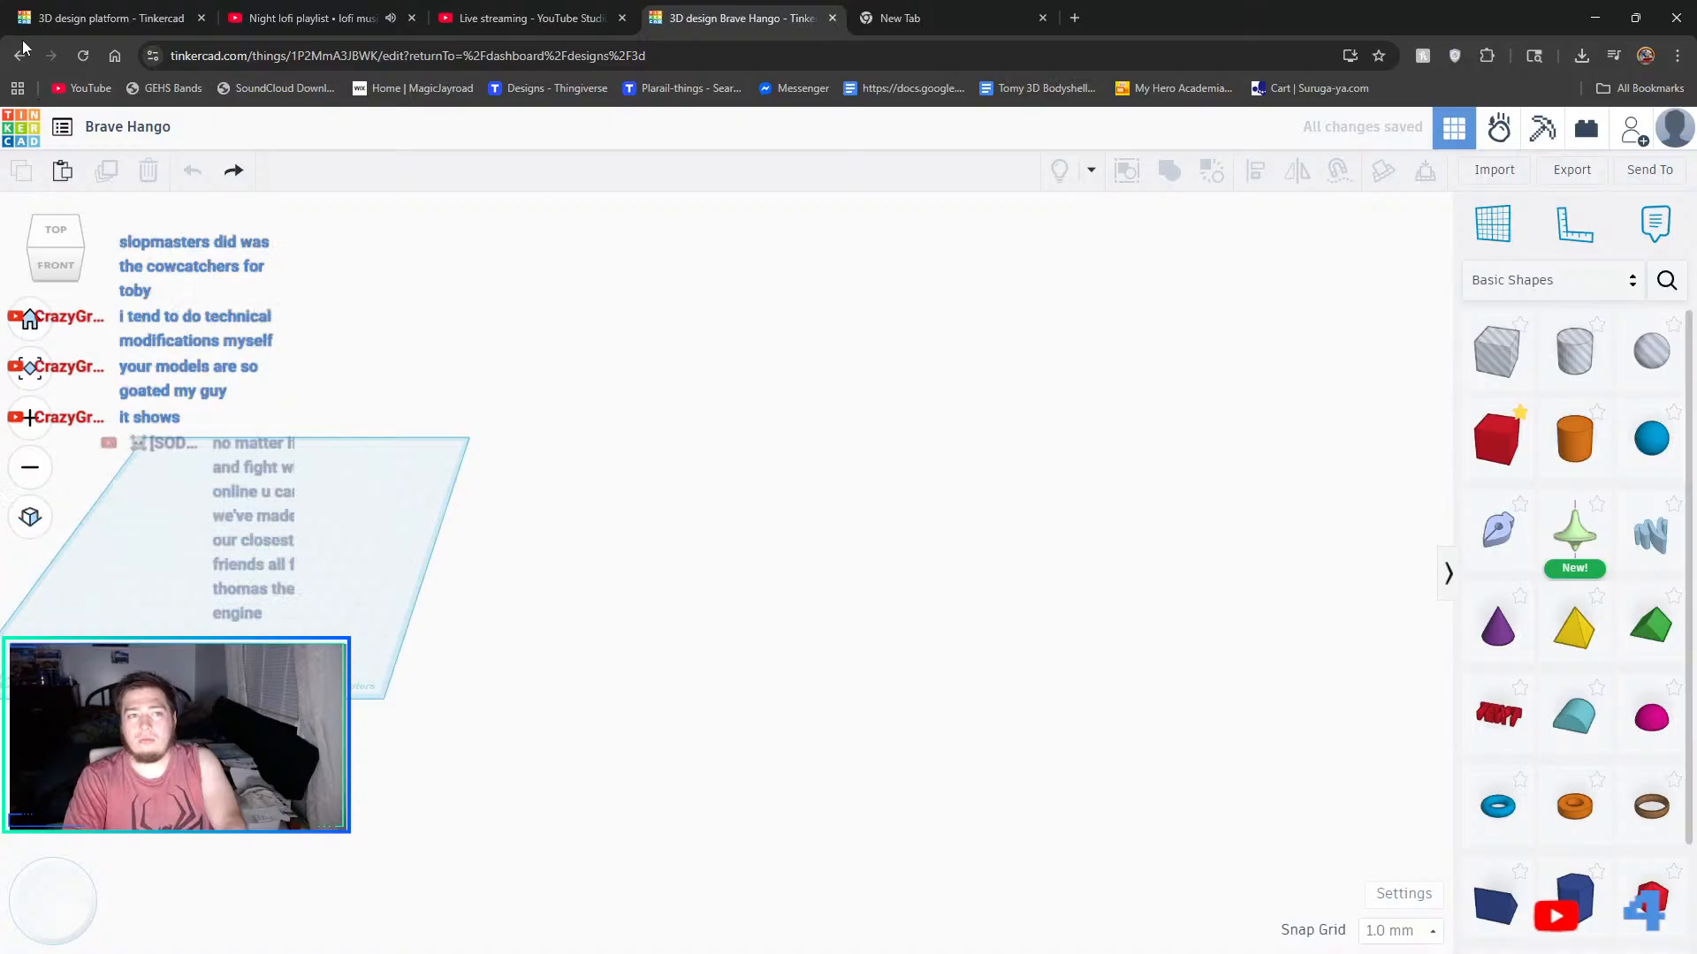
- Return to the dashboard and reopen the platform design to view the blue branching track and gray platforms
click(29, 140)
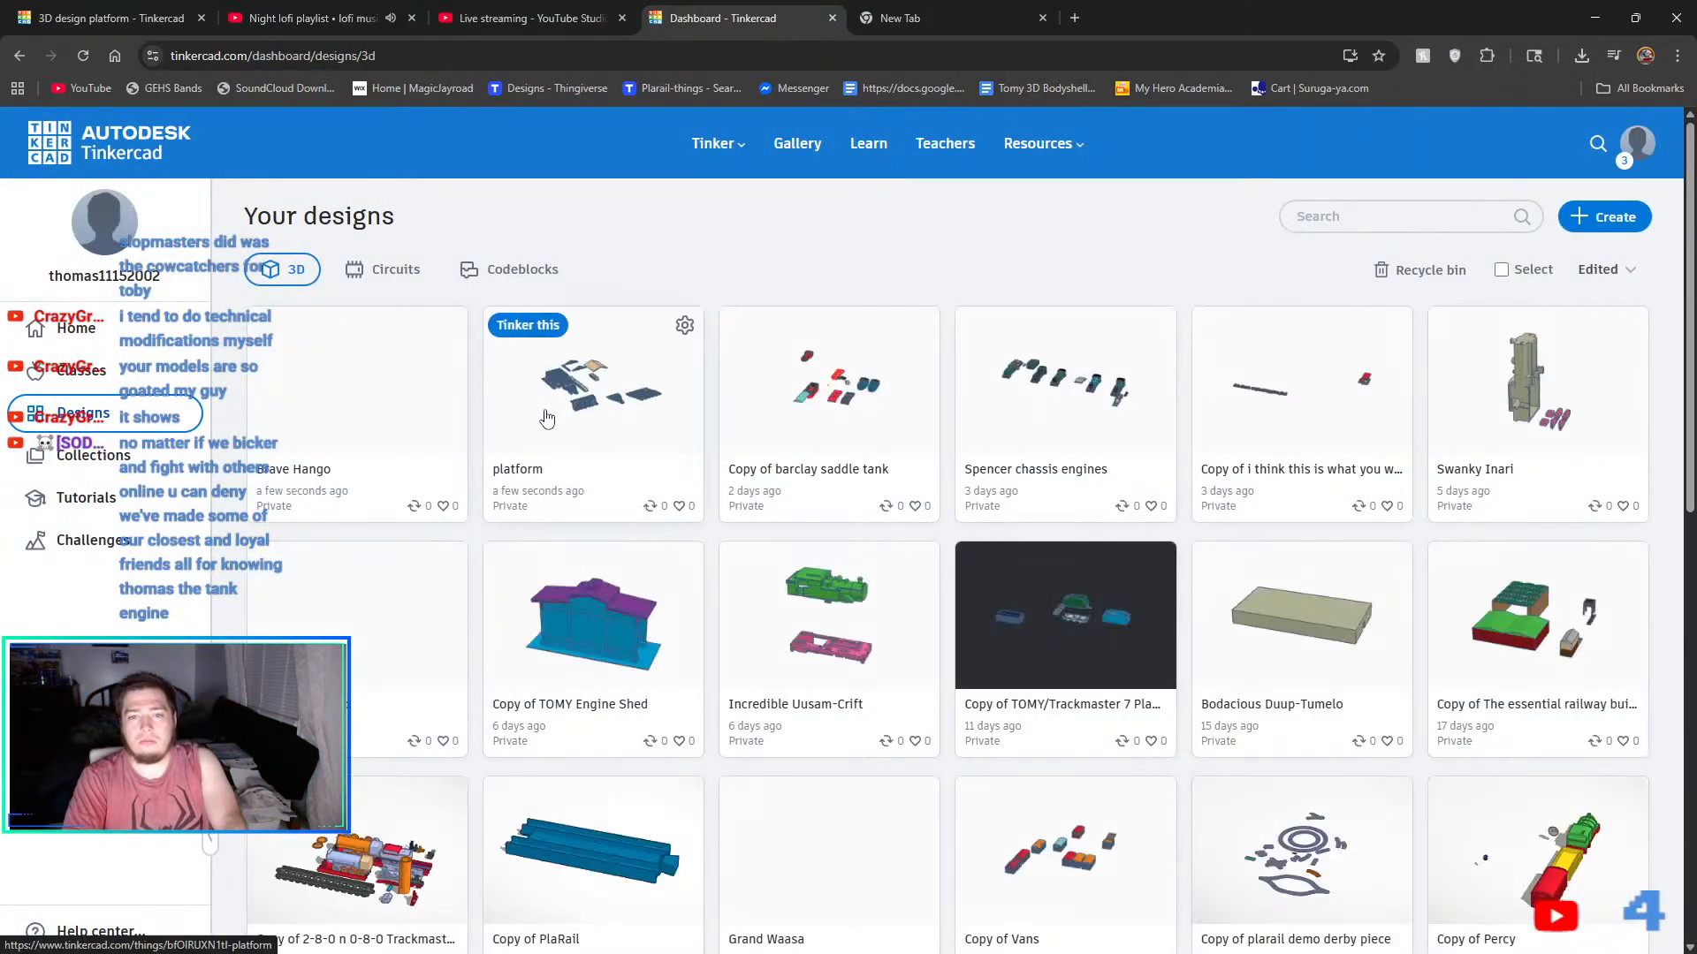
click(546, 412)
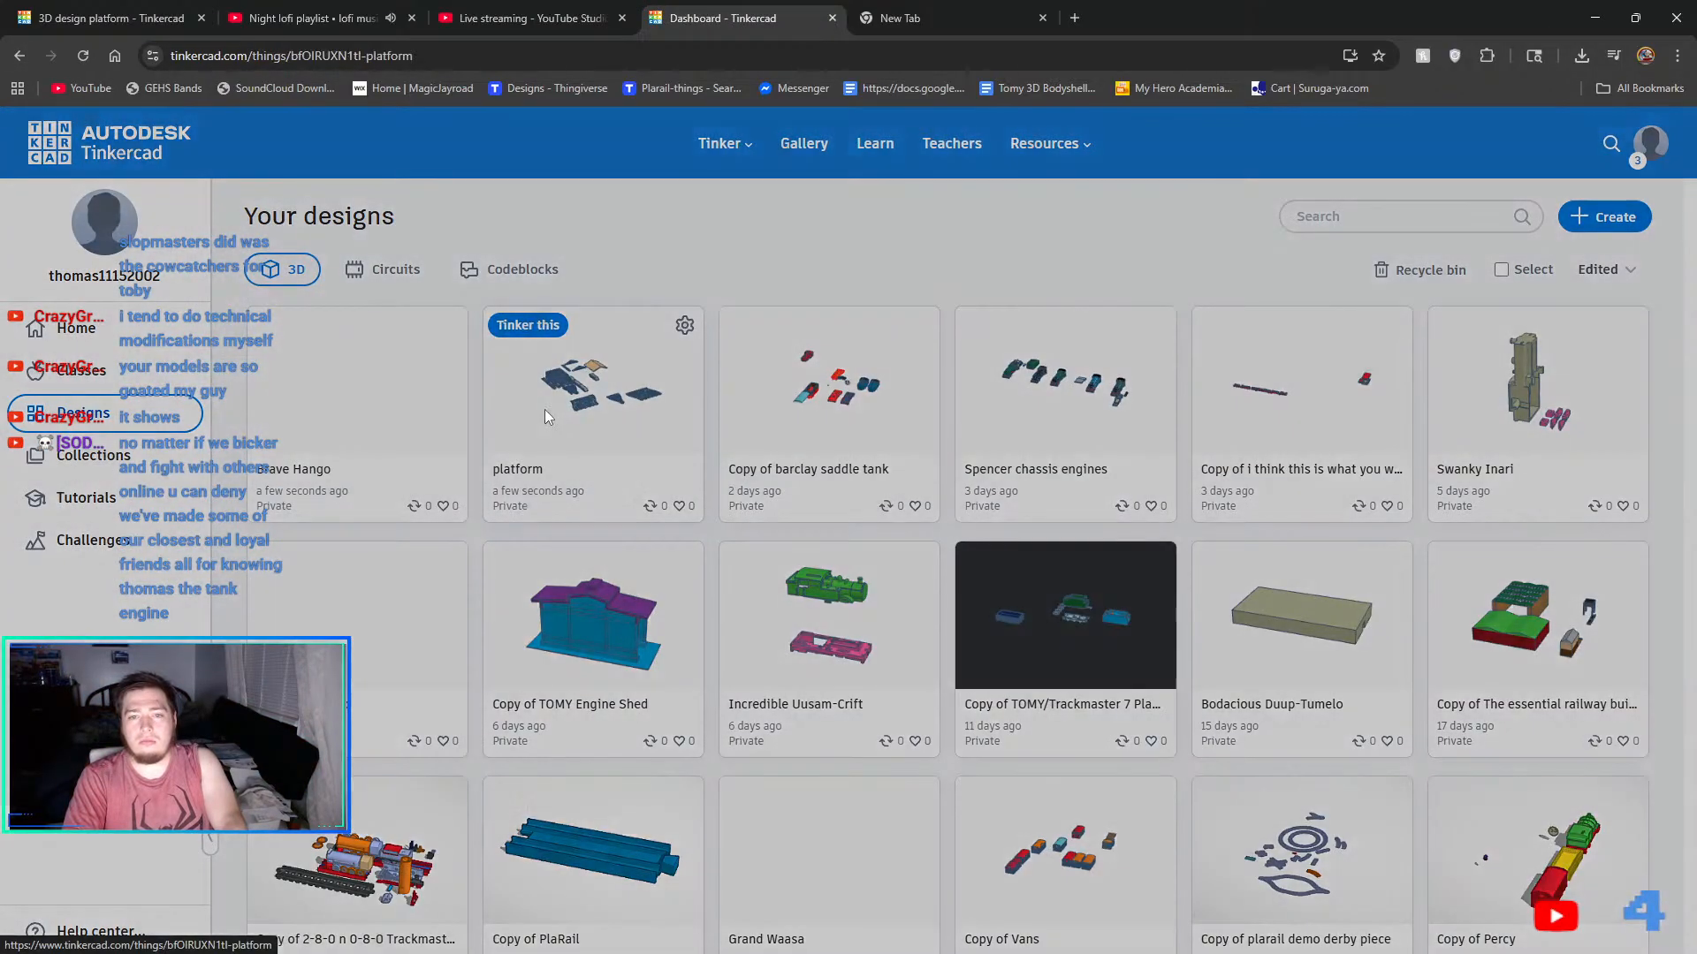
click(1202, 351)
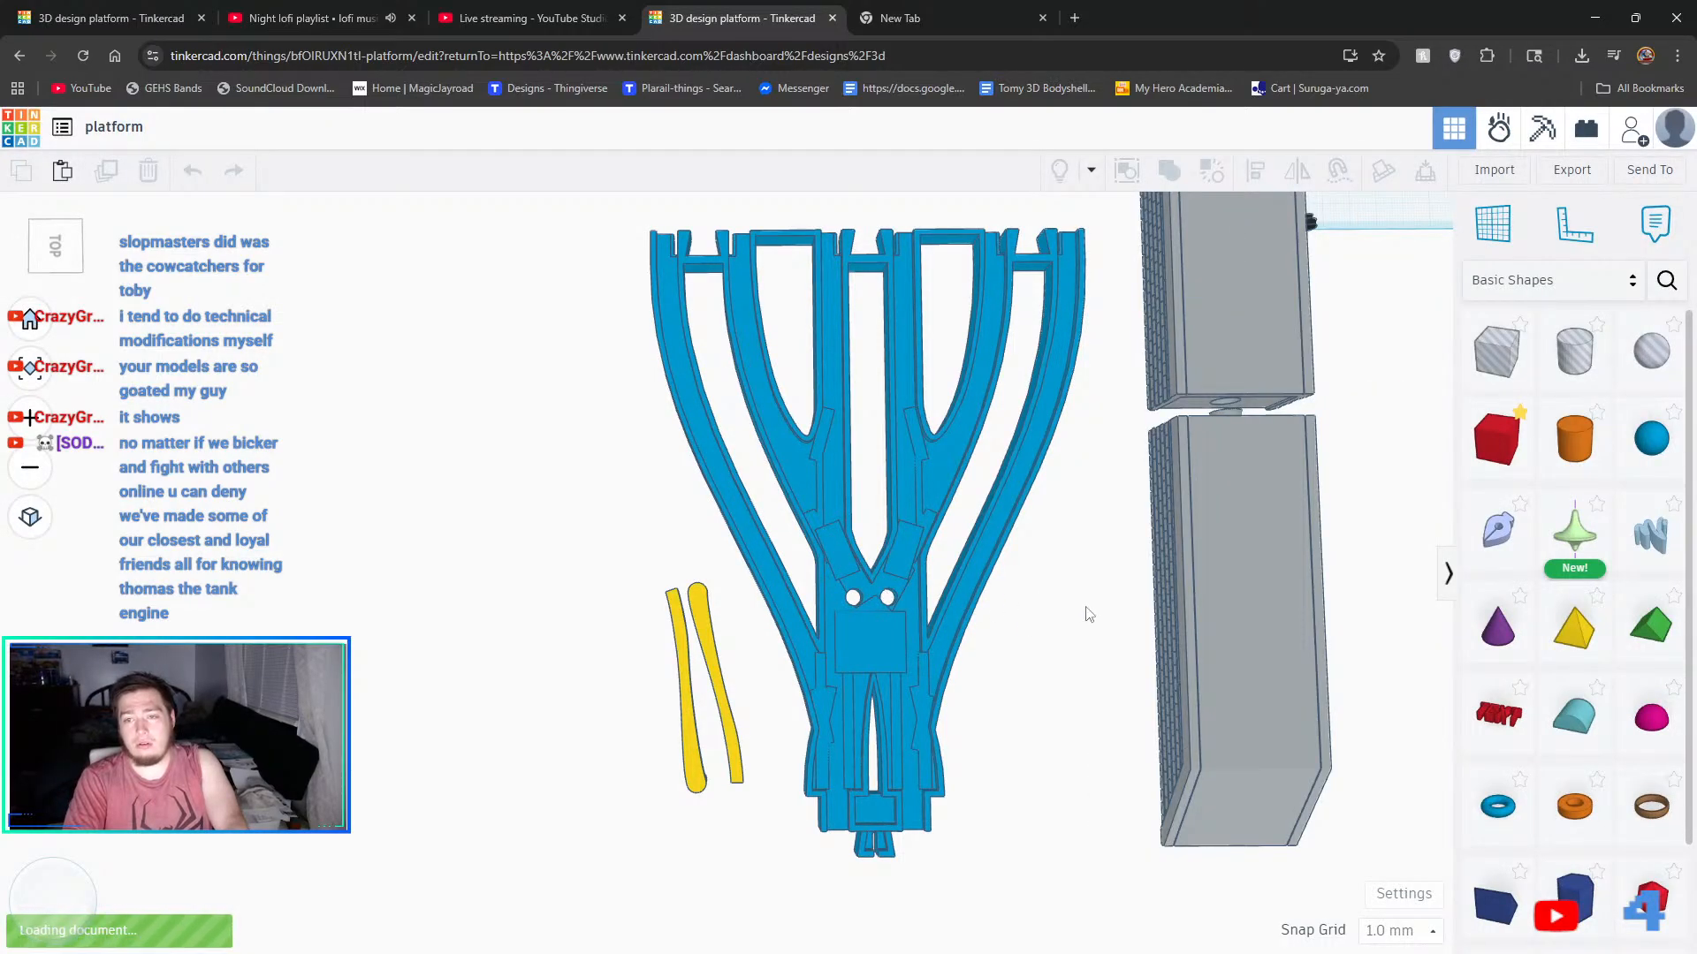
scroll(1065, 665, down, 2)
scroll(1023, 739, down, 1)
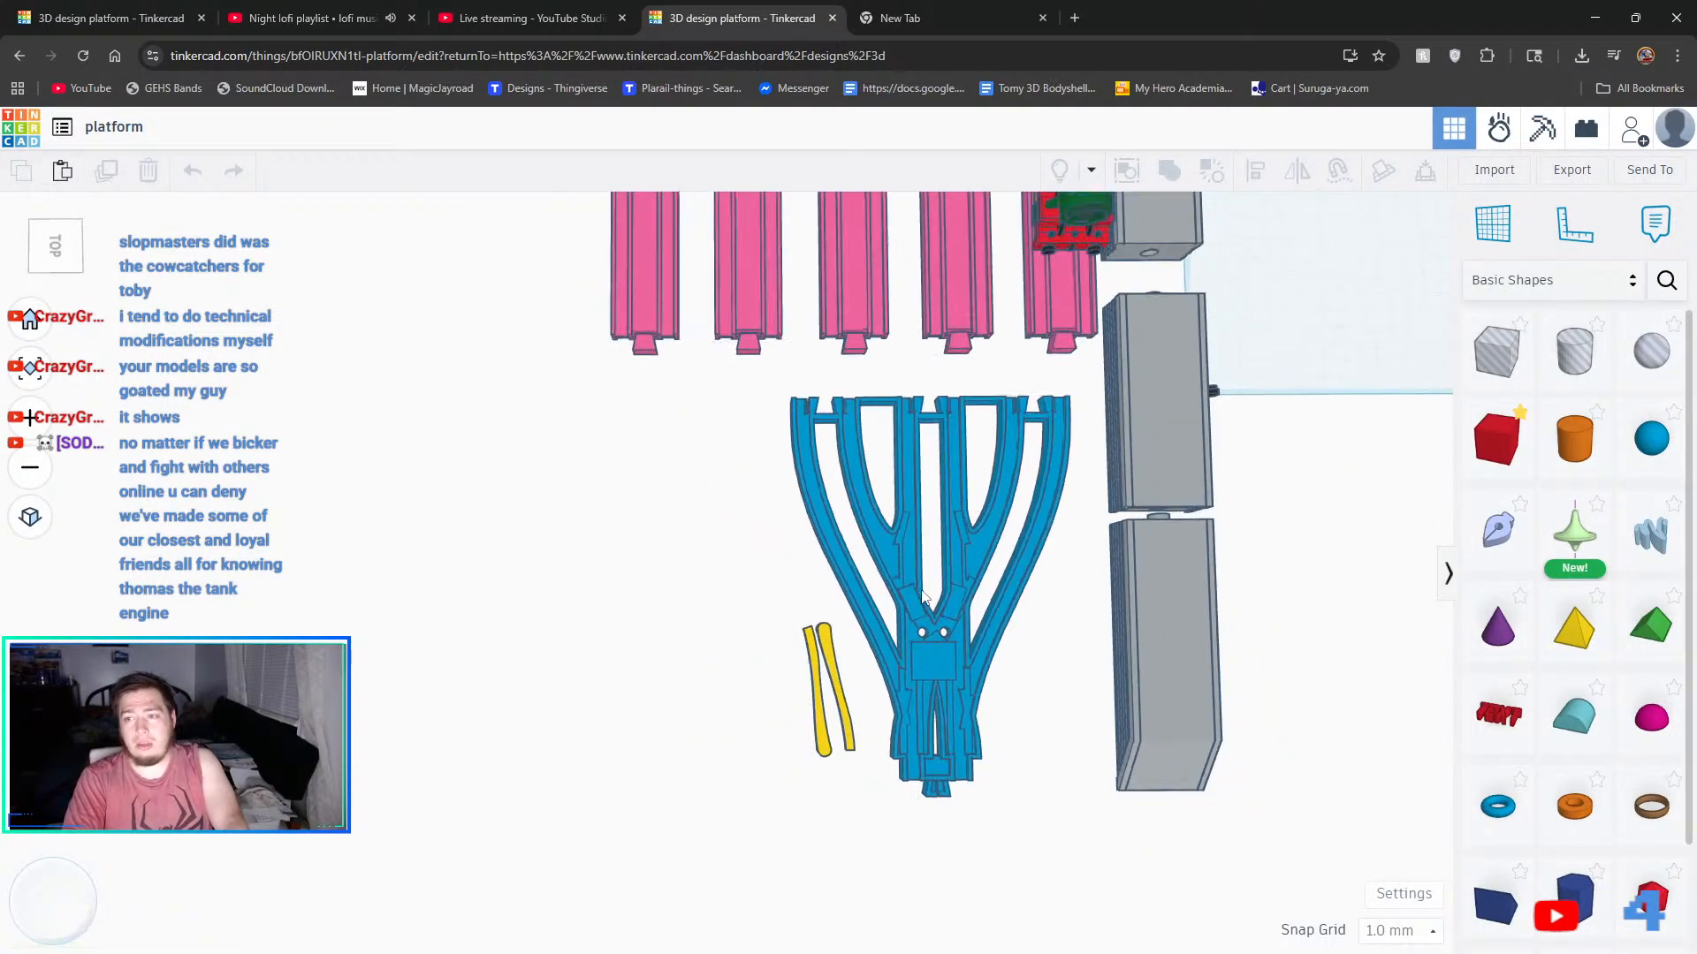
- Try moving the blue branching track together with the two yellow pieces away from the platforms, and undo the move
click(957, 588)
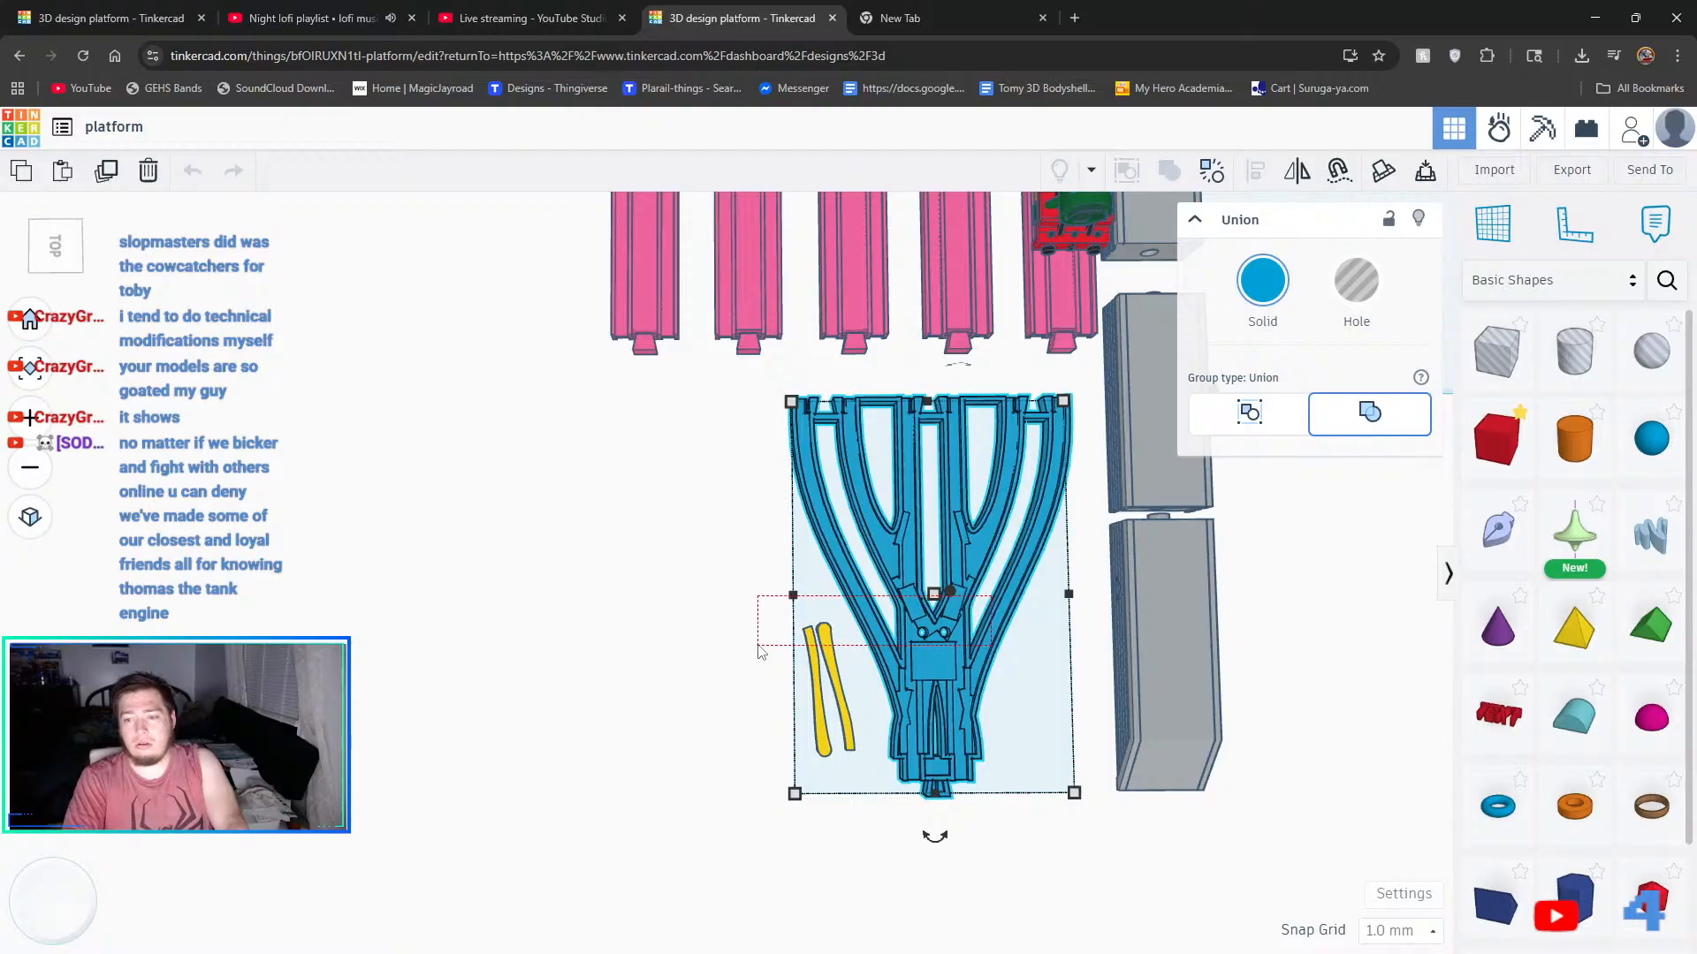
drag(761, 651, 760, 650)
drag(949, 557, 633, 506)
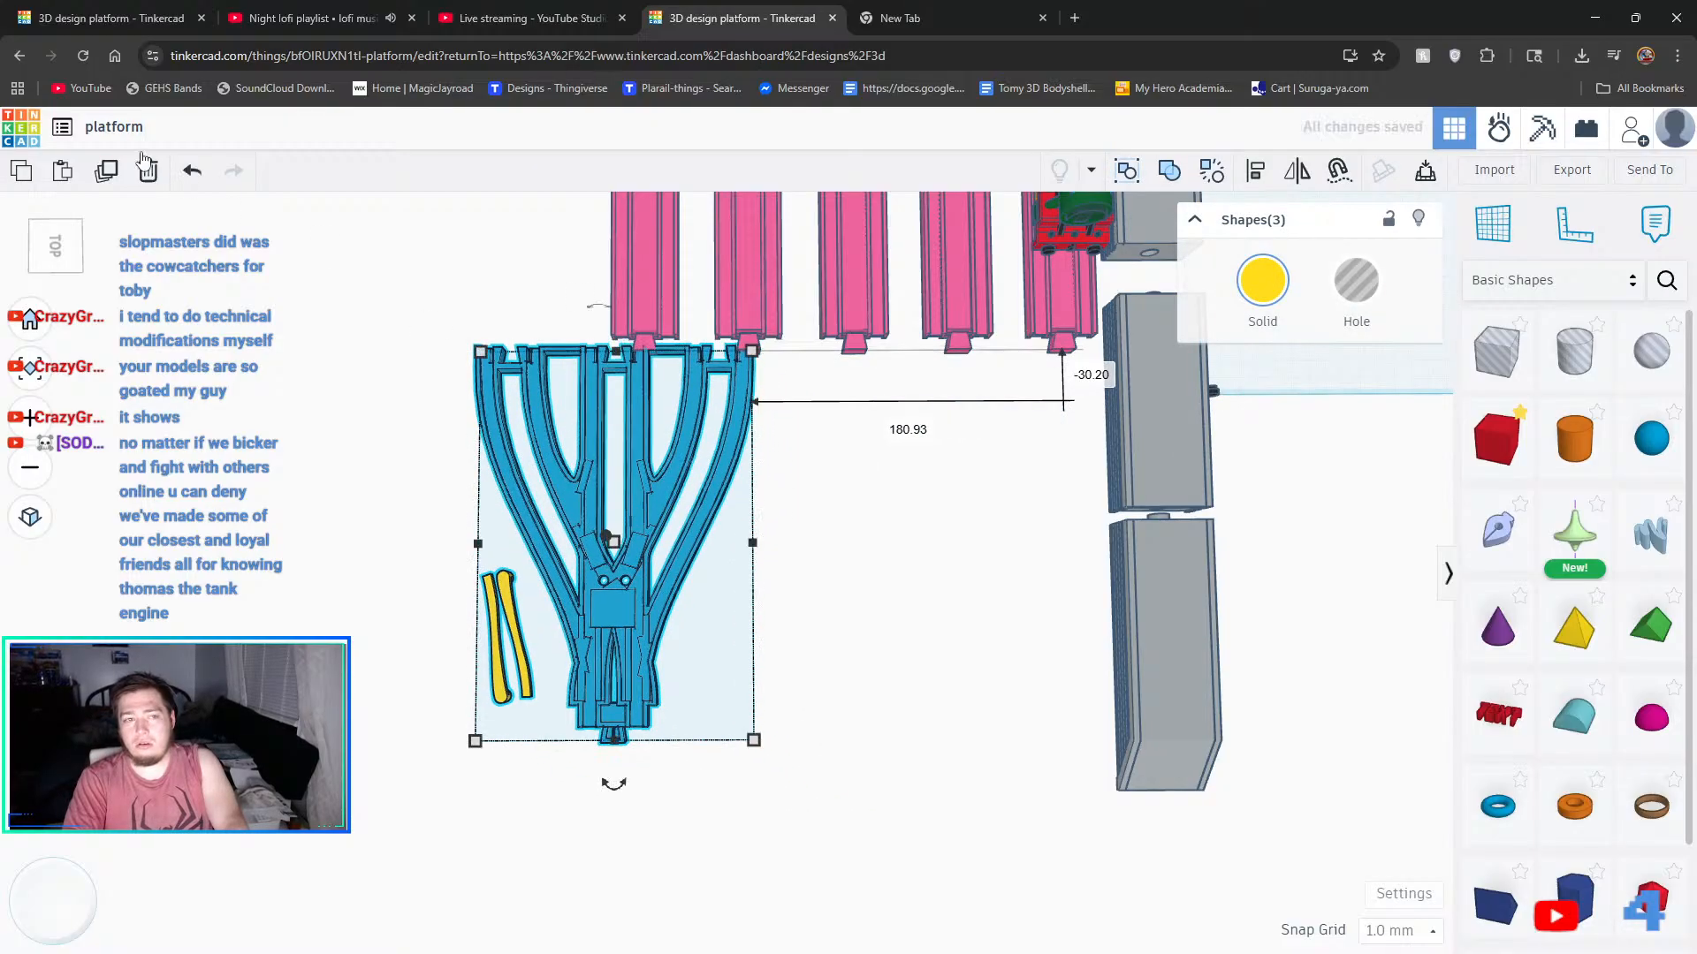
click(190, 167)
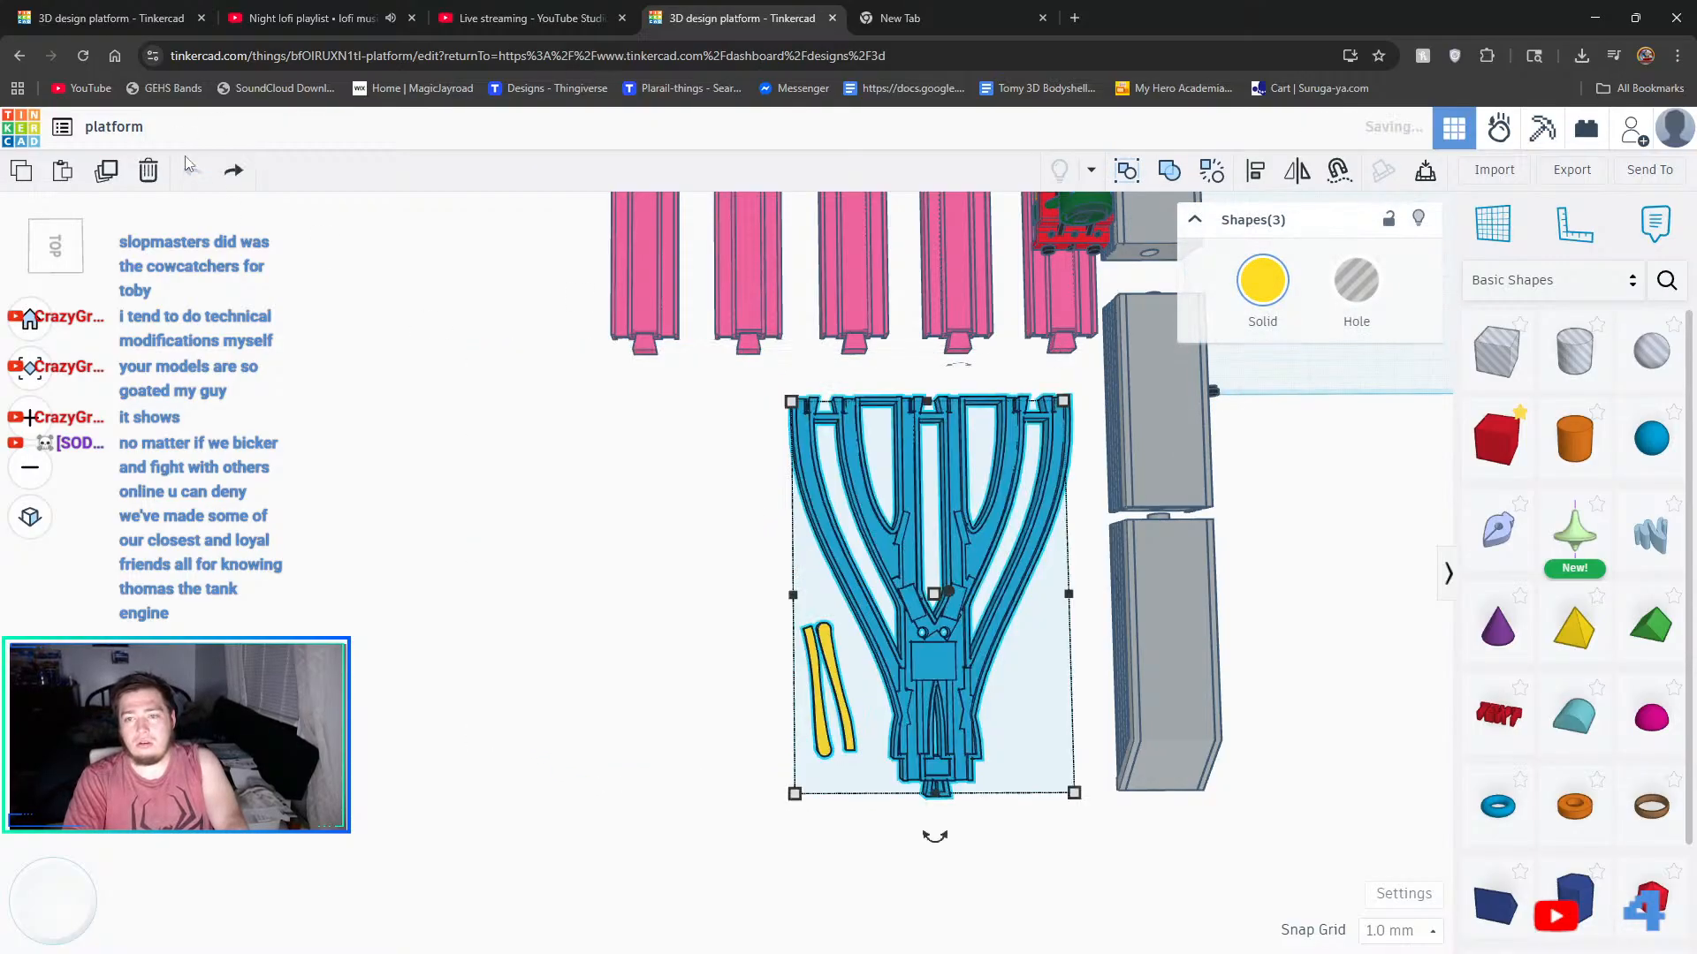
- Select one pink track section, the blue branching track and the three gray platforms, and copy them
click(625, 558)
click(860, 340)
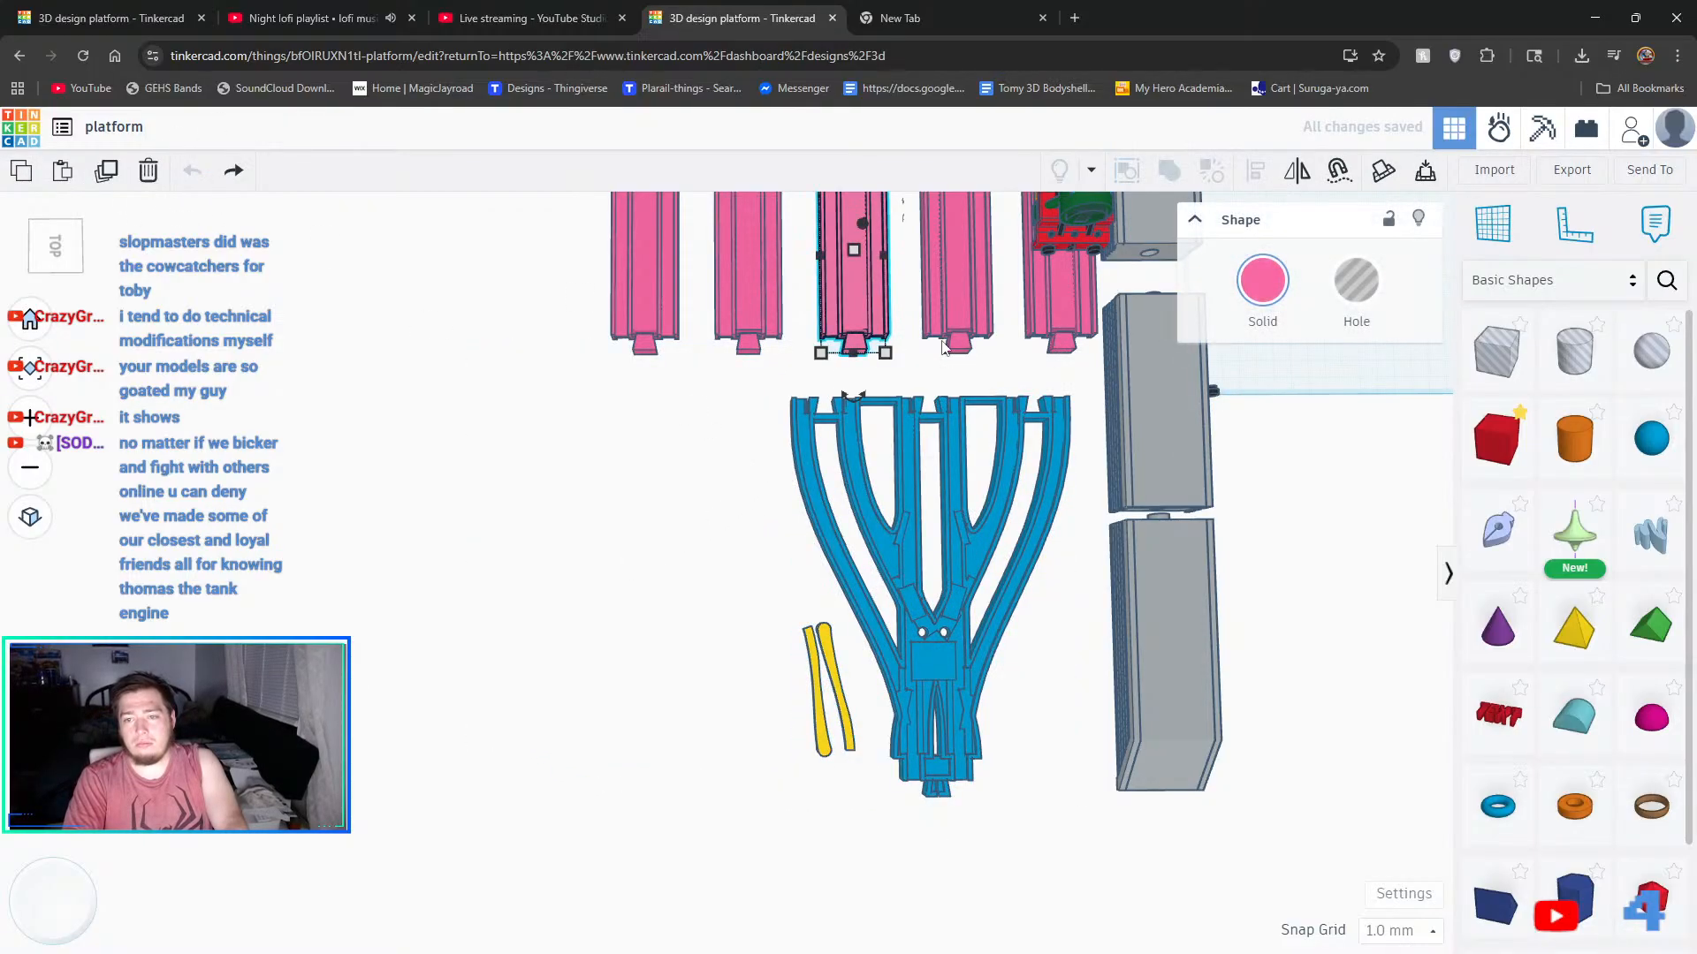
shift+click(872, 506)
shift+click(1185, 461)
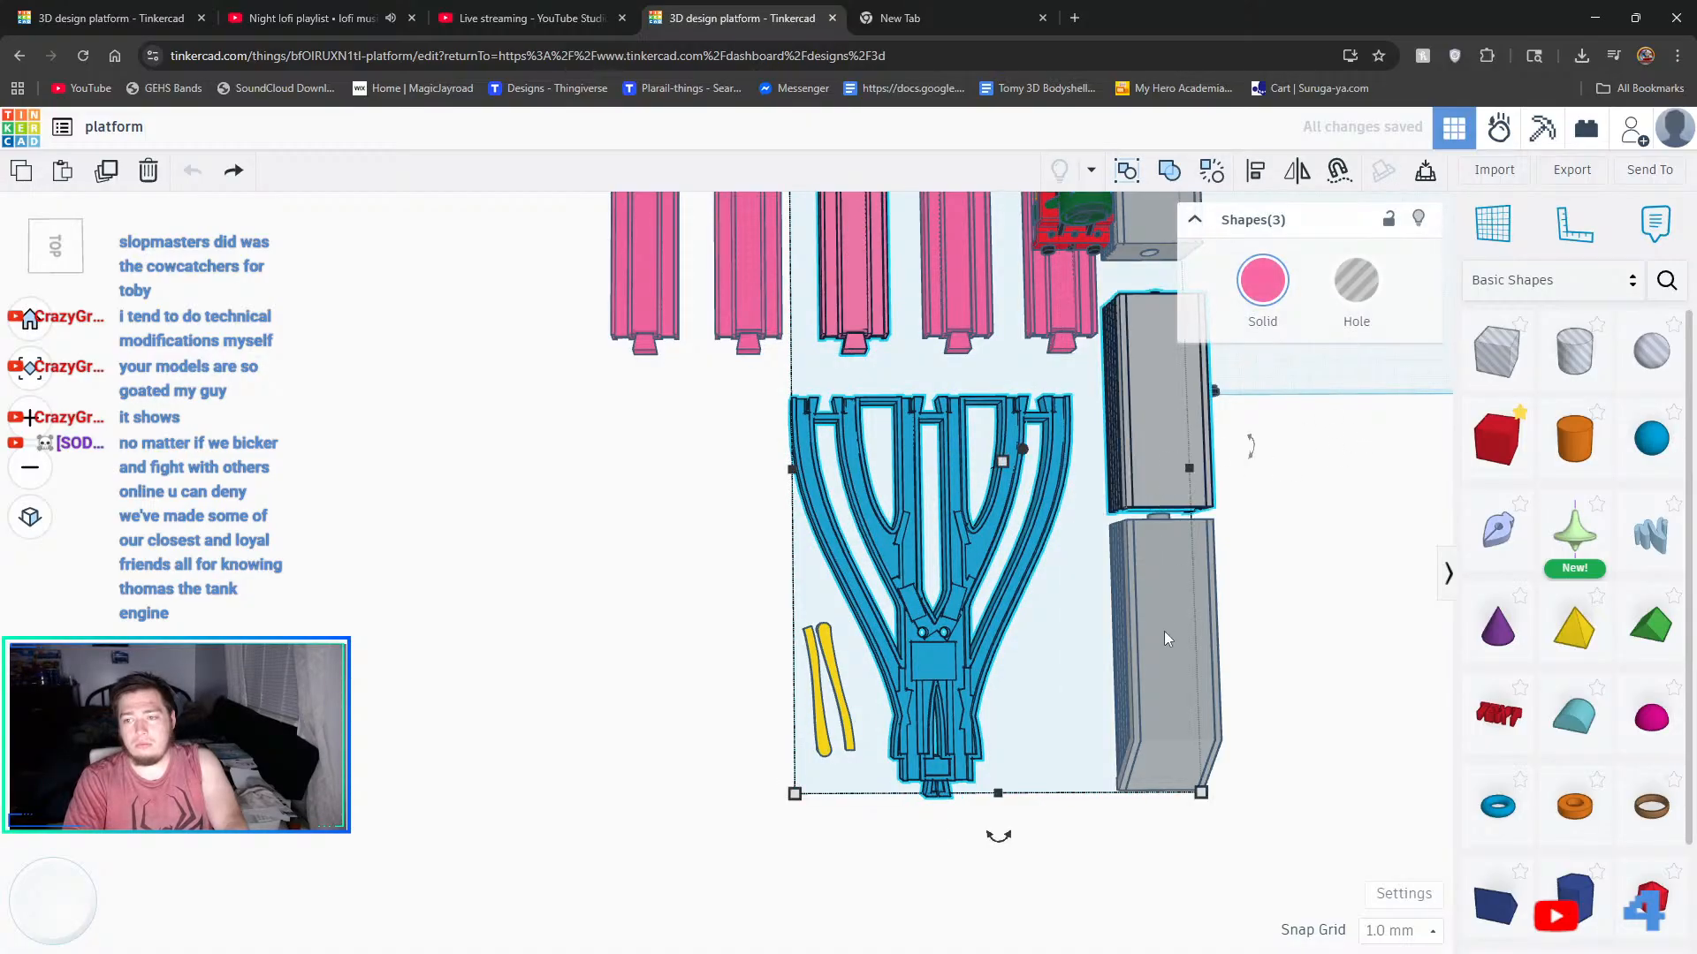
shift+click(1169, 590)
shift+click(1141, 232)
middle_drag(1070, 366, 736, 513)
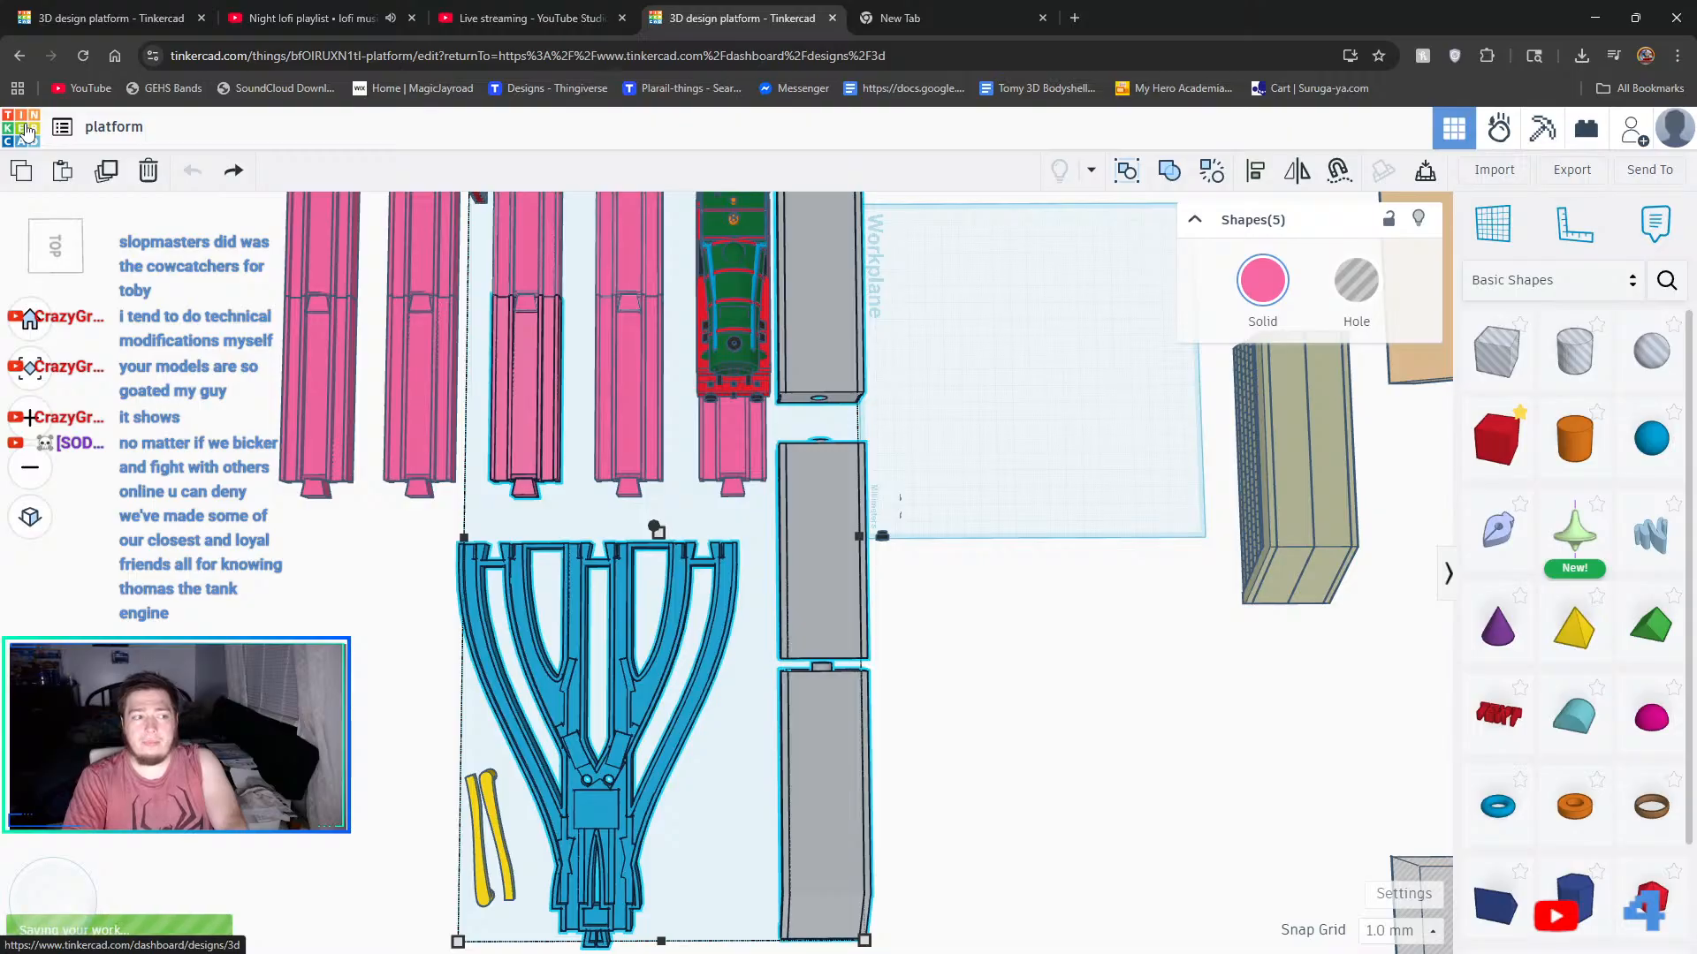
- Leave the platform design and open the Brave Hango design for editing from the dashboard
click(26, 131)
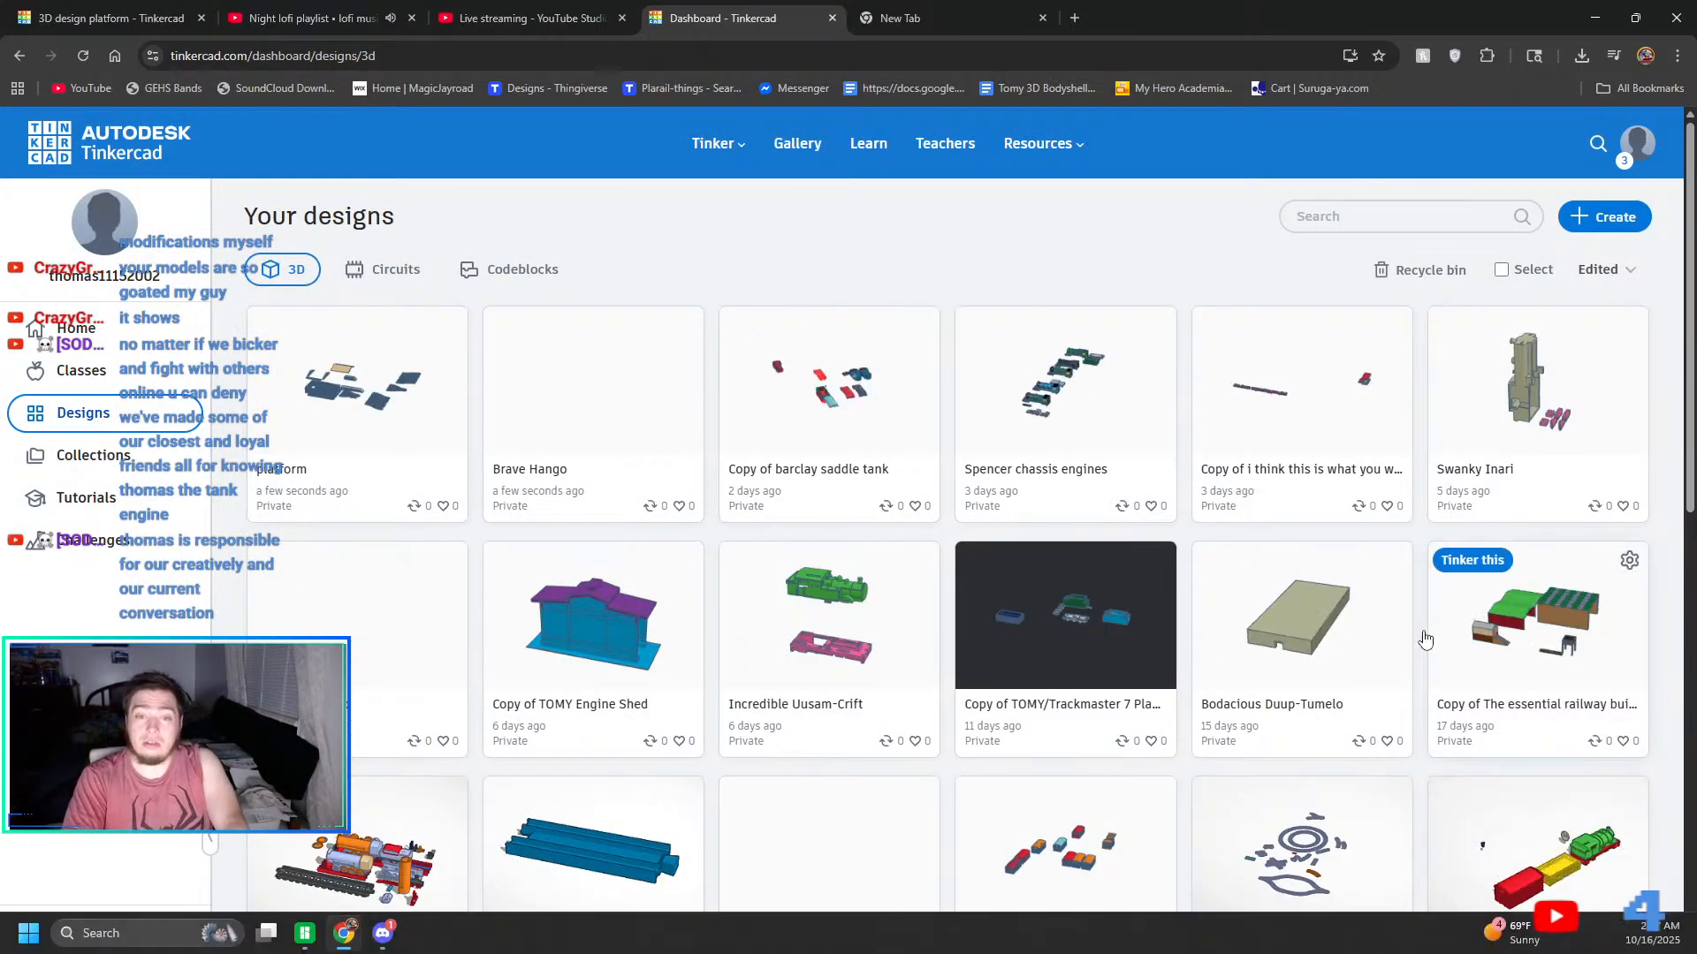
click(654, 430)
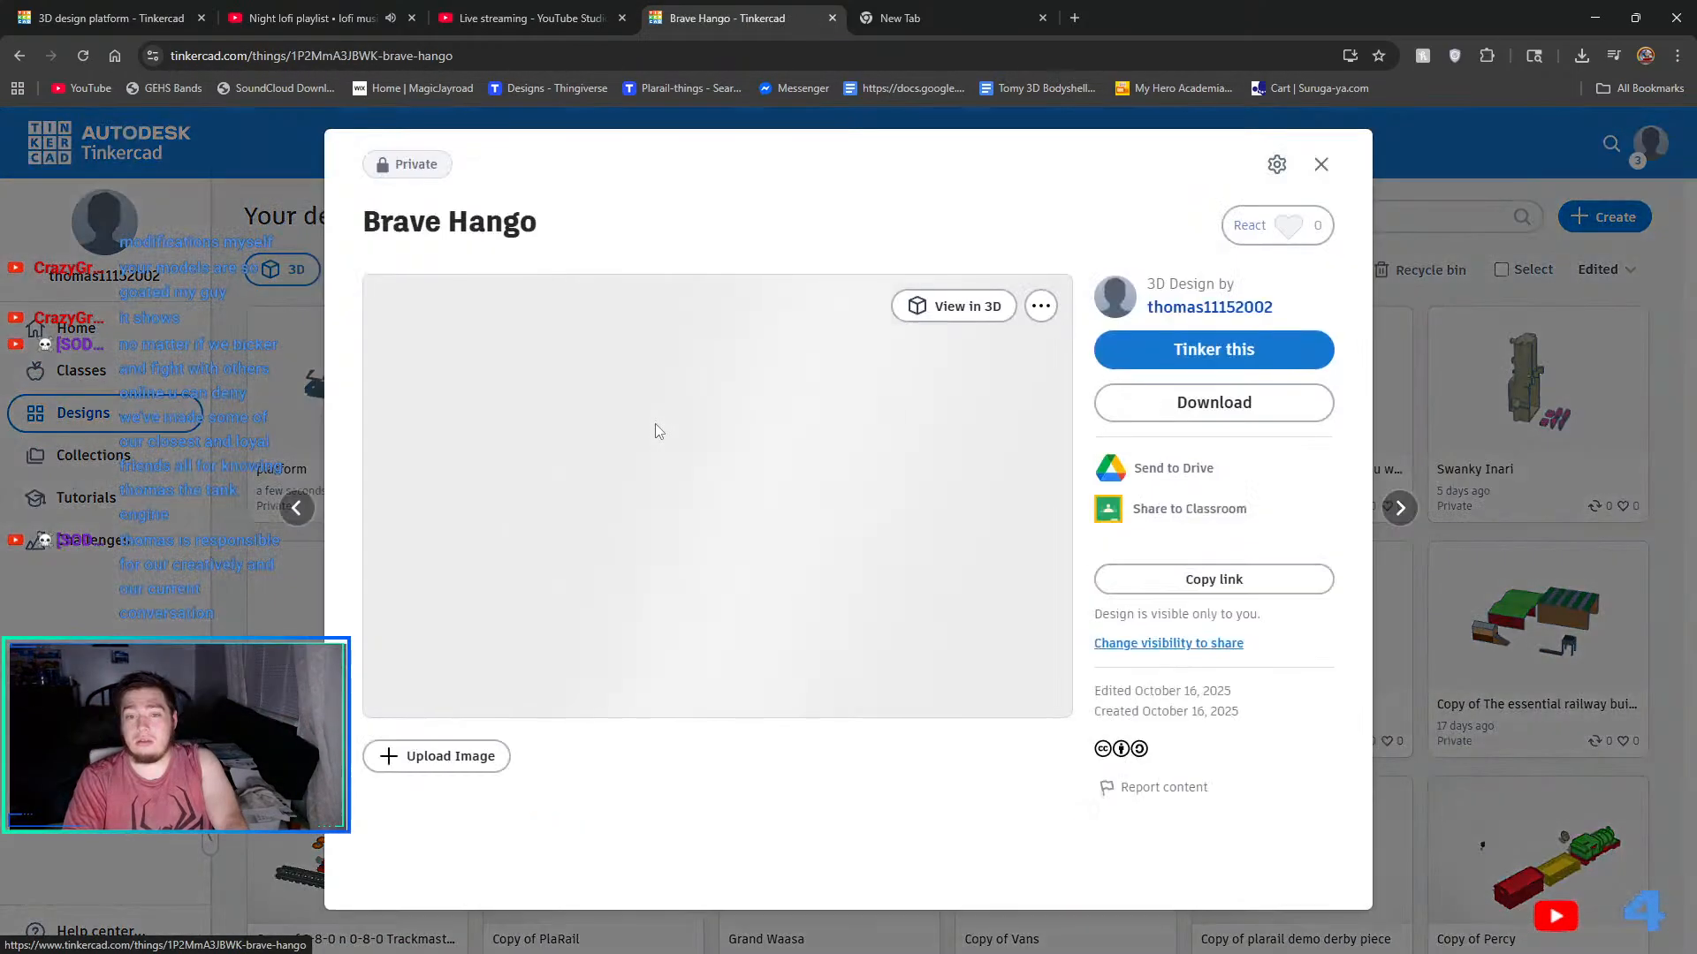
click(1177, 350)
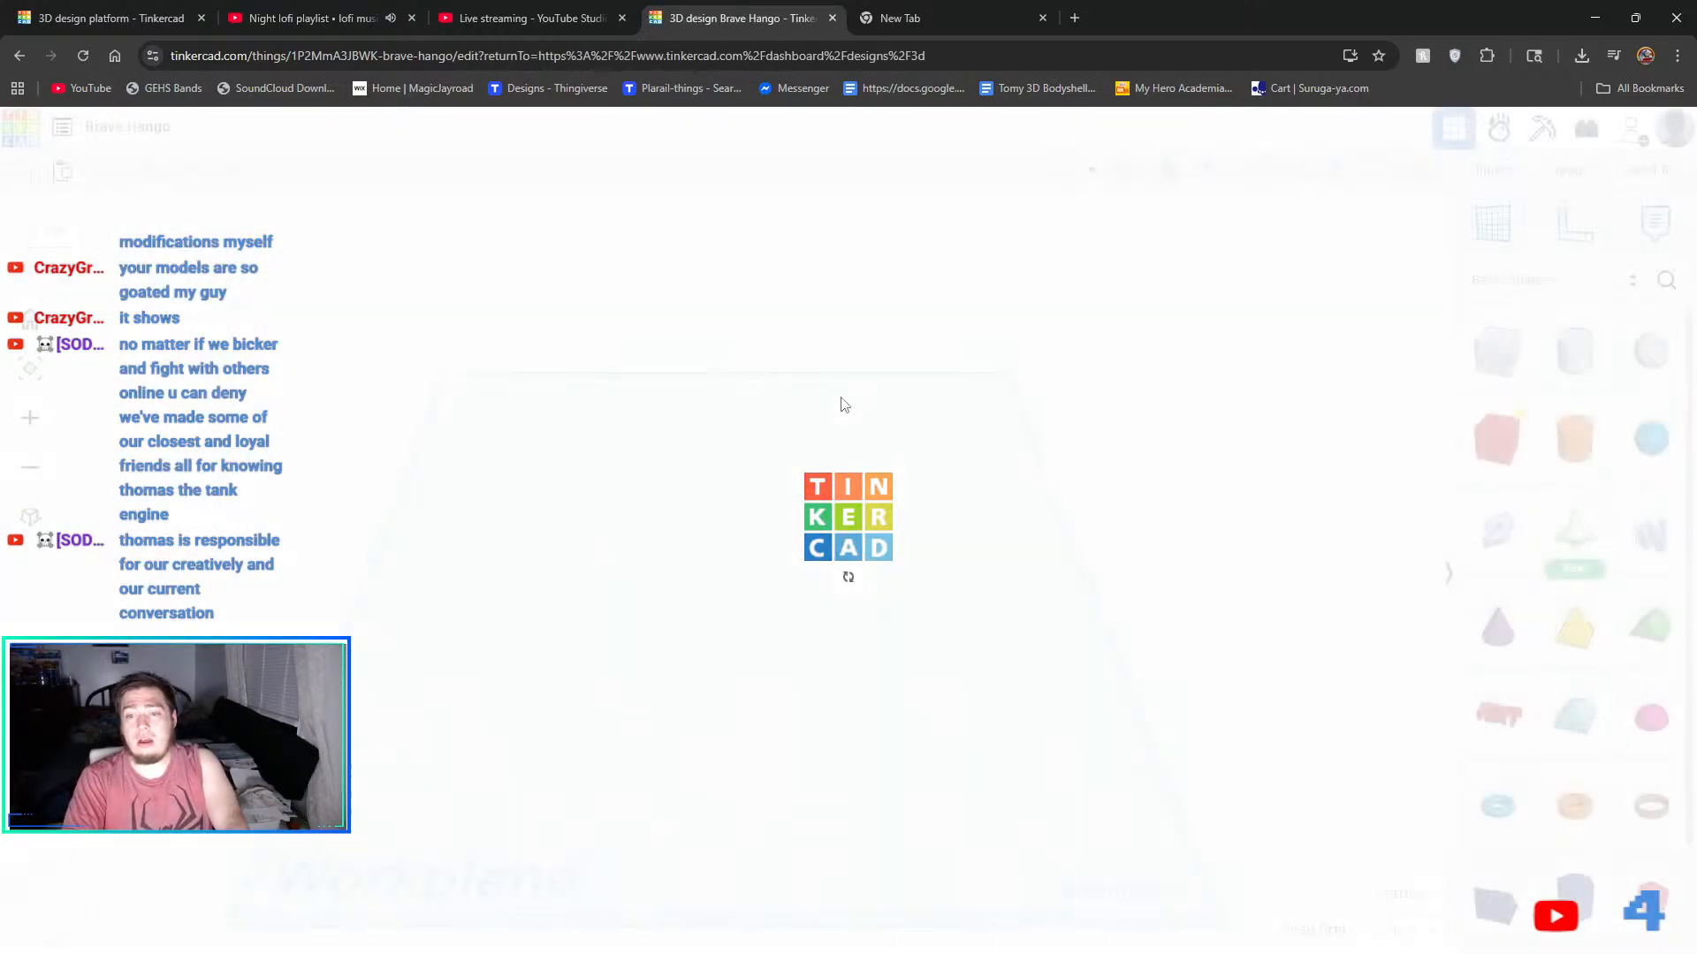
- Paste the copied track pieces and platforms into the design and deselect them beside the workplane
click(64, 181)
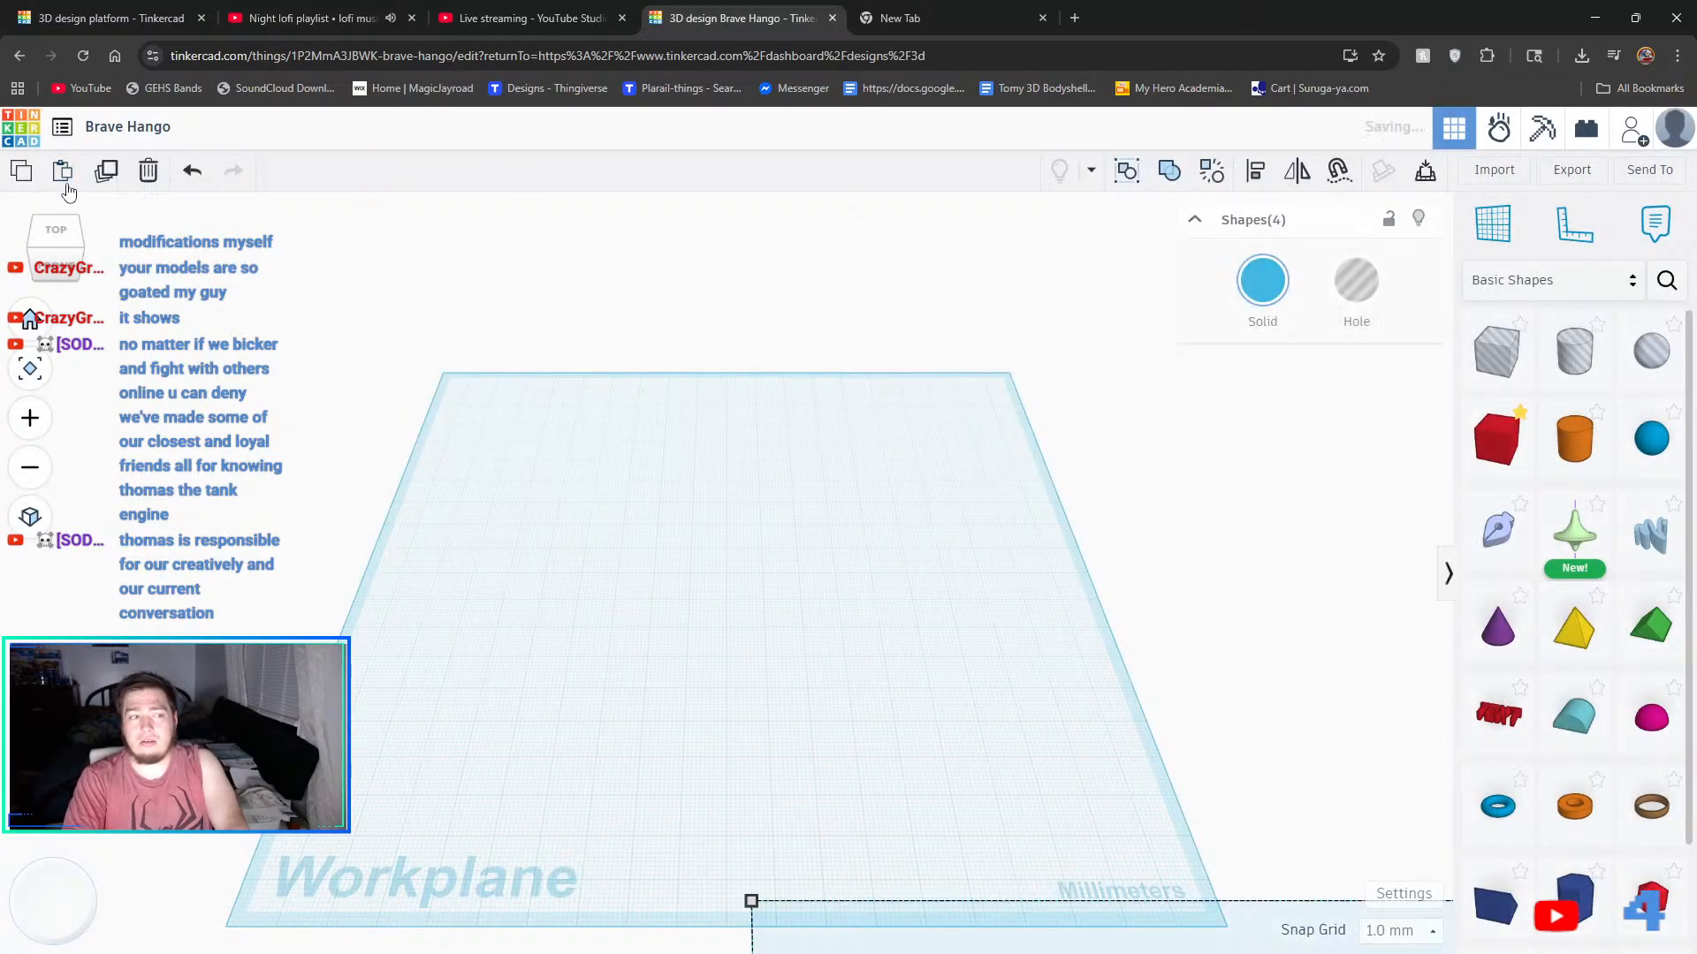
scroll(911, 510, down, 3)
scroll(989, 525, down, 4)
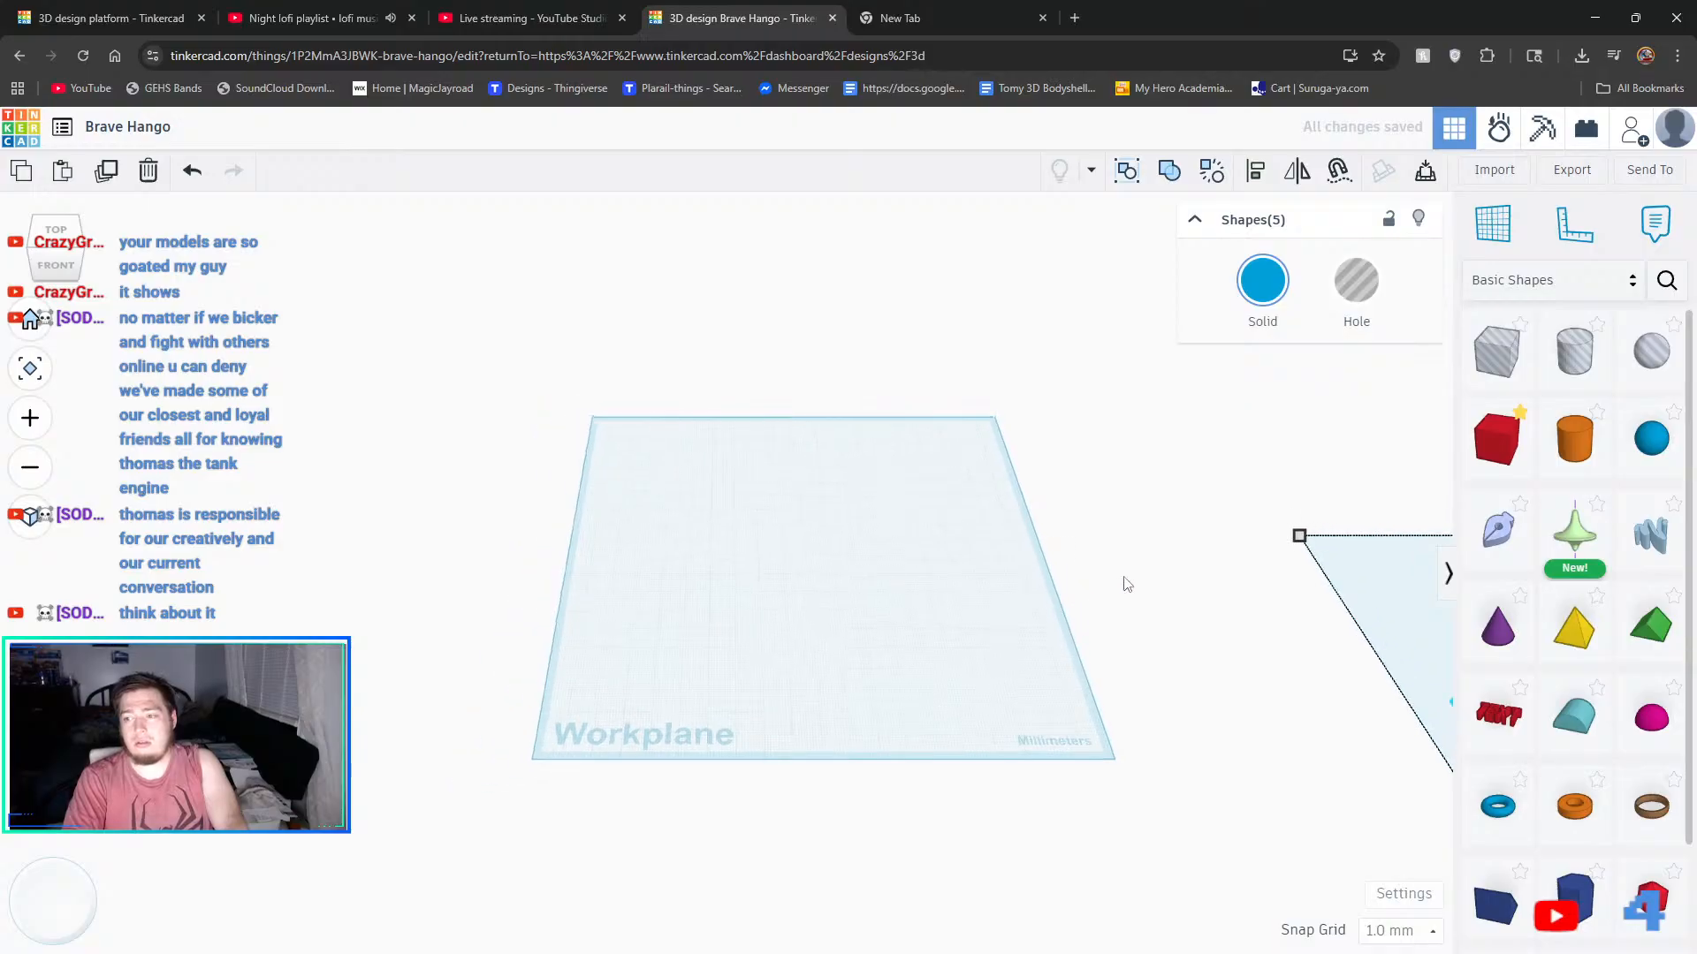
middle_drag(1178, 784, 651, 505)
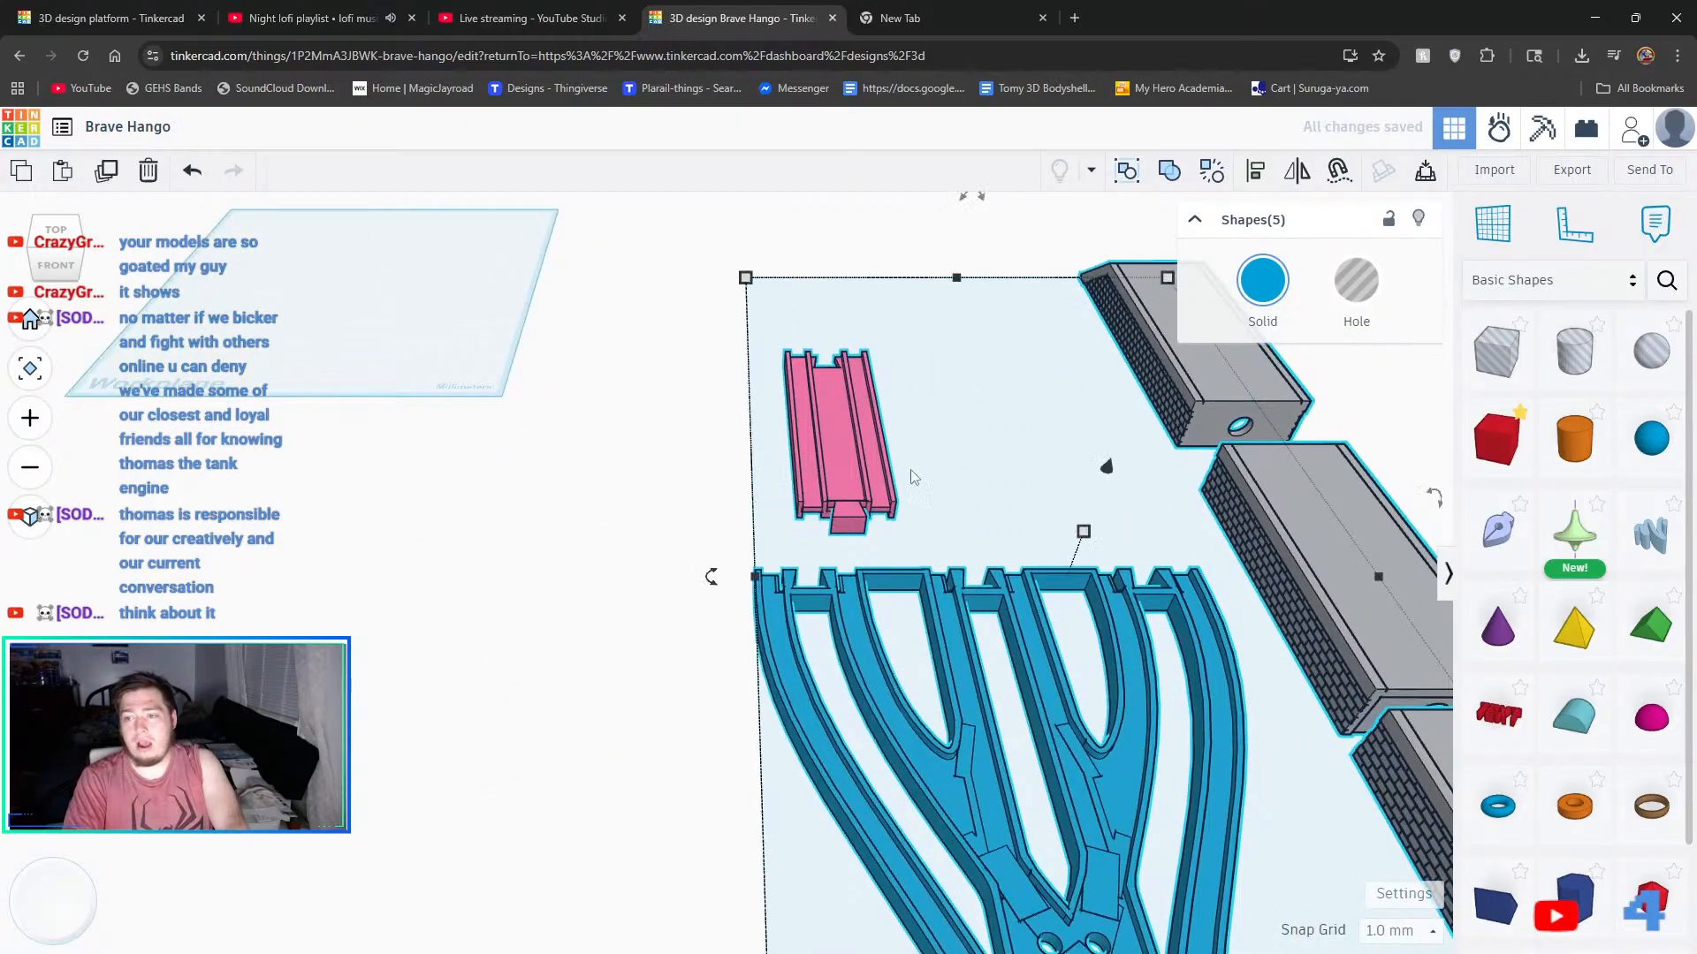
click(701, 320)
scroll(793, 330, down, 6)
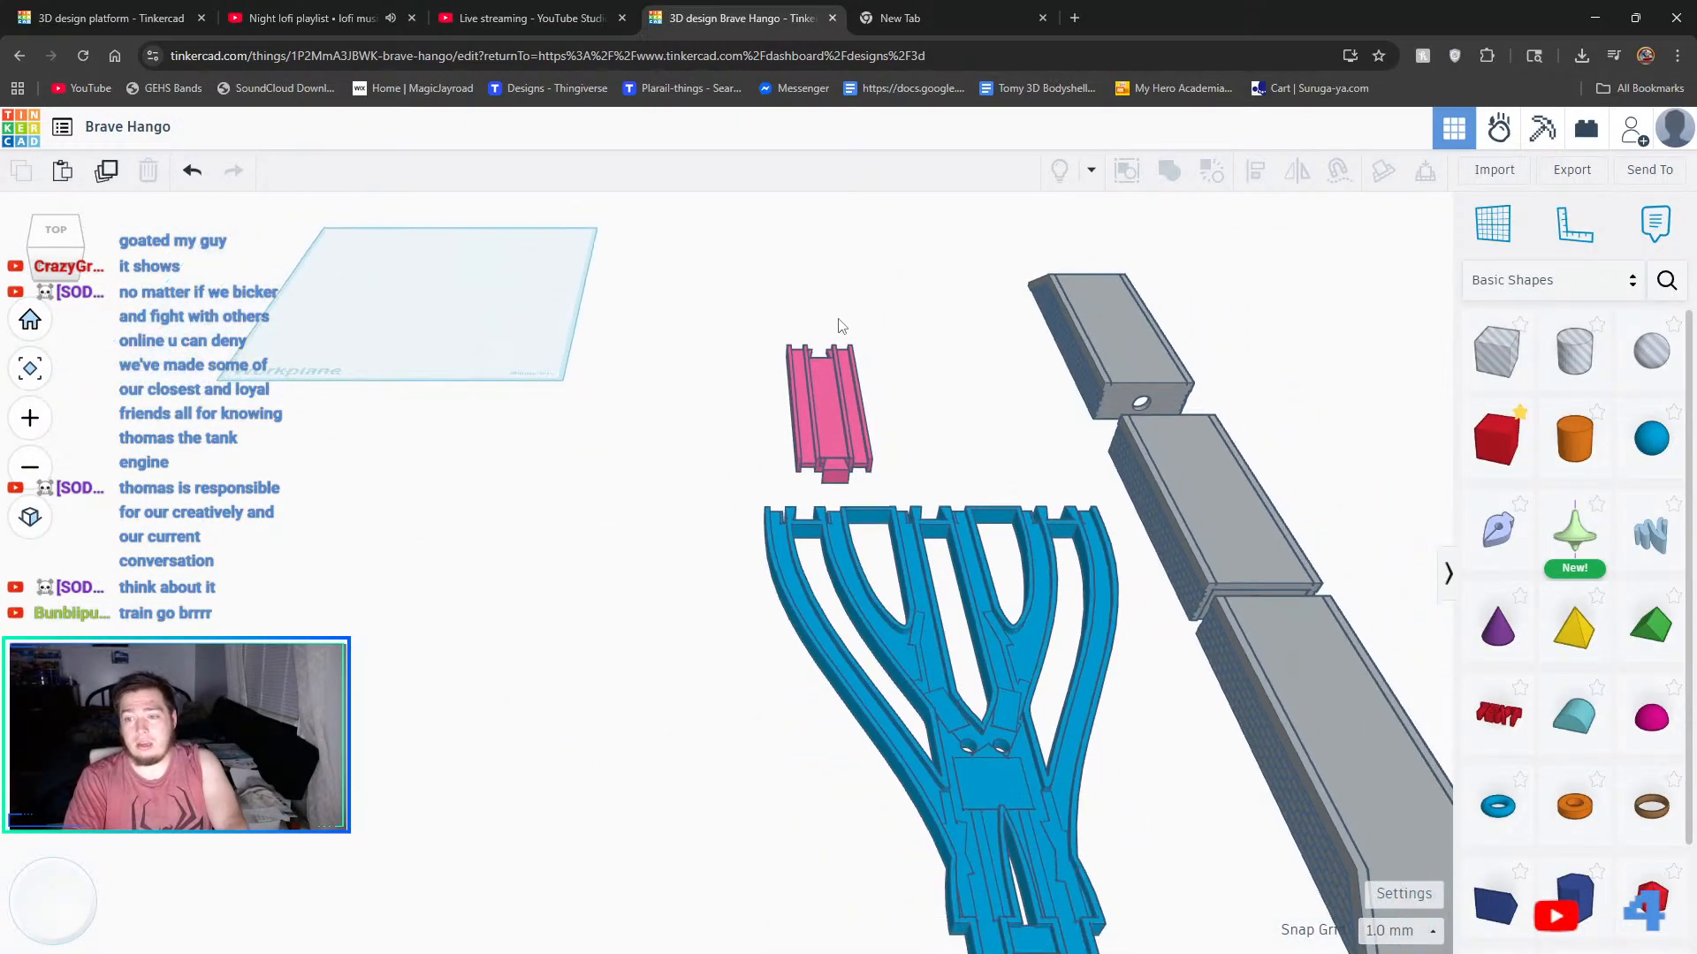
- Duplicate the pink track section and shift the copy lengthwise past the original's open end, away from the blue track
middle_drag(1313, 462, 1121, 491)
right_drag(1124, 492, 818, 452)
click(834, 459)
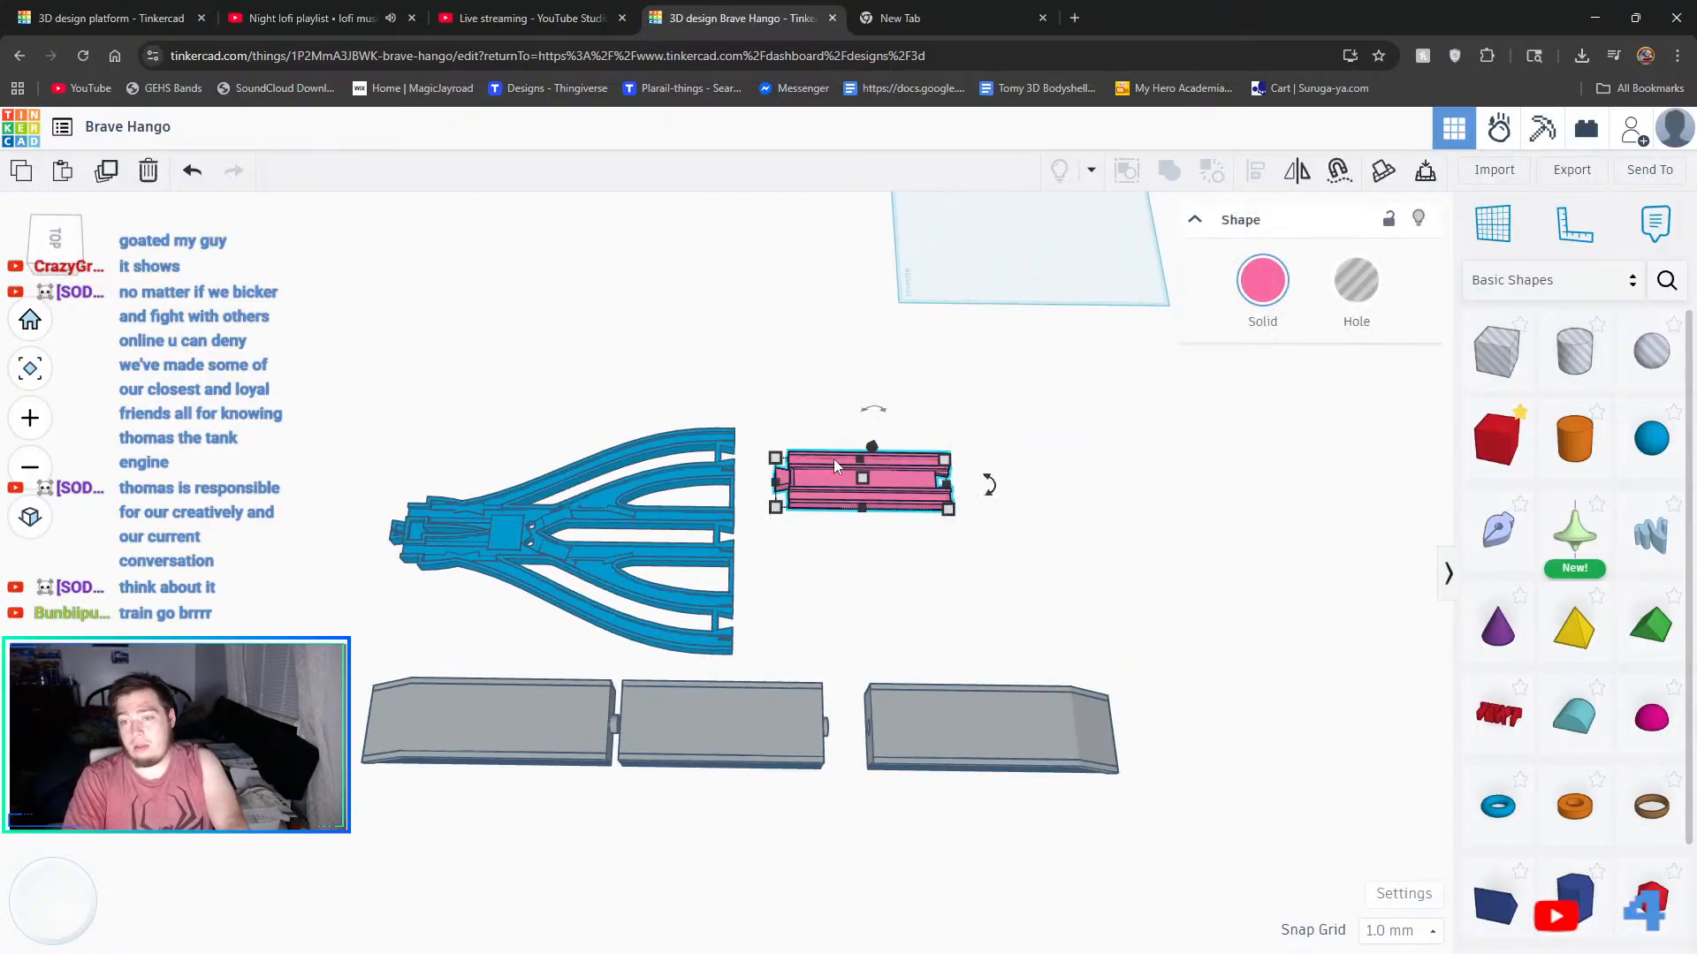
click(108, 170)
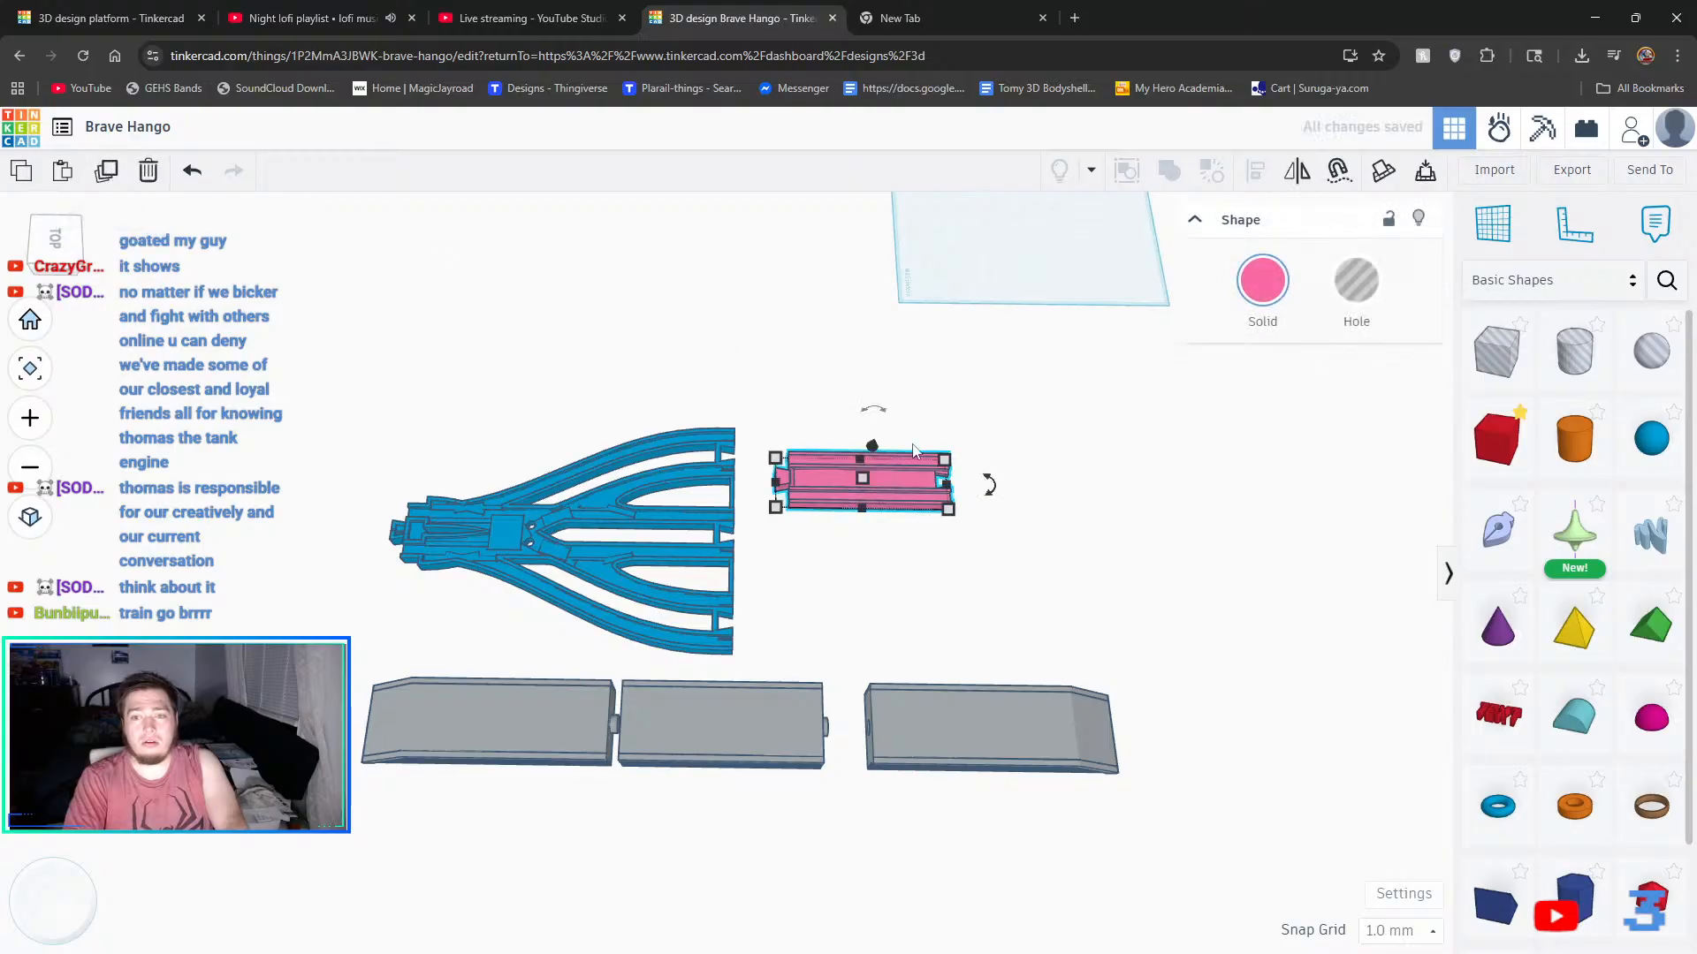
key(Right)
key(Right)
key(Right)
key(Right)
key(Right)
key(Right)
key(Right)
key(Right)
key(Right)
key(Right)
key(Right)
key(Right)
key(Right)
key(Right)
key(Right)
key(Right)
key(Right)
key(Right)
key(Right)
key(Right)
key(Right)
key(Right)
key(Right)
scroll(946, 398, up, 4)
scroll(825, 466, up, 6)
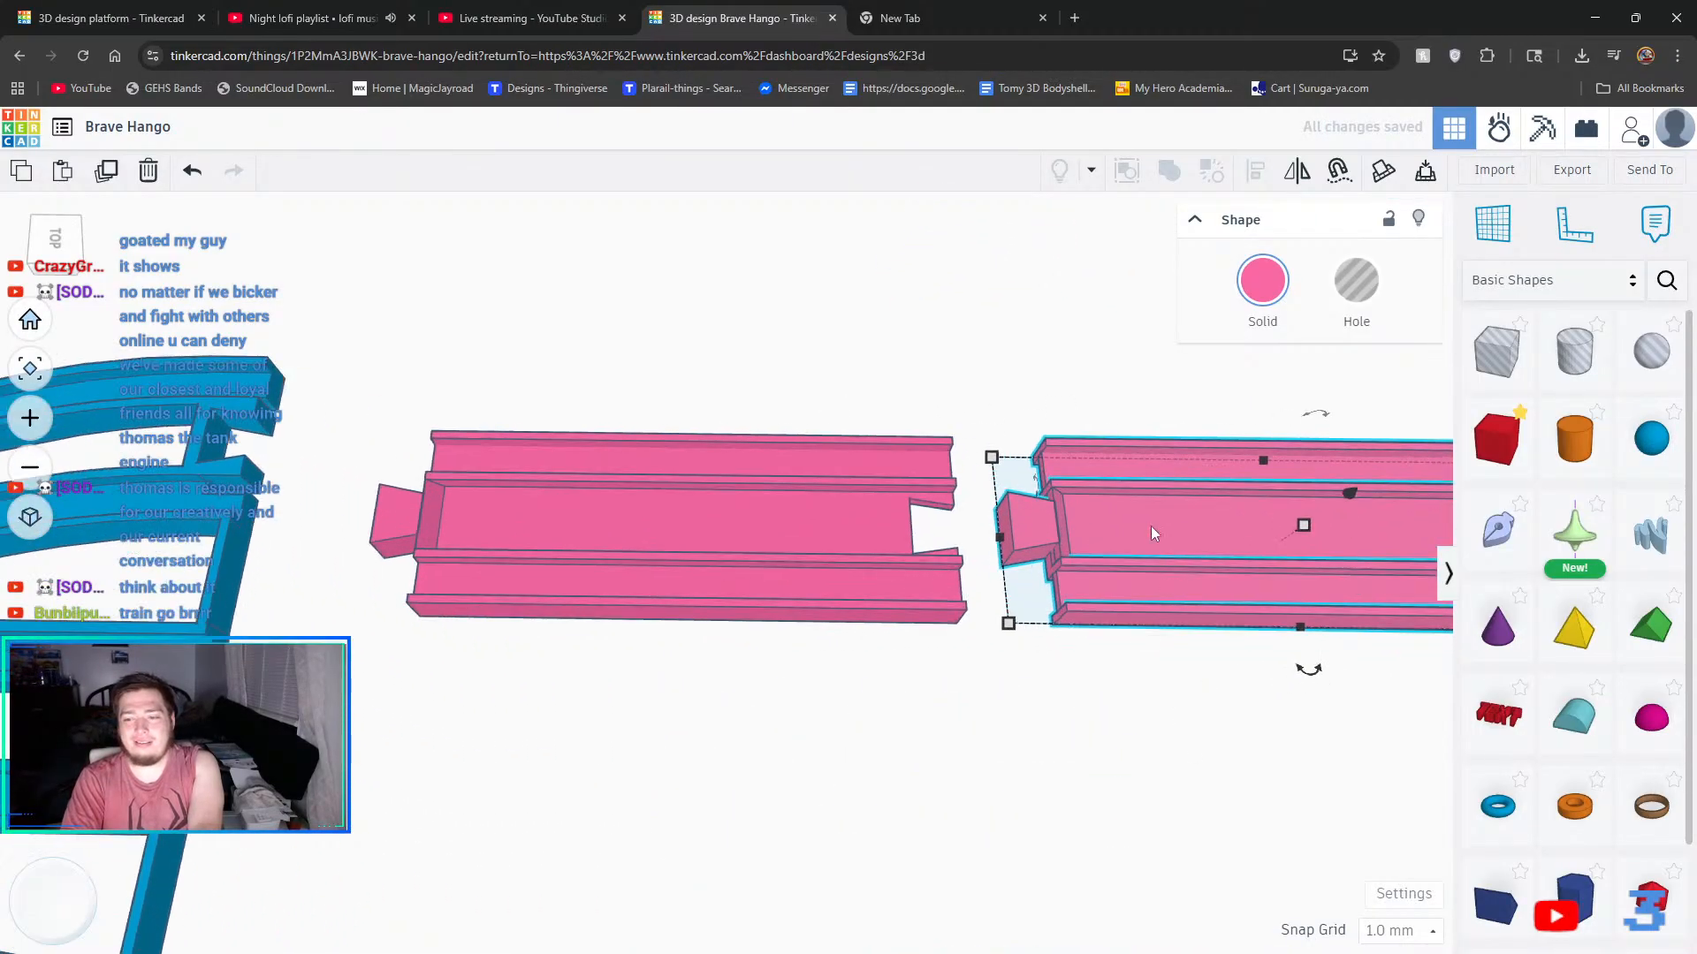
- Nudge the duplicated pink section back until its connector slots into the end of the original section
scroll(1156, 543, up, 2)
key(Left)
key(Left)
key(Left)
key(Left)
key(Left)
key(Left)
key(Left)
key(Left)
key(Left)
key(Left)
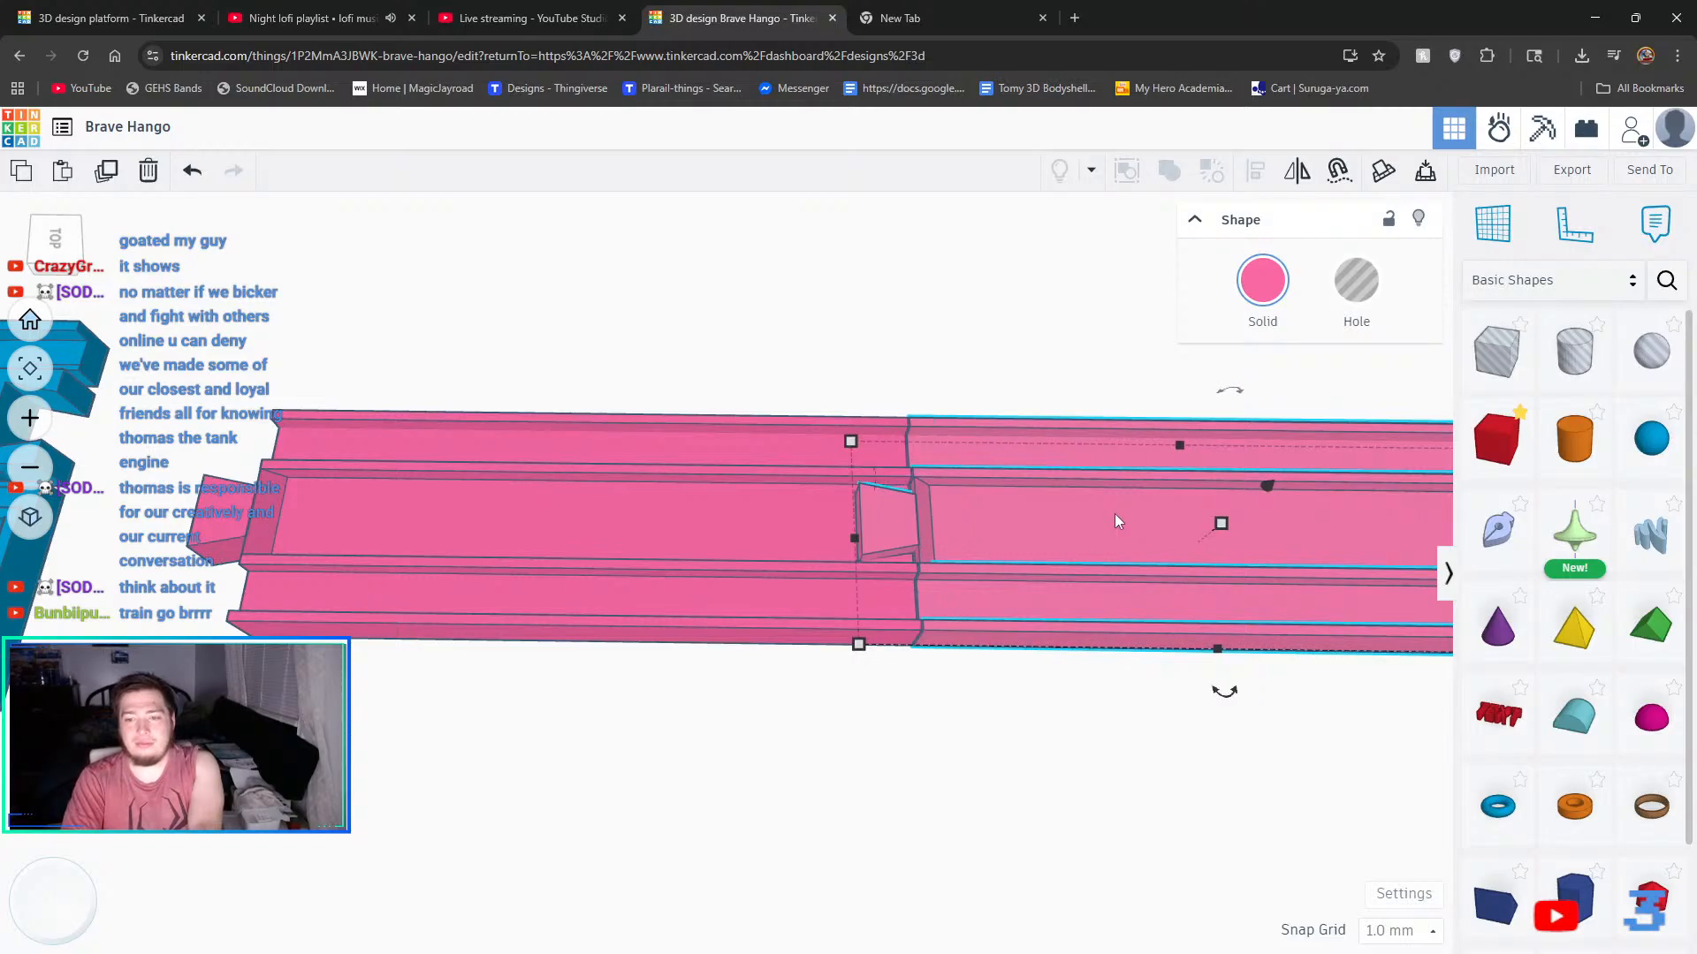
- Set the snap grid to 0.1 mm and nudge the duplicated pink section one increment to close the joint
click(950, 236)
right_drag(935, 248, 933, 166)
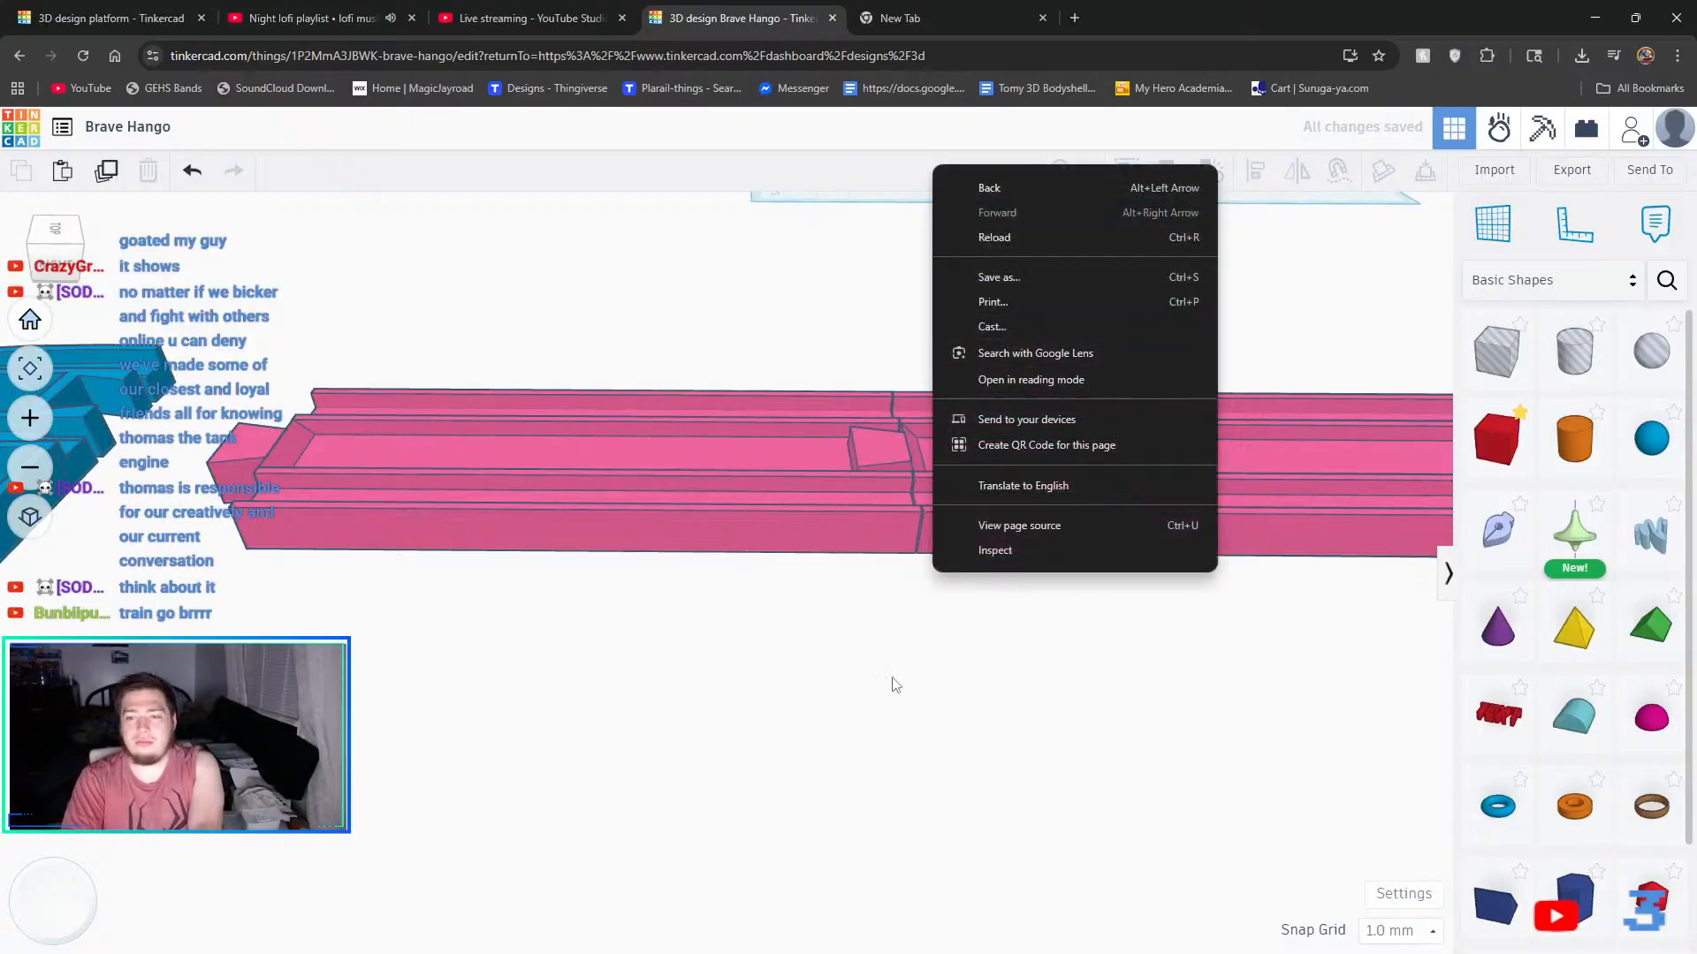
click(1253, 528)
key(Left)
key(Right)
click(1384, 930)
click(1414, 722)
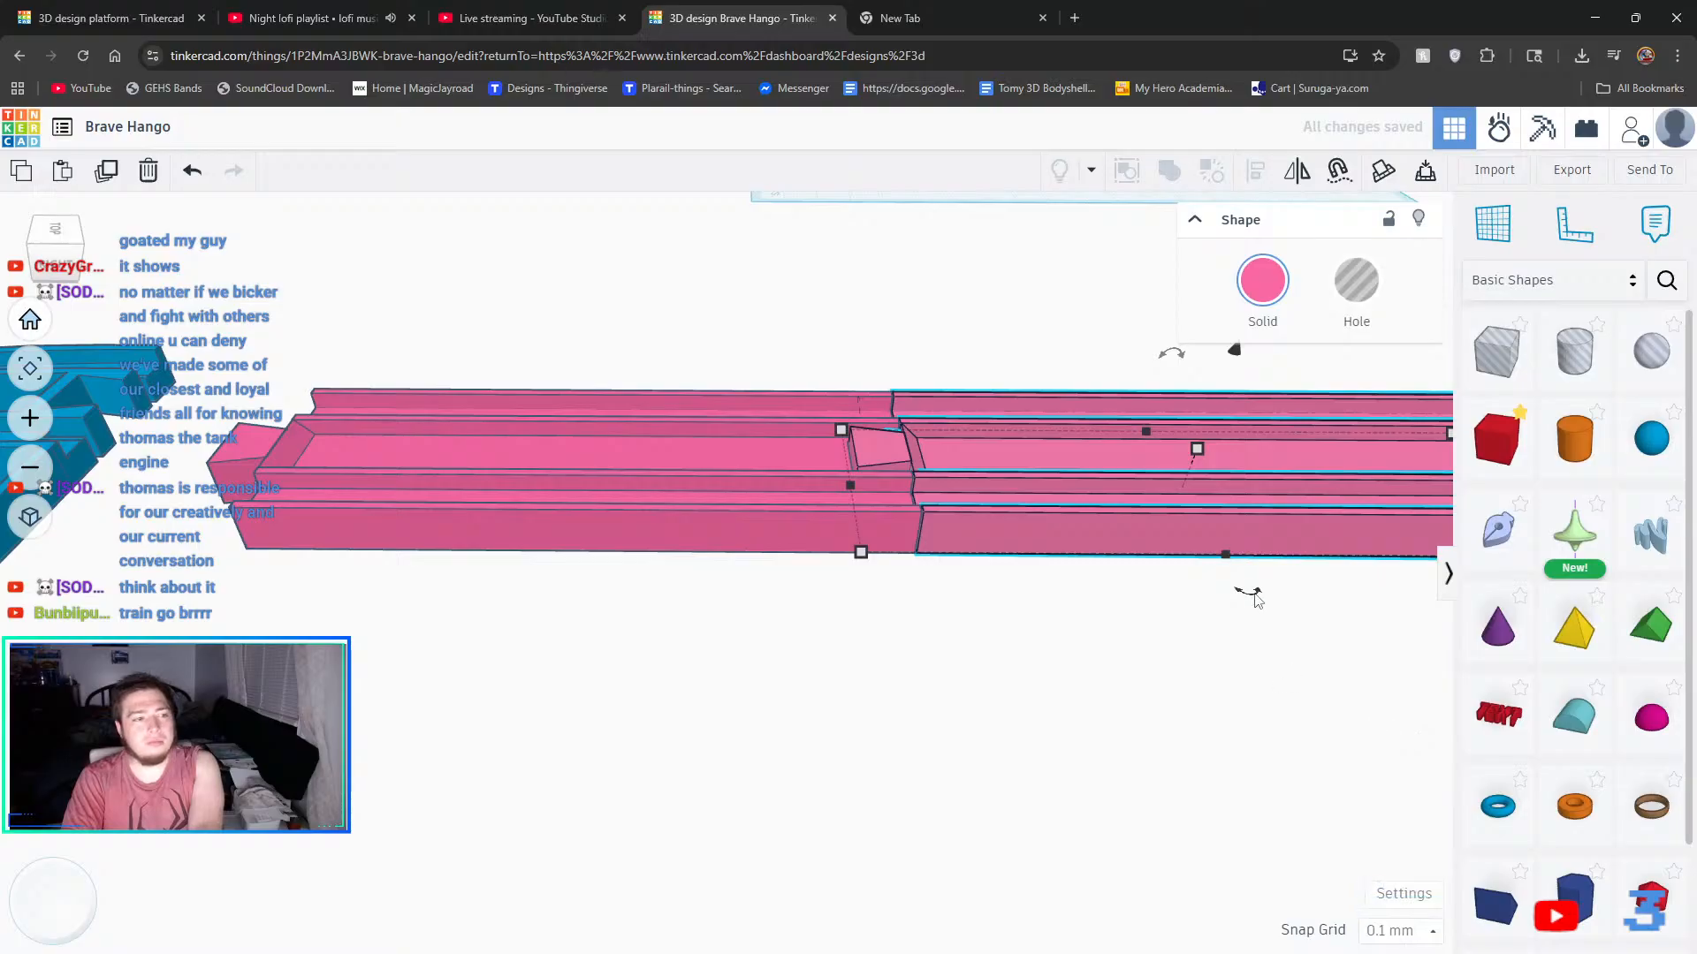
scroll(936, 468, up, 5)
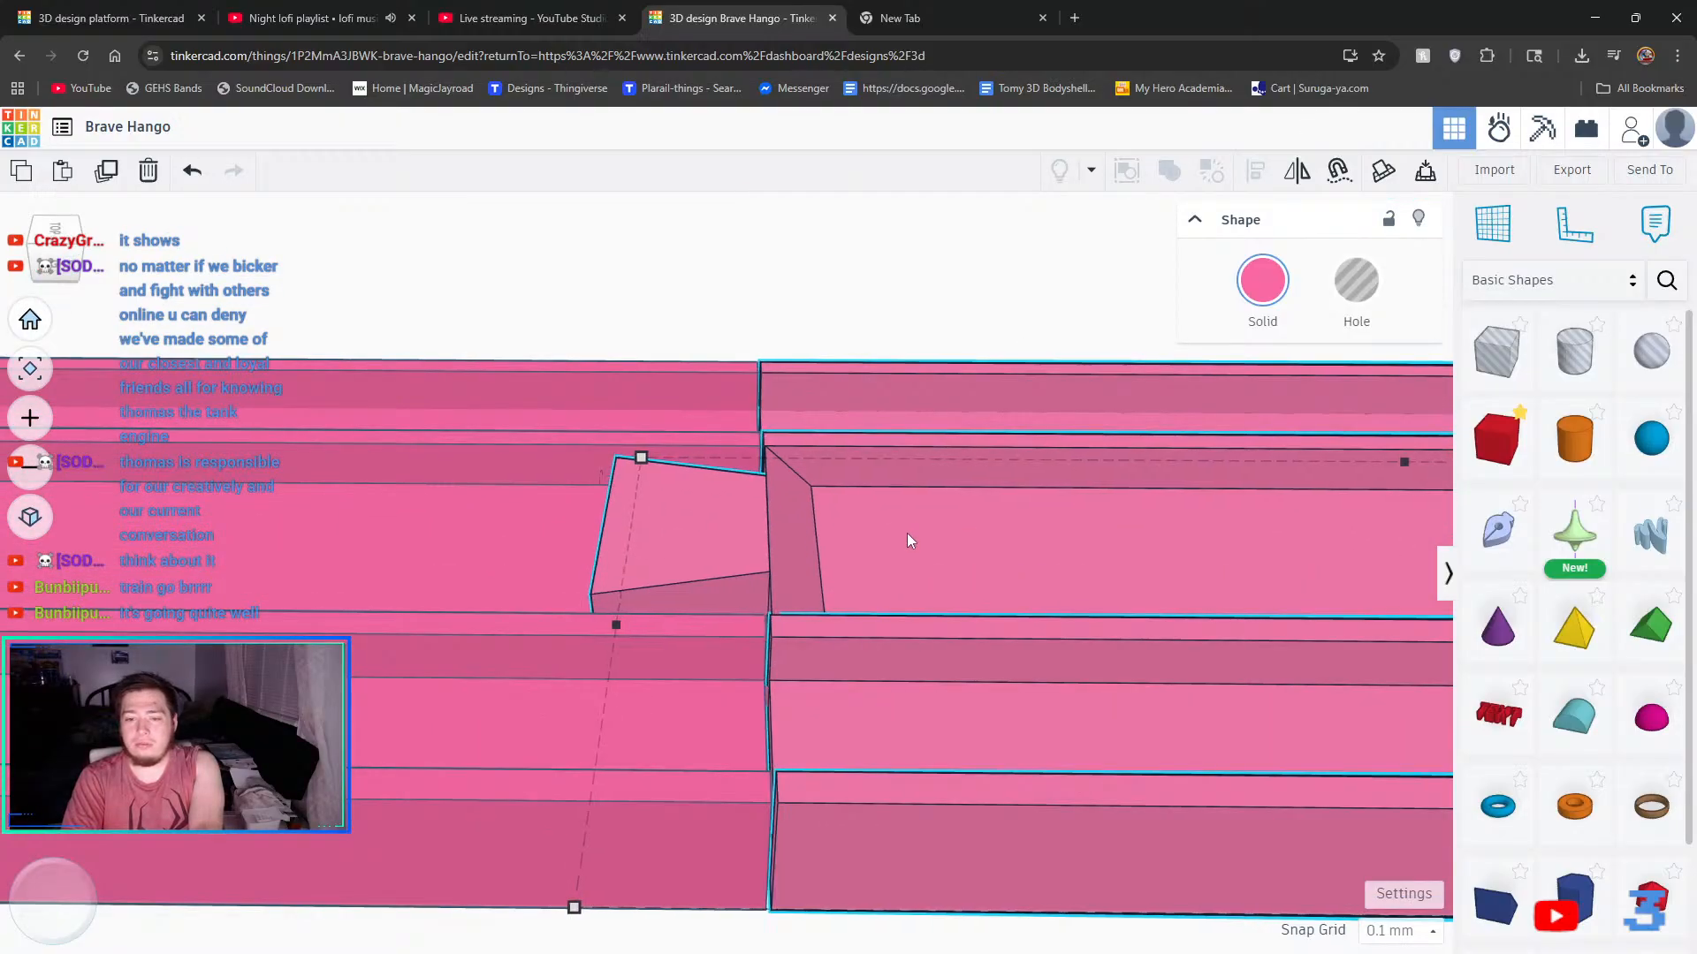
key(Left)
click(762, 281)
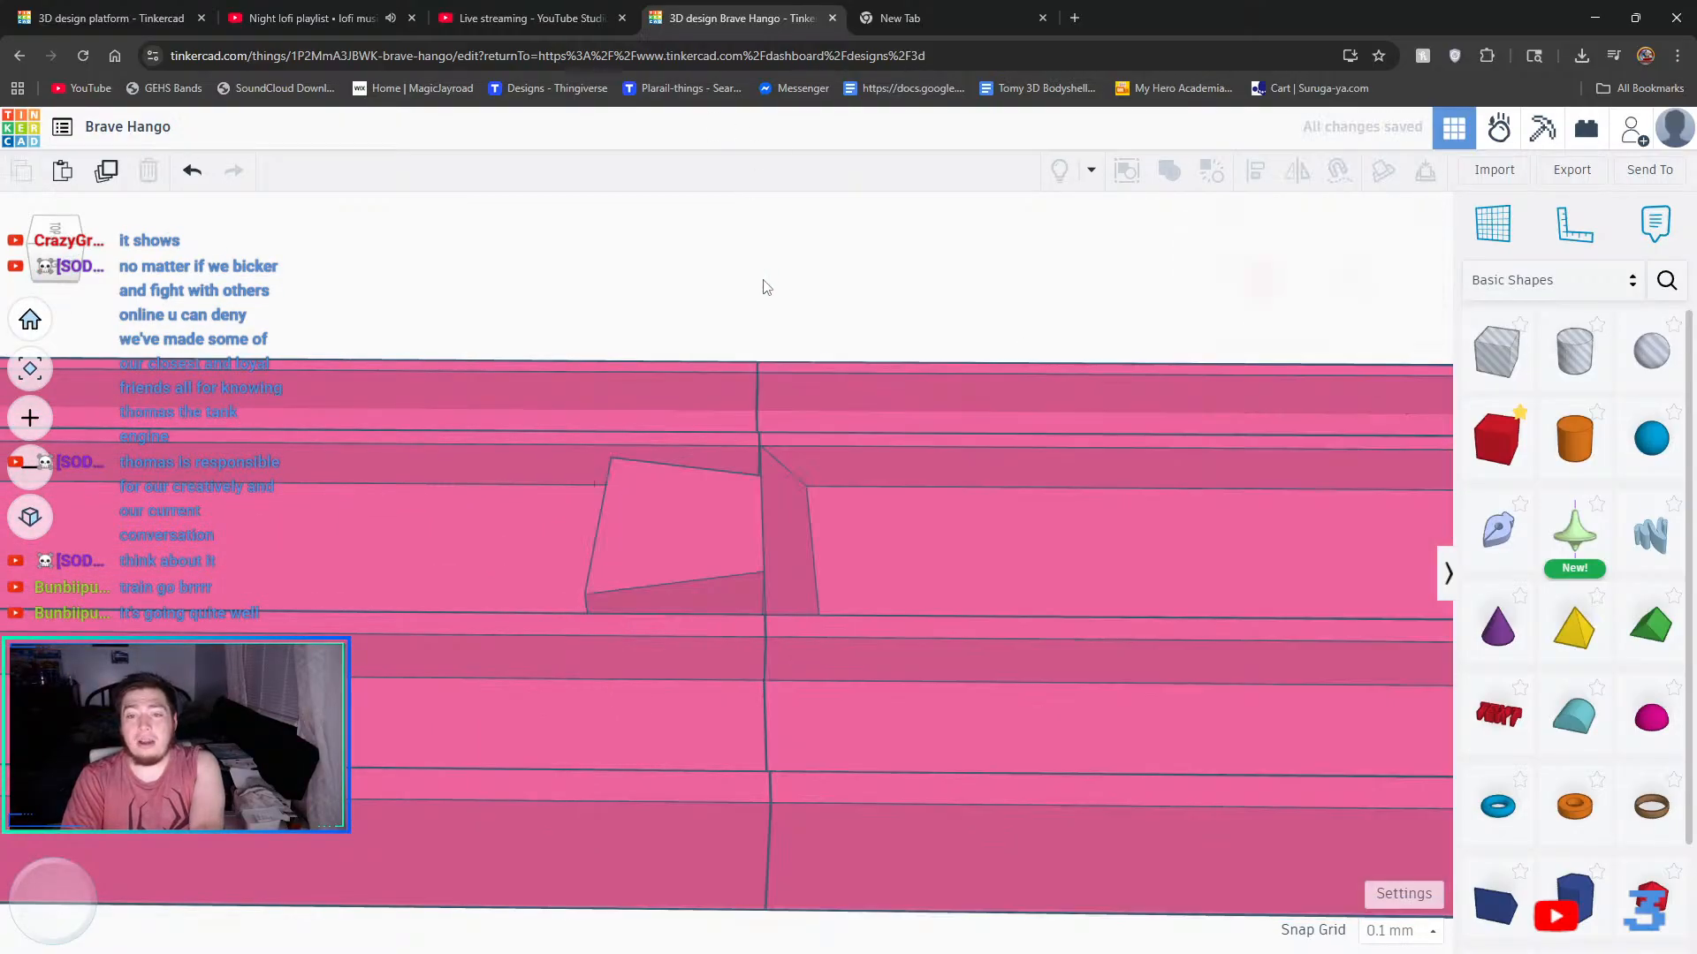
right_drag(761, 281, 811, 309)
scroll(814, 317, down, 6)
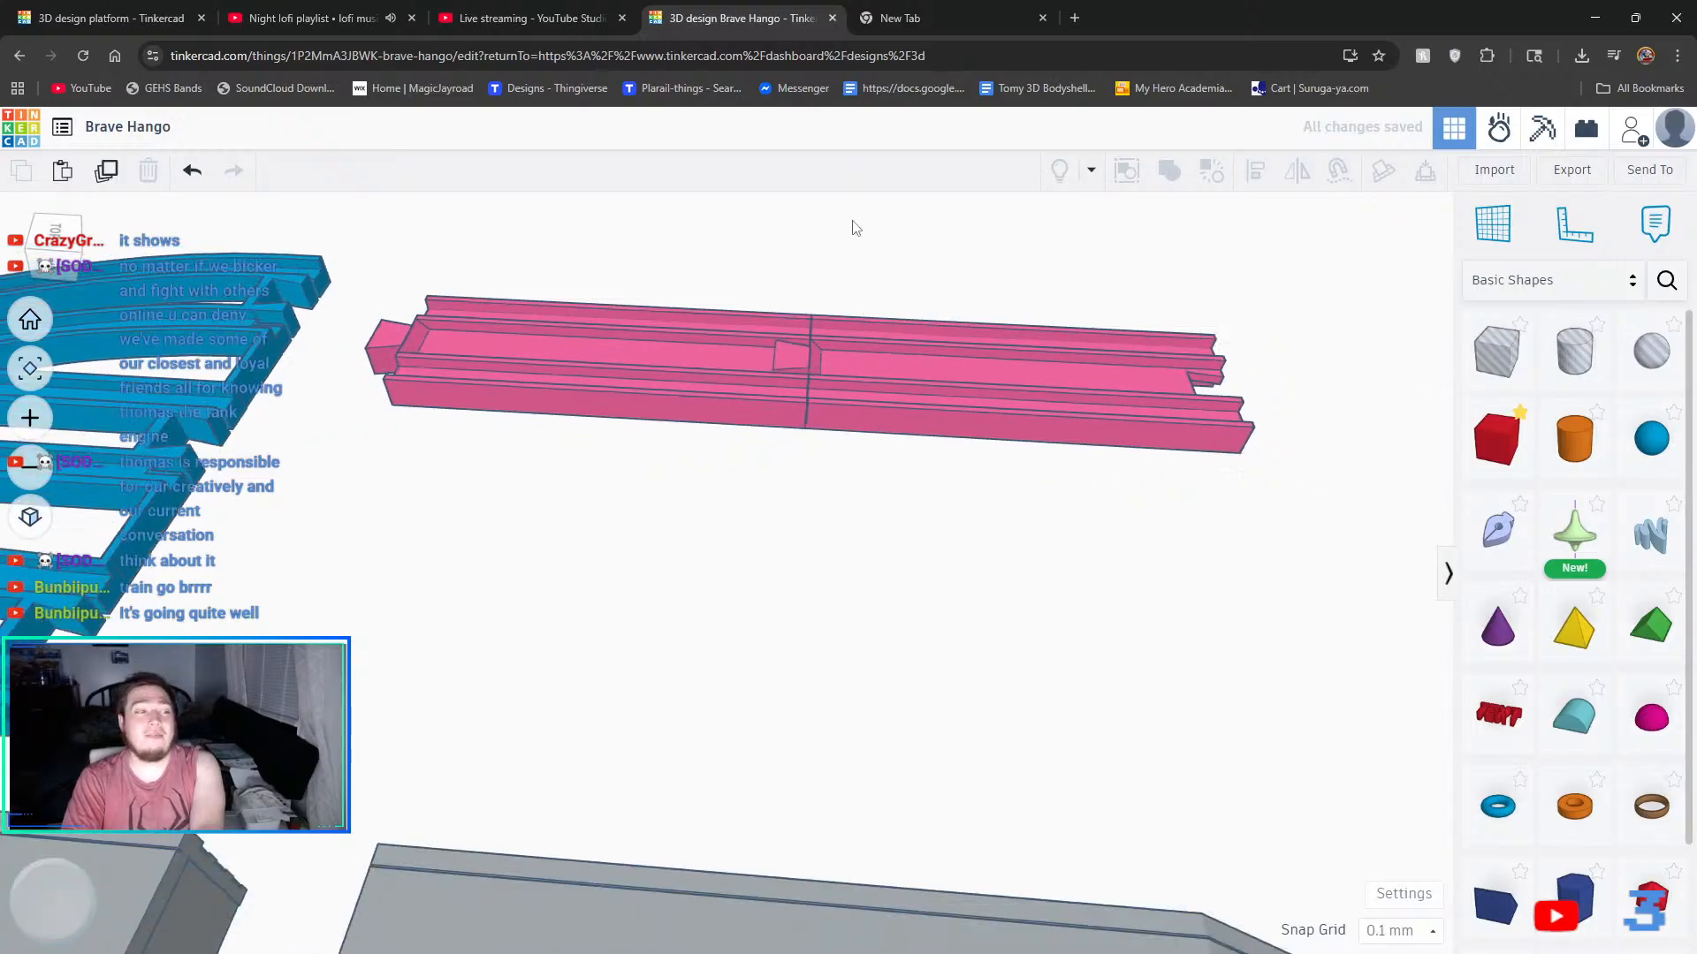
- Group the two joined pink track sections into a single union
click(651, 380)
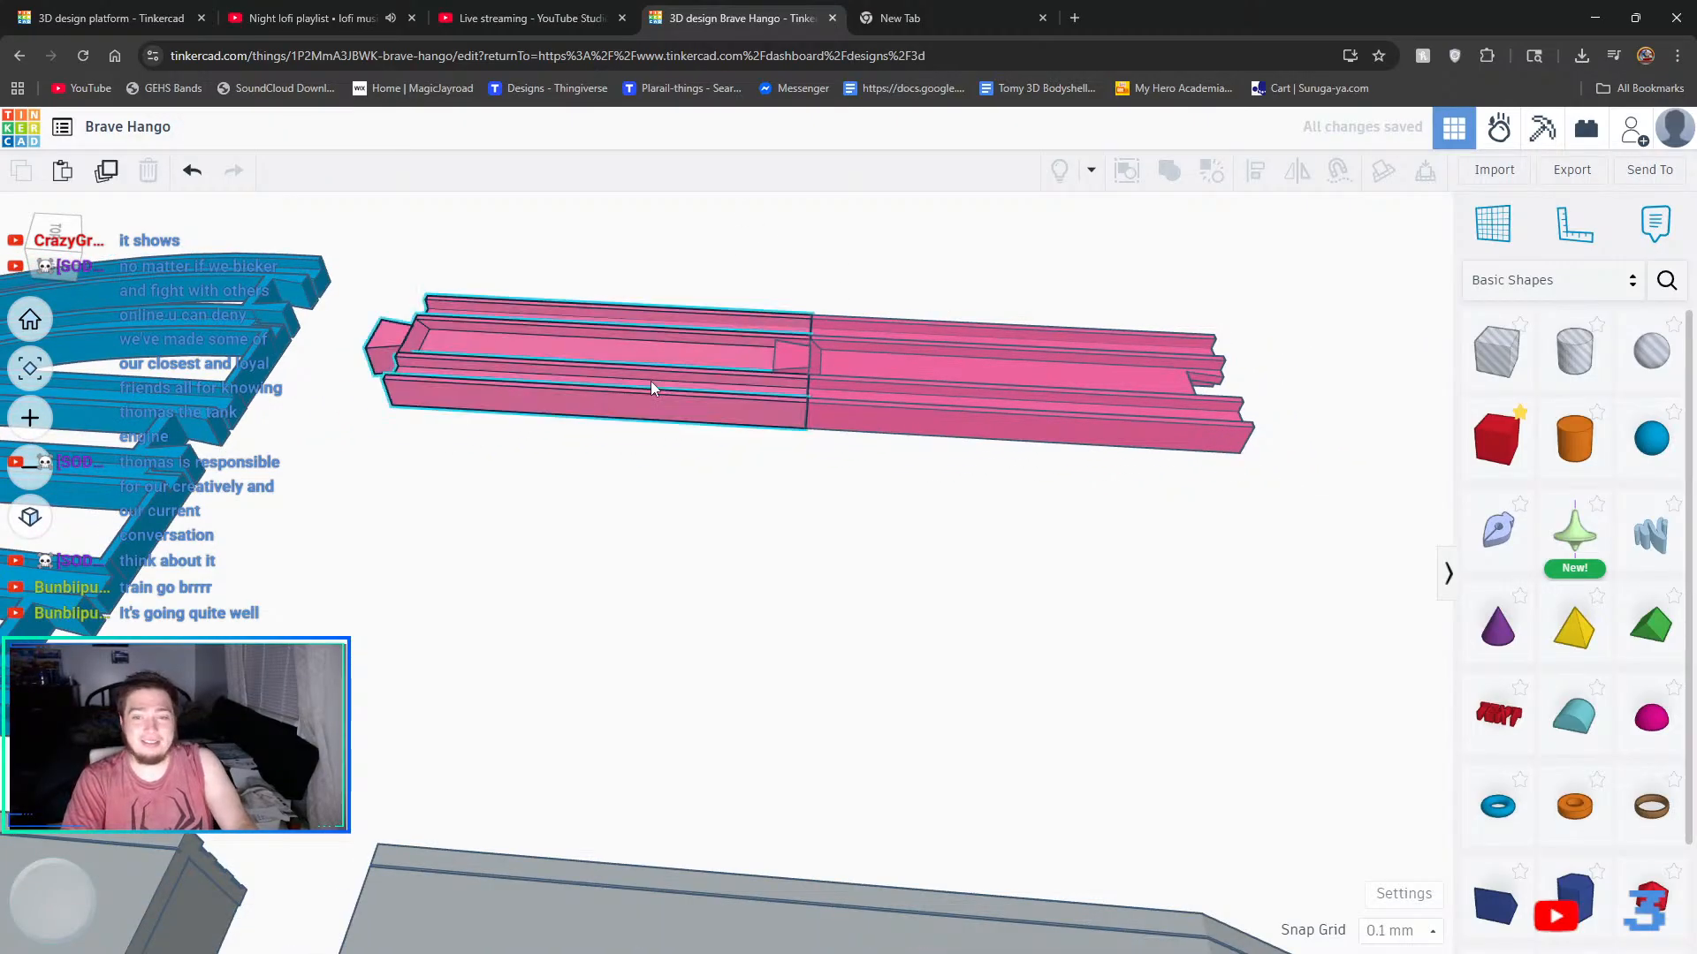
shift+click(880, 426)
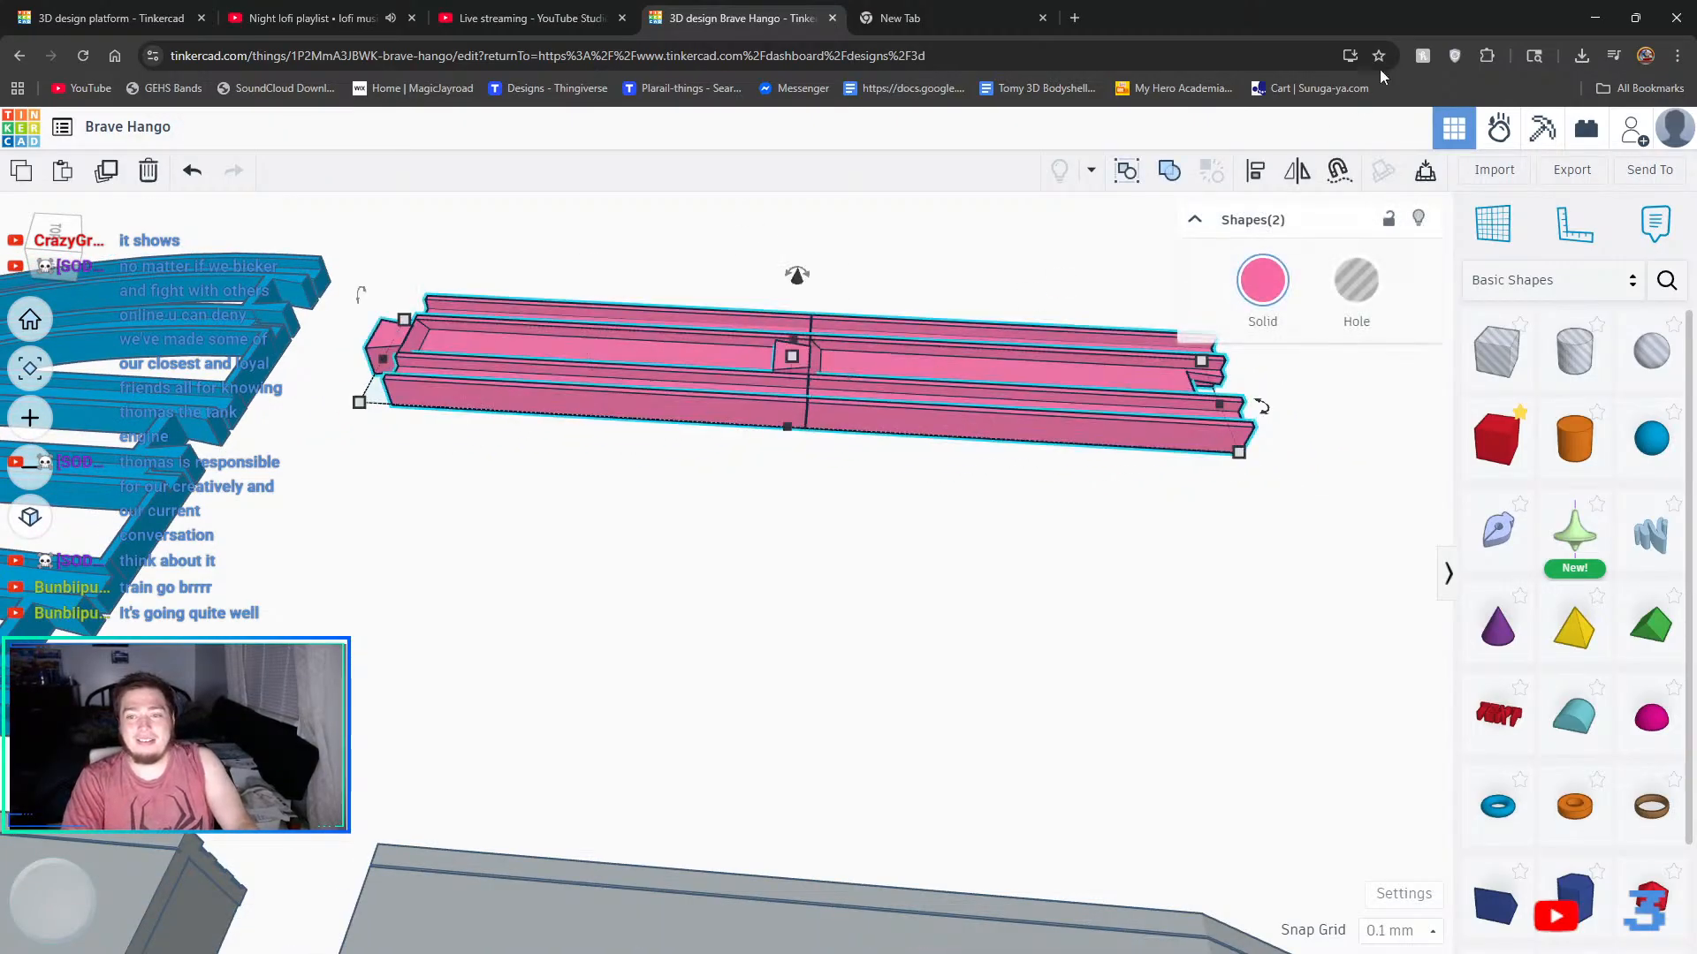
click(1171, 172)
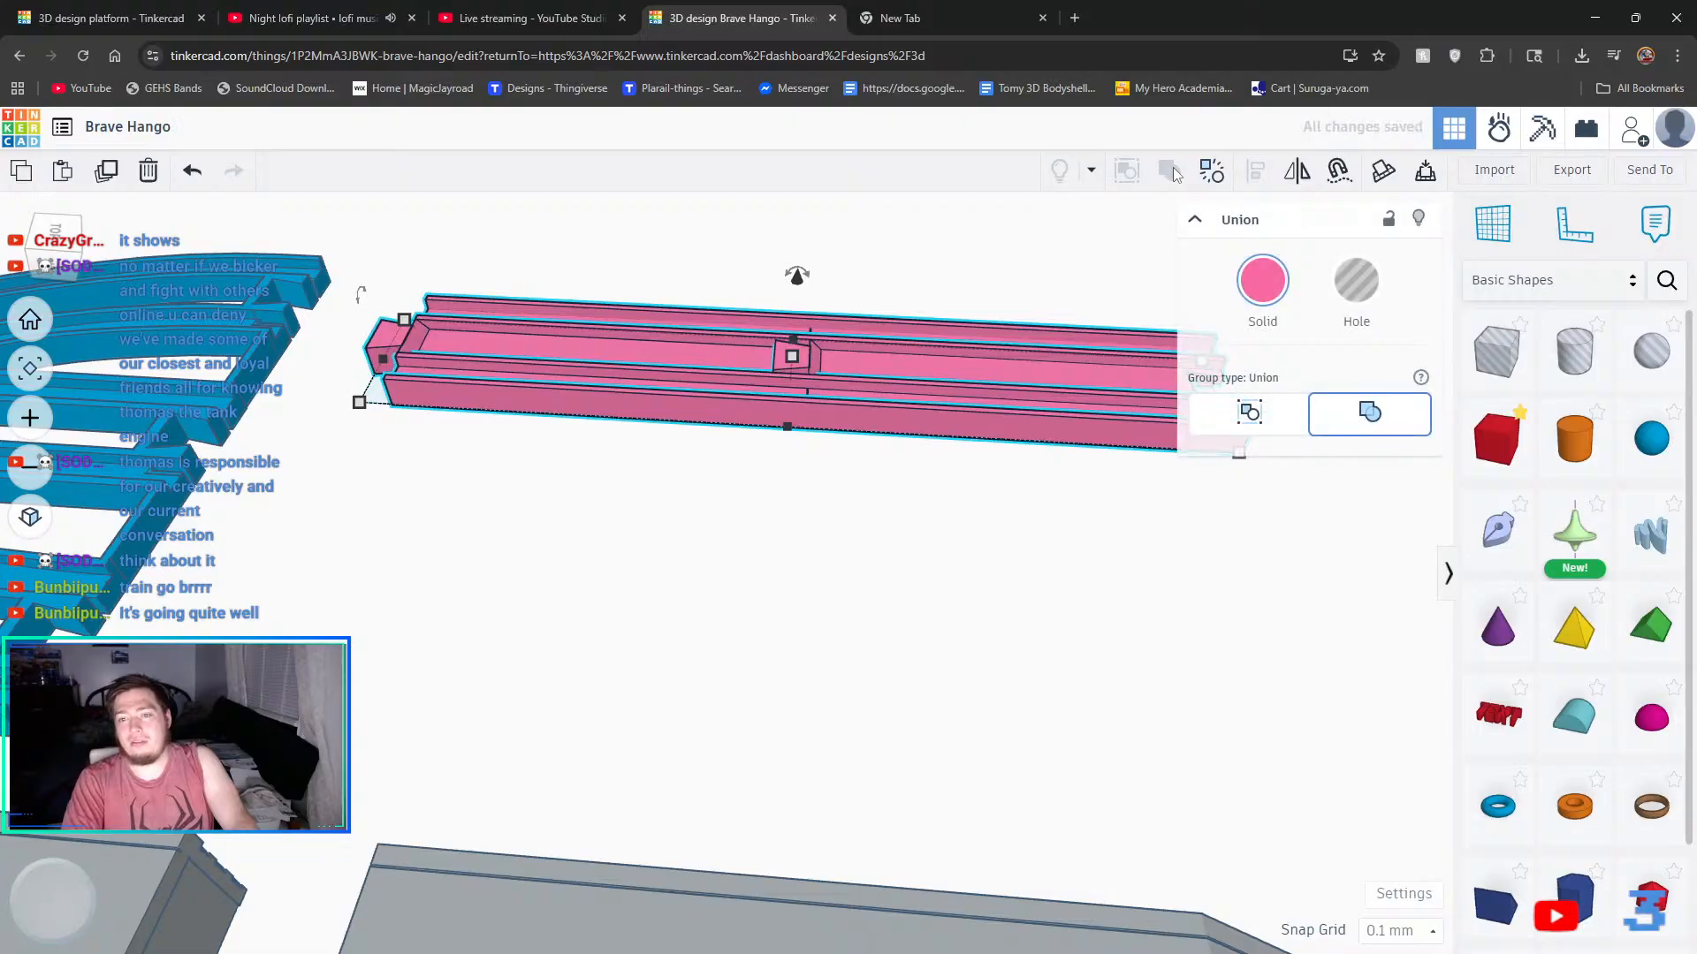
click(942, 252)
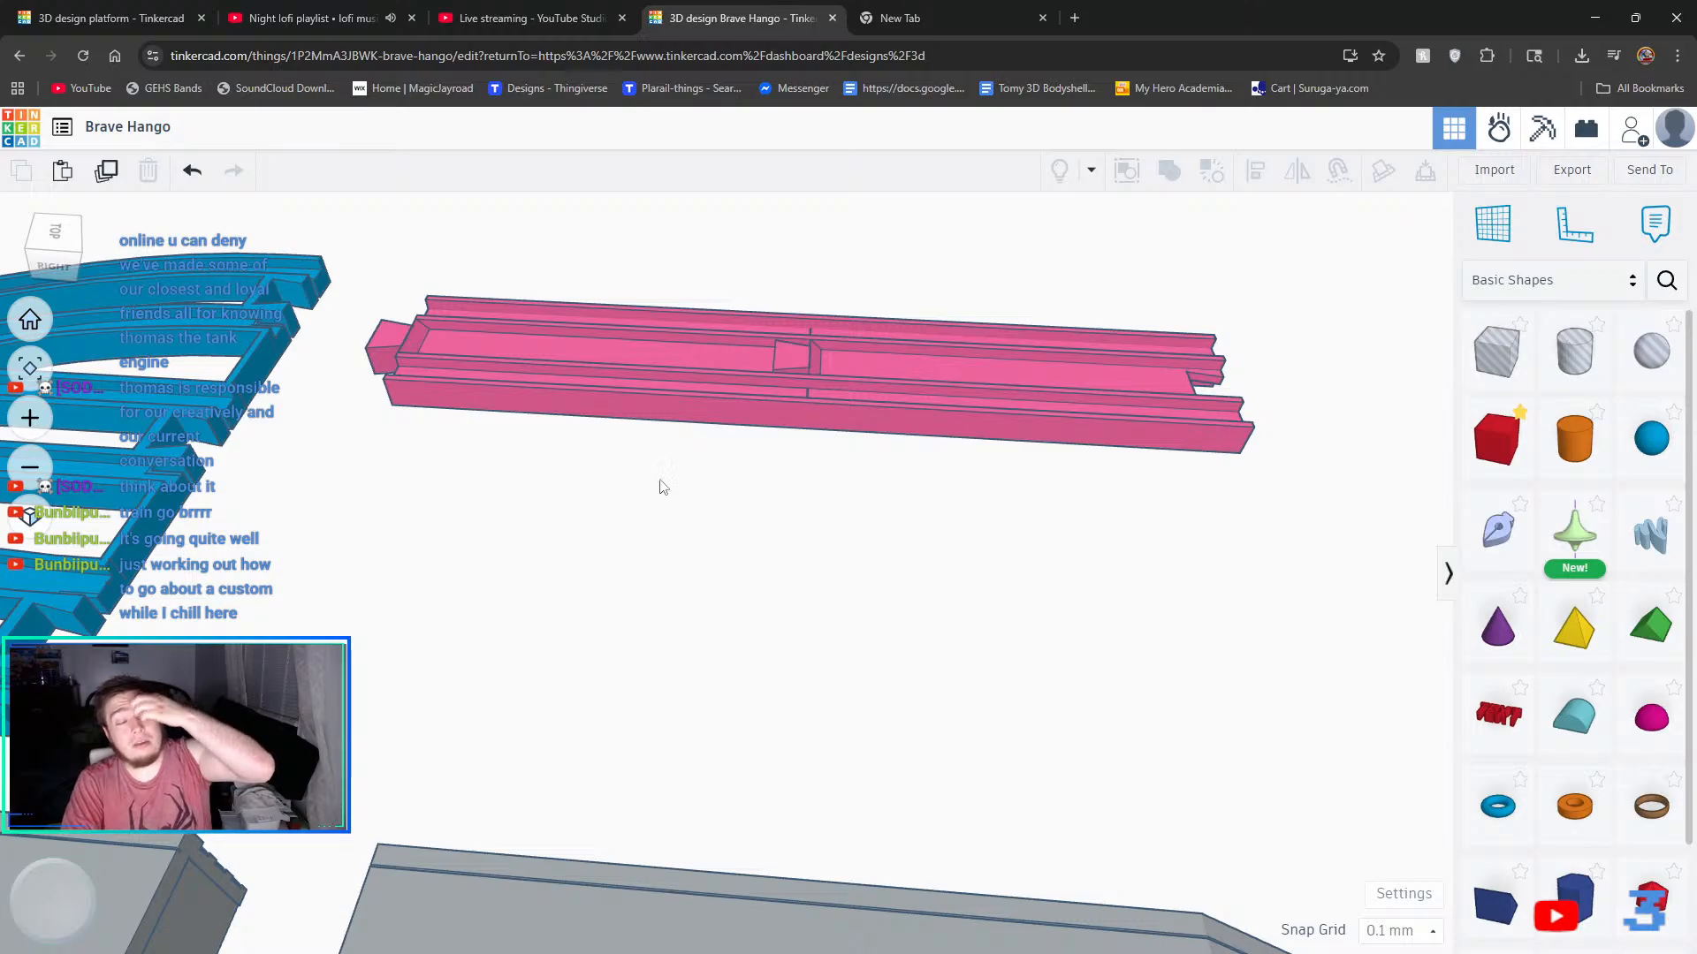
- Duplicate the joined pink track and move the copy so its connector fits the outermost branch of the blue track
right_drag(693, 565, 324, 599)
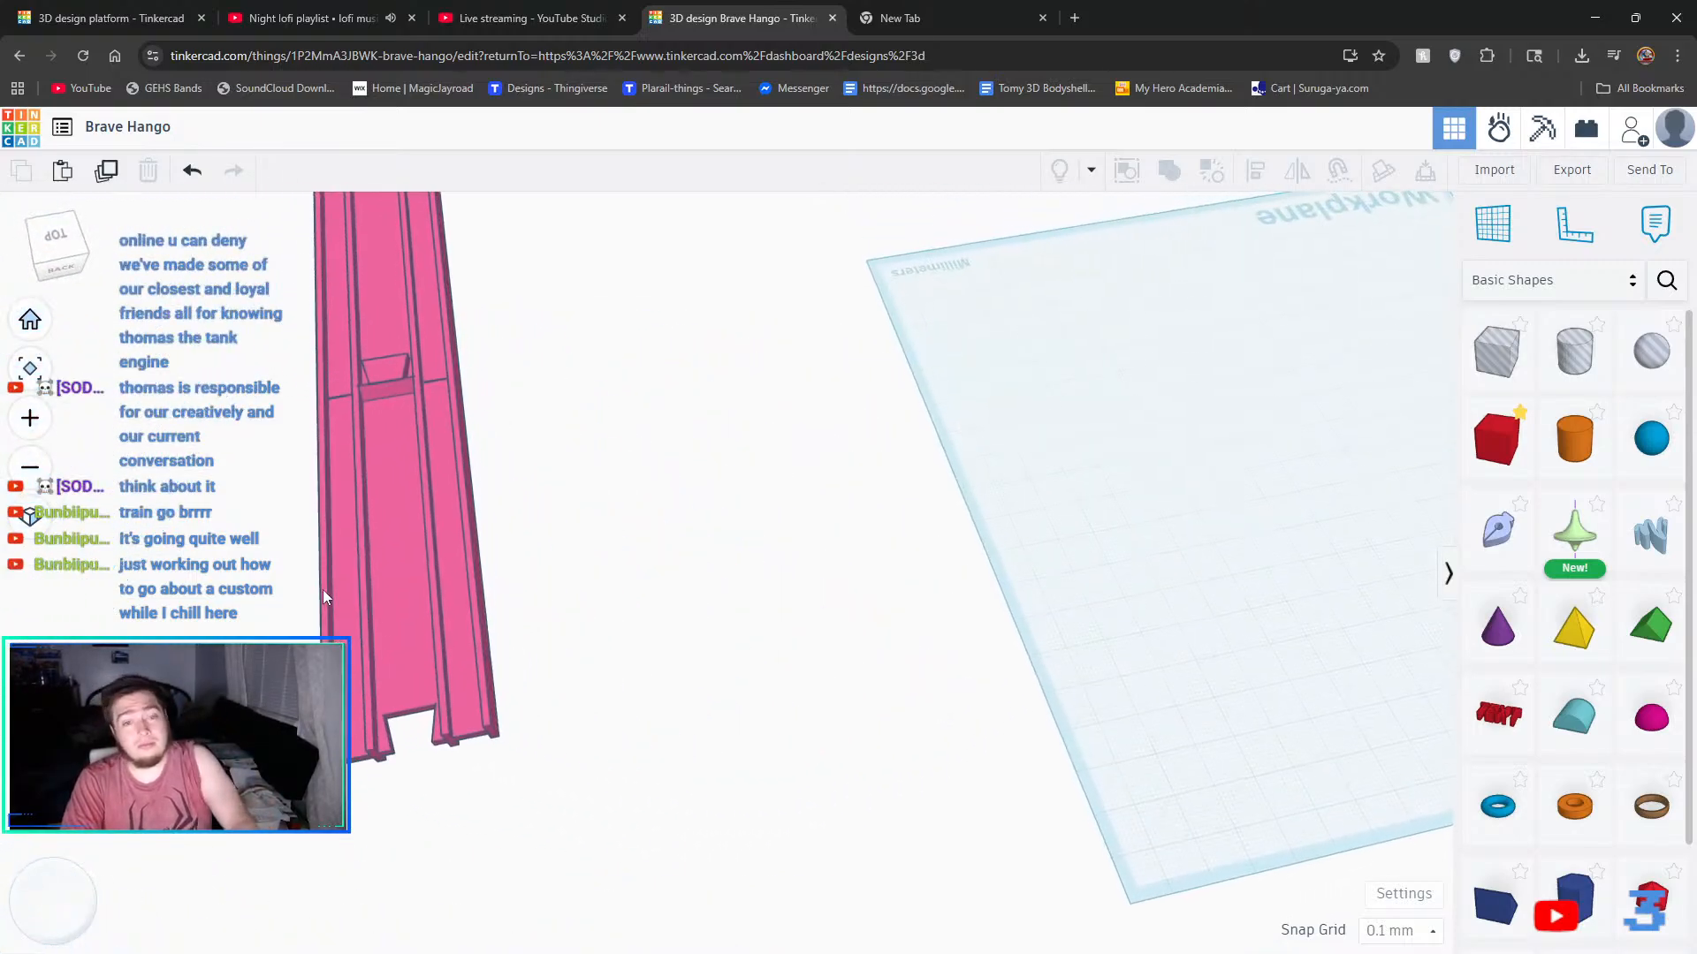
click(400, 383)
key(f)
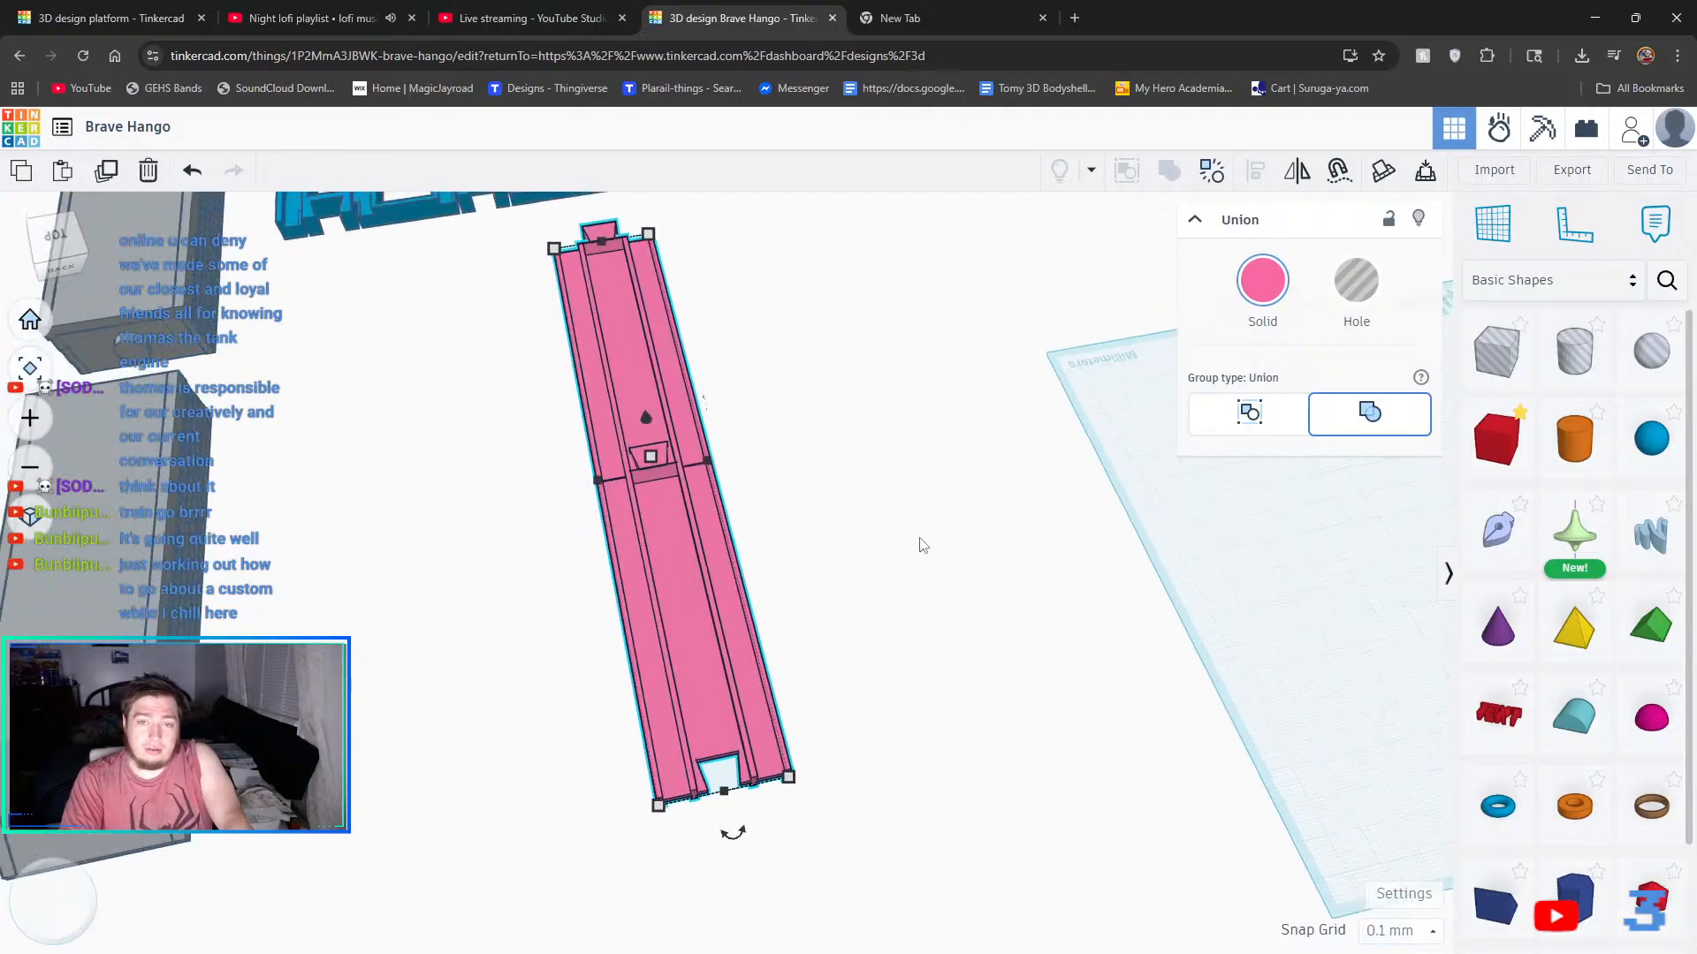
scroll(915, 520, down, 5)
right_drag(915, 520, 388, 489)
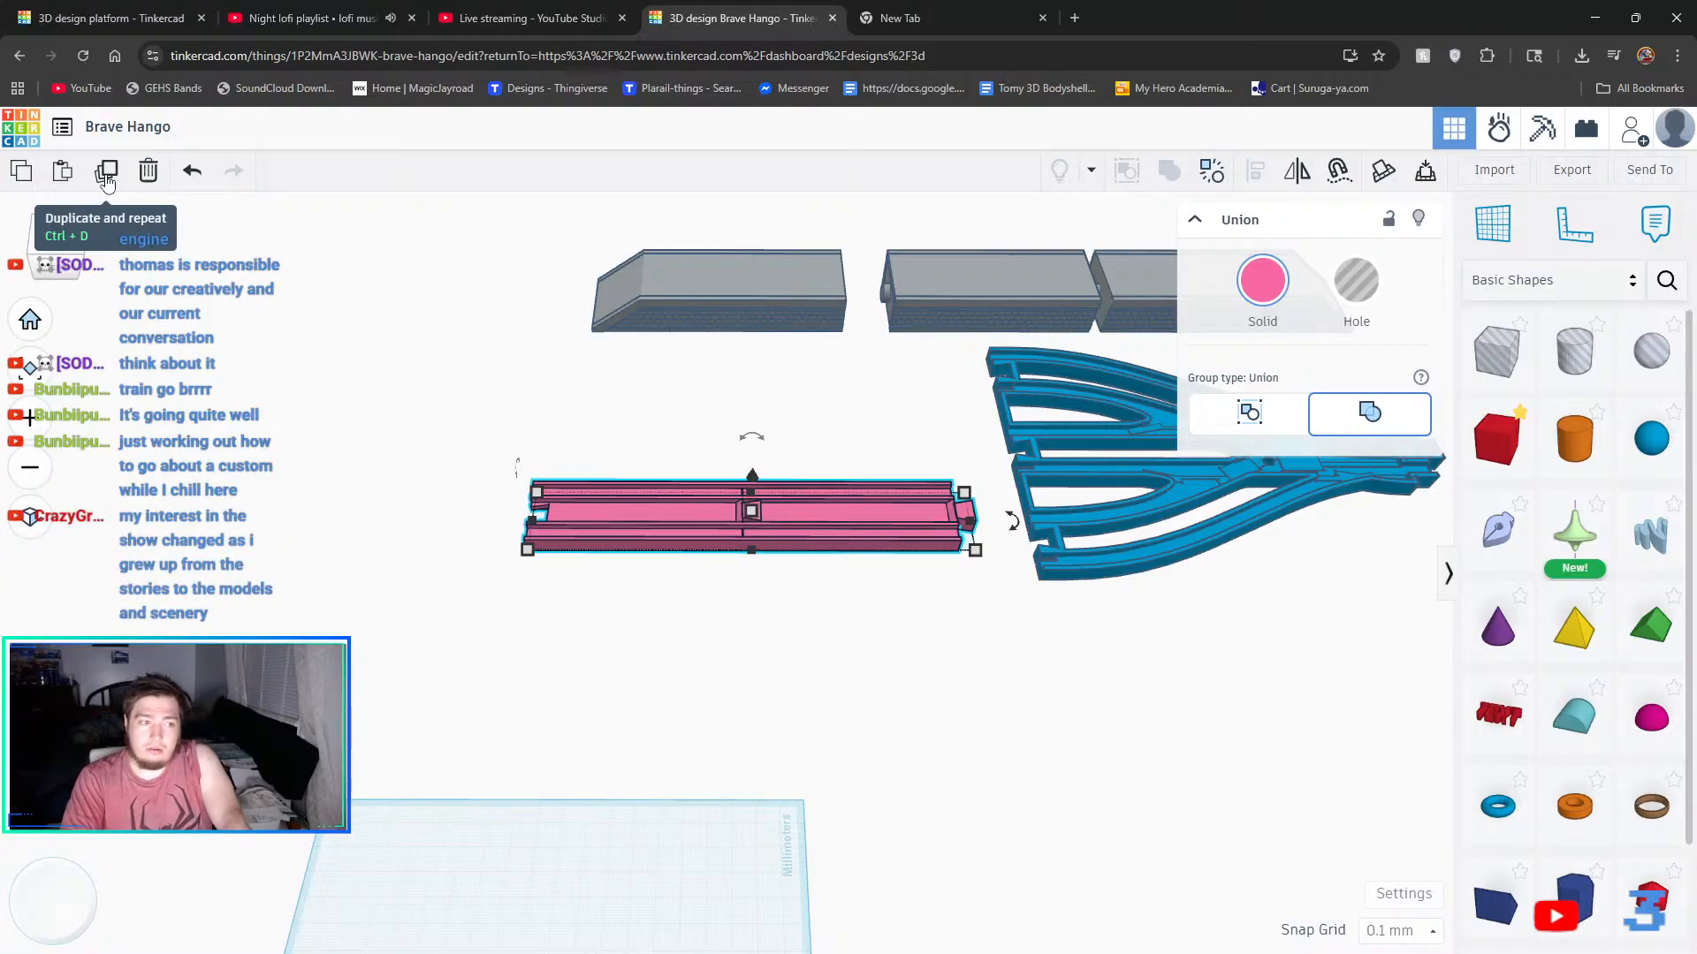
click(106, 174)
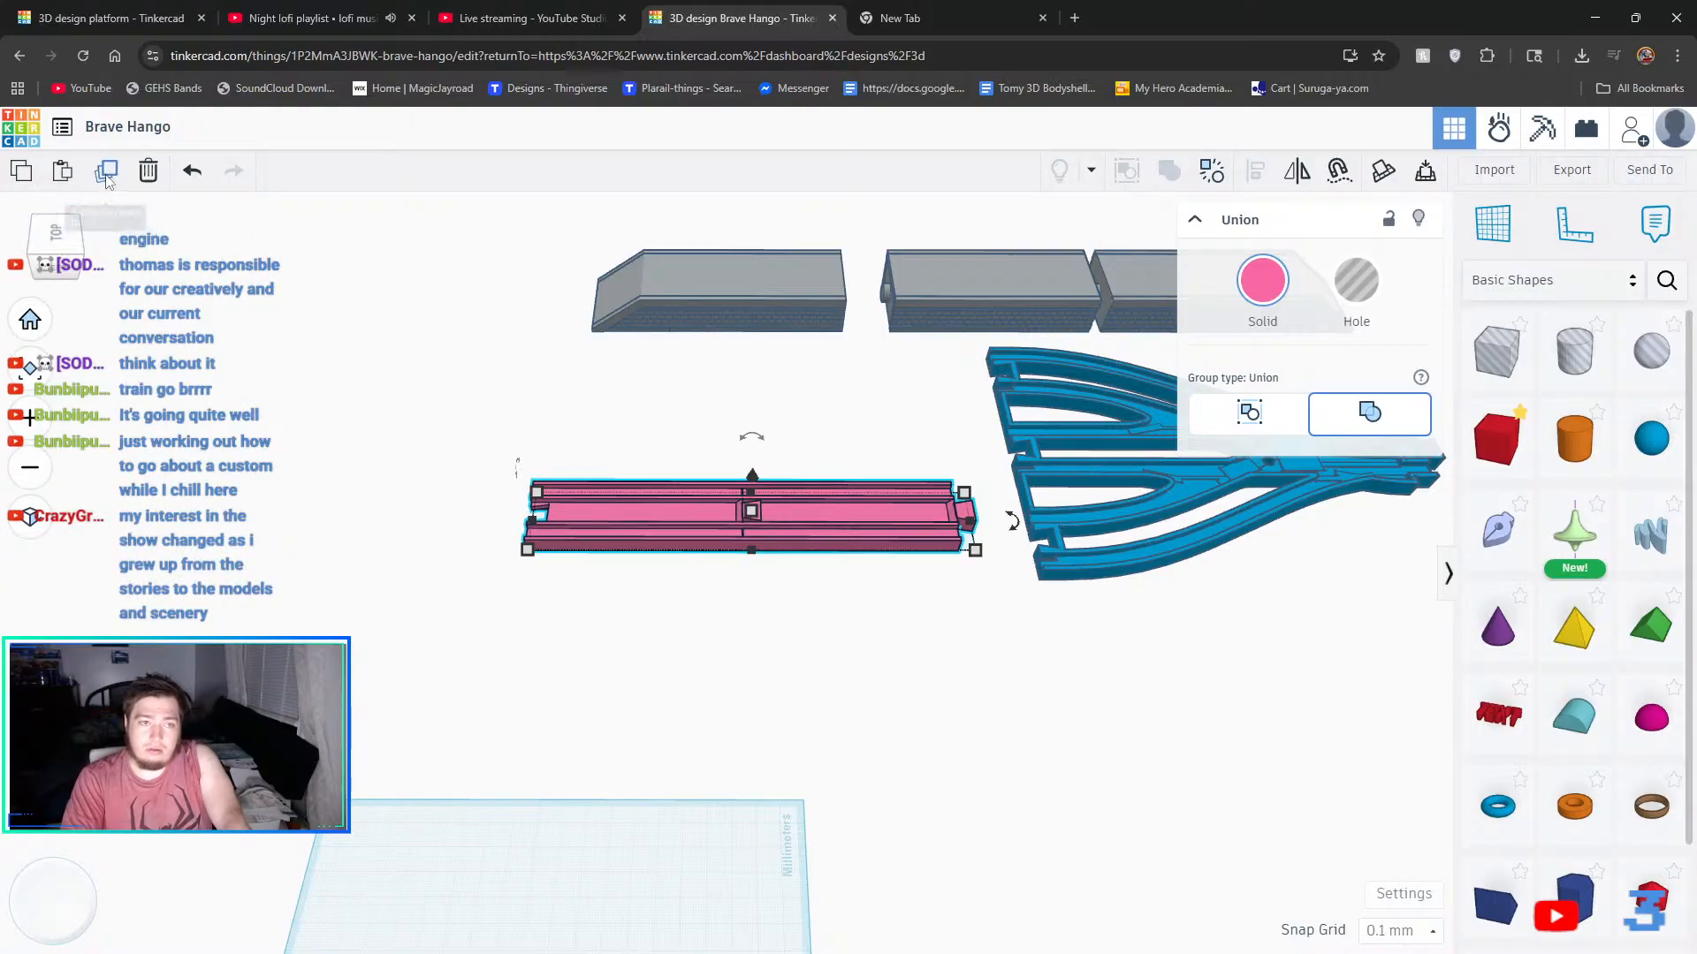
right_drag(720, 517, 830, 294)
scroll(795, 274, up, 3)
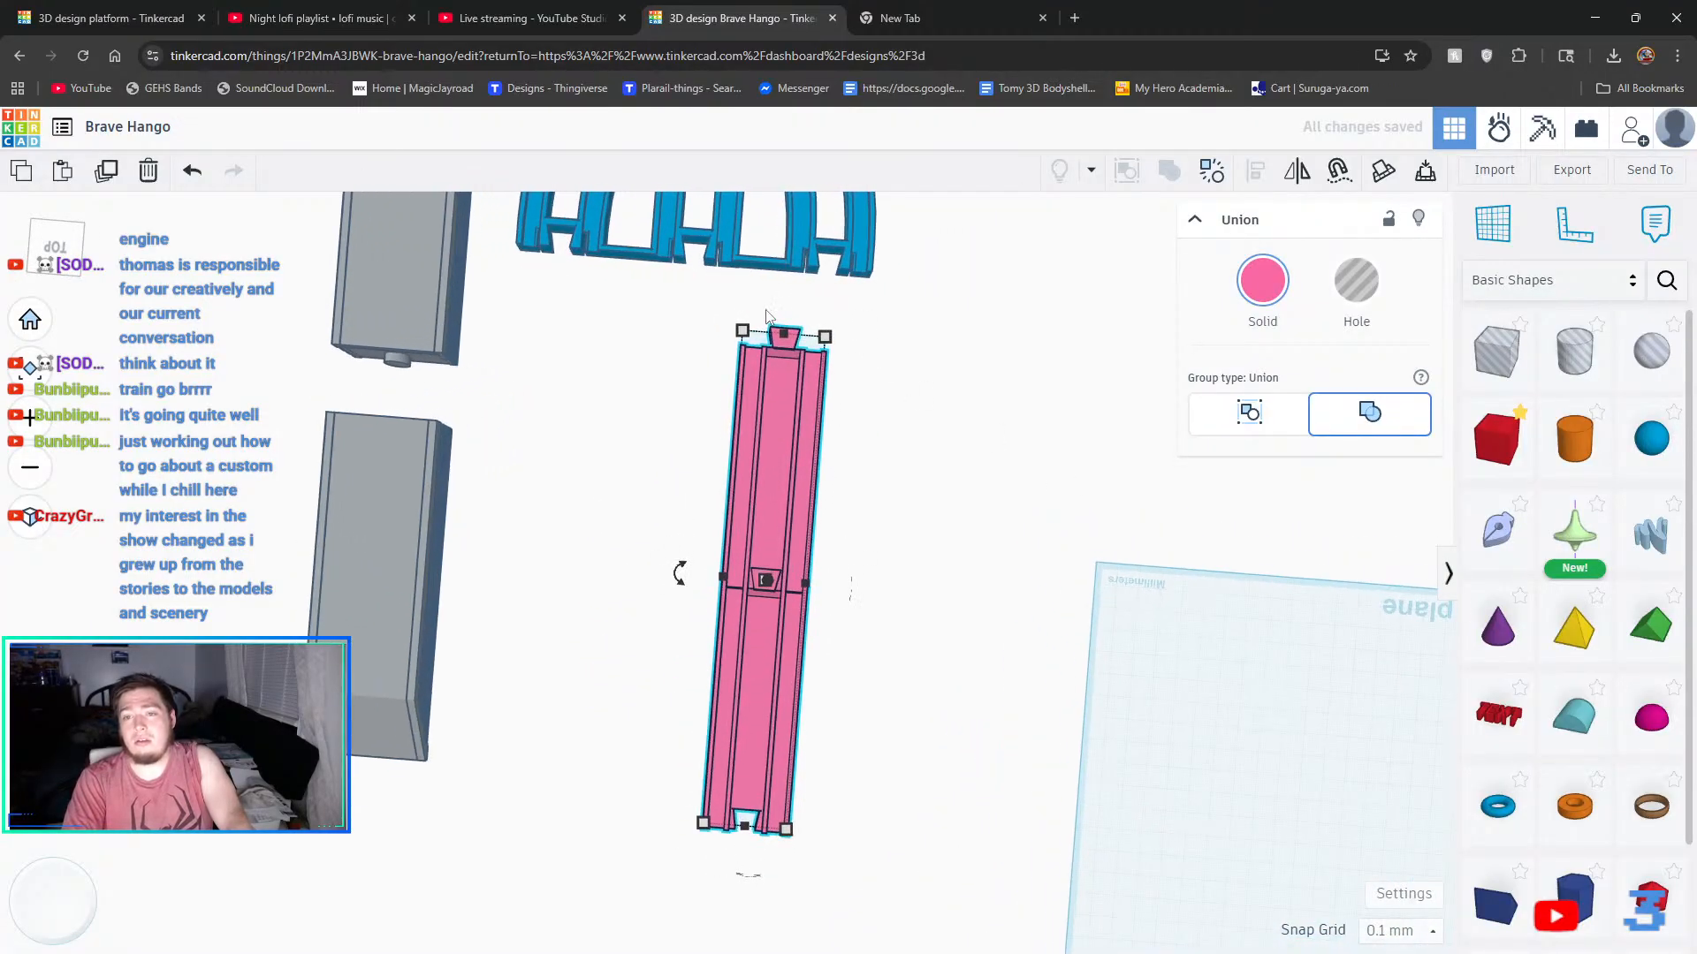
scroll(778, 341, up, 4)
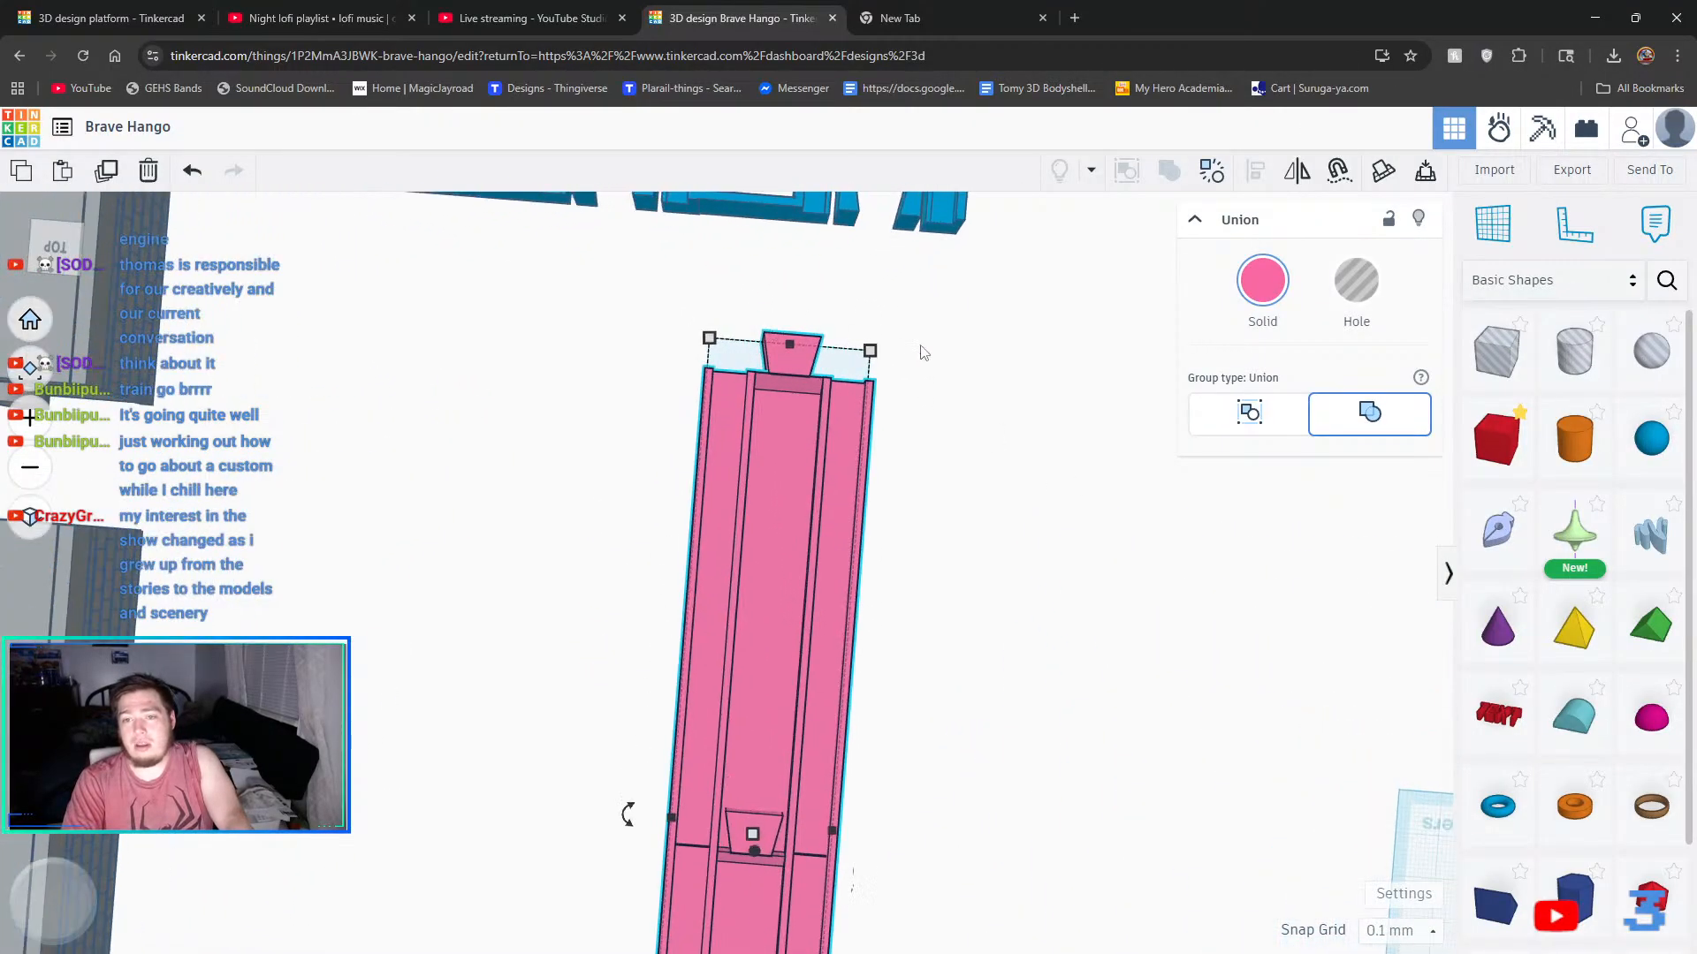
middle_drag(963, 380, 953, 496)
drag(801, 681, 889, 523)
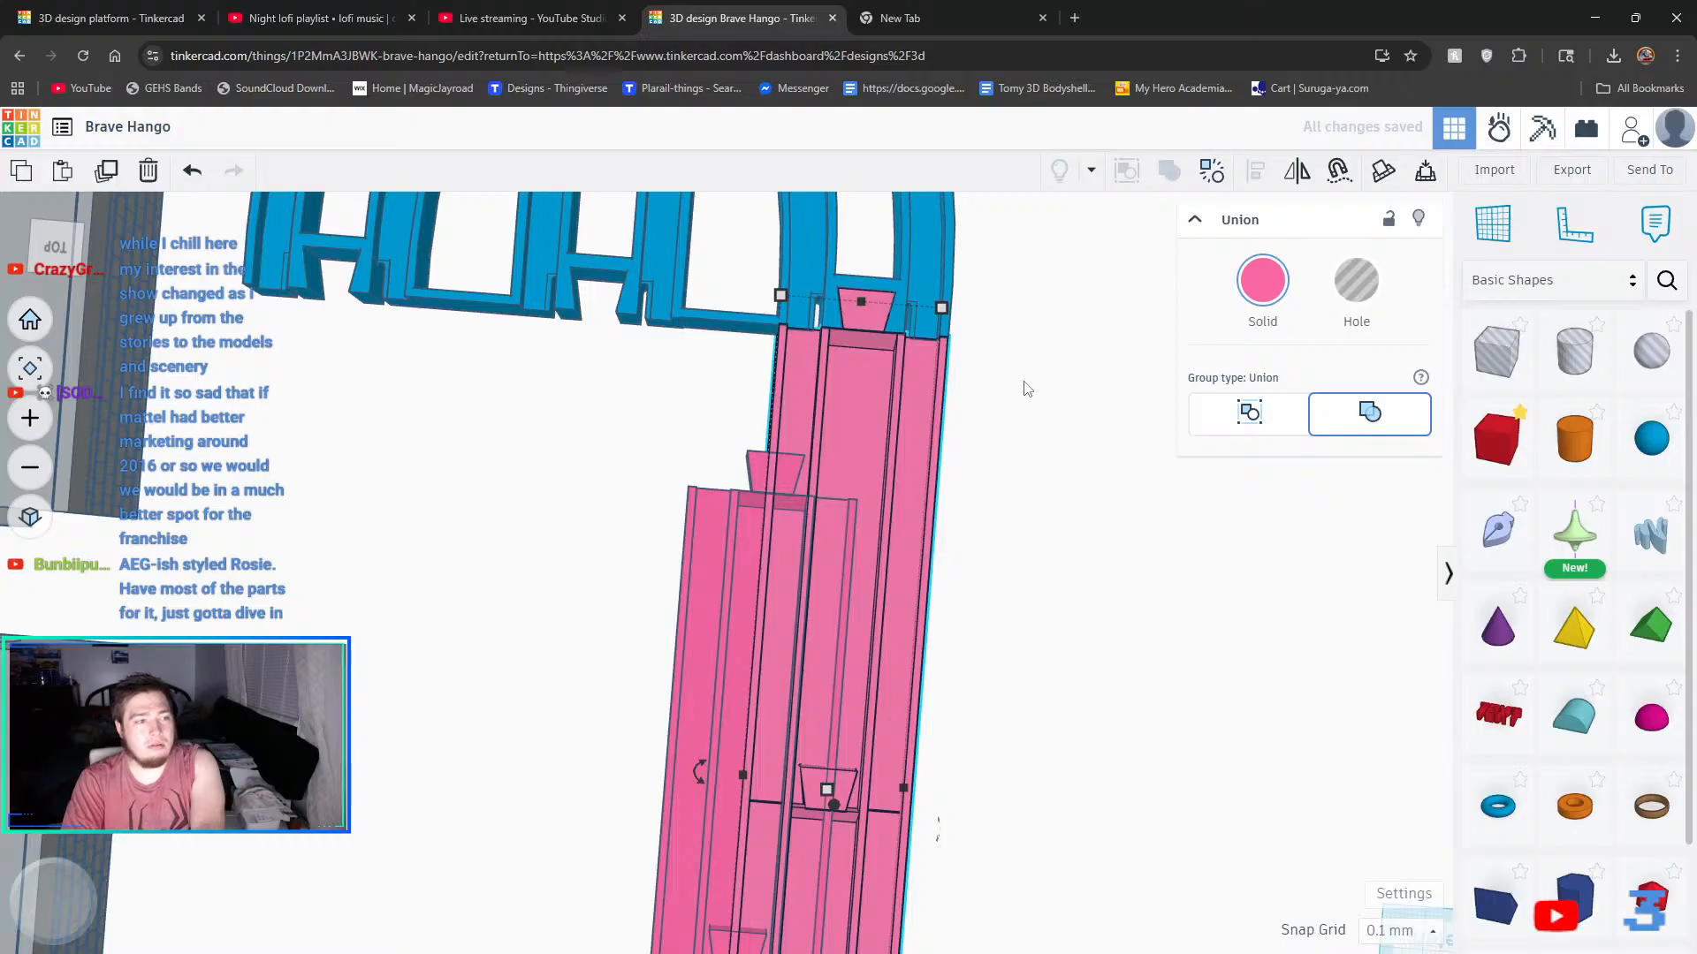
right_drag(1025, 389, 305, 213)
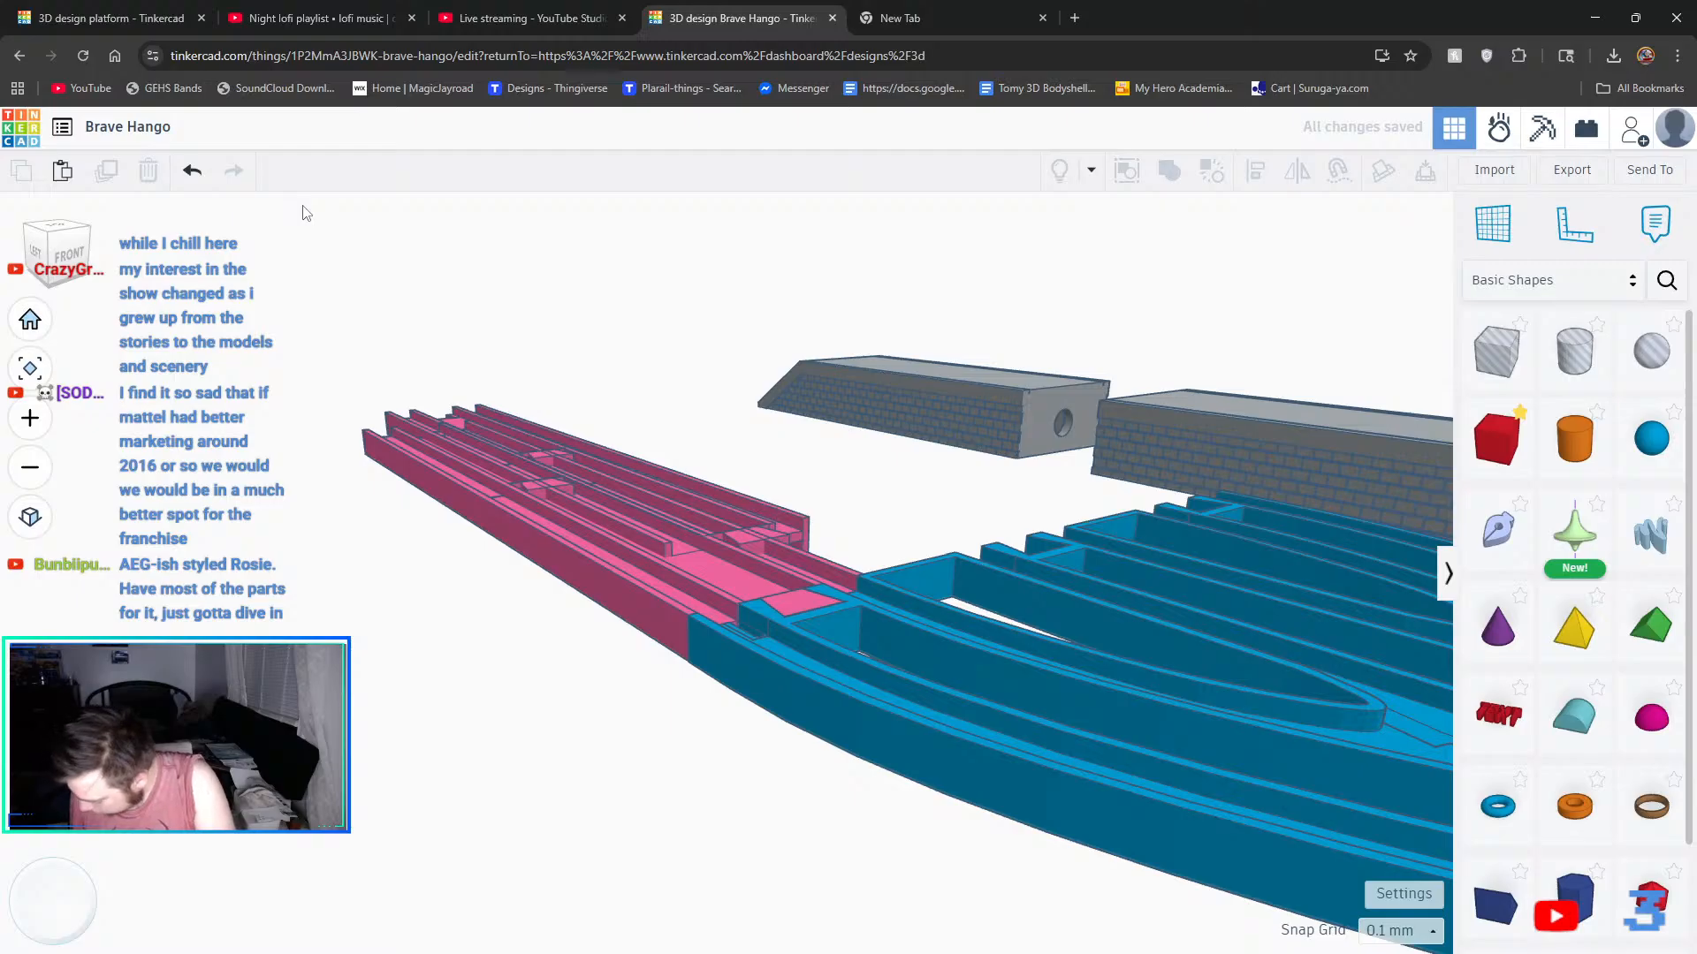
right_drag(751, 442, 1071, 701)
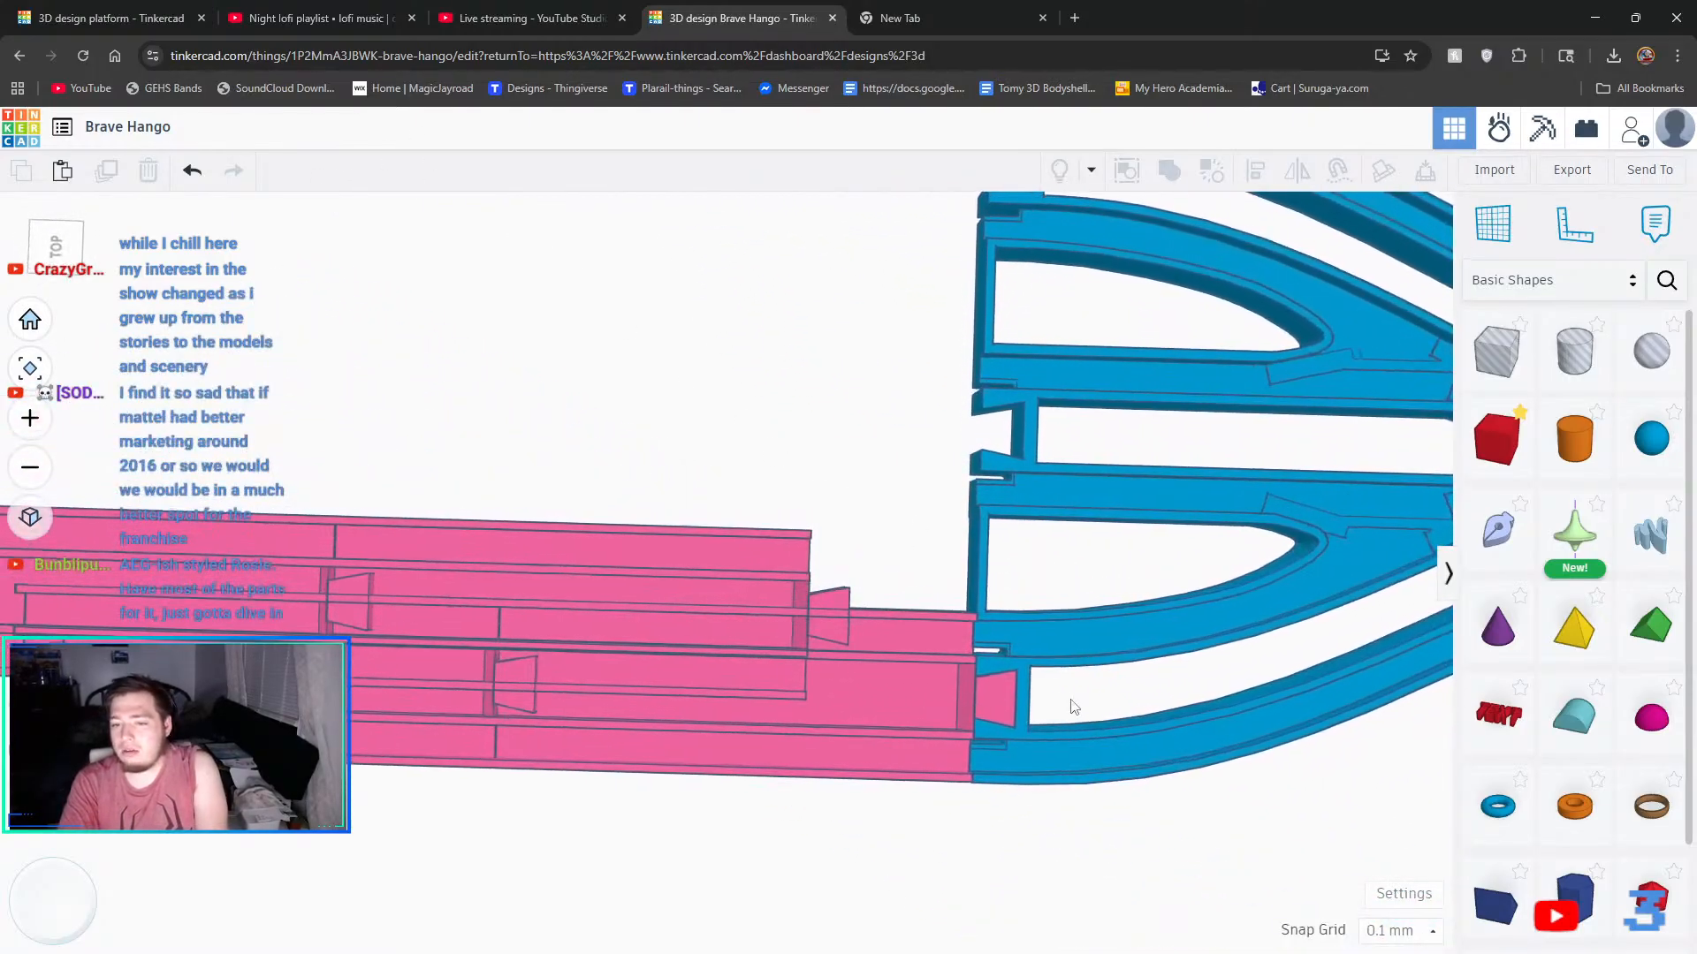
- Move the copied pink track to the blue track's middle branch and nudge it in 0.1 mm increments until its connector is centred in the socket
click(762, 570)
drag(730, 577, 898, 380)
key(Down)
key(Down)
key(Down)
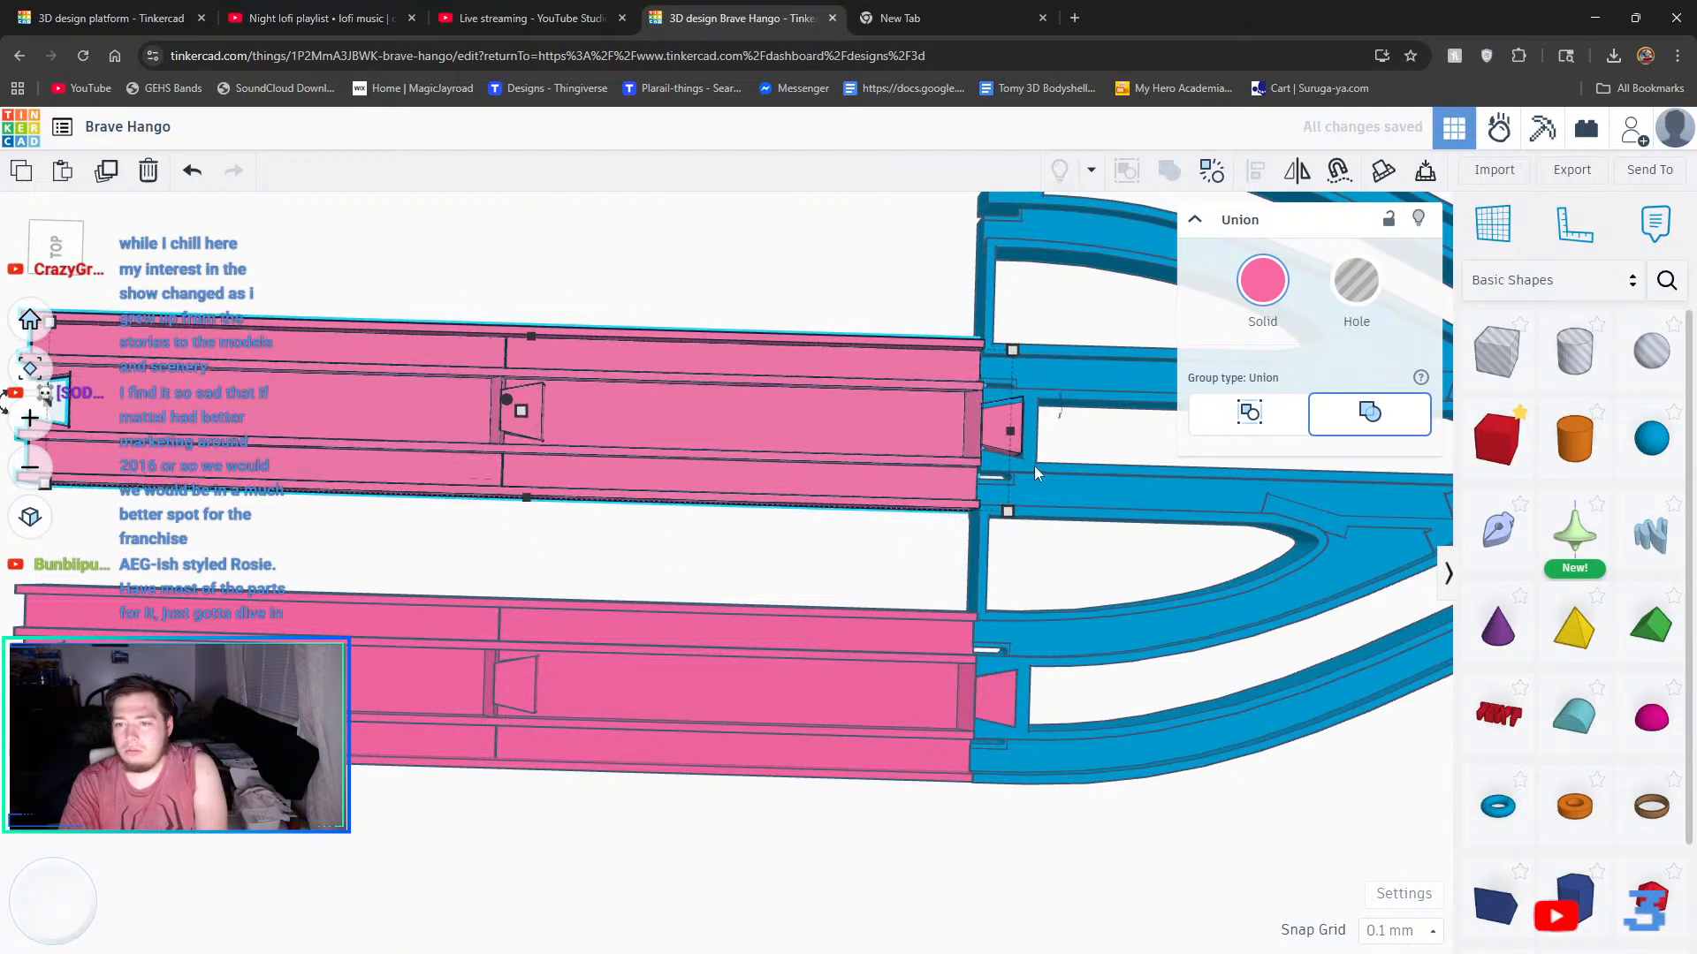
key(Down)
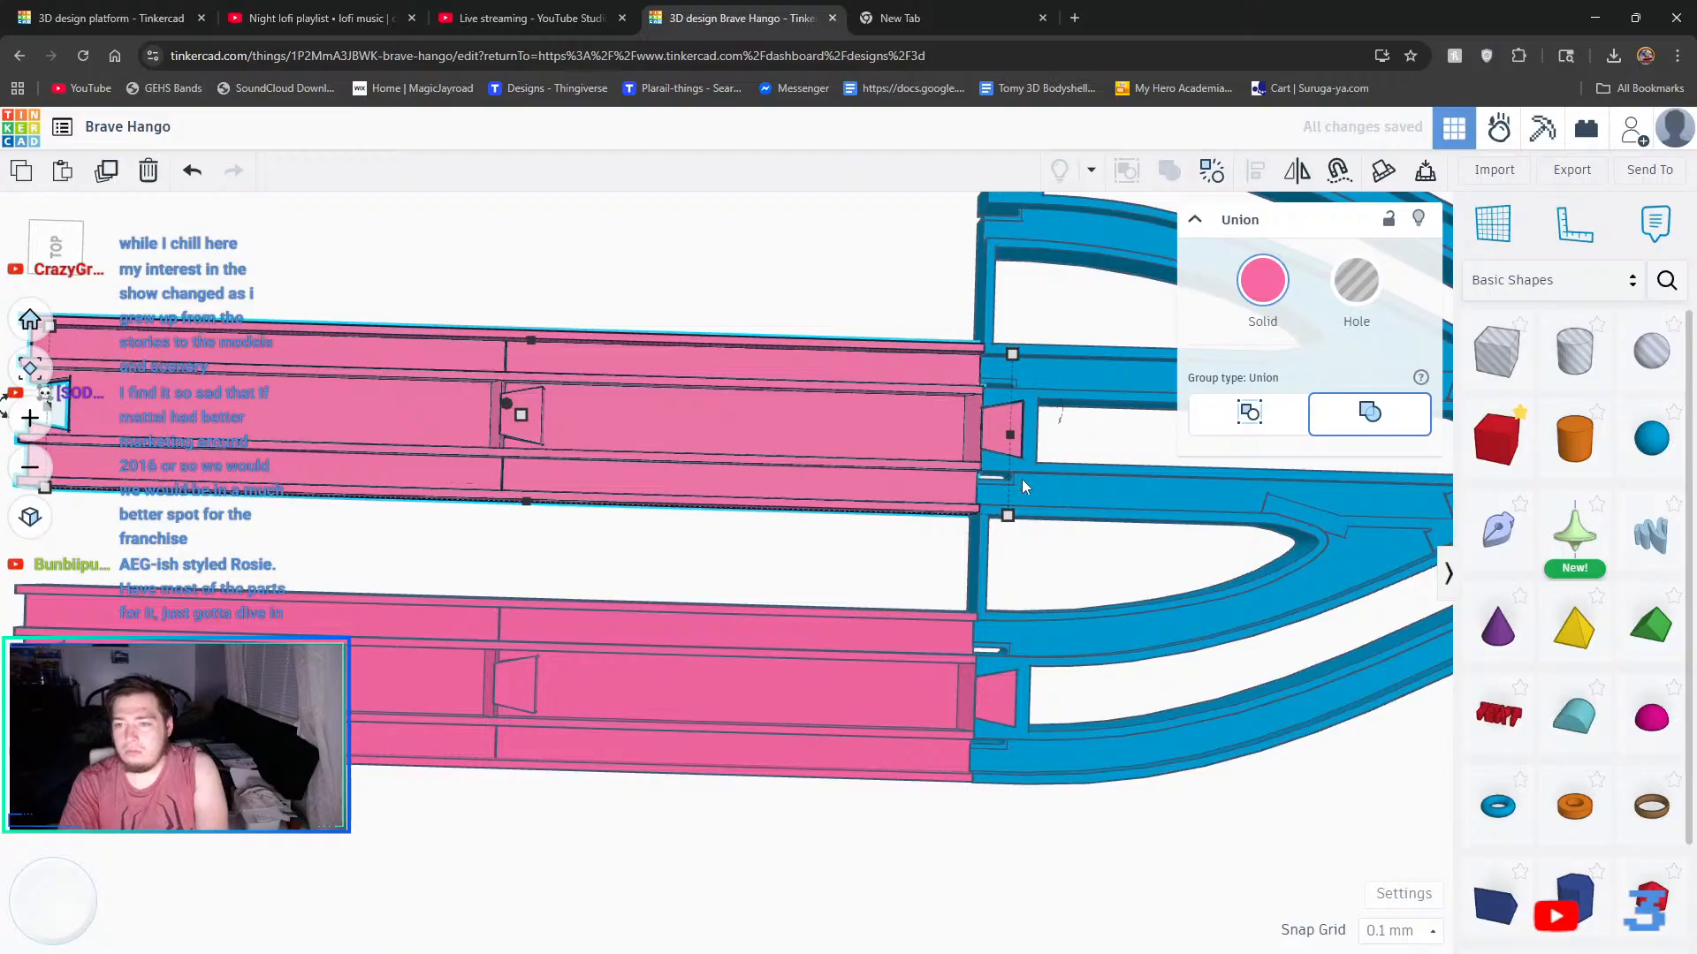
scroll(1033, 483, up, 5)
scroll(862, 551, up, 2)
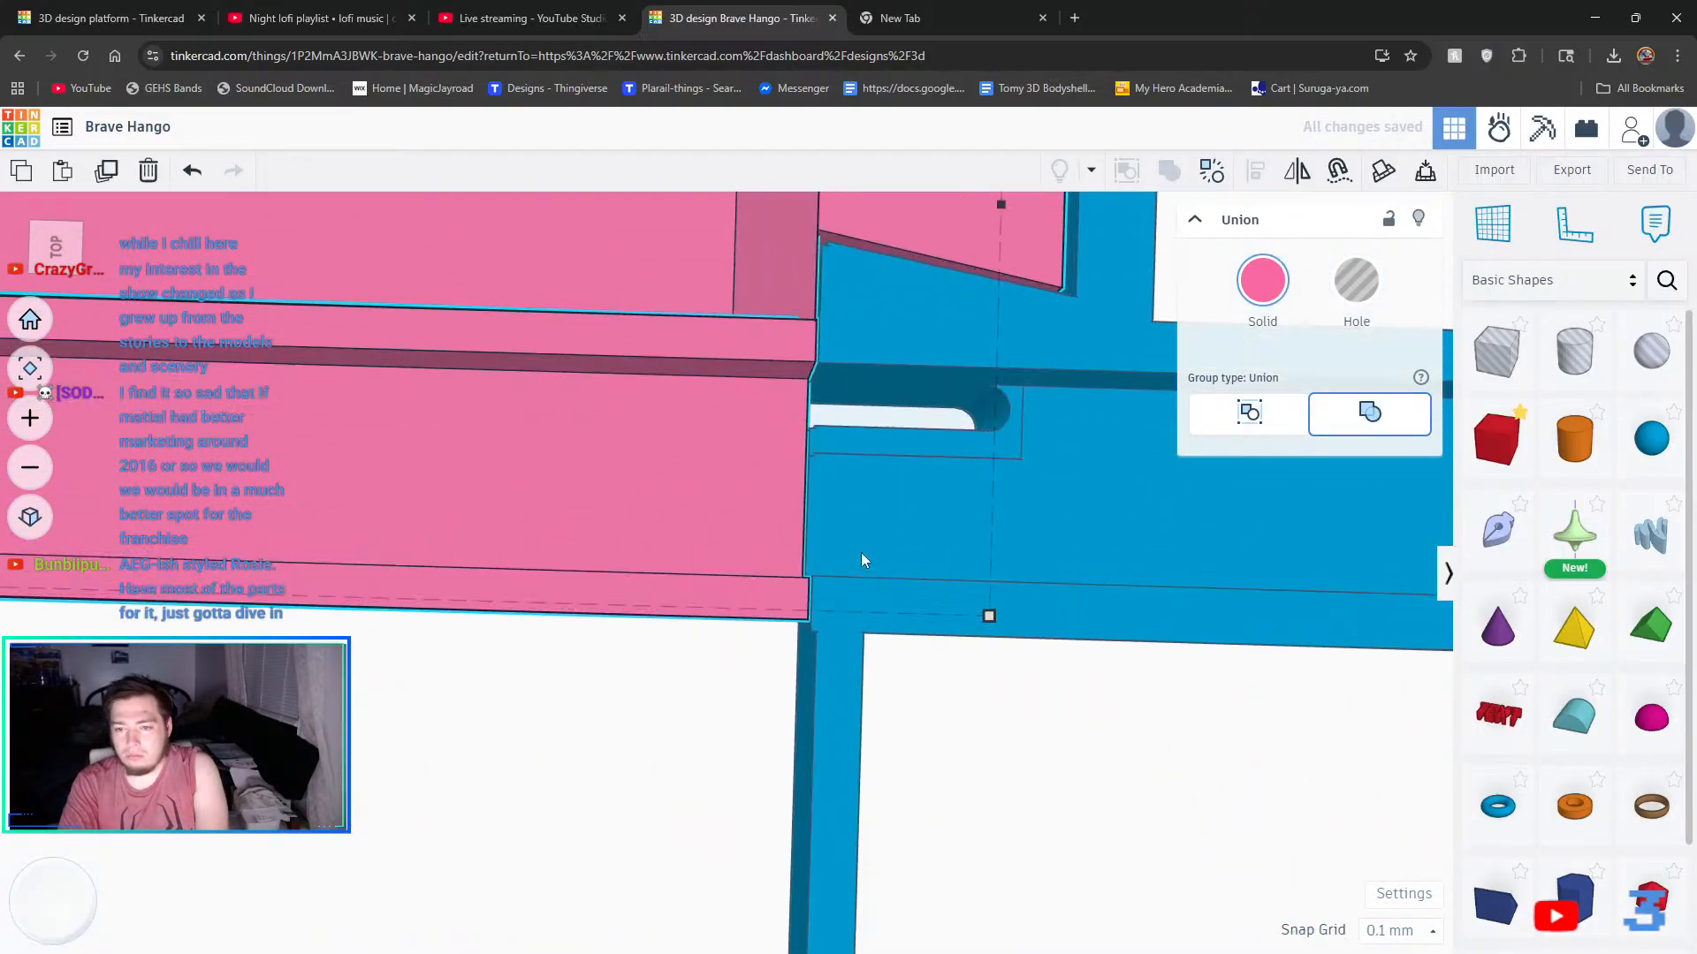
scroll(861, 551, down, 1)
key(Up)
key(Up)
click(1190, 846)
scroll(1111, 796, down, 3)
scroll(1113, 800, down, 5)
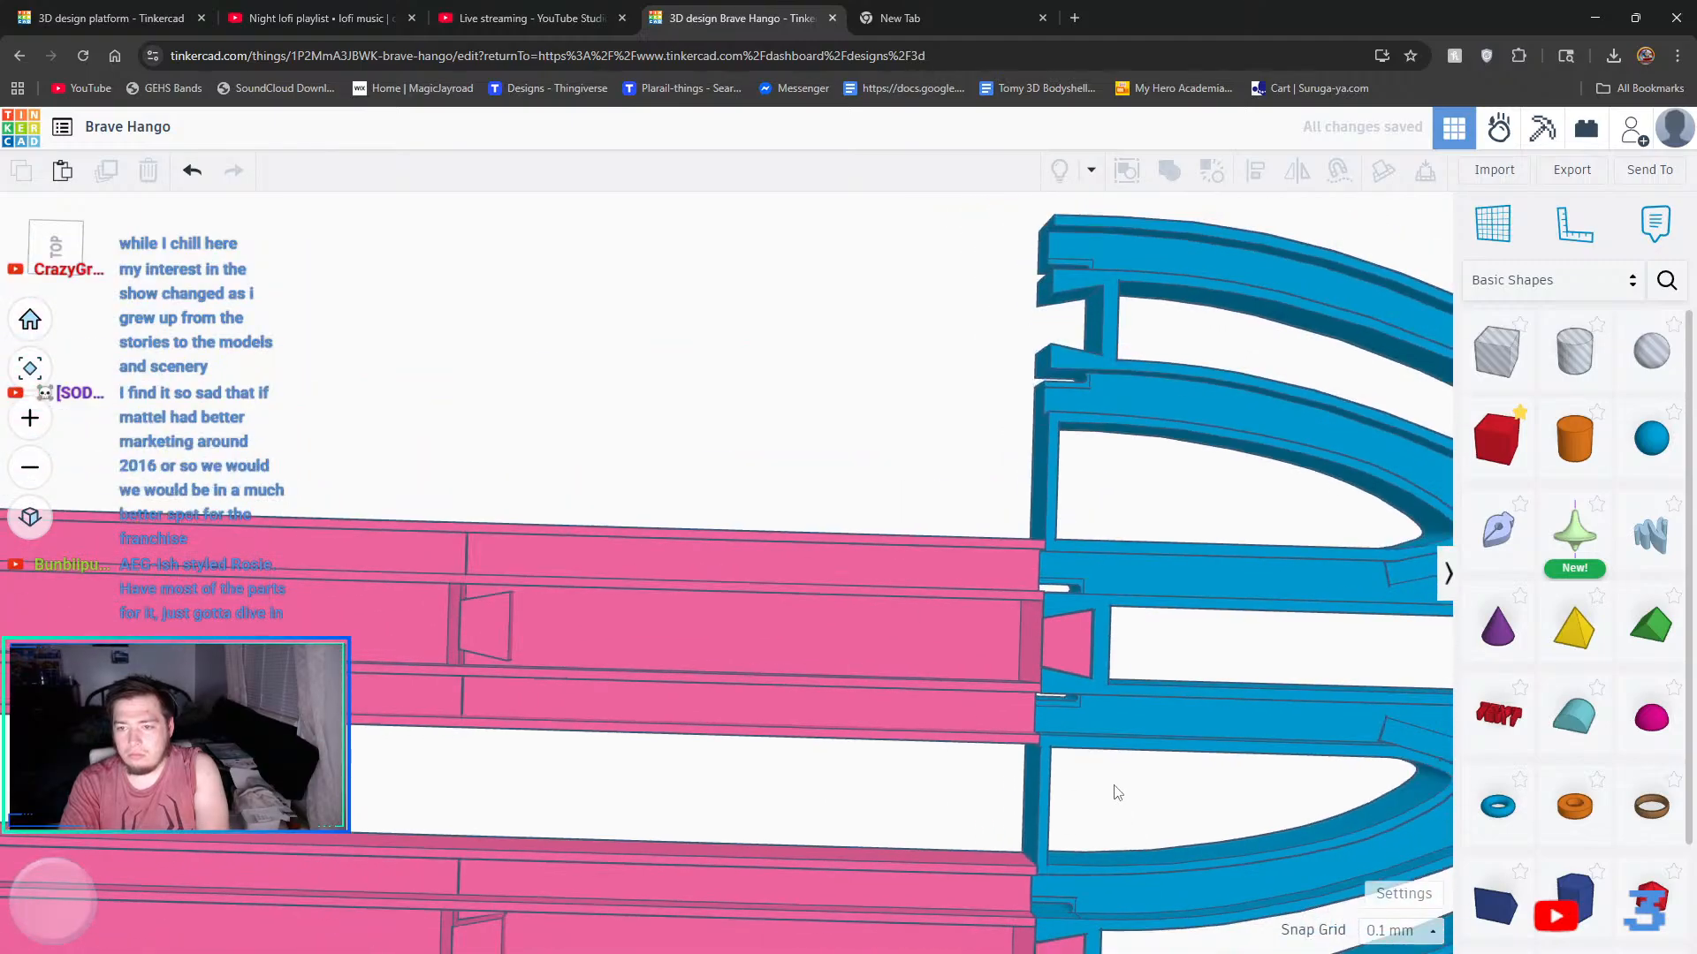
- Duplicate the middle pink track and, with the snap grid at 1.0 mm, move the copy to the blue branch nearest the gray platforms
click(776, 611)
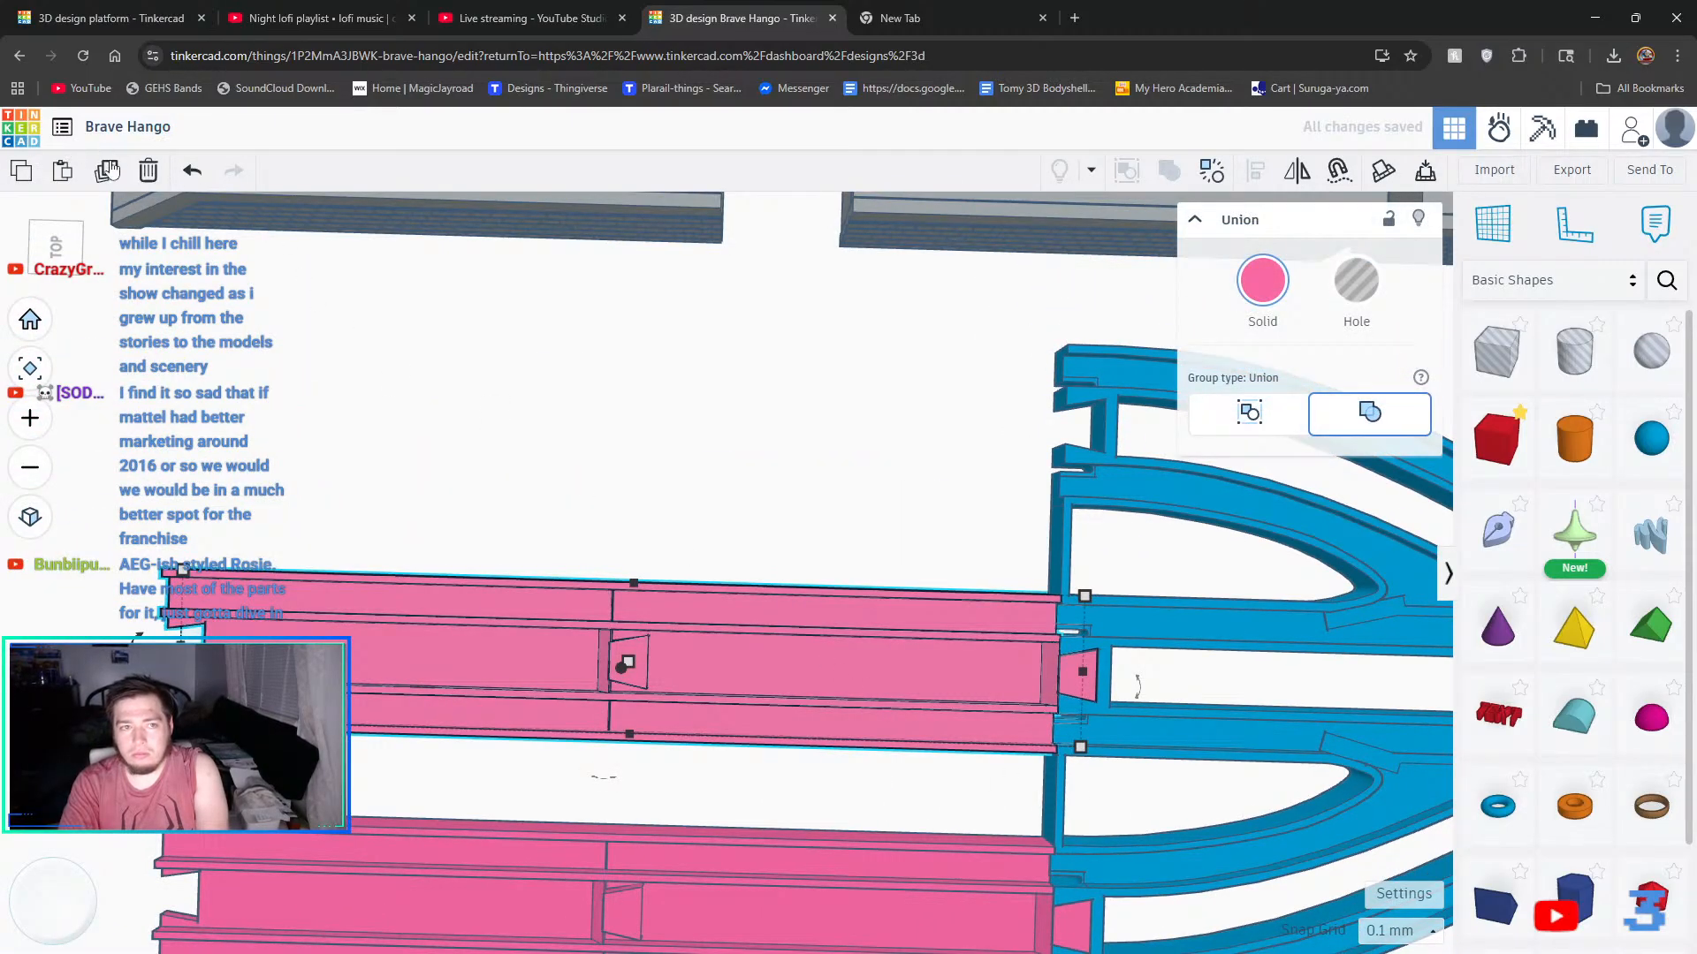
click(1389, 932)
click(1392, 802)
drag(809, 623, 824, 543)
key(Up)
key(Up)
key(Up)
key(Up)
key(Up)
key(Up)
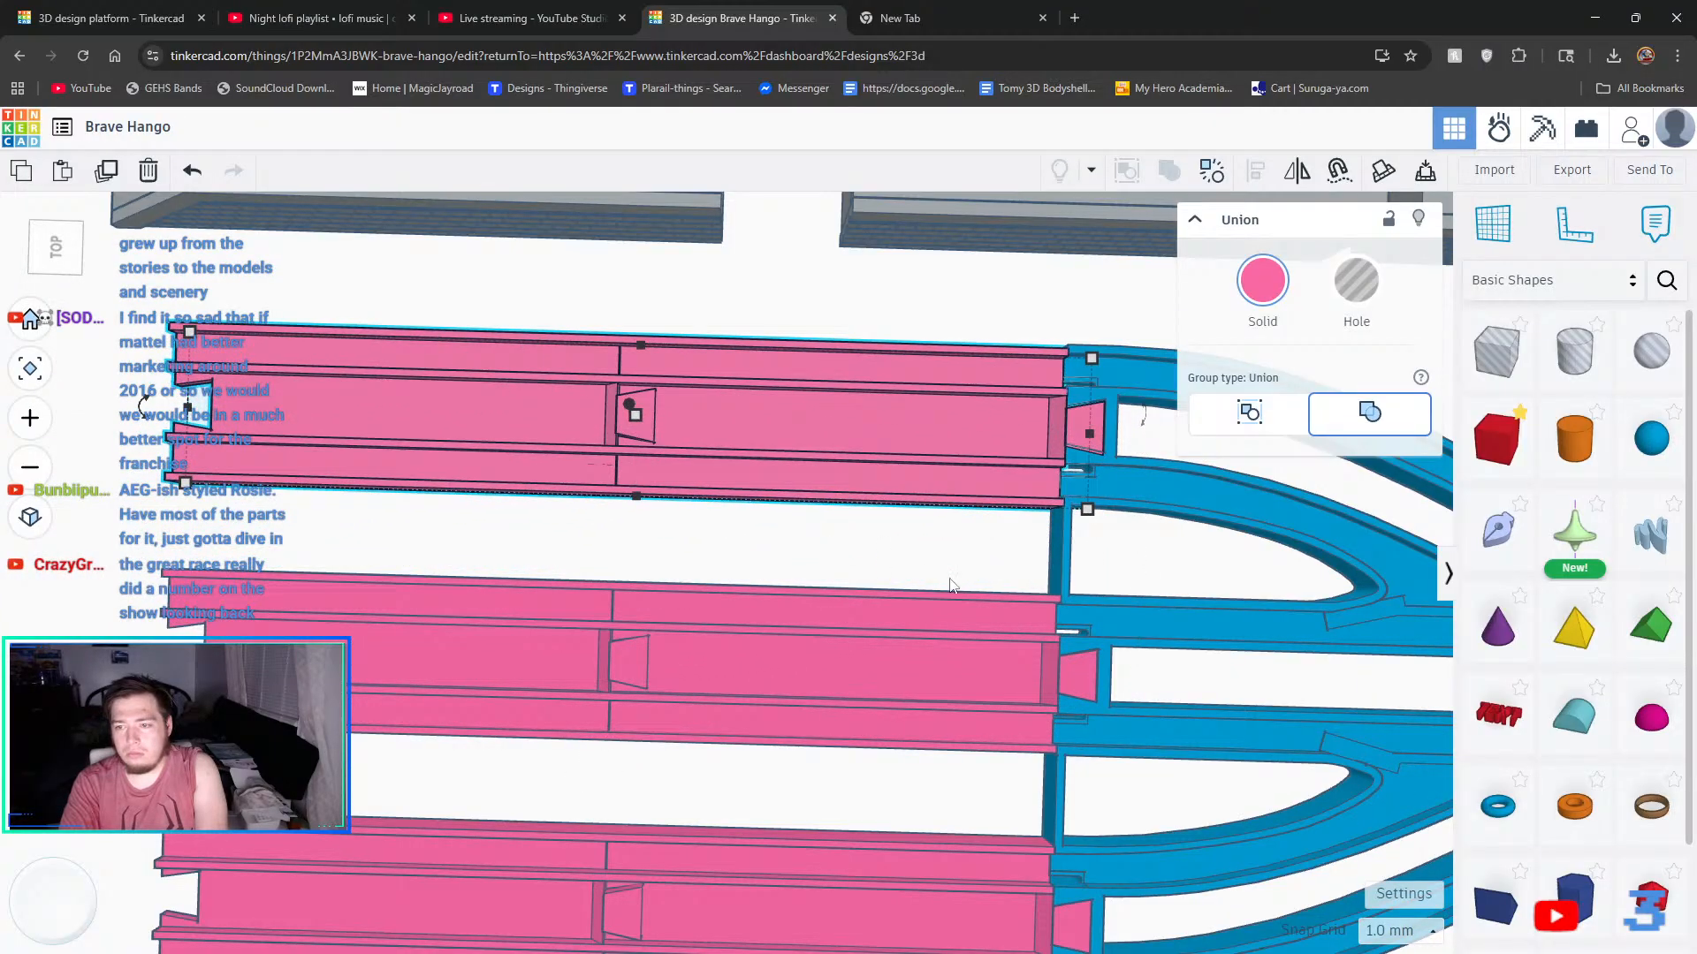
- Set the snap grid to 0.1 mm and nudge the new pink track until its connector lines up with the blue track's socket
click(1378, 930)
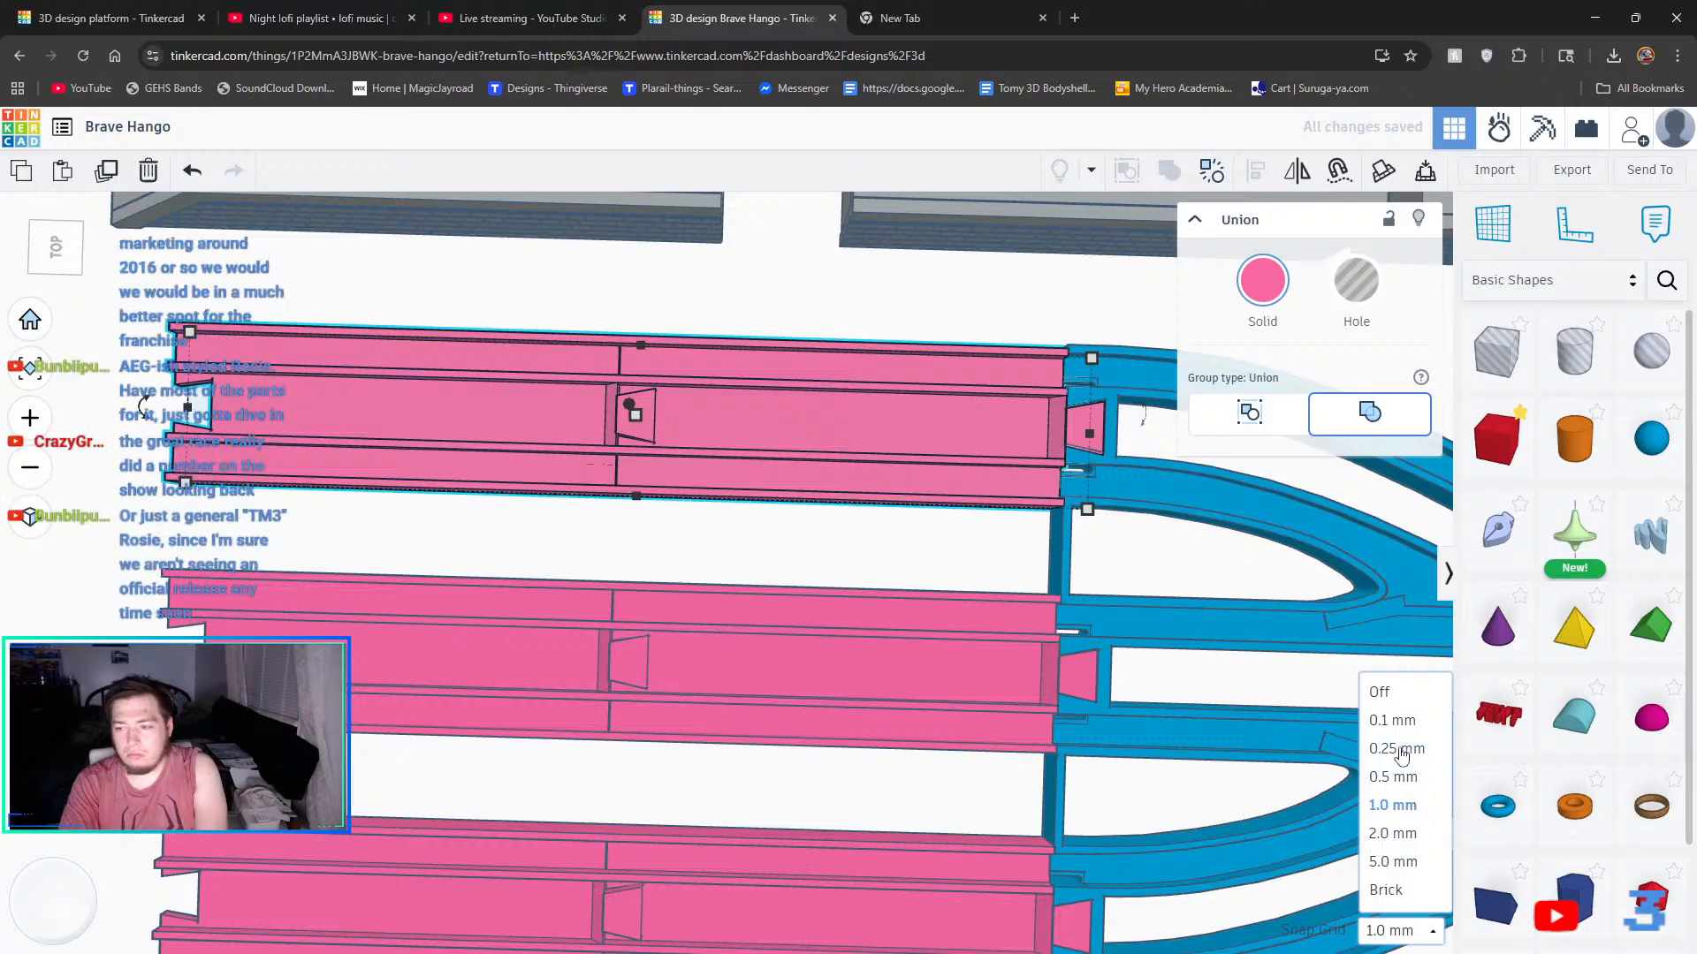
click(1392, 721)
scroll(1124, 367, up, 6)
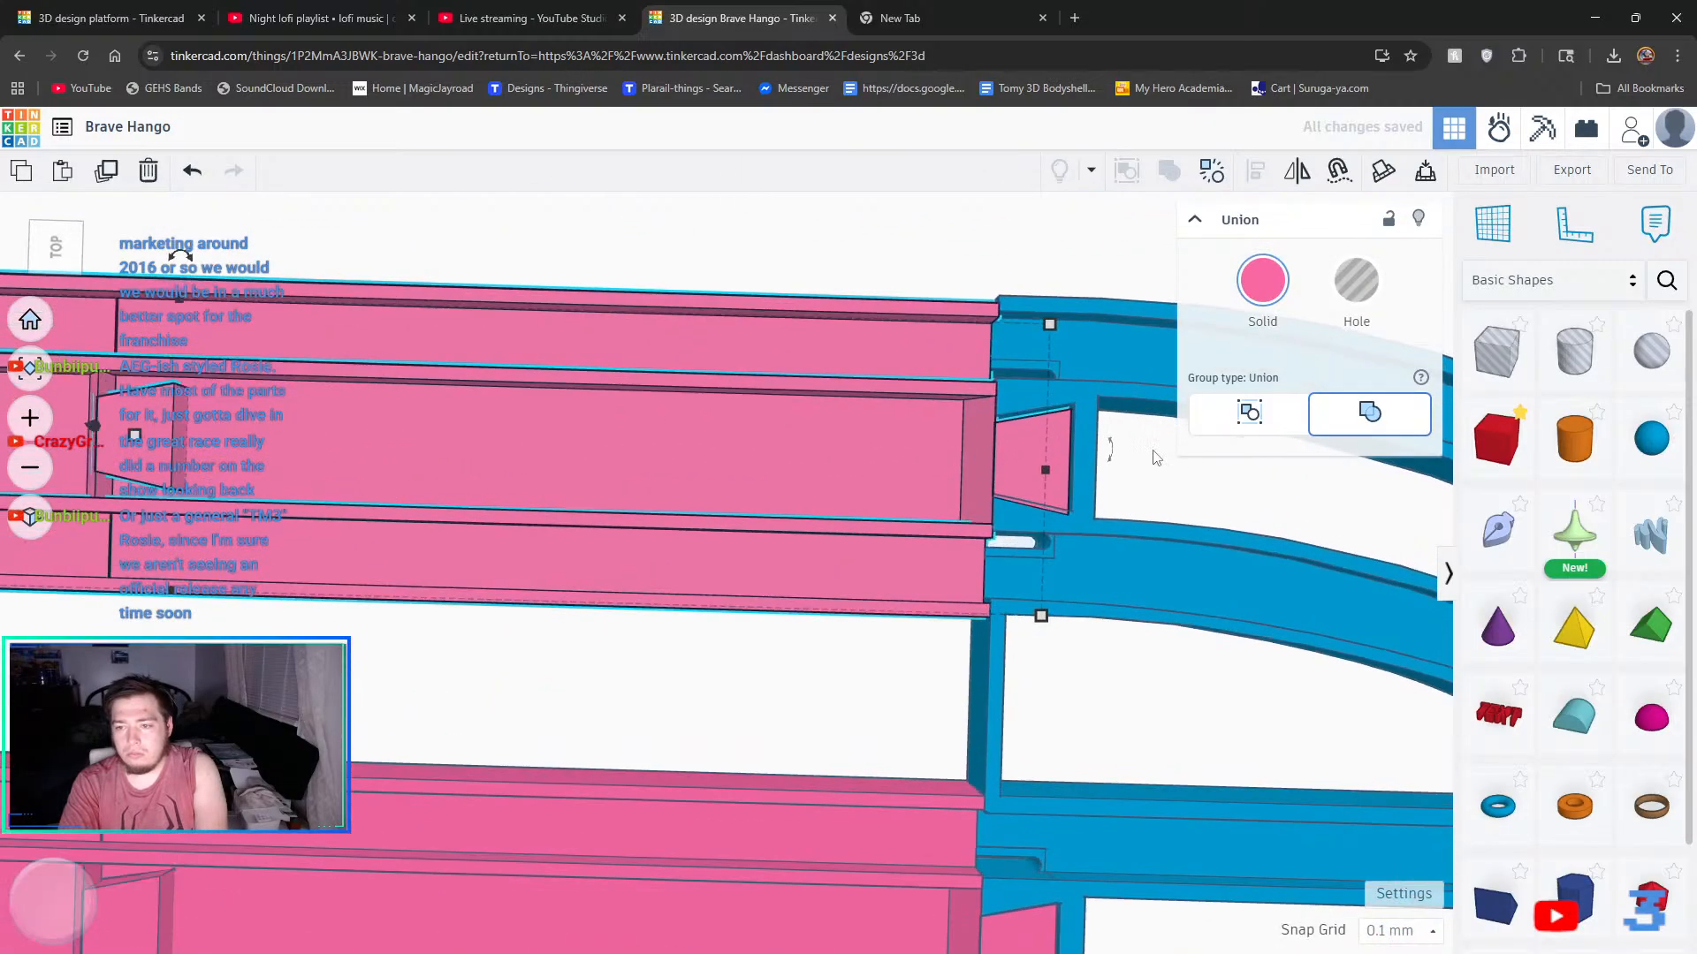
key(Up)
key(Up)
key(Up)
key(Up)
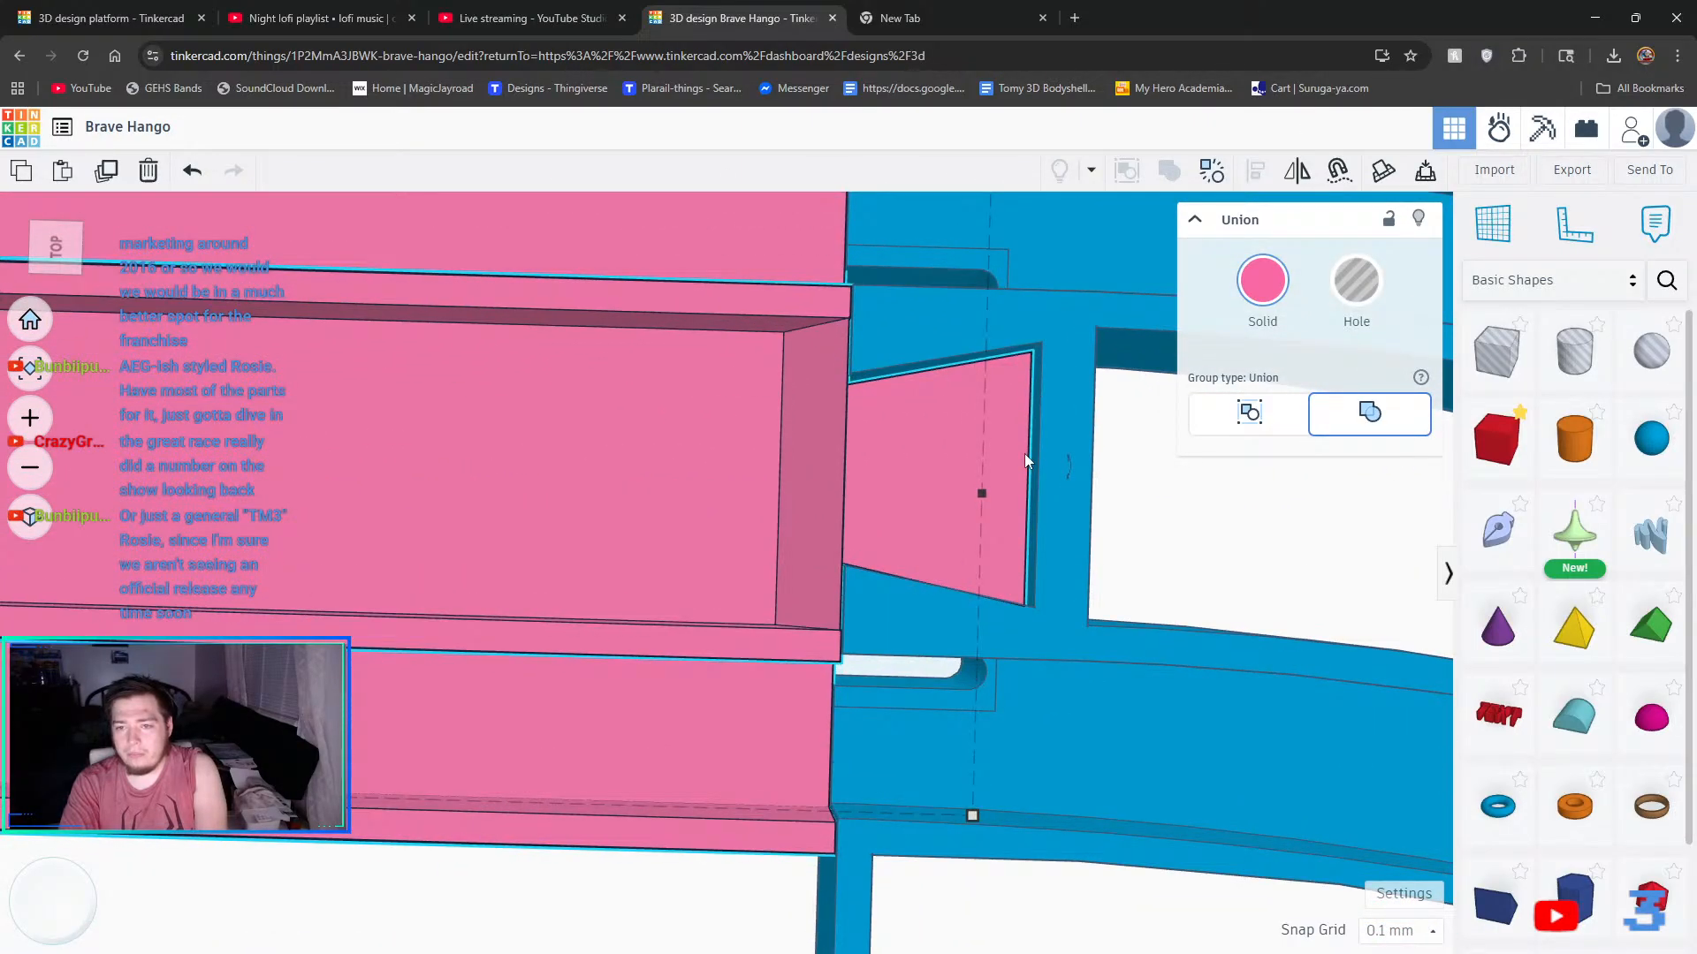
key(Up)
key(Up)
key(Up)
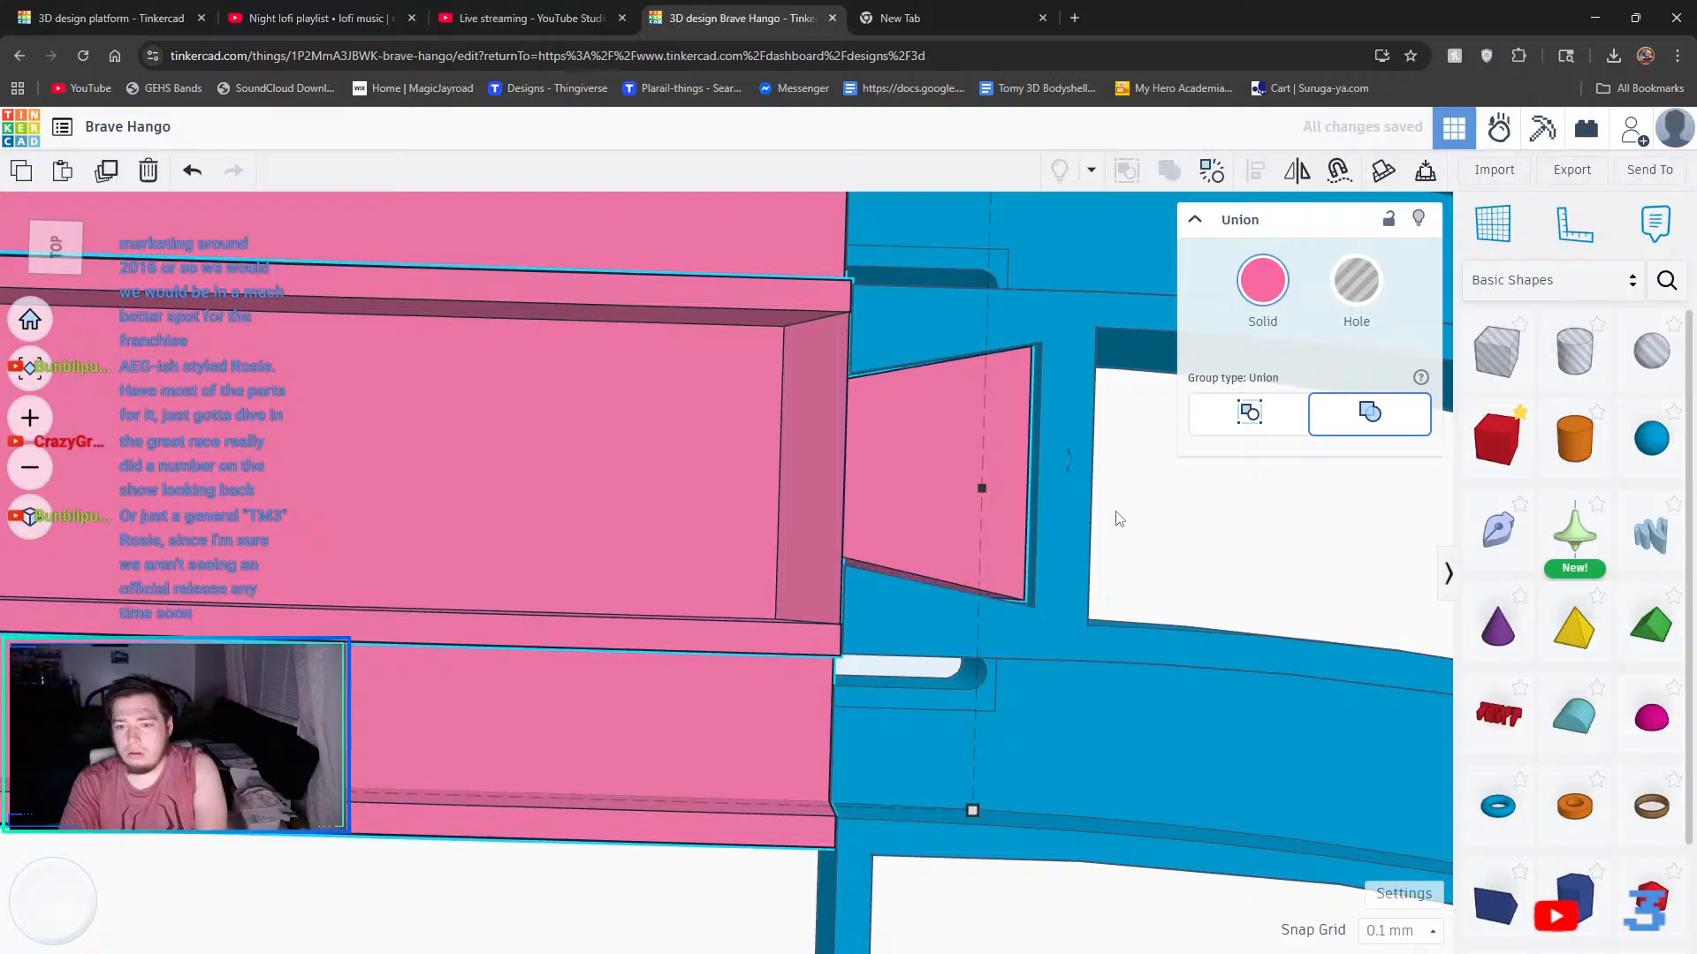
click(1231, 541)
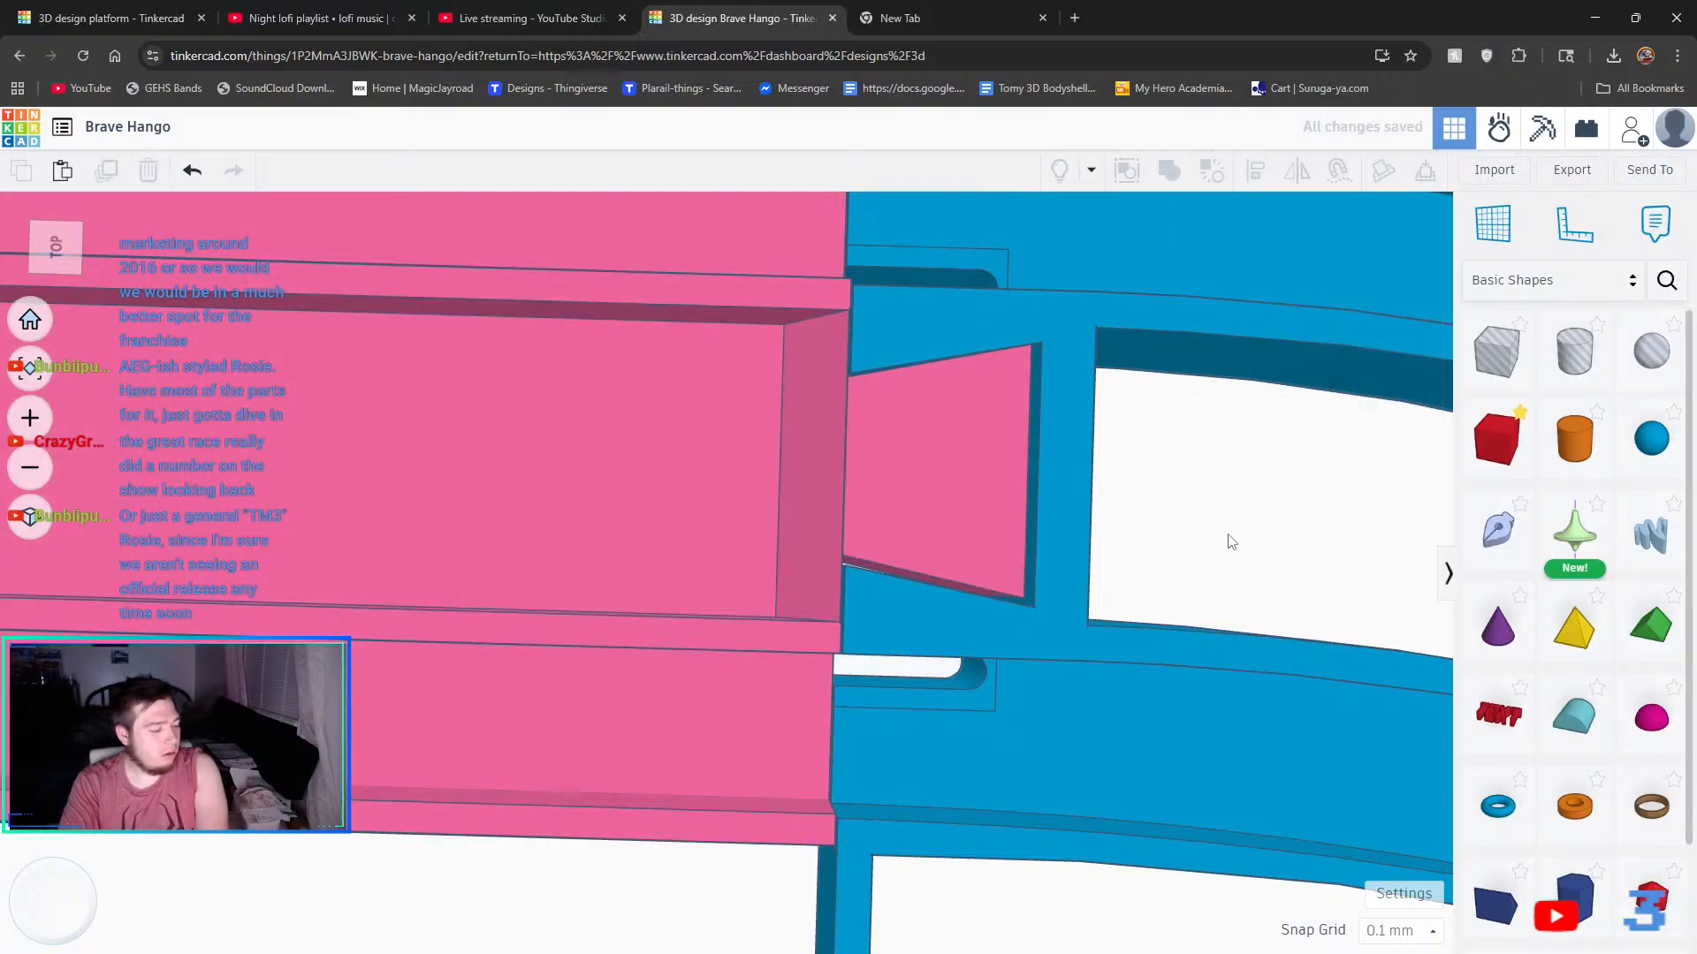
- Move the blue track and the pink track farthest from the platforms together until the blue branch nearest the platforms fits the middle pink track's connector
scroll(1231, 541, down, 10)
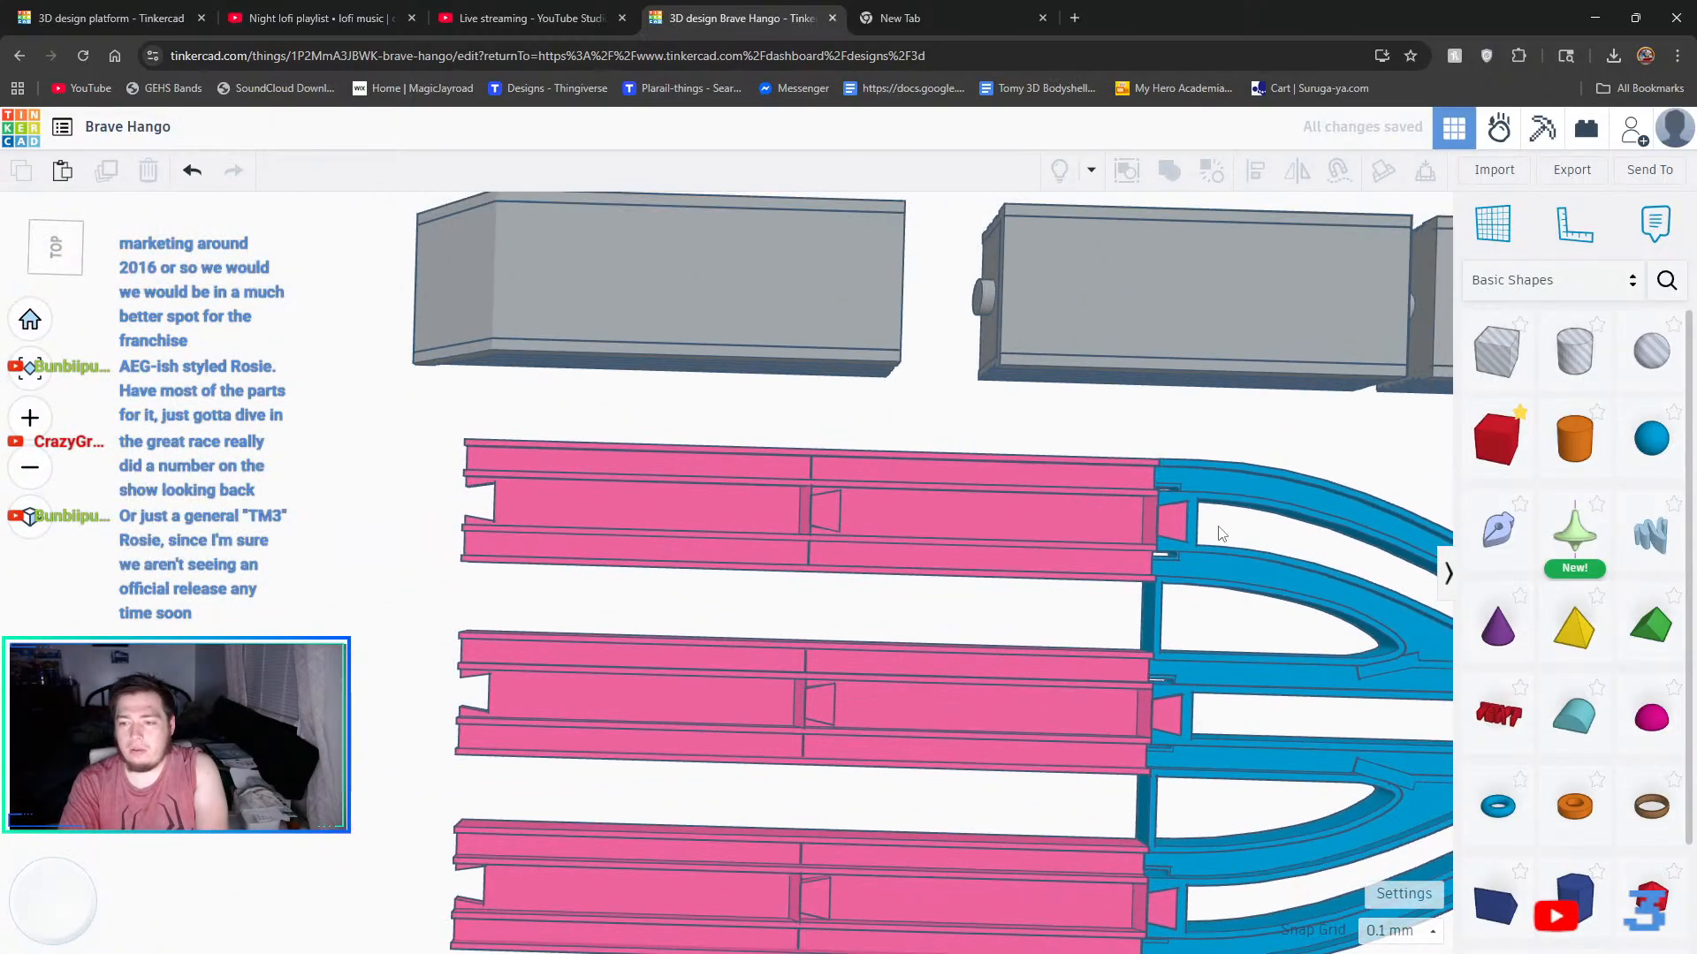
right_drag(1223, 575, 769, 316)
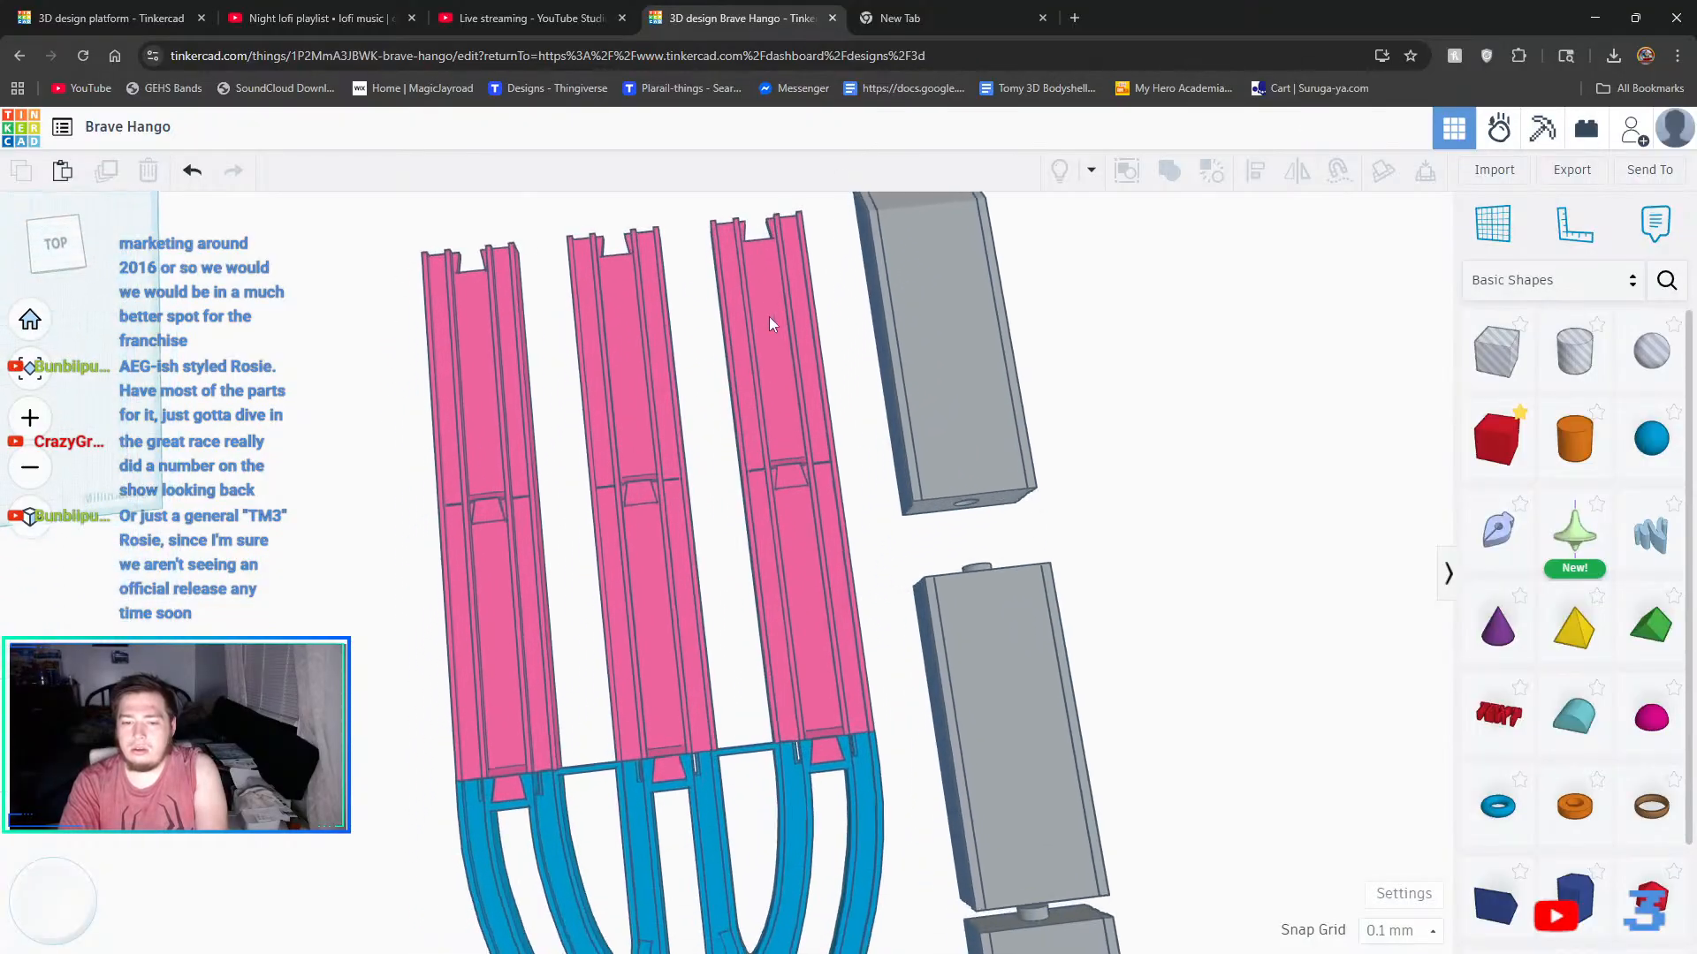
click(470, 521)
click(638, 825)
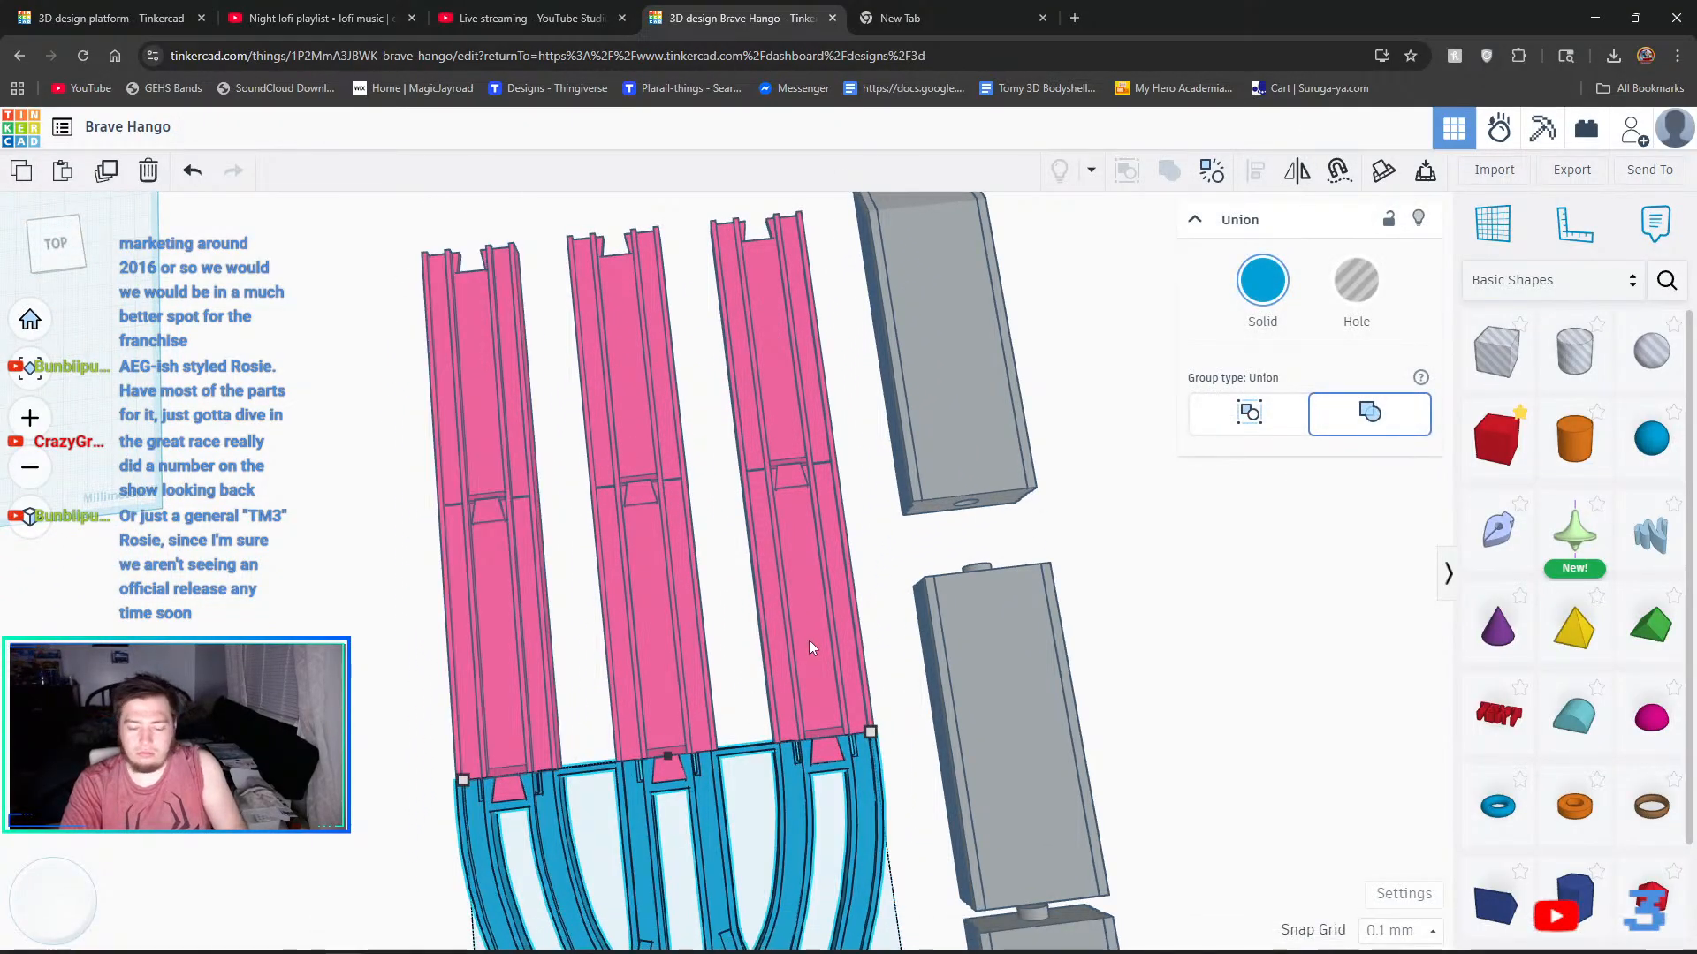
shift+click(524, 655)
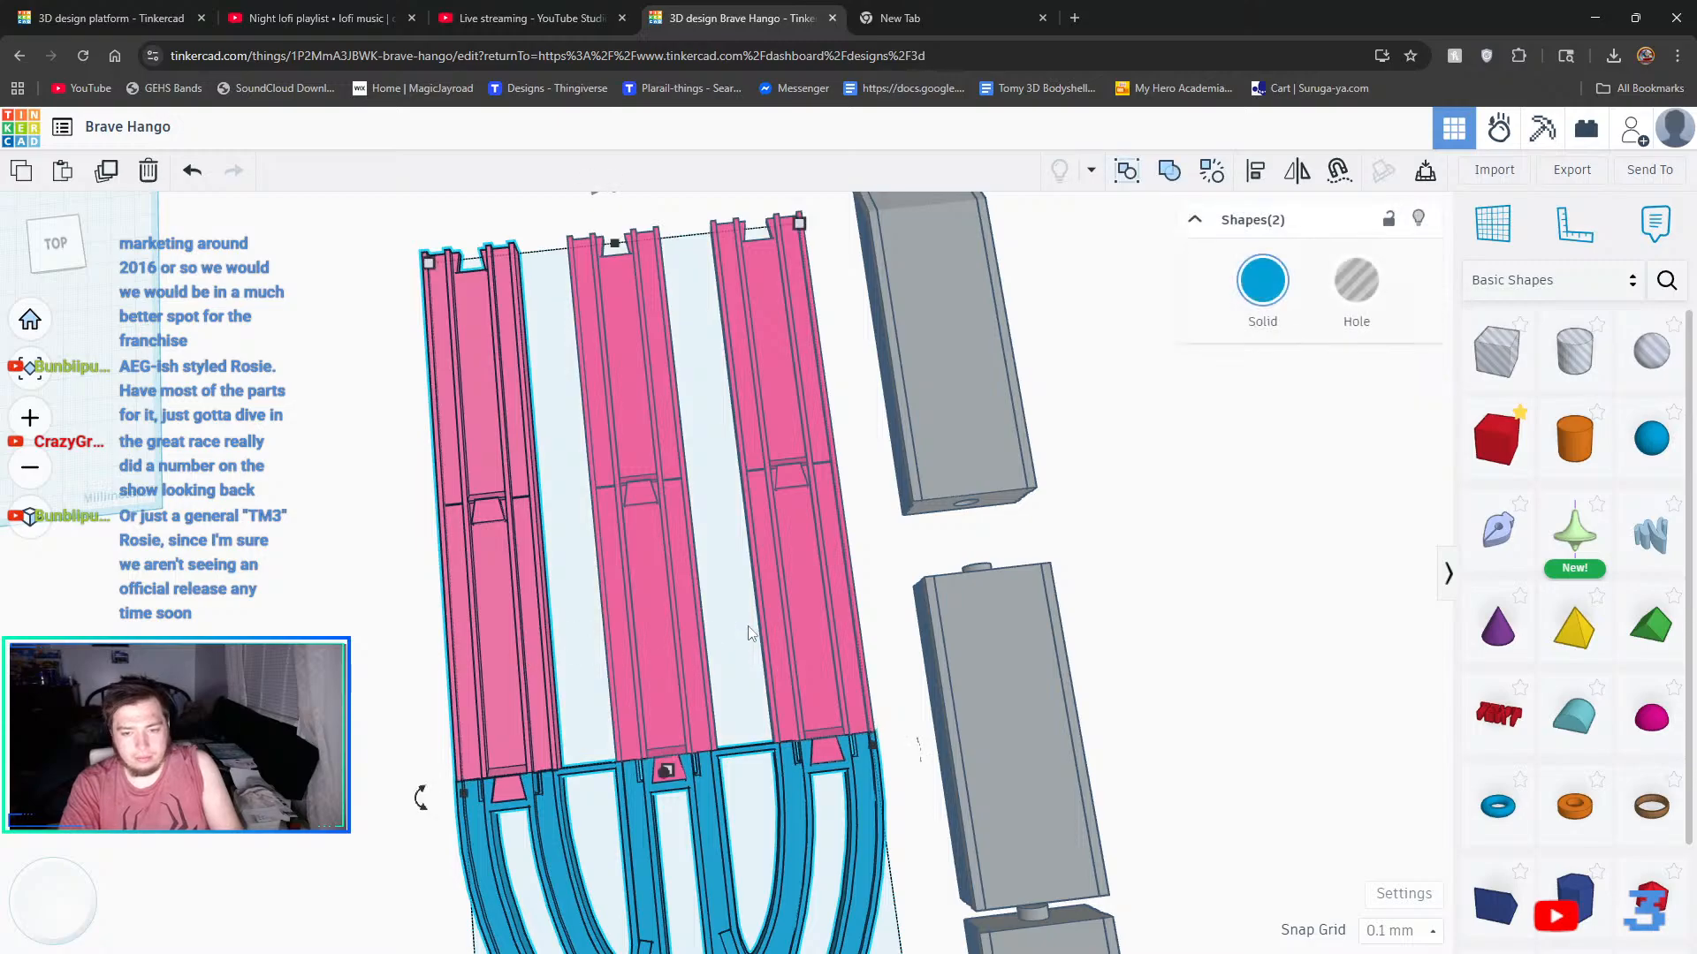
key(Left)
key(Left)
key(Left)
key(Left)
key(Left)
key(Left)
key(Left)
key(Left)
key(Left)
key(Left)
key(Left)
key(Left)
key(Left)
key(Left)
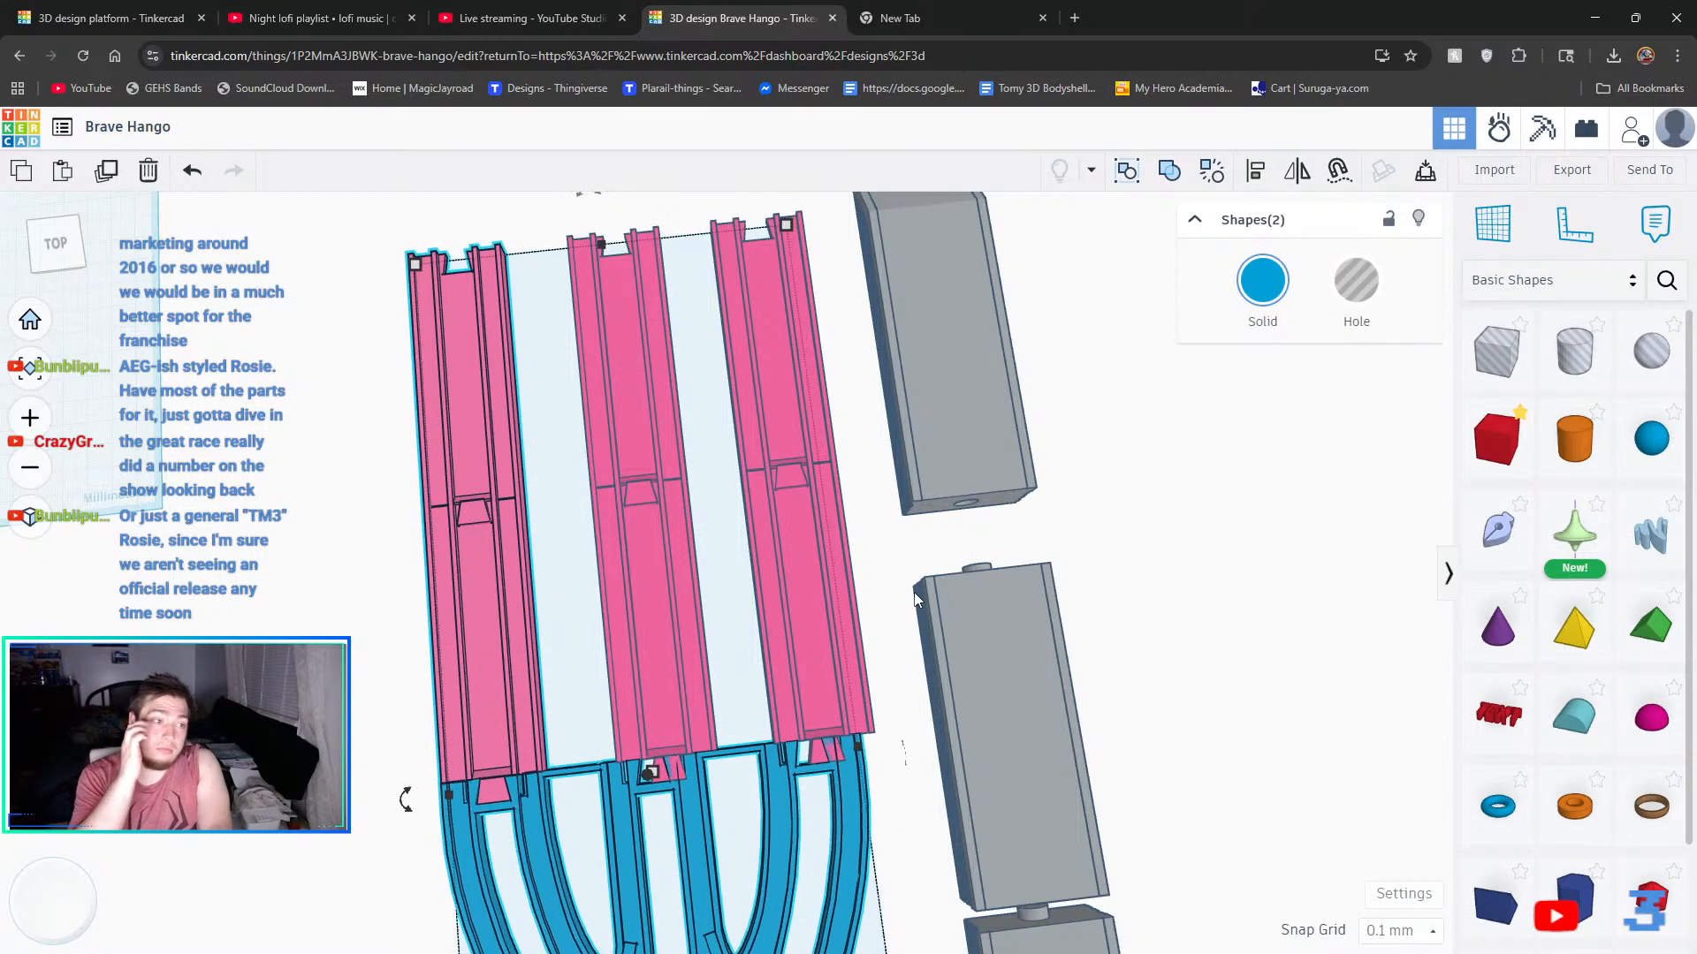
key(Left)
key(Left)
key(Left)
key(Left)
key(Left)
key(Left)
key(Left)
key(Left)
key(Left)
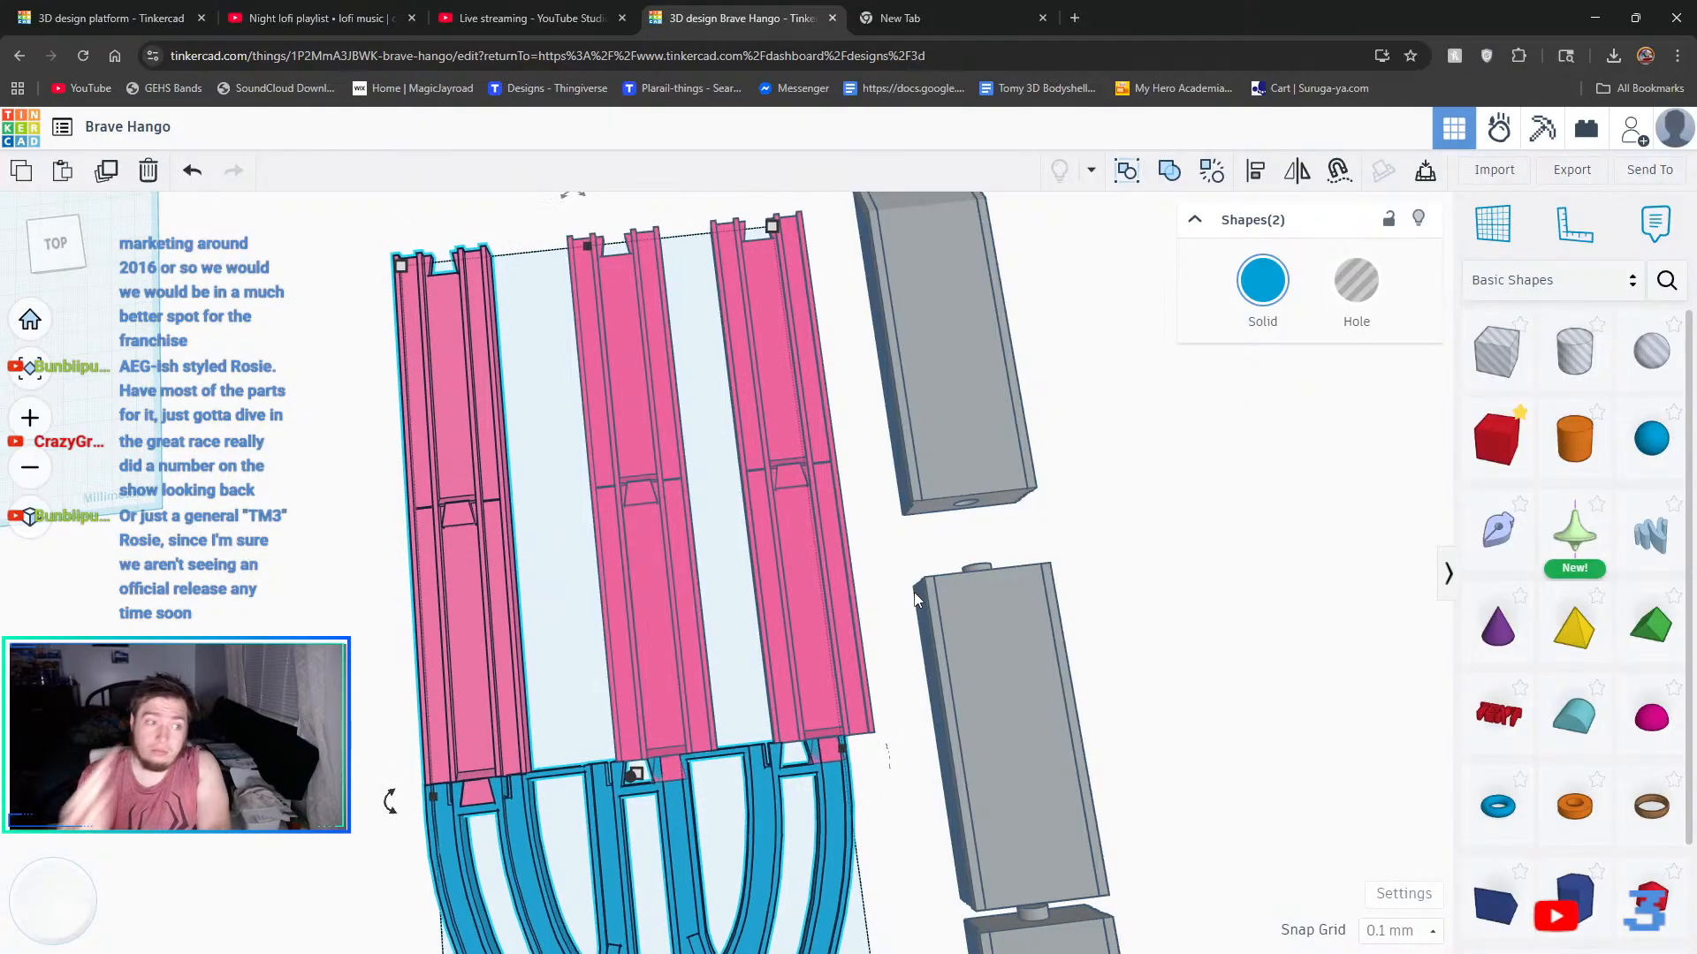
key(Left)
key(Left)
key(Left)
key(Left)
key(Left)
key(Left)
key(Left)
key(Left)
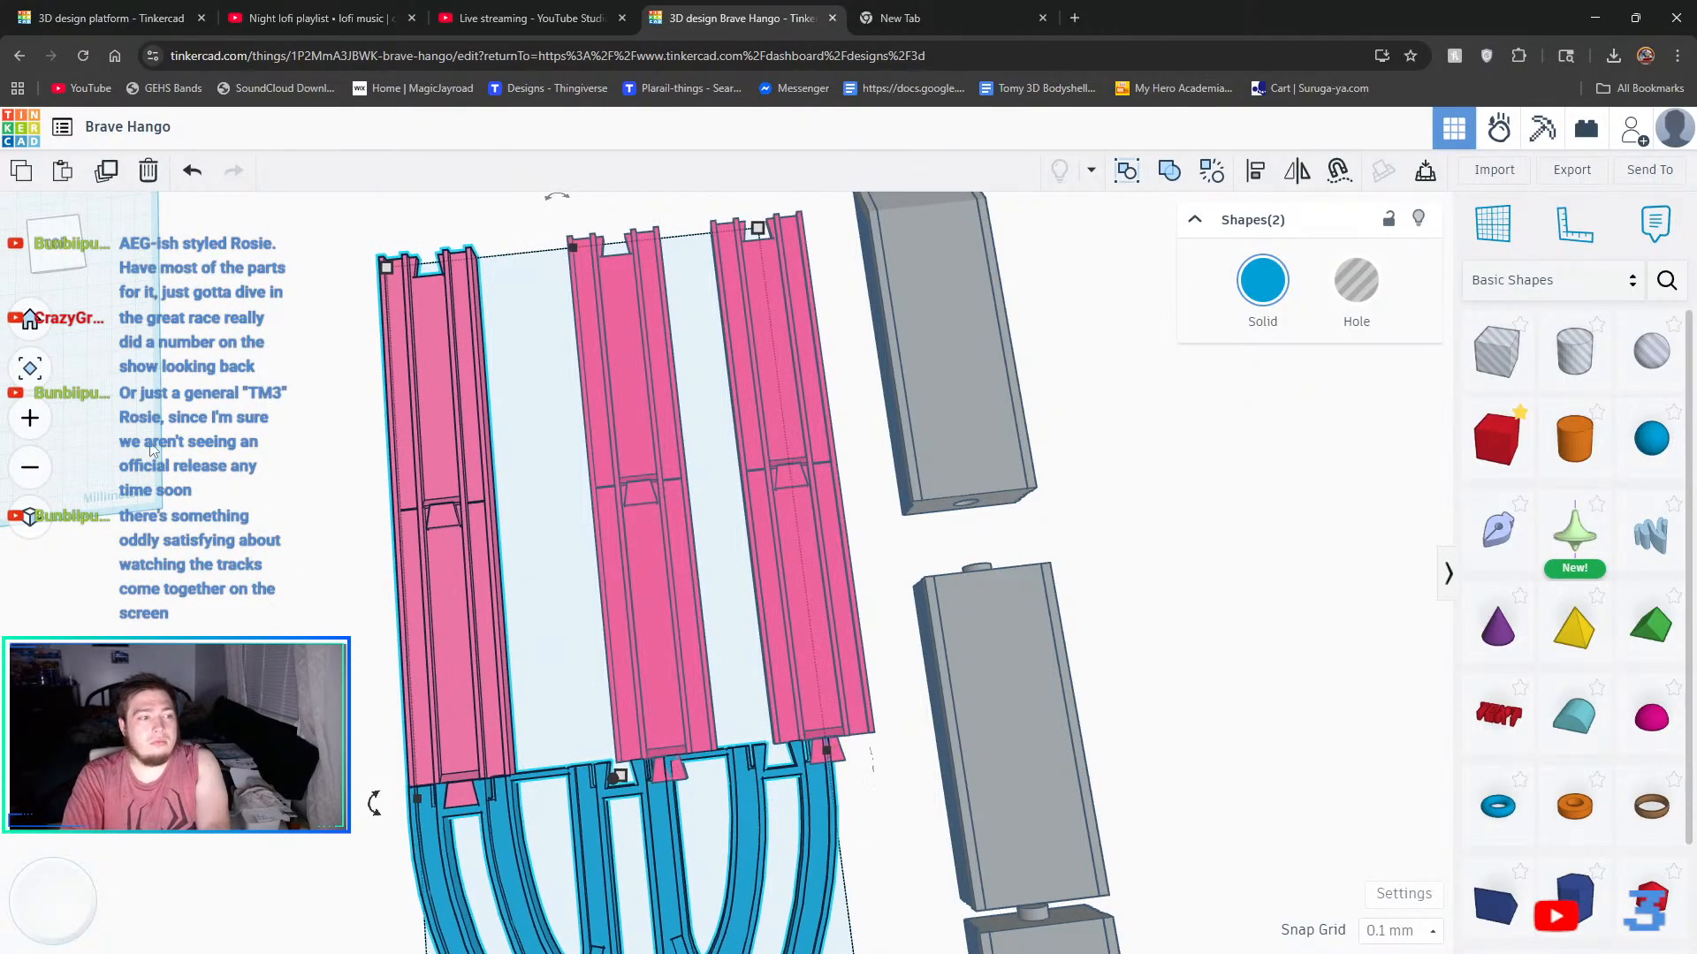
key(Left)
key(Left)
key(Left)
key(Left)
key(Left)
key(Left)
key(Left)
key(Left)
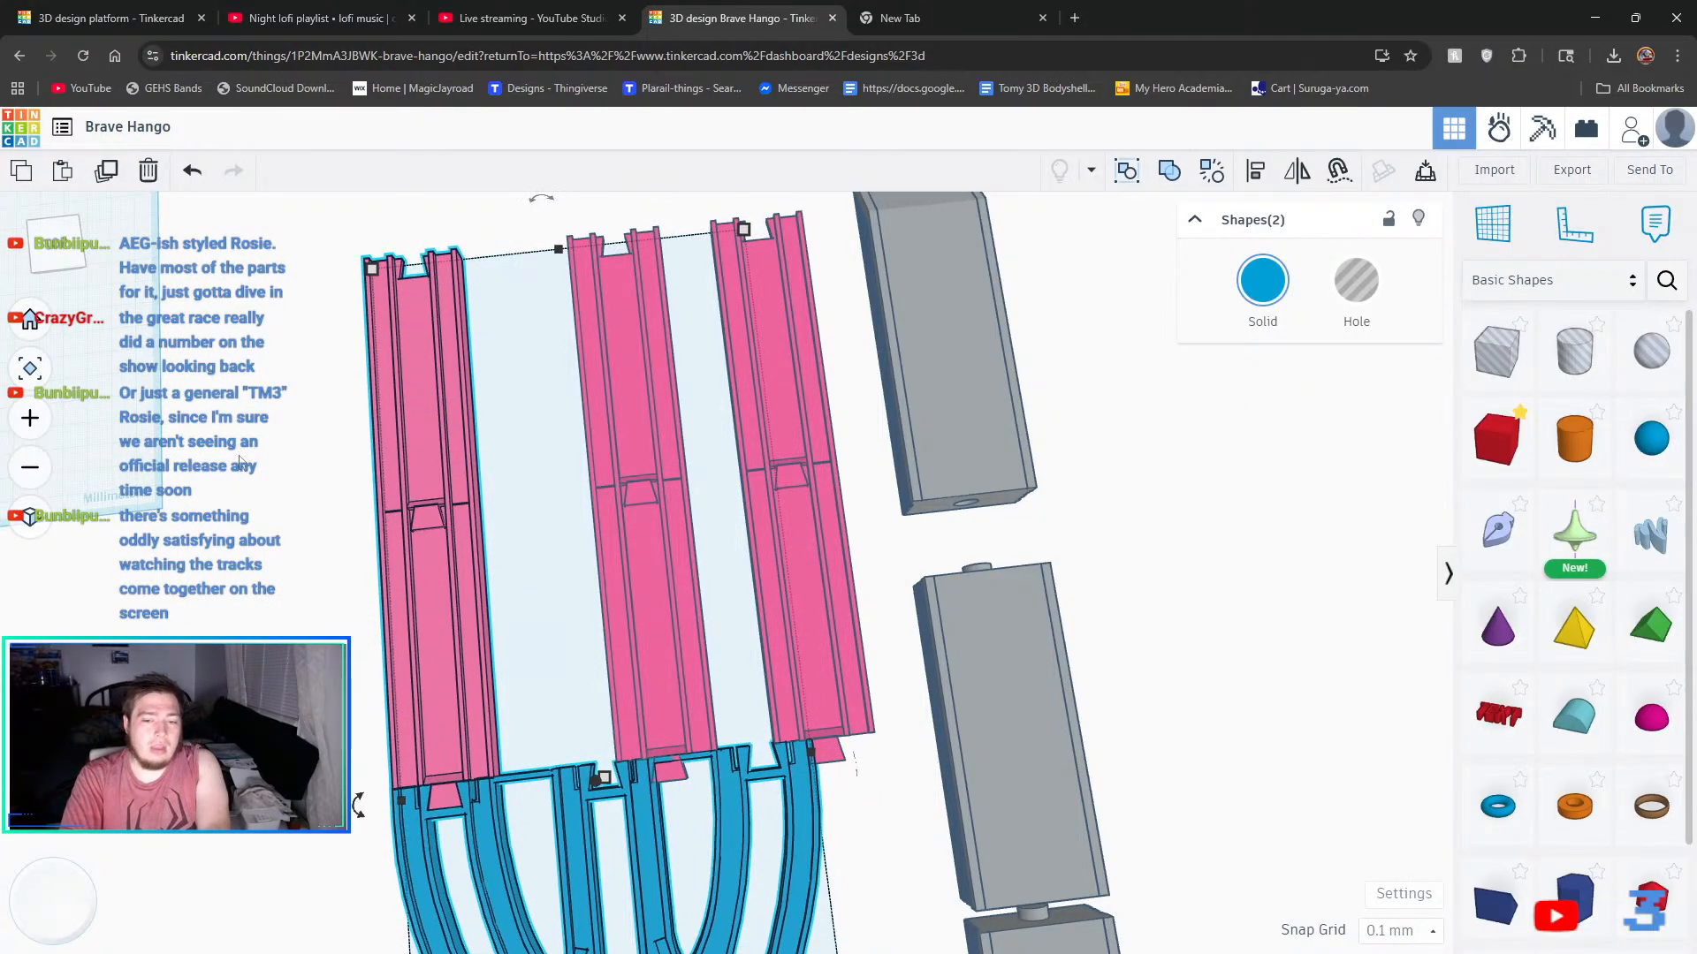
key(Left)
key(Left)
key(Left)
key(Left)
key(Left)
key(Left)
key(Left)
key(Left)
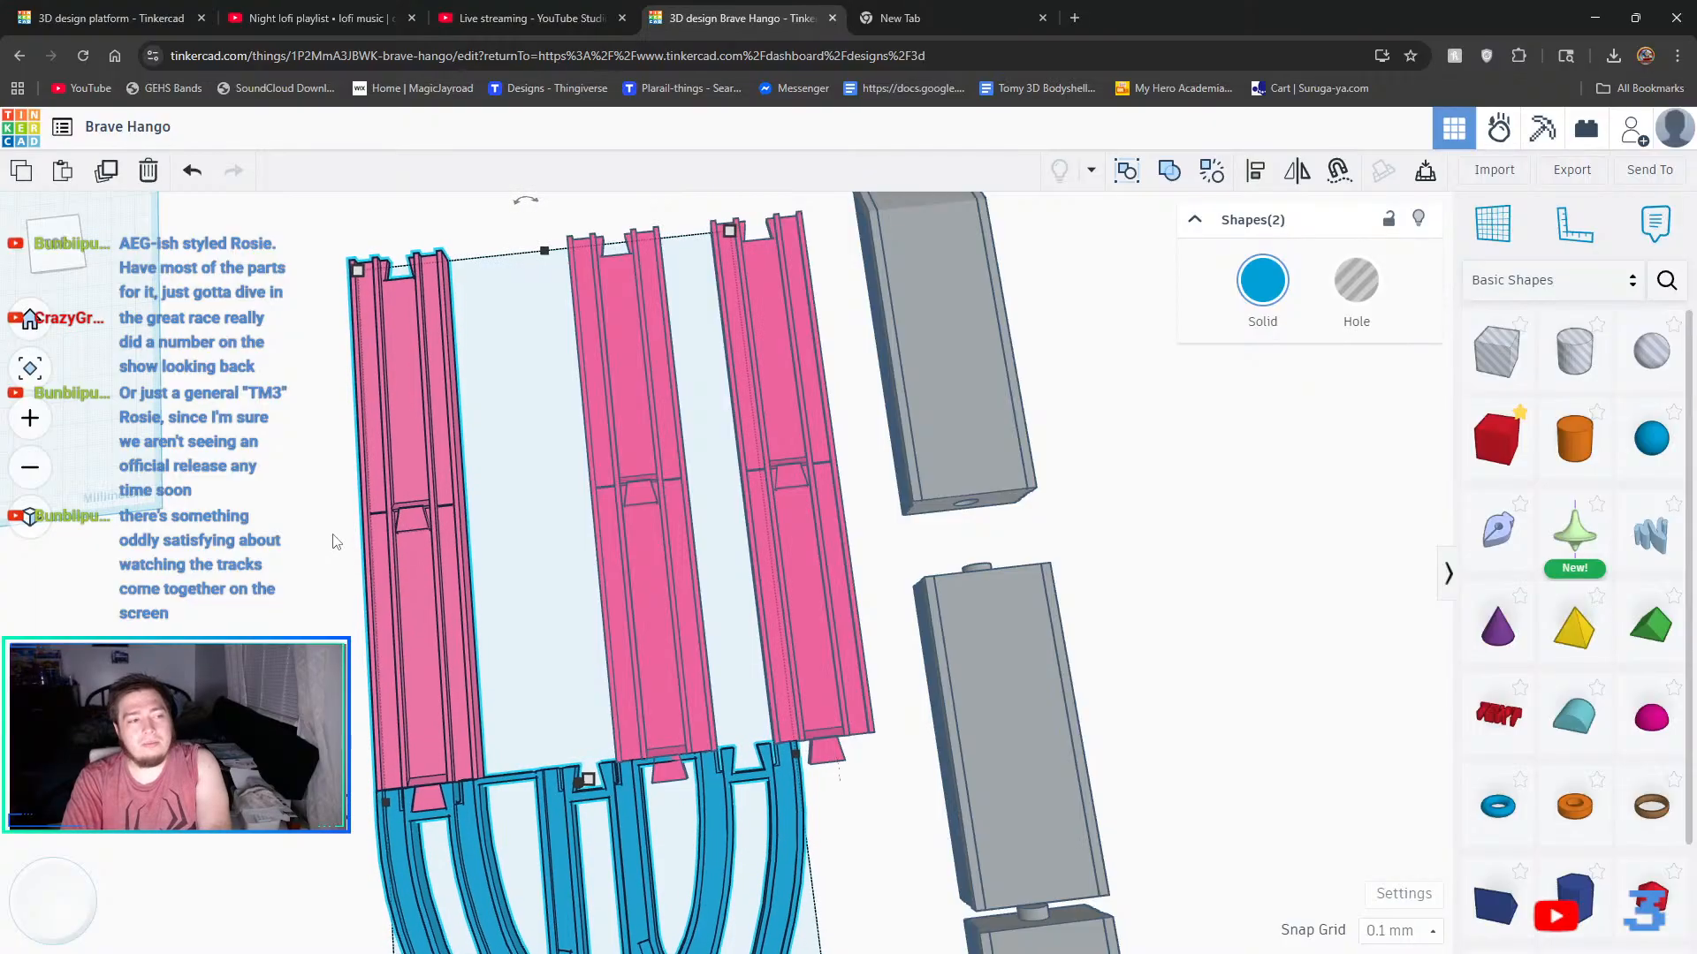
key(Left)
key(Left)
key(Left)
key(Left)
key(Left)
key(Left)
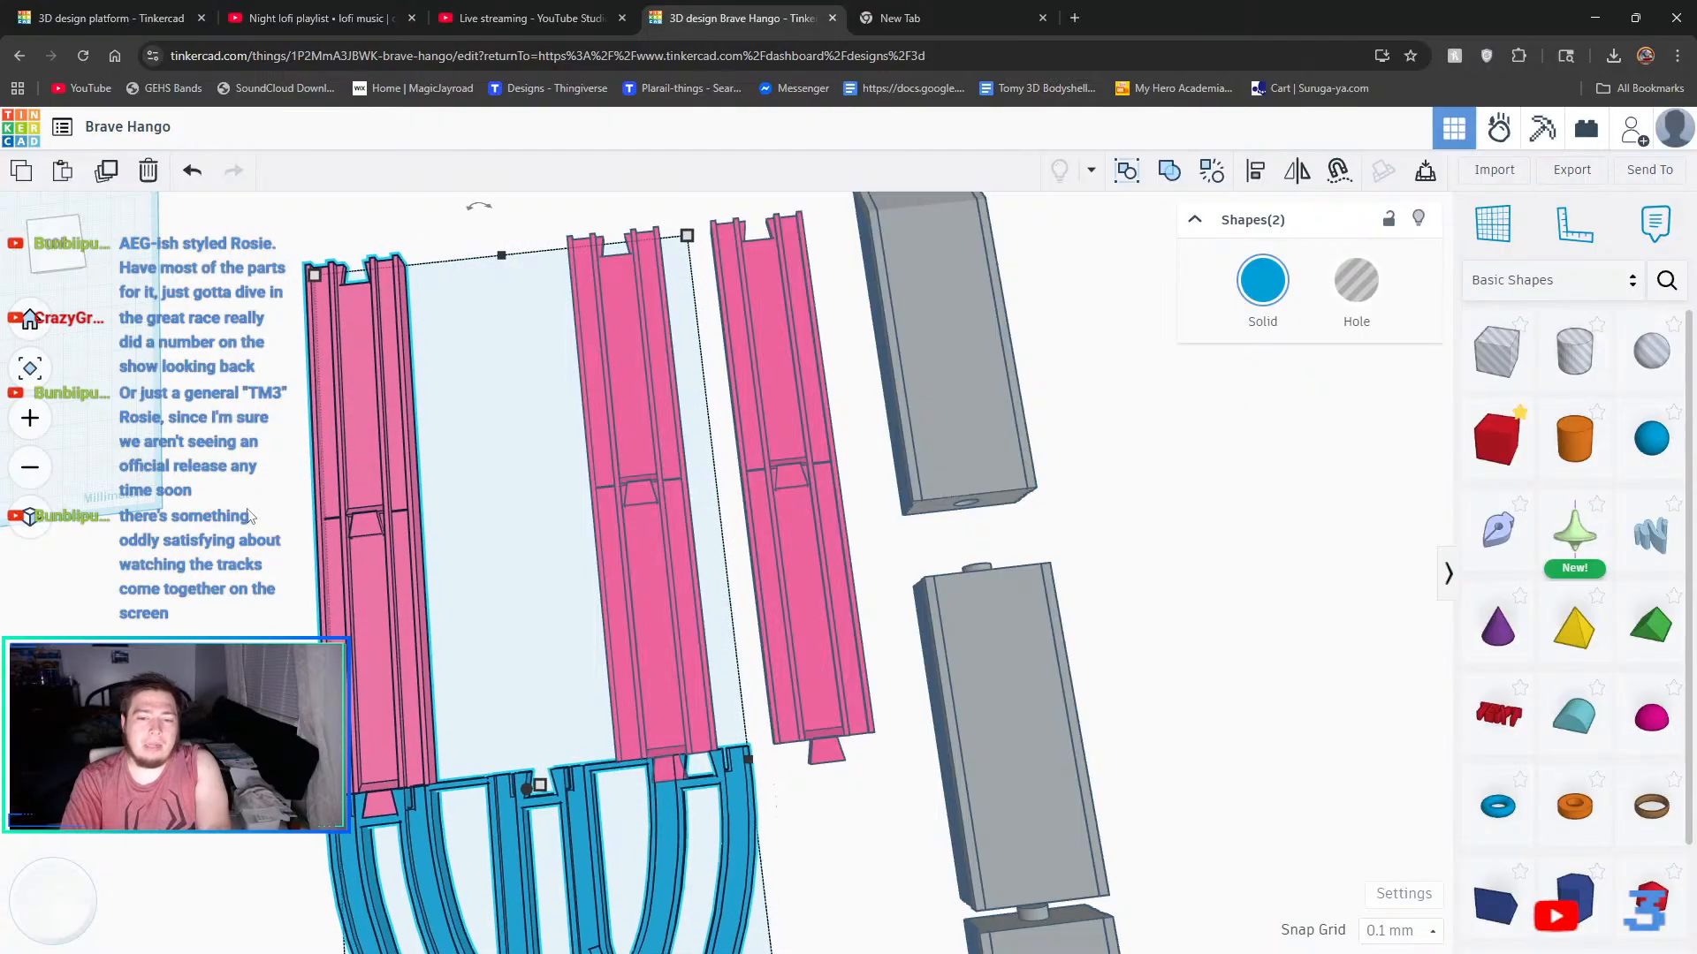
key(Left)
key(Left)
key(Left)
key(Left)
key(Left)
key(Left)
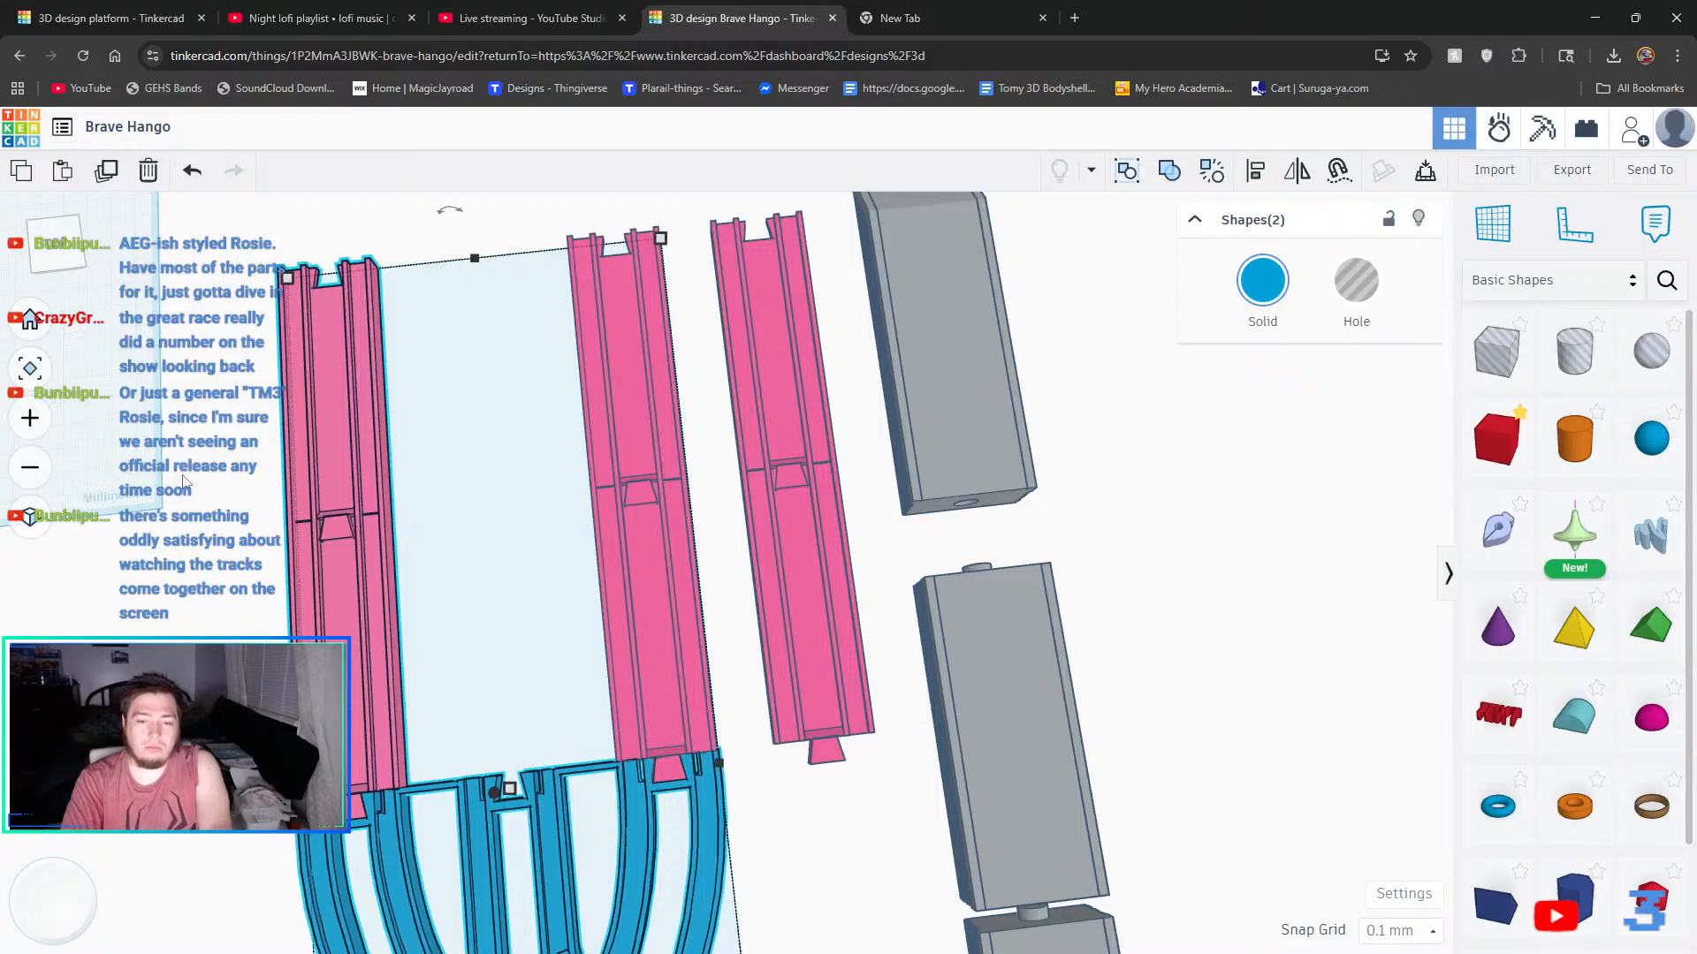
scroll(785, 673, up, 8)
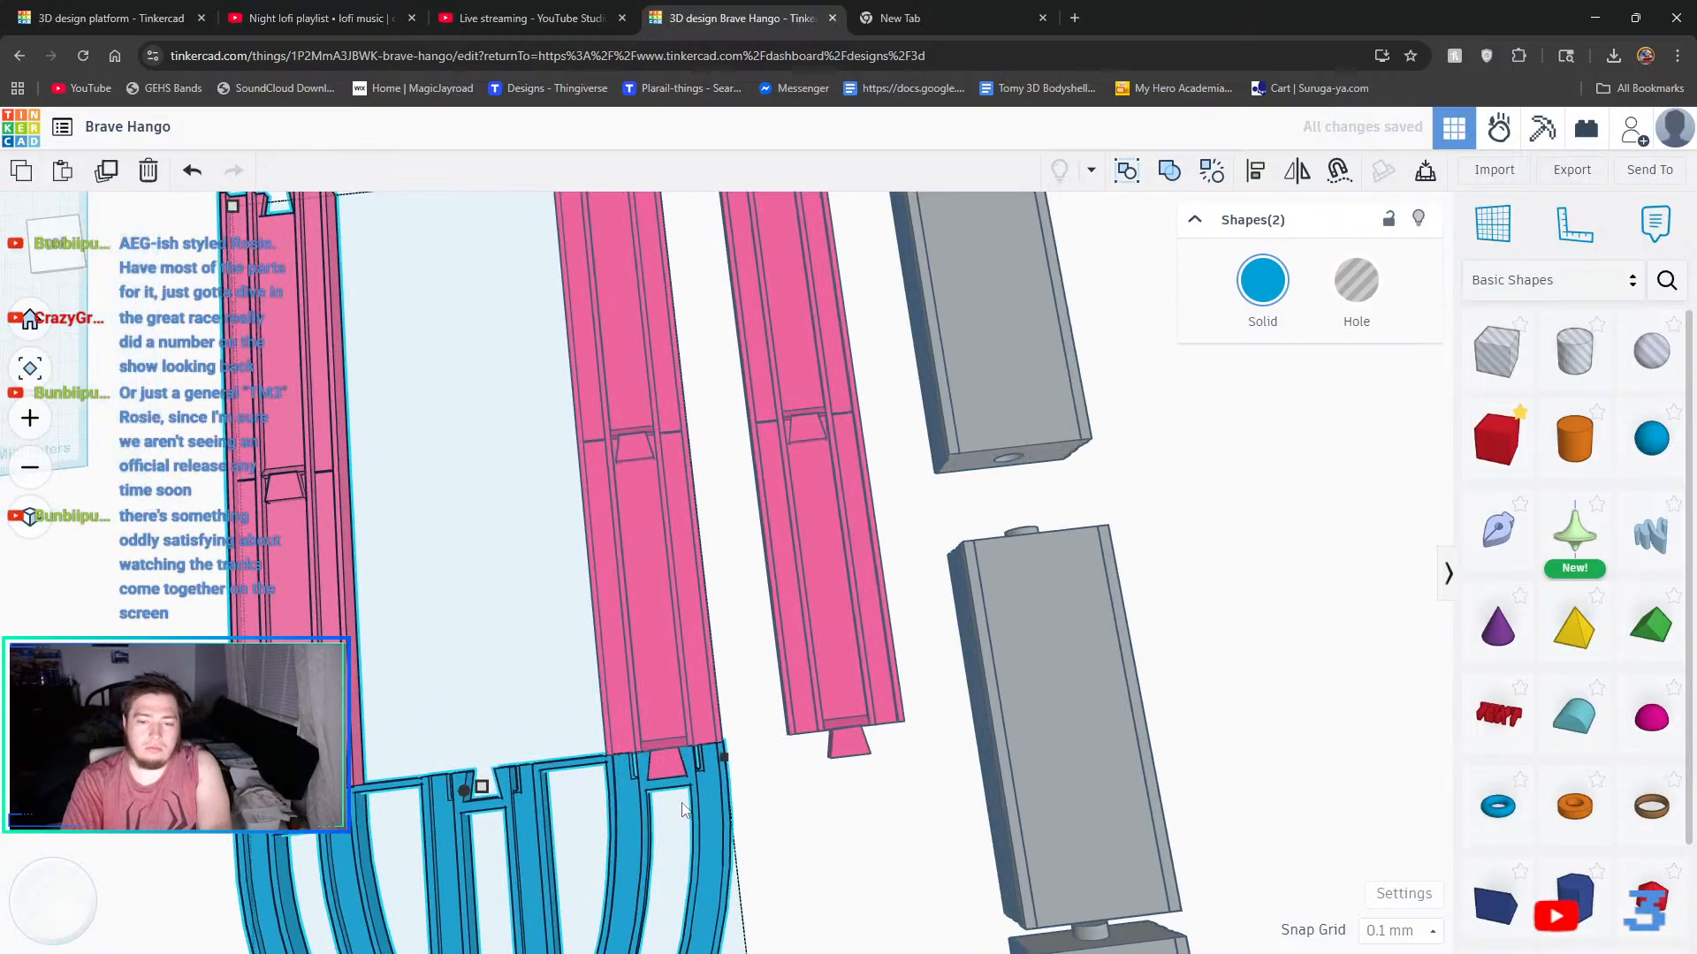
scroll(683, 822, up, 8)
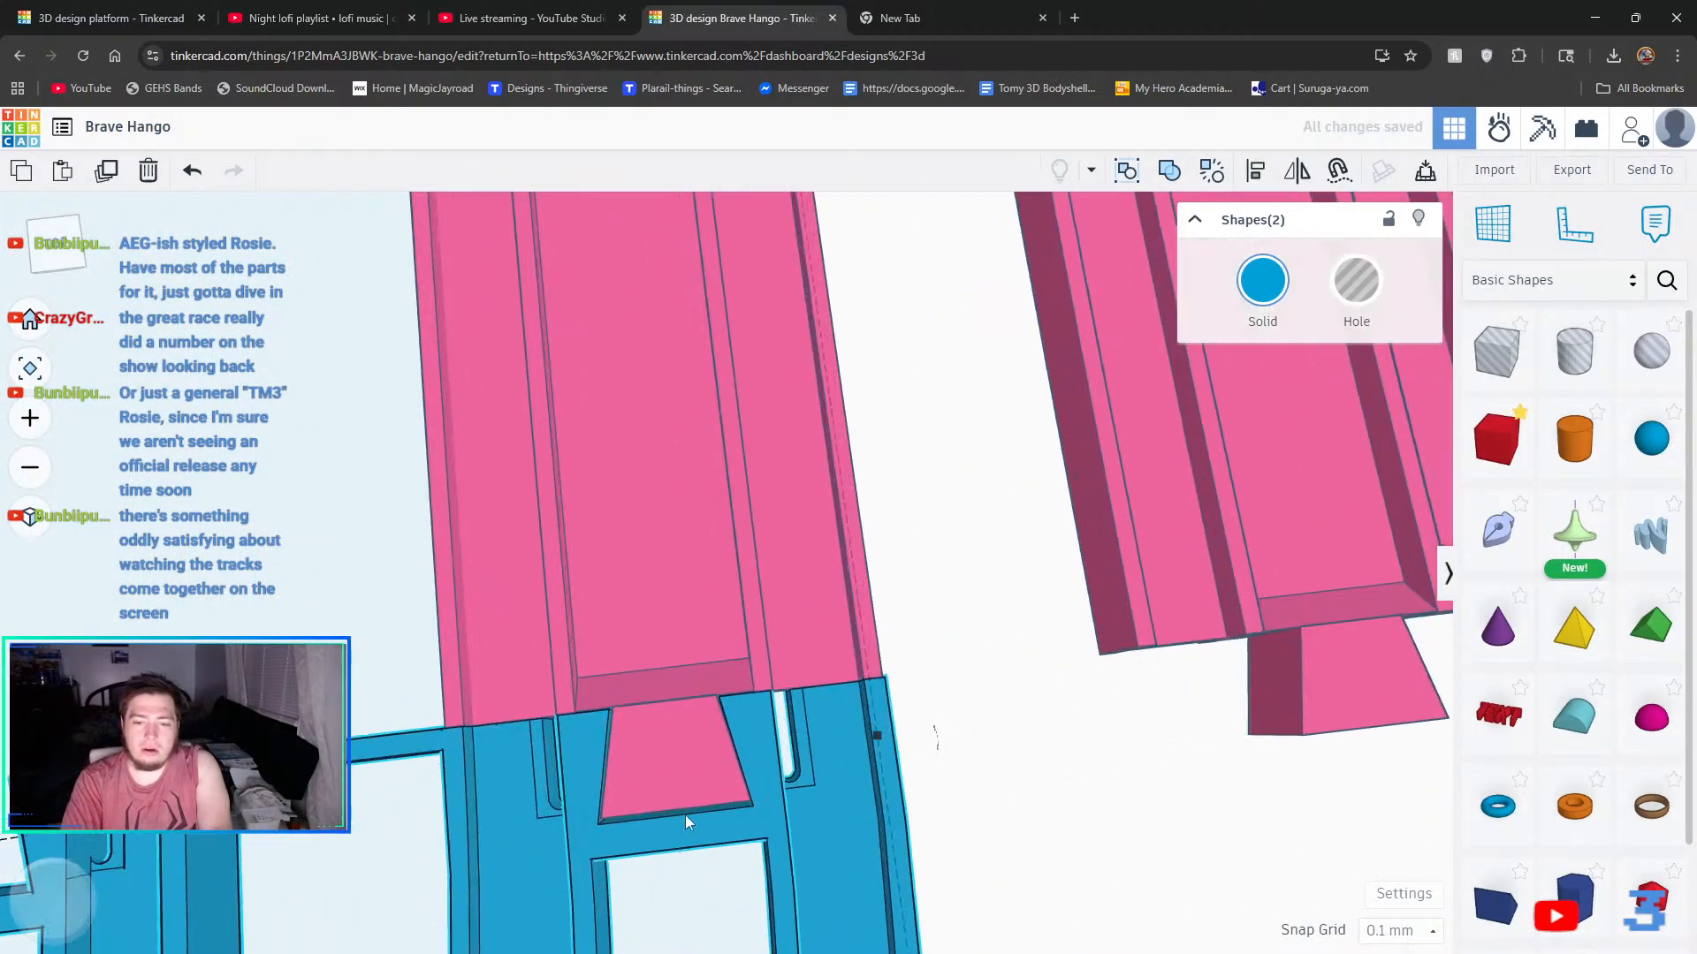
right_drag(1448, 457, 1359, 455)
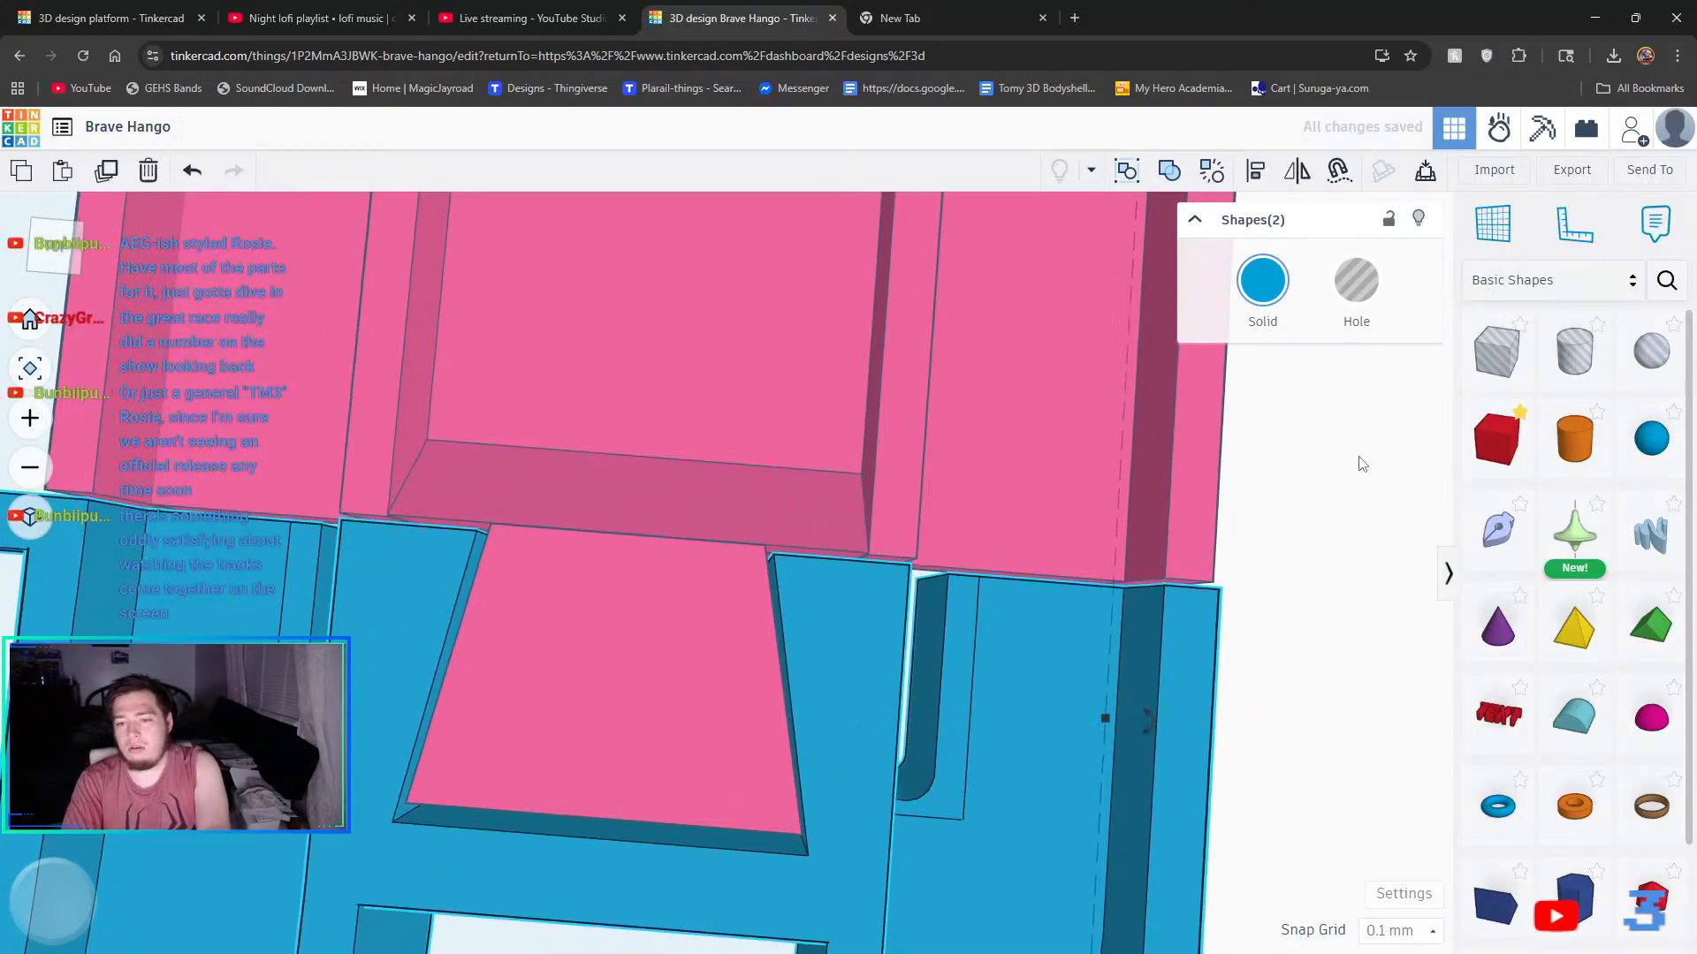
click(1341, 518)
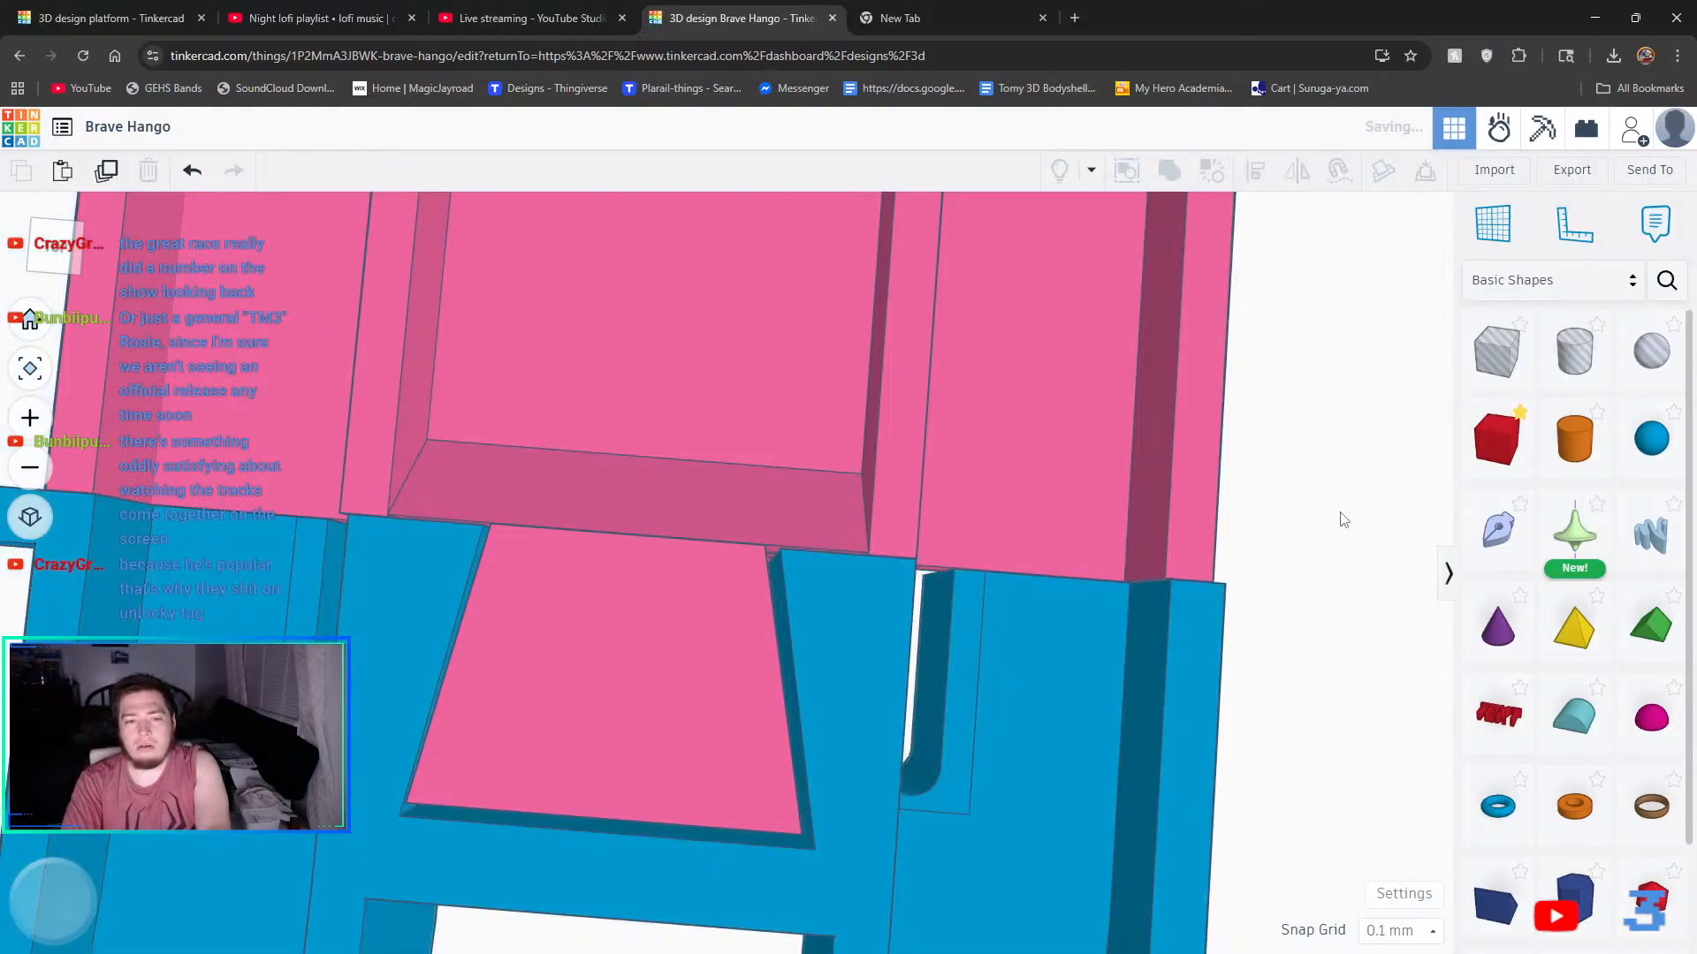
- Examine the fit between the middle pink track's connector and the blue branch from several angles
right_drag(1053, 649, 919, 617)
click(878, 597)
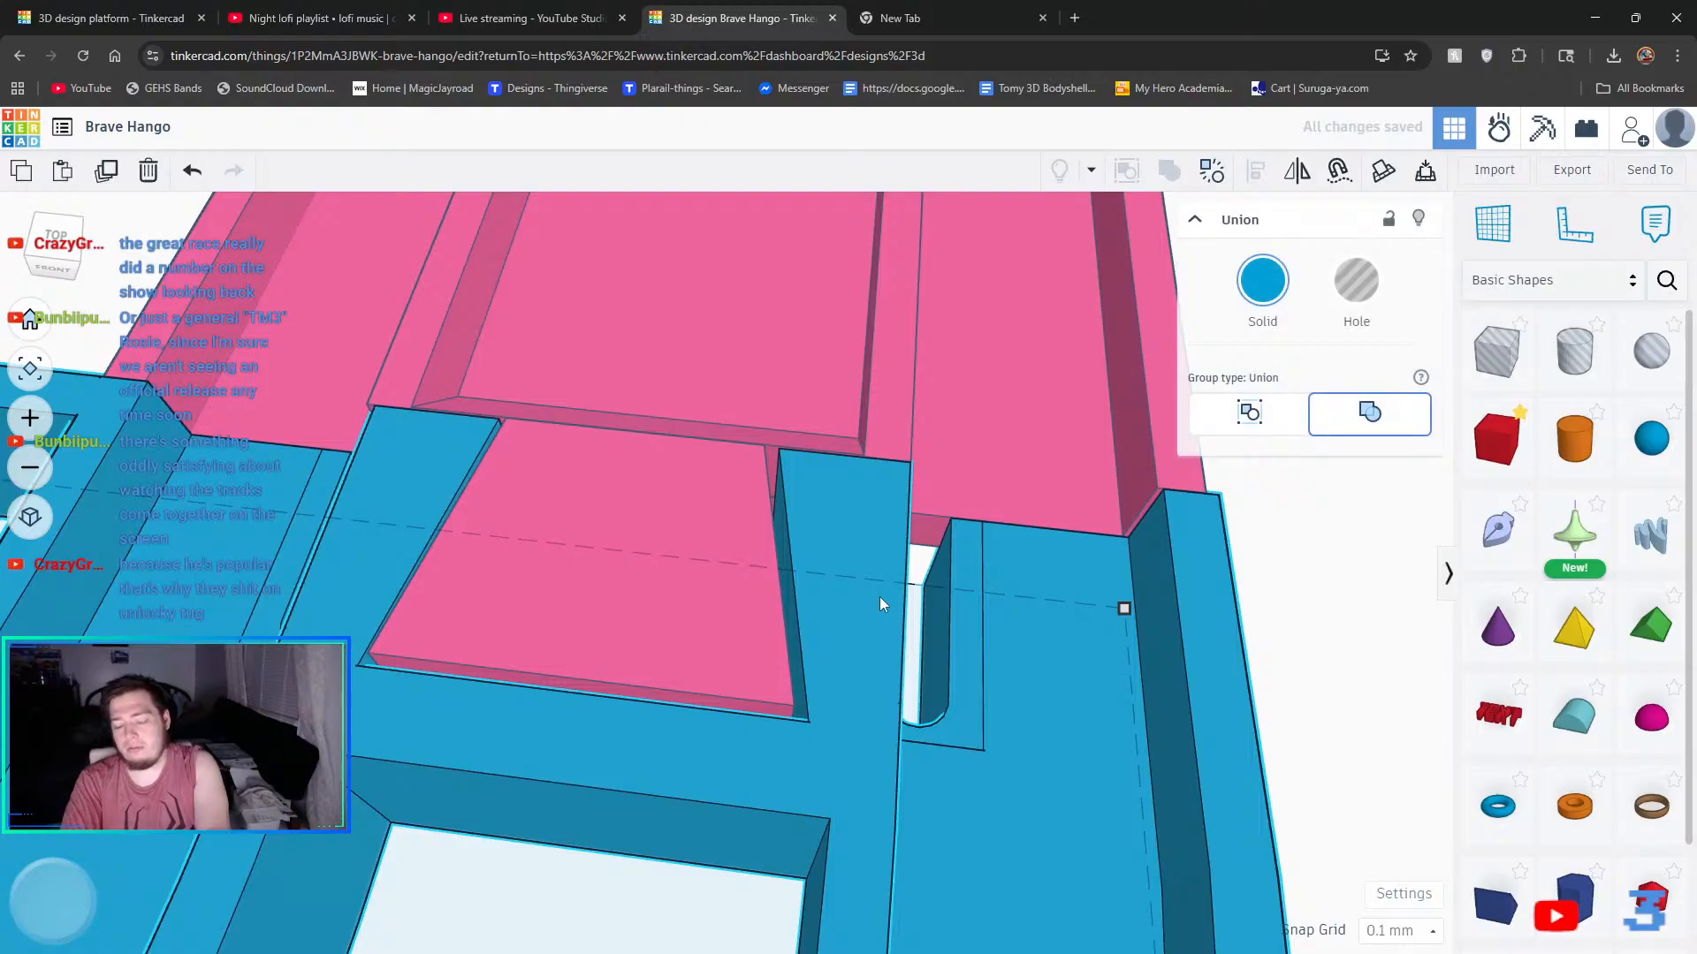
click(1401, 584)
right_drag(1327, 626, 507, 669)
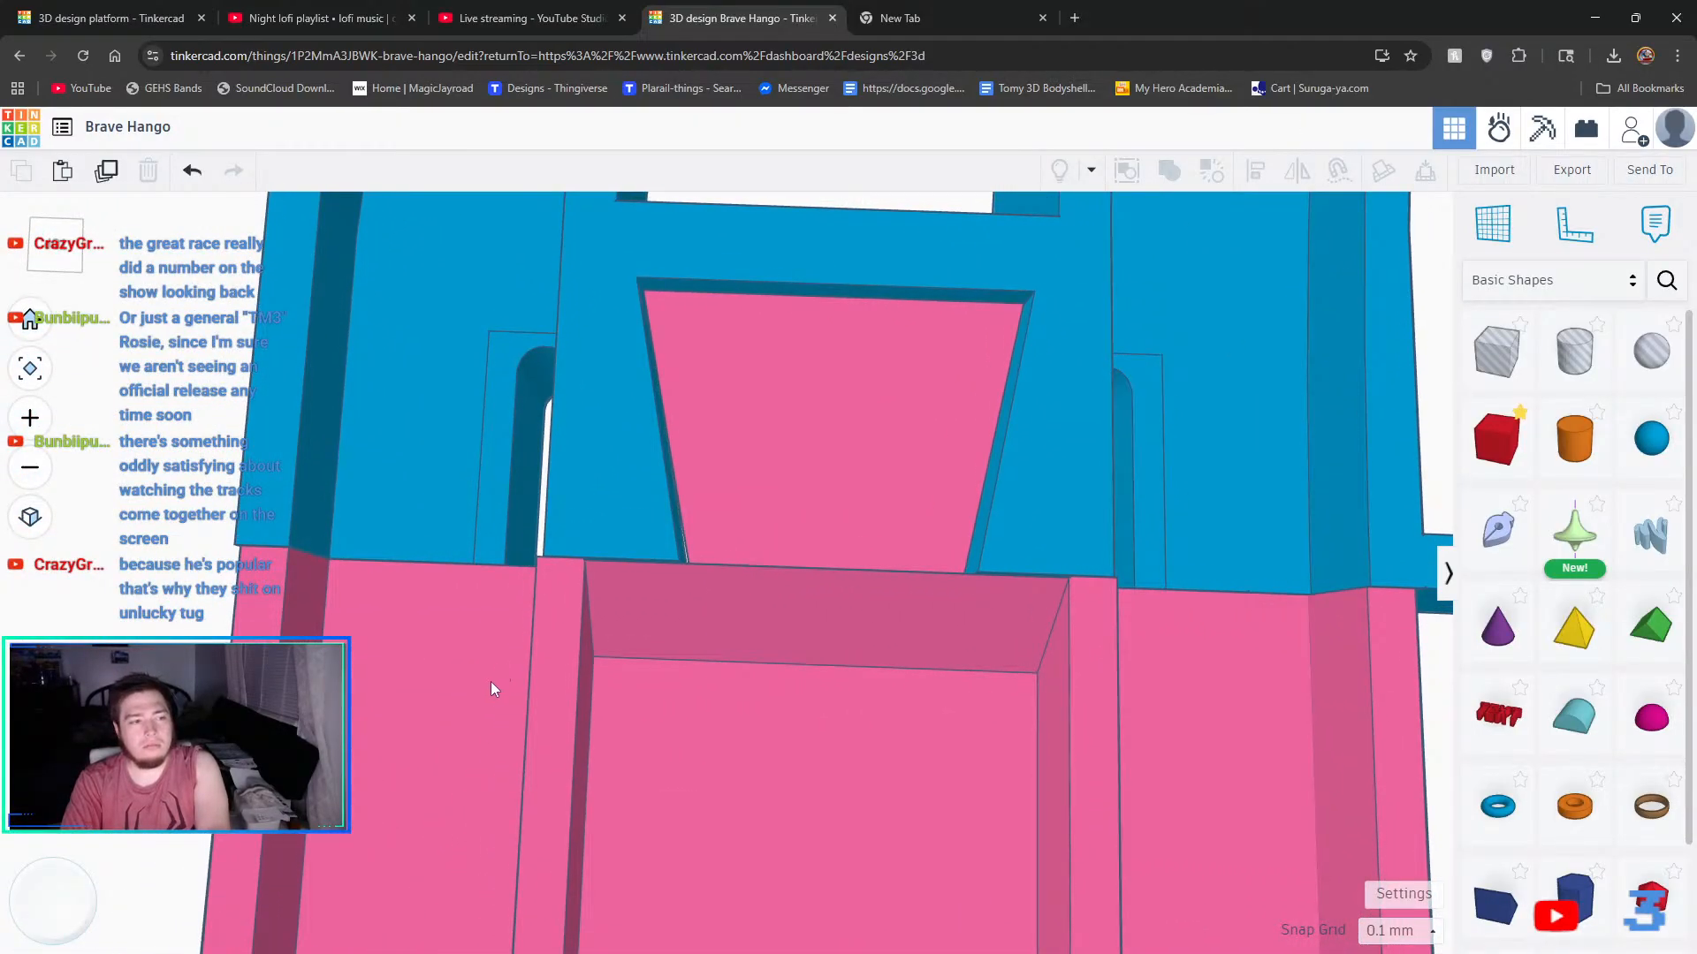
scroll(394, 668, down, 5)
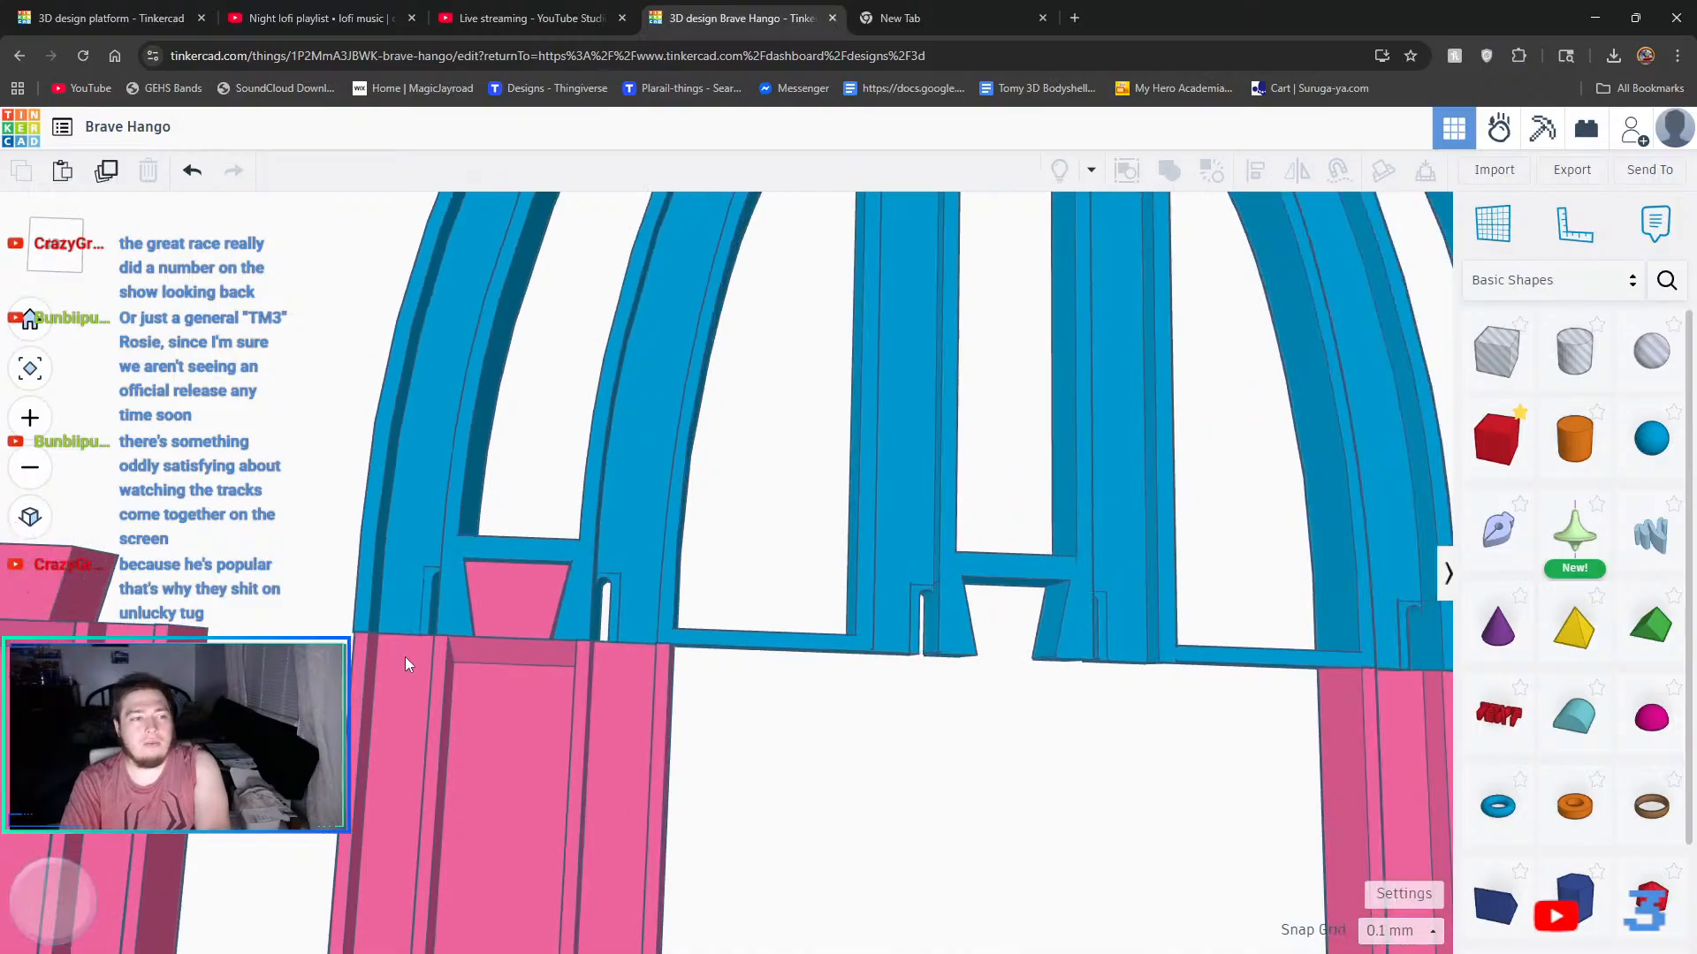
right_drag(421, 661, 672, 609)
- Rename the design as Knapford
click(157, 129)
key(BackSpace)
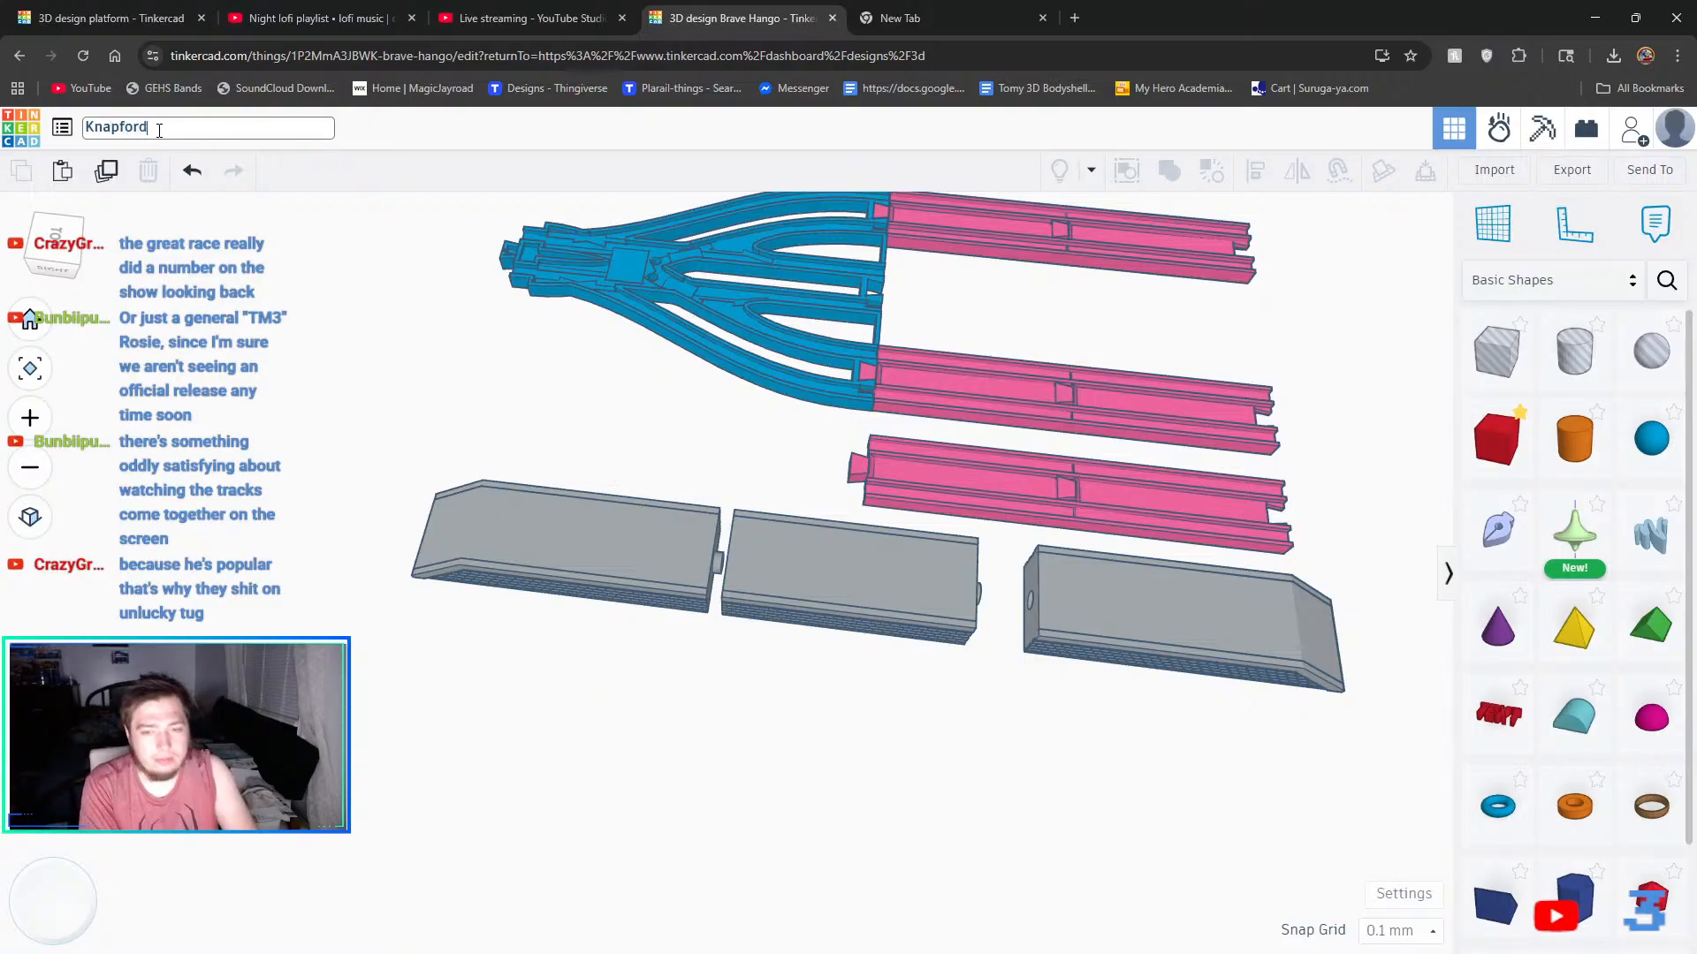
key(Return)
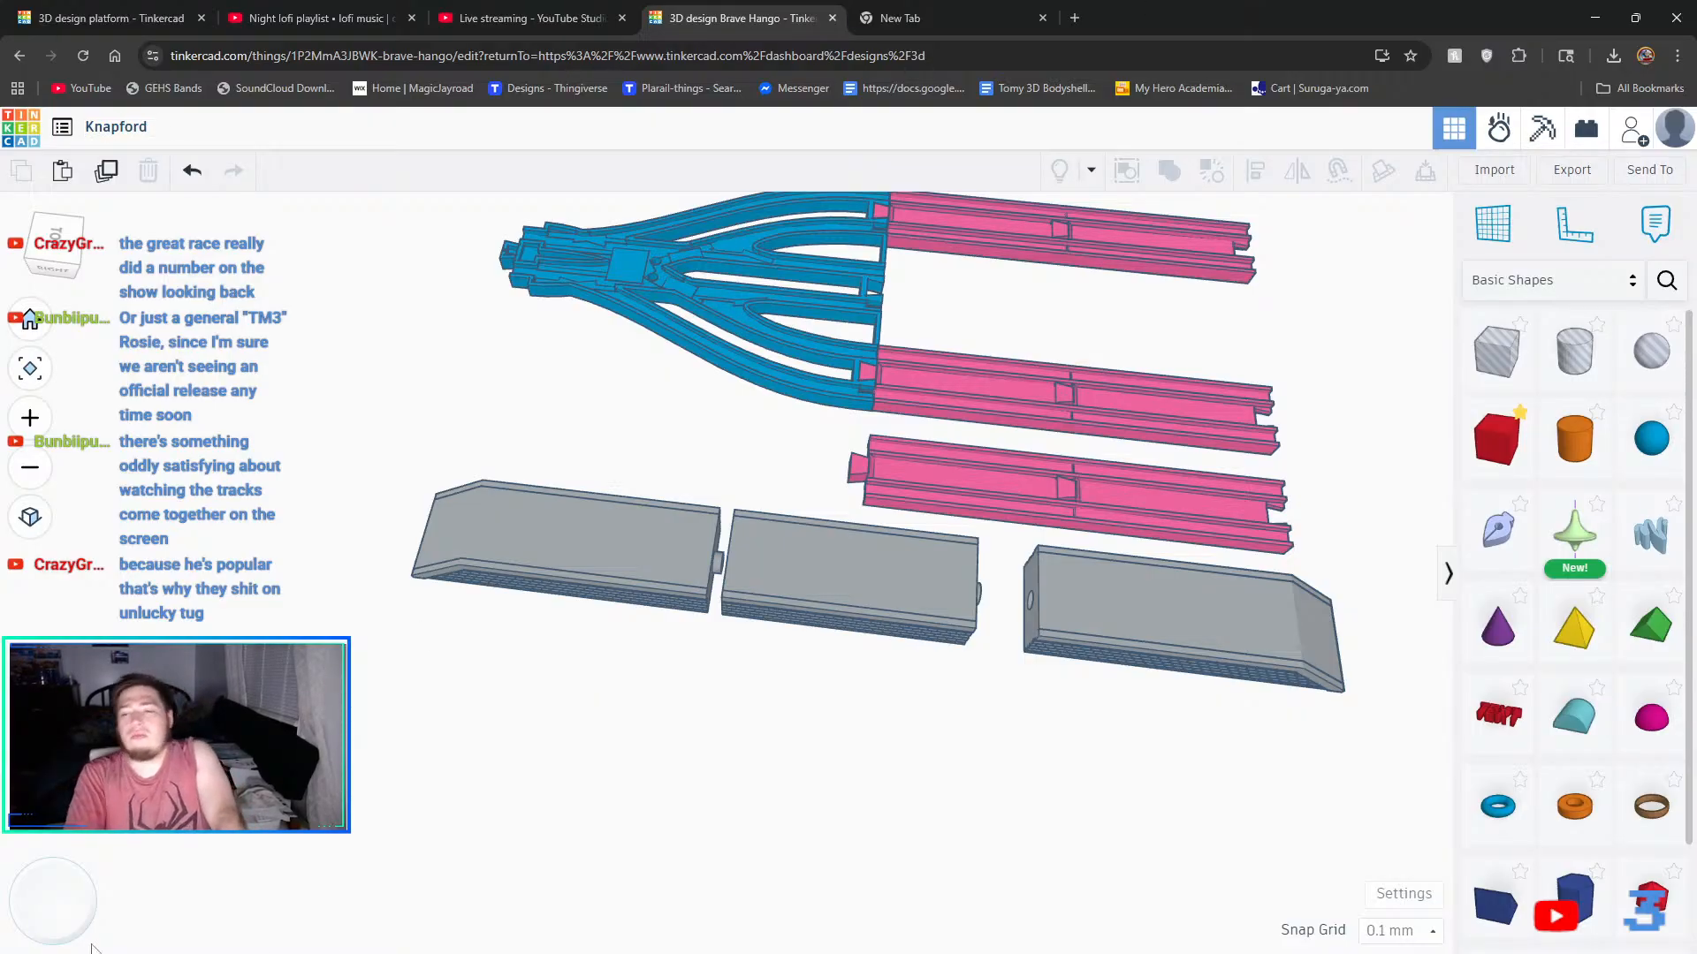
- Nudge the ramped gray platform with the protruding peg toward the middle platform until their end faces meet
click(698, 576)
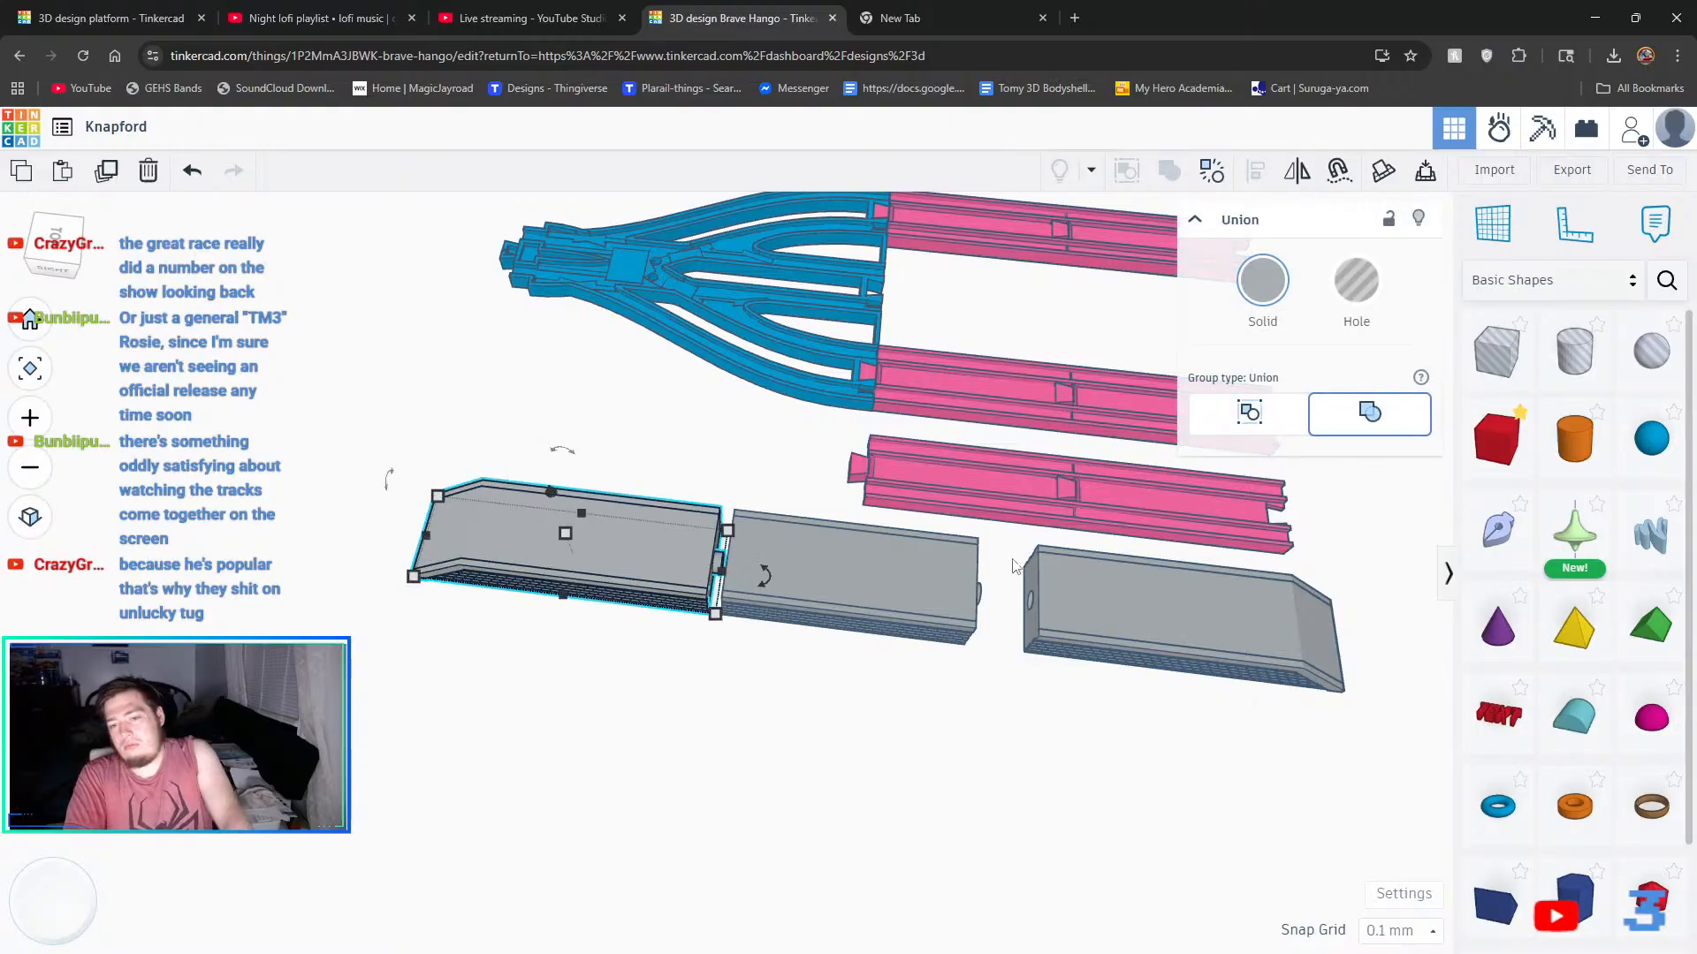
scroll(698, 575, up, 3)
scroll(822, 667, up, 5)
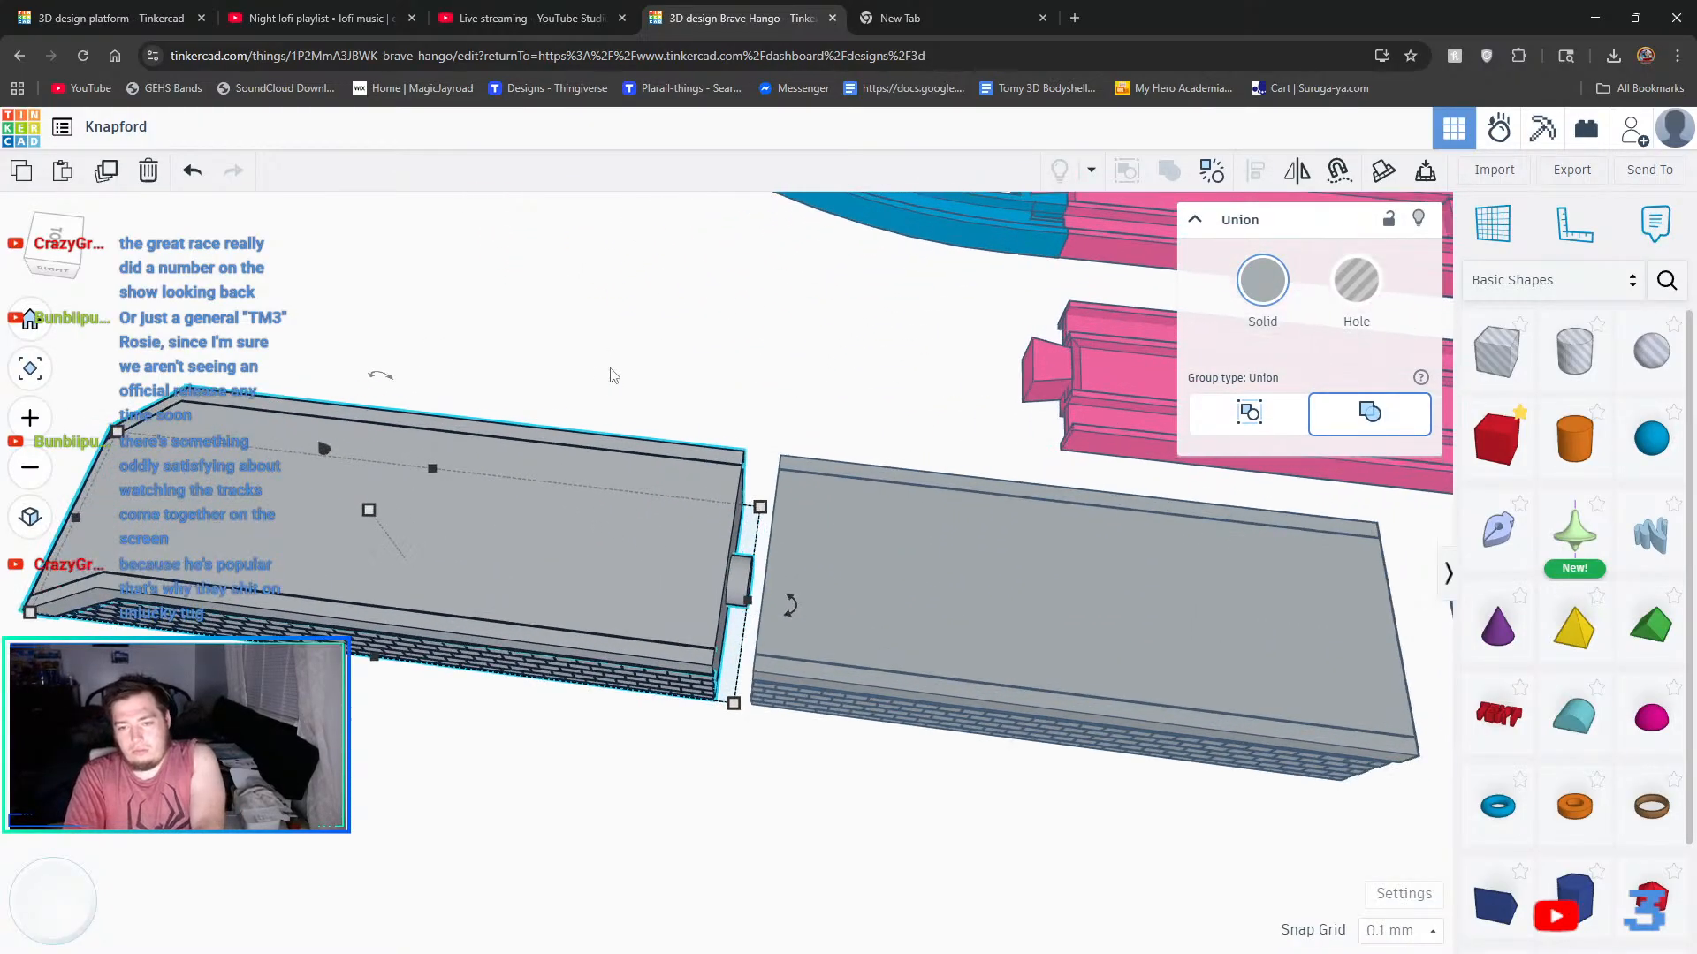
right_drag(988, 783, 1109, 847)
key(Right)
key(Right)
key(Right)
key(Right)
key(Right)
key(Right)
key(Right)
key(Right)
key(Right)
key(Right)
key(Right)
key(Right)
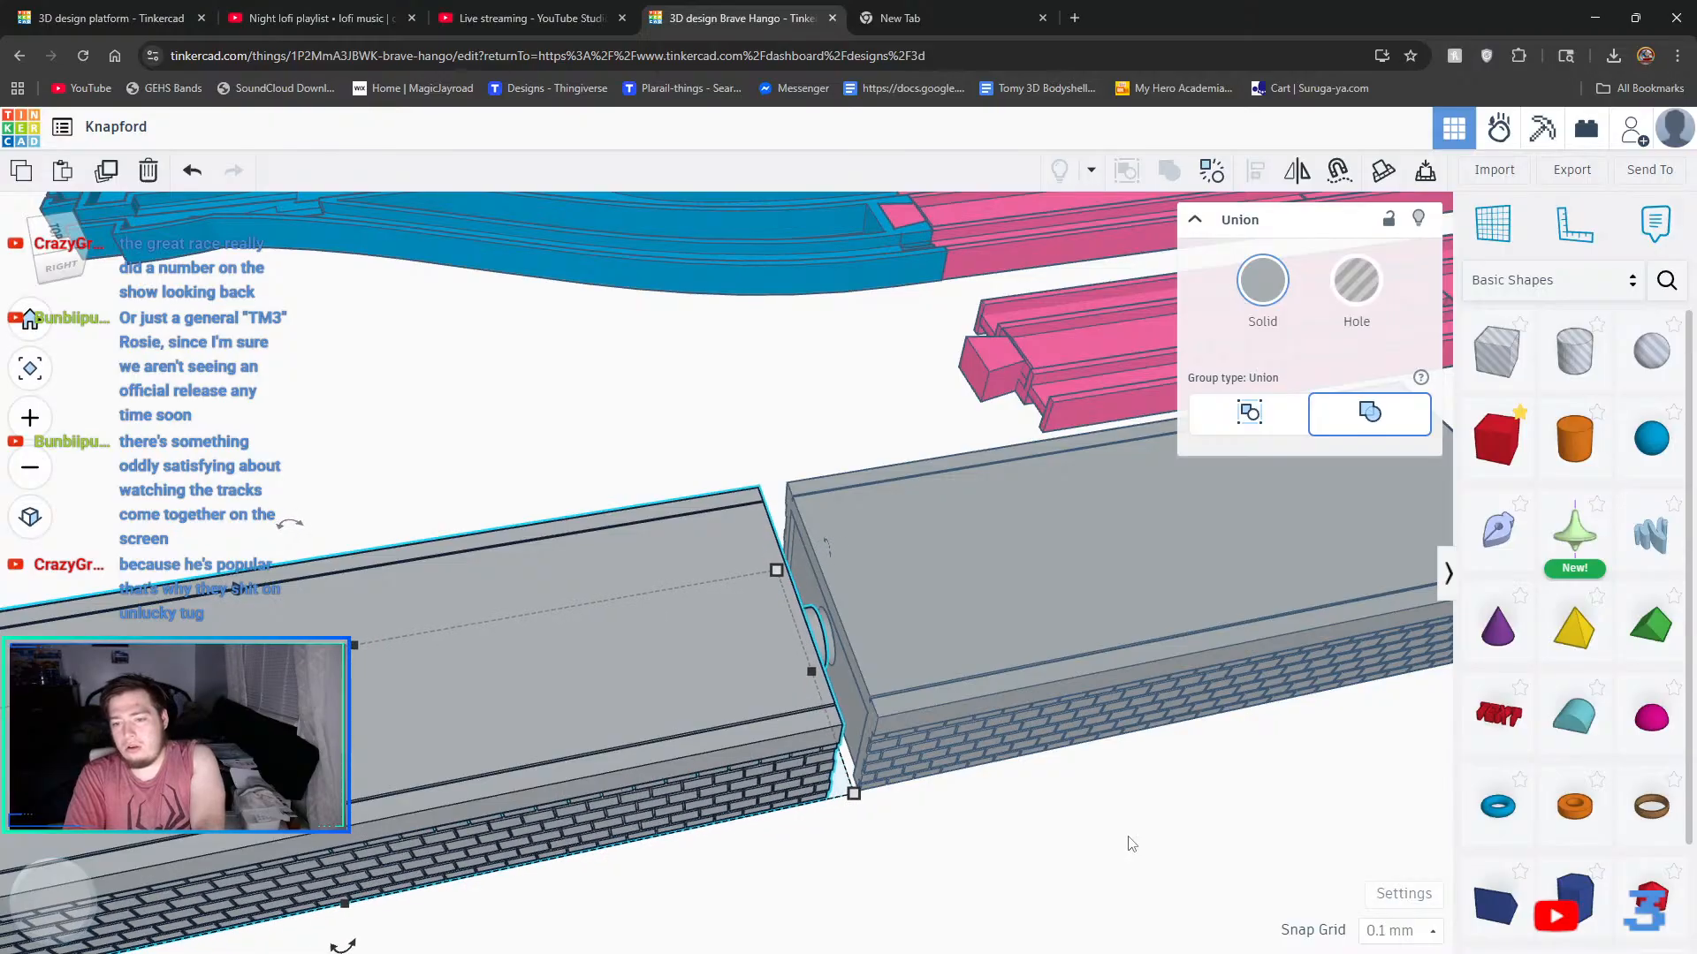
key(Right)
key(Right)
key(Right)
key(Right)
key(Right)
key(Right)
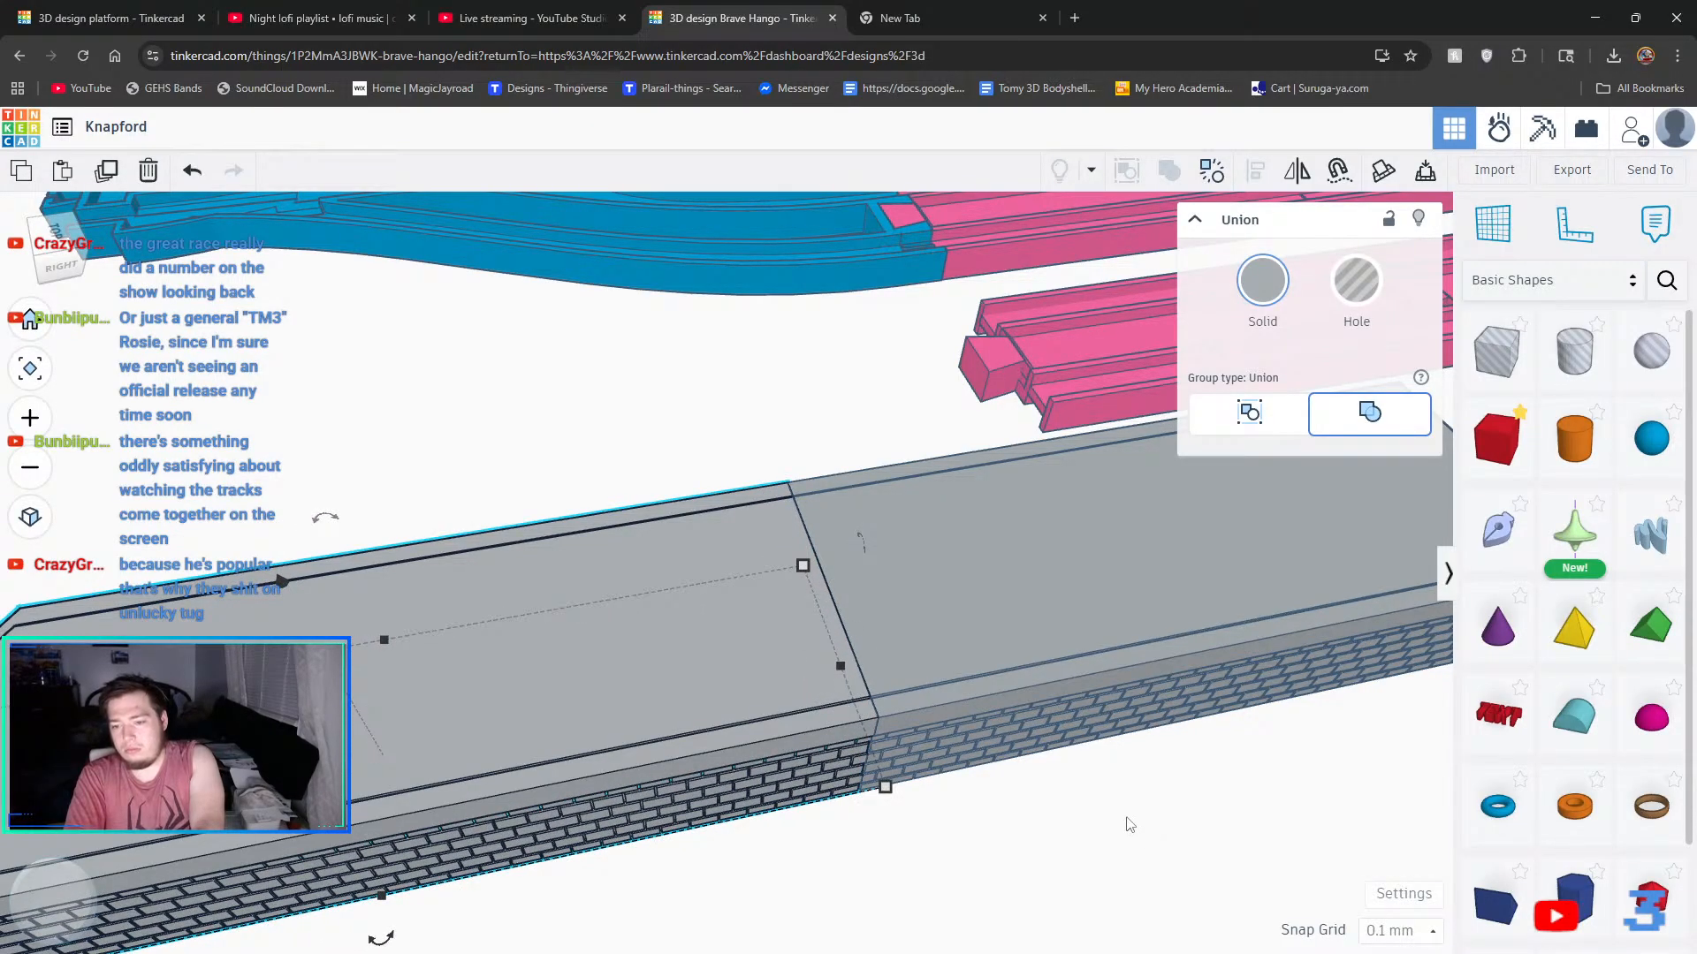
- Check the alignment of the two joined gray platform pieces with the Align tool
right_drag(1014, 810, 977, 866)
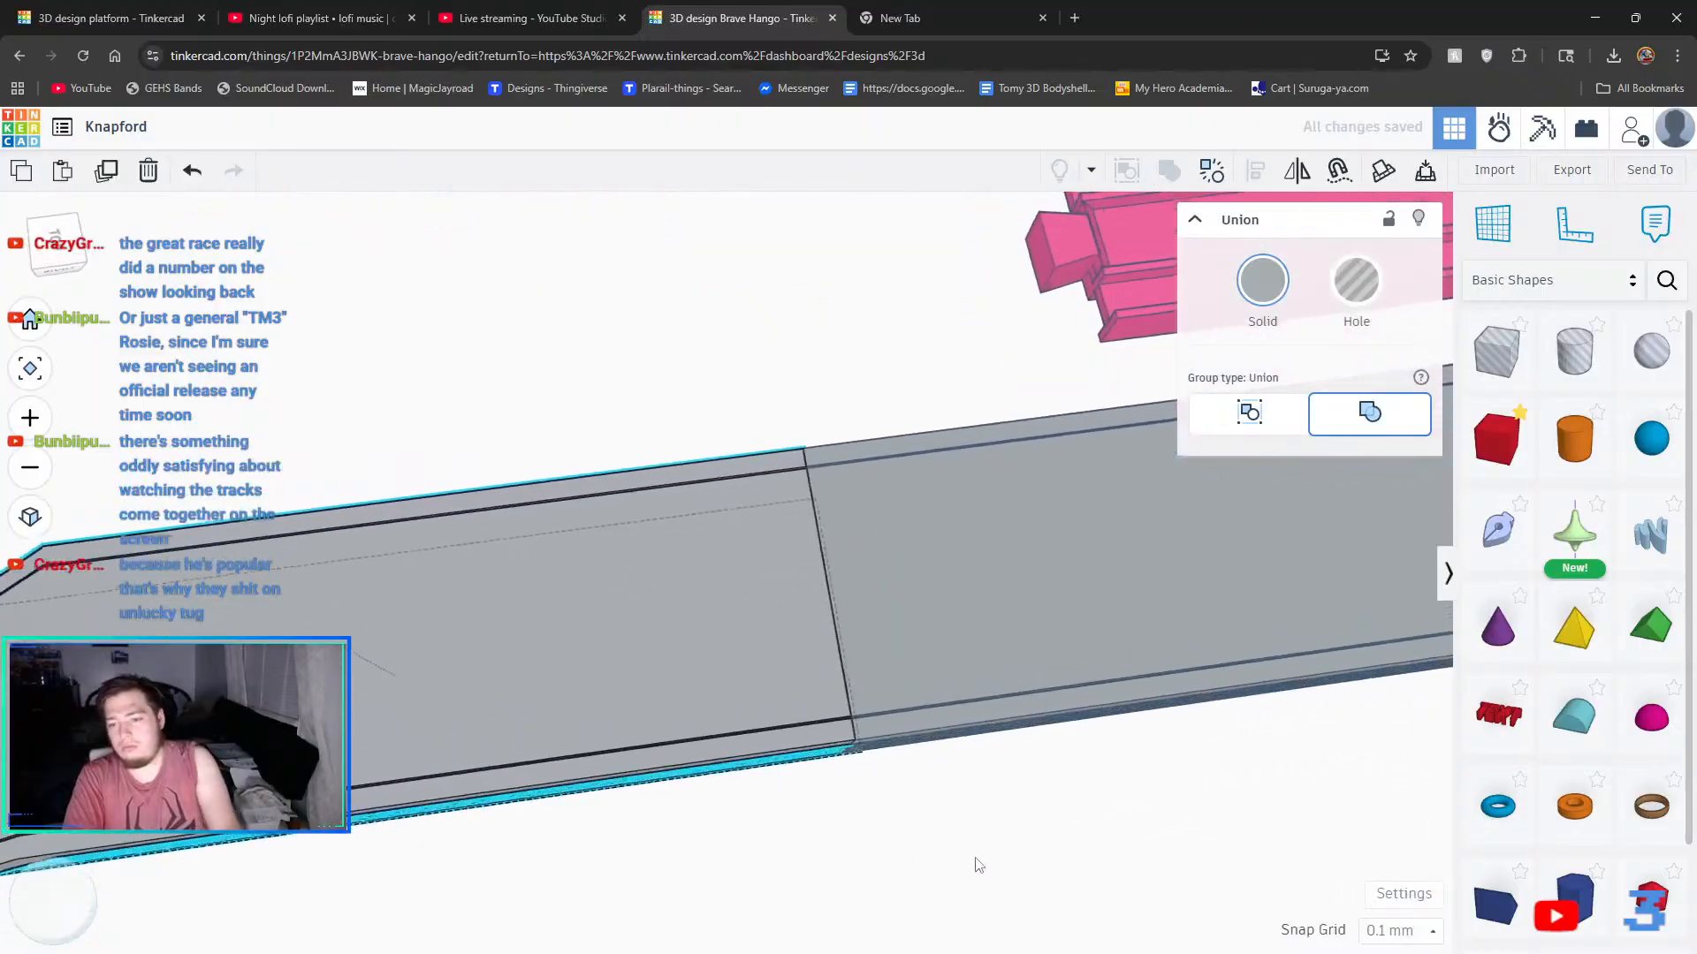
click(978, 866)
click(973, 659)
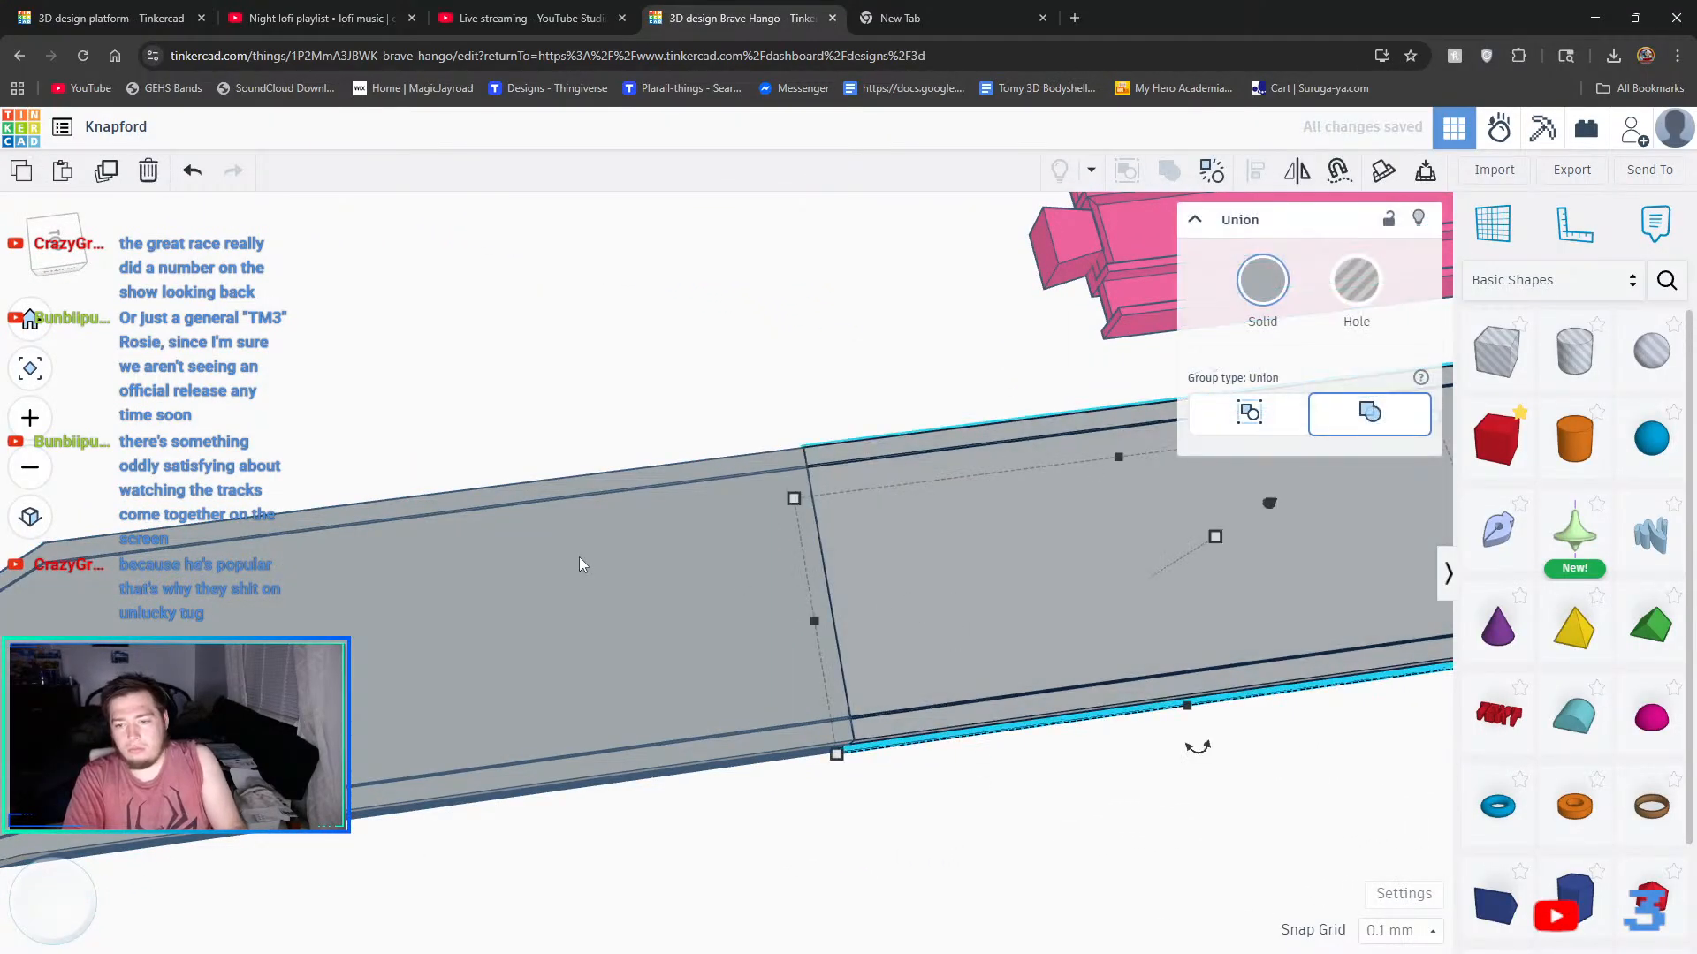
shift+click(579, 557)
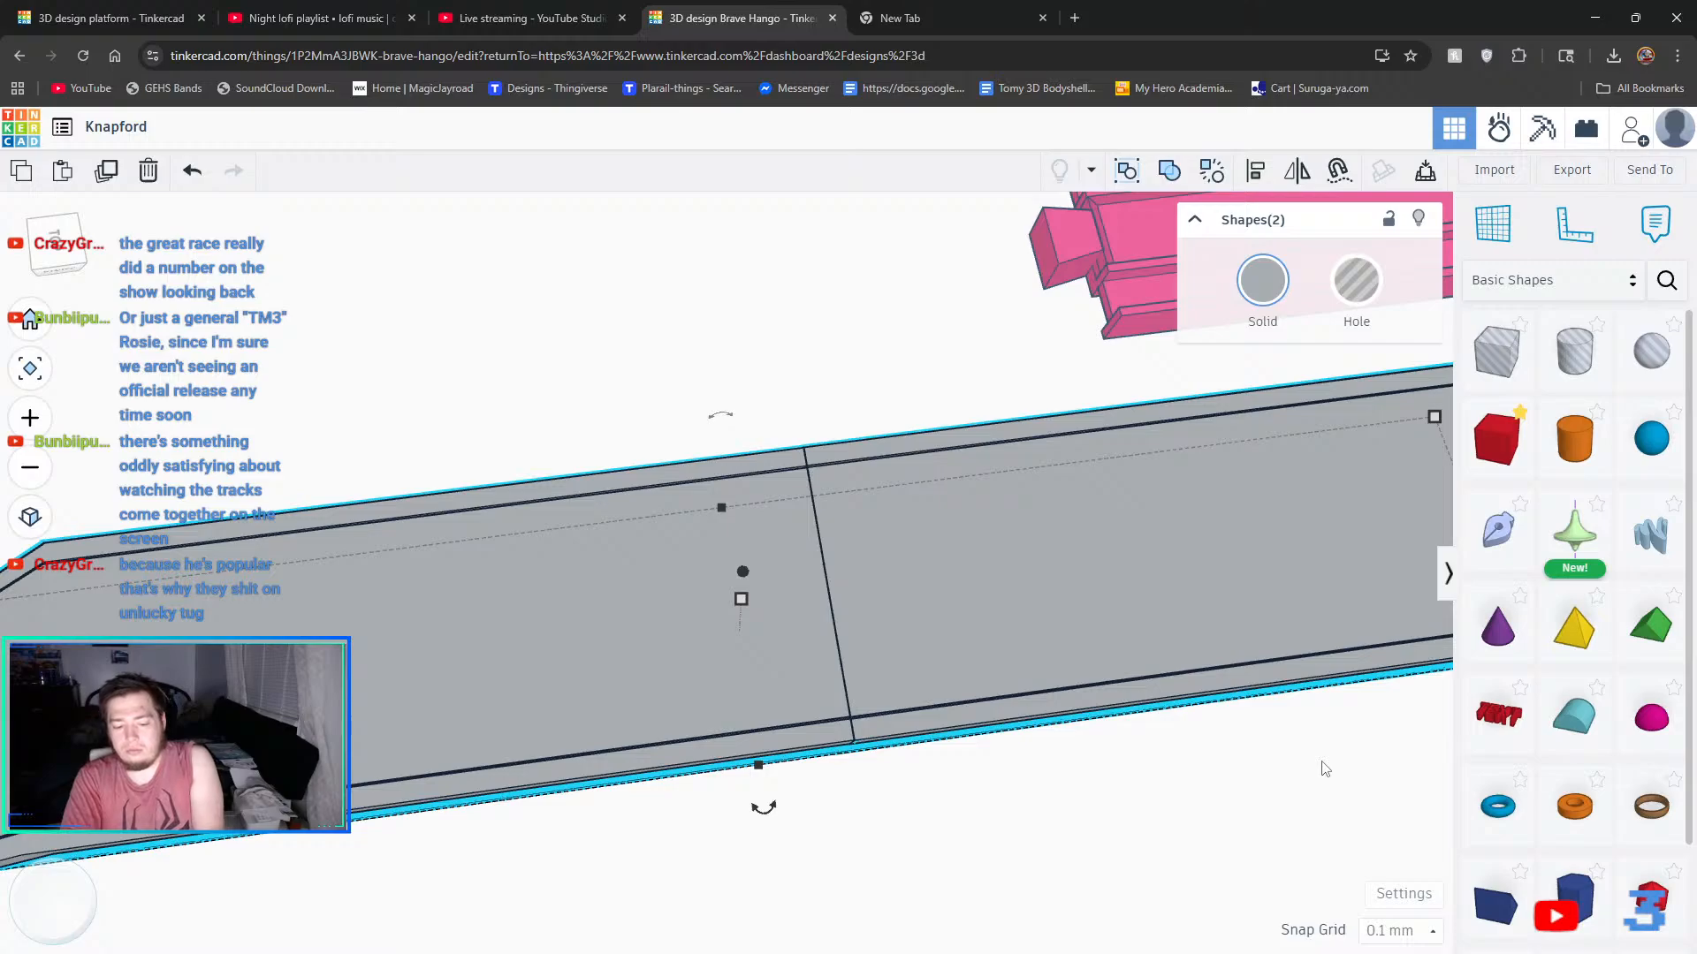
key(l)
scroll(864, 739, down, 3)
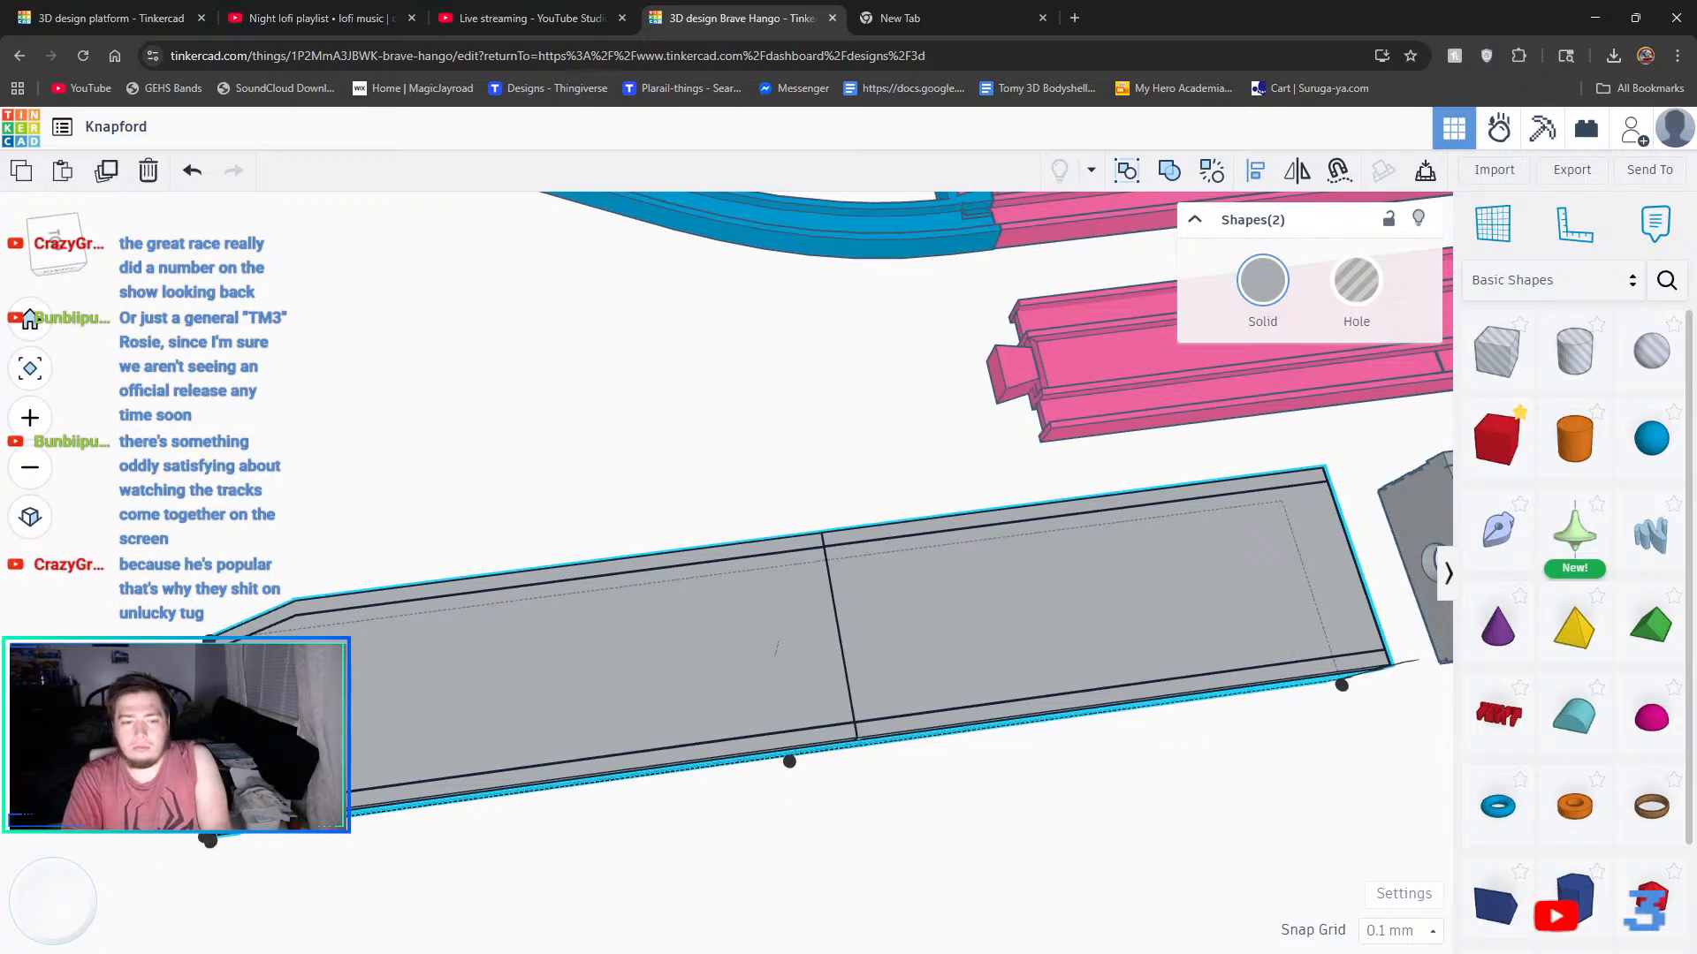
click(480, 474)
- Move the separate gray platform with the hole in its end away from the two joined platform pieces
right_drag(1192, 897, 1518, 700)
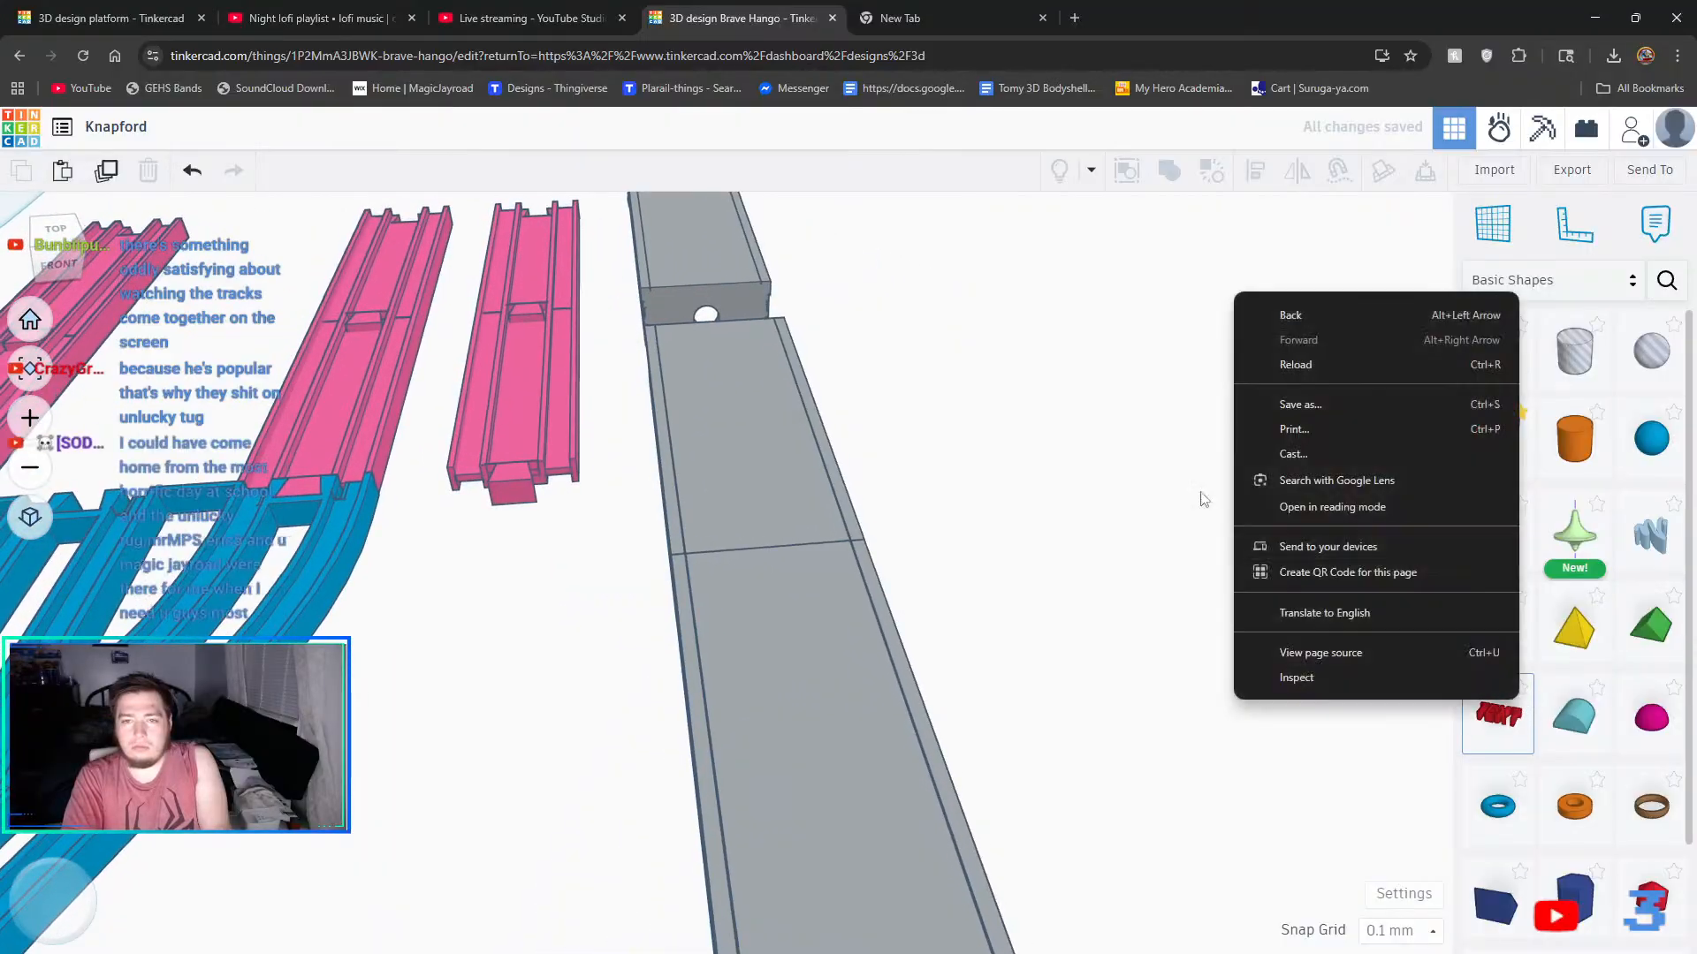
click(1023, 298)
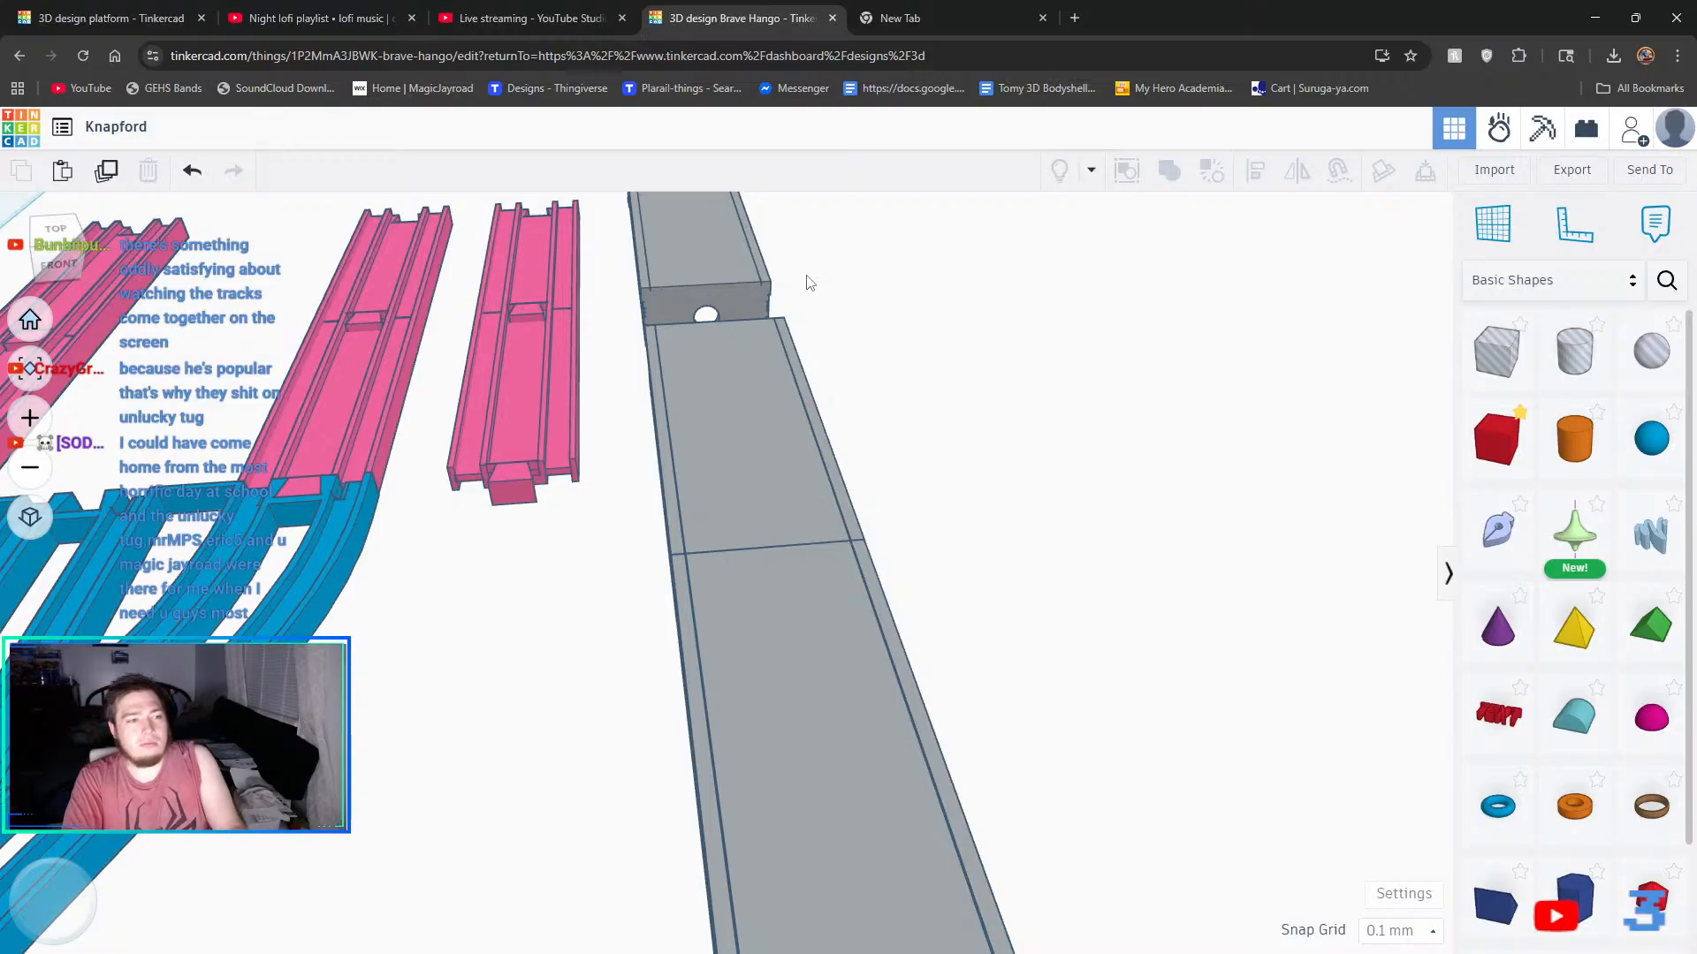
click(739, 273)
drag(684, 261, 1036, 340)
right_drag(1181, 746, 600, 594)
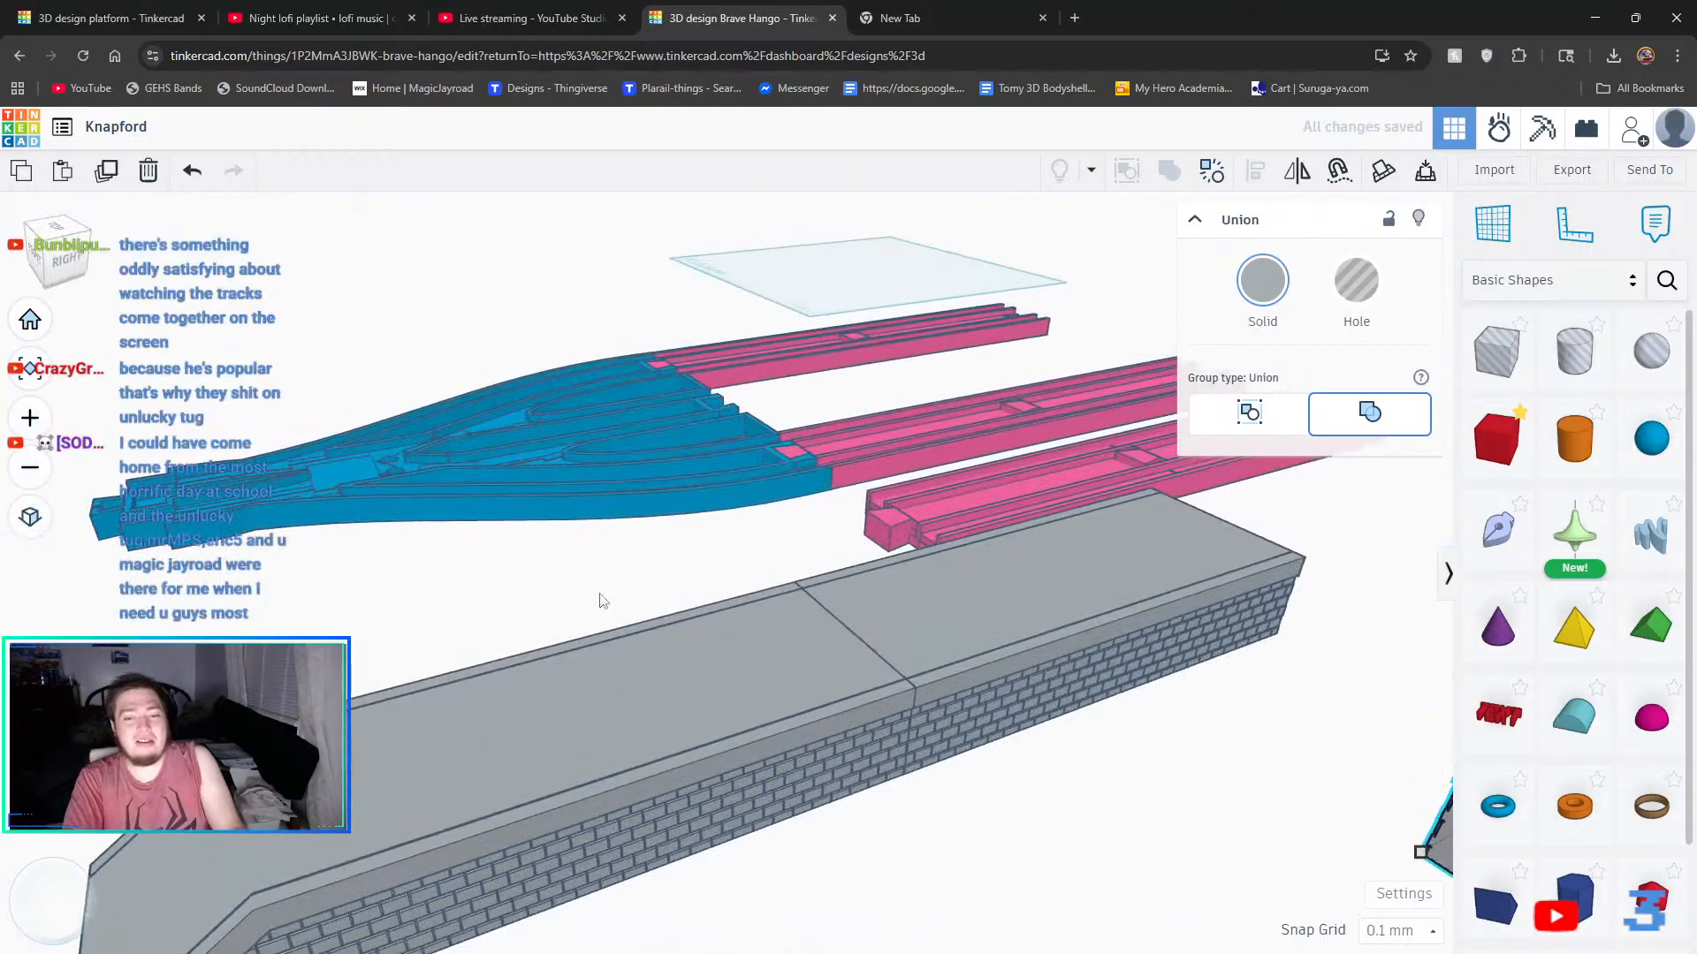
- Delete the blue branching track from the layout
click(600, 594)
click(967, 613)
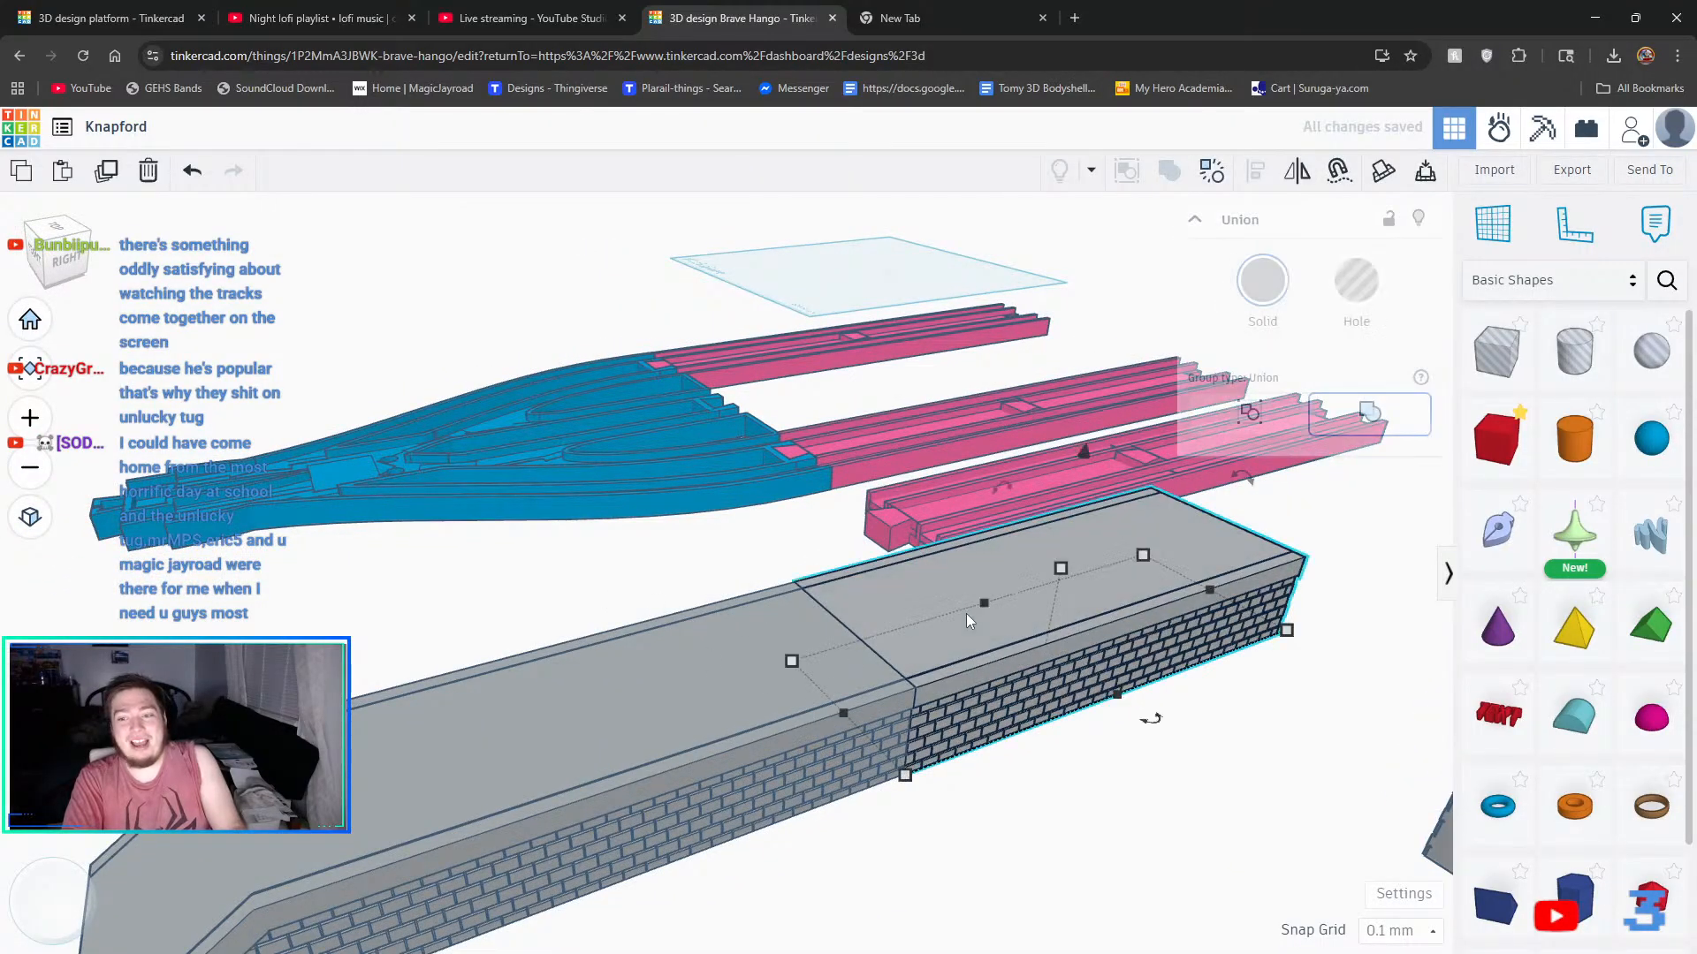
click(511, 587)
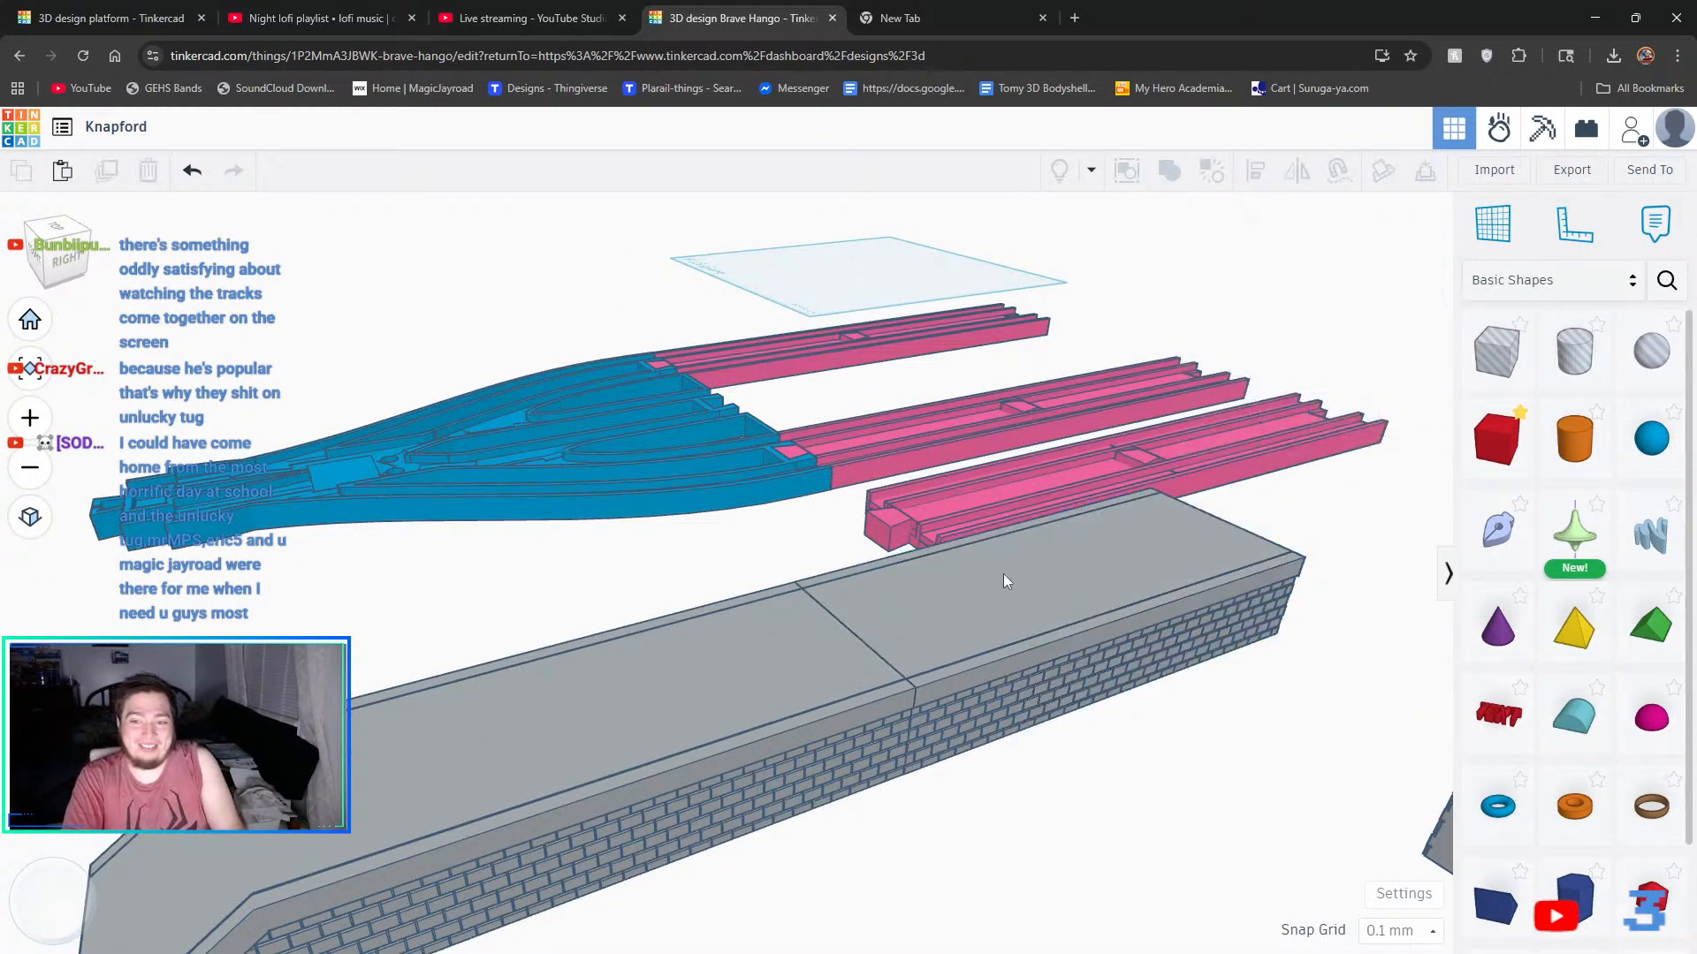
click(930, 504)
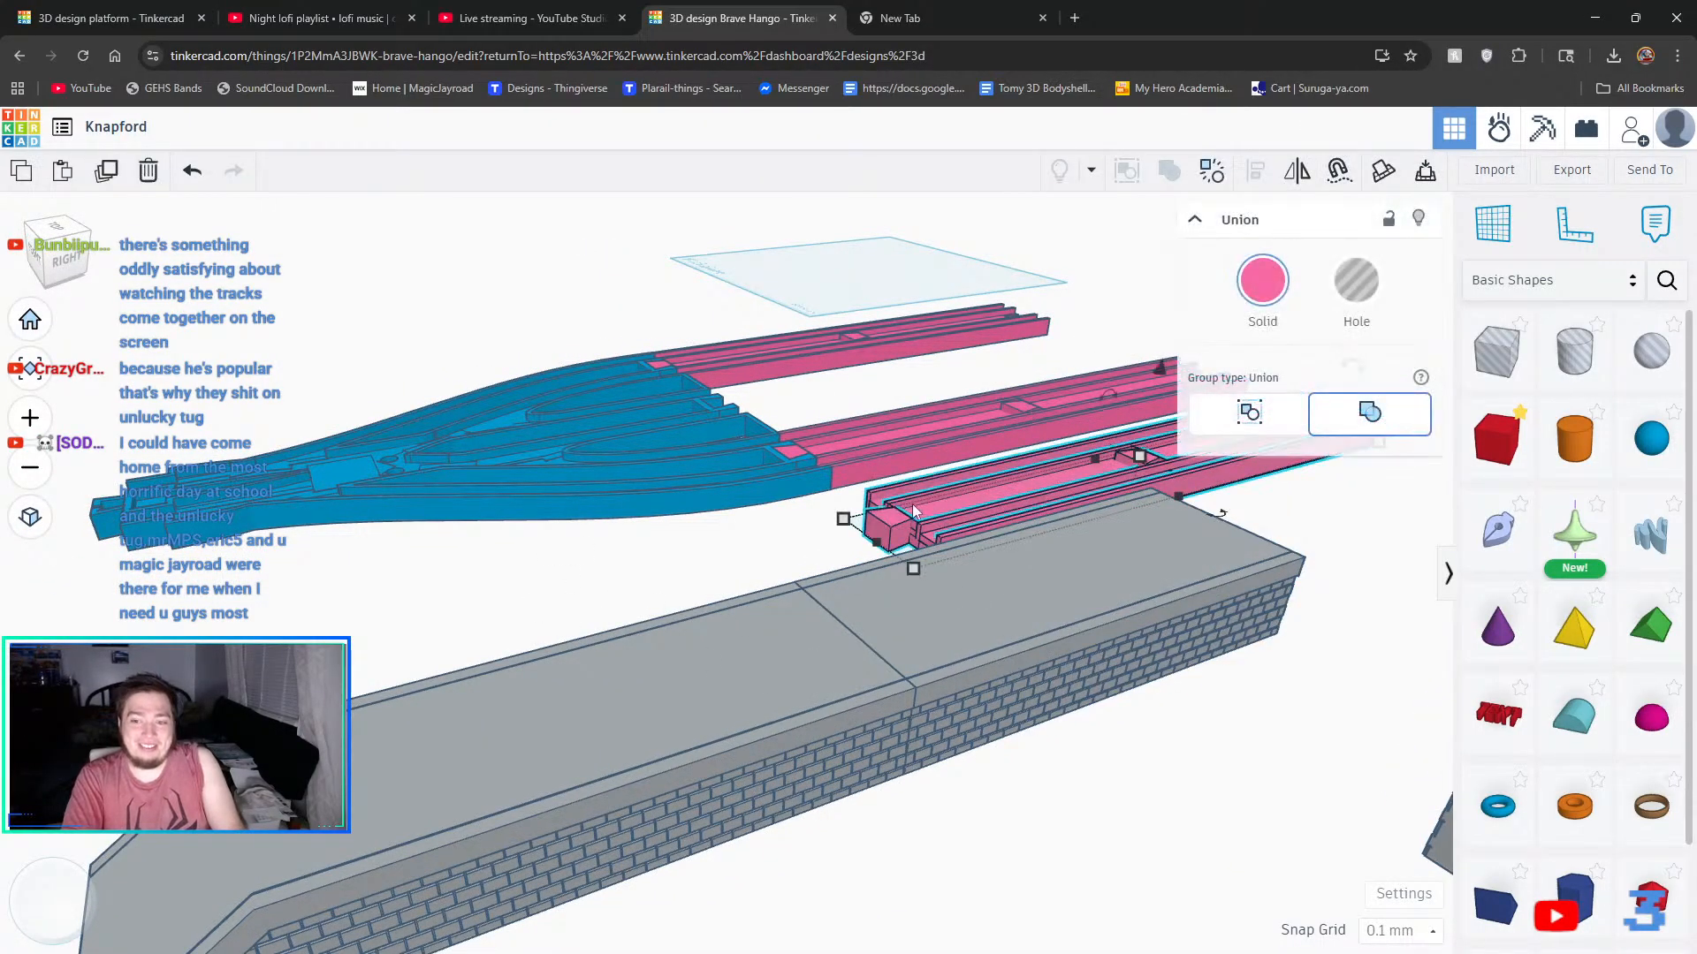
click(654, 435)
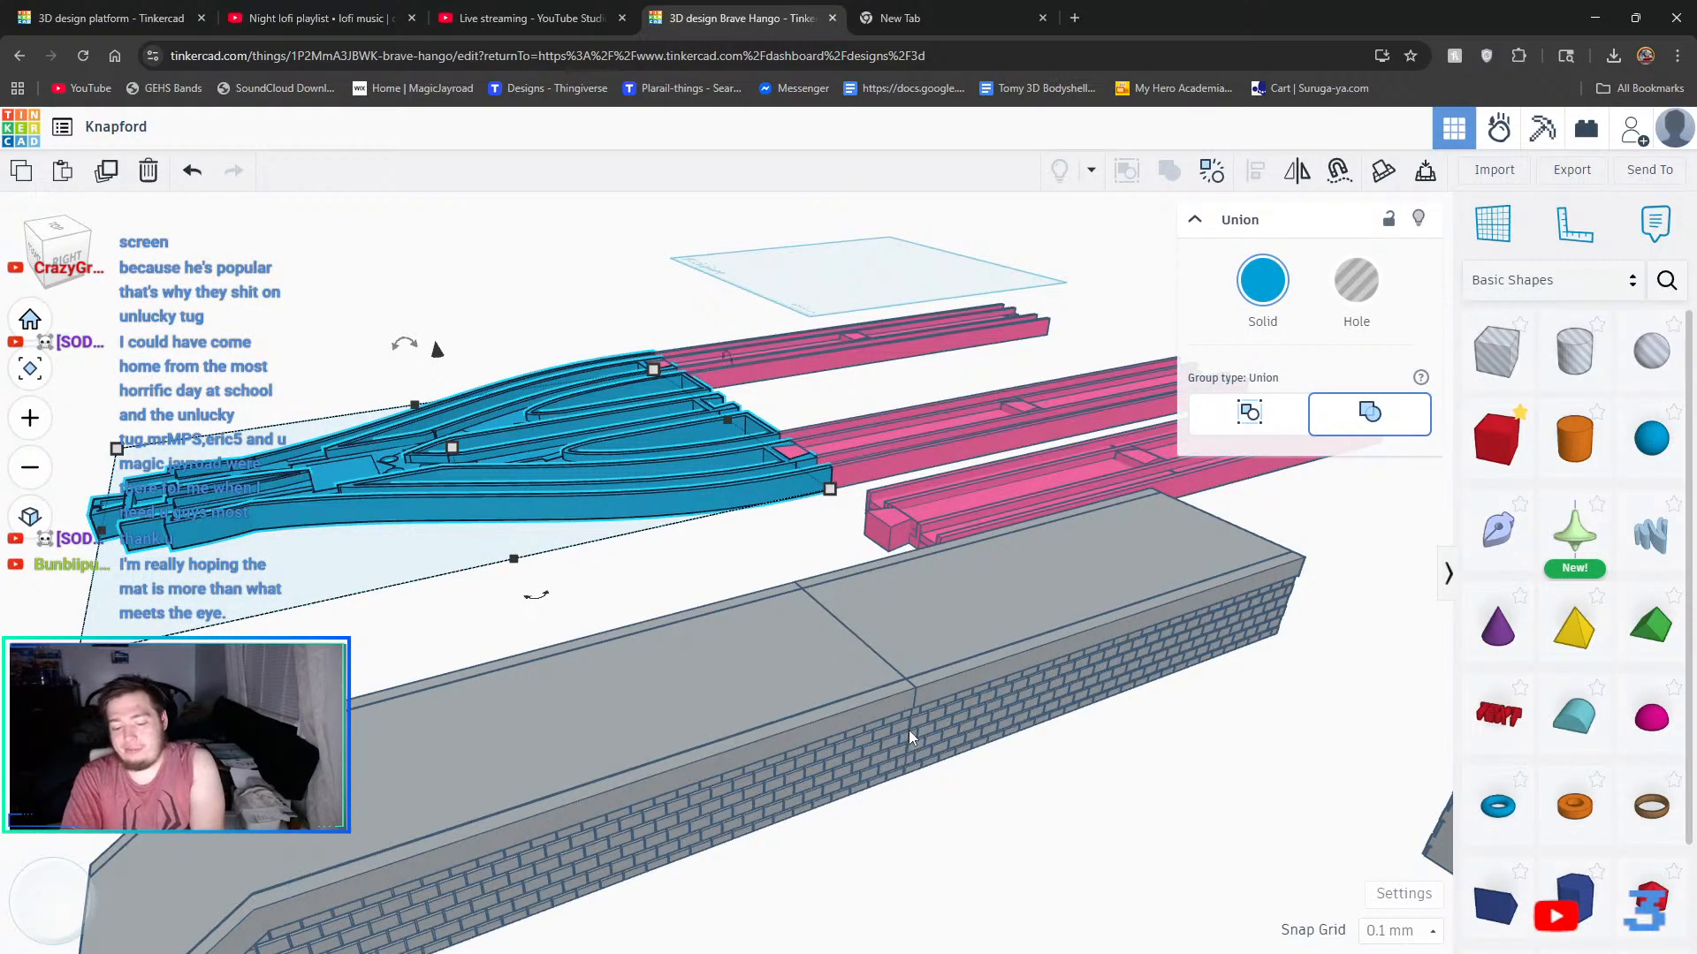
key(Delete)
- Duplicate the two pink tracks nearest the platforms and start shifting the copies lengthwise toward the tracks' protruding connectors
right_drag(734, 507, 829, 587)
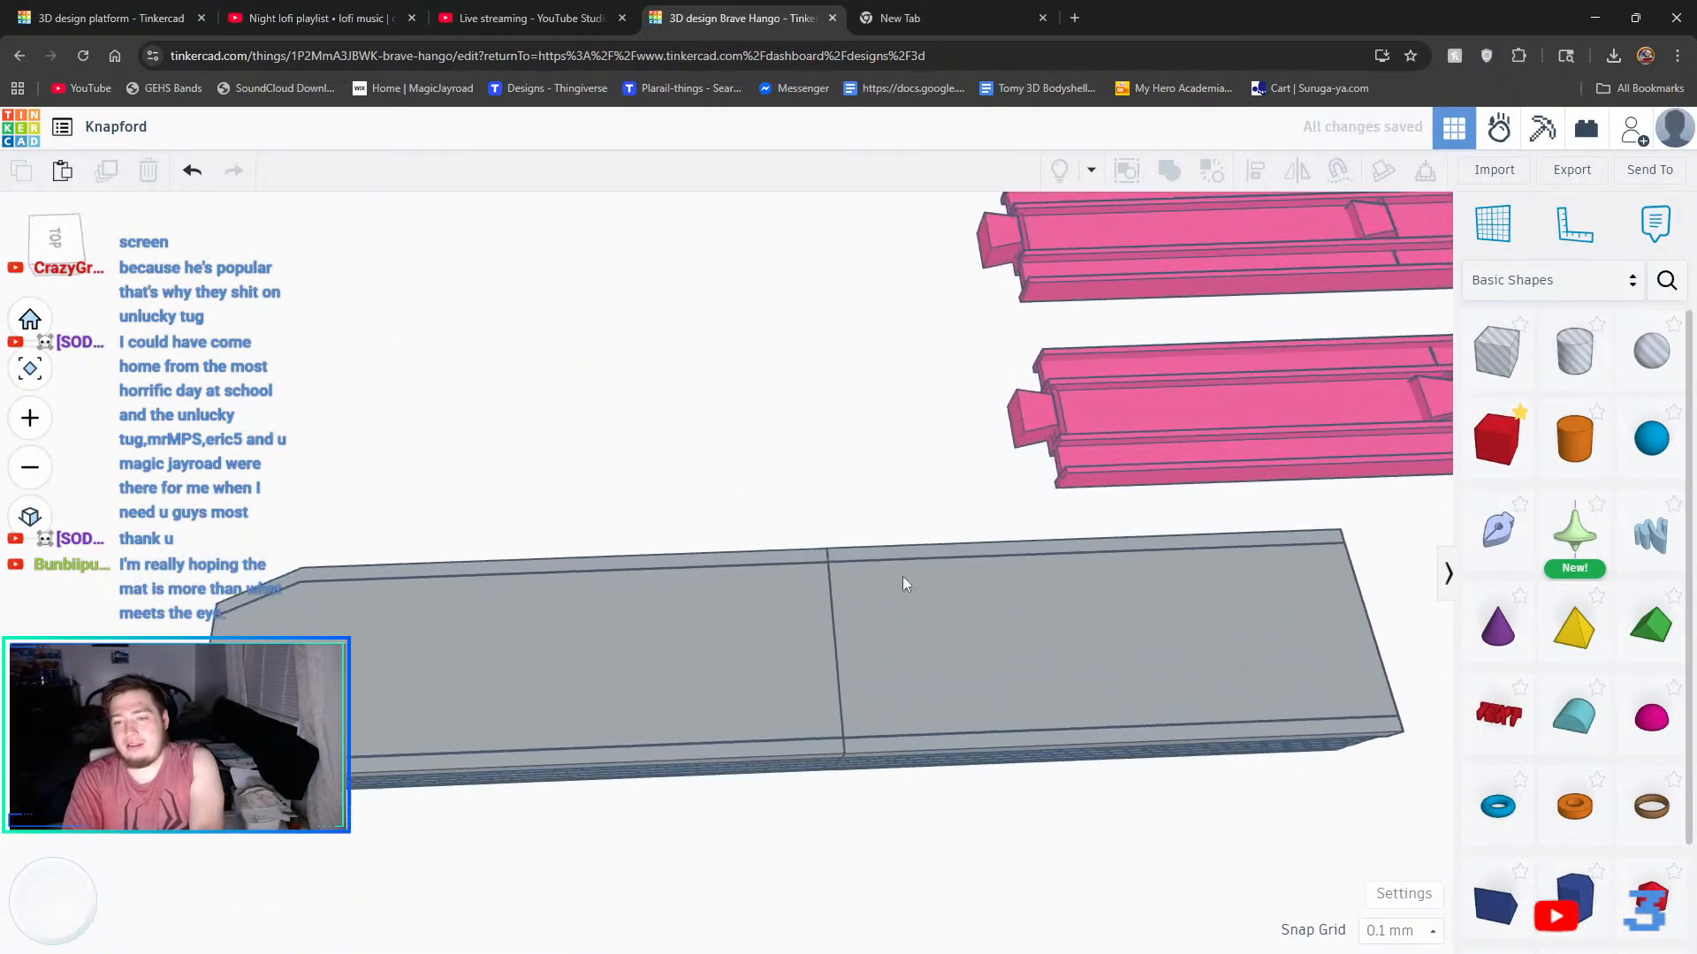
click(1143, 423)
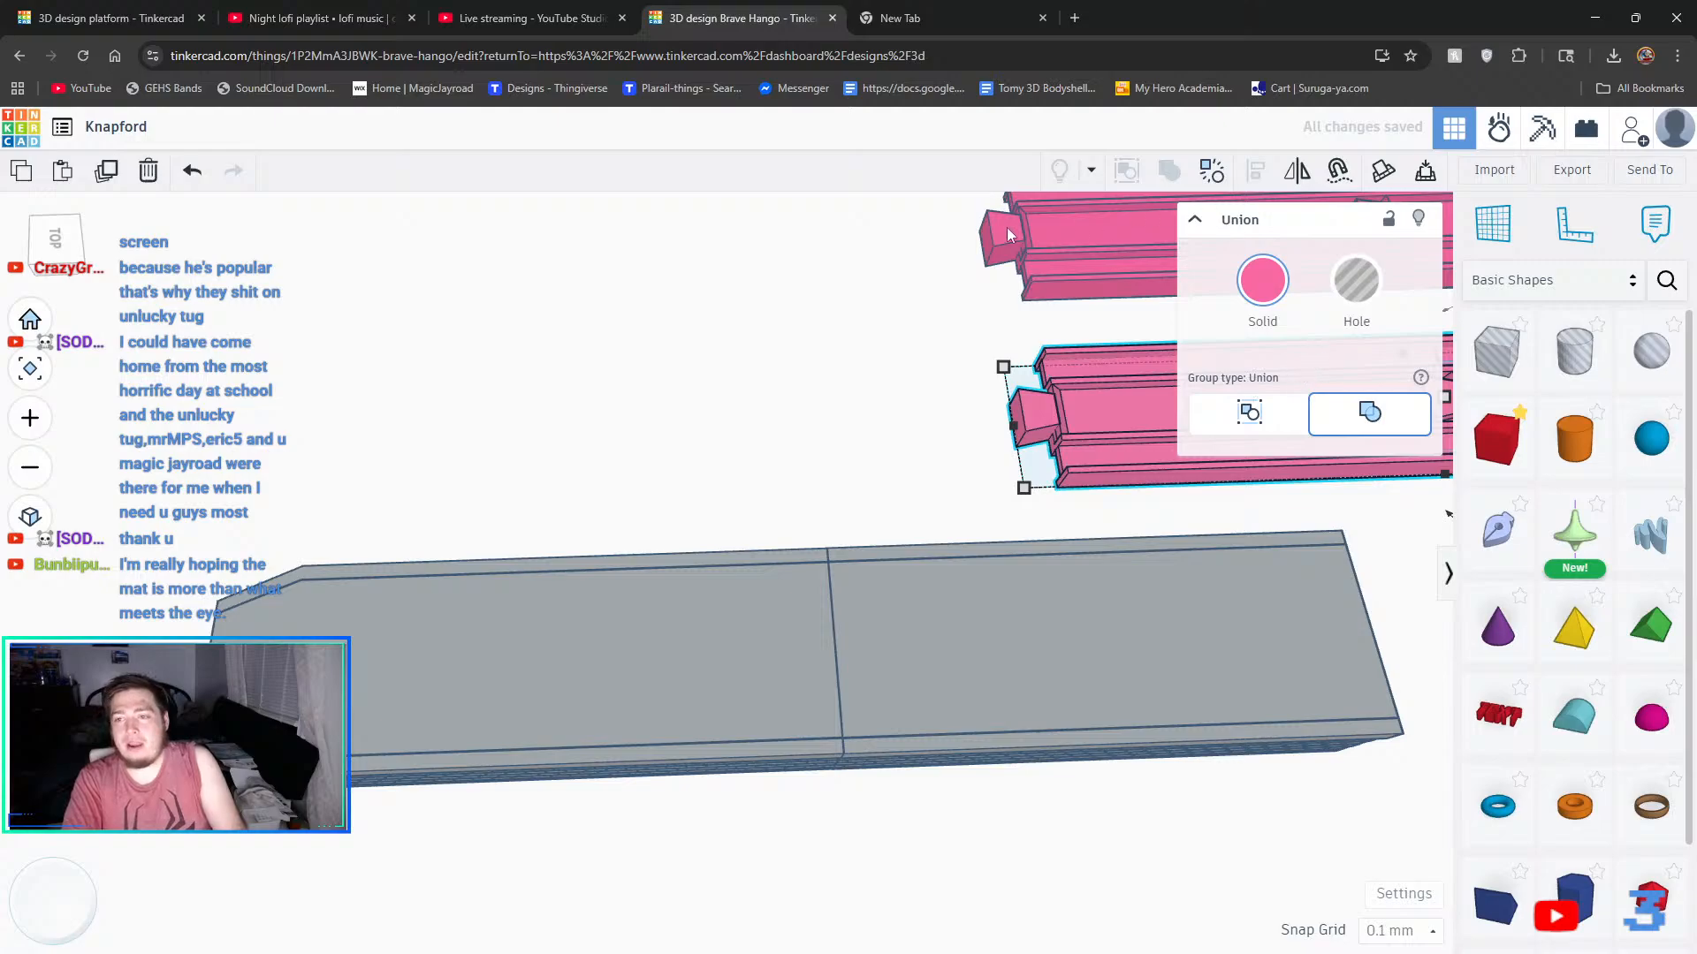
shift+click(1060, 230)
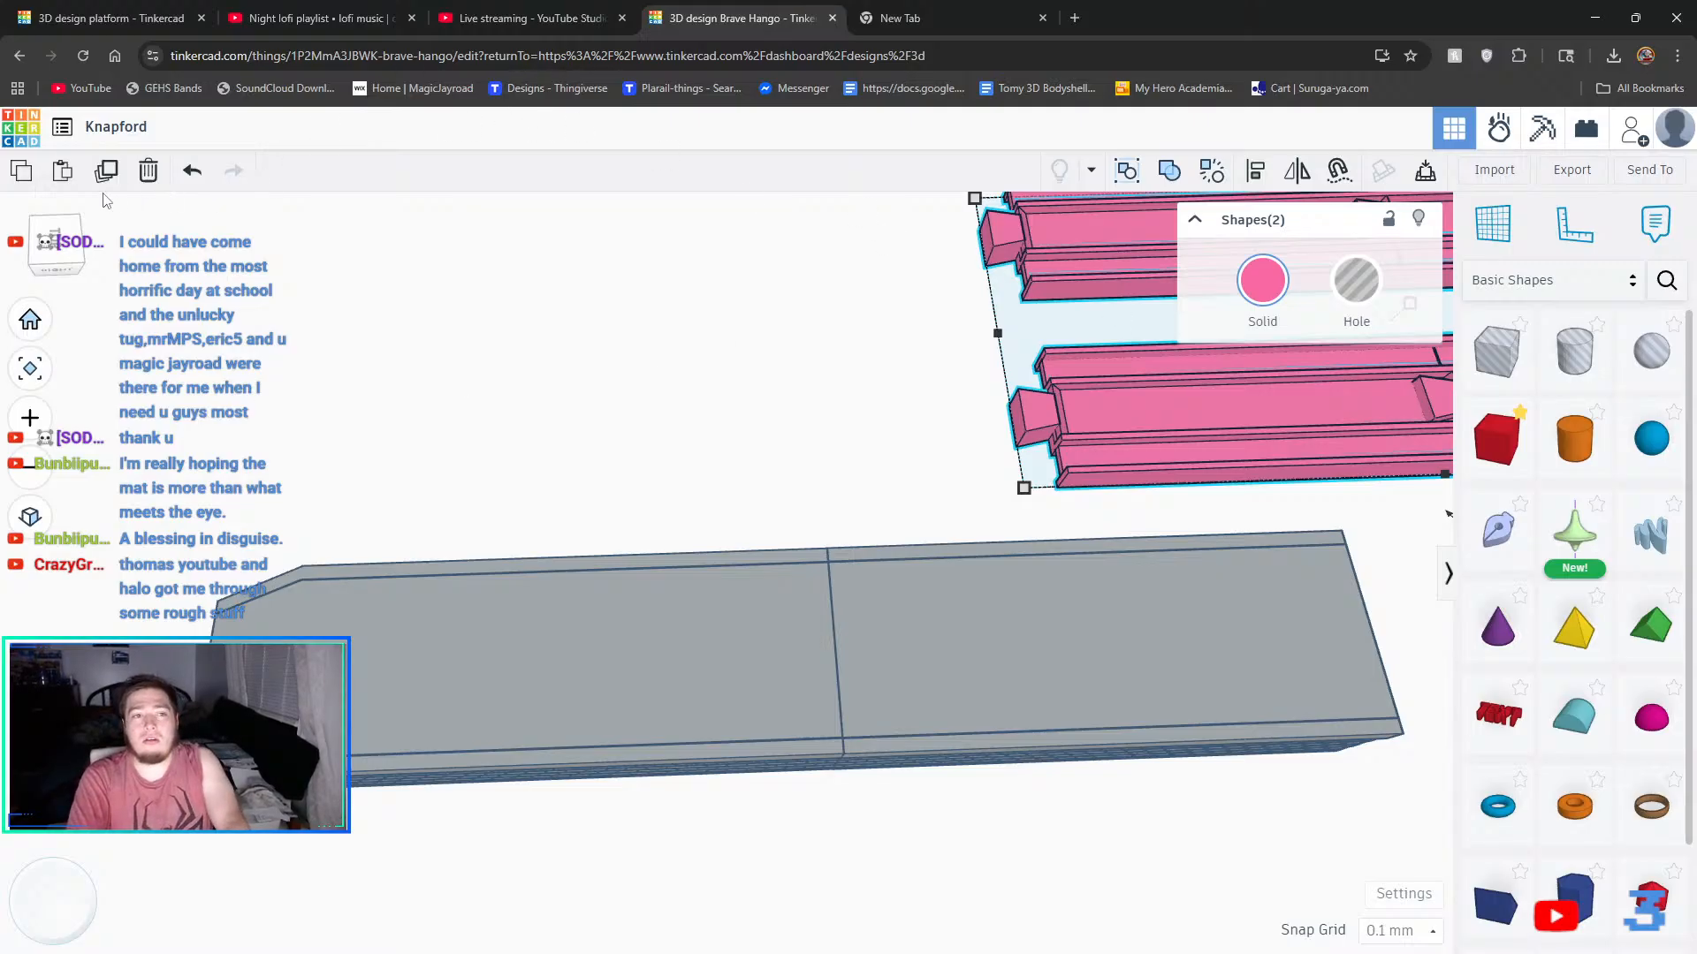
key(Left)
key(Left)
key(Left)
key(Left)
key(Left)
key(Left)
key(Left)
key(Left)
key(Left)
key(Left)
key(Left)
key(Left)
key(Left)
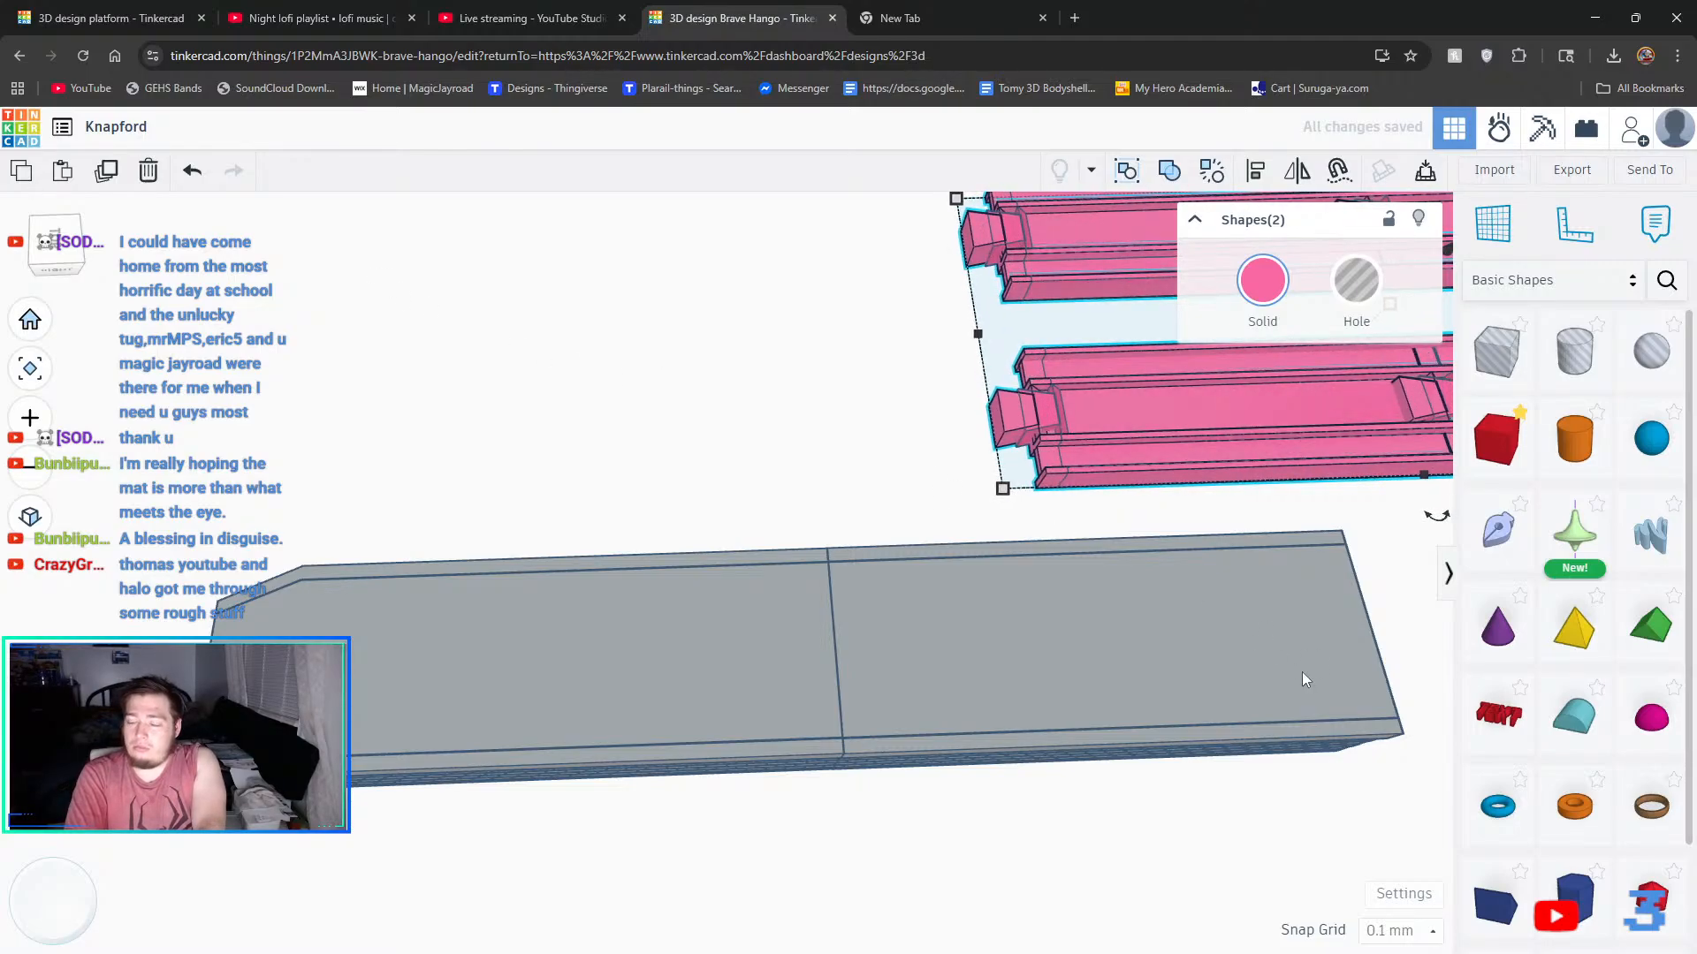
- Set the snap grid to 1.0 mm and move the copied pink tracks lengthwise until their ends meet the original tracks' connector ends
click(1385, 931)
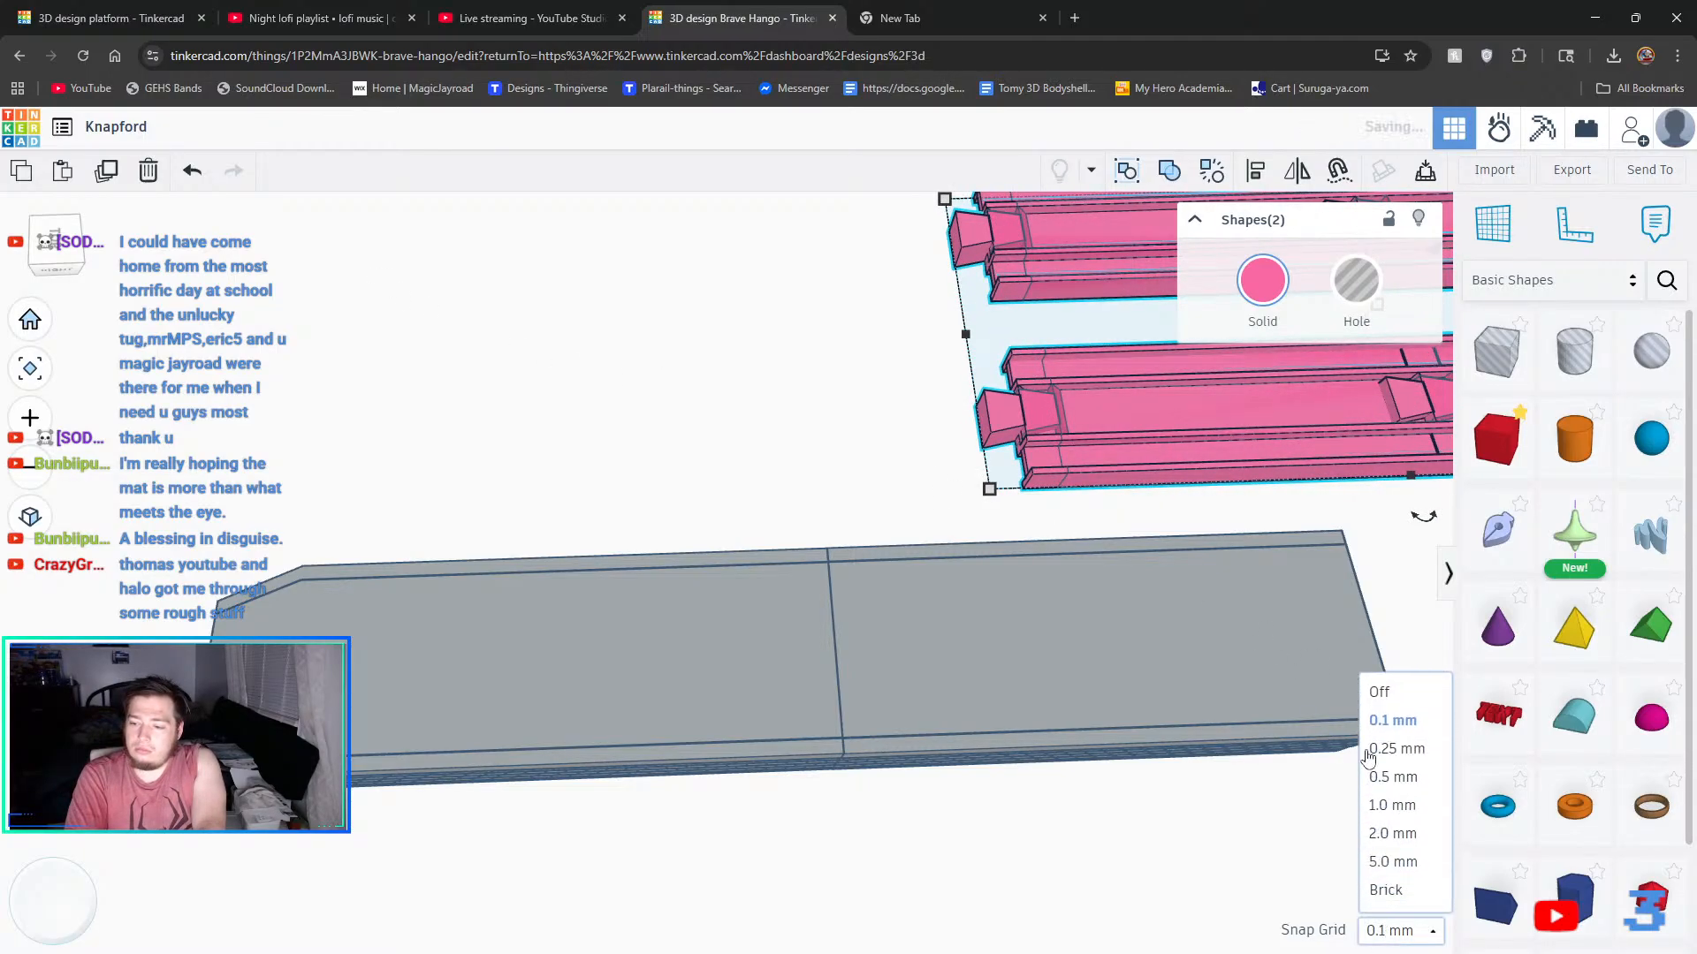
click(1385, 805)
key(Left)
key(Left)
key(Left)
key(Left)
key(Left)
key(Left)
key(Left)
key(Left)
key(Left)
key(Left)
key(Left)
key(Left)
key(Left)
key(Left)
key(Left)
key(Left)
key(Left)
key(Left)
key(Left)
key(Left)
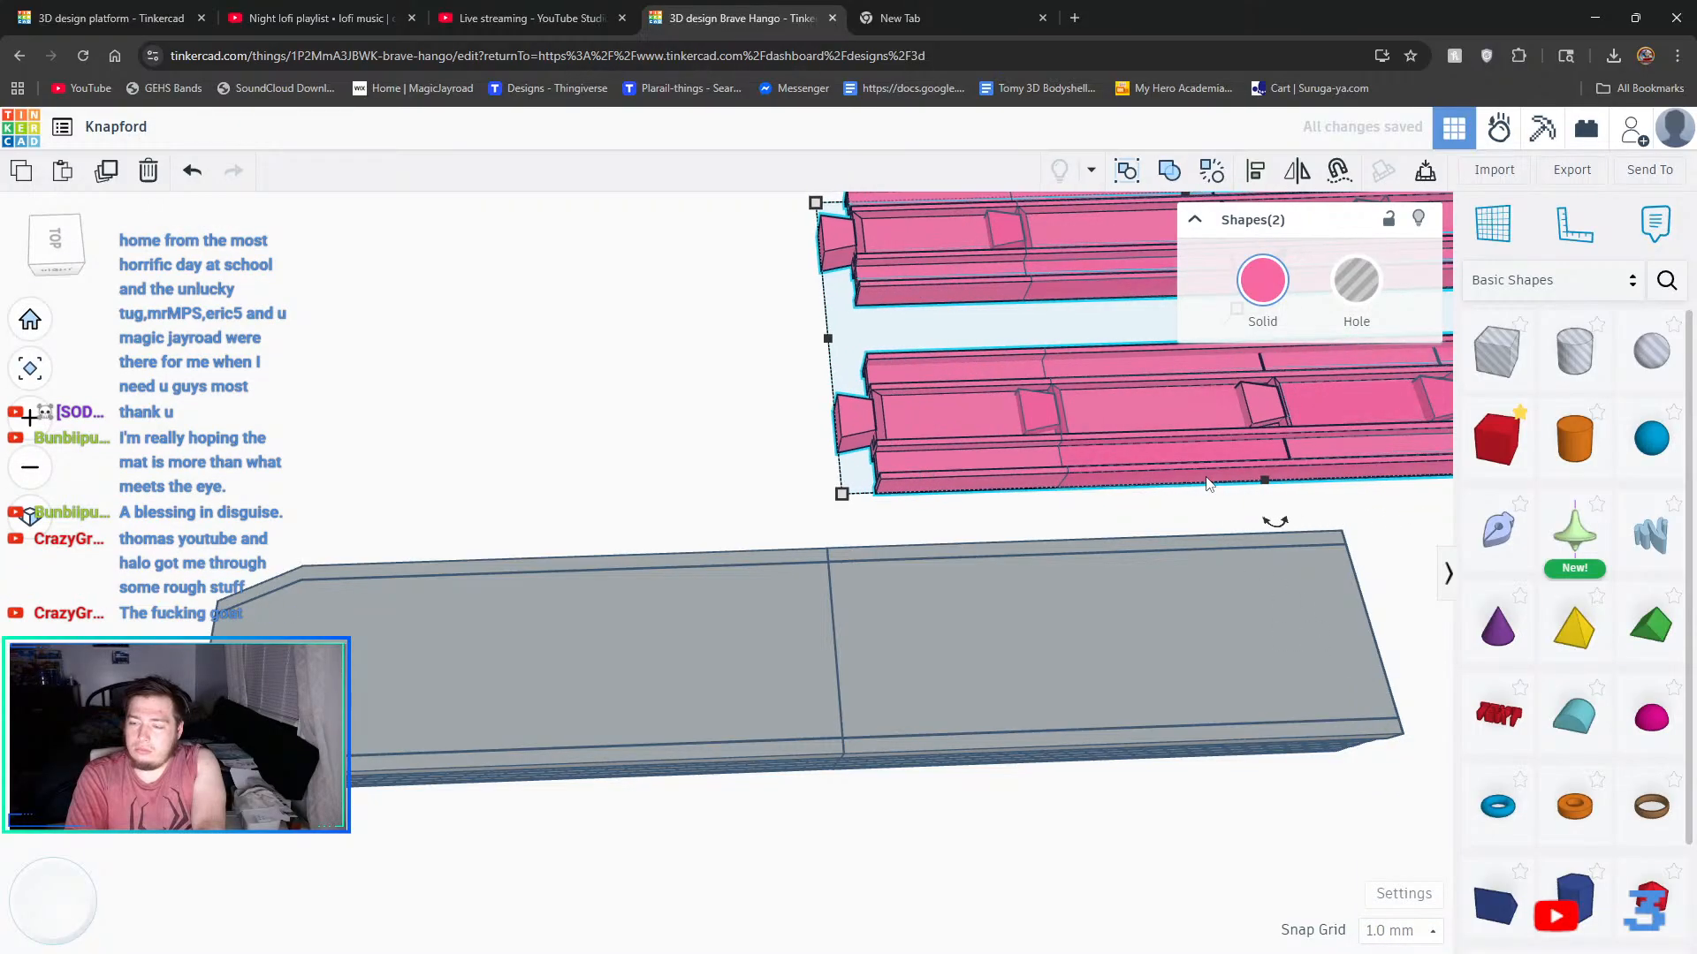
key(Left)
key(Left)
key(Left)
key(Left)
key(Left)
key(Left)
key(Left)
key(Left)
key(Left)
key(Left)
key(Left)
key(Left)
key(Left)
key(Left)
key(Left)
key(Left)
key(Left)
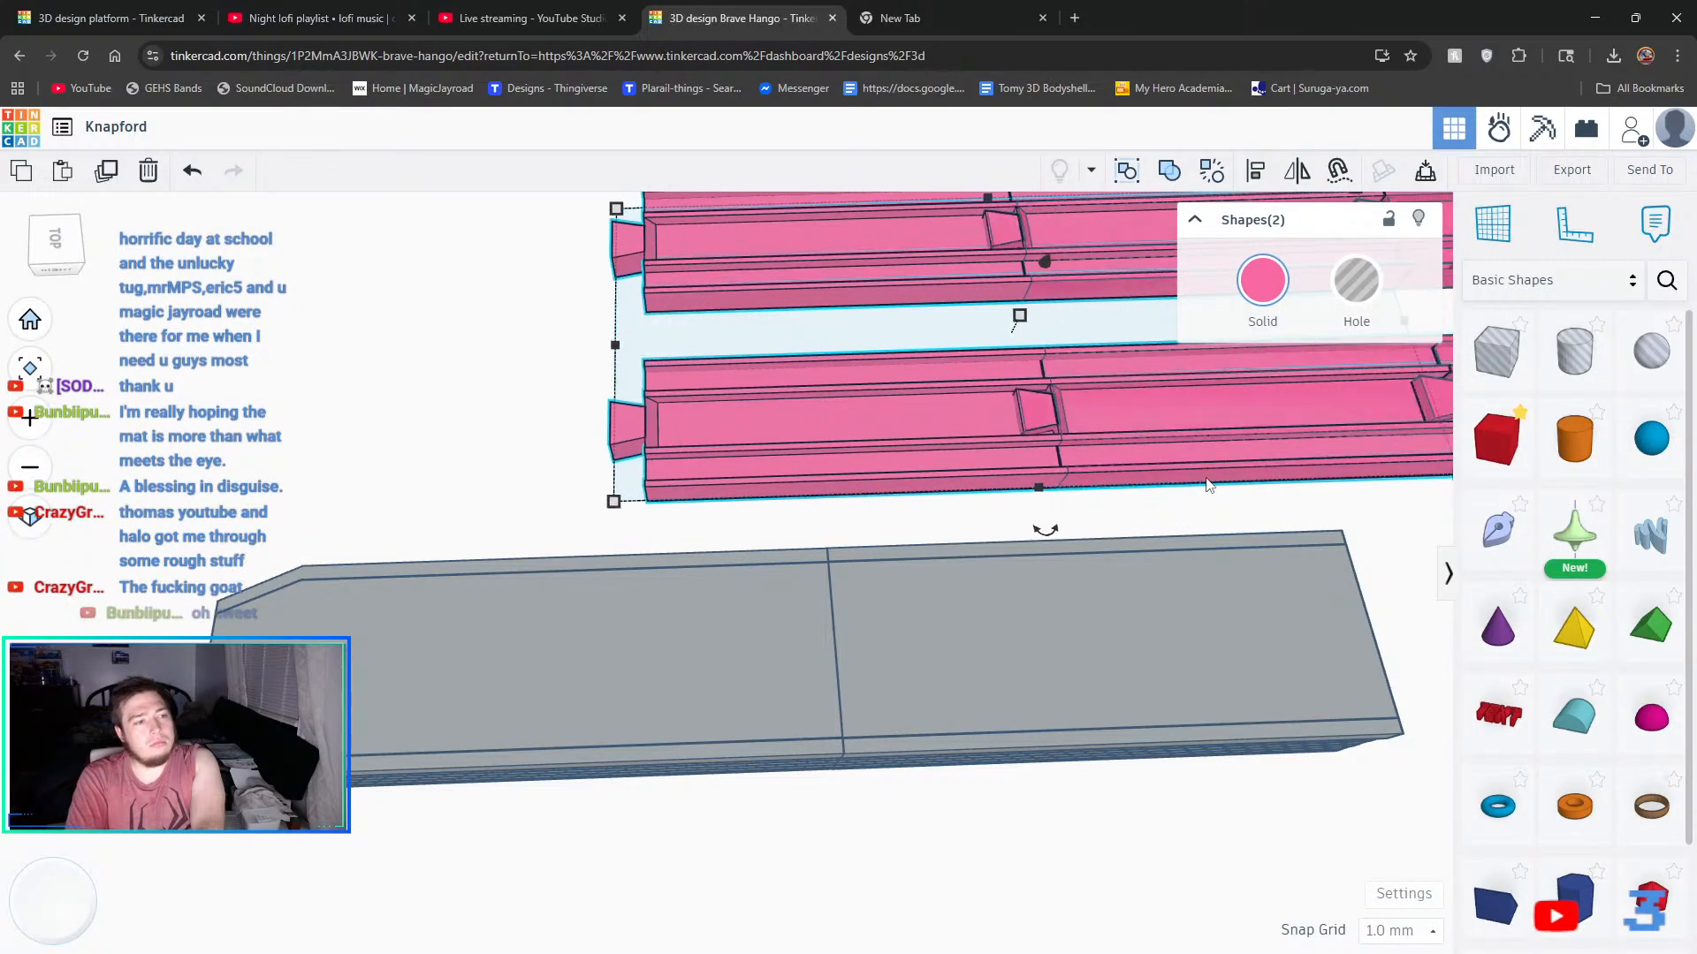
key(Left)
key(Left)
key(Left)
key(Left)
key(Left)
key(Left)
key(Left)
key(Left)
key(Left)
key(Left)
key(Left)
key(Left)
key(Left)
key(Left)
key(Left)
key(Left)
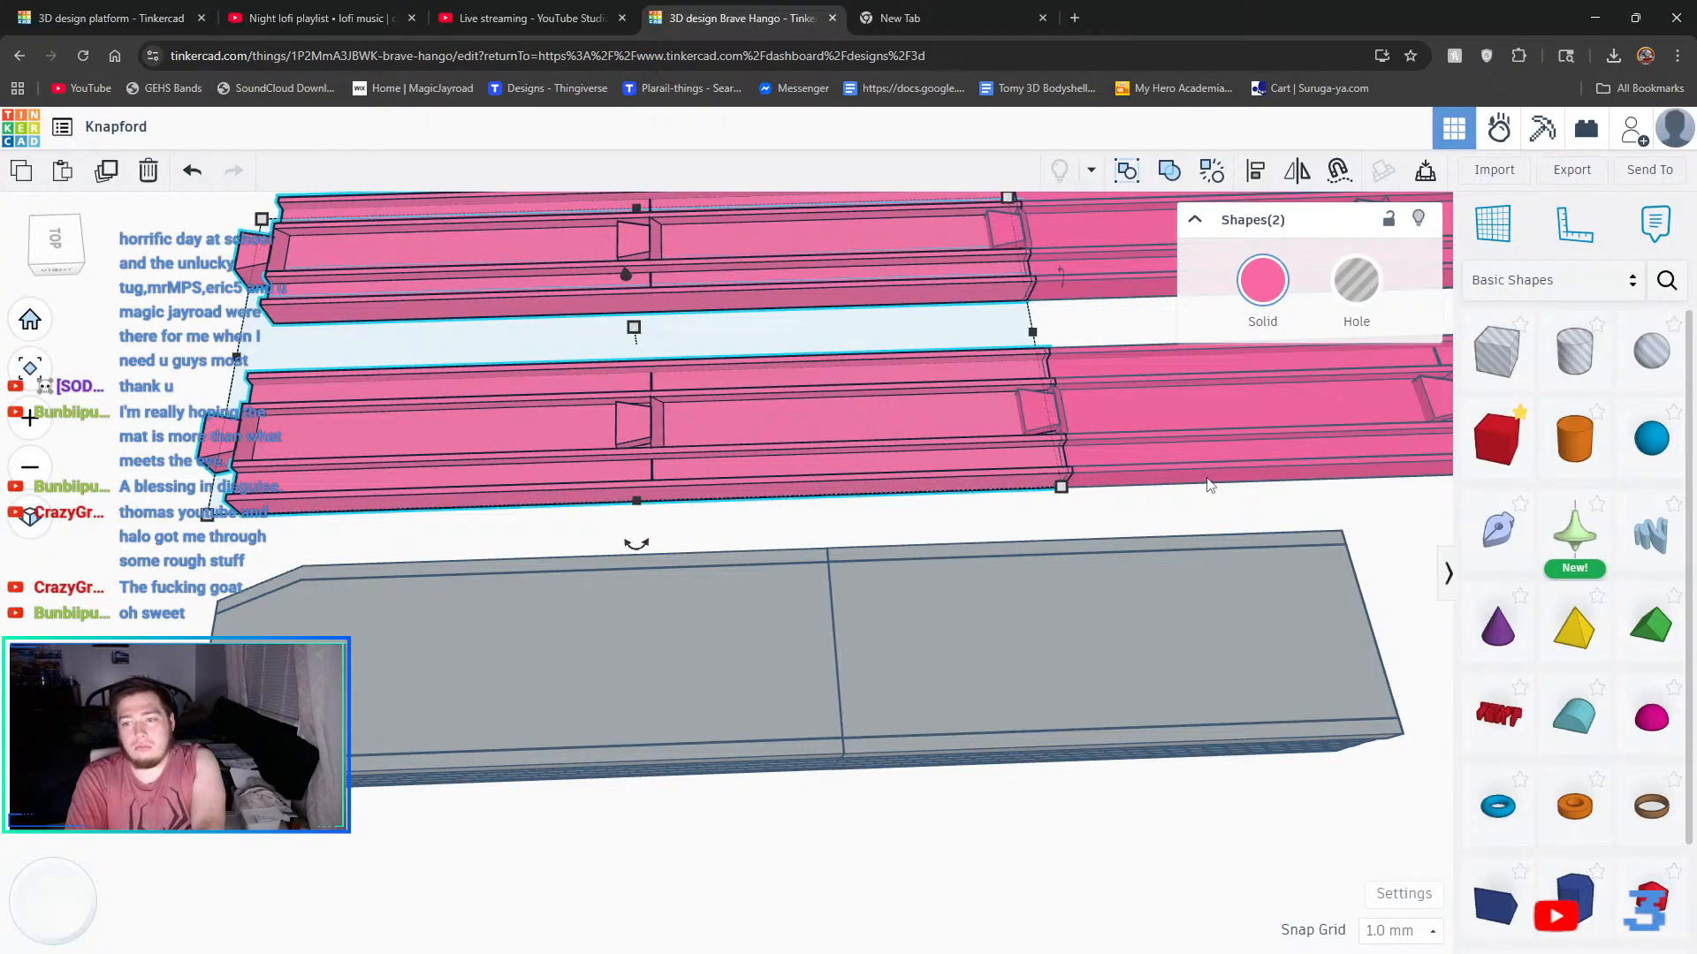
scroll(1137, 351, up, 2)
scroll(1081, 364, up, 3)
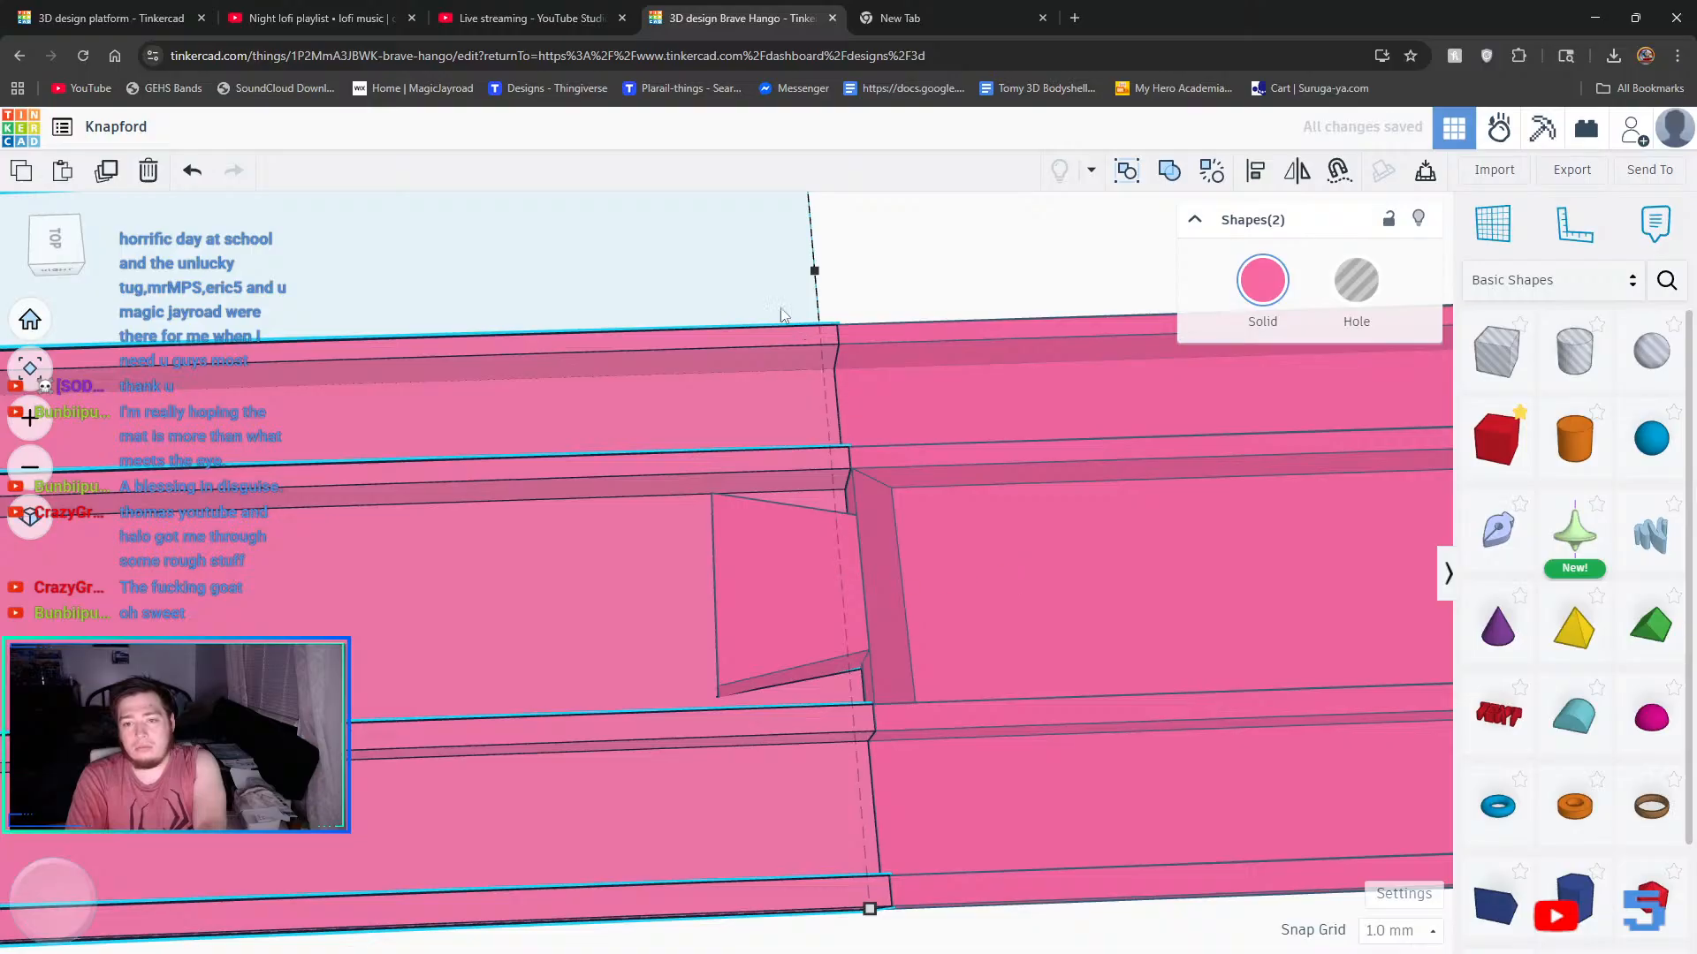
click(666, 219)
- Move the two joined gray platform pieces lengthwise until the ramped end extends slightly past the adjacent pink track's connector
scroll(686, 235, down, 2)
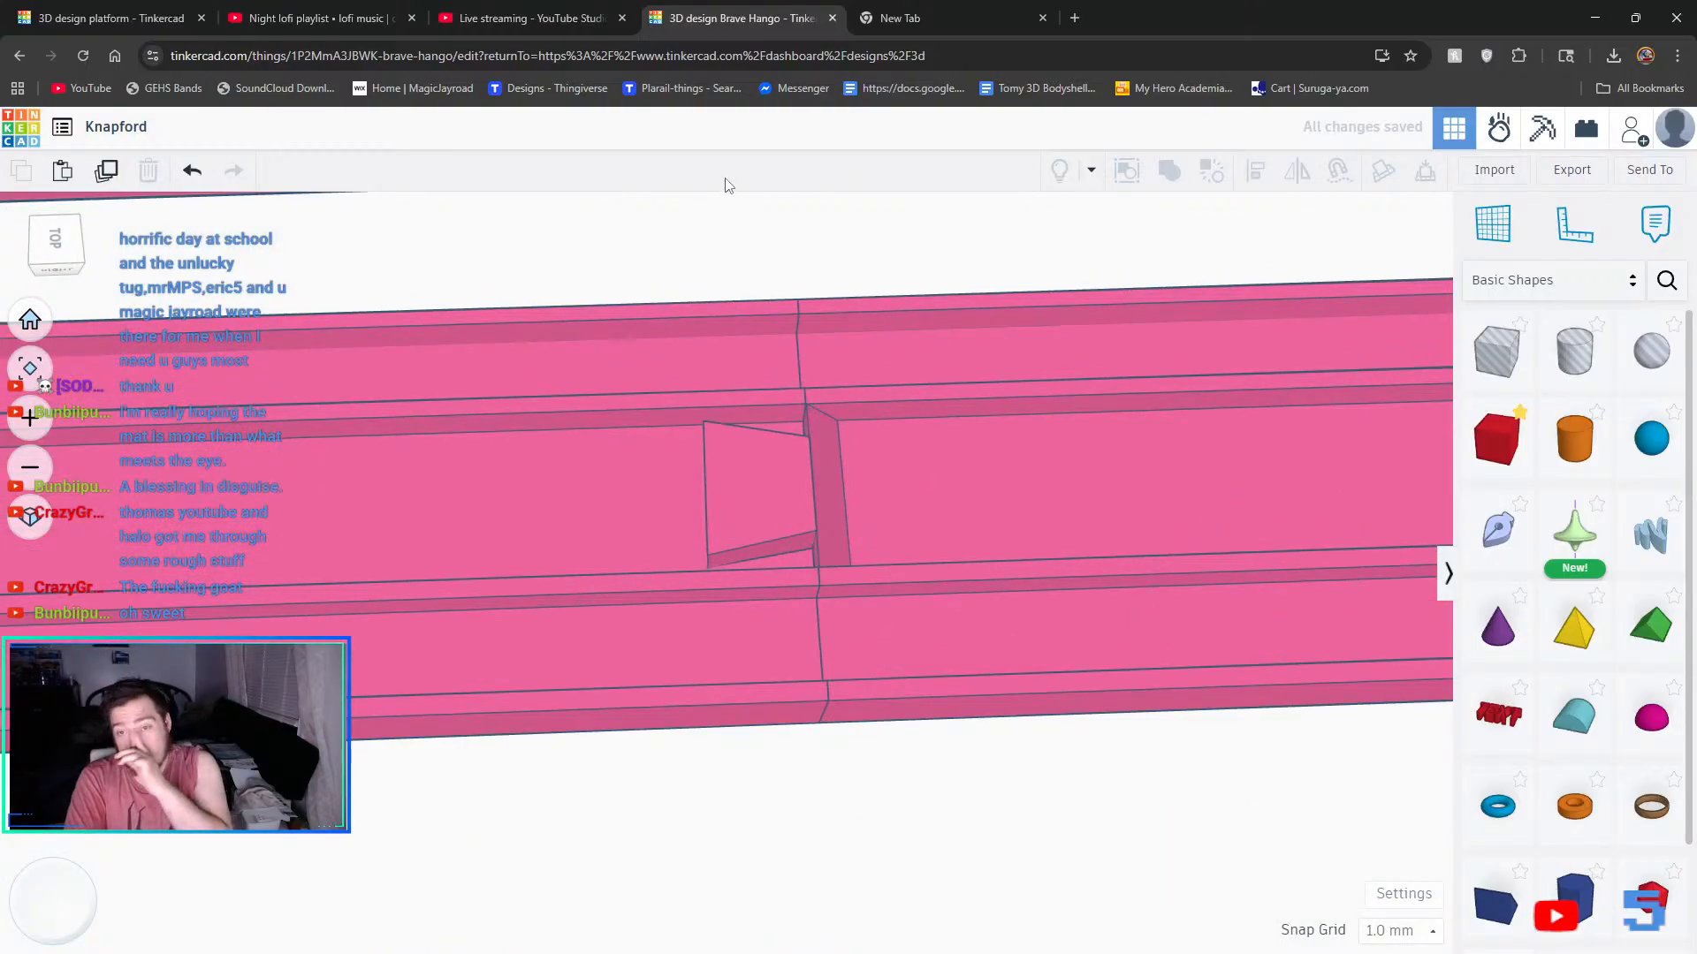
scroll(973, 428, down, 5)
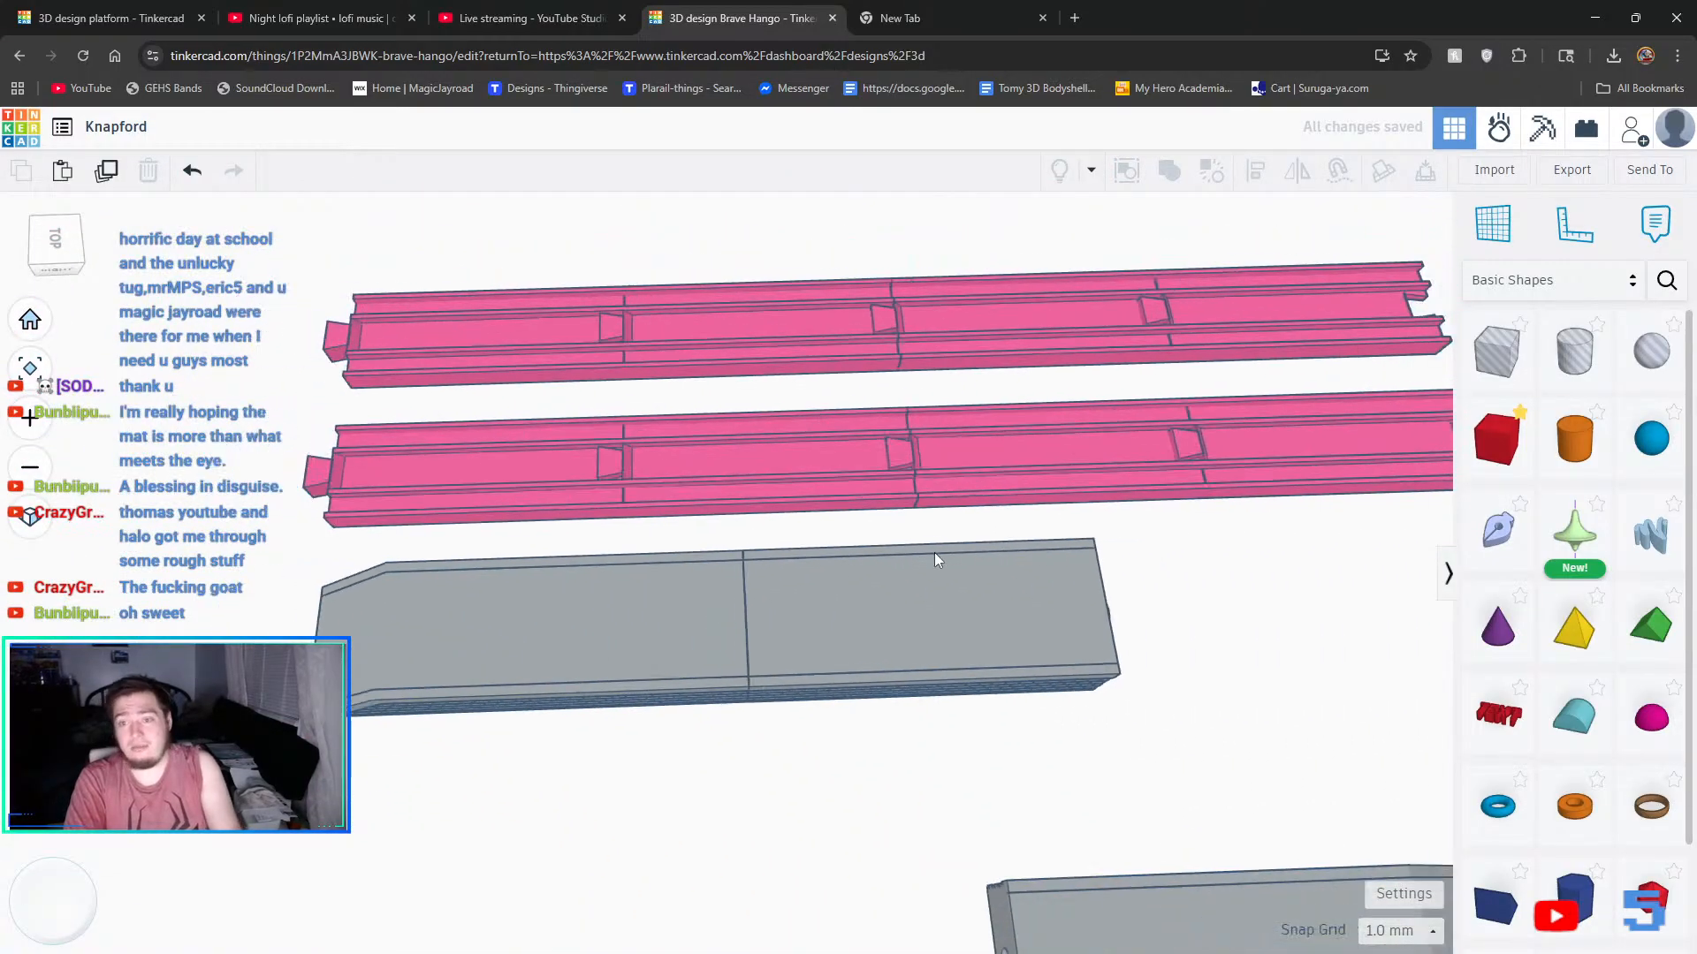
scroll(935, 553, down, 3)
click(700, 575)
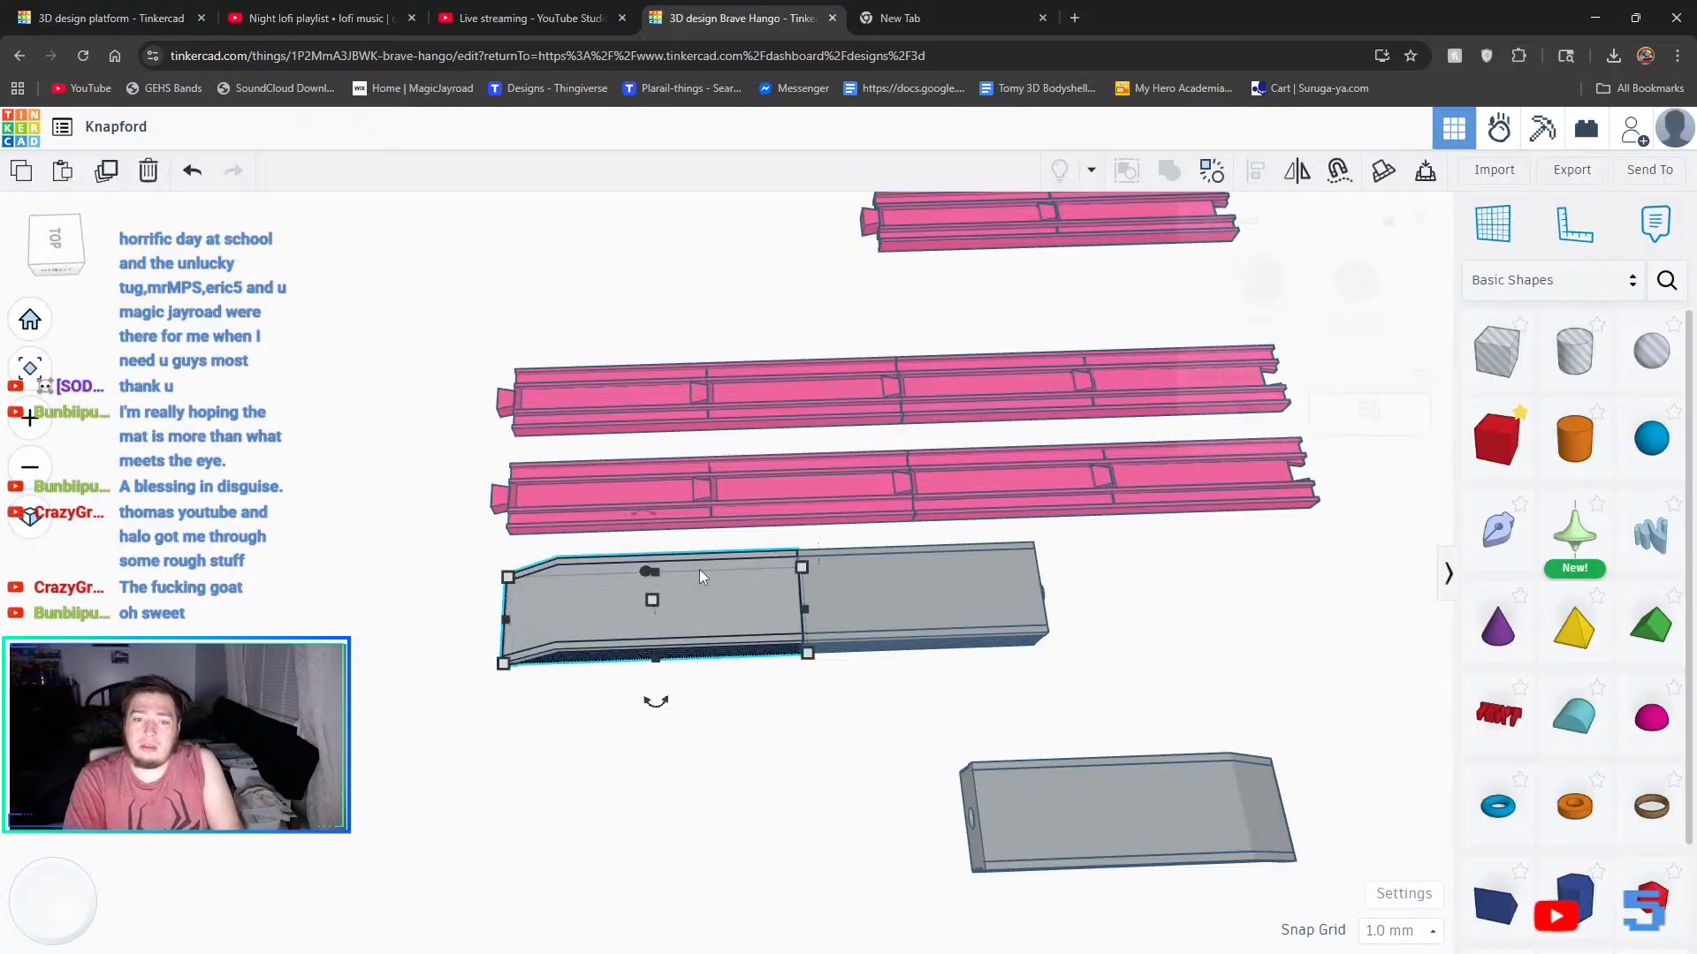
click(856, 601)
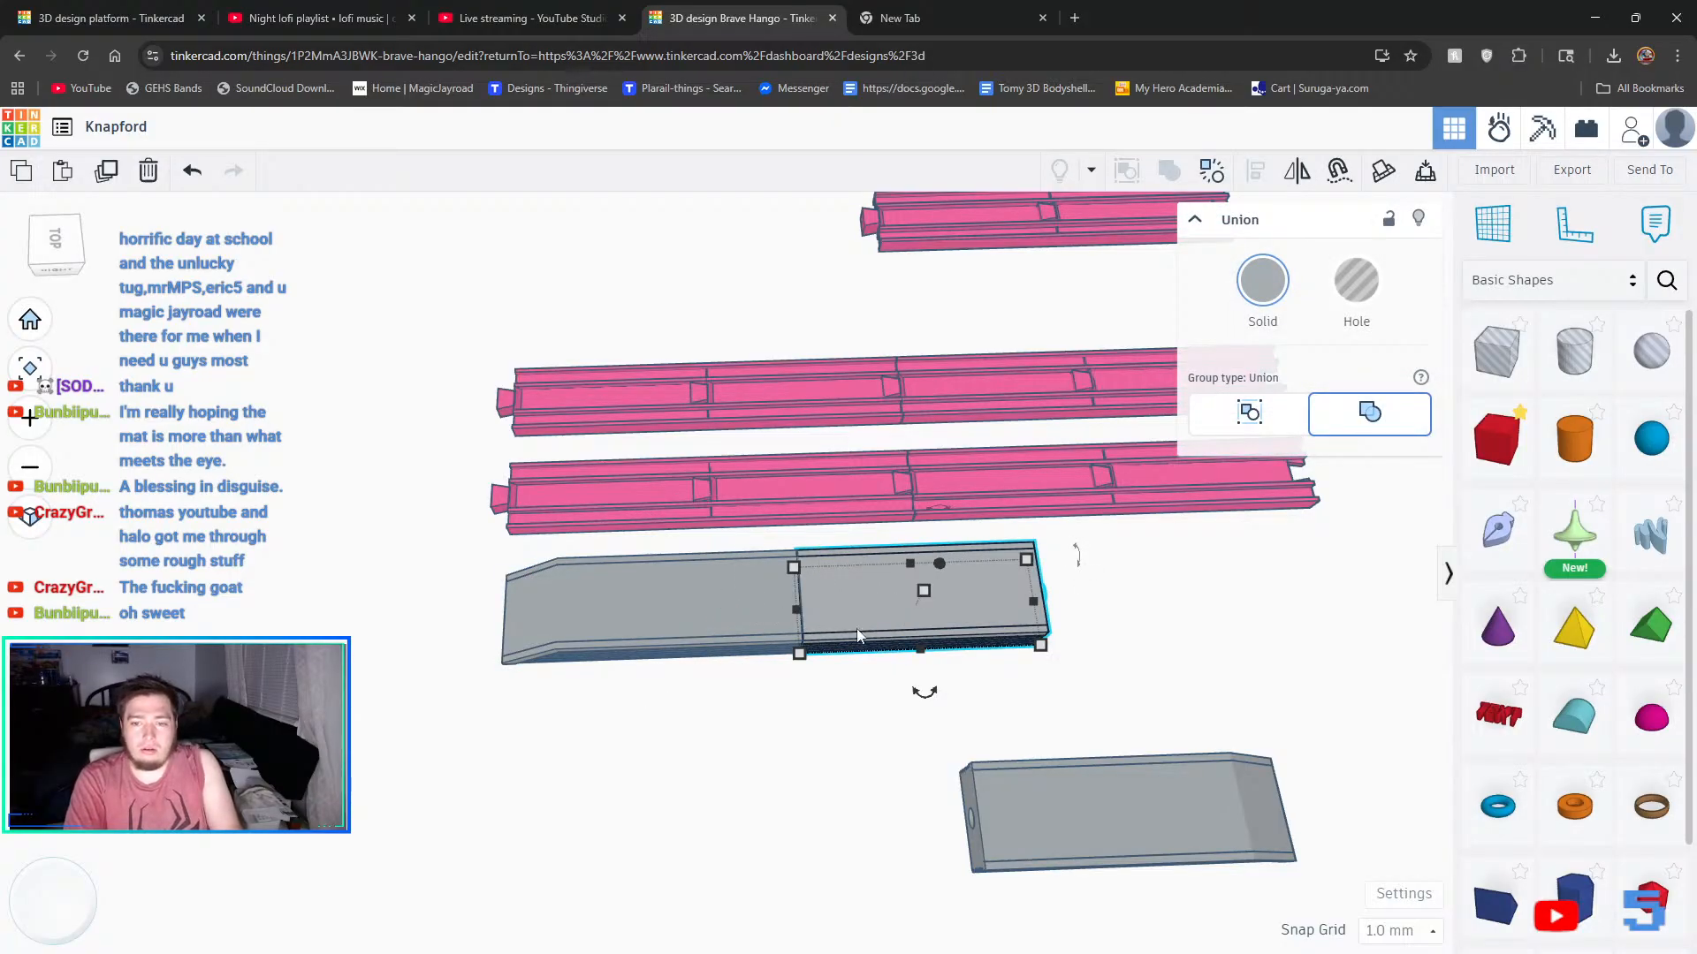
click(855, 839)
click(871, 618)
shift+click(730, 581)
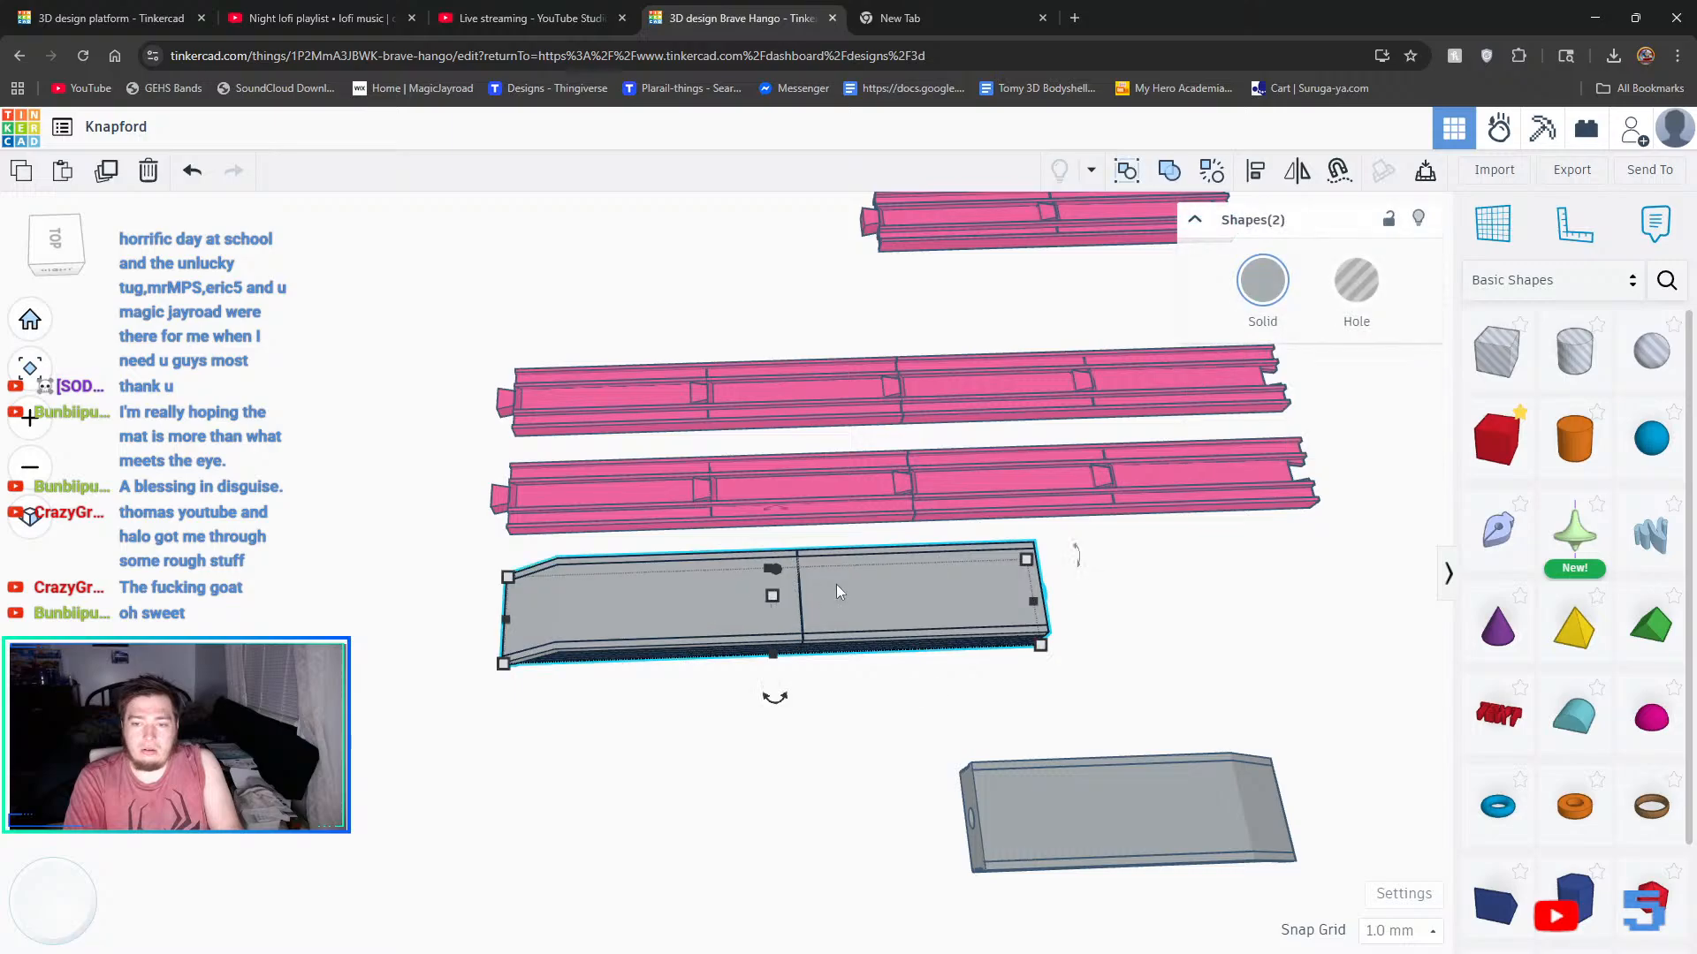
key(Left)
key(Left)
key(Left)
key(Left)
key(Left)
key(Left)
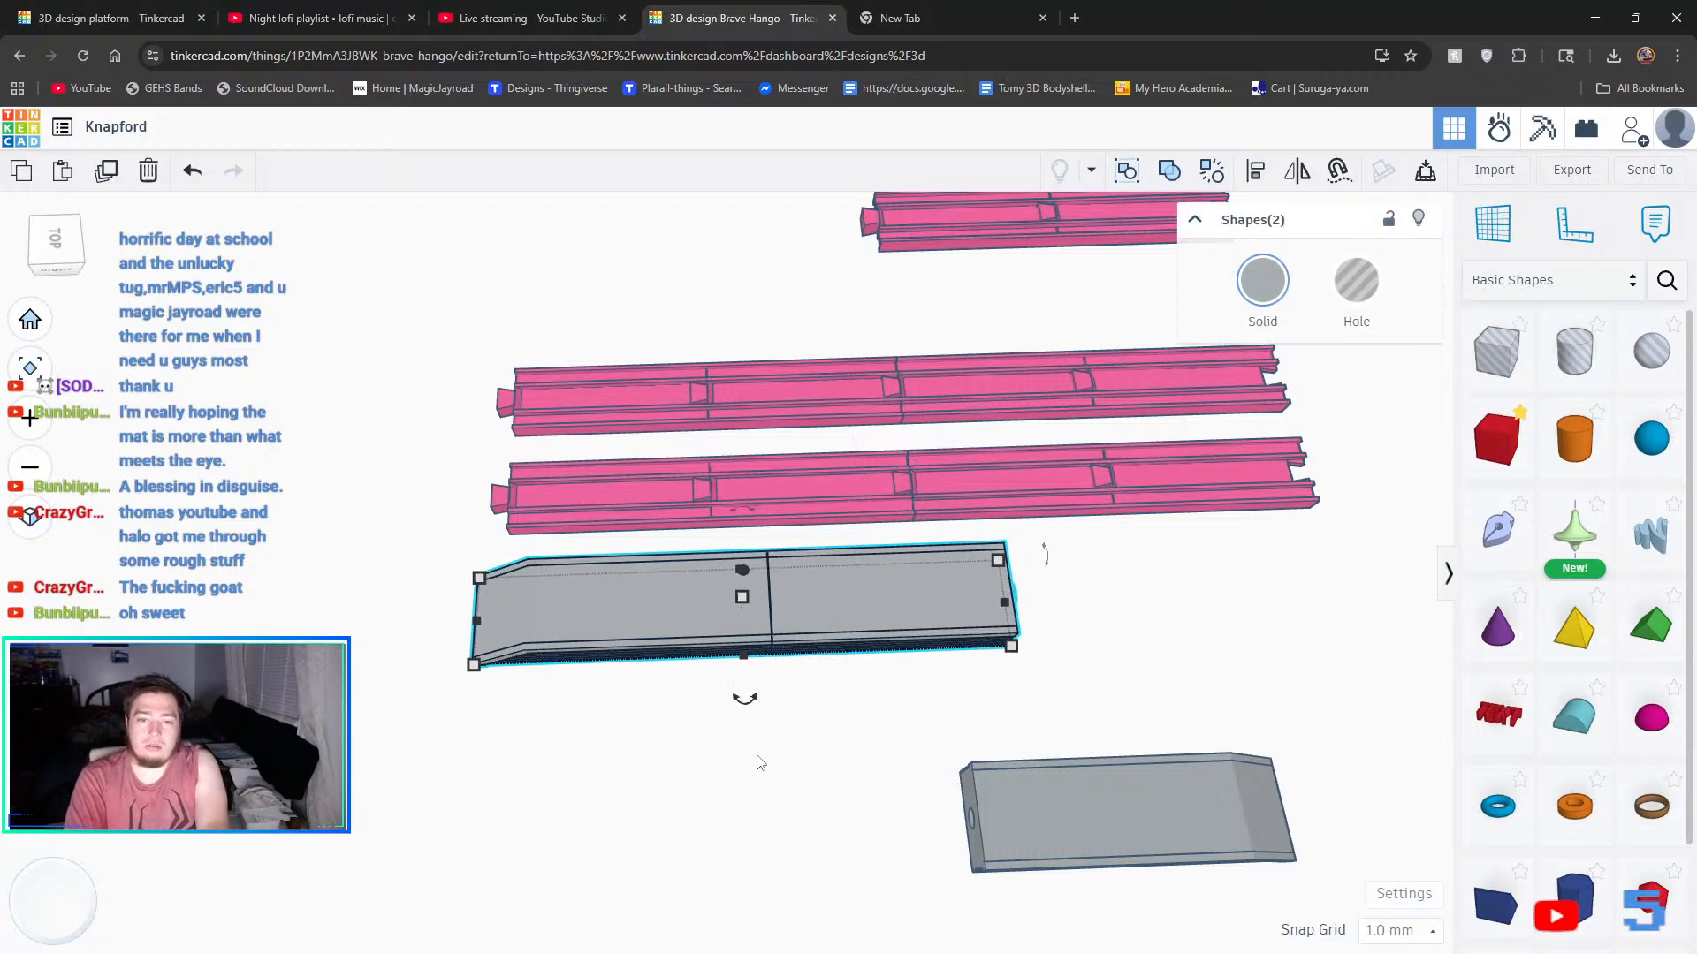
key(Up)
key(Up)
key(Up)
key(Up)
key(Up)
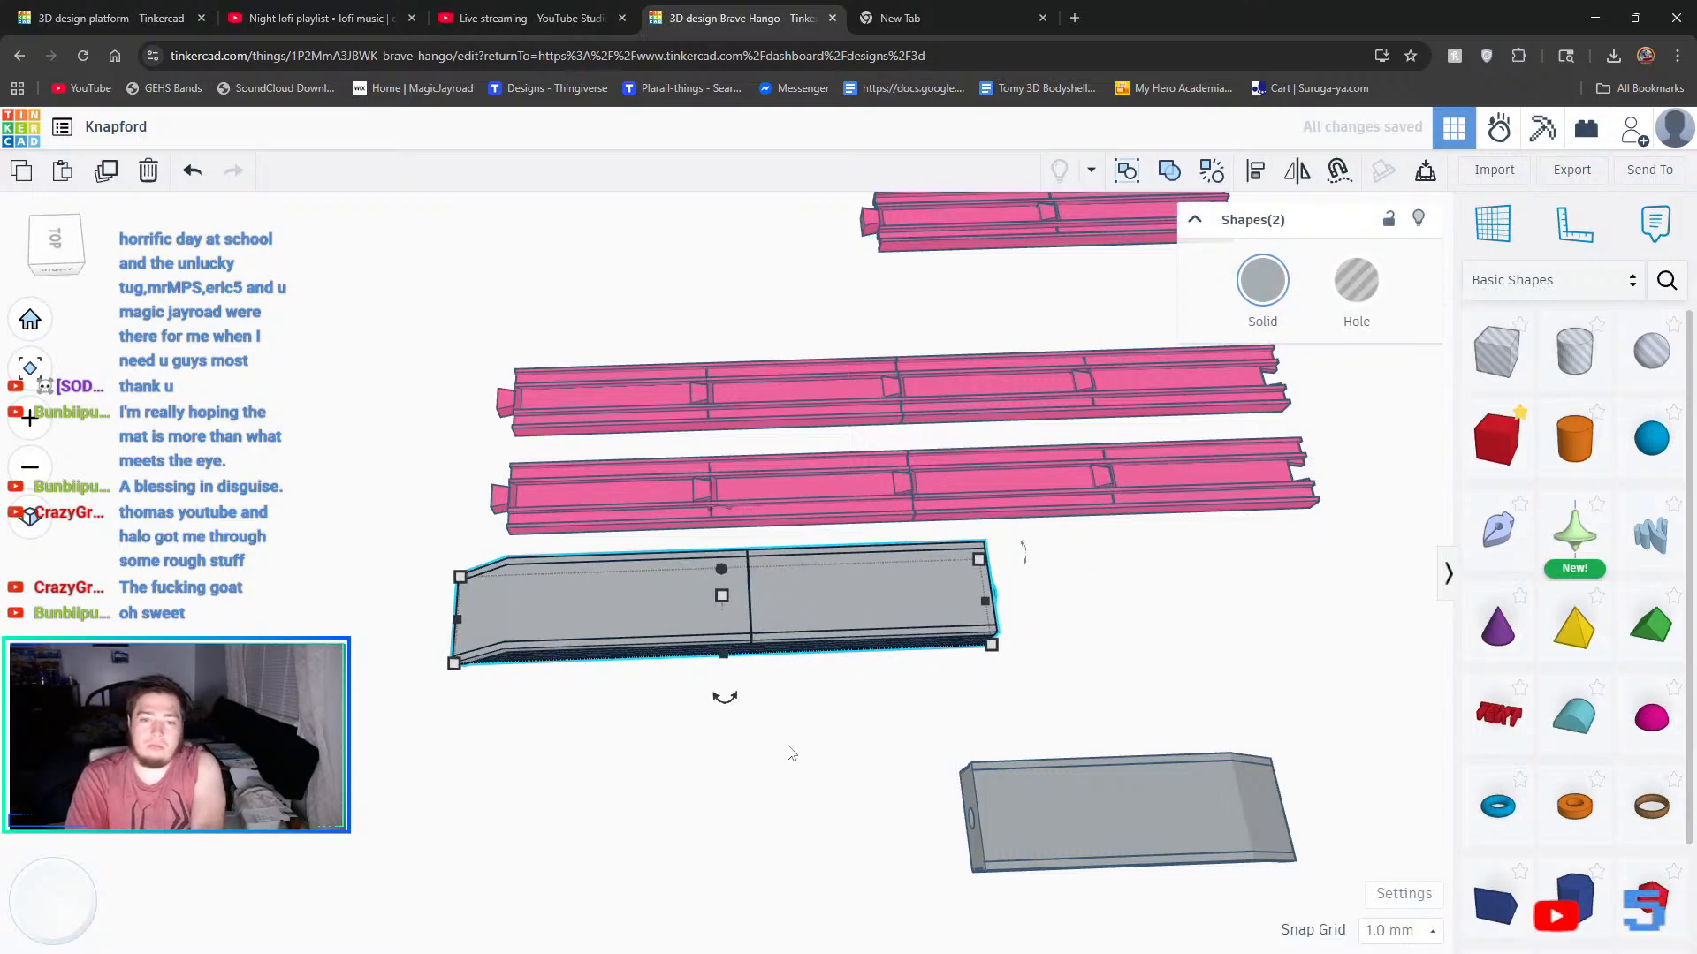
right_drag(788, 754, 1069, 519)
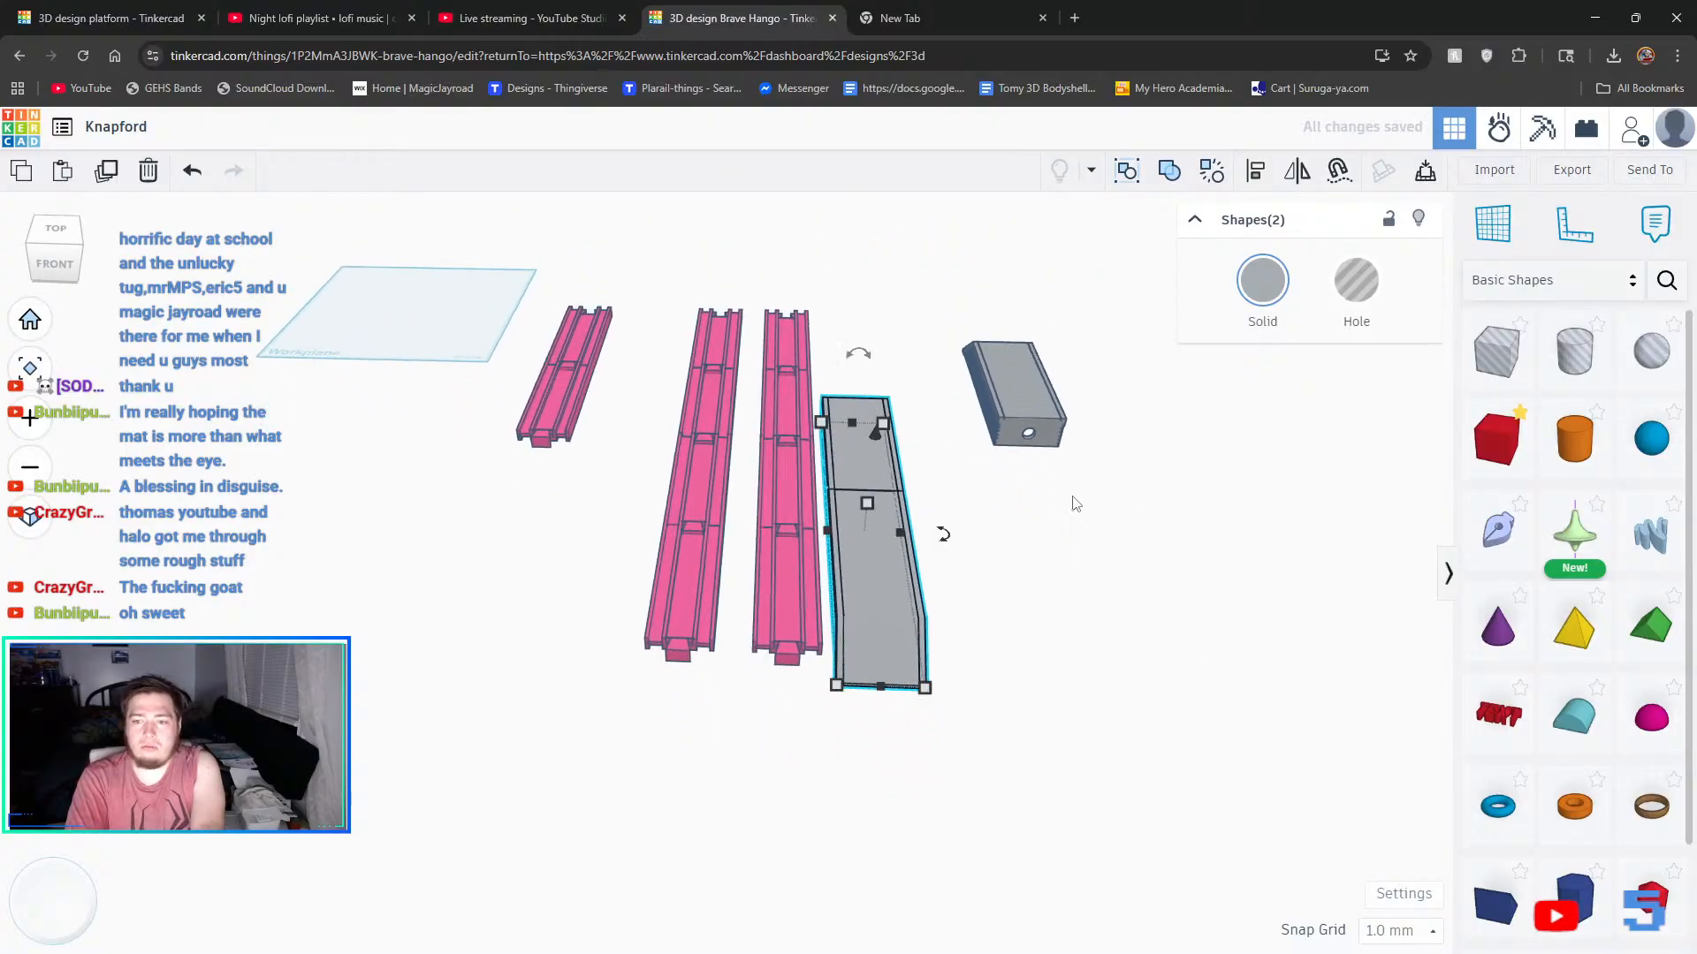
key(Down)
key(Down)
key(Down)
key(Down)
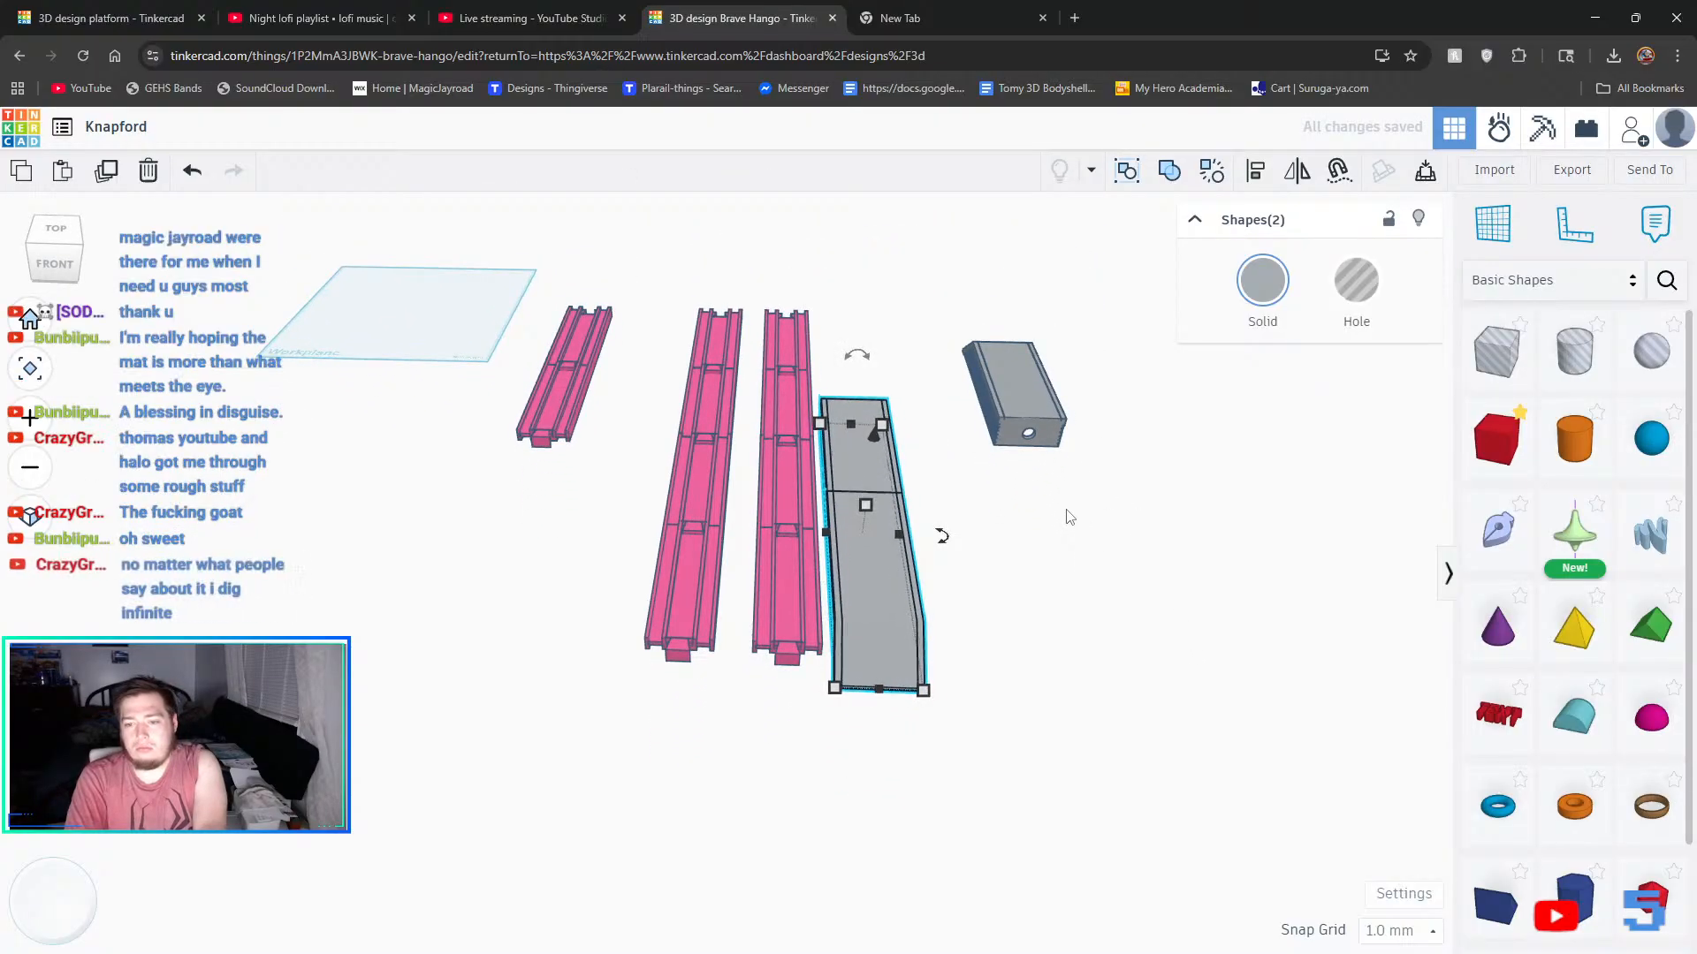
- Group the two joined gray platform pieces into one union
click(949, 609)
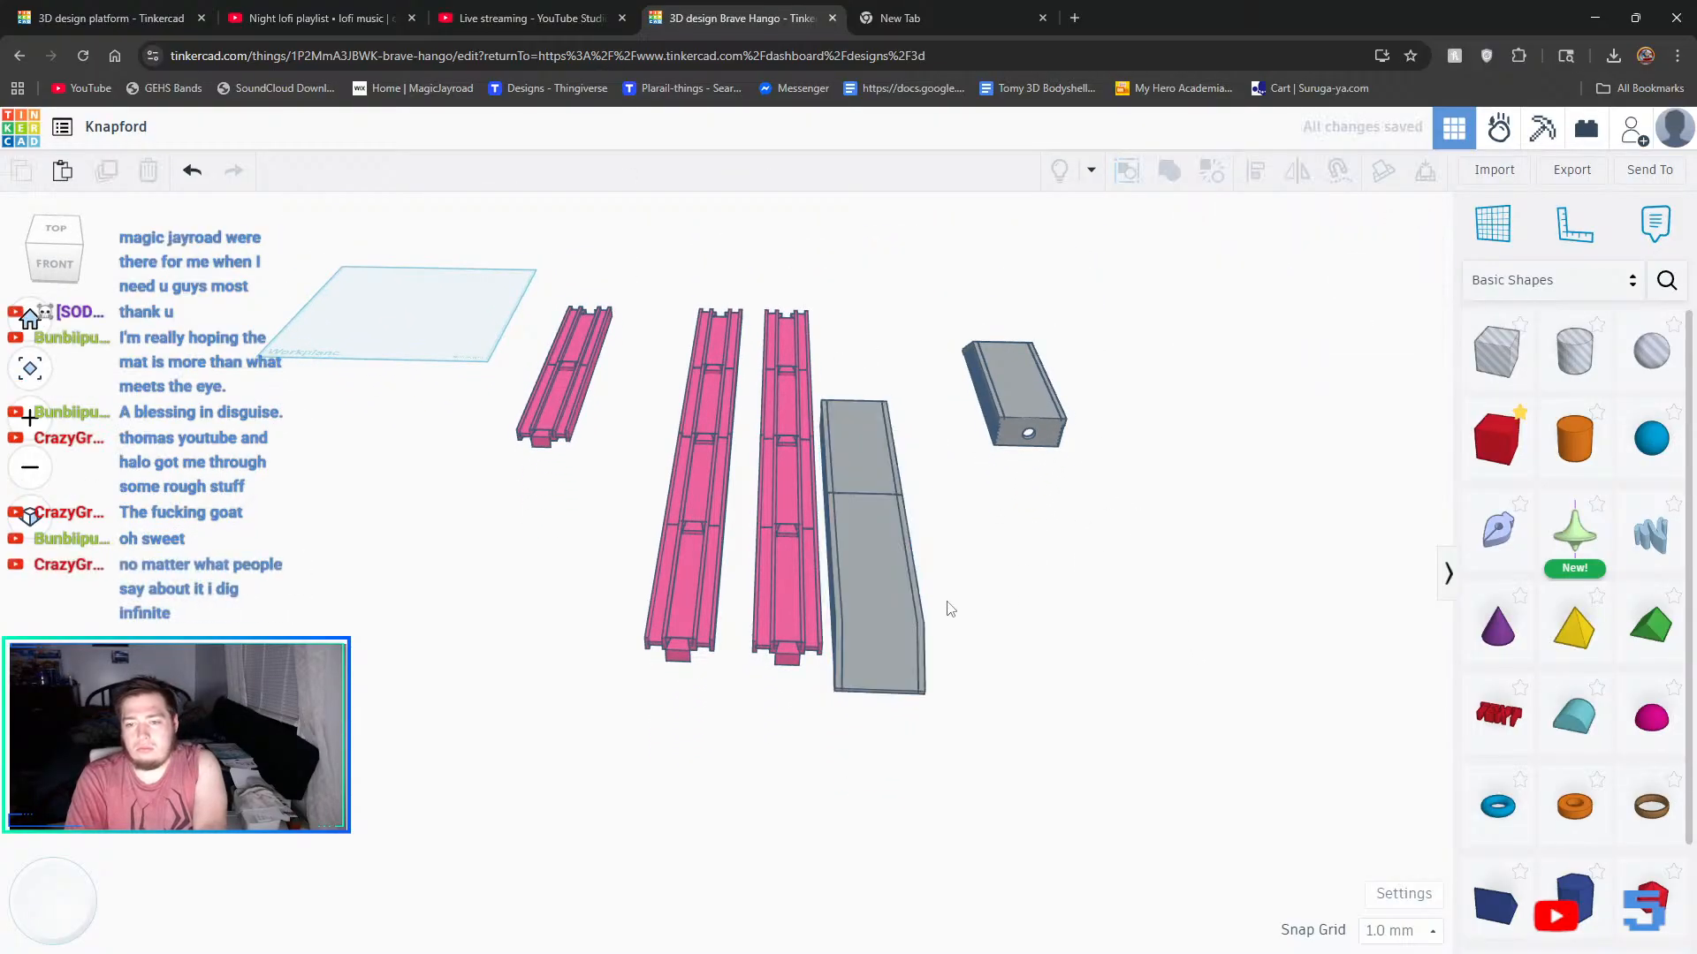
click(870, 618)
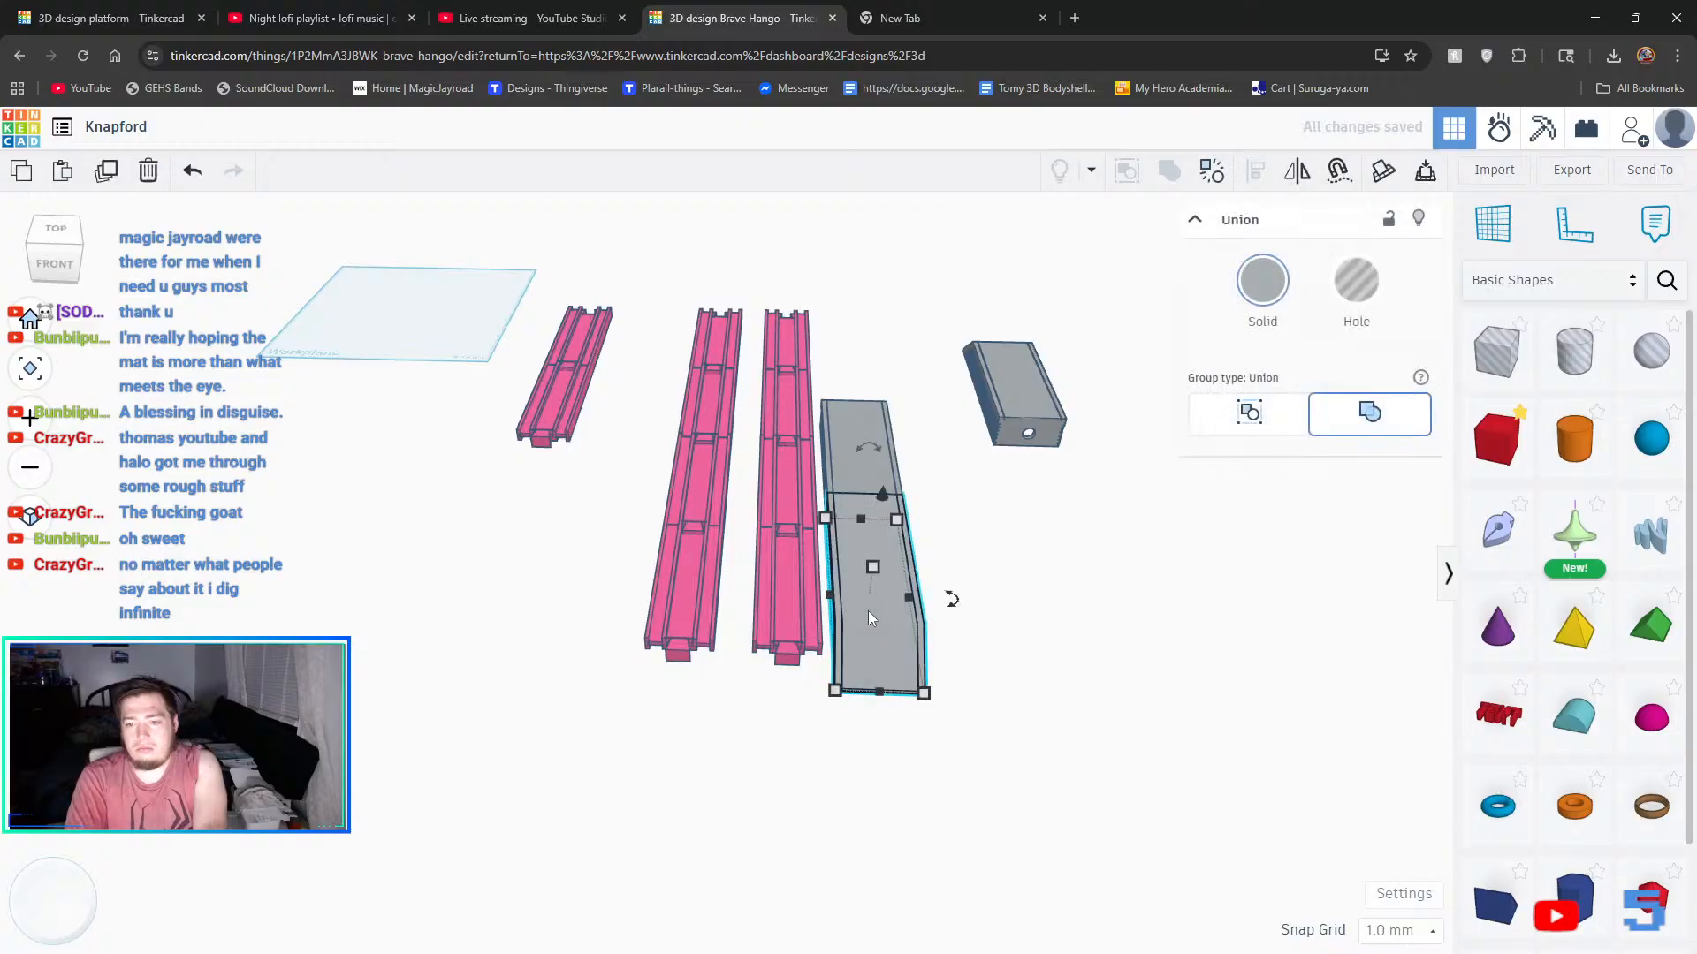
shift+click(850, 433)
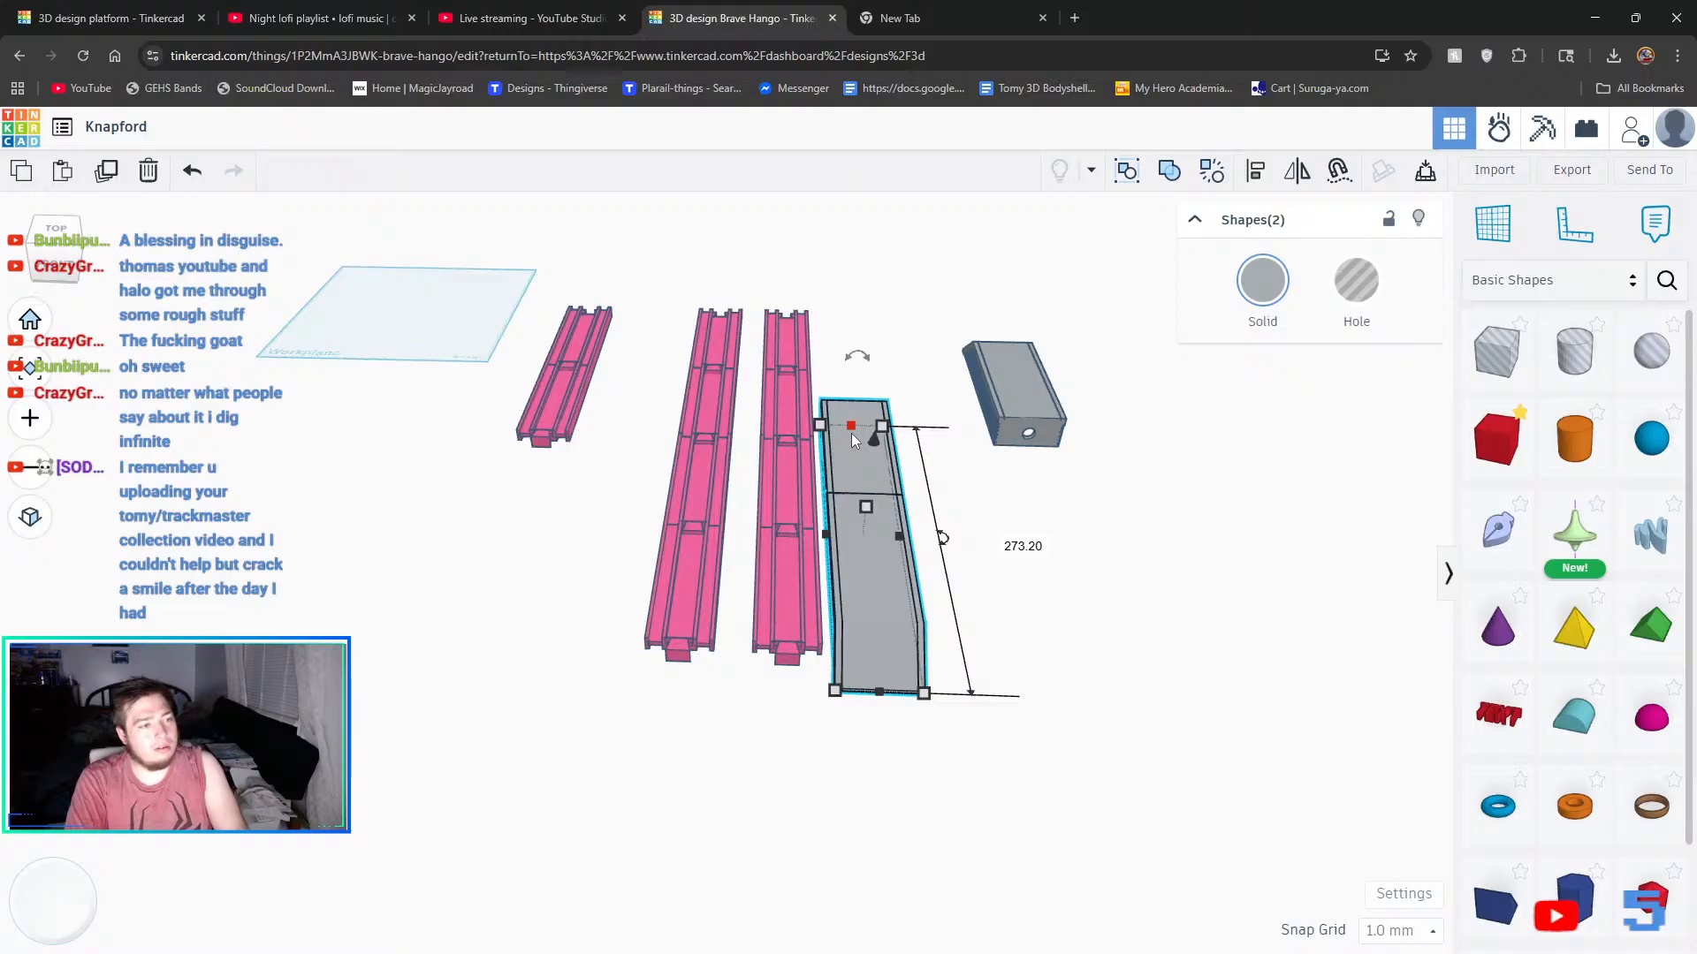
click(1169, 170)
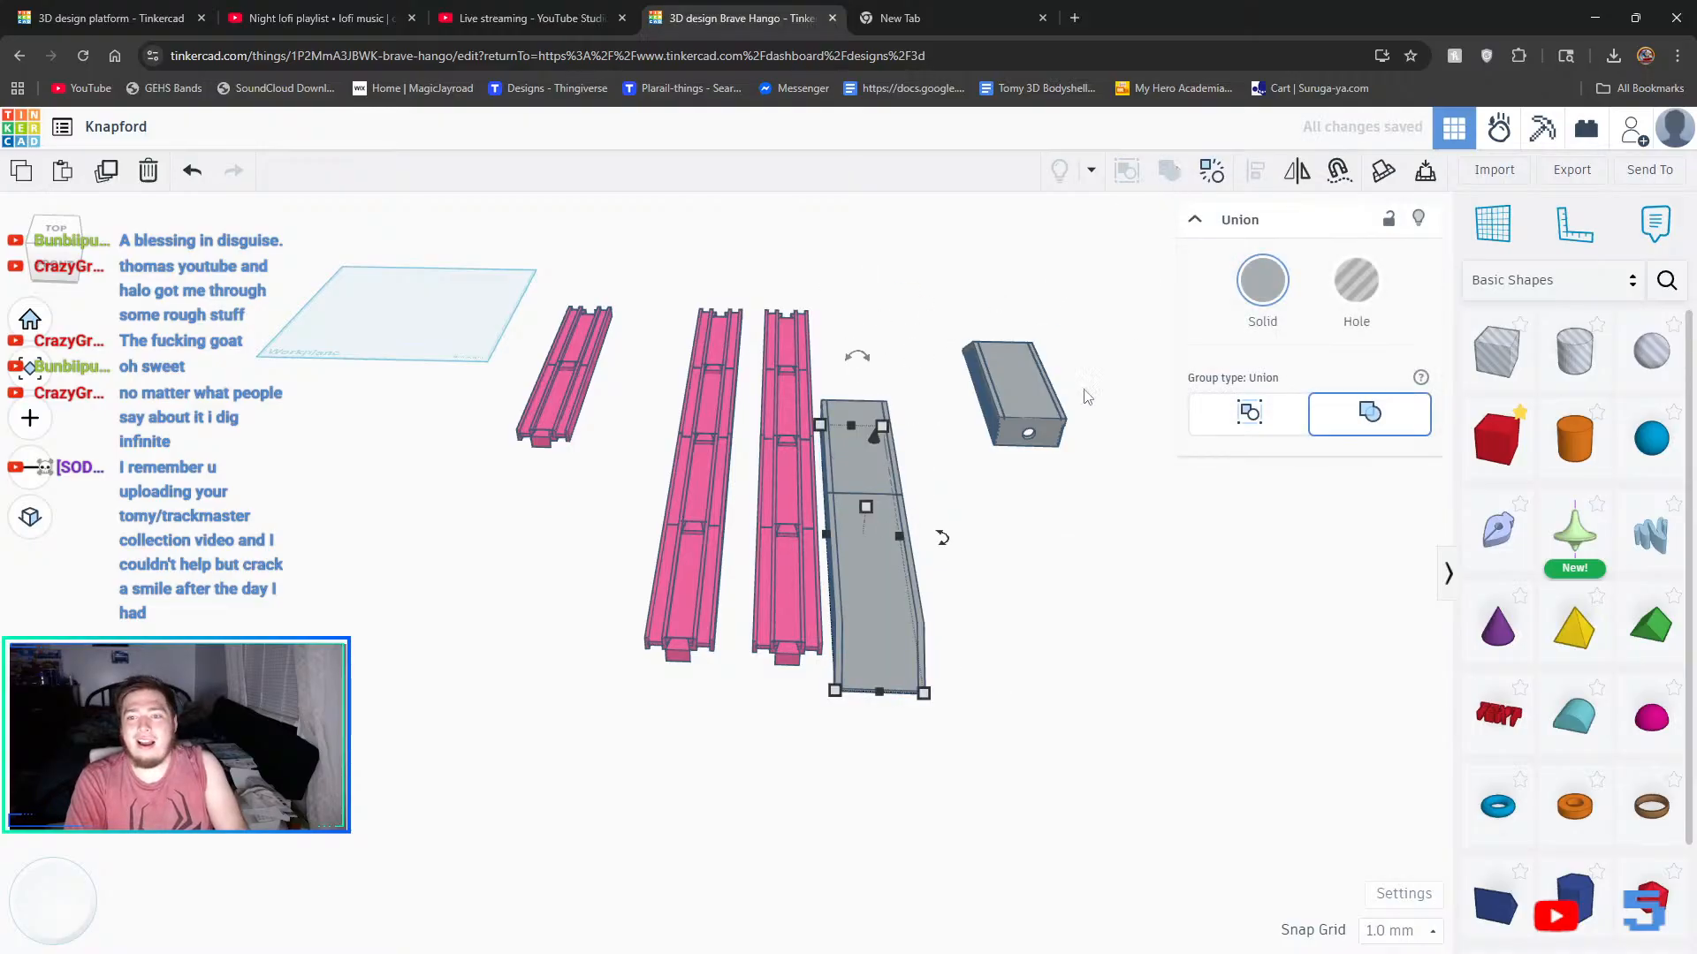
key(Left)
key(Left)
key(Left)
key(Left)
key(Left)
key(Left)
key(Left)
key(Left)
key(Left)
key(Left)
key(Left)
key(Left)
key(Left)
key(Left)
key(Left)
key(Left)
key(Left)
key(Left)
key(Left)
key(Left)
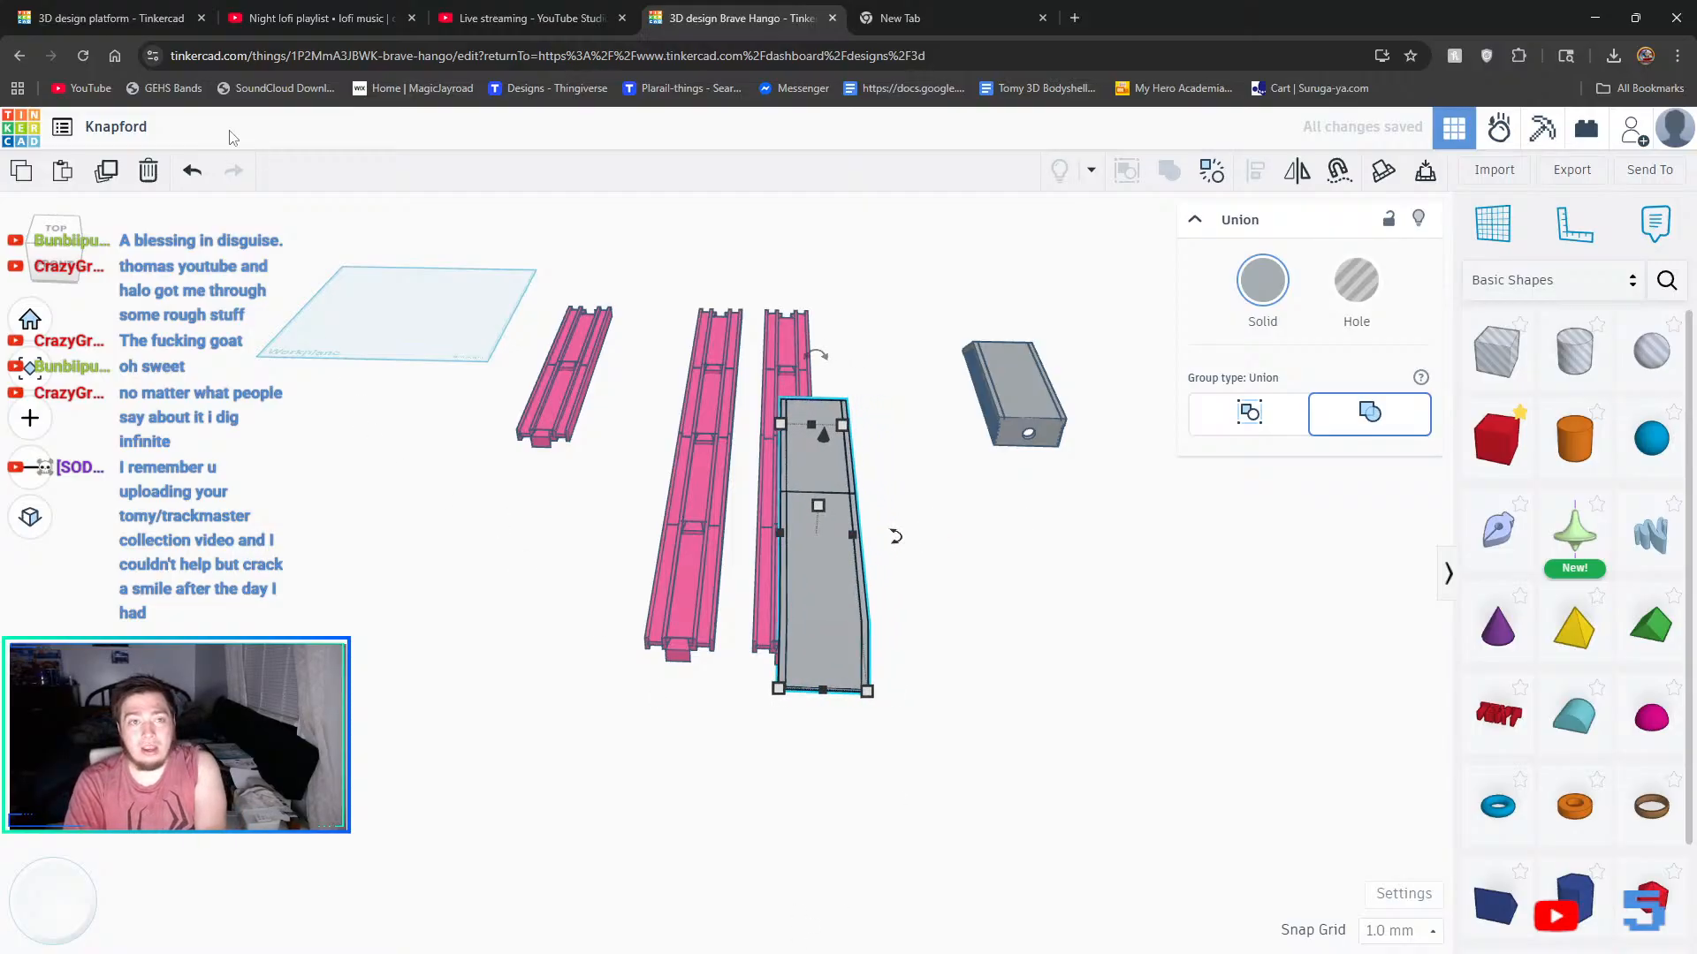
click(192, 169)
- Duplicate the grouped gray platform and move the copy across the two long pink tracks to sit along their opposite outer side
click(108, 173)
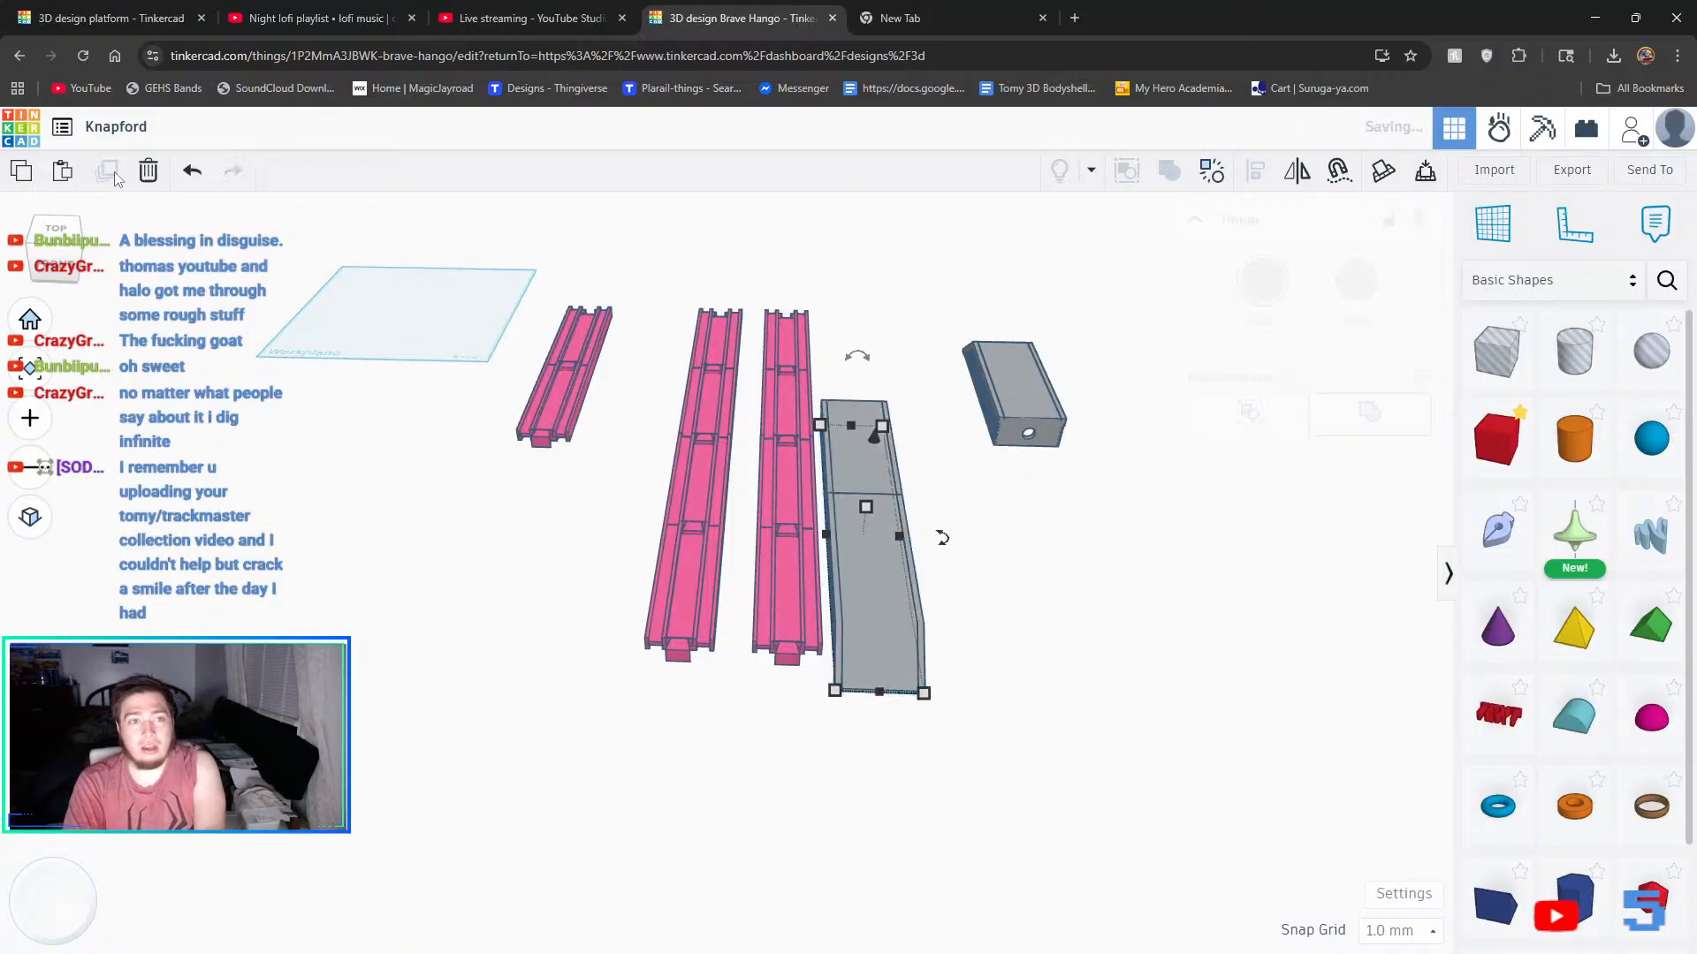
key(Left)
key(Left)
key(Left)
key(Left)
key(Left)
key(Left)
key(Left)
key(Left)
key(Left)
key(Left)
key(Left)
key(Left)
key(Left)
key(Left)
key(Left)
key(Left)
key(Left)
key(Left)
key(Left)
key(Left)
key(Left)
key(Left)
key(Left)
key(Left)
key(Left)
key(Left)
key(Left)
key(Left)
key(Left)
key(Left)
key(Left)
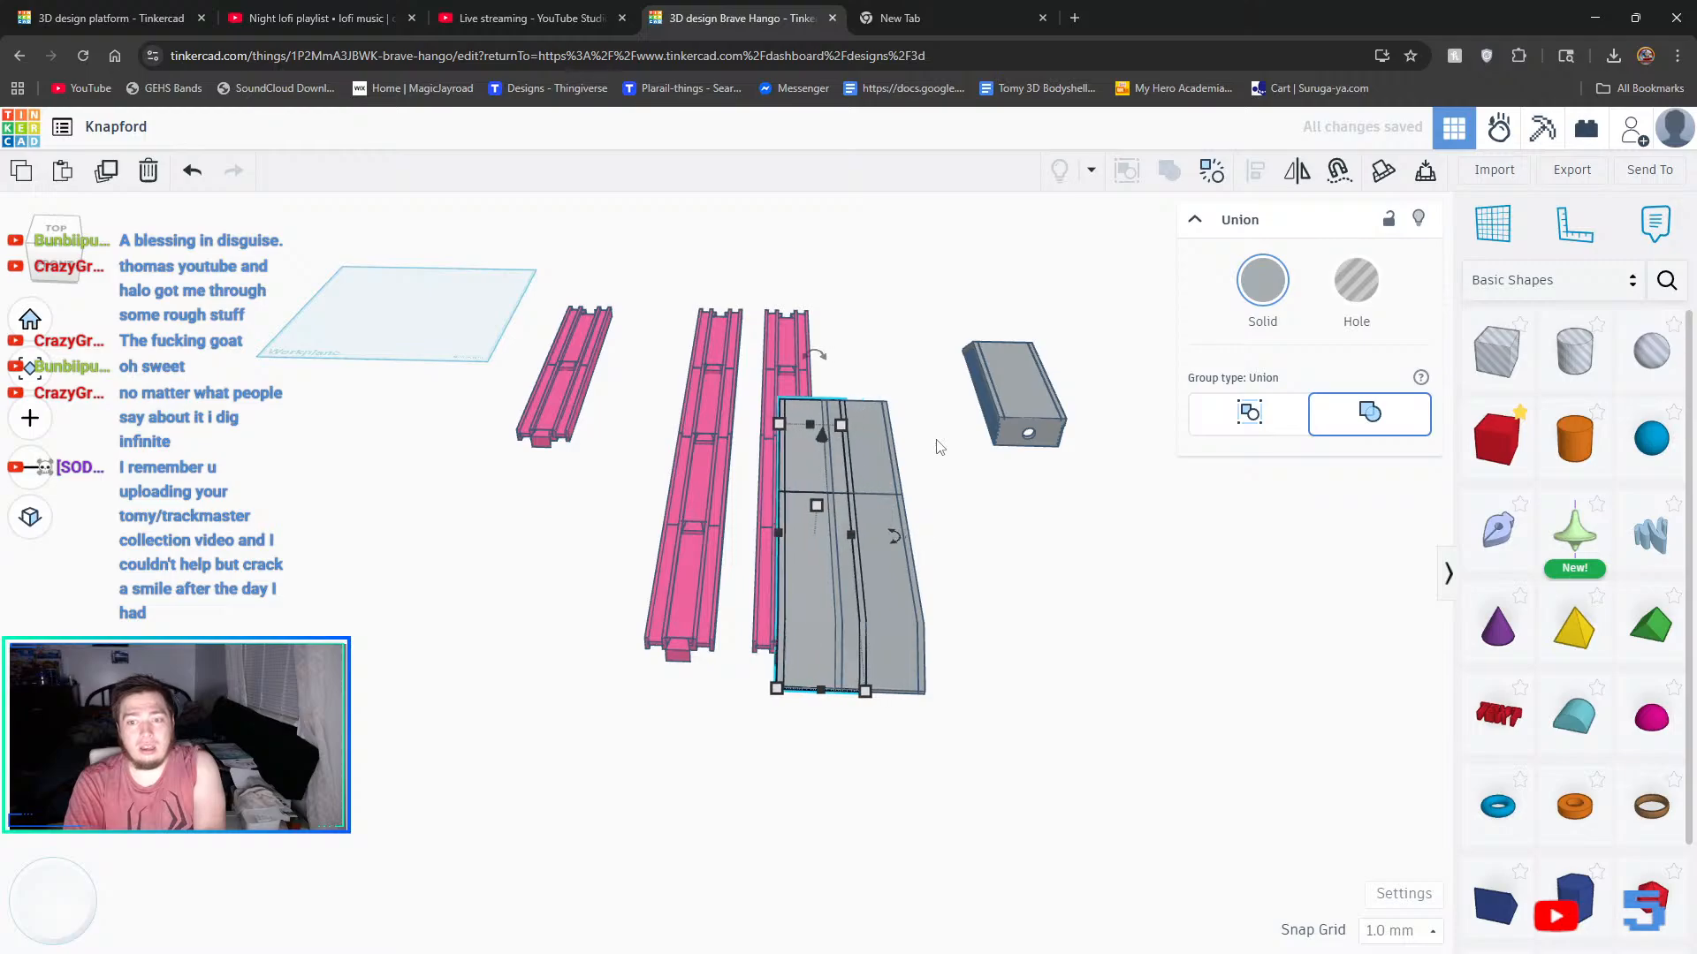
key(Left)
key(Left)
key(Left)
key(Left)
key(Left)
key(Left)
key(Left)
key(Left)
key(Left)
key(Left)
key(Left)
key(Left)
key(Left)
key(Left)
key(Left)
key(Left)
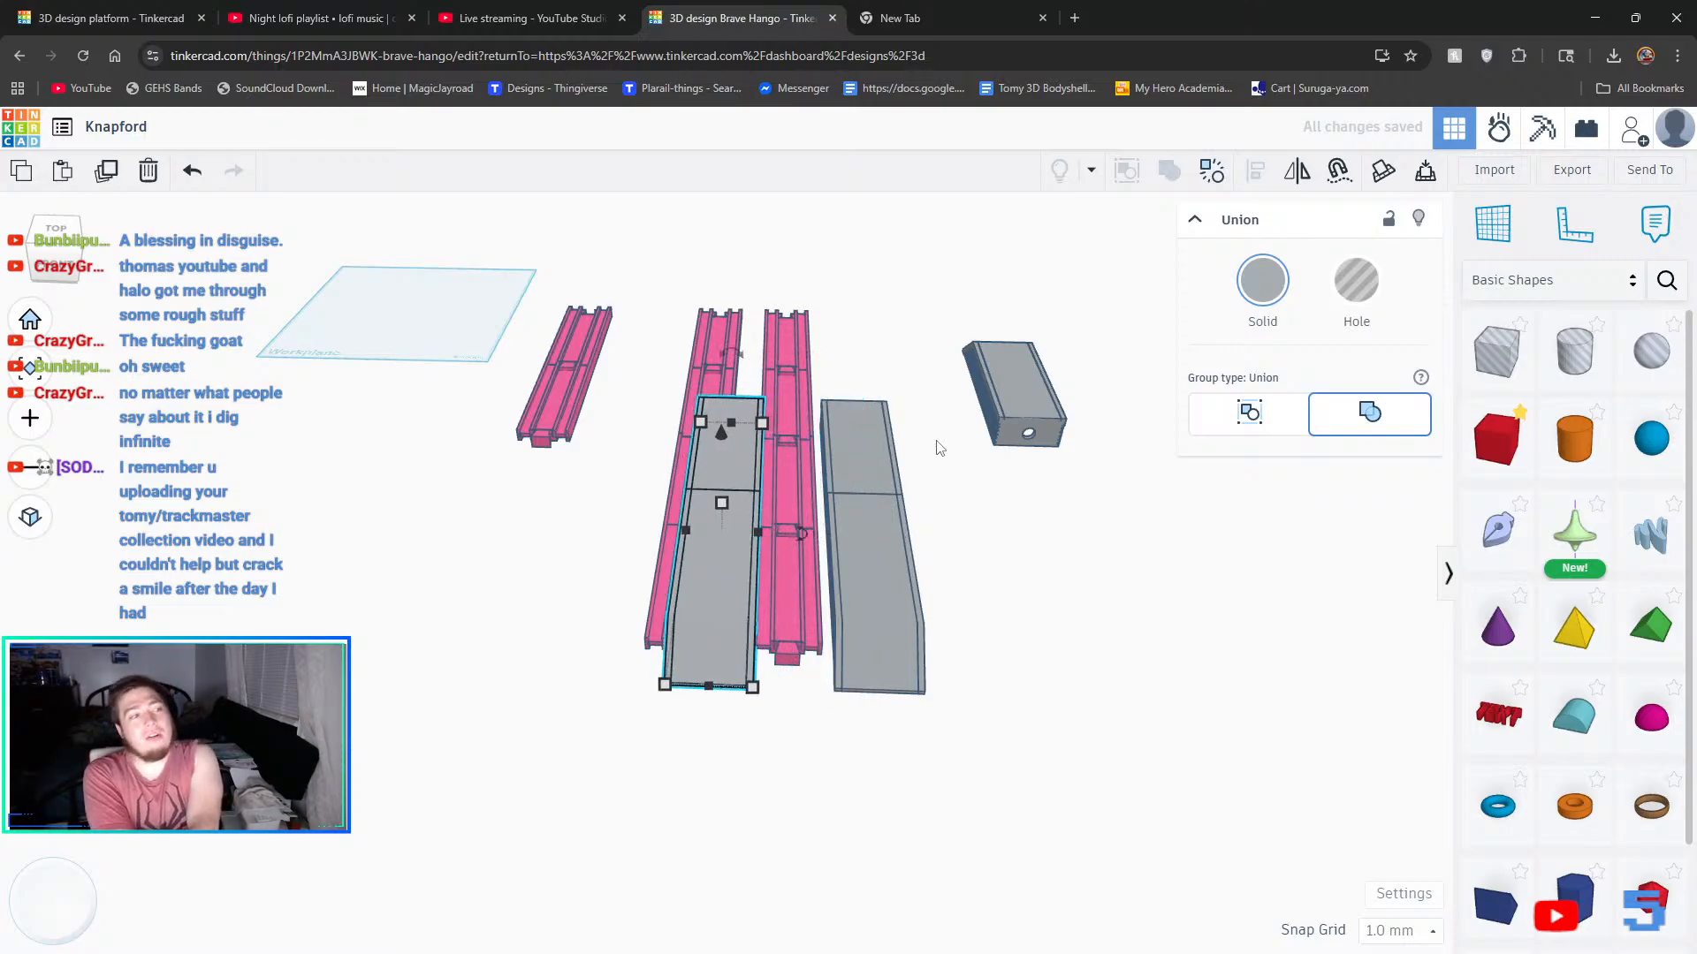
key(Left)
key(Left)
key(Left)
key(Left)
key(Left)
key(Left)
key(Left)
key(Left)
key(Left)
key(Left)
key(Left)
key(Left)
key(Left)
key(Left)
key(Left)
key(Left)
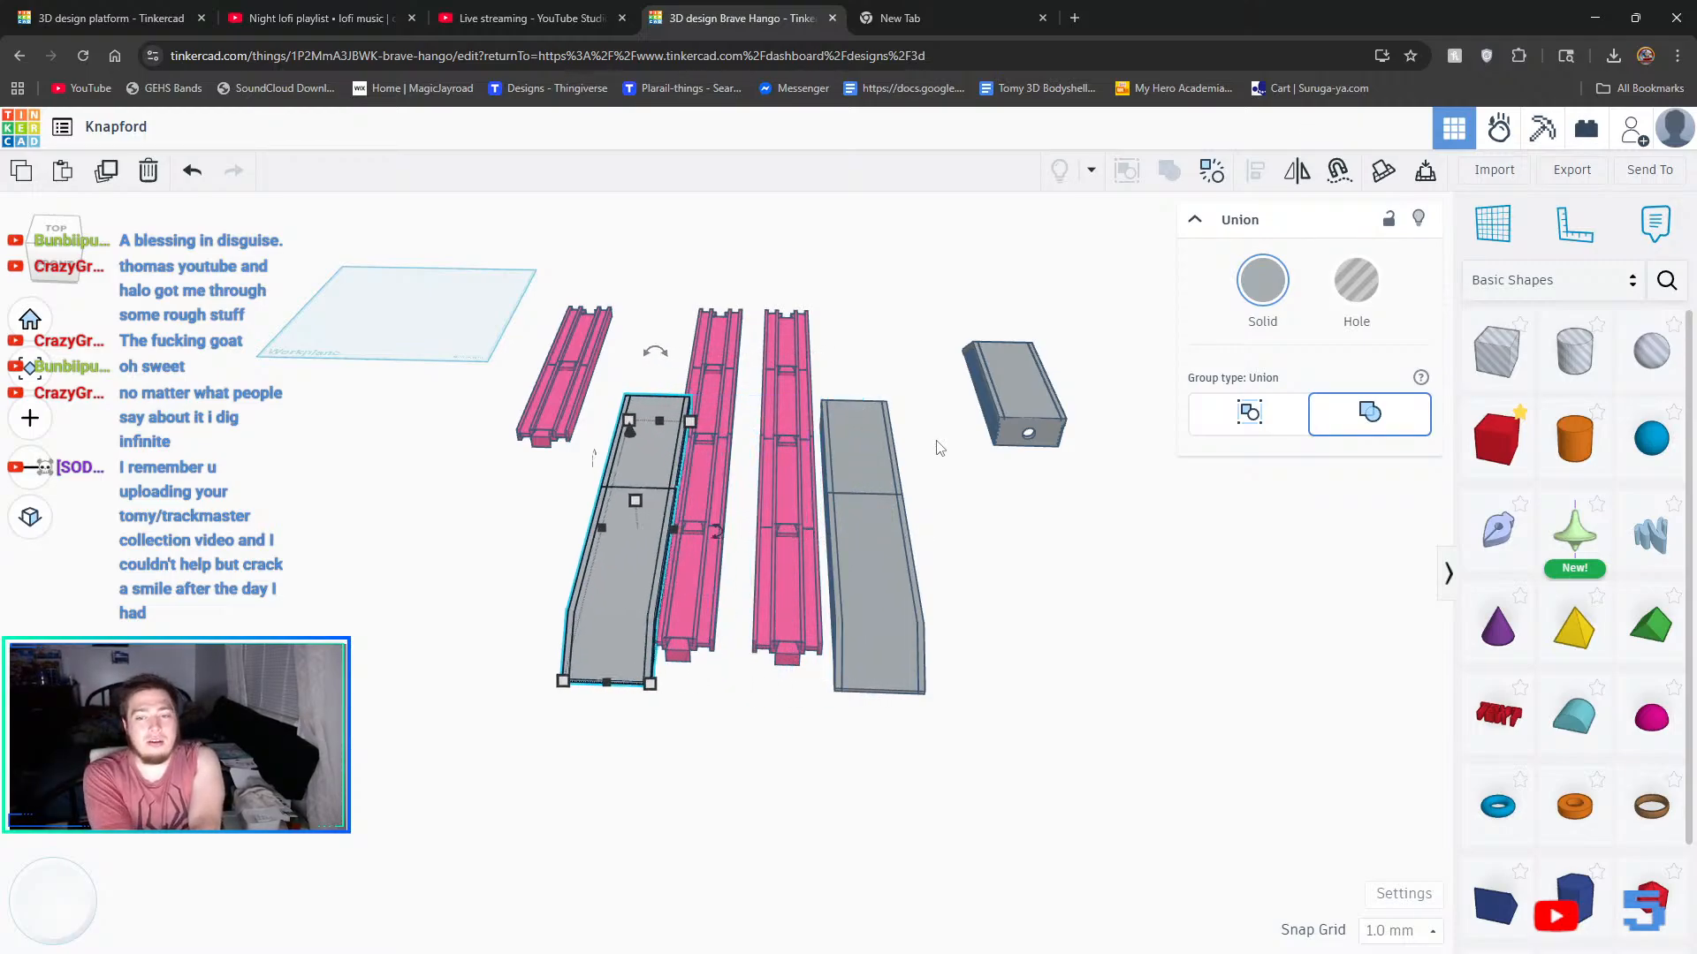
key(Left)
key(Left)
key(Left)
key(Left)
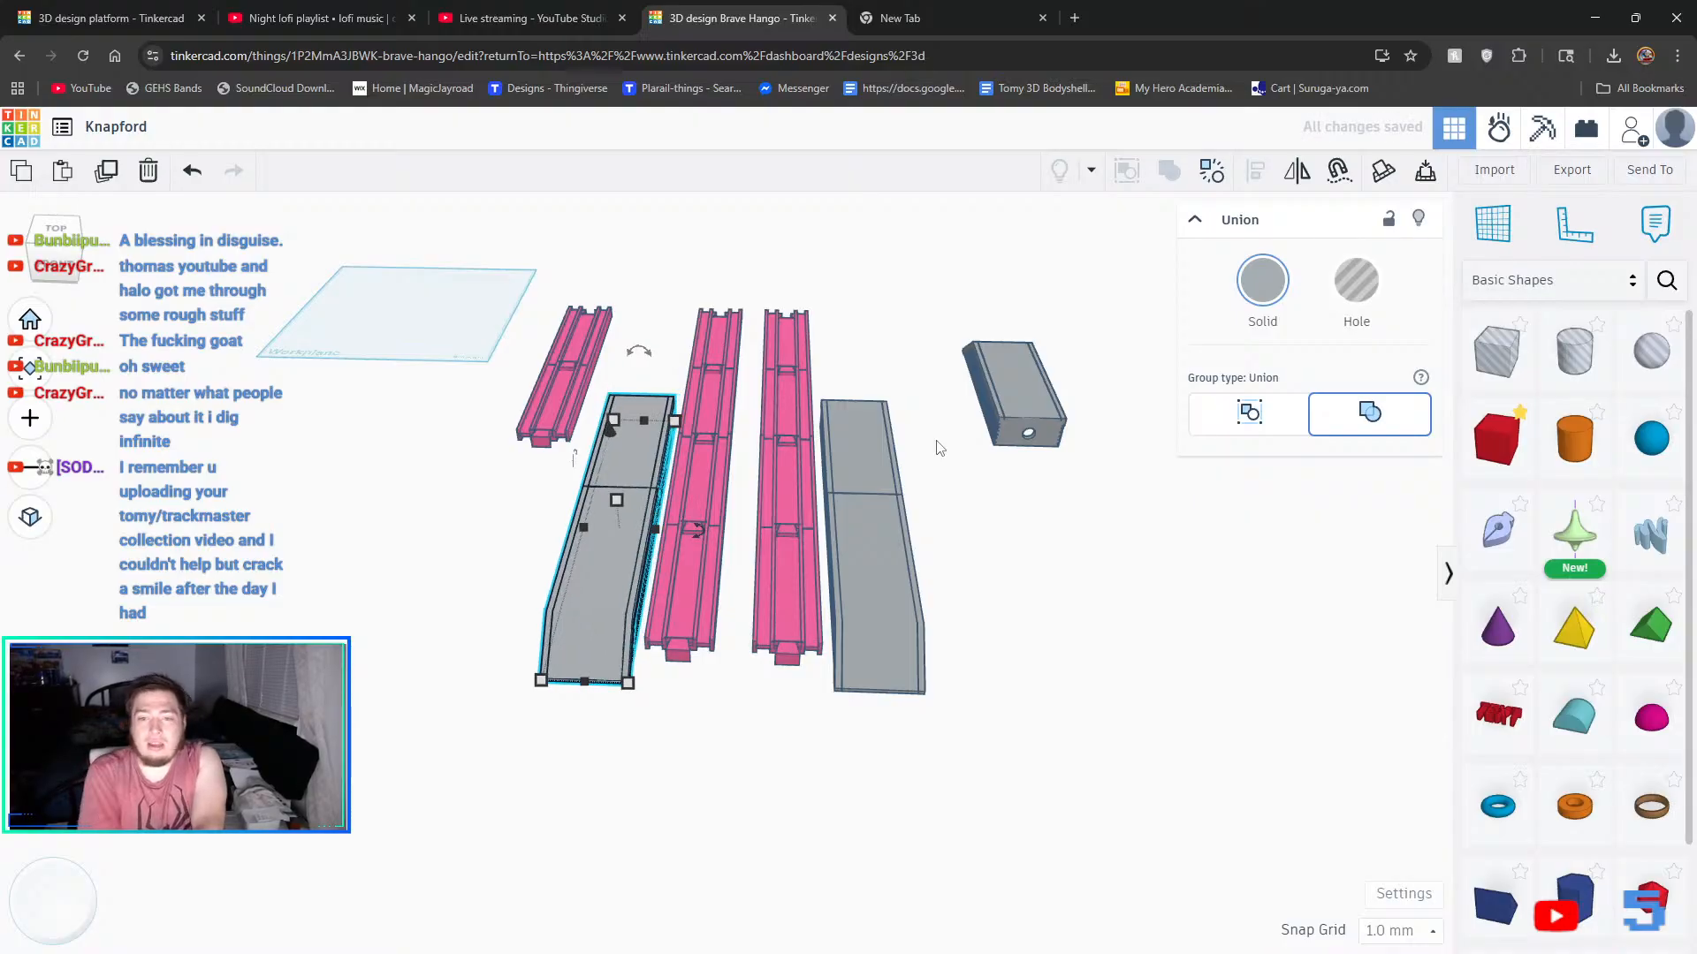
click(937, 445)
- Ungroup both gray platforms back into their separate straight and ramped pieces
scroll(435, 583, up, 3)
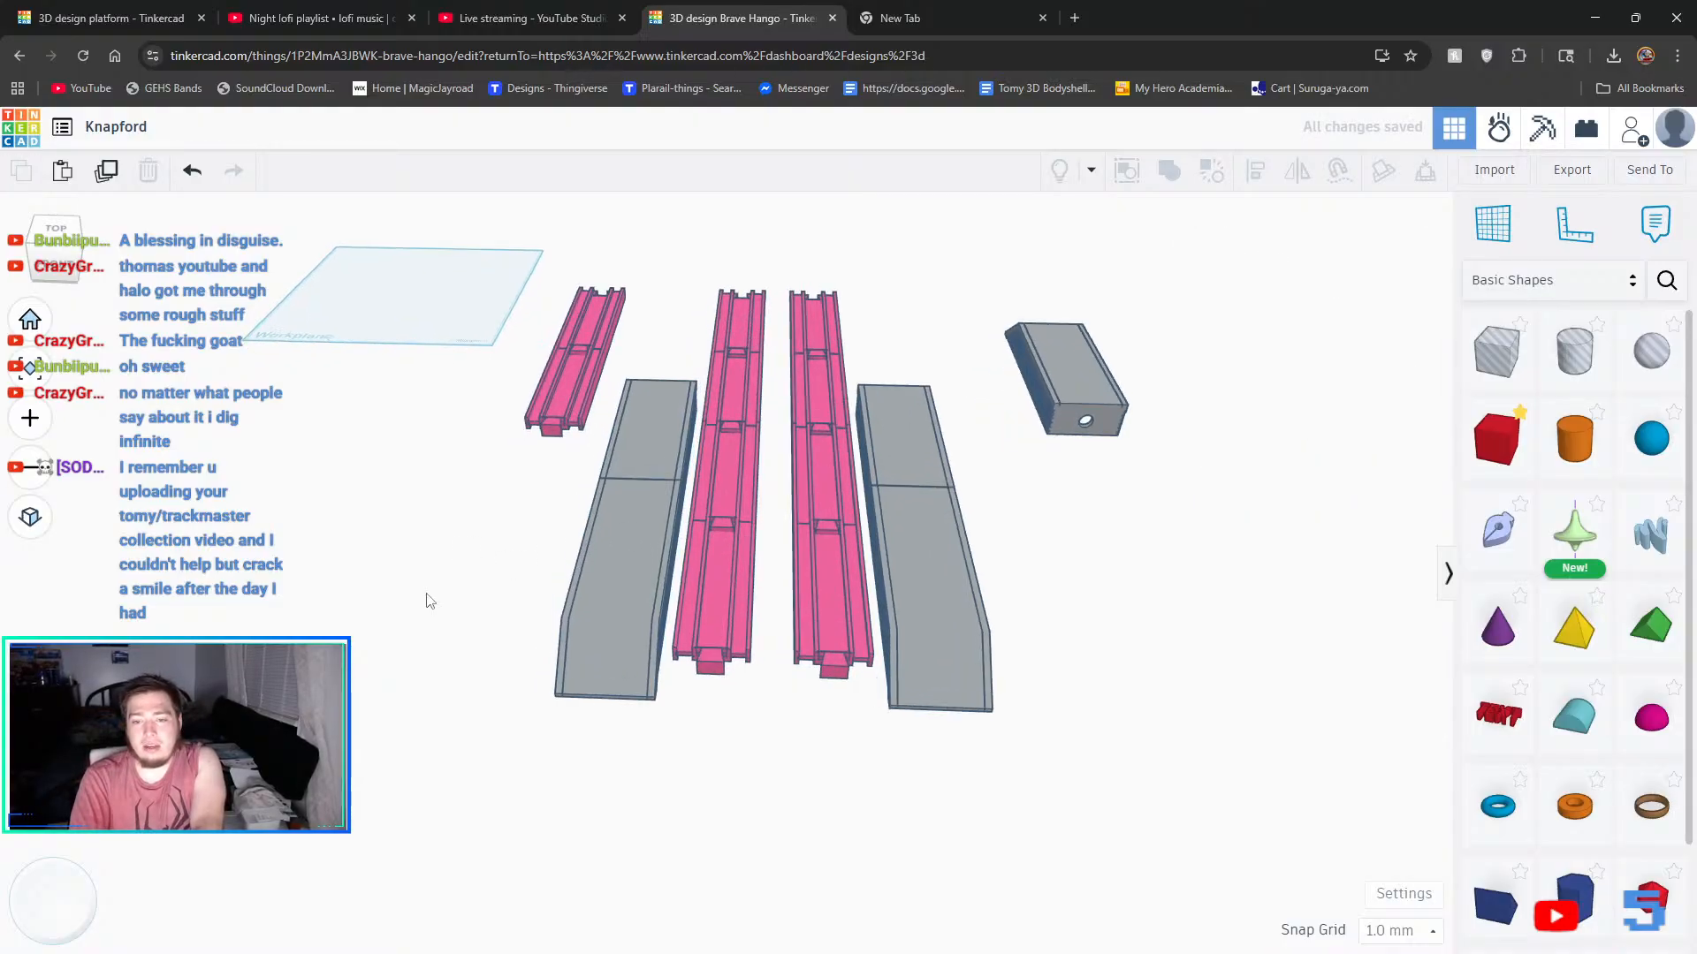
scroll(428, 599, up, 1)
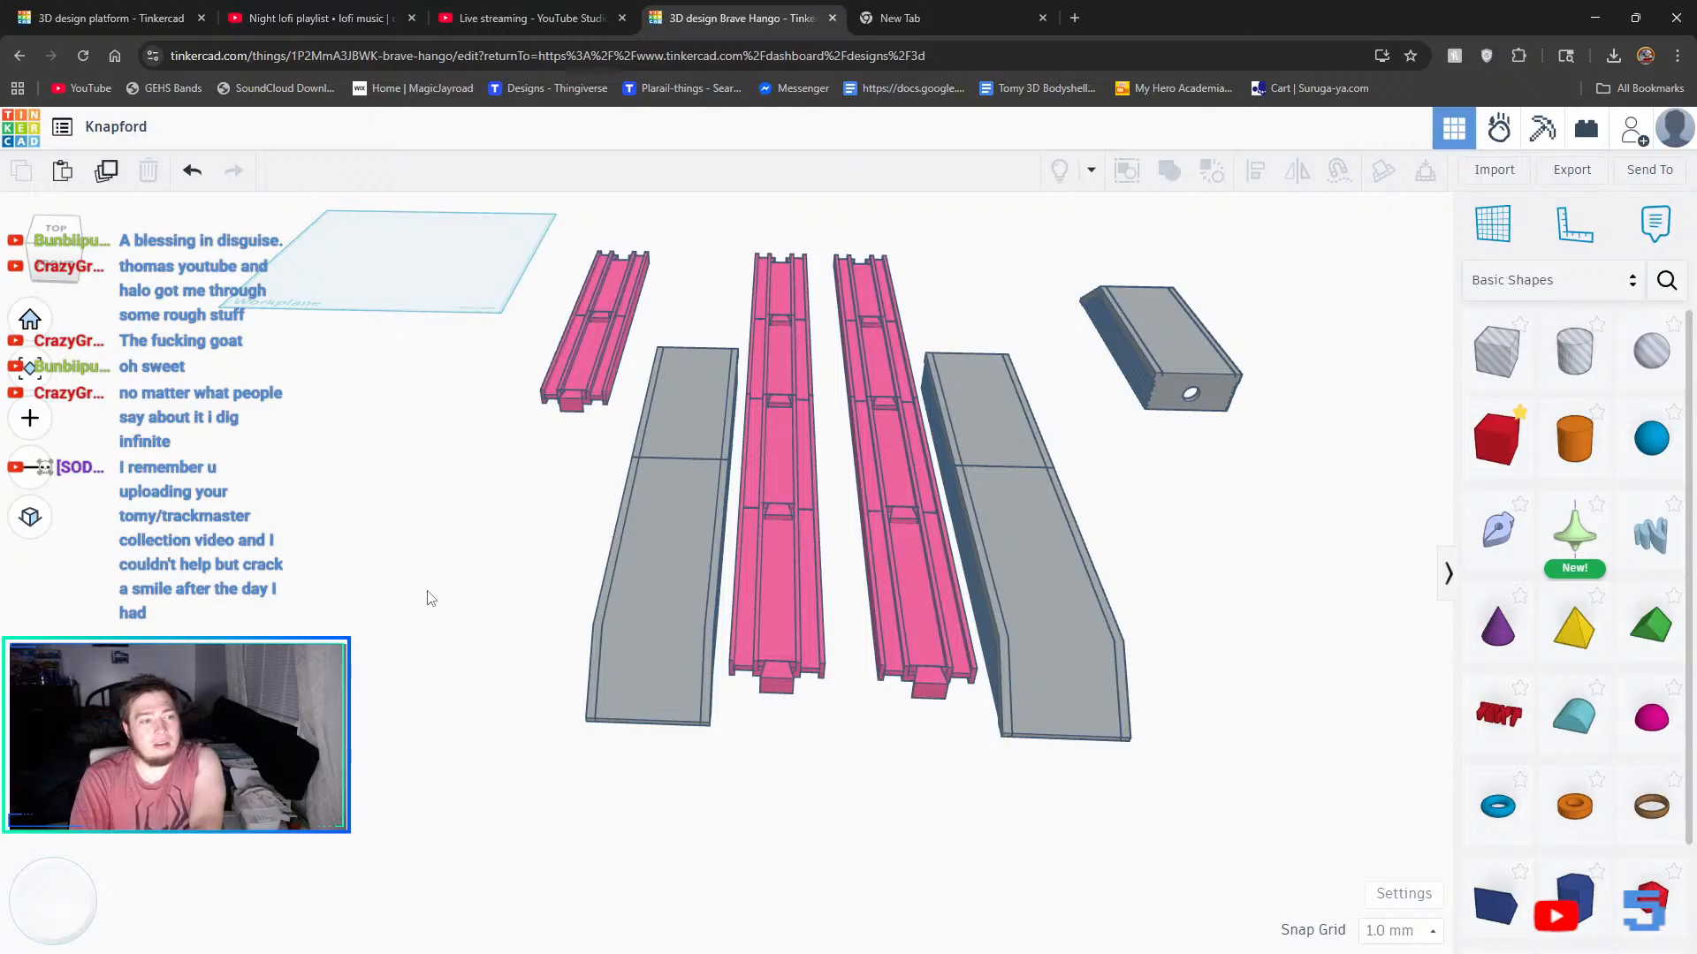
right_drag(430, 595, 362, 529)
right_drag(375, 530, 866, 550)
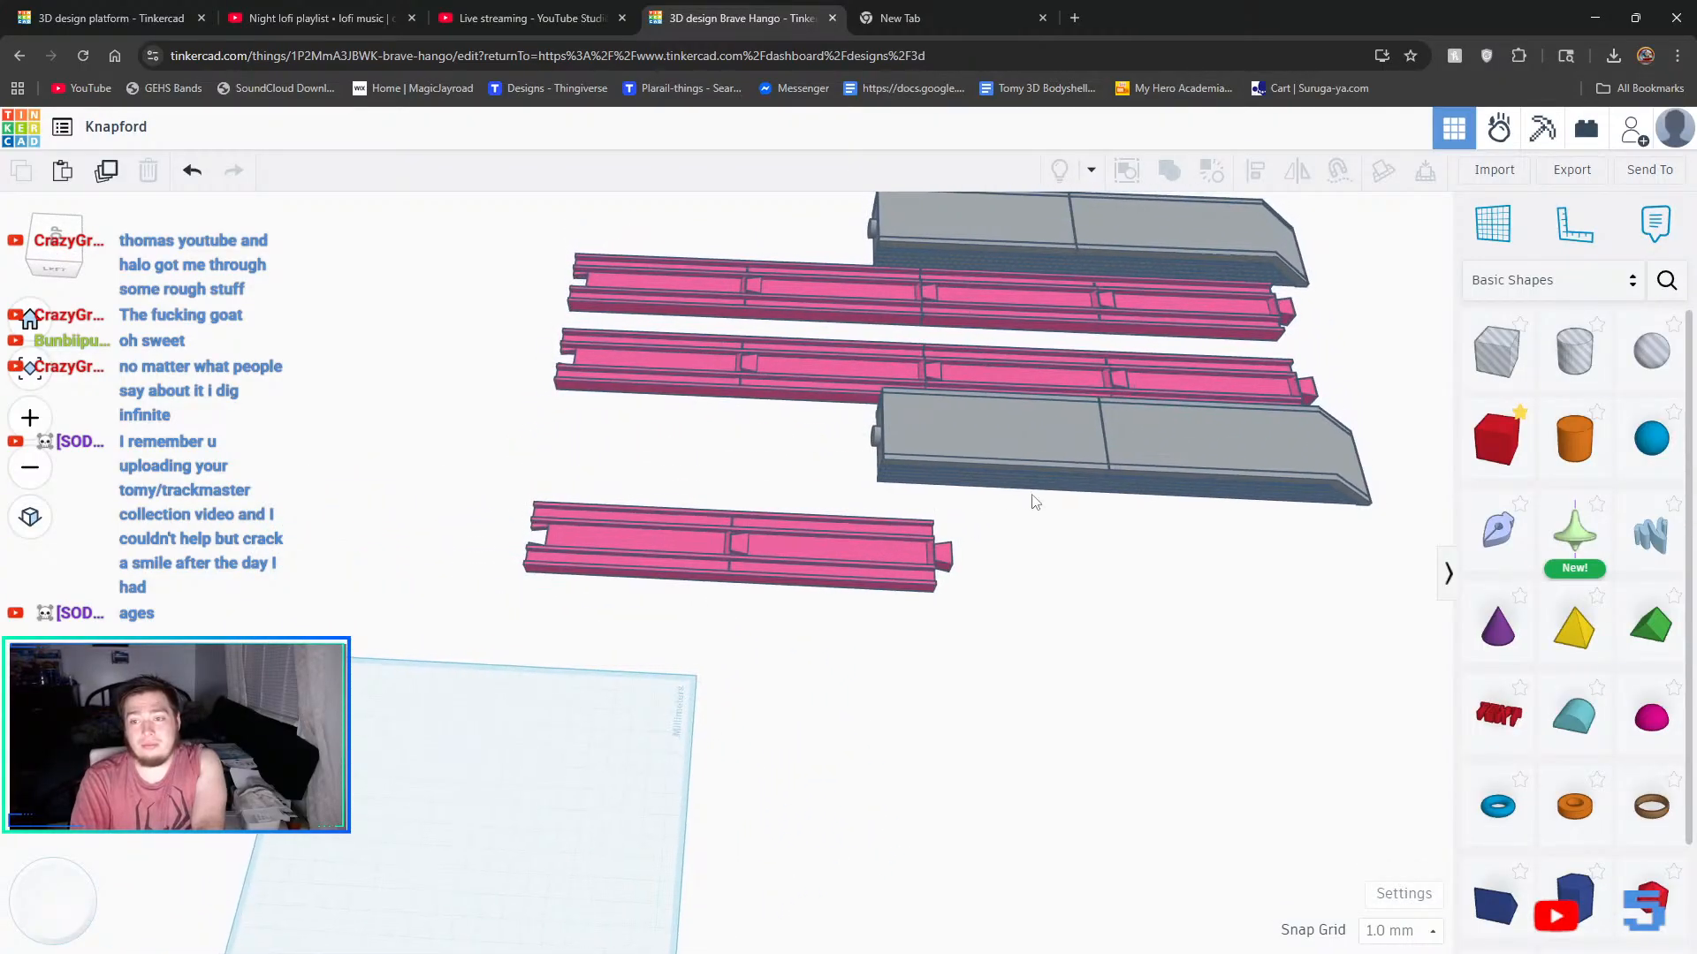
click(1037, 463)
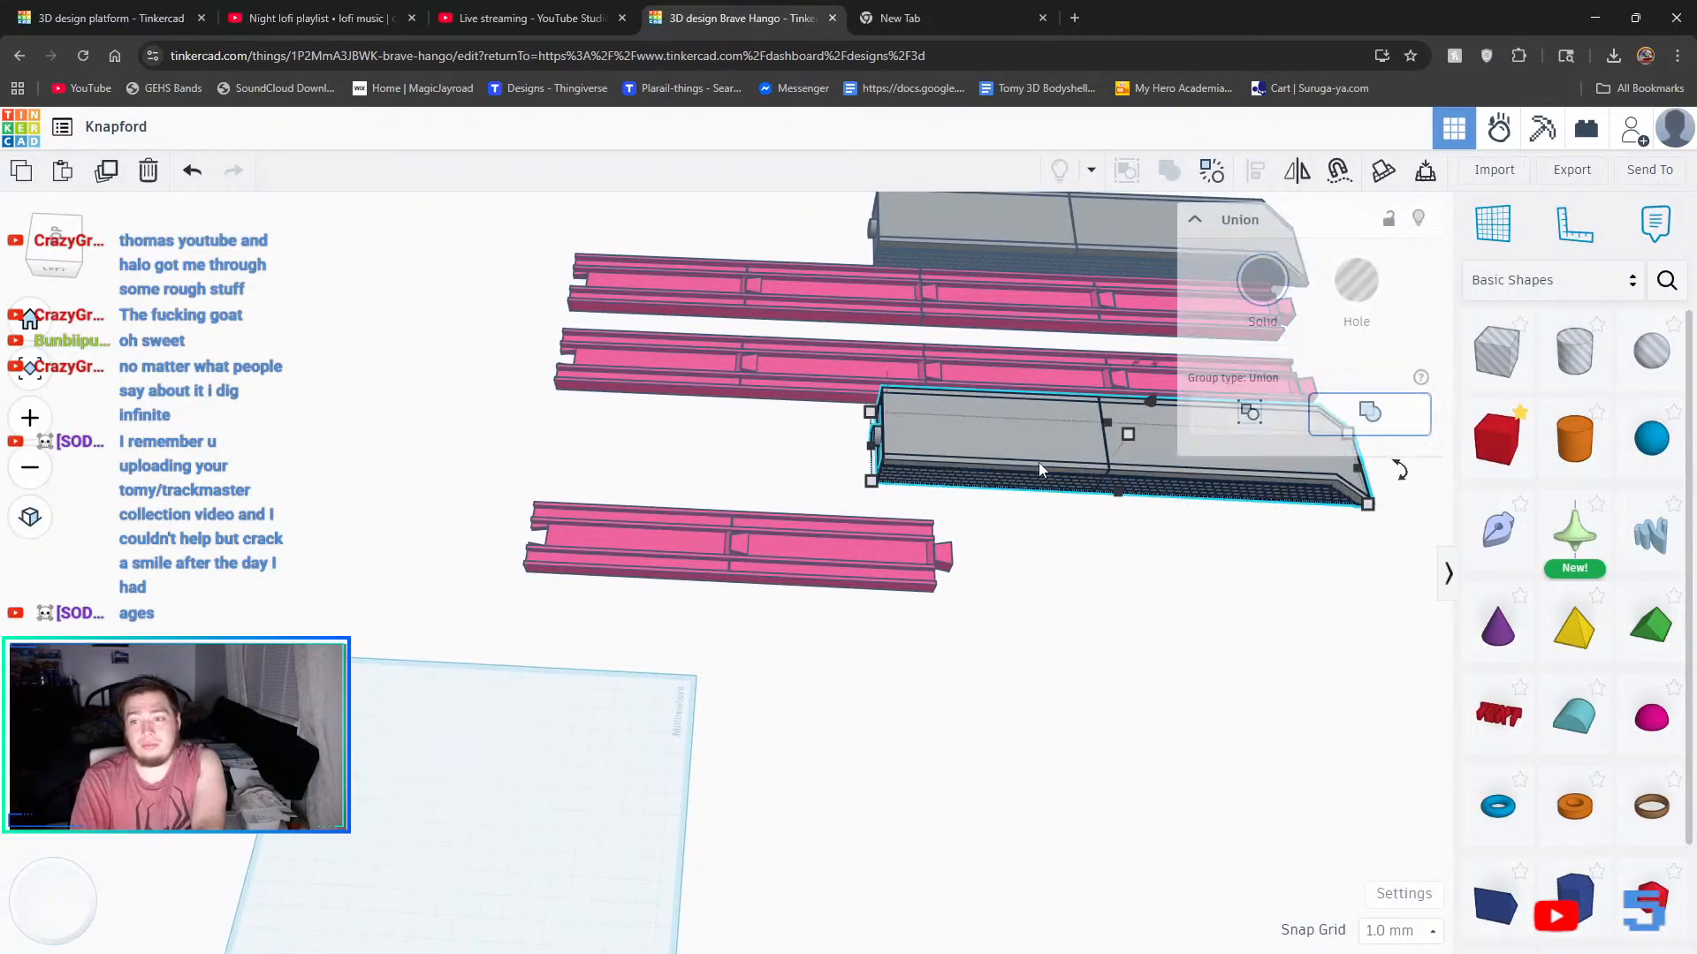
click(1213, 168)
click(1015, 560)
click(984, 458)
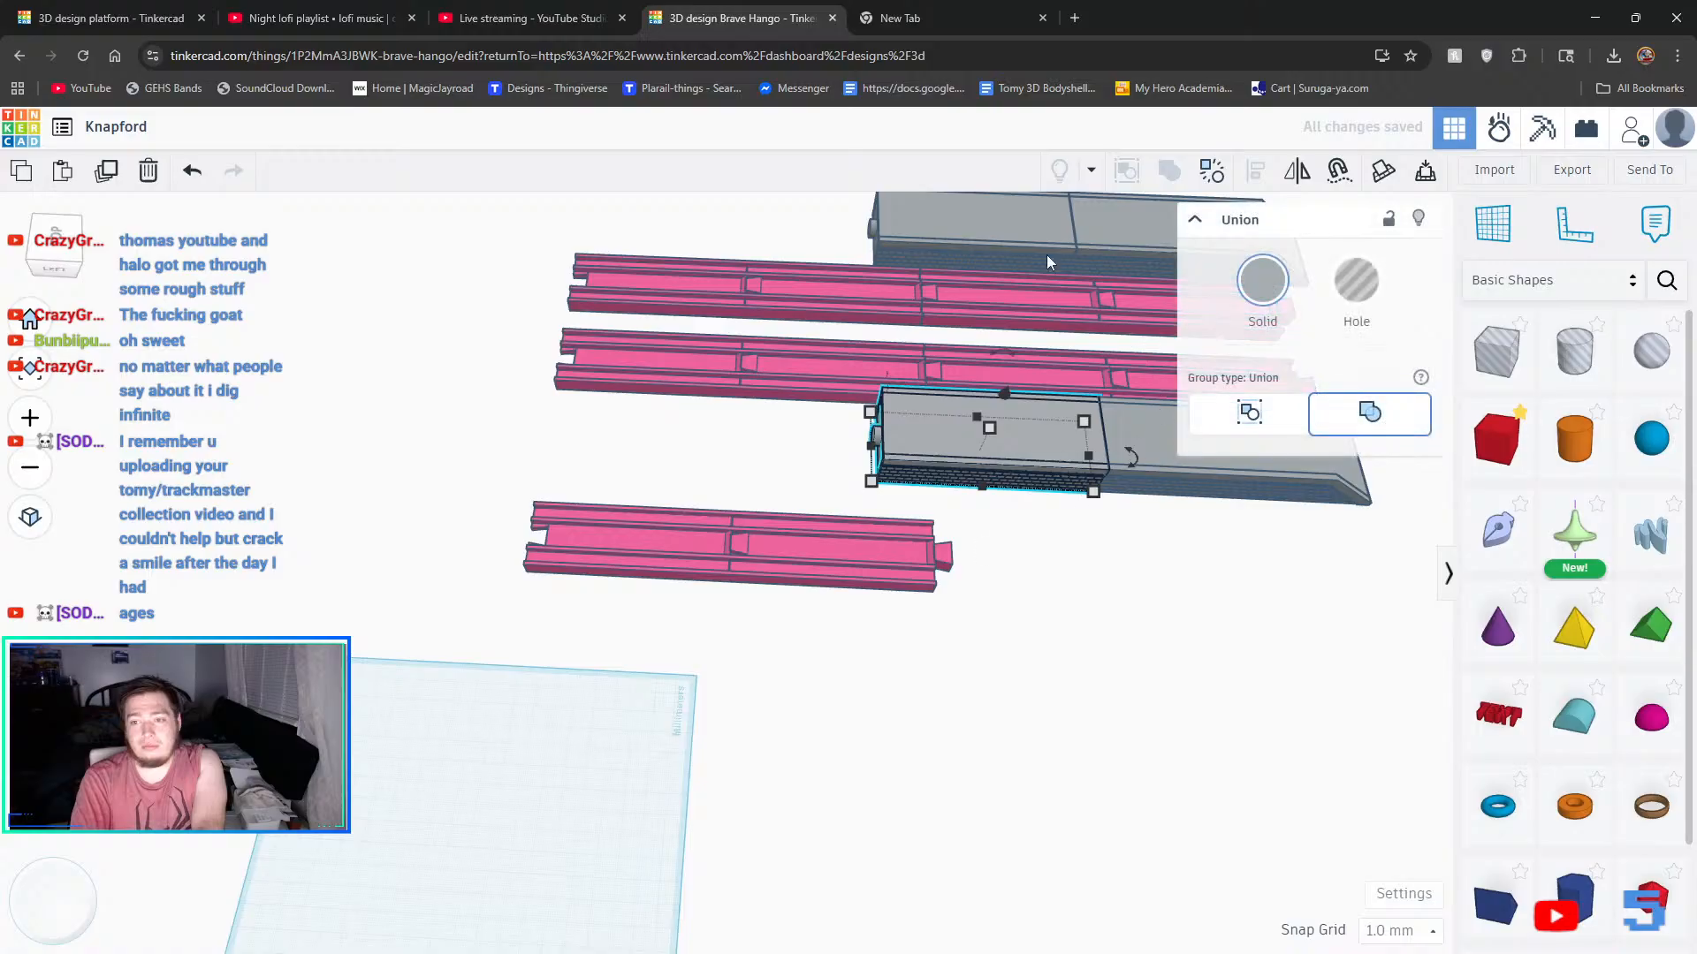
click(957, 228)
shift+click(1136, 220)
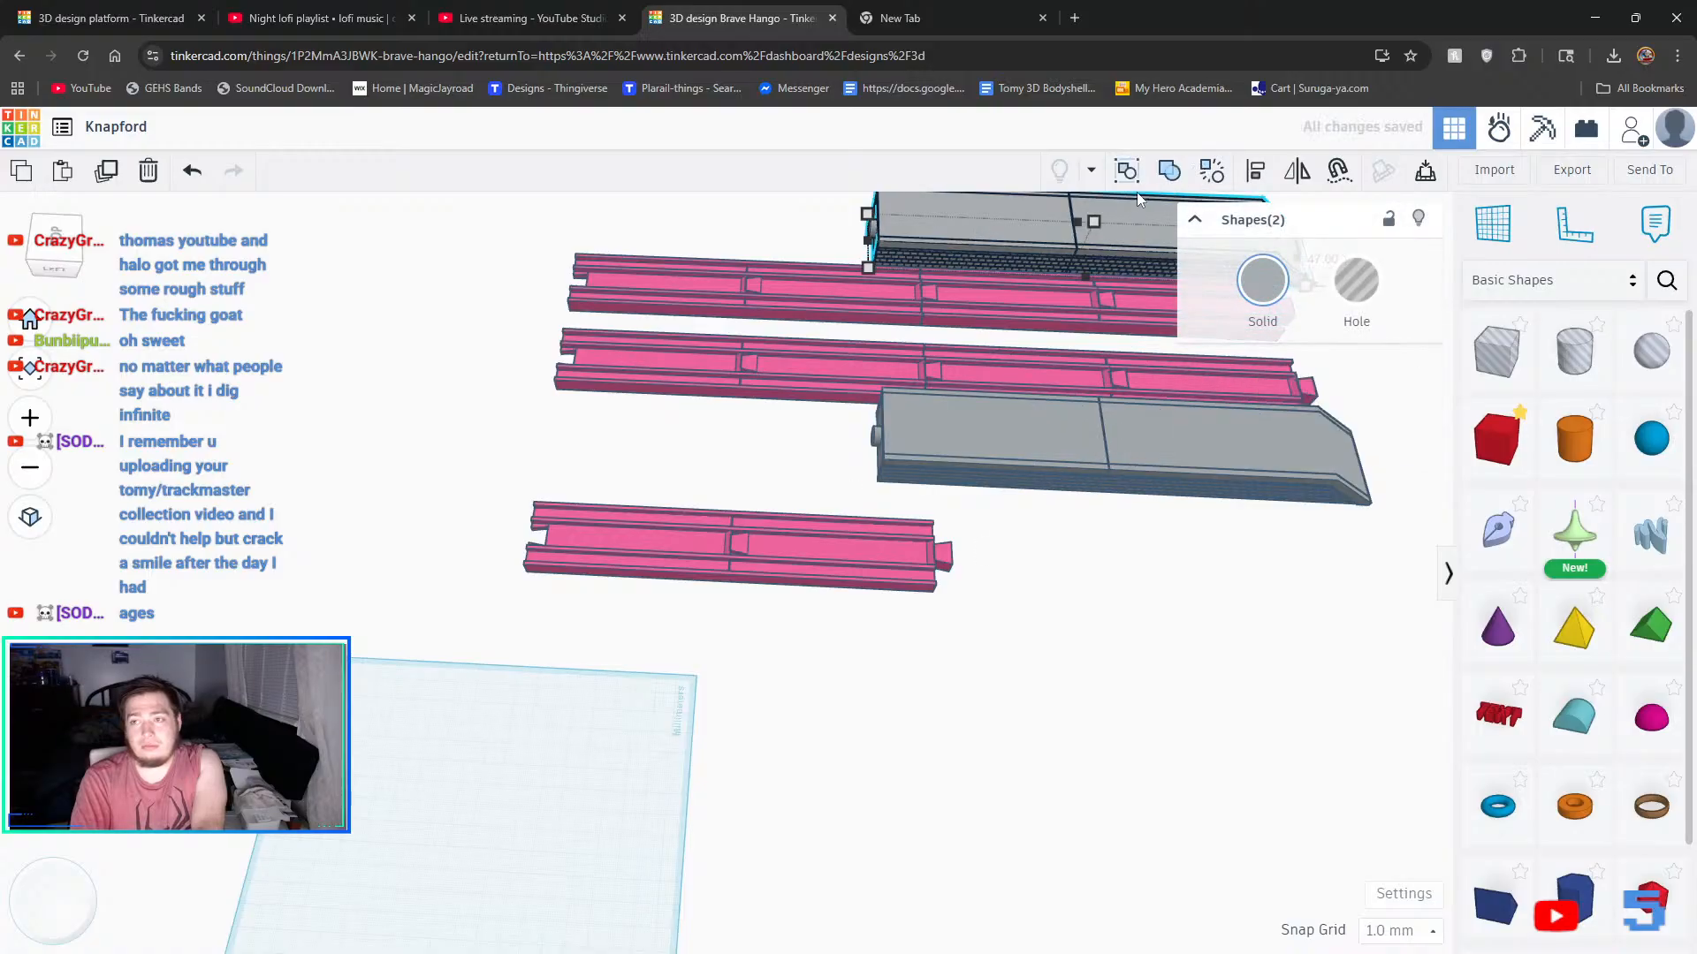
key(ctrl+g)
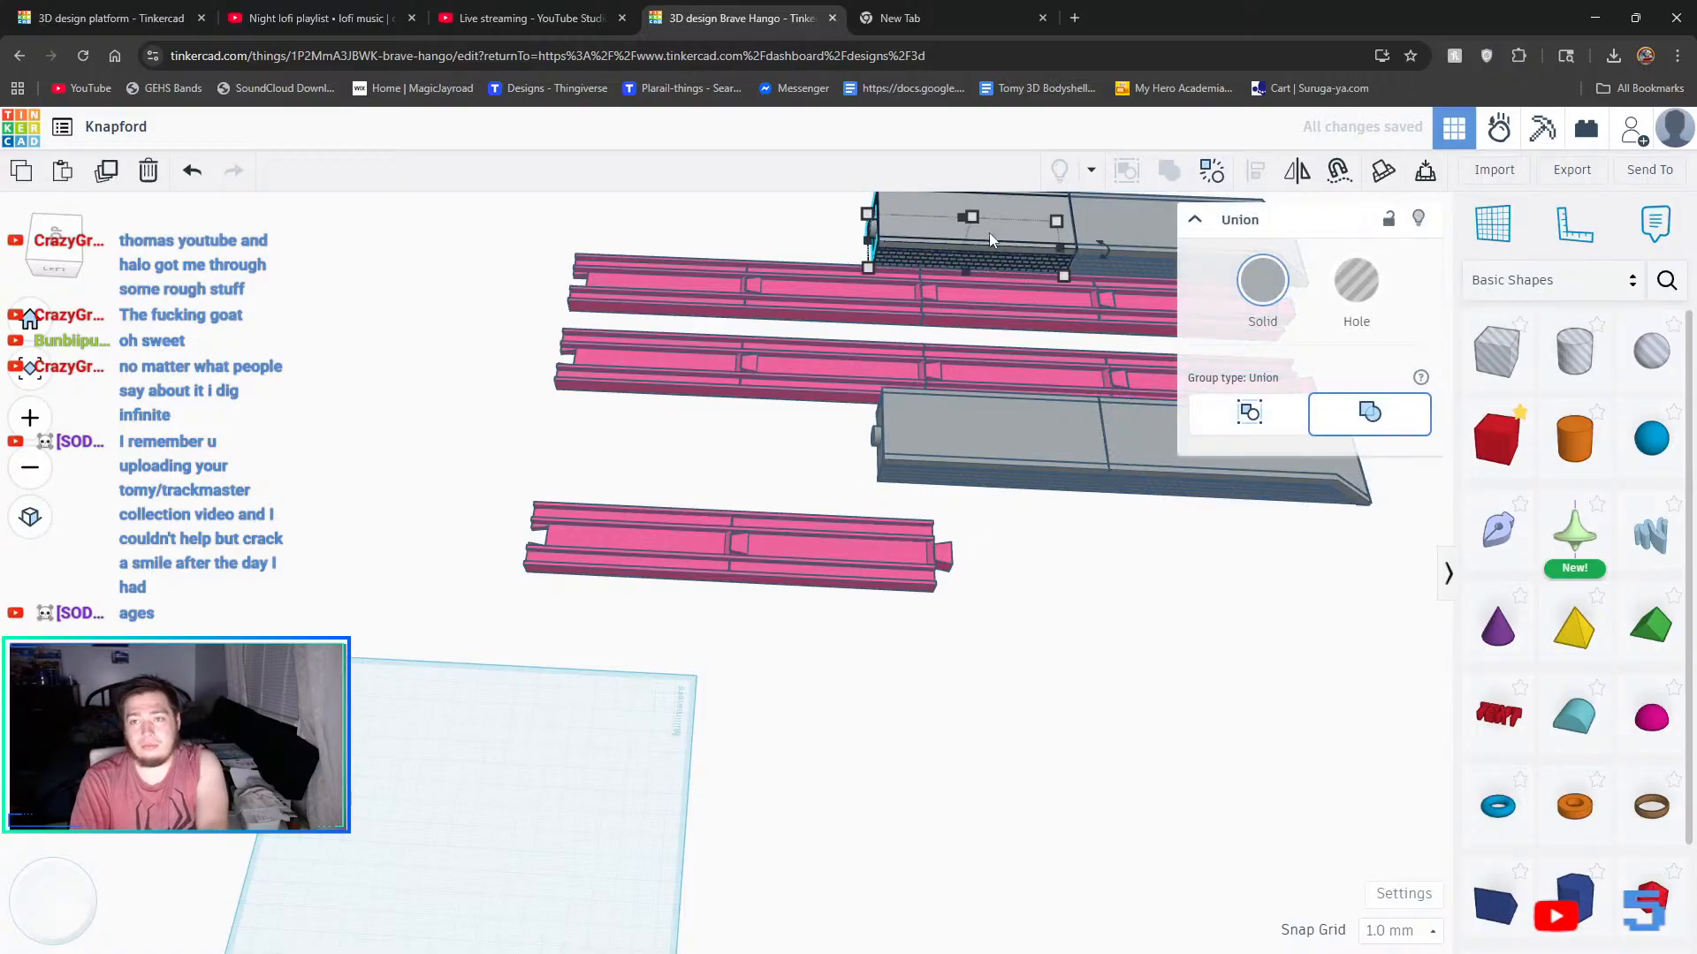
- Duplicate the straight pieces of both platforms together and move the copies lengthwise away from the ramps to the originals' far ends
shift+click(974, 462)
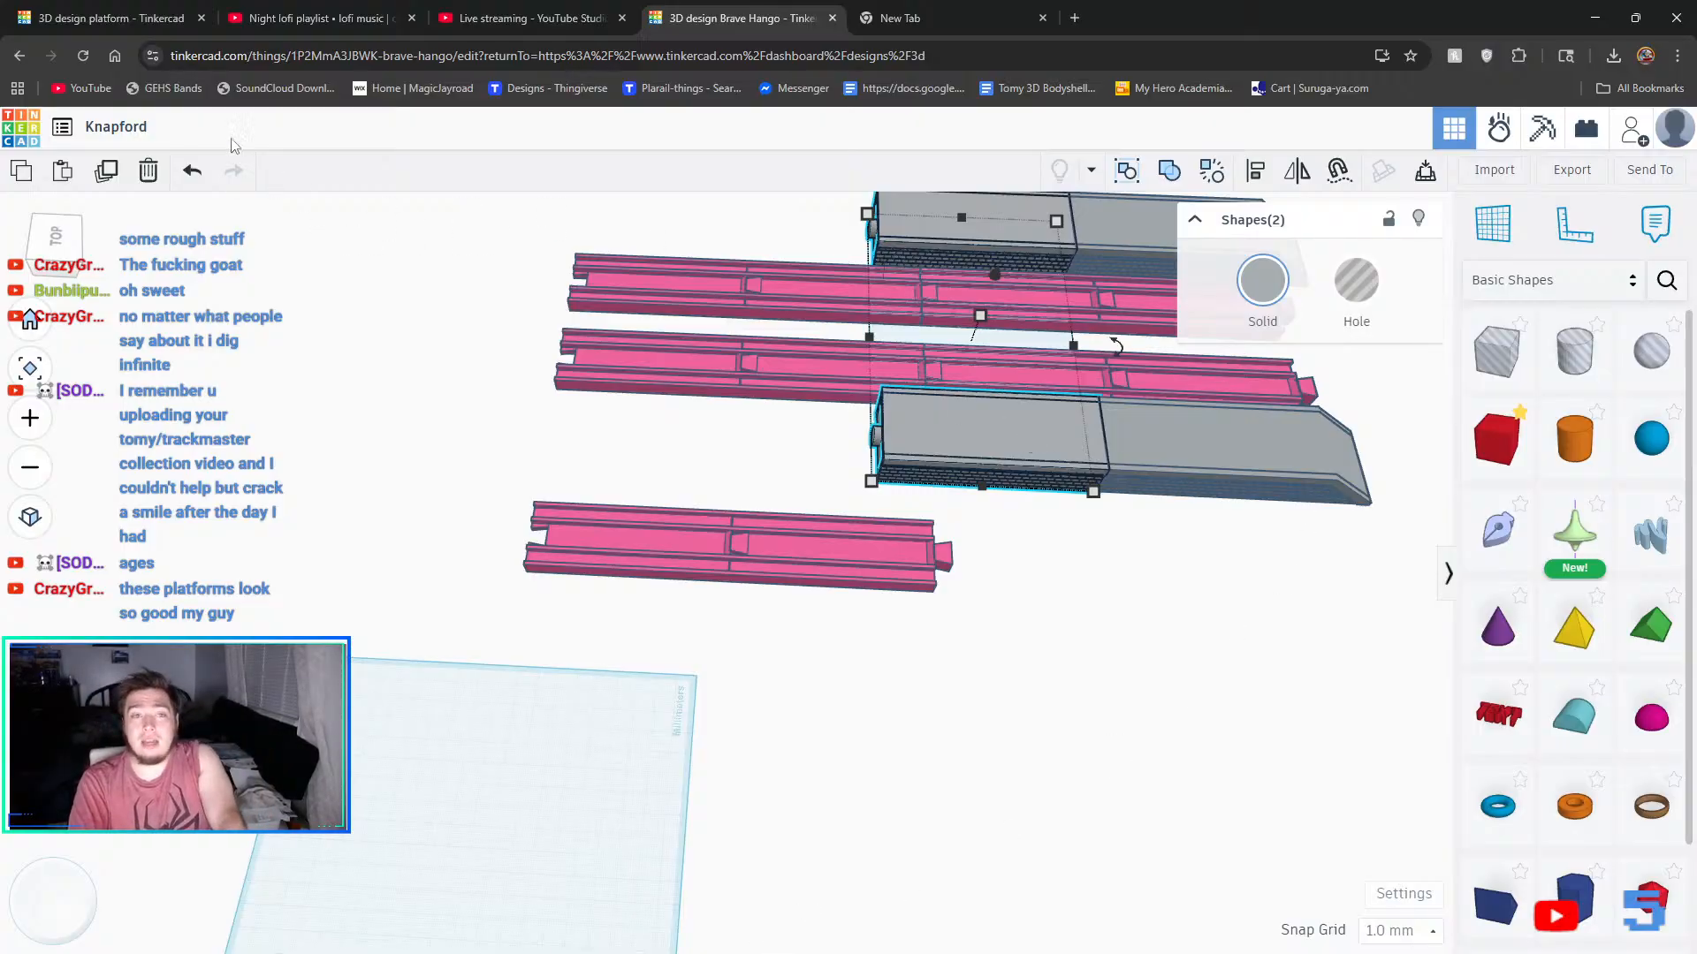
click(113, 193)
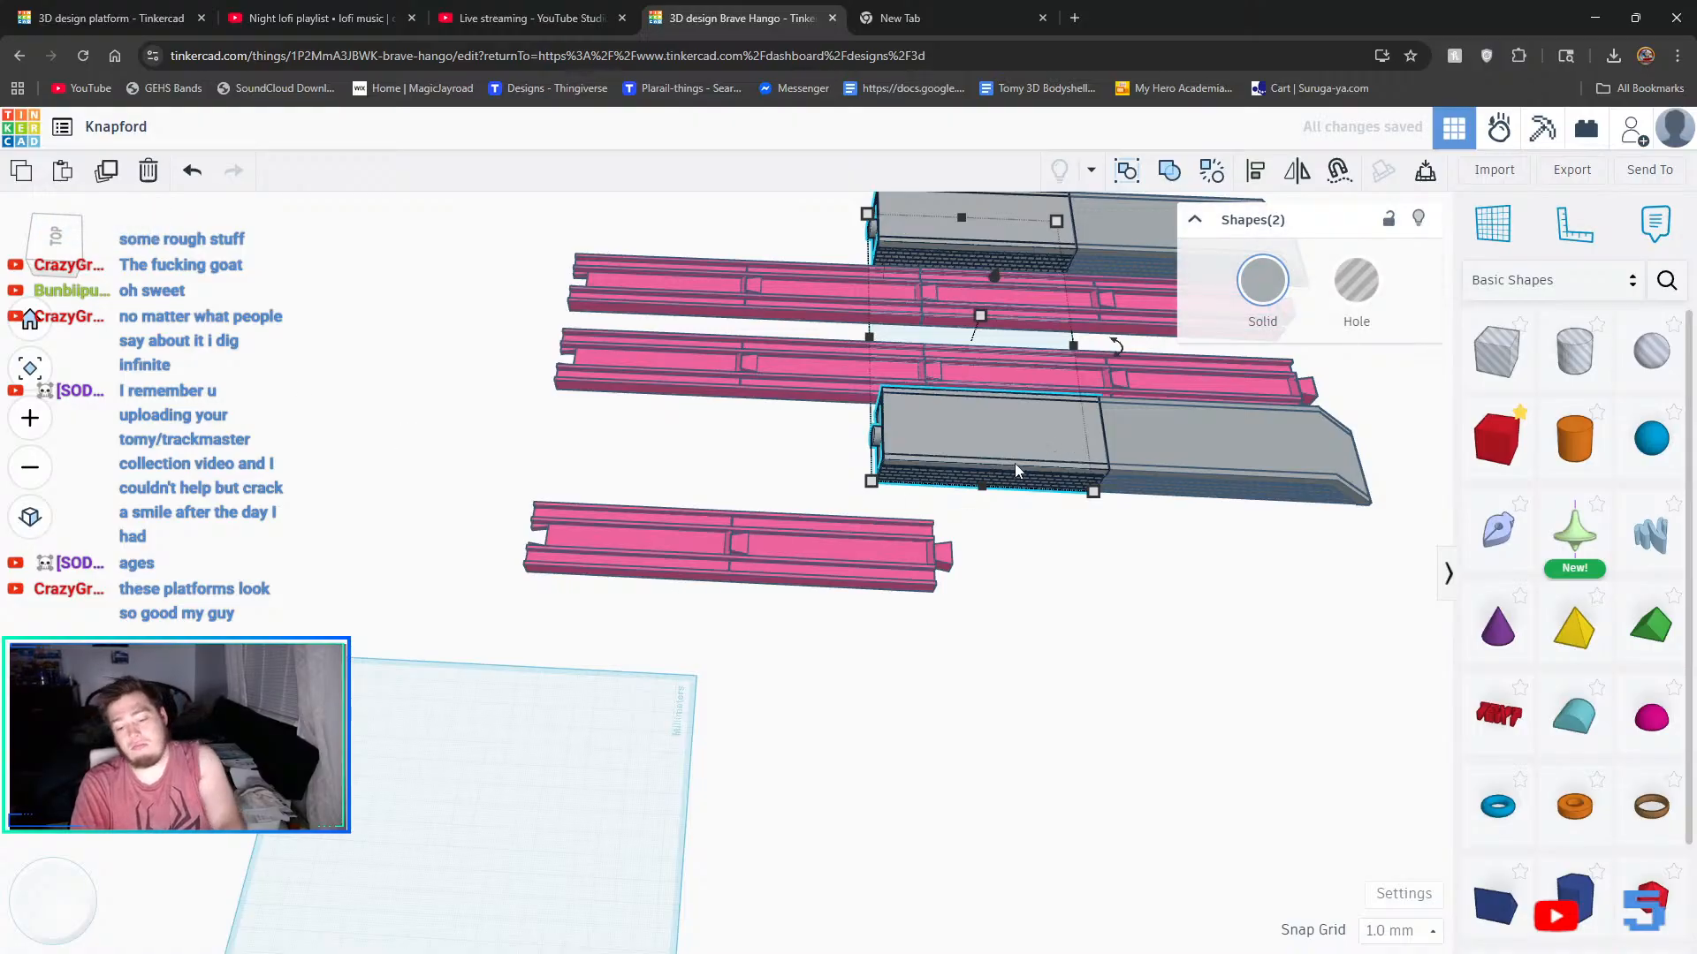
key(Left)
key(Left)
key(Left)
key(Left)
key(Left)
key(Left)
key(Left)
key(Left)
key(Left)
key(Left)
key(Left)
key(Left)
key(Left)
key(Left)
key(Left)
key(Left)
key(Left)
key(Left)
key(Left)
key(Left)
key(Left)
key(Left)
key(Left)
key(Left)
key(Left)
key(Left)
key(Left)
key(Left)
key(Left)
key(Left)
key(Left)
key(Left)
key(Left)
key(Left)
key(Left)
key(Left)
key(Left)
key(Left)
key(Left)
key(Left)
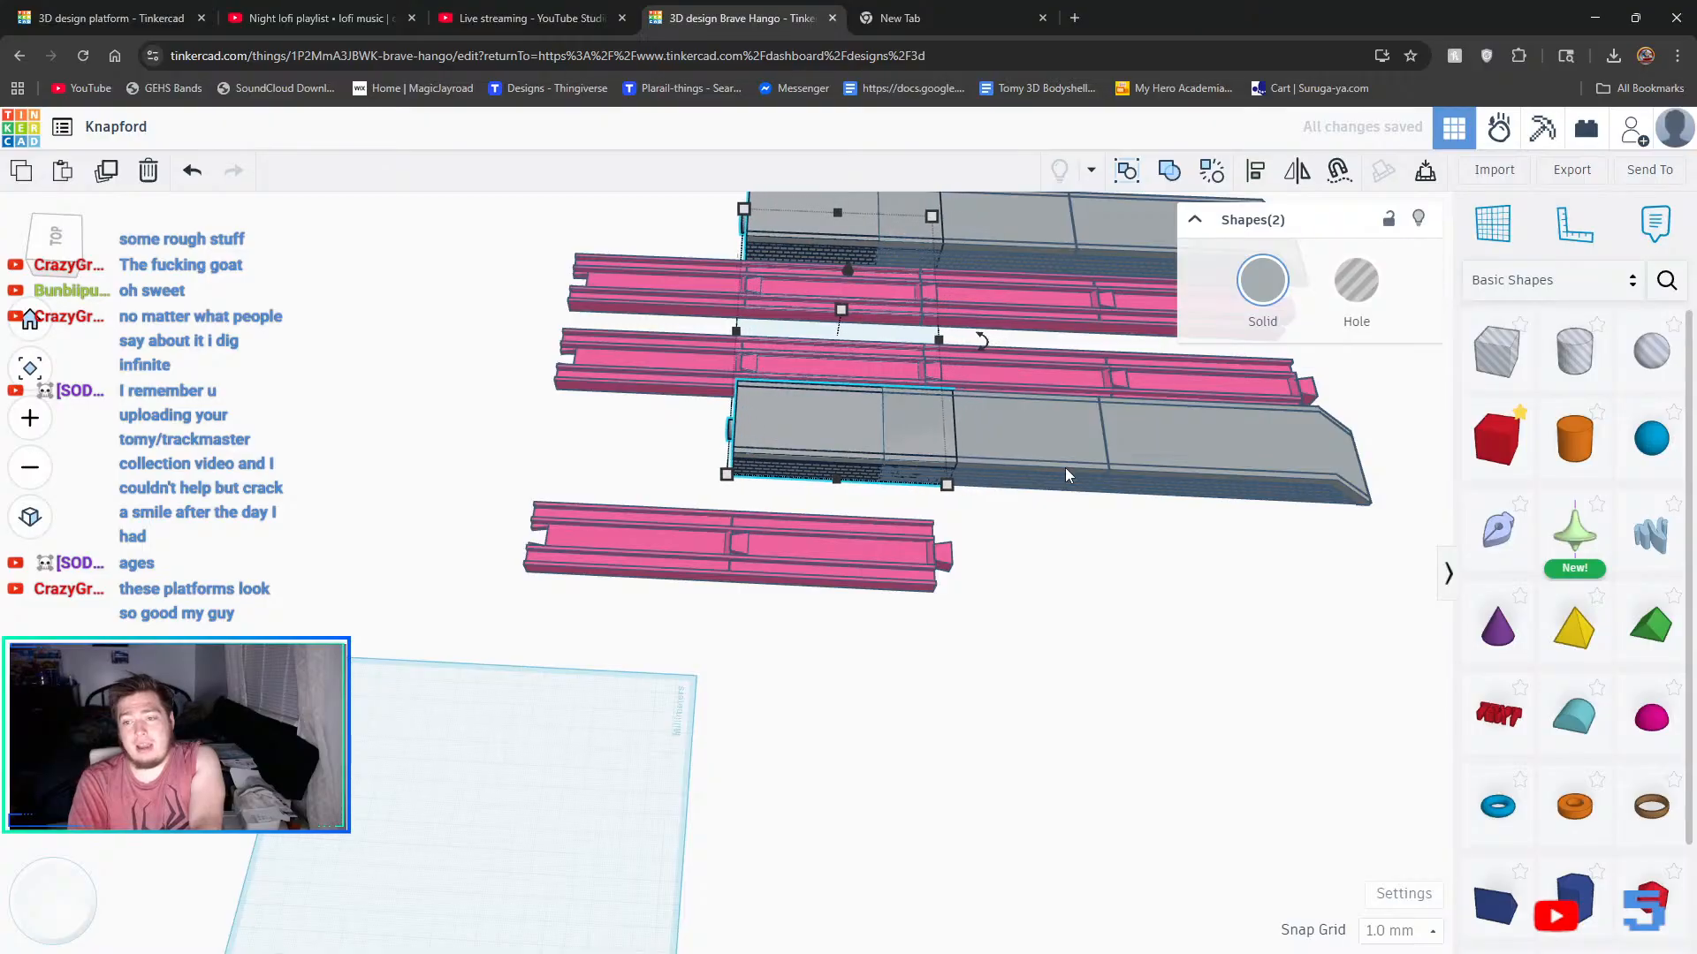
key(Left)
key(Left)
key(Left)
key(Left)
key(Left)
key(Left)
key(Left)
key(Left)
key(Left)
key(Left)
key(Left)
key(Left)
key(Left)
key(Left)
key(Left)
key(Left)
key(Left)
key(Left)
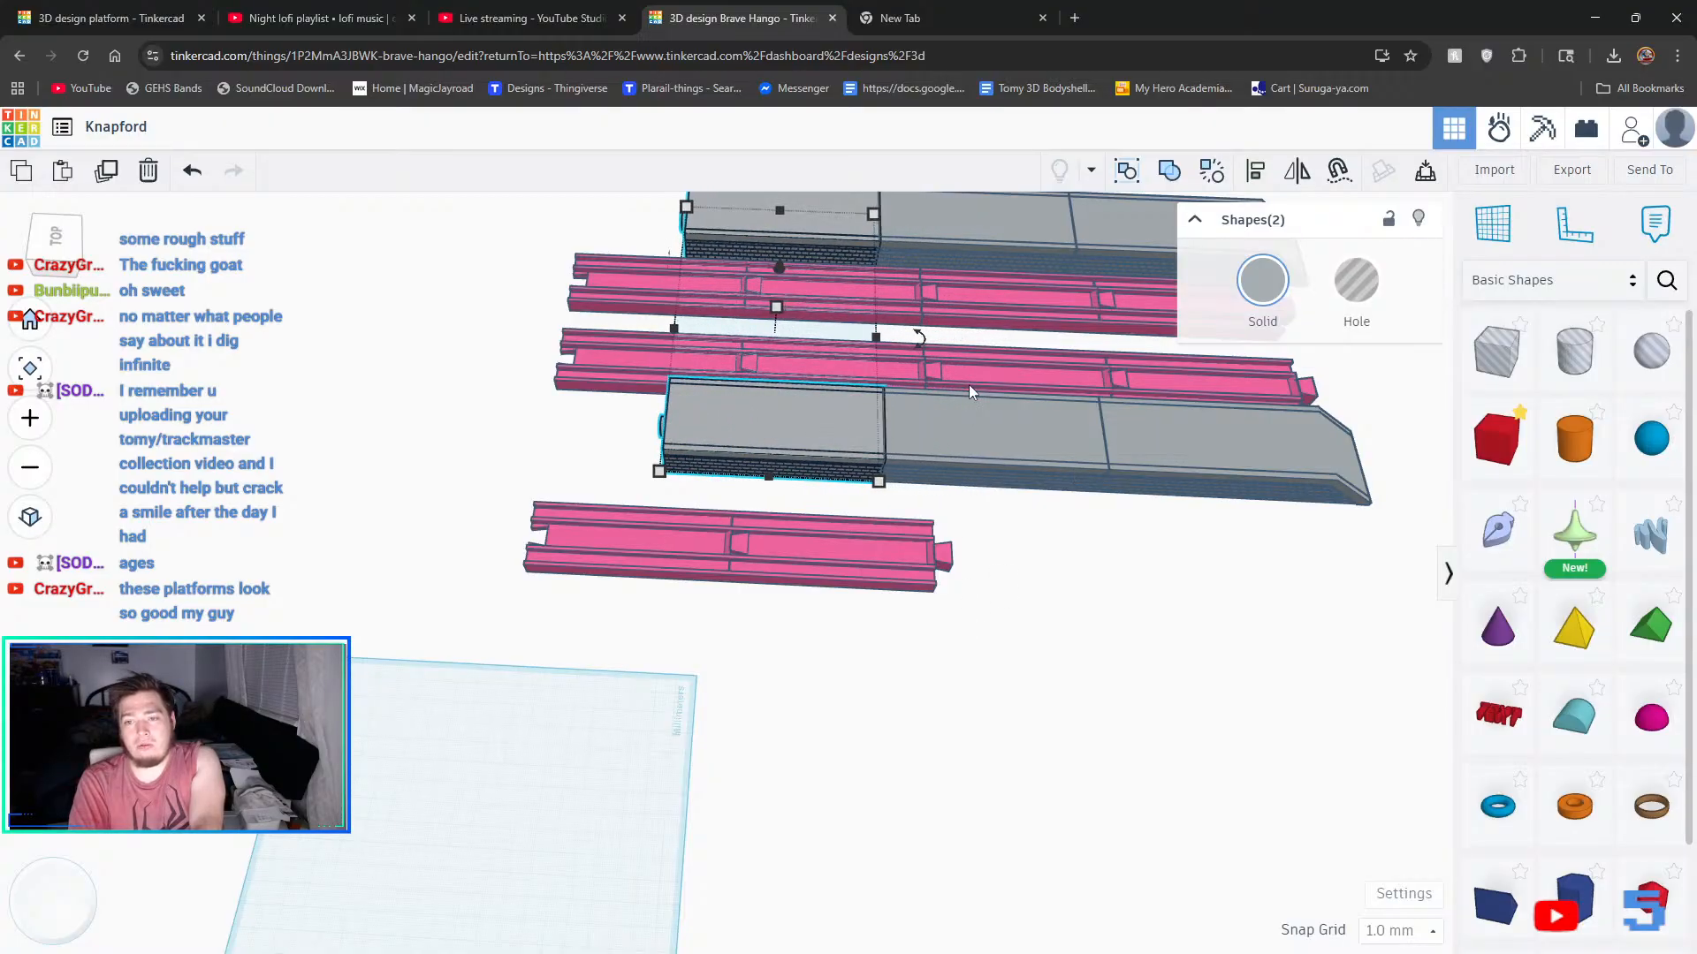
- Set the snap grid to 0.1 mm and fine-tune the copied straight pieces lengthwise until they sit flush against the originals
scroll(969, 392, up, 5)
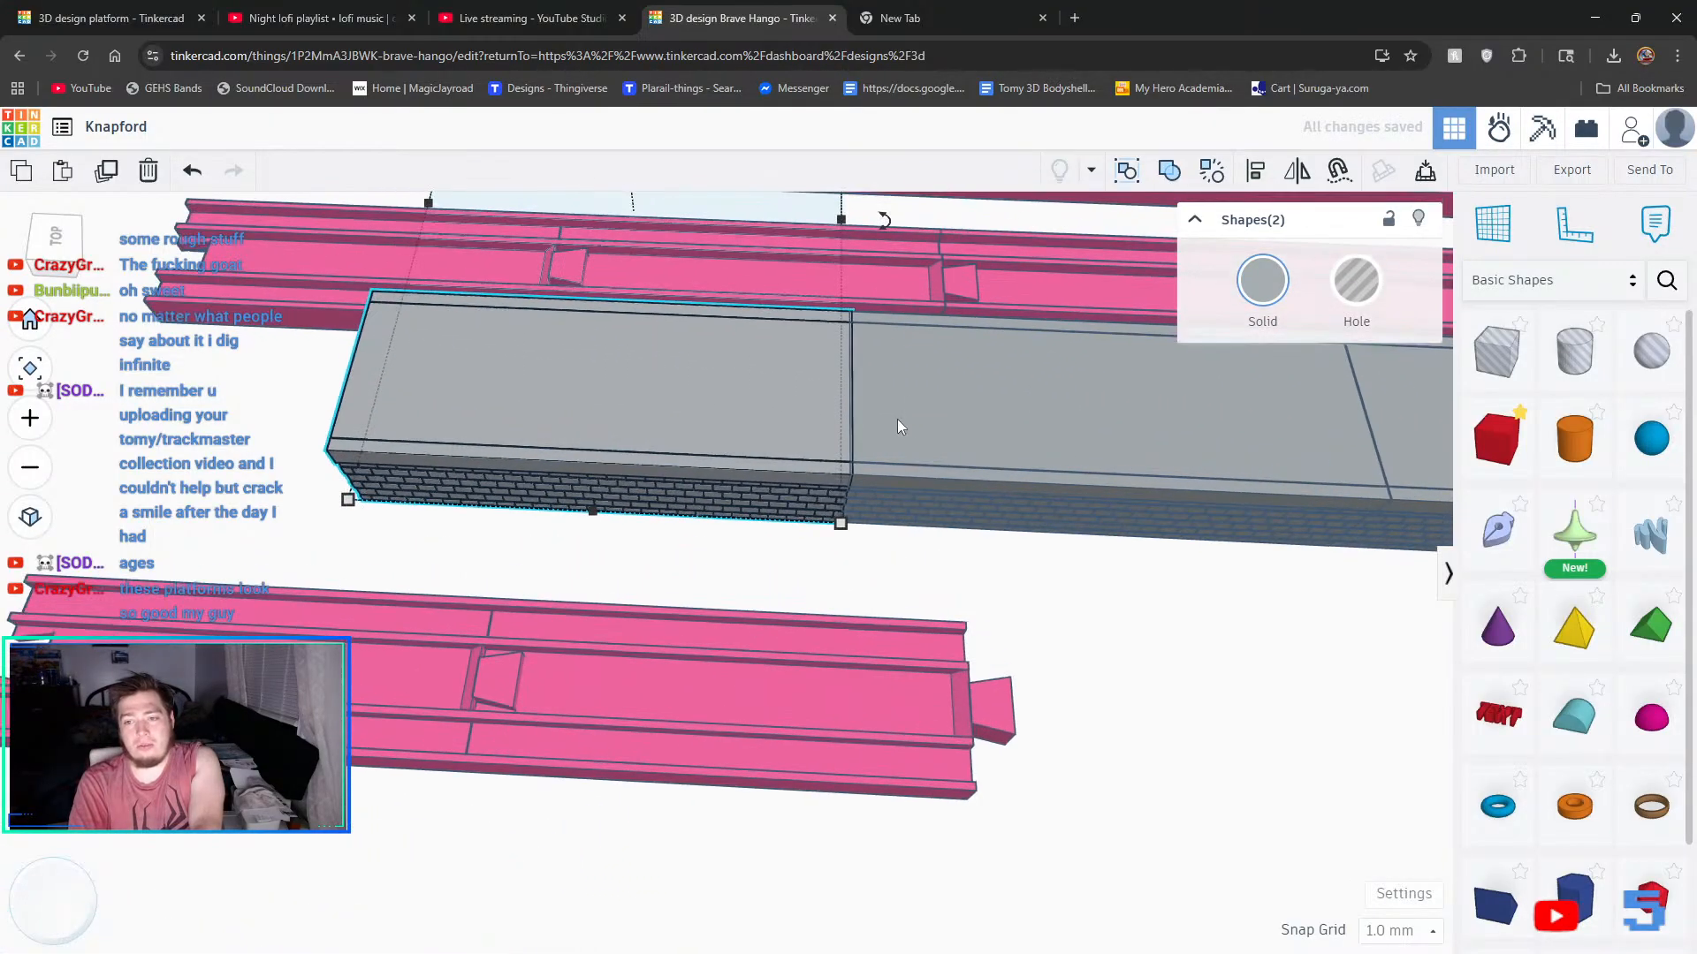
scroll(896, 419, up, 5)
key(Left)
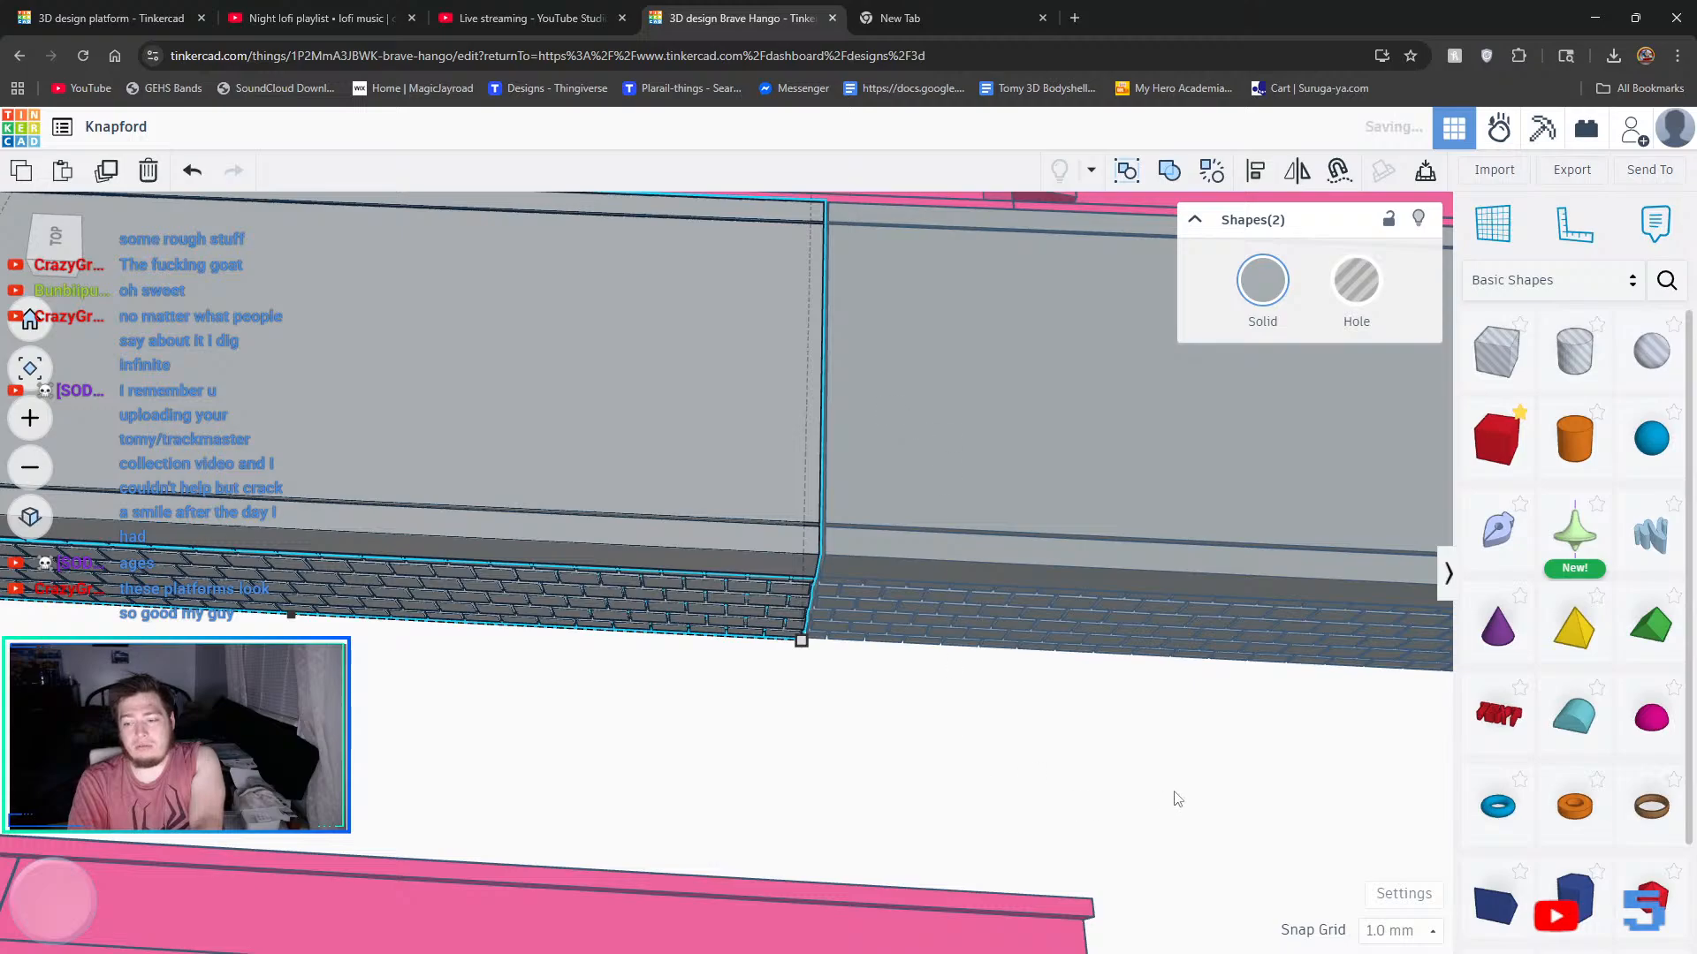
click(1379, 930)
click(1393, 724)
scroll(1085, 564, up, 5)
key(Right)
key(Right)
key(Right)
key(Right)
key(Right)
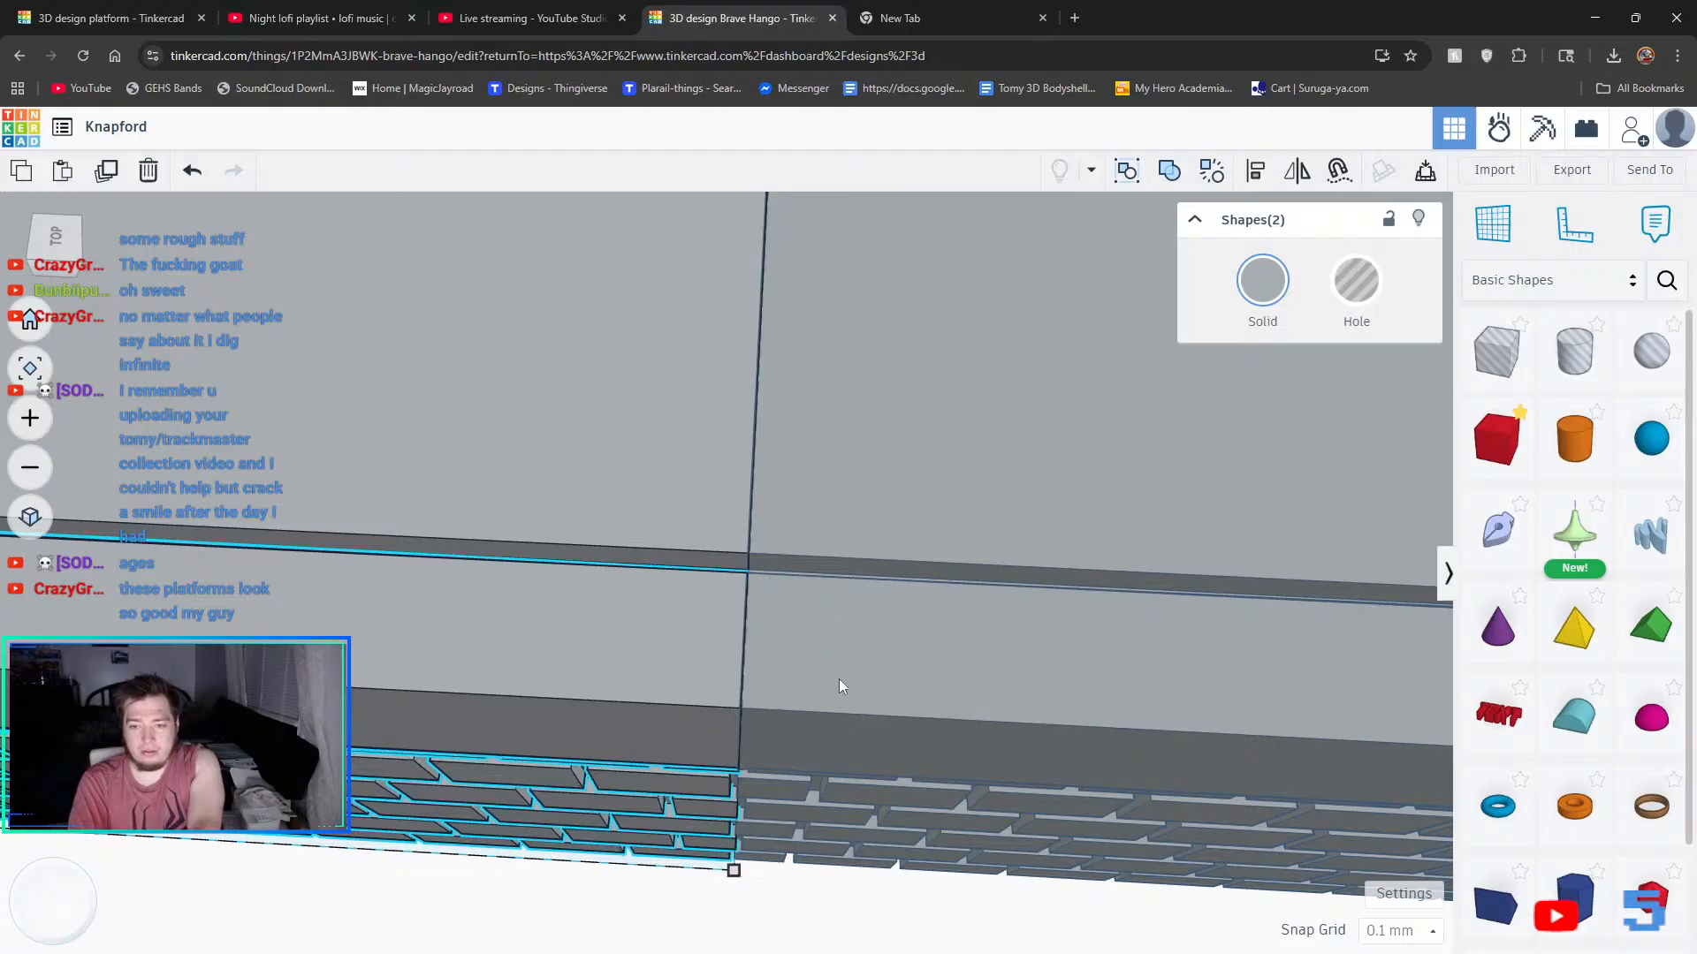
- Examine the brickwork and seams where the copied straight pieces meet the original platform pieces on both sides of the tracks
click(715, 919)
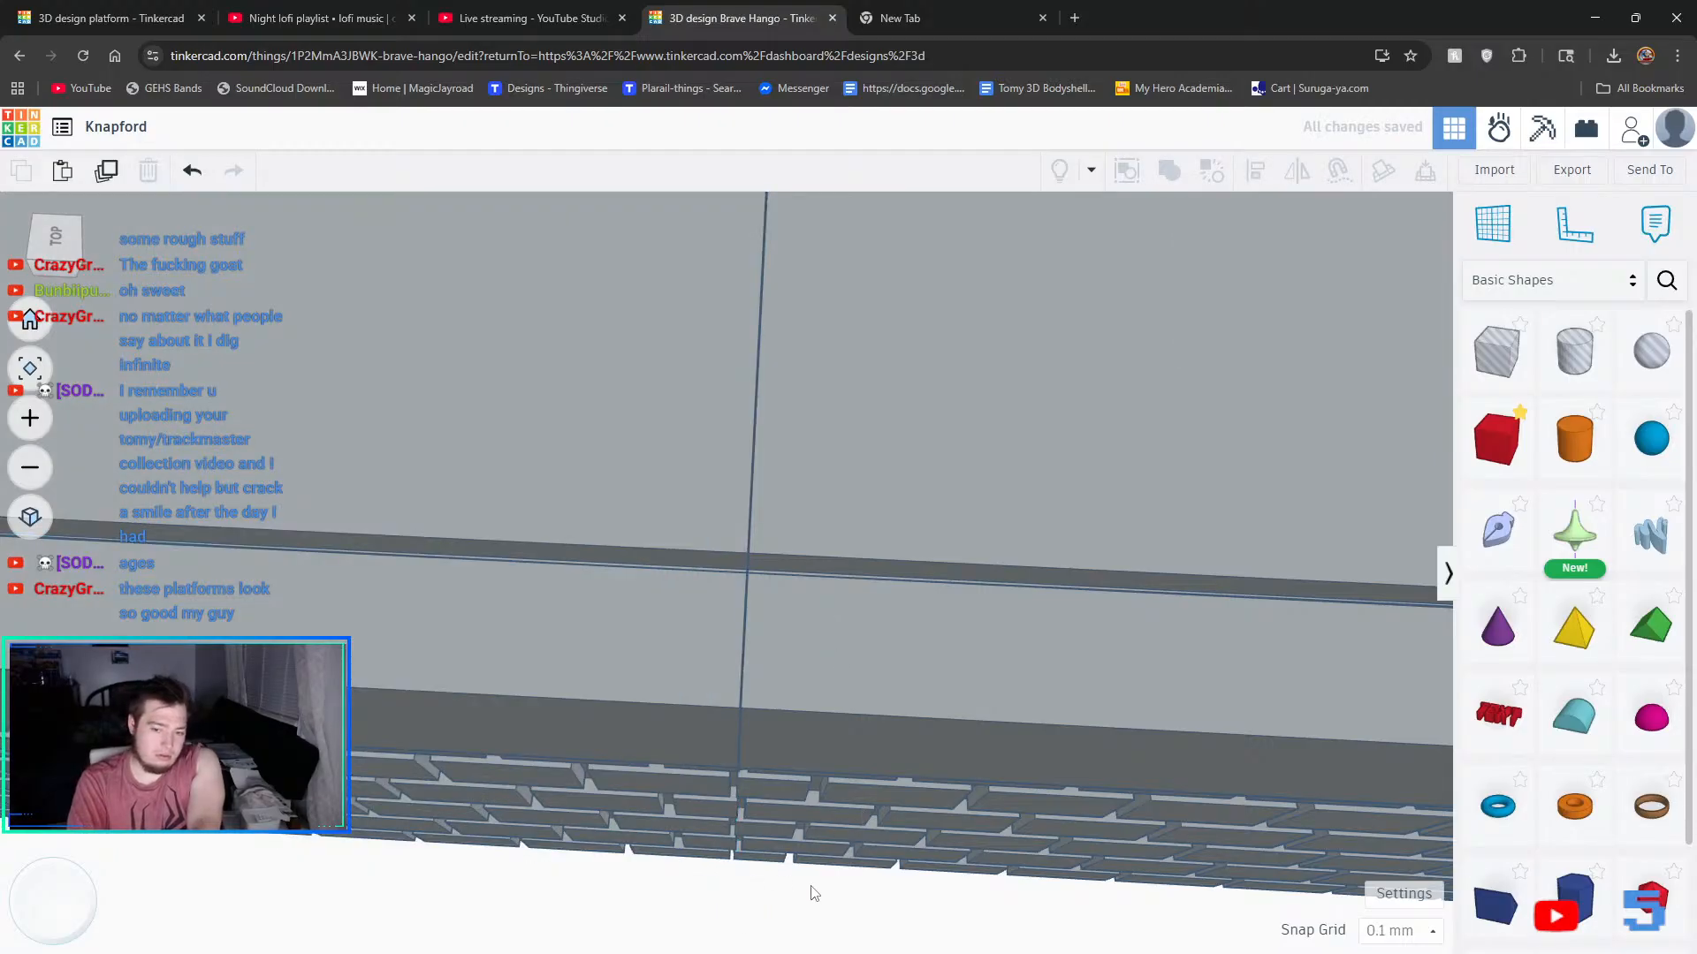
click(639, 755)
click(715, 950)
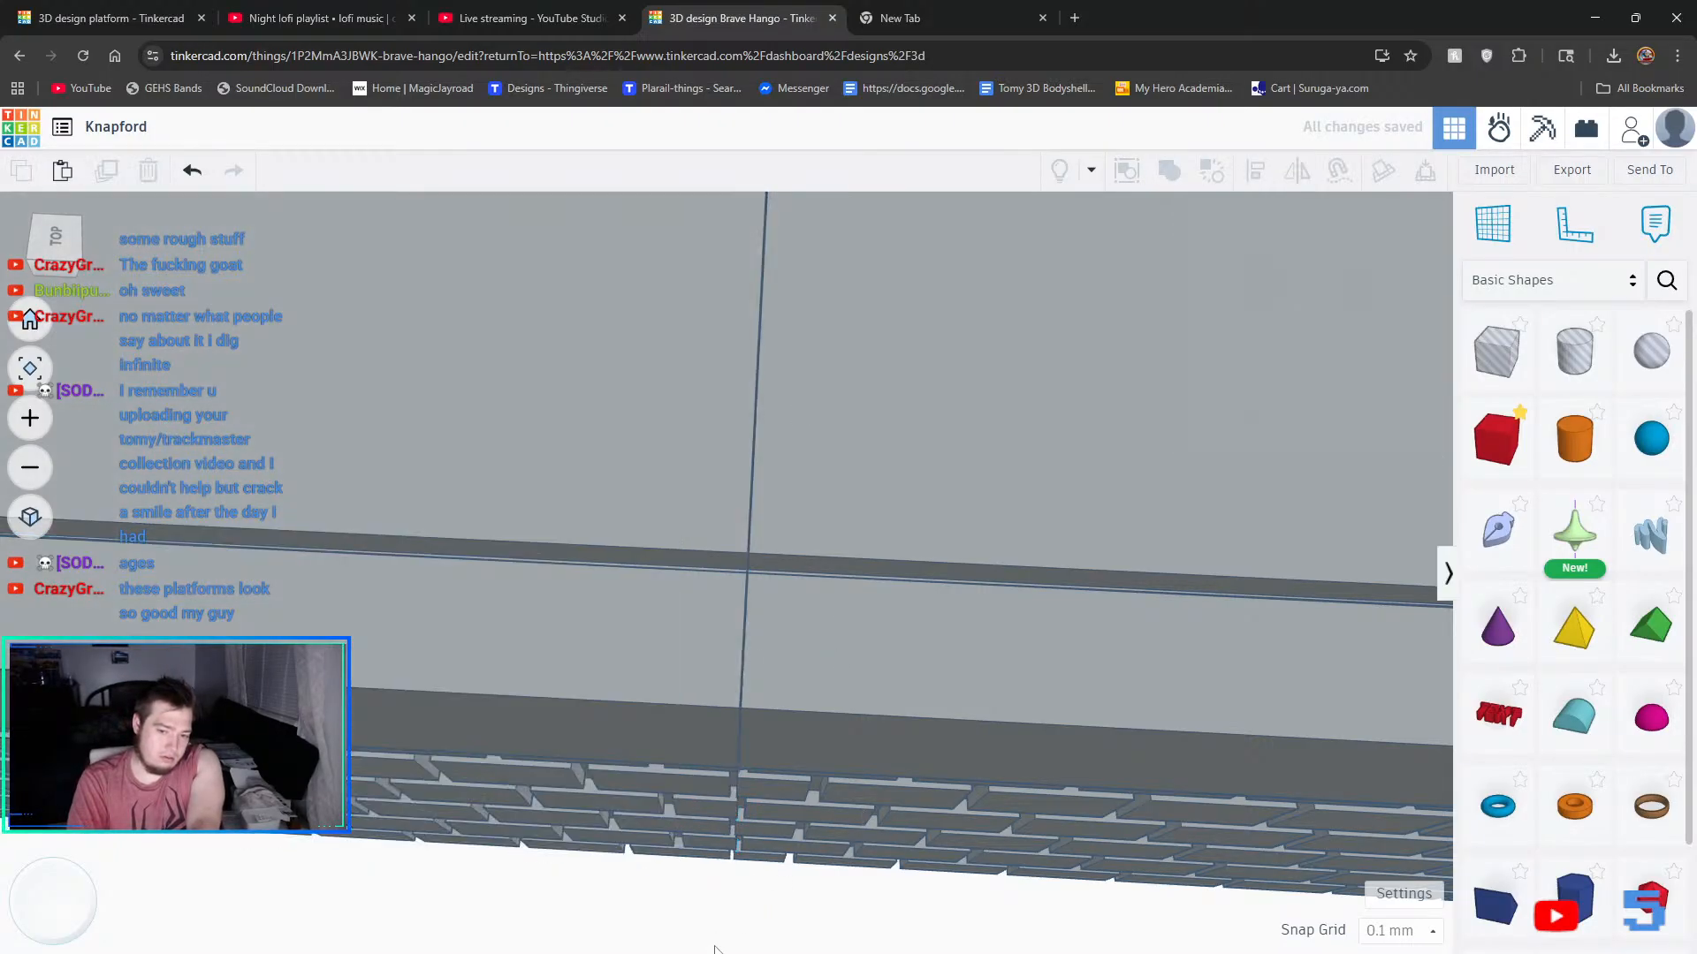
scroll(768, 917, down, 6)
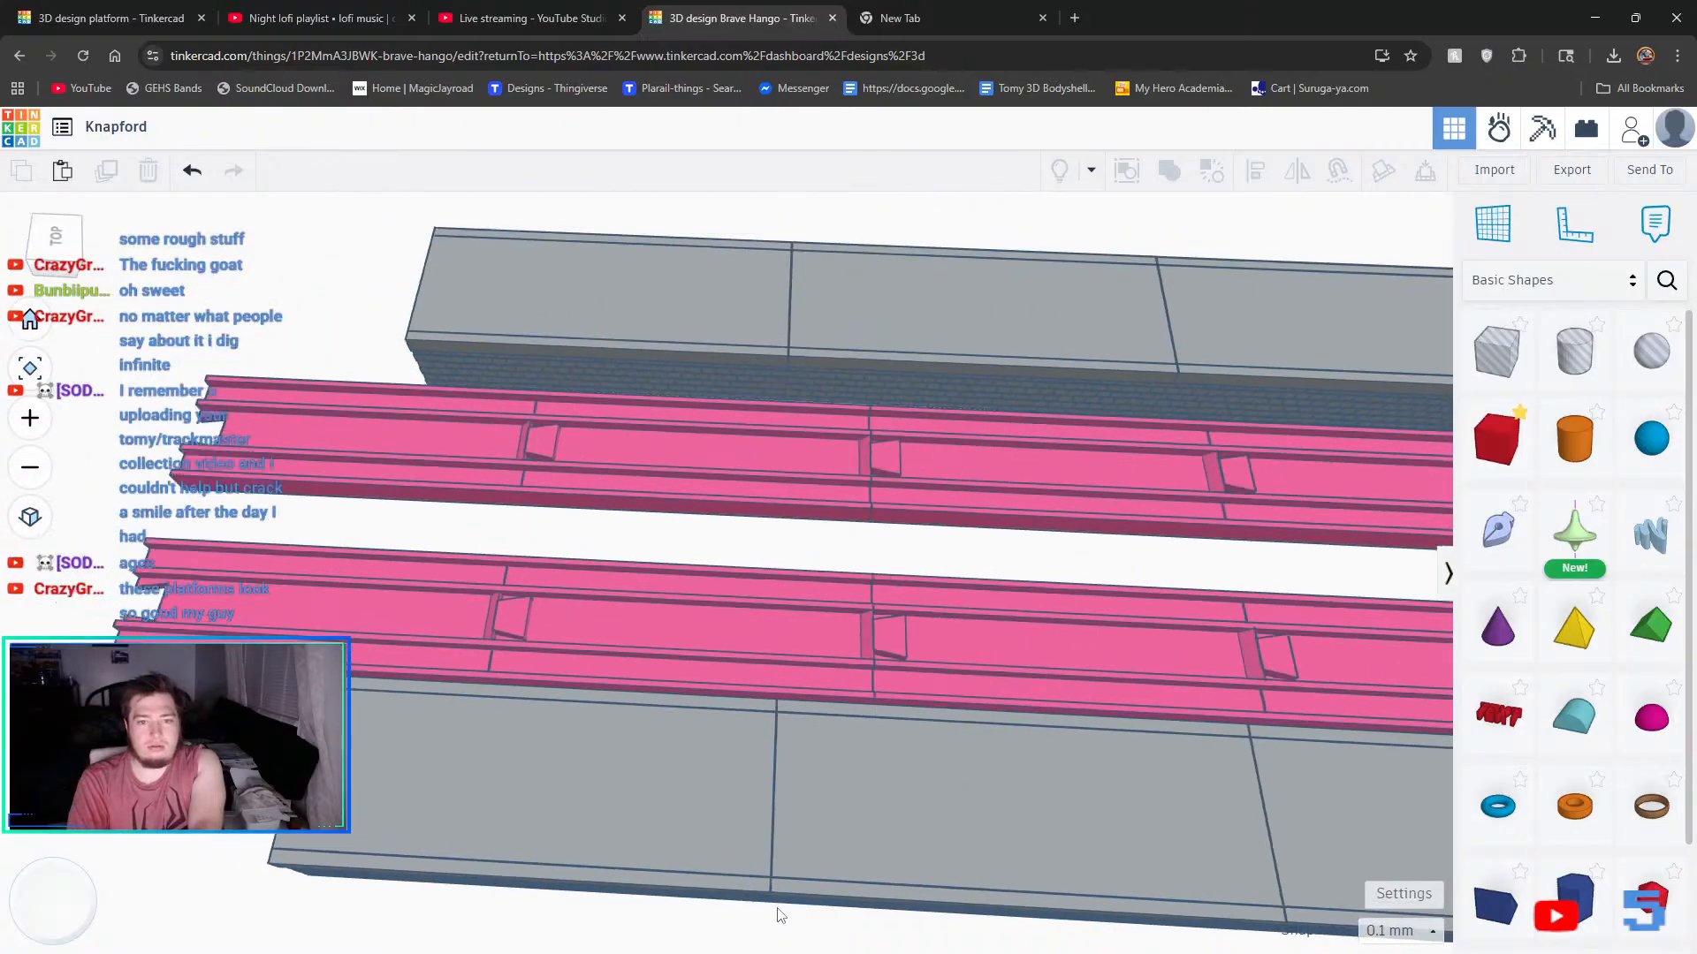
scroll(785, 906, down, 3)
click(714, 449)
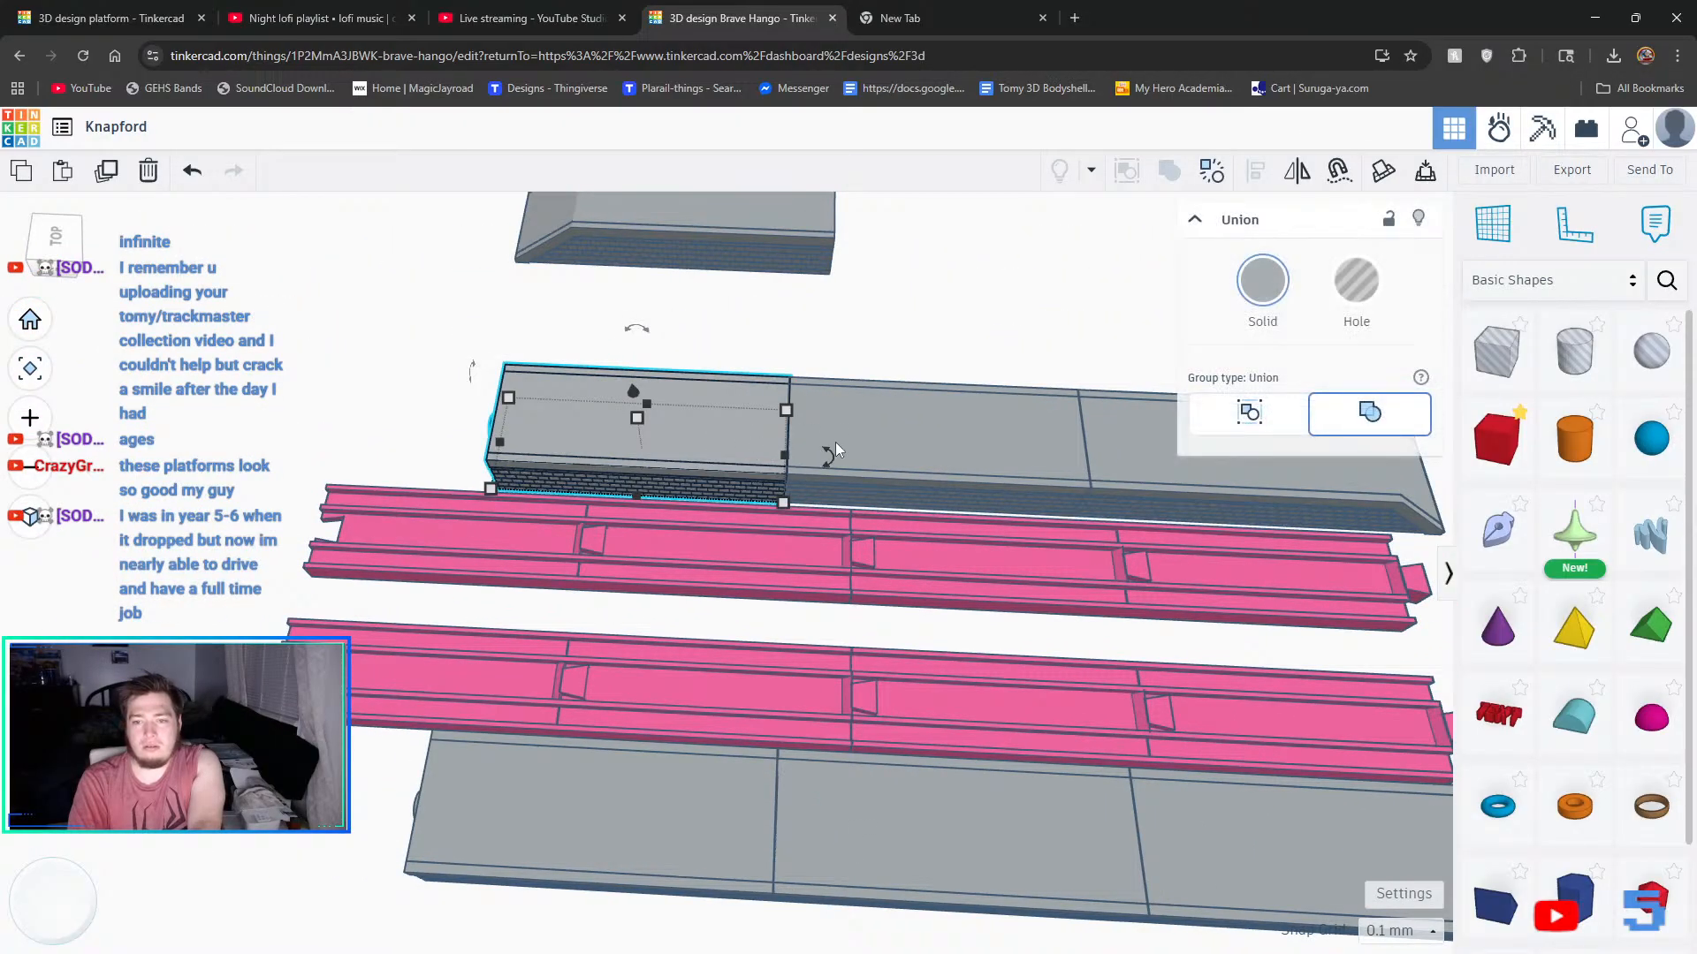
scroll(793, 442, up, 4)
scroll(848, 407, up, 4)
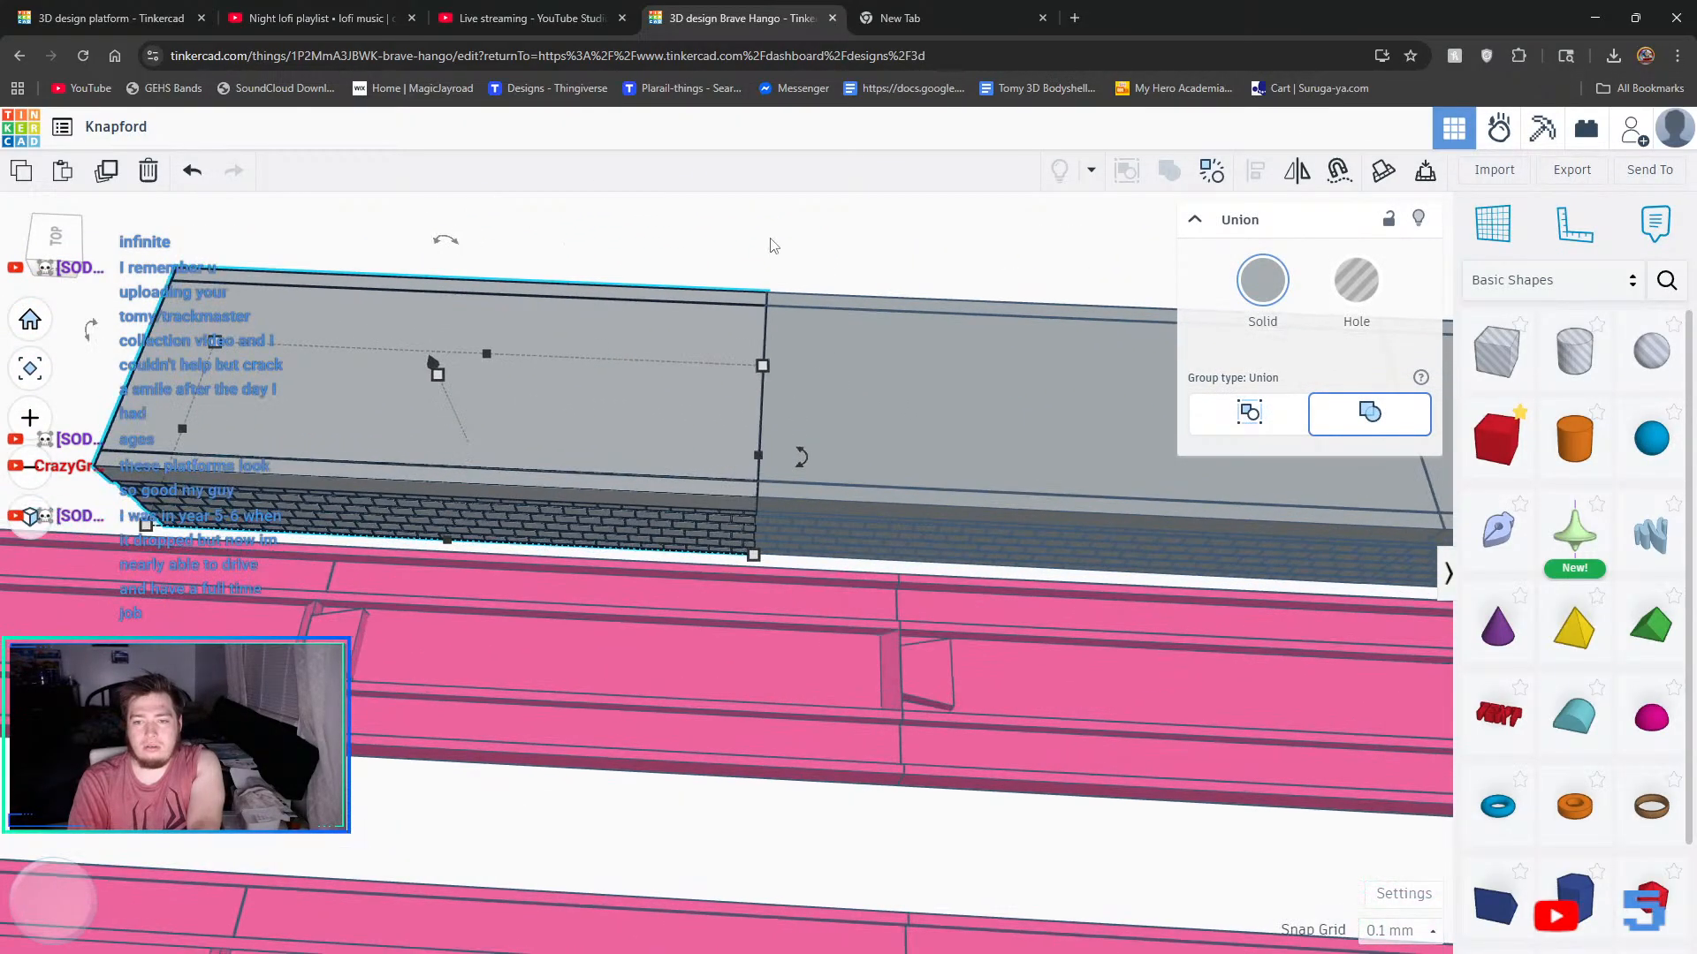
- Move the separate ramped gray piece to the far end of the extended platform and butt it against the last straight piece
click(775, 245)
scroll(838, 371, down, 4)
scroll(849, 422, down, 5)
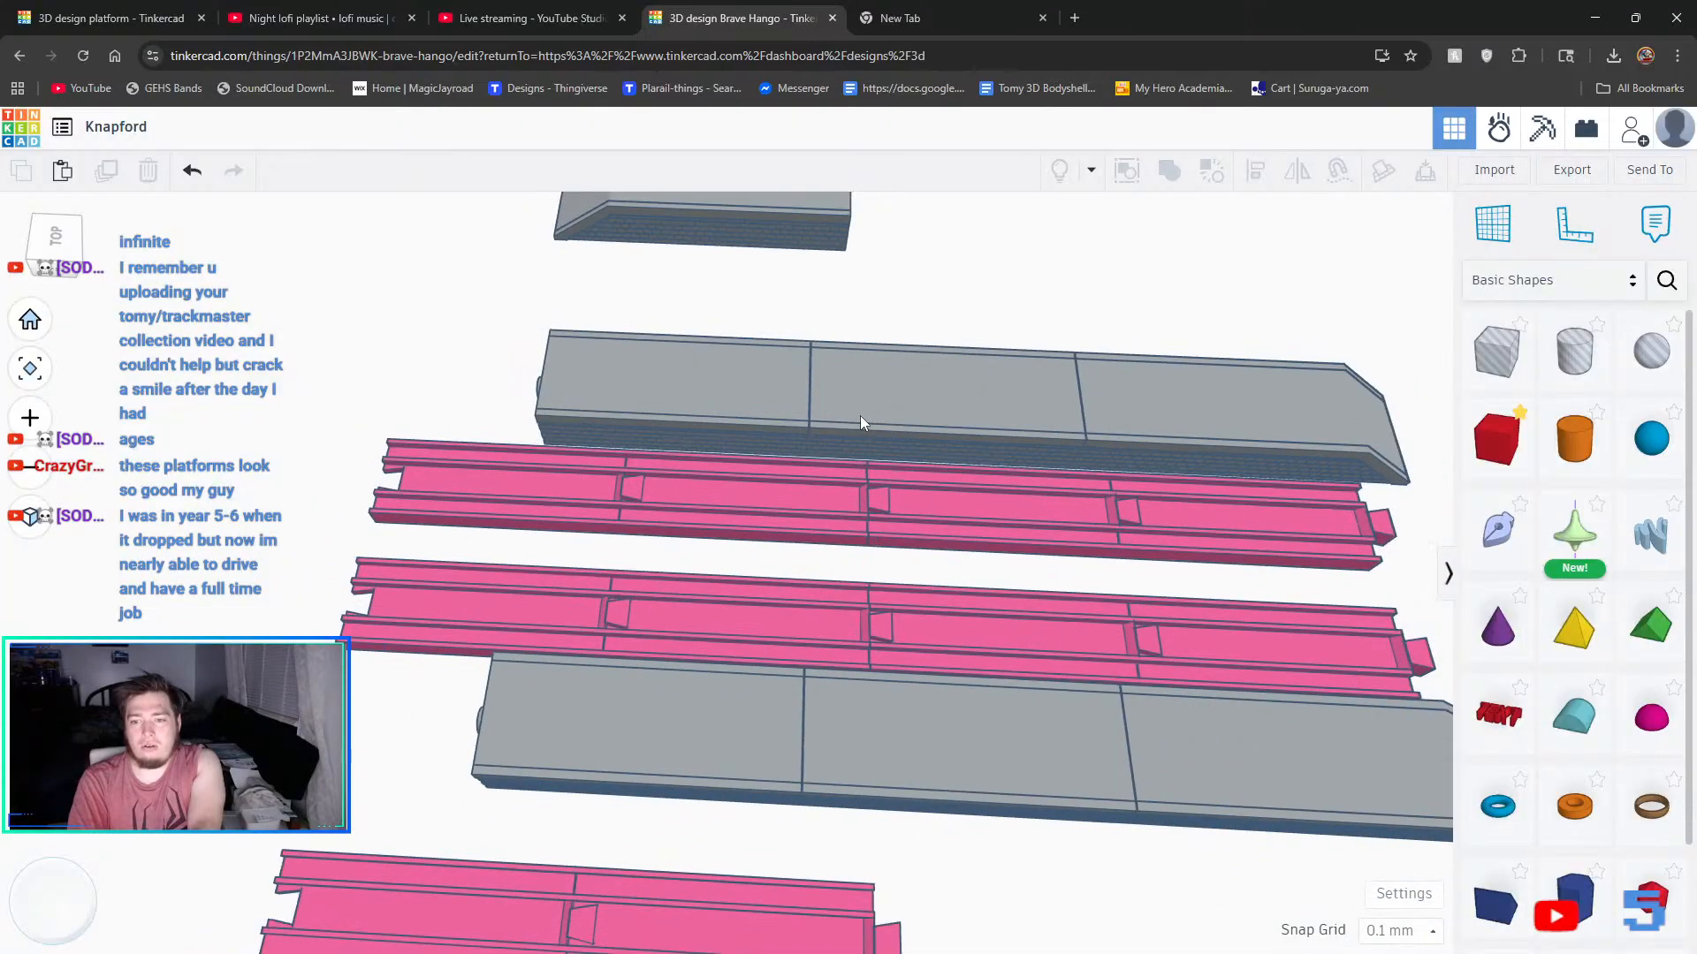
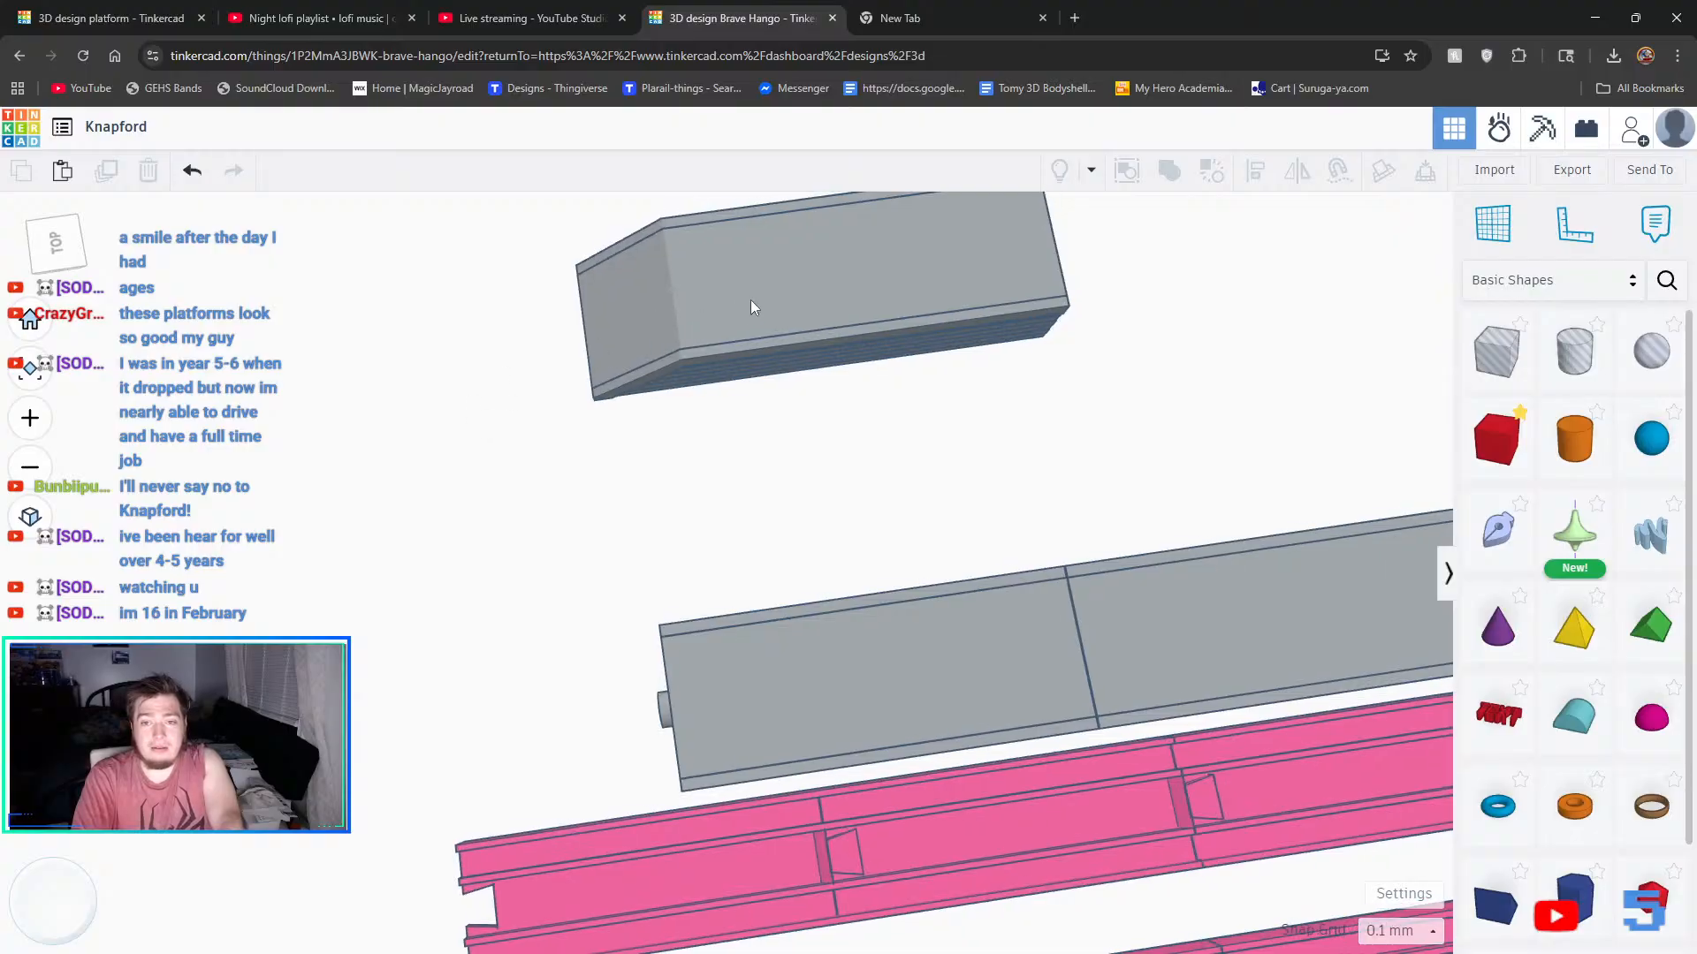
click(887, 286)
drag(888, 286, 471, 770)
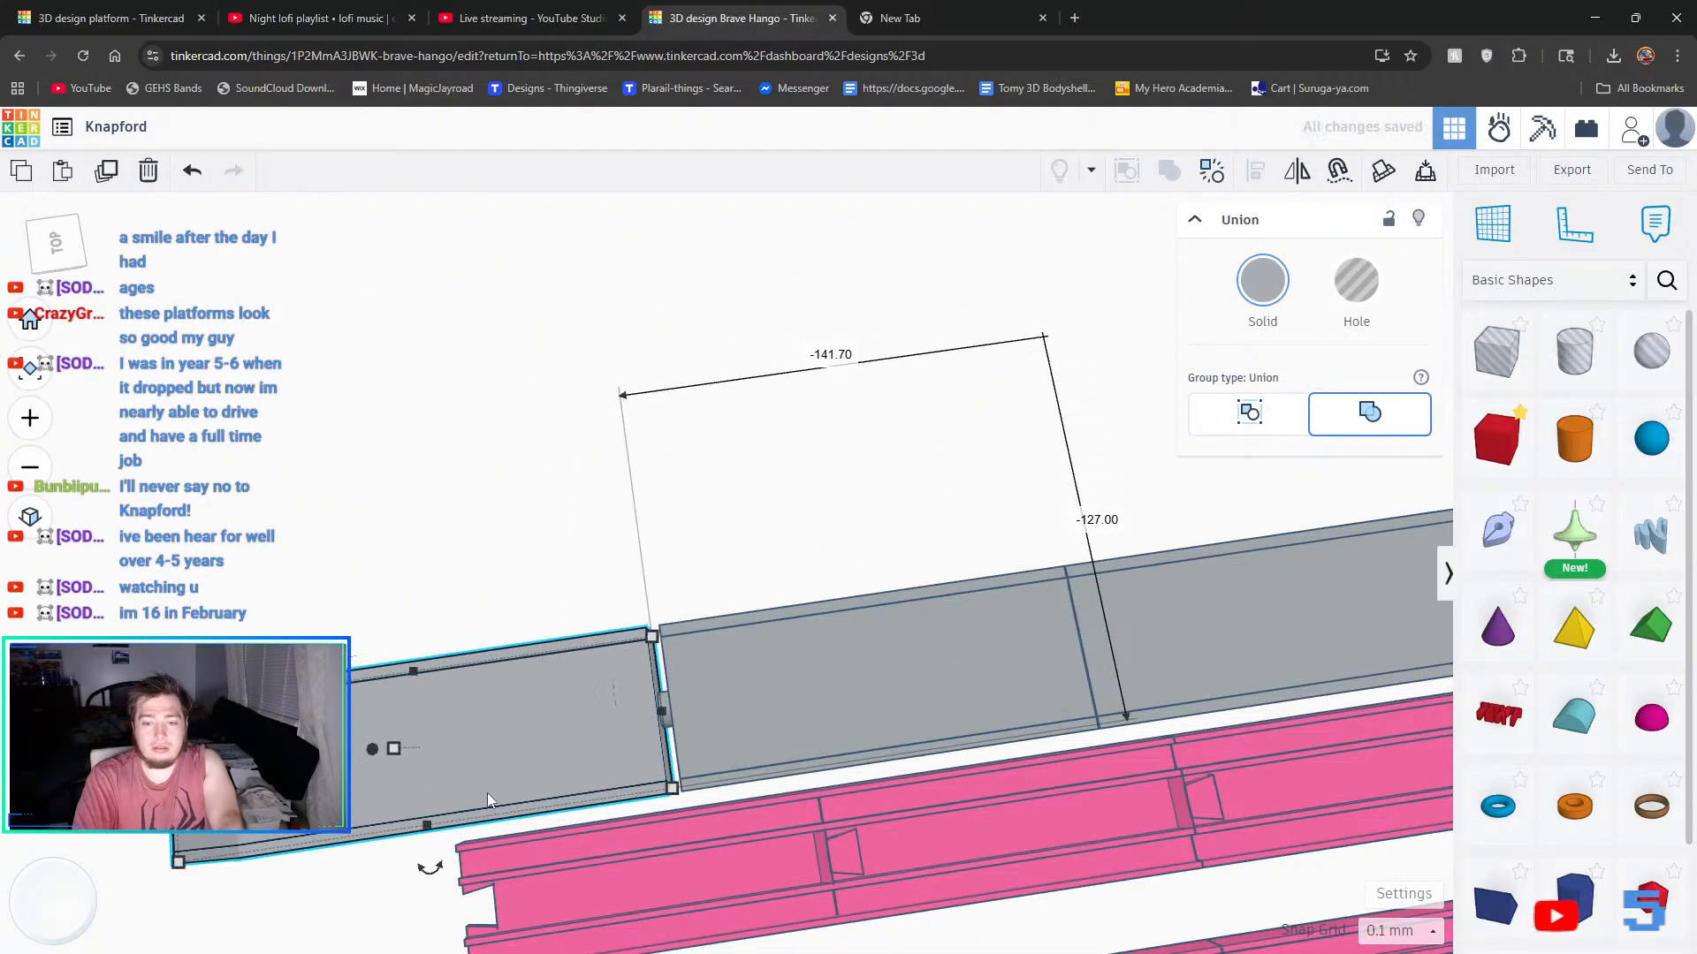
scroll(601, 740, up, 6)
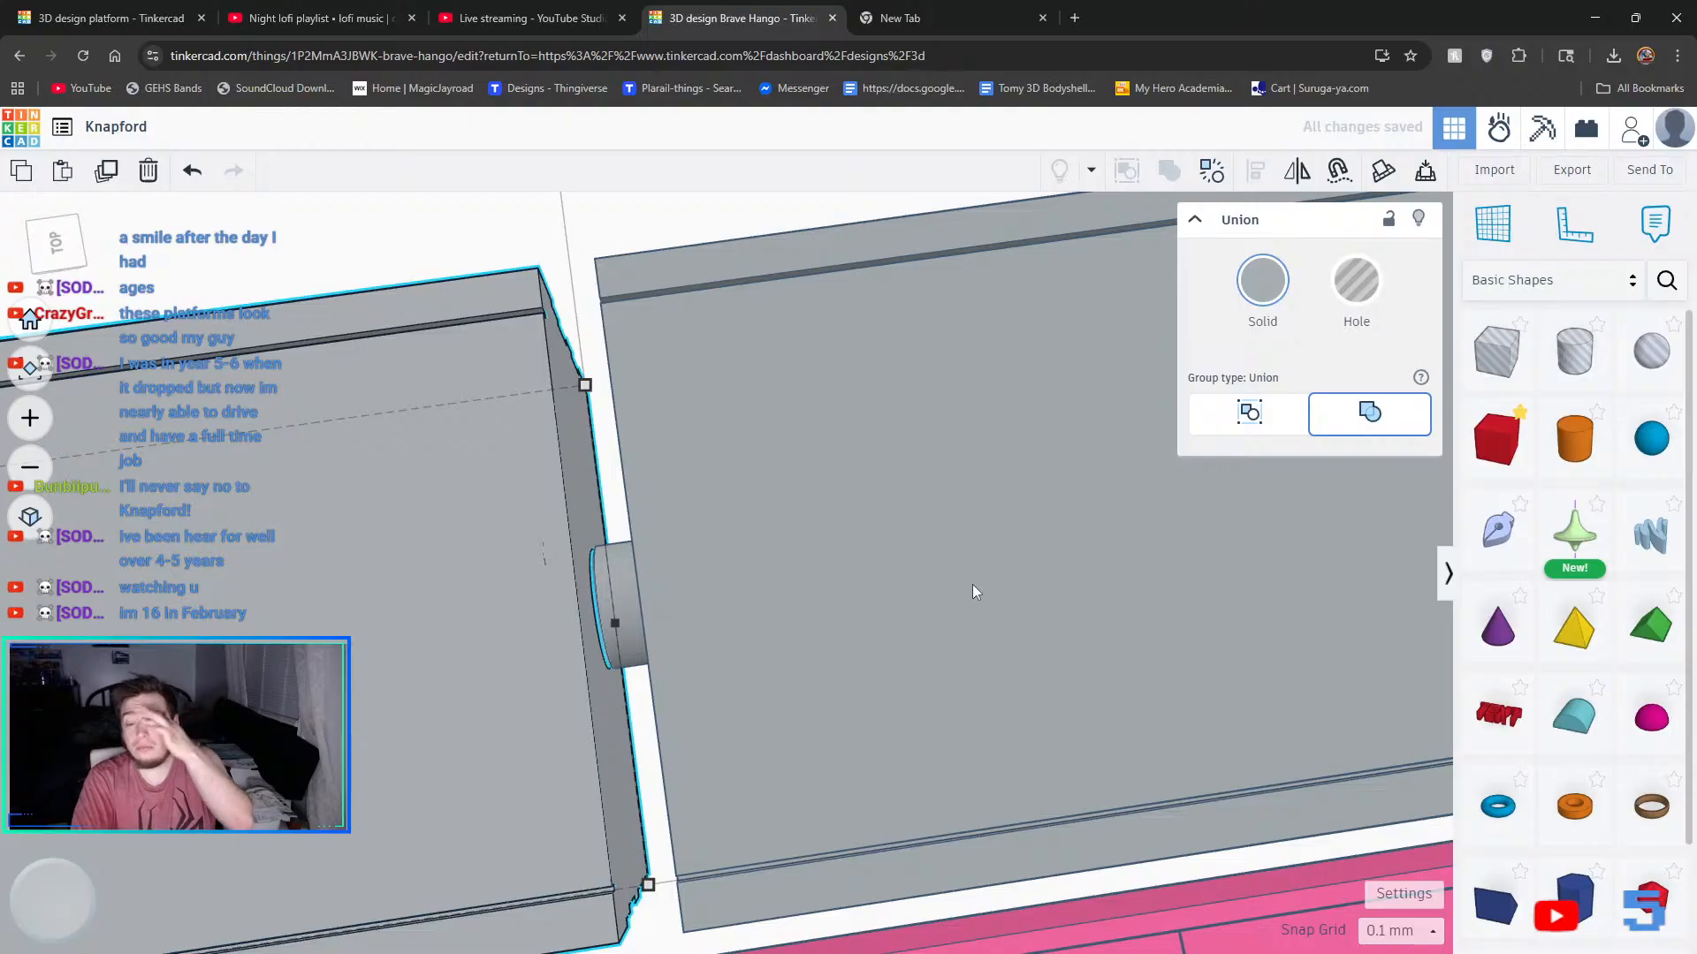
right_drag(767, 665, 795, 615)
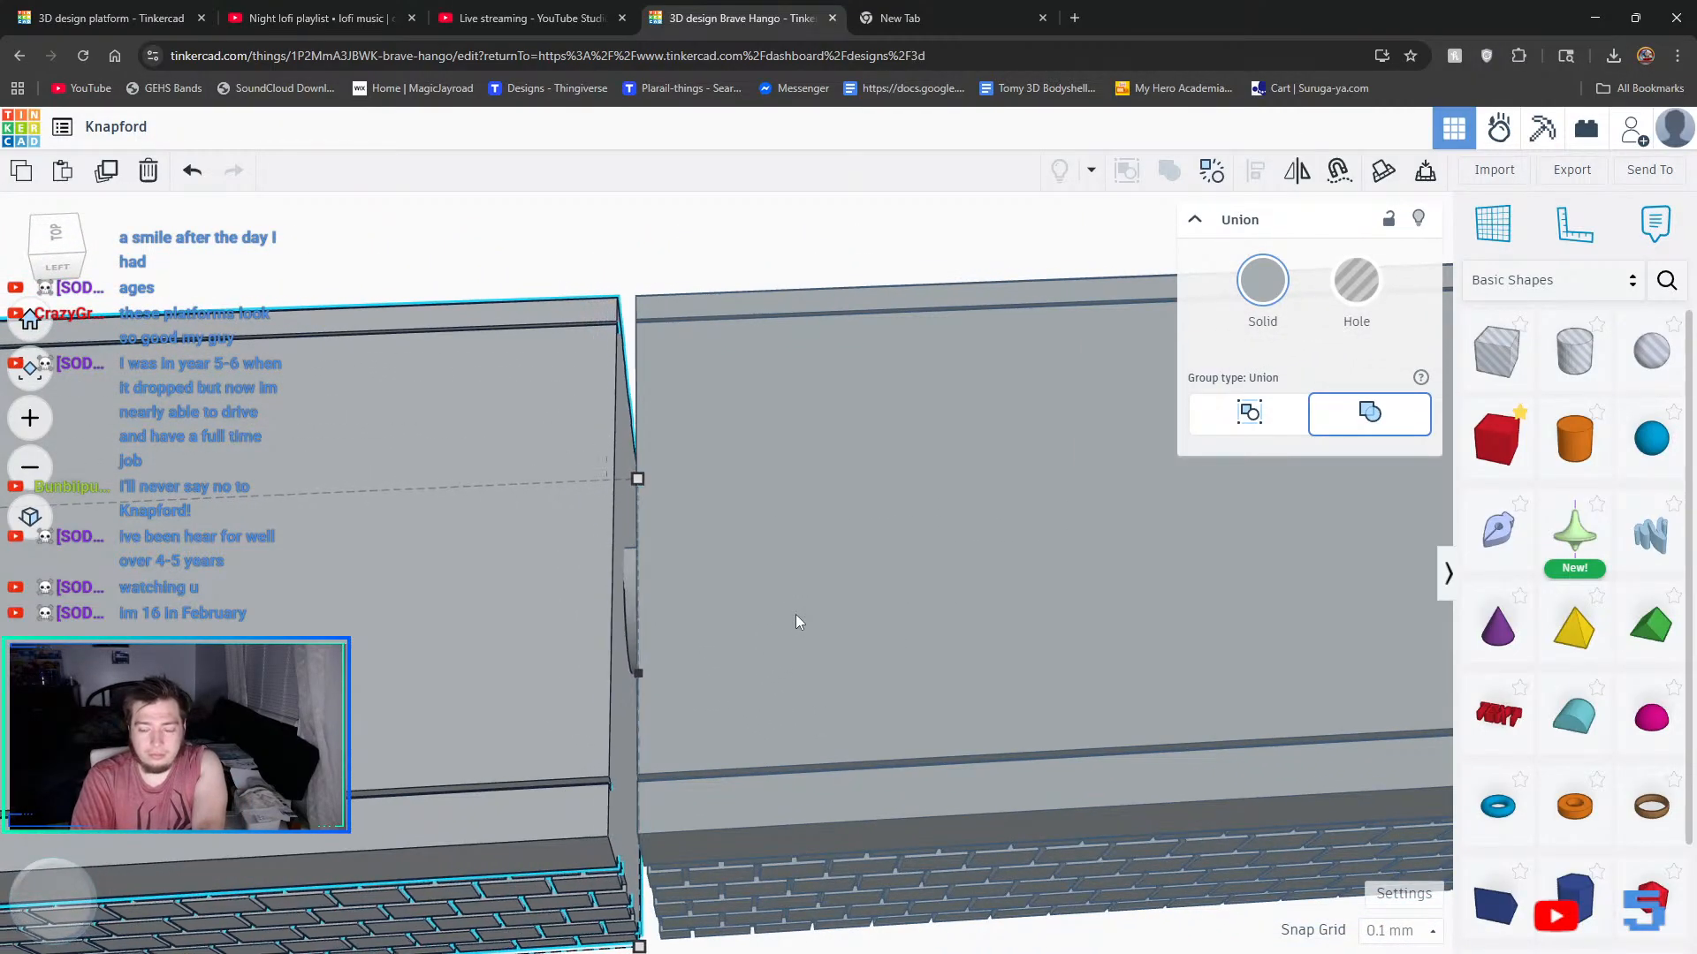
right_drag(795, 618, 127, 596)
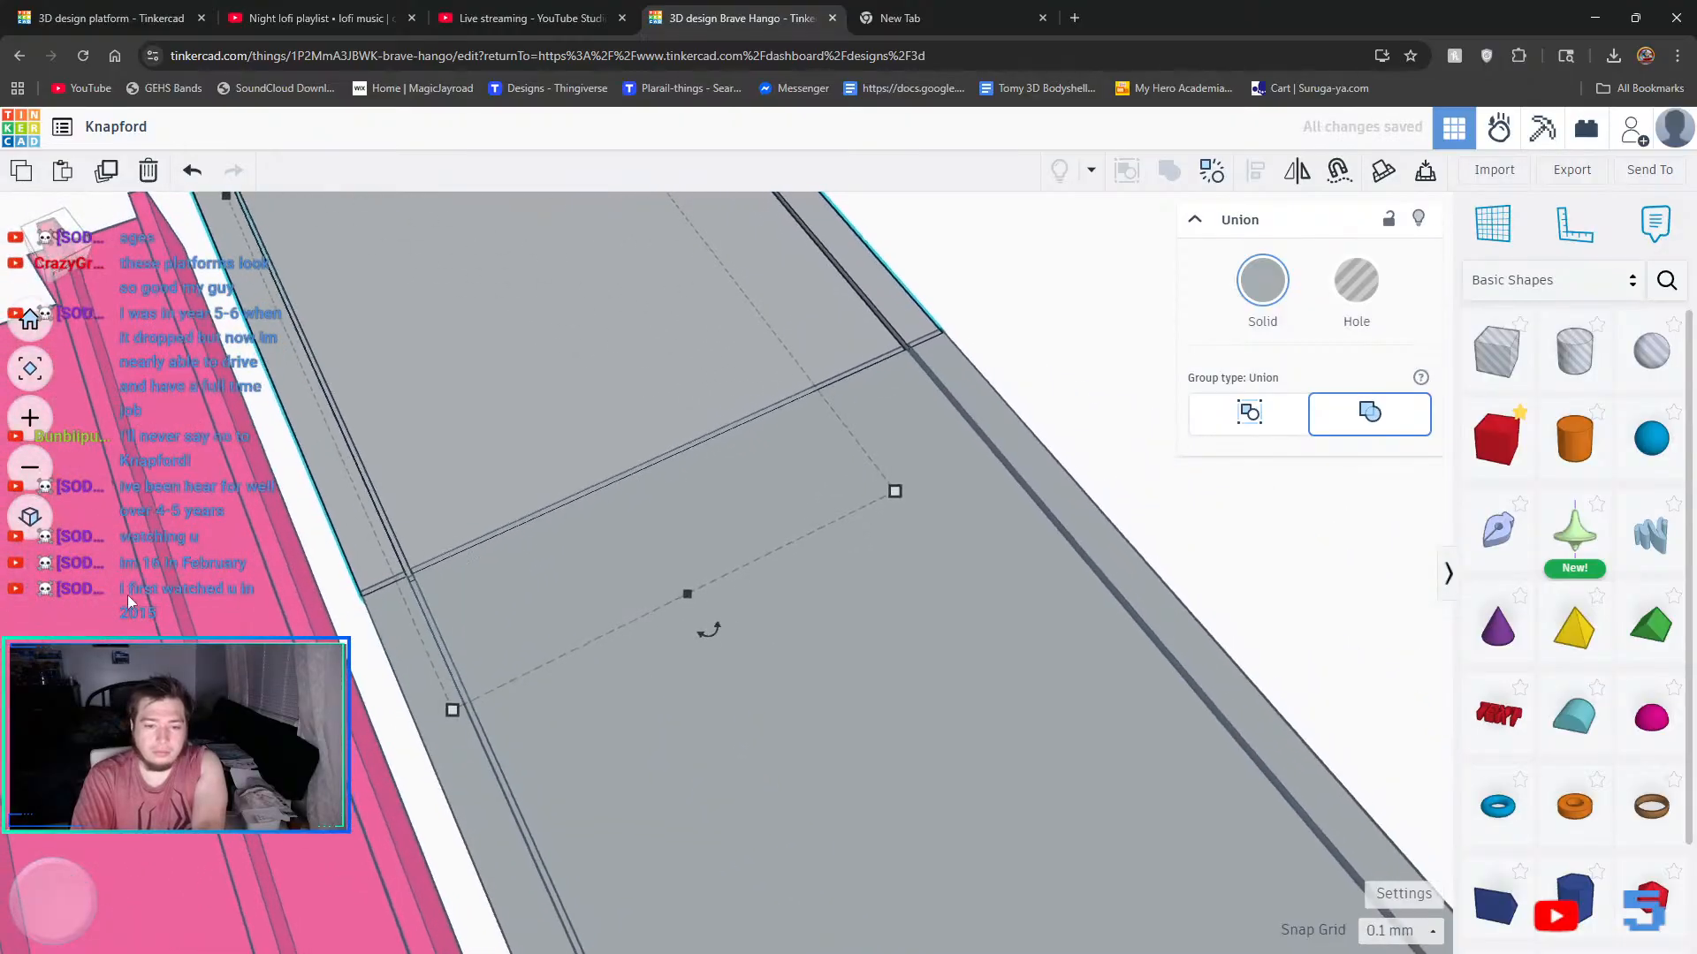
scroll(137, 579, down, 2)
scroll(146, 566, up, 6)
right_drag(661, 700, 707, 662)
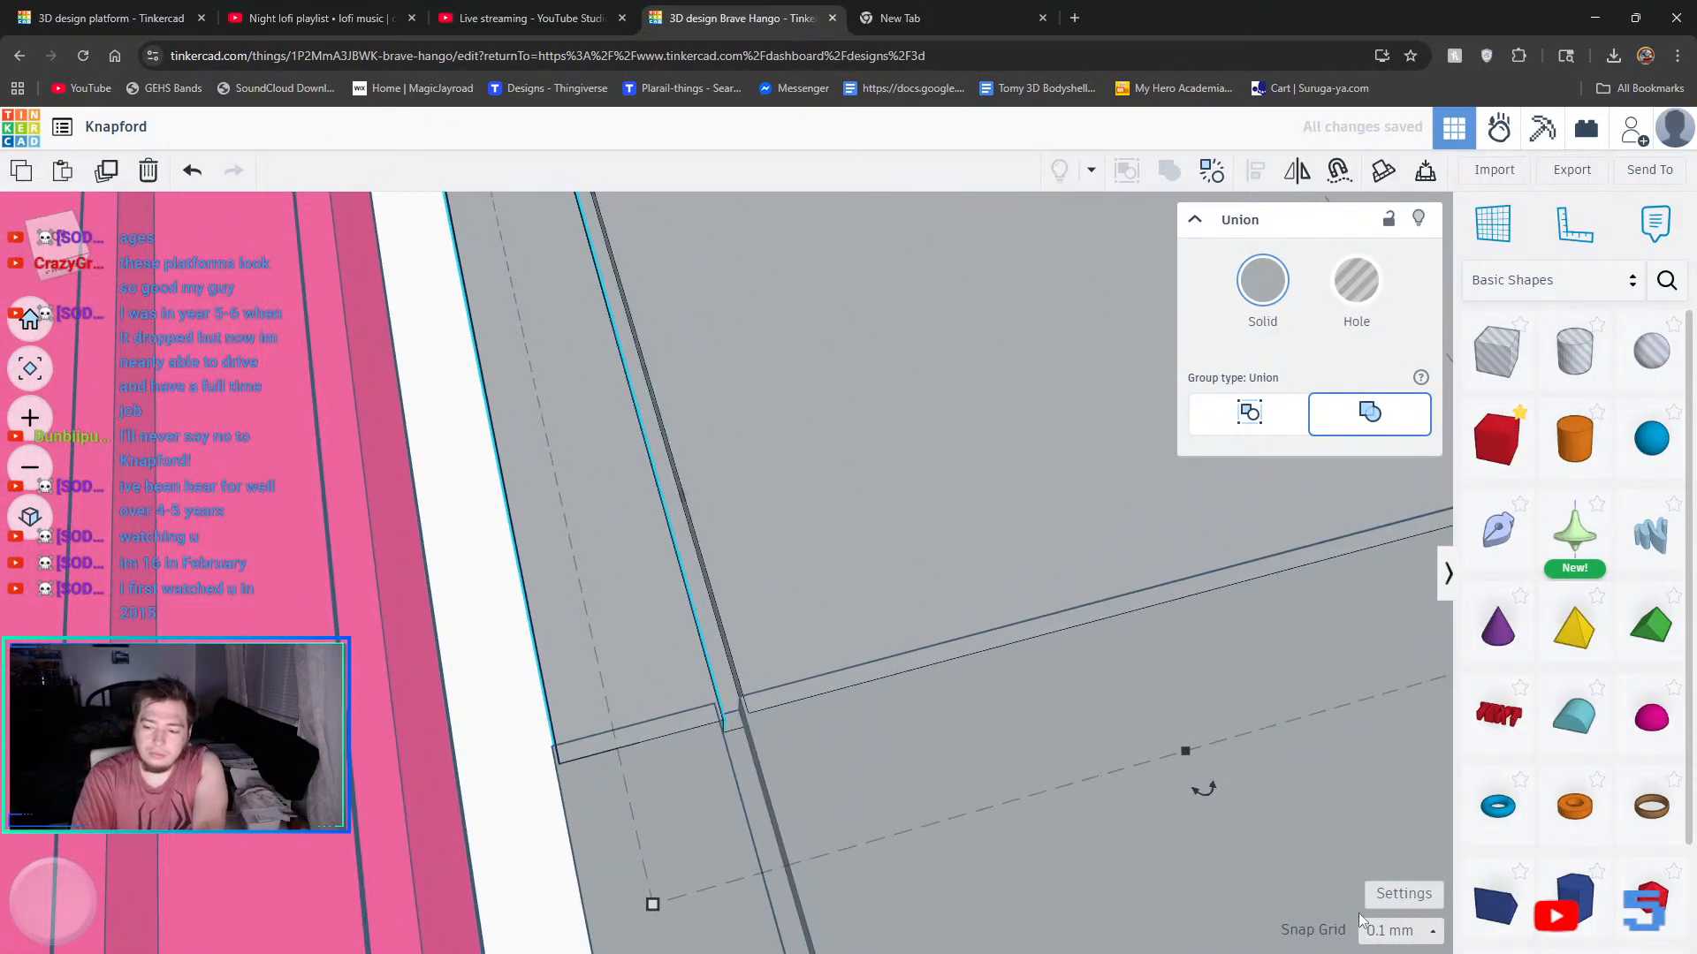
- Turn the snap grid off and nudge the ramped end piece sideways until its edges line up with the adjoining straight piece
click(1399, 931)
click(1405, 699)
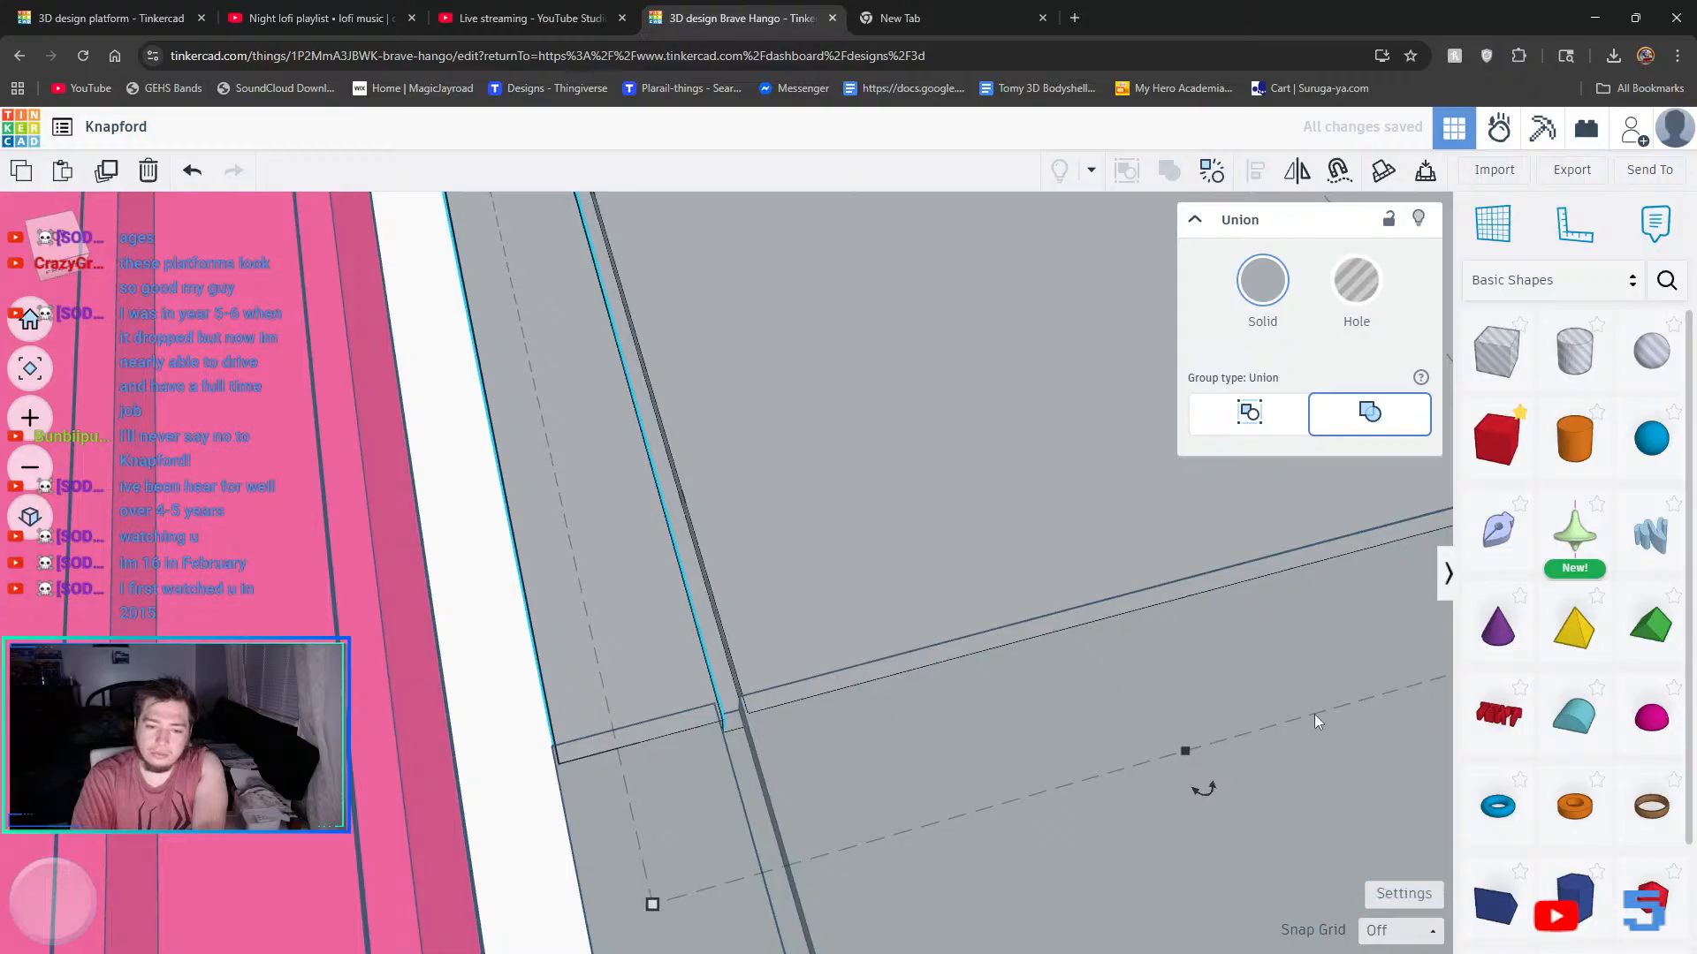
click(594, 668)
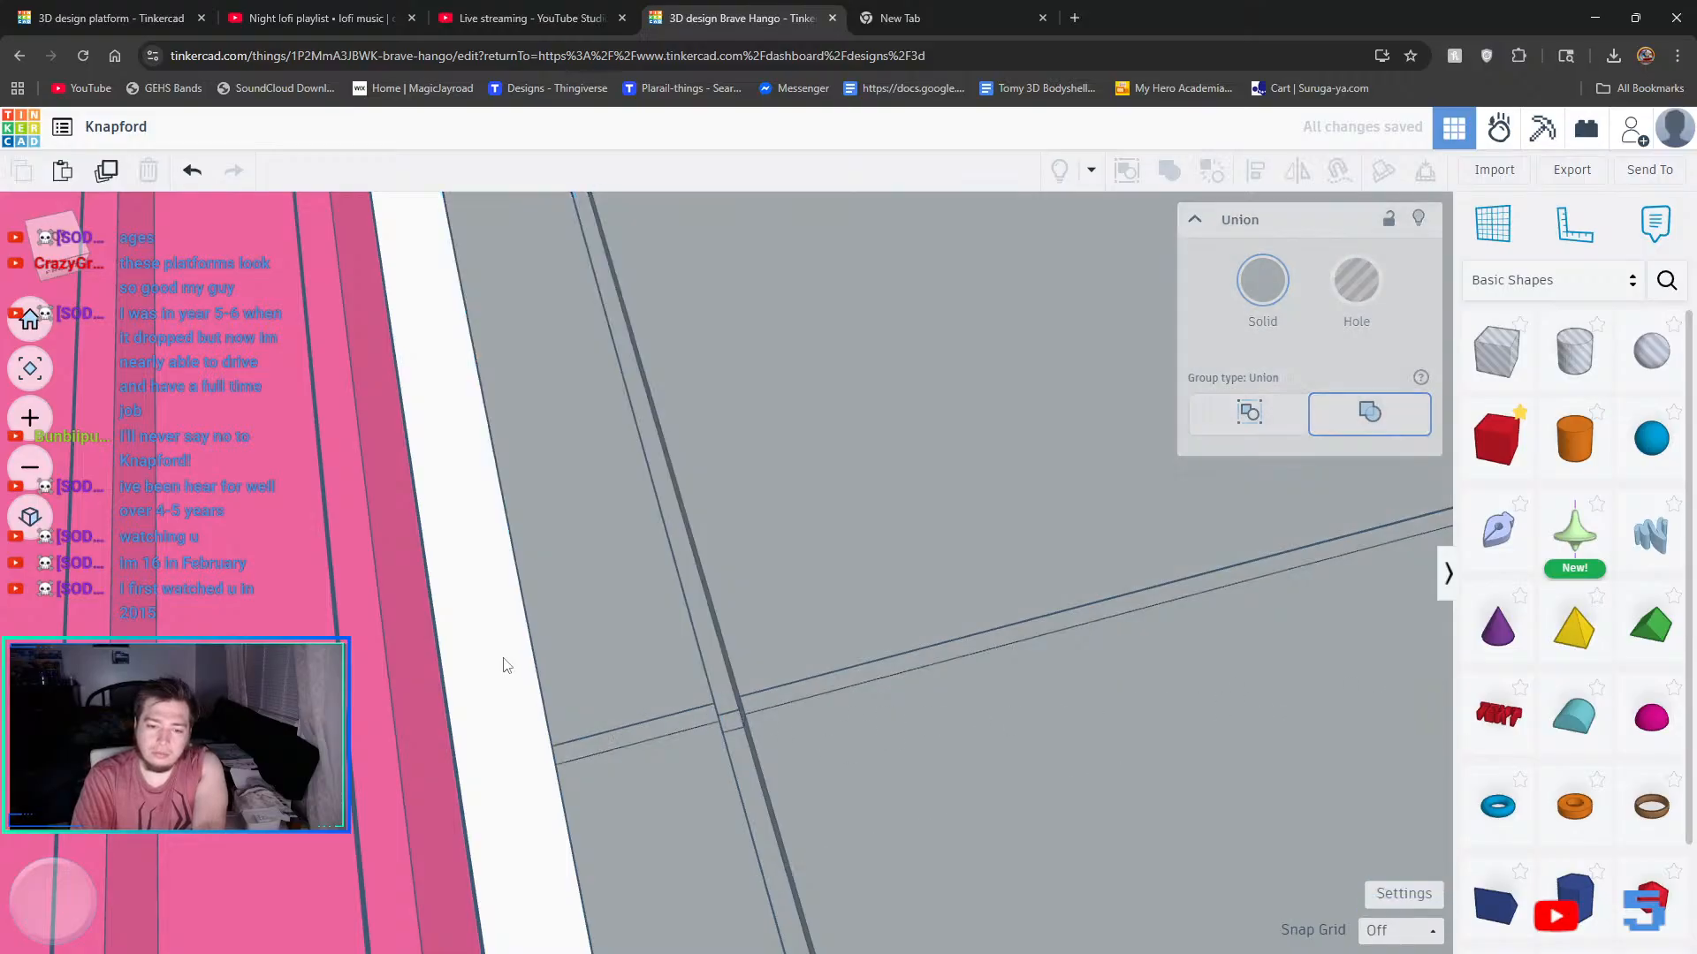
right_drag(591, 661, 1016, 632)
click(1073, 658)
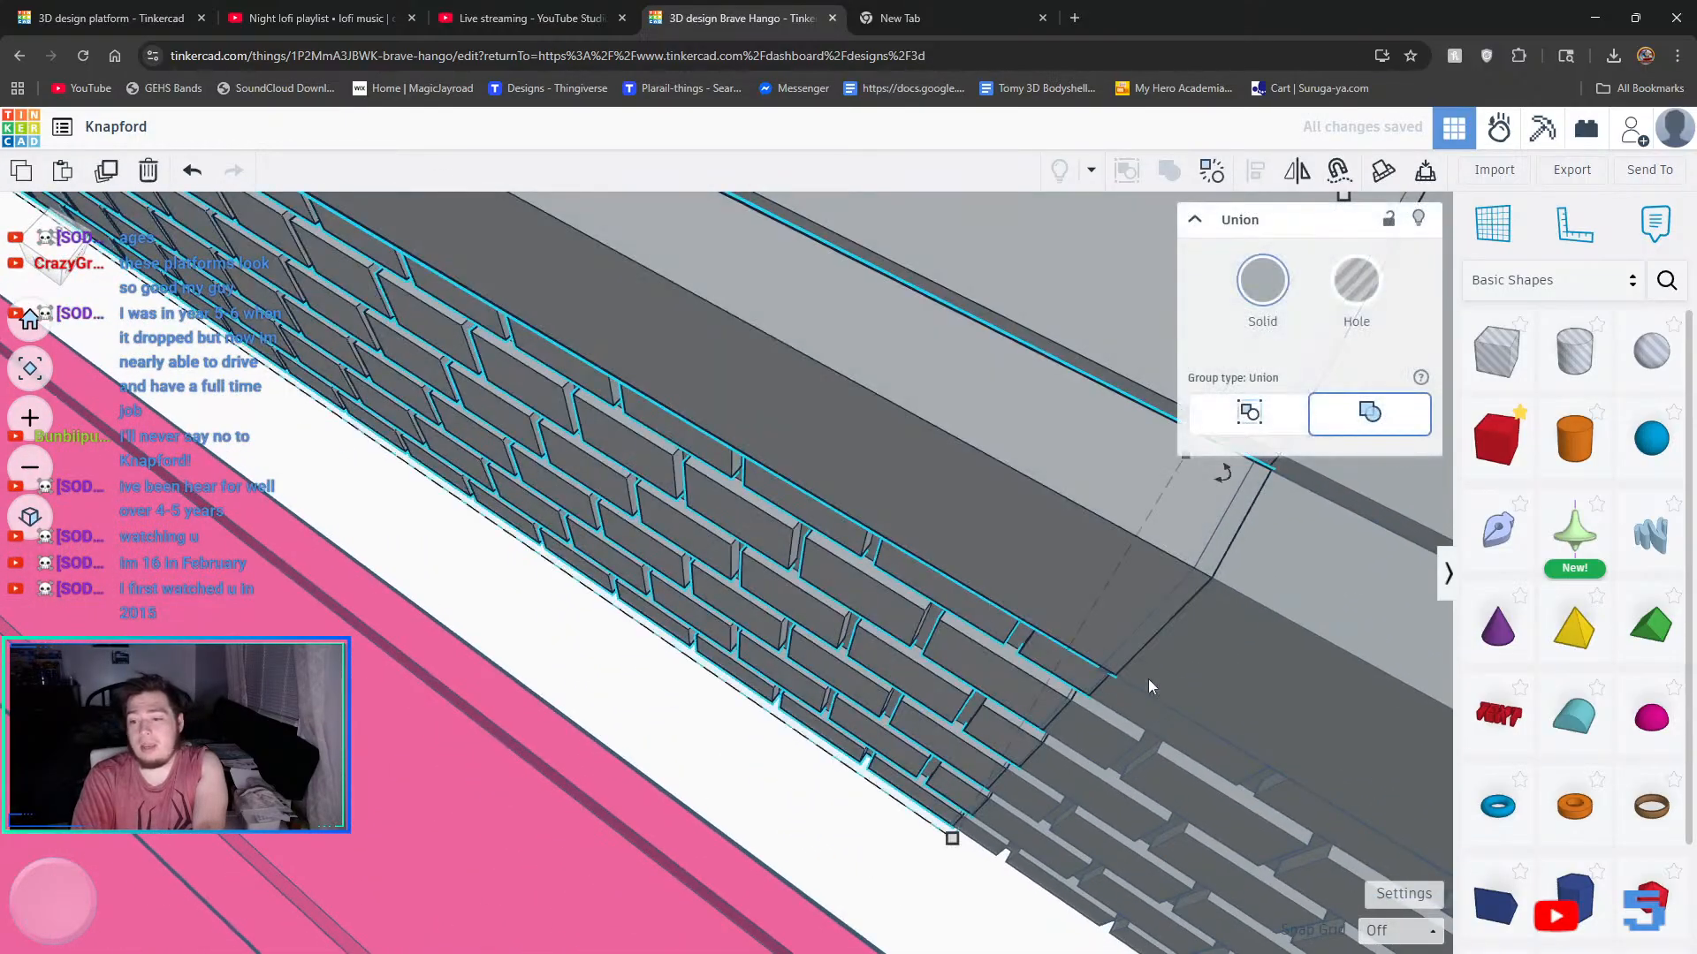
right_drag(1148, 678, 1353, 781)
middle_drag(1350, 782, 1276, 830)
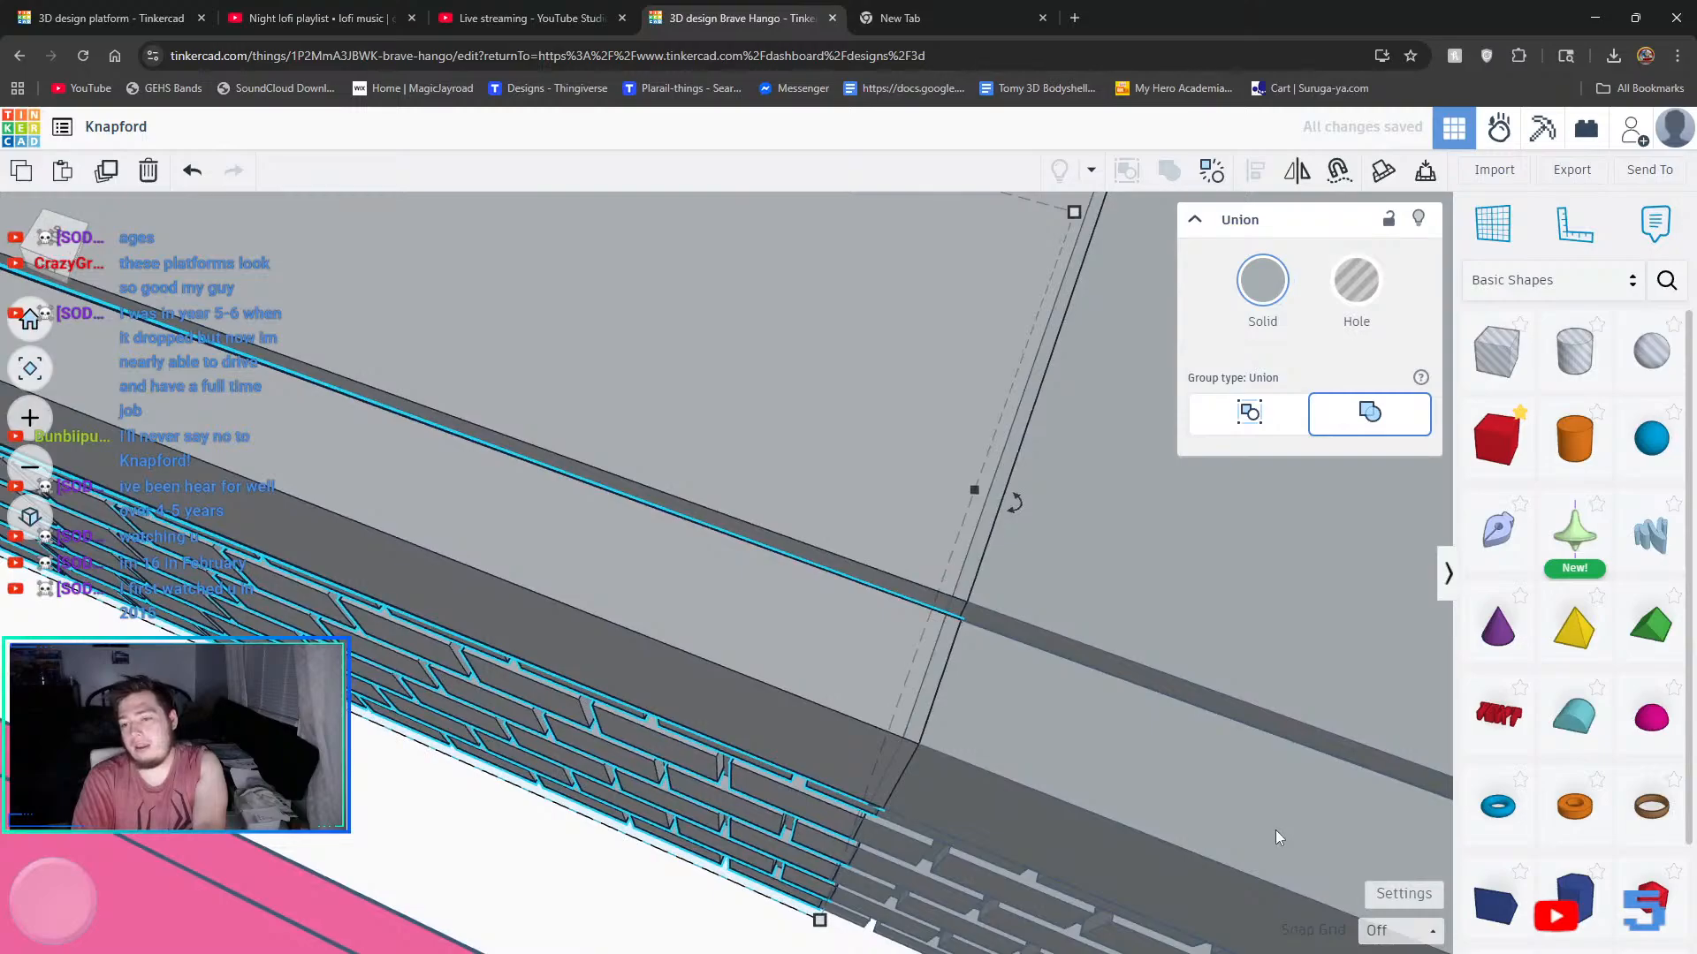
key(Left)
key(Left)
key(Left)
key(Left)
key(Left)
key(Left)
key(Left)
key(Left)
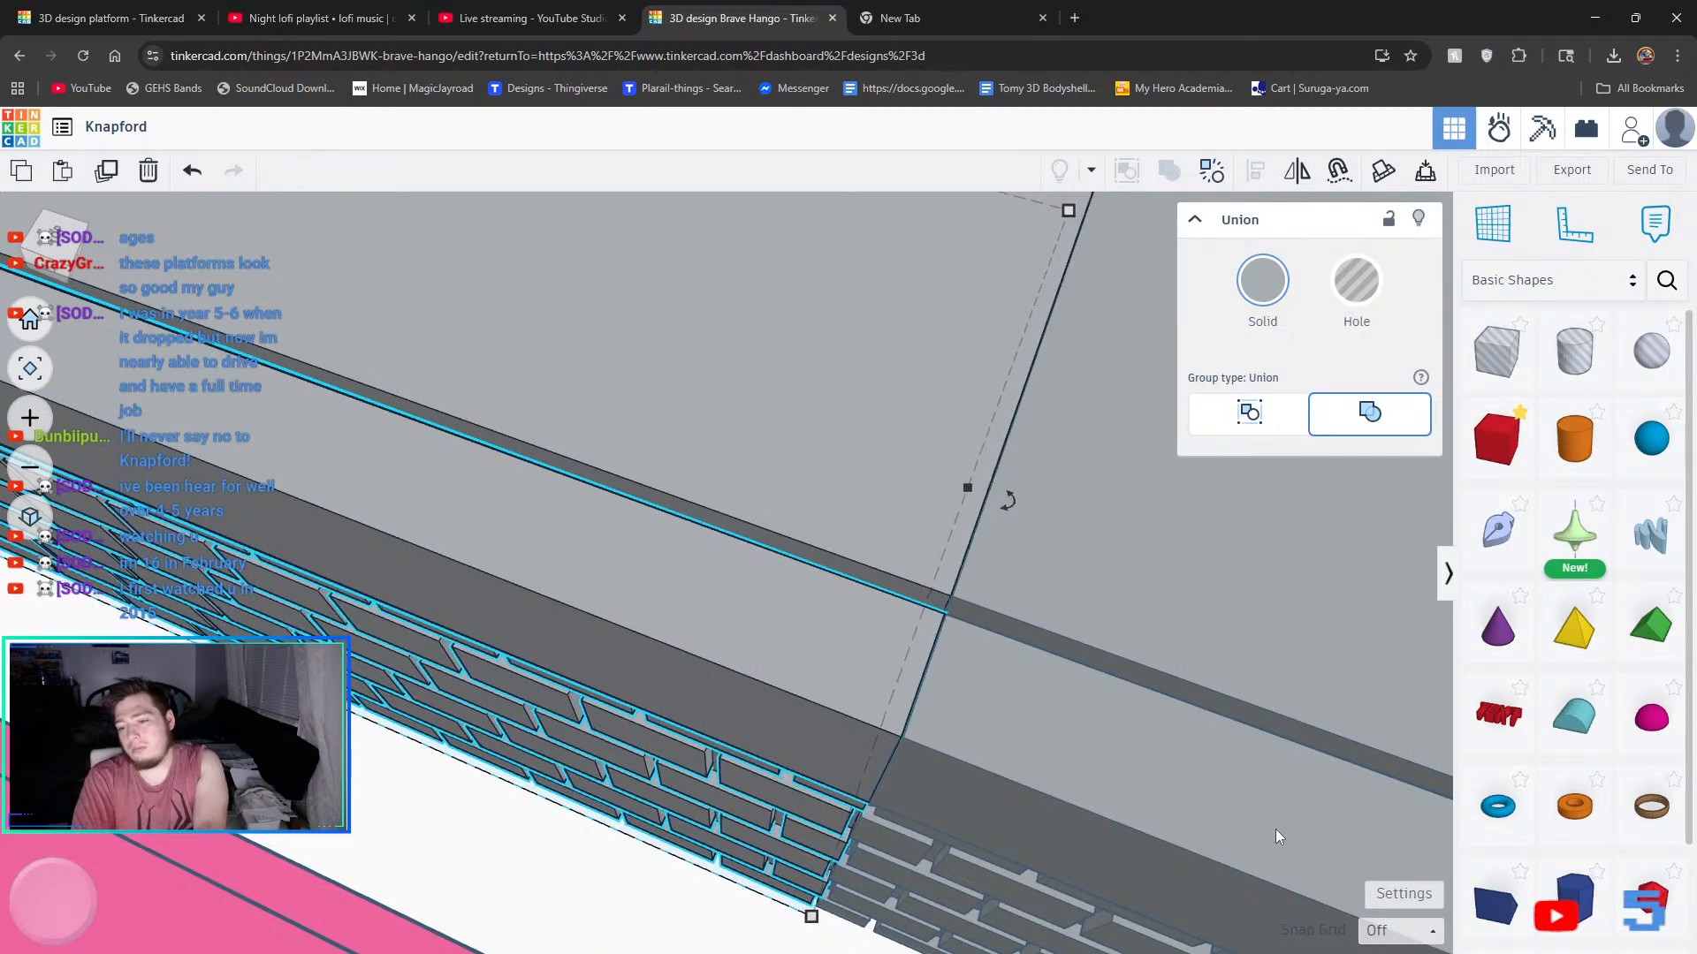
click(422, 842)
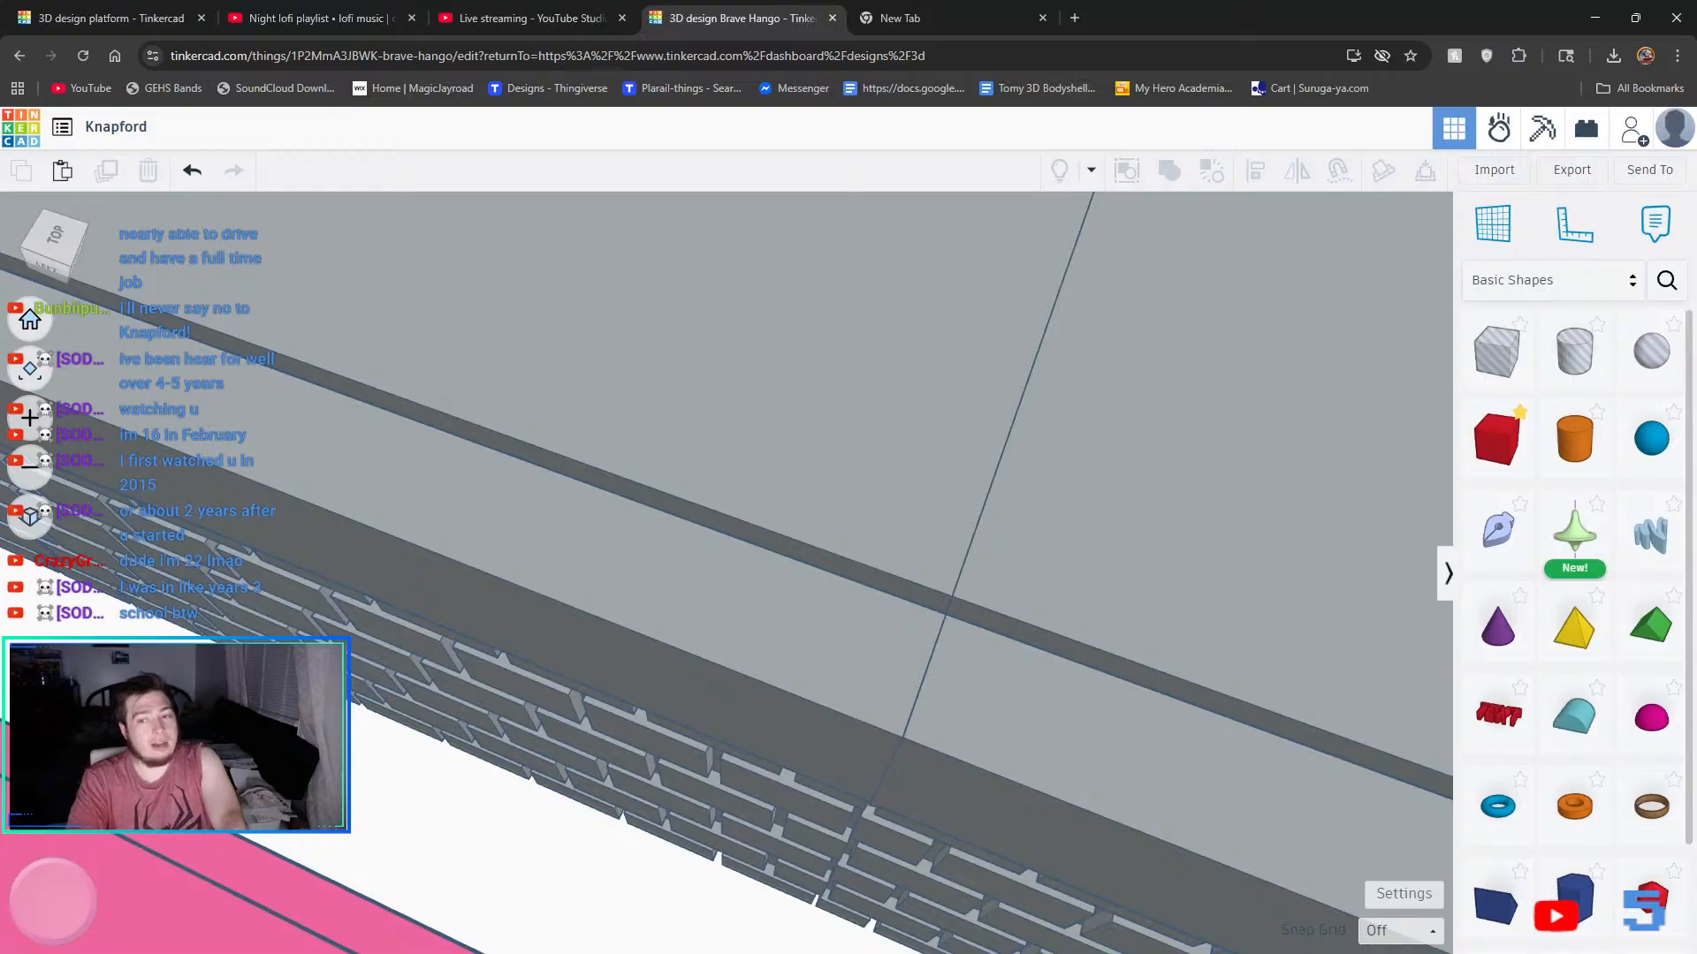
- Examine the brickwork and seams along the extended platform from the newly added end piece to the original ramp
right_drag(360, 871, 661, 828)
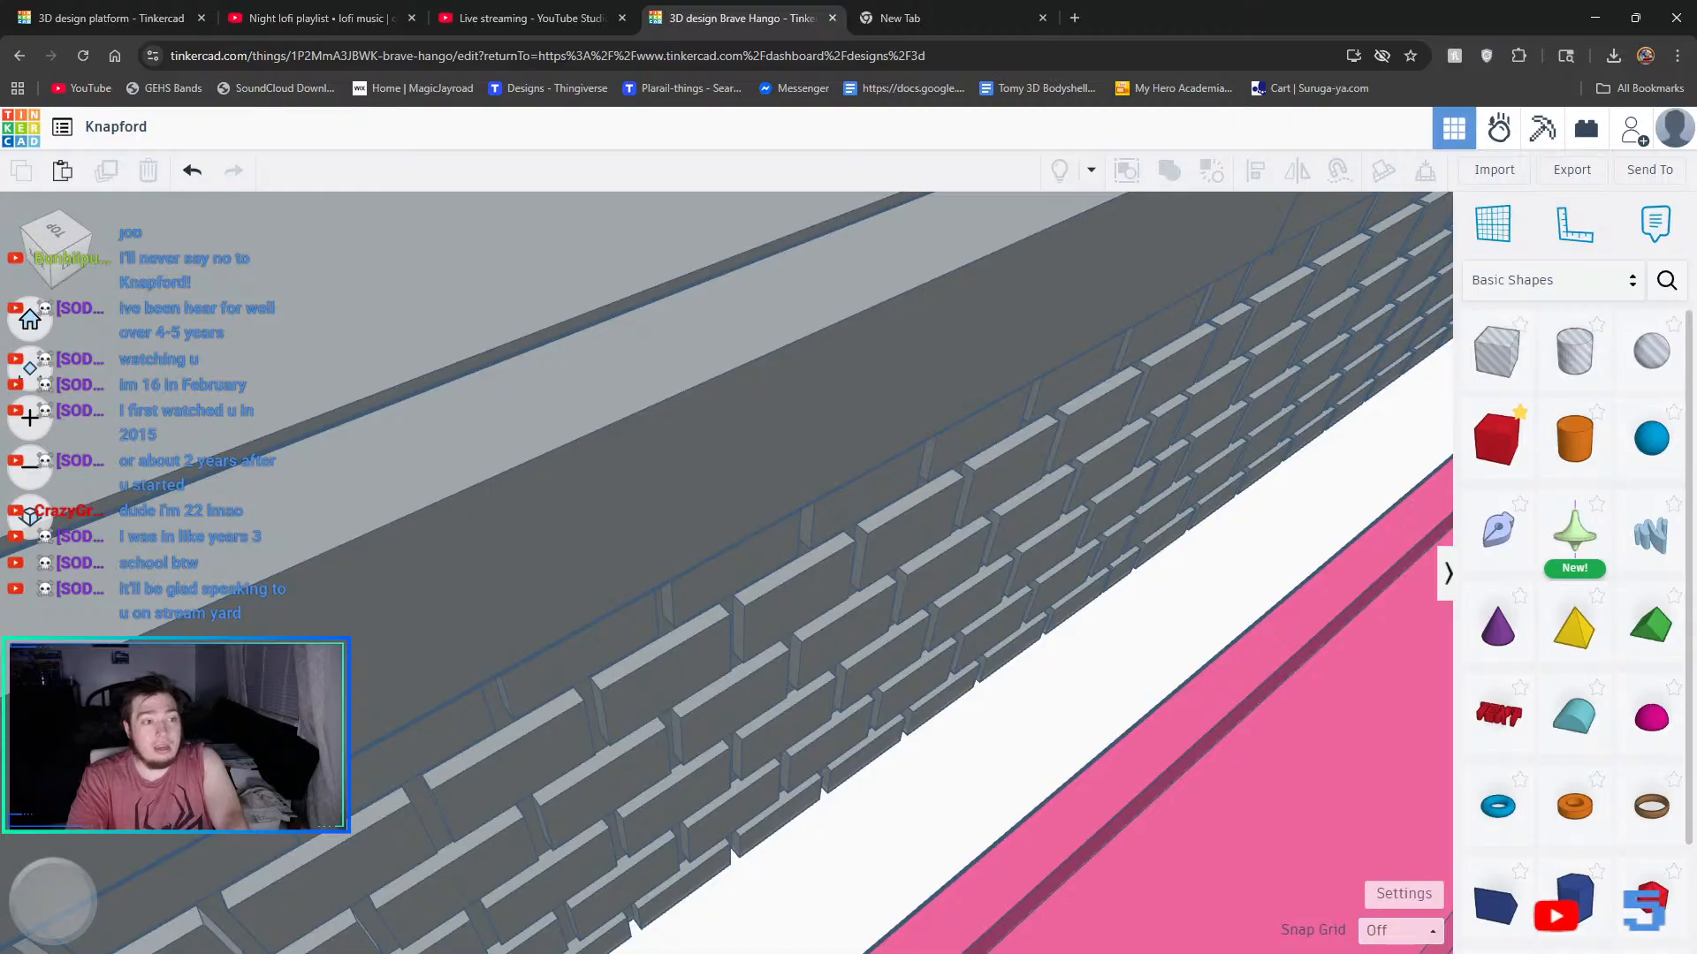
scroll(580, 748, down, 10)
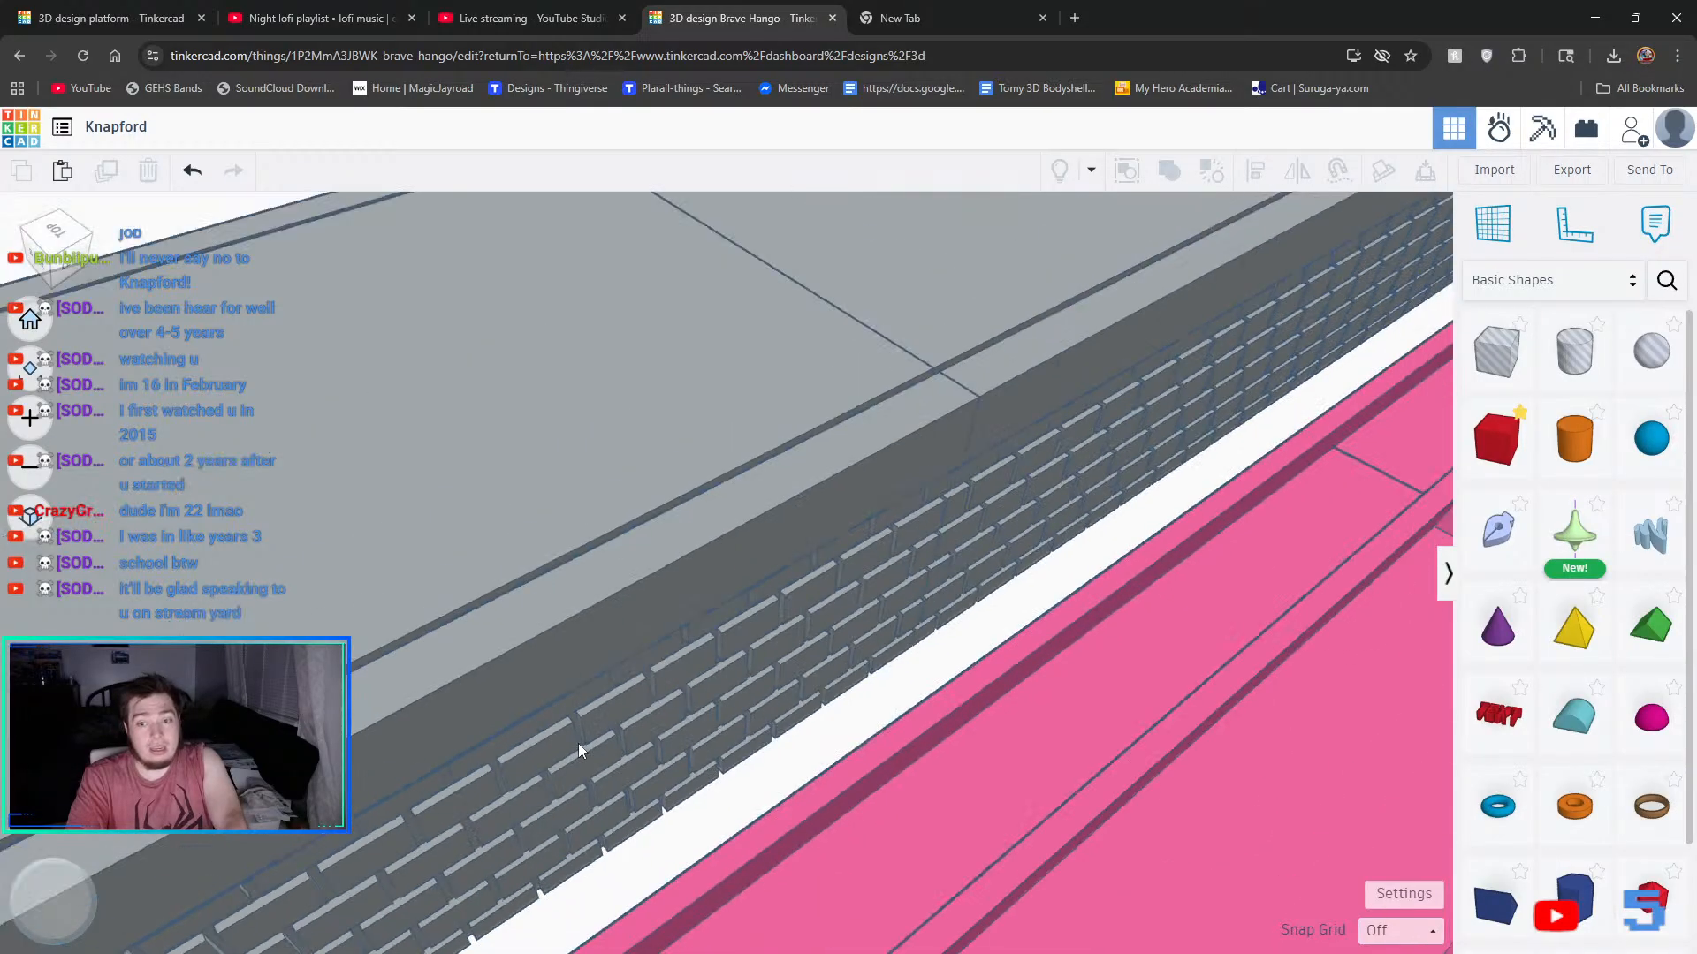
right_drag(960, 784, 802, 790)
middle_drag(803, 790, 694, 754)
middle_drag(884, 698, 53, 641)
middle_drag(844, 661, 12, 614)
mouse_move(1125, 767)
middle_down()
mouse_move(53, 707)
mouse_move(596, 789)
mouse_move(643, 750)
middle_up()
middle_drag(1287, 729, 531, 653)
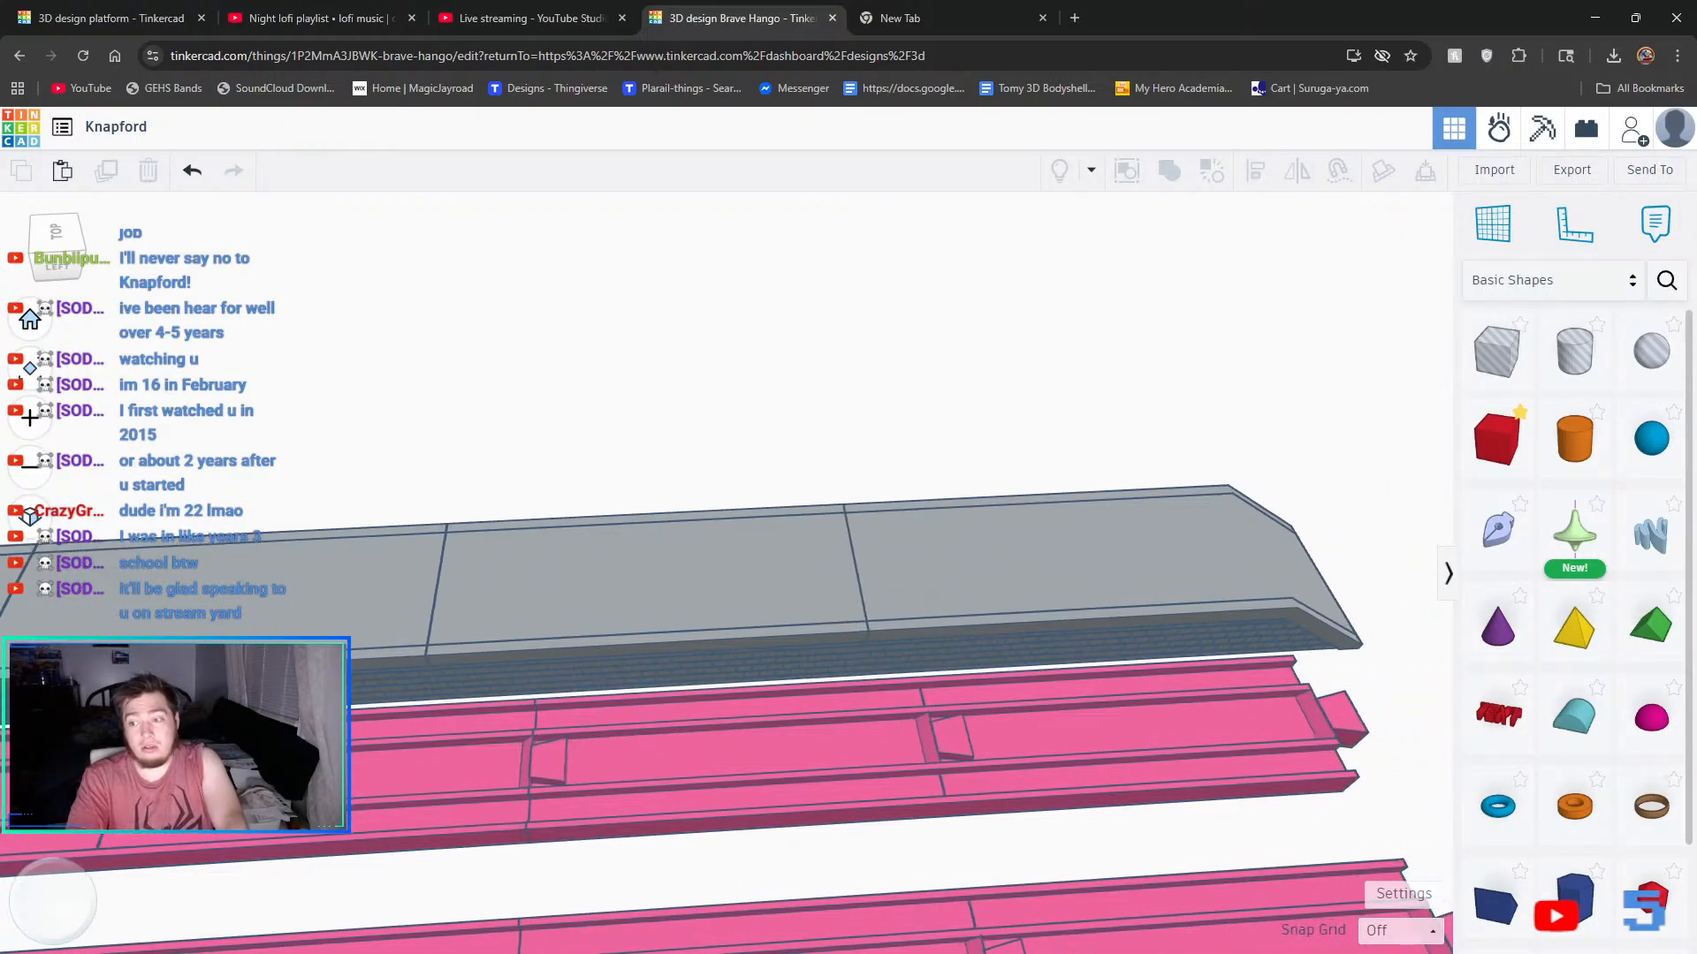
right_drag(963, 750, 1047, 773)
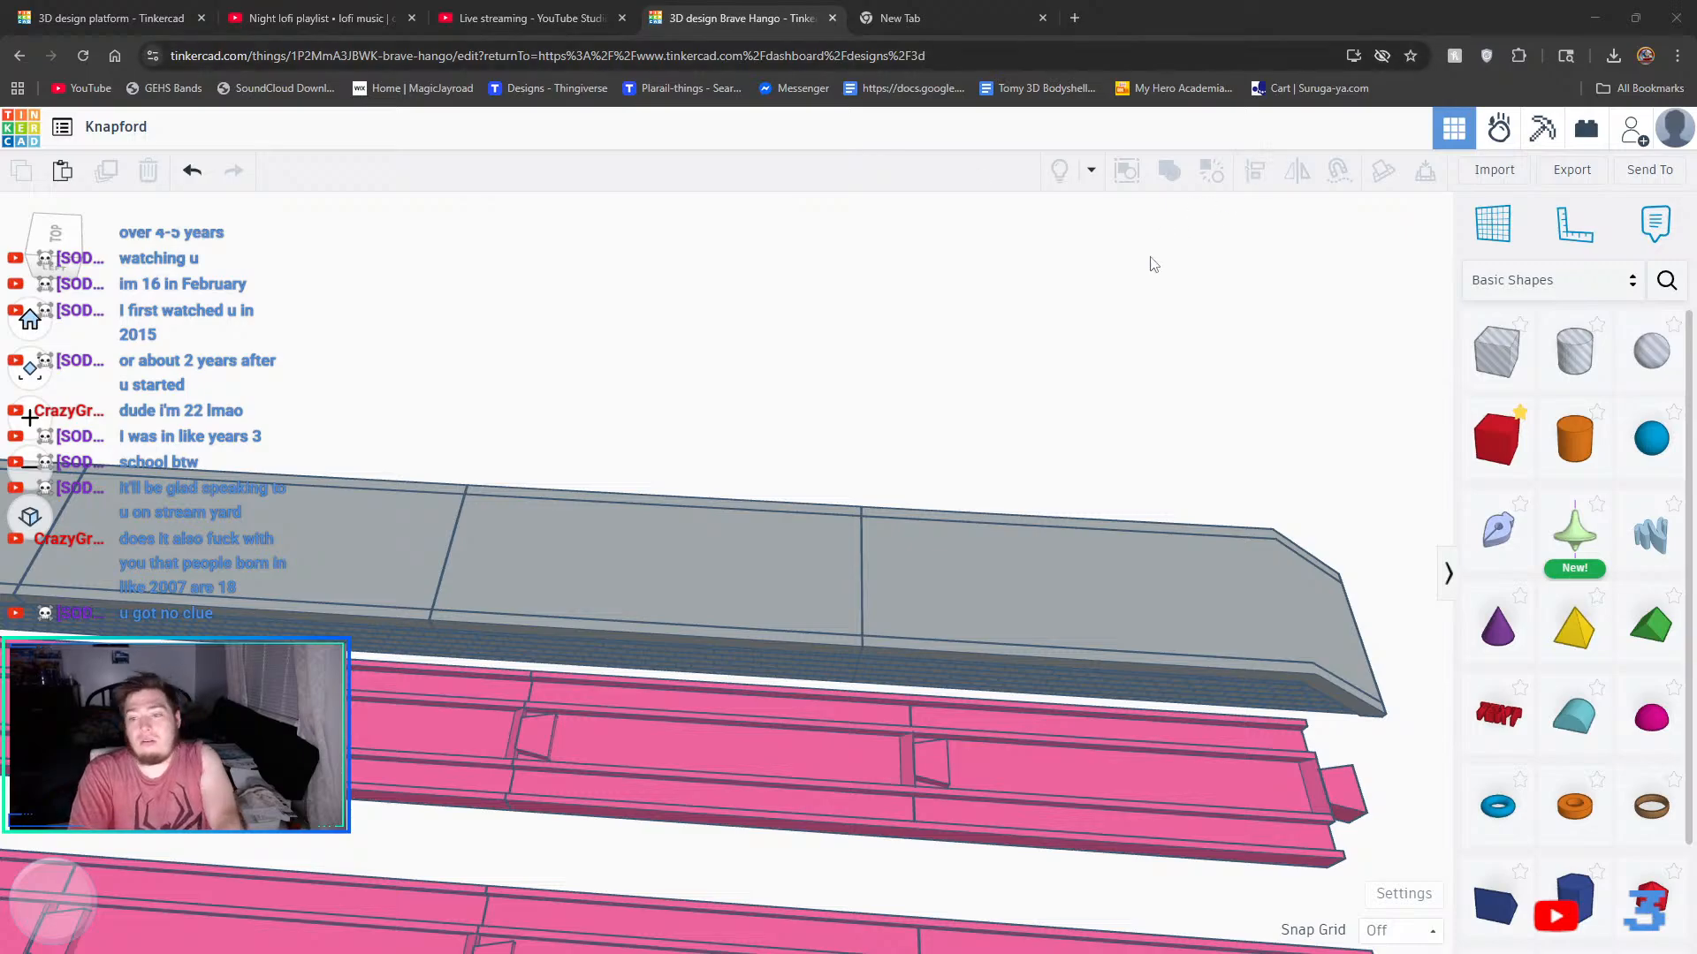
- Duplicate the ramped end piece and, with the snap grid at 1.0 mm, move the copy across the tracks to the opposite platform's end
right_drag(1129, 415, 712, 390)
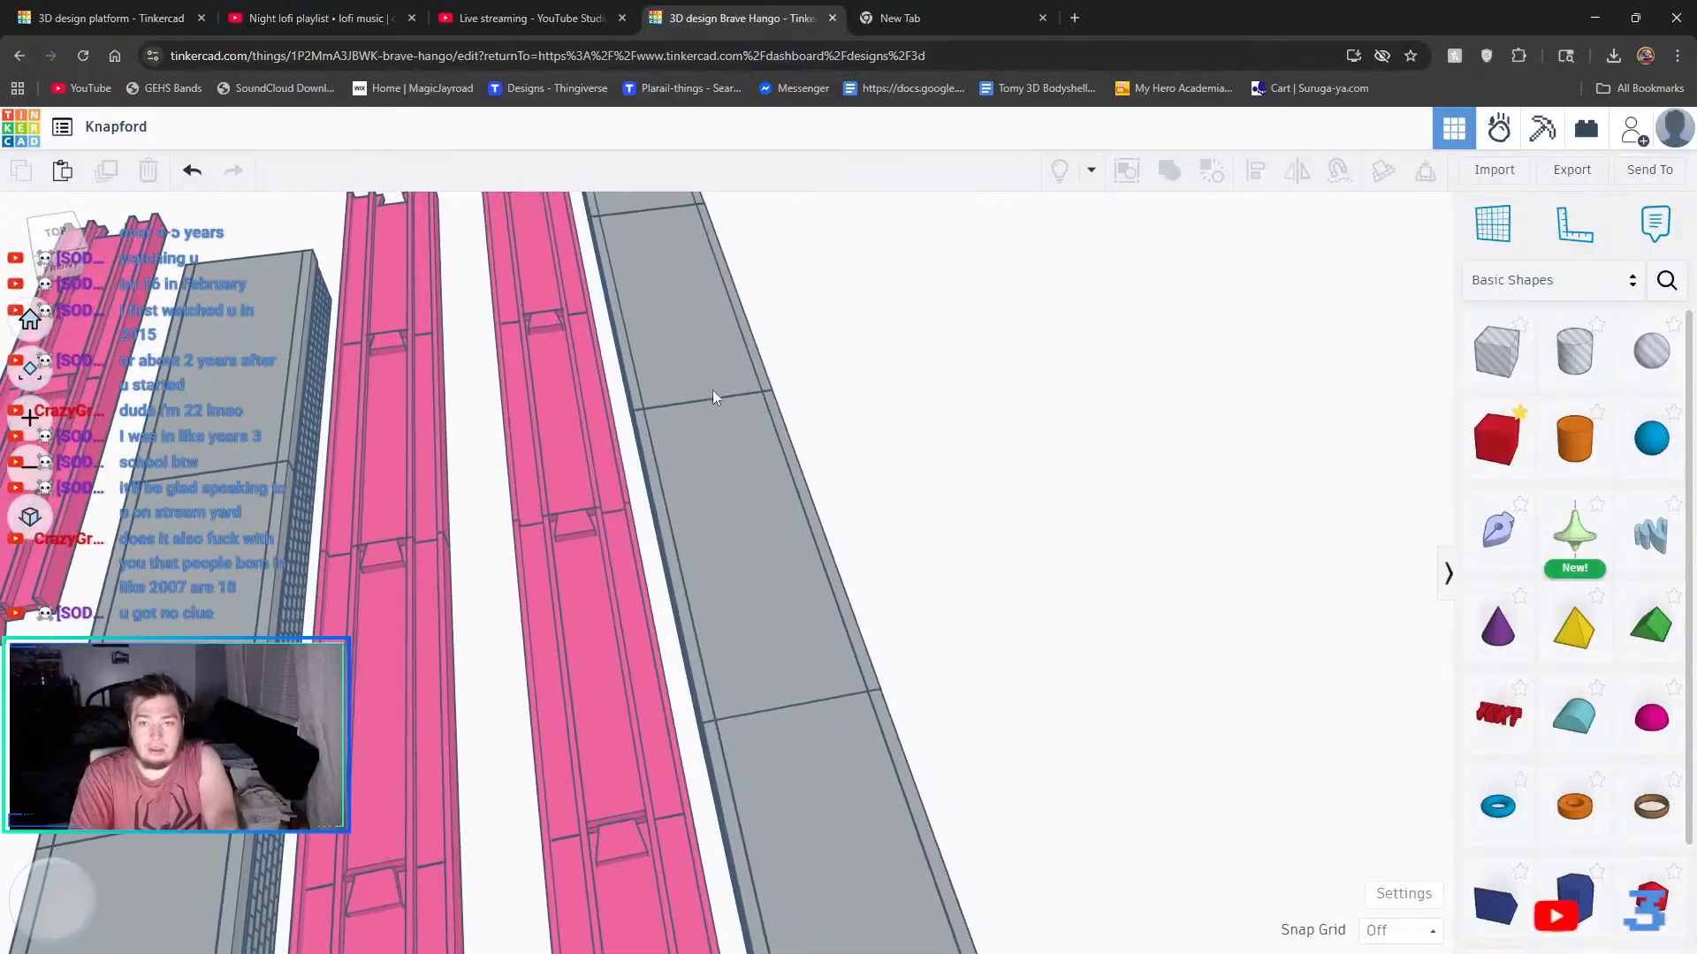
middle_drag(590, 280, 676, 484)
scroll(727, 319, up, 6)
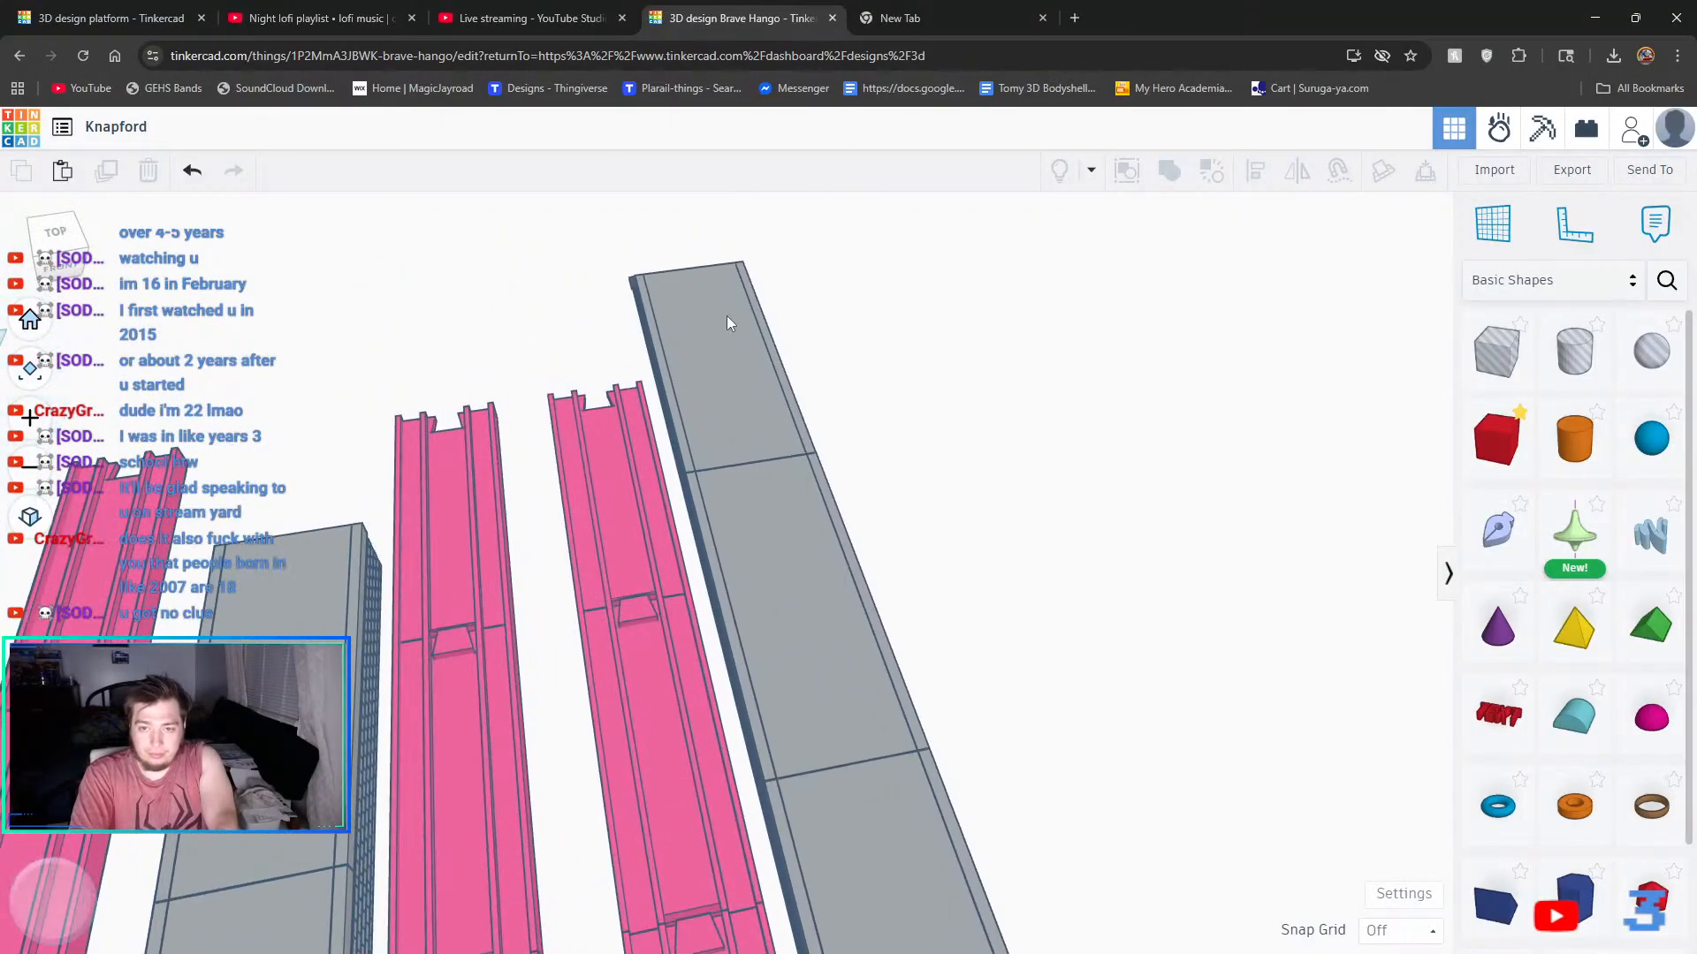
click(794, 436)
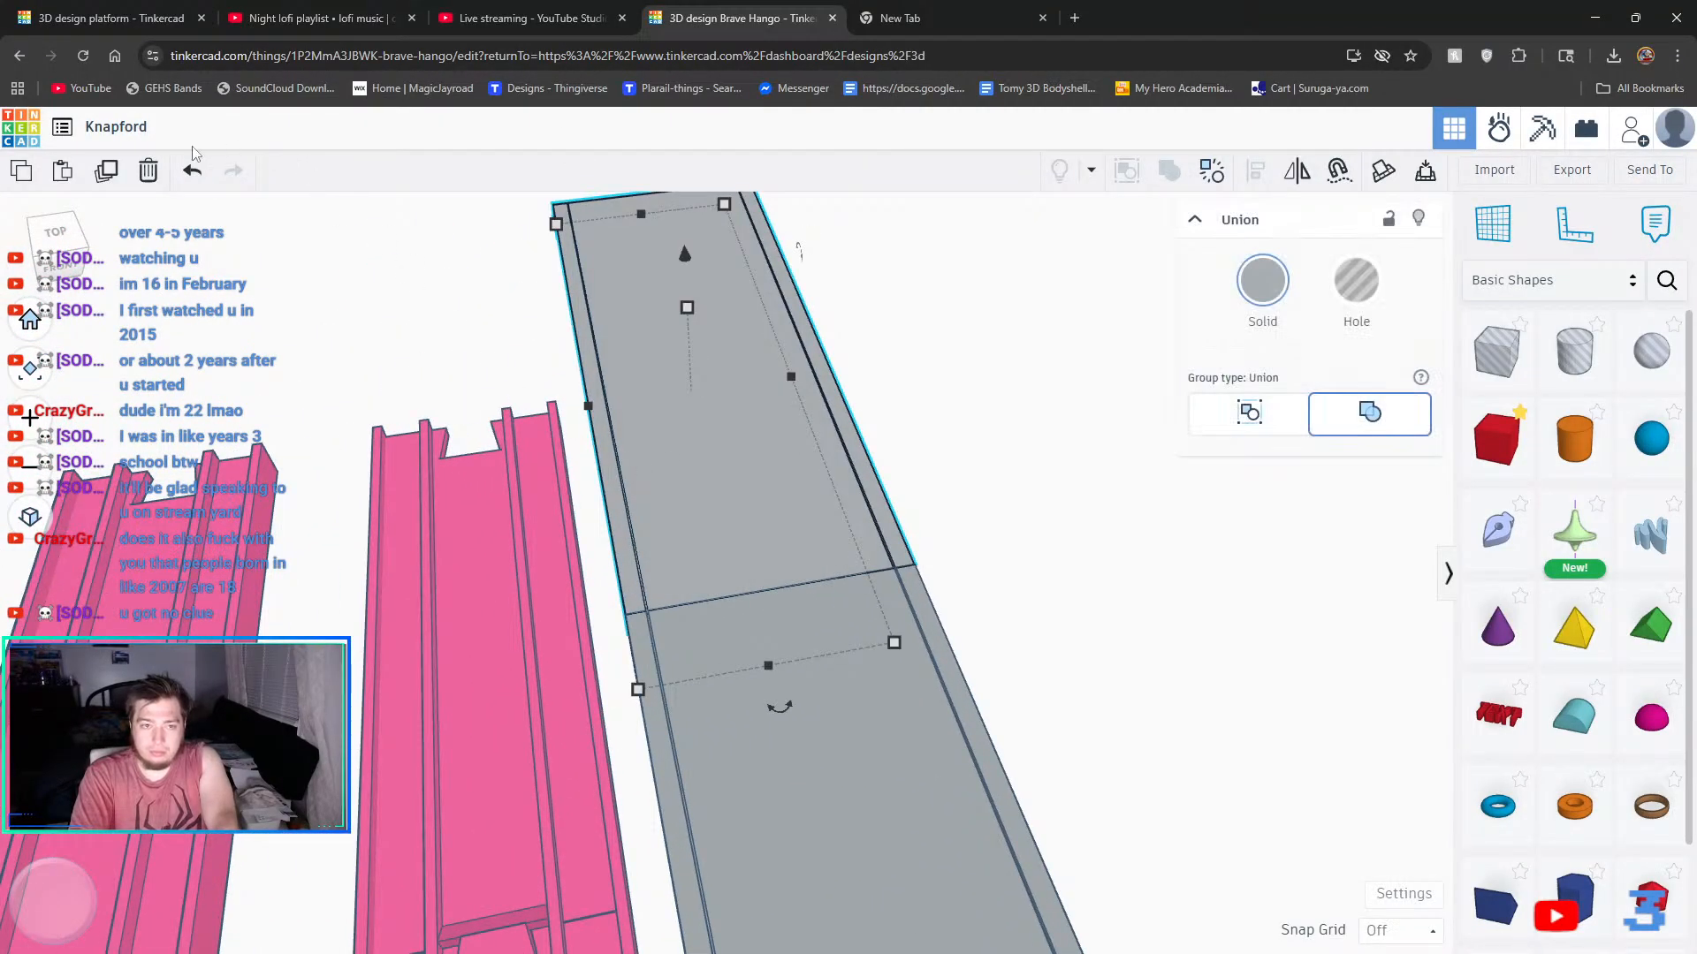
right_drag(919, 460, 901, 492)
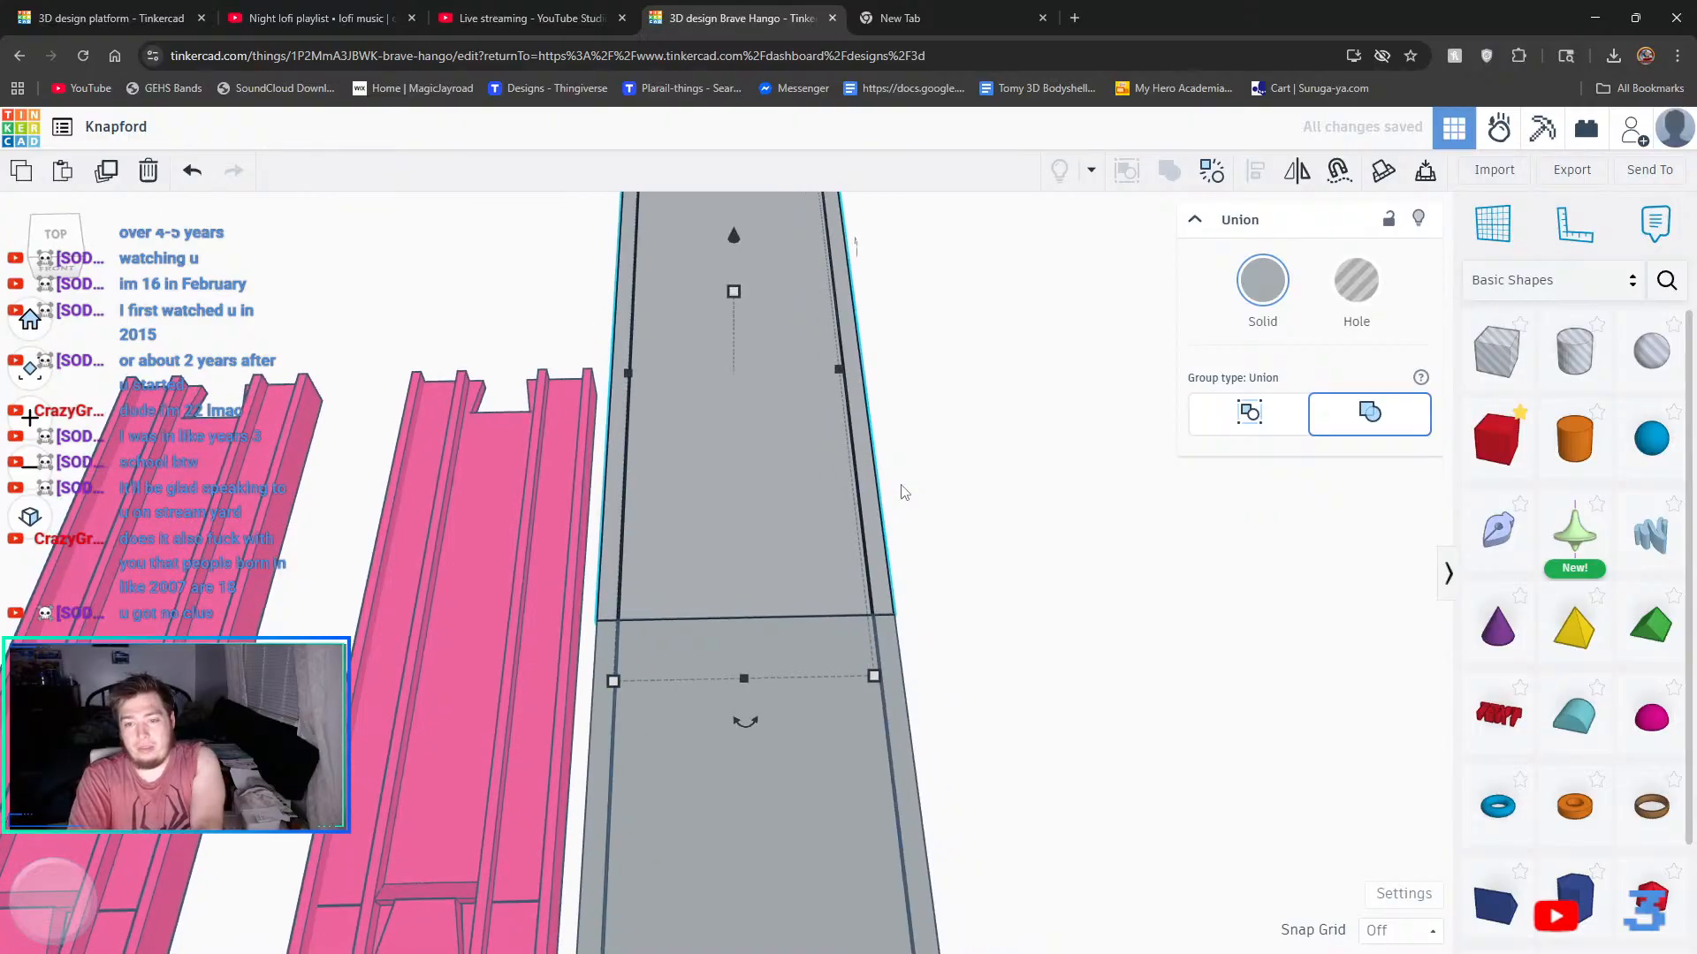
click(1372, 927)
click(1388, 807)
drag(716, 671, 447, 608)
key(Left)
key(Left)
key(Left)
key(Left)
key(Left)
key(Left)
key(Left)
key(Left)
key(Left)
key(Left)
key(Left)
key(Left)
key(Left)
key(Left)
key(Left)
key(Left)
key(Left)
key(Left)
key(Left)
key(Left)
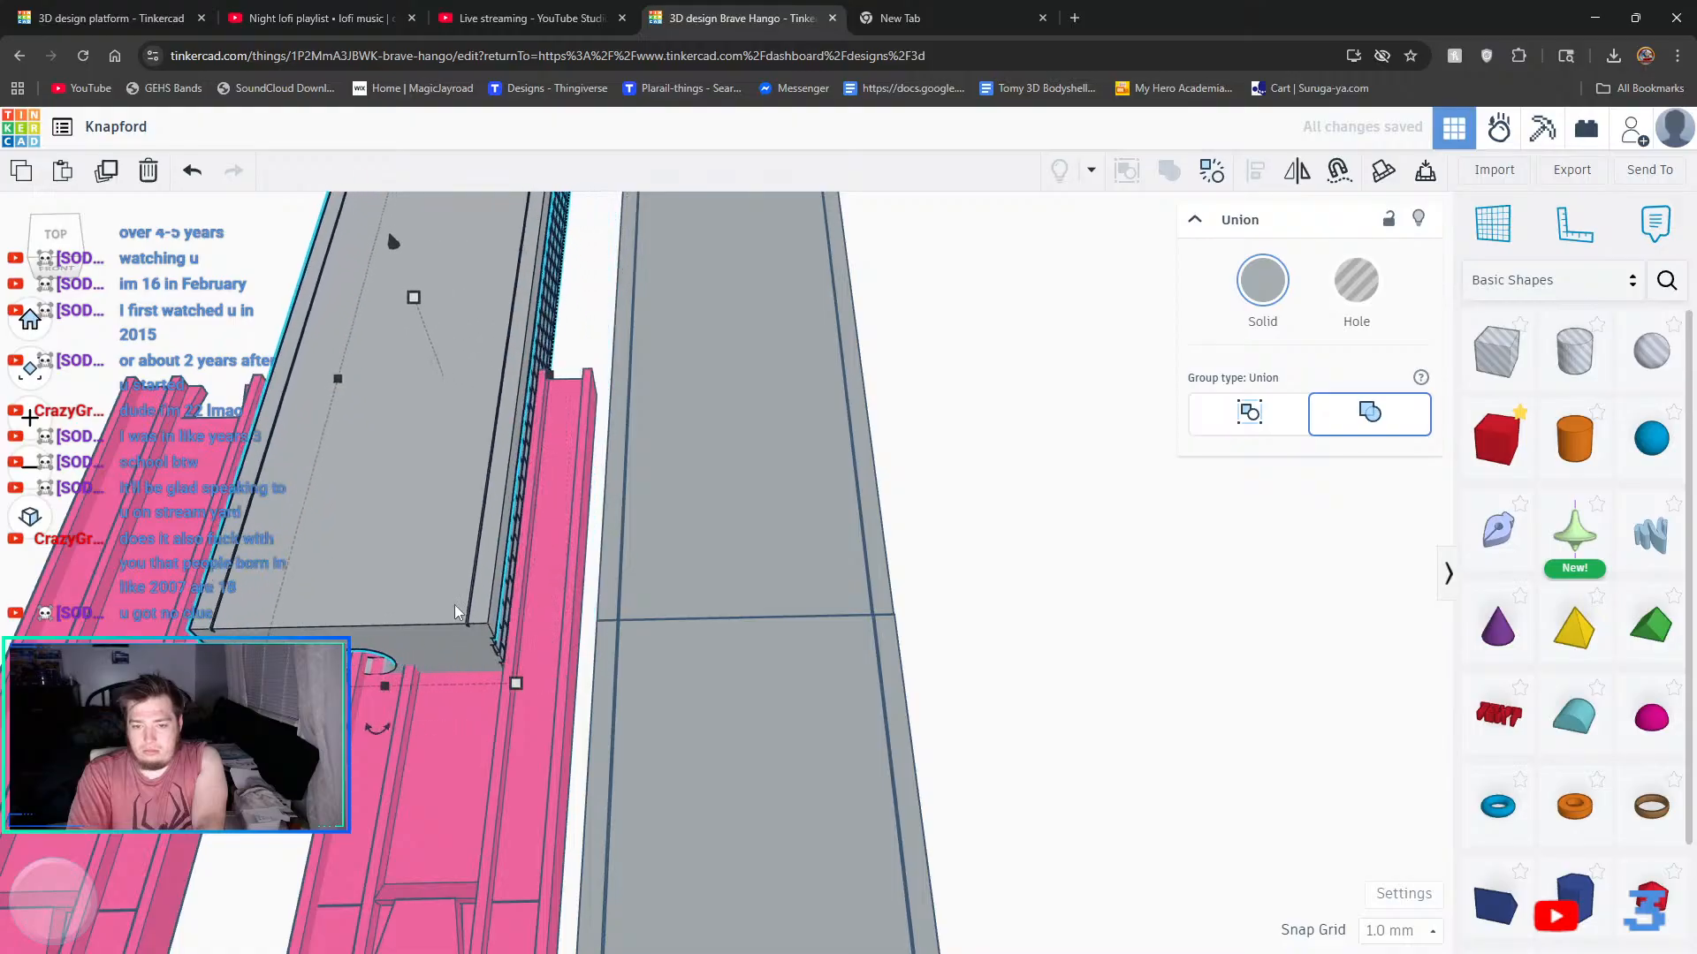
key(Left)
key(Left)
key(Left)
key(Left)
key(Left)
key(Left)
key(Left)
key(Left)
key(Left)
key(Left)
key(Left)
key(Left)
key(Left)
key(Left)
key(Left)
key(Left)
key(Left)
key(Left)
key(Left)
key(Left)
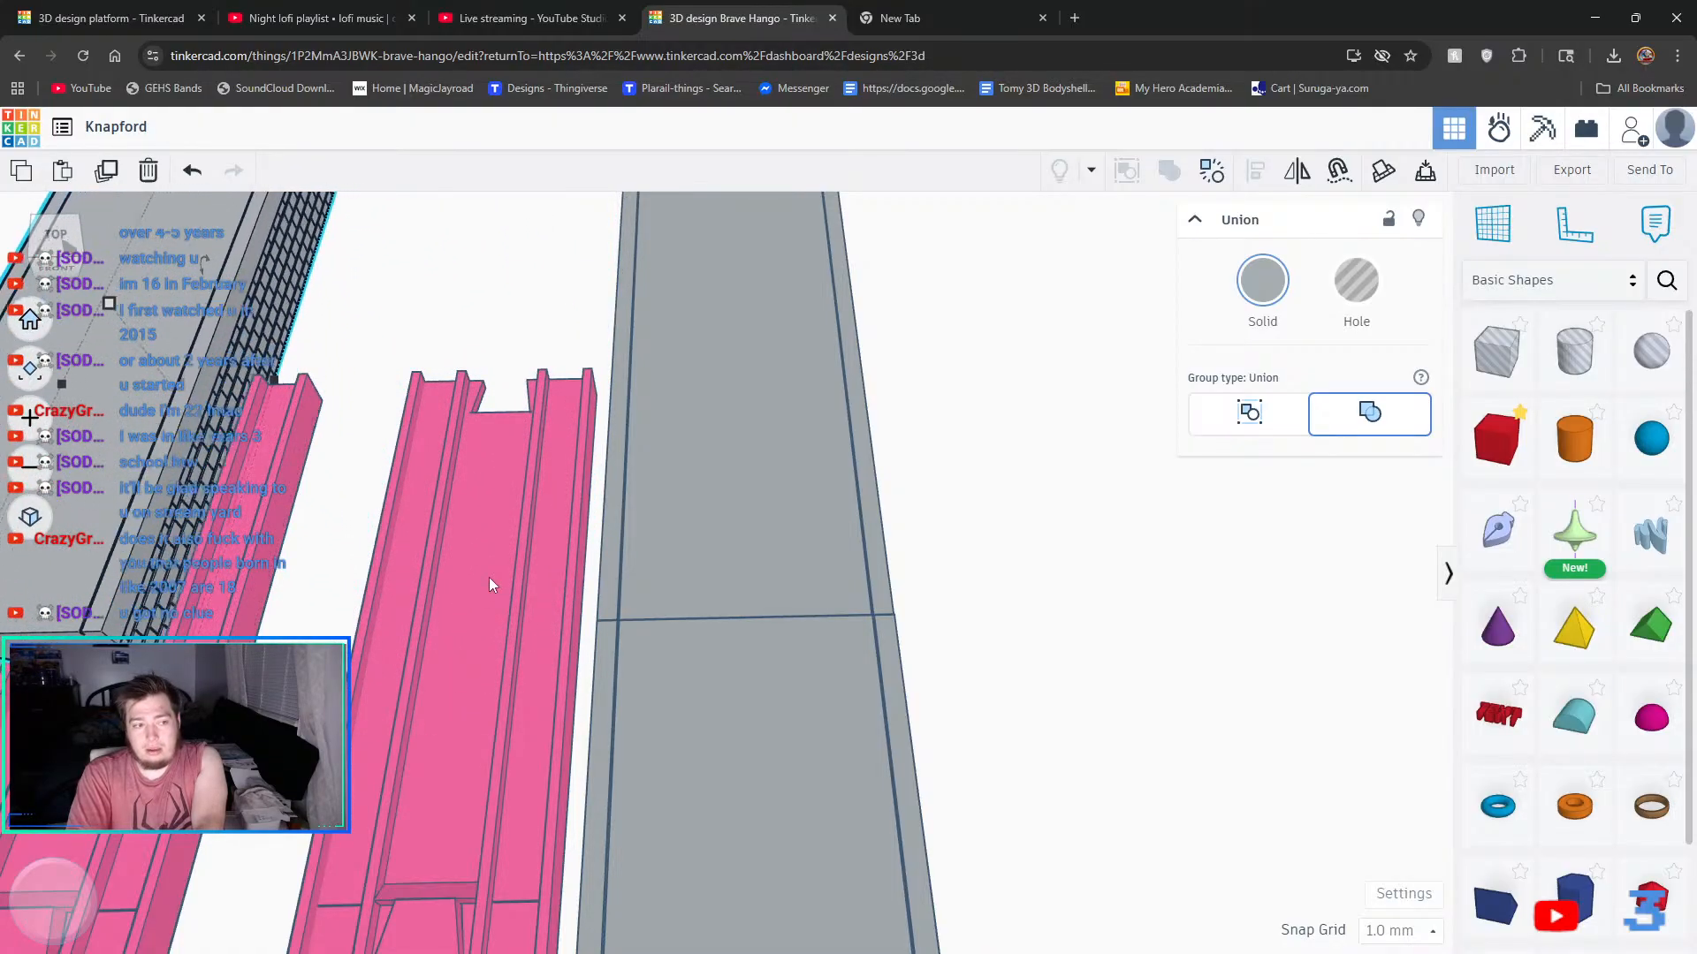
middle_drag(358, 605, 643, 607)
key(Left)
key(Left)
key(Left)
key(Left)
key(Left)
key(Left)
key(Left)
key(Left)
key(Left)
key(Left)
key(Left)
key(Left)
key(Left)
key(Left)
key(Left)
key(Left)
key(Left)
key(Left)
key(Left)
key(Left)
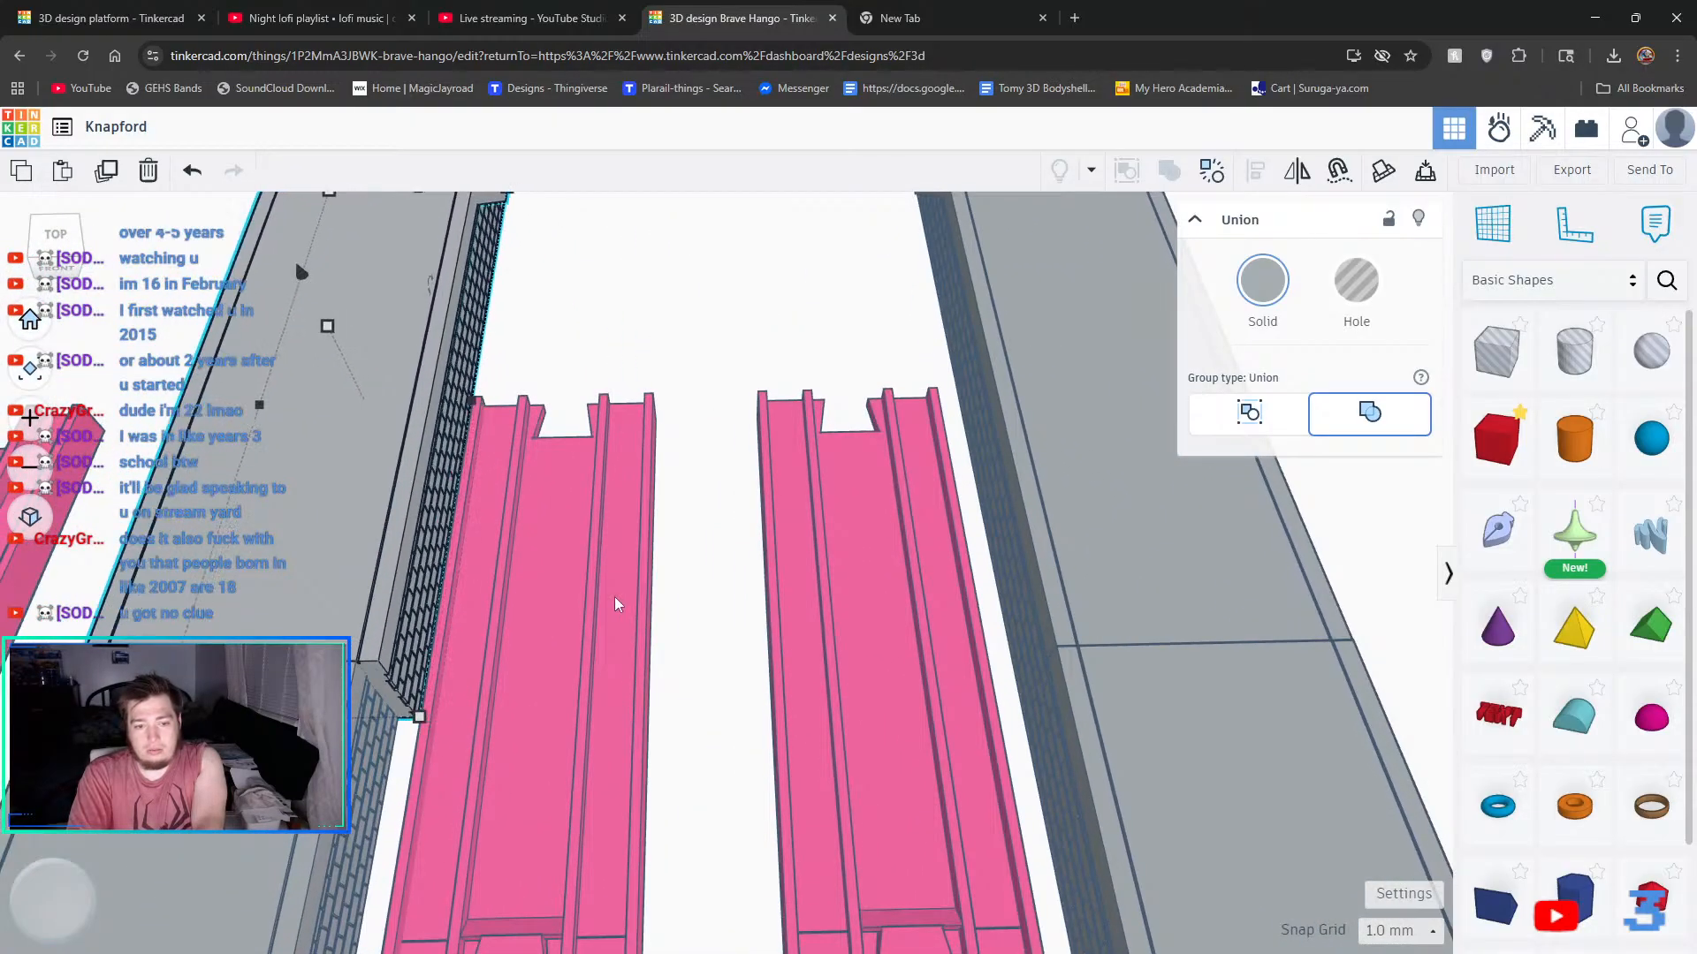
key(Left)
- Set the snap grid to 0.1 mm and shift the copied ramped piece sideways toward the tracks to align it with its platform
scroll(329, 663, up, 5)
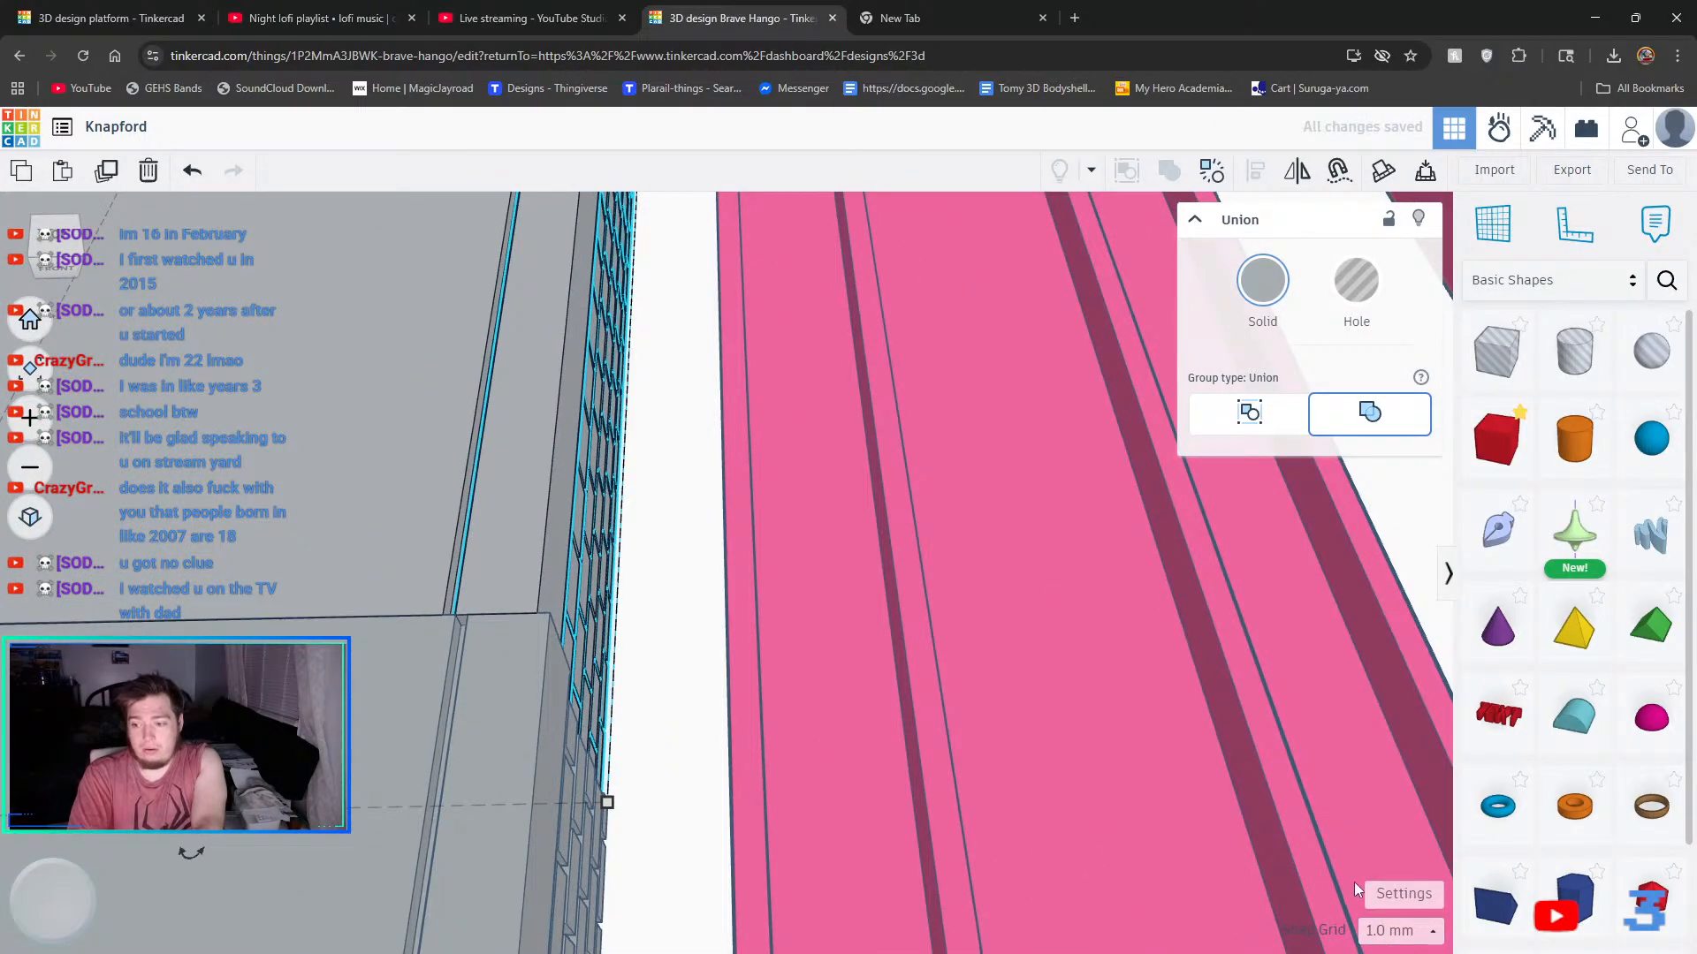
click(1396, 931)
click(1386, 721)
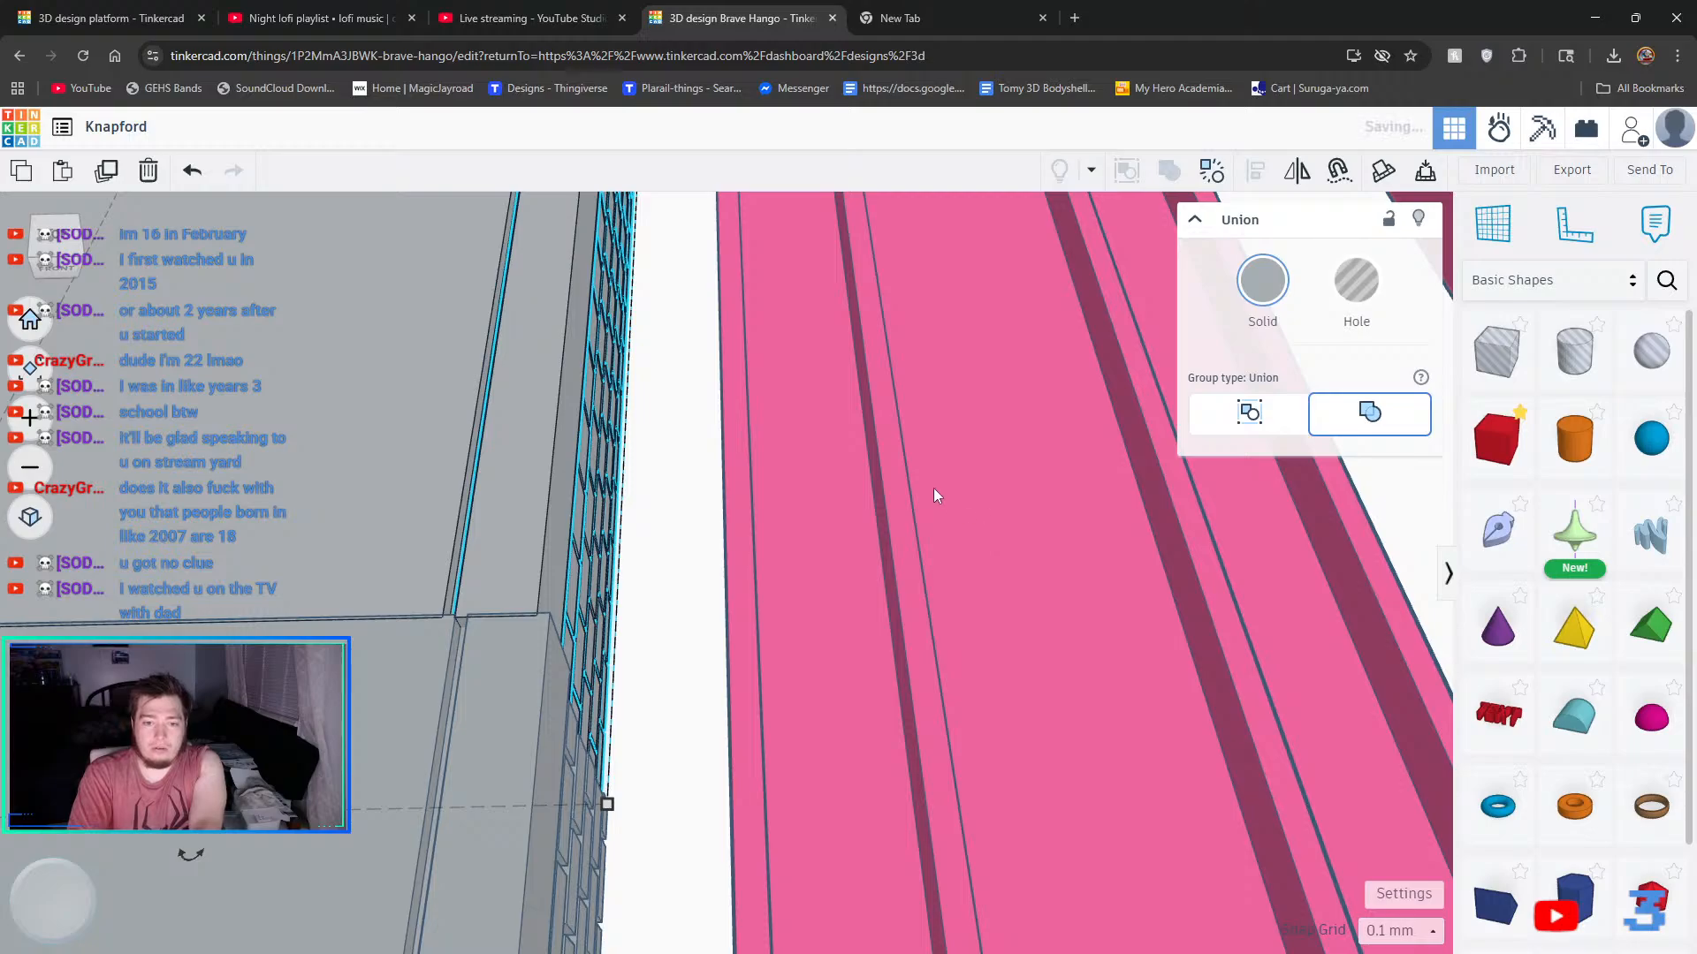
key(Right)
key(Right)
key(Right)
key(Right)
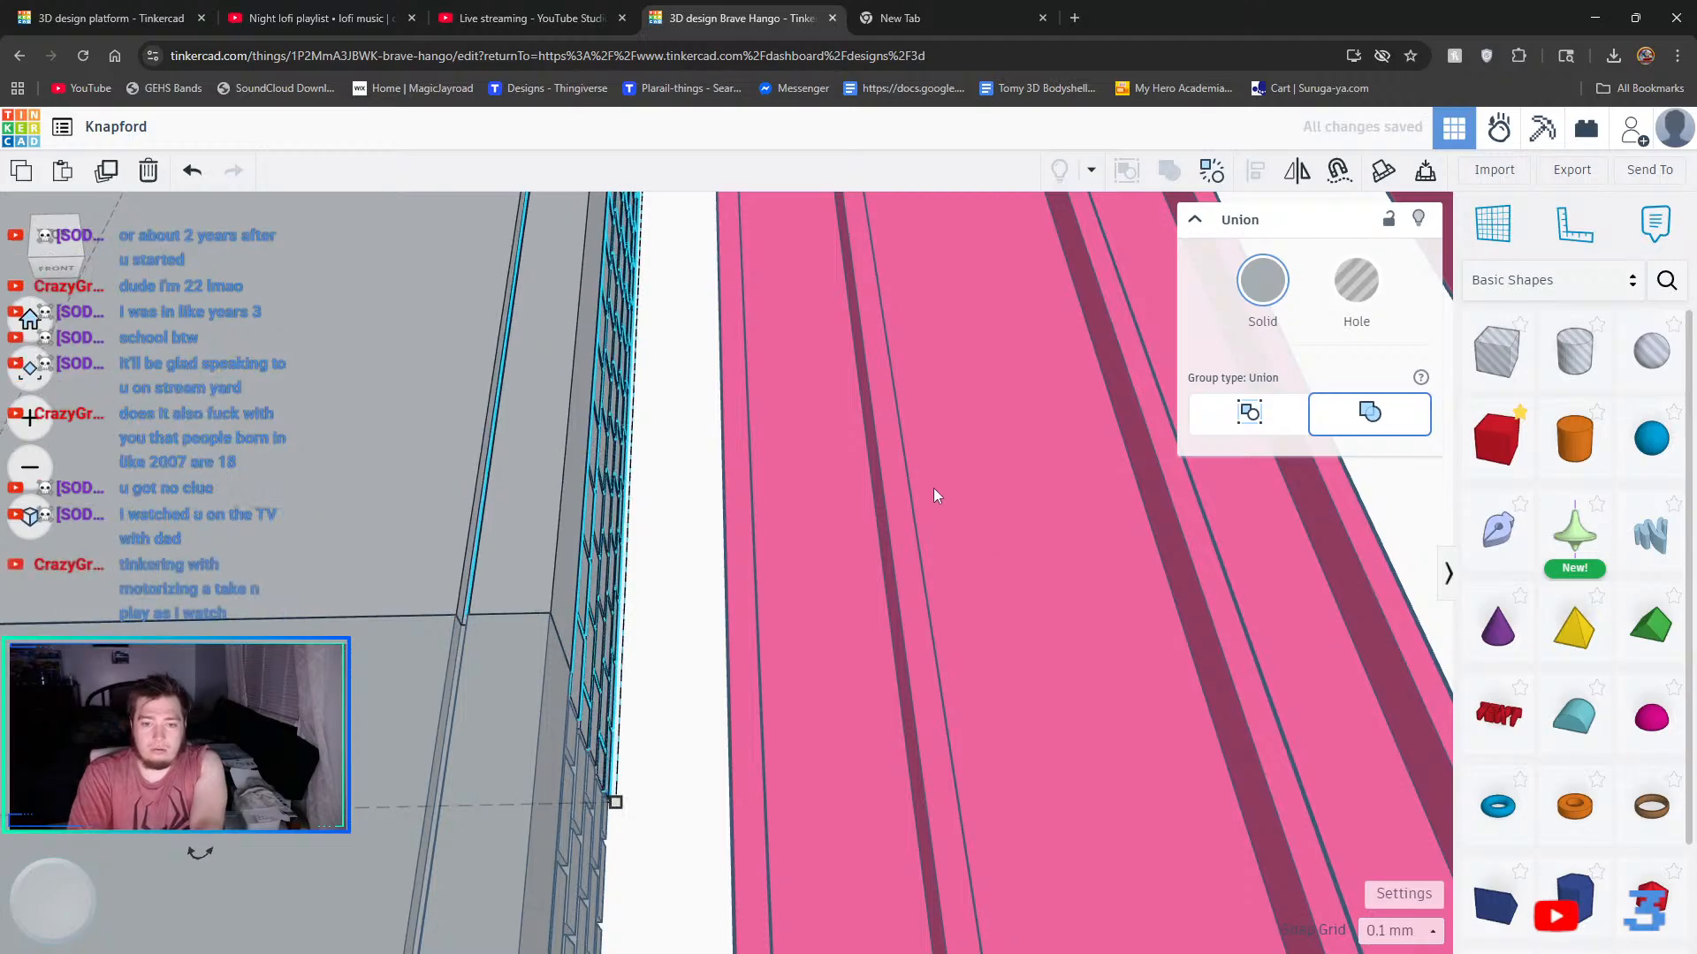
- Turn the snap grid off and fine-tune the copied ramped piece sideways until its edges match the opposite platform's straight piece
scroll(442, 644, up, 3)
scroll(592, 552, up, 2)
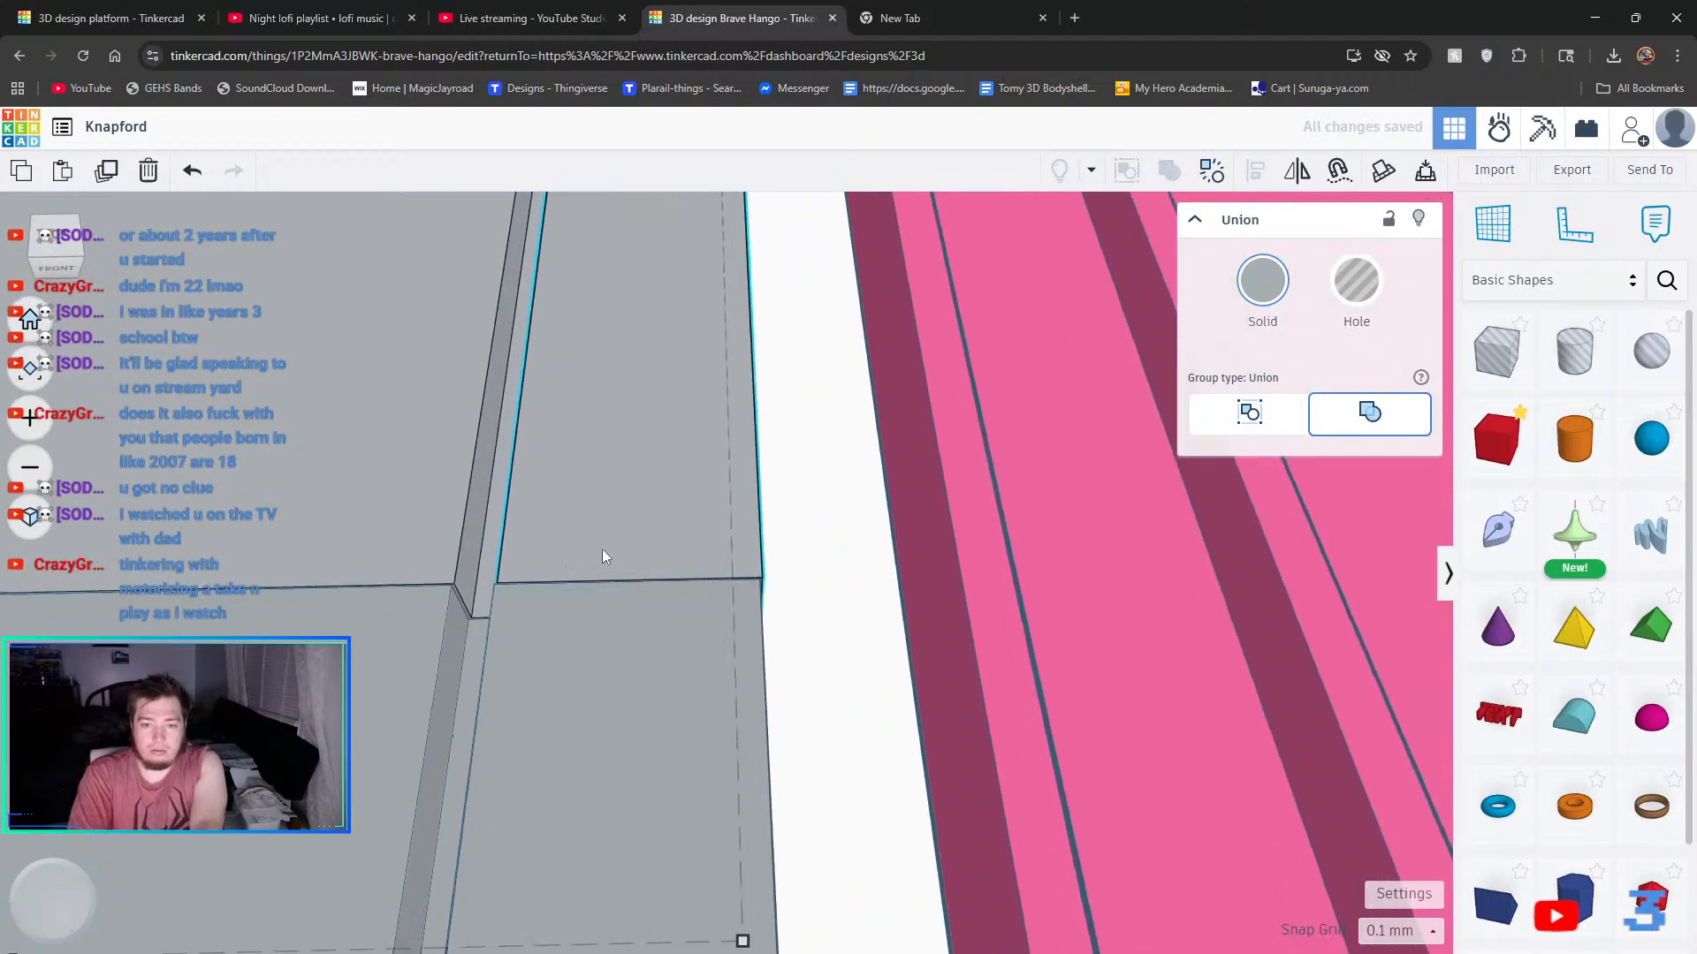
scroll(602, 549, up, 3)
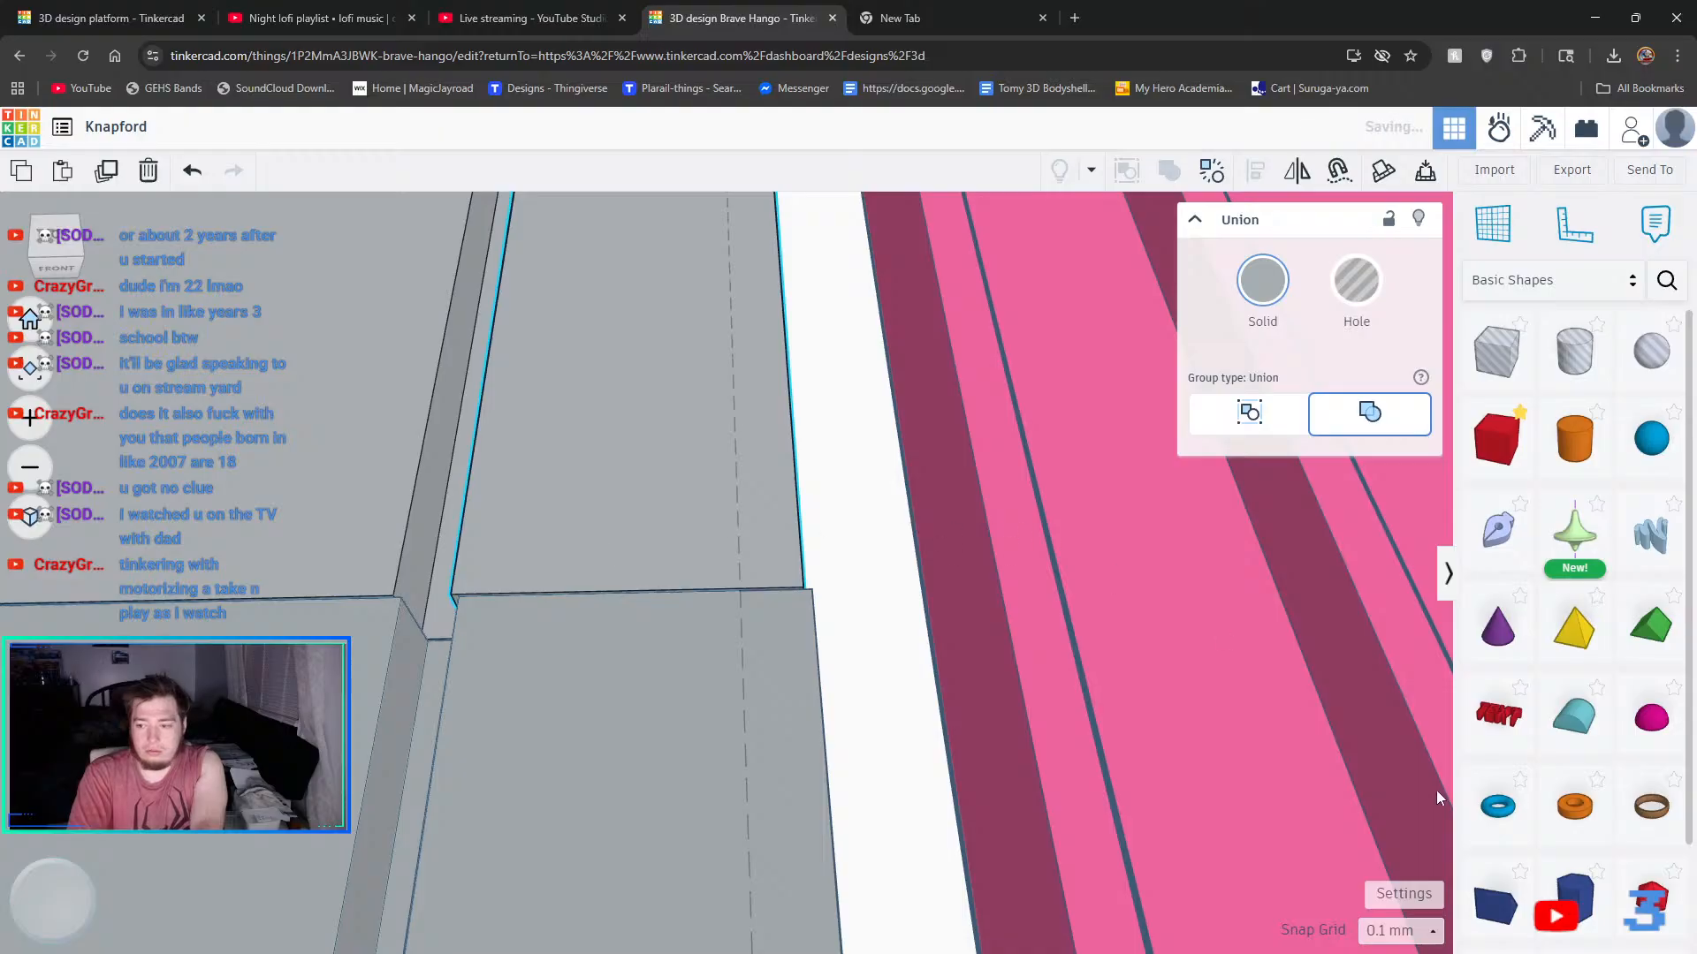
click(1393, 928)
click(1387, 698)
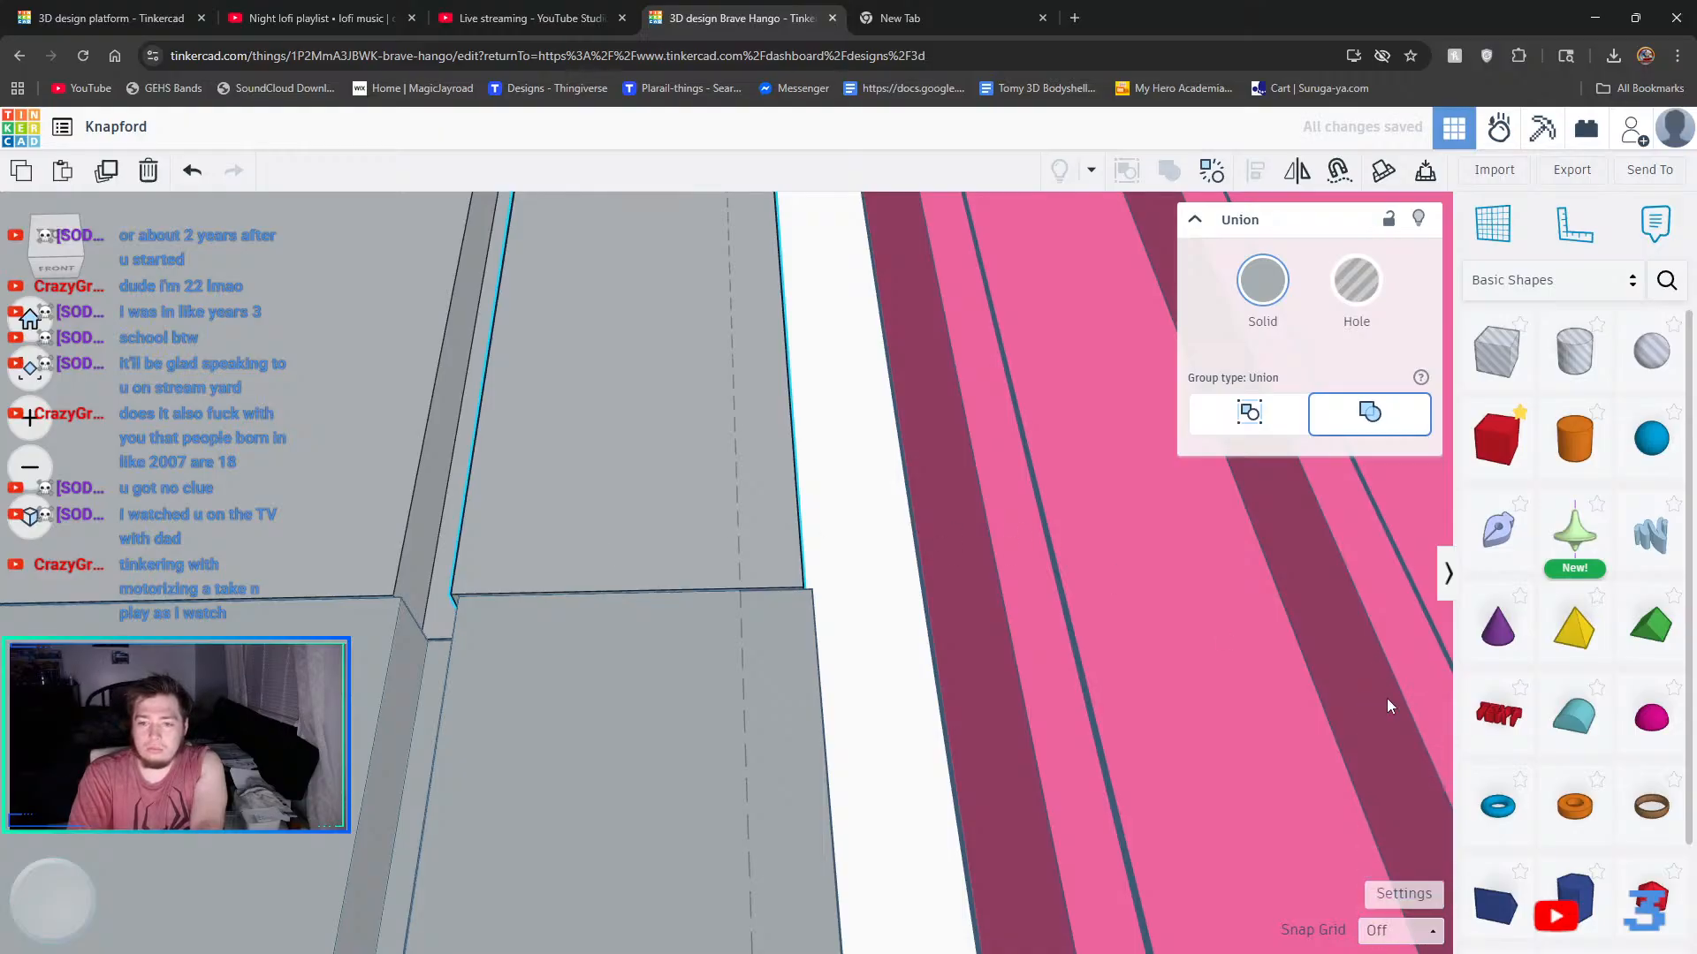
key(Right)
key(Right)
key(Right)
key(Right)
key(Right)
key(Right)
key(Right)
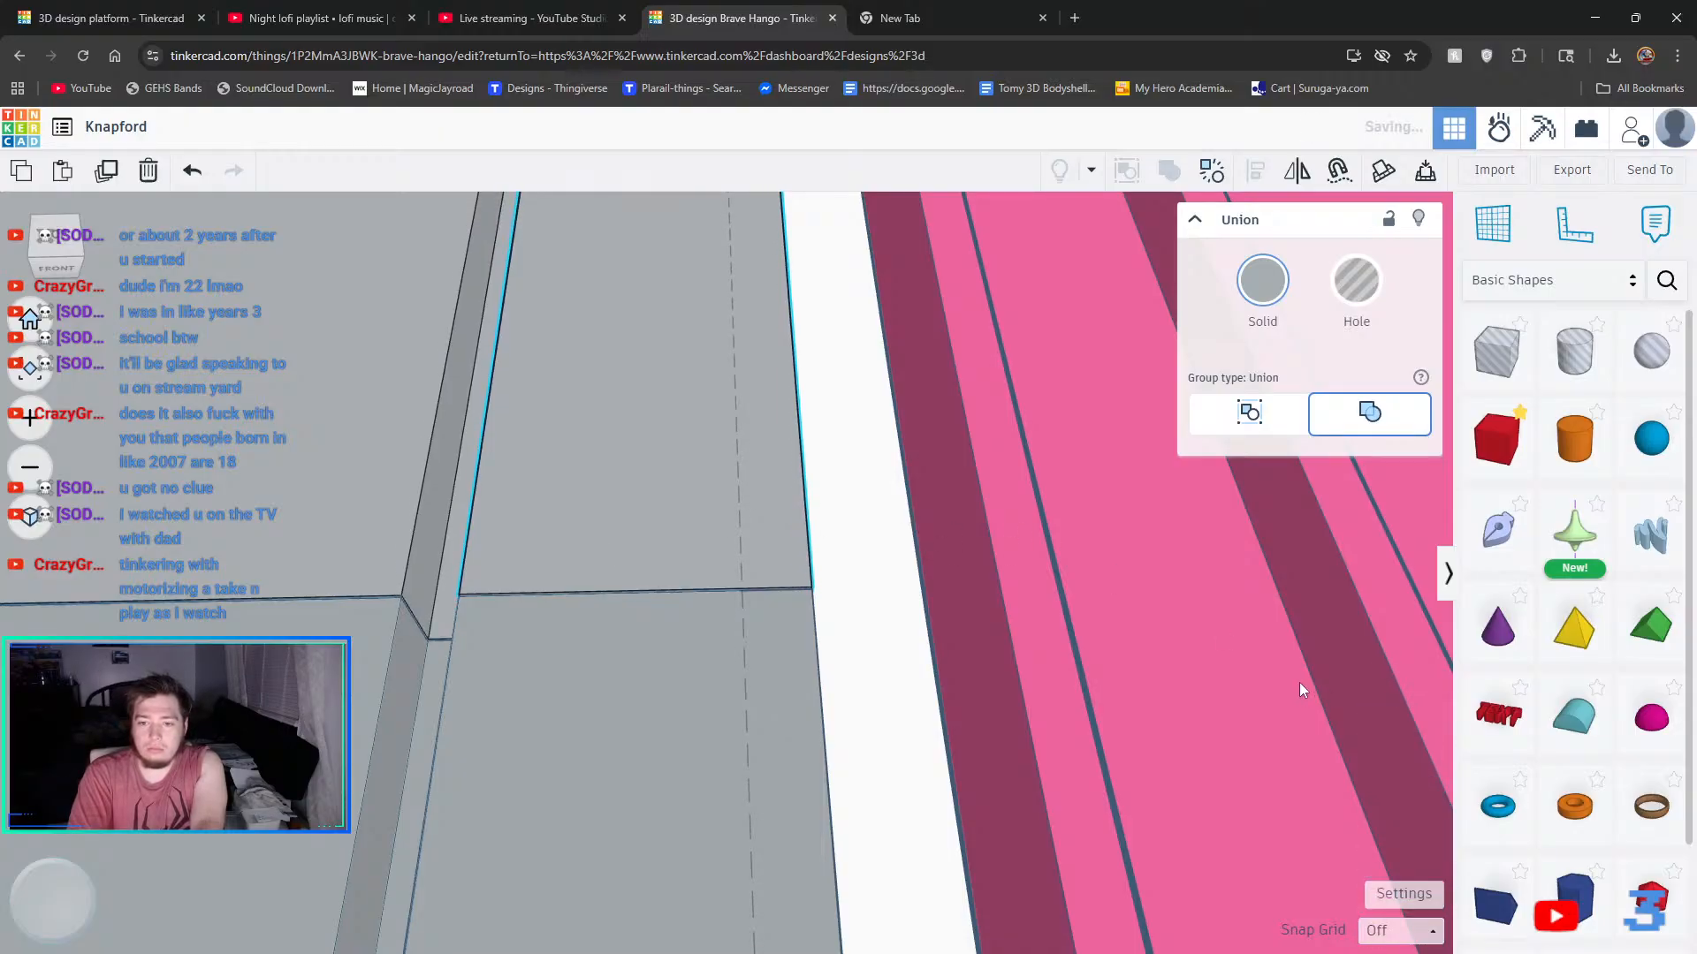
click(903, 558)
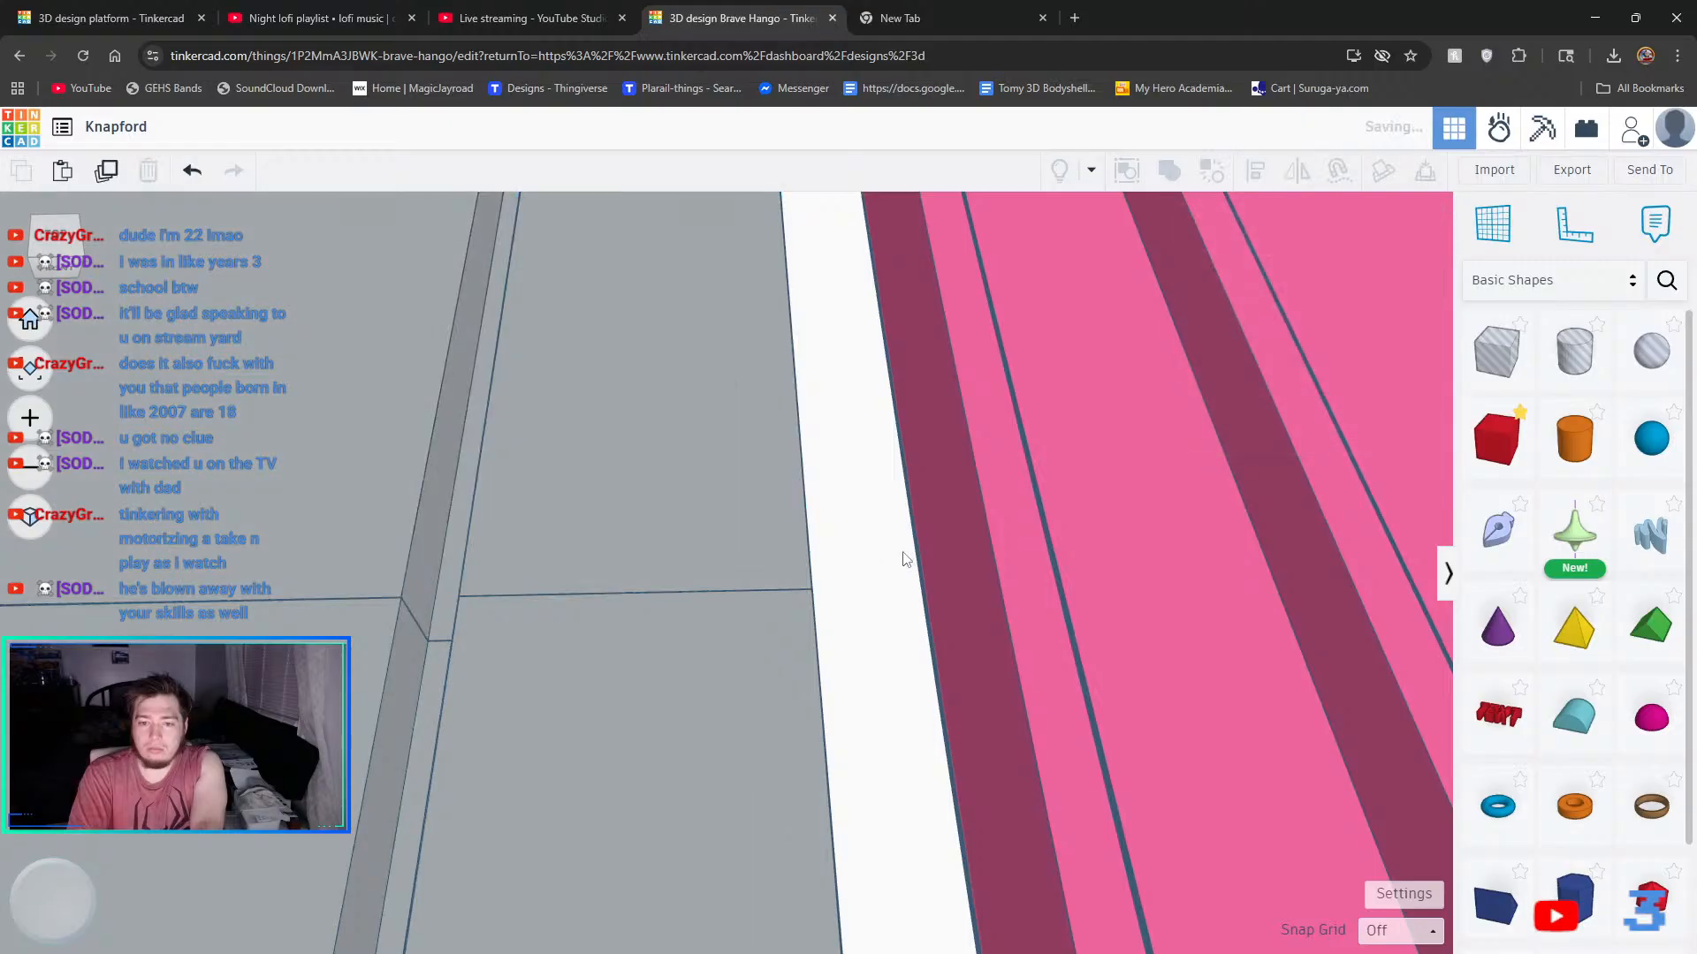
scroll(924, 549, down, 10)
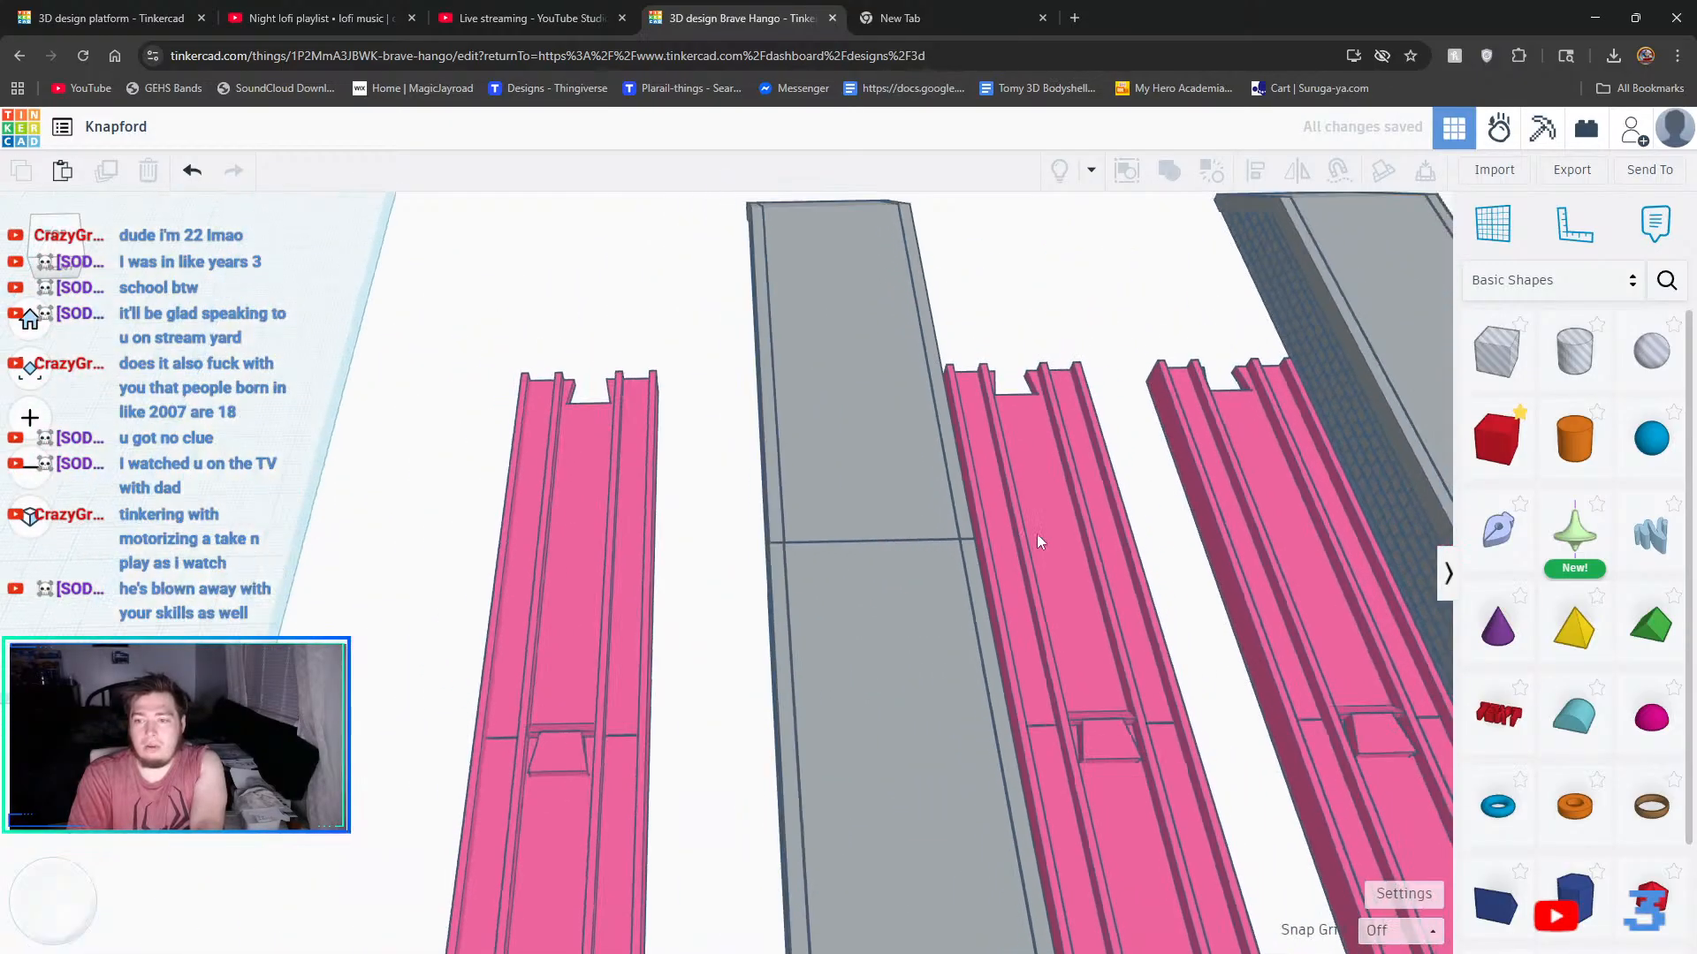
scroll(1037, 533, down, 10)
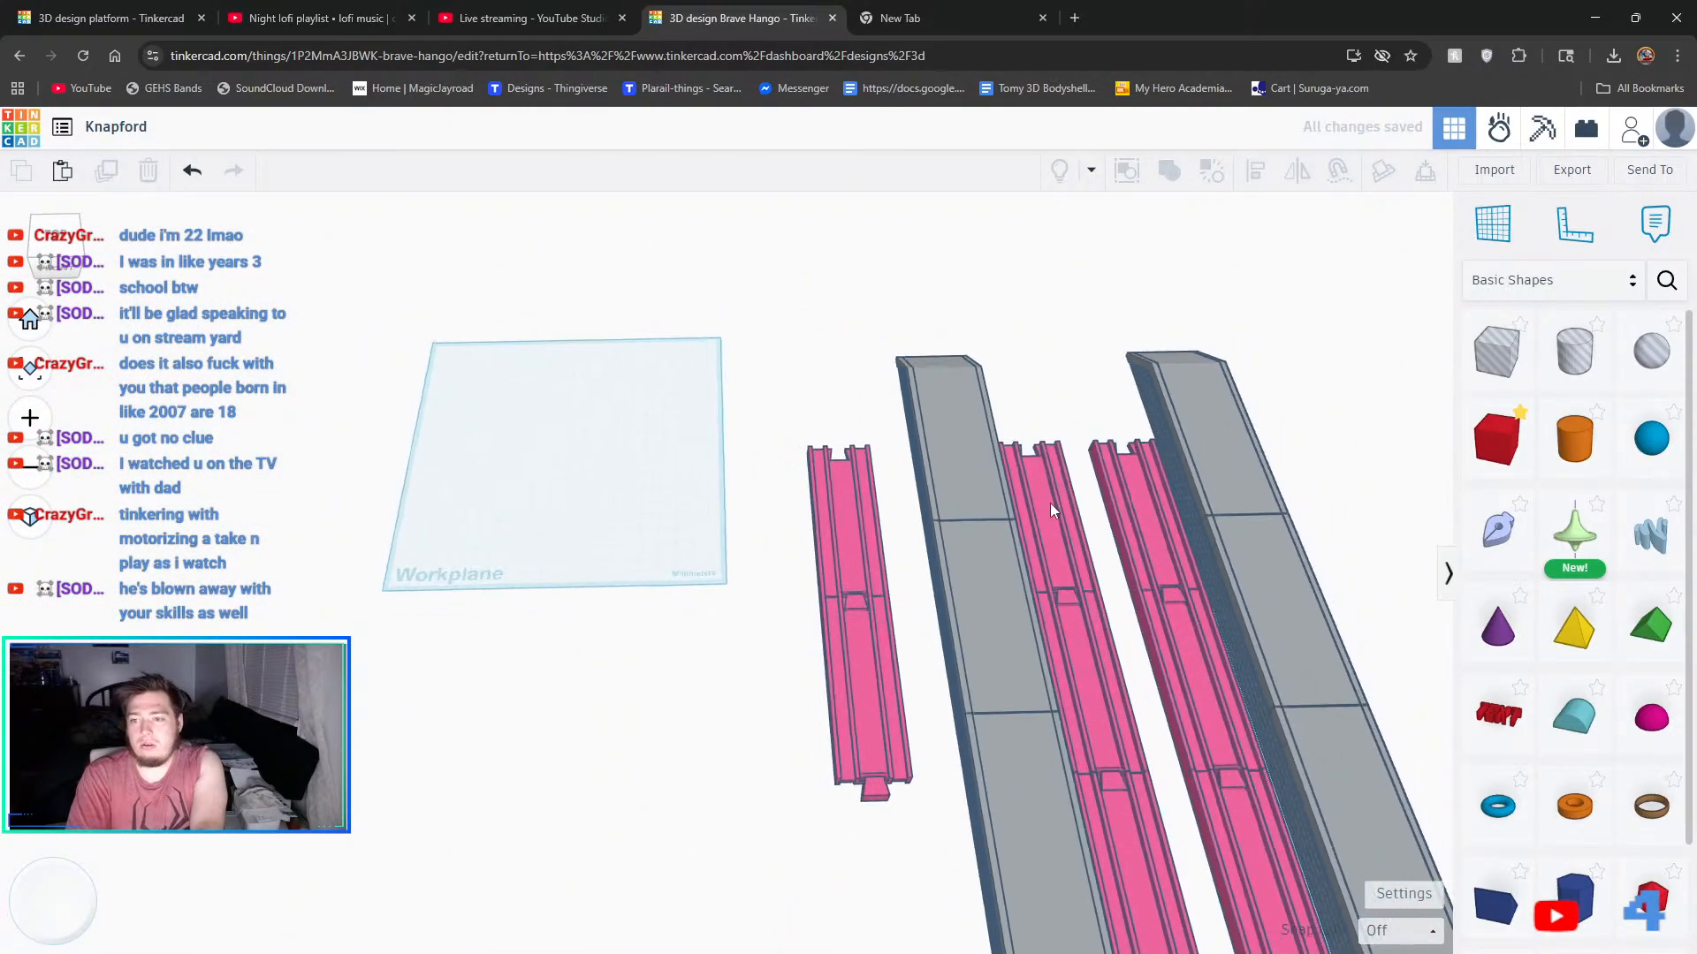
scroll(1051, 506, down, 2)
right_drag(1083, 583, 1478, 579)
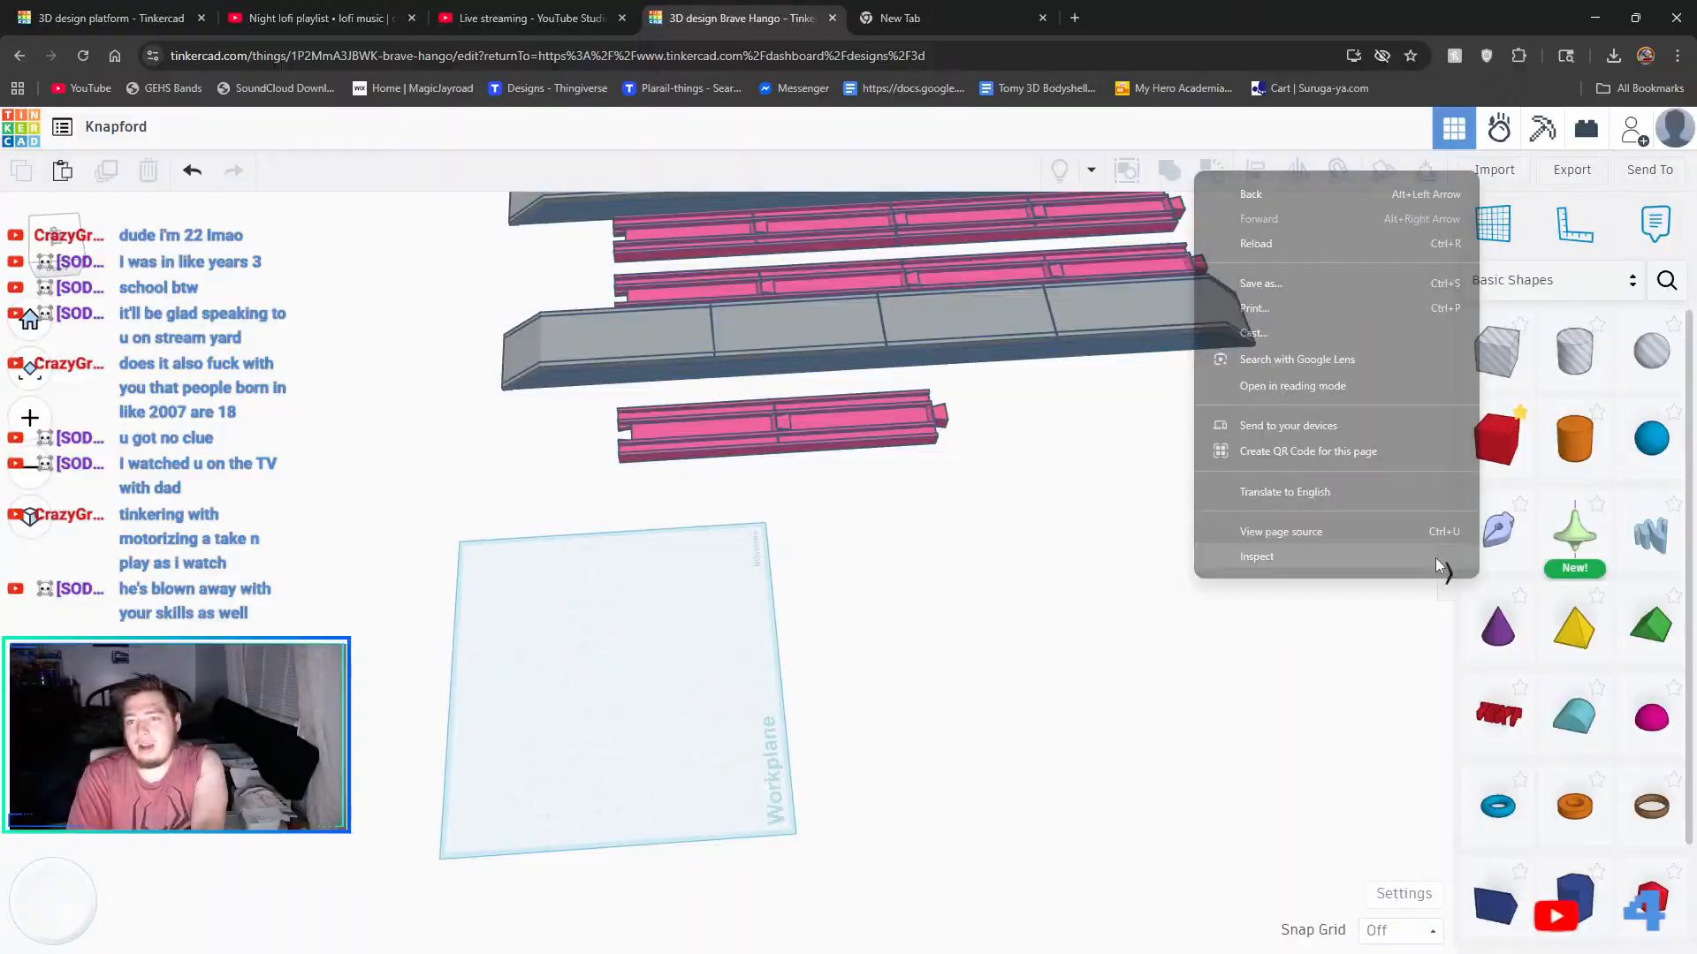
- Examine the extended platforms and pink tracks from above and from the end, checking the pieces along both sides
click(1028, 462)
right_drag(1026, 462, 957, 750)
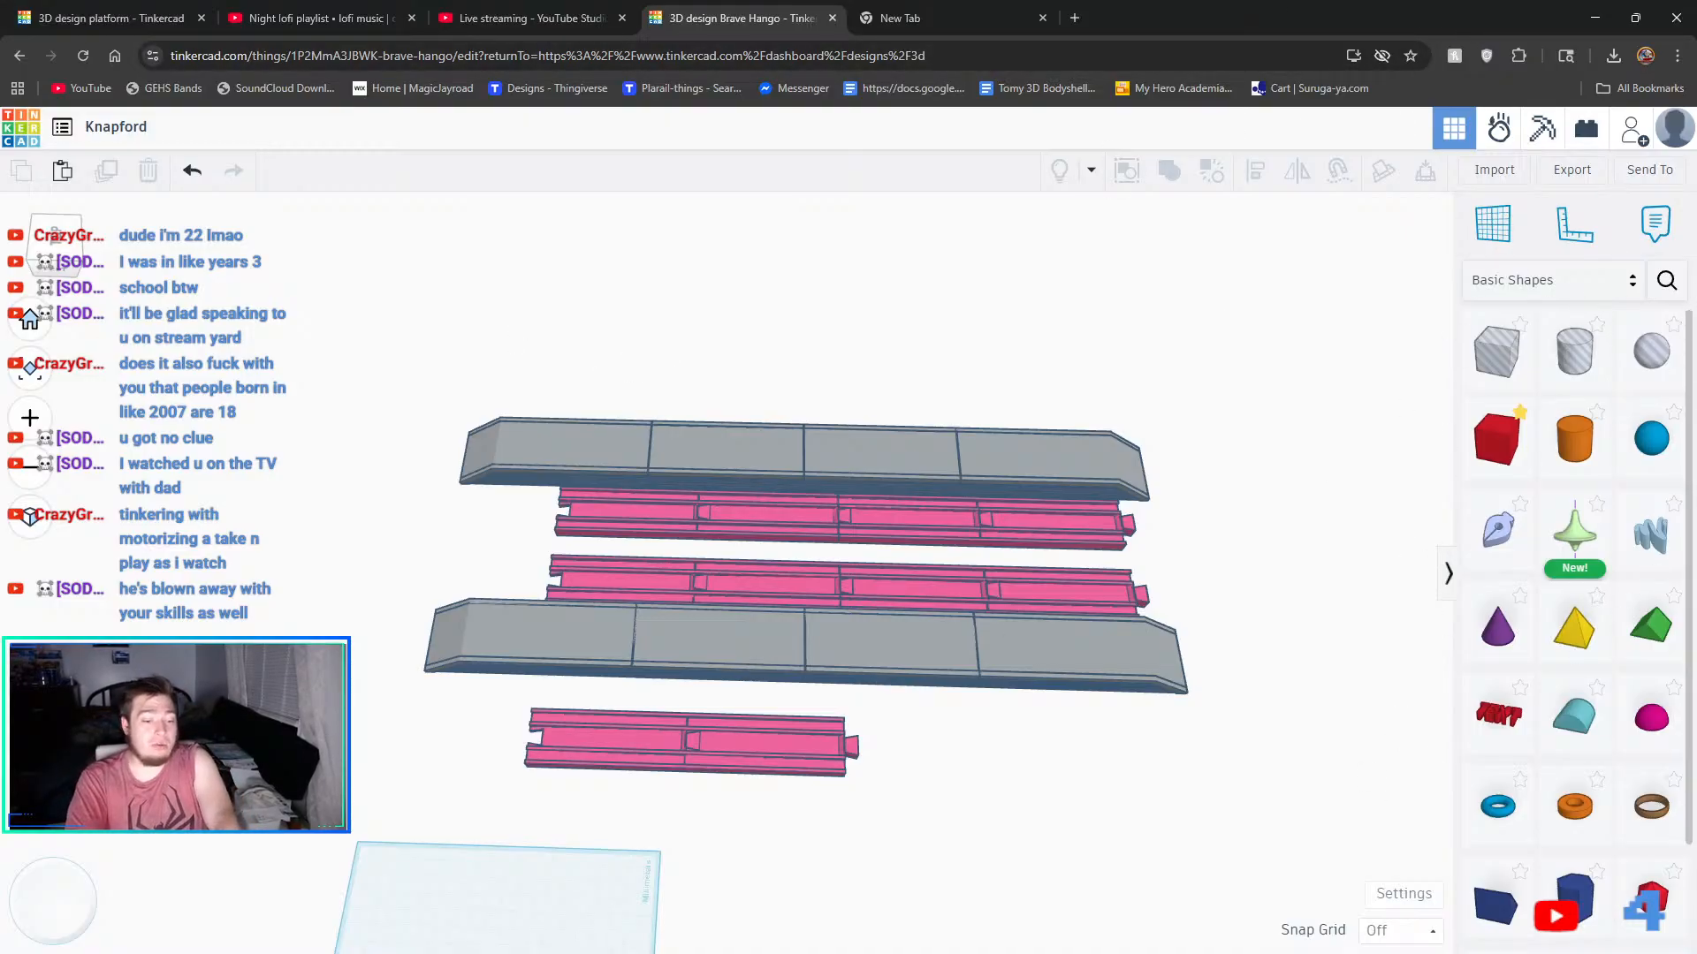
right_drag(444, 497, 425, 737)
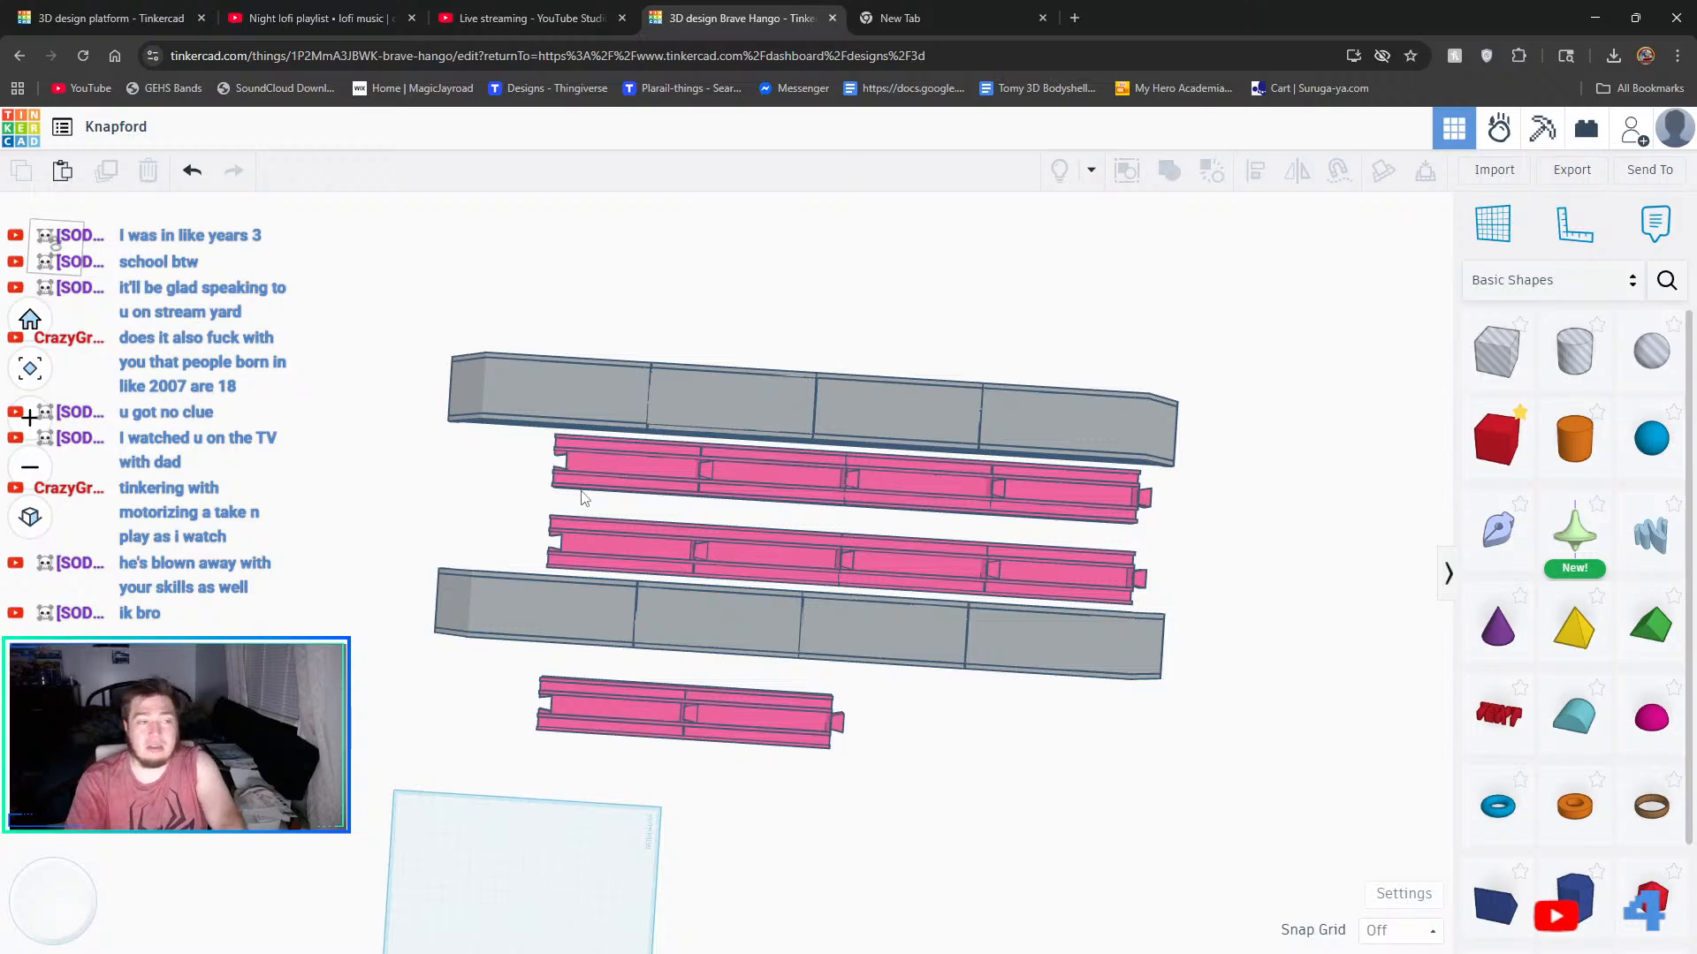
right_drag(415, 456, 216, 465)
right_drag(417, 522, 738, 619)
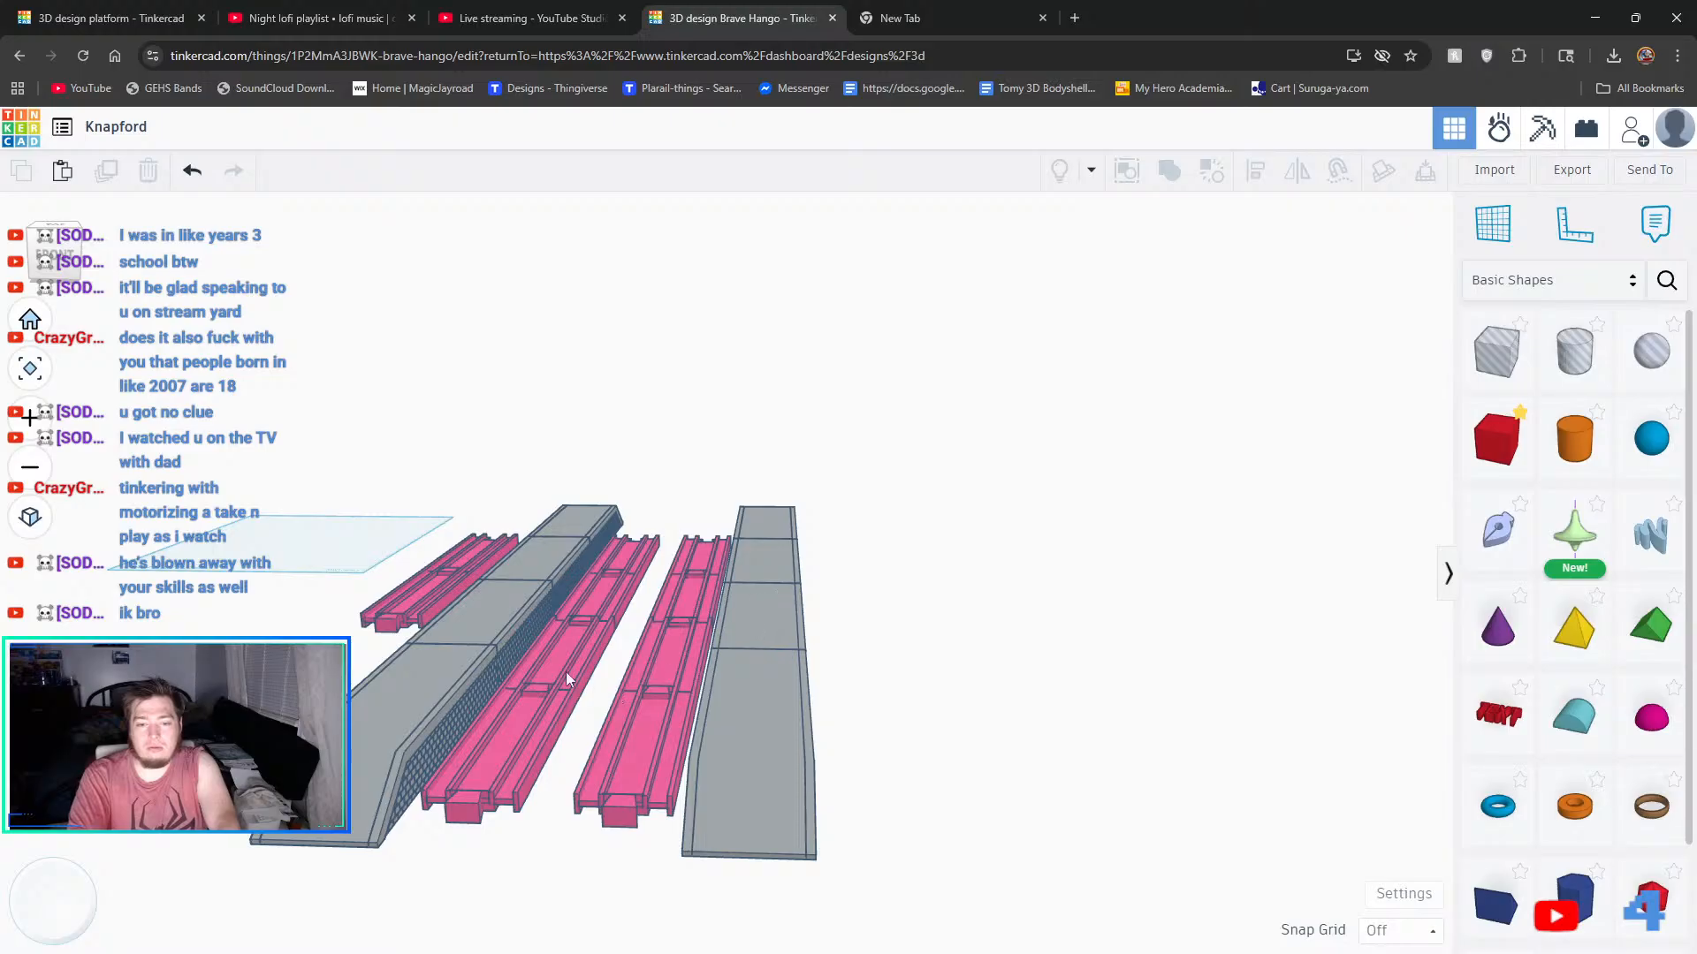
click(447, 689)
click(502, 596)
click(540, 548)
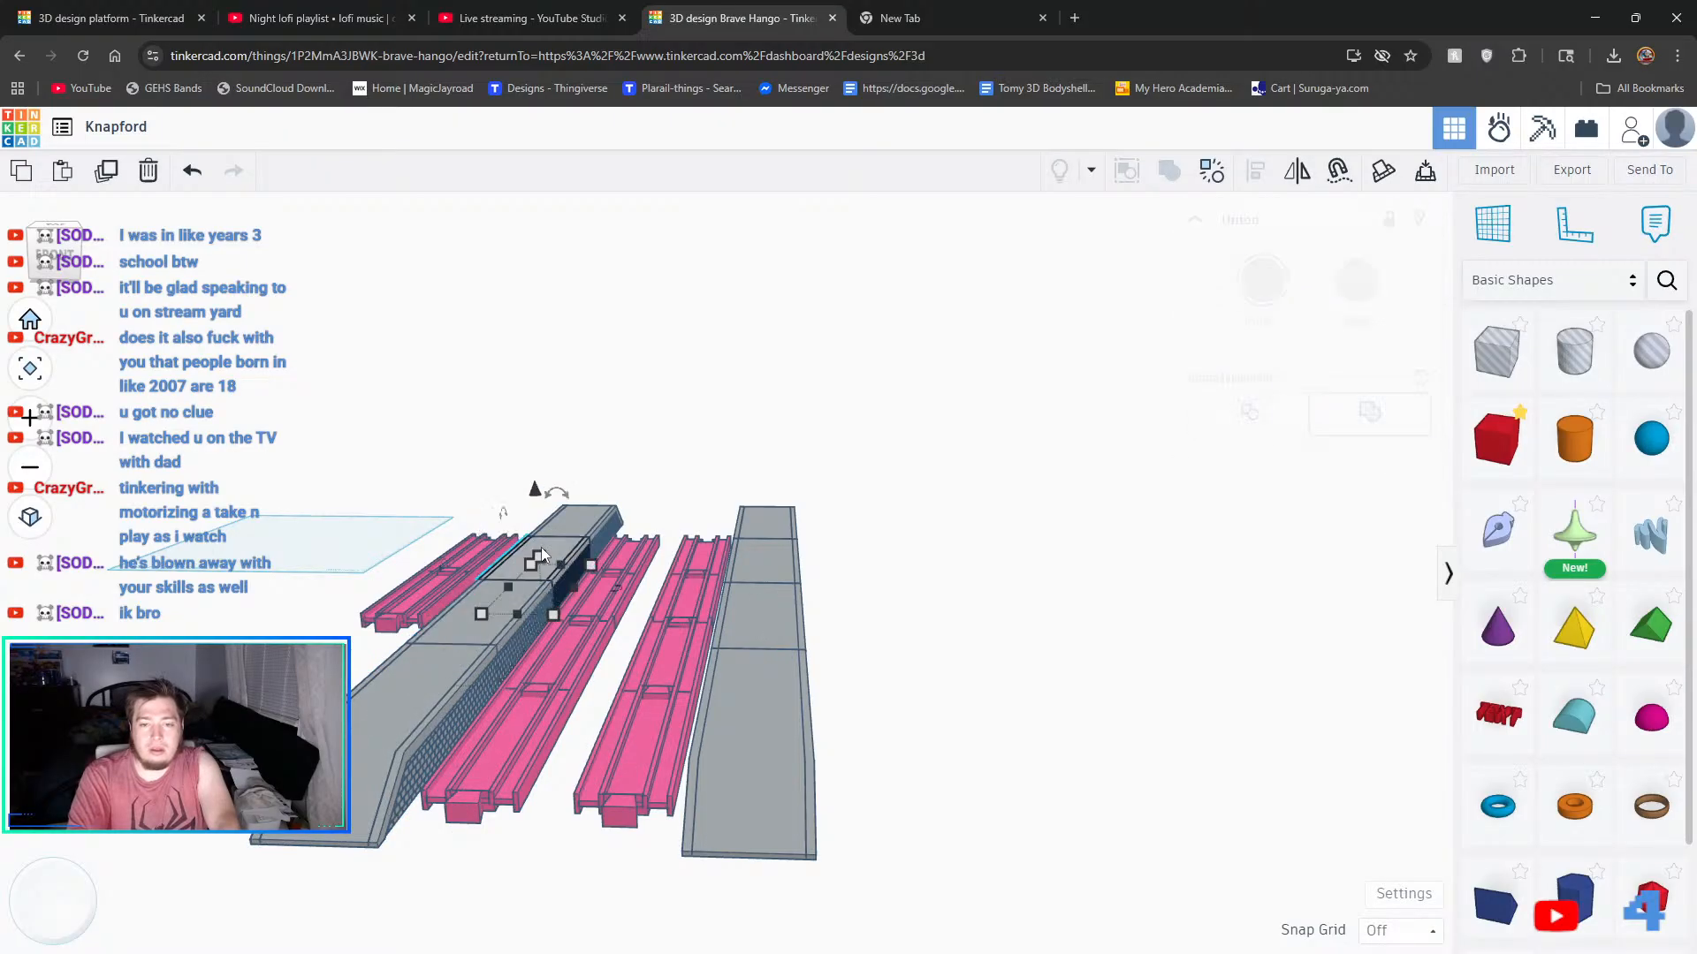
click(566, 516)
click(748, 488)
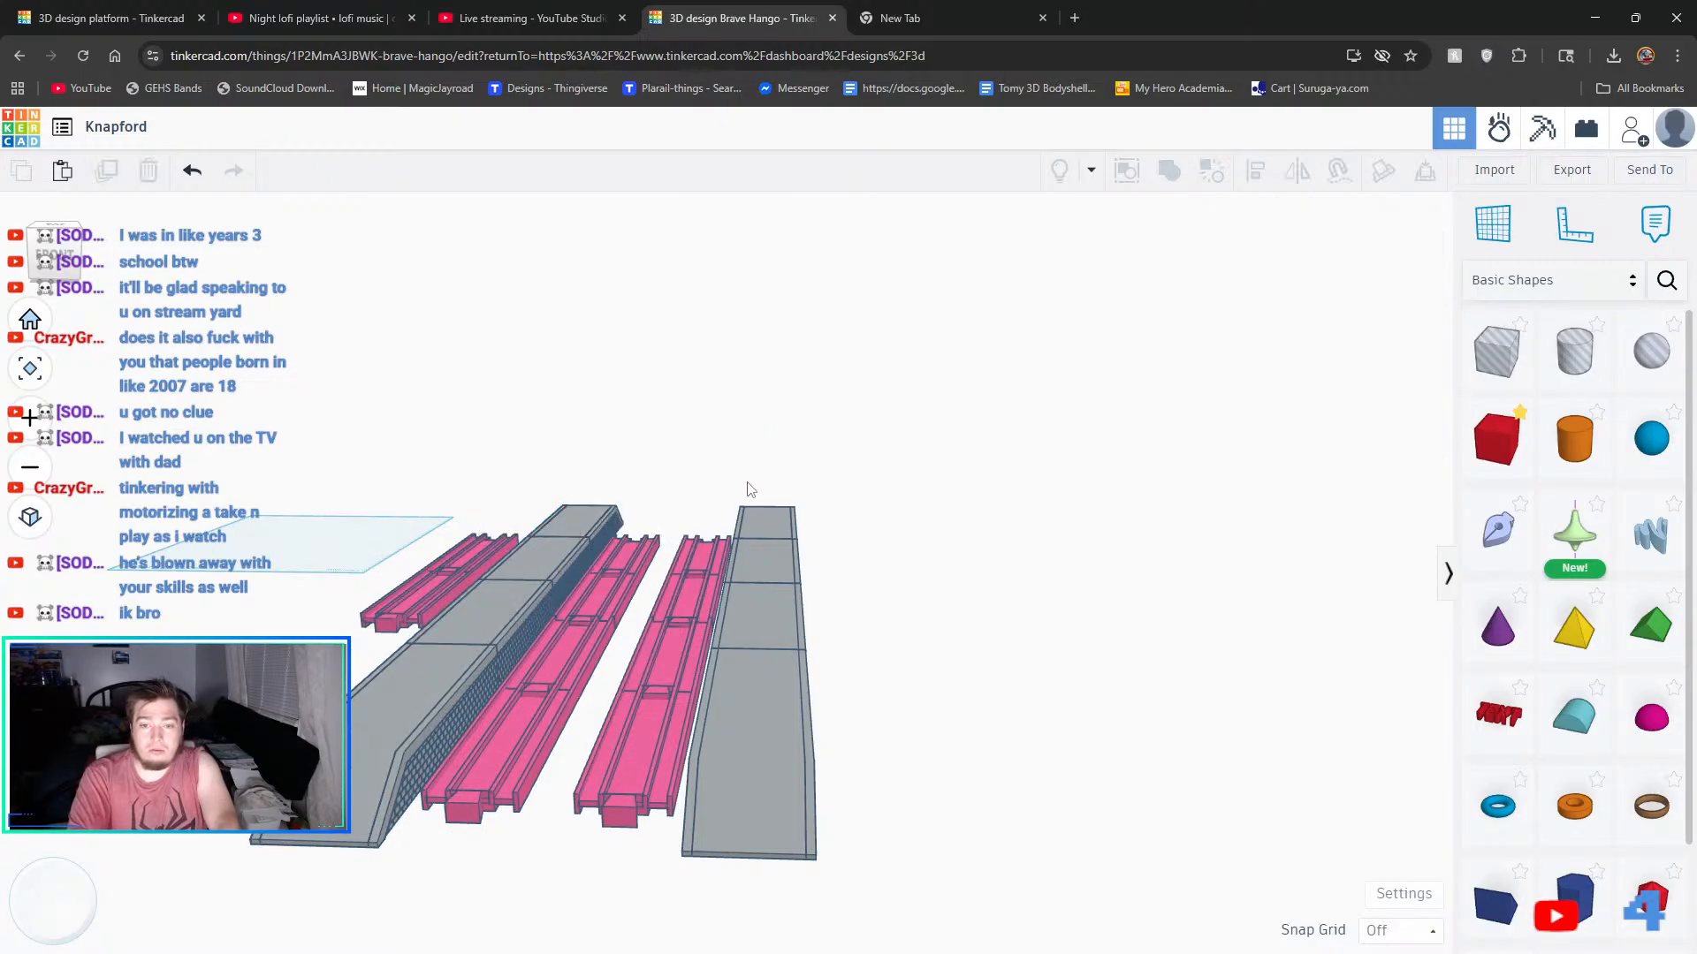
right_drag(751, 489, 907, 409)
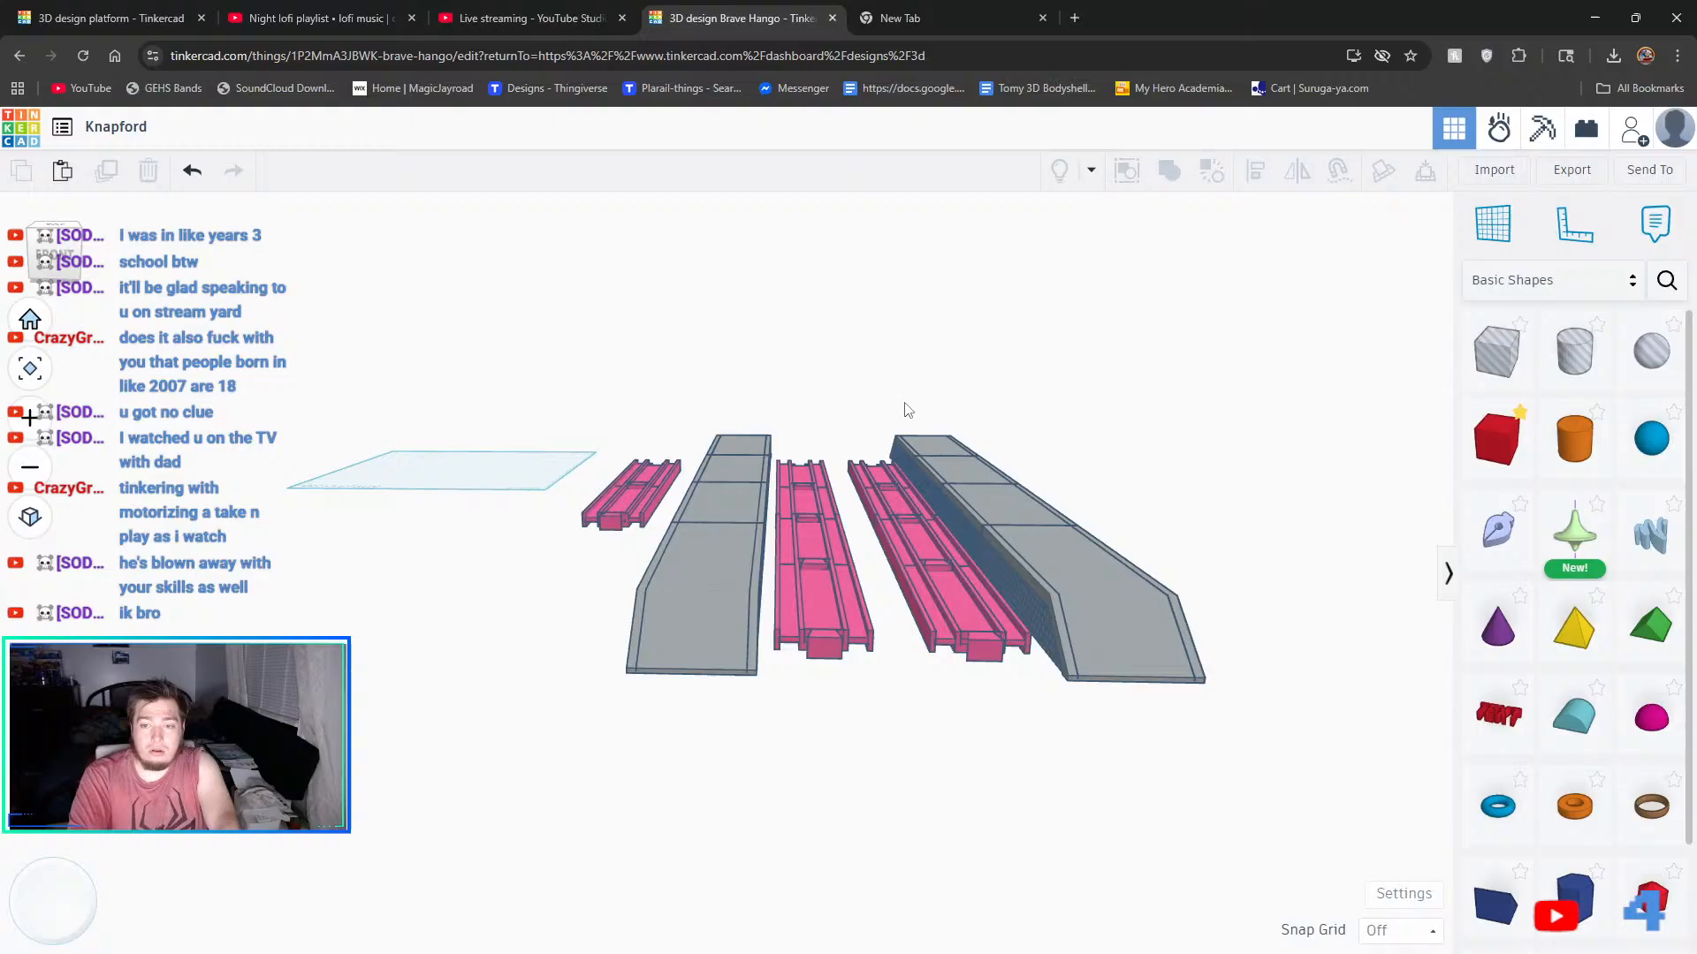
click(1032, 19)
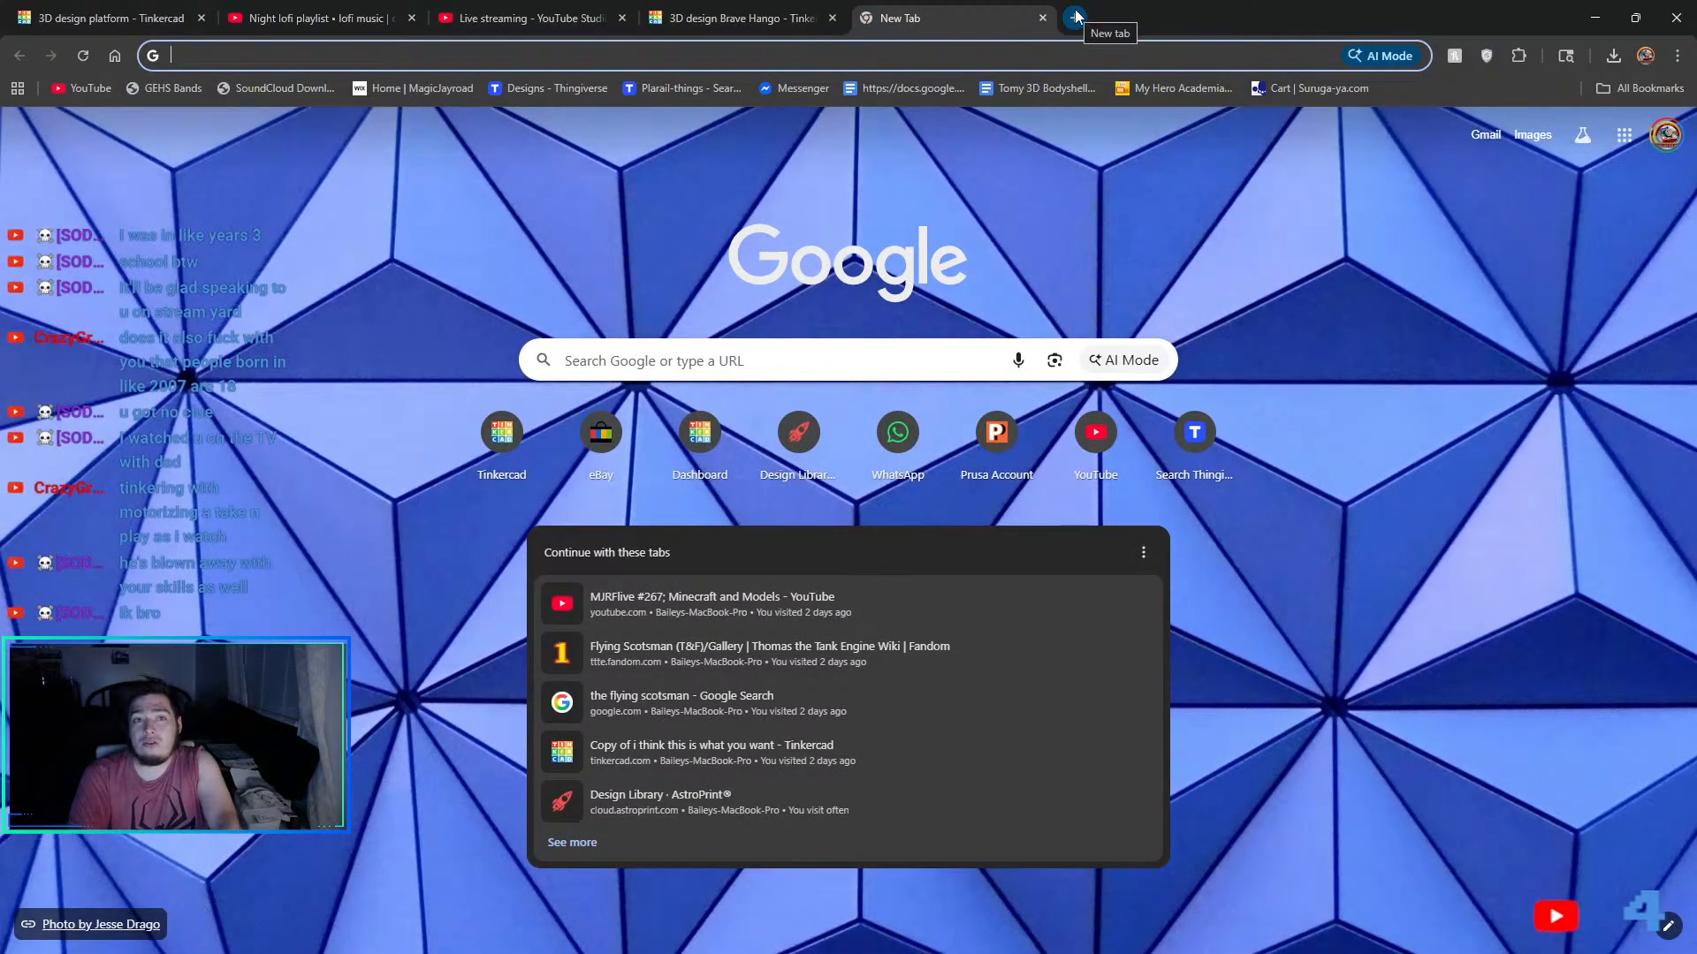
click(742, 15)
click(530, 16)
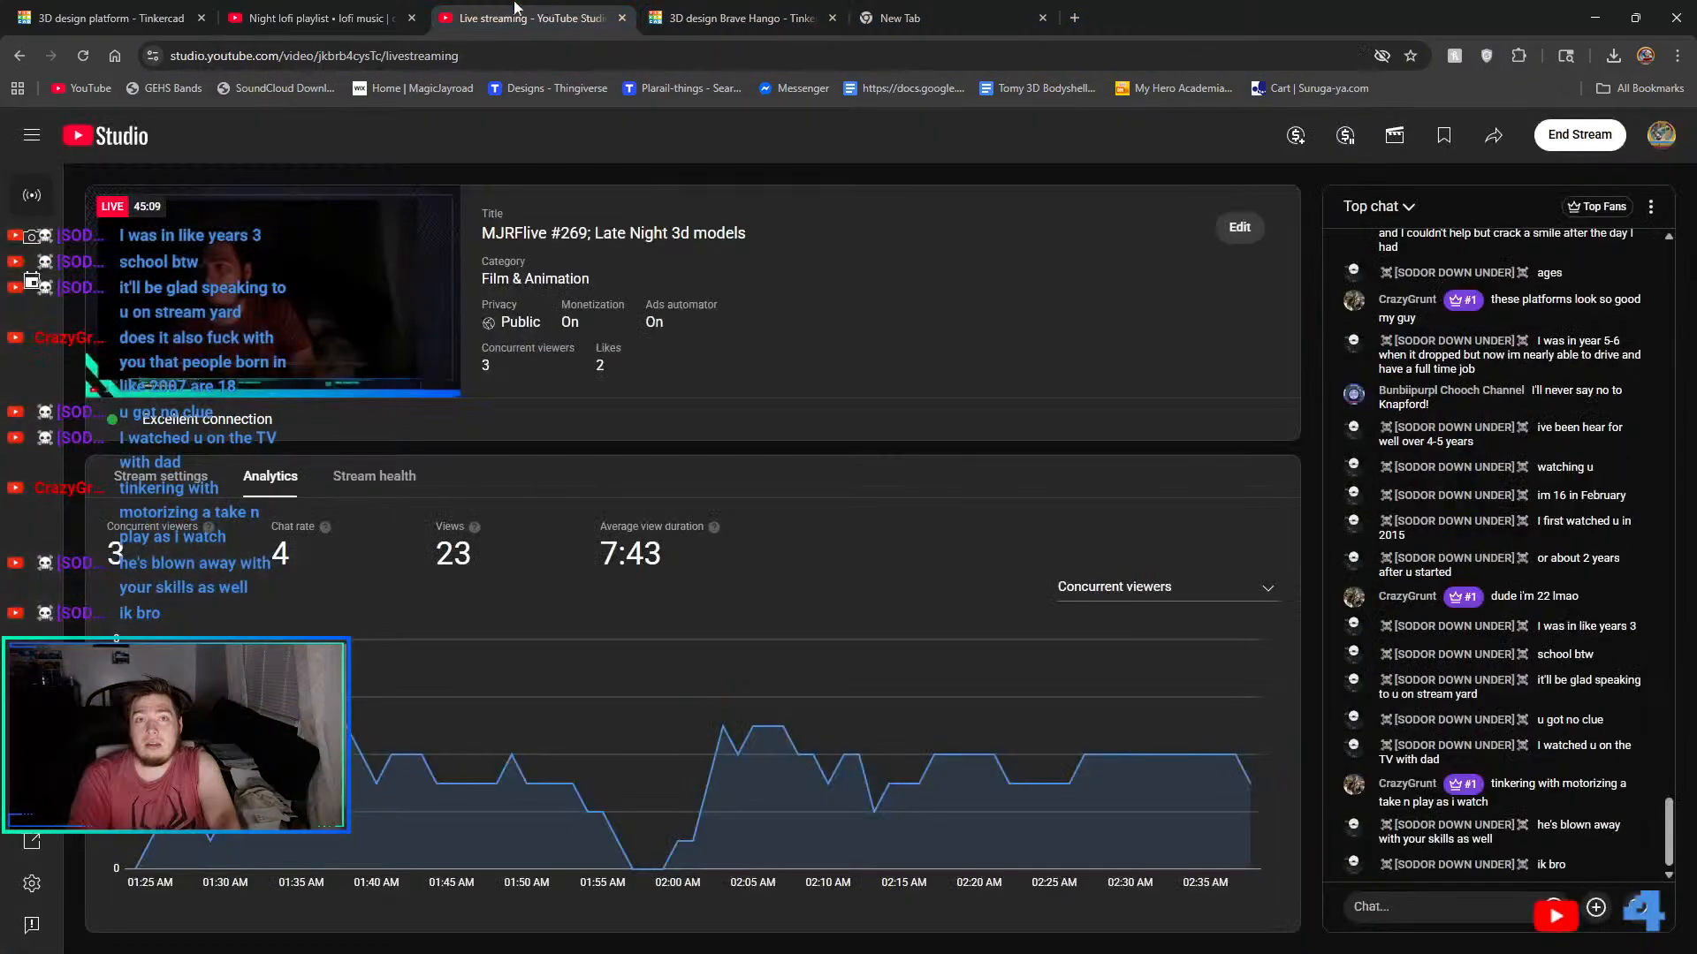
click(303, 10)
click(146, 10)
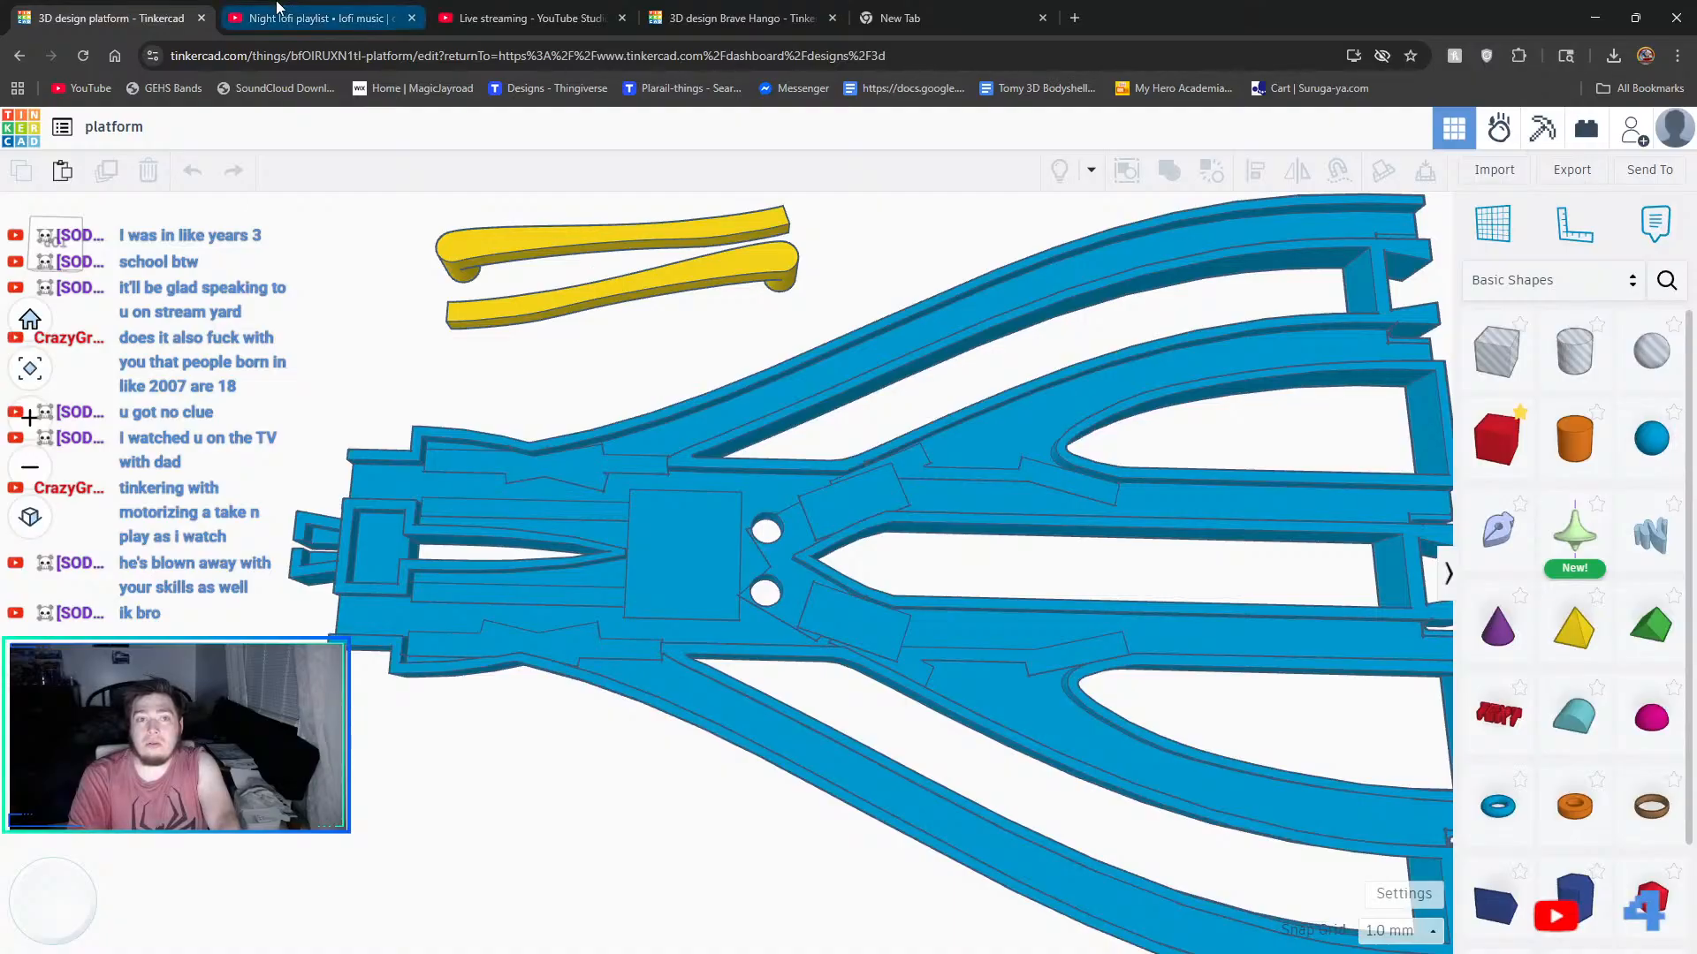
click(278, 9)
click(531, 13)
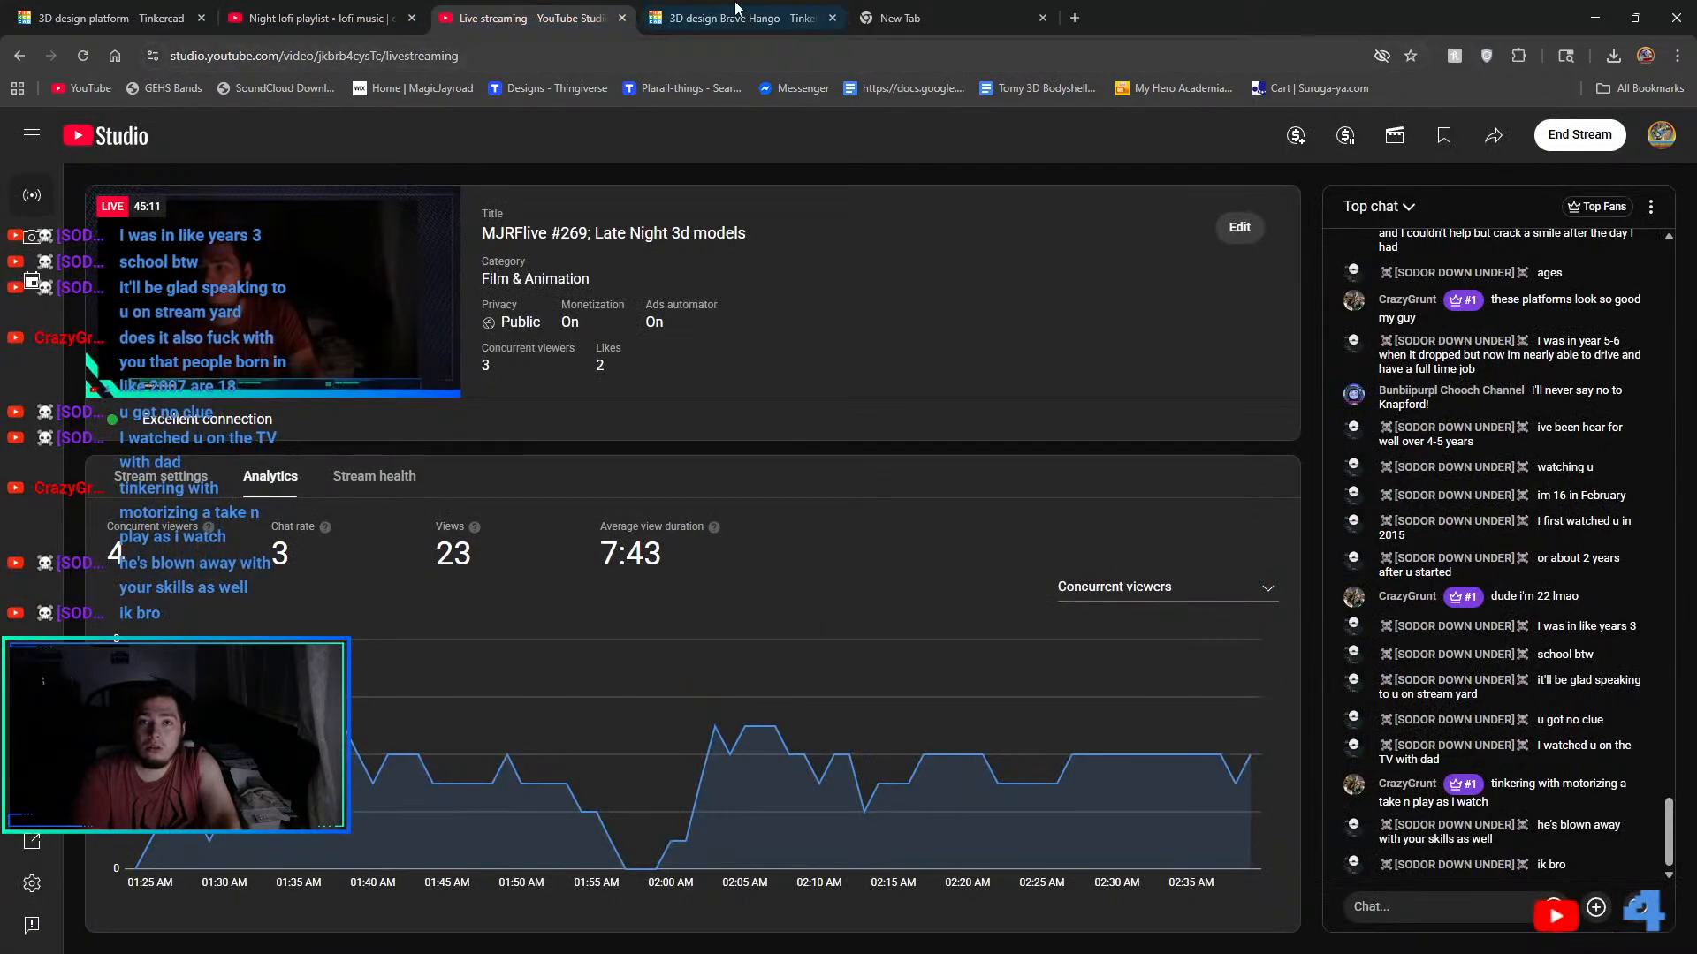
click(738, 9)
- Switch to the AstroPrint design library and open the Track Pieces folder inside the BAILEY folder
click(897, 16)
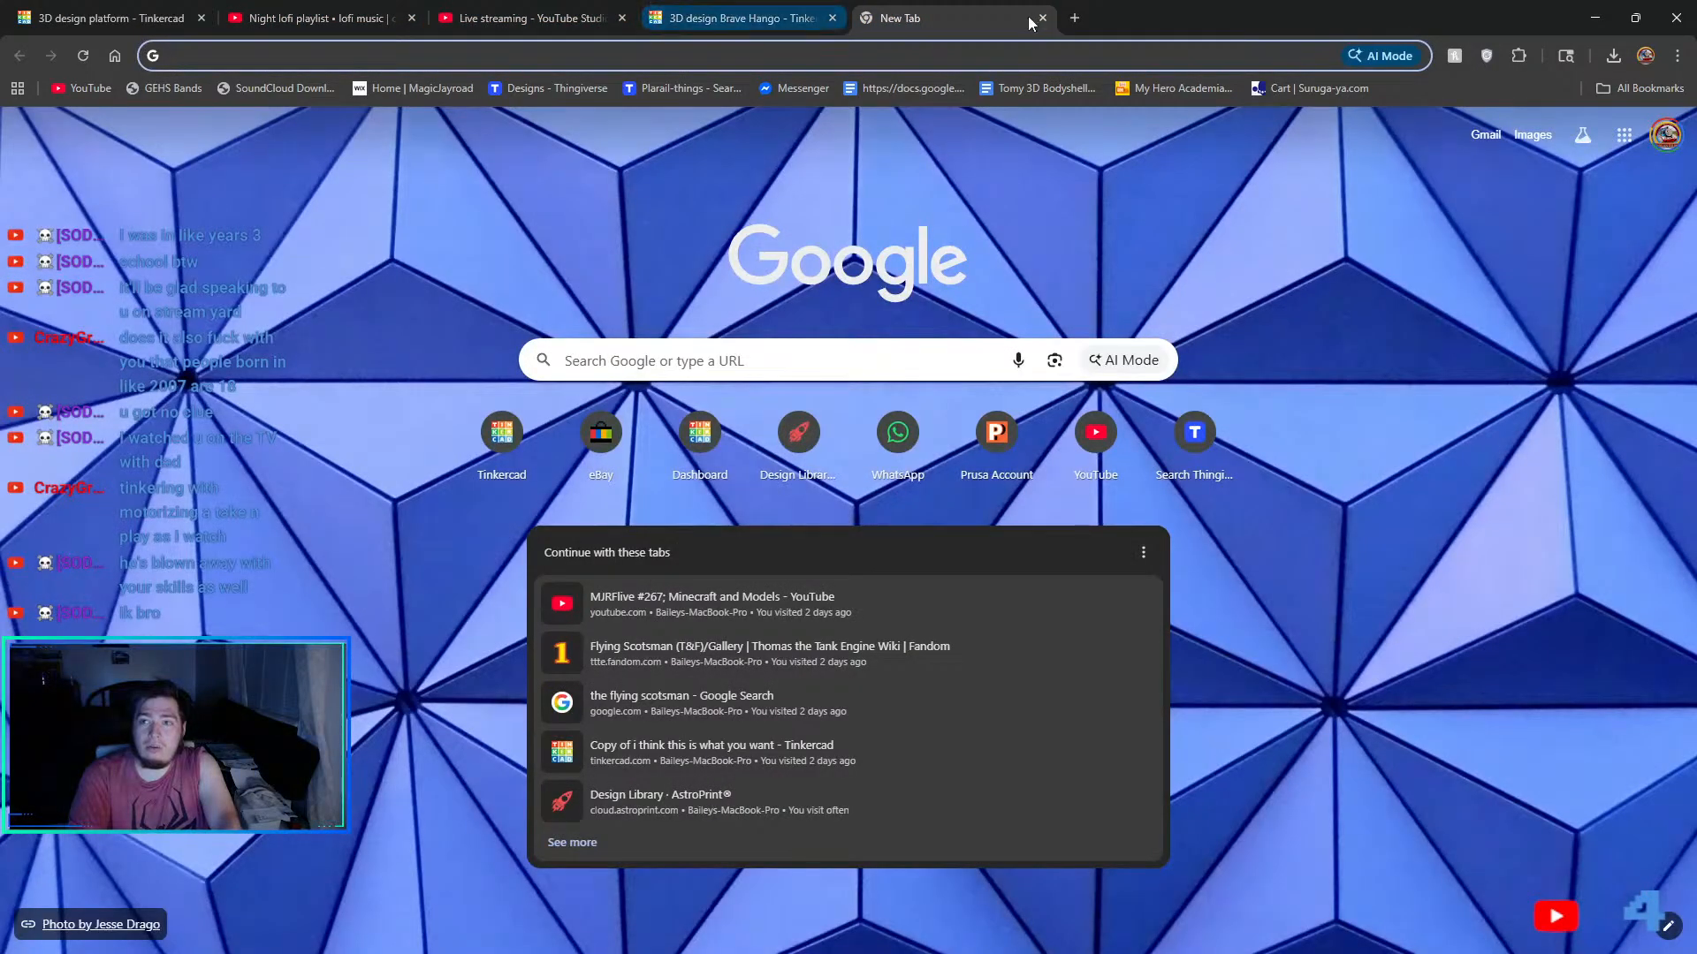
click(772, 439)
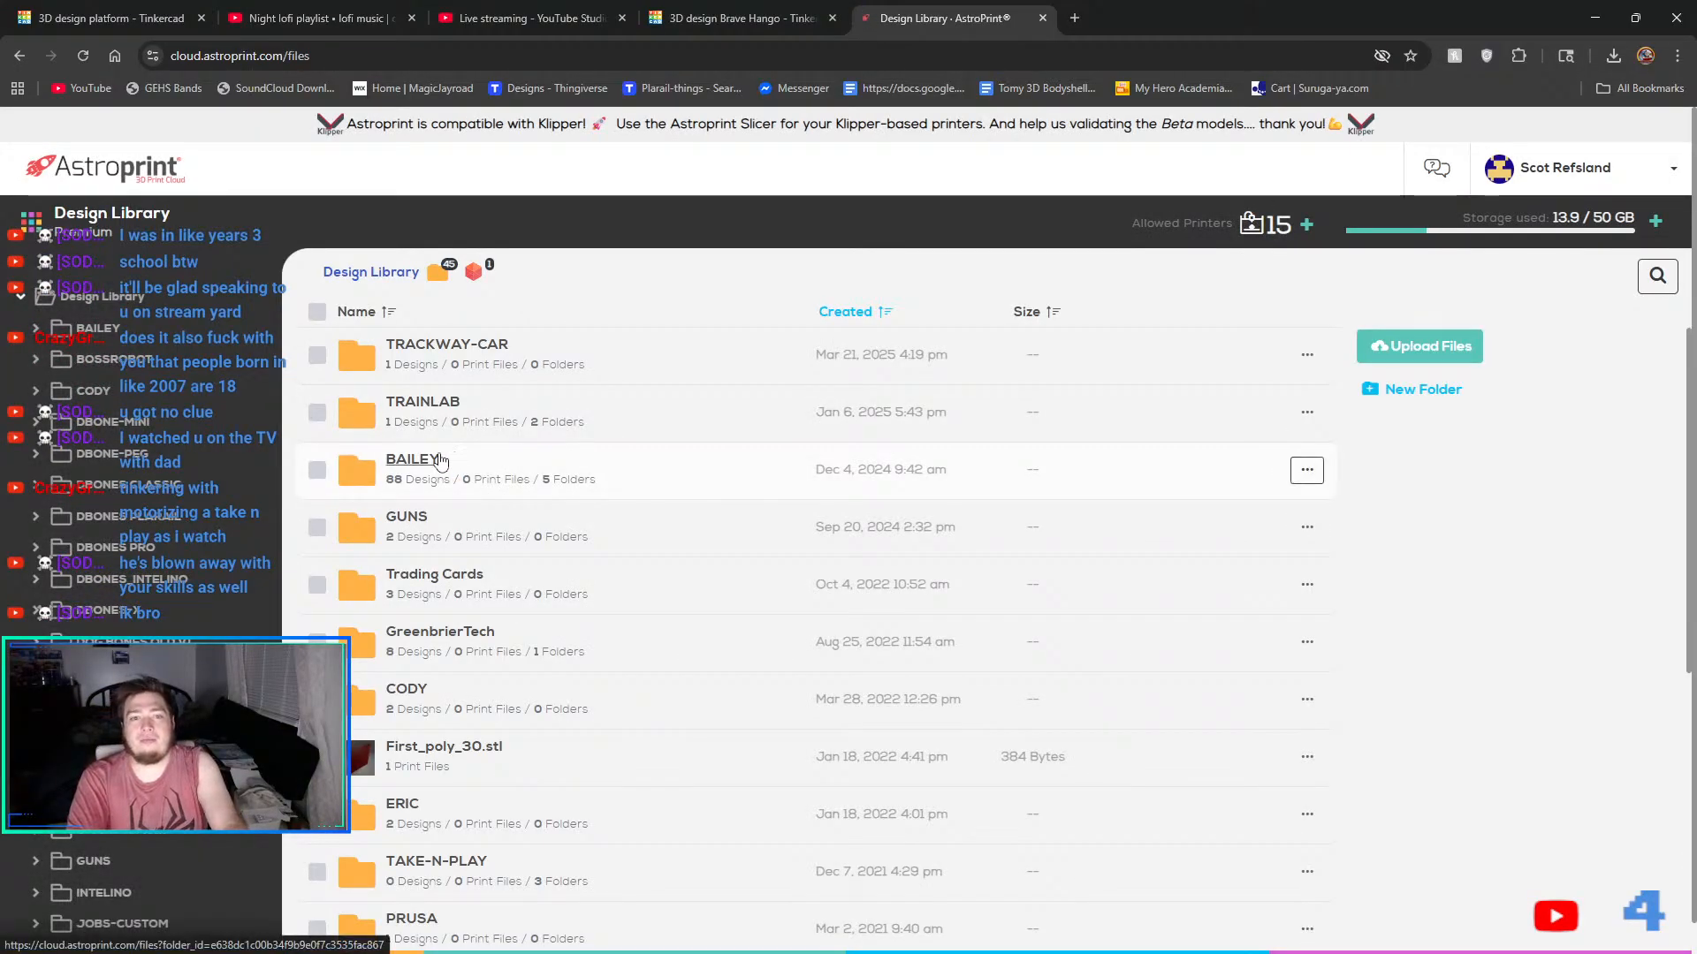
click(451, 458)
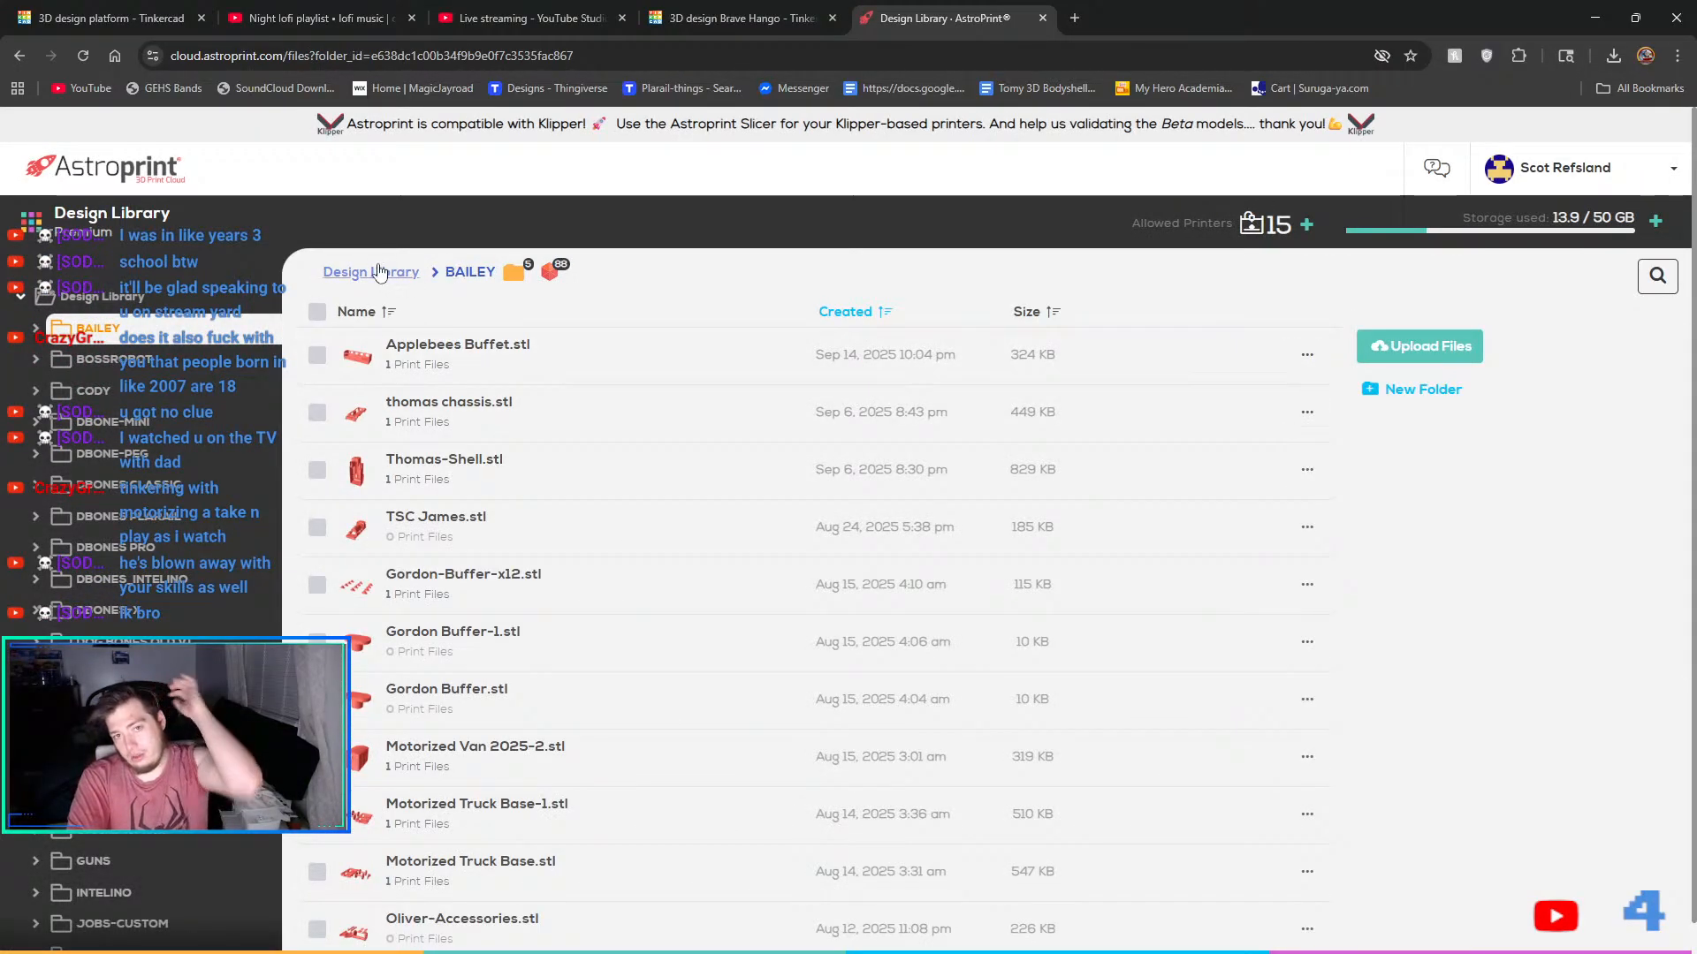
click(37, 330)
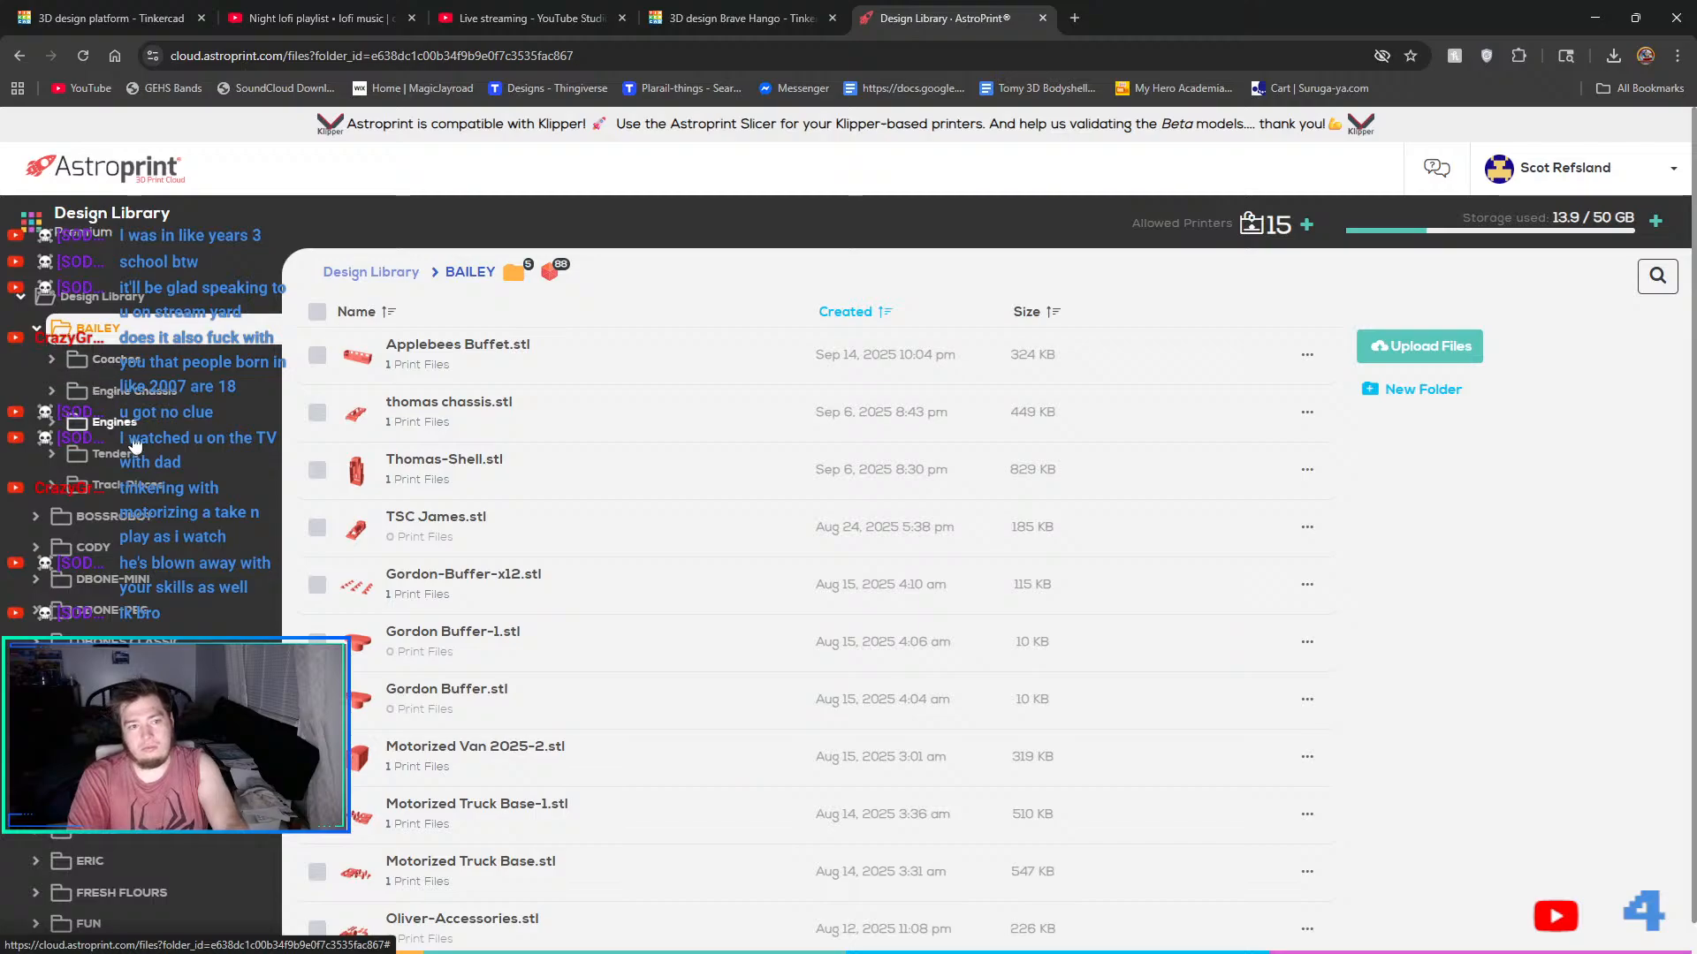
click(147, 477)
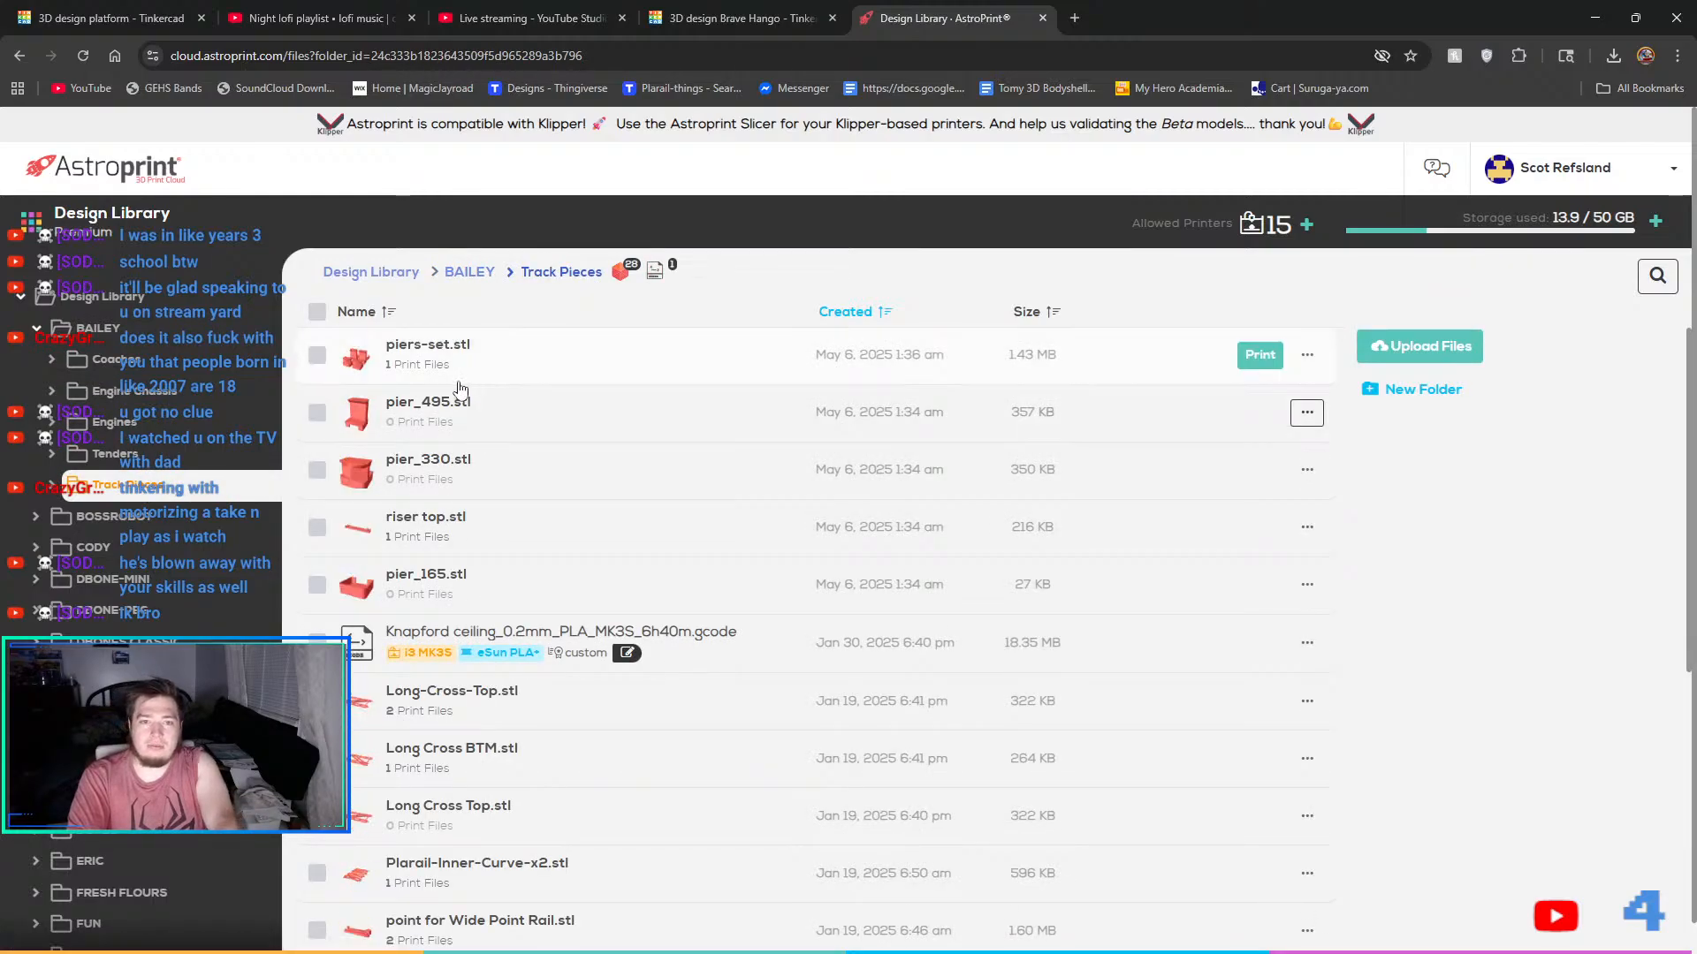
- Look through the Track Pieces files for a crossing track model to use with the station tracks
scroll(436, 444, down, 1)
scroll(435, 444, down, 3)
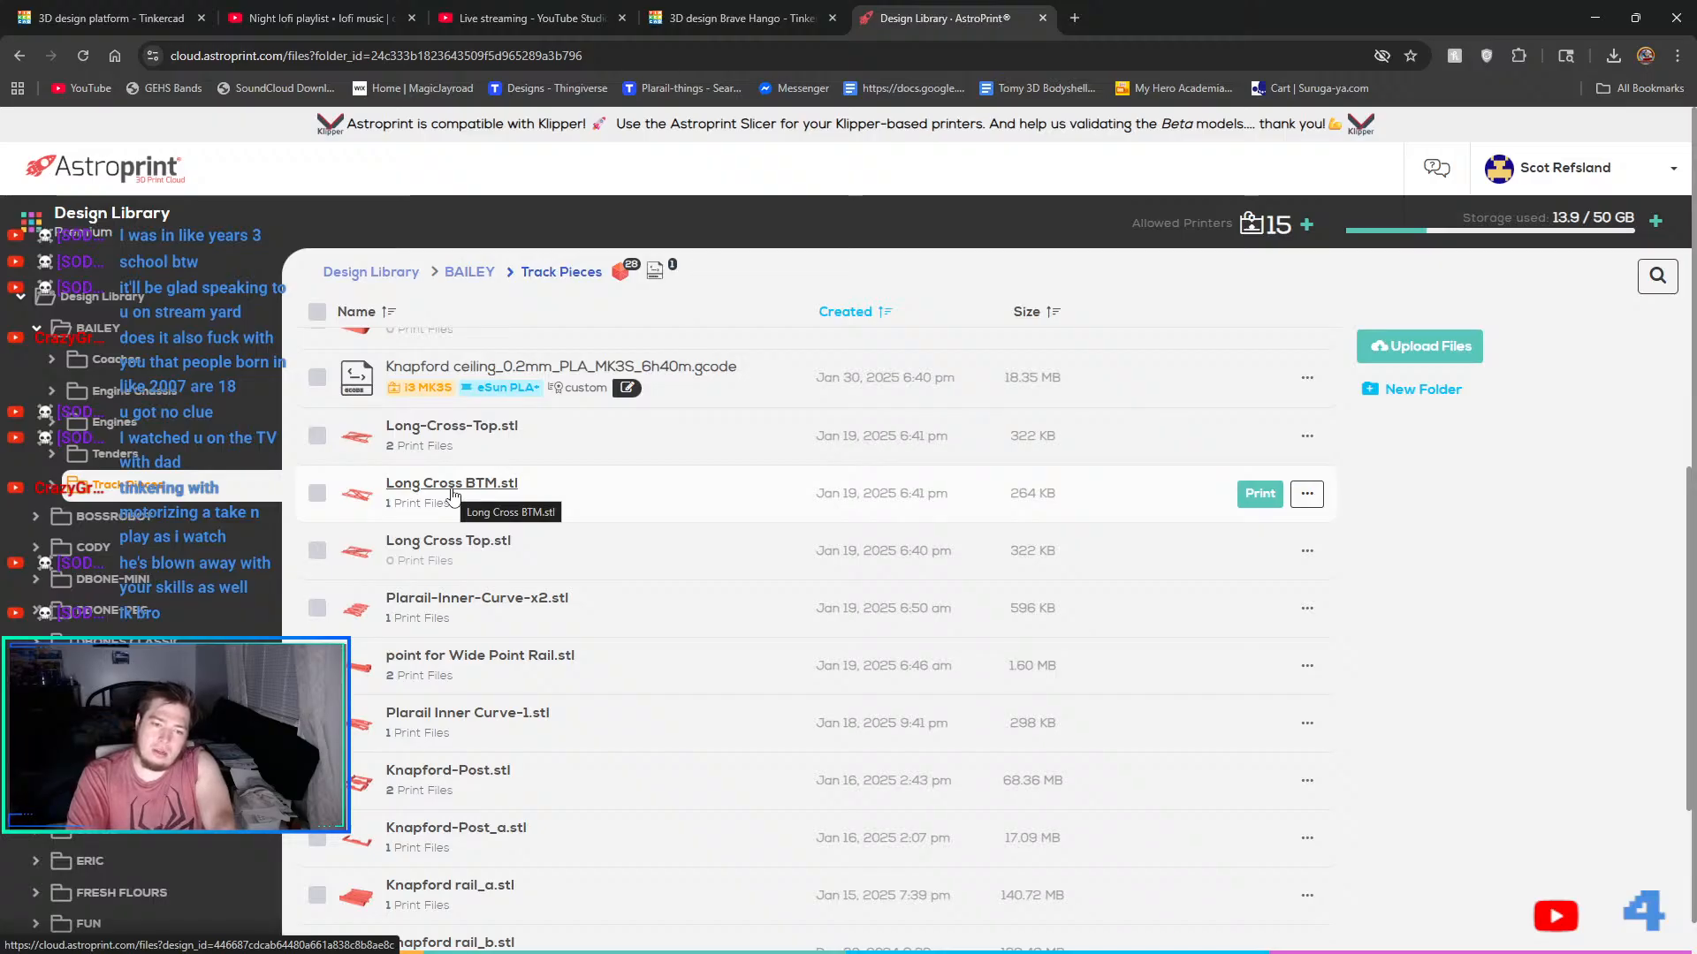
scroll(453, 495, down, 7)
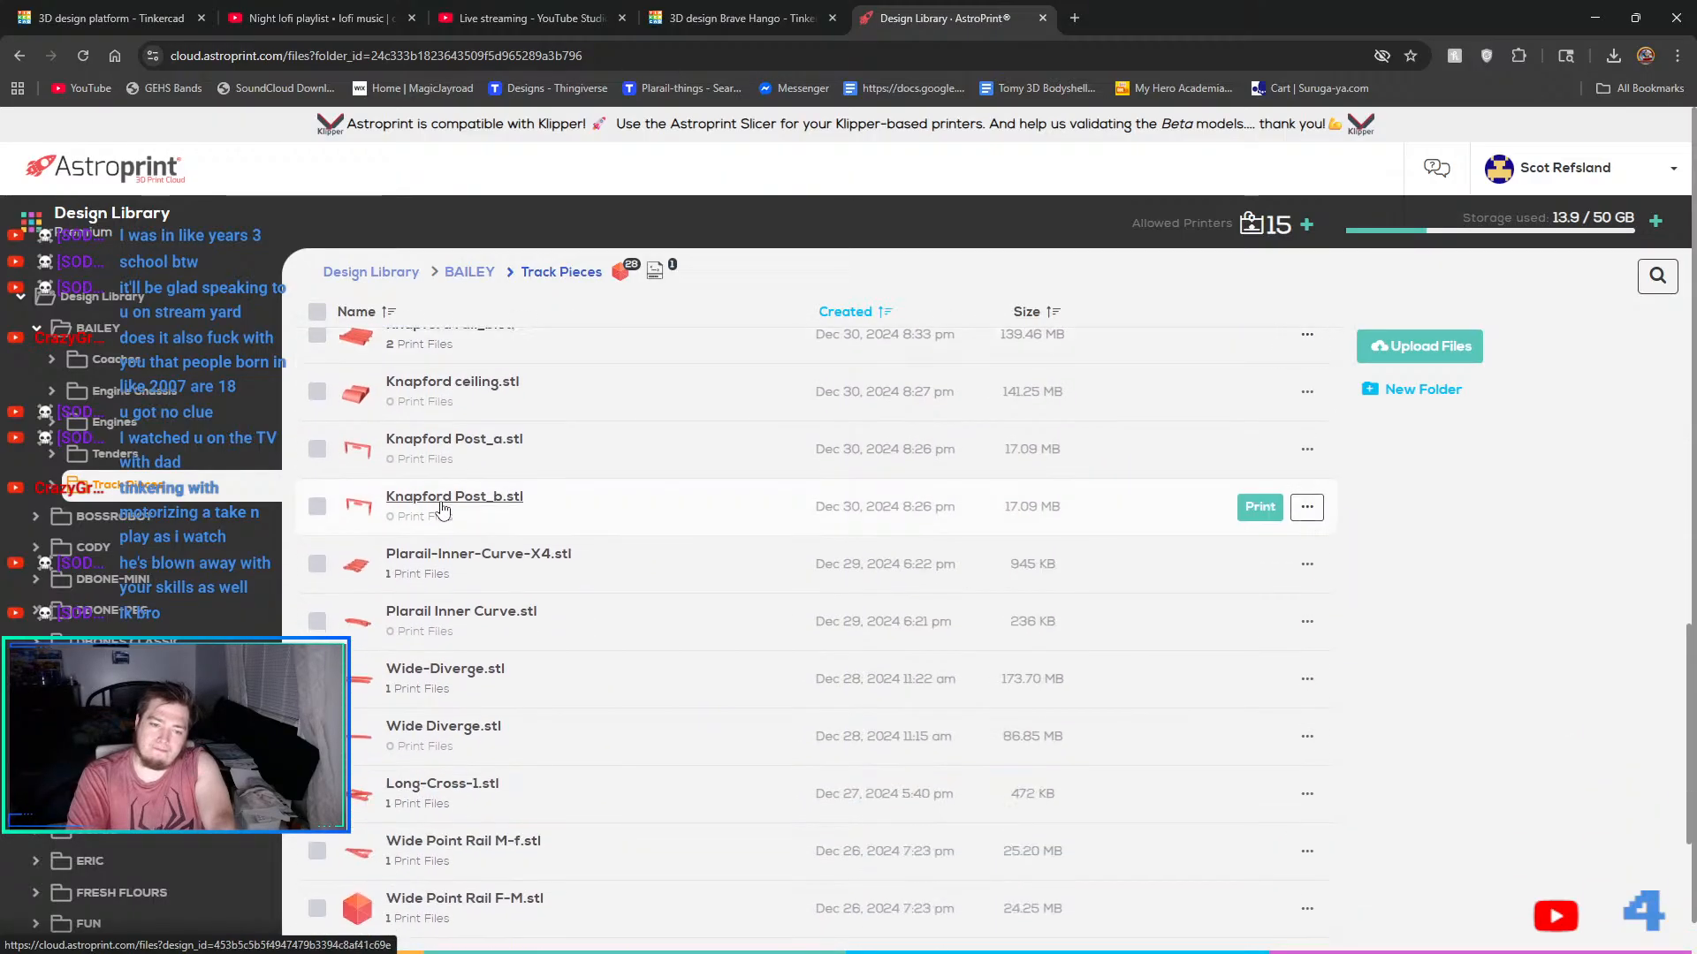
scroll(442, 510, down, 5)
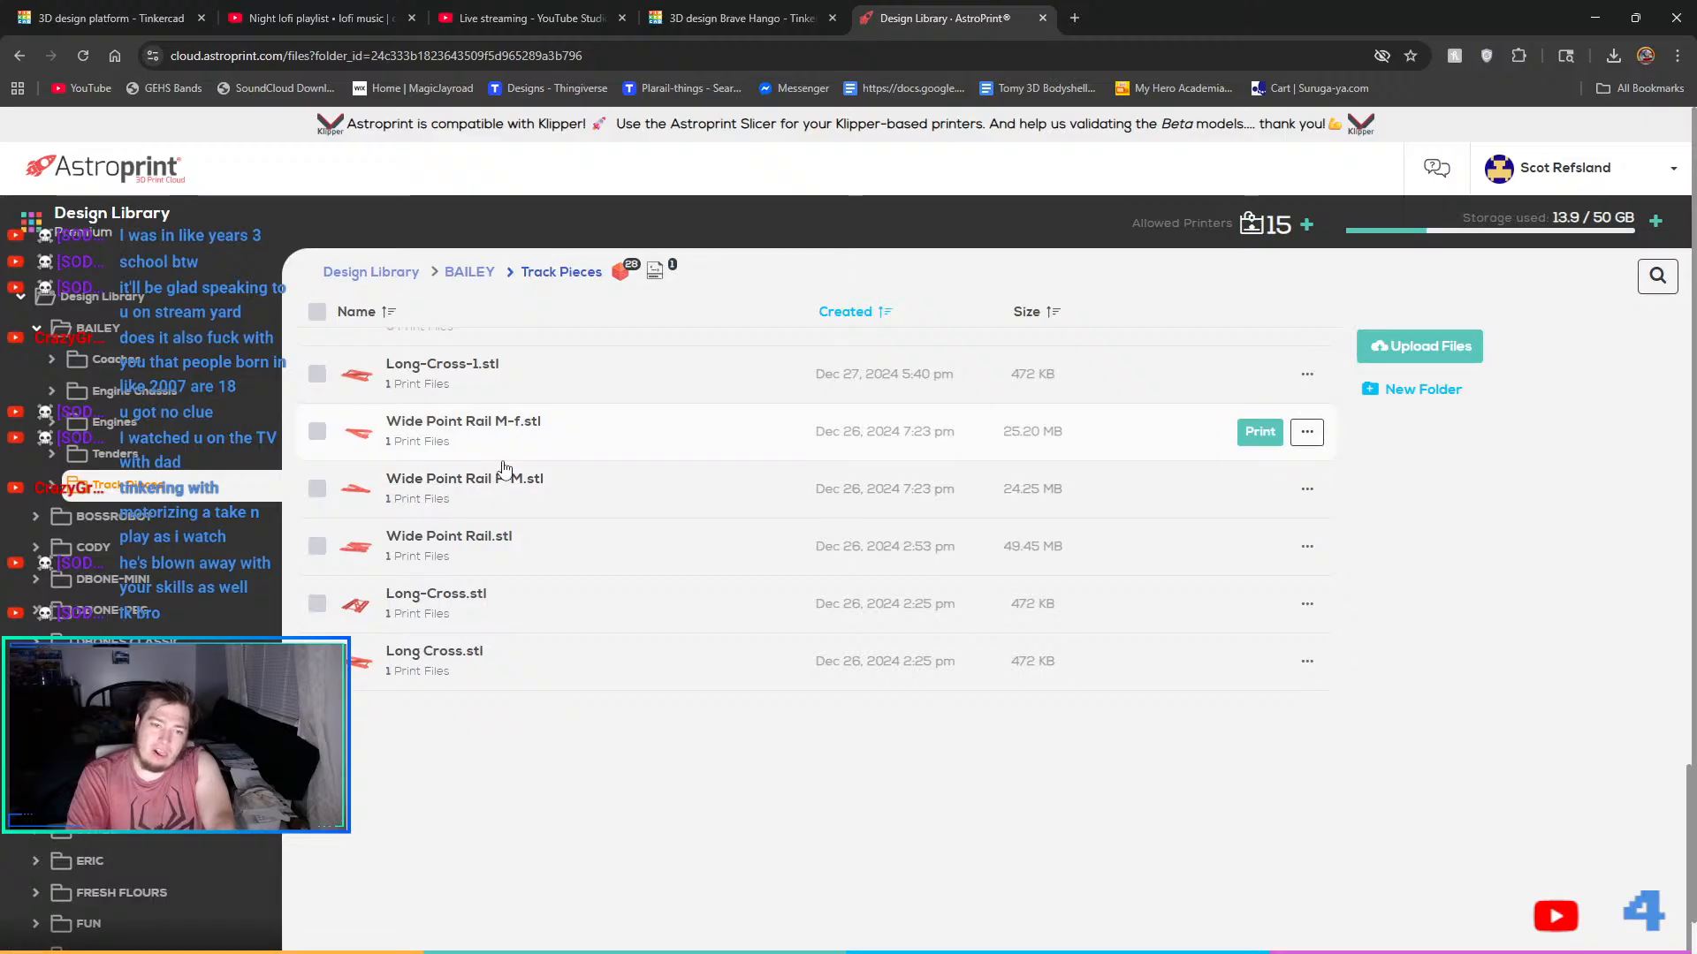
scroll(502, 495, up, 10)
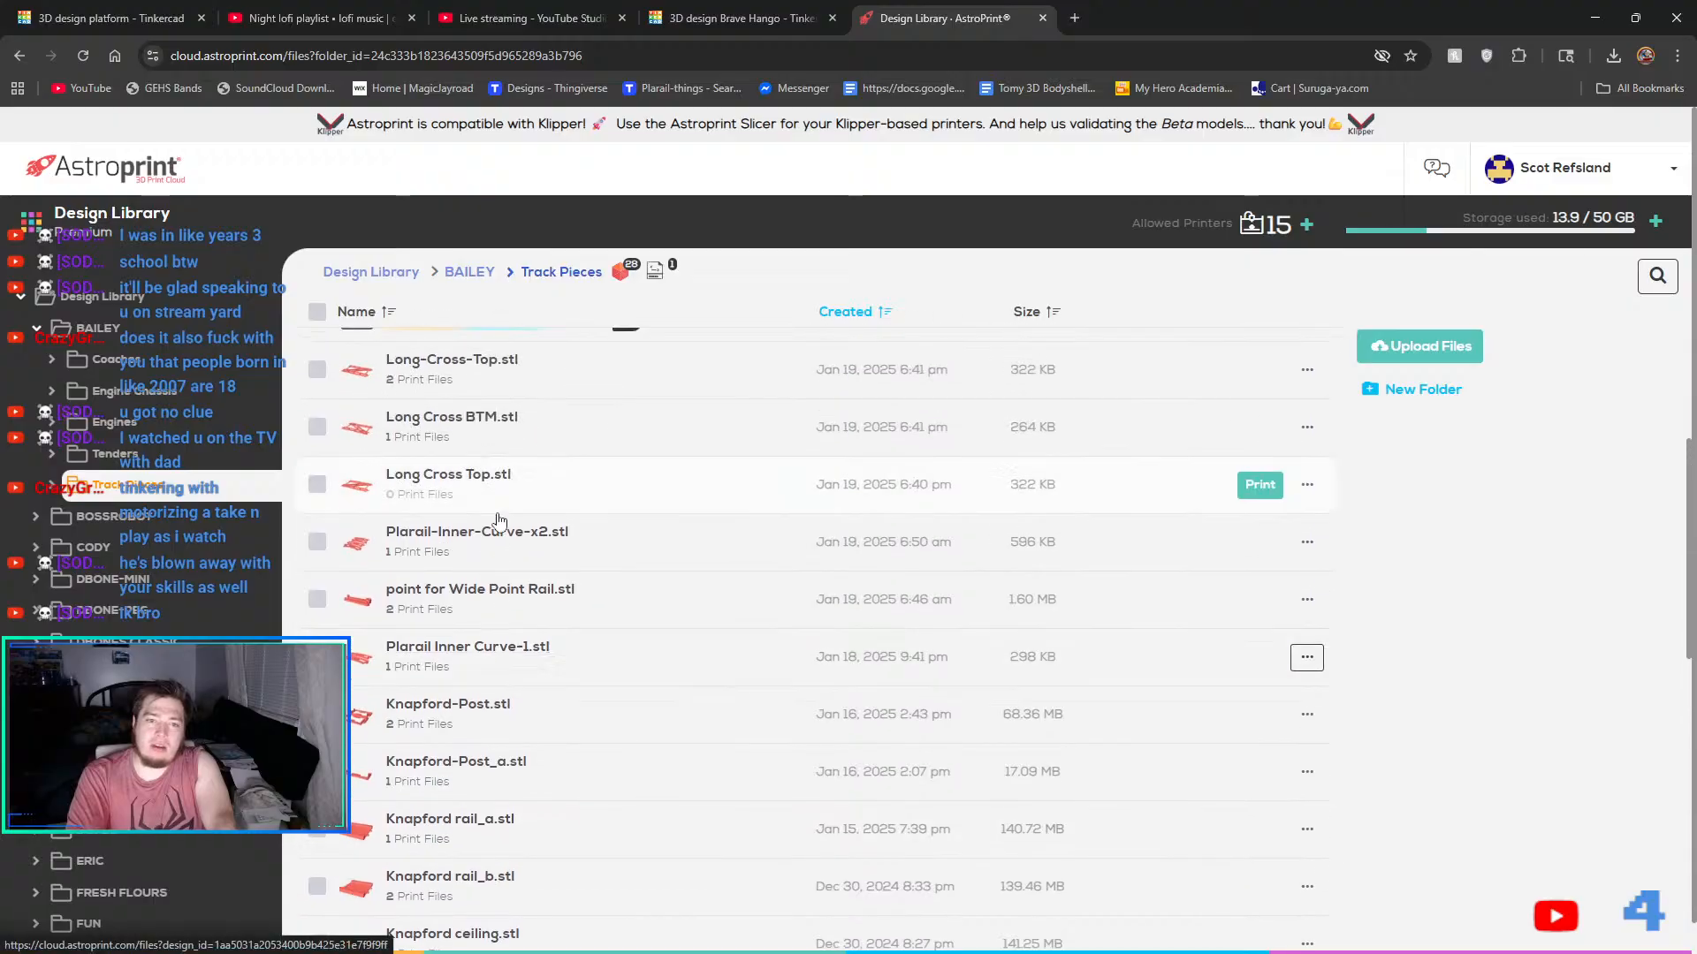
scroll(499, 520, up, 4)
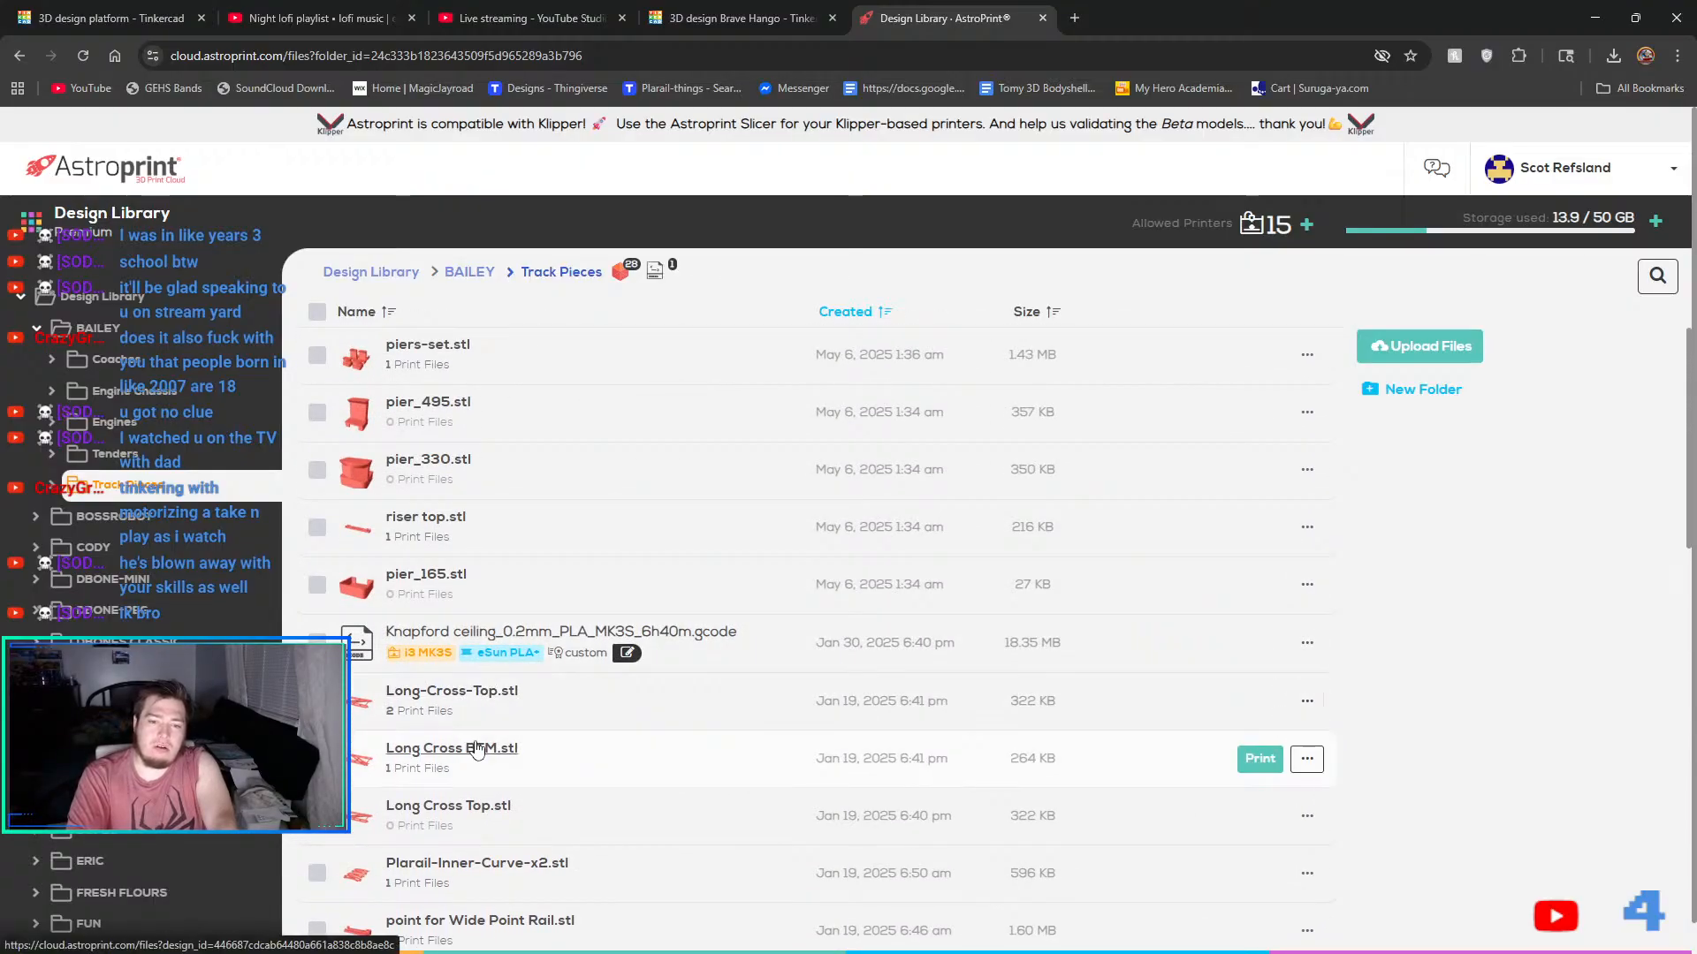
scroll(477, 750, down, 2)
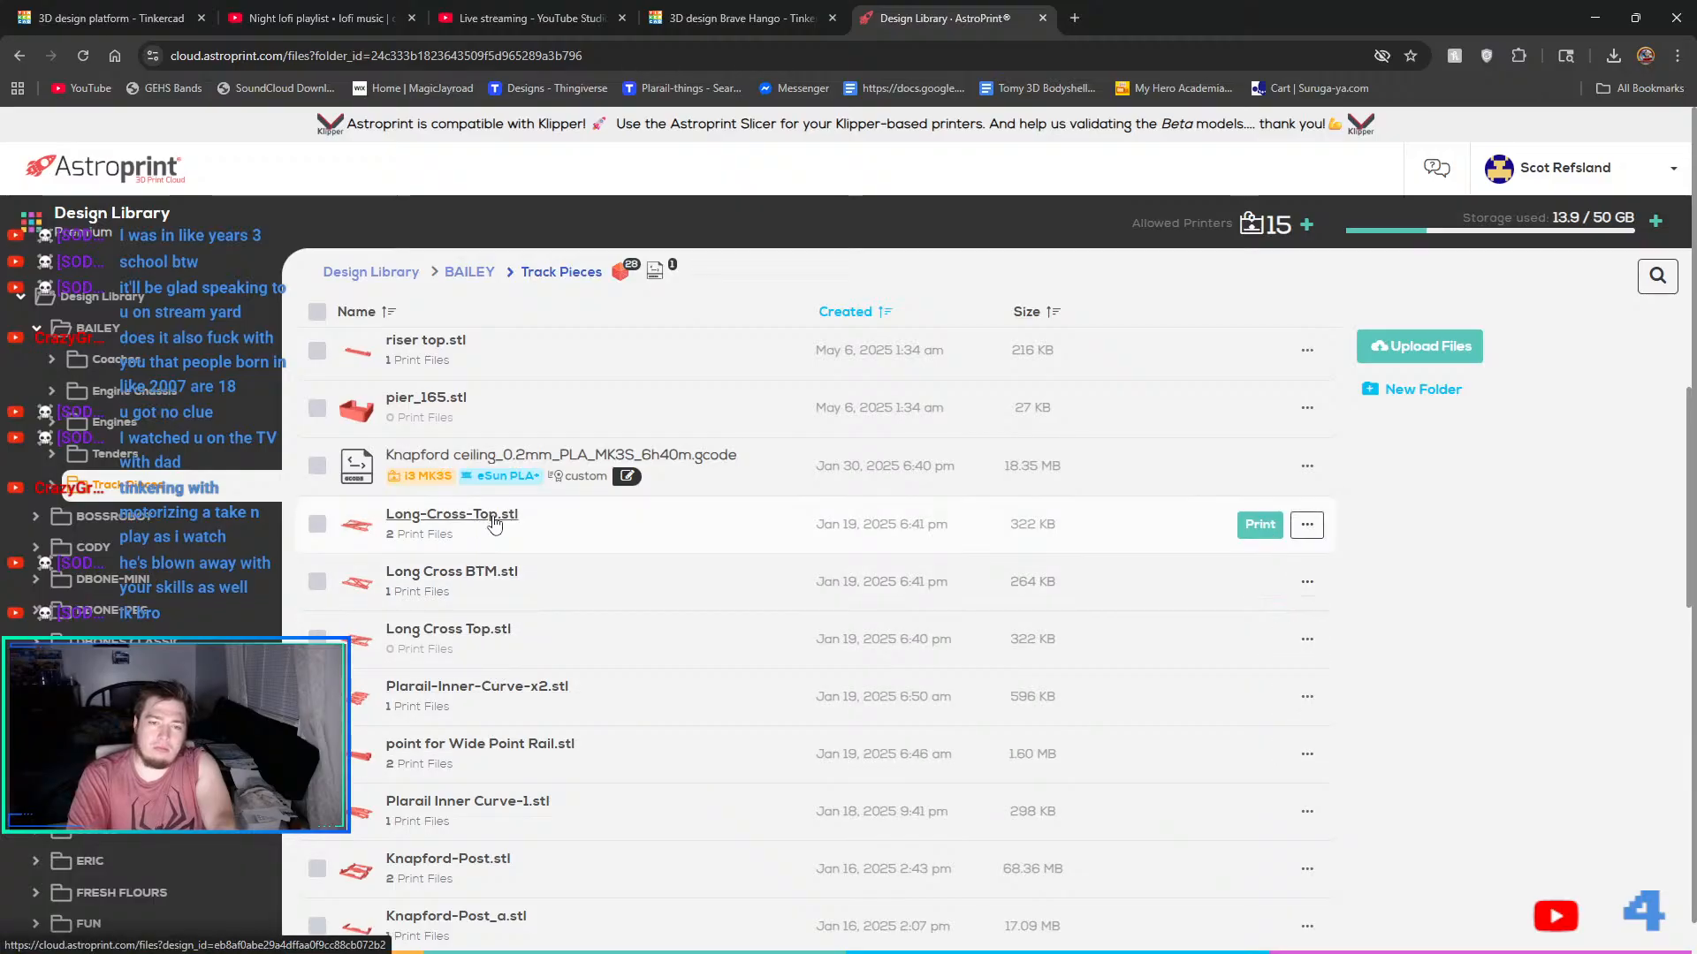
scroll(562, 645, down, 7)
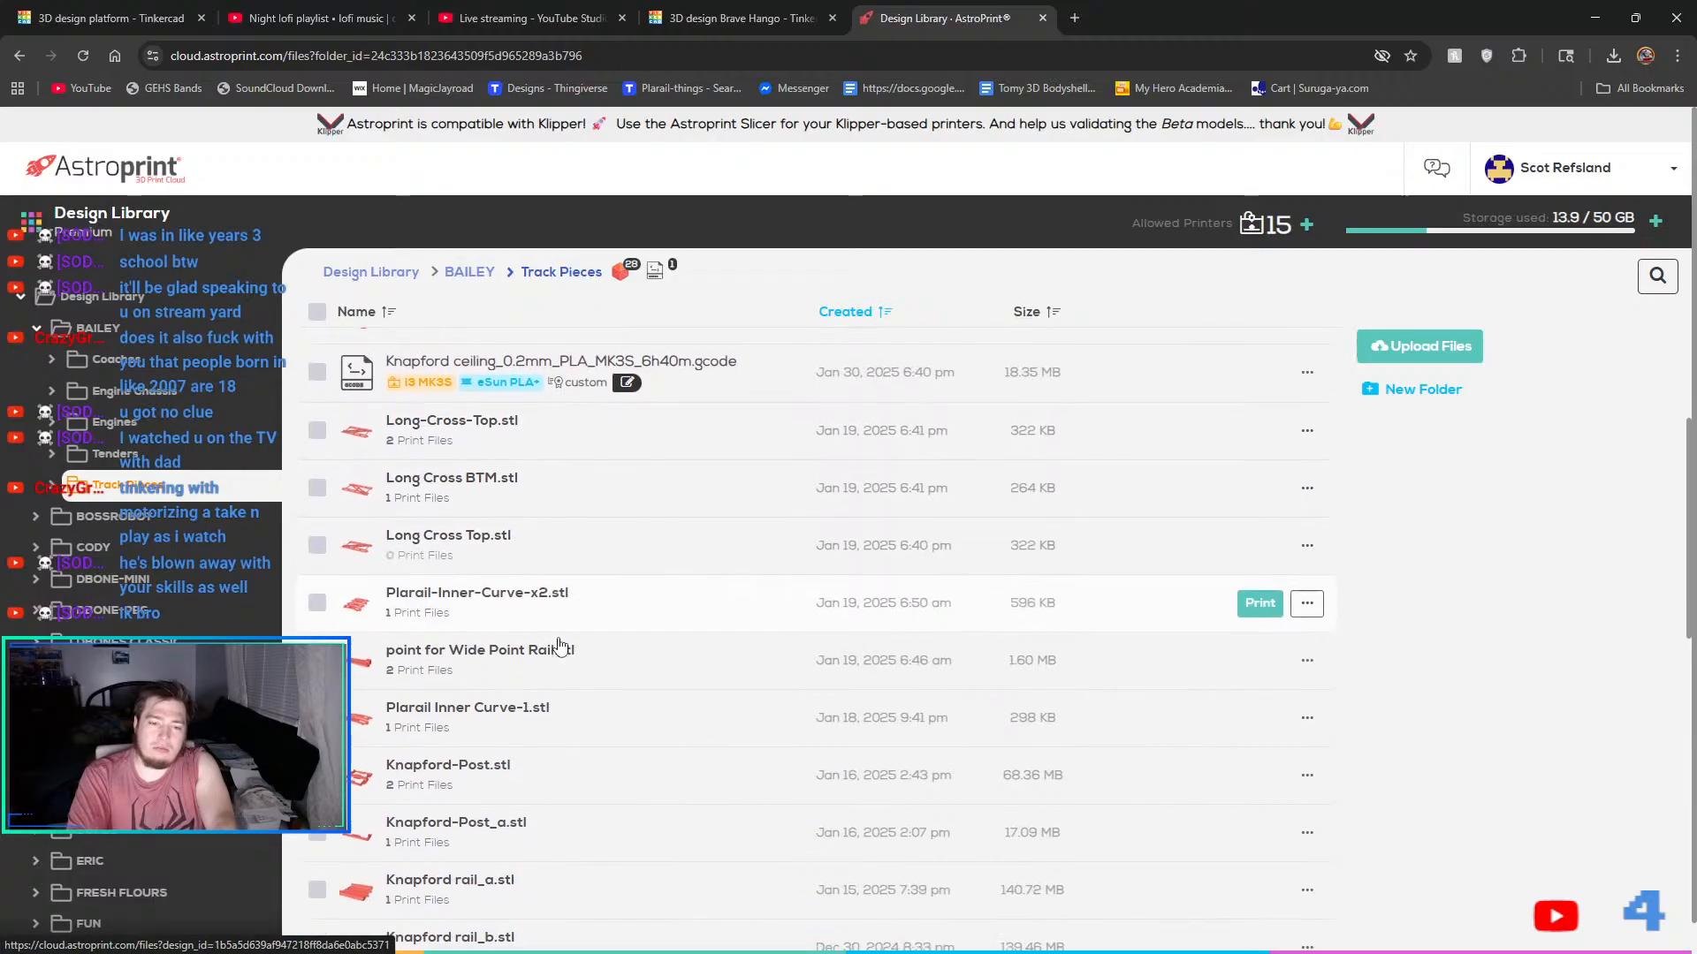
scroll(566, 651, down, 2)
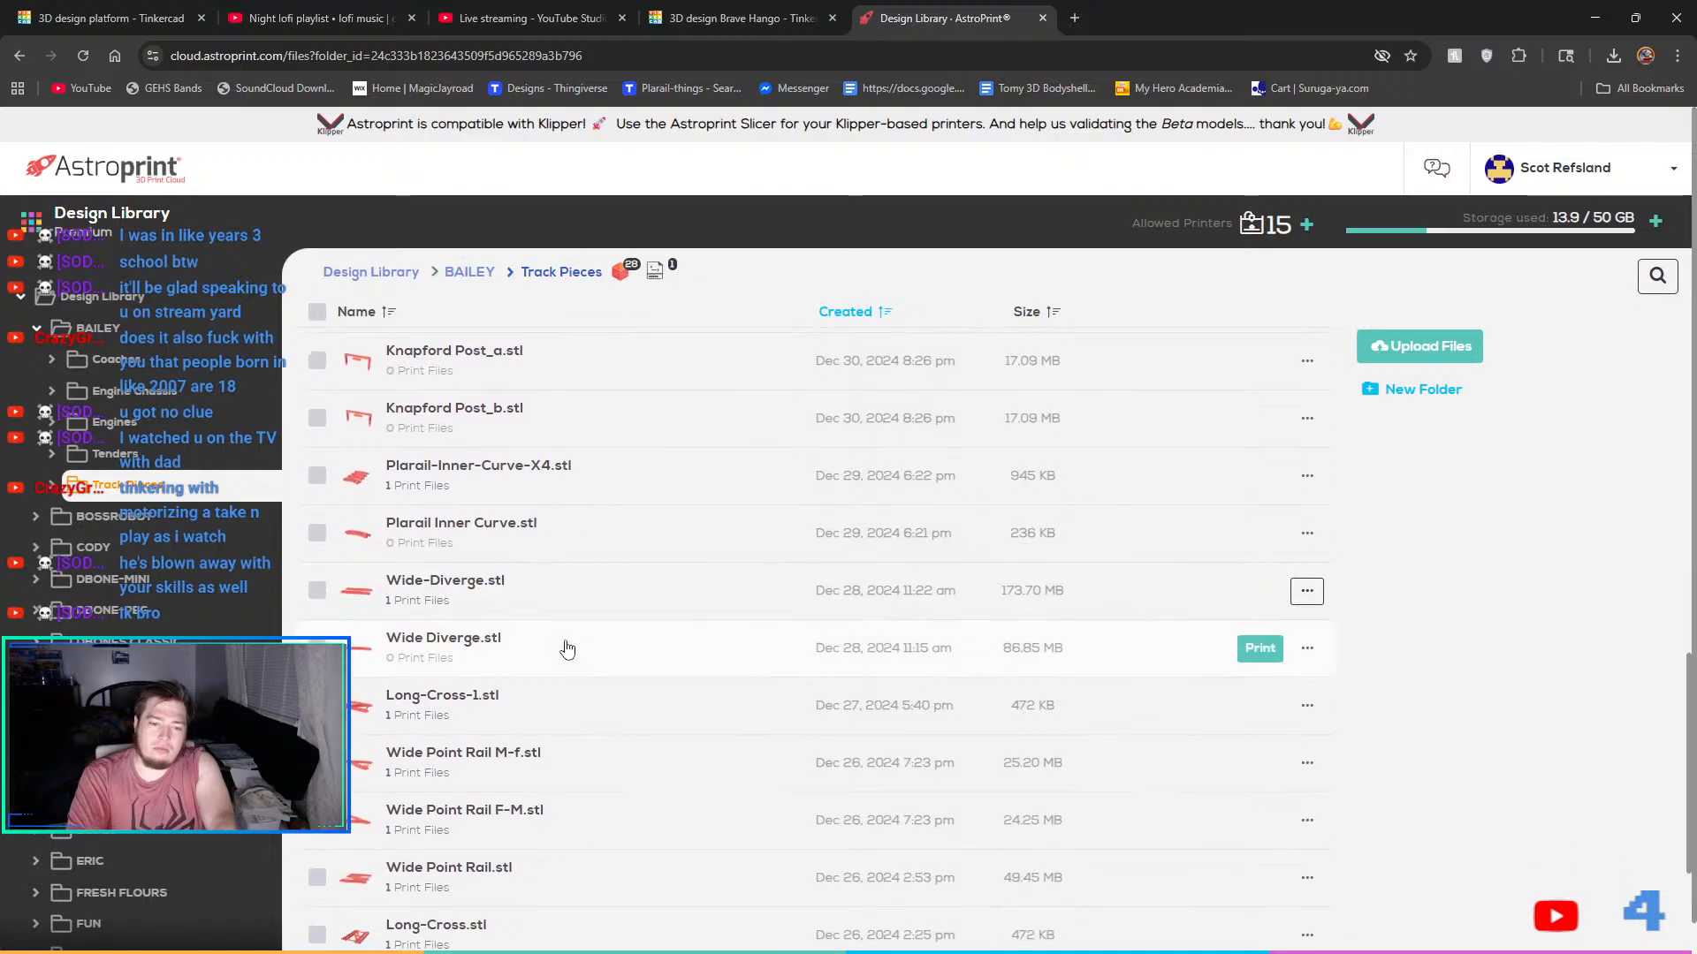
- Open the Long-Cross-1.stl design and download its file
click(442, 695)
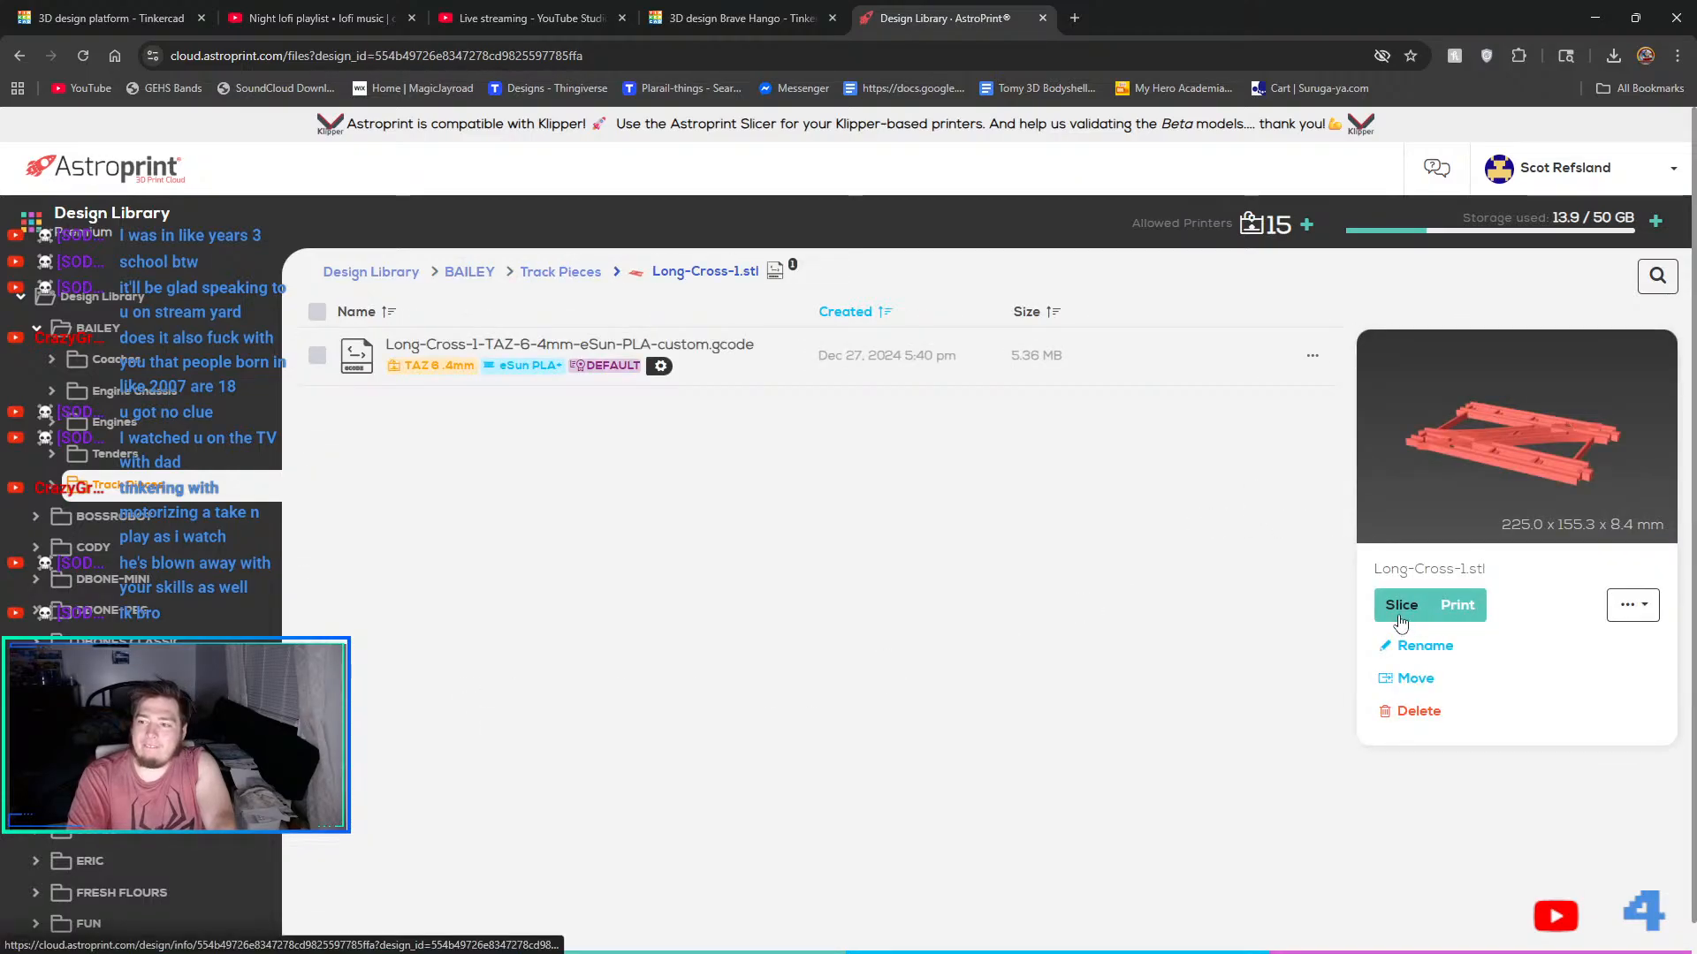
click(1637, 603)
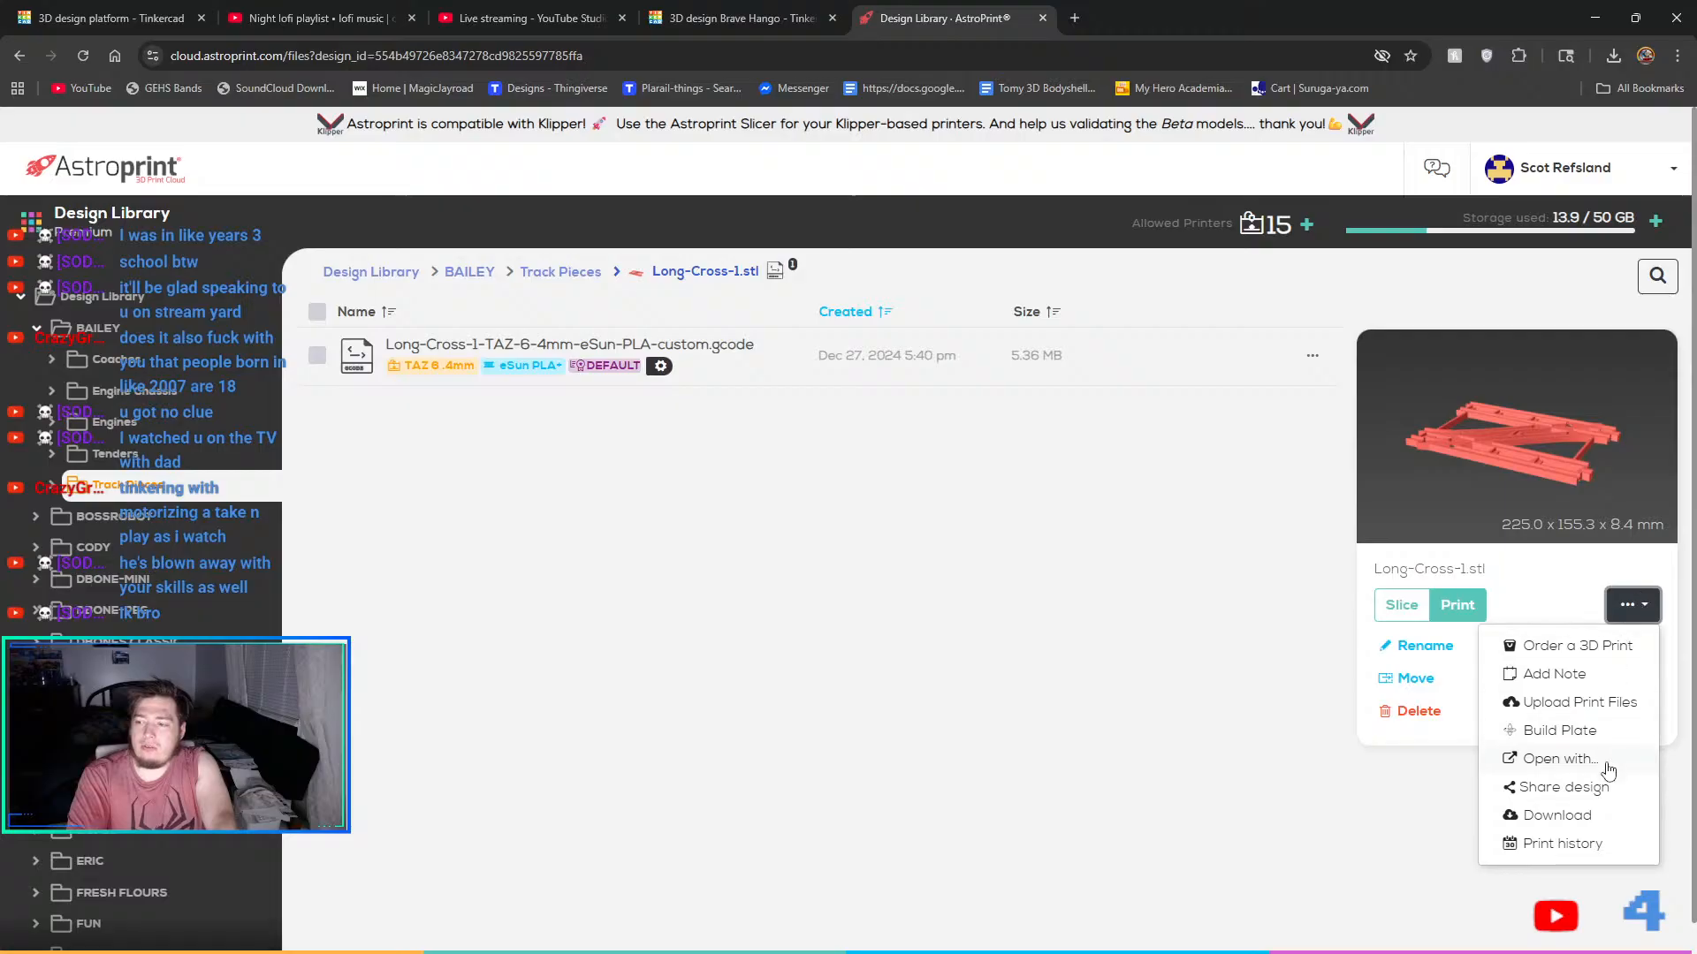
click(1557, 815)
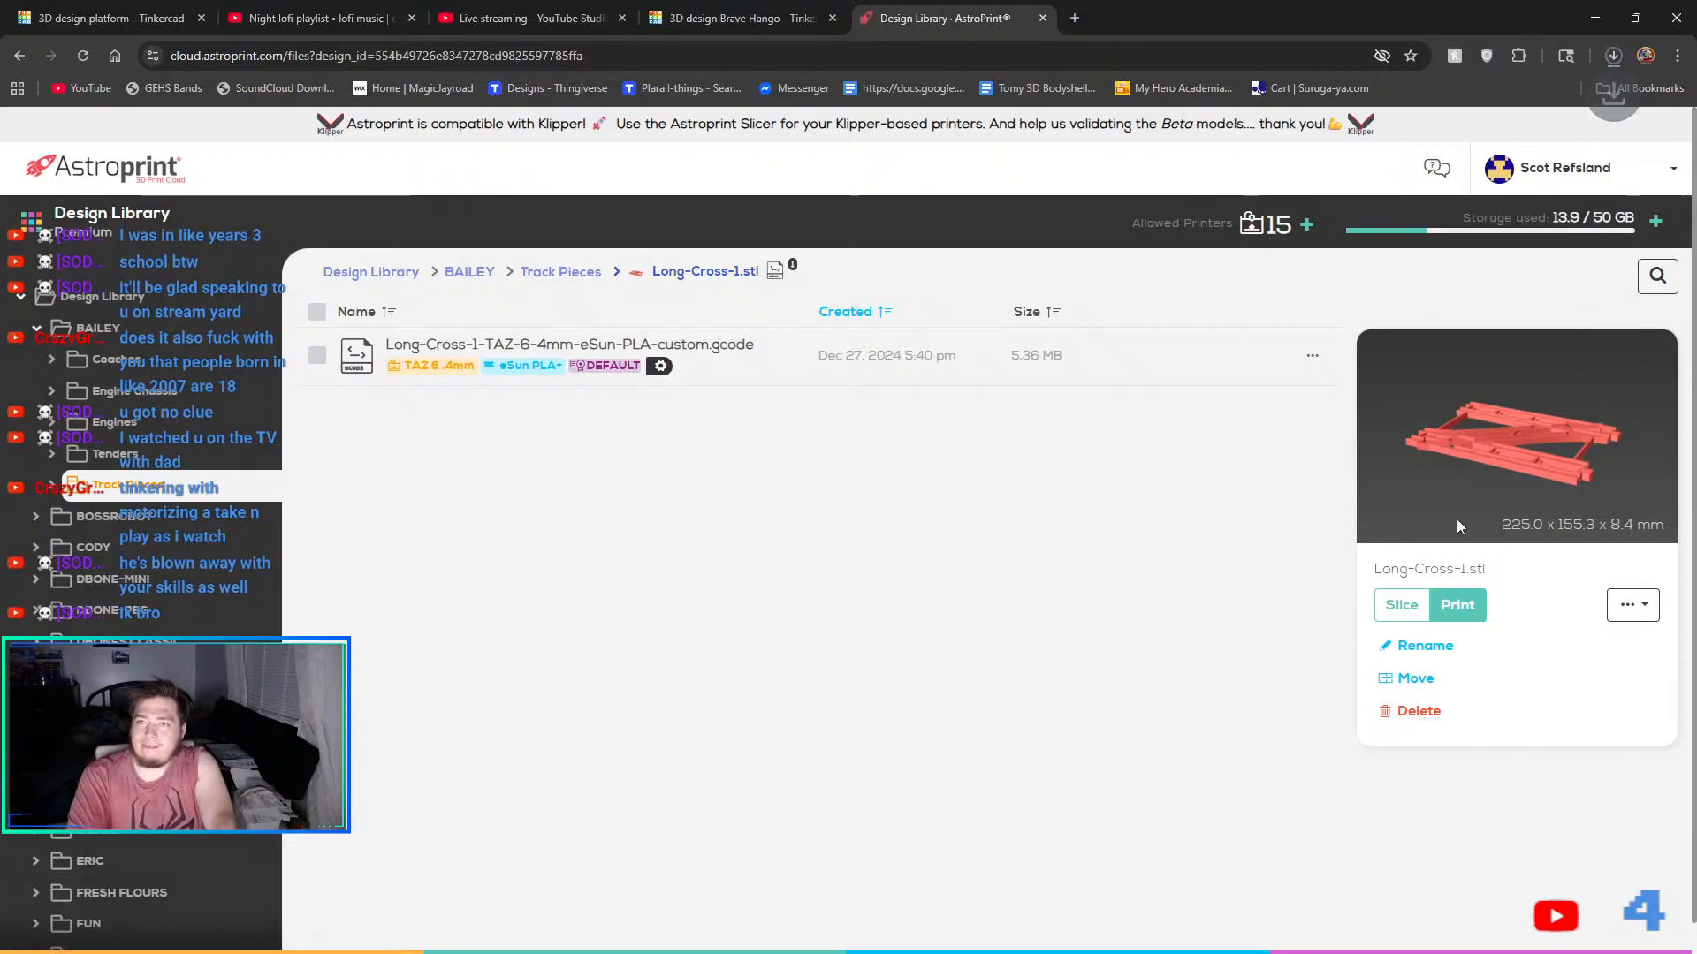
- Switch back to the Knapford design in Tinkercad and import Long-Cross-1.stl from the Downloads folder
click(743, 18)
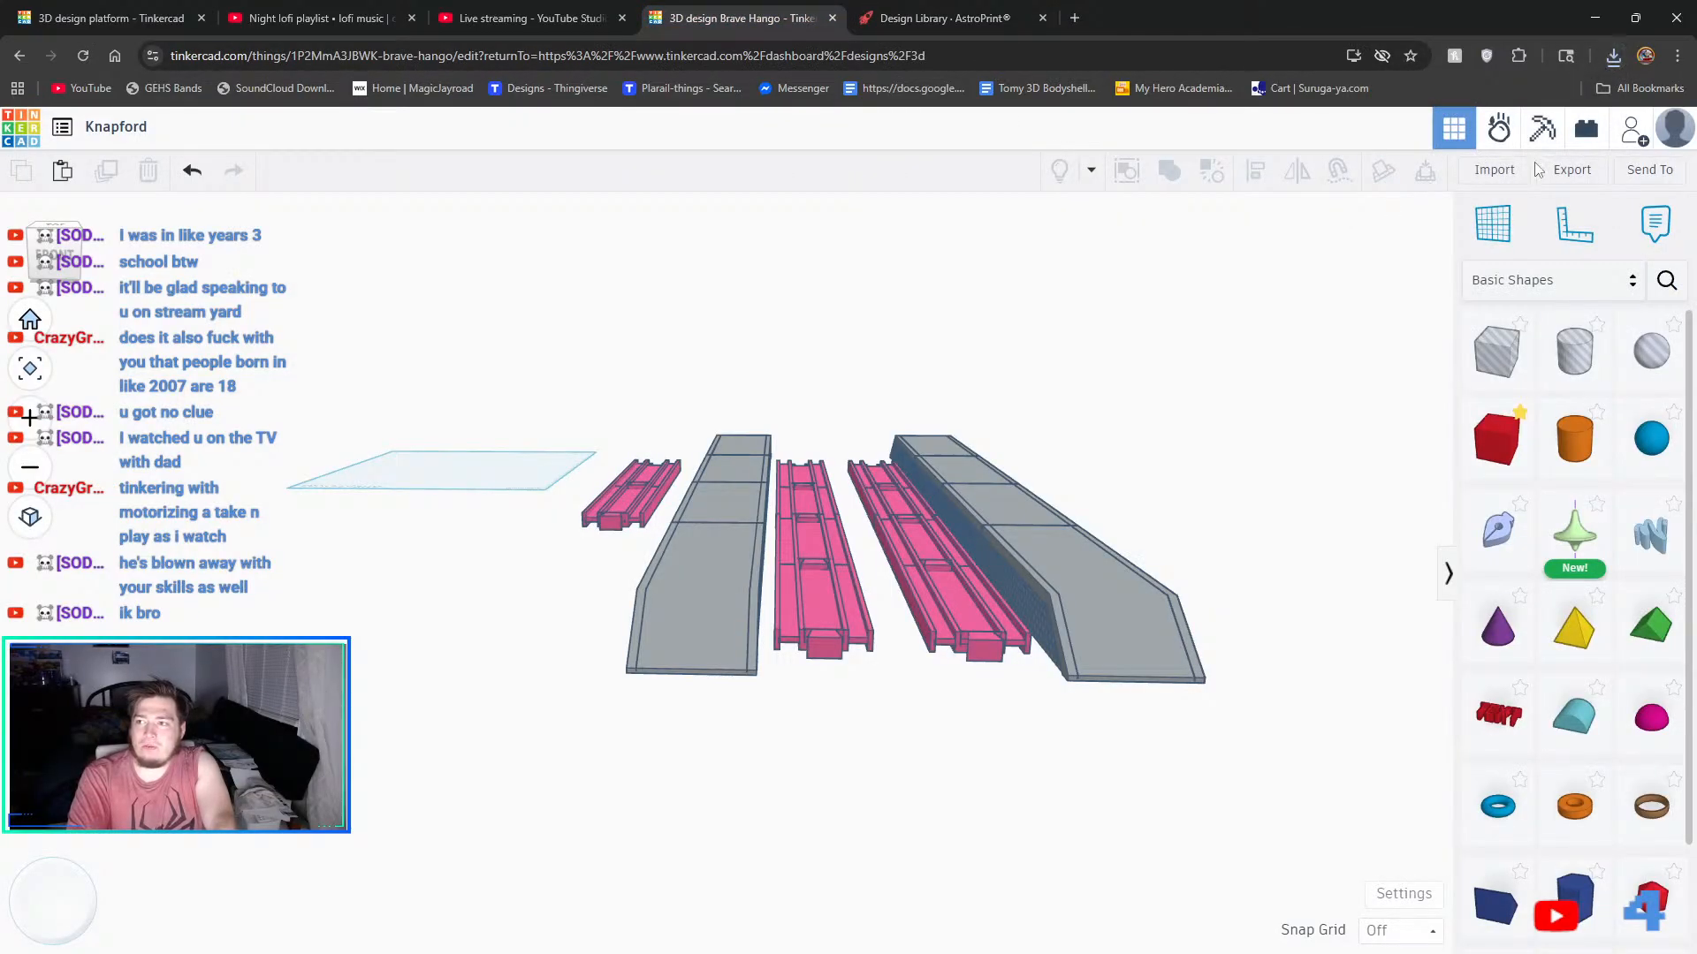
click(1498, 168)
click(894, 528)
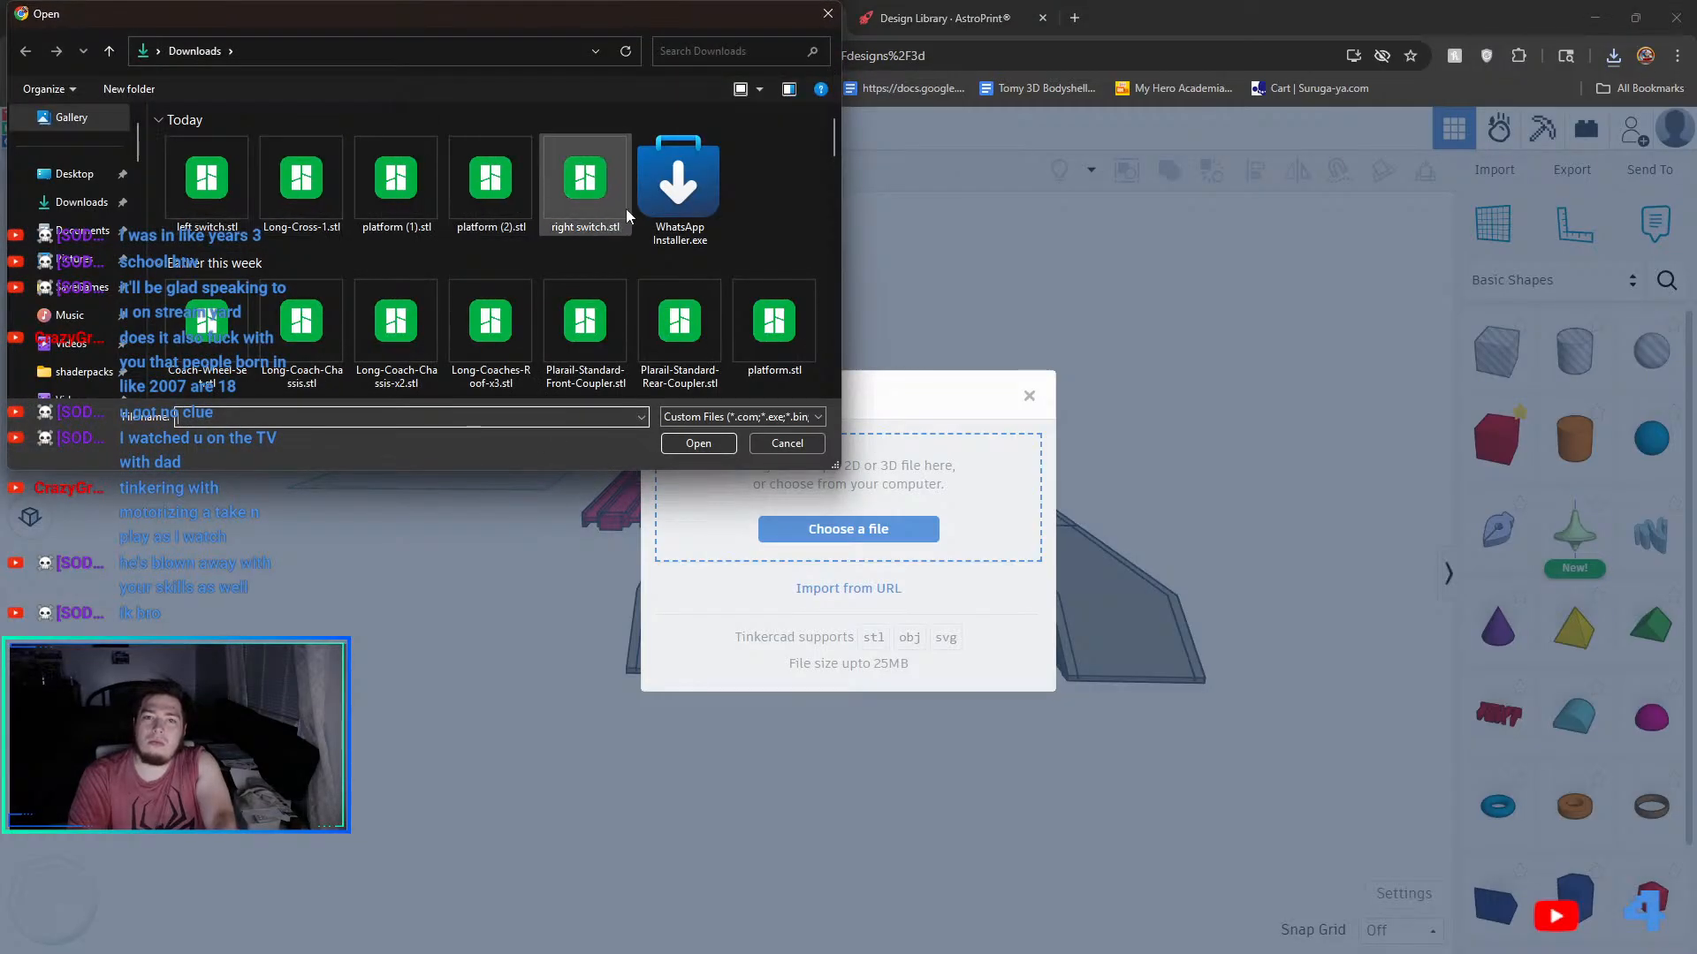
click(300, 181)
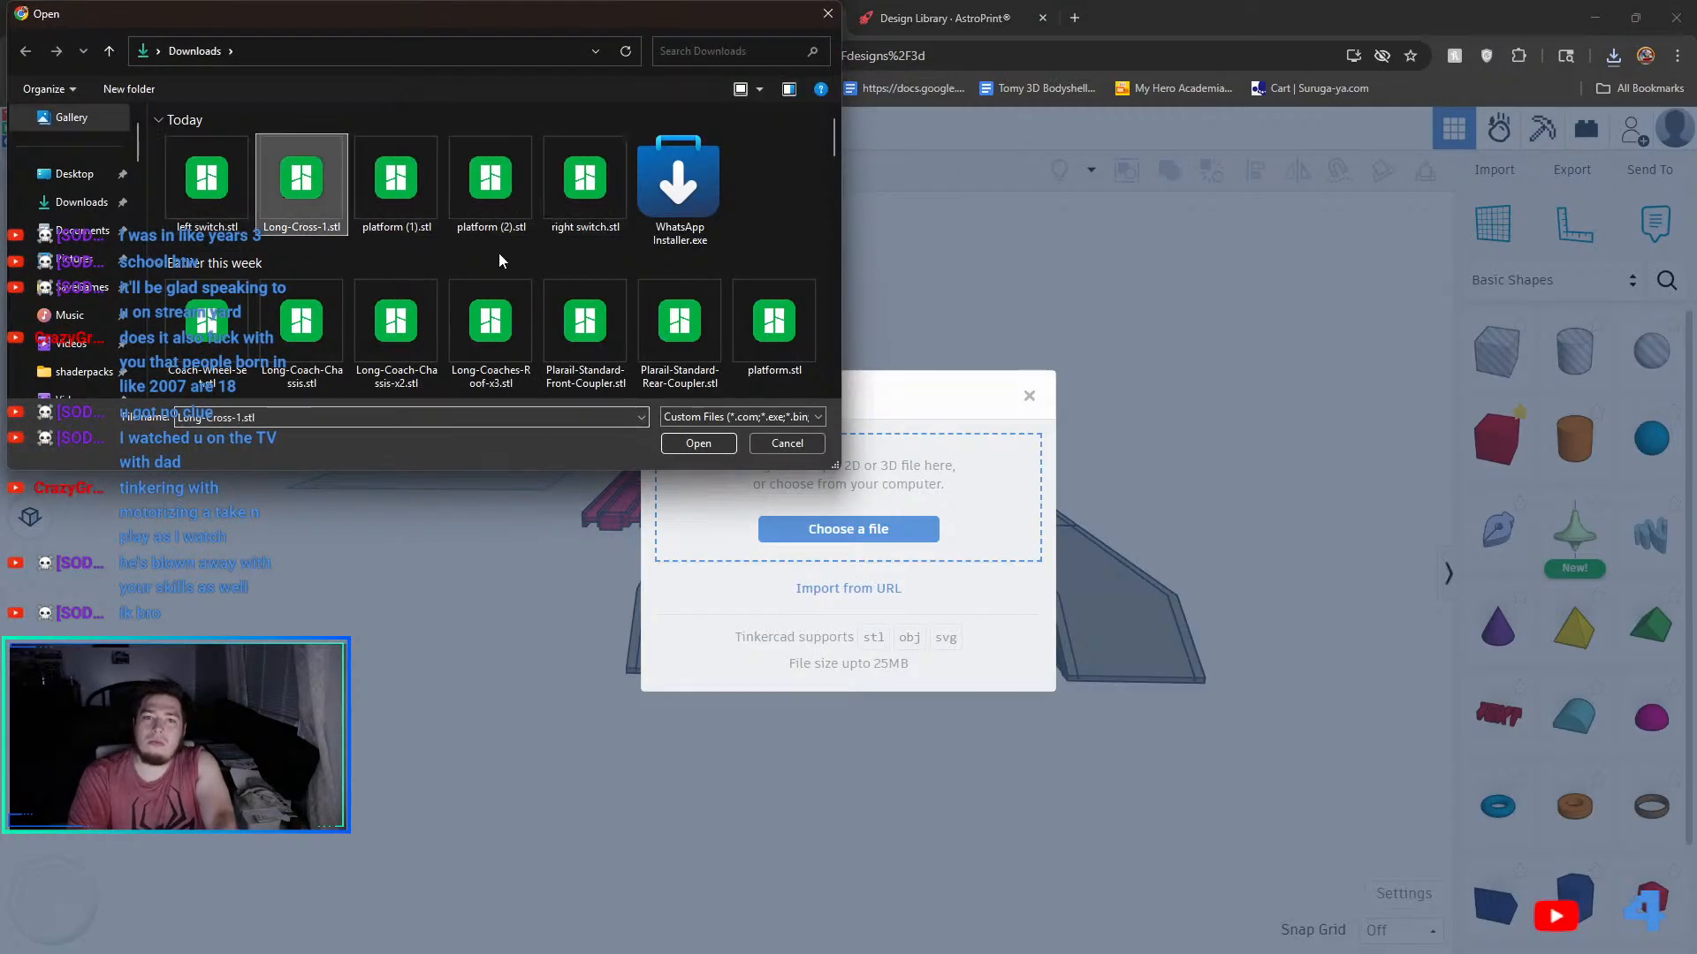
click(697, 442)
click(998, 737)
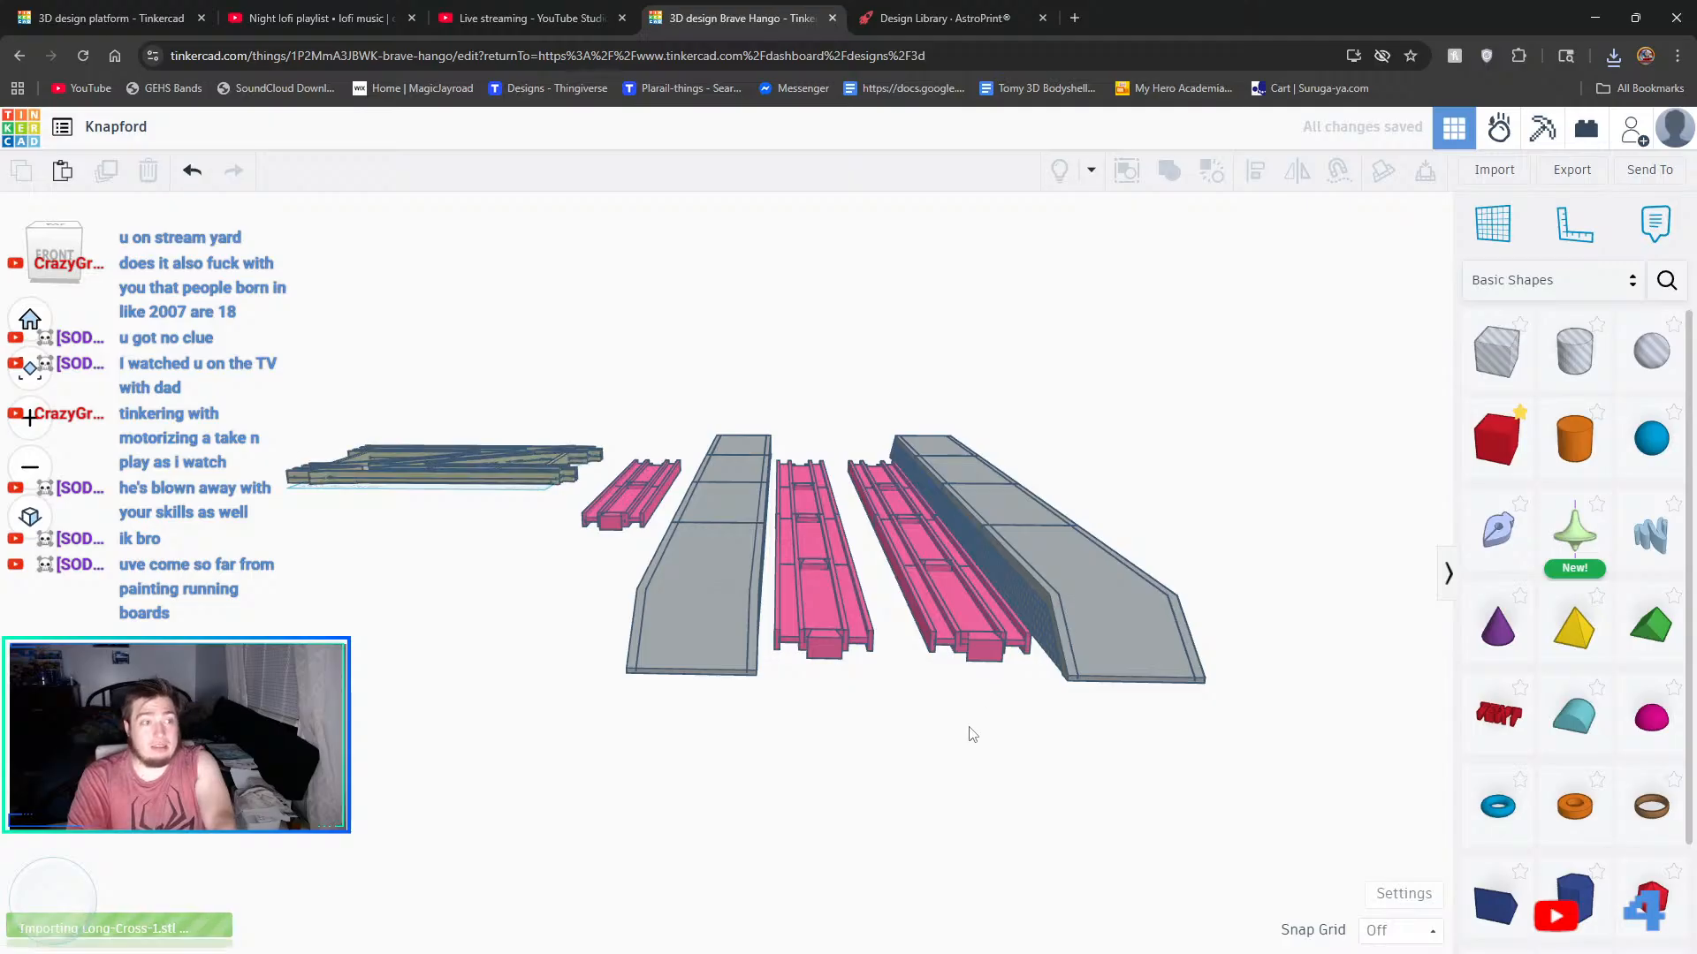
- Rotate the imported crossing on the workplane so its rails run parallel to the pink station tracks
right_drag(902, 670, 896, 714)
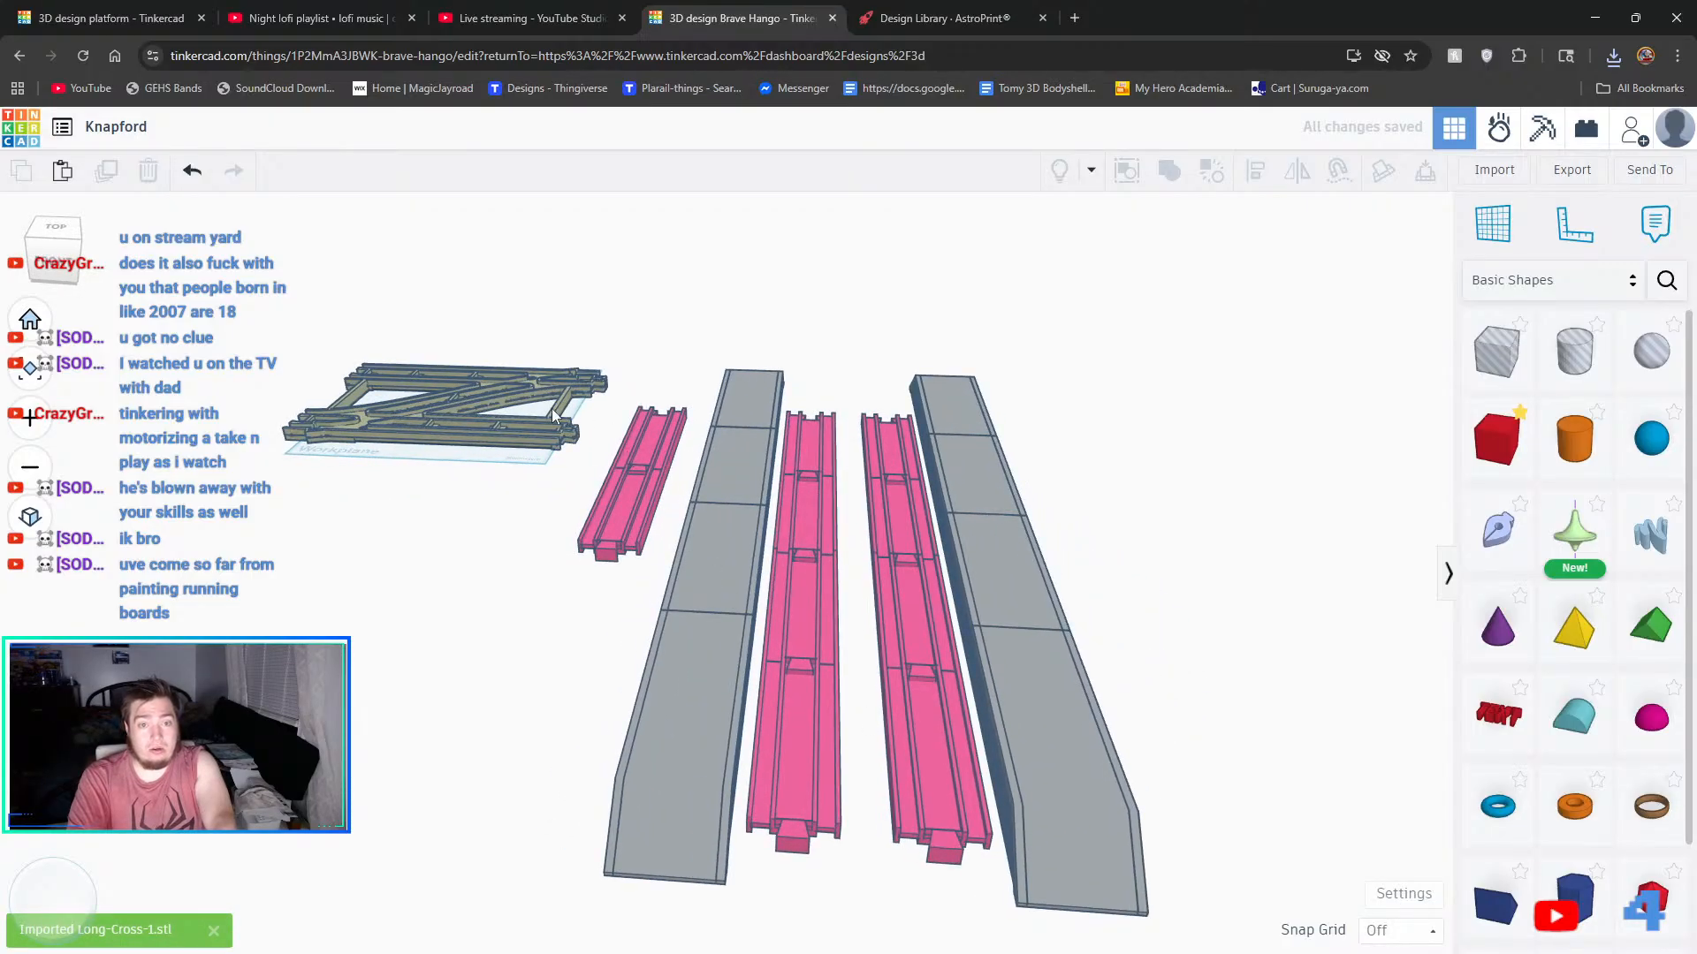
click(512, 426)
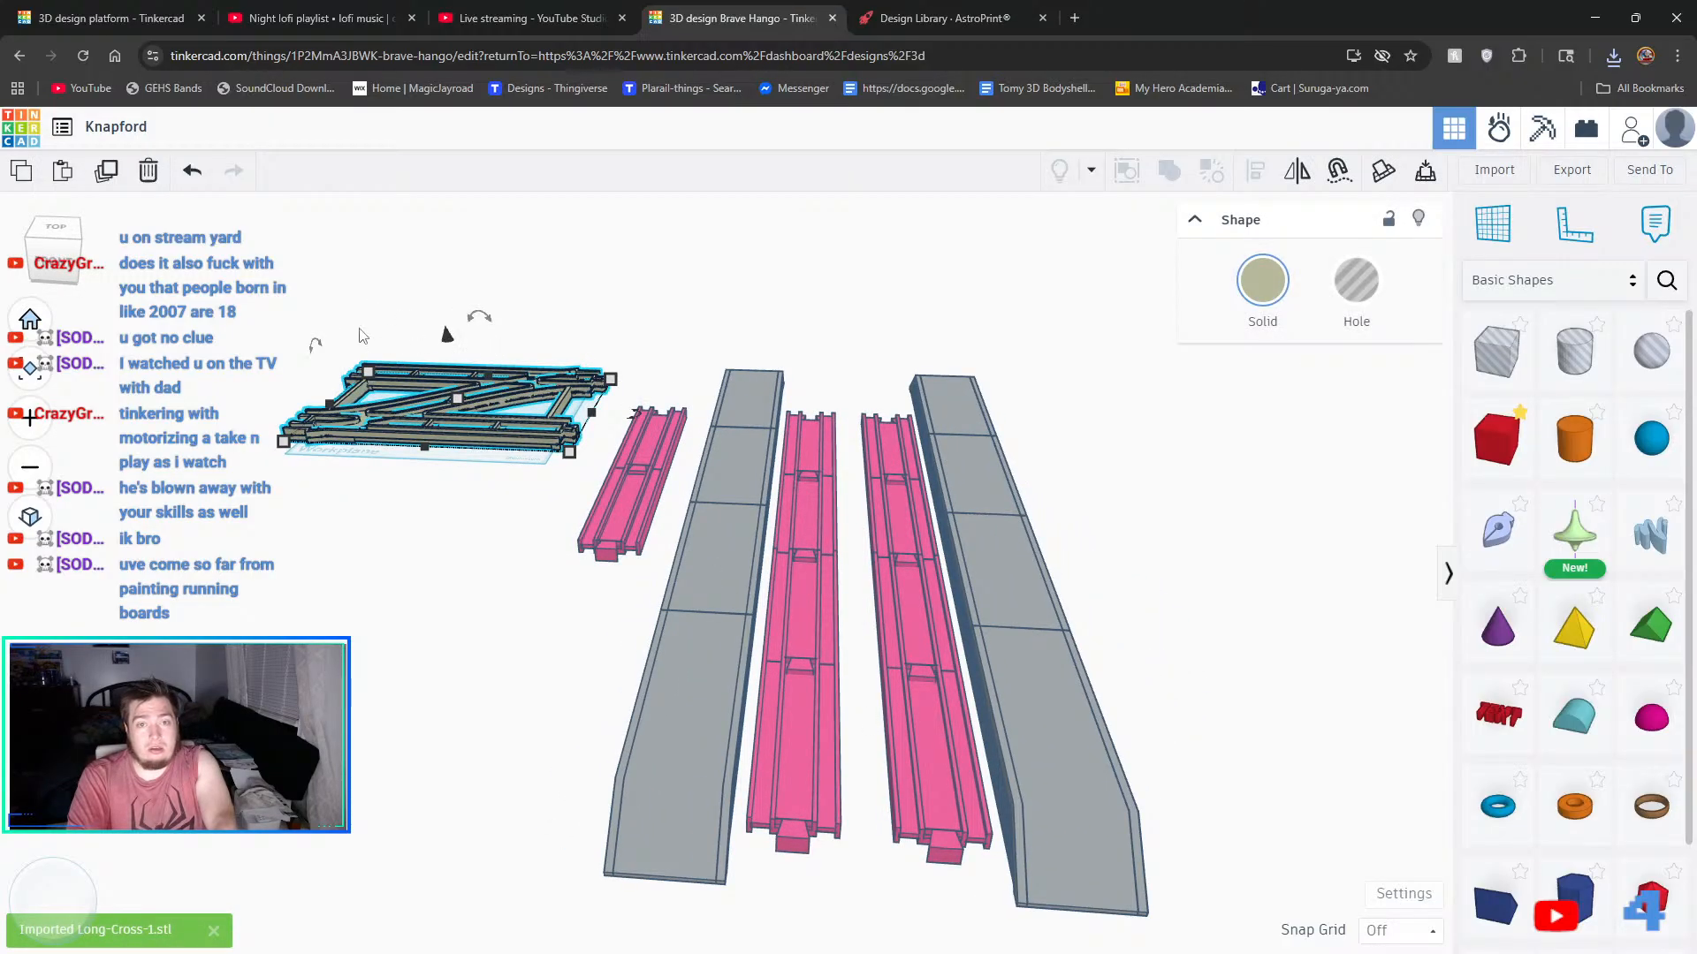
right_drag(608, 450, 745, 562)
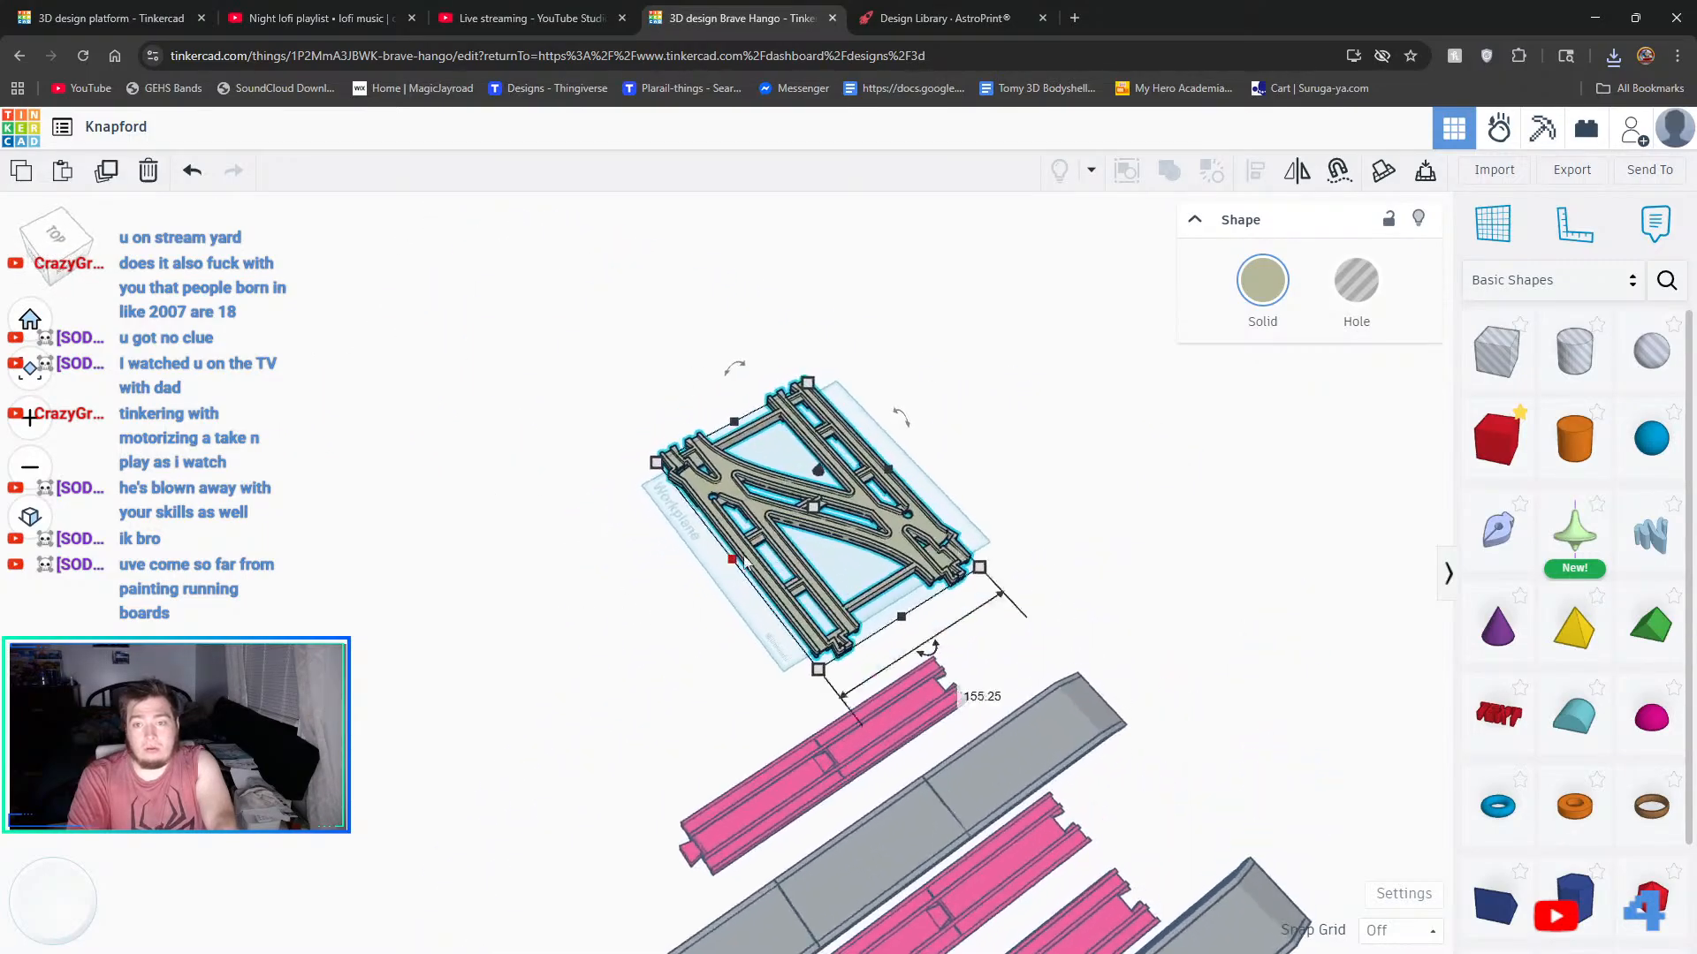
drag(930, 652, 645, 636)
click(649, 659)
- Move the crossing from the workplane to just beyond the connector ends of the two pink tracks, near the platform ramp
right_drag(650, 658, 822, 700)
middle_drag(773, 814, 800, 592)
click(809, 411)
drag(806, 411, 1319, 906)
middle_drag(1036, 703, 775, 345)
drag(938, 474, 923, 648)
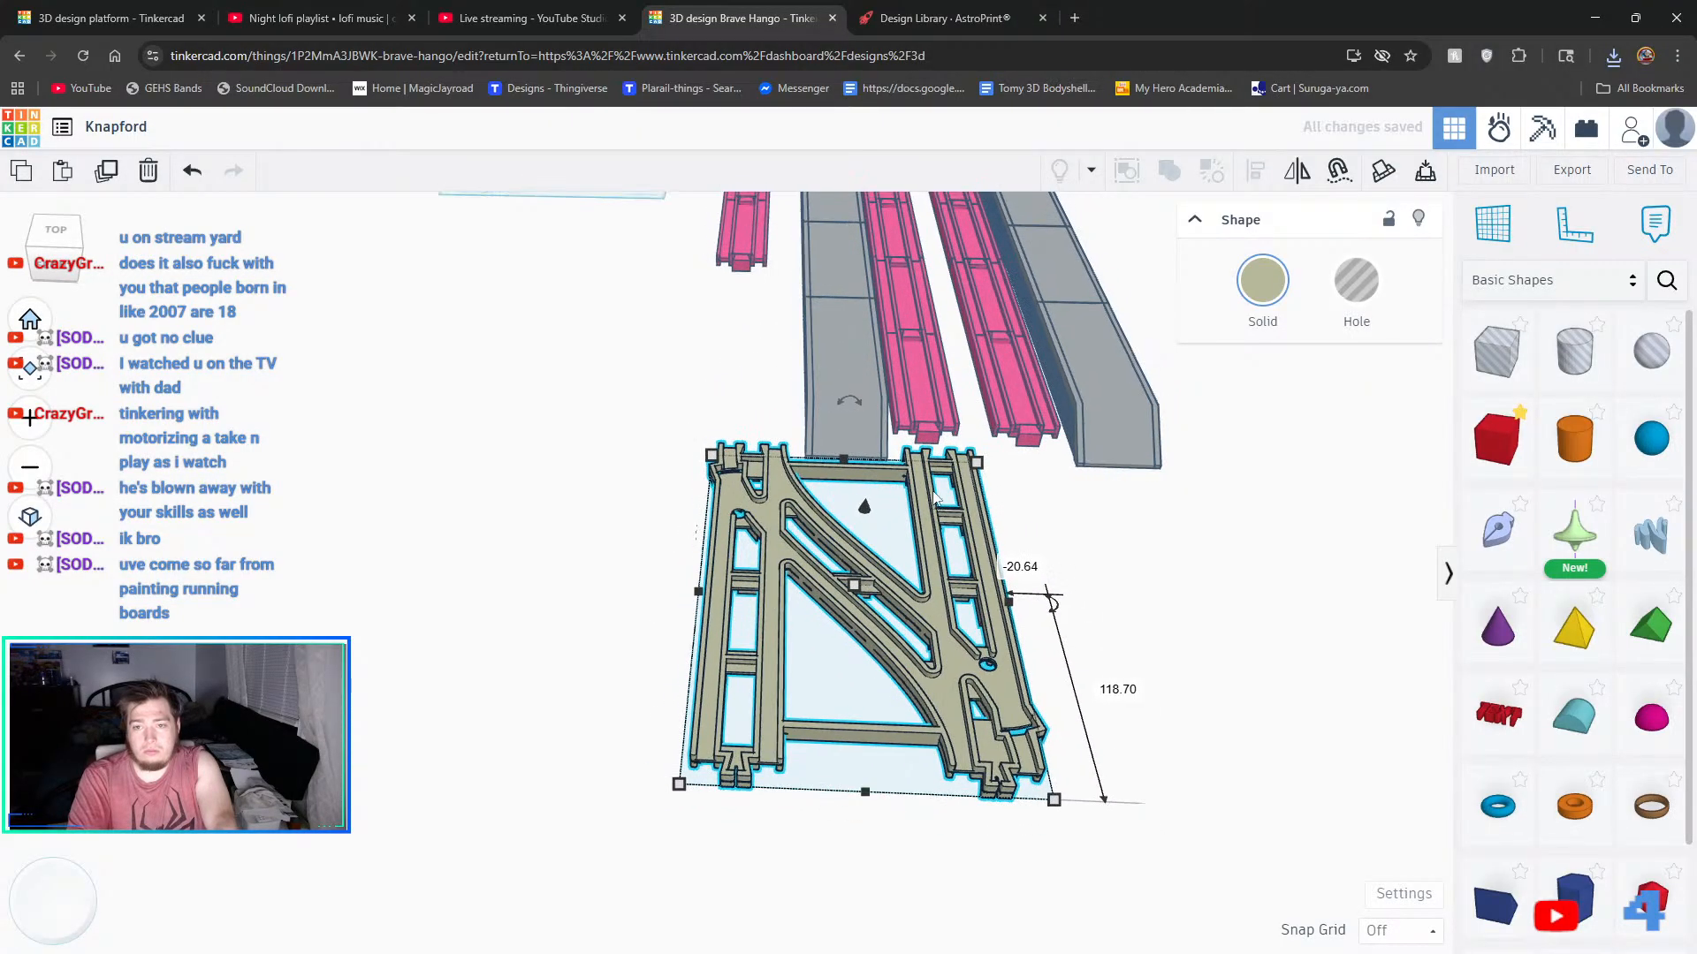
scroll(939, 423, up, 5)
scroll(940, 420, up, 5)
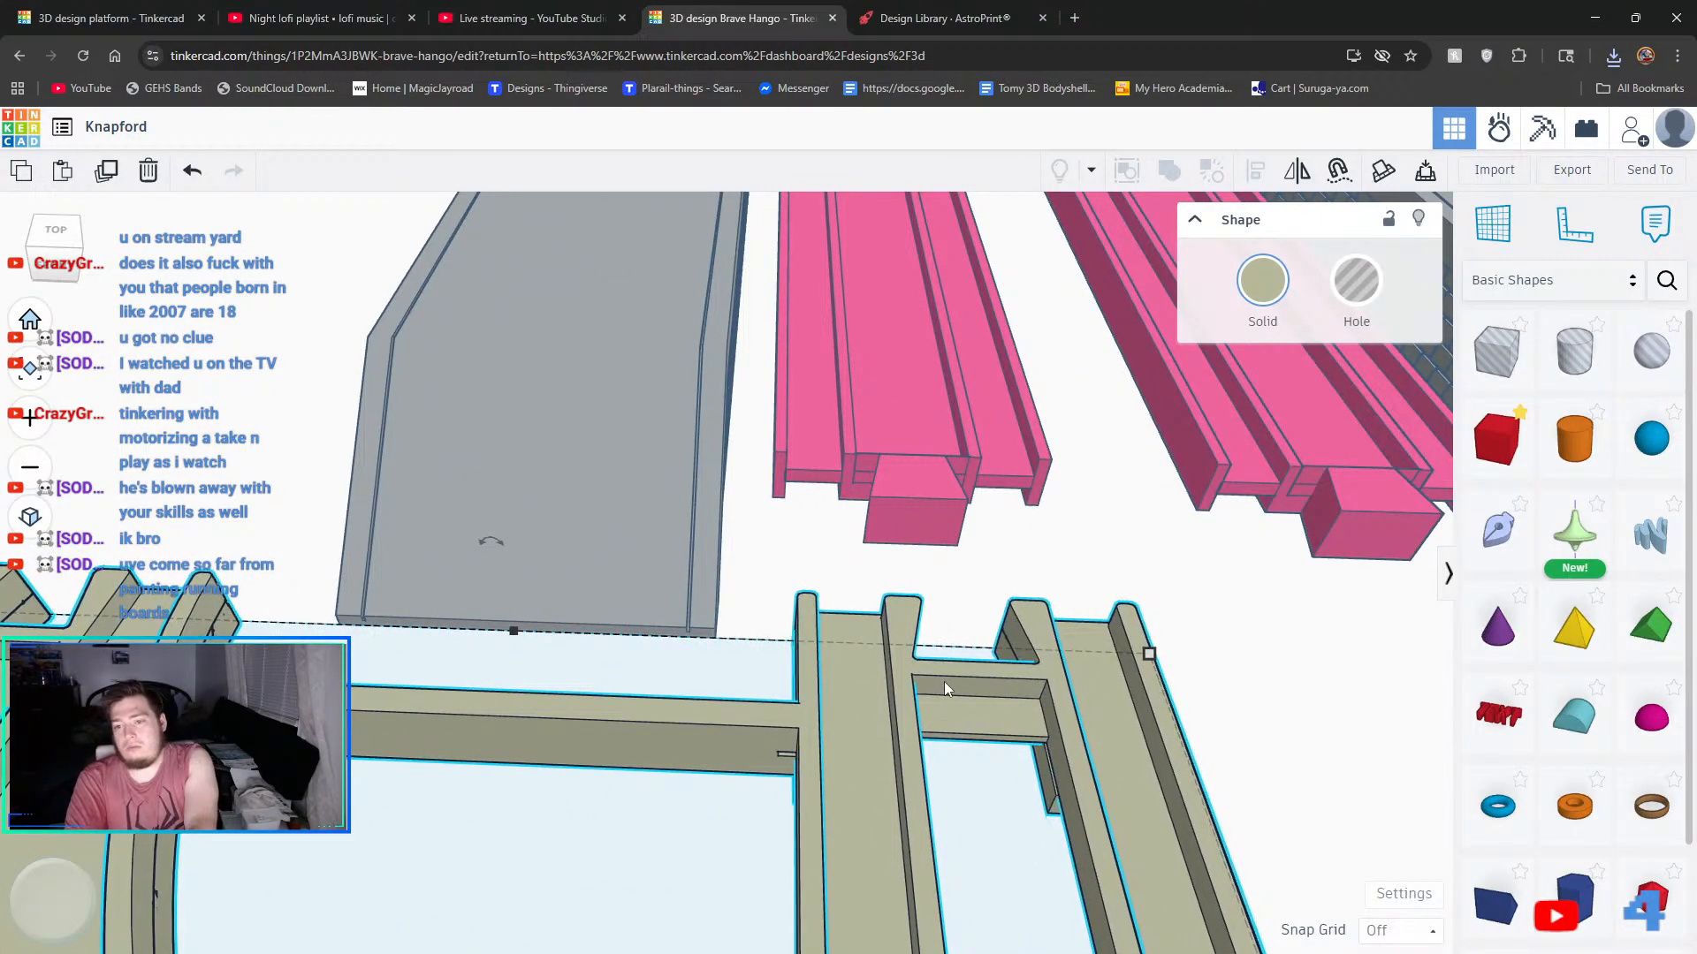
- Nudge the Long-Cross crossing sideways toward the ramped platform to line up its rails with the nearest pink track
key(Left)
key(Left)
key(Left)
key(Left)
key(Left)
key(Left)
key(Left)
key(Left)
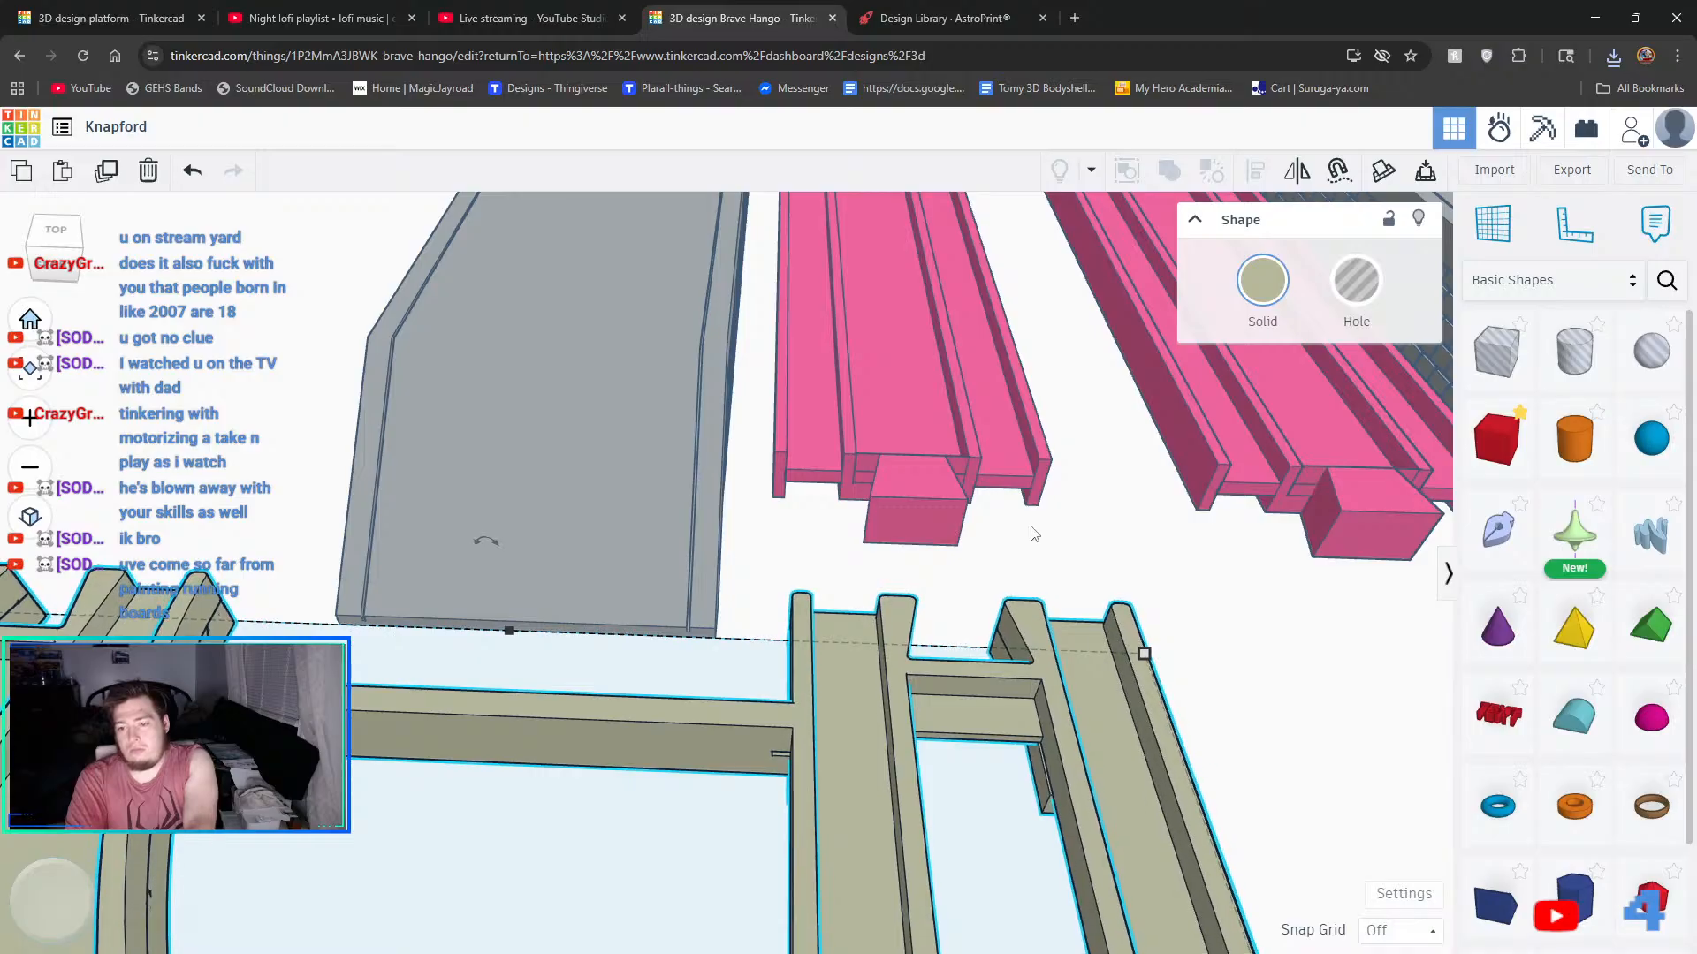
key(Left)
key(Left)
key(Left)
key(Left)
key(Left)
- Set the snap grid to 0.1 mm and slide the crossing toward the pink track beside the ramped platform, over its connector
click(1387, 931)
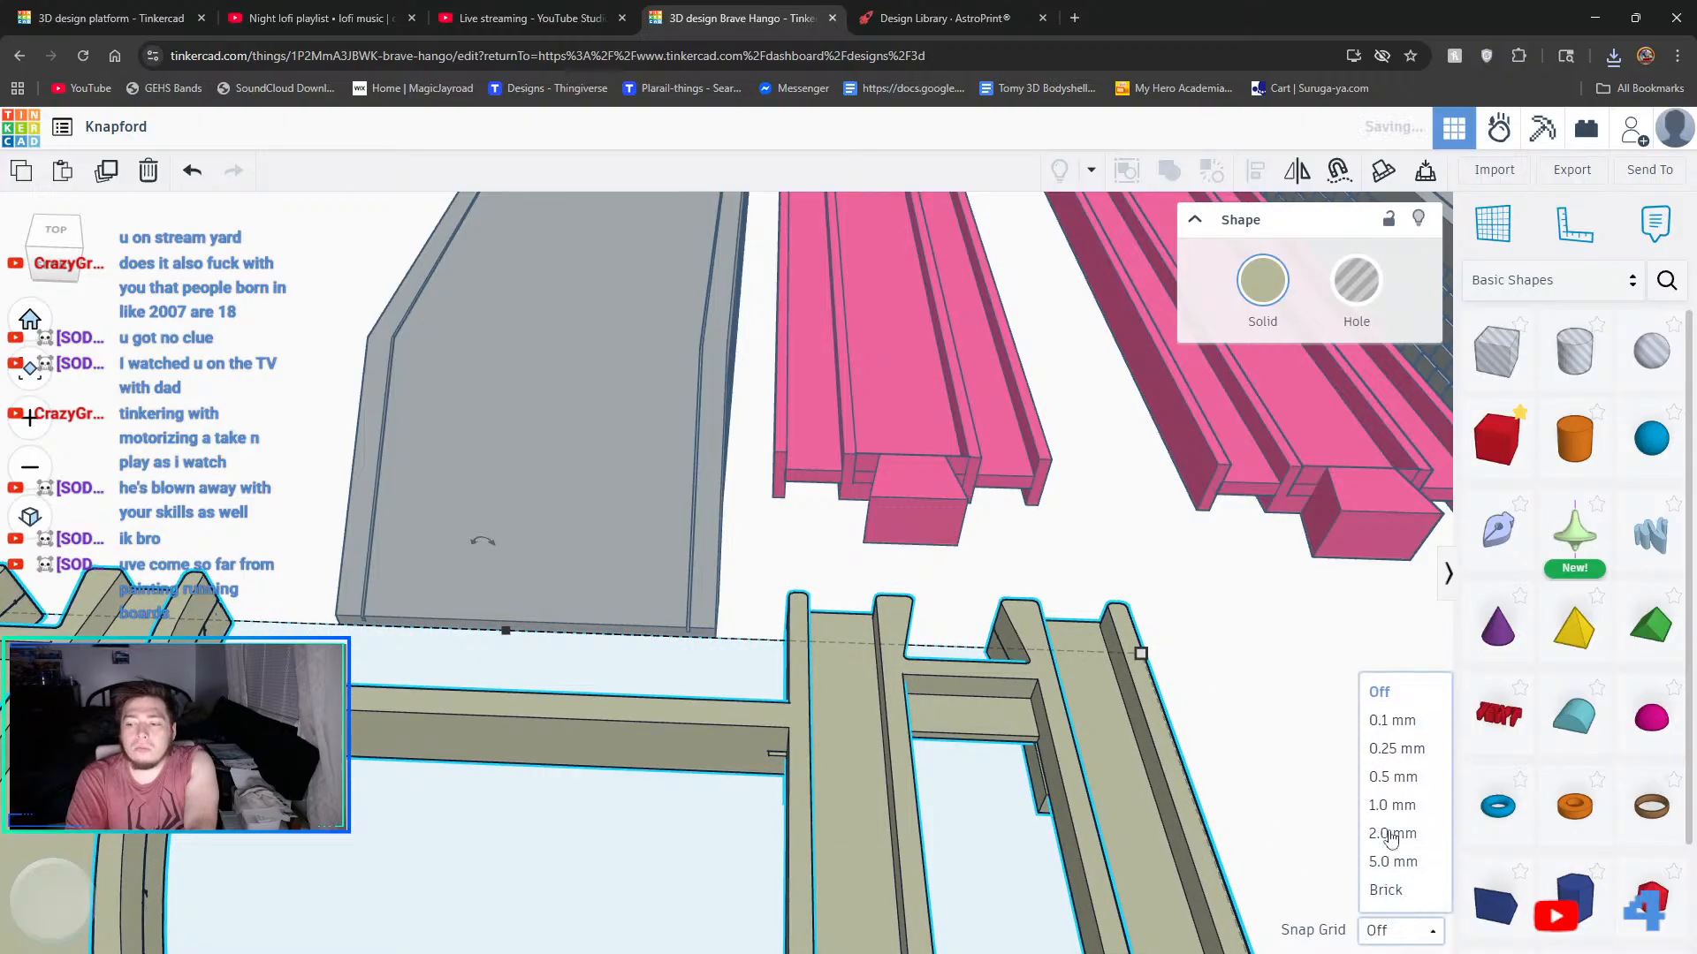
click(1383, 722)
key(Up)
key(Up)
key(Up)
key(Up)
key(Up)
key(Up)
key(Up)
key(Up)
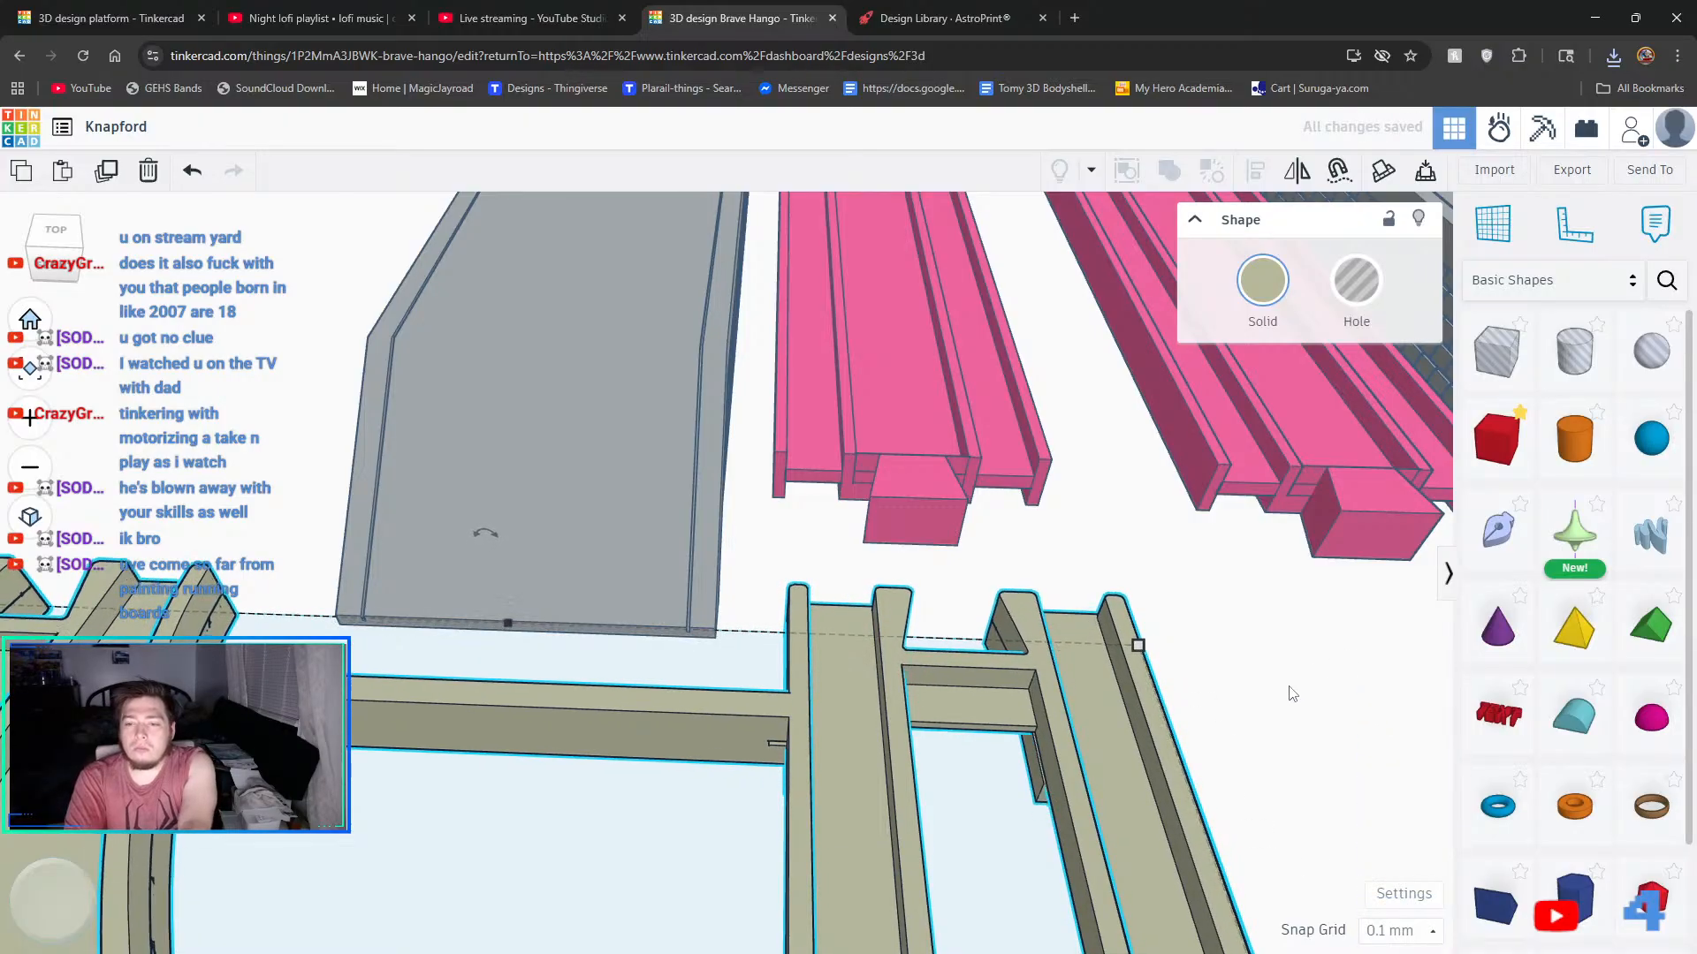
key(Up)
key(Up)
key(Up)
key(Up)
key(Up)
key(Up)
key(Up)
key(Up)
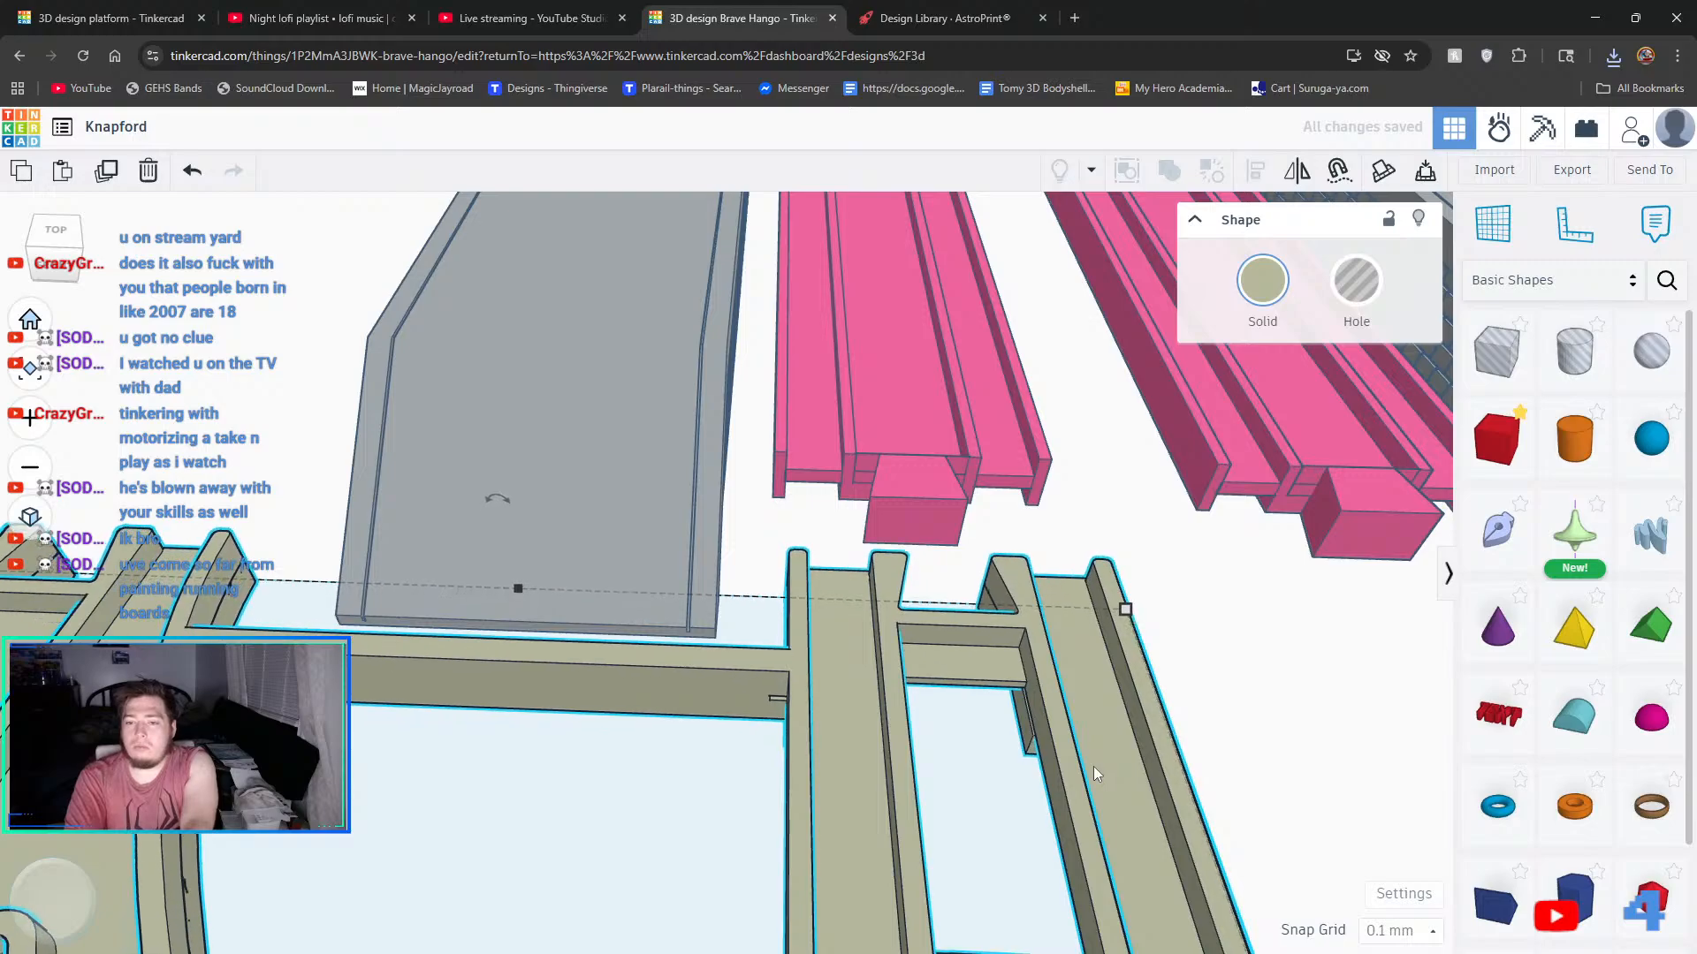
key(Up)
key(Up)
key(Up)
key(Up)
key(Up)
key(Up)
key(Up)
key(Up)
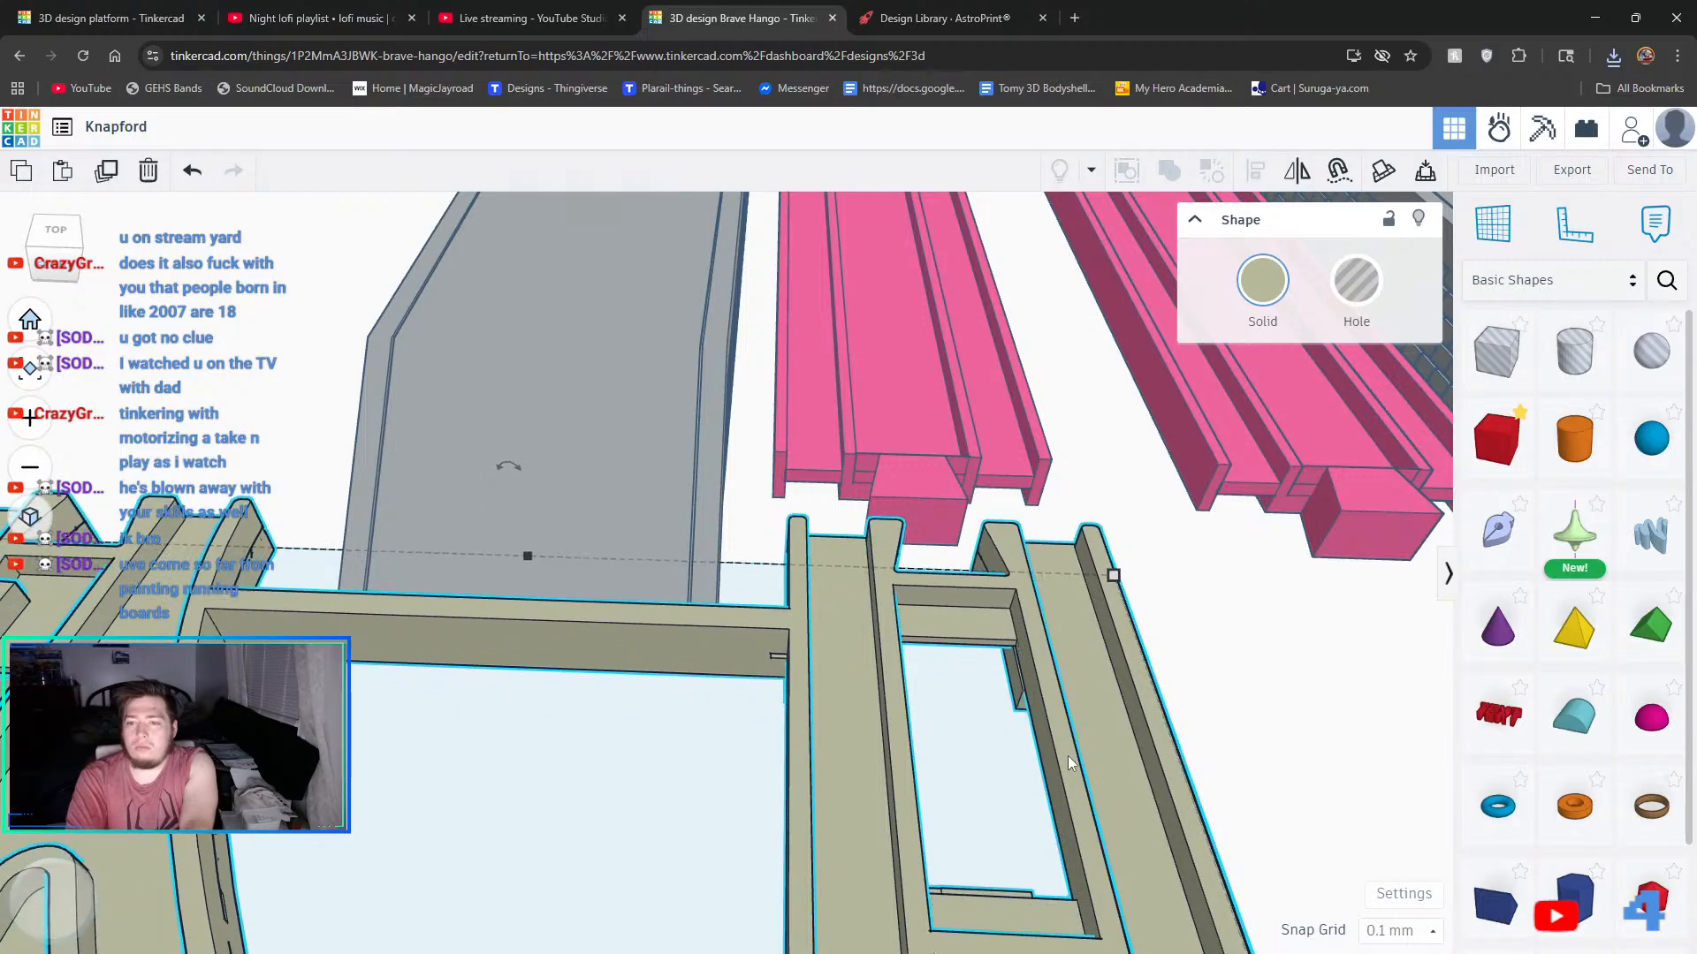
key(Up)
key(Up)
key(Up)
key(Up)
key(Up)
key(Up)
key(Up)
key(Up)
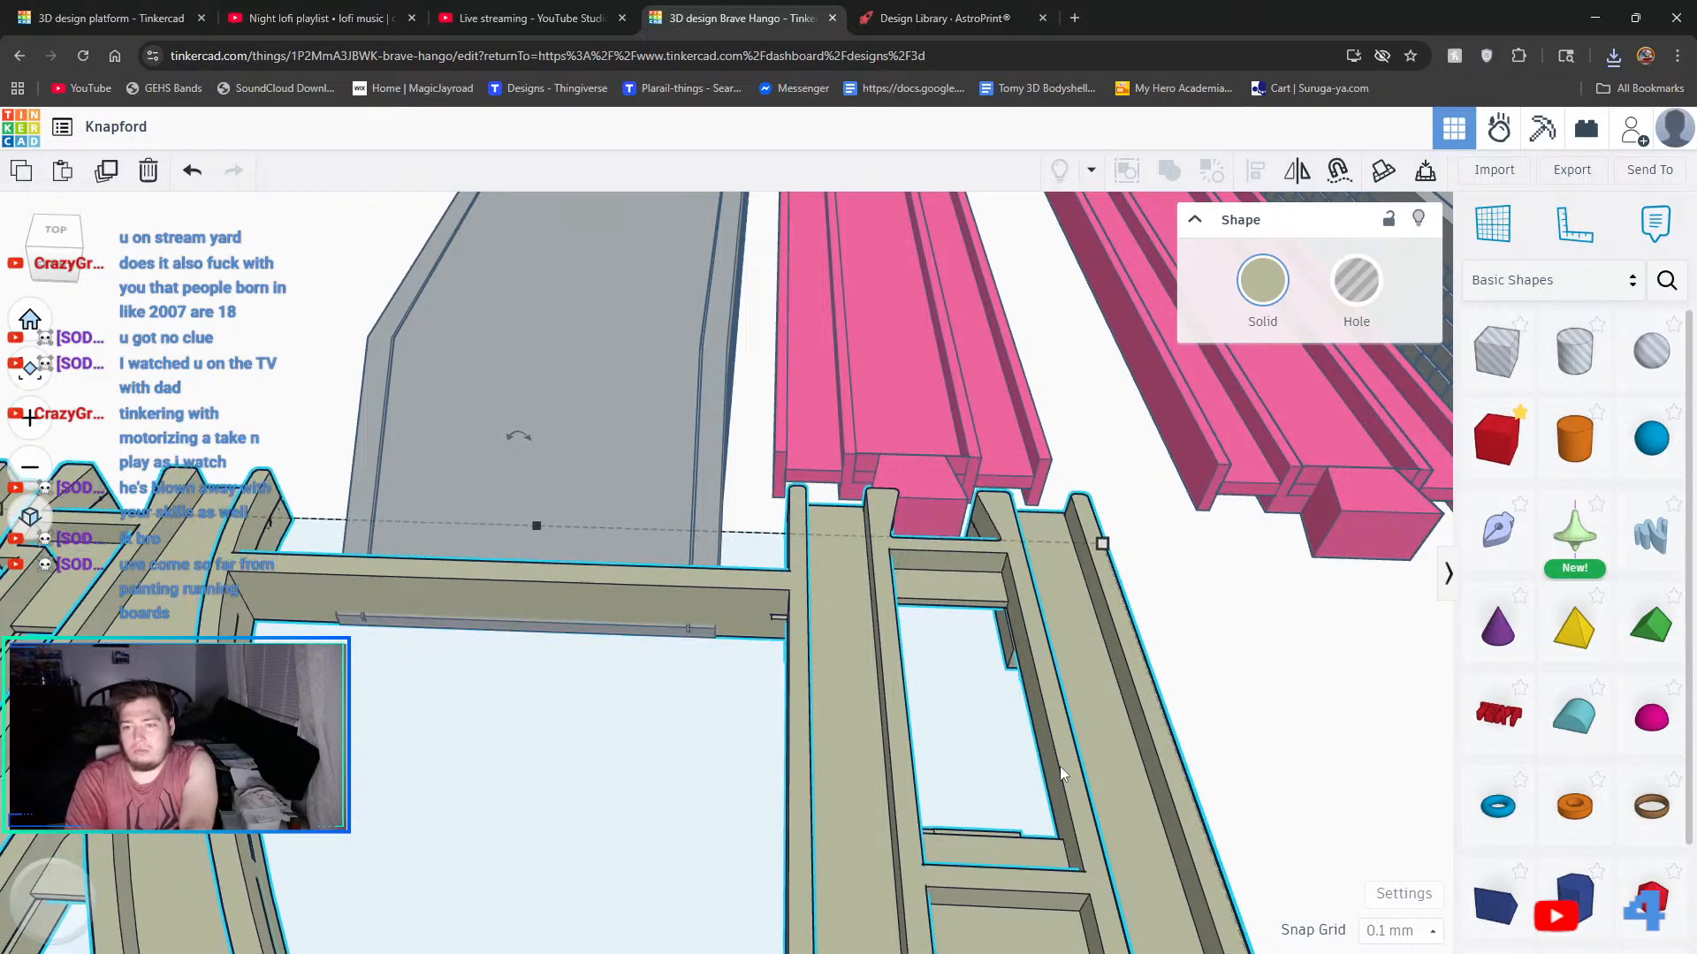
key(Up)
key(Up)
key(Up)
key(Up)
key(Up)
key(Up)
key(Up)
key(Up)
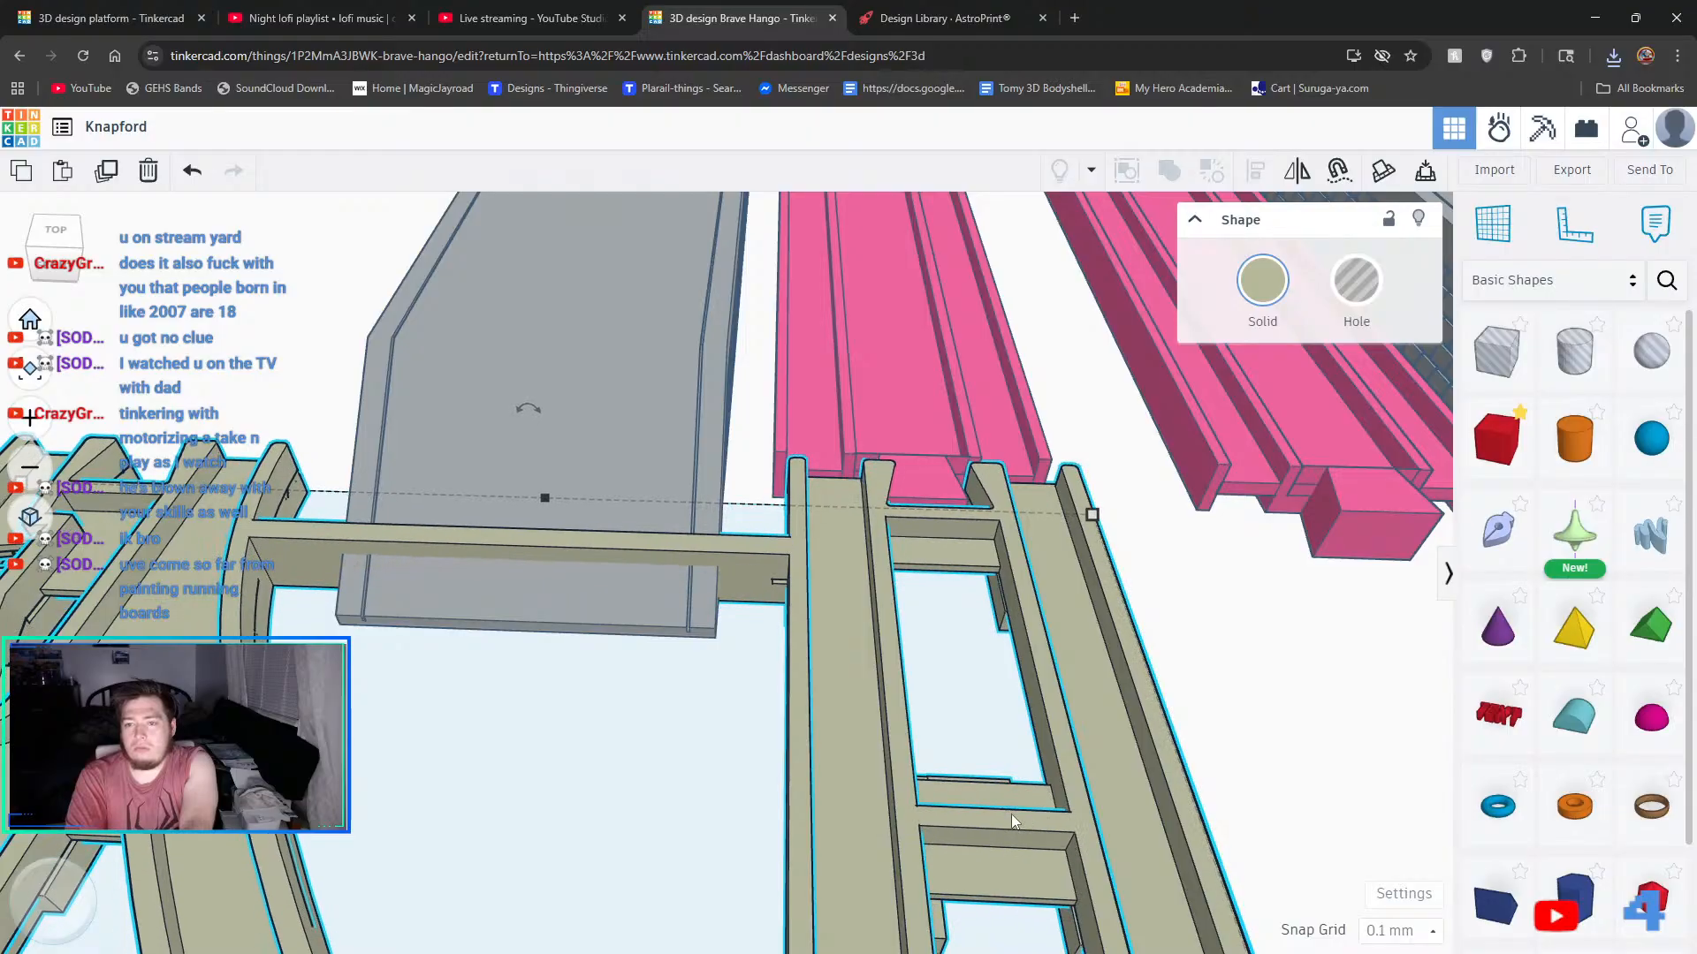
- Fine-adjust the crossing until its rail ends meet the pink track, and check the joint from above and from the side
key(Left)
key(Left)
key(Left)
key(Left)
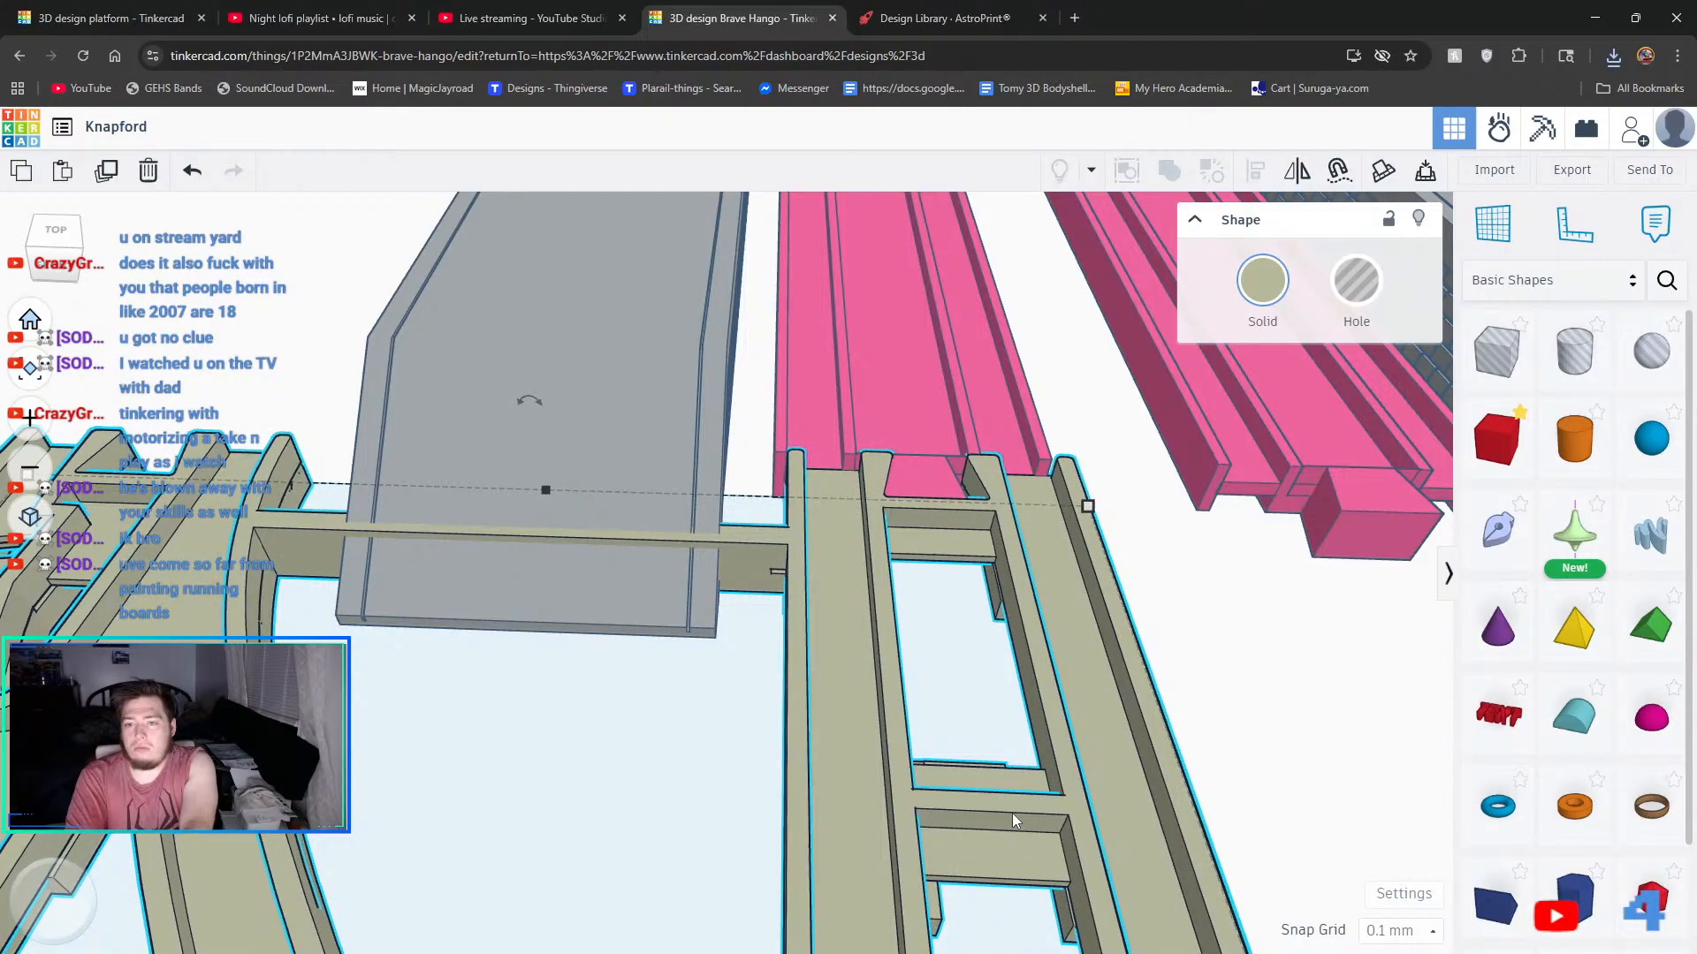
key(Left)
key(Left)
scroll(973, 418, up, 8)
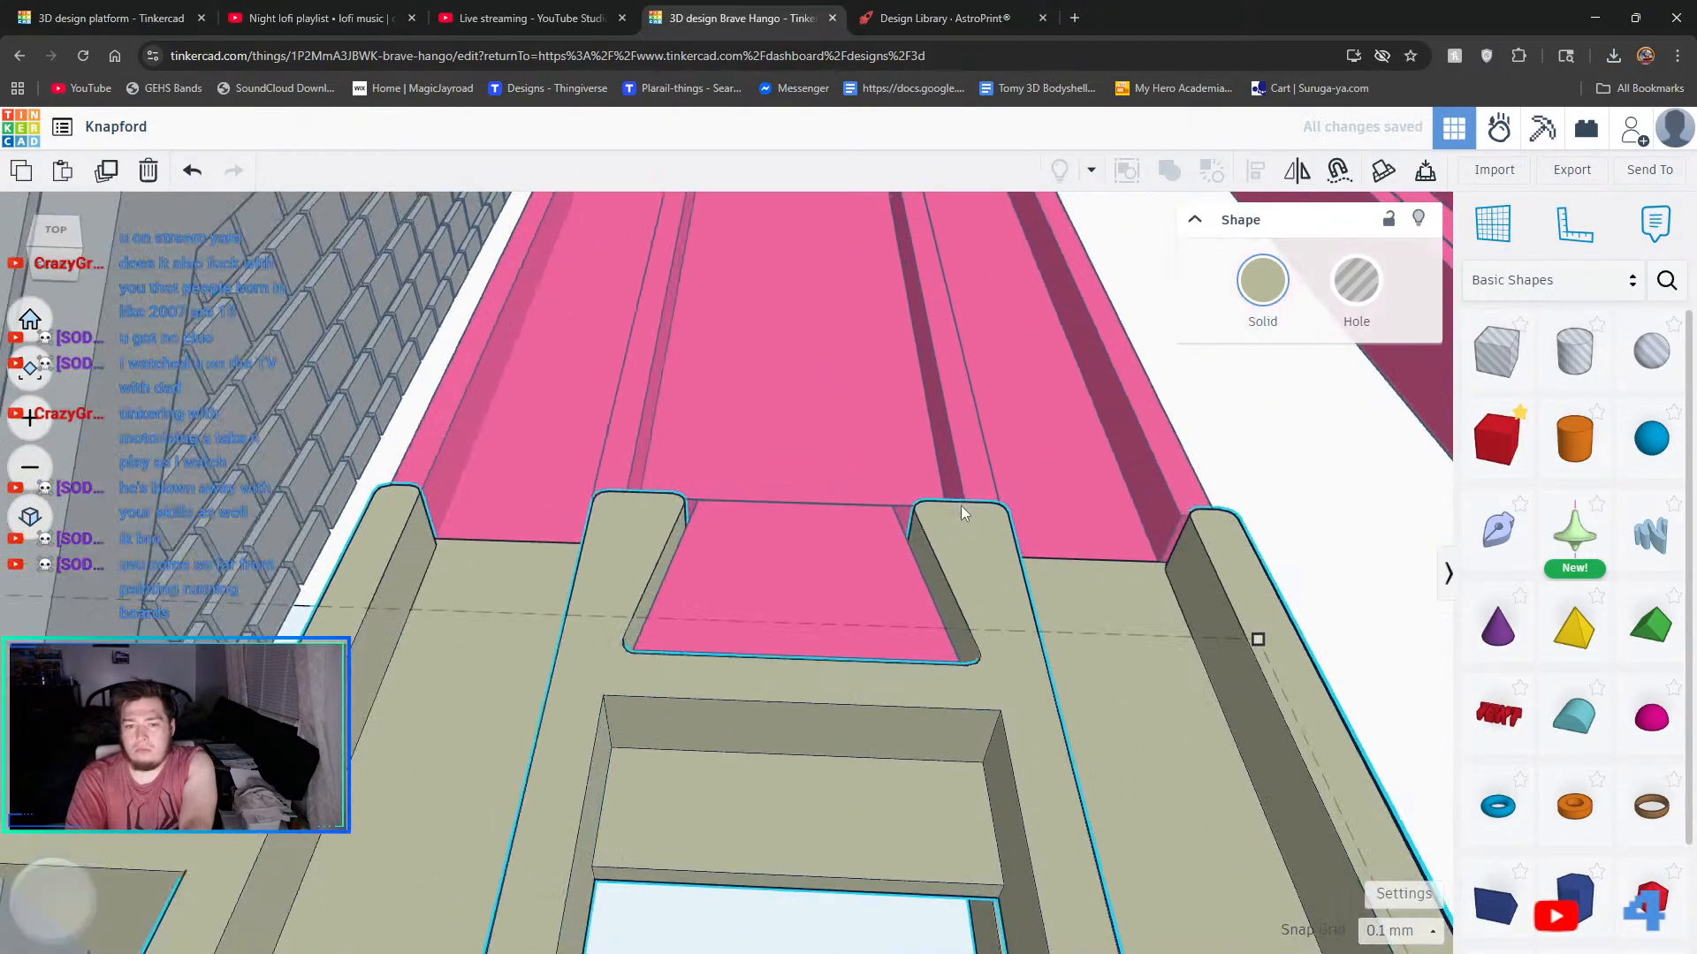
right_drag(961, 506, 967, 605)
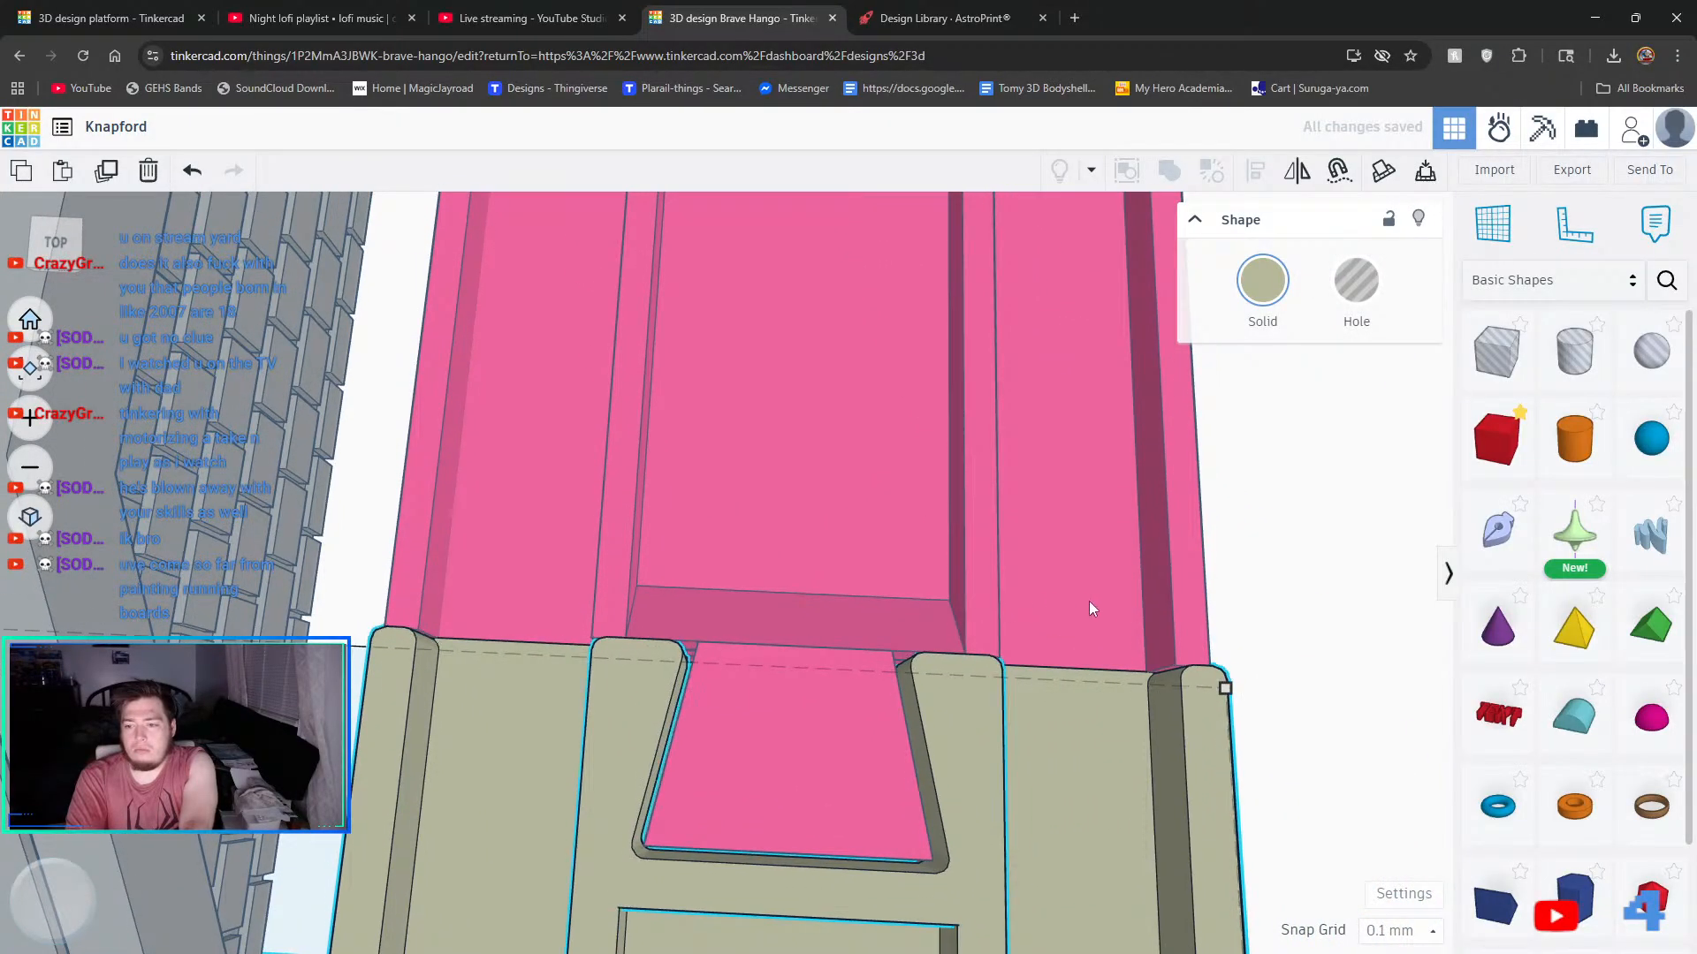
right_drag(1173, 585, 1090, 524)
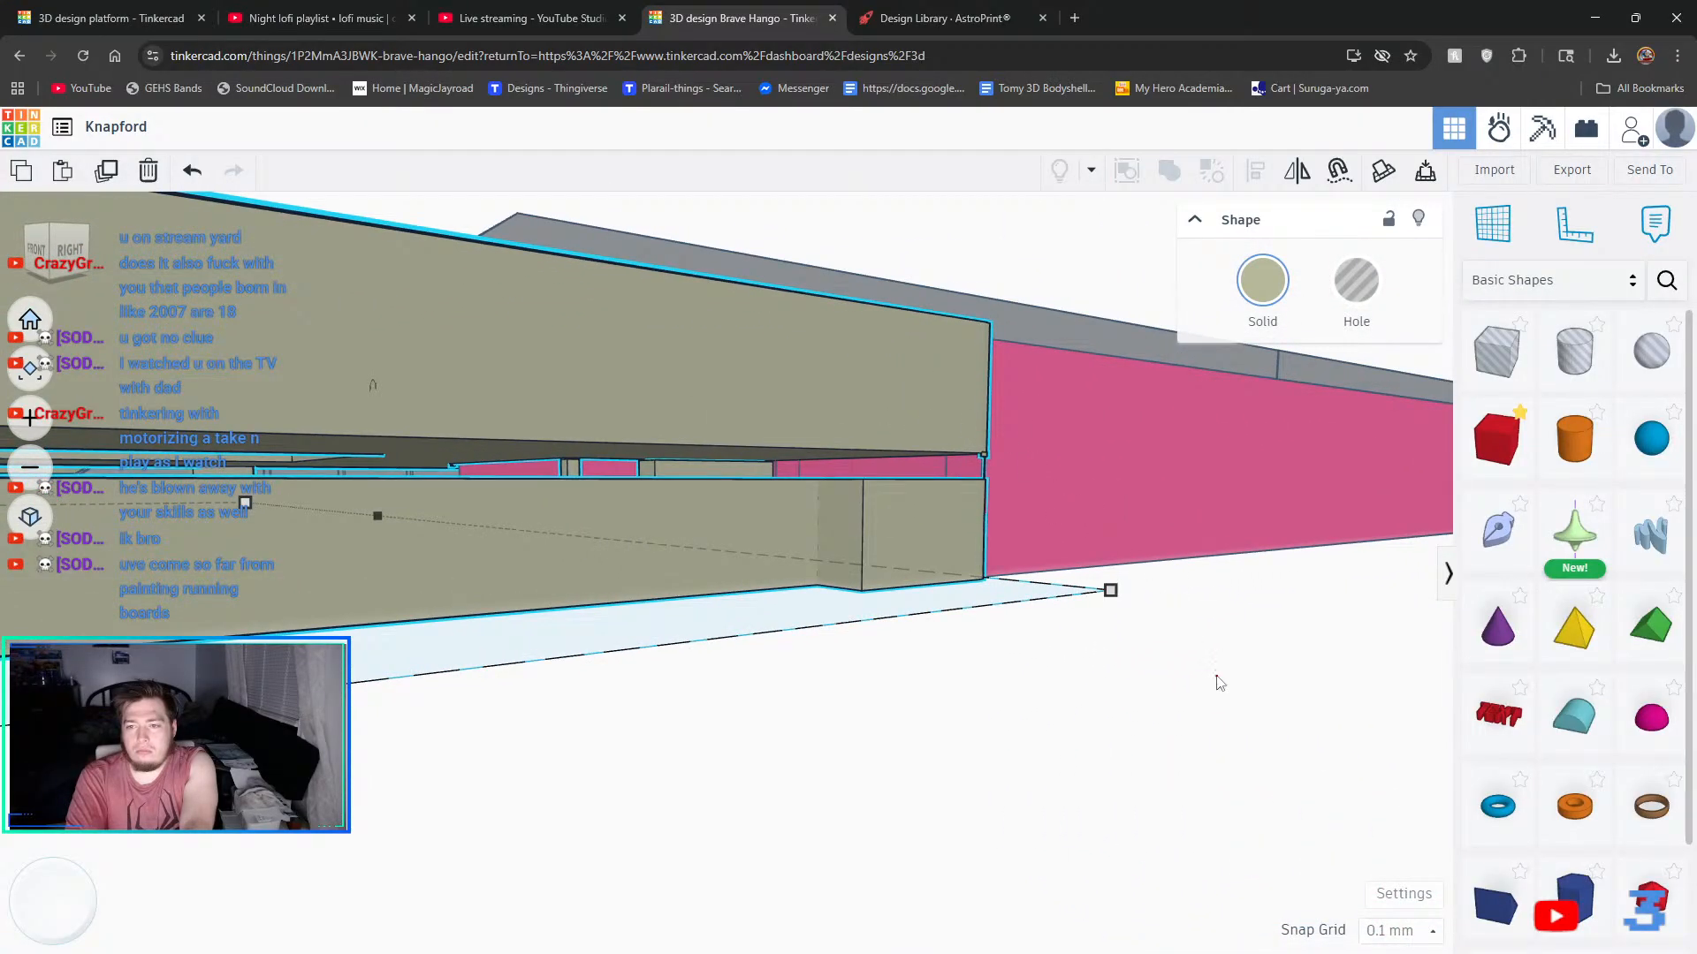
scroll(863, 671, up, 5)
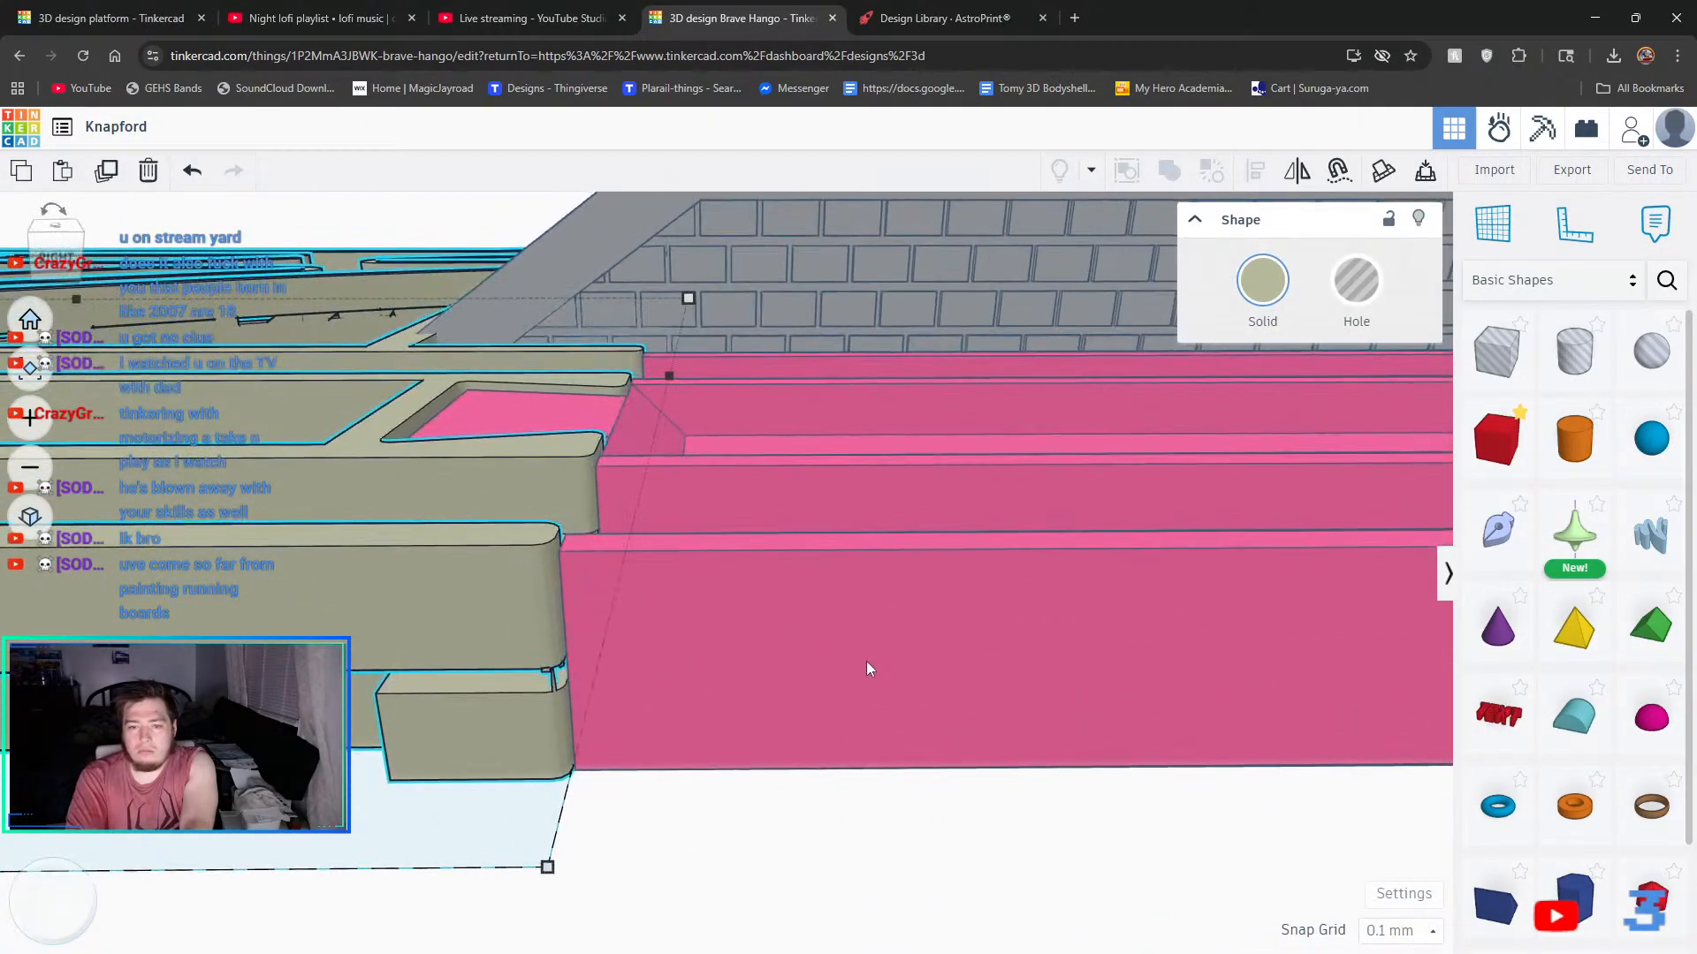
right_drag(866, 669, 1016, 712)
scroll(973, 788, down, 6)
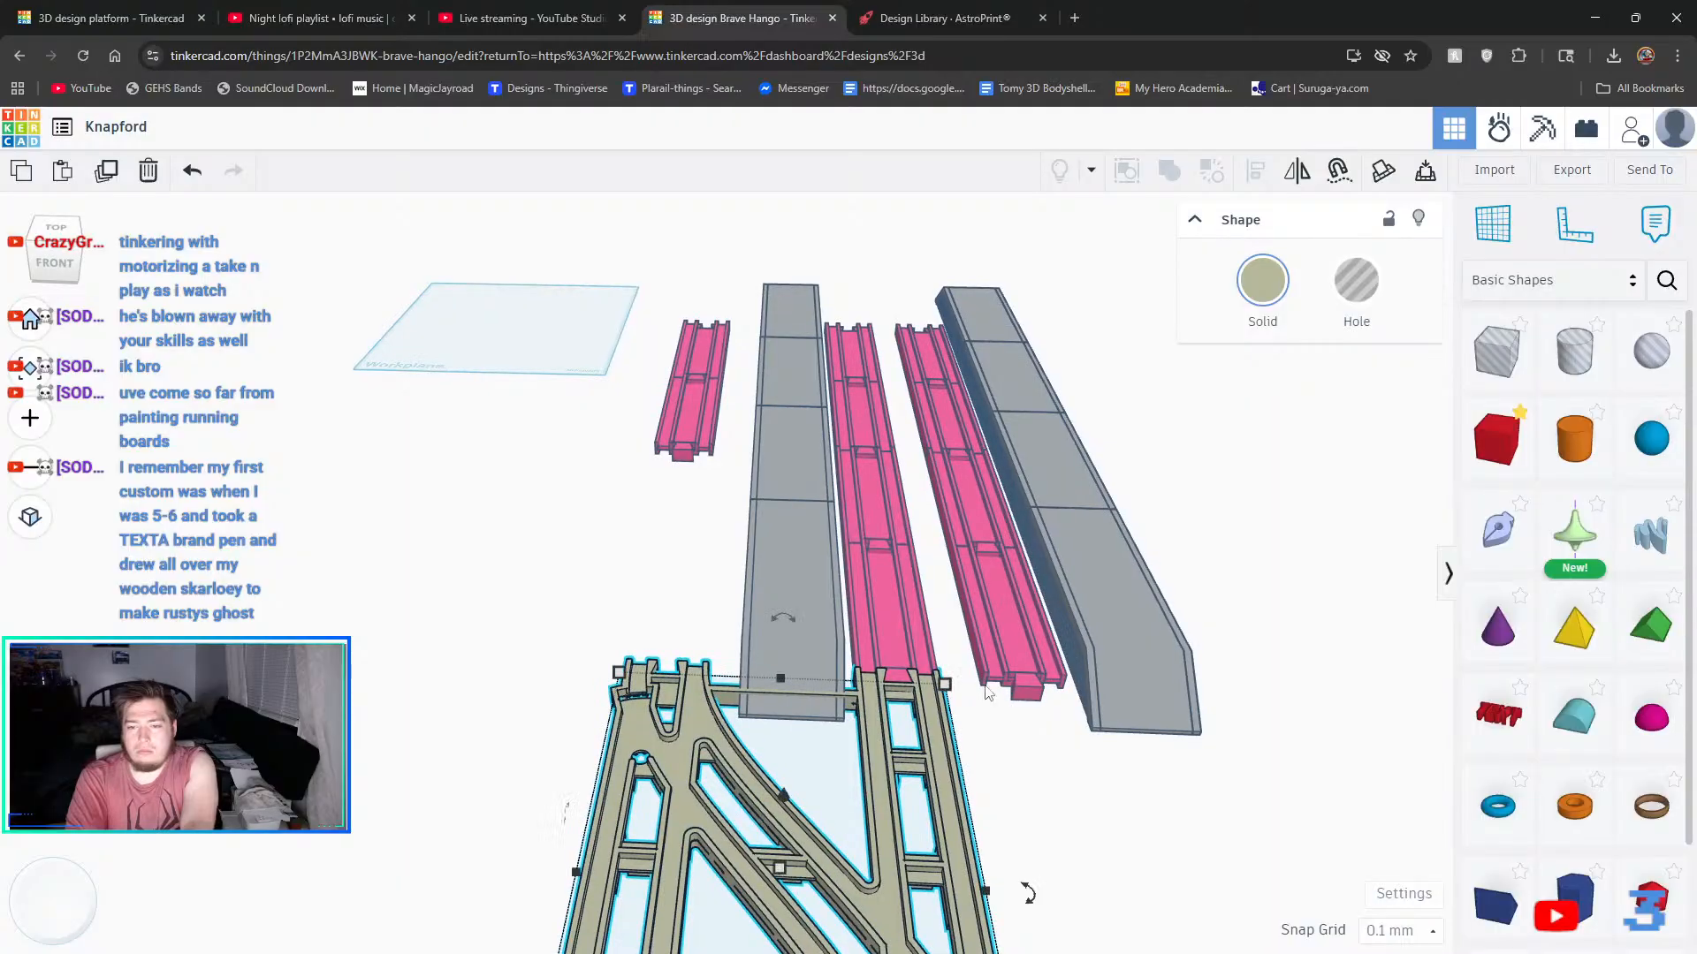
- Try shifting only the ramped end section of the platform nearest the crossing away from the pink track and back, and undo the moves
click(811, 575)
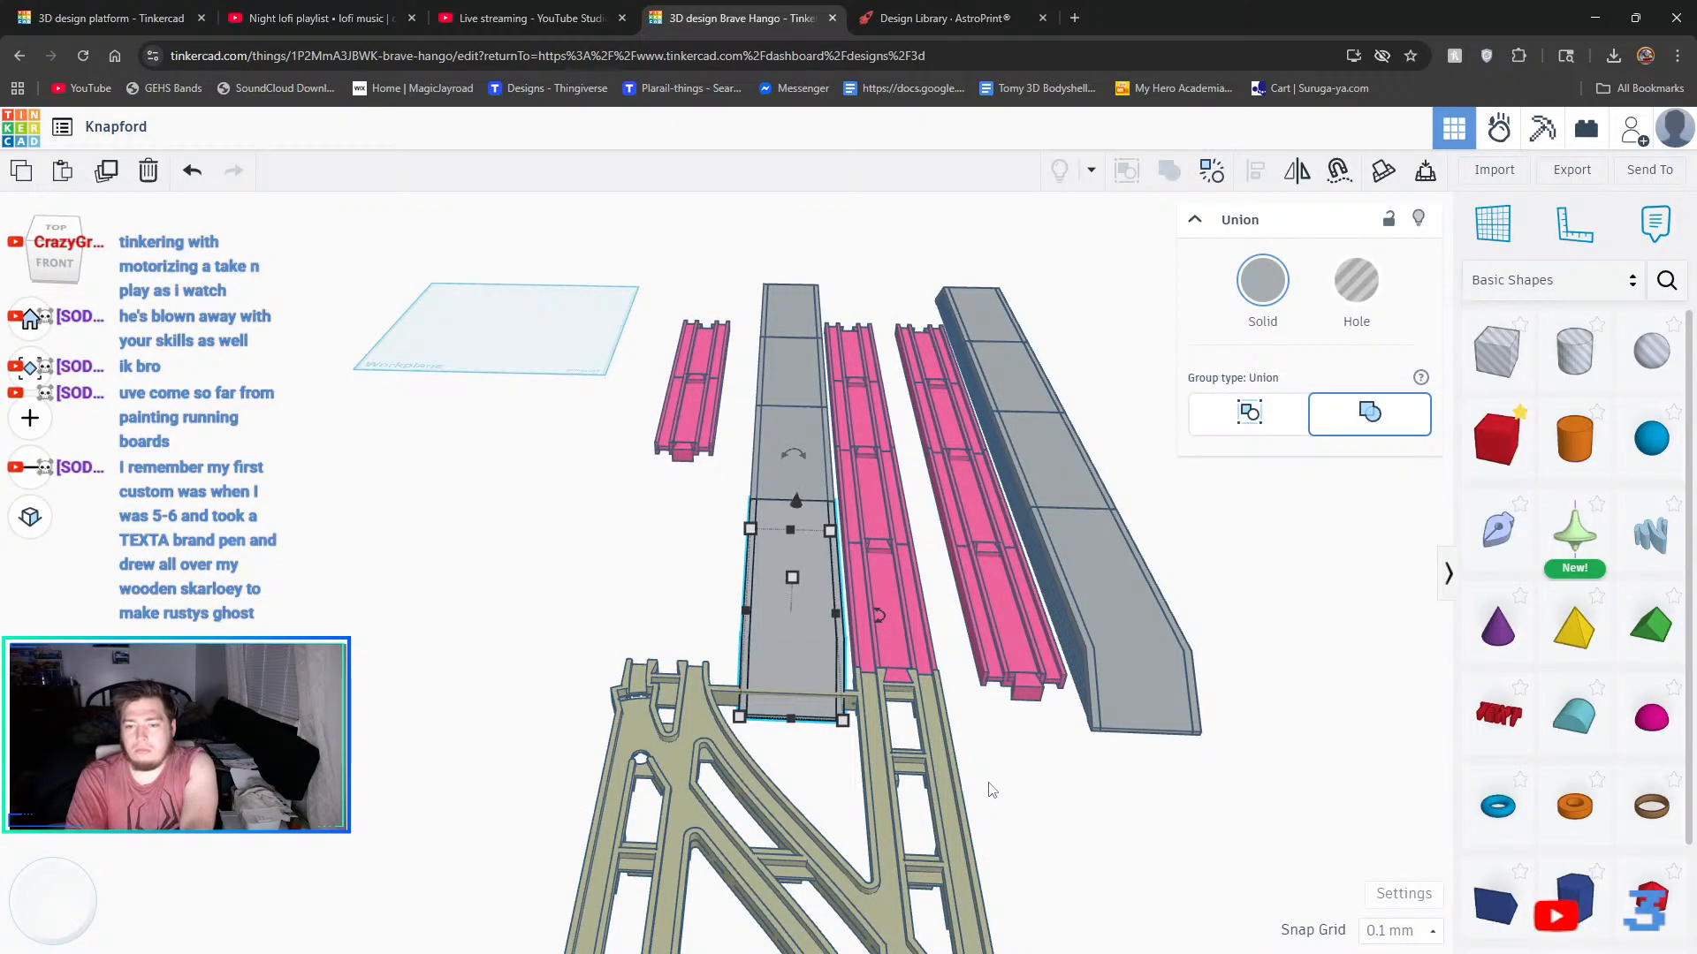
key(Left)
key(Left)
key(Left)
key(Left)
key(Left)
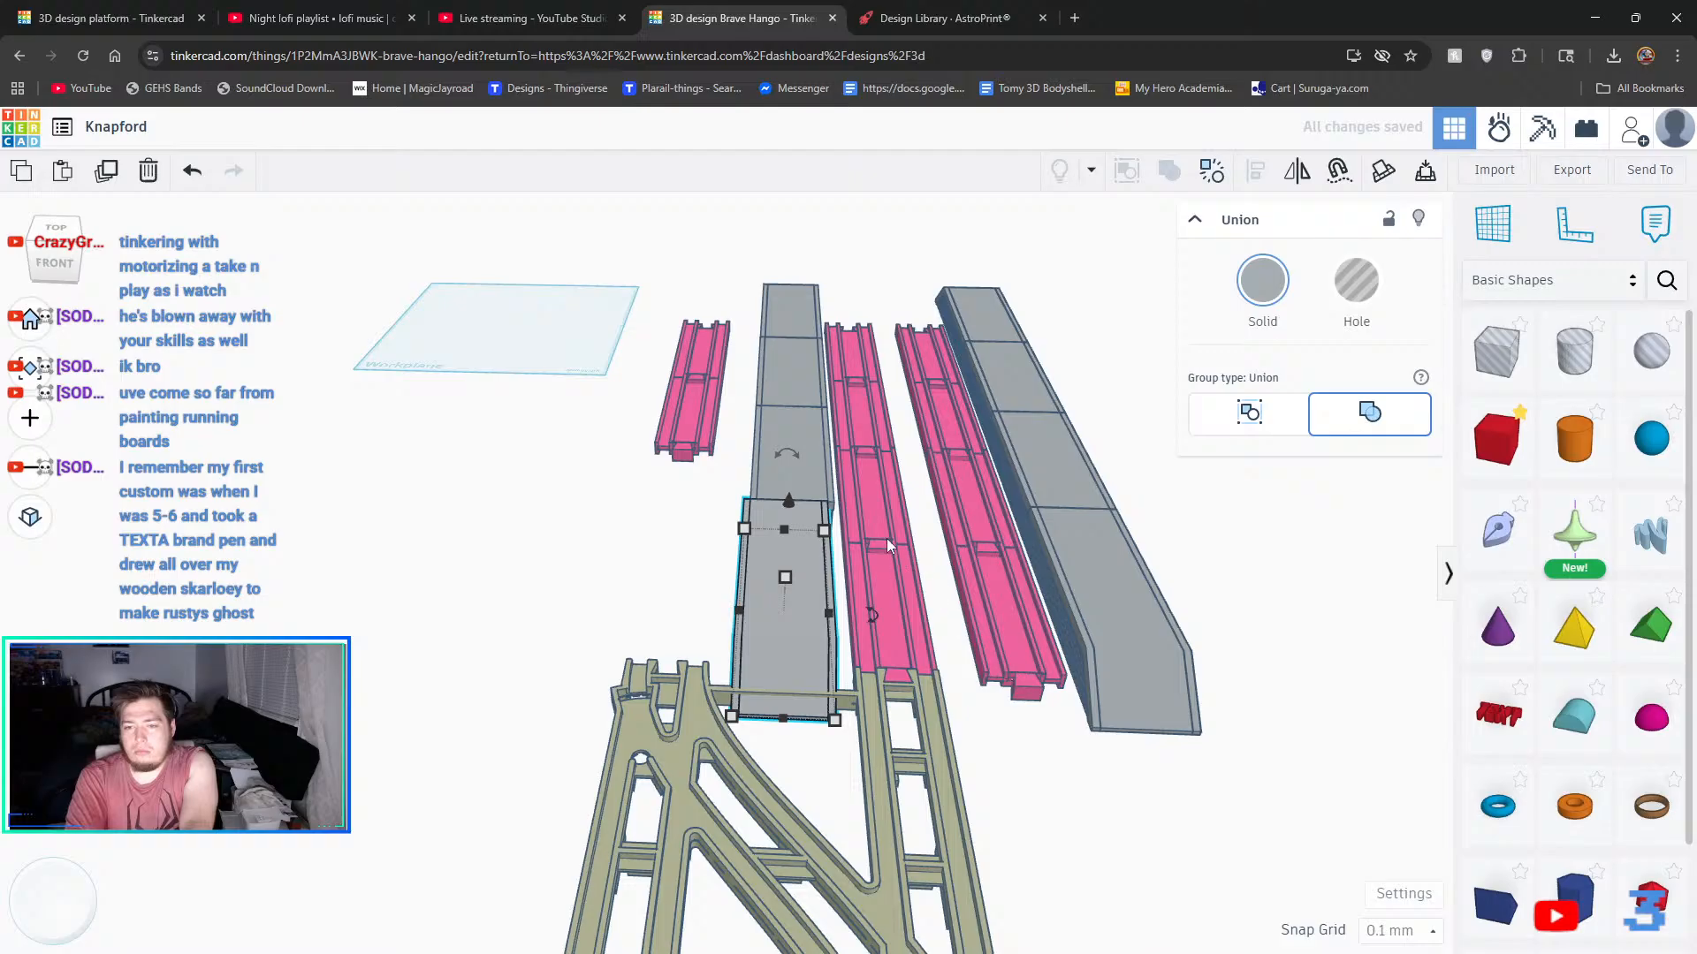
key(Up)
key(Up)
key(Up)
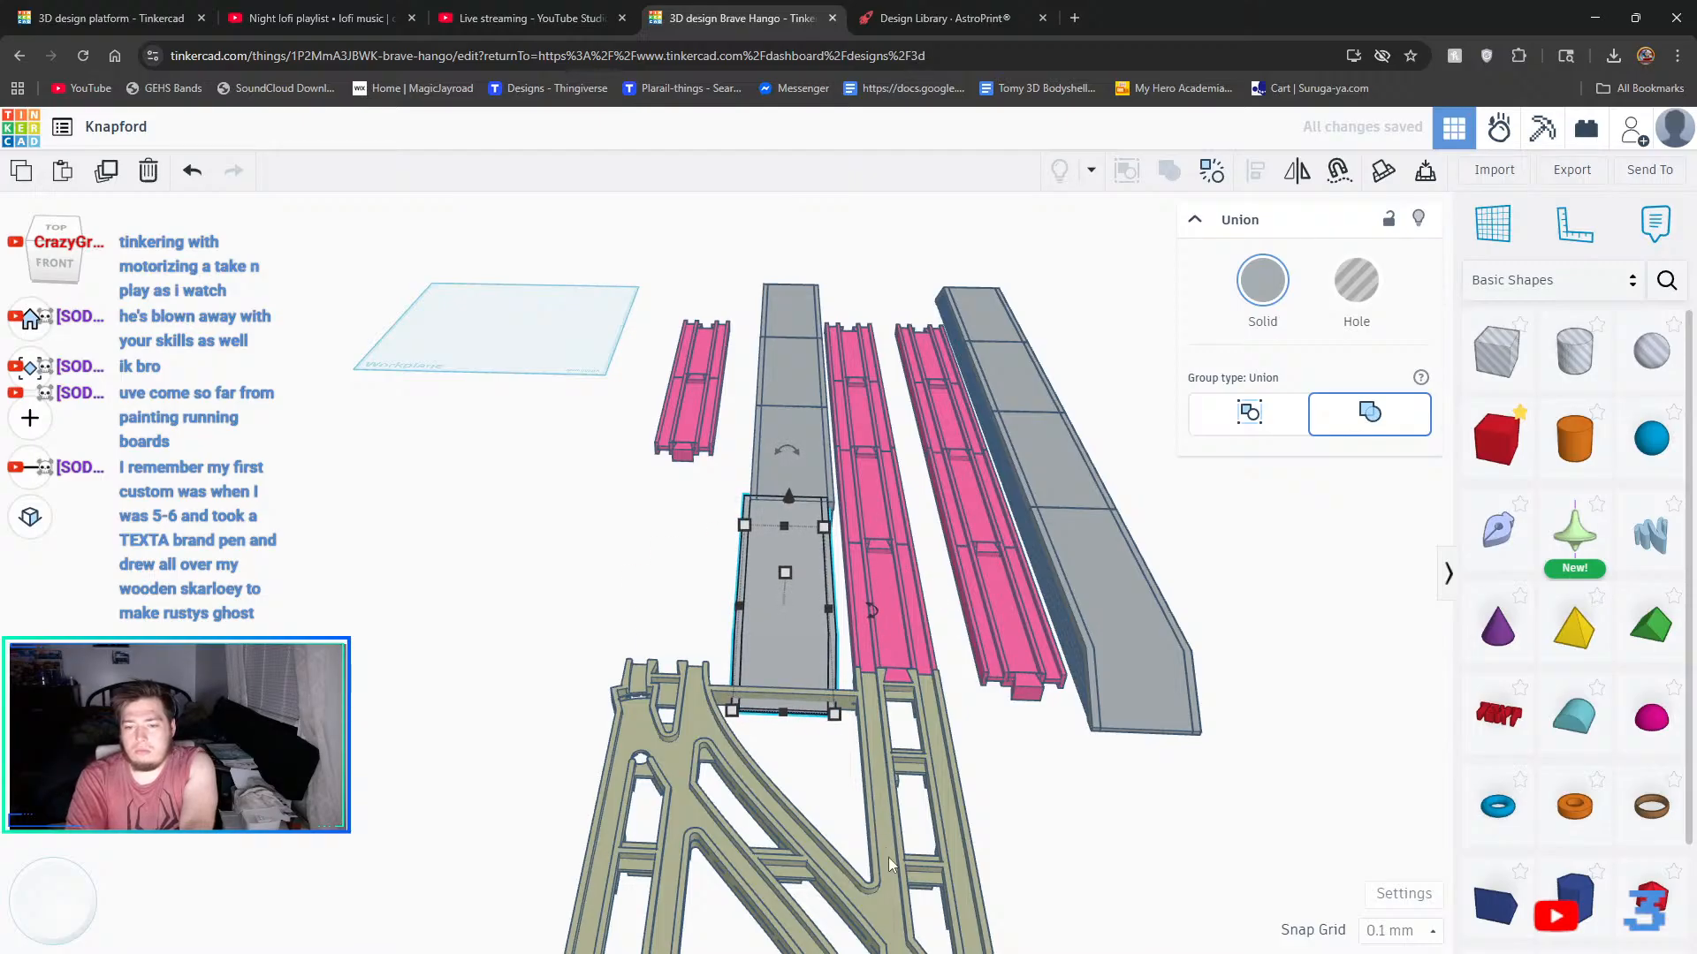
key(Up)
key(Up)
key(Up)
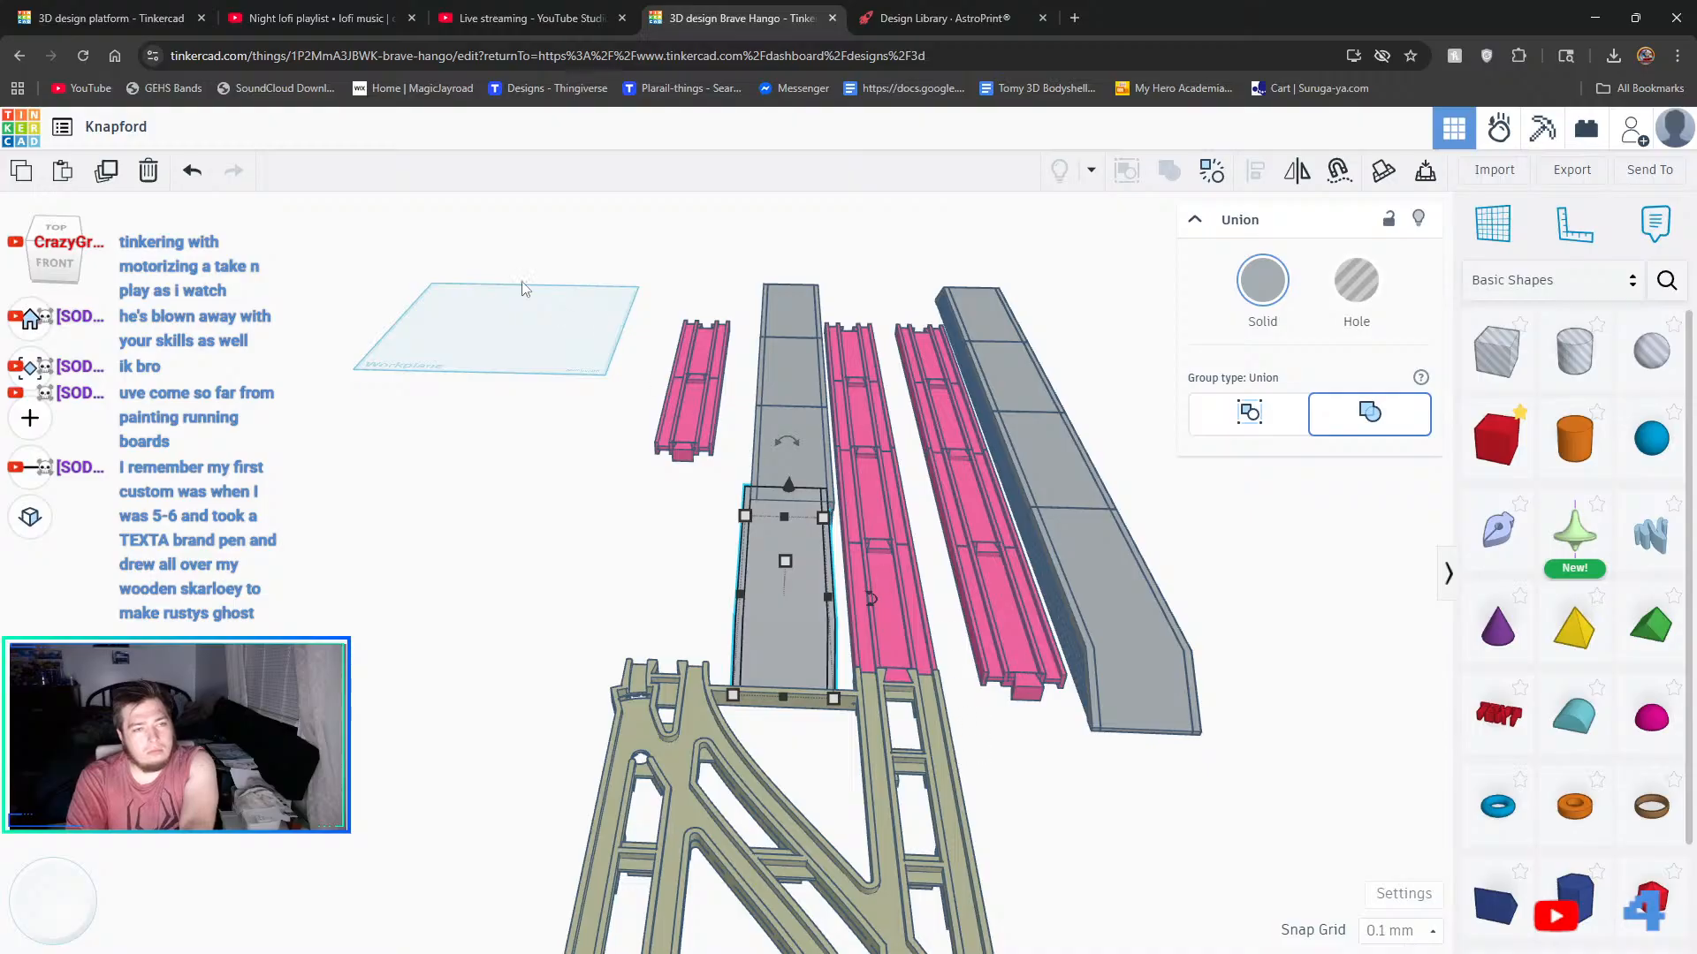
click(207, 178)
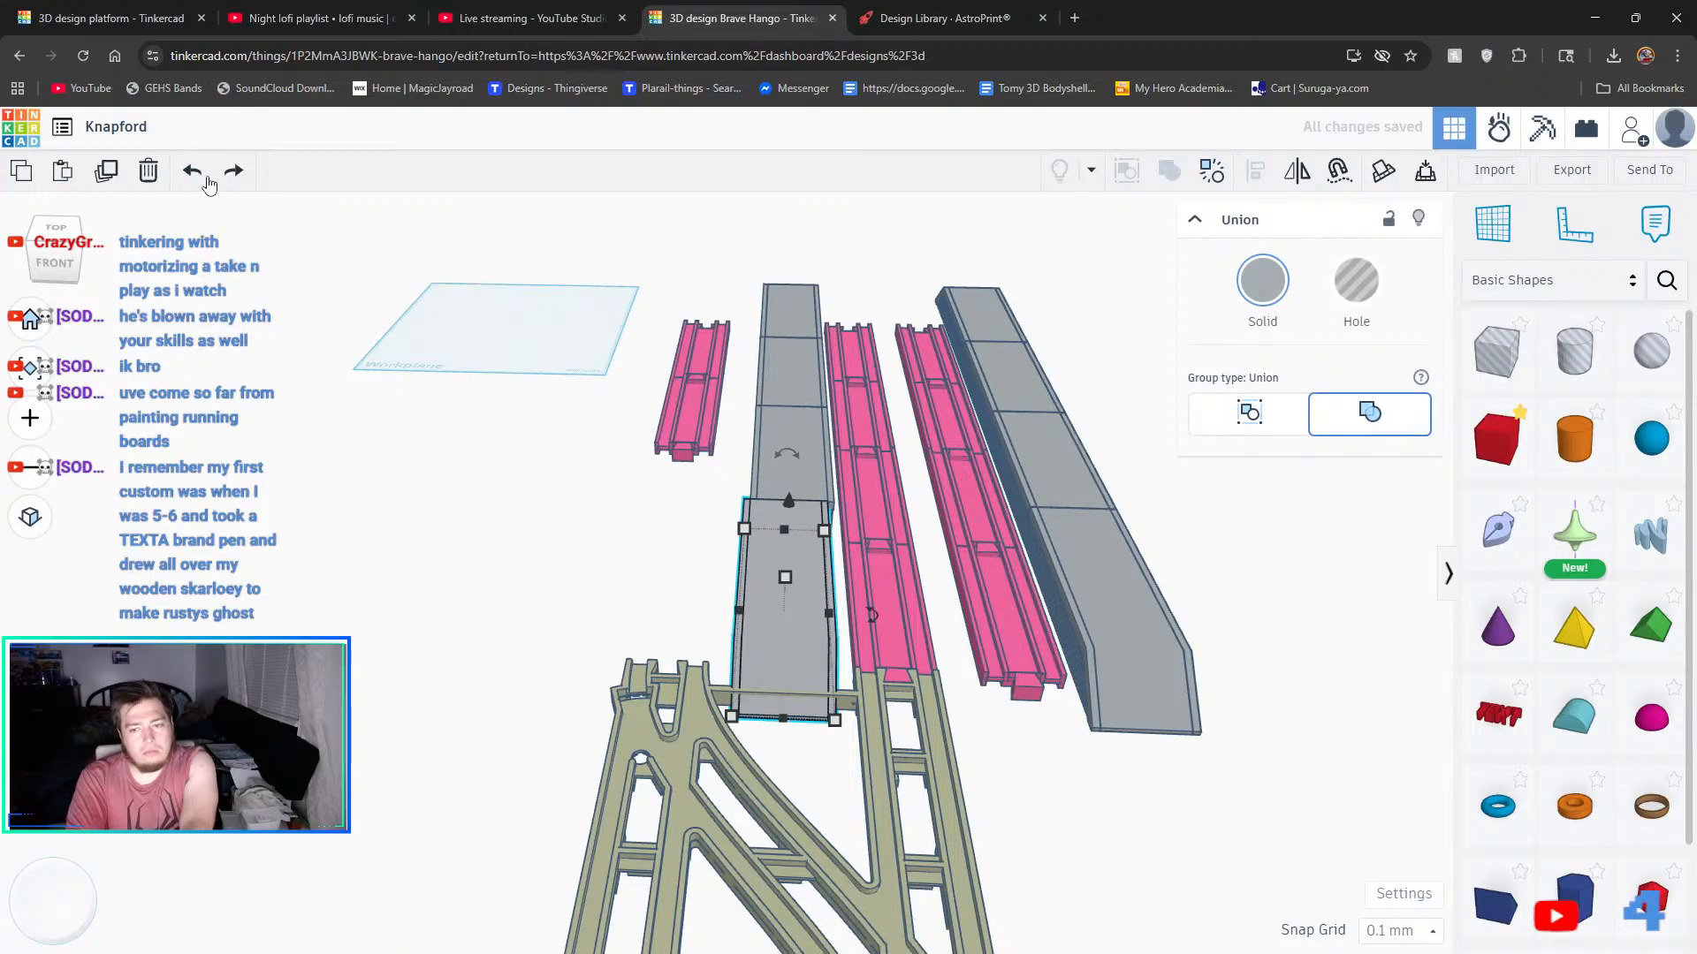
click(591, 647)
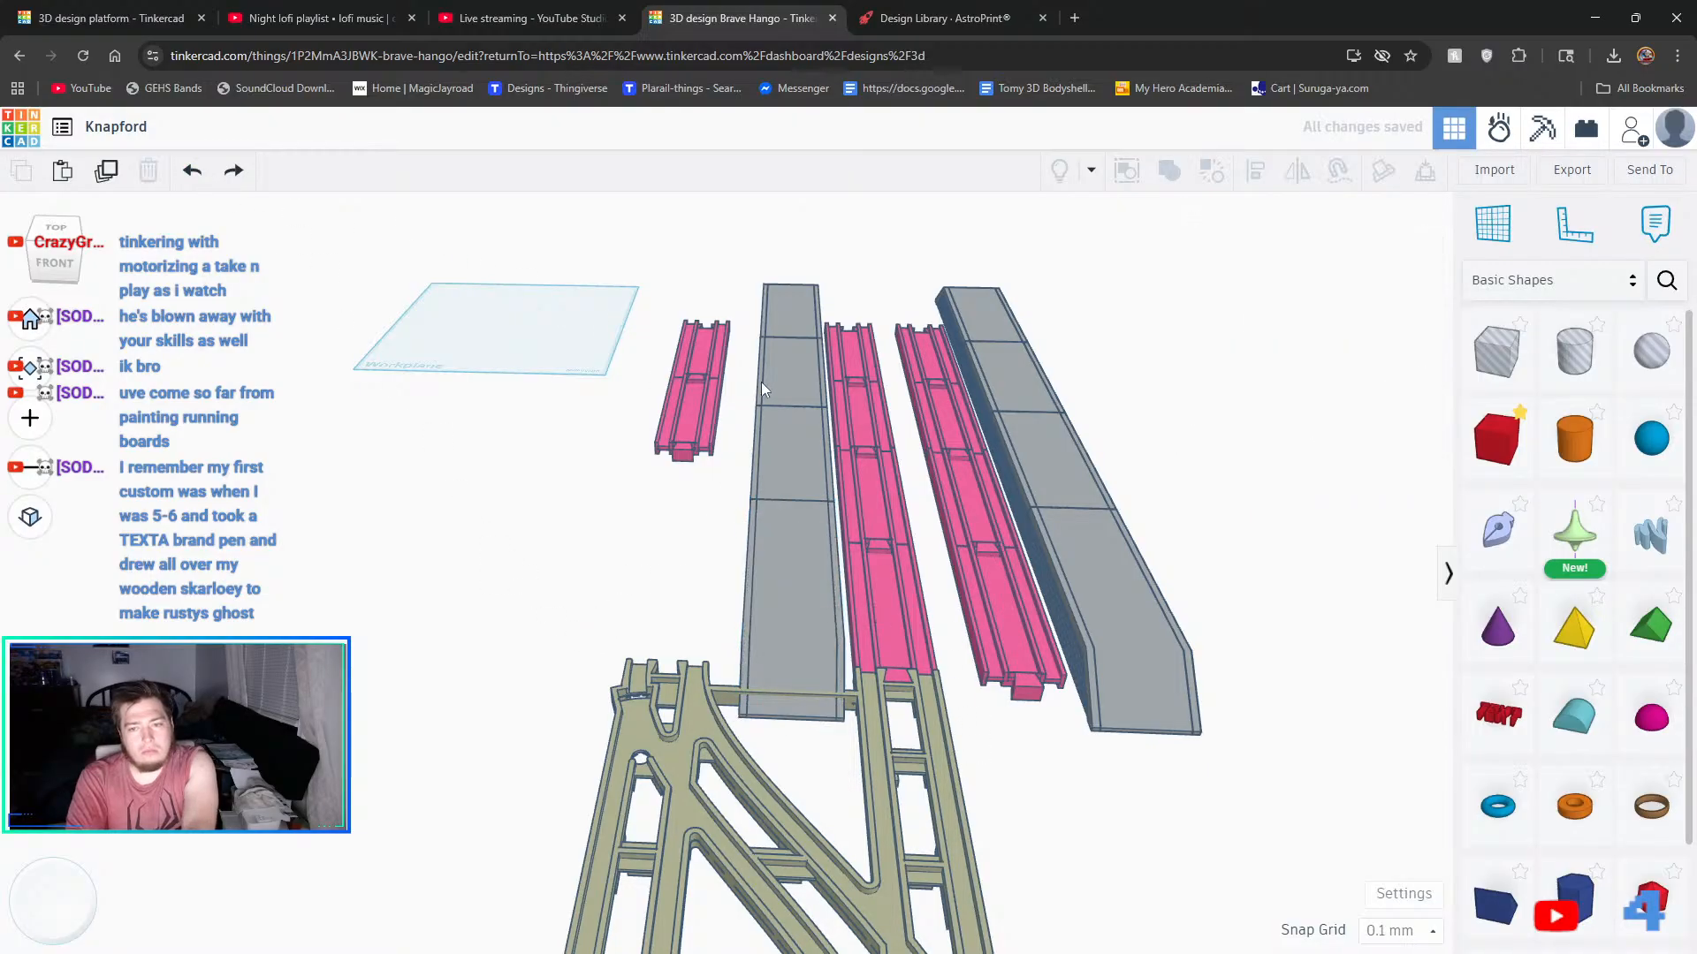
- Select all four sections of the gray platform overlapping the crossing and move them together slightly away from the adjacent pink track
click(798, 398)
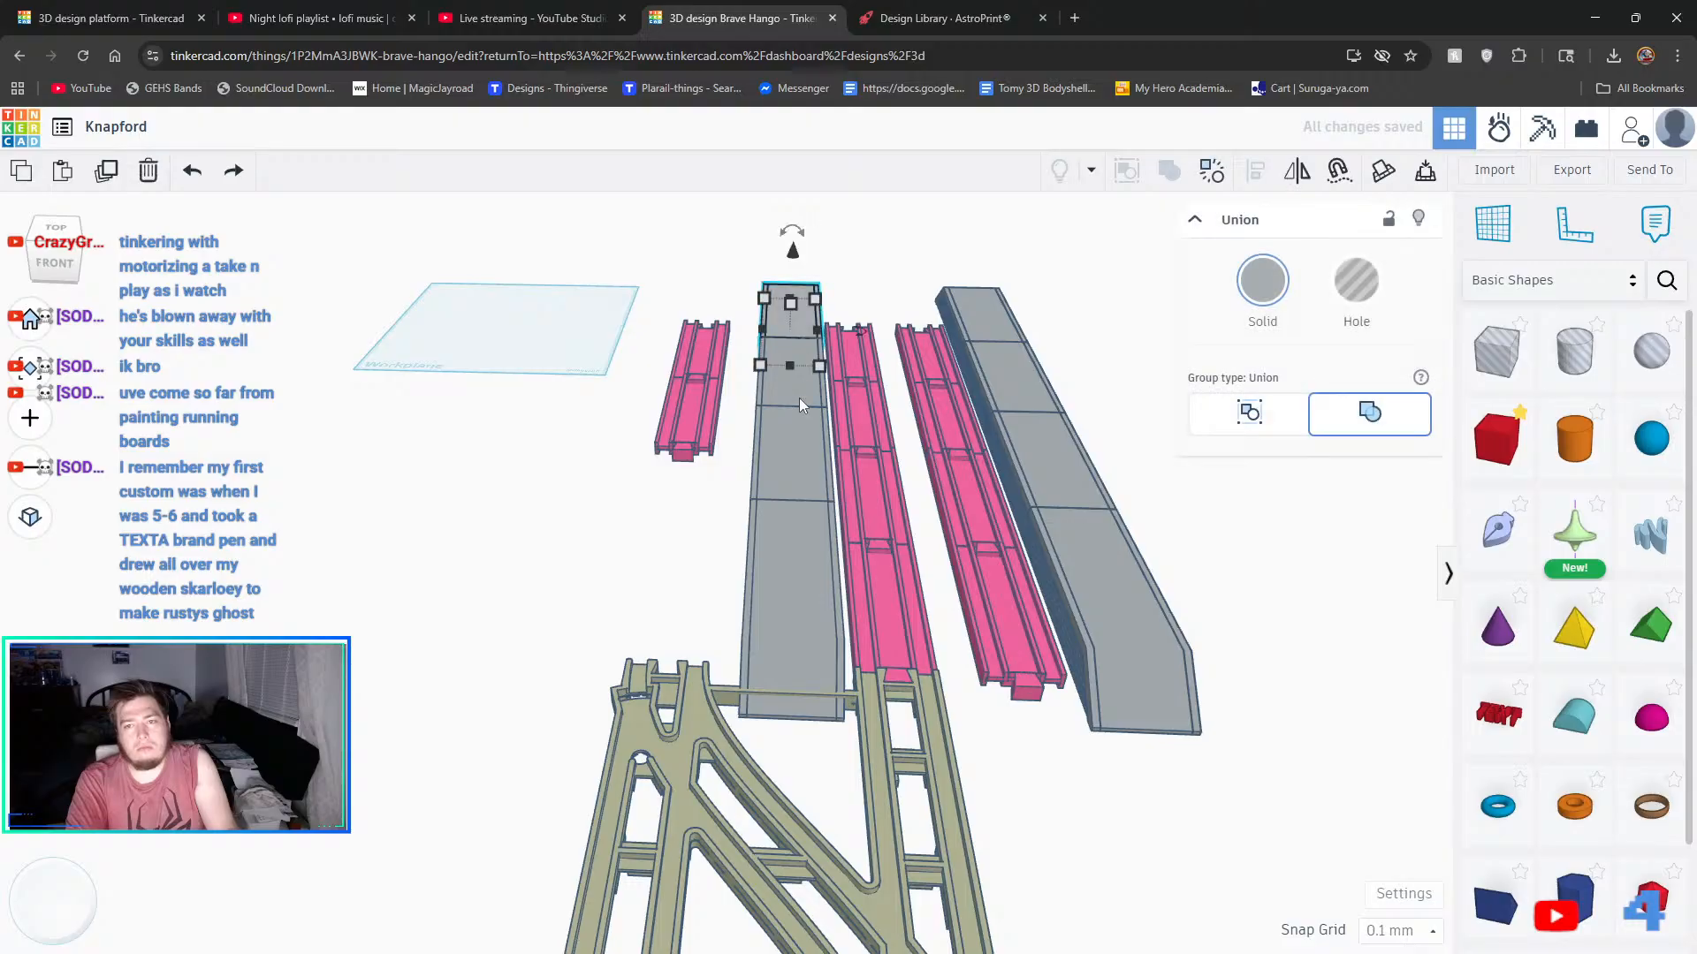
shift+click(801, 459)
shift+click(794, 592)
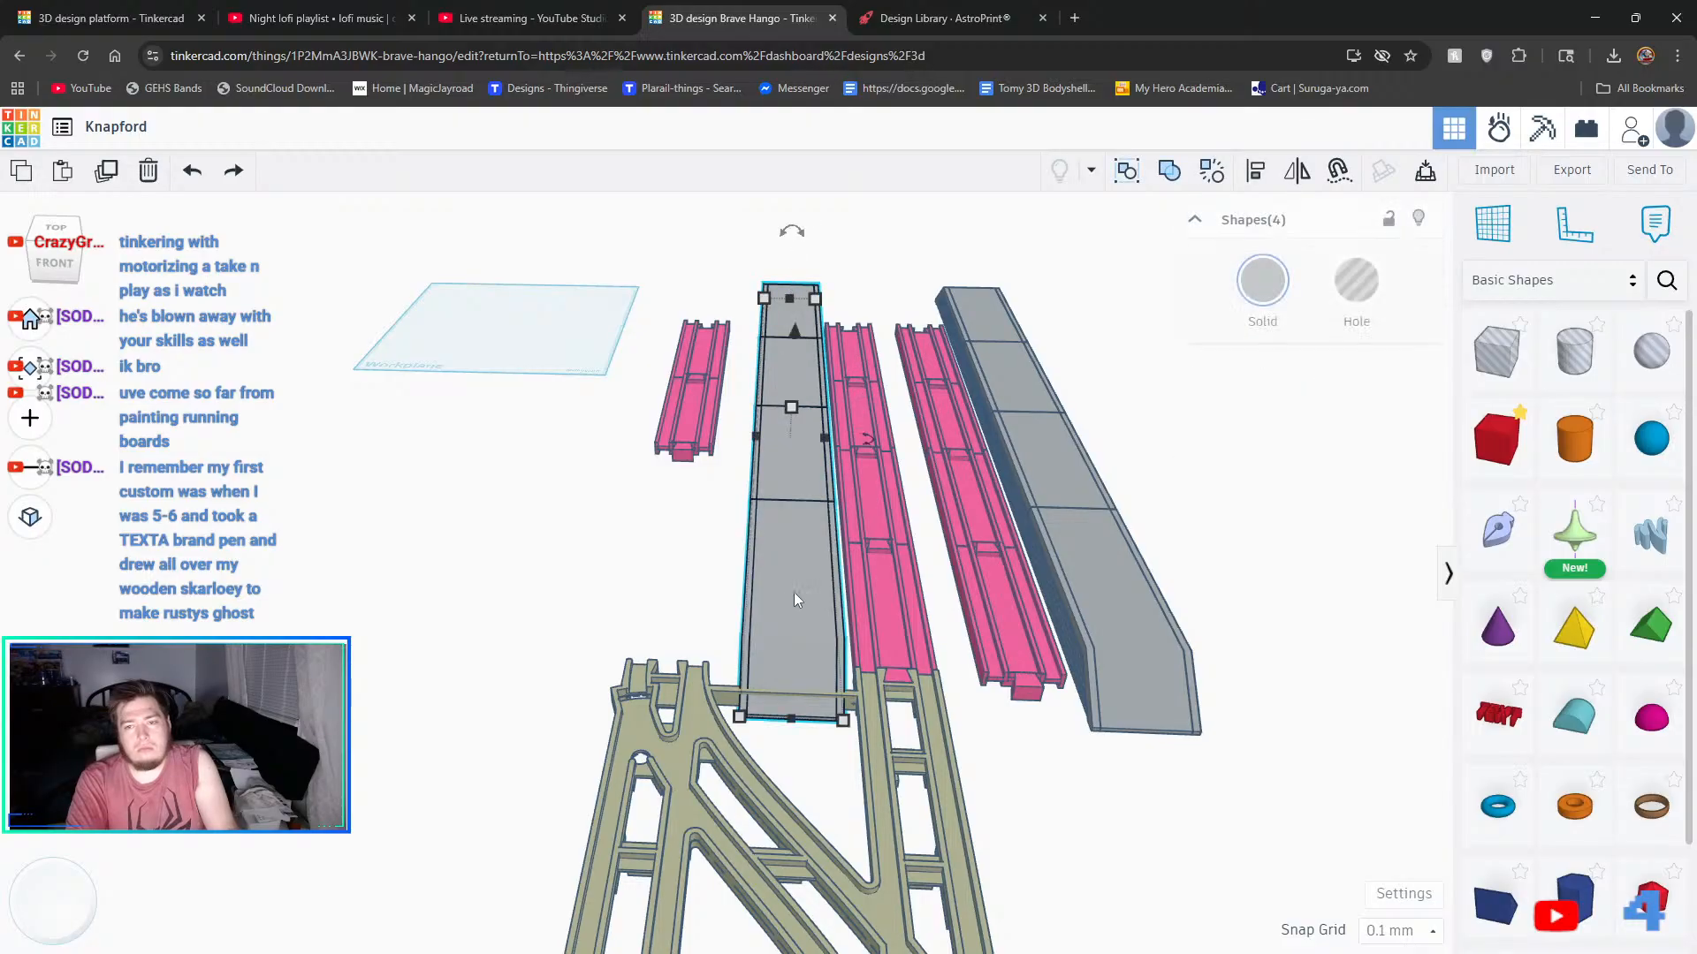
key(Left)
key(Left)
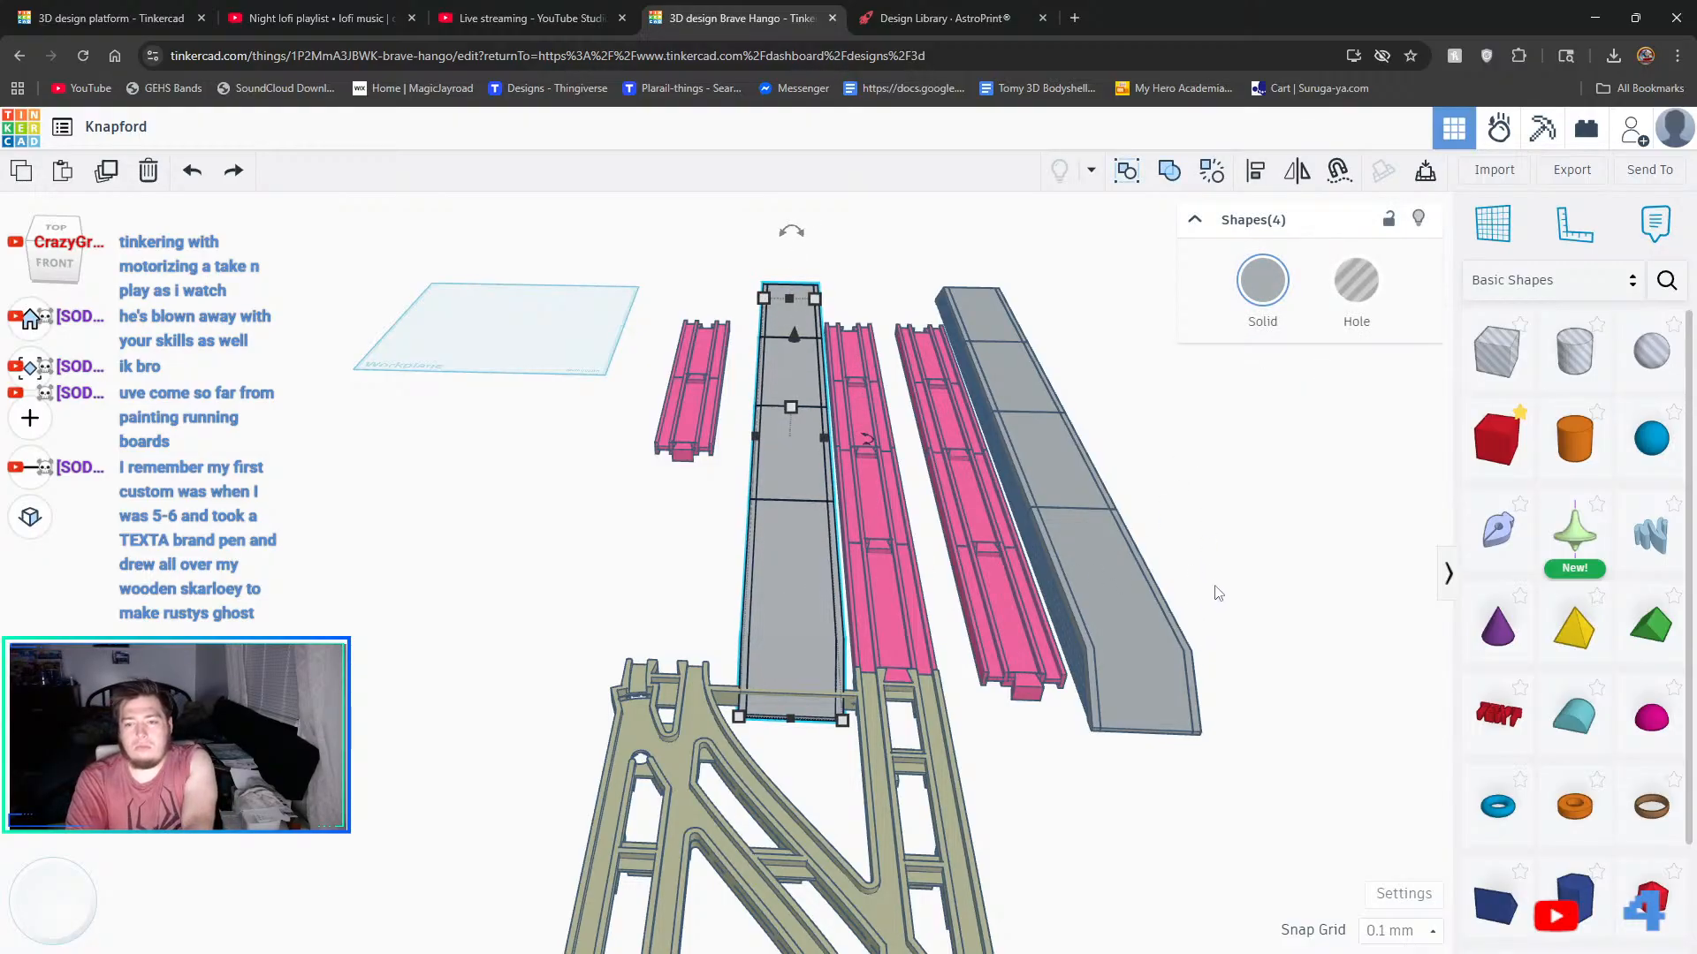
key(Left)
key(Left)
key(Left)
key(Left)
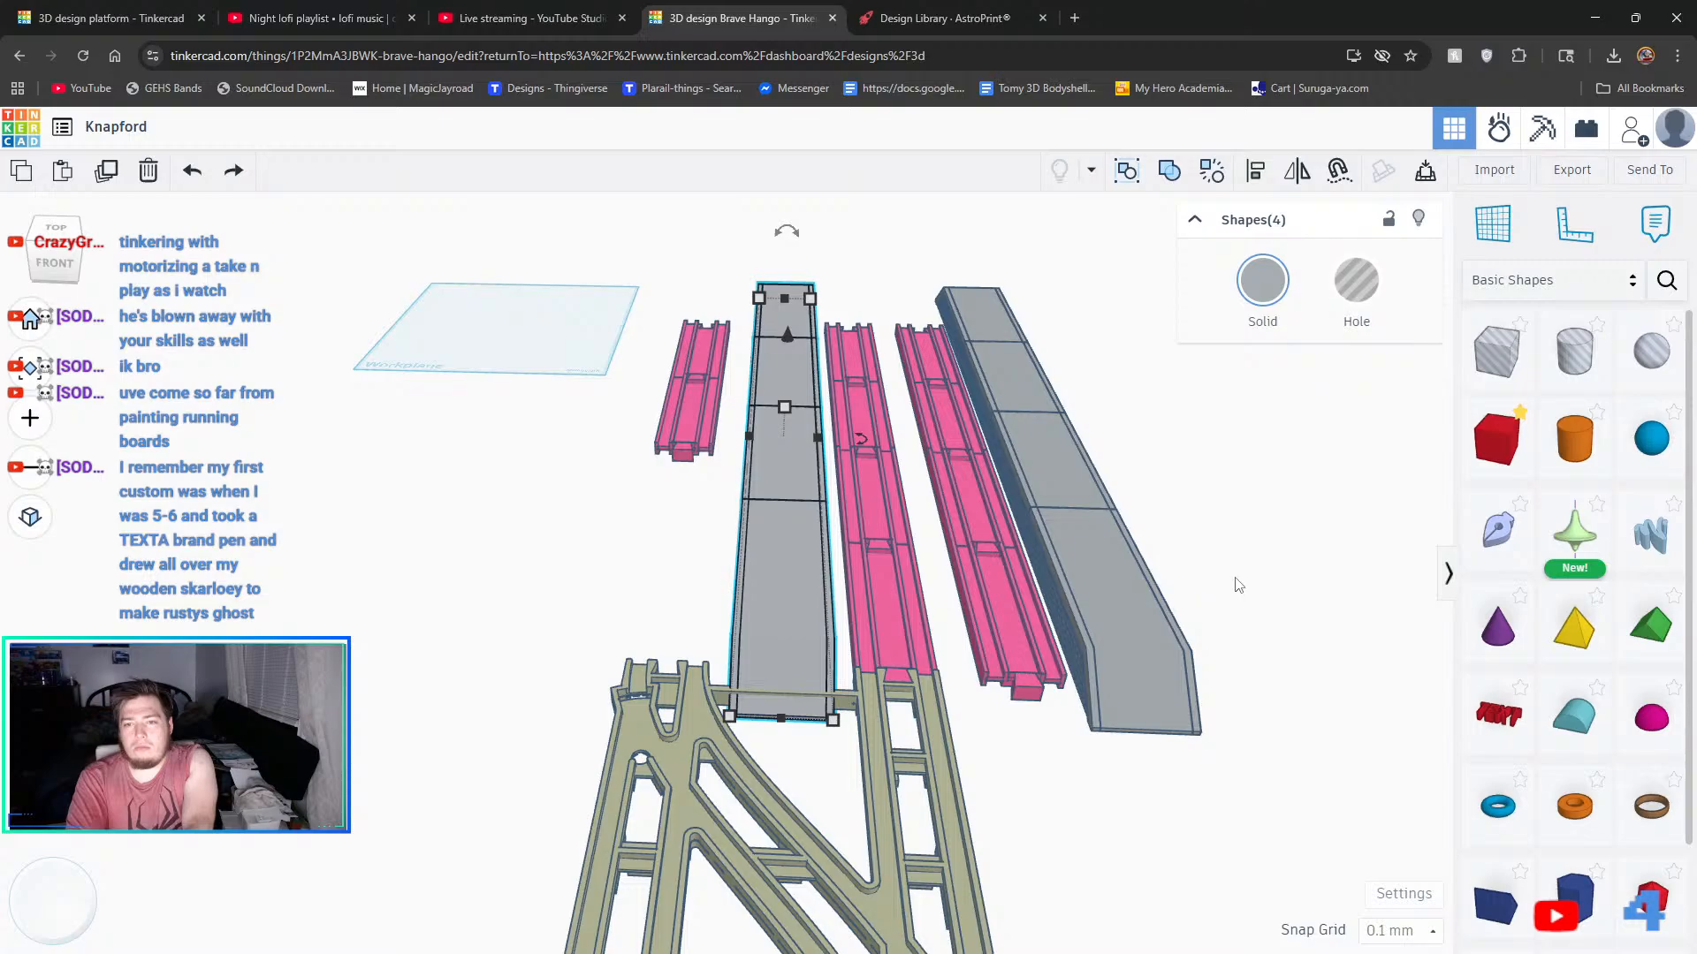
click(1261, 560)
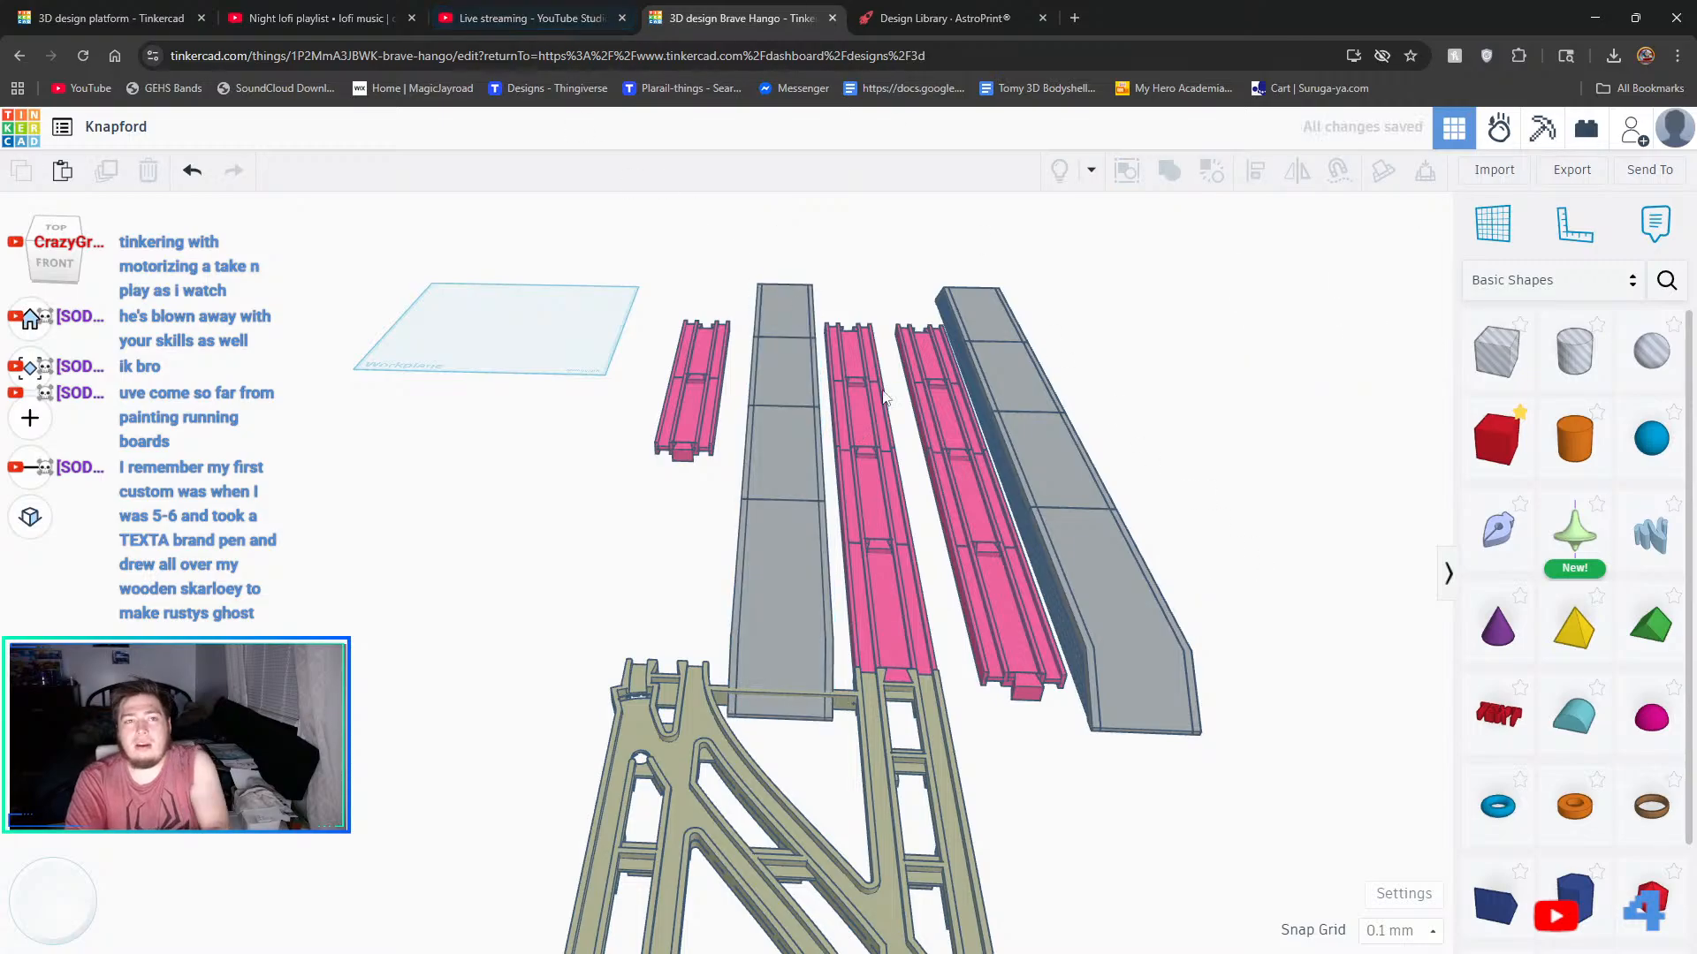
click(1488, 168)
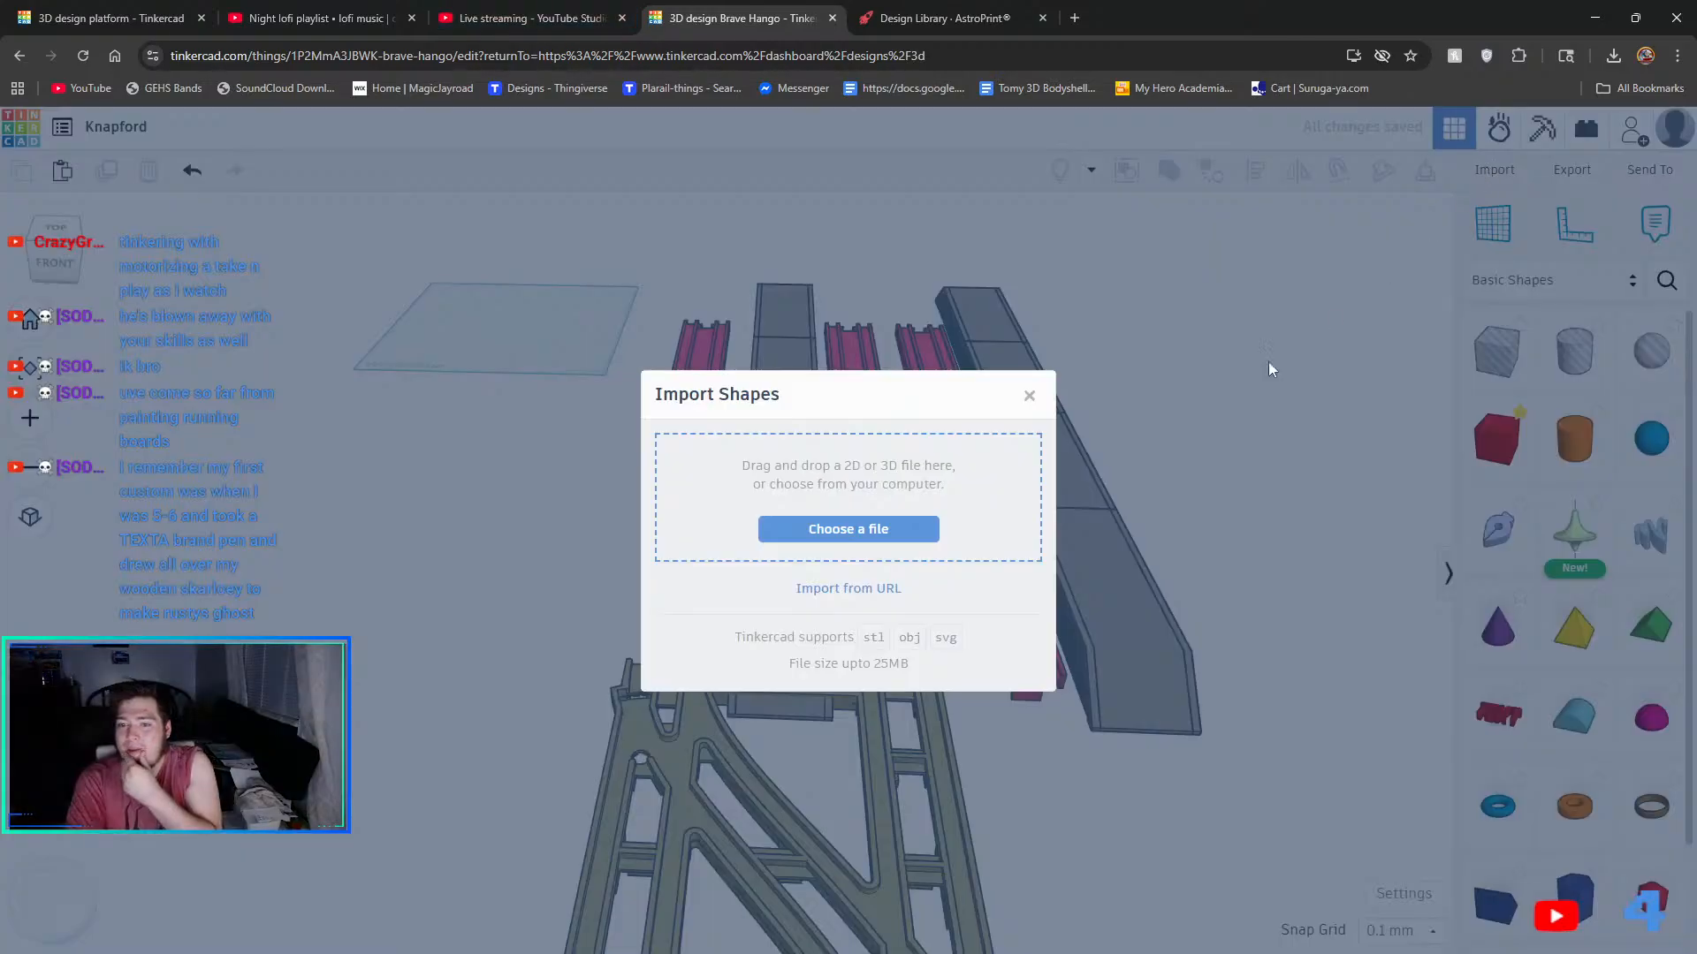
click(864, 535)
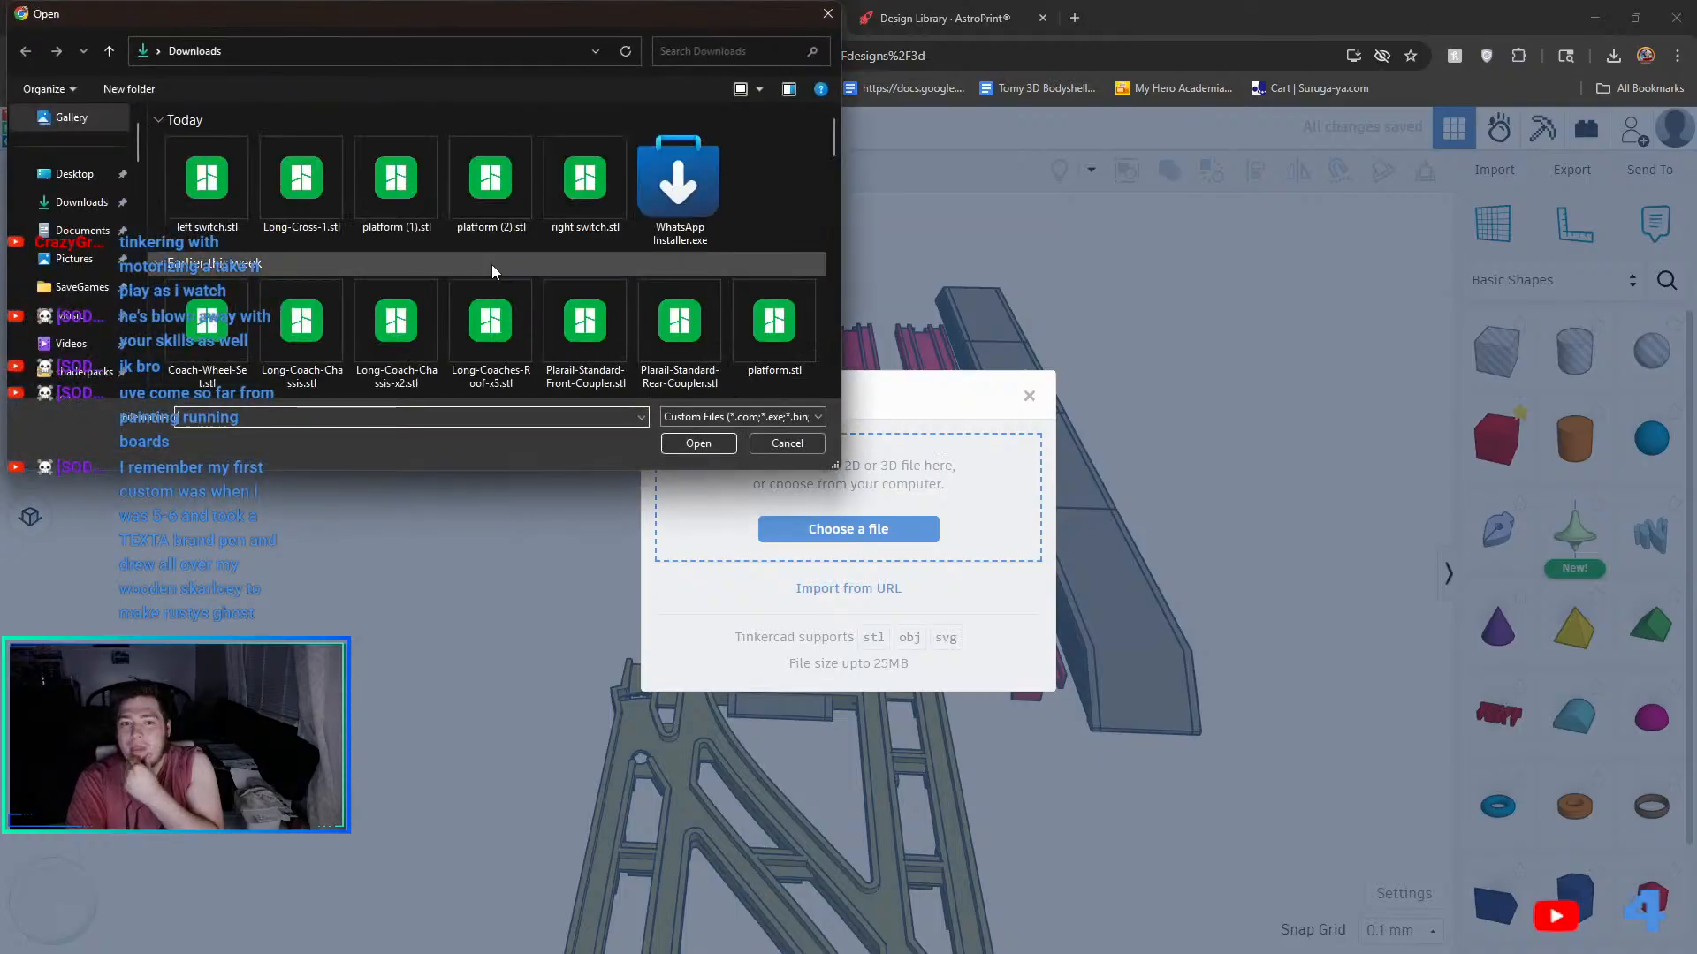
click(971, 21)
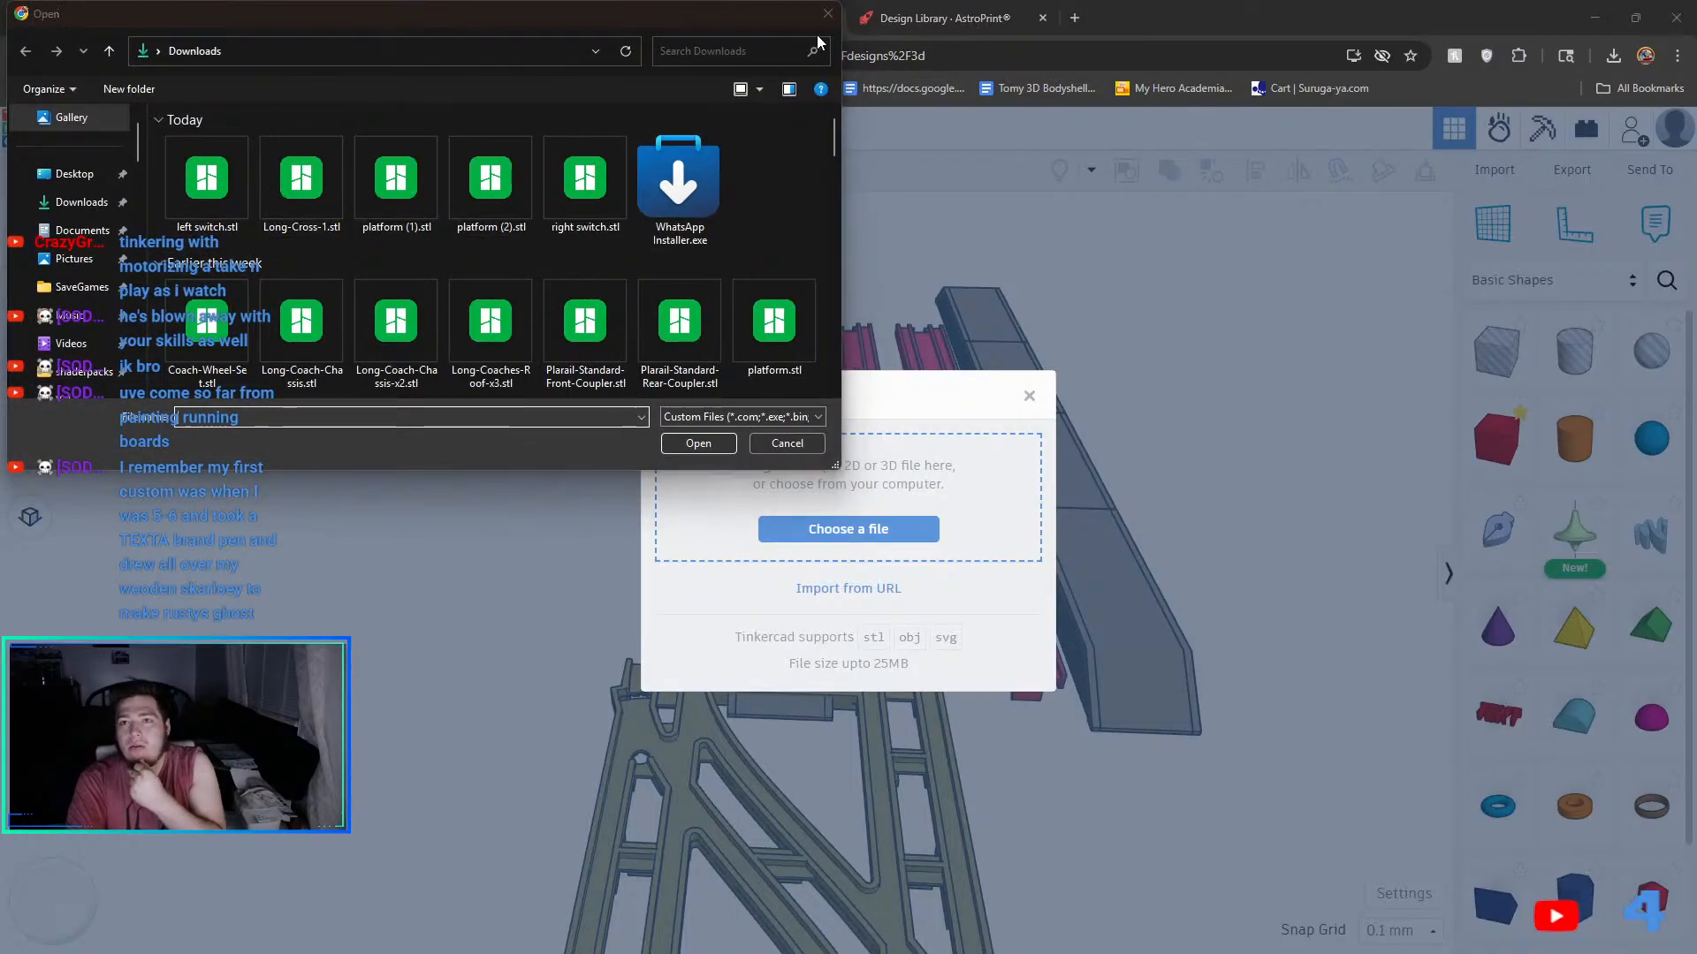
click(787, 443)
- Switch to the AstroPrint design library and return to the Track Pieces folder to find the Knapford post files
click(981, 18)
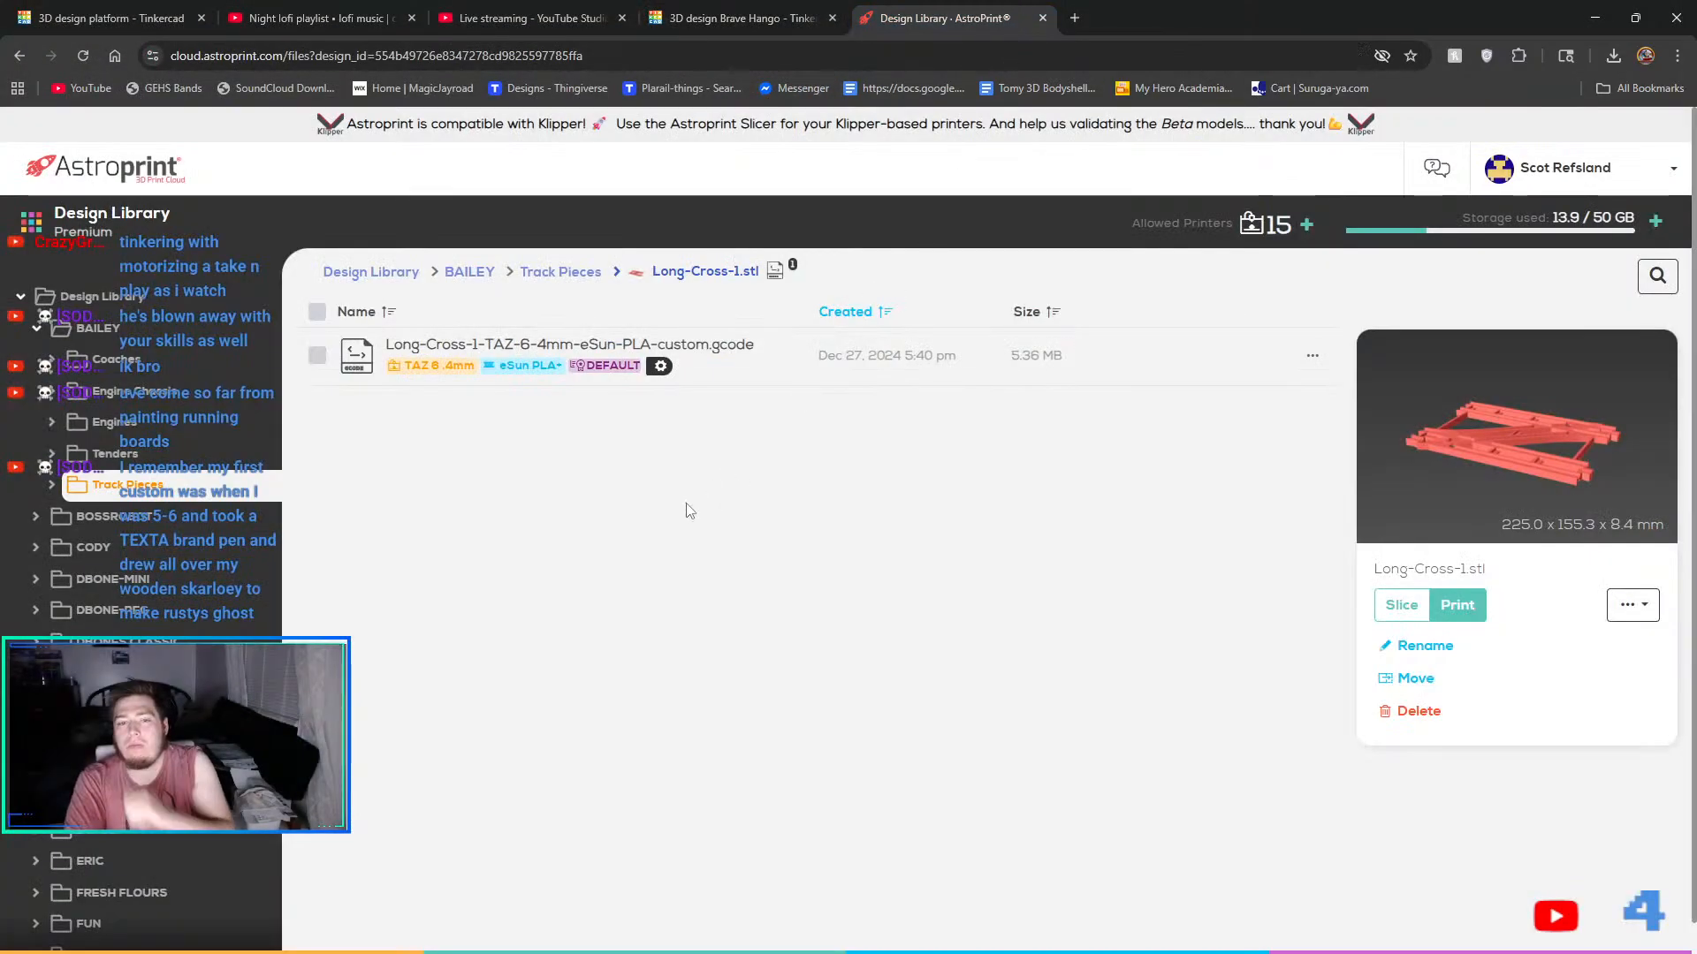
click(560, 272)
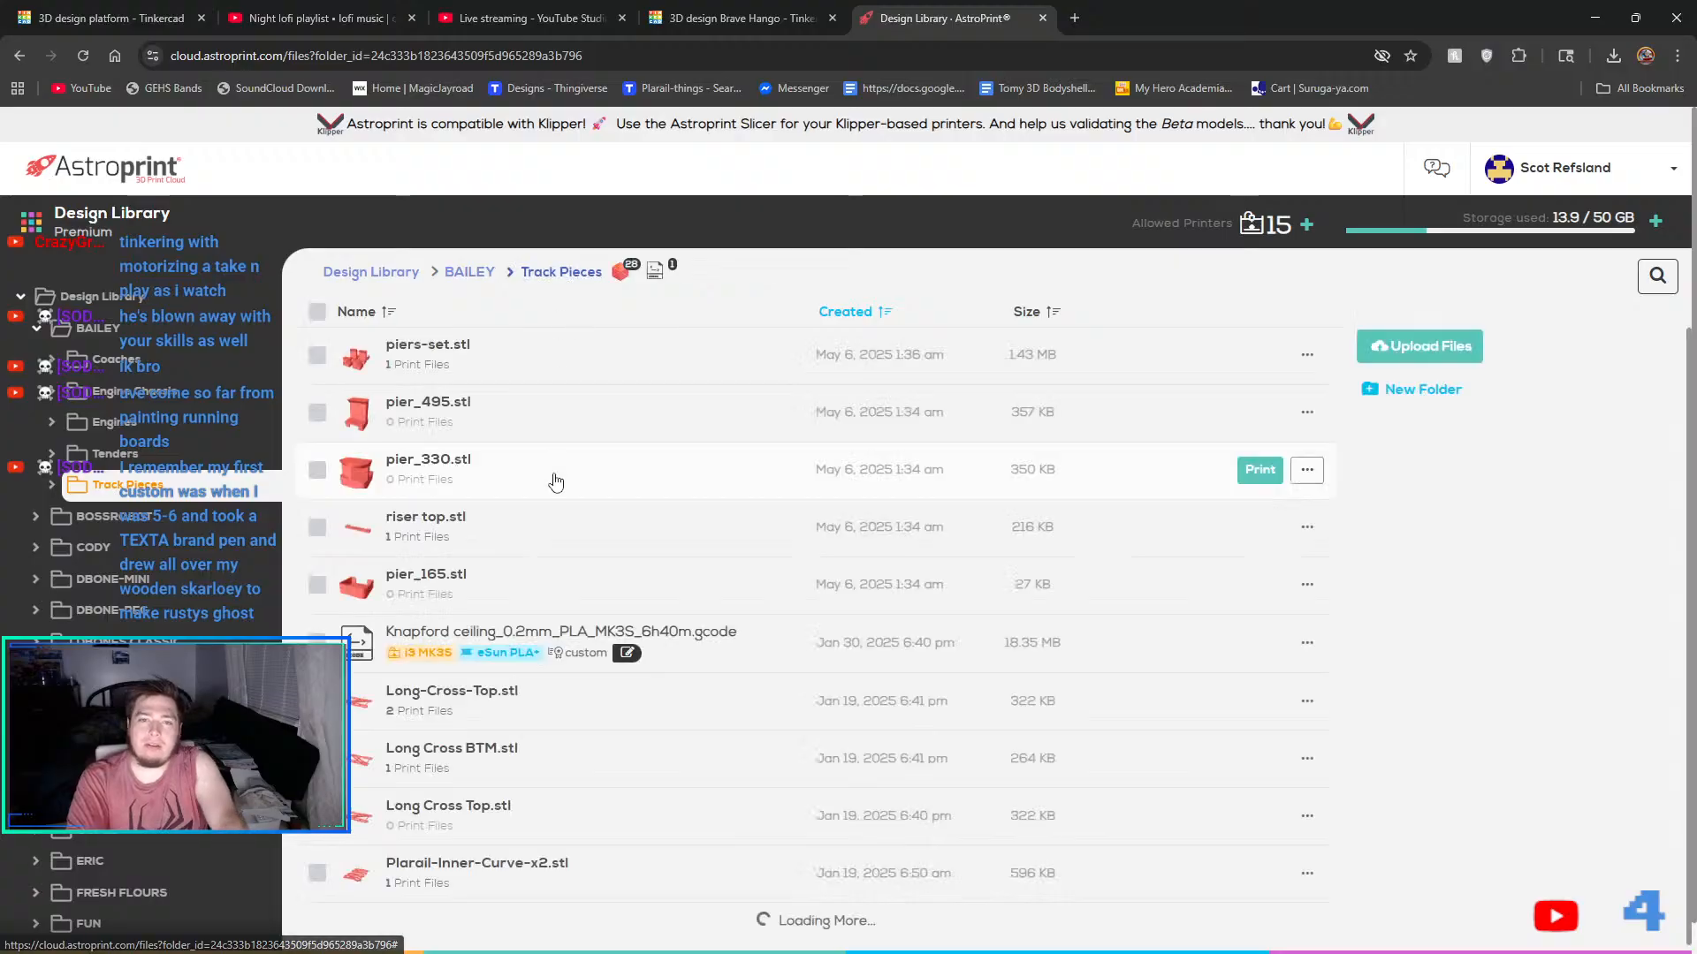
scroll(537, 492, down, 2)
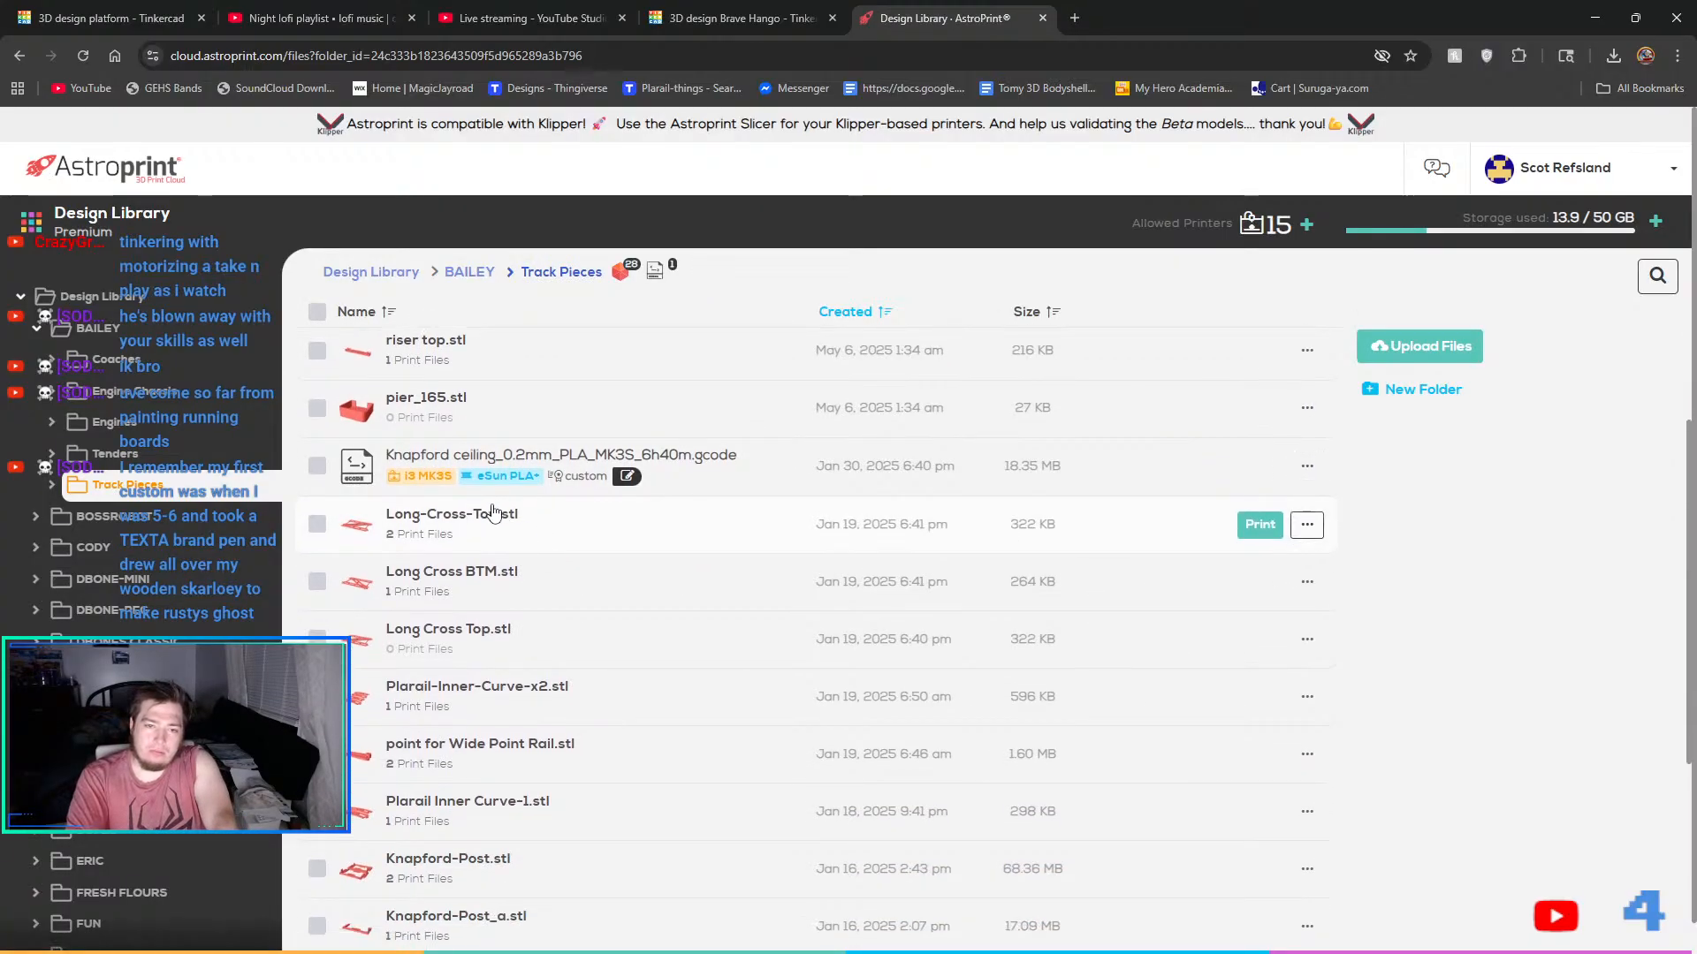
scroll(490, 458, down, 5)
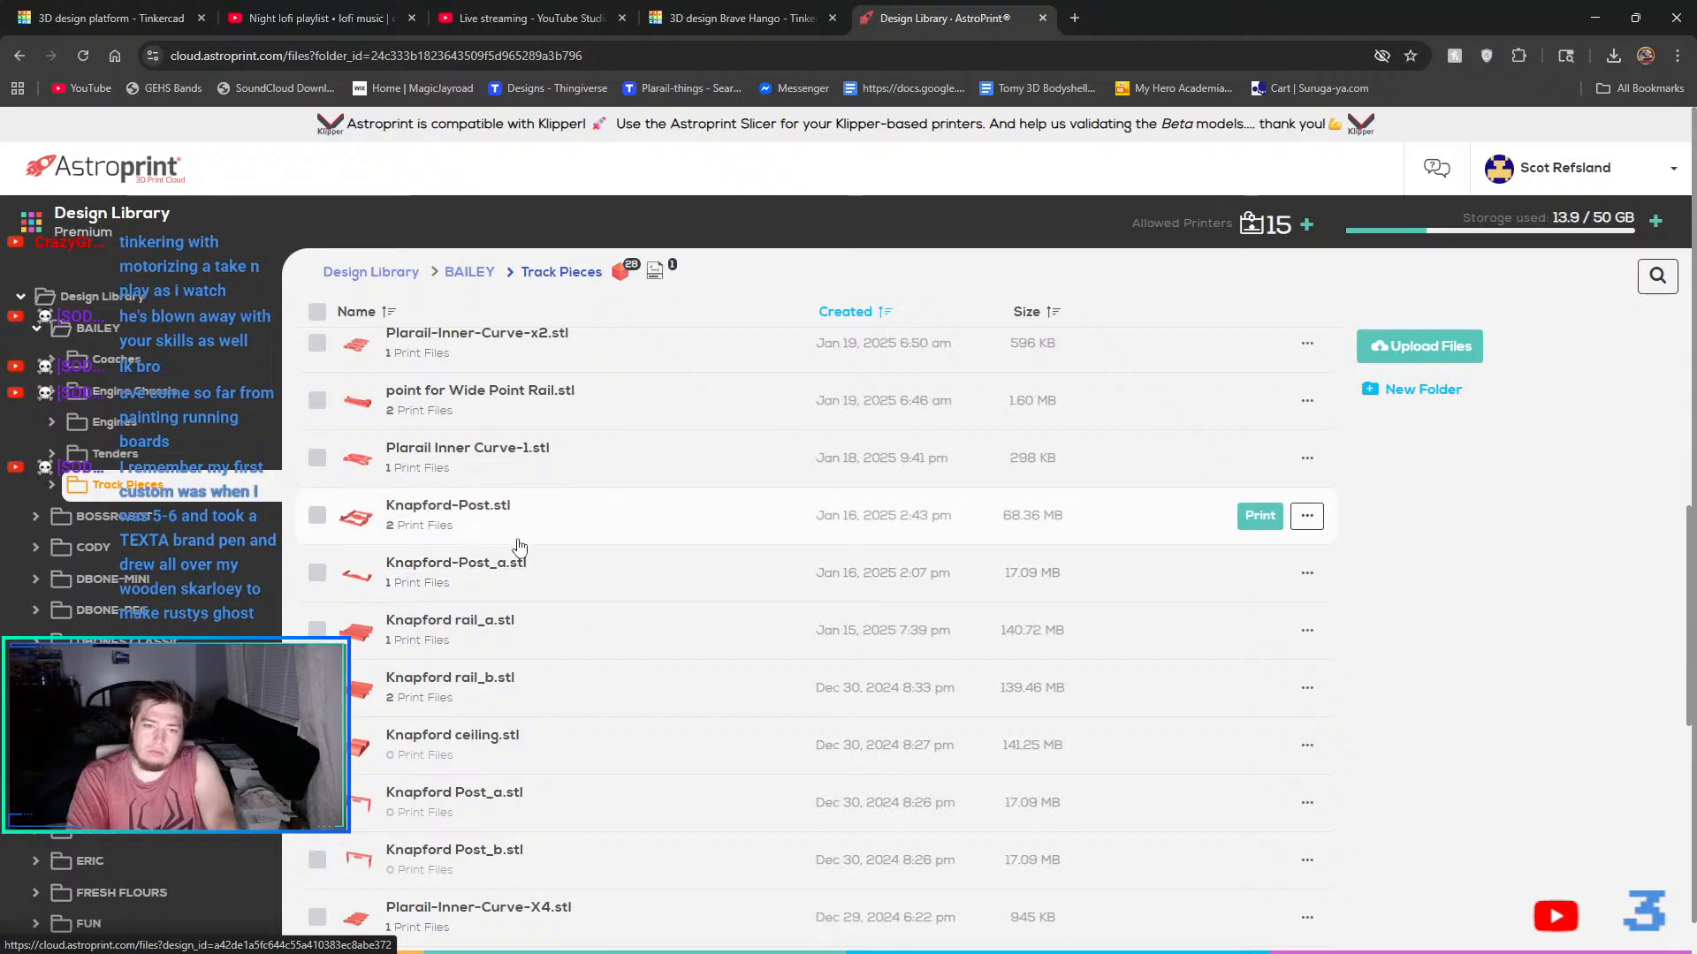
- Download the Knapford-Post_a.stl design file from the Track Pieces folder
click(1307, 516)
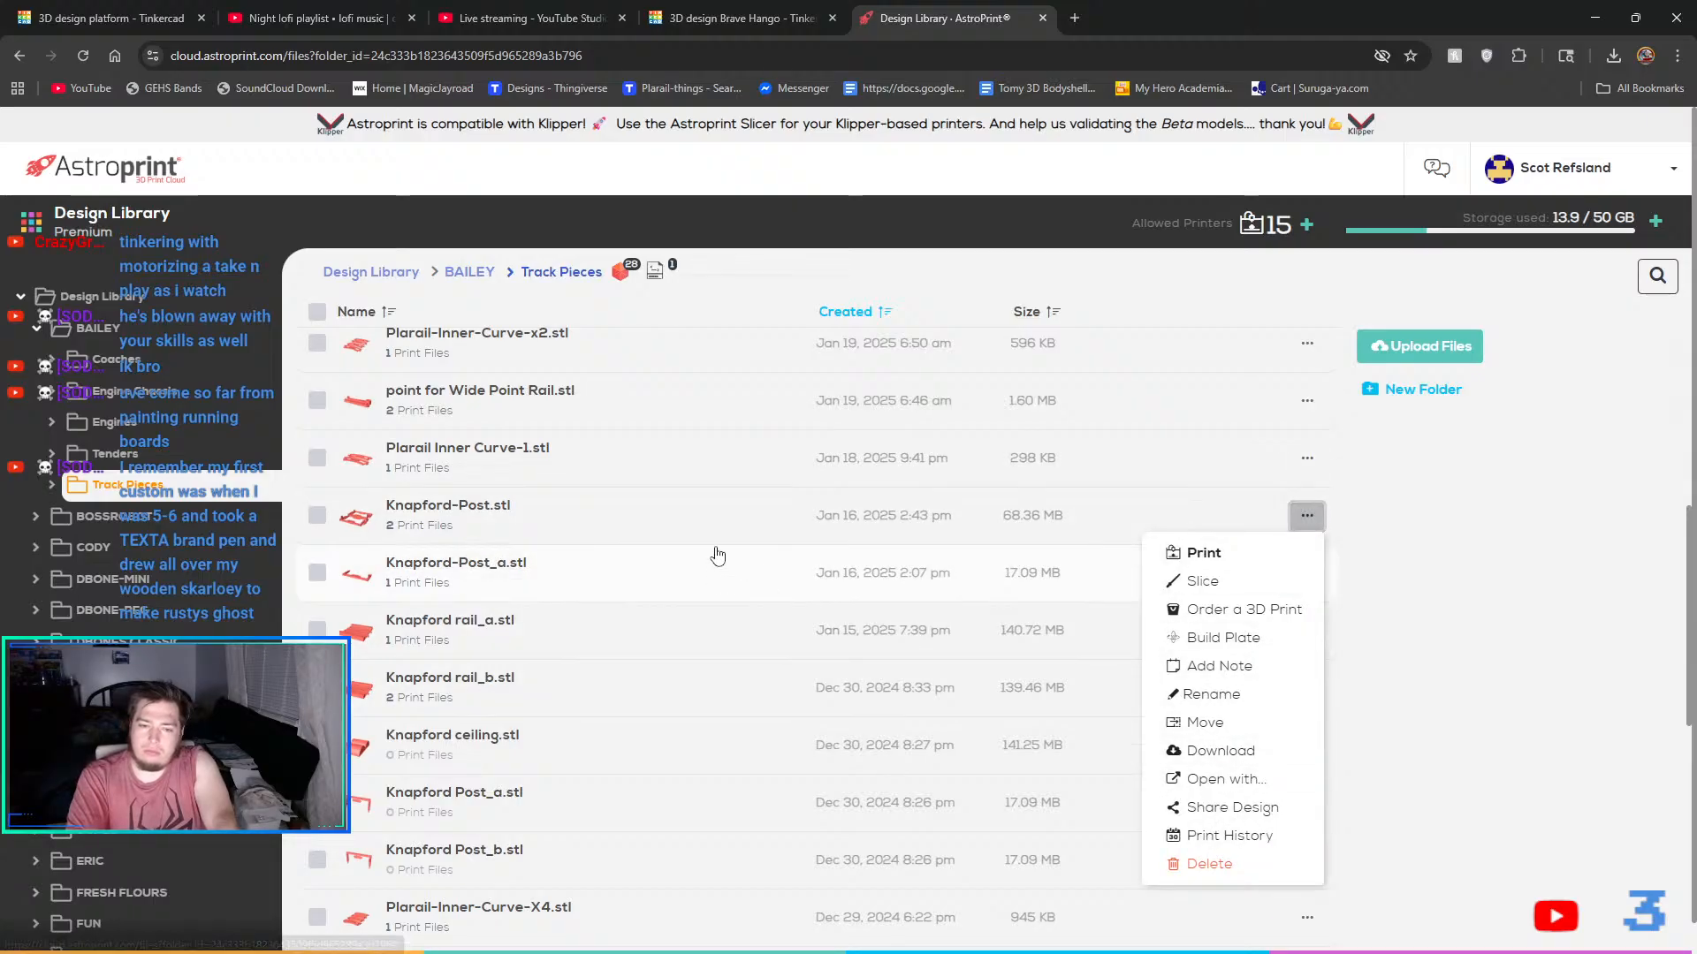
click(764, 584)
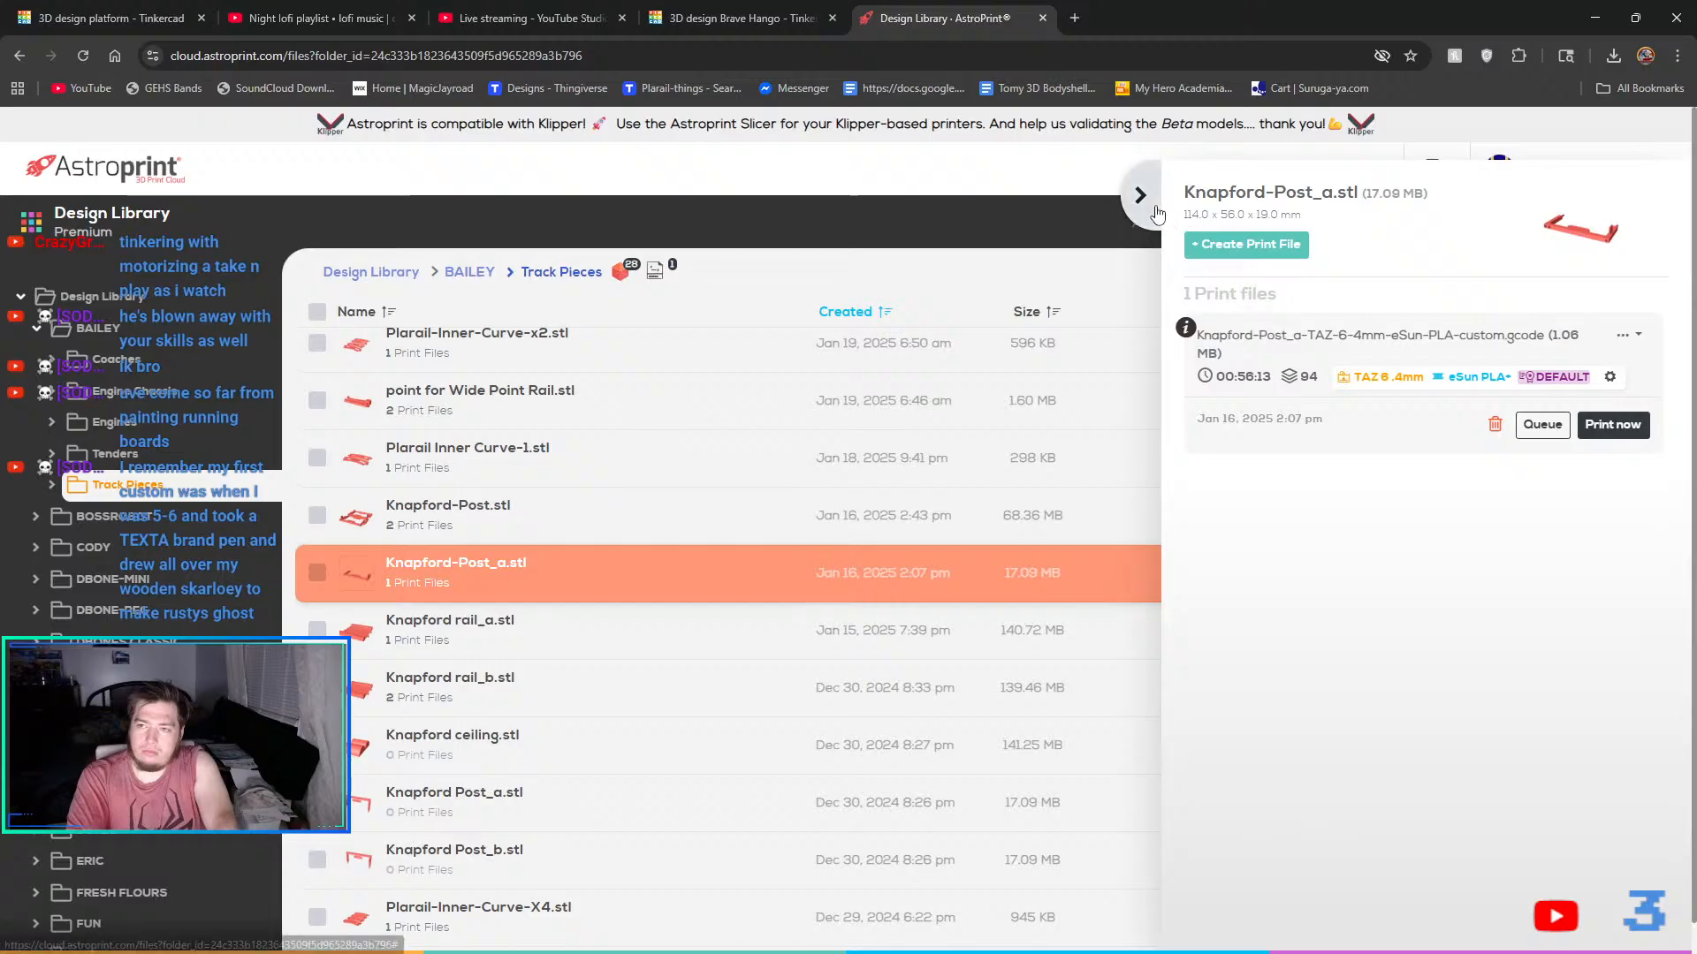
click(1152, 206)
click(1307, 573)
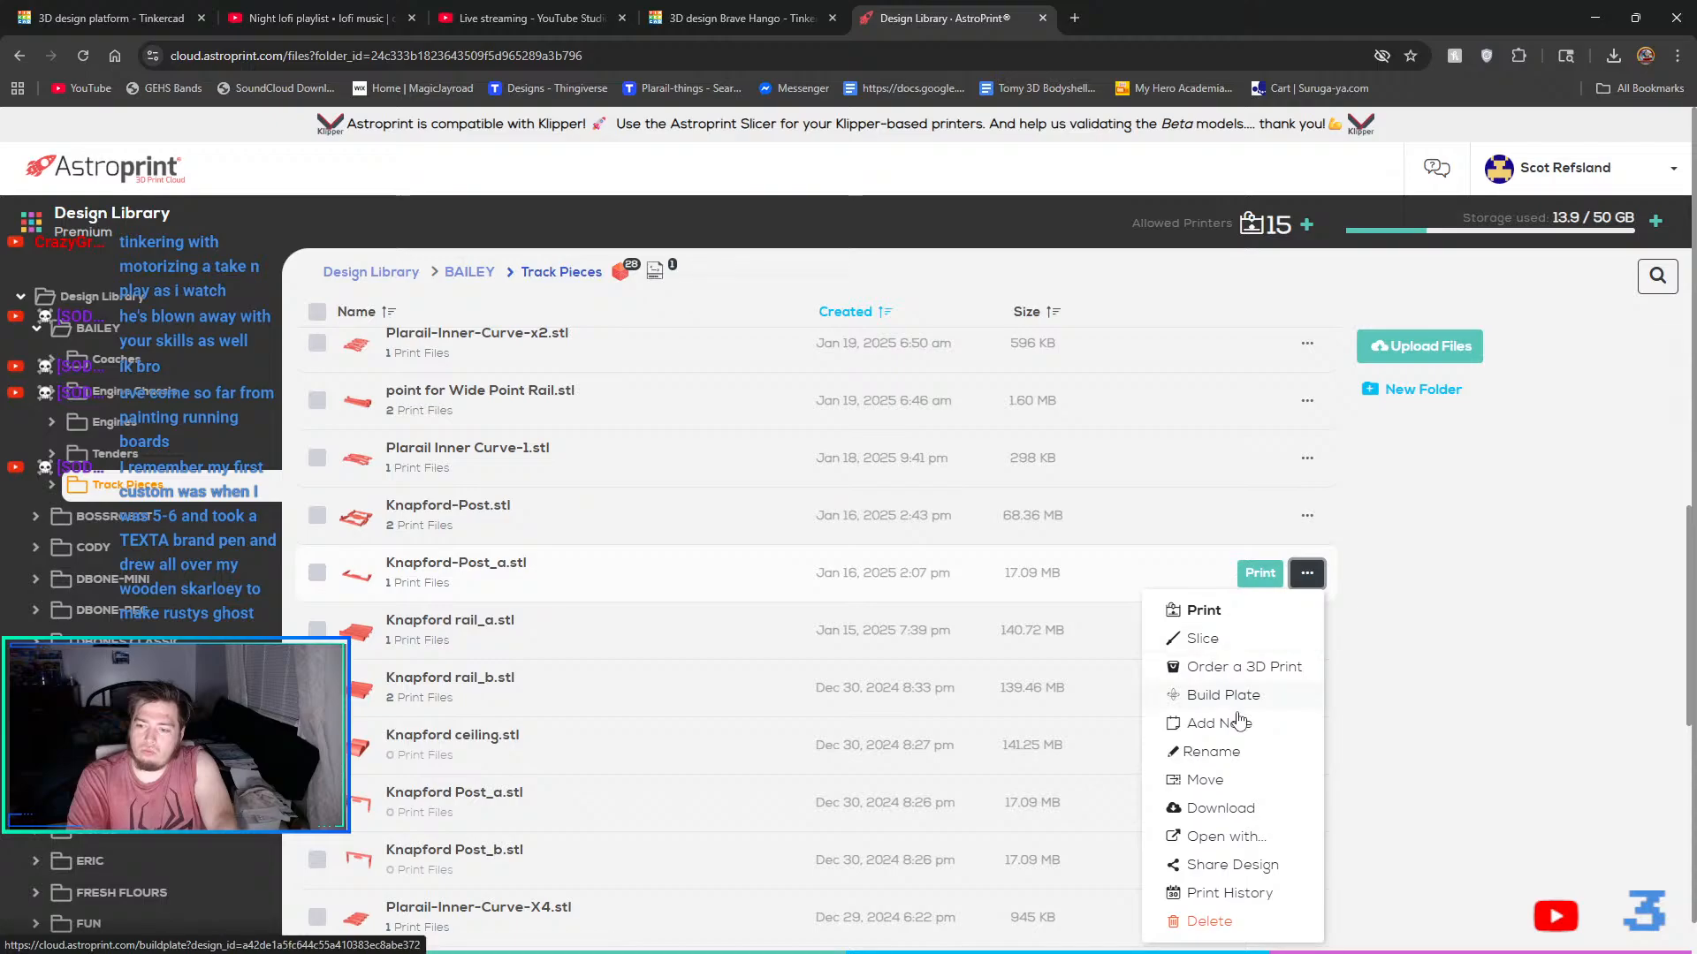
click(1248, 810)
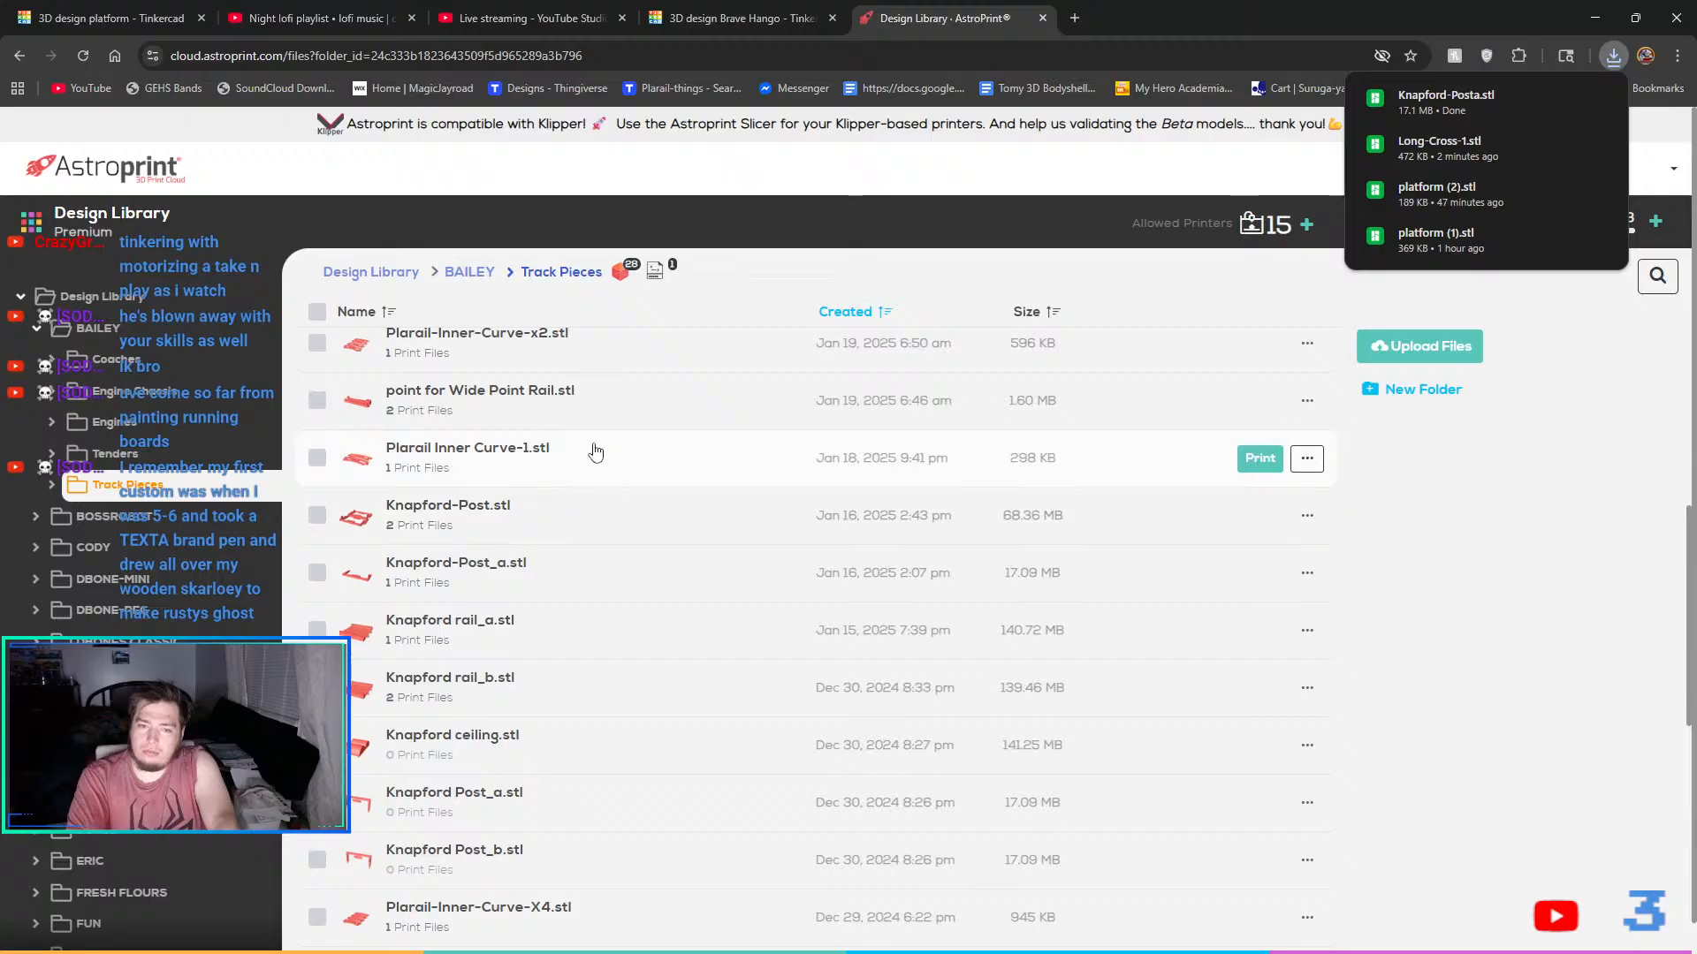
- Download the Knapford Post_b.stl design file from the Track Pieces folder
scroll(599, 499, down, 2)
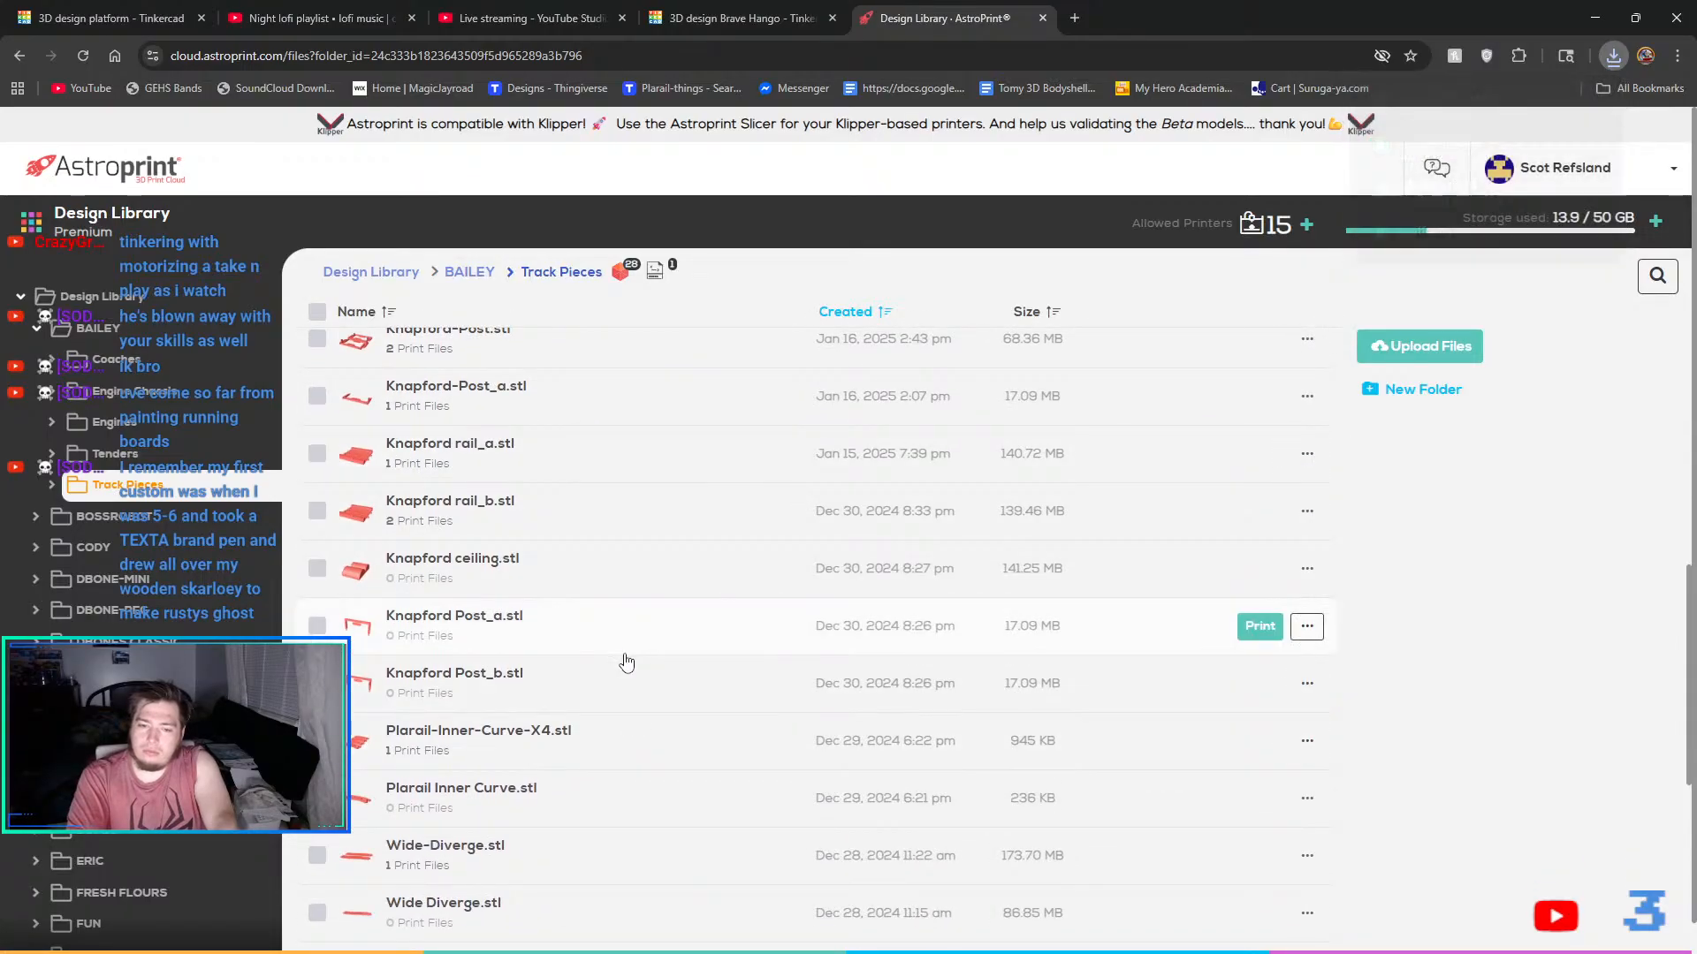
click(1305, 694)
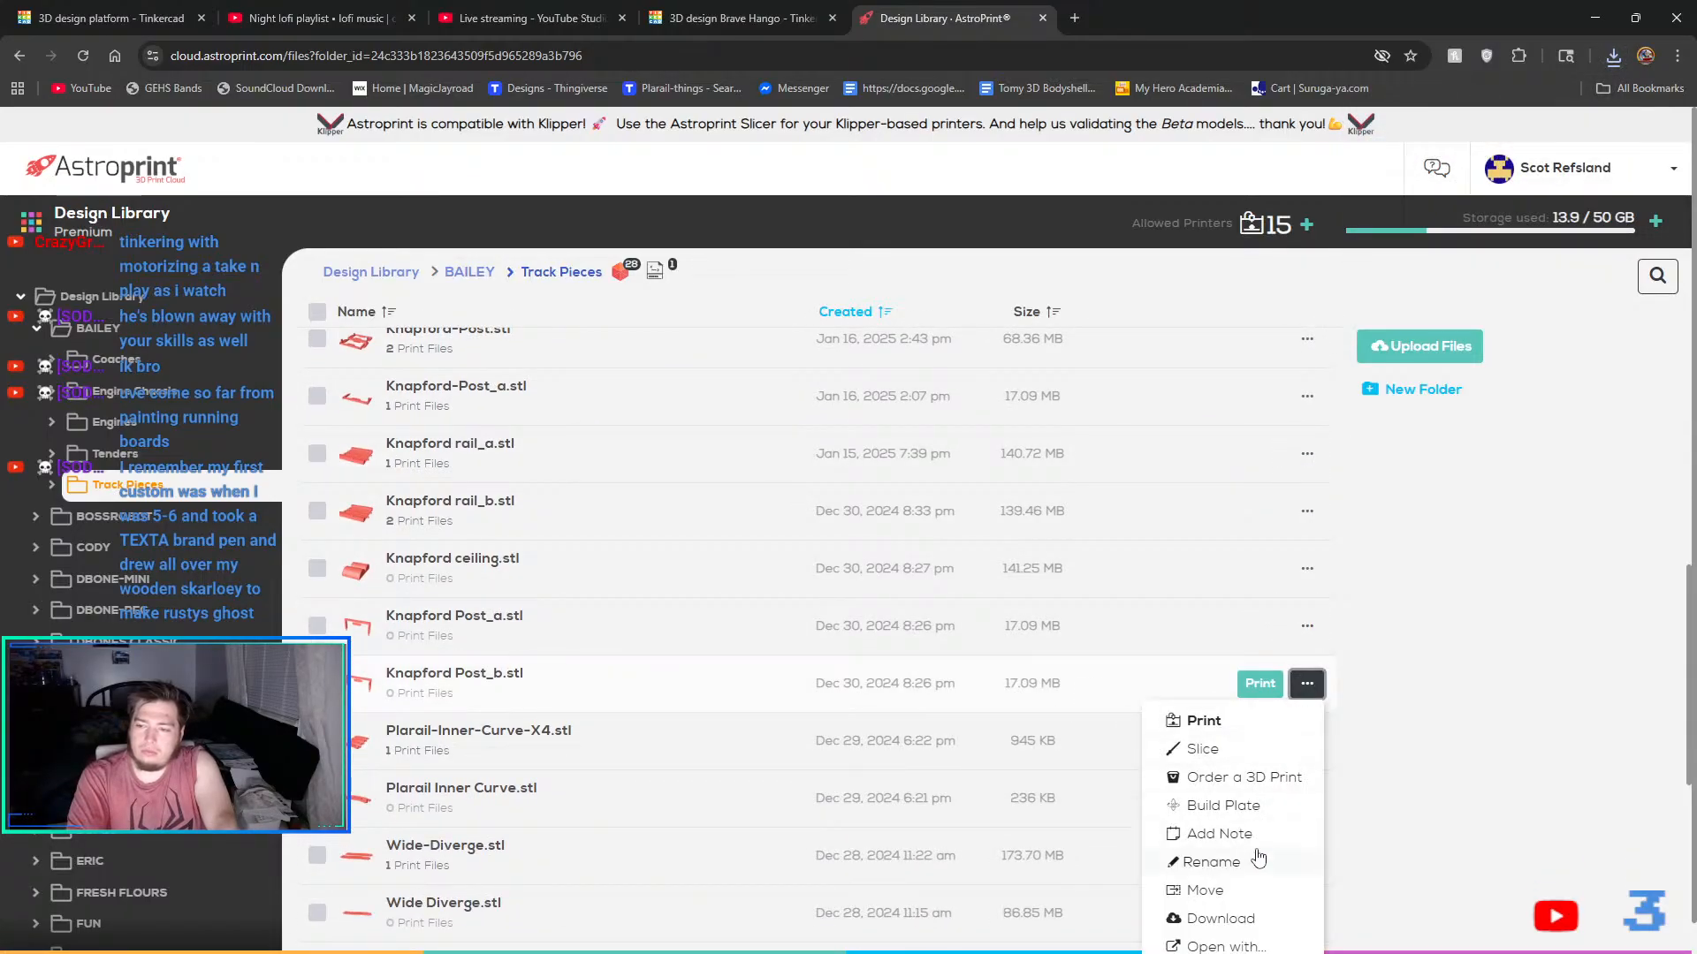
click(1224, 920)
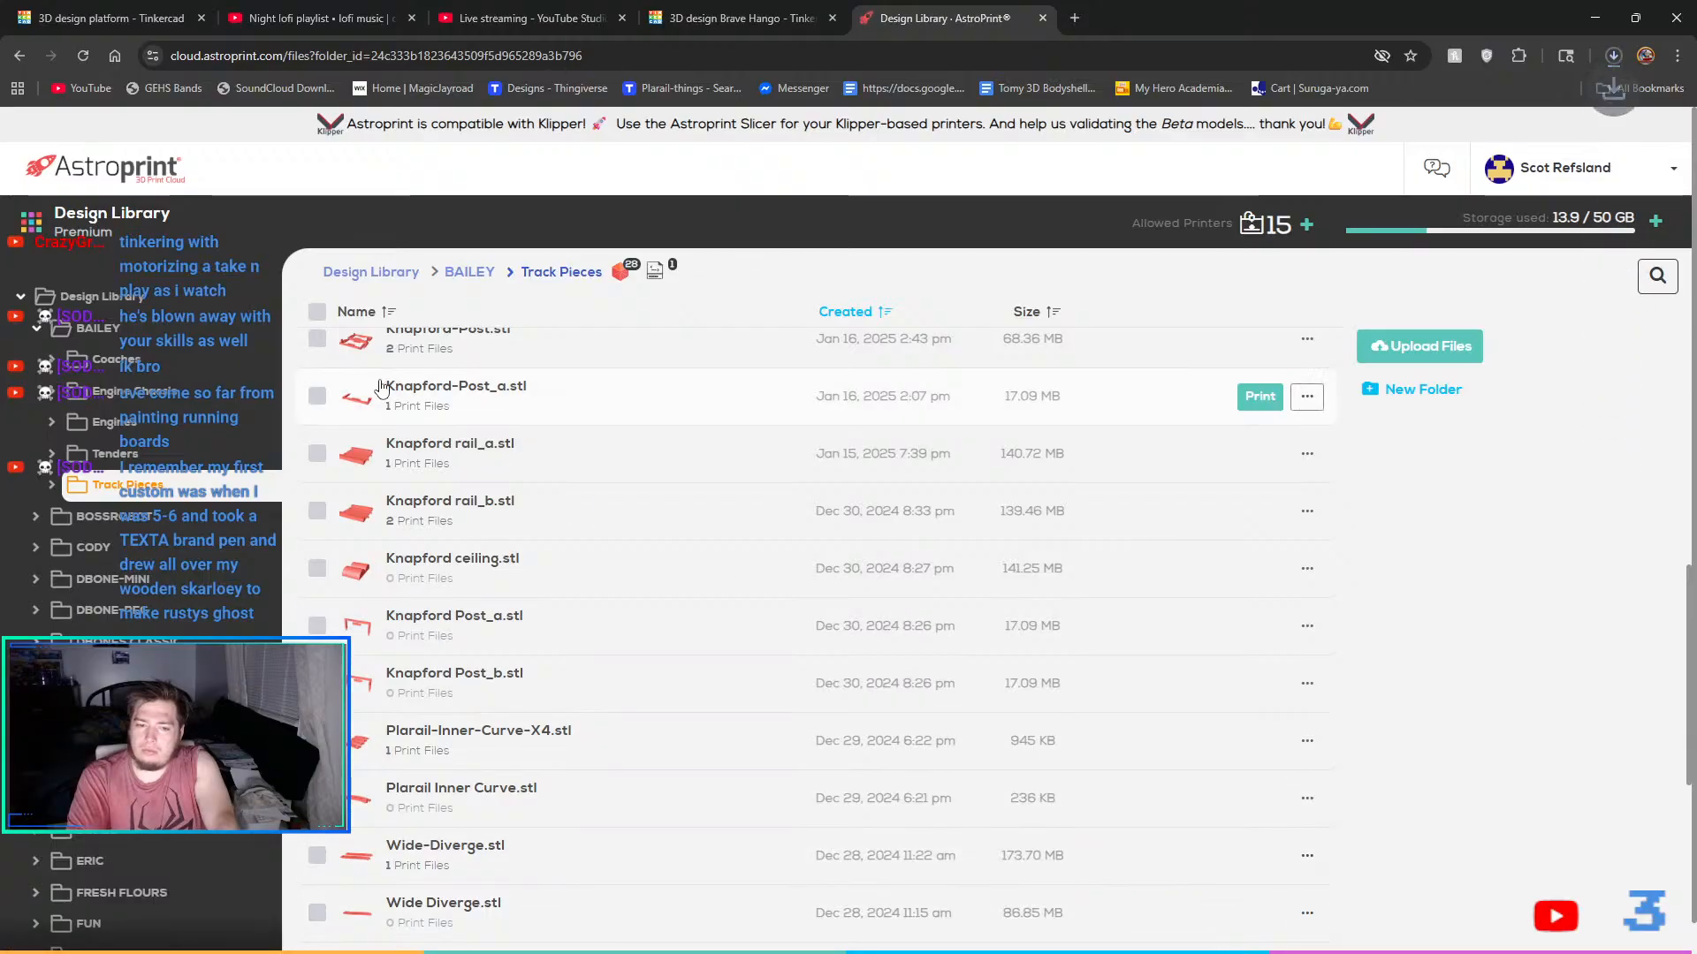
- Find Knapford ceiling.stl in the Track Pieces folder, download it and check the download's progress
scroll(614, 626, down, 2)
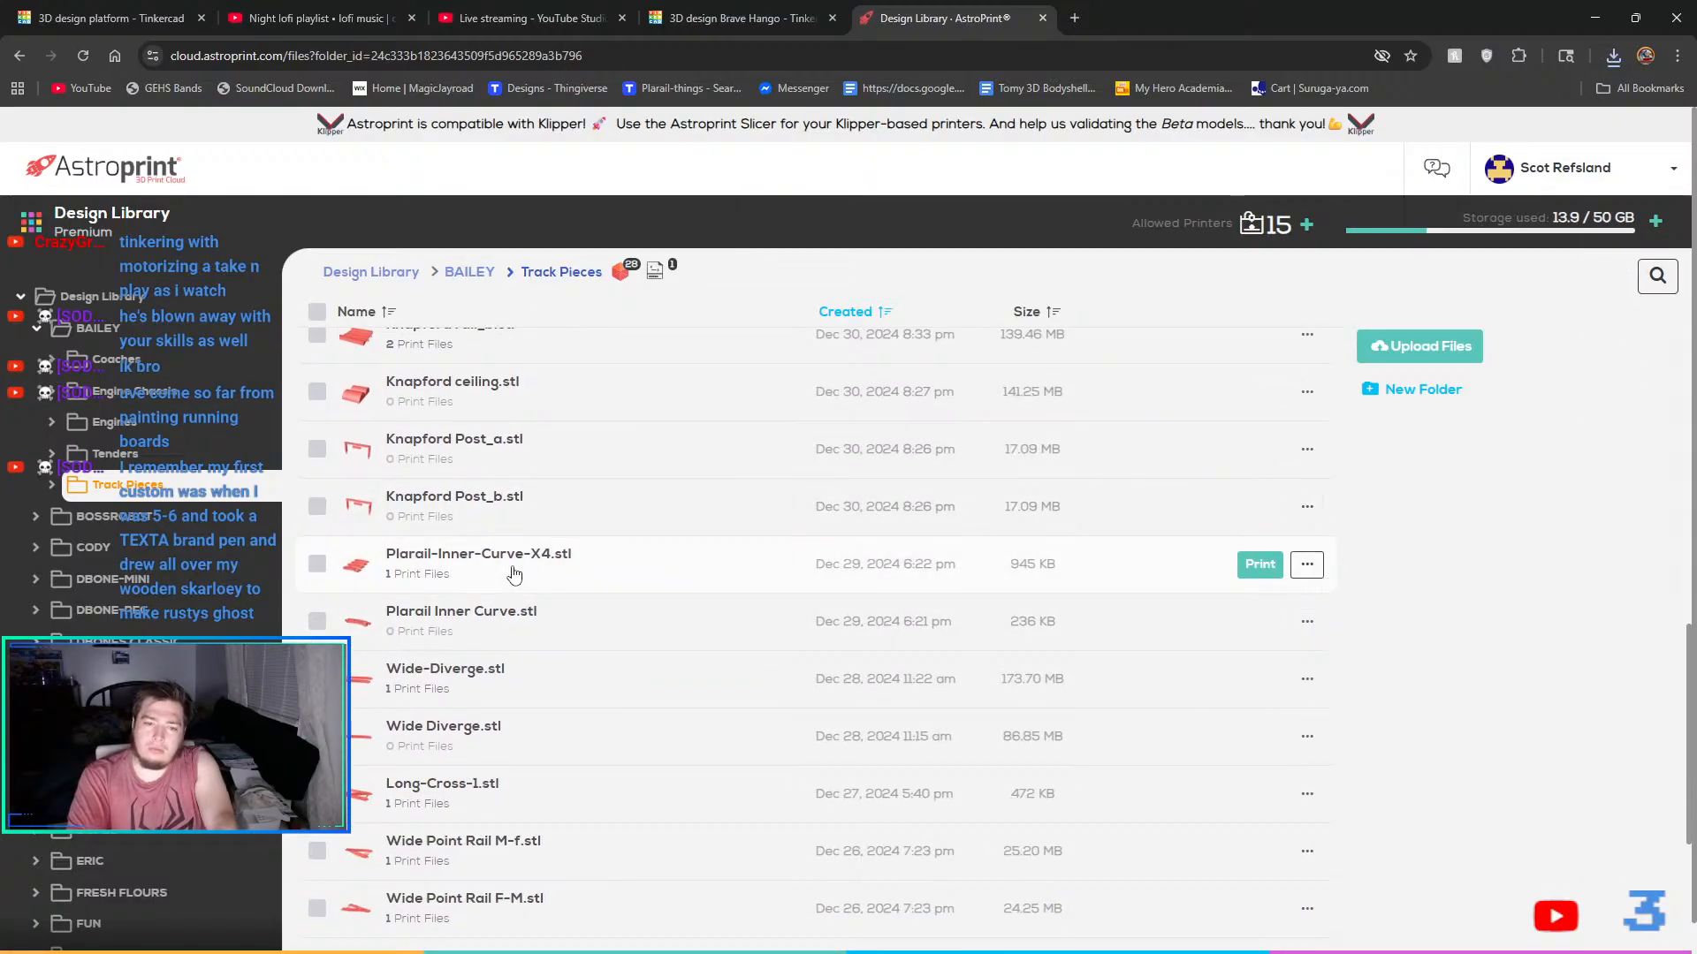
scroll(523, 574, up, 1)
scroll(501, 468, up, 7)
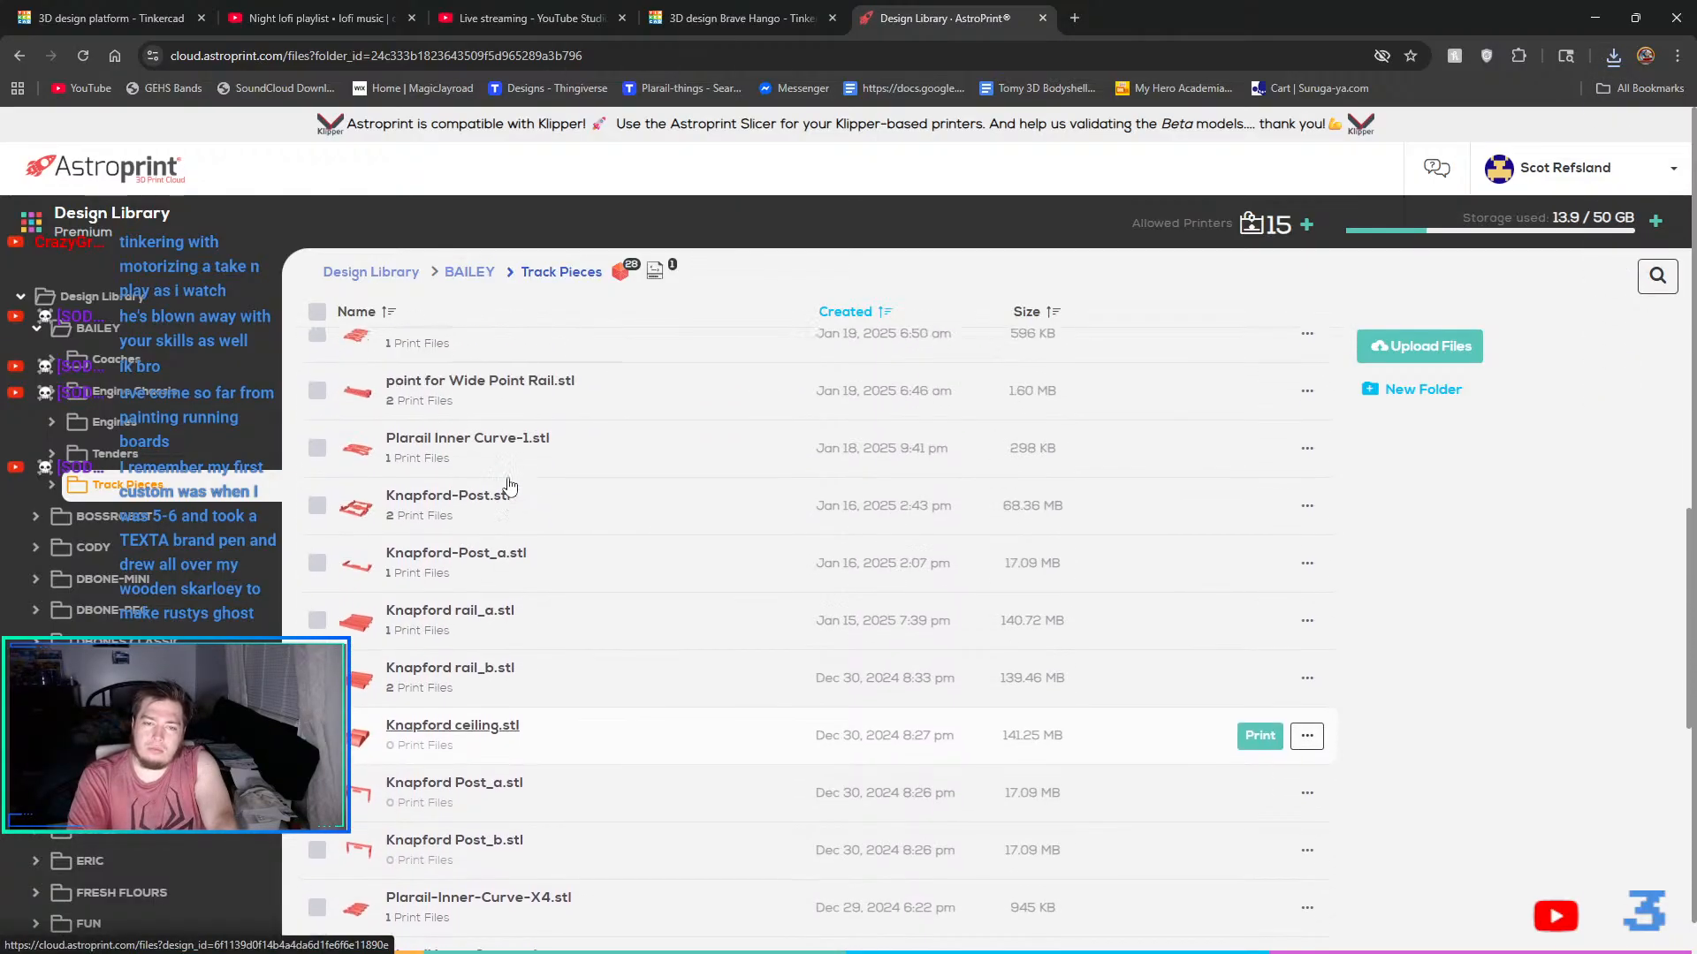
scroll(562, 504, up, 1)
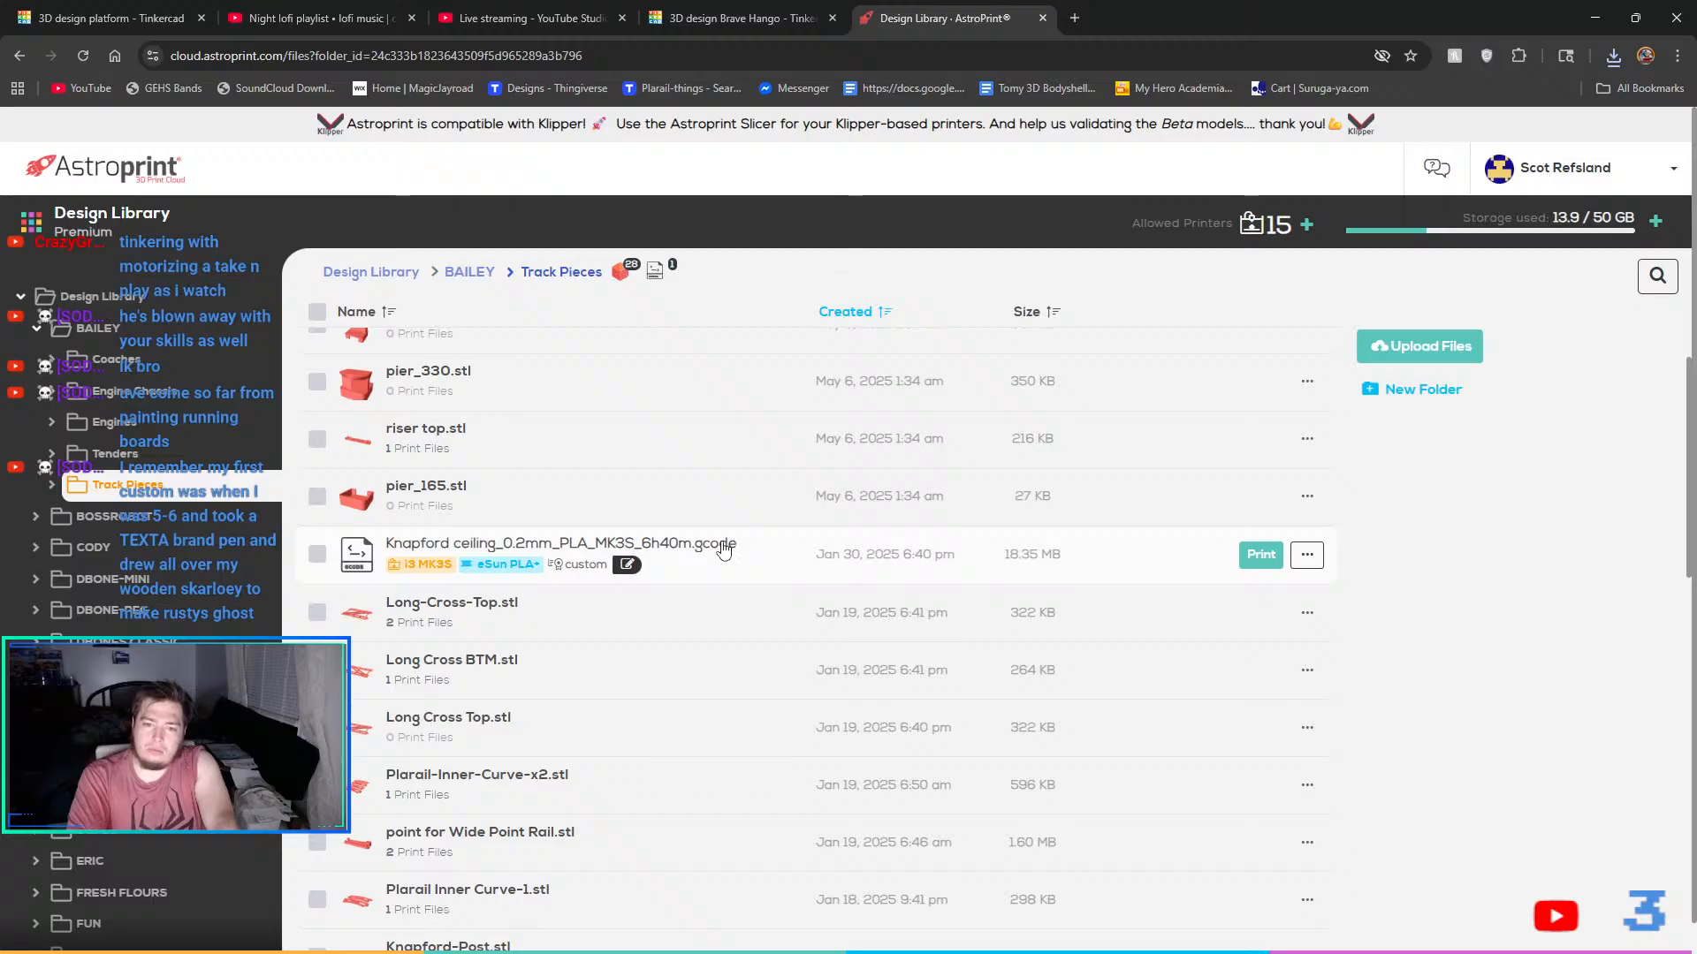
scroll(723, 548, down, 6)
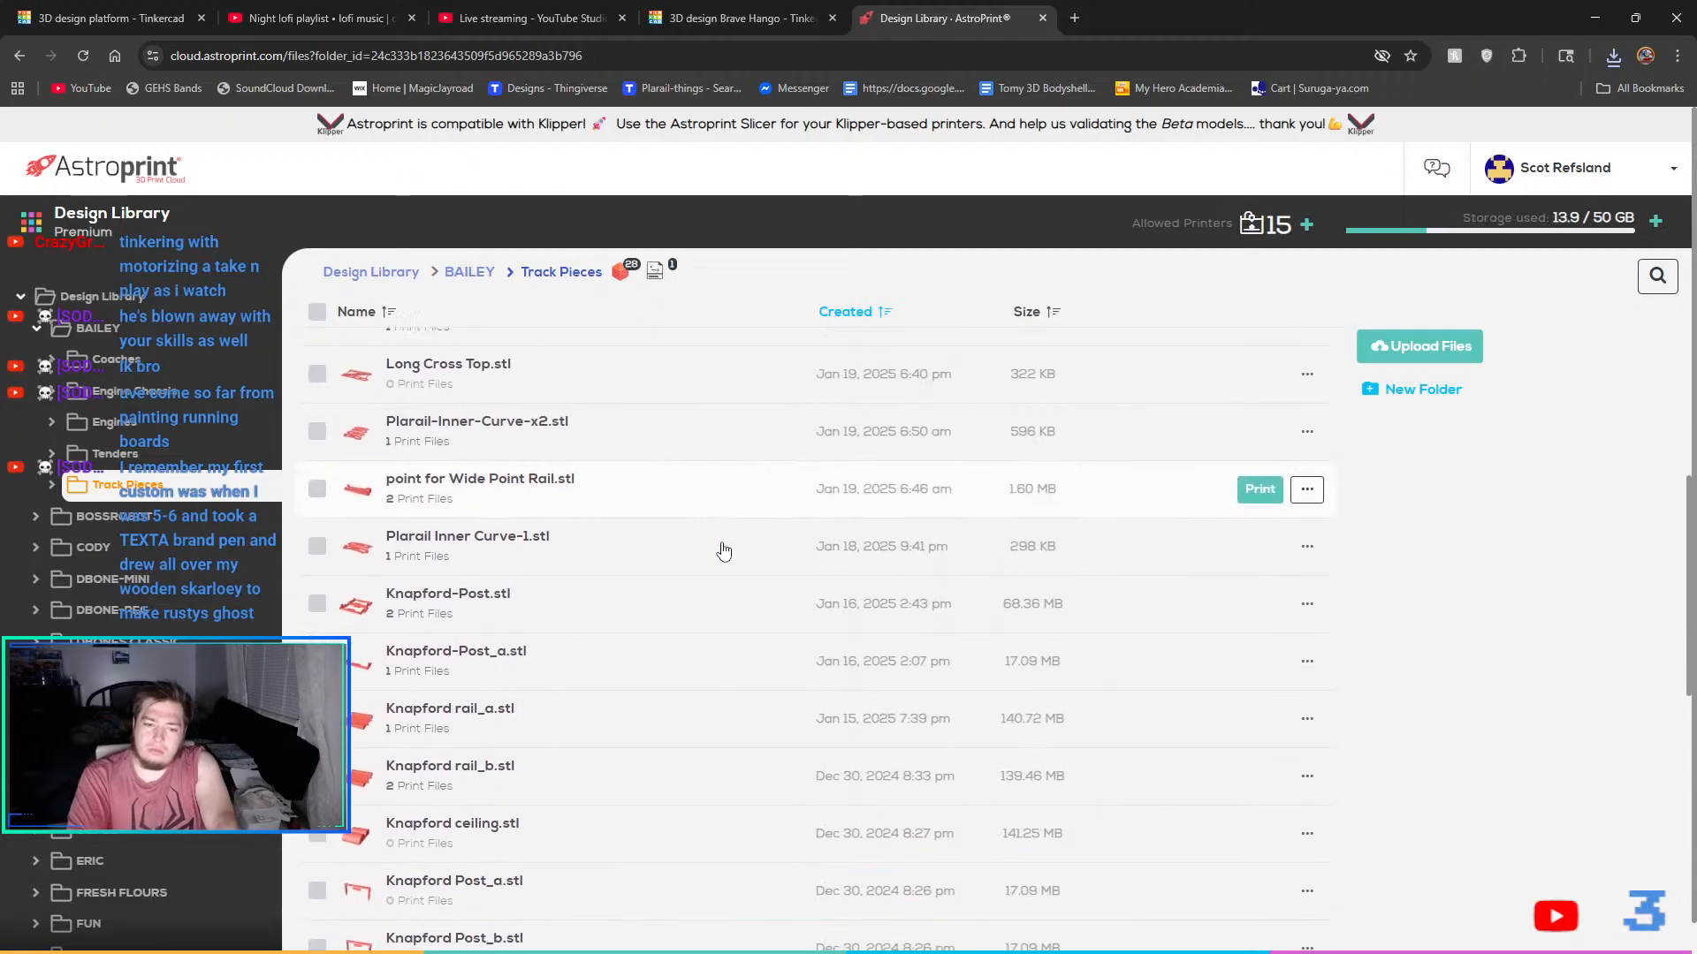
scroll(530, 835, down, 3)
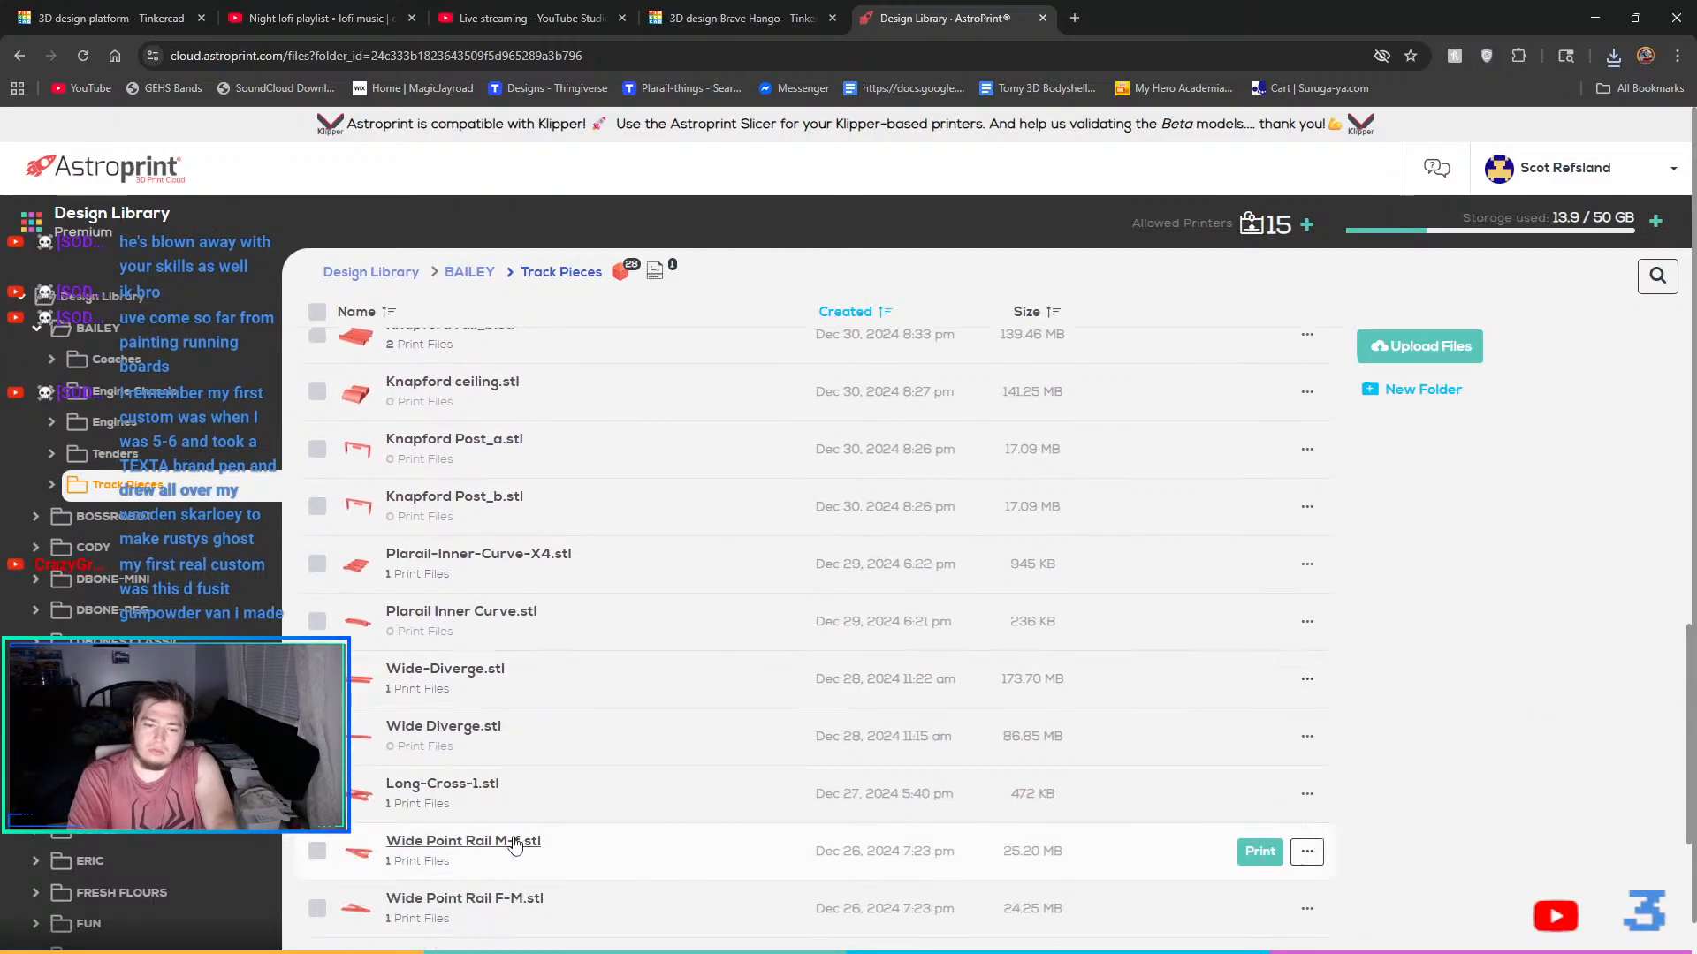
scroll(515, 840, up, 3)
click(446, 658)
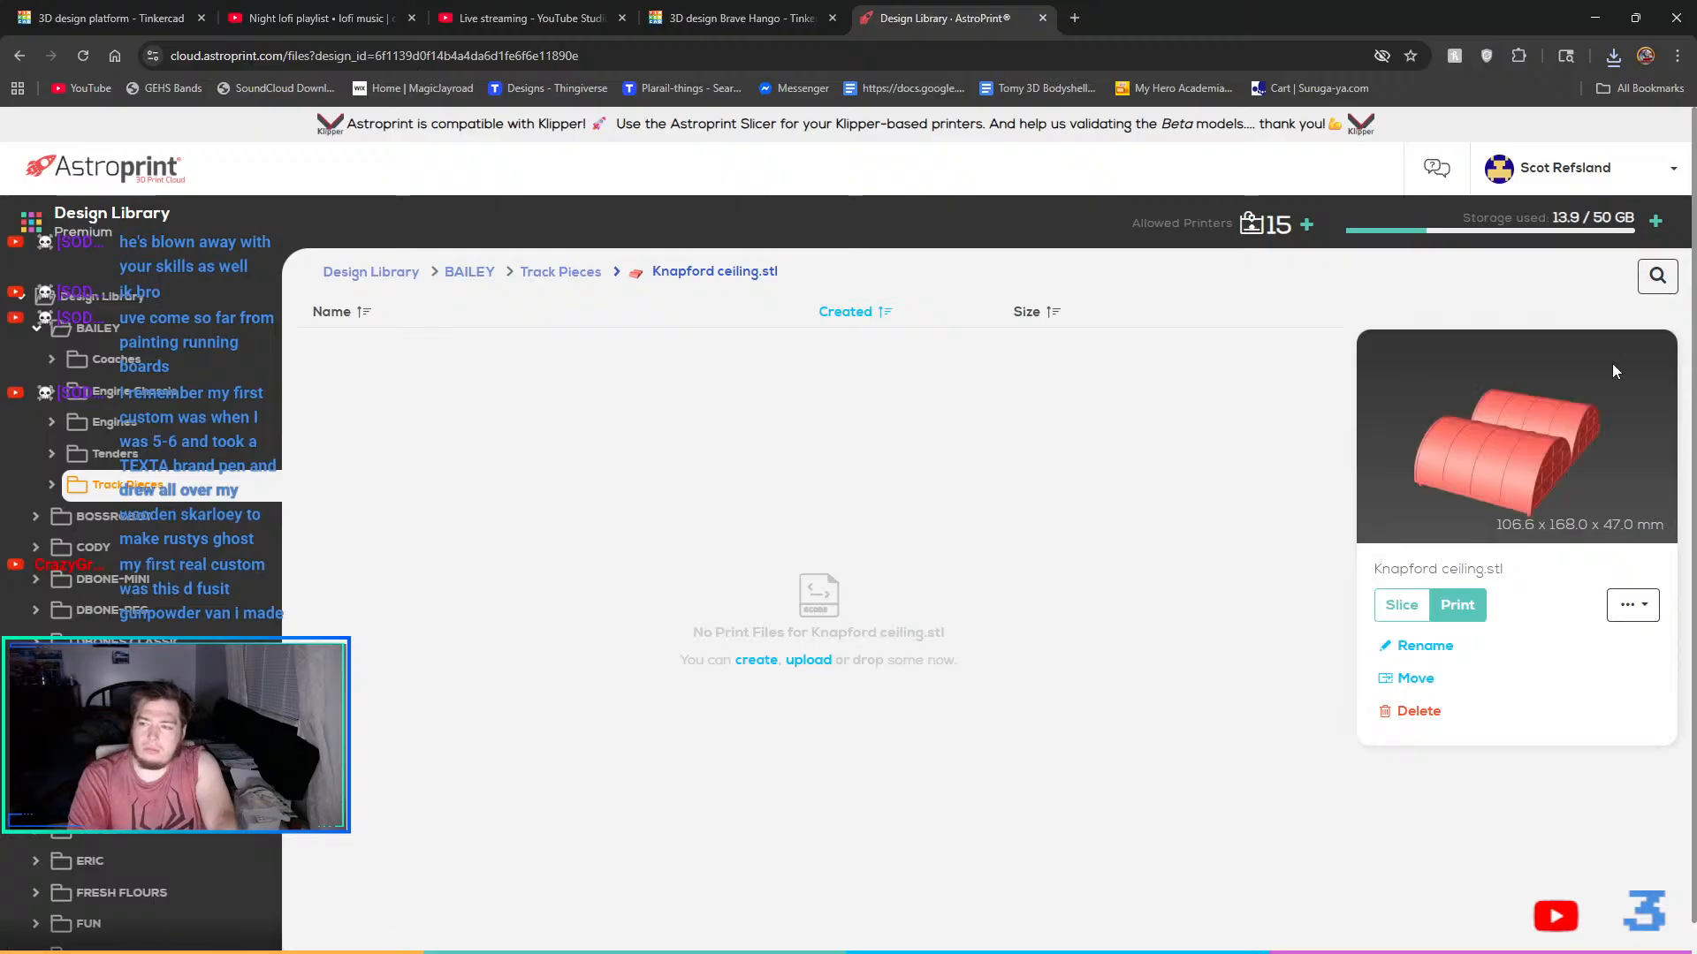
click(1630, 605)
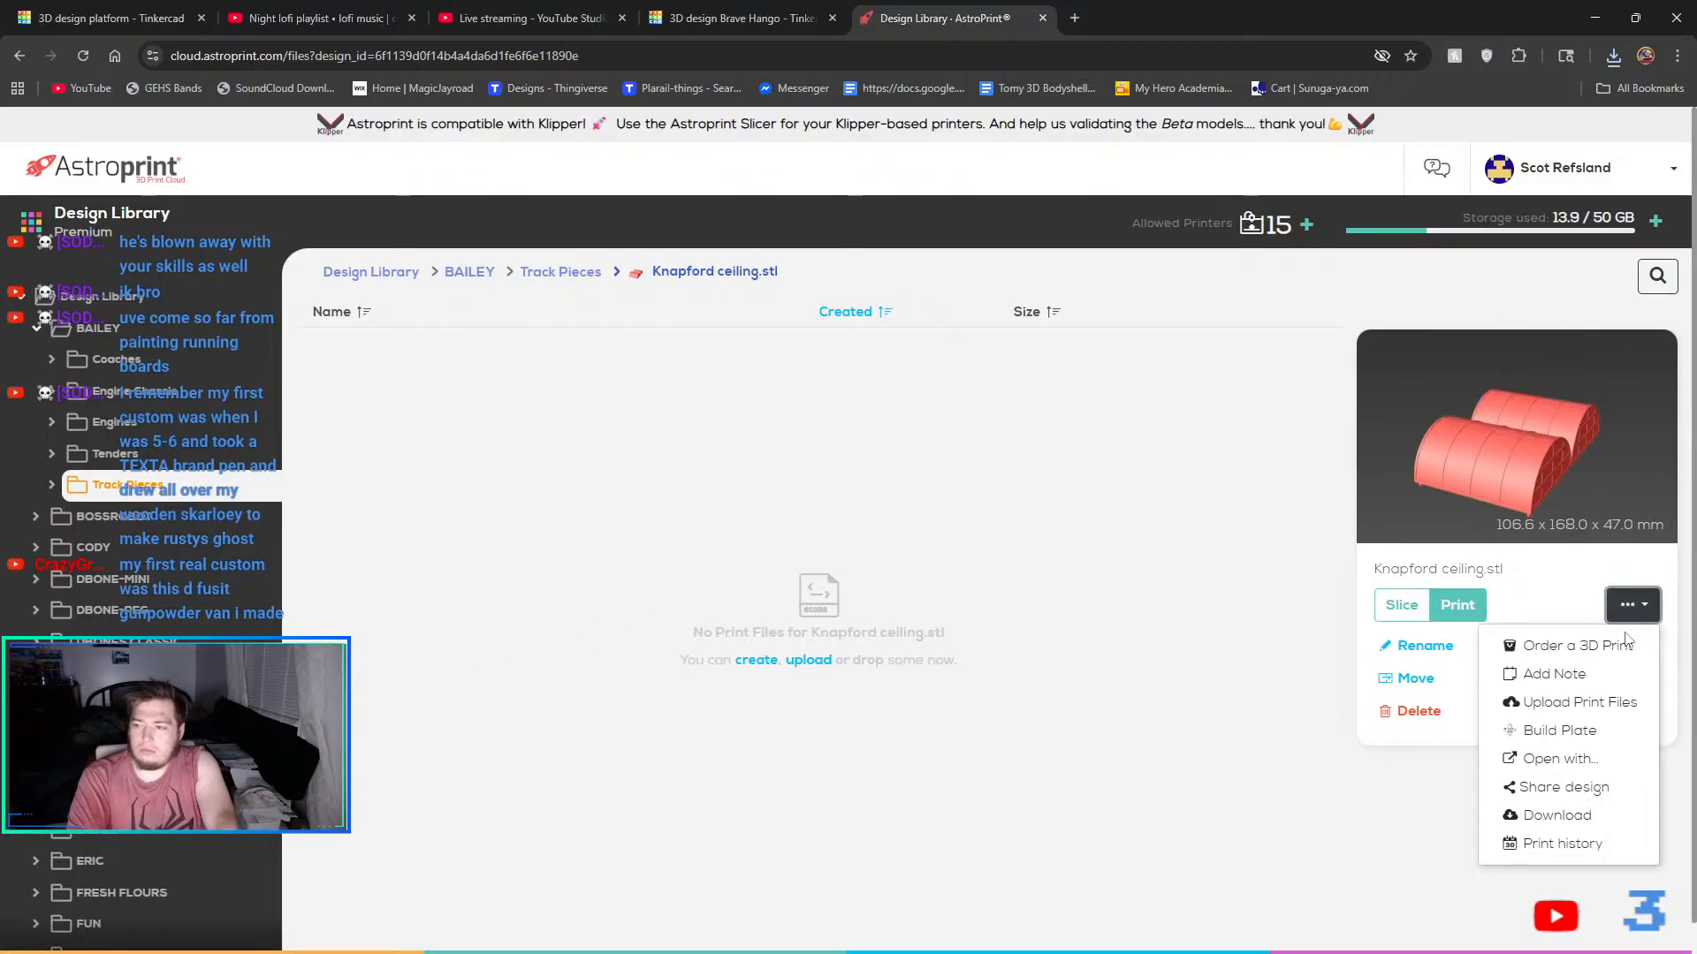
click(1563, 814)
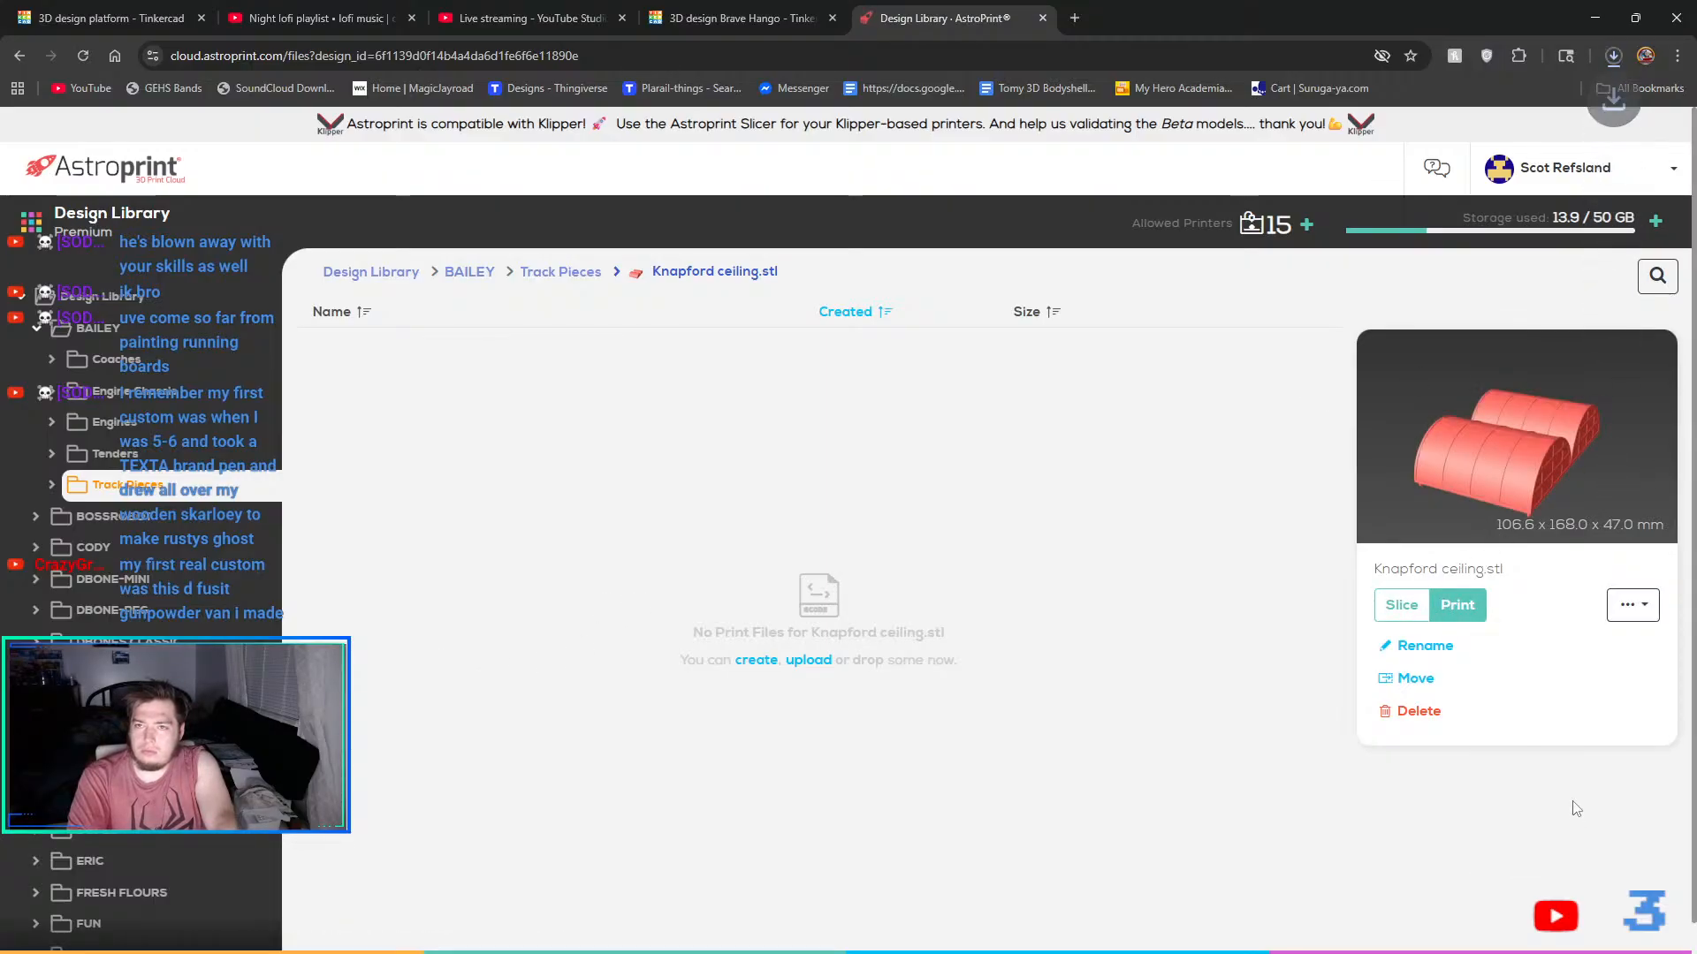
click(1614, 56)
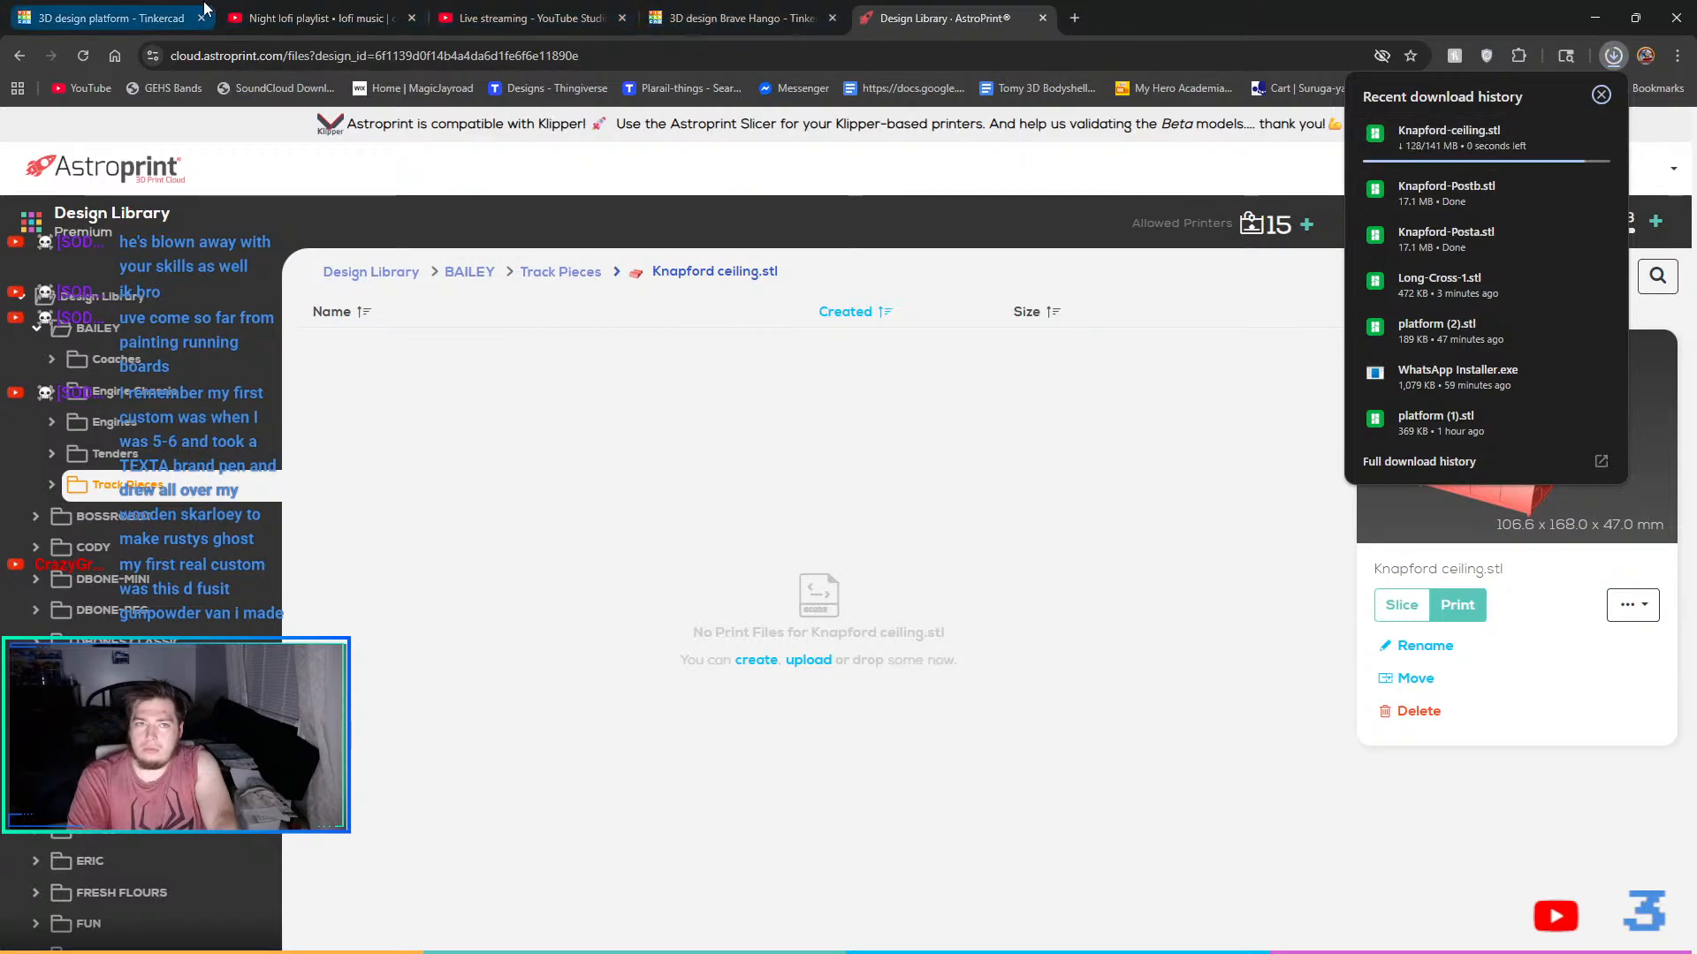
- Switch to the Tinkercad platform design and try to import Knapford-Postb.stl from the Downloads folder
click(177, 19)
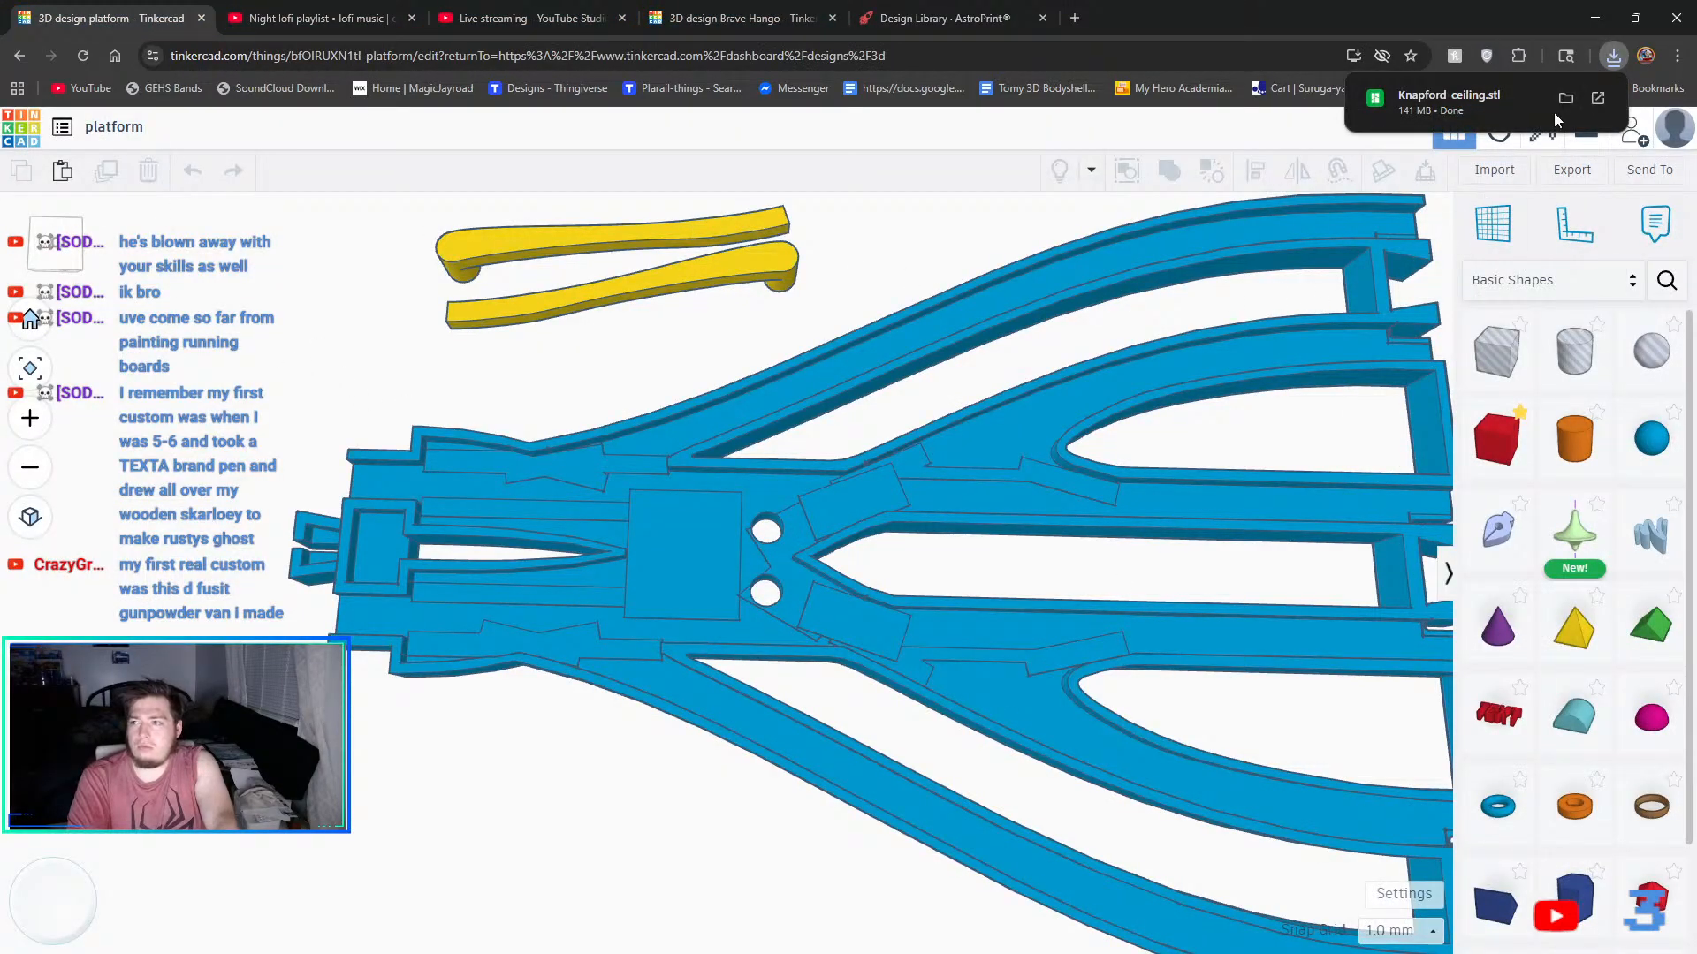
click(1503, 170)
click(870, 539)
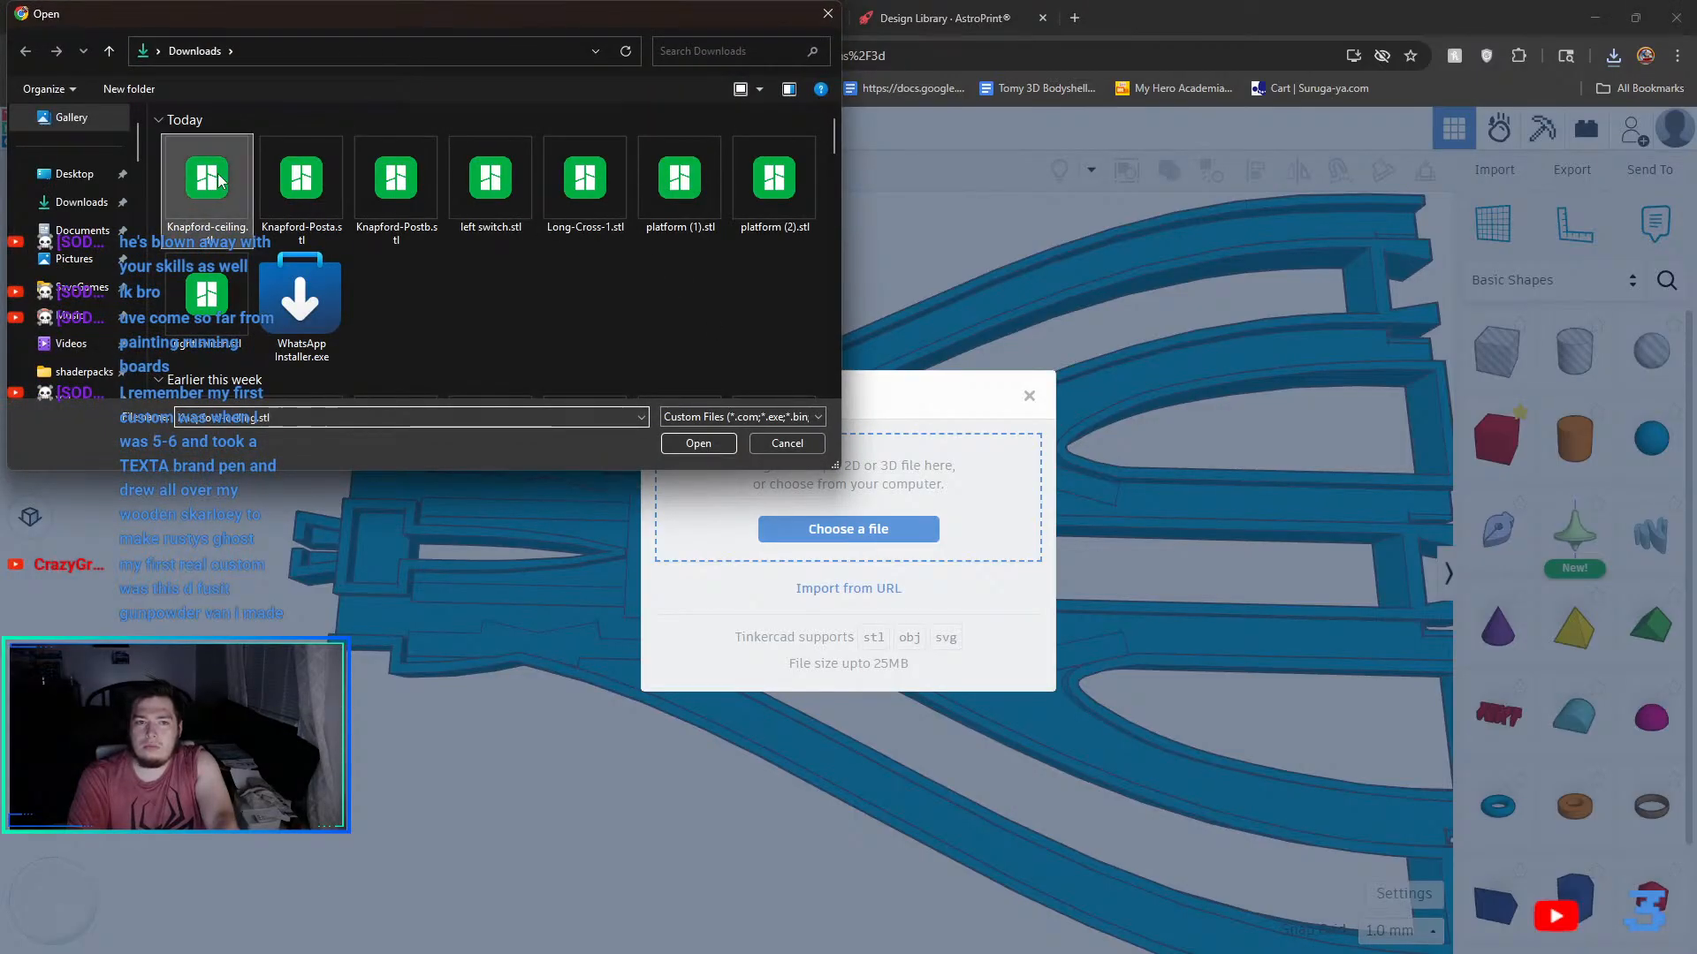
click(340, 202)
click(380, 198)
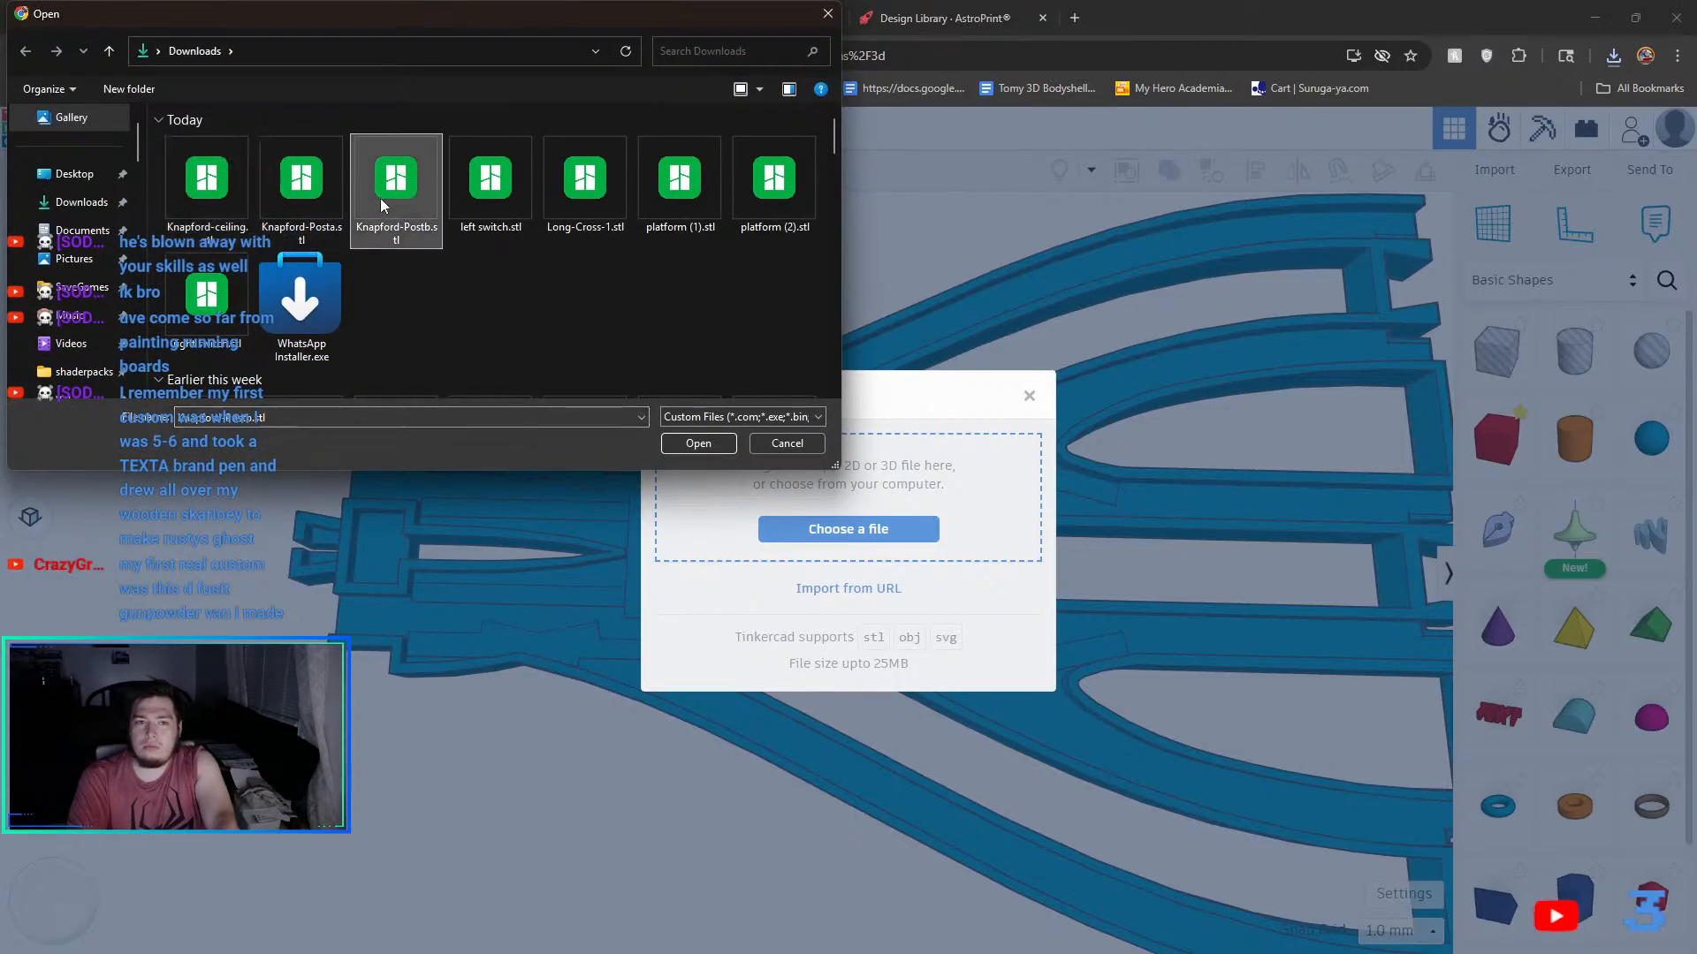
click(698, 444)
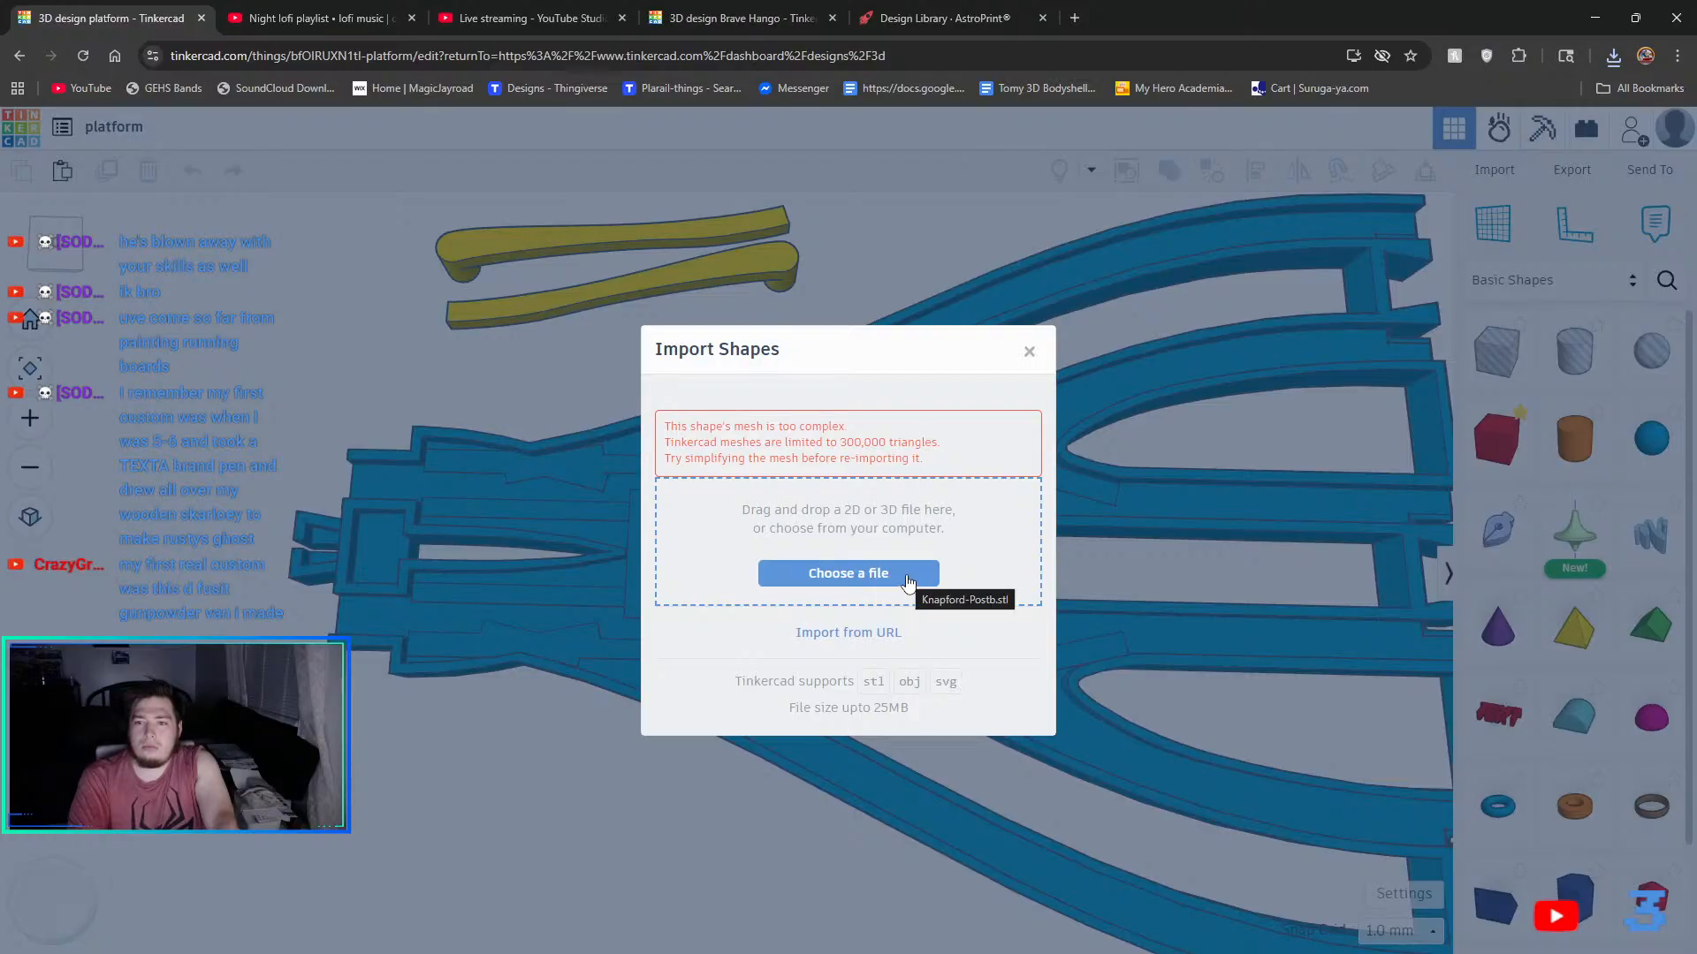
click(1027, 353)
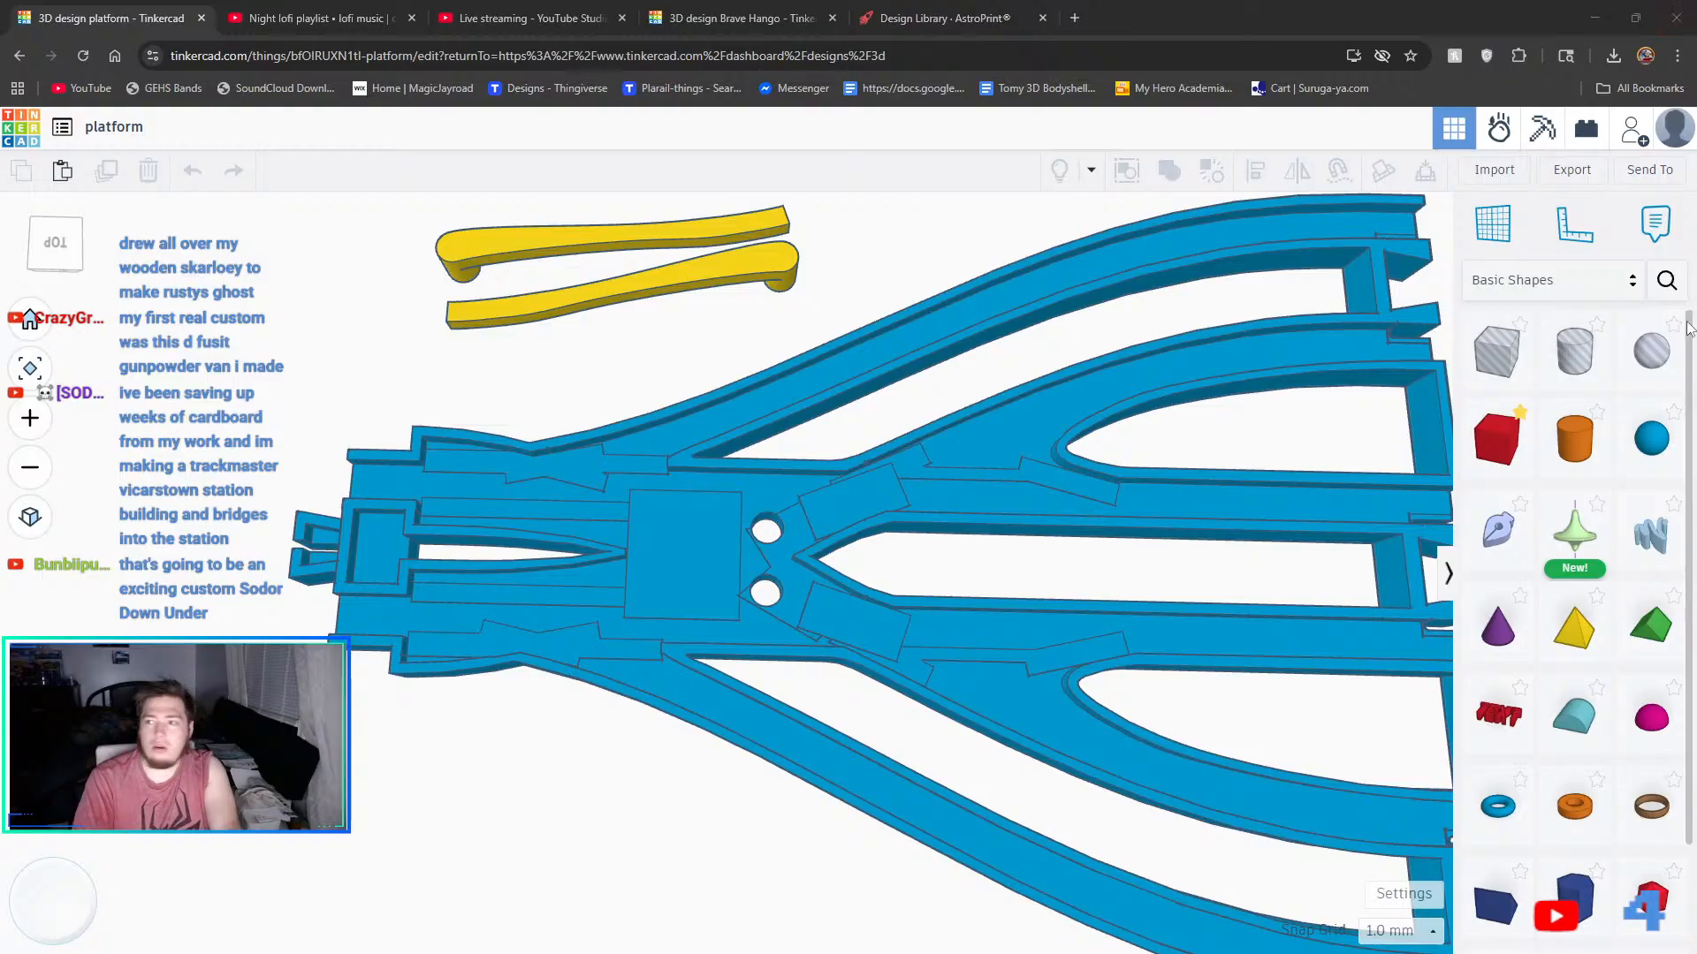
- Import Knapford post A.stl from the Downloads folder into the platform design
click(1493, 169)
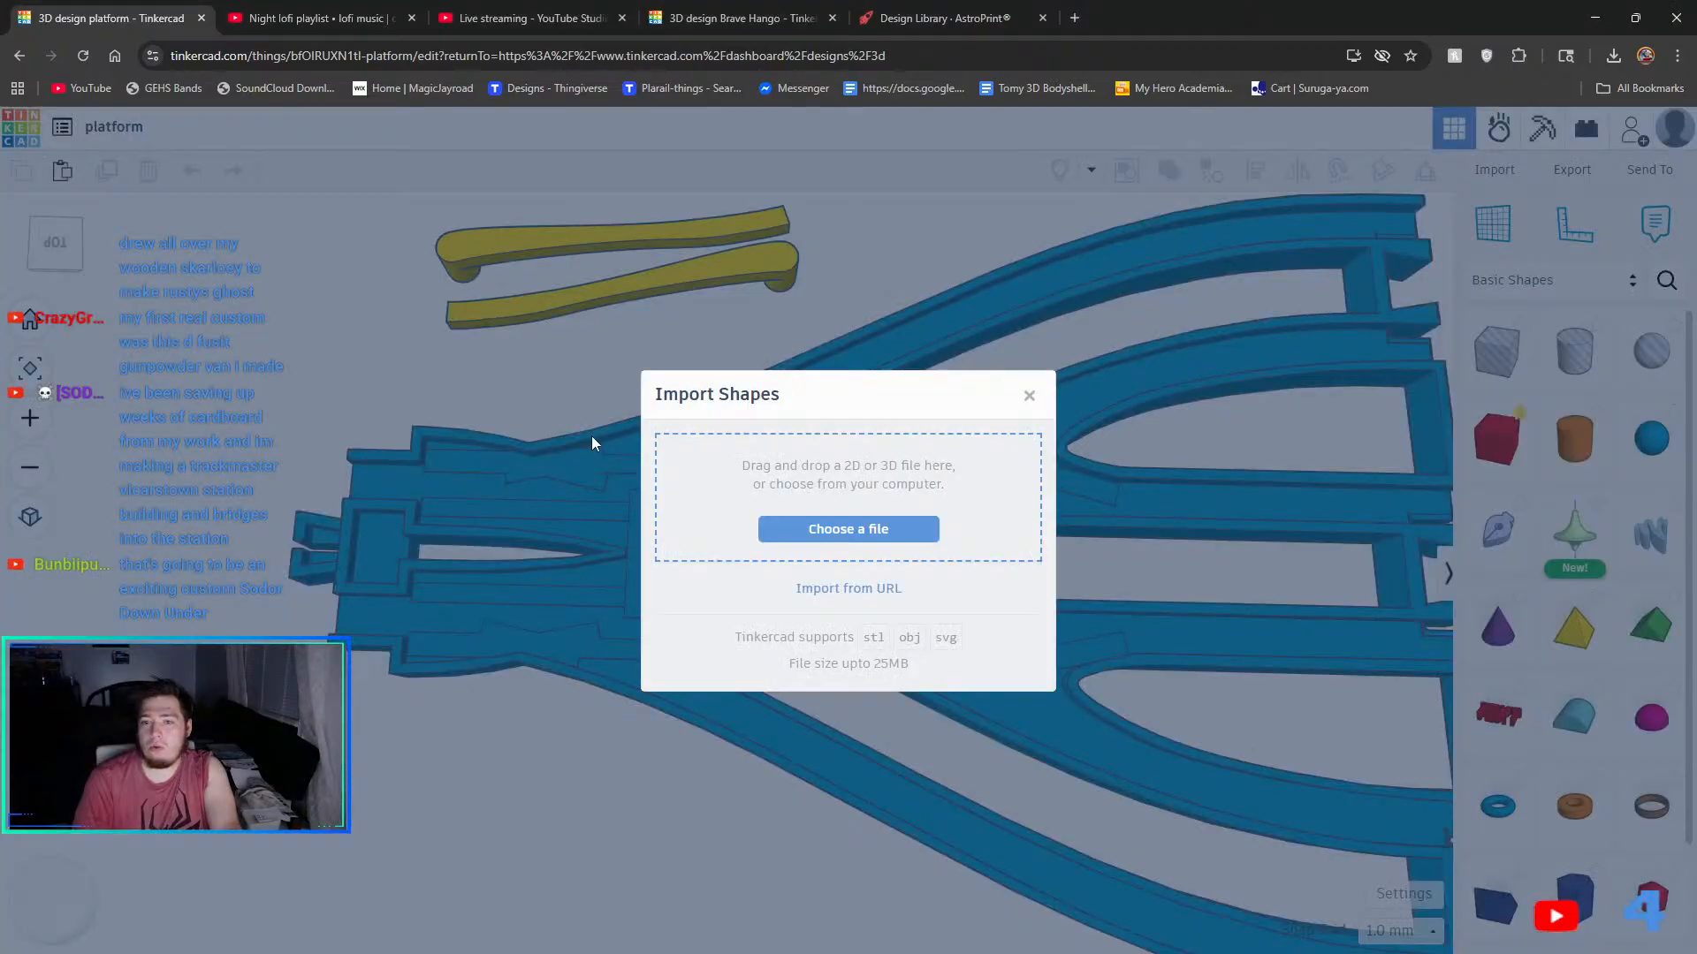
click(790, 521)
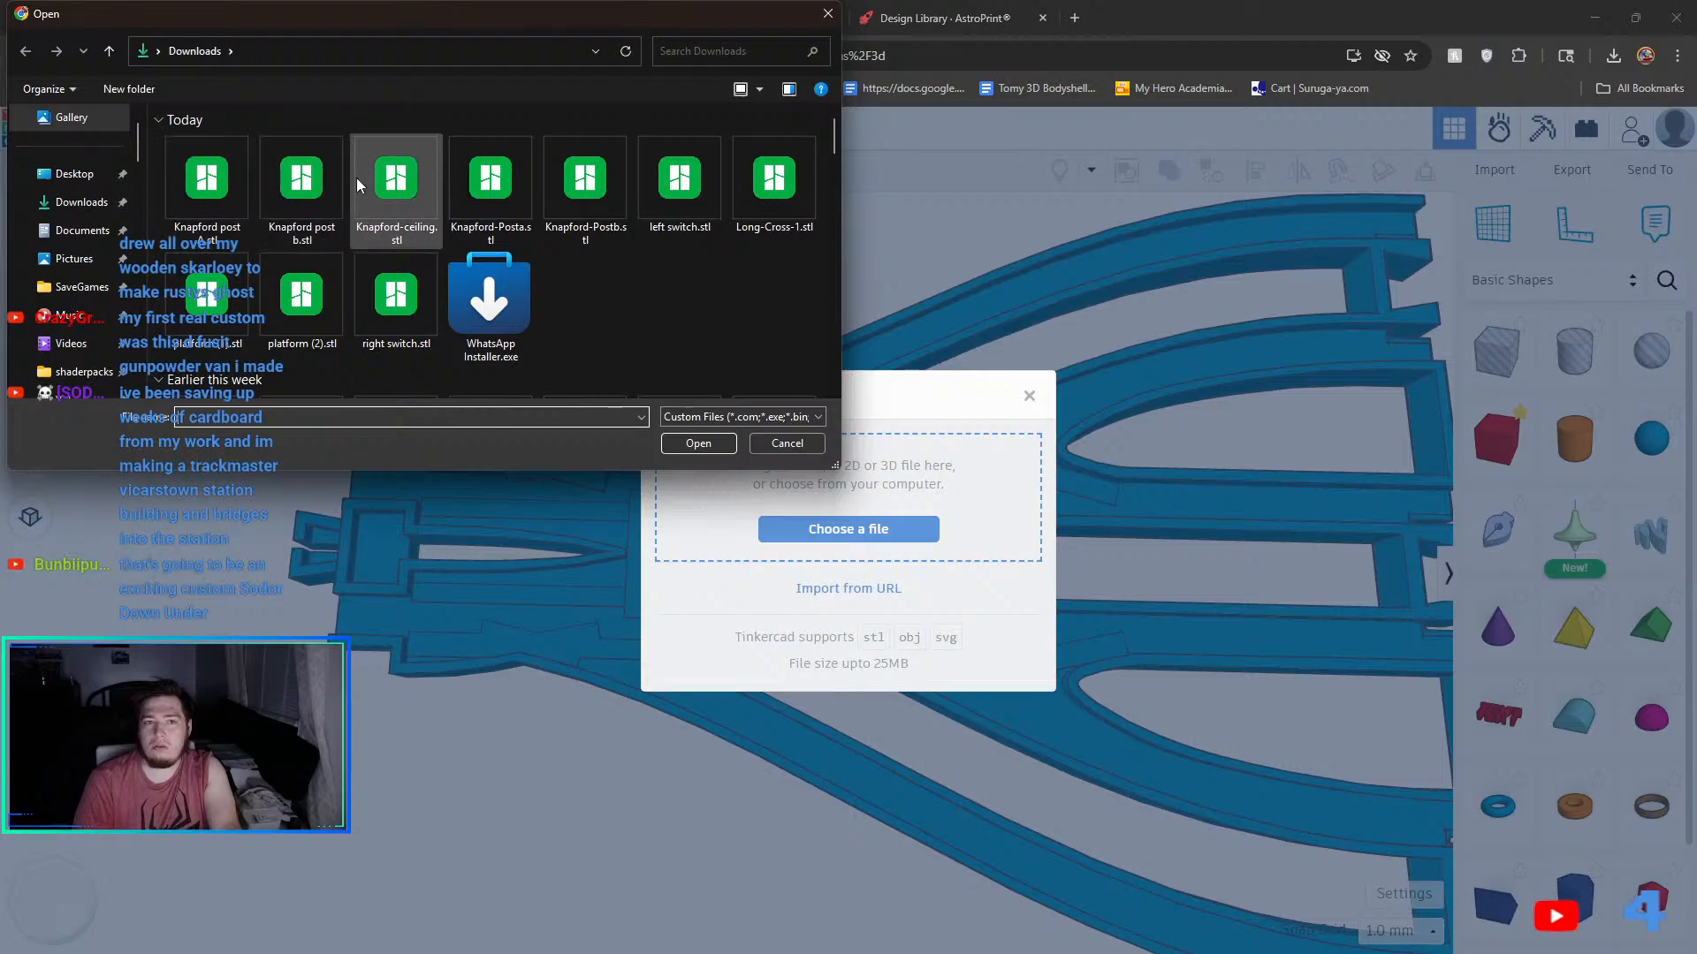
click(228, 186)
click(699, 442)
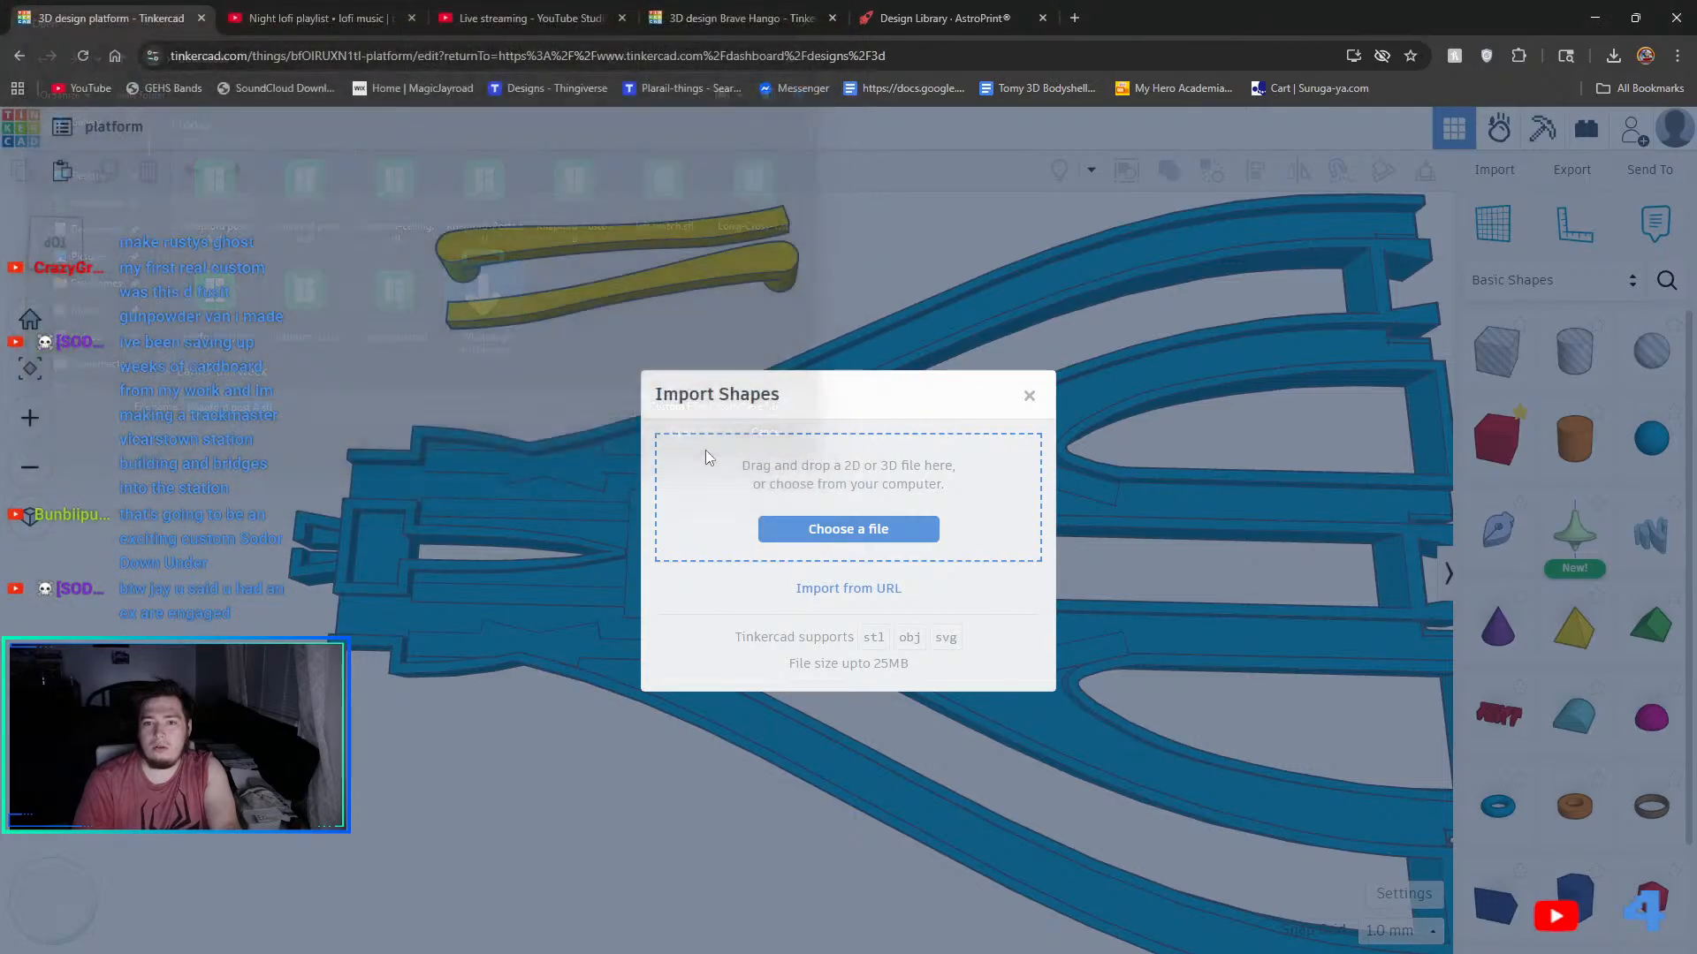
click(998, 737)
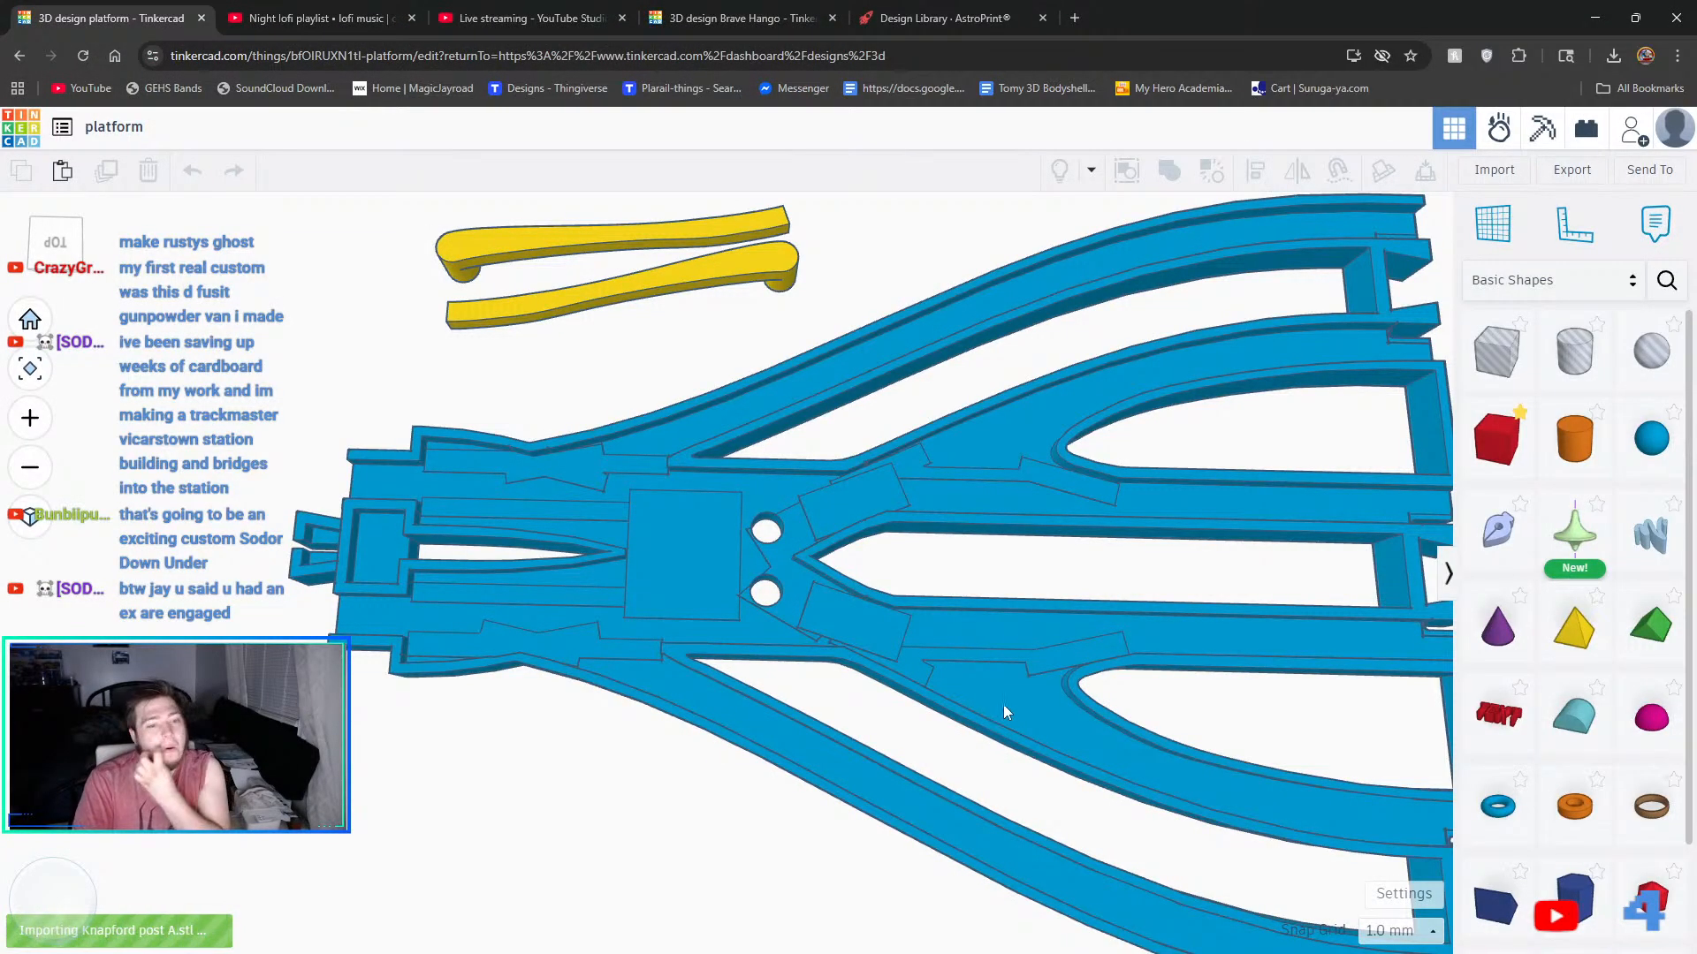
- Import Knapford post b.stl into the platform design in millimeters at 100% scale
click(1514, 179)
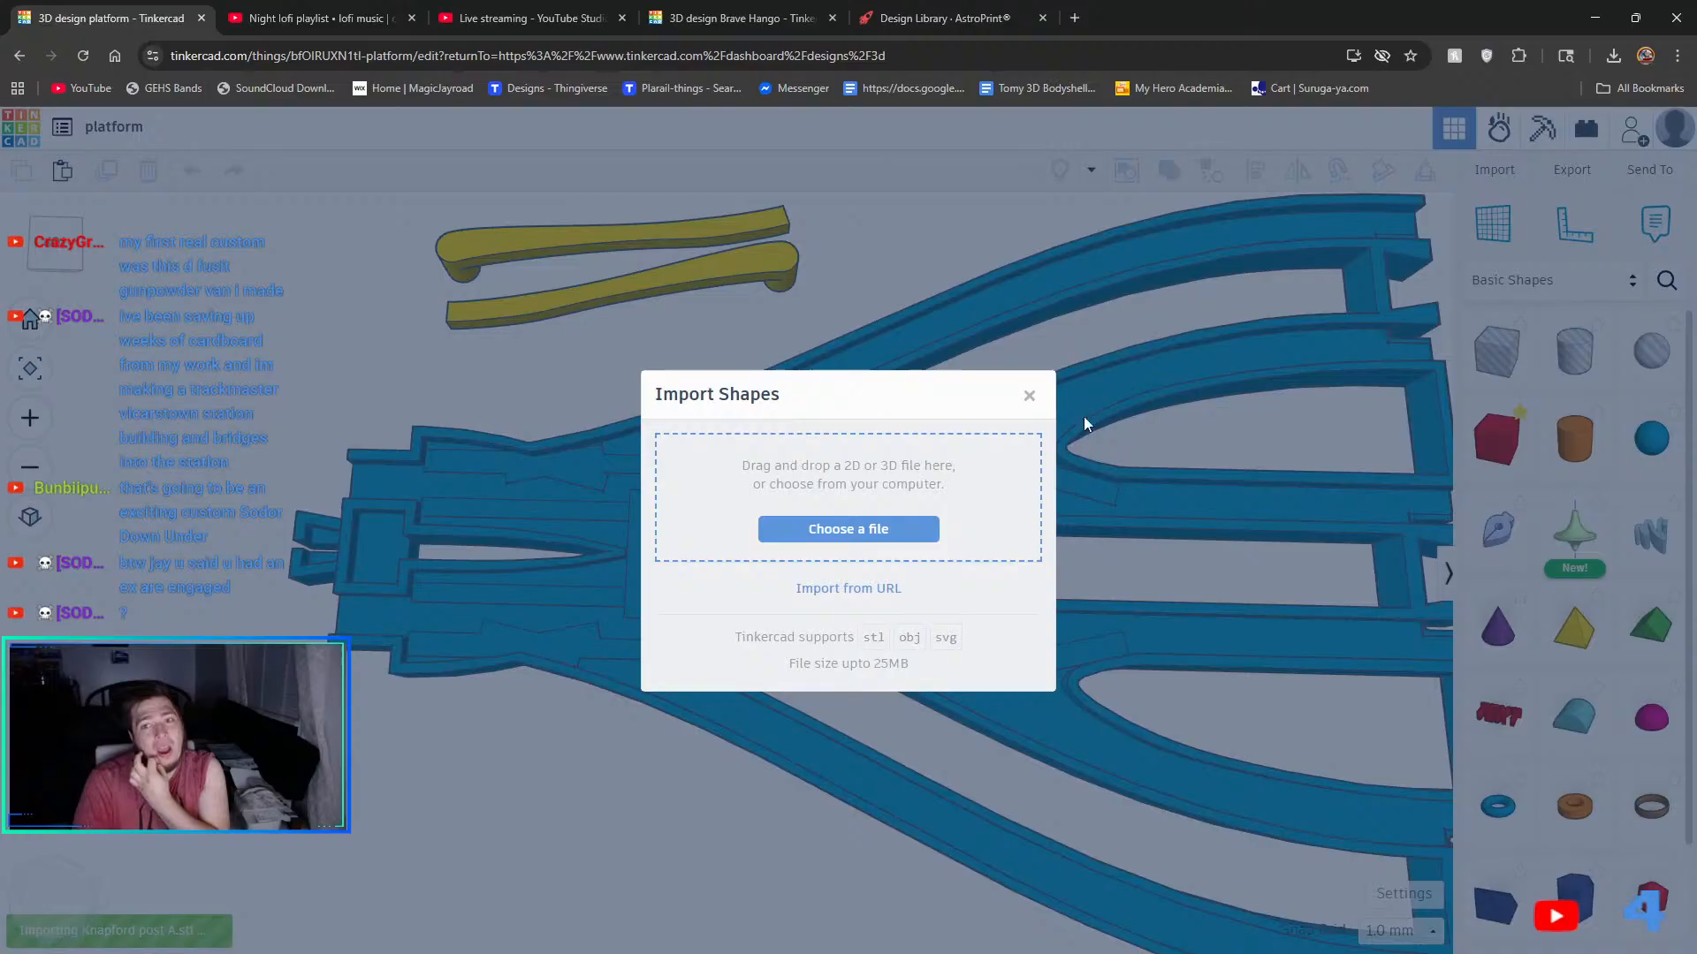
click(915, 536)
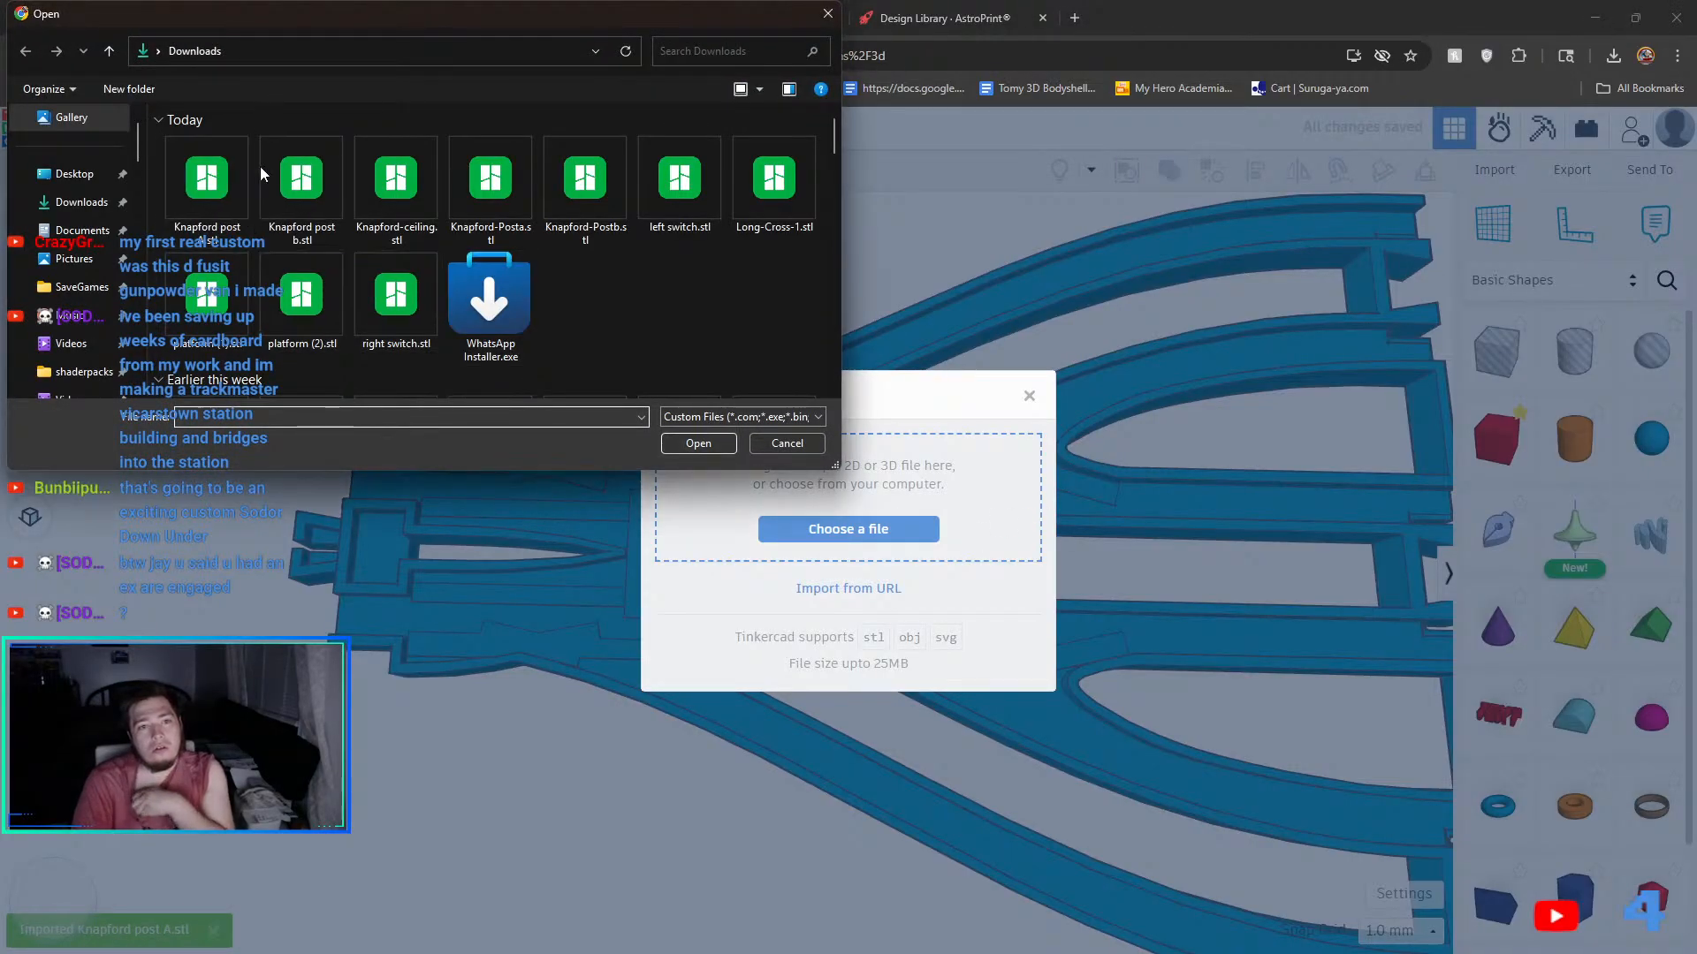
click(283, 177)
click(698, 443)
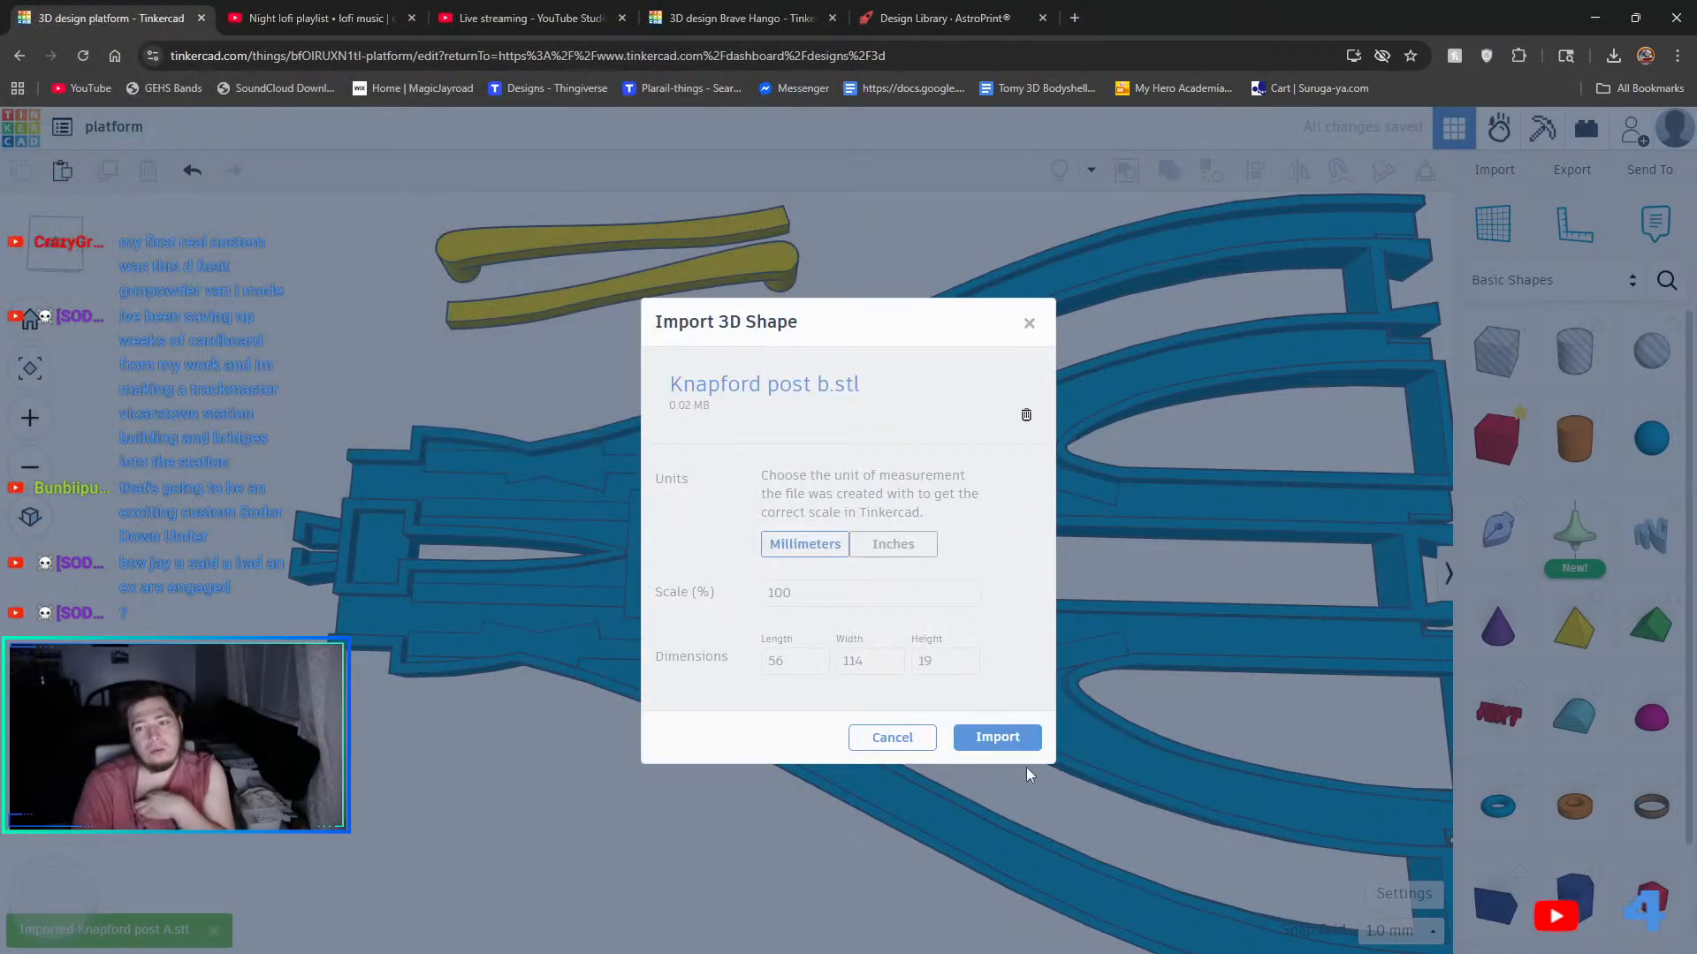
click(997, 737)
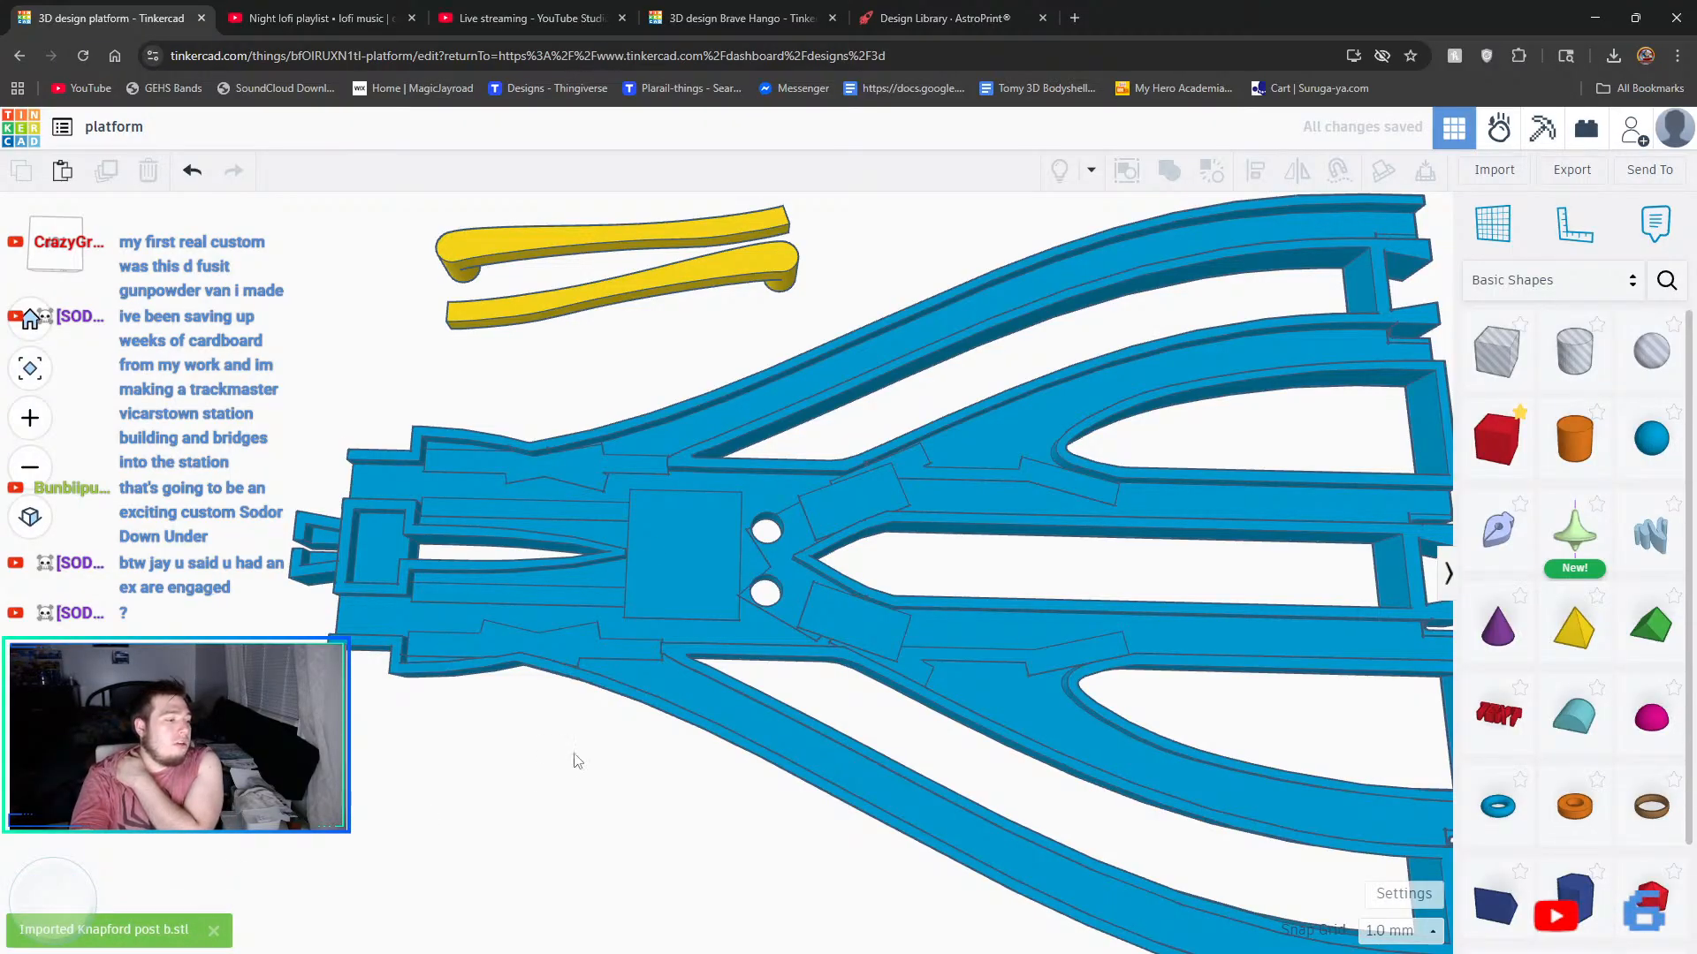
mouse_move(495, 951)
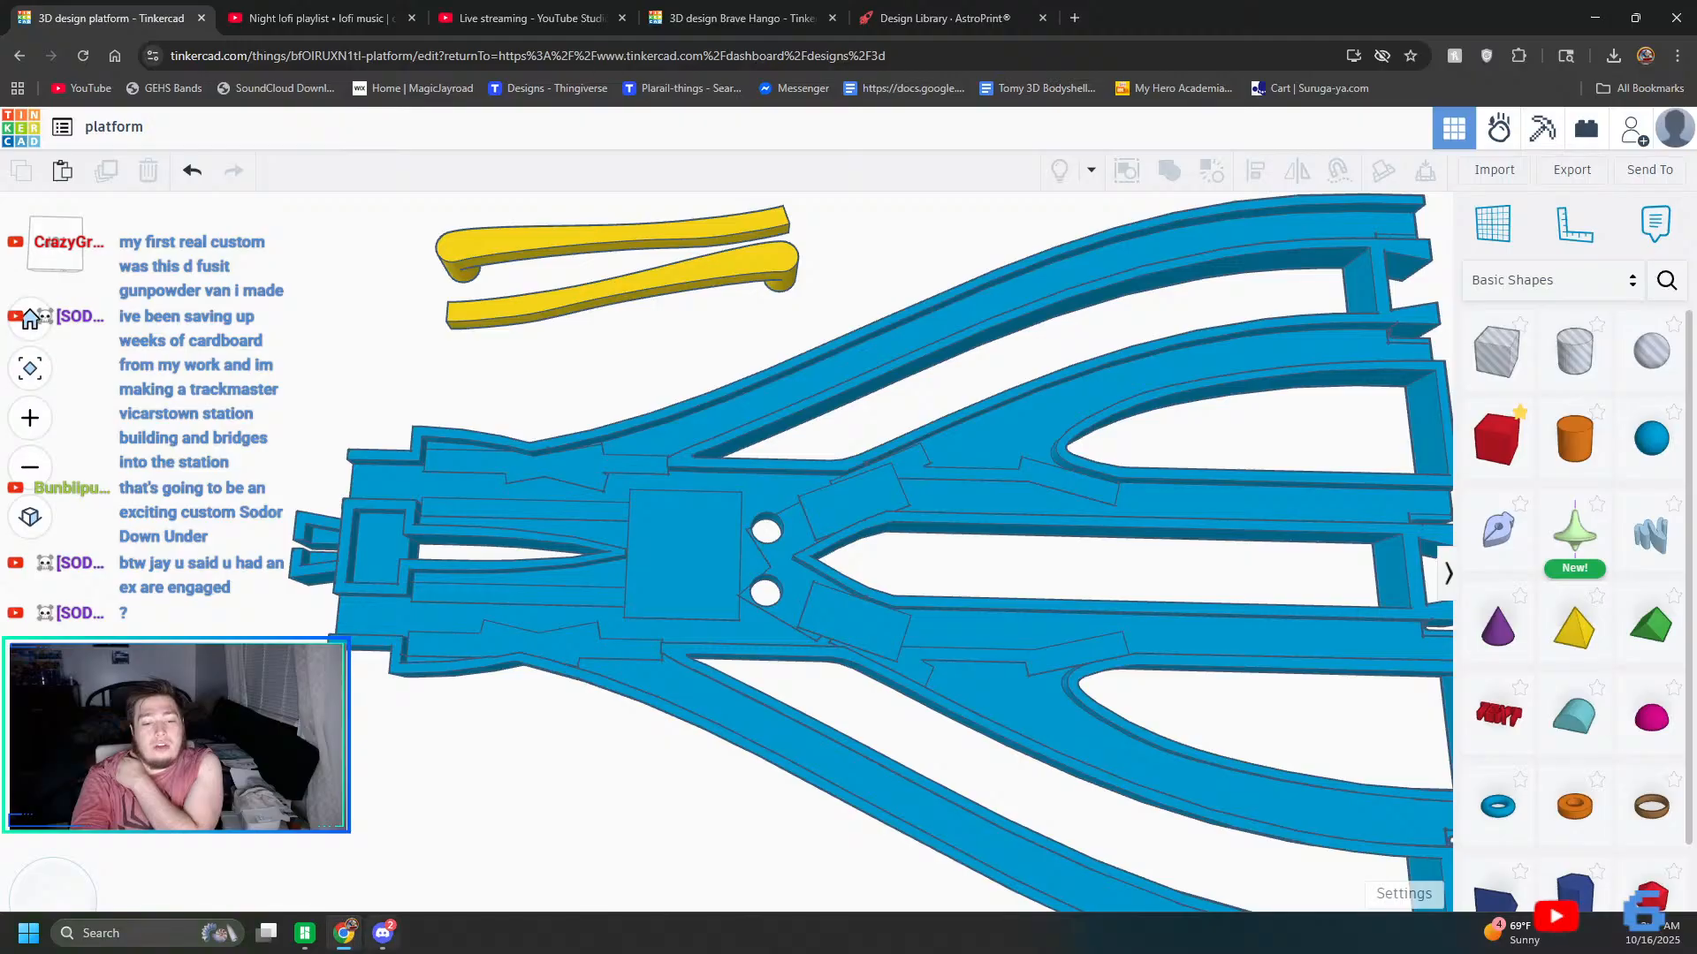
click(383, 933)
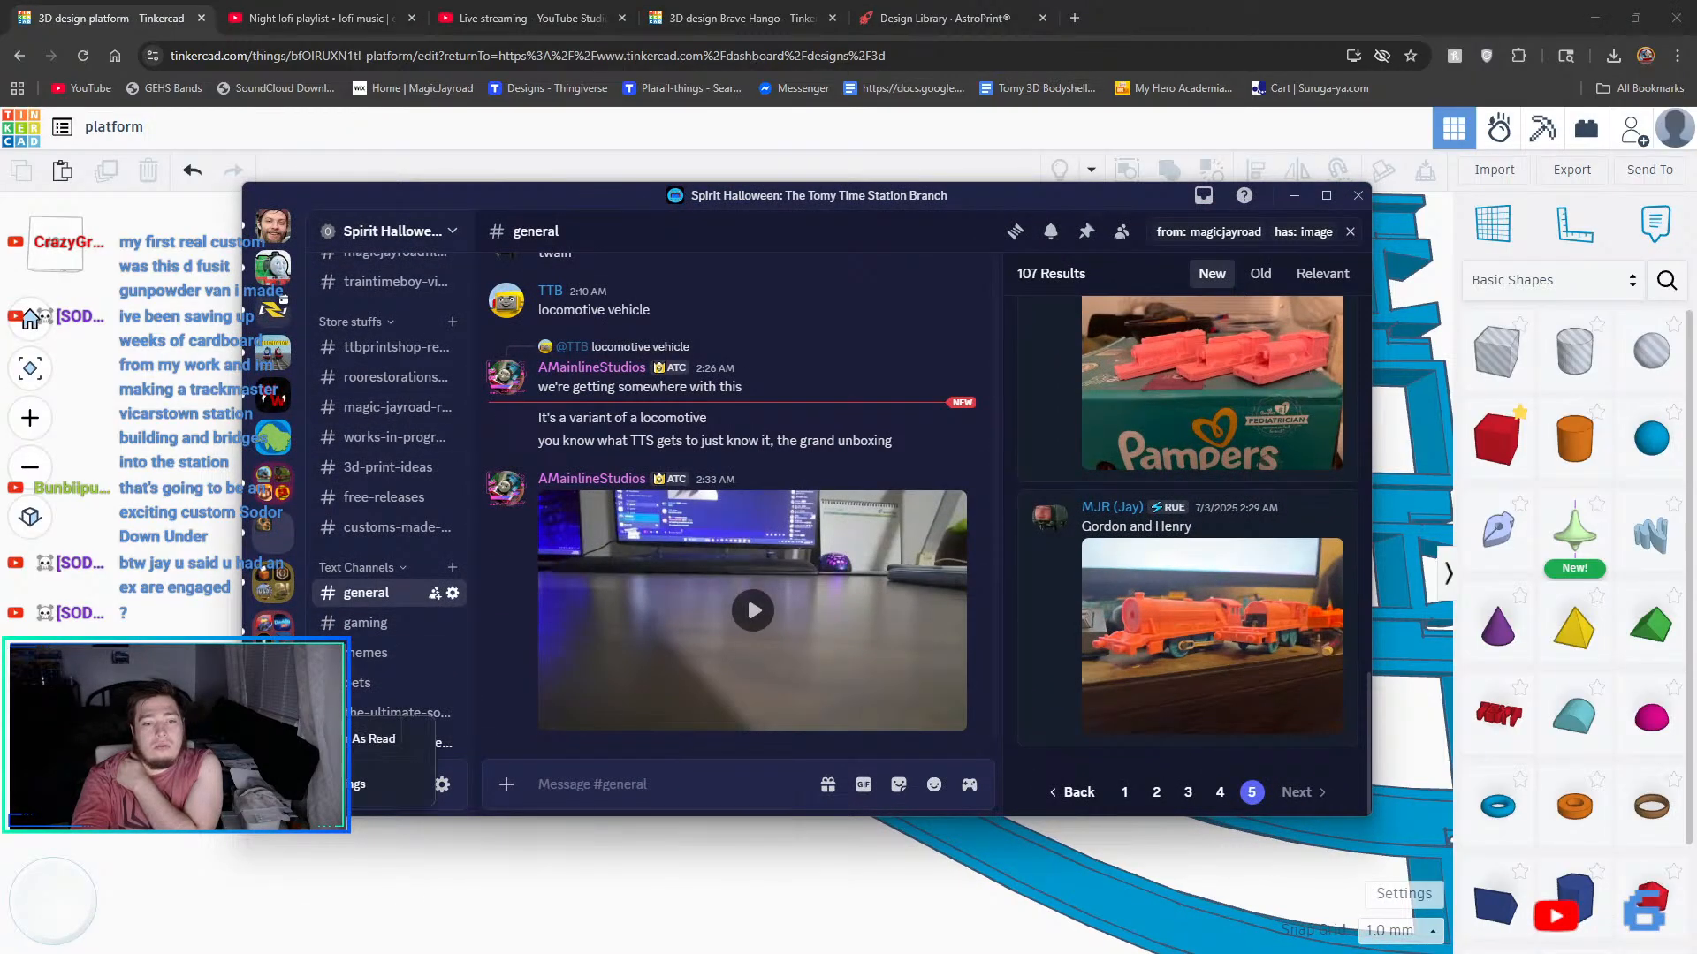
- Switch to the YouTube Studio live stream page, turn on chat timestamps and pop out the live chat
click(531, 18)
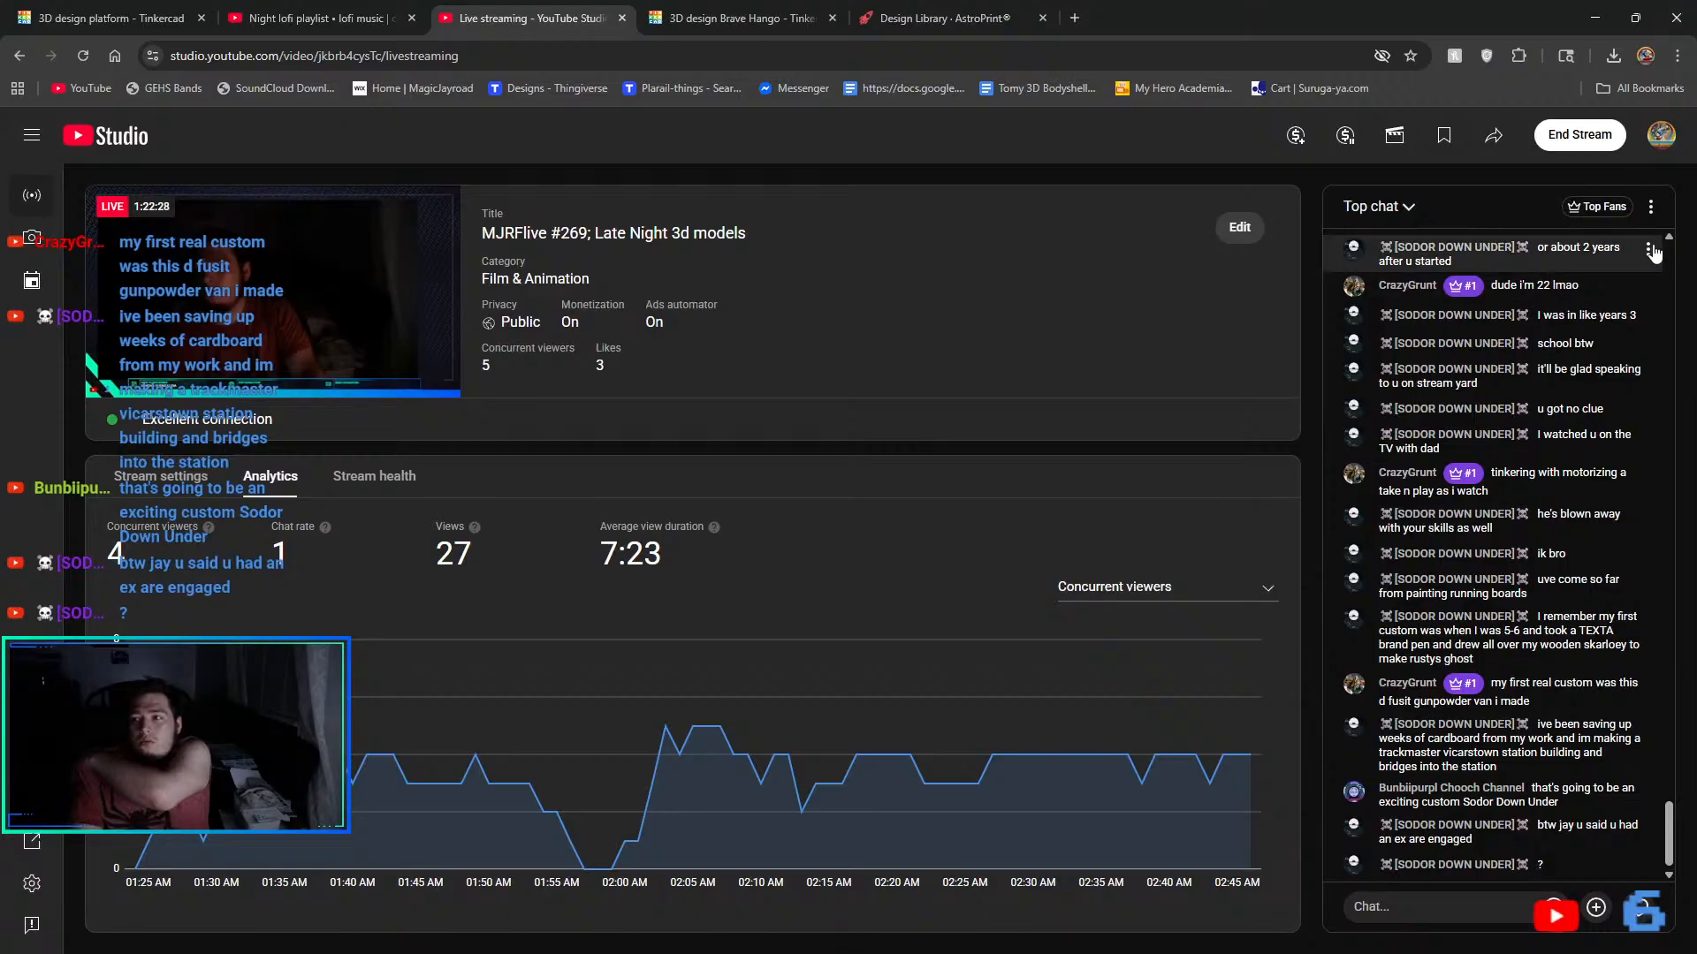
click(1652, 209)
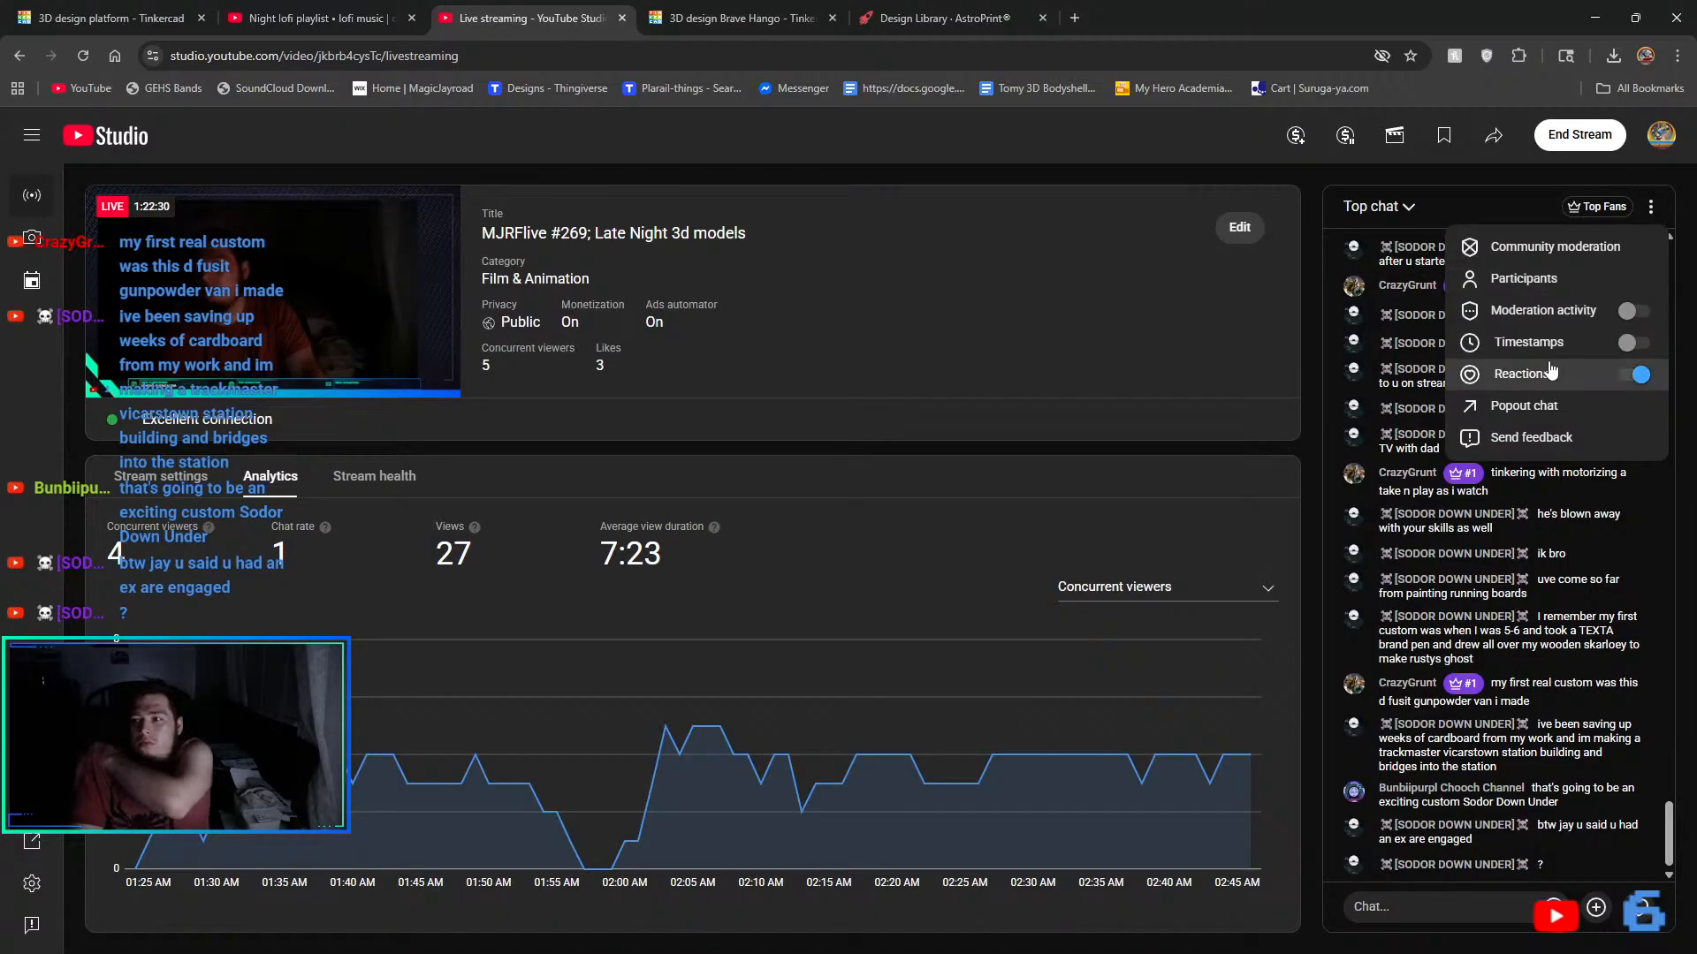
click(1629, 342)
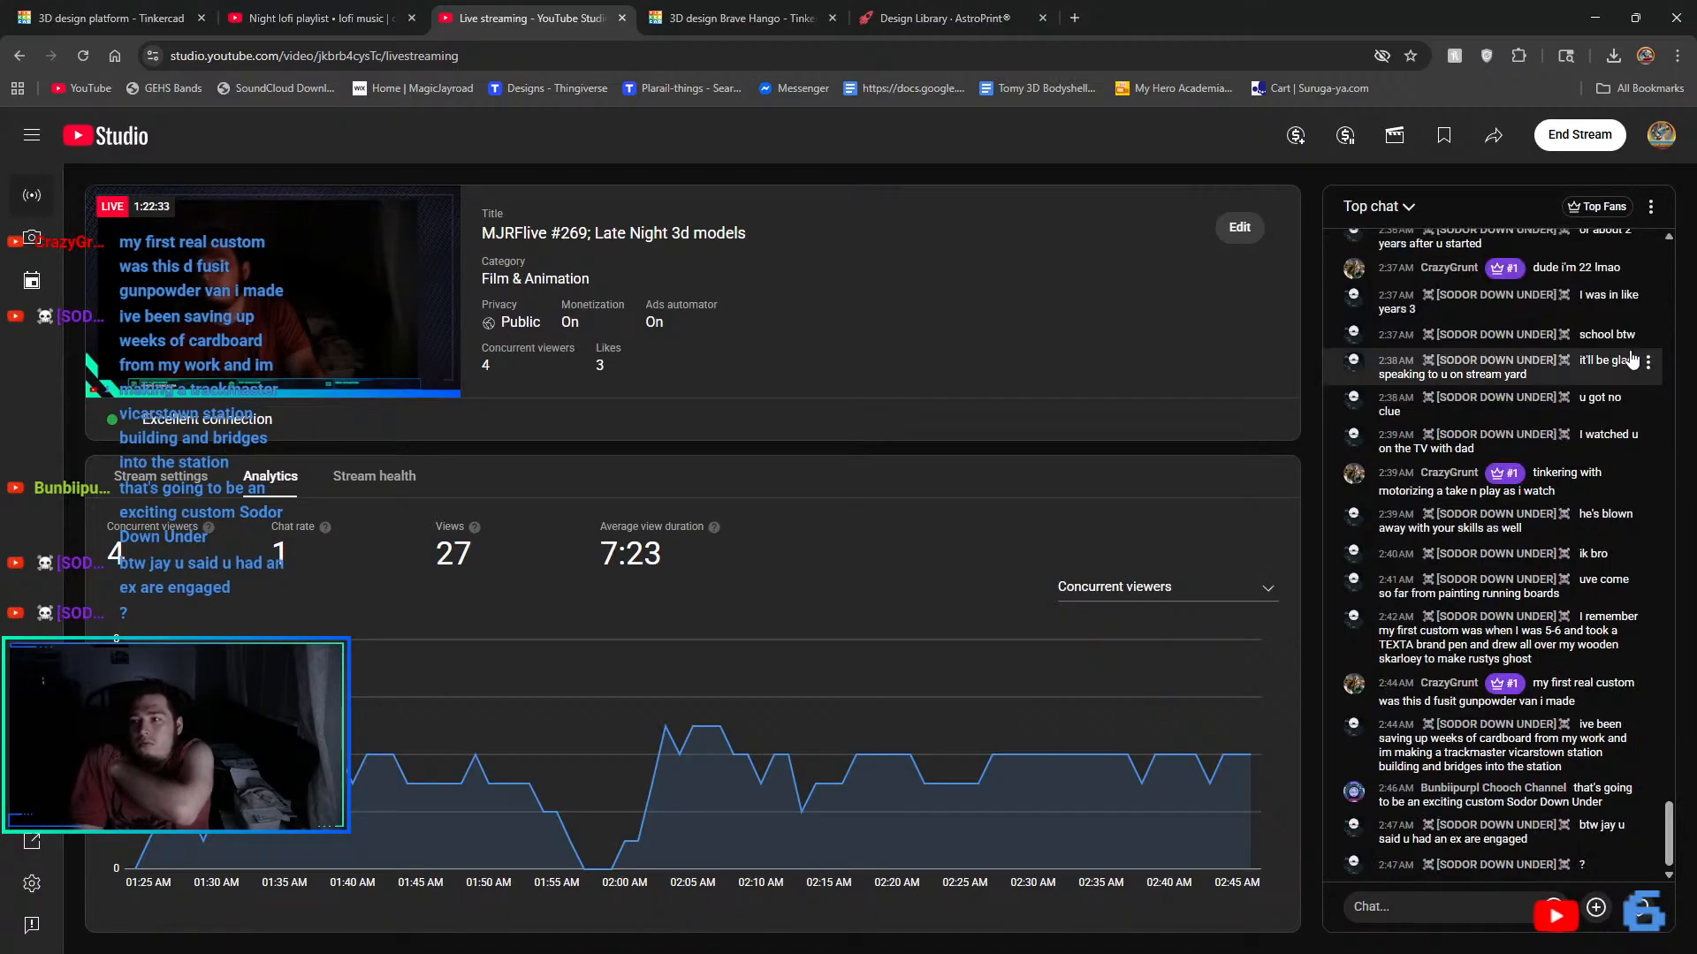
click(1652, 206)
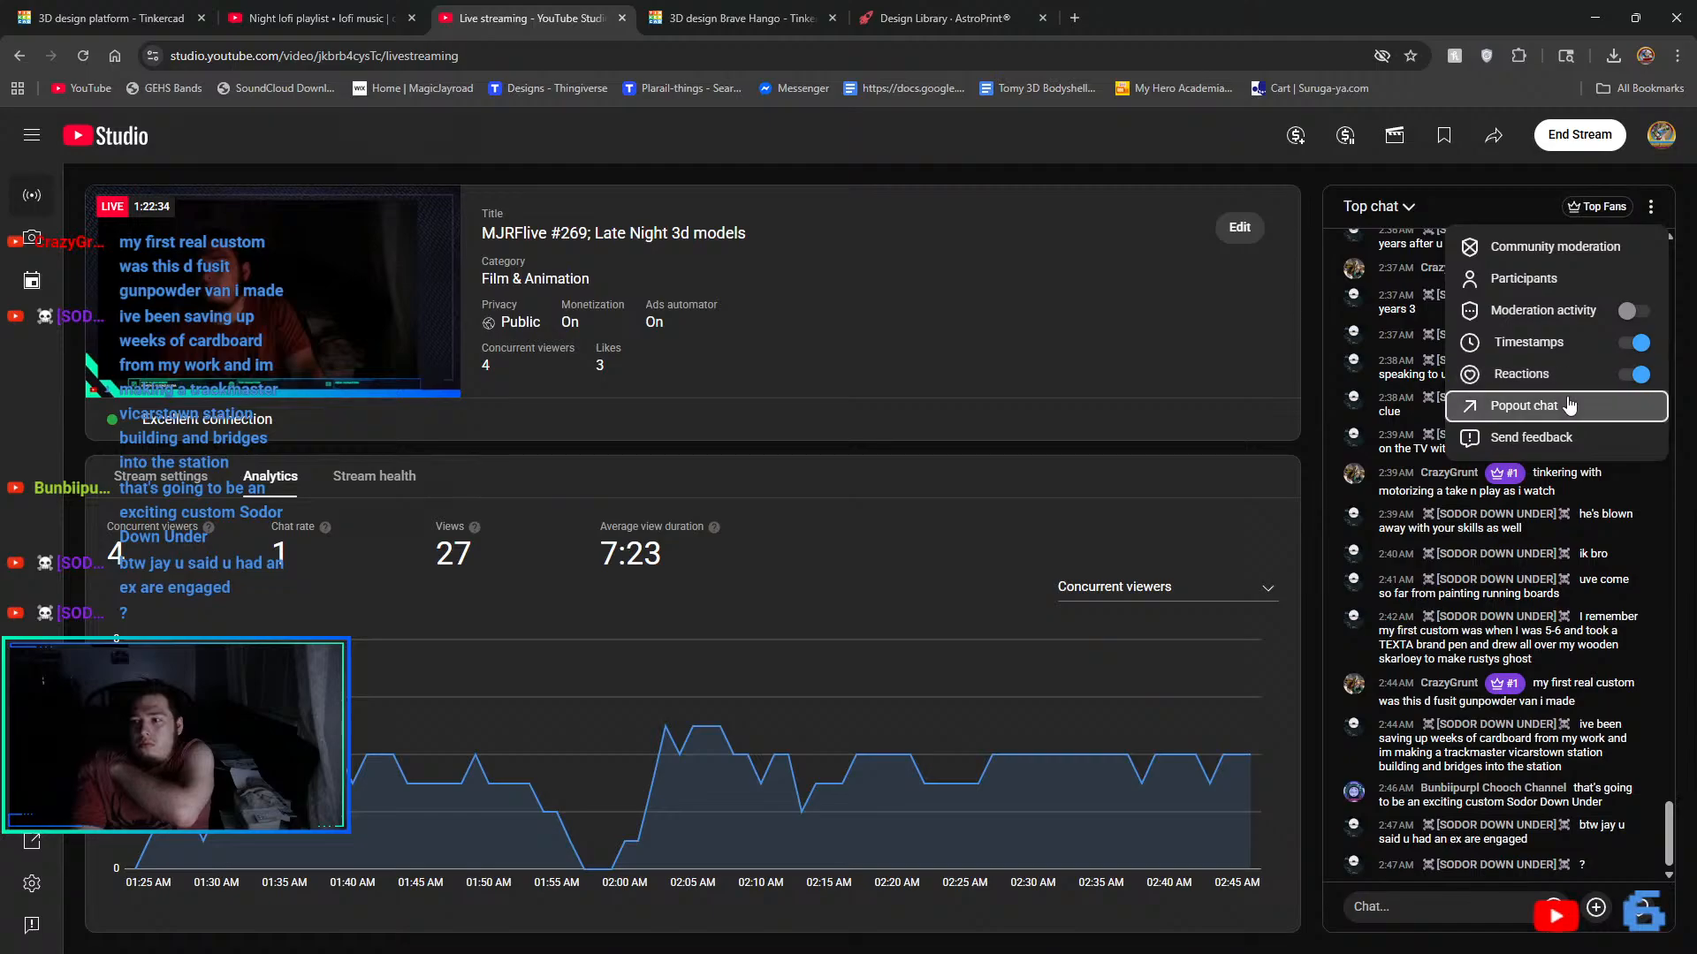
click(1516, 406)
click(441, 15)
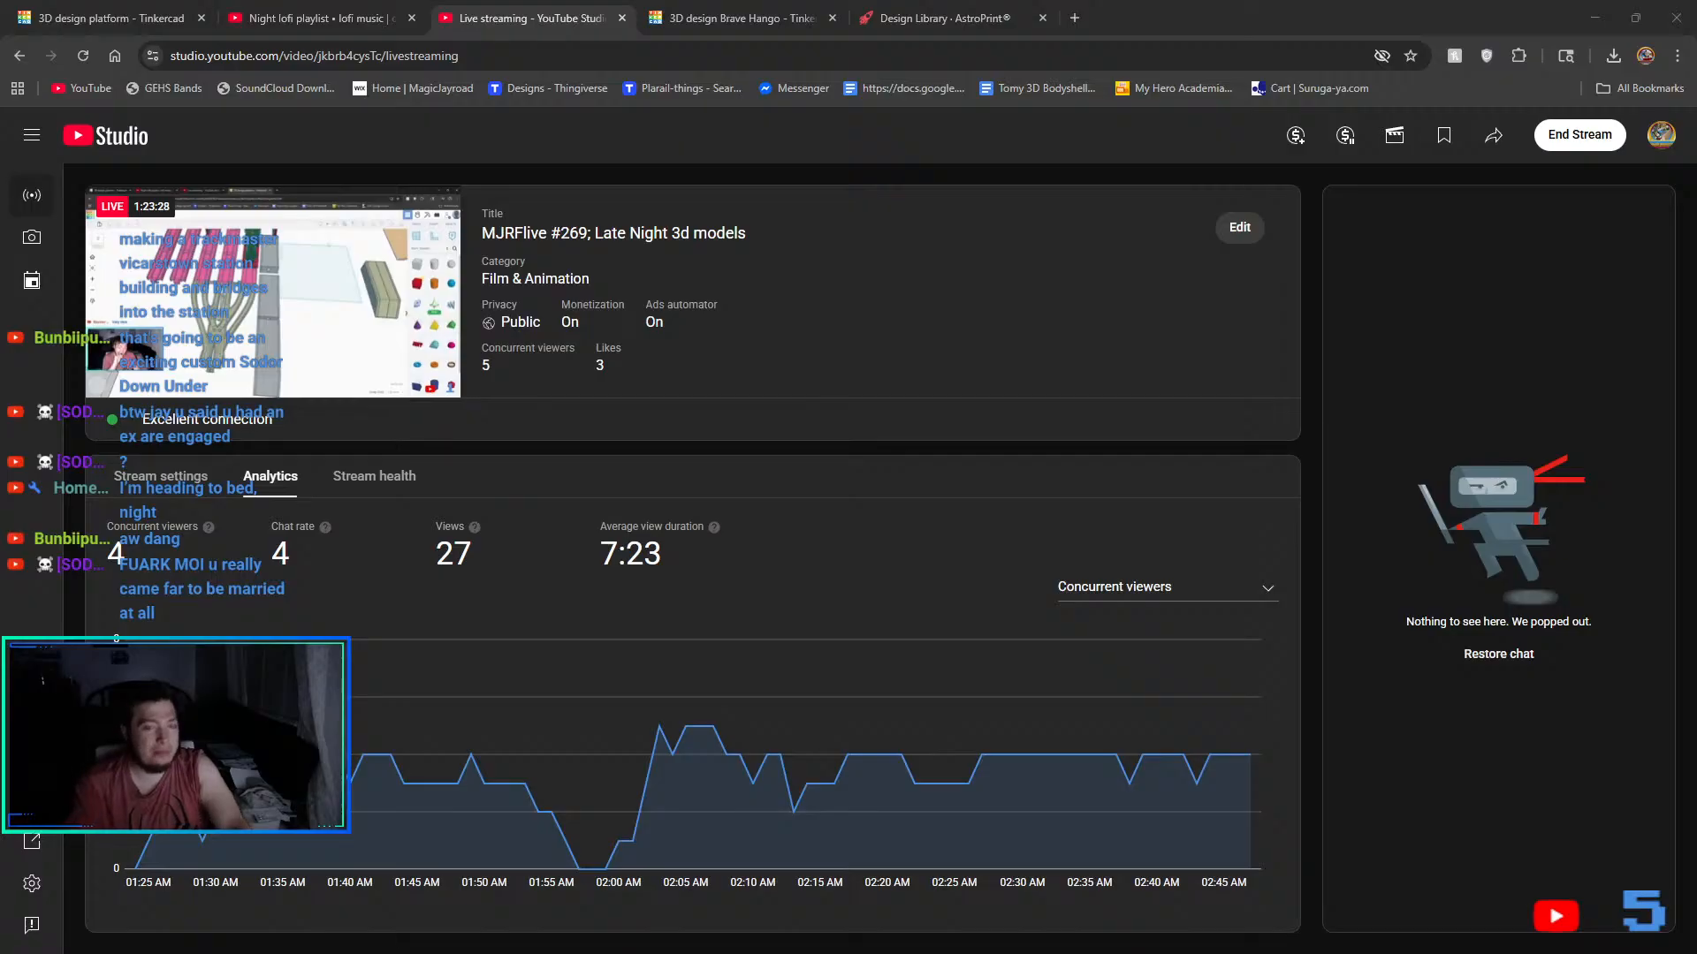
click(323, 12)
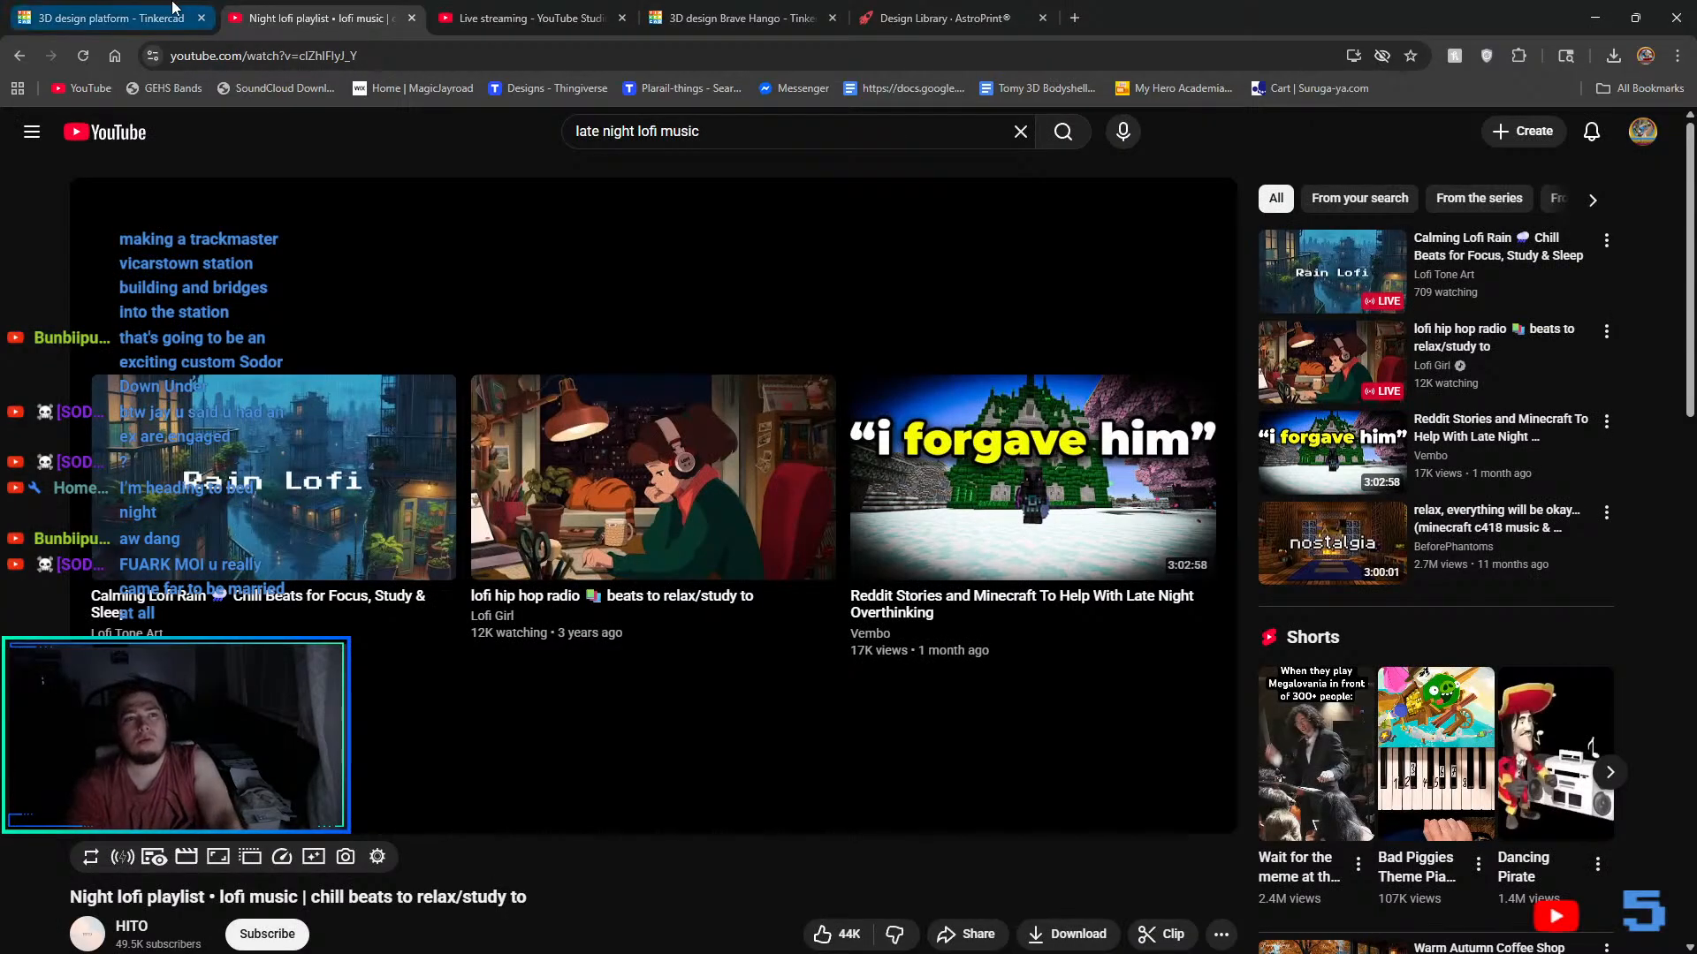
click(111, 18)
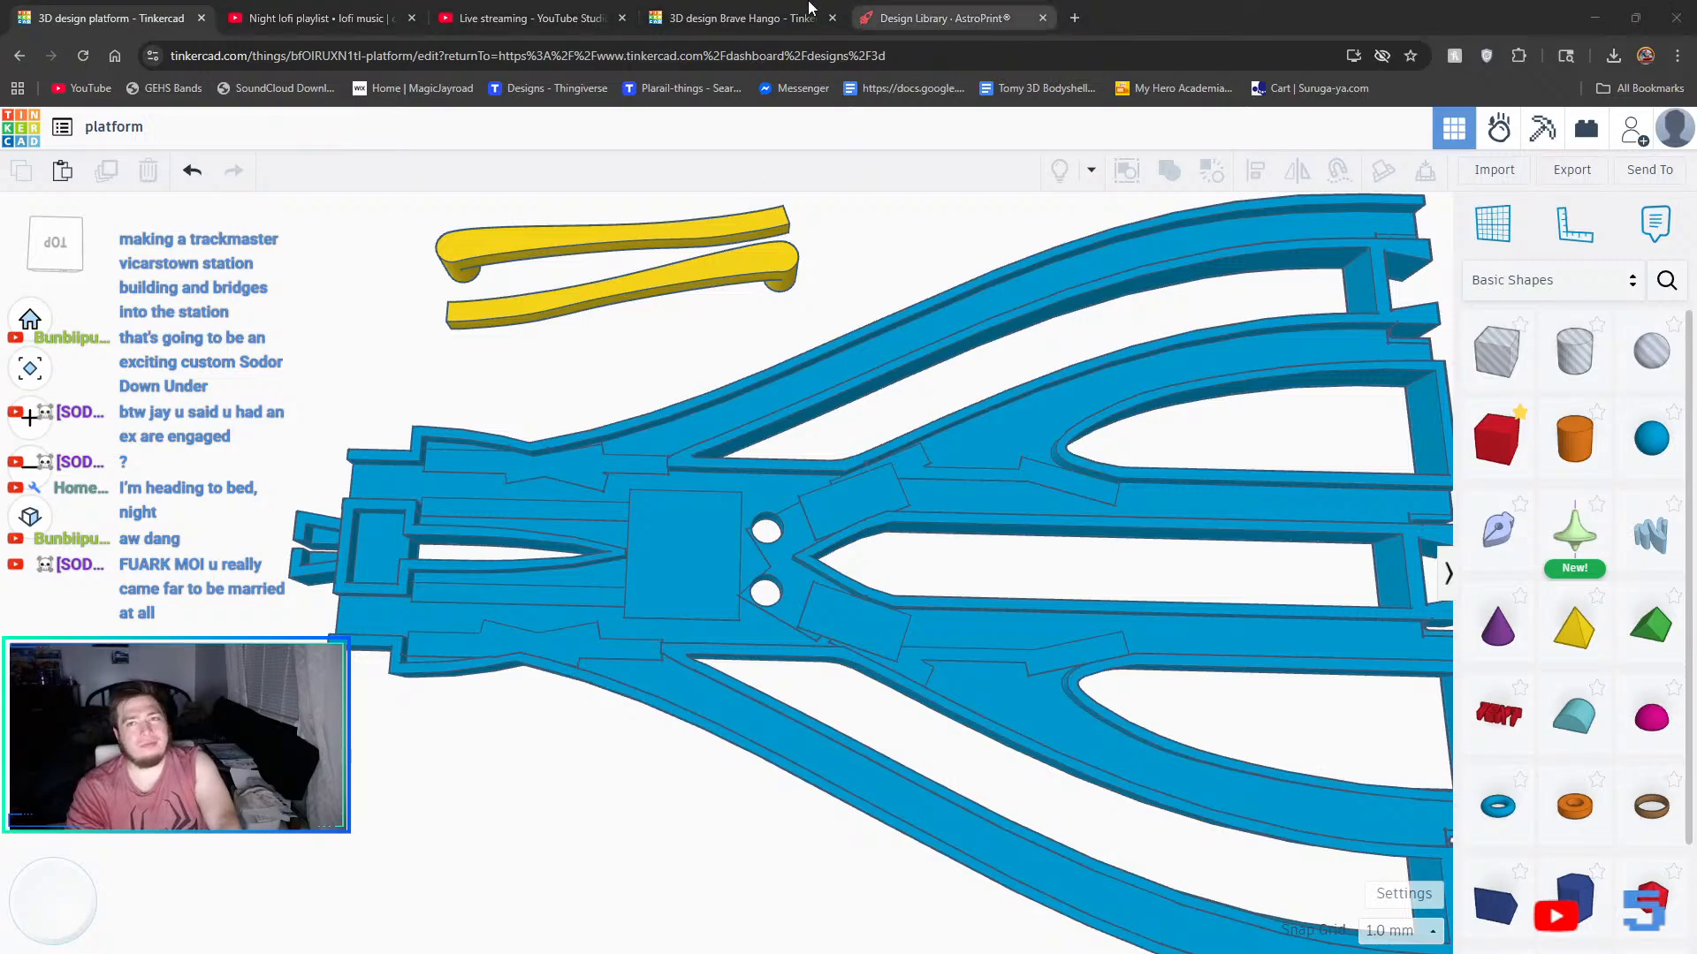
click(523, 17)
click(389, 12)
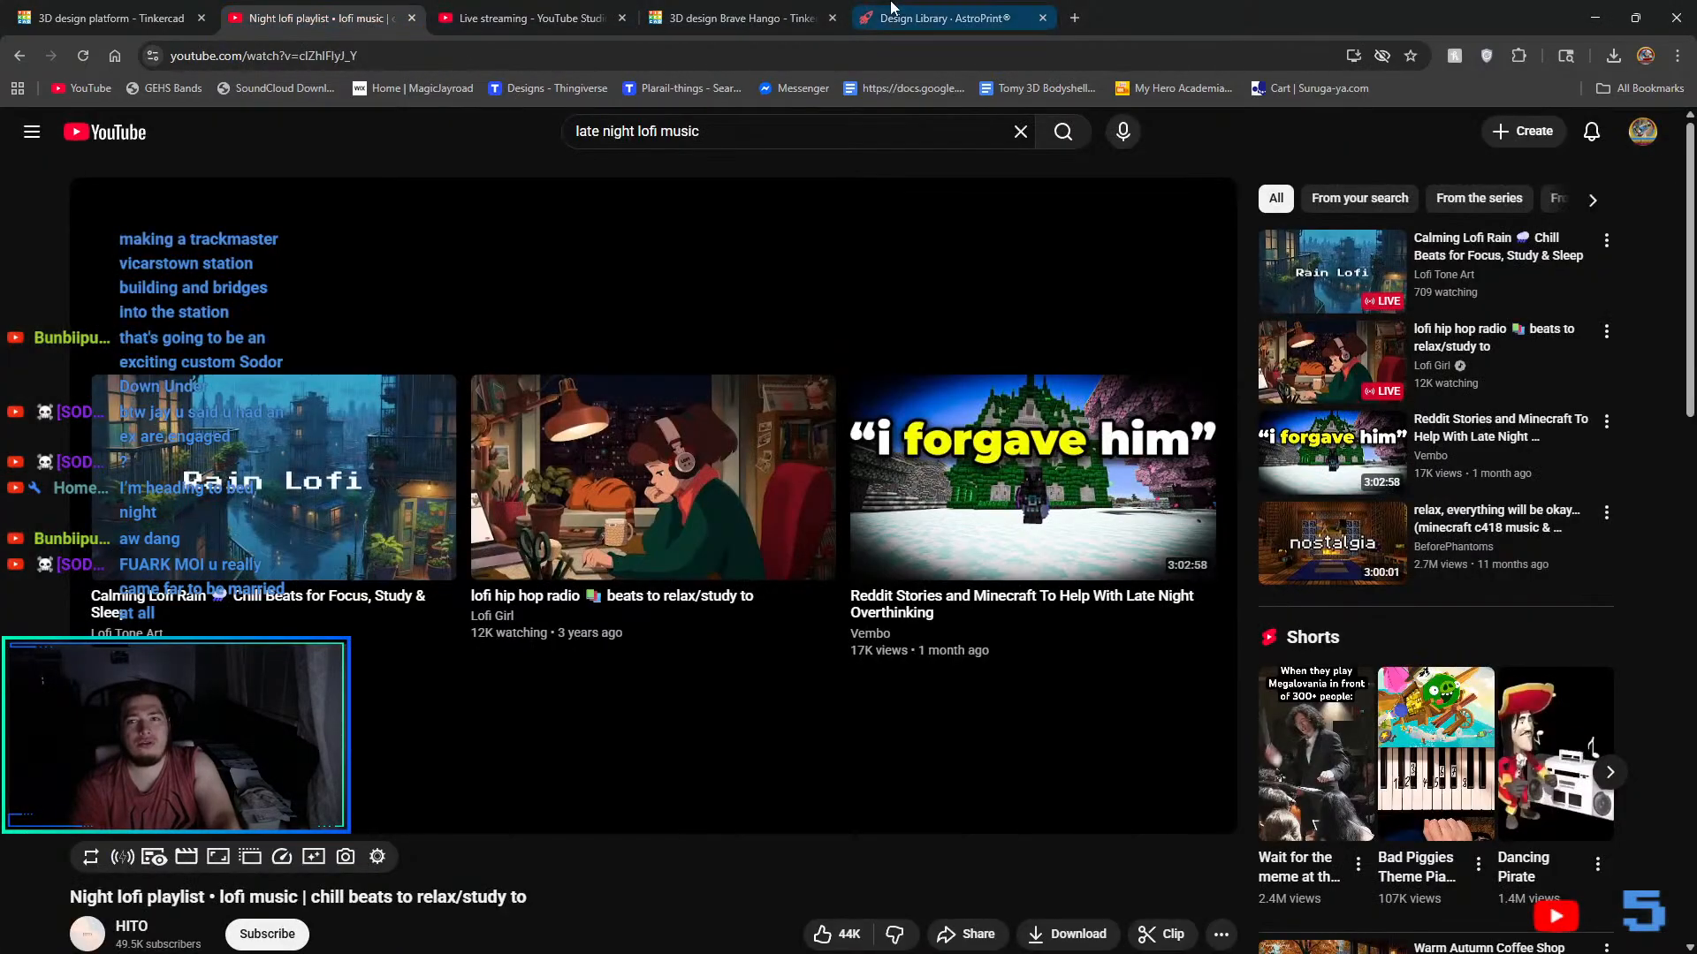
- Switch to the Knapford design in Tinkercad and dismiss the import dialog left open there
click(742, 17)
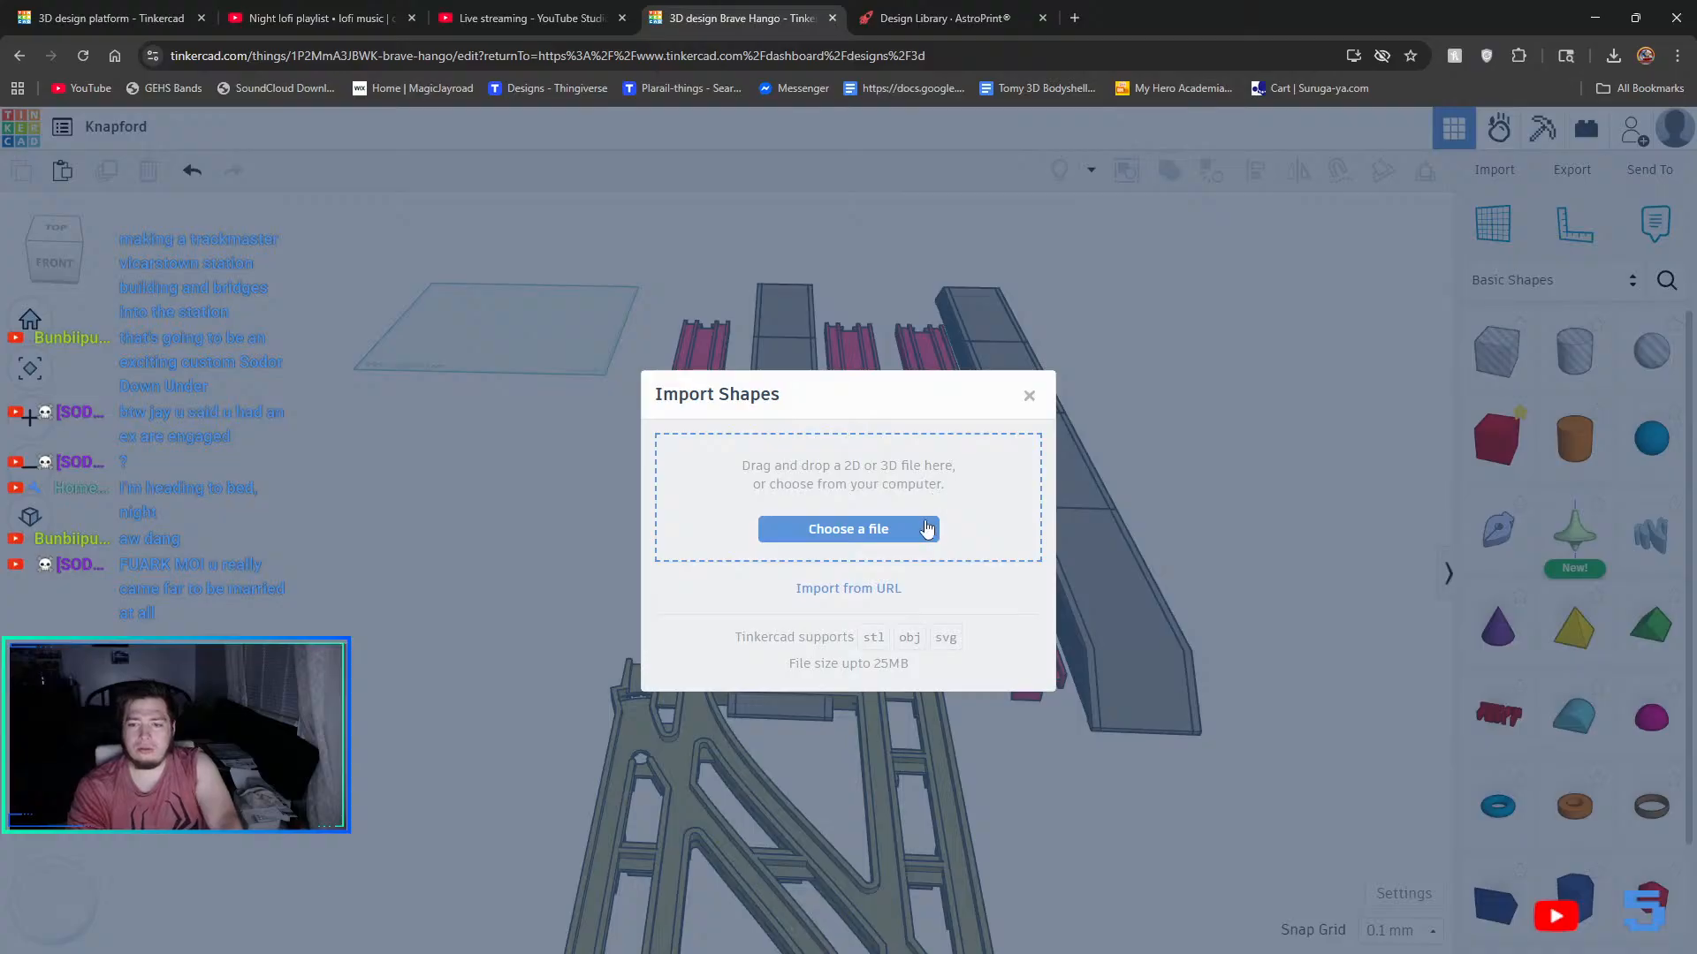
click(1029, 395)
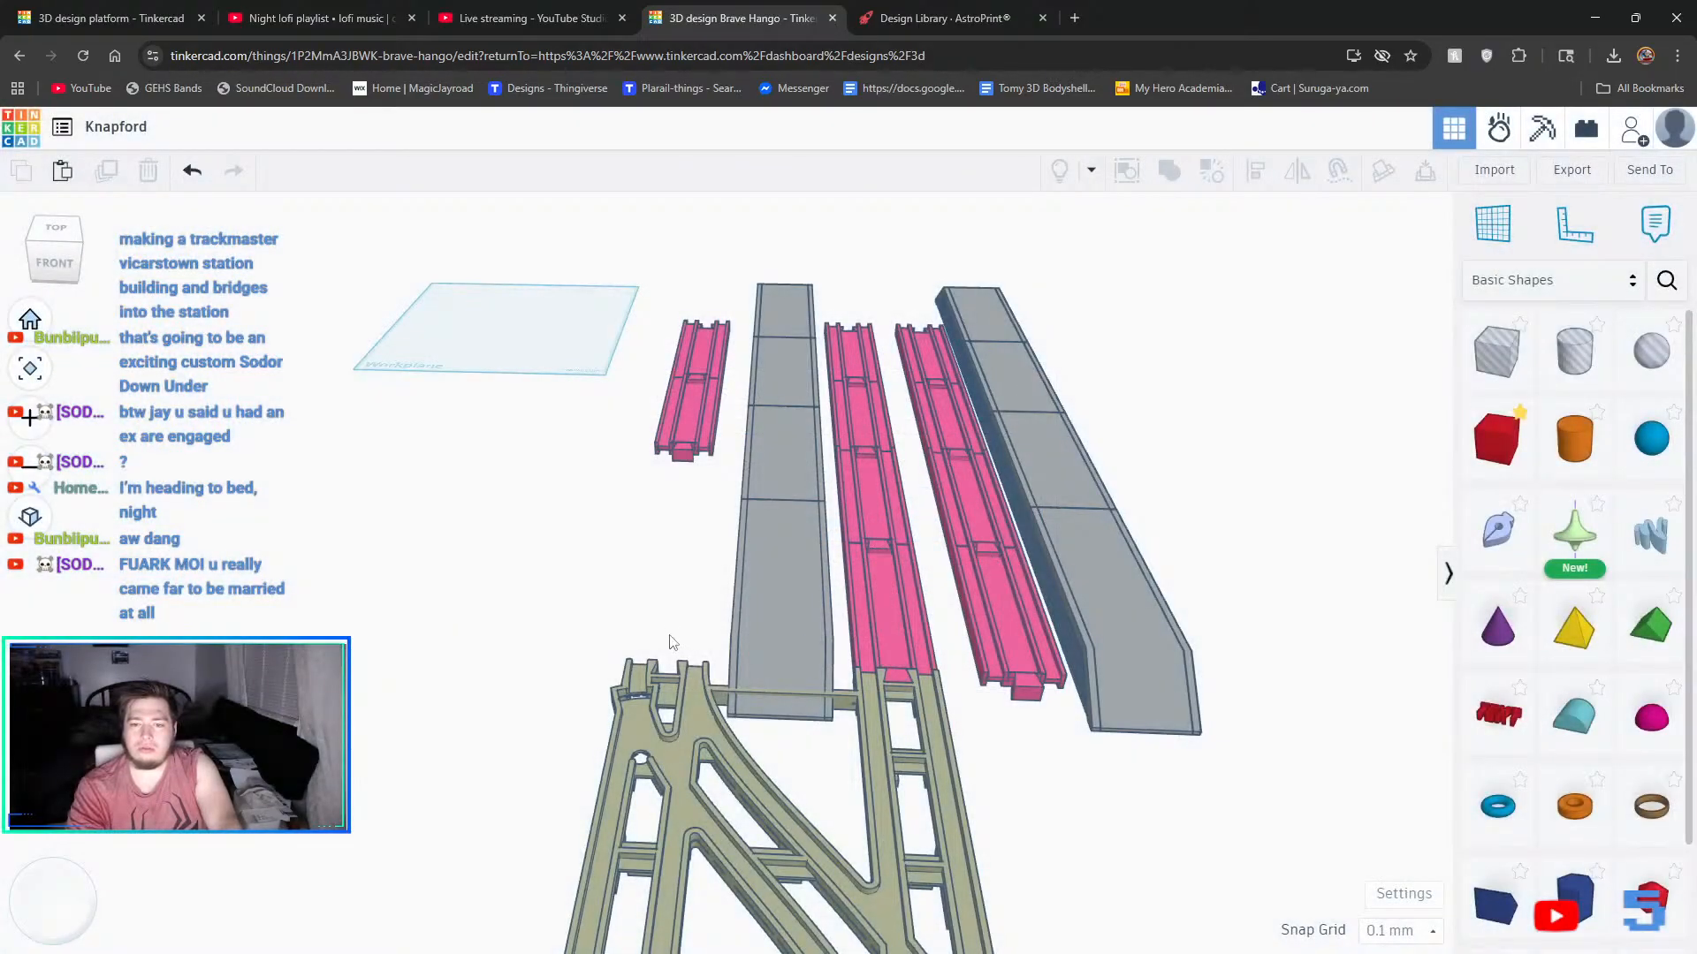
middle_drag(670, 637, 913, 560)
scroll(913, 560, down, 4)
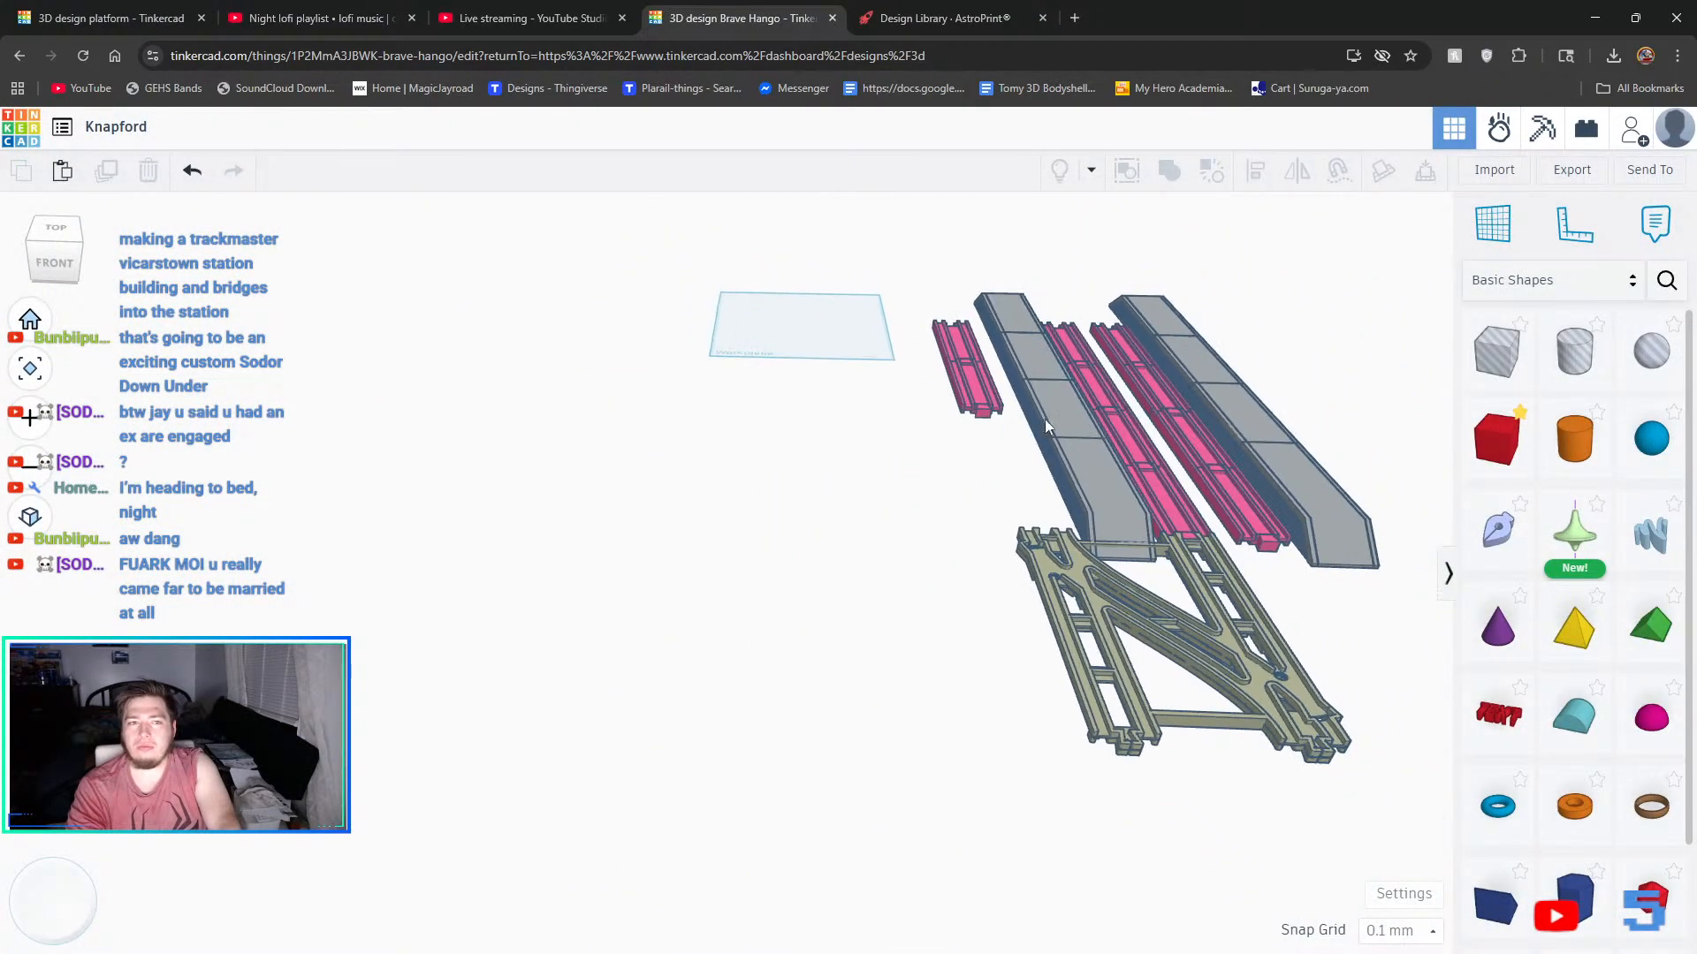
scroll(1045, 420, down, 1)
right_drag(1295, 464, 1499, 501)
middle_drag(1029, 425, 1001, 729)
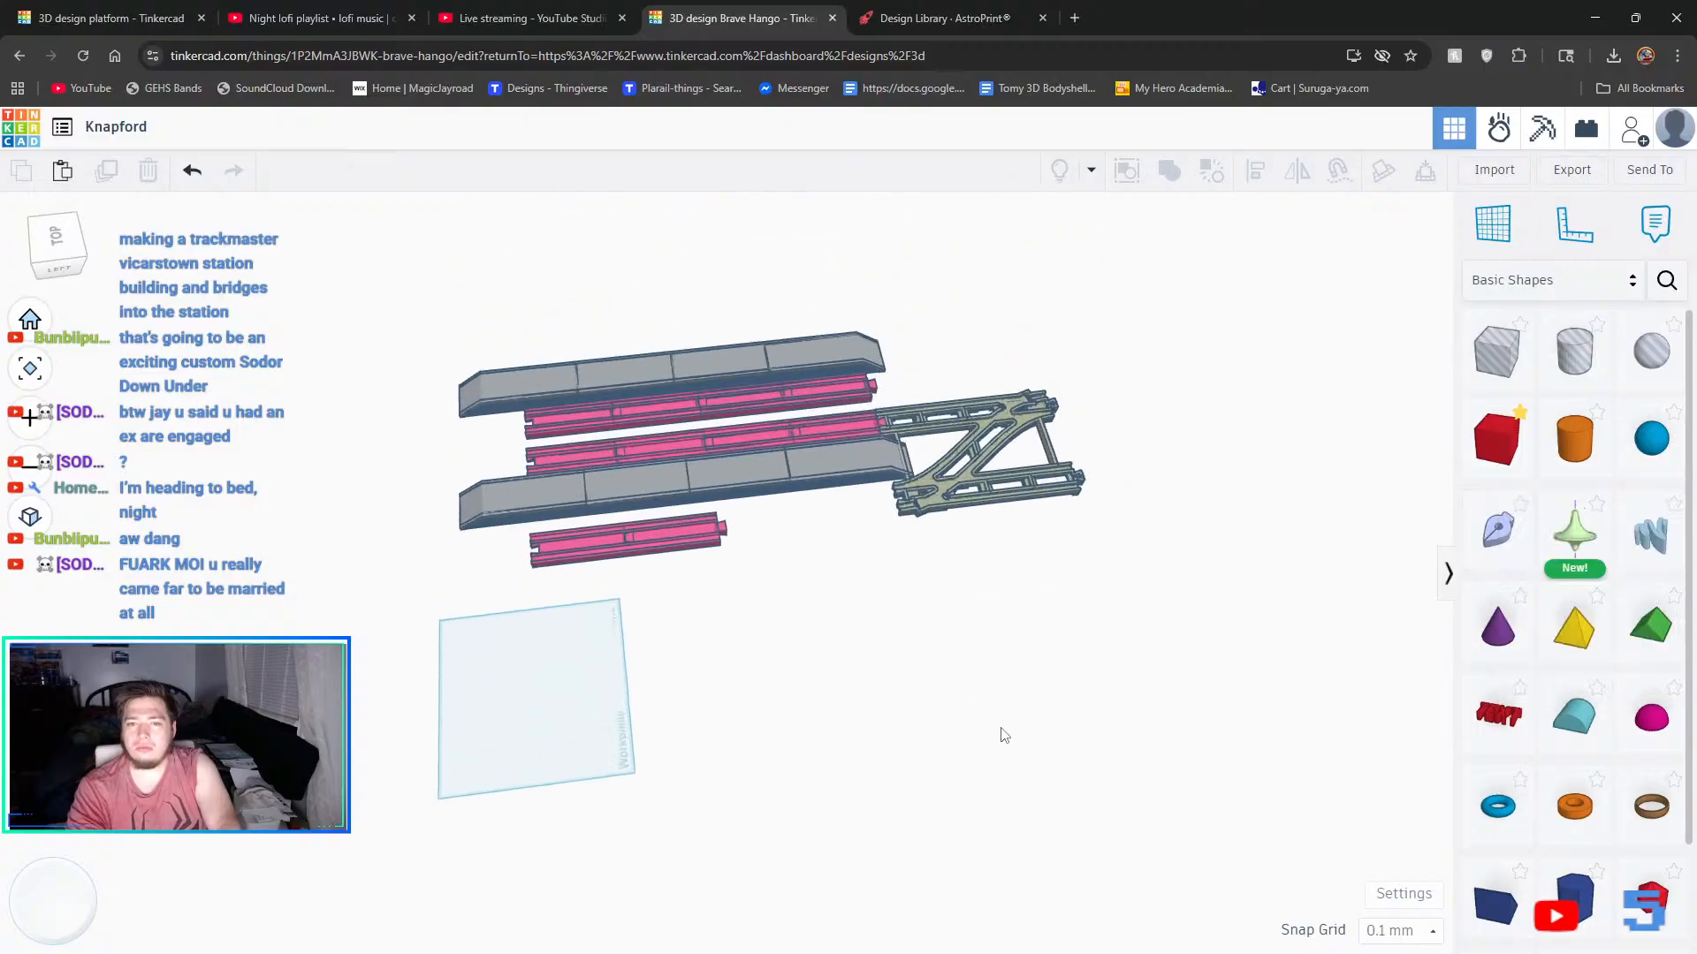
- Import Knapford post A.stl from the Downloads folder into the Knapford design at 100% scale
click(1473, 177)
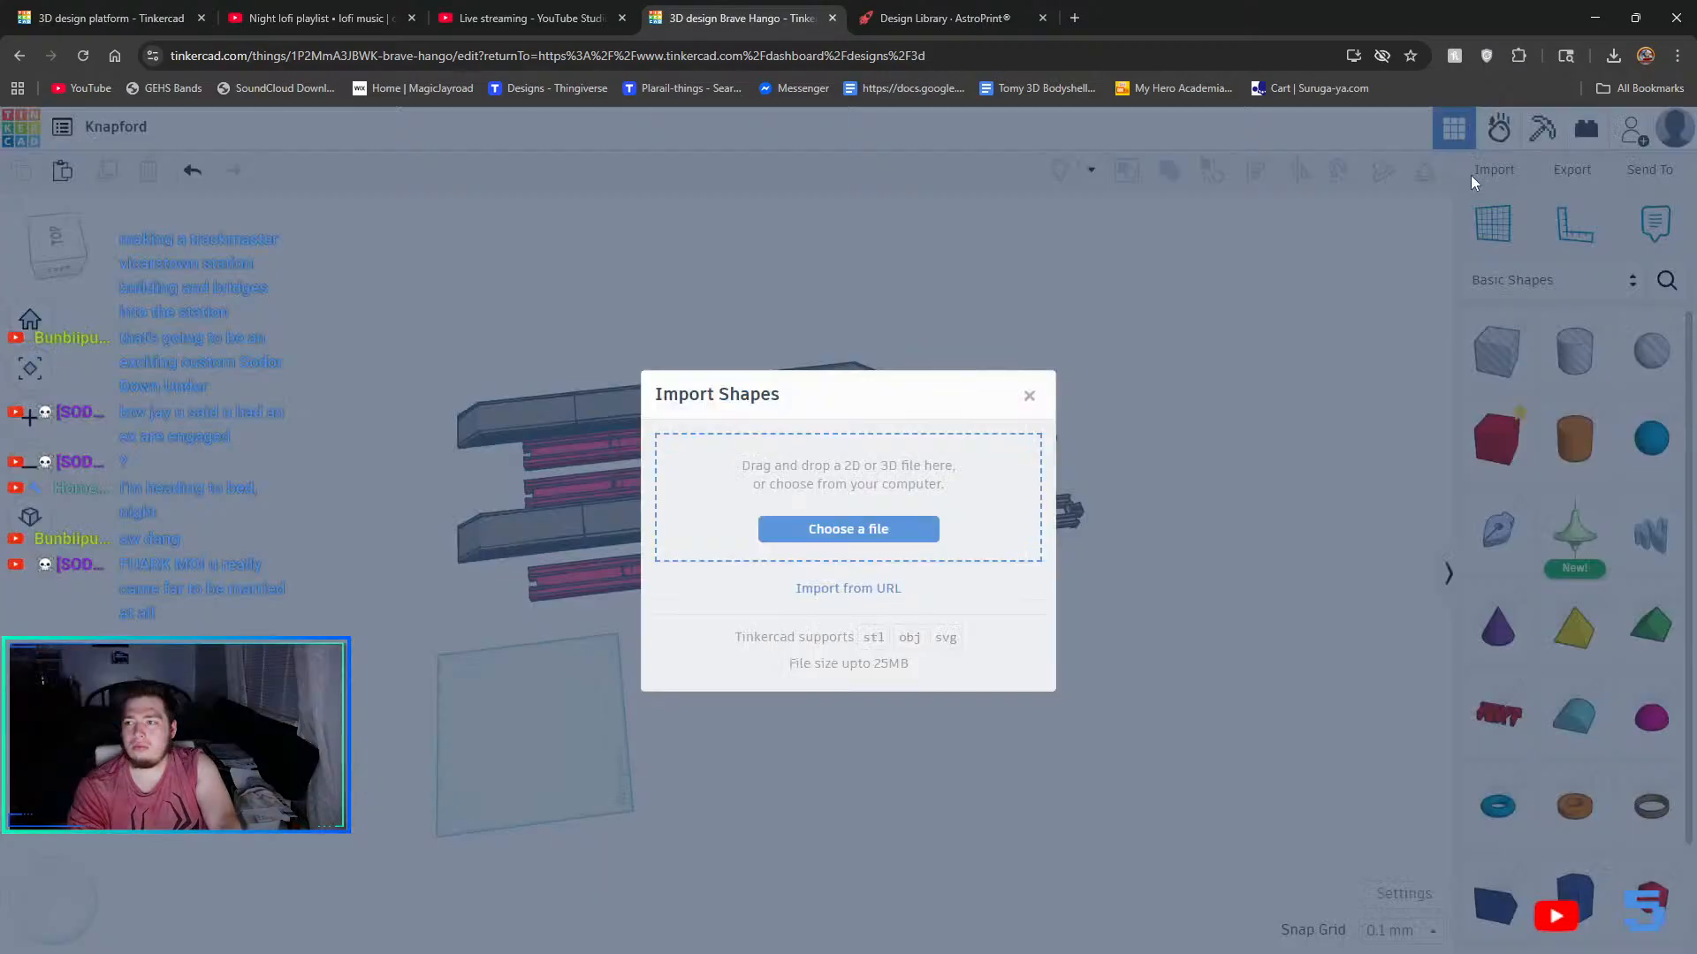
click(889, 528)
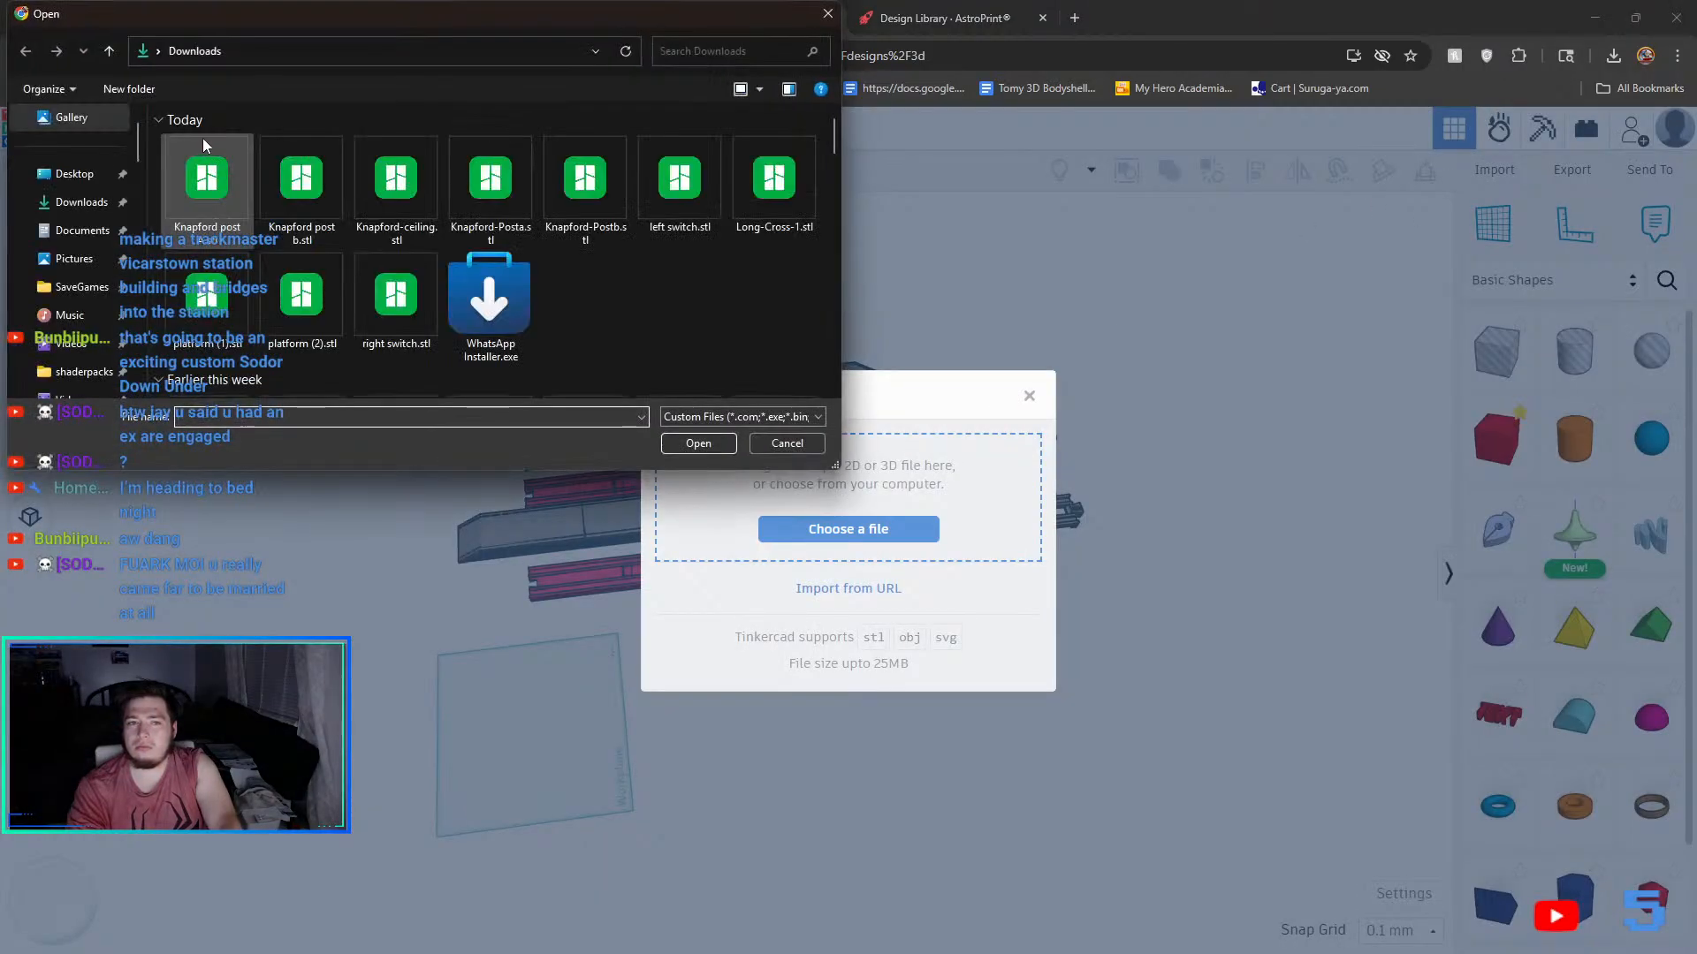
click(224, 196)
click(697, 443)
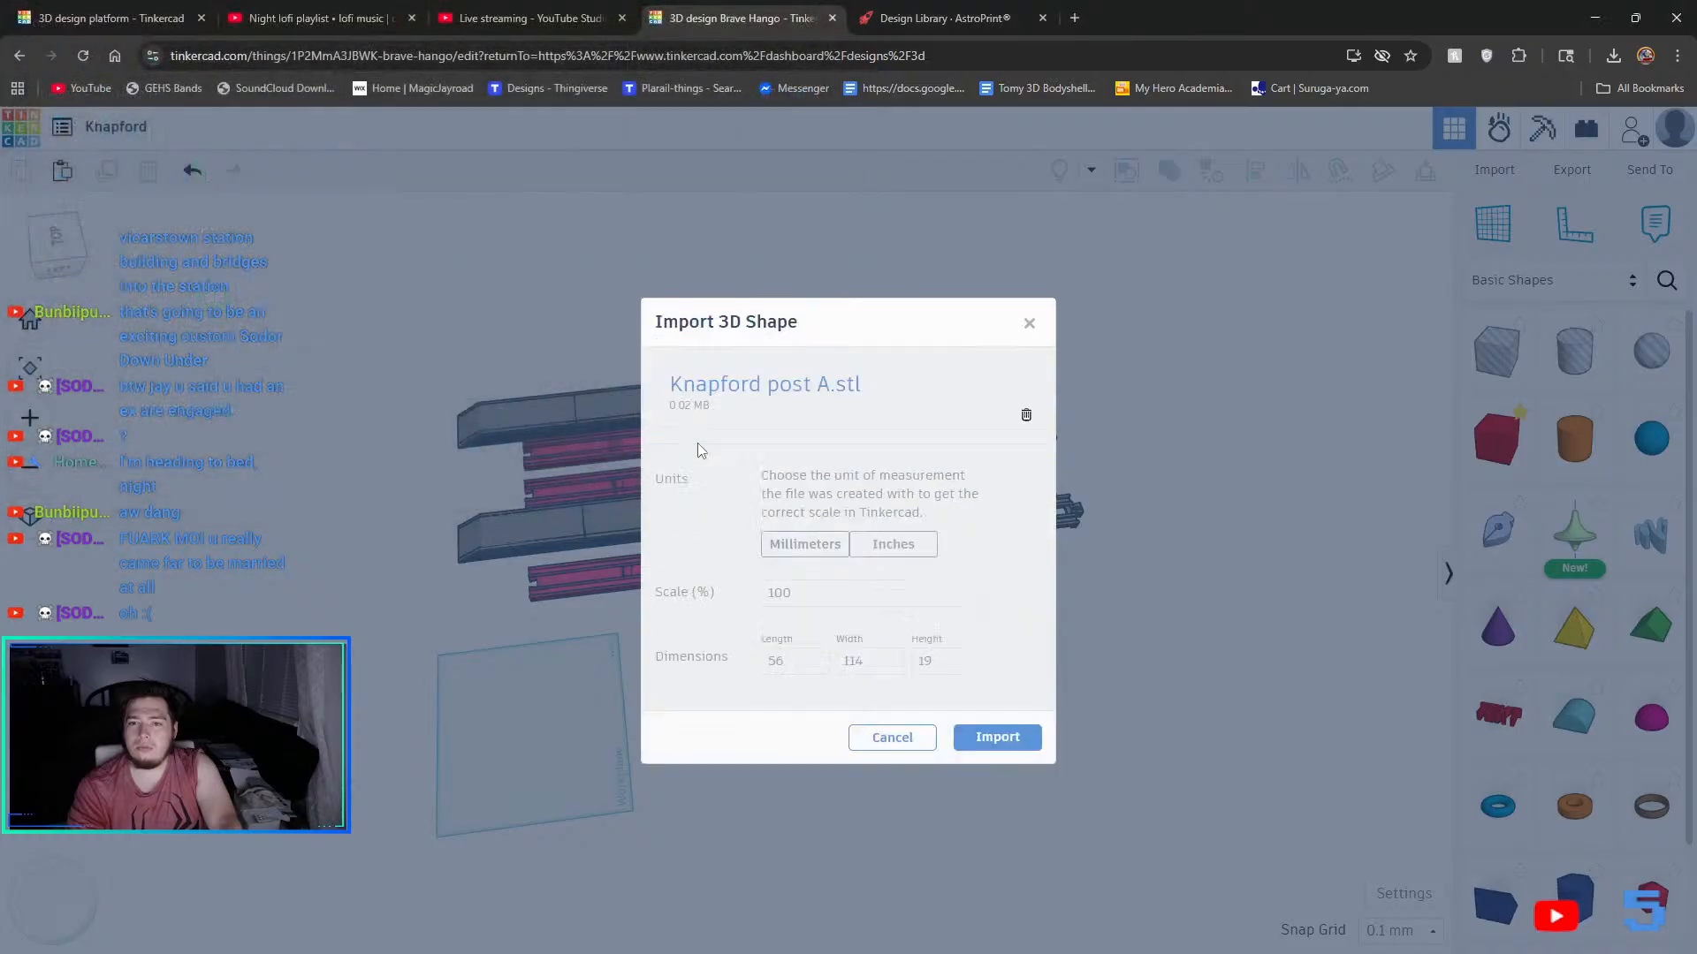
click(1000, 740)
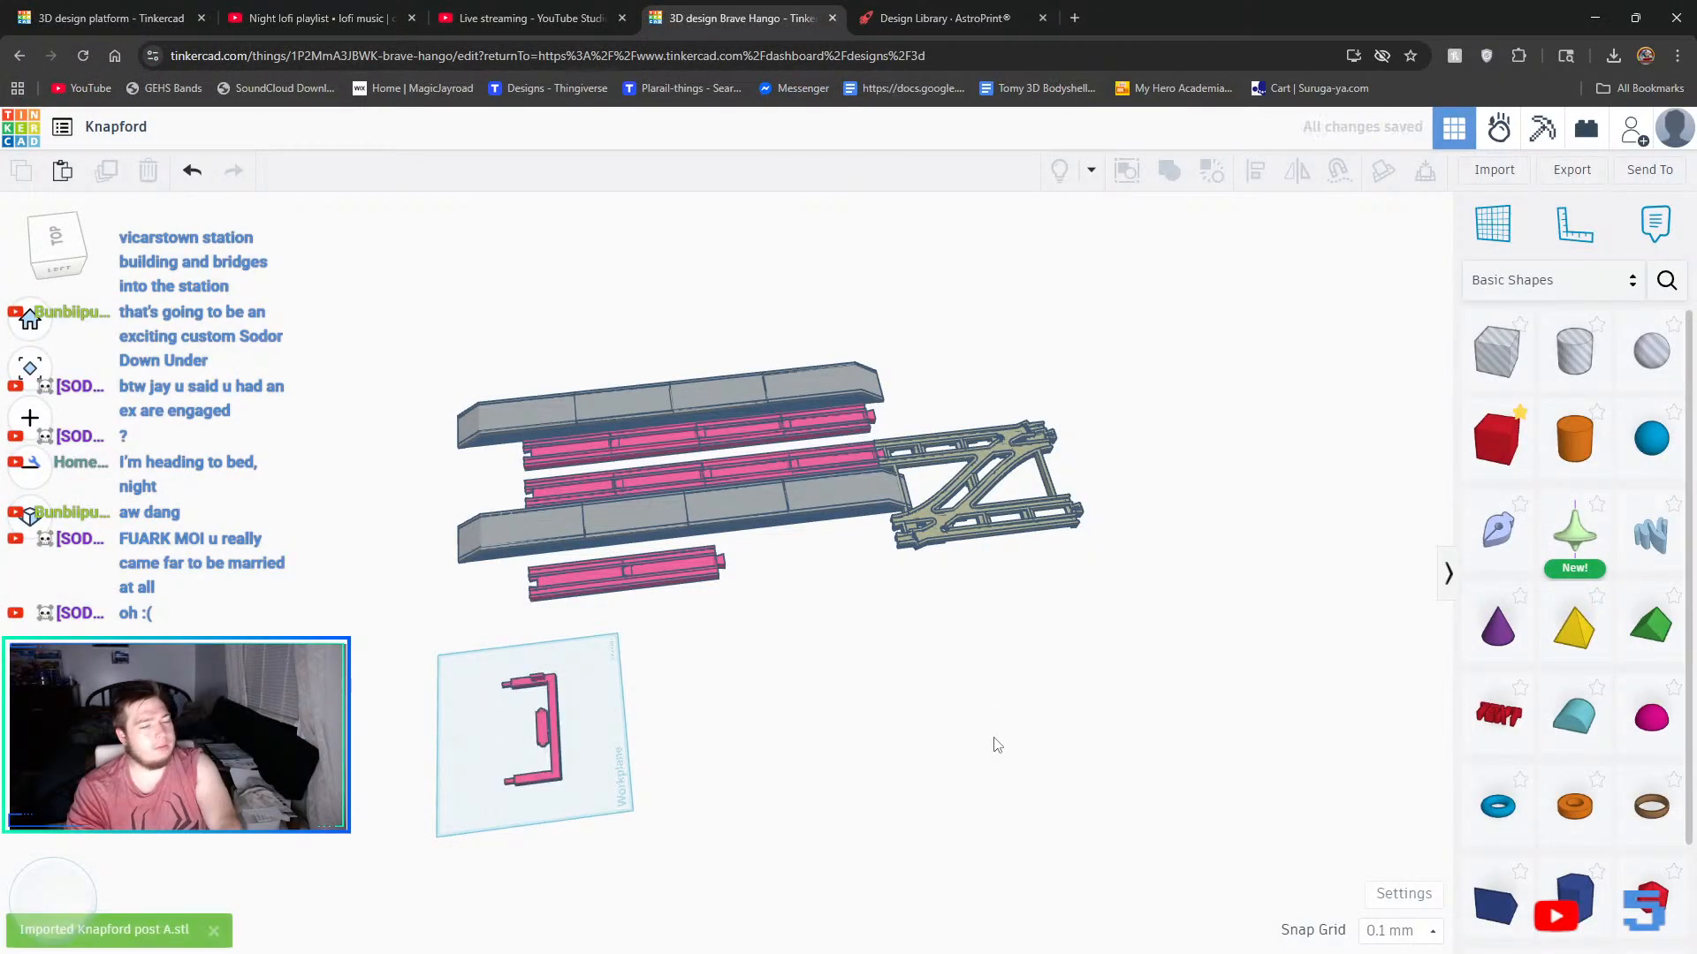
- Import Knapford post b.stl from the Downloads folder and move the pink post A about 135 mm sideways, clear of it
click(1493, 170)
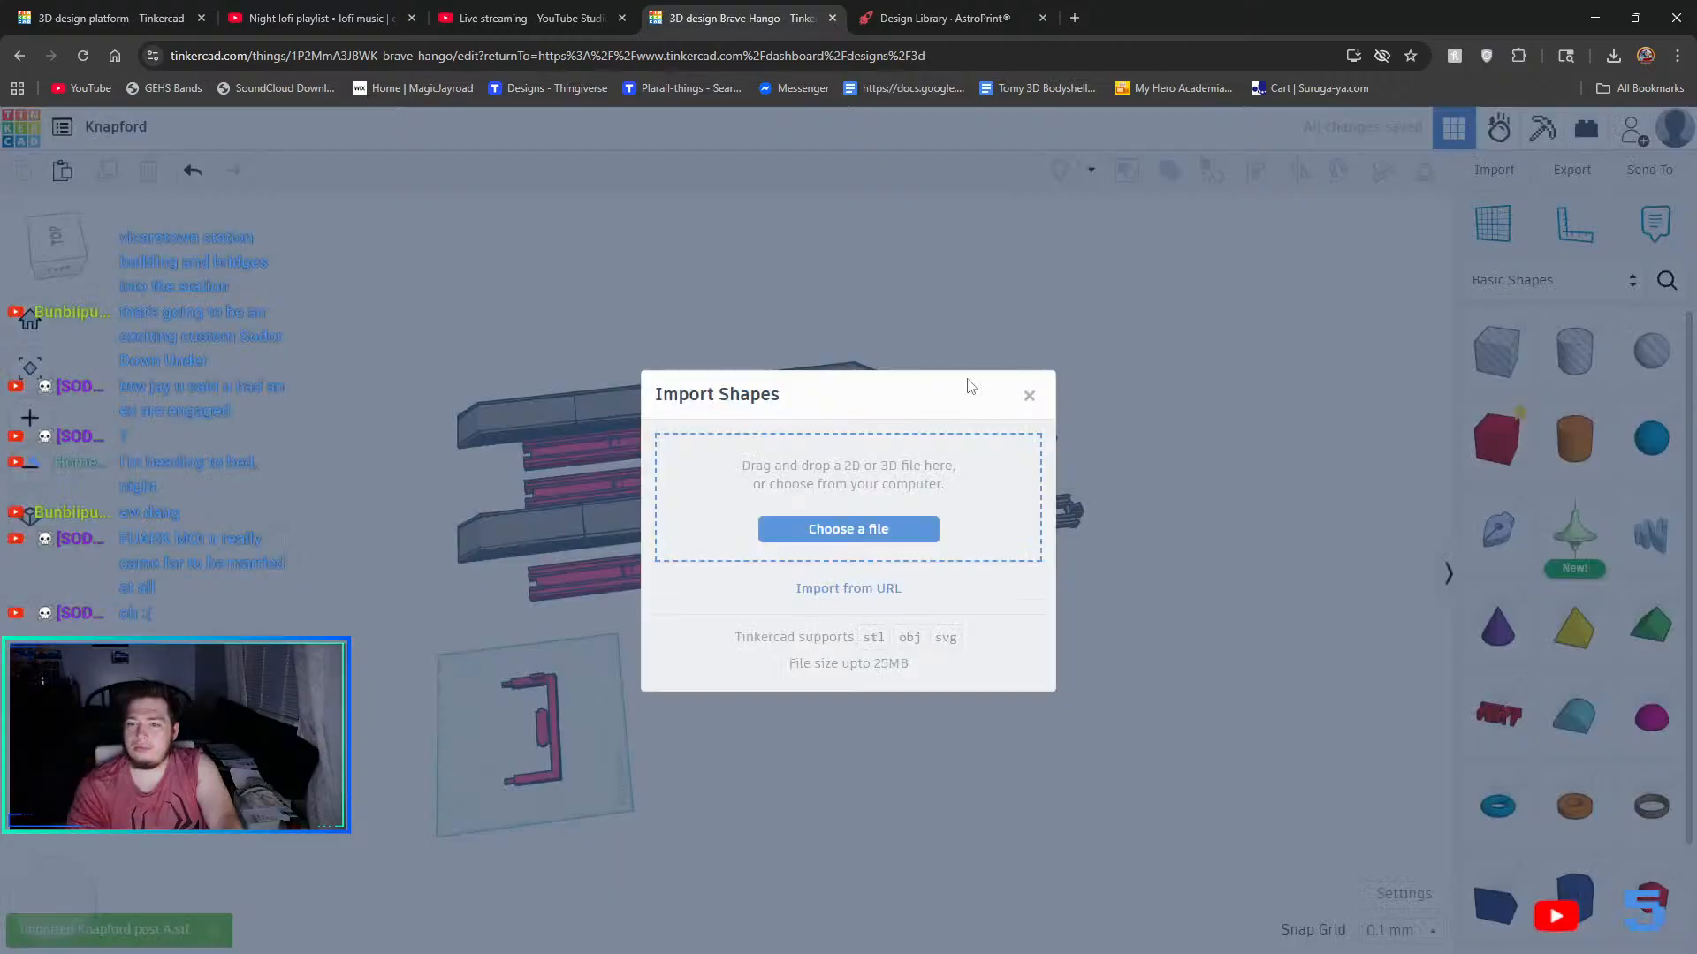
click(849, 529)
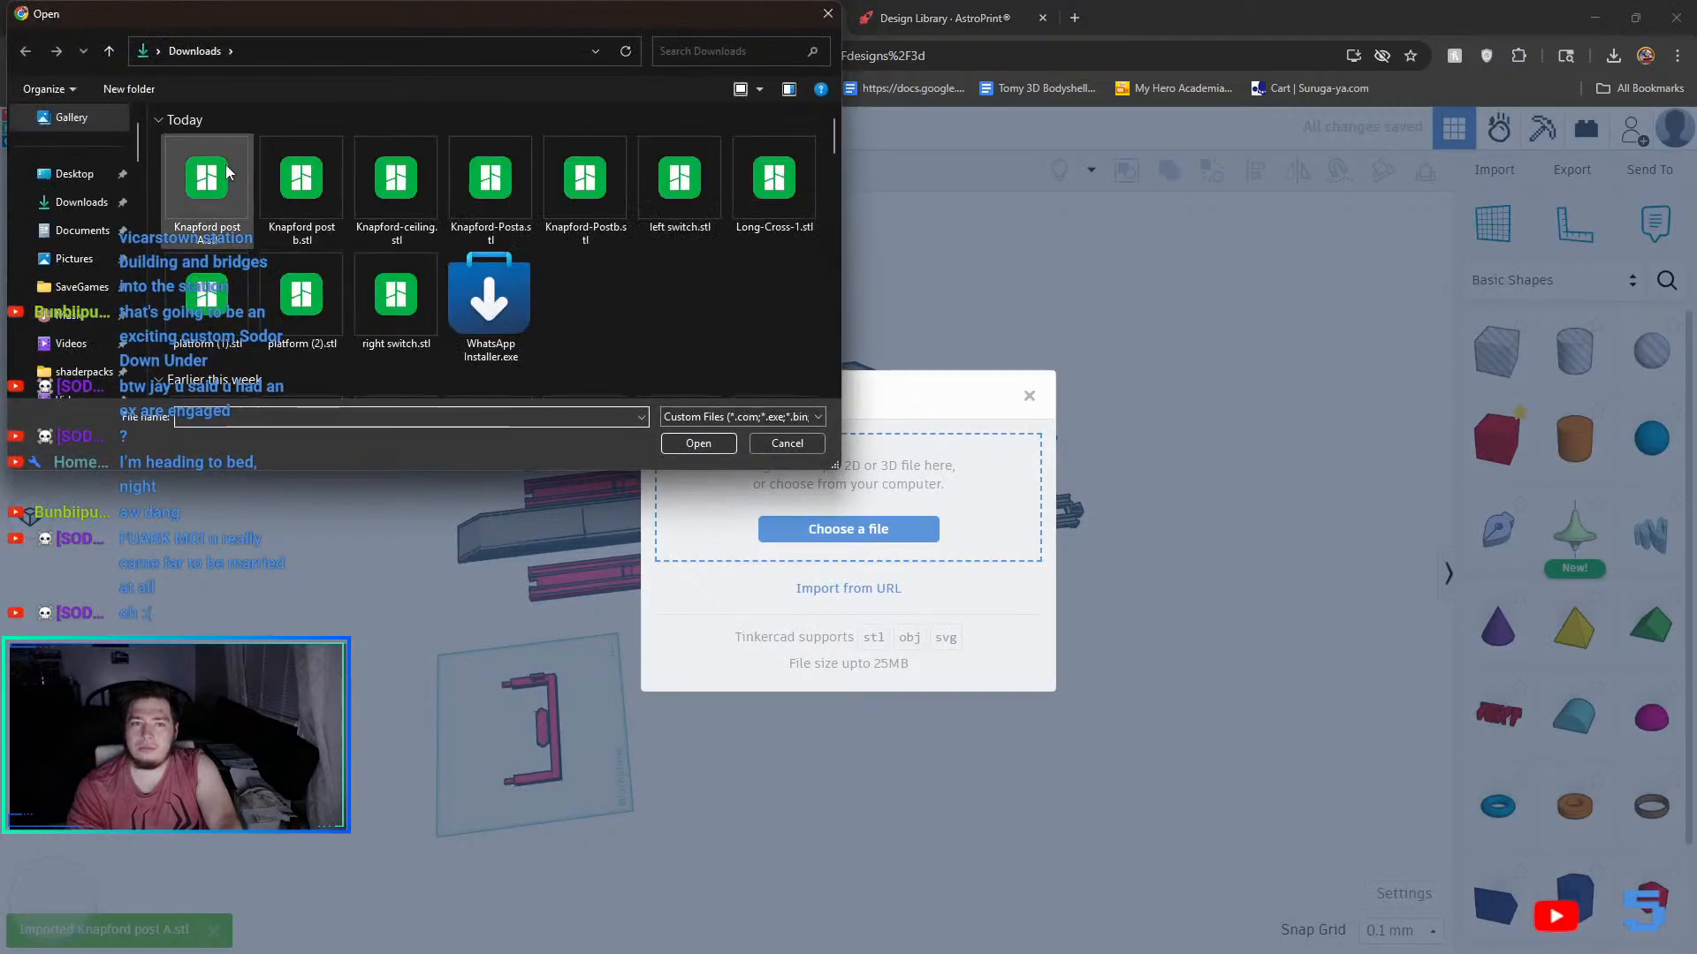
click(292, 186)
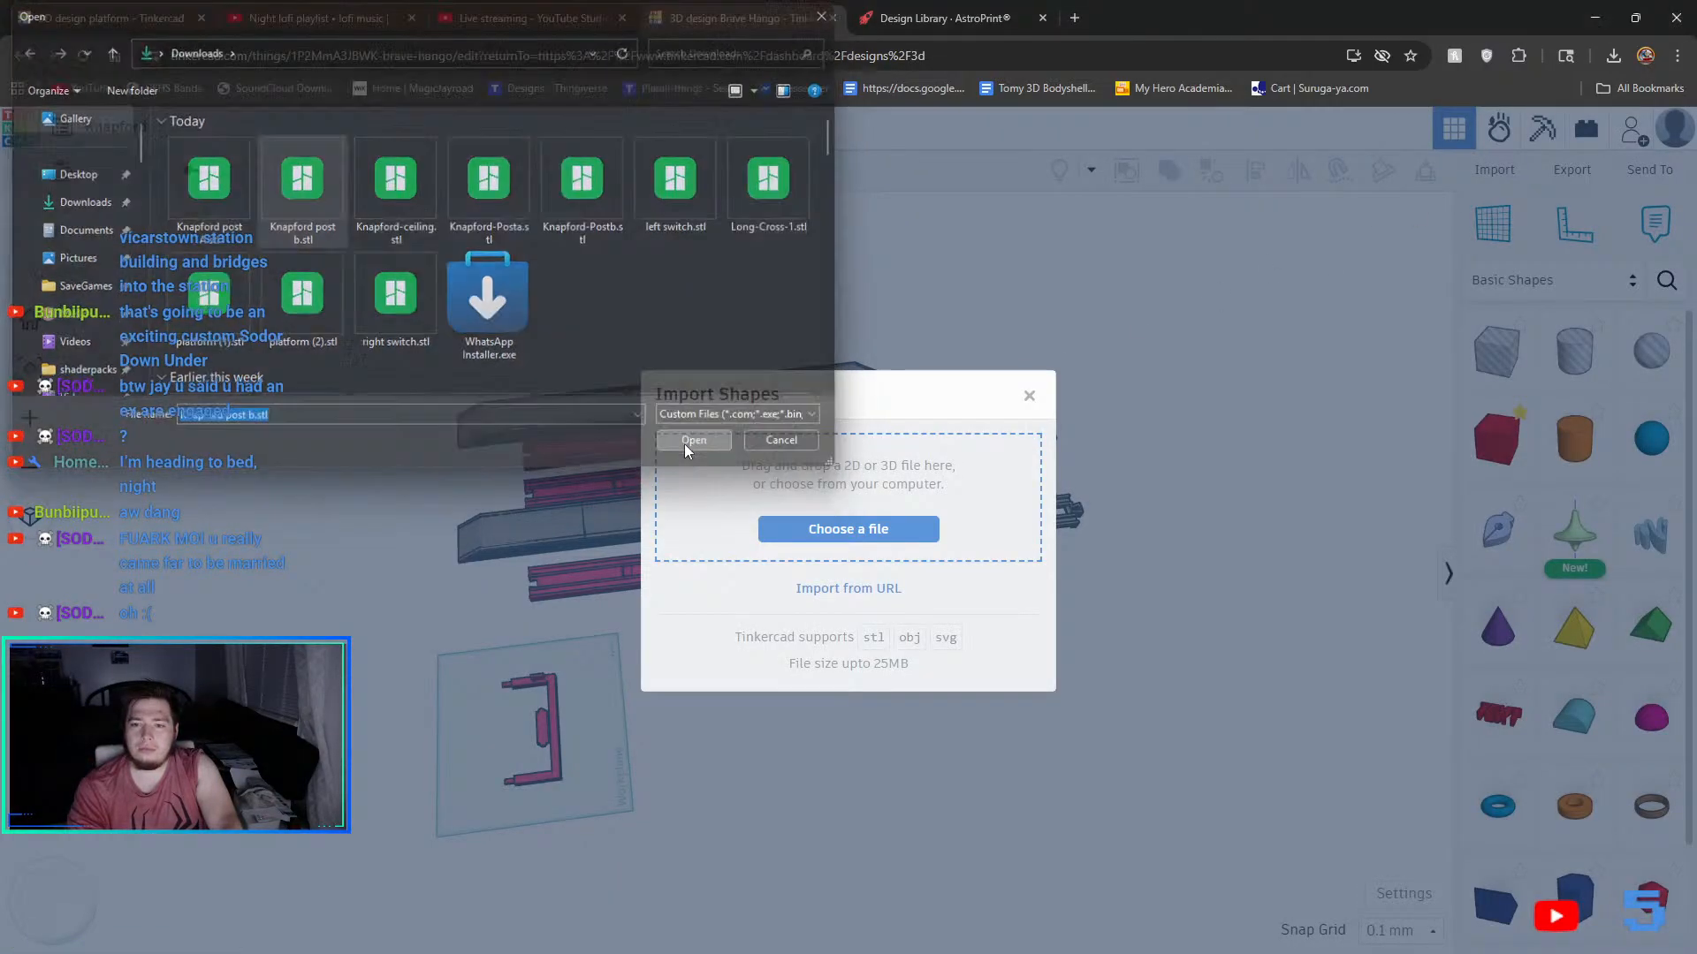
click(684, 444)
click(998, 739)
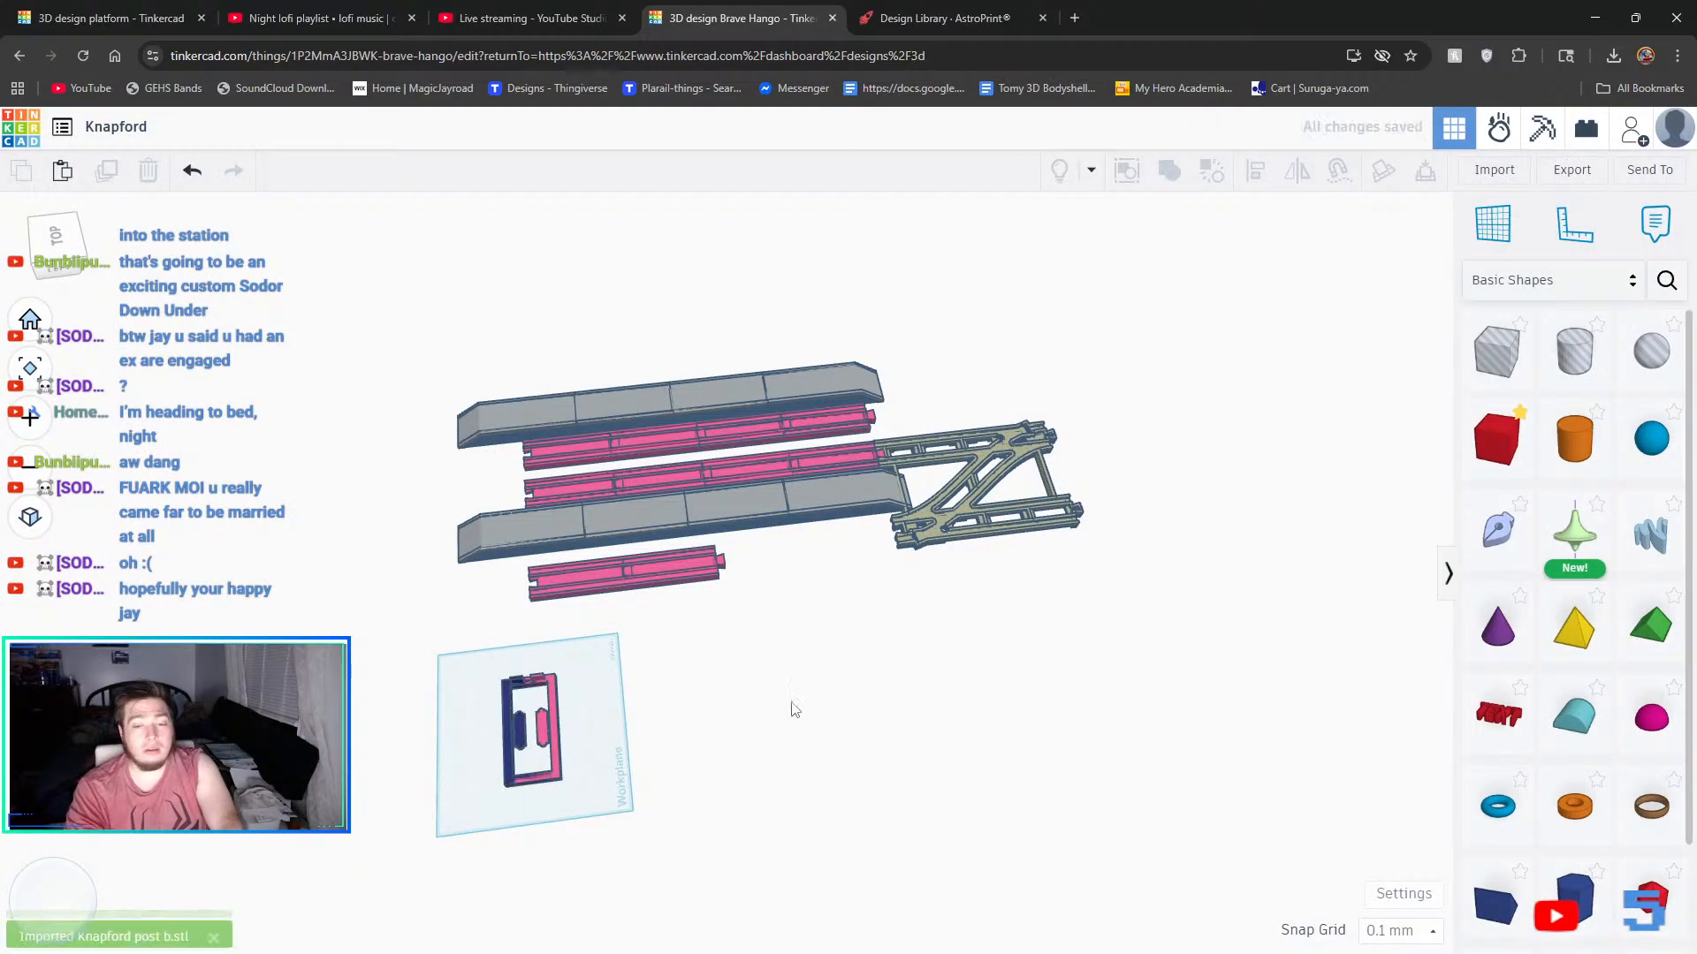
click(558, 748)
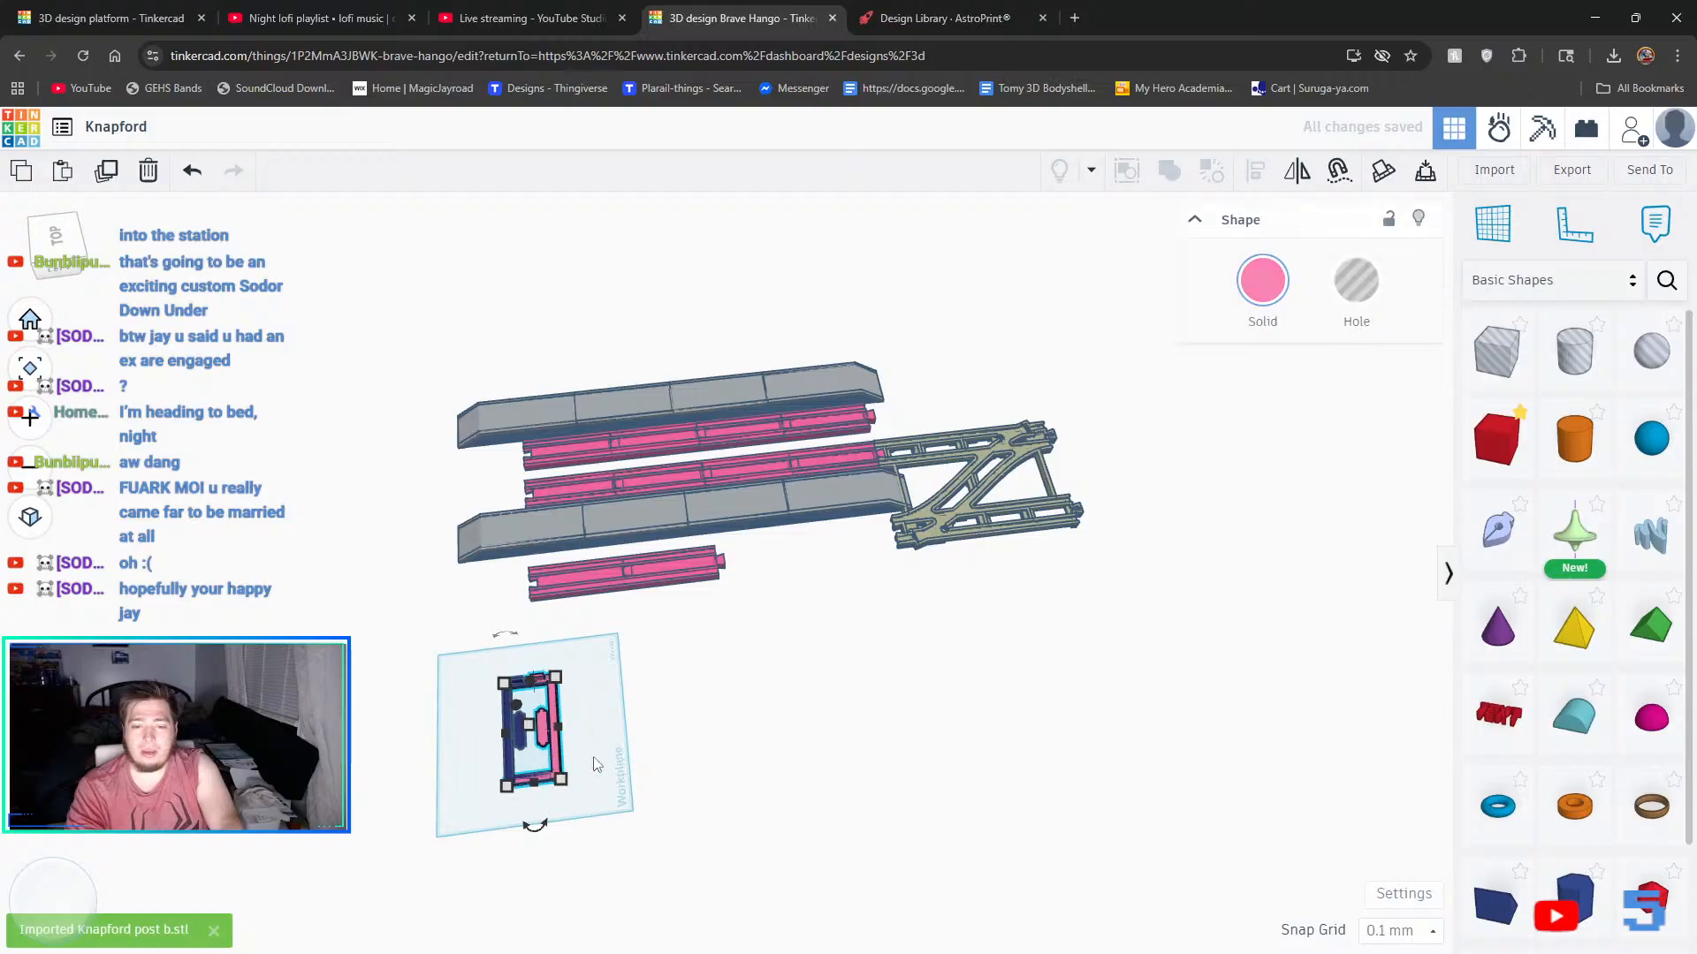
drag(554, 756, 680, 763)
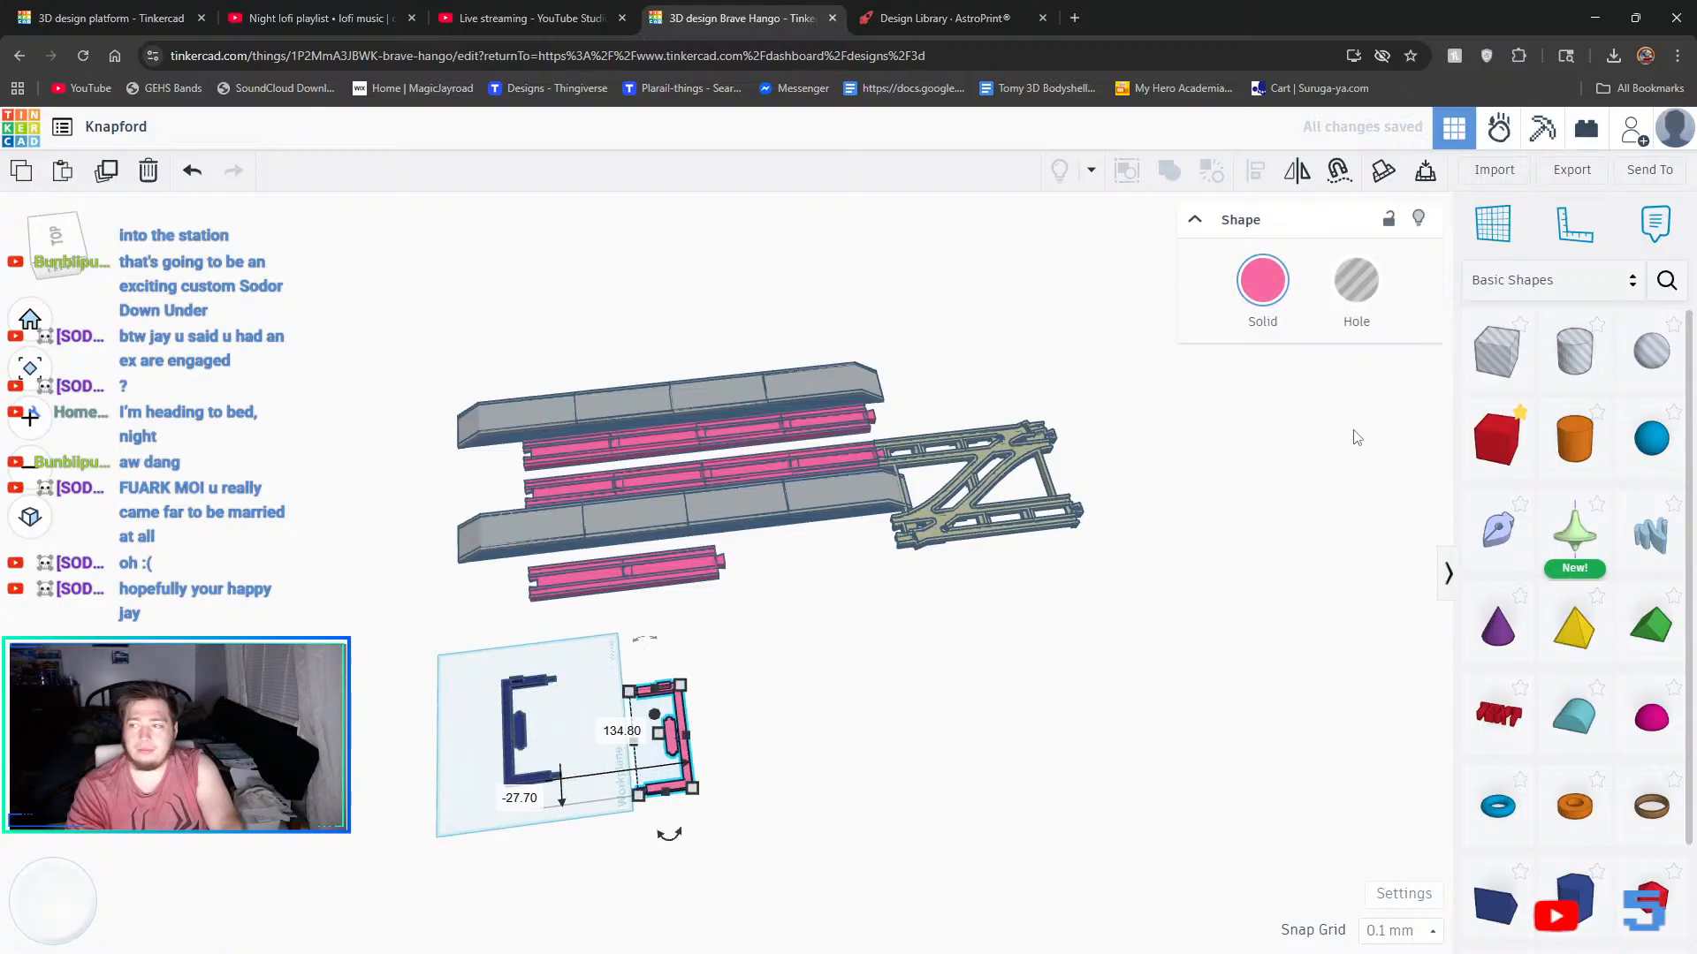
- Try to import Knapford-ceiling.stl from the Downloads folder, retry with the same file, and close the import dialog
click(1493, 170)
click(848, 529)
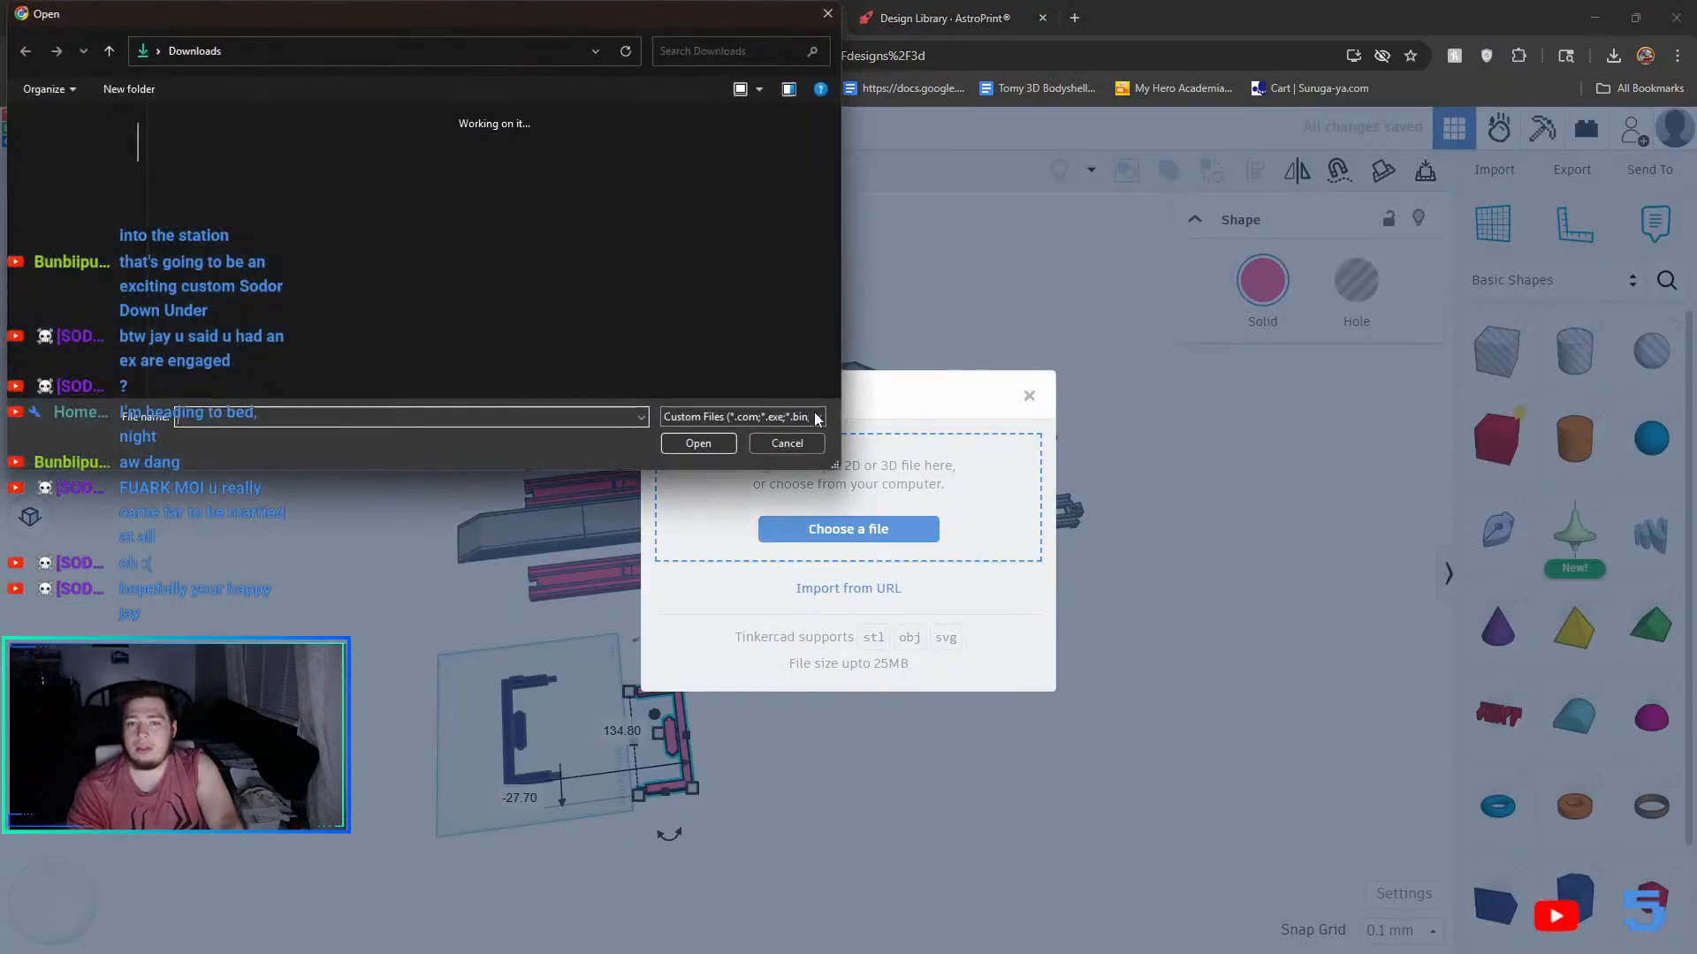
click(396, 203)
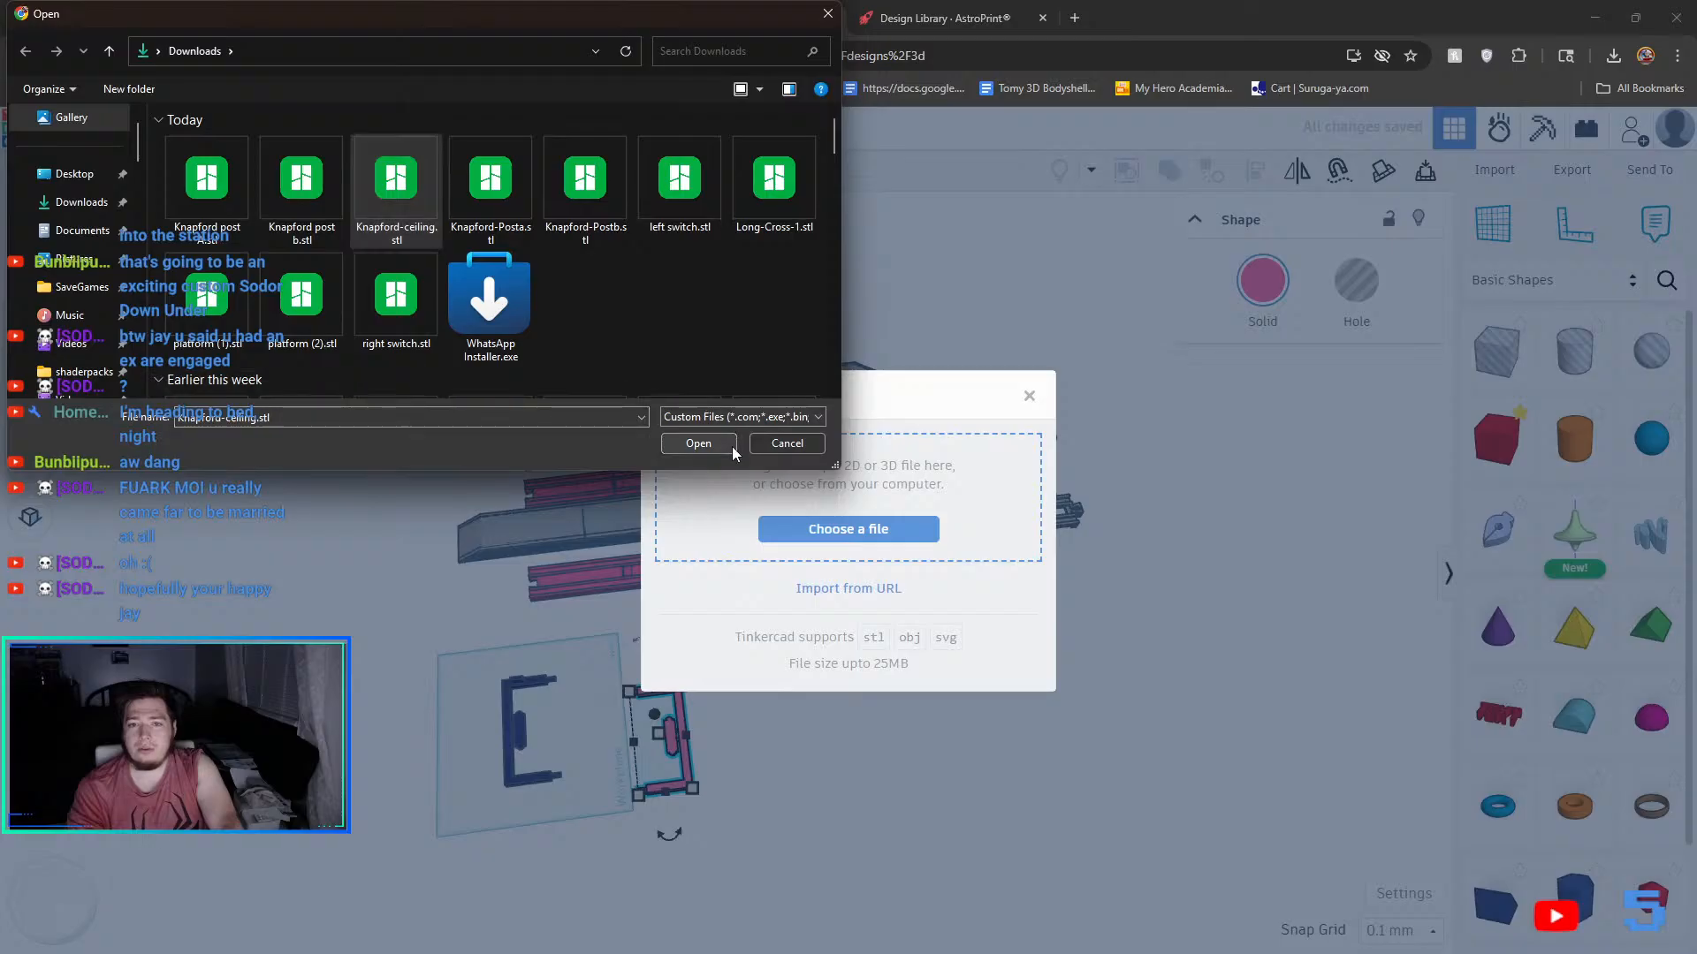
click(698, 442)
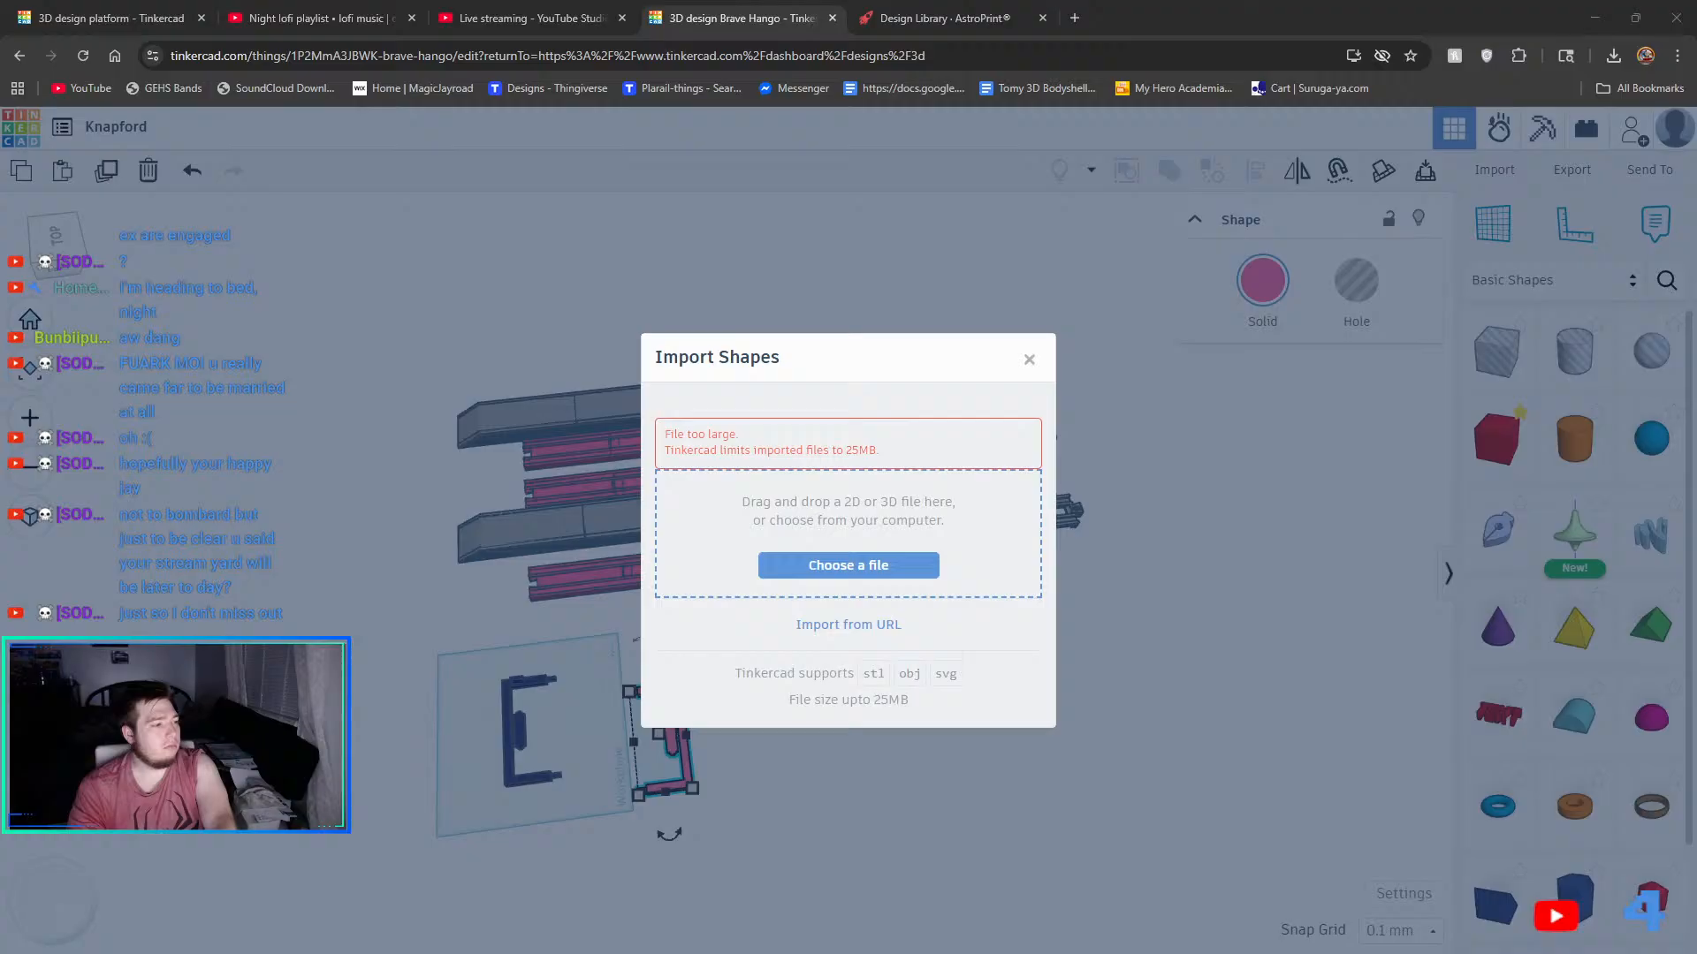
click(899, 569)
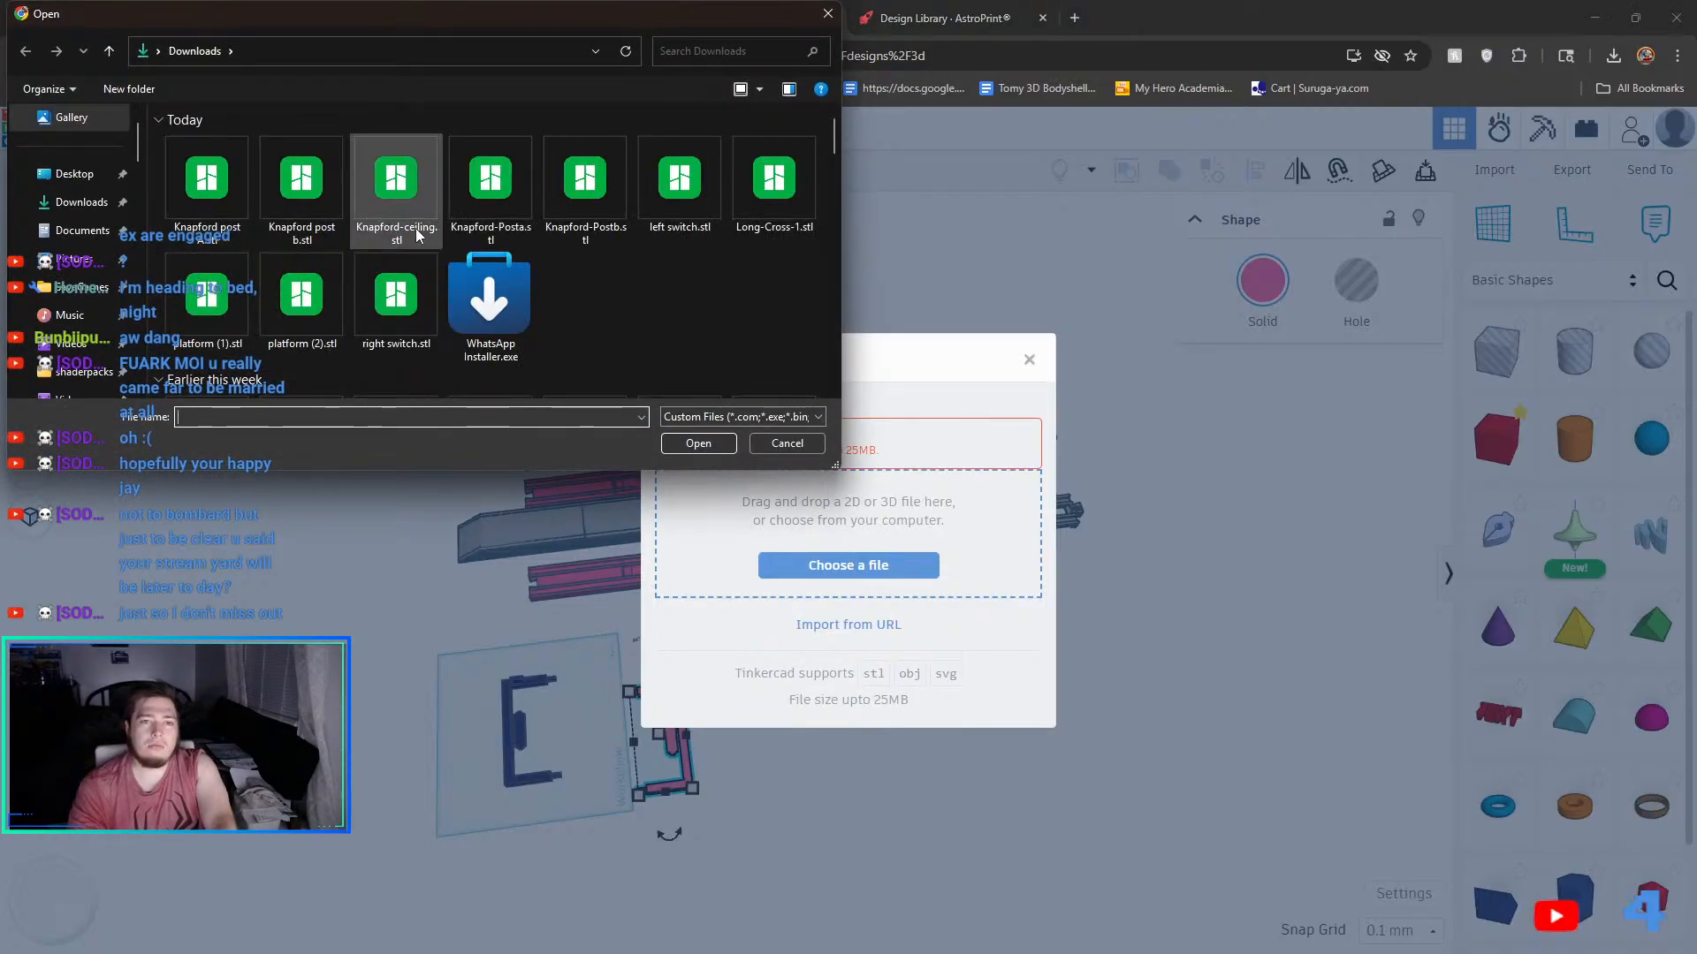
click(396, 188)
click(696, 444)
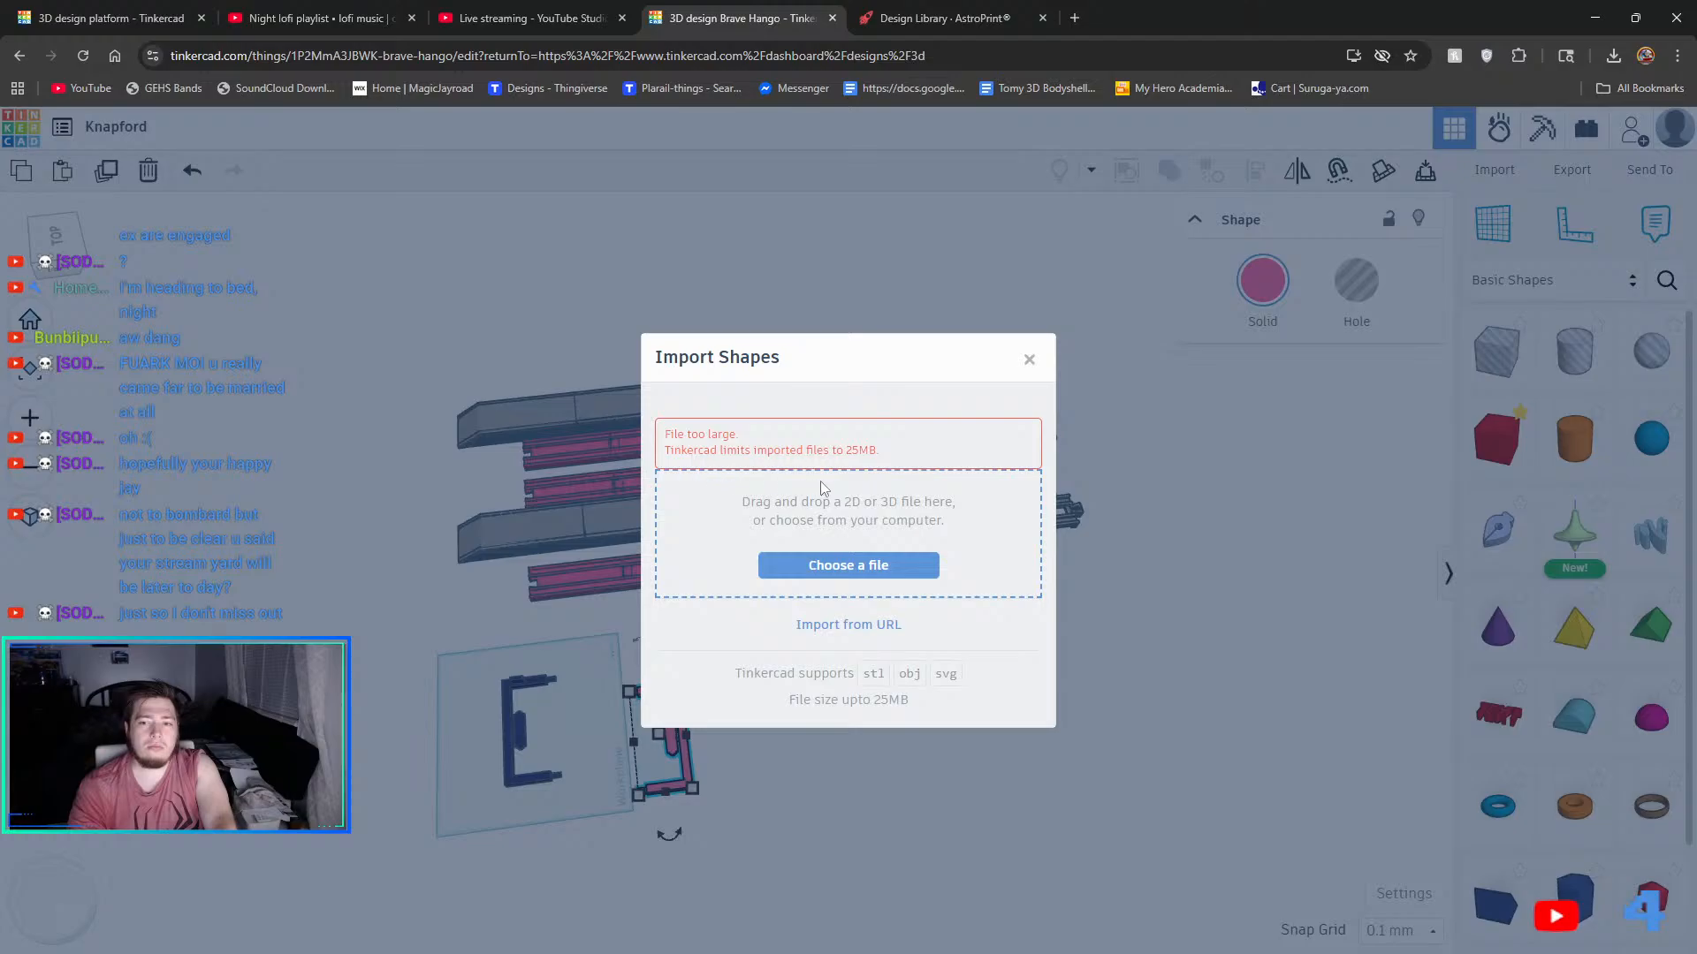
click(1027, 361)
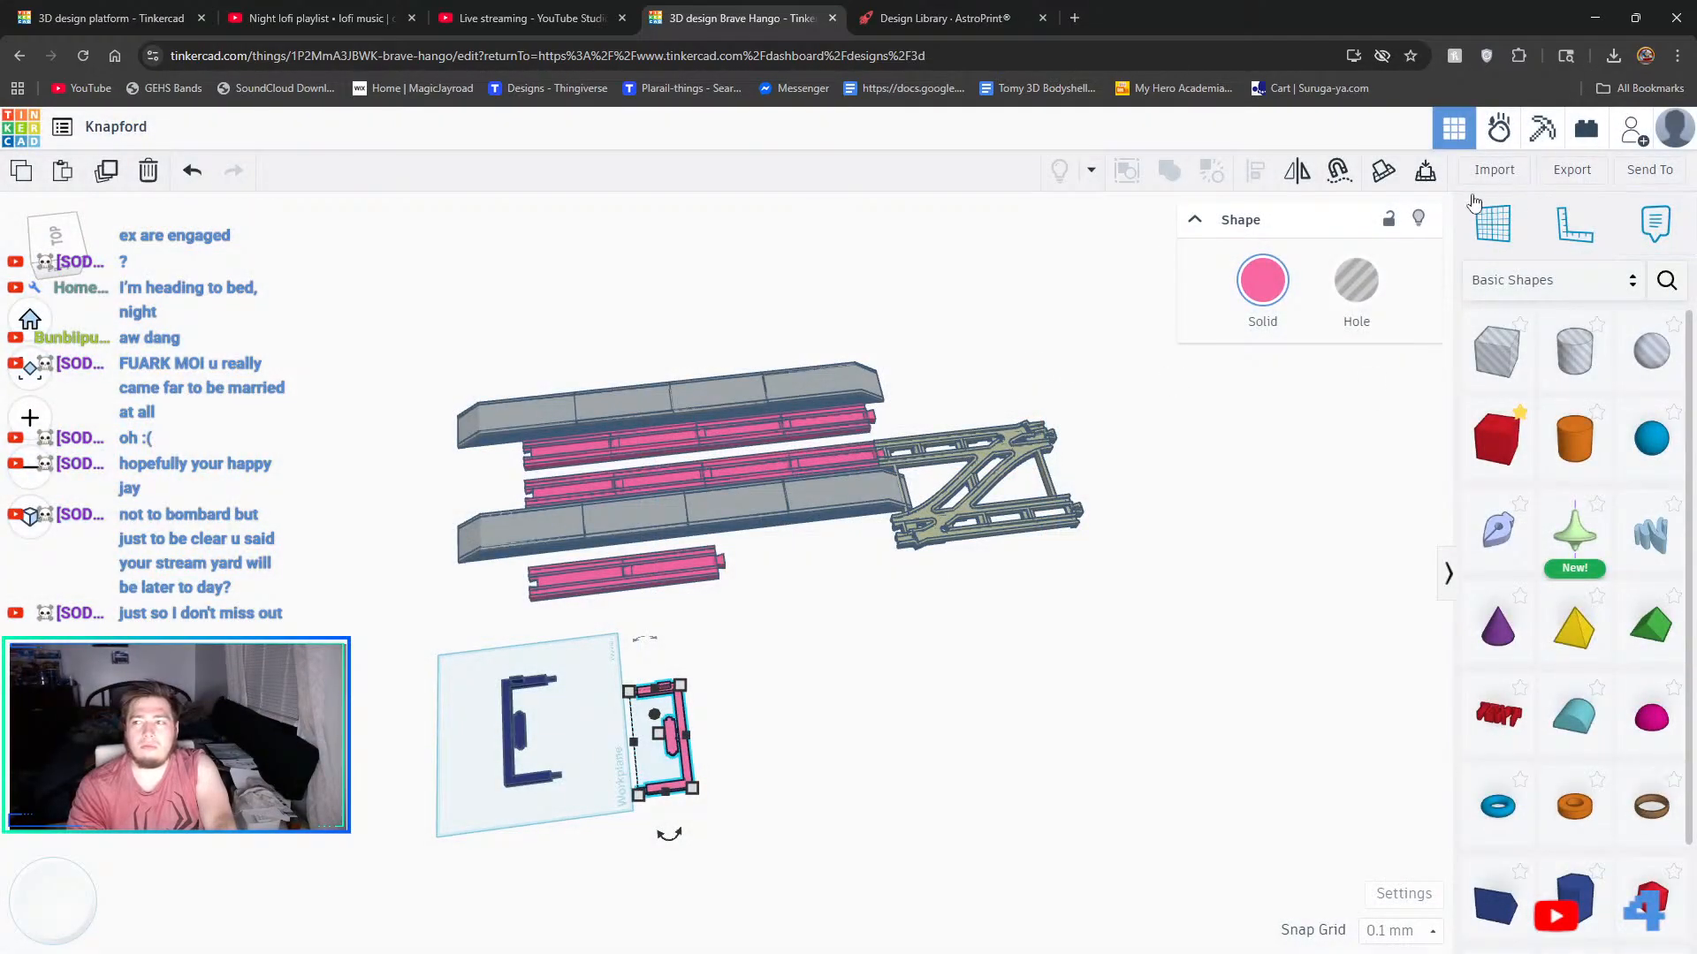
- Import Knapford-ceiling.stl from the Downloads folder onto the workplane of the Knapford design
click(1521, 179)
click(862, 528)
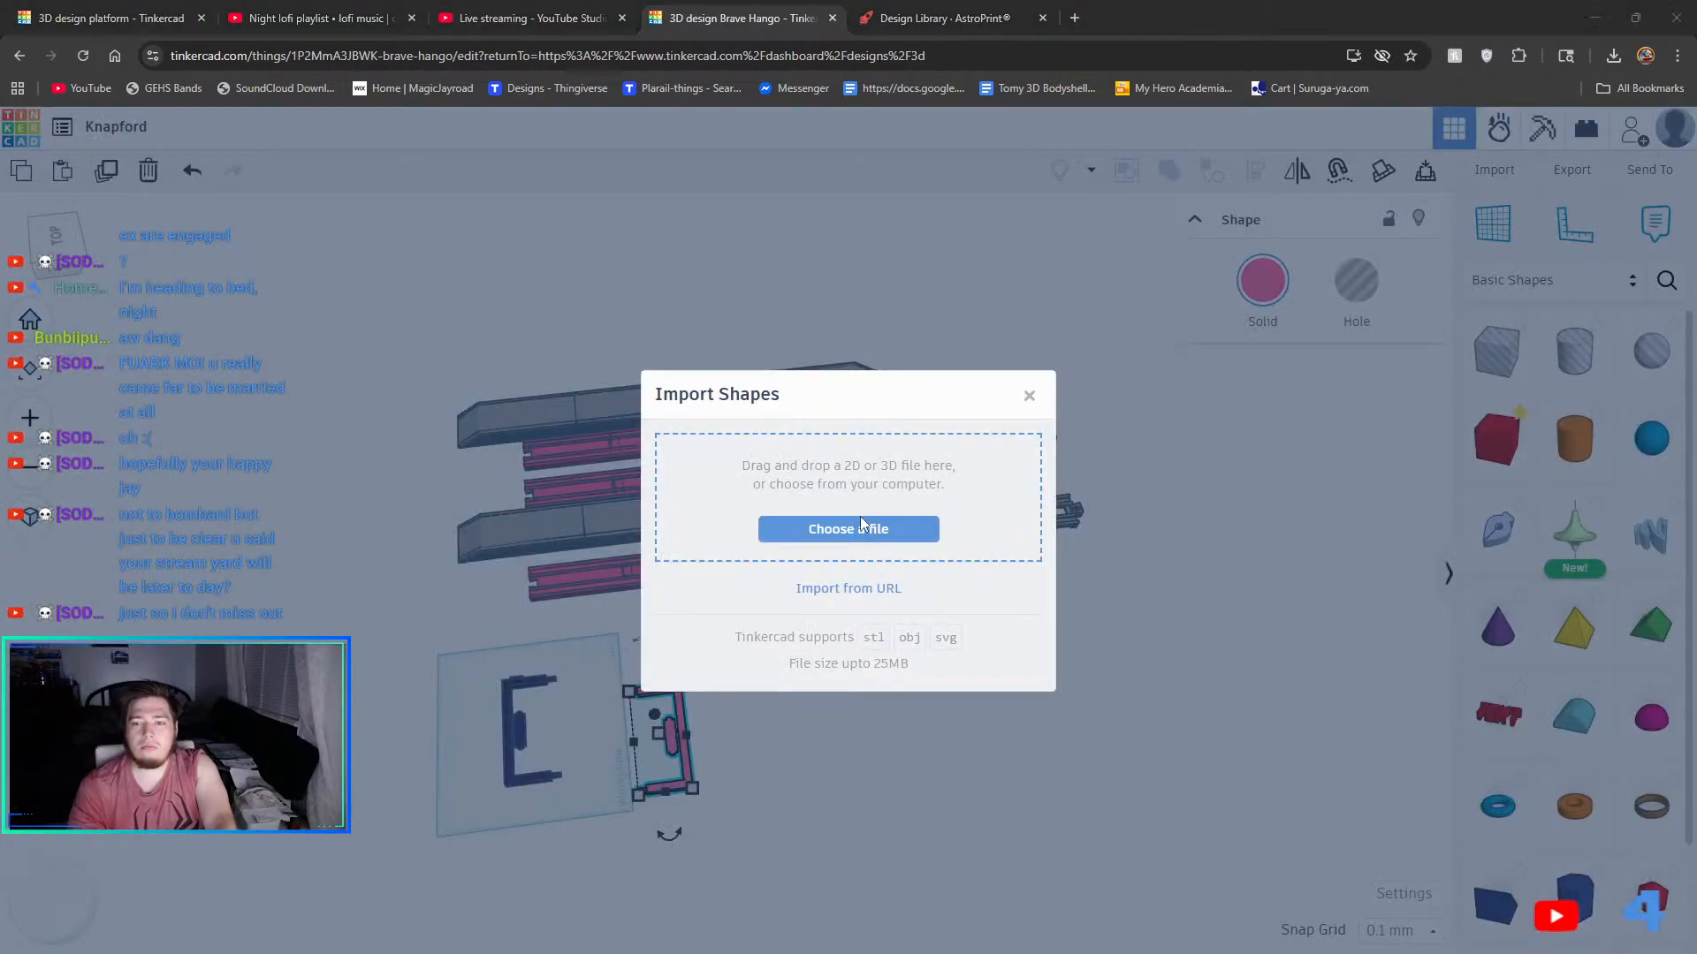
click(385, 193)
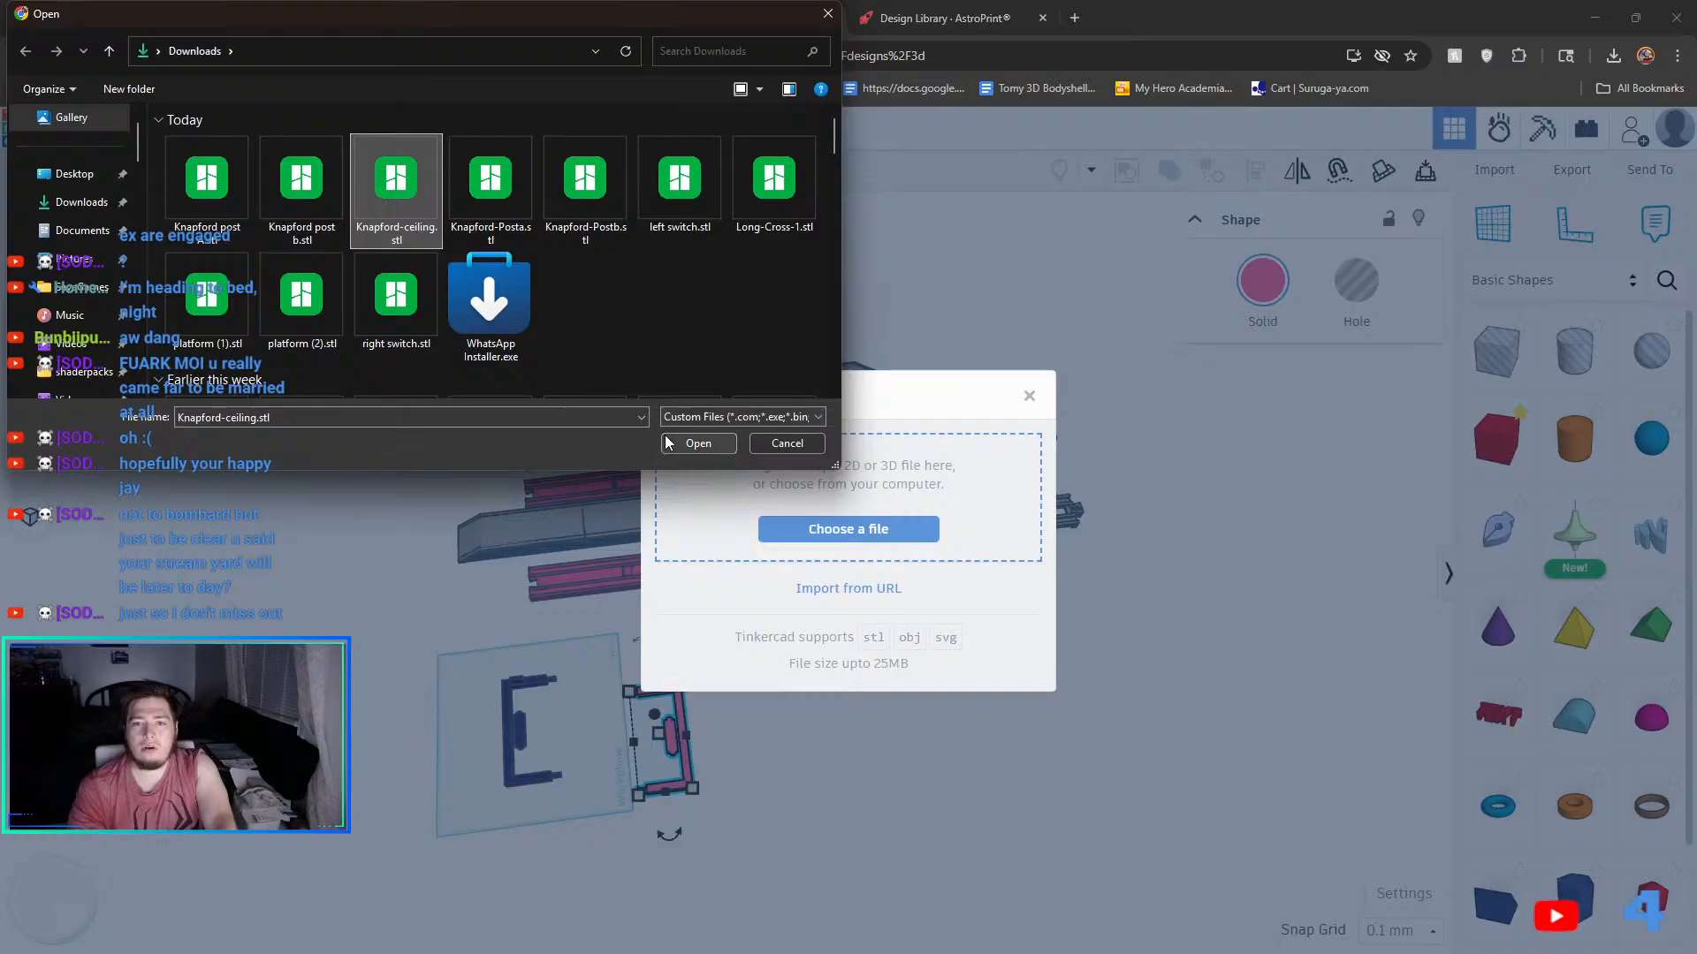
click(698, 443)
click(998, 734)
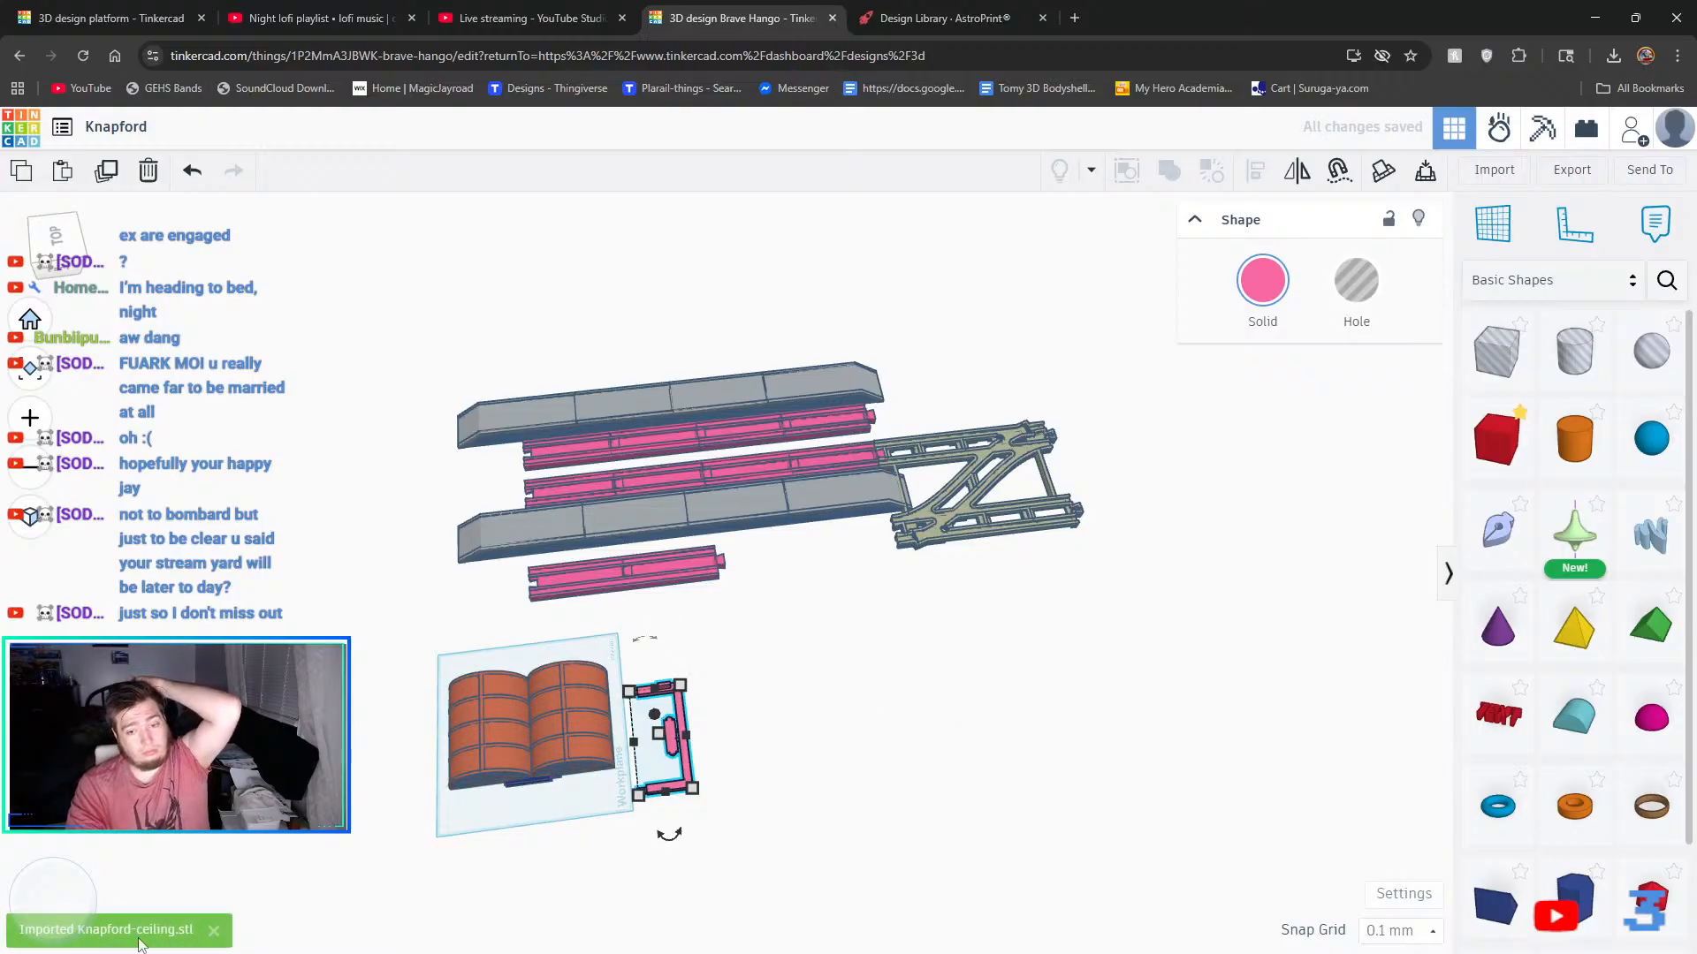
- Rotate the imported pink support frame so it stands upright beside the orange roof
right_drag(742, 716, 484, 664)
right_drag(640, 726, 648, 581)
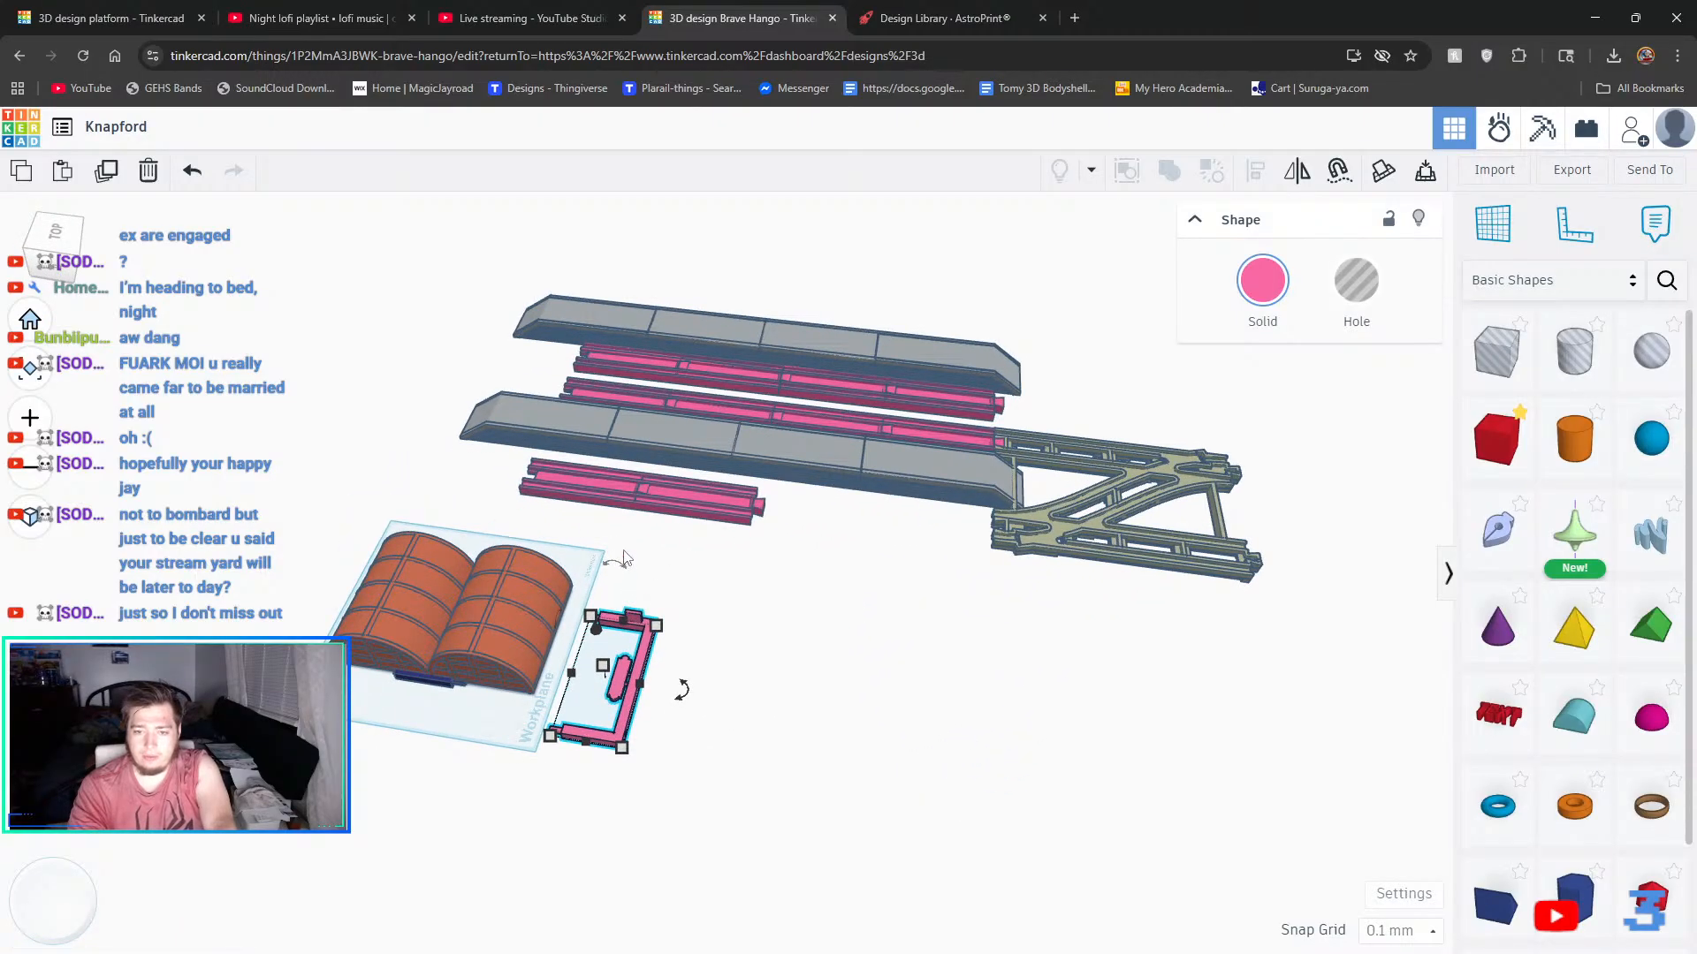
drag(616, 560, 535, 611)
drag(663, 681, 595, 704)
click(844, 728)
right_drag(844, 728, 385, 631)
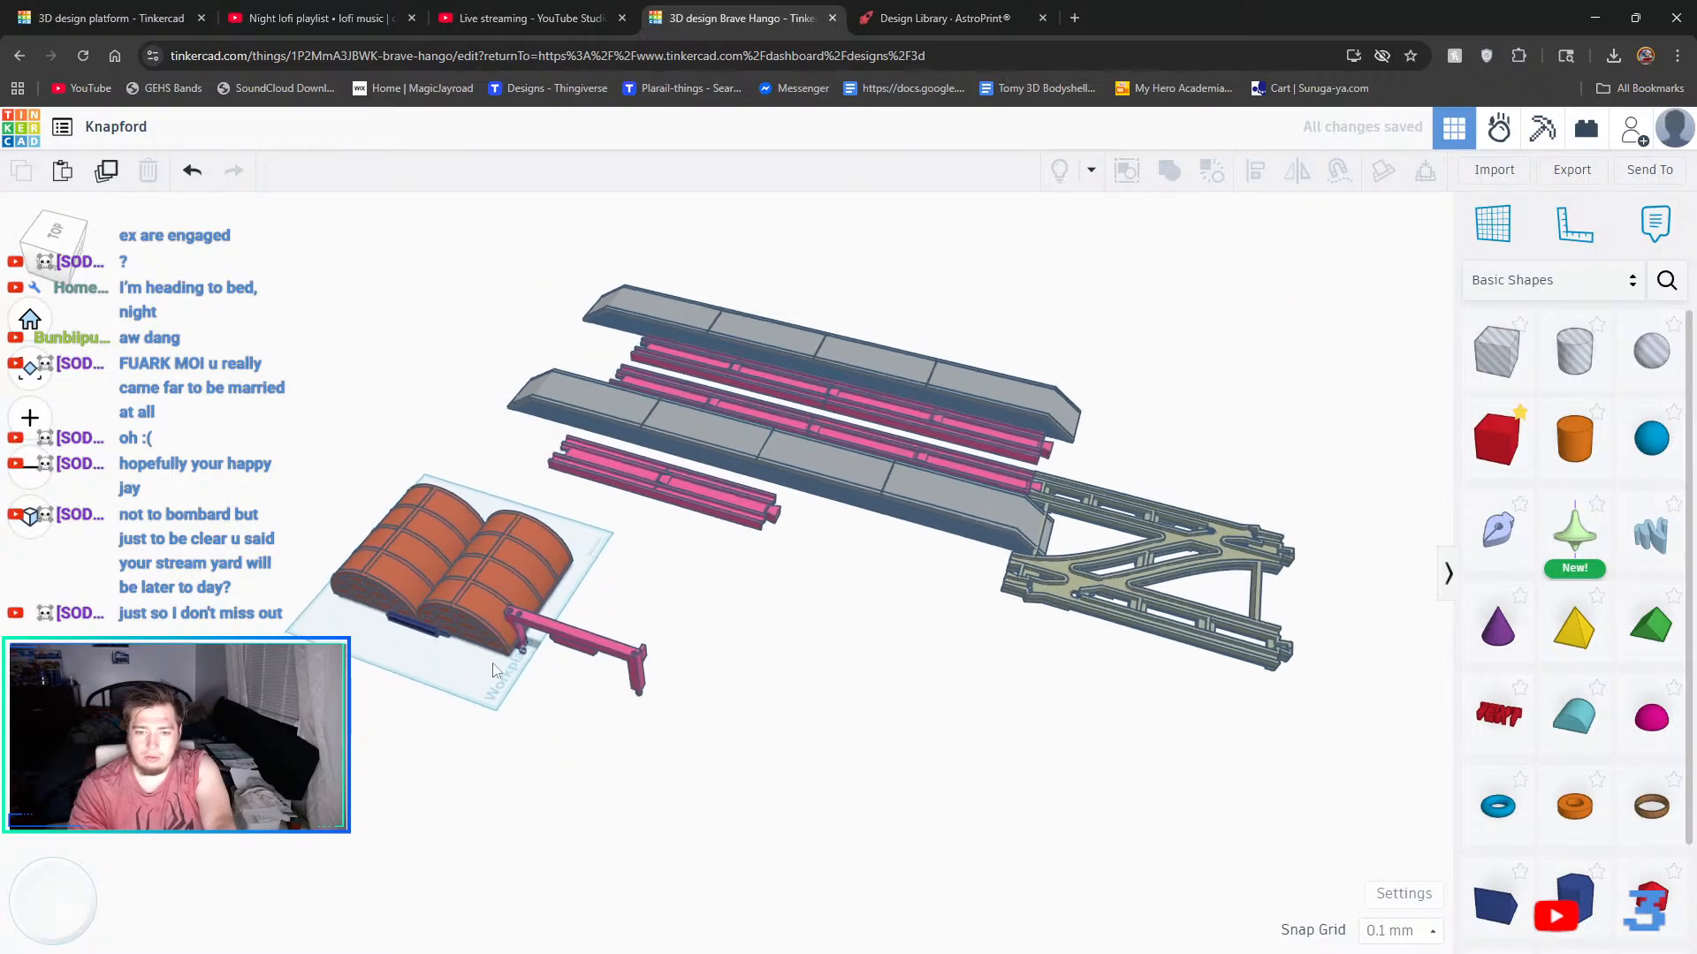
- Rotate the dark blue support frame 90° so it stands upright, and move it out beside the short pink track
click(449, 638)
drag(473, 482, 589, 562)
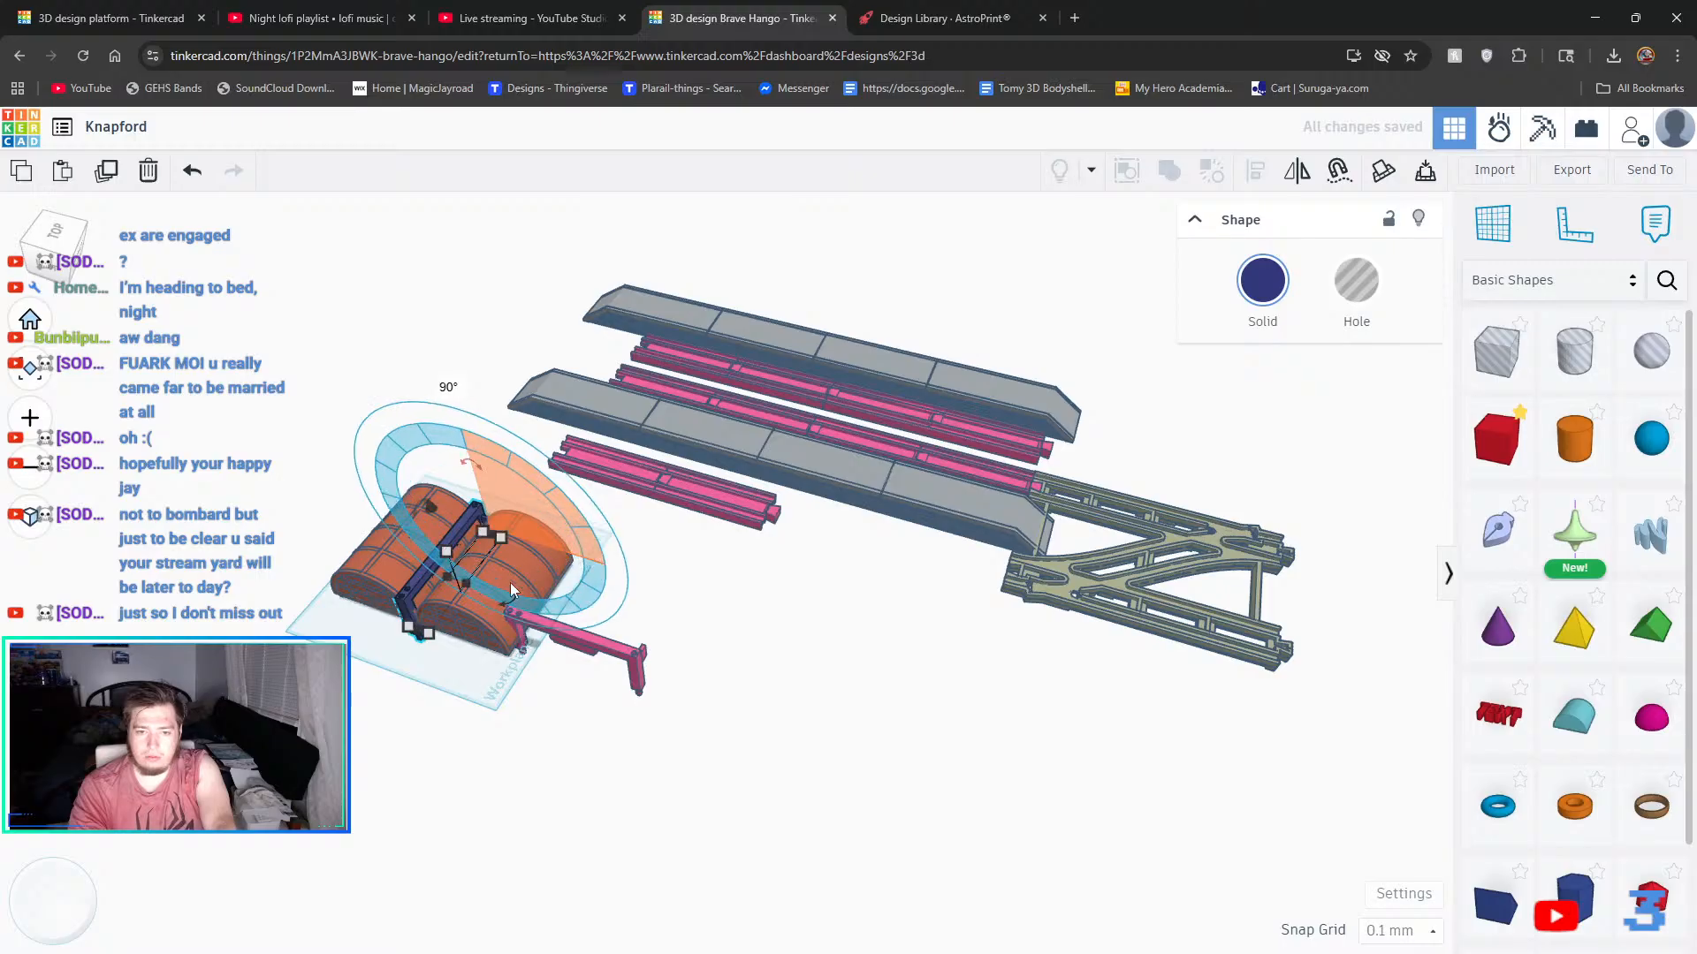
drag(515, 608, 447, 617)
drag(461, 555, 854, 597)
right_drag(1130, 739, 587, 570)
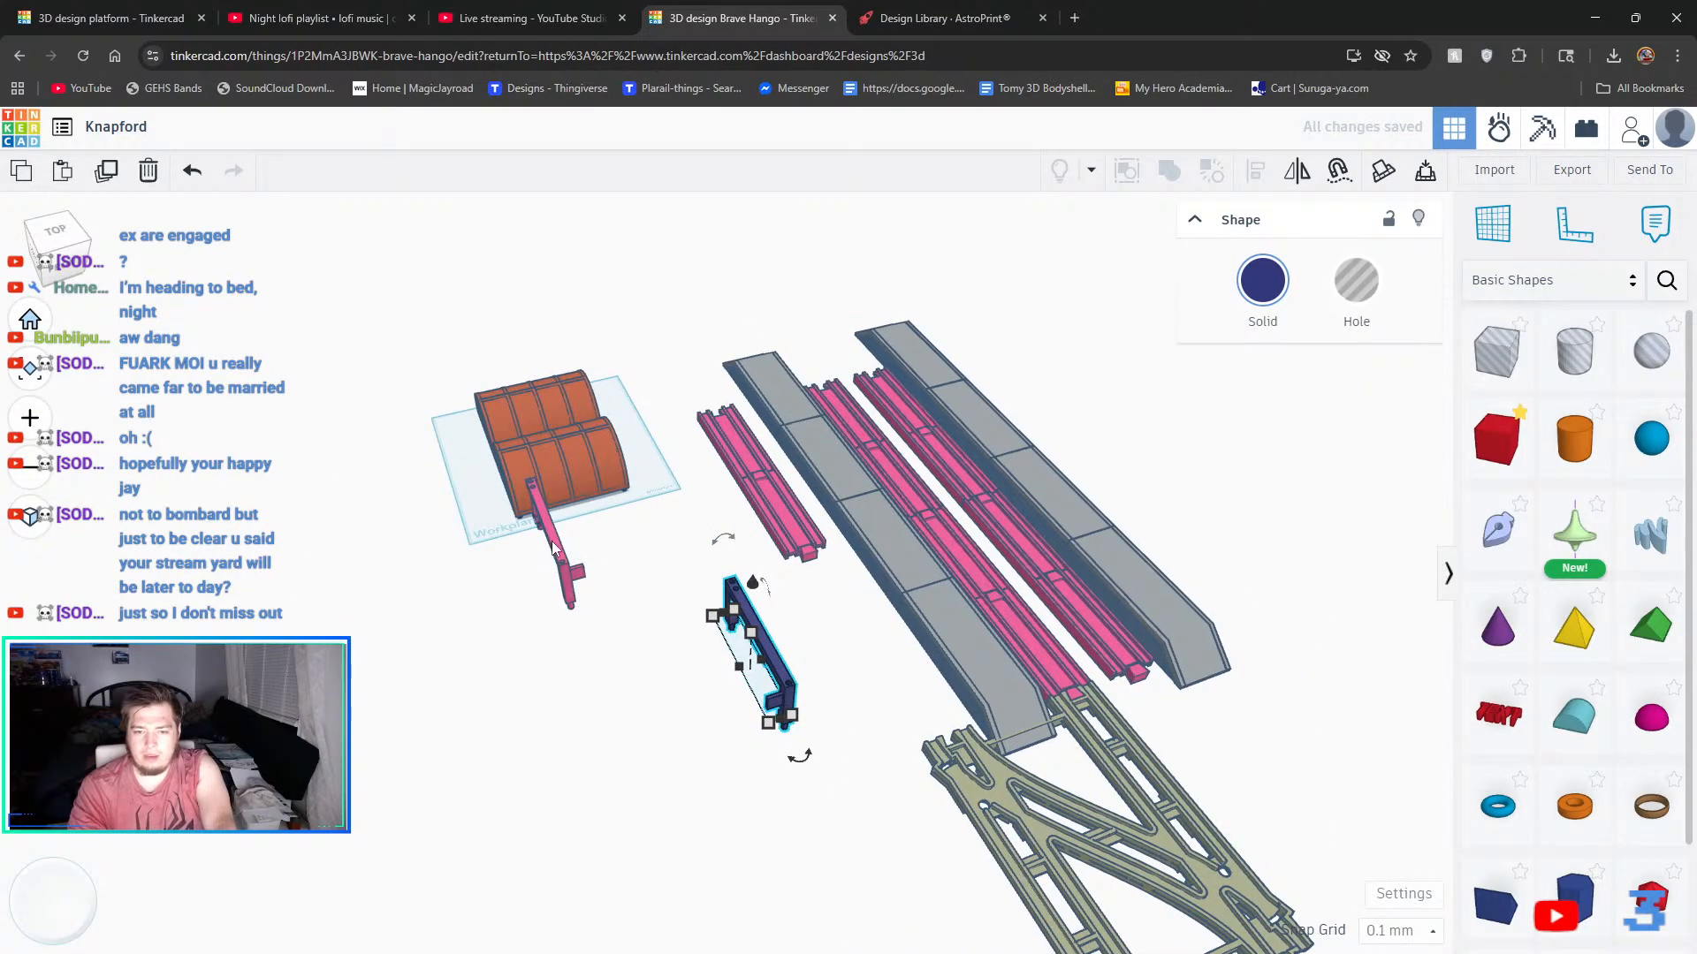
- Move the upright pink frame onto the end of the near grey platform
click(570, 579)
drag(570, 579, 978, 640)
right_drag(891, 765, 760, 744)
- Centre the pink frame across the width of the near grey platform by aligning it with the platform's sections
shift+click(931, 761)
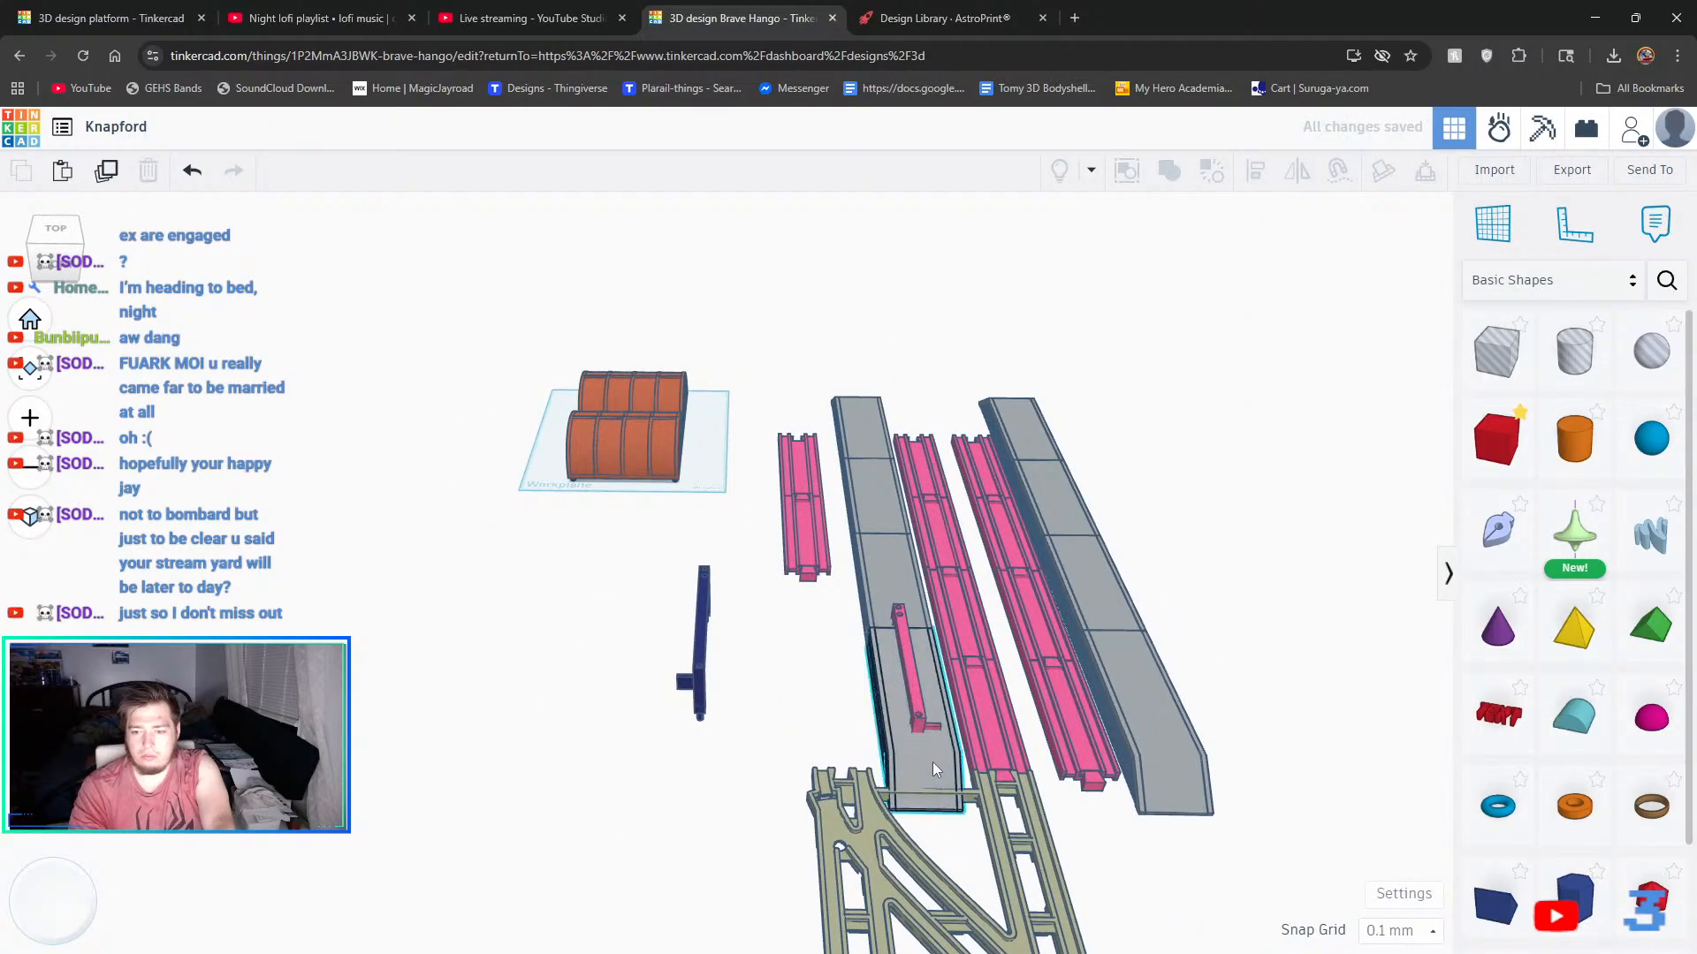
key(ctrl+g)
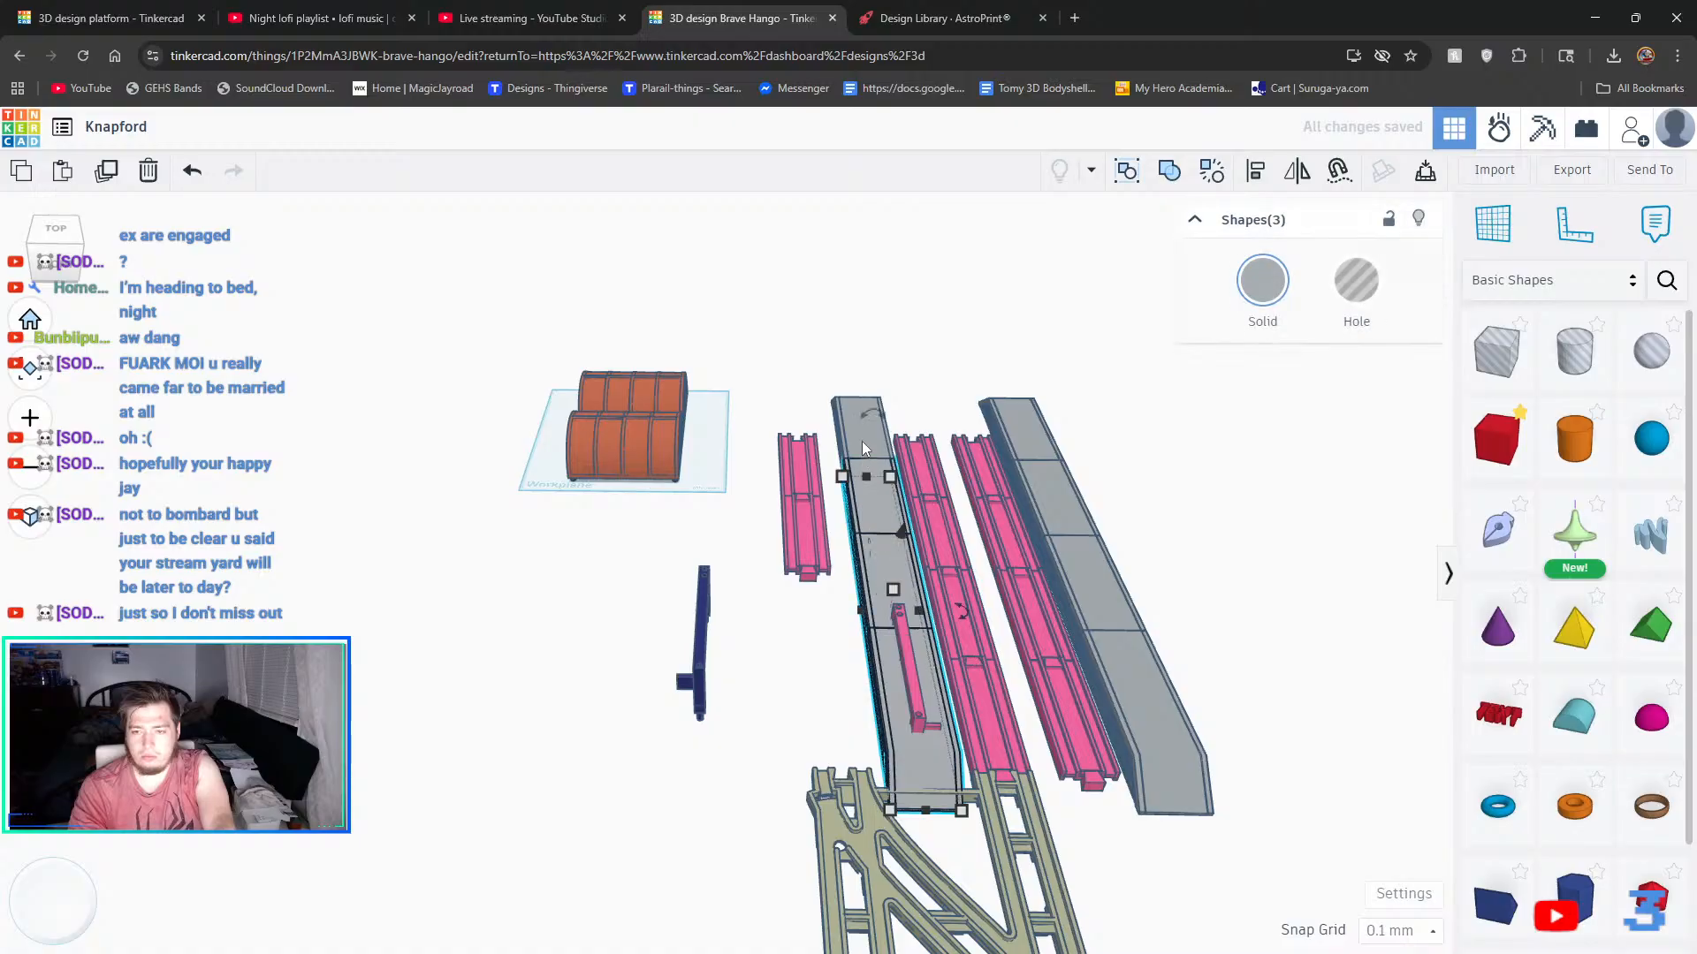
shift+click(863, 442)
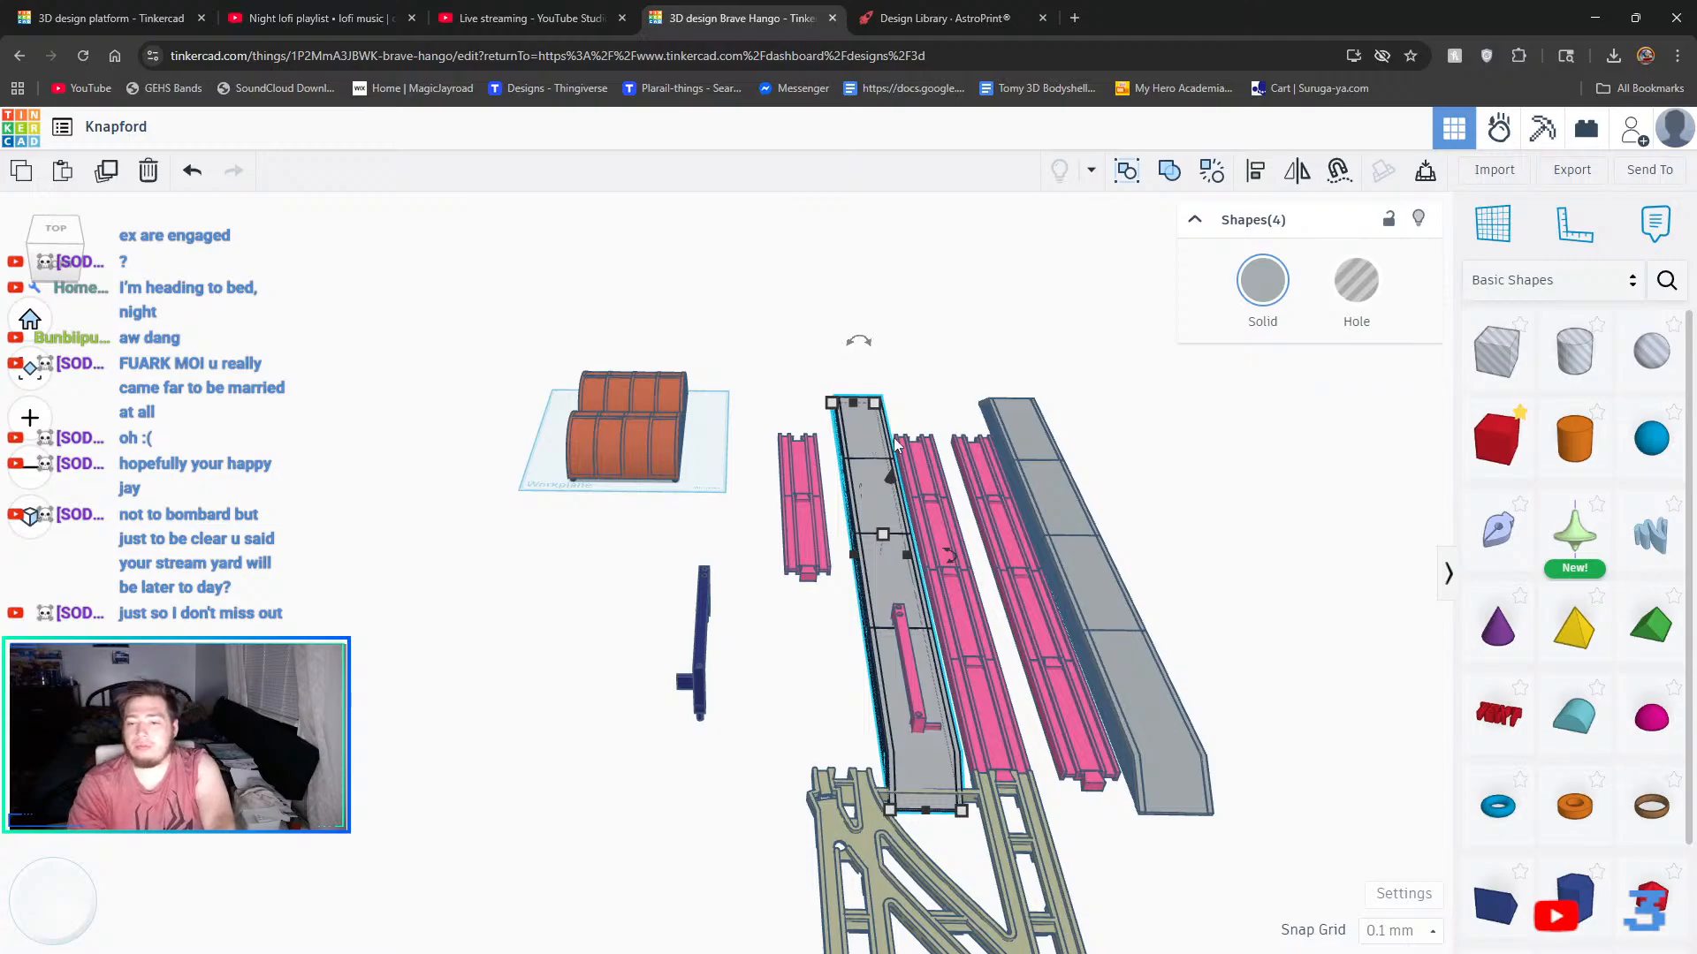
shift+click(914, 707)
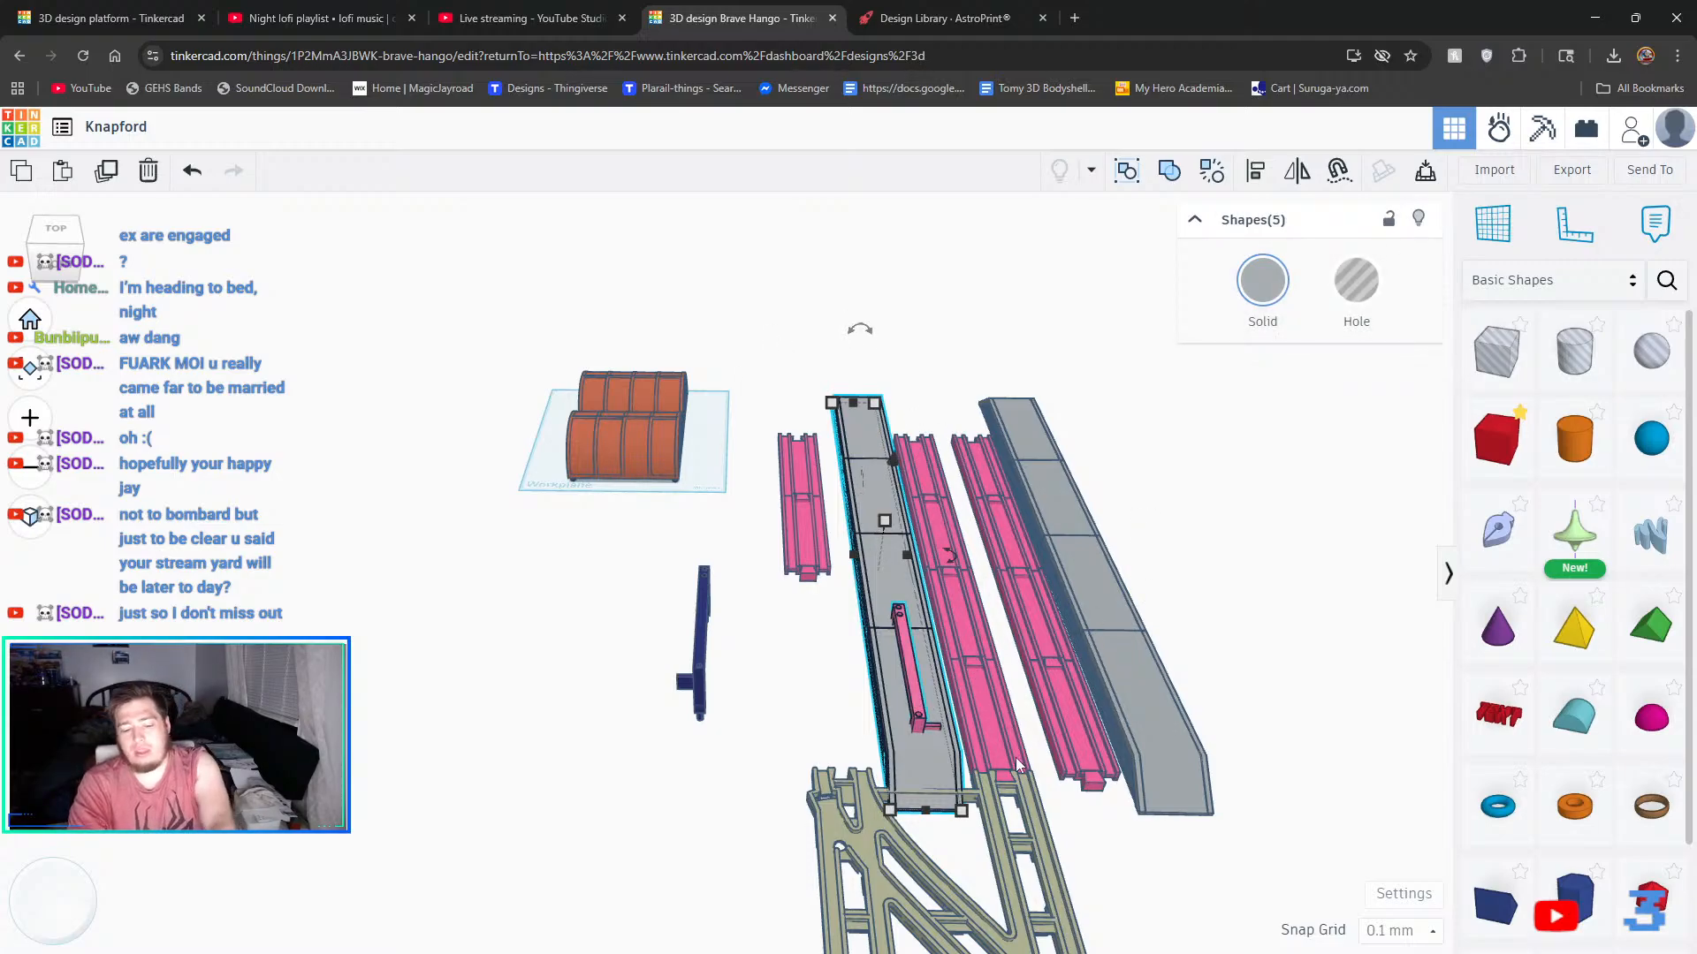
key(l)
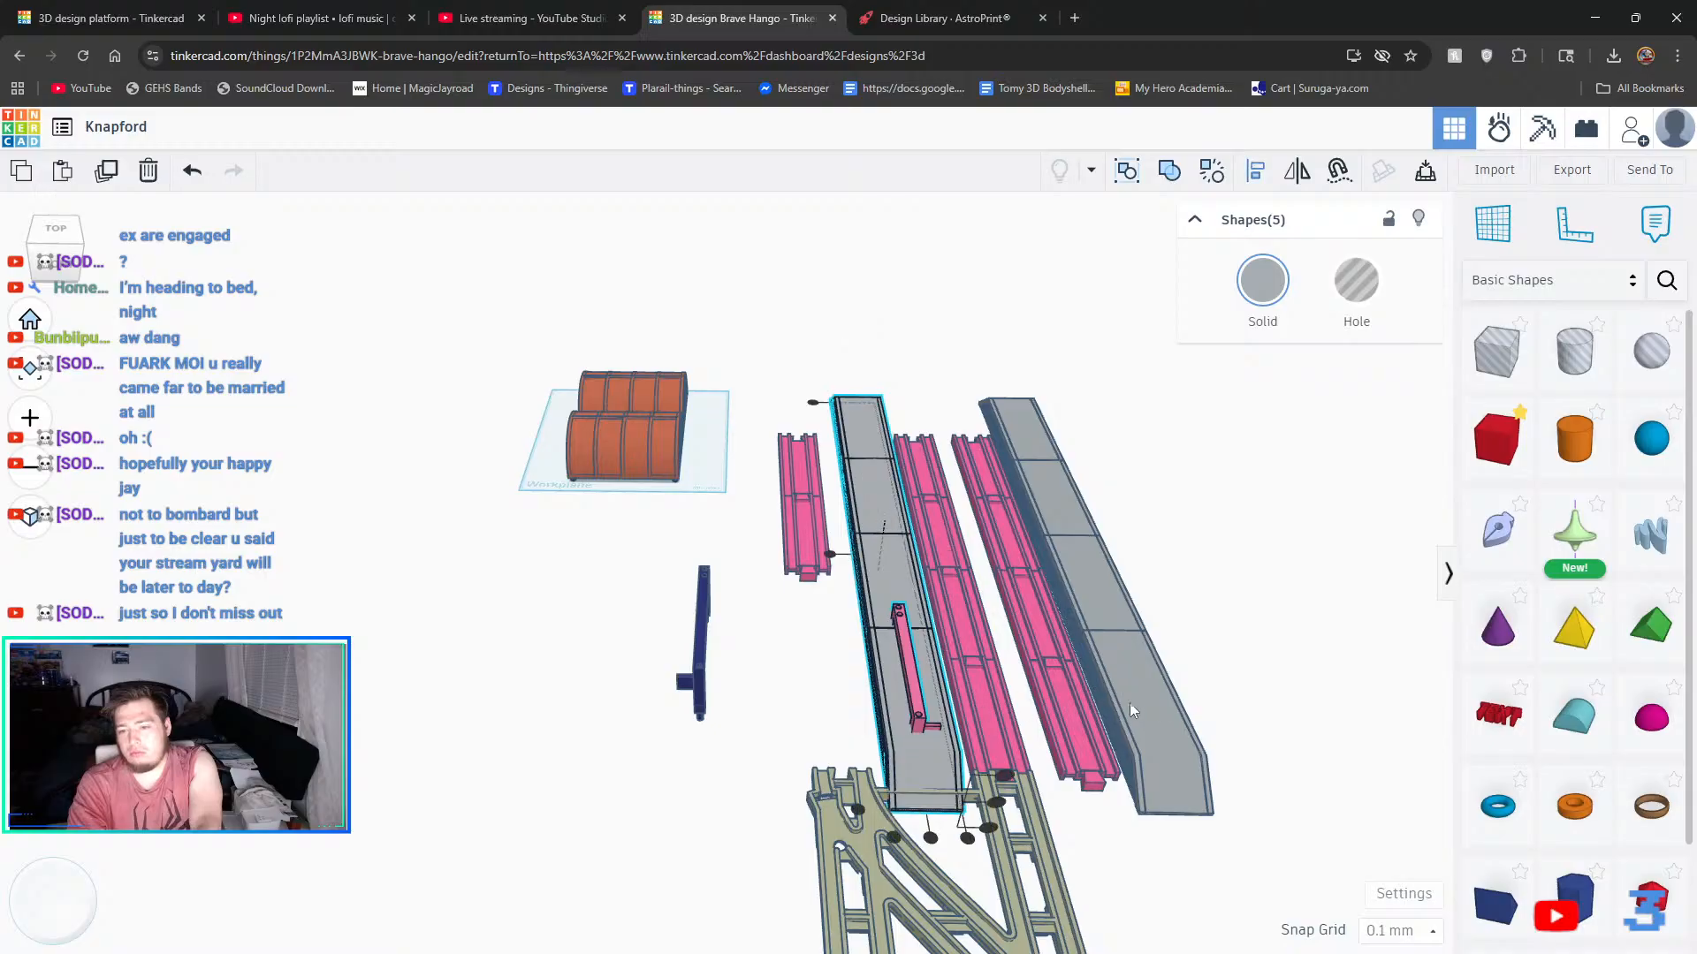
click(928, 840)
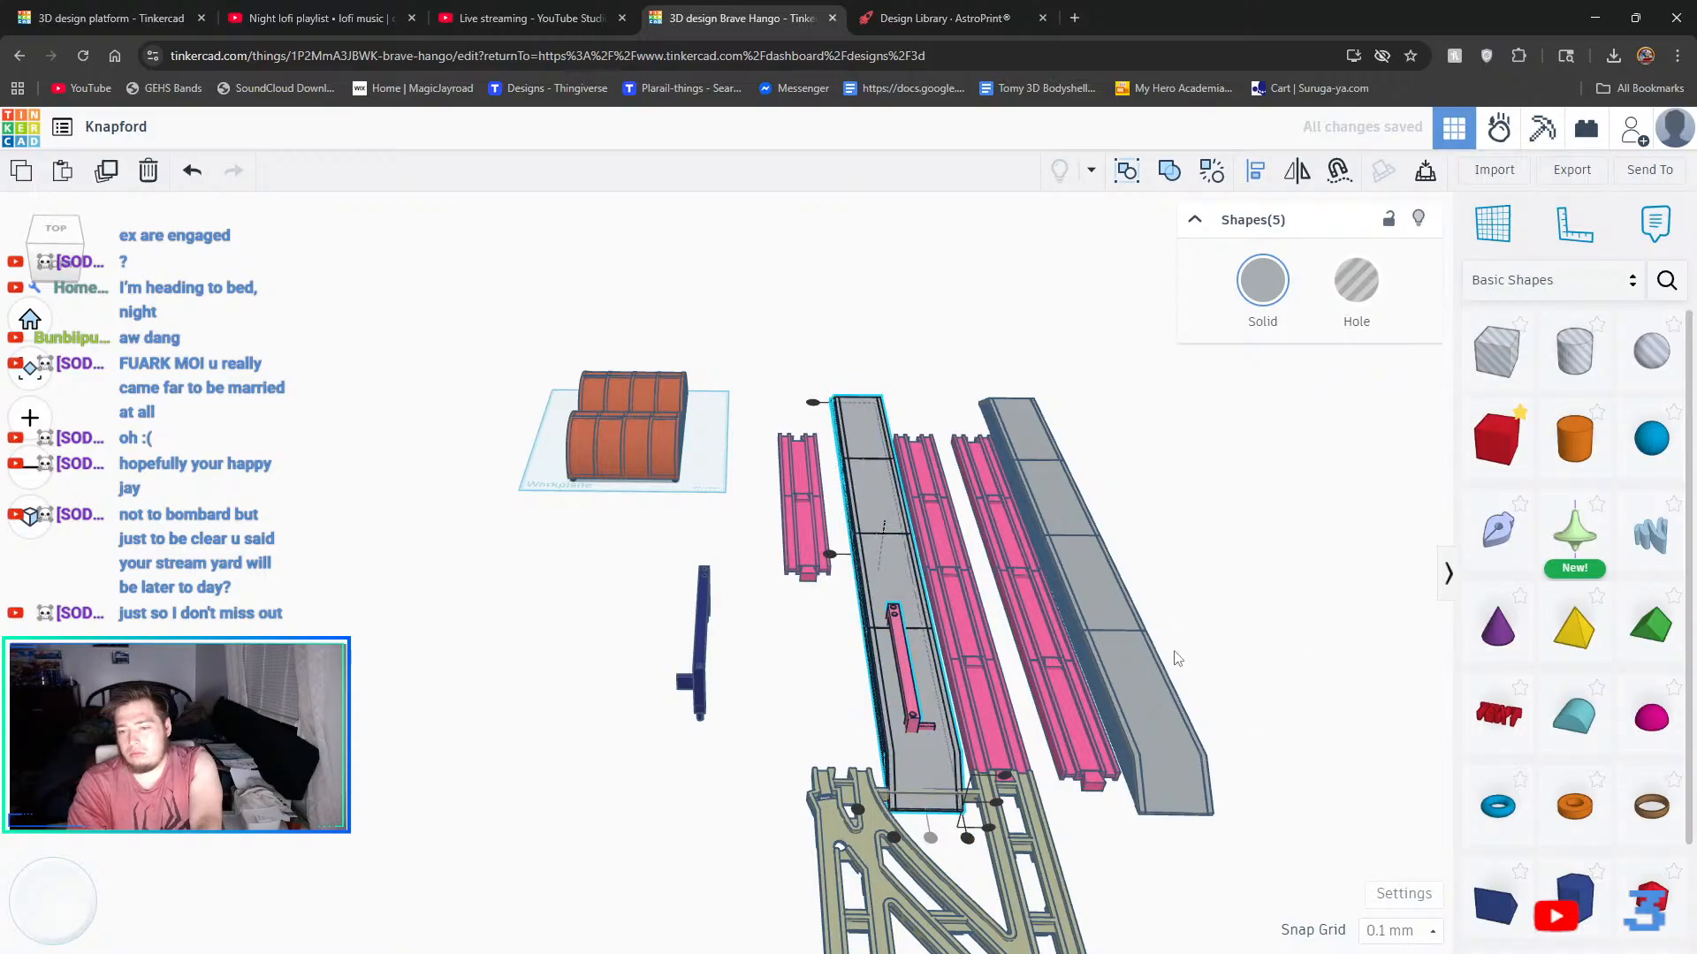
click(1344, 687)
- Nudge the pink frame off the platform's centreline toward the adjacent pink track
scroll(950, 777, up, 3)
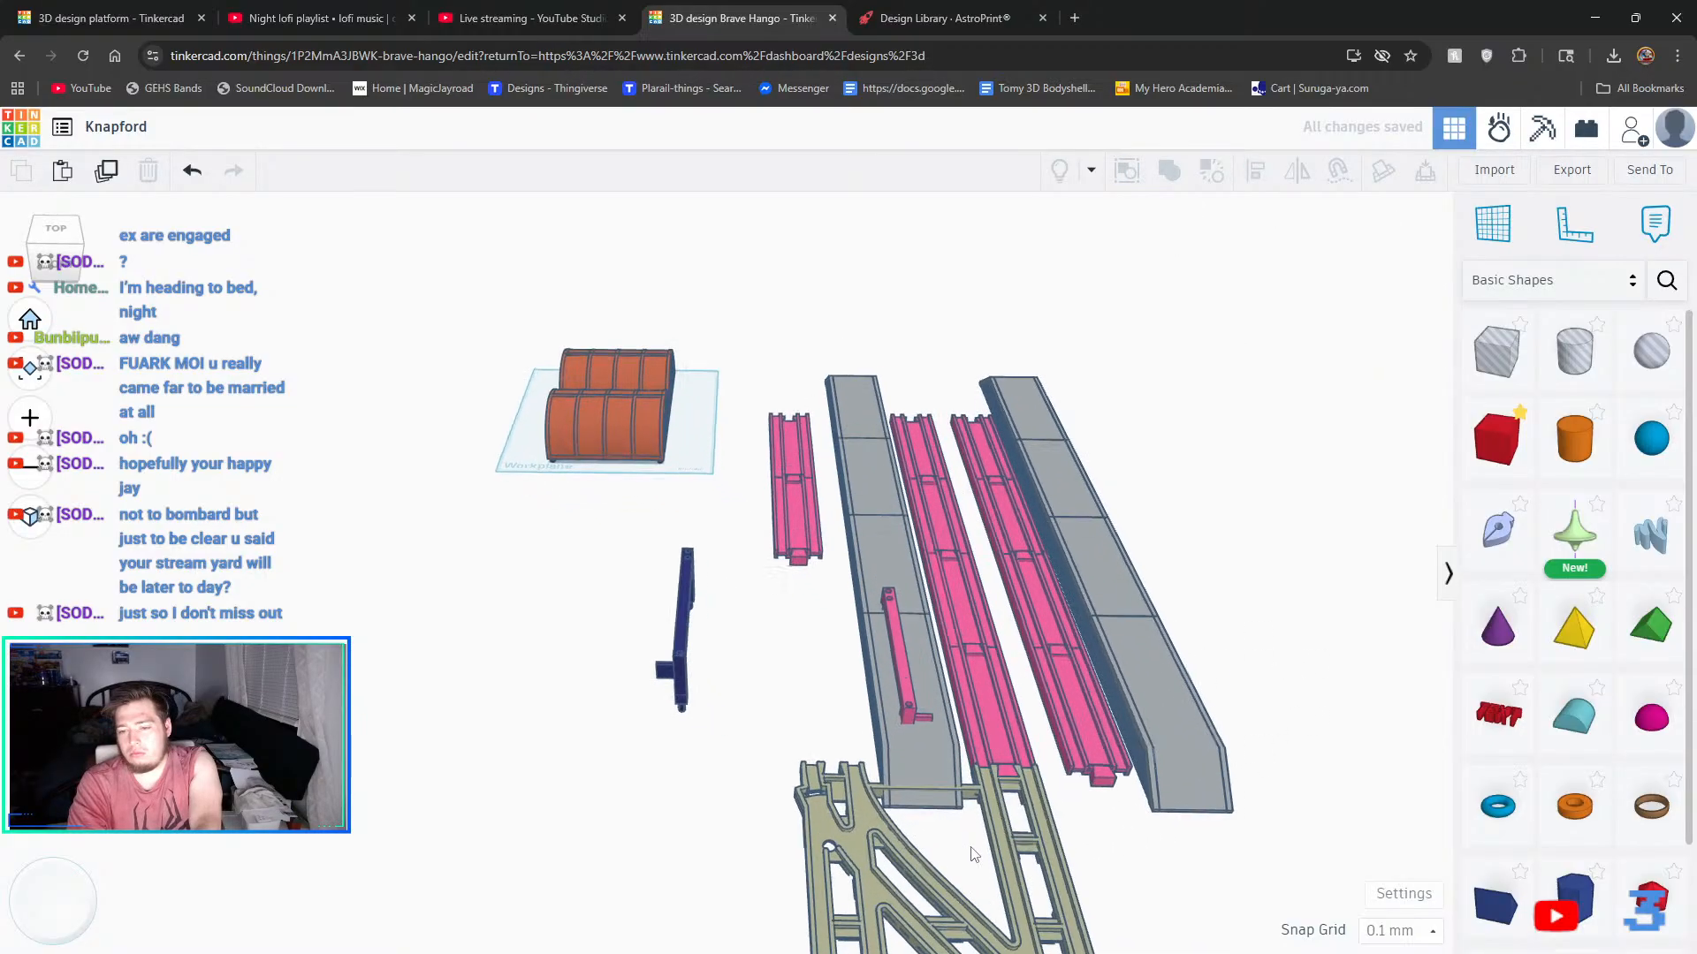
scroll(966, 652, up, 2)
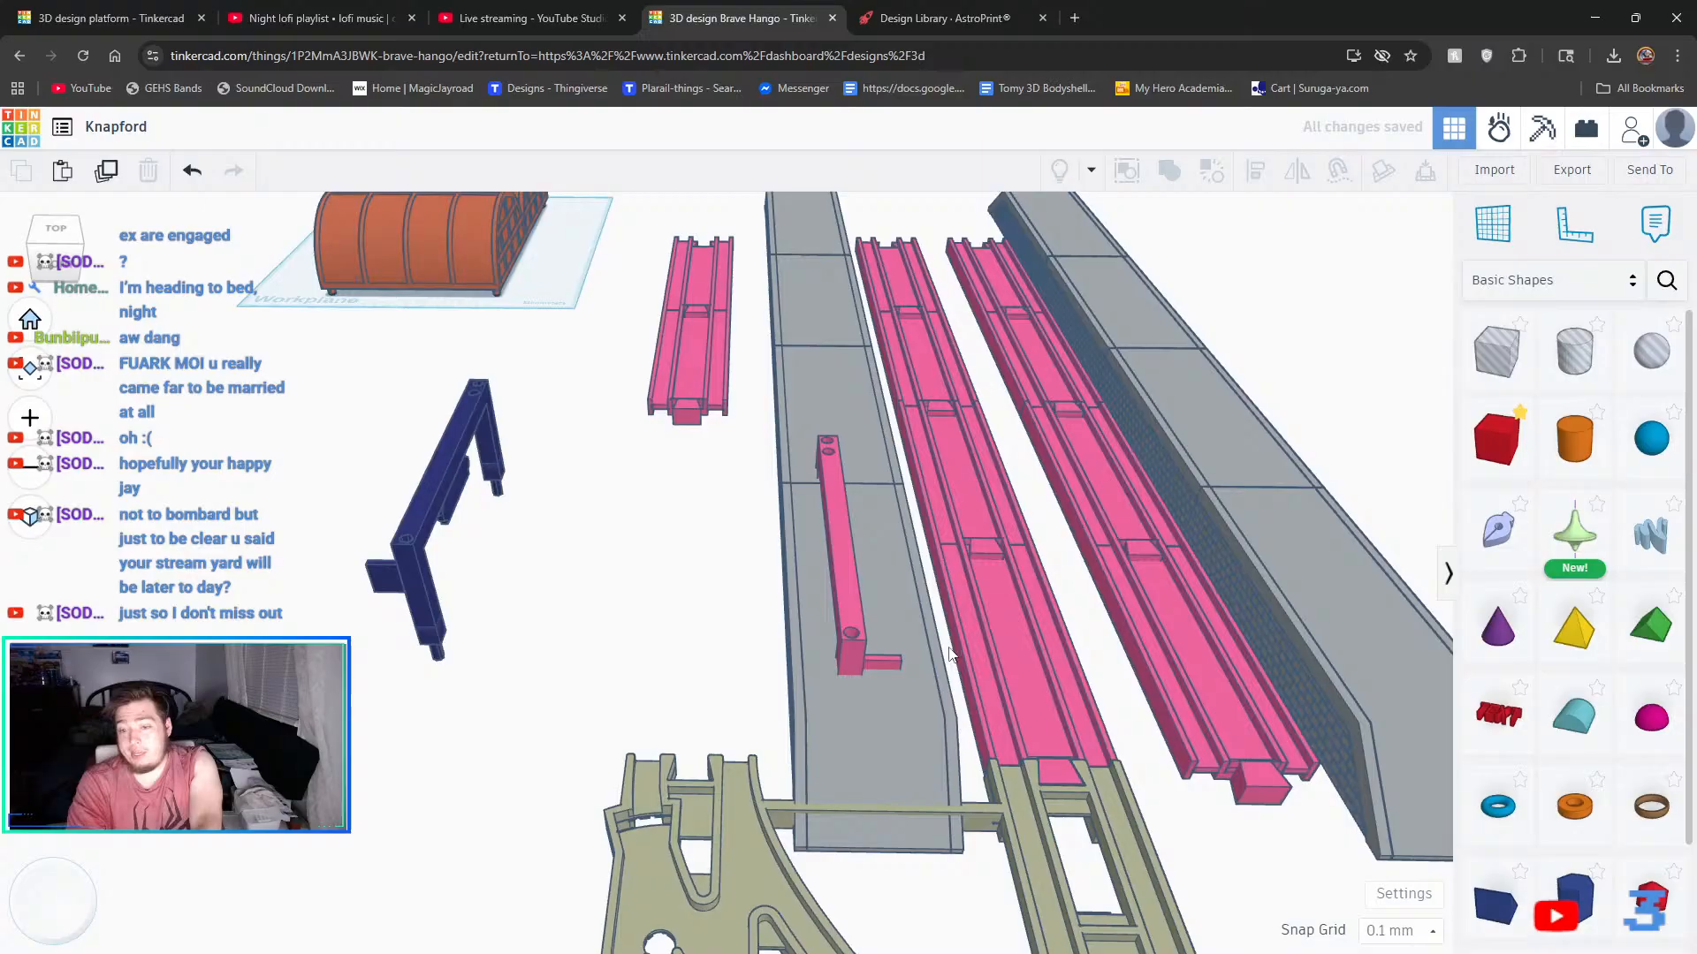
click(871, 647)
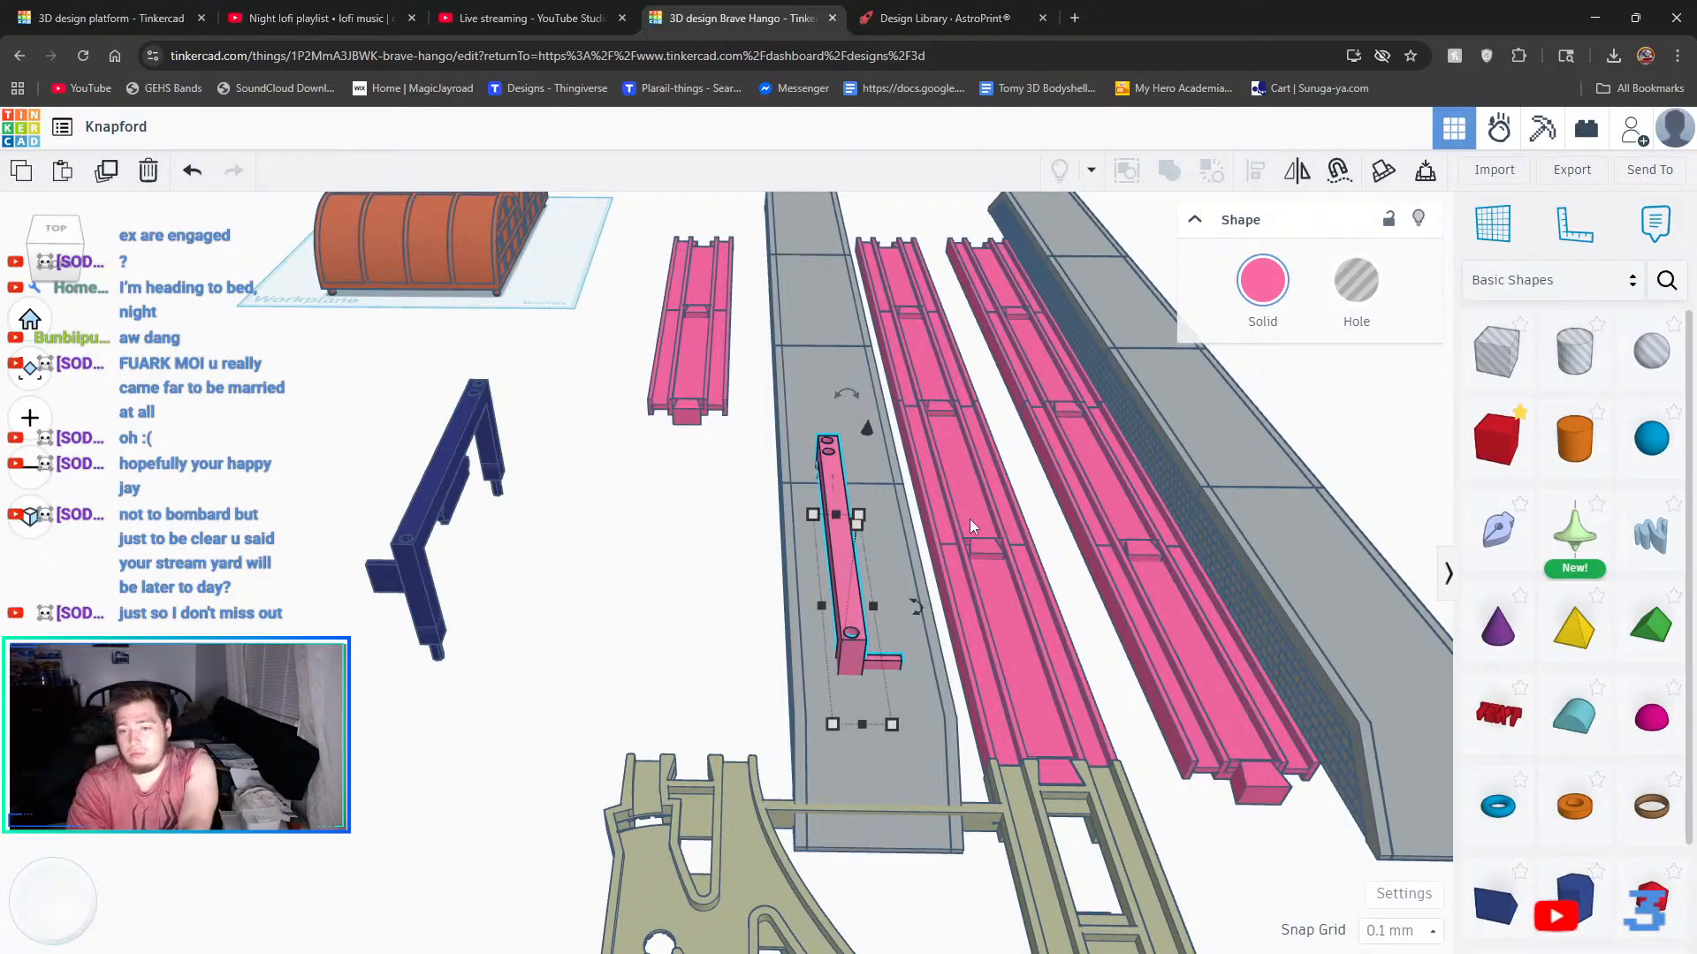
key(Right)
key(Right)
key(Right)
key(Right)
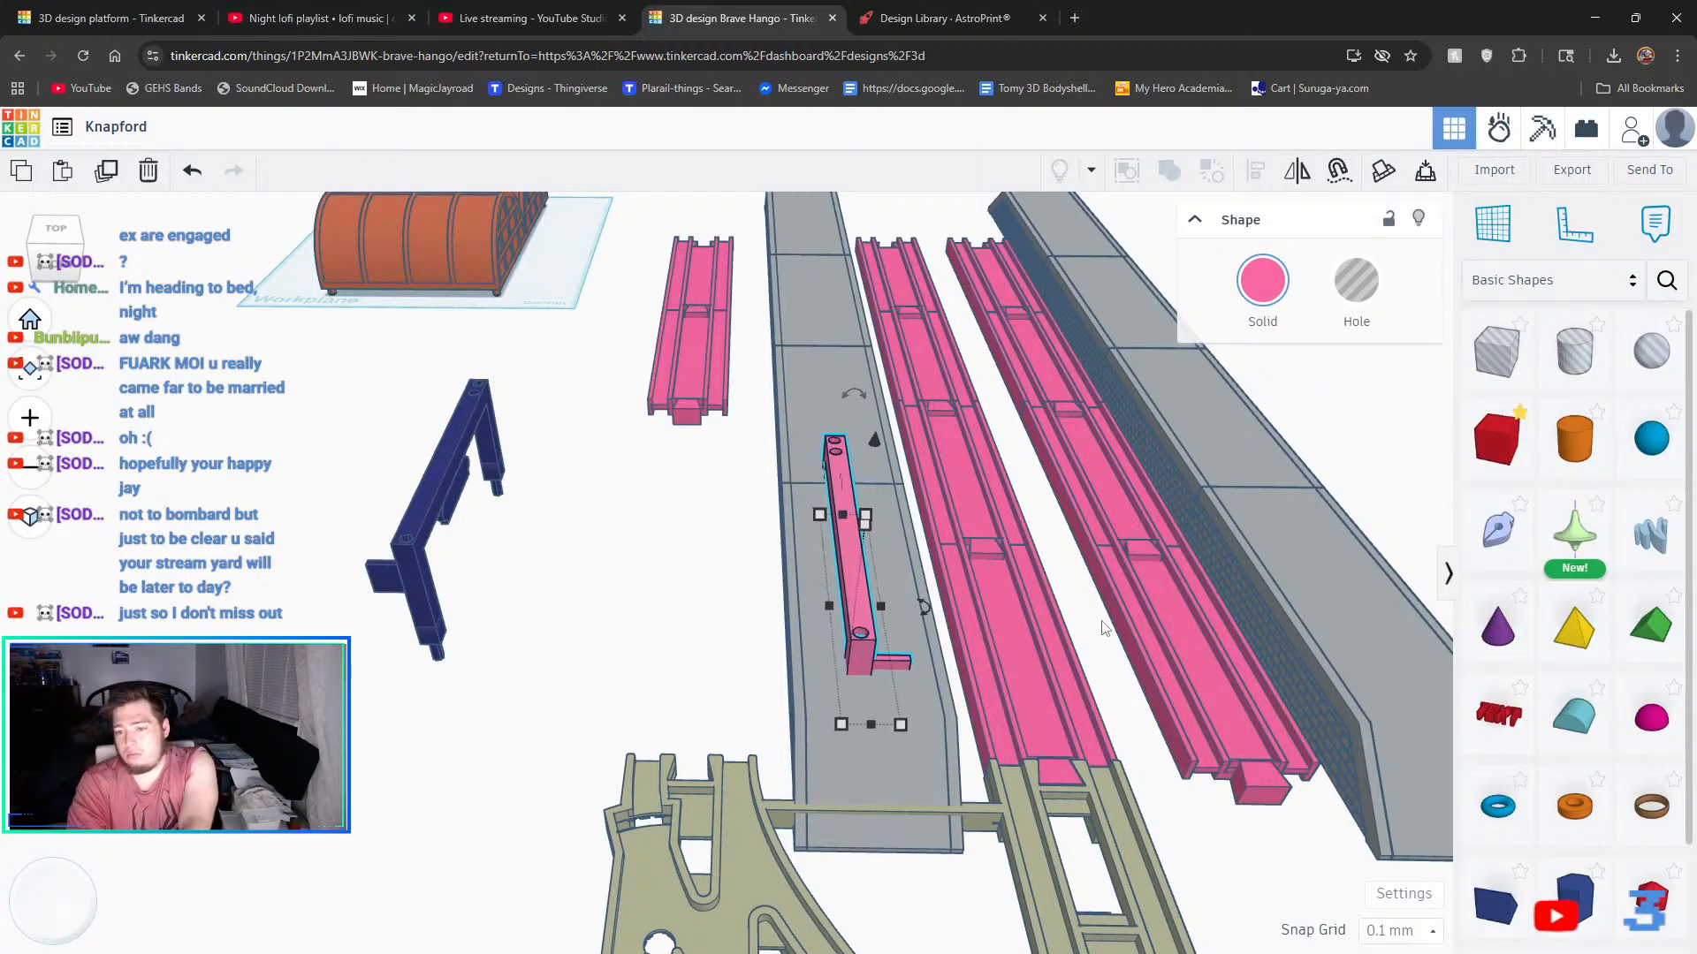
key(Right)
key(Right)
key(Right)
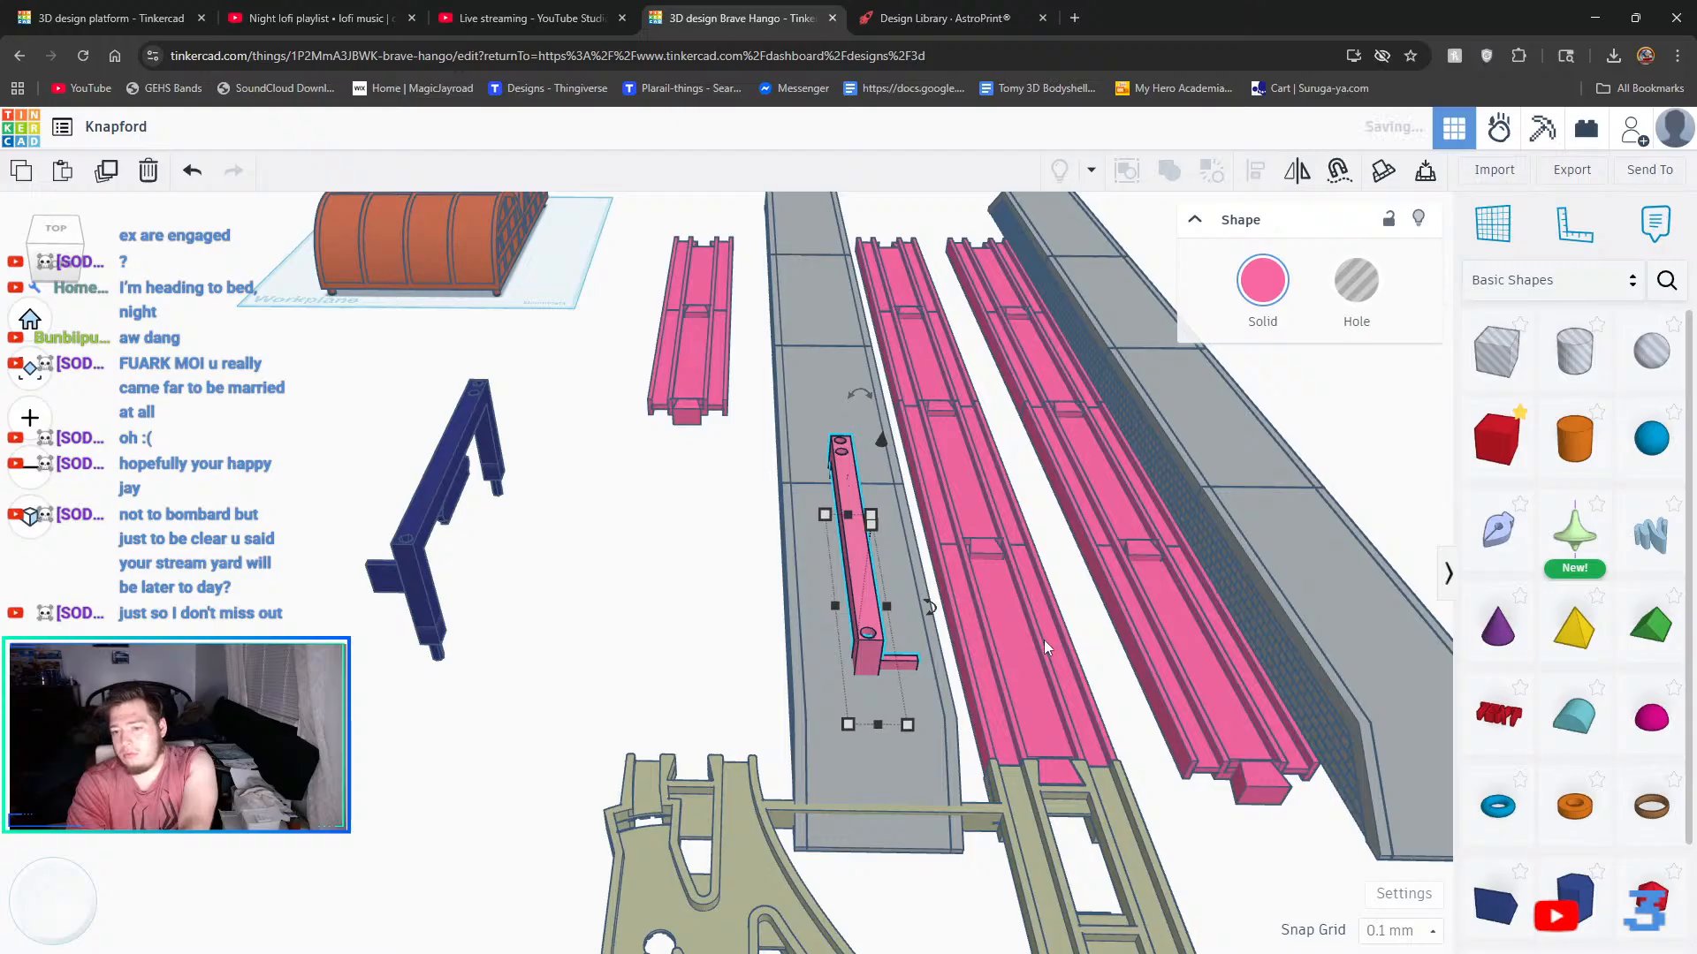
key(Right)
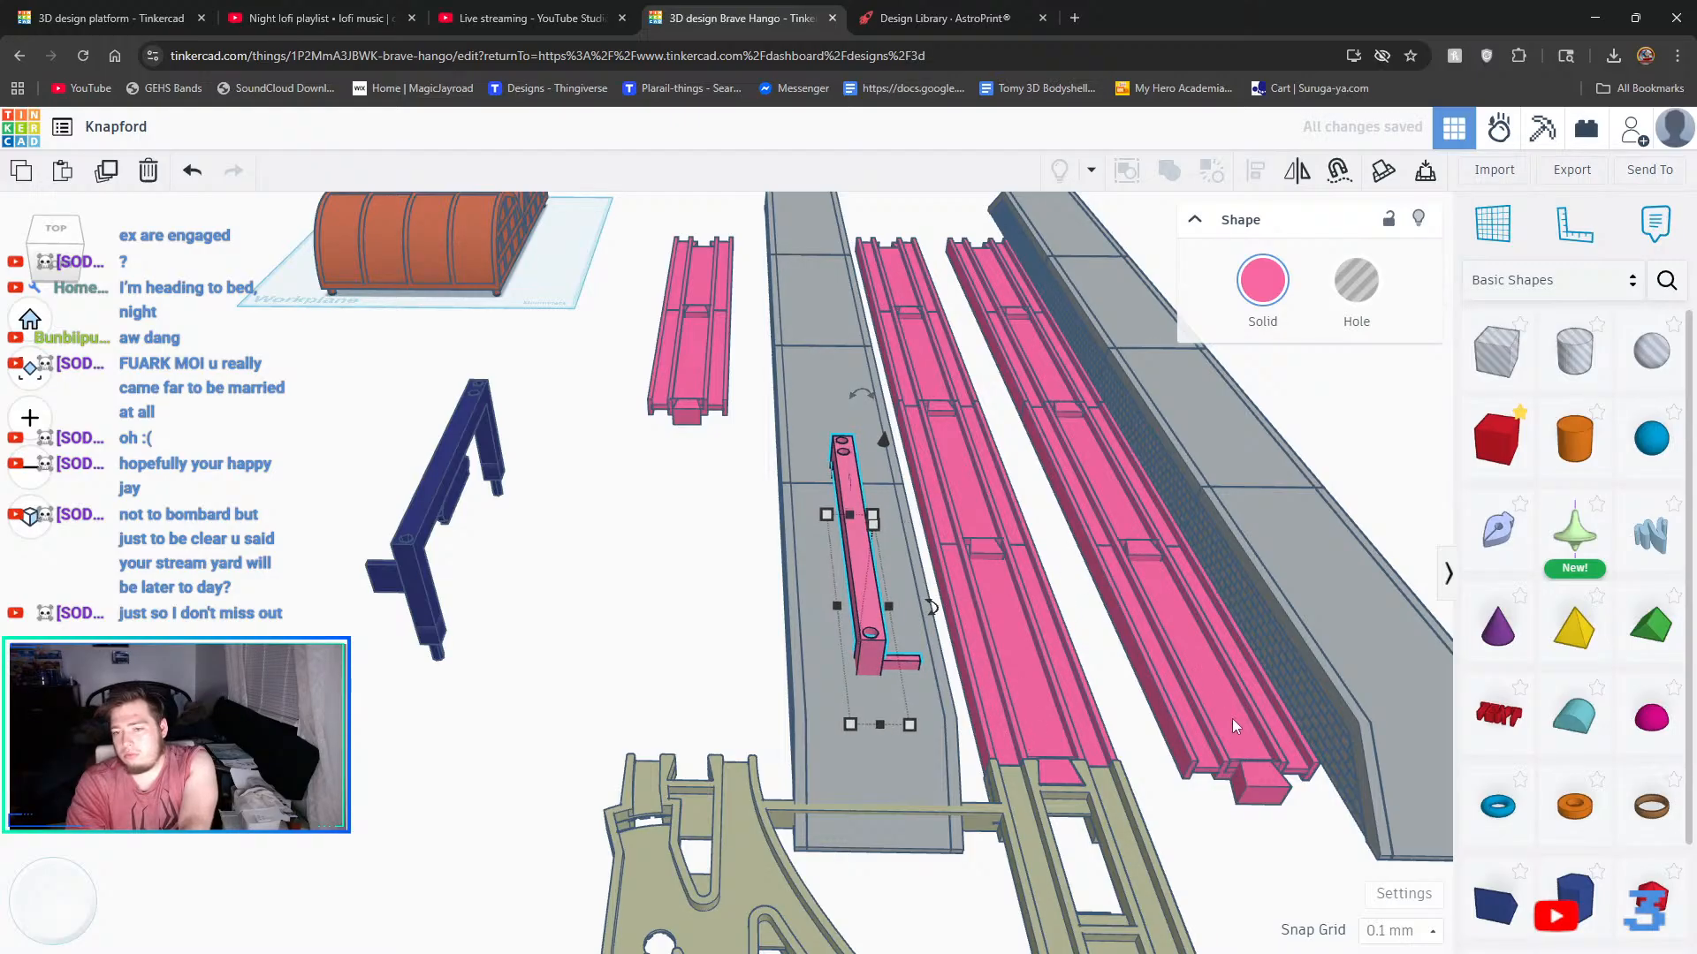
key(Right)
key(Right)
key(Right)
key(Right)
key(Right)
key(Right)
key(Right)
key(Right)
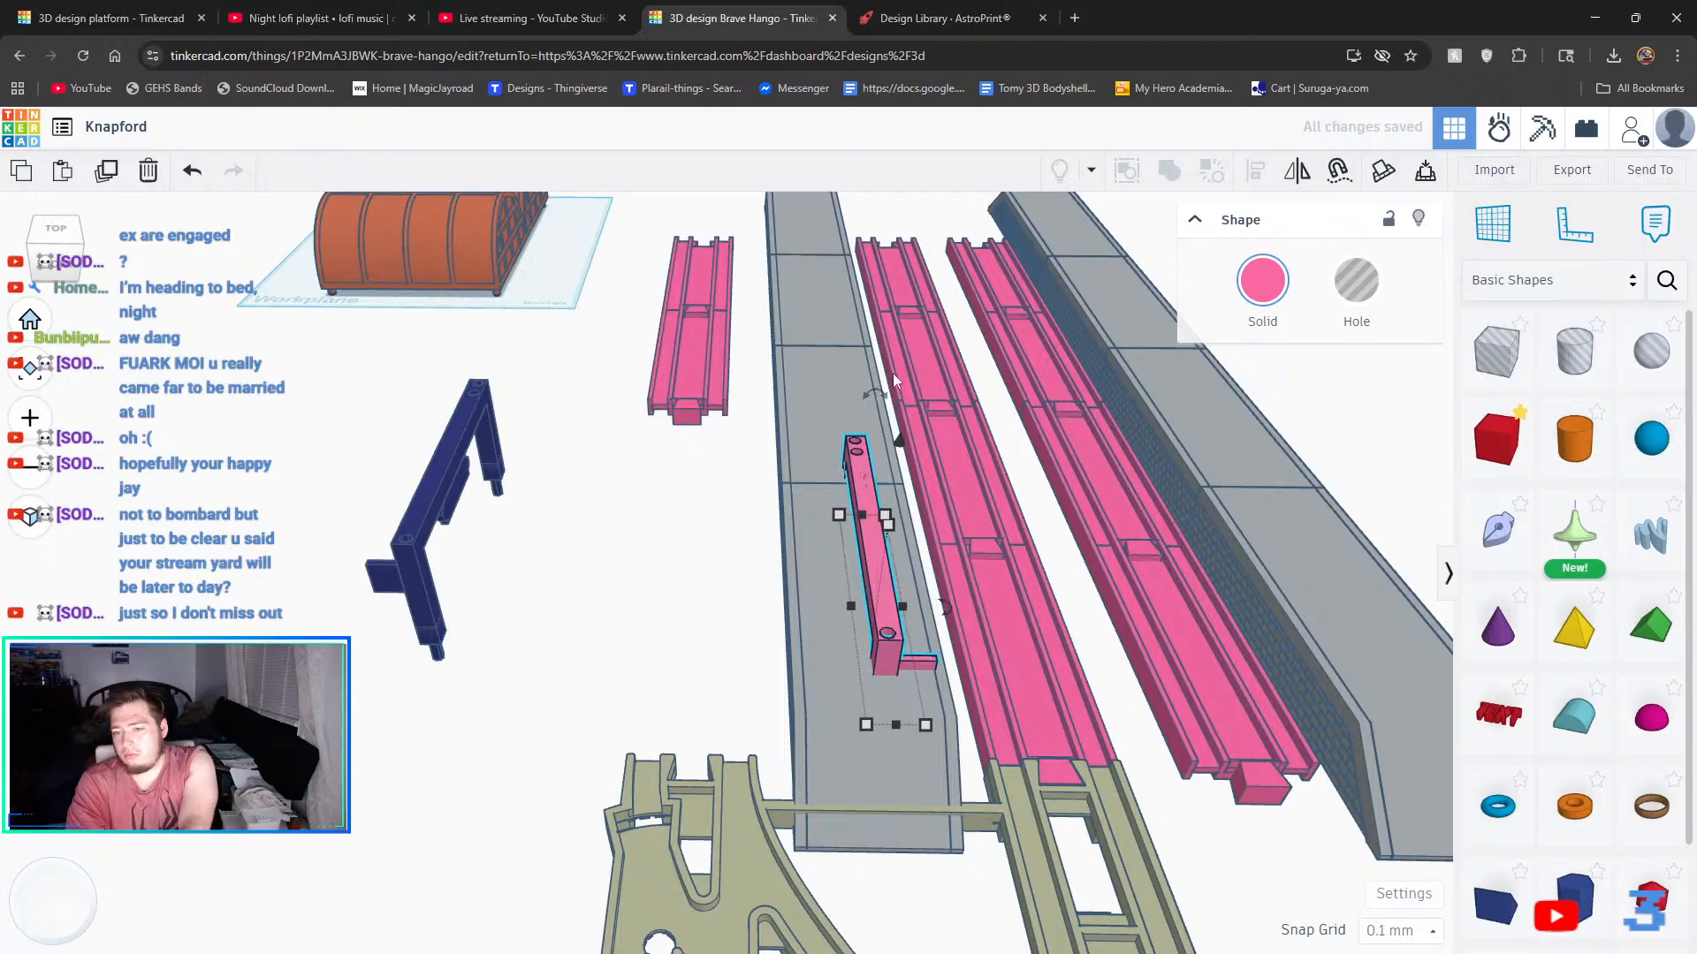
- Duplicate the dark blue frame and place the copy on the platform next to the pink frame
click(447, 484)
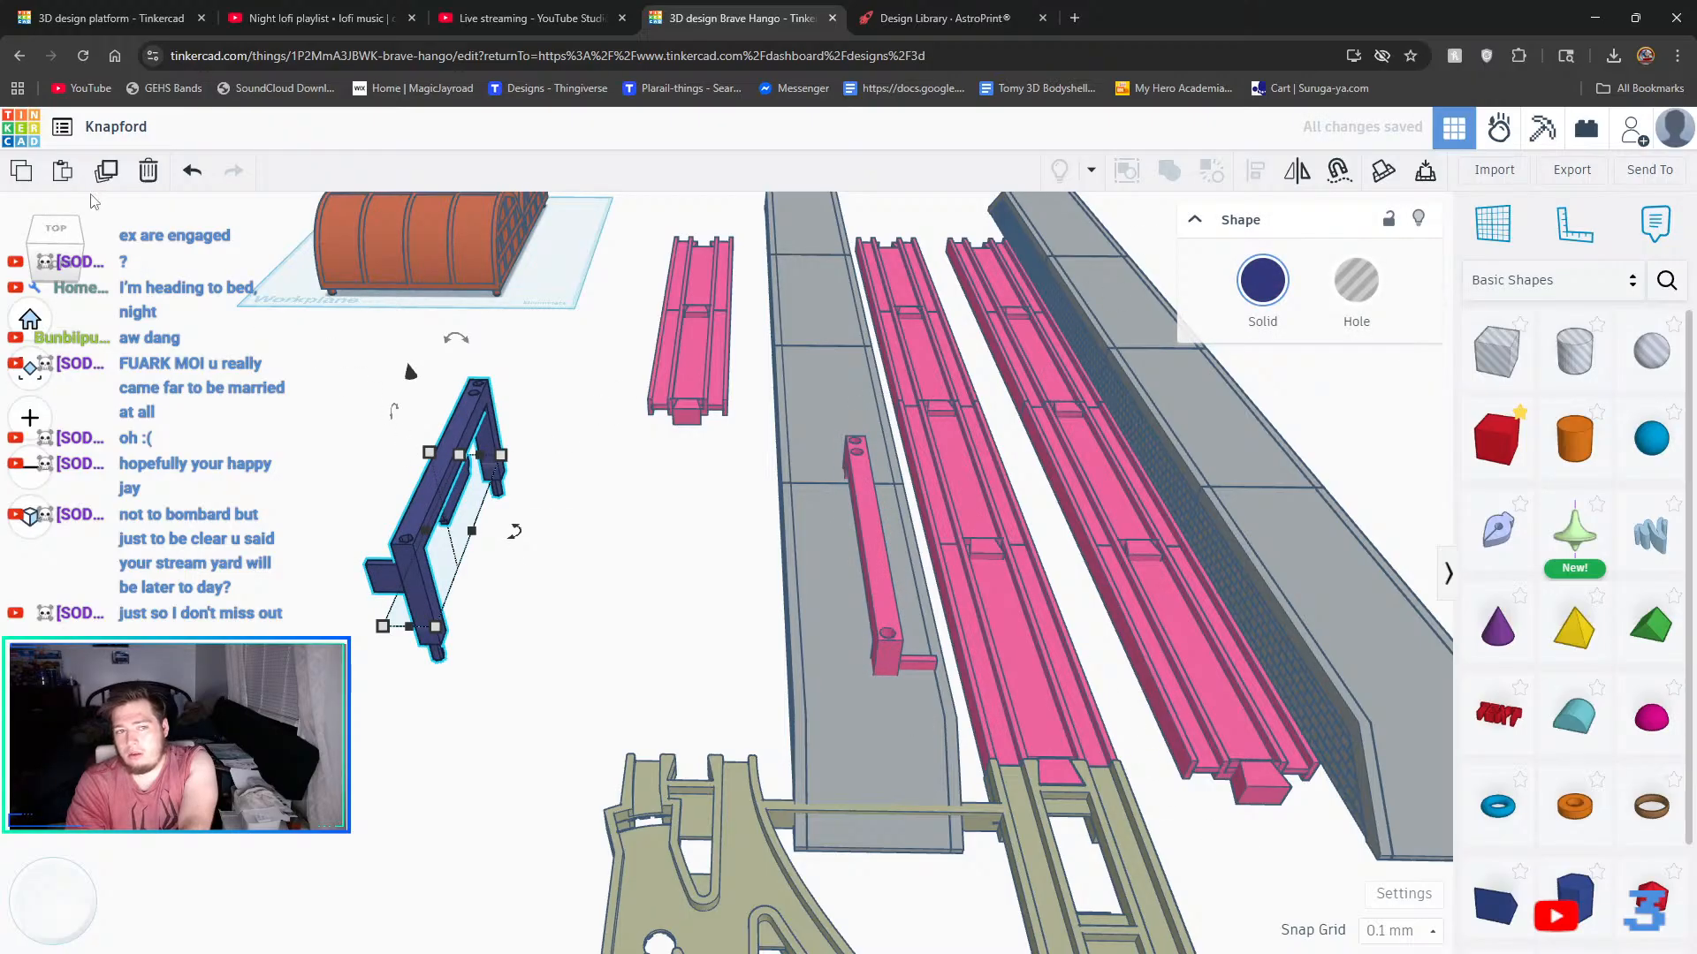
key(ctrl+d)
drag(402, 545, 858, 631)
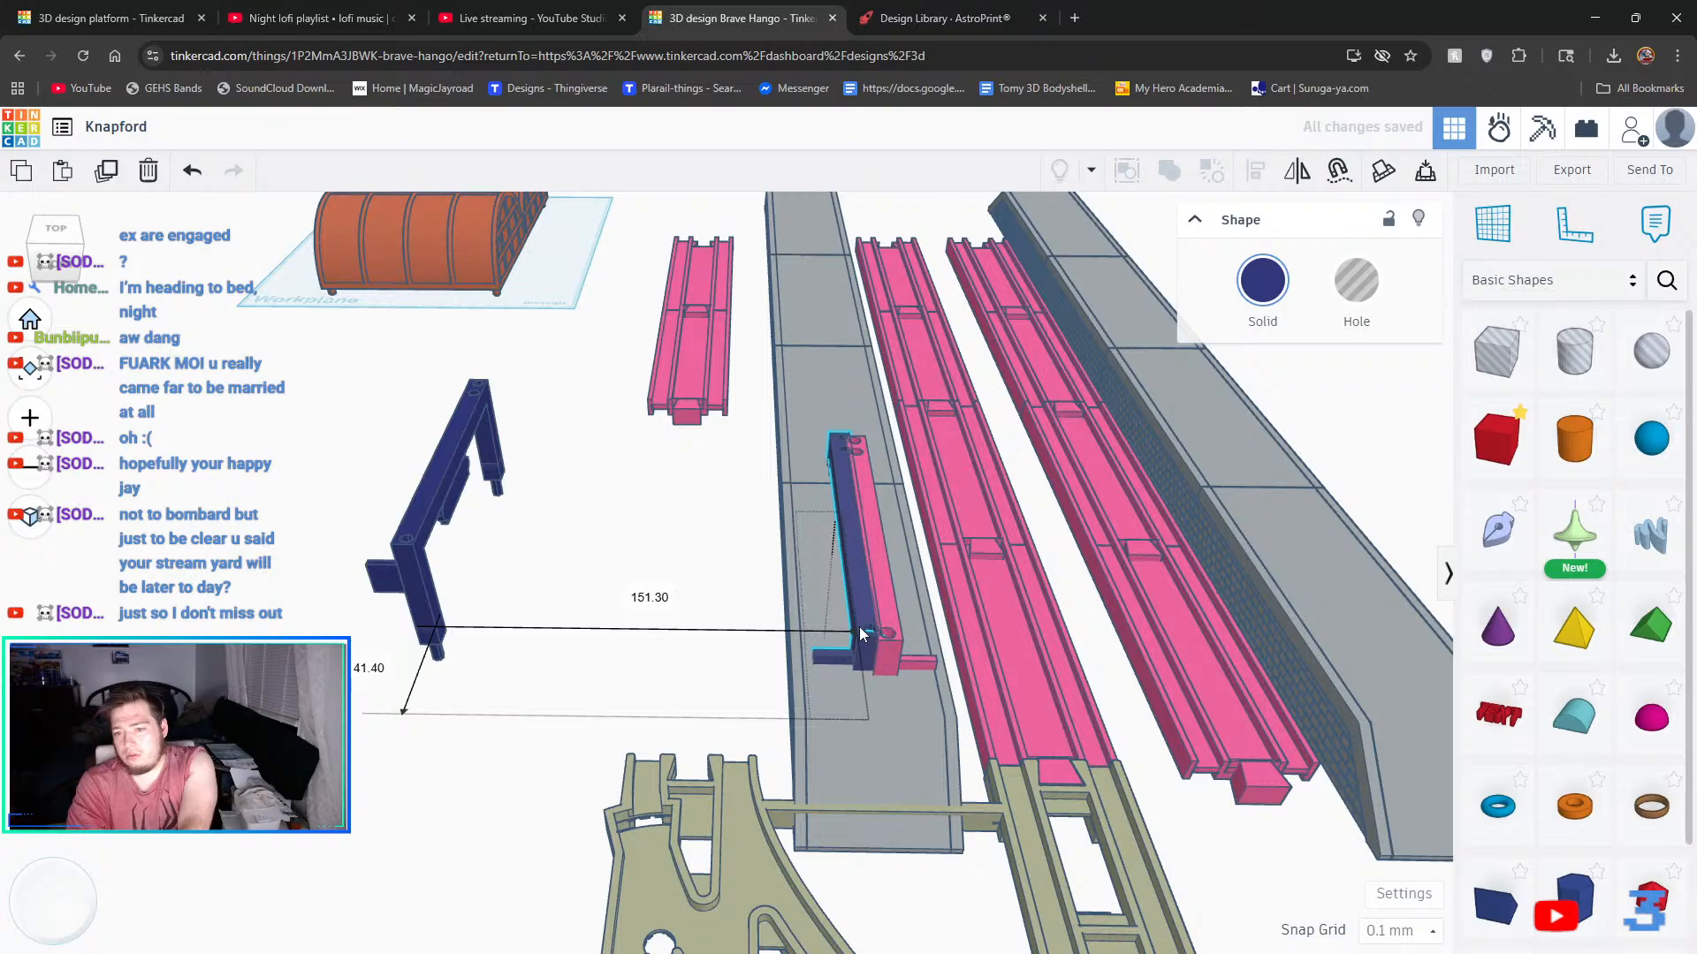
- Nudge the blue frame copy until it sits flush back to back with the pink frame, with their end faces in line
scroll(902, 661, up, 4)
scroll(877, 652, up, 4)
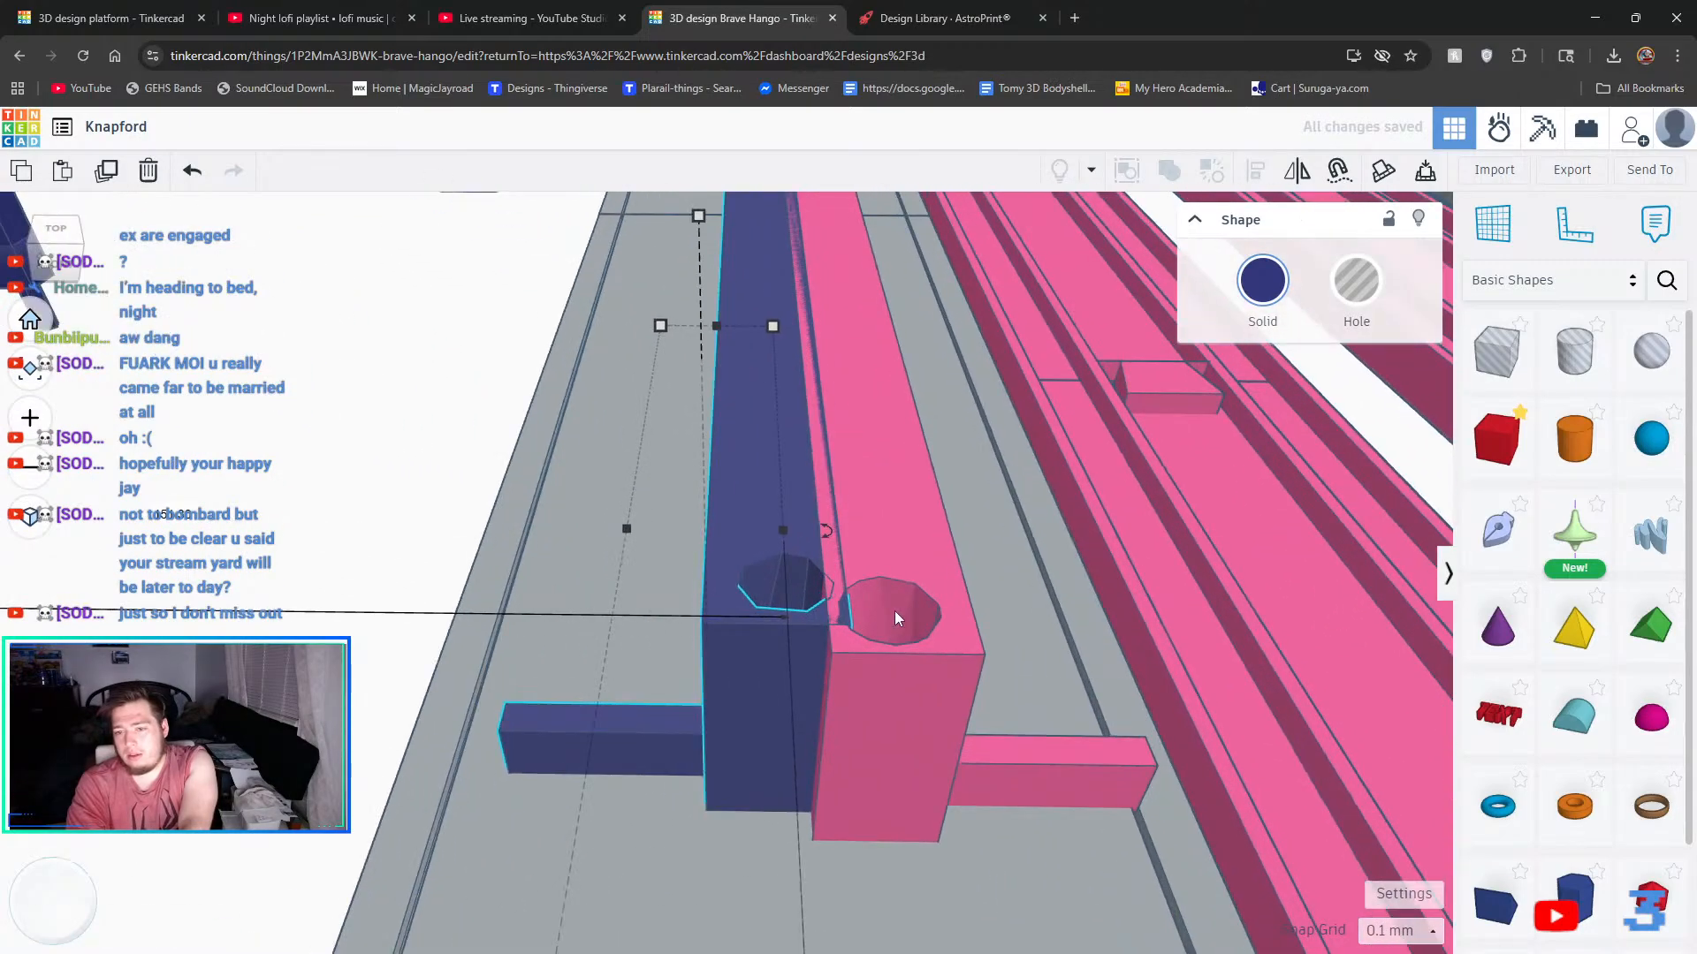
key(Down)
key(Down)
key(Down)
key(Down)
key(Down)
key(Down)
key(Down)
key(Down)
key(Down)
key(Down)
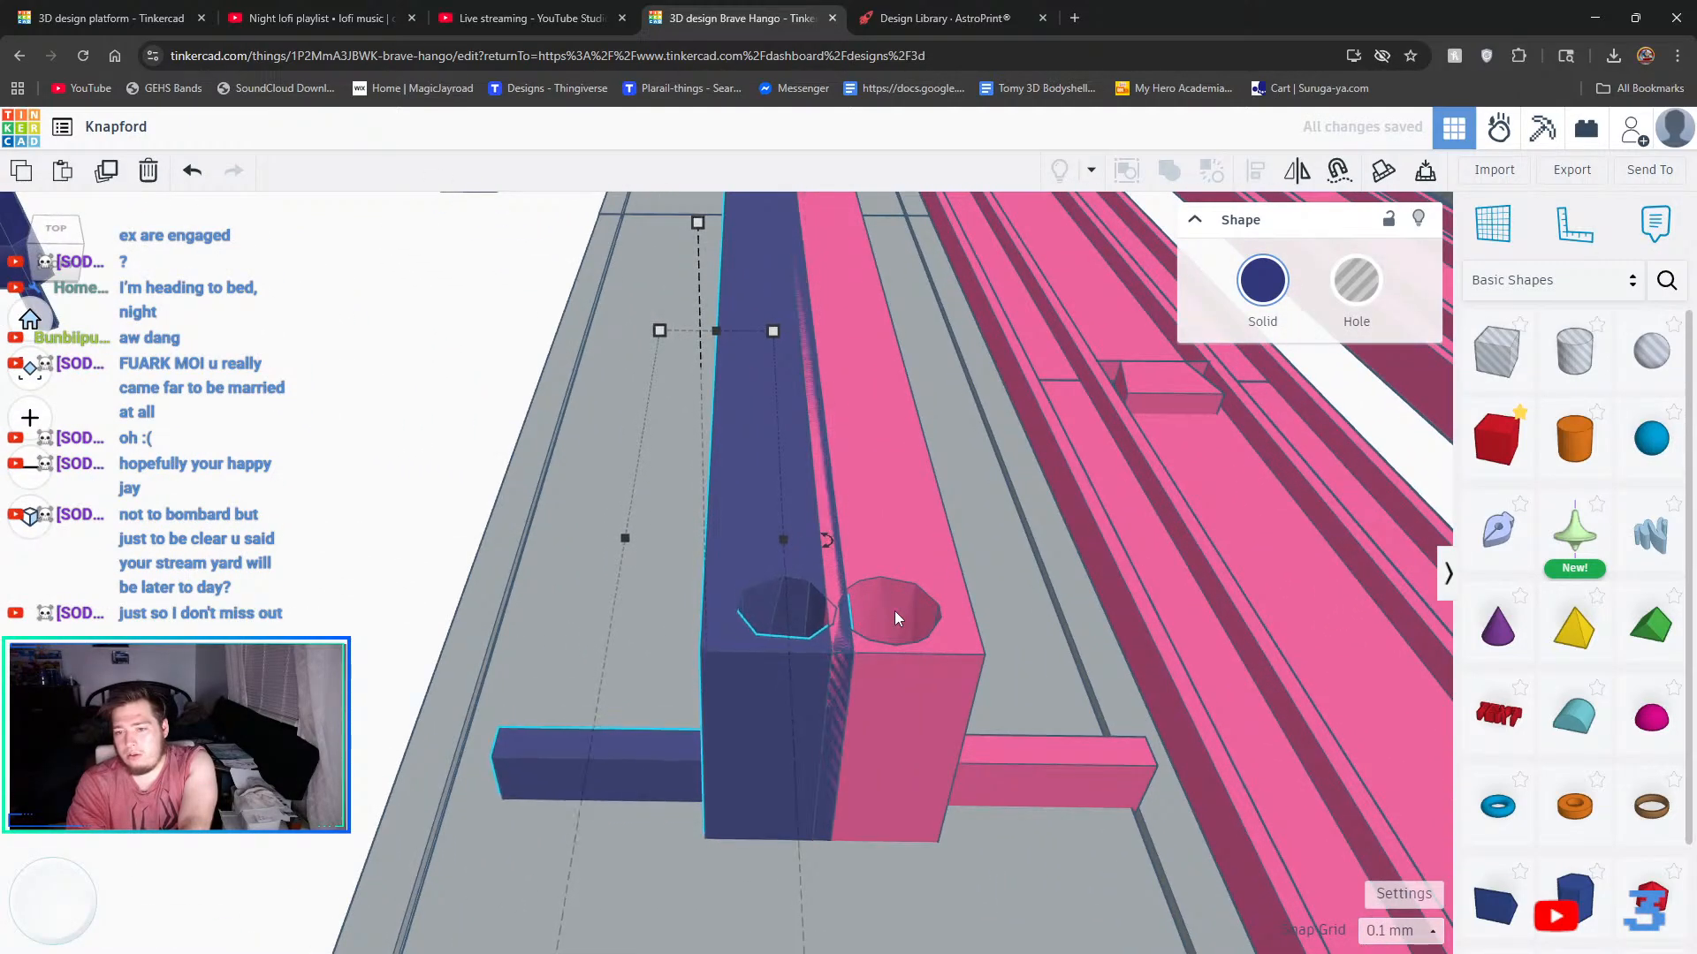
key(Left)
key(Left)
key(Left)
key(Left)
key(Left)
key(Left)
key(Left)
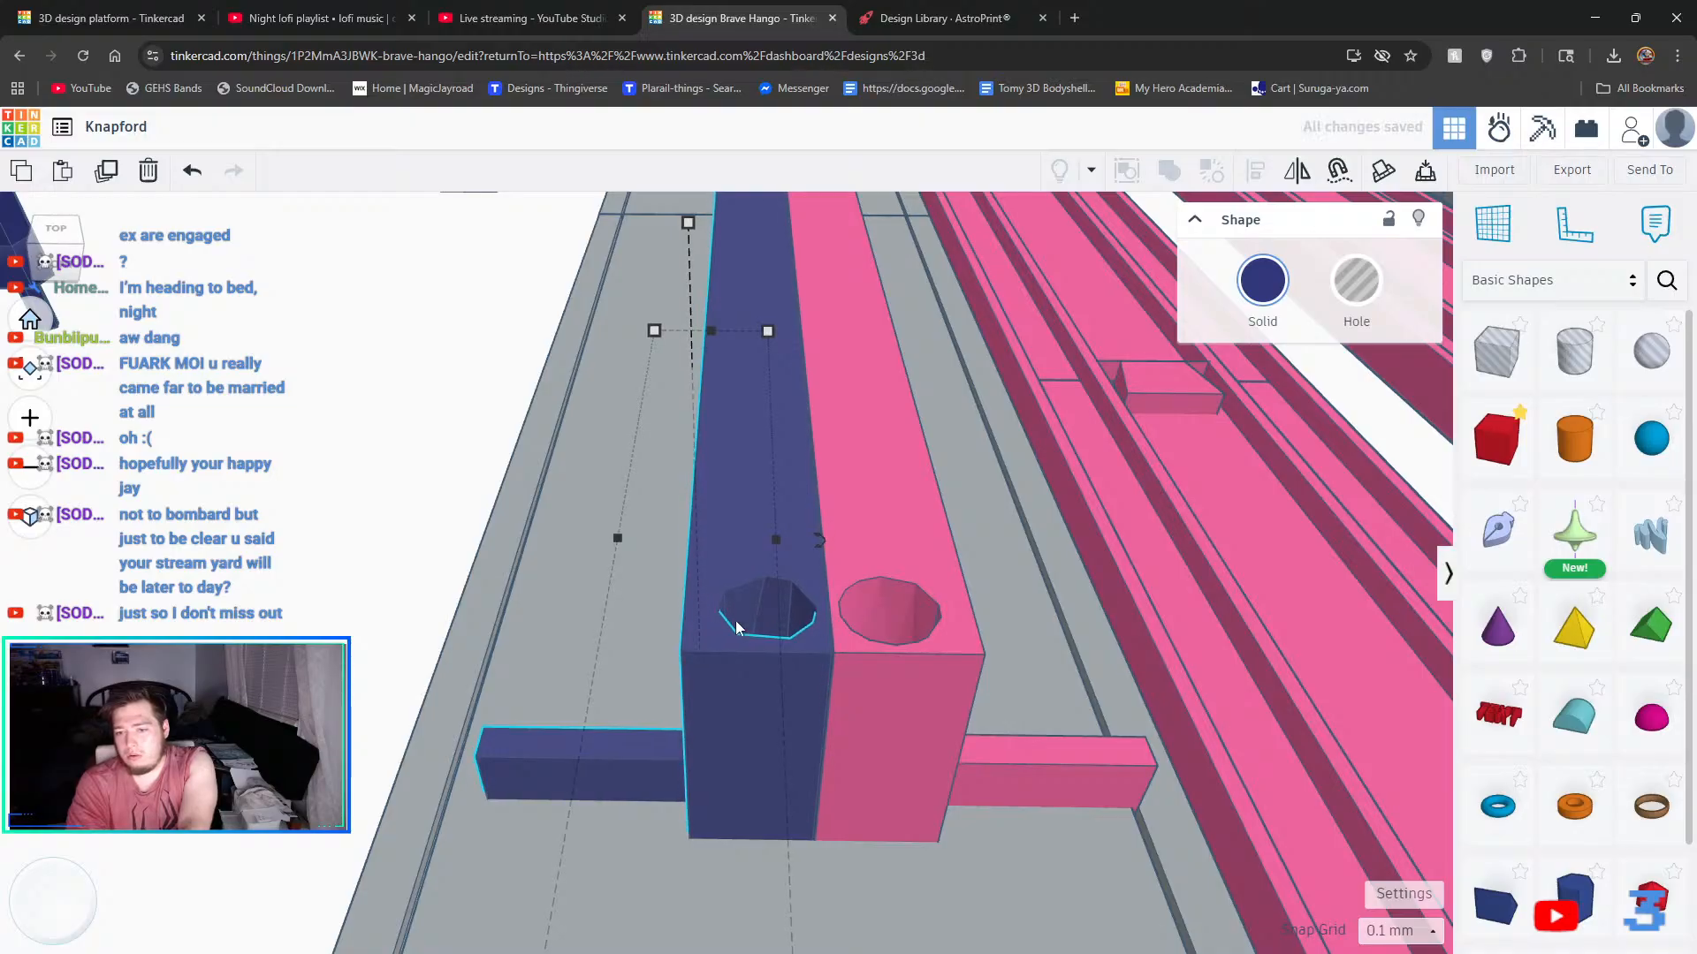
scroll(650, 610, up, 1)
click(341, 521)
scroll(893, 638, up, 4)
scroll(893, 638, down, 6)
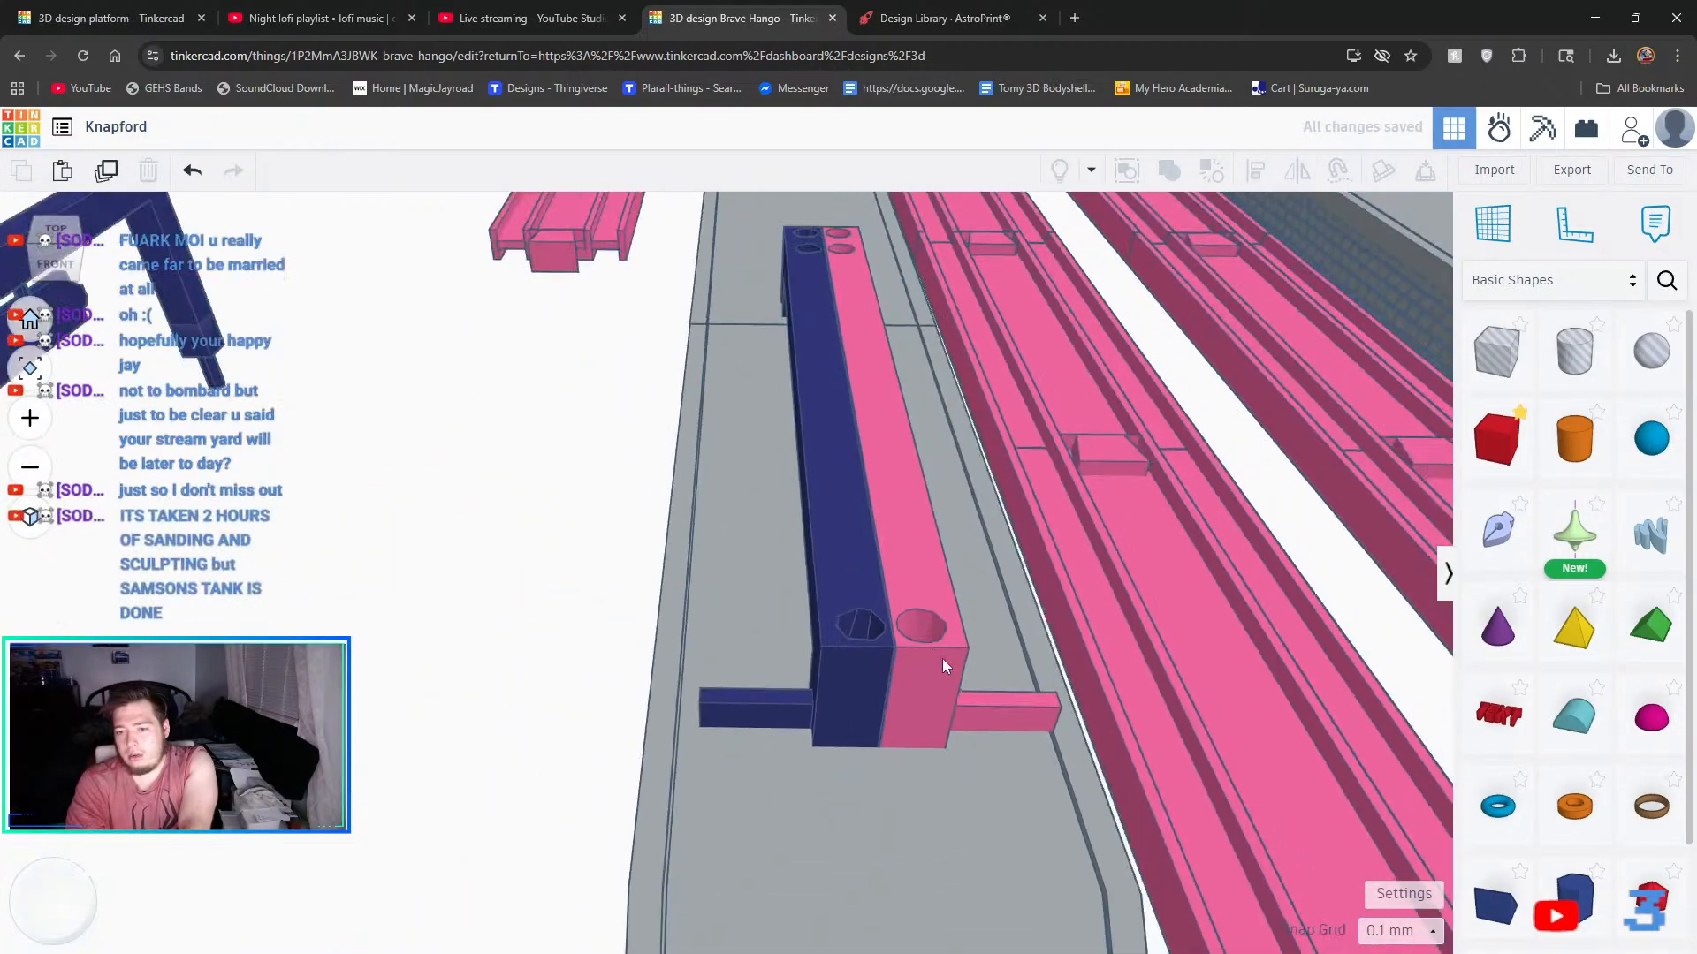
right_drag(942, 660, 851, 655)
click(893, 665)
key(Left)
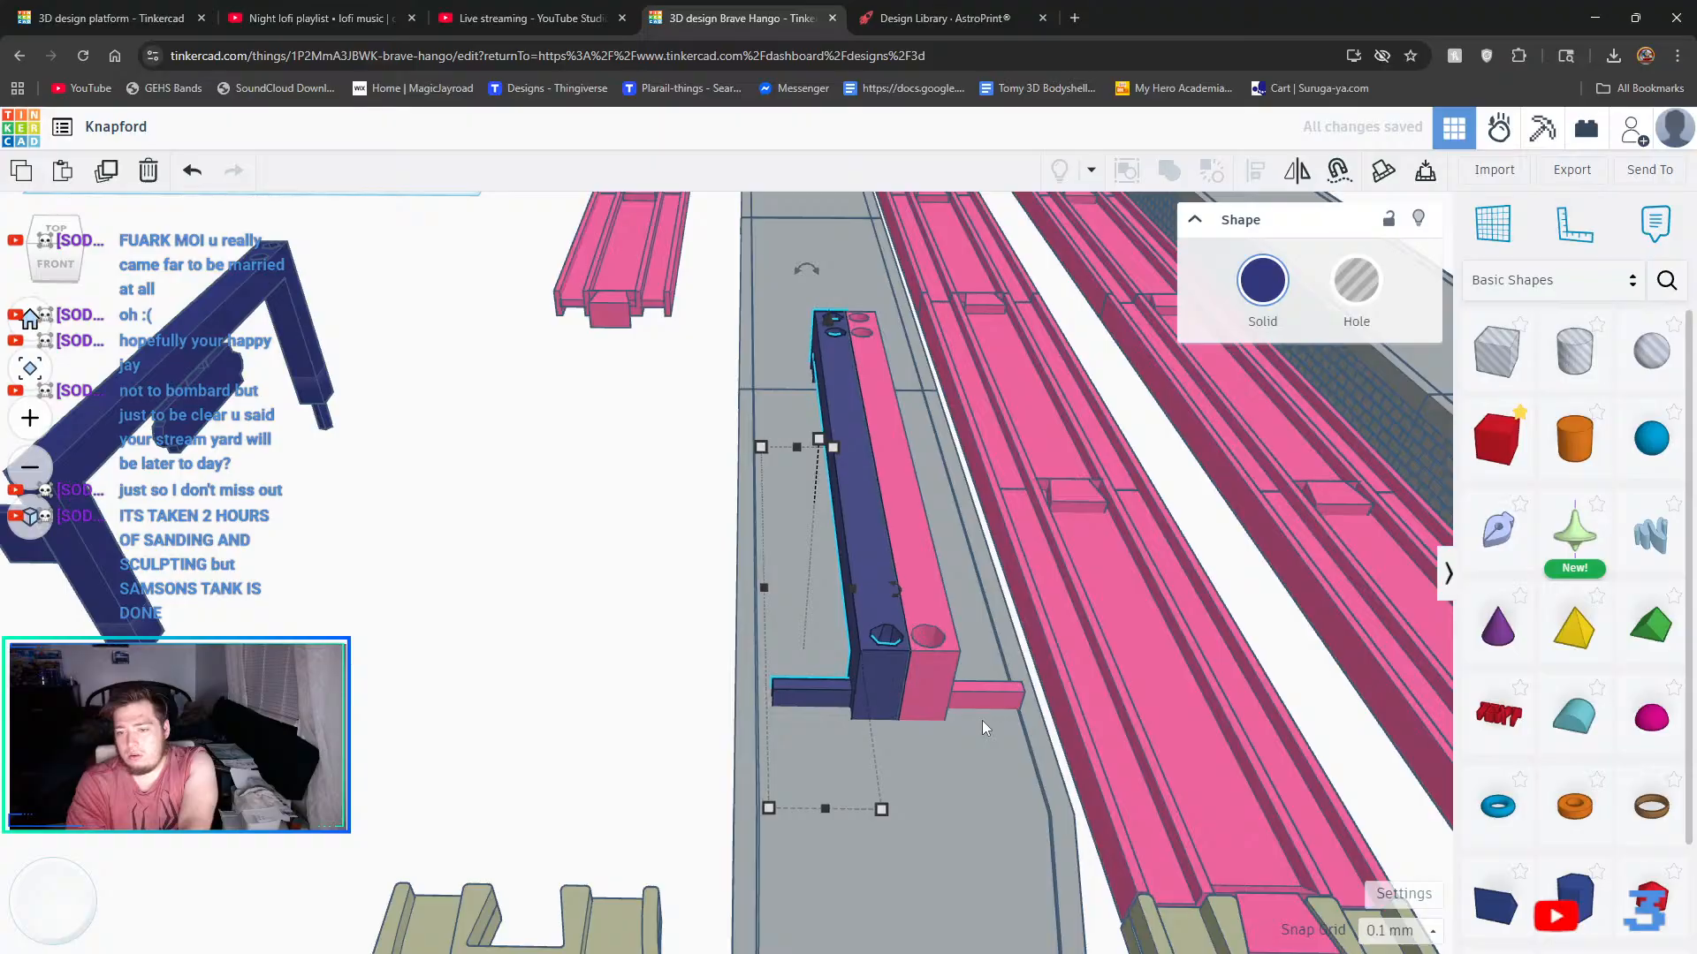
click(670, 608)
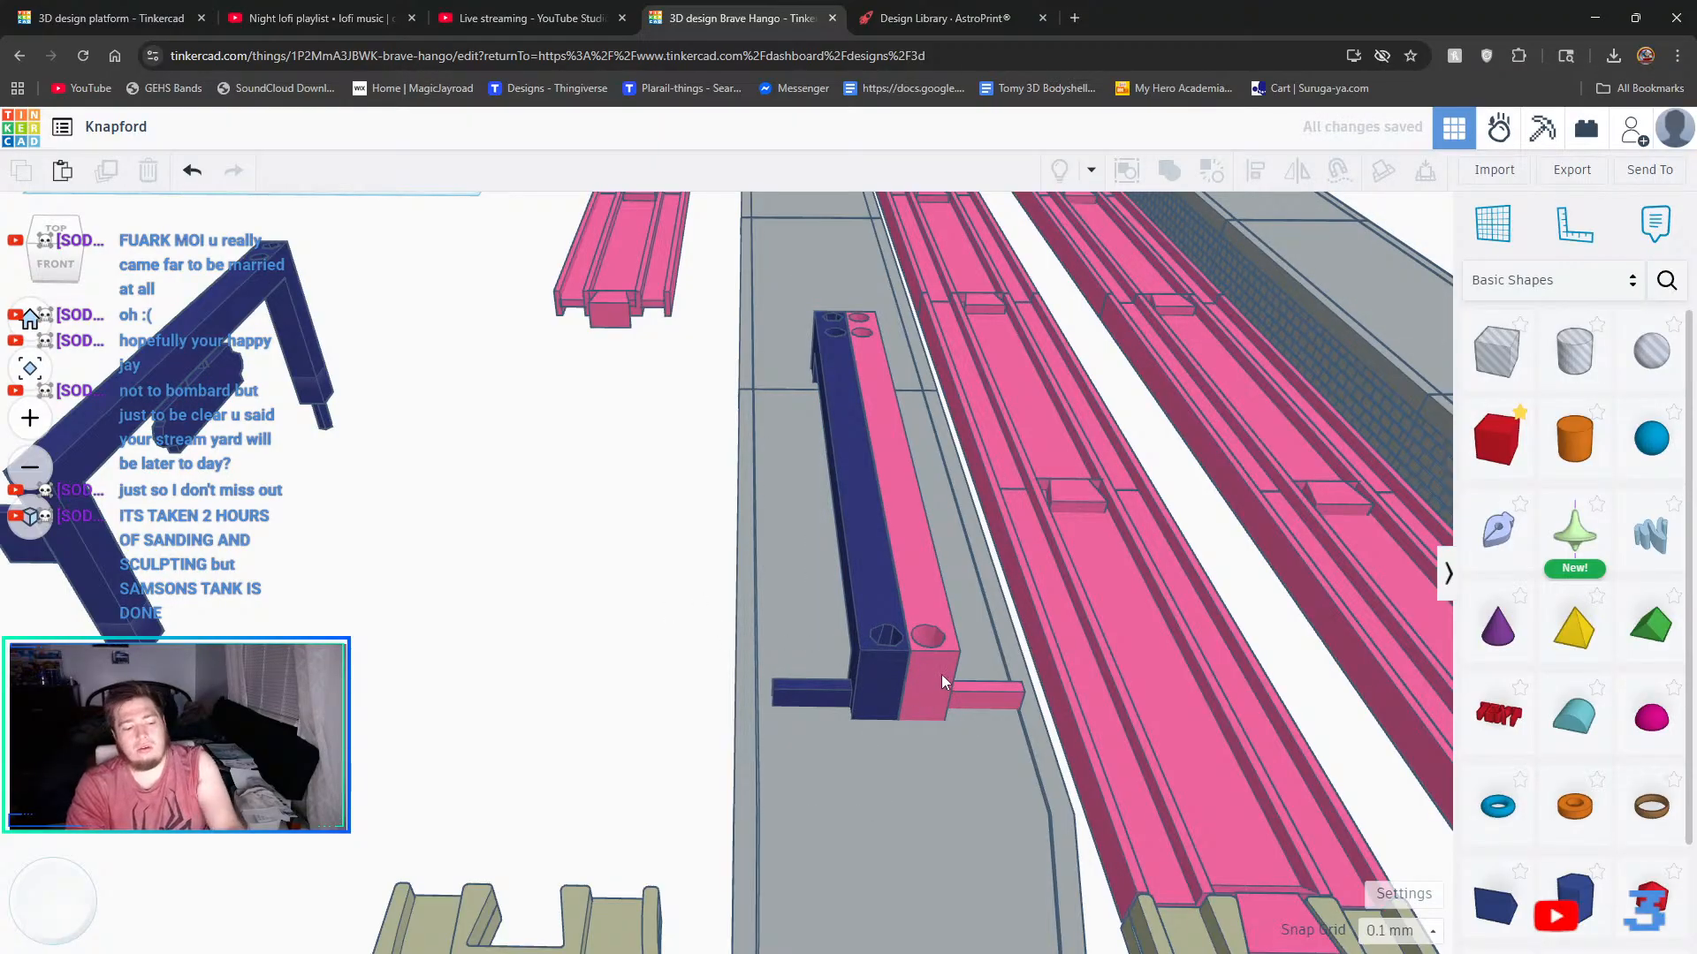
- Combine the pink frame and the adjoining blue frame copy into one union group
click(941, 675)
shift+click(884, 670)
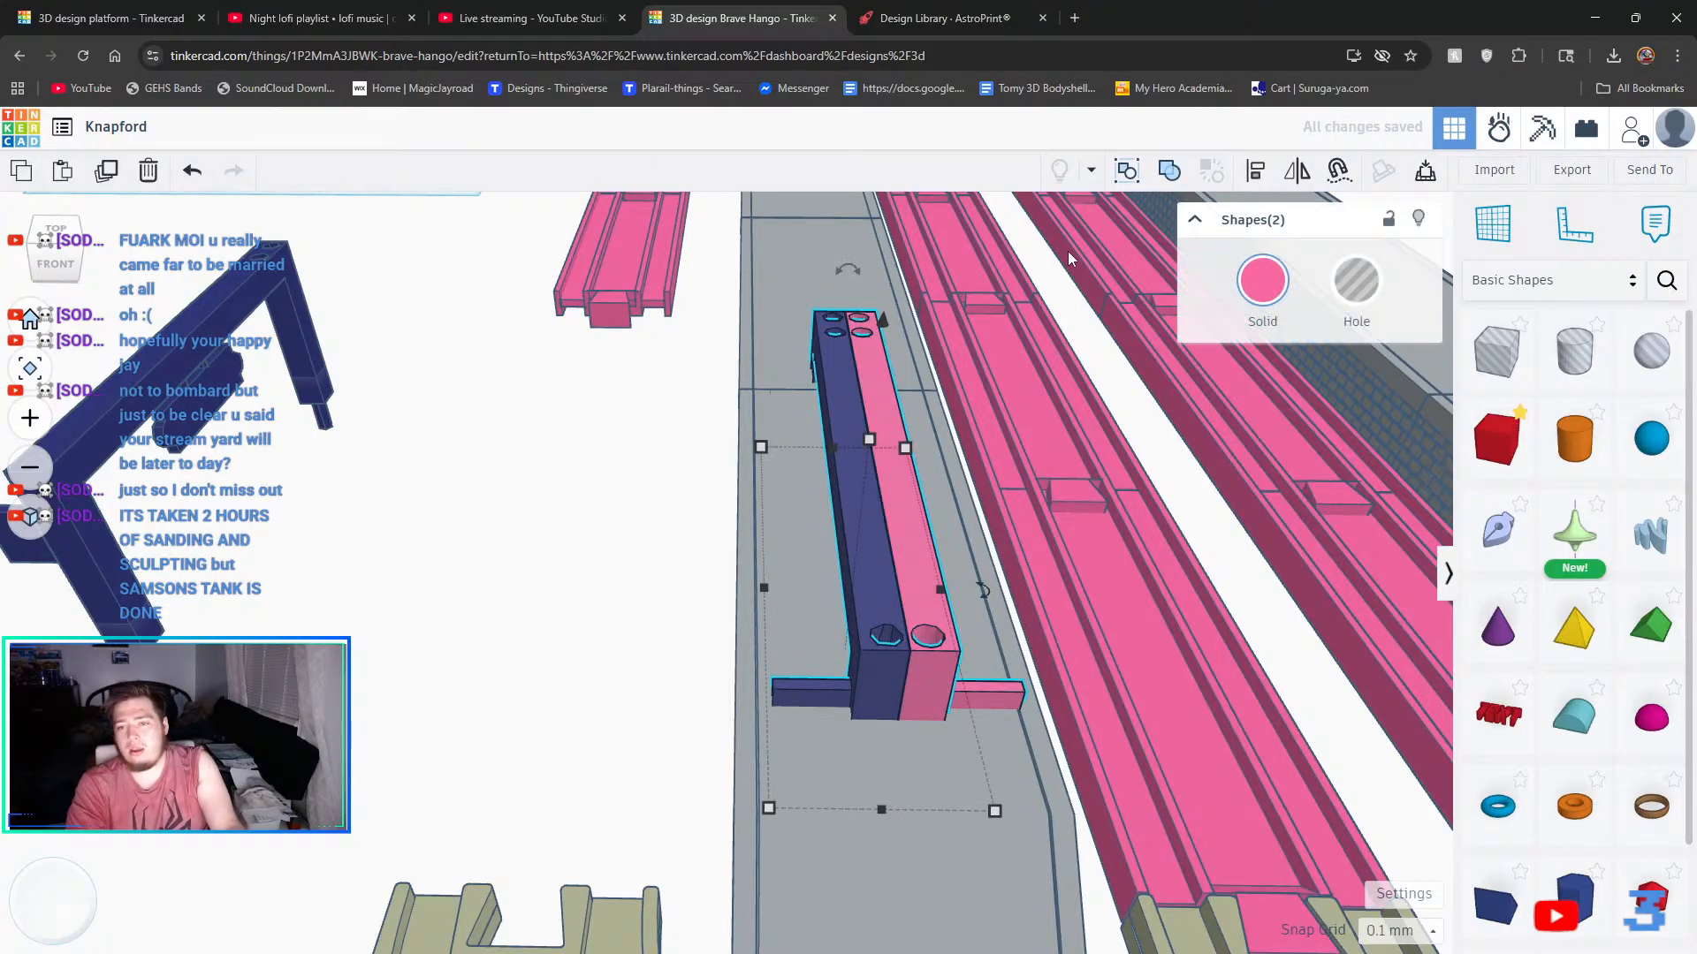
click(1170, 173)
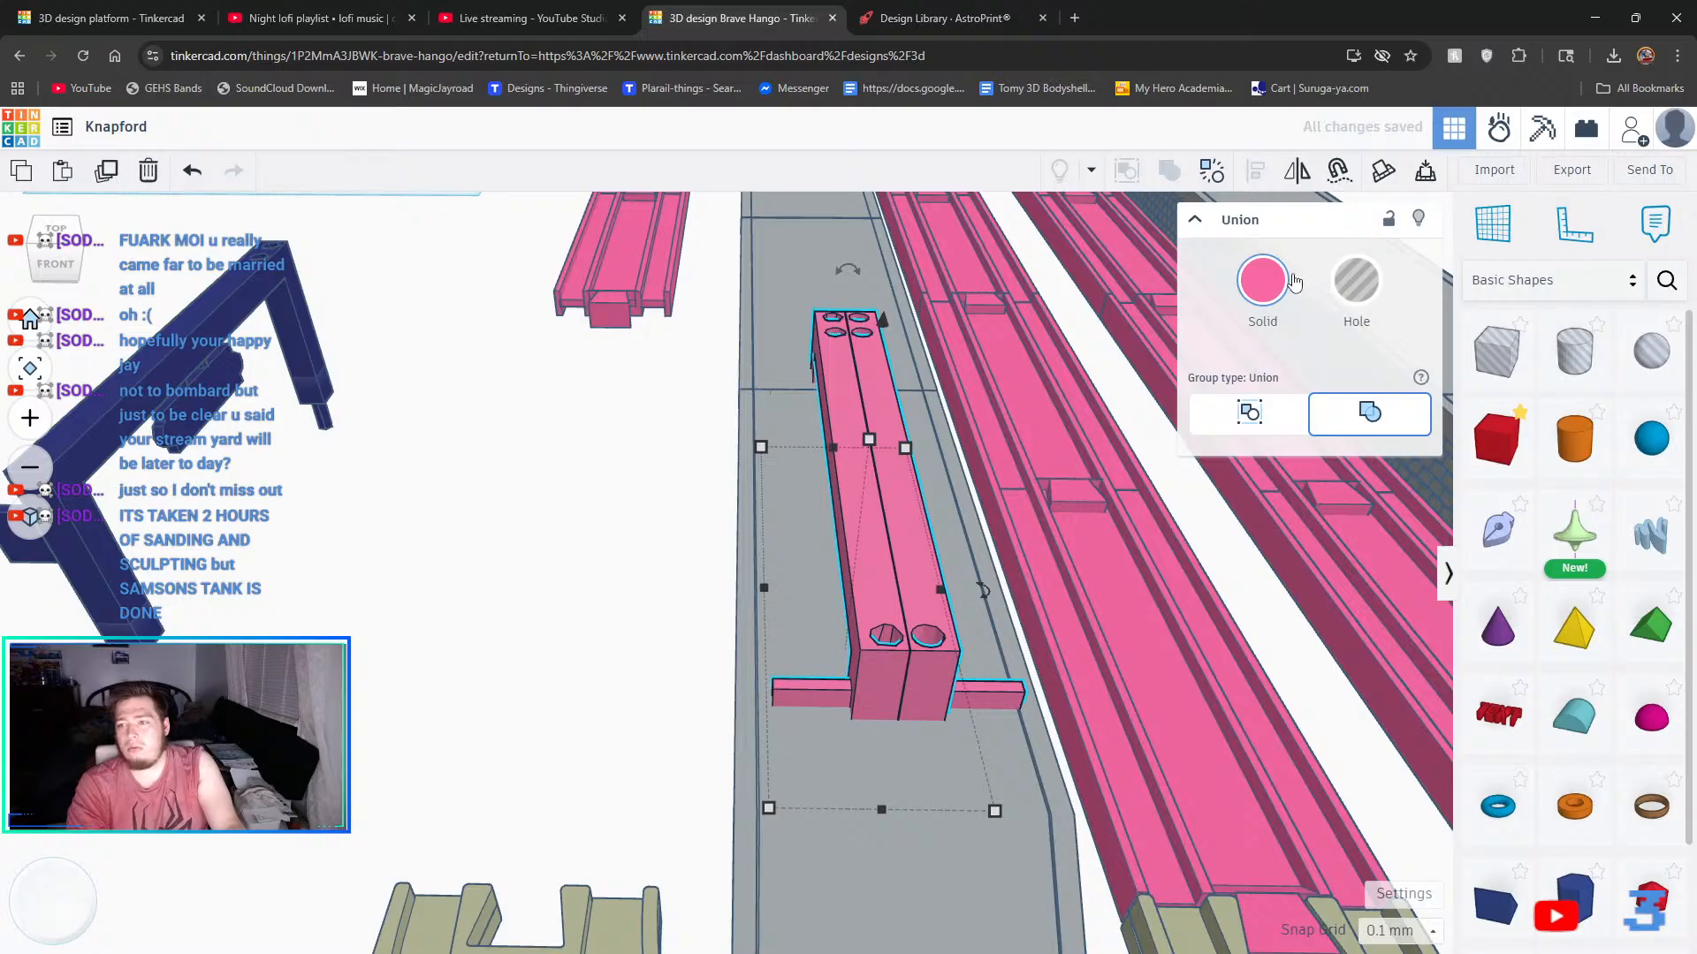
- Colour the combined double frame dark green
click(1263, 280)
click(1199, 386)
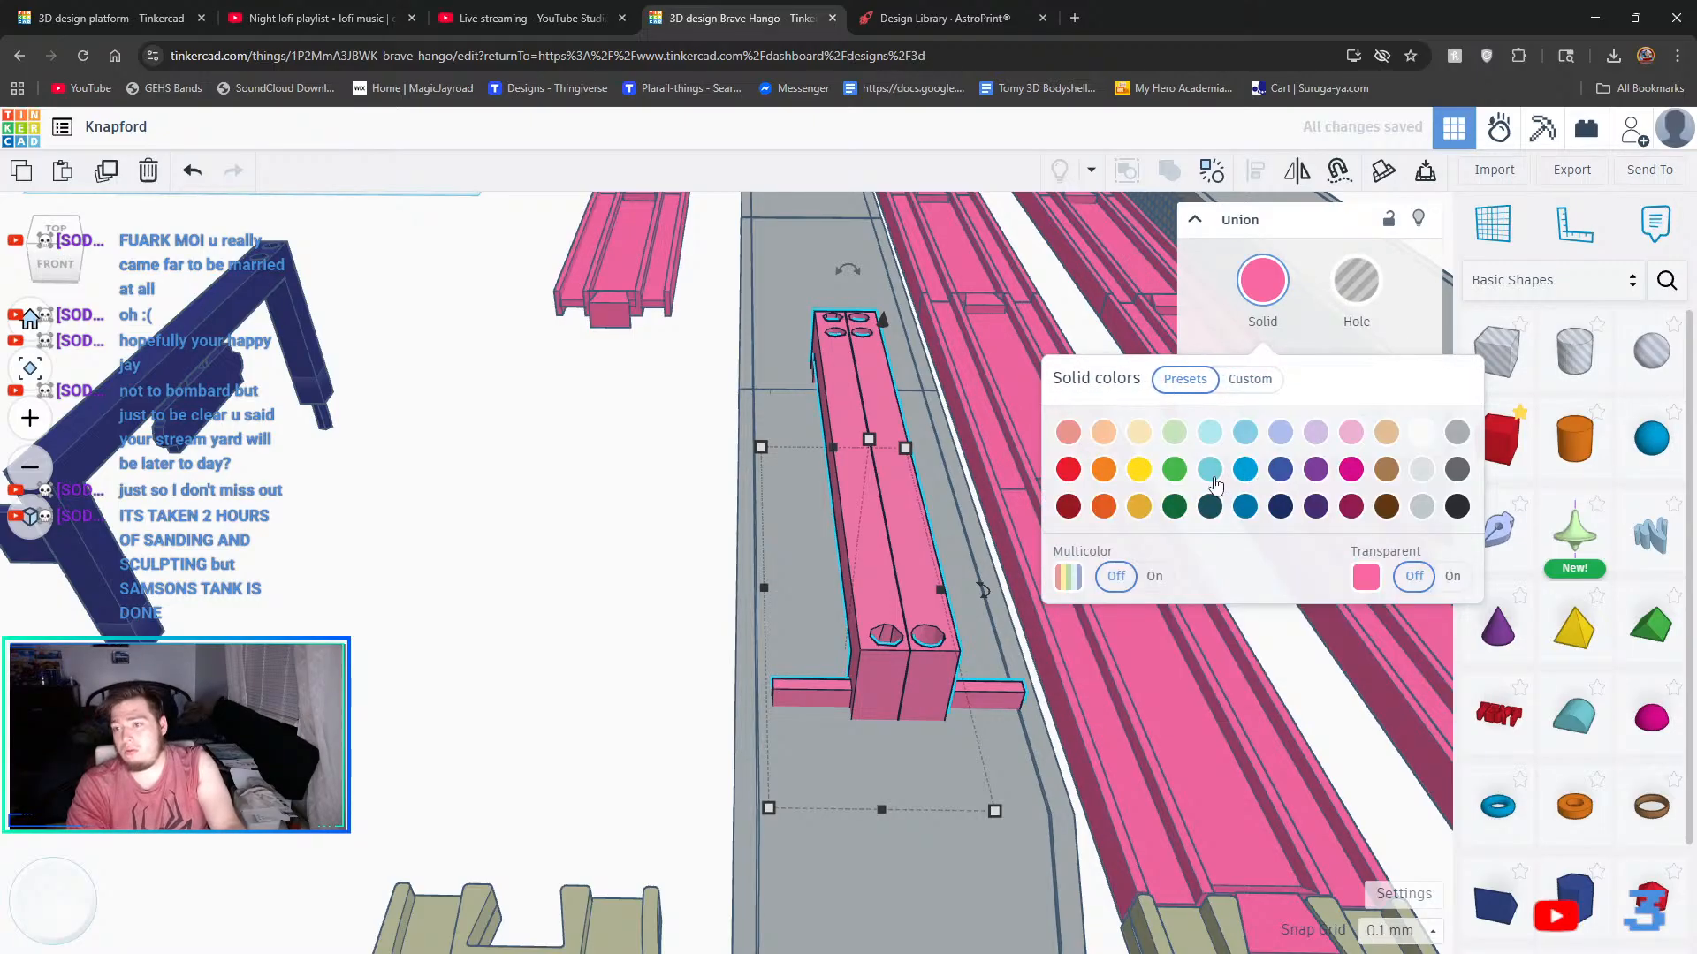
click(1174, 505)
click(600, 592)
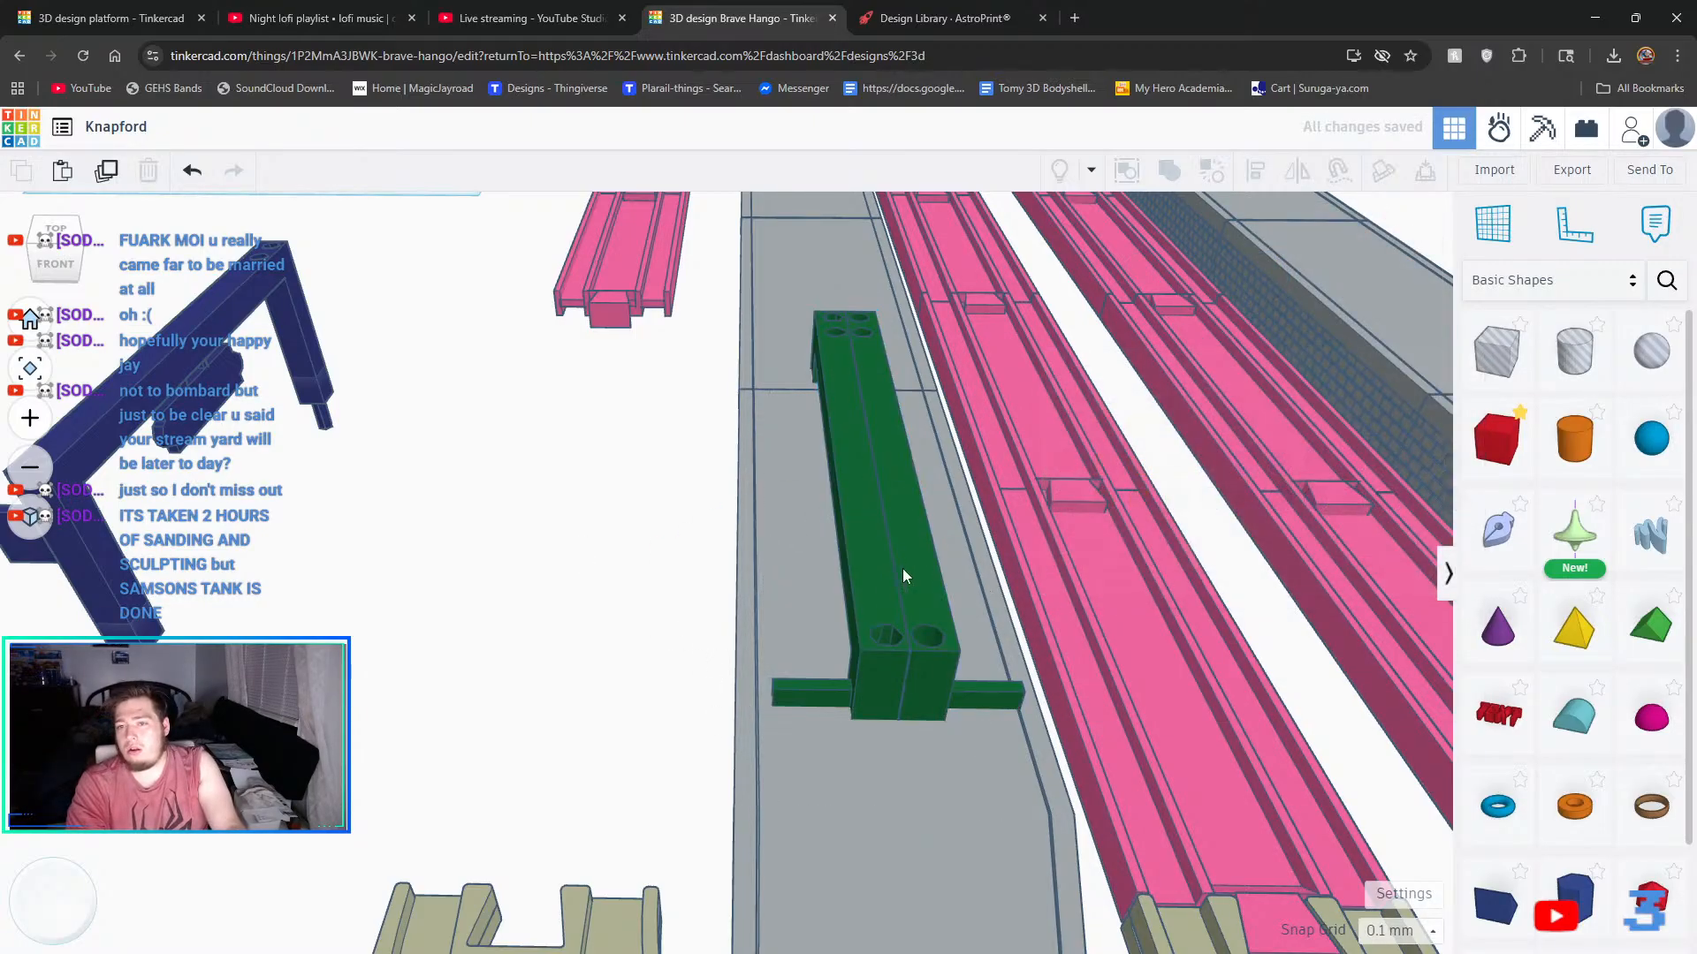
- Raise the green double frame by 31.5 mm, to 13 mm above the workplane, so its legs stand on the platform
click(903, 569)
drag(886, 323, 946, 140)
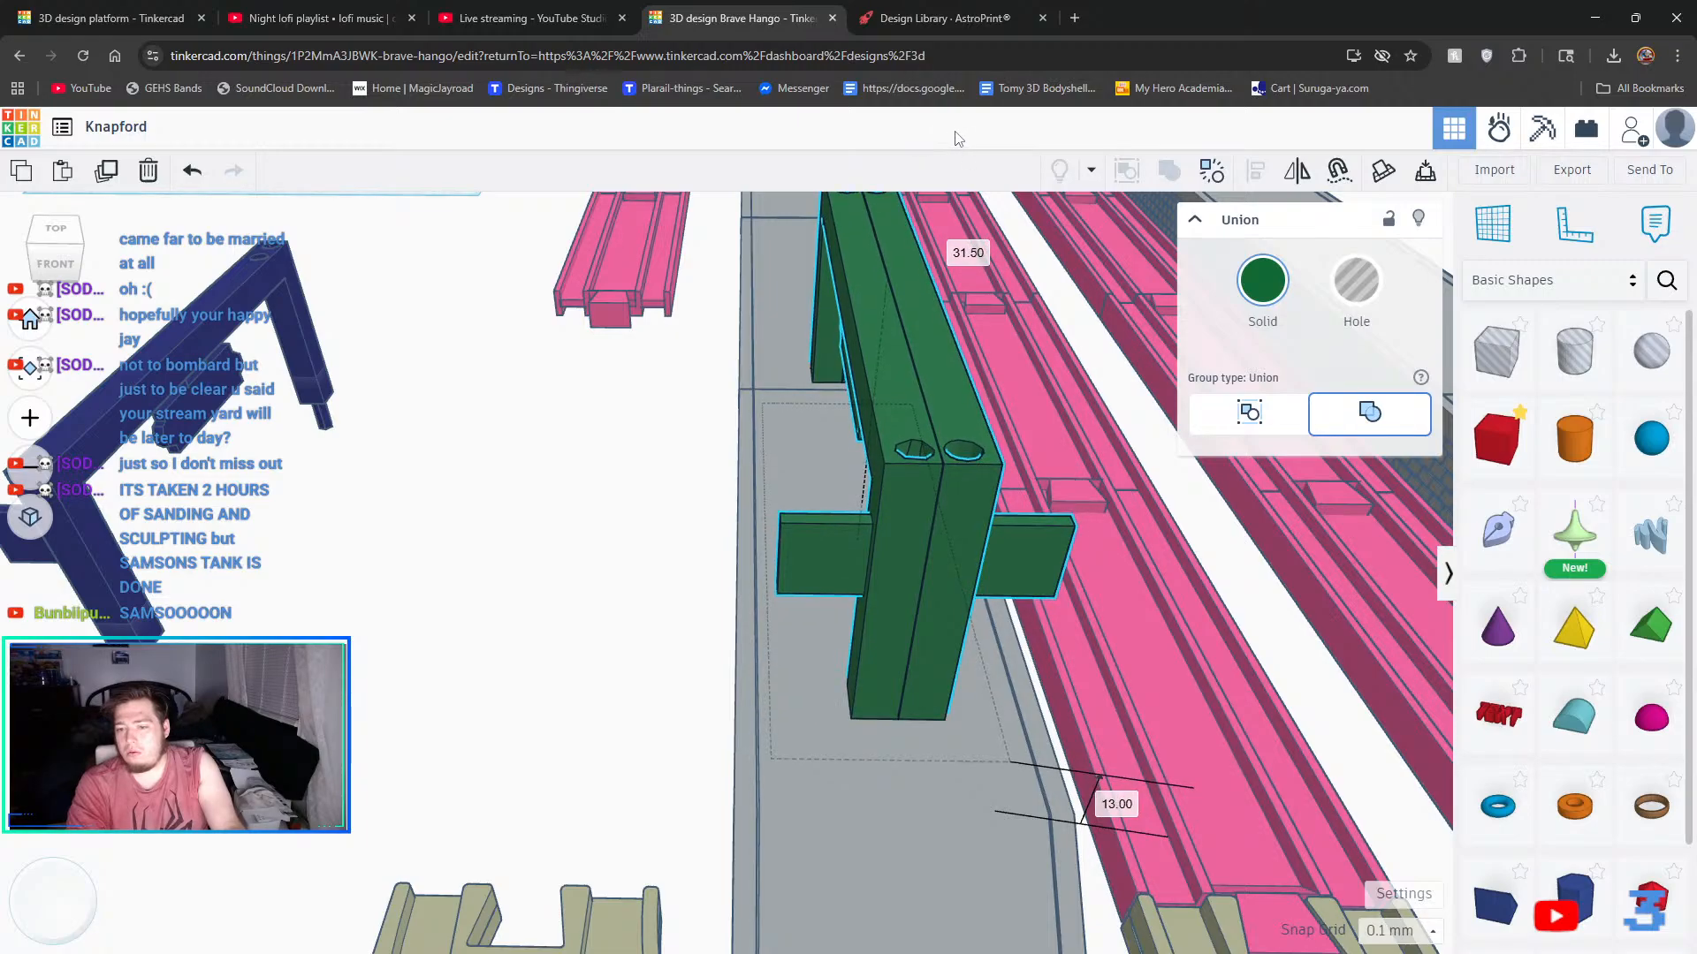
click(610, 663)
right_drag(610, 663, 769, 586)
scroll(769, 586, down, 6)
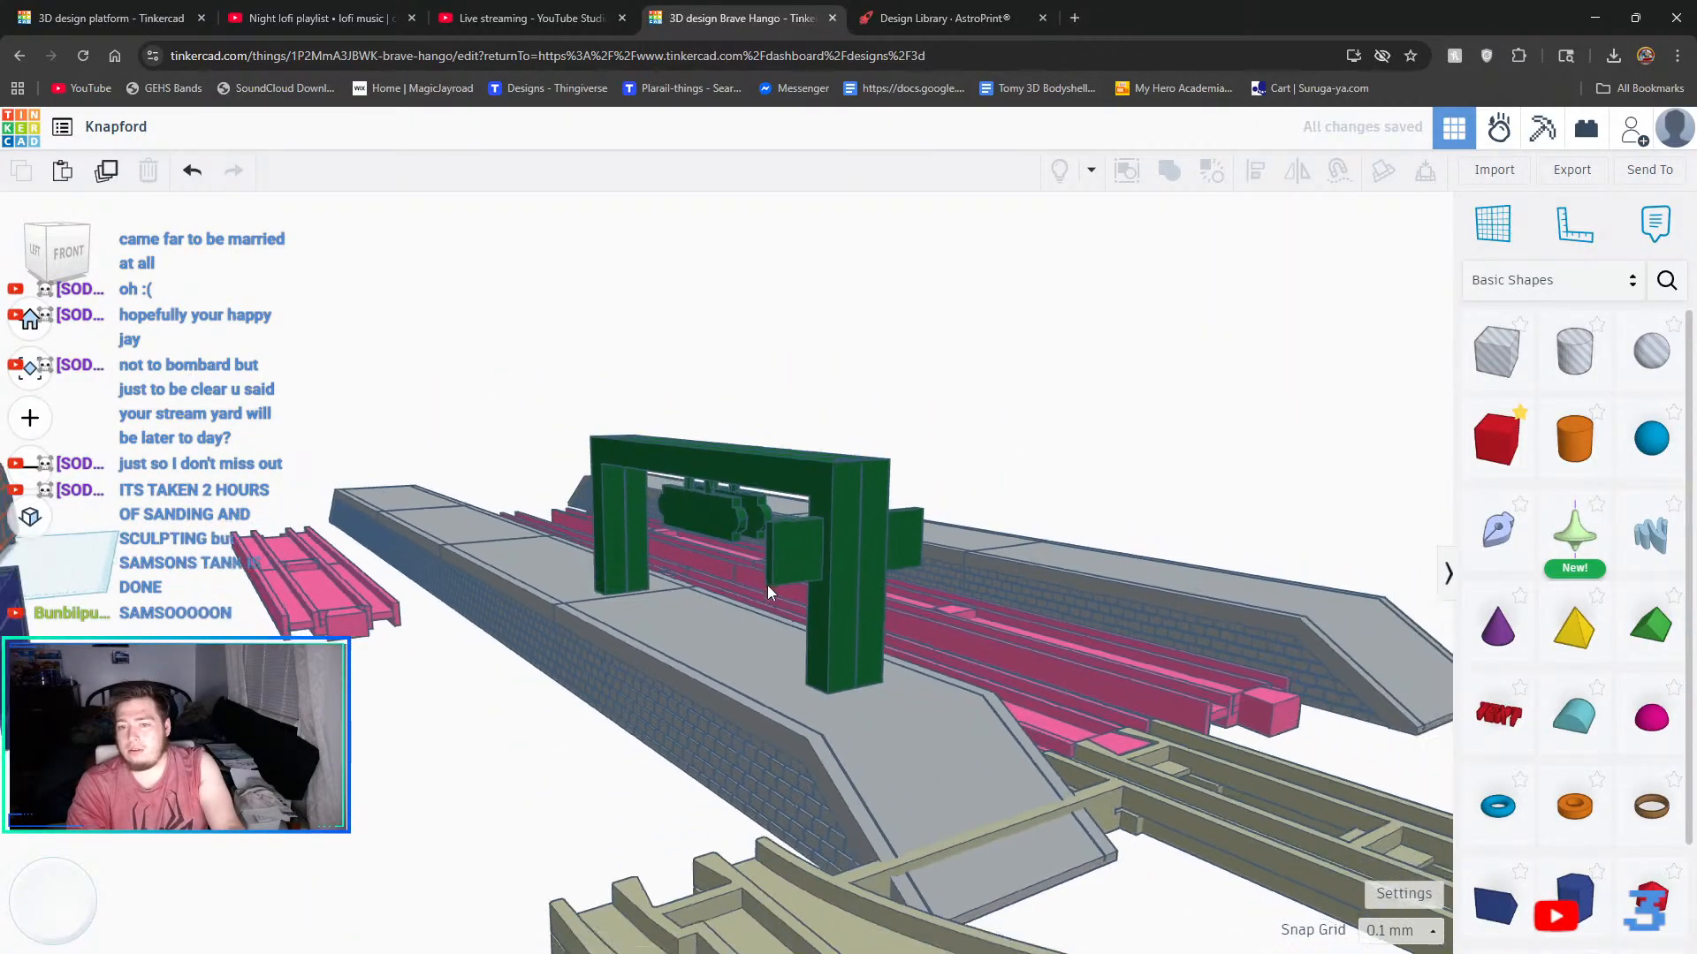
right_drag(553, 744, 457, 785)
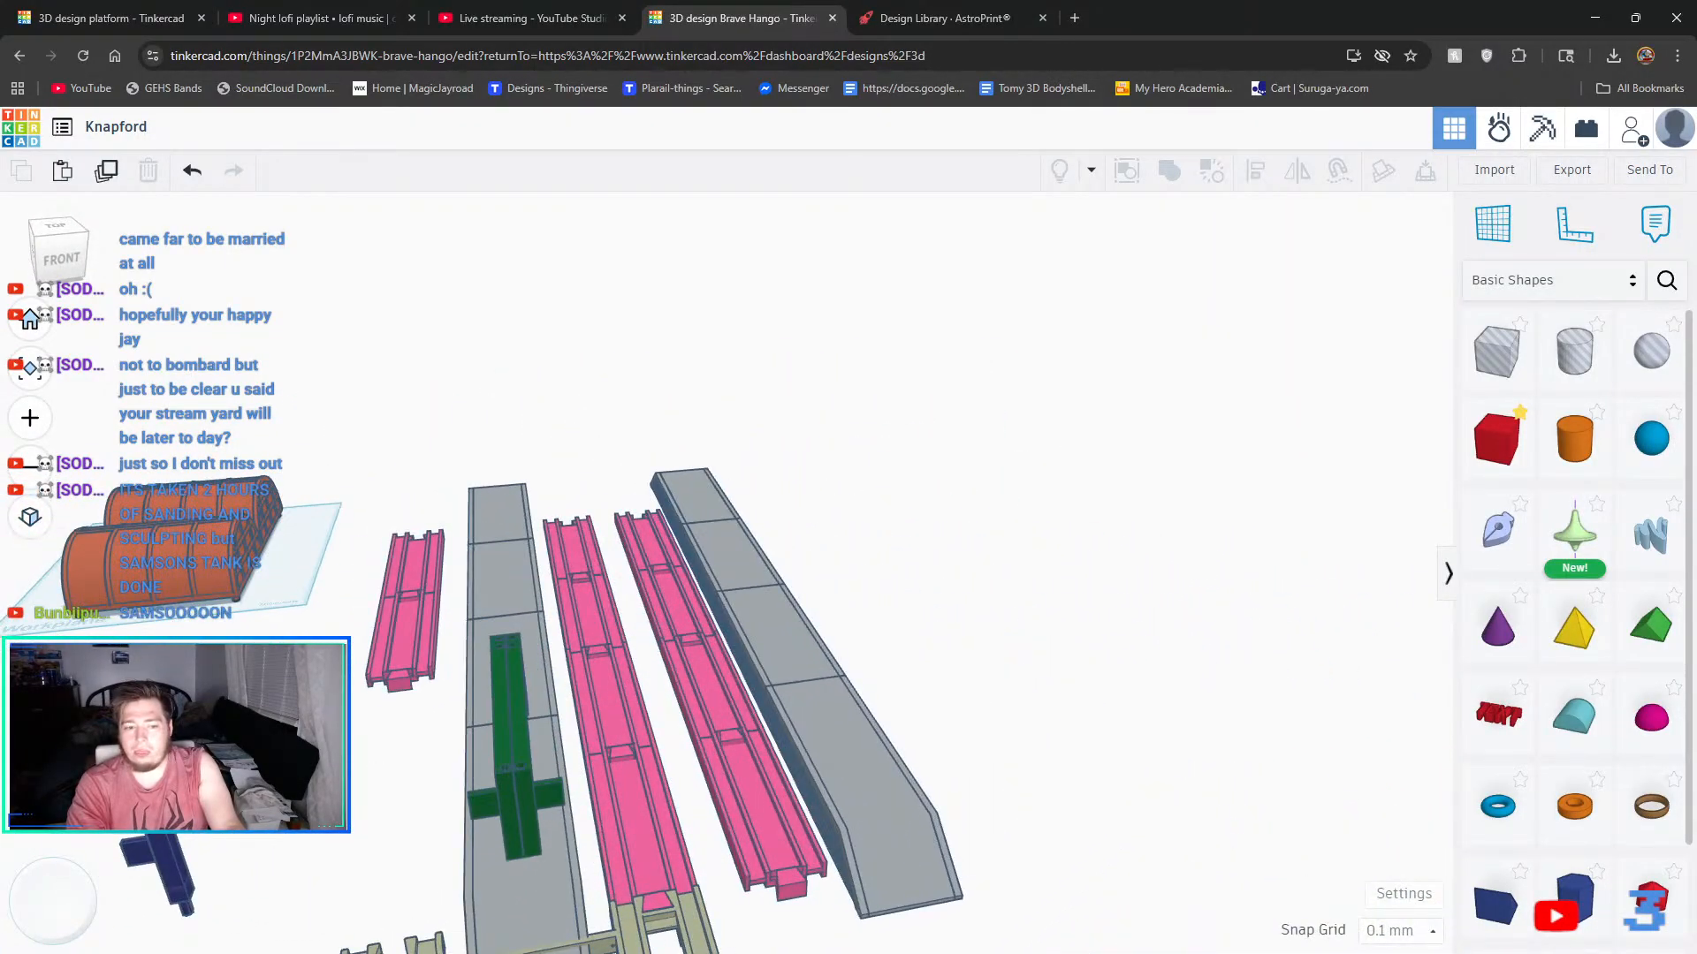
- Move the remaining dark blue frame next to the near platform, alongside the green double frame
click(159, 871)
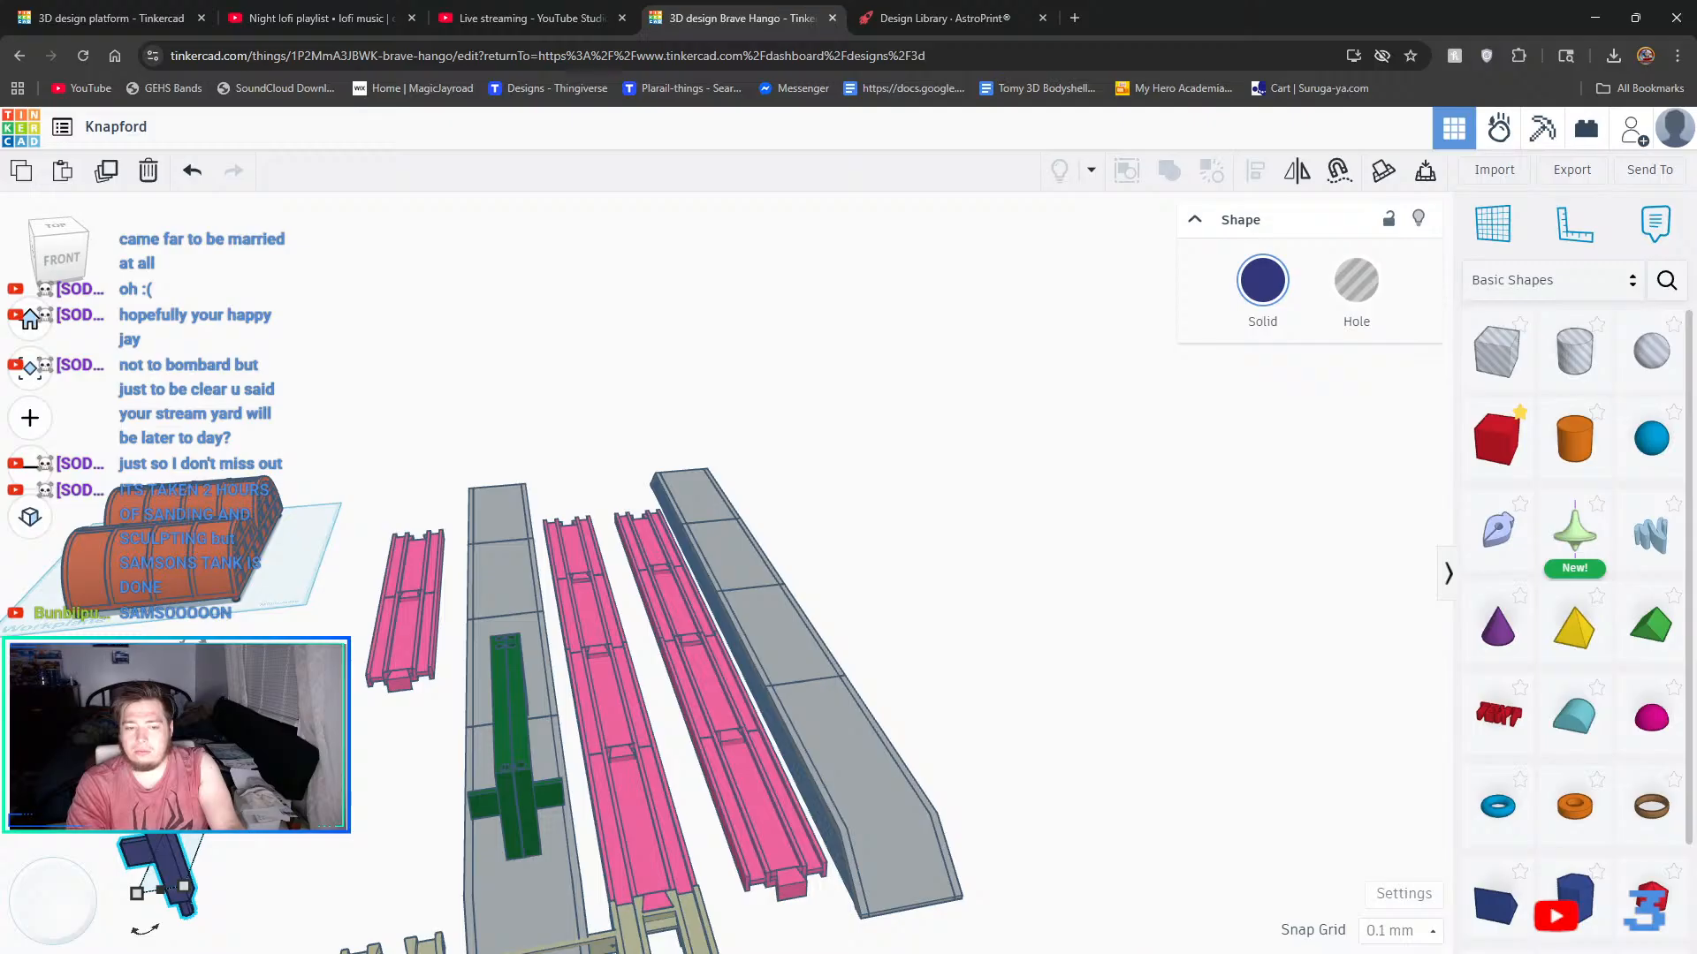
drag(166, 871, 424, 808)
right_drag(424, 796, 970, 812)
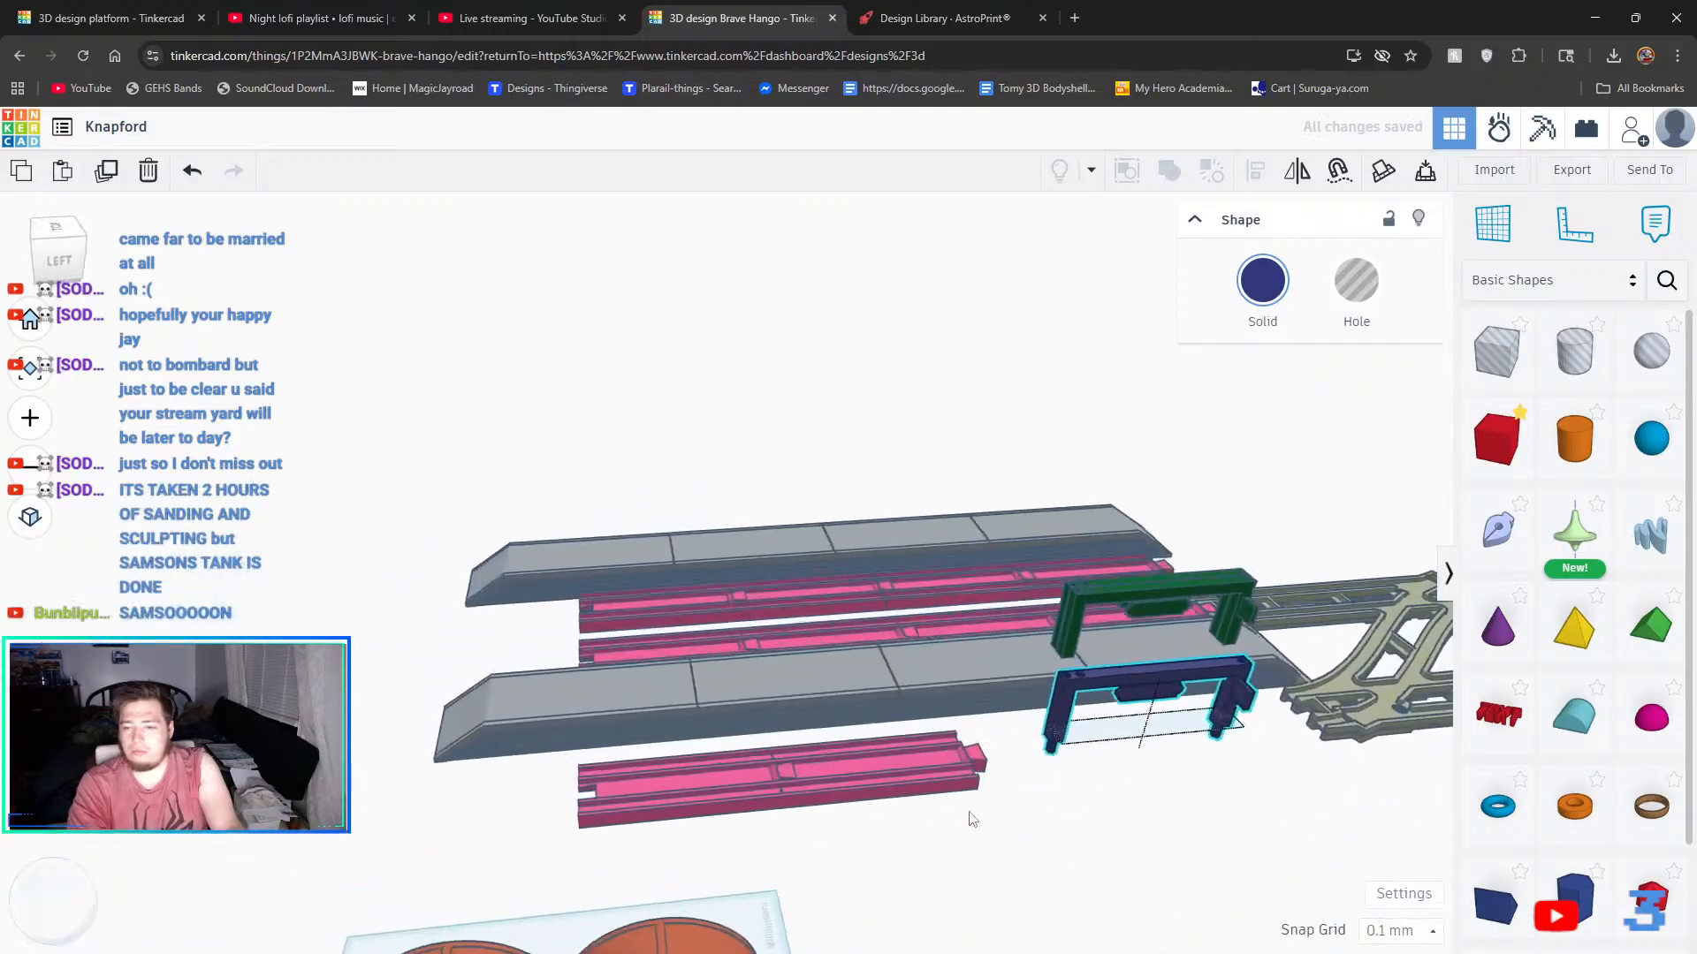
scroll(1229, 790, up, 5)
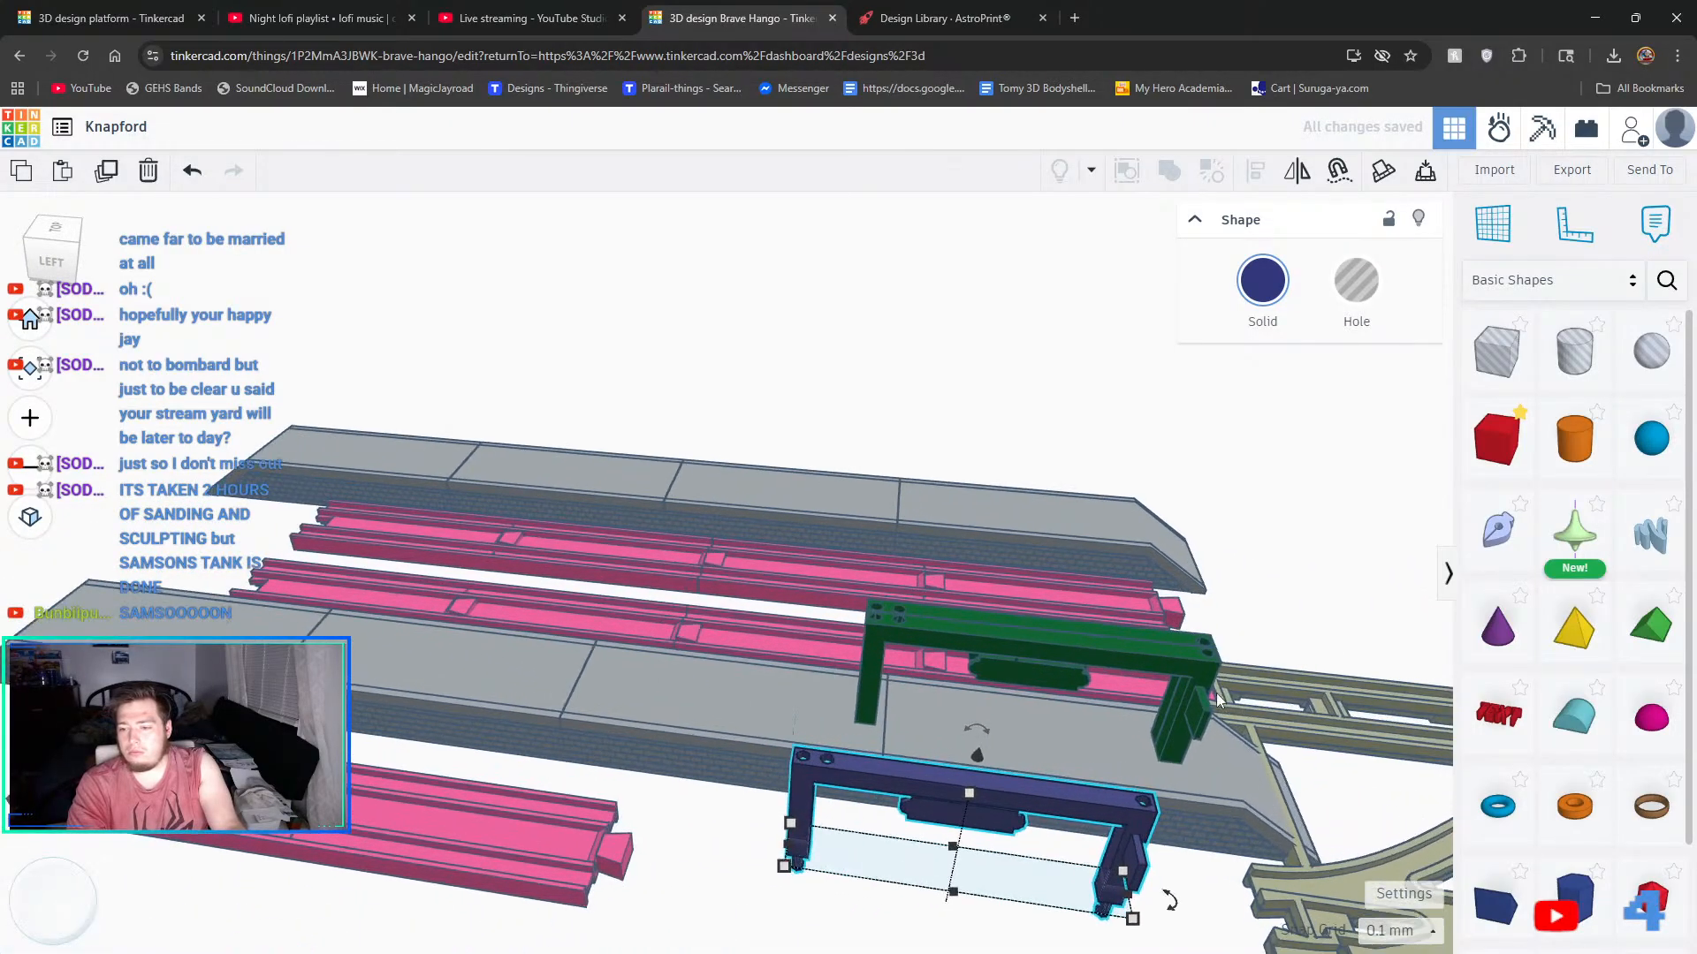
- Delete the separate dark blue frame standing beside the near platform
click(1186, 696)
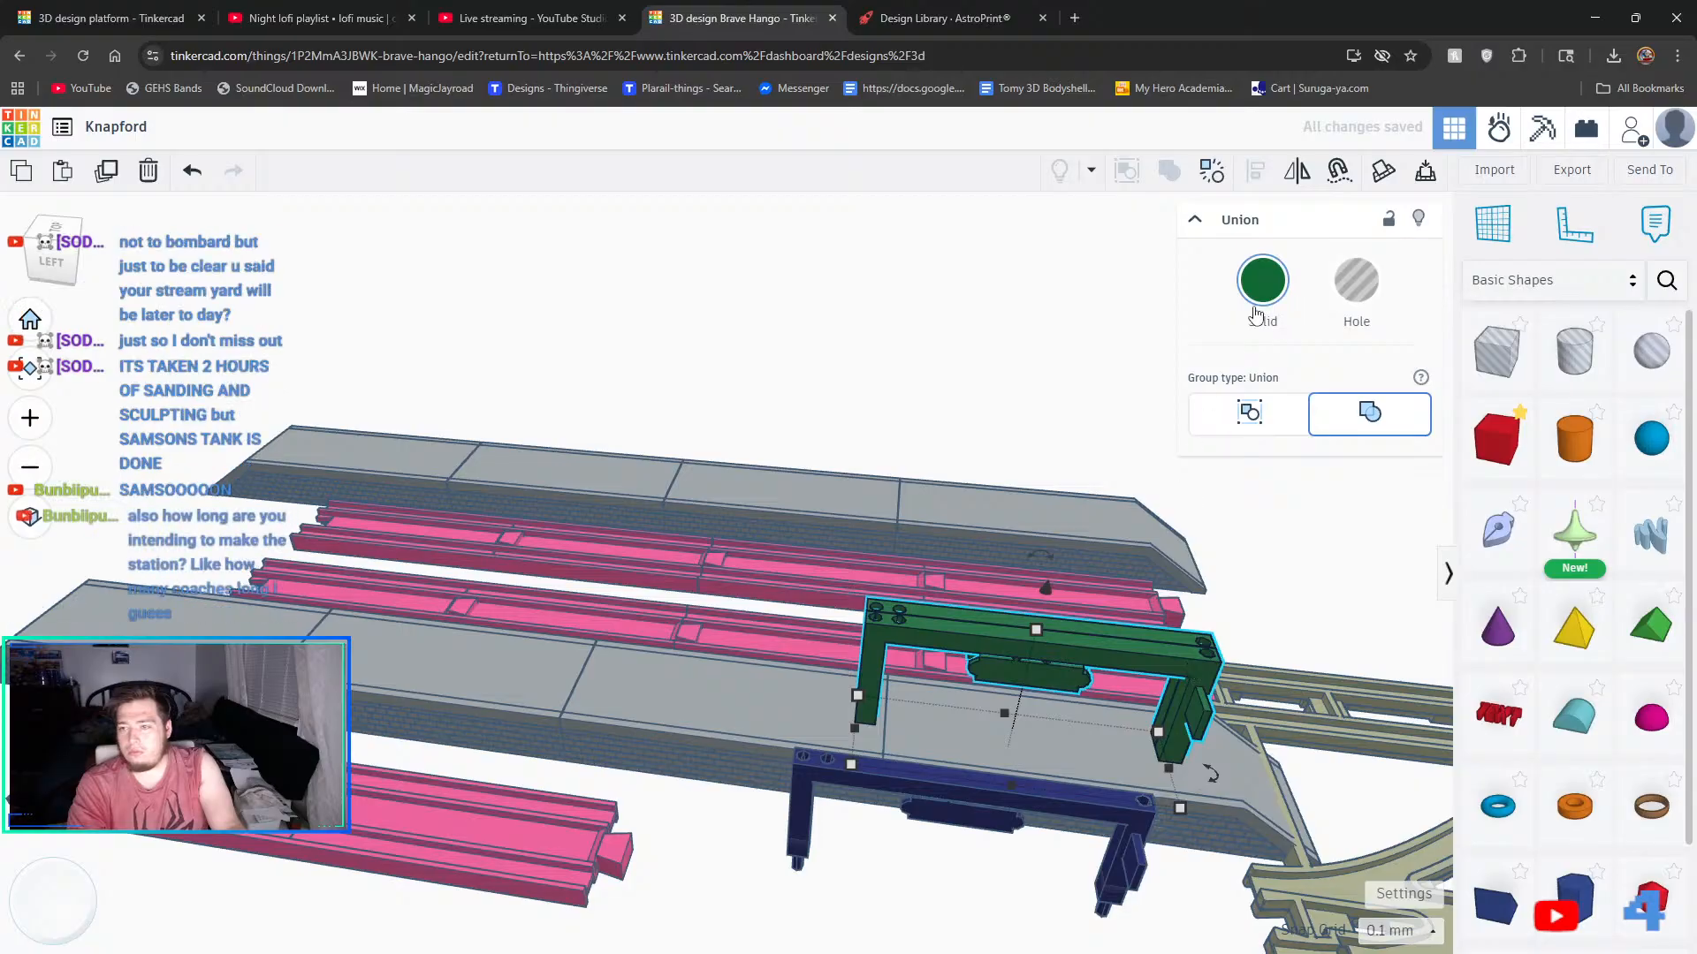
click(1047, 802)
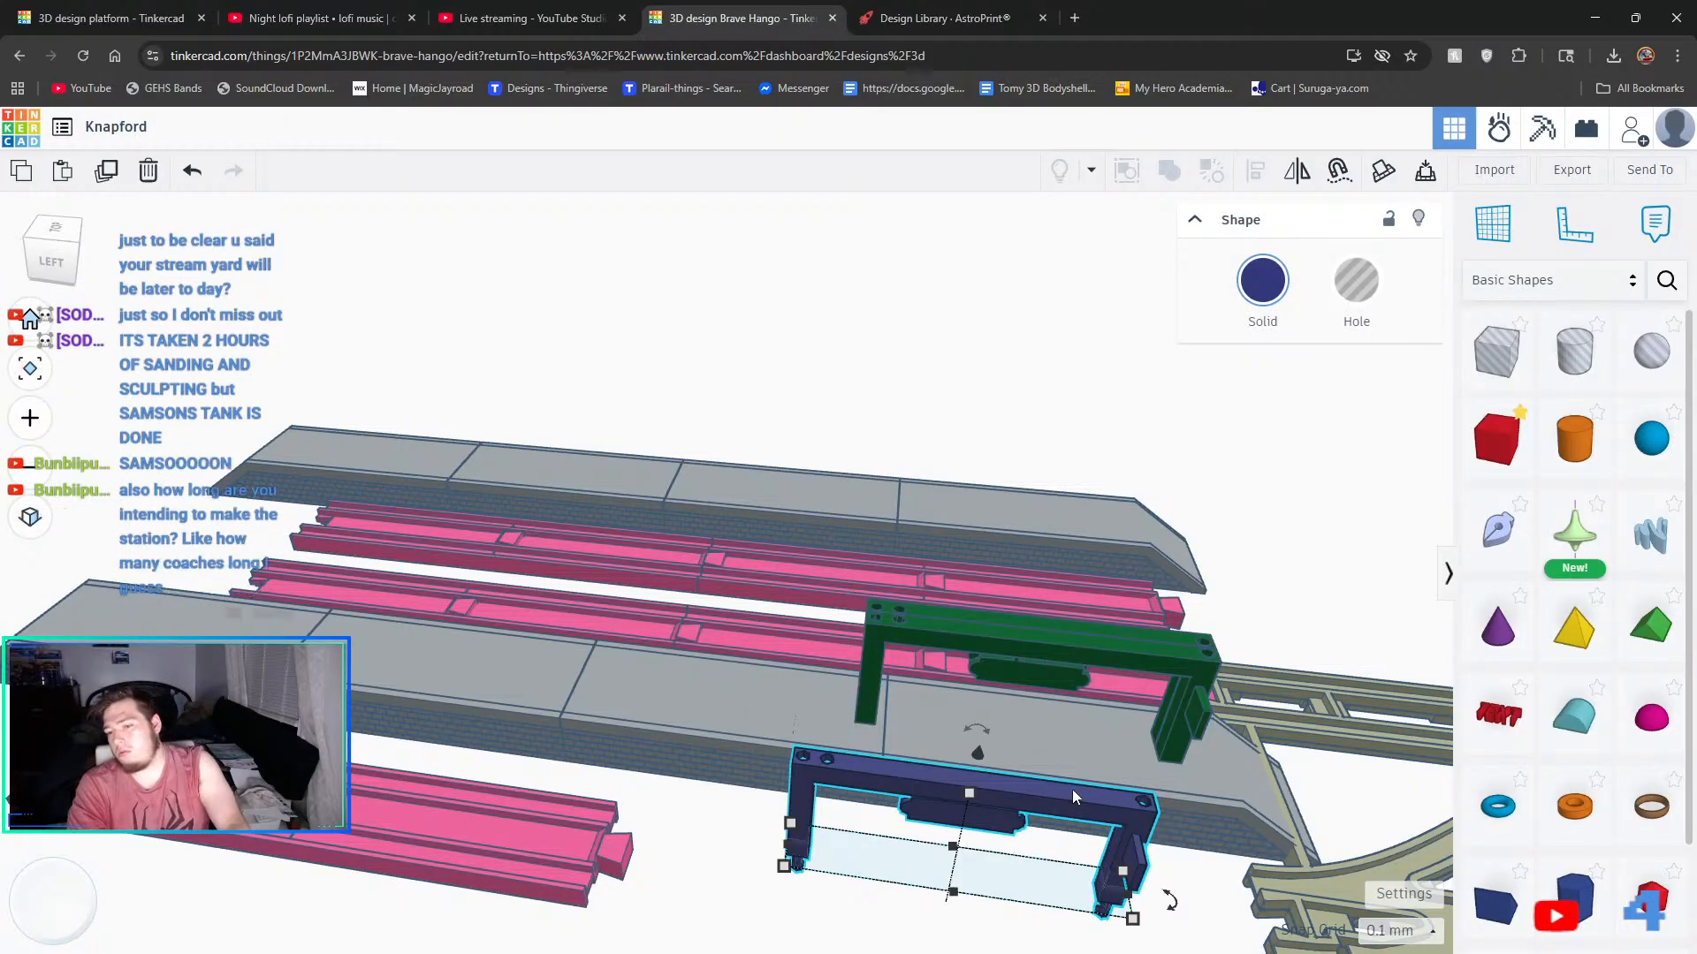
key(Delete)
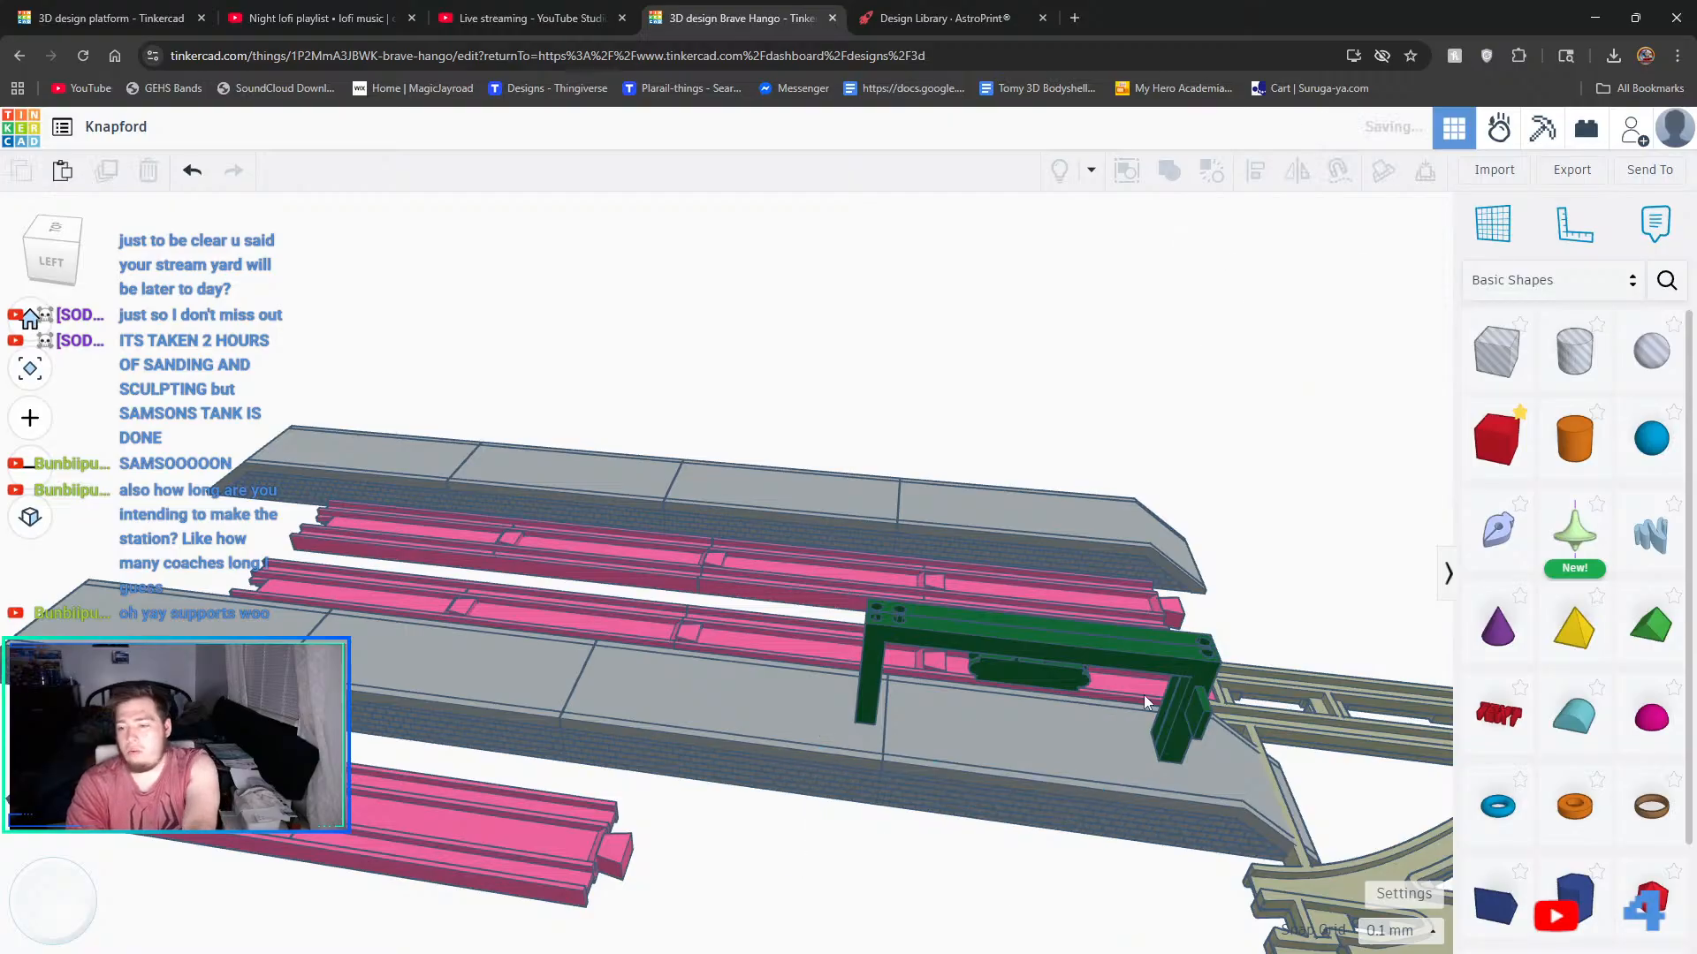
- Nudge the green double frame slightly along the near platform, away from the track junction
click(1211, 673)
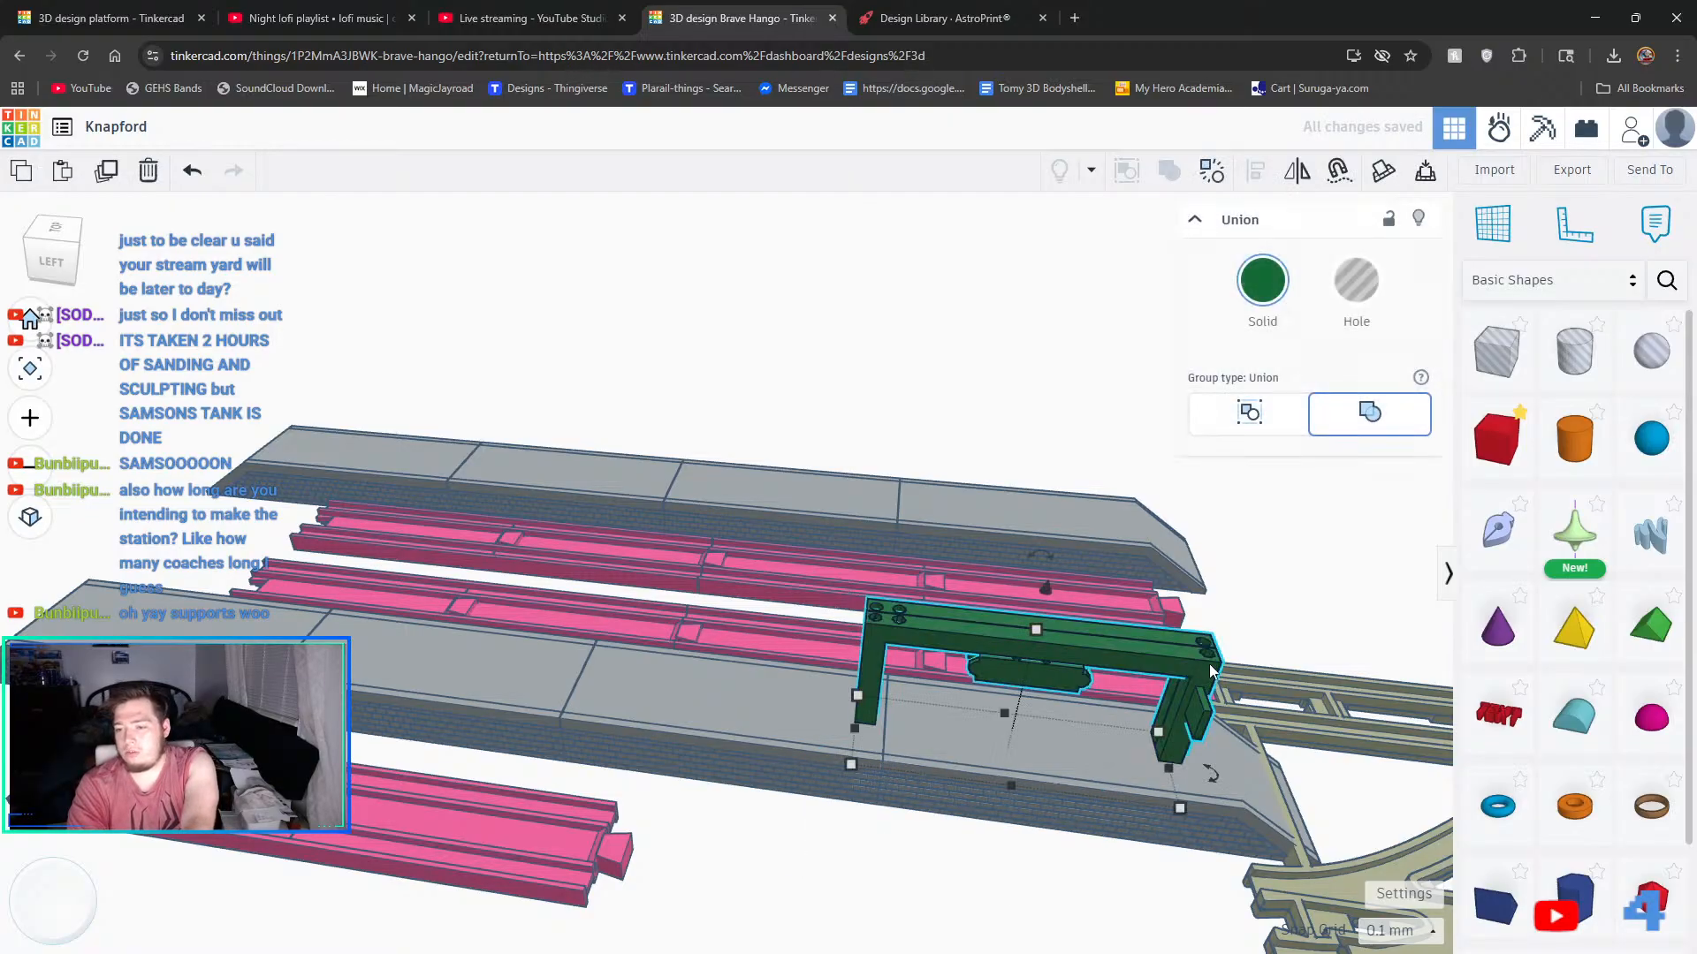
mouse_move(1159, 743)
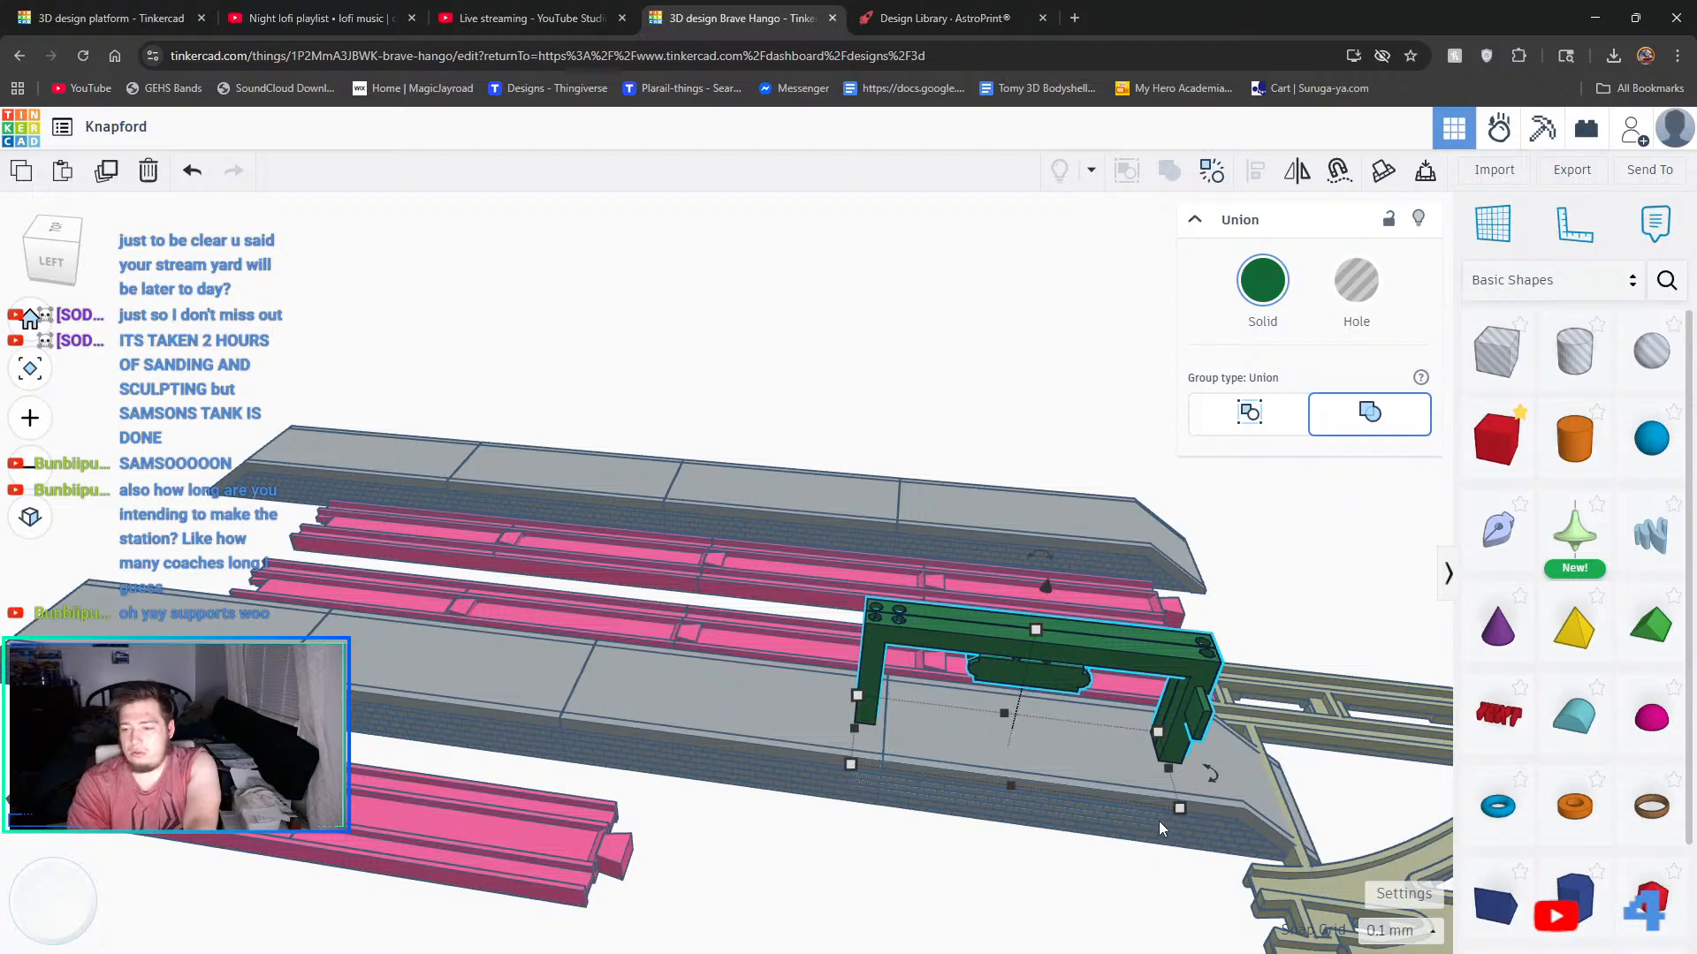
key(Left)
key(Left)
key(Left)
key(Left)
key(Left)
key(Left)
key(Left)
key(Left)
key(Left)
key(Left)
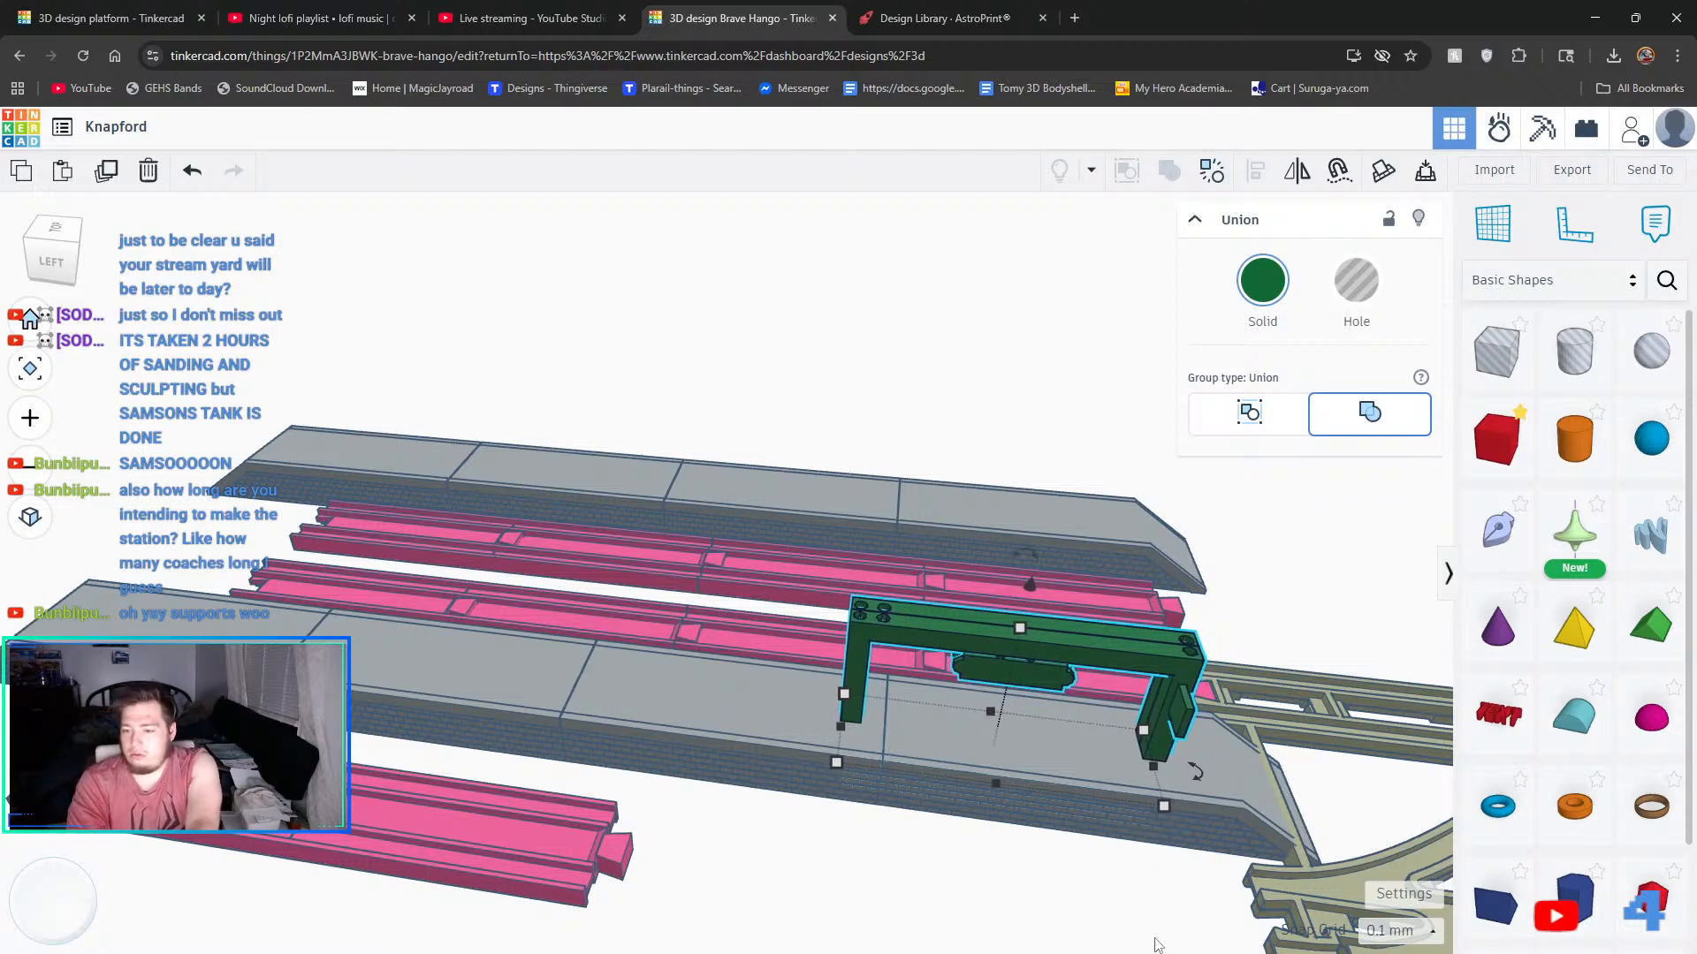
key(Left)
key(Left)
key(Left)
key(Left)
key(Left)
key(Left)
- Ungroup the green double frame and duplicate its dark blue frame in place
click(1211, 170)
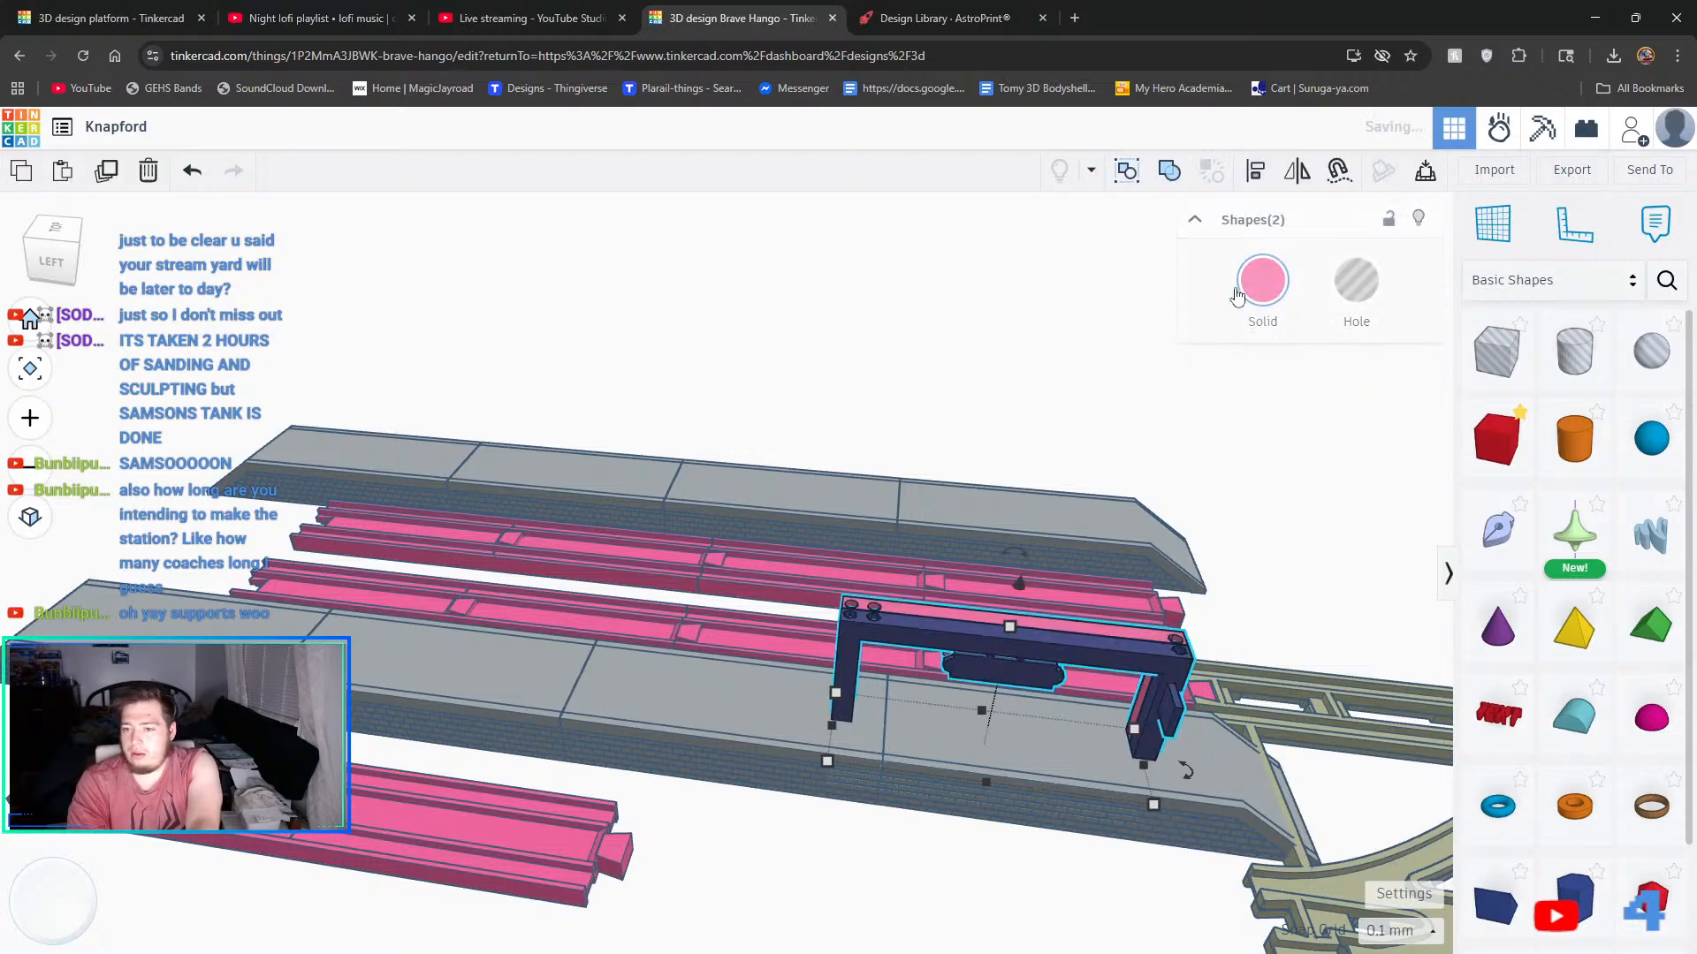
key(ctrl+g)
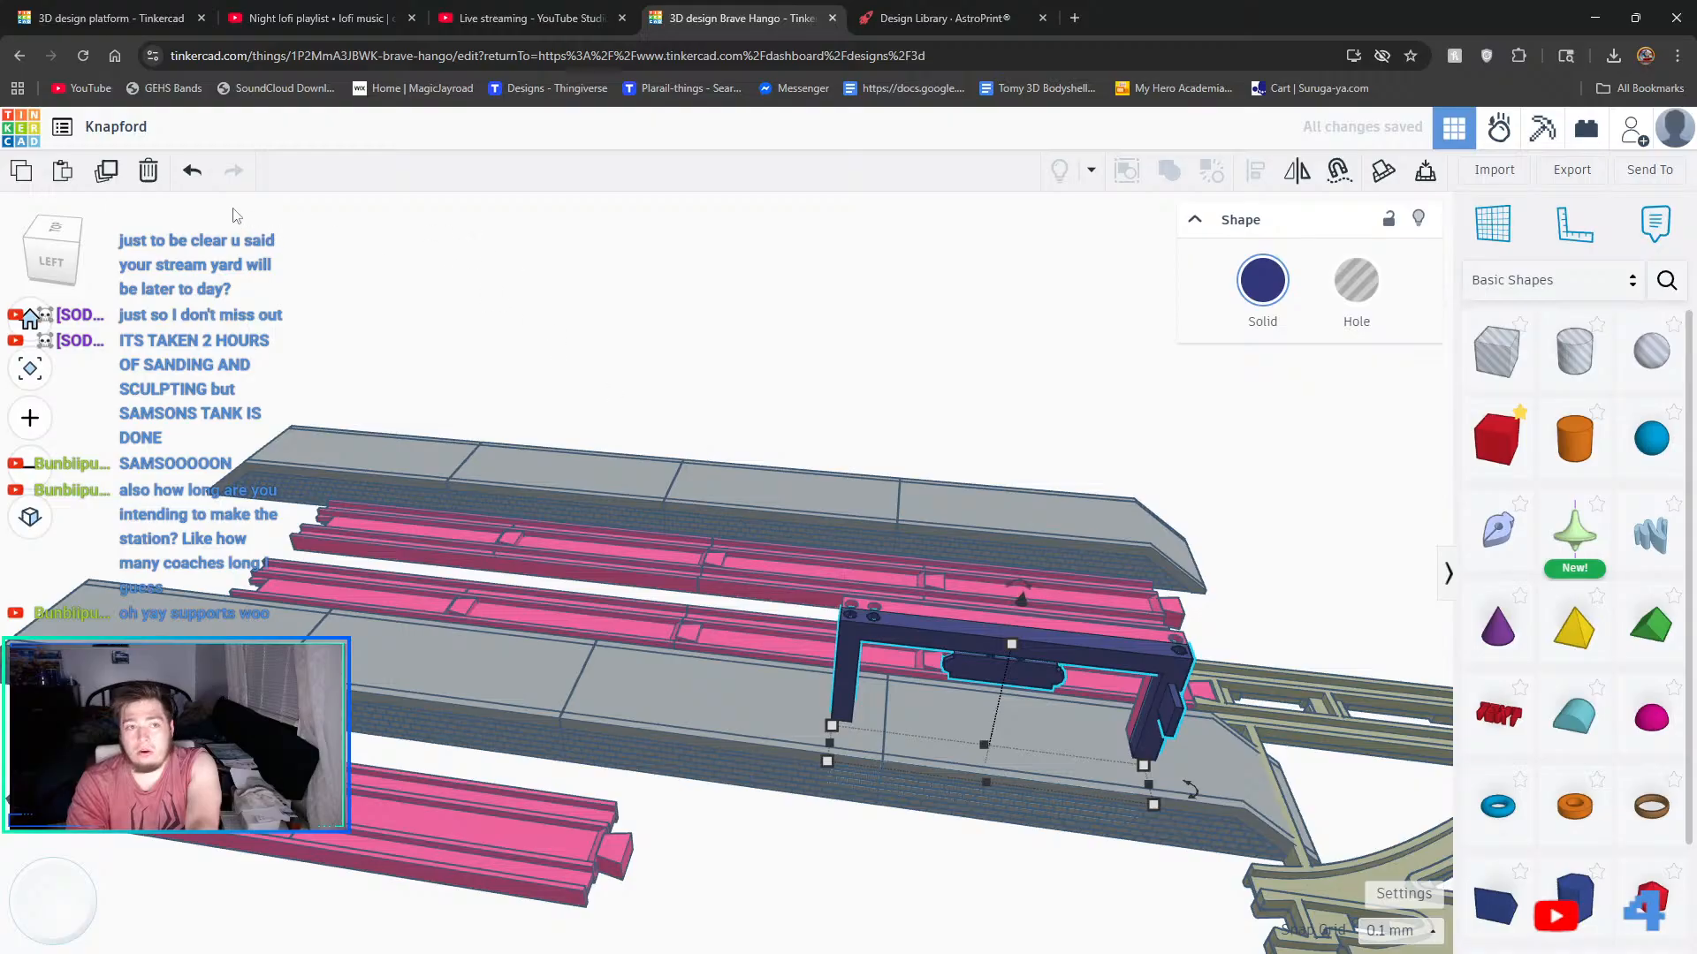
right_drag(800, 479, 917, 469)
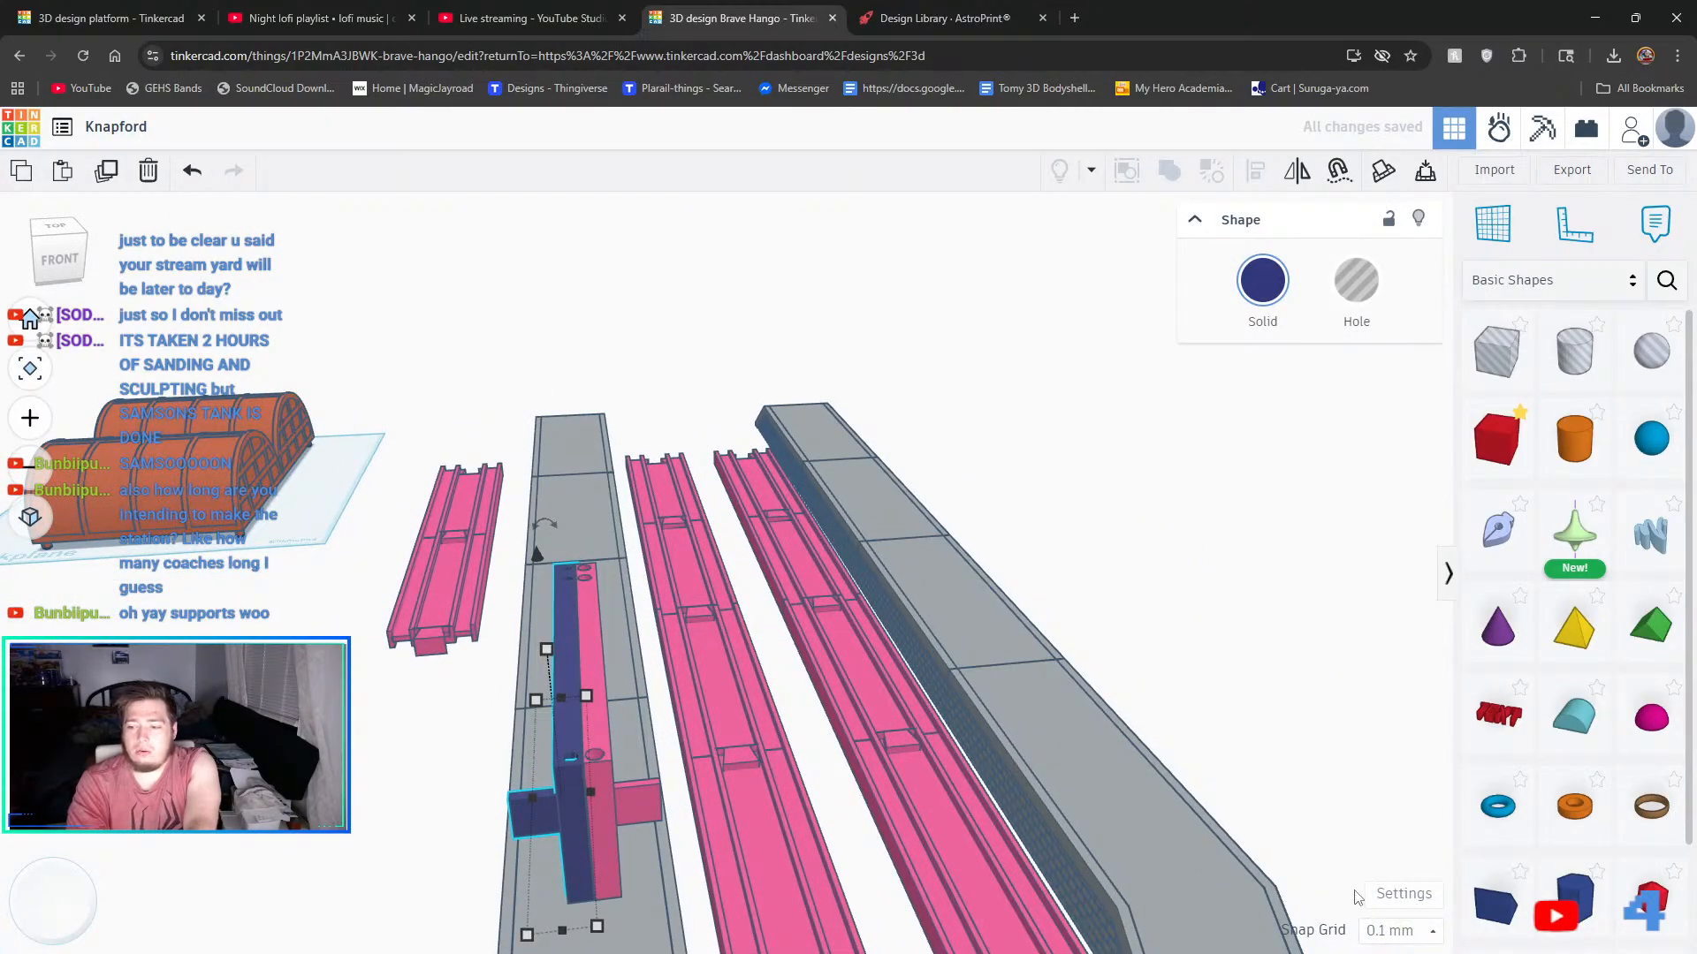
- Set the snap grid to 0.5 mm and move the dark blue frame copy straight across the tracks onto the far platform
click(1368, 932)
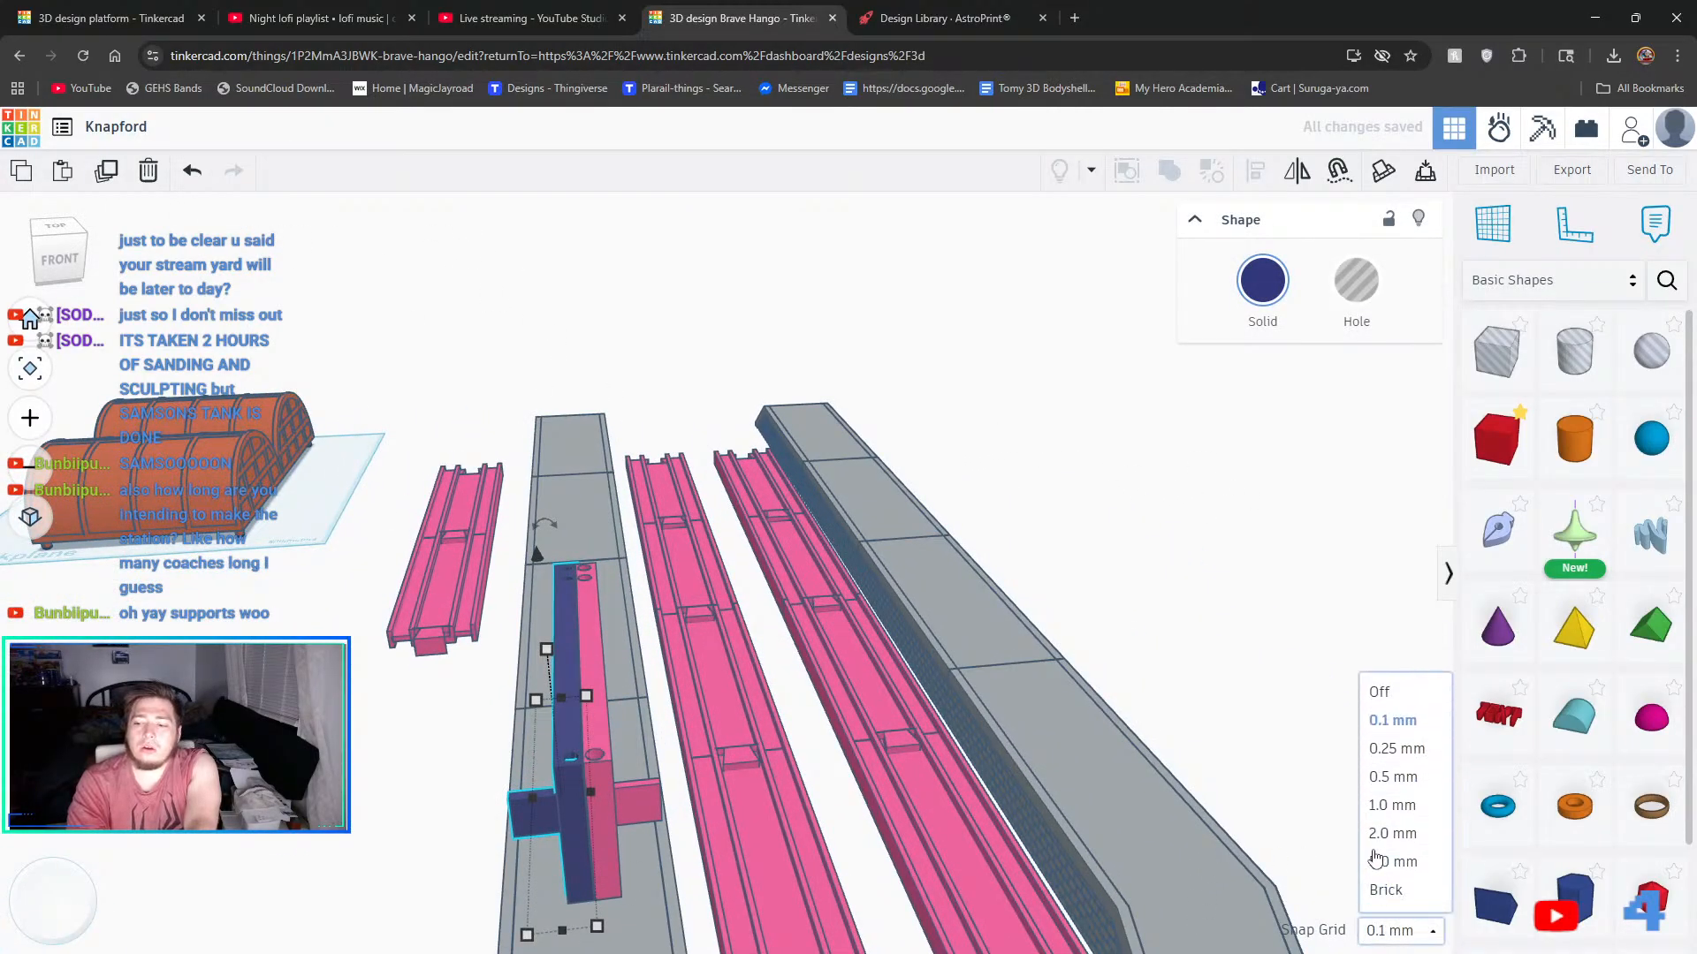
click(1393, 784)
key(Right)
key(Right)
key(Right)
key(Right)
key(Right)
key(Right)
key(Right)
key(Right)
key(Right)
key(Right)
key(Right)
key(Right)
key(Right)
key(Right)
key(Right)
key(Right)
key(Right)
key(Right)
key(Right)
key(Right)
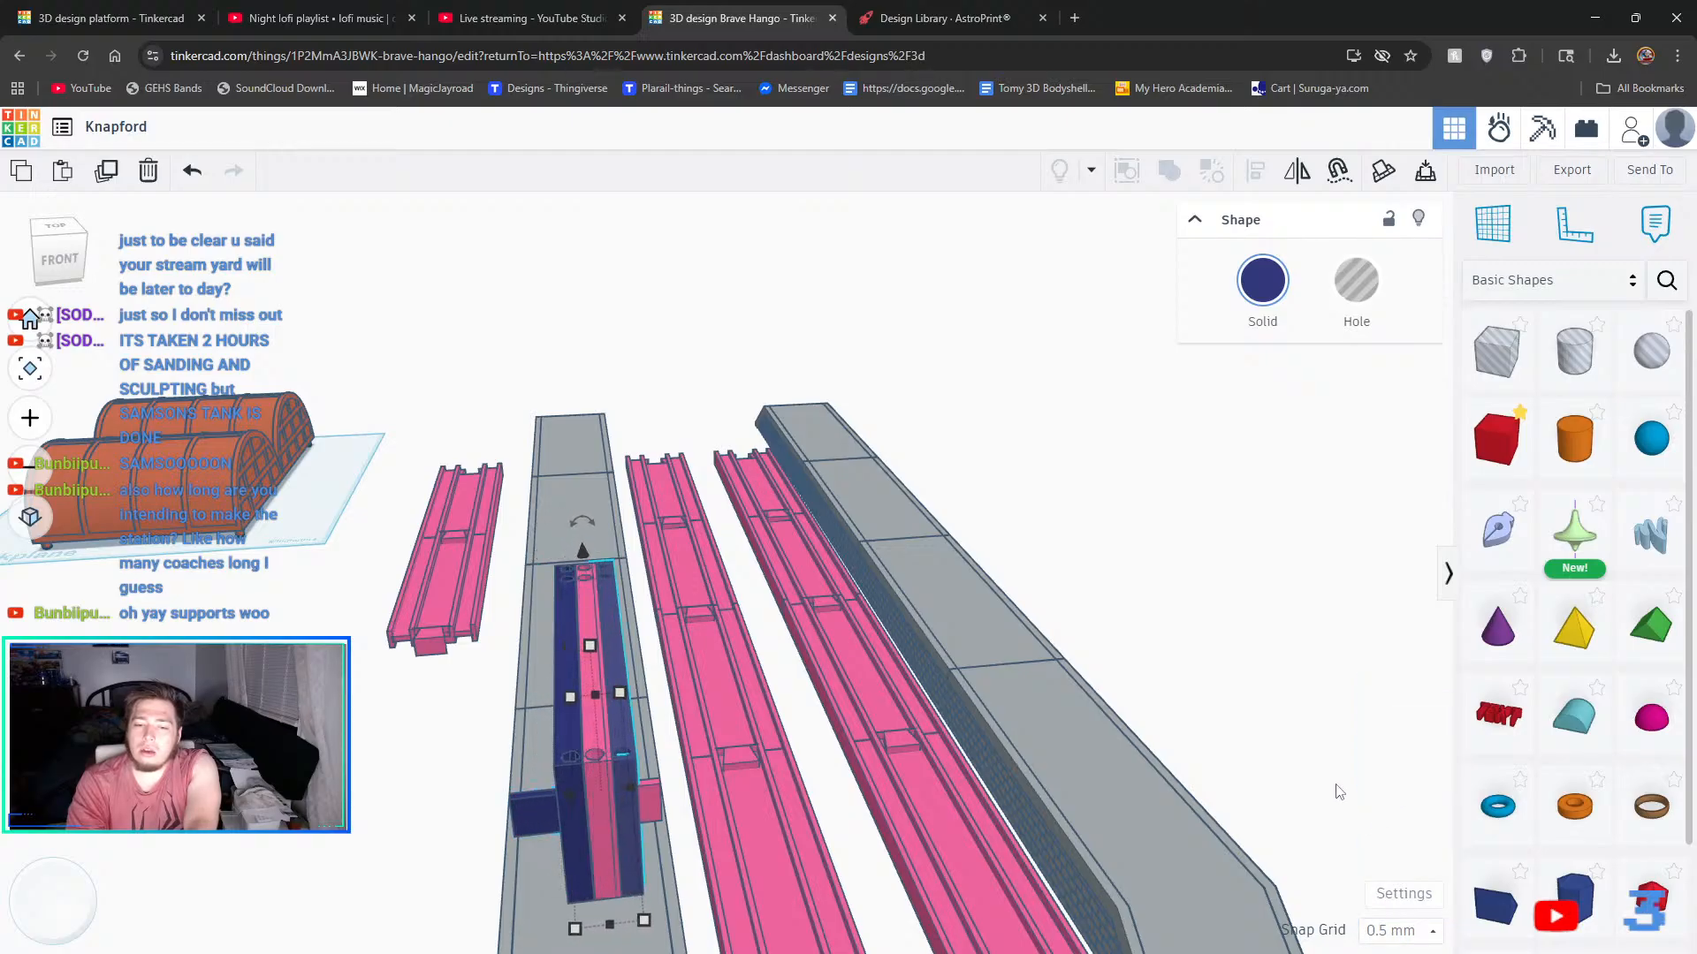
key(Right)
key(Right)
key(Right)
key(Right)
key(Right)
key(Right)
key(Right)
key(Right)
key(Right)
key(Right)
key(Right)
key(Right)
key(Right)
key(Right)
key(Right)
key(Right)
key(Right)
key(Right)
key(Right)
key(Right)
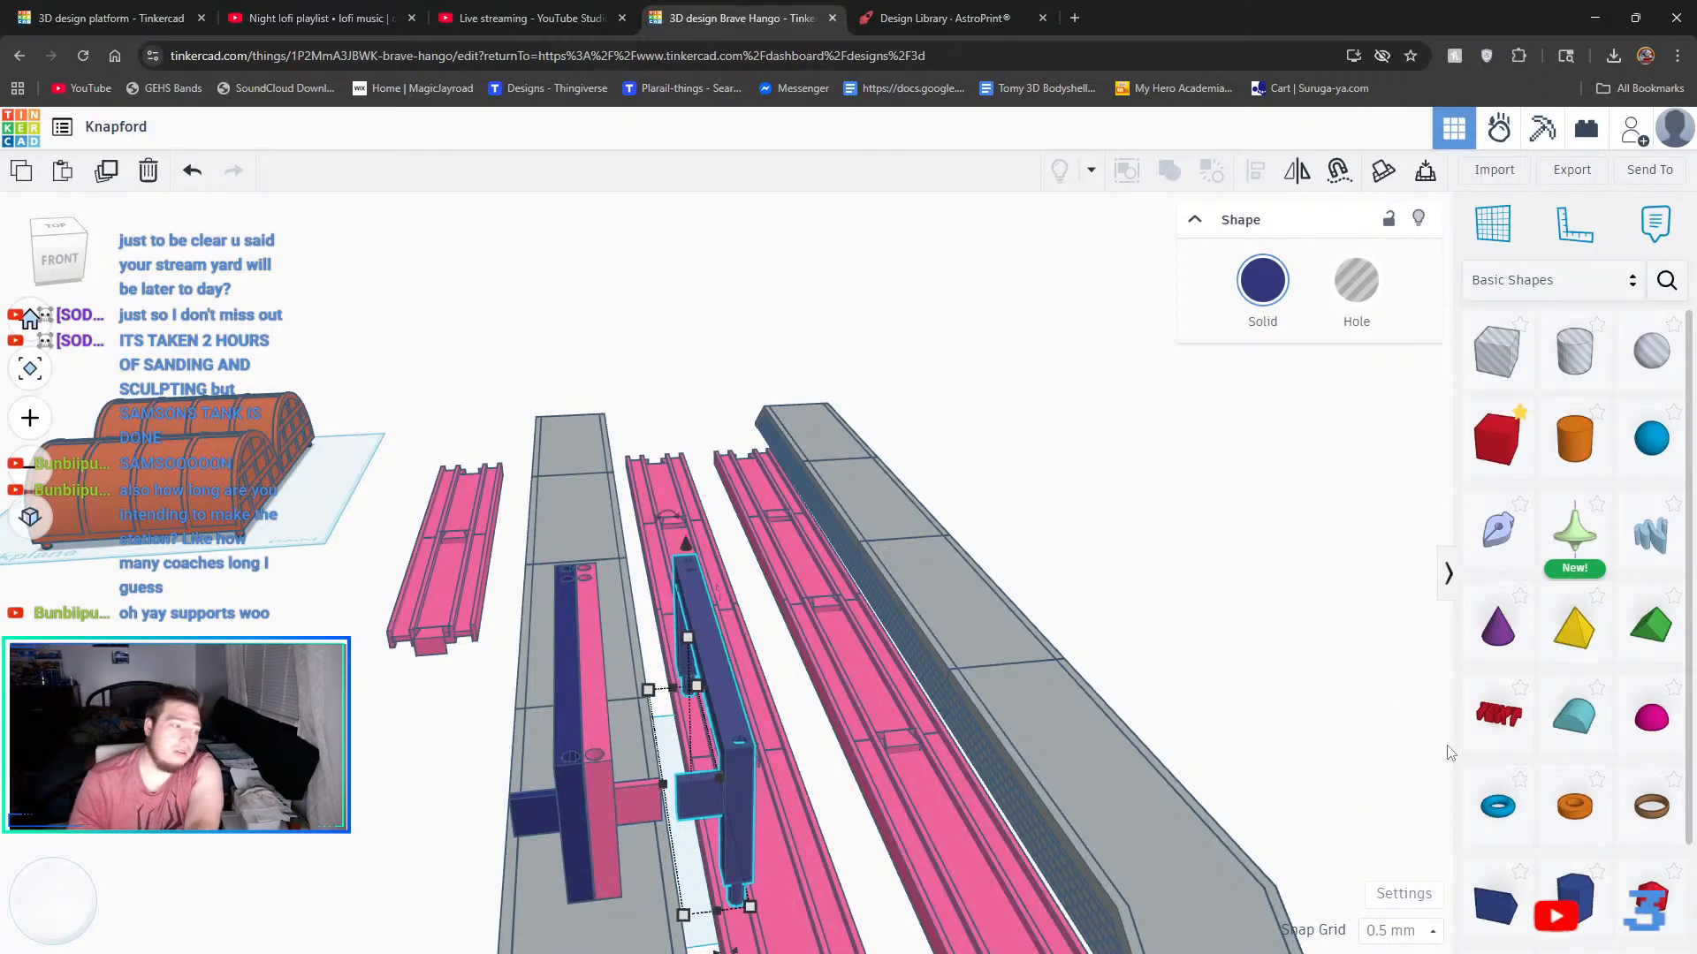
key(Right)
key(Right)
key(Right)
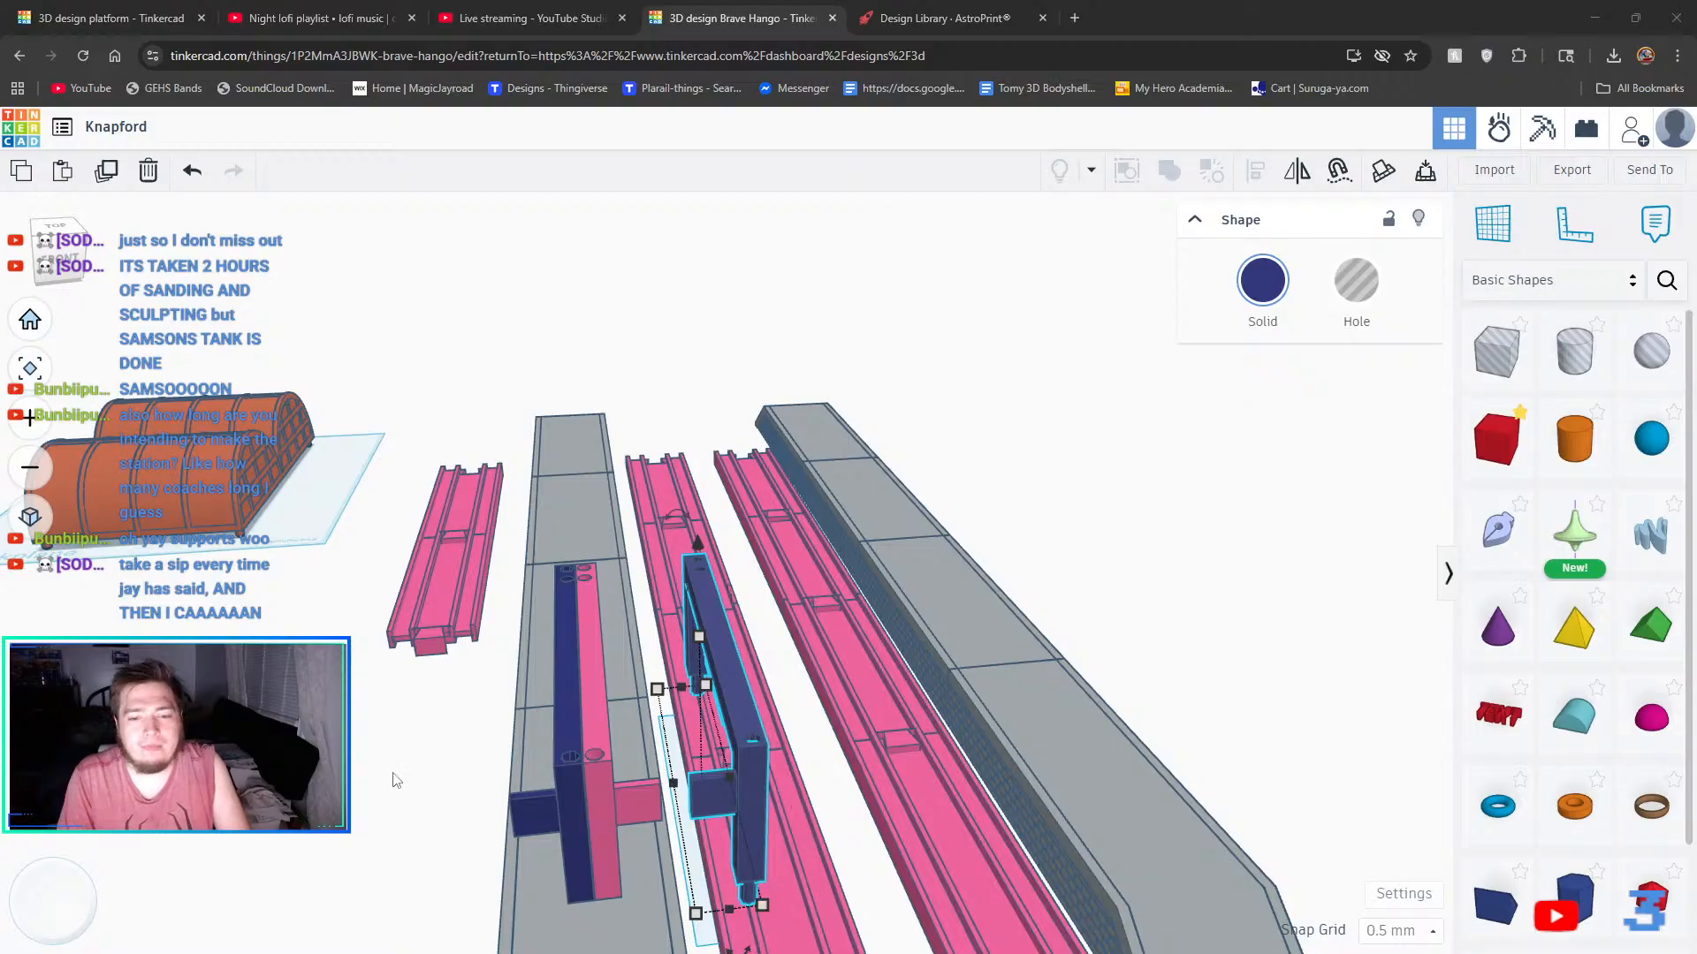
right_drag(396, 779, 756, 850)
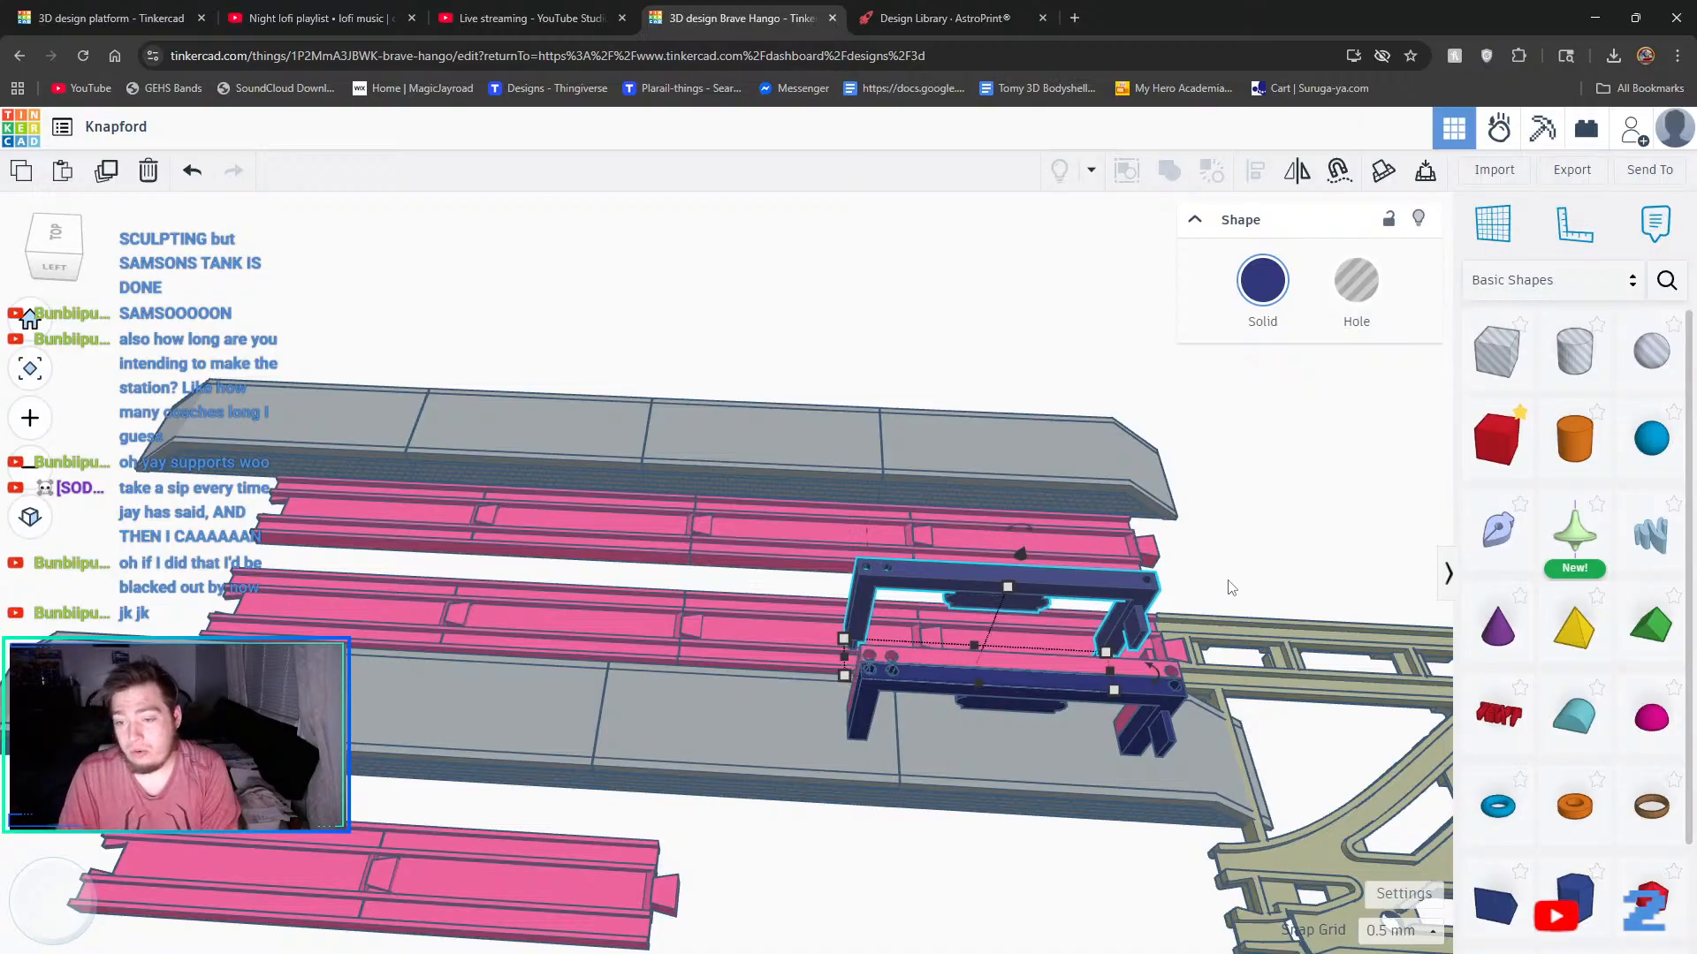
key(Up)
key(Up)
key(Up)
key(Up)
key(Up)
key(Up)
key(Up)
key(Up)
key(Up)
key(Up)
key(Up)
key(Up)
key(Up)
key(Up)
key(Up)
key(Up)
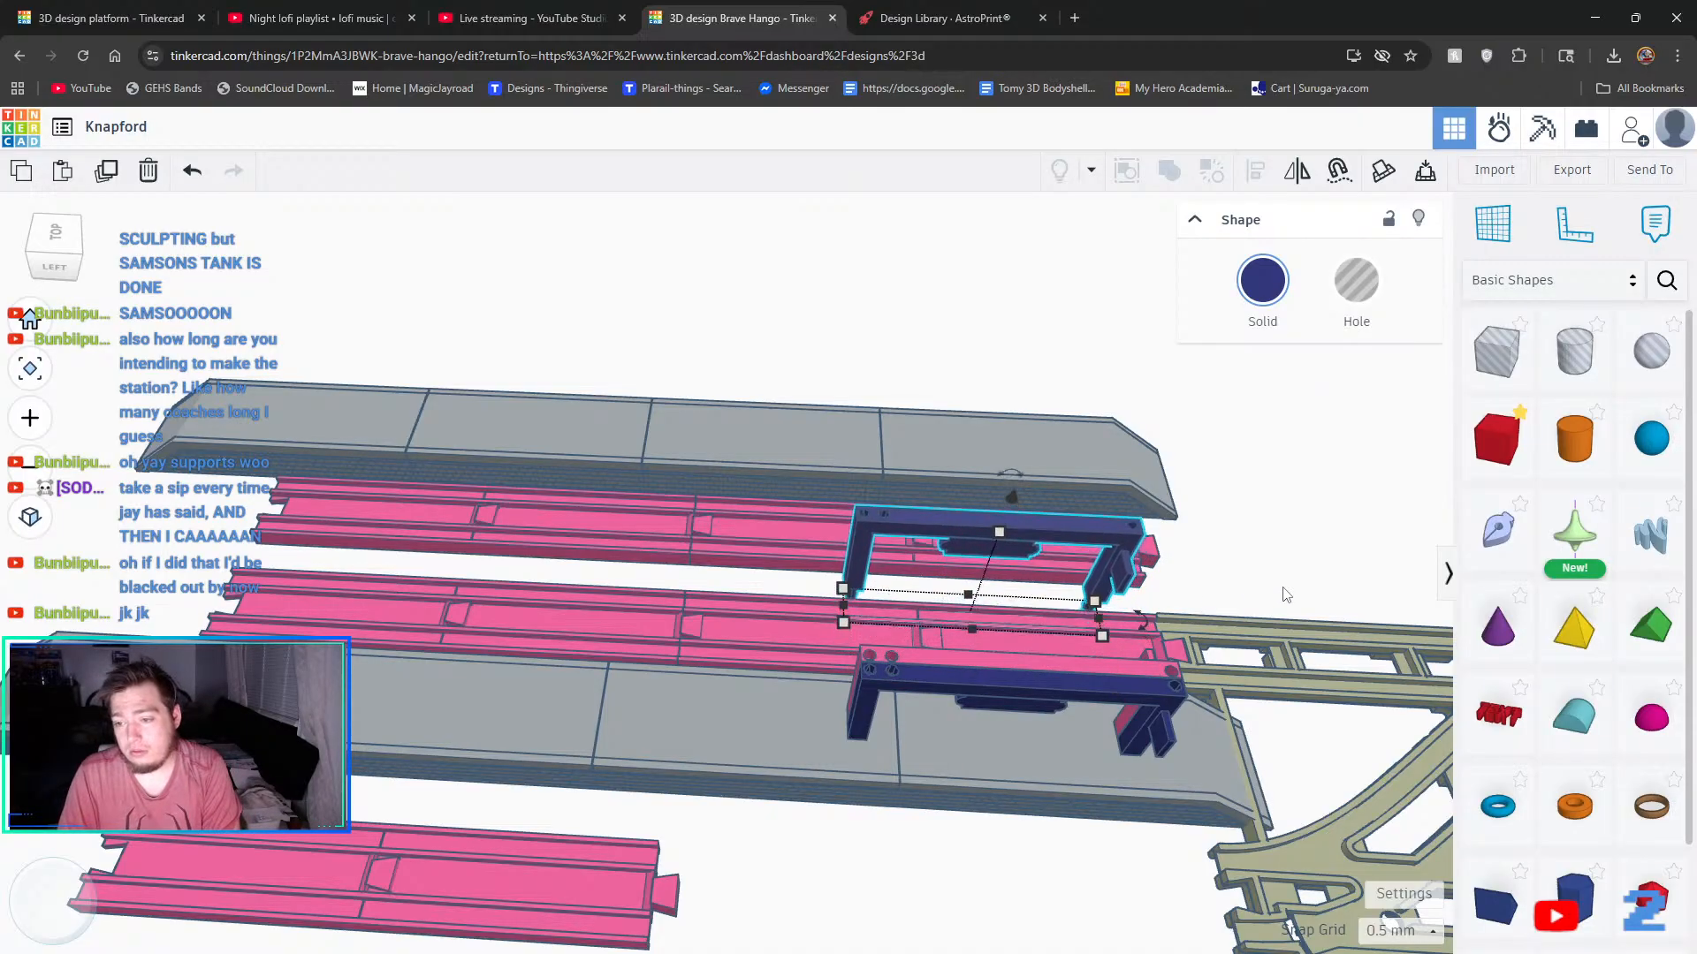
key(Up)
key(Up)
key(Up)
key(Up)
key(Up)
key(Up)
key(Up)
key(Up)
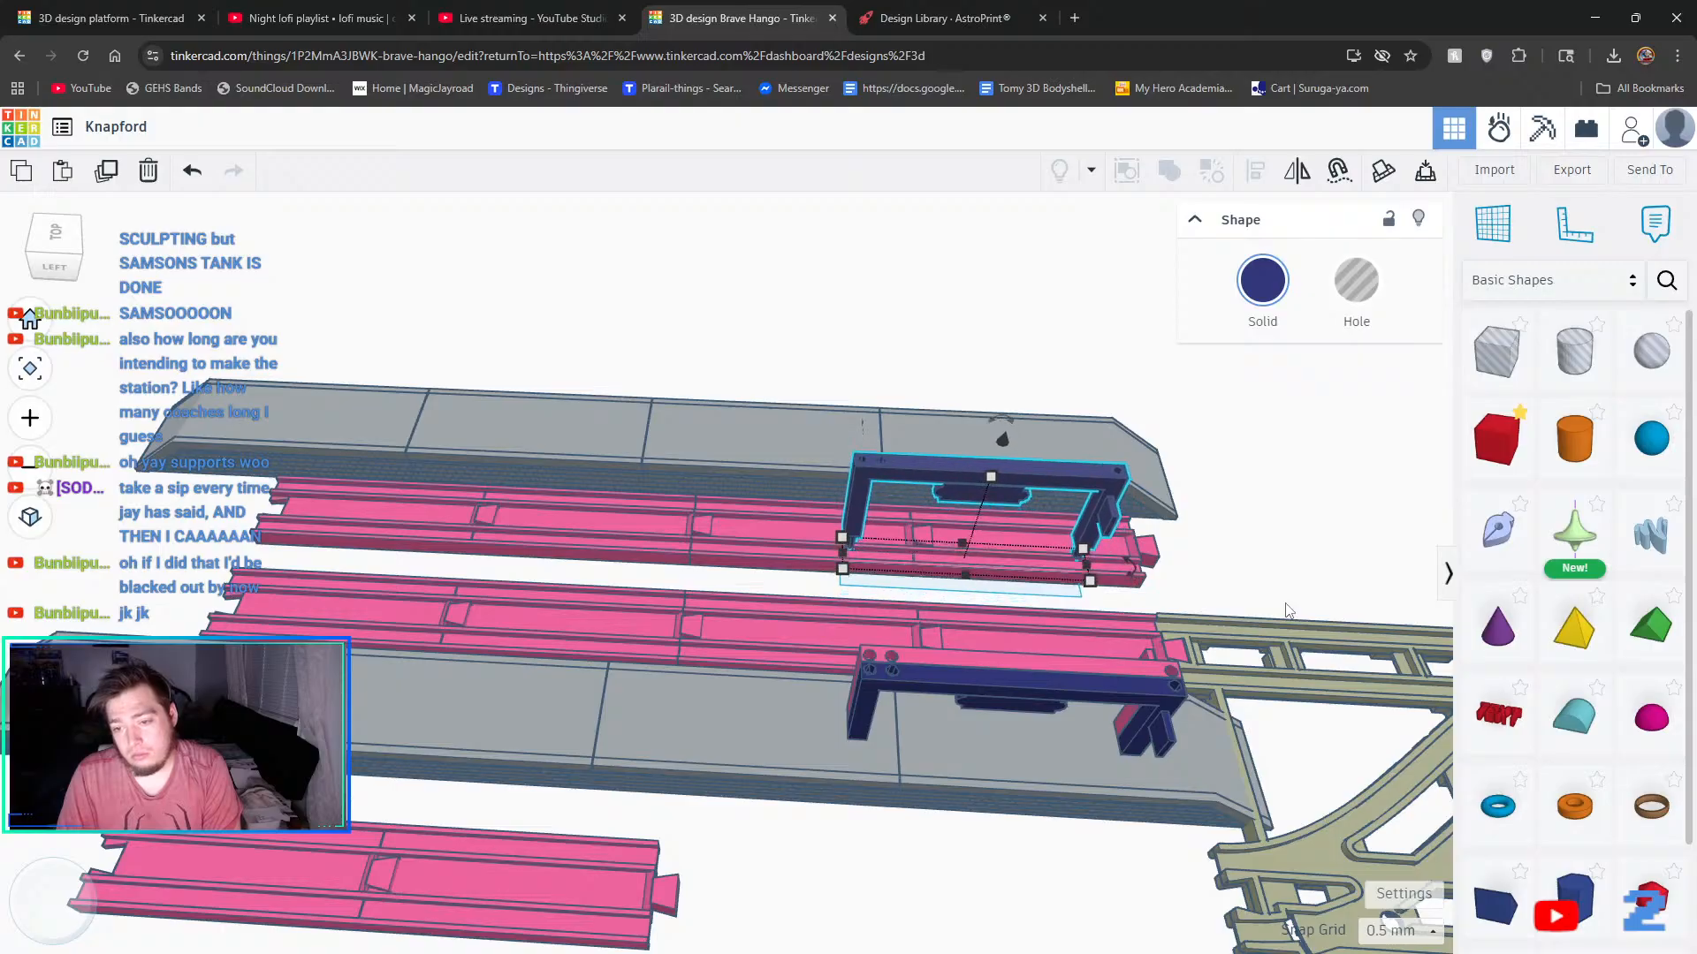
key(Up)
key(Up)
key(Up)
key(Up)
key(Up)
key(Up)
key(Up)
key(Up)
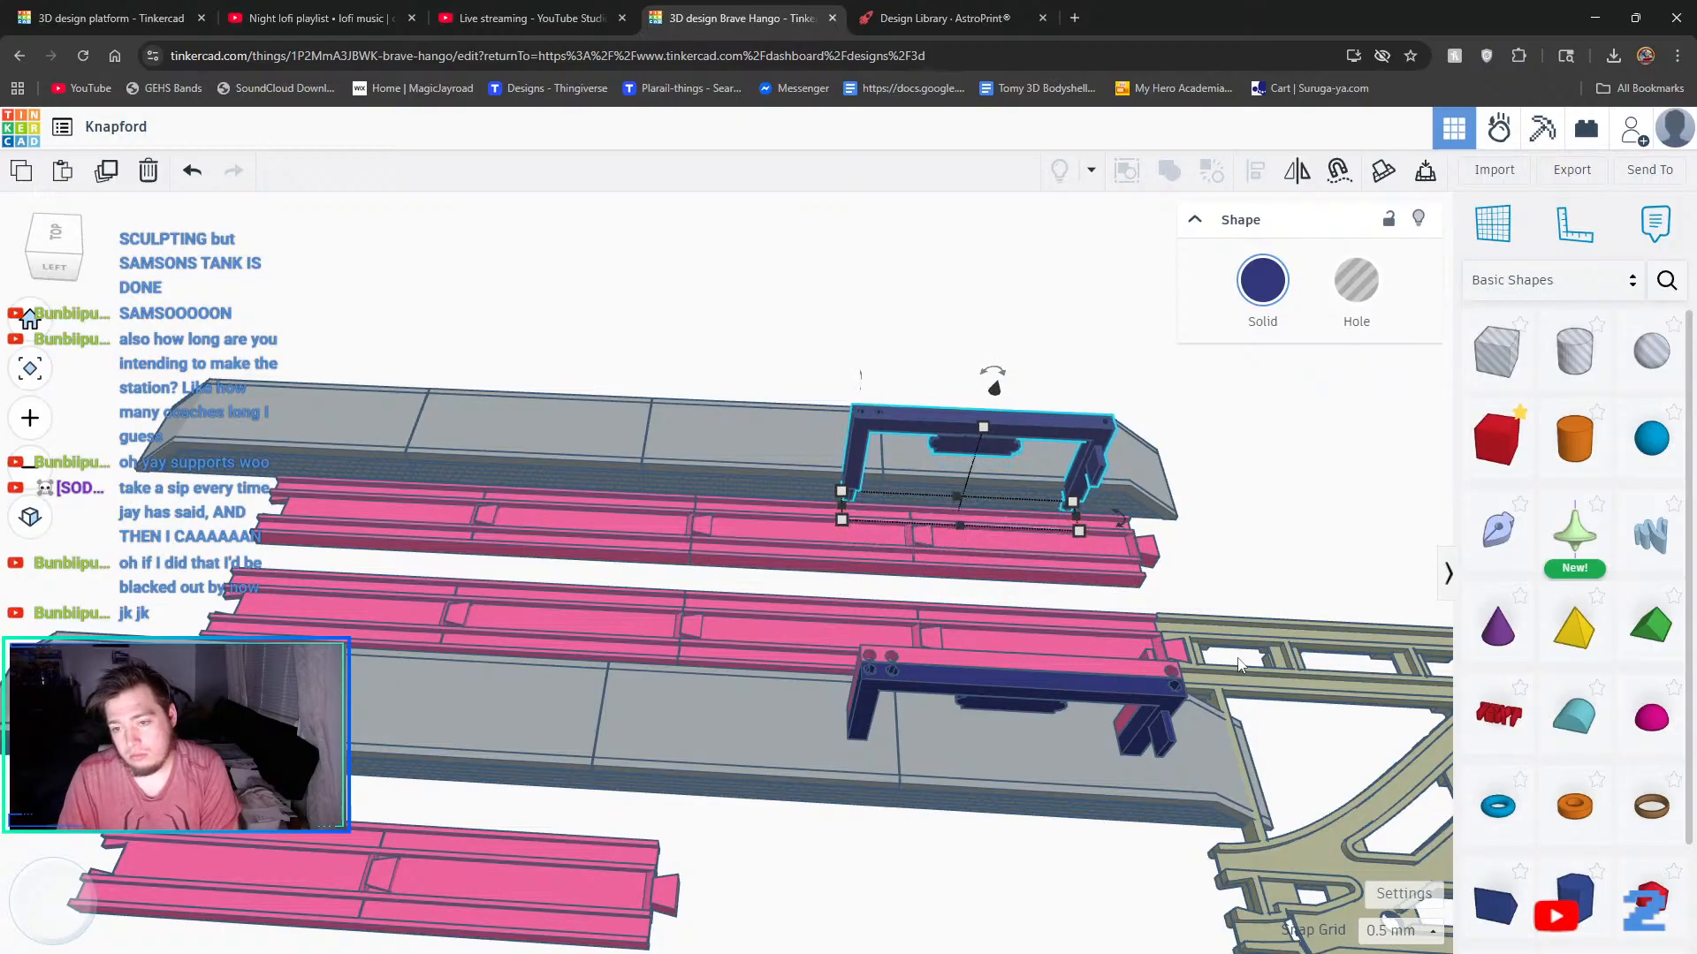
key(Up)
key(Up)
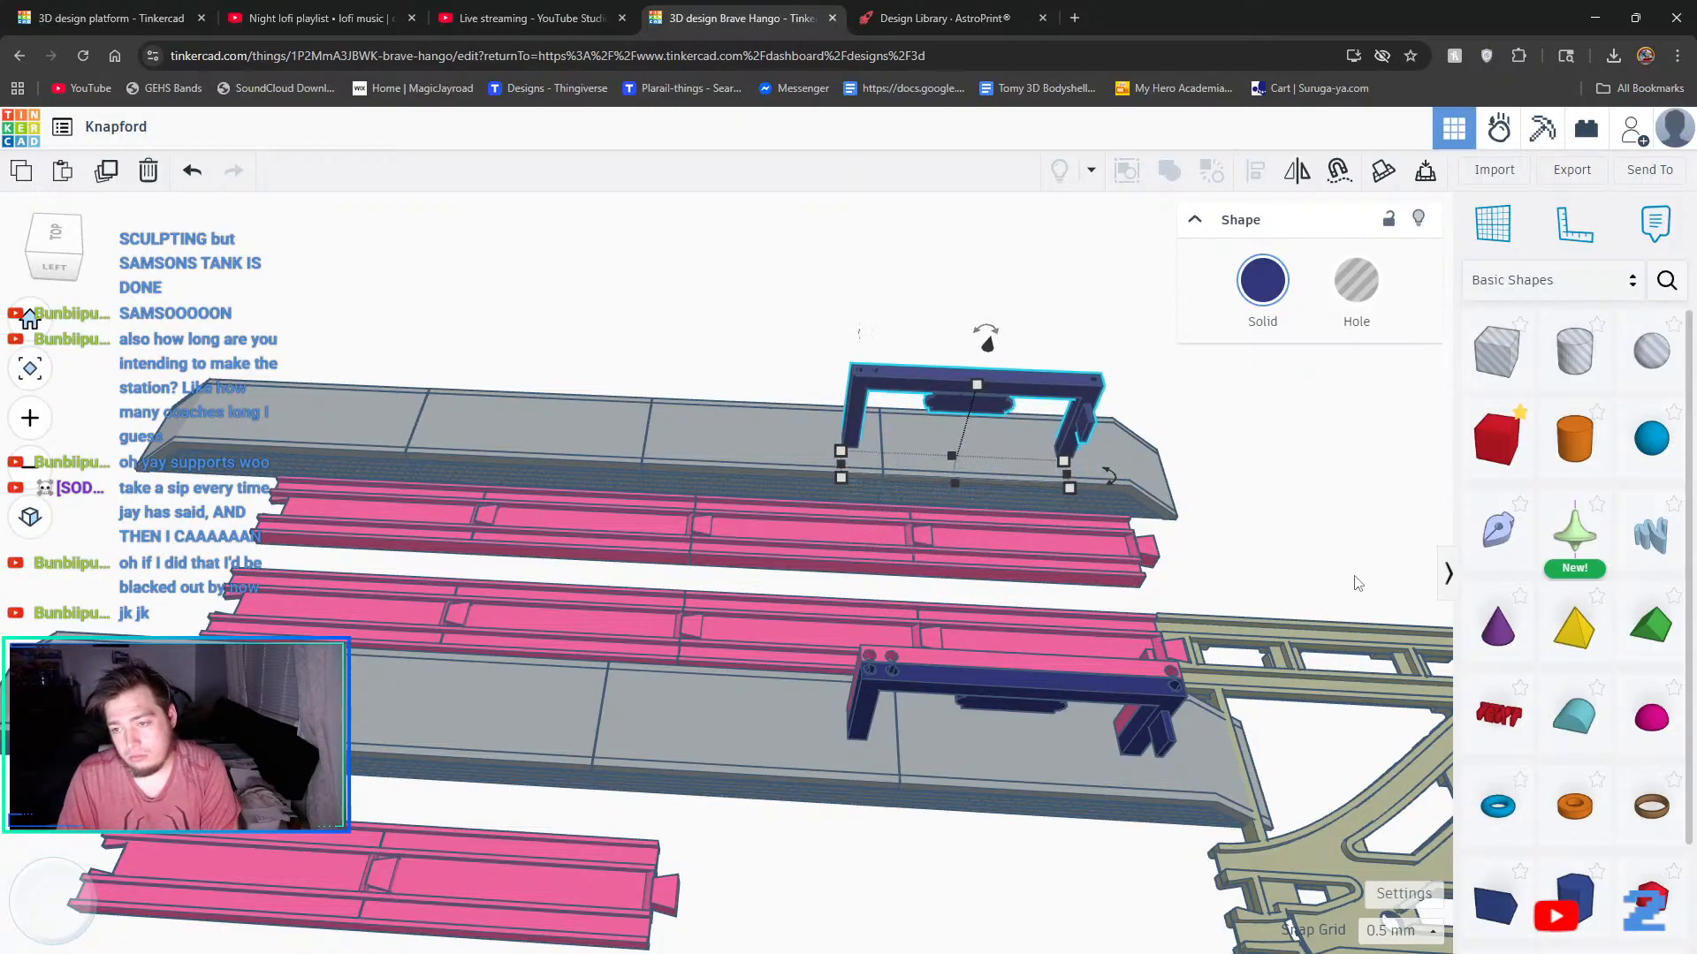
- Rotate the orange double-arched roof 90° horizontally and move it over the tracks between the two platforms' frames
right_drag(1322, 599, 935, 481)
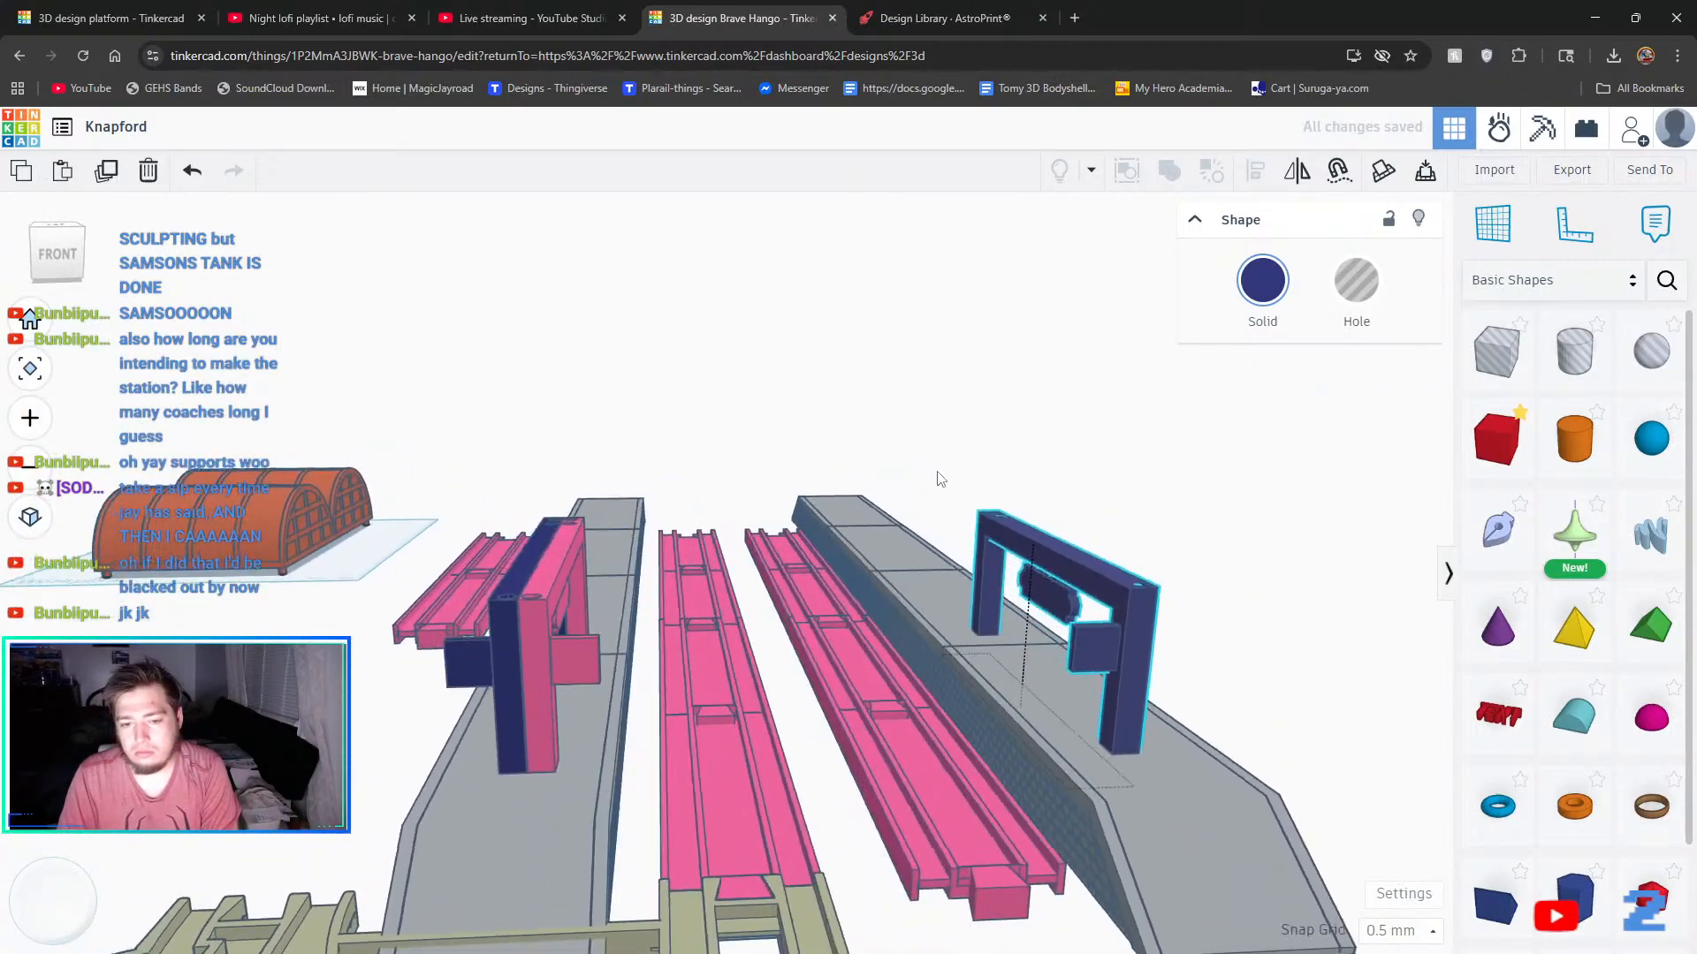
click(304, 502)
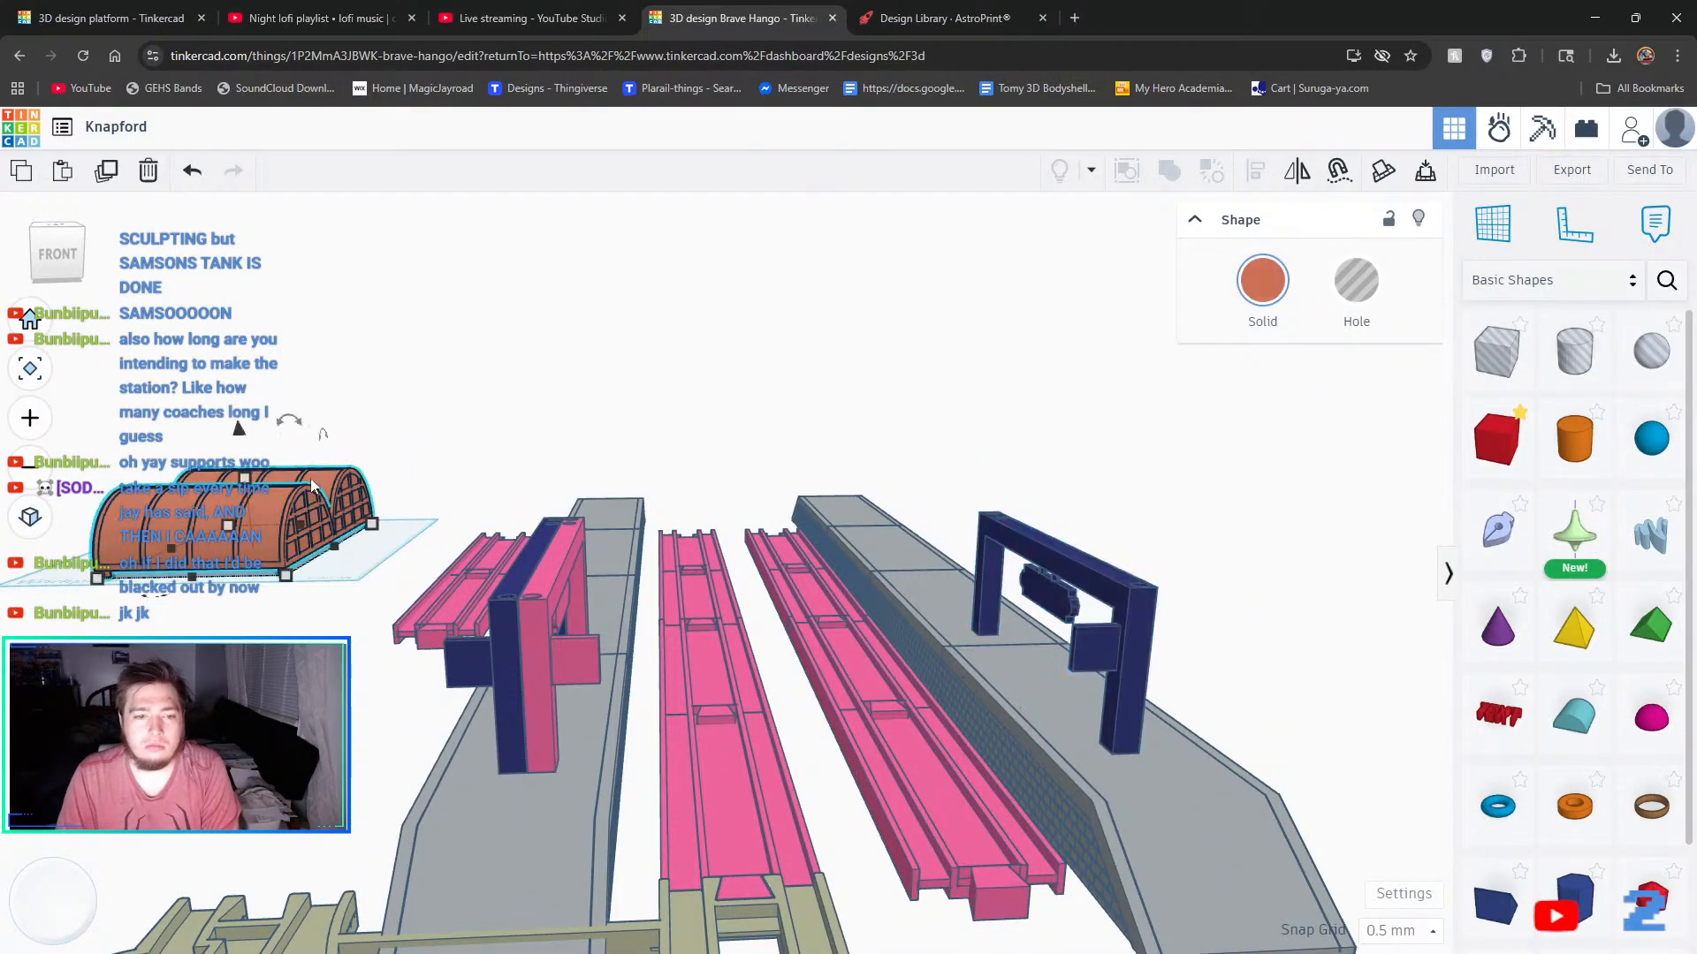
right_drag(396, 470, 467, 534)
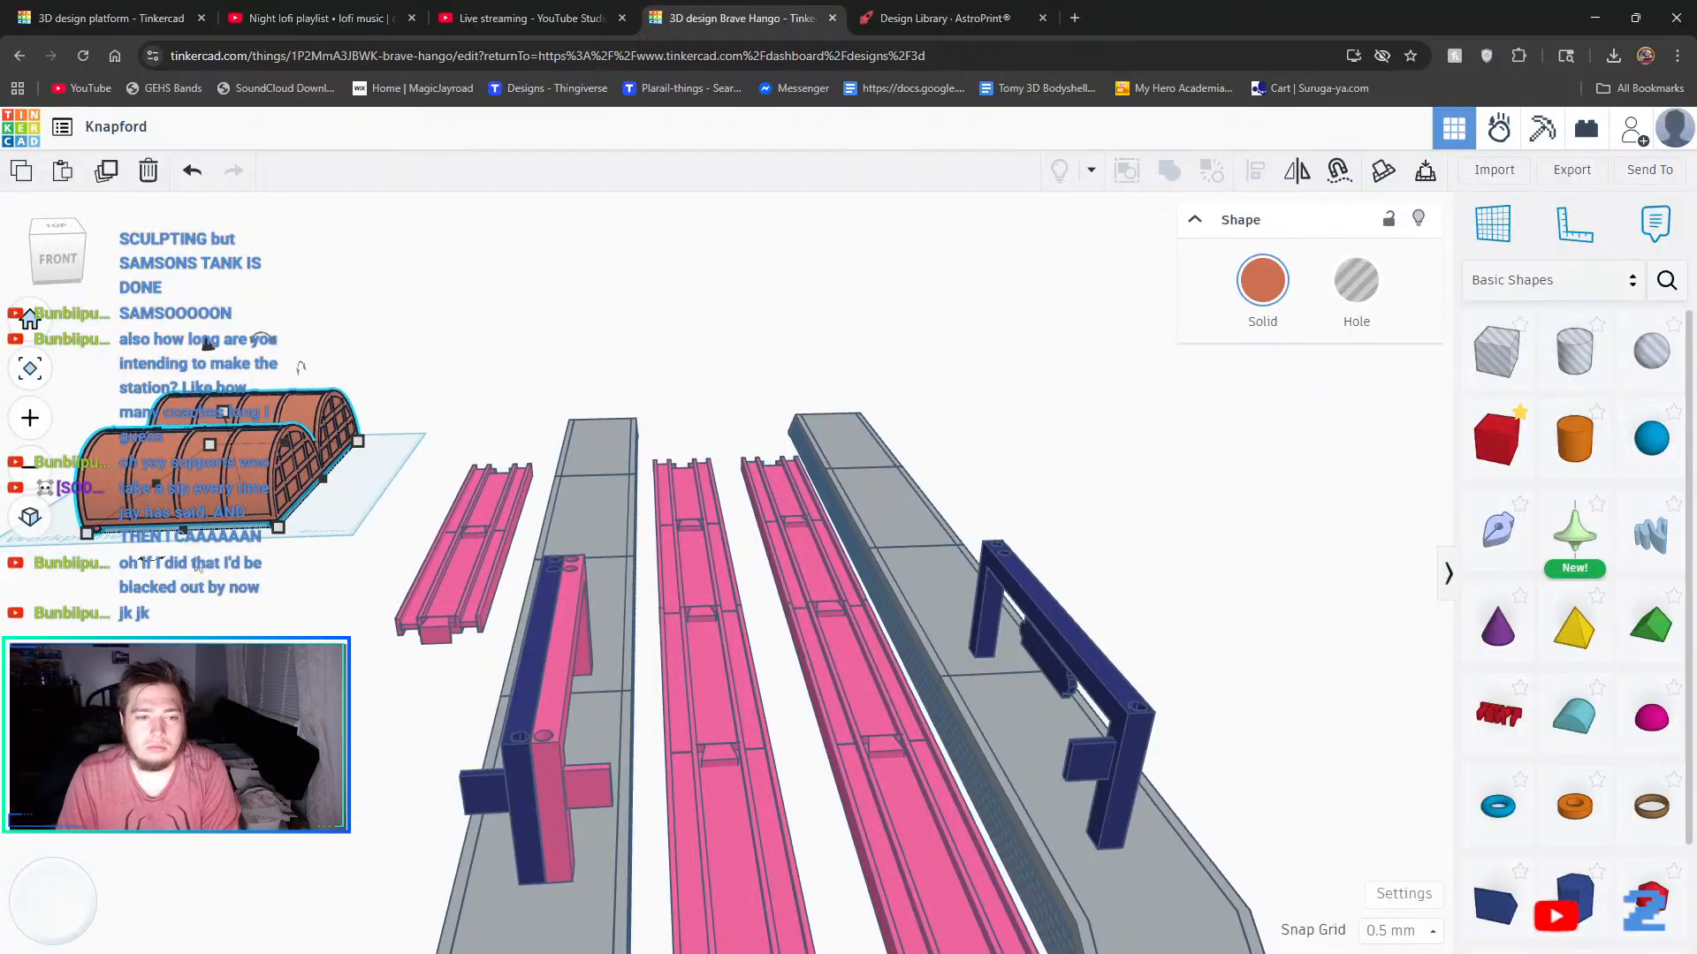
drag(173, 570, 119, 482)
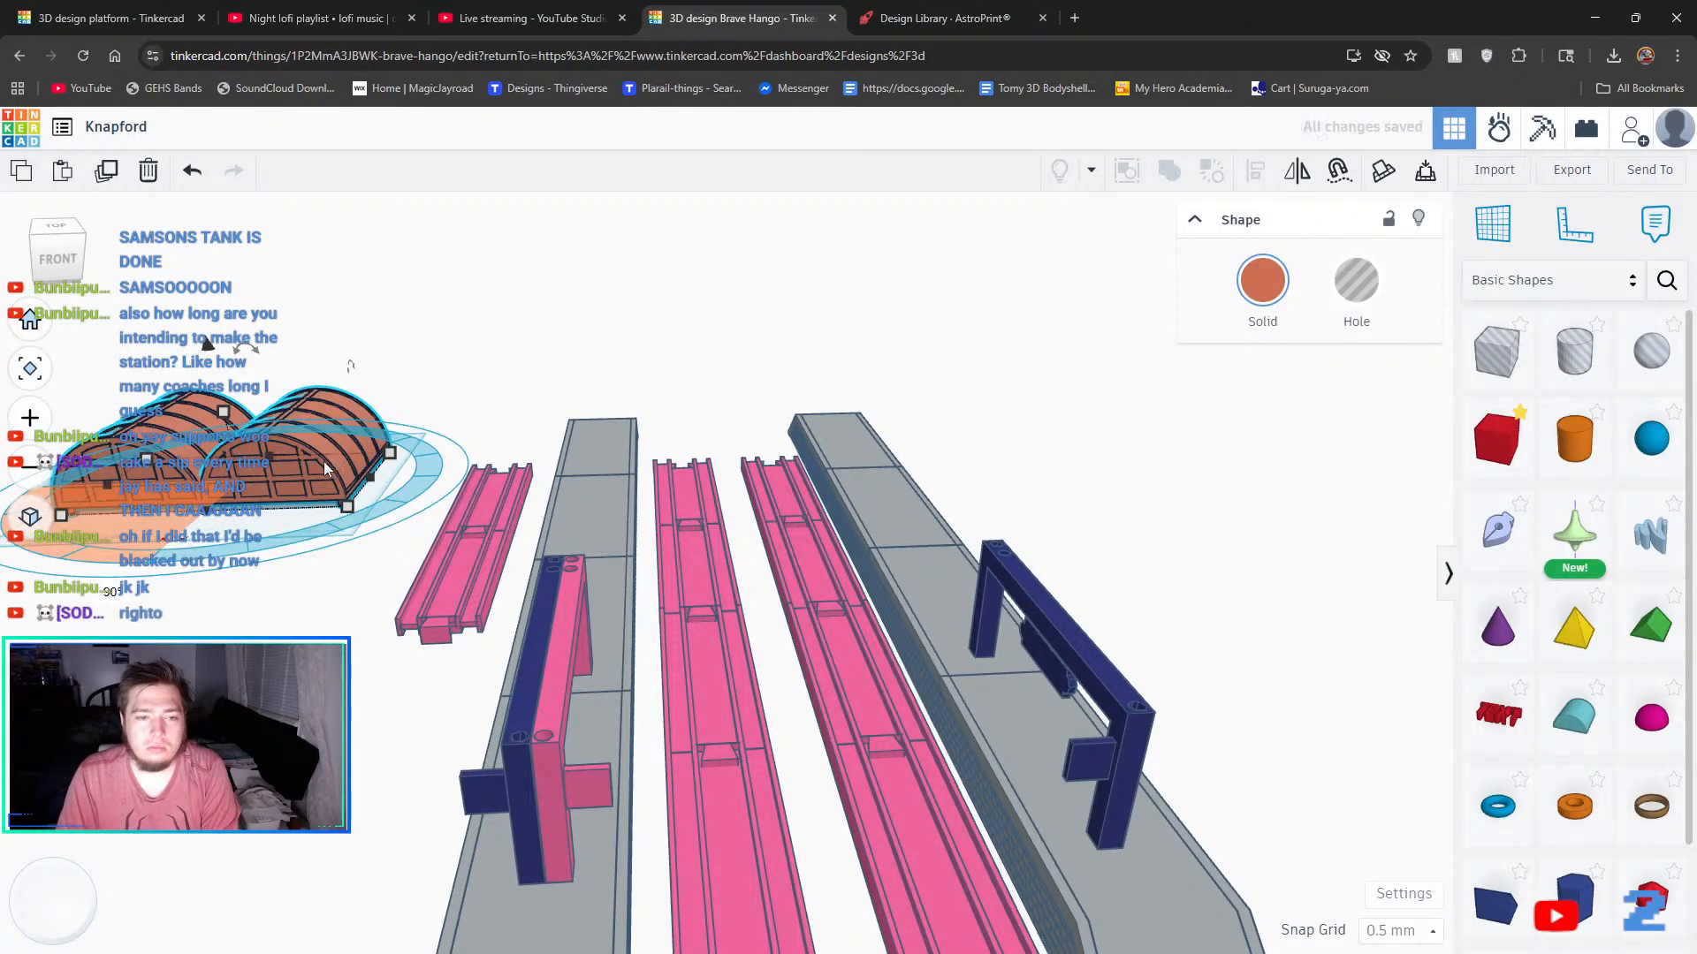
drag(324, 461, 1061, 820)
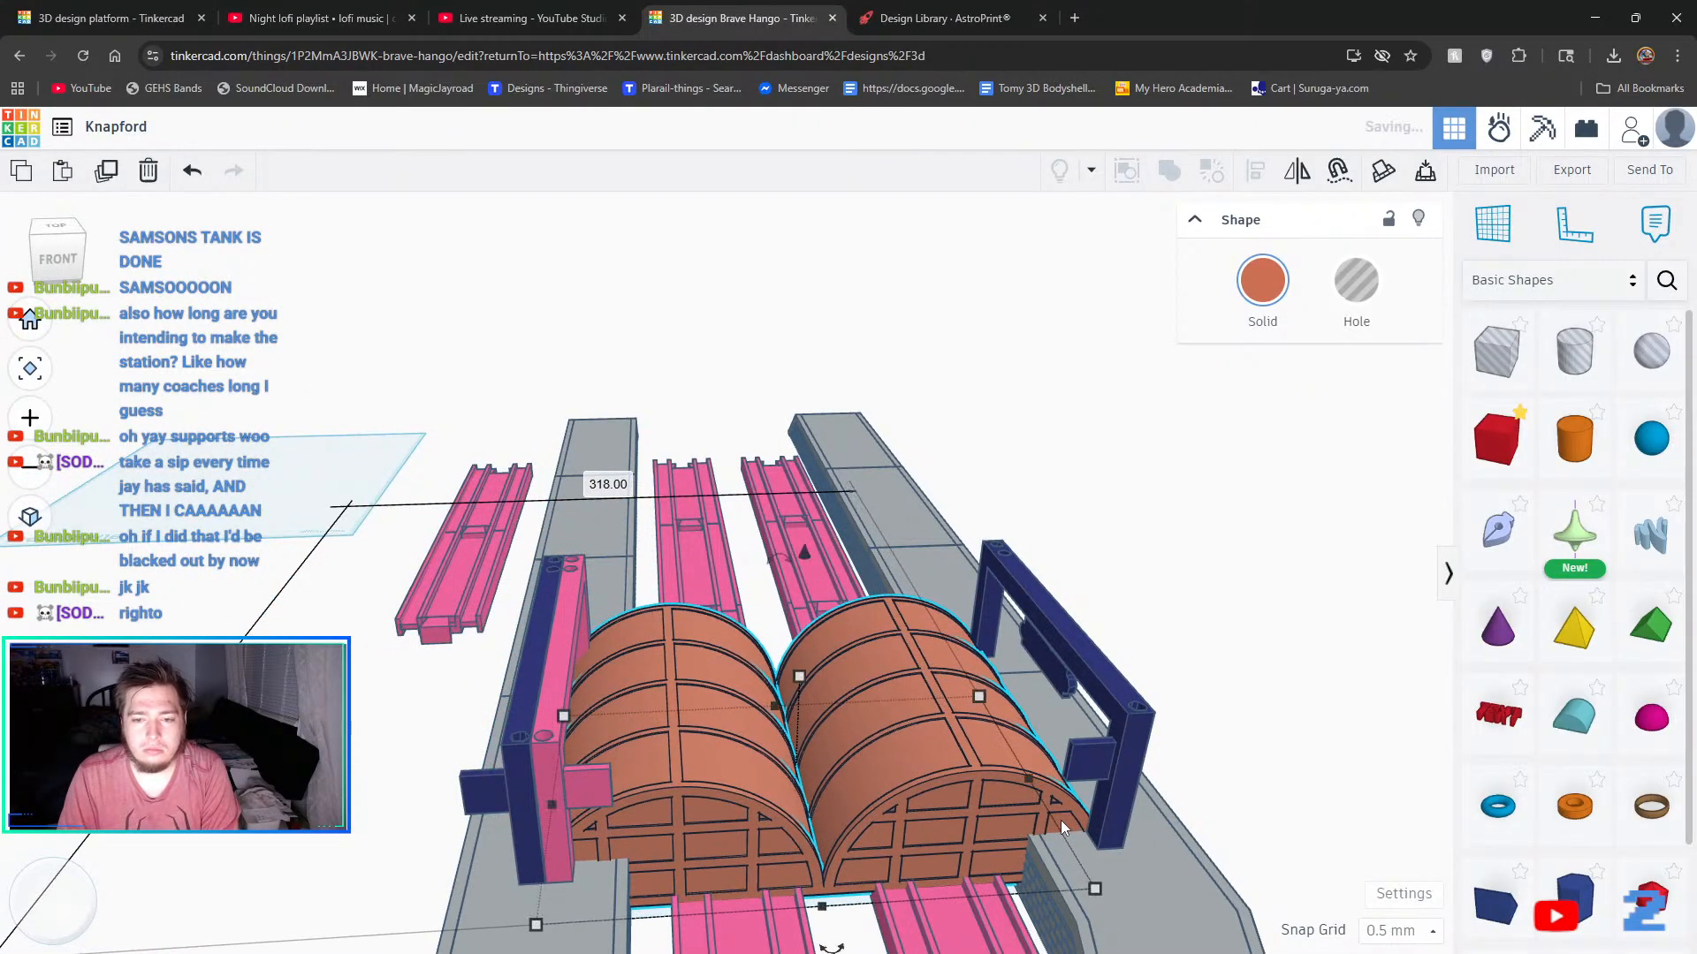
- Raise the orange roof to the tops of the frames and shift it slightly towards the far platform
drag(802, 559, 844, 353)
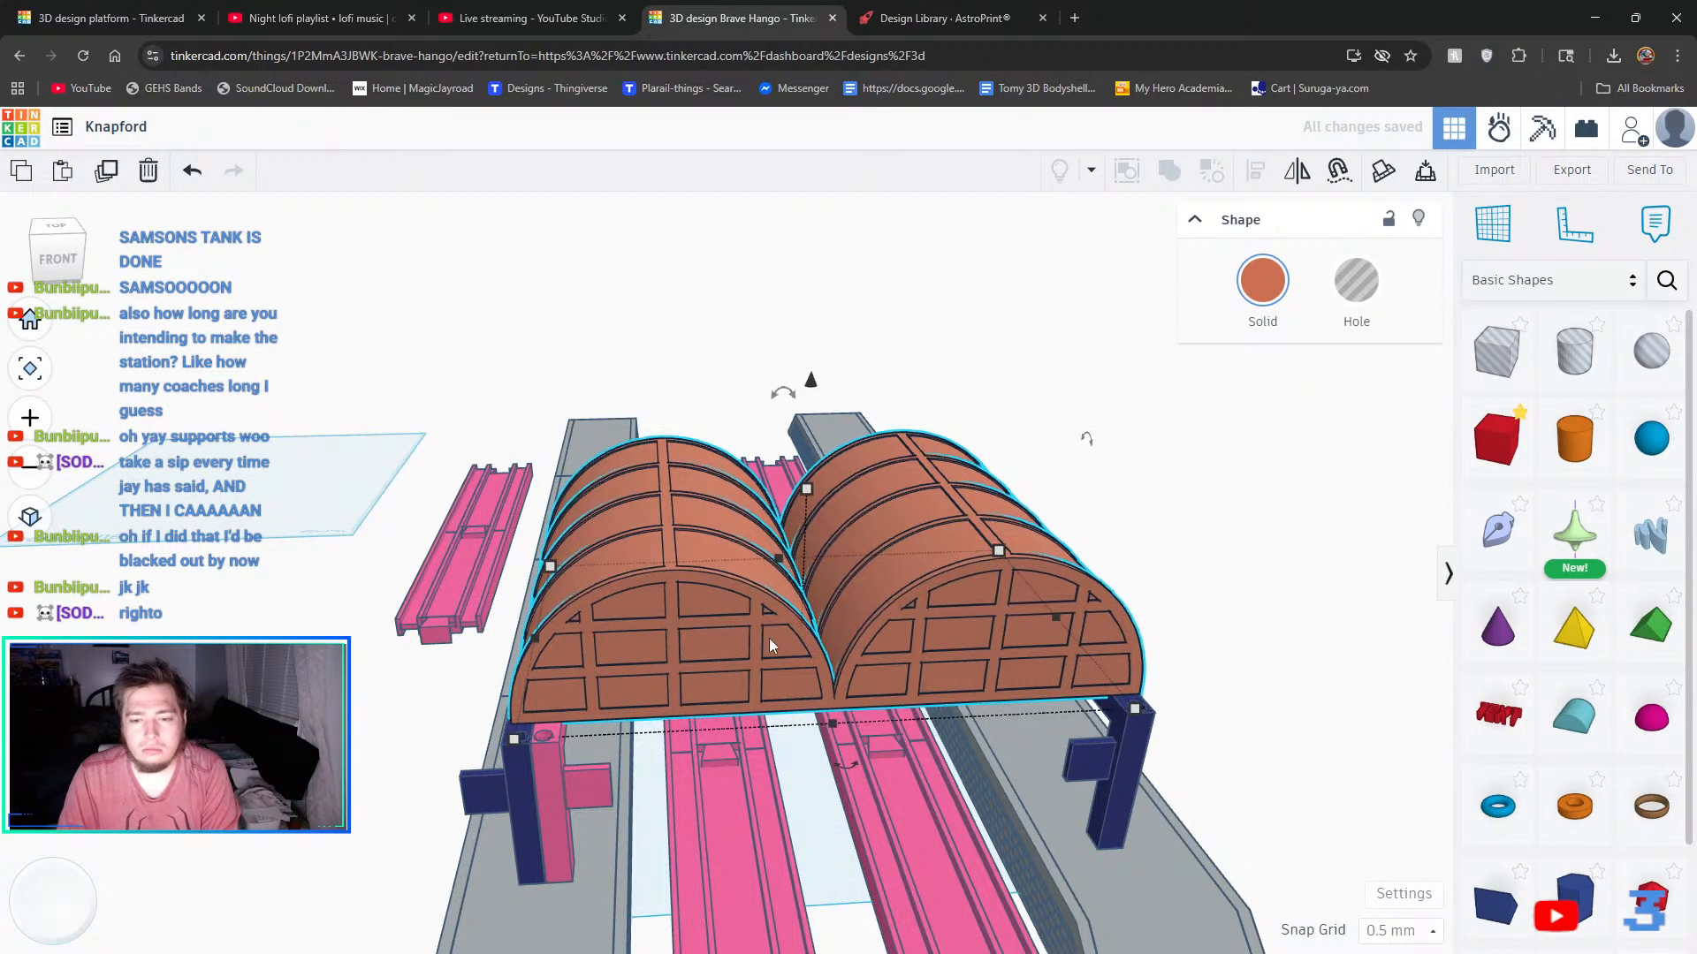
key(Right)
key(Right)
key(Right)
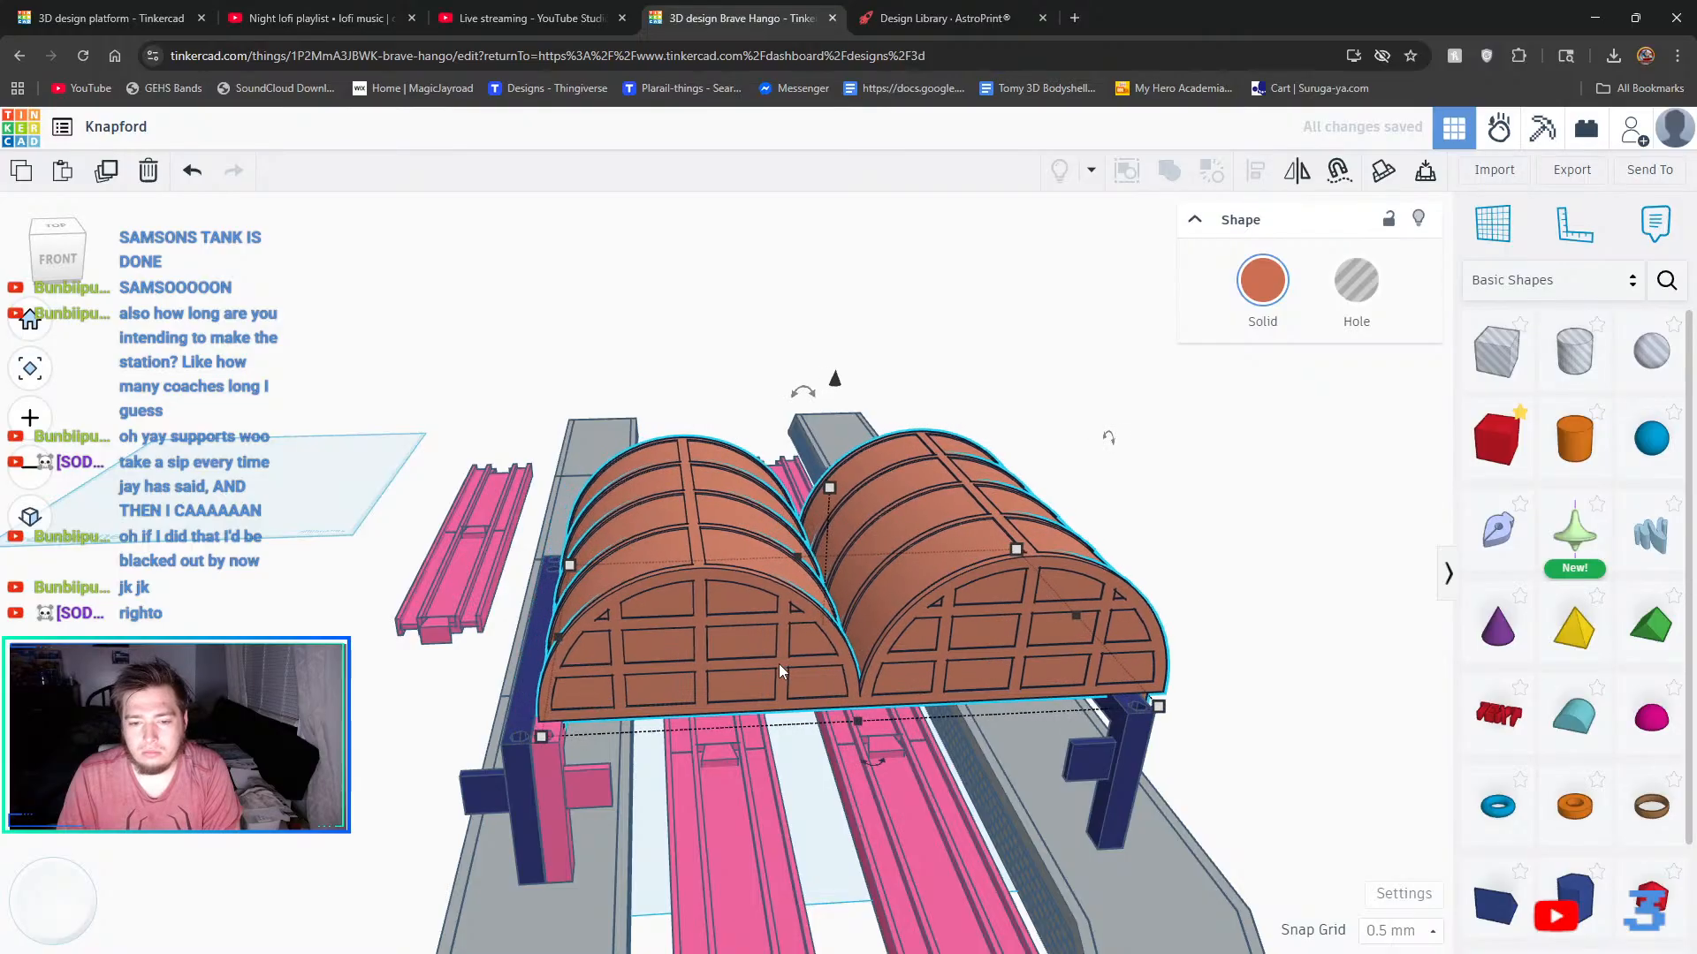
scroll(544, 731, up, 5)
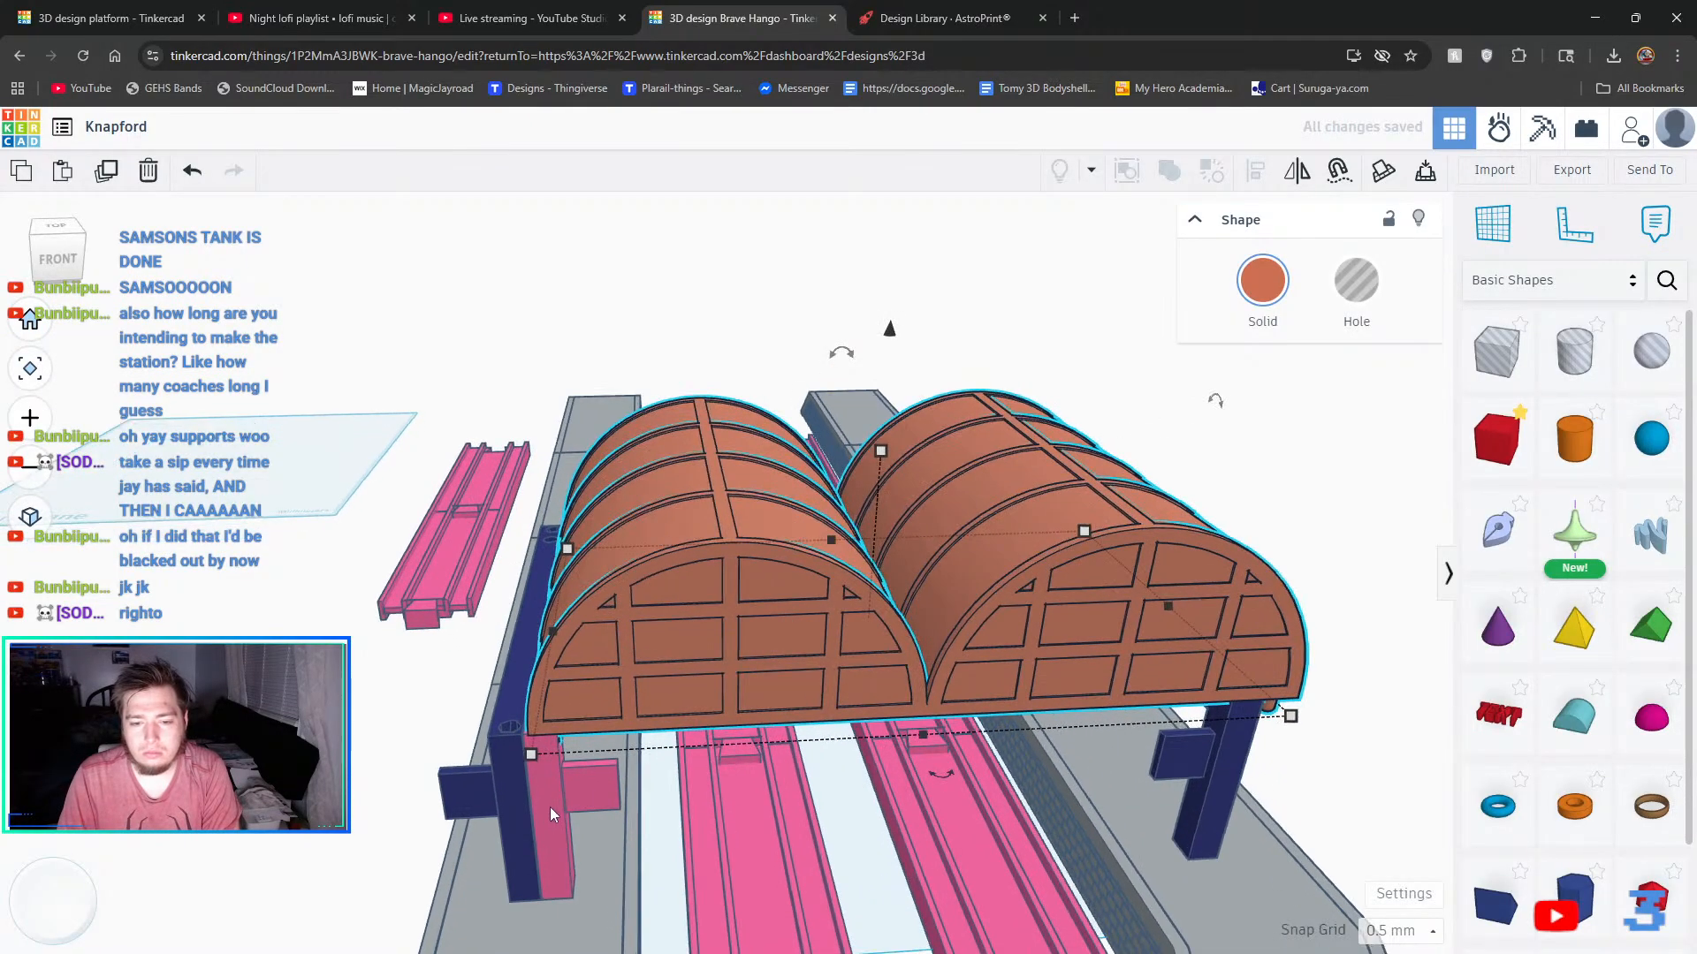
- Align the roof's near edge with the seam between the dark blue and pink frames, switching the snap grid to 0.1 mm
key(Up)
key(Up)
key(Left)
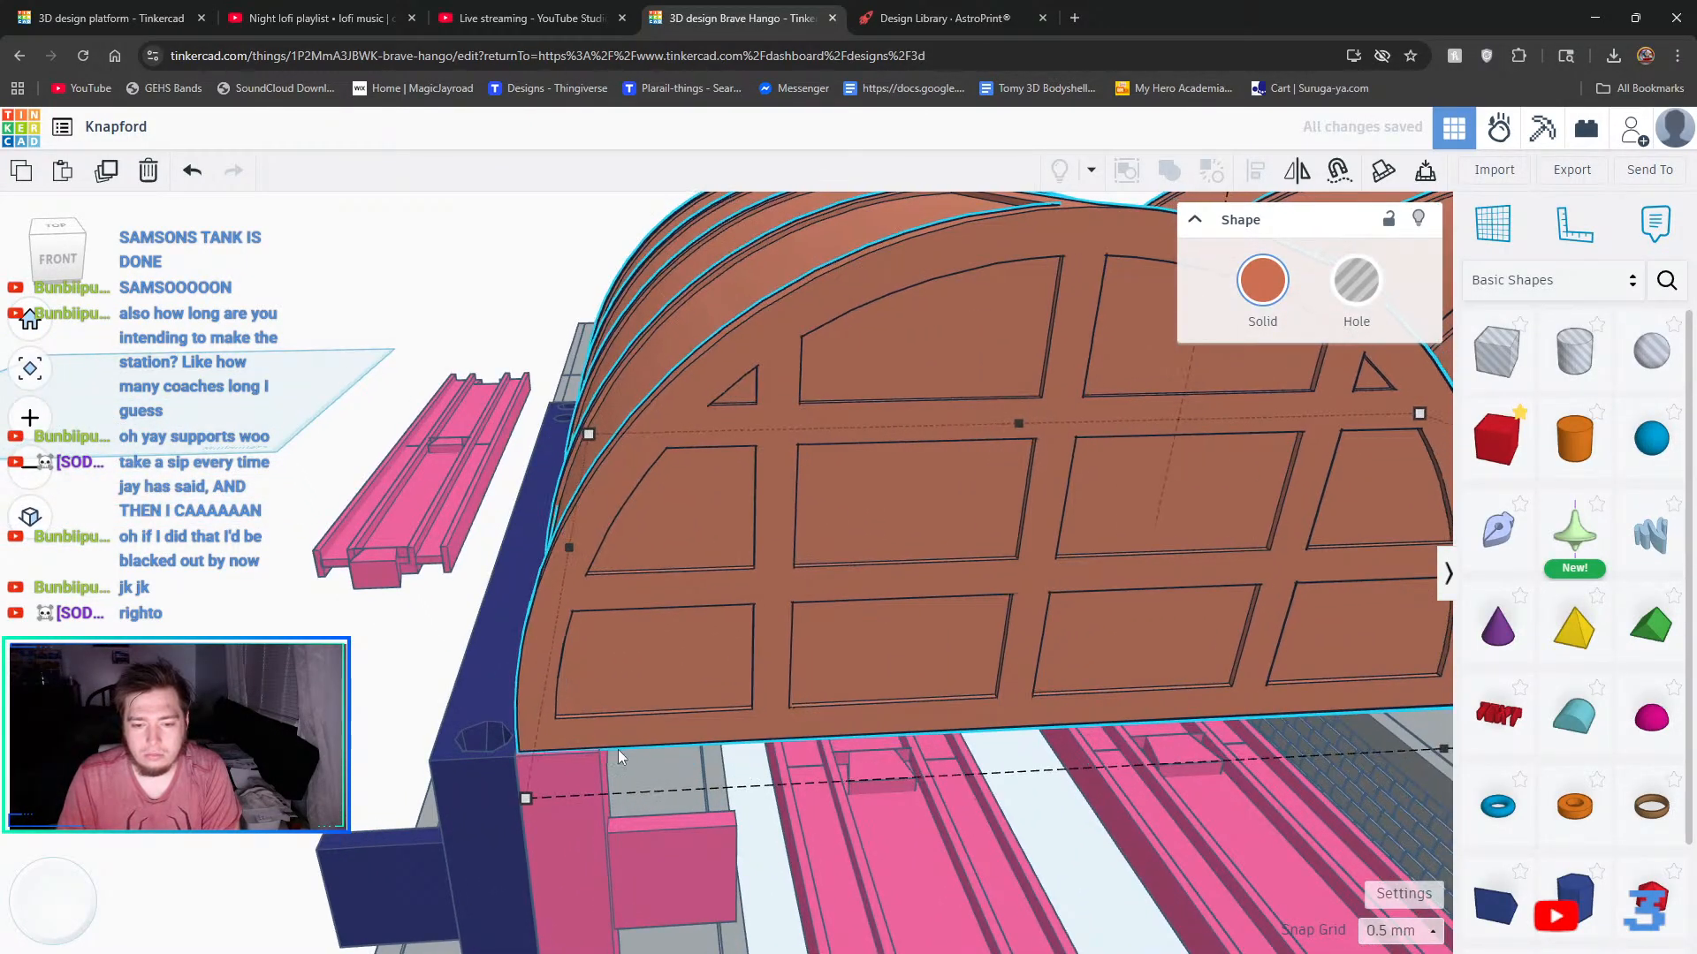
key(Left)
key(Left)
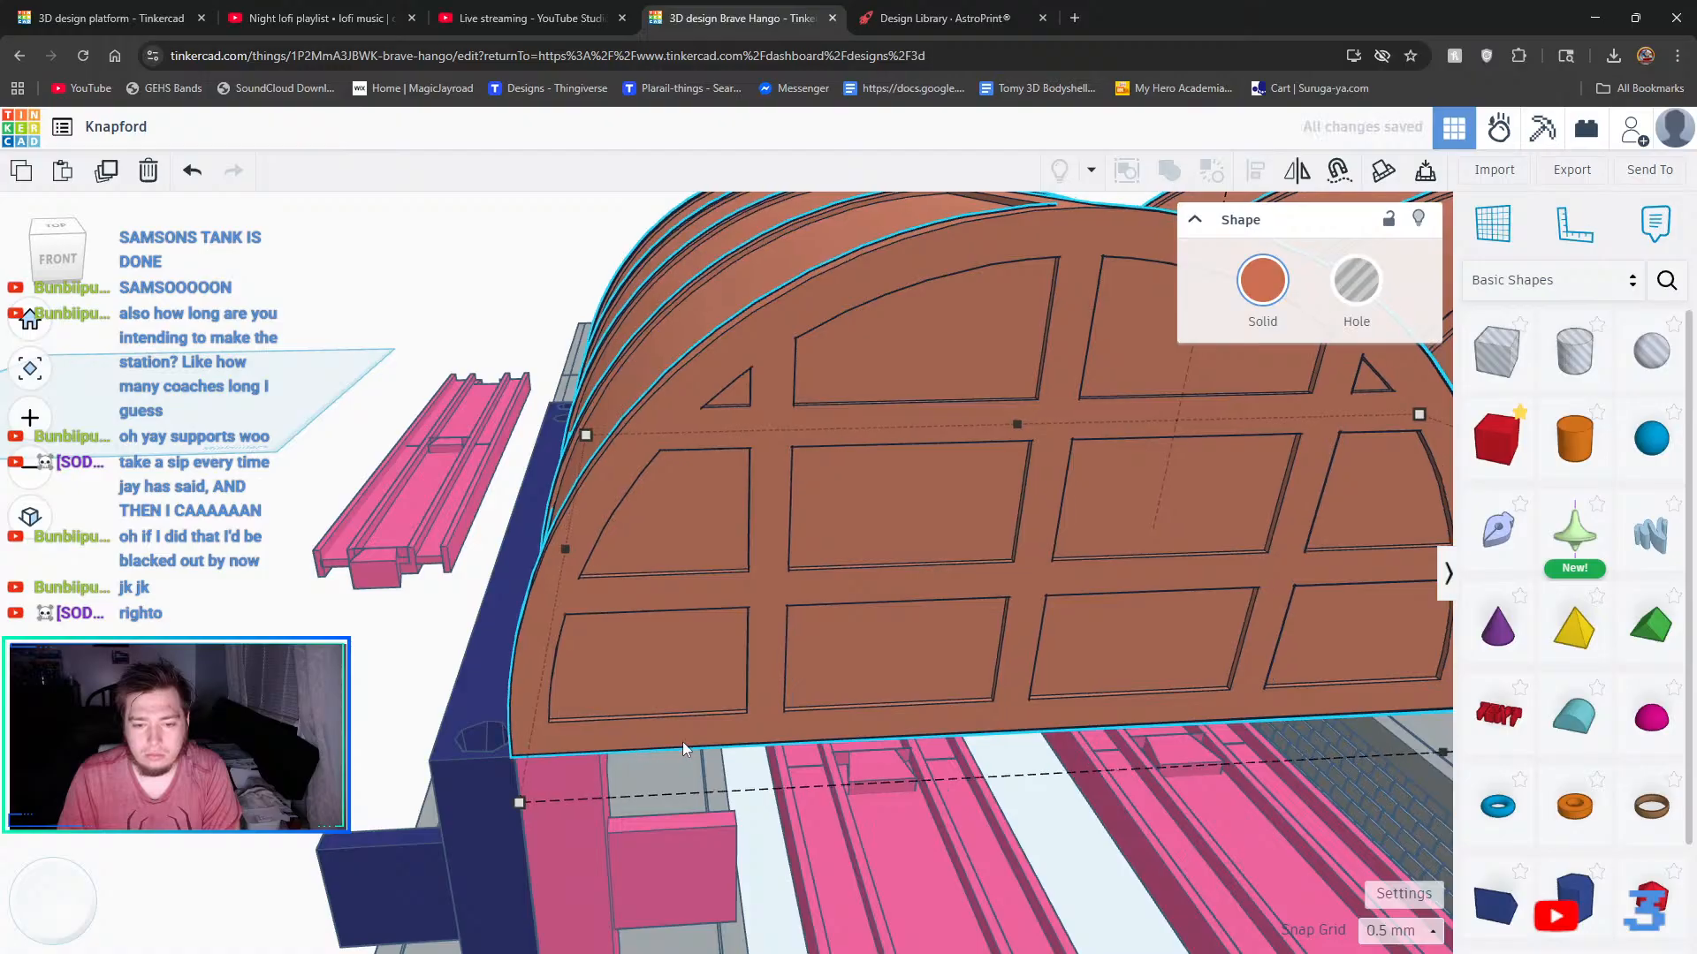
click(1397, 931)
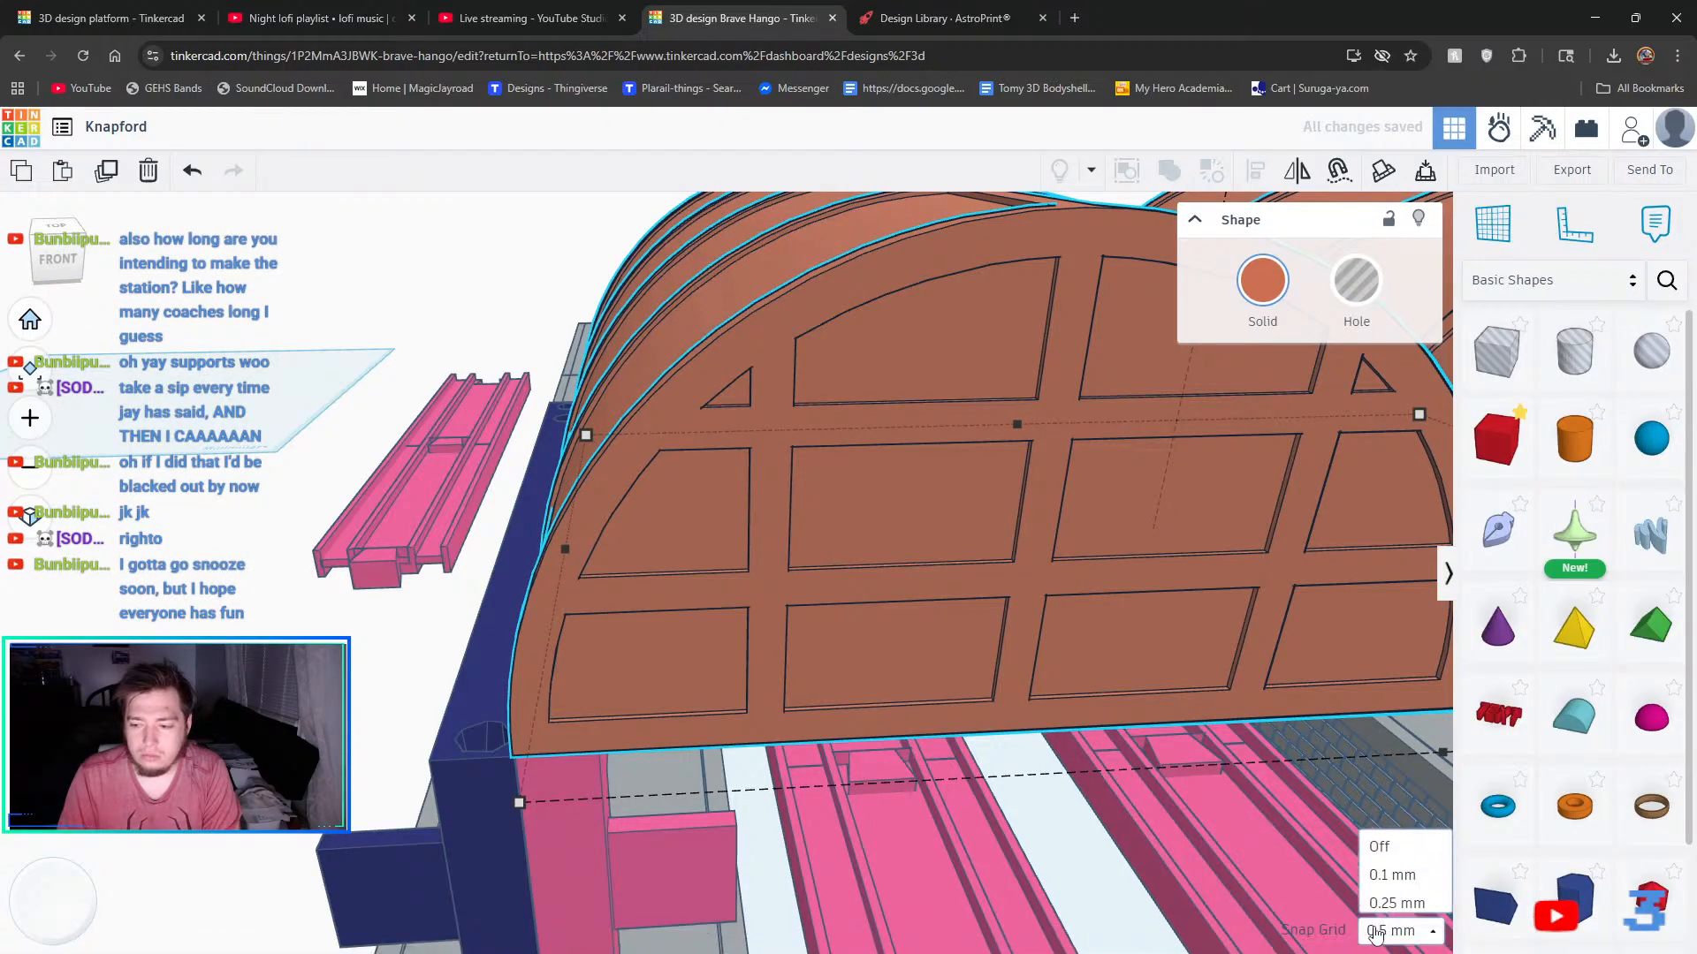
click(1396, 721)
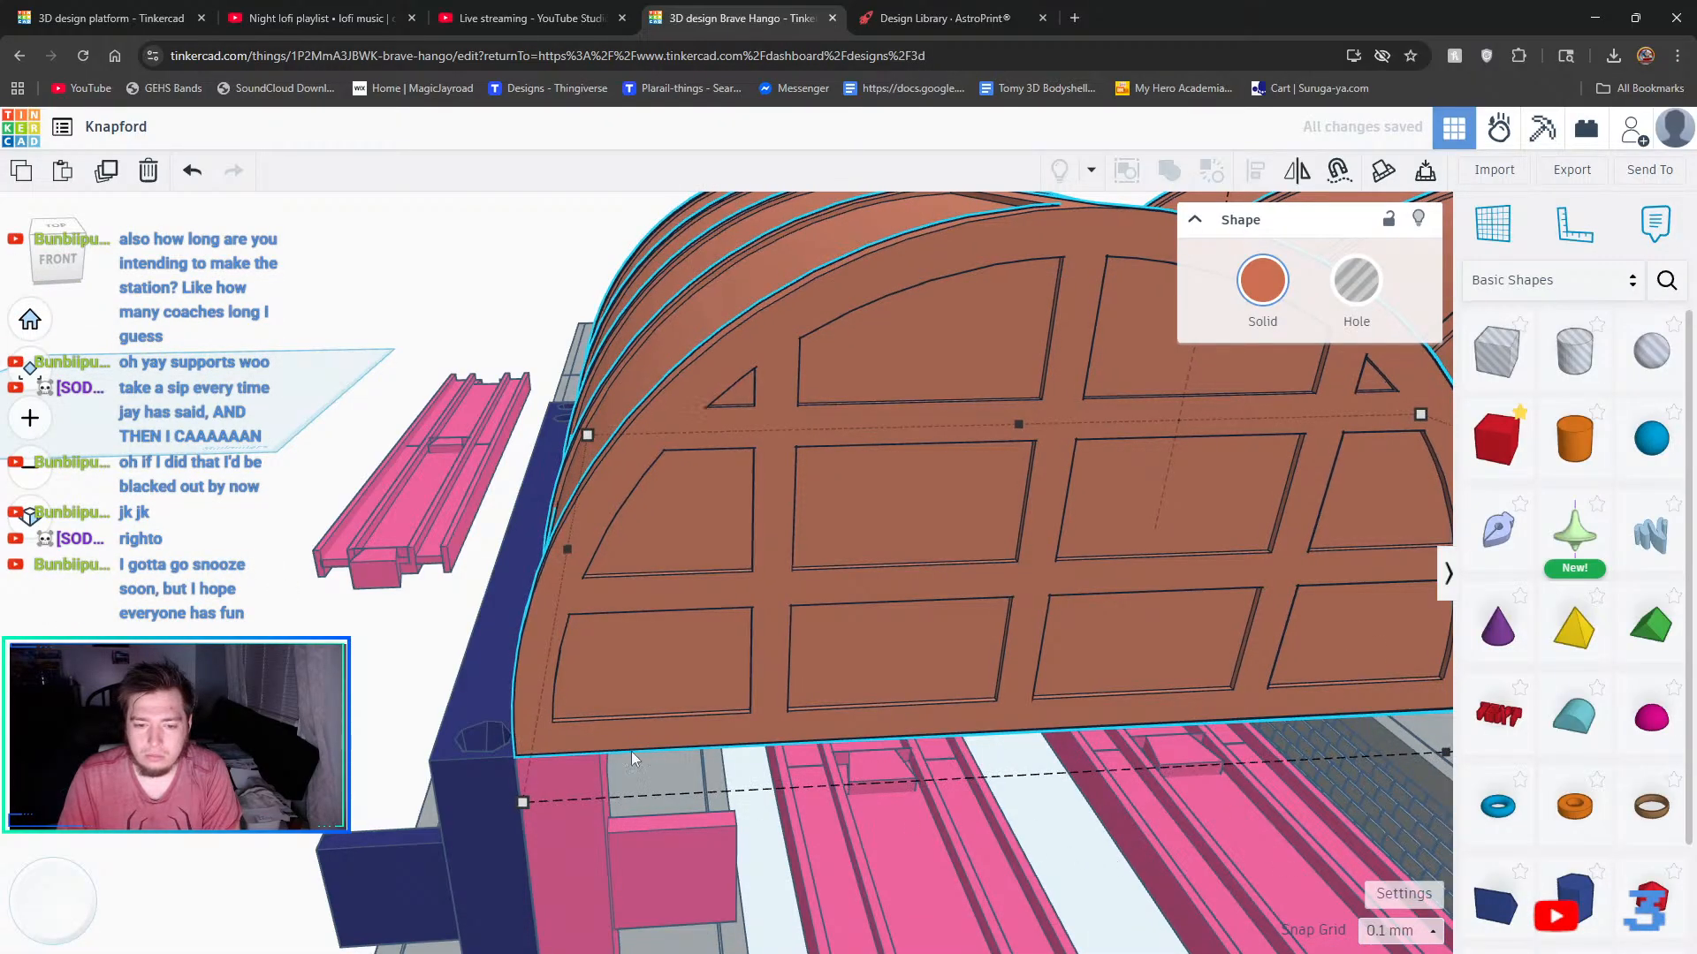
click(263, 633)
scroll(698, 520, down, 6)
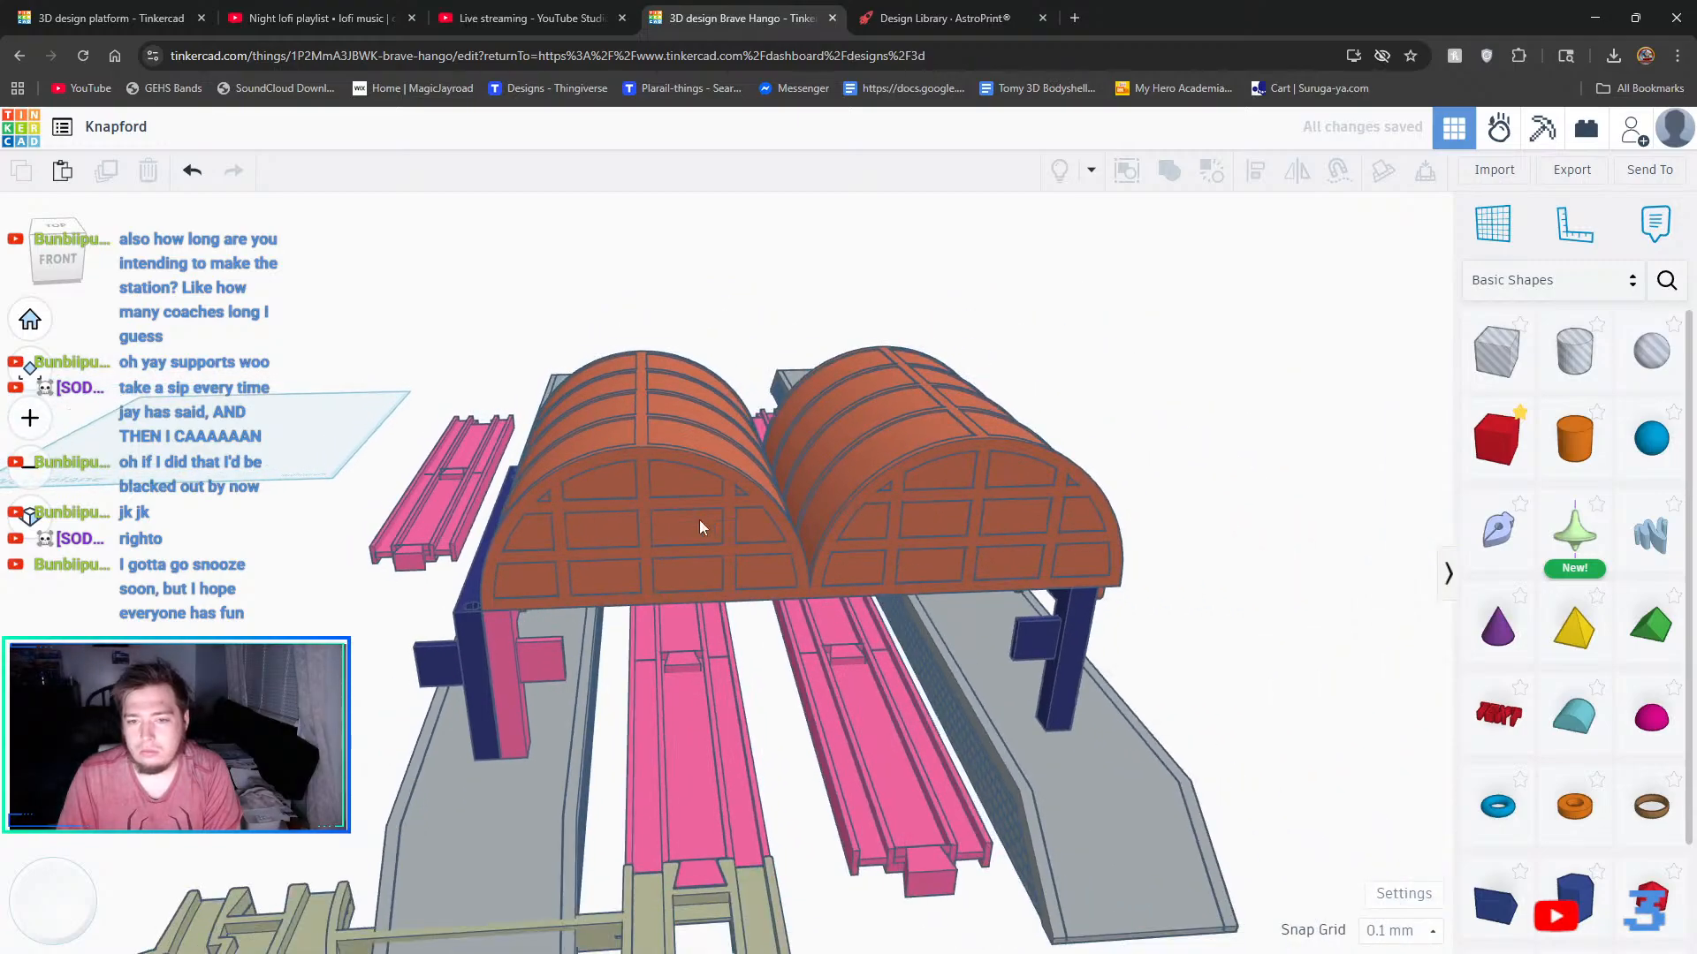
- Nudge the far platform's dark blue frame outward to line it up with the orange roof's outer edge
right_drag(1067, 653, 848, 749)
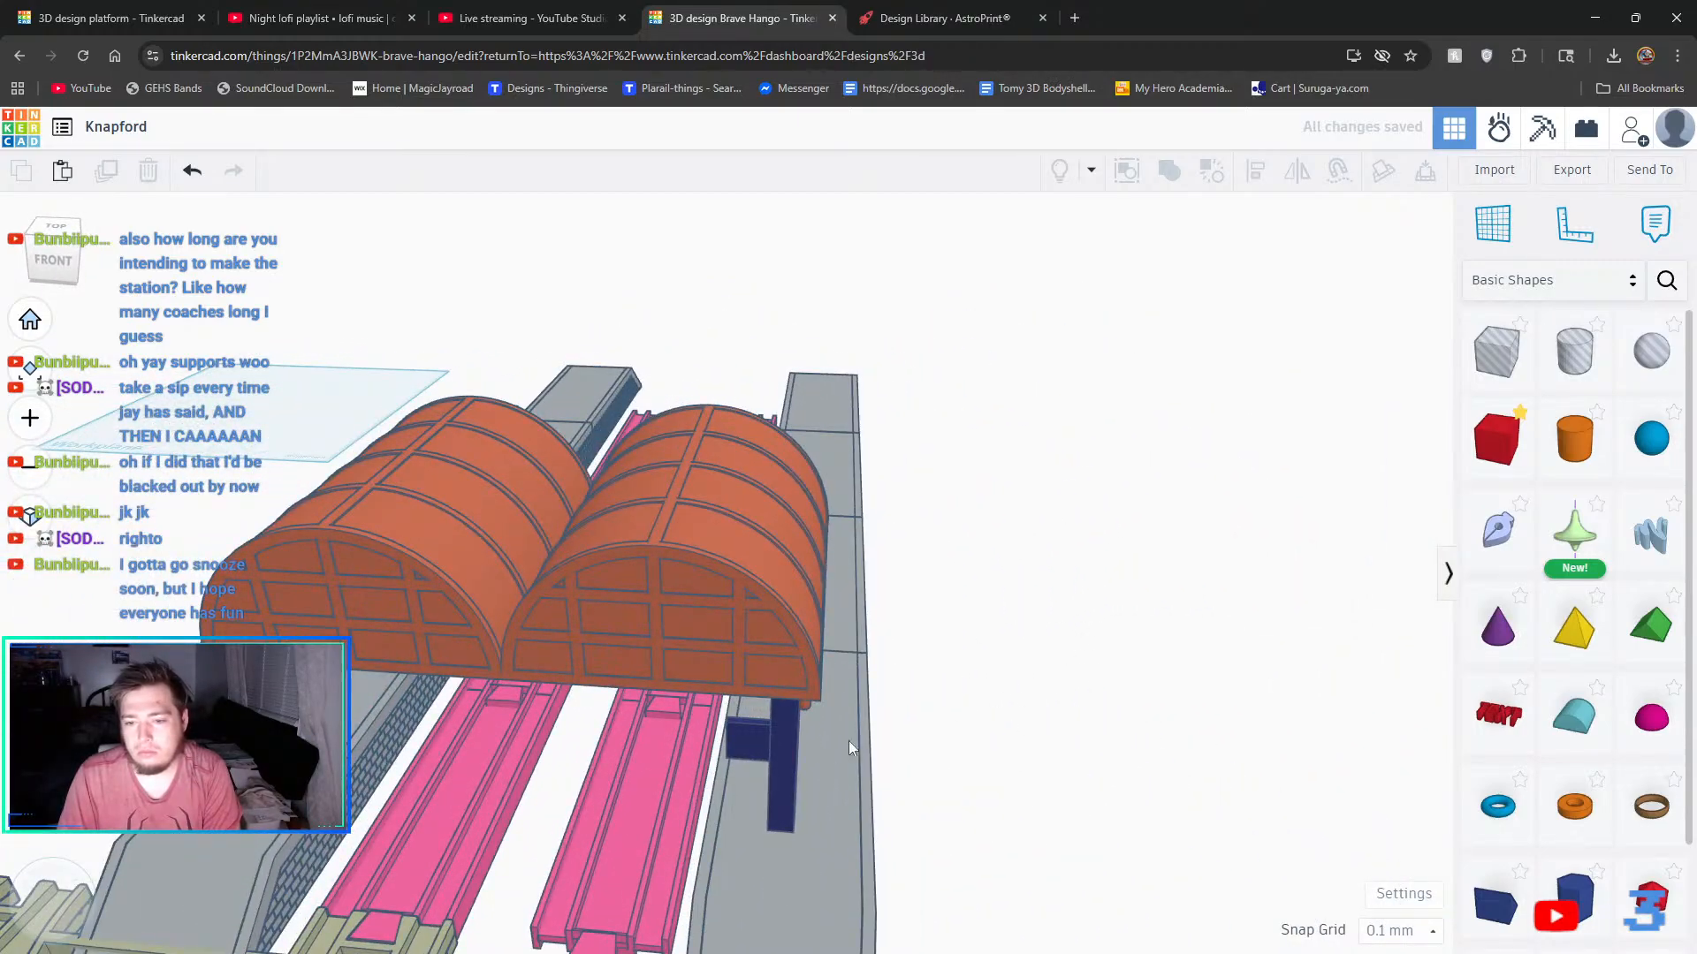
click(787, 729)
key(Right)
key(Right)
key(Right)
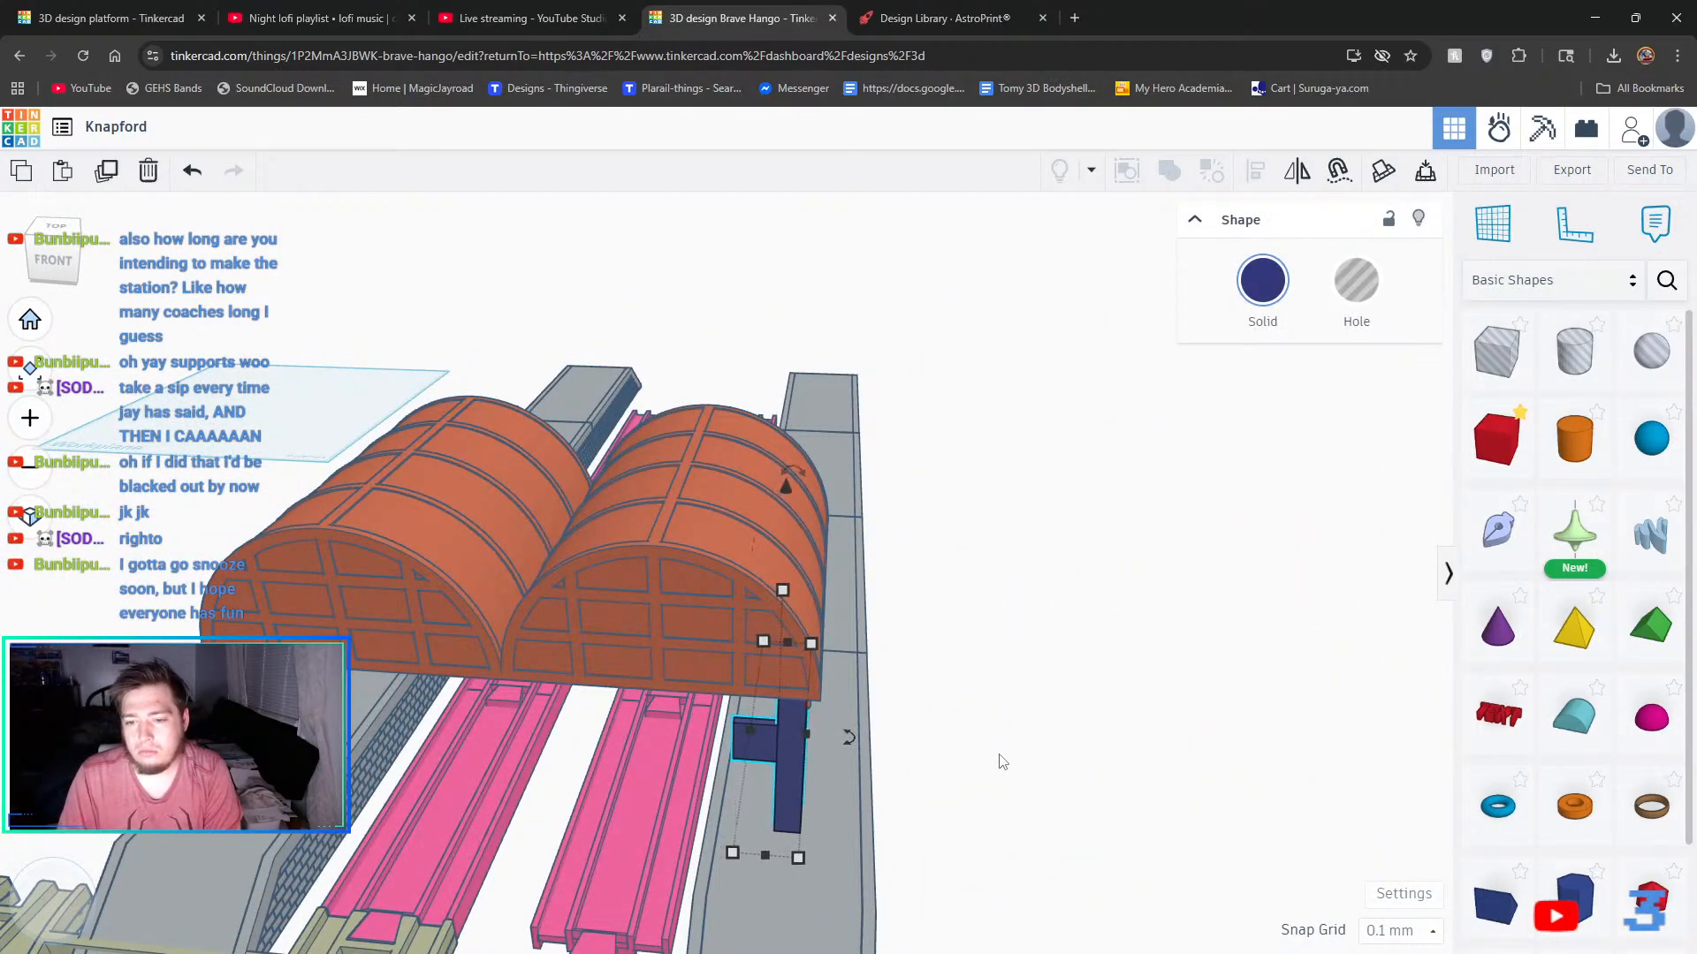
key(Right)
key(Right)
key(Right)
key(Right)
key(Right)
key(Right)
key(Right)
key(Right)
key(Right)
key(Right)
scroll(856, 779, up, 2)
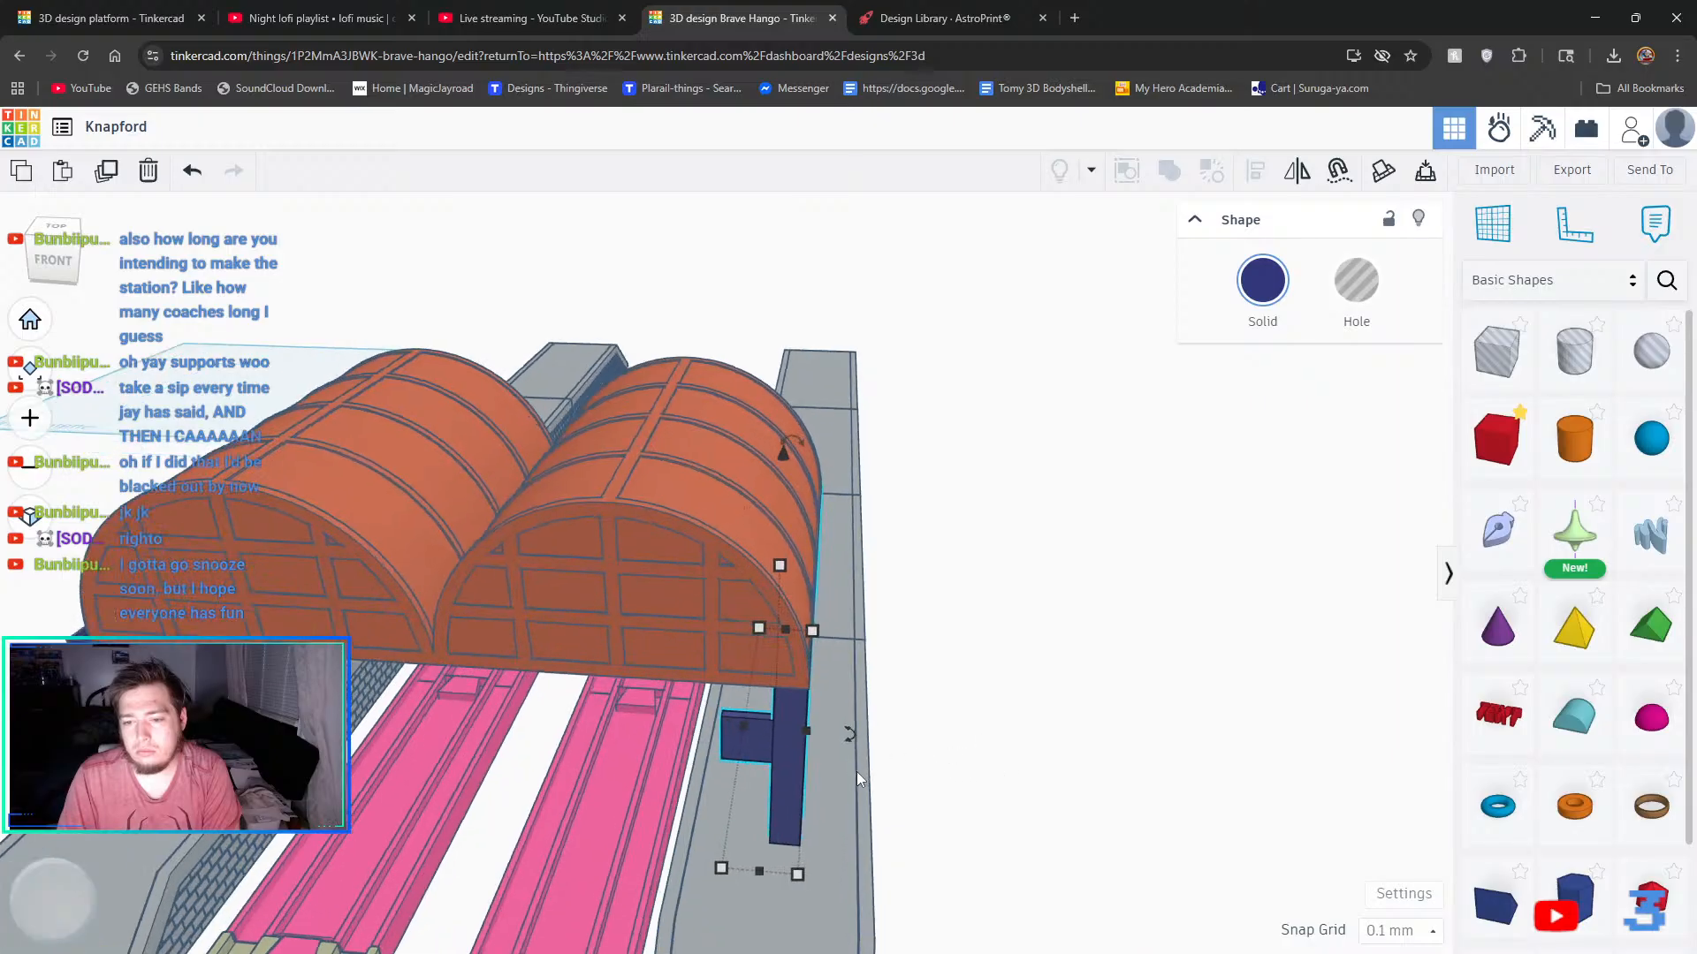
scroll(836, 691, up, 5)
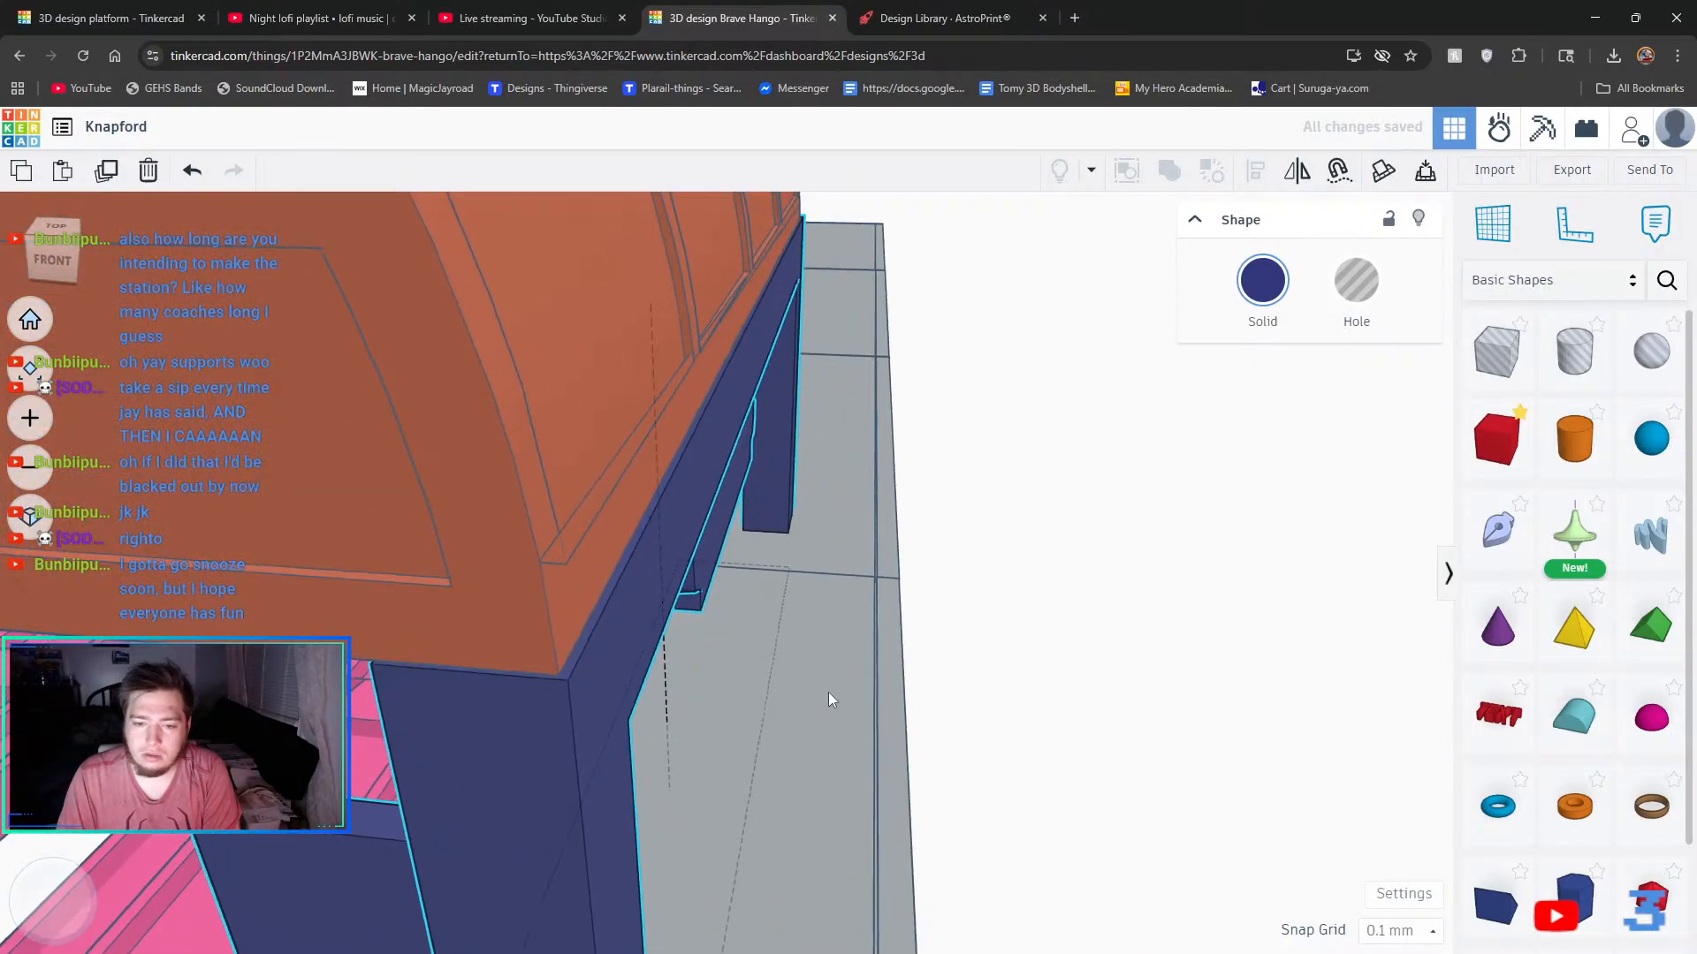
right_drag(847, 692, 914, 664)
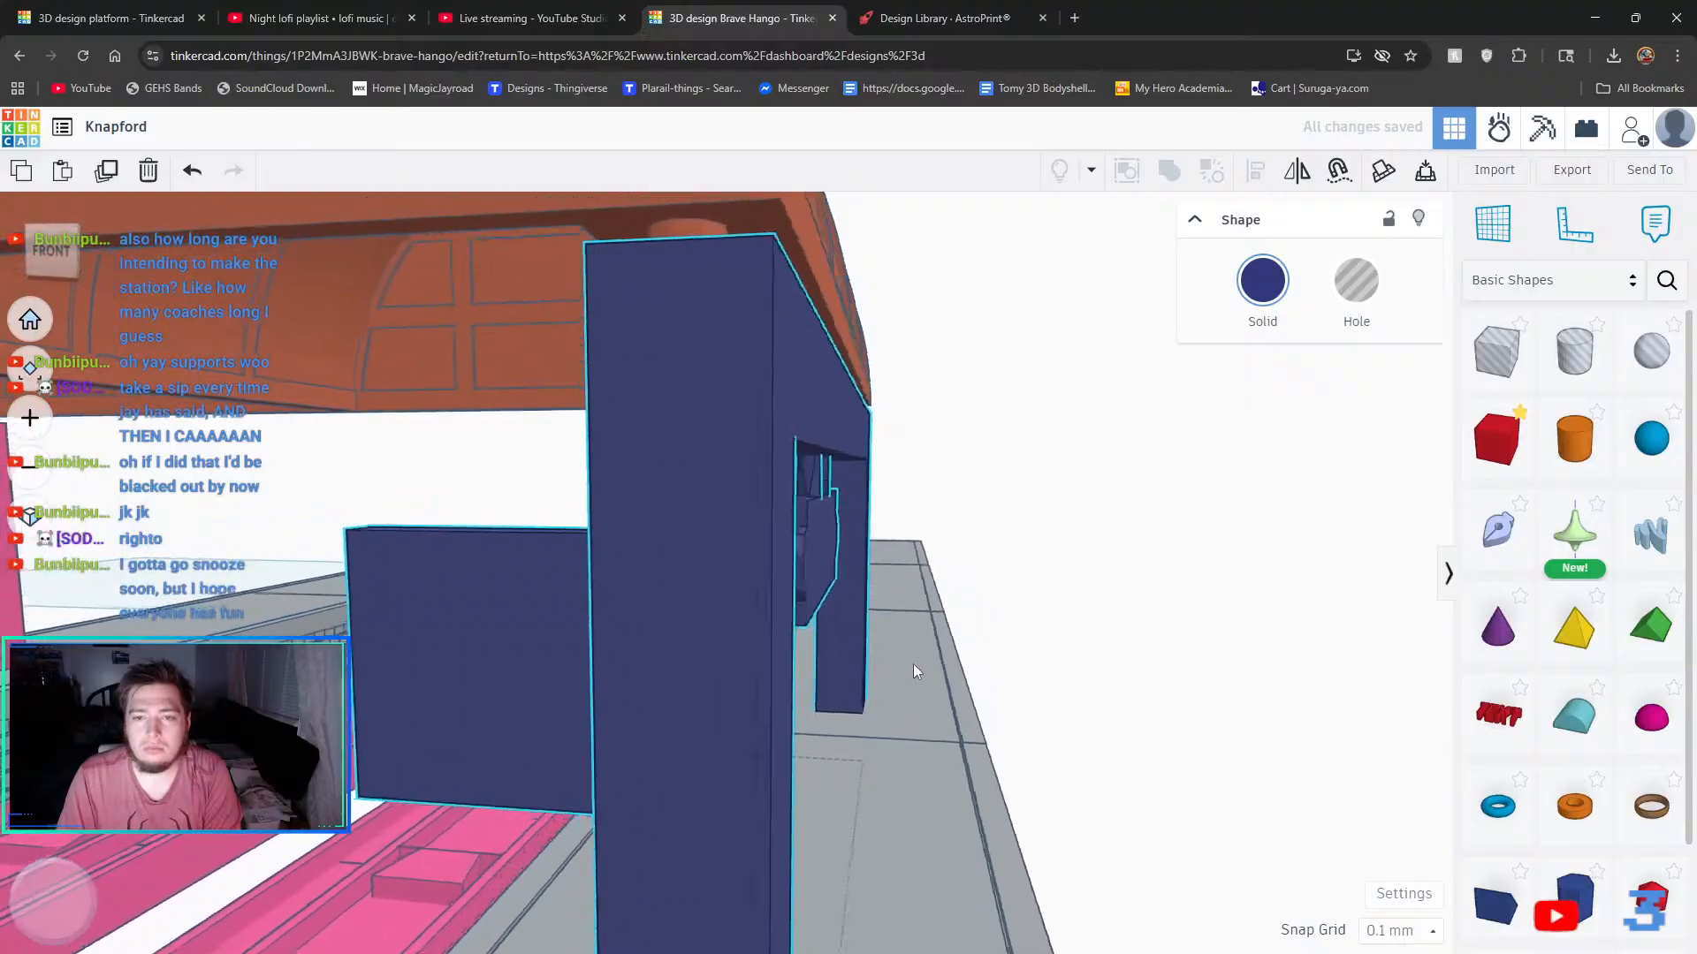
scroll(914, 664, up, 1)
scroll(913, 664, down, 4)
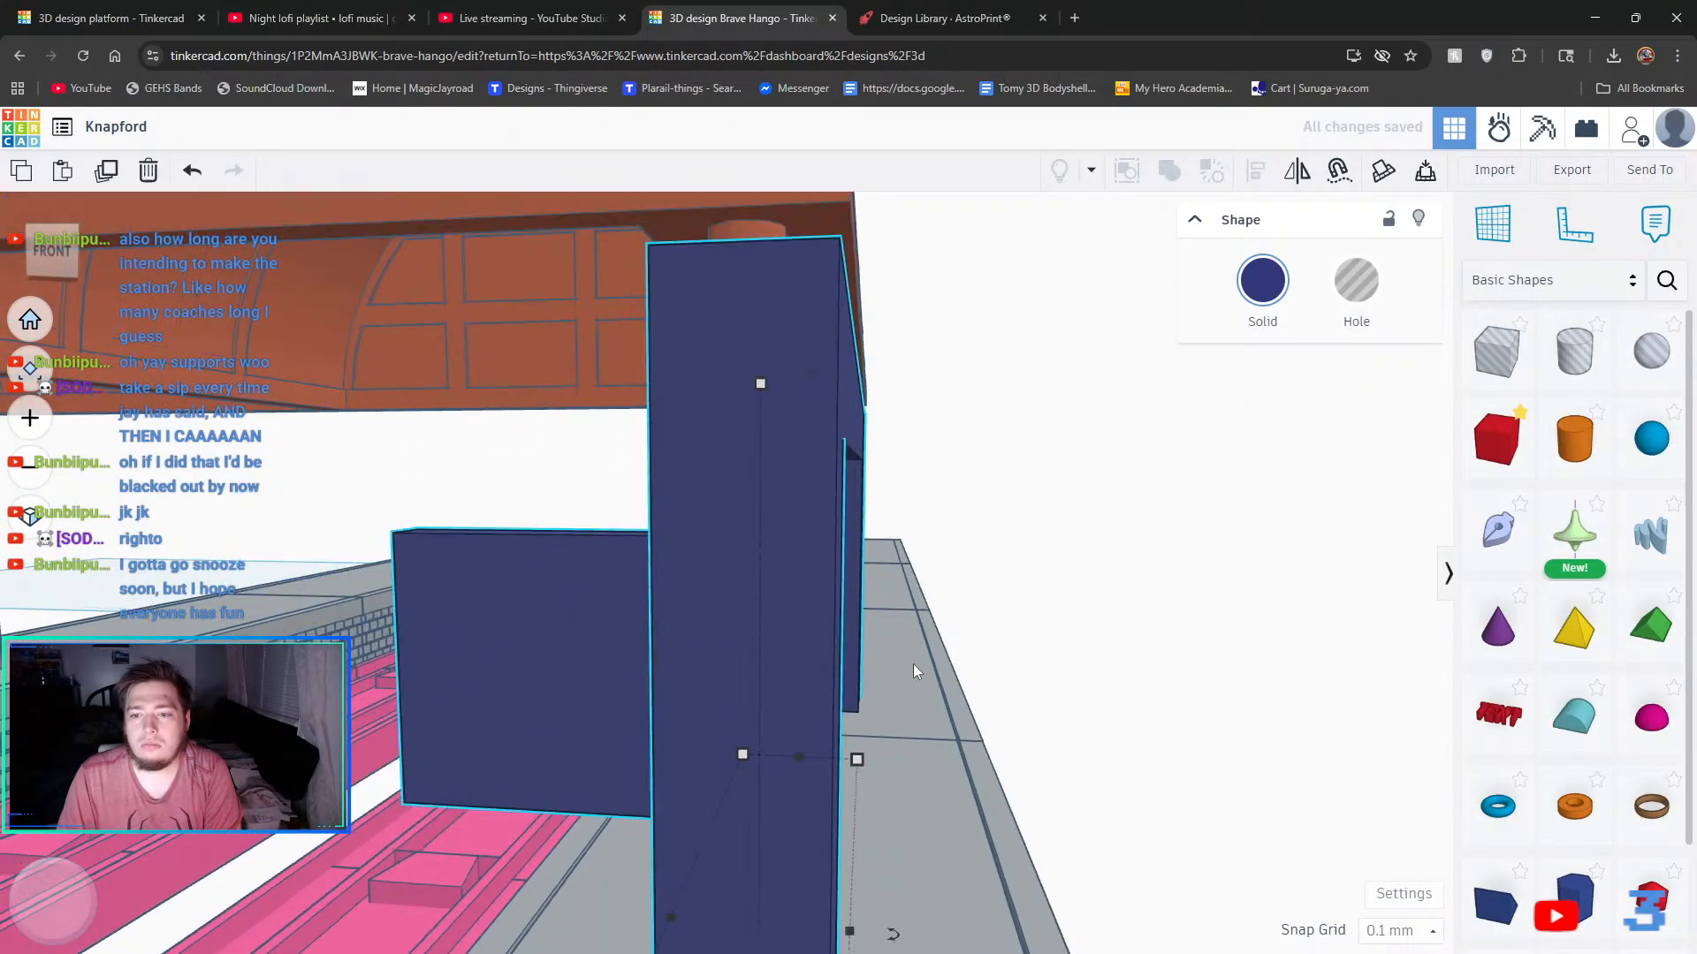
right_drag(913, 664, 1023, 663)
scroll(1016, 663, down, 4)
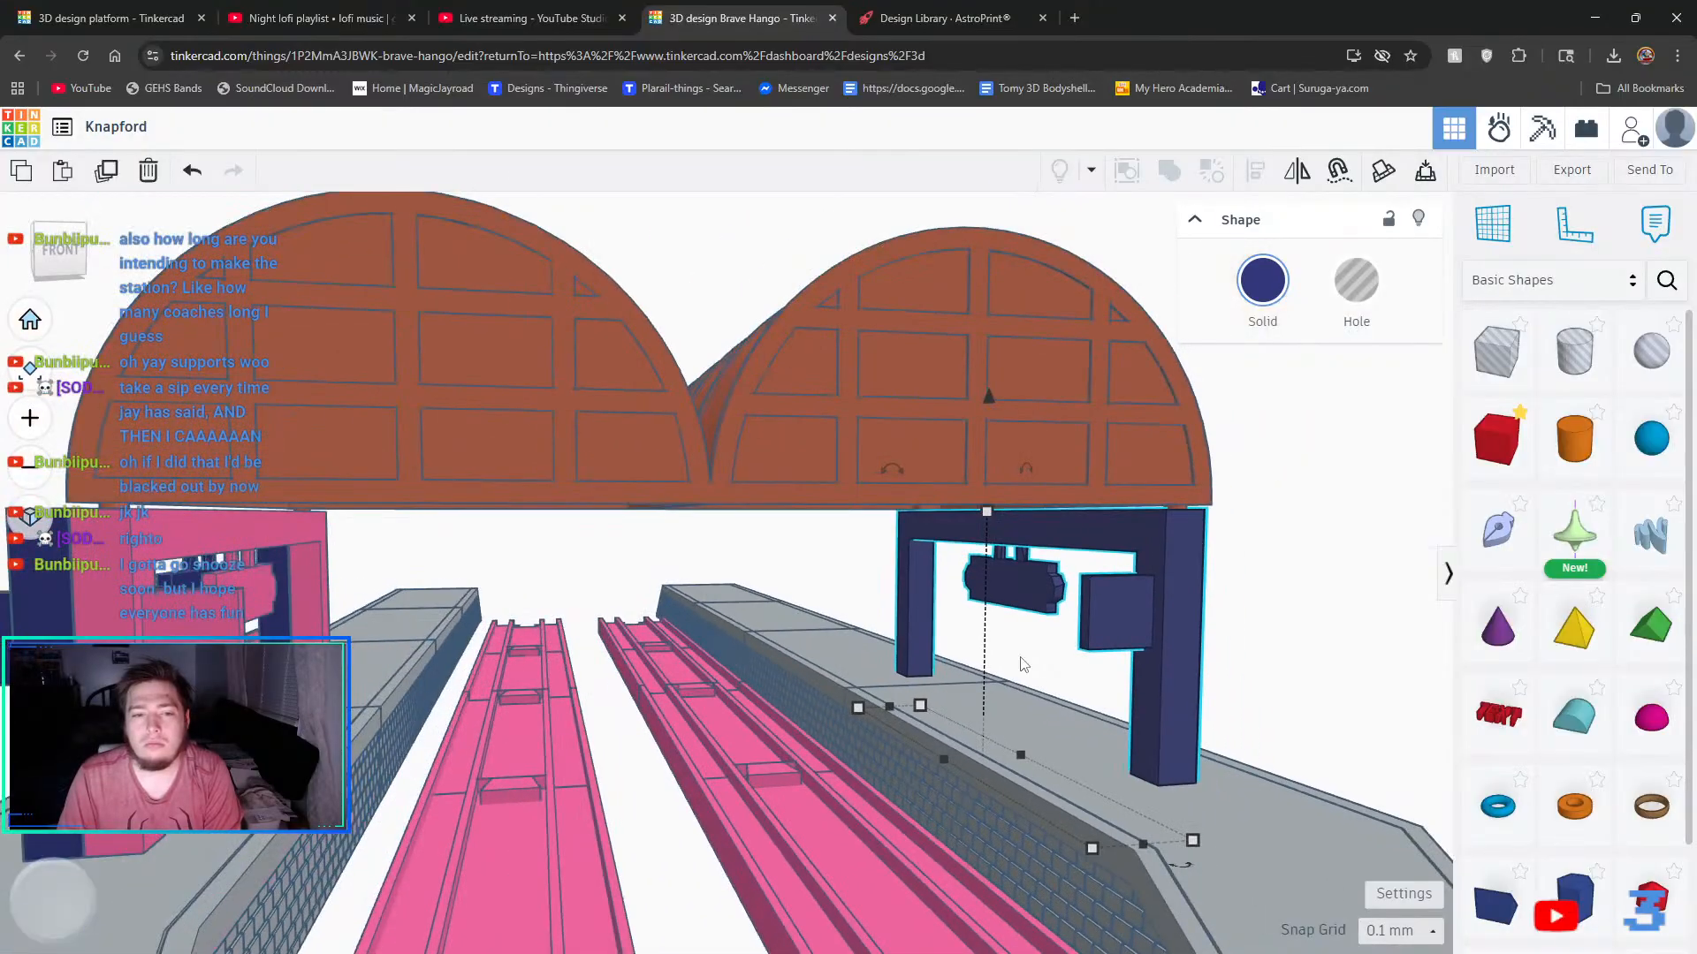
- Lower the orange double-arched roof slightly so it rests on the tops of the support frames
scroll(477, 464, up, 3)
click(488, 439)
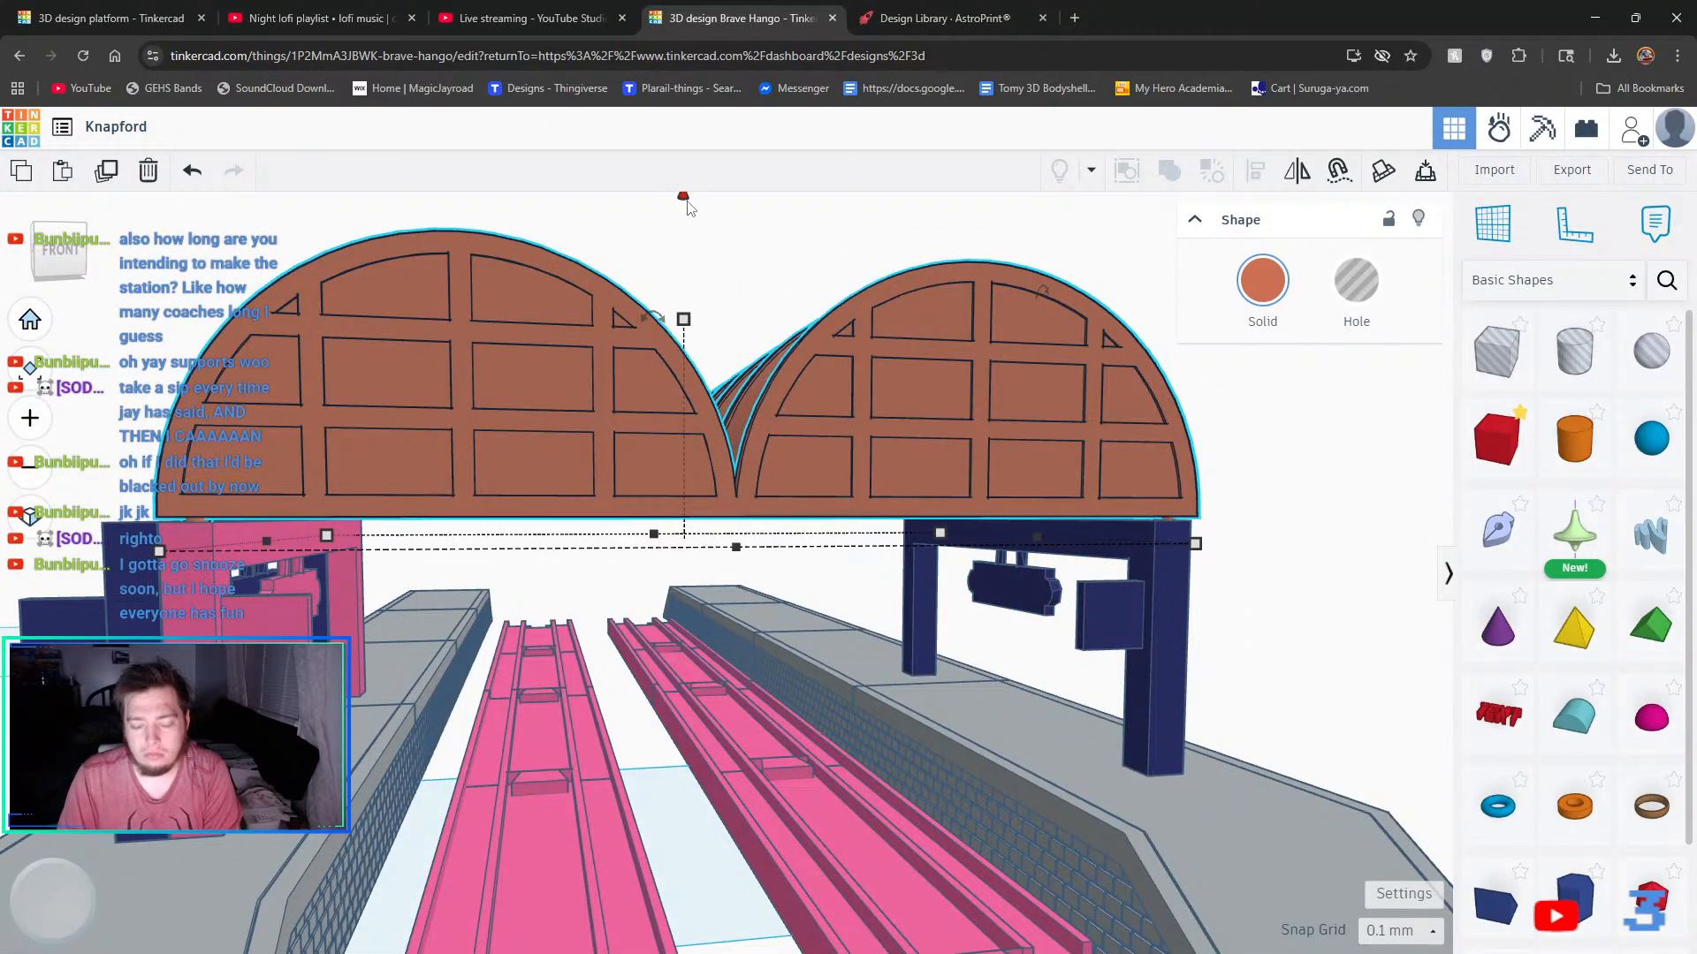
key(ctrl+Down)
key(ctrl+Down)
key(ctrl+Down)
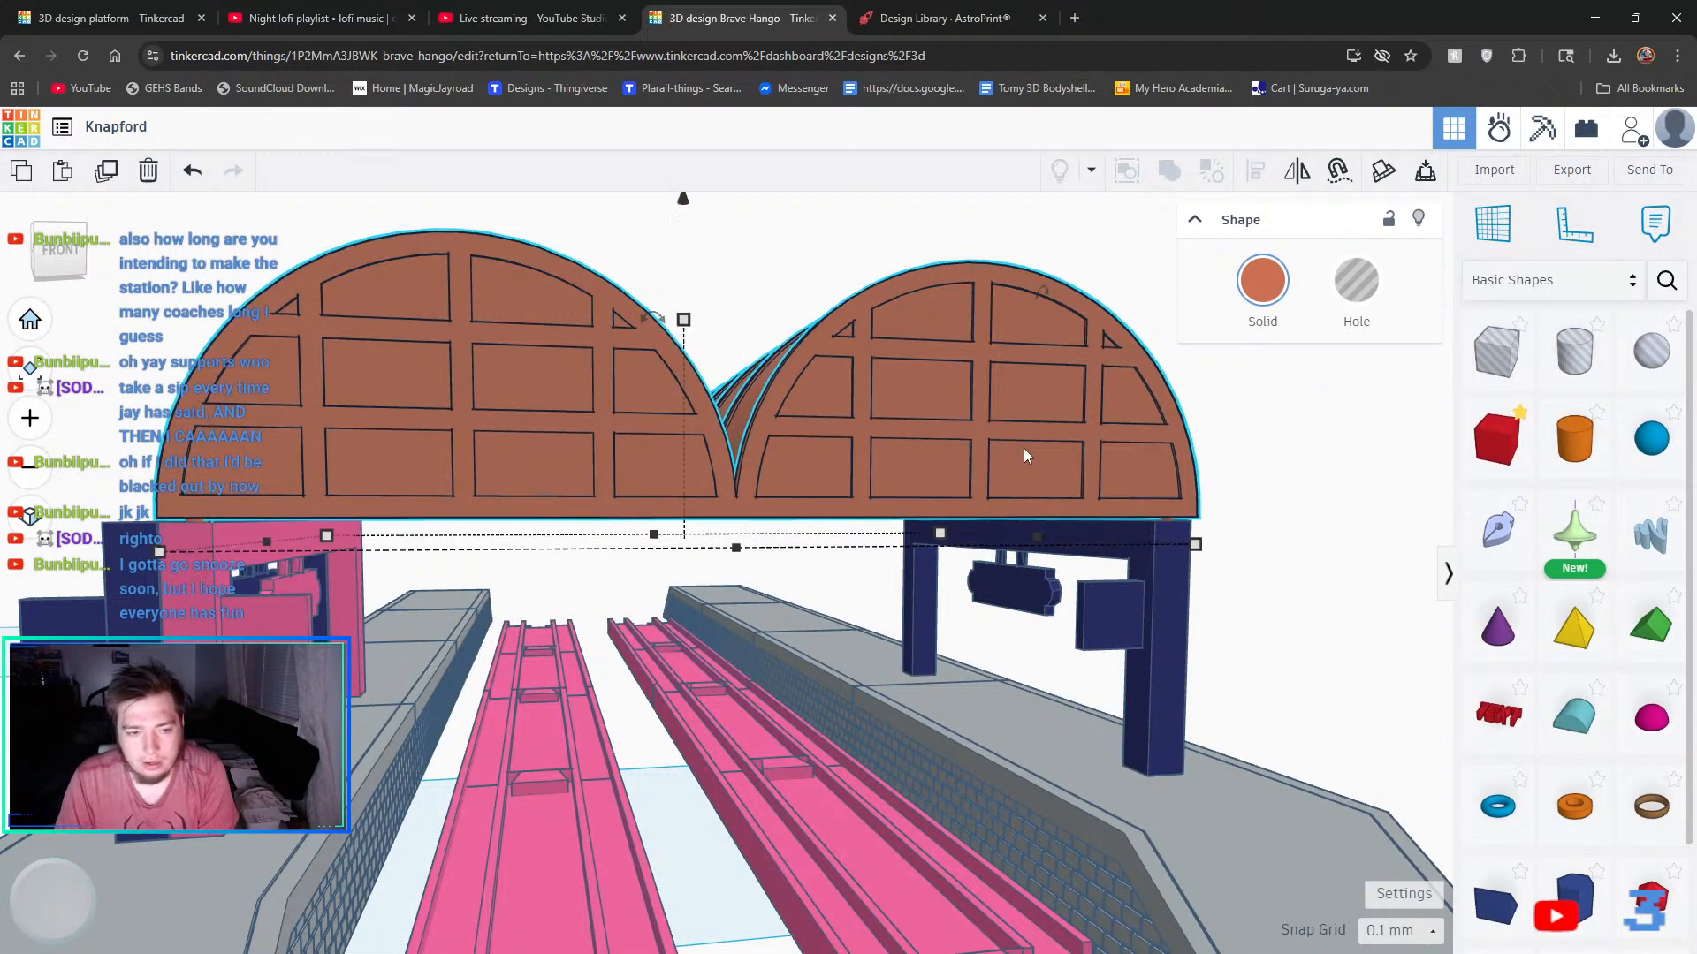
key(ctrl+Down)
key(ctrl+Down)
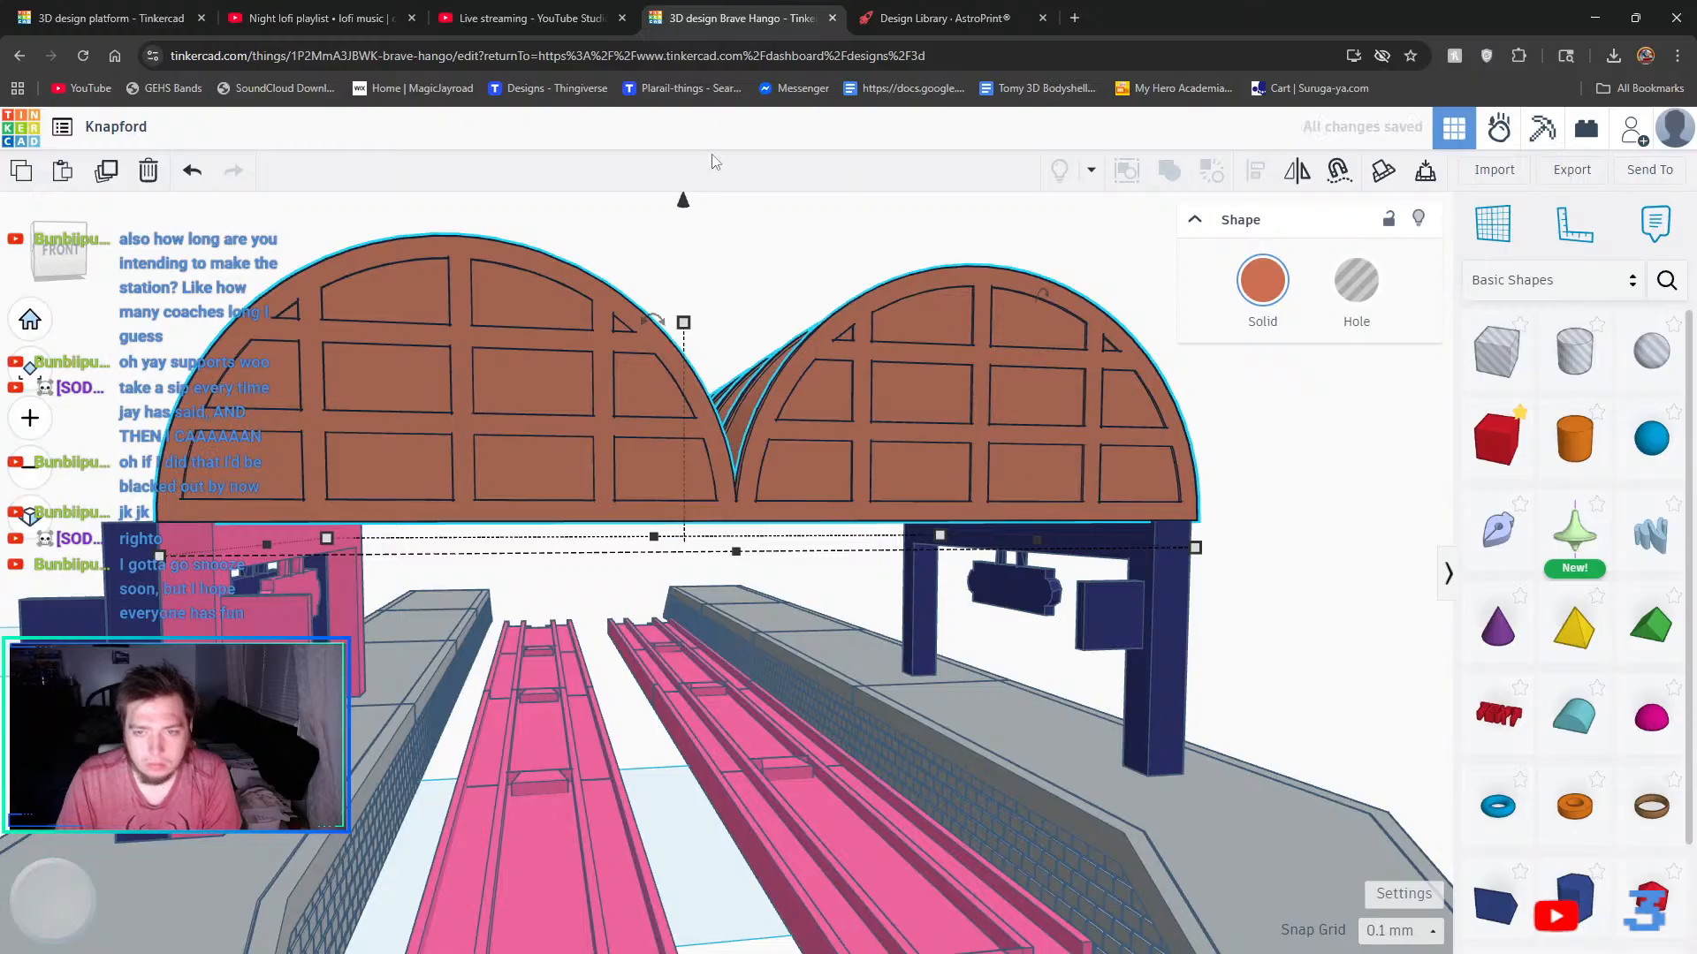
click(797, 231)
- Examine the roof, frames and platforms from the front and the side to check how they fit together
scroll(831, 432, up, 2)
scroll(793, 542, down, 3)
scroll(793, 537, down, 4)
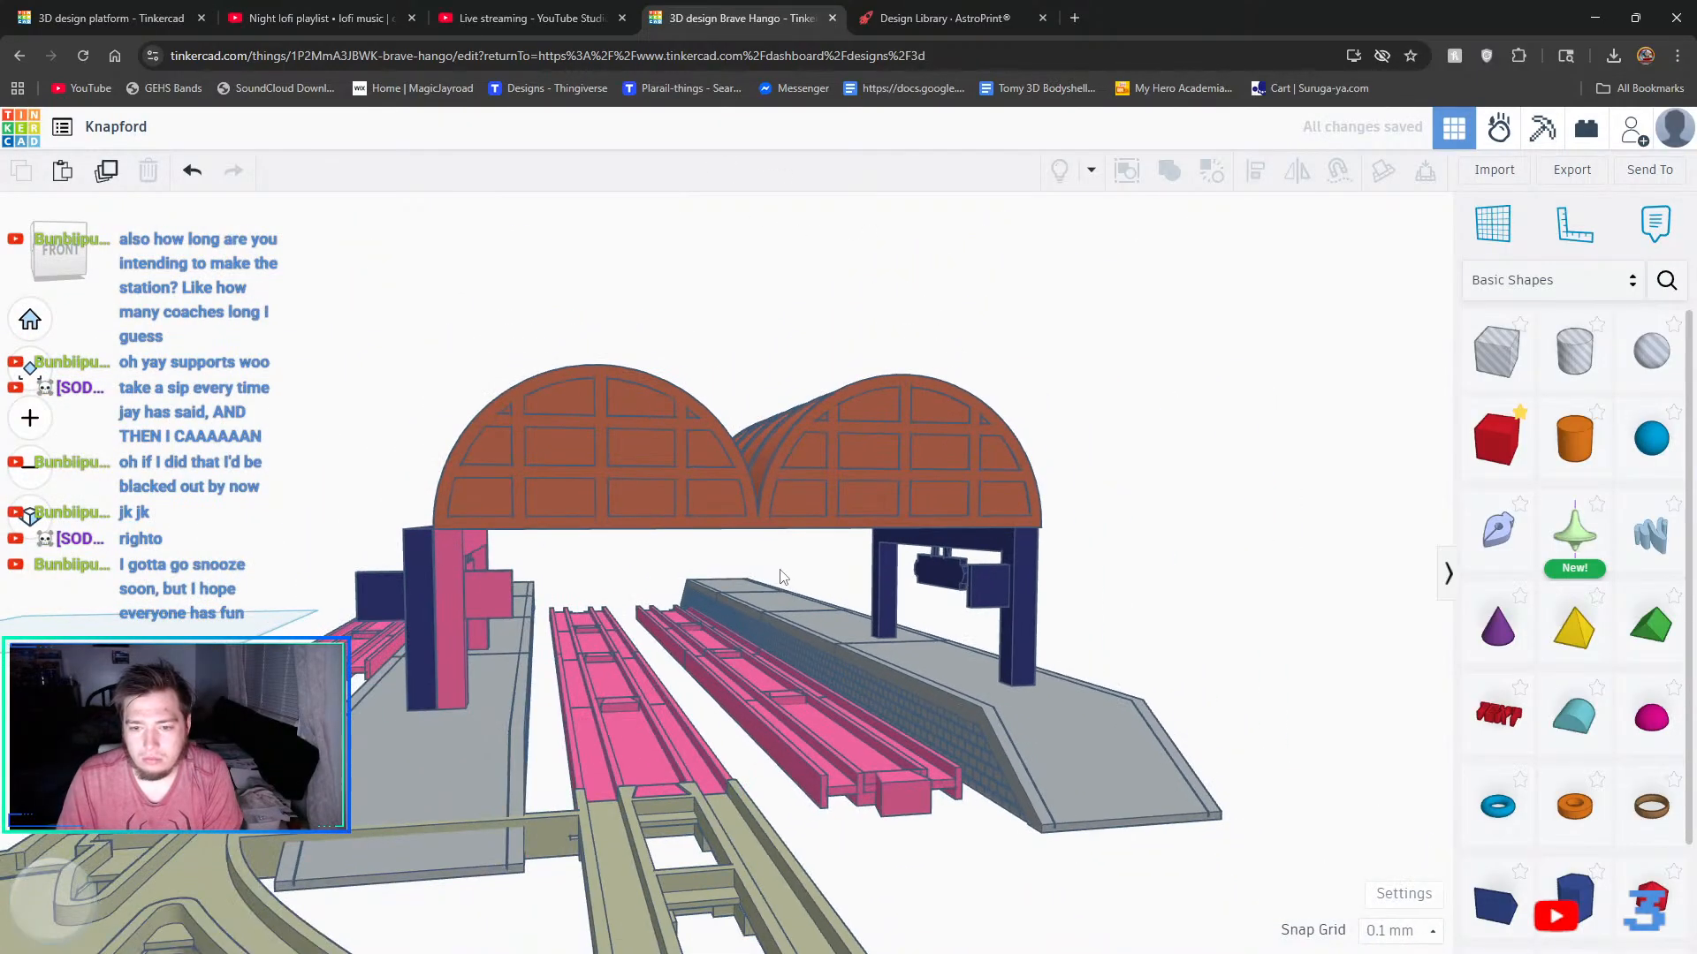
right_drag(780, 576, 794, 623)
middle_drag(793, 623, 757, 435)
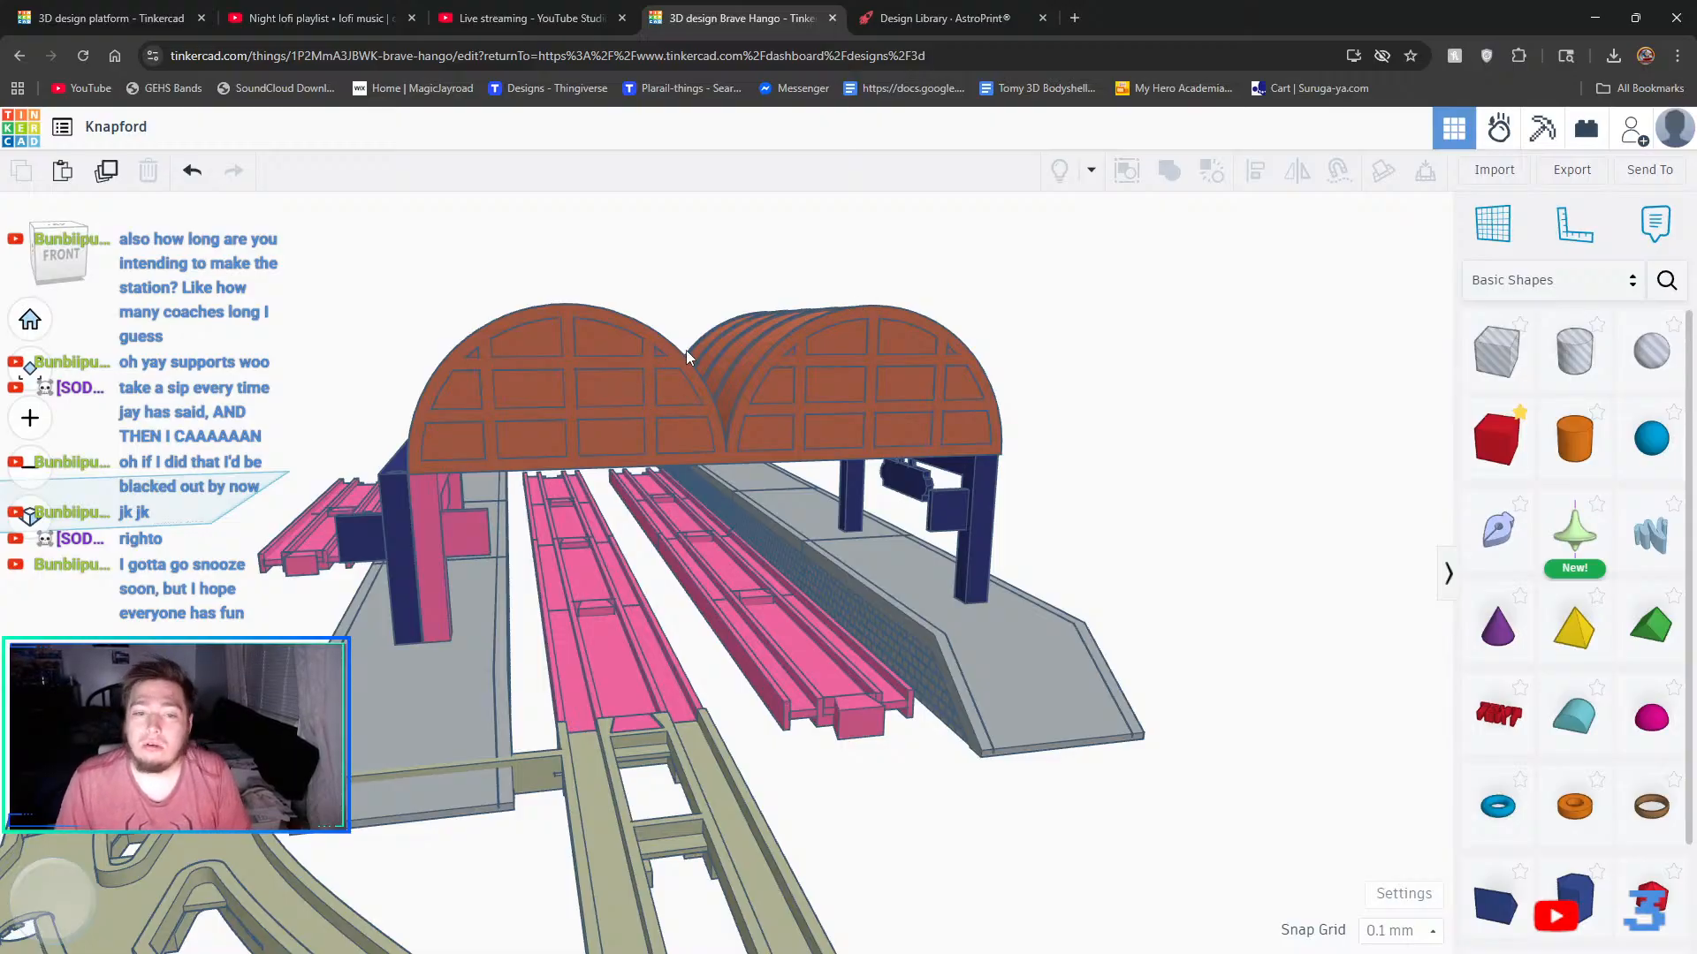
right_drag(686, 350, 1149, 464)
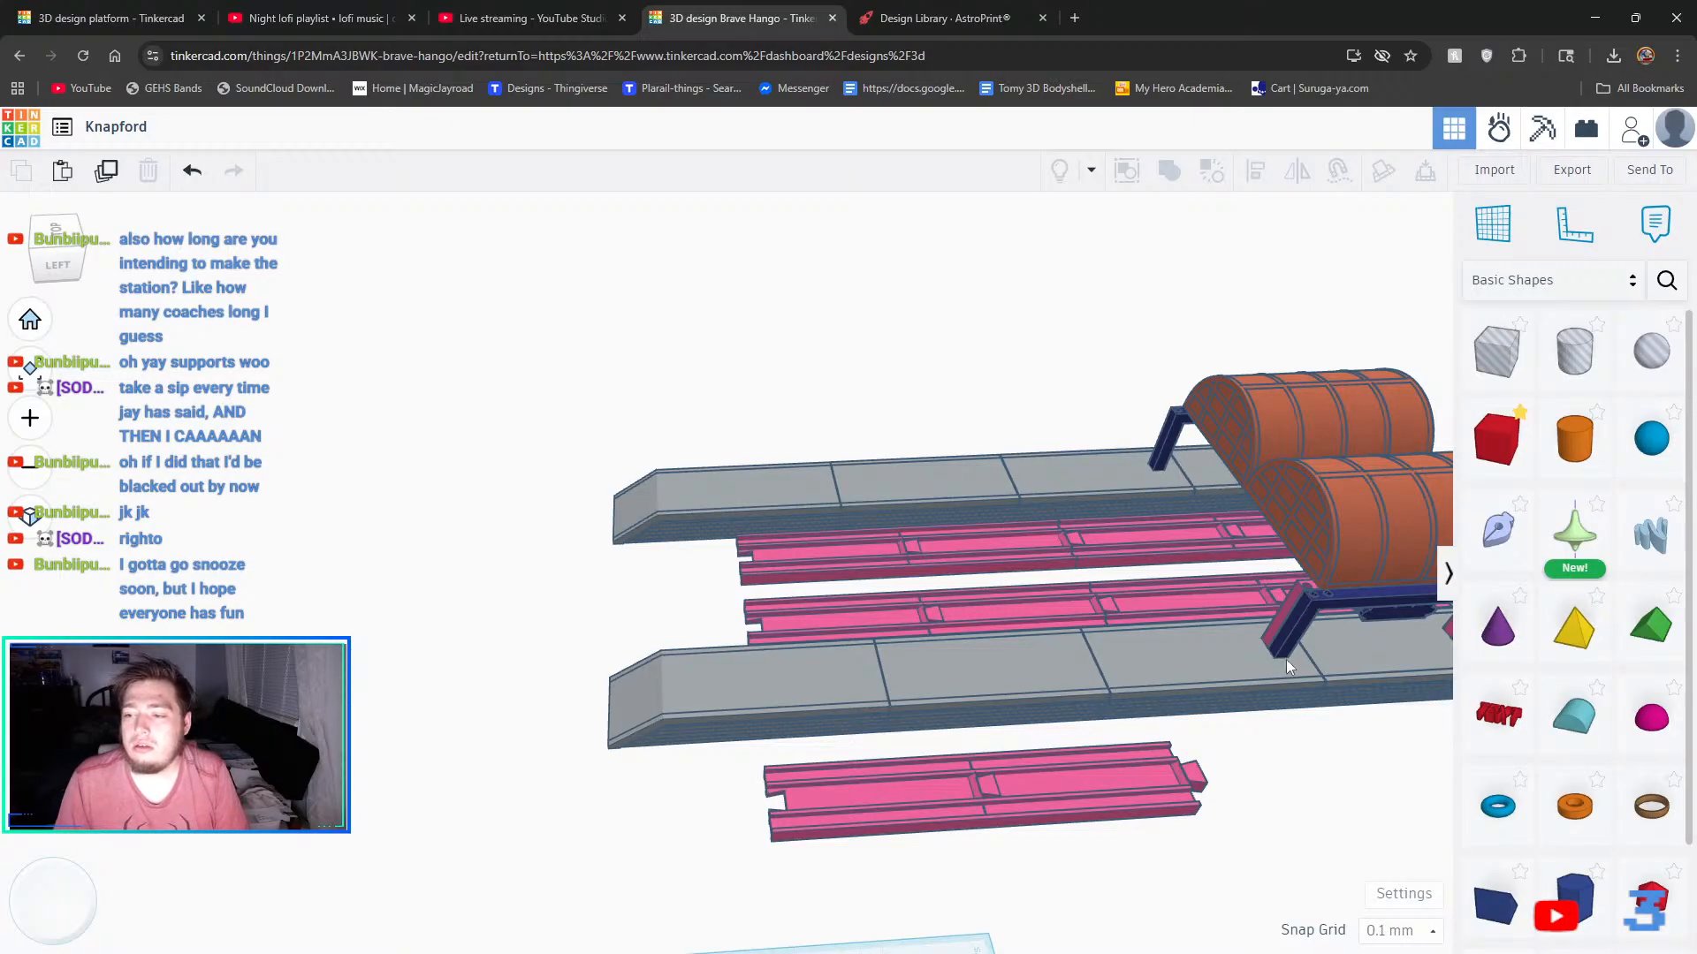
middle_drag(1312, 721, 93, 641)
right_drag(93, 641, 767, 567)
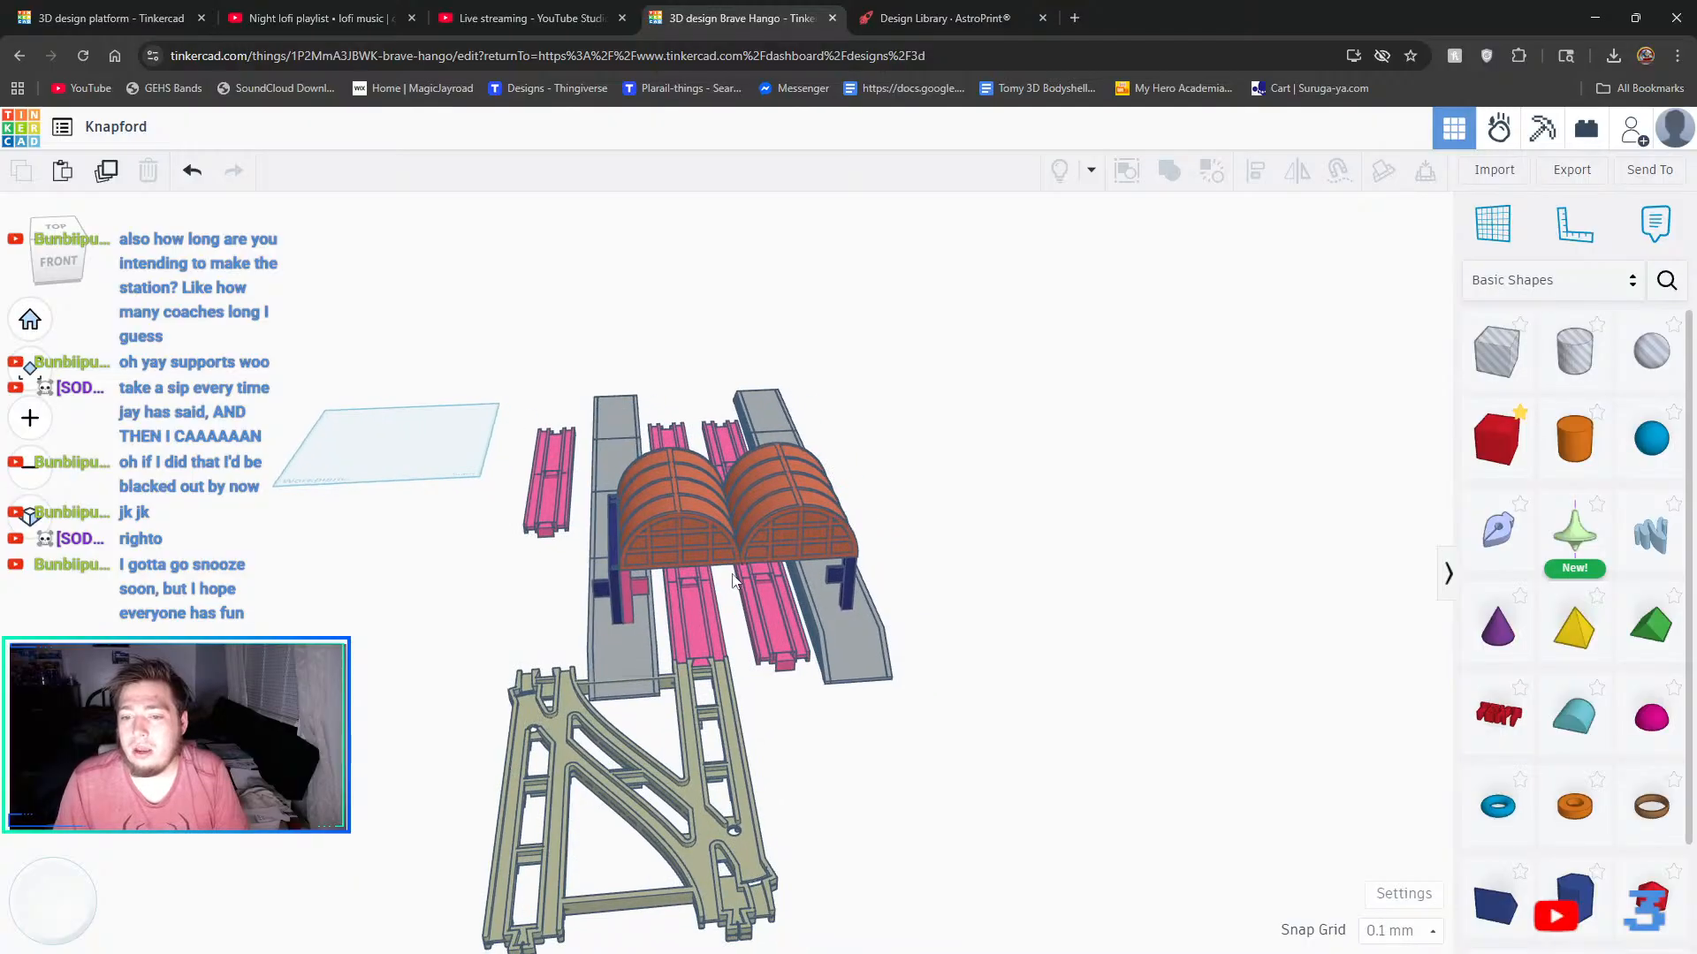
scroll(767, 567, up, 5)
scroll(647, 608, up, 2)
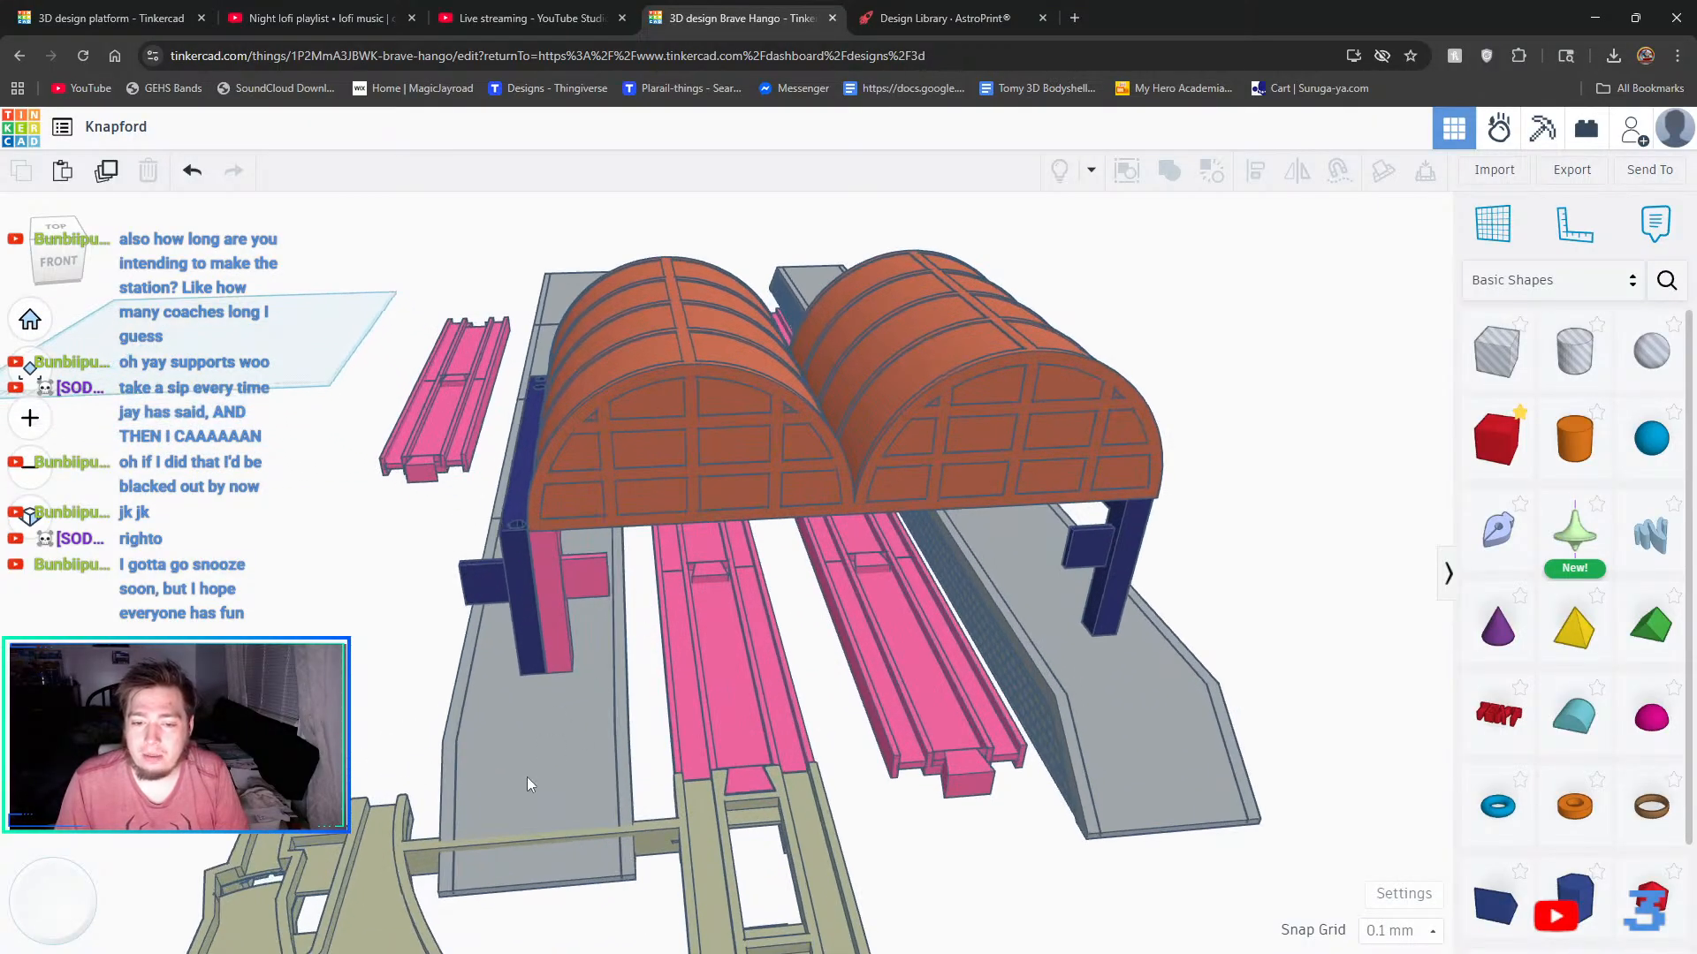
- Try to shift only the ramped end section of the near platform sideways towards the tracks, and undo the move
click(532, 767)
key(Right)
key(Right)
key(Right)
key(Right)
key(Right)
key(Right)
key(Right)
key(Right)
key(Right)
key(Right)
key(Right)
key(Right)
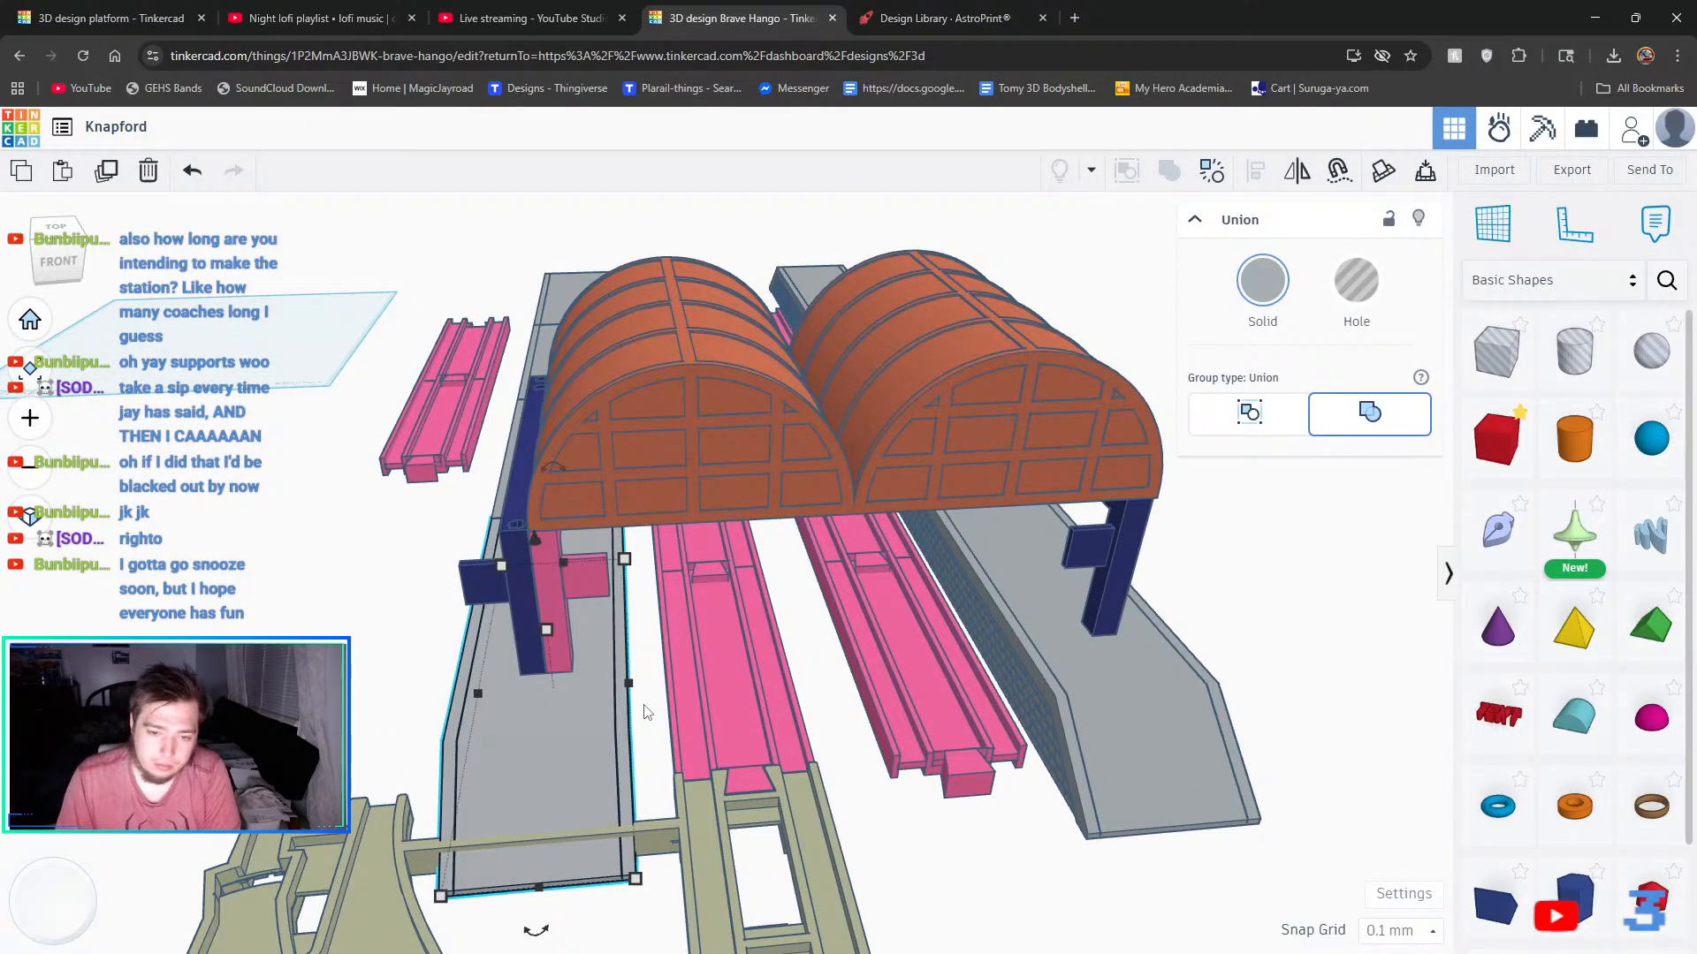
key(Left)
key(Left)
key(Left)
key(Left)
key(Left)
key(Left)
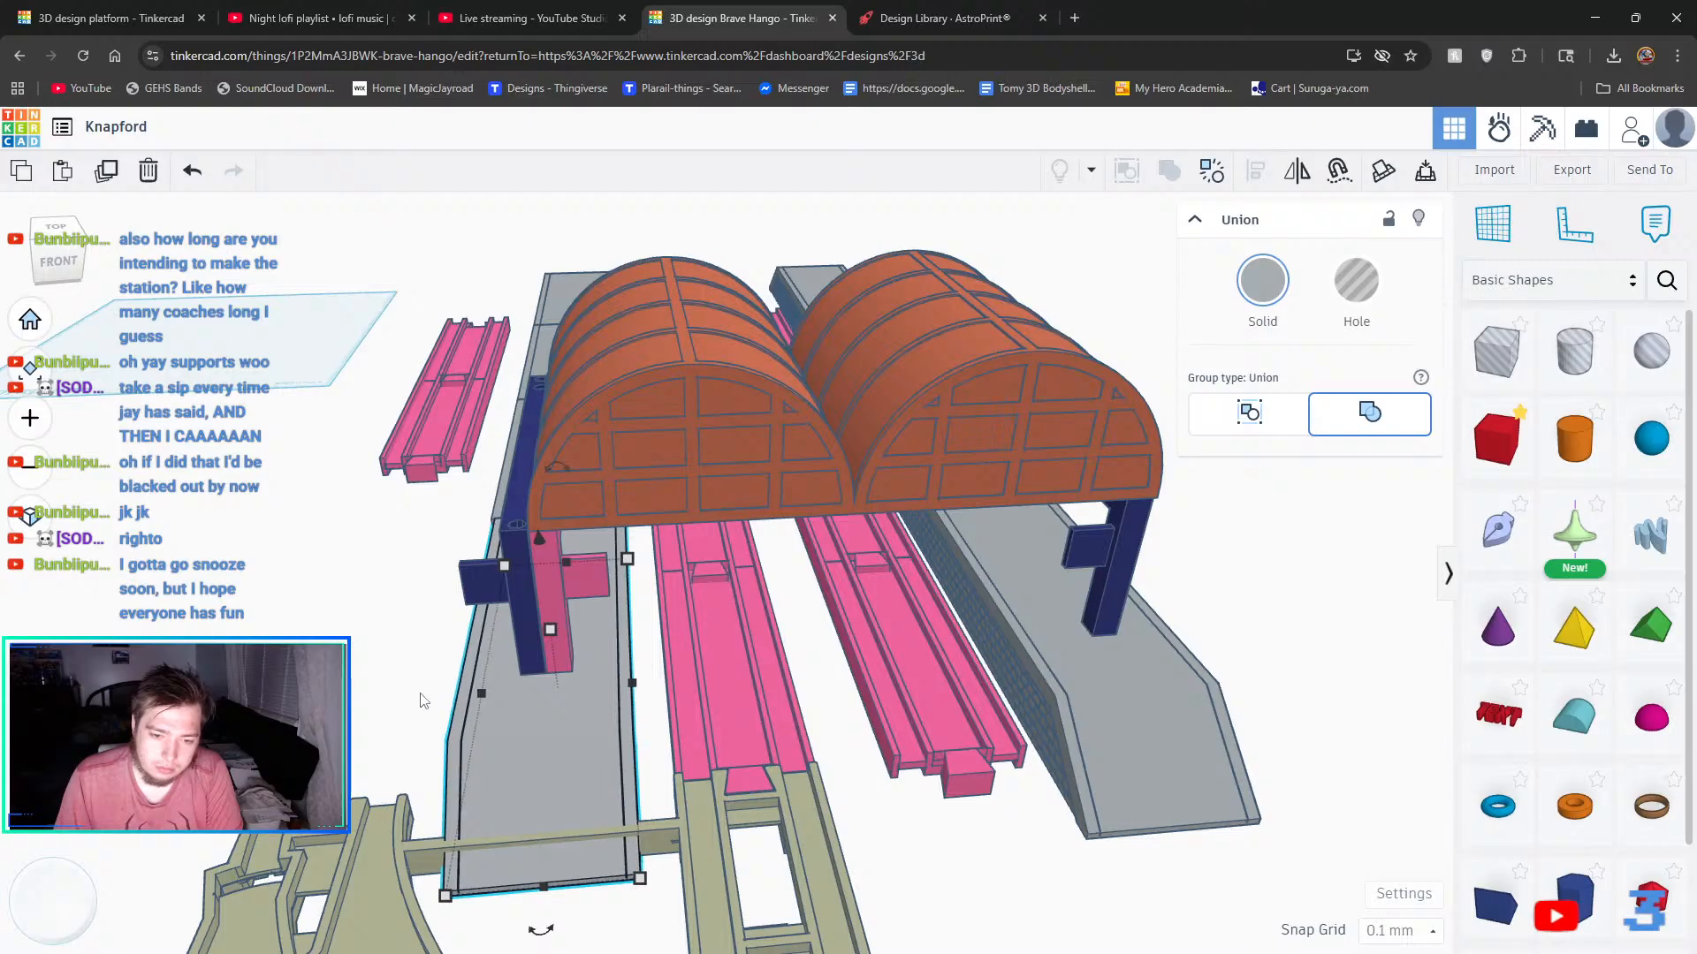
scroll(314, 630, up, 5)
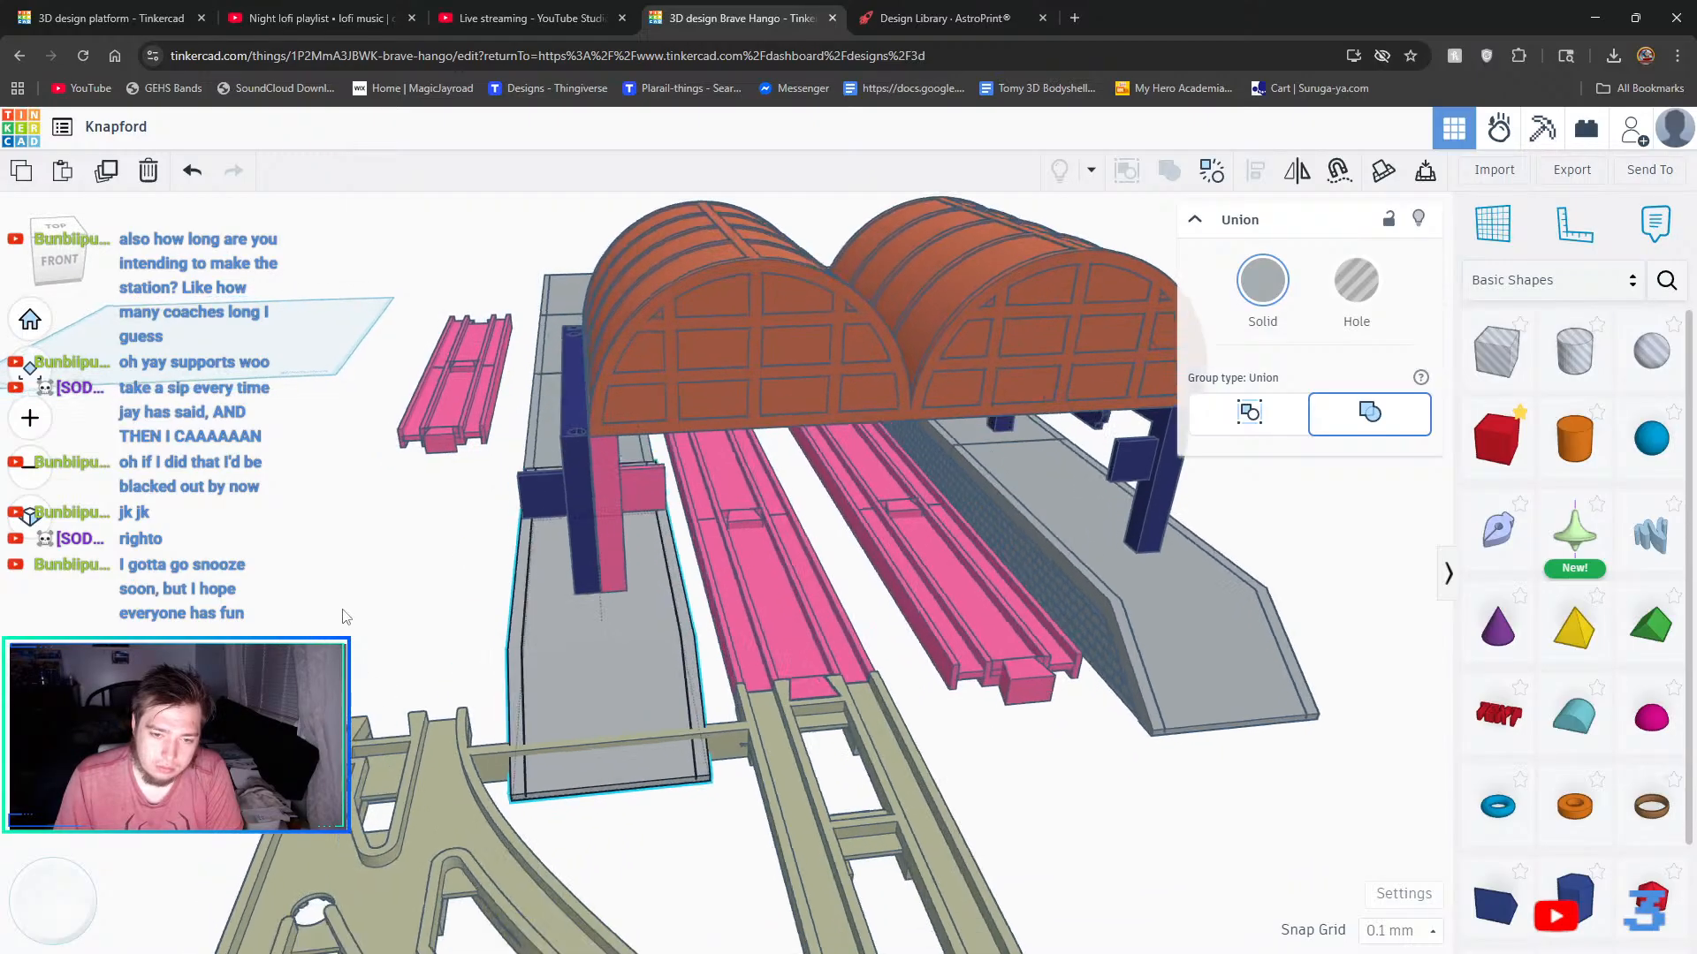
scroll(492, 241, up, 3)
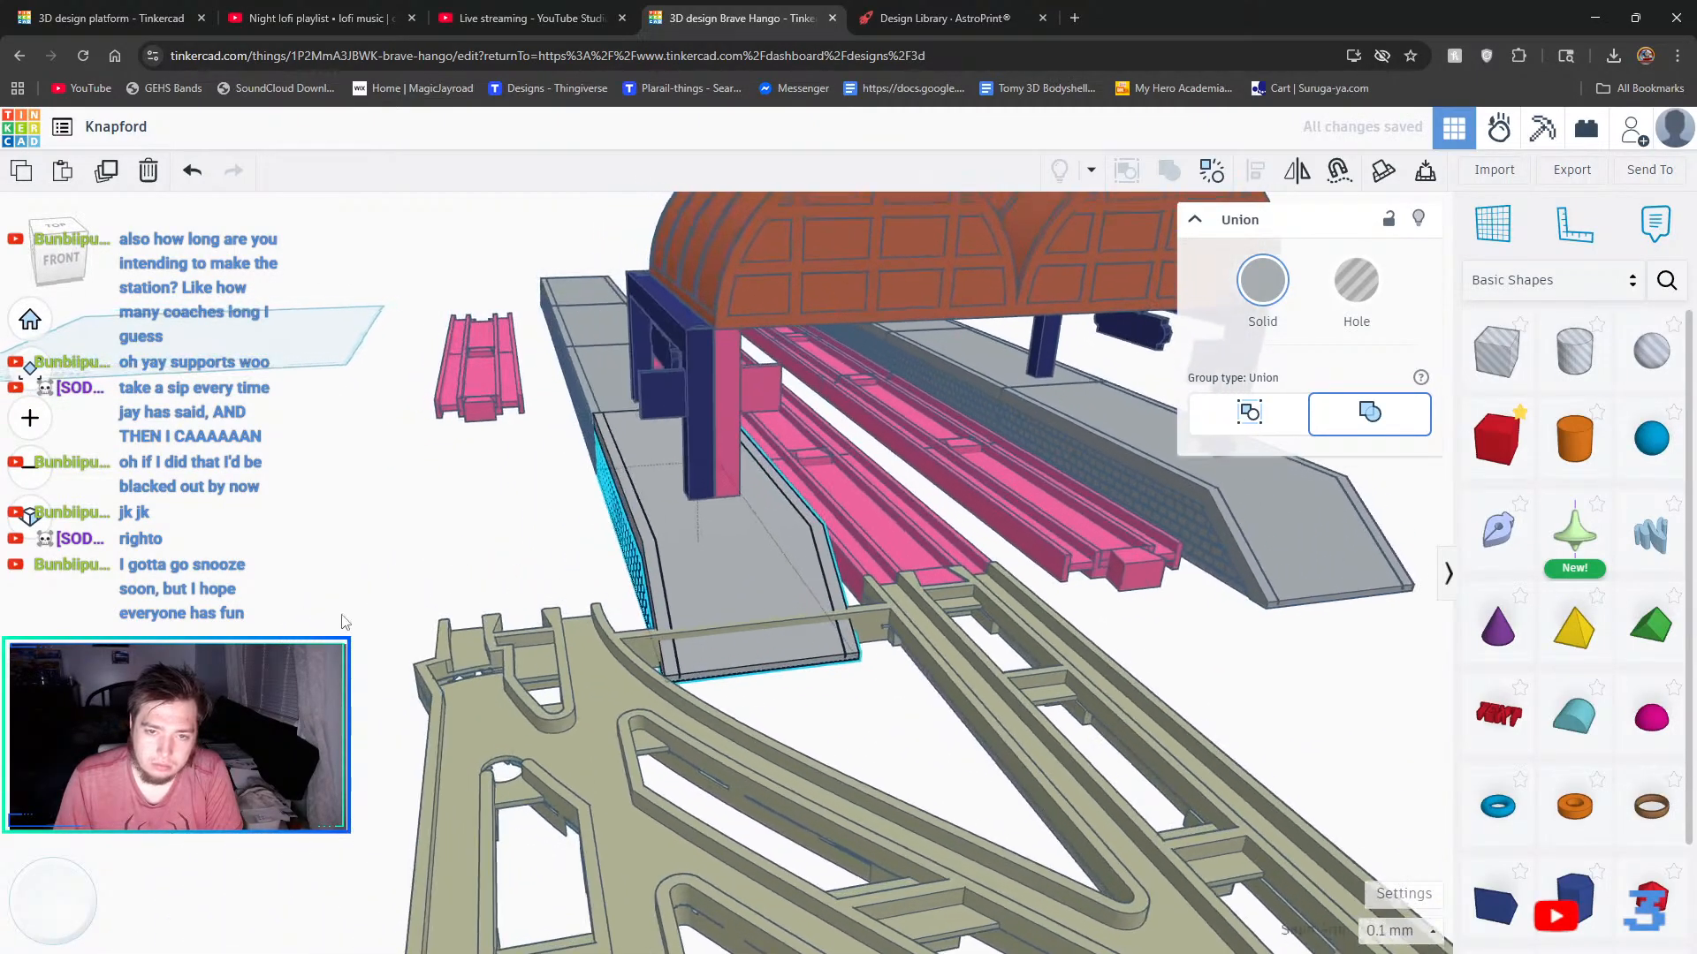
key(ctrl+z)
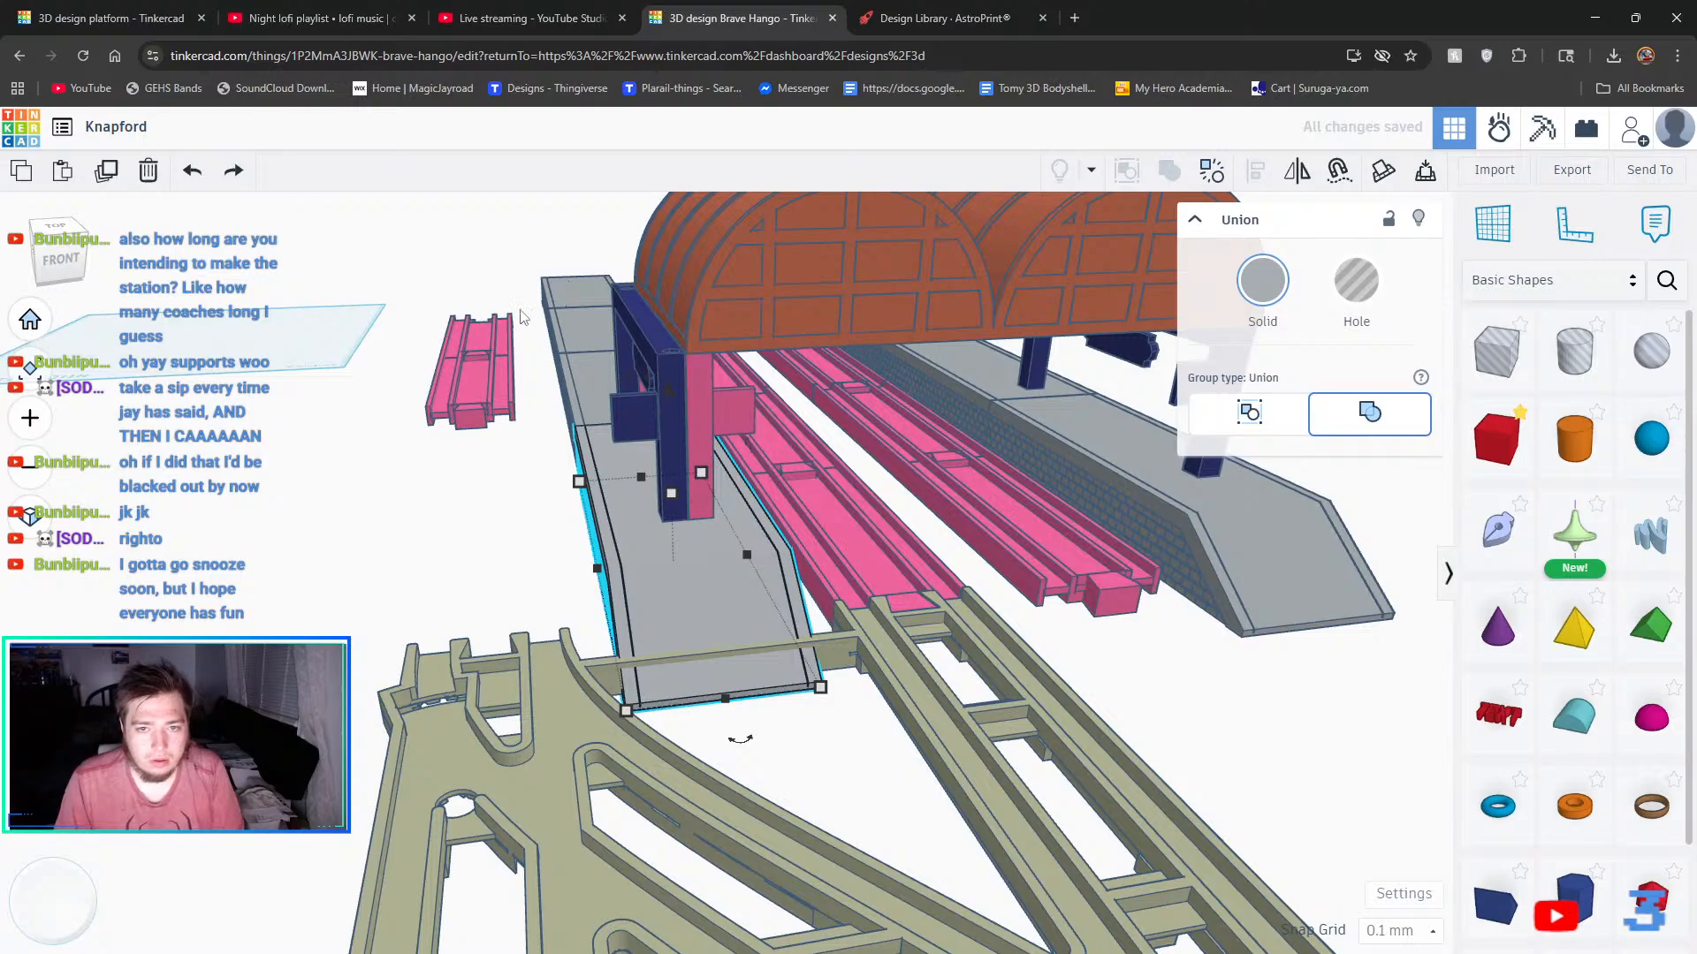
- Select all the sections of the near platform together and nudge them slightly towards the tracks
click(565, 330)
shift+click(565, 331)
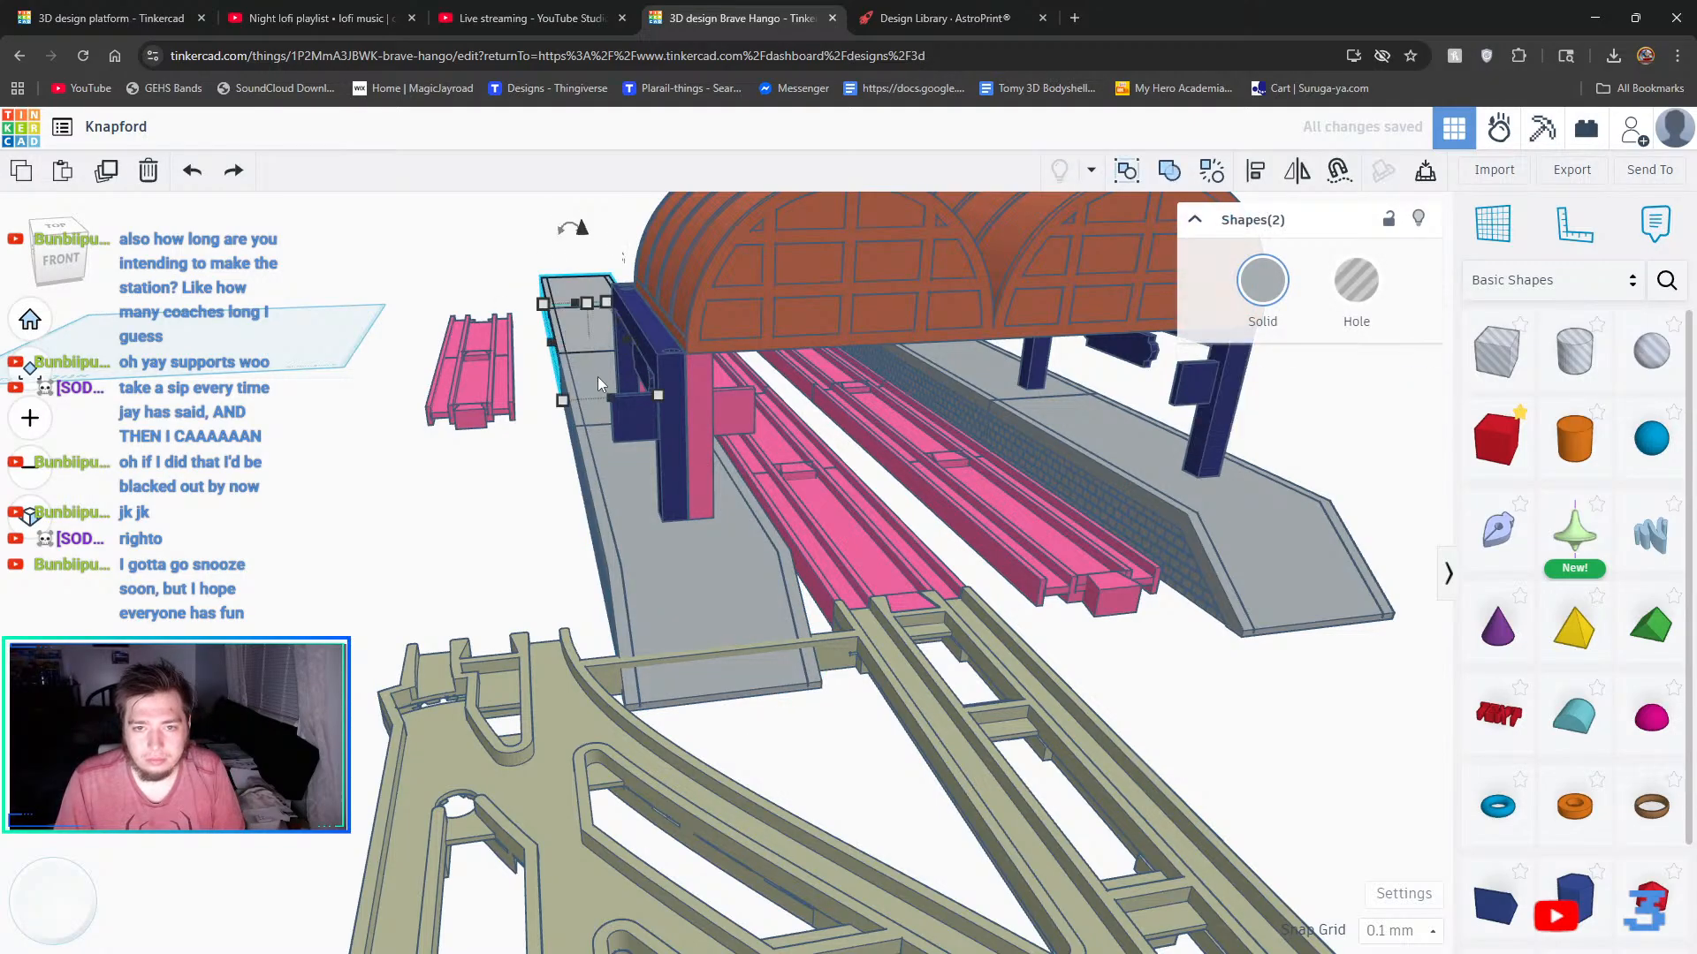
shift+click(592, 390)
shift+click(626, 493)
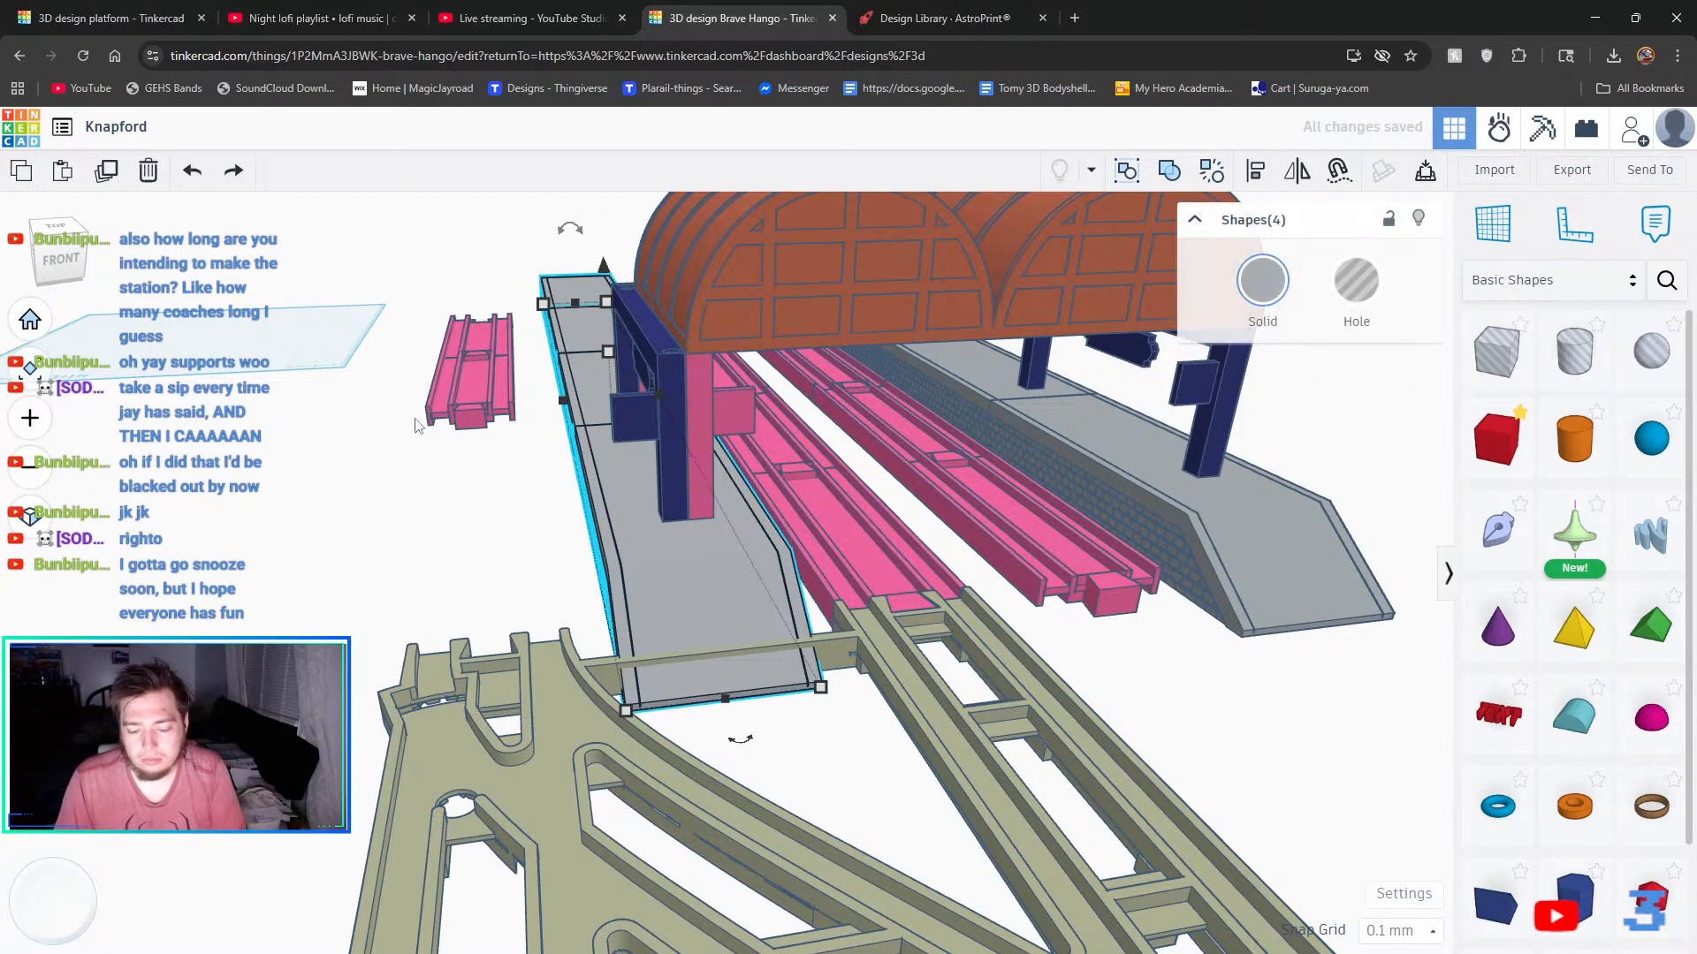
key(Right)
key(Right)
key(Right)
key(Right)
key(Right)
key(Right)
key(Right)
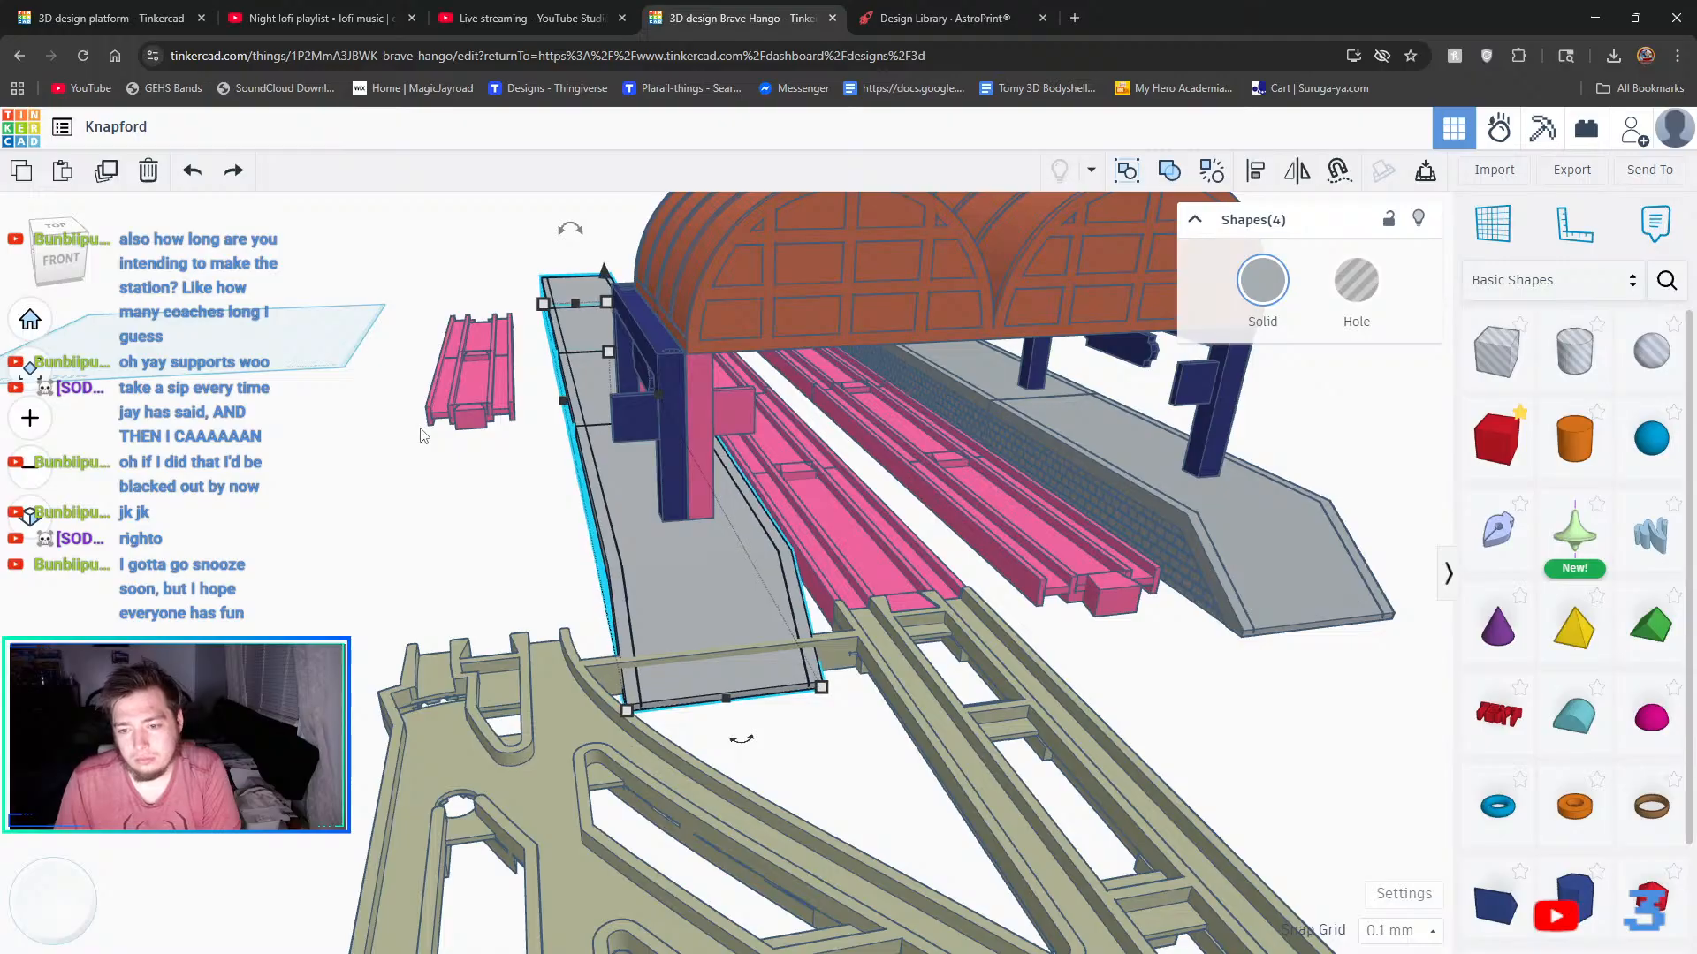
click(434, 548)
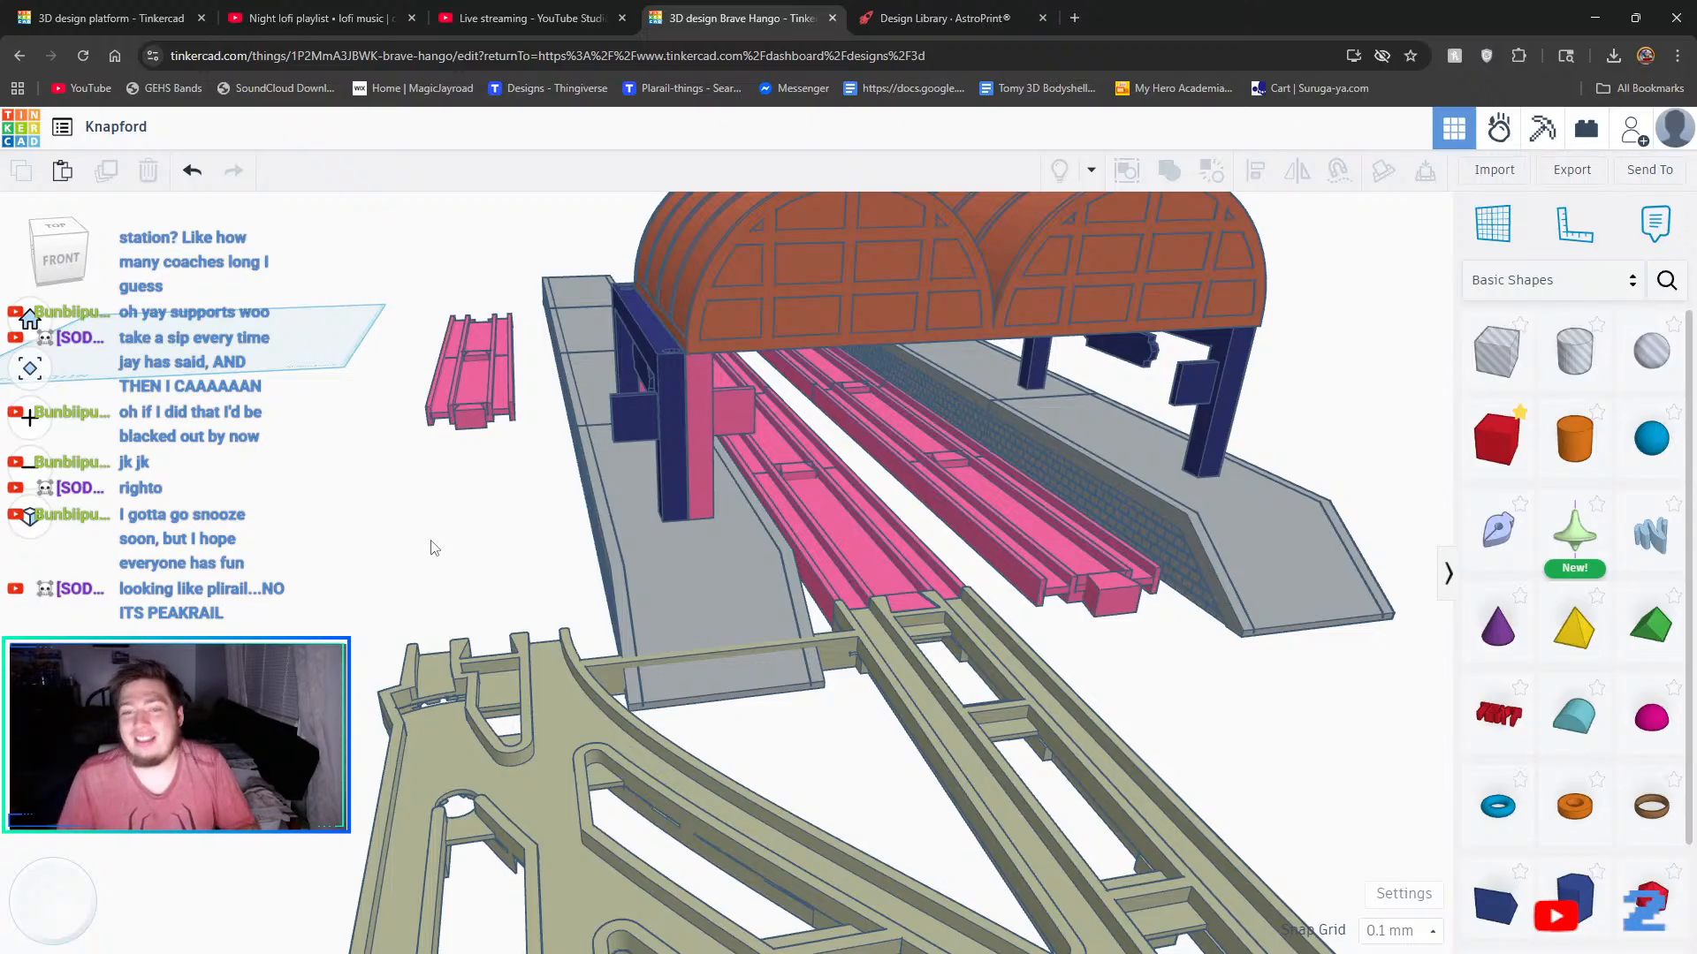
- Inspect the undersides of both platforms and check how the near platform is divided into sections
right_drag(862, 593, 1256, 433)
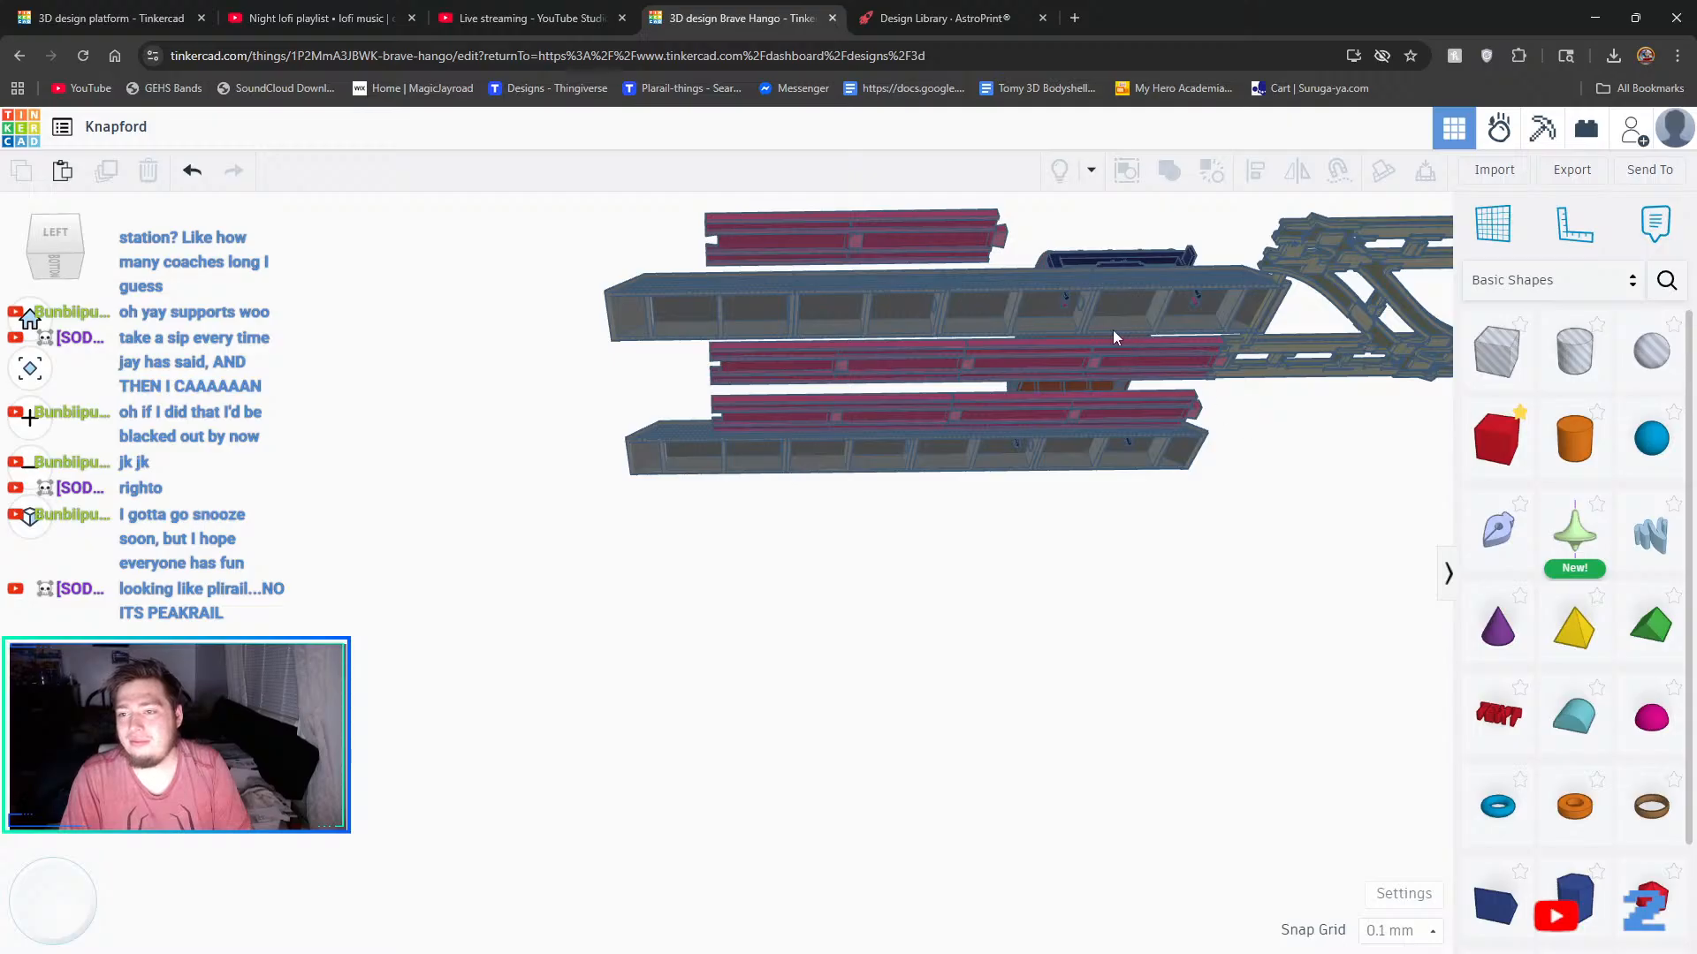
click(1032, 306)
click(871, 299)
click(761, 325)
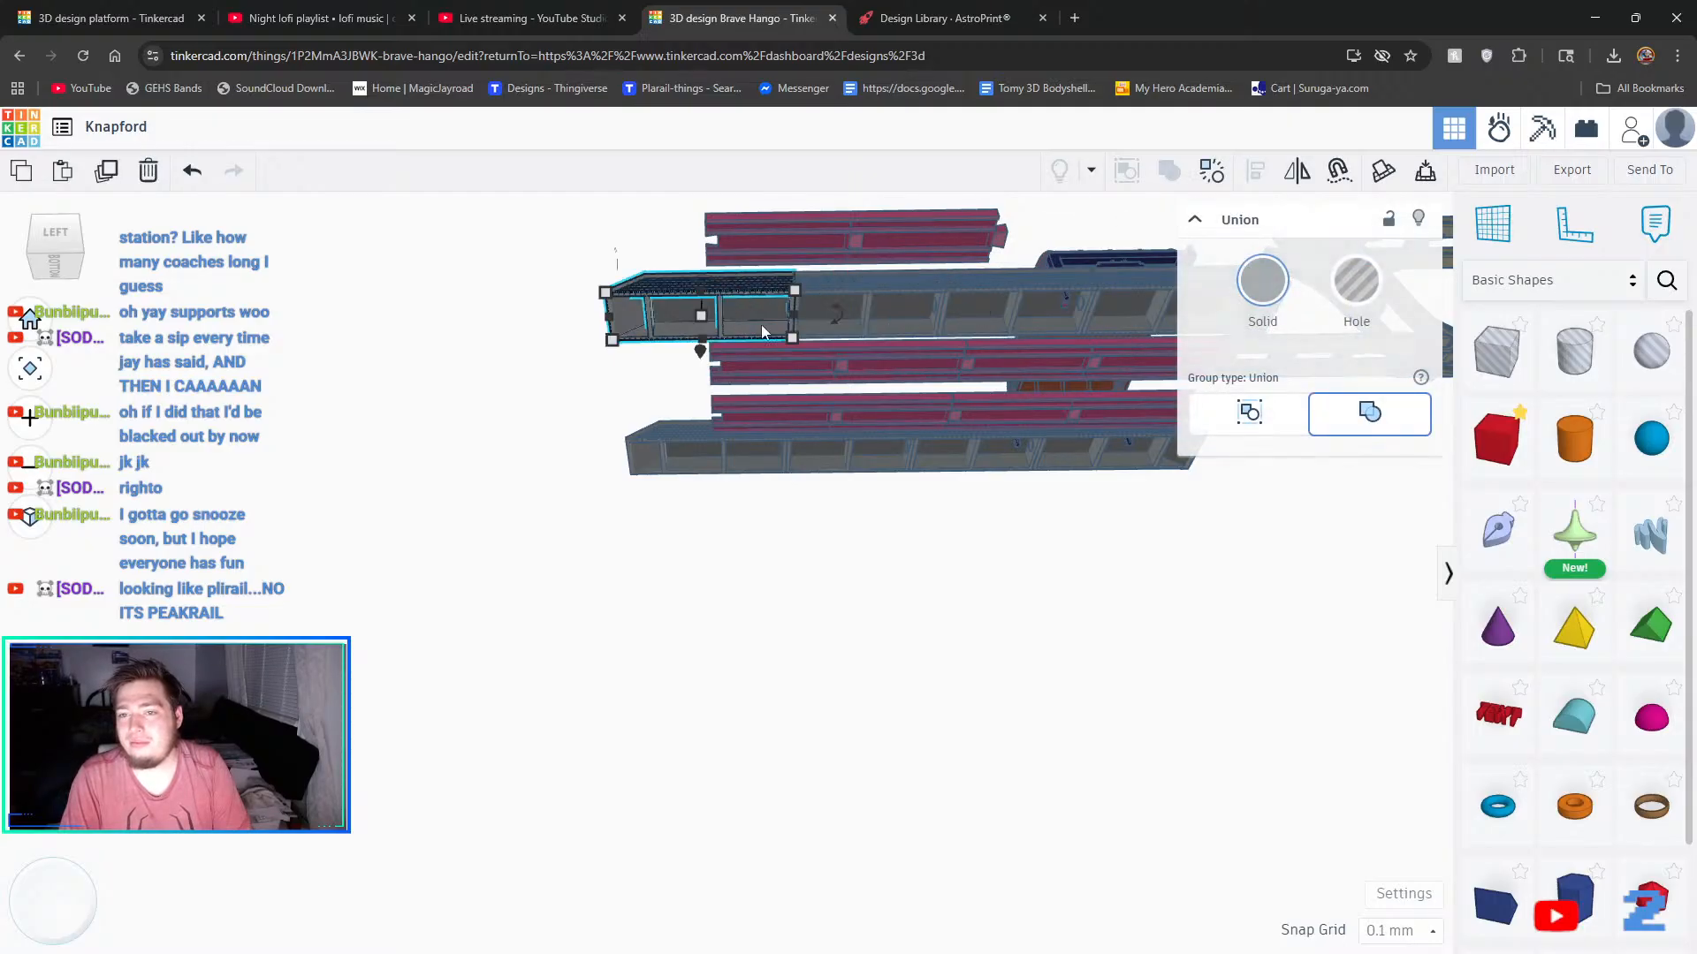
click(1016, 560)
middle_drag(1067, 495, 681, 666)
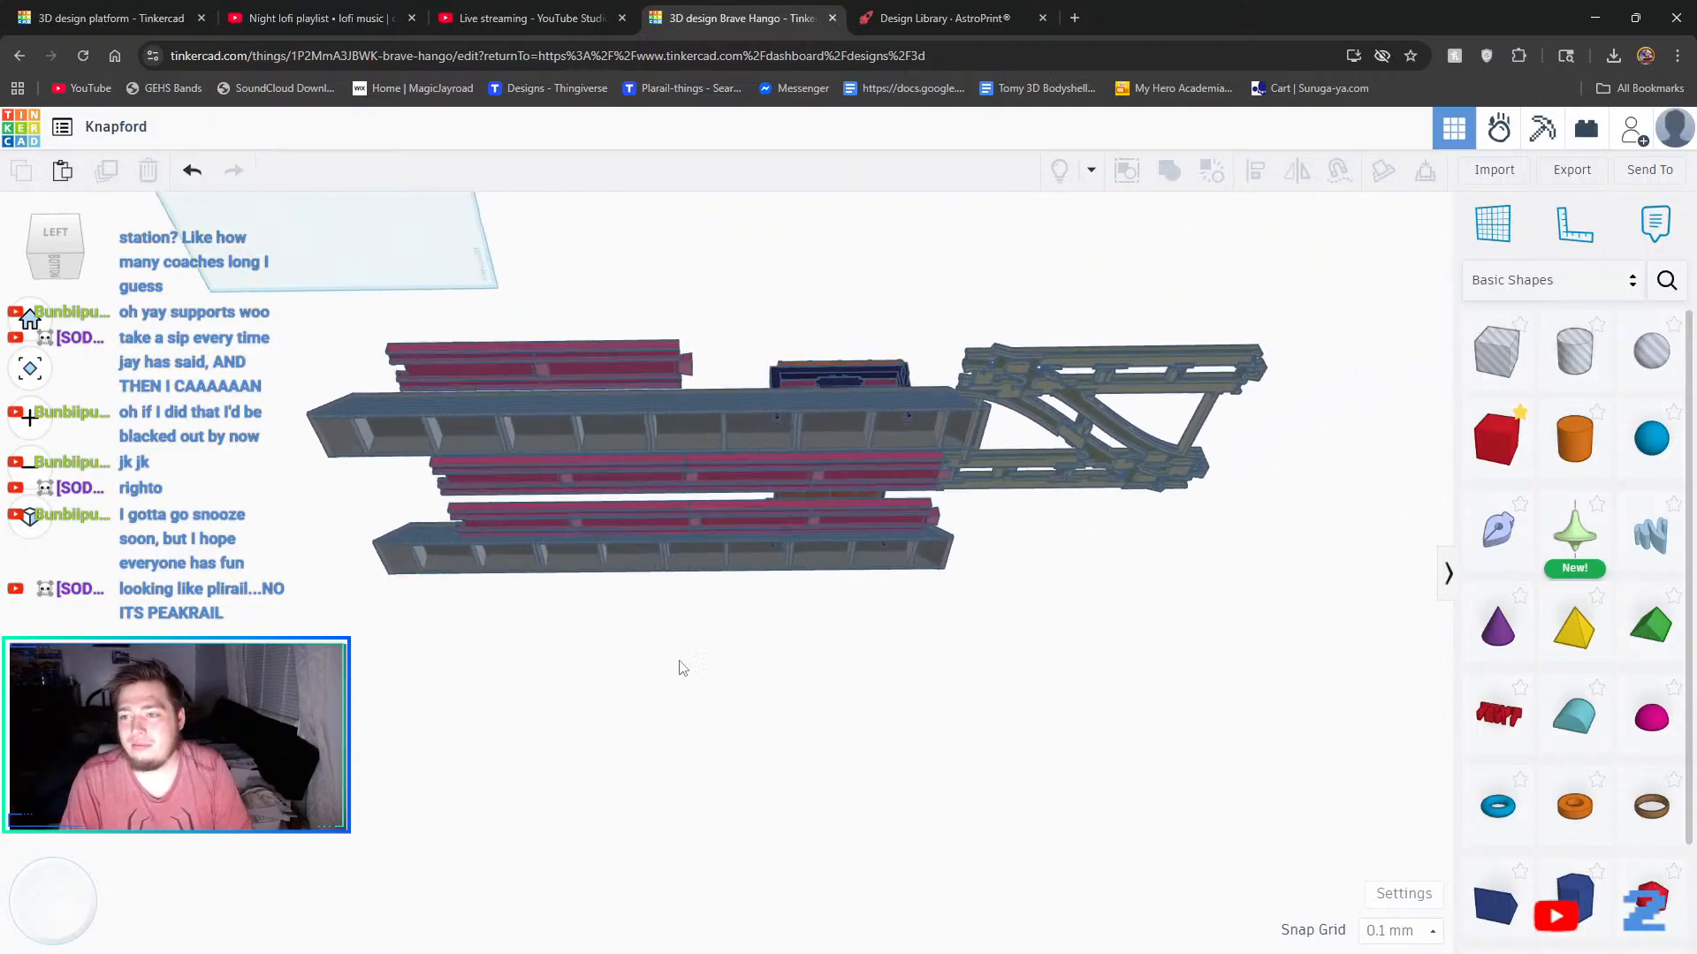
right_drag(870, 575, 711, 587)
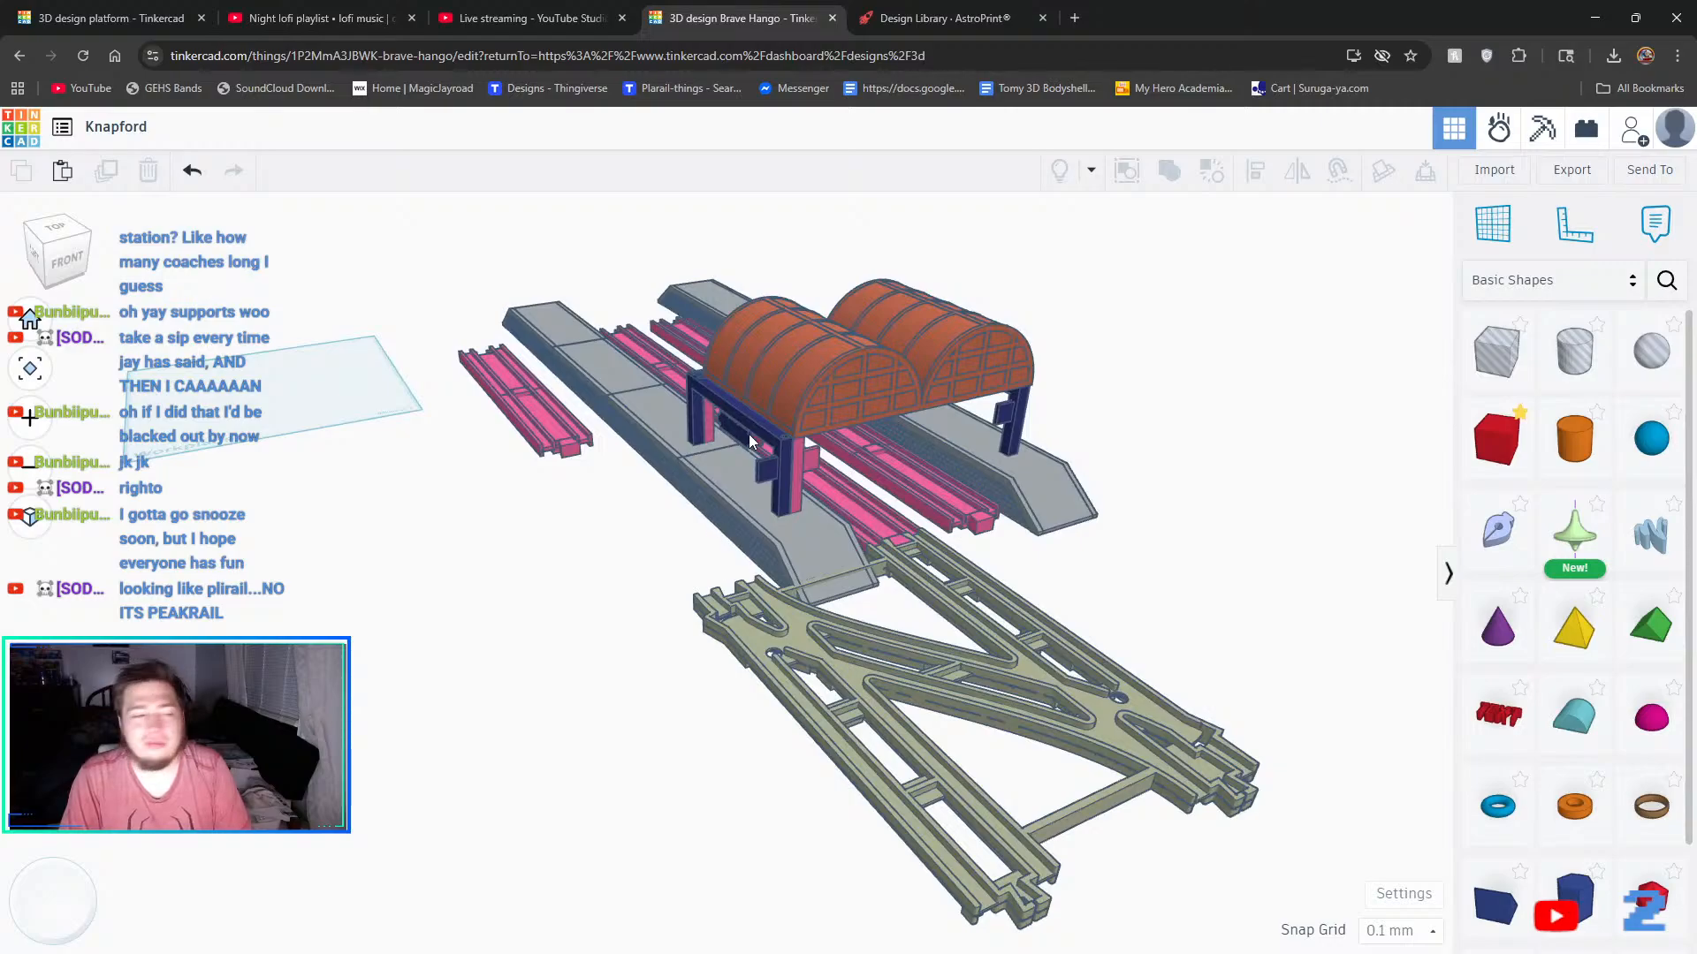
- Duplicate the orange arched roof in place and set the snap grid to 1.0 mm
scroll(927, 410, up, 6)
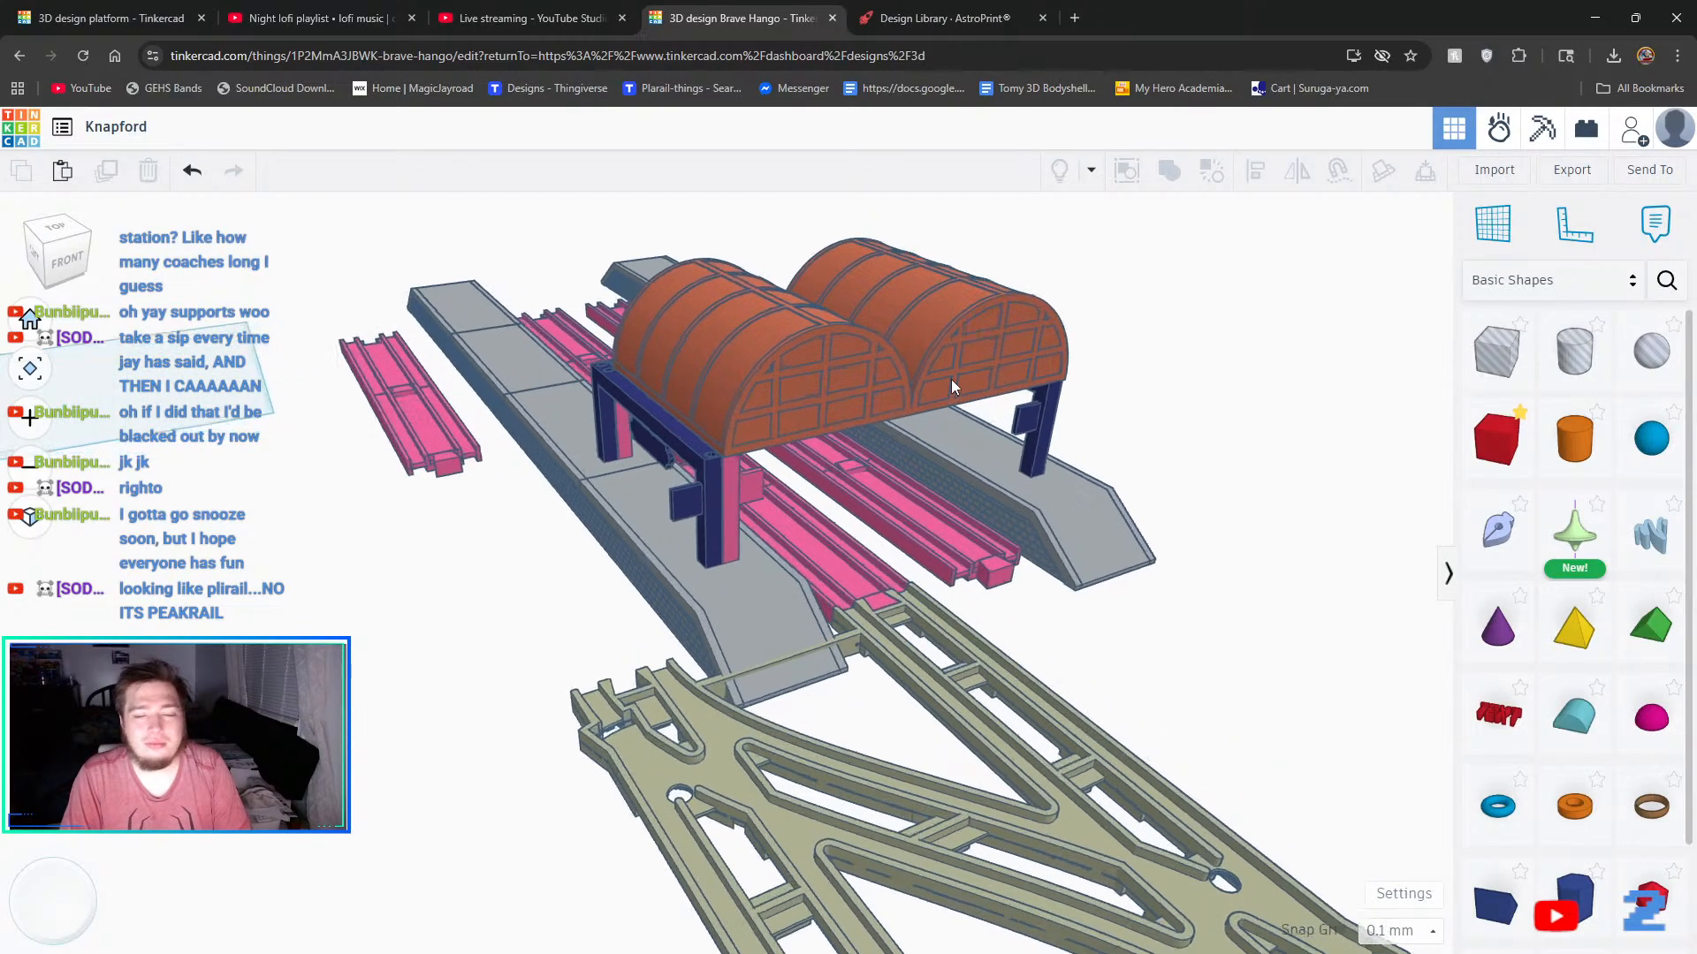
right_drag(898, 396, 1117, 455)
click(707, 389)
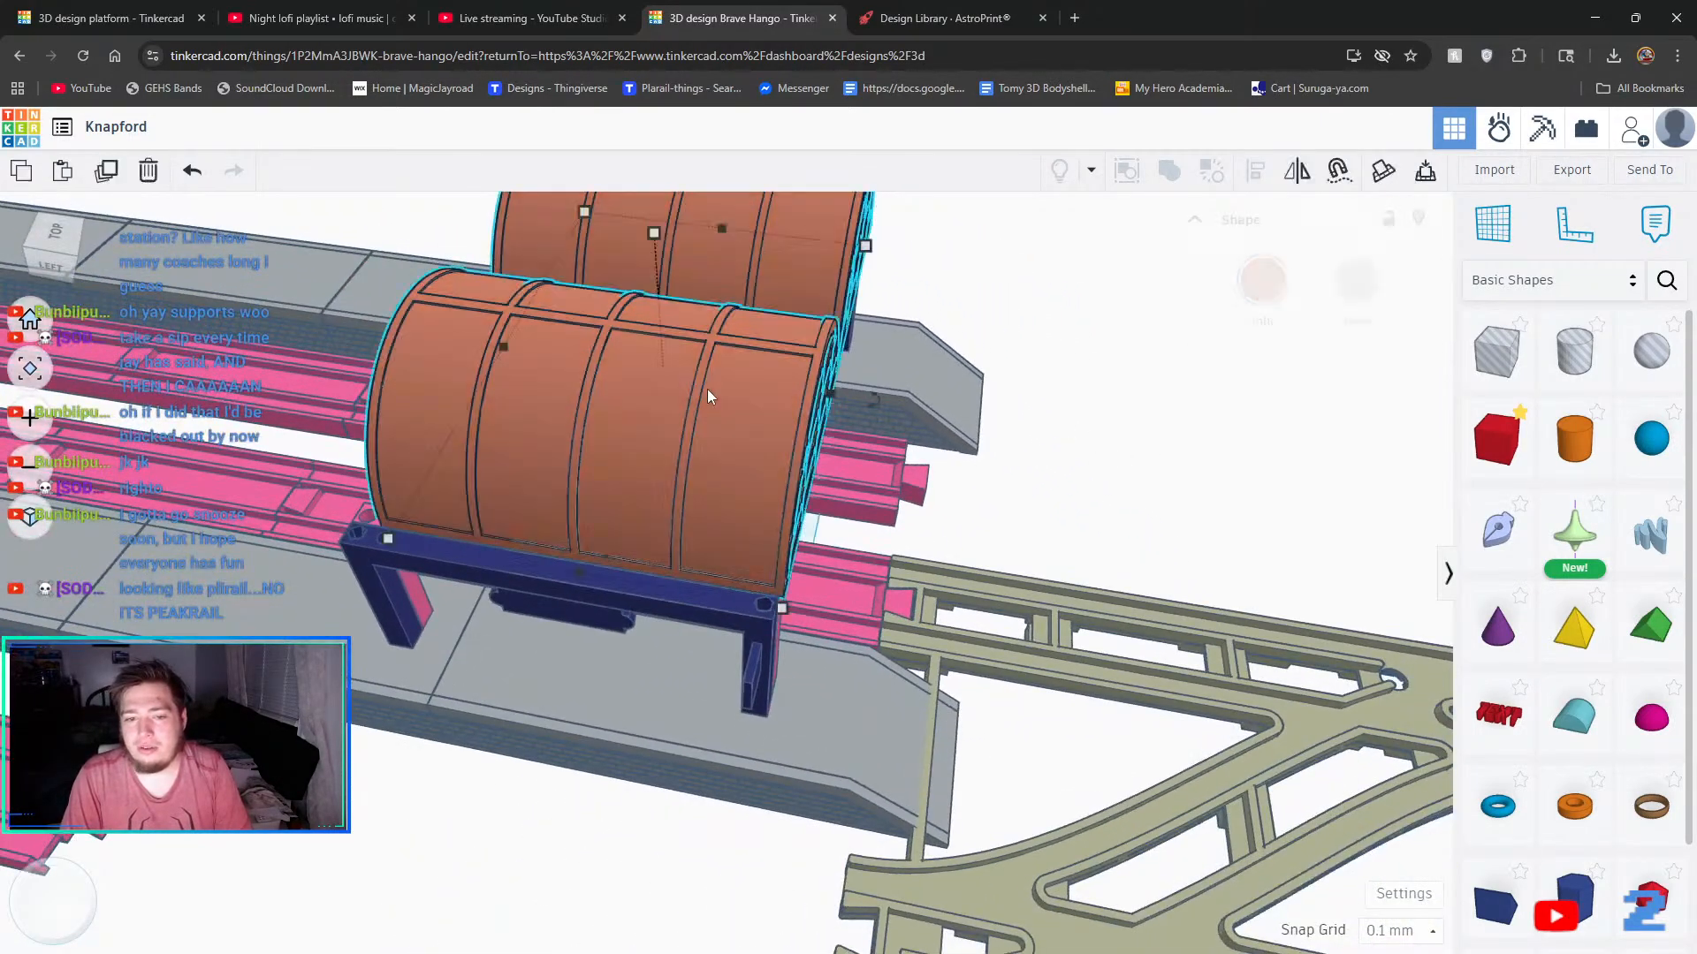
click(96, 174)
click(1390, 931)
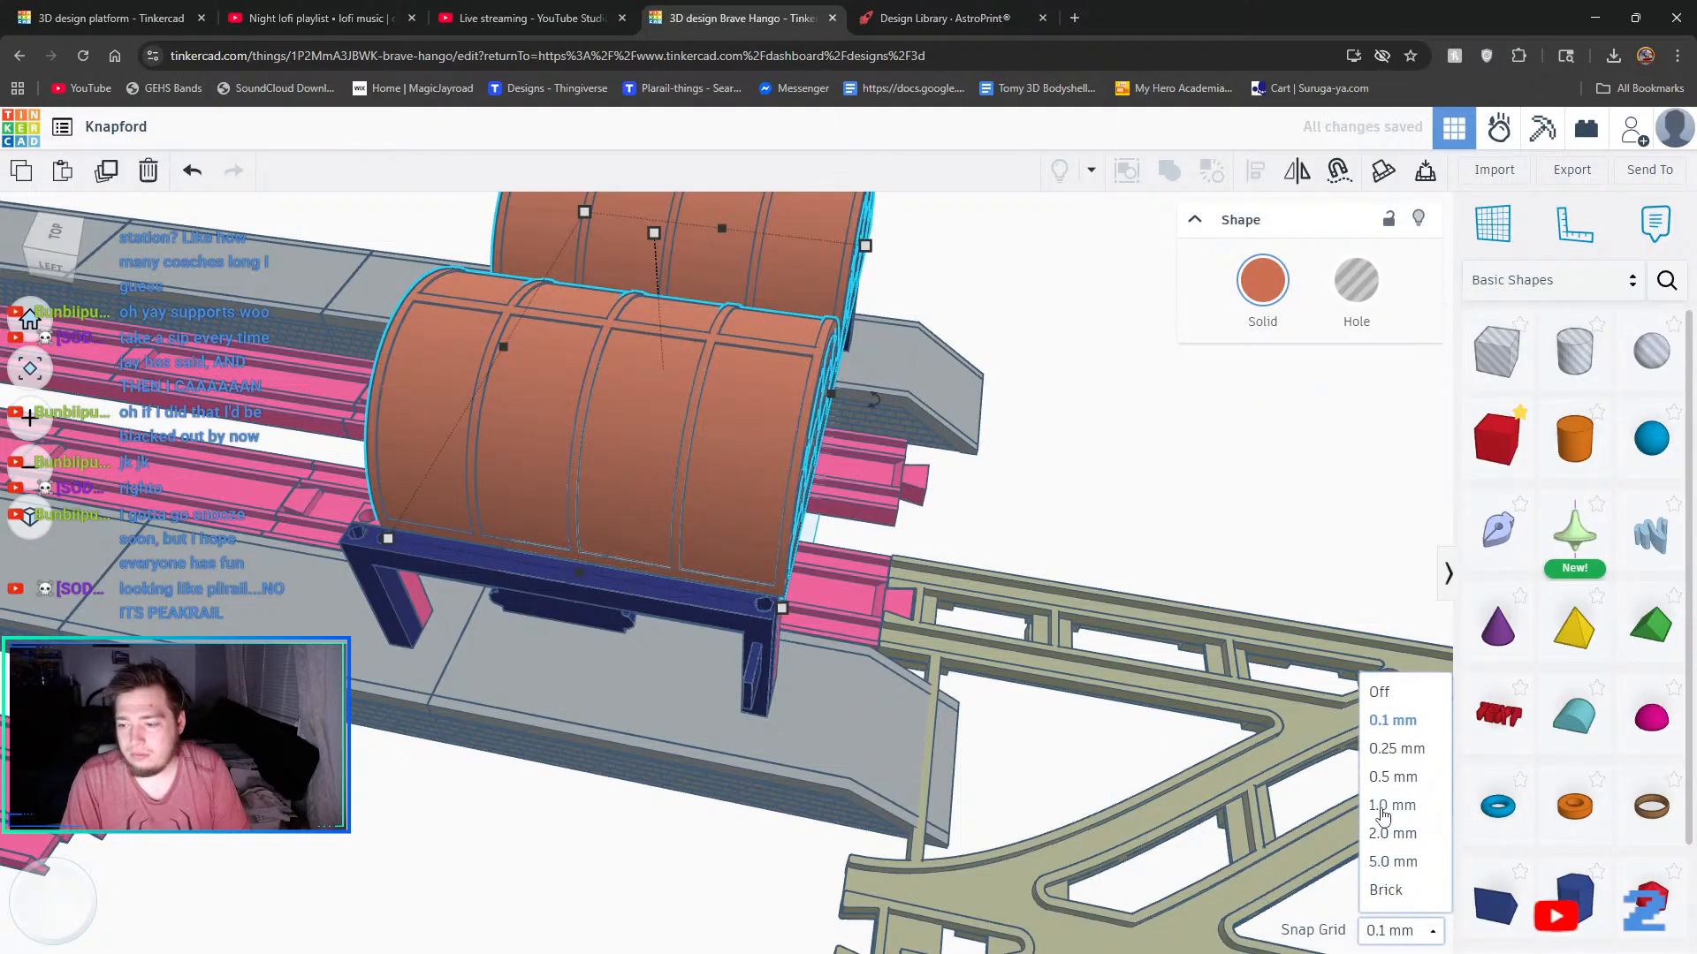
click(1384, 812)
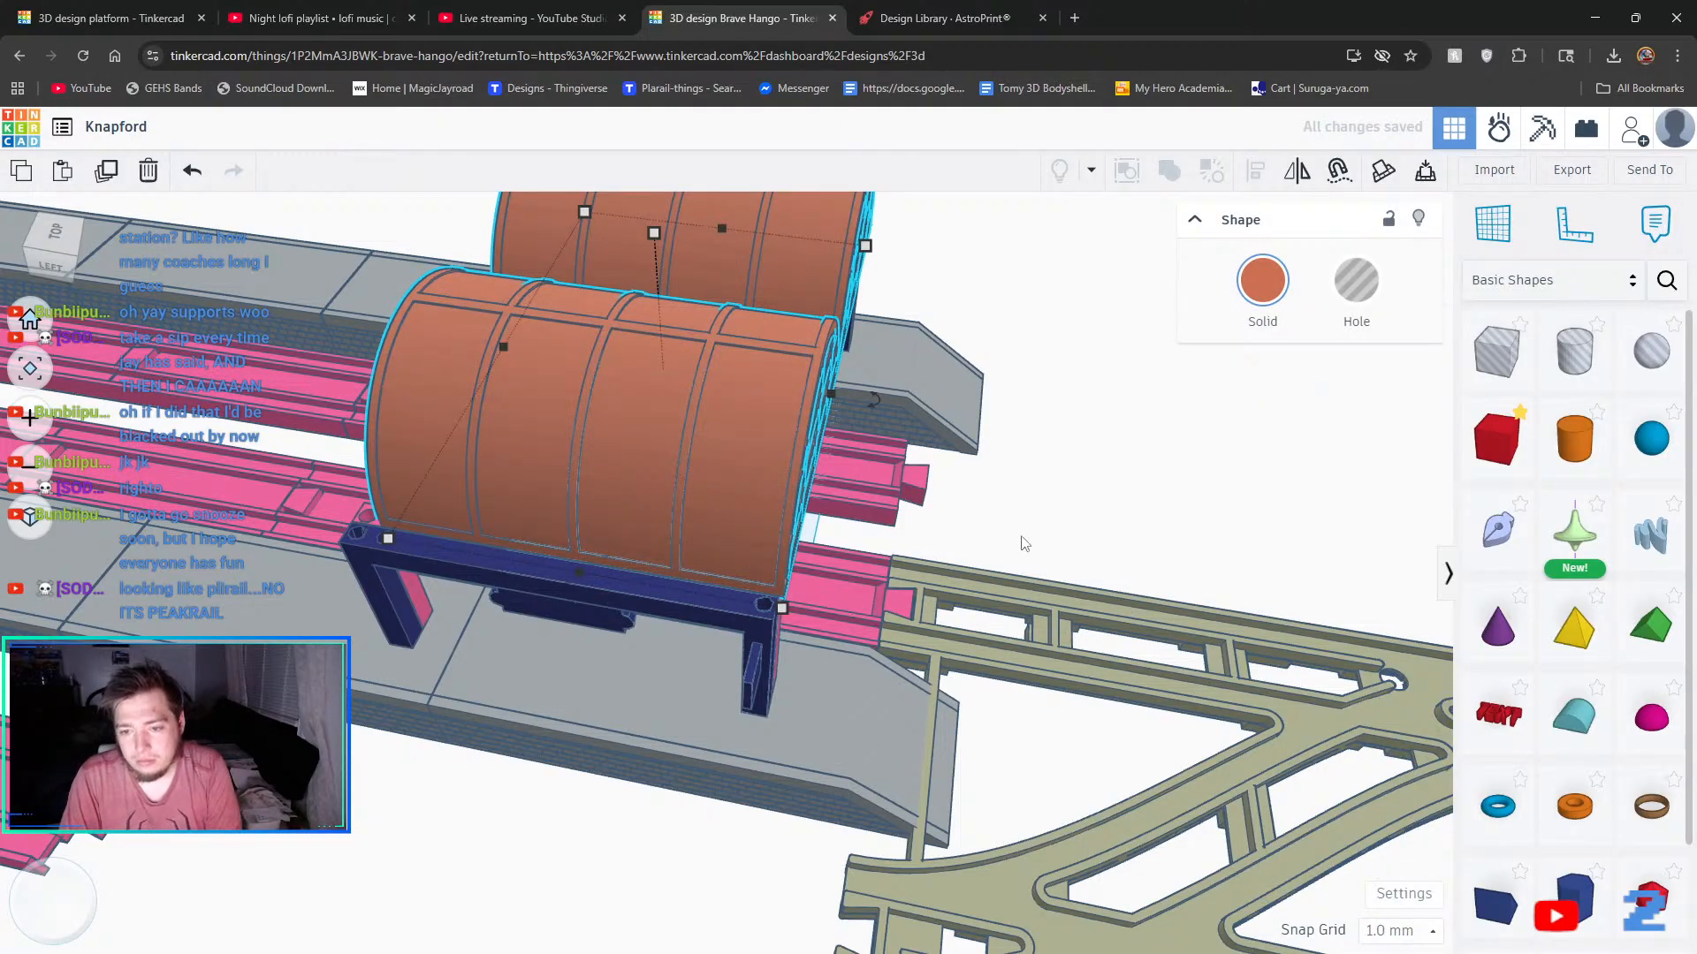
- Move the roof copy lengthwise along the platforms, past the far end of the original roof section, leaving a small gap
scroll(799, 585, up, 3)
scroll(857, 534, up, 3)
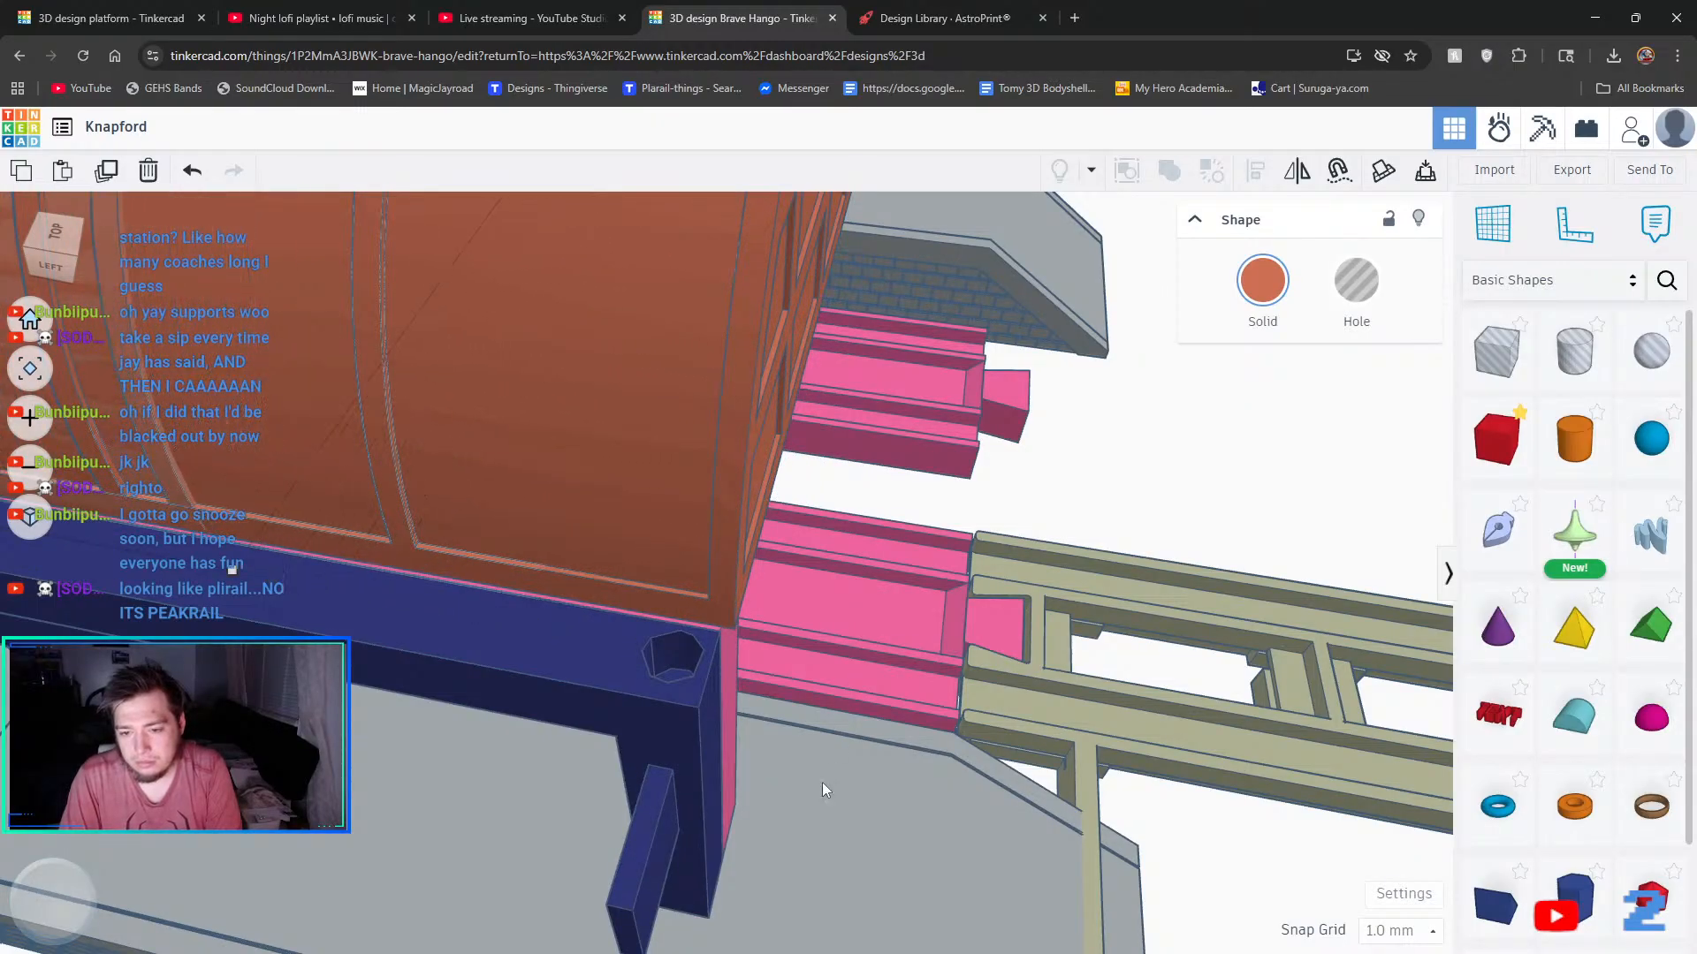
scroll(822, 781, down, 3)
key(Left)
key(Left)
key(Left)
key(Left)
key(Left)
key(Left)
key(Left)
key(Left)
key(Left)
key(Left)
key(Left)
key(Left)
key(Left)
key(Left)
key(Left)
key(Left)
key(Left)
key(Left)
key(Left)
key(Left)
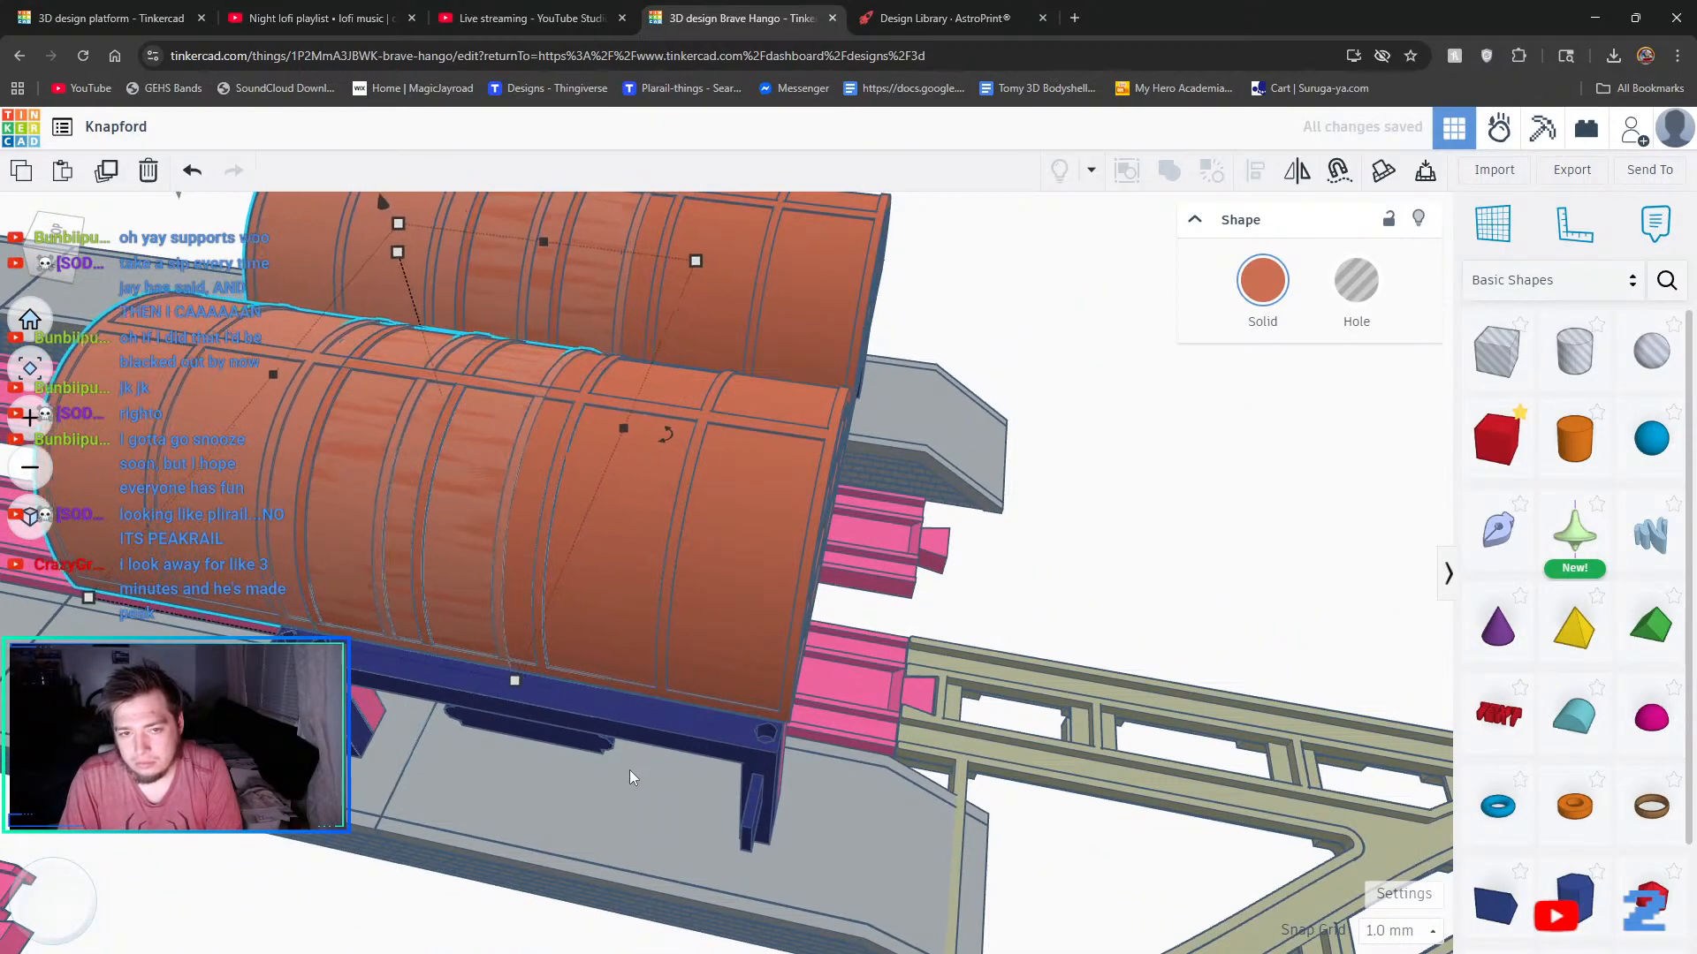
key(Left)
key(Left)
key(Left)
key(Left)
key(Left)
key(Left)
key(Left)
key(Left)
key(Left)
key(Left)
key(Left)
key(Left)
key(Left)
key(Left)
key(Left)
key(Left)
key(Left)
key(Left)
key(Left)
key(Left)
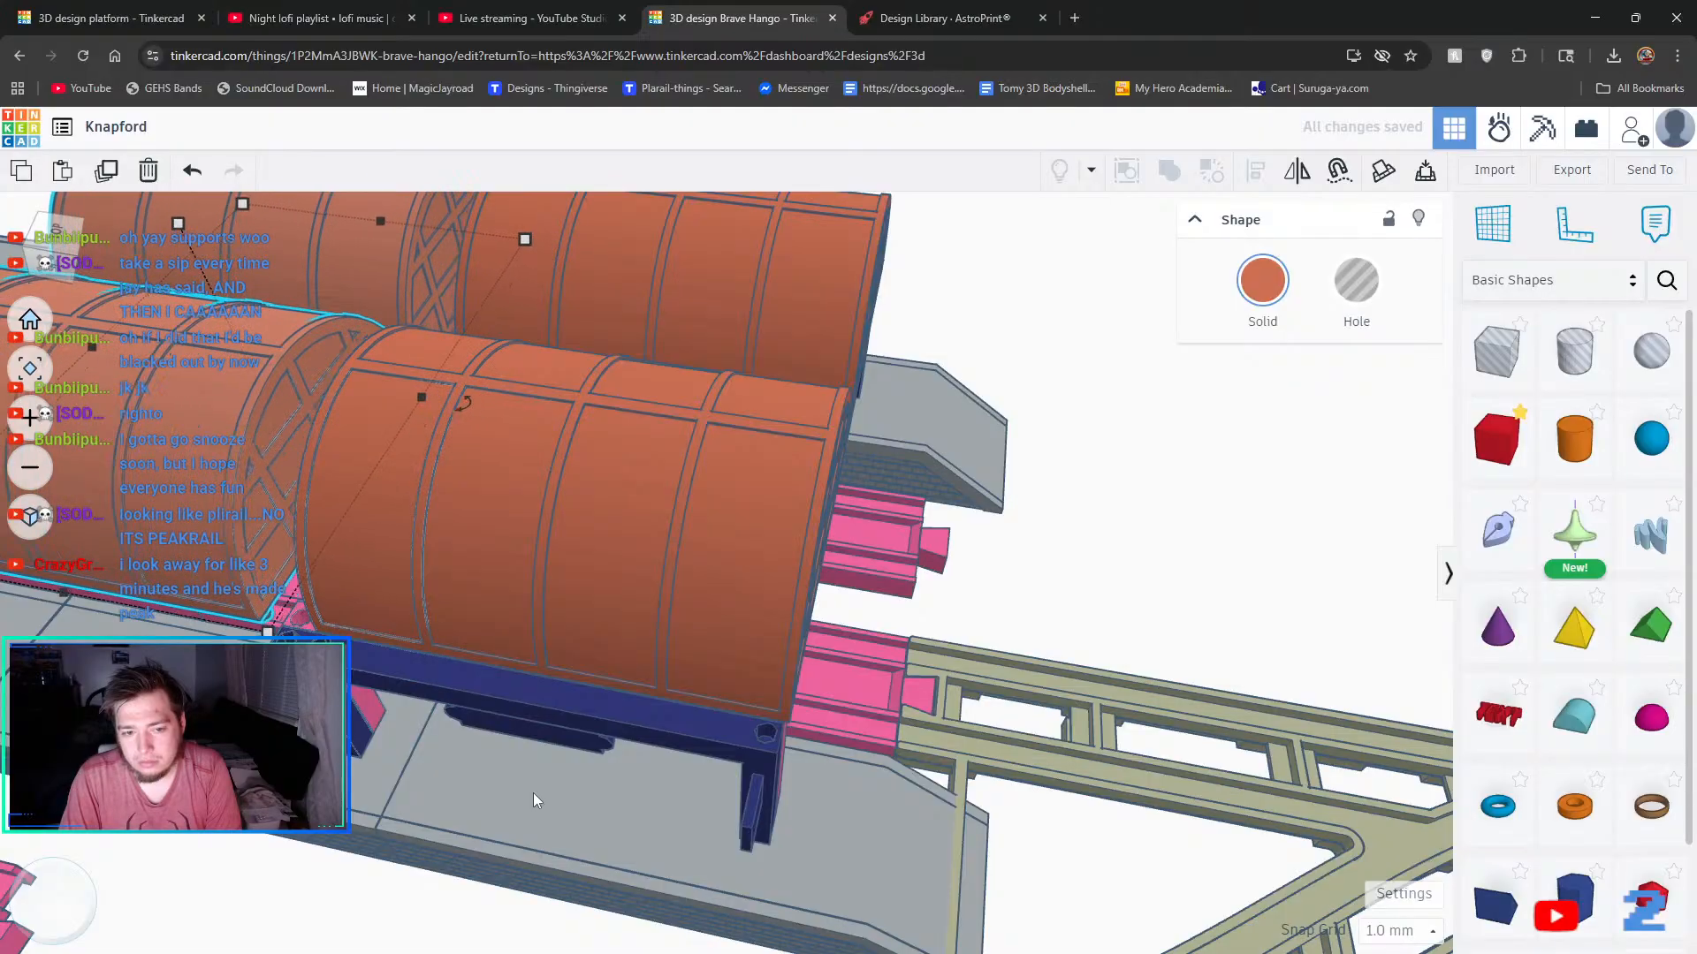
click(533, 793)
- Set the snap grid to 0.1 mm and nudge the original roof section lengthwise to line up with the frame ends
click(638, 517)
scroll(673, 712, up, 2)
scroll(856, 739, up, 3)
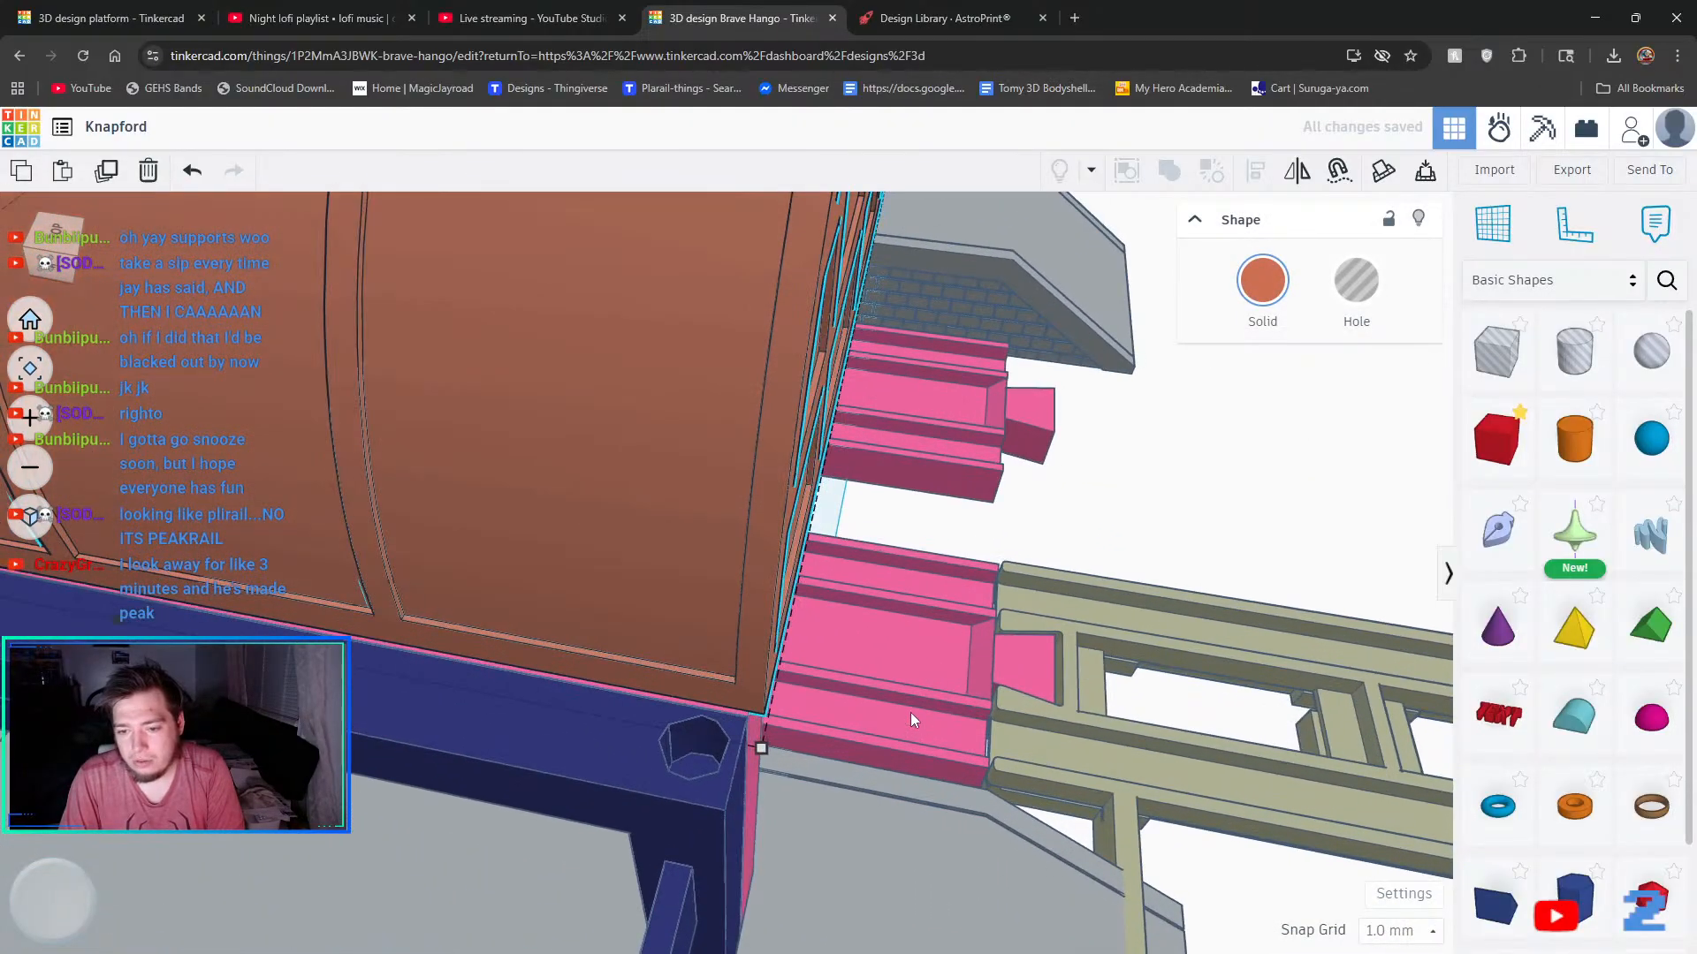
click(1386, 930)
click(1379, 720)
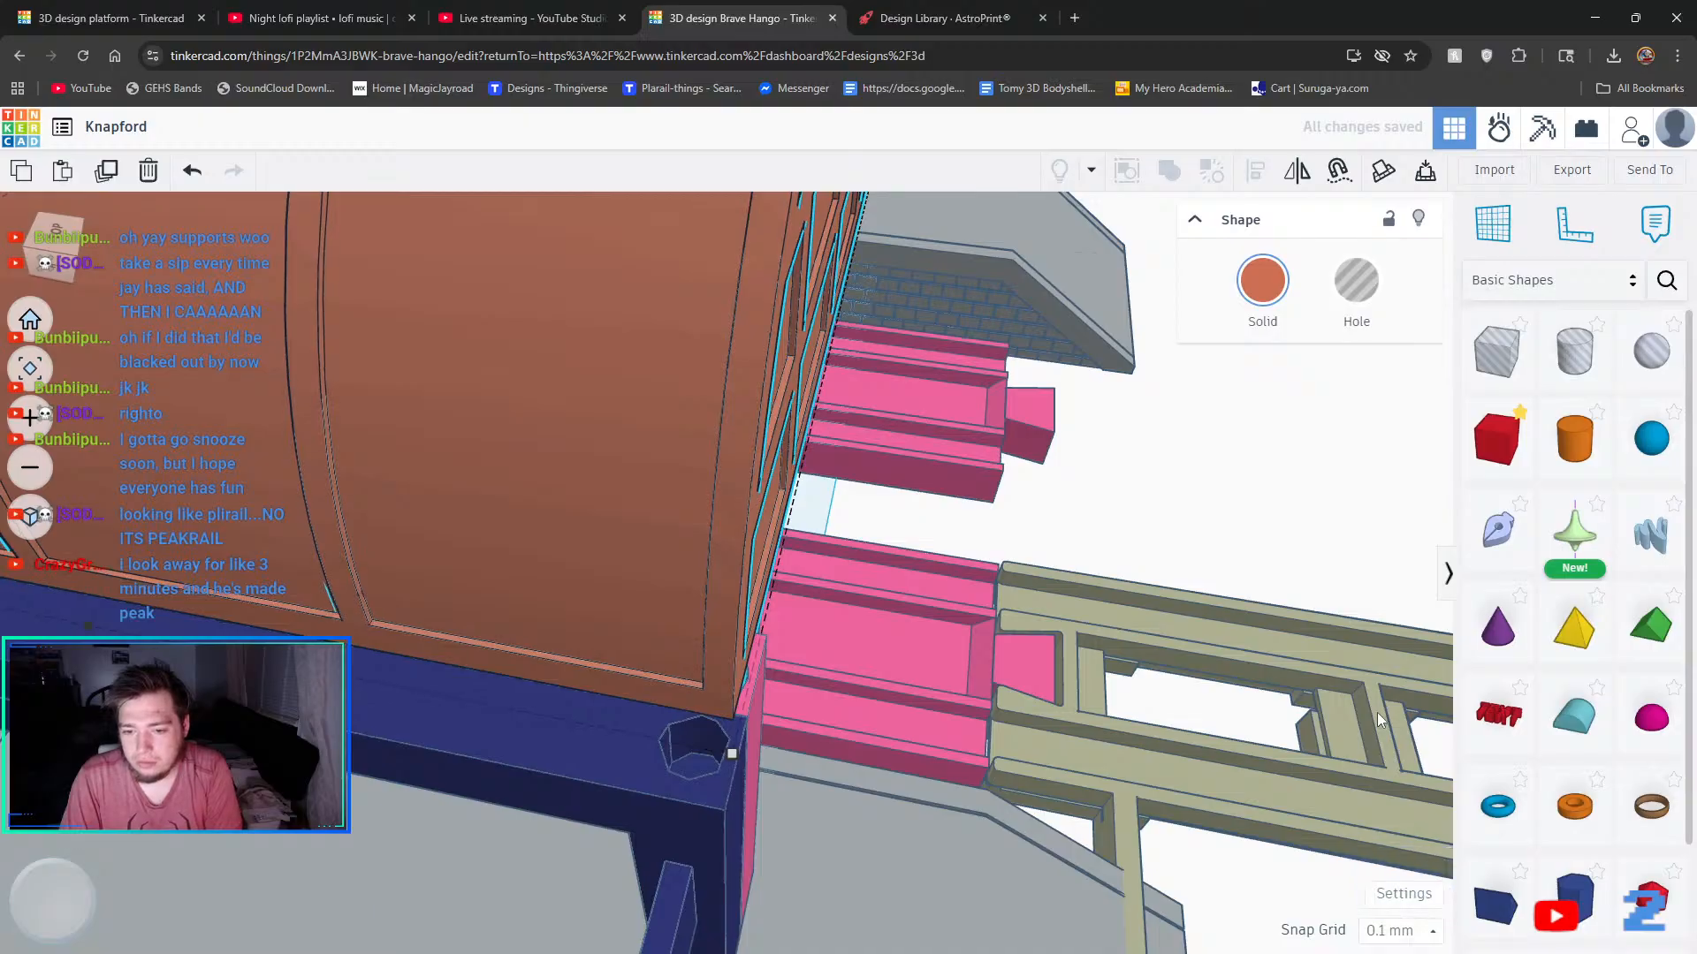
key(Right)
key(Right)
key(Right)
key(Right)
key(Right)
key(Right)
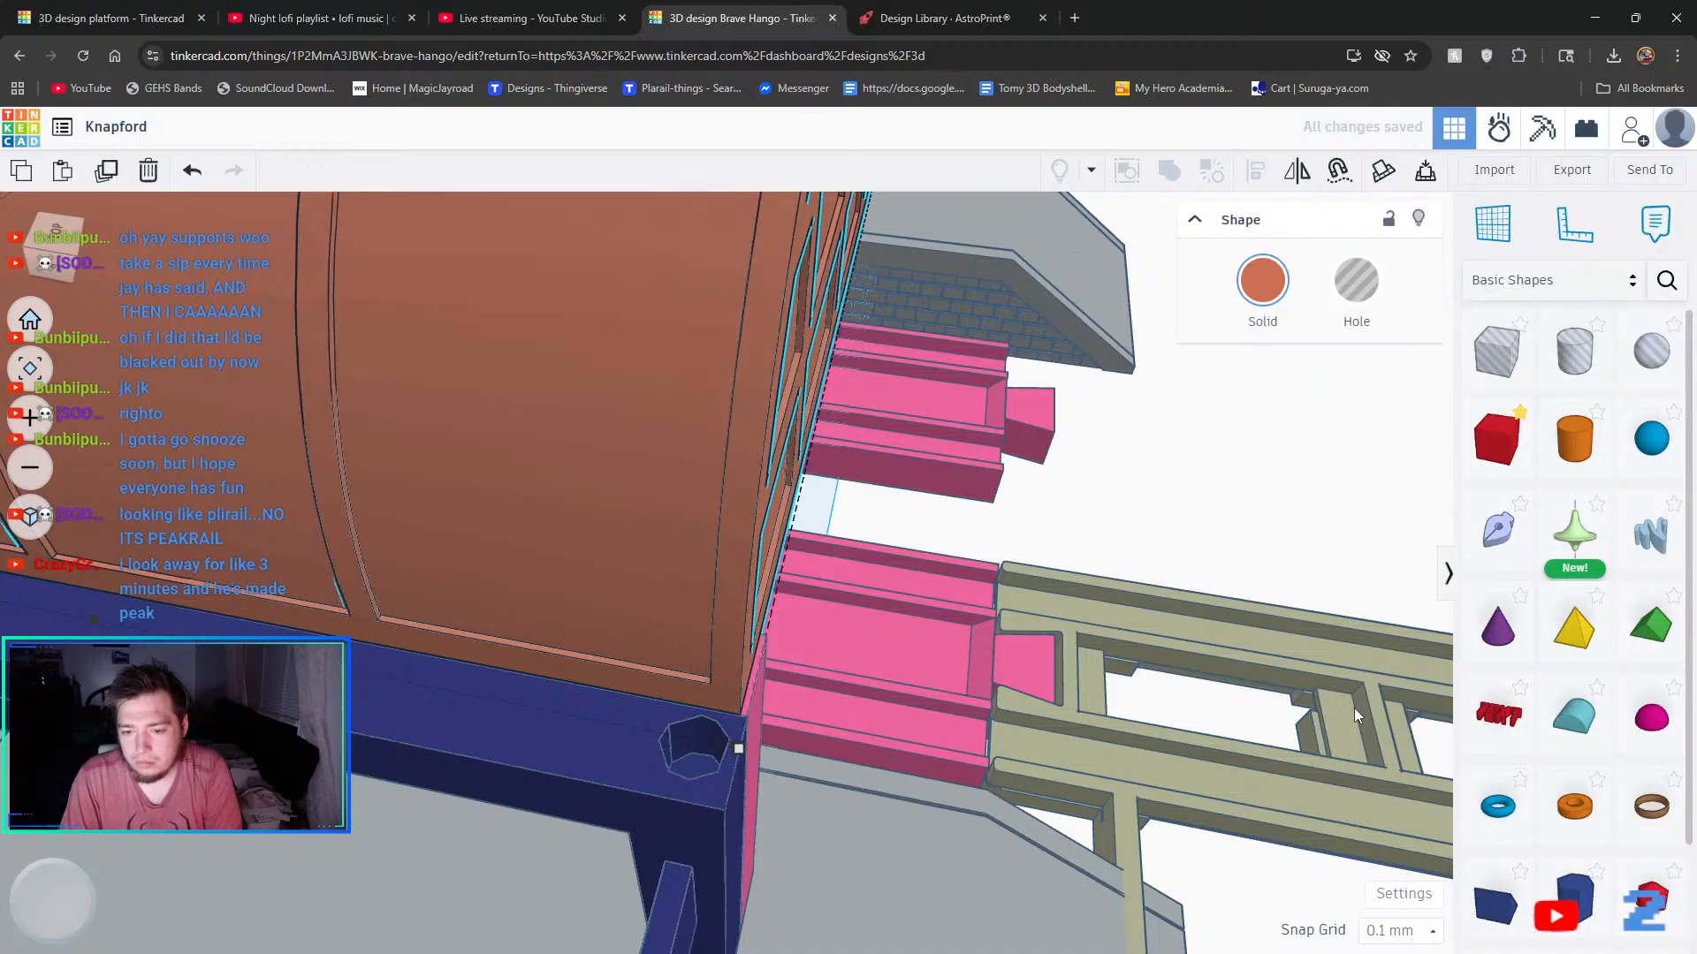
- Turn the pink inner frame on the near platform into a hole to see through it
right_drag(1327, 691, 909, 574)
click(610, 454)
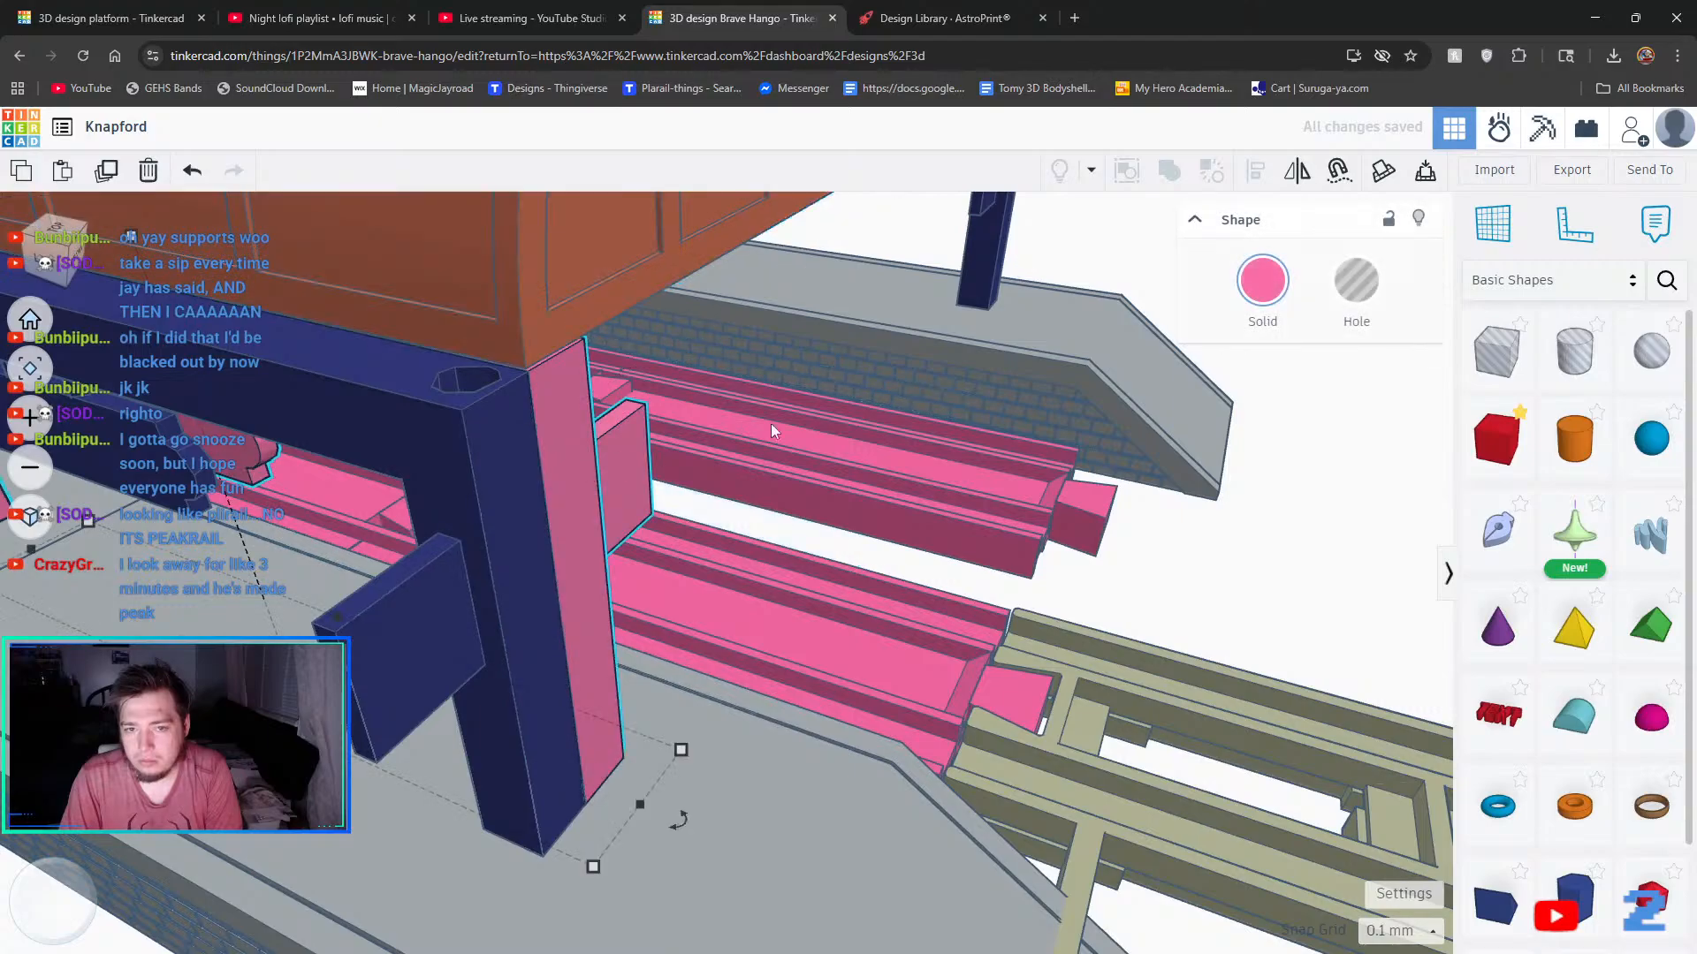
click(1330, 305)
- Check the original roof section's peg against the frame socket and lower the section slightly onto the frames
click(502, 277)
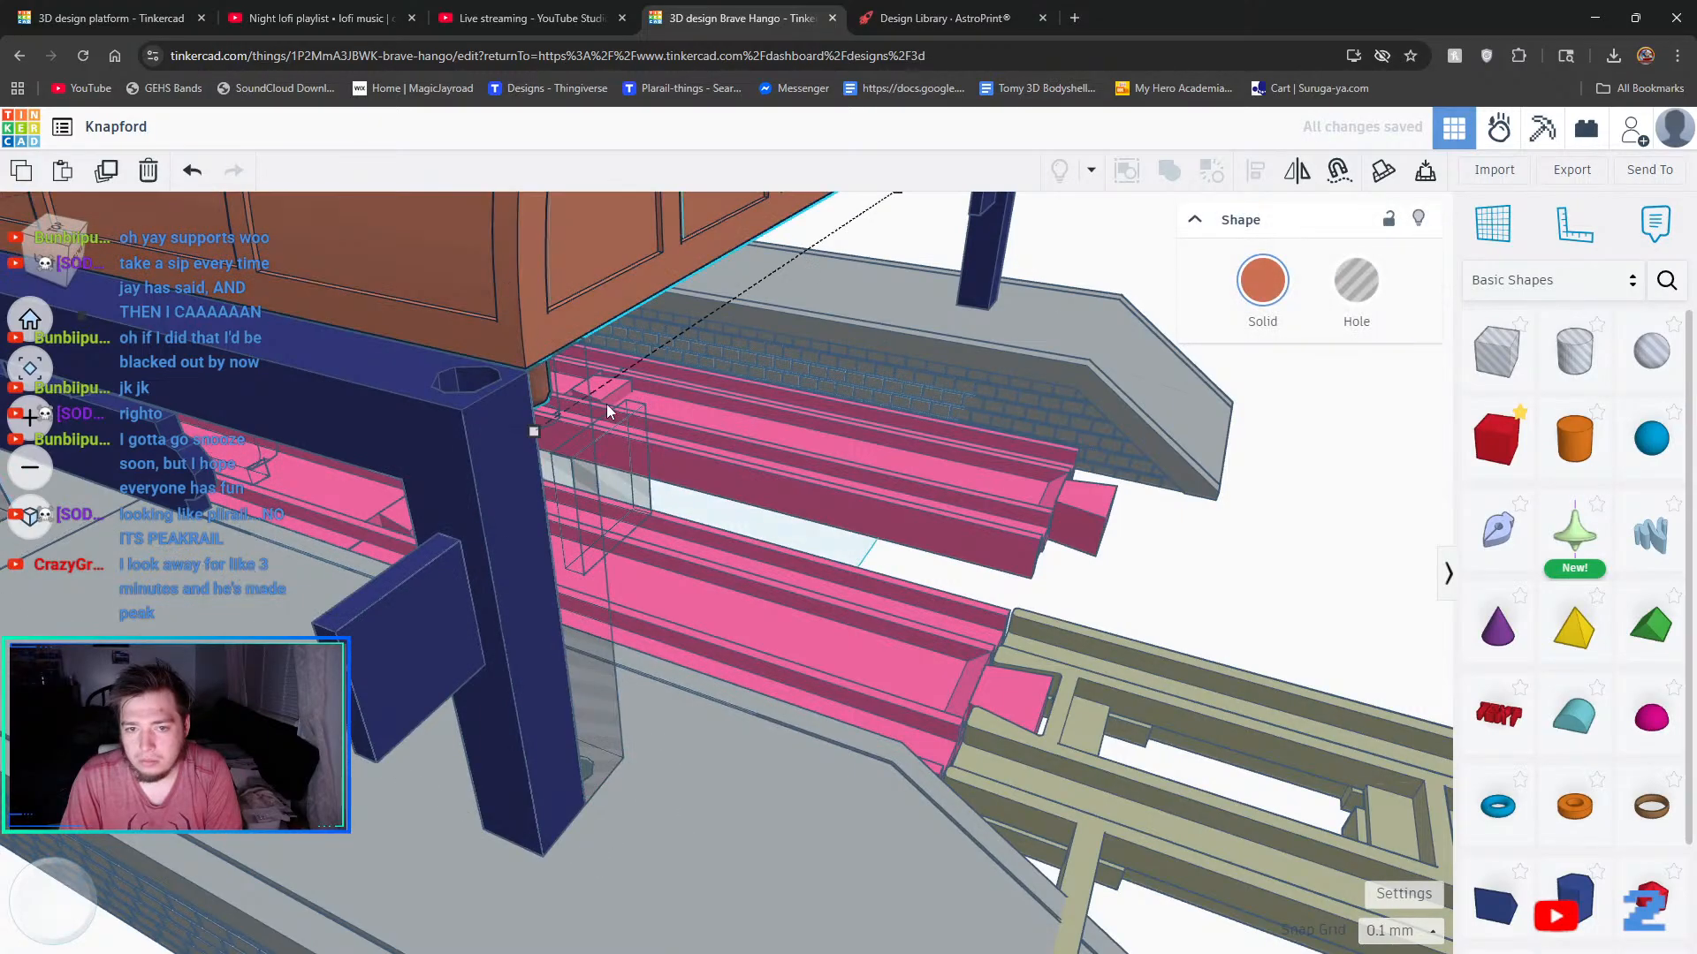
scroll(467, 297, up, 3)
scroll(467, 303, up, 2)
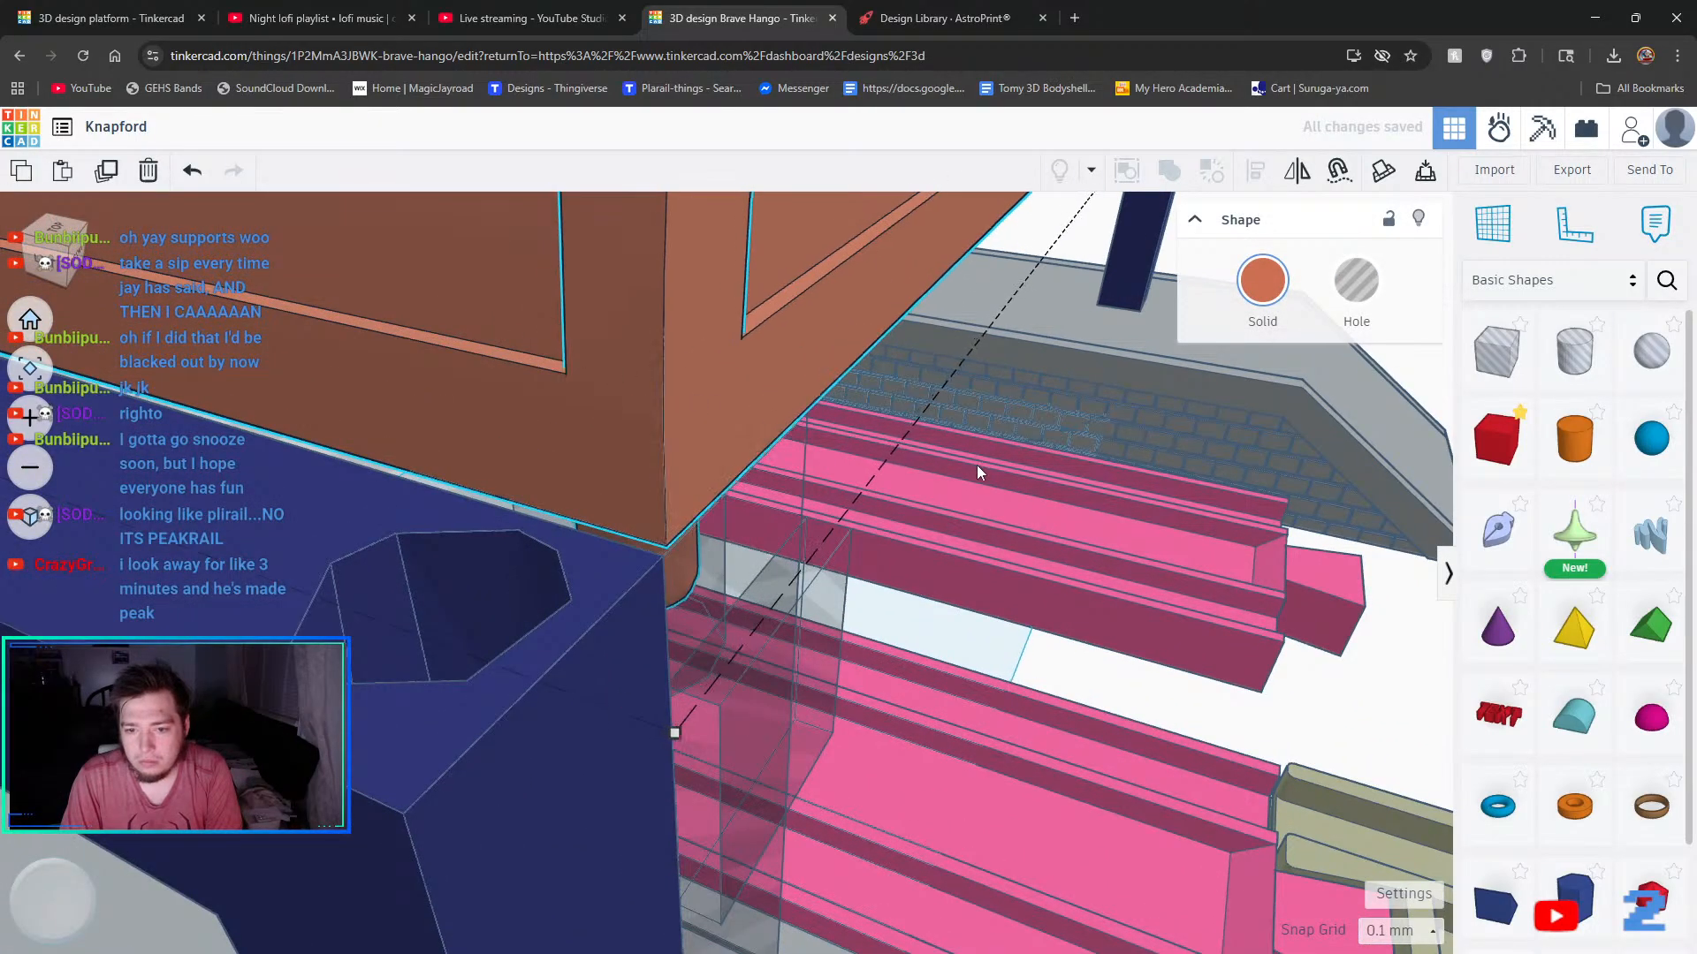
right_drag(978, 465, 675, 475)
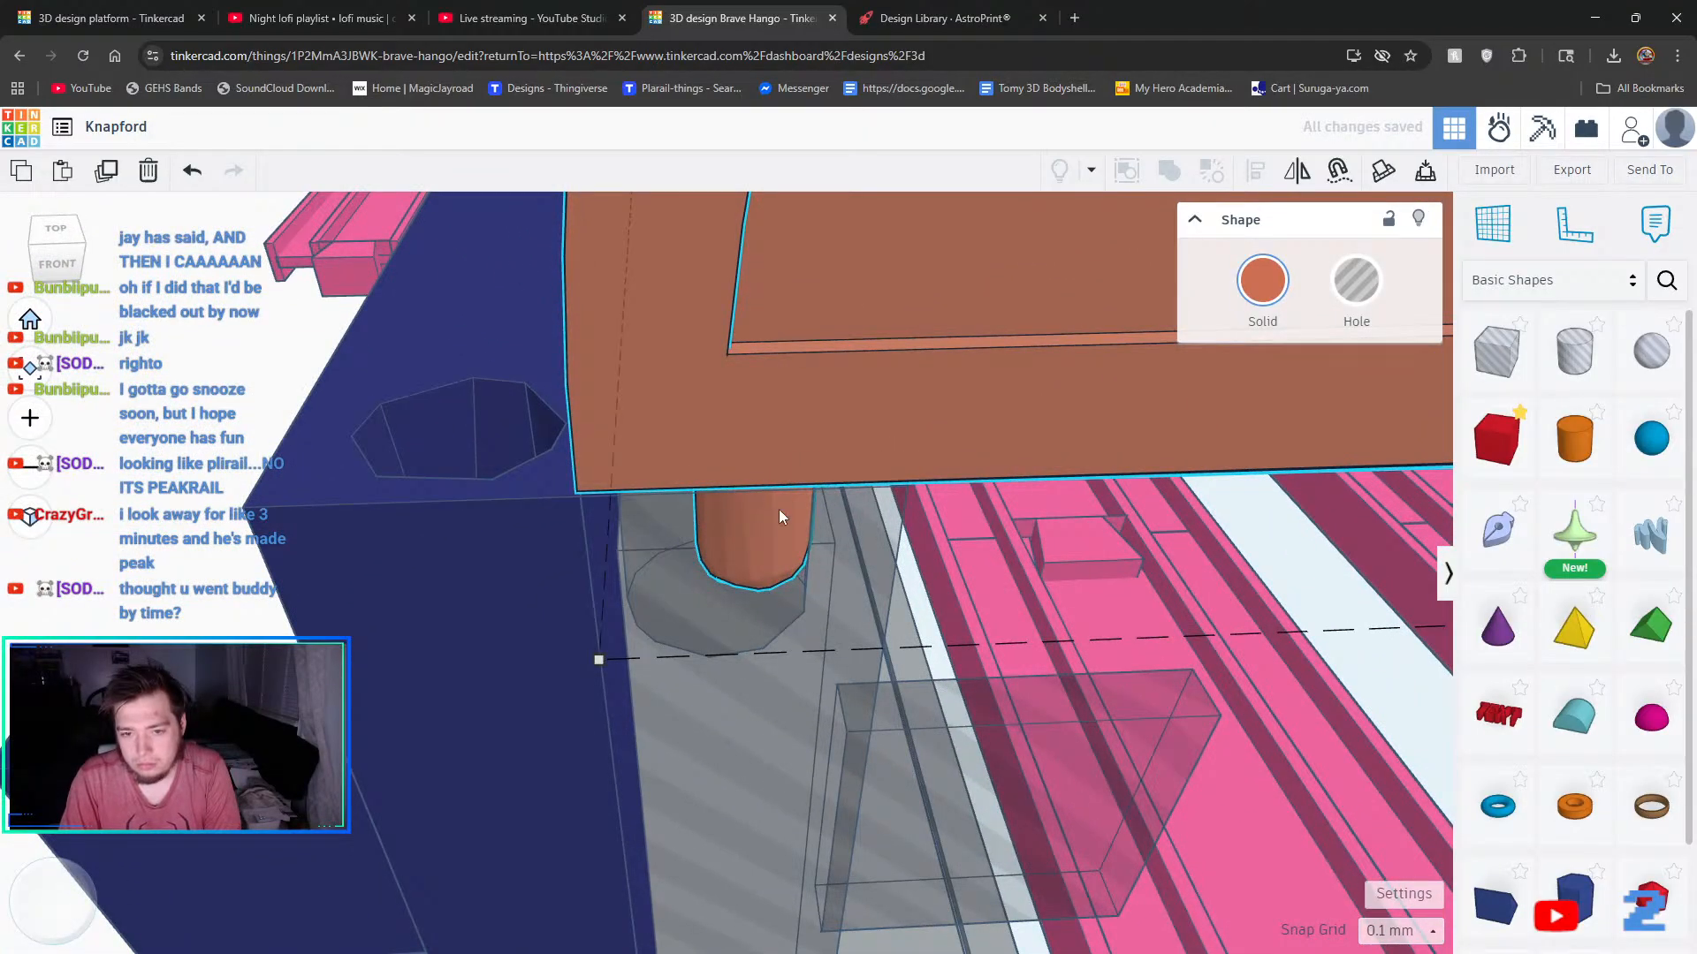
right_drag(778, 509, 778, 428)
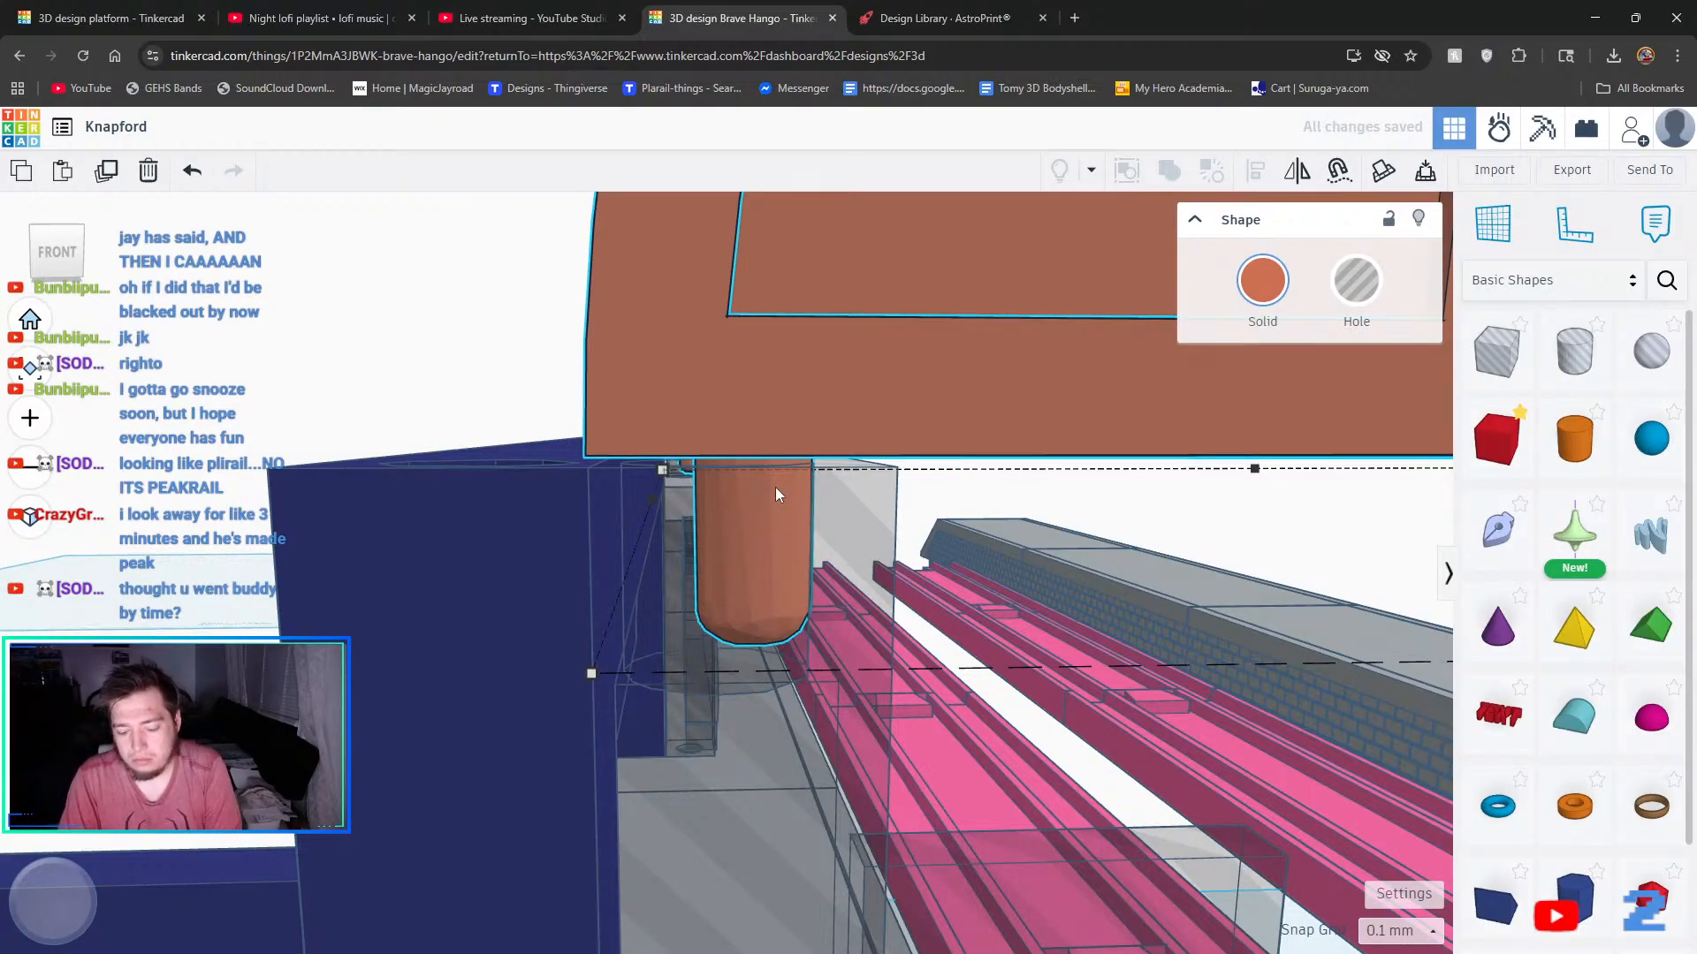
key(ctrl+Down)
key(ctrl+Down)
key(ctrl+Down)
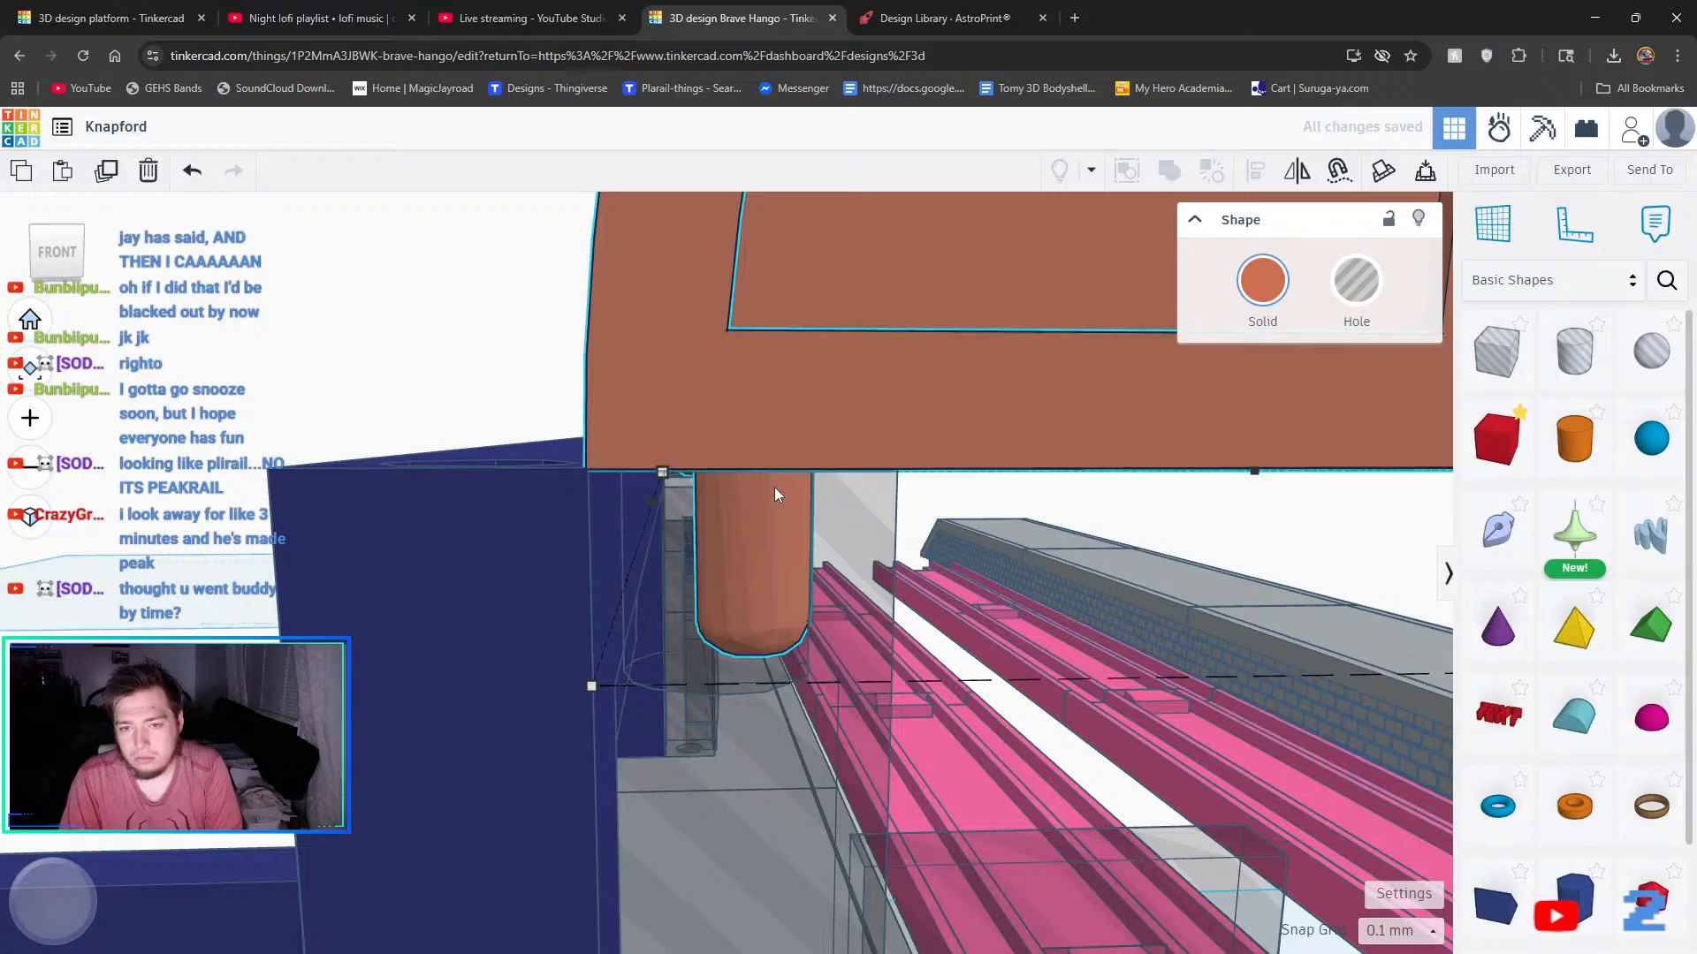
- Examine how the lowered roof section sits on the blue frame of the opposite platform
click(1049, 505)
scroll(926, 362, down, 5)
right_drag(1212, 525, 533, 603)
scroll(754, 521, up, 3)
scroll(591, 601, up, 4)
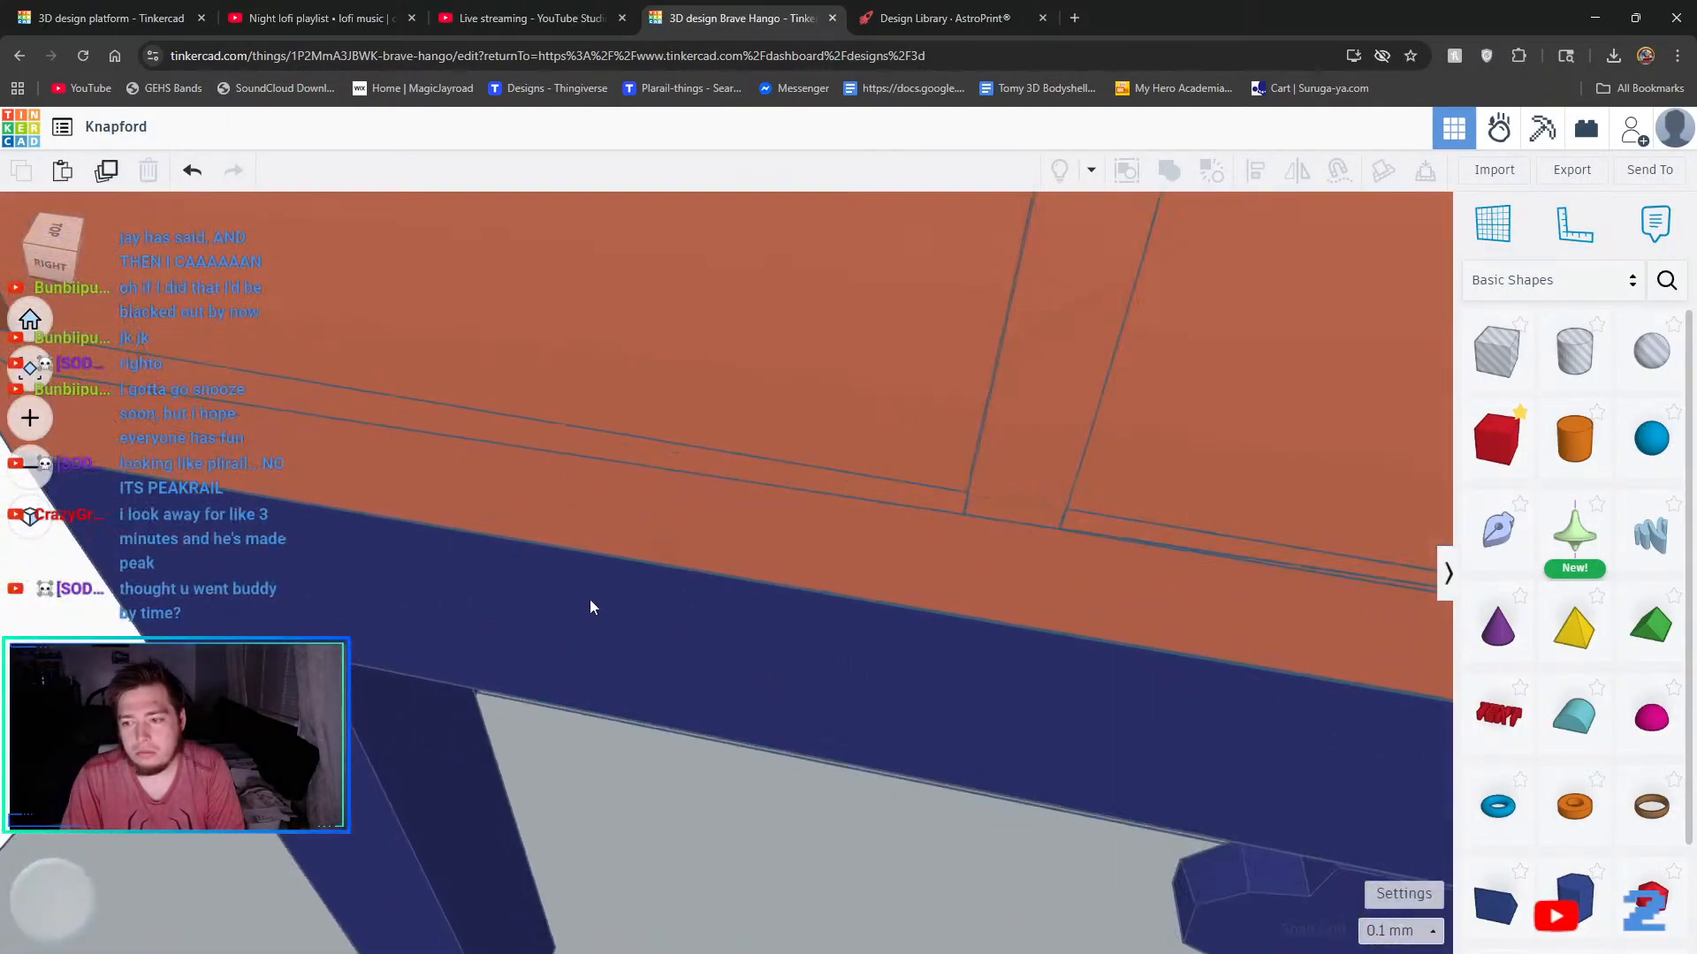
scroll(590, 599, down, 5)
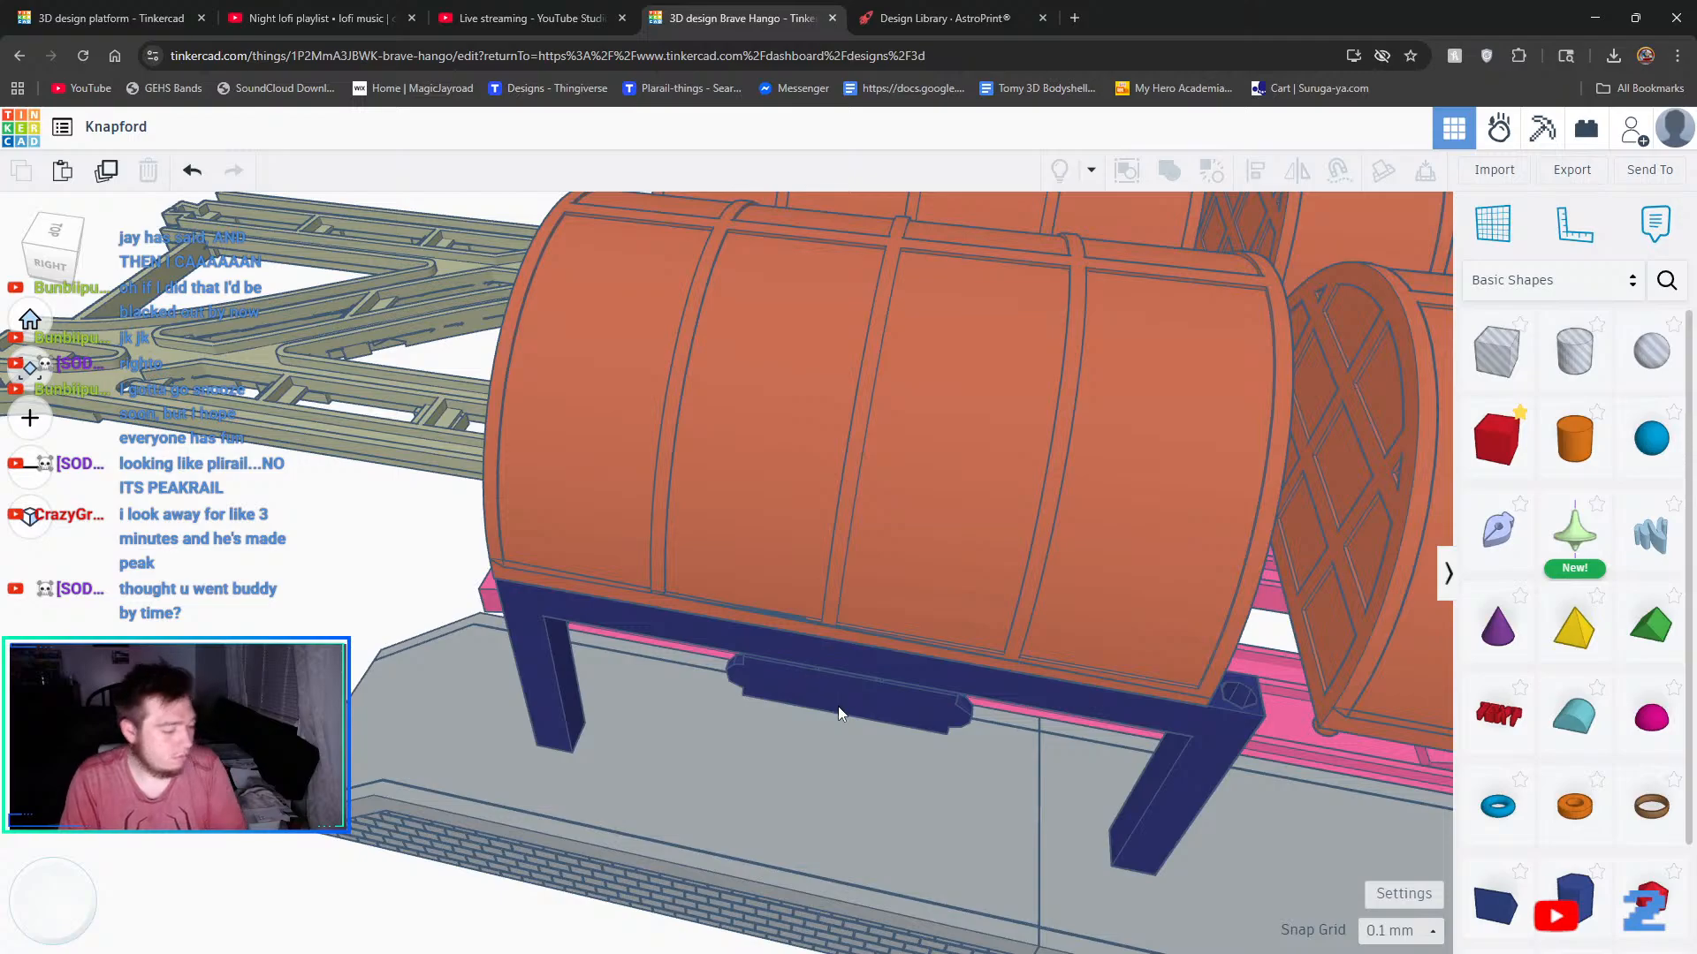
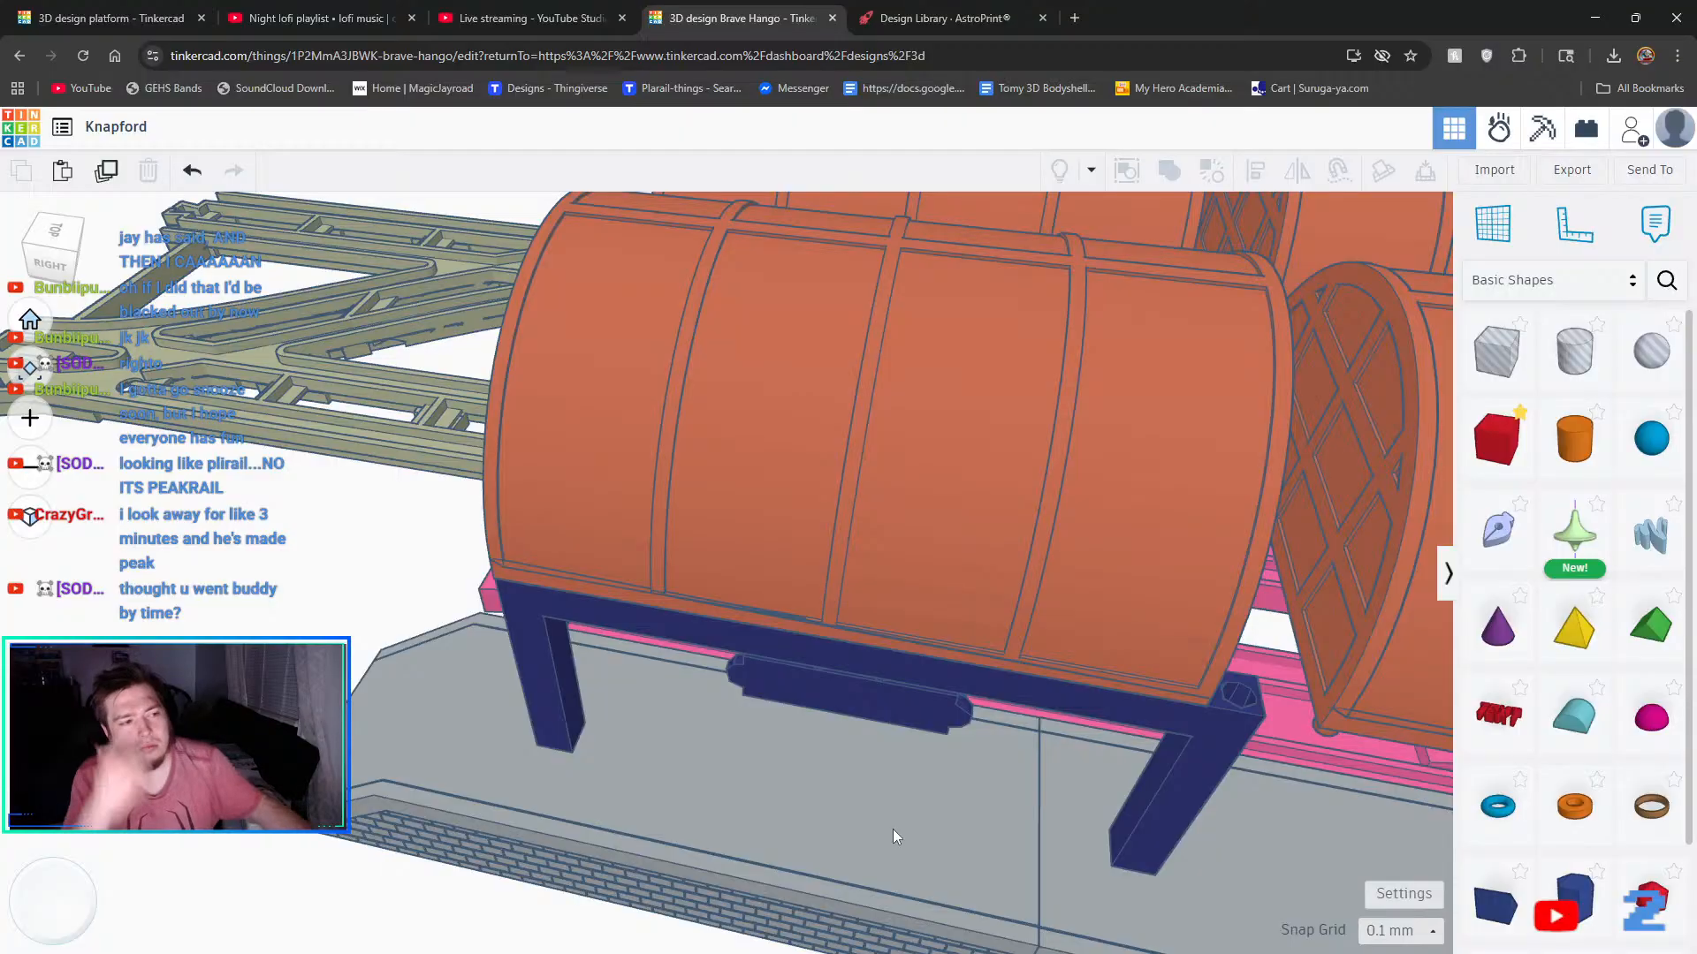
scroll(1165, 670, down, 5)
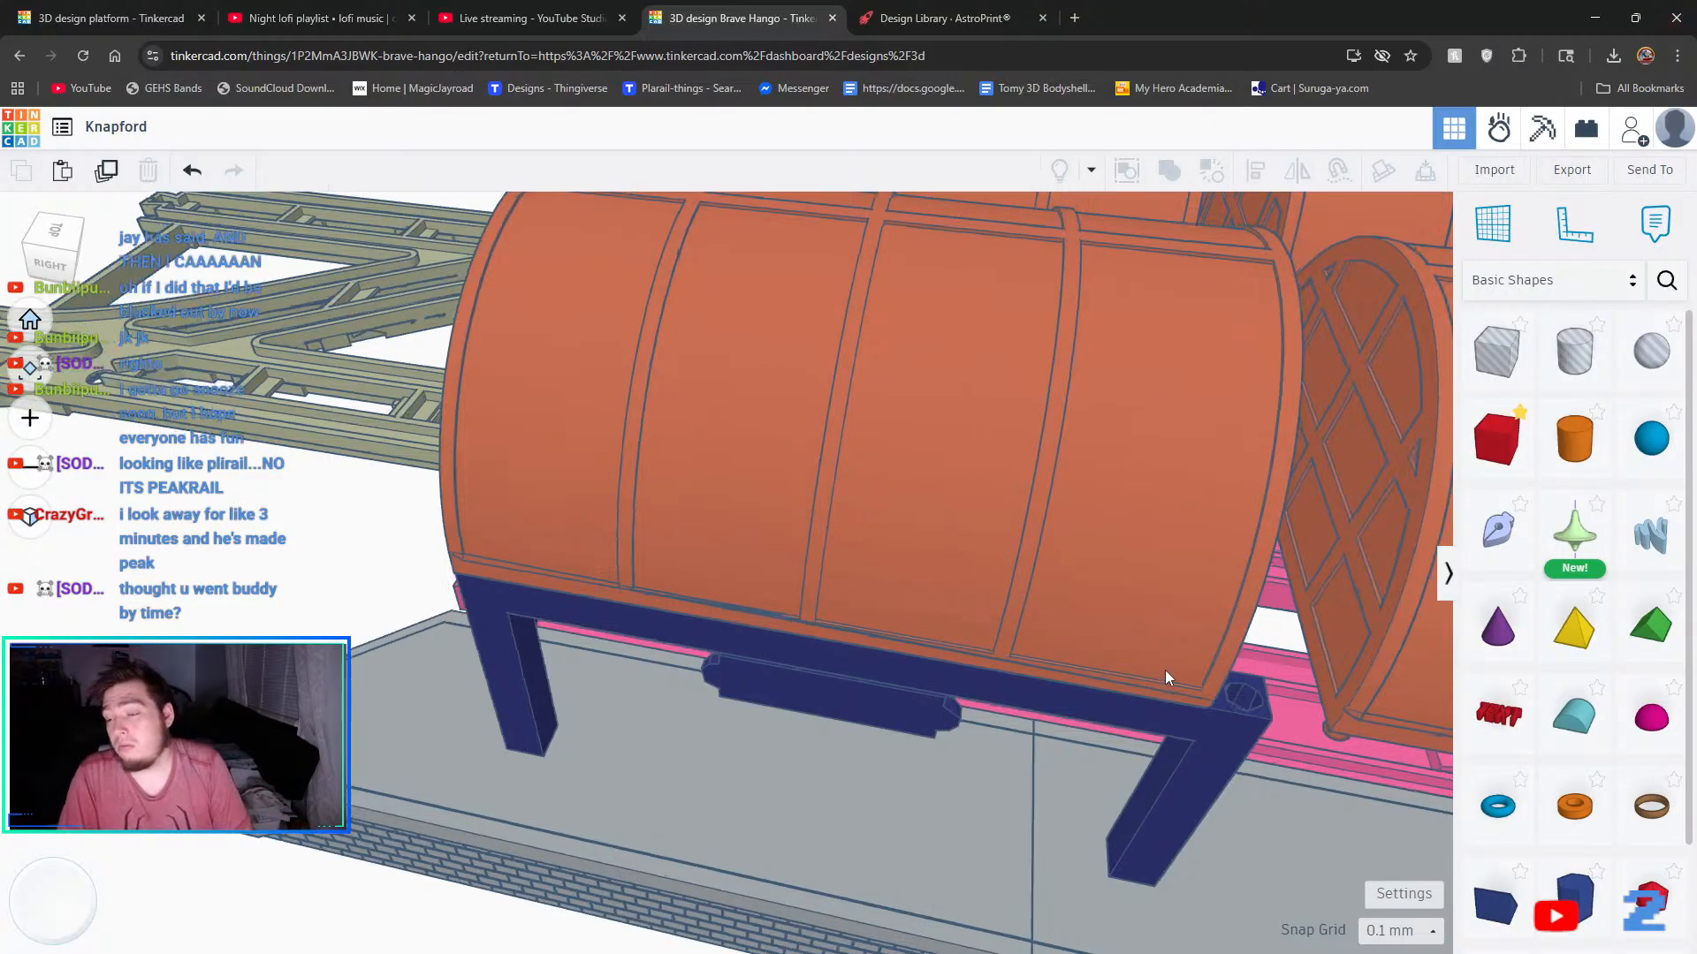
scroll(1162, 609, down, 2)
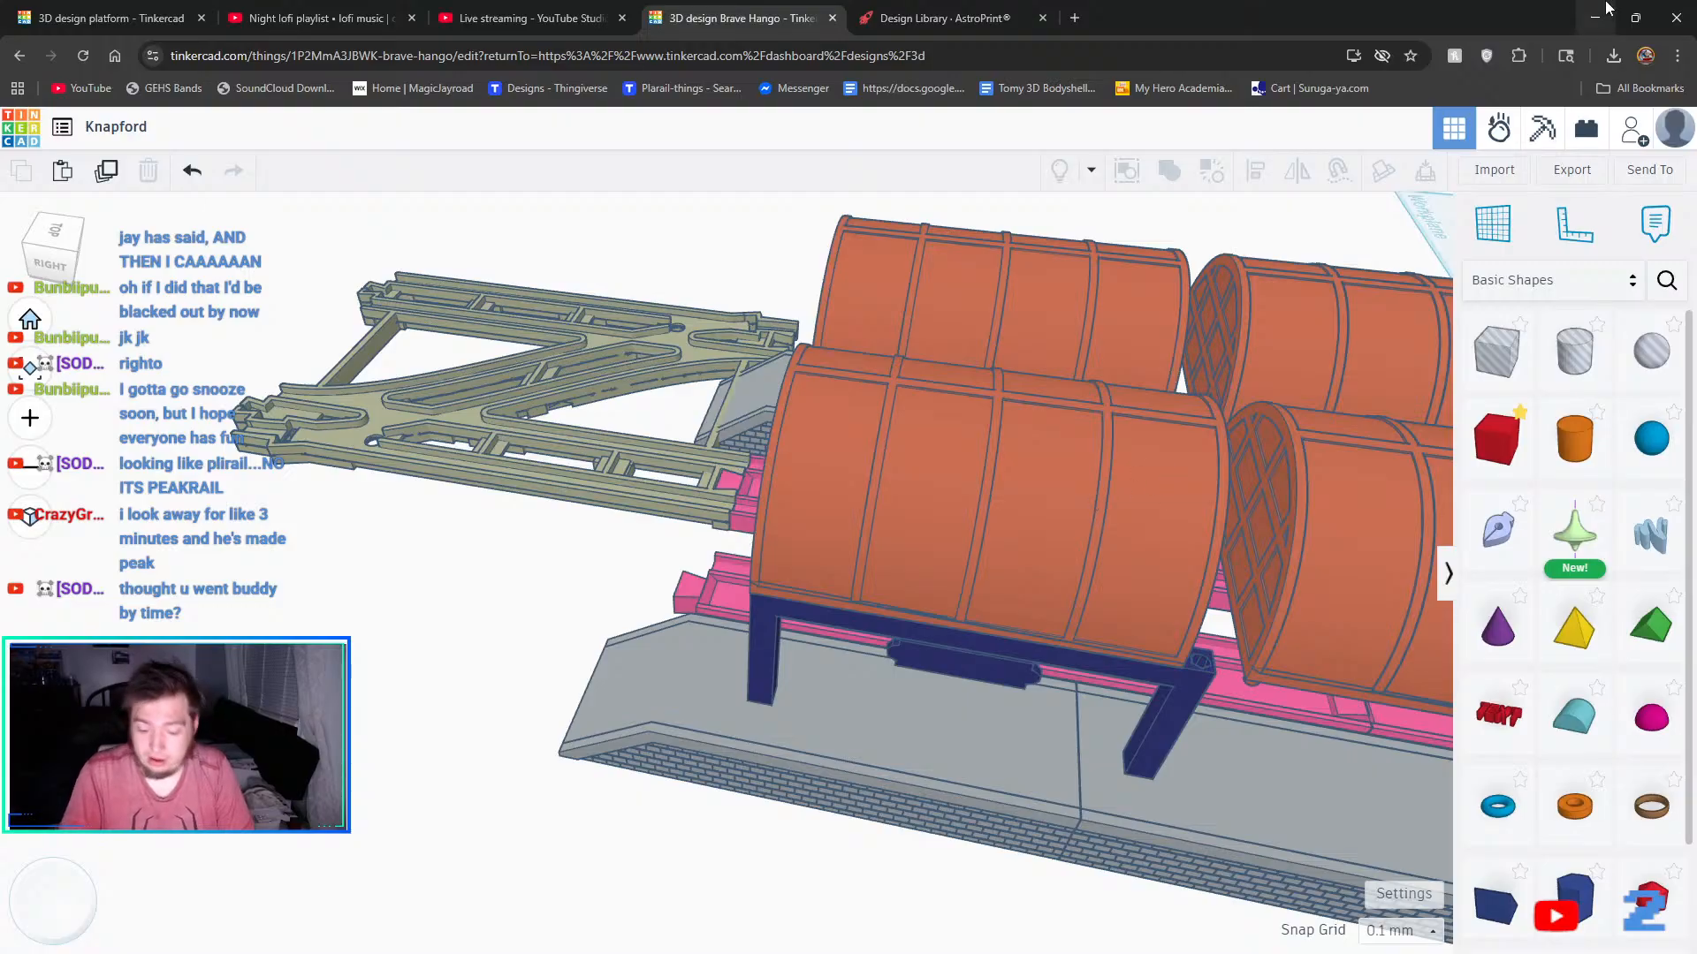
- Nudge the roof copy back lengthwise in 0.1 mm steps until it butts against the original roof section
click(1370, 426)
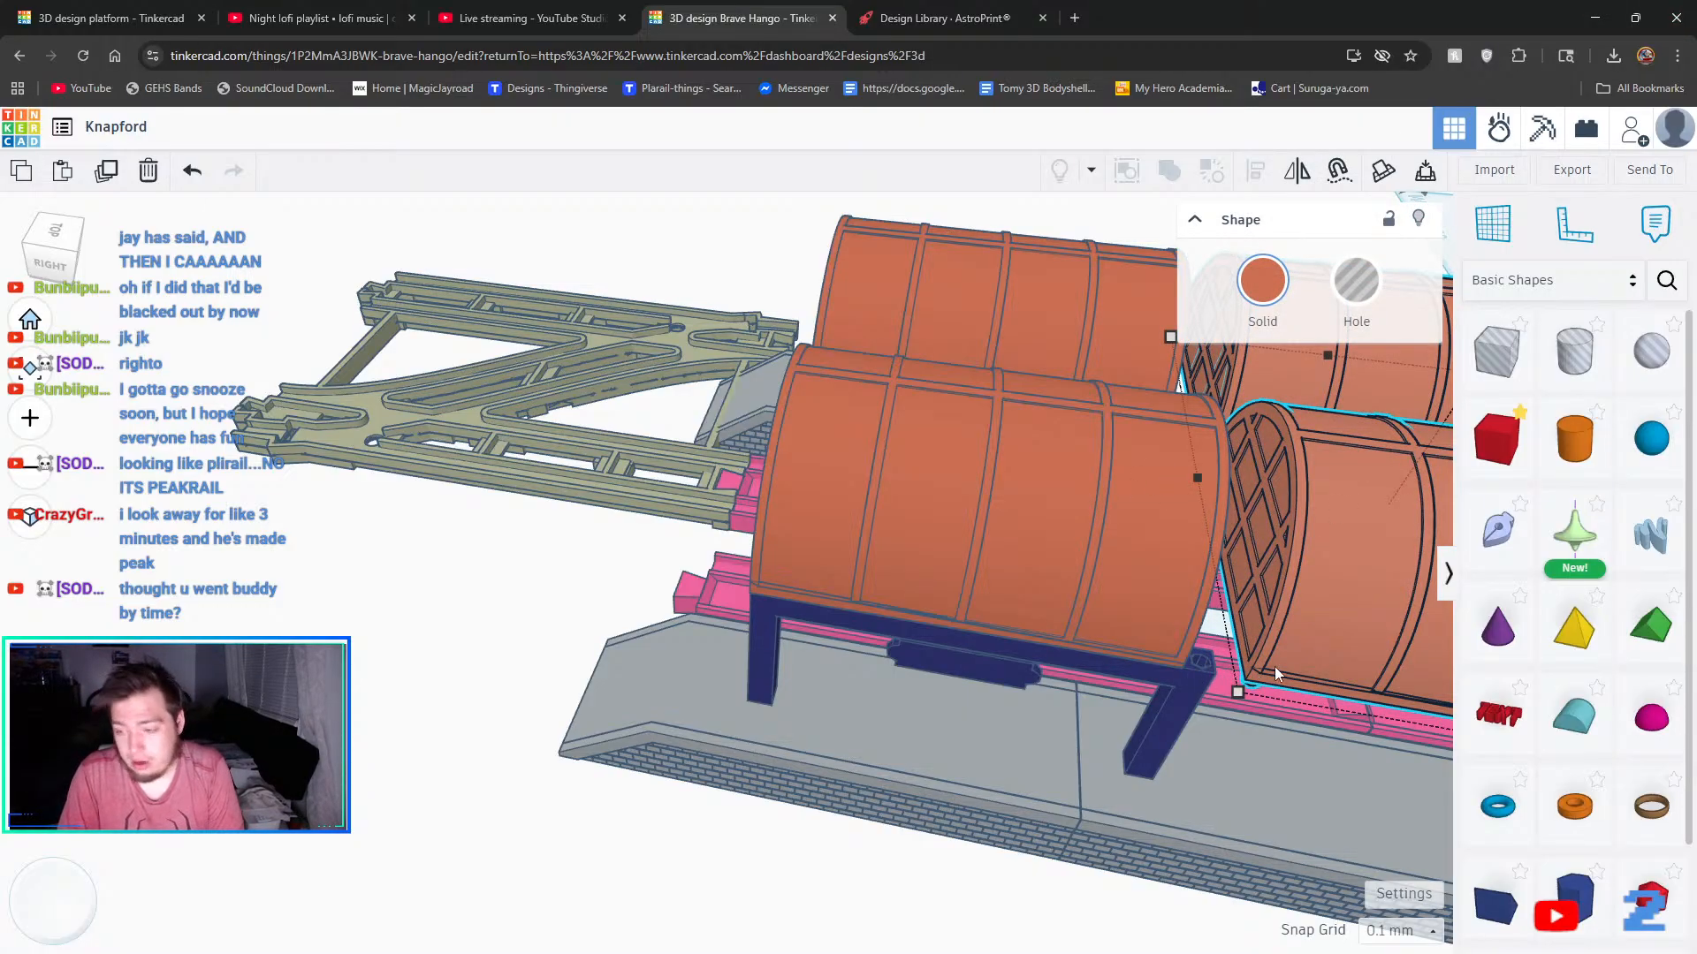
middle_drag(1247, 695, 1128, 677)
right_drag(1106, 714, 1147, 719)
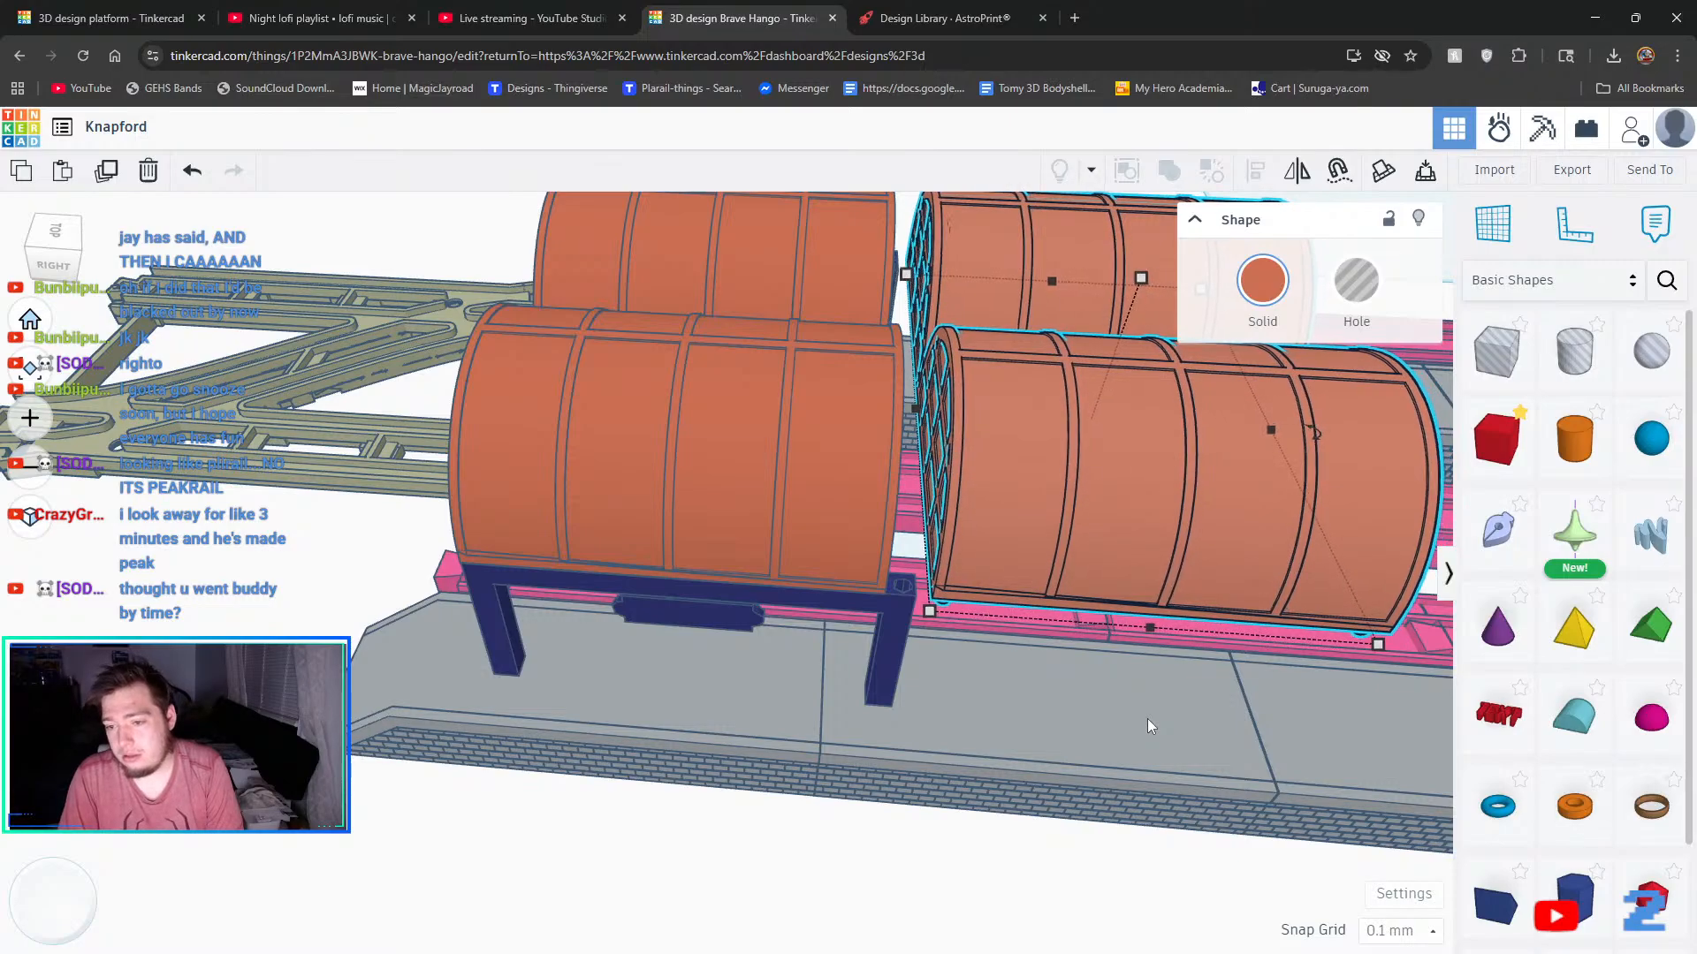
key(Left)
key(Left)
key(Left)
key(Left)
key(Left)
key(Left)
key(Left)
key(Left)
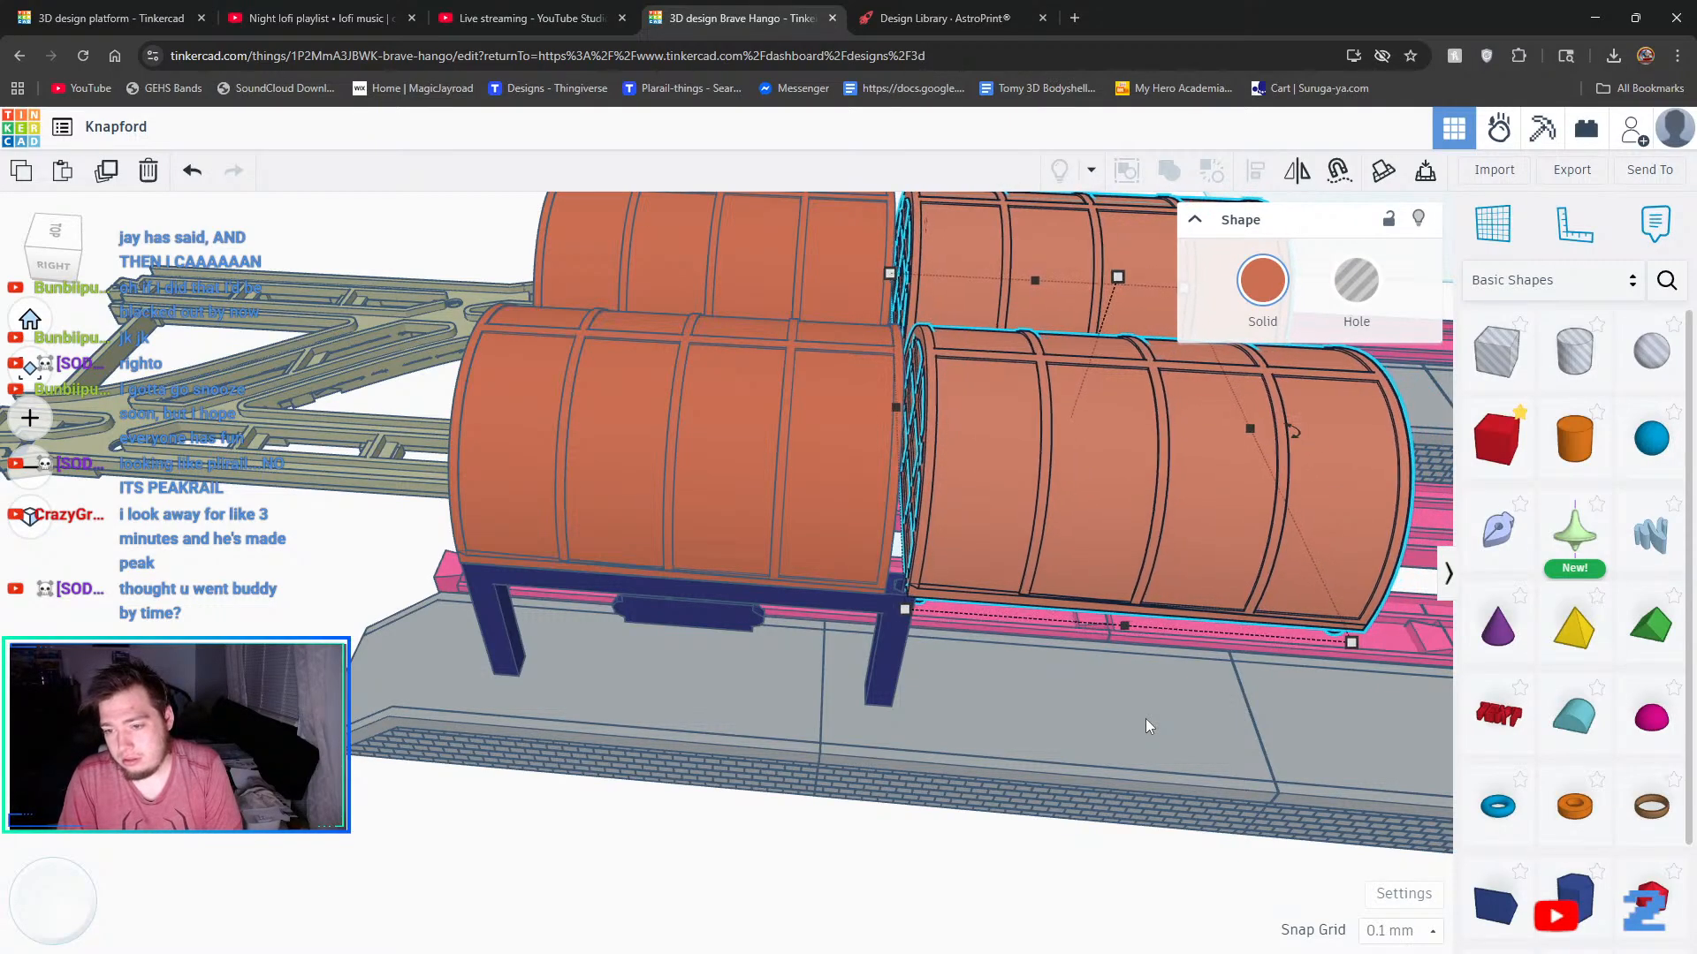
key(Left)
key(Left)
key(Left)
key(Left)
key(Left)
key(Left)
key(Left)
key(Left)
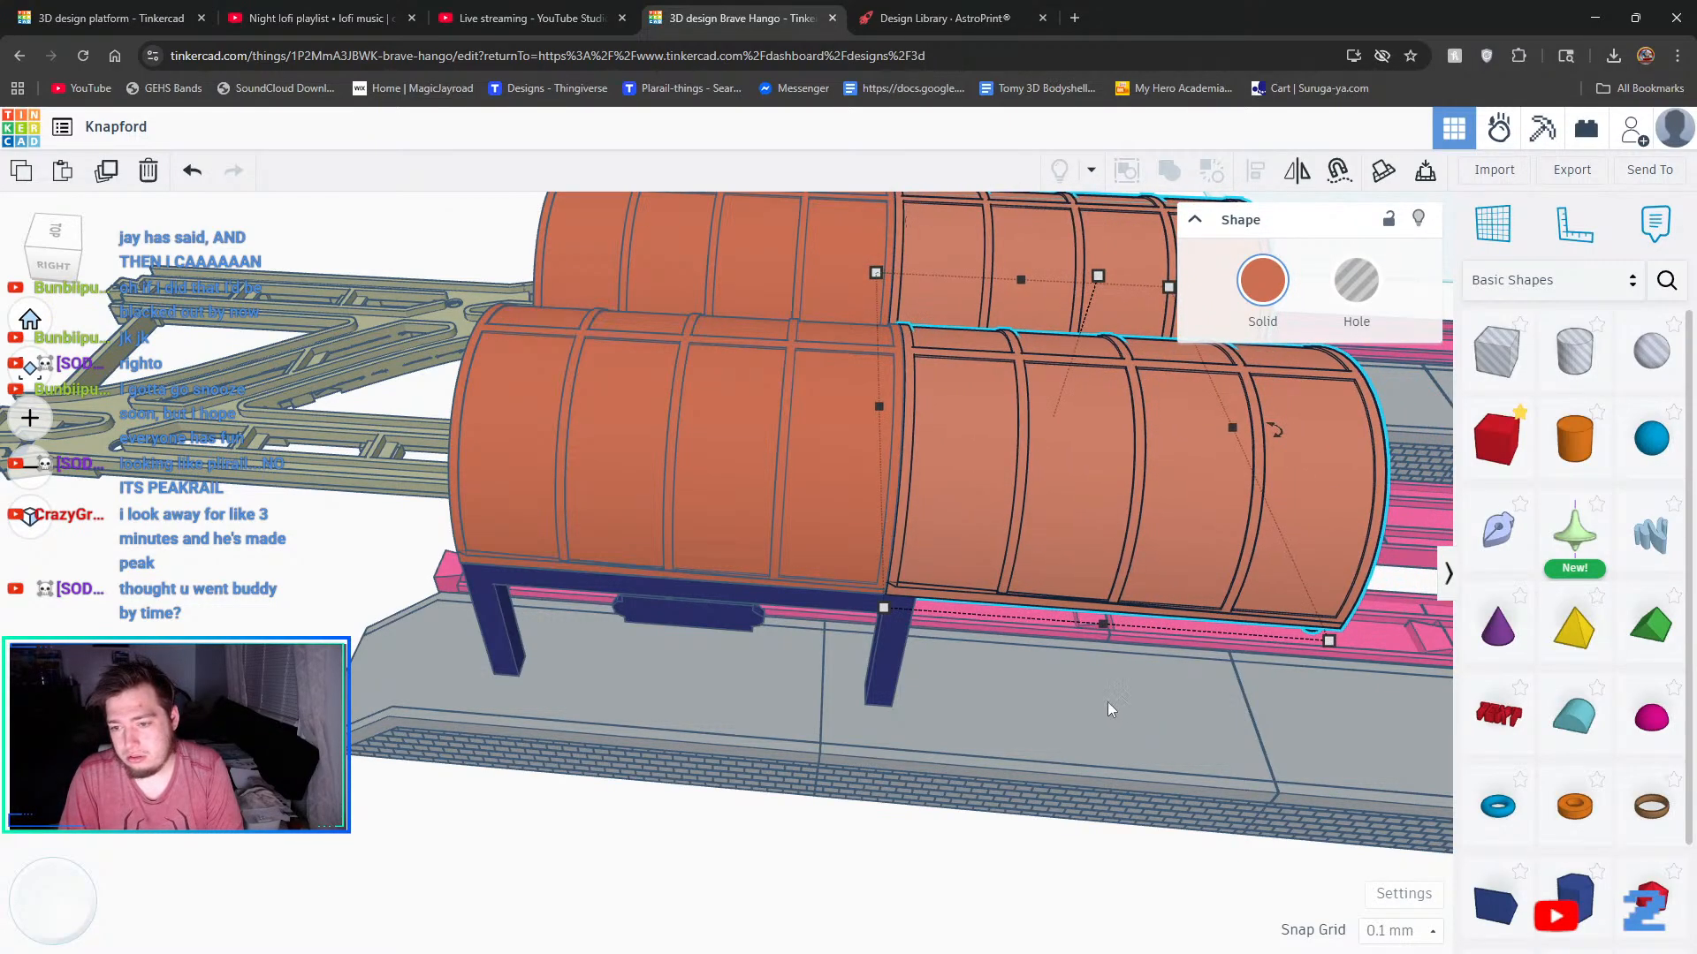
- Inspect the joint between the two roof sections, the blue frame beneath it and the station's front
click(900, 656)
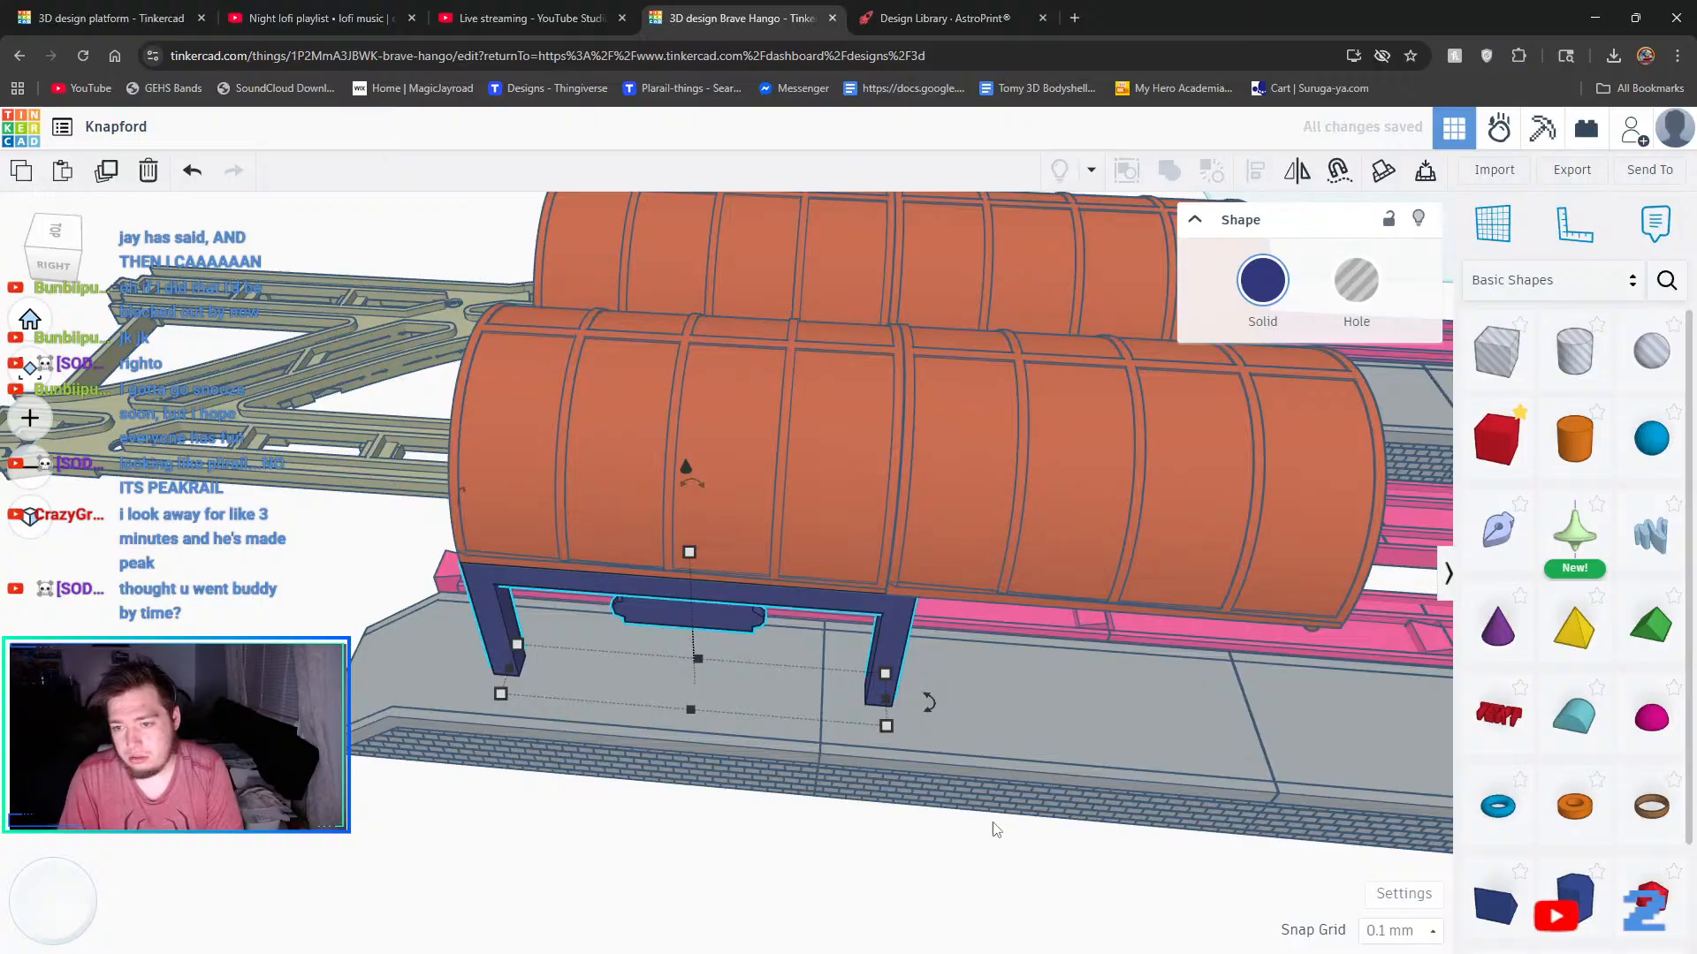
click(942, 598)
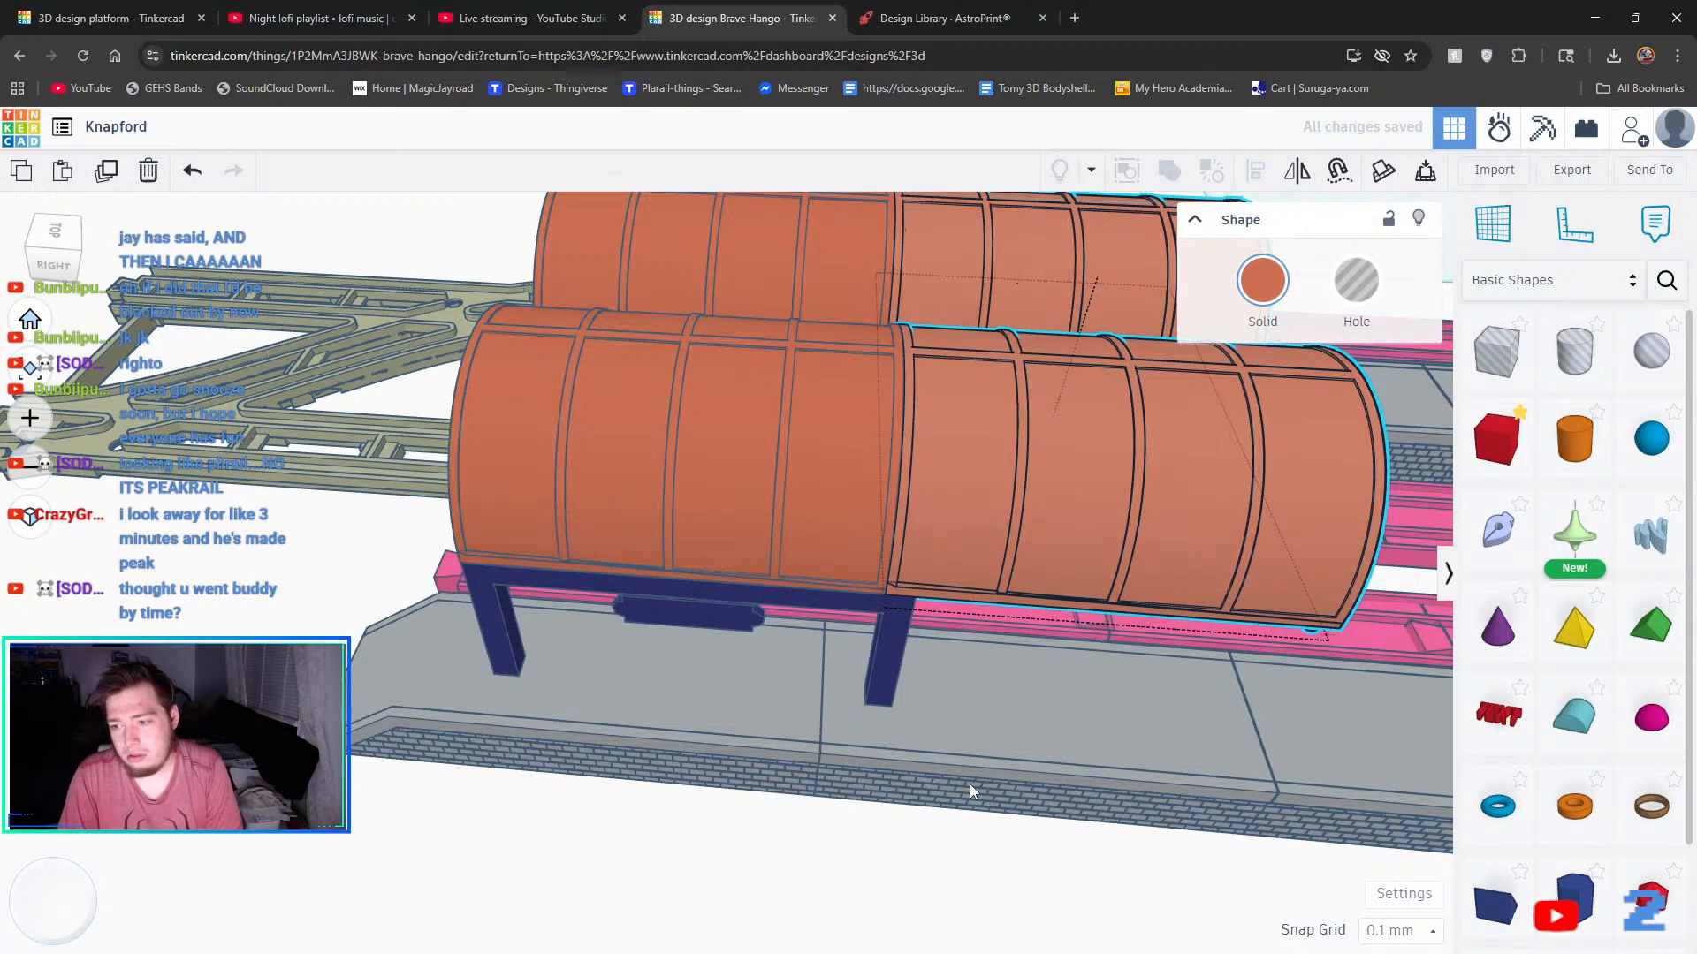
click(970, 789)
click(959, 861)
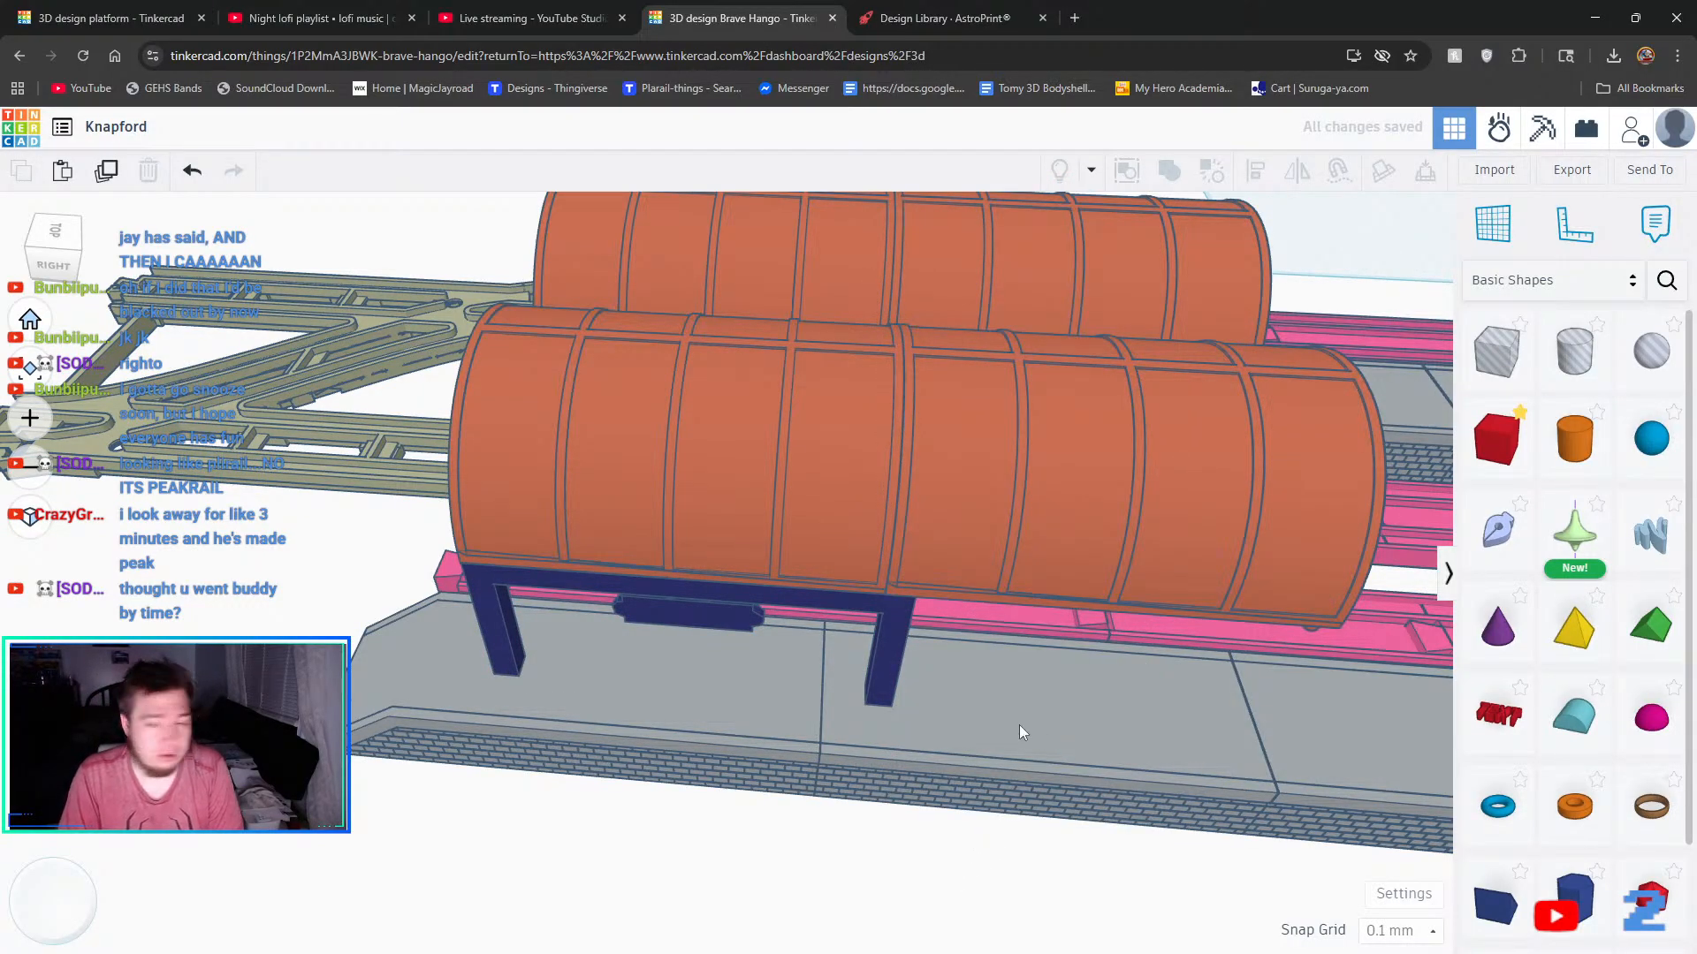
right_drag(1020, 732, 720, 679)
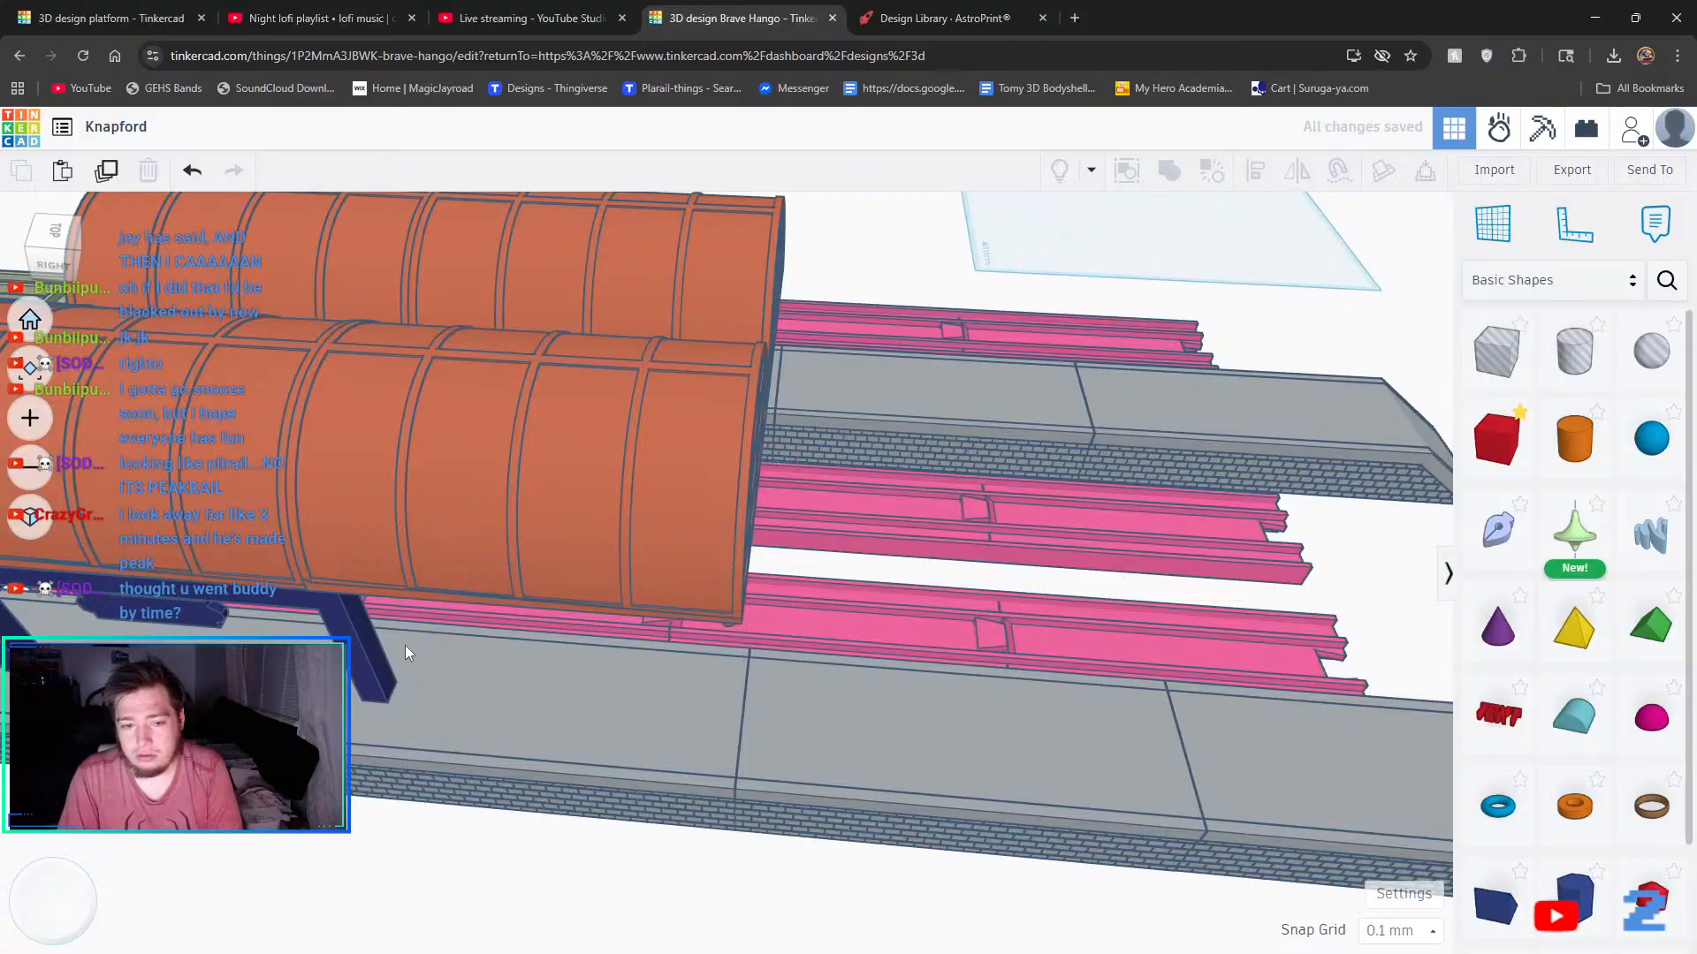
click(353, 634)
right_drag(352, 633, 1088, 664)
middle_drag(1088, 664, 1189, 553)
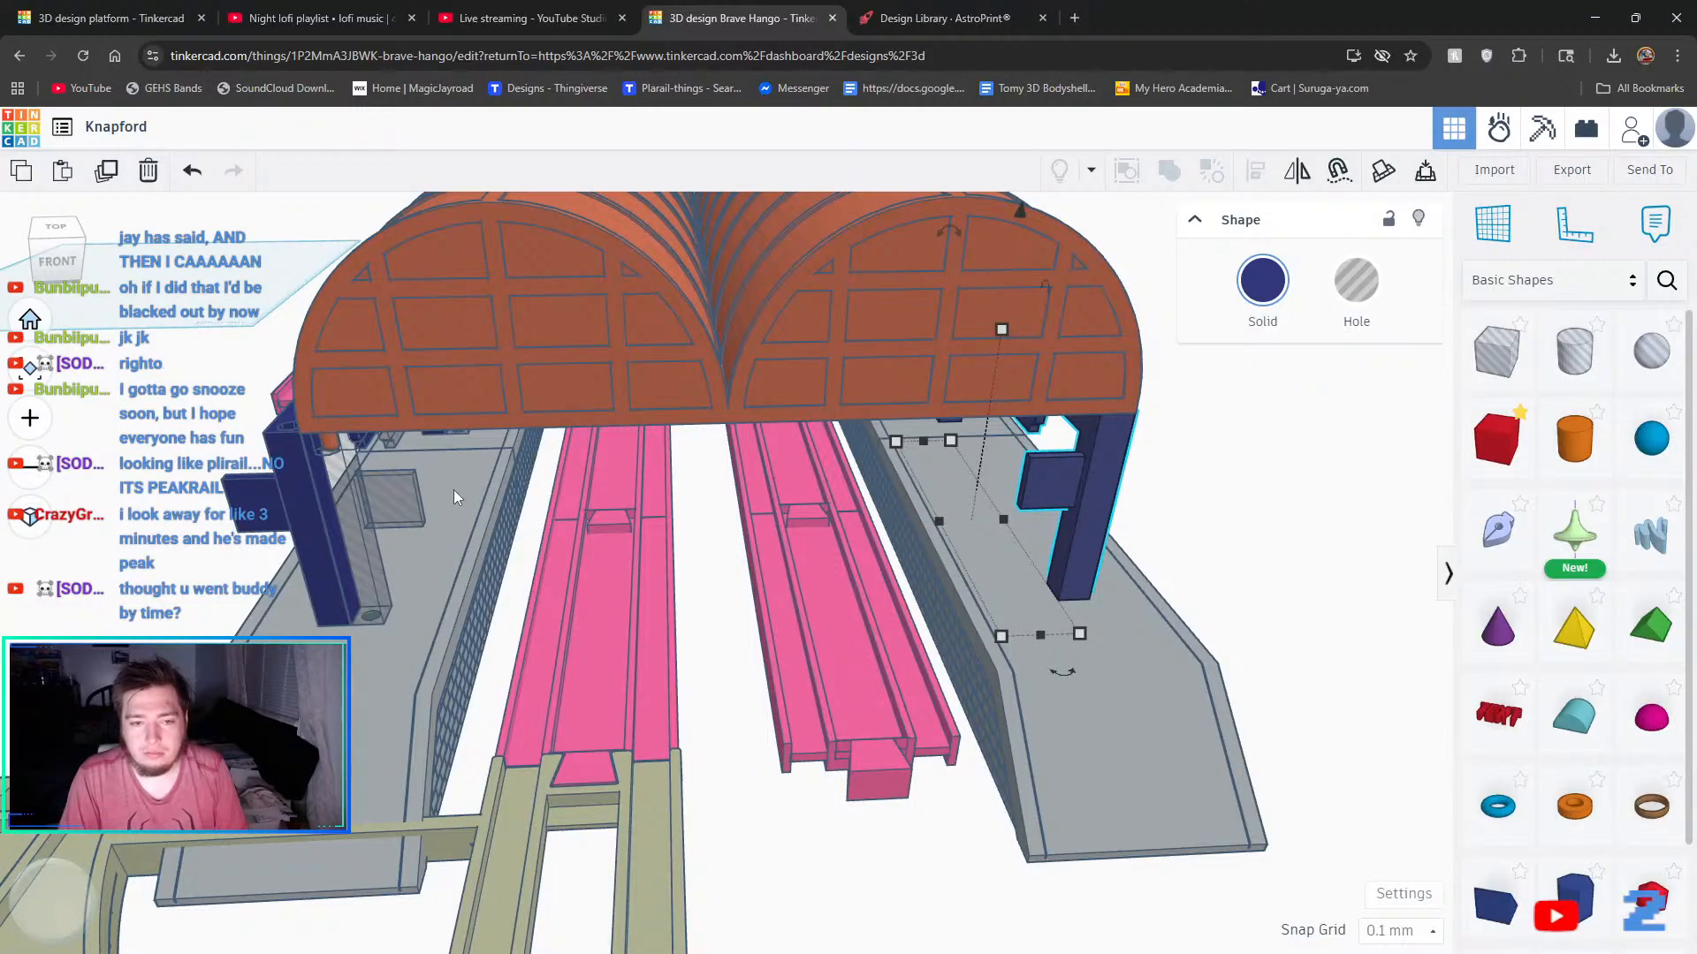
- Turn the inner frame on the near platform back into a solid
click(345, 524)
click(1257, 287)
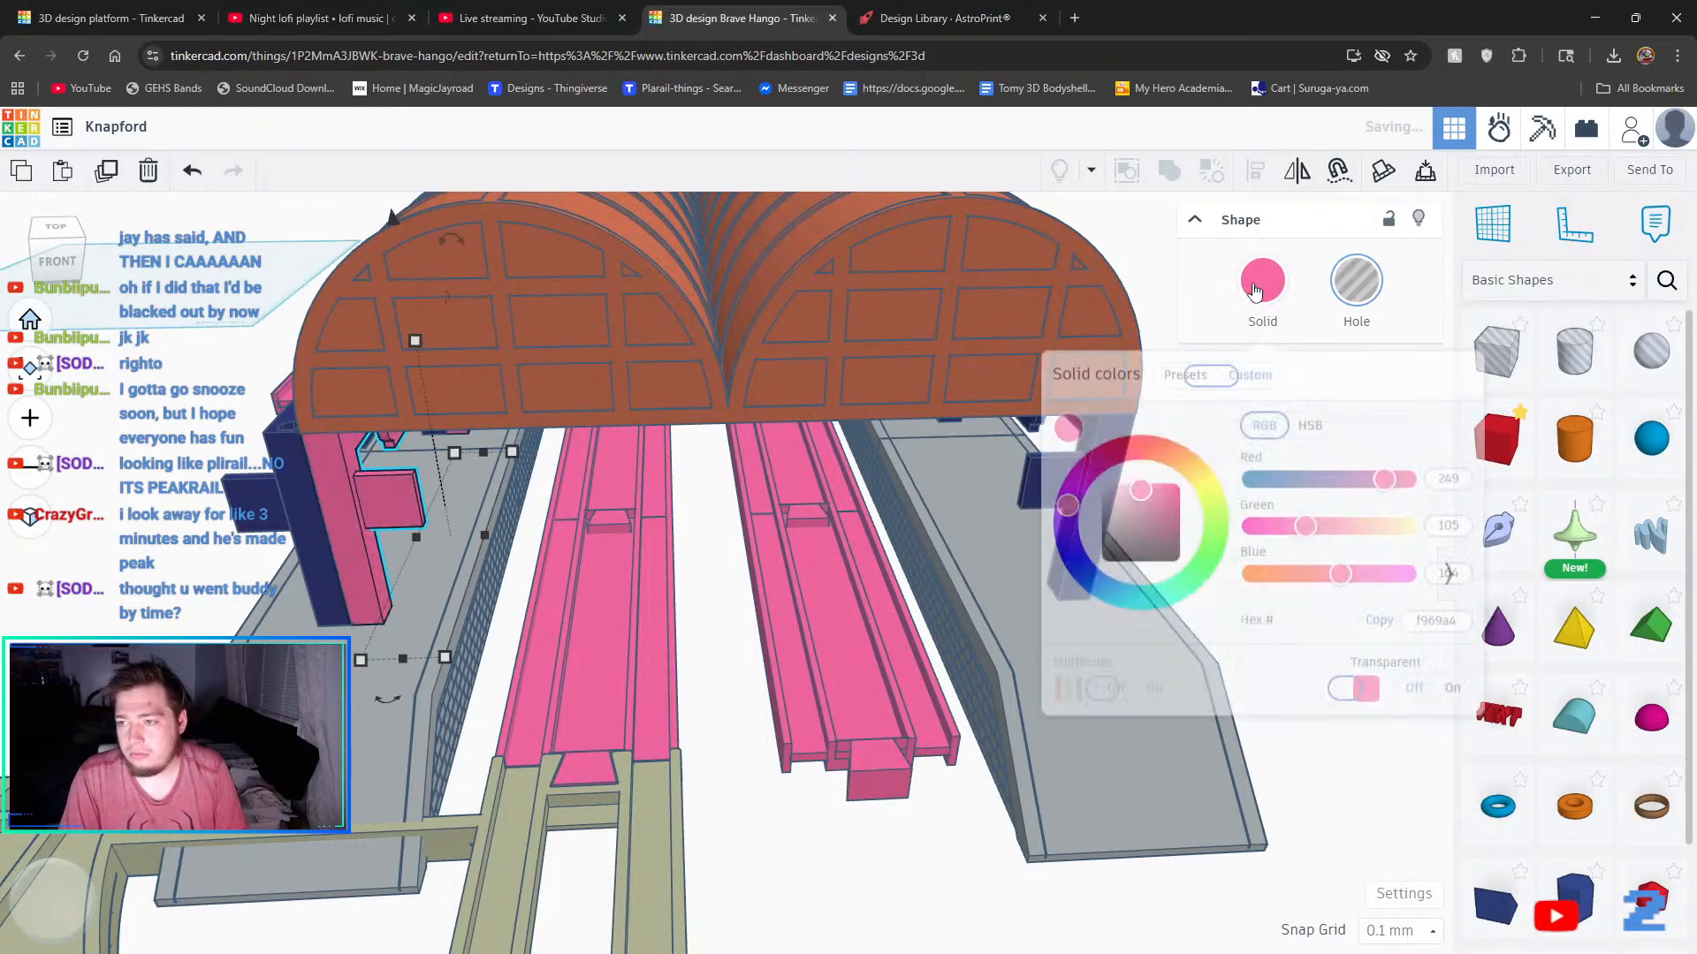
click(1379, 849)
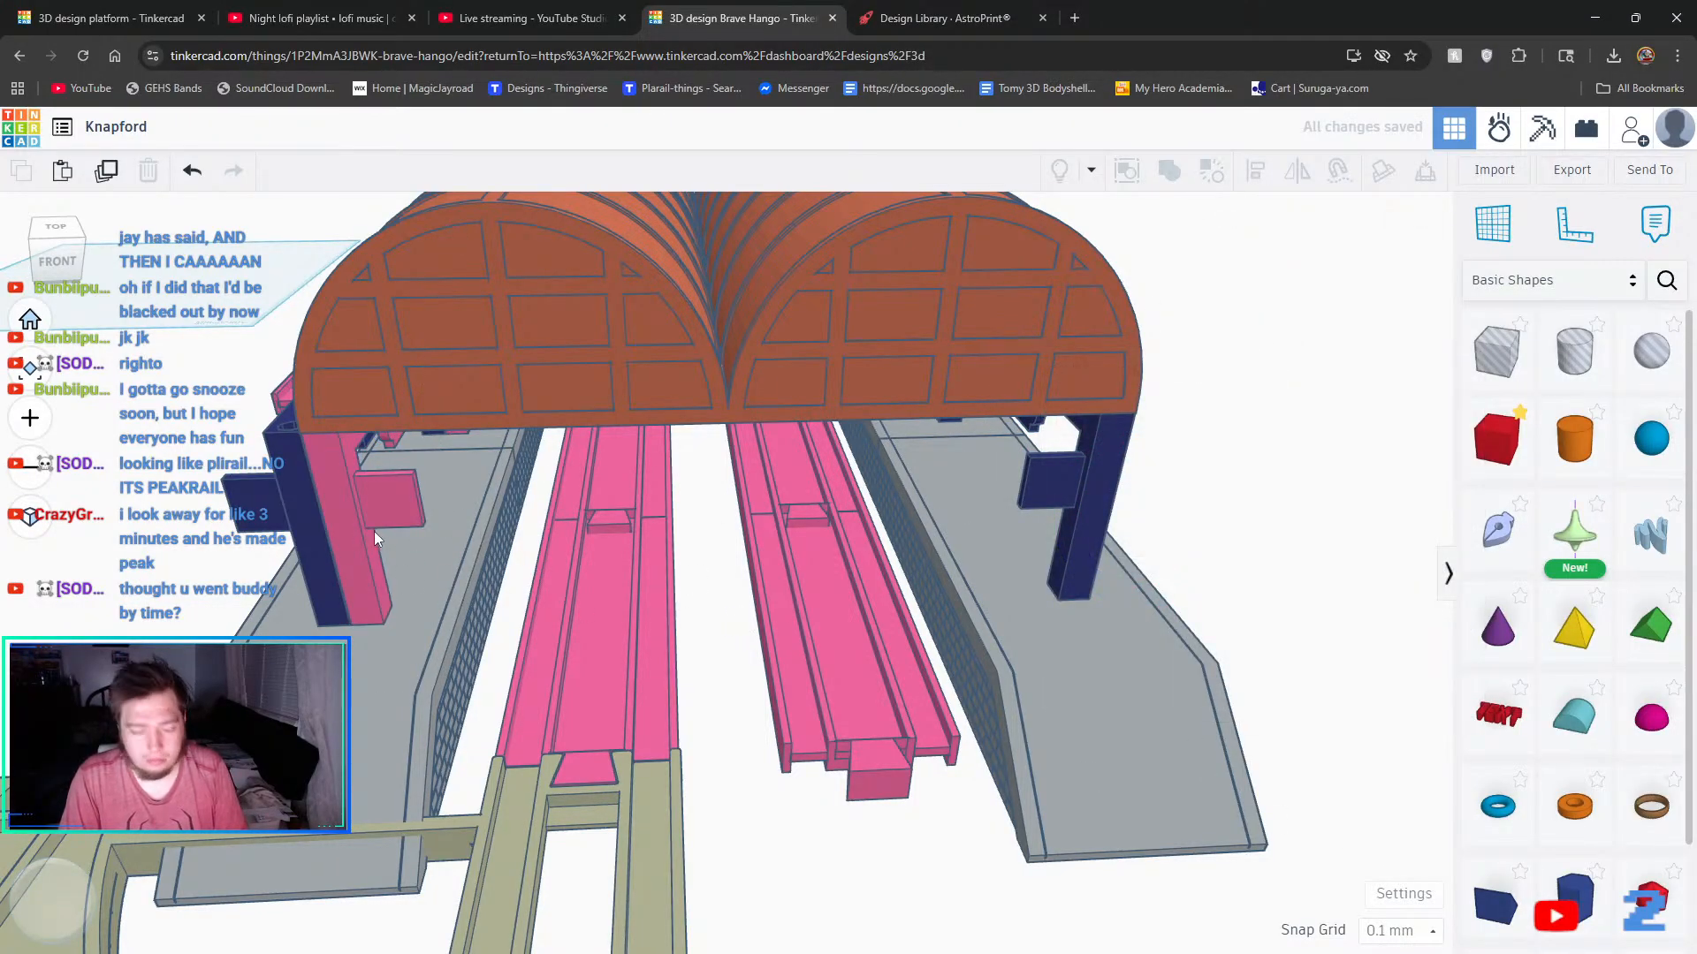
- Recolour the three frames on both platforms with the dark green preset and group them as a union
click(343, 524)
shift+click(352, 502)
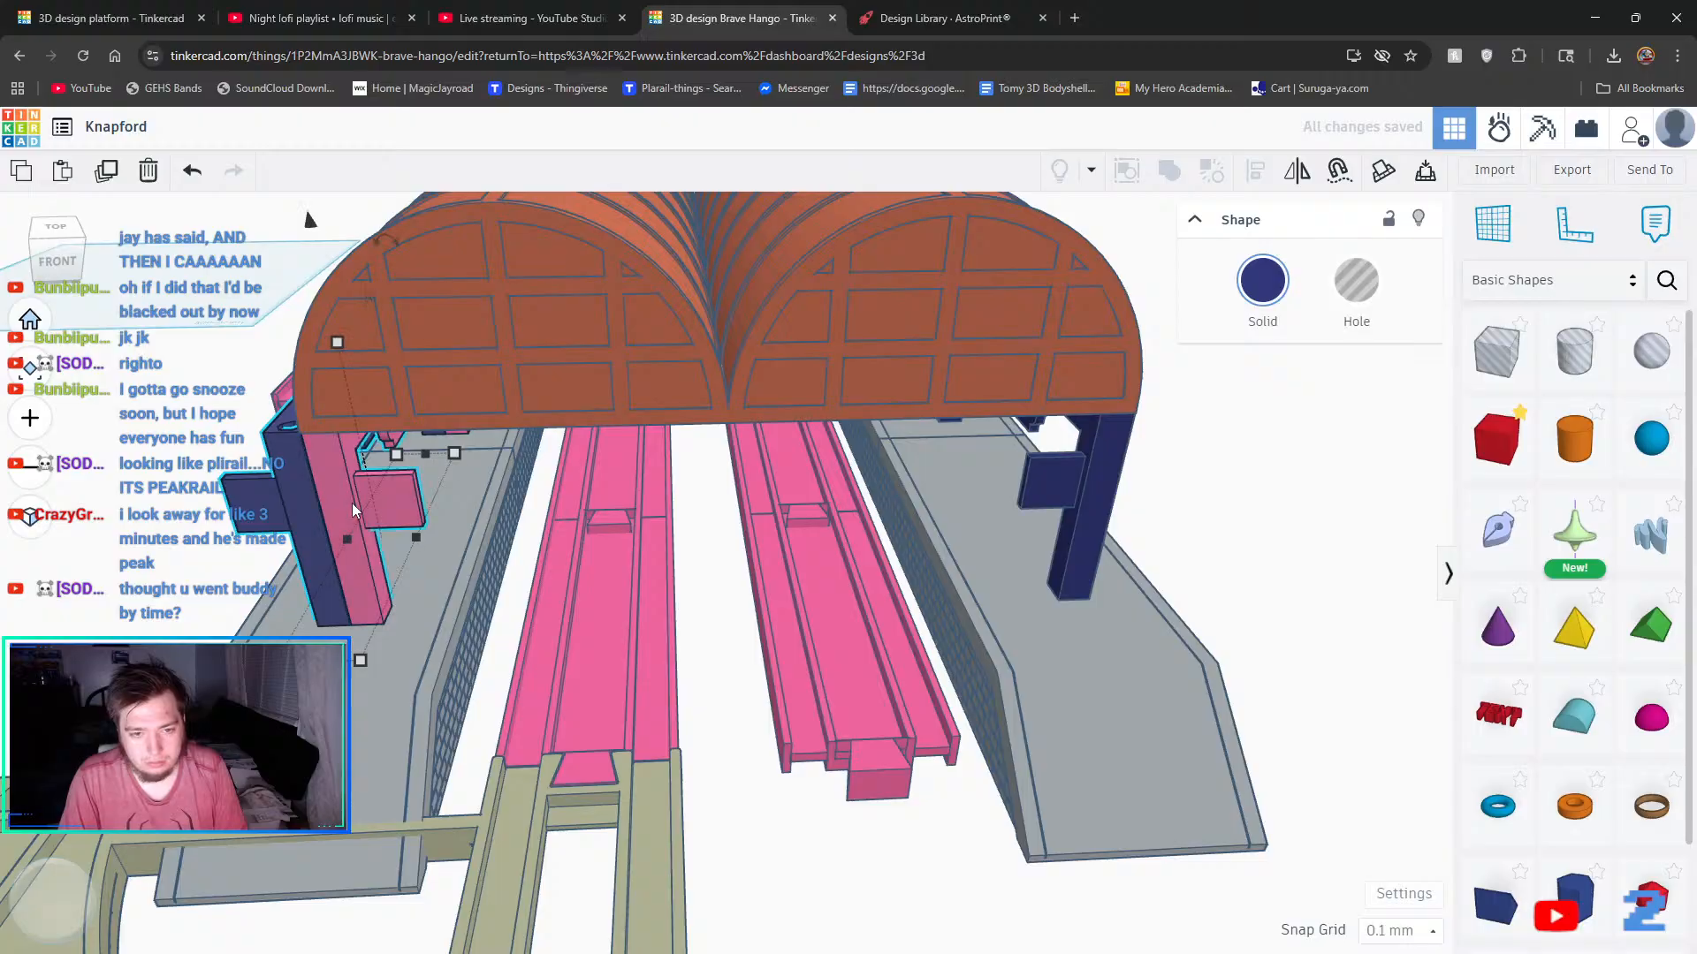
shift+click(1069, 491)
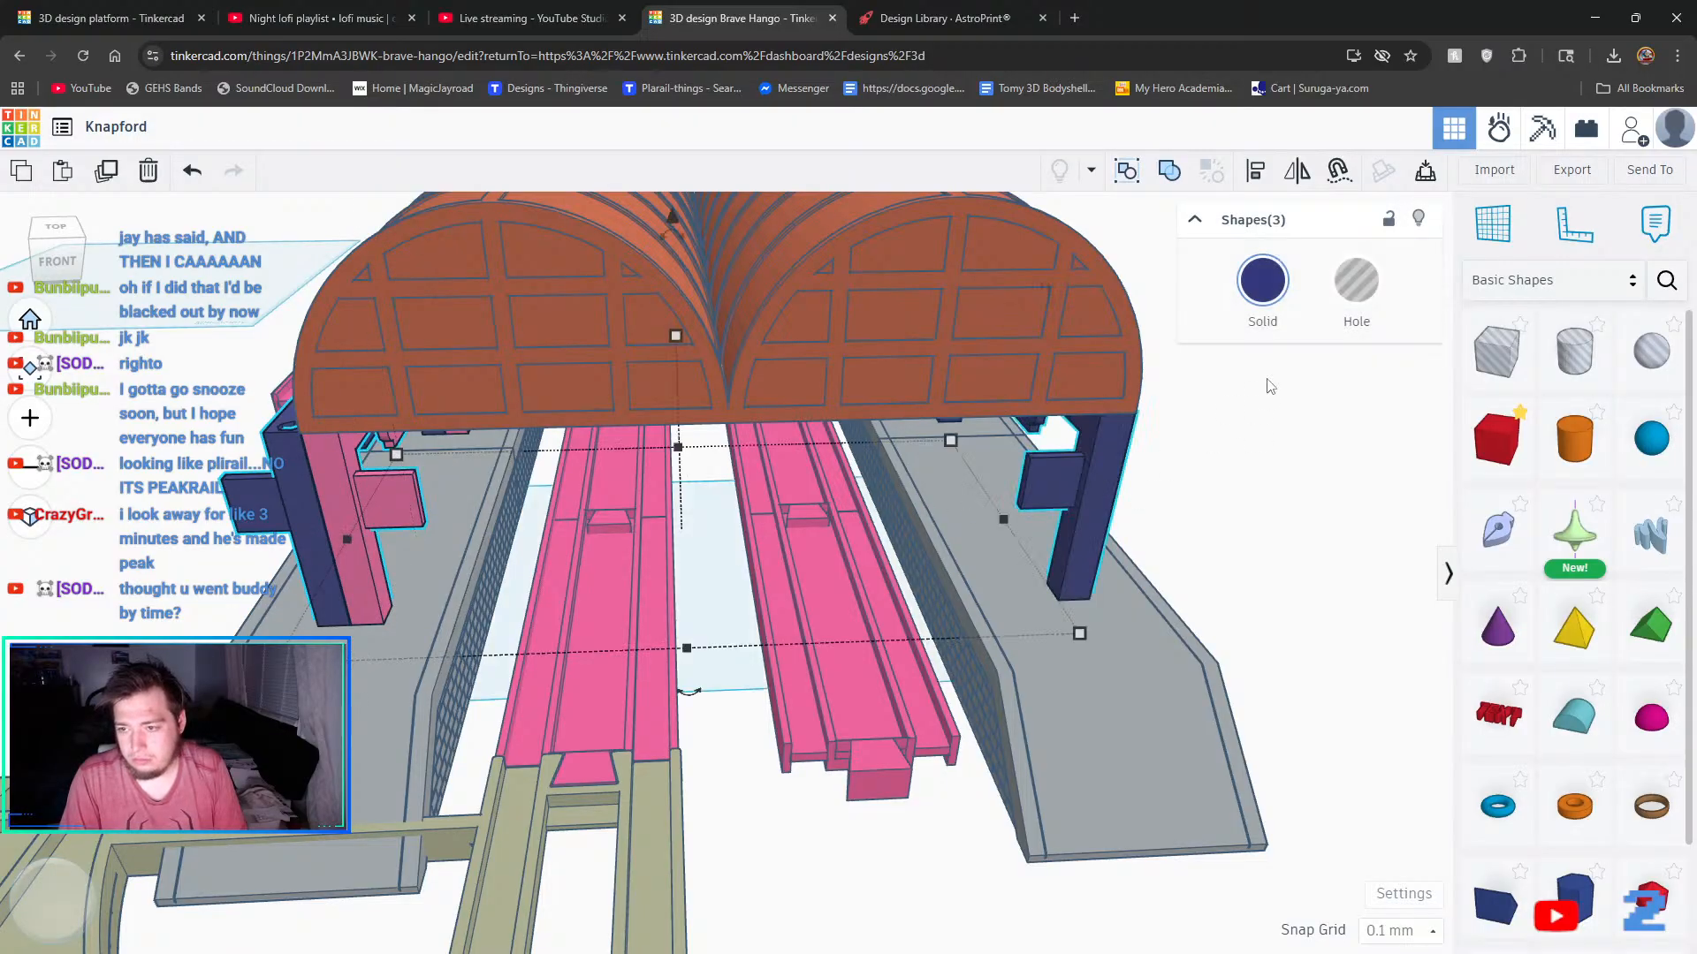
click(1262, 291)
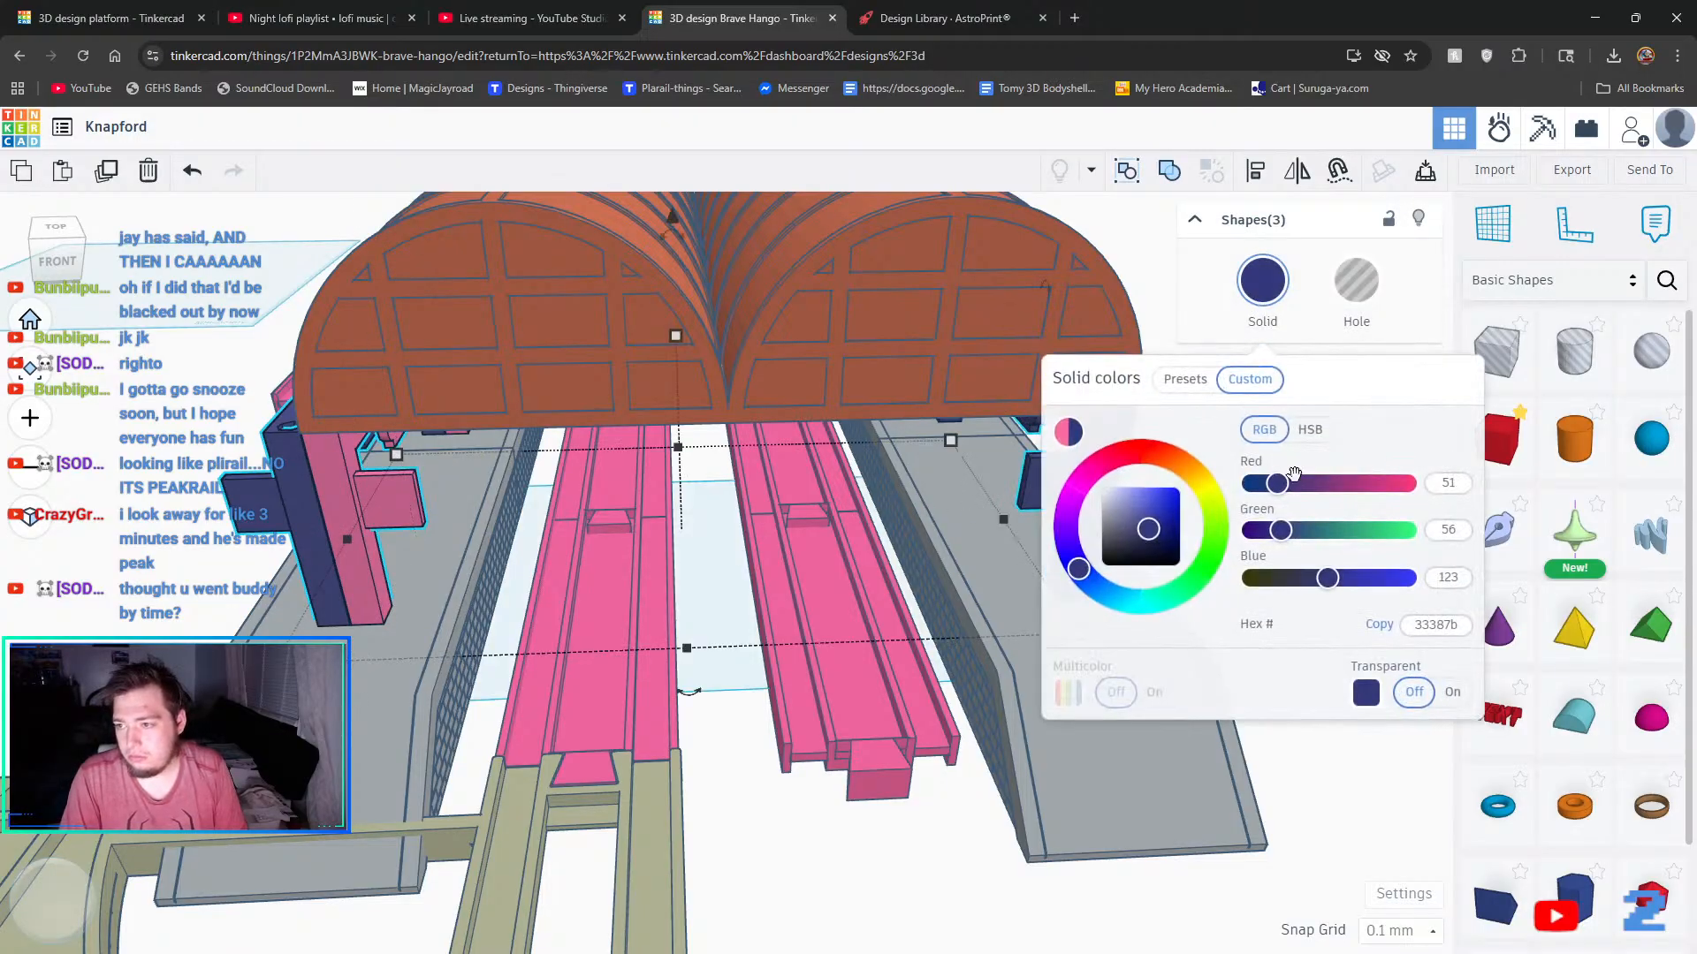
click(1187, 380)
click(1174, 506)
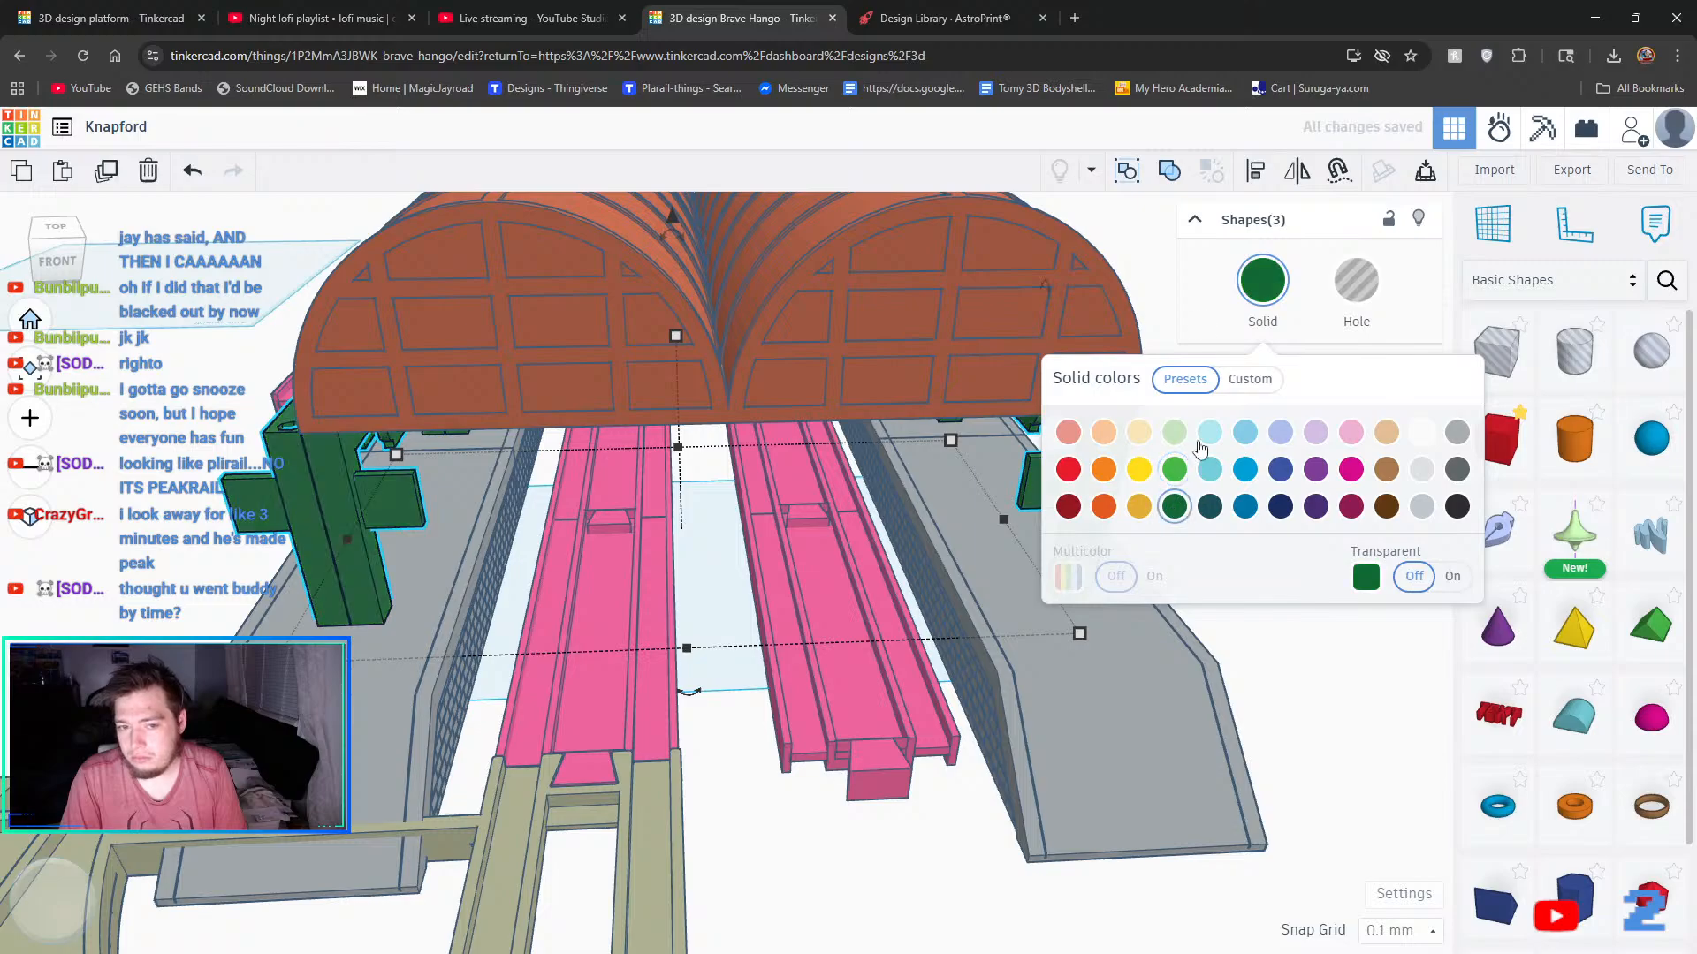
click(1166, 173)
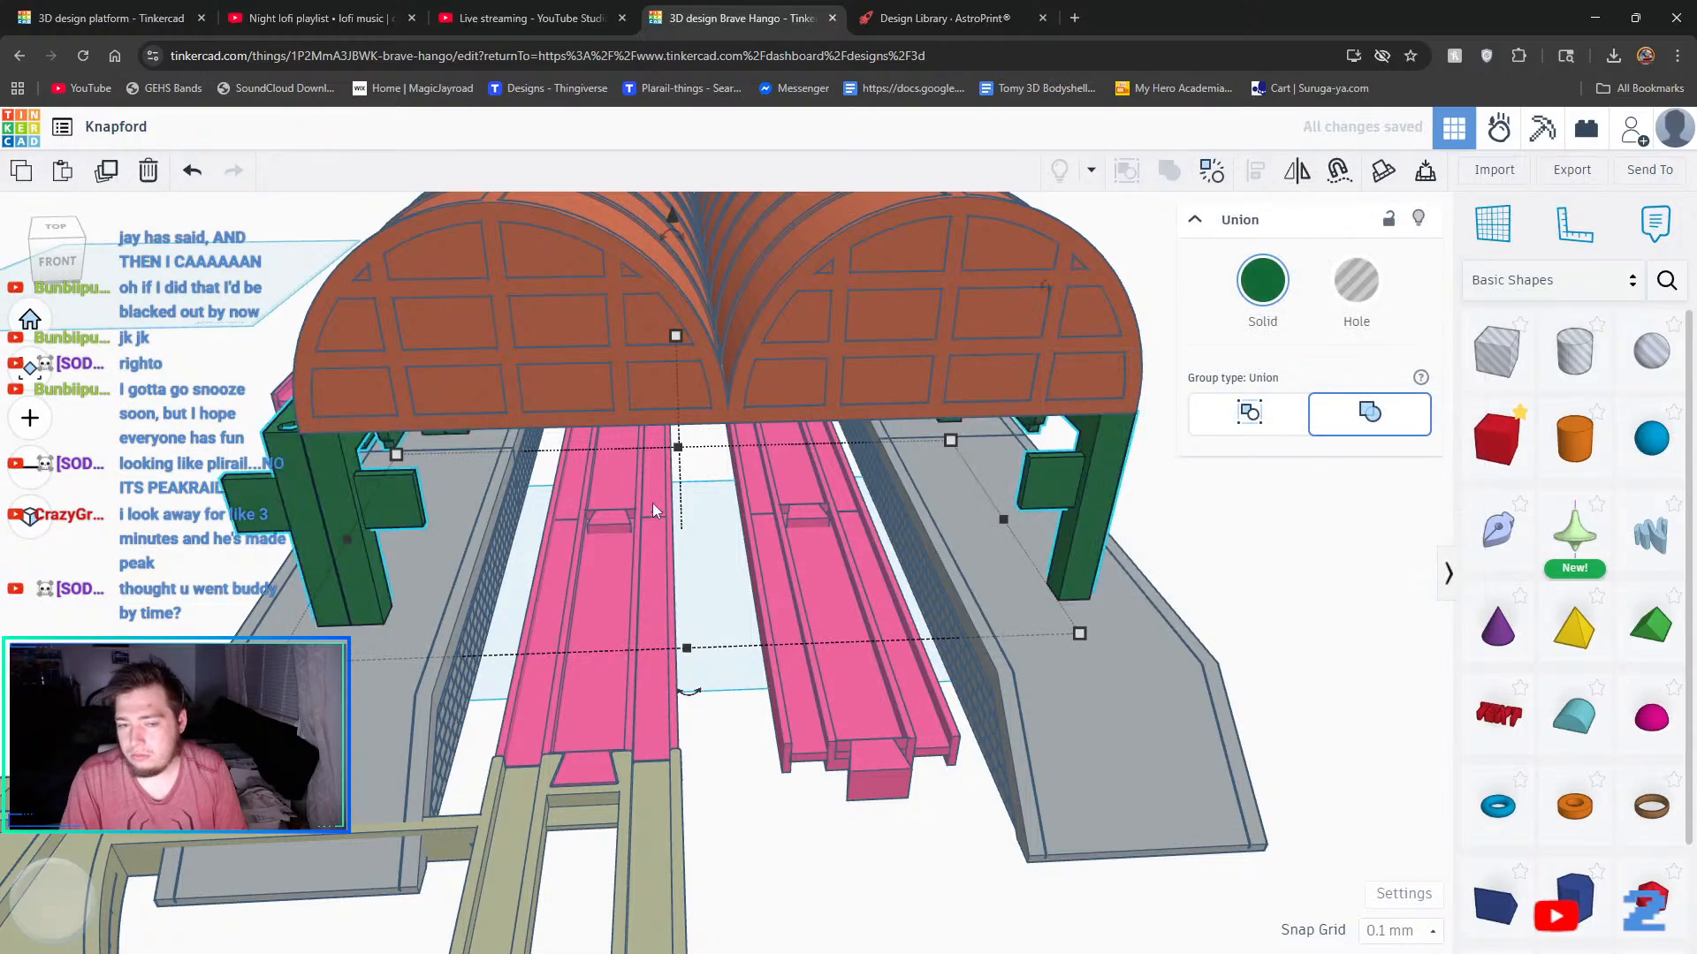
- Duplicate the green frame group and move the copy lengthwise in 1.0 mm steps until it butts against the original frames
right_drag(1052, 531, 1100, 515)
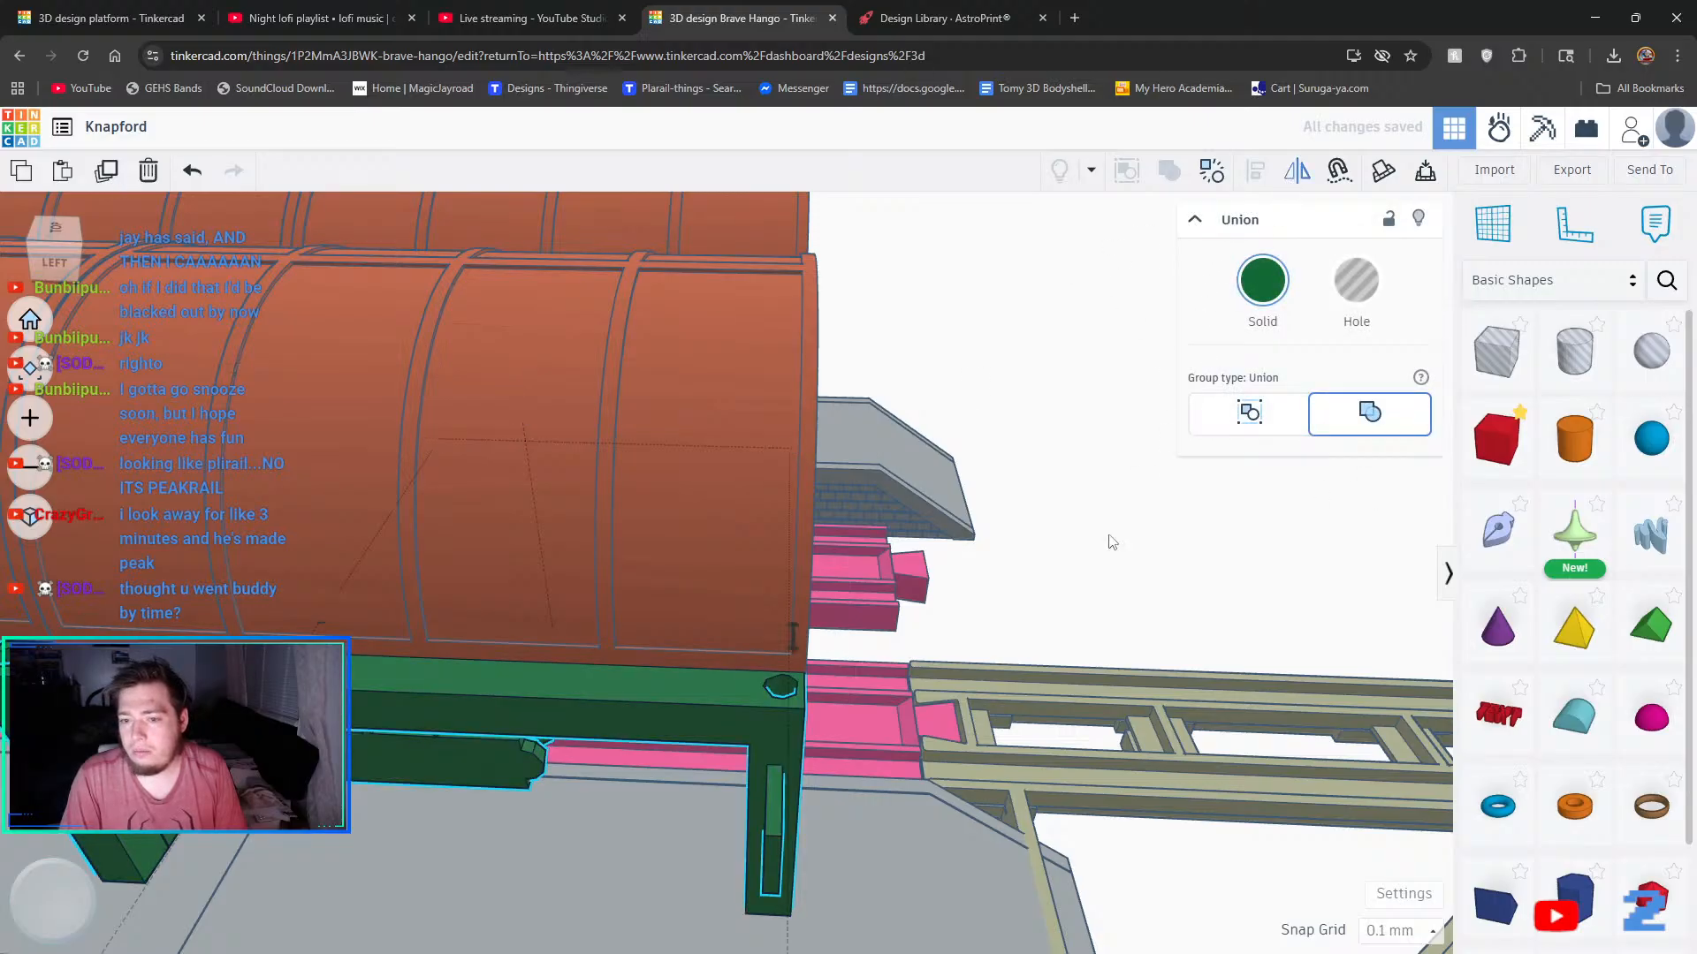
scroll(1037, 560, down, 5)
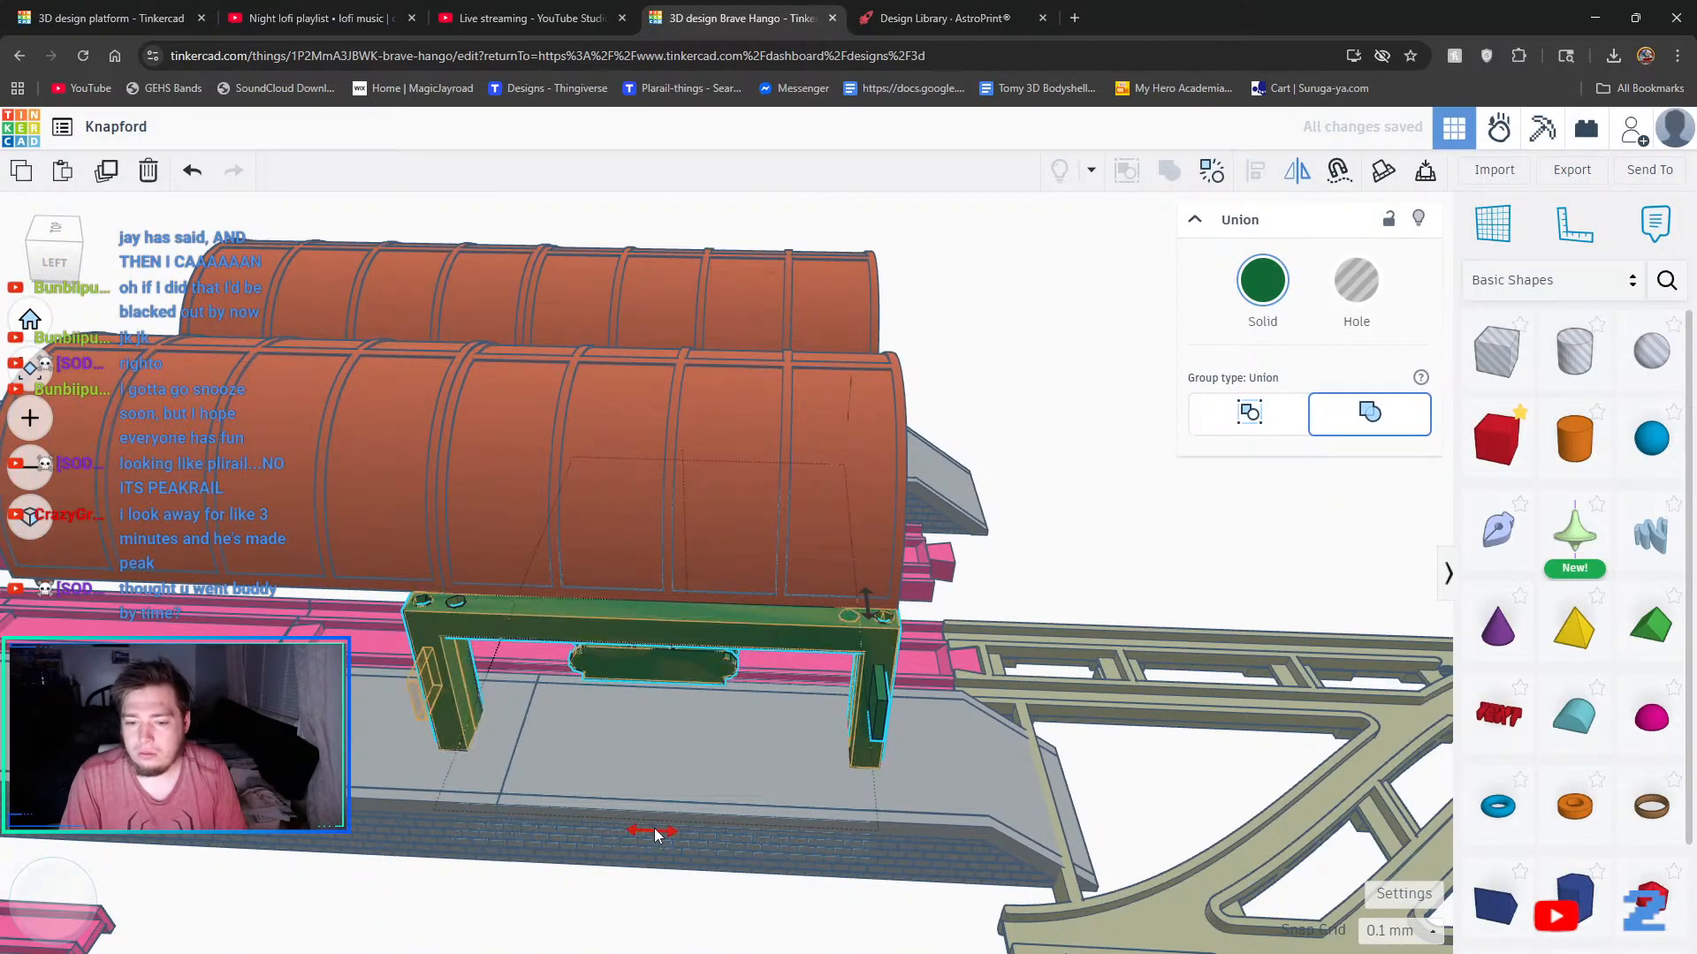
click(654, 830)
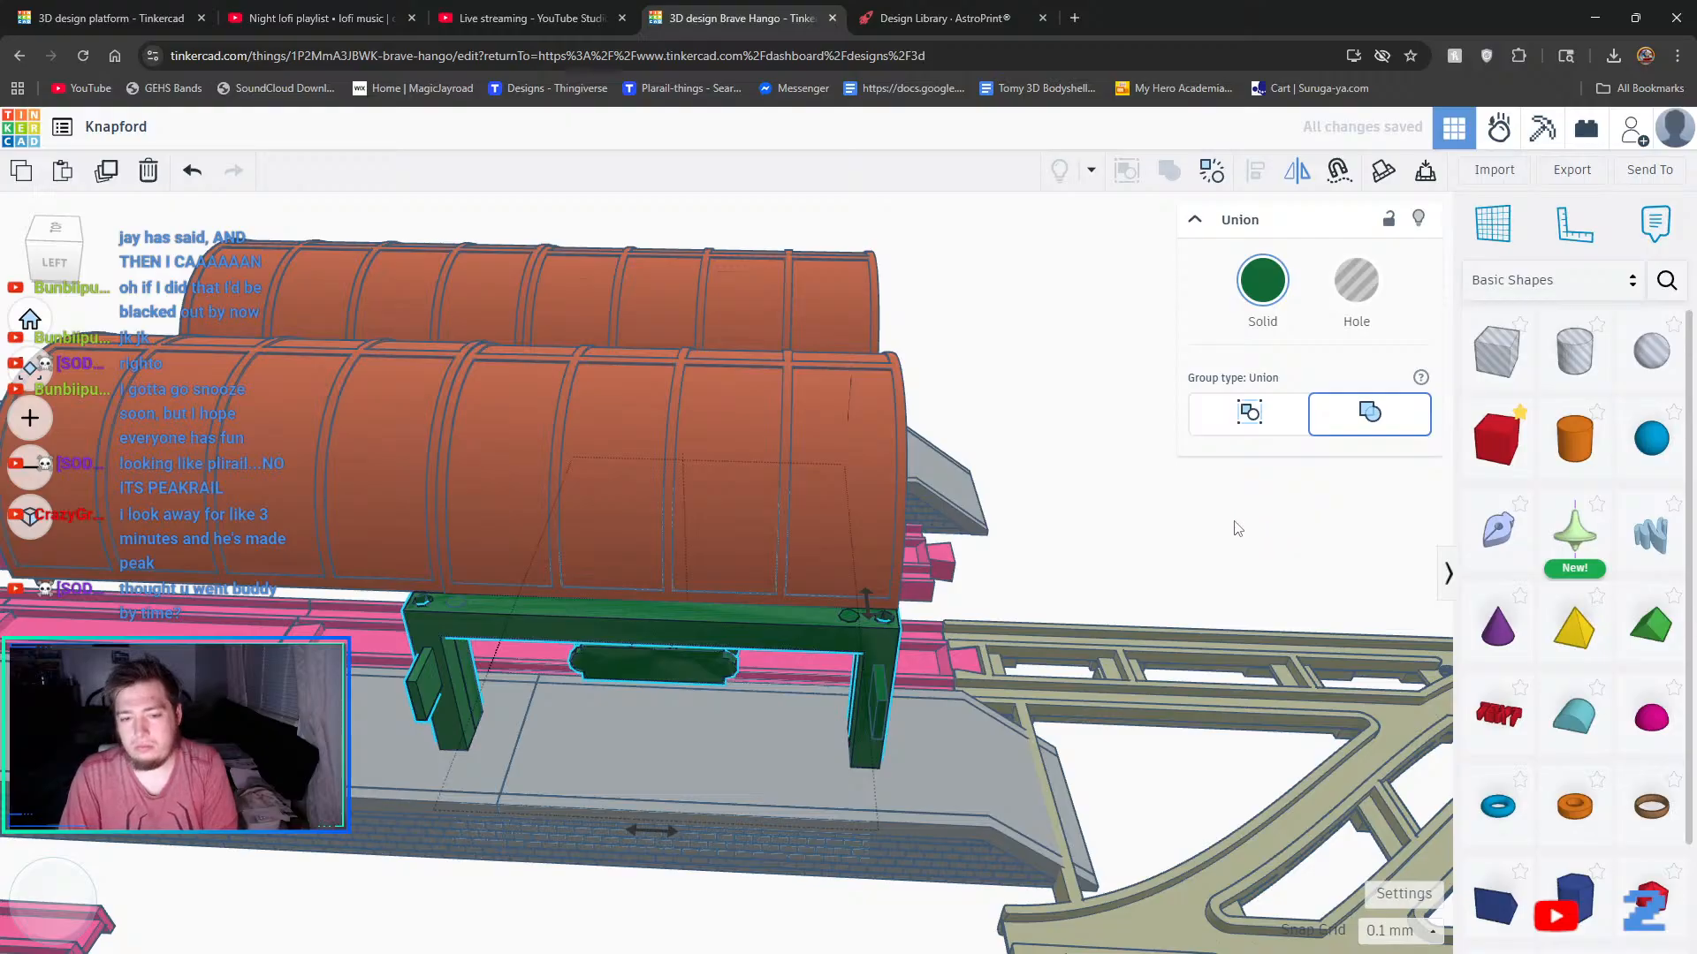
click(1390, 929)
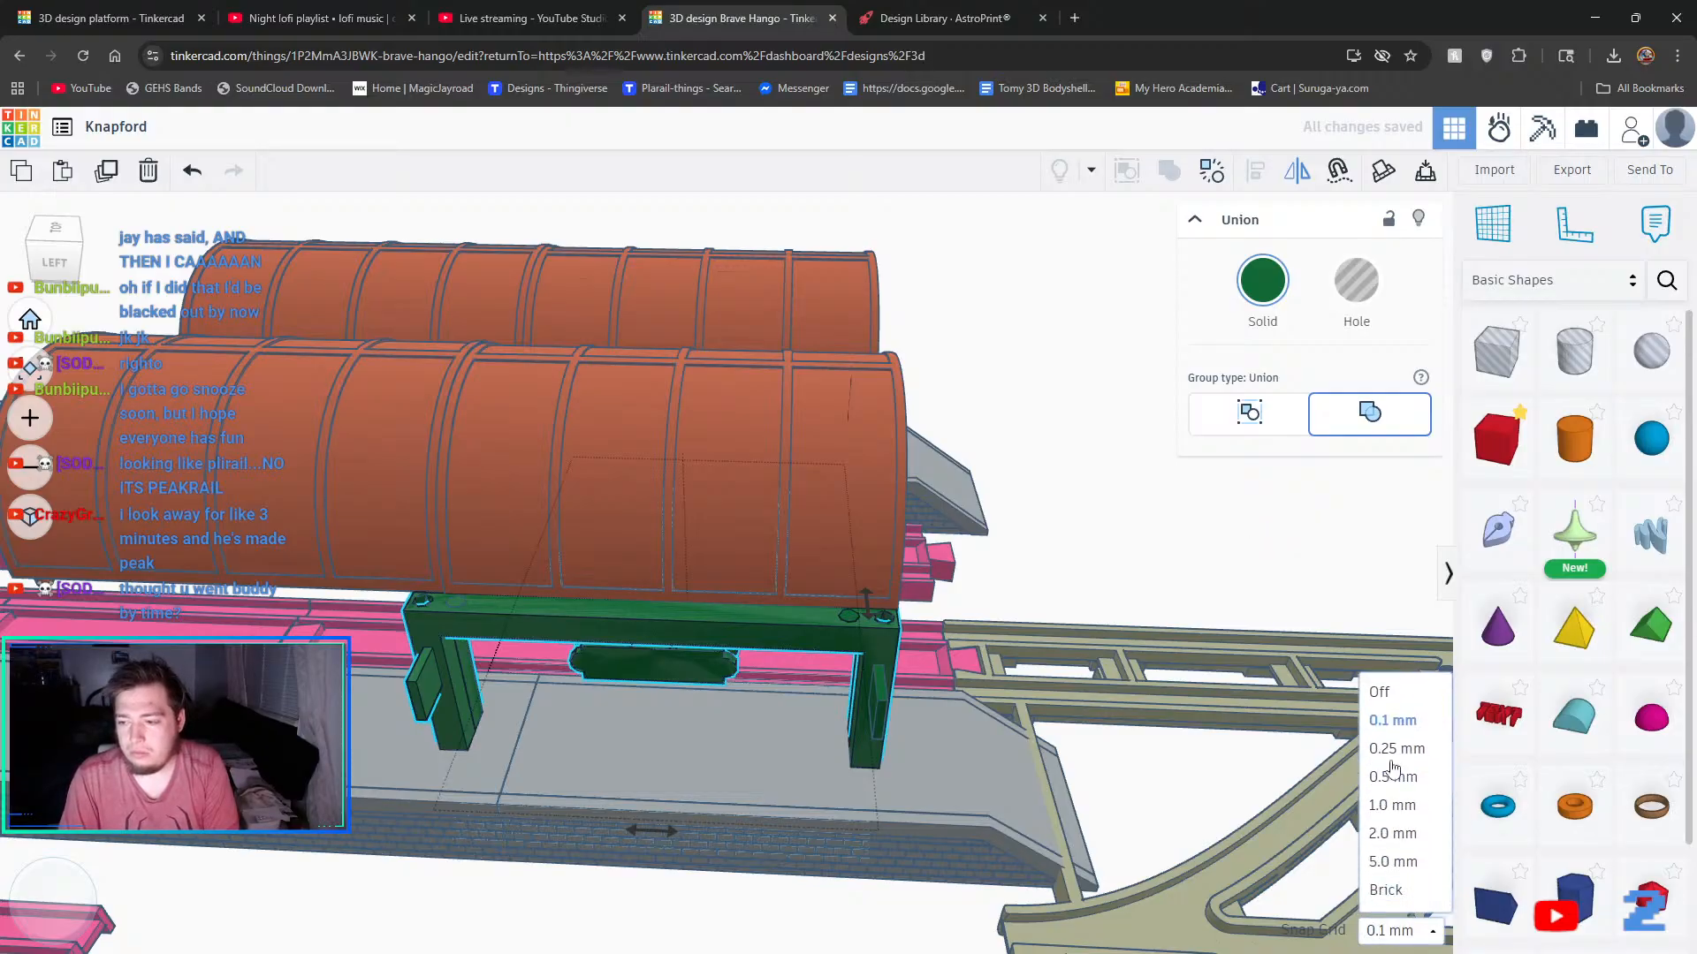
click(1392, 804)
key(Left)
key(Left)
key(Left)
key(Left)
key(Left)
key(Left)
key(Left)
key(Left)
key(Left)
key(Left)
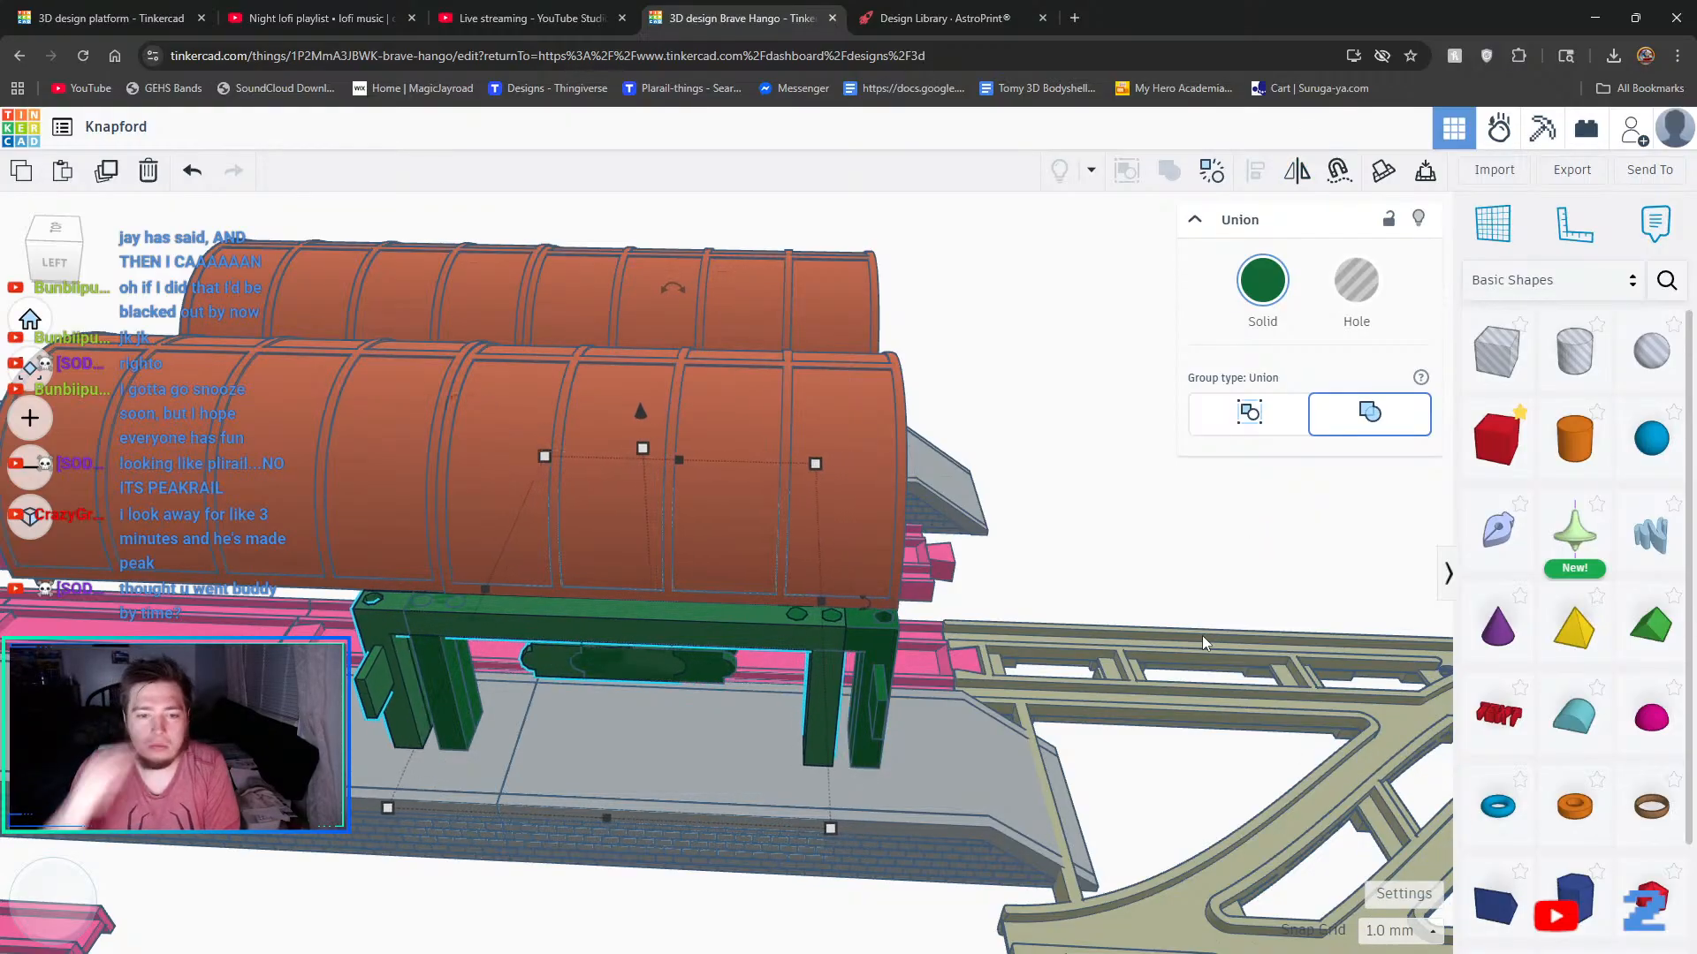
key(Left)
key(Left)
key(Left)
key(Left)
key(Left)
key(Left)
key(Left)
key(Left)
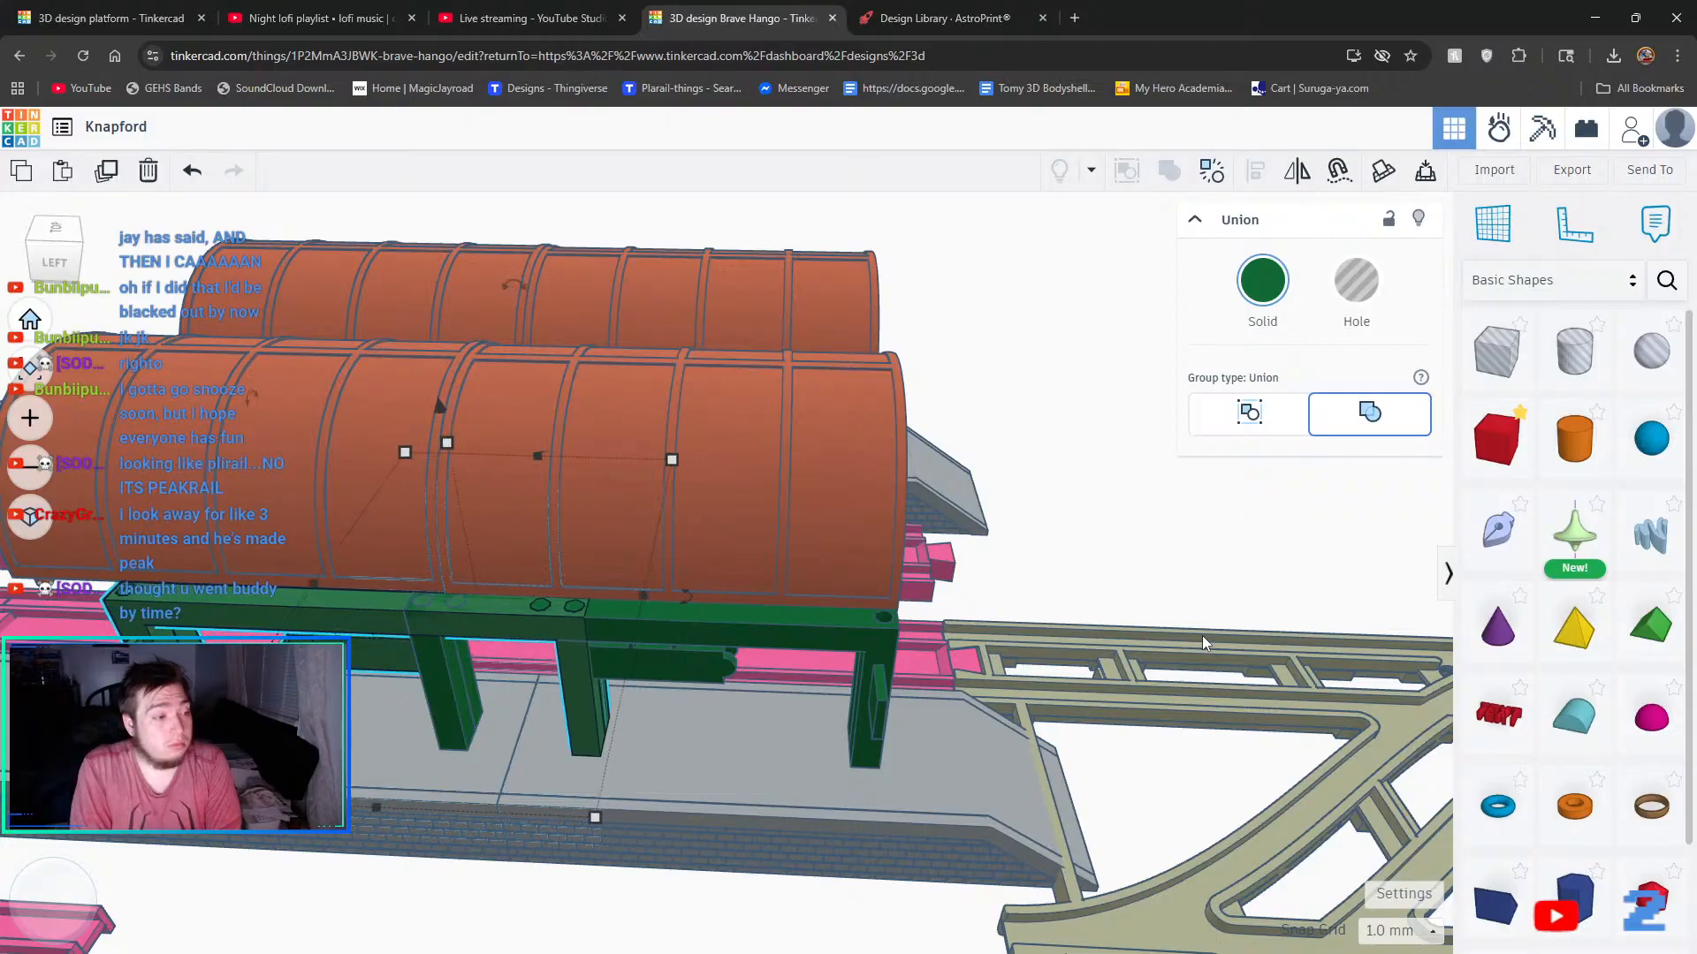
key(Left)
key(Left)
key(Left)
key(Left)
key(Left)
key(Left)
key(Left)
key(Left)
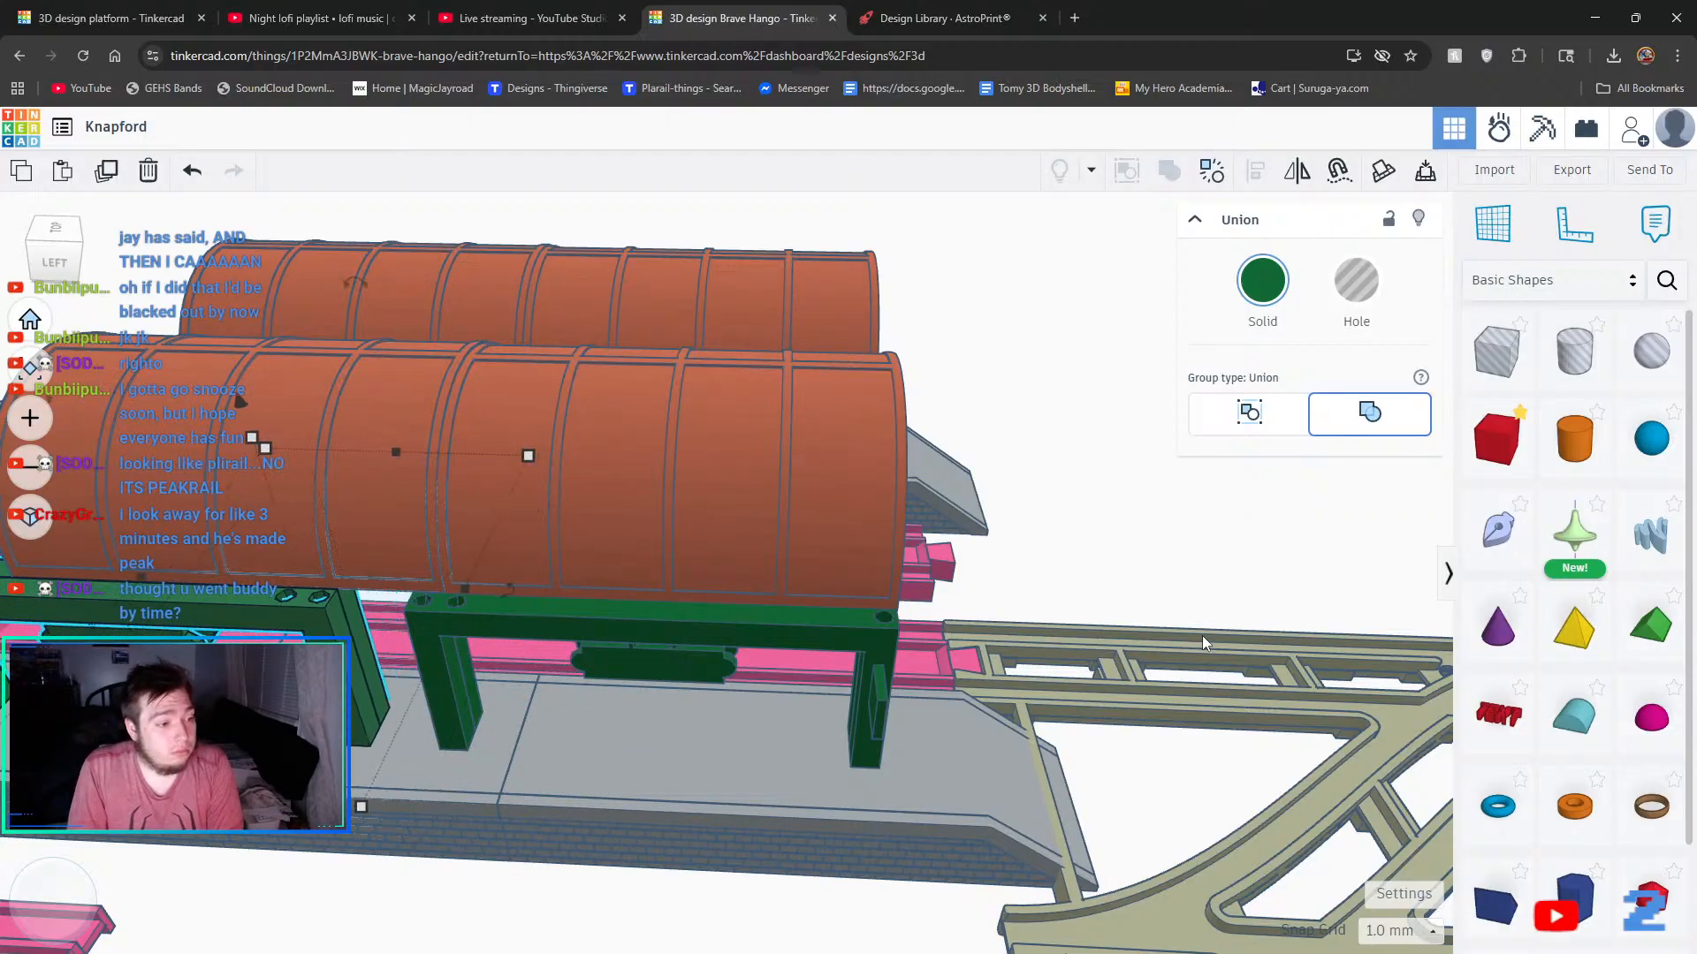
key(Left)
key(Left)
key(Left)
key(Left)
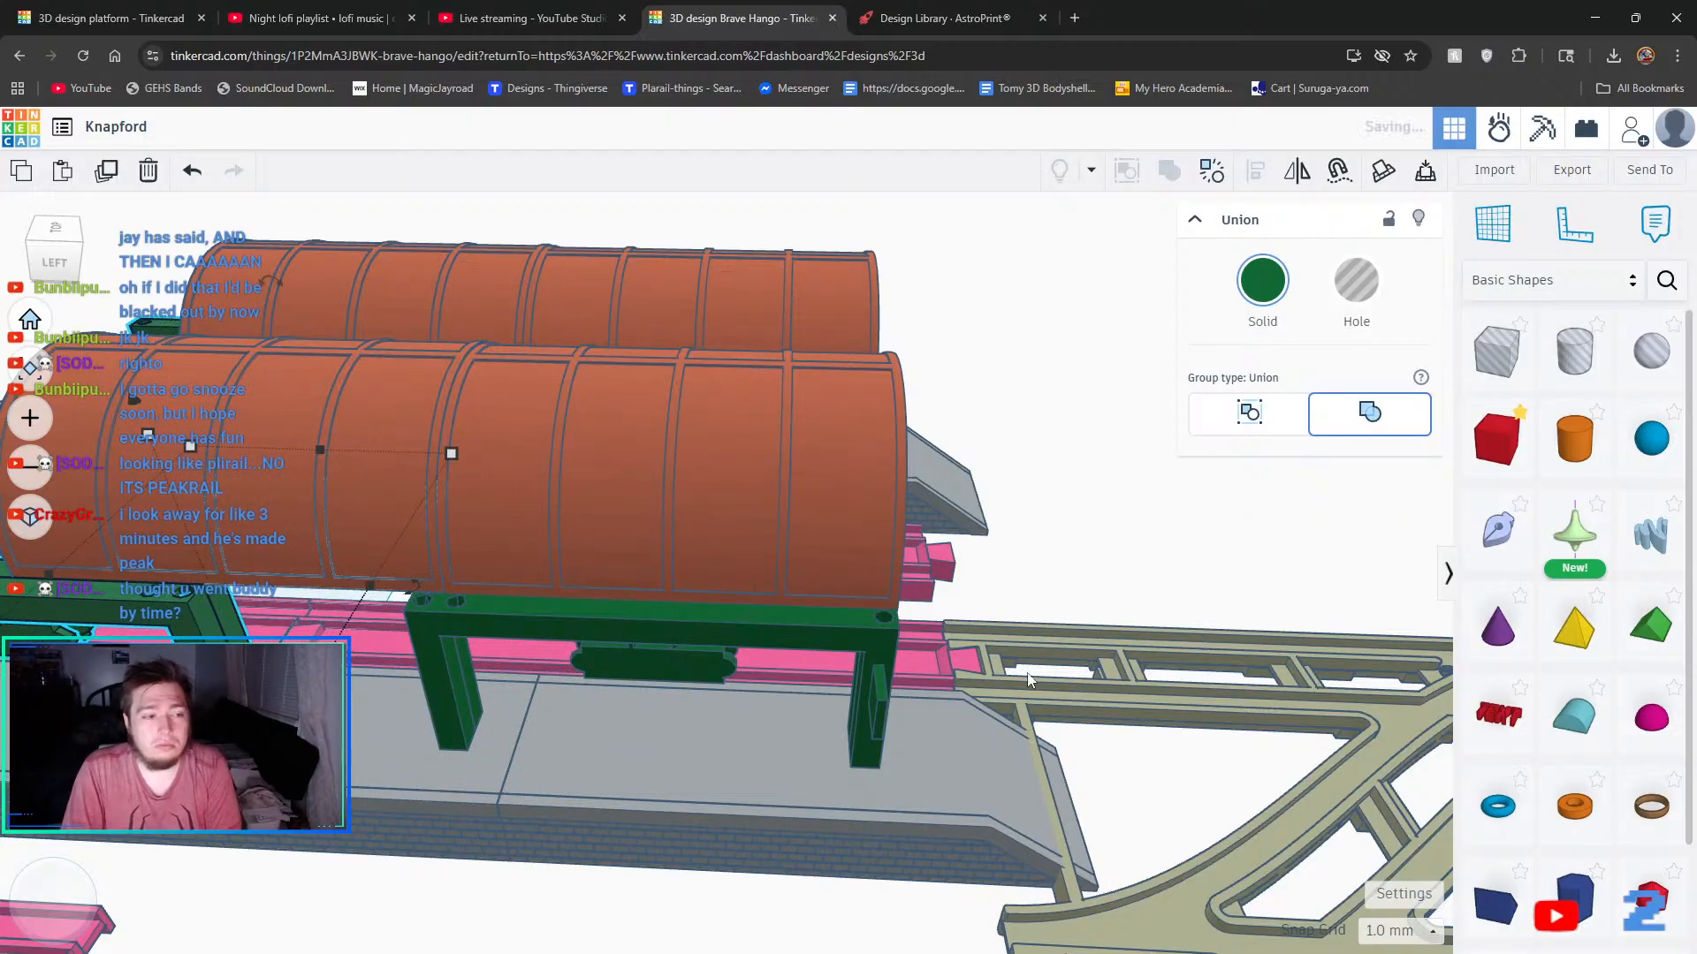
scroll(298, 640, up, 4)
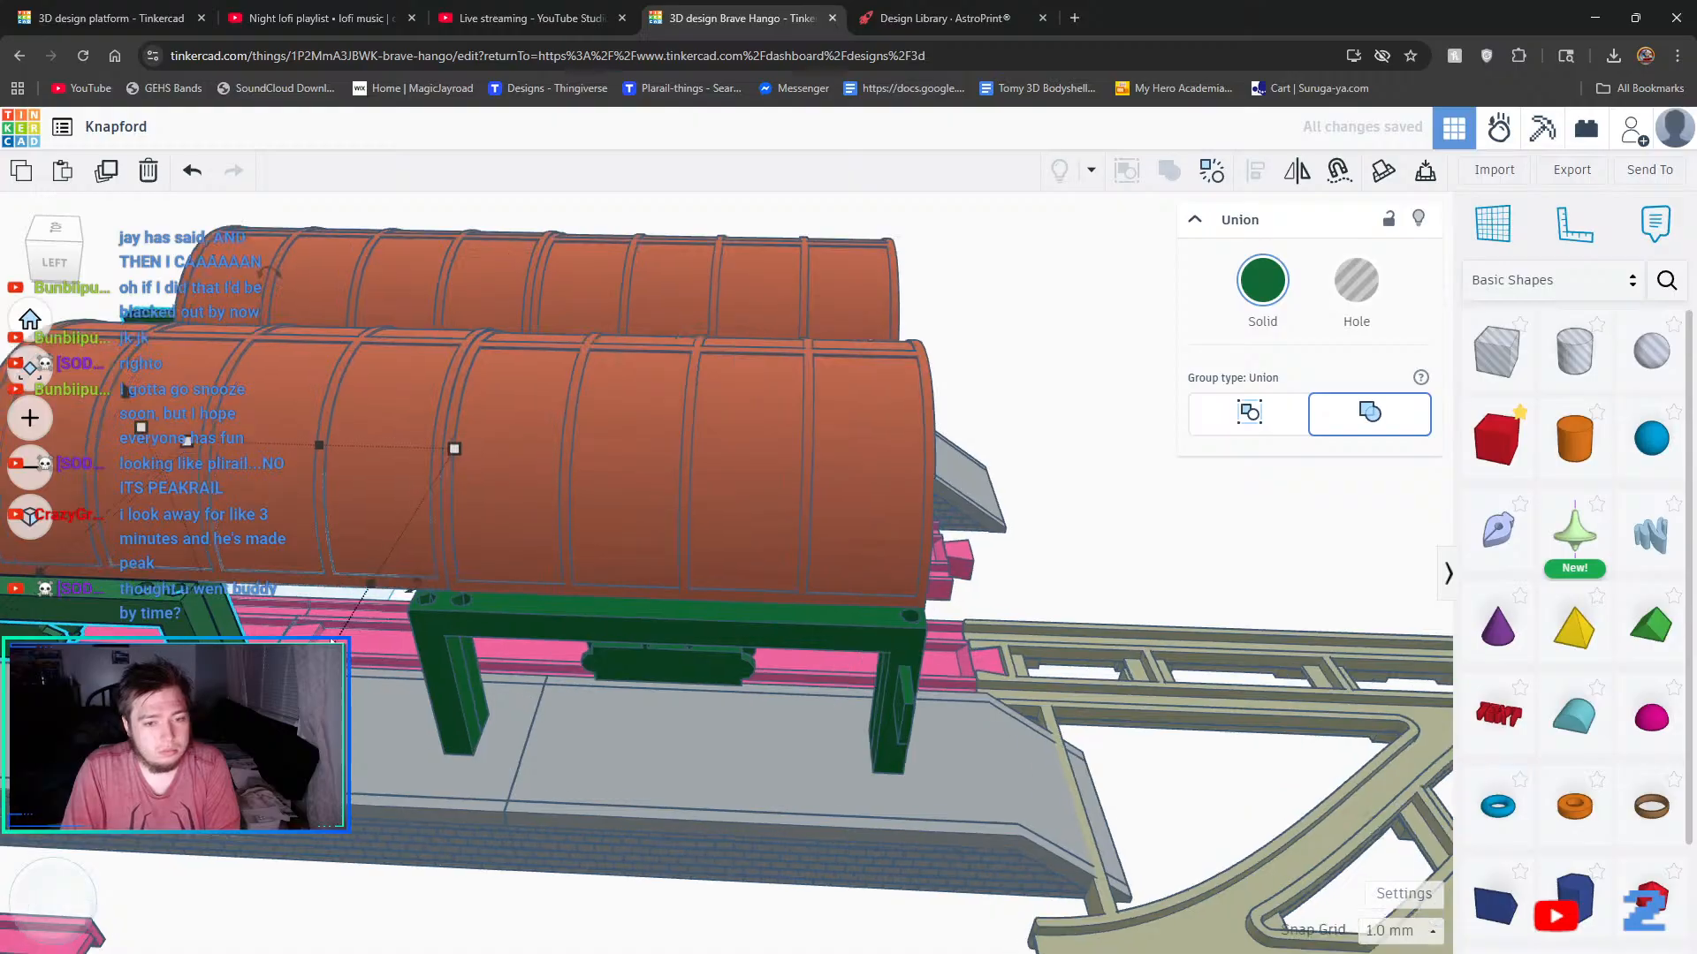
key(Right)
drag(118, 318, 309, 325)
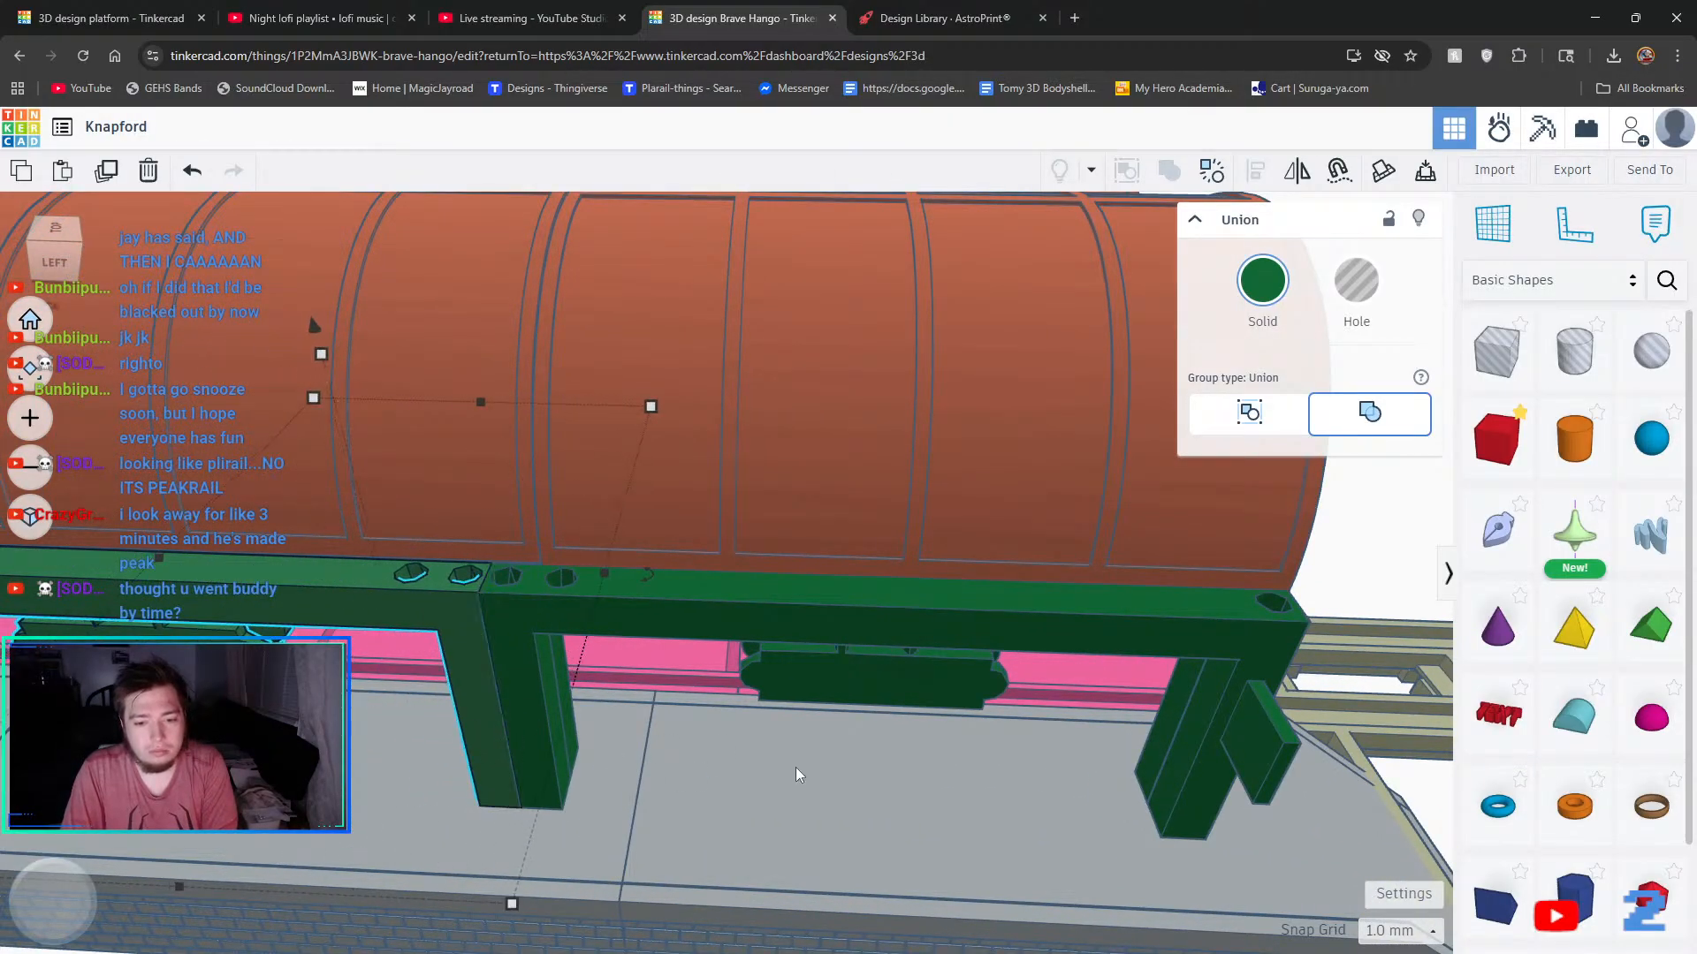
- Move the green frame copy farther along the platforms in 1.0 mm steps so its near posts sit at the far end of the roof
click(804, 735)
click(1336, 600)
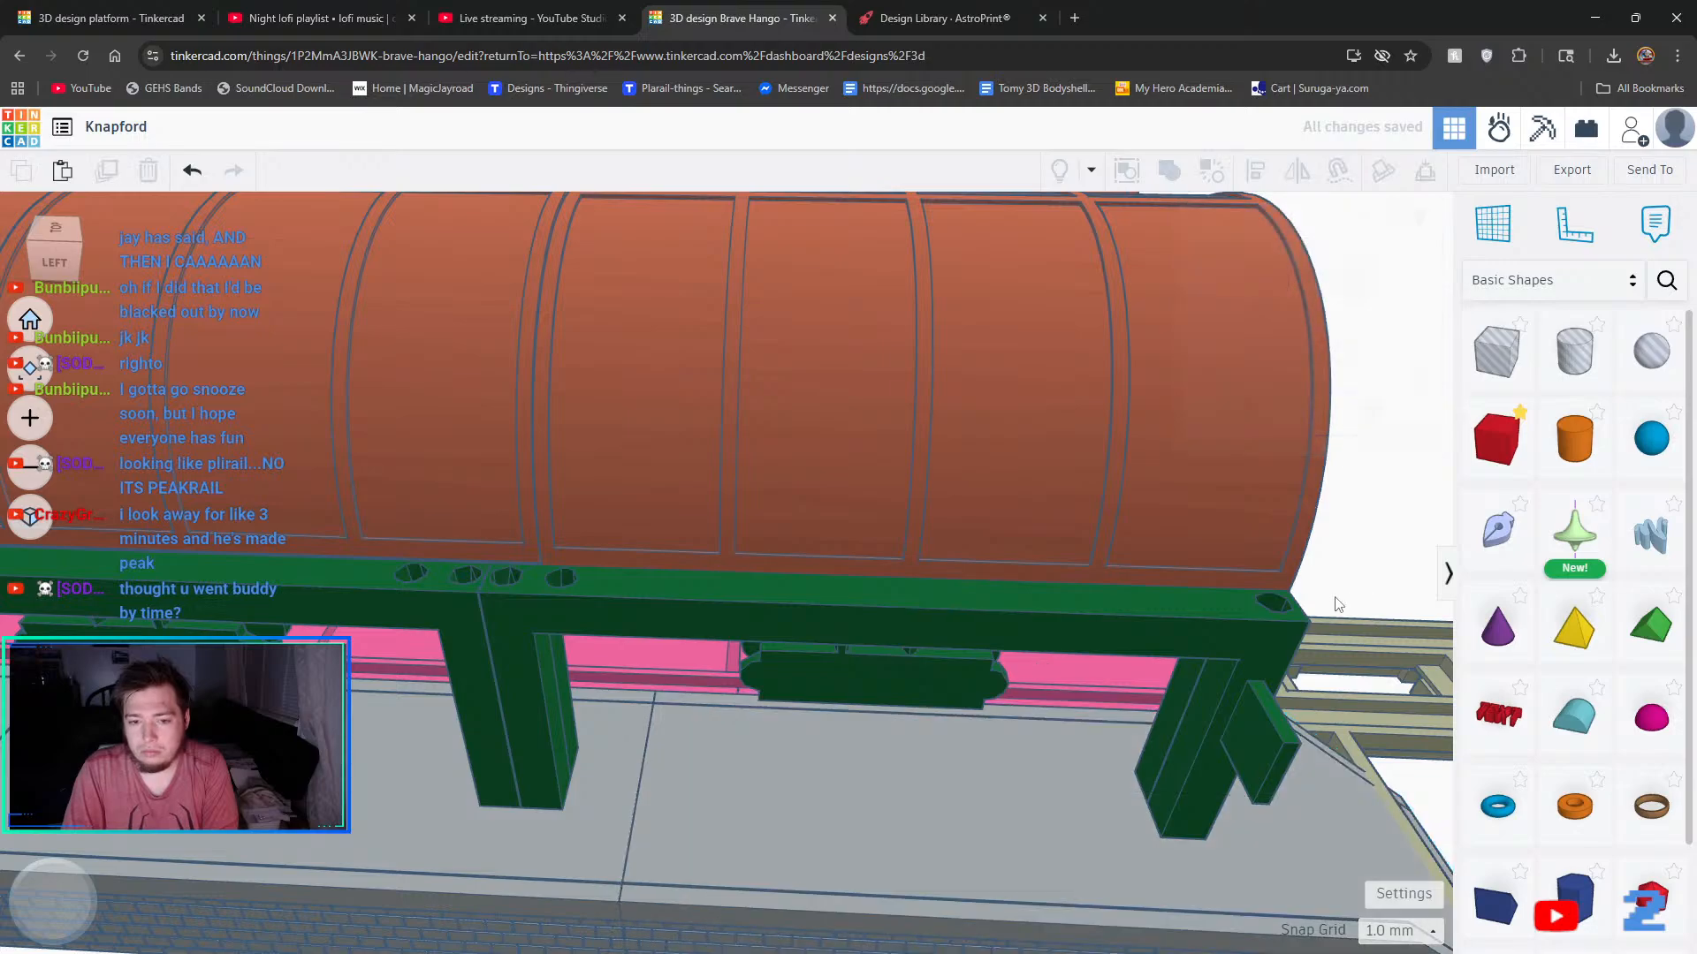
mouse_move(1017, 652)
right_down()
mouse_move(945, 665)
mouse_move(1054, 641)
mouse_move(1016, 652)
right_up()
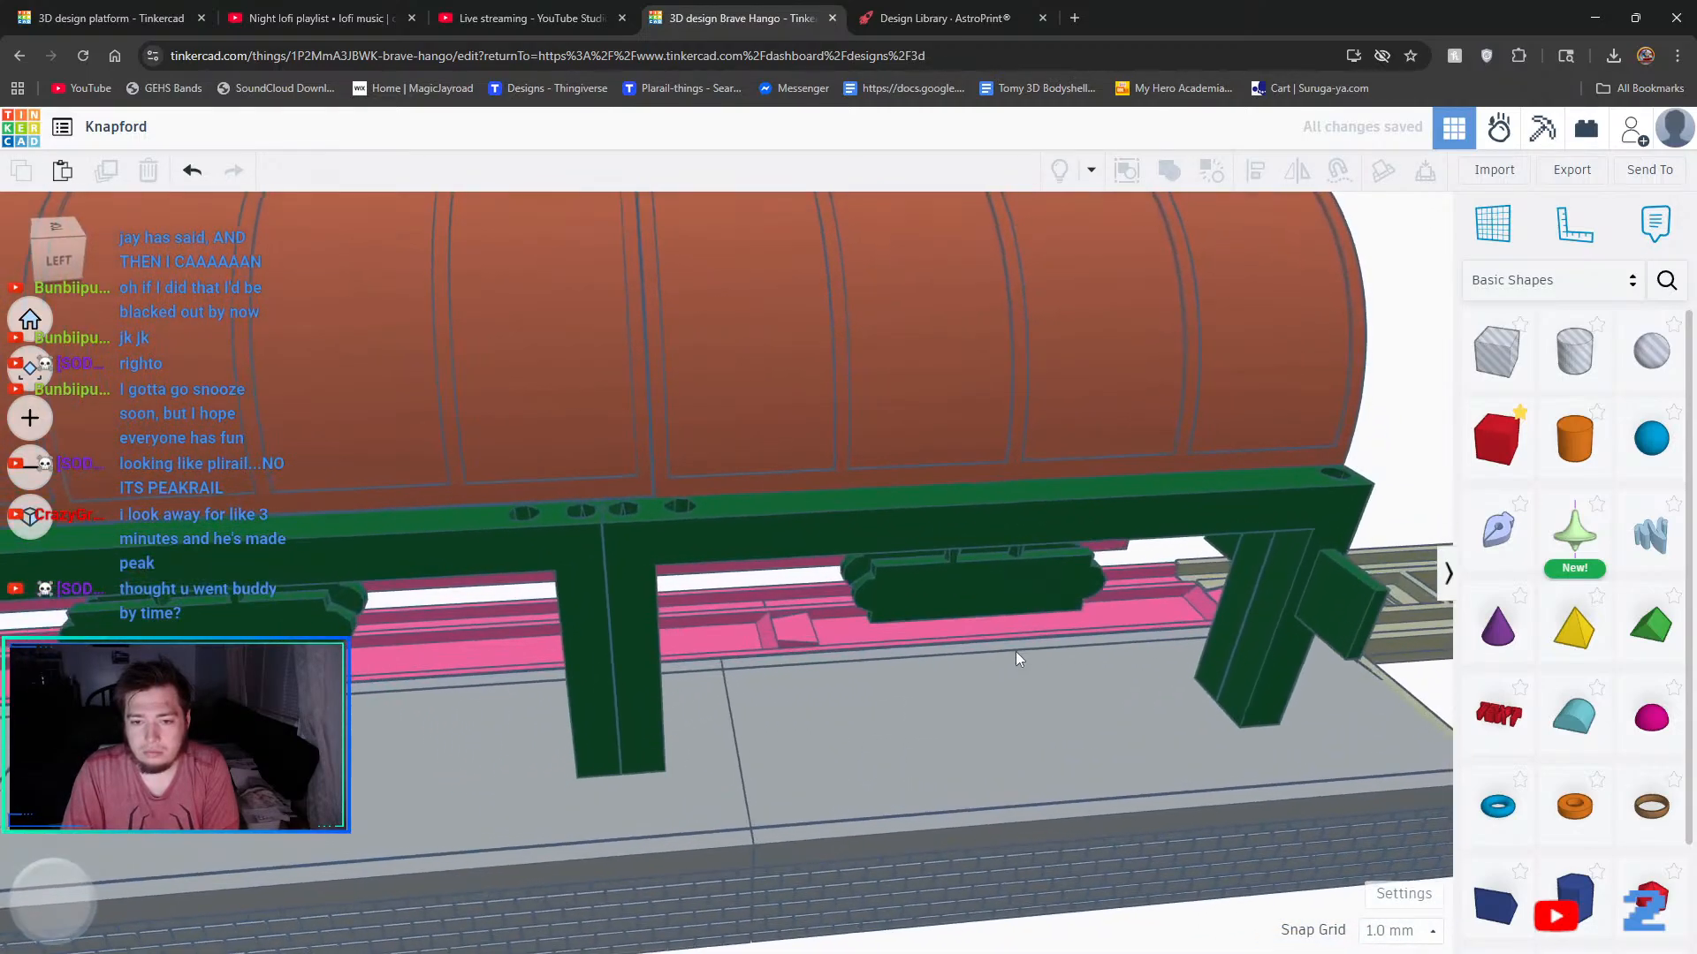
click(546, 532)
scroll(582, 539, up, 4)
scroll(580, 542, down, 7)
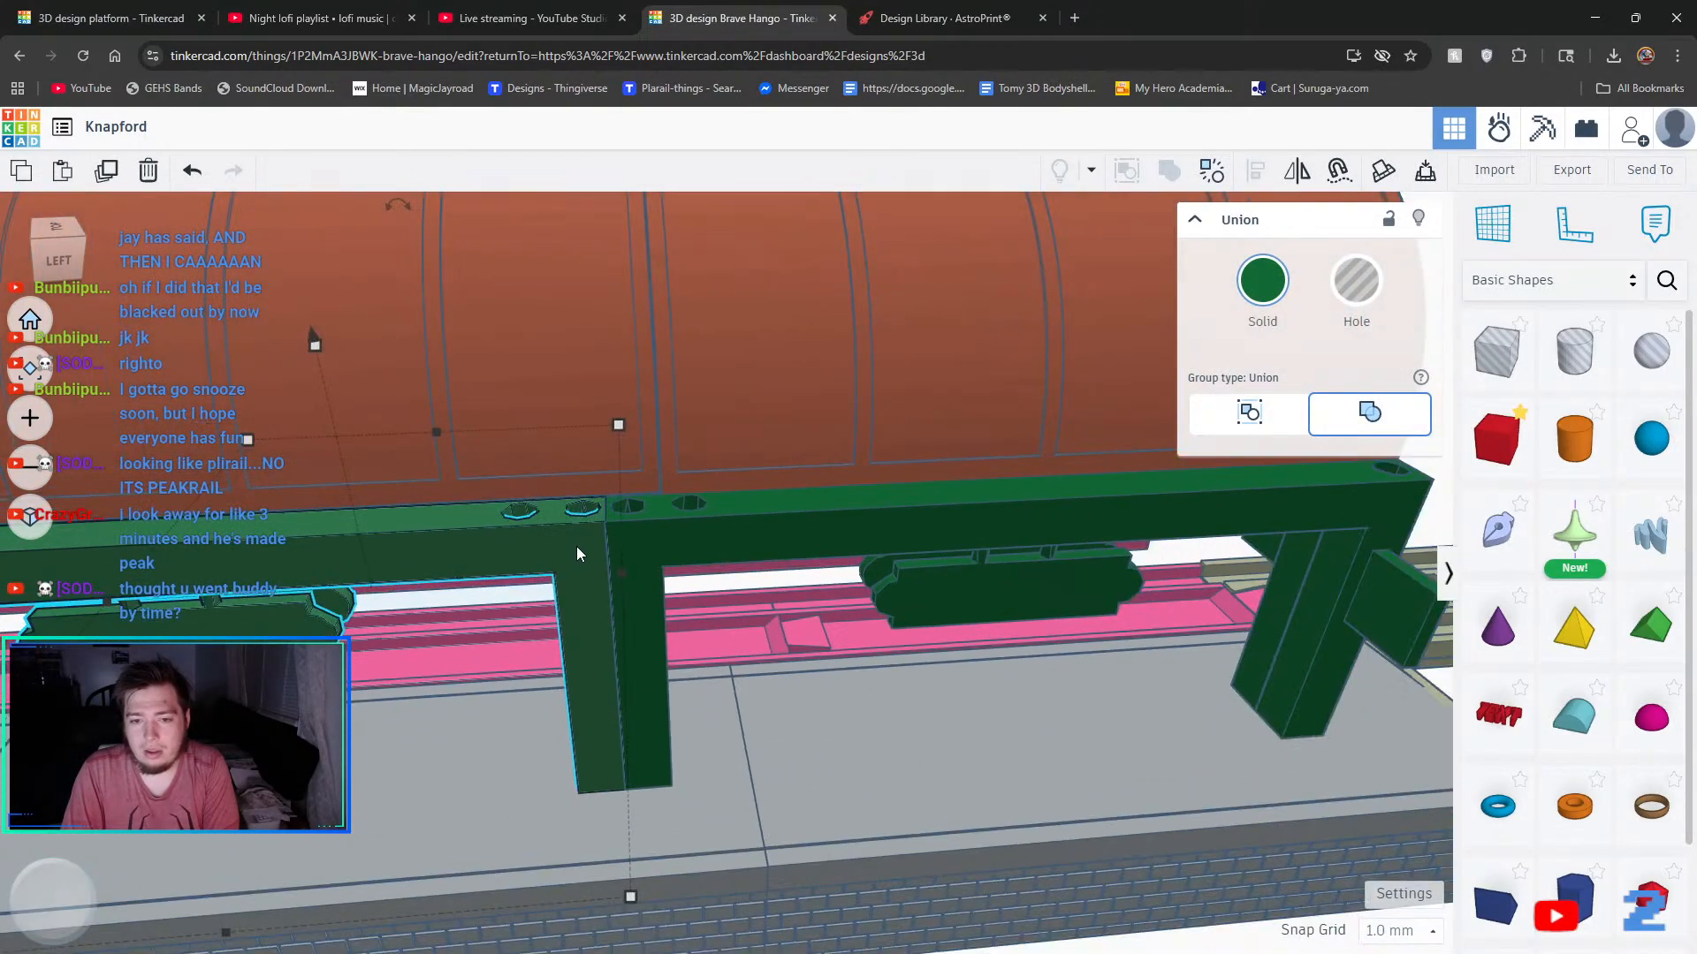
scroll(560, 567, down, 2)
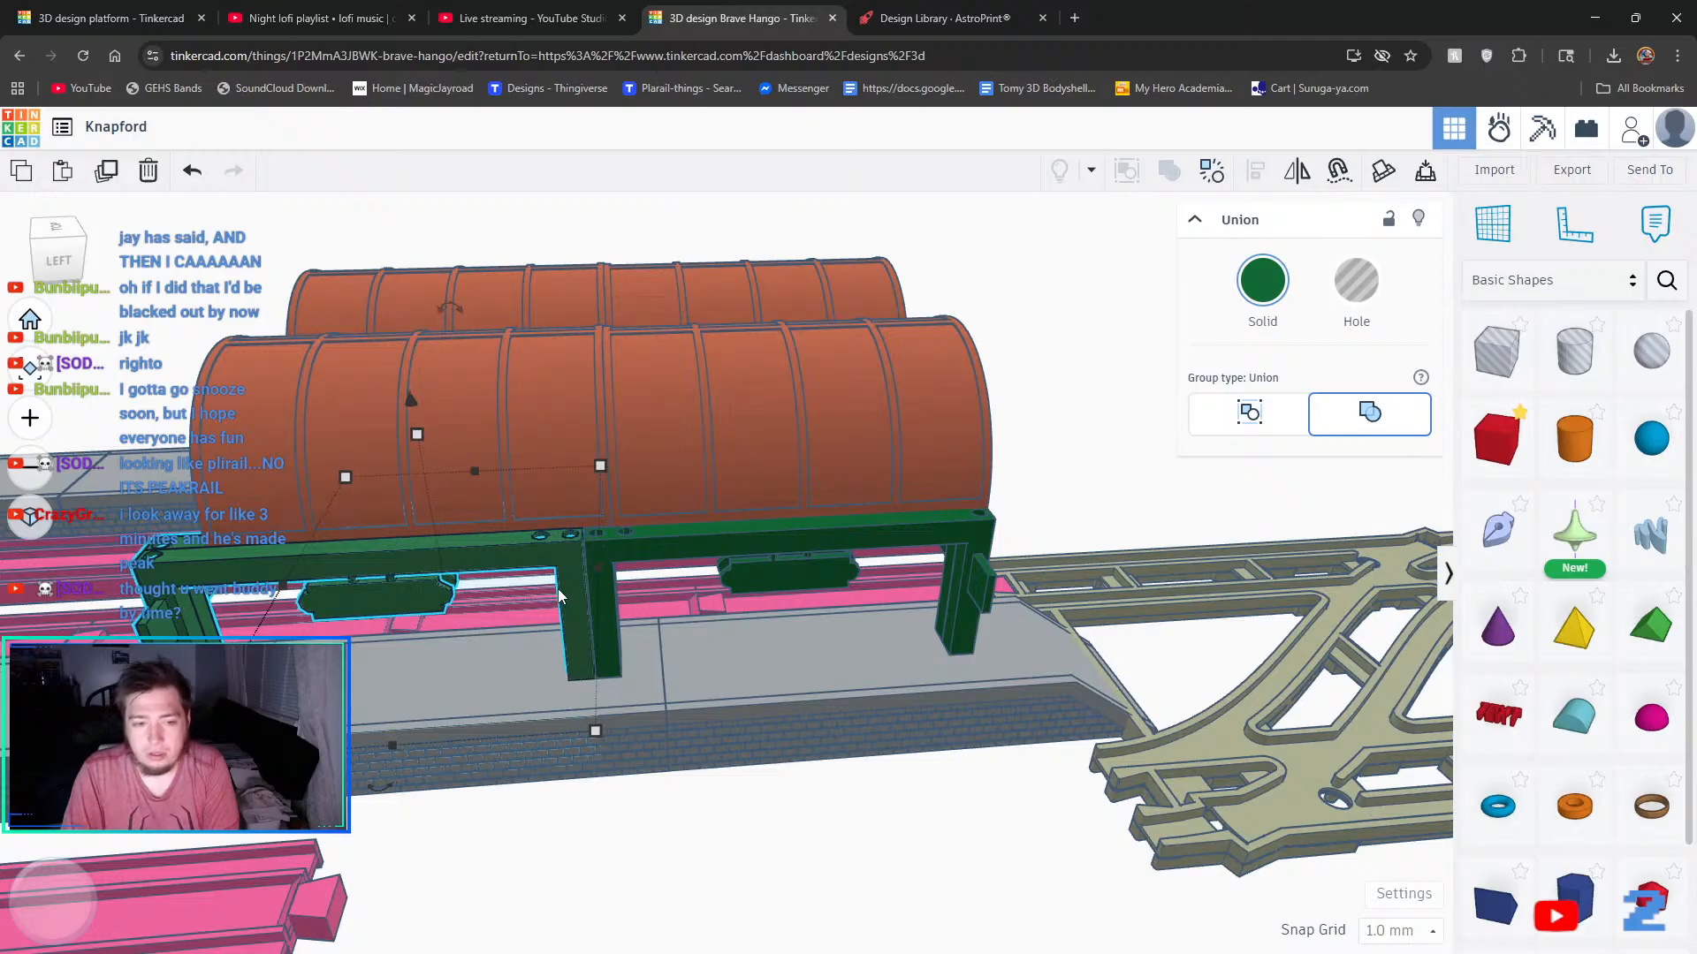
key(Left)
key(Left)
key(Left)
key(Left)
key(Left)
key(Left)
key(Left)
key(Left)
key(Left)
key(Left)
key(Left)
key(Left)
key(Left)
key(Left)
key(Left)
key(Left)
key(Left)
key(Left)
key(Left)
key(Left)
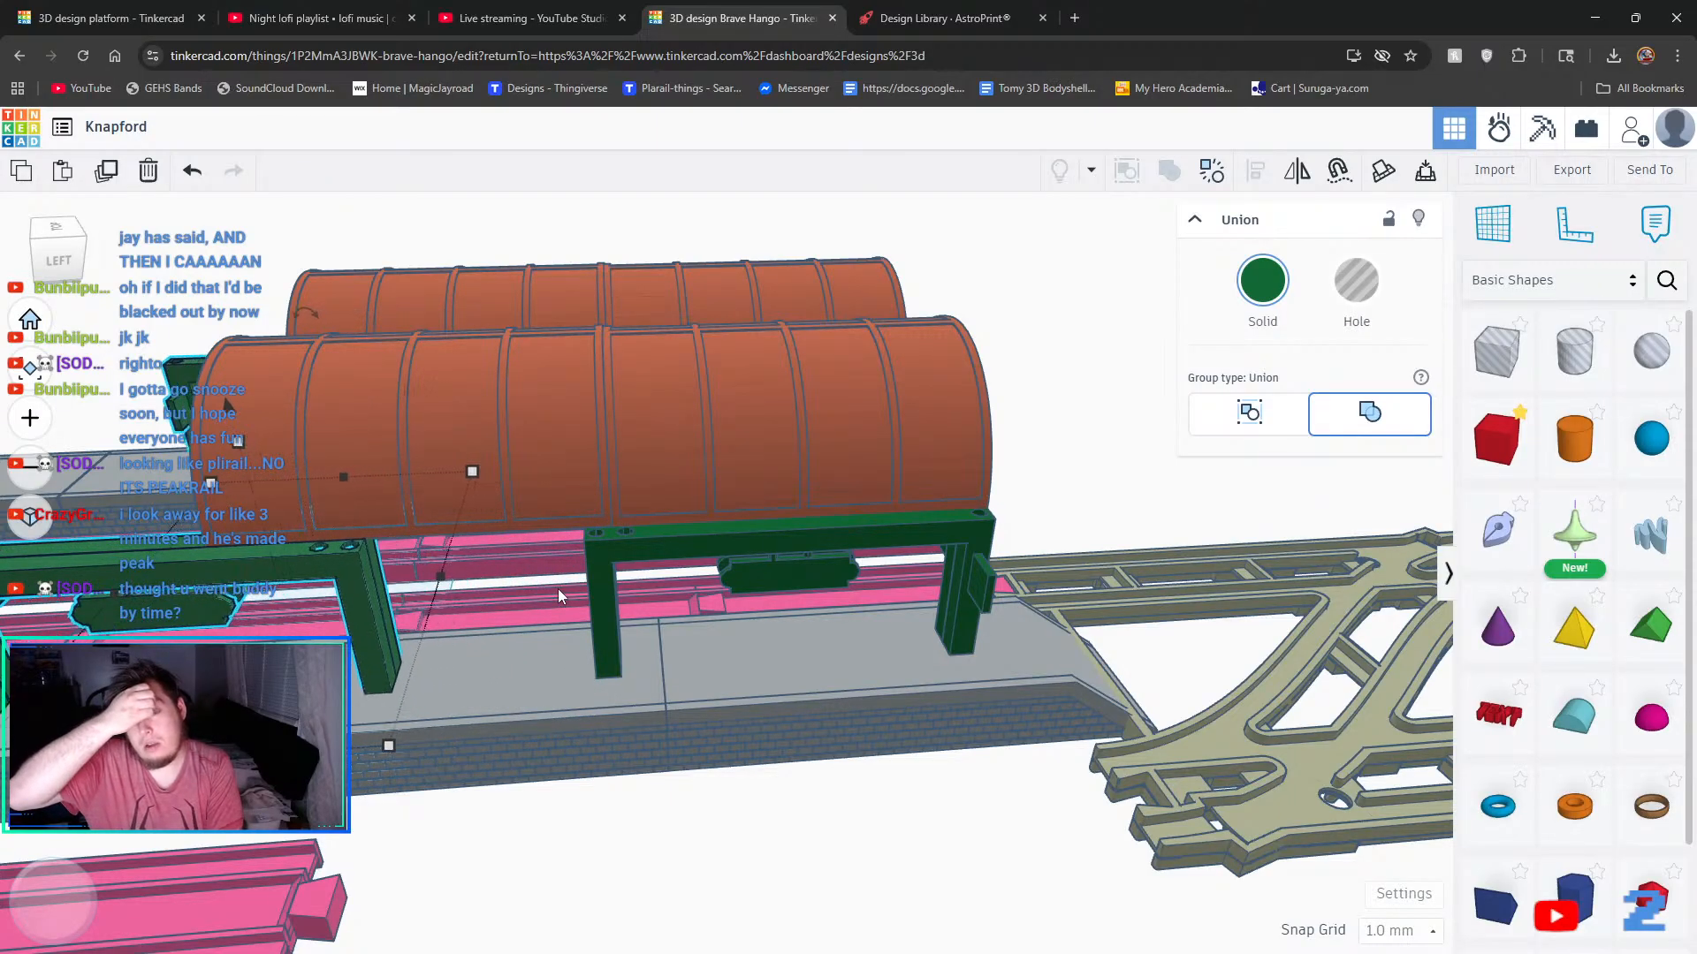
key(Left)
key(Left)
key(Left)
key(Left)
key(Left)
key(Left)
key(Left)
key(Left)
key(Left)
key(Left)
key(Left)
key(Left)
key(Left)
key(Left)
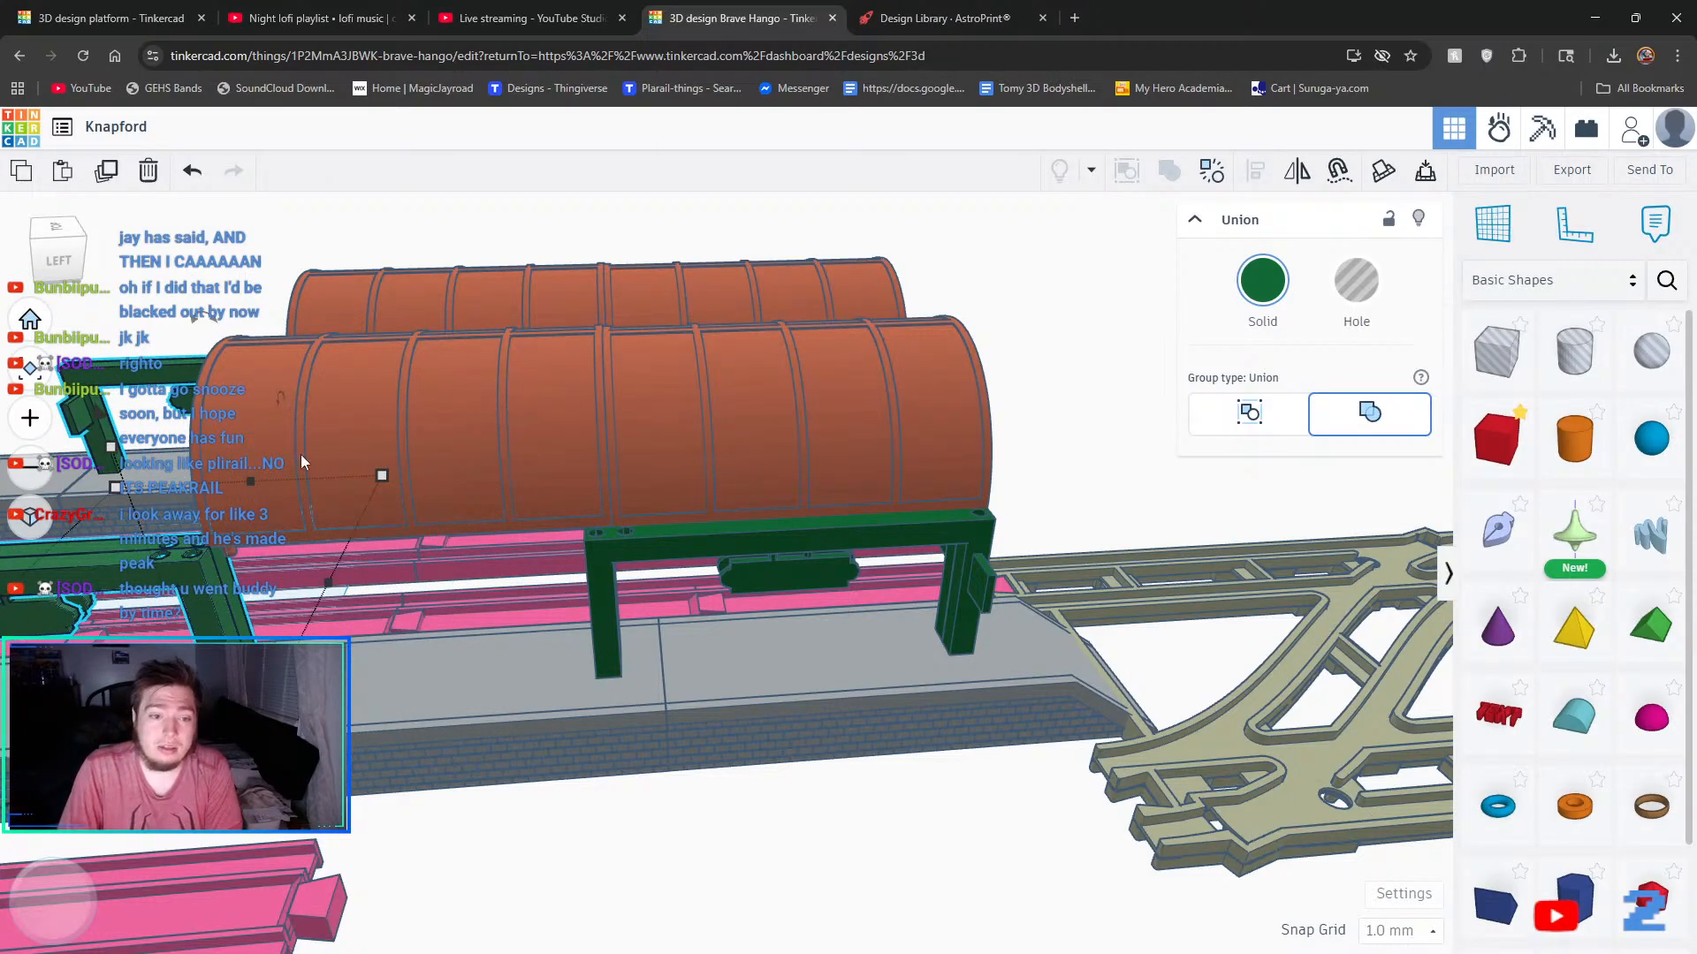
scroll(292, 464, up, 1)
scroll(68, 520, up, 4)
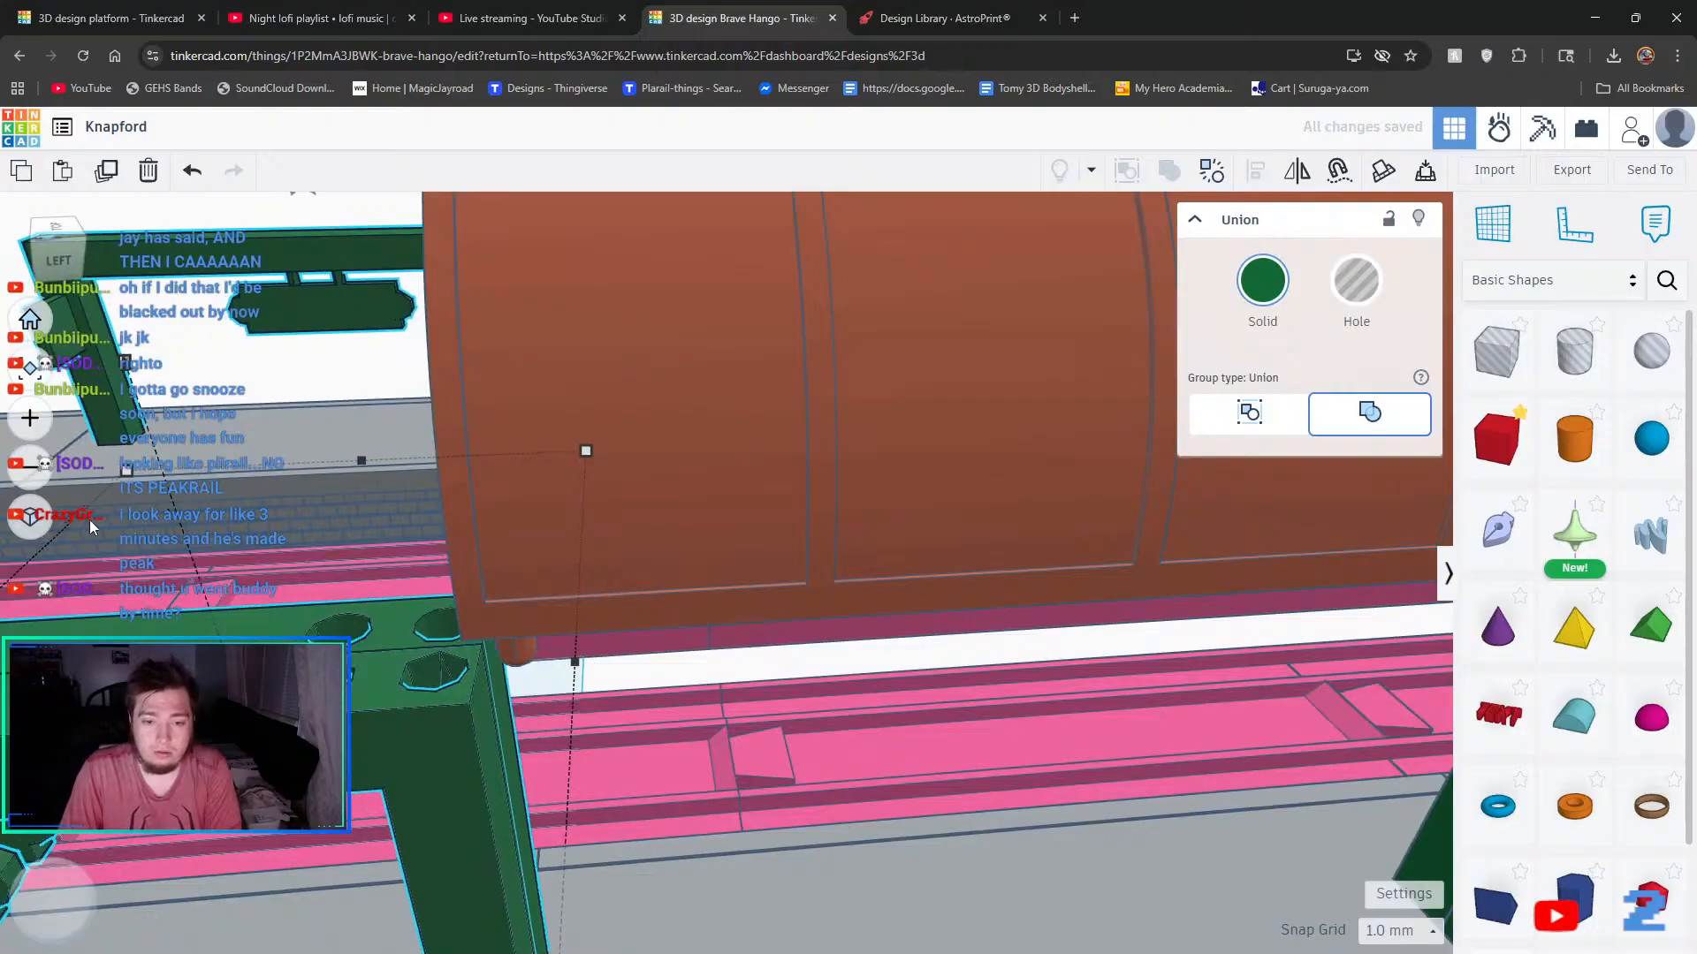
key(Right)
key(Right)
key(Right)
key(Right)
key(Right)
key(Right)
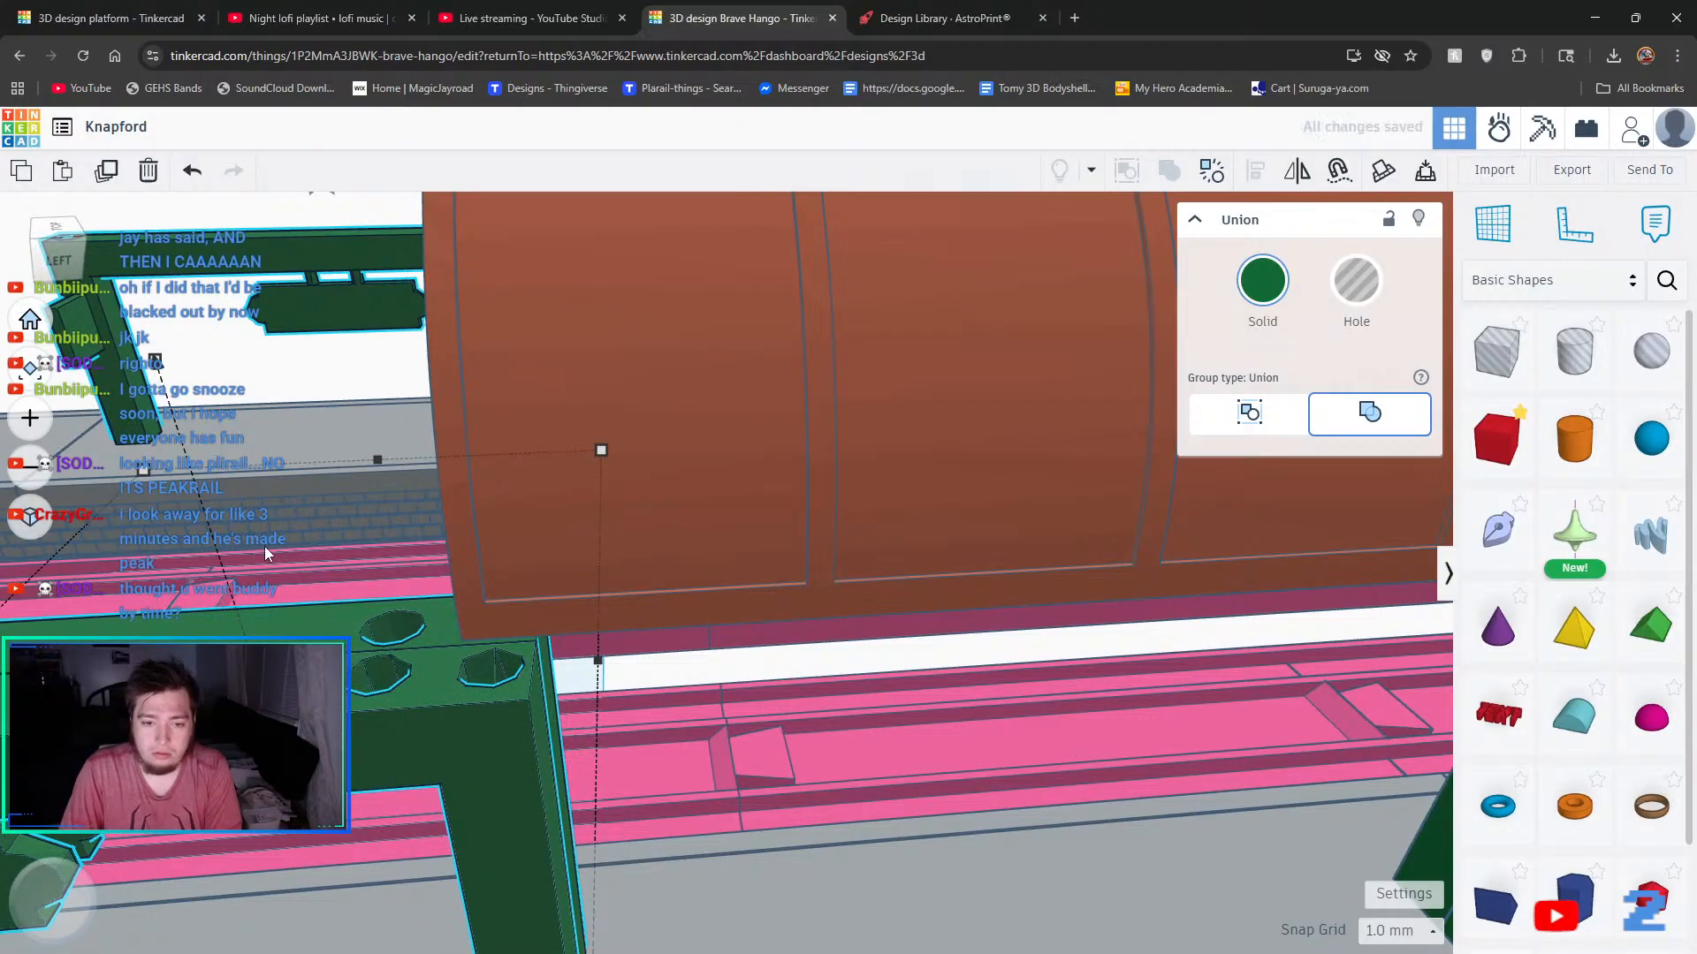
- Duplicate the end section of the orange roof and shift the copy lengthwise in 1.0 mm steps over the moved green frames
click(559, 489)
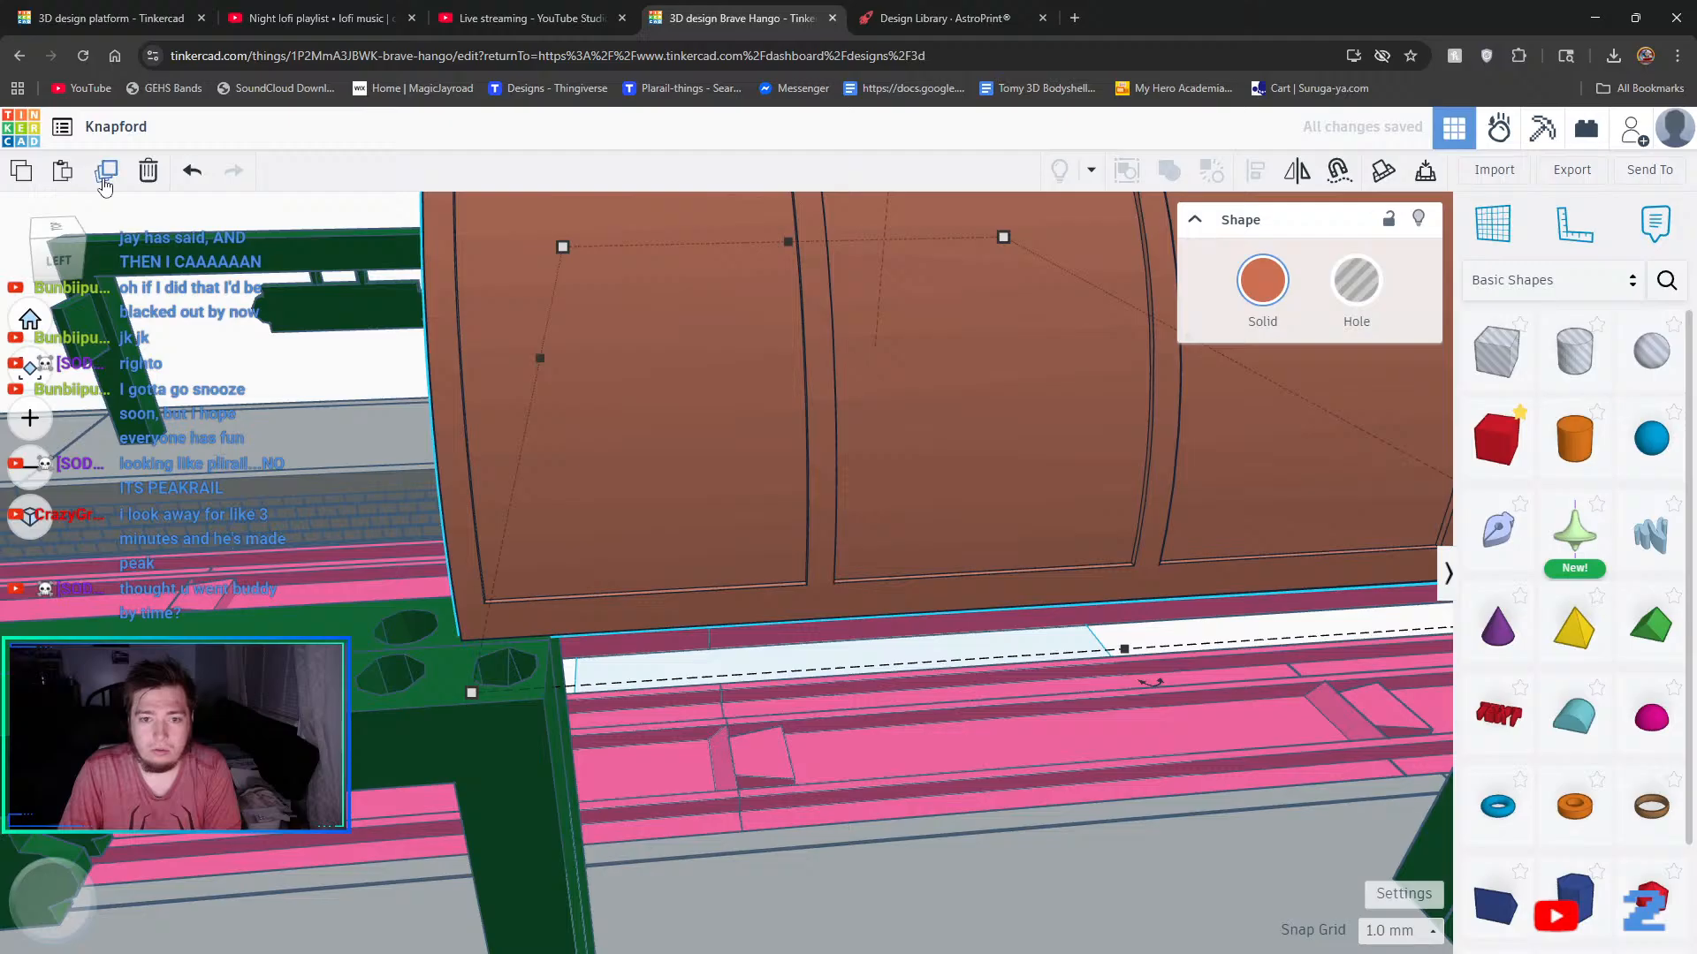
key(Left)
key(Left)
key(Left)
key(Left)
key(Left)
key(Left)
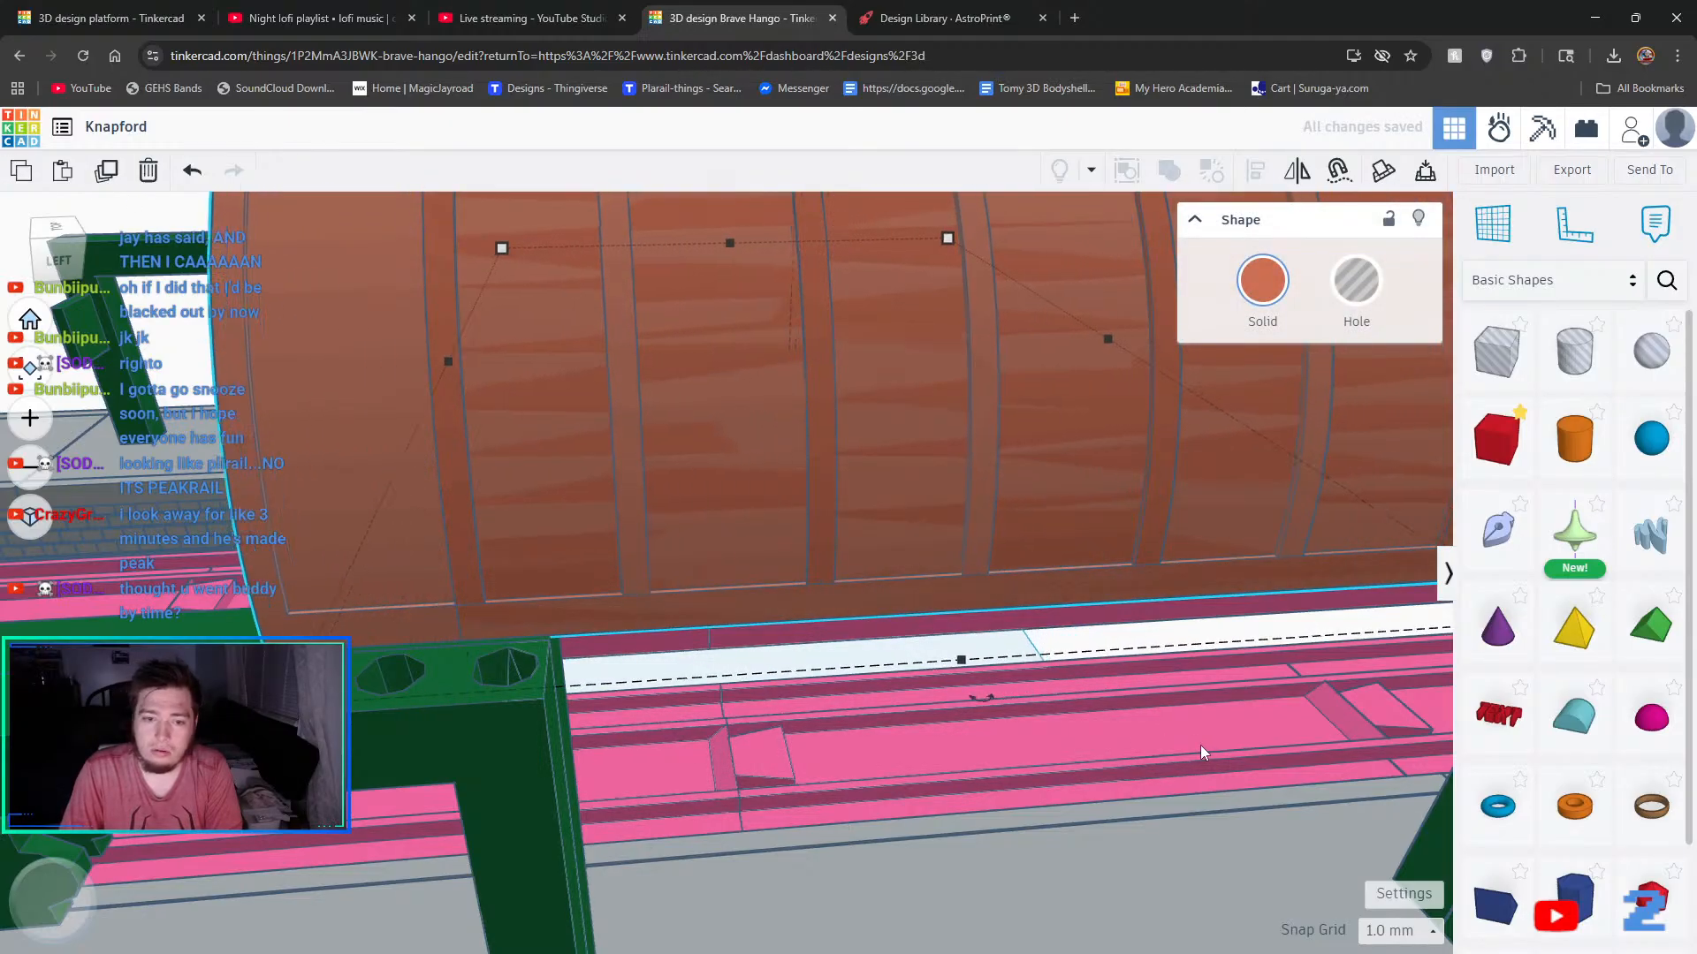
key(Left)
key(Left)
key(Left)
key(Left)
key(Left)
key(Left)
key(Left)
key(Left)
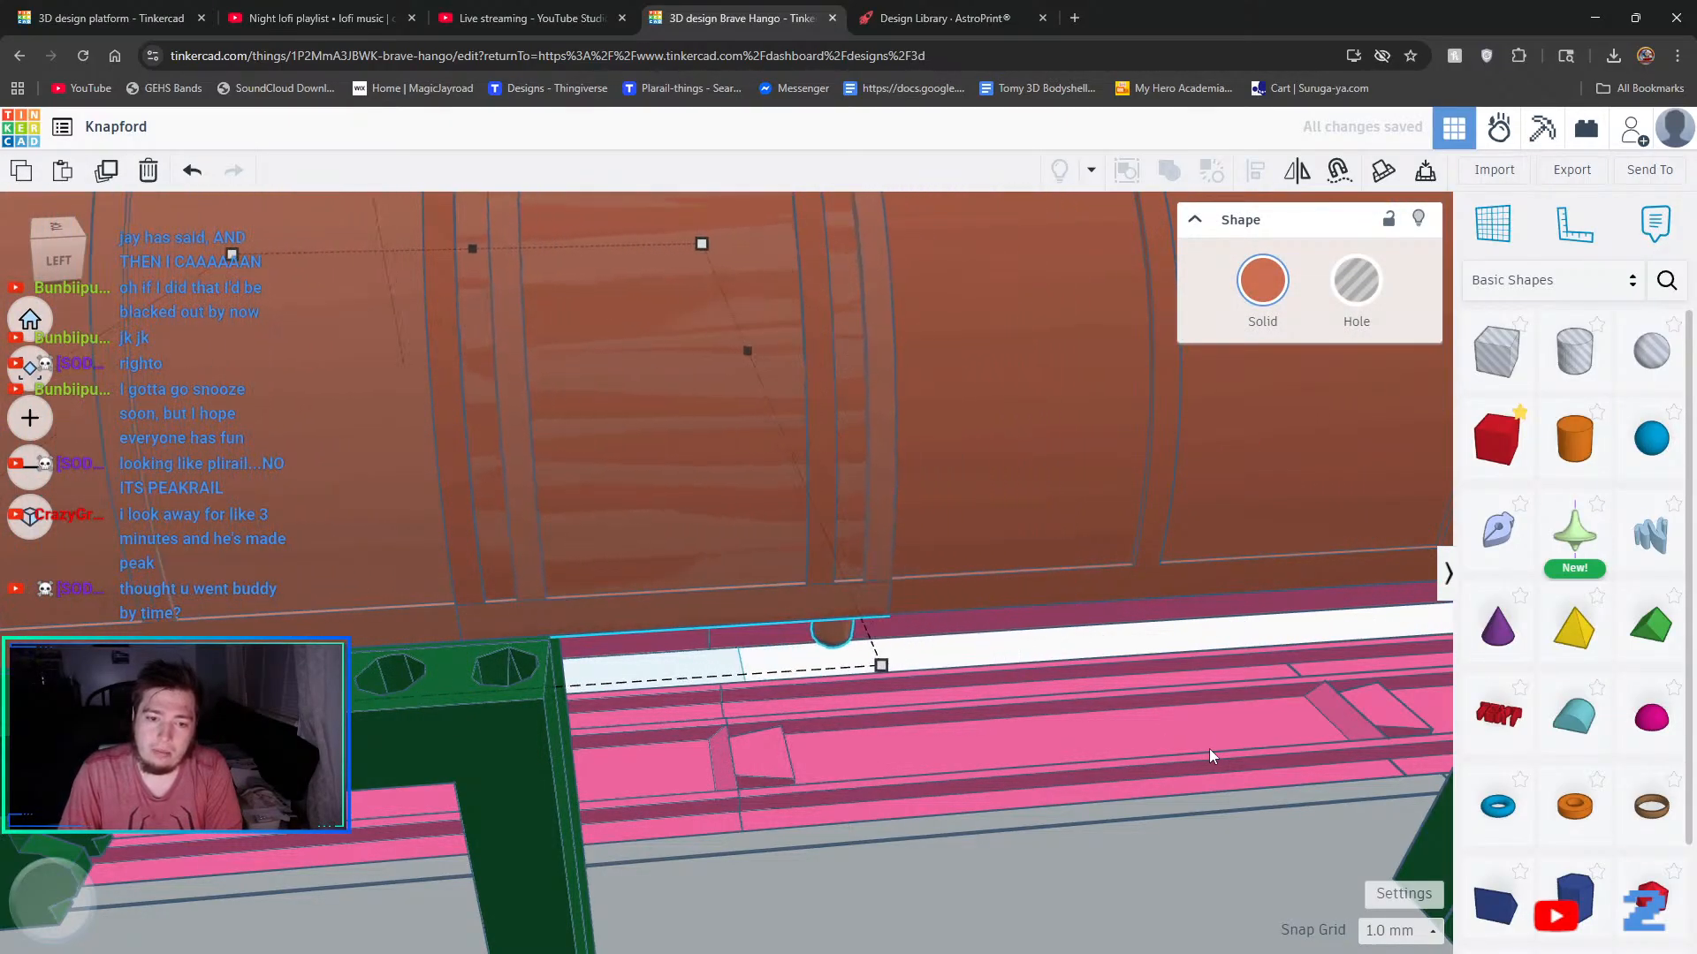
key(Left)
key(Left)
key(Left)
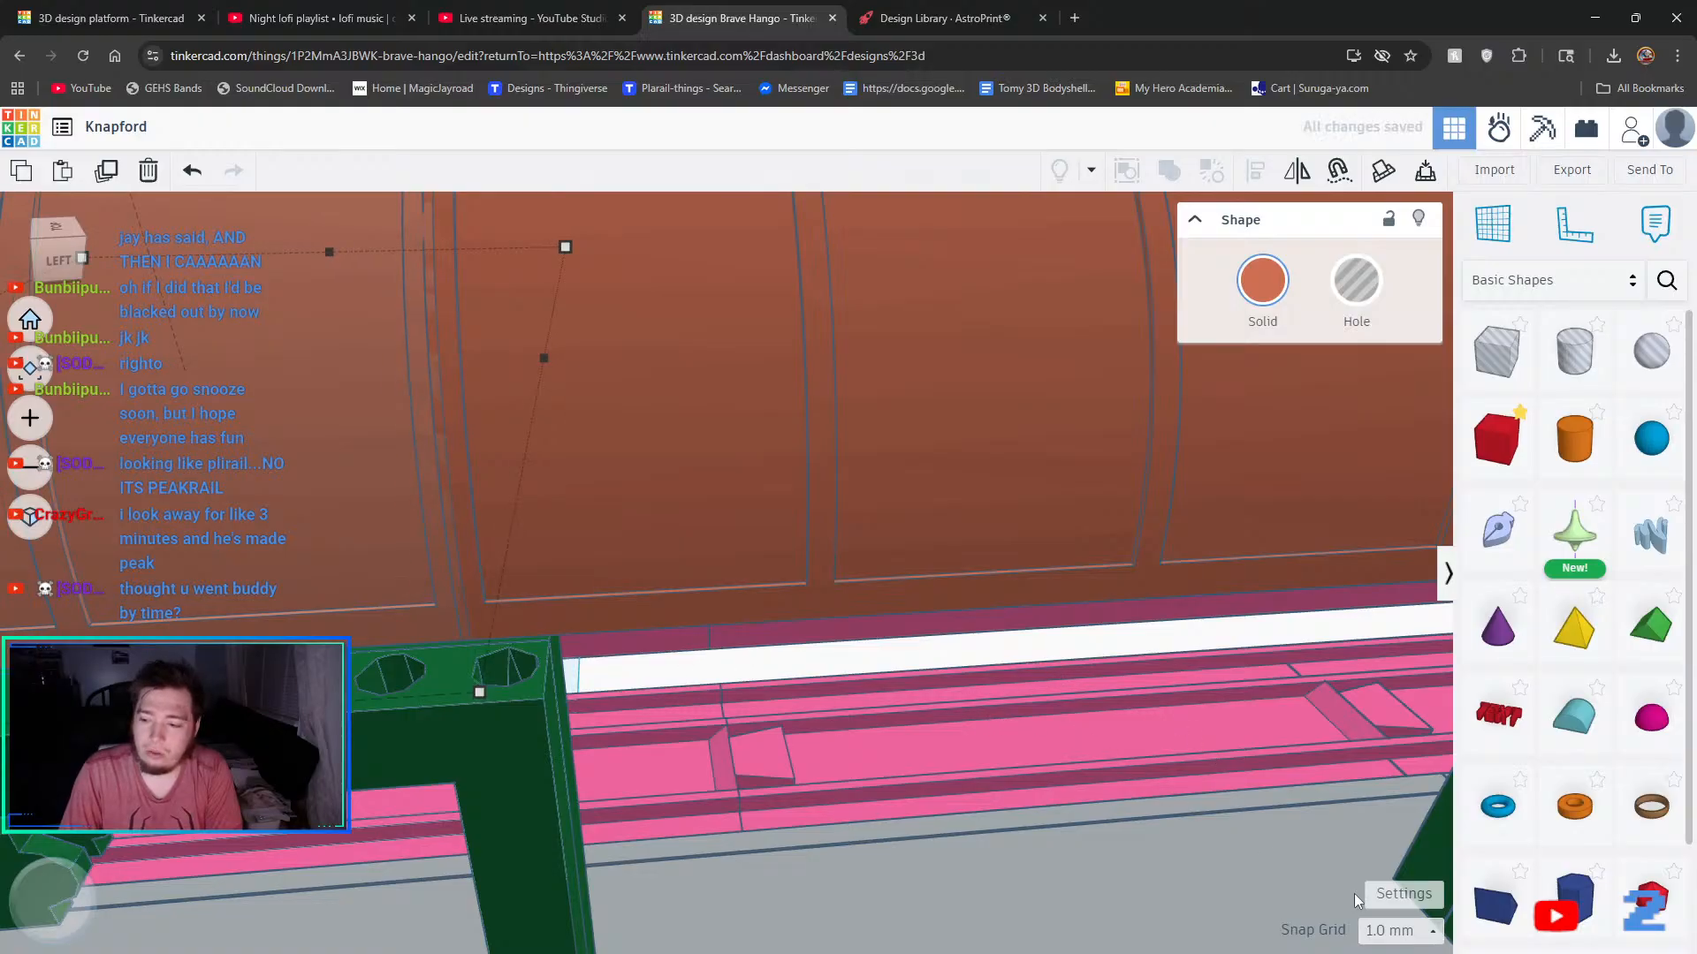
- Set the snap grid to 0.1 mm and fine-tune the new roof section until it butts against the existing roof
click(1377, 931)
click(1391, 721)
key(Left)
key(Left)
key(Left)
key(Left)
key(Left)
key(Left)
key(Left)
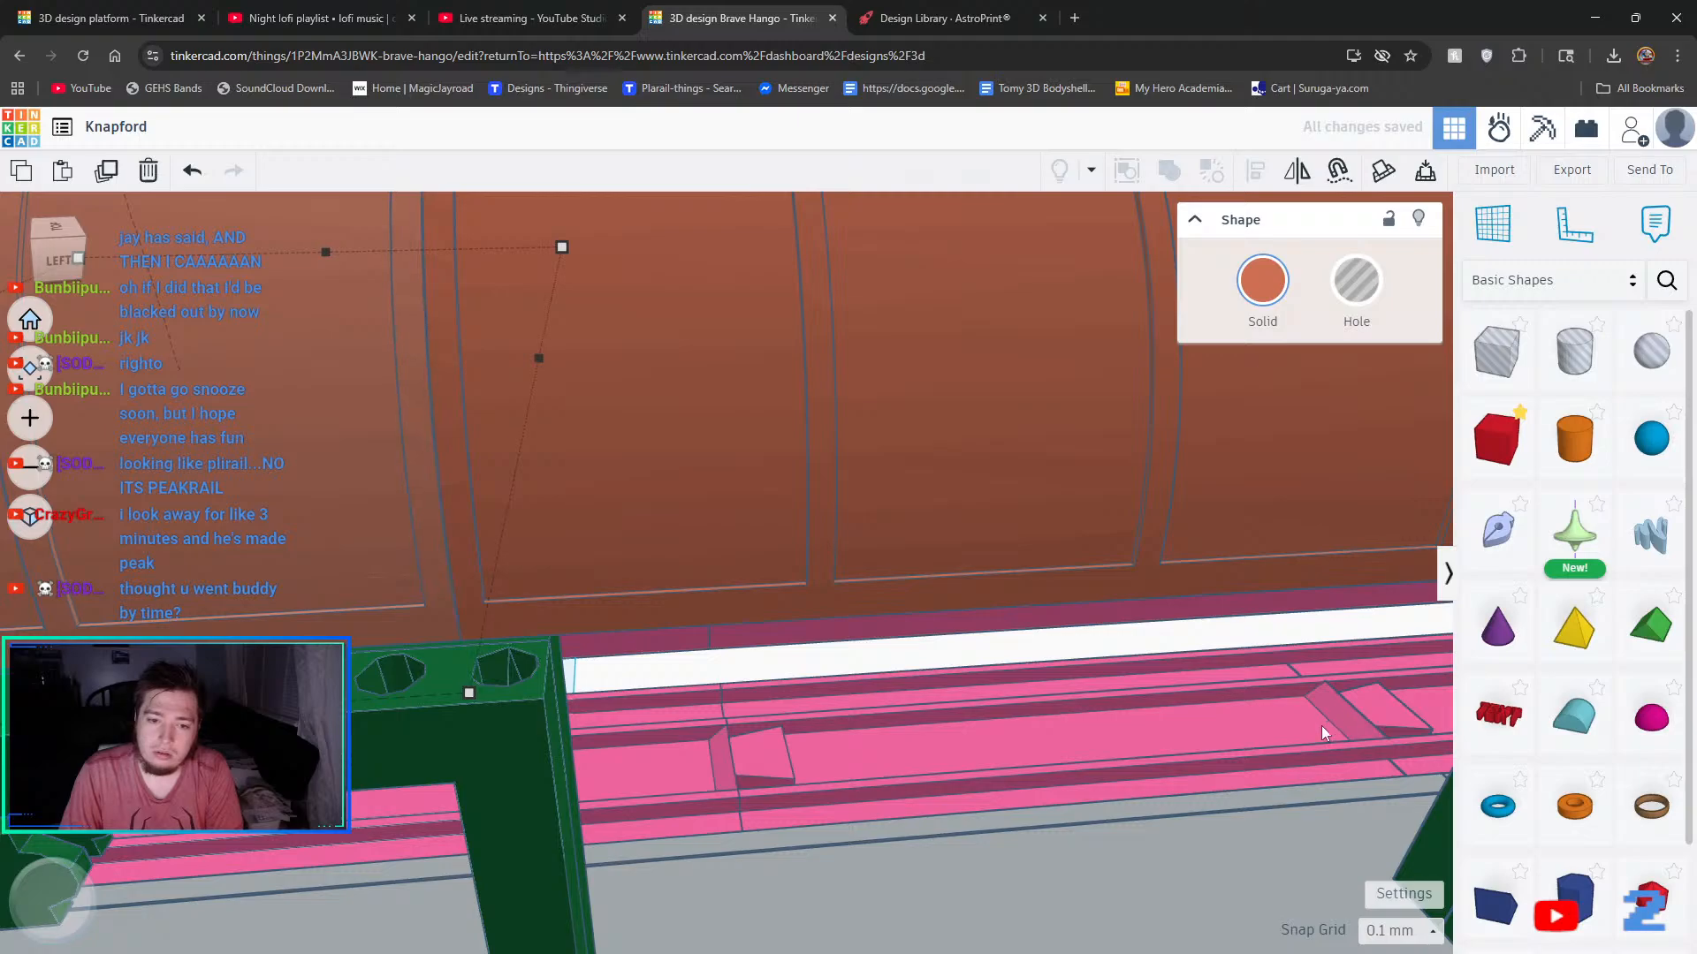
key(Right)
key(Right)
key(Right)
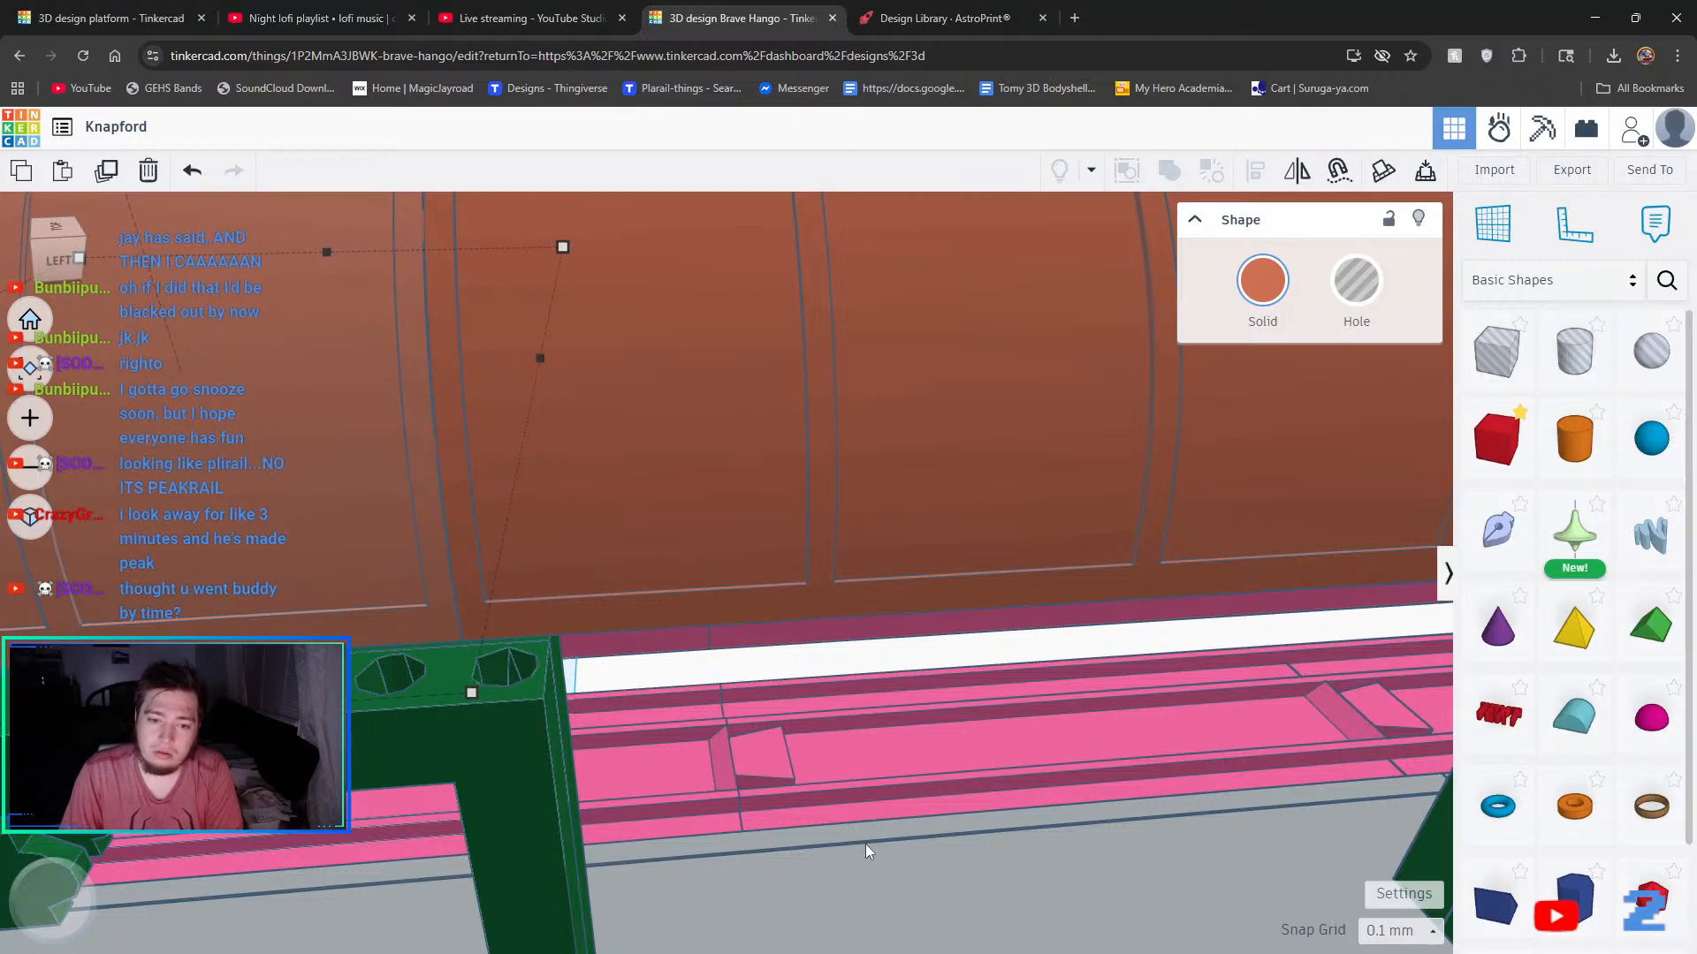
click(867, 850)
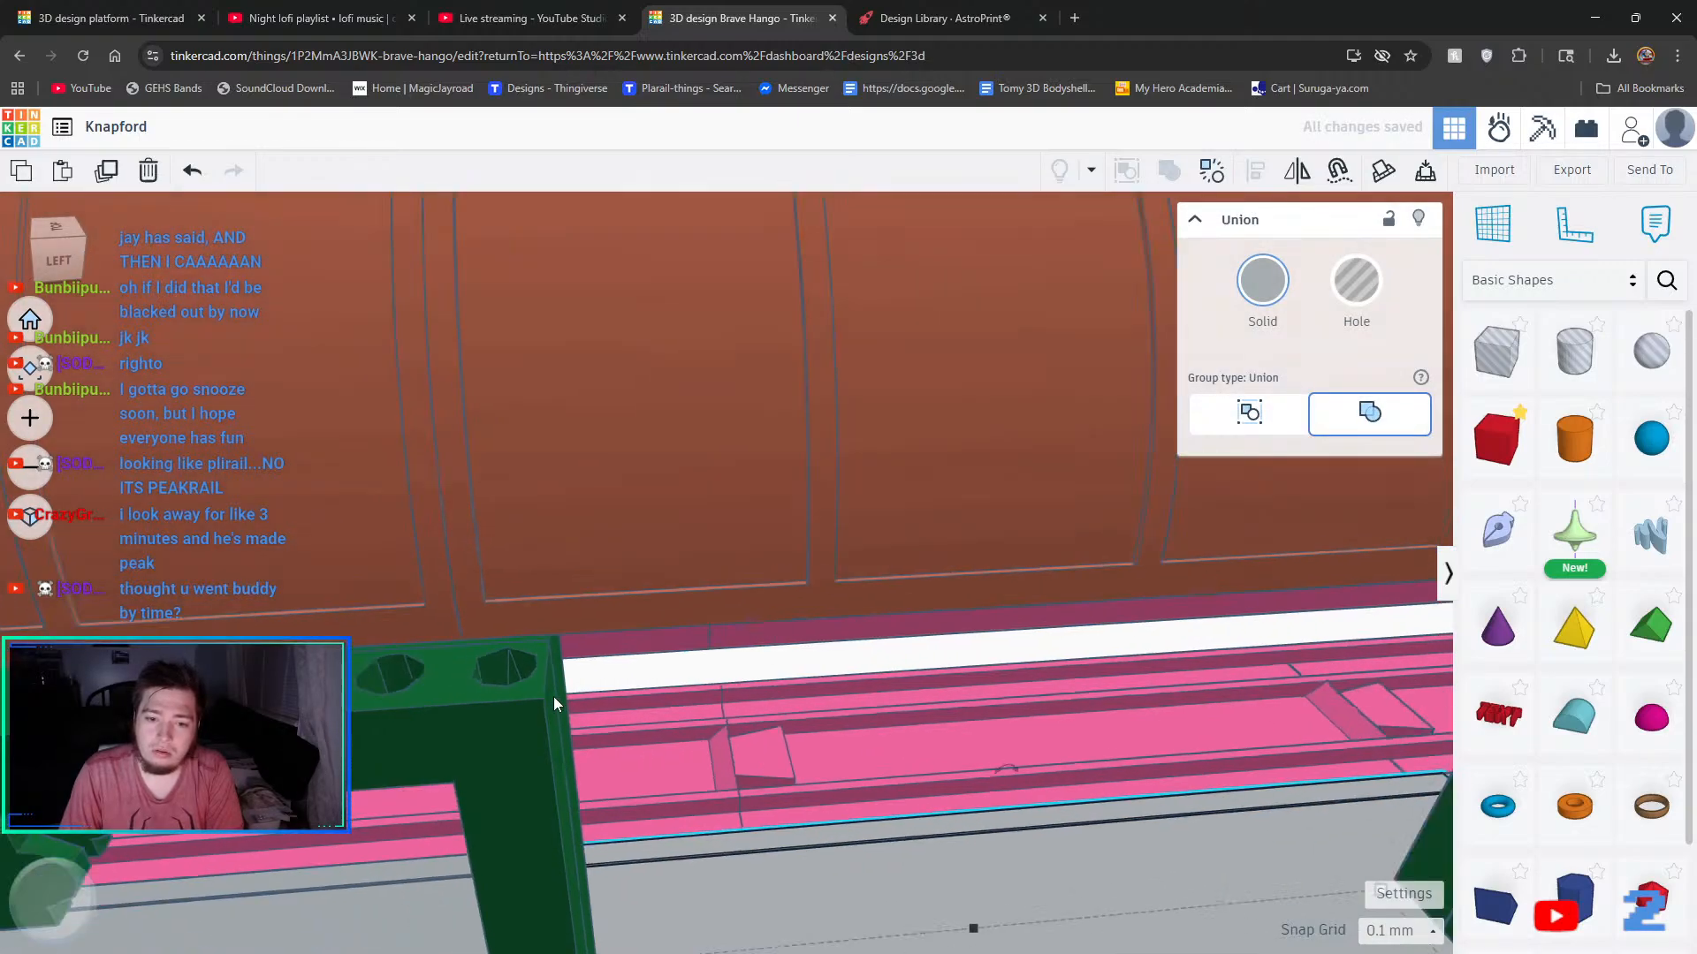
- Examine the extended roof and the spacing of the green frames along the platforms
scroll(553, 703, down, 10)
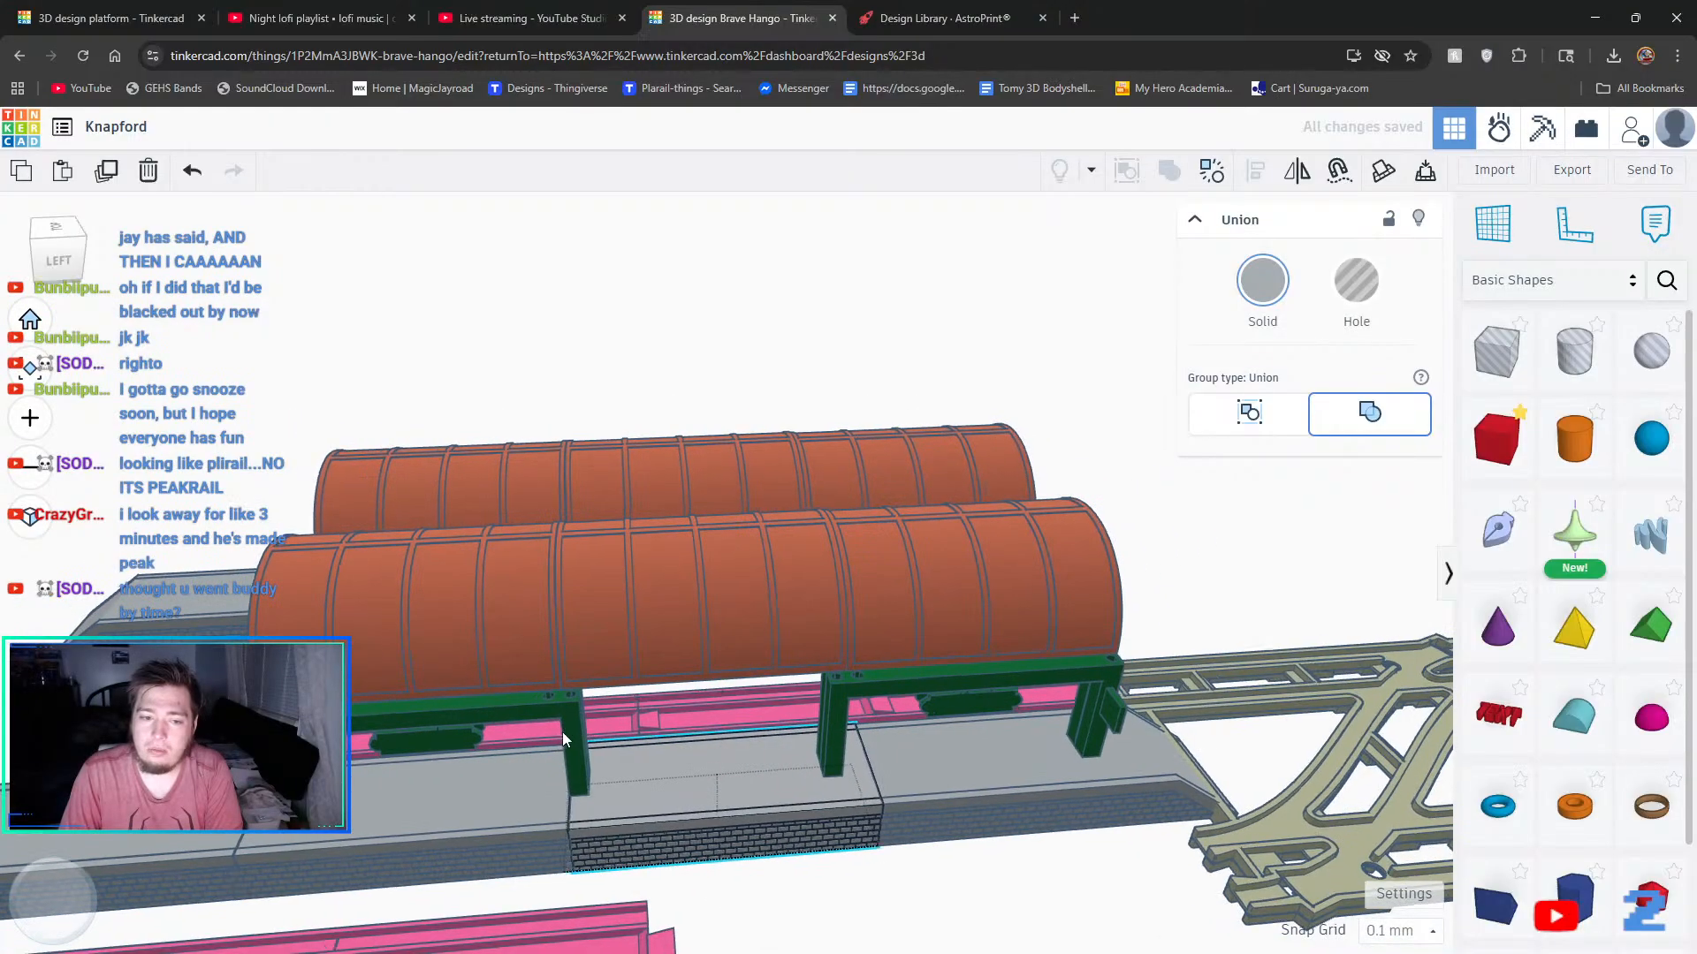
right_drag(562, 732, 495, 768)
middle_drag(389, 808, 1020, 613)
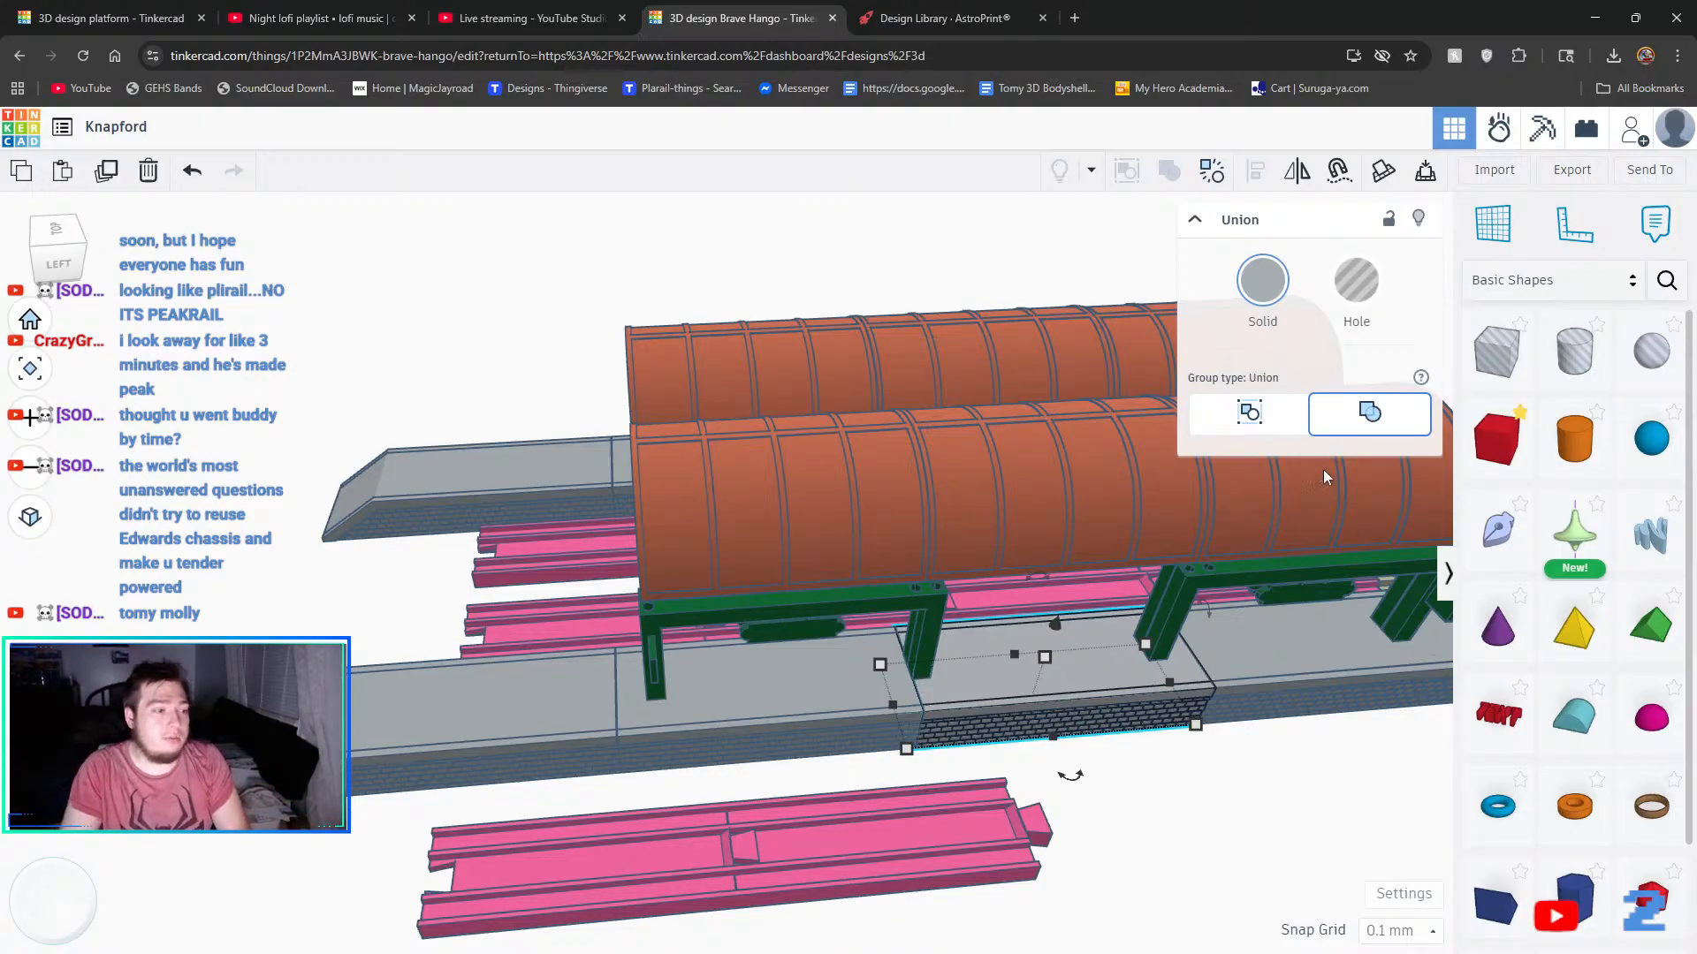
click(545, 317)
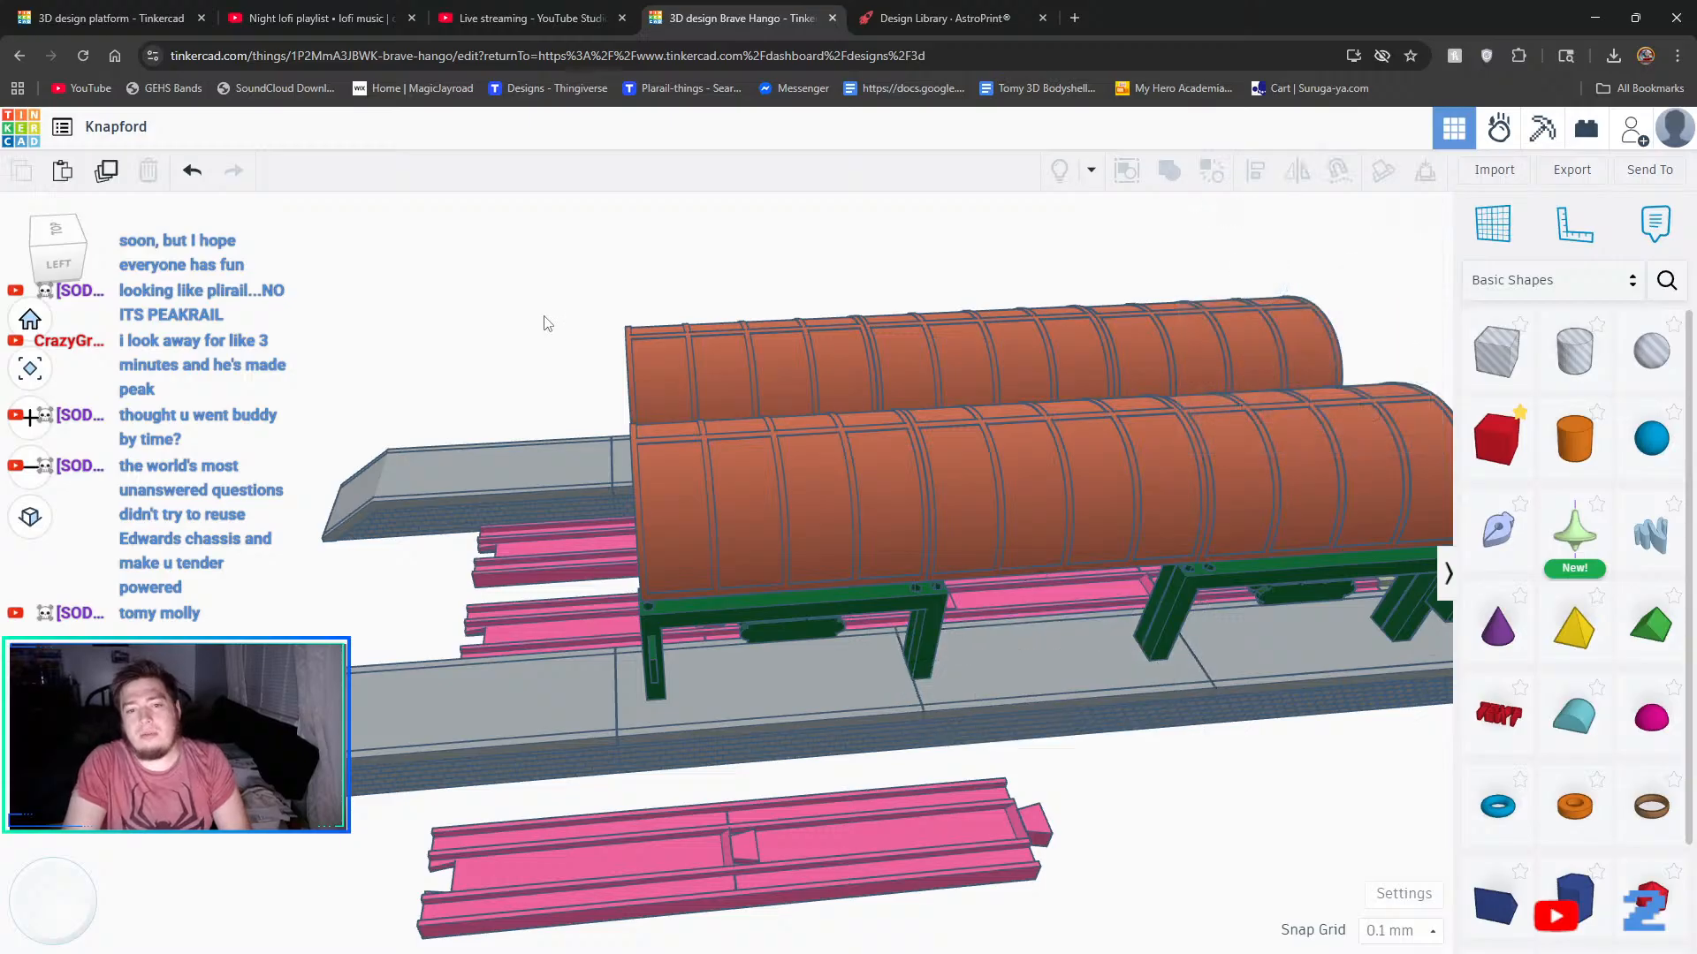
right_drag(399, 468, 442, 470)
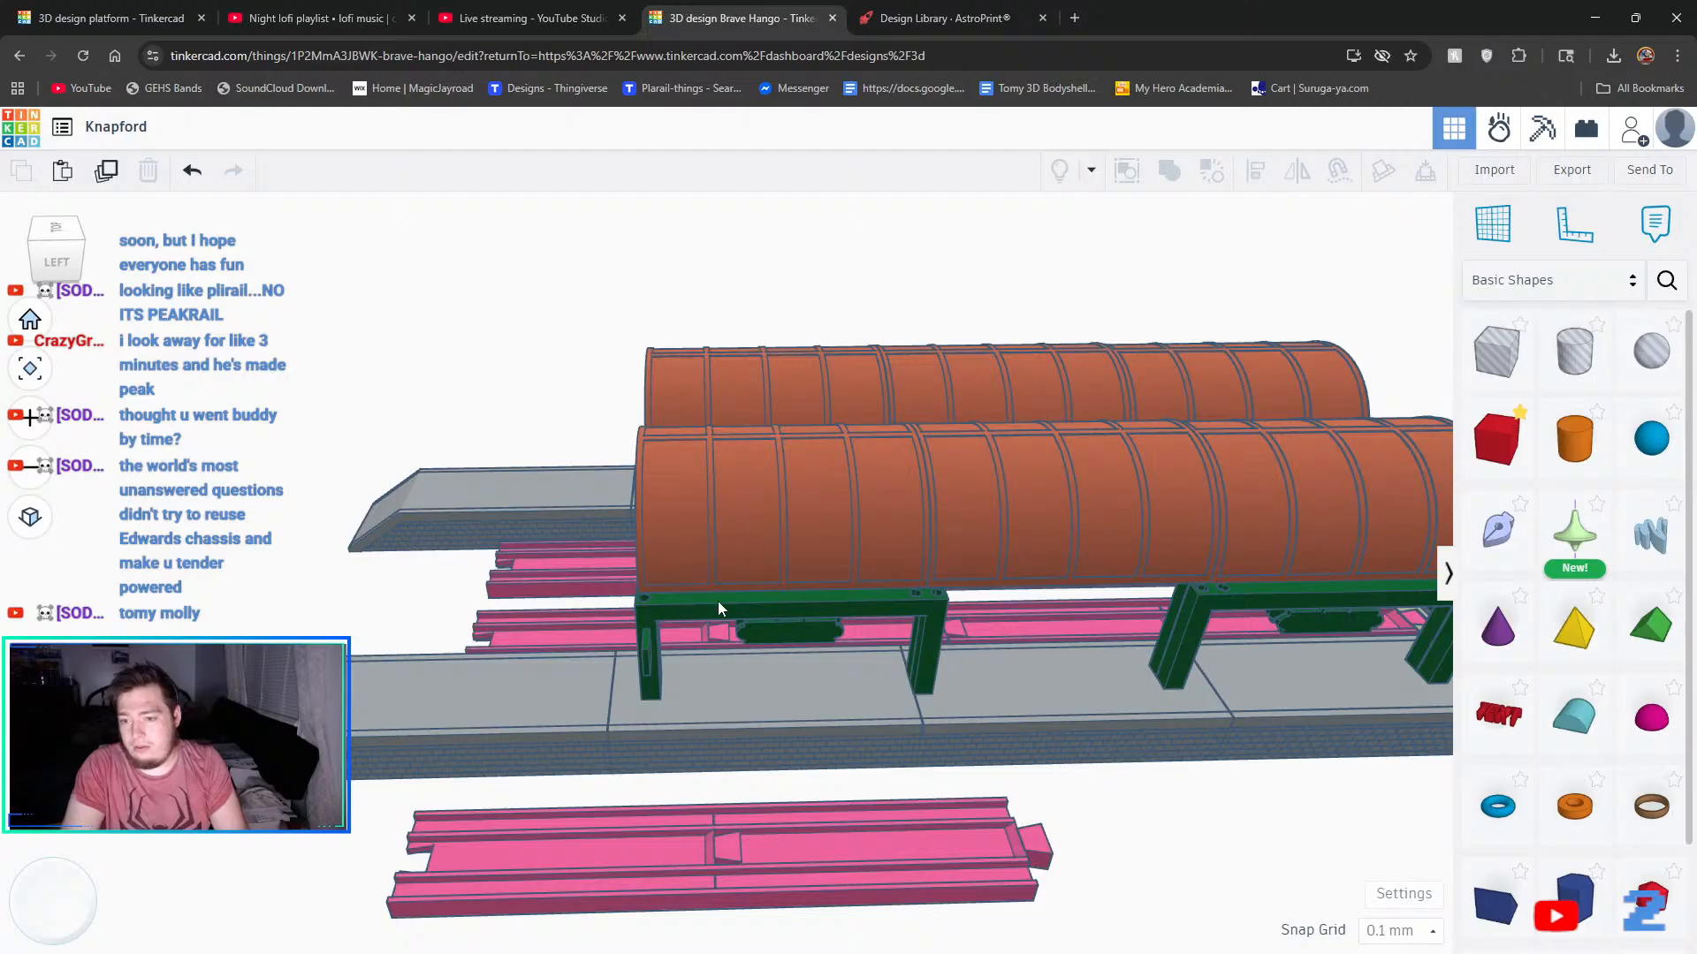
middle_drag(717, 601, 208, 444)
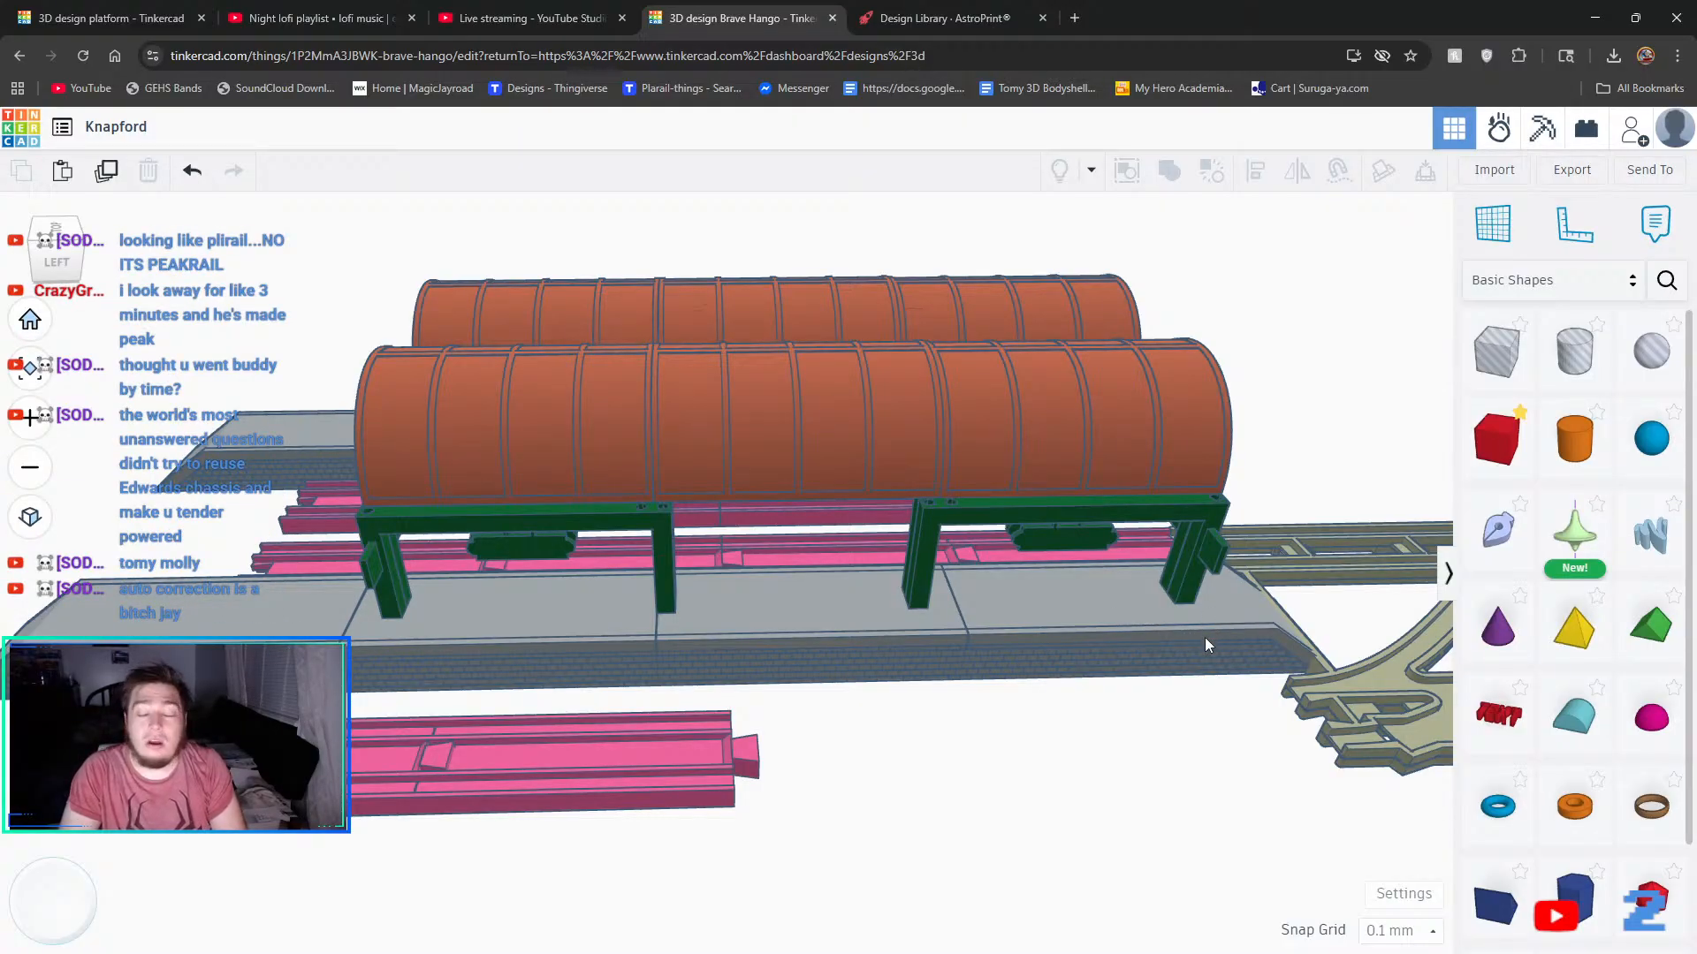
- Select all the orange roof sections and green frames together and shift them about 1 mm lengthwise along the platforms in 0.1 mm steps
right_drag(1217, 639, 1394, 419)
click(746, 397)
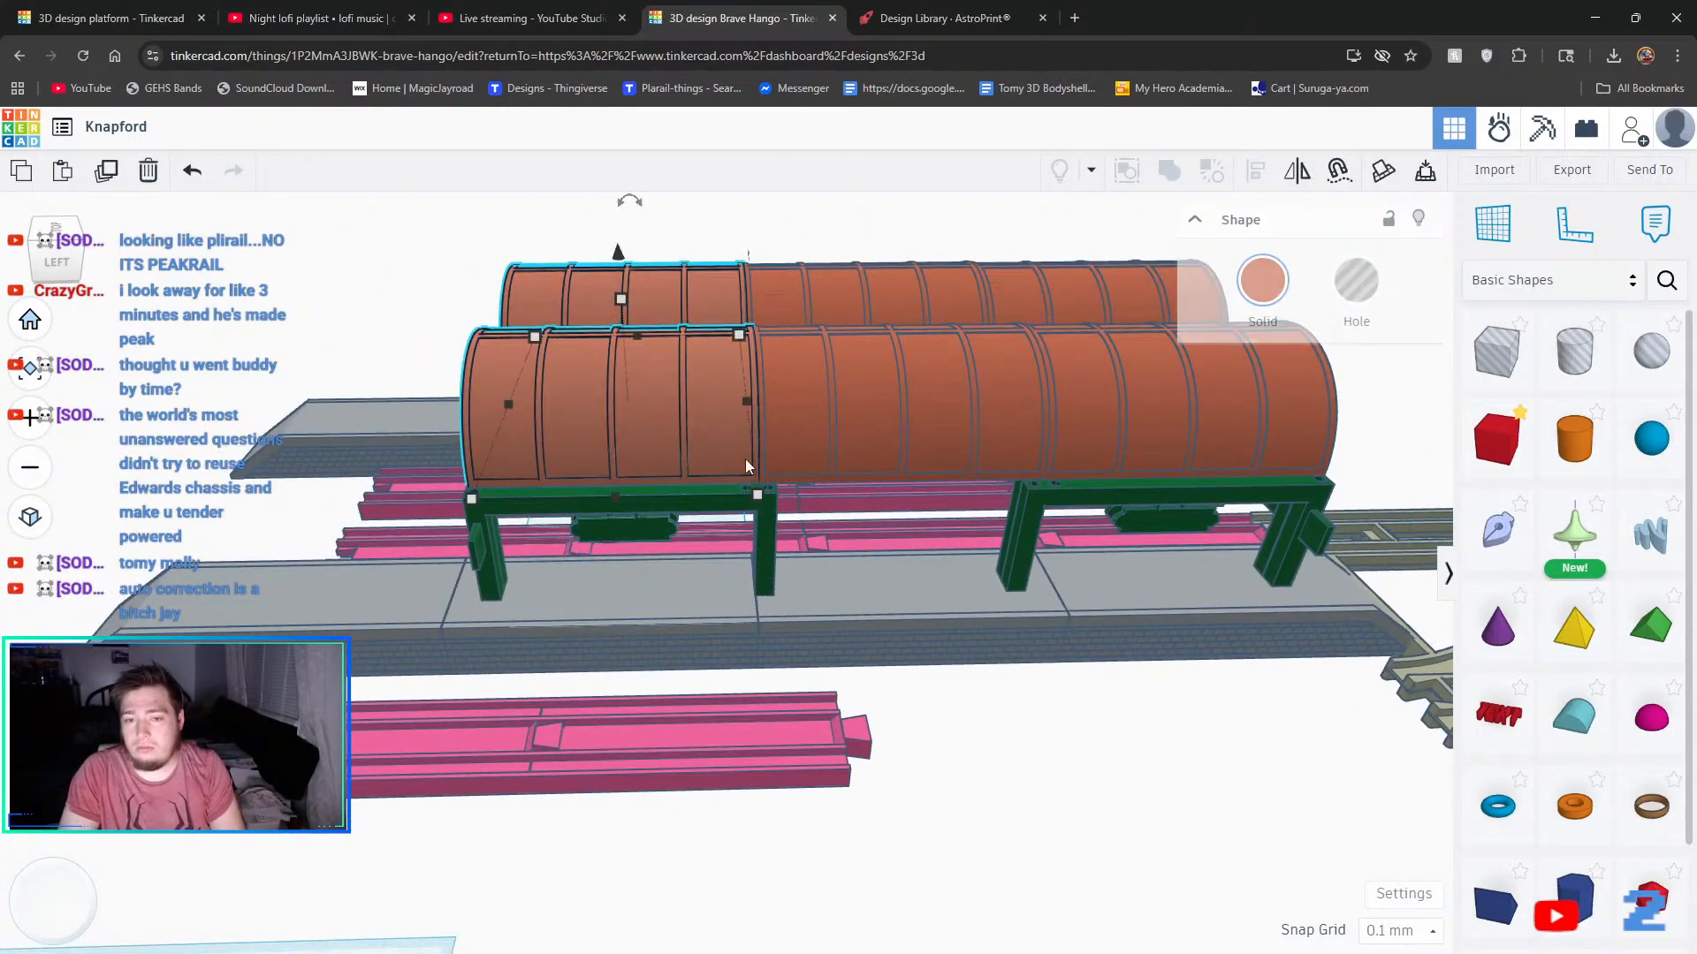
shift+click(771, 497)
shift+click(830, 320)
shift+click(1046, 320)
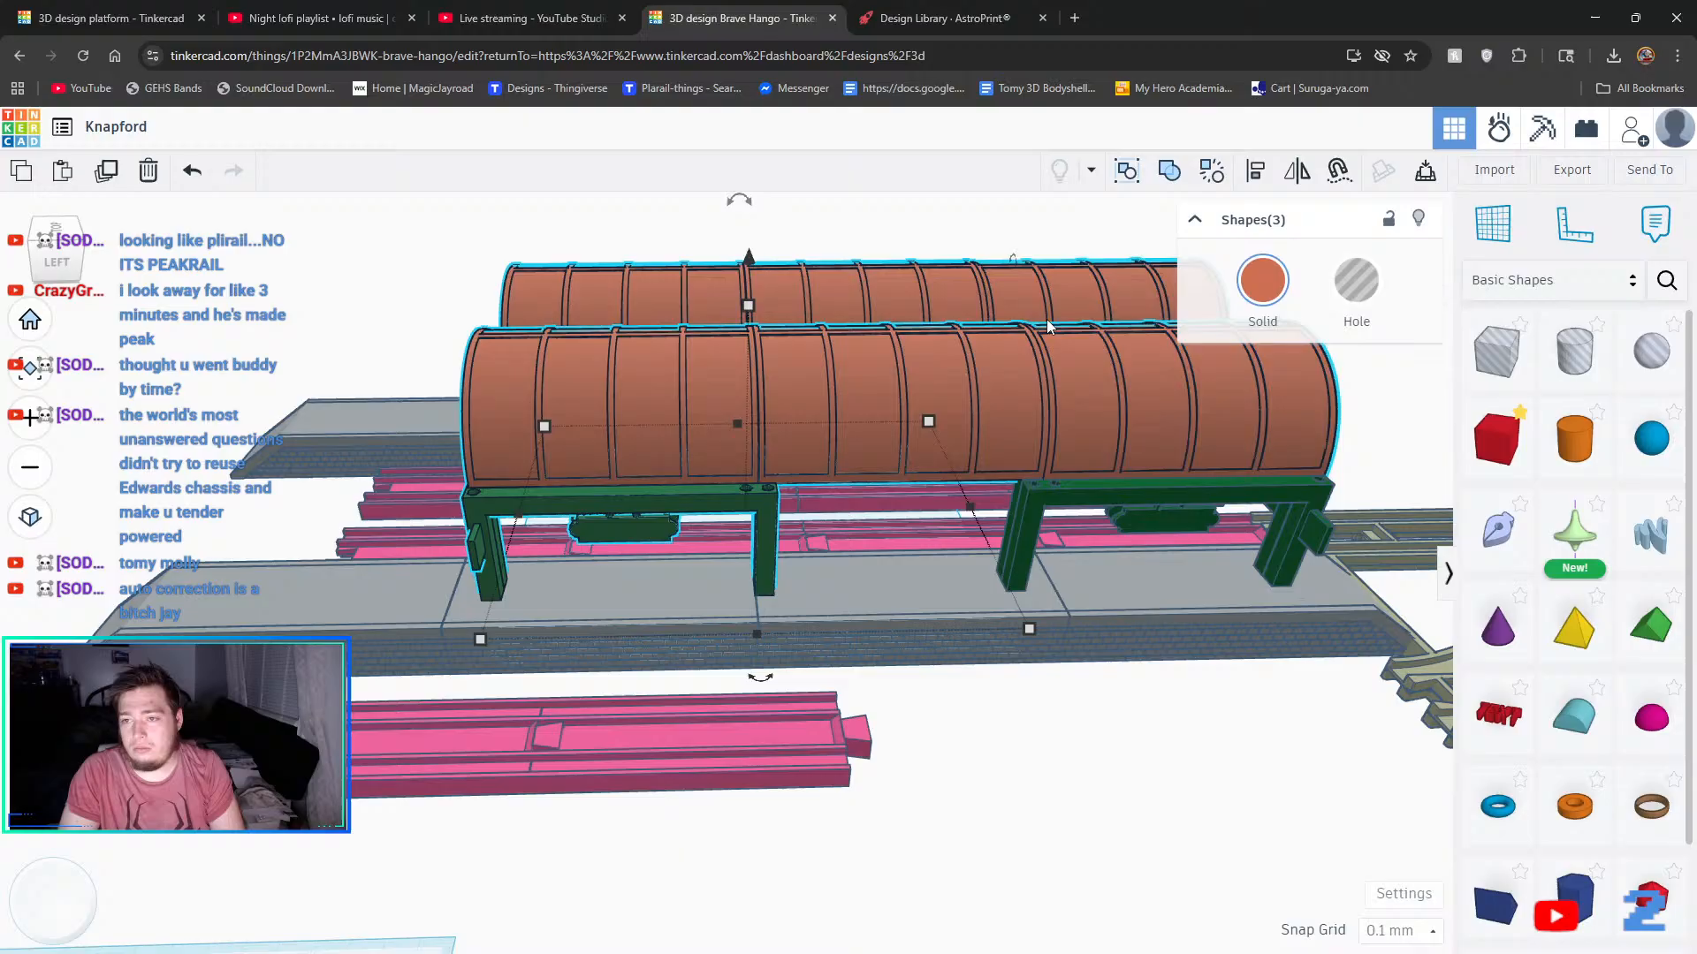
shift+click(1053, 477)
right_drag(962, 528, 1095, 702)
scroll(1087, 694, up, 2)
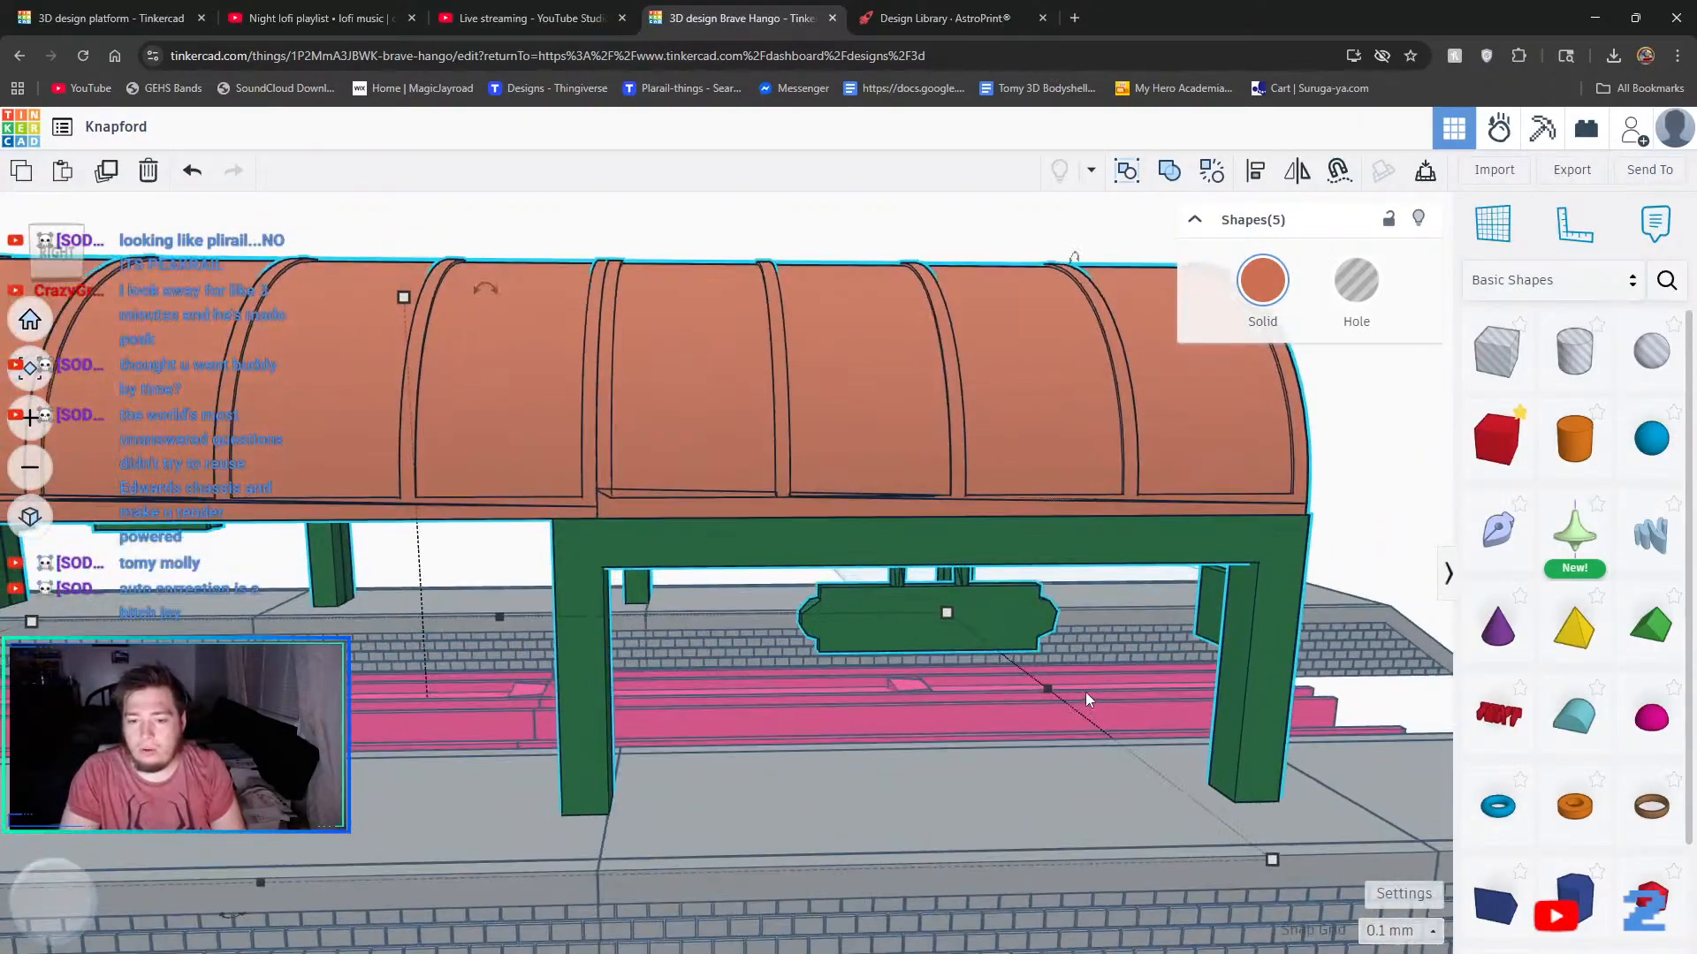
scroll(1080, 691, down, 6)
scroll(1028, 726, down, 2)
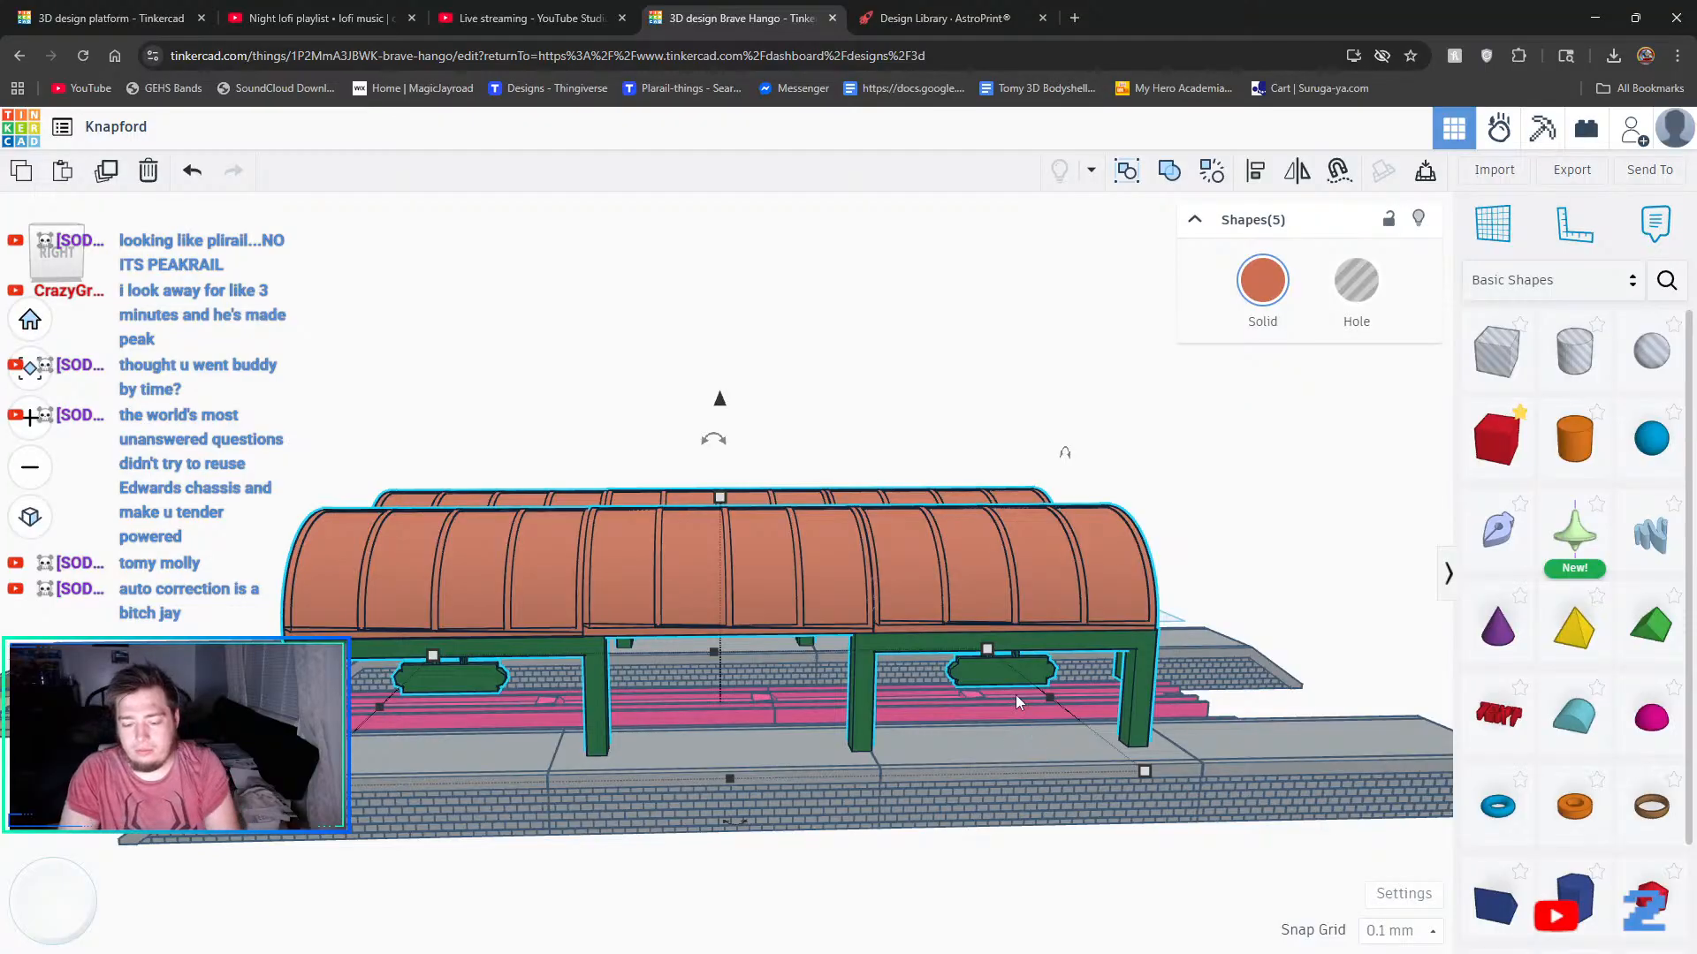
key(Left)
key(Left)
key(Left)
key(Left)
key(Left)
key(Left)
key(Left)
key(Left)
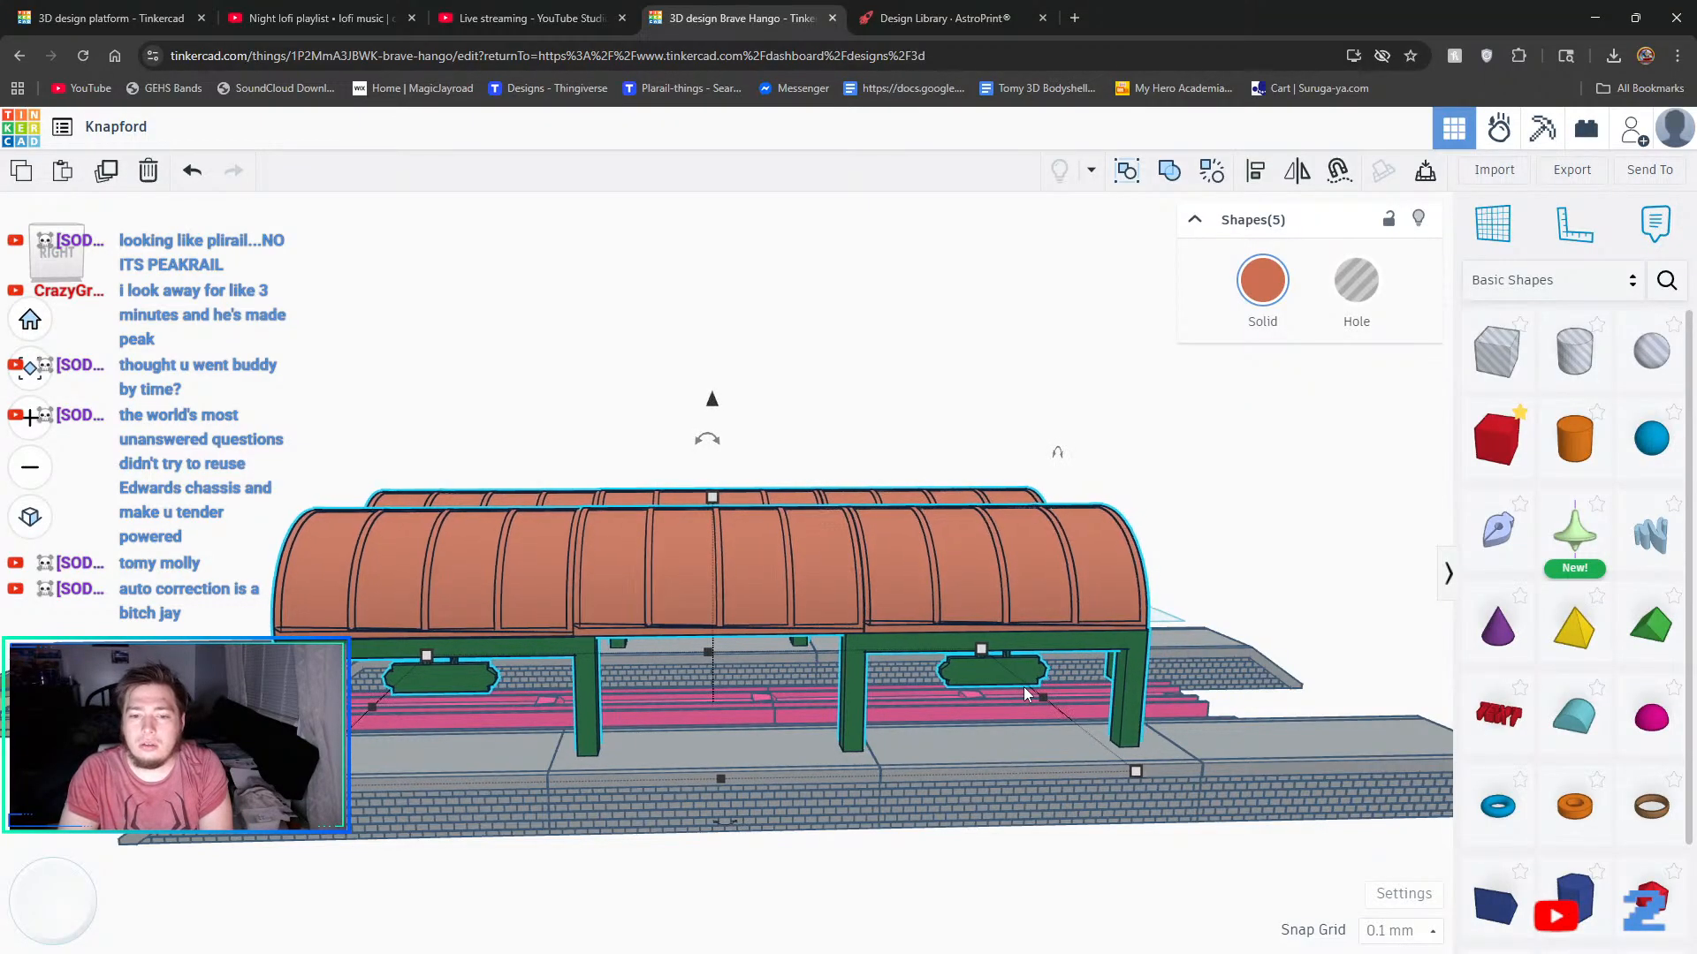
key(Left)
key(Left)
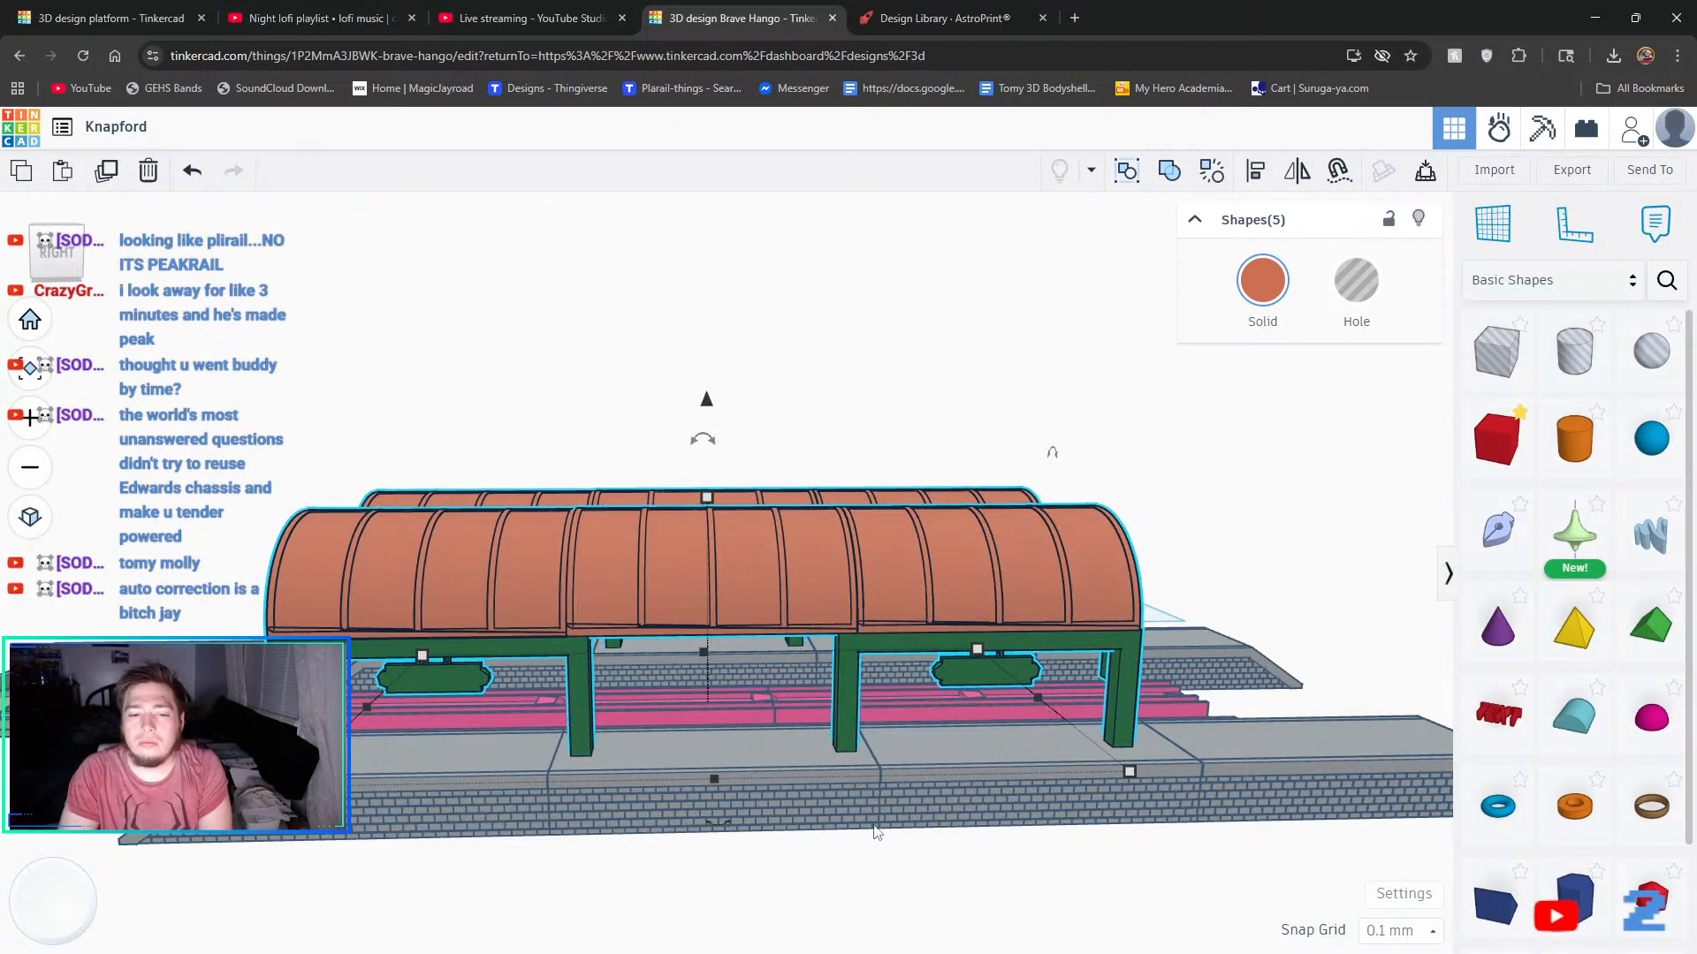
click(654, 888)
- Ungroup both pairs of green frames and select the two outer frames along the brick-edged platform
right_drag(667, 884, 368, 798)
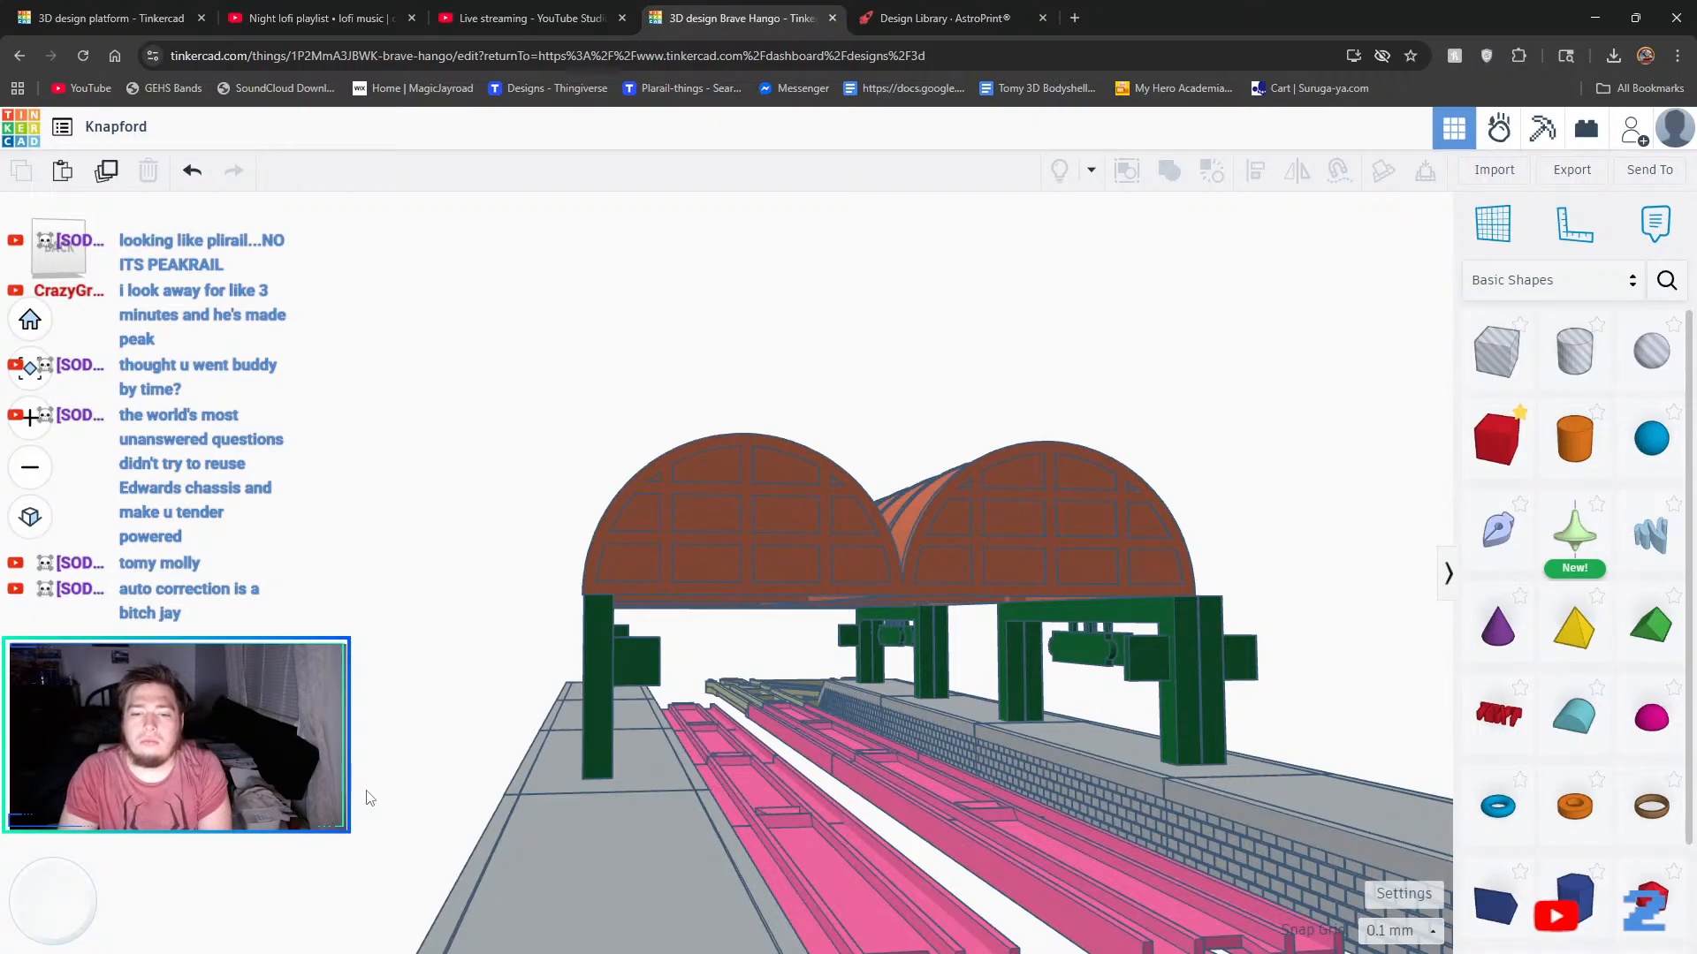
click(1191, 623)
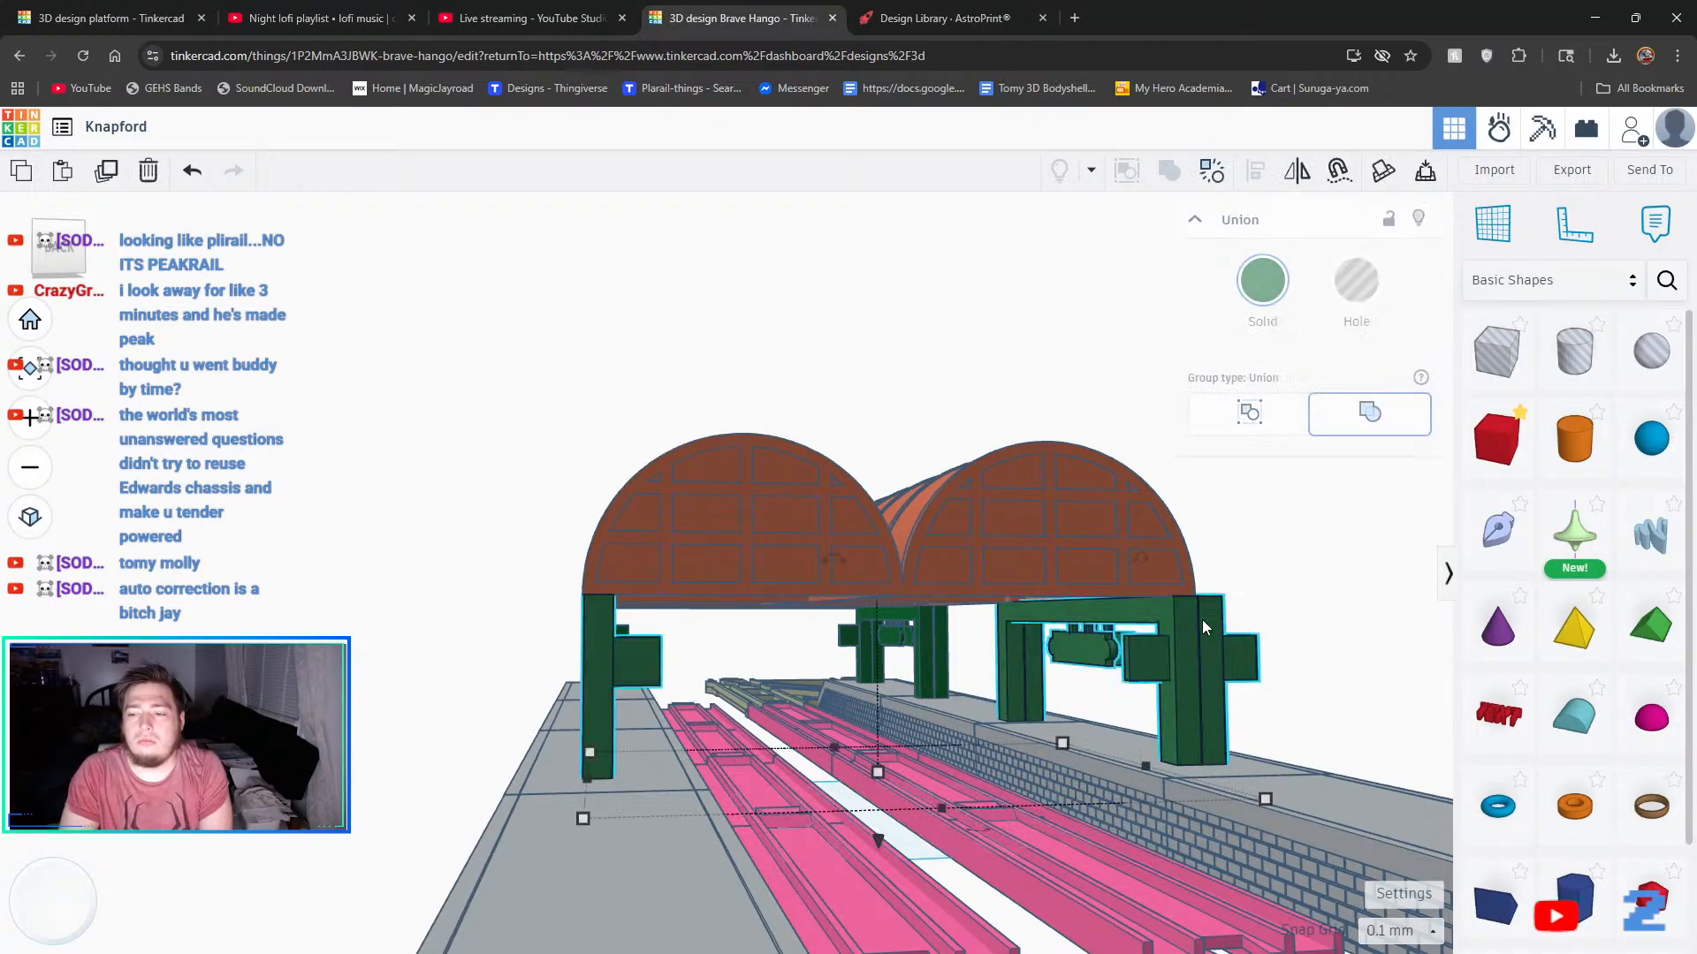
click(1211, 171)
click(1290, 647)
click(1223, 659)
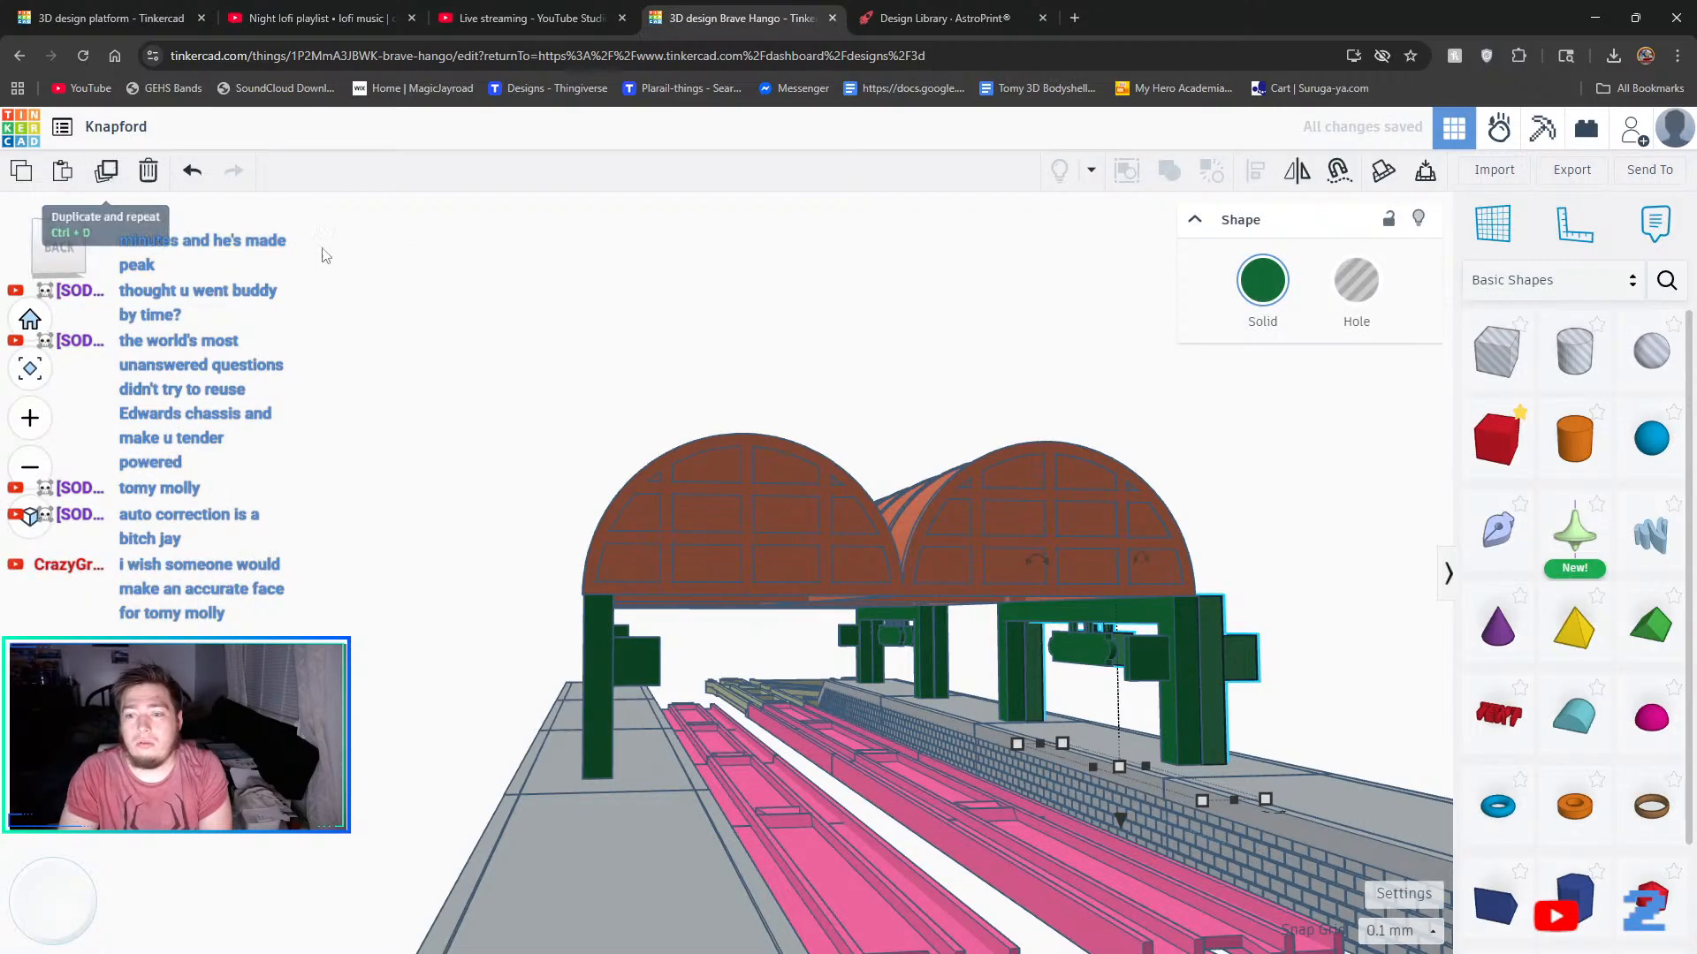
click(944, 652)
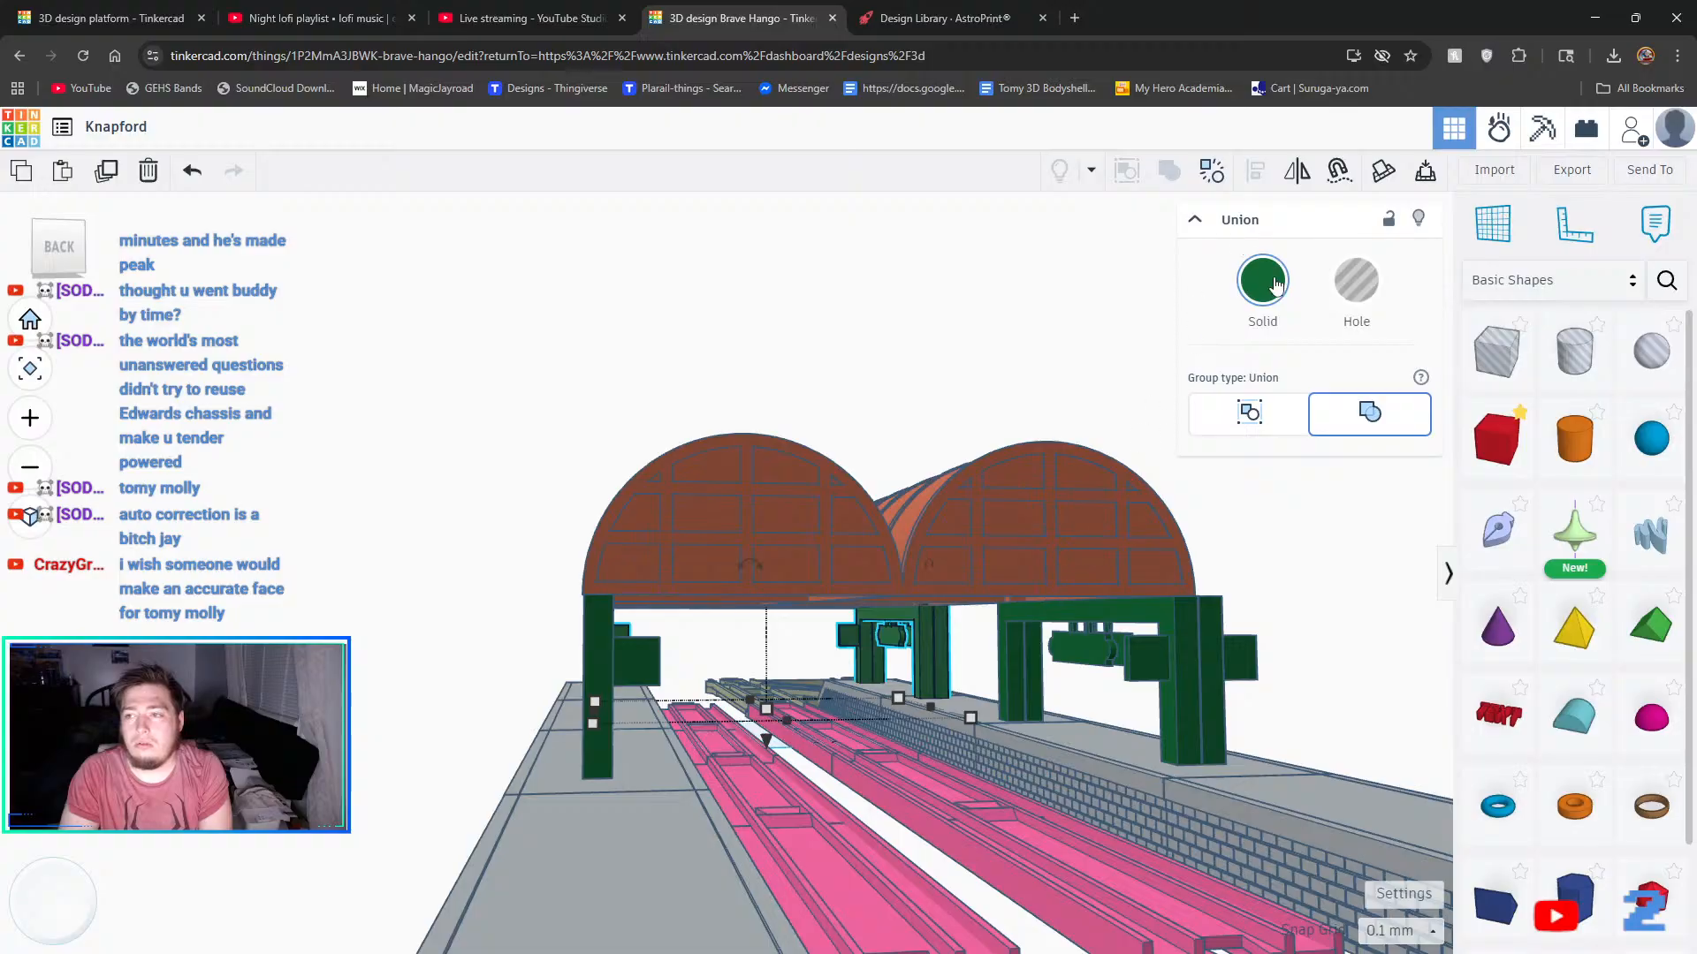
click(1216, 634)
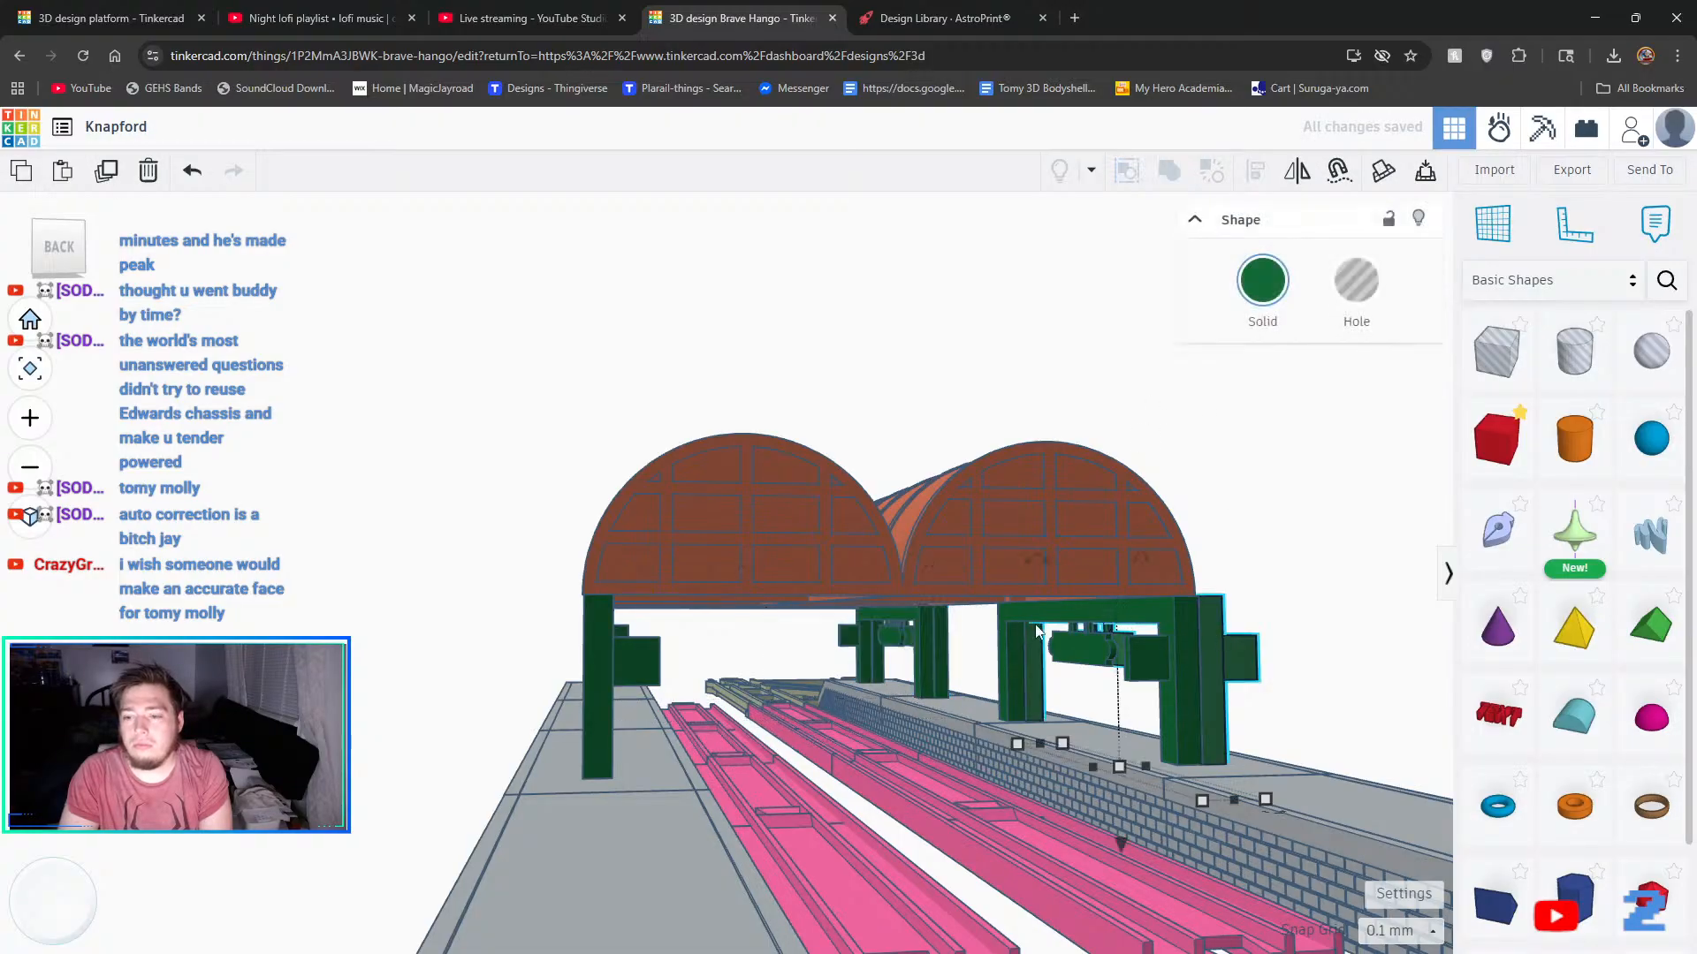
shift+click(944, 627)
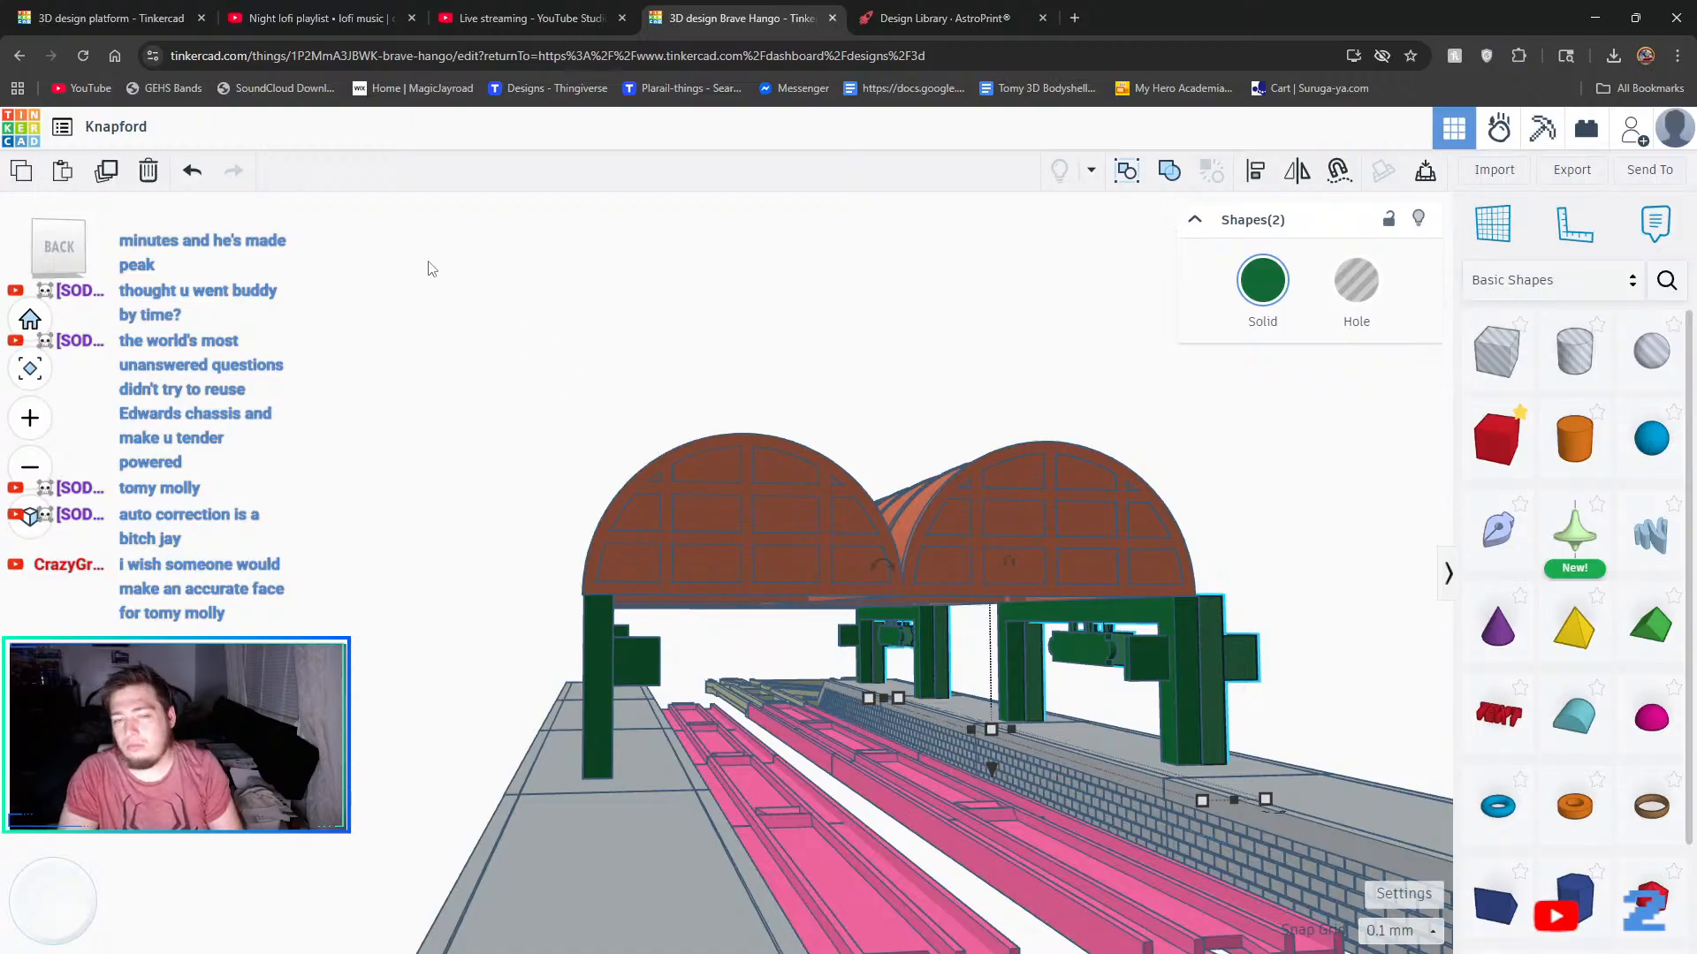
- Duplicate the two outer green frames and move the copies across the tracks in 1.0 mm steps to the outer side of the opposite platform
right_drag(468, 372, 724, 694)
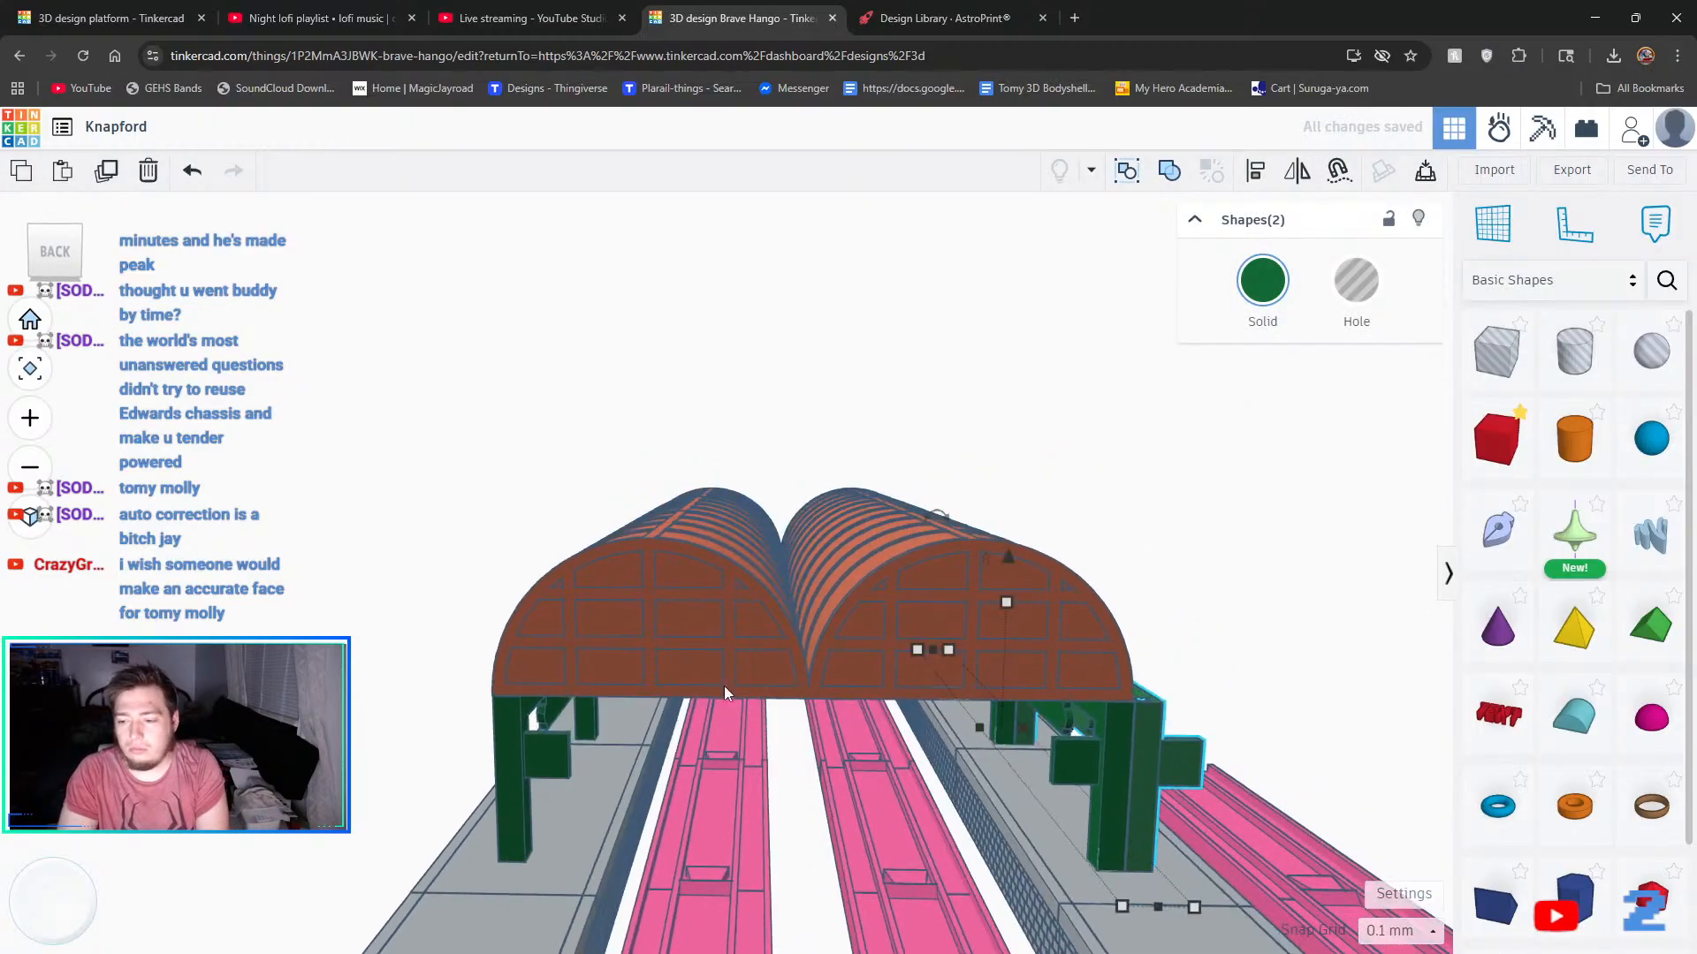
click(1392, 930)
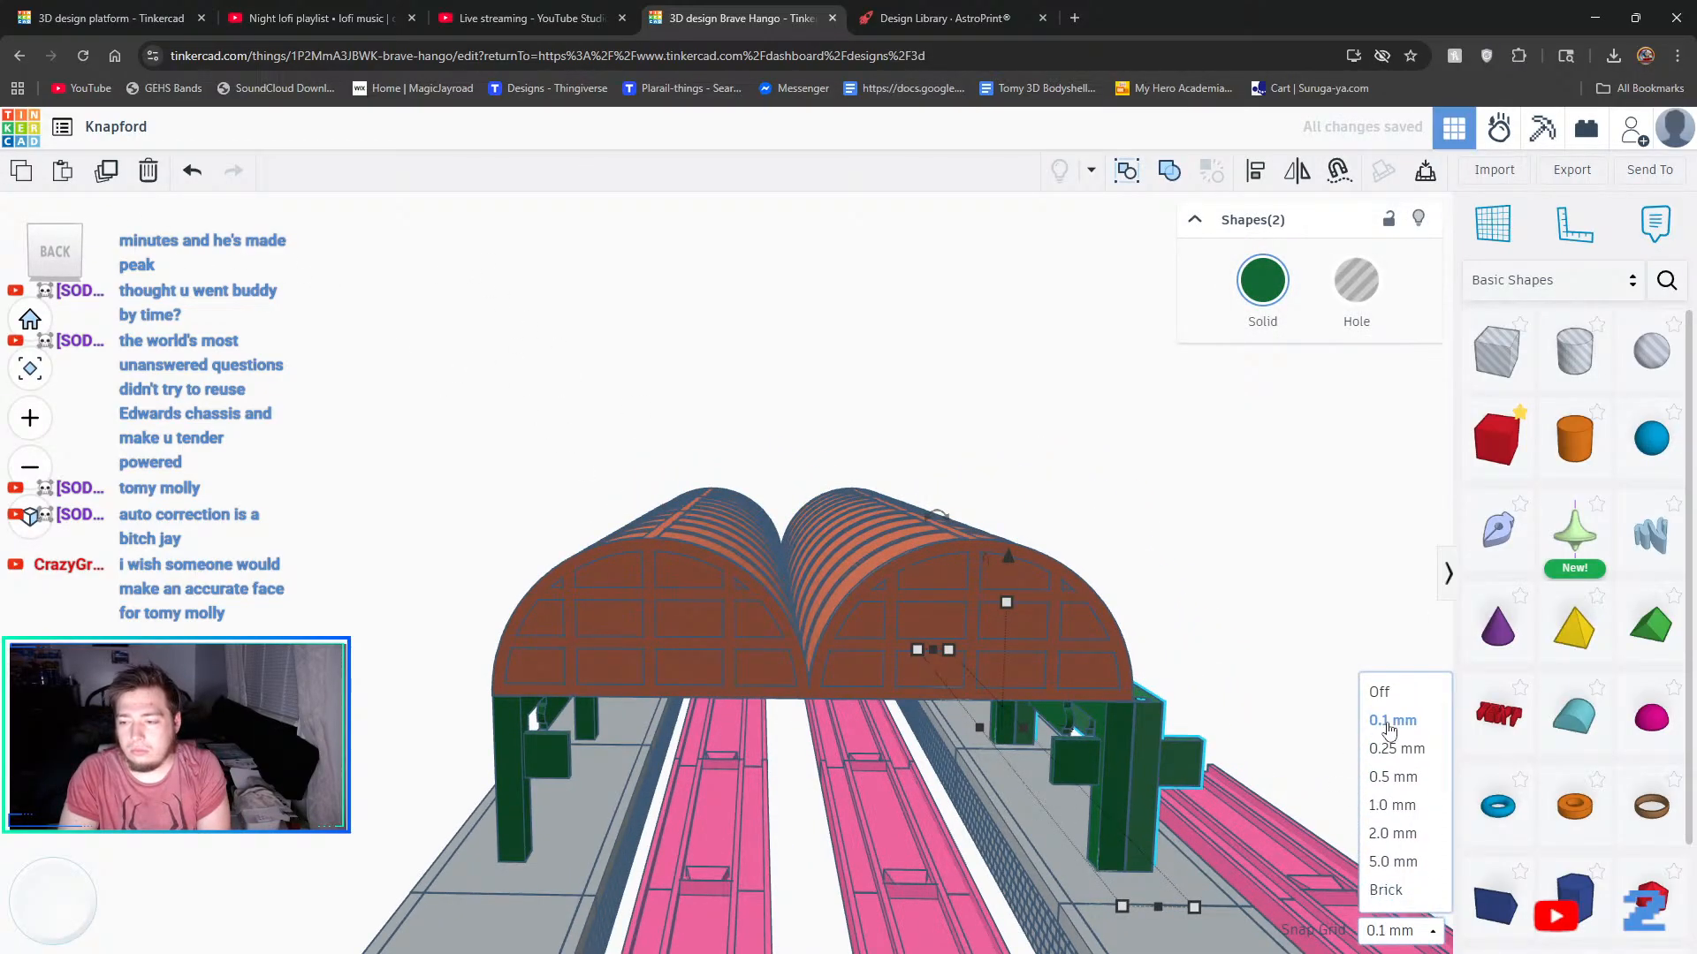
click(1394, 806)
key(Left)
key(Left)
key(Left)
key(Left)
key(Left)
key(Left)
key(Left)
key(Left)
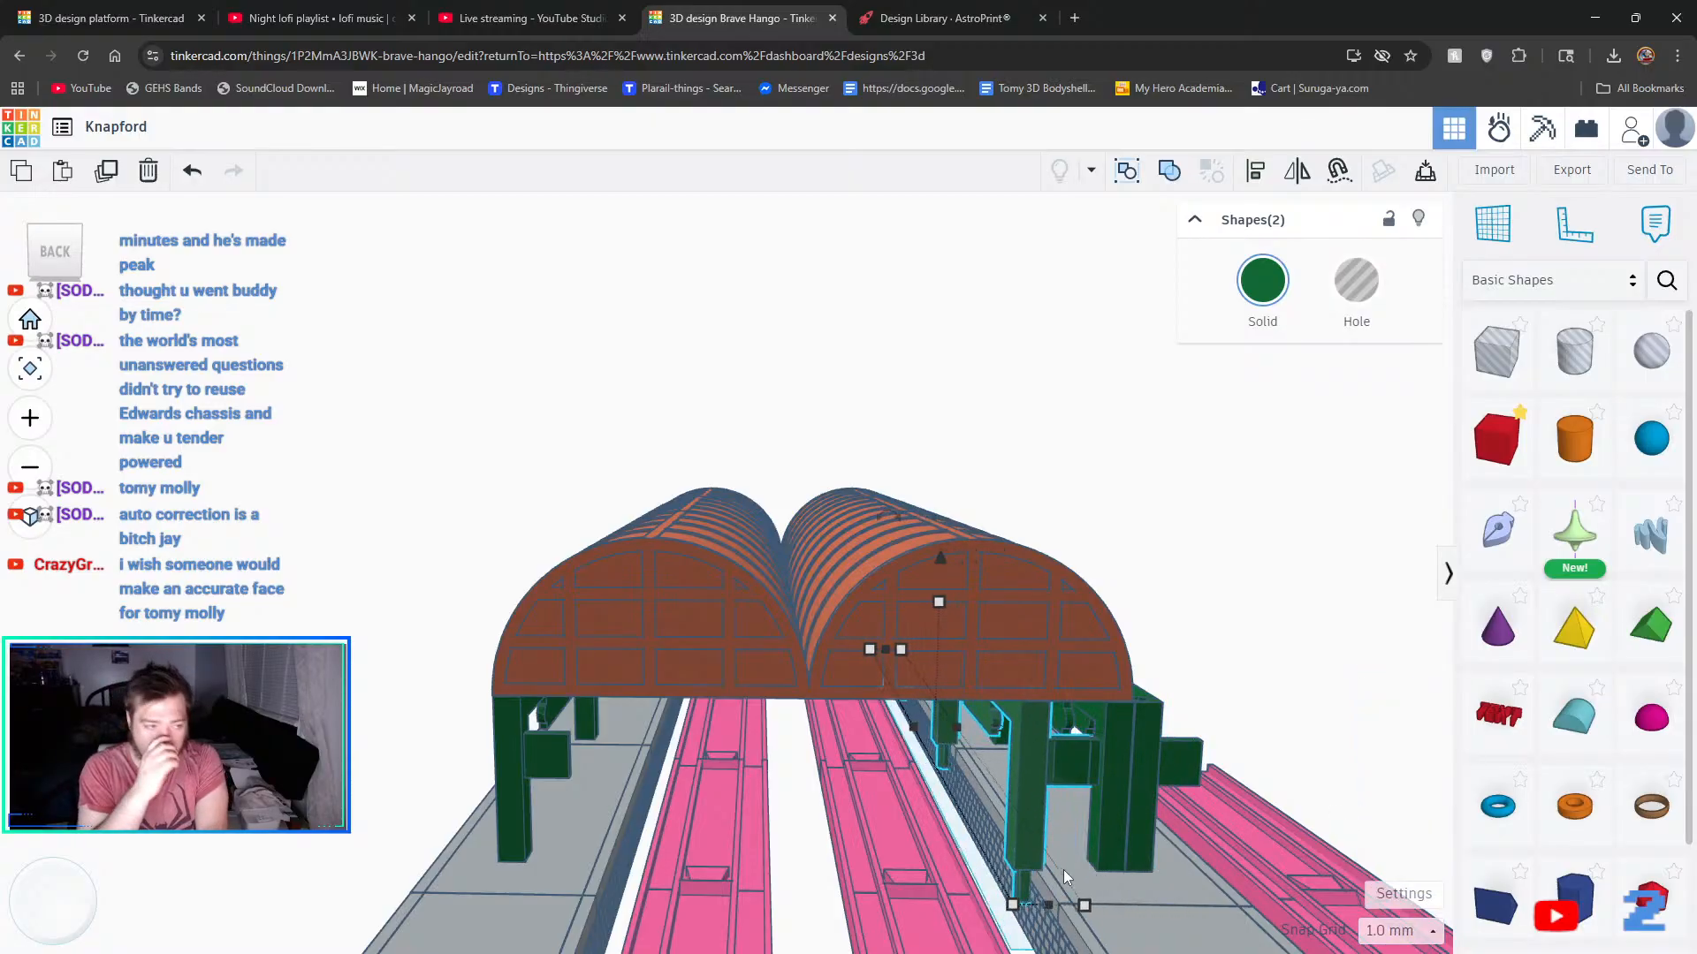
key(Left)
key(Left)
key(Left)
key(Left)
key(Left)
key(Left)
key(Left)
key(Left)
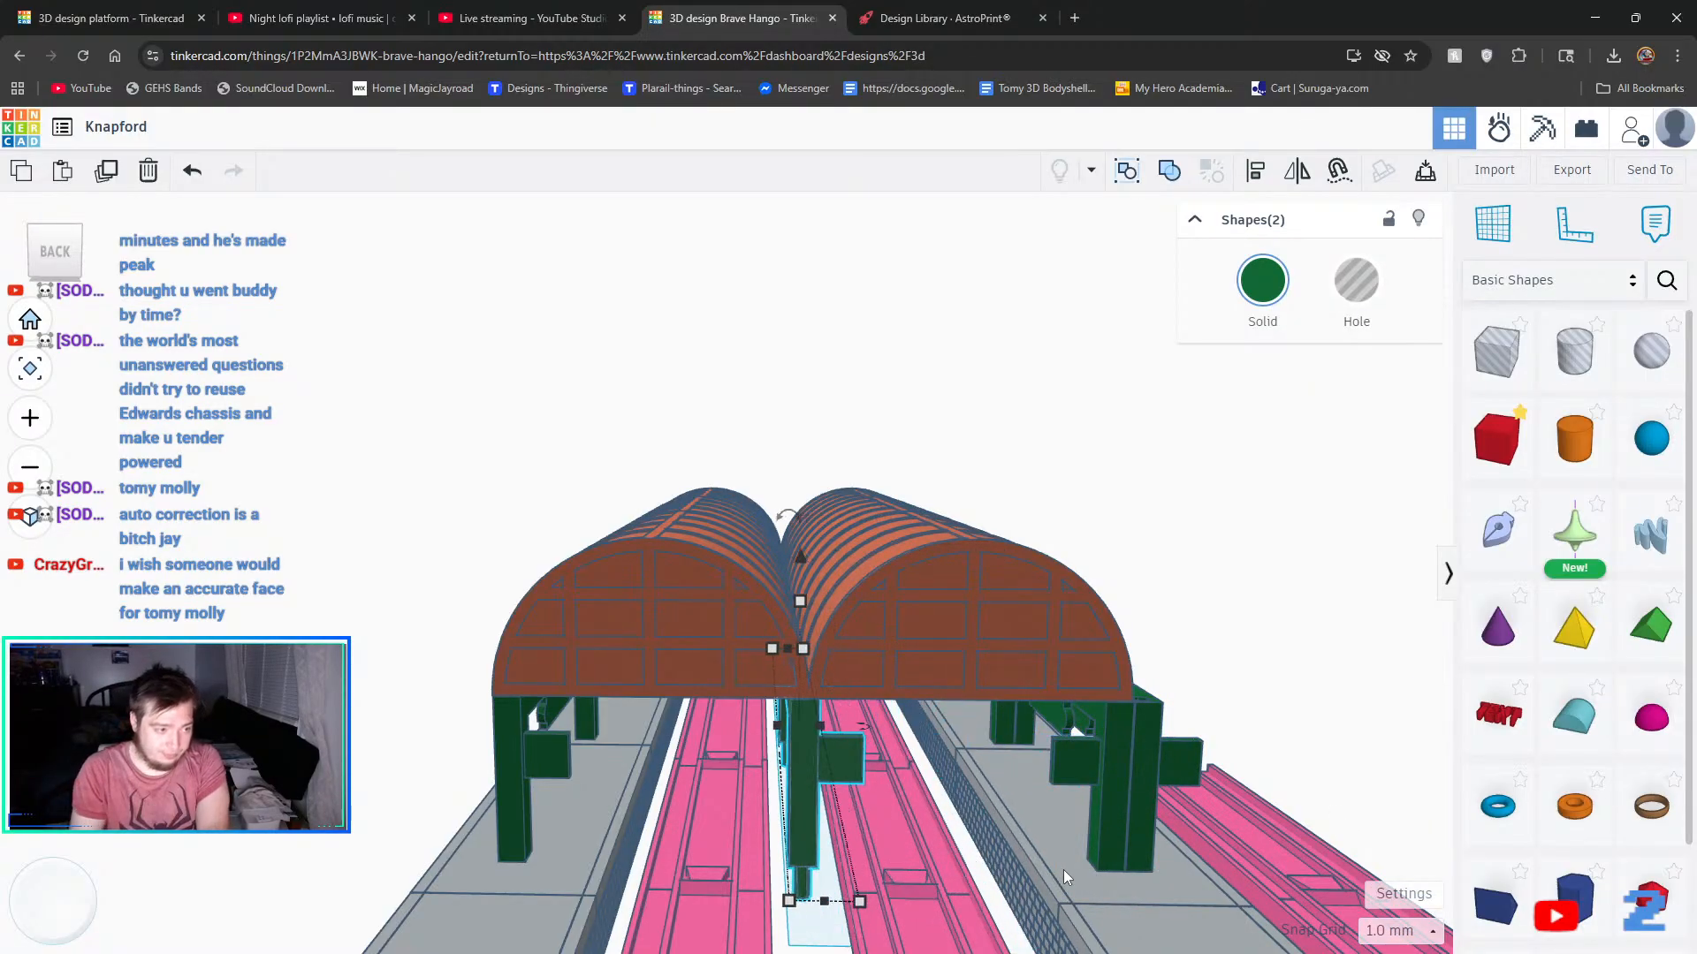
key(Left)
key(Left)
key(Left)
key(Left)
key(Left)
key(Left)
key(Left)
key(Left)
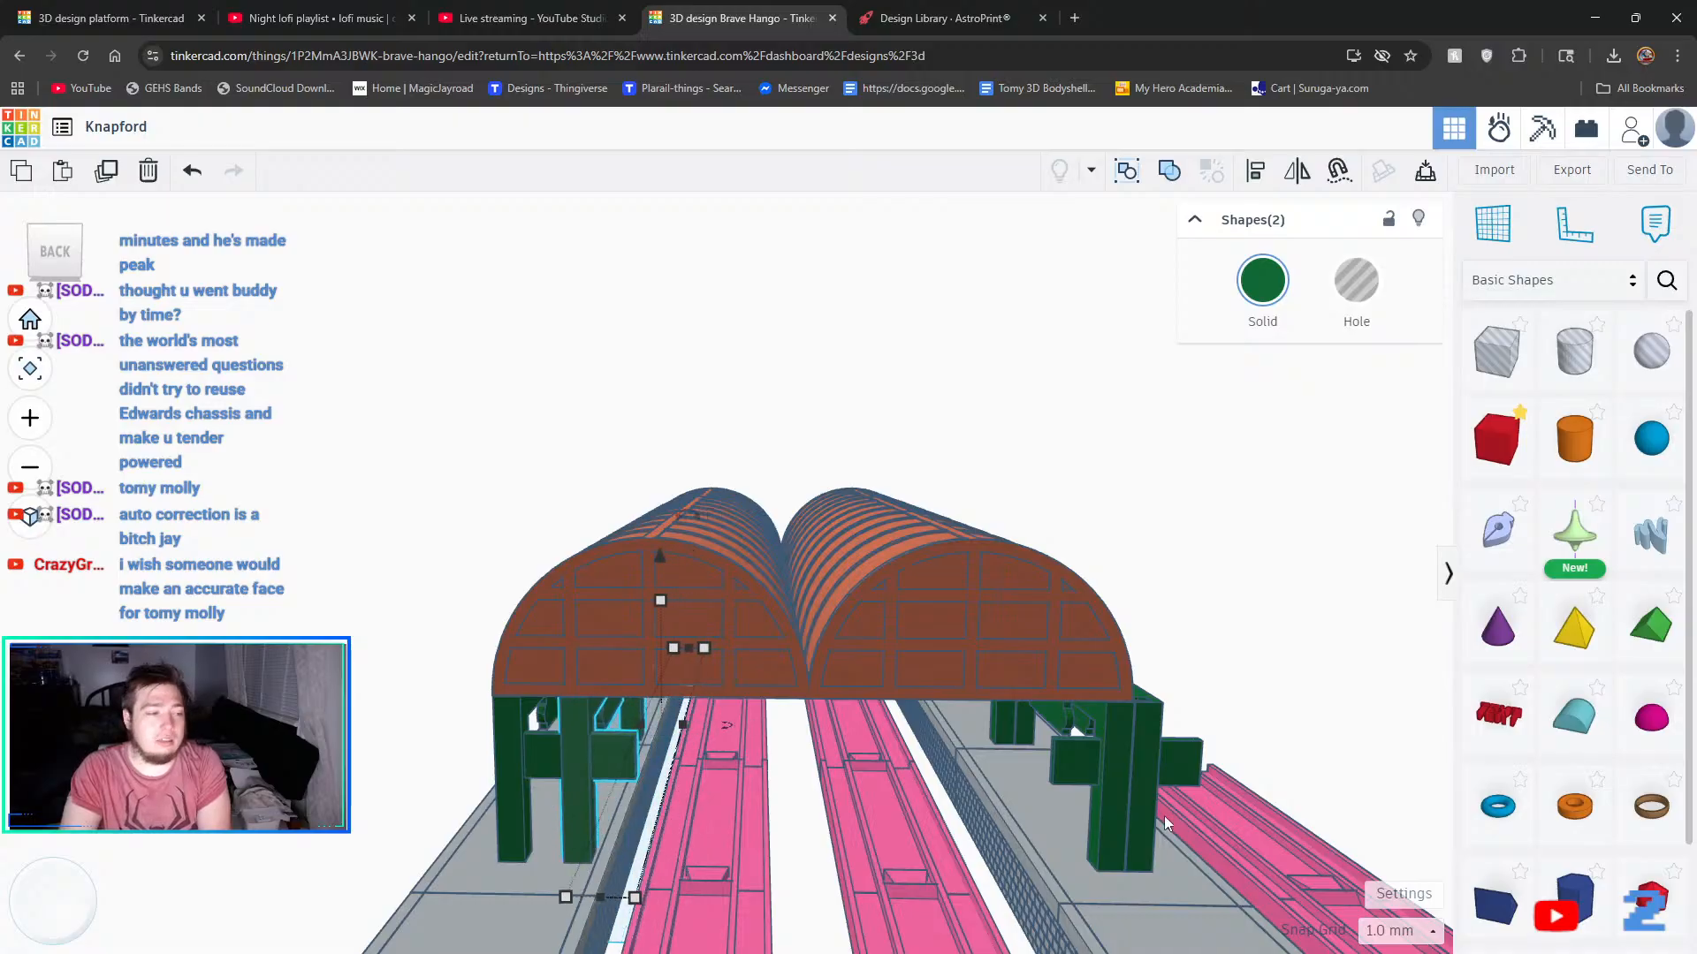
key(Left)
key(Left)
key(Left)
- Shift the frame copies sideways toward the existing frames so they sit against them, and set the snap grid to 0.1 mm
scroll(407, 759, up, 3)
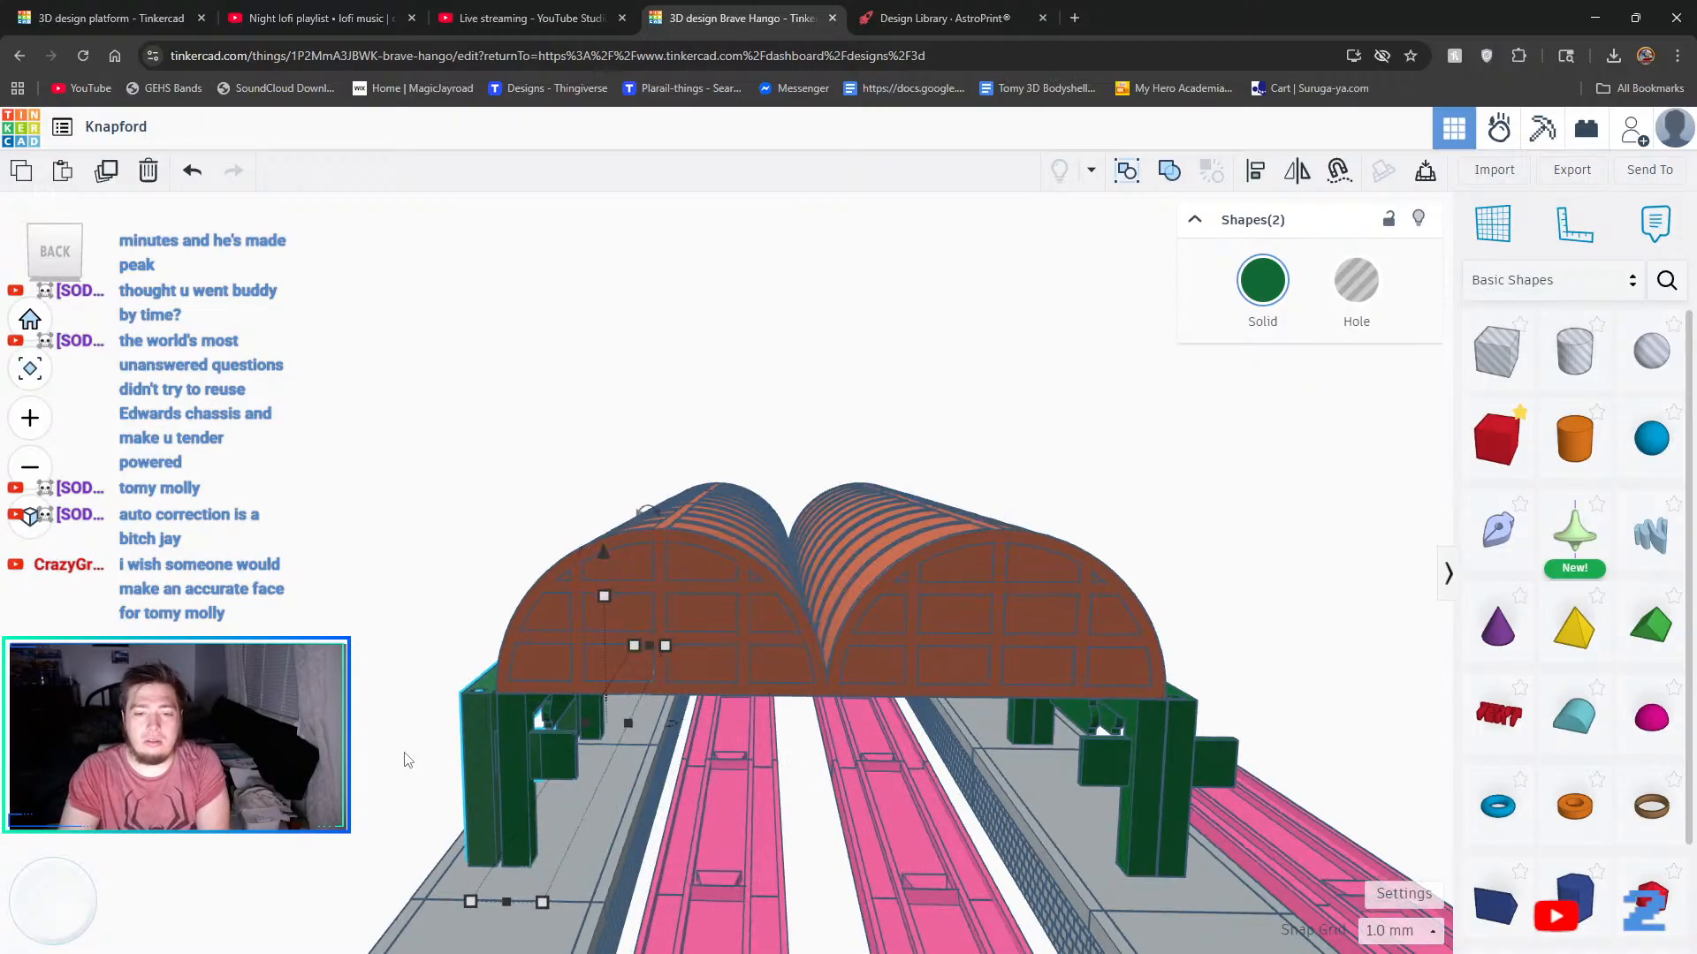
scroll(406, 758, down, 4)
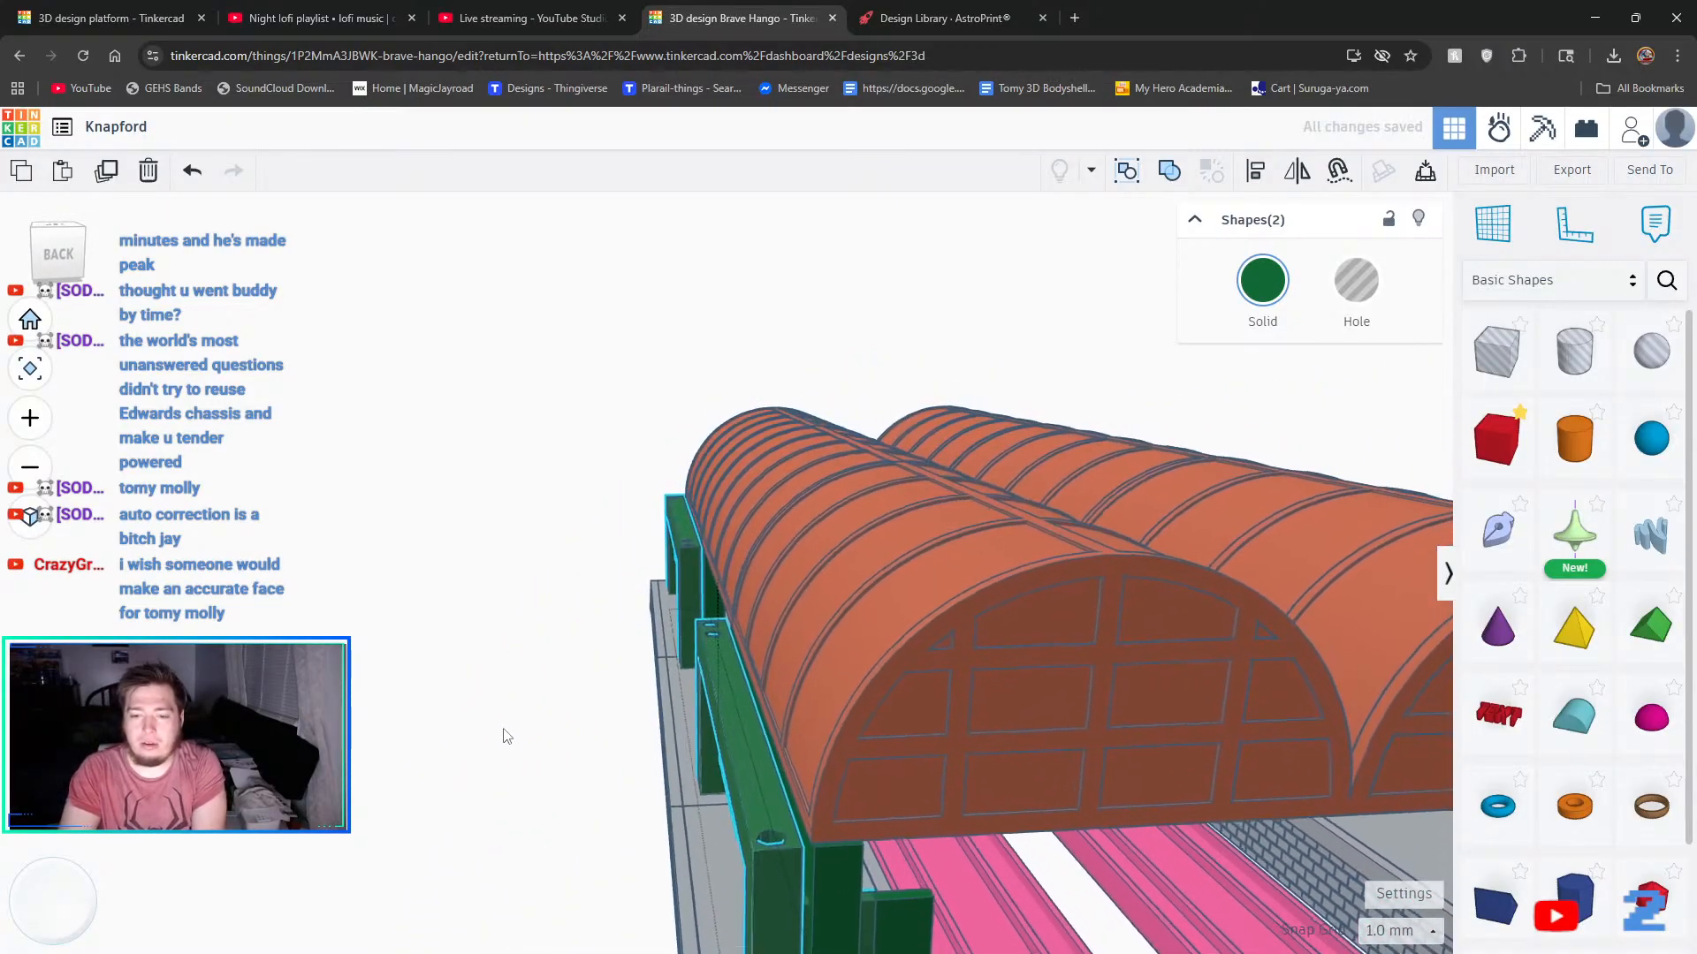
scroll(500, 735, up, 4)
key(Right)
key(Right)
key(Right)
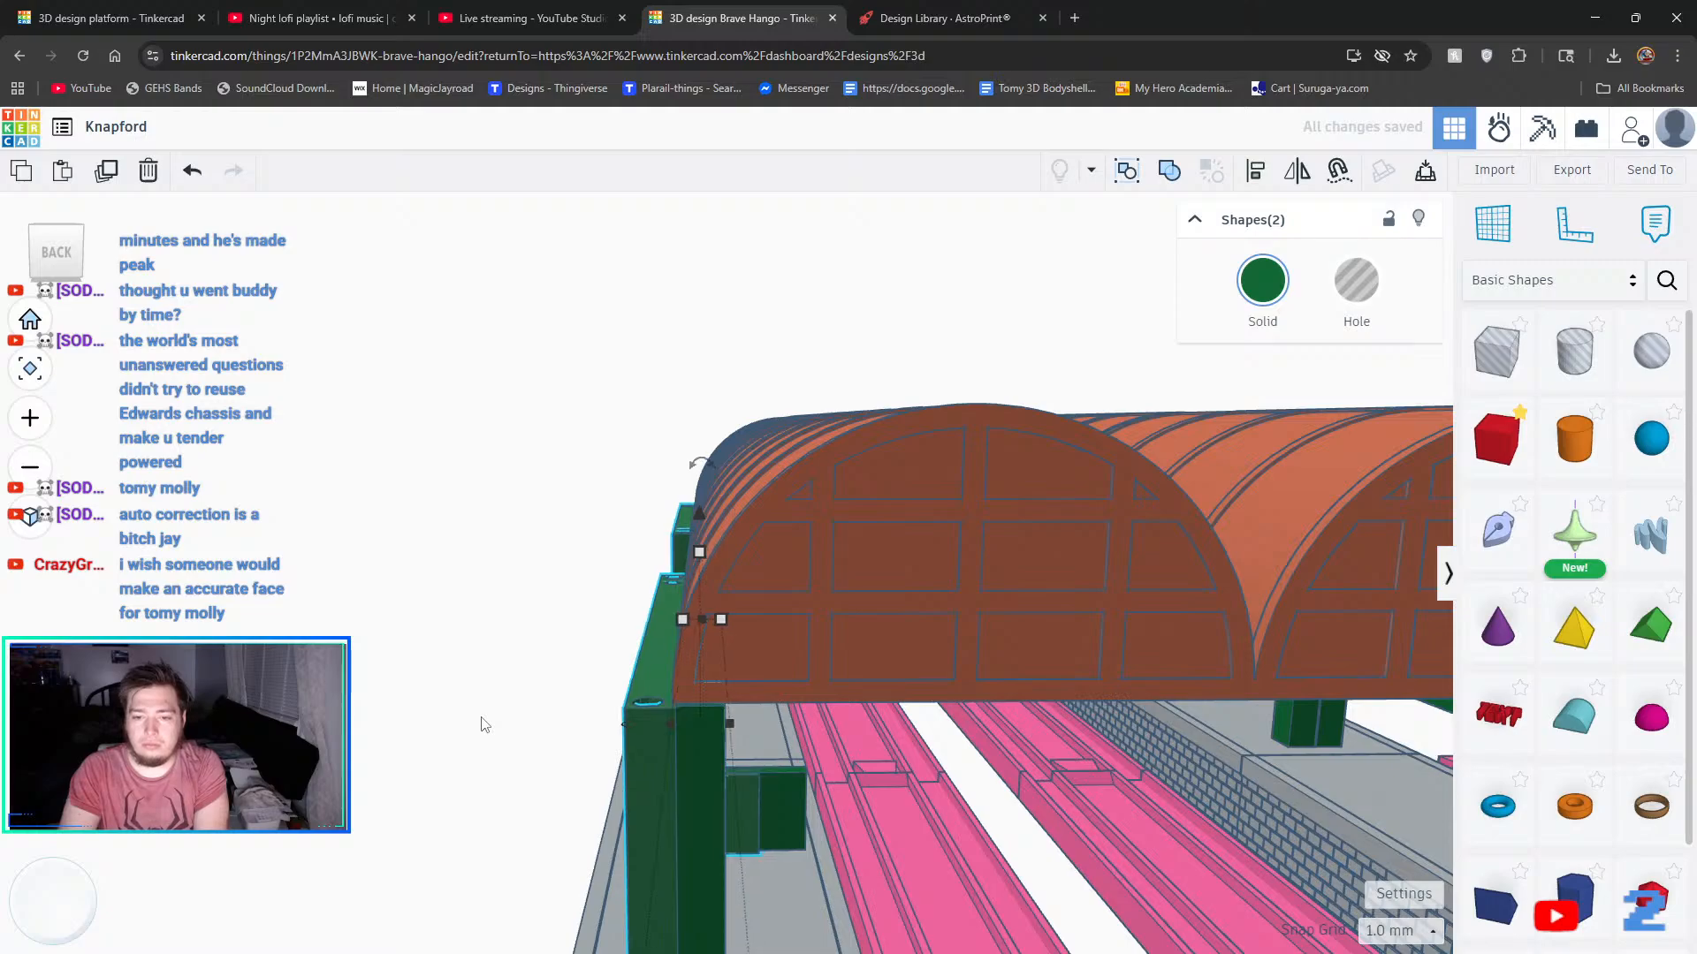
right_drag(539, 717, 760, 742)
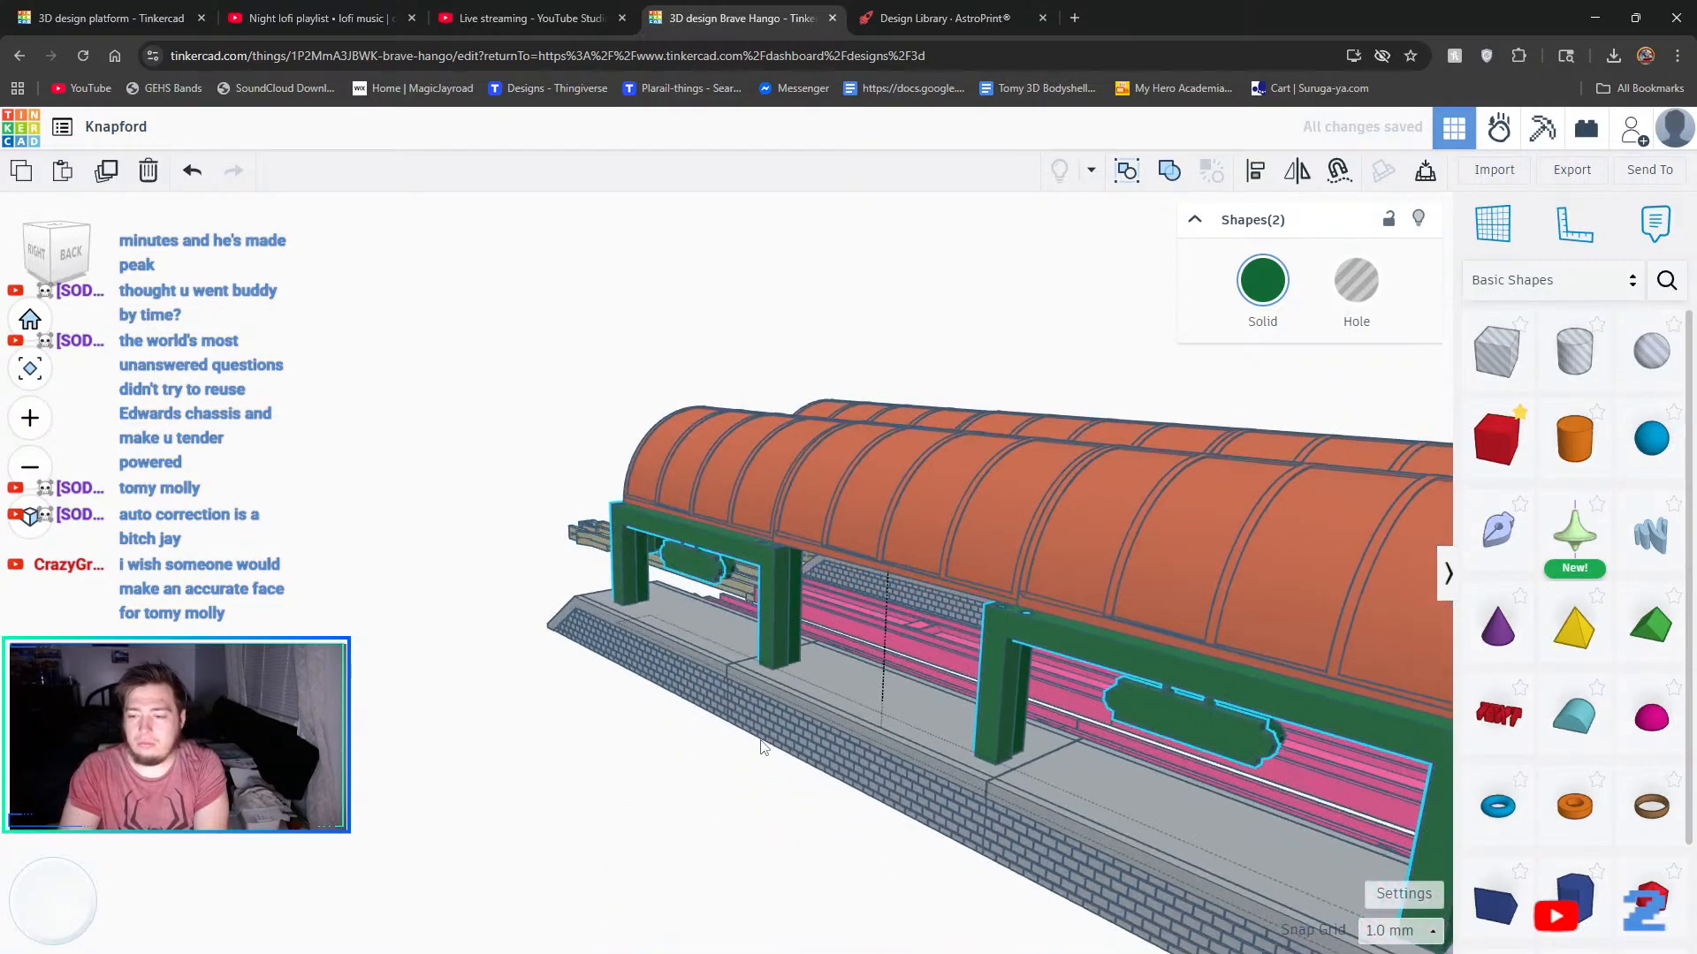
click(192, 169)
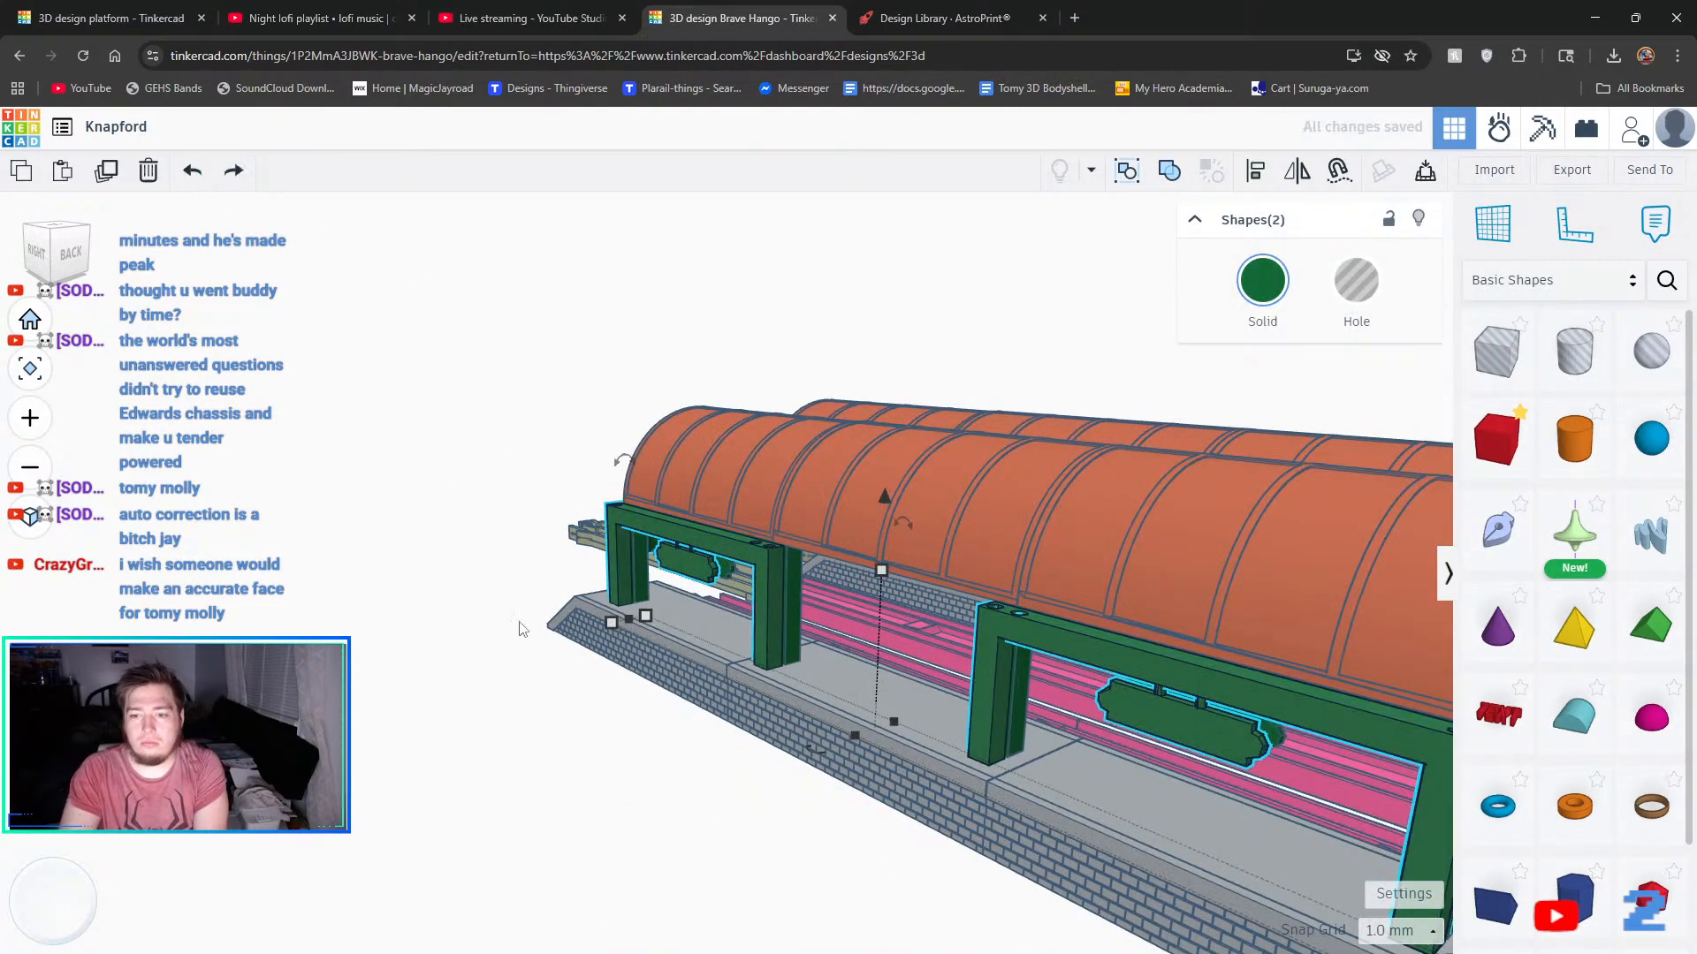
right_drag(665, 714, 356, 683)
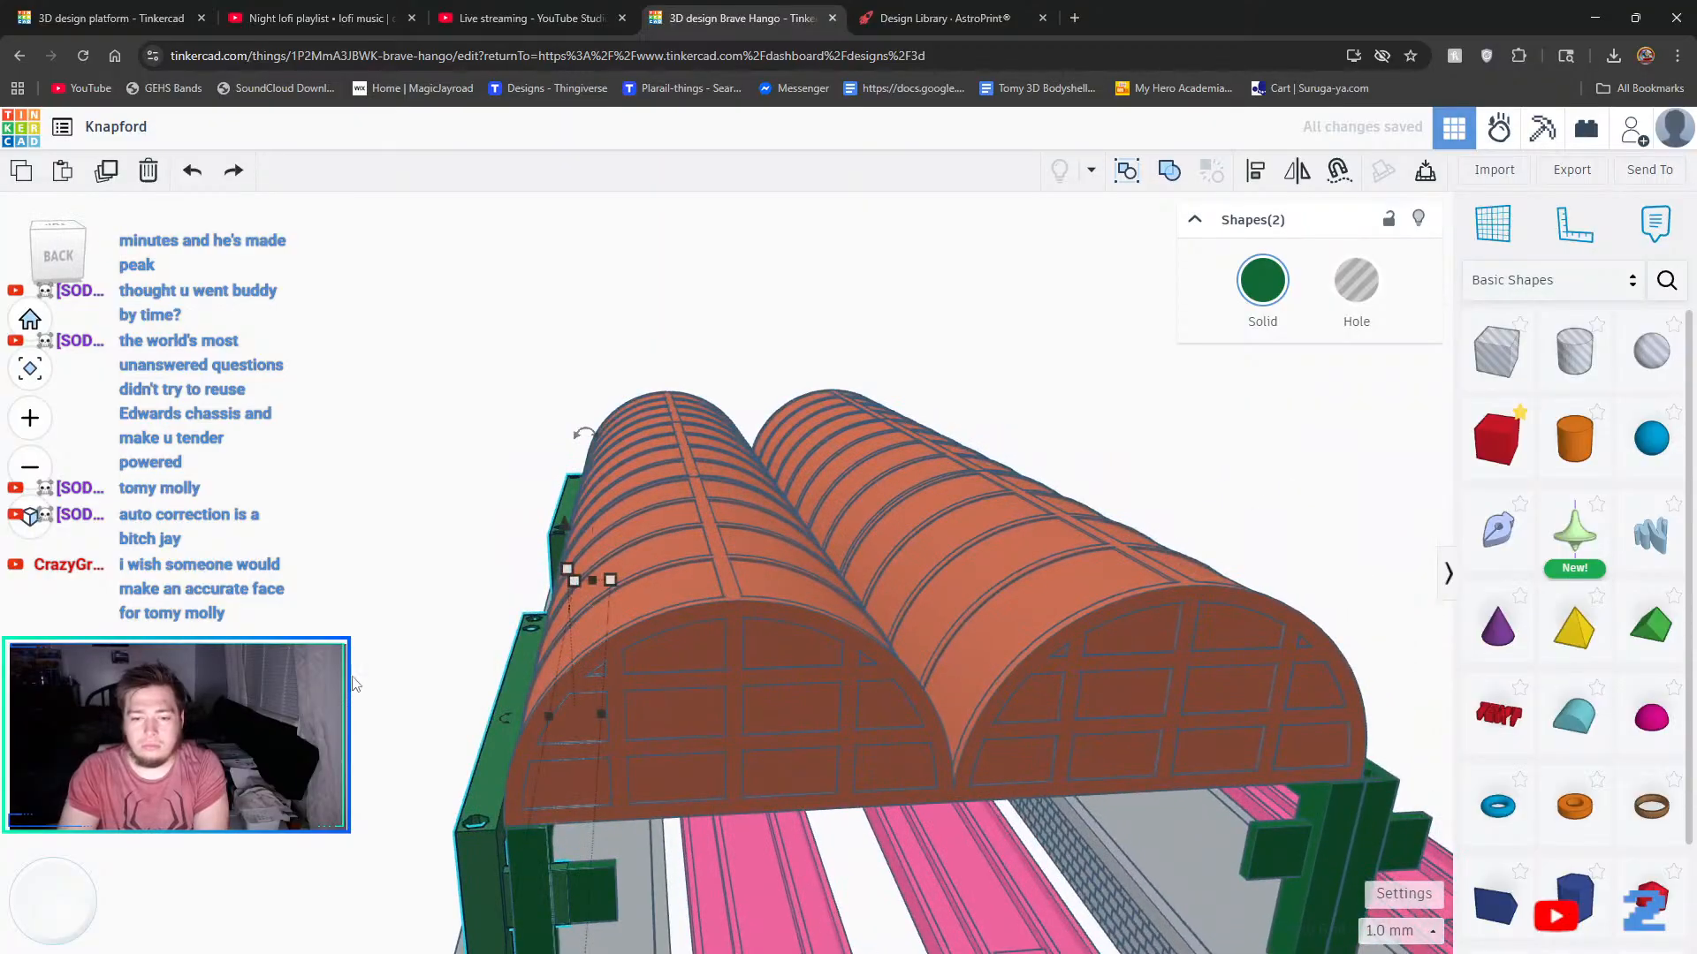
key(ctrl+d)
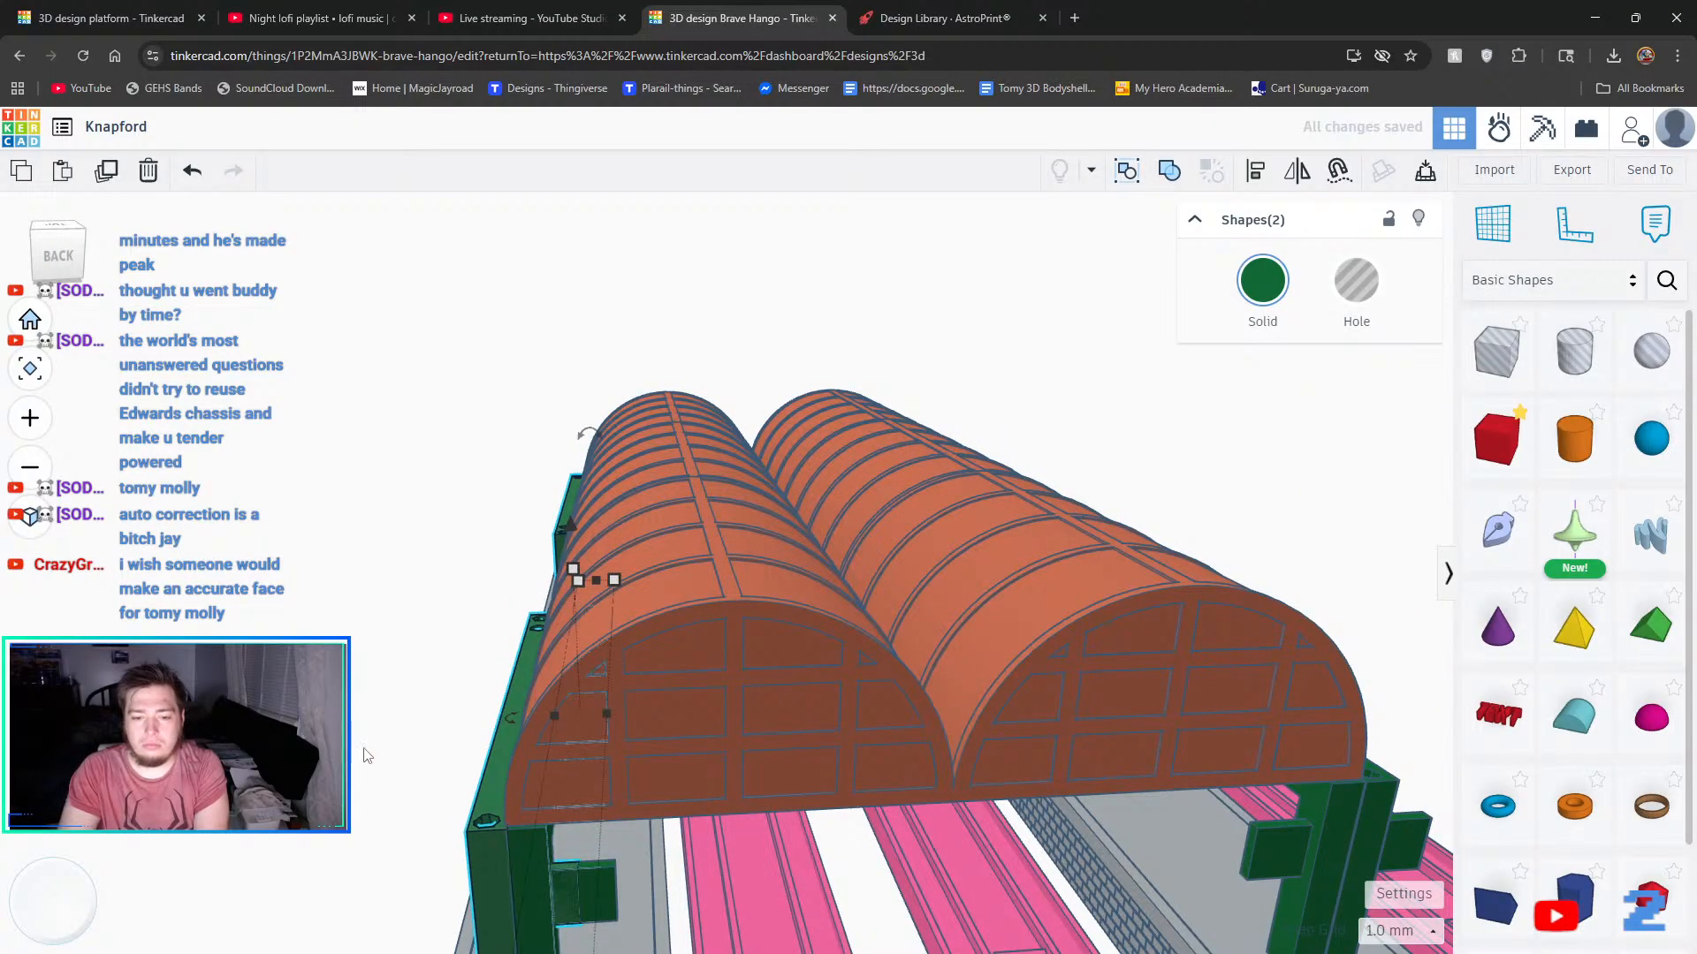
click(1399, 931)
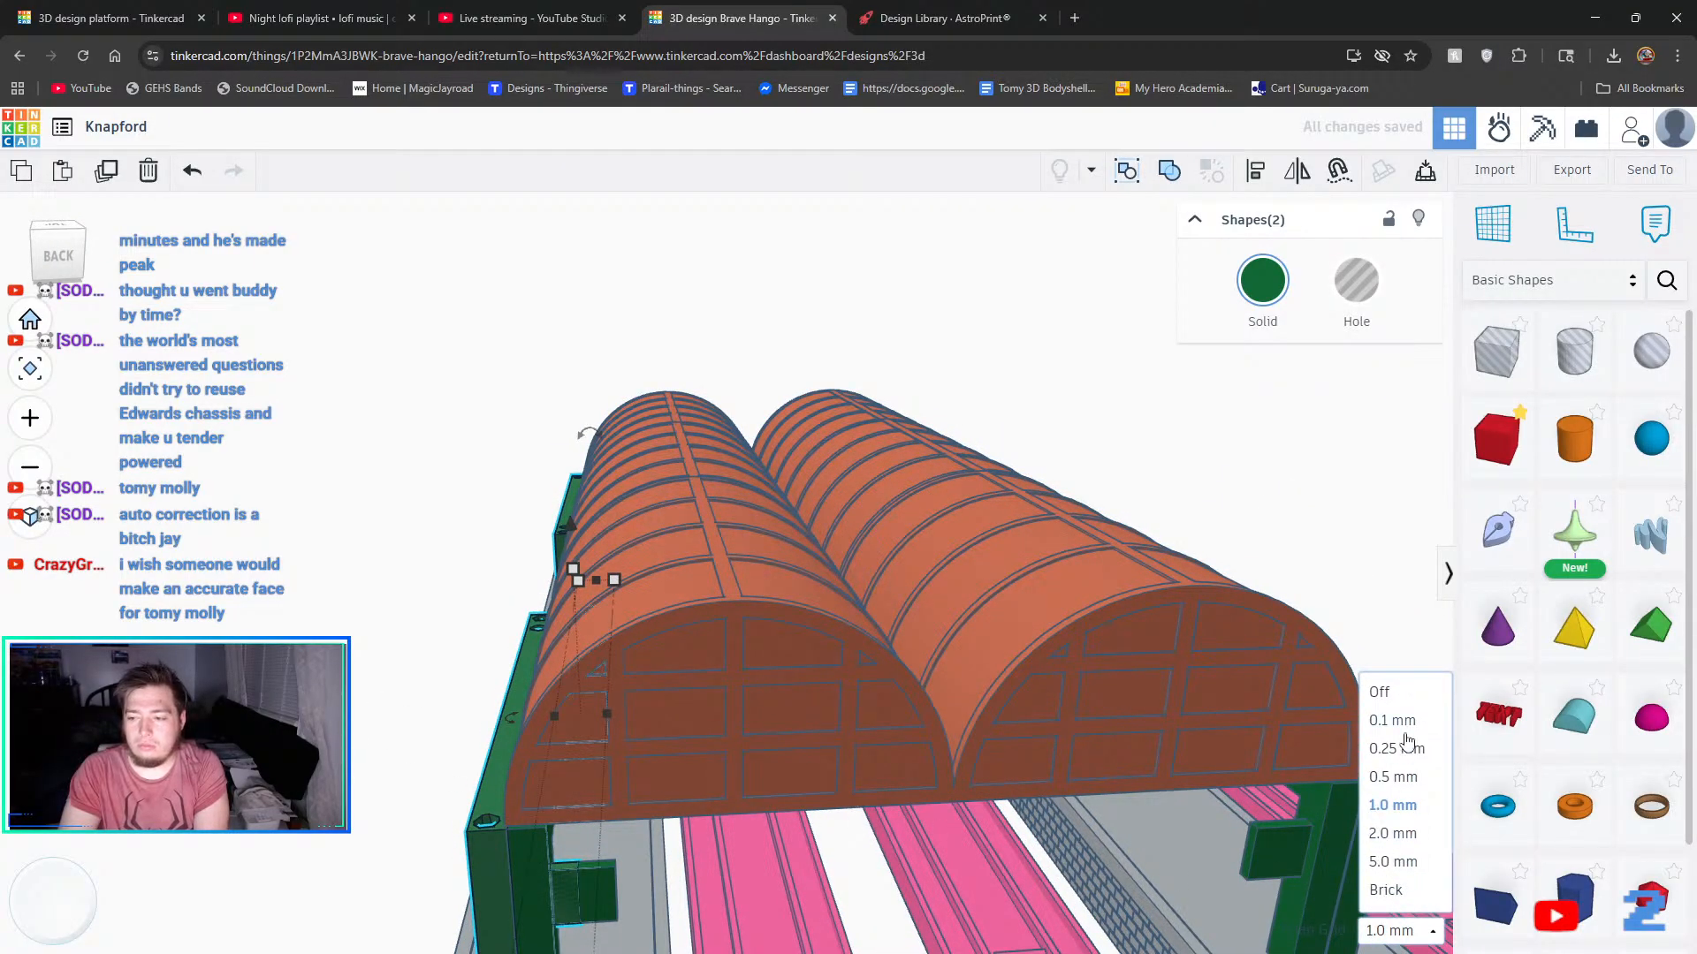
click(1388, 714)
scroll(439, 856, up, 8)
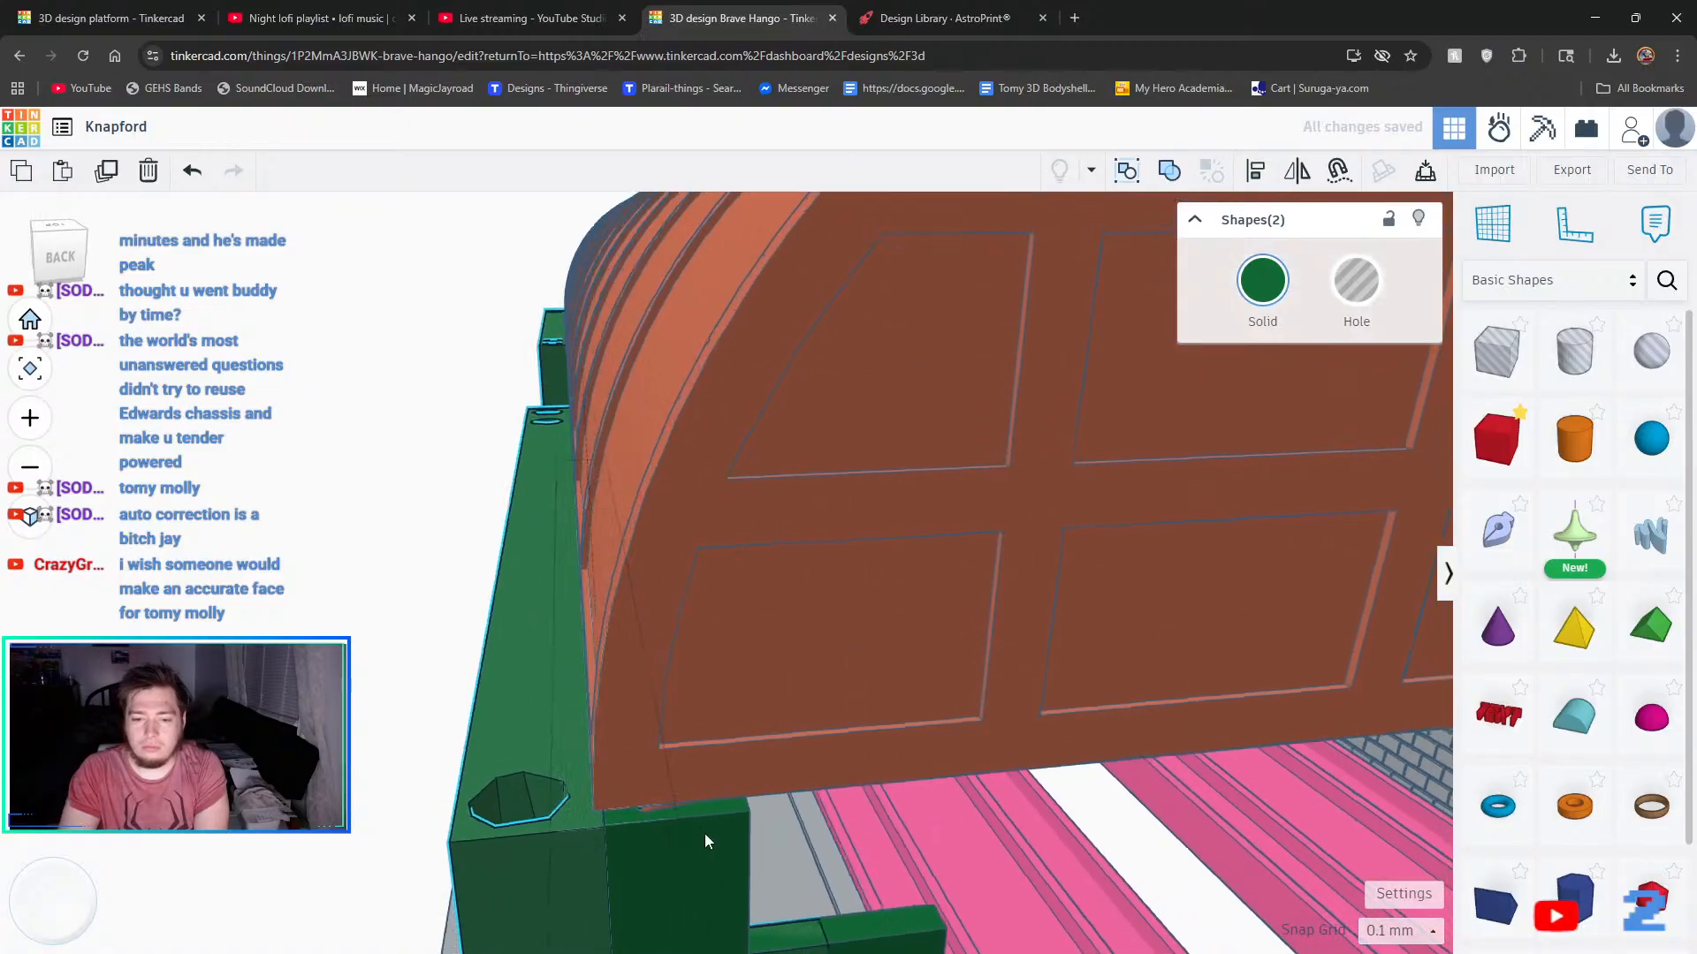
right_drag(703, 834, 966, 815)
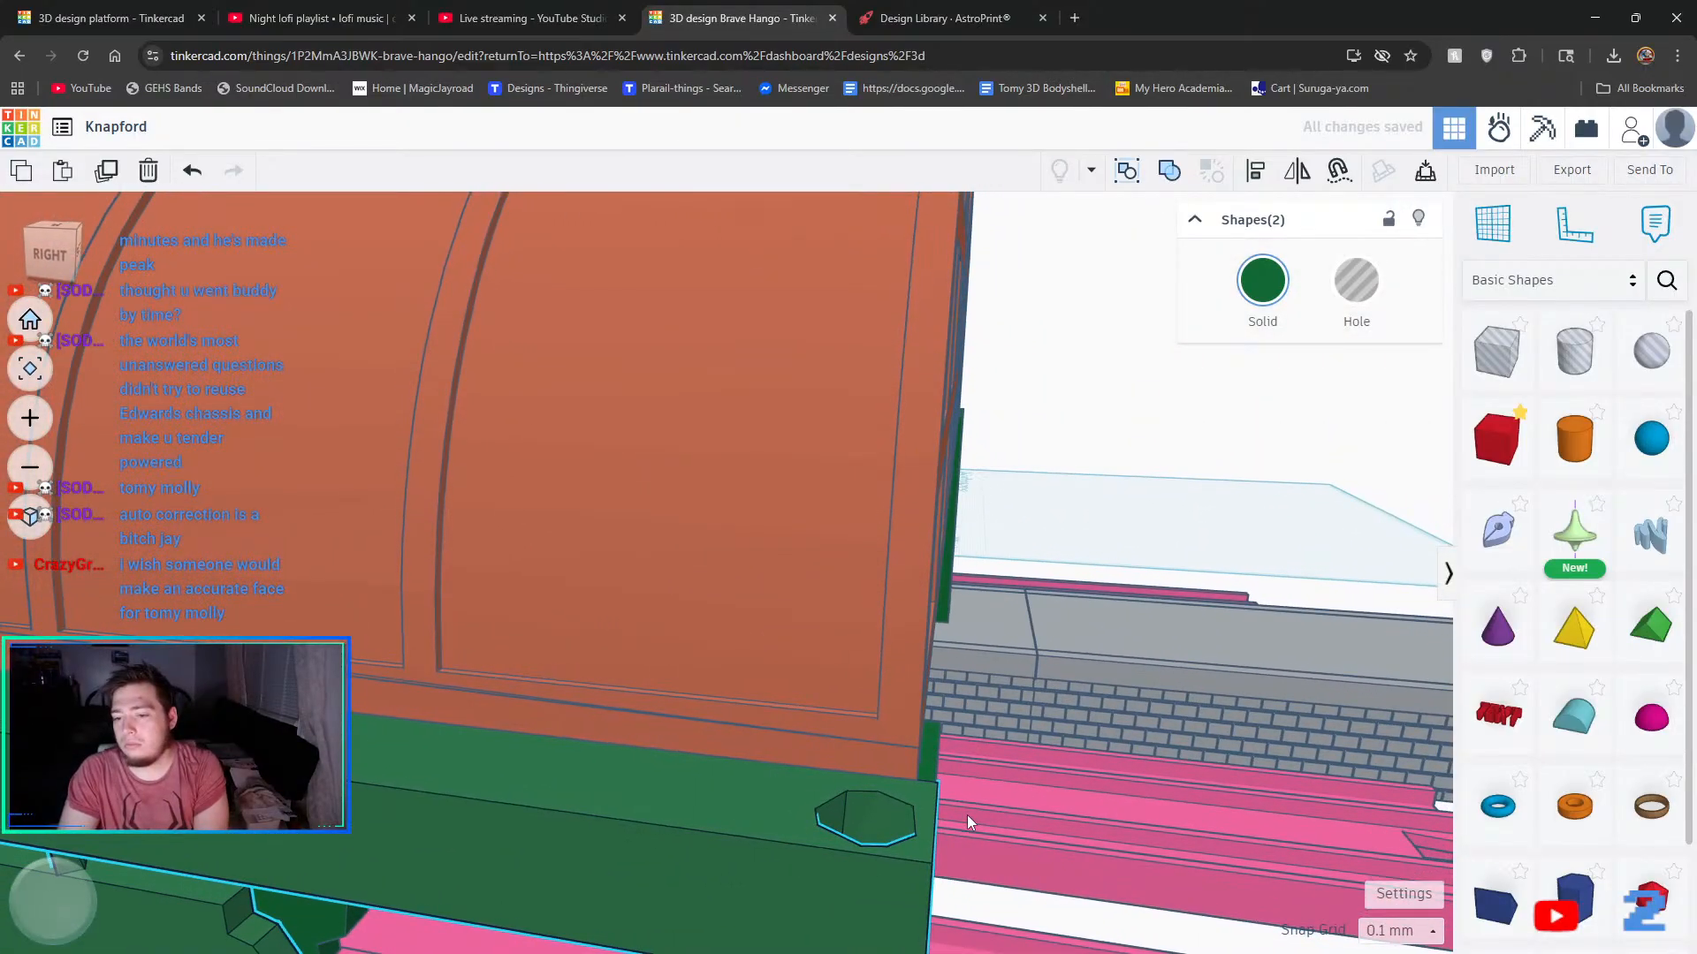
scroll(1078, 755, down, 8)
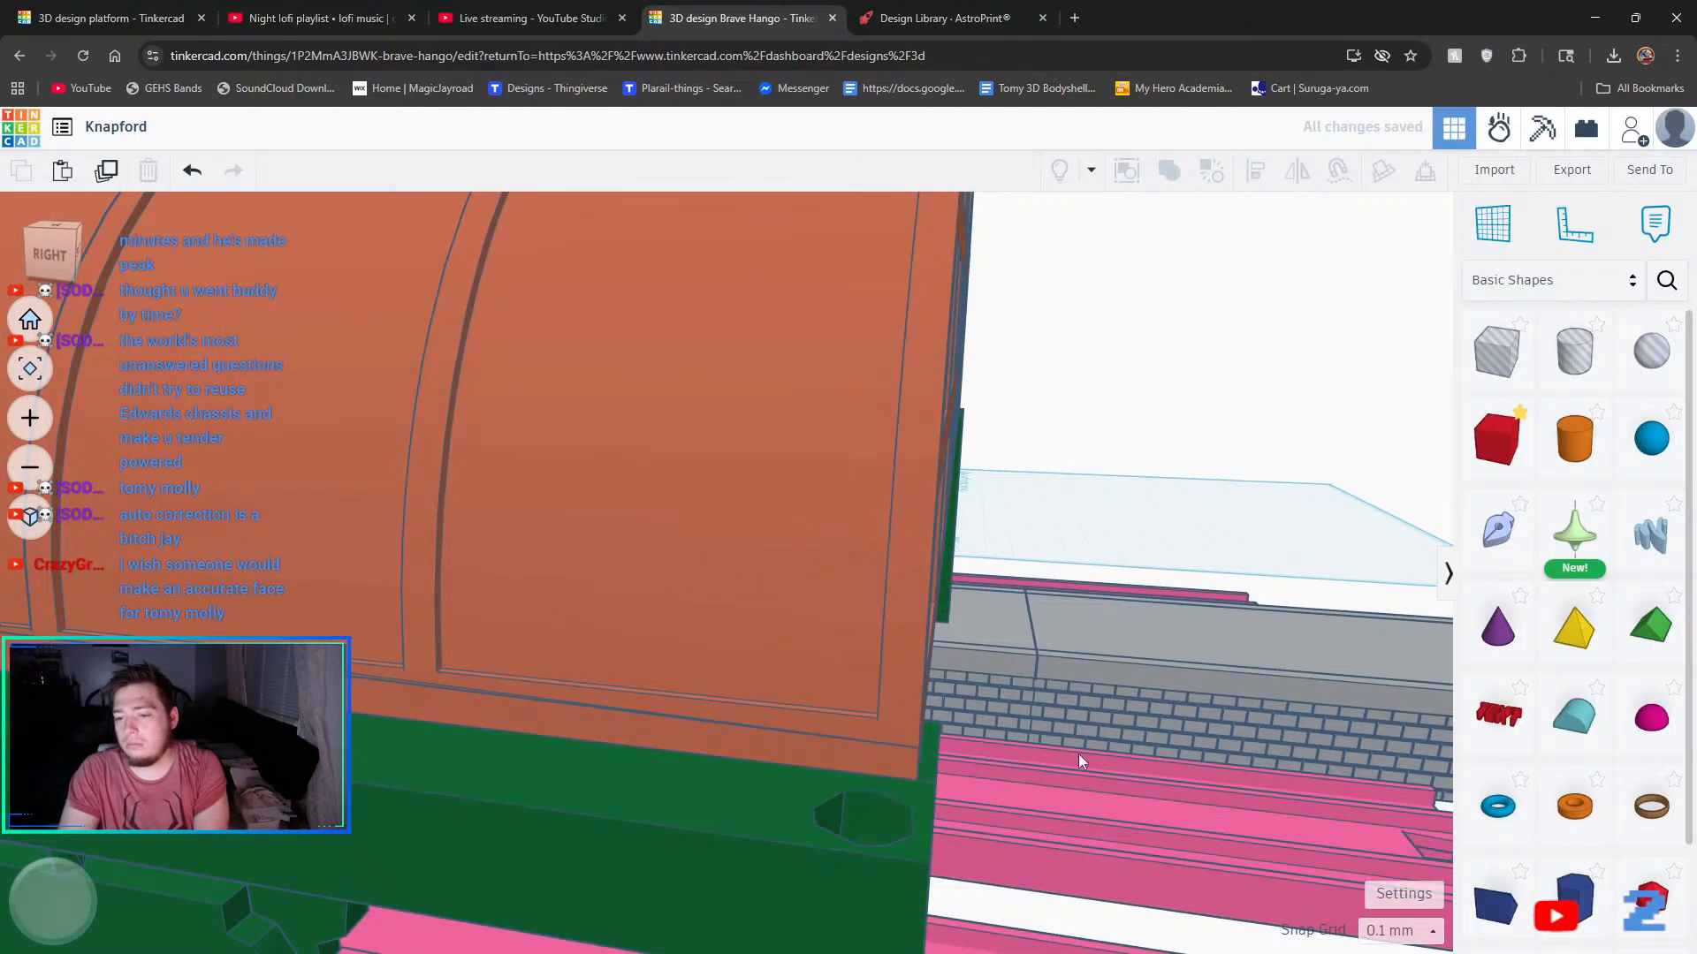
scroll(1076, 741, down, 2)
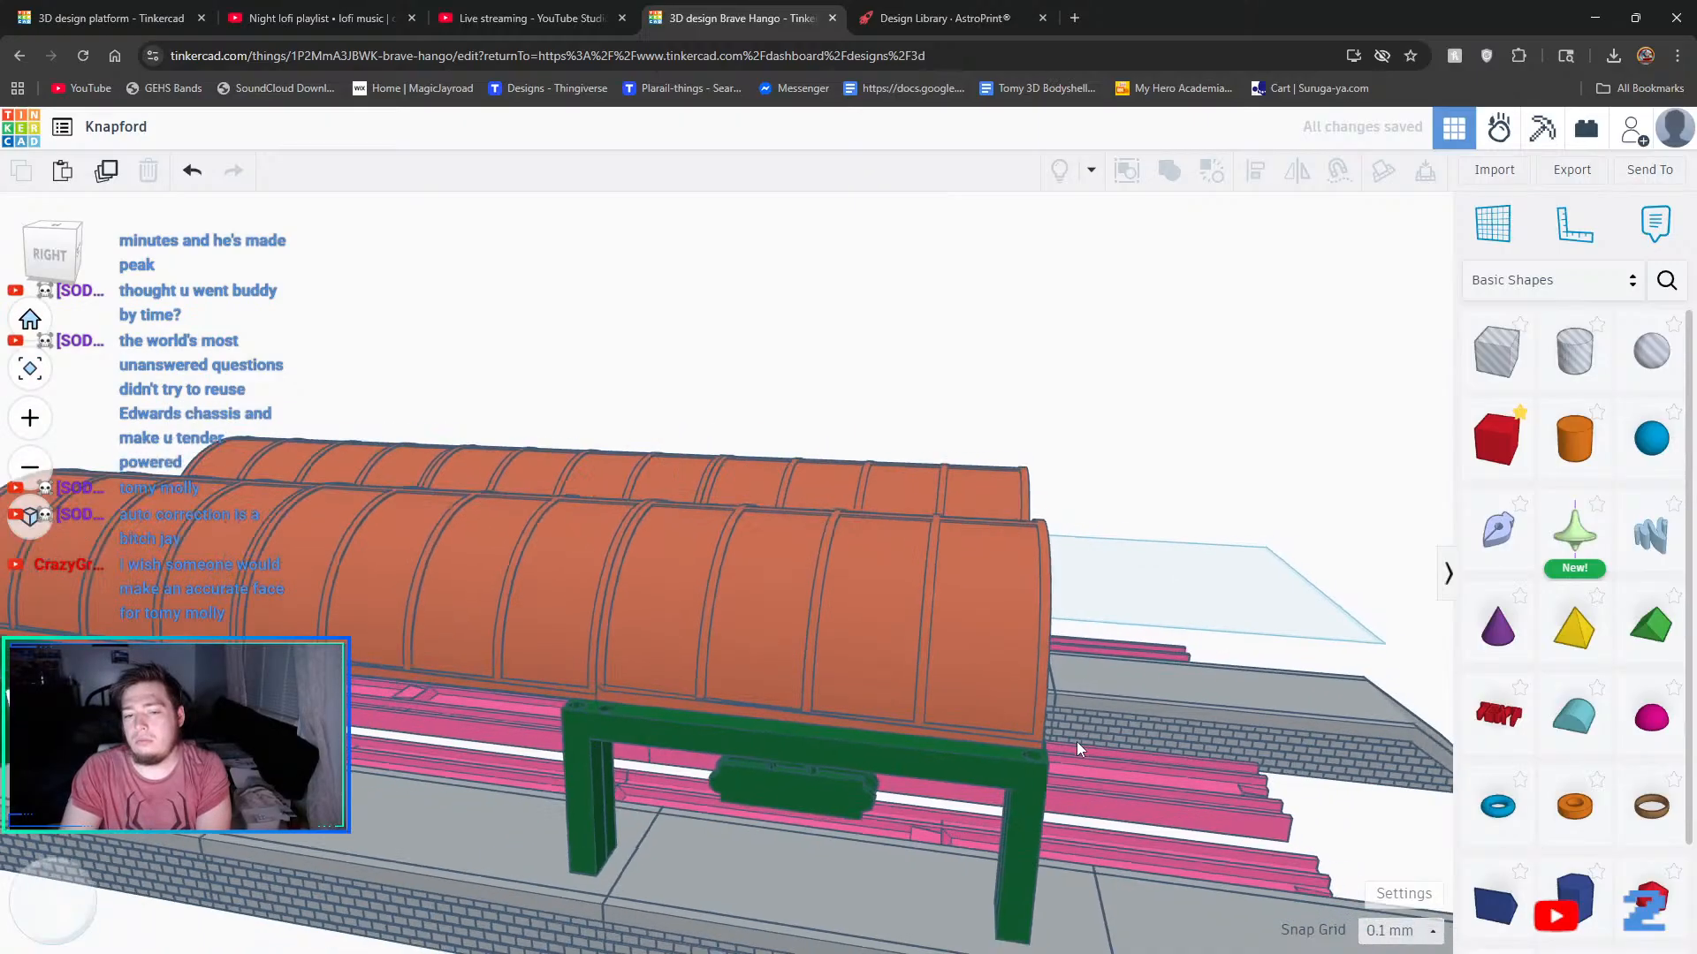
- Turn the middle and end orange roof sections into holes so the frame tops beneath can be seen
right_drag(1076, 741, 1076, 835)
click(543, 610)
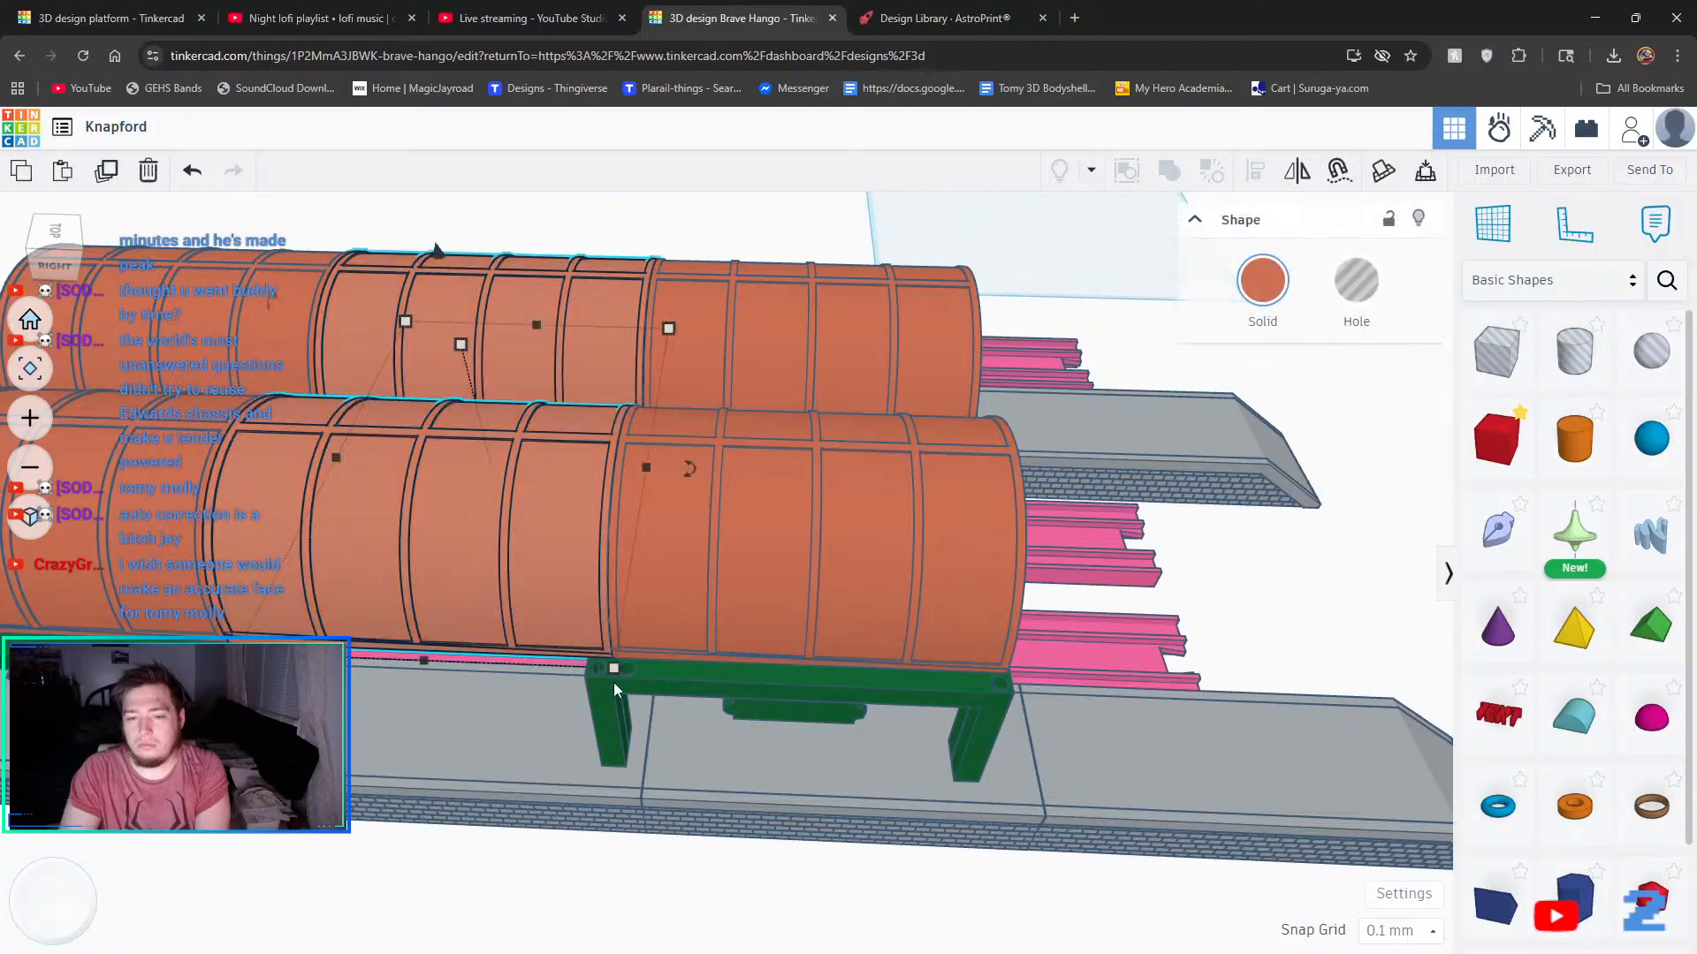
click(1356, 281)
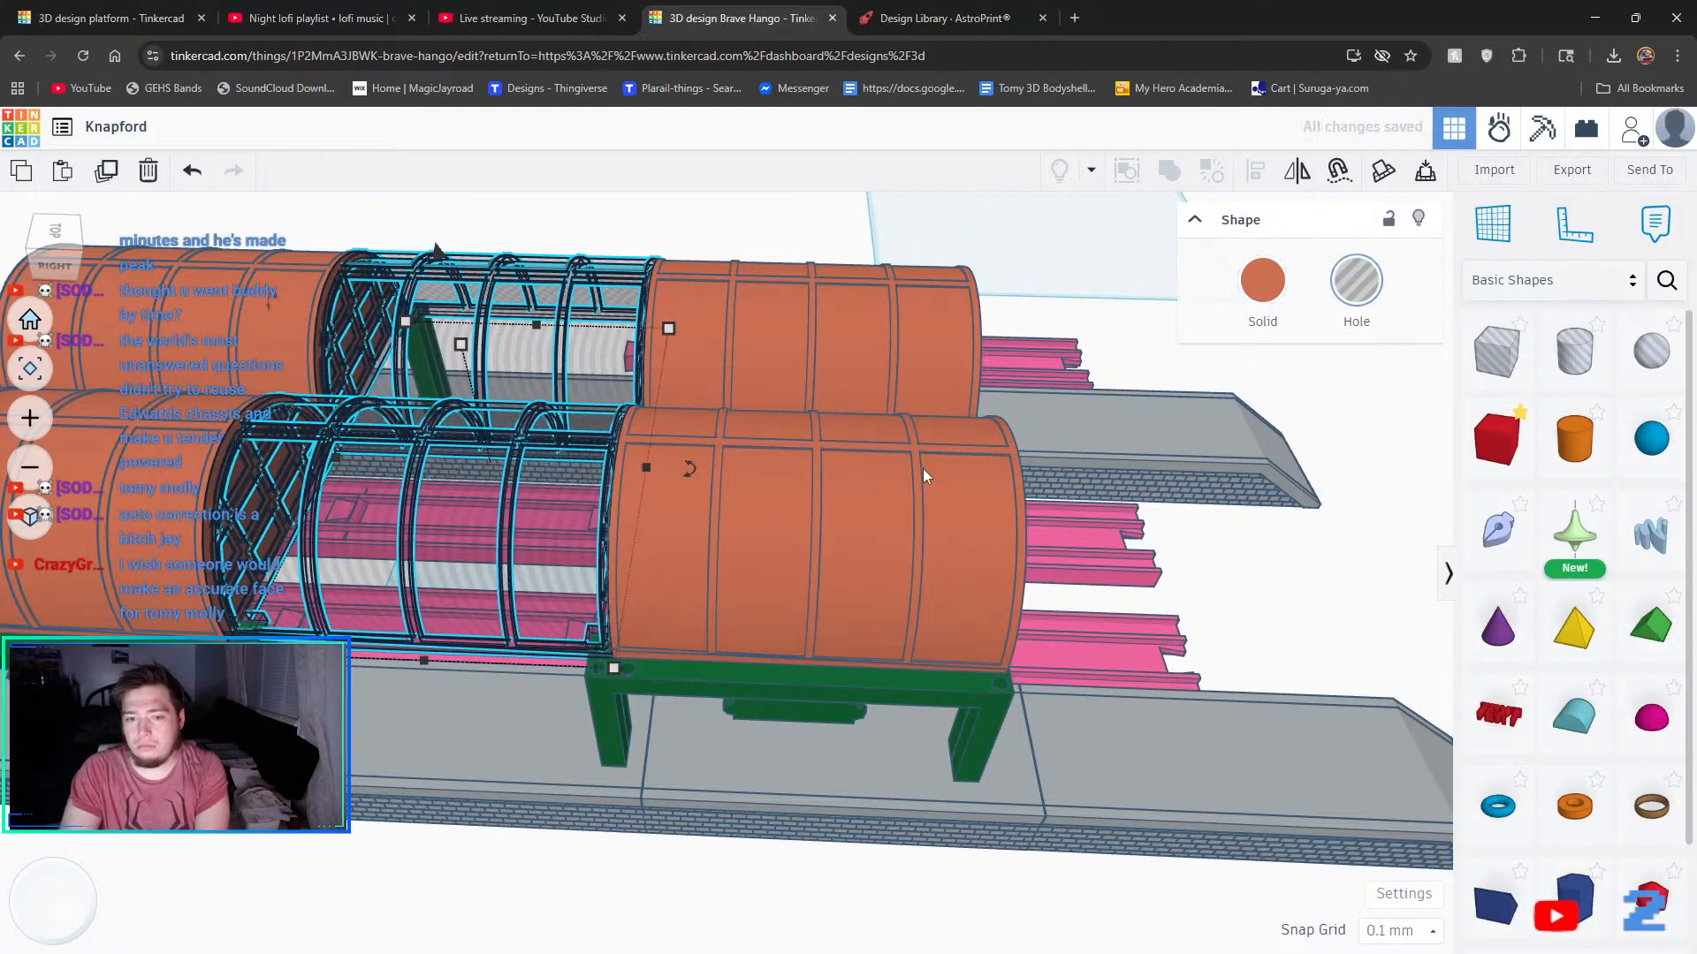
click(1383, 283)
scroll(581, 714, up, 8)
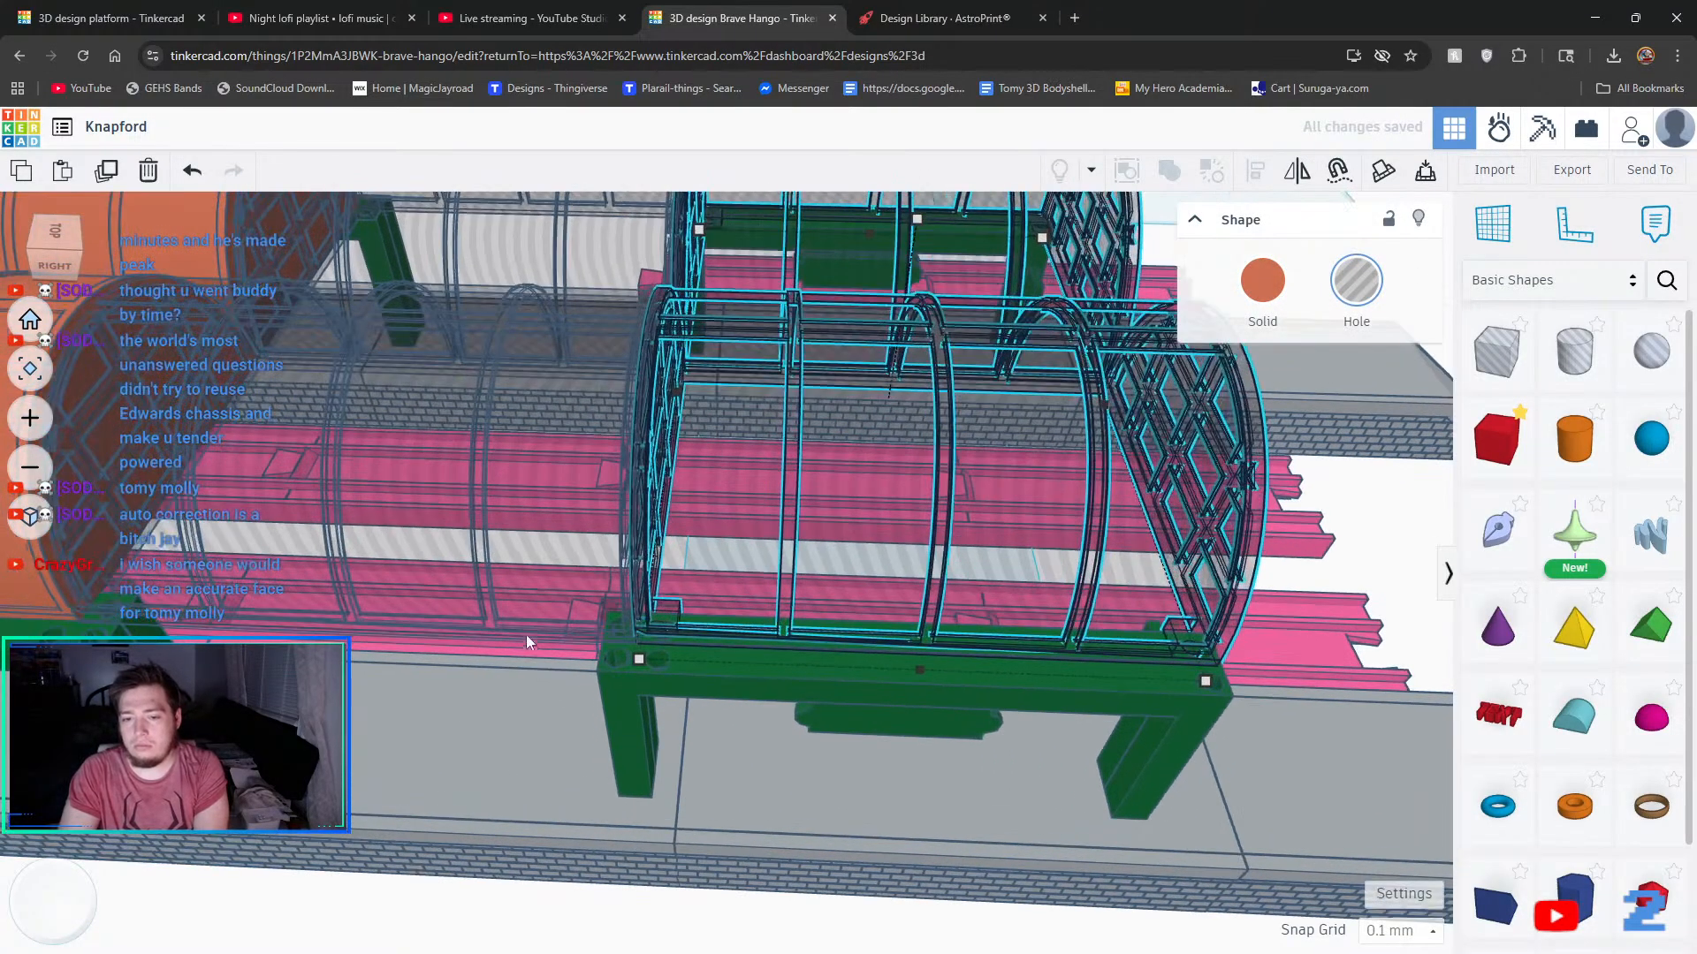
- Nudge the outer green frame sideways in 0.1 mm steps along the platform to line it up with the adjoining inner frame
scroll(734, 630, up, 2)
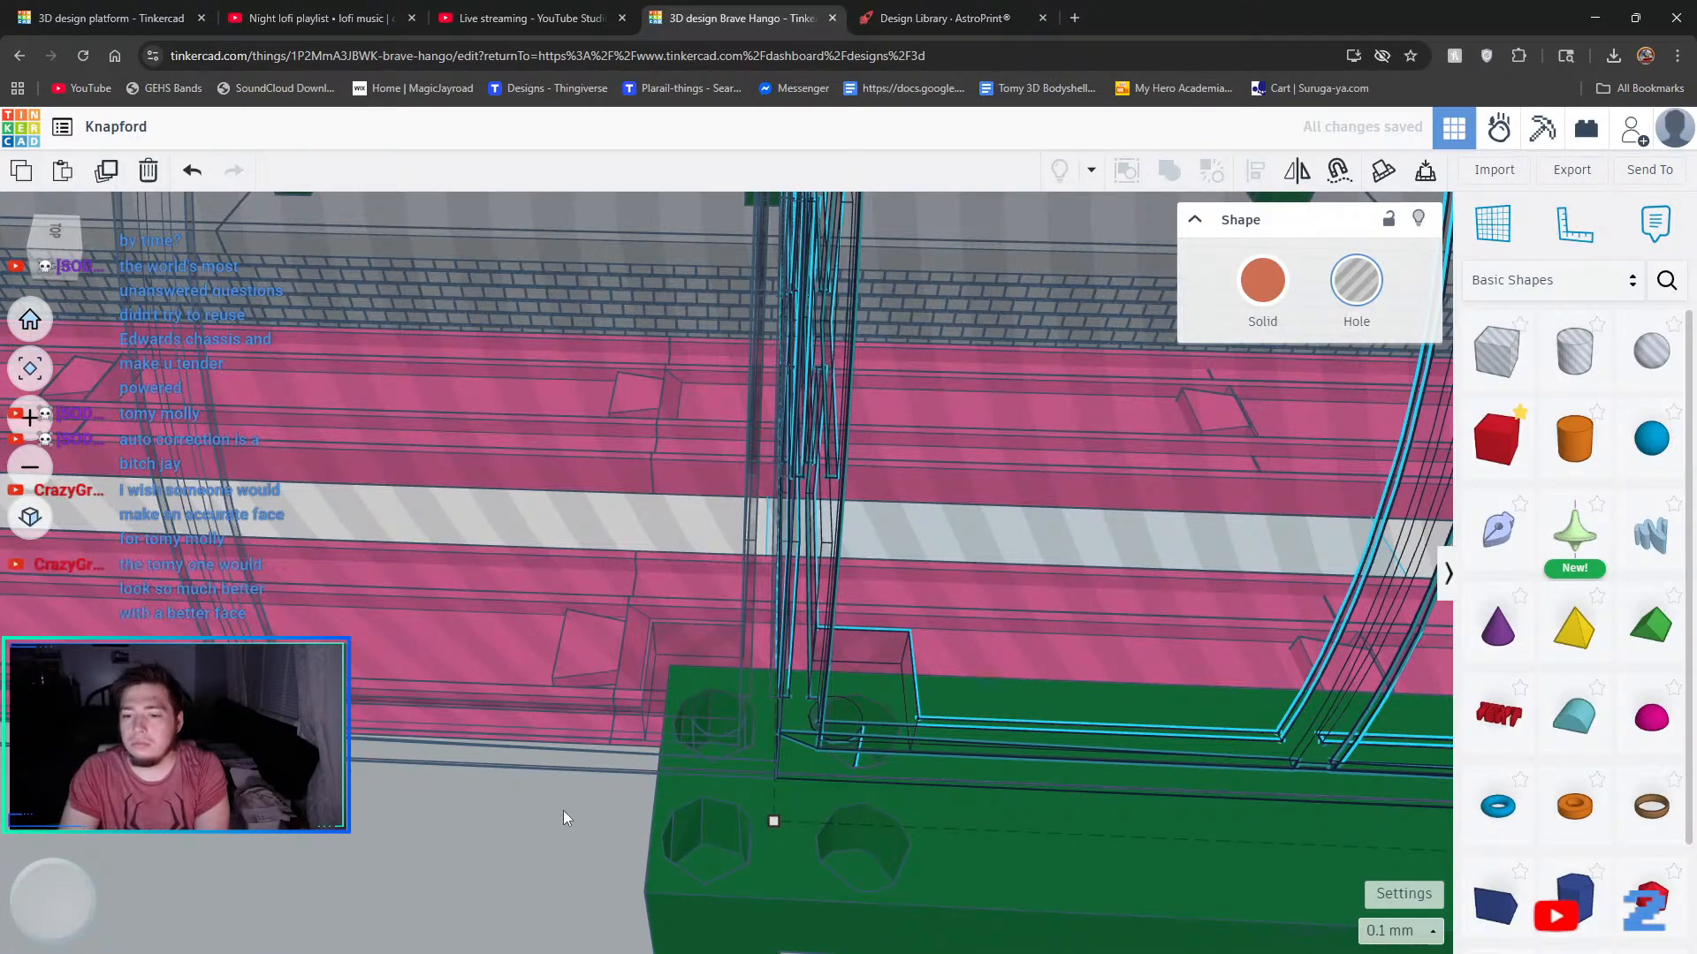
click(793, 746)
click(797, 748)
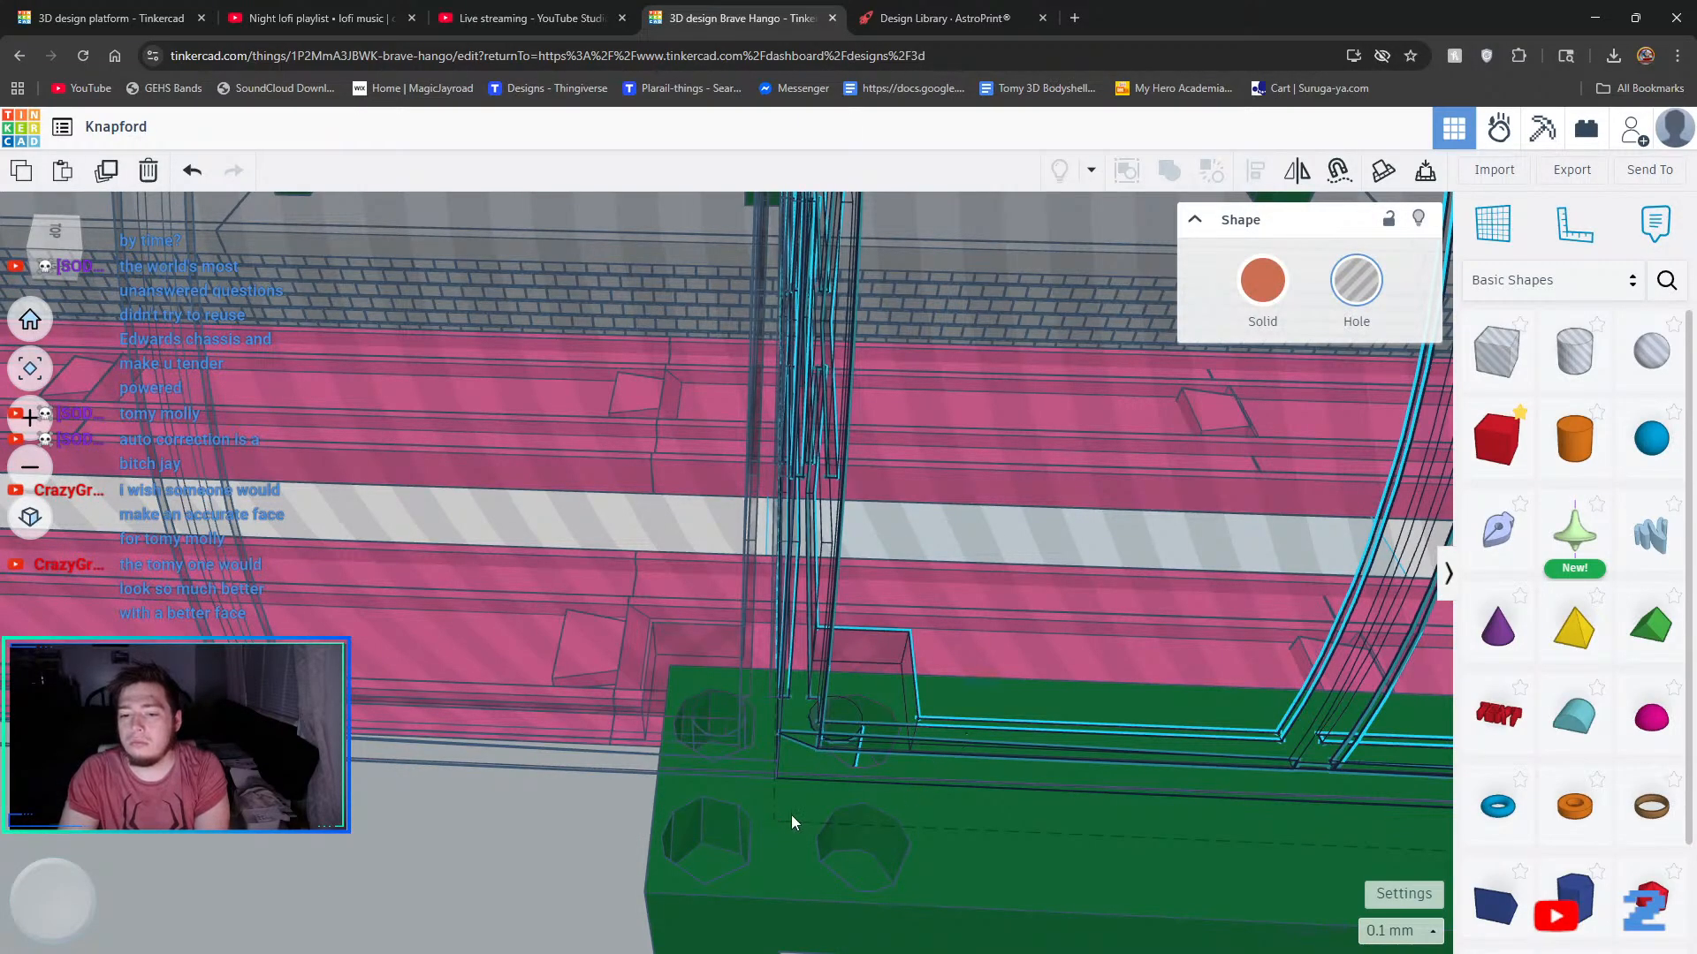
click(766, 775)
key(Left)
key(Left)
key(Left)
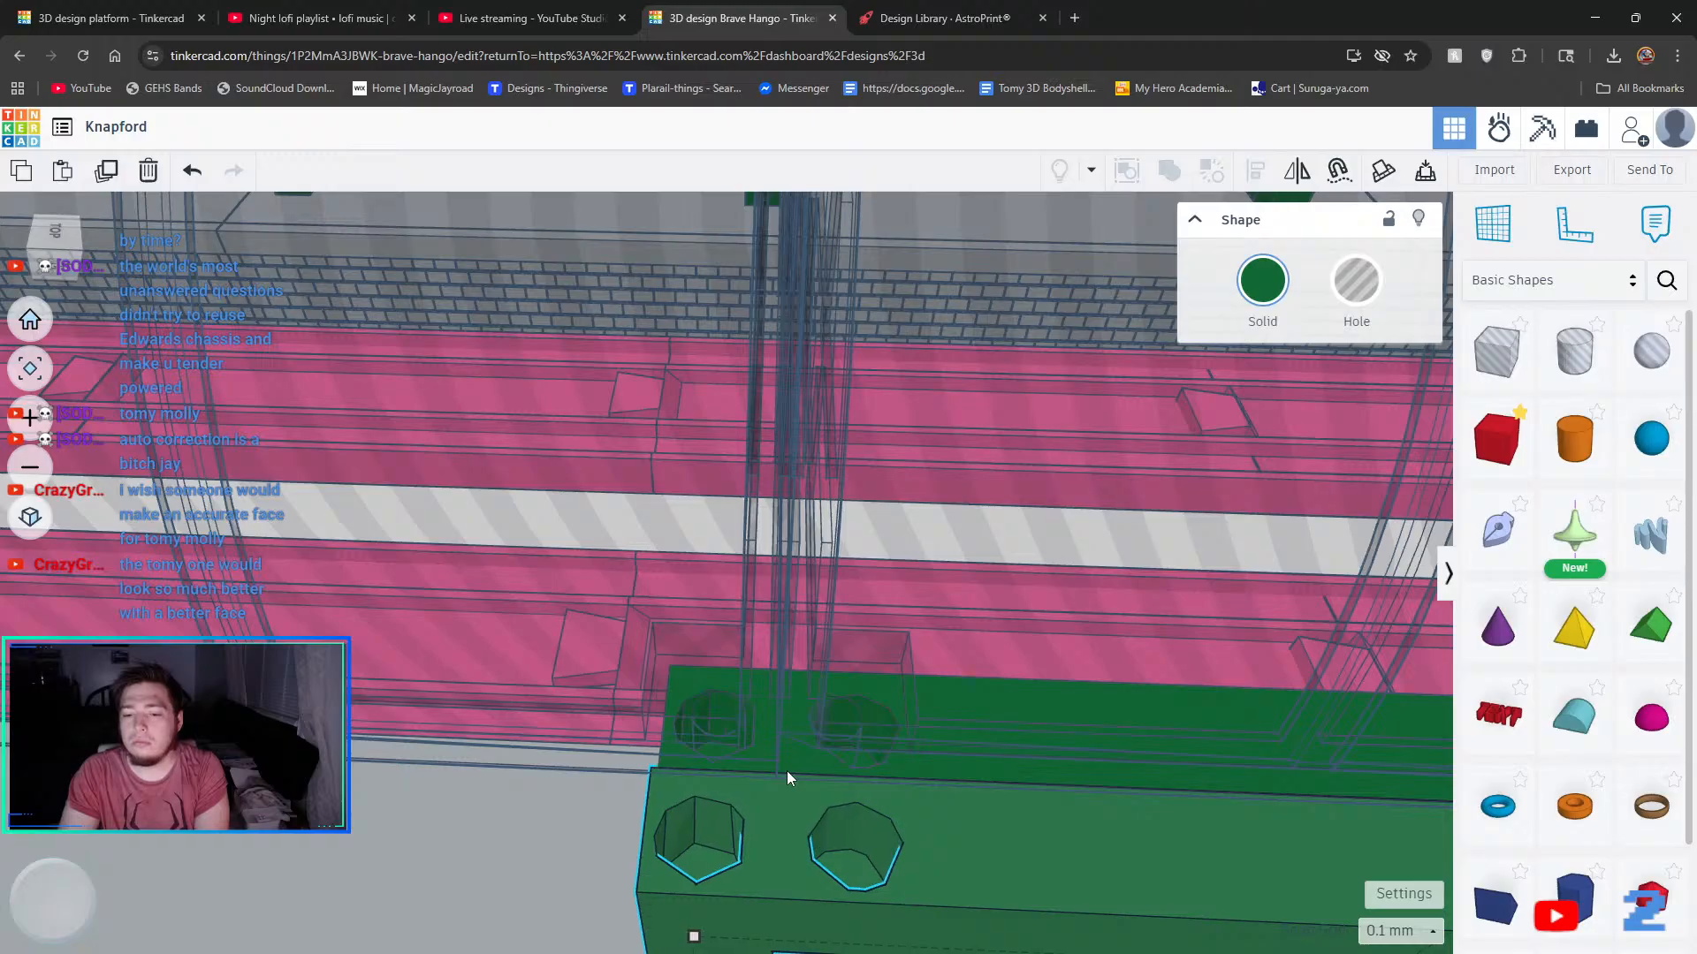
- Select the inner green frame and inspect how both frames' round holes line up with each other and with the transparent roof sections
click(794, 761)
mouse_move(732, 765)
right_down()
mouse_move(701, 758)
mouse_move(719, 787)
right_up()
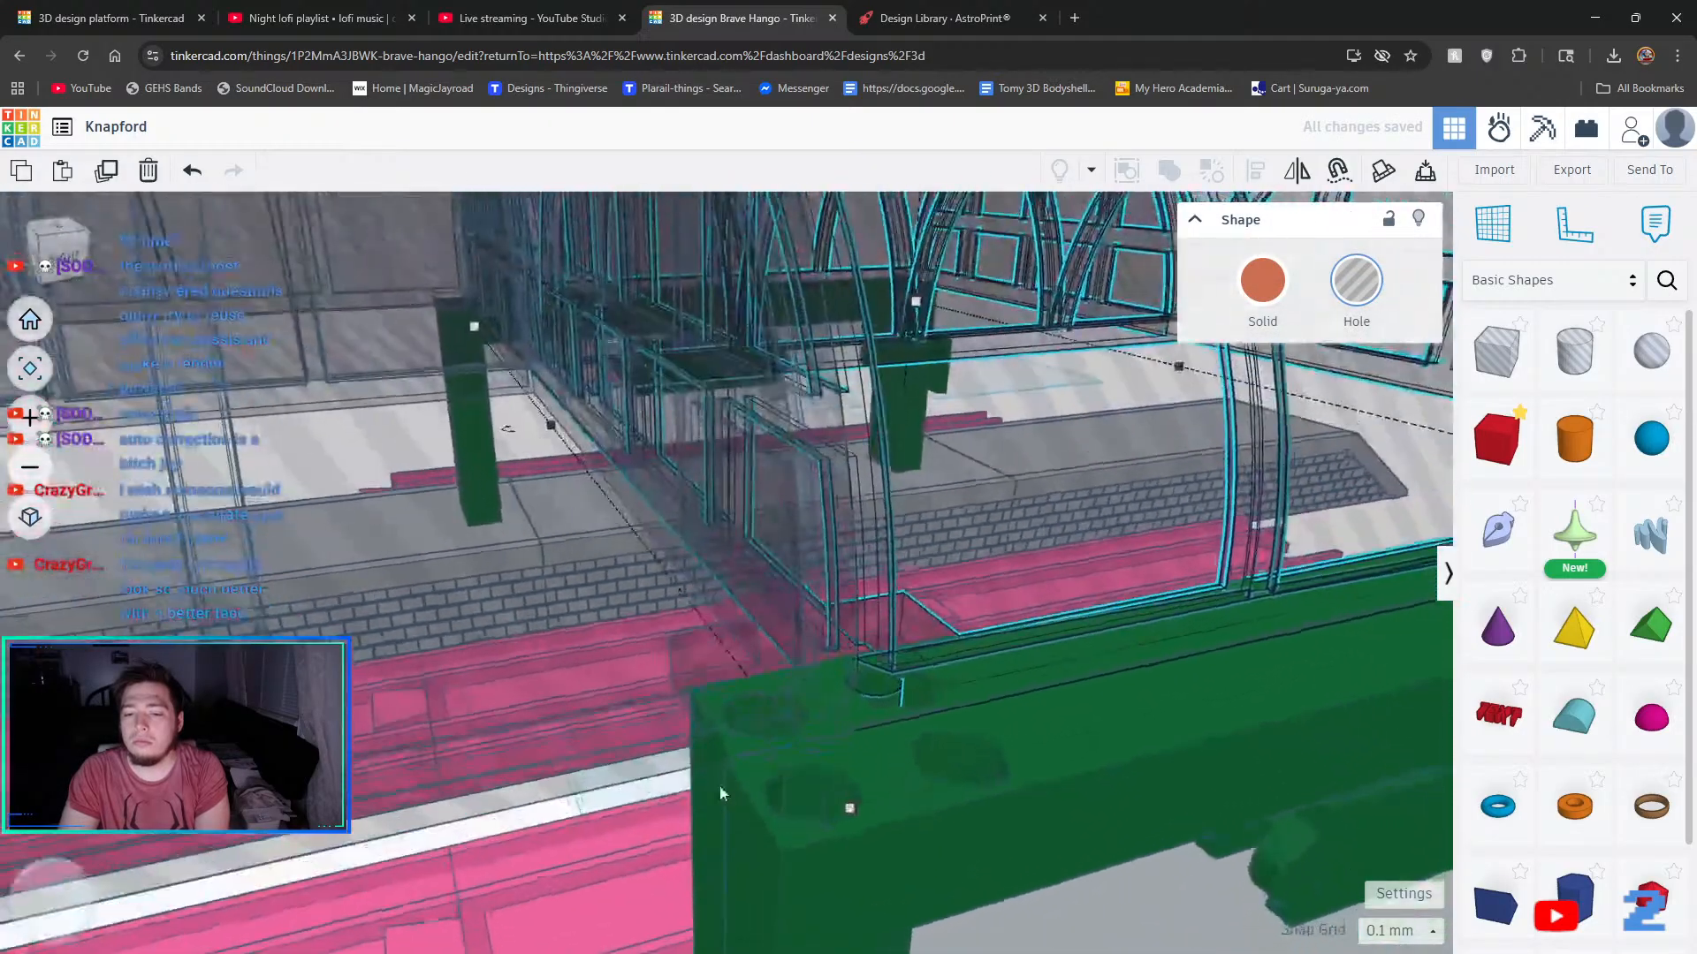
click(718, 789)
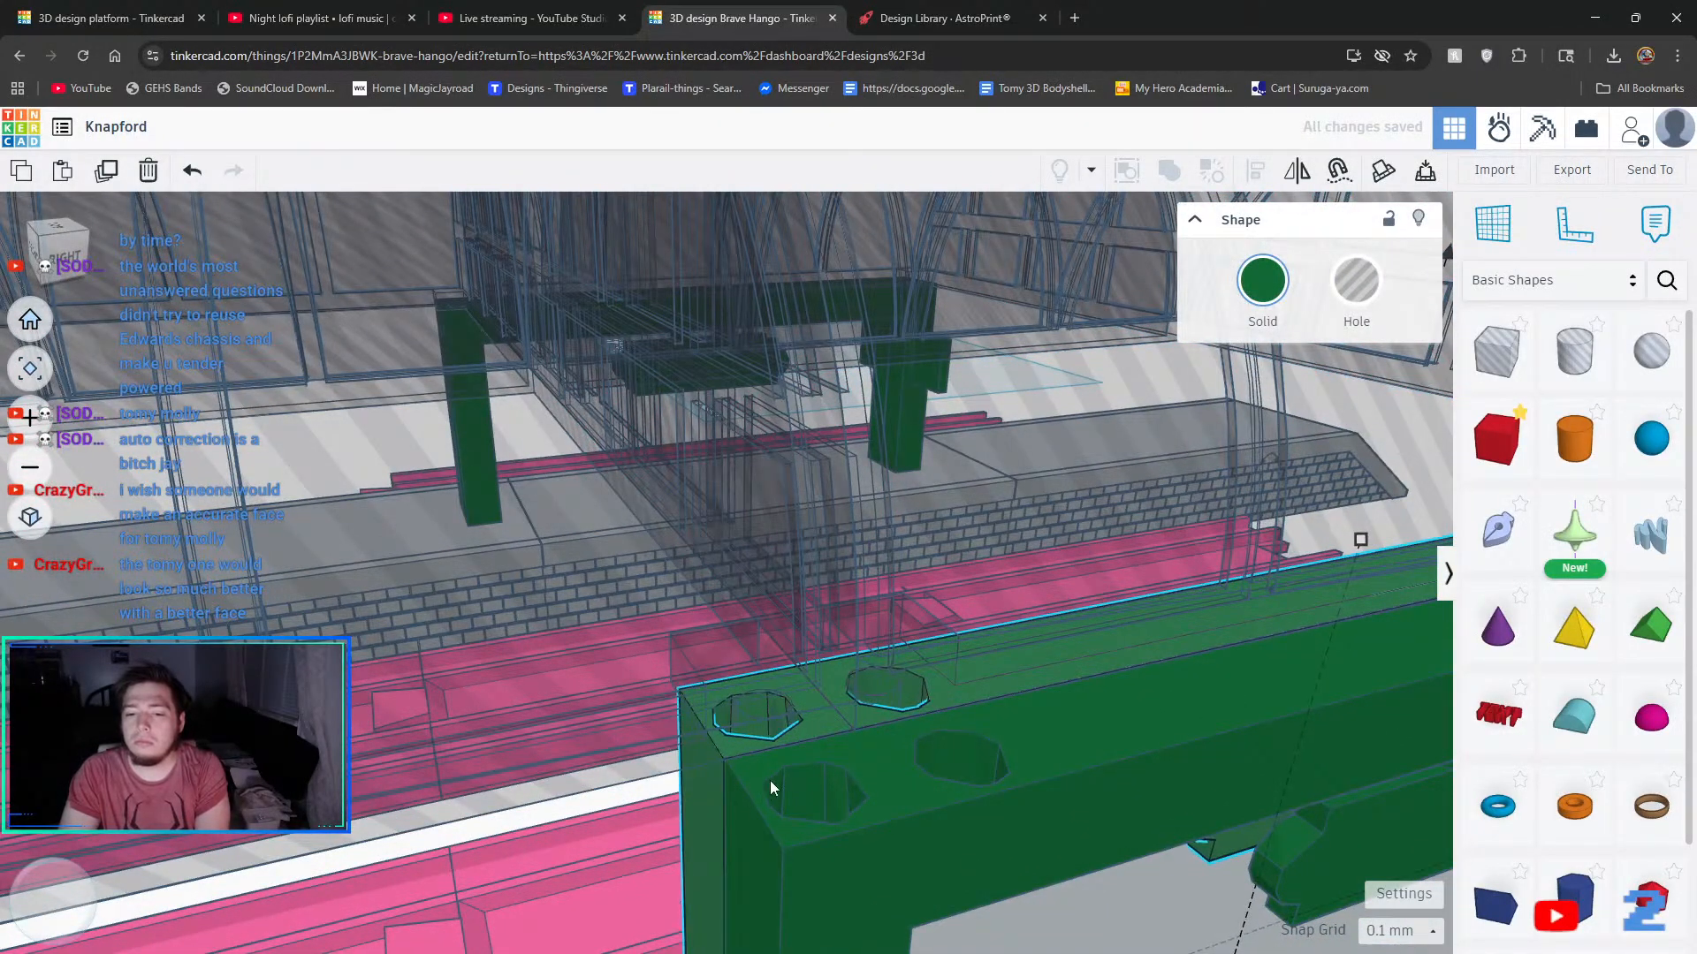
right_drag(776, 781, 675, 807)
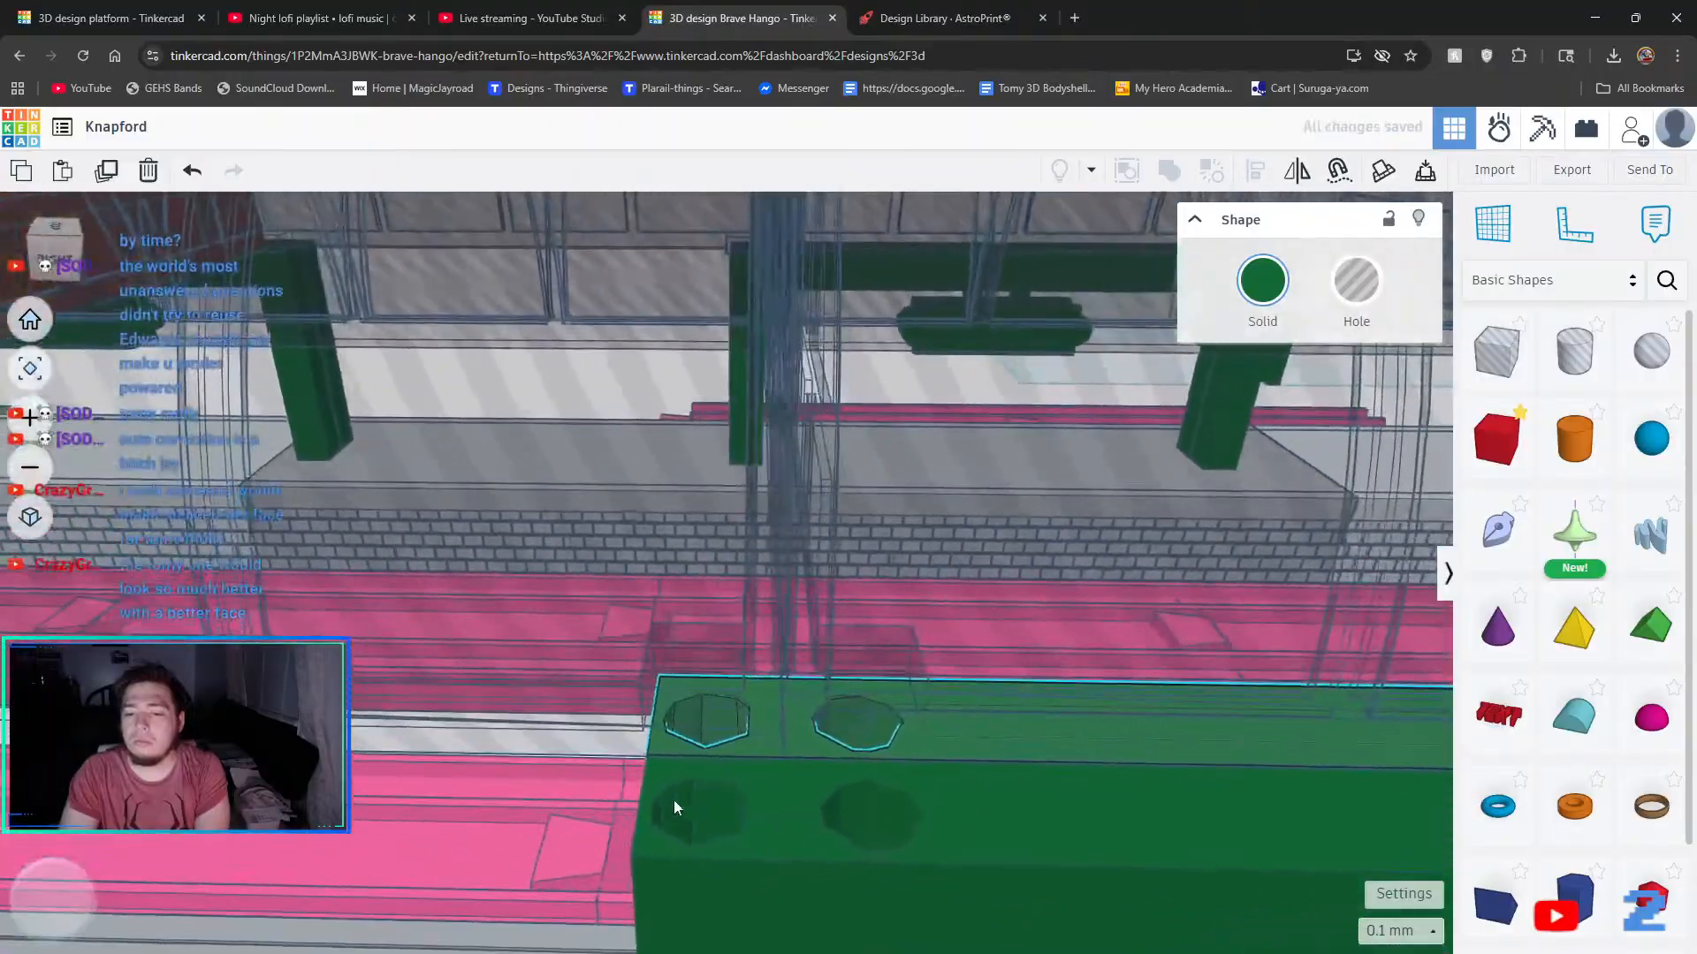
click(543, 836)
right_drag(543, 836, 636, 632)
click(635, 749)
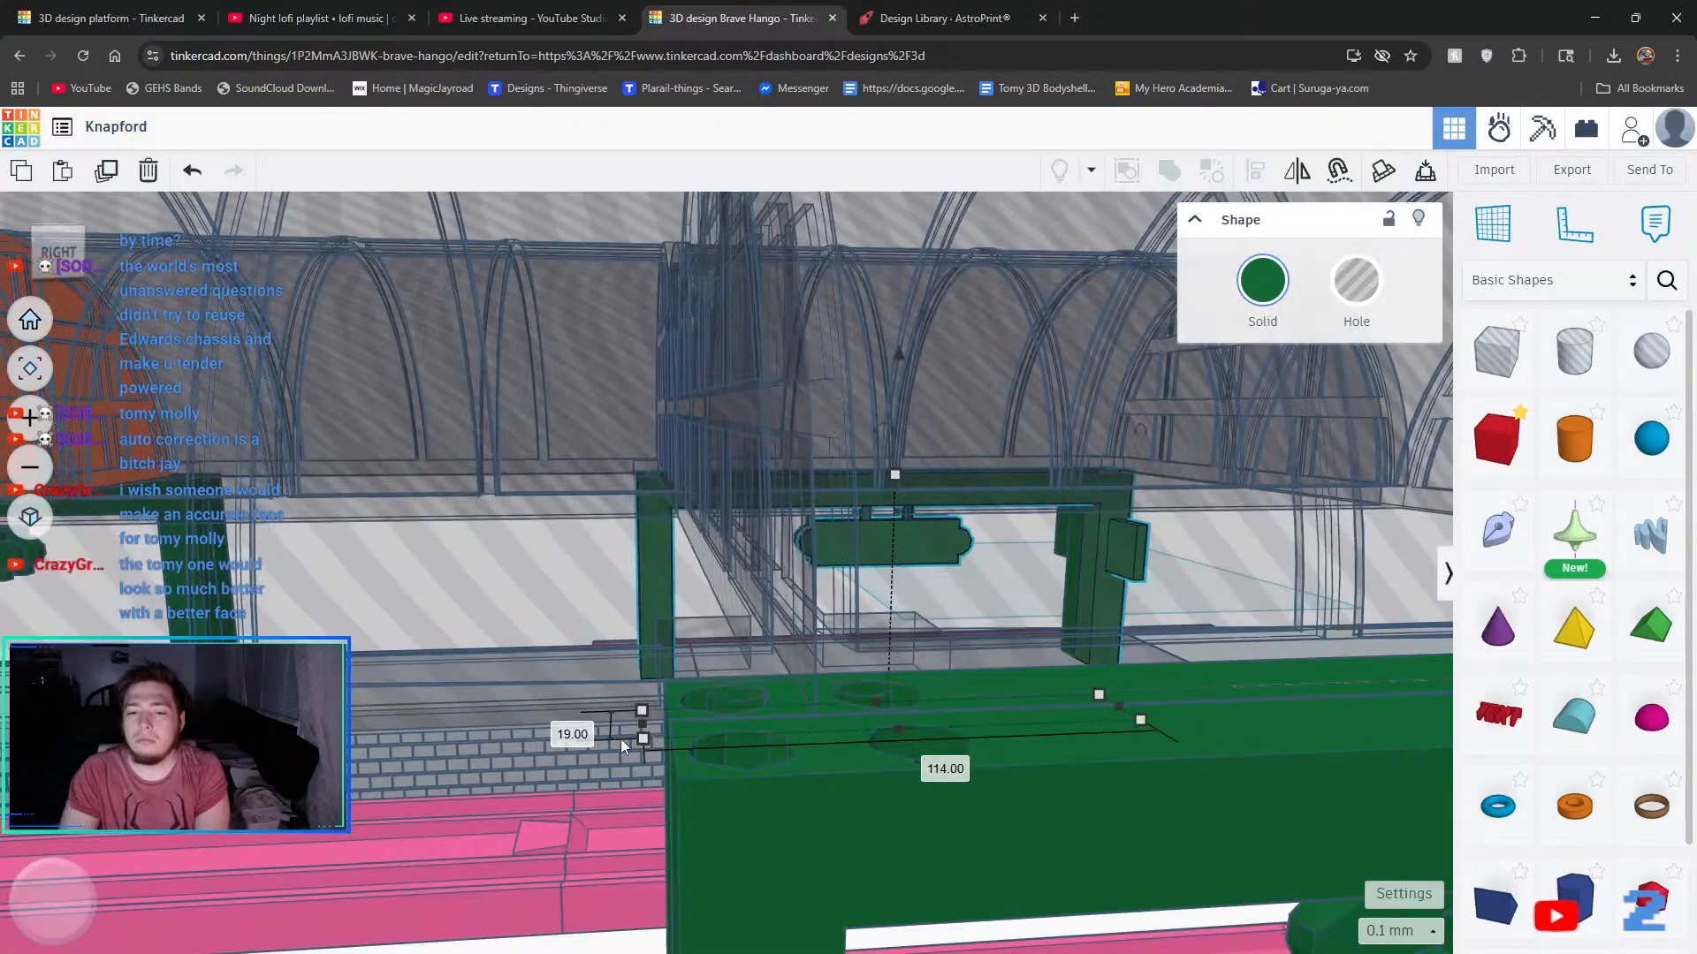
scroll(619, 715, down, 10)
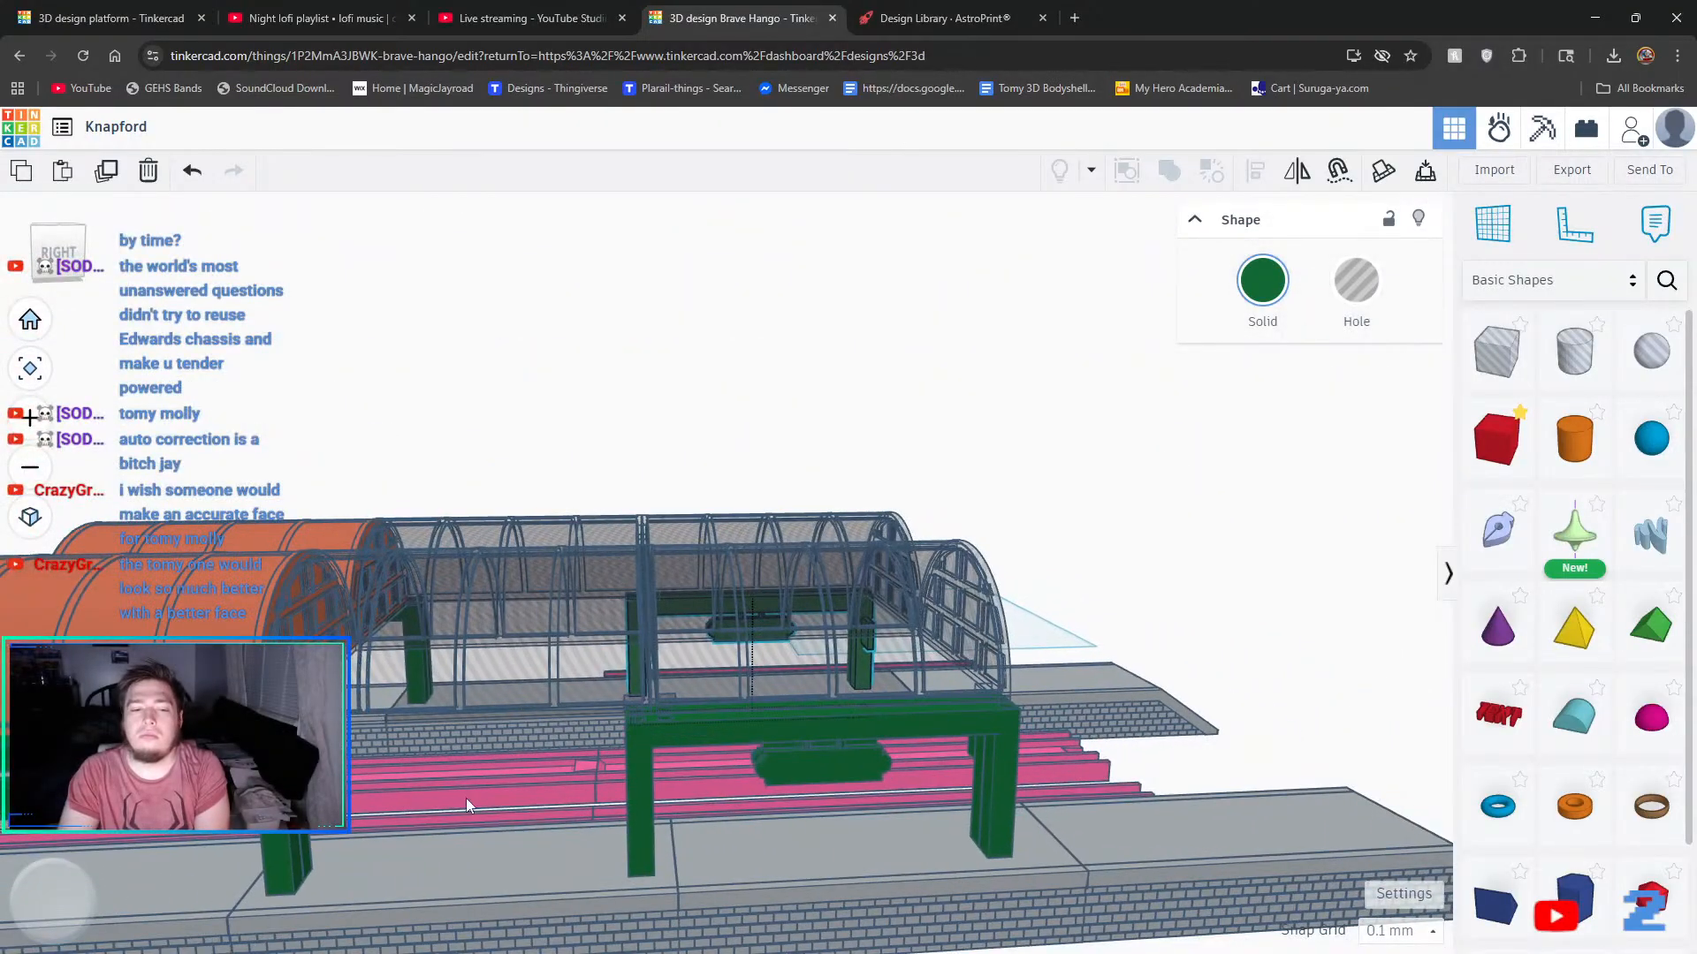
right_drag(466, 805, 1016, 464)
scroll(972, 428, up, 2)
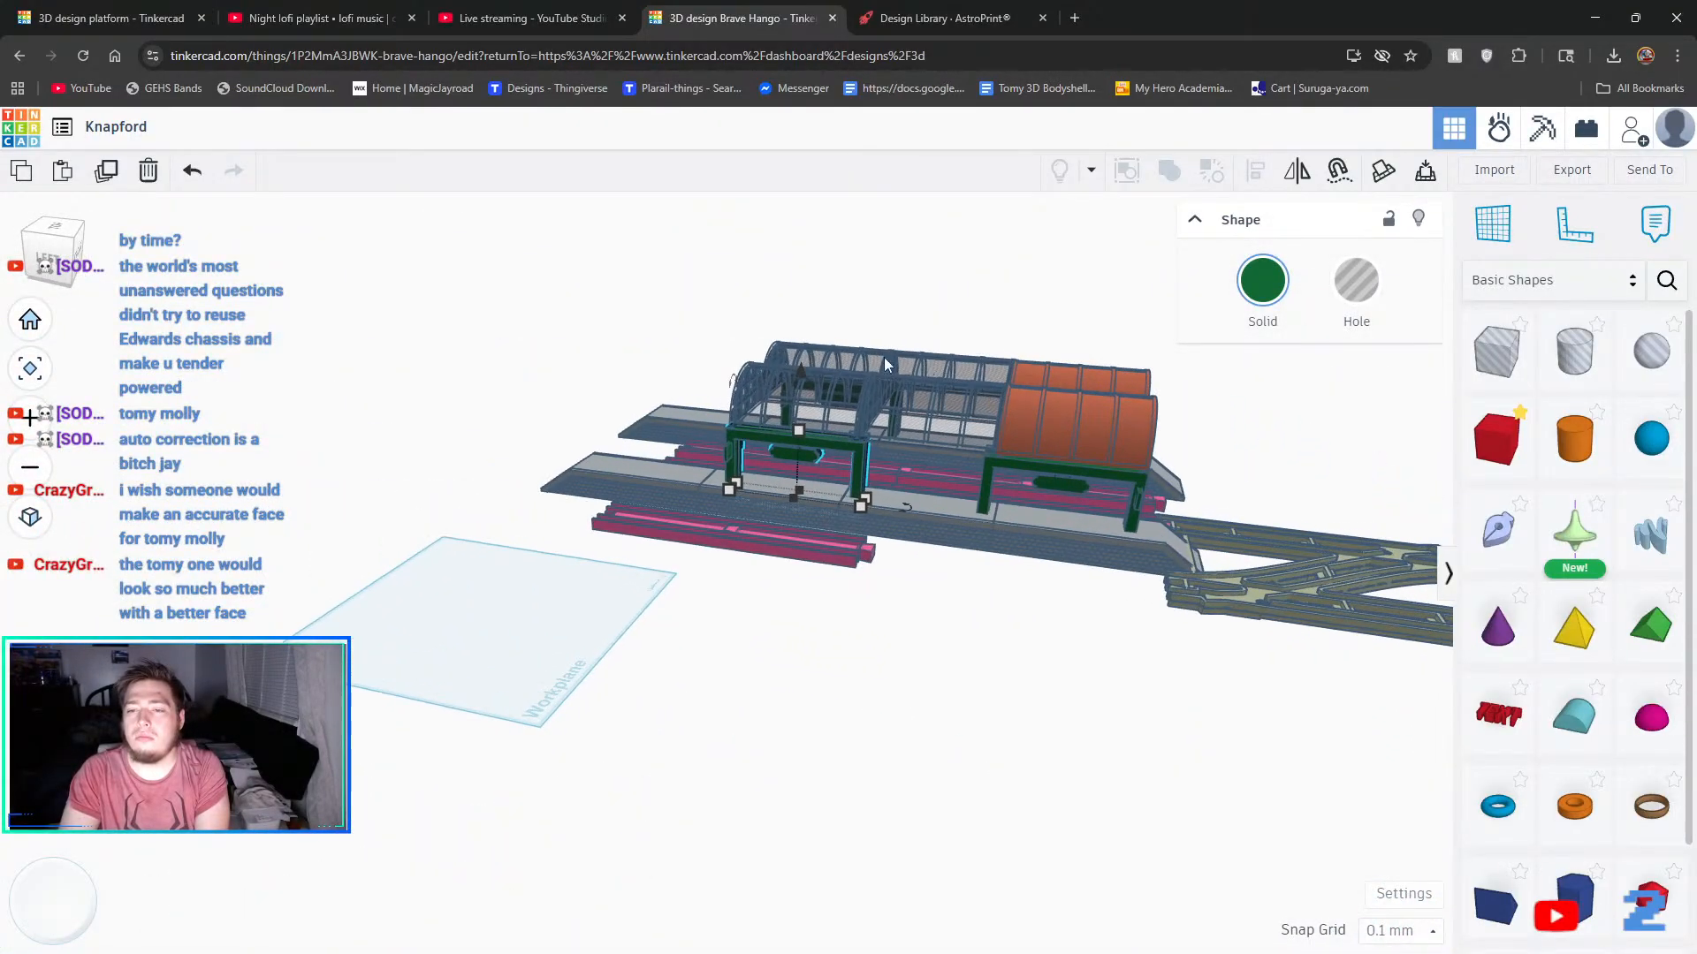
scroll(831, 350, up, 5)
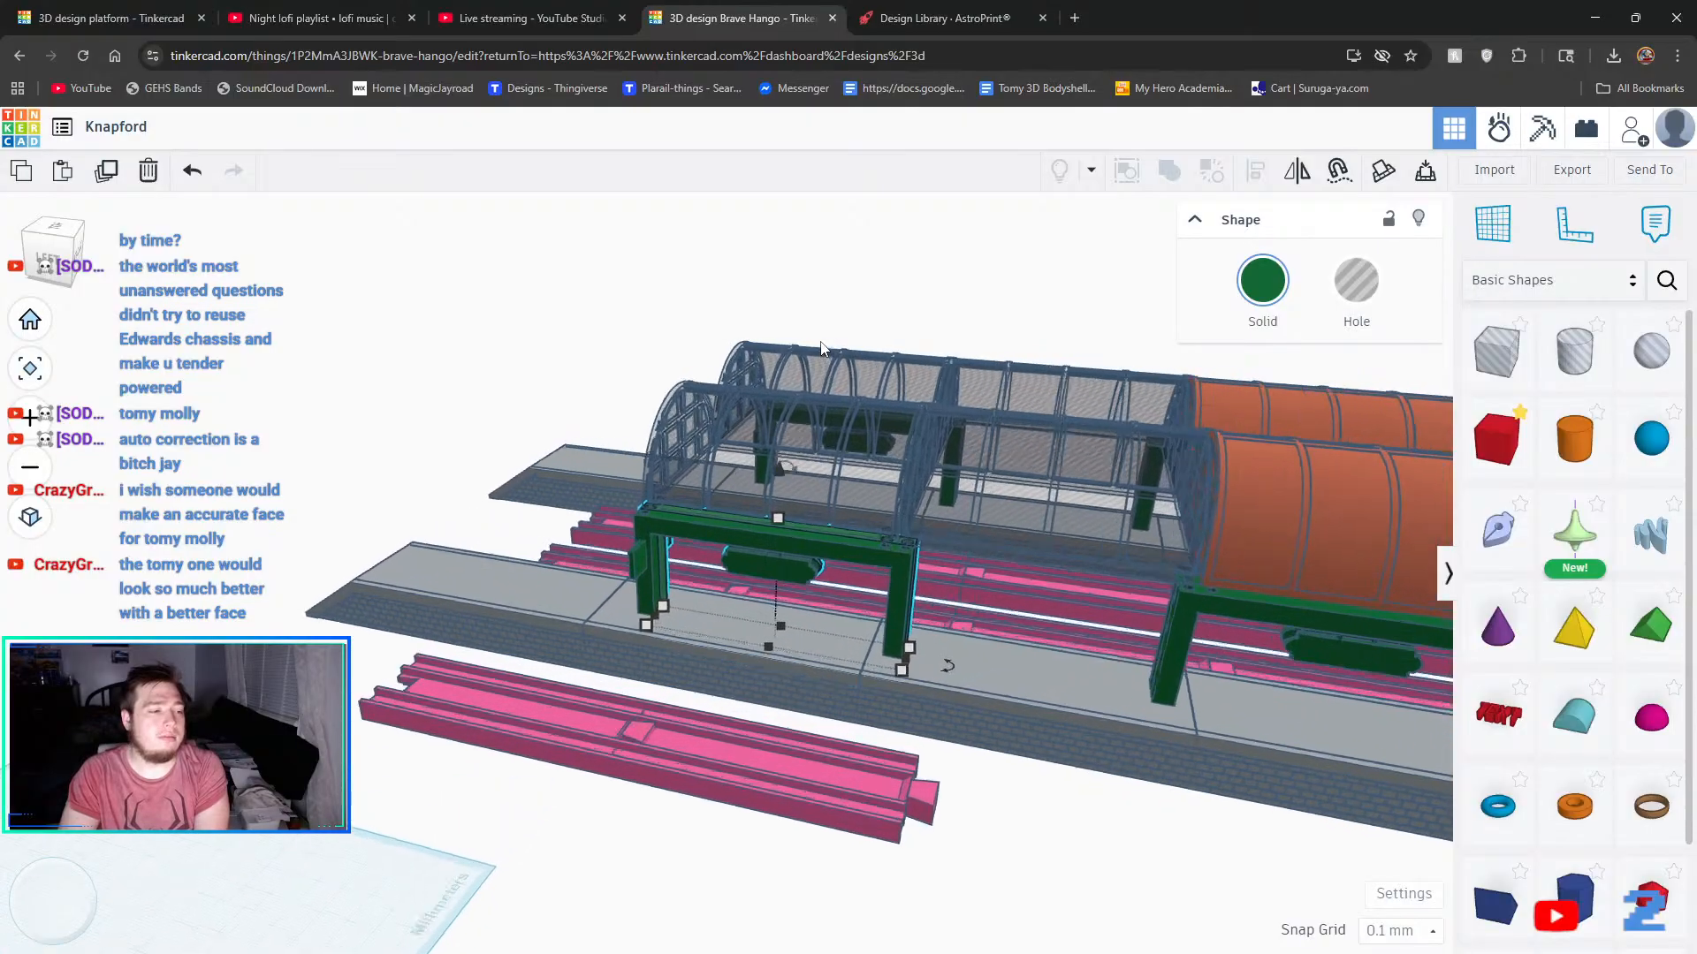
scroll(821, 347, up, 4)
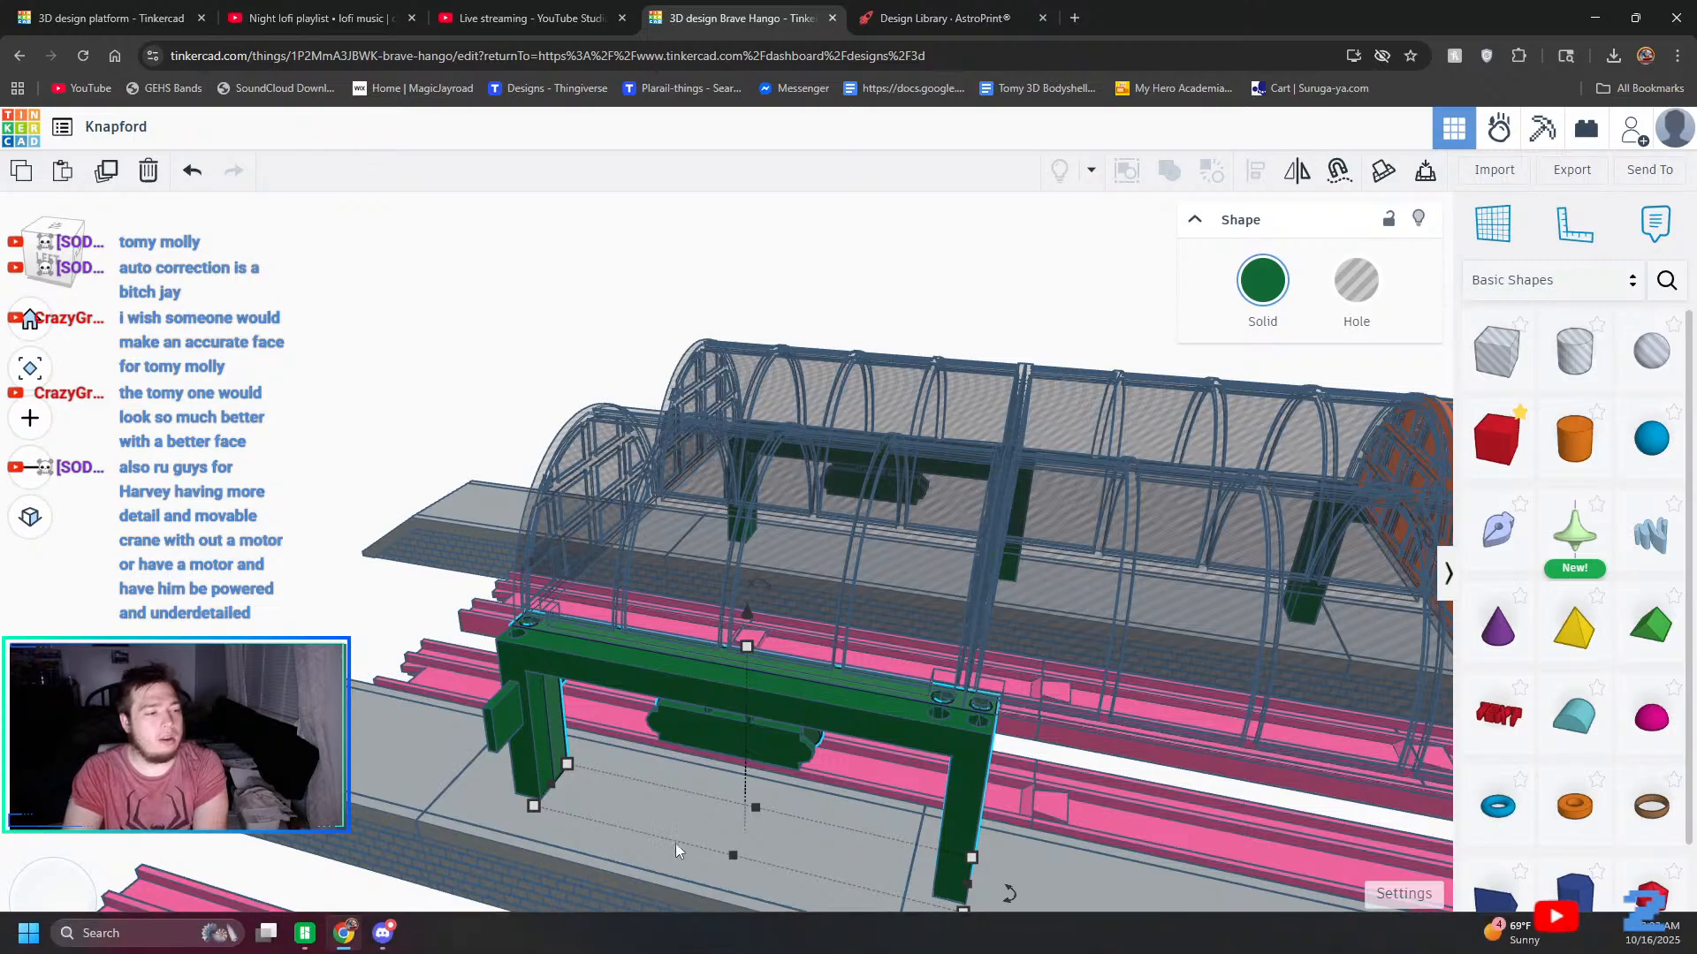
scroll(838, 799, up, 1)
scroll(925, 763, up, 3)
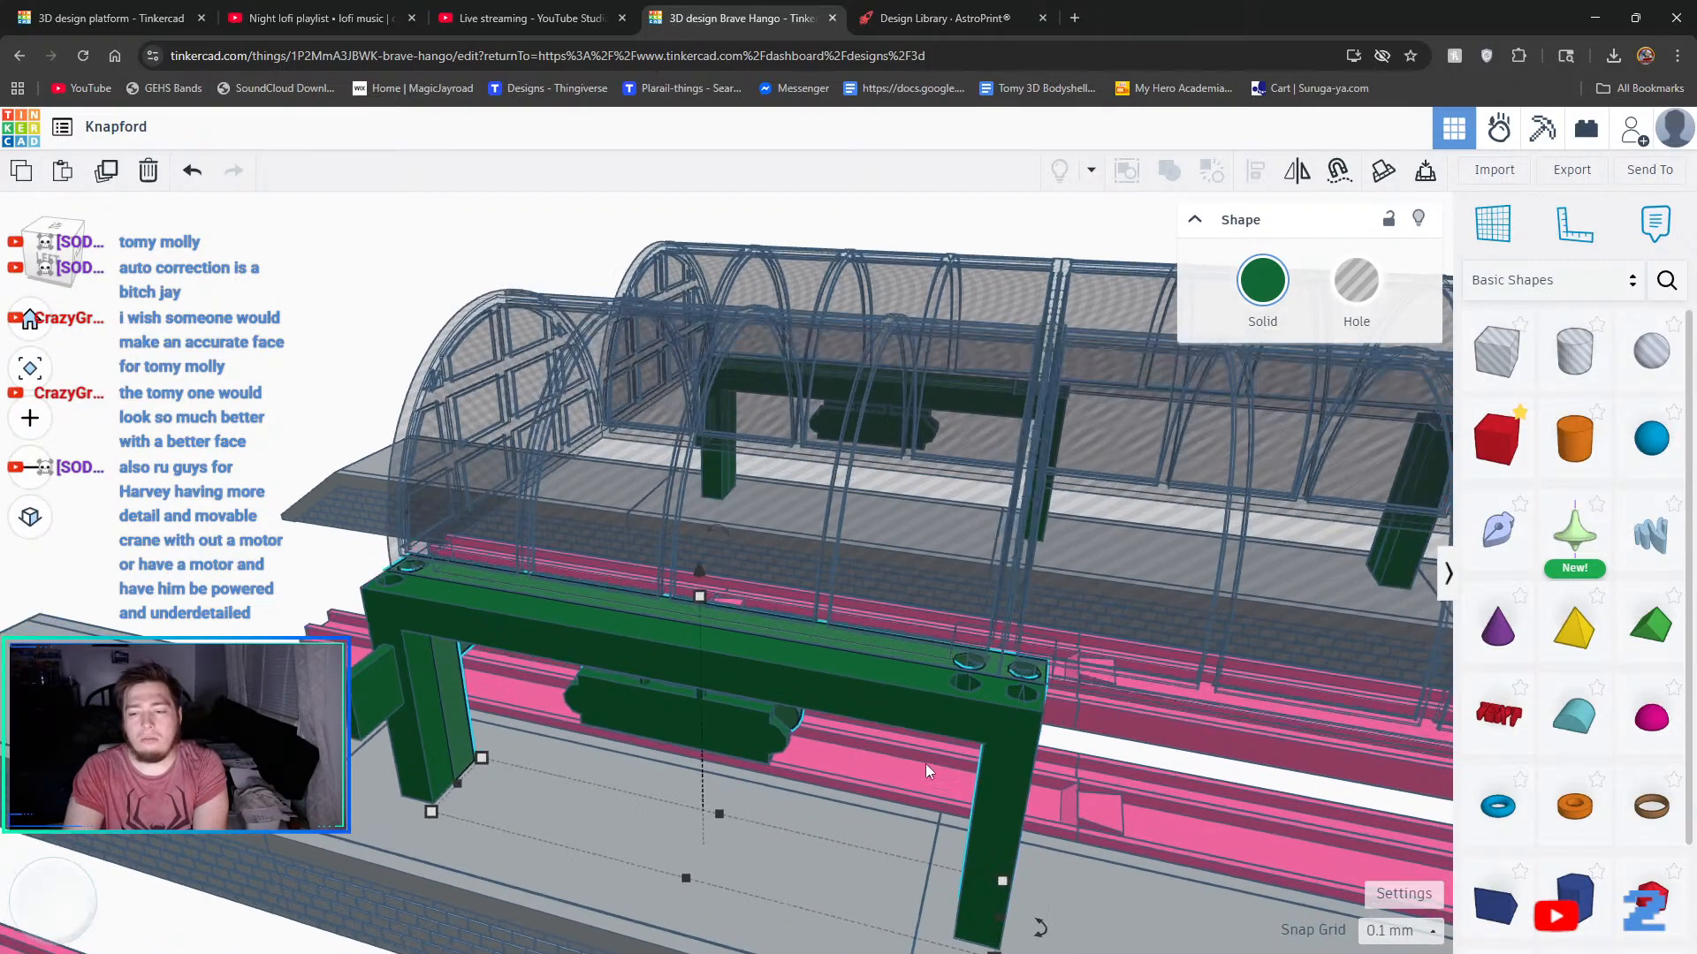
scroll(1073, 571, up, 5)
scroll(1056, 588, down, 5)
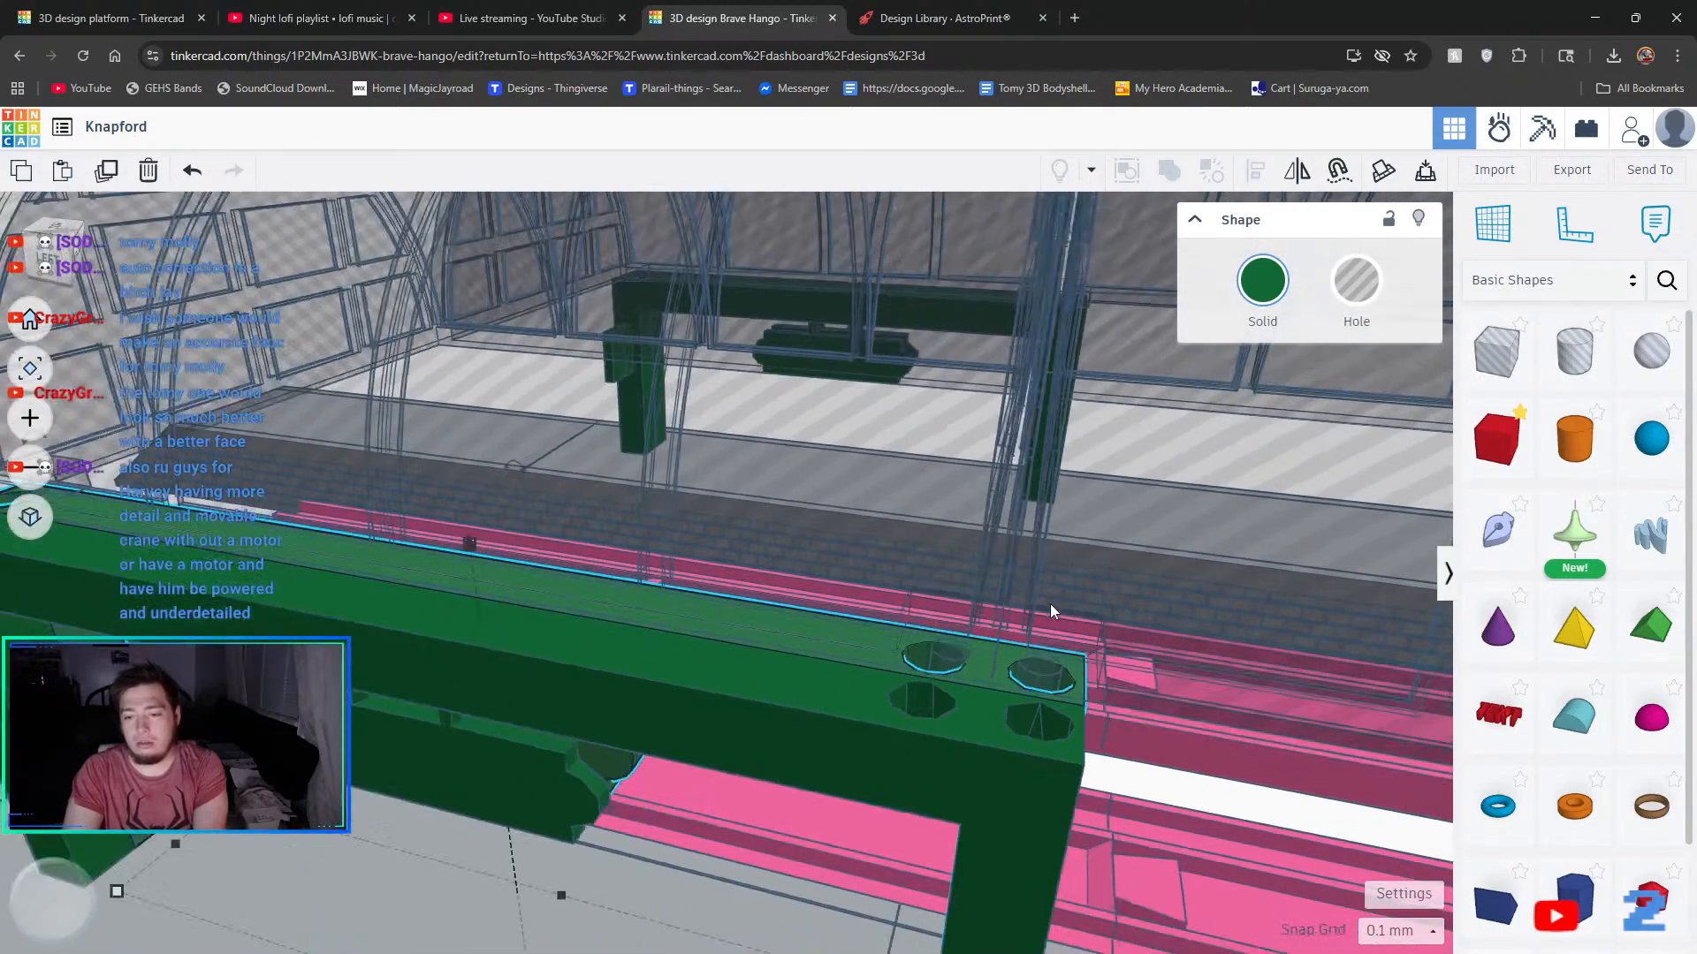
scroll(981, 680, up, 2)
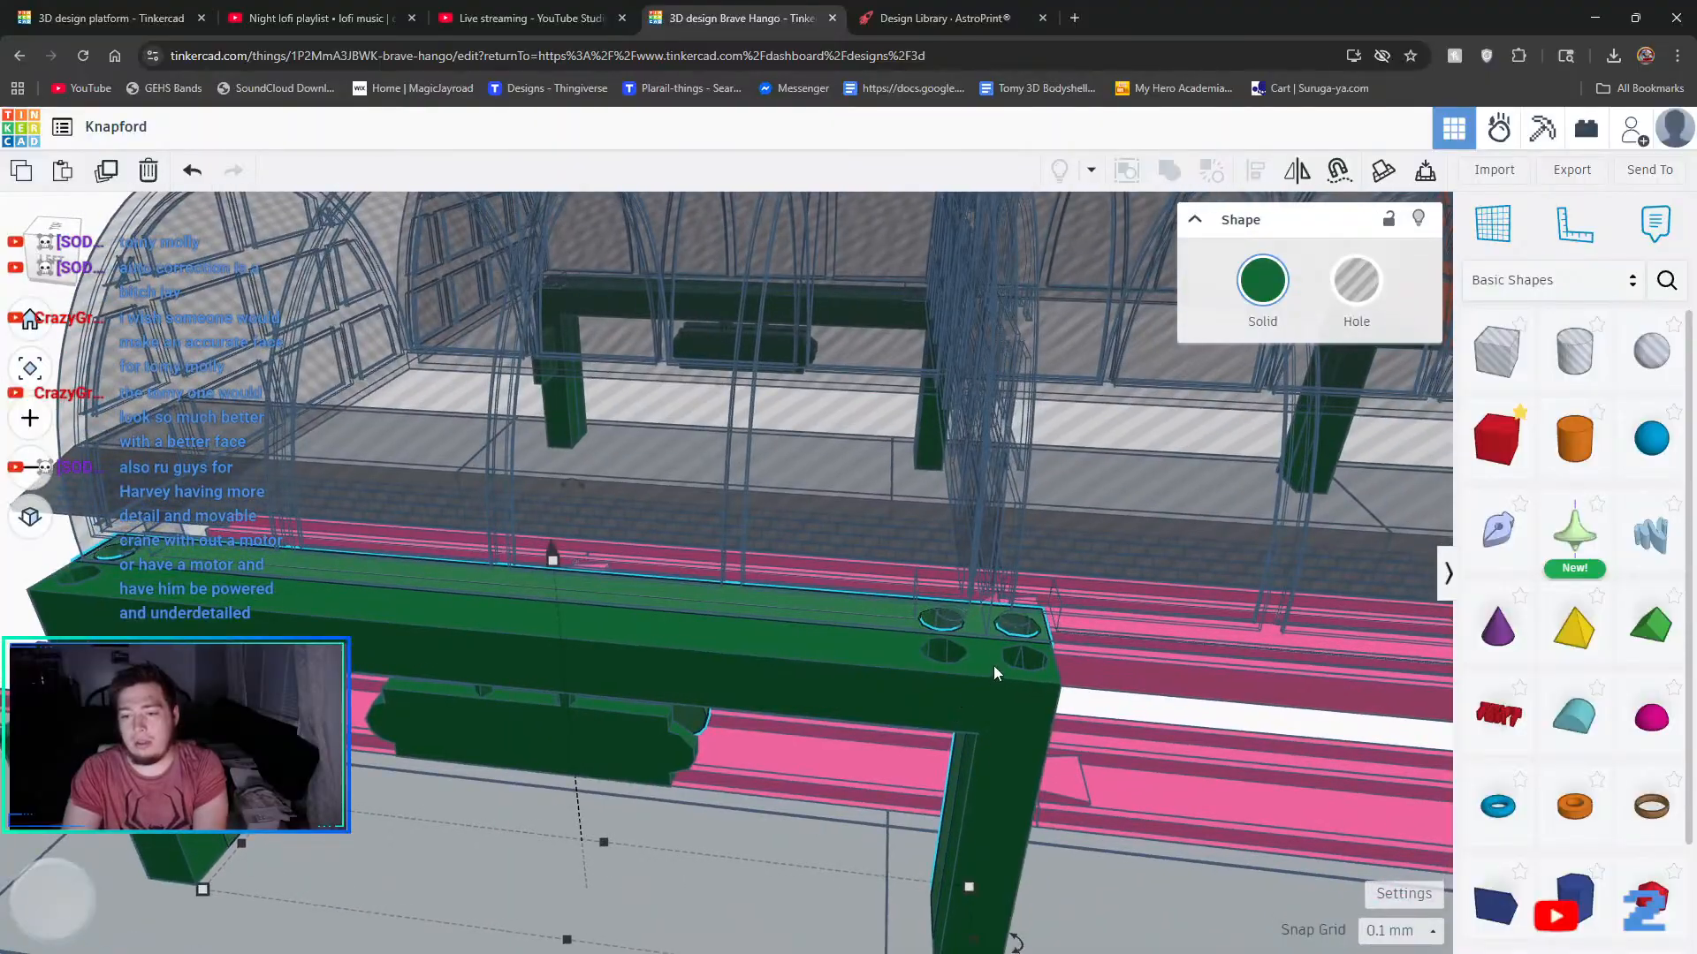
scroll(999, 654, down, 2)
scroll(1009, 643, up, 4)
scroll(1009, 643, up, 2)
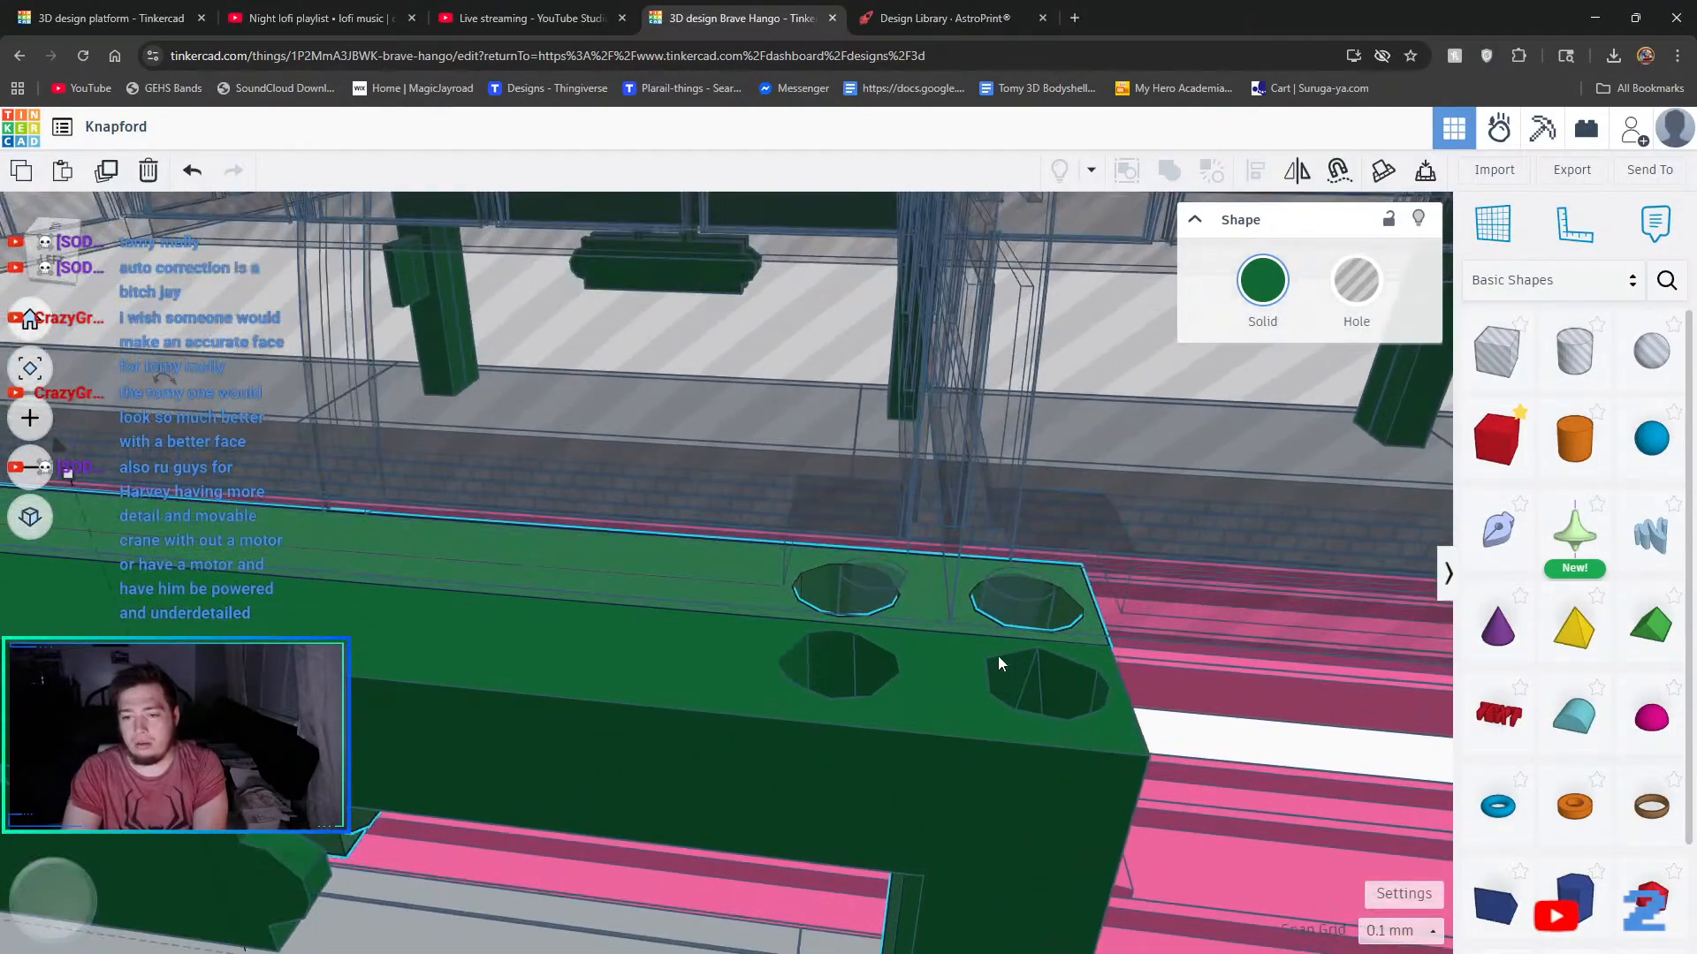
- Add the outer green frame to the selection and nudge both frames along the platform in 0.1 mm steps to align with the roof ends
shift+click(956, 655)
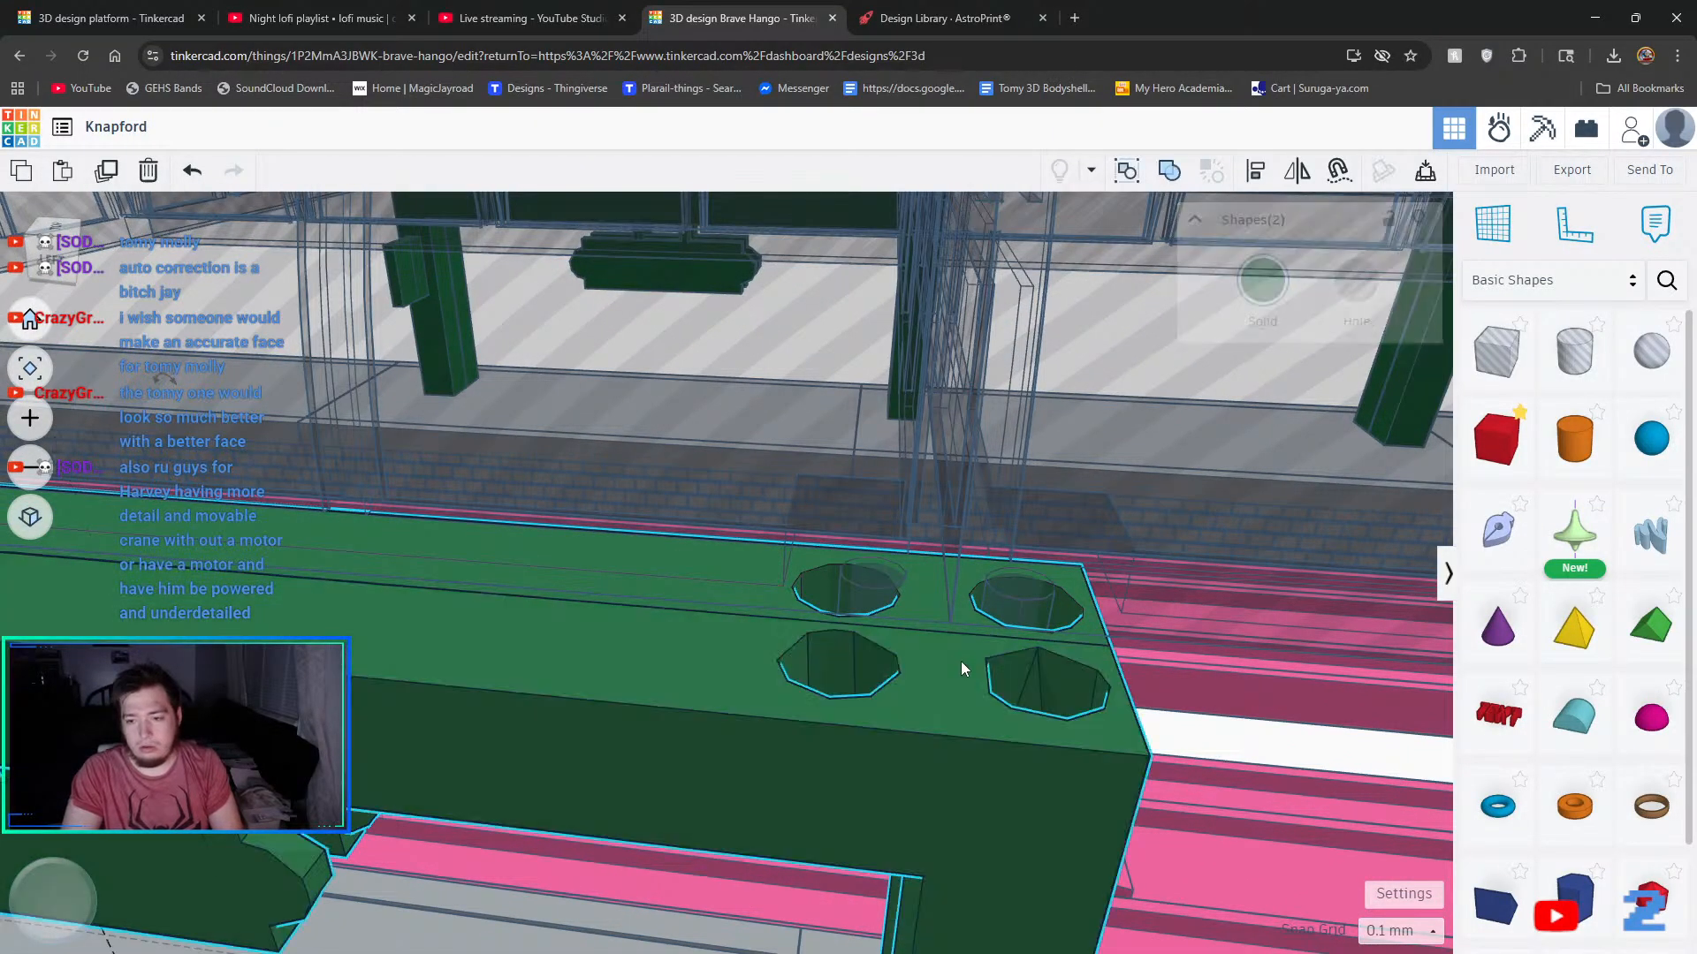
key(Right)
key(Right)
key(Right)
key(Right)
key(Right)
key(Right)
key(Right)
key(Right)
key(Right)
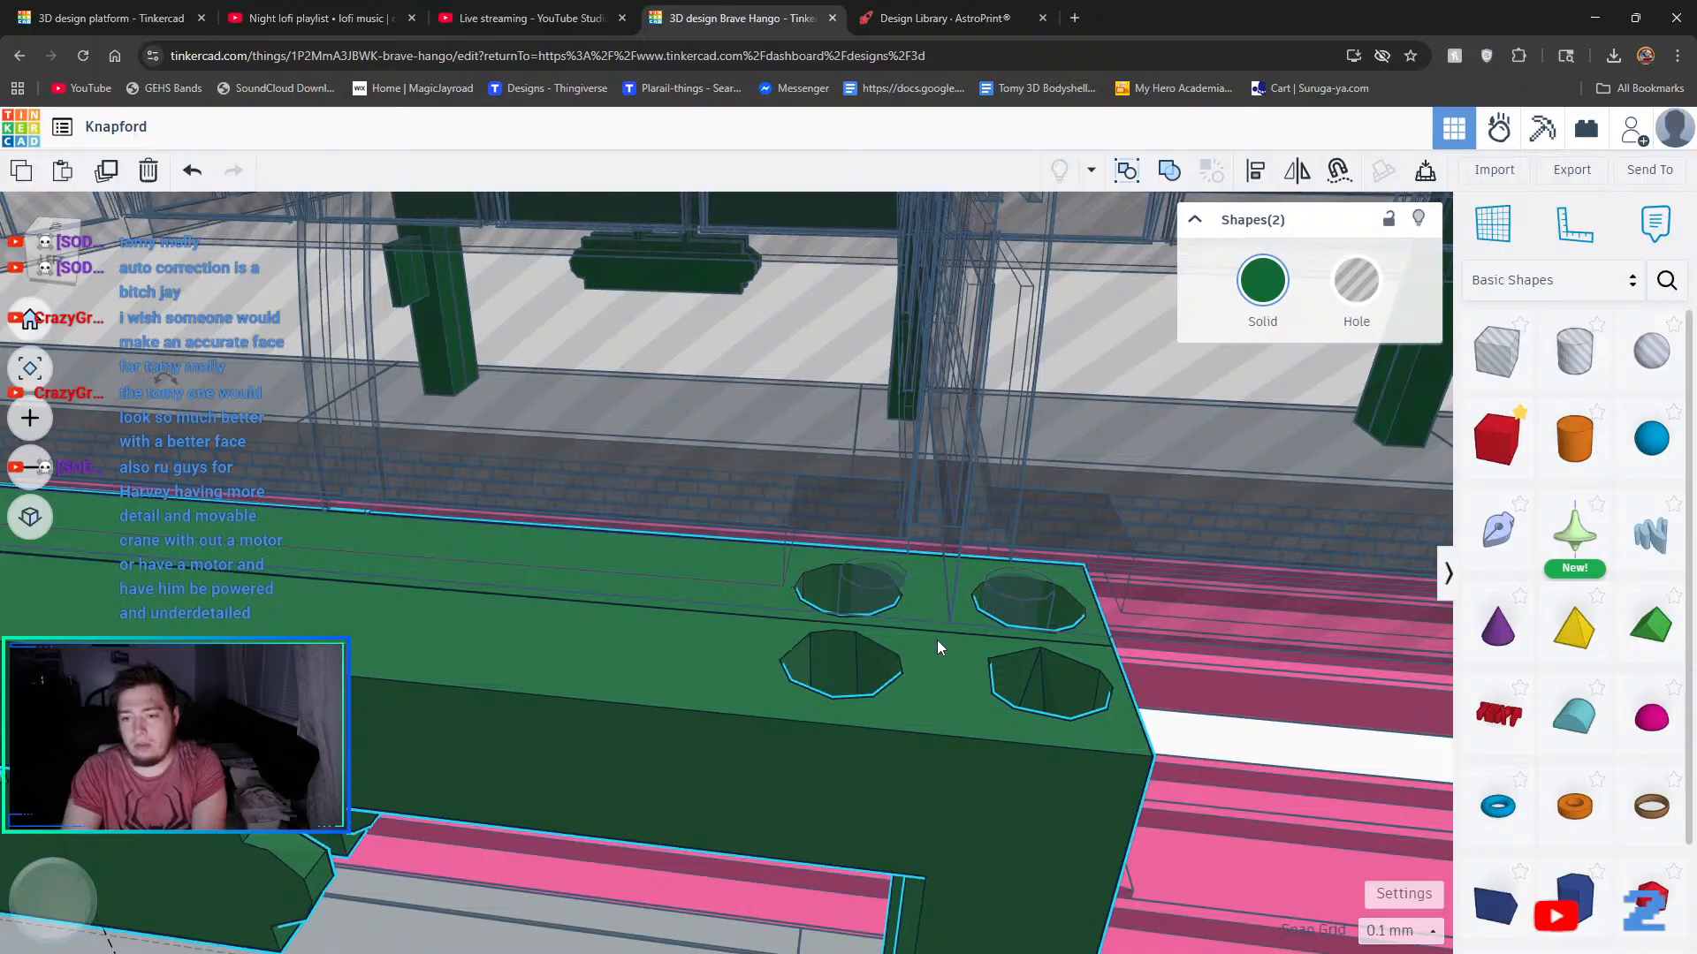
key(Left)
key(Left)
key(Left)
key(Left)
key(Left)
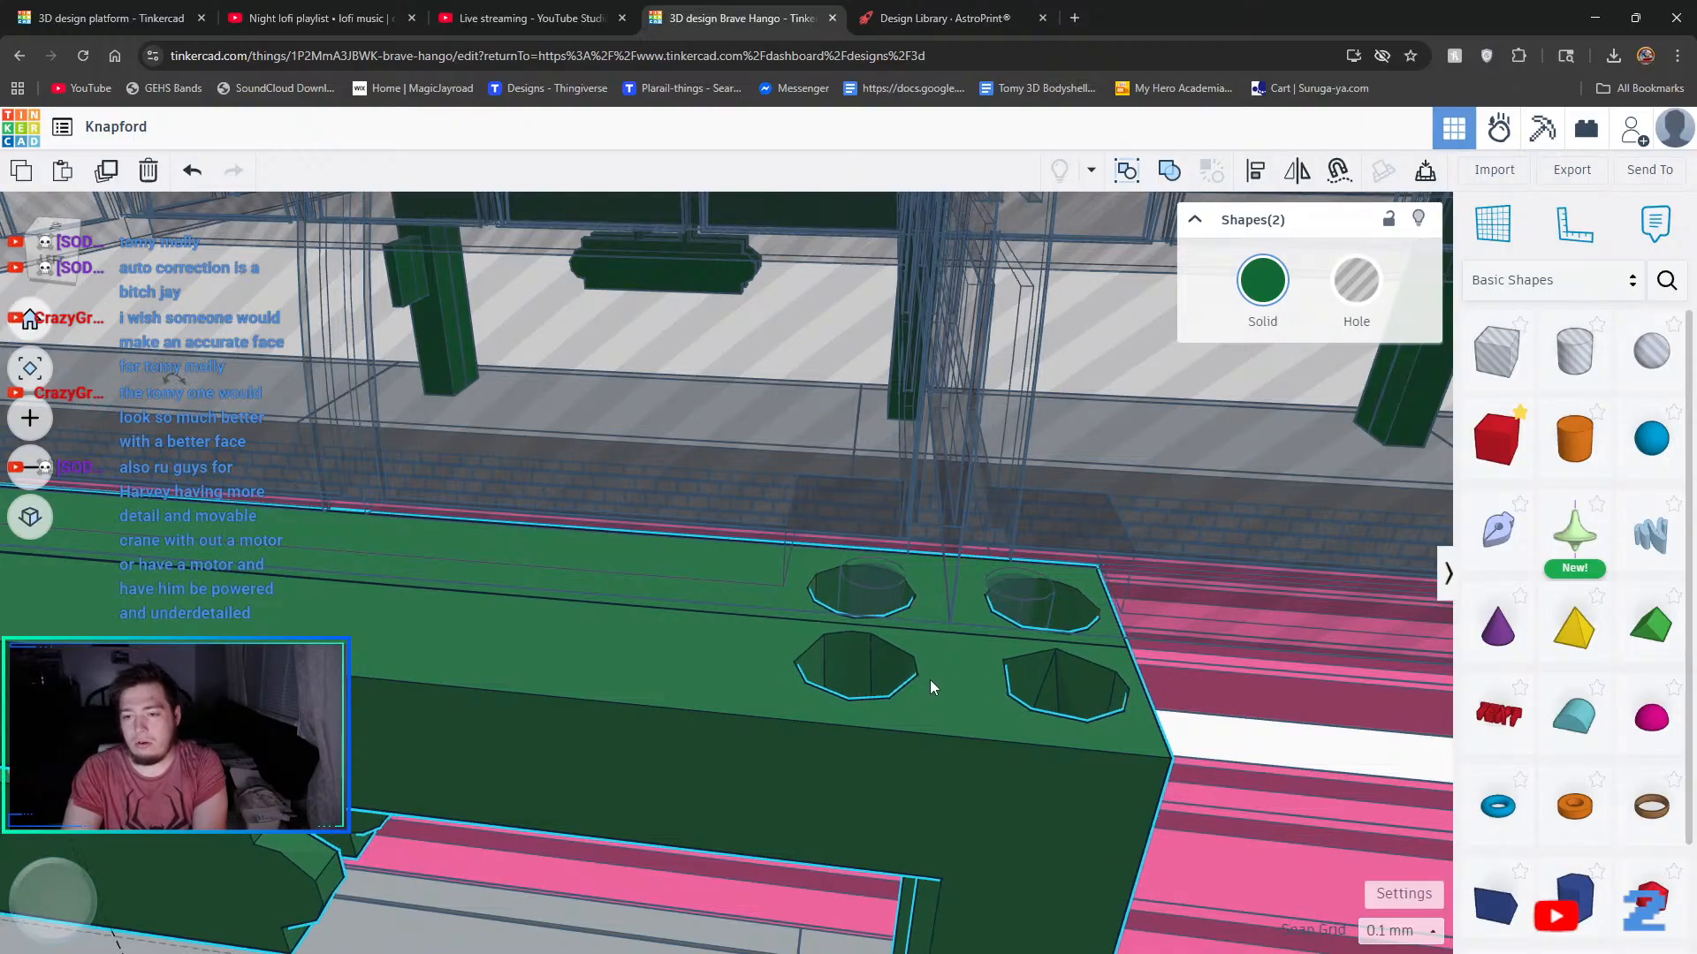
- Nudge the two green frames across the platform in 0.1 mm steps, away from the roofed tracks, to fit the roof's lower edge, and deselect them
right_drag(930, 681, 555, 670)
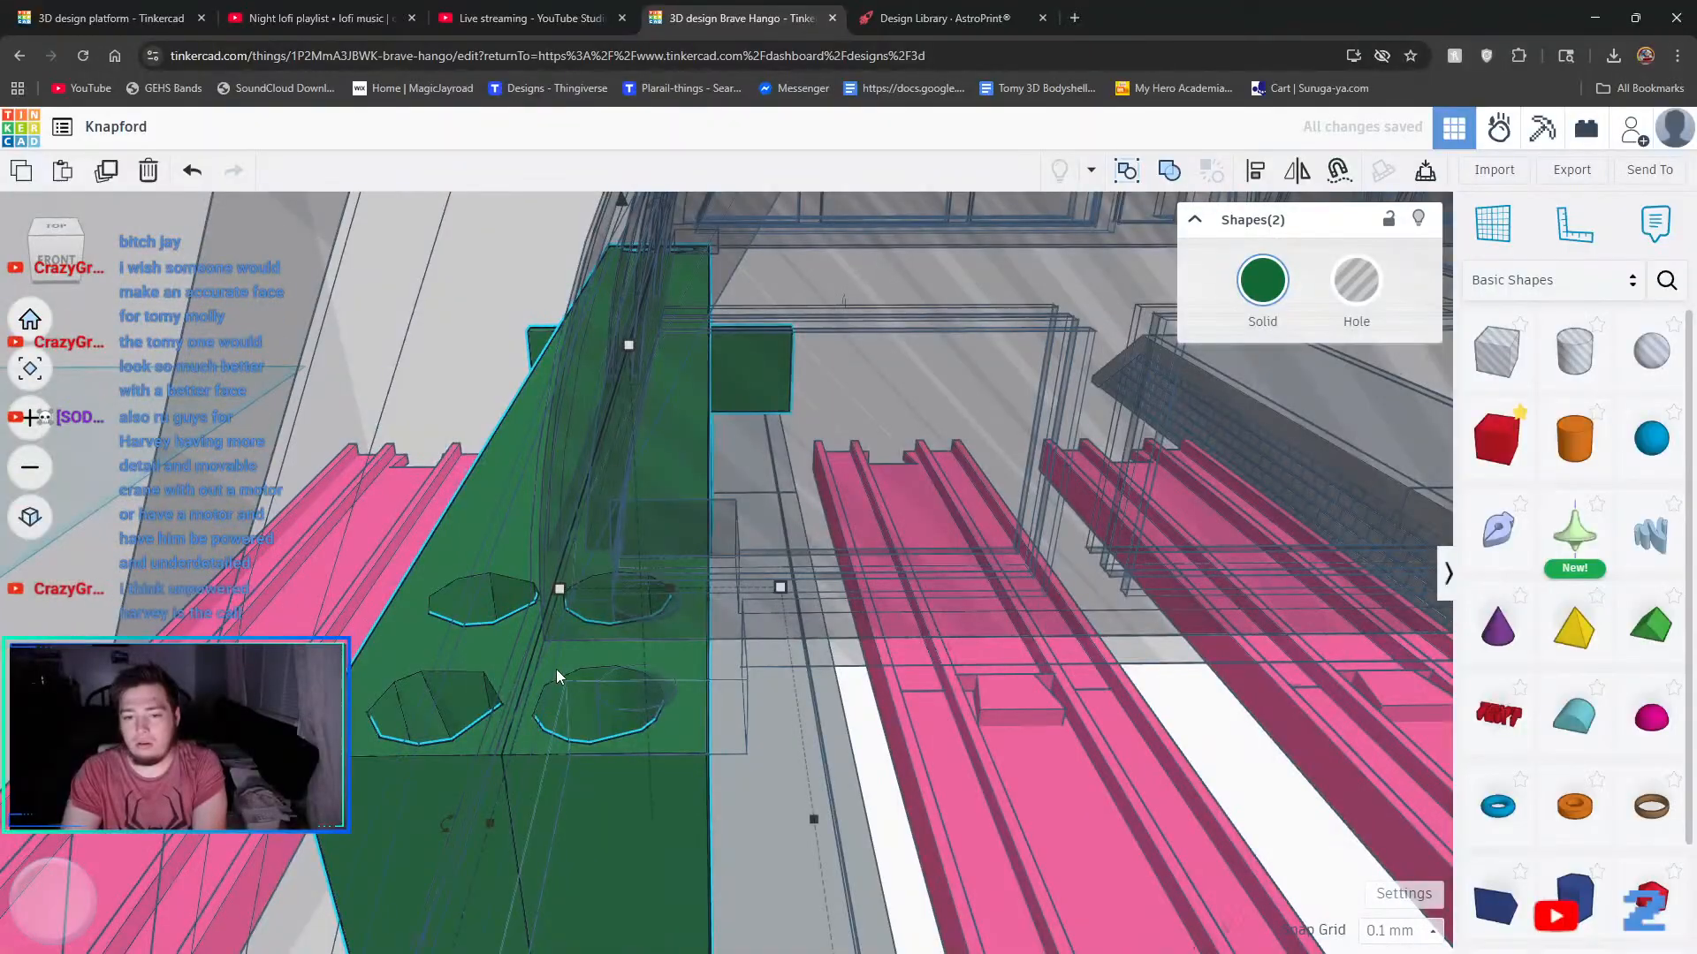
drag(555, 670, 607, 676)
scroll(788, 661, down, 8)
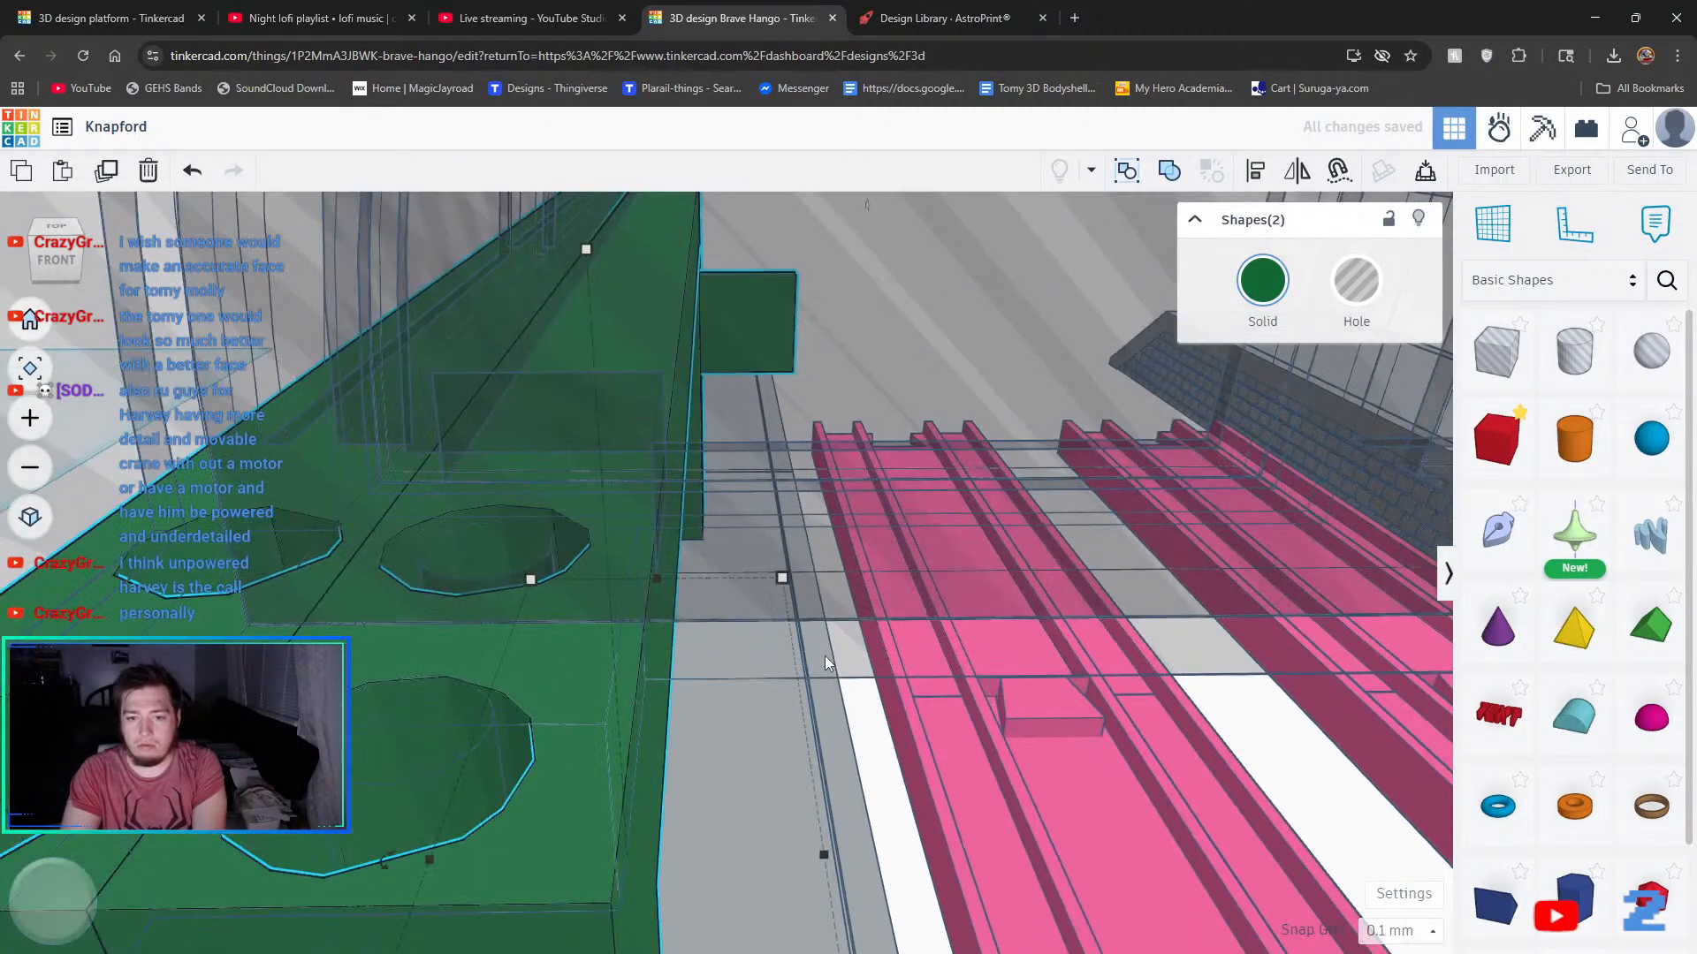
scroll(893, 719, down, 2)
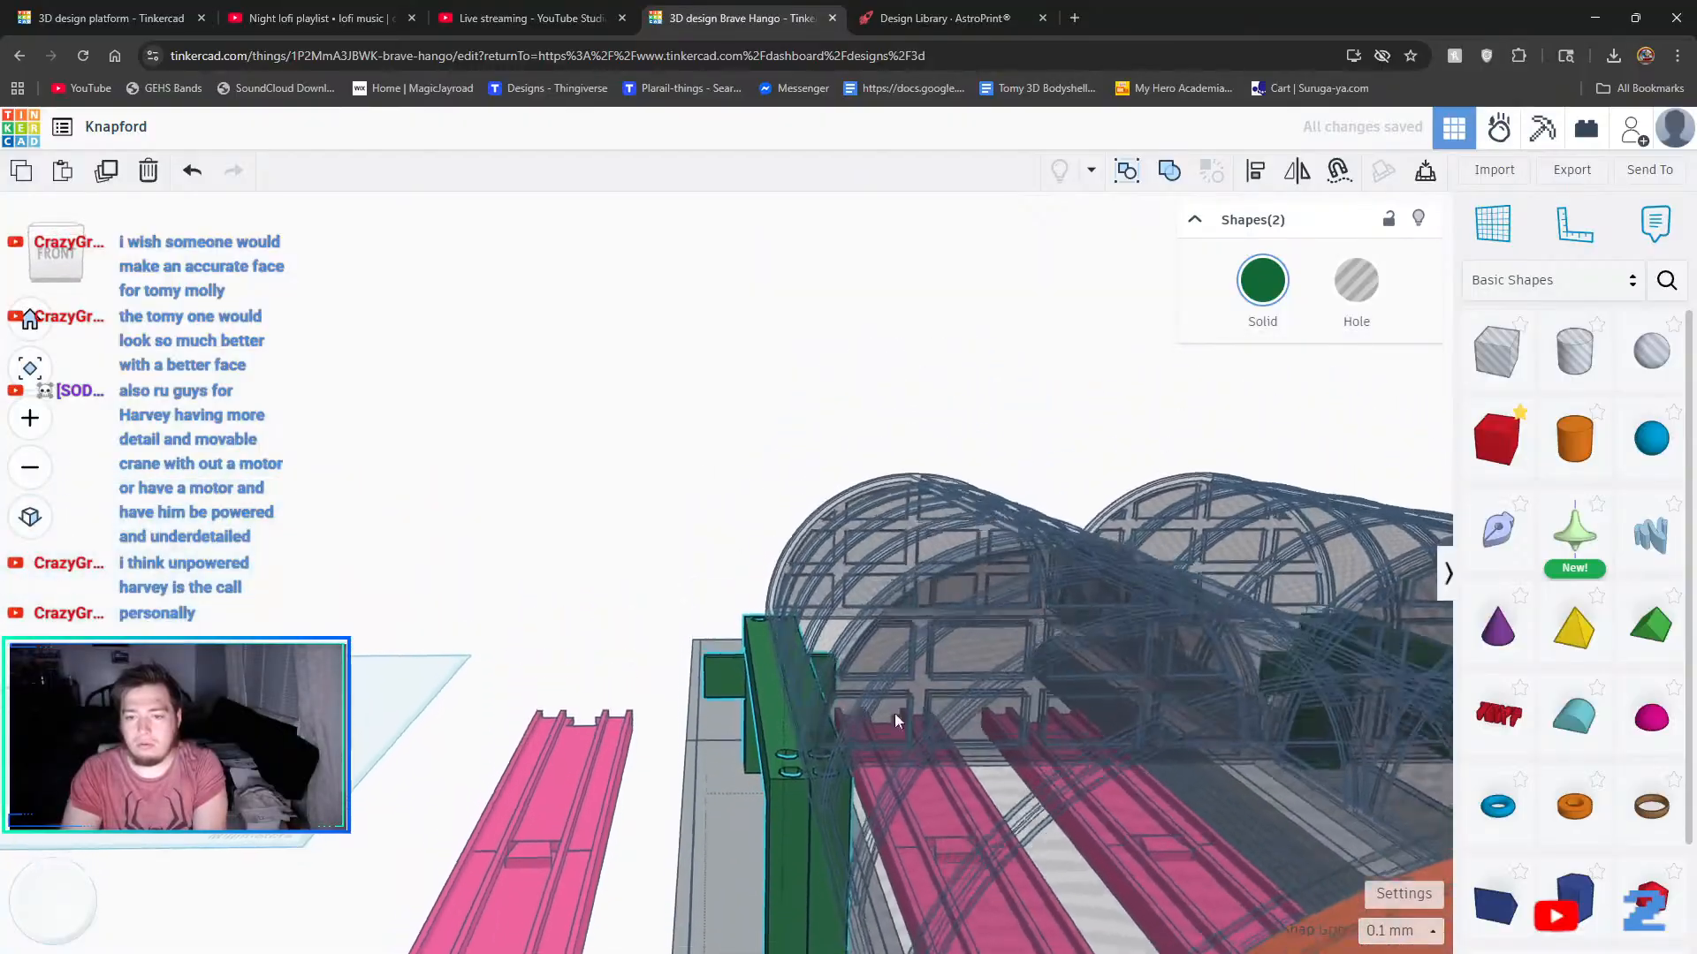
scroll(889, 734, up, 8)
scroll(791, 635, up, 3)
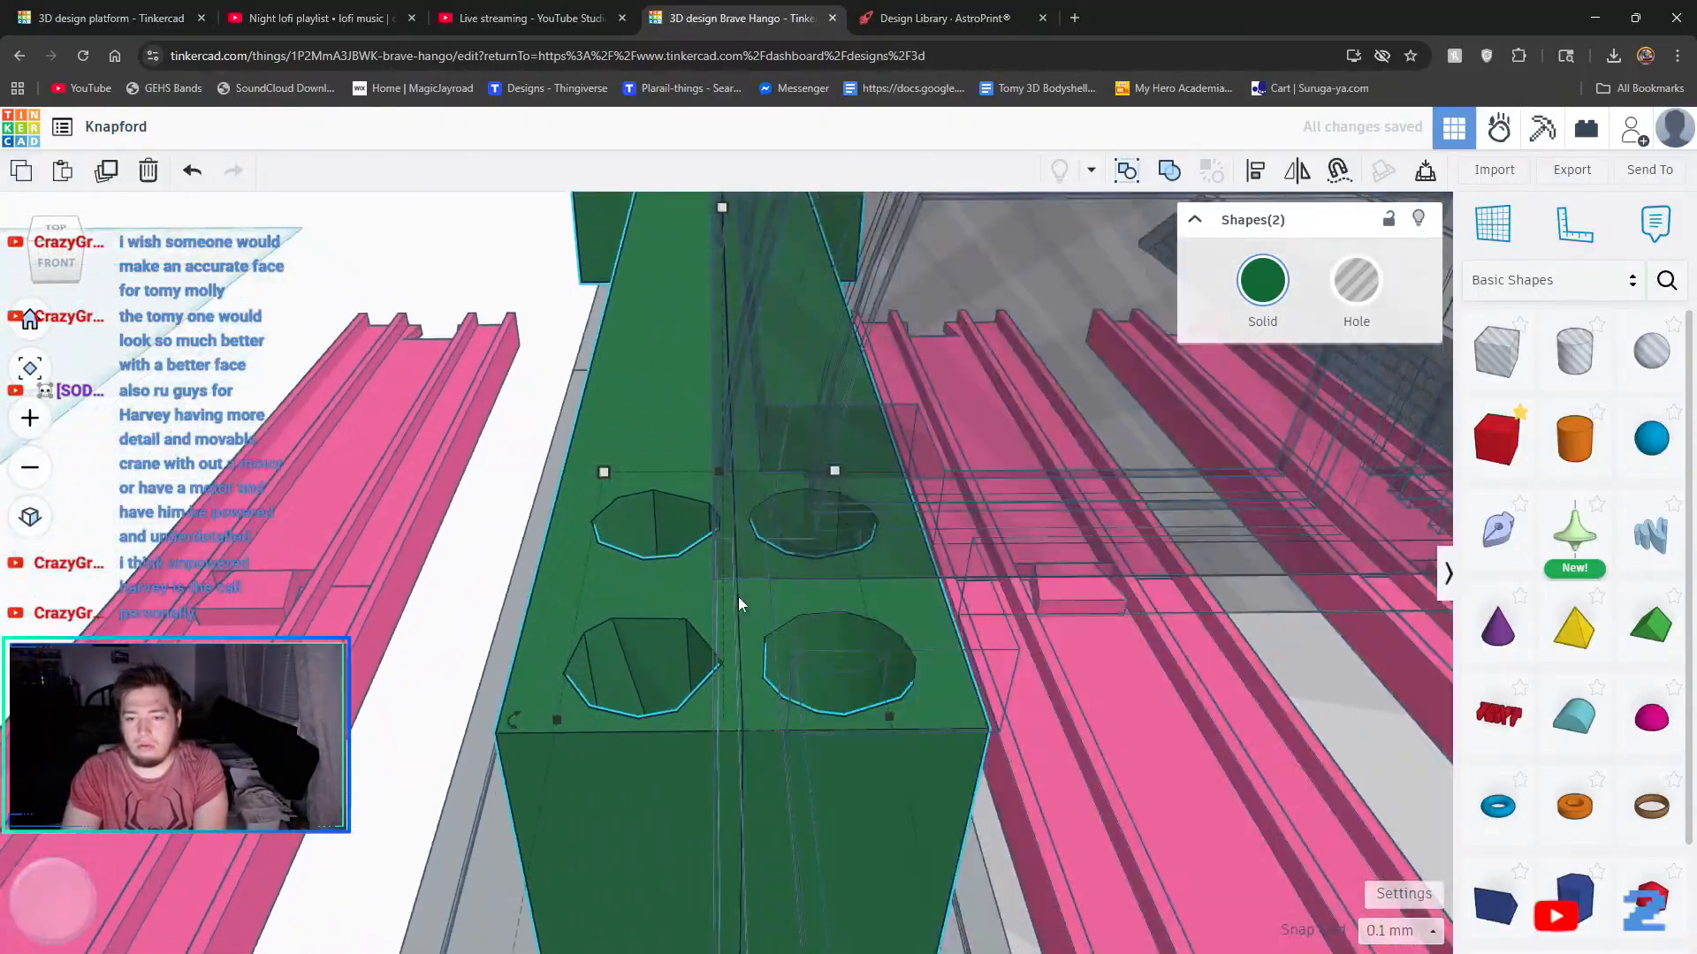
scroll(762, 607, down, 2)
key(Left)
key(Left)
key(Left)
key(Left)
key(Left)
key(Left)
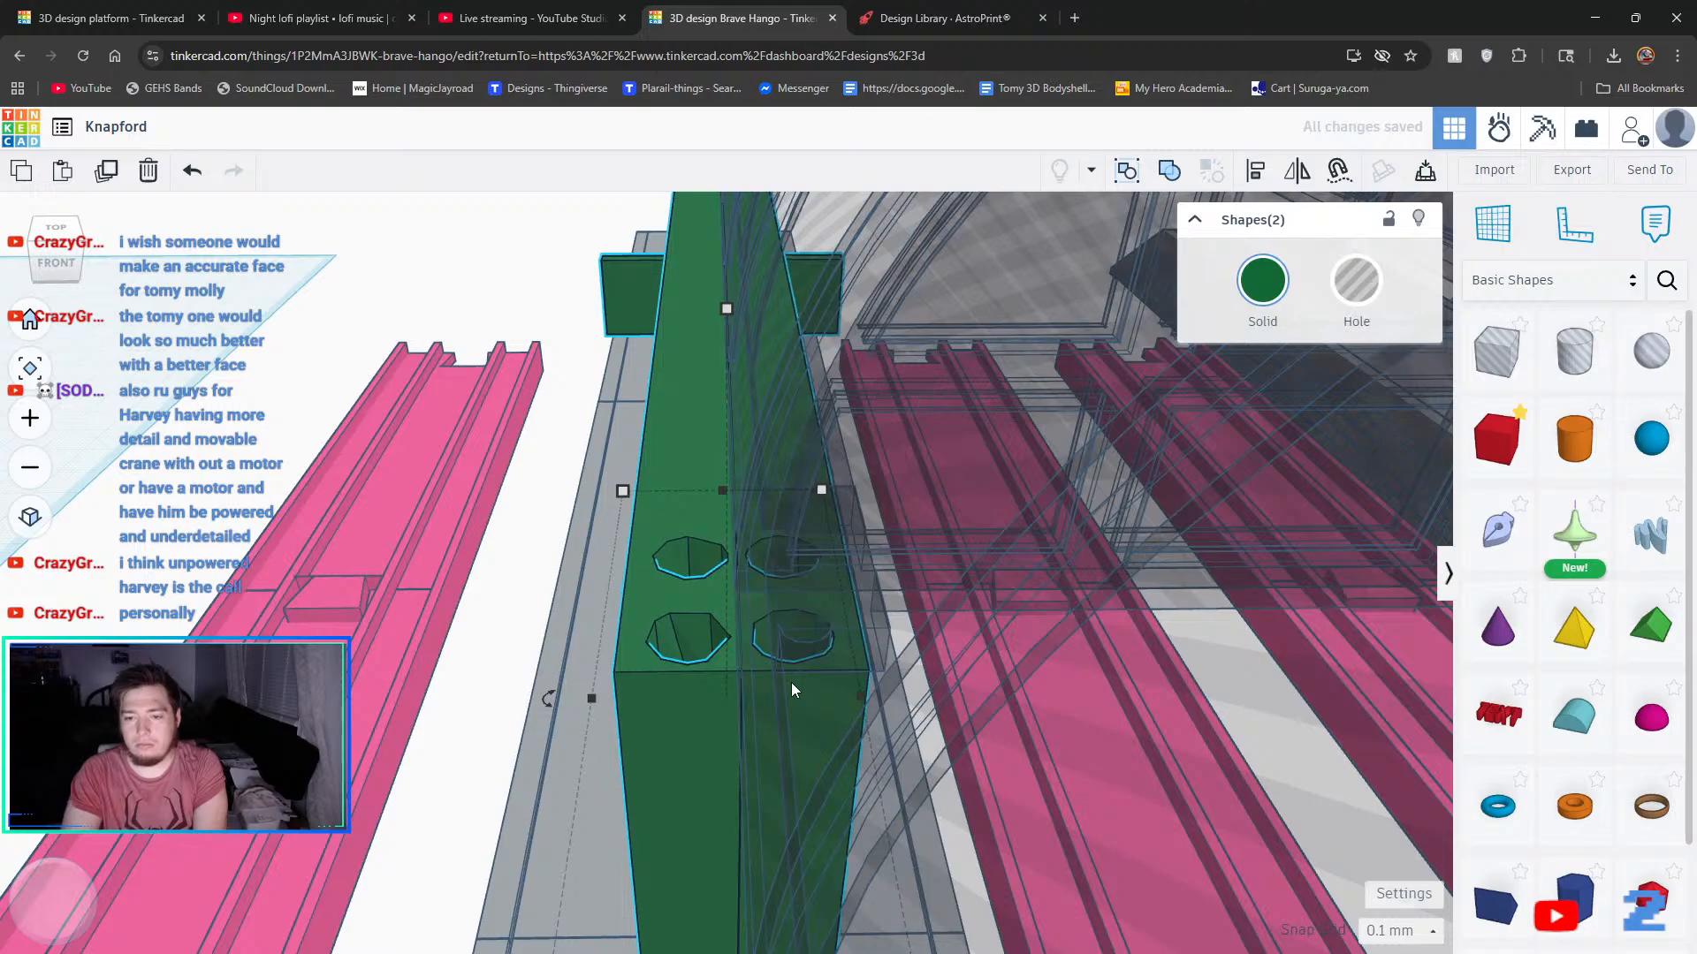
click(459, 699)
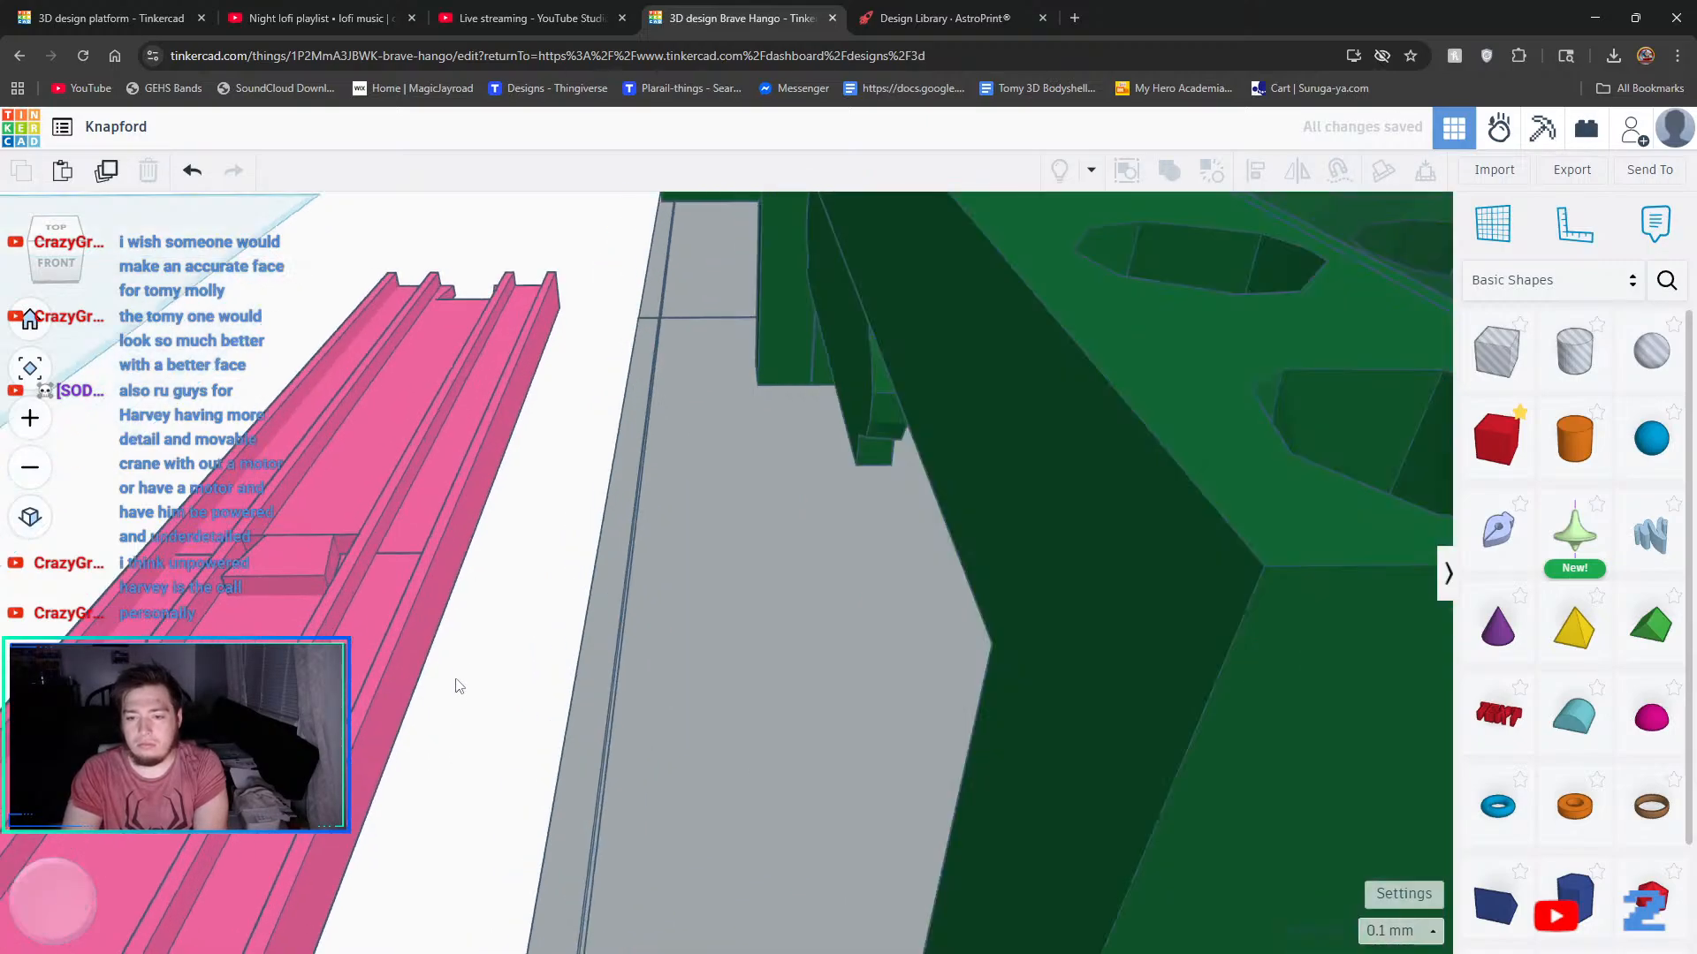
- Select the two adjoining green frames beside the solid orange roof section and combine them with a union group
scroll(463, 682, up, 3)
scroll(534, 698, down, 5)
scroll(534, 698, down, 6)
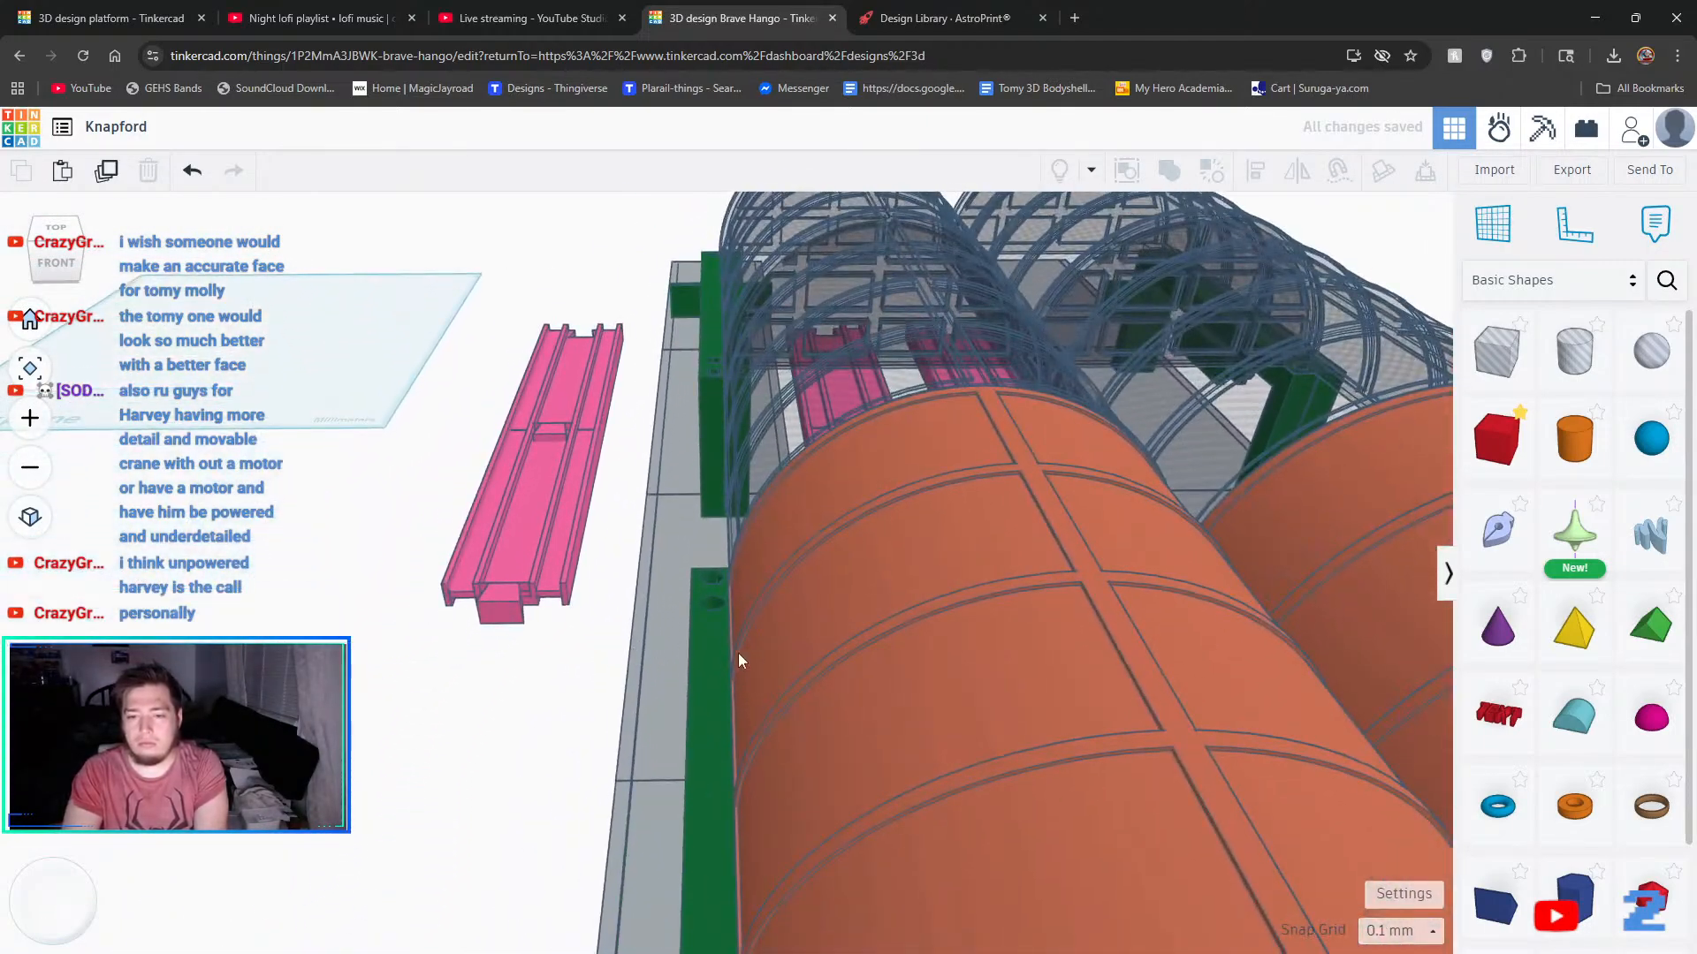
click(717, 660)
right_drag(718, 660, 739, 589)
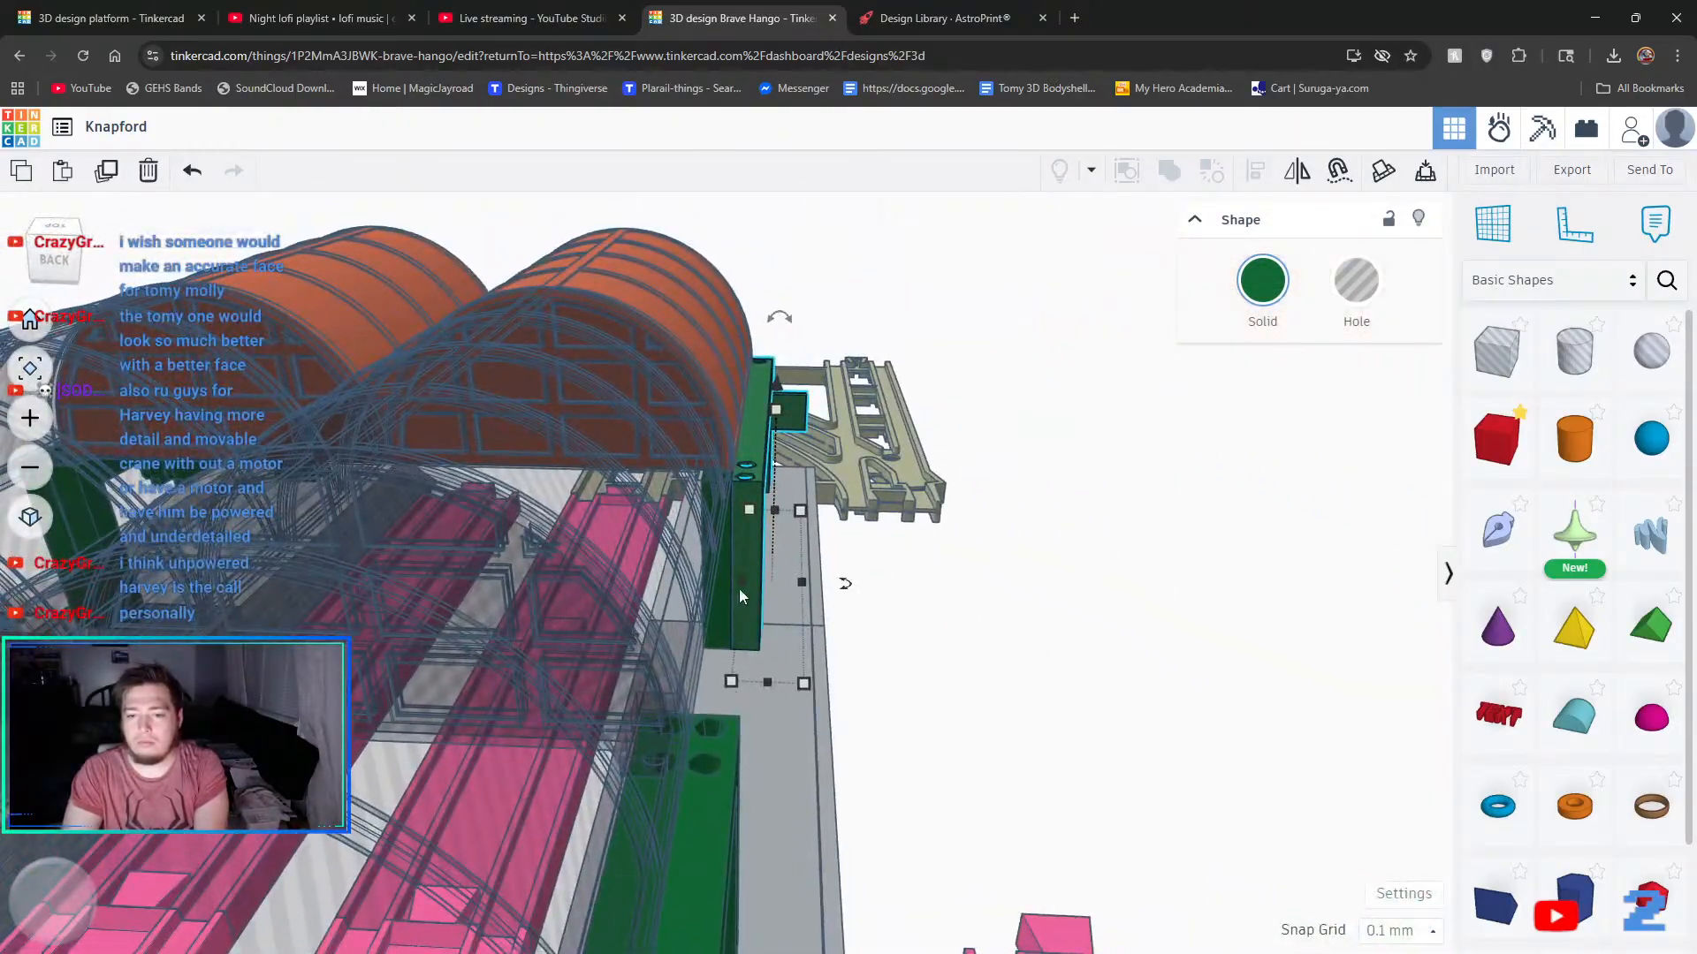
click(721, 601)
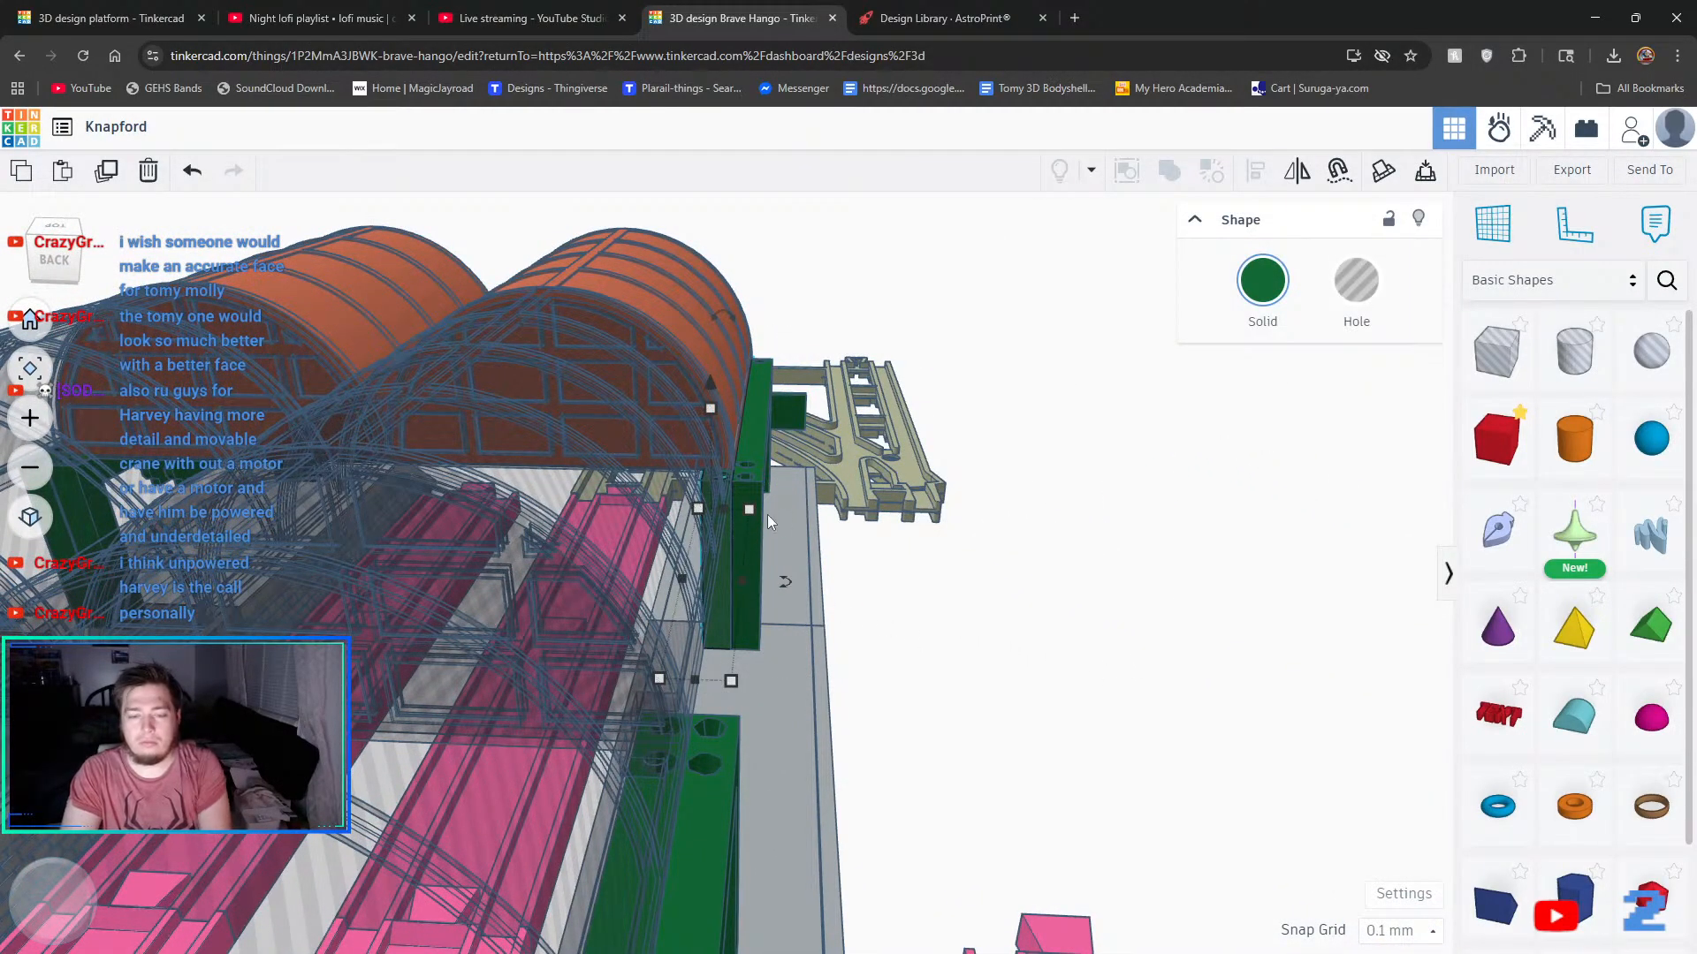
shift+click(757, 552)
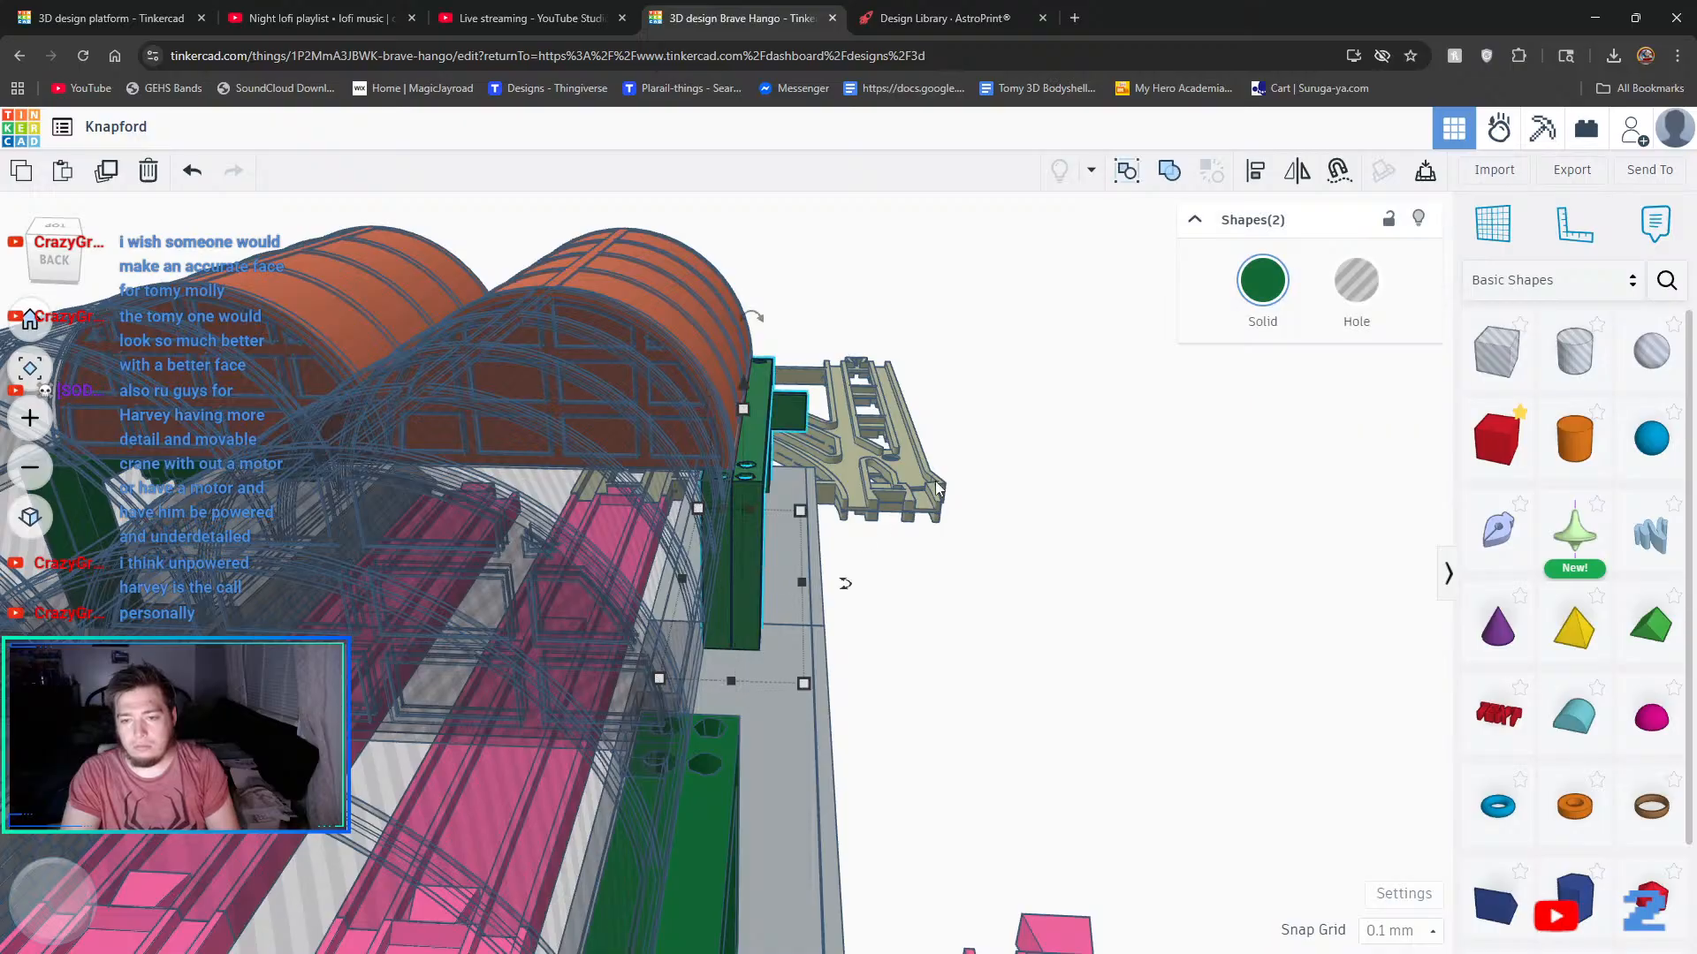
click(1169, 170)
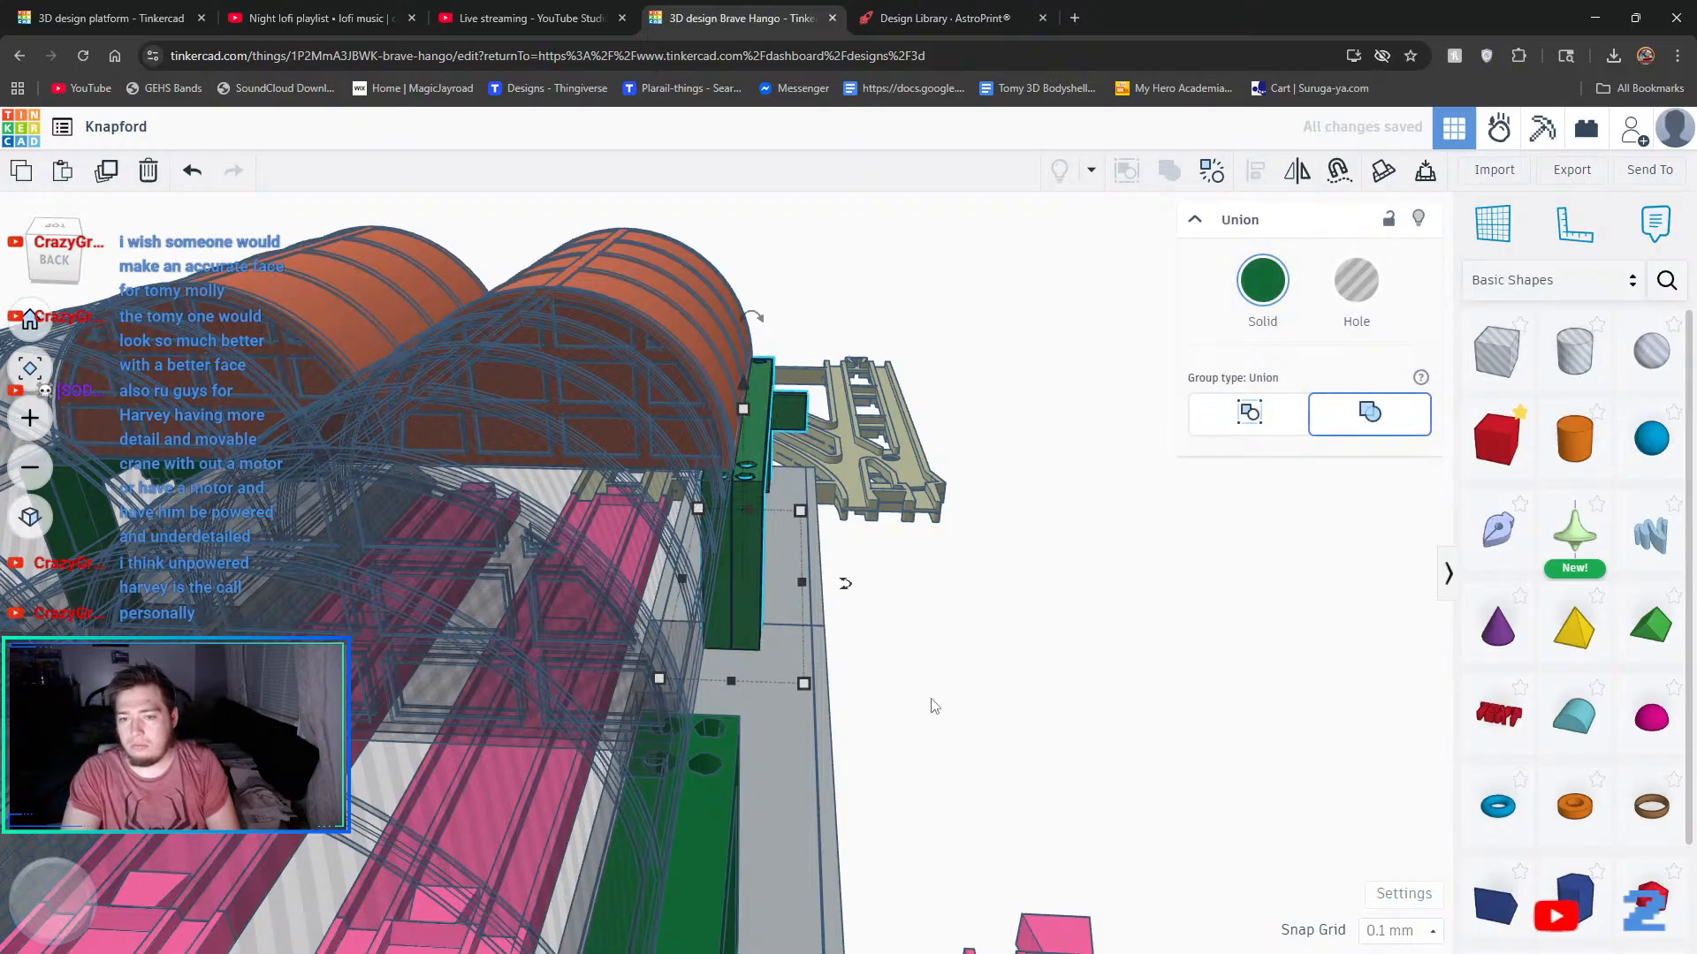
- Turn the orange roof section above the united frames into a hole to expose the frame tops
right_drag(694, 589, 734, 558)
scroll(801, 479, up, 8)
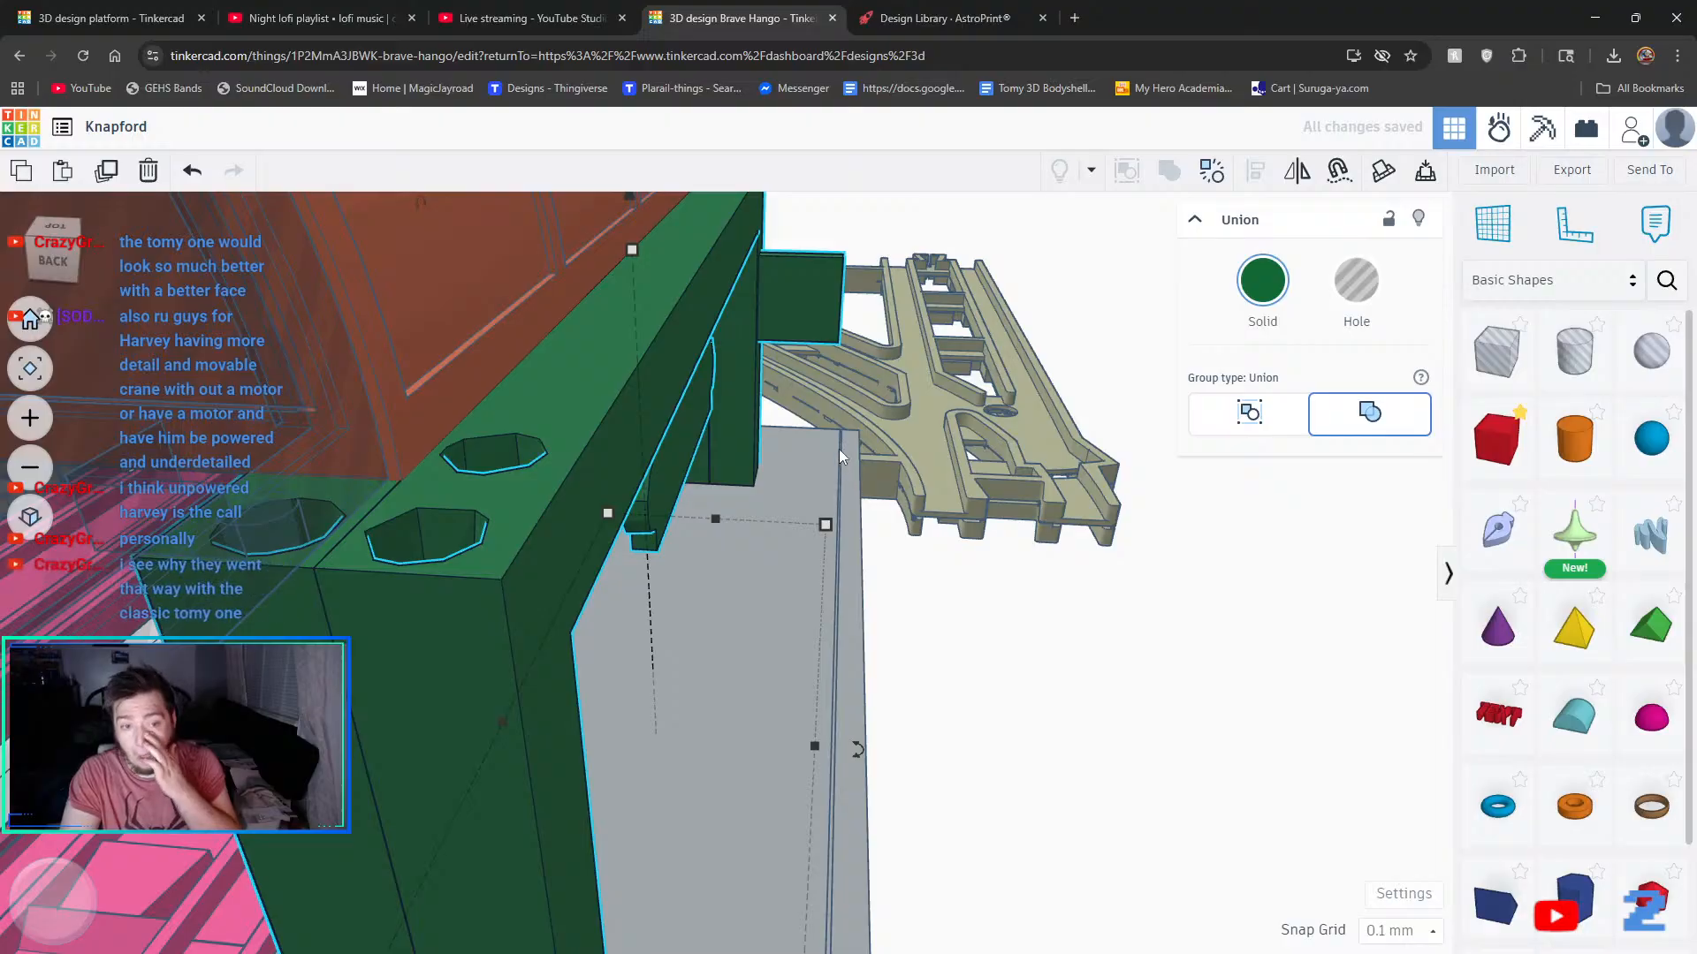
click(417, 311)
click(1356, 280)
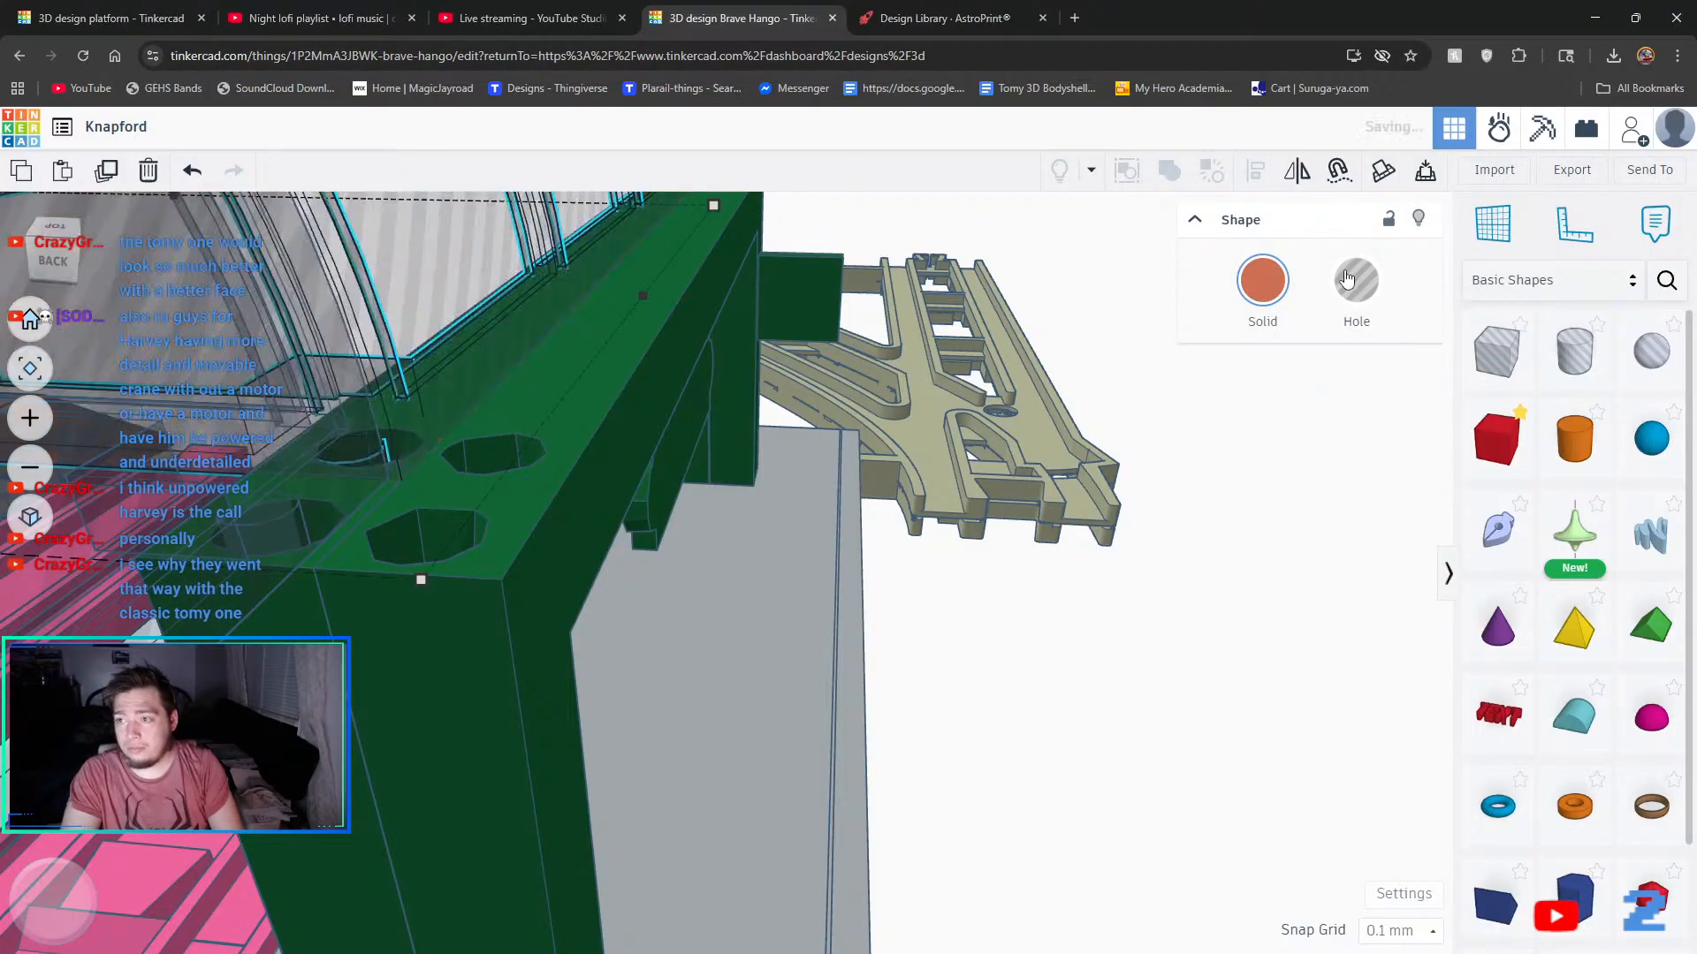
right_drag(797, 537, 822, 550)
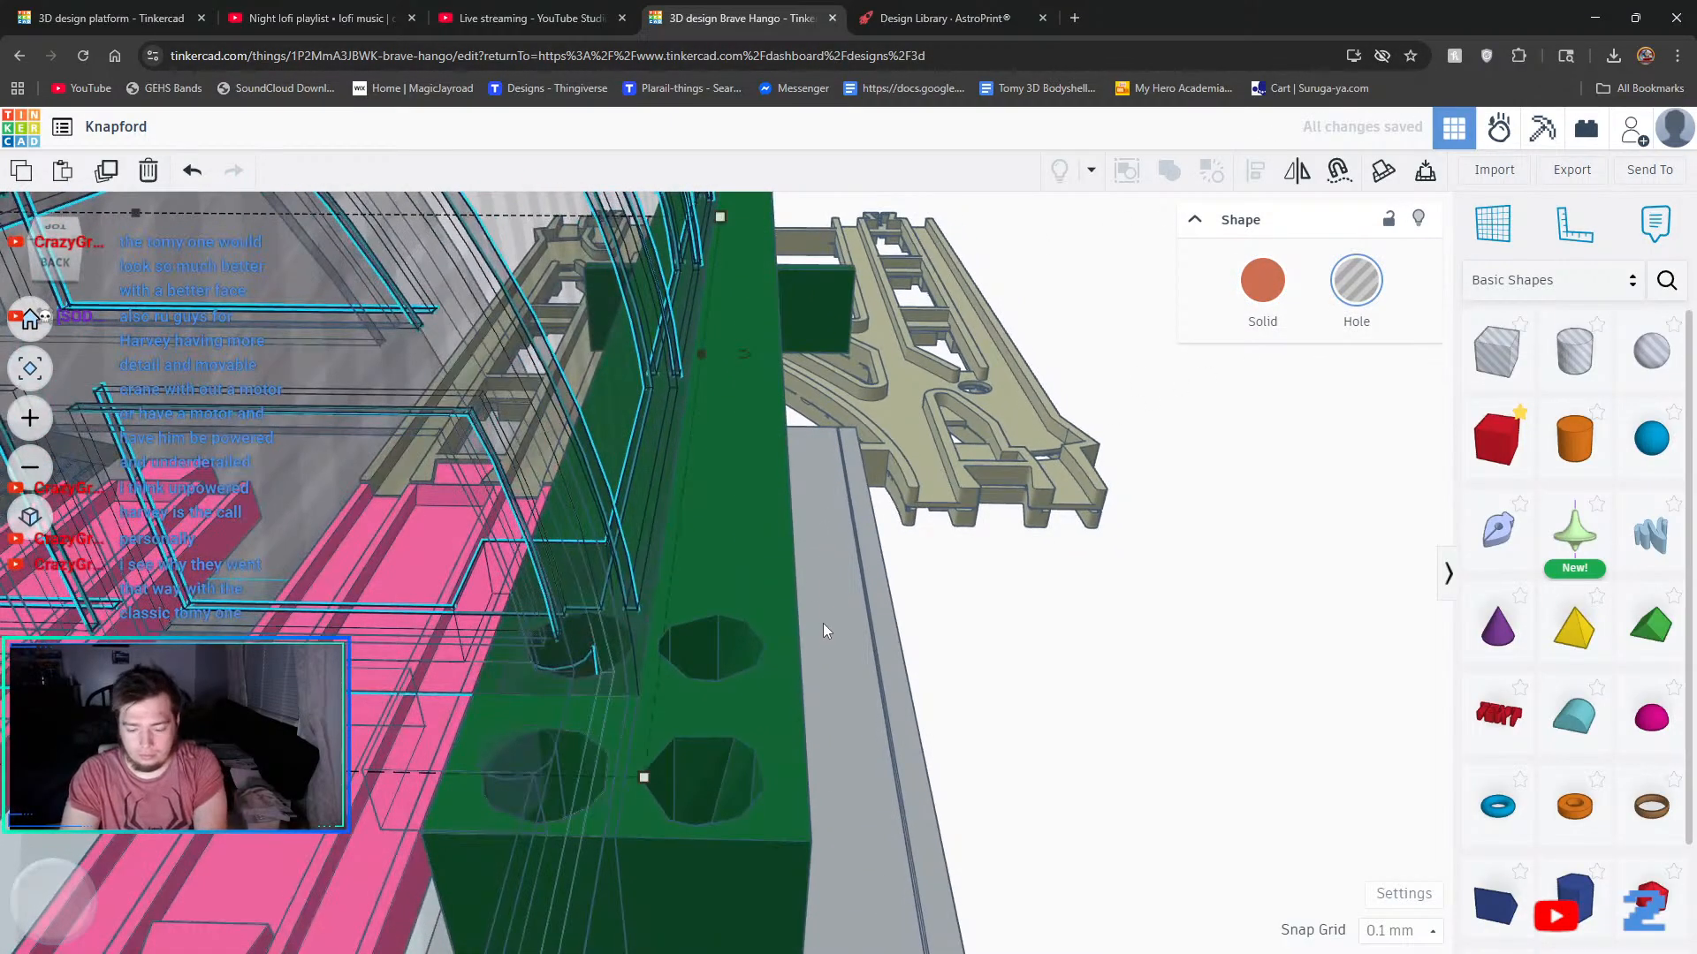
- Undo the stray roof nudge and move the united green frames along the platform in 1.0 mm steps until they overlap the neighbouring frame
key(Left)
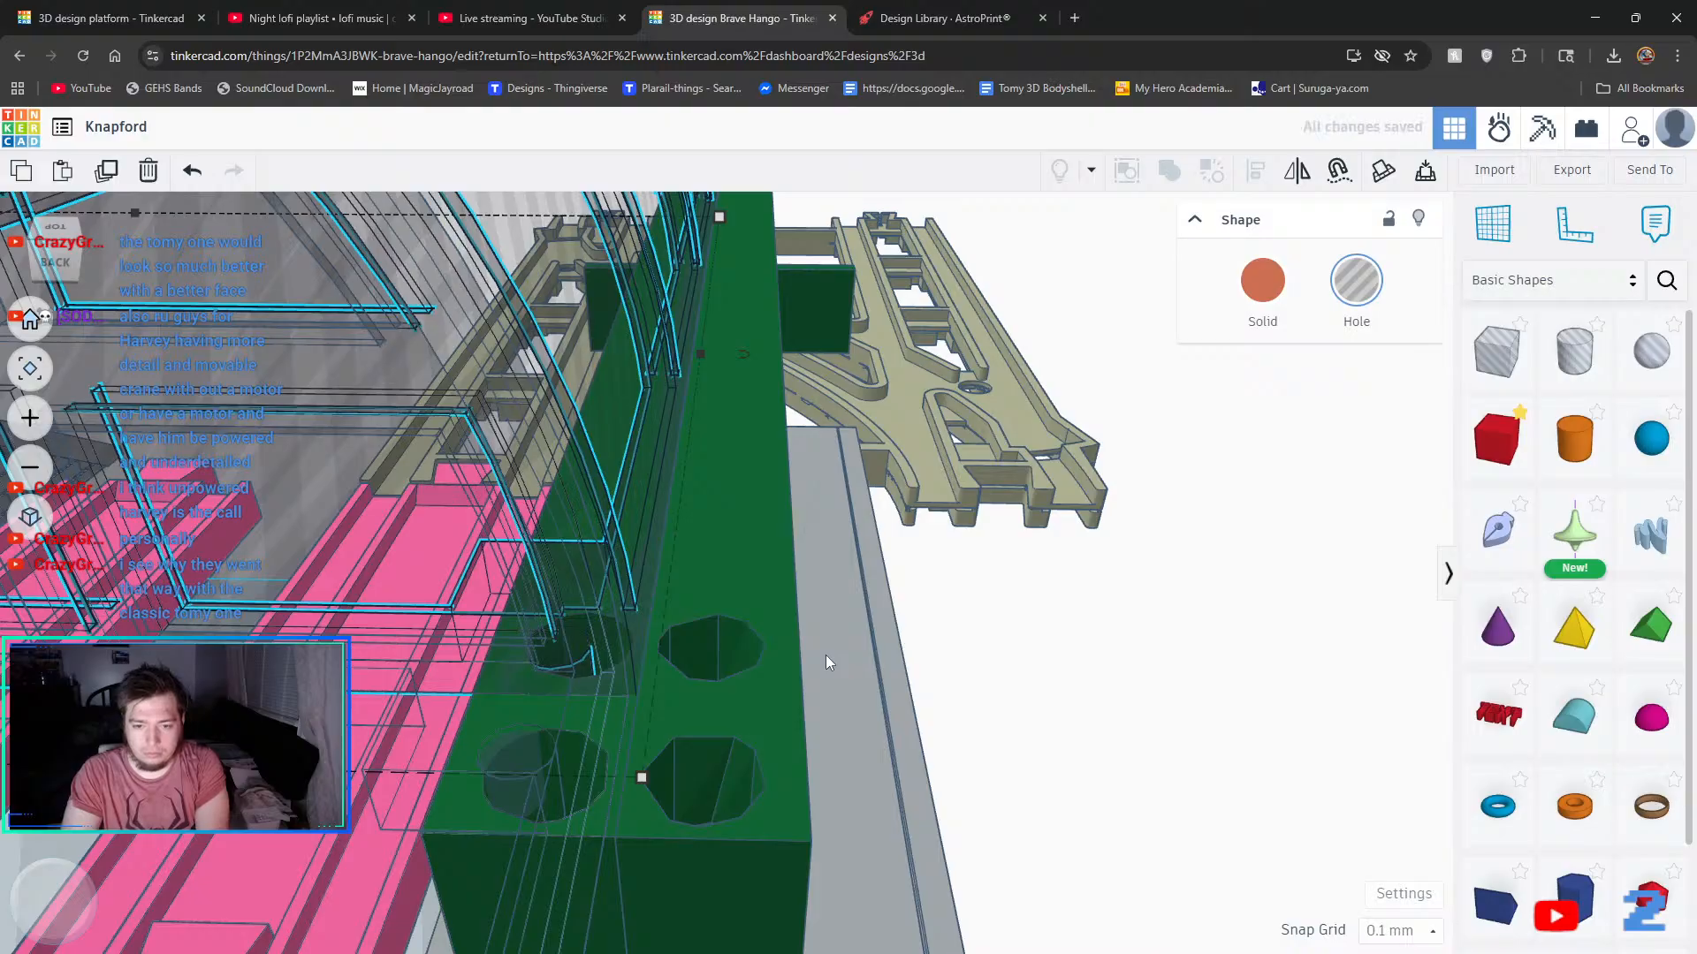
click(192, 170)
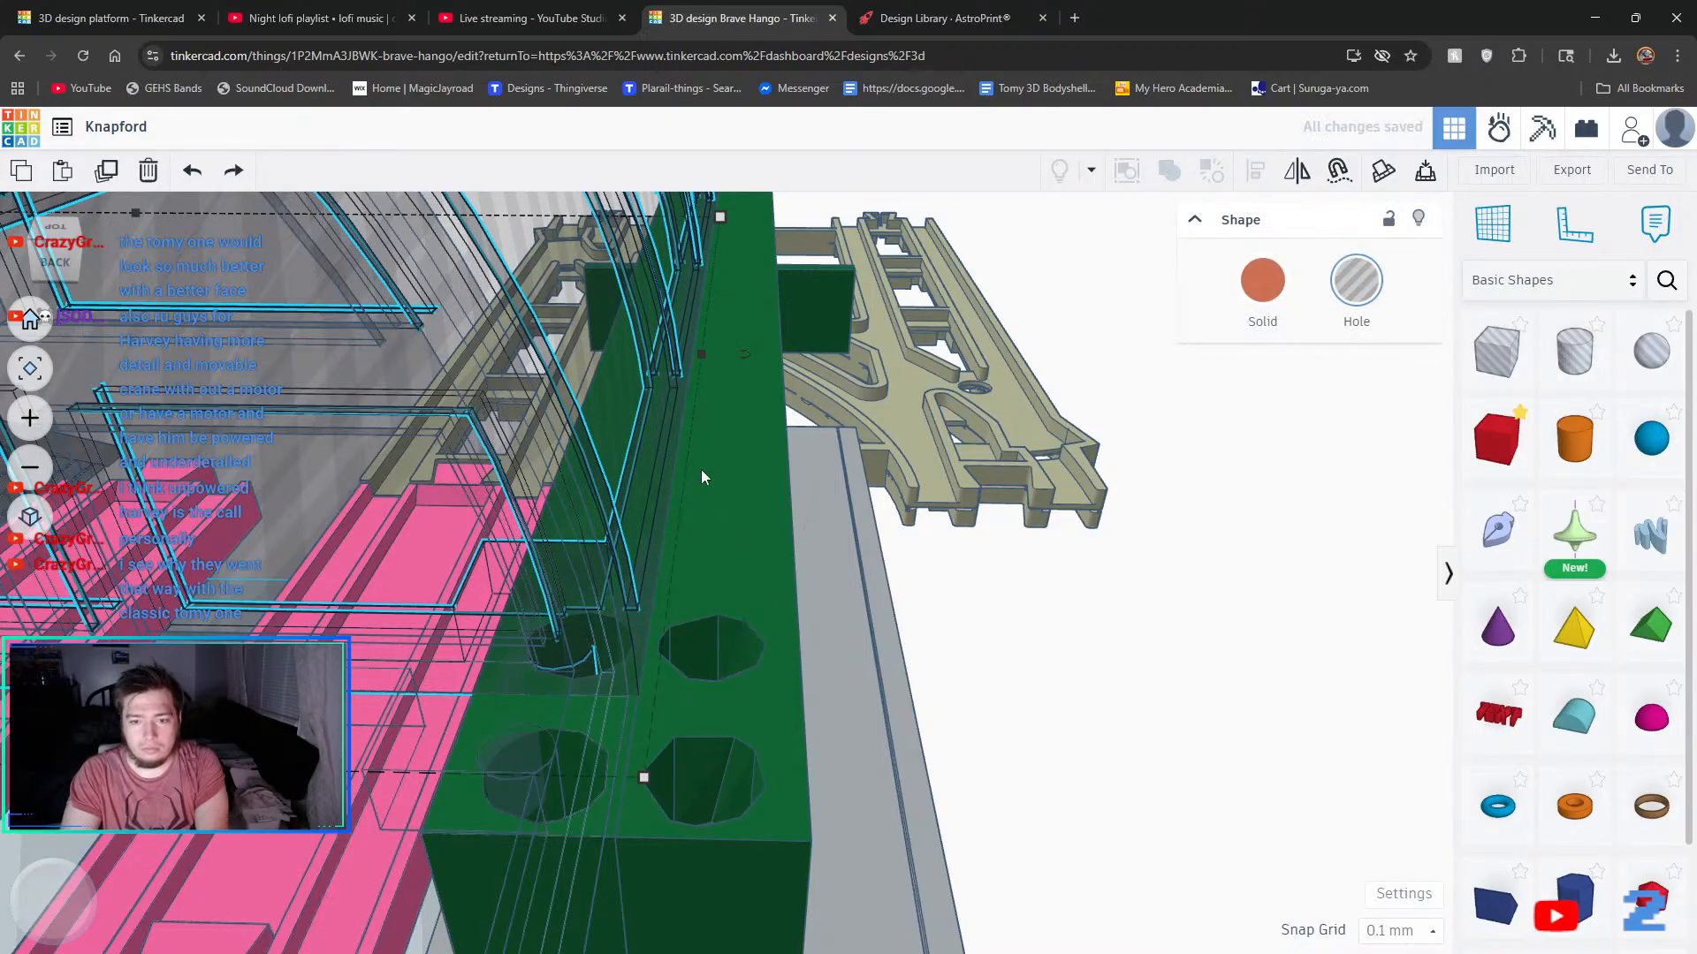
click(702, 470)
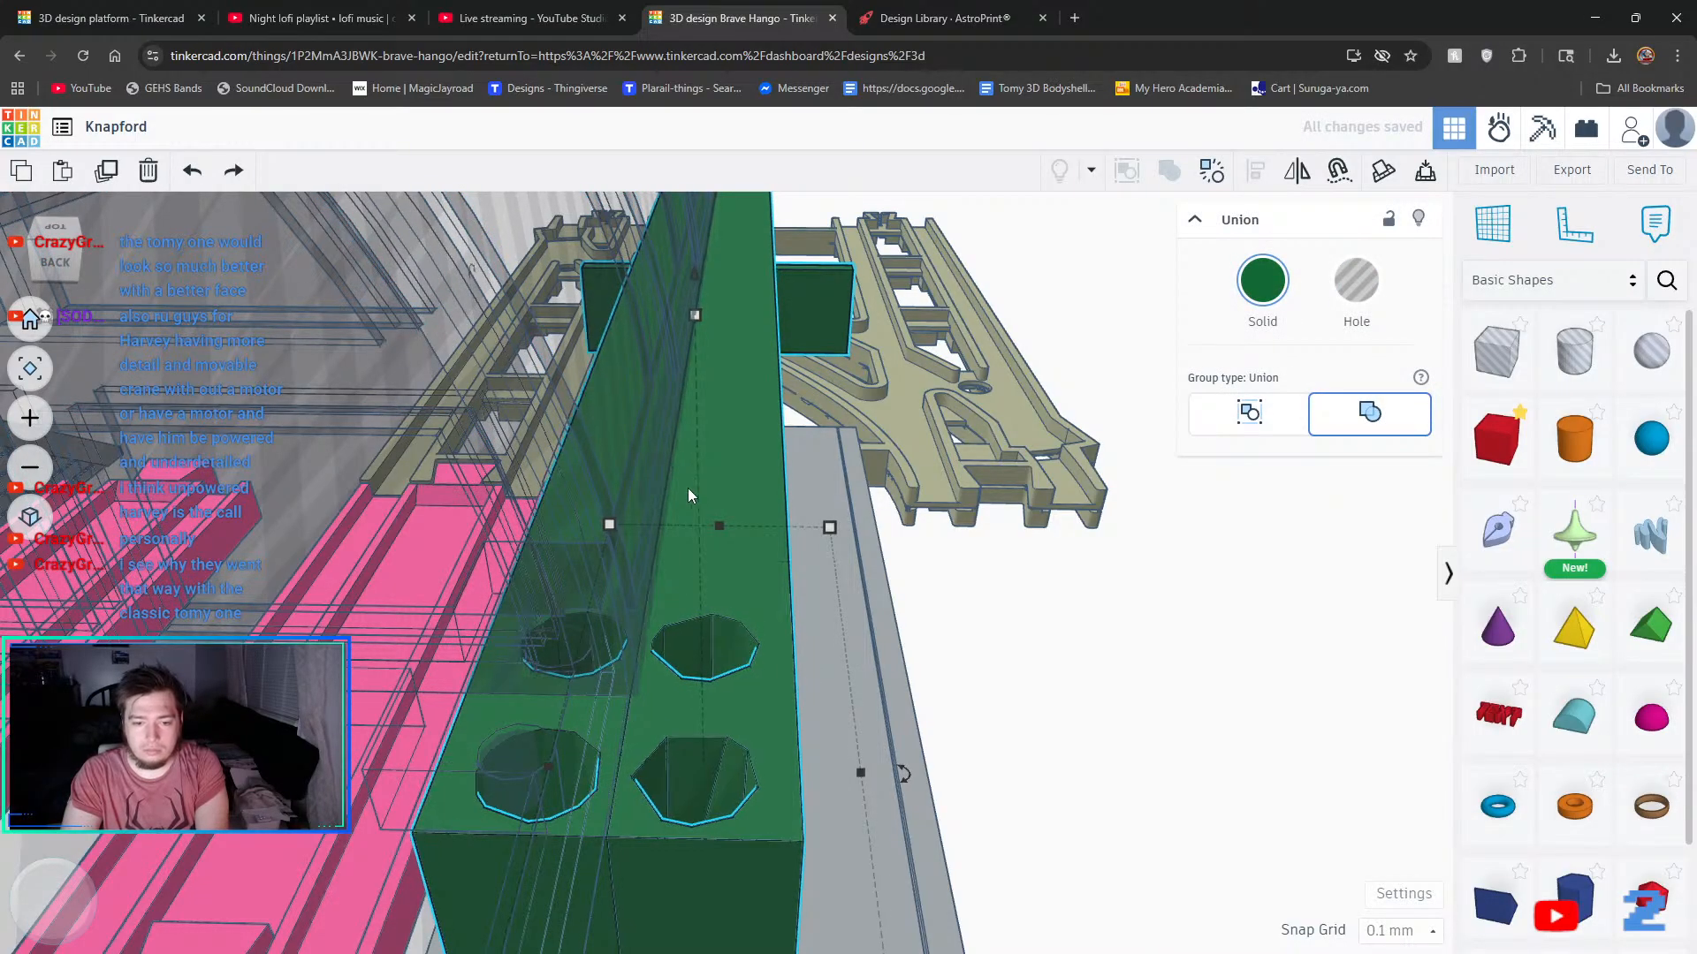
right_drag(843, 565, 461, 585)
scroll(471, 586, down, 5)
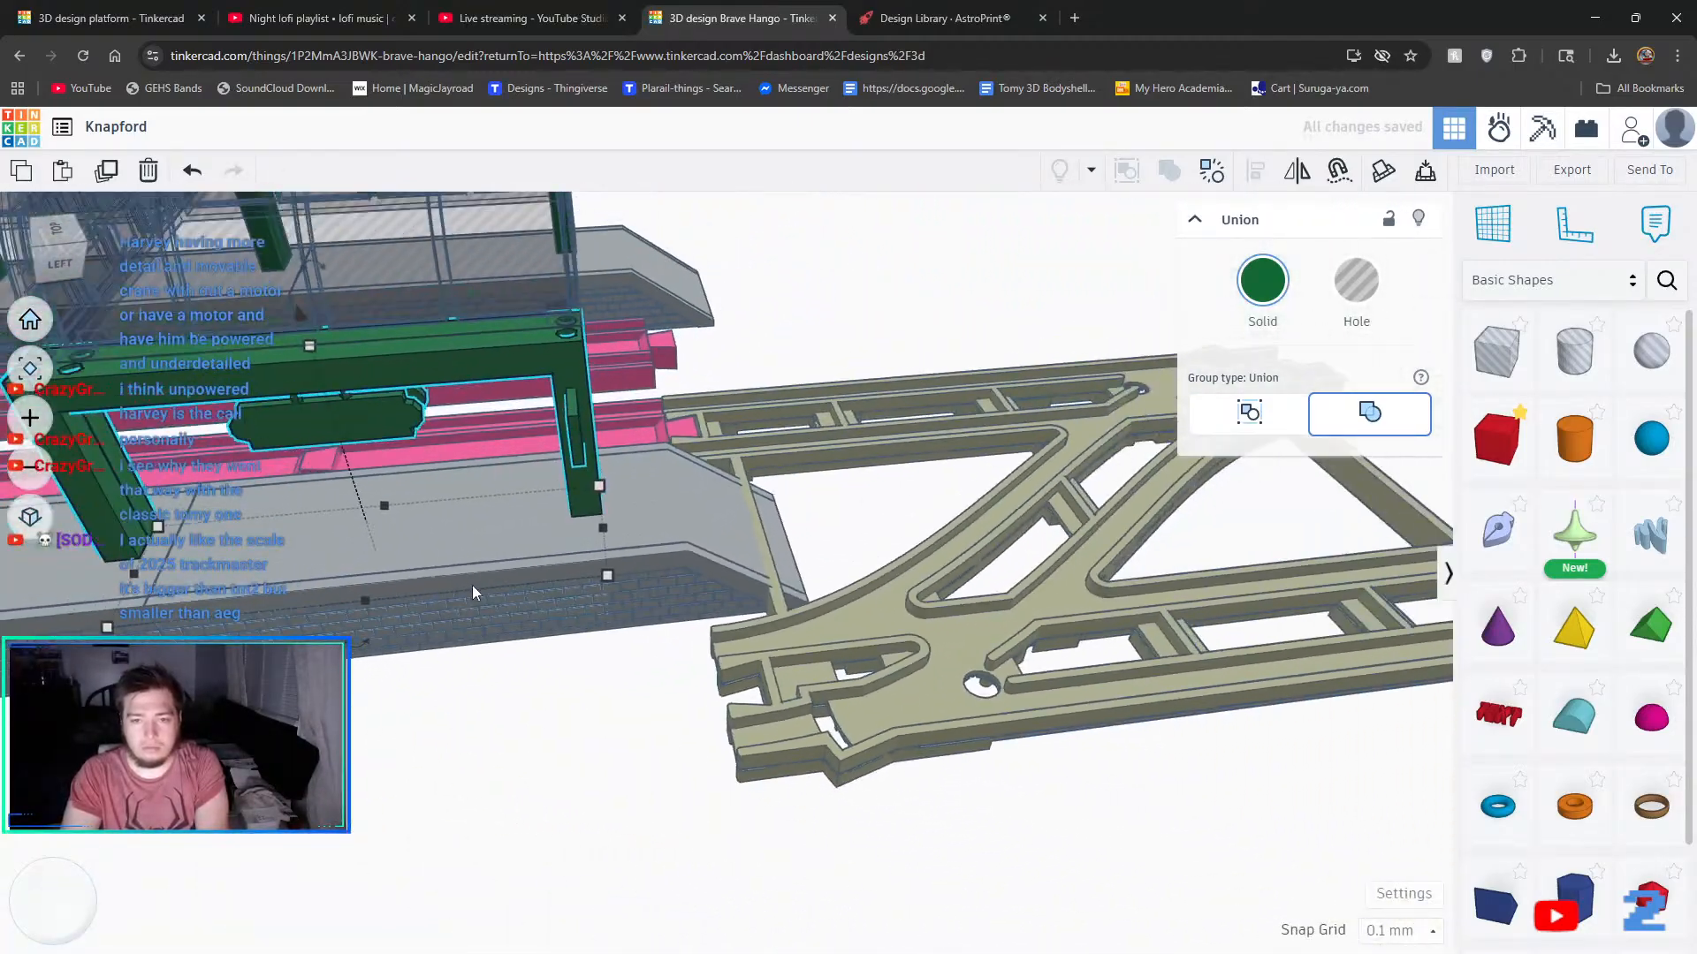
right_drag(605, 631, 1003, 856)
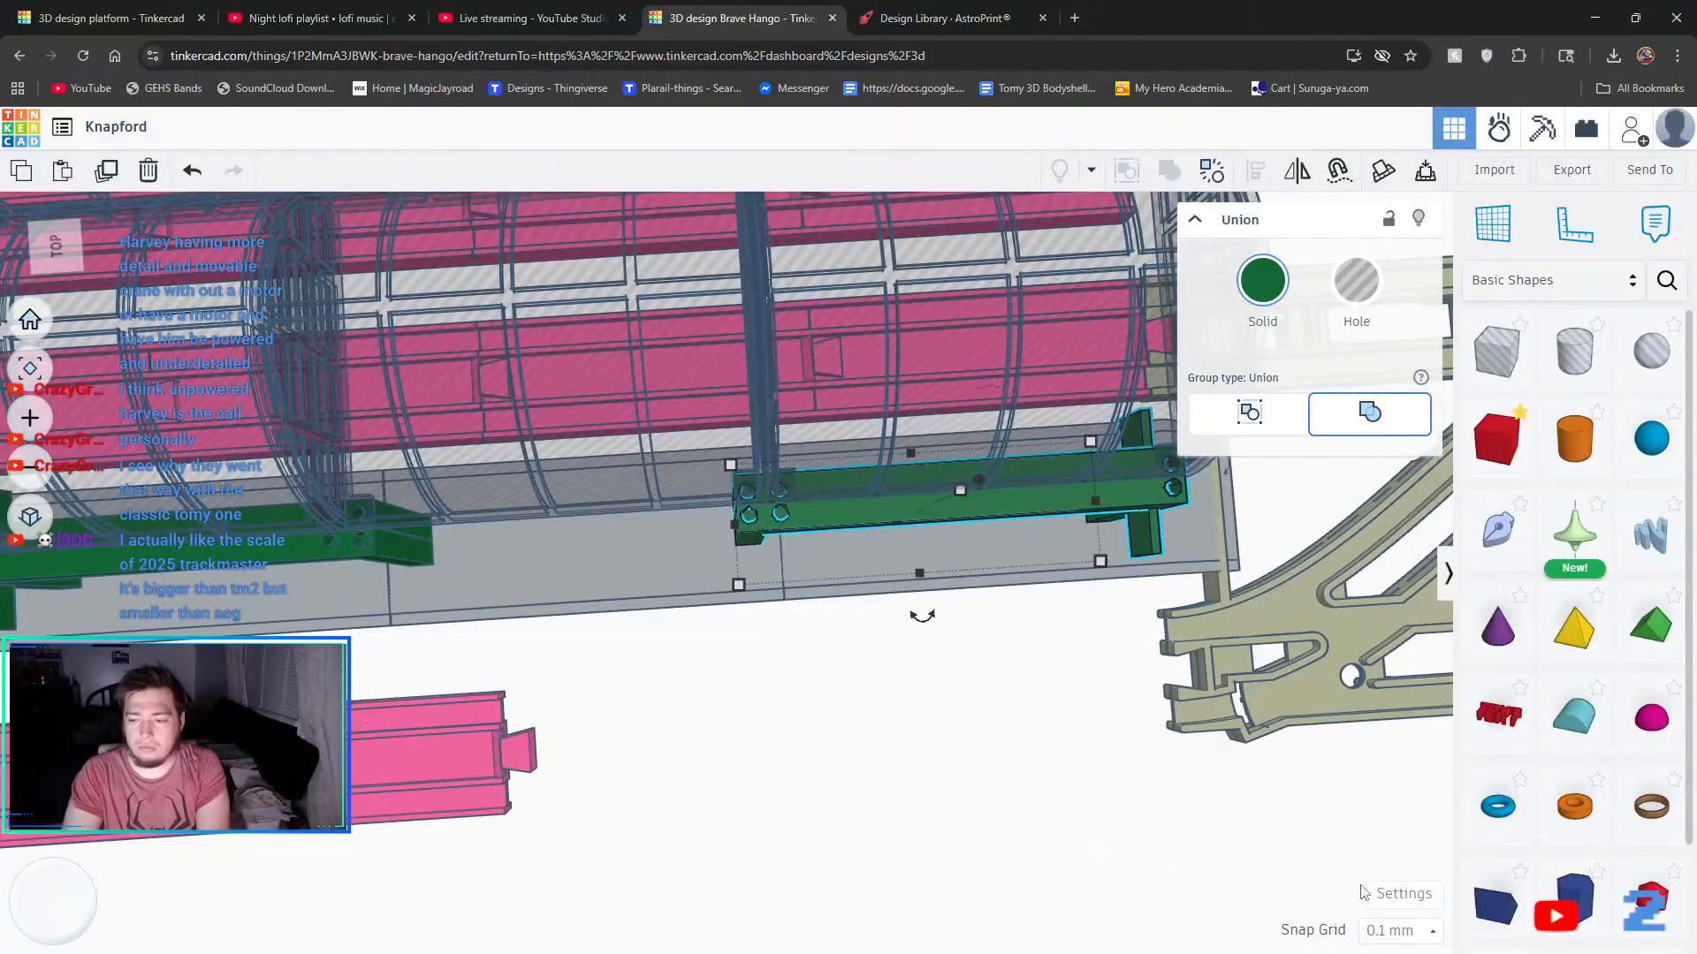
click(1400, 931)
click(1385, 809)
key(Left)
key(Left)
key(Left)
key(Left)
key(Left)
key(Left)
key(Left)
key(Left)
key(Left)
key(Left)
key(Left)
key(Left)
key(Left)
key(Left)
key(Left)
key(Left)
key(Left)
key(Left)
key(Left)
key(Left)
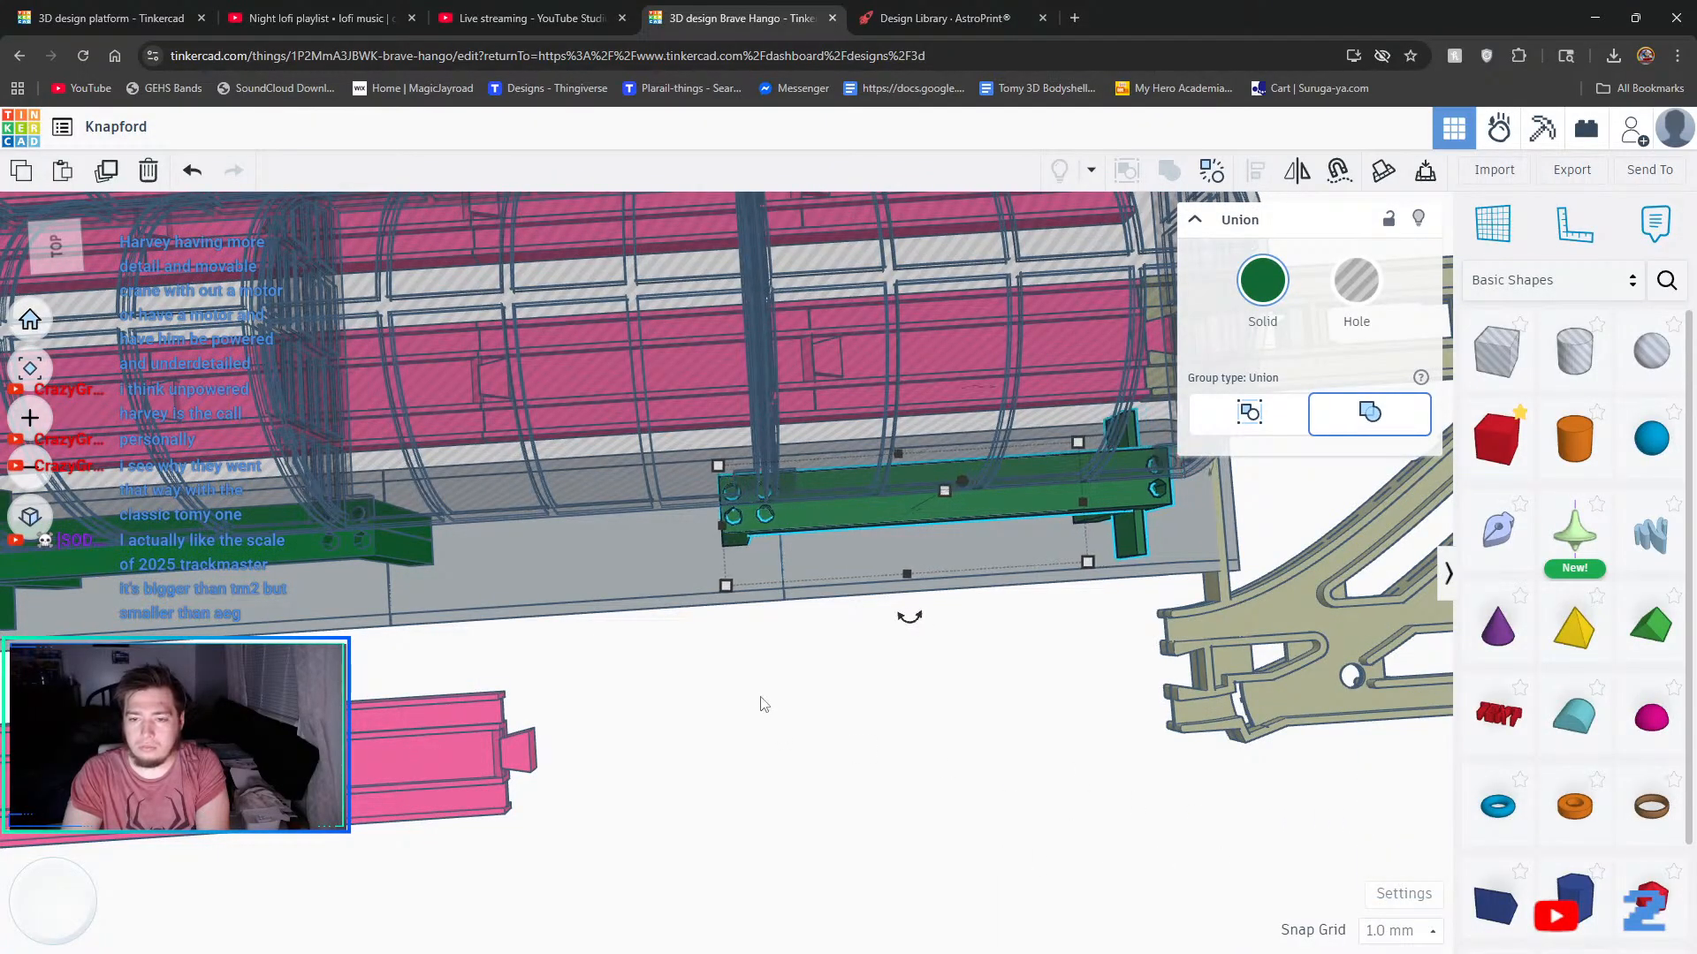
key(Left)
key(Left)
key(Left)
key(Left)
key(Left)
key(Left)
key(Left)
key(Left)
key(Left)
key(Left)
key(Left)
key(Left)
key(Left)
key(Left)
key(Left)
key(Left)
key(Left)
key(Left)
key(Left)
key(Left)
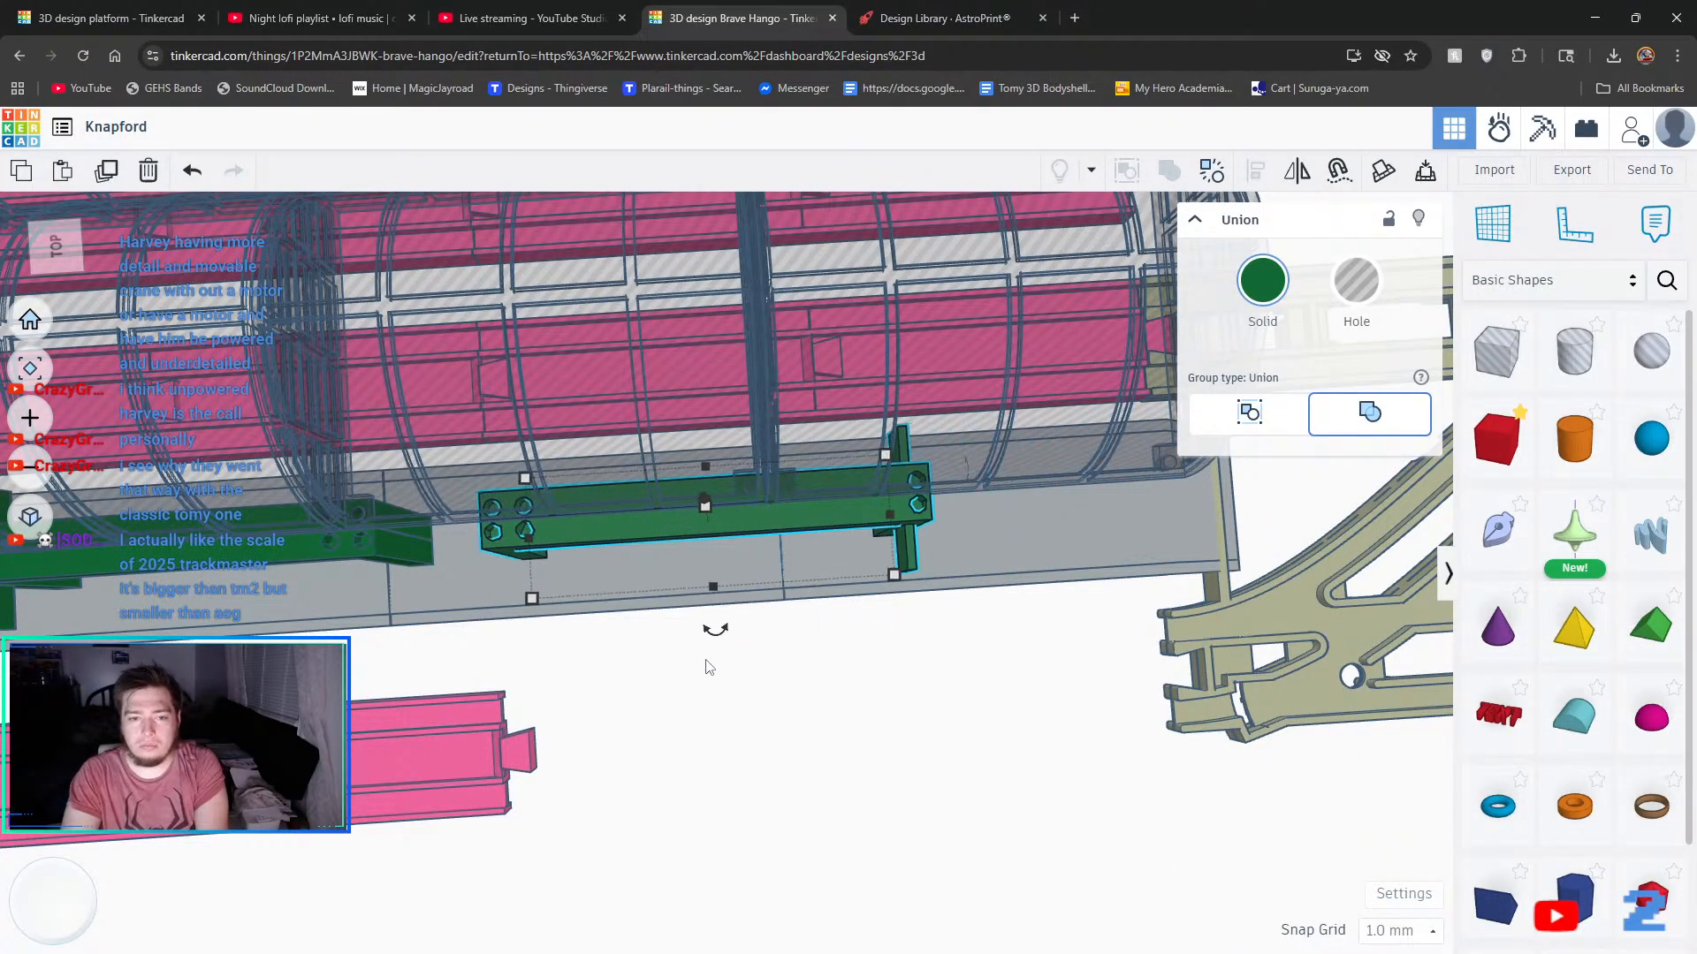
key(Left)
key(Left)
key(Left)
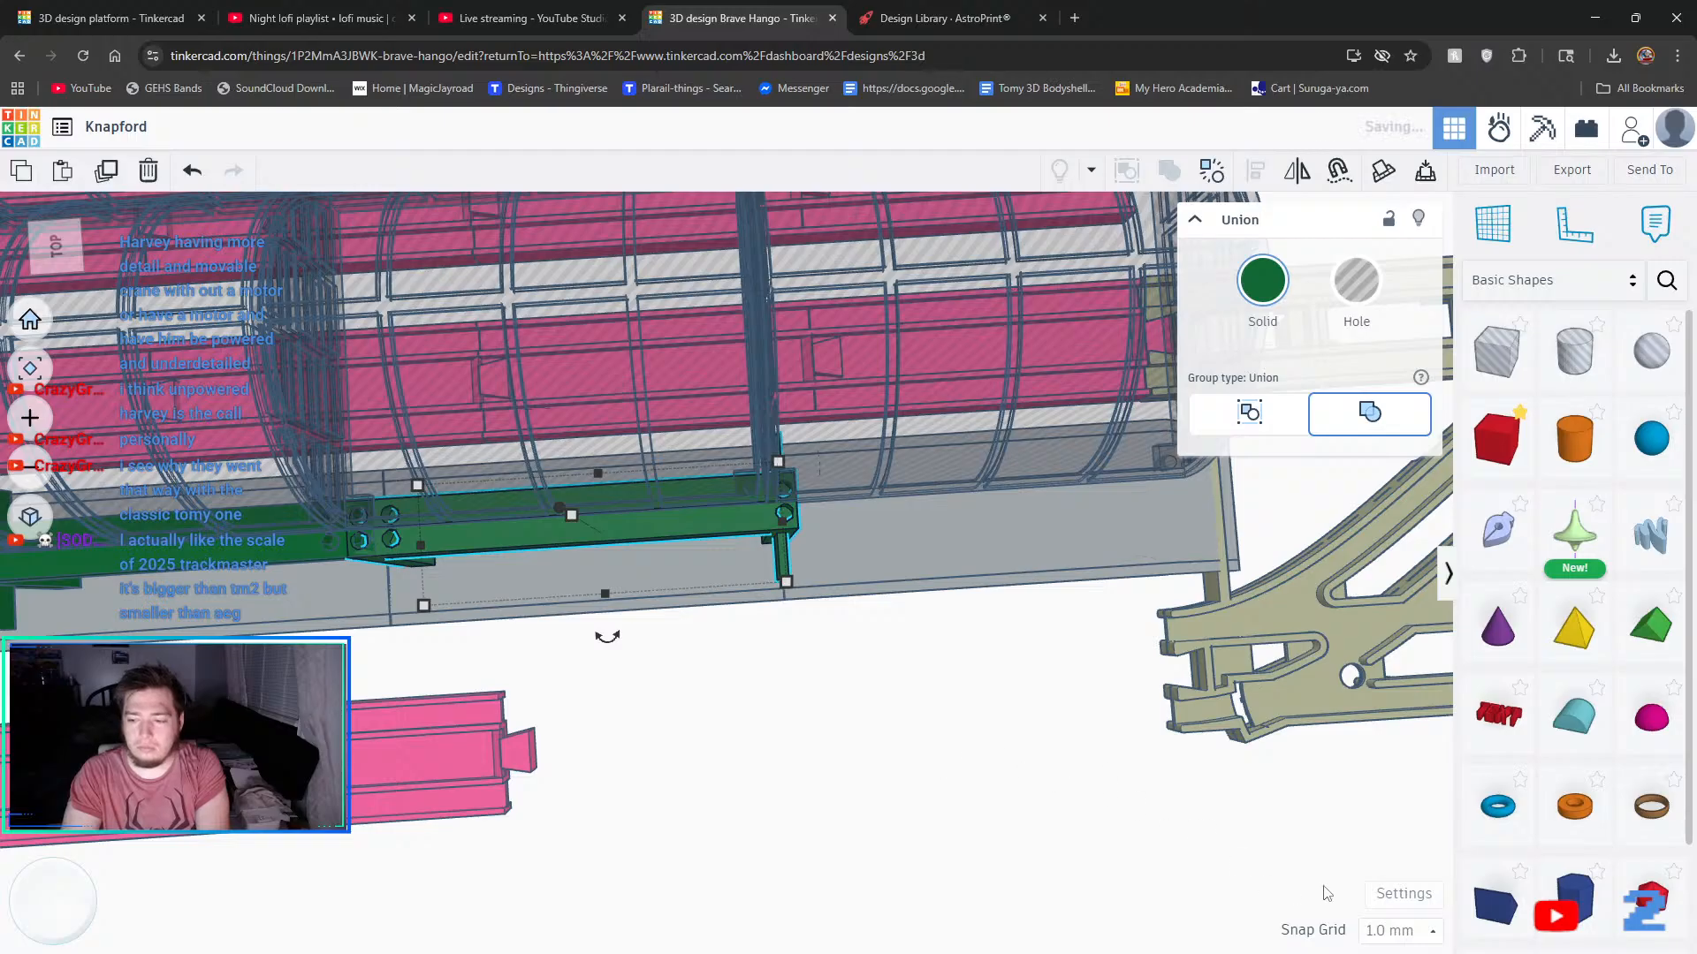
- Set the snap grid to 0.1 mm and switch it off while comparing the holes of the overlapping green frames
click(1378, 932)
click(1393, 721)
scroll(483, 553, up, 5)
scroll(693, 668, up, 5)
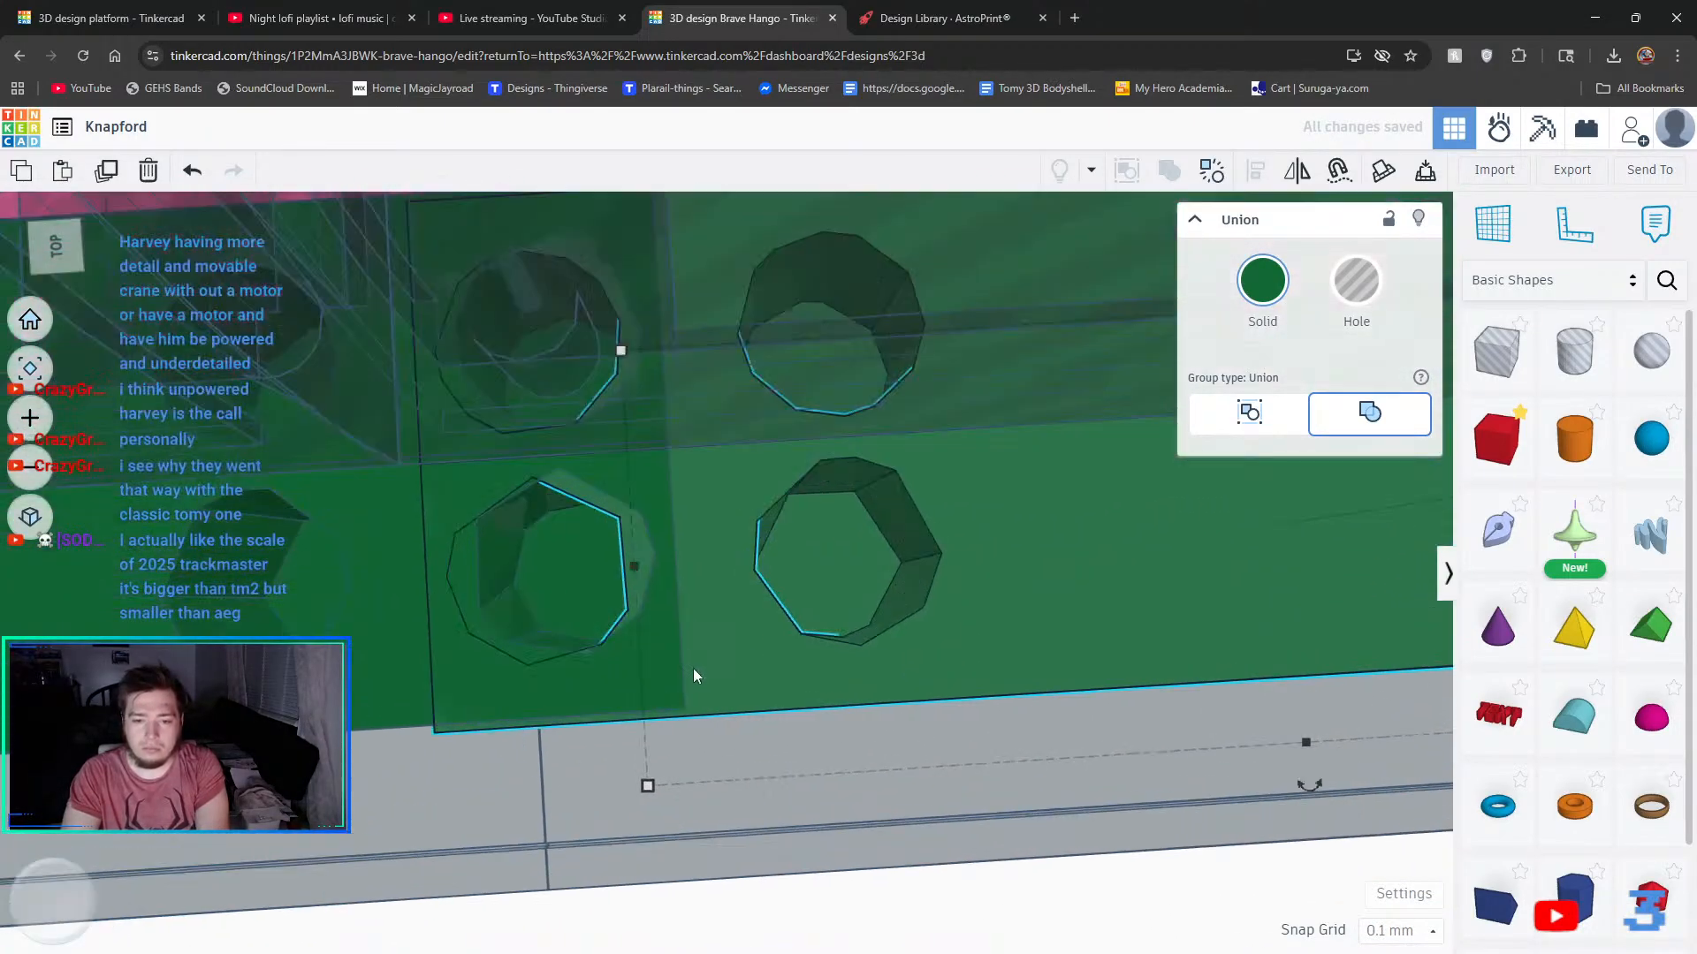
click(1391, 935)
click(1381, 693)
scroll(458, 746, up, 6)
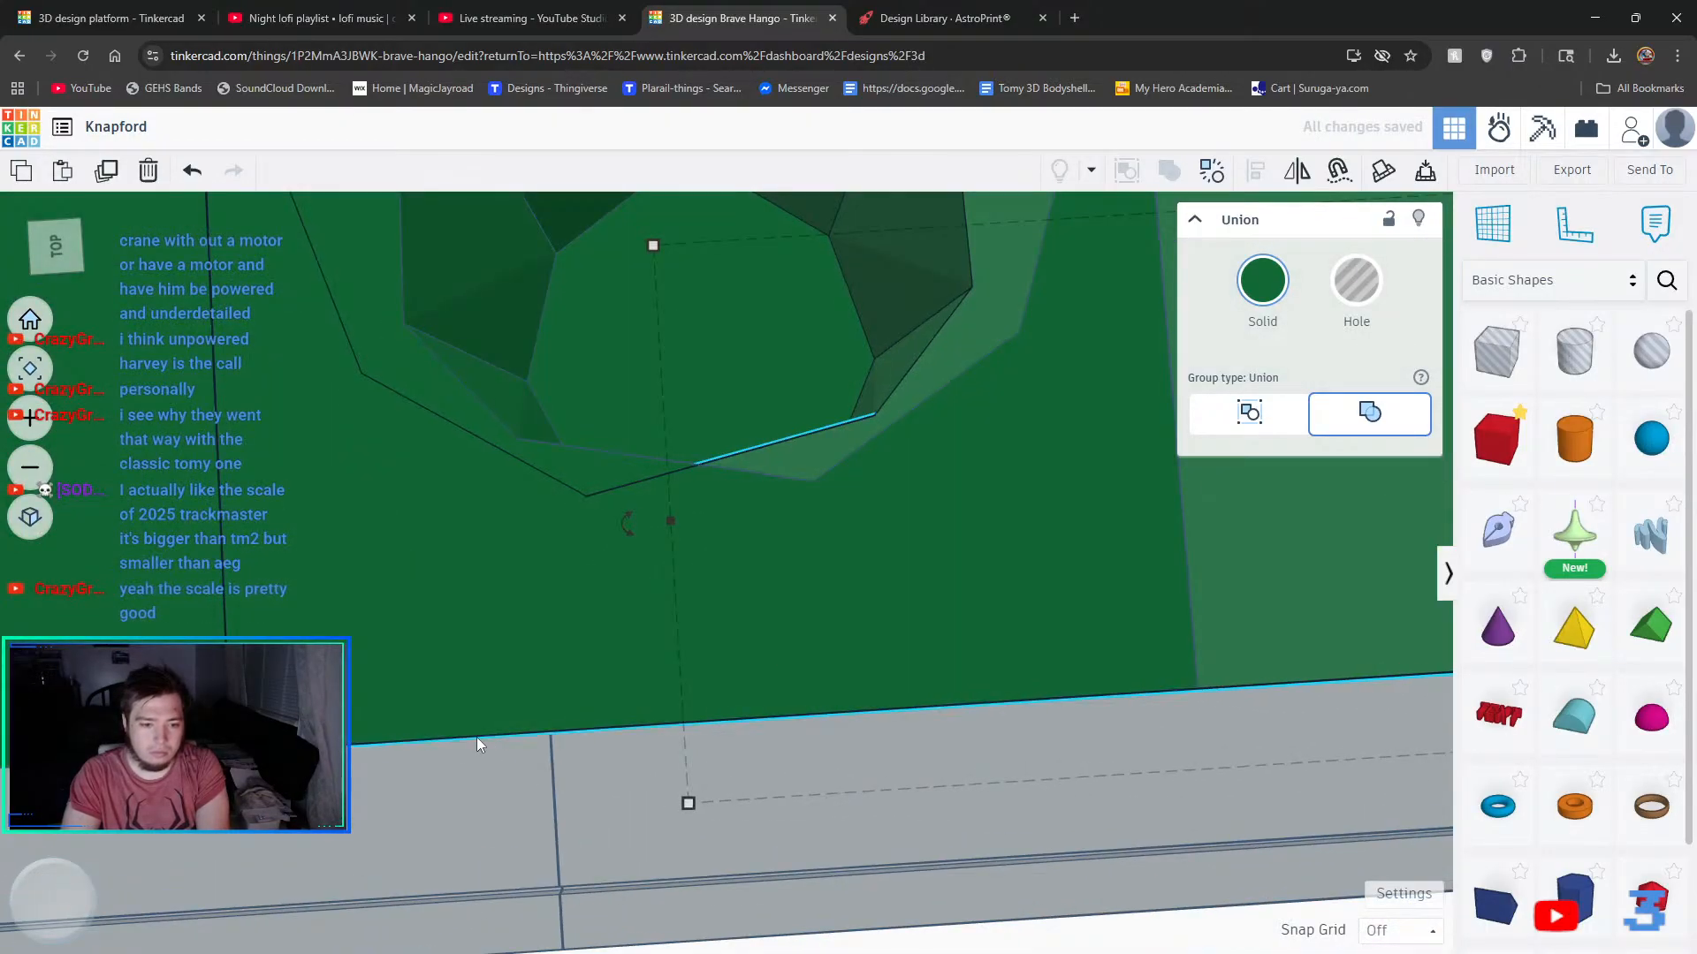
- Restore the 1.0 mm snap grid, move the united green frames back toward the platform's sloped end, and deselect them
click(1379, 932)
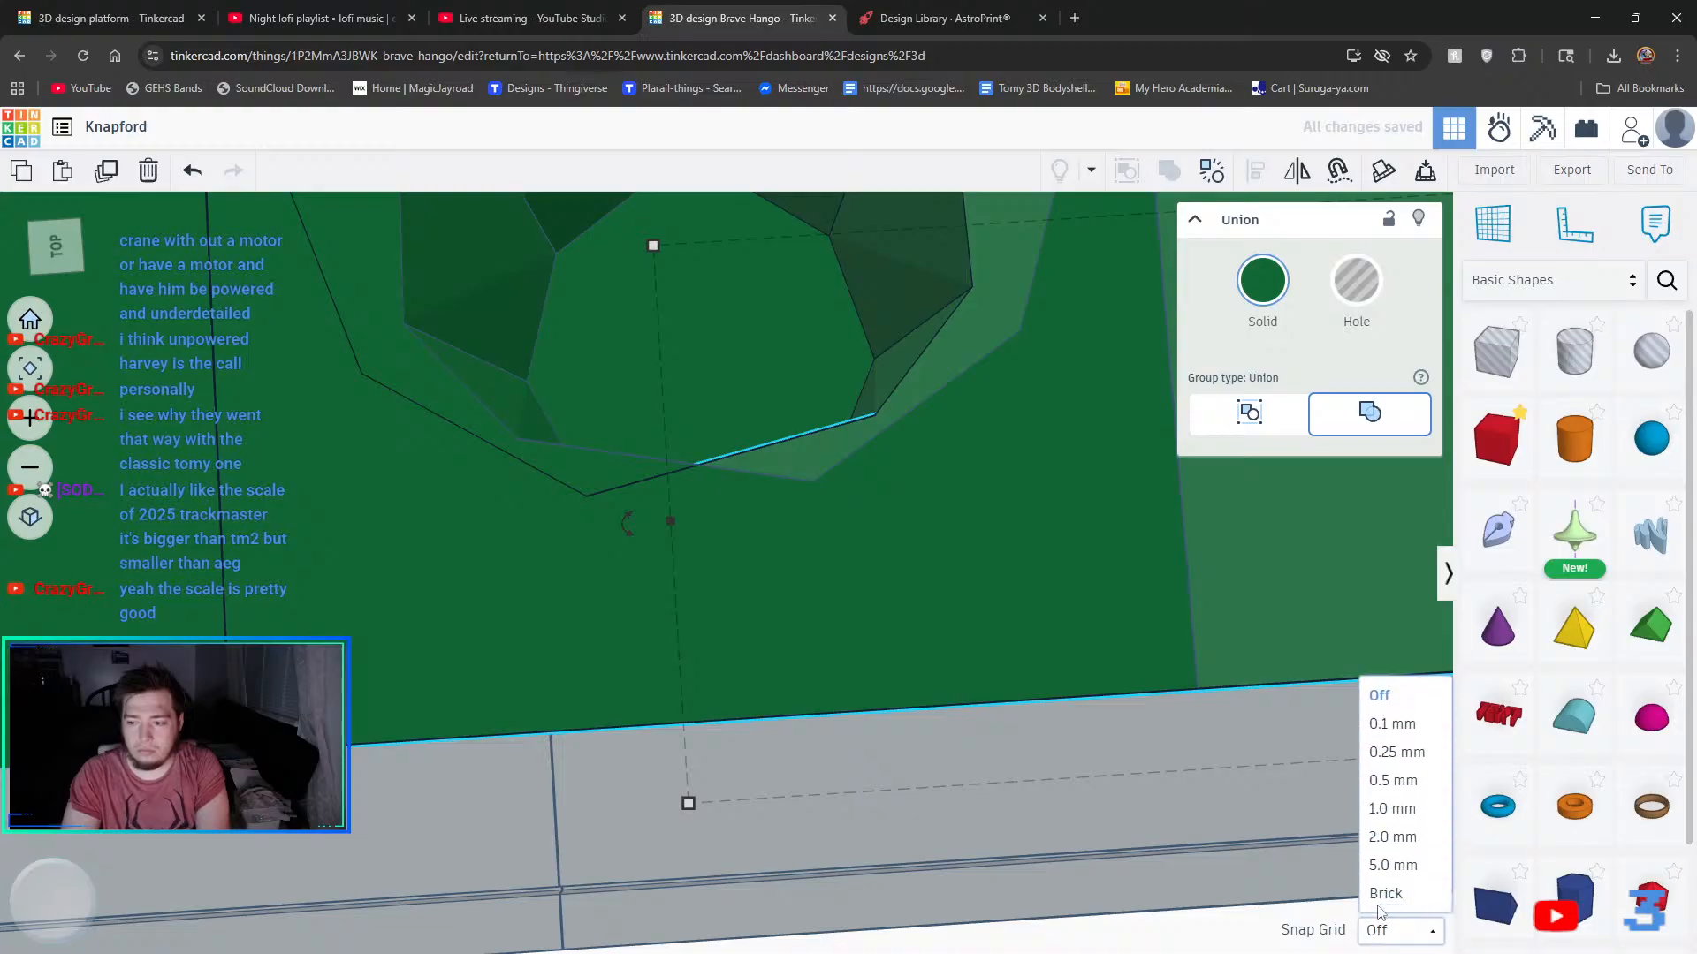
click(1391, 815)
scroll(1201, 830, up, 3)
scroll(1204, 828, down, 8)
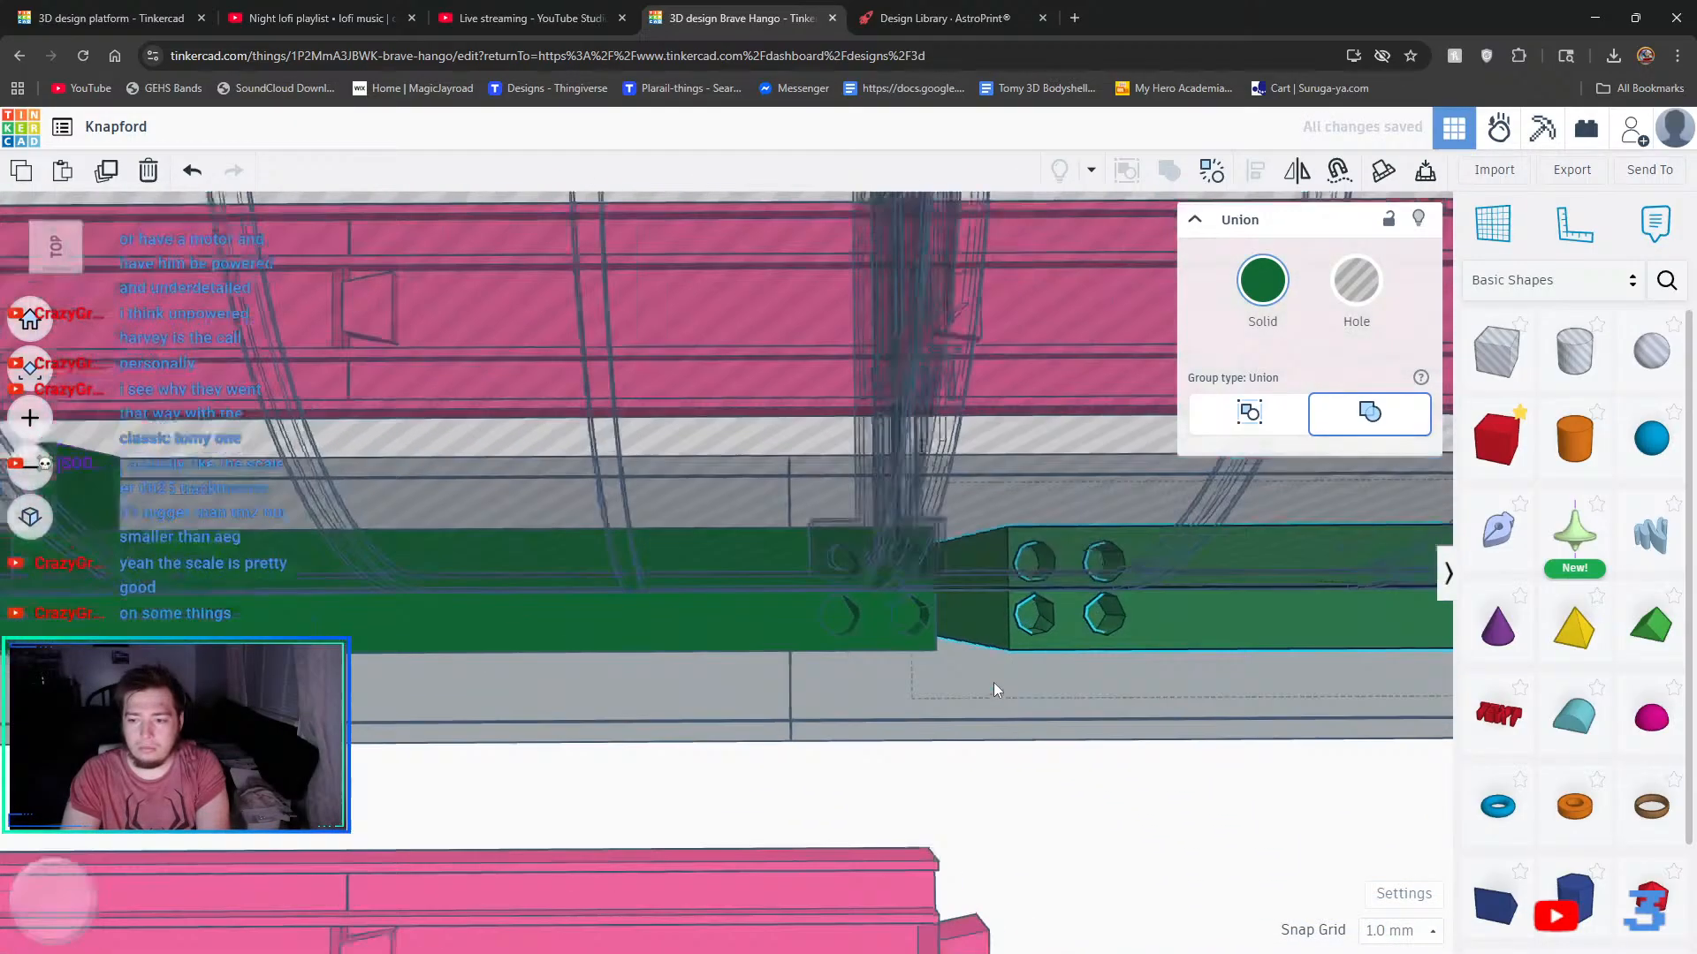
middle_drag(993, 683, 479, 638)
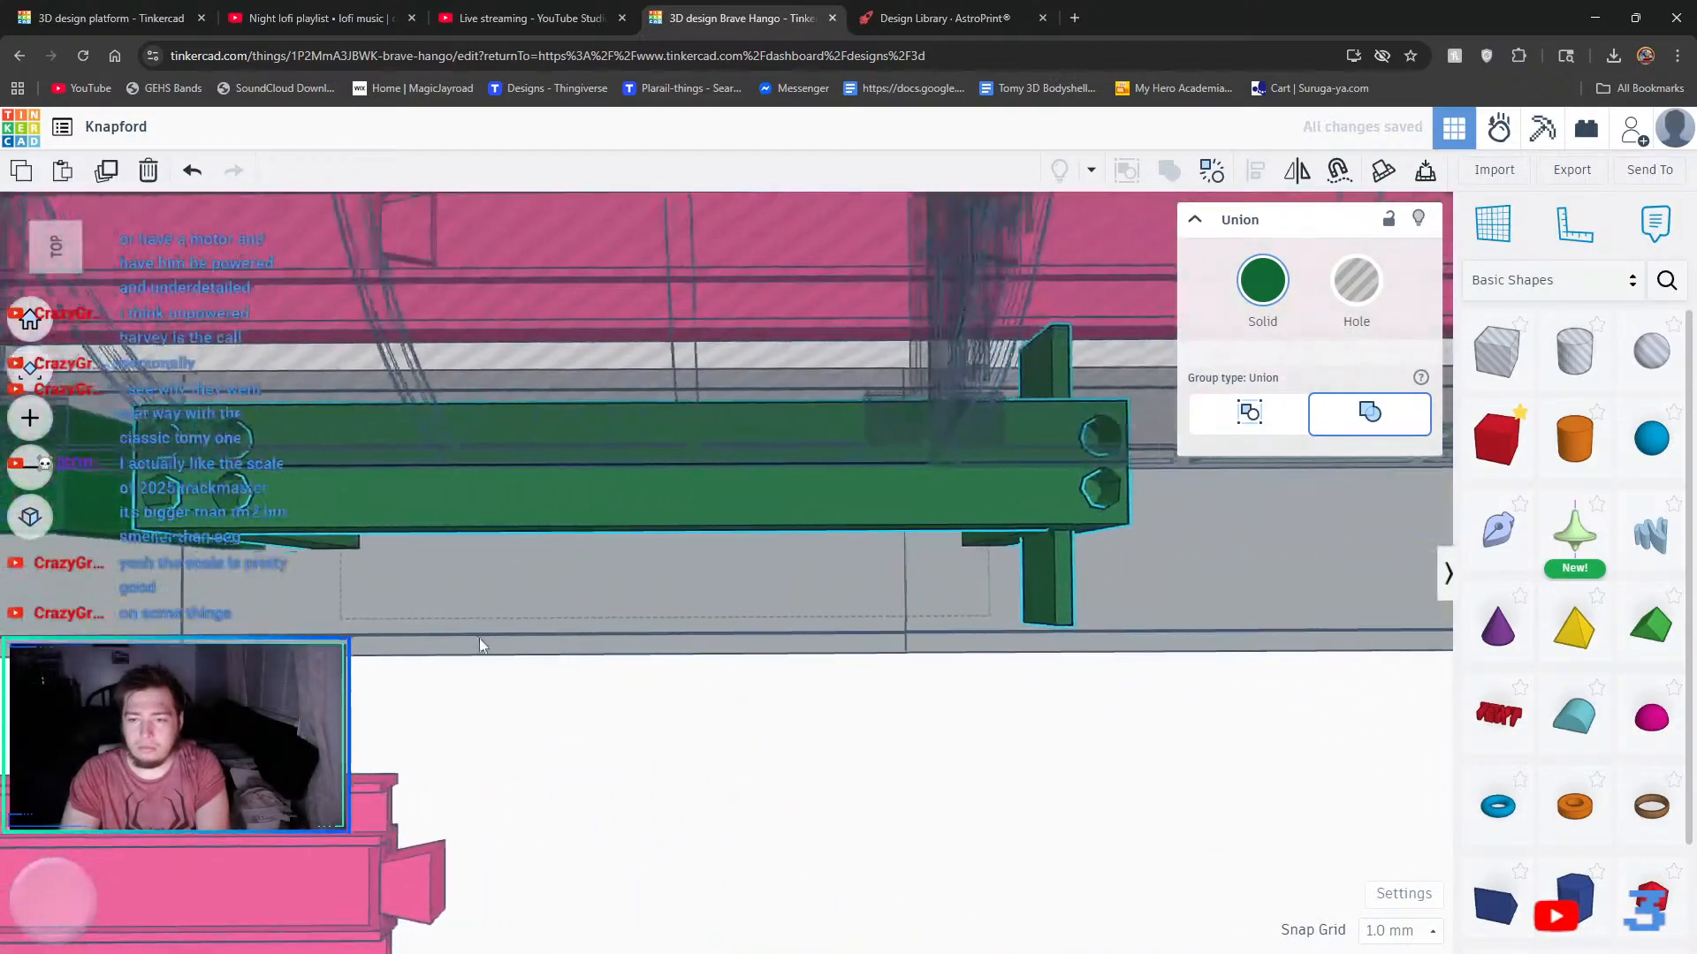
middle_drag(1170, 610, 558, 757)
key(Right)
key(Right)
key(Right)
key(Right)
key(Right)
key(Right)
key(Right)
key(Right)
key(Right)
key(Right)
key(Right)
key(Right)
key(Right)
key(Right)
key(Right)
key(Right)
key(Right)
key(Right)
key(Right)
key(Right)
key(Right)
key(Right)
key(Right)
key(Right)
key(Right)
key(Right)
key(Right)
key(Right)
key(Right)
key(Right)
key(Right)
key(Right)
key(Right)
key(Right)
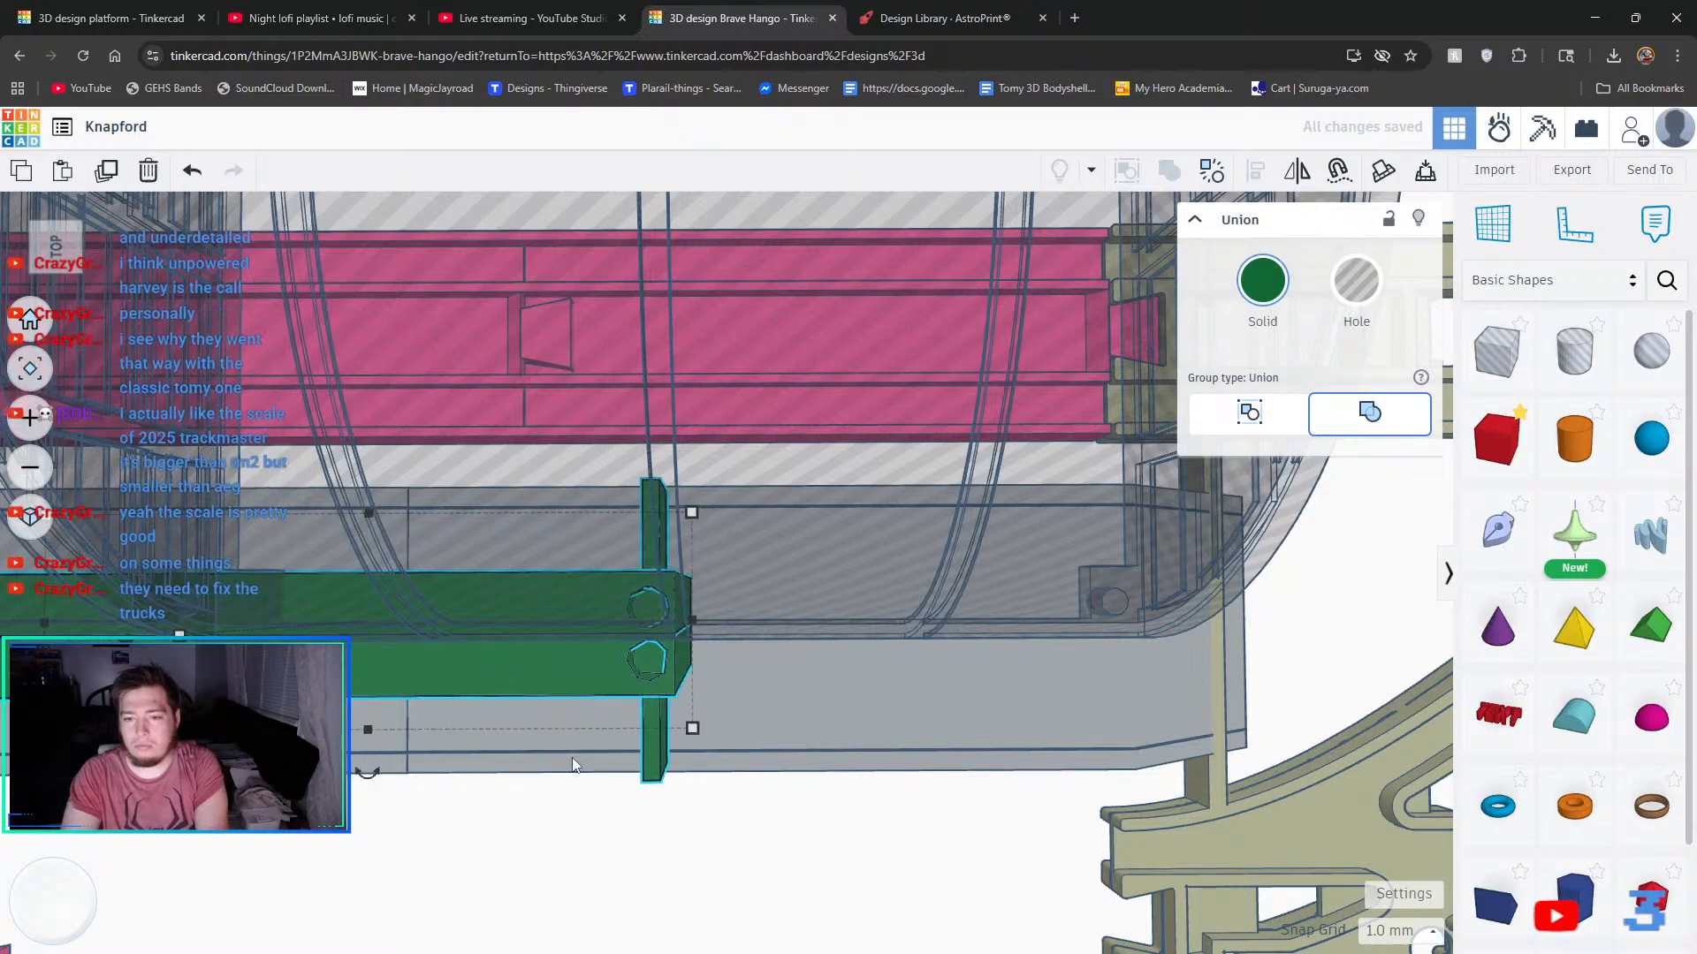
key(Right)
key(Right)
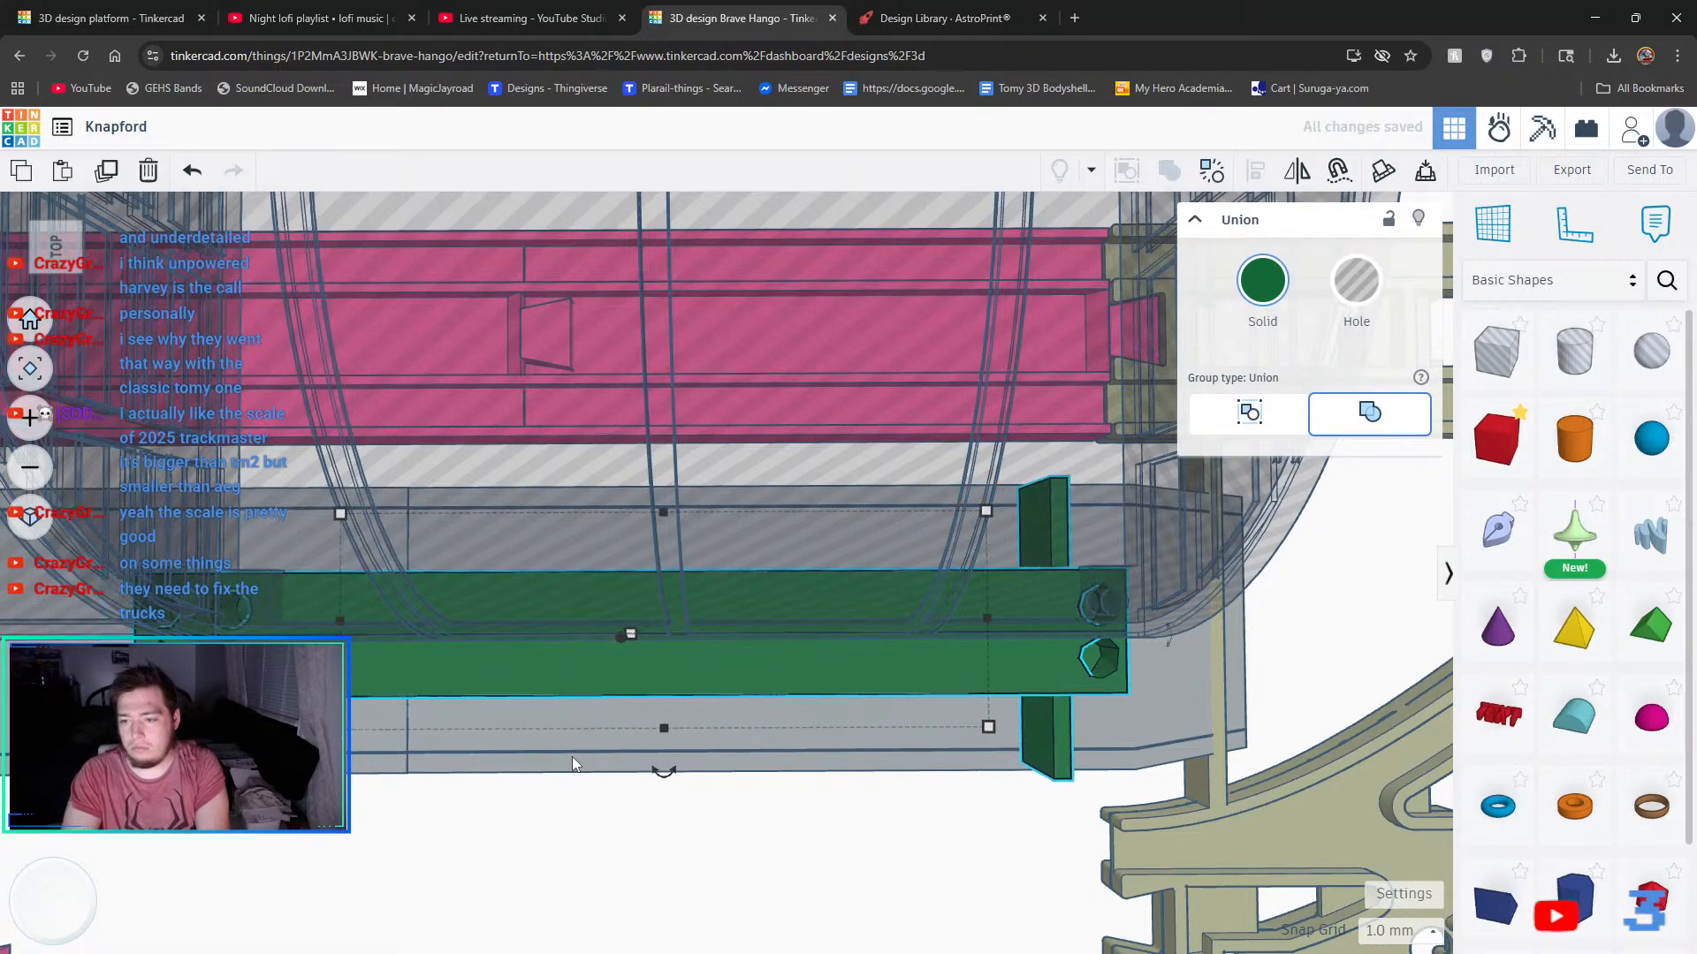
right_drag(978, 729, 535, 591)
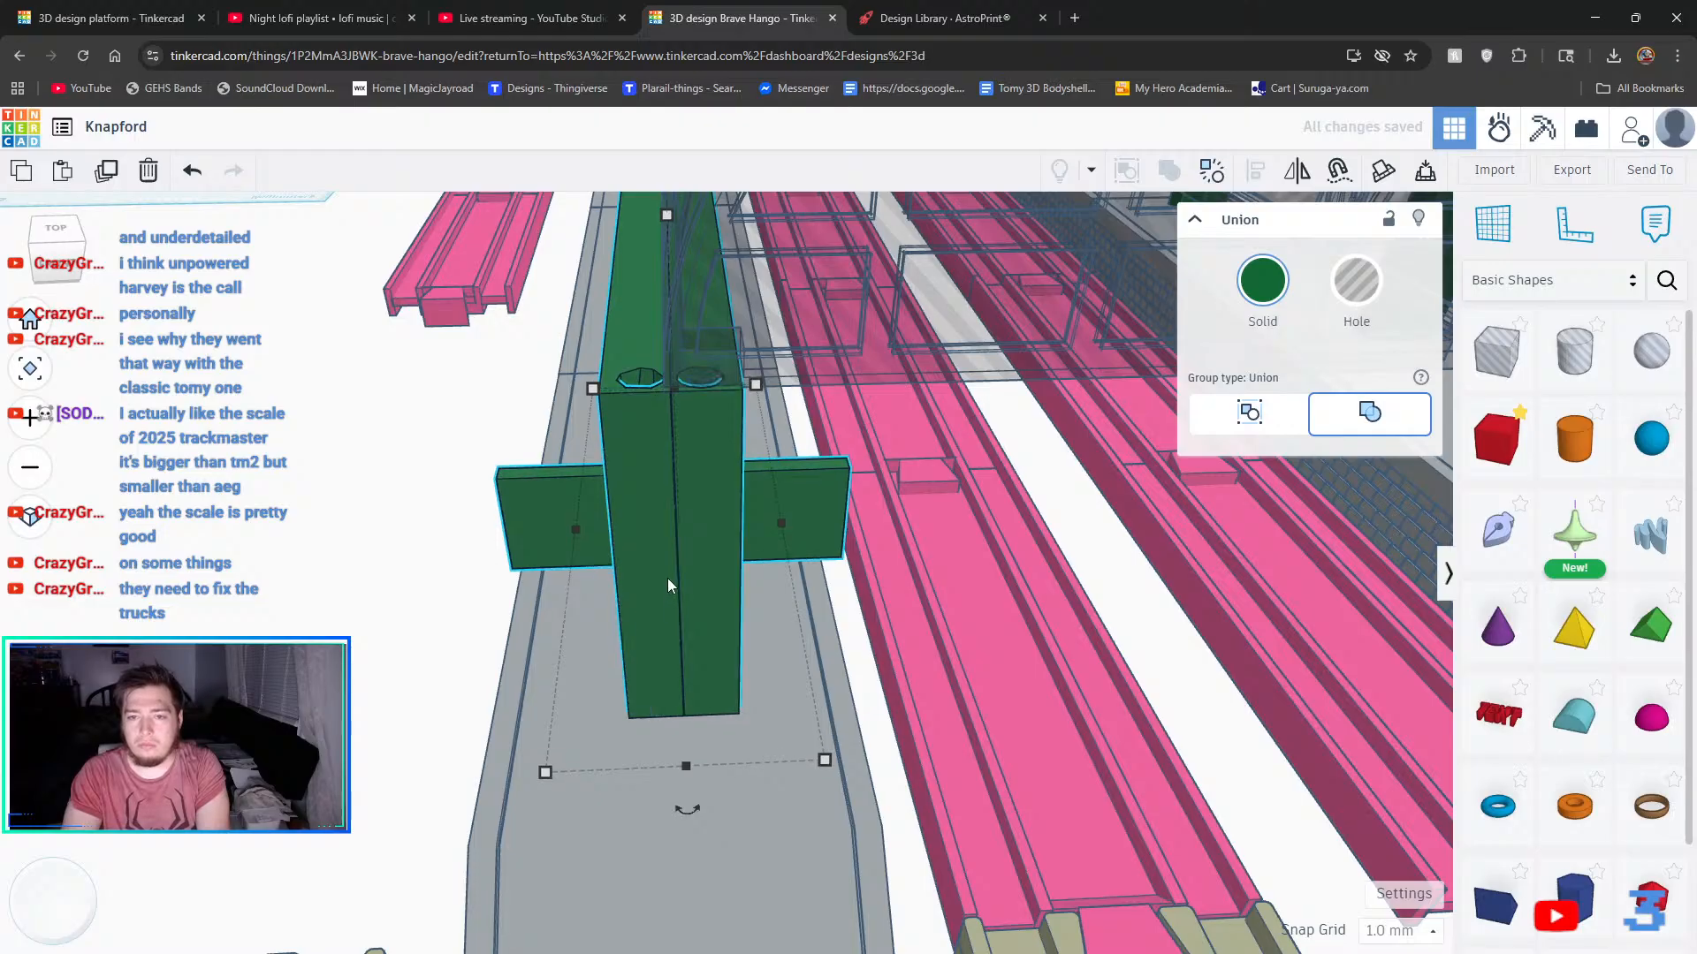
click(358, 496)
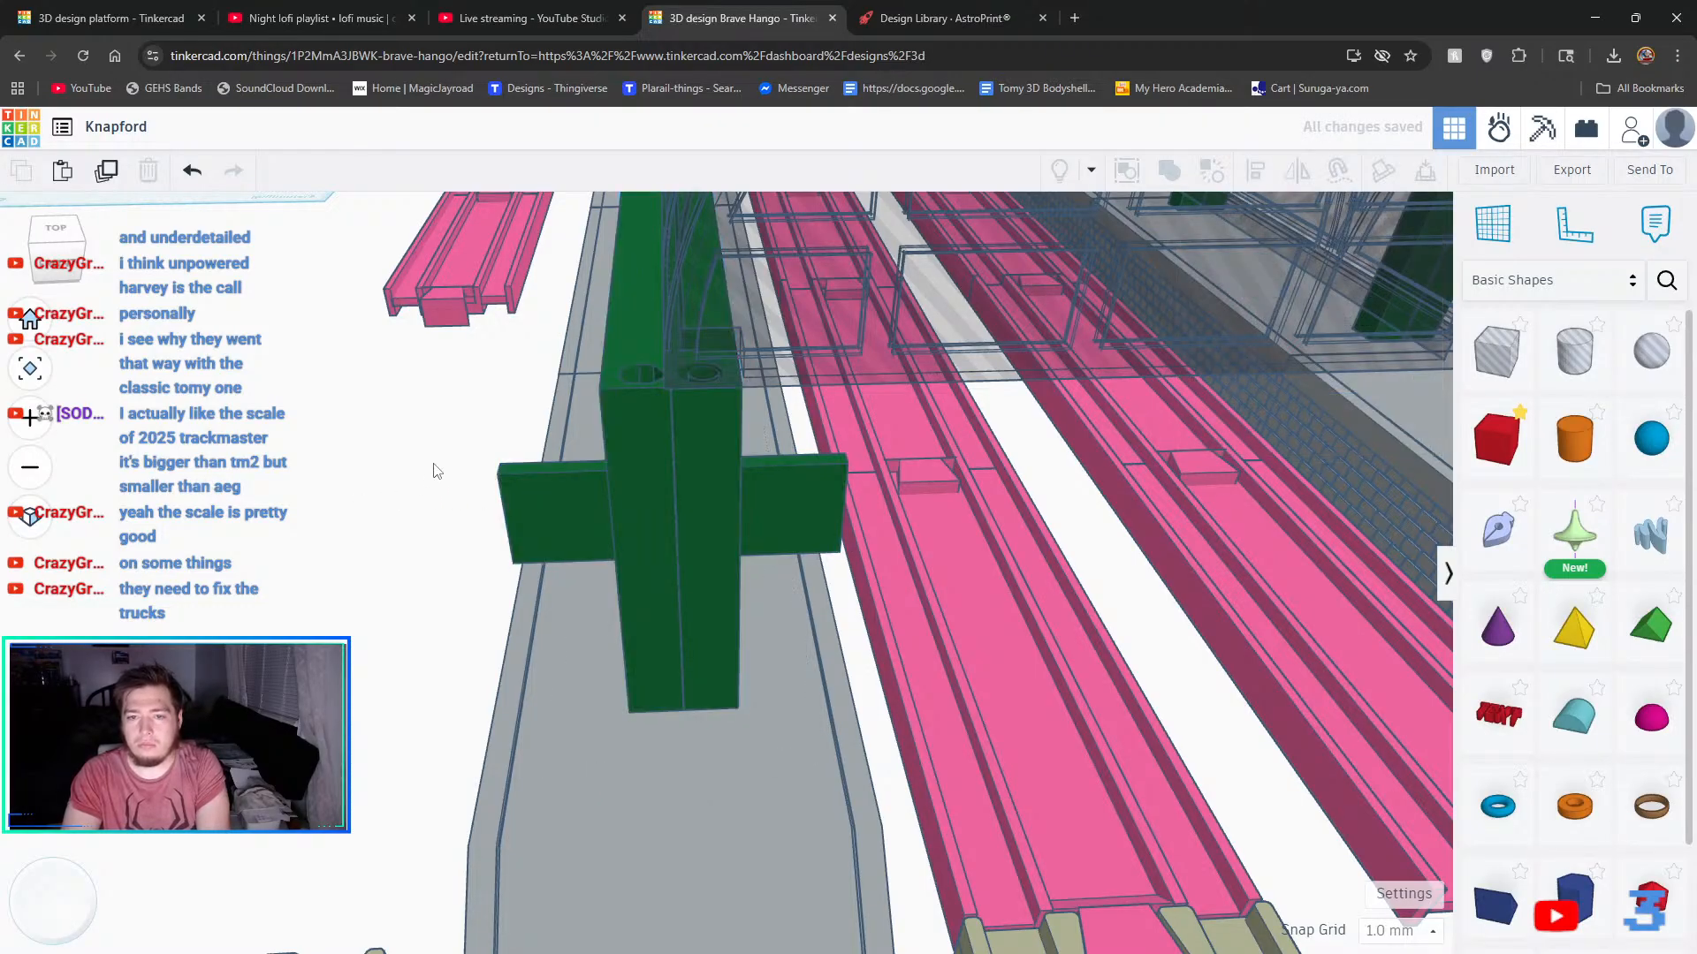
- Delete the beige switch track in front of the station and undo the deletion
scroll(433, 463, up, 1)
scroll(591, 444, down, 4)
scroll(590, 443, down, 3)
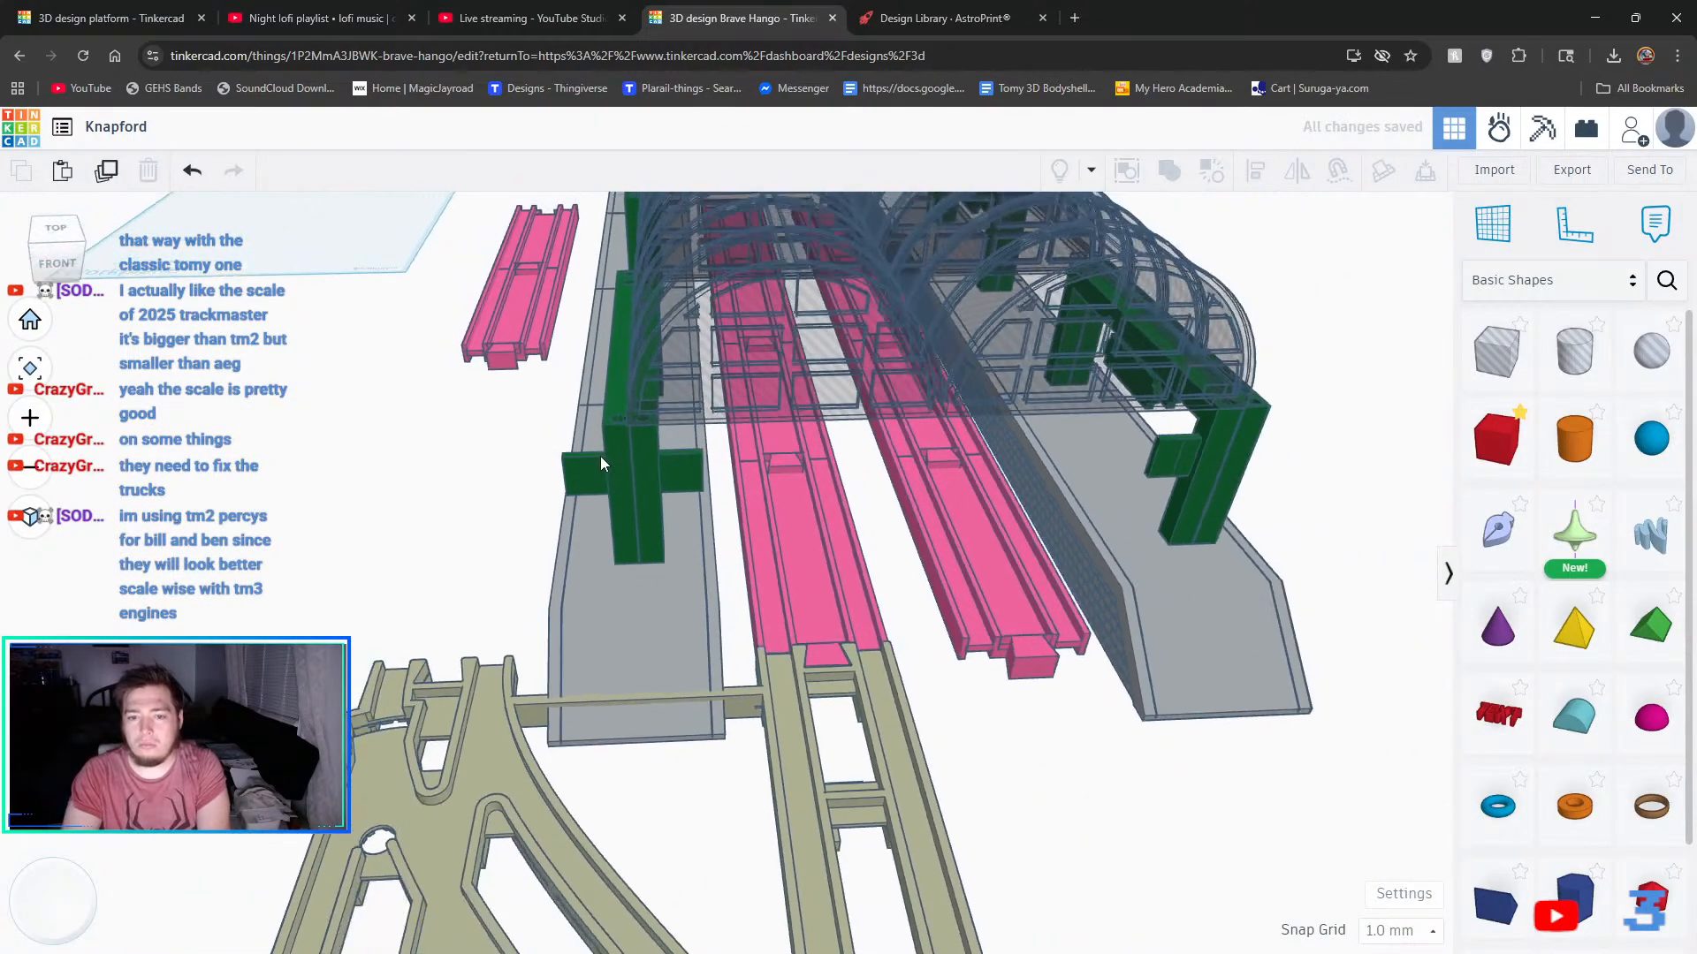
right_drag(523, 474, 484, 435)
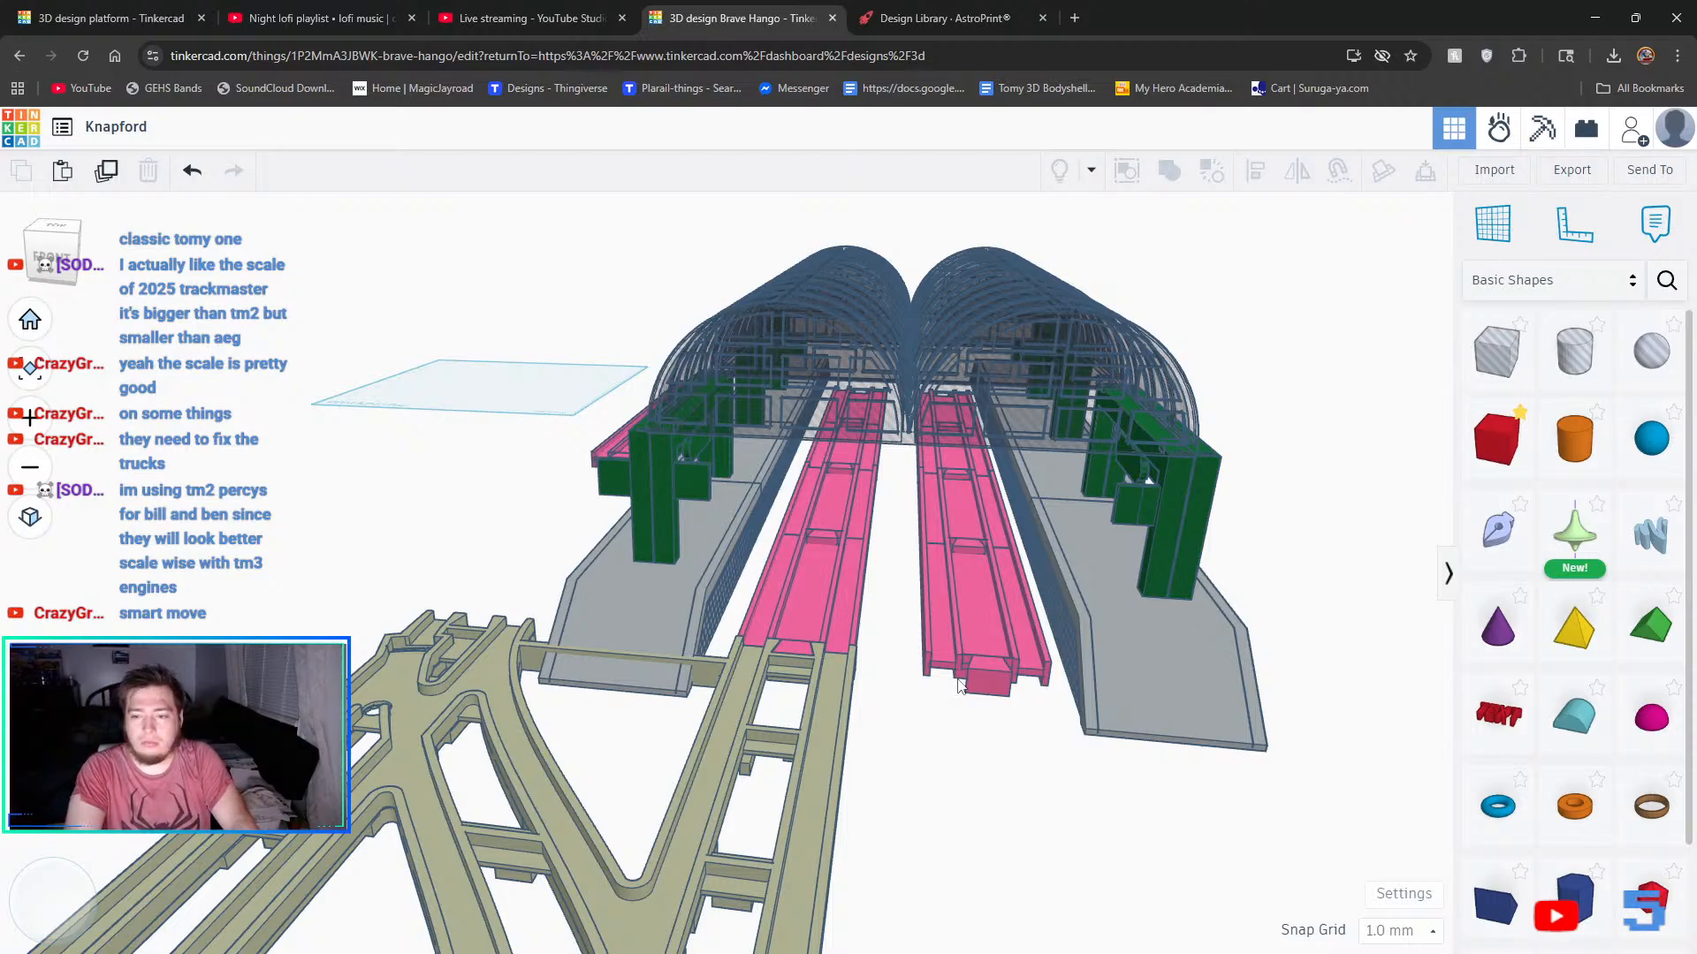
right_drag(961, 686, 986, 681)
click(848, 686)
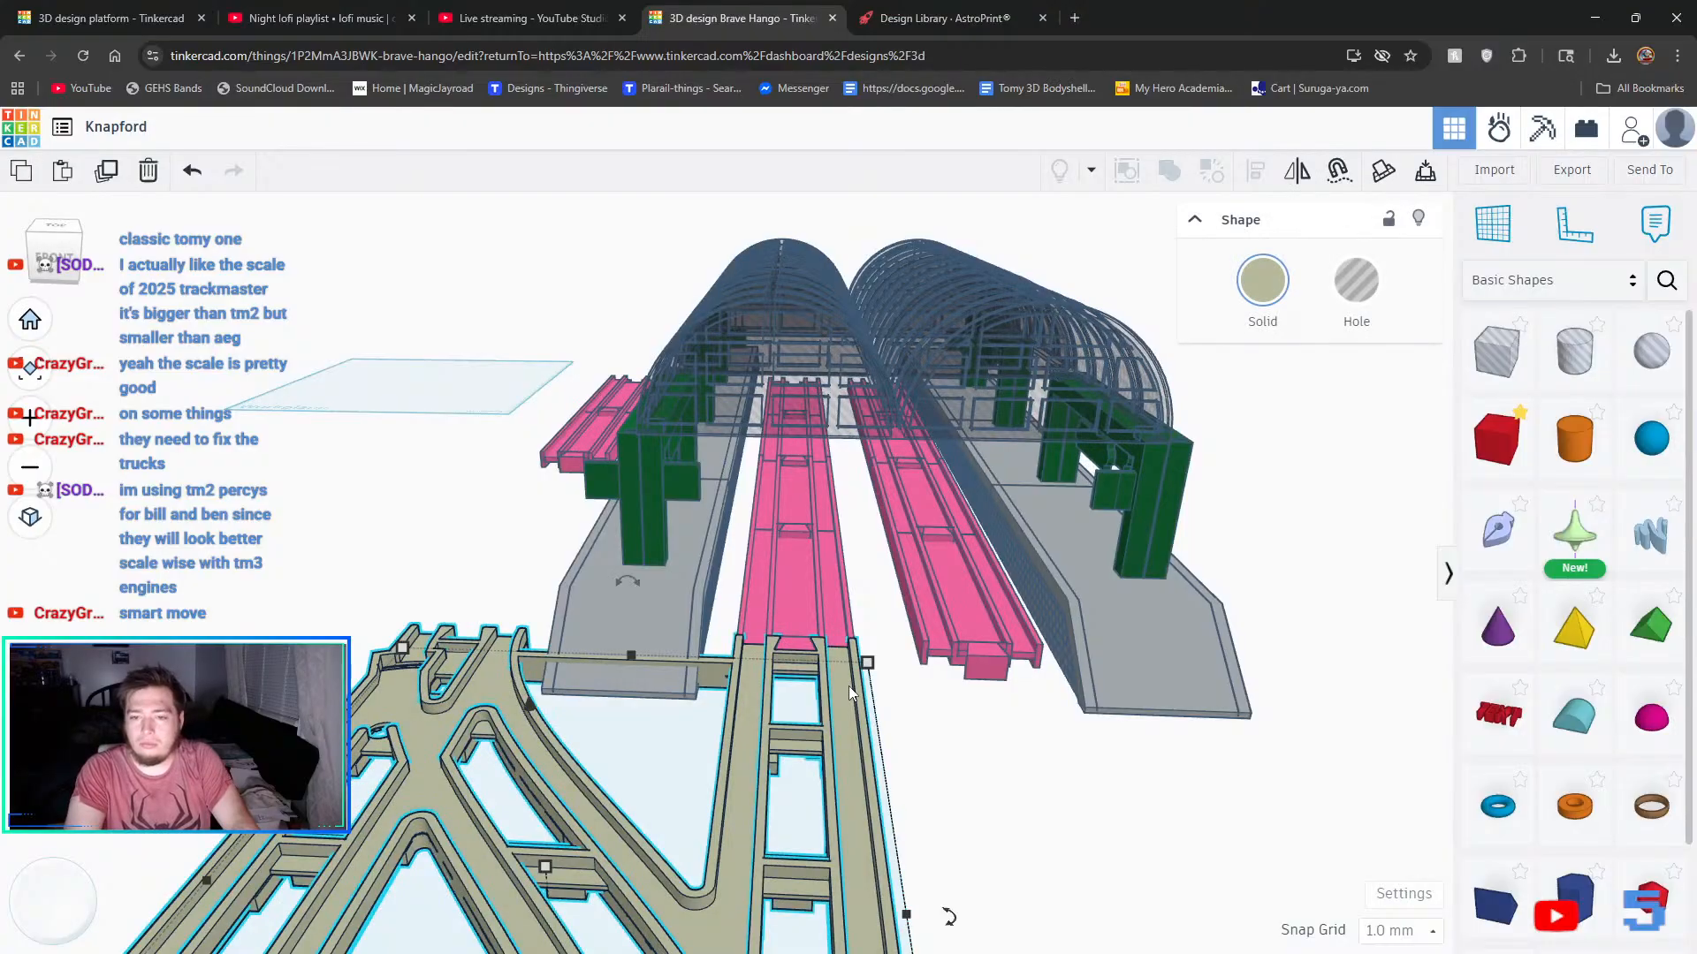
key(Delete)
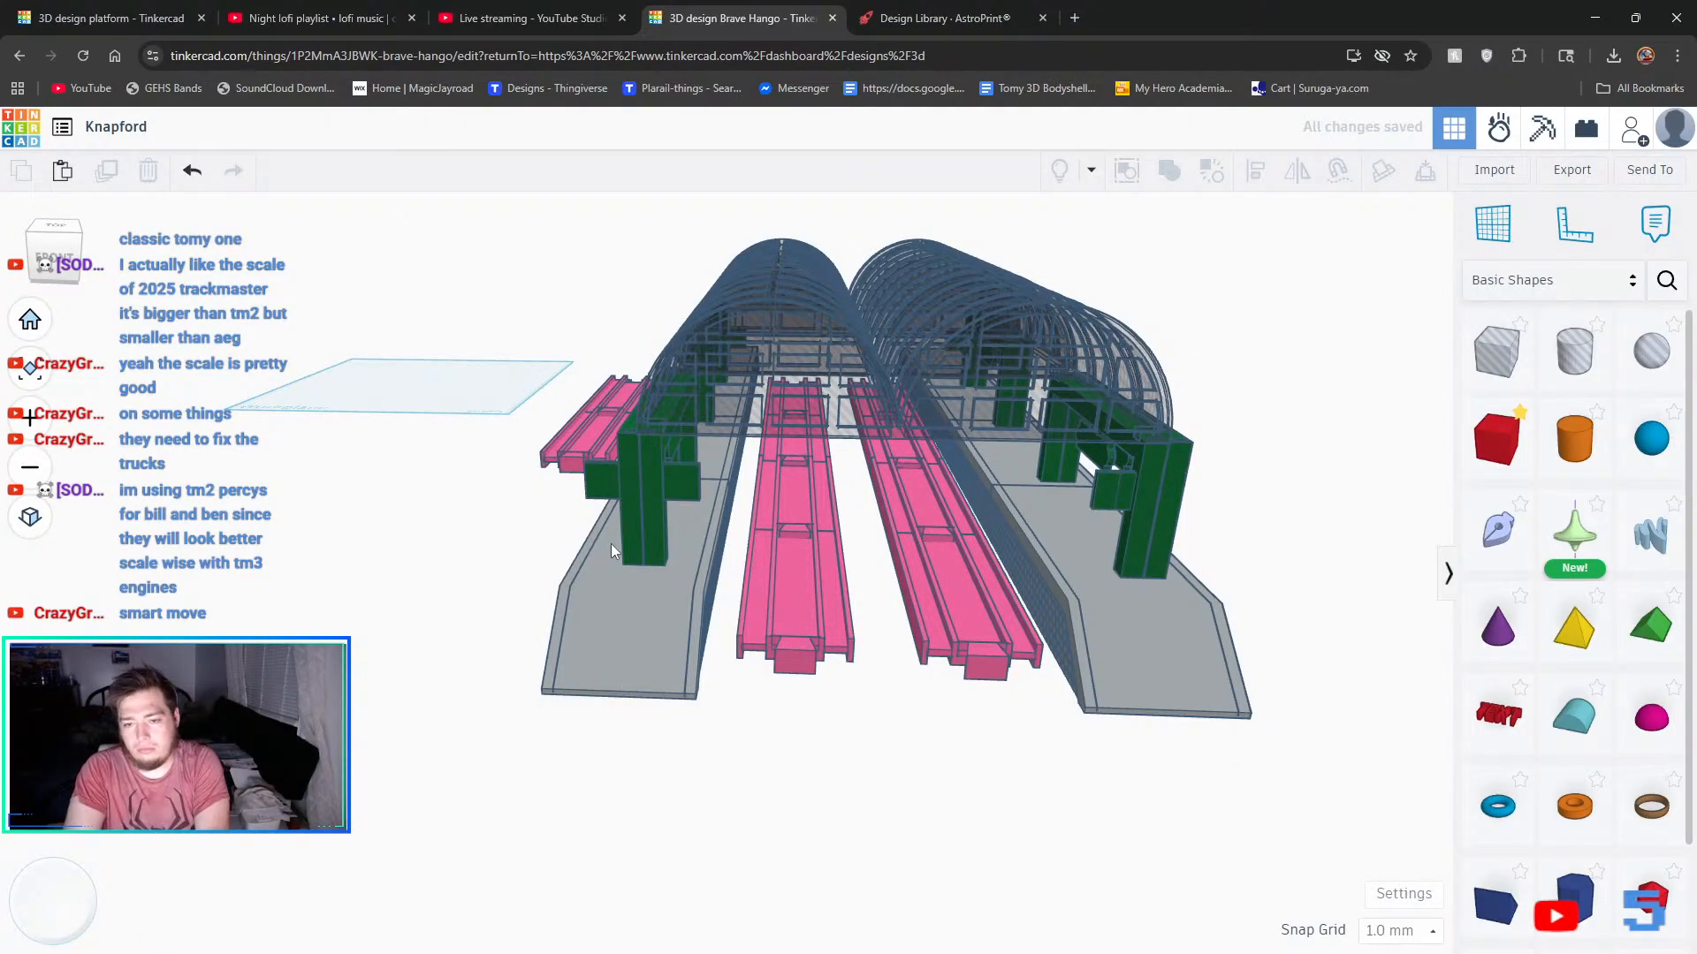
click(200, 168)
- Examine how the green frames stand on both platforms beneath the arched roof, from above and from the front
right_drag(310, 508, 391, 550)
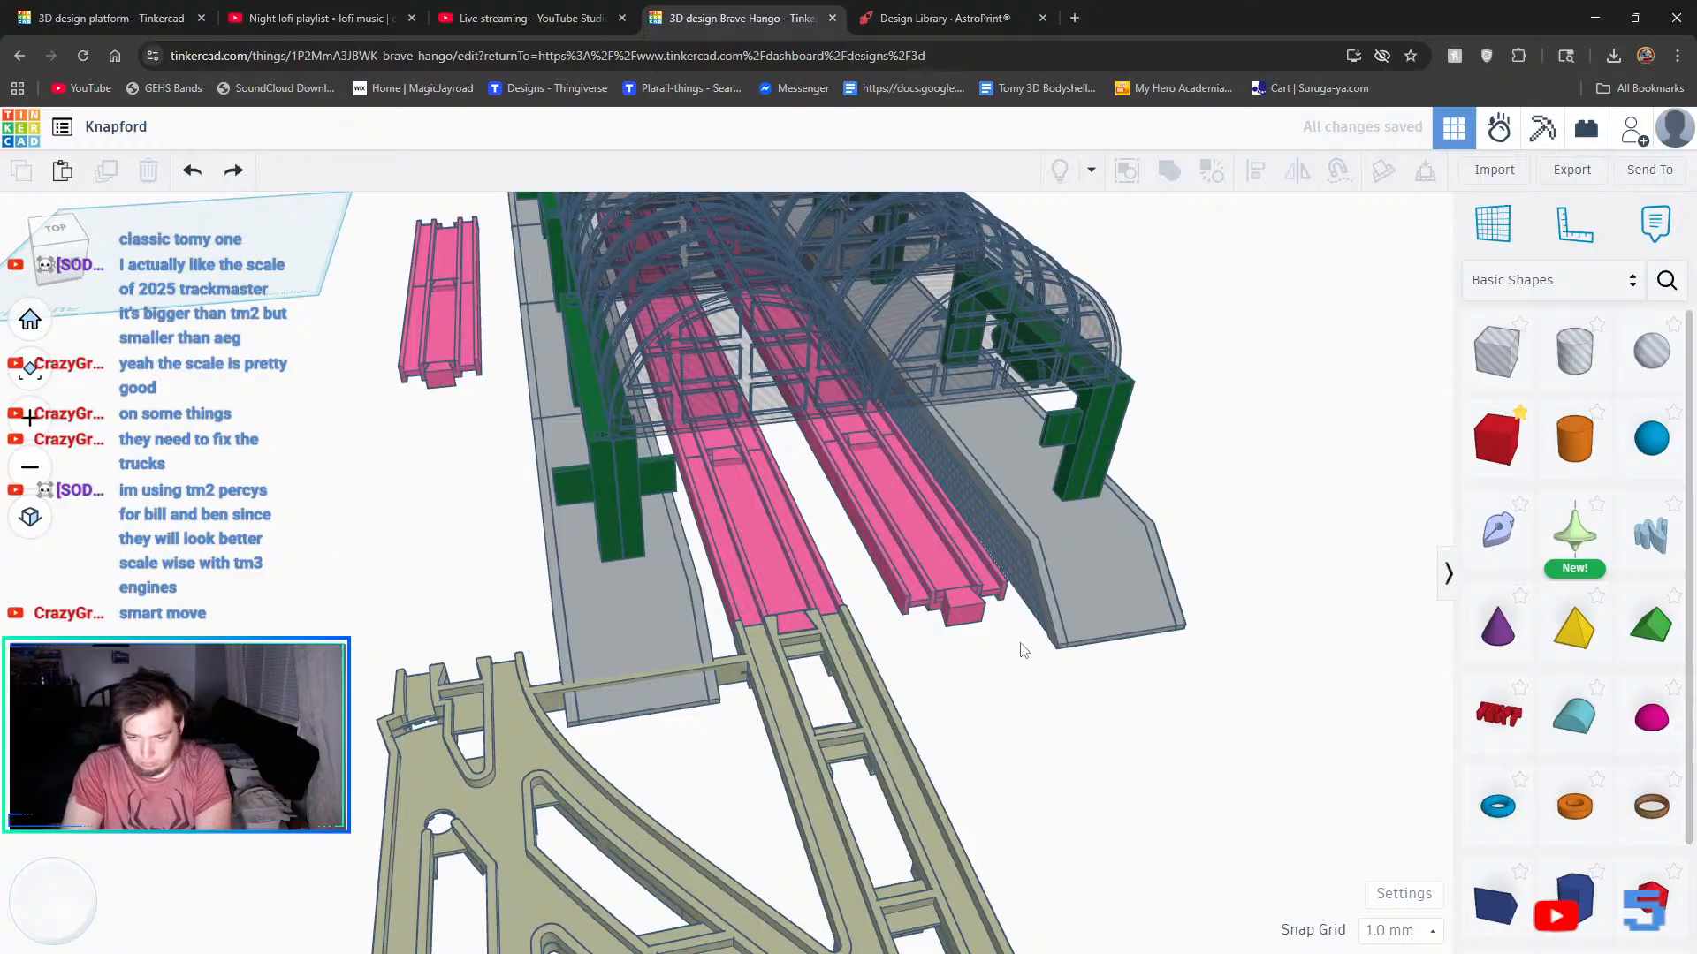
click(1053, 637)
click(1031, 751)
right_drag(1163, 868, 1088, 791)
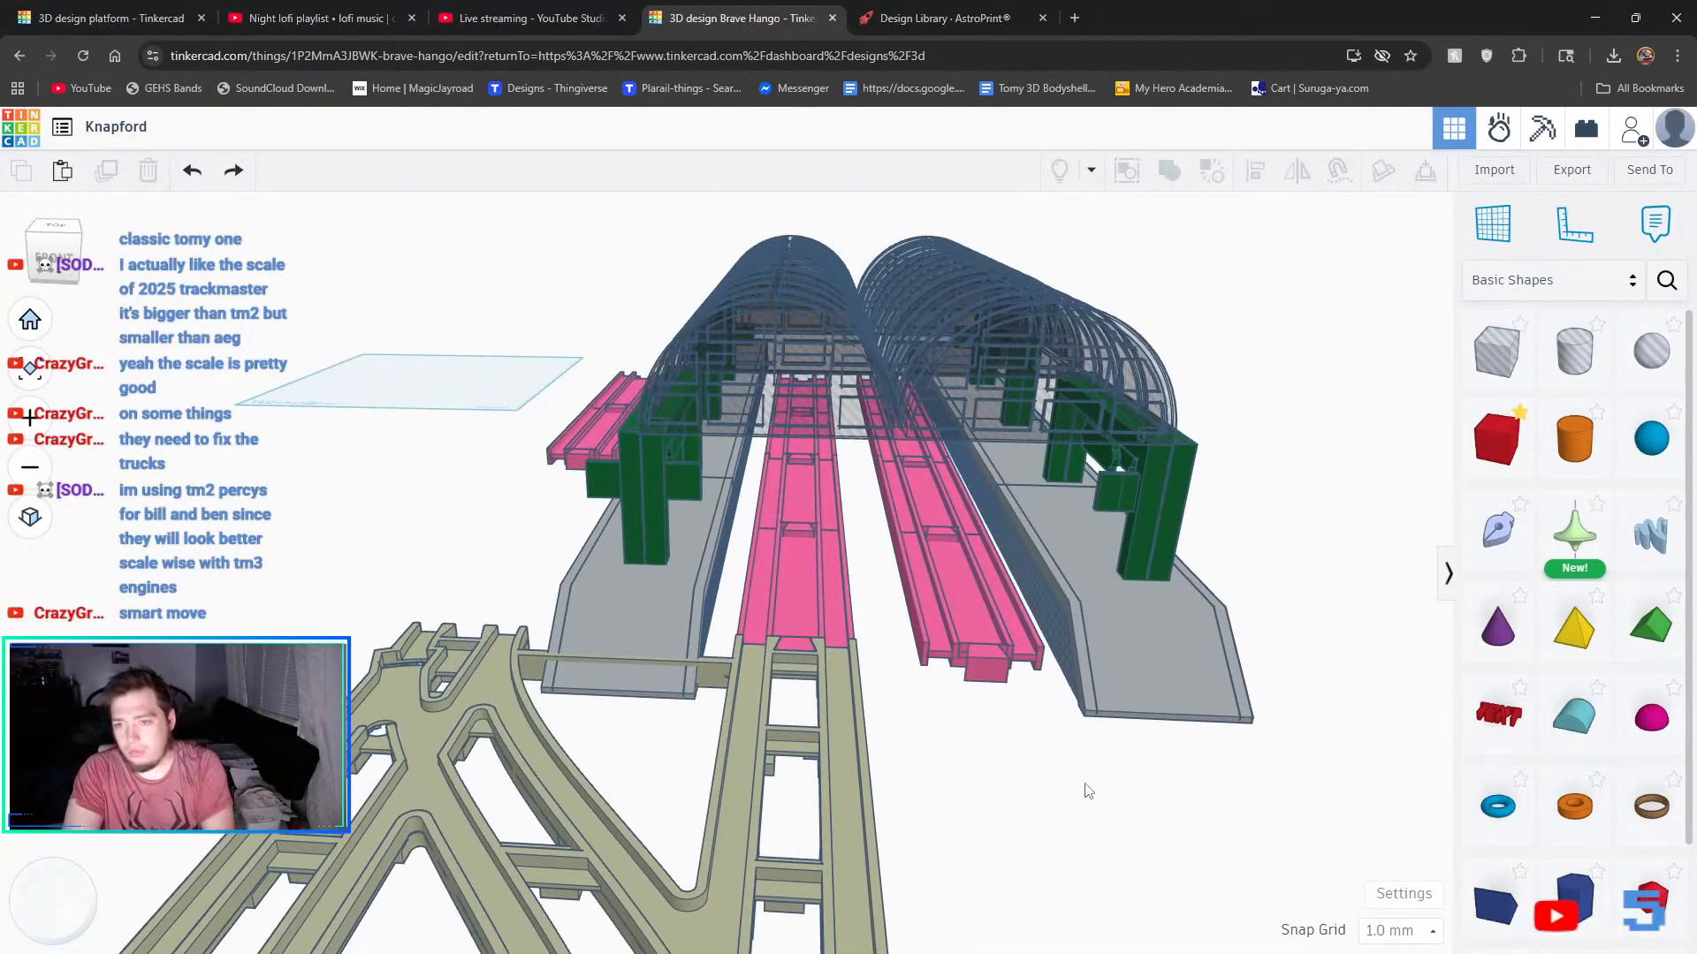
right_drag(1126, 509, 1202, 589)
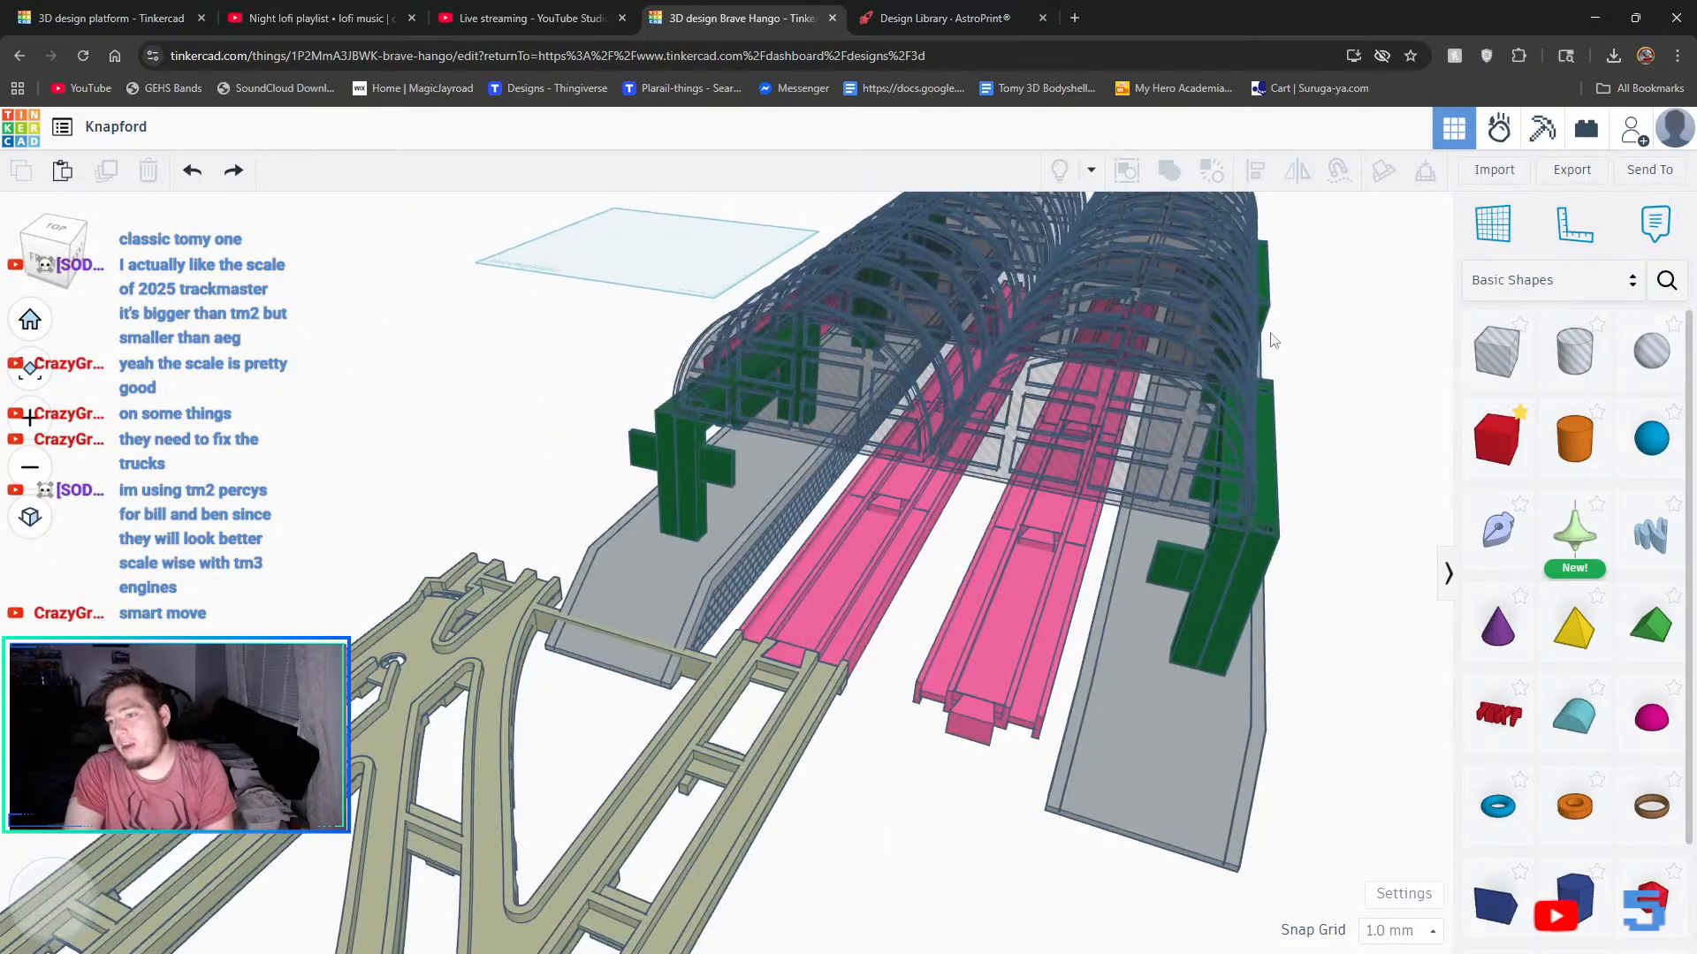
click(1197, 406)
click(1322, 434)
right_drag(1366, 605, 1521, 533)
mouse_move(1254, 631)
right_down()
mouse_move(1291, 607)
mouse_move(1243, 637)
right_up()
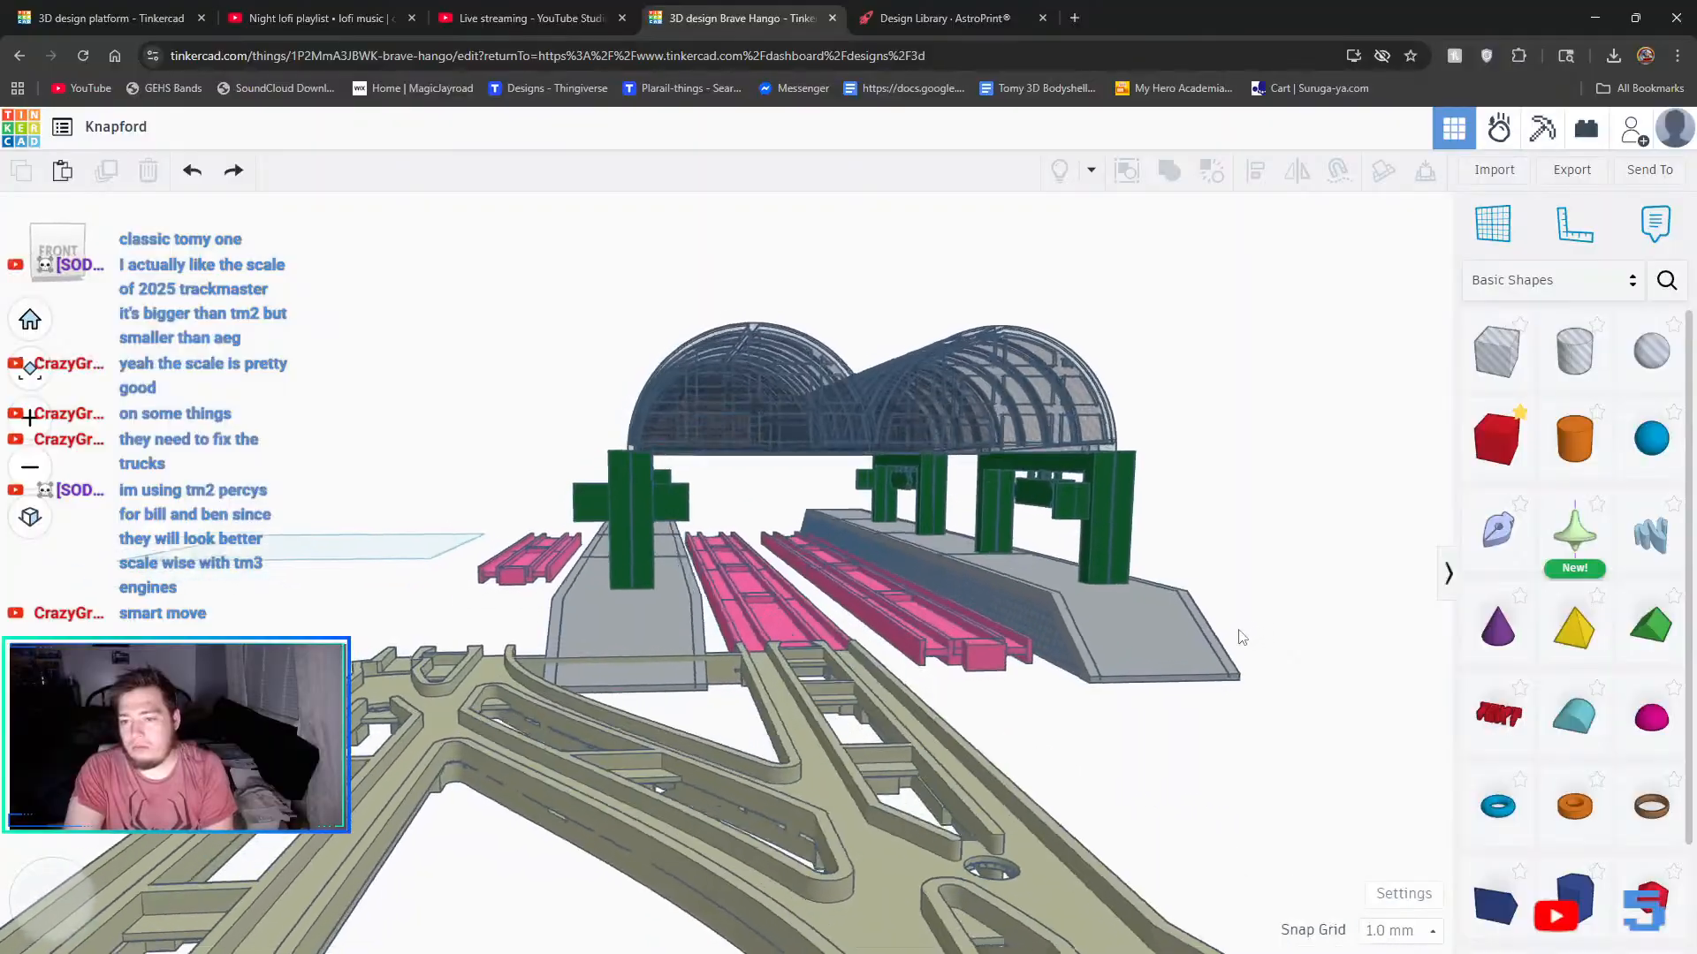
- Turn the end section of the platform opposite the switch track into a hole to expose the pegs under its green frame
click(1140, 616)
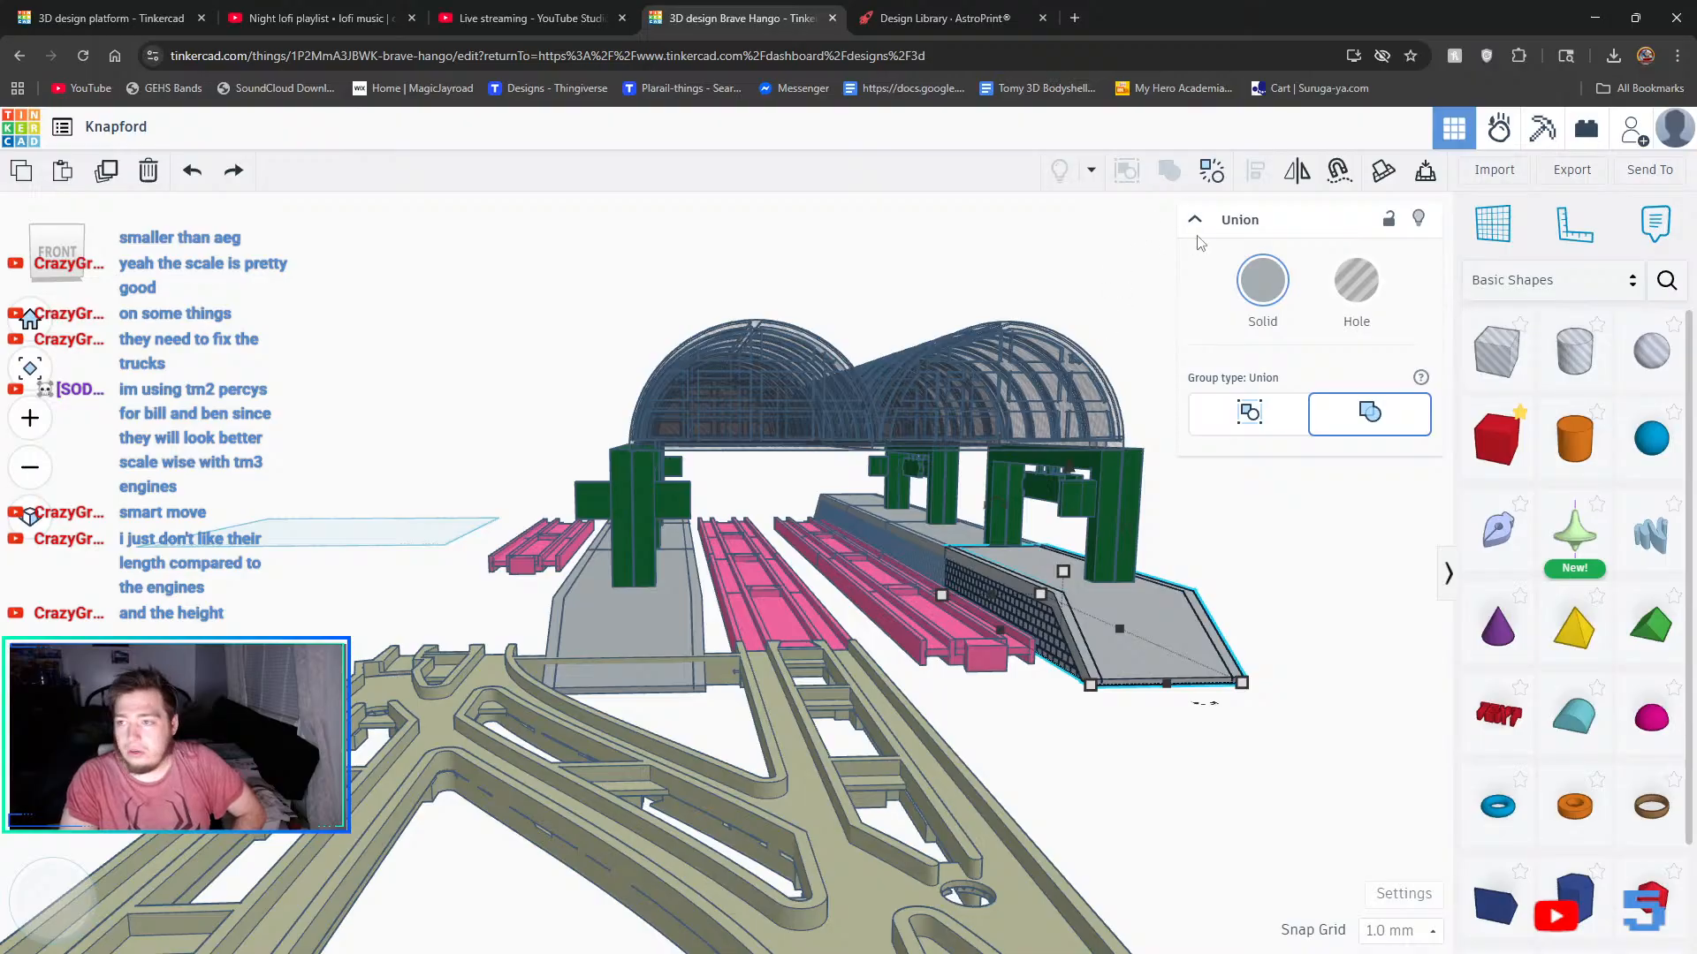
click(1350, 272)
click(1319, 644)
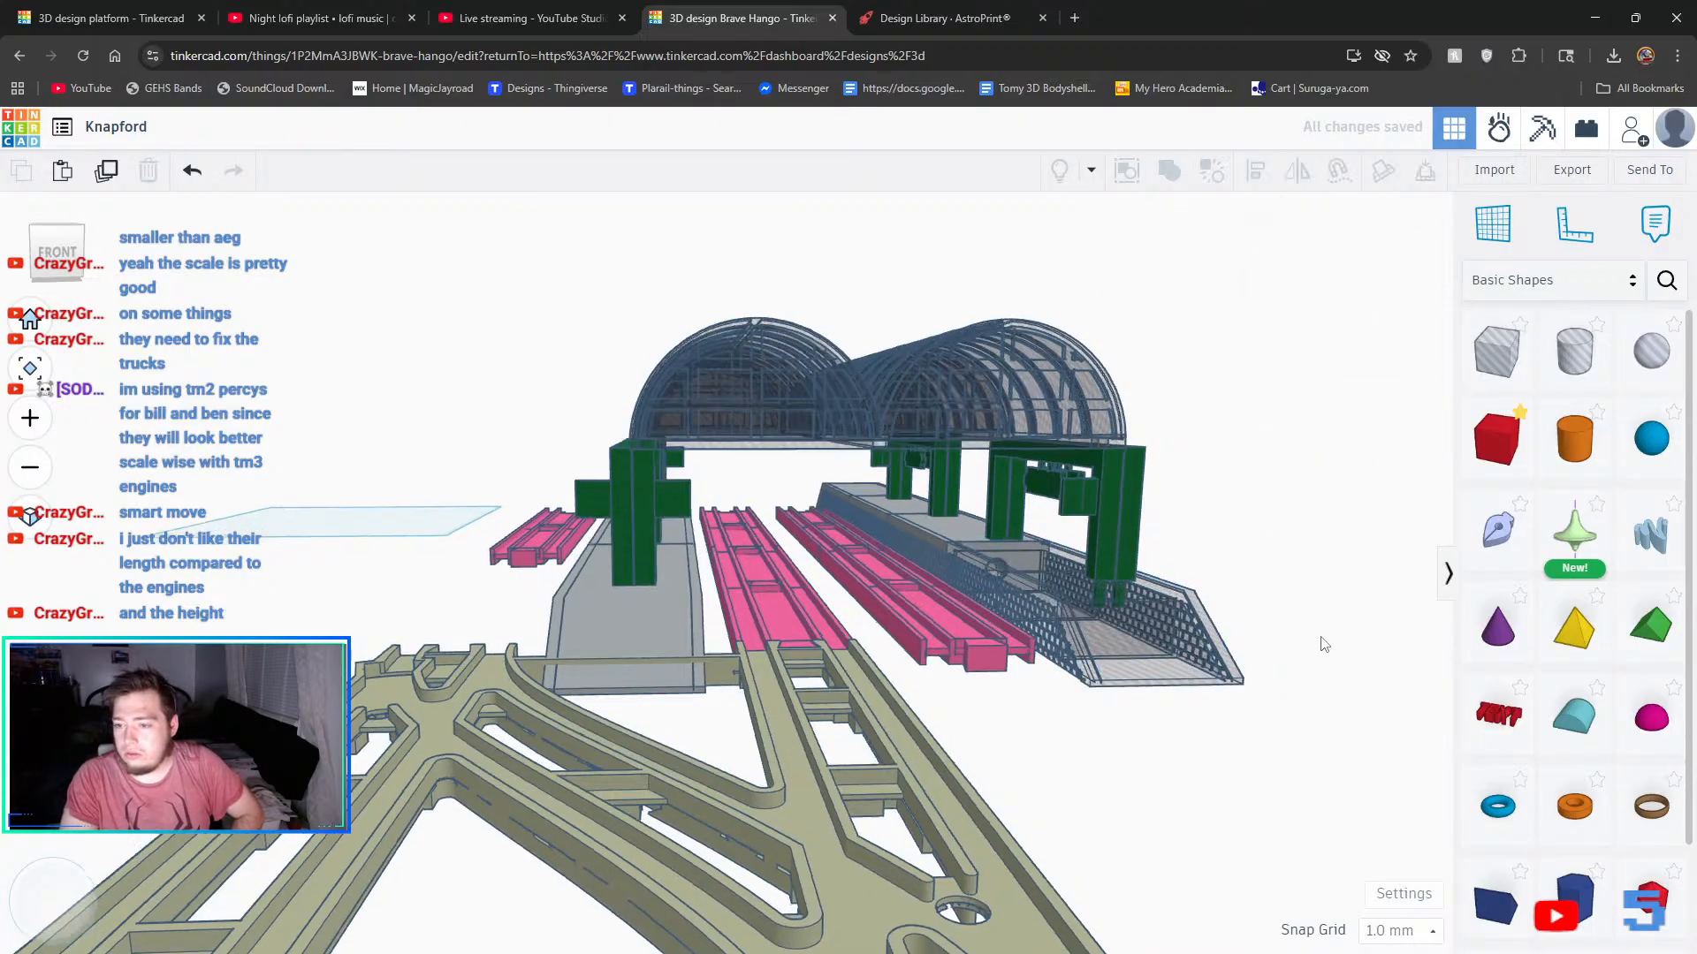
- Place a hole cylinder on the transparent platform end section beside the green frame's pegs
right_drag(1318, 645, 1293, 752)
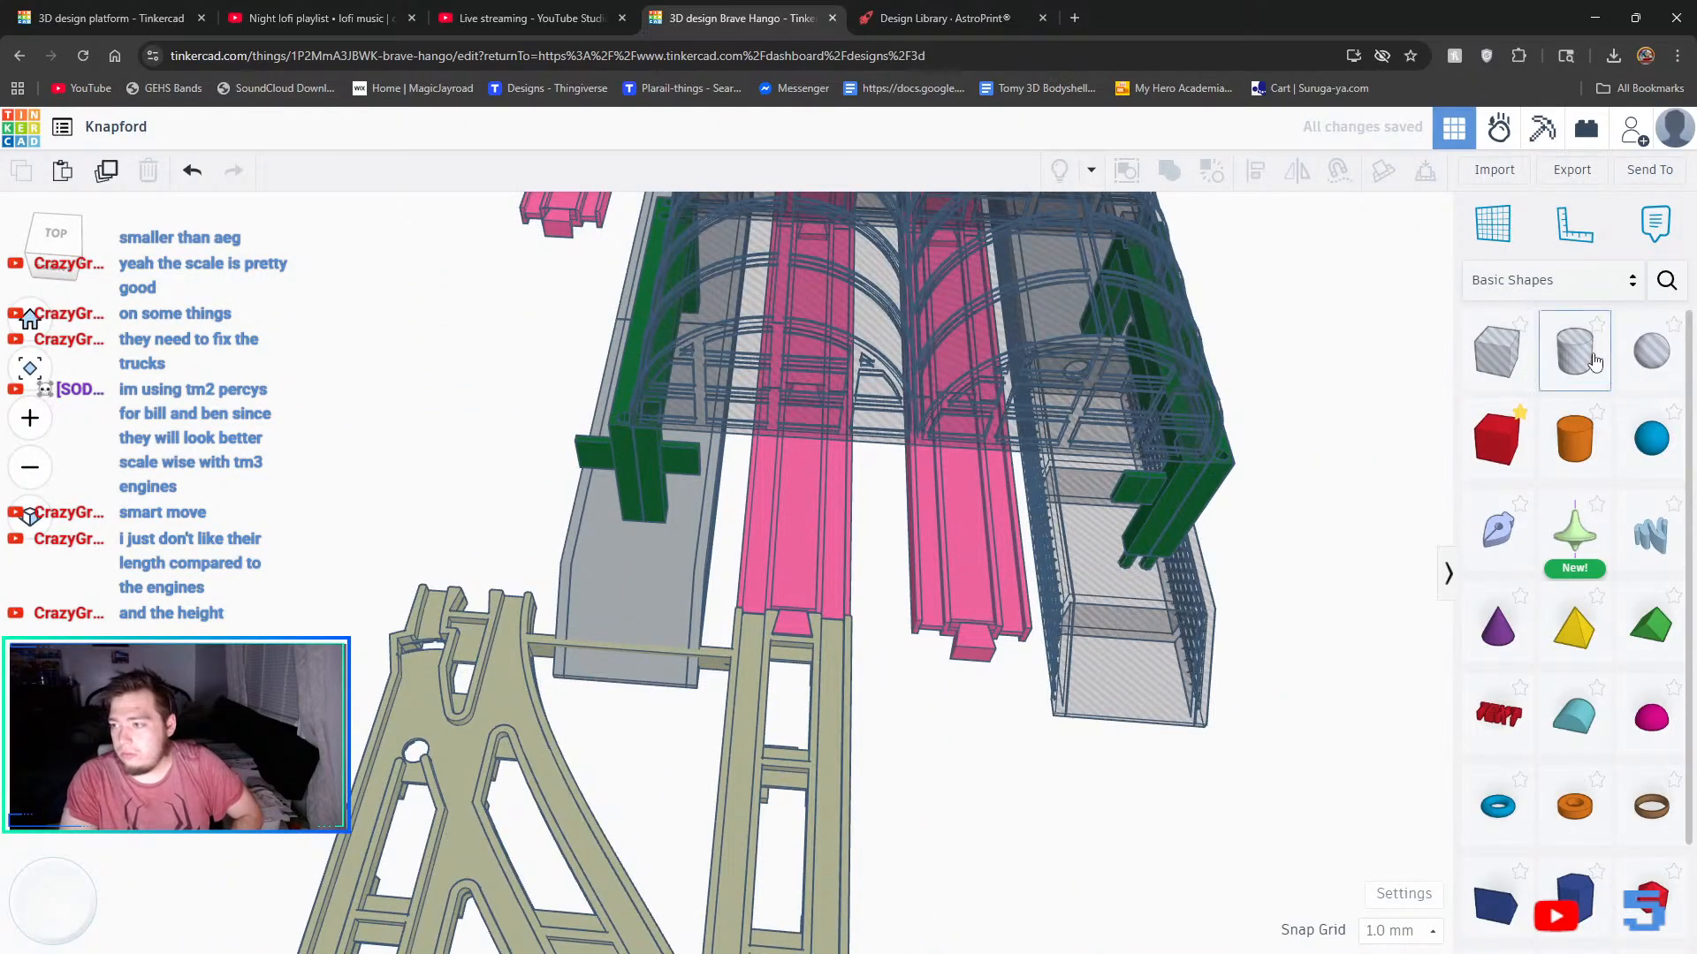
drag(1574, 350, 1121, 590)
right_drag(1224, 595, 1247, 598)
key(f)
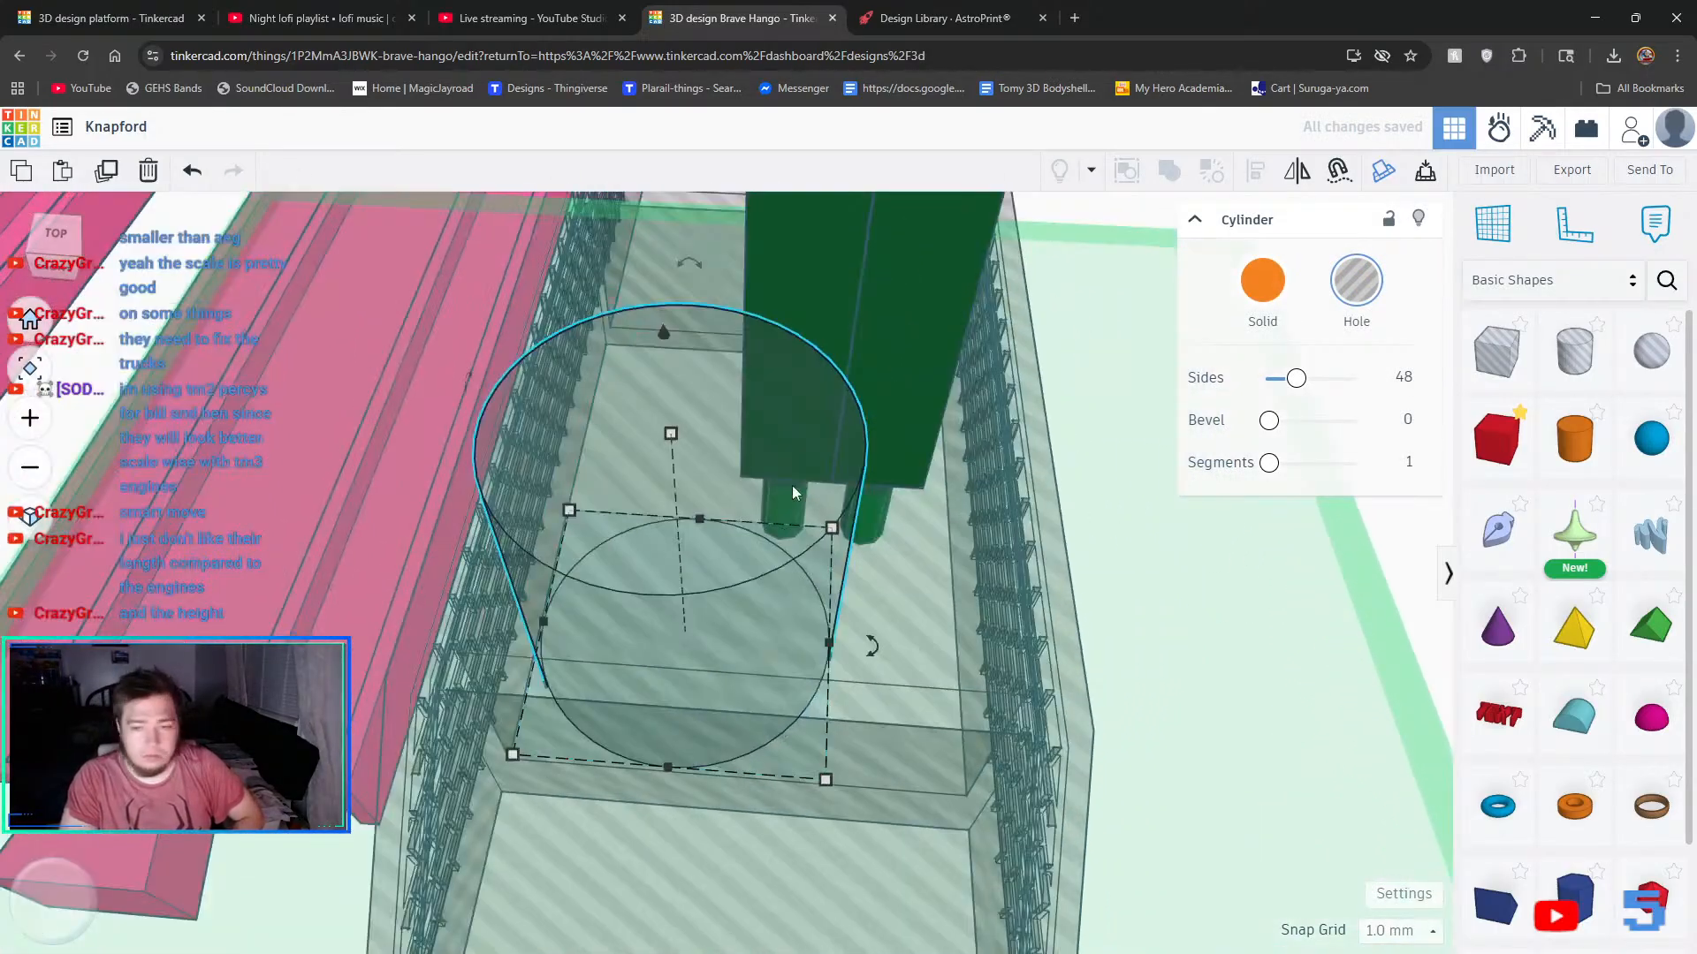
- Shrink the hole cylinder to about peg size, setting its length along the platform to 2 mm and narrowing its width
click(512, 755)
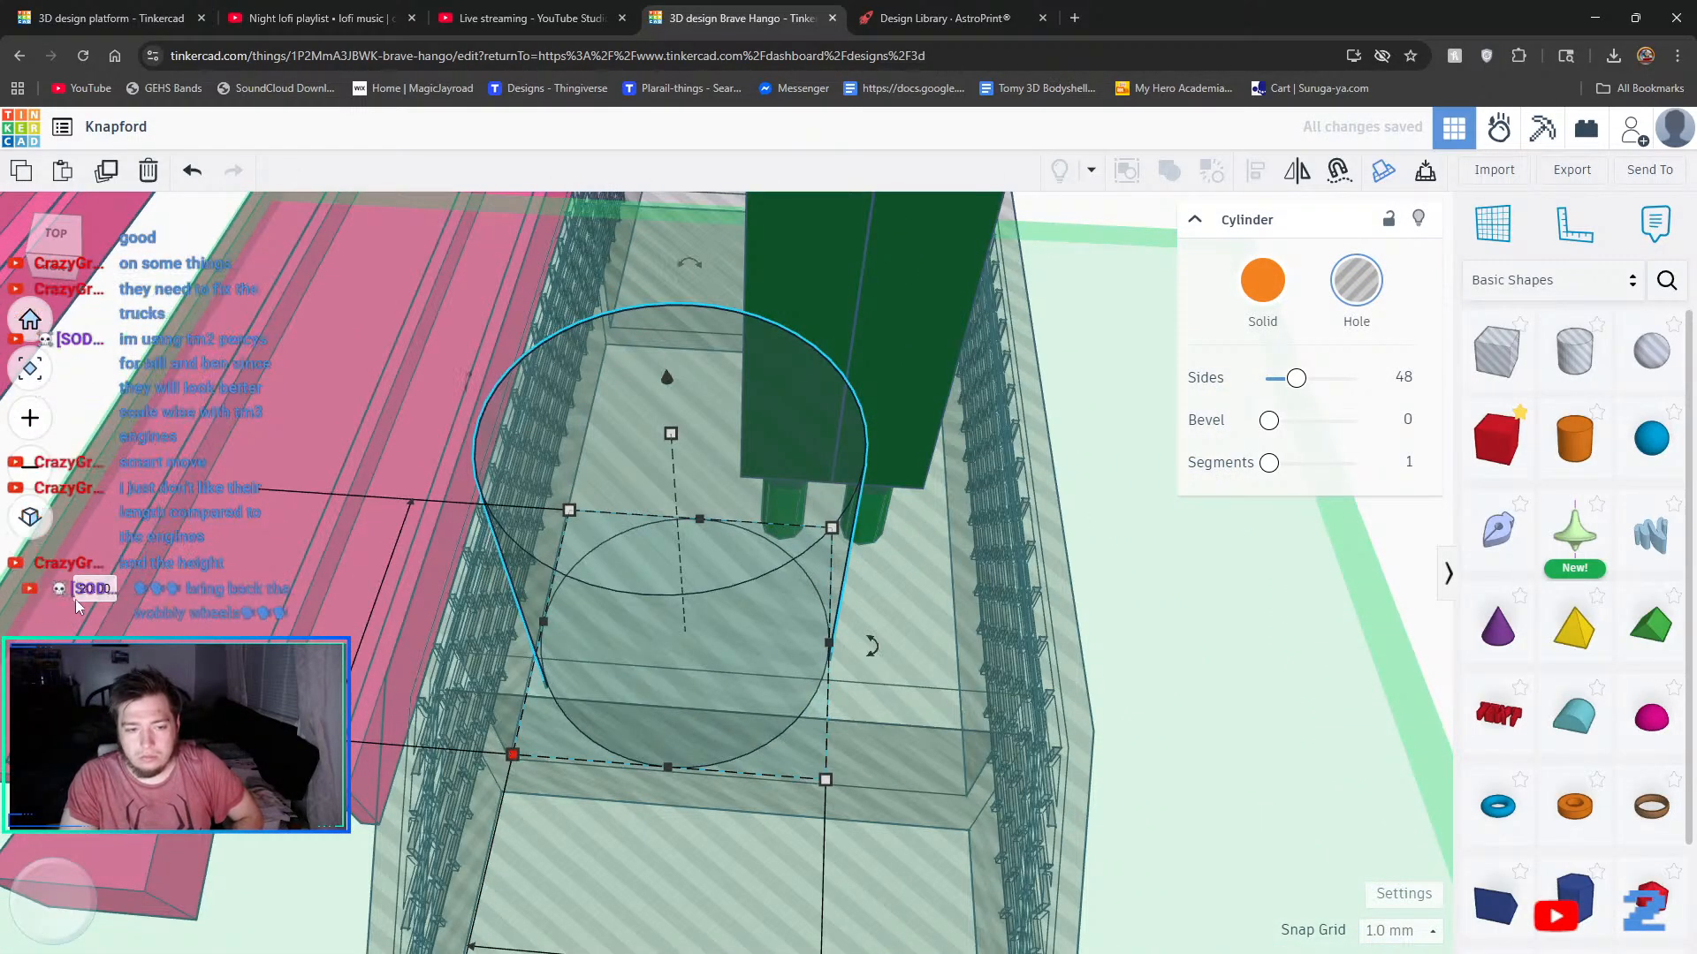
click(94, 588)
key(Return)
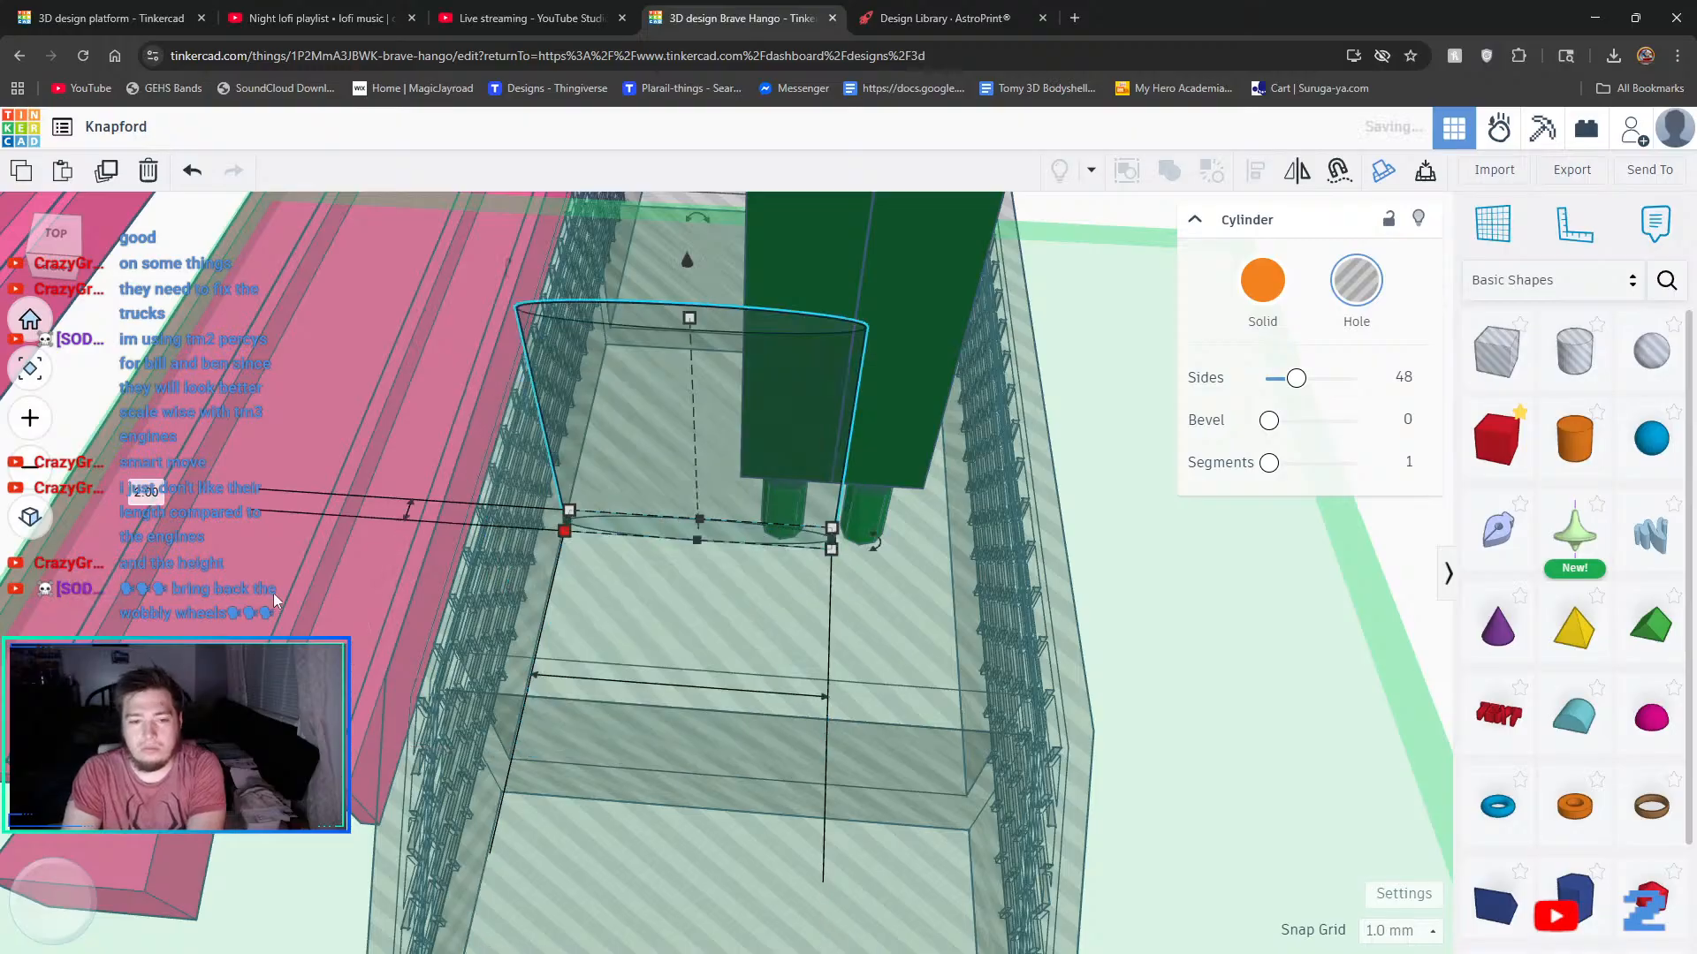
click(831, 549)
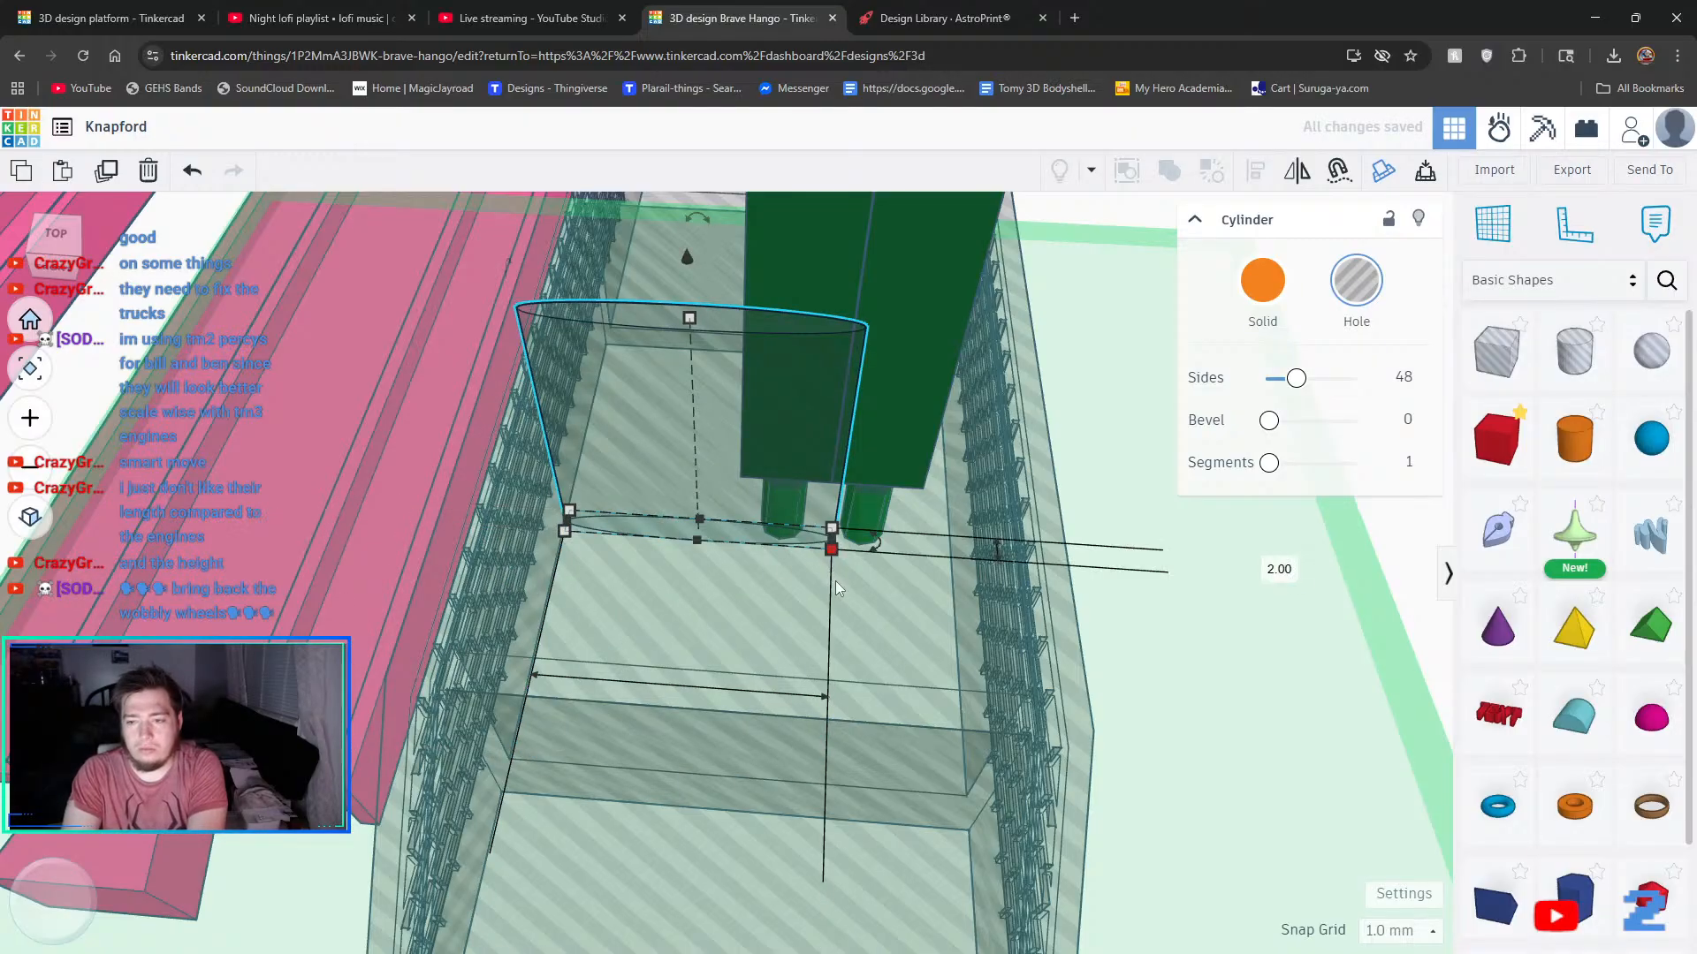
middle_drag(760, 650, 765, 462)
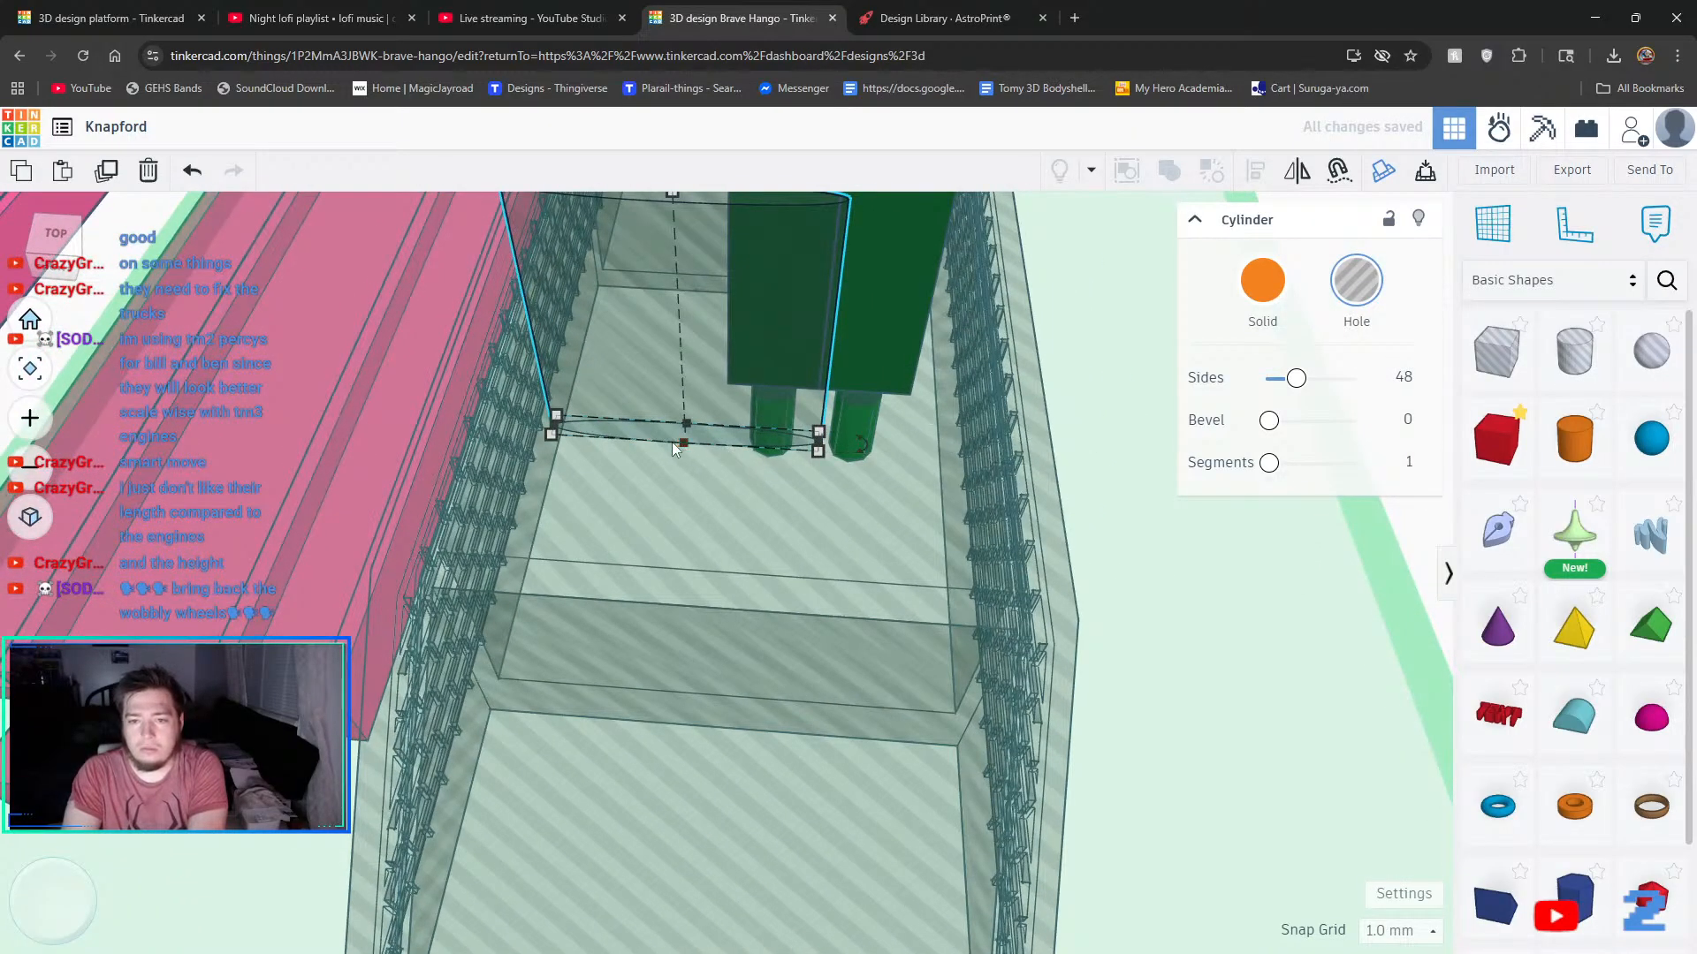
click(551, 434)
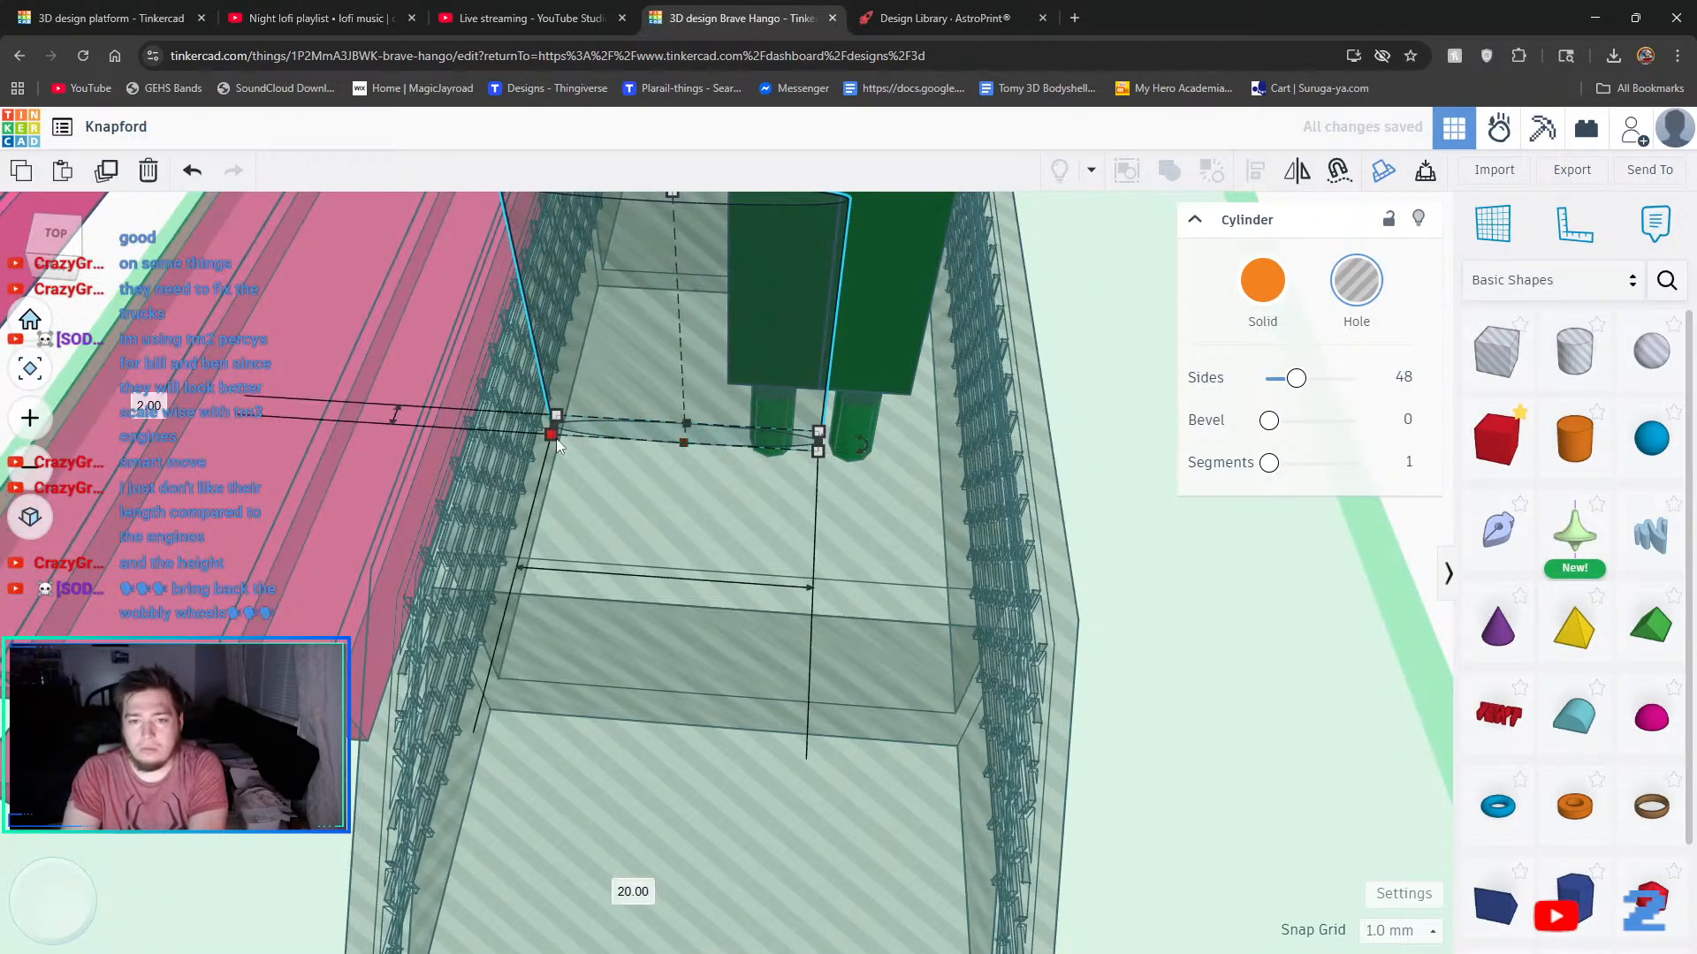
click(617, 885)
text(3)
key(Return)
scroll(723, 419, up, 3)
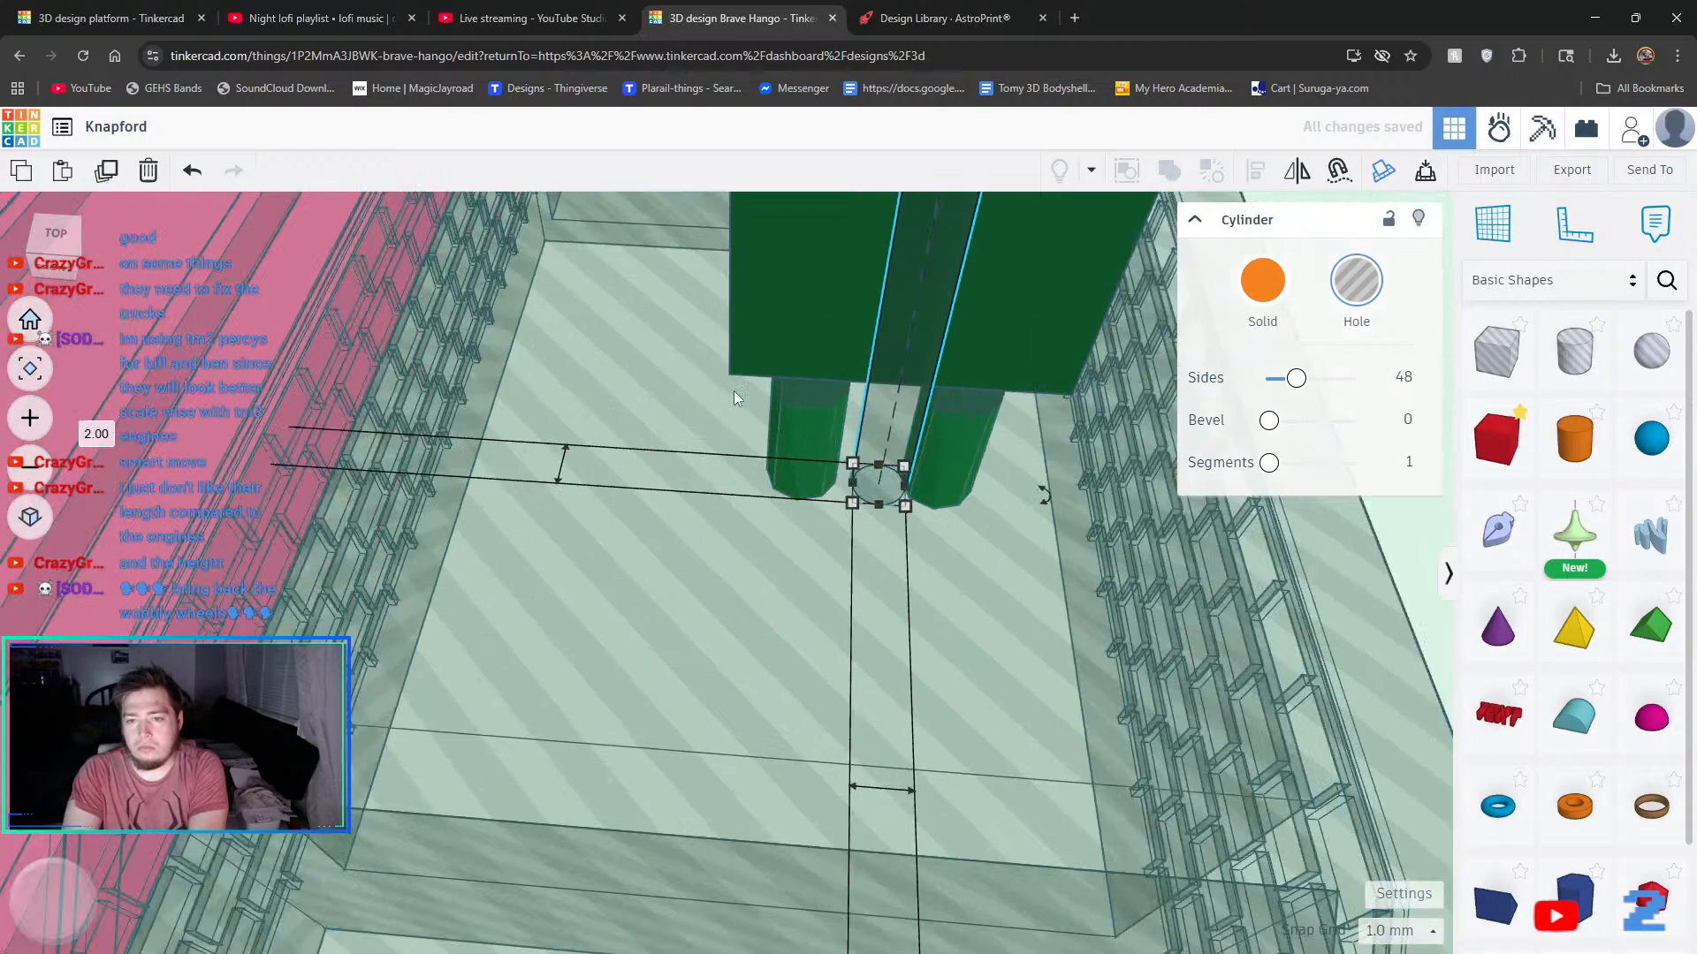
- Enlarge the hole cylinder in both horizontal directions so its cross-section is slightly wider than a green frame peg
scroll(733, 393, up, 2)
drag(1089, 475, 843, 214)
drag(910, 358, 962, 373)
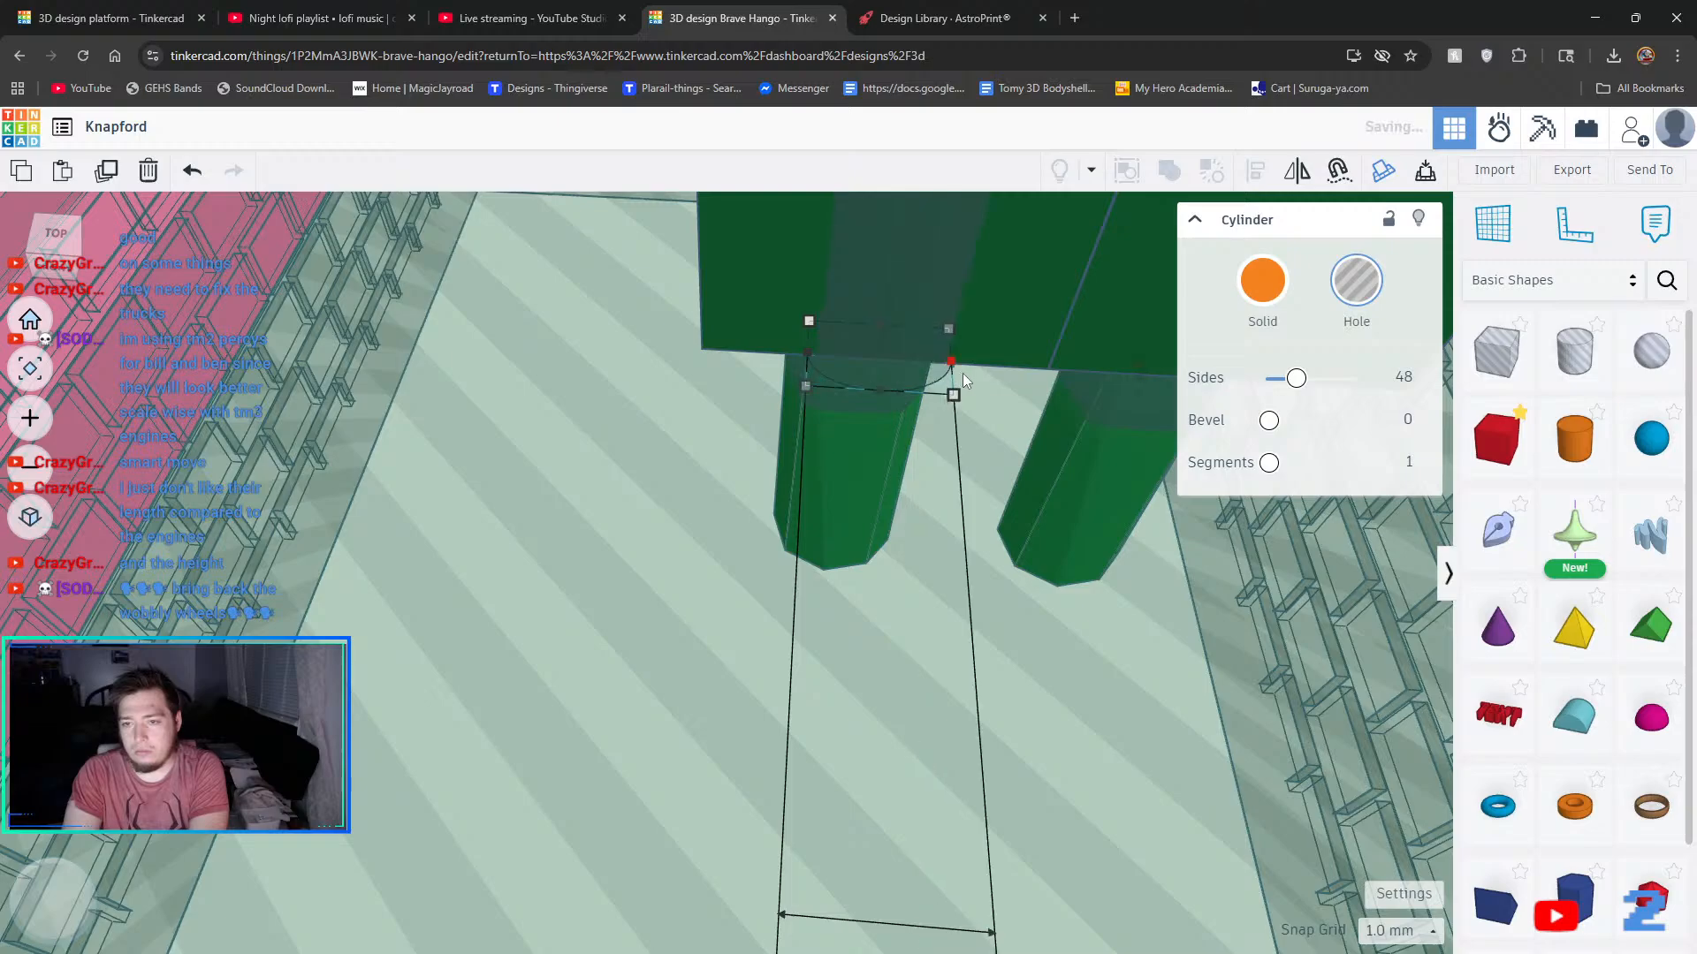
drag(813, 355, 772, 353)
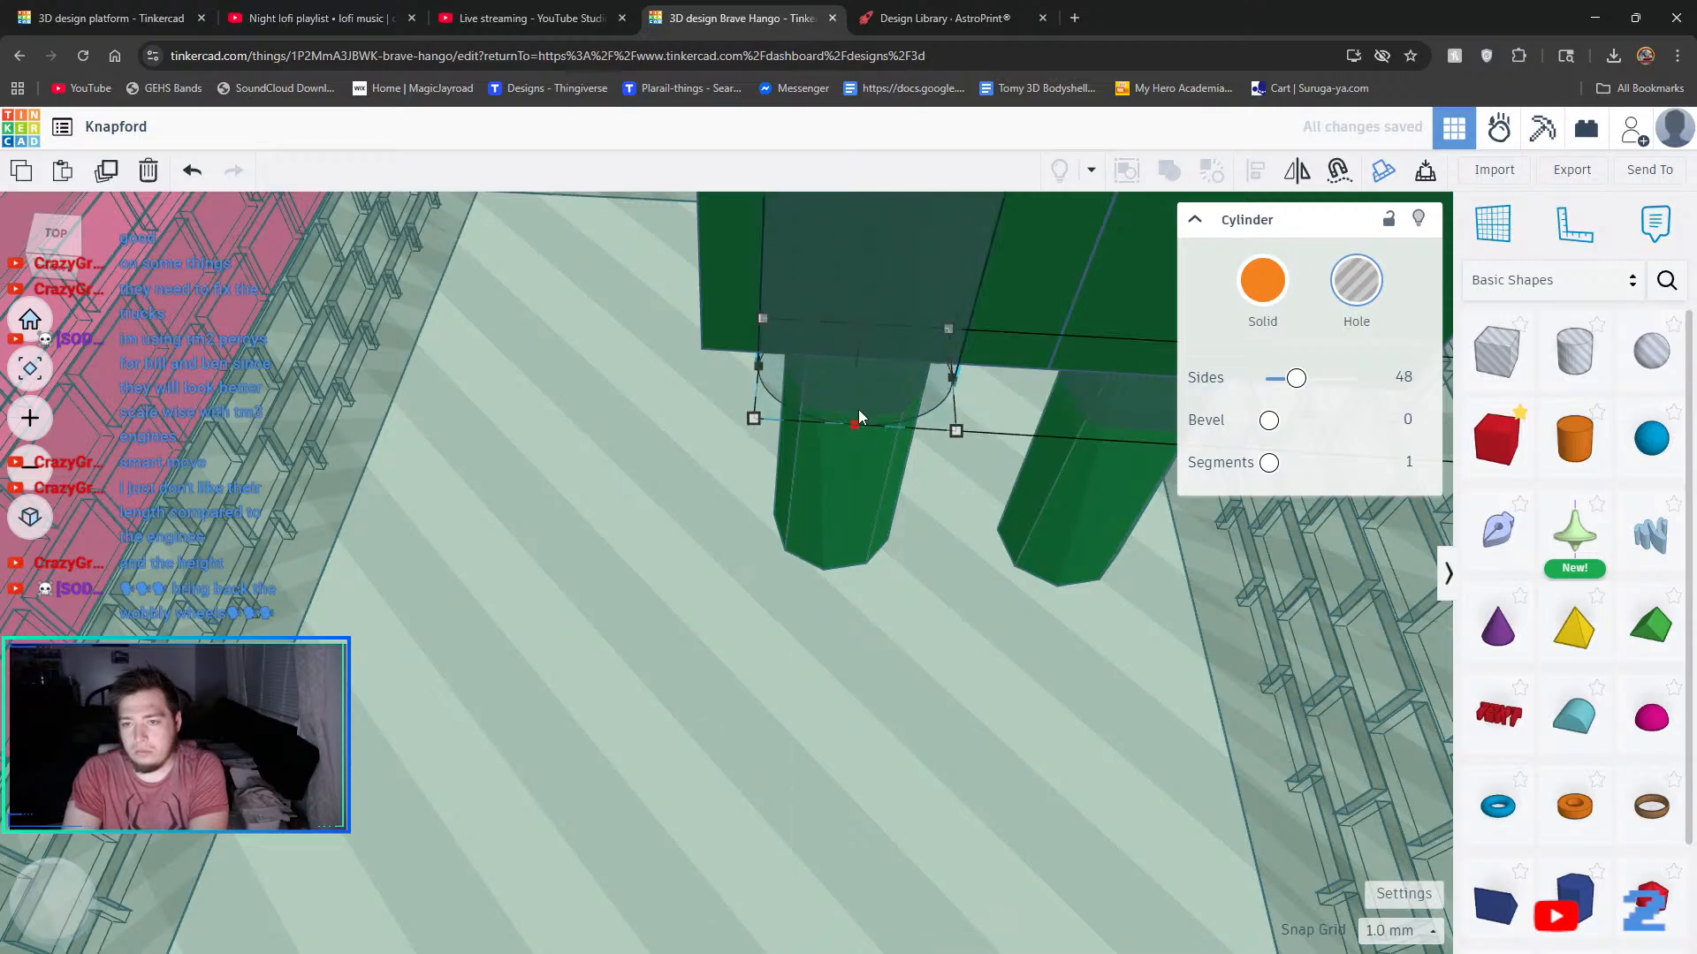
right_drag(810, 481, 781, 437)
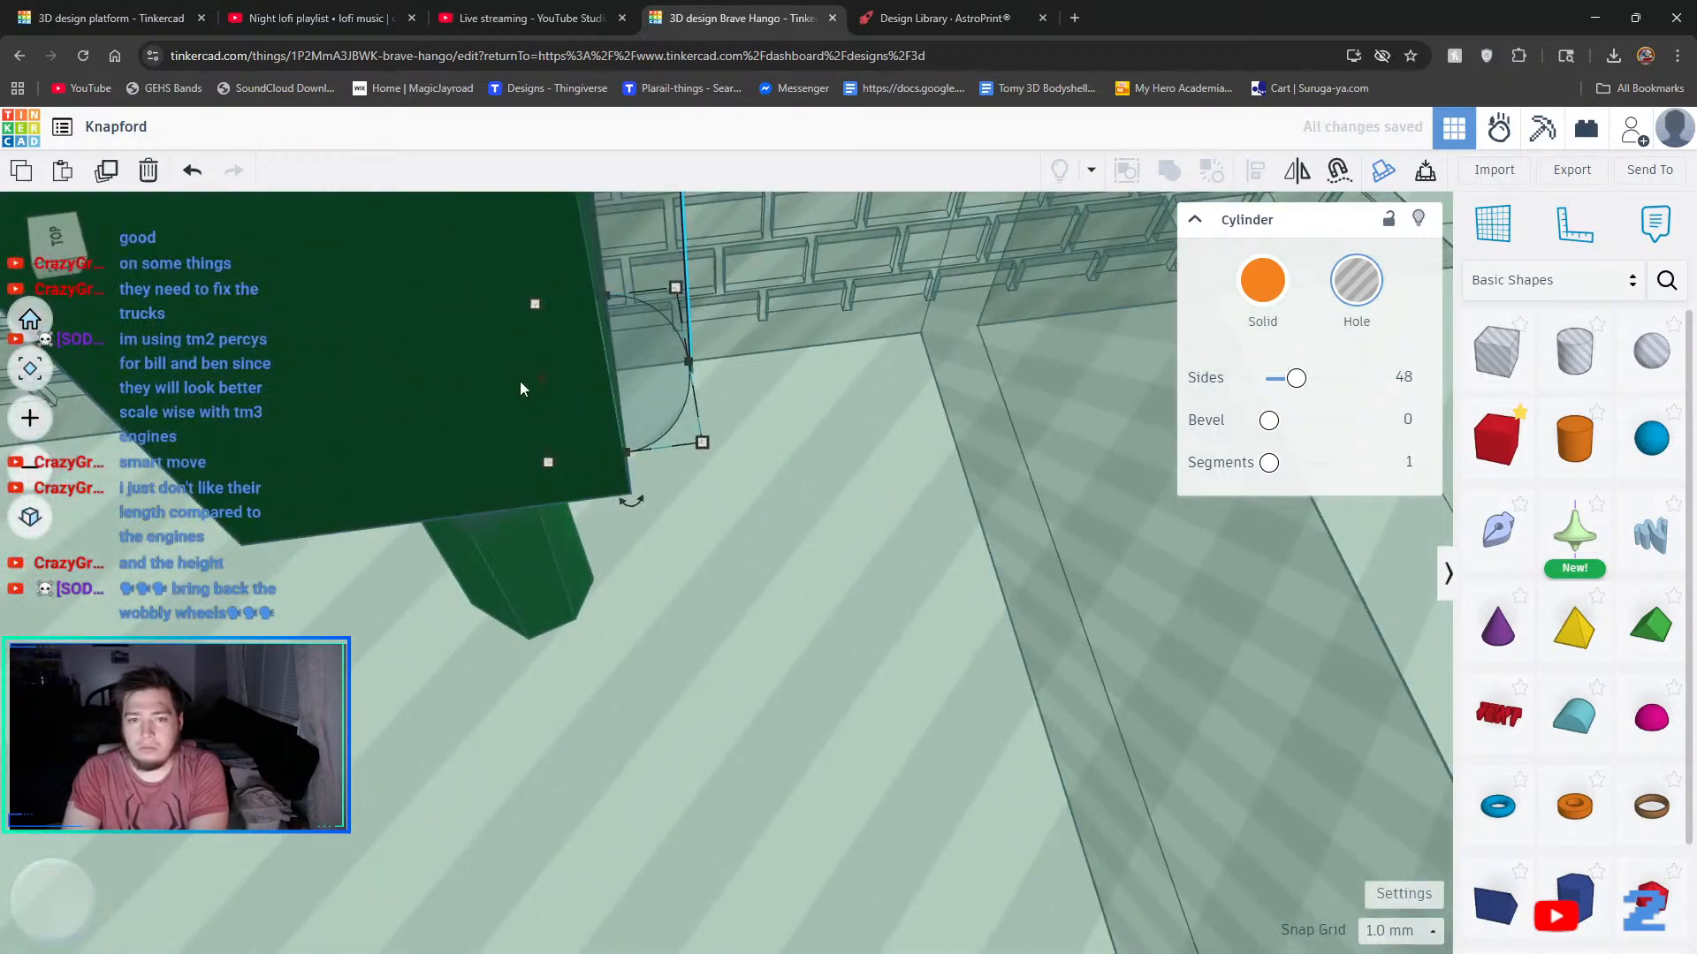
drag(538, 378, 492, 384)
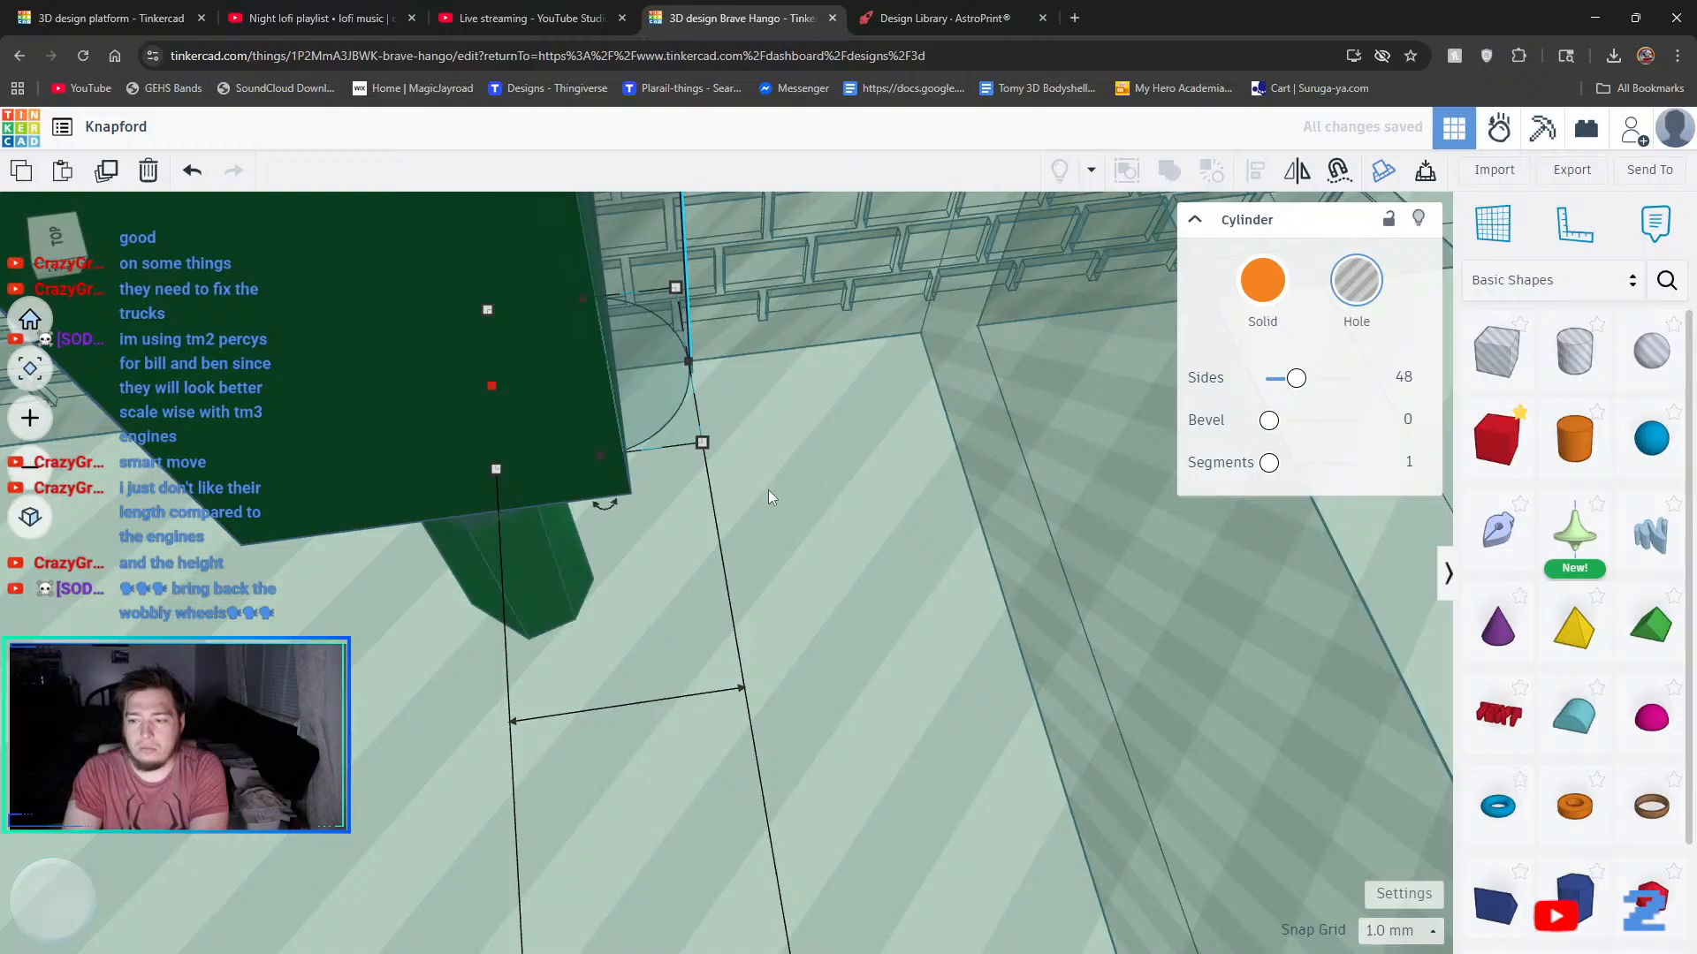
scroll(767, 490, down, 5)
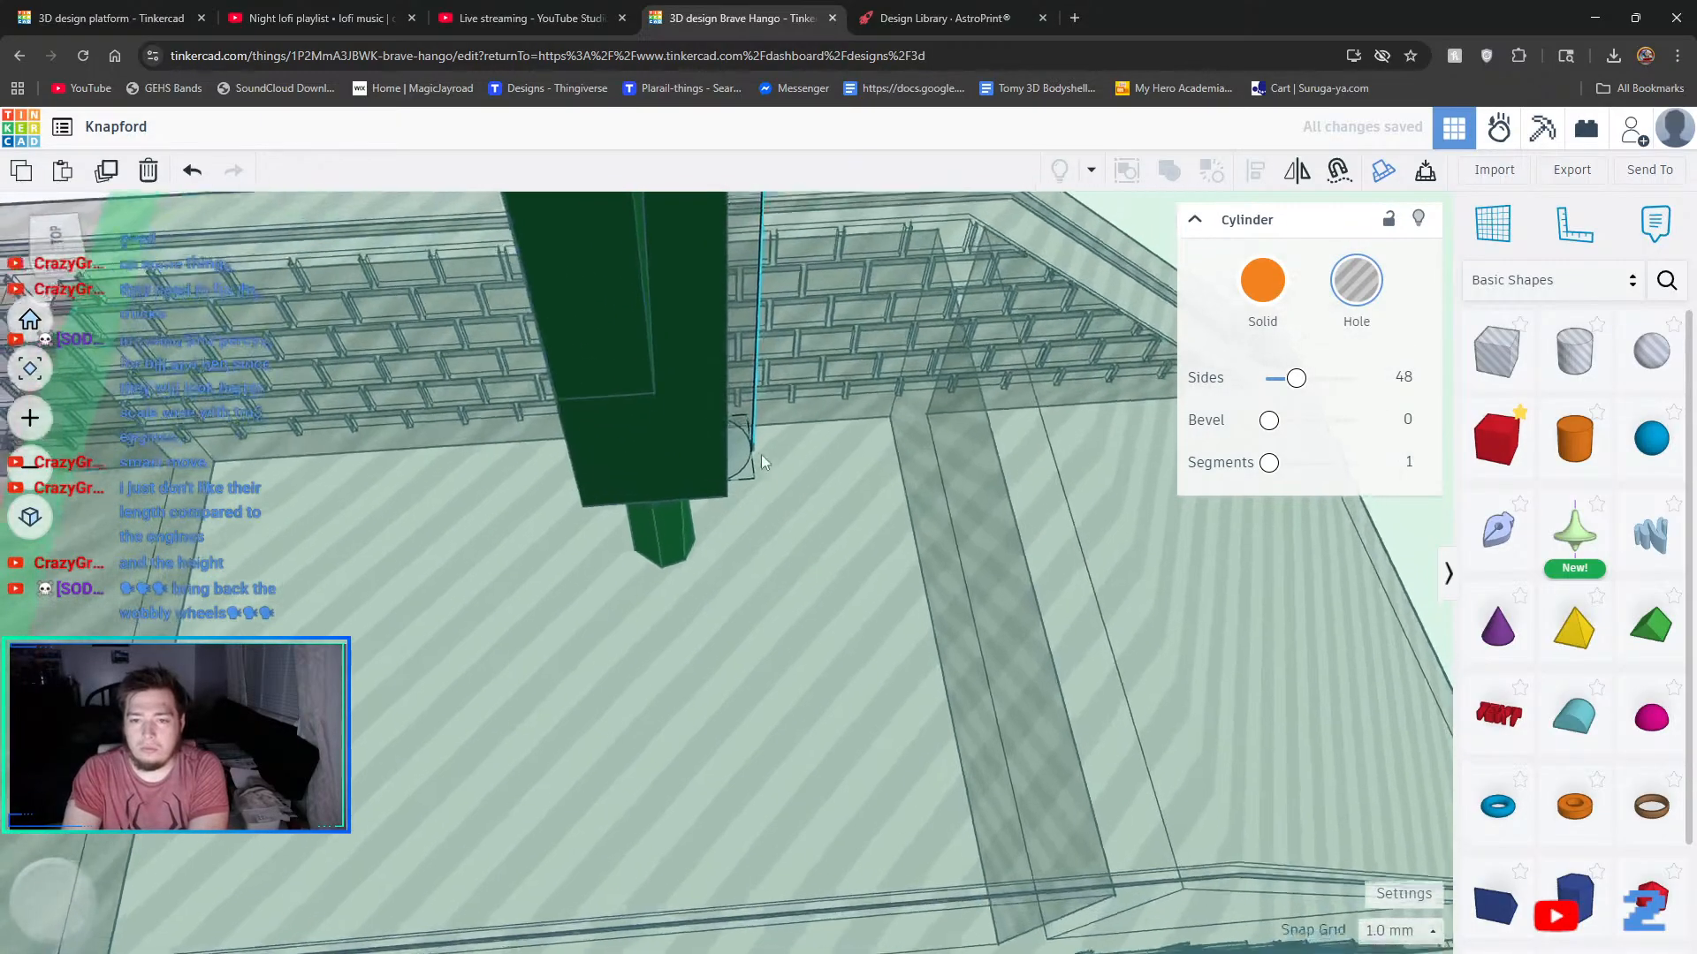
scroll(761, 454, up, 2)
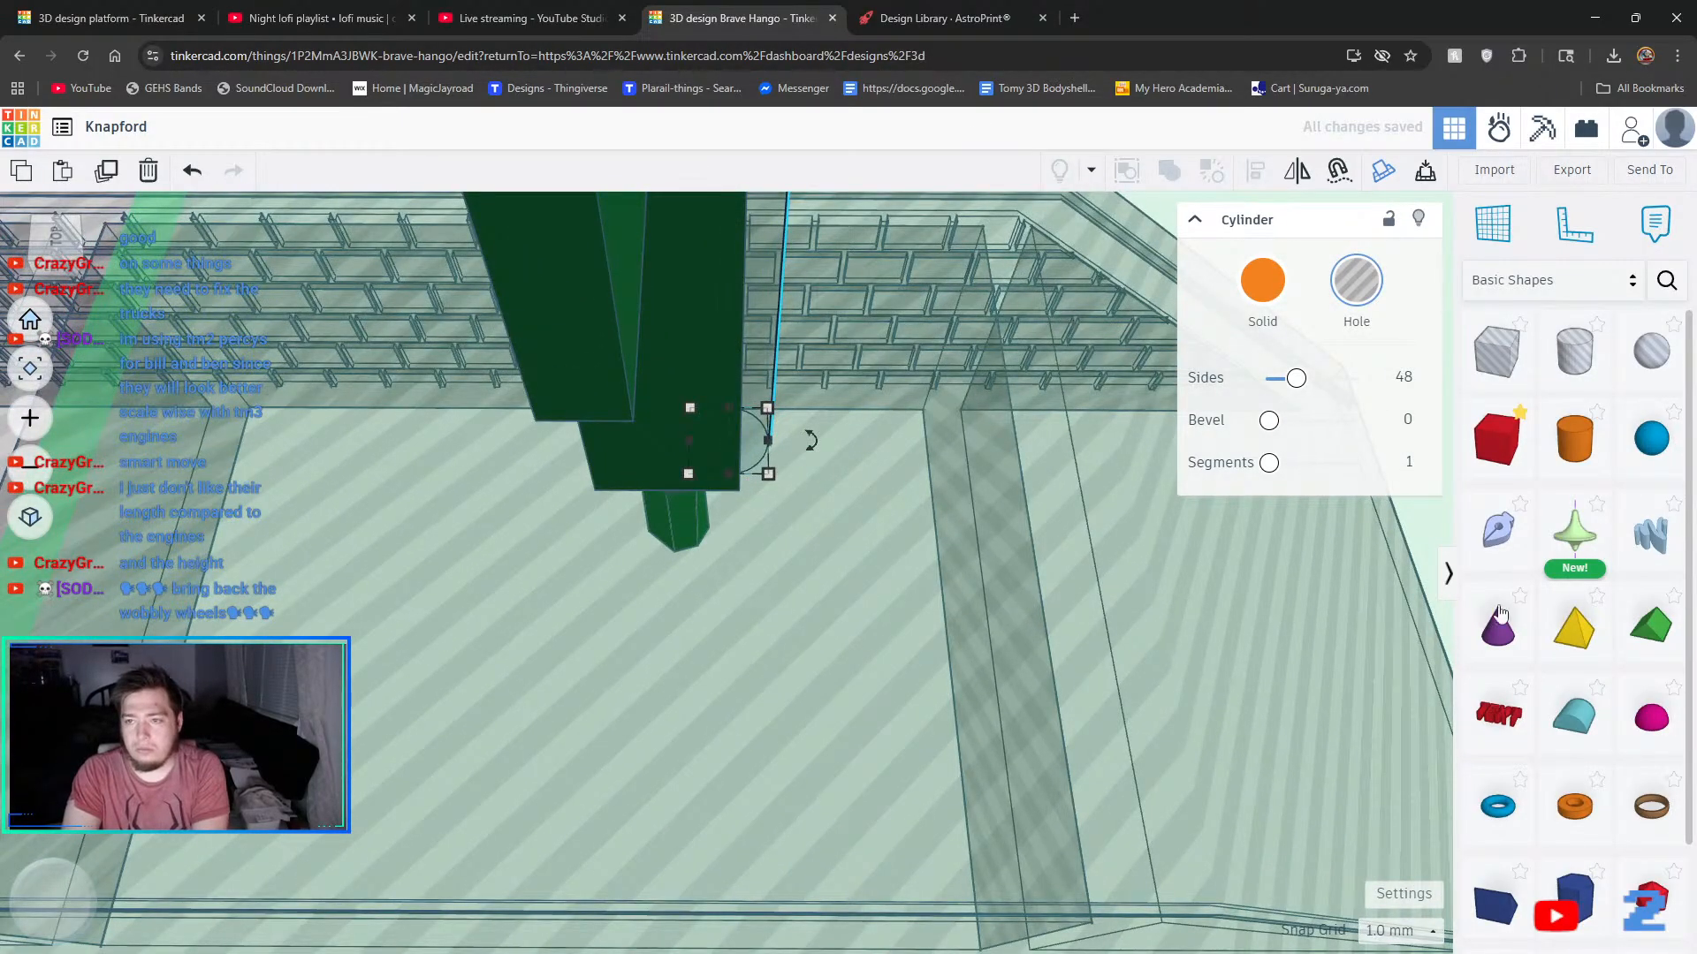
click(1446, 535)
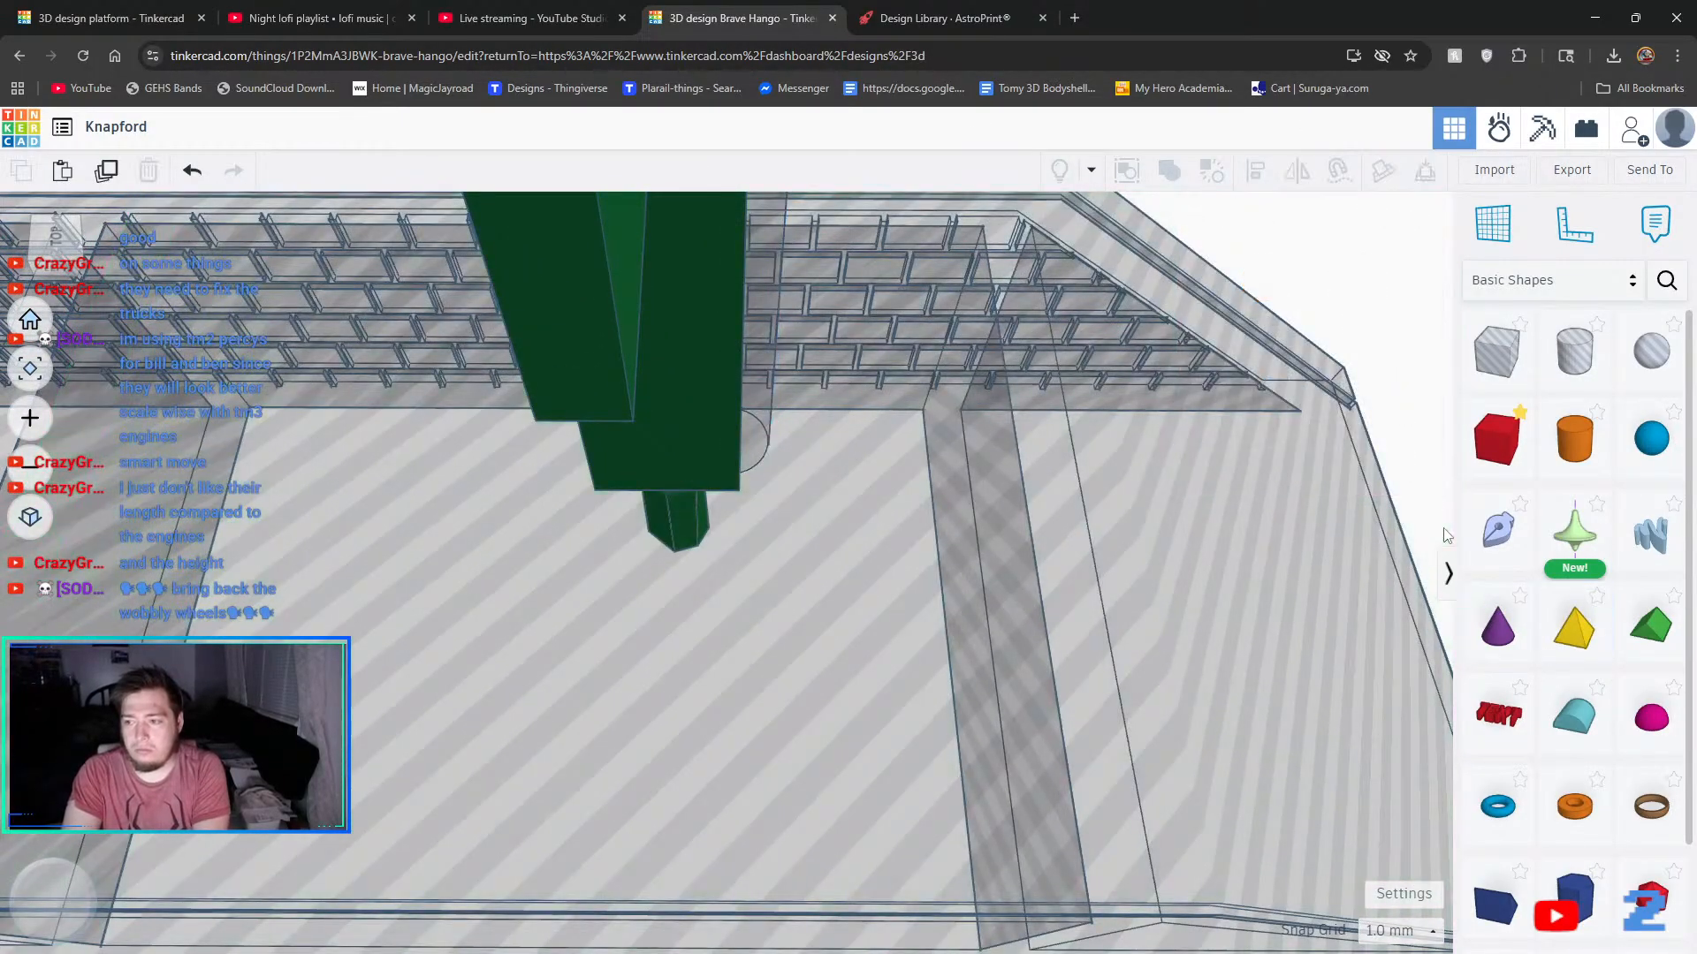
- Move the hole cylinder horizontally across the platform until it lines up with the green frame's peg nearer the pink tracks
click(758, 424)
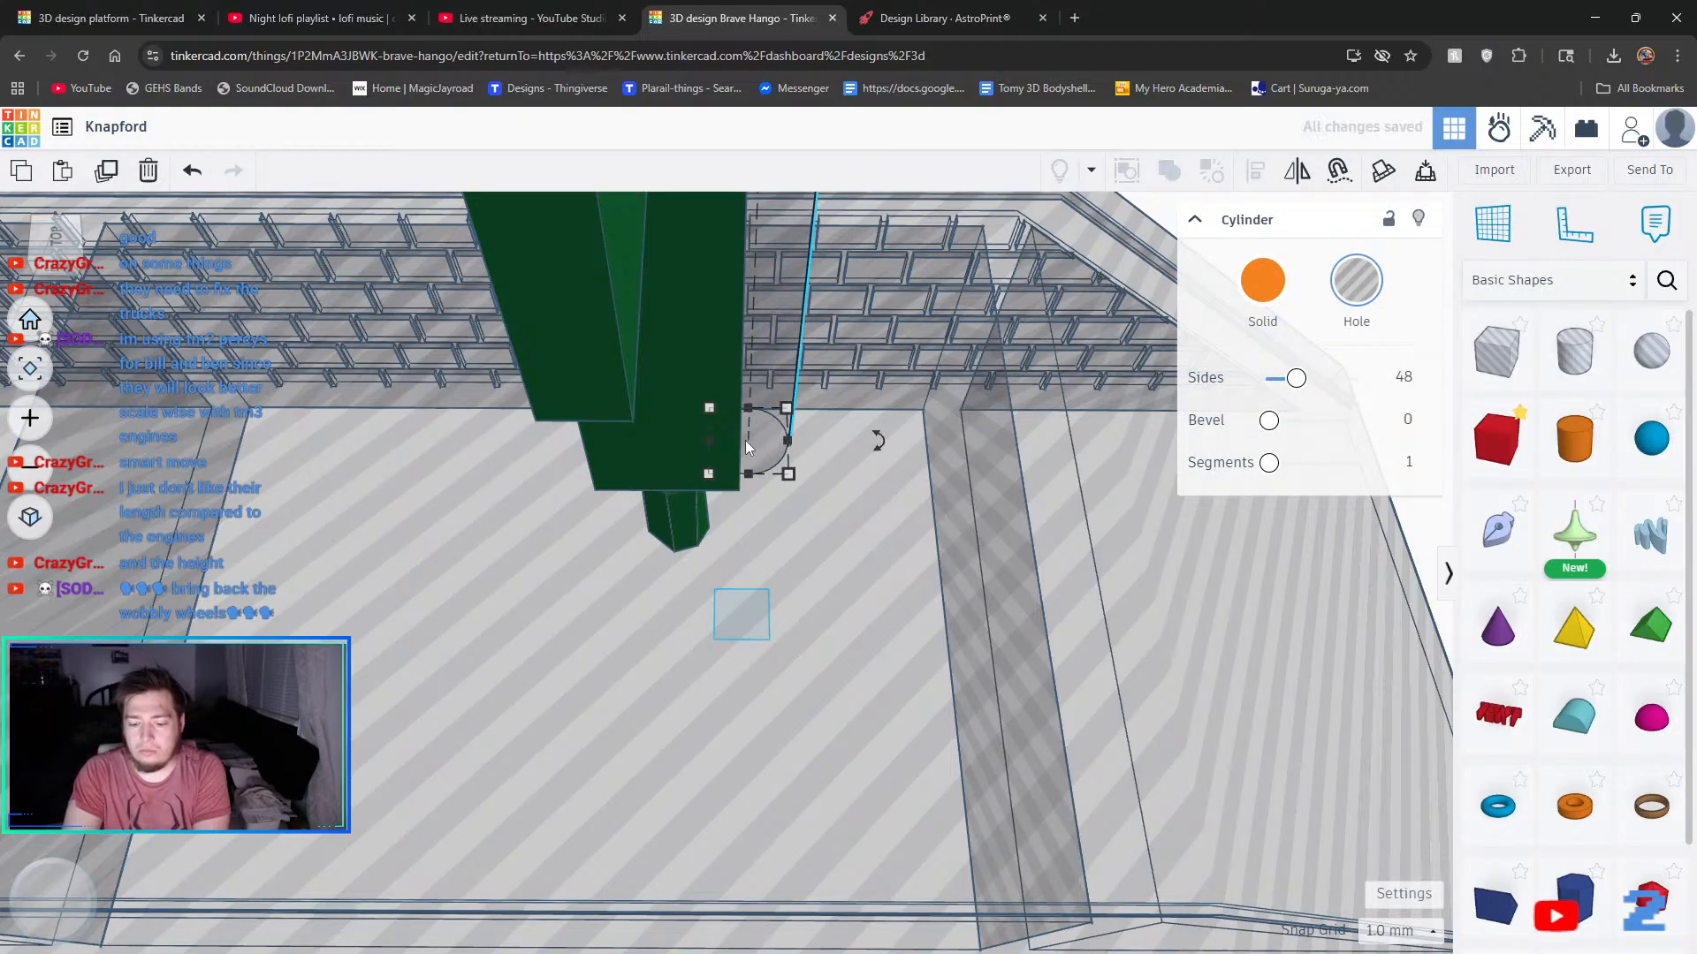
key(Down)
key(Down)
key(Down)
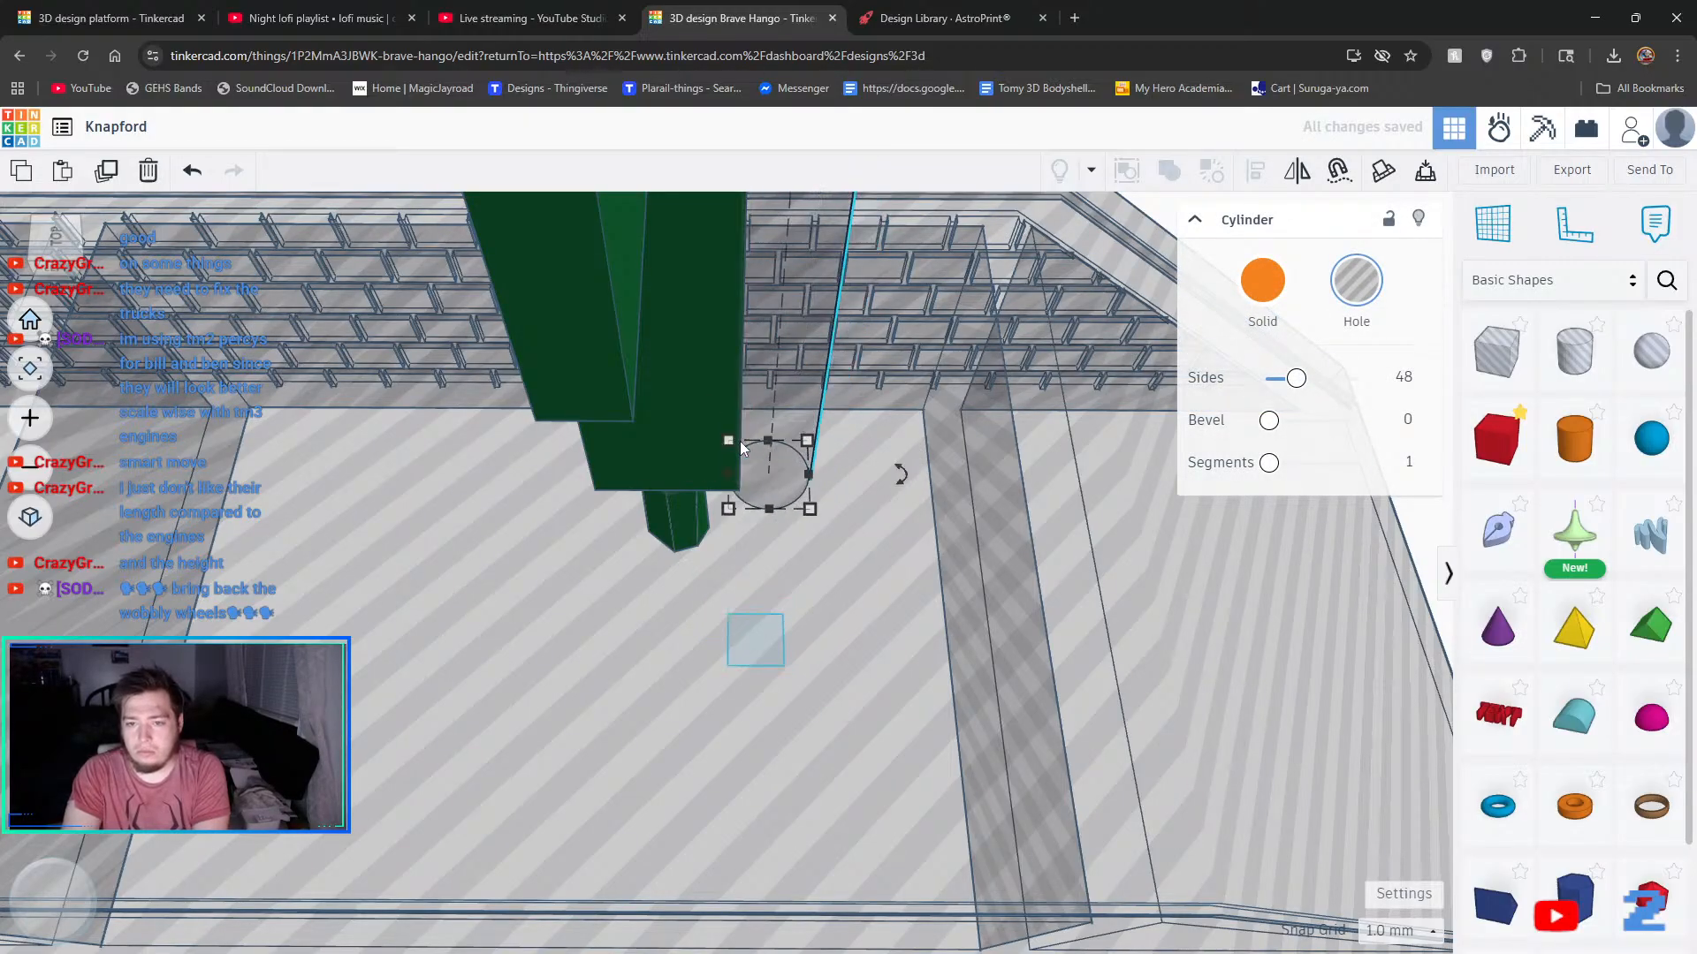
key(Left)
key(Left)
key(Left)
key(Left)
key(Left)
right_drag(740, 449, 416, 367)
key(Right)
key(Right)
key(Right)
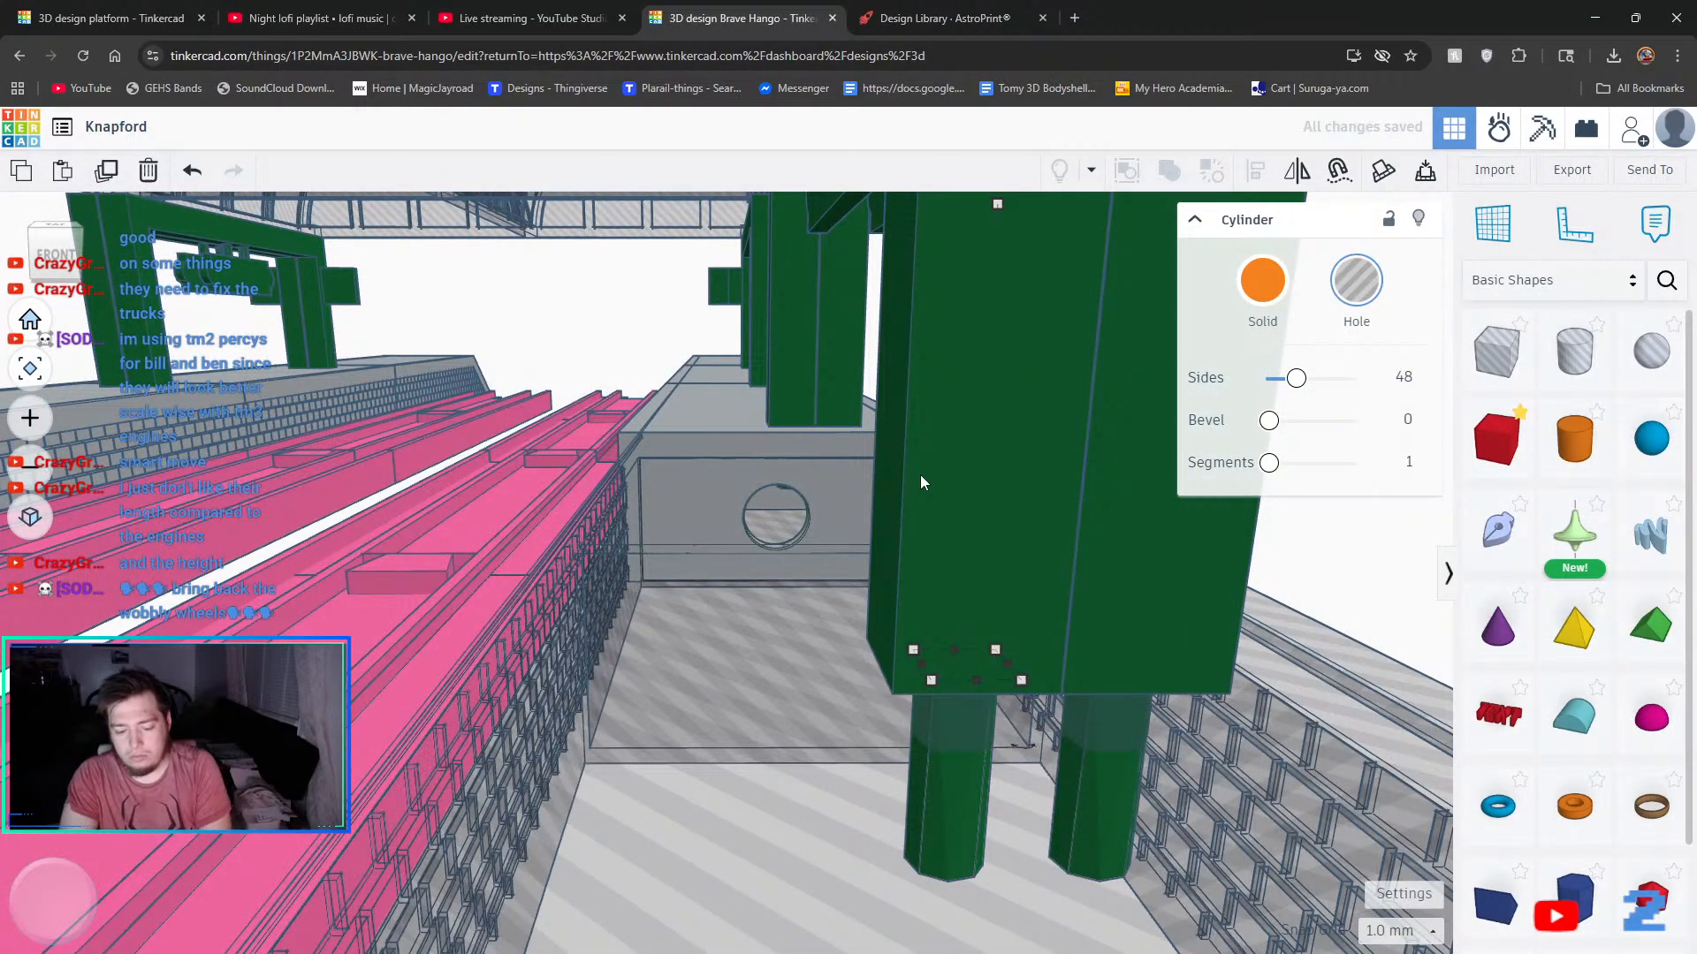
- Lower the hole cylinder until its base reaches past the lower end of the peg
key(ctrl+Down)
key(ctrl+Down)
key(ctrl+Down)
key(ctrl+Down)
key(ctrl+Down)
key(ctrl+Down)
key(ctrl+Down)
key(ctrl+Down)
key(ctrl+Down)
key(ctrl+Down)
key(ctrl+Down)
key(ctrl+Down)
key(ctrl+Down)
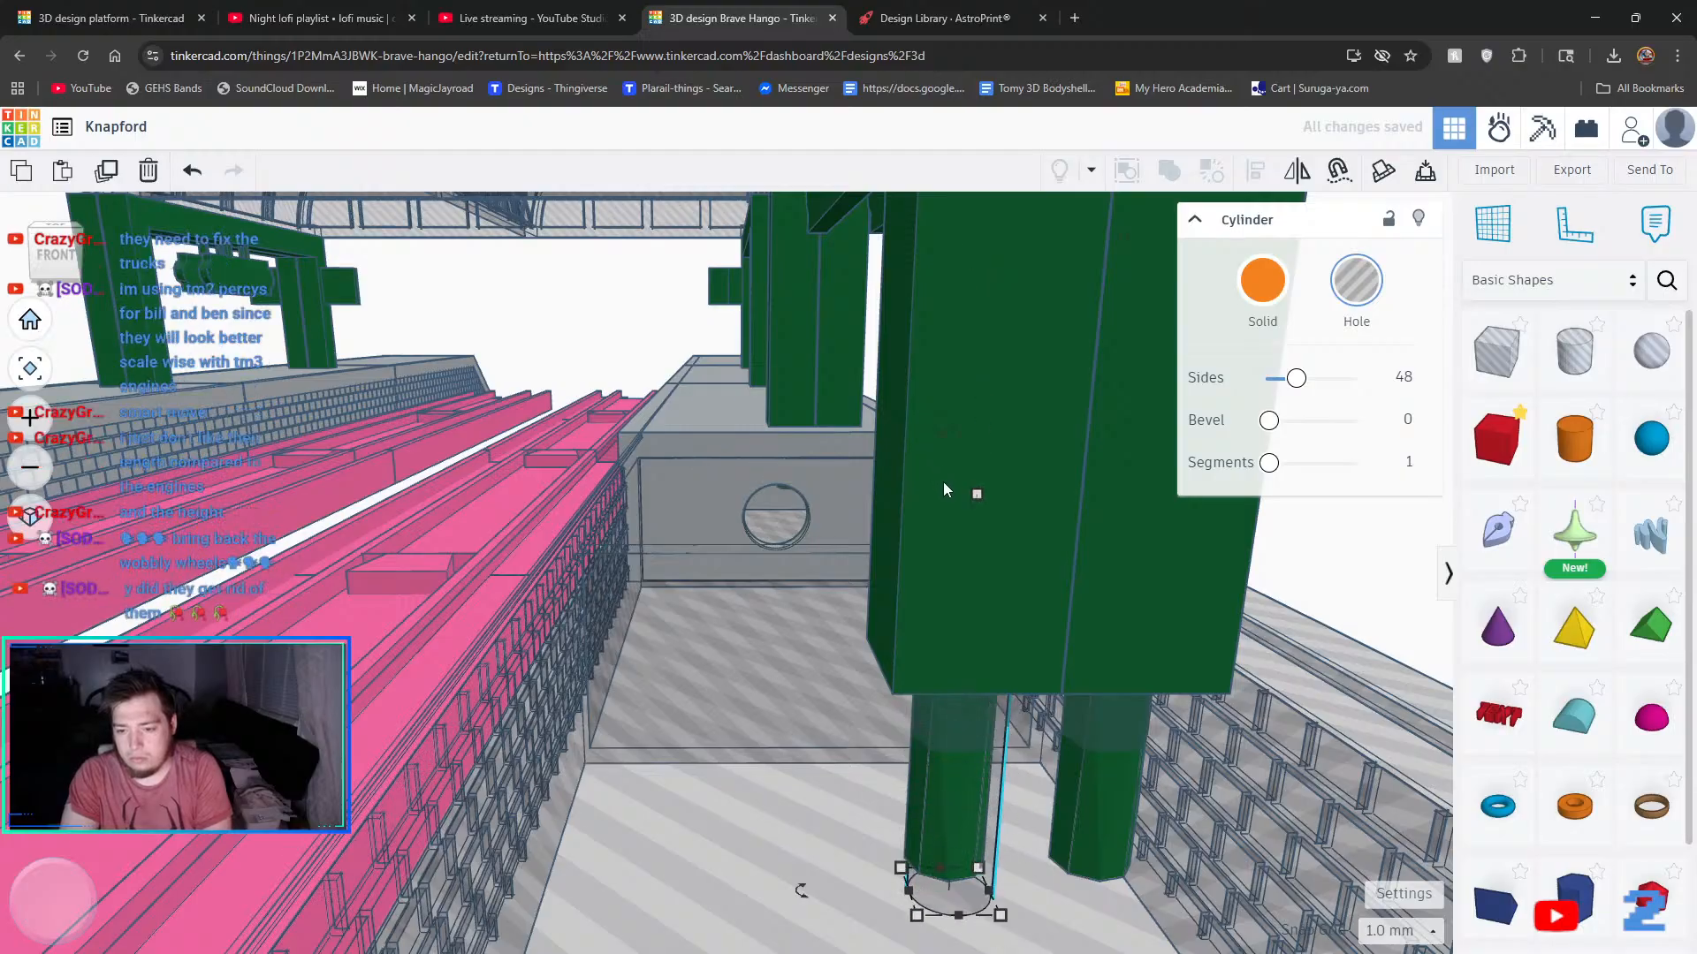
- Adjust the lowered hole cylinder's position along the platform to bring it closer to the peg's centre
right_drag(1028, 552, 1395, 585)
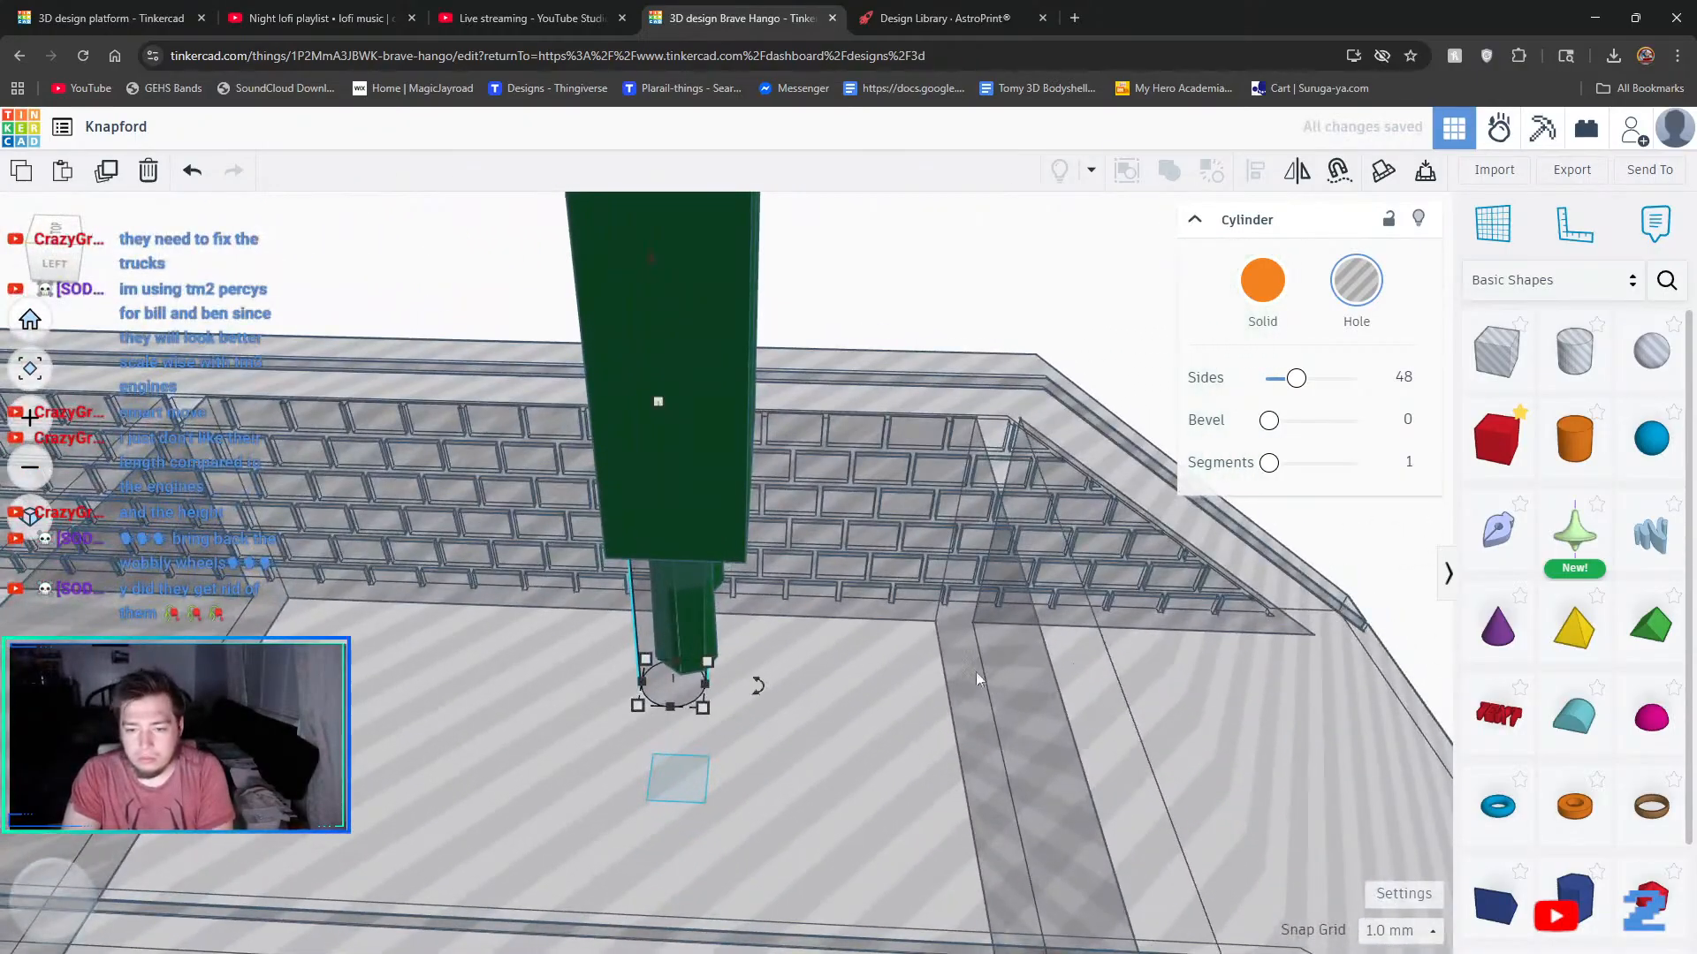
scroll(769, 654, up, 5)
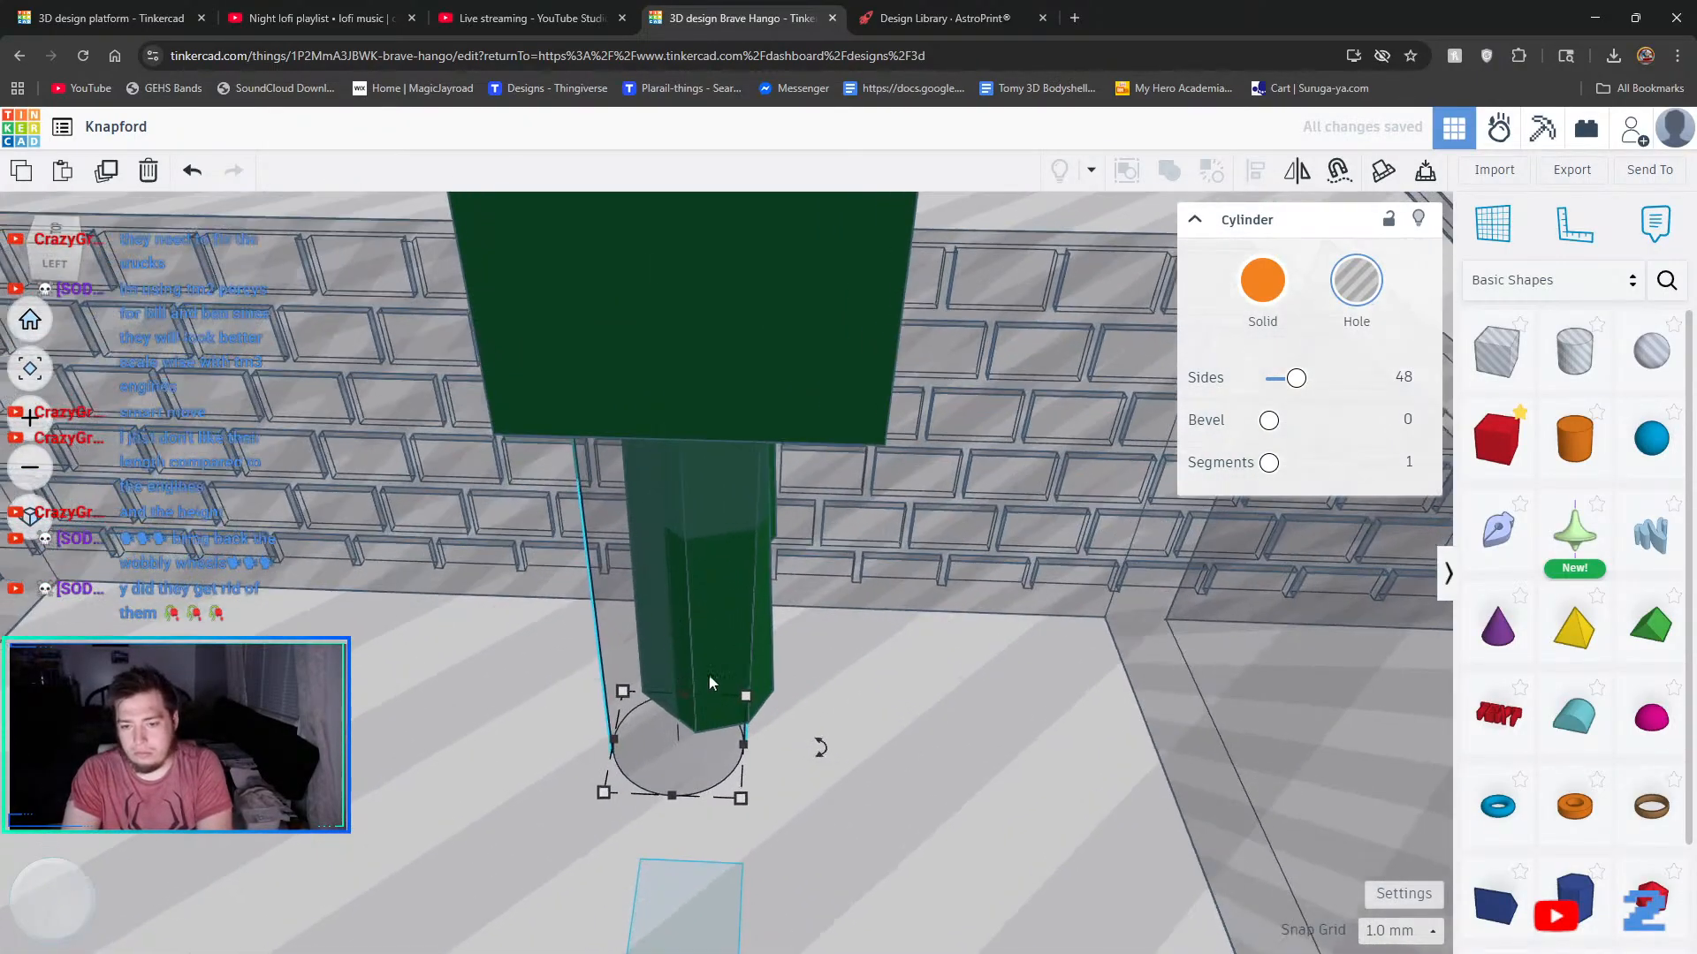
key(Right)
key(Right)
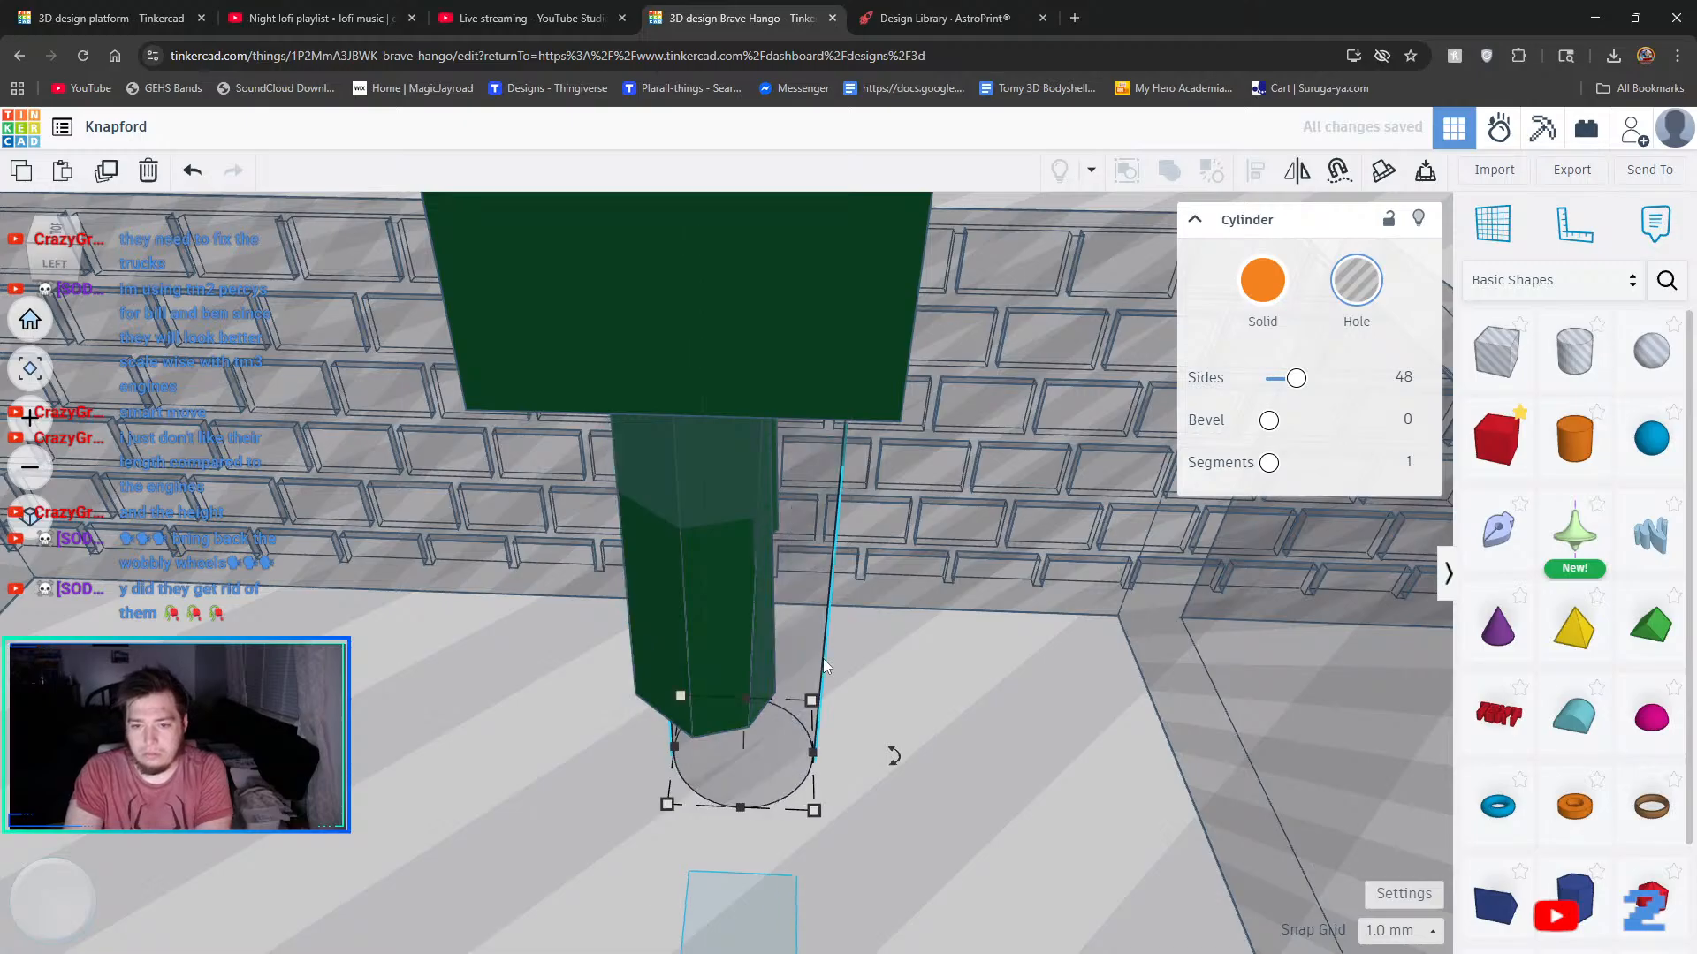
key(Left)
- Set the snap grid to 0.1 mm and nudge the hole cylinder sideways to centre it around the peg from below
click(962, 714)
right_drag(962, 714, 512, 703)
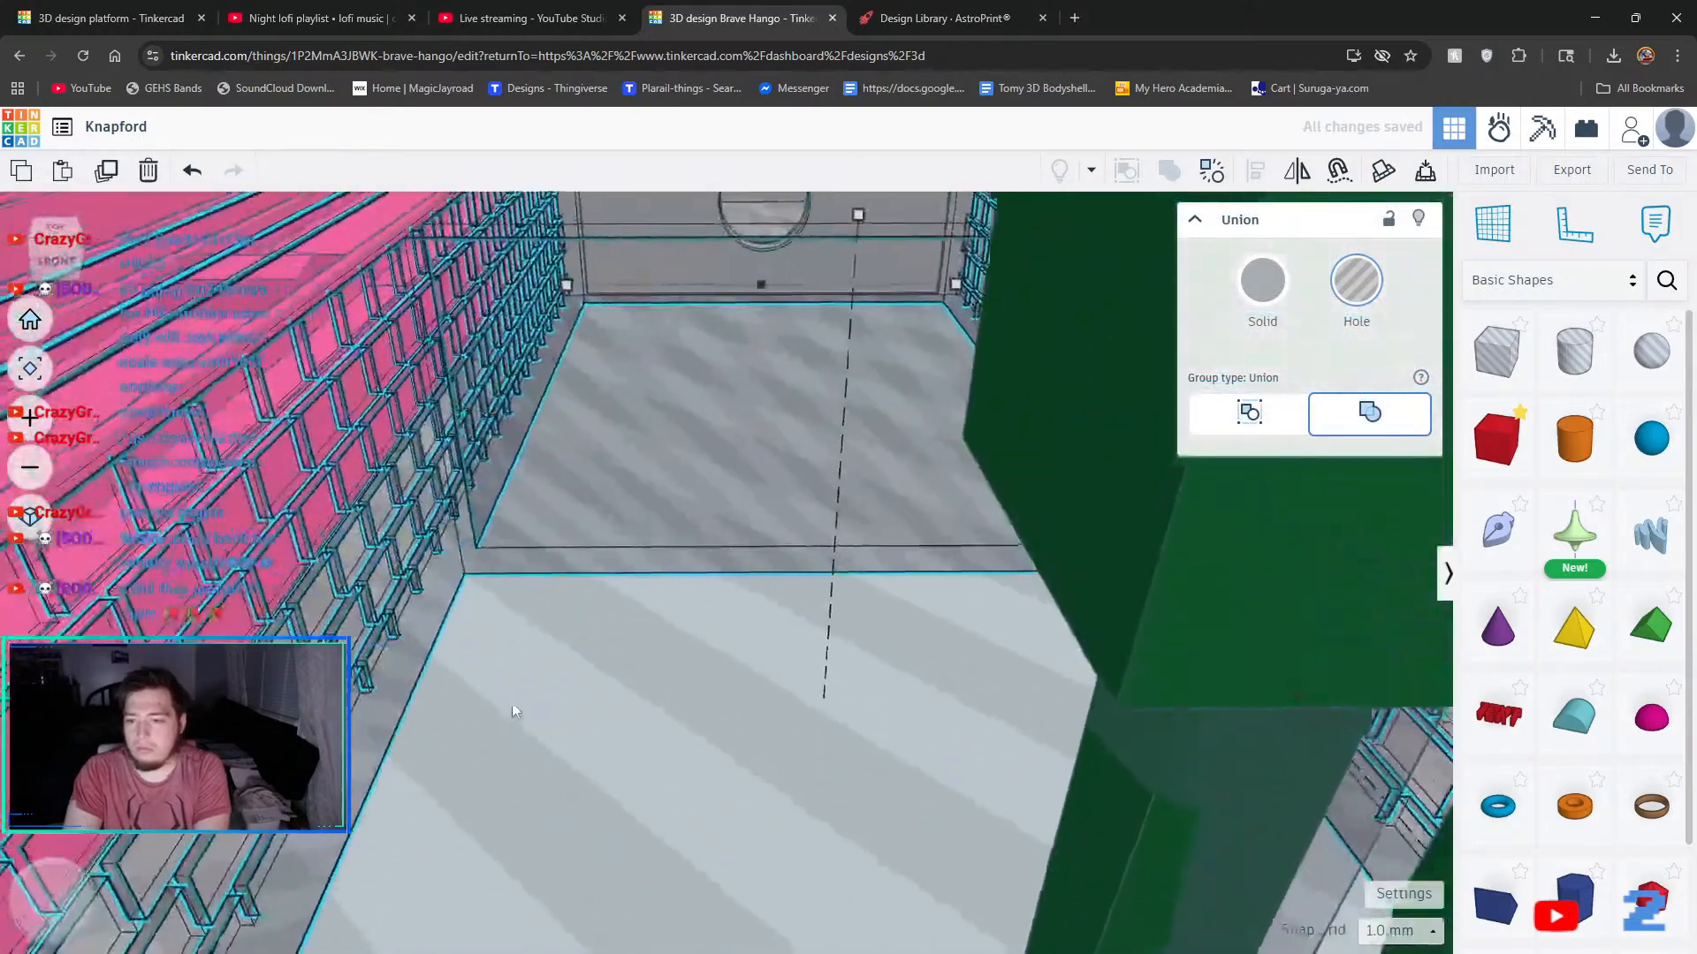
scroll(752, 723, down, 2)
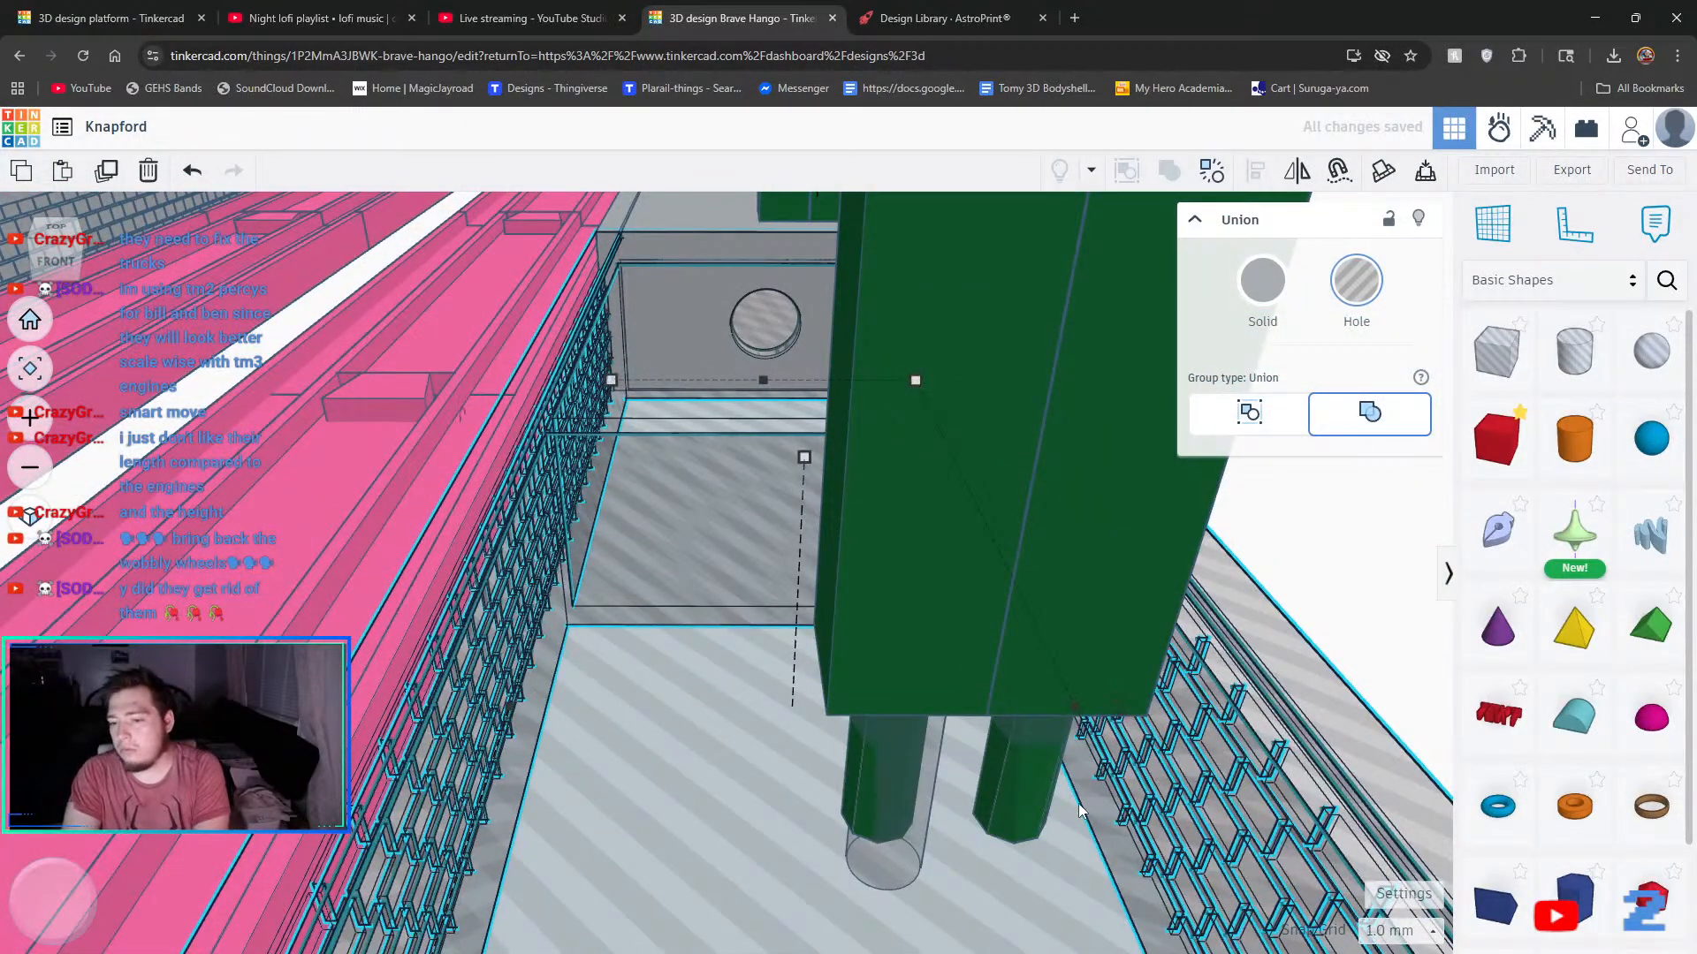
right_drag(1082, 811, 1057, 745)
scroll(1047, 715, down, 5)
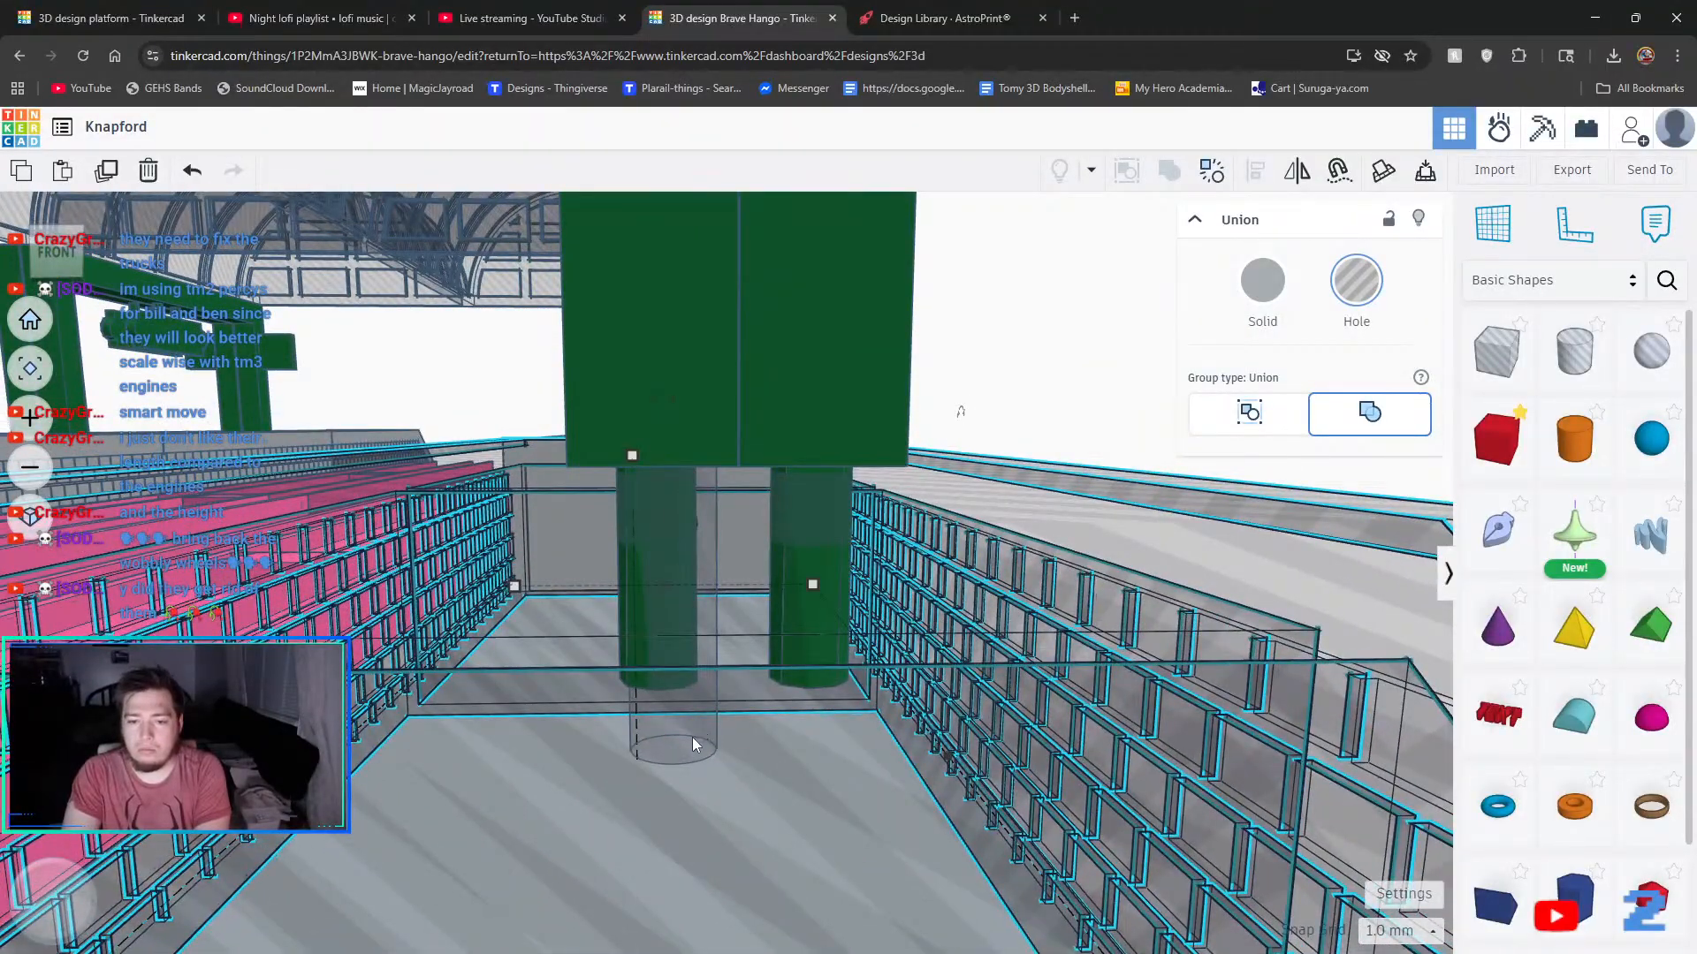
right_drag(692, 737, 693, 622)
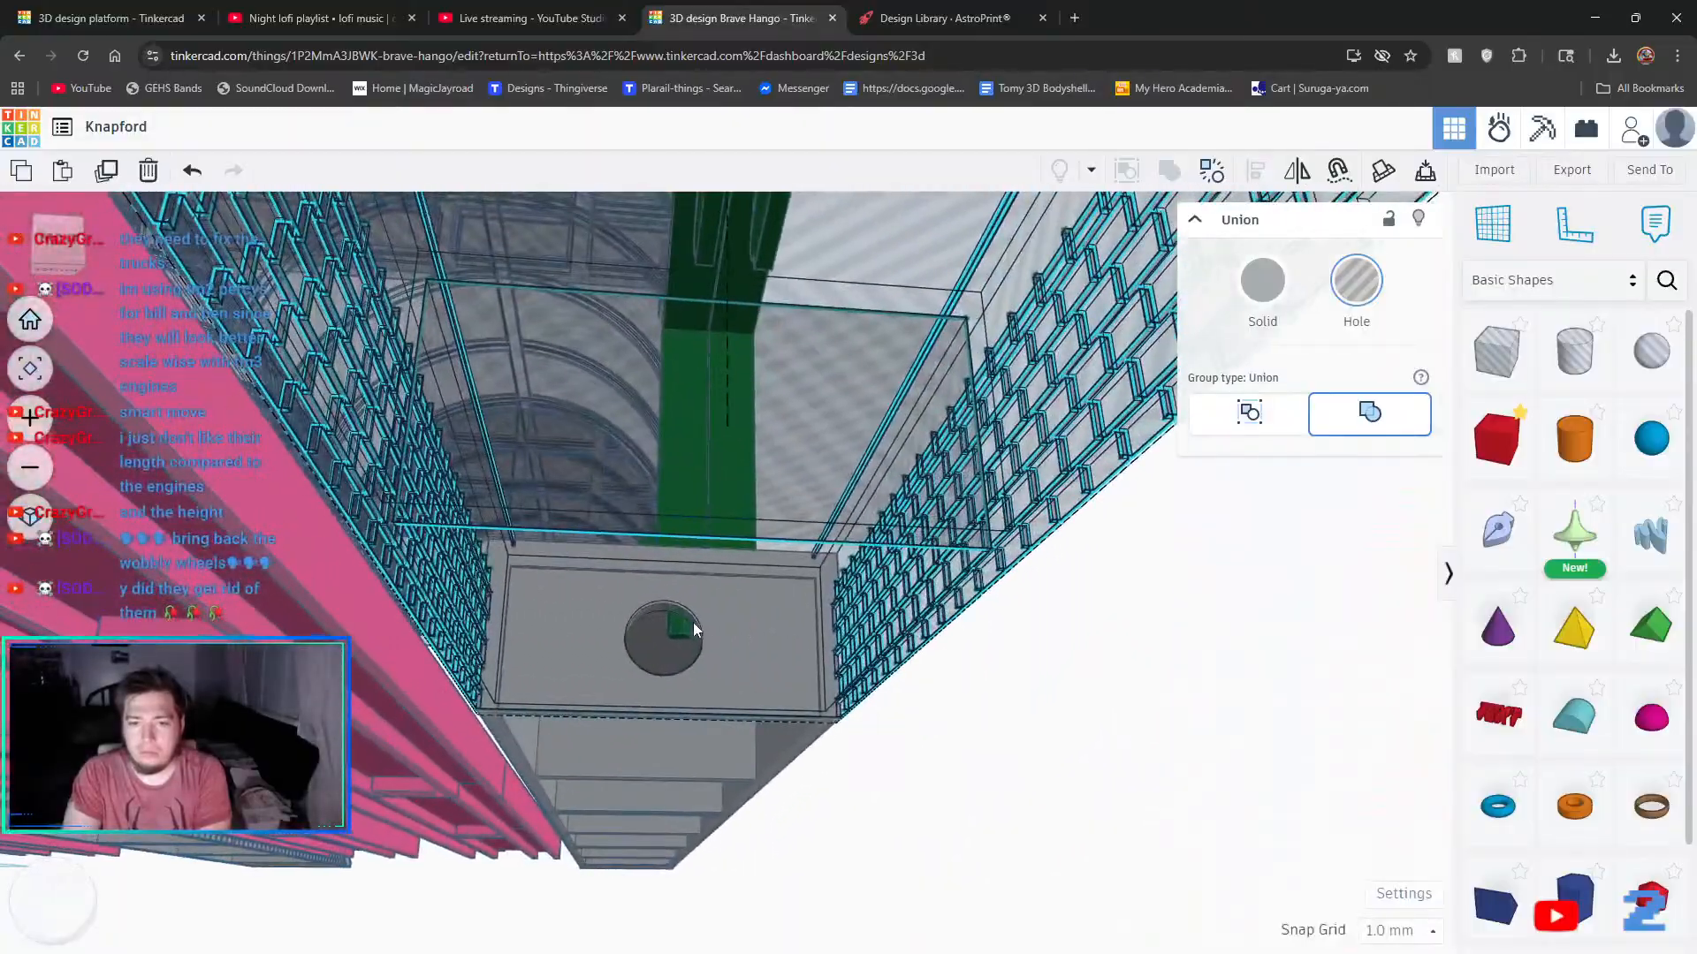
right_drag(732, 362, 590, 405)
click(522, 396)
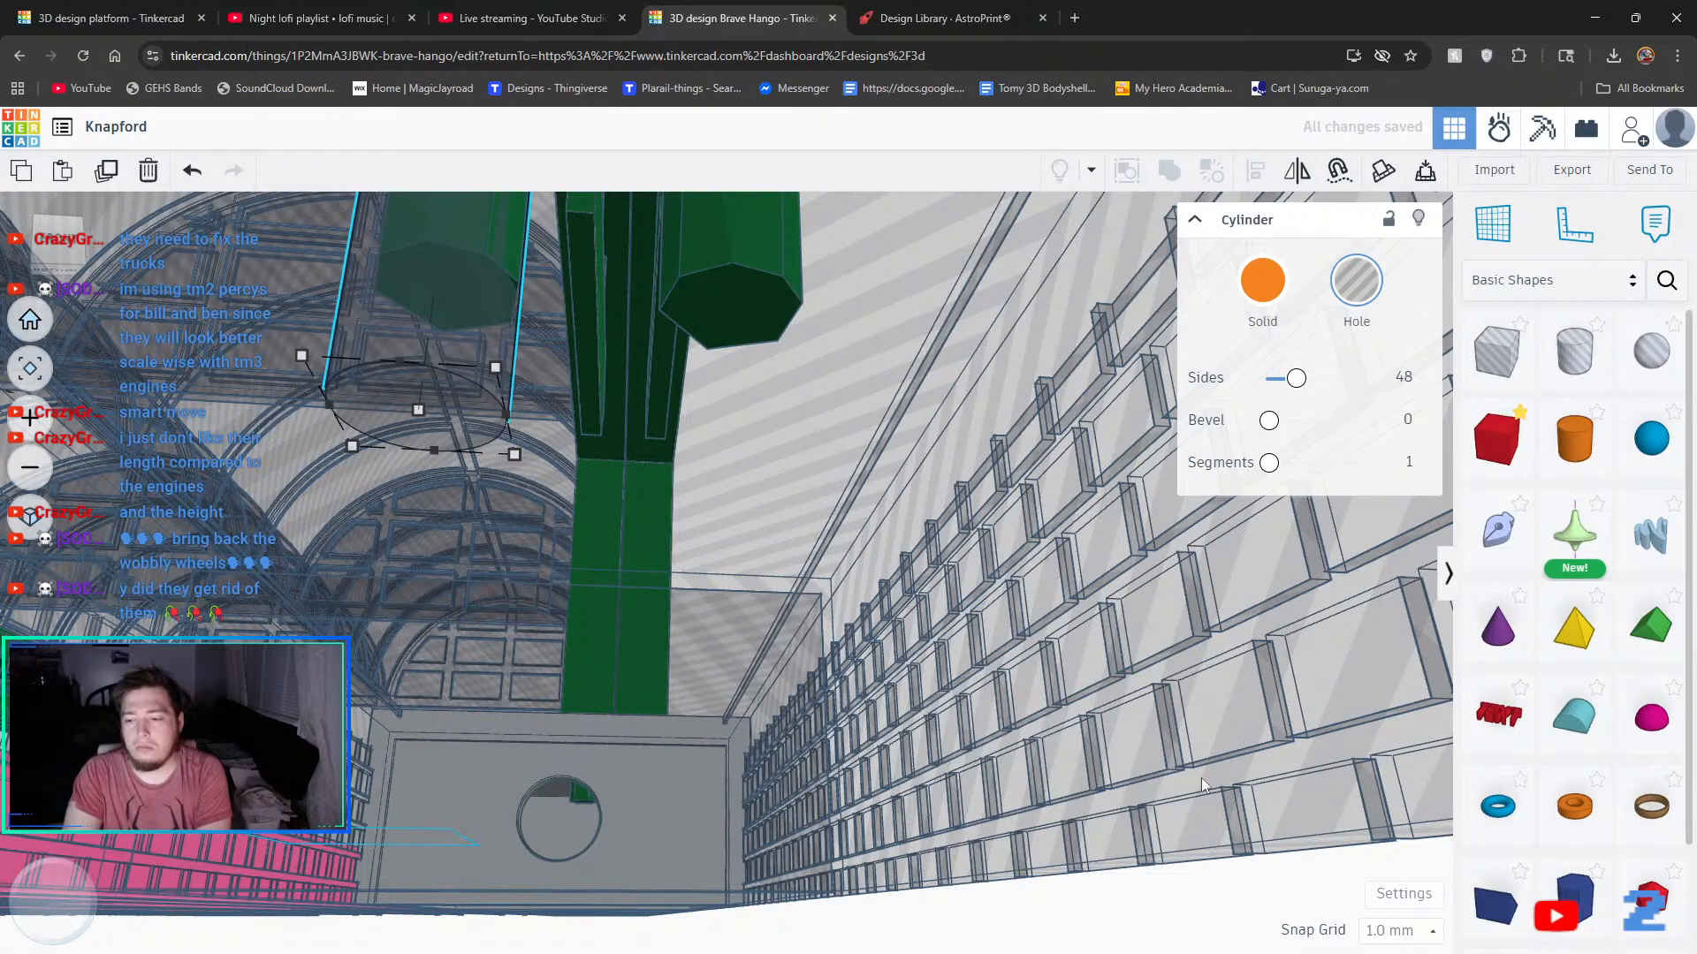
click(1392, 931)
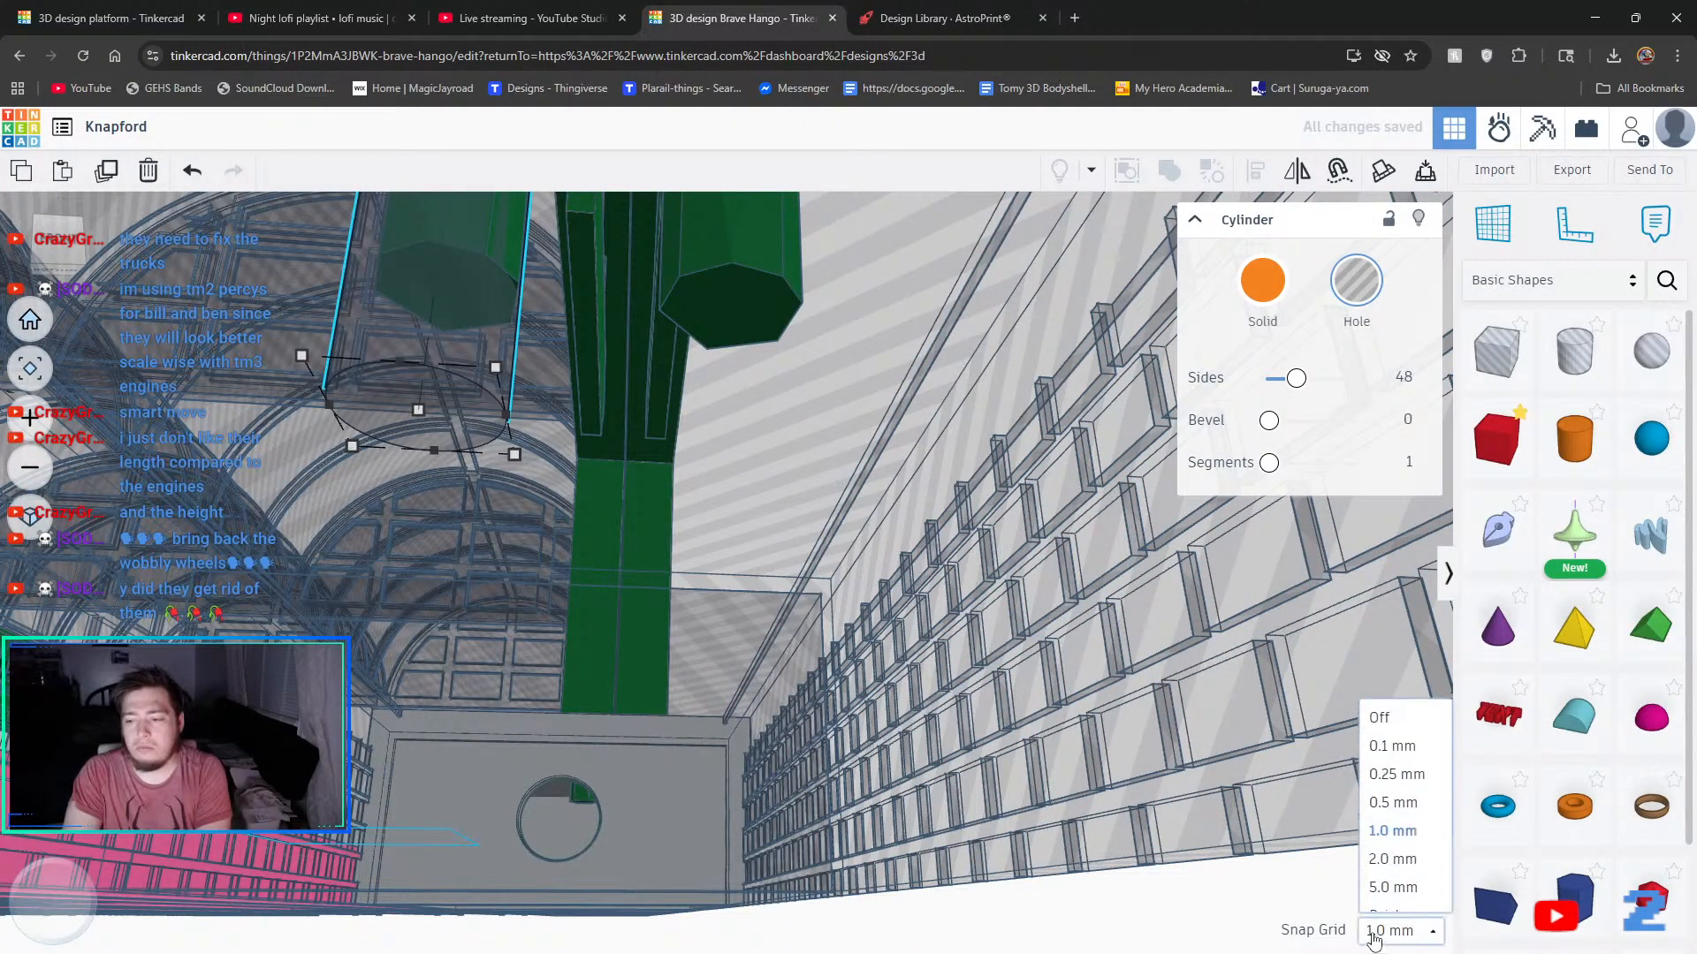
click(1393, 733)
key(Right)
key(Right)
key(Right)
key(Right)
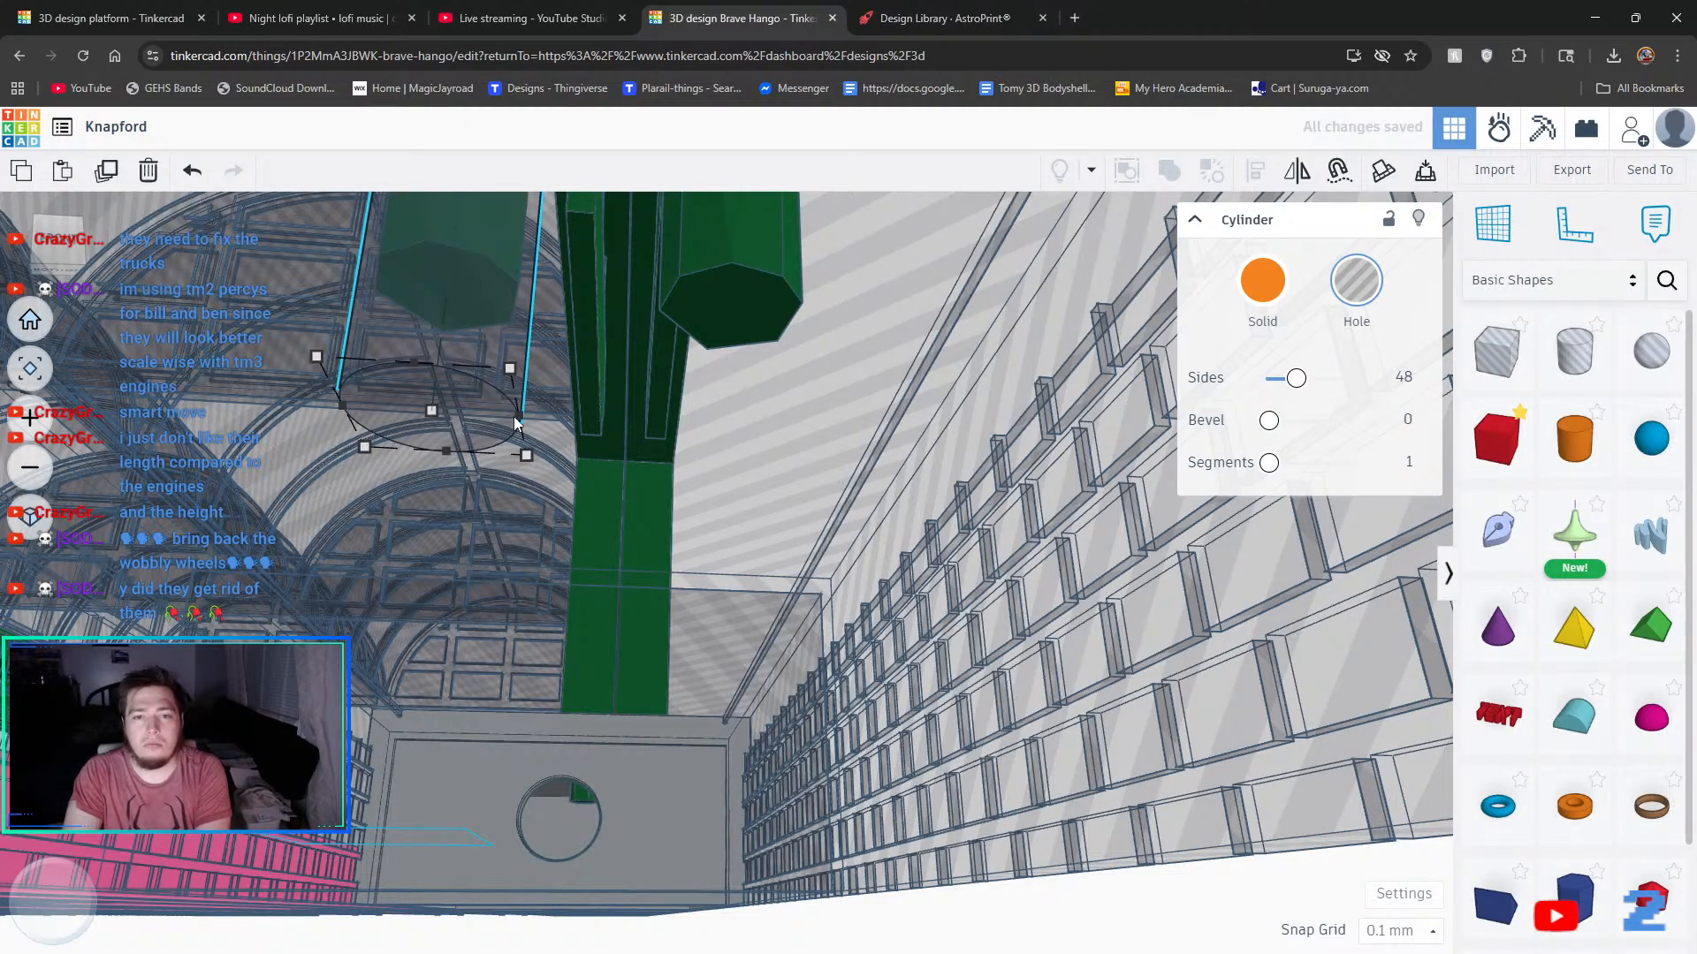
- Set the snap grid to 0.5 mm and narrow the hole cylinder slightly on the side facing the second peg
click(1390, 930)
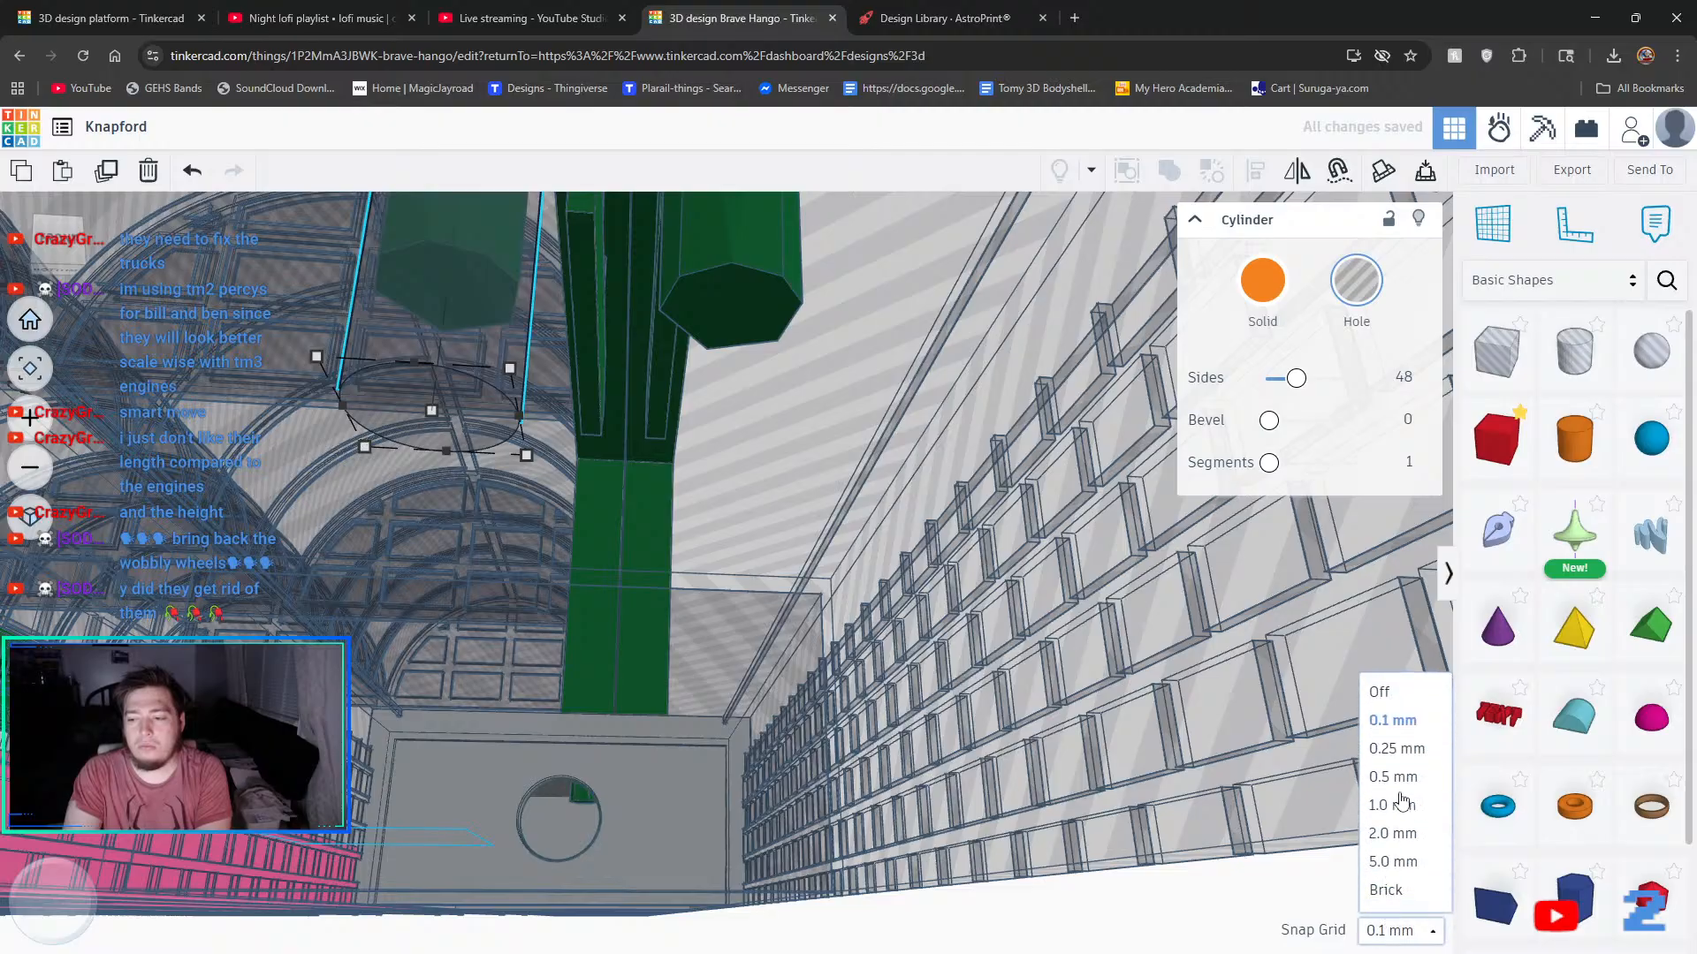
click(1392, 778)
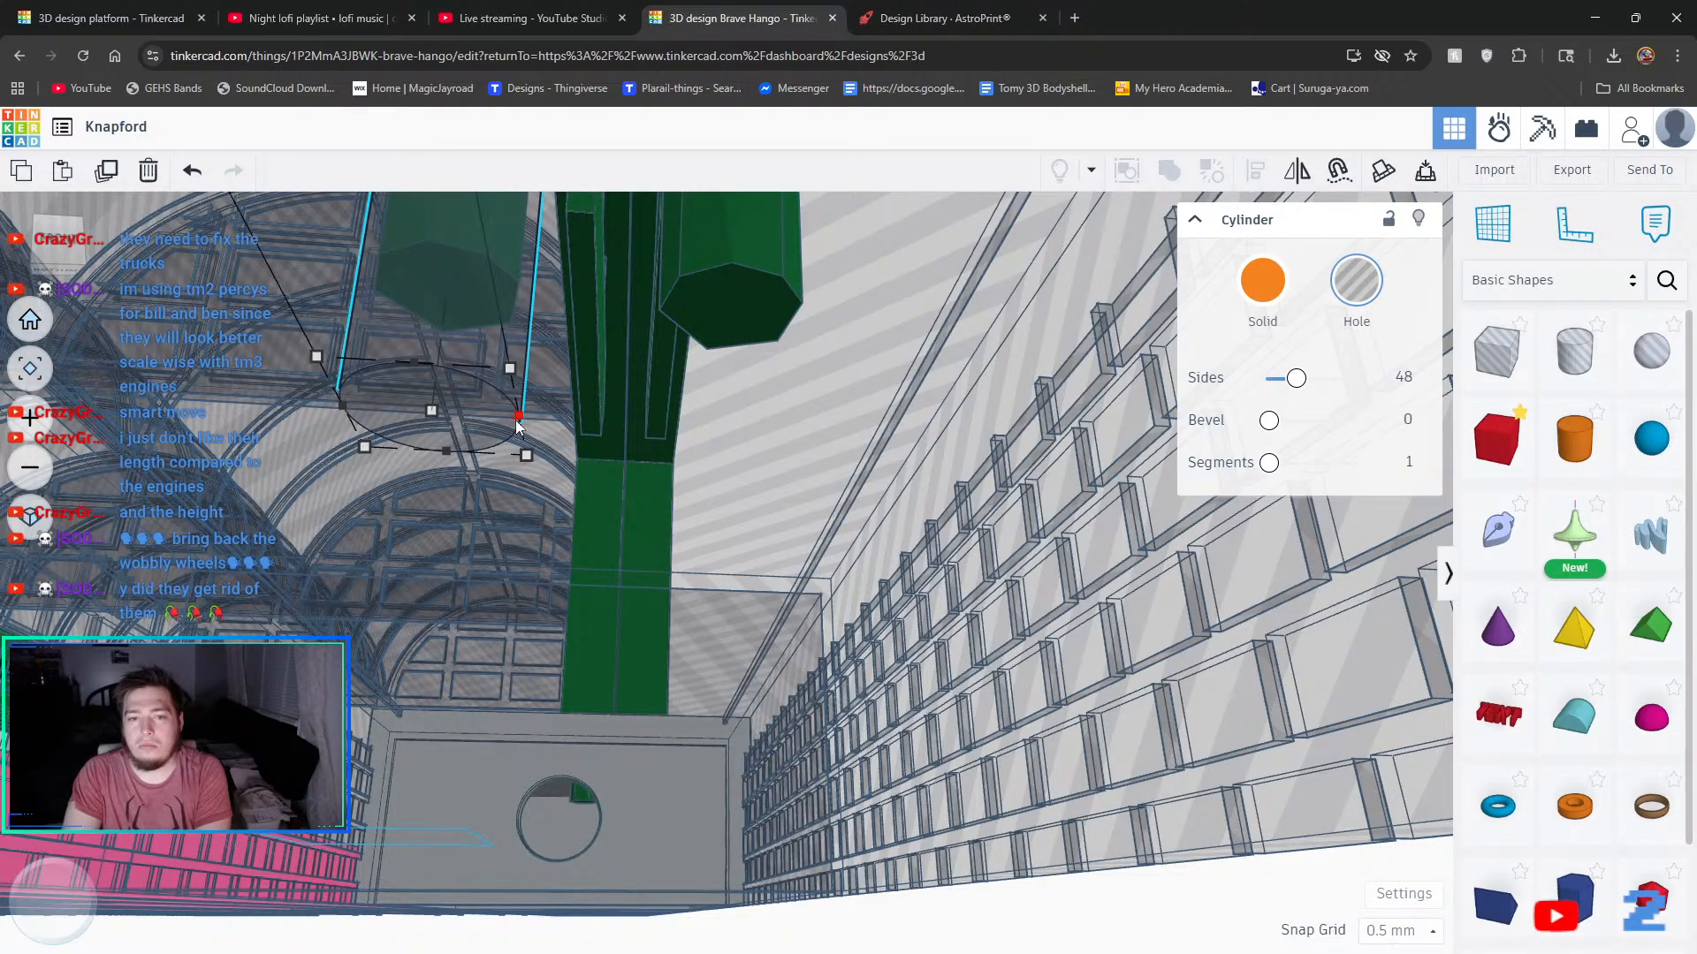
drag(521, 429, 505, 419)
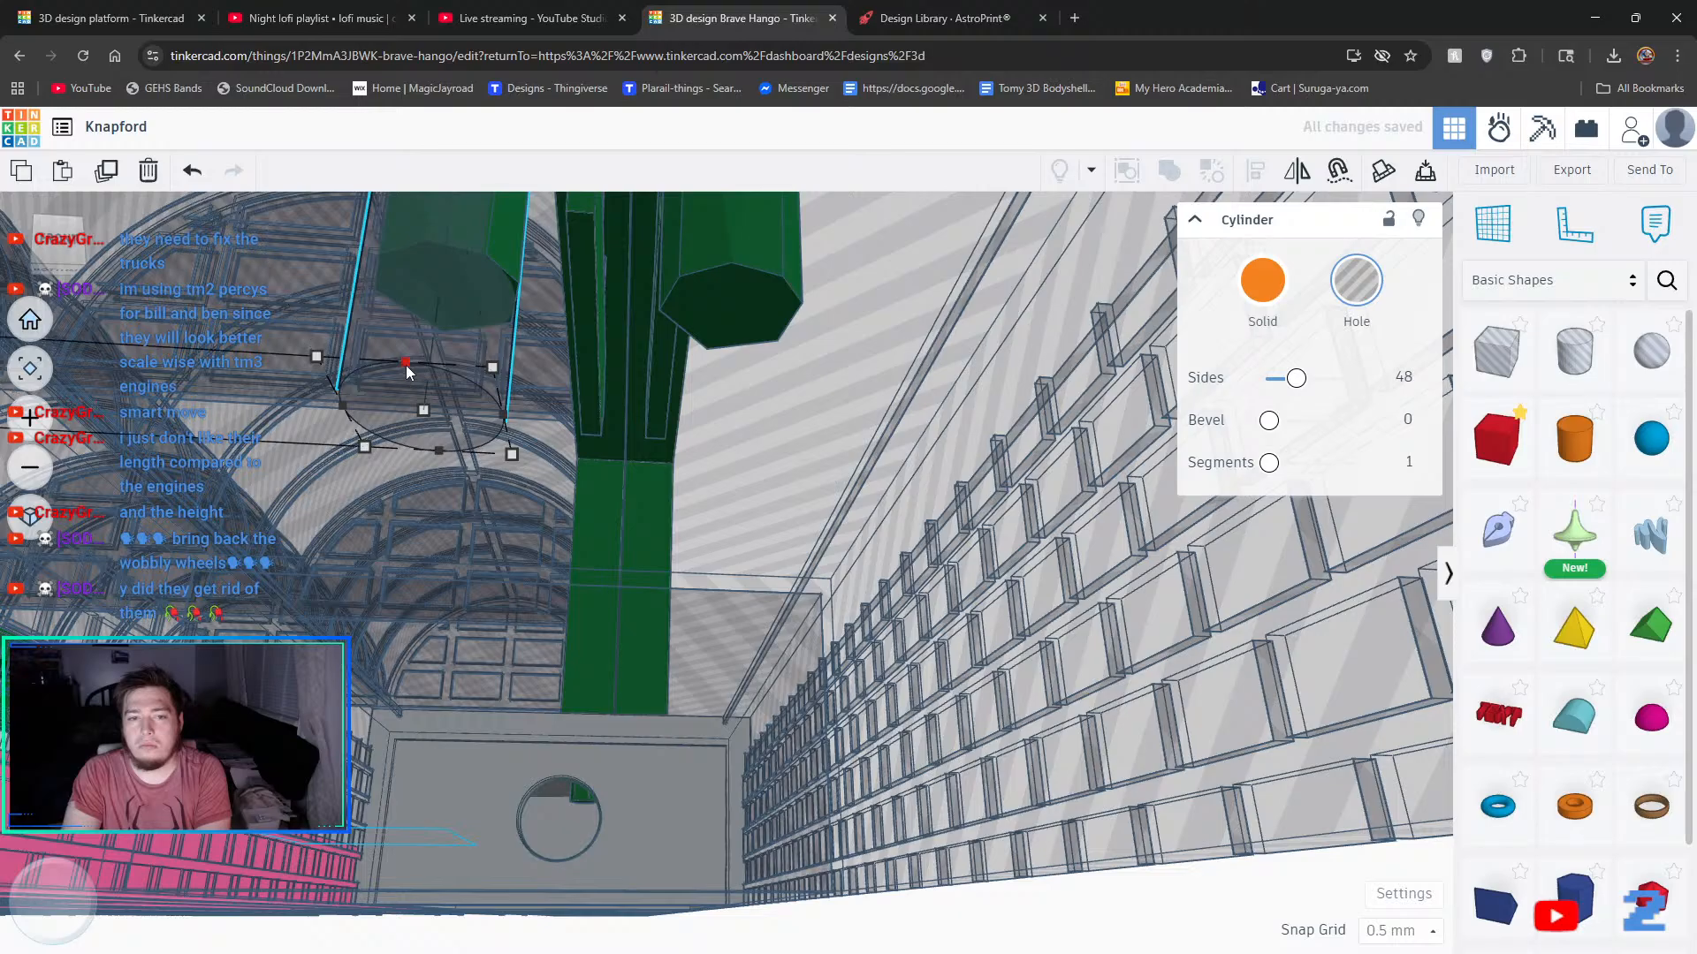
- Return the snap grid to 0.1 mm and nudge the narrowed hole cylinder so it surrounds the peg evenly
right_drag(411, 374, 272, 482)
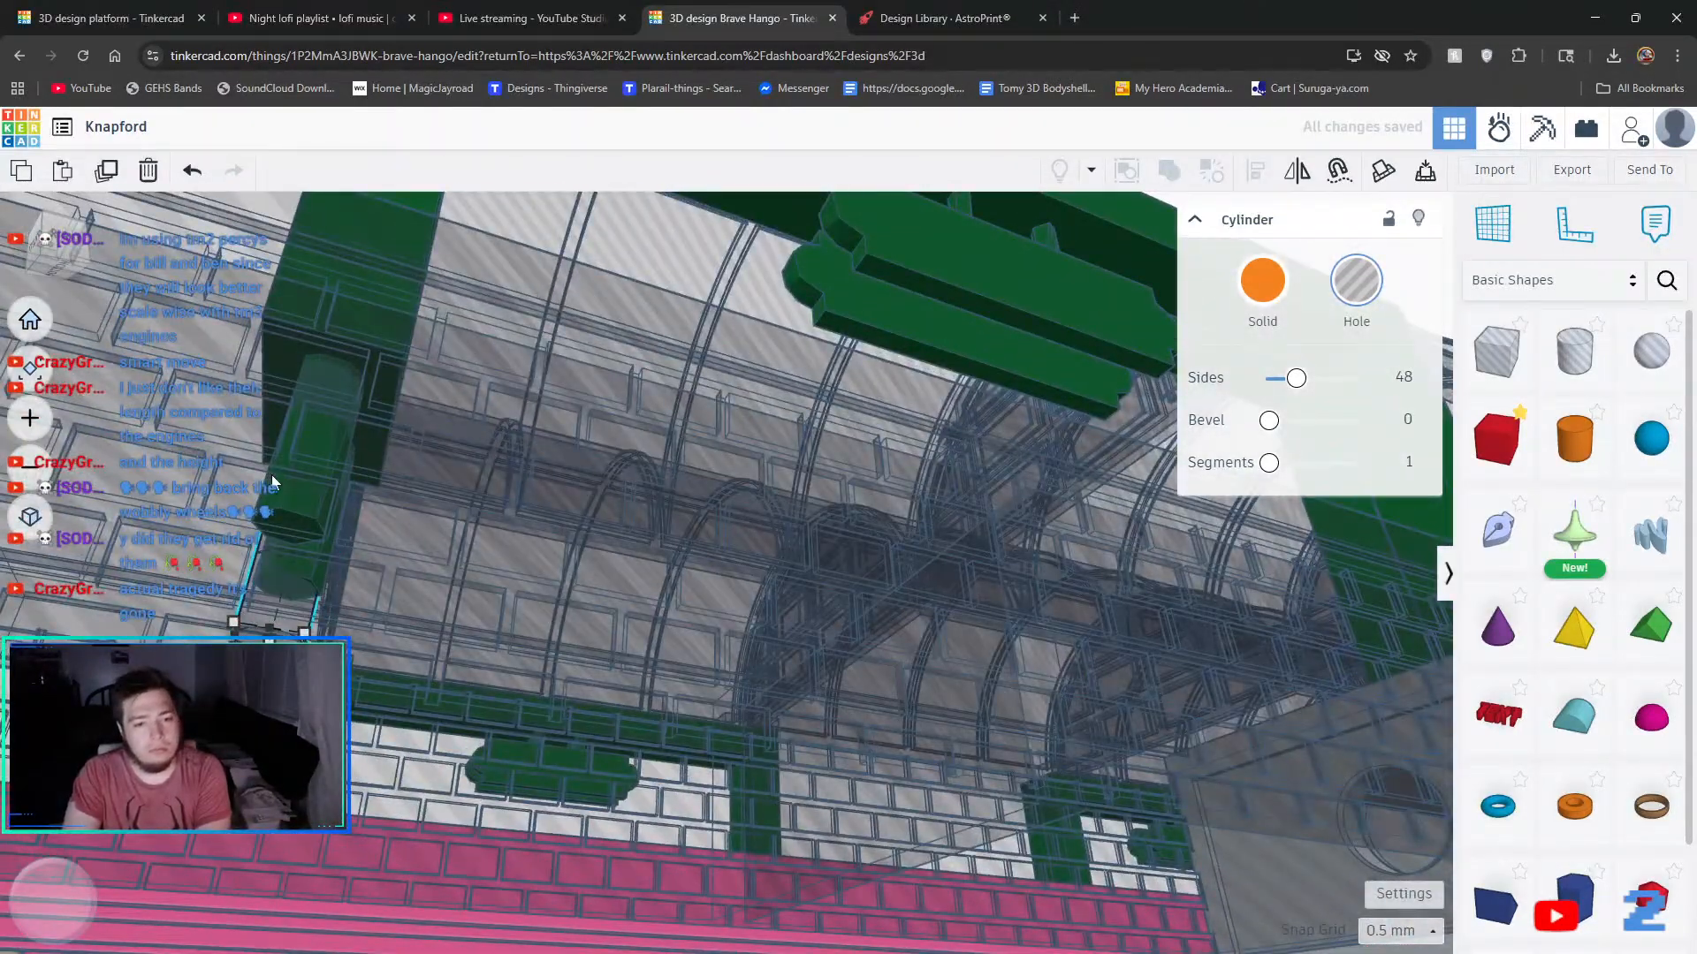
click(1379, 931)
click(1388, 723)
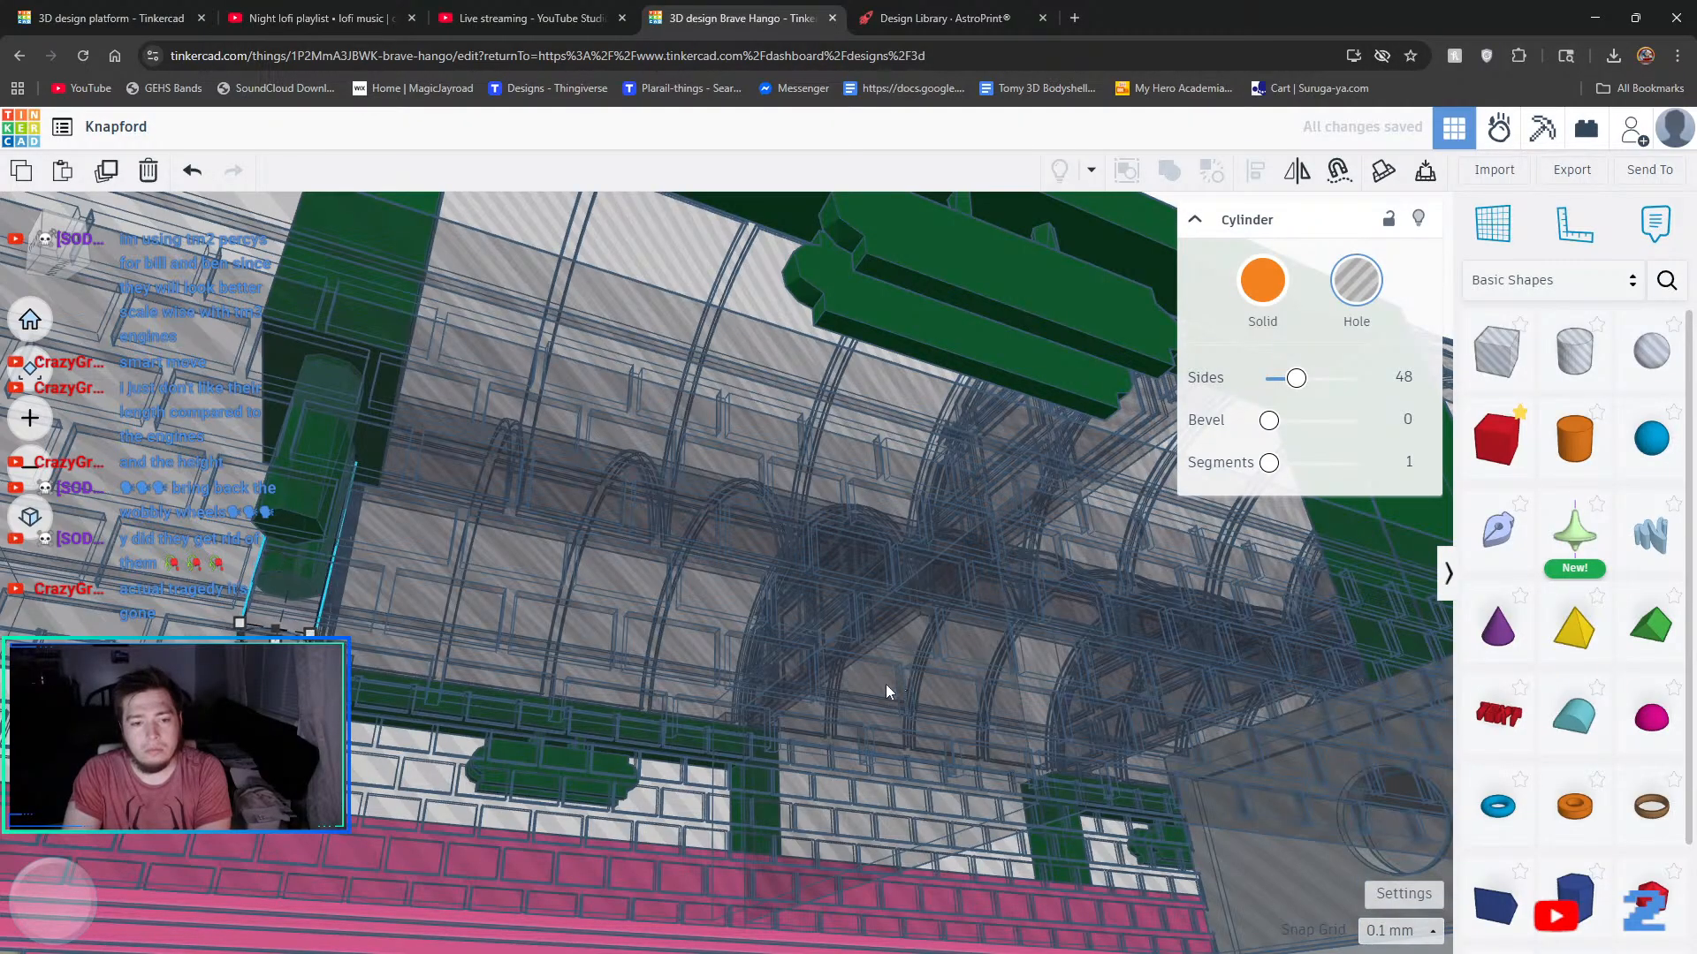
right_drag(291, 613, 348, 576)
middle_drag(348, 576, 345, 587)
right_drag(578, 368, 696, 500)
key(Right)
key(Right)
click(604, 362)
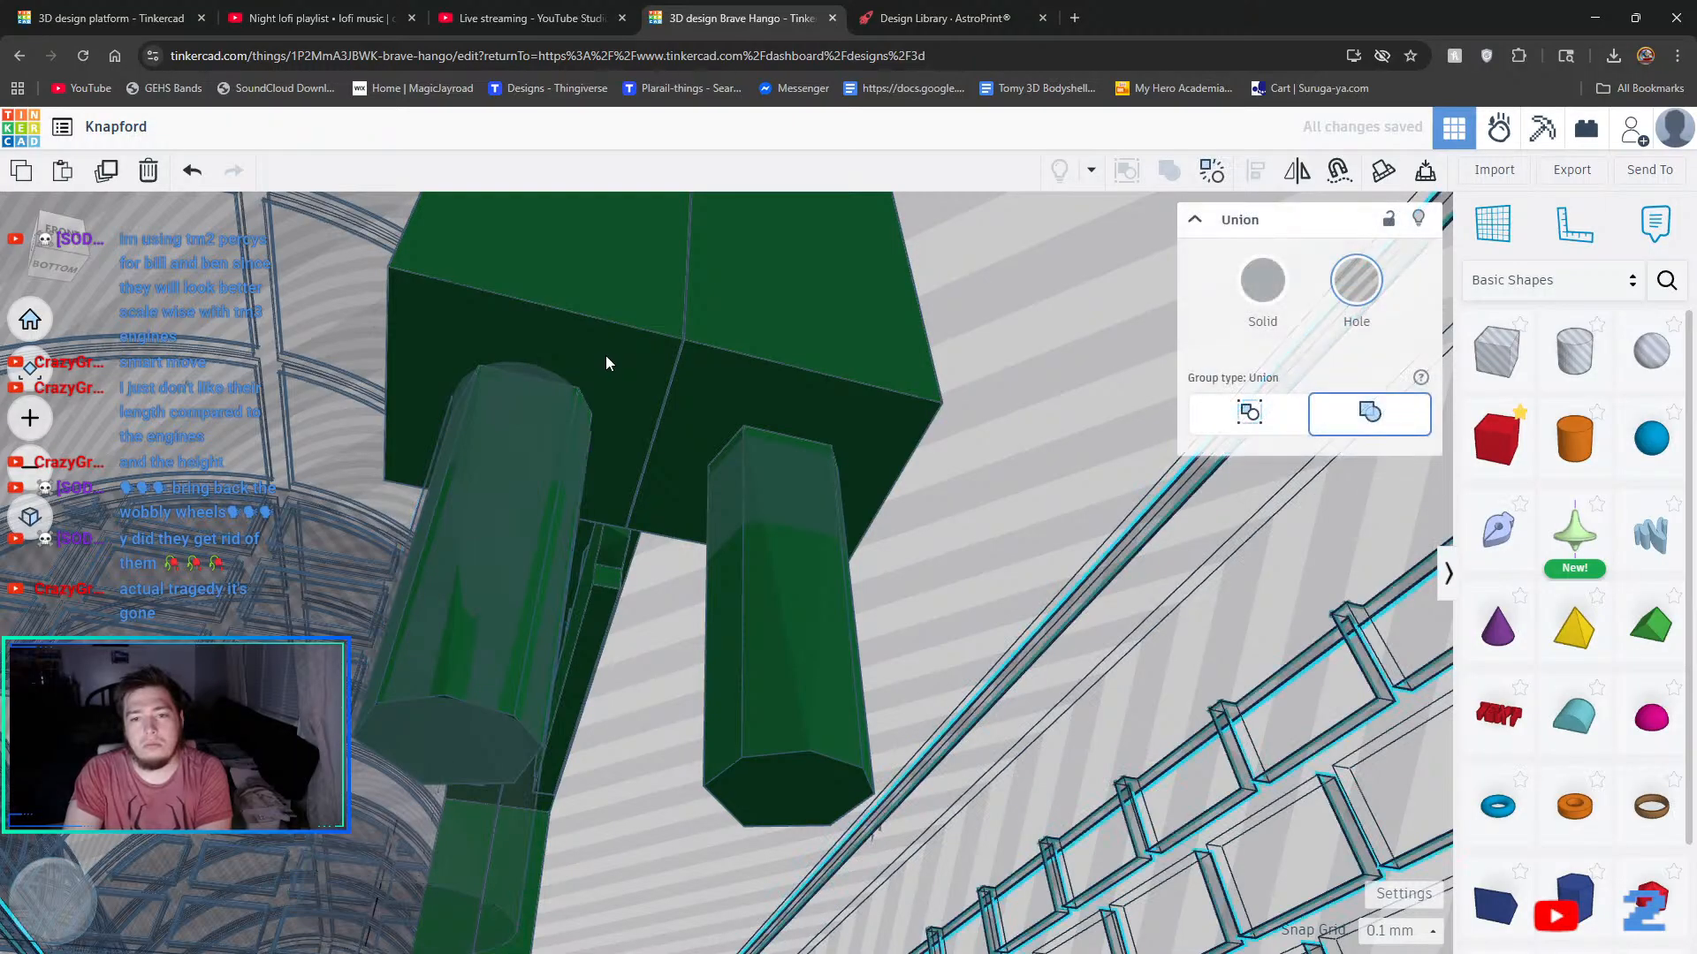
- Duplicate the hole cylinder and shift the copy sideways until it surrounds the frame's second peg
right_drag(734, 491, 608, 614)
click(604, 672)
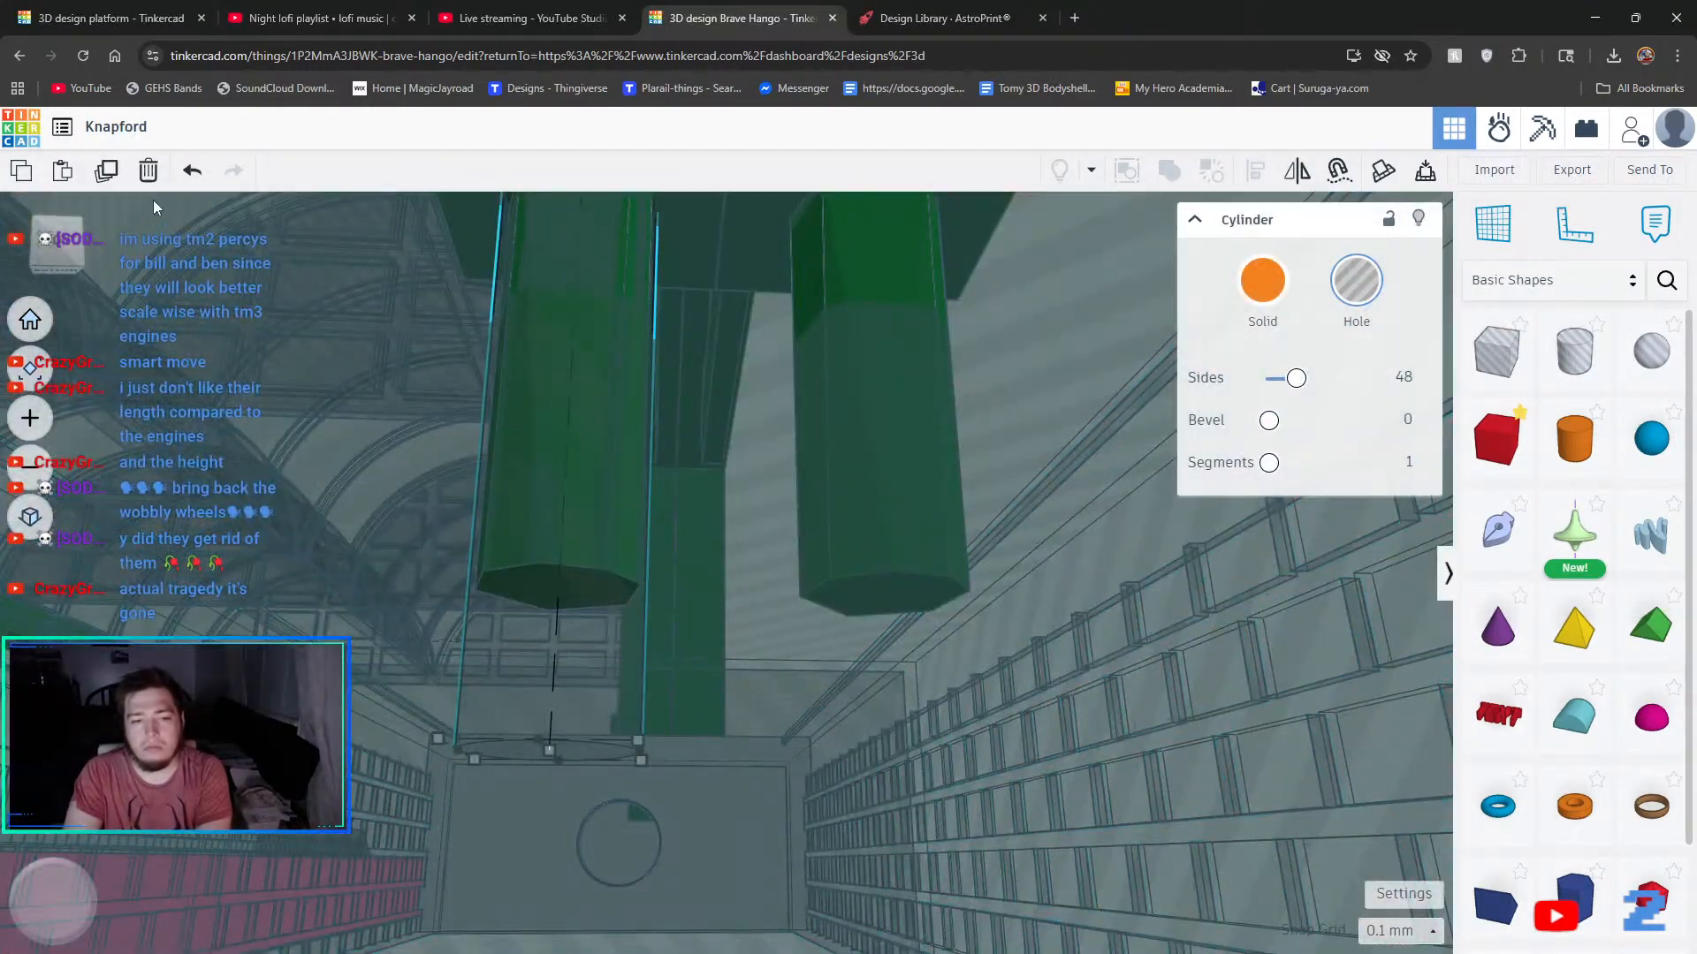
click(105, 174)
key(Right)
key(Right)
key(Right)
key(Right)
key(Right)
key(Right)
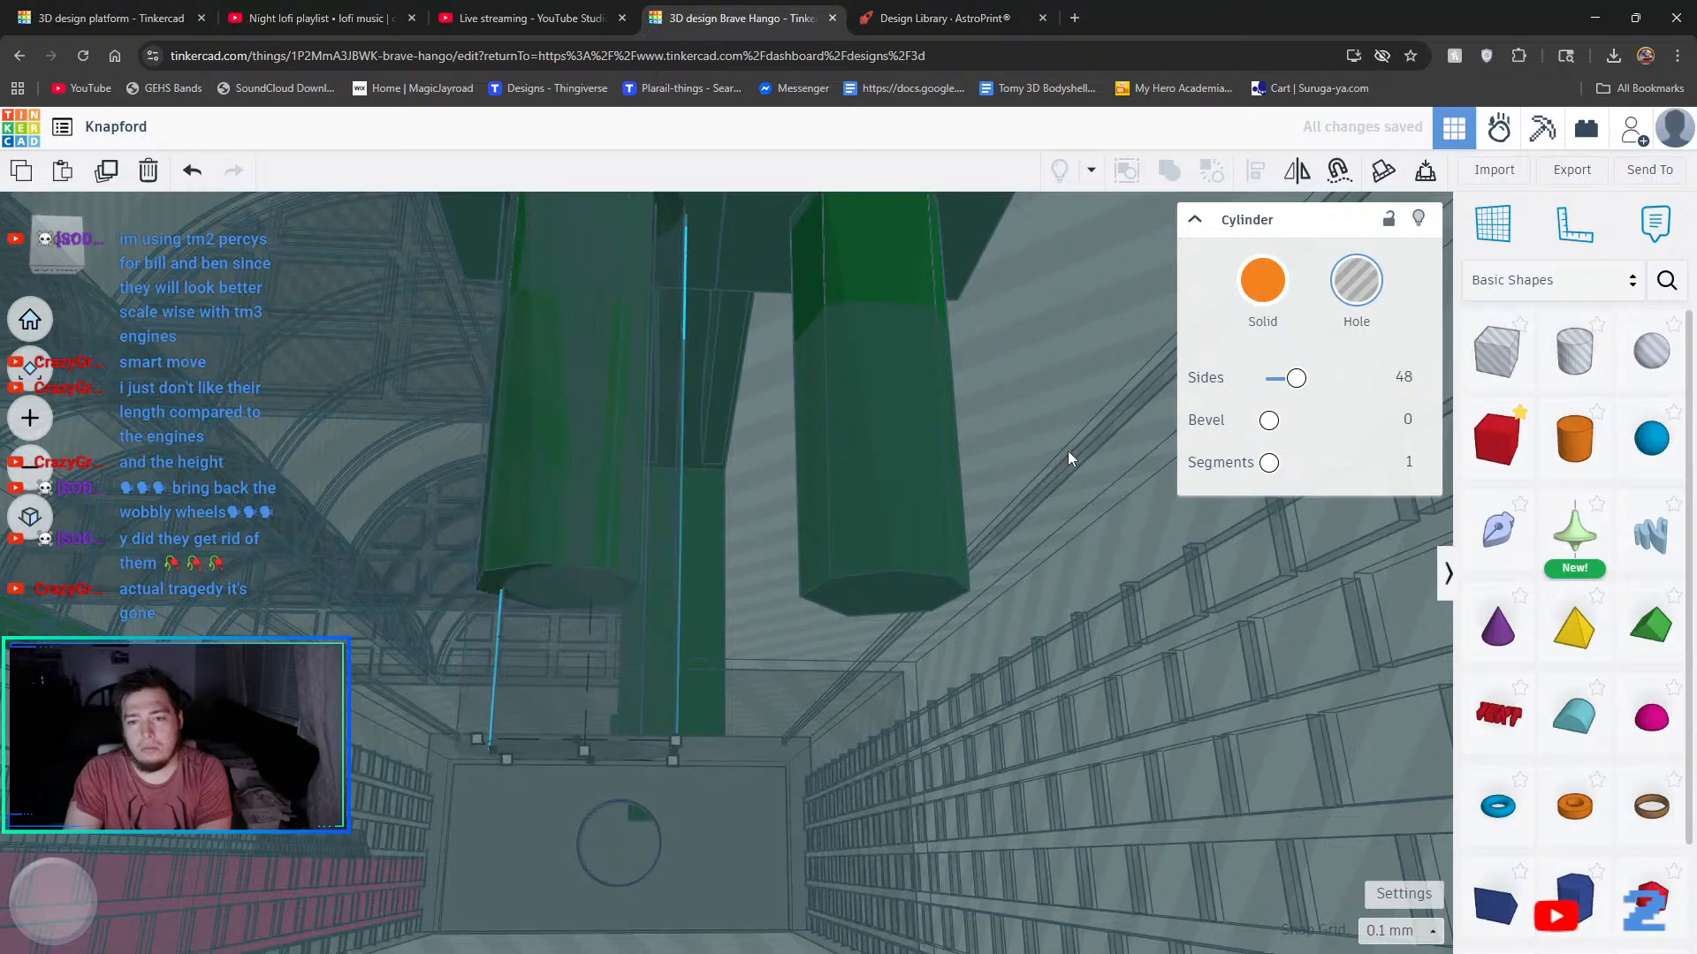
key(Right)
key(Right)
key(Right)
key(Right)
key(Right)
key(Right)
key(Right)
key(Right)
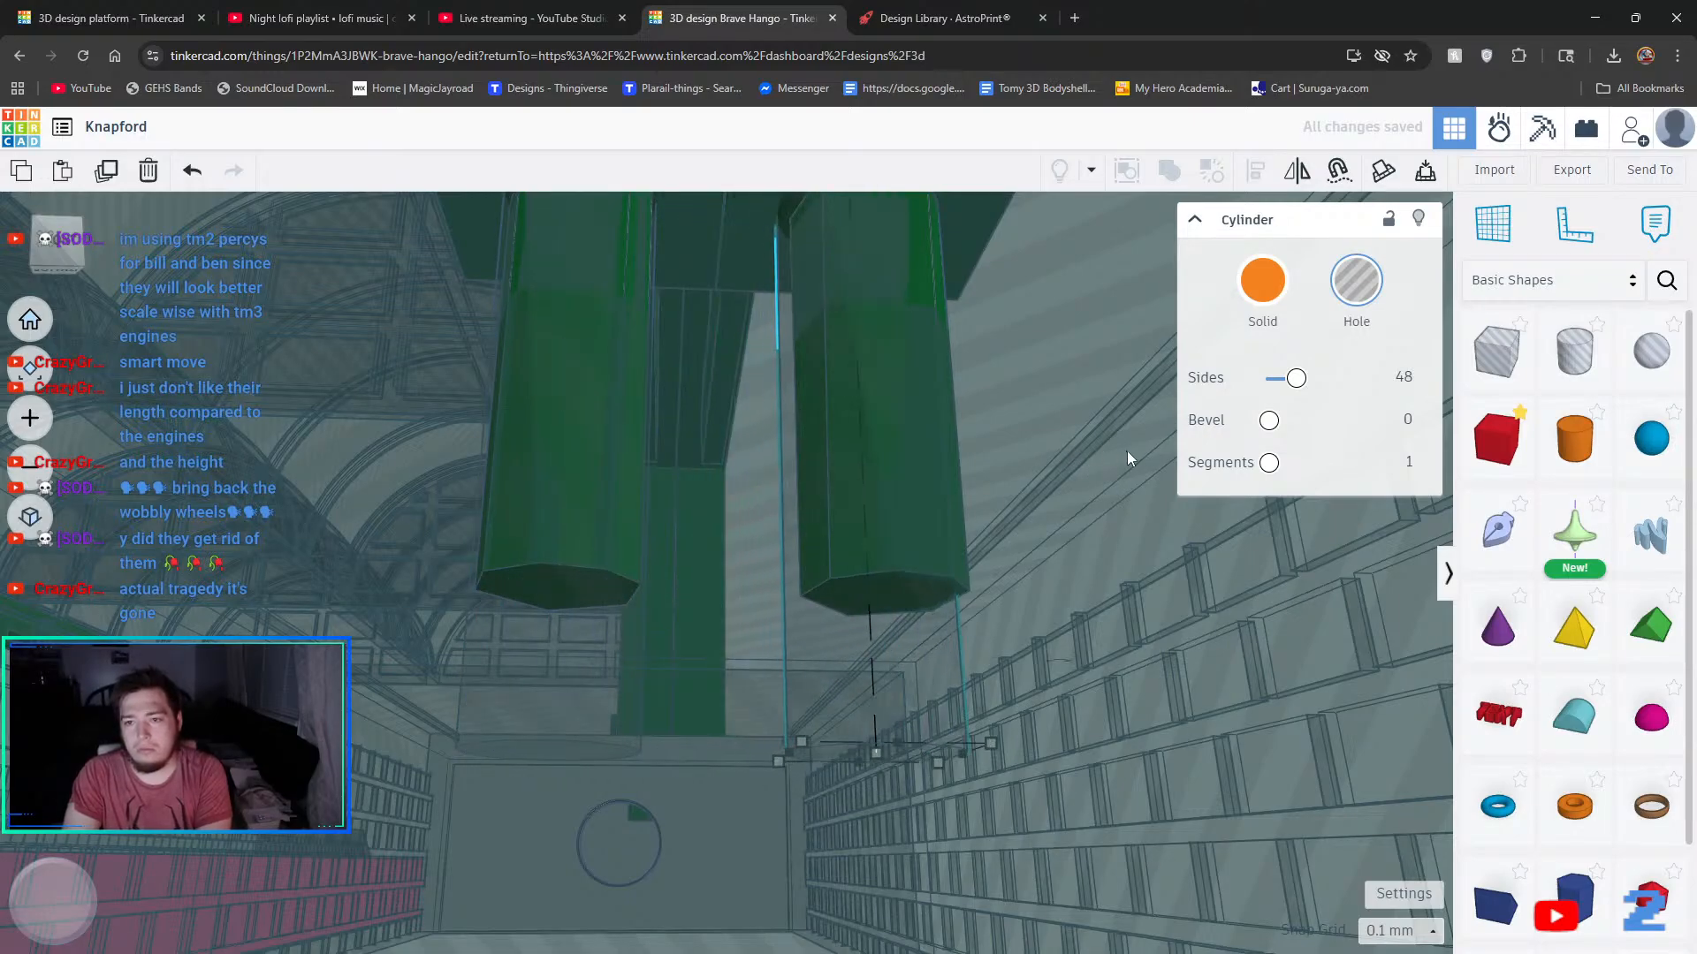
- Unite the two peg-hole cylinders beneath the green frame into a single hole
right_drag(1114, 475, 1106, 506)
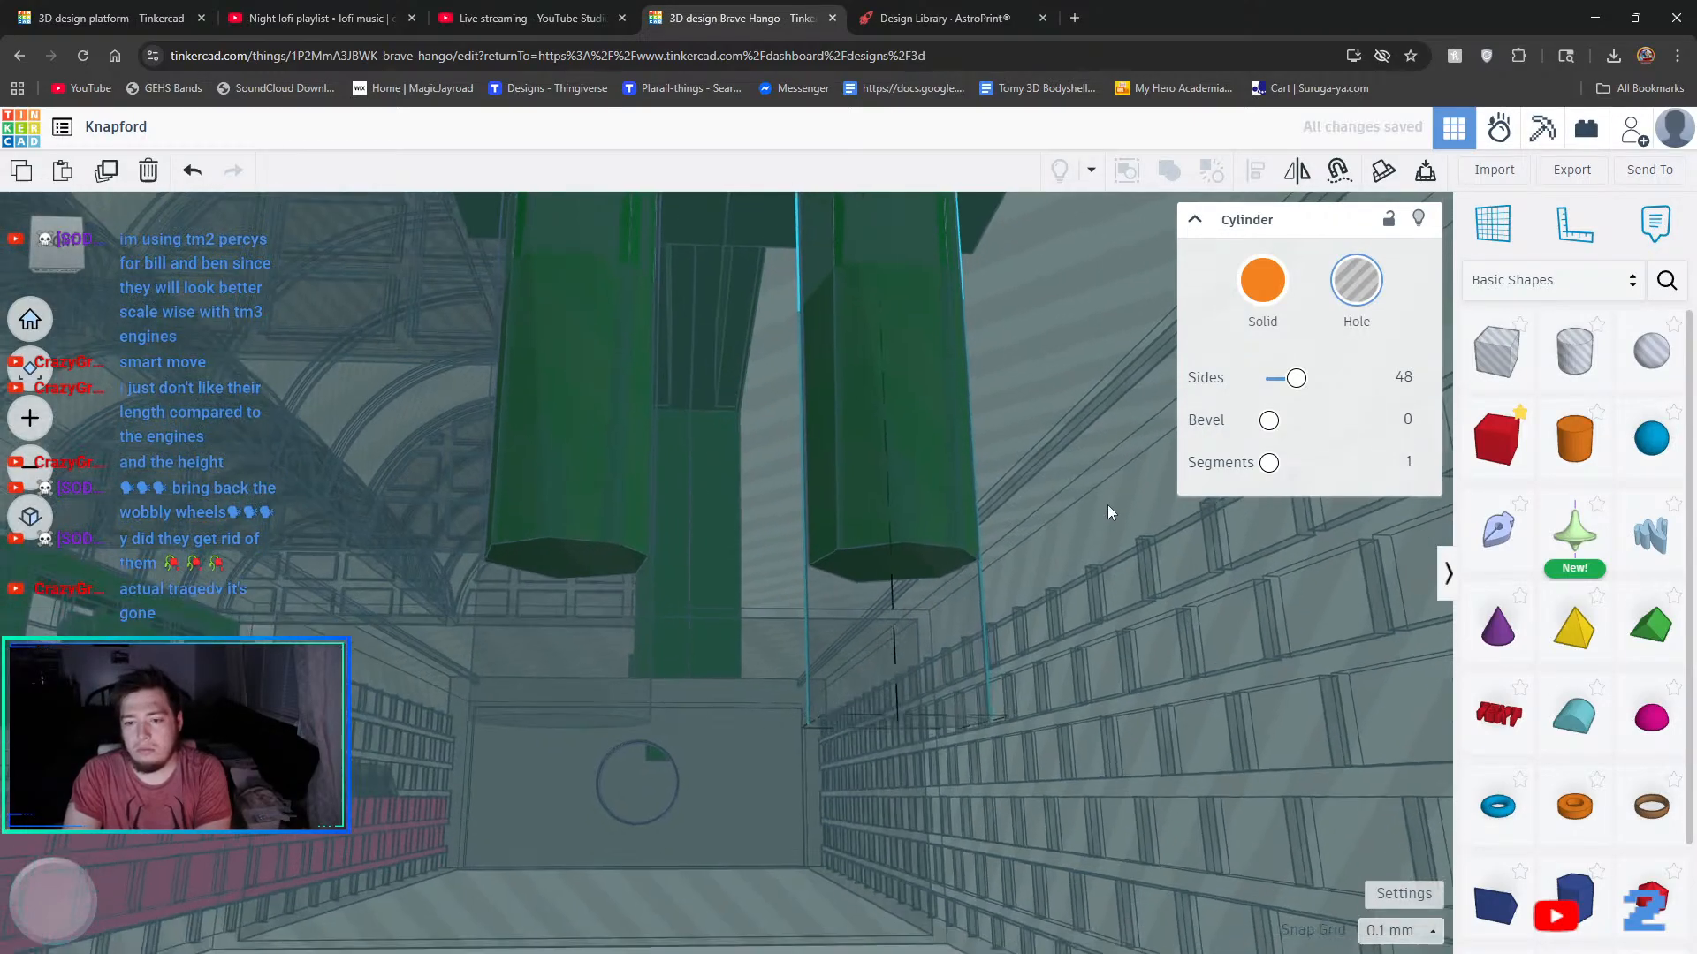
click(643, 613)
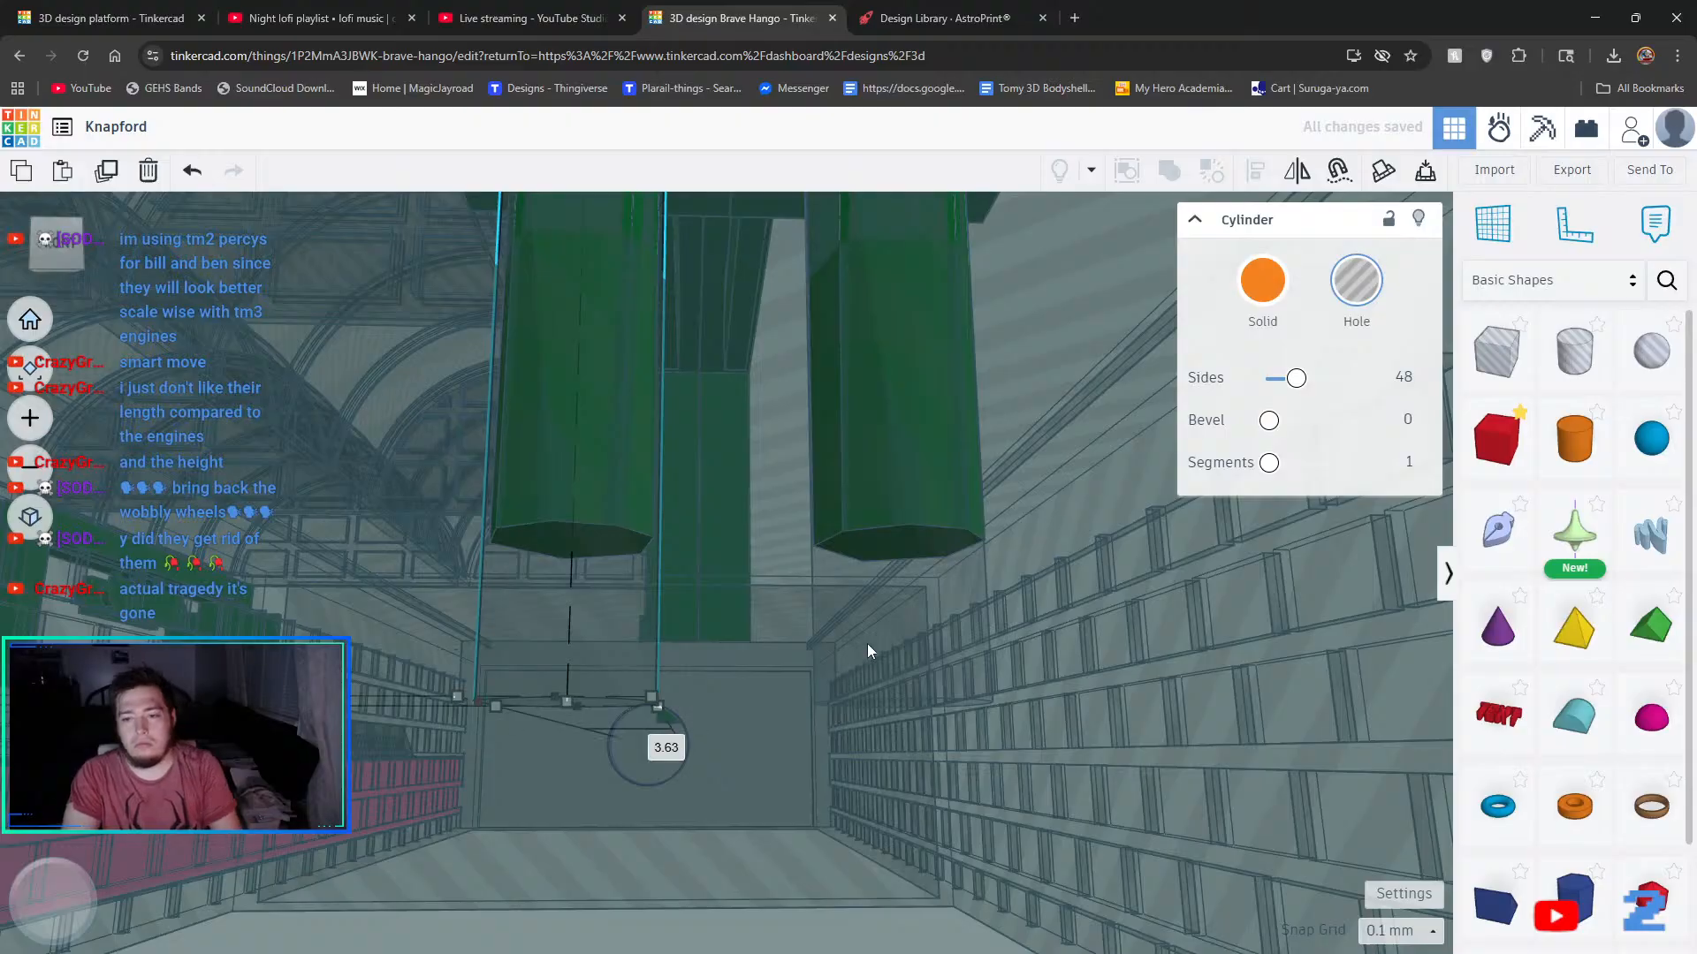
shift+click(928, 672)
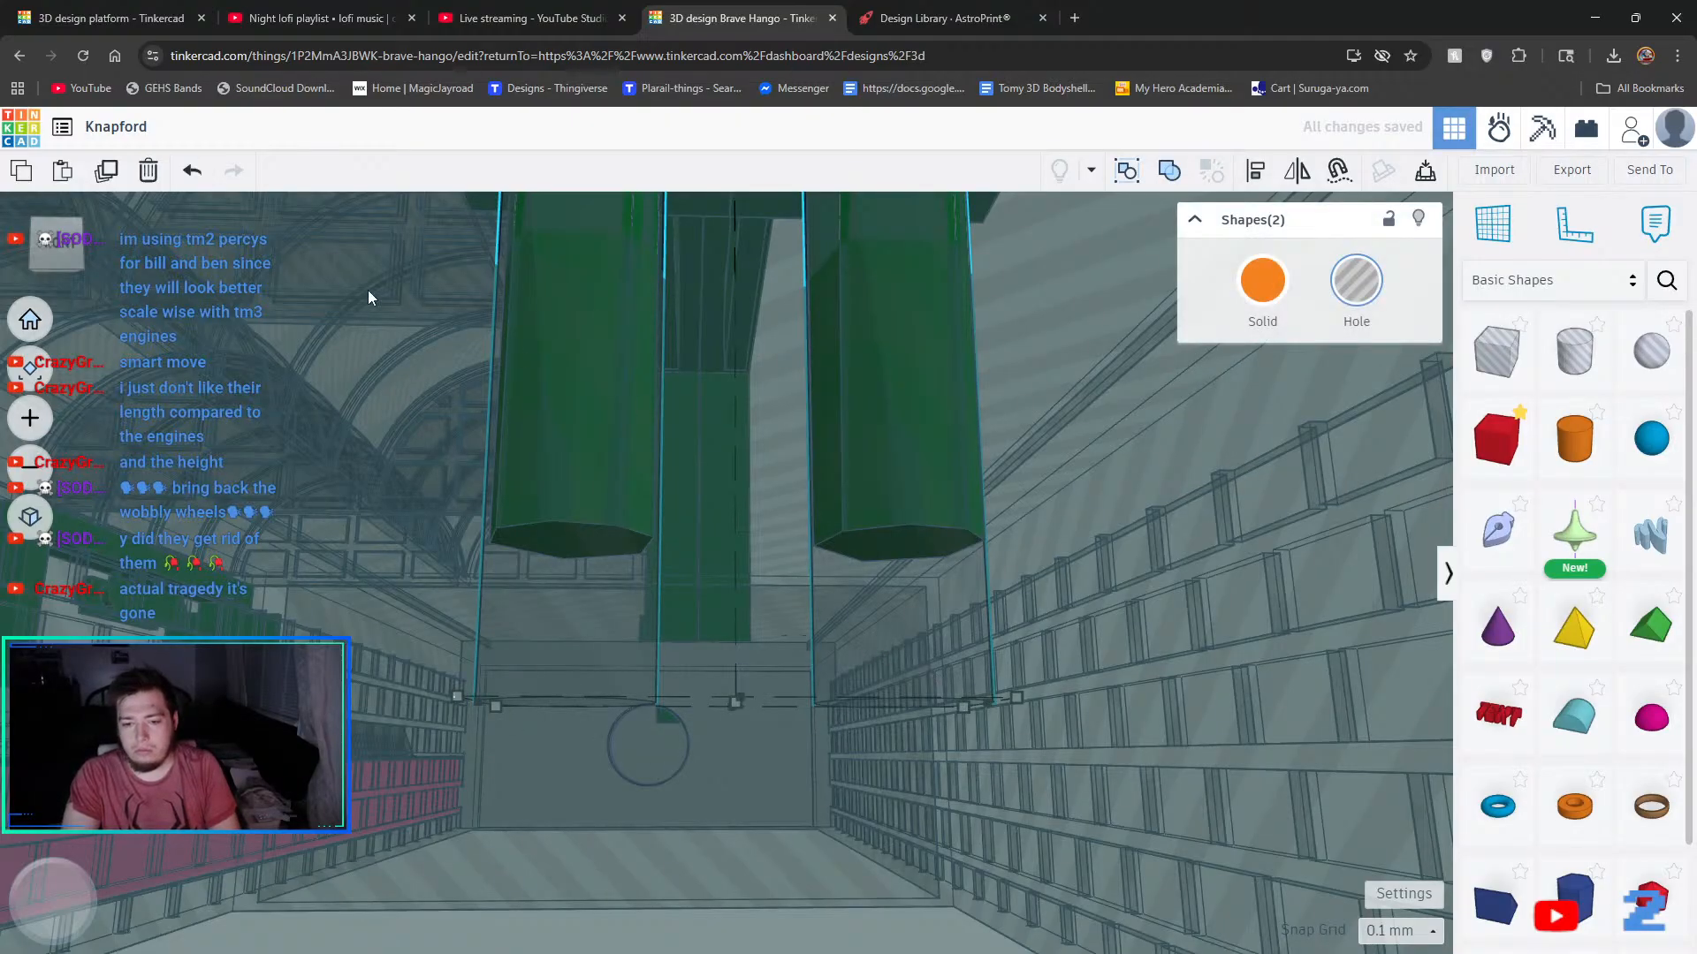
click(1167, 173)
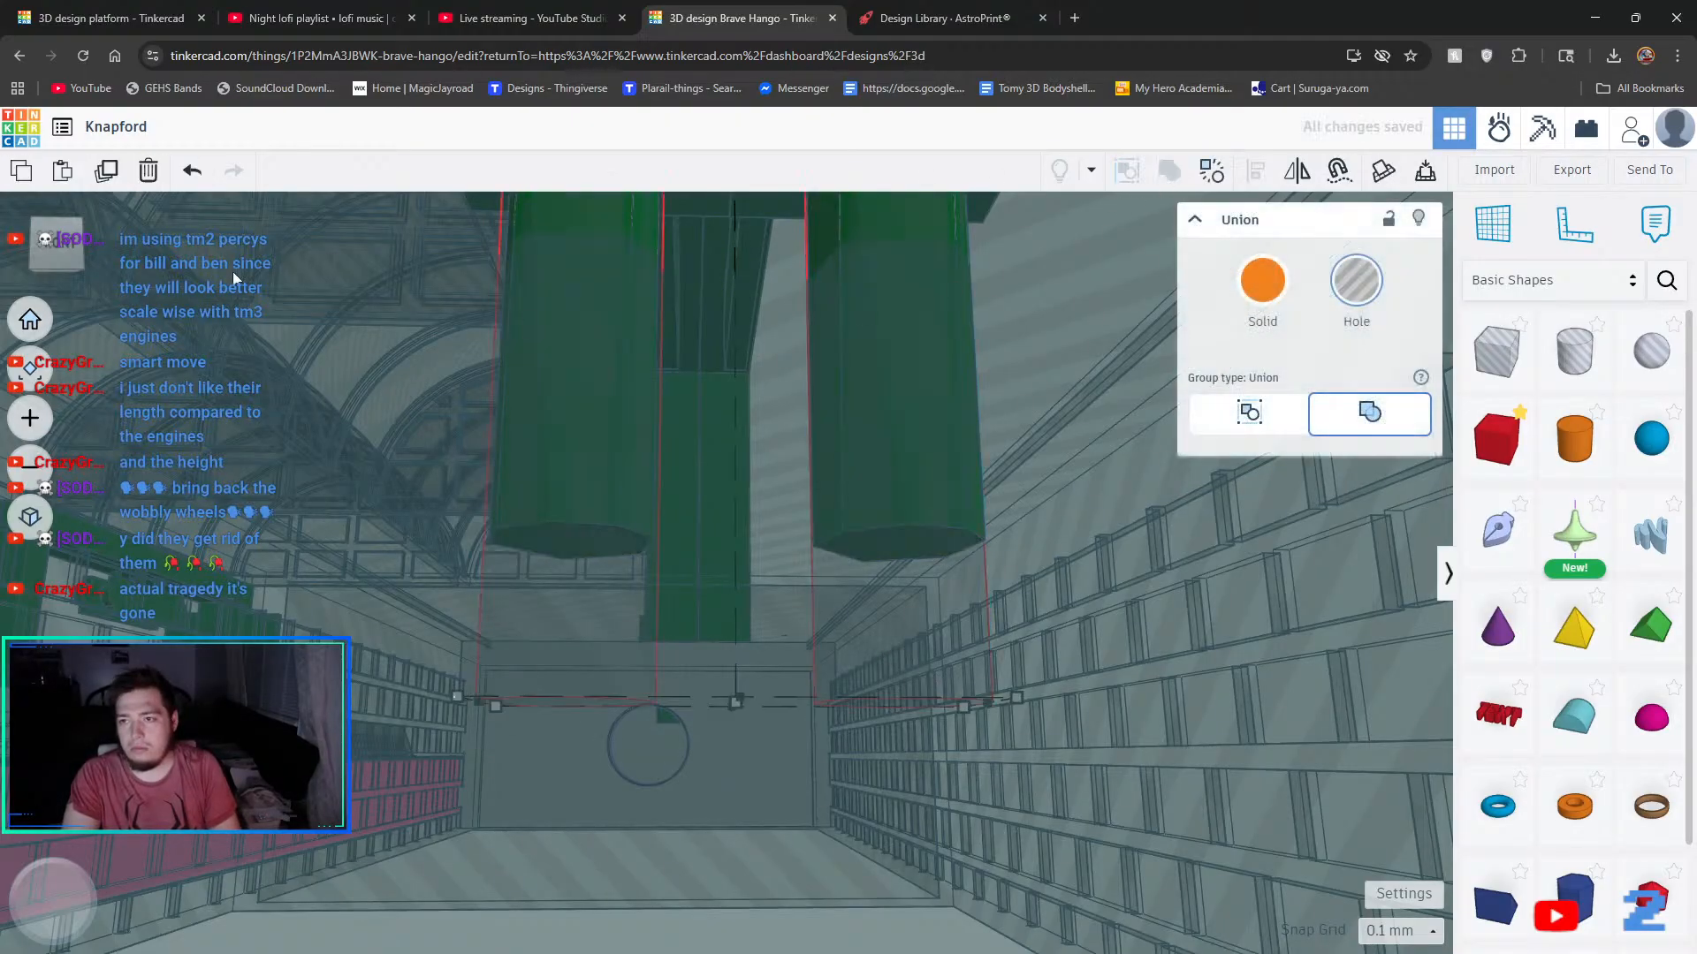
right_drag(695, 426, 346, 573)
scroll(348, 570, down, 5)
scroll(350, 571, down, 3)
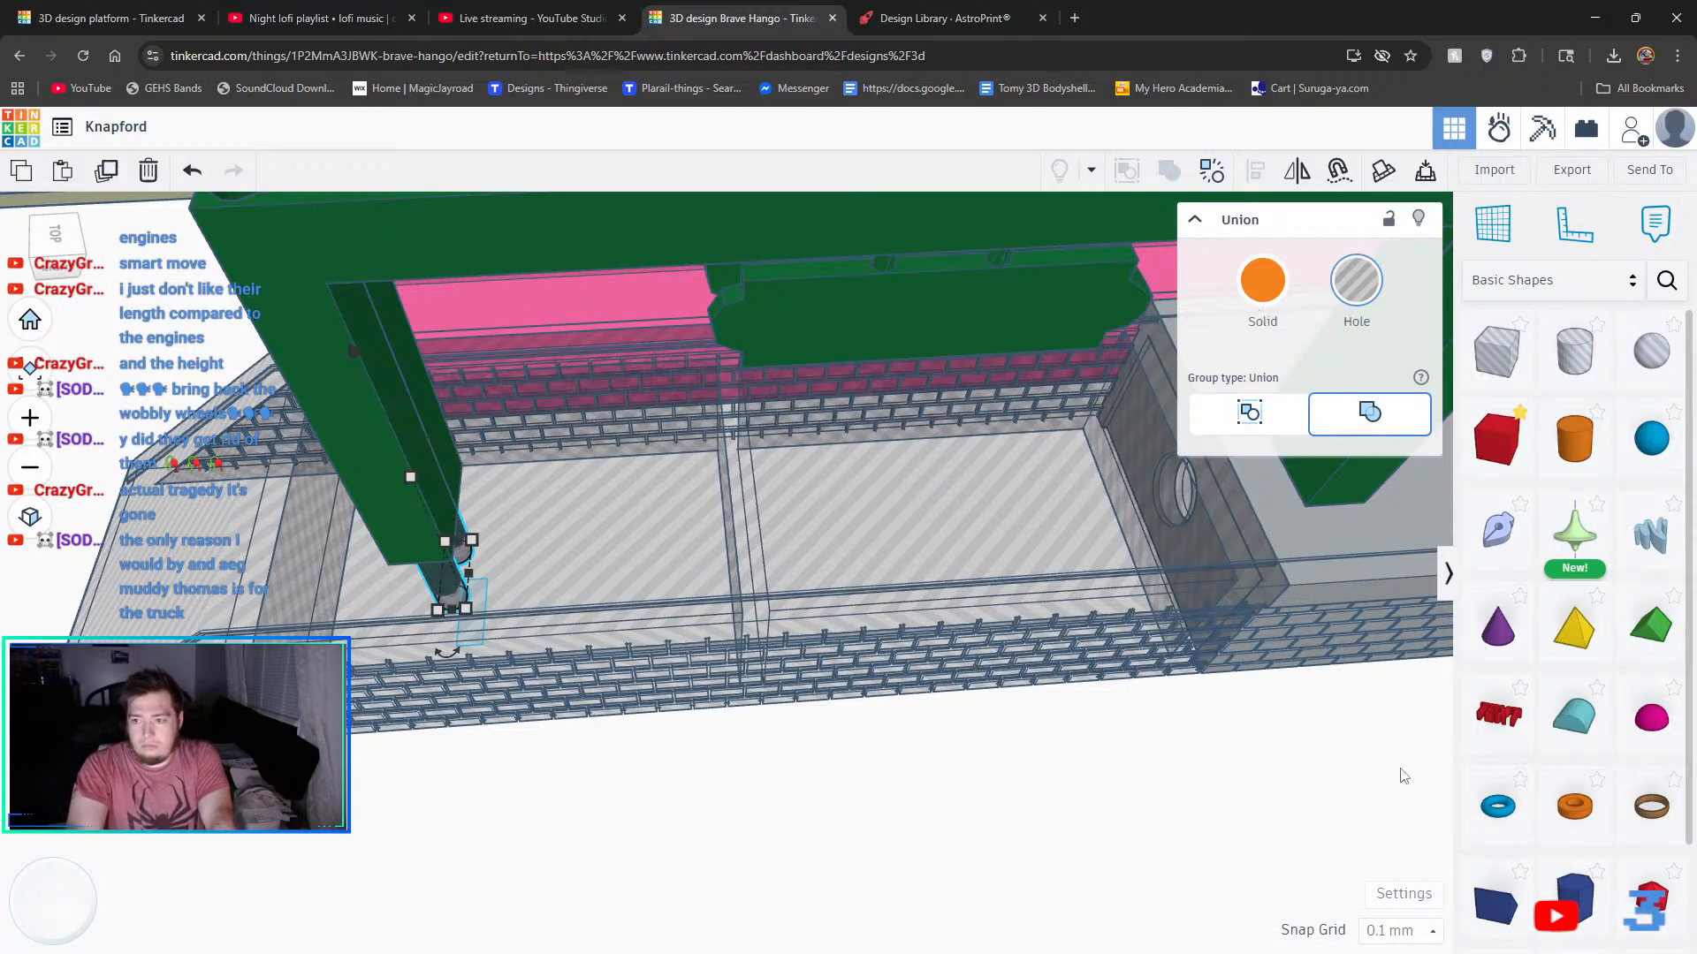
- Duplicate the united peg hole, set the snap grid to 1.0 mm and shift the copy sideways into the neighbouring platform section
scroll(1264, 704, down, 2)
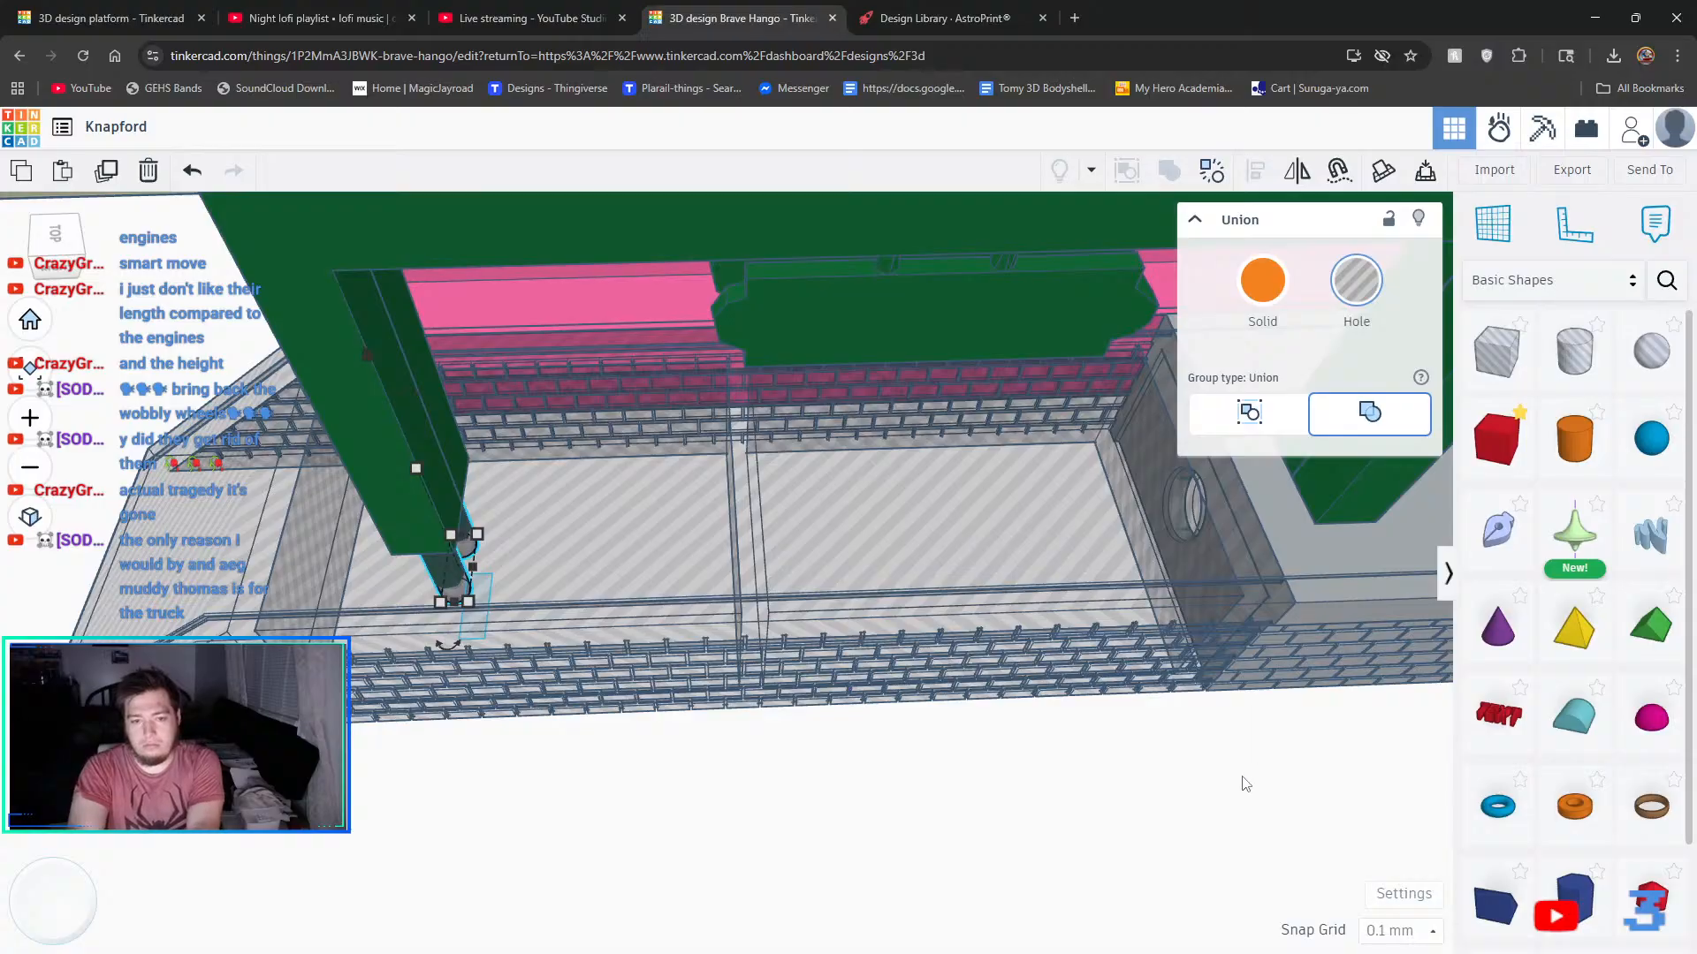
key(Right)
key(Right)
key(Right)
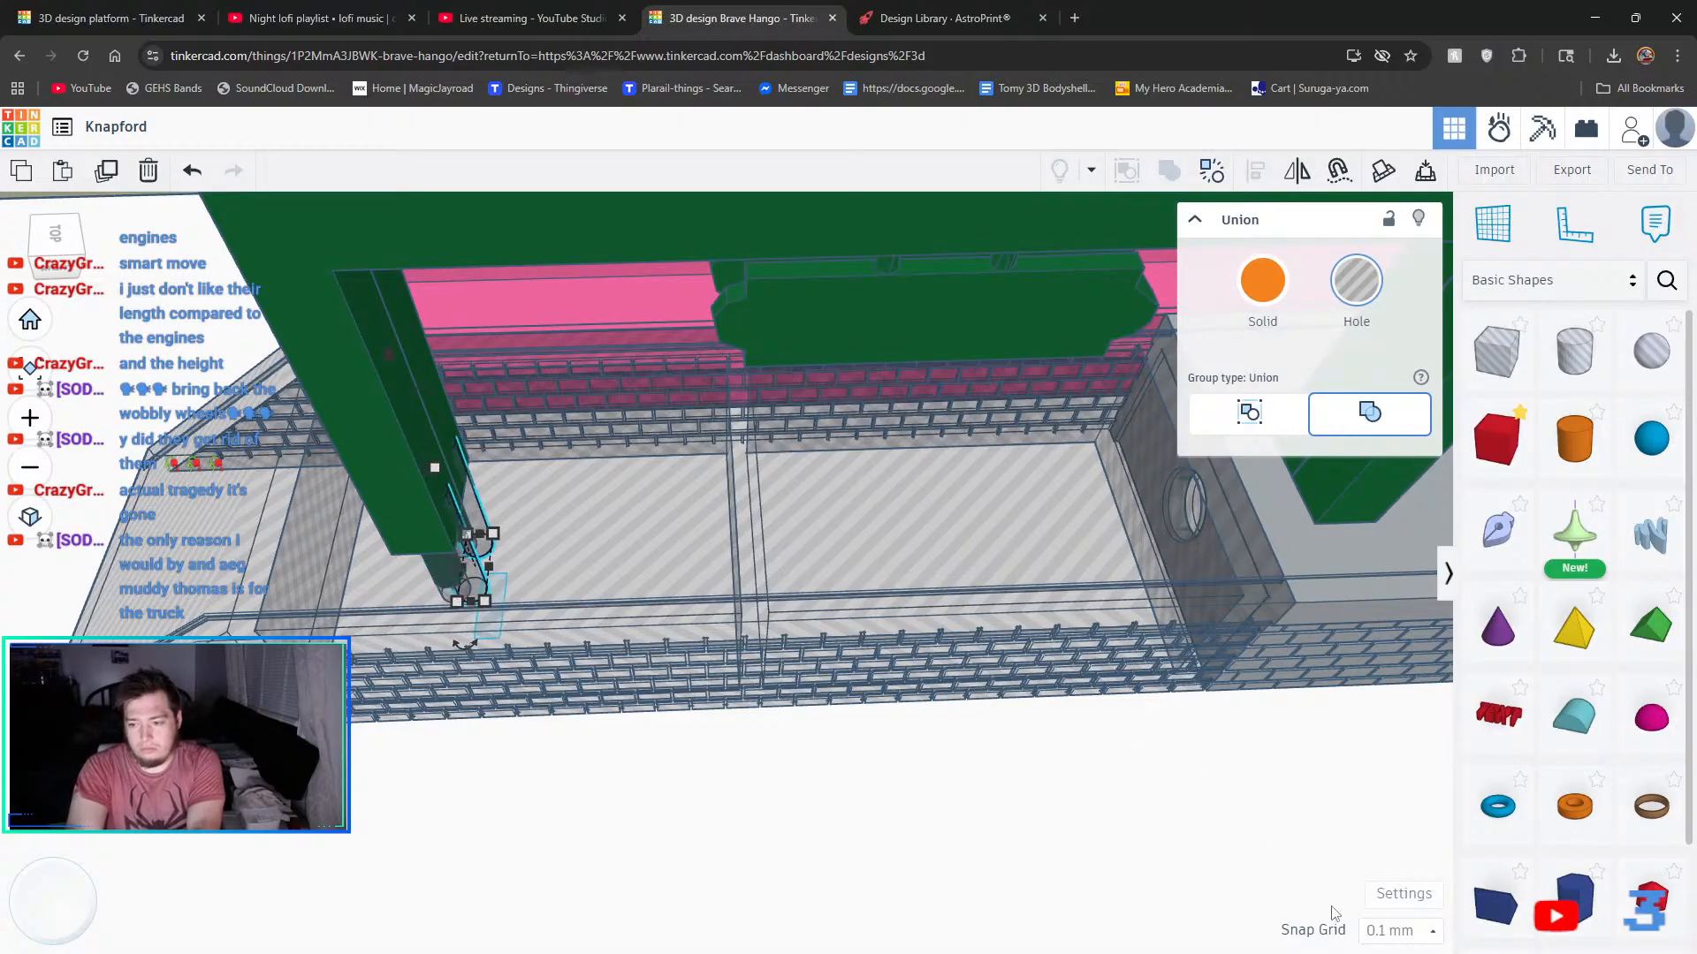
click(1372, 933)
click(1401, 802)
key(Right)
key(Right)
key(Right)
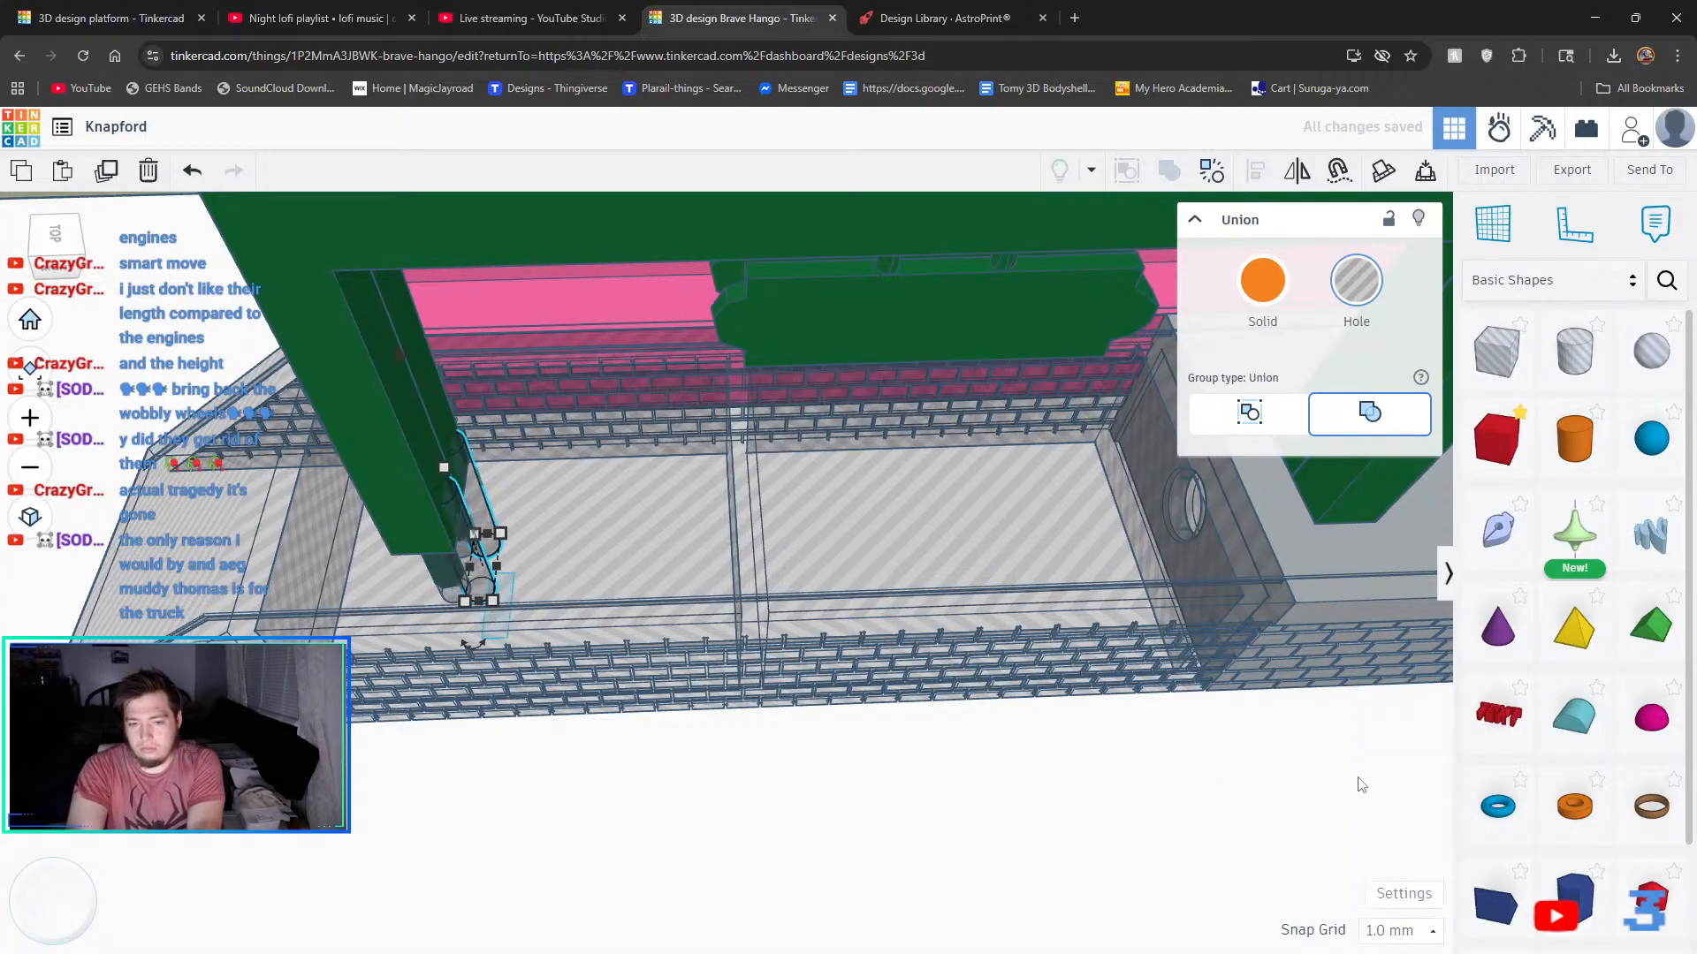
key(Right)
key(Right)
key(Right)
key(Right)
key(Right)
key(Right)
key(Right)
key(Right)
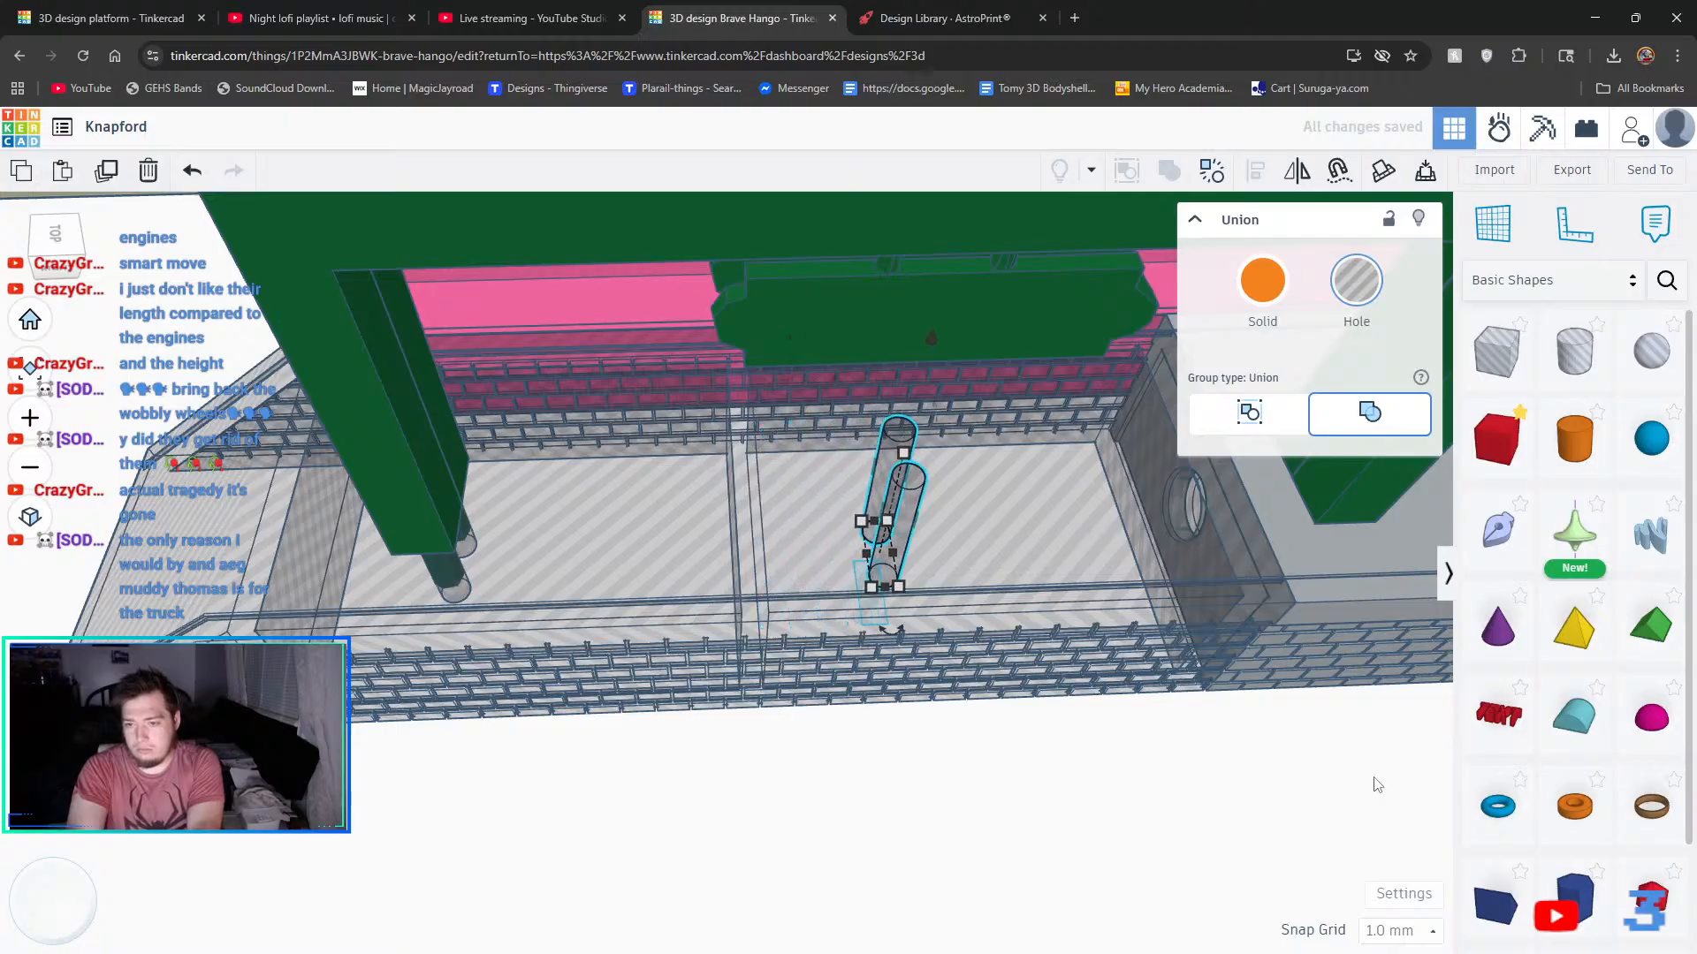
key(Right)
key(Right)
key(Right)
key(Right)
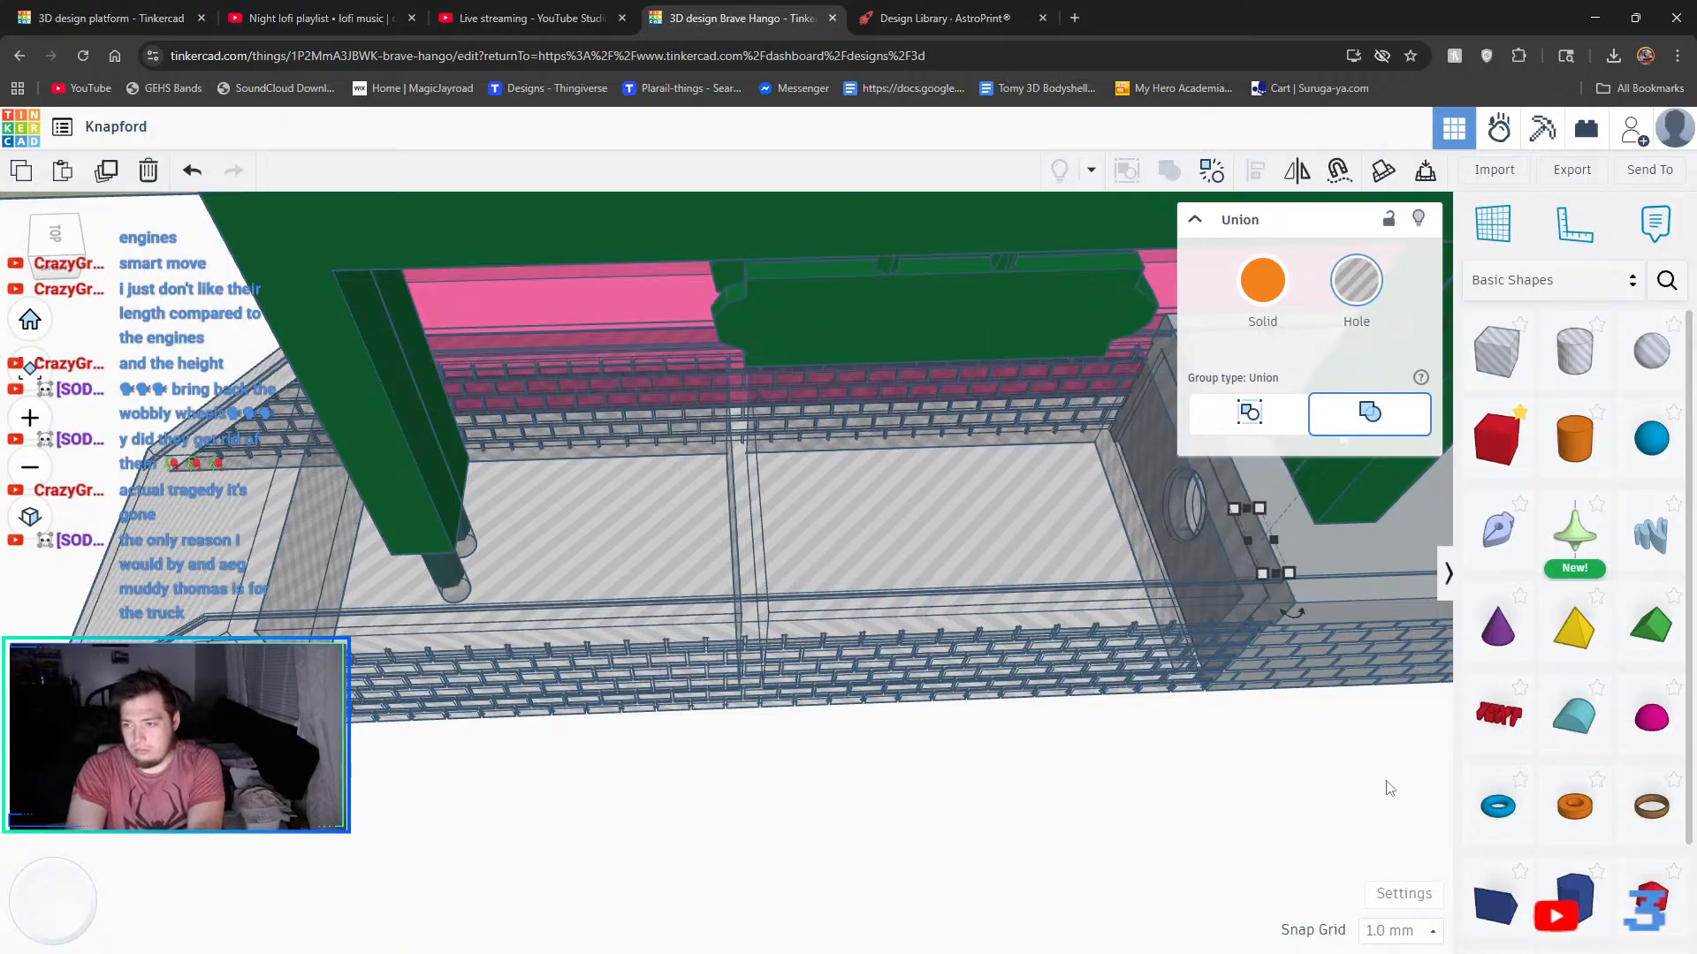
- Turn the end platform section from a hole back into a grey solid
click(1100, 704)
click(1007, 694)
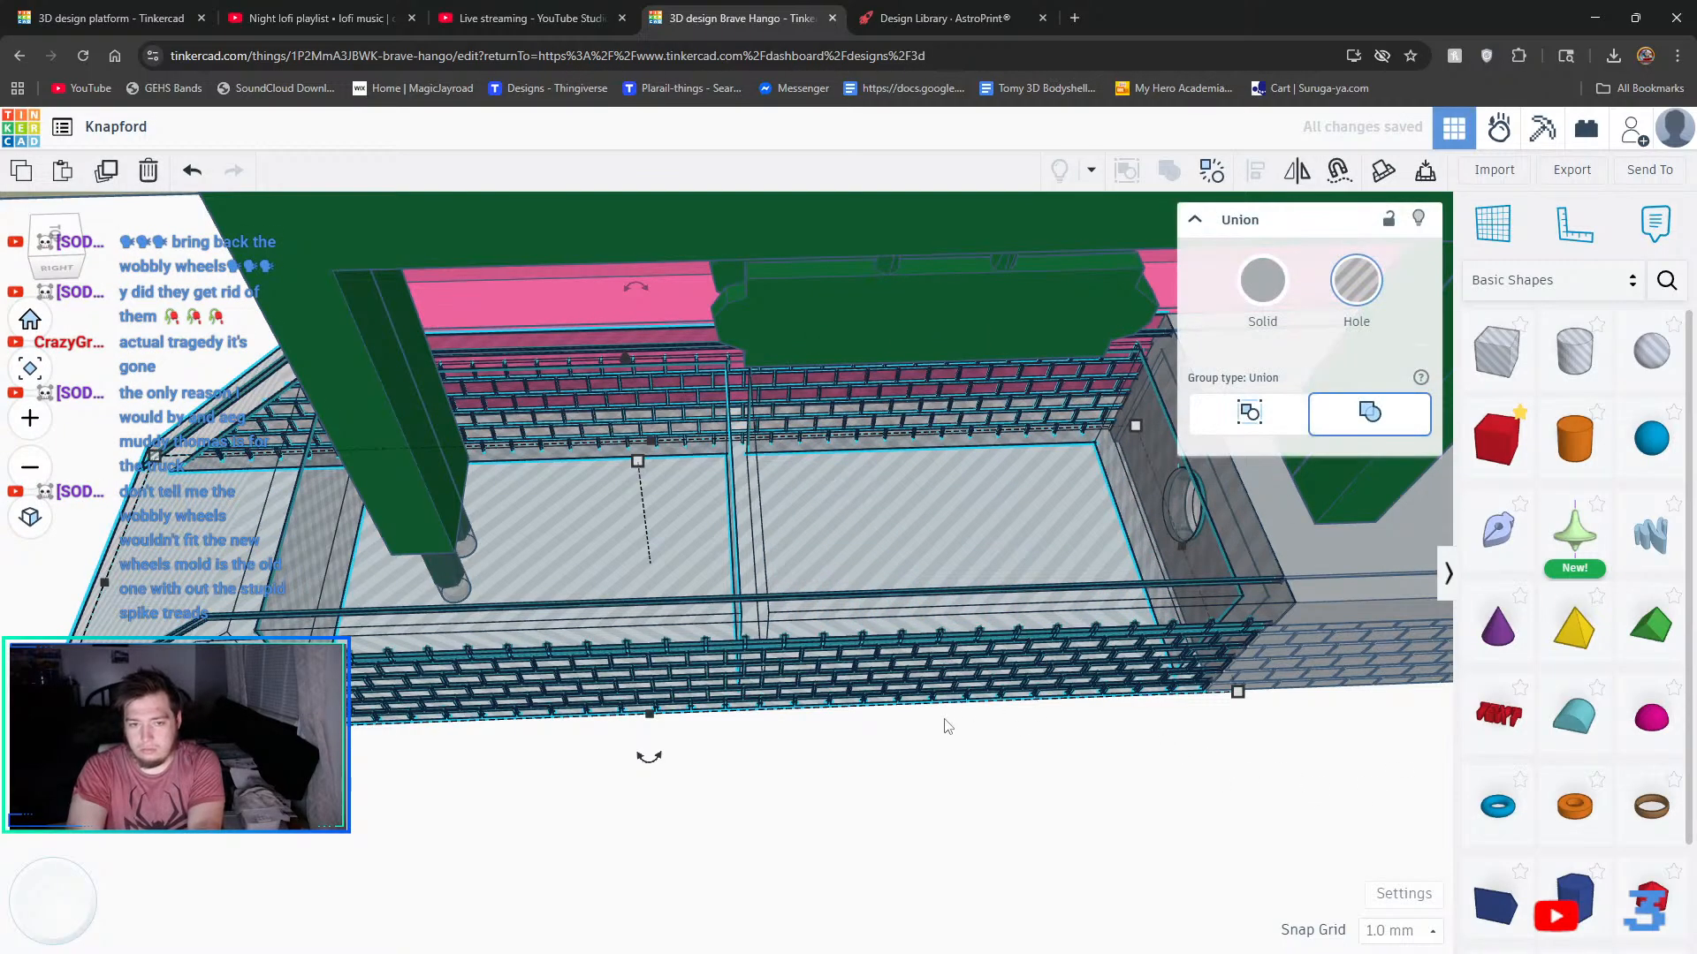
click(1262, 280)
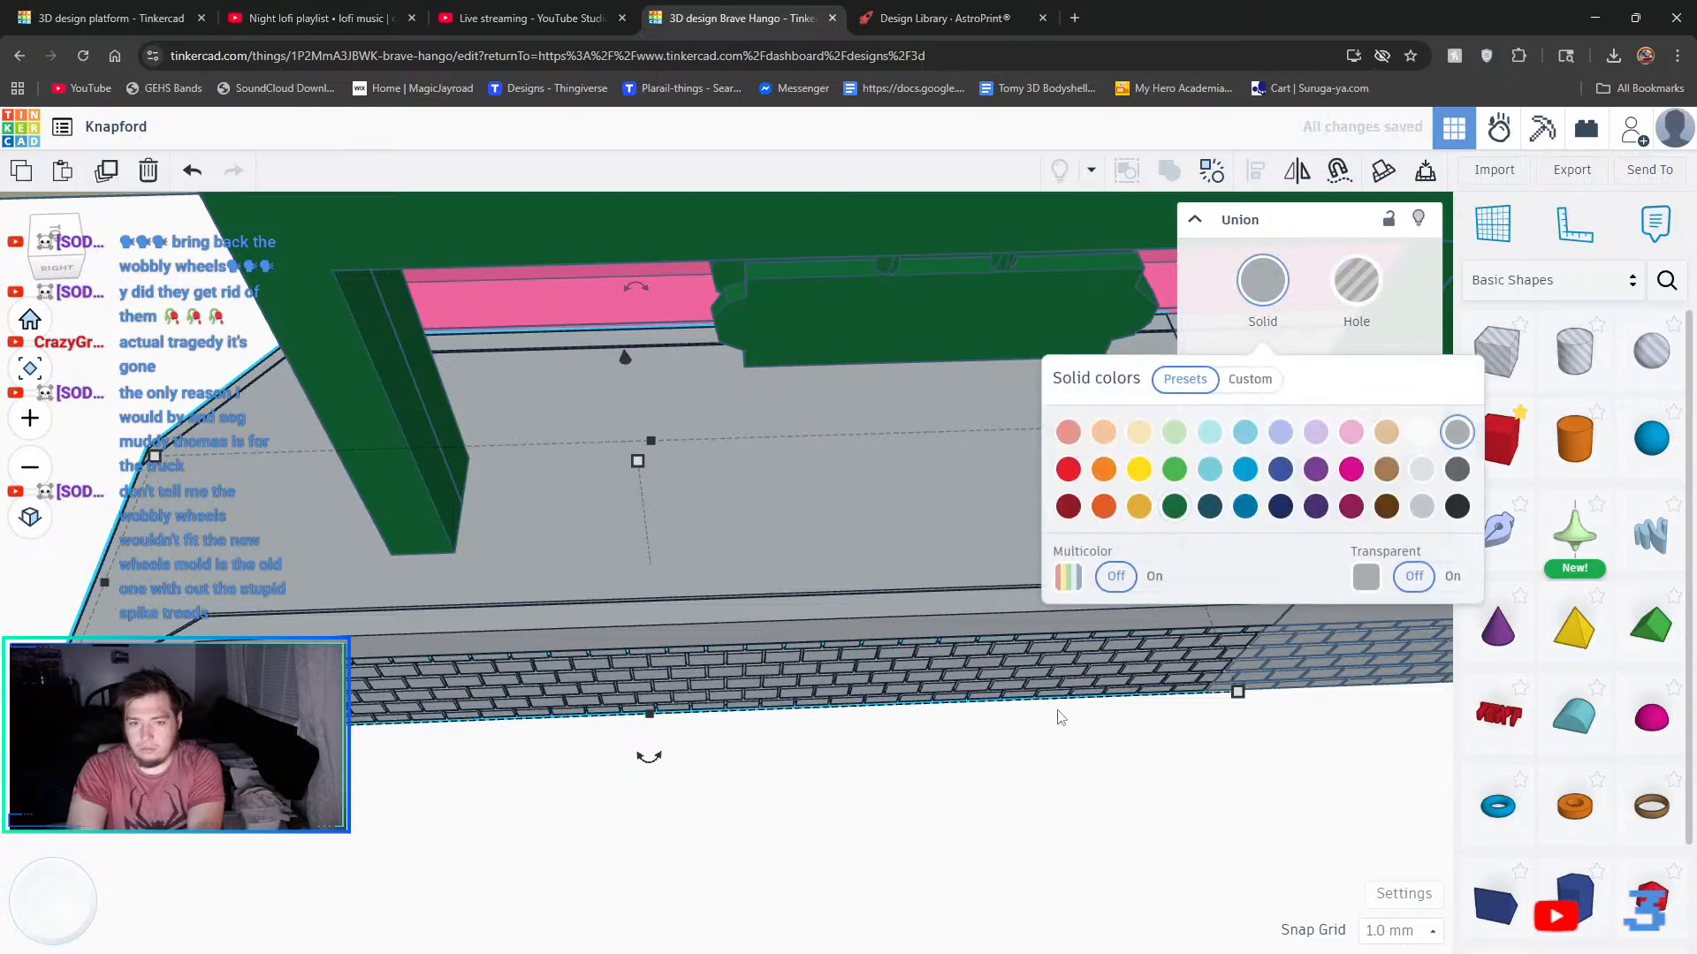
- Unite the end platform section with the peg hole inside it to cut the two peg holes
scroll(906, 698, up, 5)
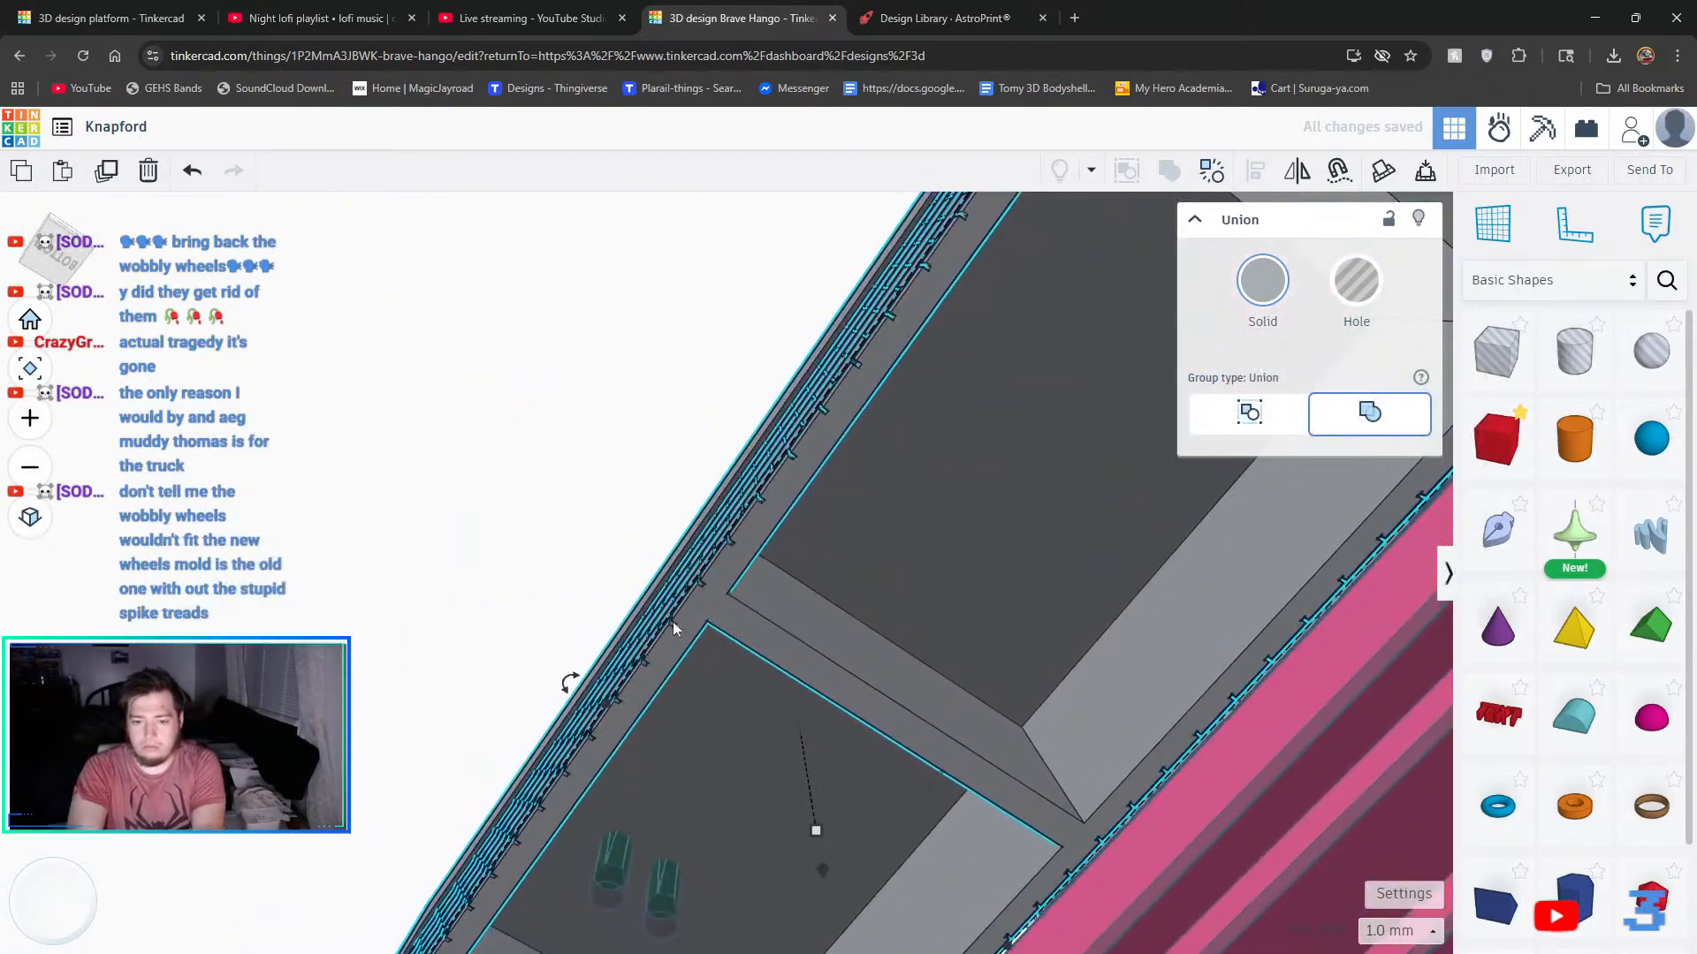
shift+click(613, 882)
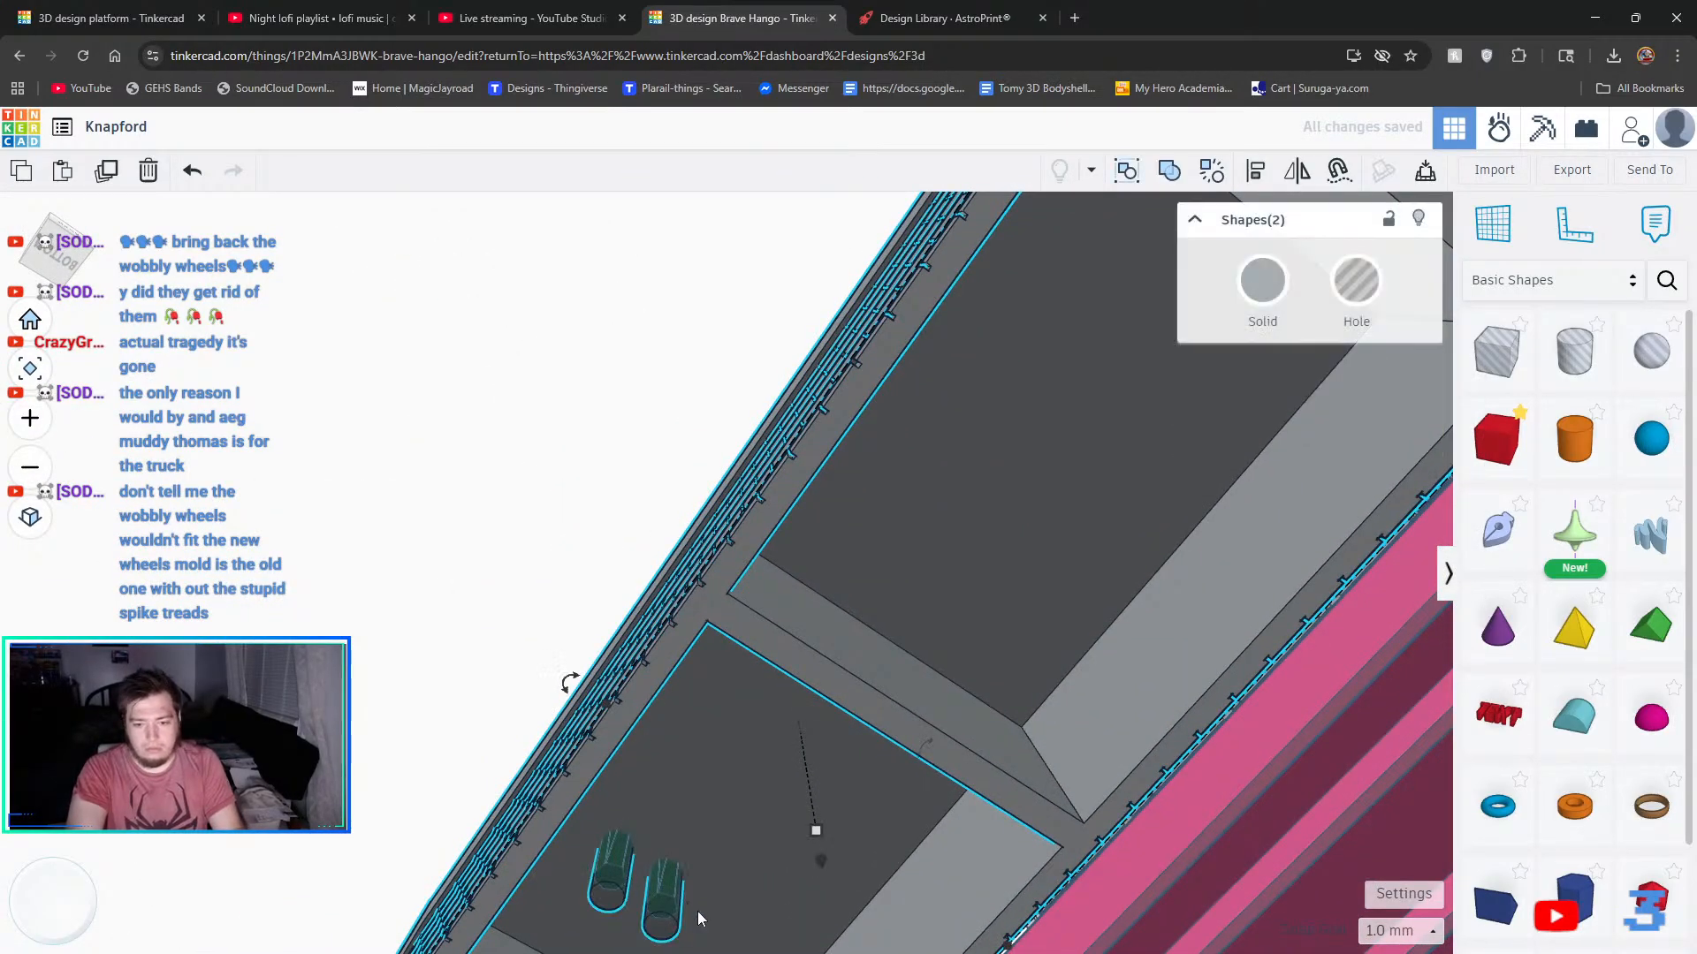
right_drag(761, 855, 949, 933)
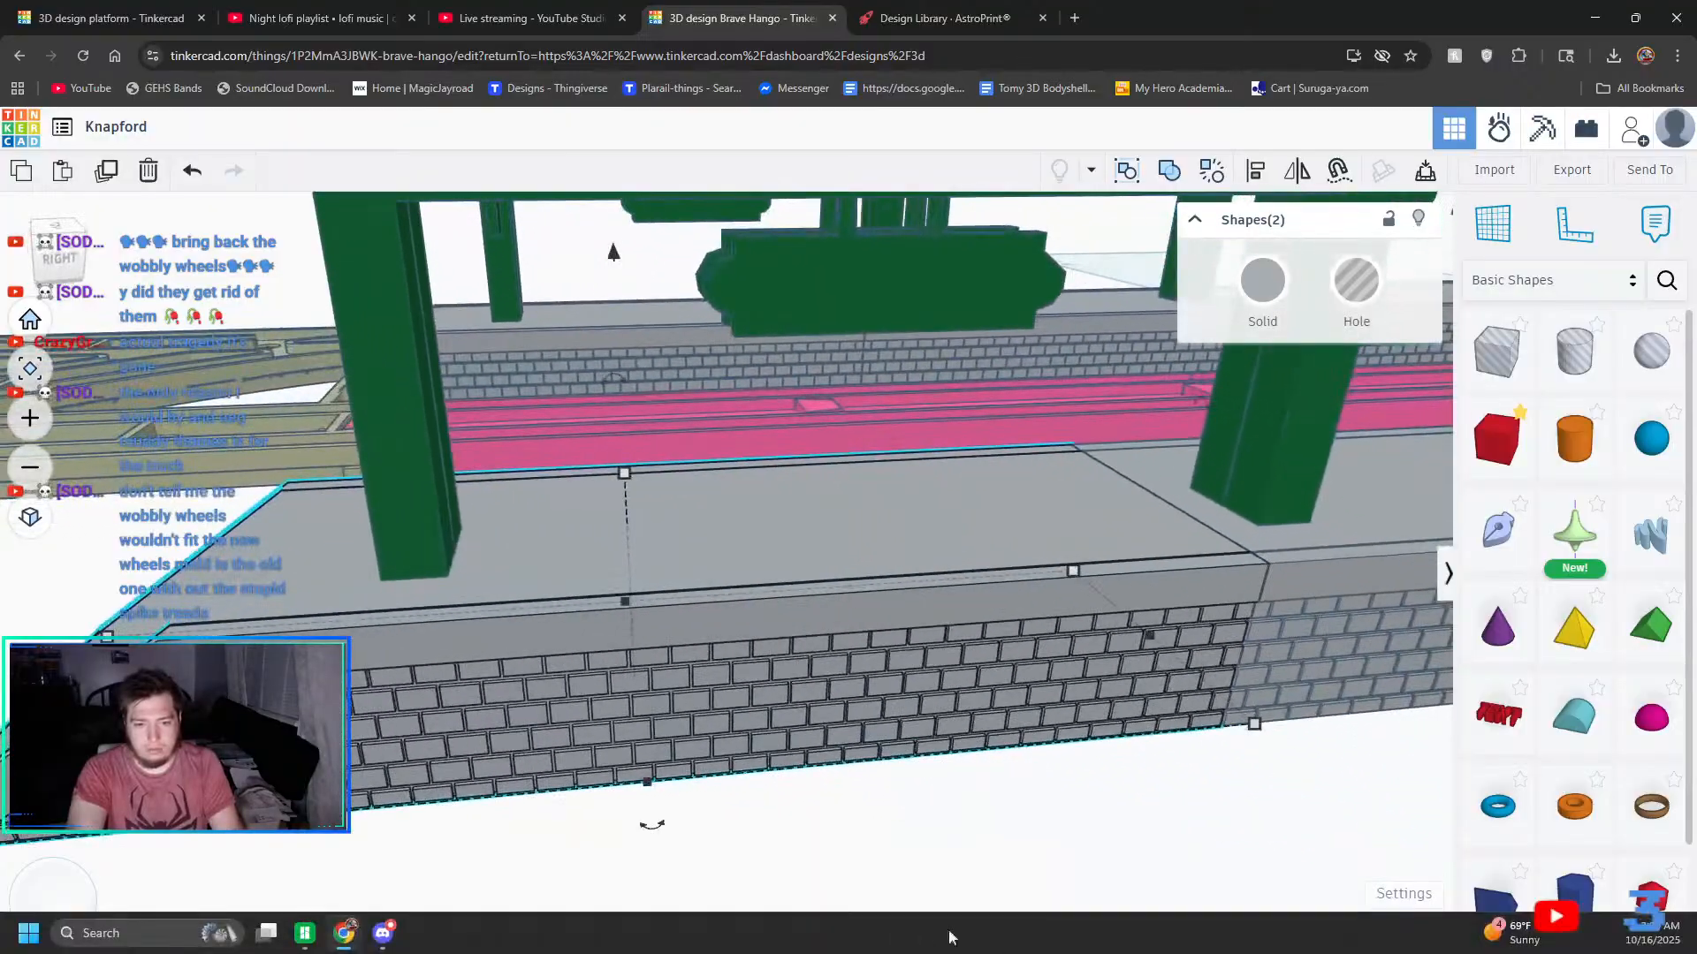
click(1168, 171)
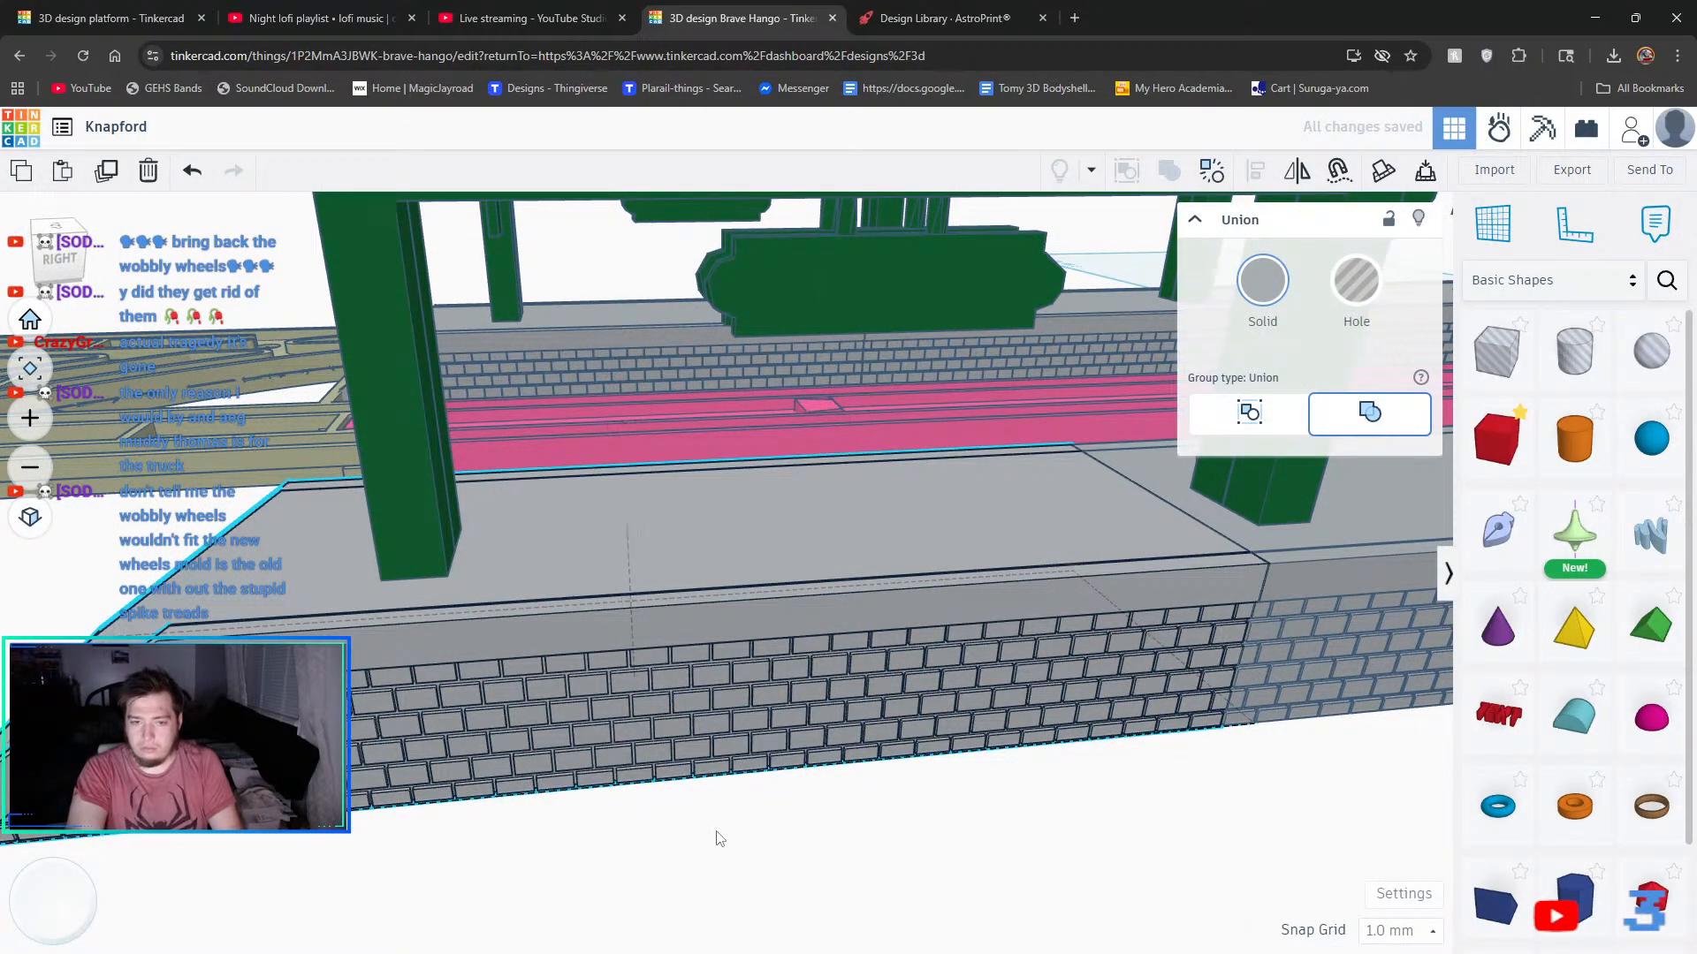
- Align the copied peg hole with the frame pegs in the neighbouring platform section, finishing with the snap grid at 0.1 mm
right_drag(718, 839, 683, 884)
right_drag(644, 782, 986, 636)
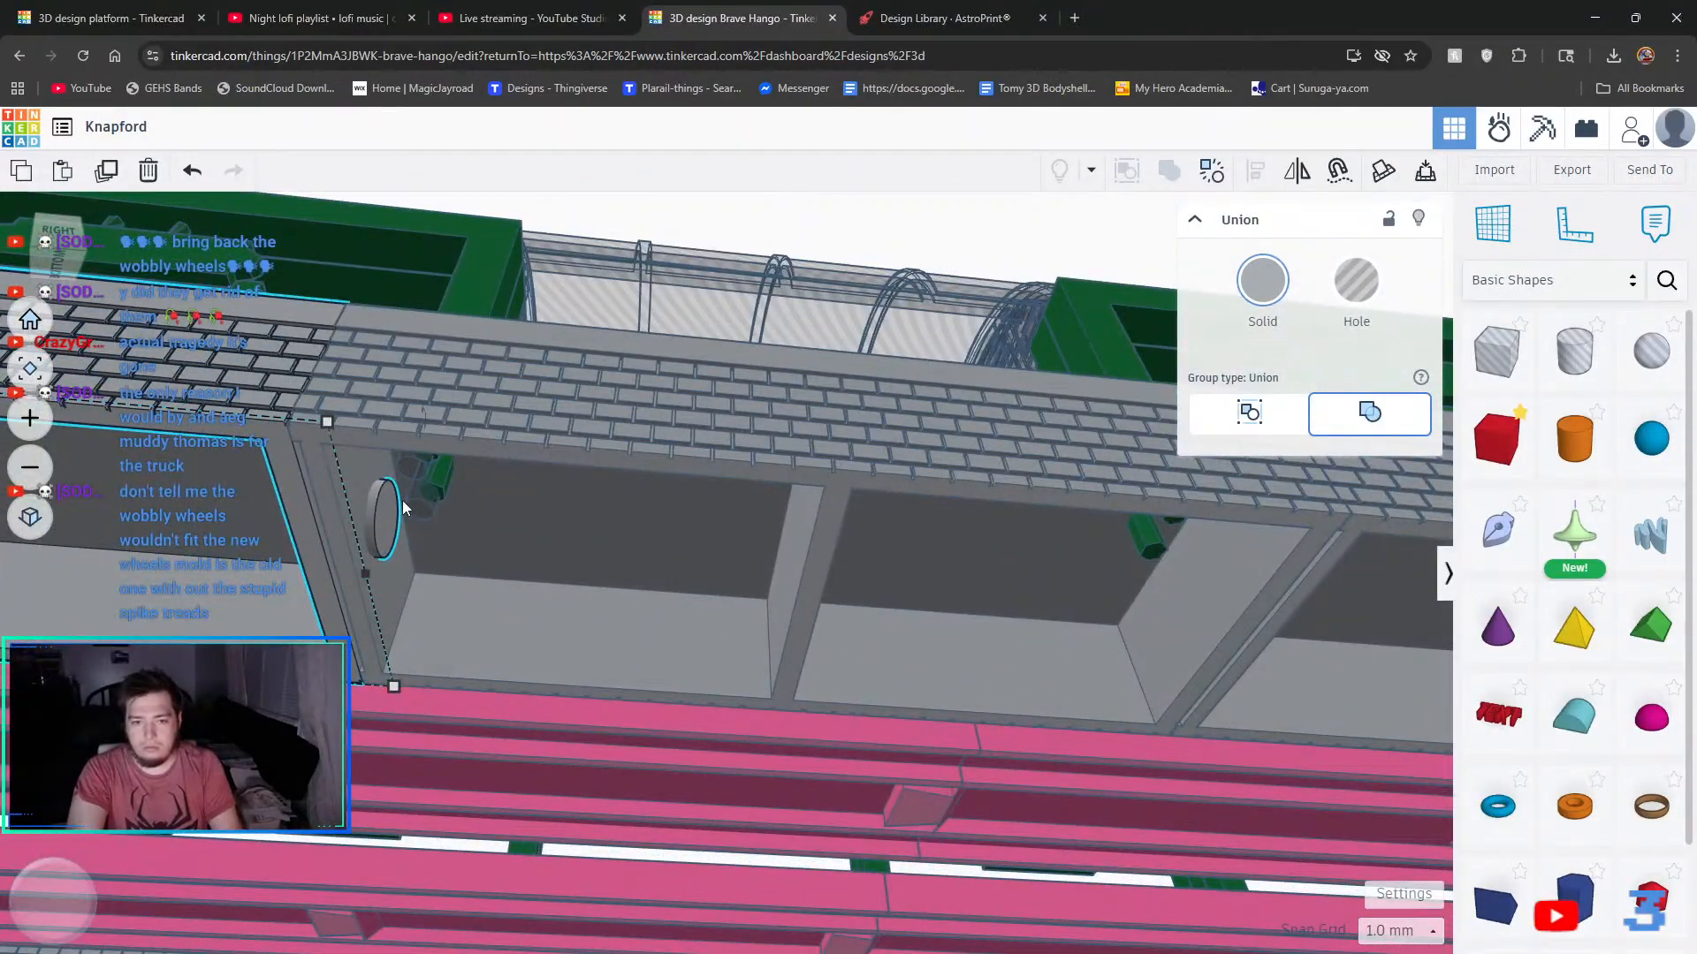
click(410, 457)
scroll(405, 451, up, 5)
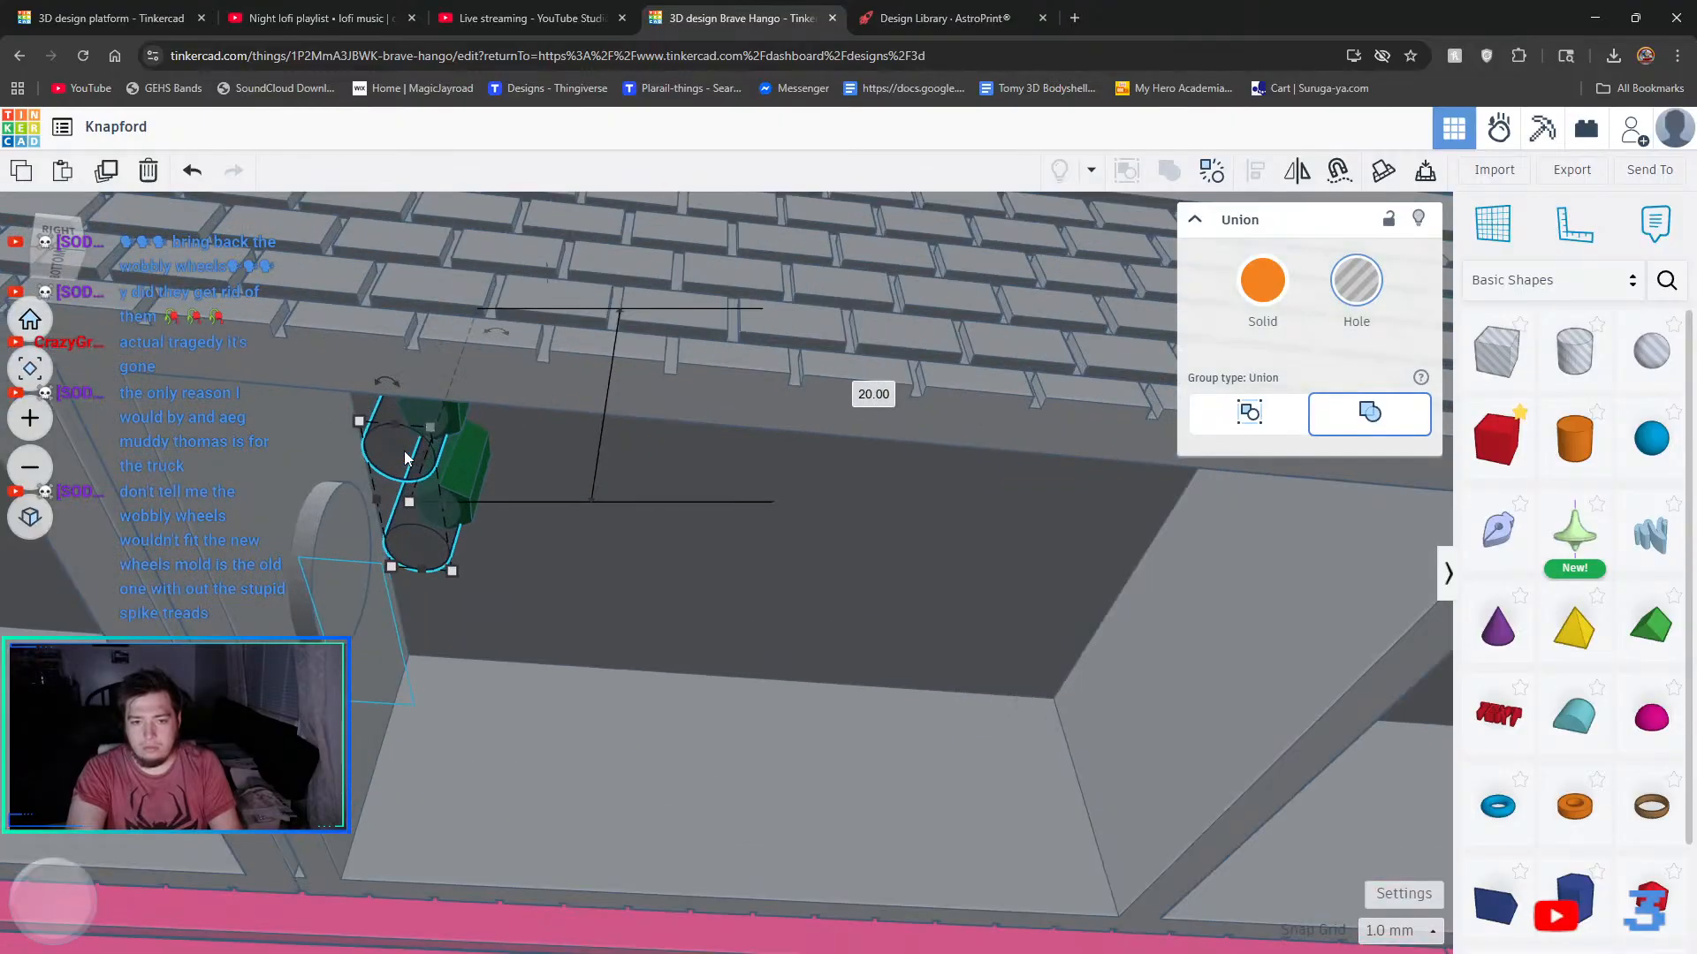
scroll(702, 533, up, 3)
key(Right)
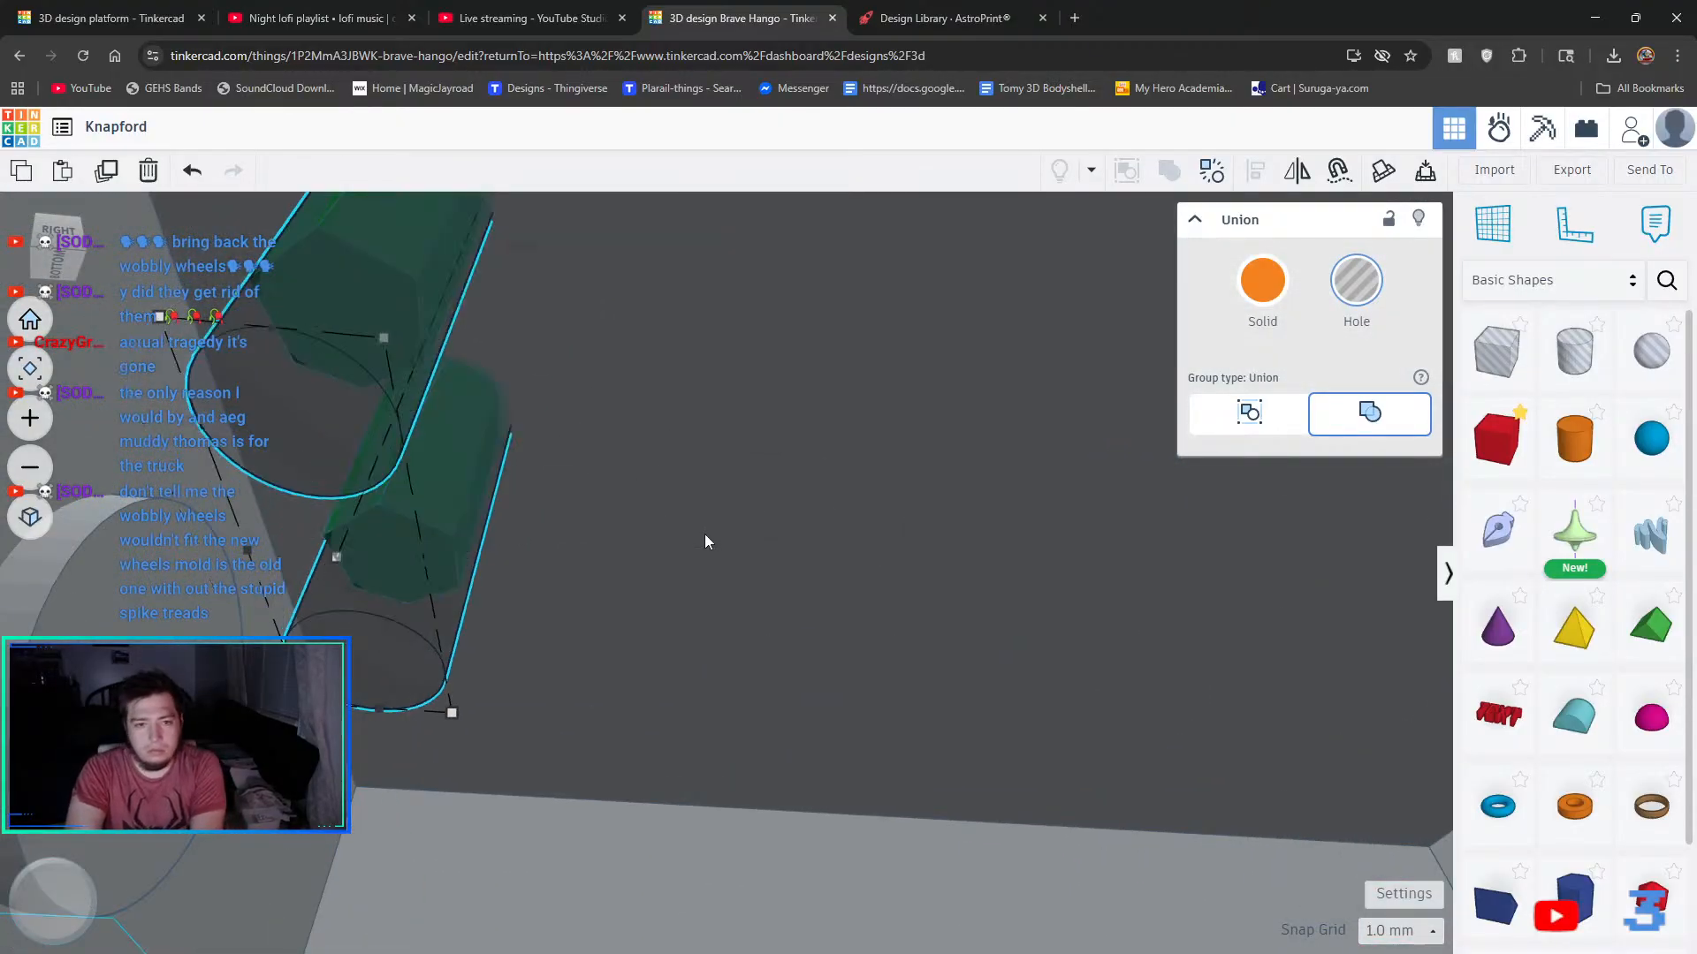
right_drag(703, 534, 928, 627)
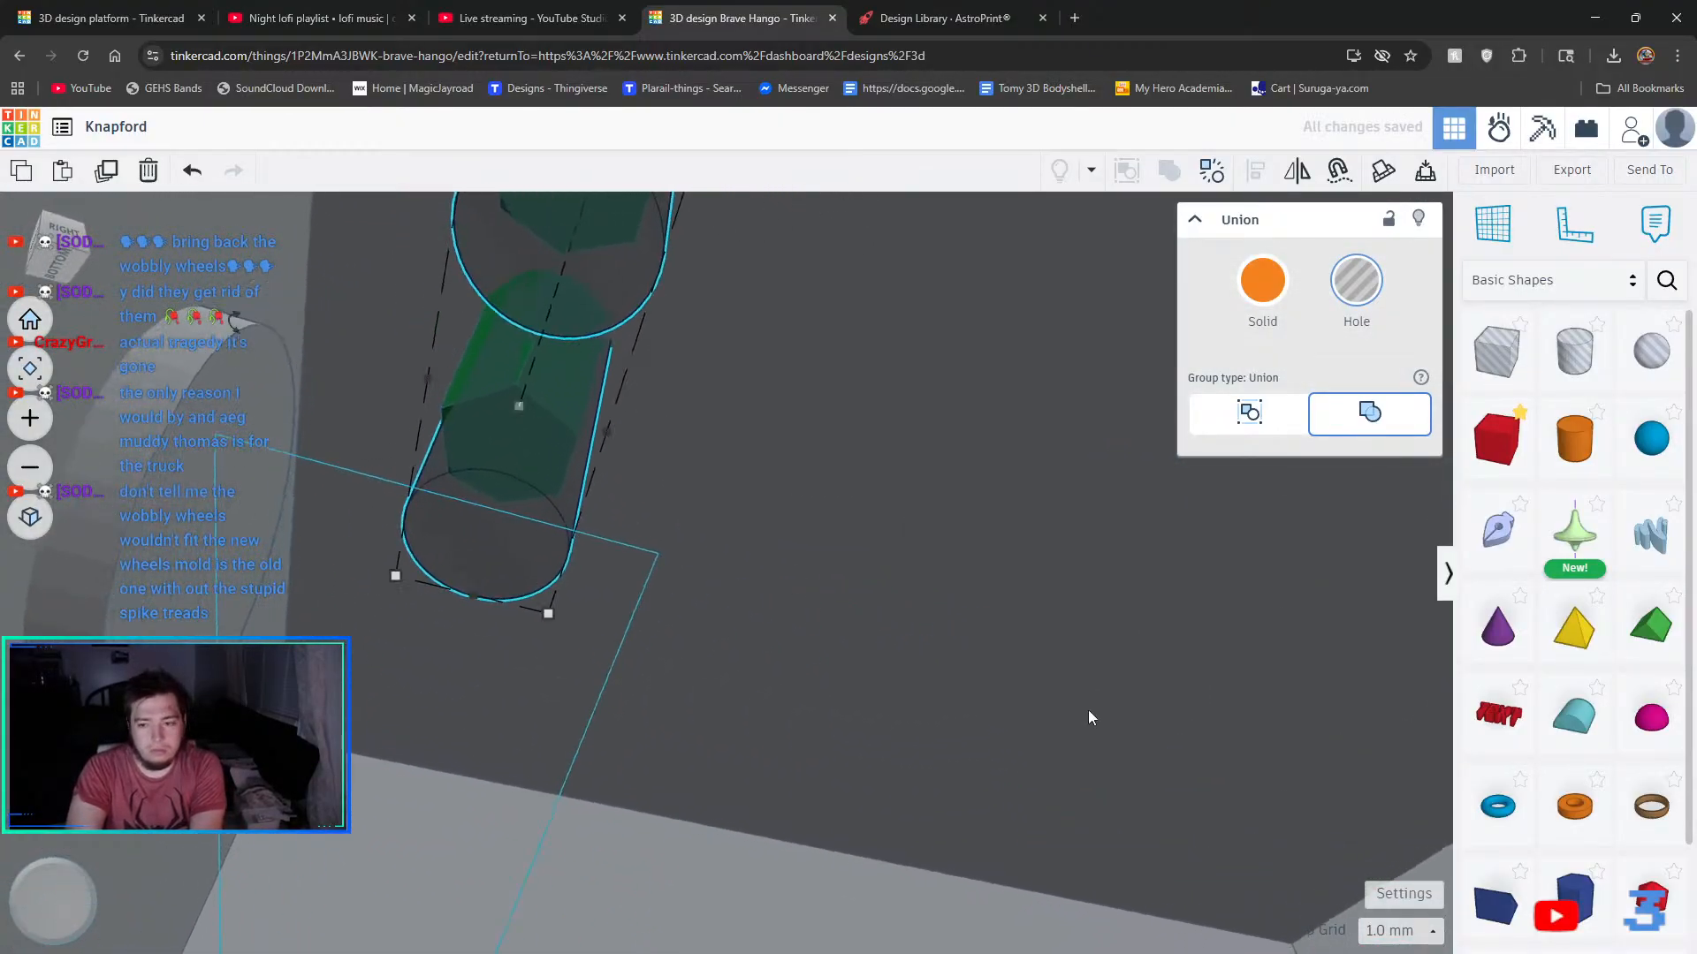
click(1398, 930)
click(1418, 723)
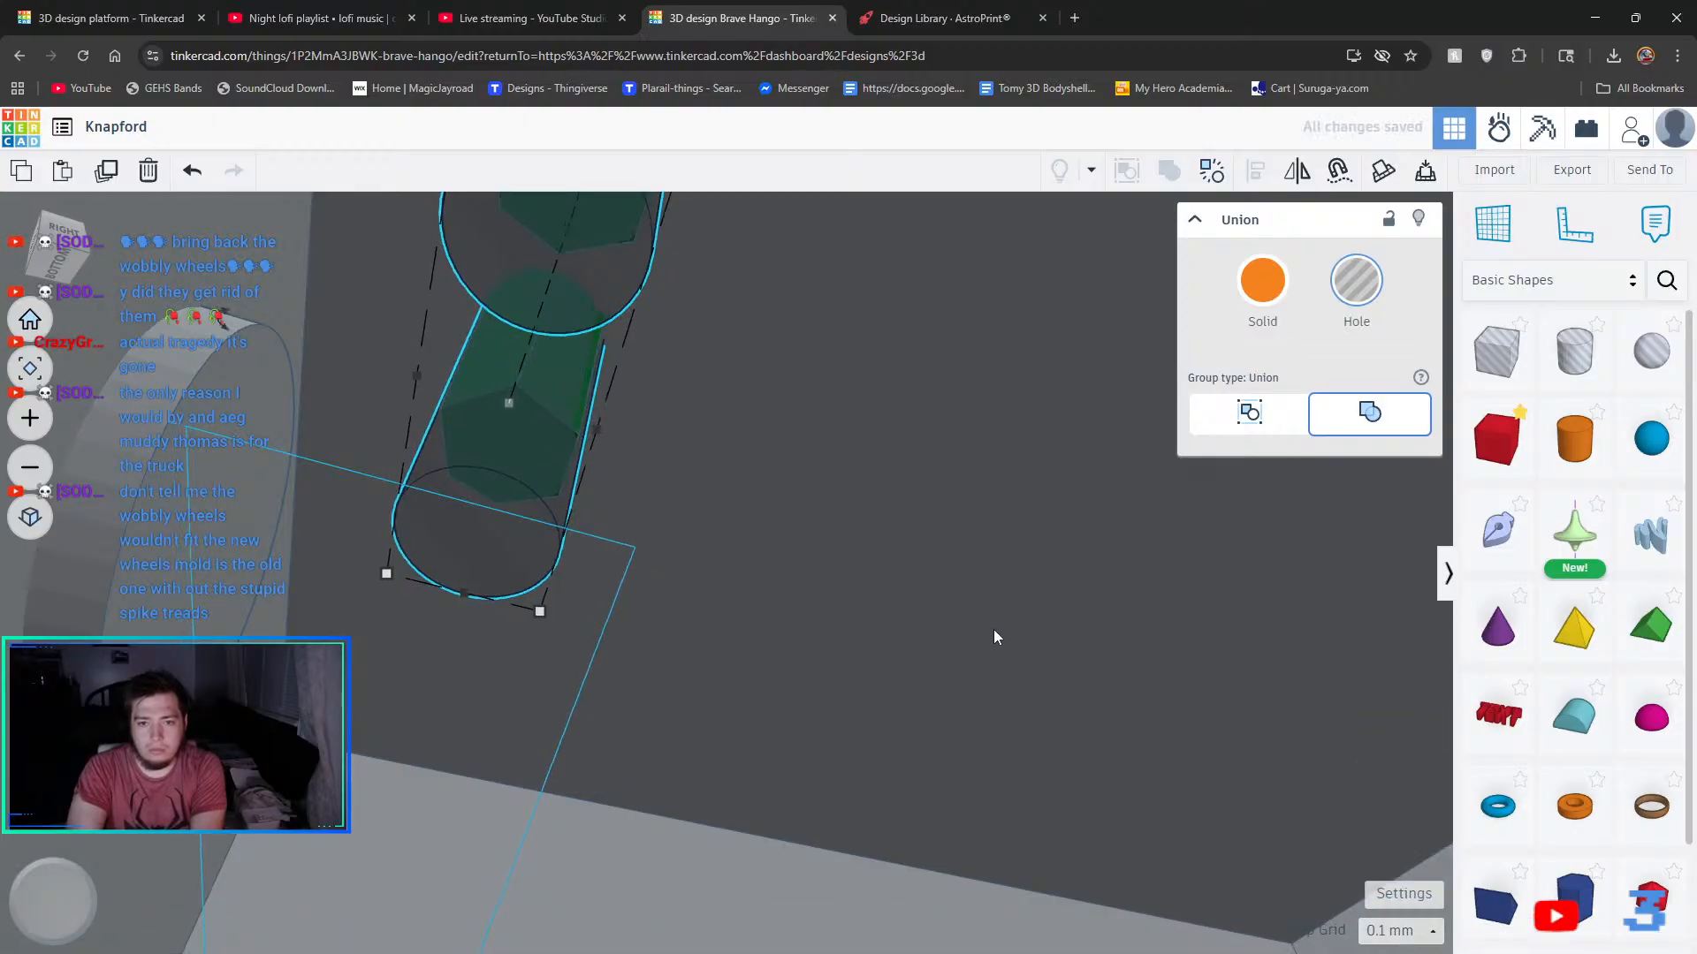
- Try to unite the neighbouring platform section with its peg hole, and undo the union
right_drag(993, 629, 582, 631)
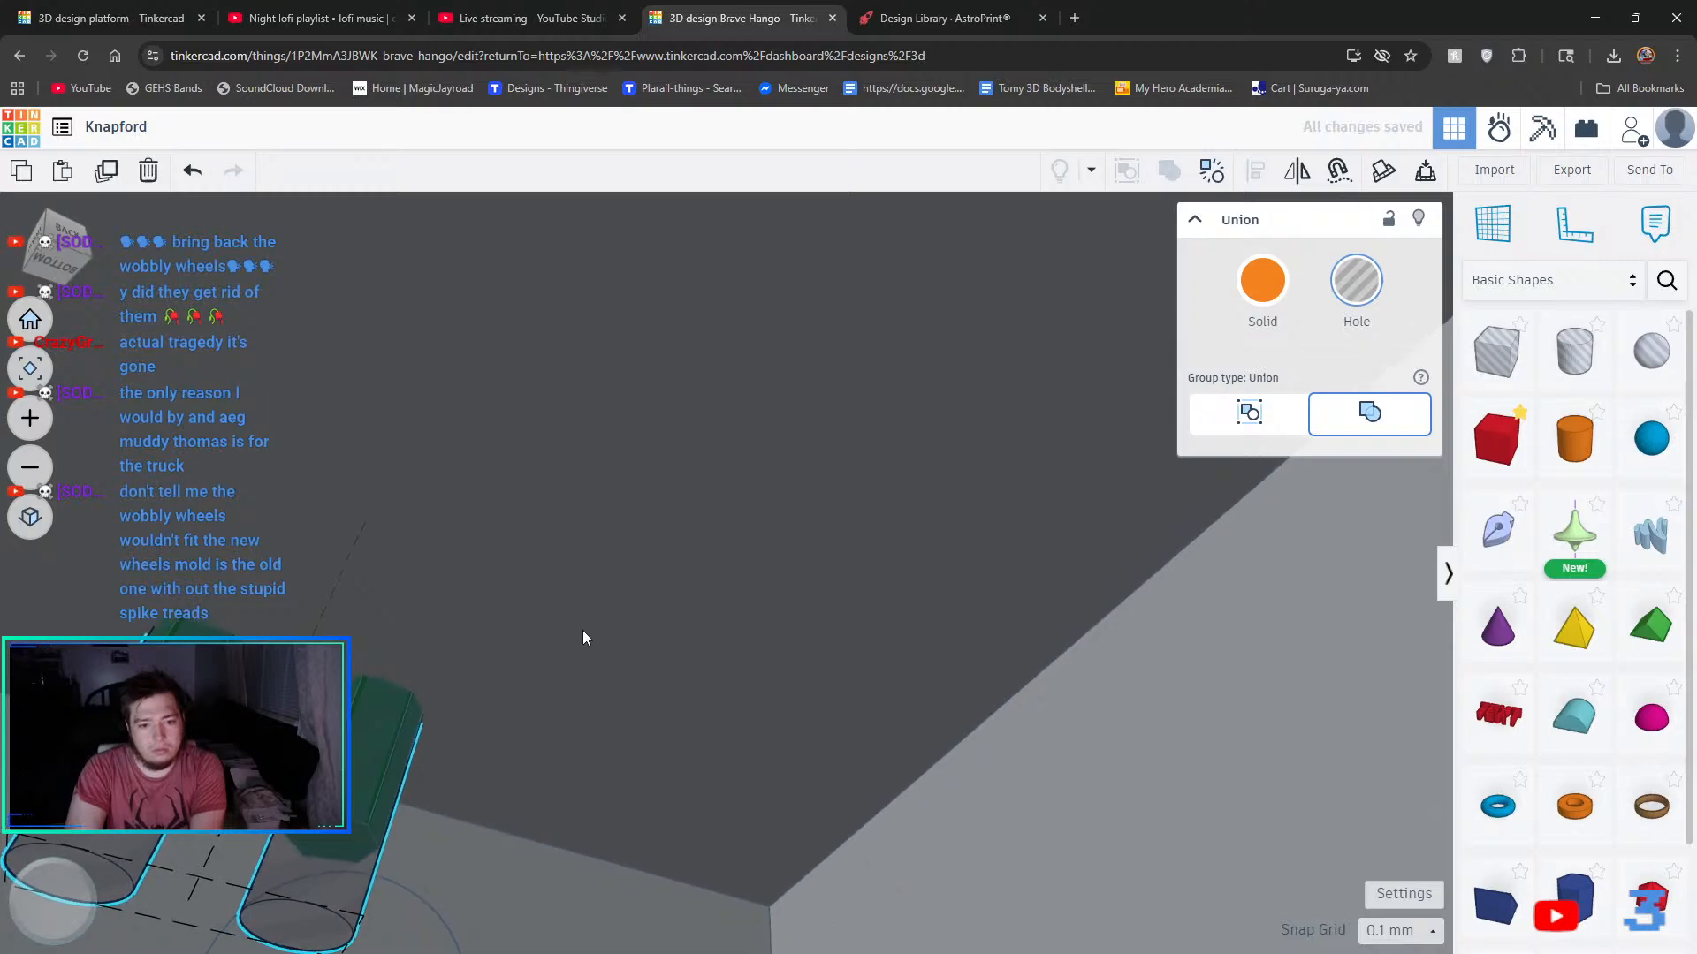
key(ctrl+shift+g)
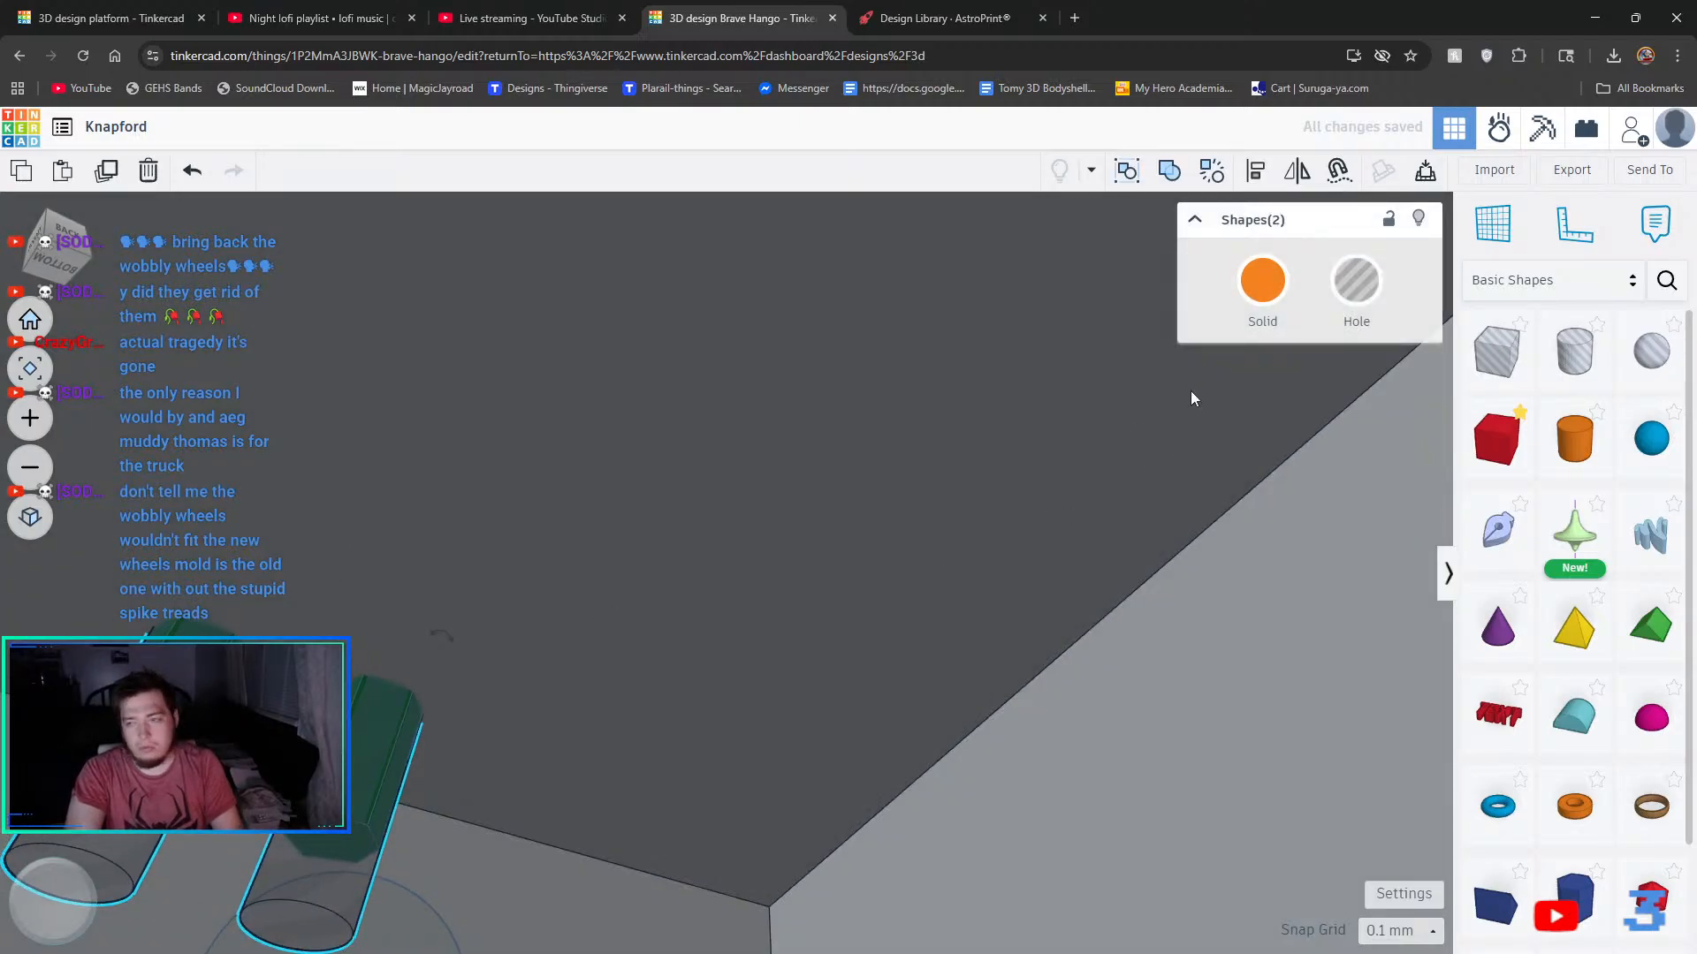
click(1171, 168)
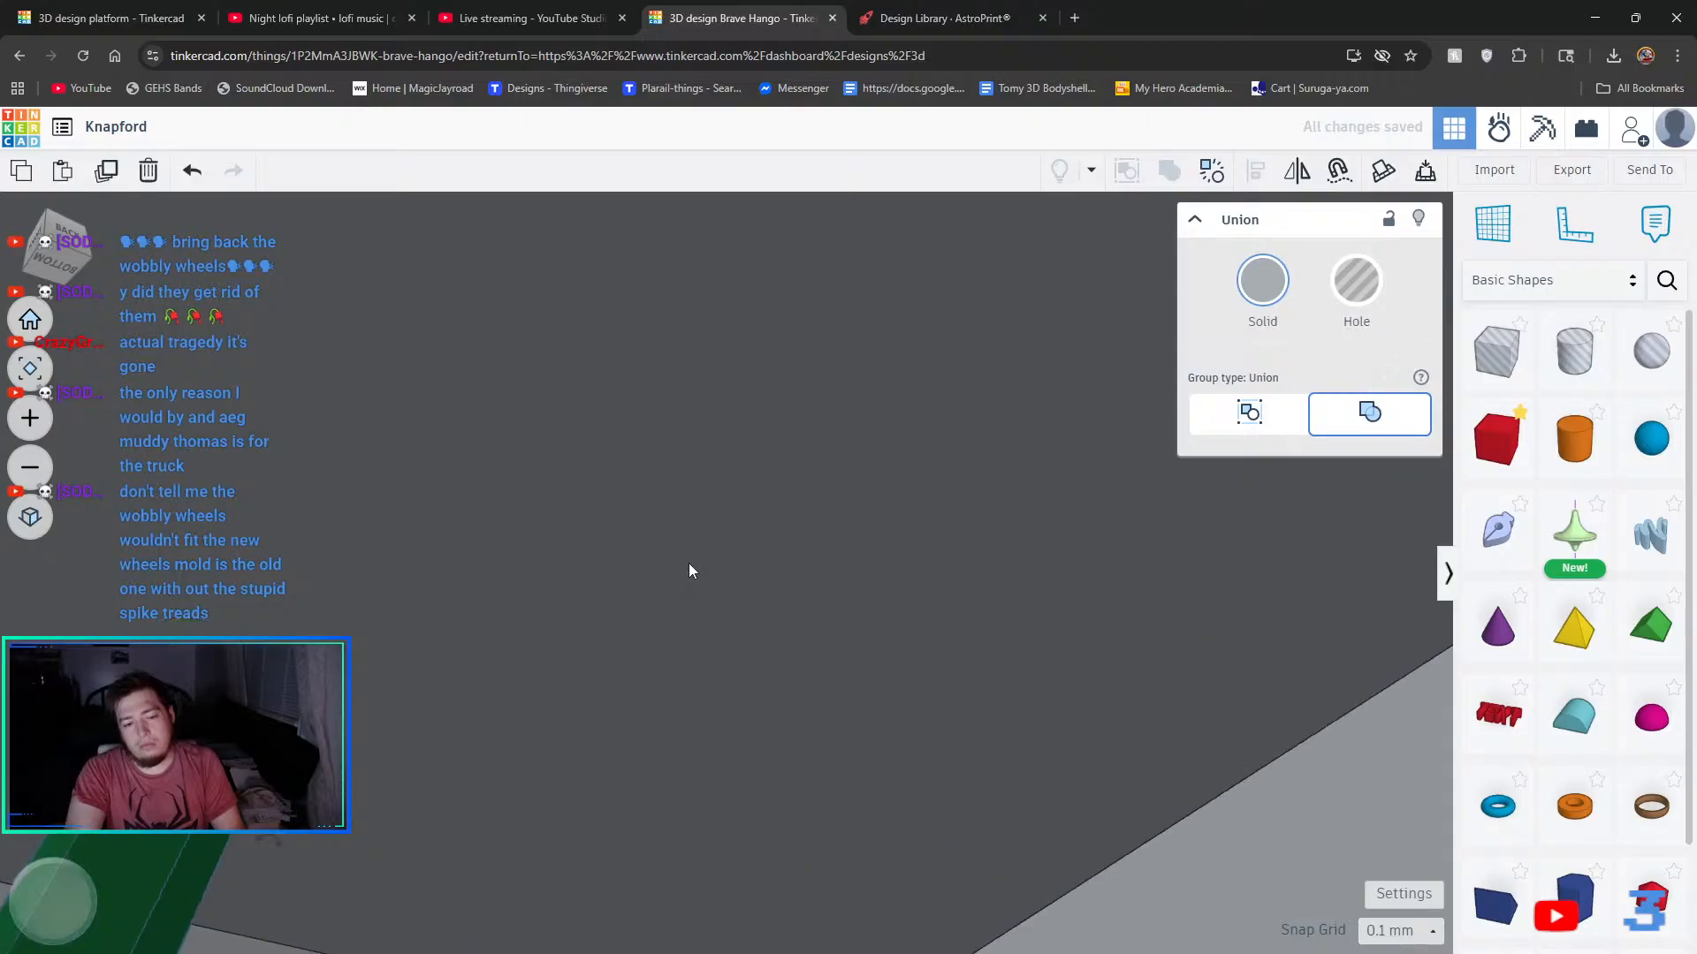
scroll(688, 570, down, 5)
right_drag(695, 575, 1036, 530)
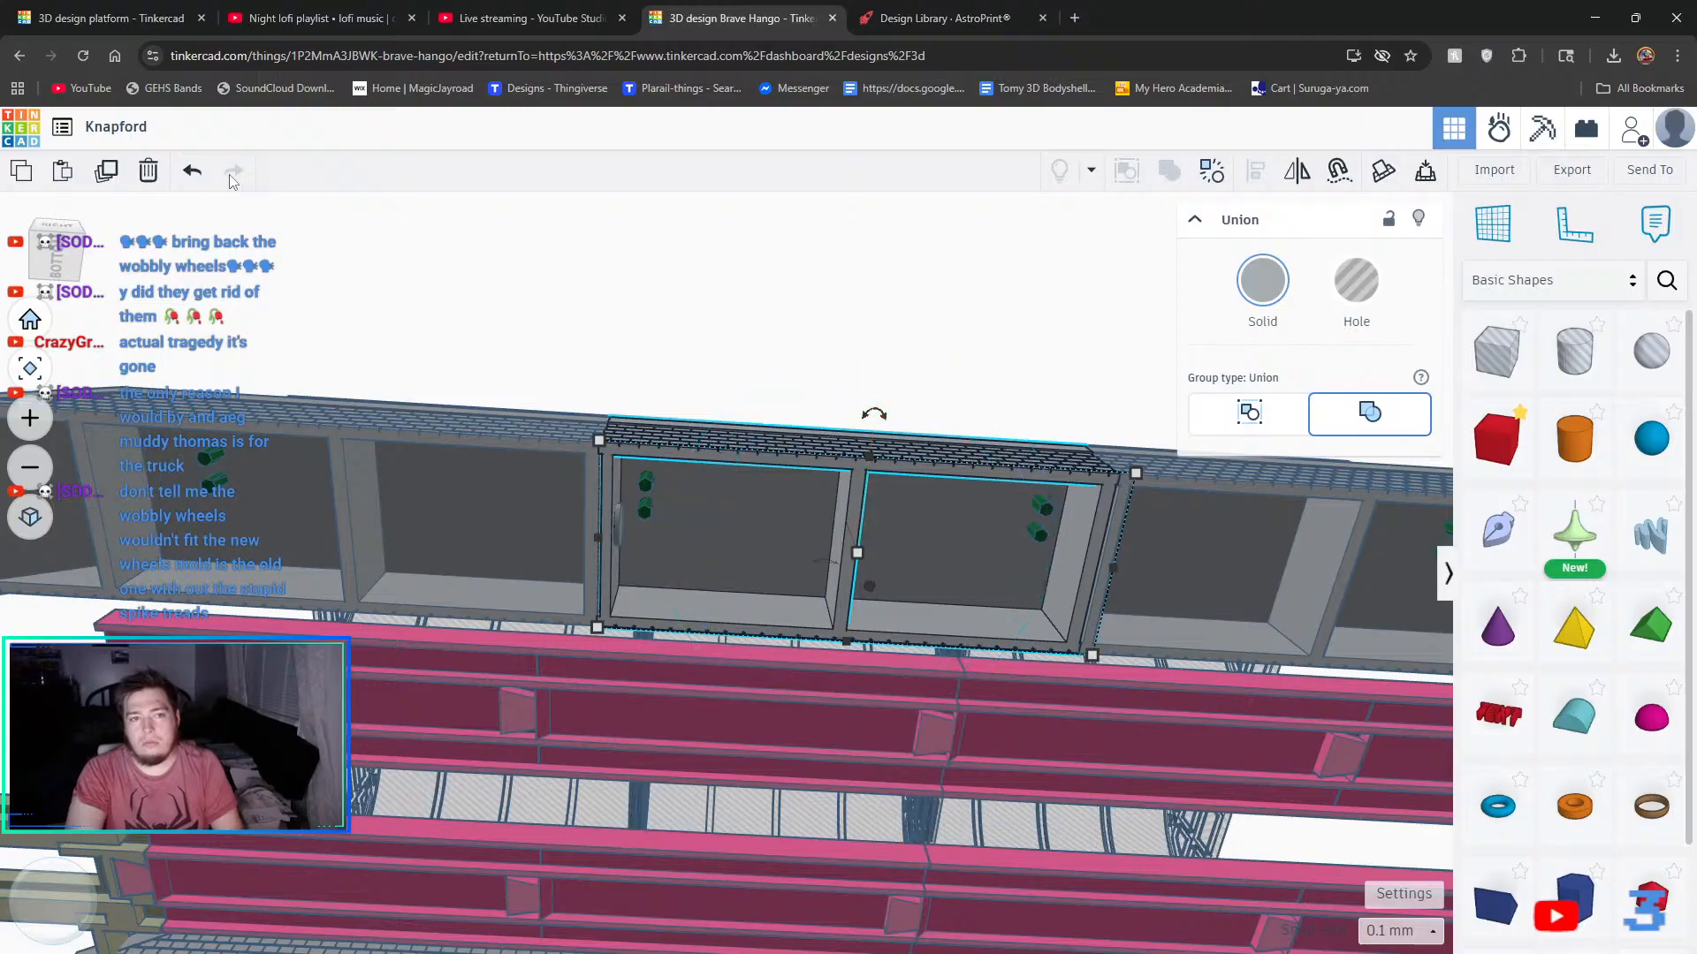
click(191, 173)
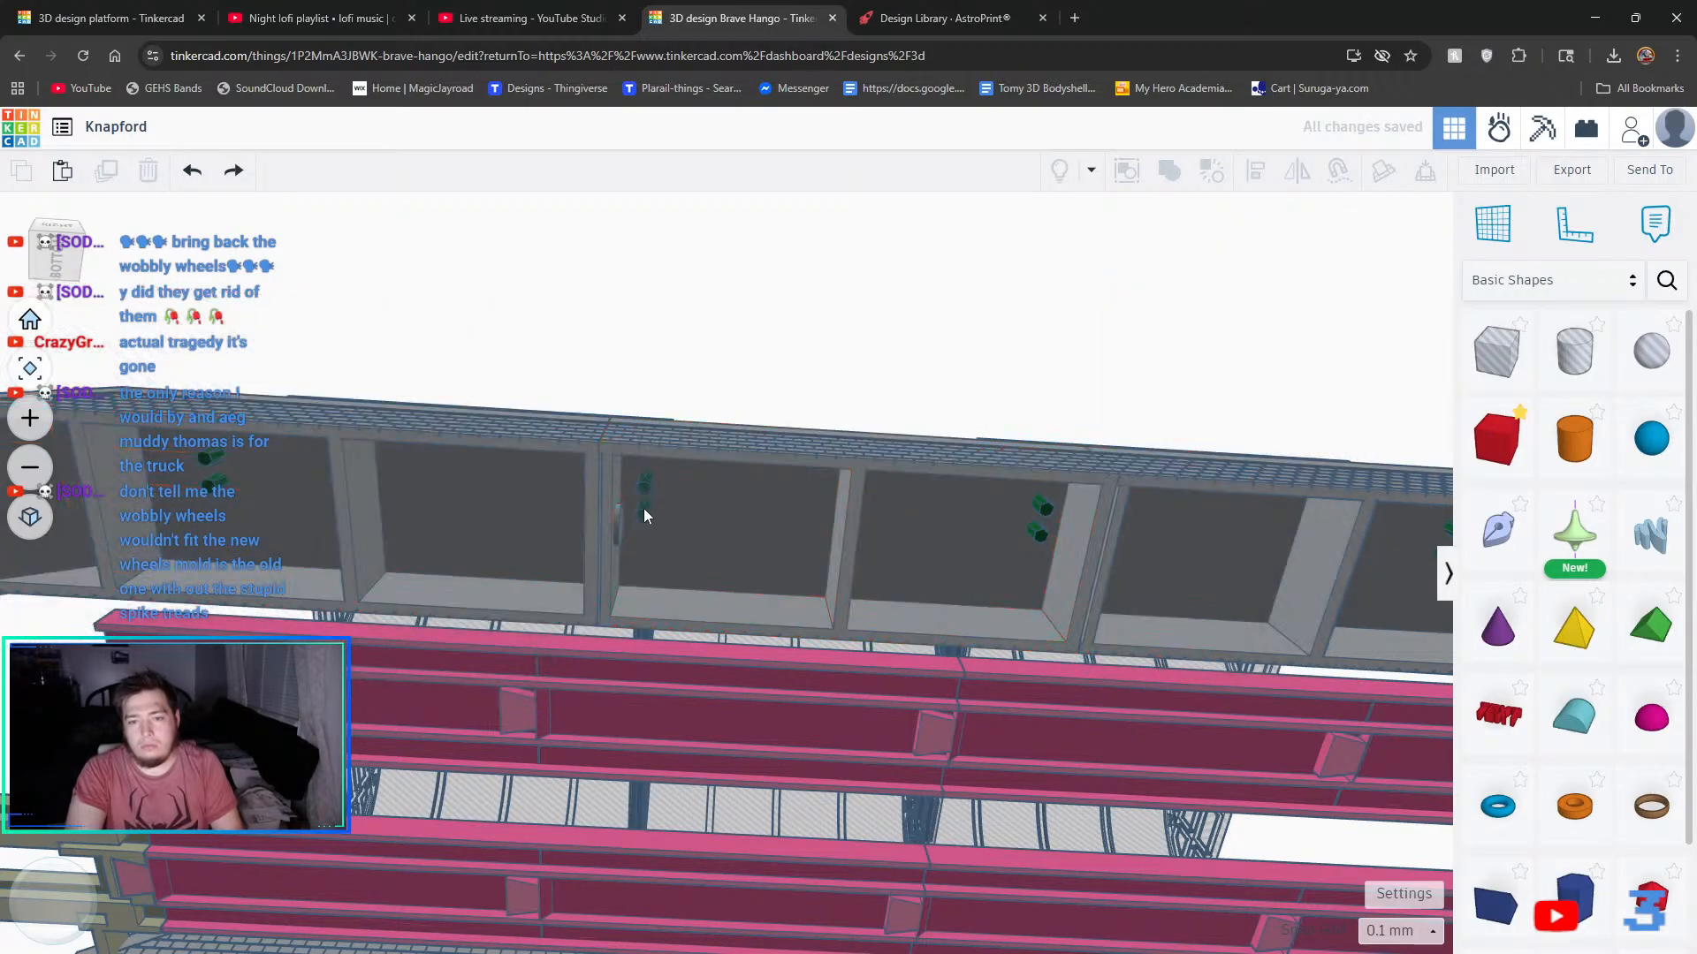
- Duplicate the peg hole, set the snap grid to 1.0 mm and shift the copy to the pegs at the section's other end
click(642, 494)
click(107, 162)
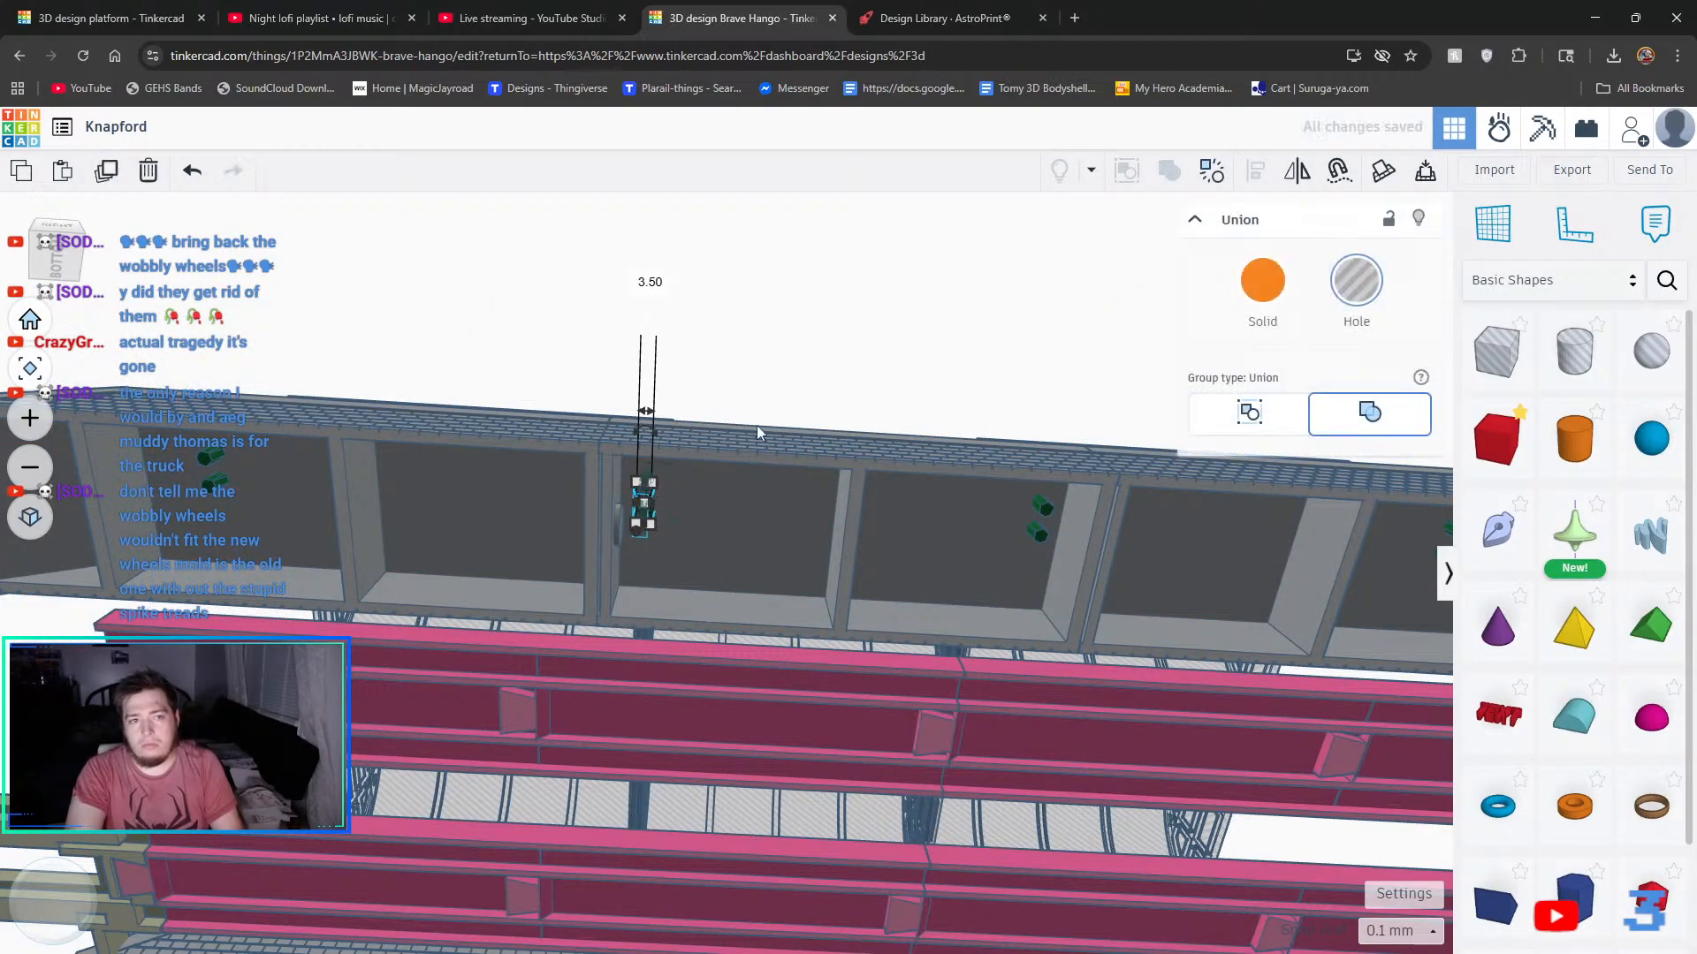
key(shift+Right)
key(shift+Right)
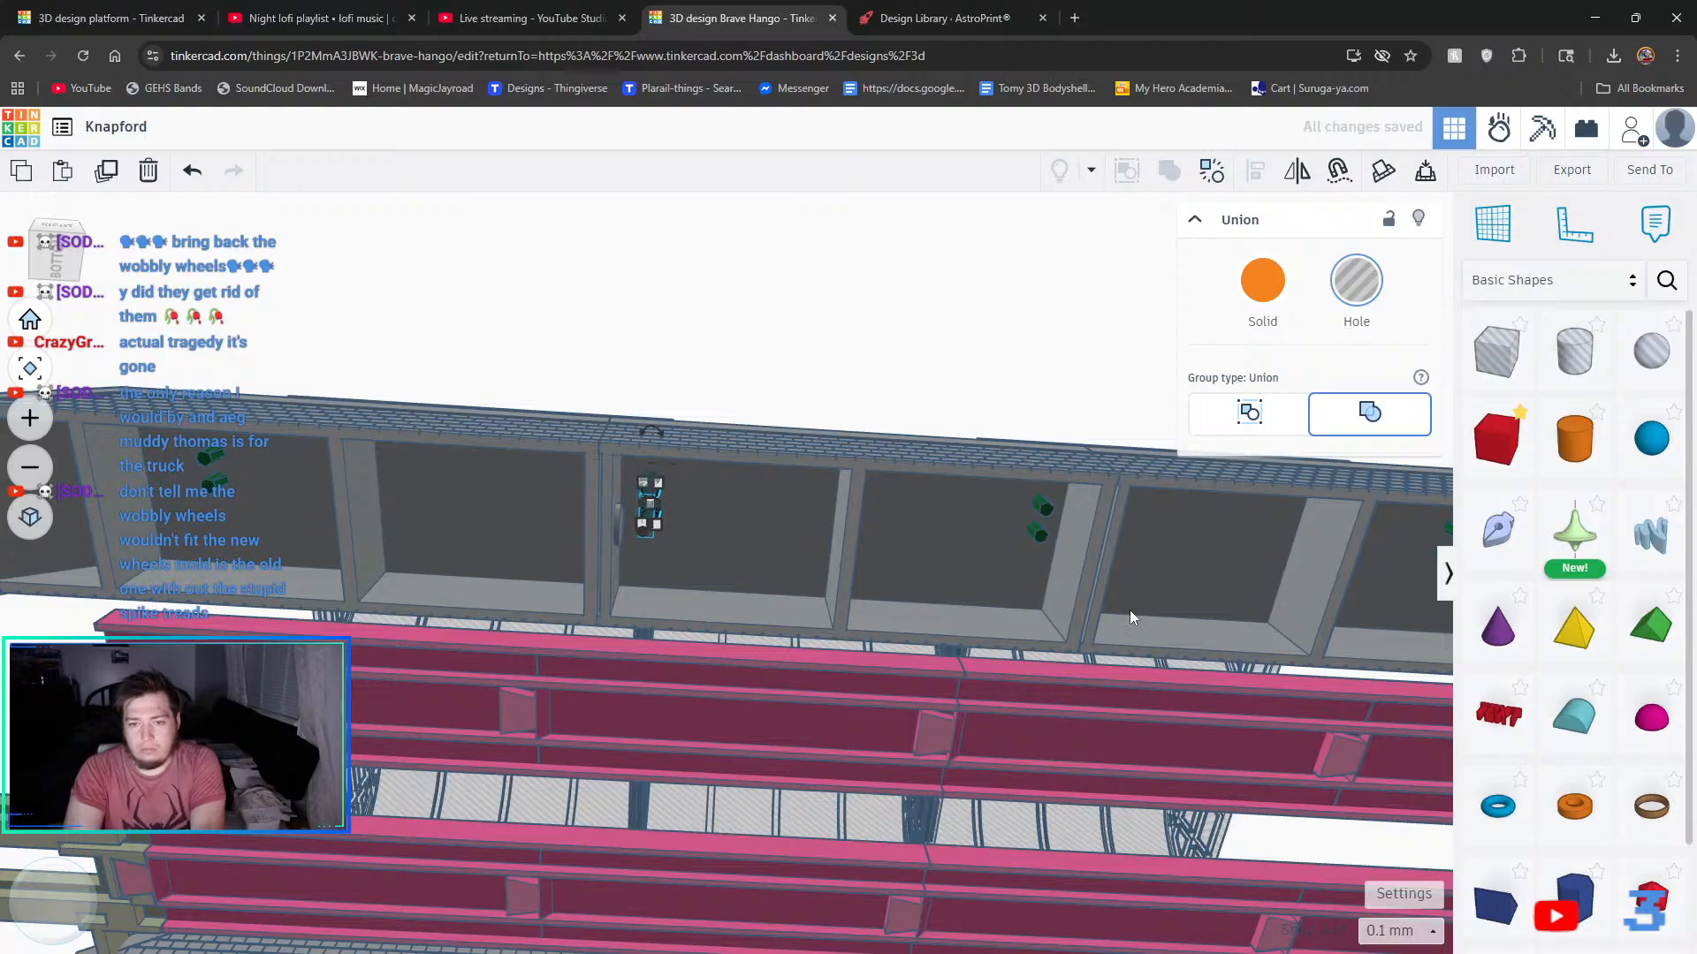
click(1385, 933)
click(1397, 806)
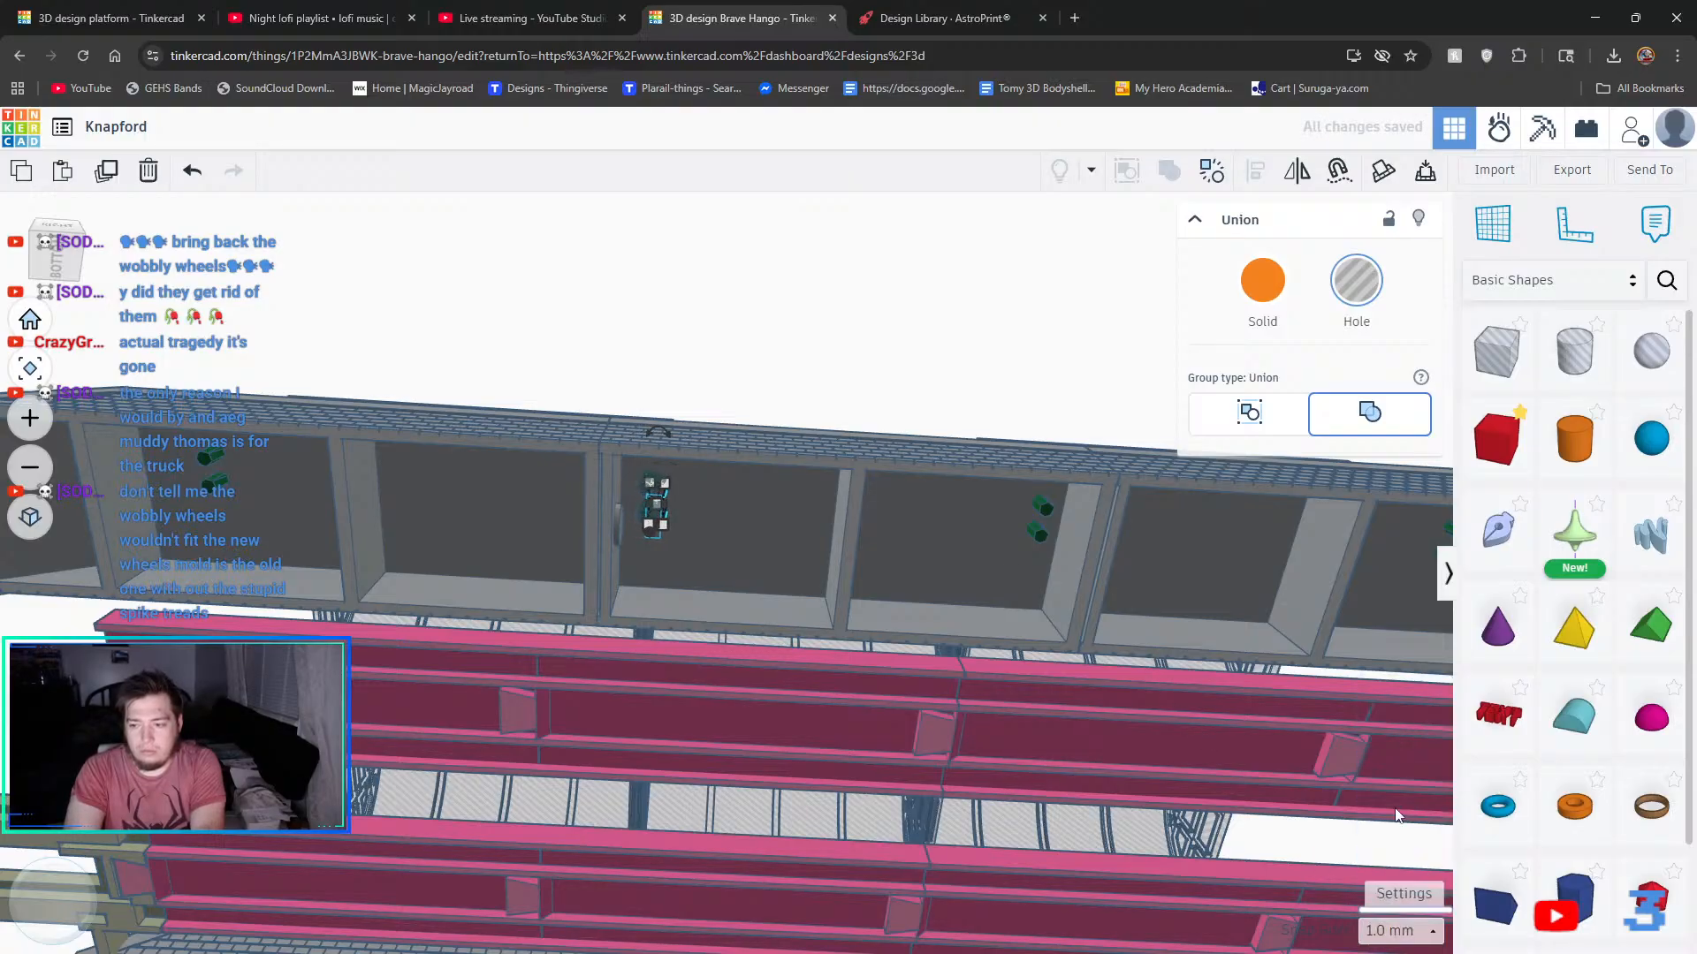
key(Right)
key(Right)
key(Right)
key(Right)
key(Right)
key(Right)
key(Right)
key(Right)
key(Right)
key(Right)
key(Right)
key(Right)
key(Right)
key(Right)
key(Right)
key(Right)
key(Right)
key(Right)
key(Right)
key(Right)
key(Right)
key(Right)
key(Right)
key(Right)
key(Right)
key(Right)
key(Right)
key(Right)
key(Right)
key(Right)
key(Right)
key(Right)
key(Right)
key(Right)
key(Right)
key(Right)
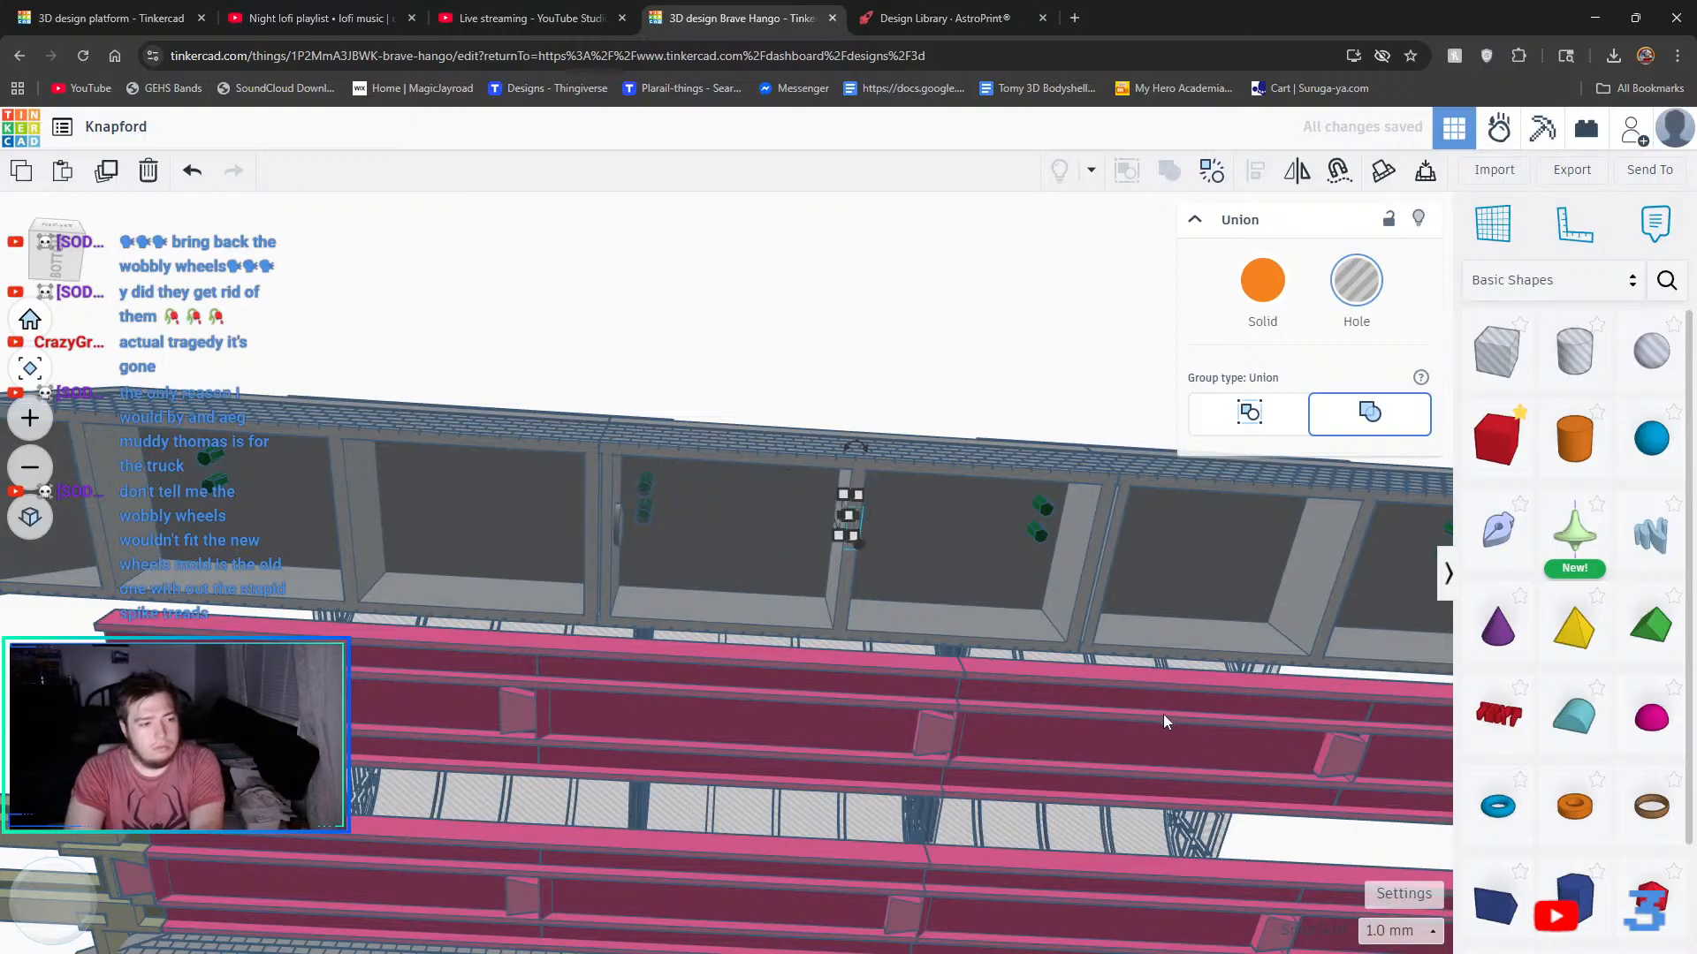
key(Right)
key(Right)
key(Right)
key(Right)
key(Right)
key(Right)
key(Right)
key(Right)
key(Right)
key(Right)
key(Right)
key(Right)
key(Right)
key(Right)
key(Right)
key(Right)
key(Right)
key(Right)
key(Right)
key(Right)
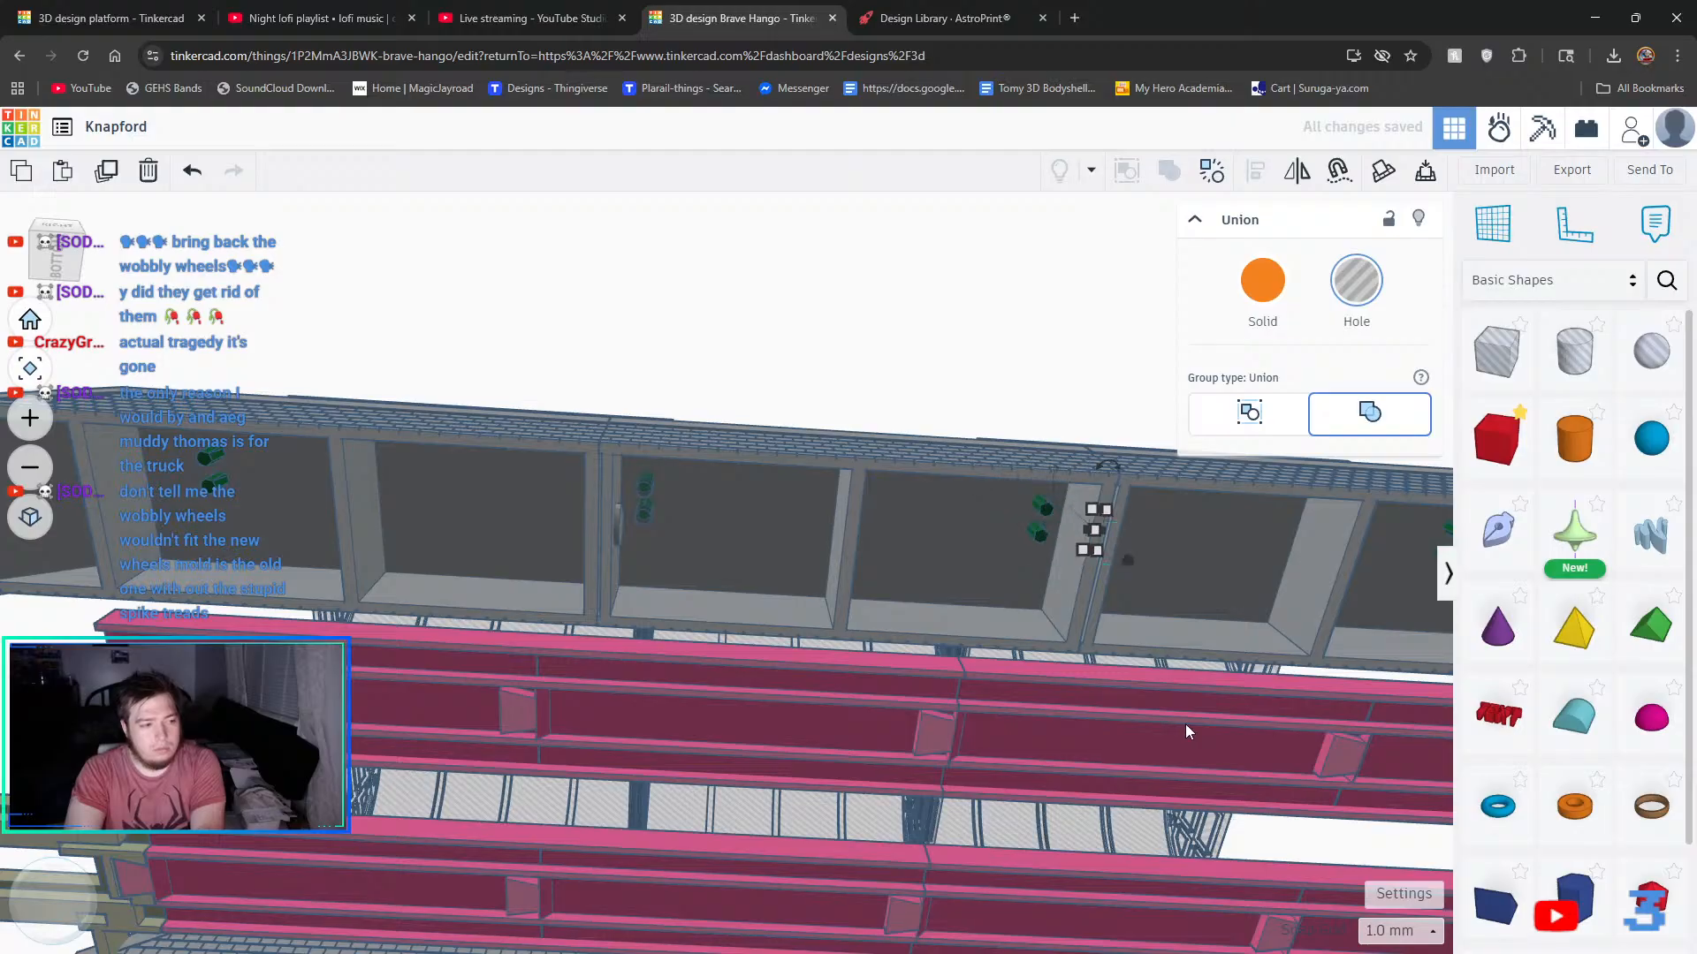
scroll(1052, 470, up, 1)
scroll(1051, 469, up, 10)
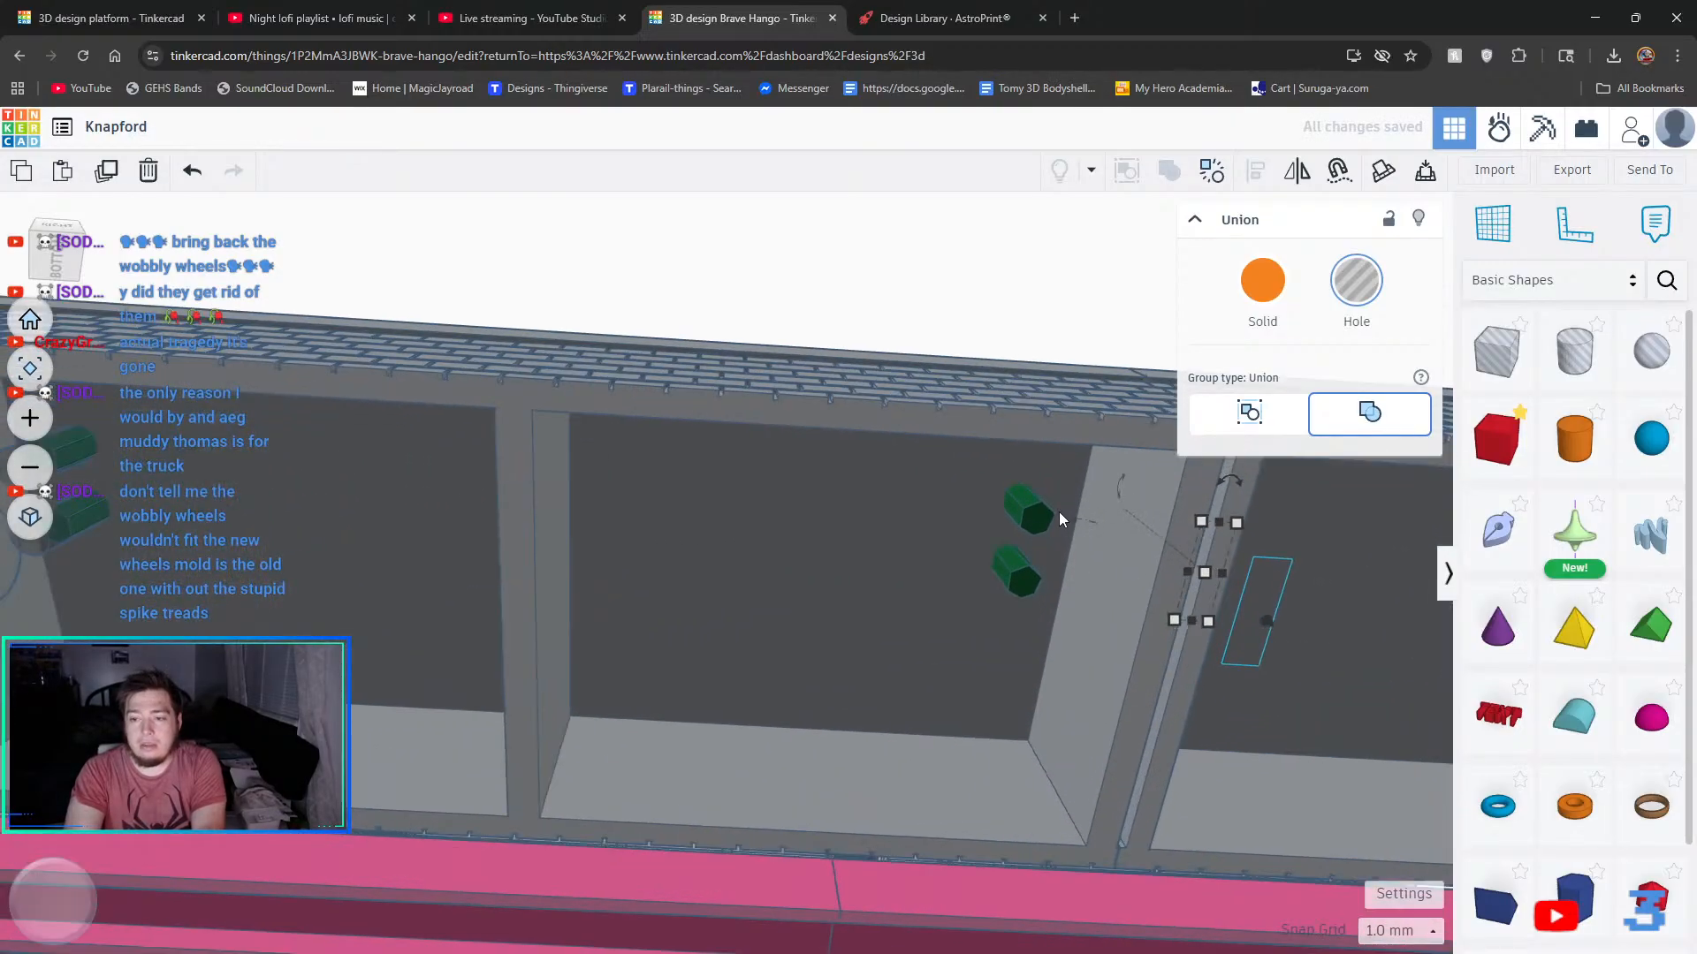
key(Left)
key(Left)
key(Left)
key(Left)
key(Left)
key(Left)
key(Left)
key(Left)
key(Left)
key(Left)
key(Left)
key(Left)
key(Left)
key(Left)
key(Left)
key(Left)
key(Left)
key(Left)
key(Left)
key(Left)
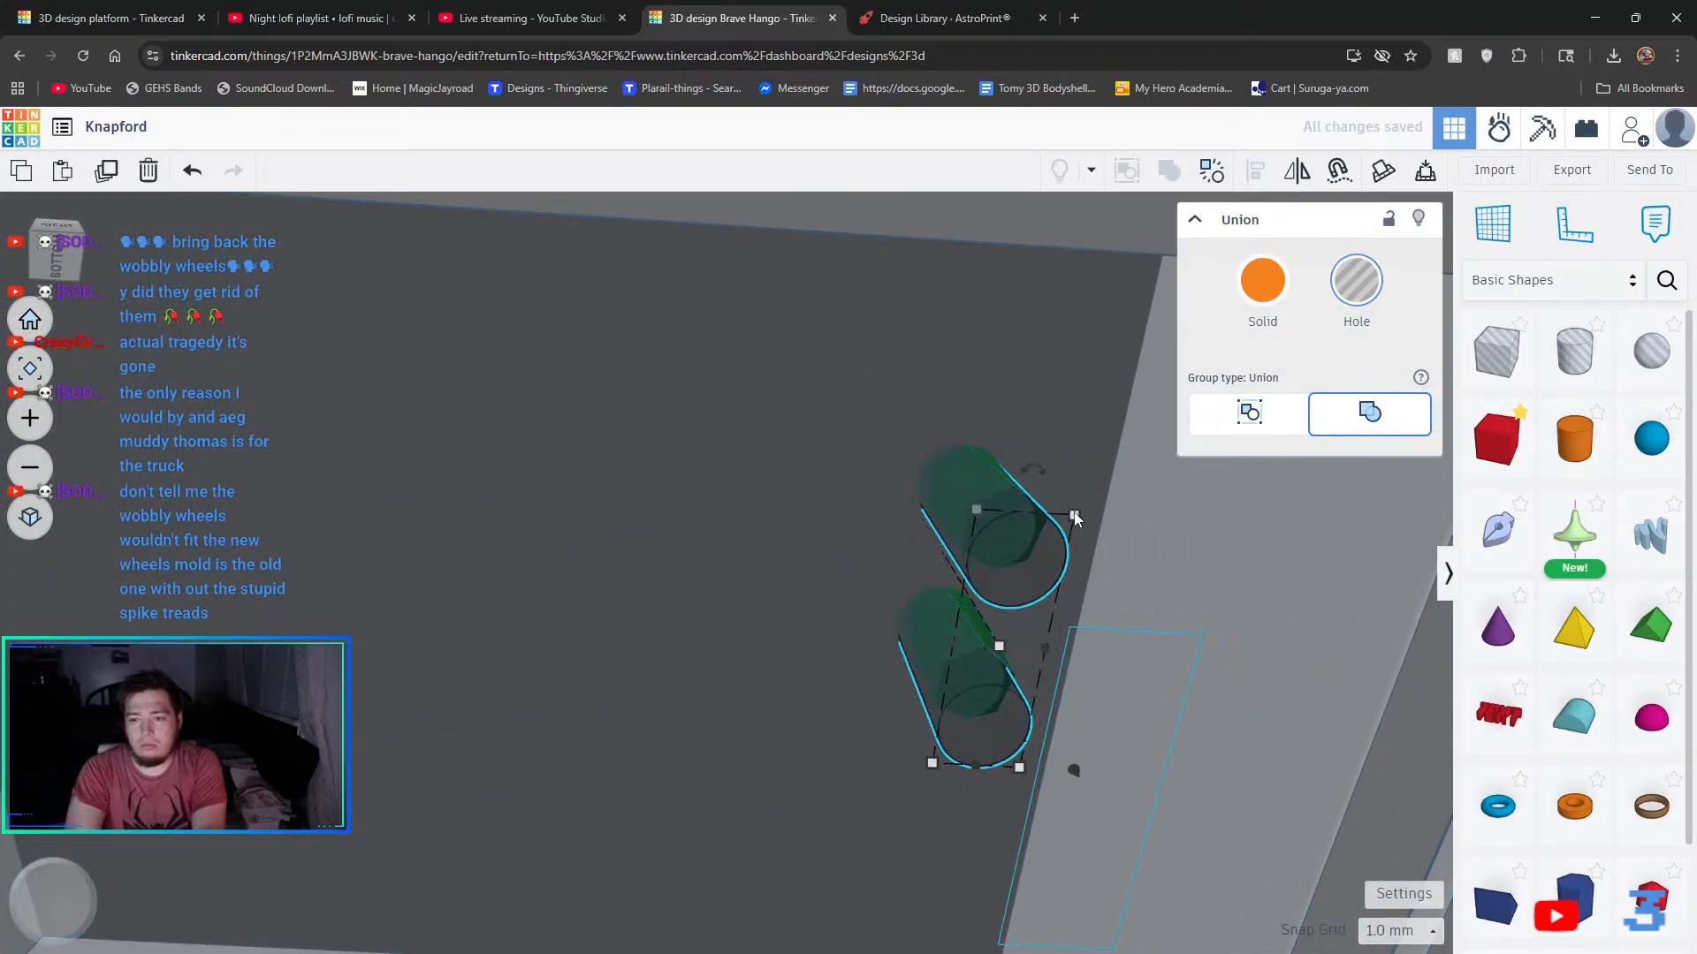
- Set the snap grid to 0.1 mm and nudge the duplicated hole along the platform to line up with the pegs
click(1399, 931)
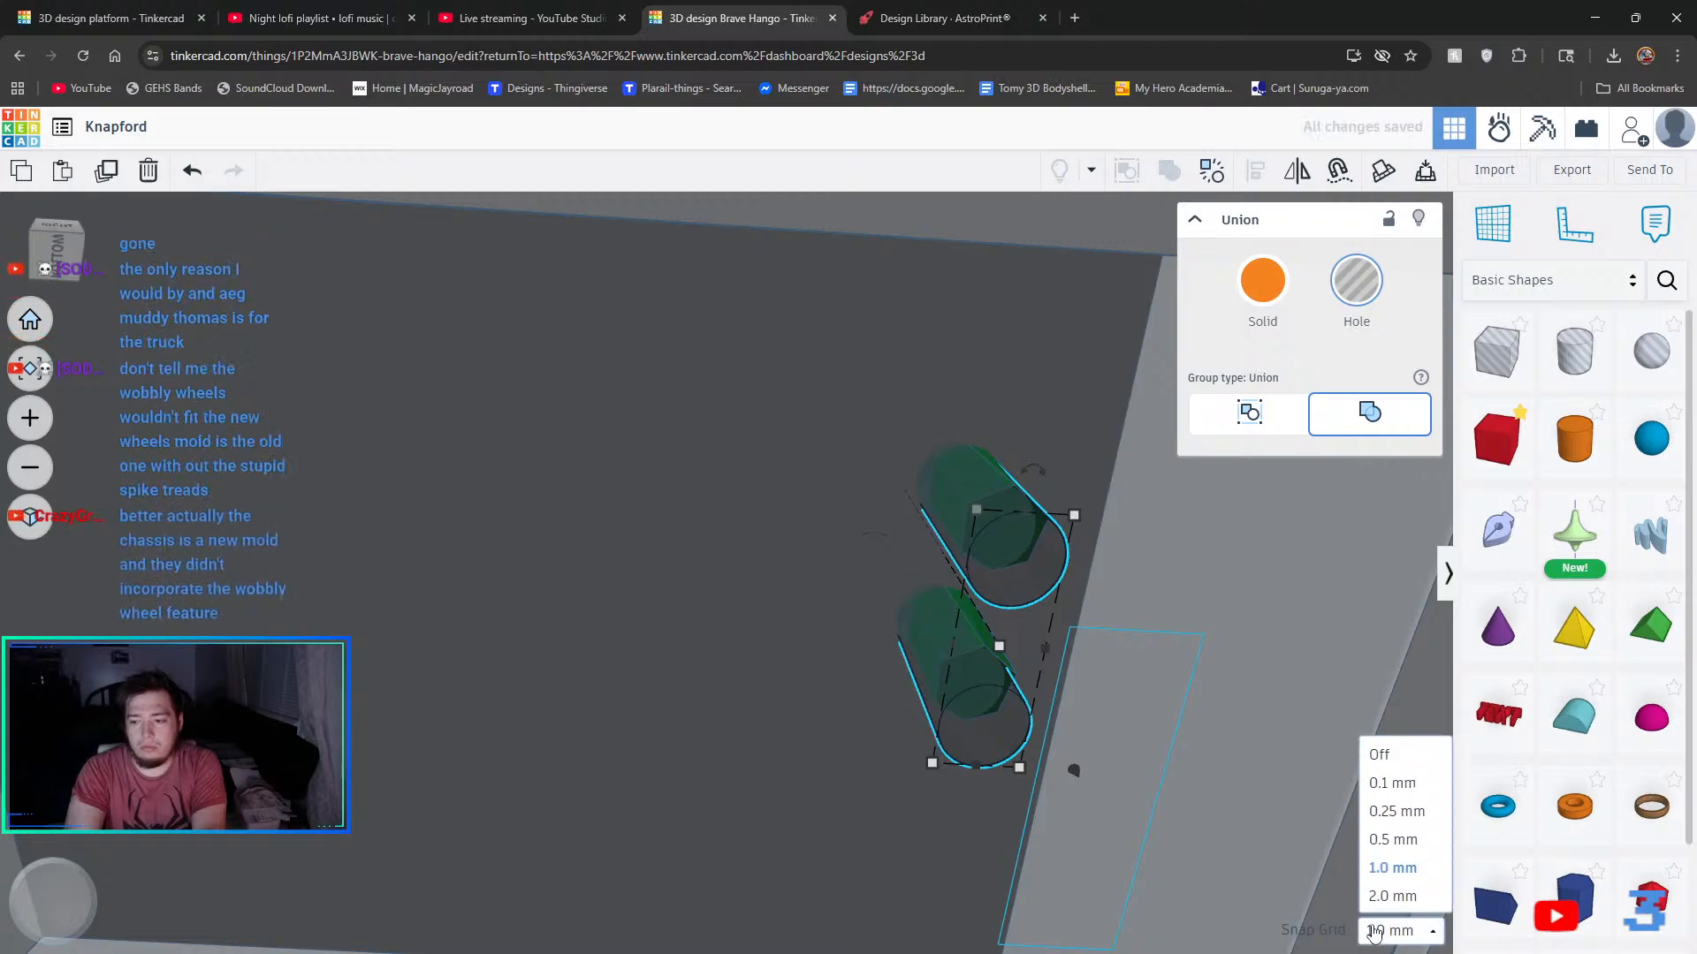
click(1391, 723)
key(Right)
key(Right)
key(Right)
key(Right)
key(Right)
key(Right)
key(Right)
key(Right)
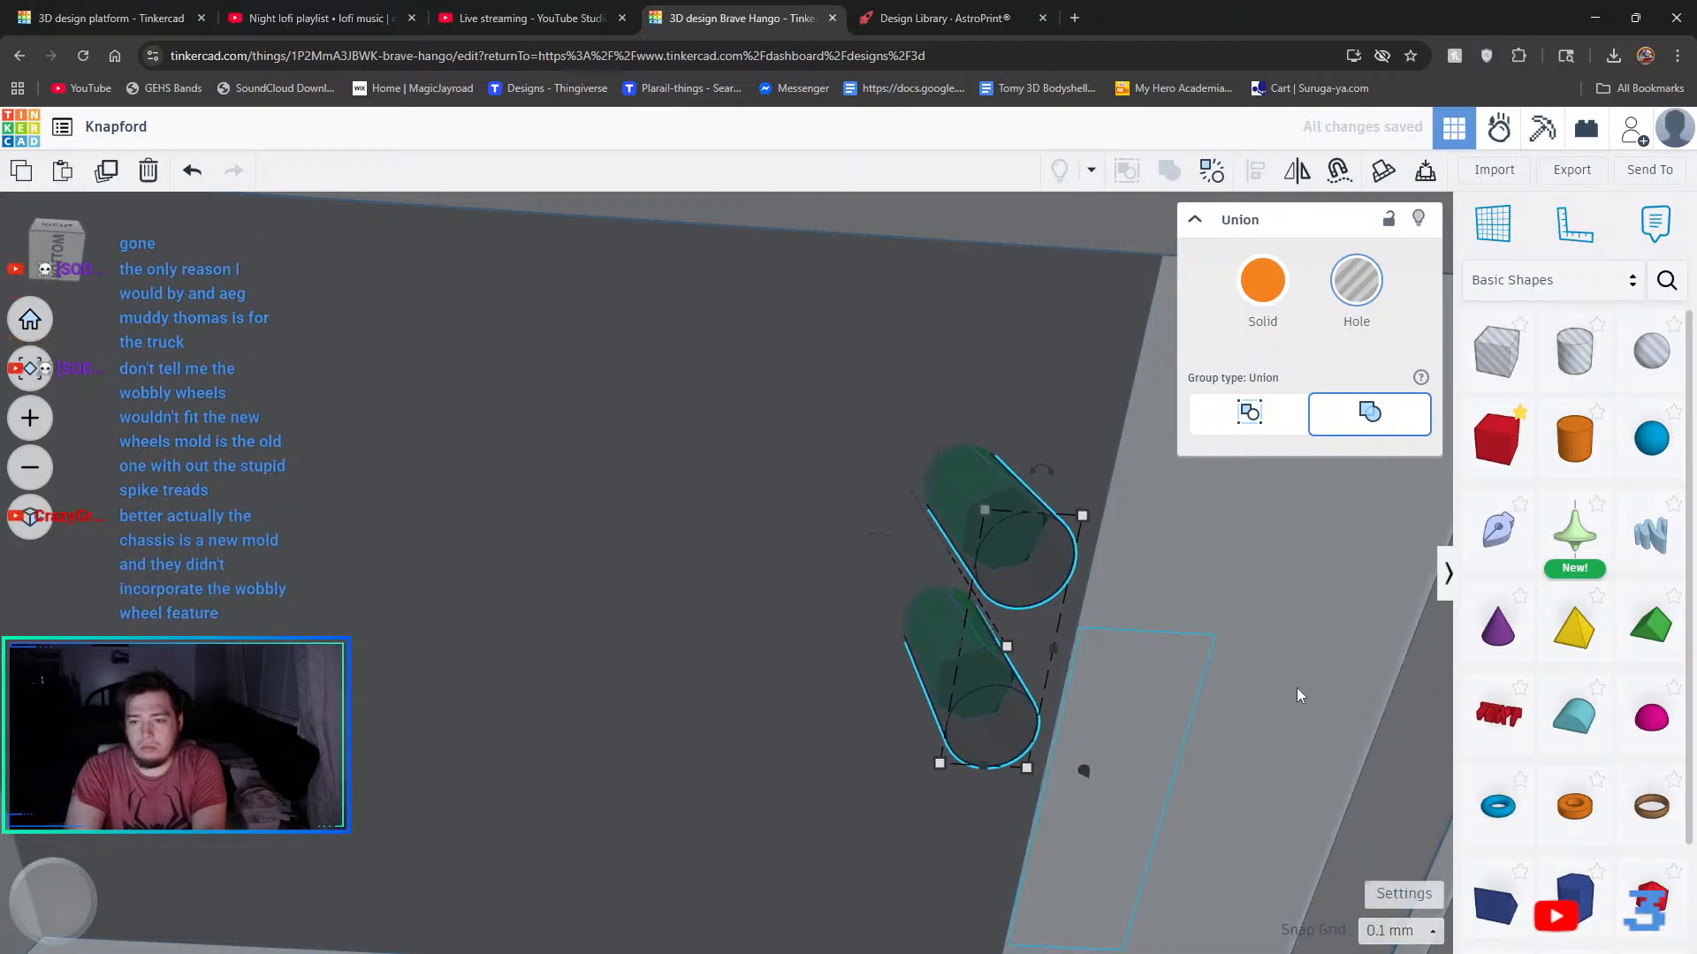
key(Right)
- Fine-tune the duplicated hole's position in both directions until its cylinders surround the two pegs evenly
right_drag(1285, 686, 824, 675)
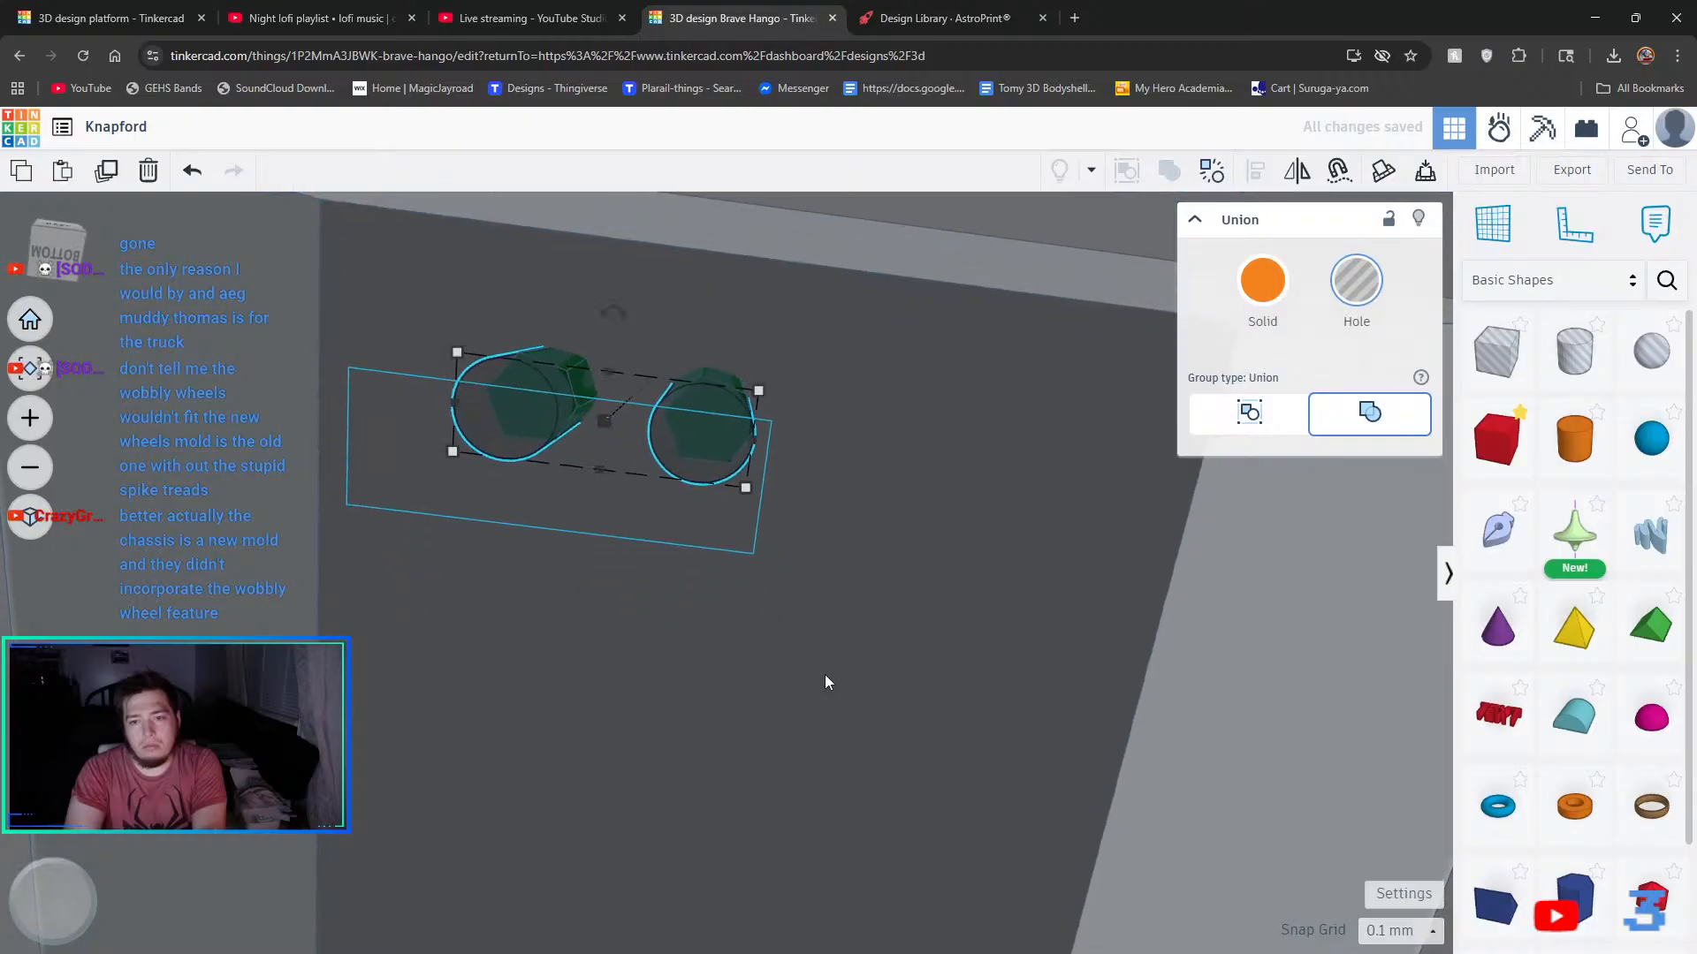
key(Right)
key(Up)
key(Up)
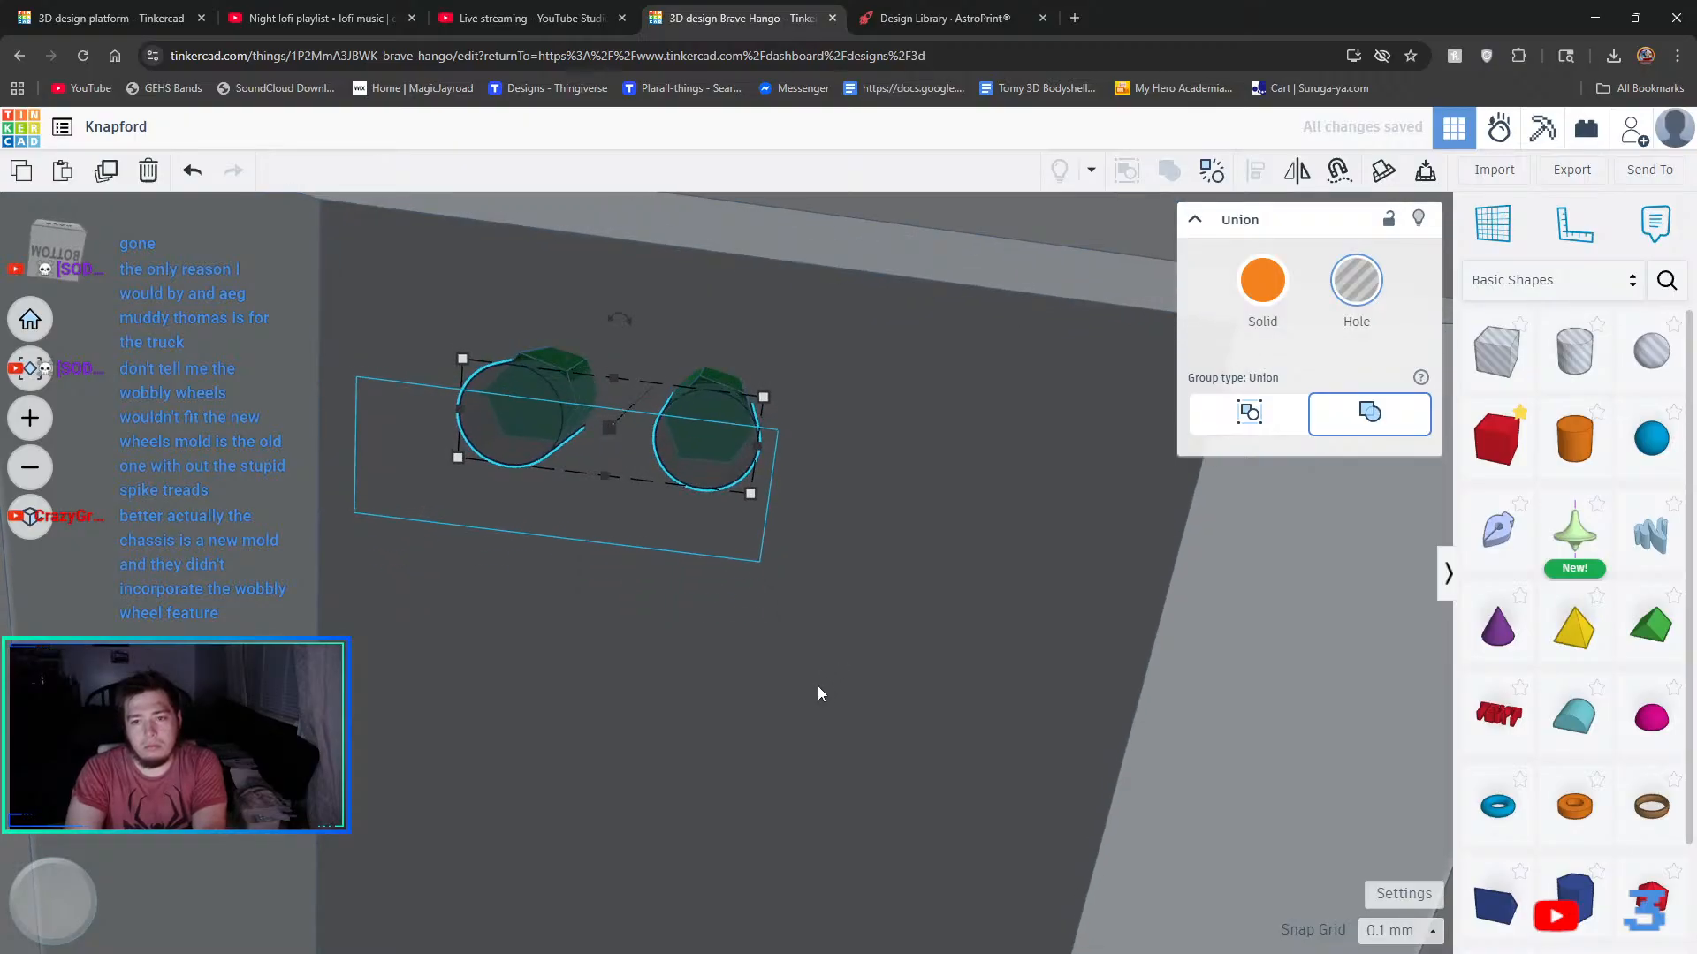
key(Down)
key(Down)
key(Down)
key(Down)
key(Down)
key(Up)
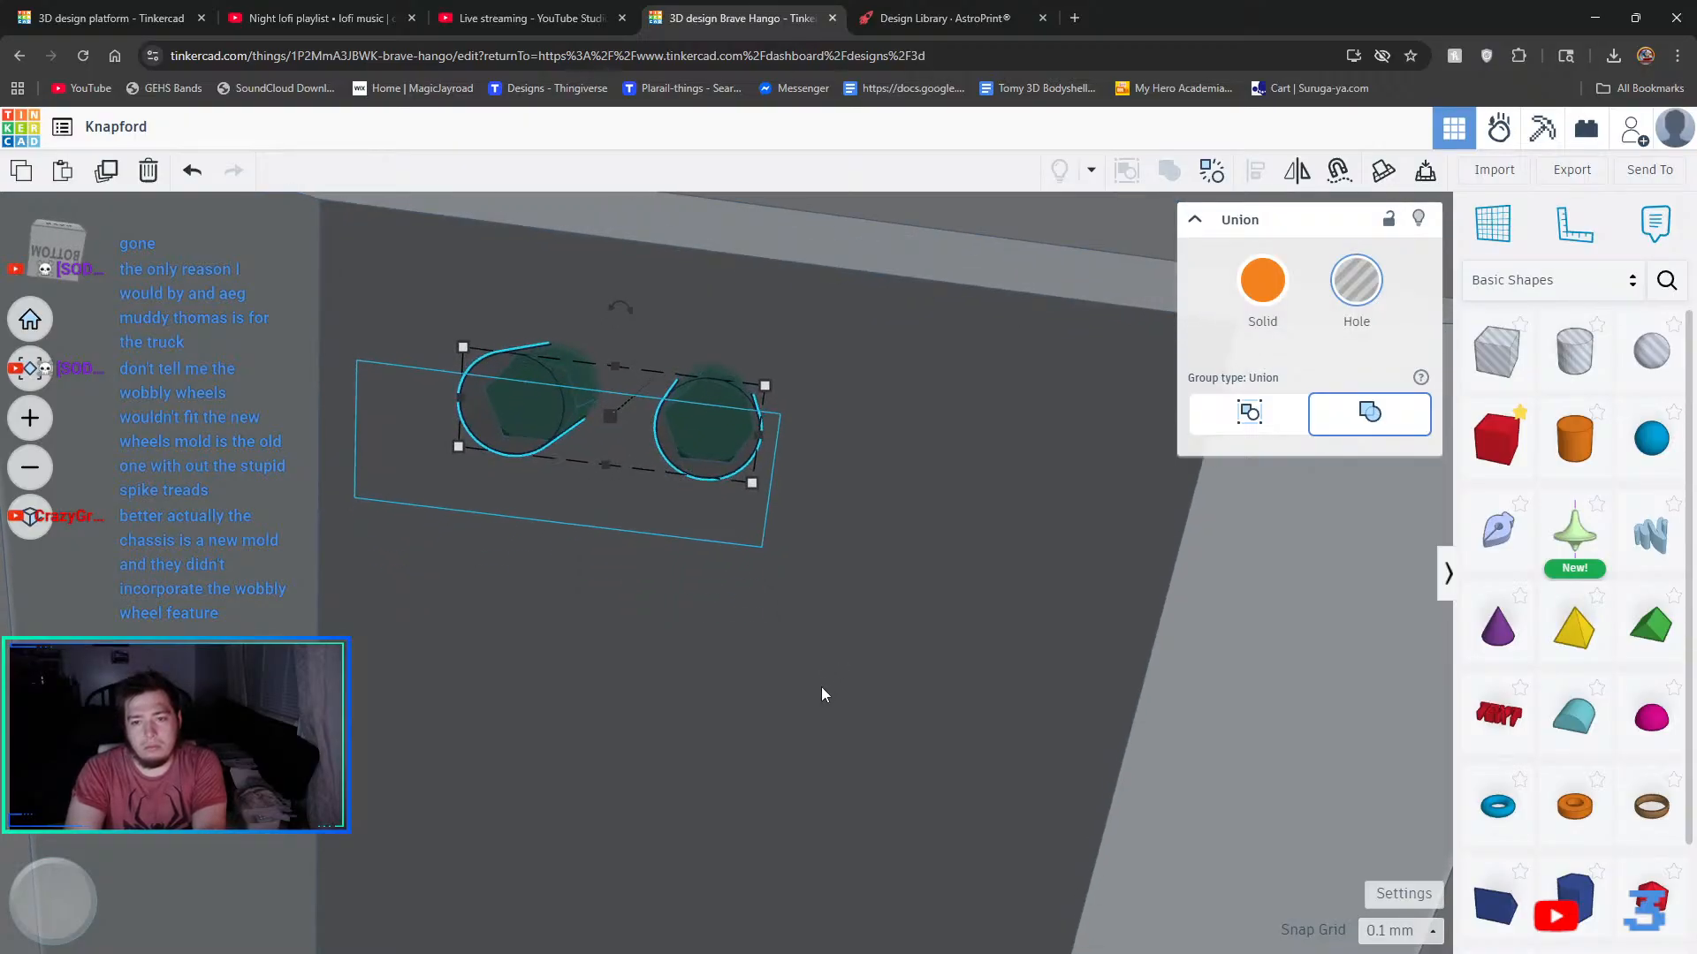
key(Up)
right_drag(820, 687, 1041, 687)
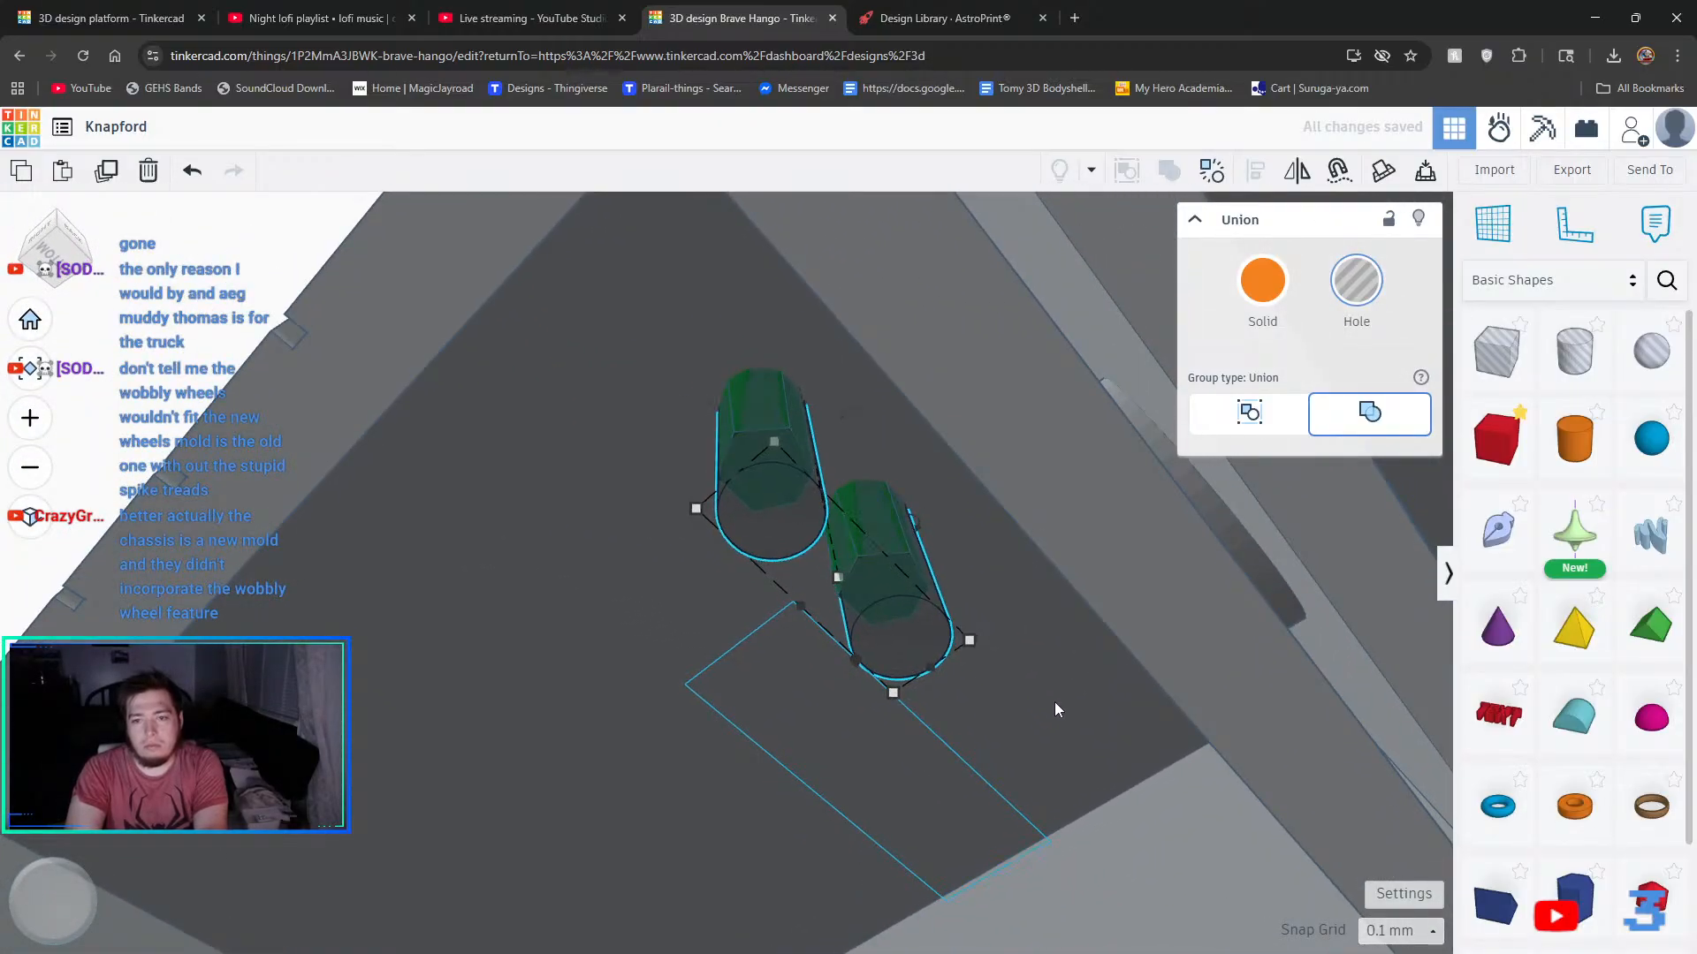
right_drag(1055, 705, 826, 667)
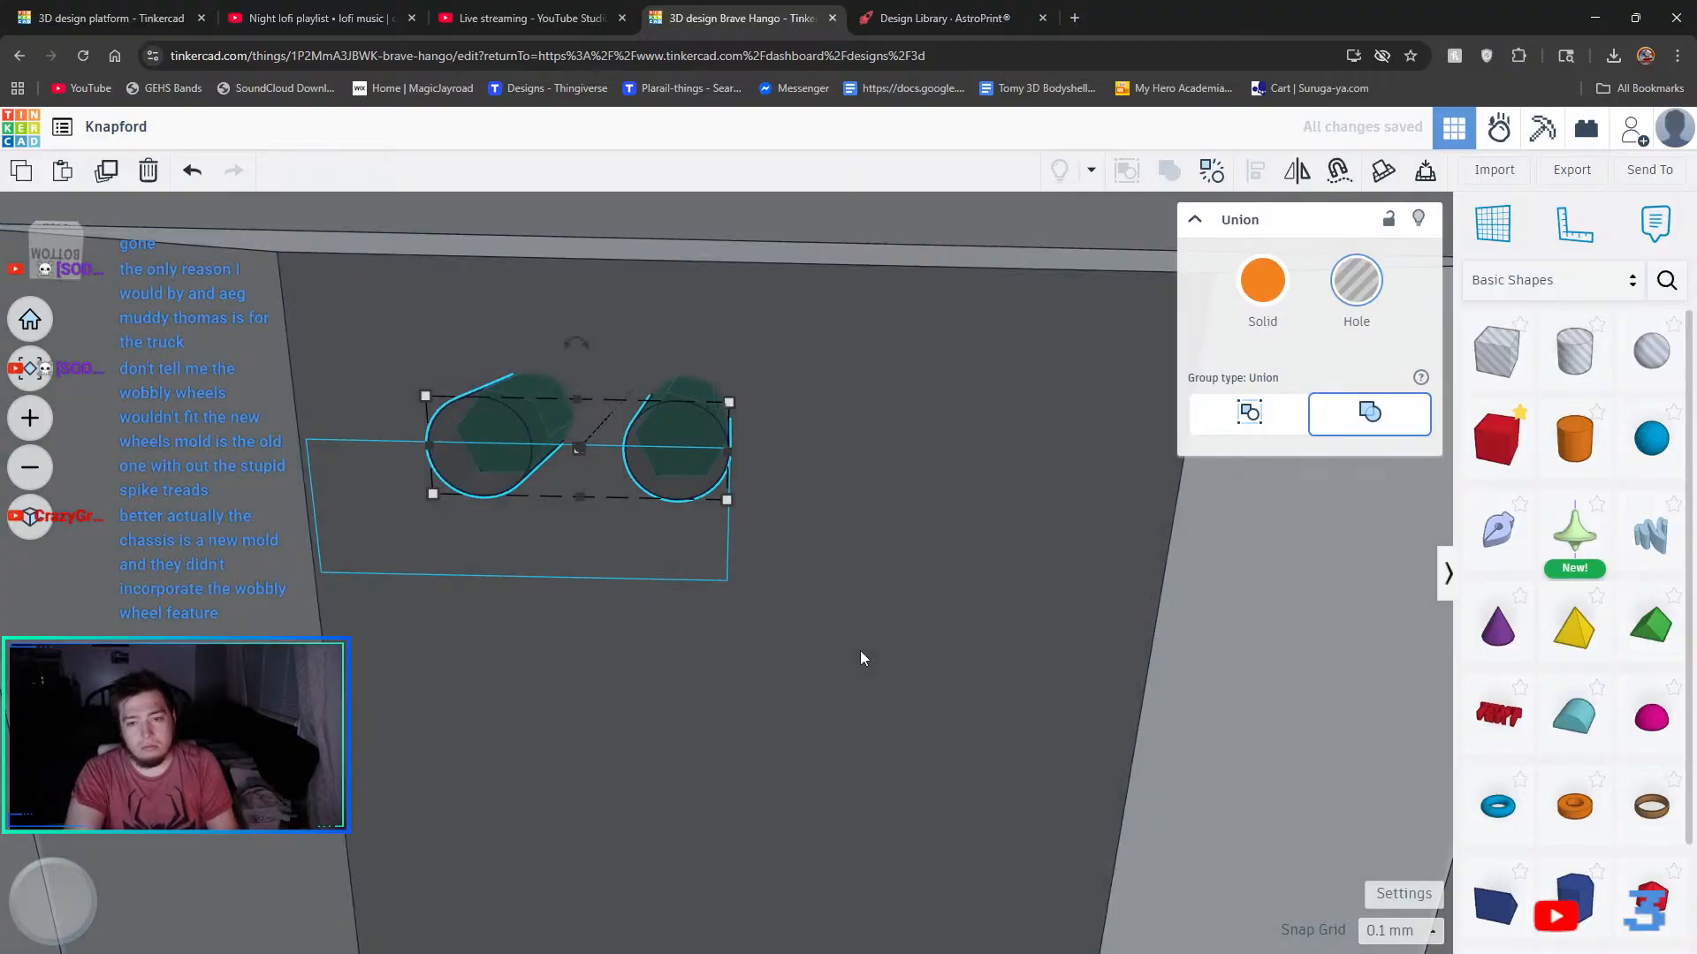
- Add the platform section to the selected peg hole and unite them
shift+click(861, 652)
scroll(829, 660, up, 4)
scroll(829, 659, down, 9)
right_drag(798, 682, 981, 698)
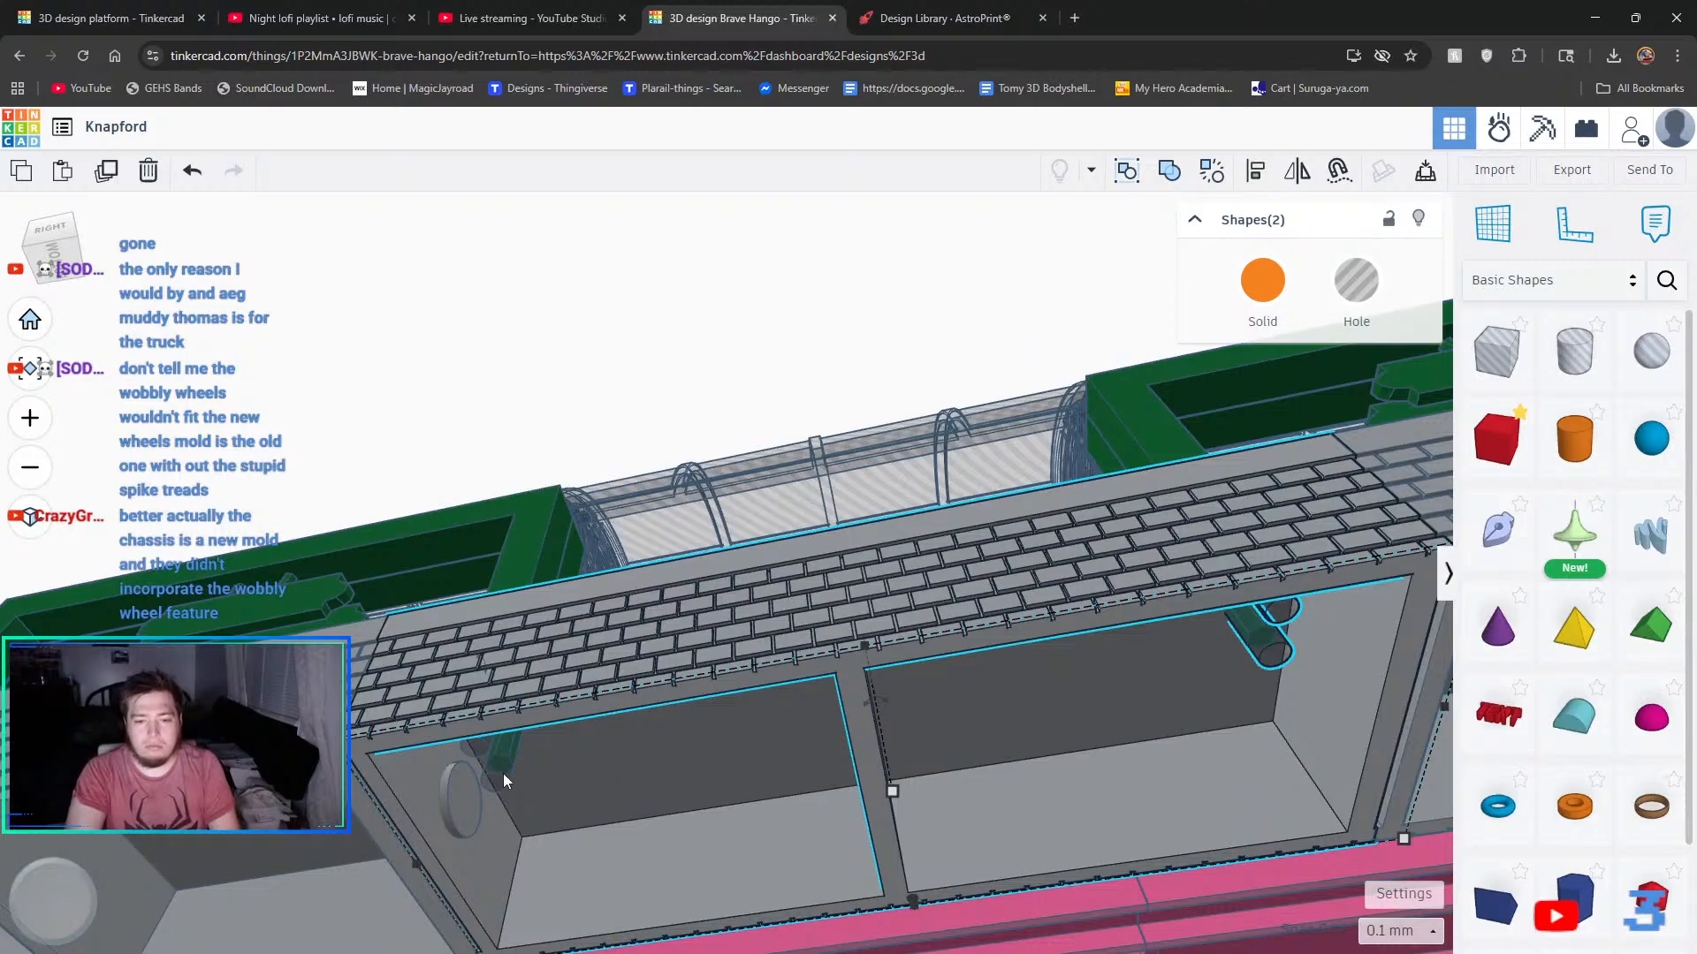
click(1168, 171)
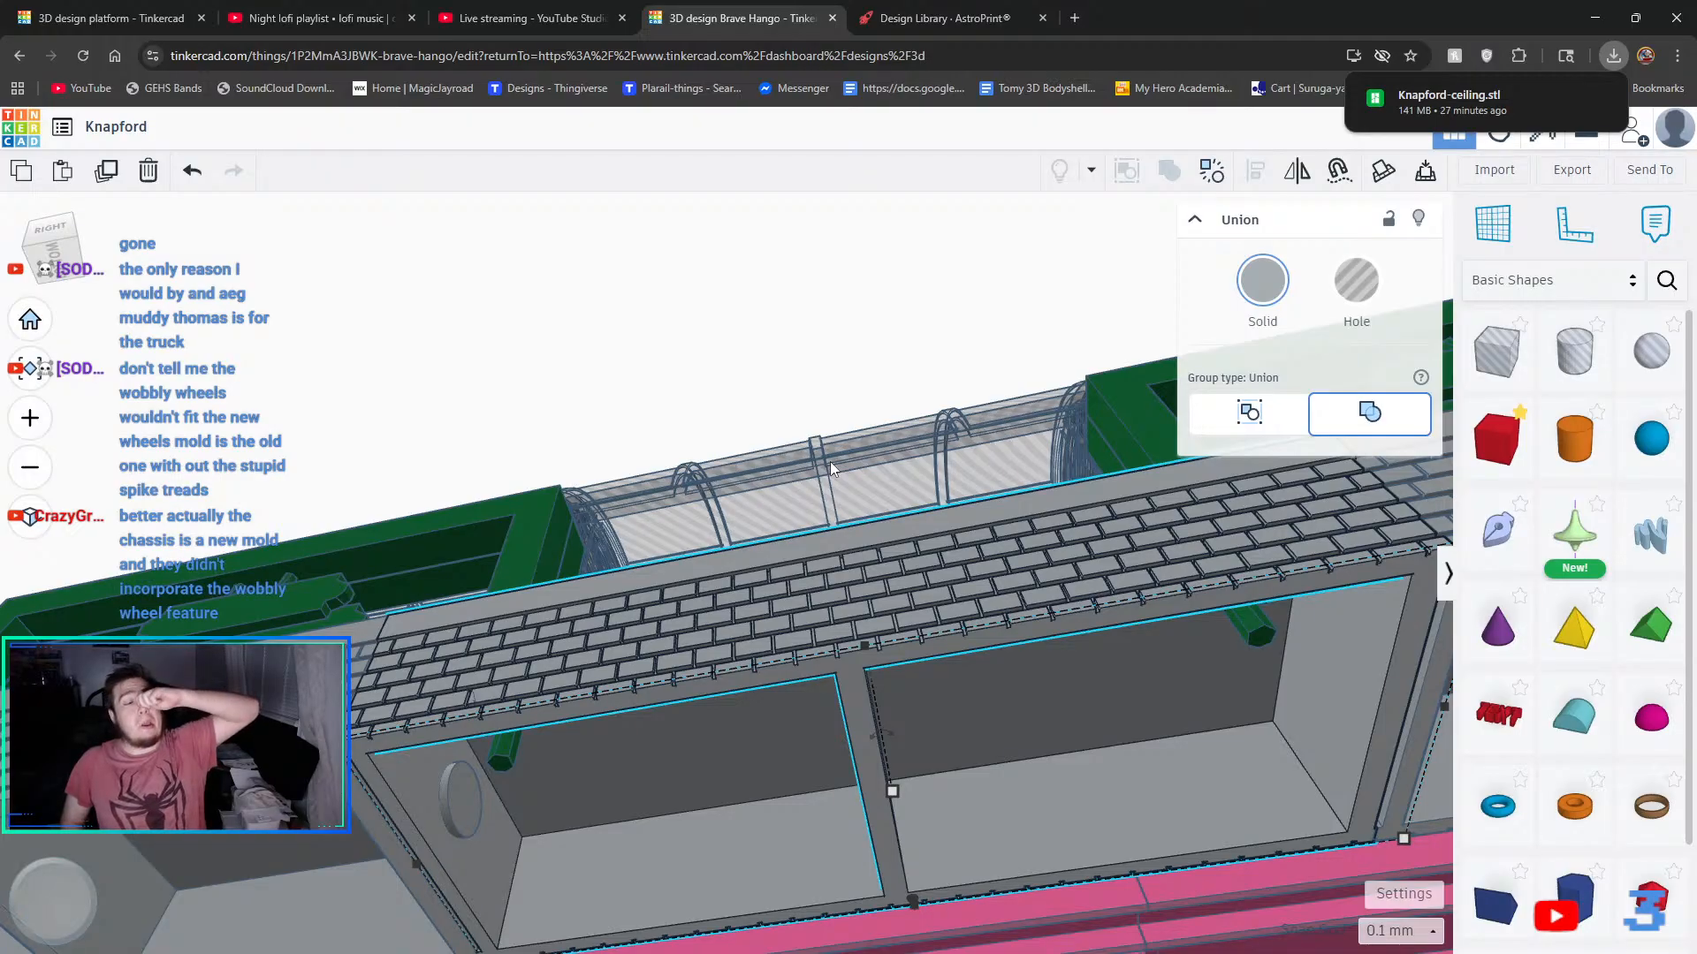
- Ungroup the united platform section and duplicate the peg hole at the end nearest the neighbouring section
scroll(675, 252, down, 1)
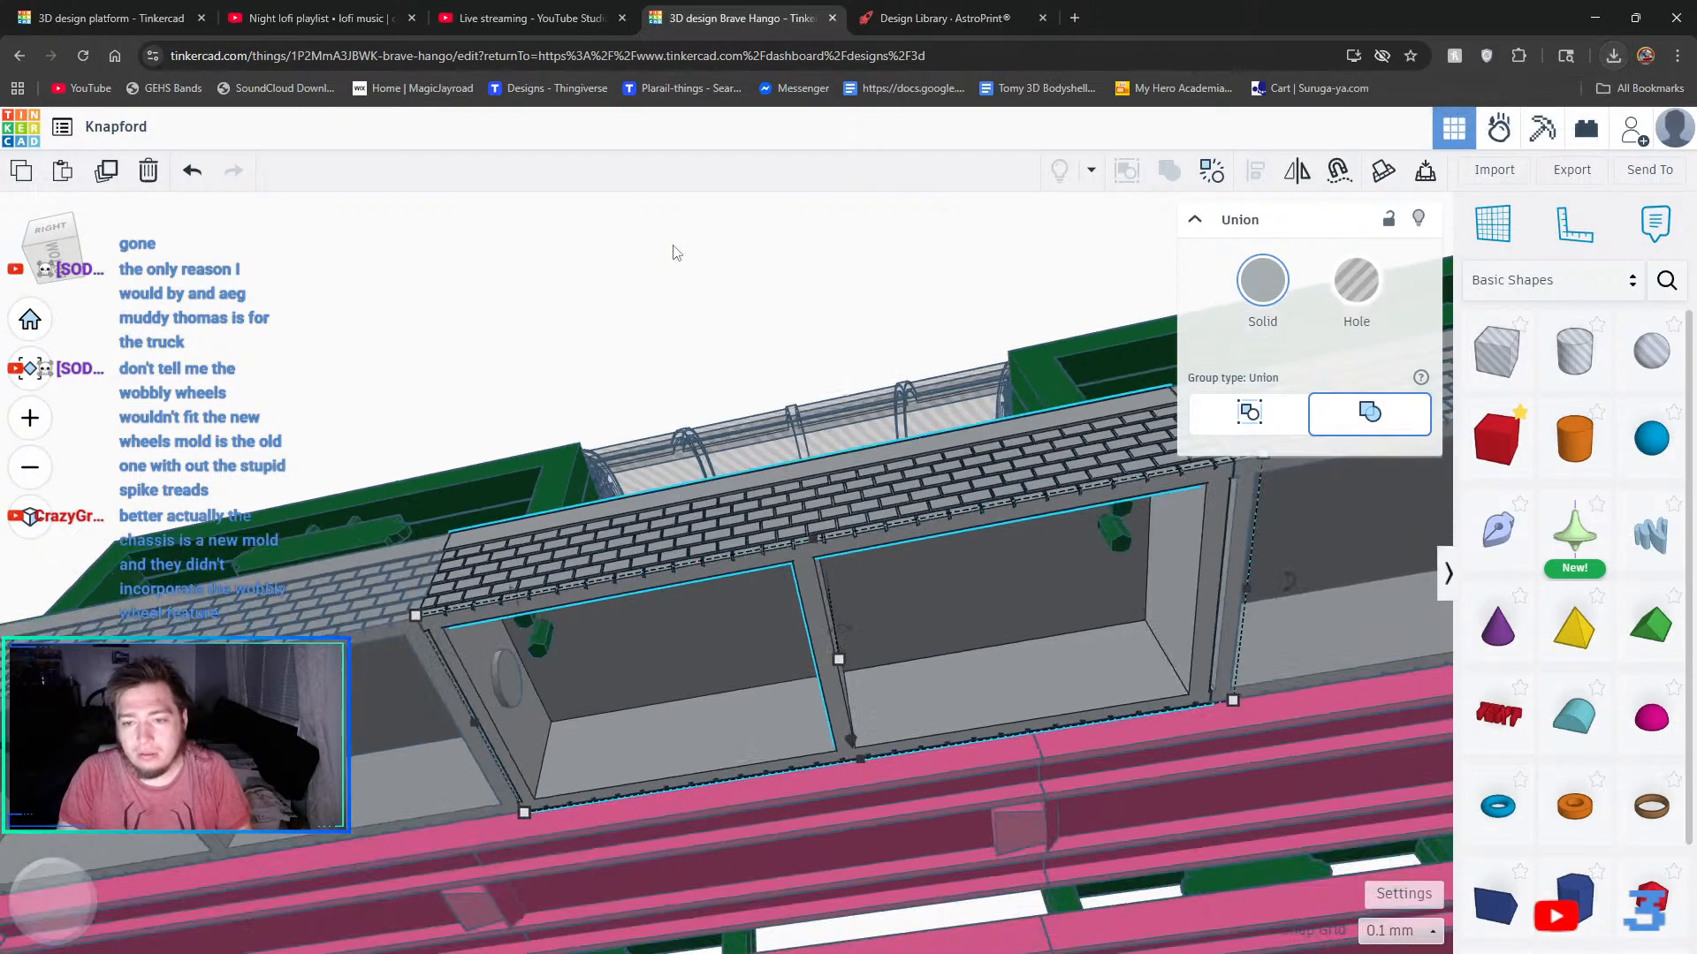
right_drag(674, 255, 569, 466)
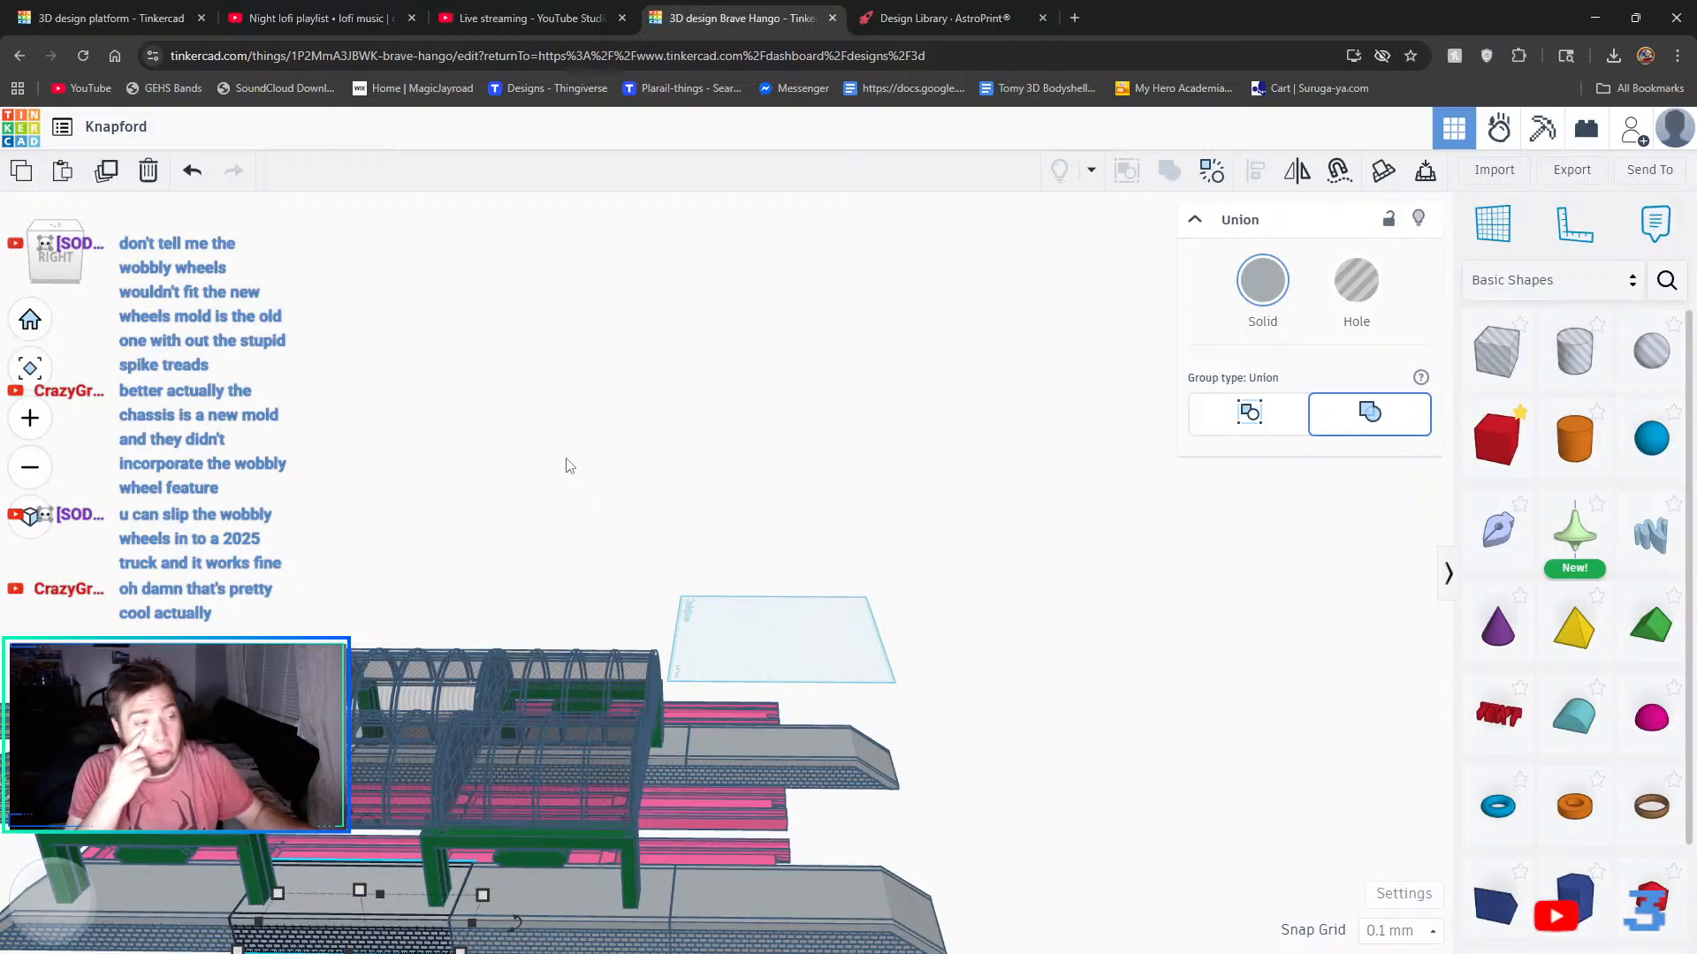
right_drag(519, 392, 667, 318)
middle_drag(668, 311, 670, 243)
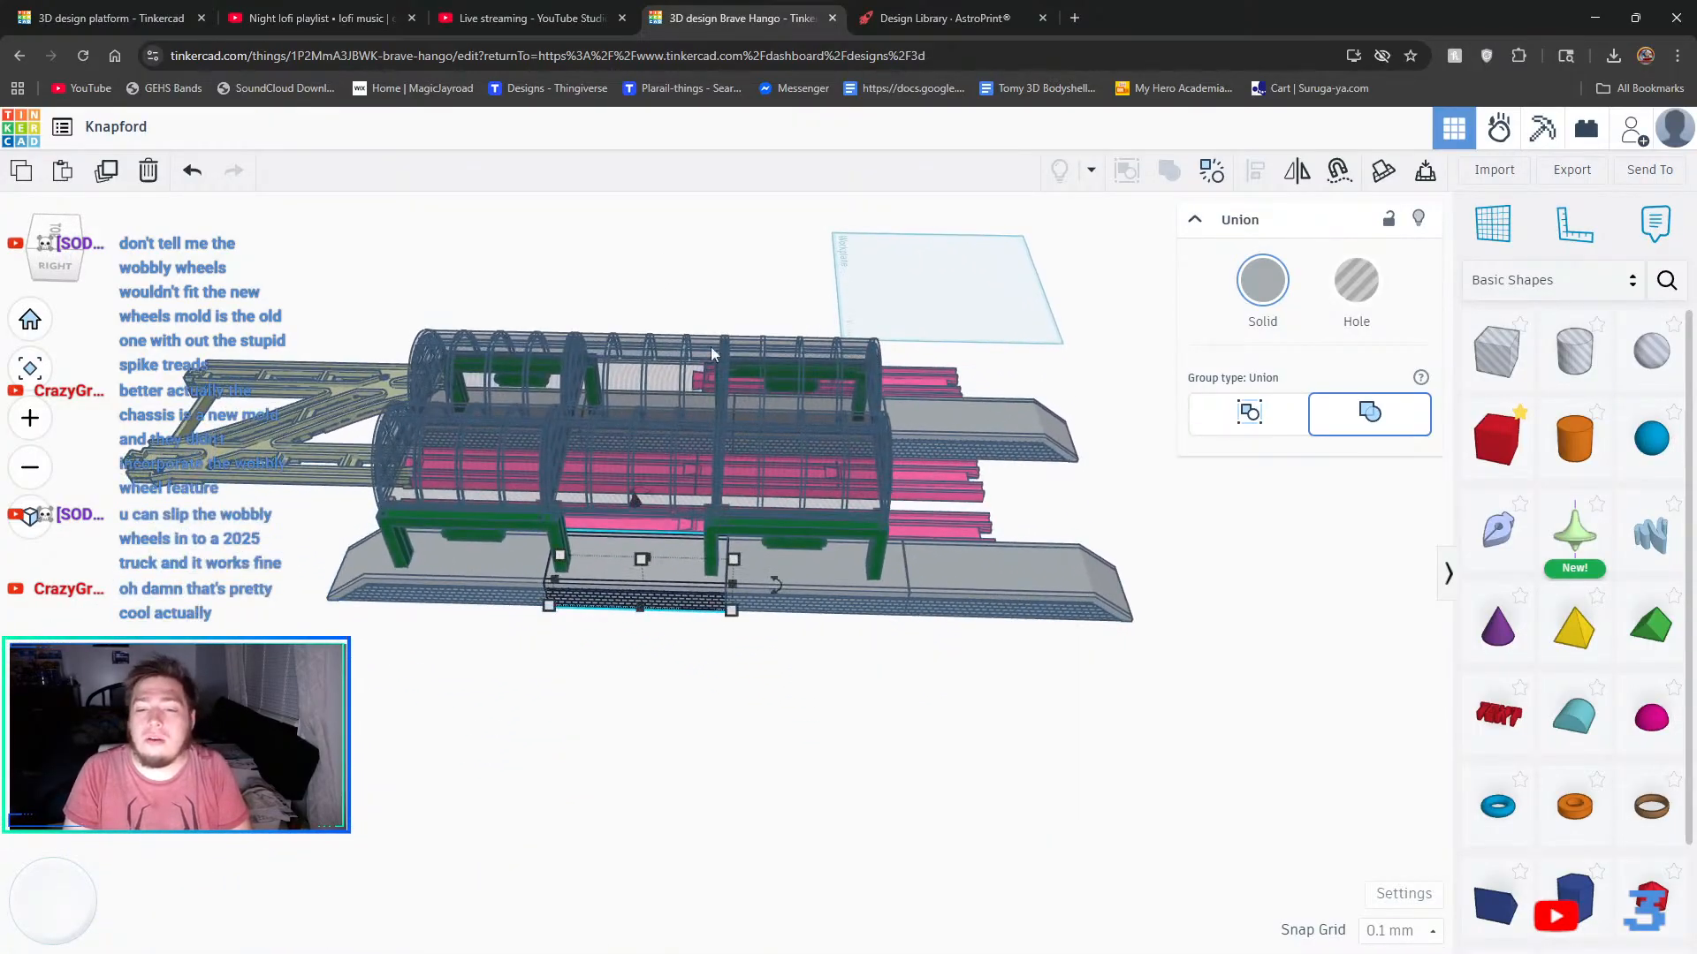
scroll(756, 522, up, 5)
scroll(887, 560, up, 6)
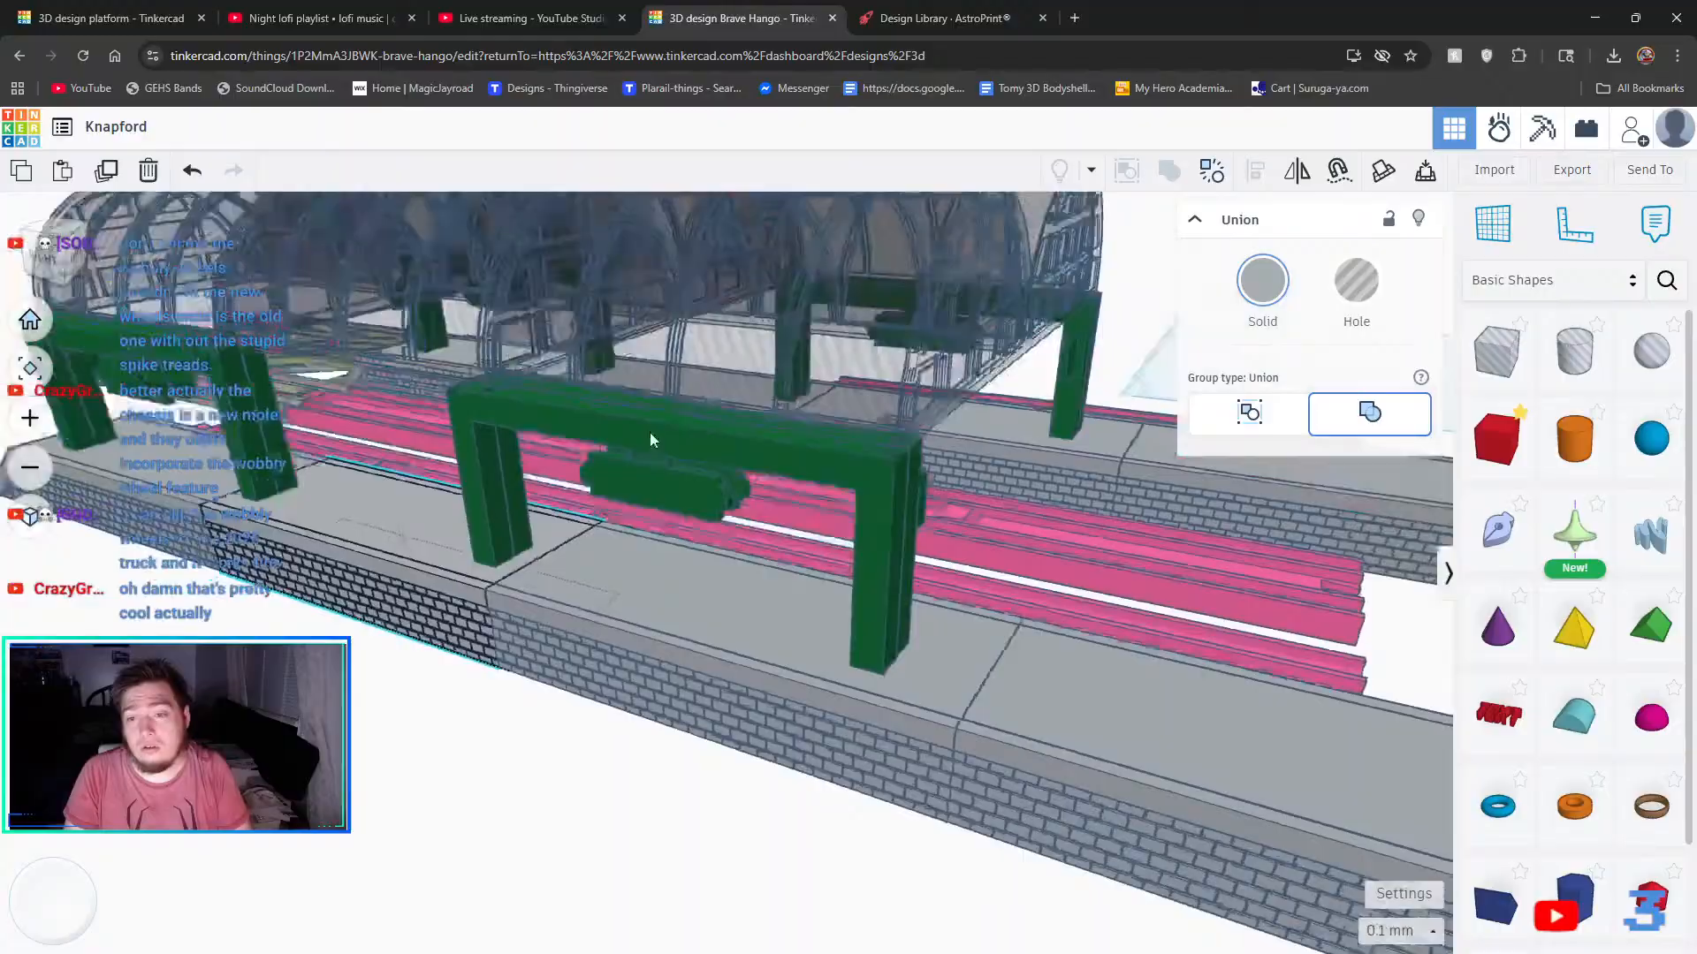
right_drag(649, 433, 897, 263)
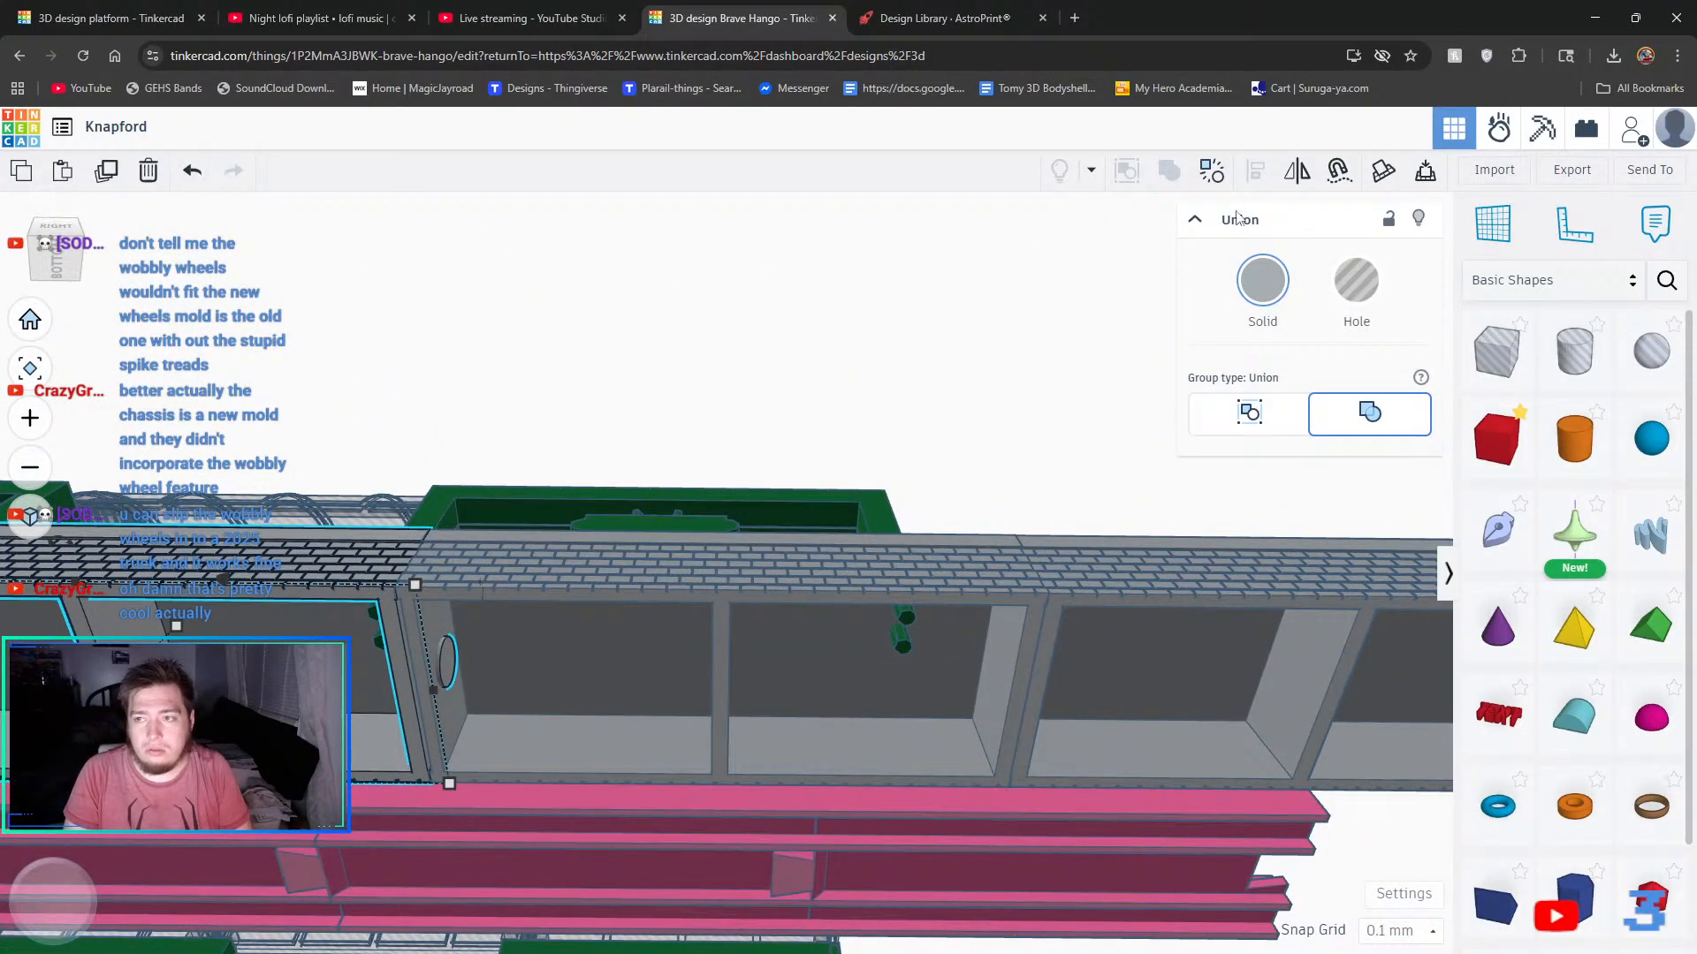
click(1215, 170)
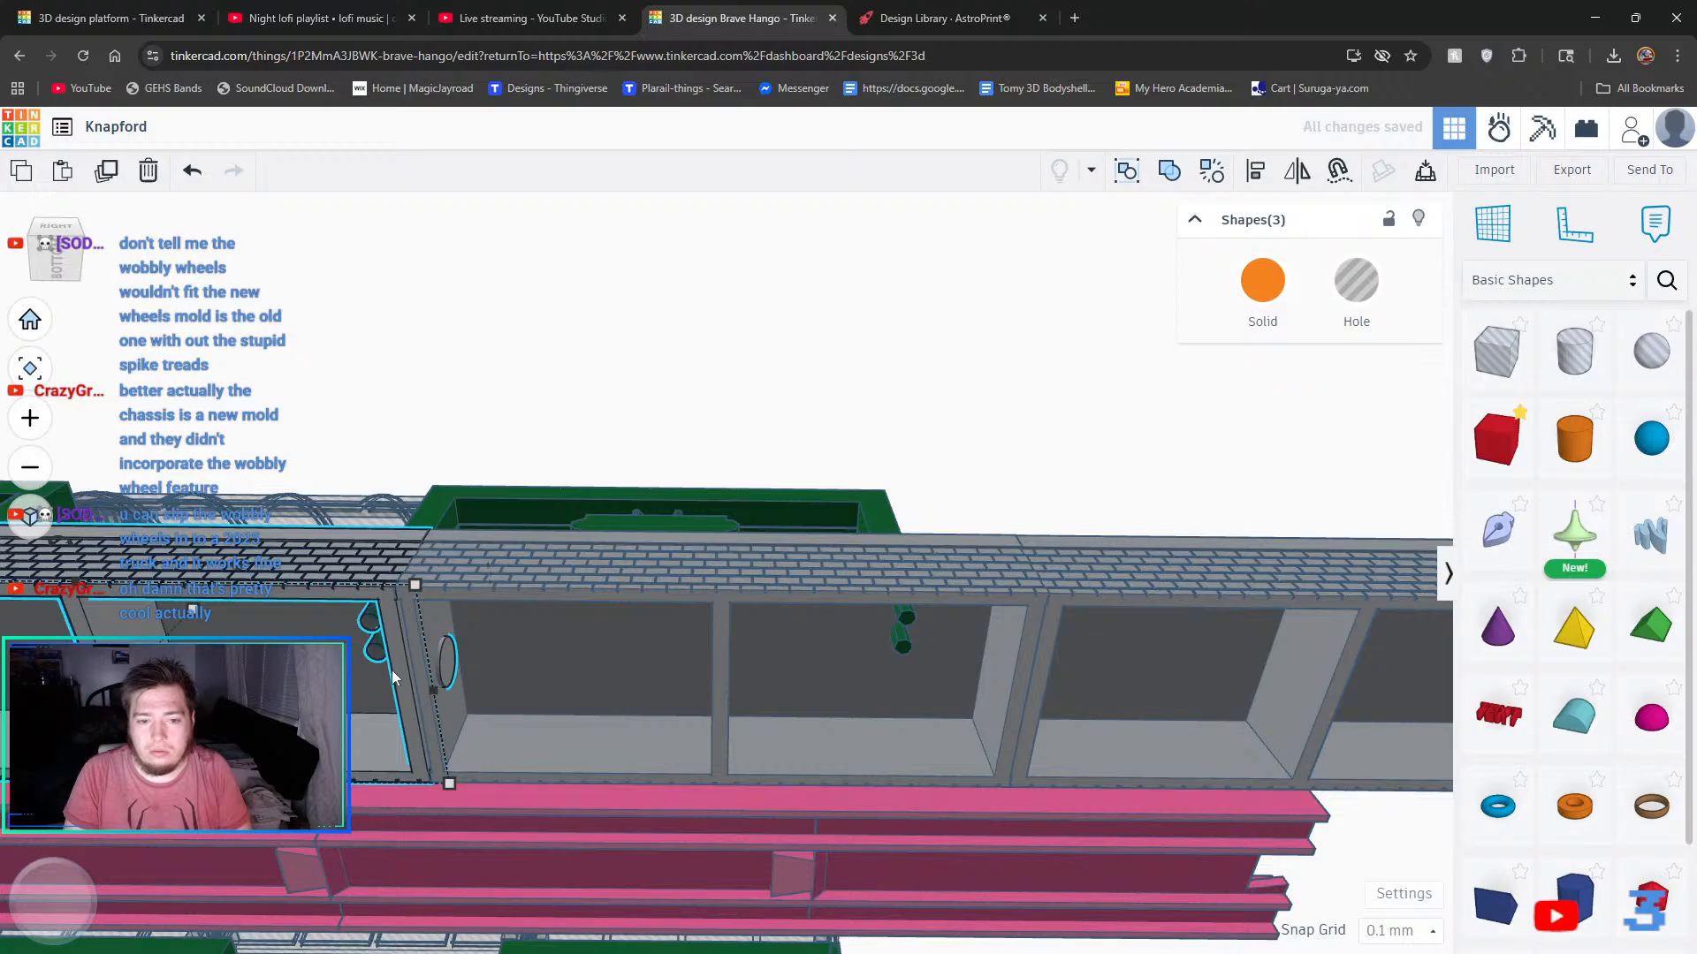
click(448, 437)
click(381, 638)
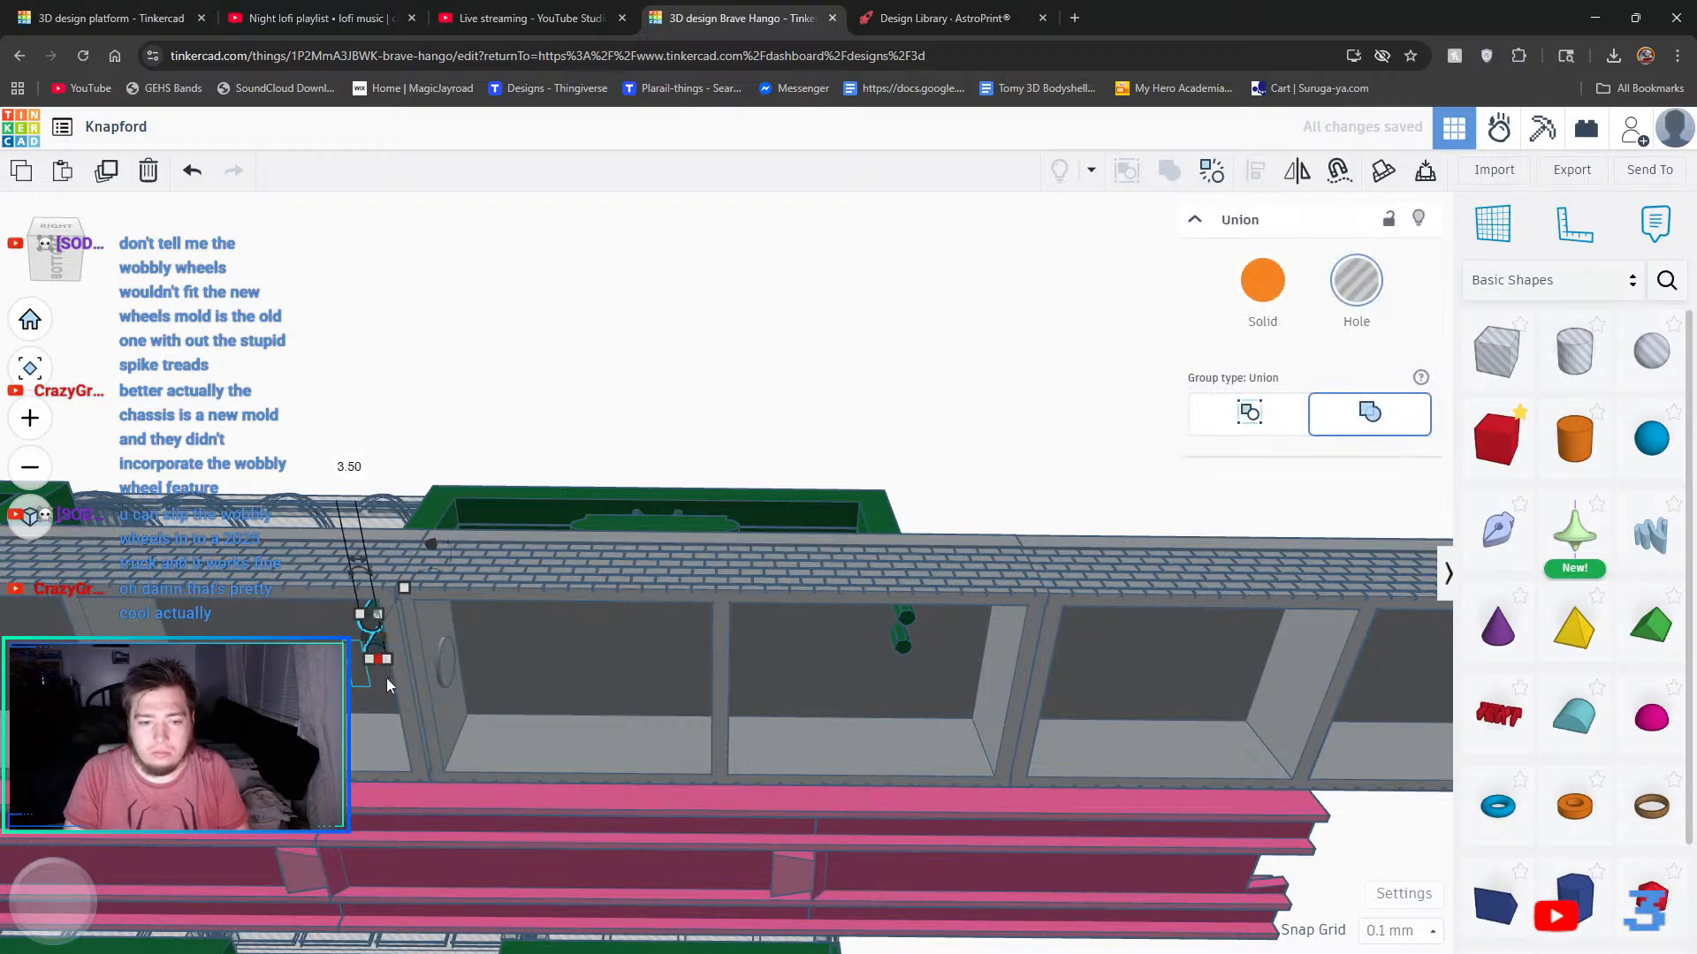
right_drag(386, 677, 394, 581)
click(105, 178)
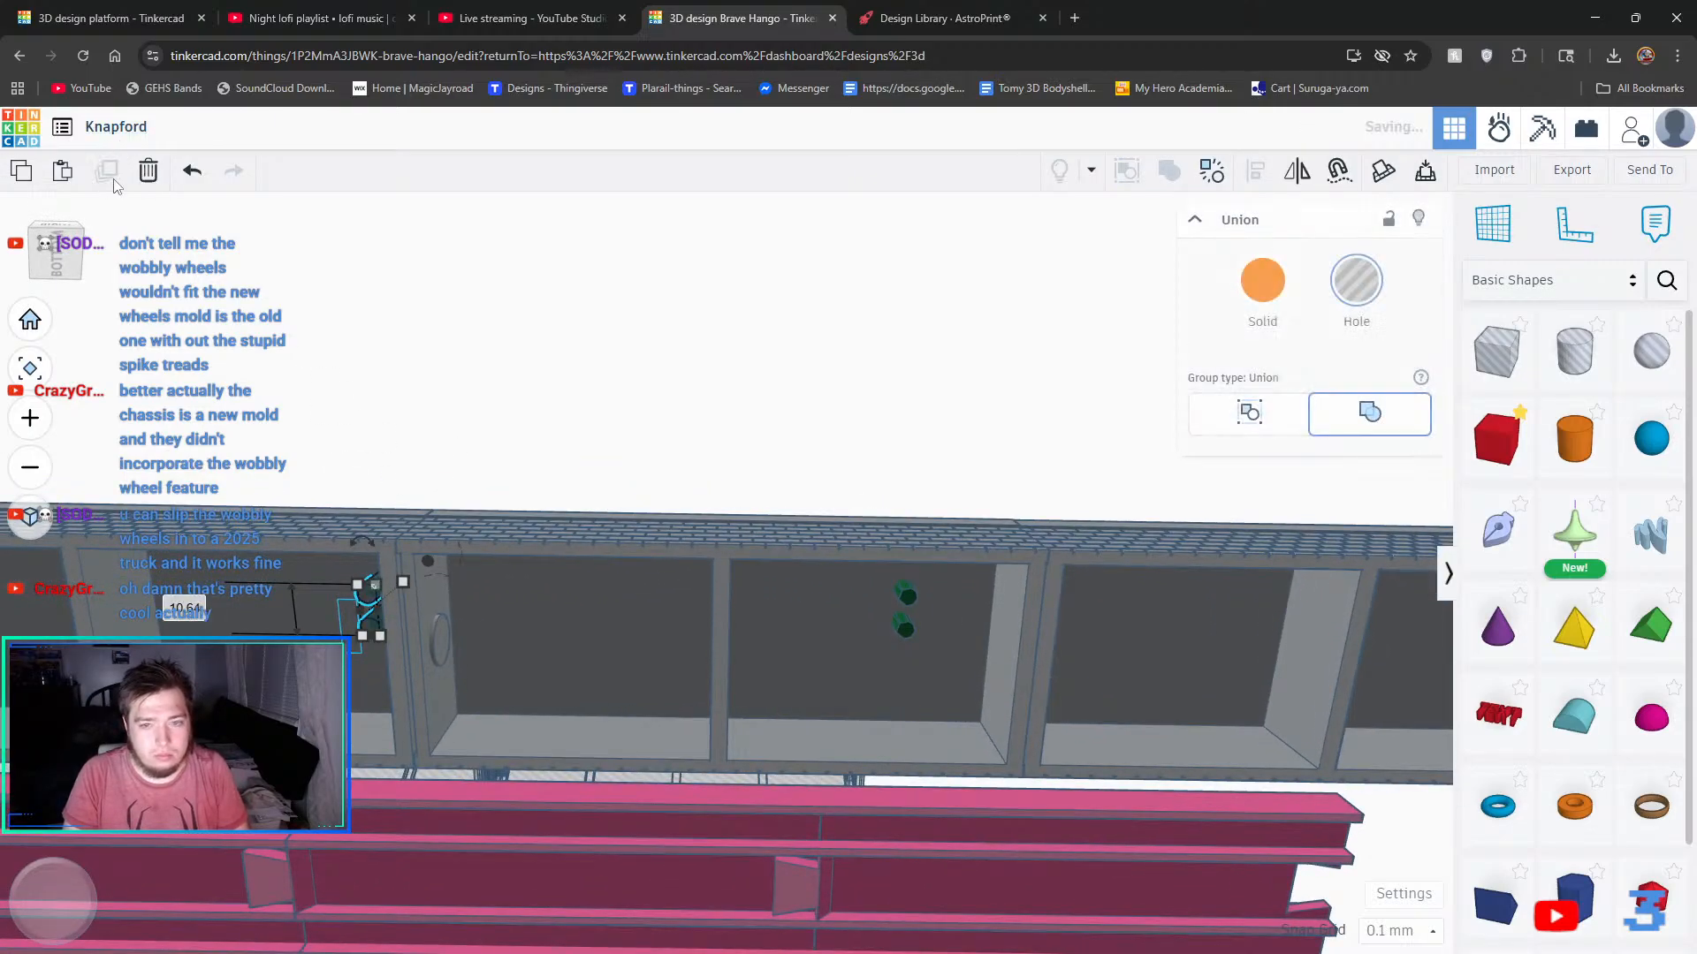
- Shift the duplicated peg hole along the platform, past the dividing wall and into the neighbouring section
key(Right)
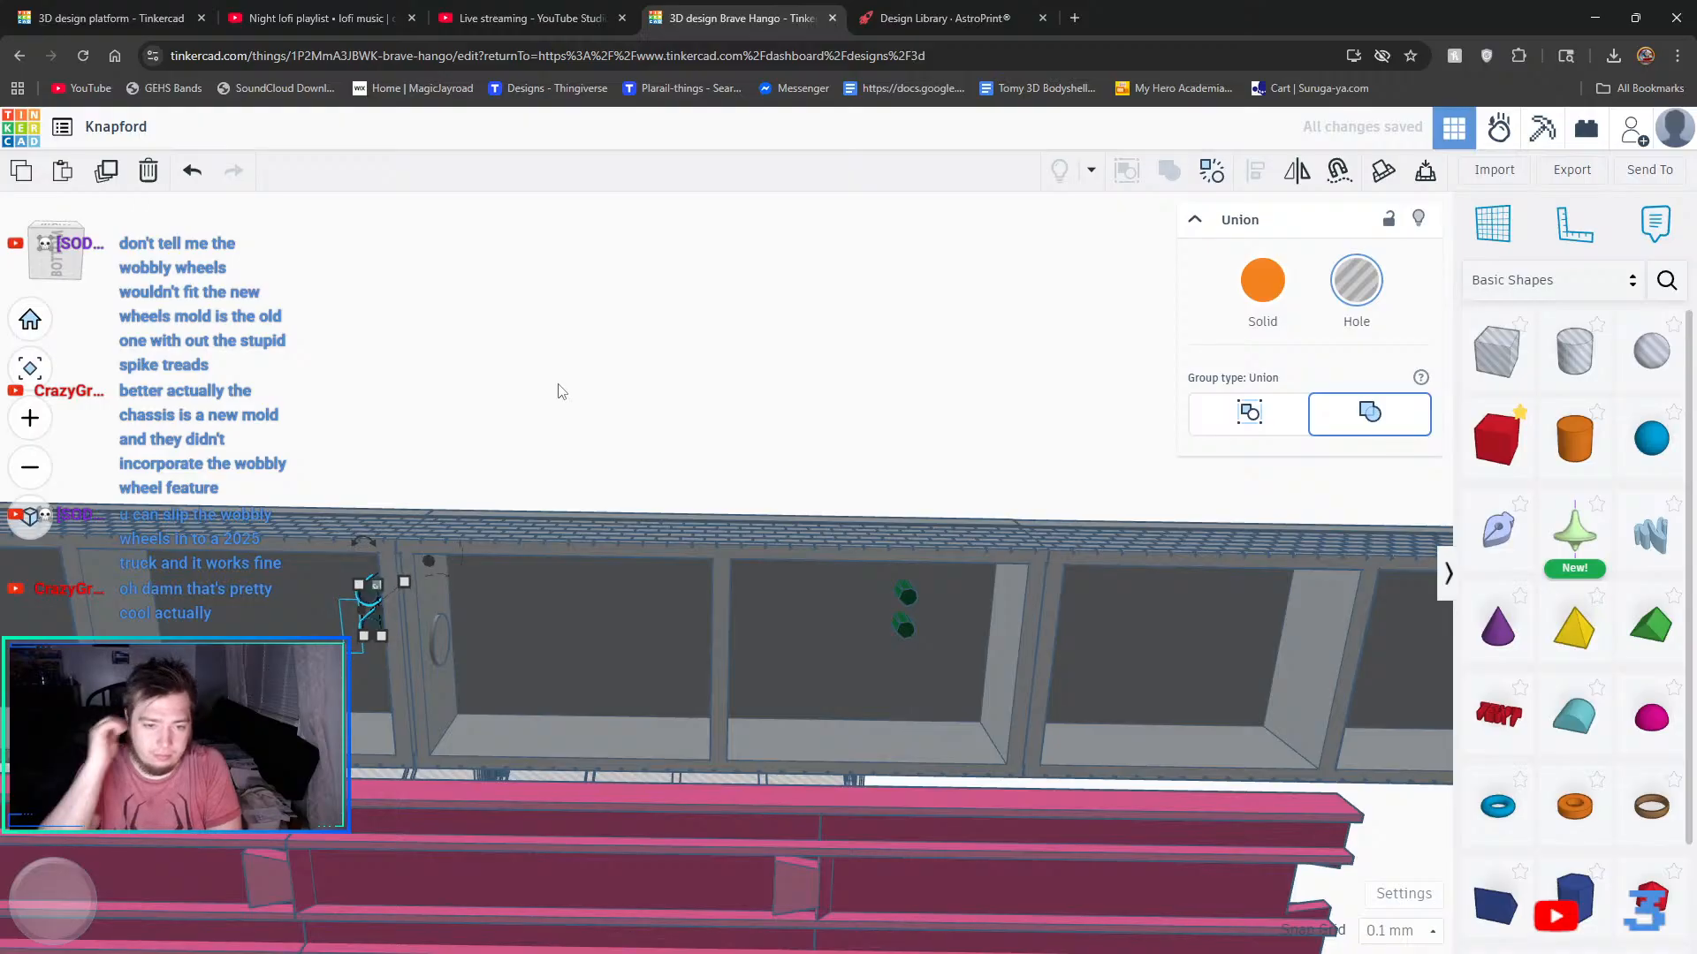
key(Right)
key(Right)
key(Right)
key(Right)
key(Right)
key(Right)
key(Right)
key(Right)
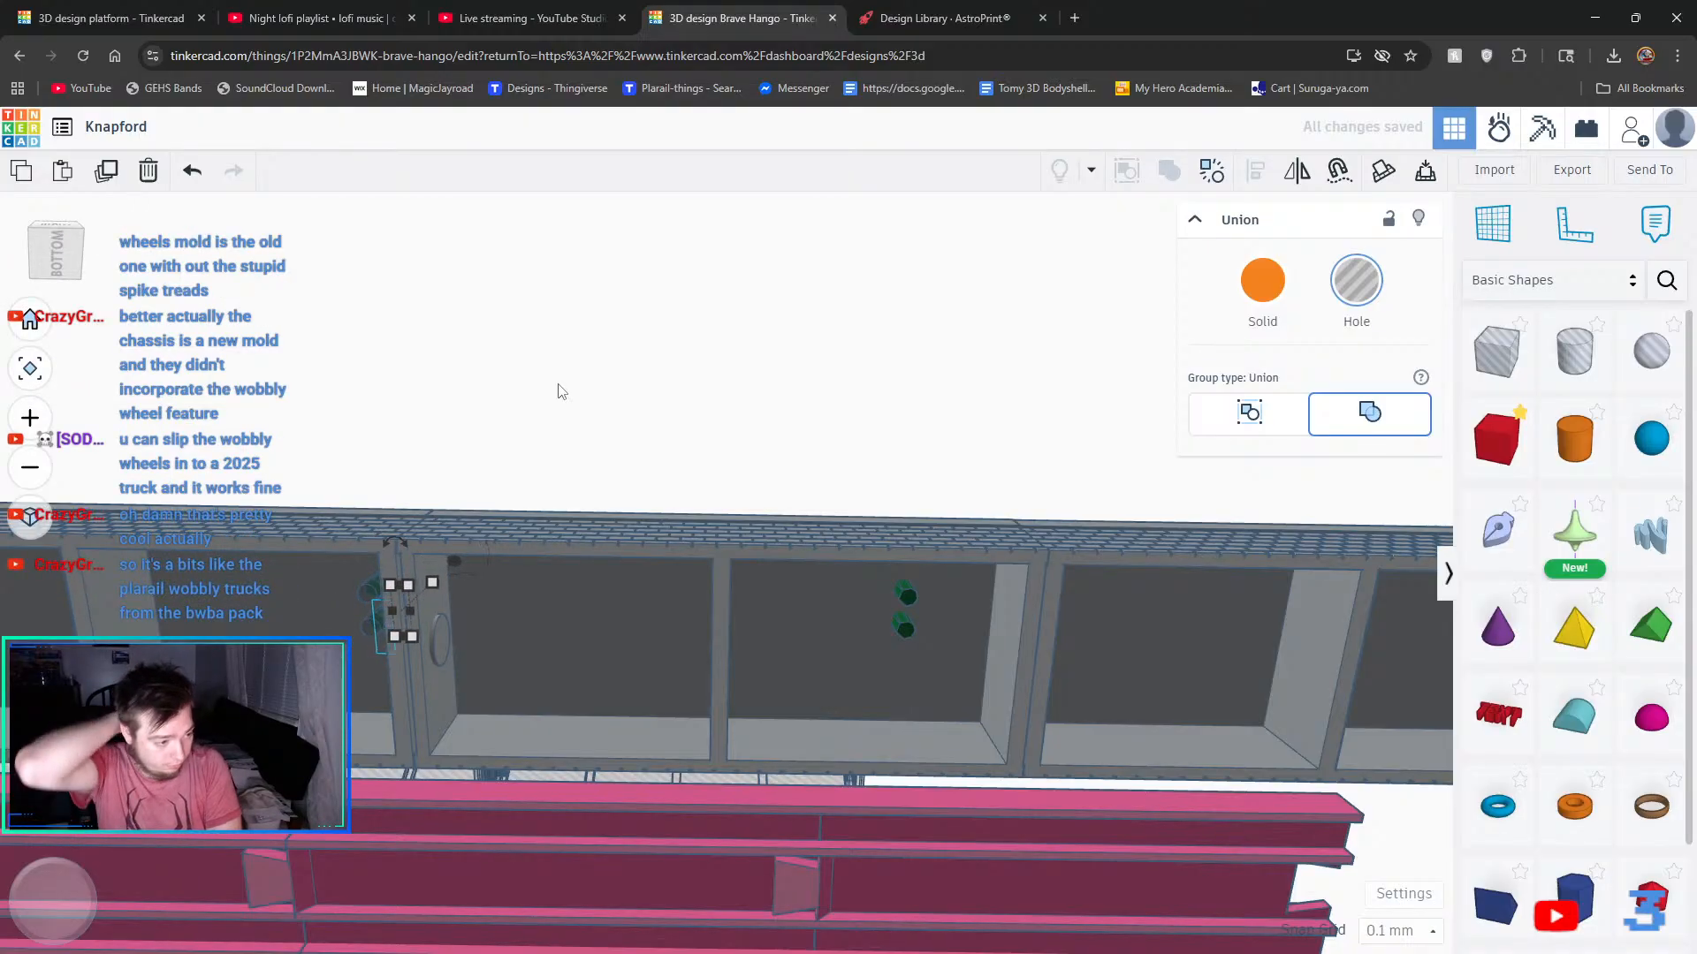
key(Right)
key(Right)
key(Right)
key(Right)
key(Right)
key(Right)
key(Right)
key(Right)
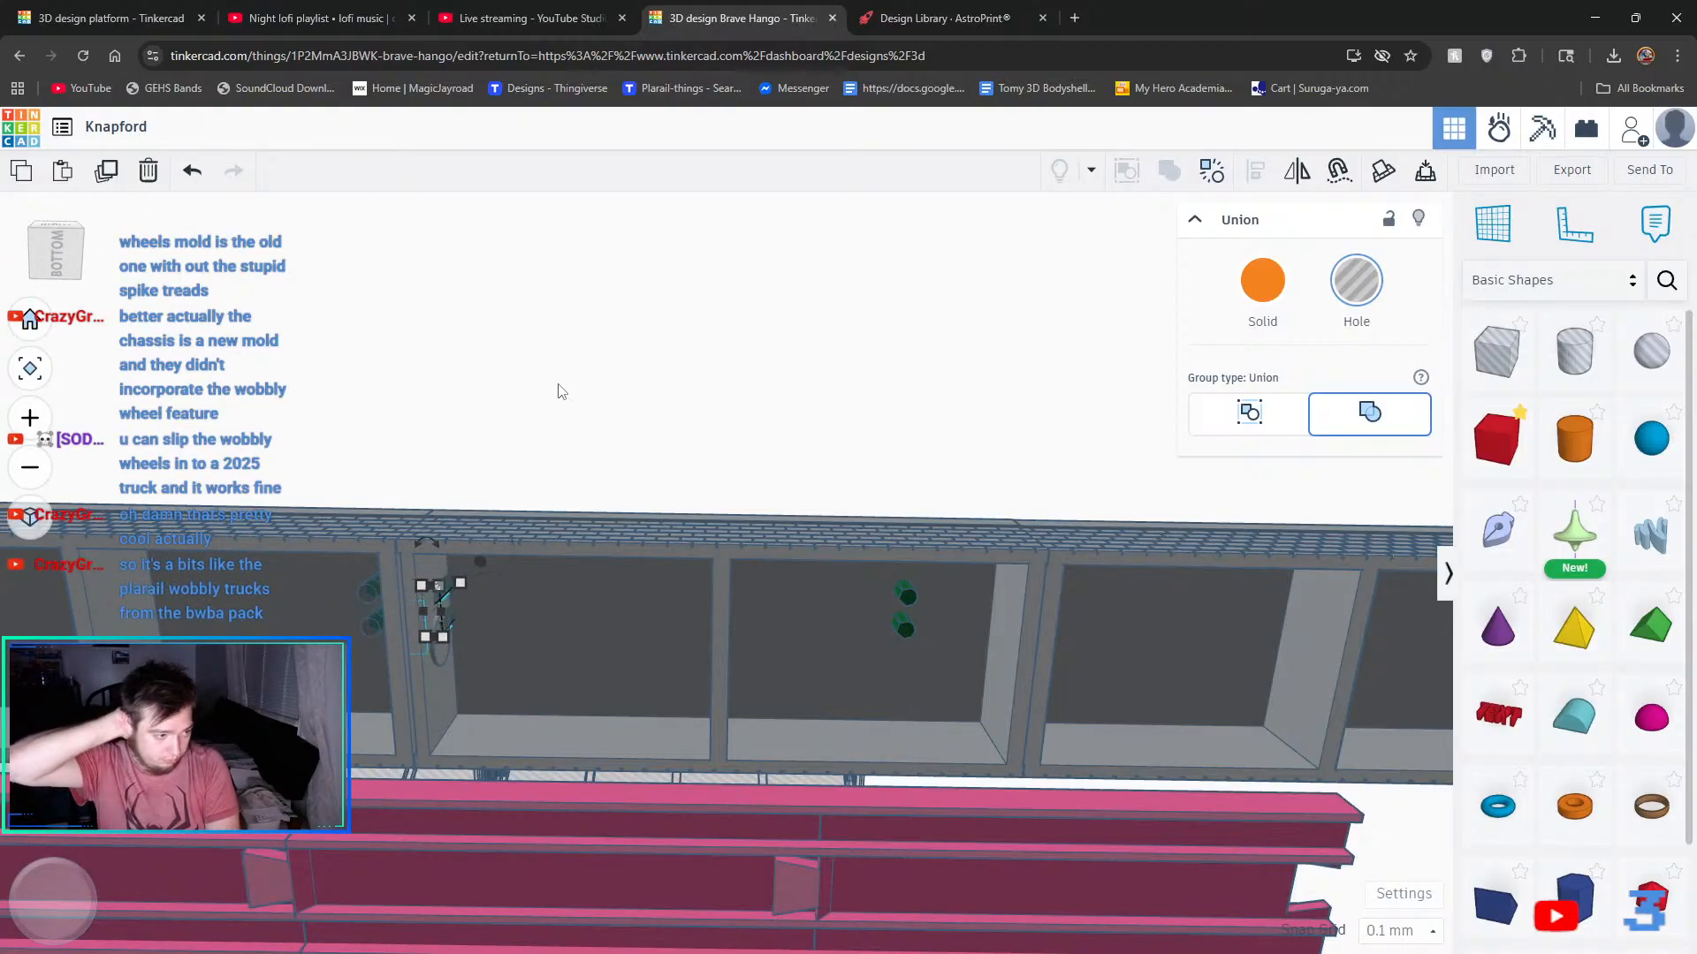
key(Right)
key(Right)
key(Right)
key(Right)
key(Right)
key(Right)
key(Right)
key(Right)
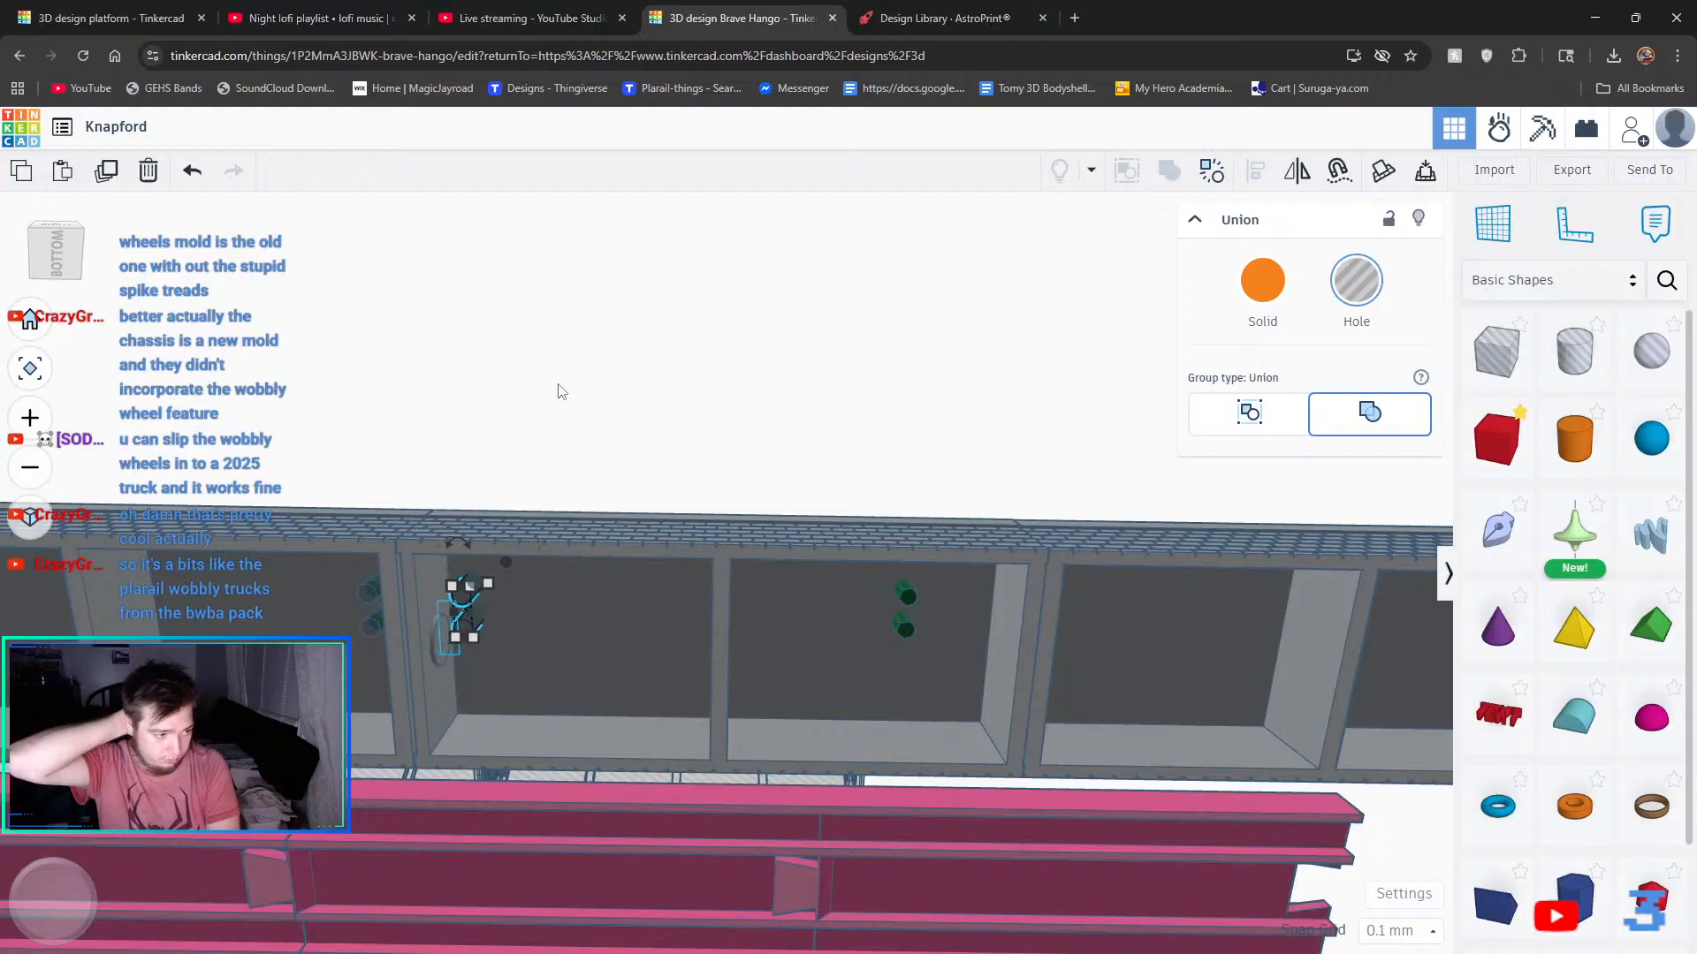
key(Right)
key(Right)
key(Right)
key(Right)
key(Right)
key(Right)
key(Right)
key(Right)
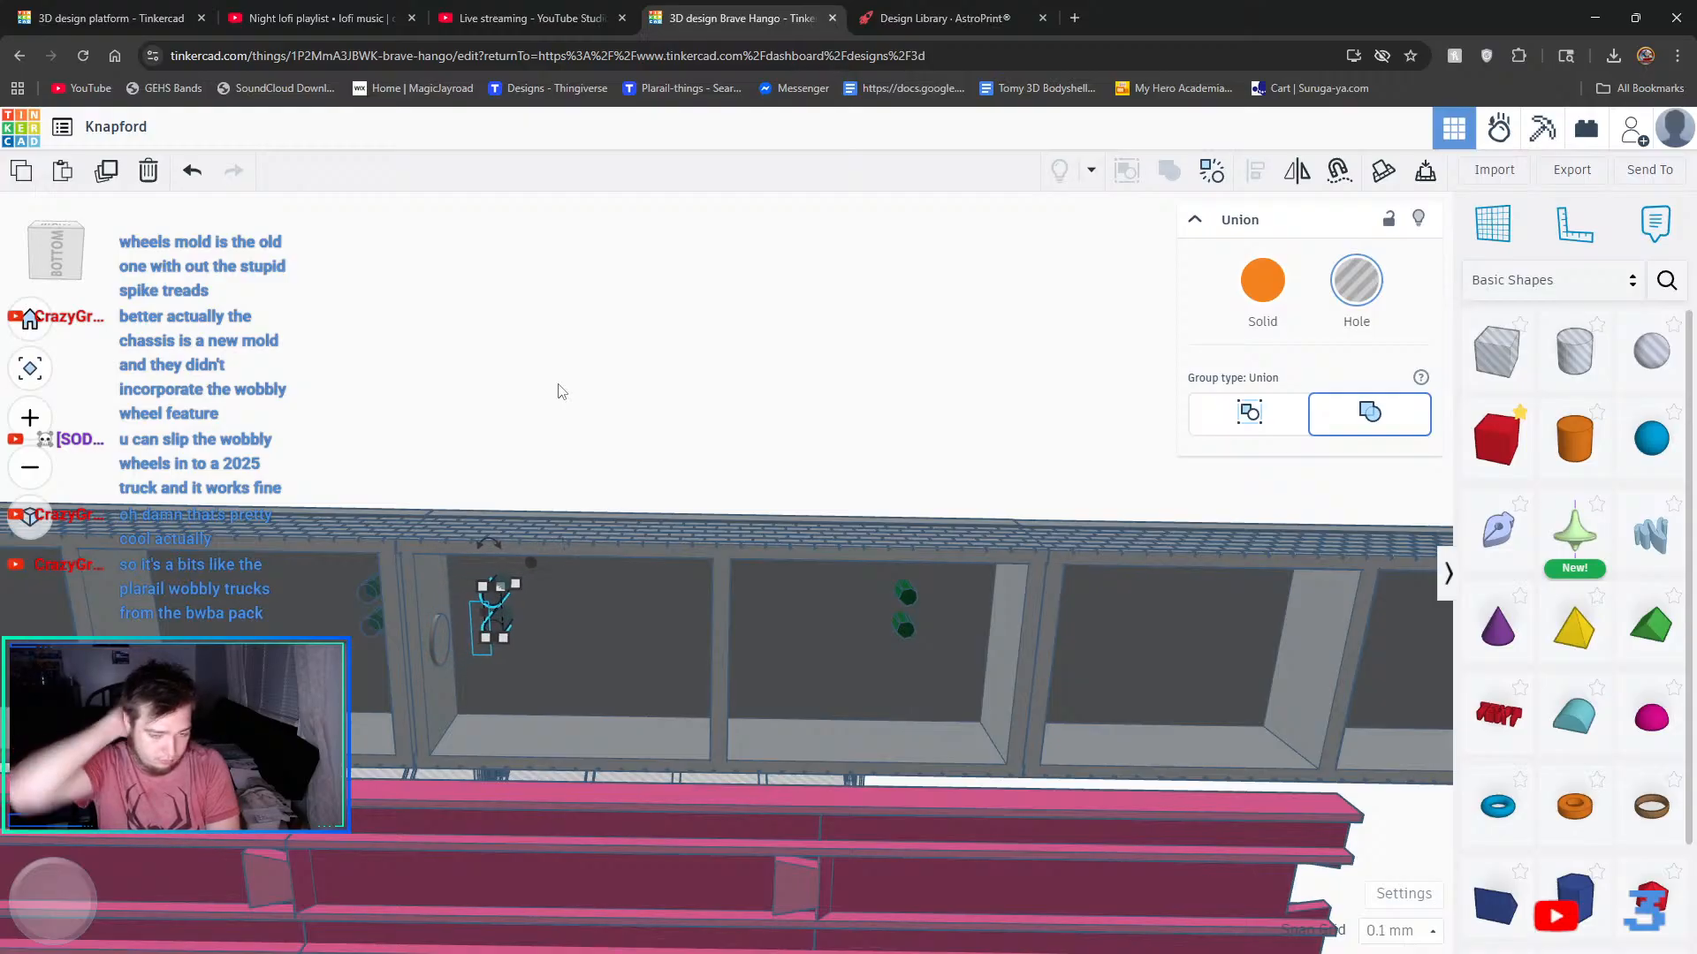
key(Right)
key(Right)
key(Right)
key(Right)
key(Right)
- Select the ungrouped platform section together with its two peg holes and unite them
middle_drag(522, 371, 744, 329)
click(745, 330)
click(230, 553)
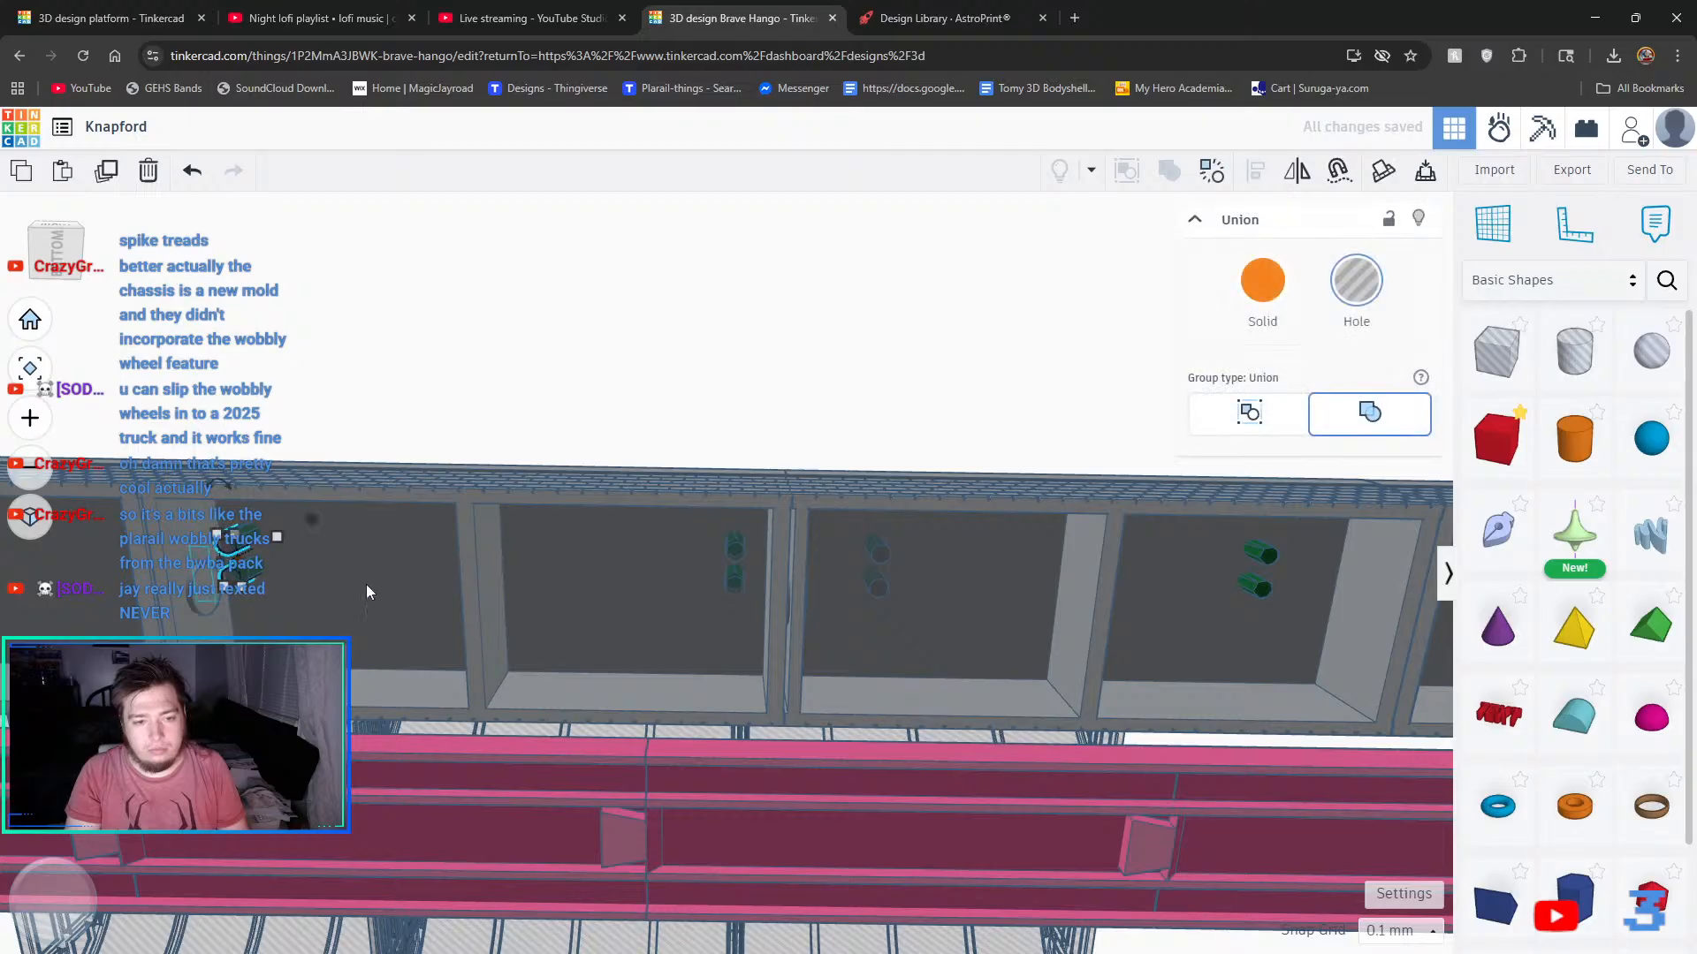
shift+click(733, 555)
shift+click(643, 505)
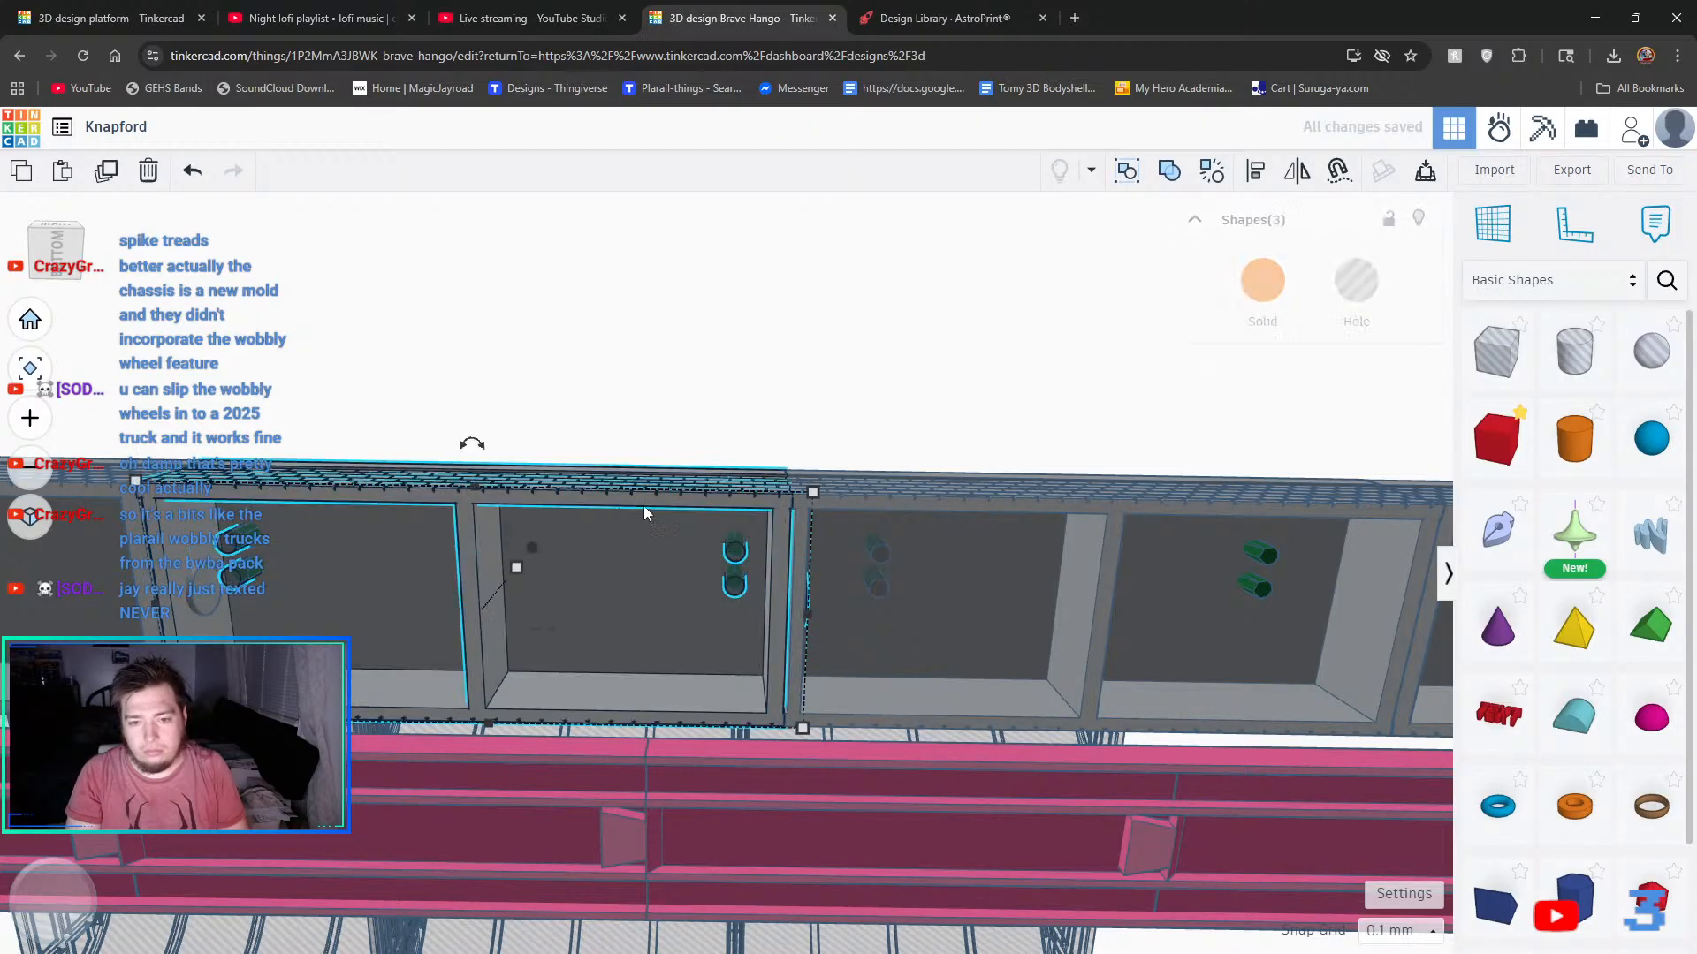
click(1166, 173)
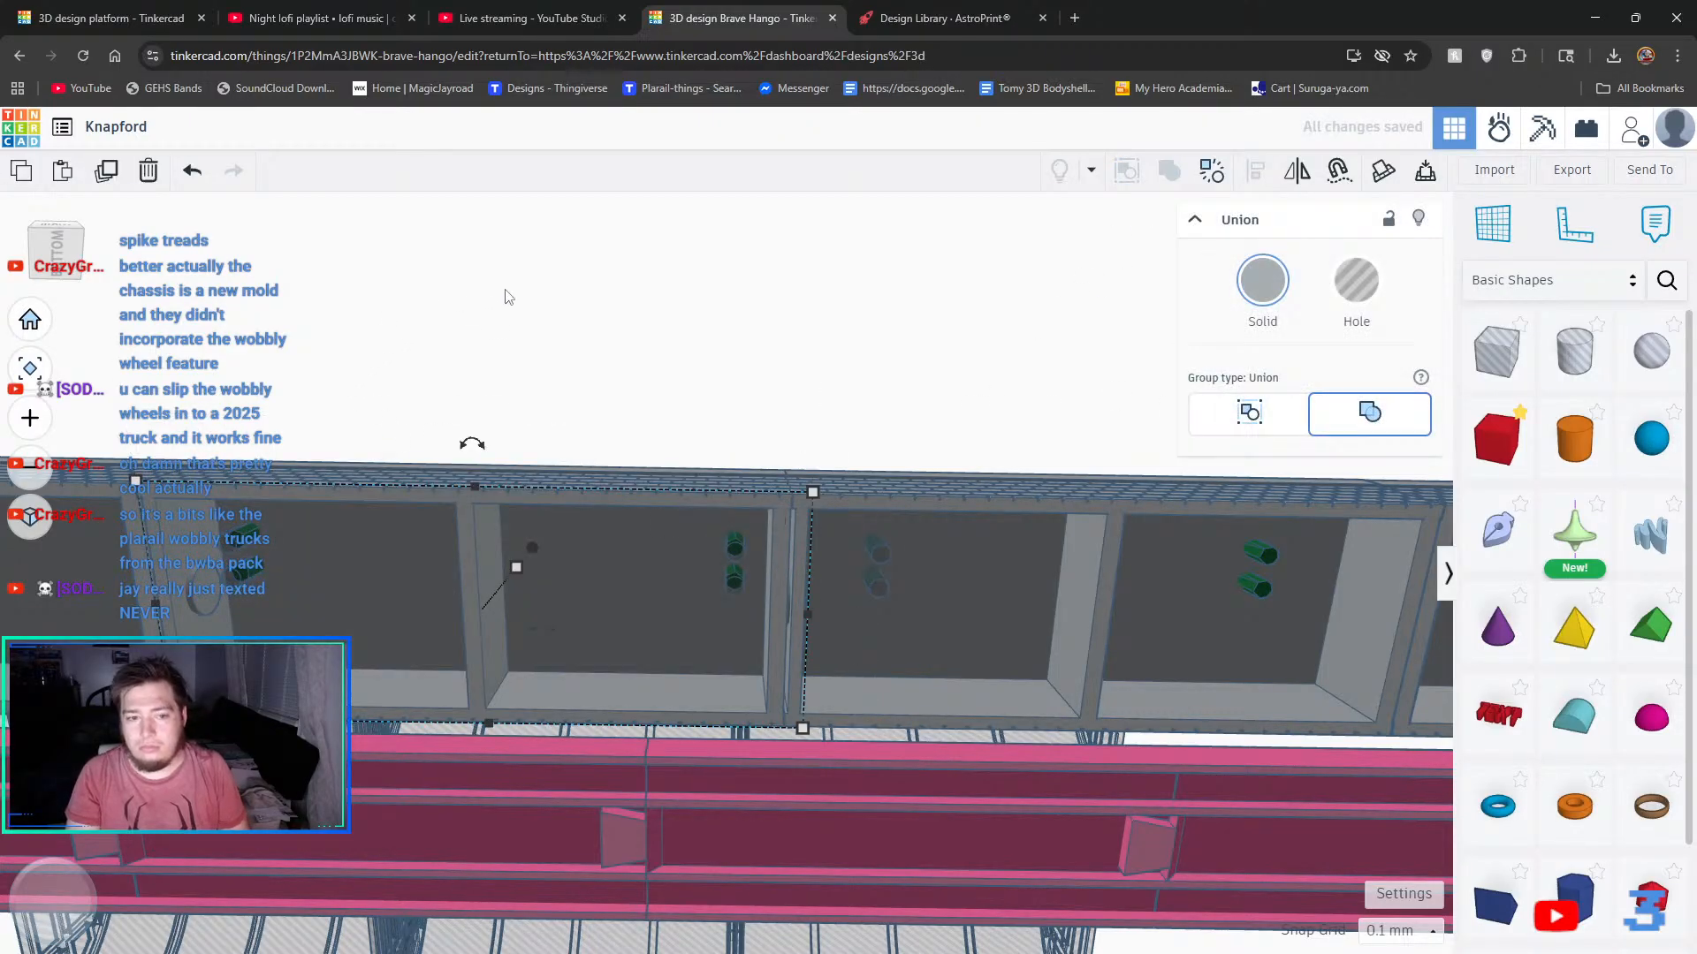
- Set the snap grid to 1.0 mm and shift the duplicated peg hole towards the green pegs in the neighbouring section's far bay
click(709, 318)
click(887, 556)
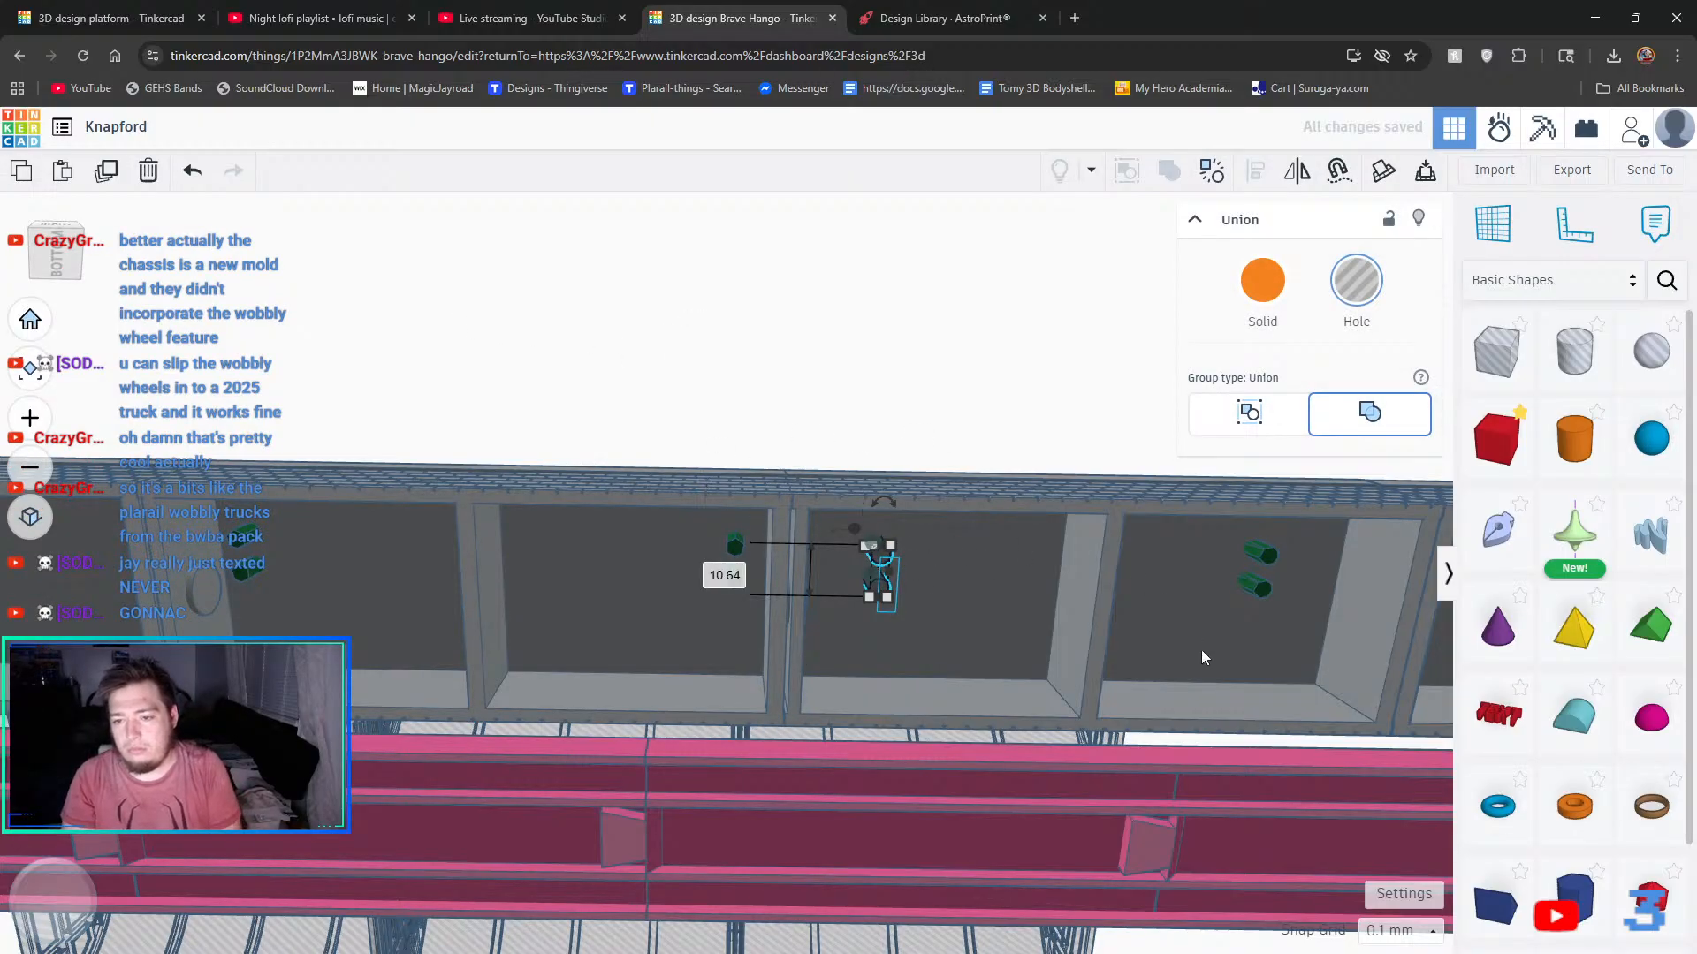
click(1388, 930)
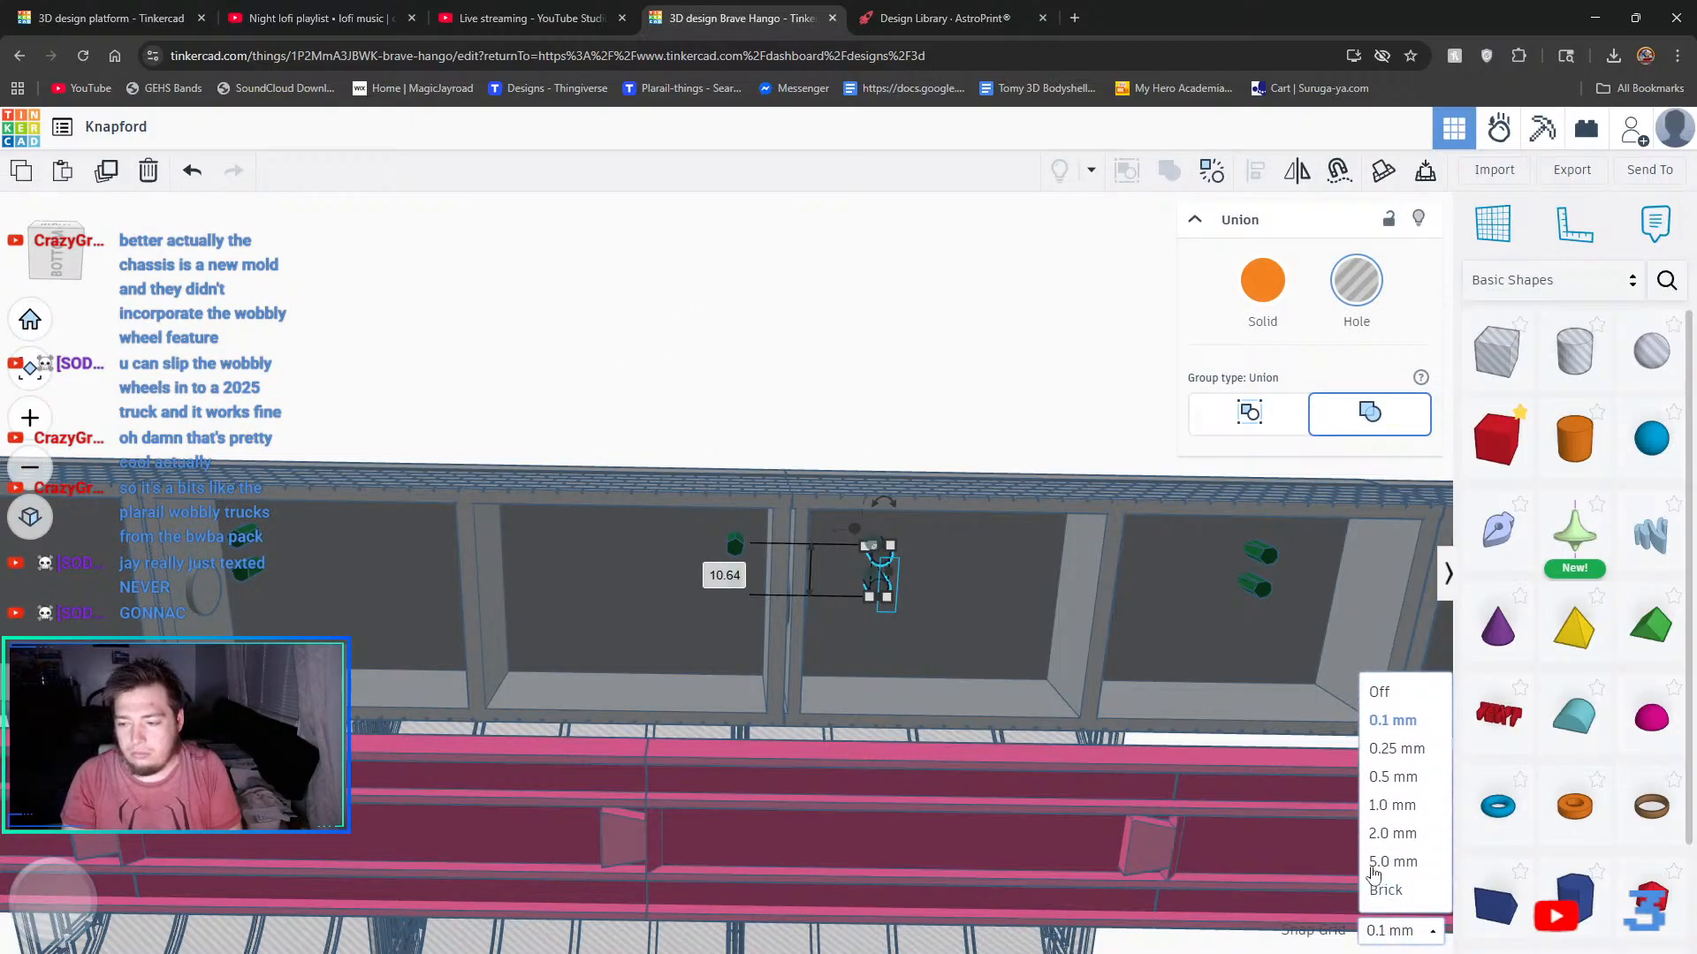
click(1375, 805)
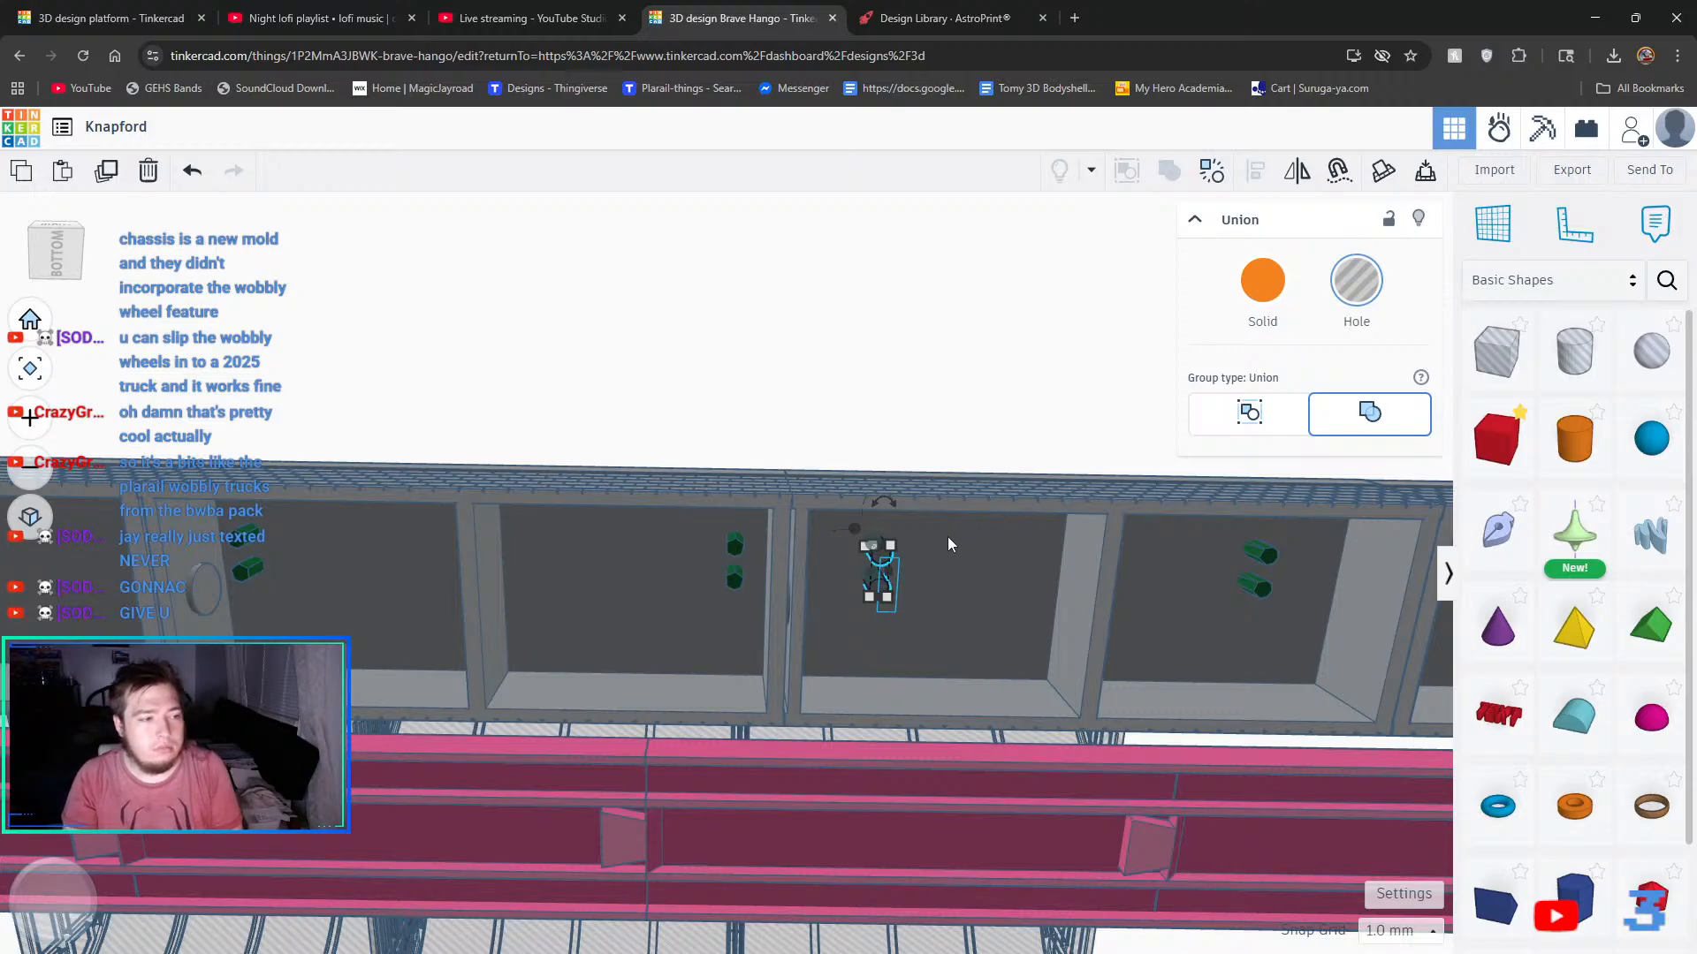
key(Right)
key(Right)
key(Right)
key(Right)
key(Right)
key(Right)
key(Right)
key(Right)
key(Right)
key(Right)
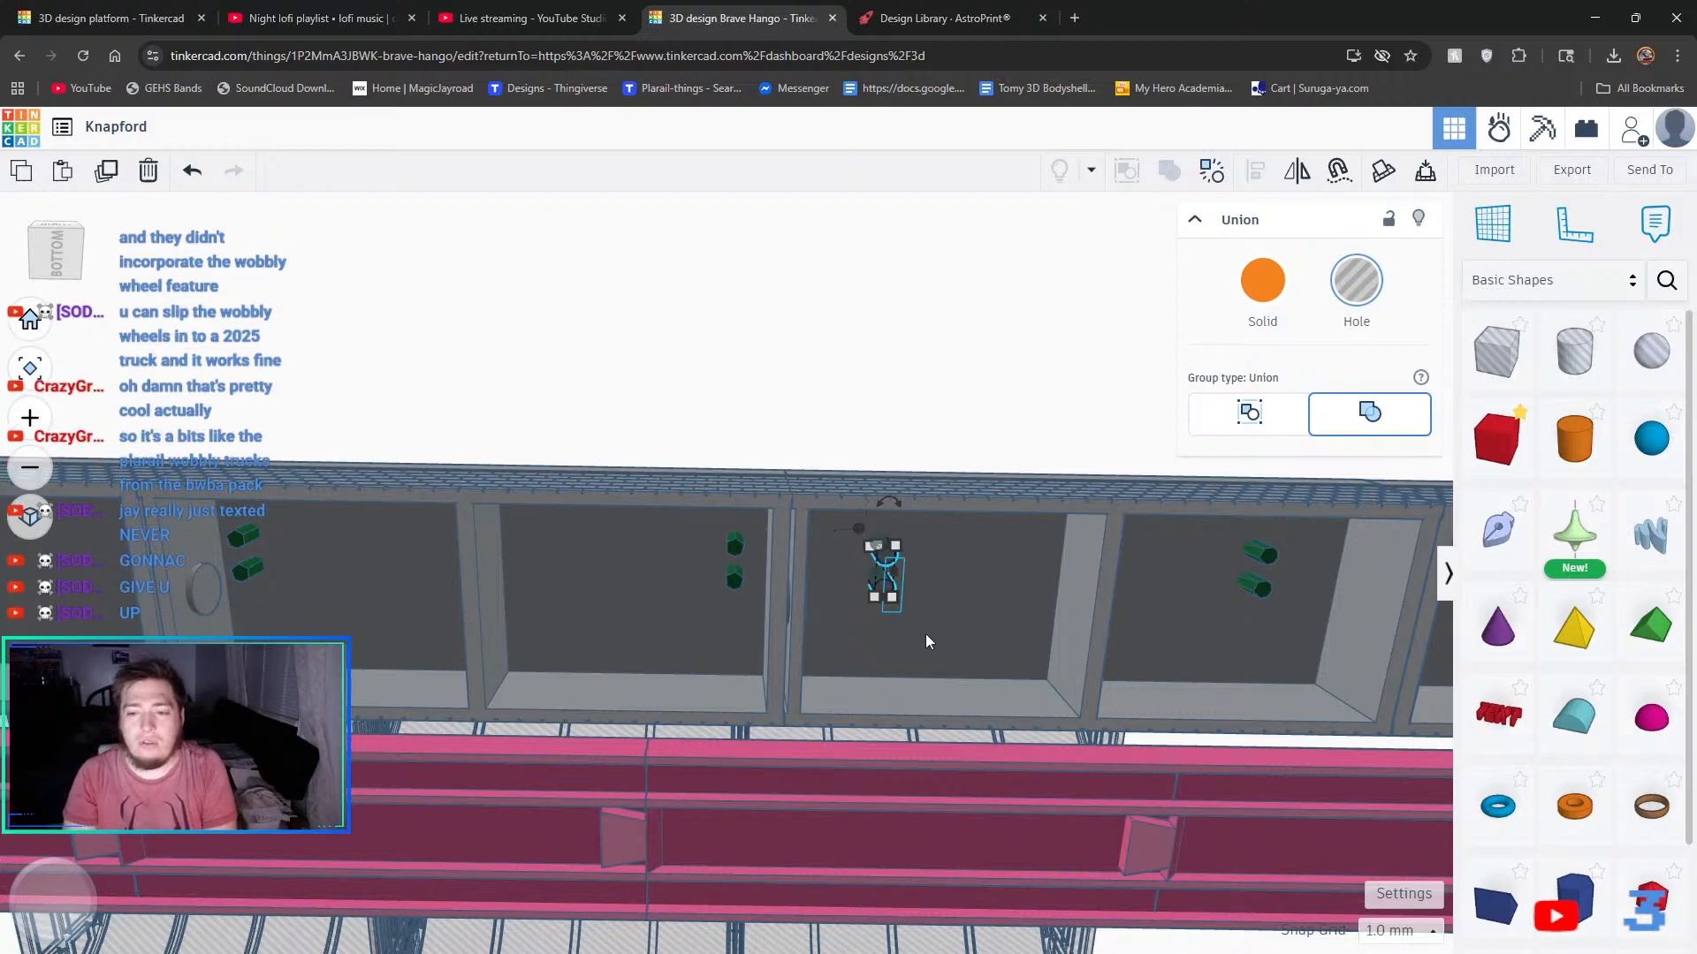
key(Right)
key(Right)
key(Right)
key(Right)
key(Right)
key(Right)
key(Right)
key(Right)
key(Right)
key(Right)
key(Right)
key(Right)
key(Right)
key(Right)
key(Right)
key(Right)
key(Right)
key(Right)
key(Right)
key(Right)
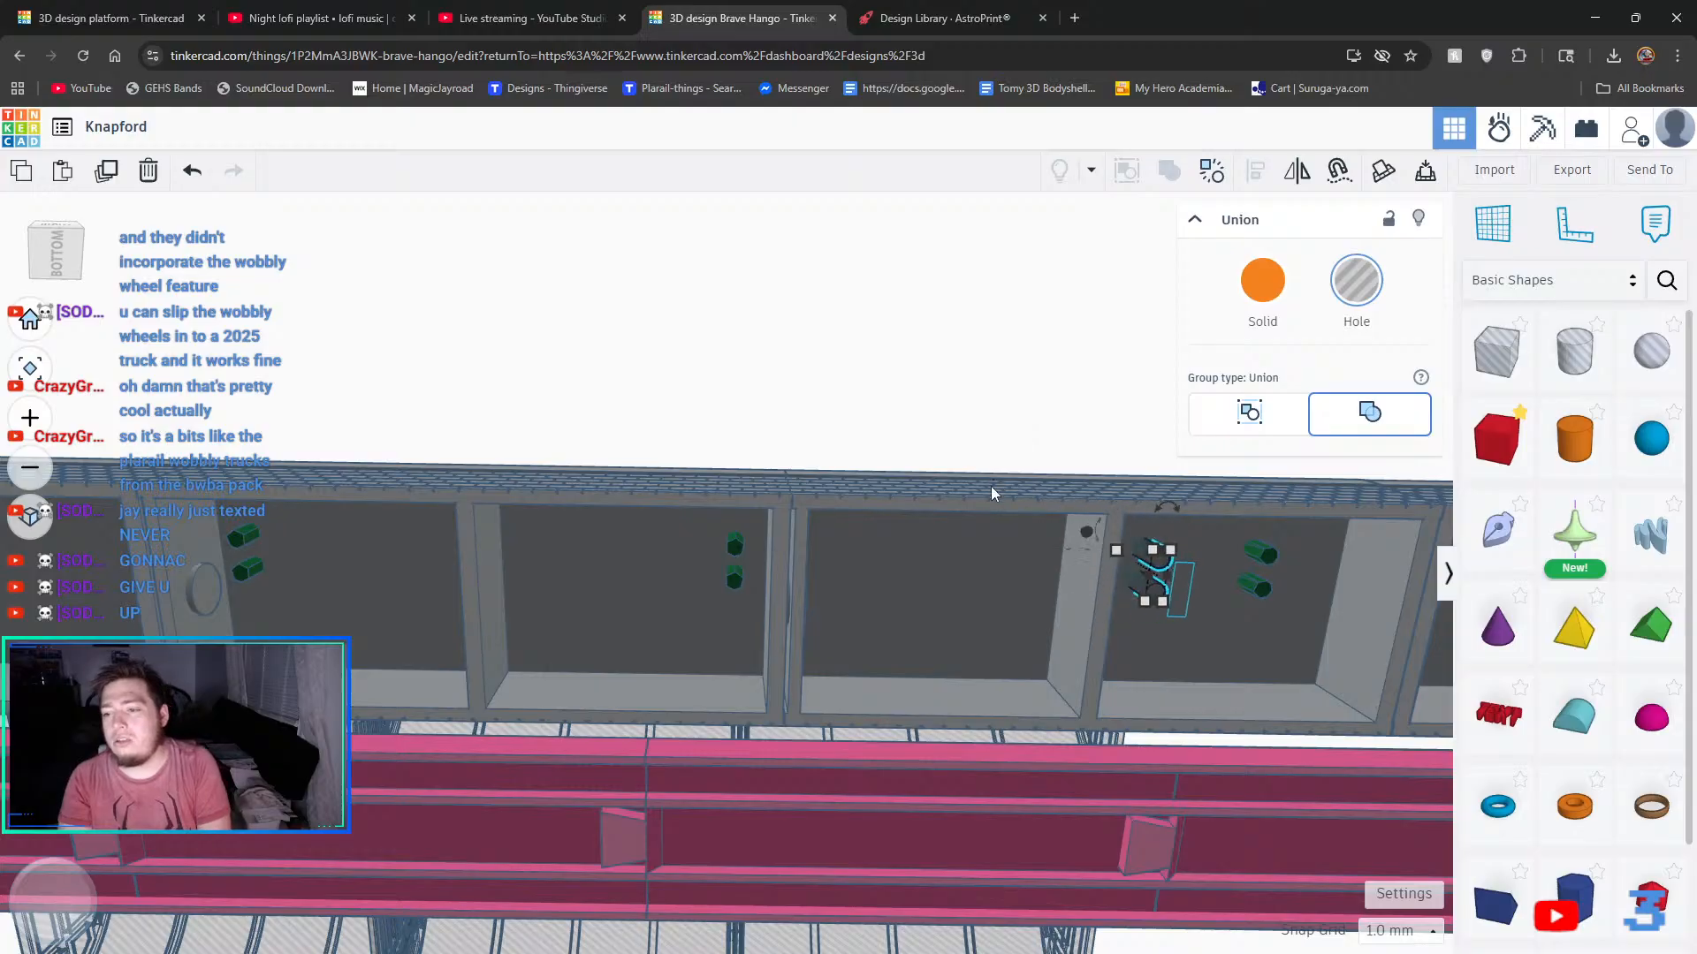
- Set the snap grid to 0.1 mm and fine-tune the duplicated hole's position around the two green pegs in the far bay
scroll(1348, 576, up, 5)
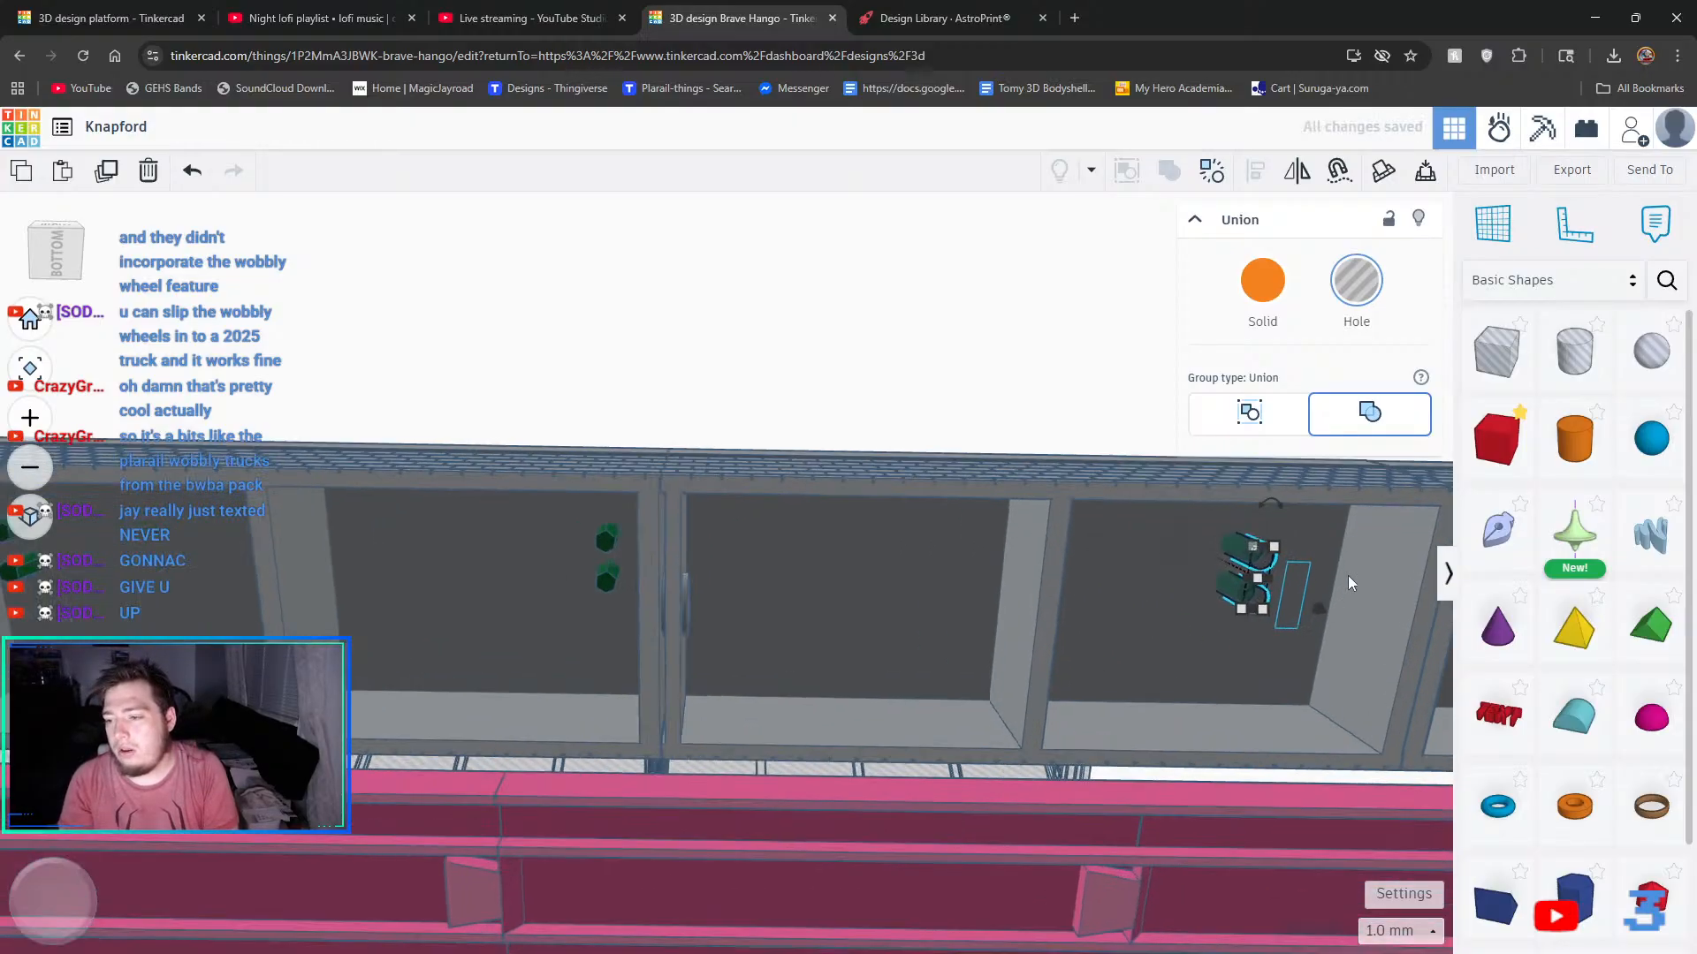
scroll(1344, 521, up, 5)
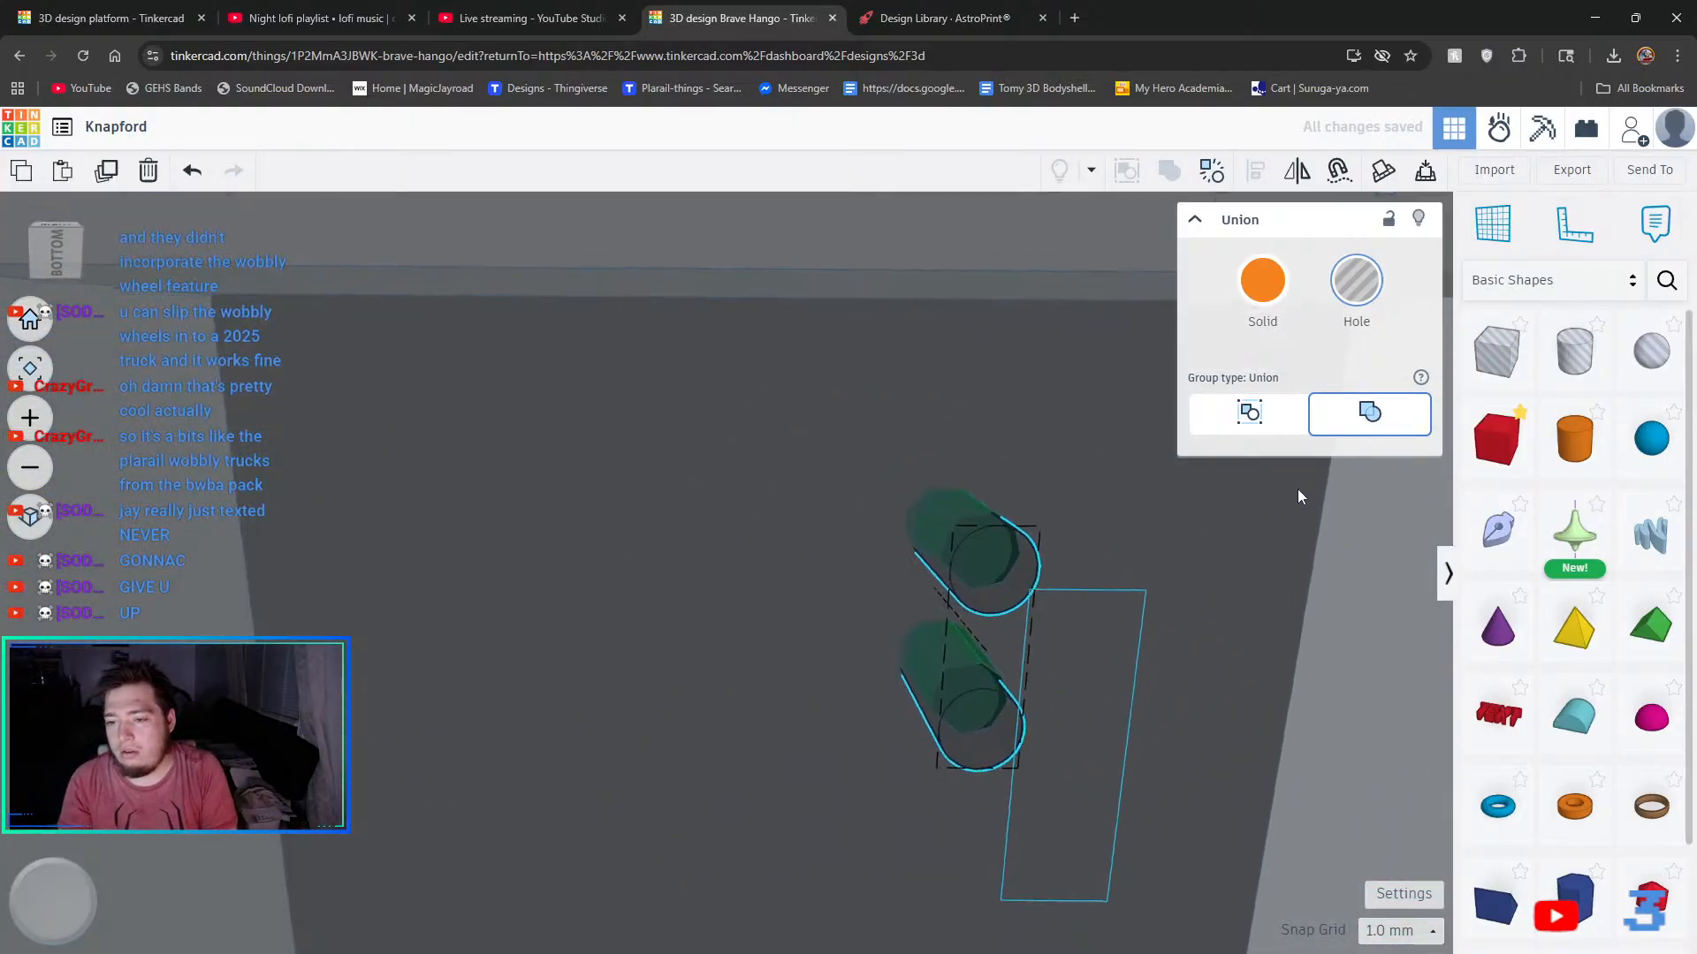
right_drag(1292, 521, 1234, 531)
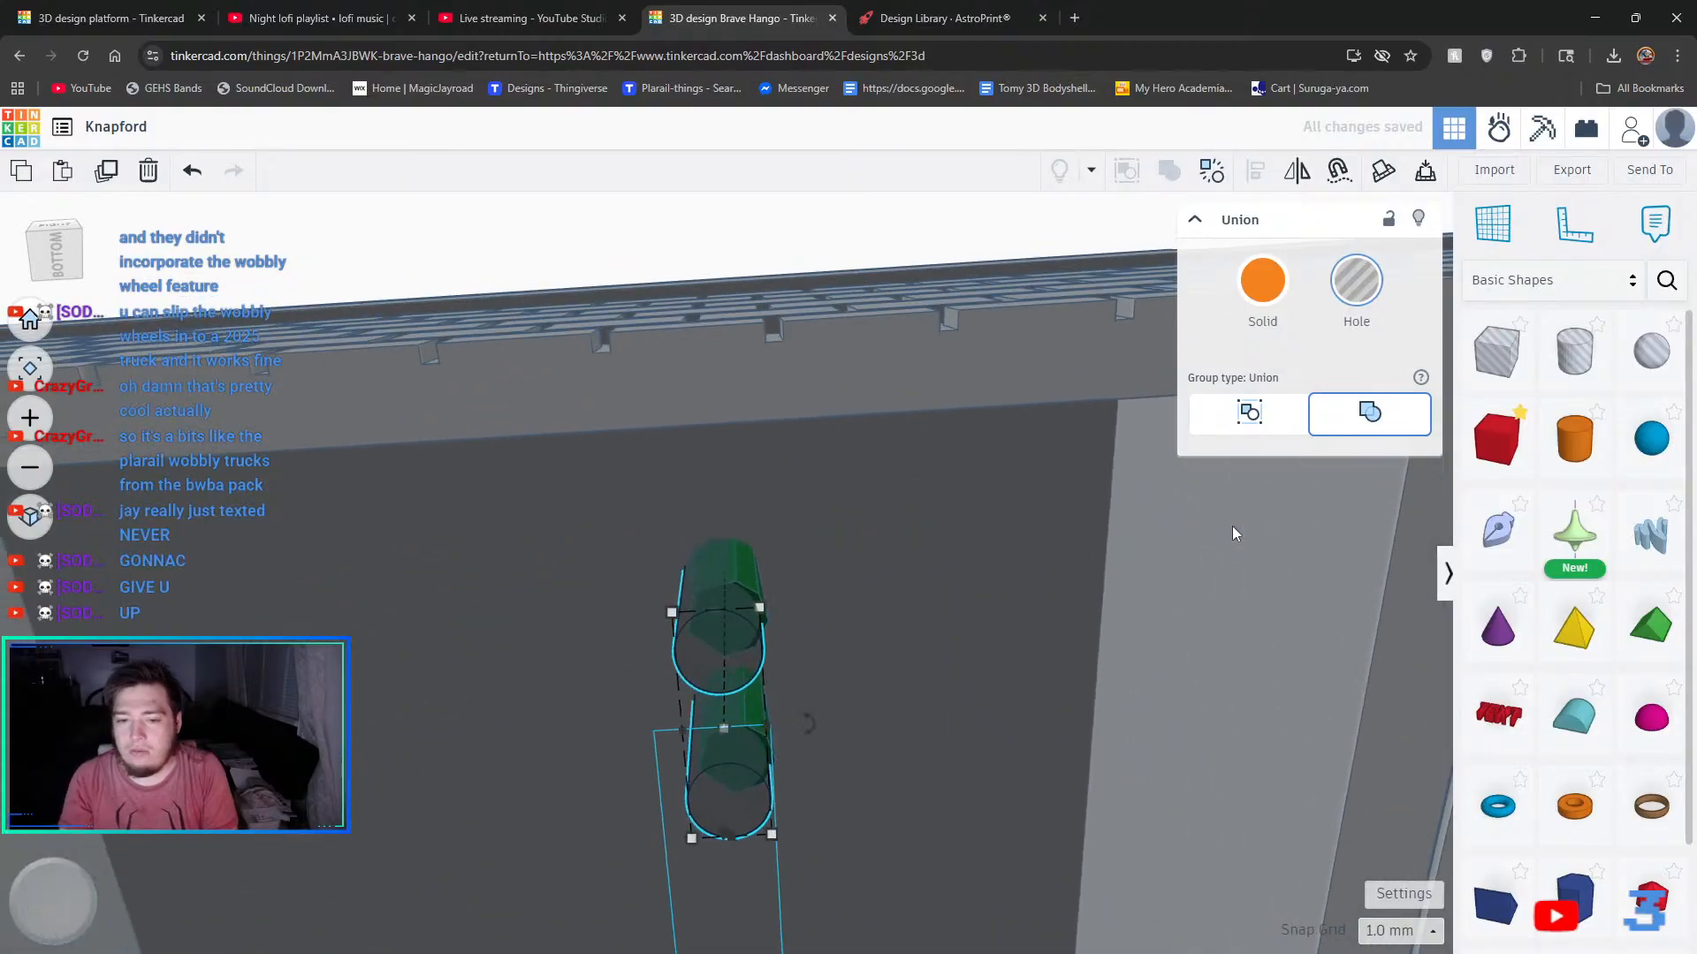
click(1396, 931)
click(1383, 733)
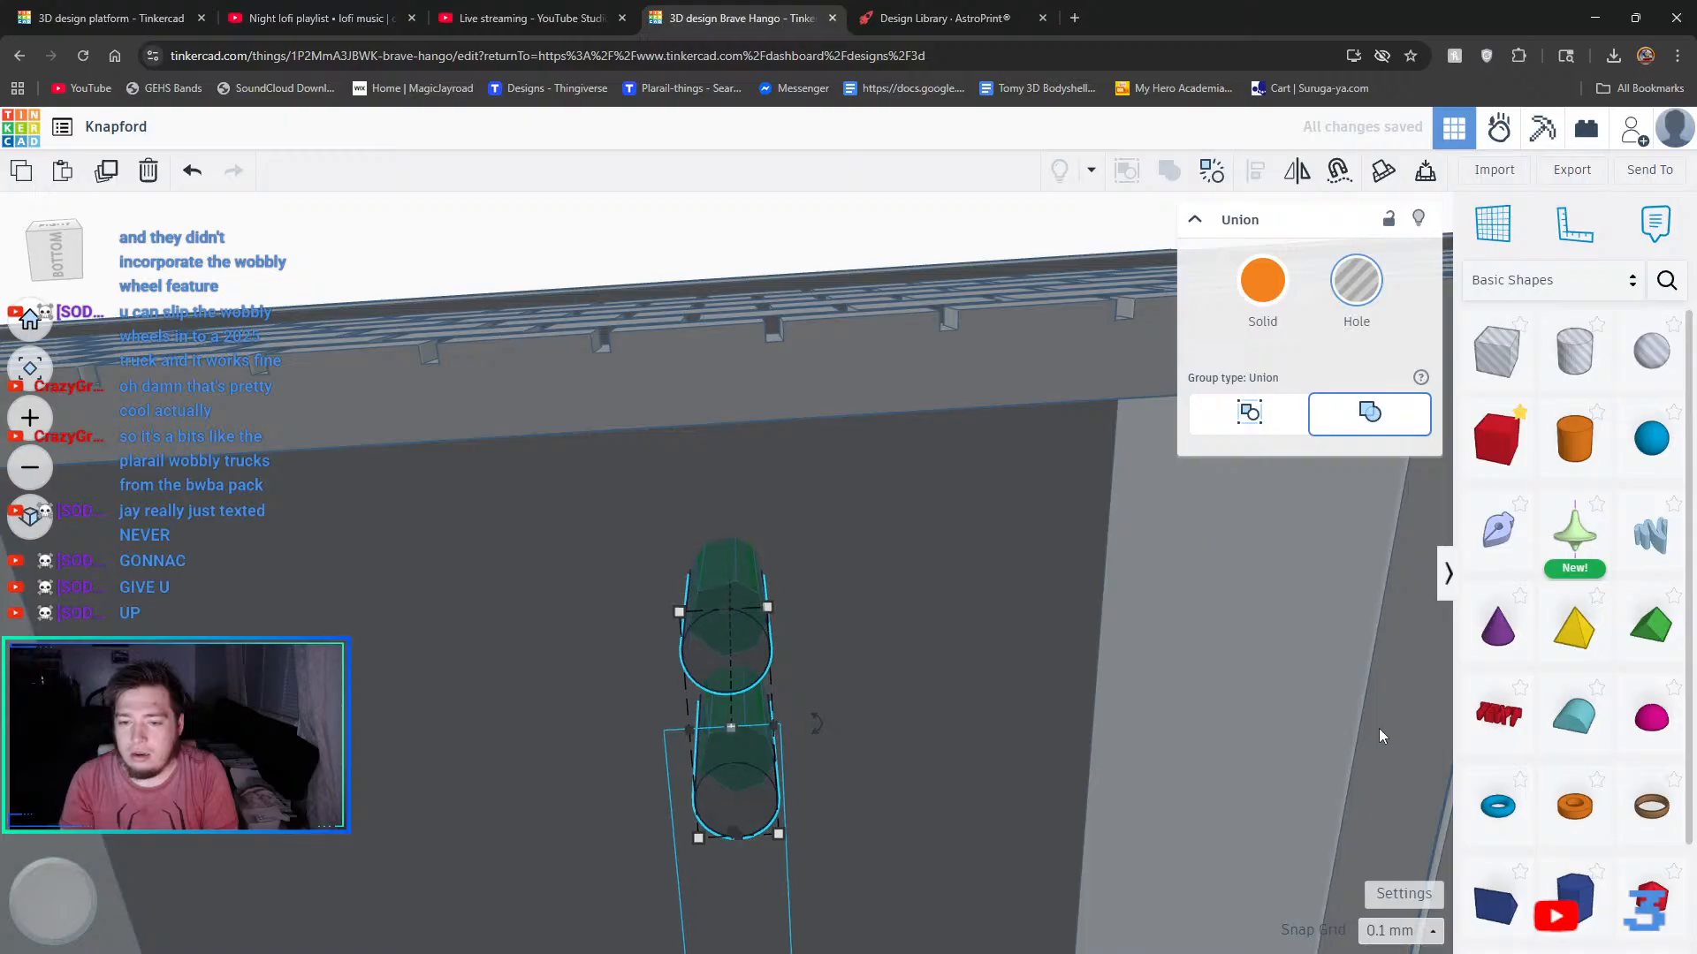
right_drag(1027, 532, 672, 534)
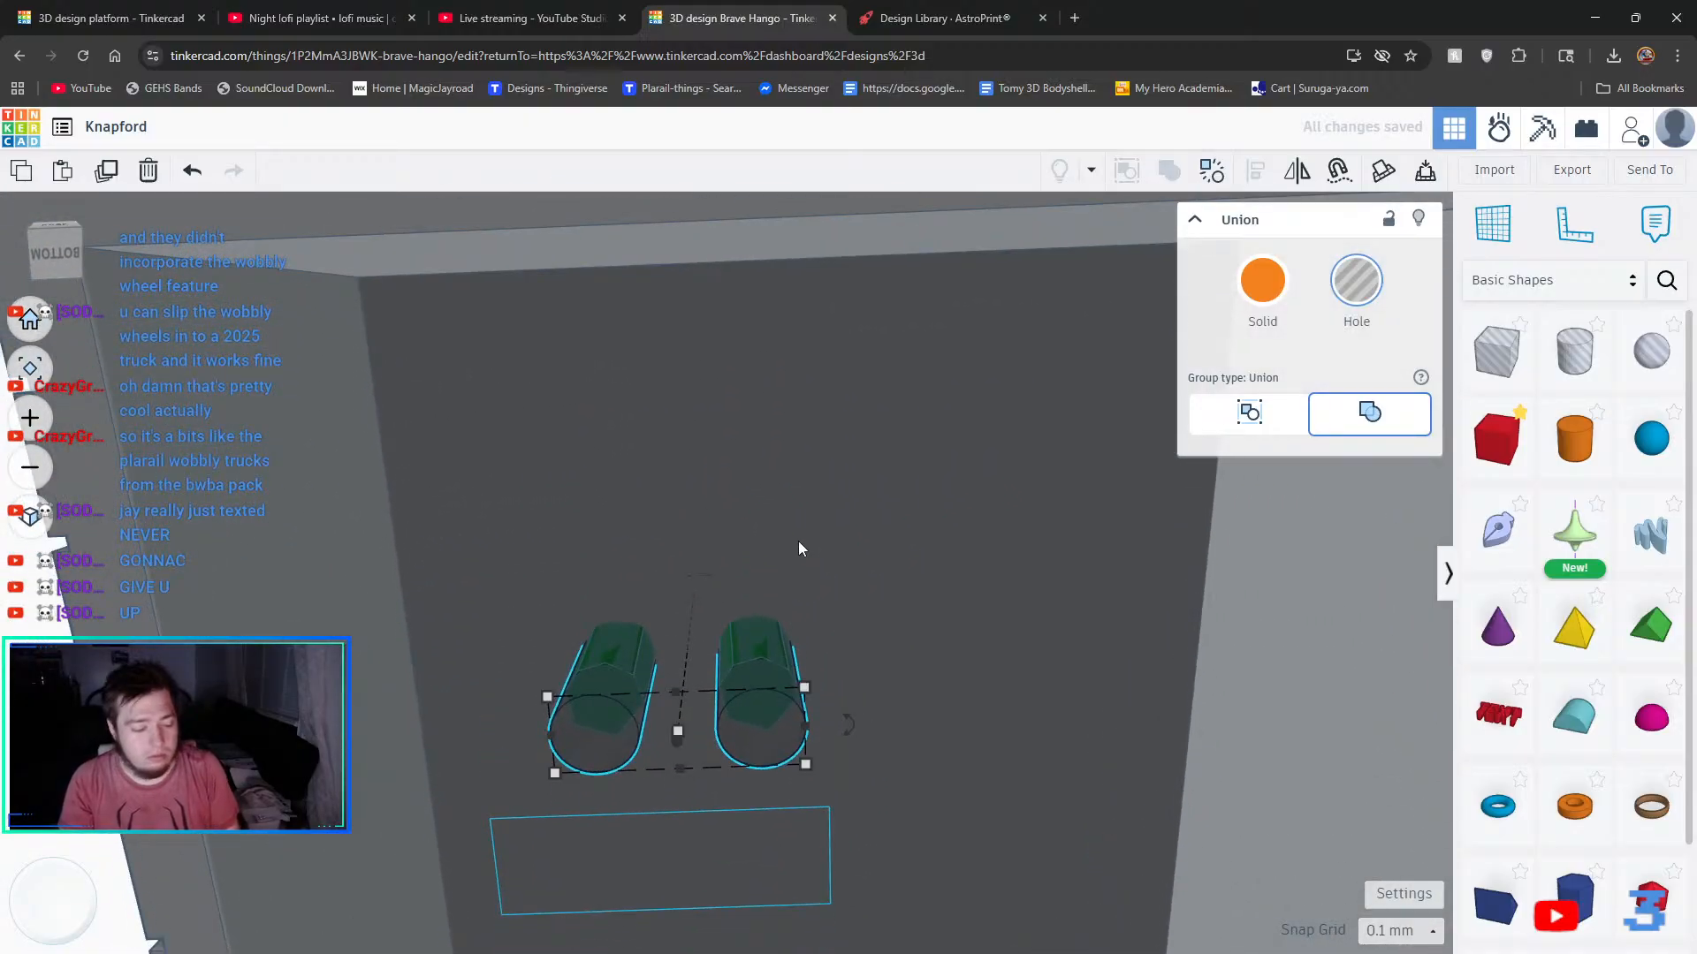
- Union-group the pair of peg-shaped holes beneath the green posts with the solid grey platform section
key(ctrl+shift+g)
click(1169, 168)
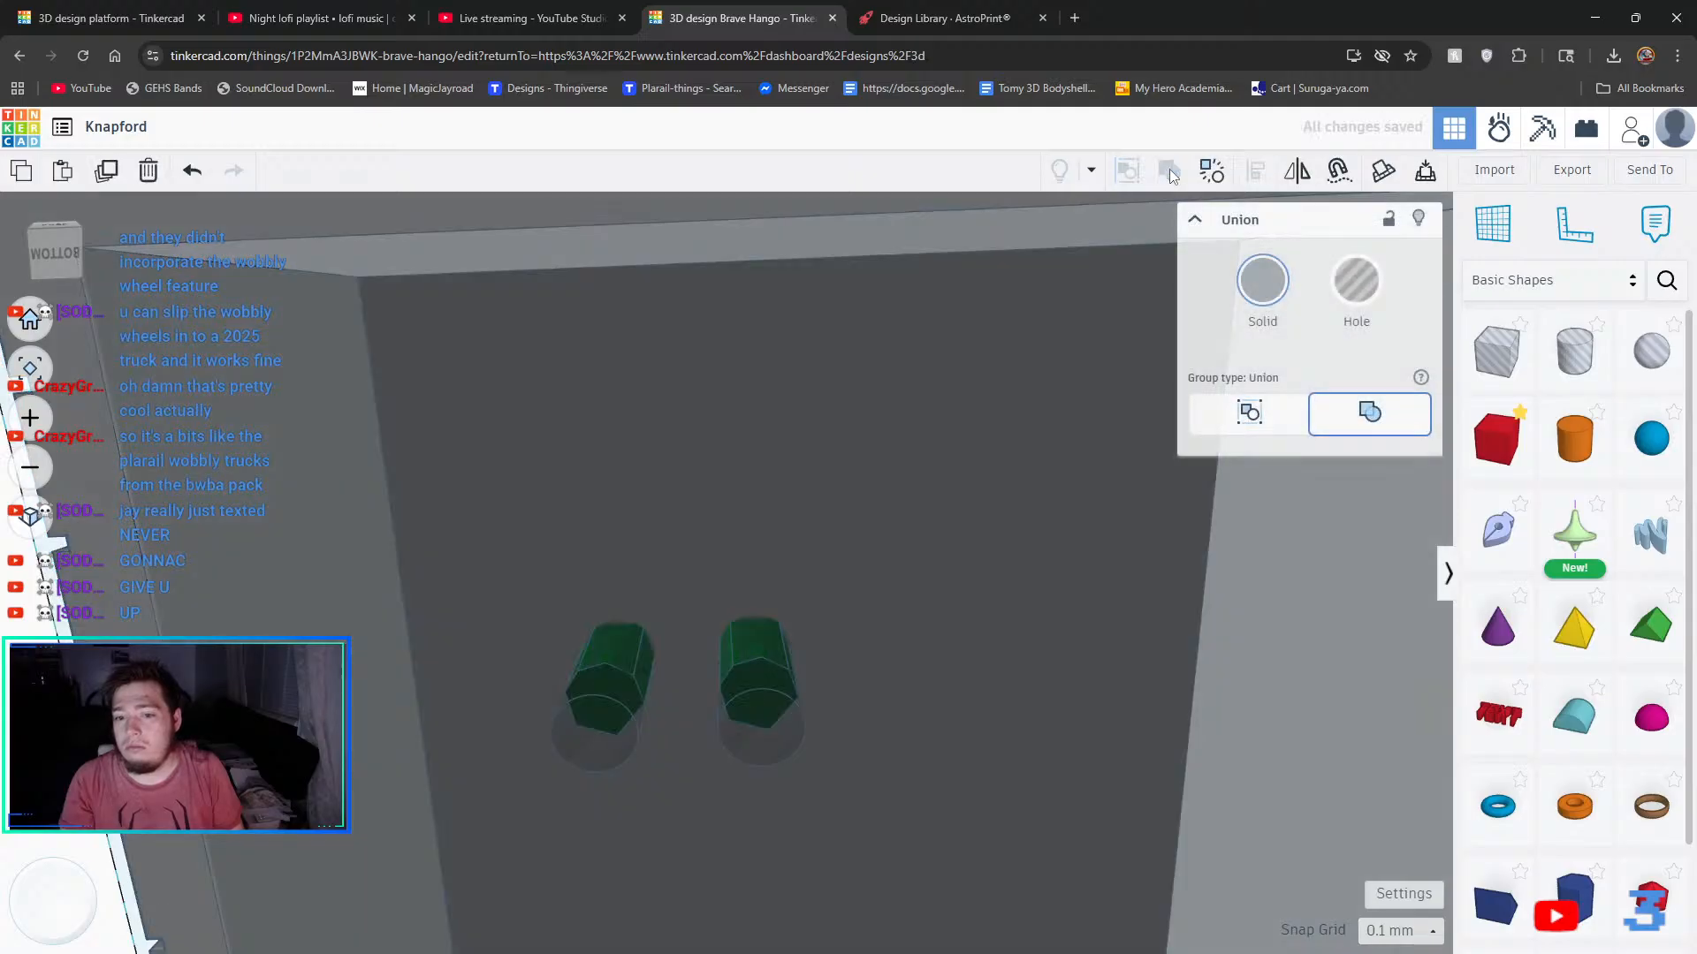
right_drag(741, 447, 1021, 735)
scroll(1021, 734, down, 10)
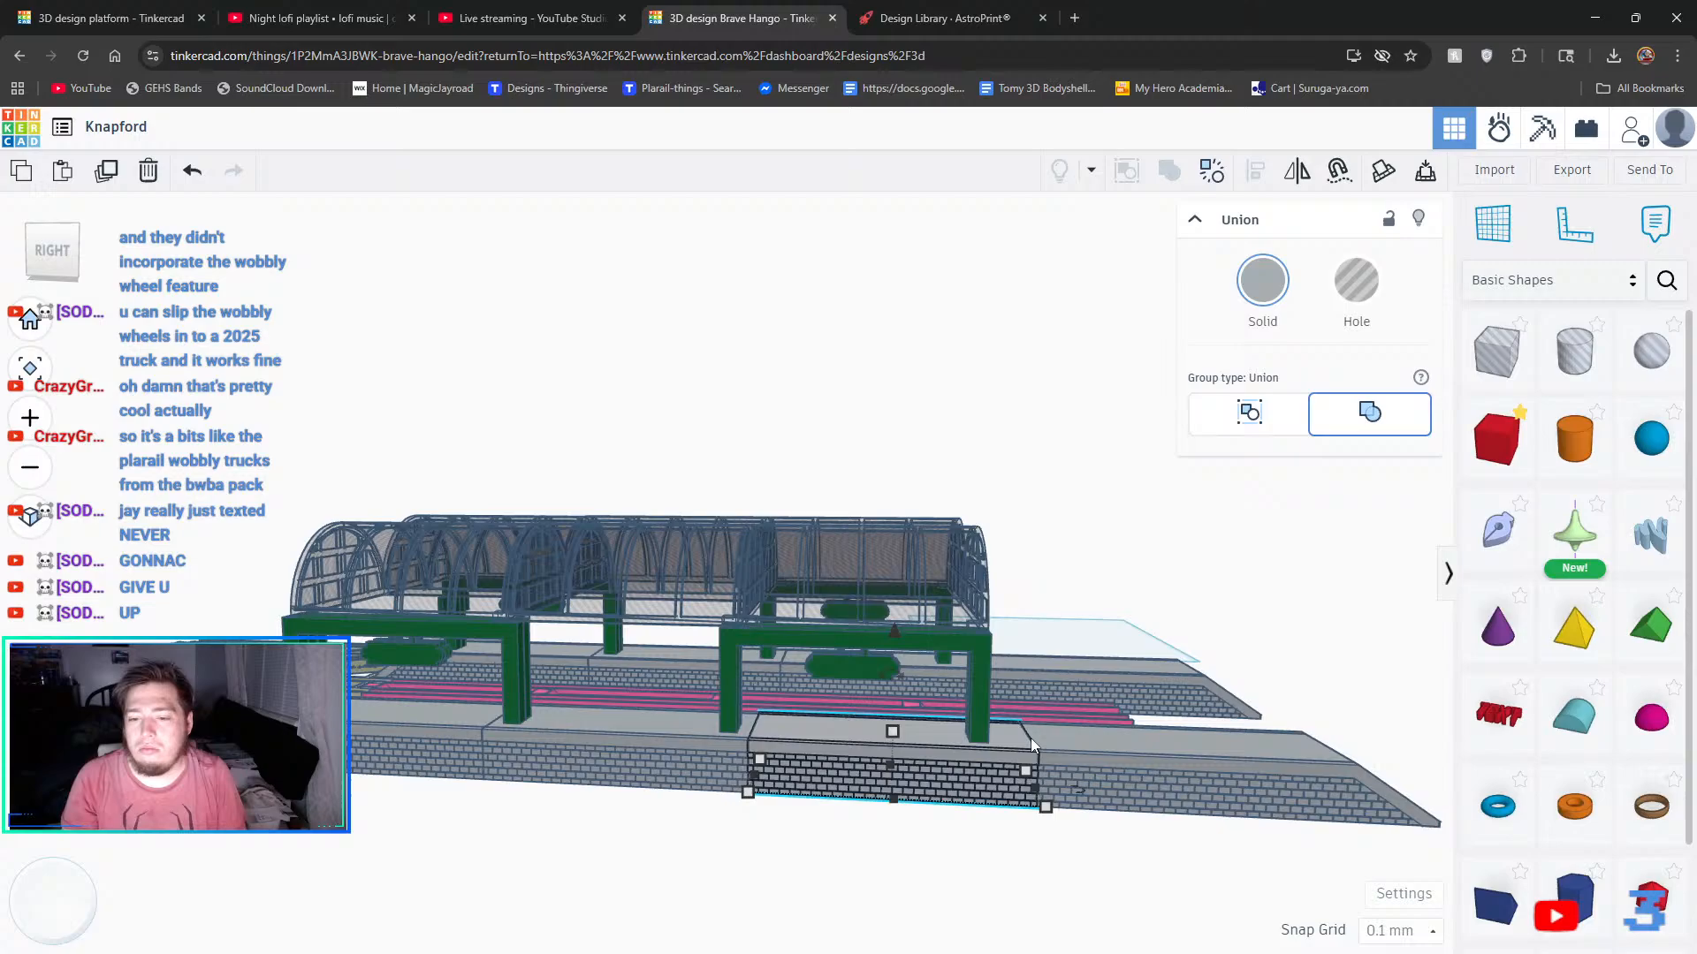
click(985, 689)
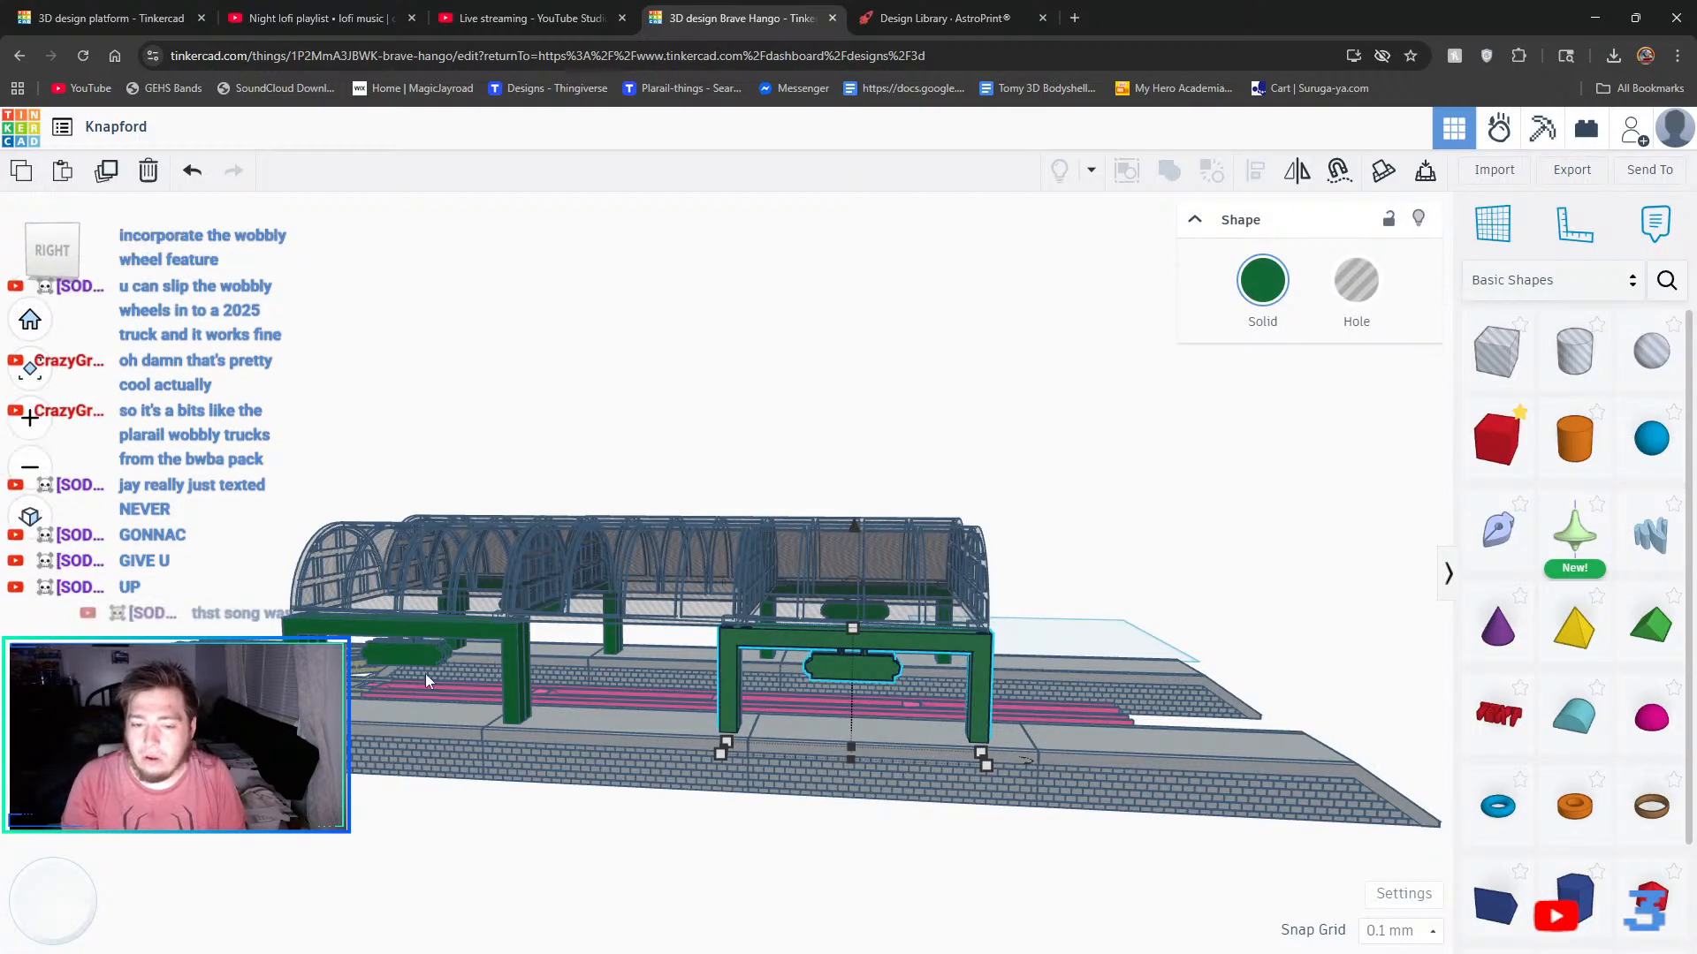
click(514, 670)
shift+click(753, 638)
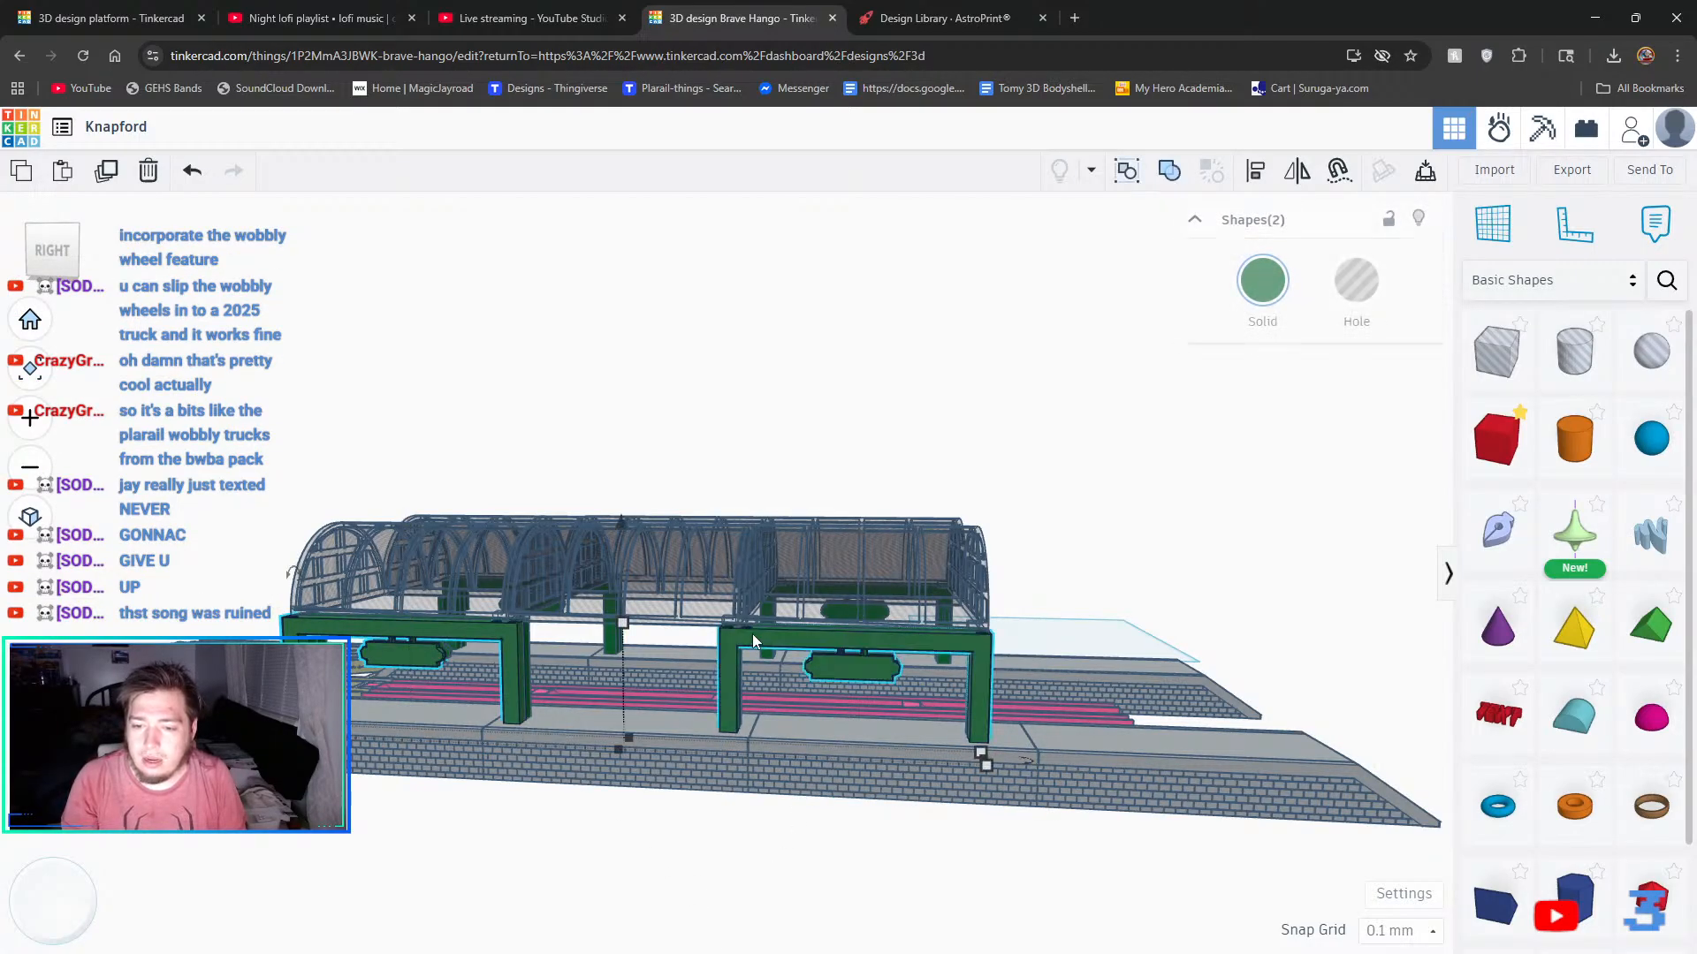
right_drag(633, 629, 657, 621)
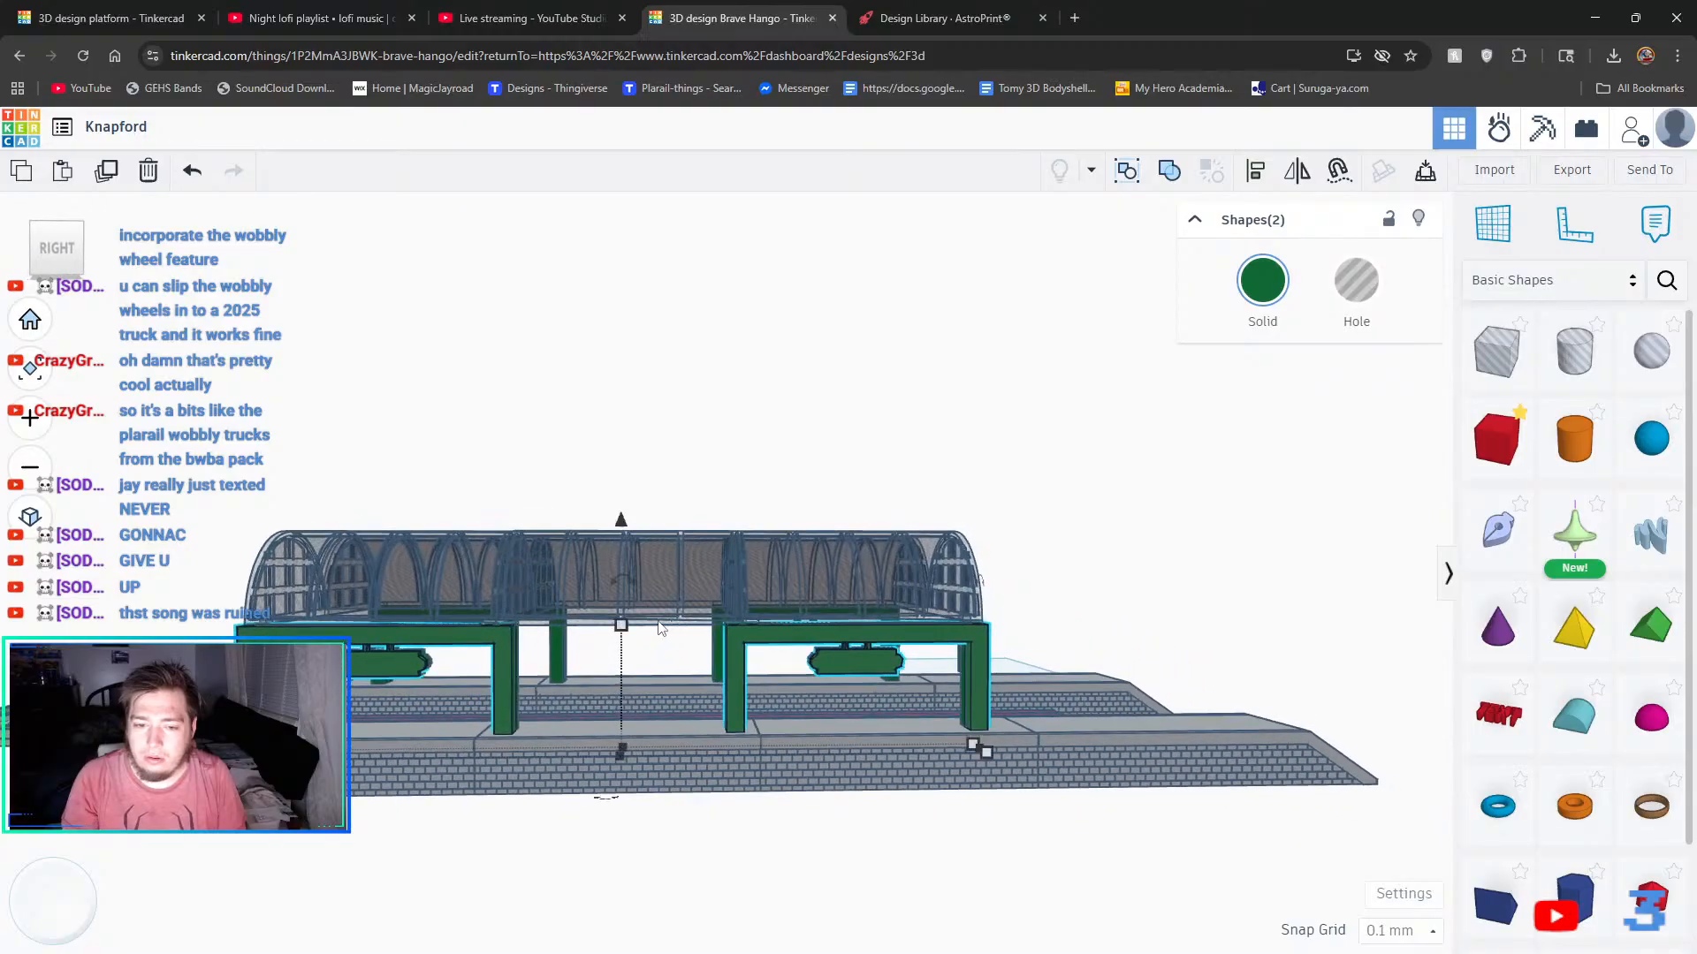
click(340, 495)
drag(188, 509, 1069, 679)
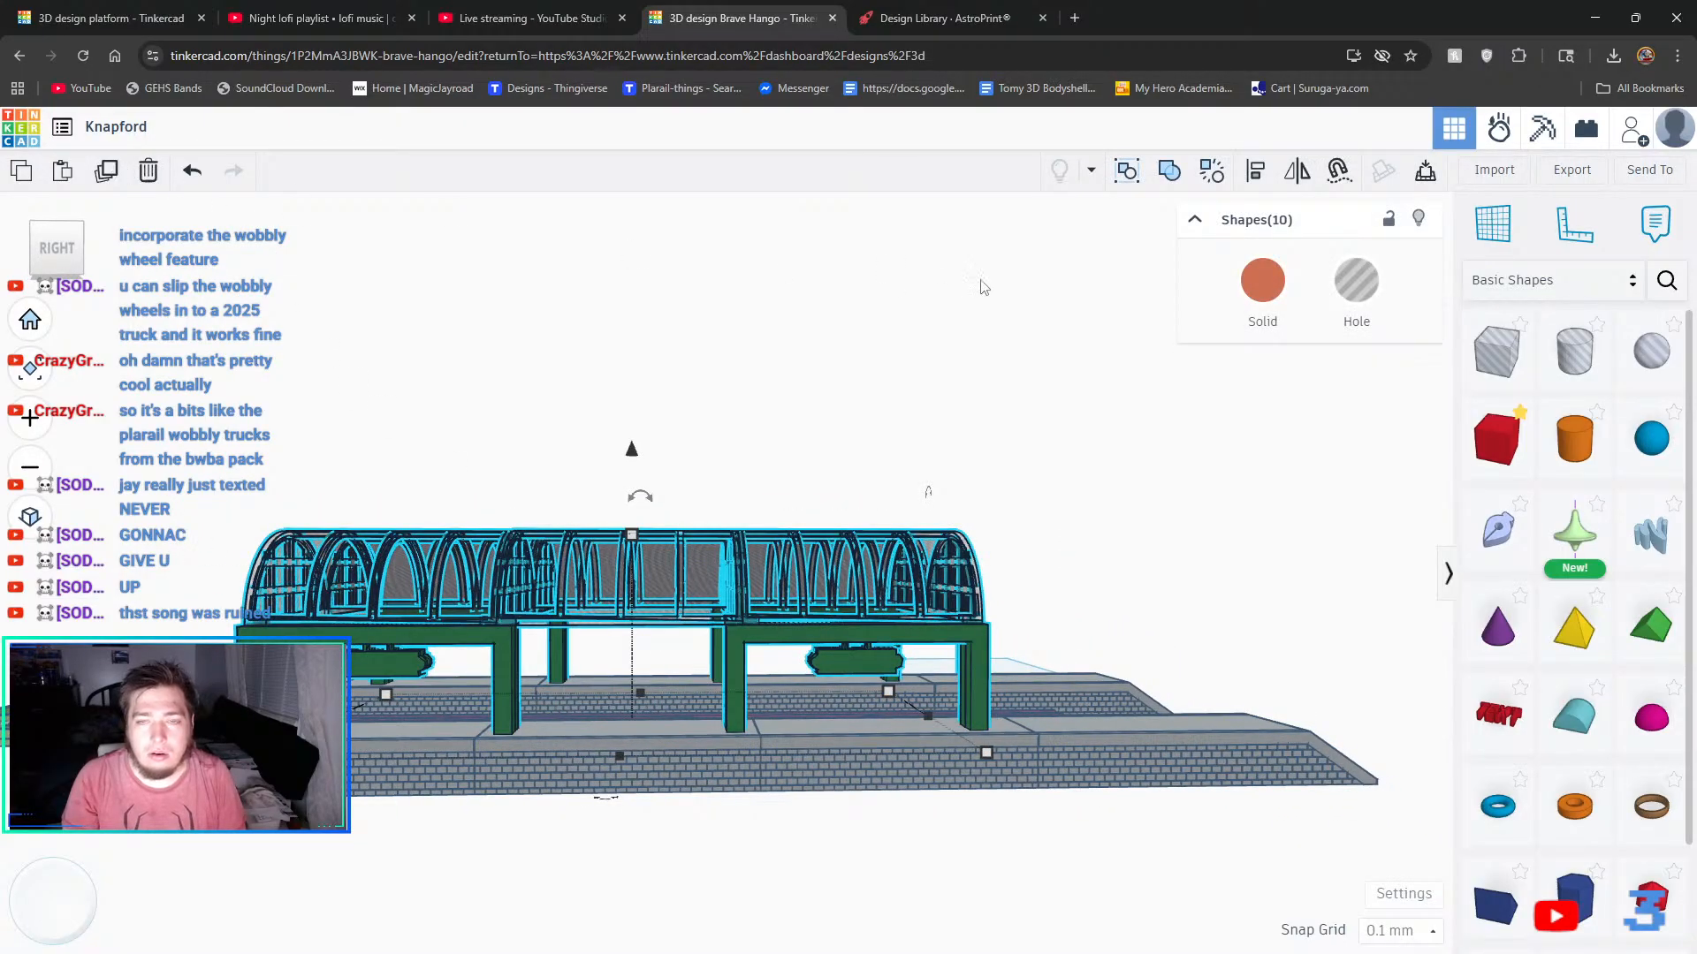
click(1048, 441)
- Change the three arched roof sections of the canopy from holes to solids
click(851, 557)
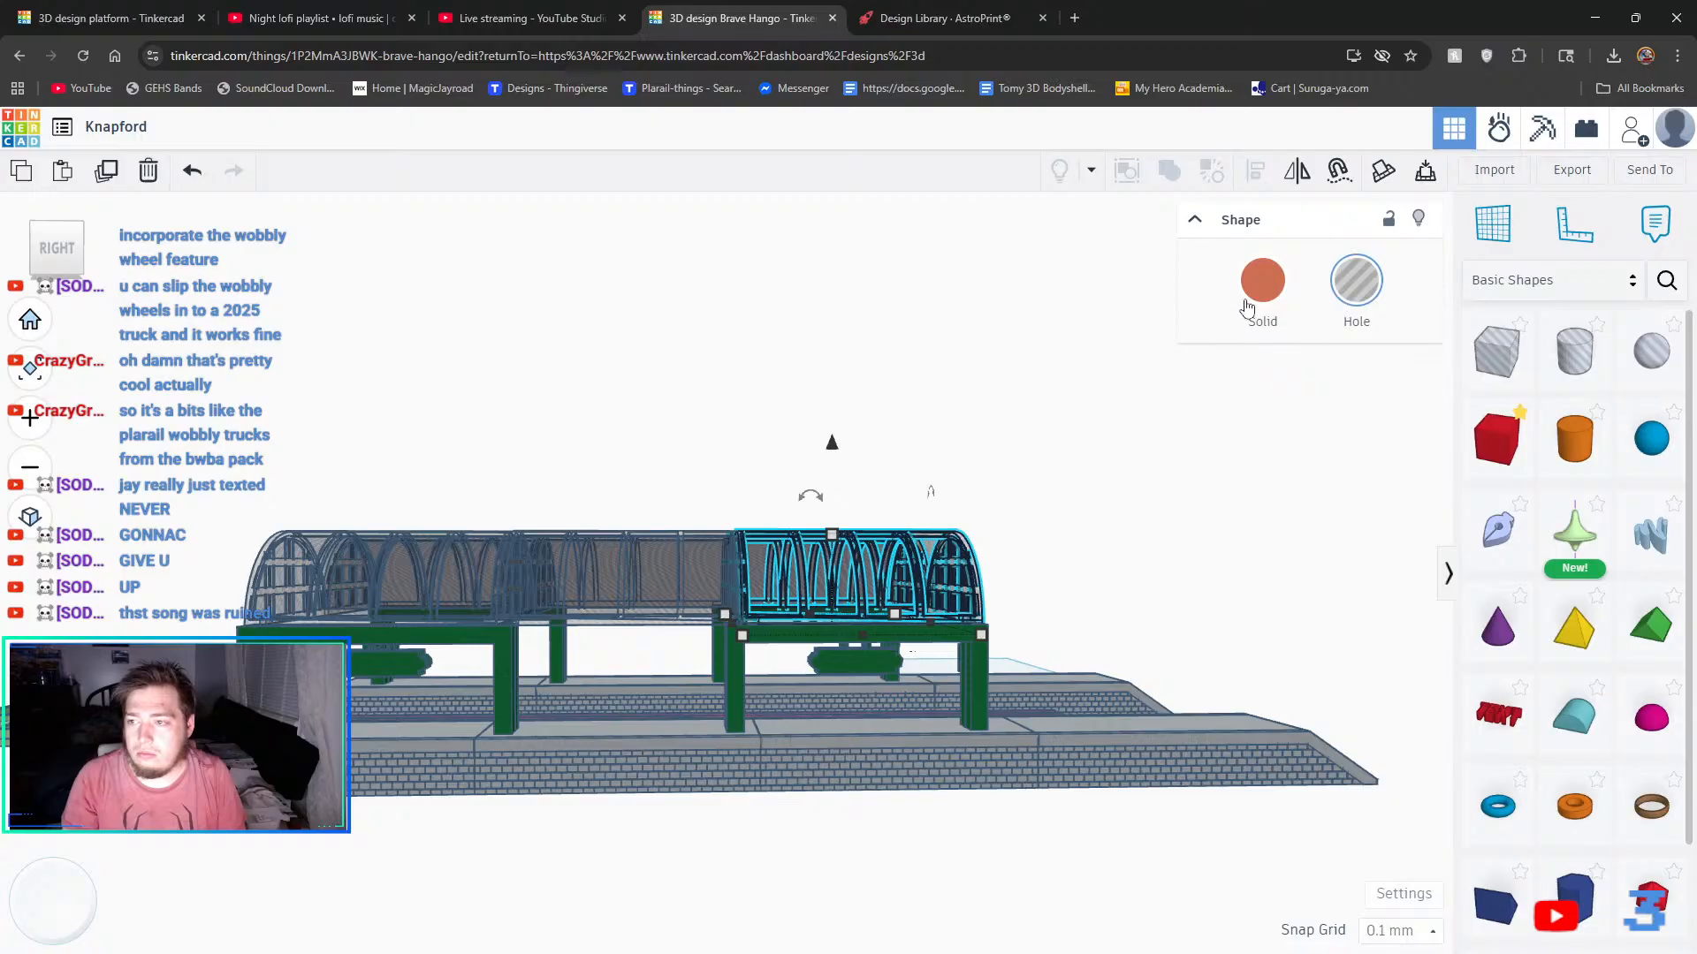
click(1267, 296)
click(659, 550)
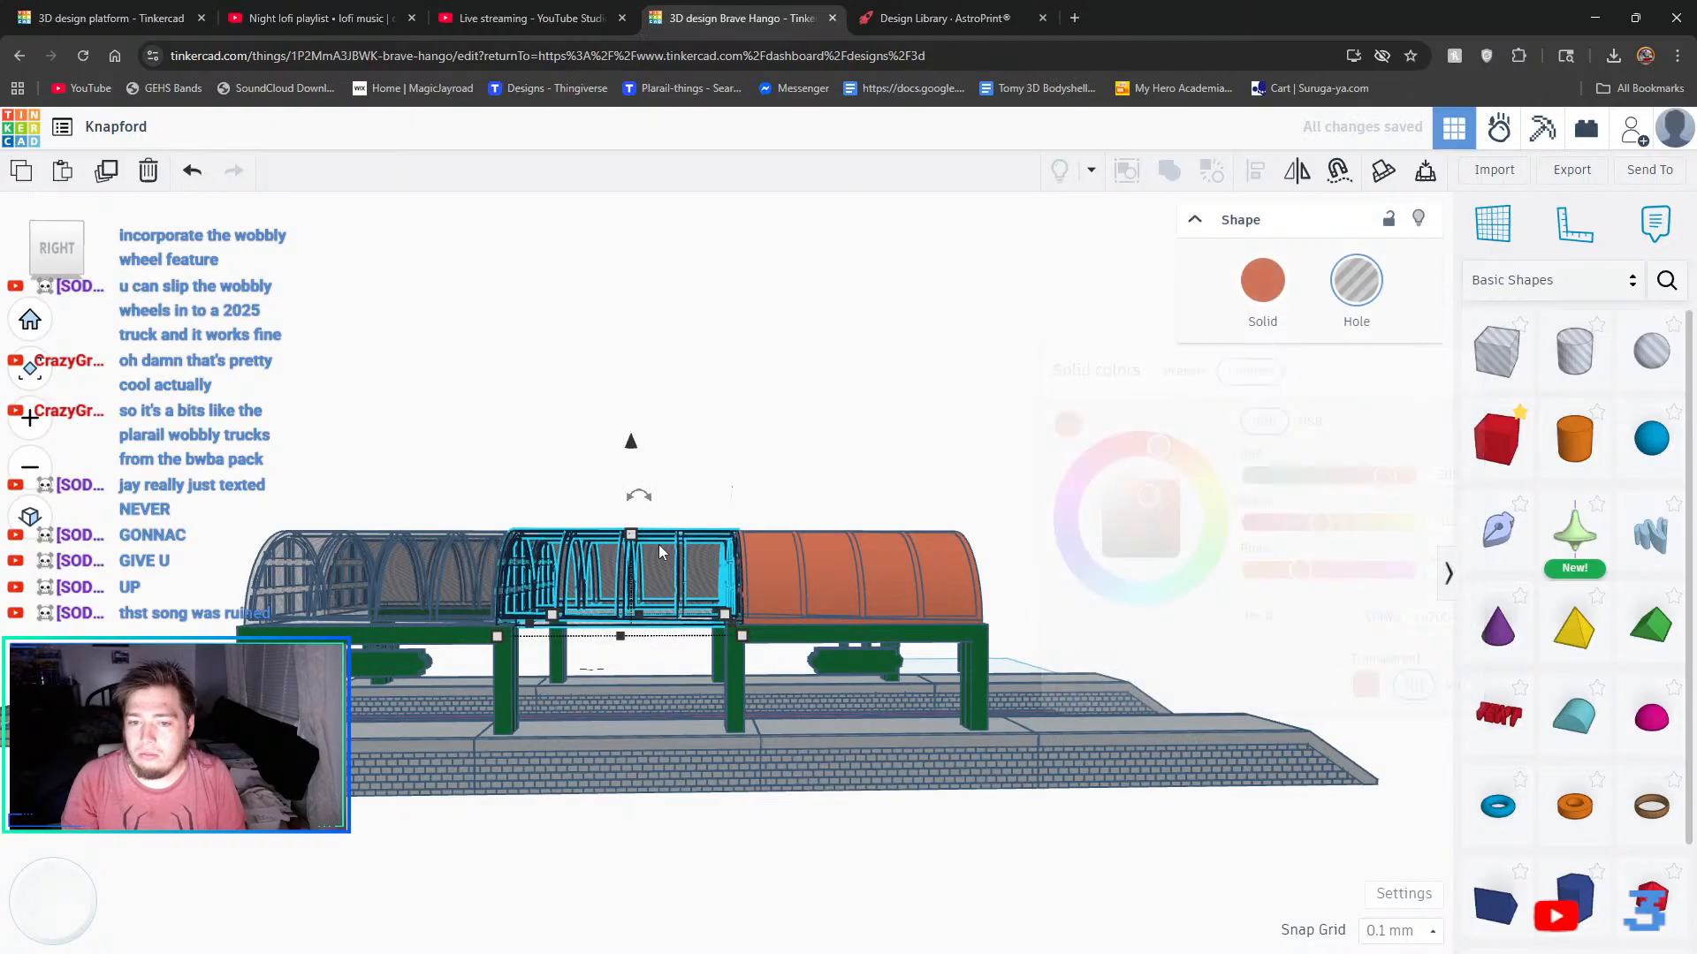
click(1252, 303)
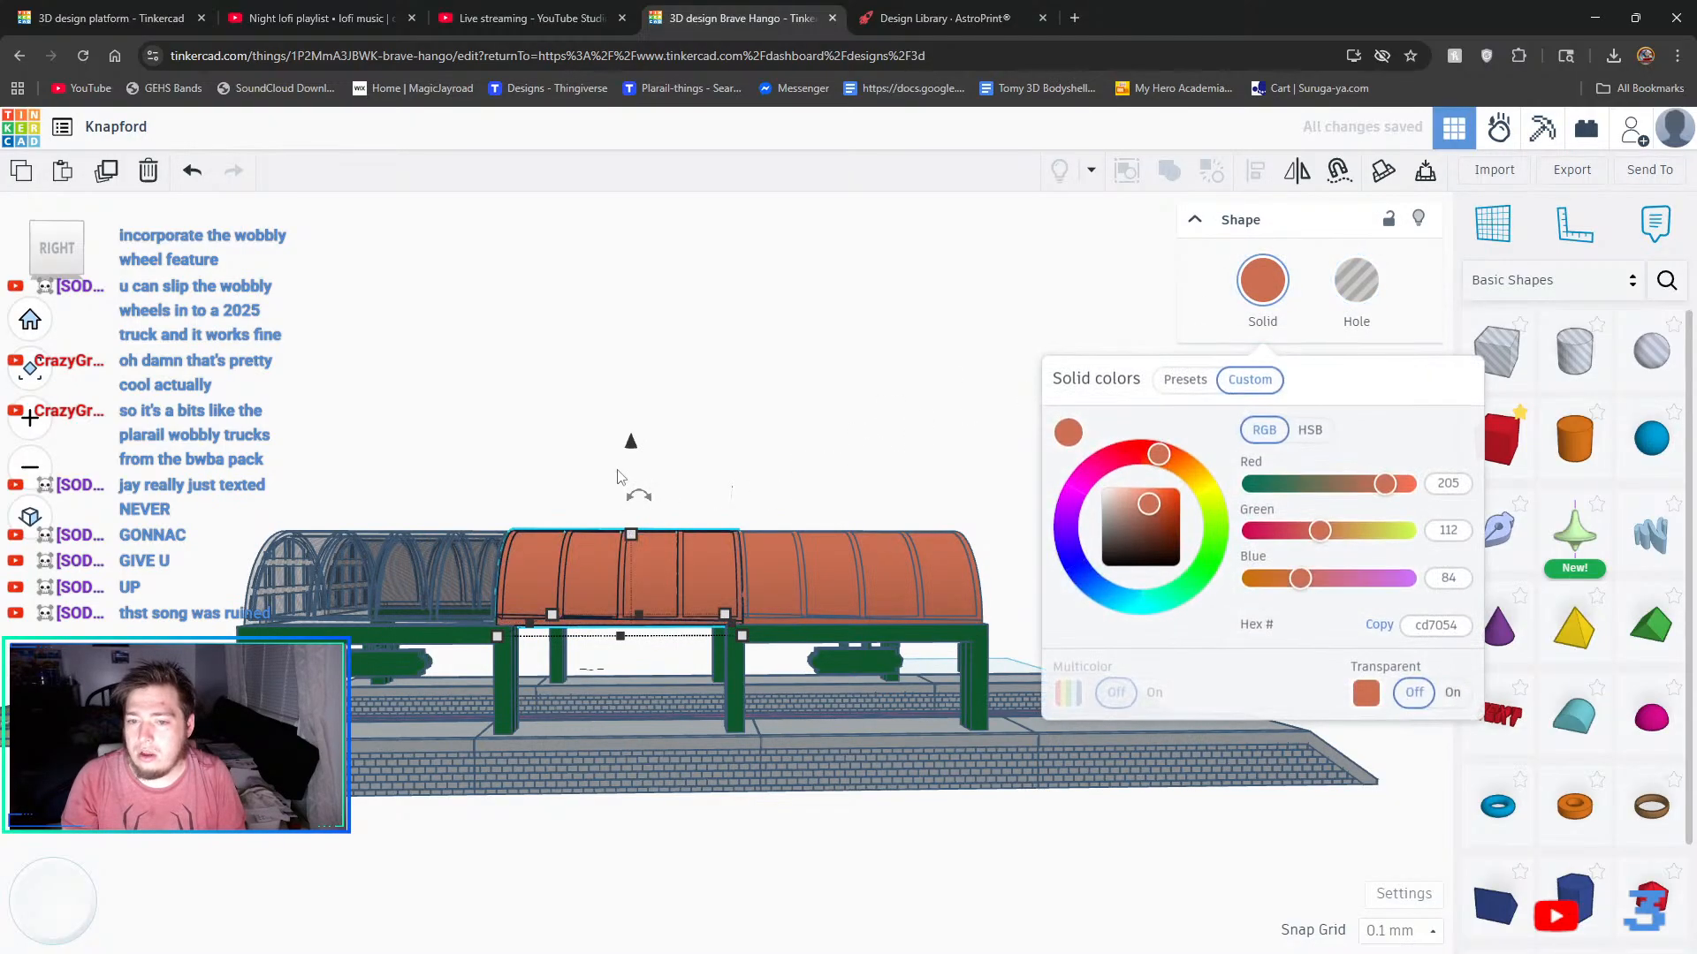
click(1253, 284)
- Recolour the arched roof section nearest the platform's ramped end with the light grey preset, keeping it solid
click(916, 537)
click(1359, 295)
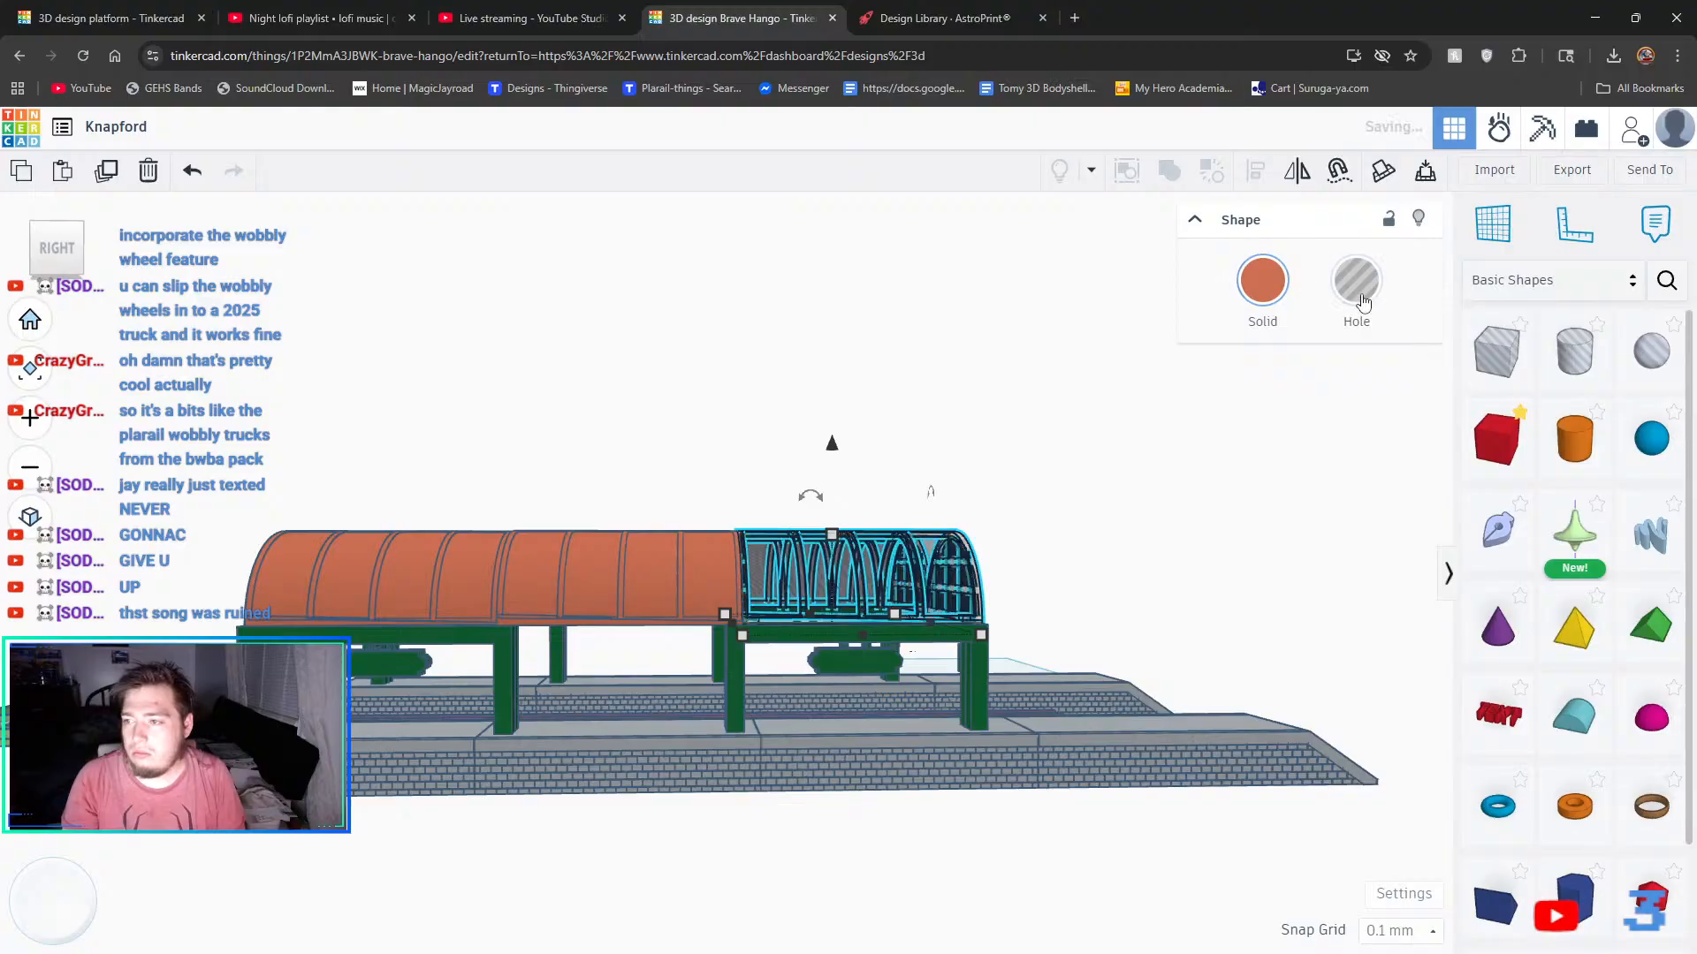
click(1264, 288)
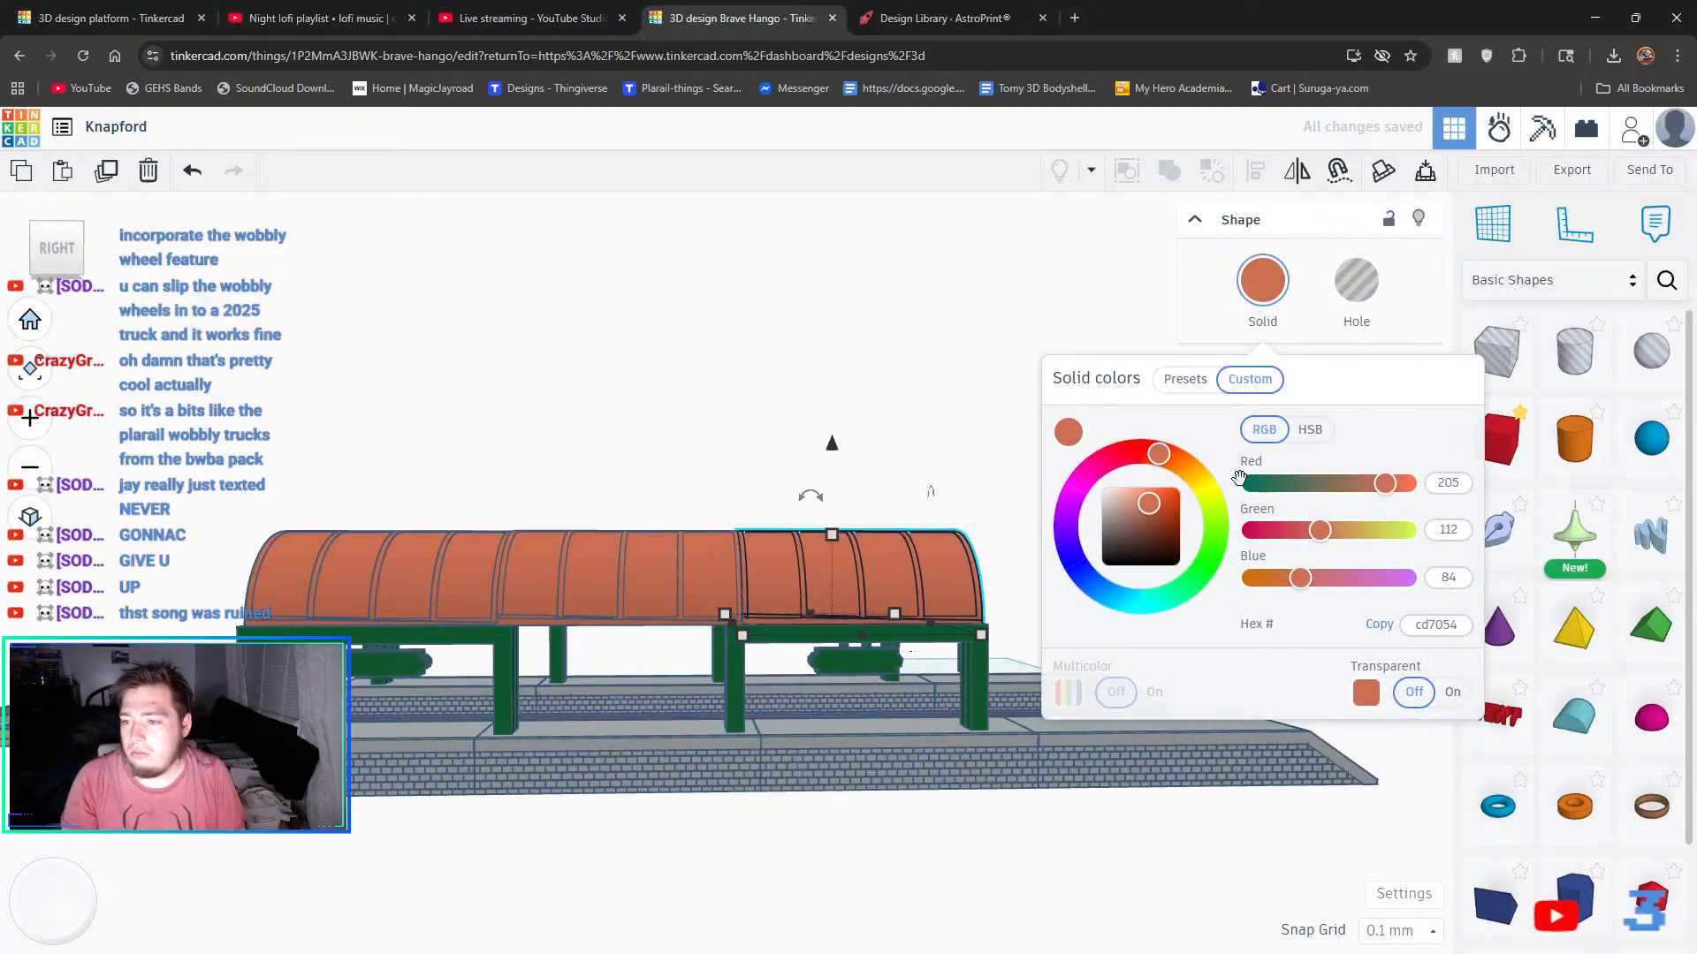
click(1195, 386)
click(1426, 438)
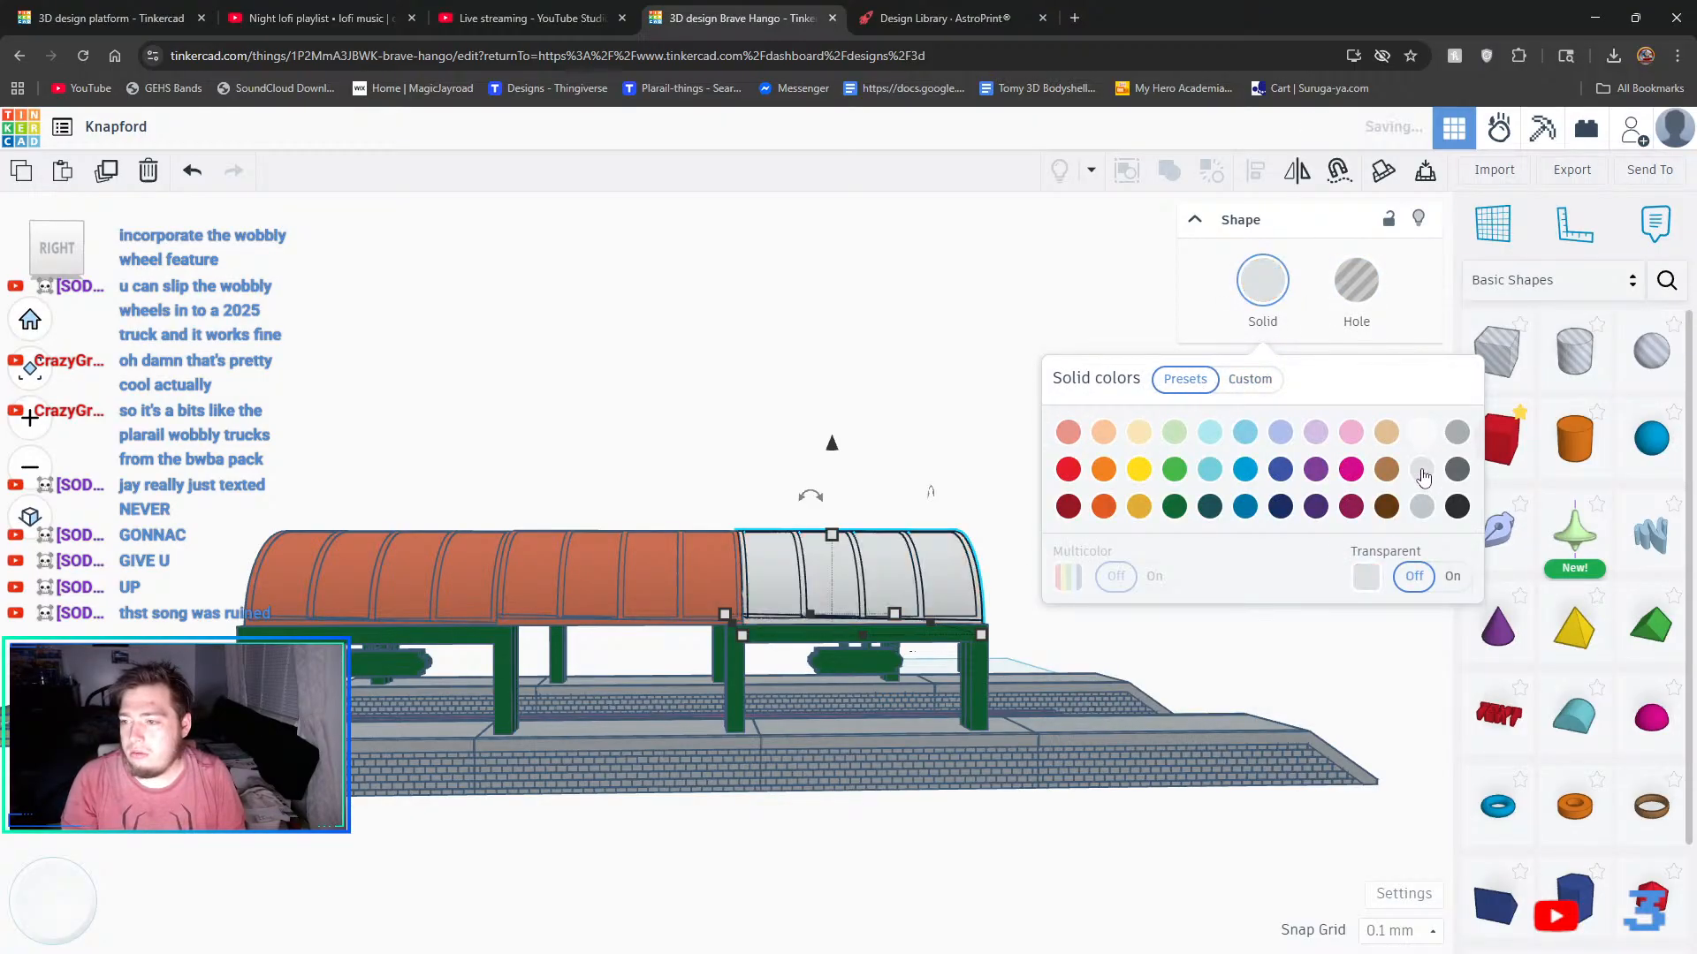
- Recolour the middle arched roof section with the same light grey preset
click(707, 578)
click(1264, 276)
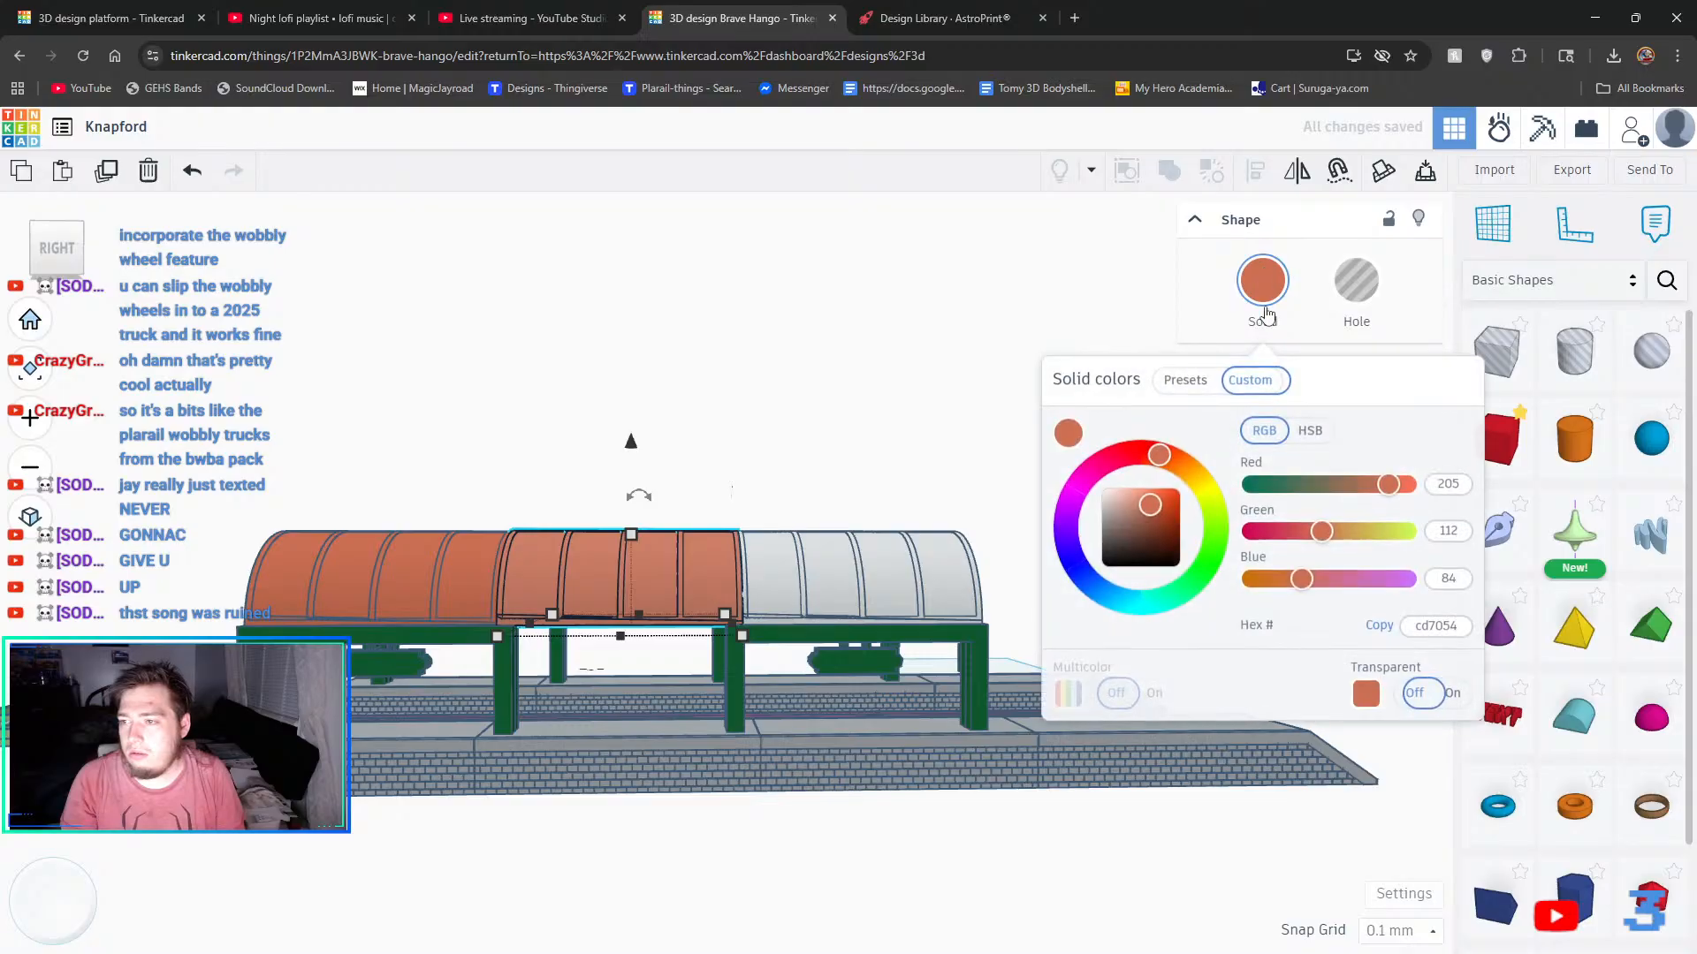
click(1181, 385)
click(1420, 470)
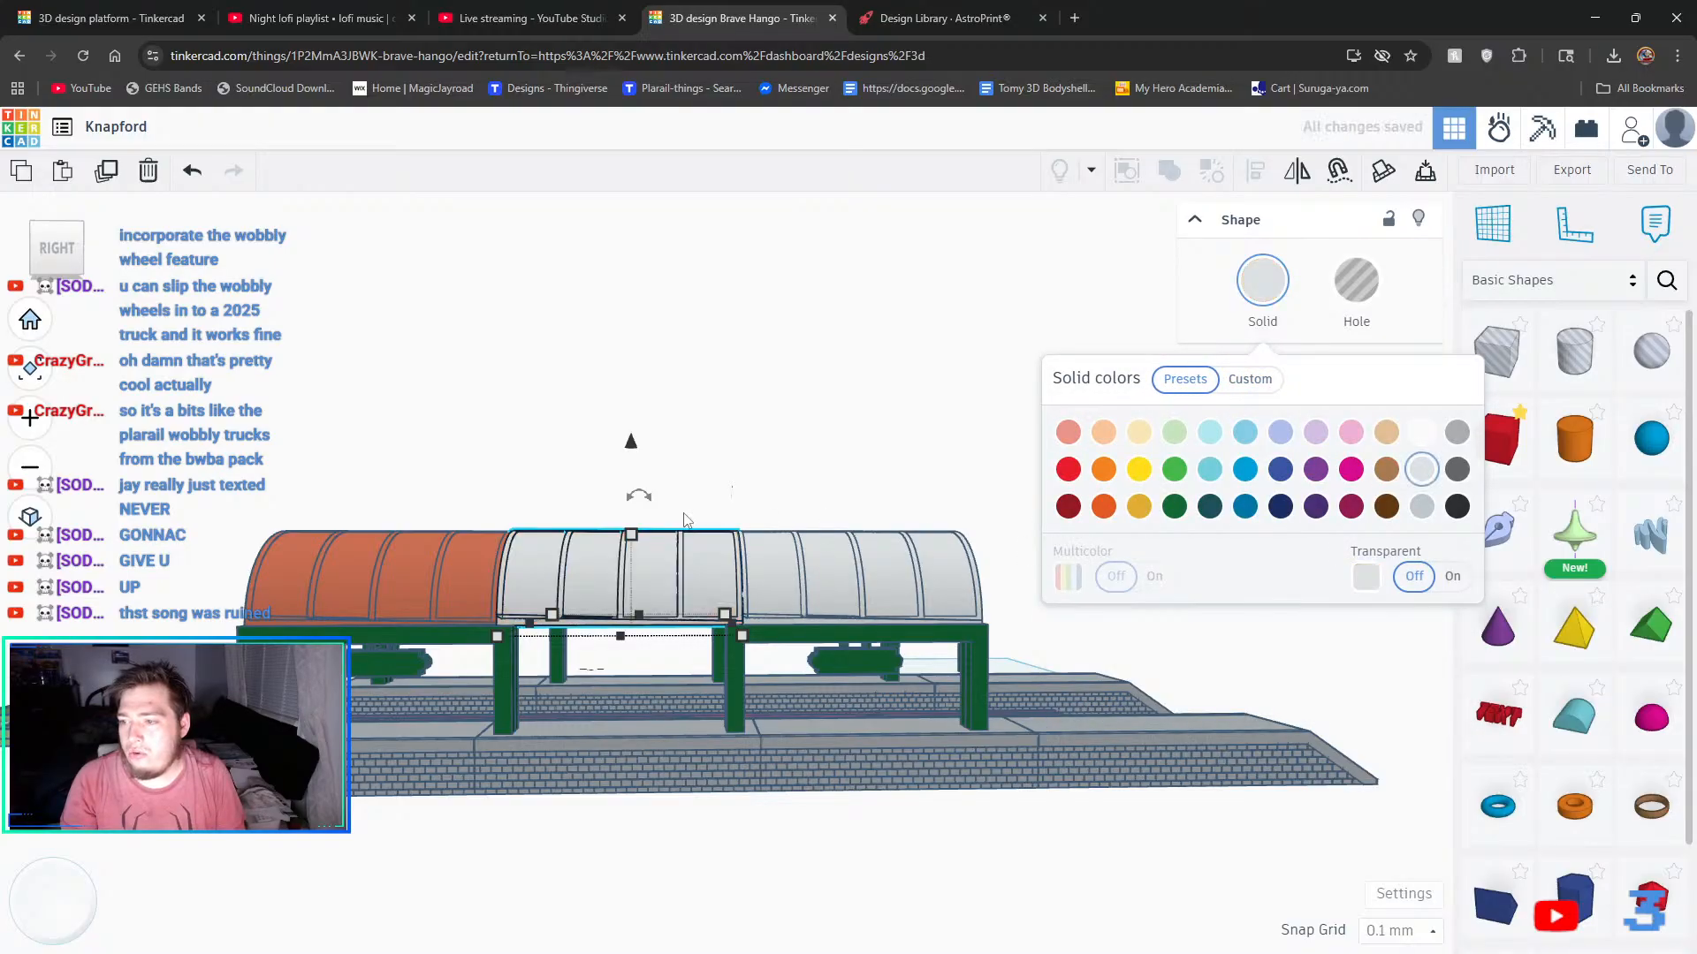
- Recolour the last orange roof section with the light grey preset and clear the selection
click(415, 571)
click(1263, 280)
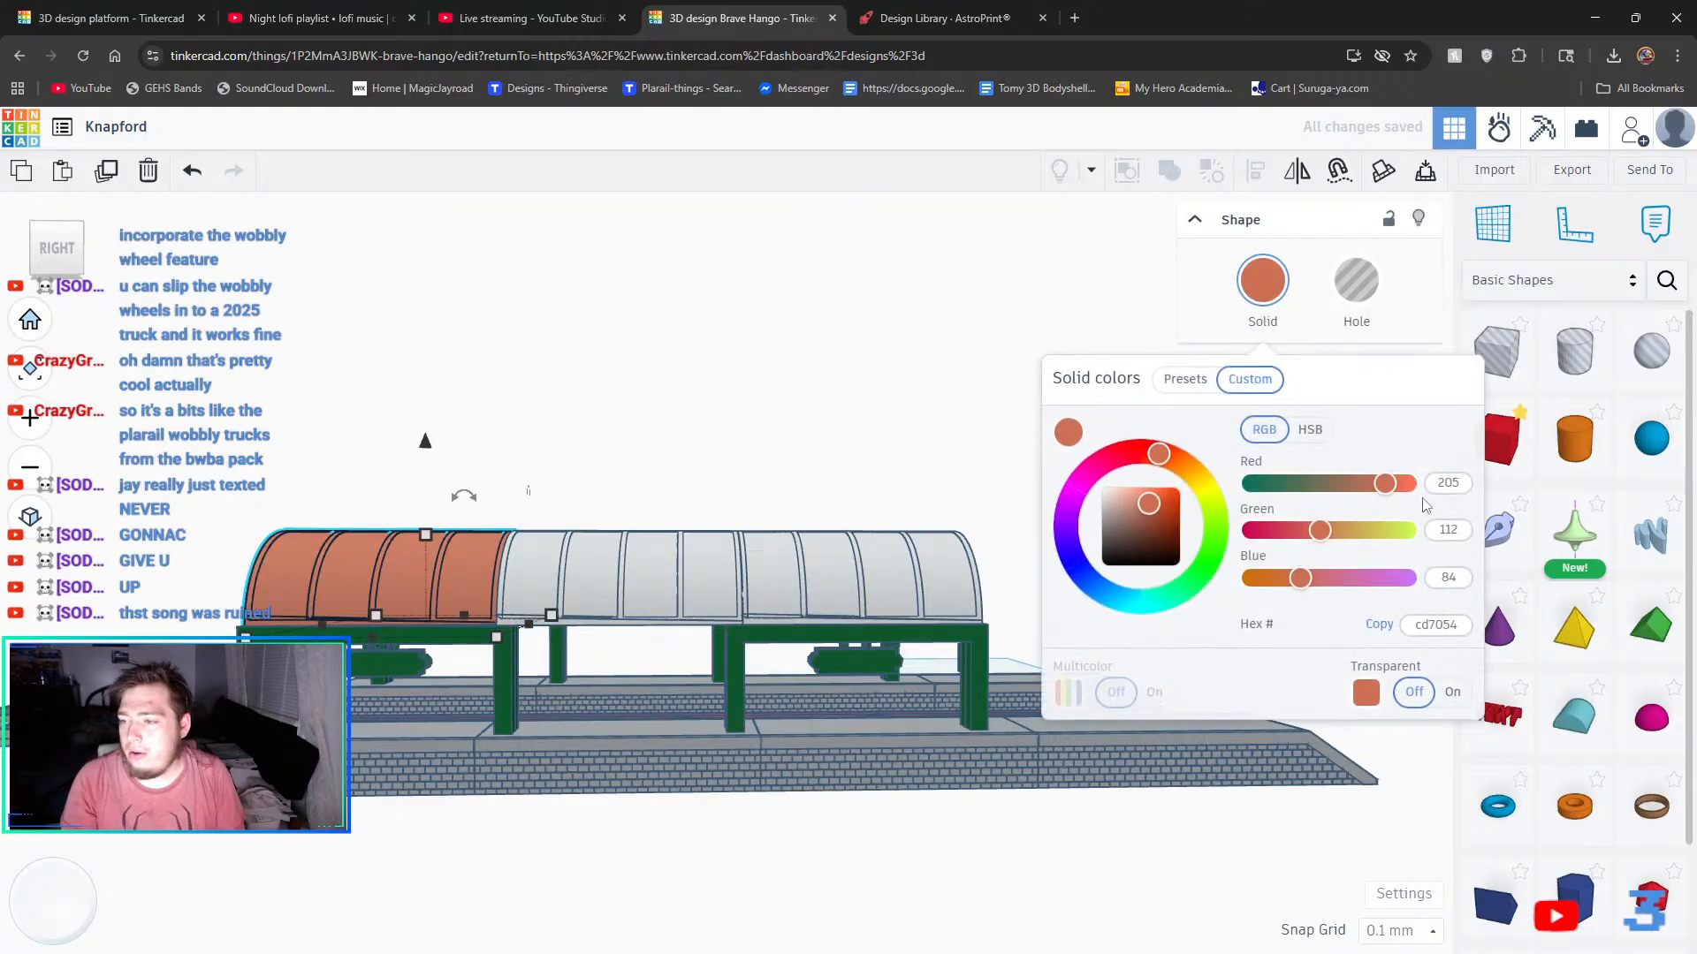
click(1189, 389)
click(1422, 469)
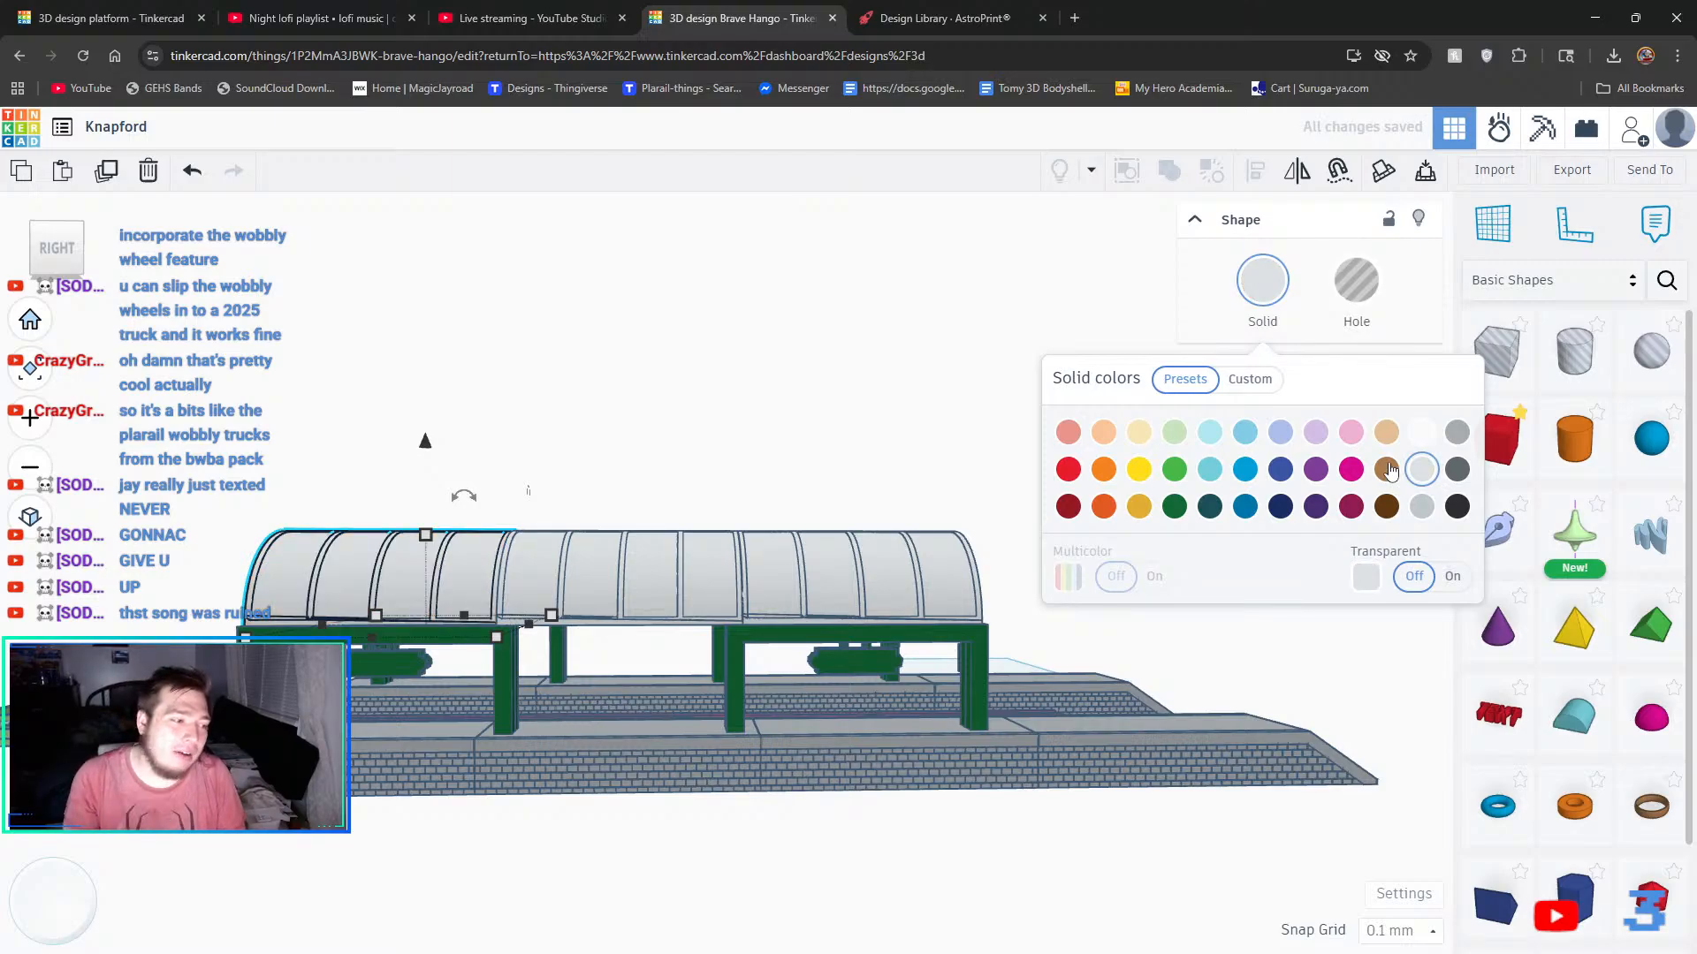
click(690, 315)
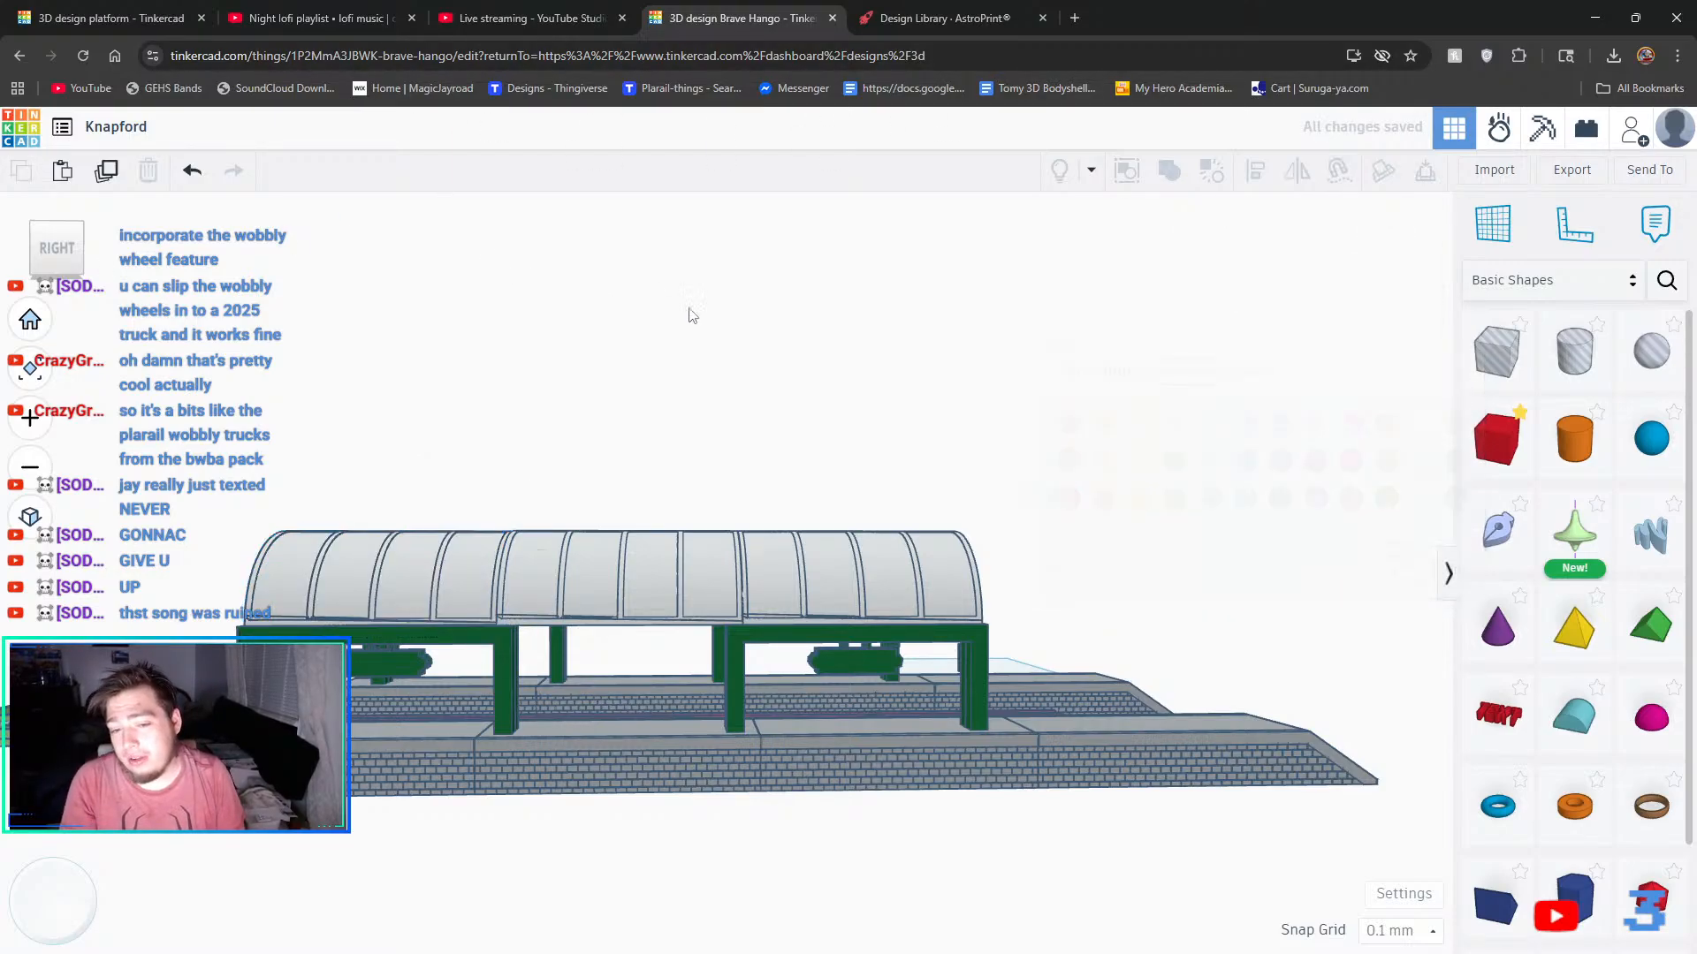
- Duplicate all canopy roofs and green frames, set the snap grid to 1.0 mm, and shift the copy lengthwise towards the ramped platform end
right_drag(690, 315, 730, 325)
drag(237, 471, 1028, 658)
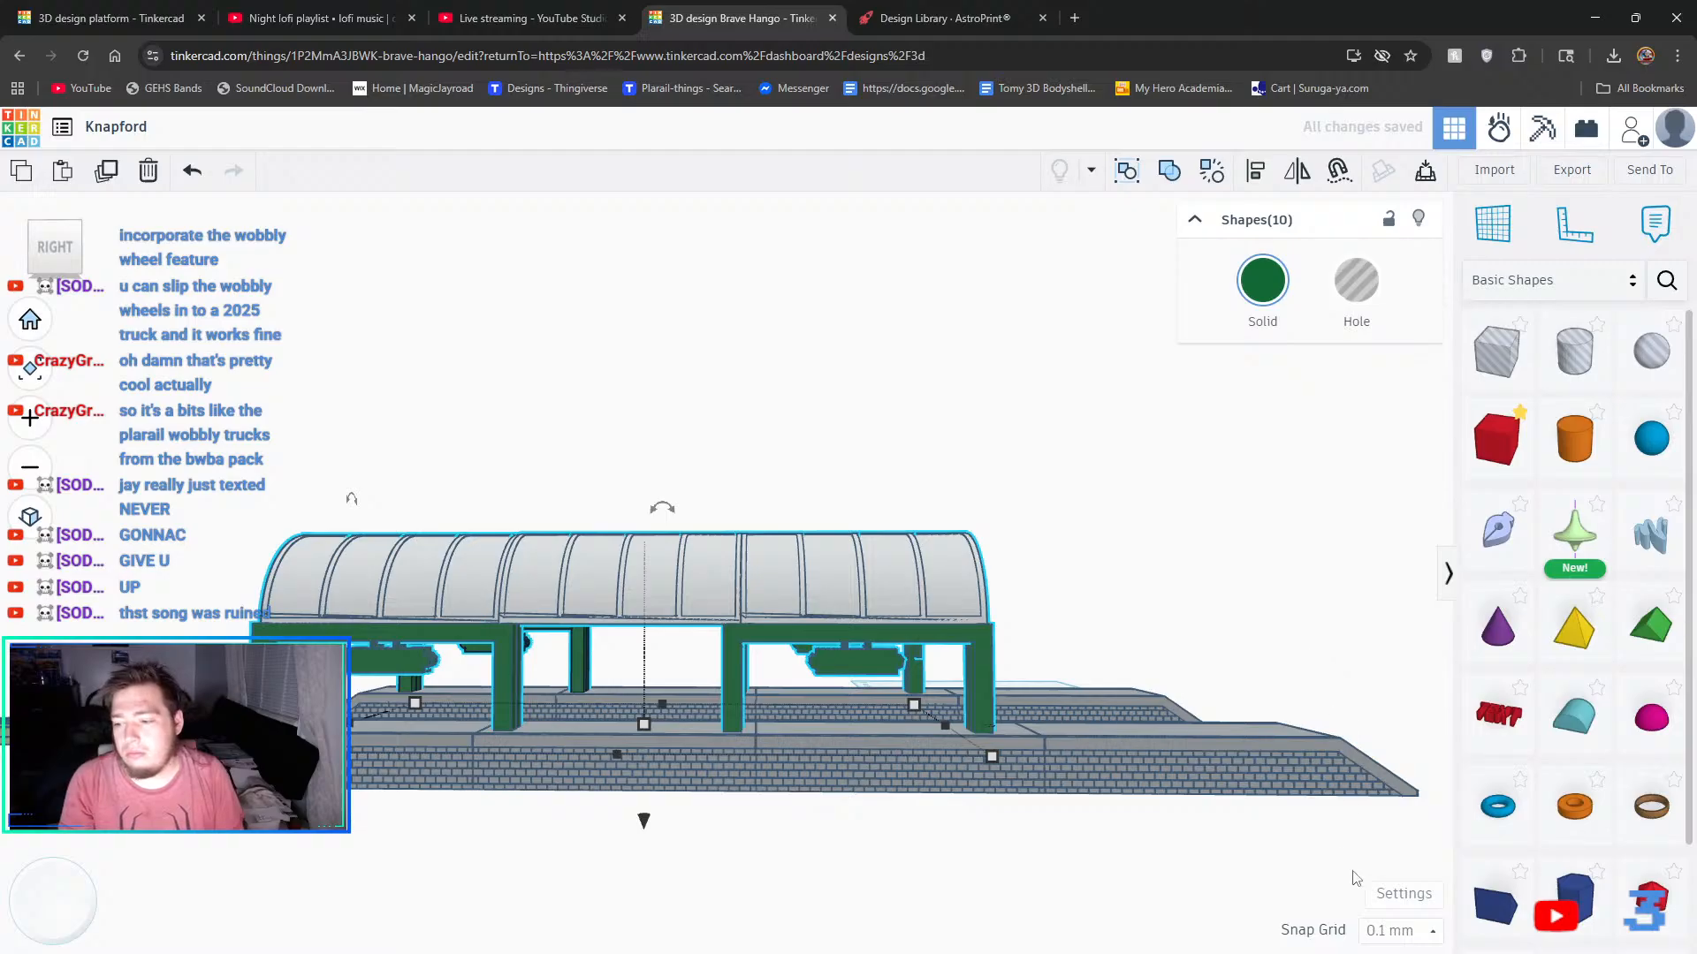
click(1379, 928)
click(1398, 807)
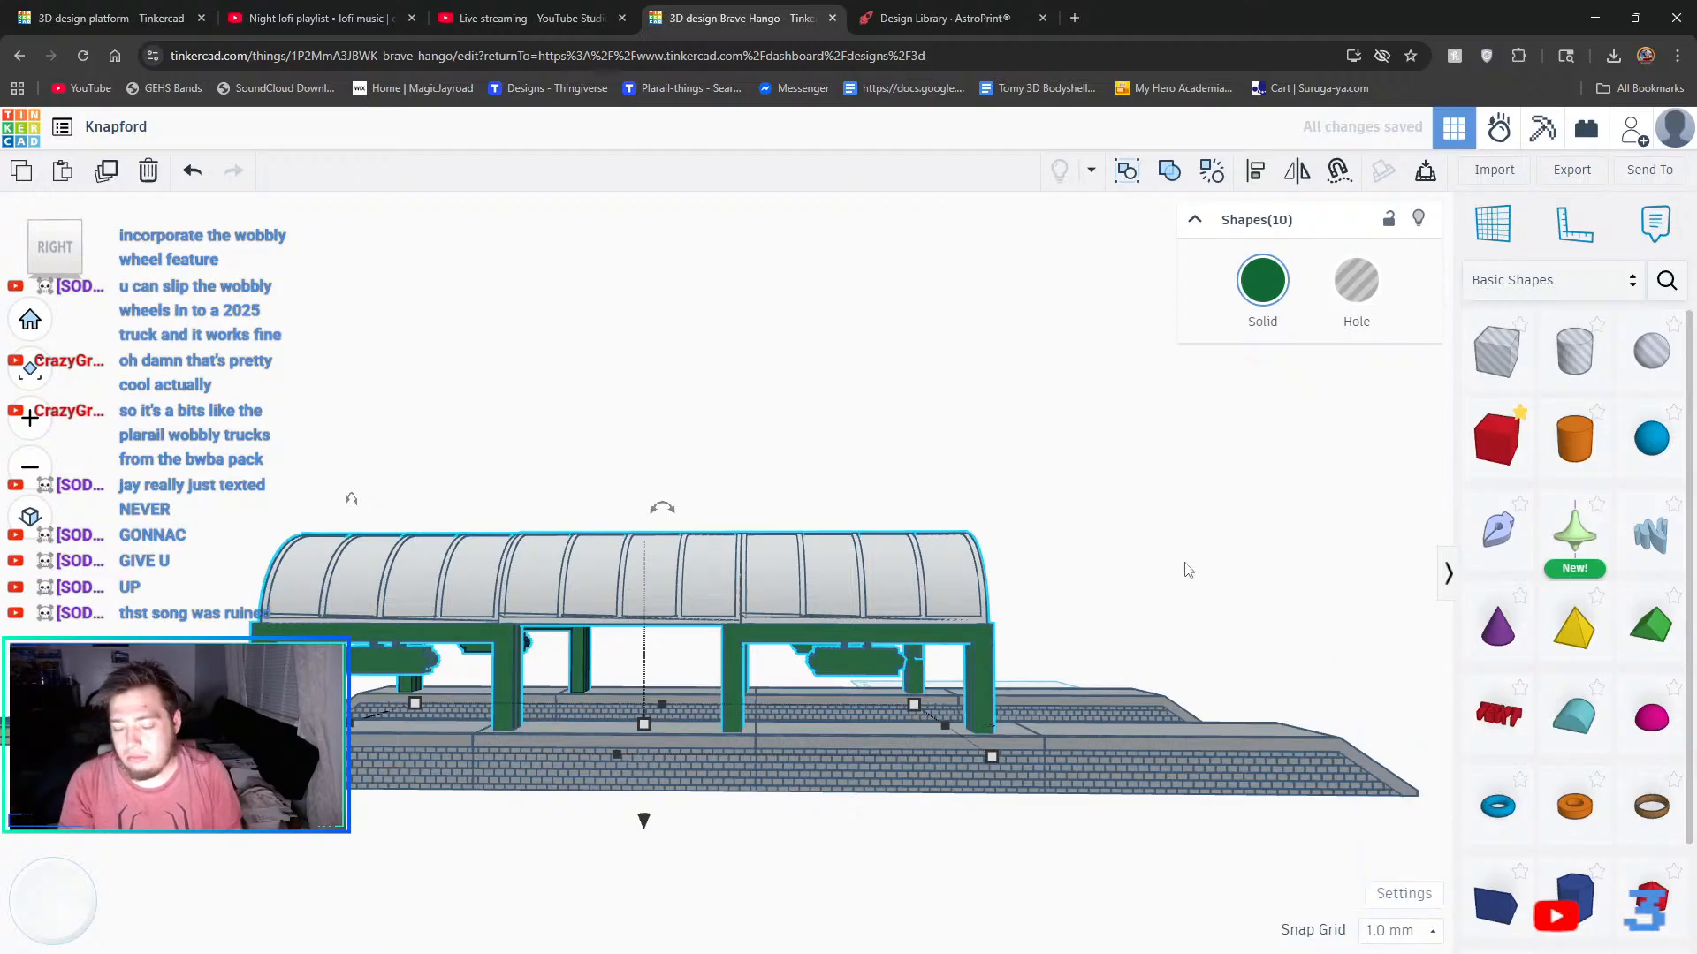
key(Right)
key(Right)
key(Right)
key(Right)
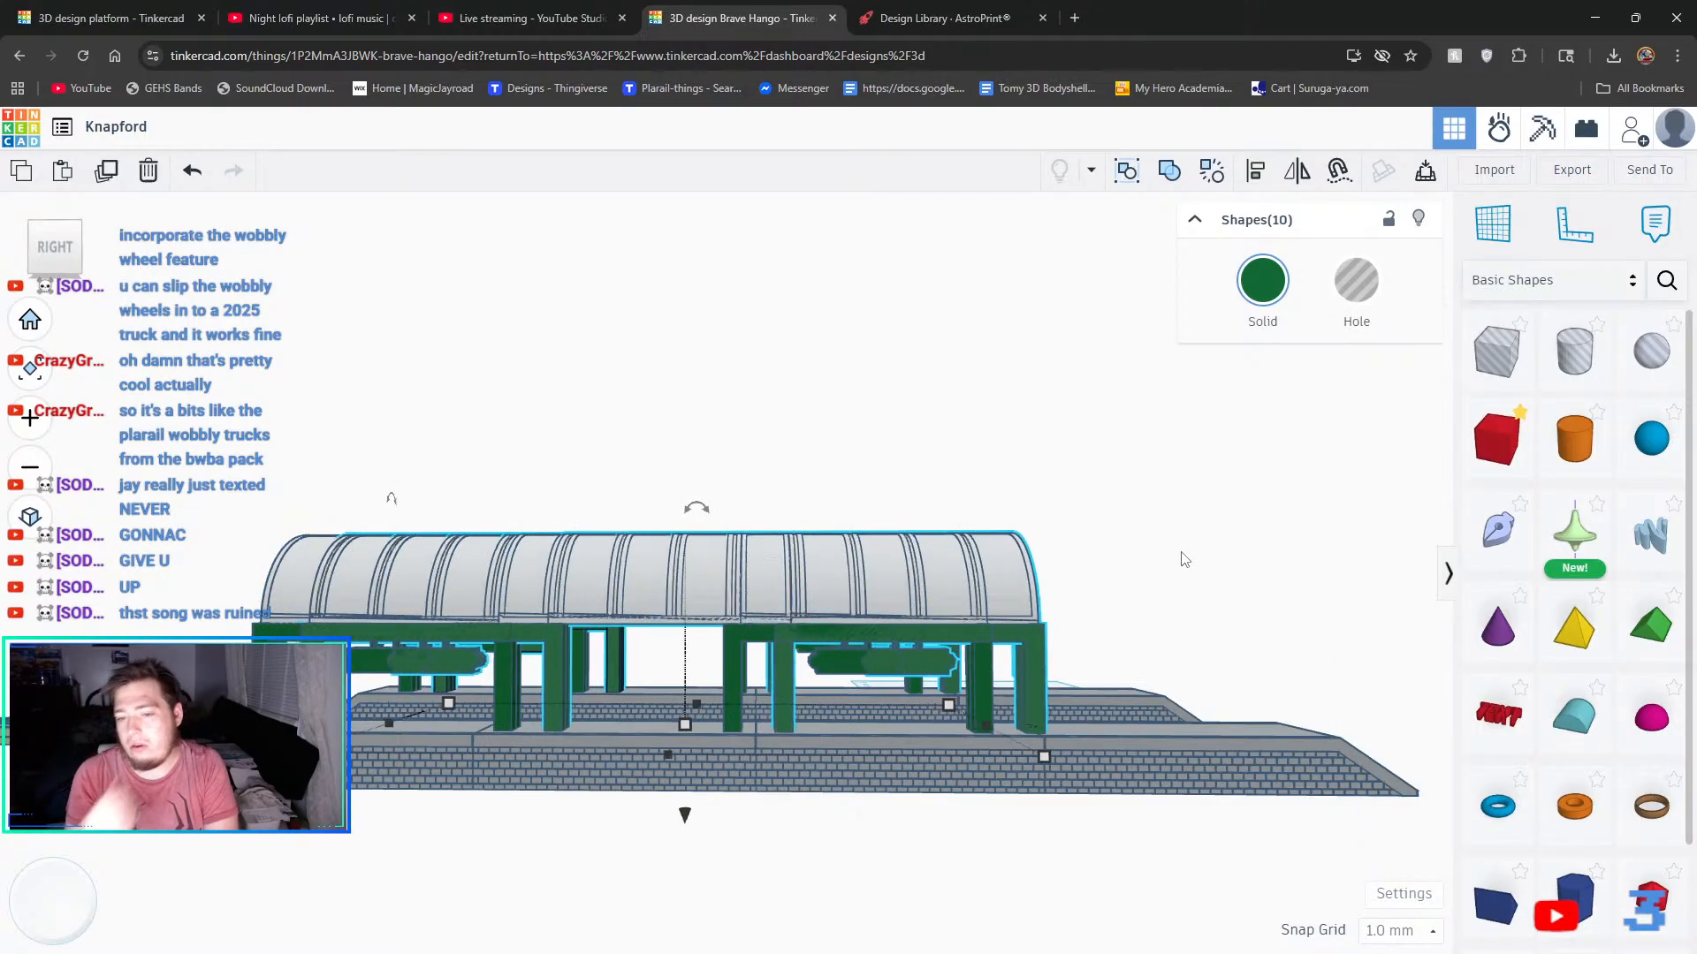
key(Right)
key(Right)
key(Right)
key(Right)
key(Right)
key(Right)
key(Right)
key(Right)
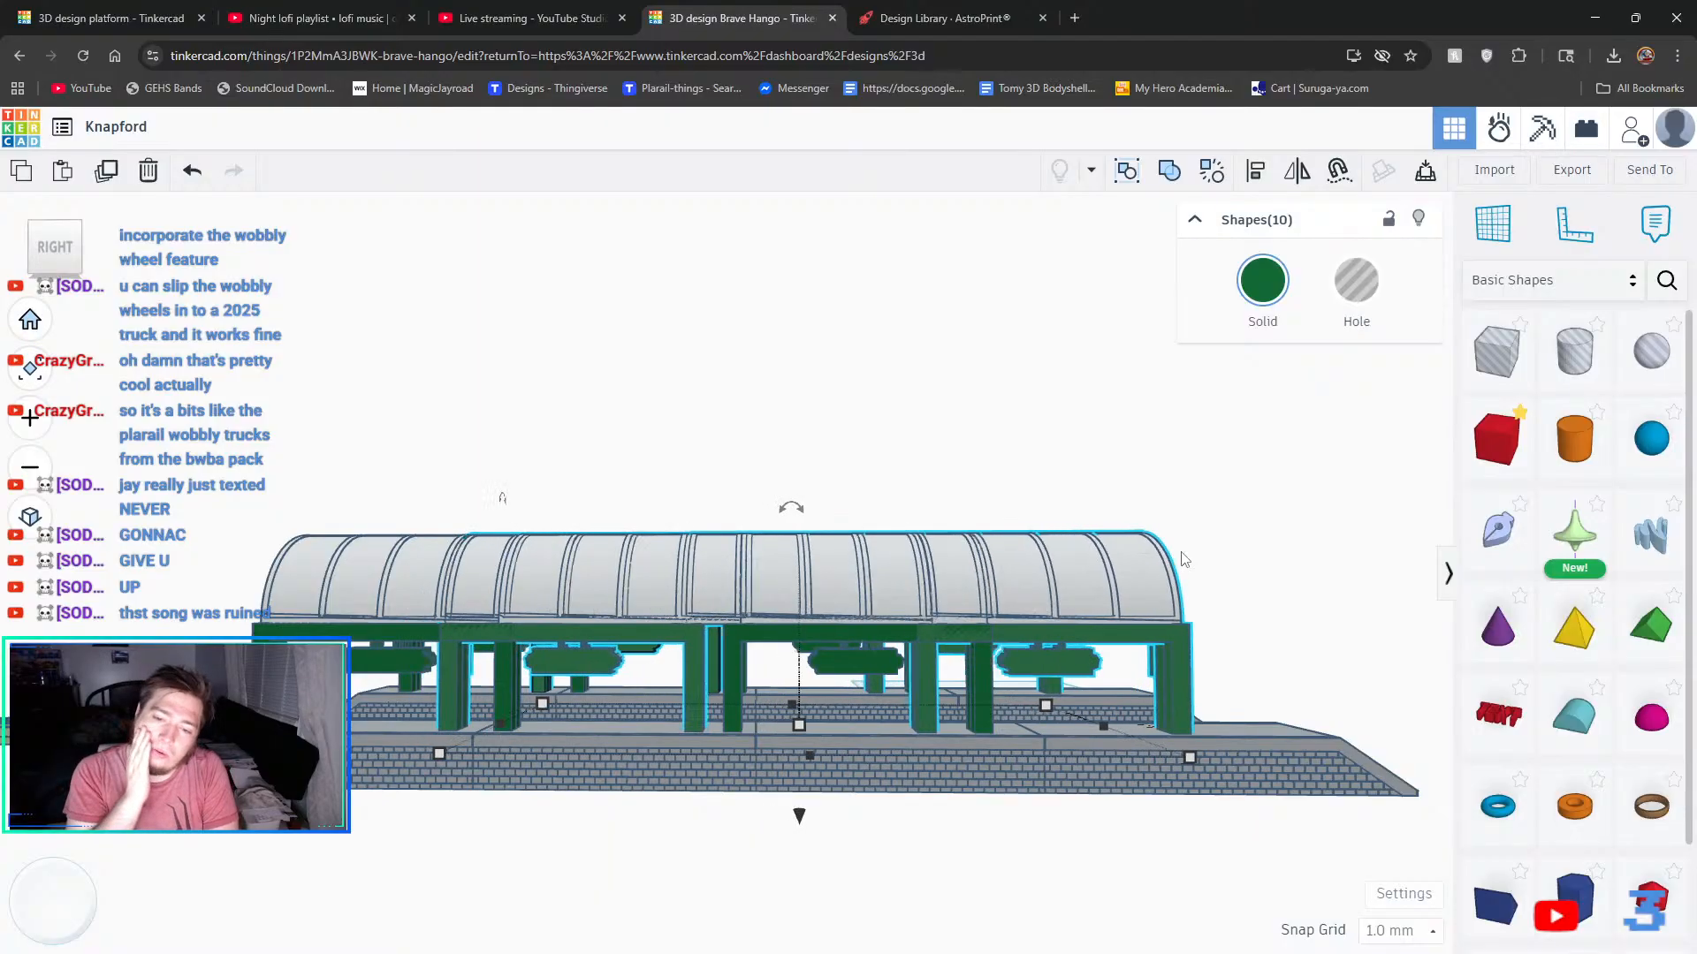
key(Right)
key(Right)
key(Right)
key(Right)
key(Right)
key(Right)
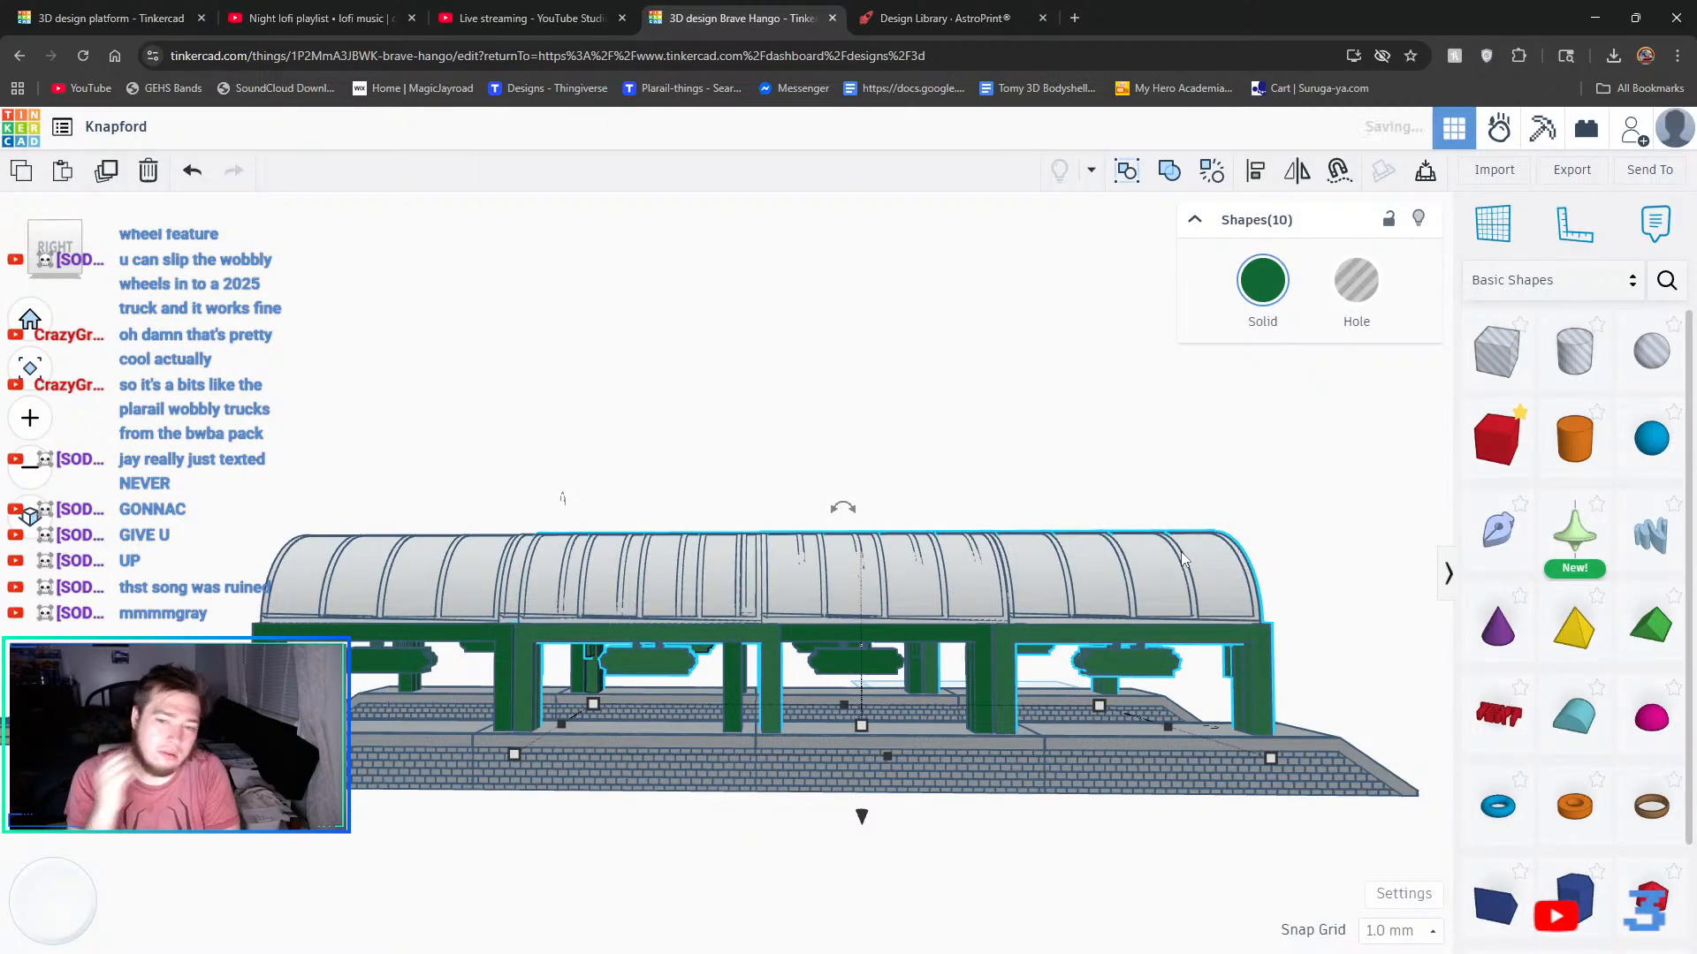
- Nudge the duplicated canopies slightly further along the platform and undo that nudge
right_drag(1186, 448, 752, 475)
scroll(765, 473, up, 3)
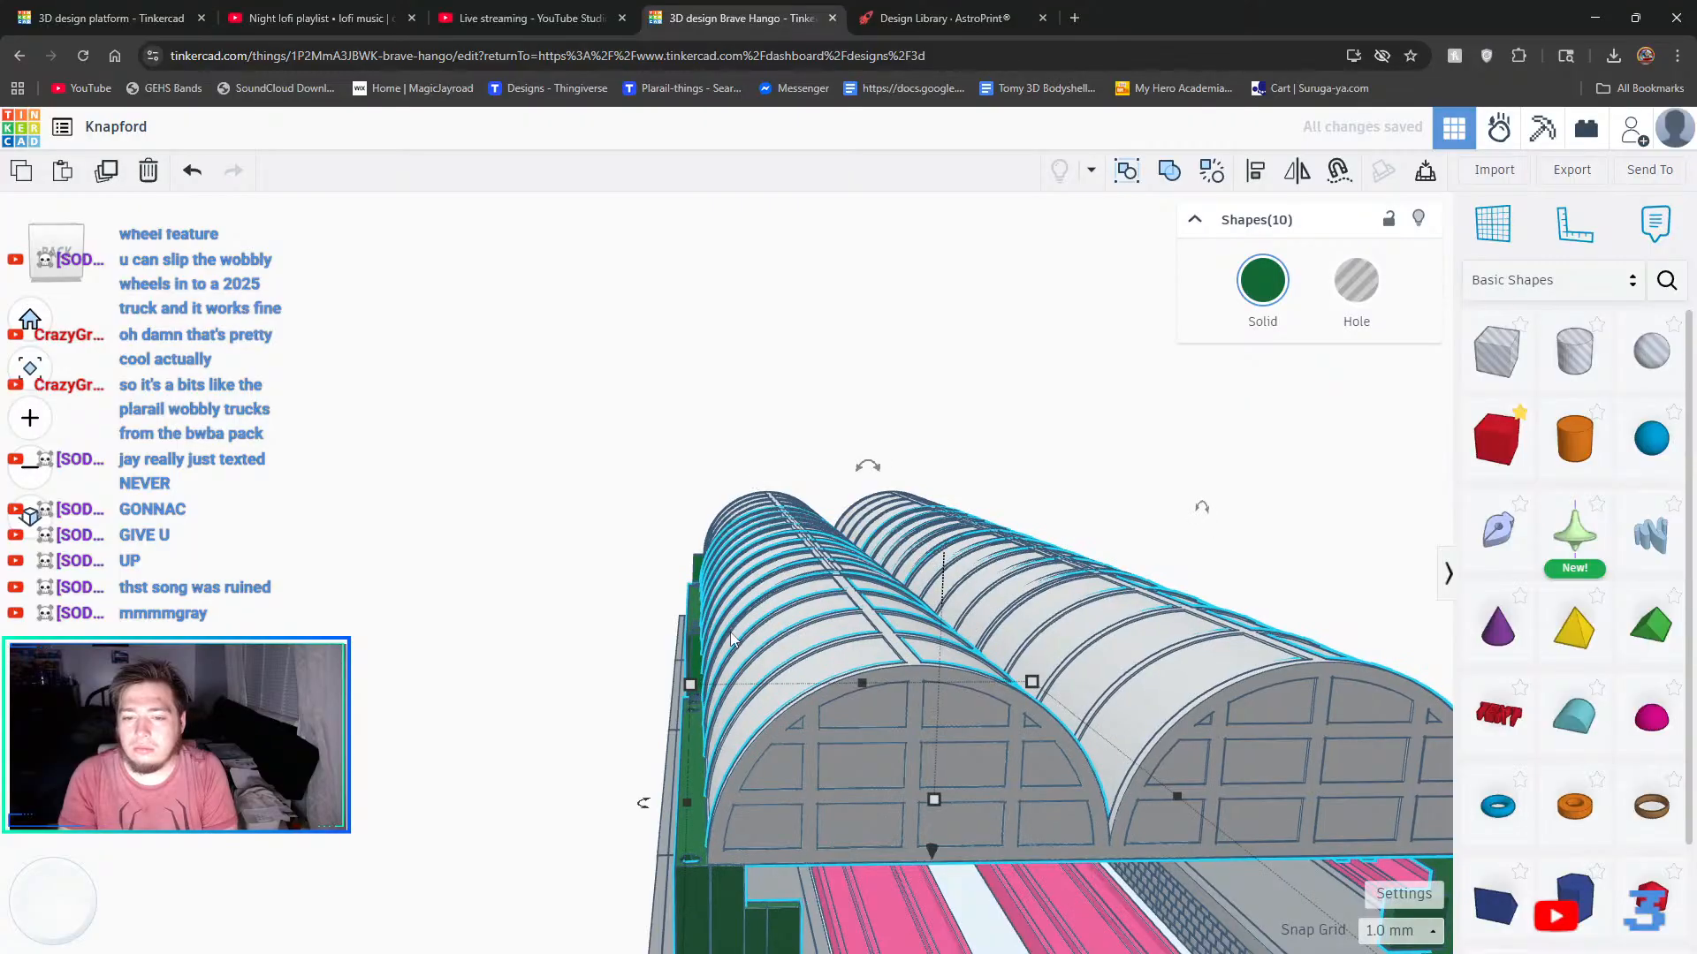
key(Right)
key(Right)
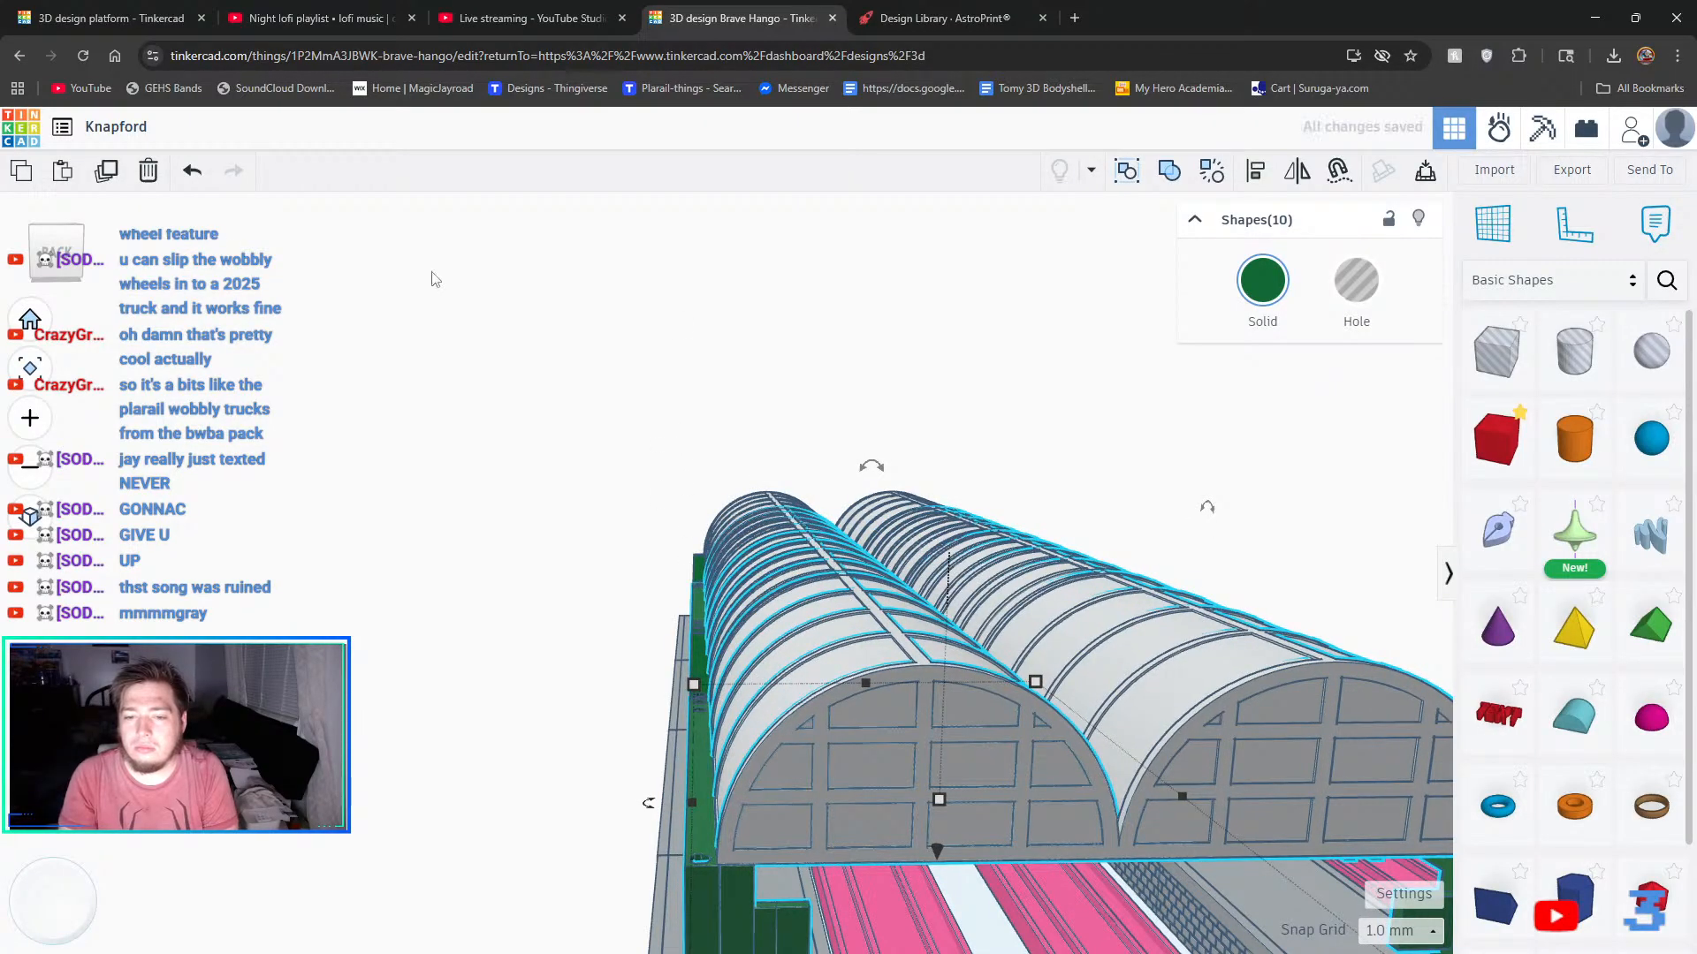
click(192, 171)
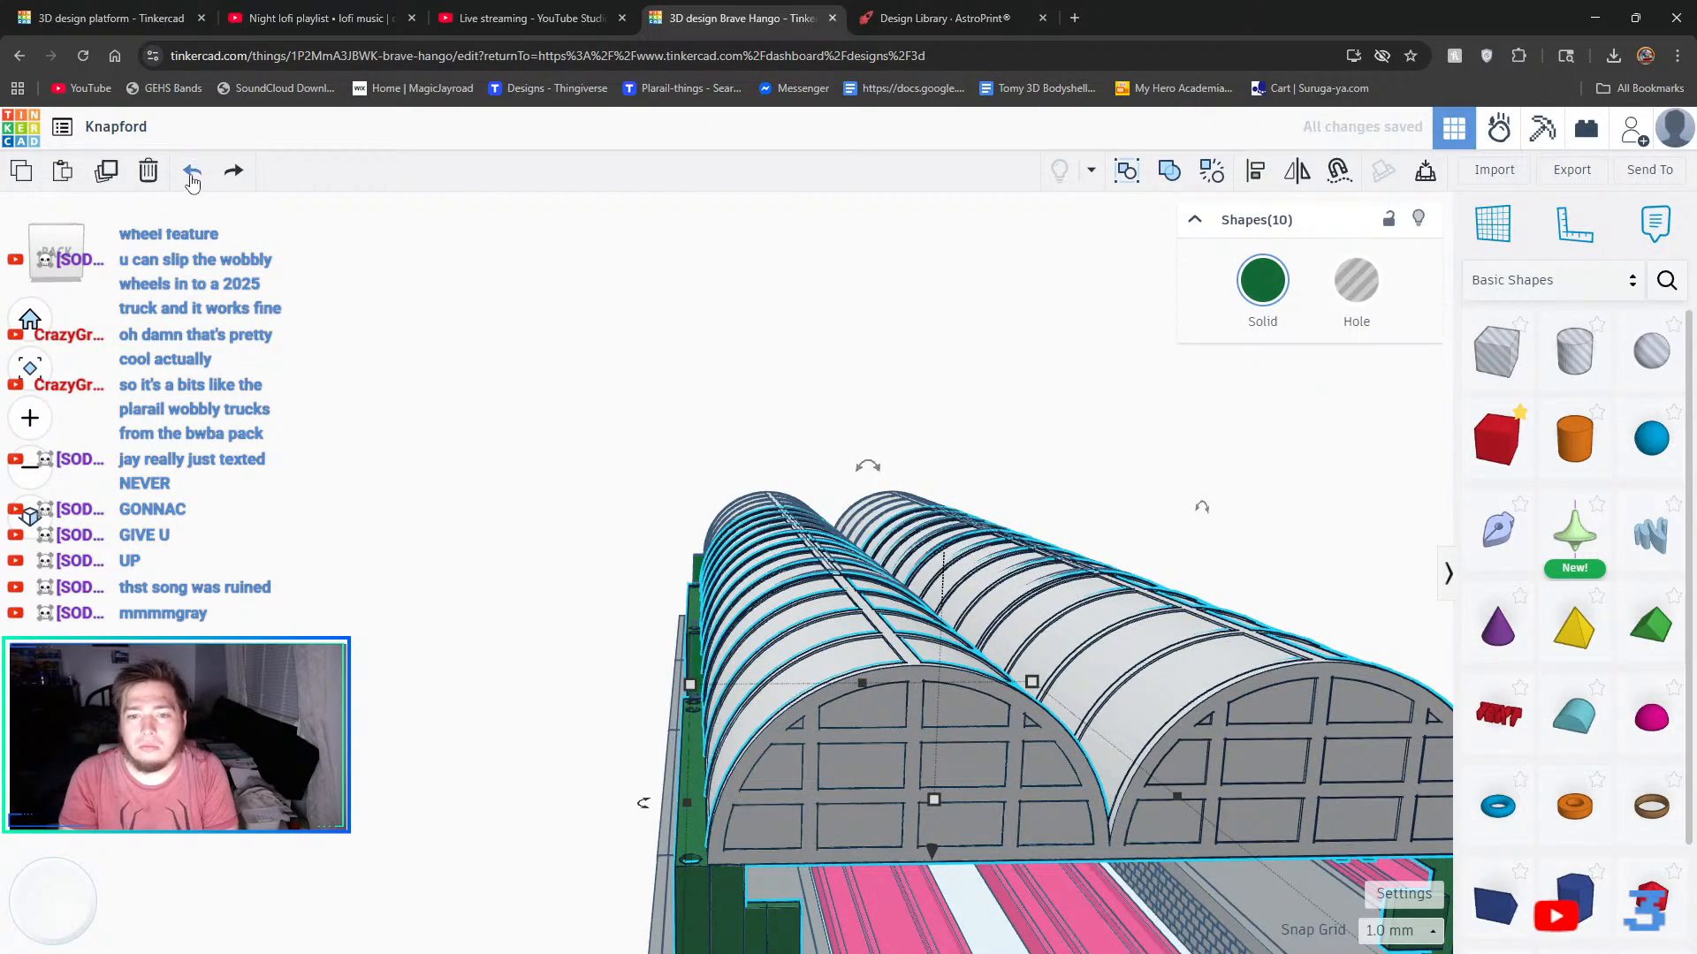
- Move the duplicated canopies further along the platform until their first green frame meets the end of the original frames
right_drag(358, 594, 814, 826)
scroll(453, 580, up, 3)
scroll(453, 580, up, 5)
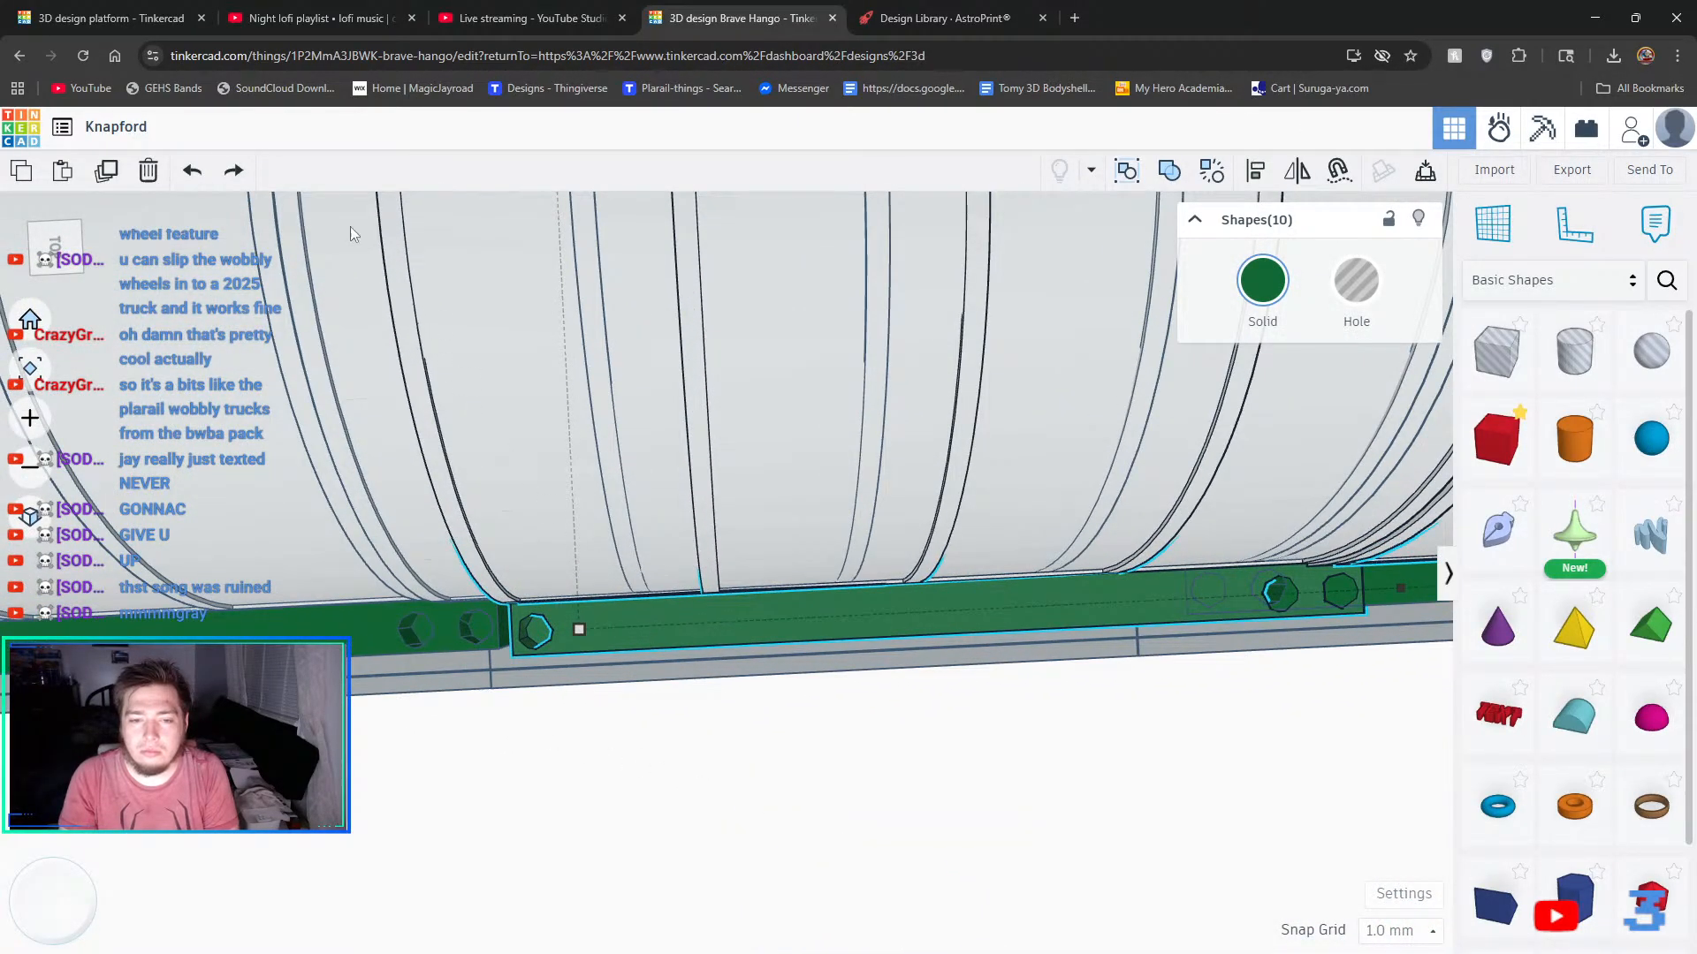
key(Right)
key(Right)
key(Right)
key(Right)
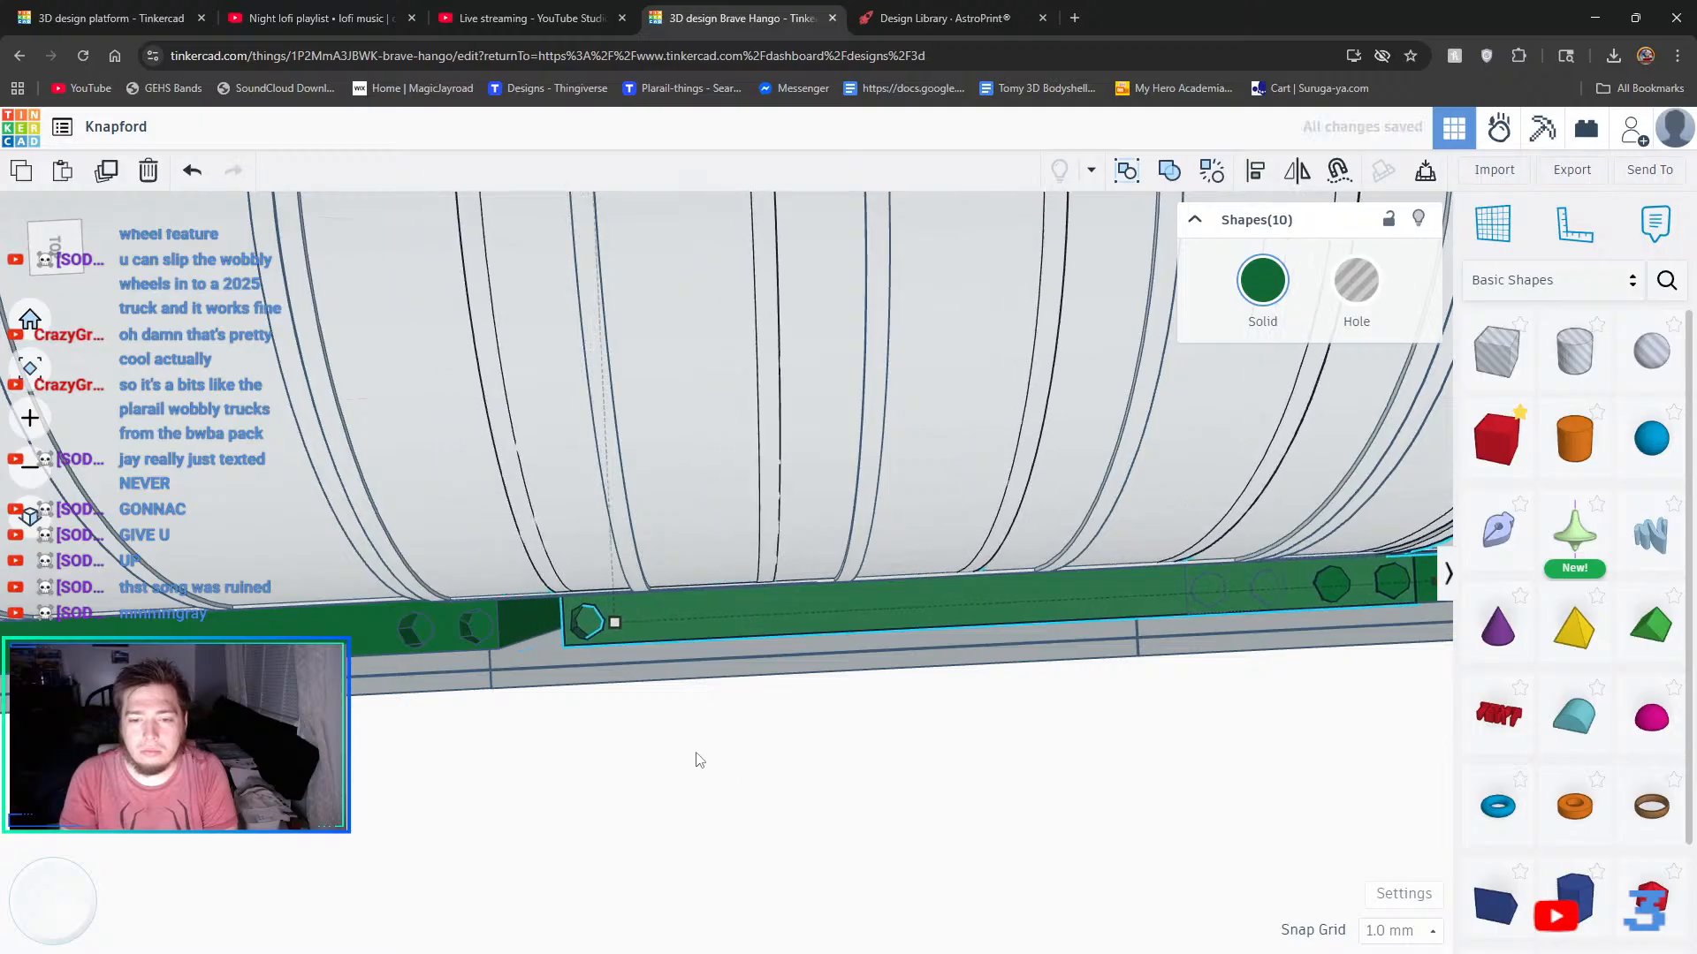
scroll(838, 740, down, 5)
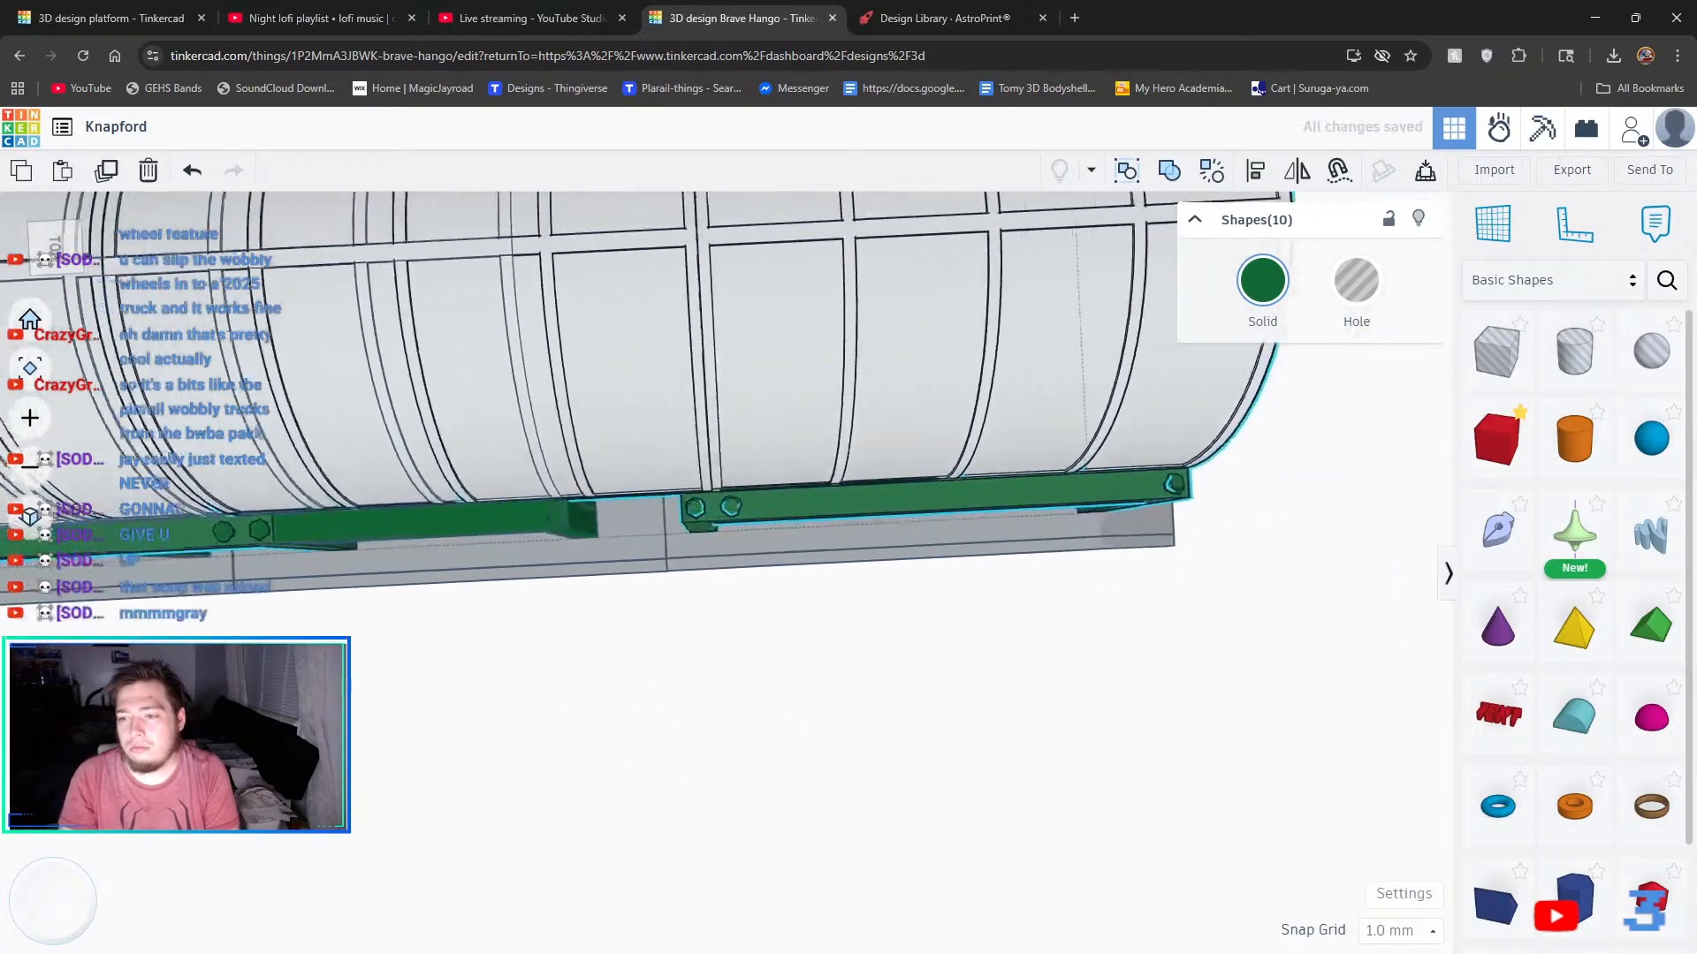
key(Right)
key(Right)
key(Right)
key(Right)
key(Right)
key(Right)
key(Right)
key(Right)
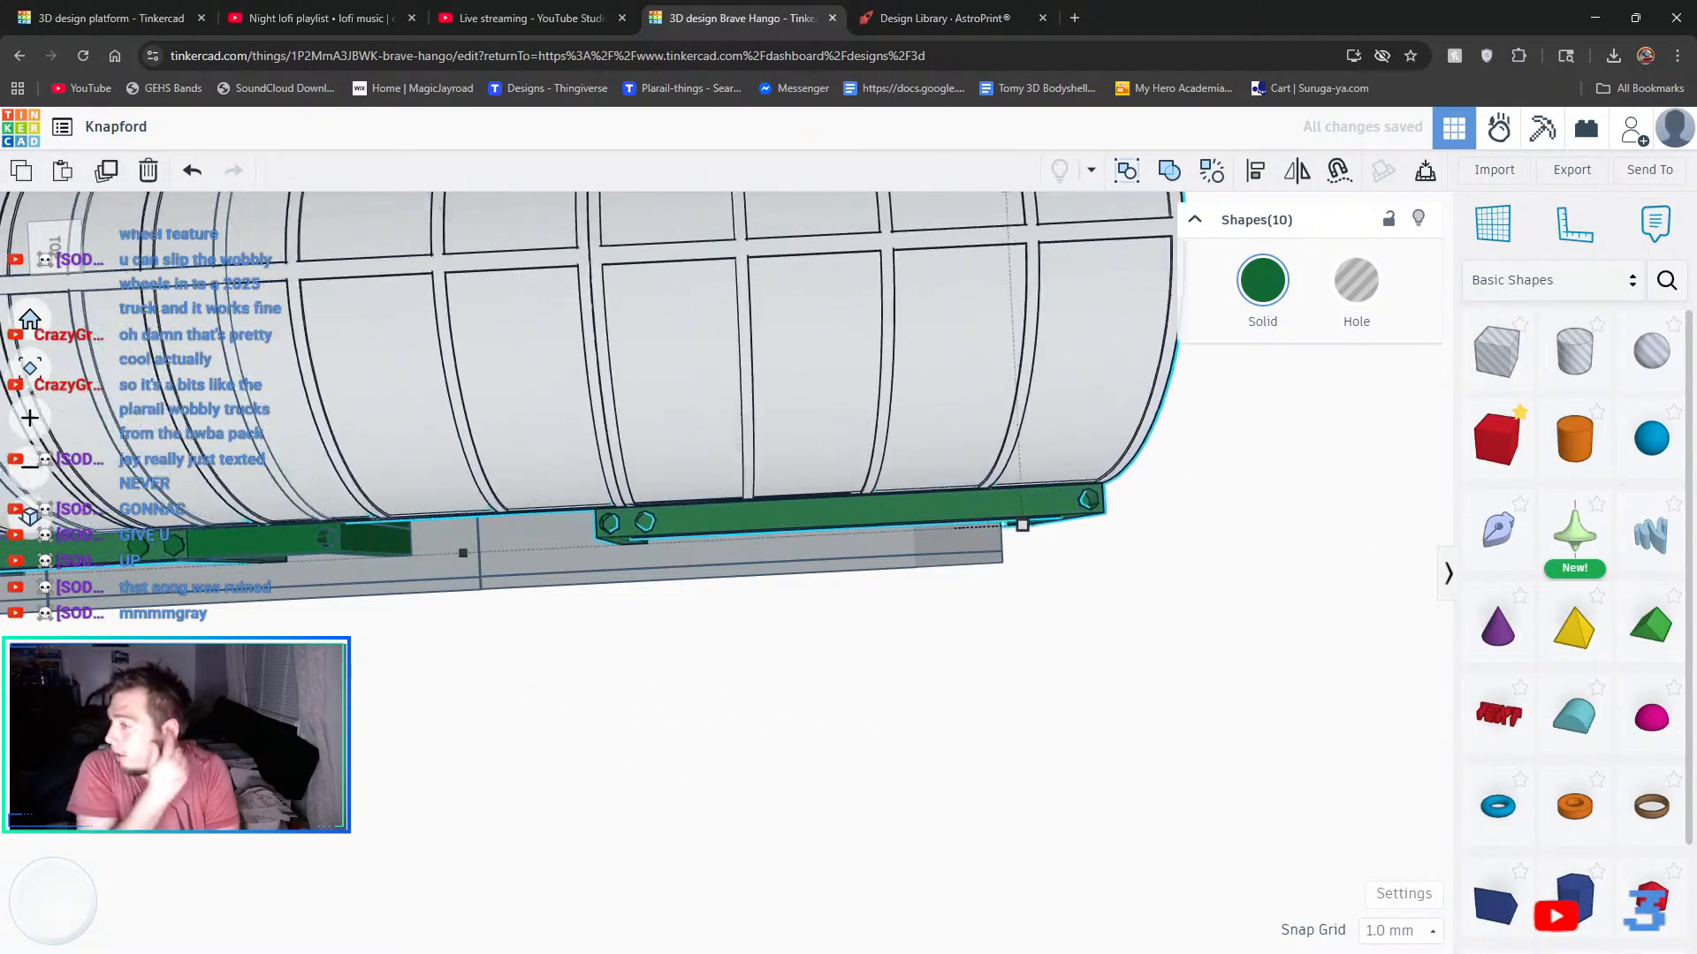
key(Right)
key(Right)
key(Right)
key(Right)
key(Right)
key(Right)
key(Right)
key(Right)
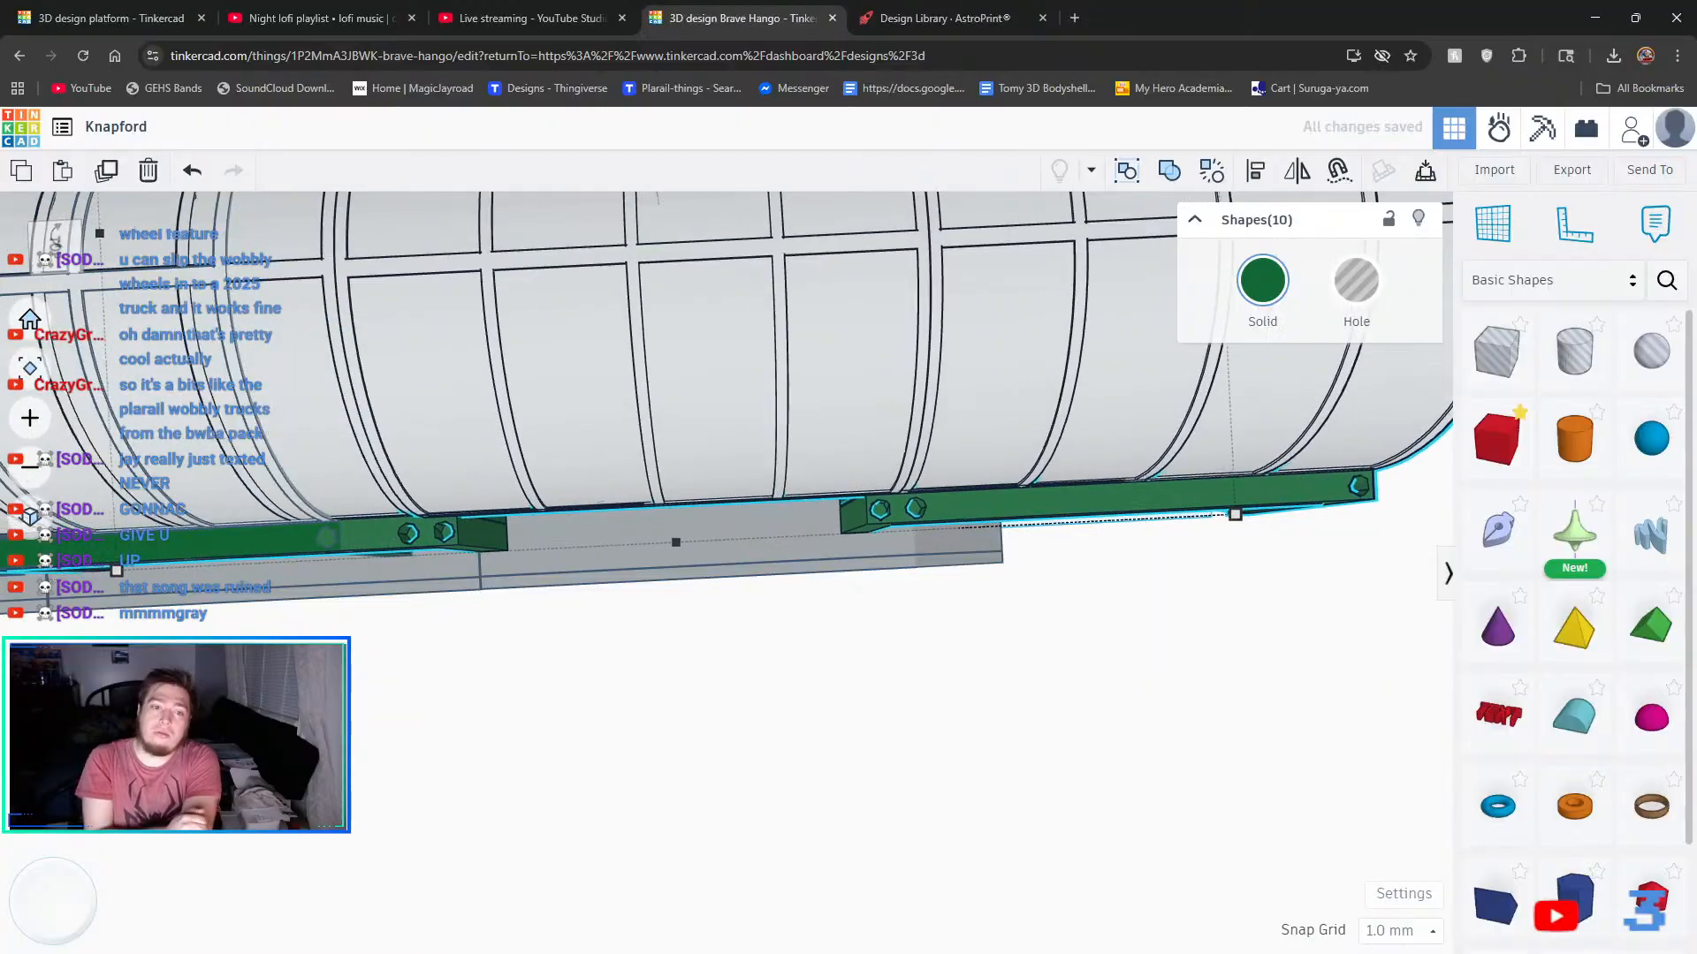
key(Right)
key(Right)
key(Right)
key(Right)
key(Right)
key(Right)
key(Right)
key(Right)
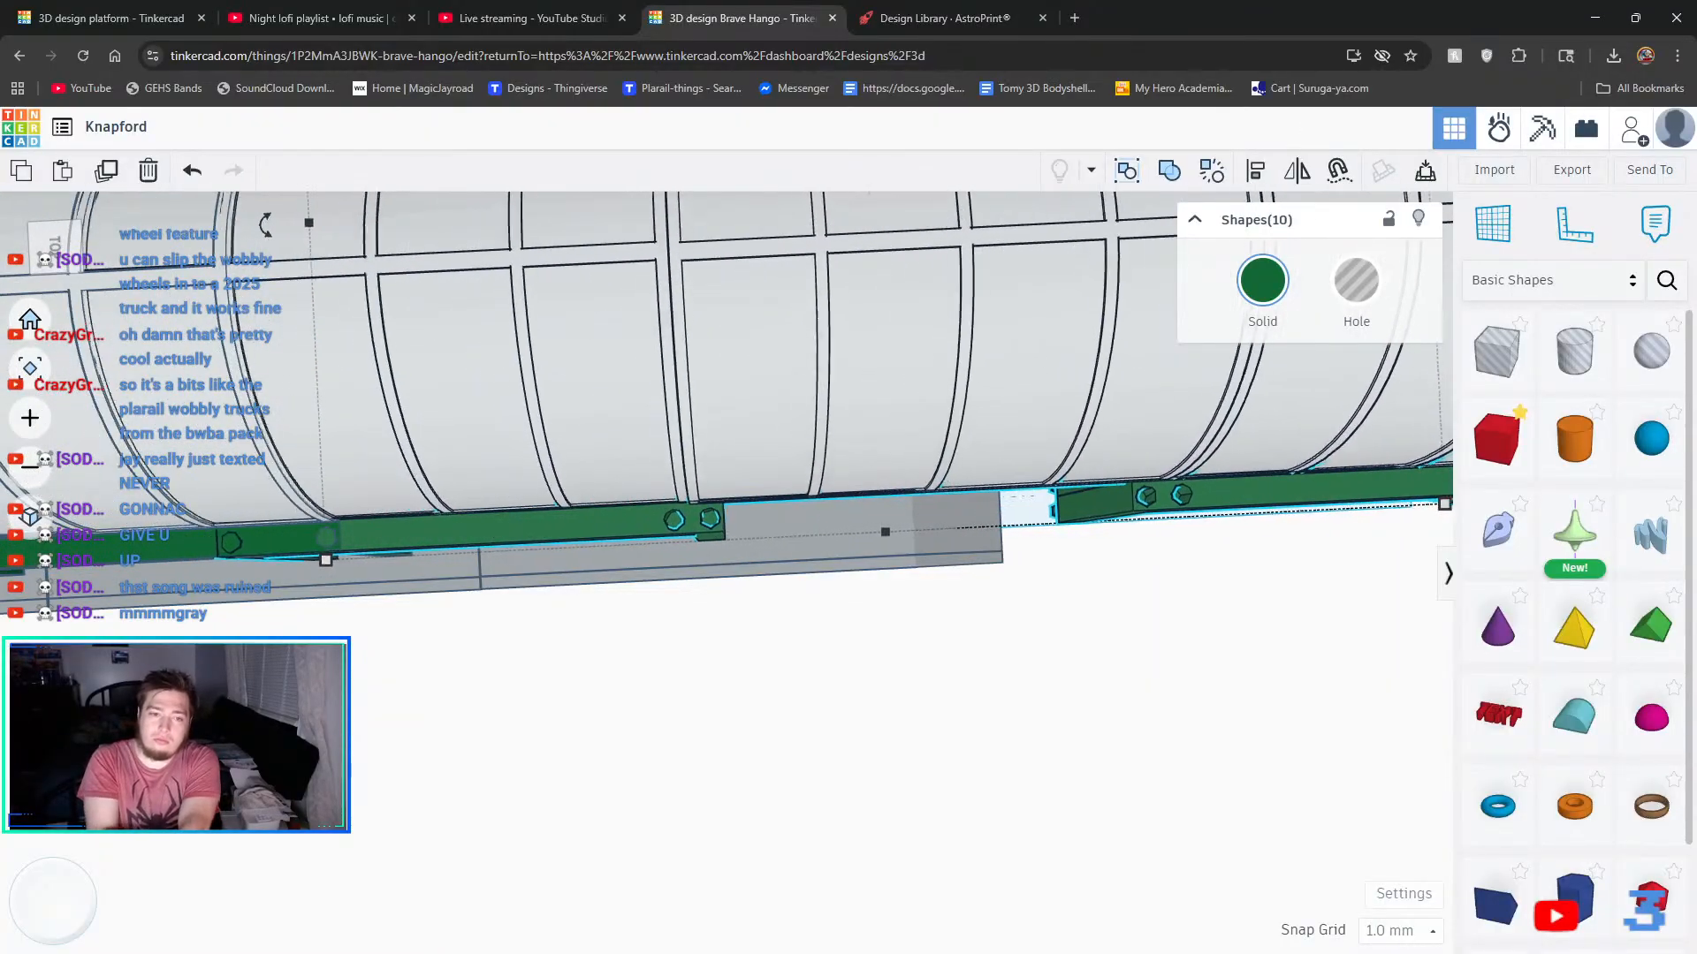
key(Right)
key(Right)
key(Right)
key(Right)
key(Right)
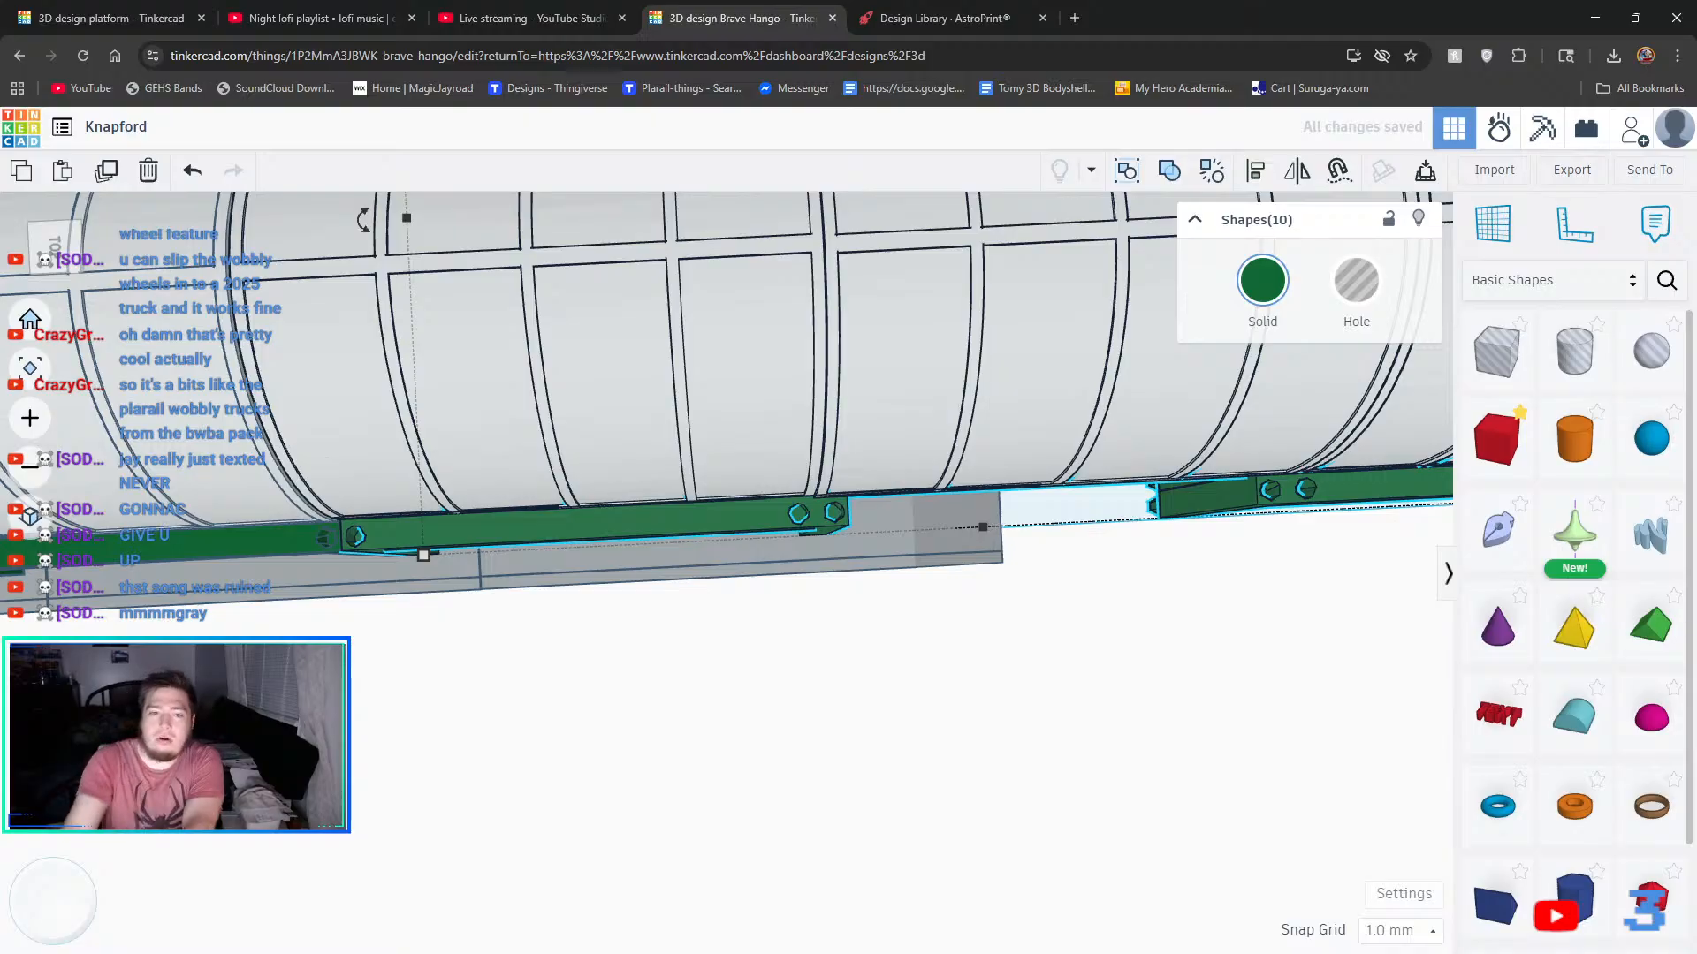
- Set the snap grid to 0.1 mm and fine-nudge the duplicated canopies along the platform at the joint with the original frames
right_drag(804, 591, 821, 691)
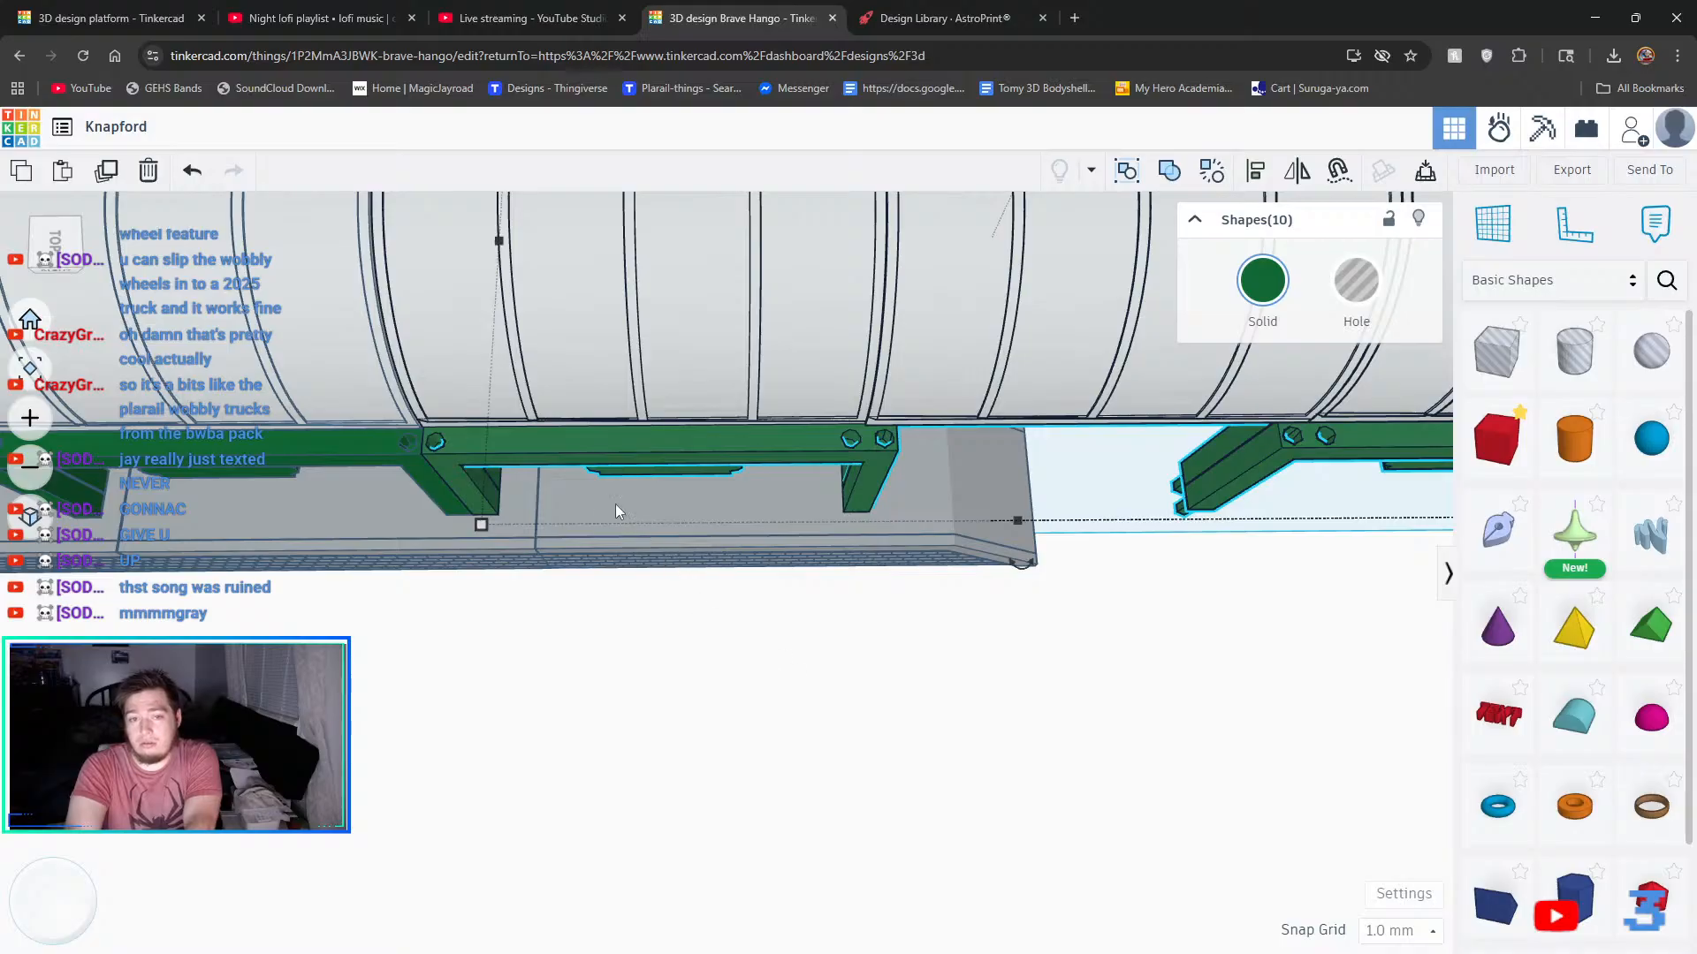
scroll(397, 384, up, 4)
scroll(405, 382, up, 5)
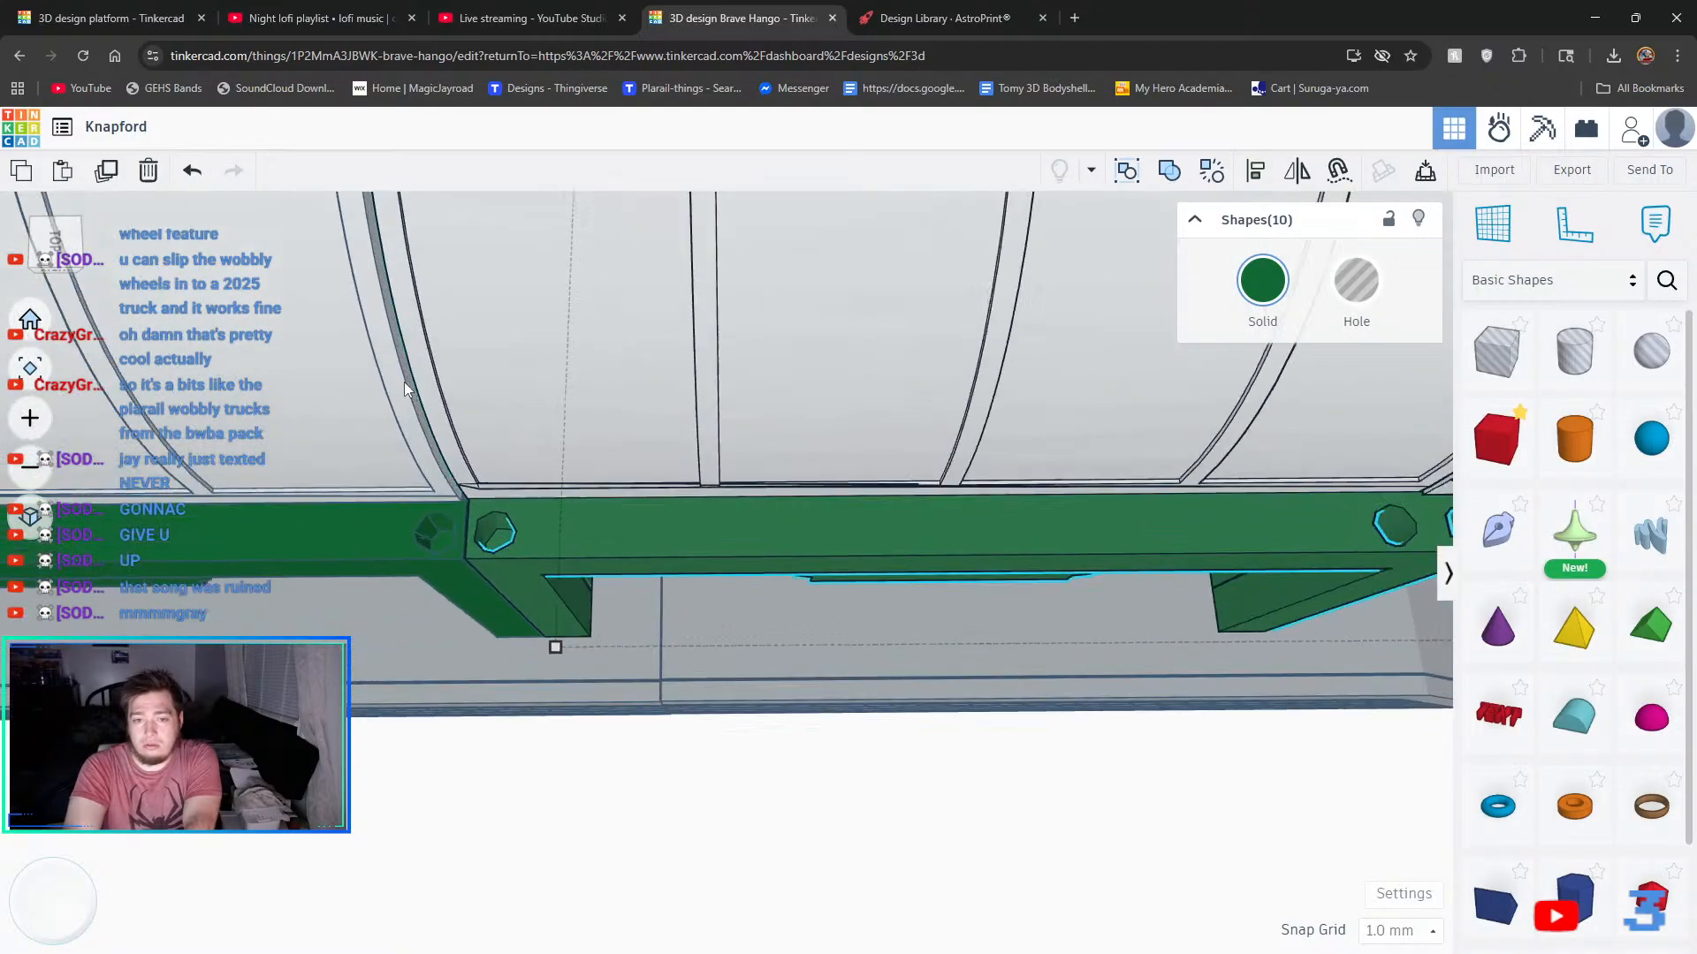
right_drag(649, 436, 645, 459)
click(1399, 931)
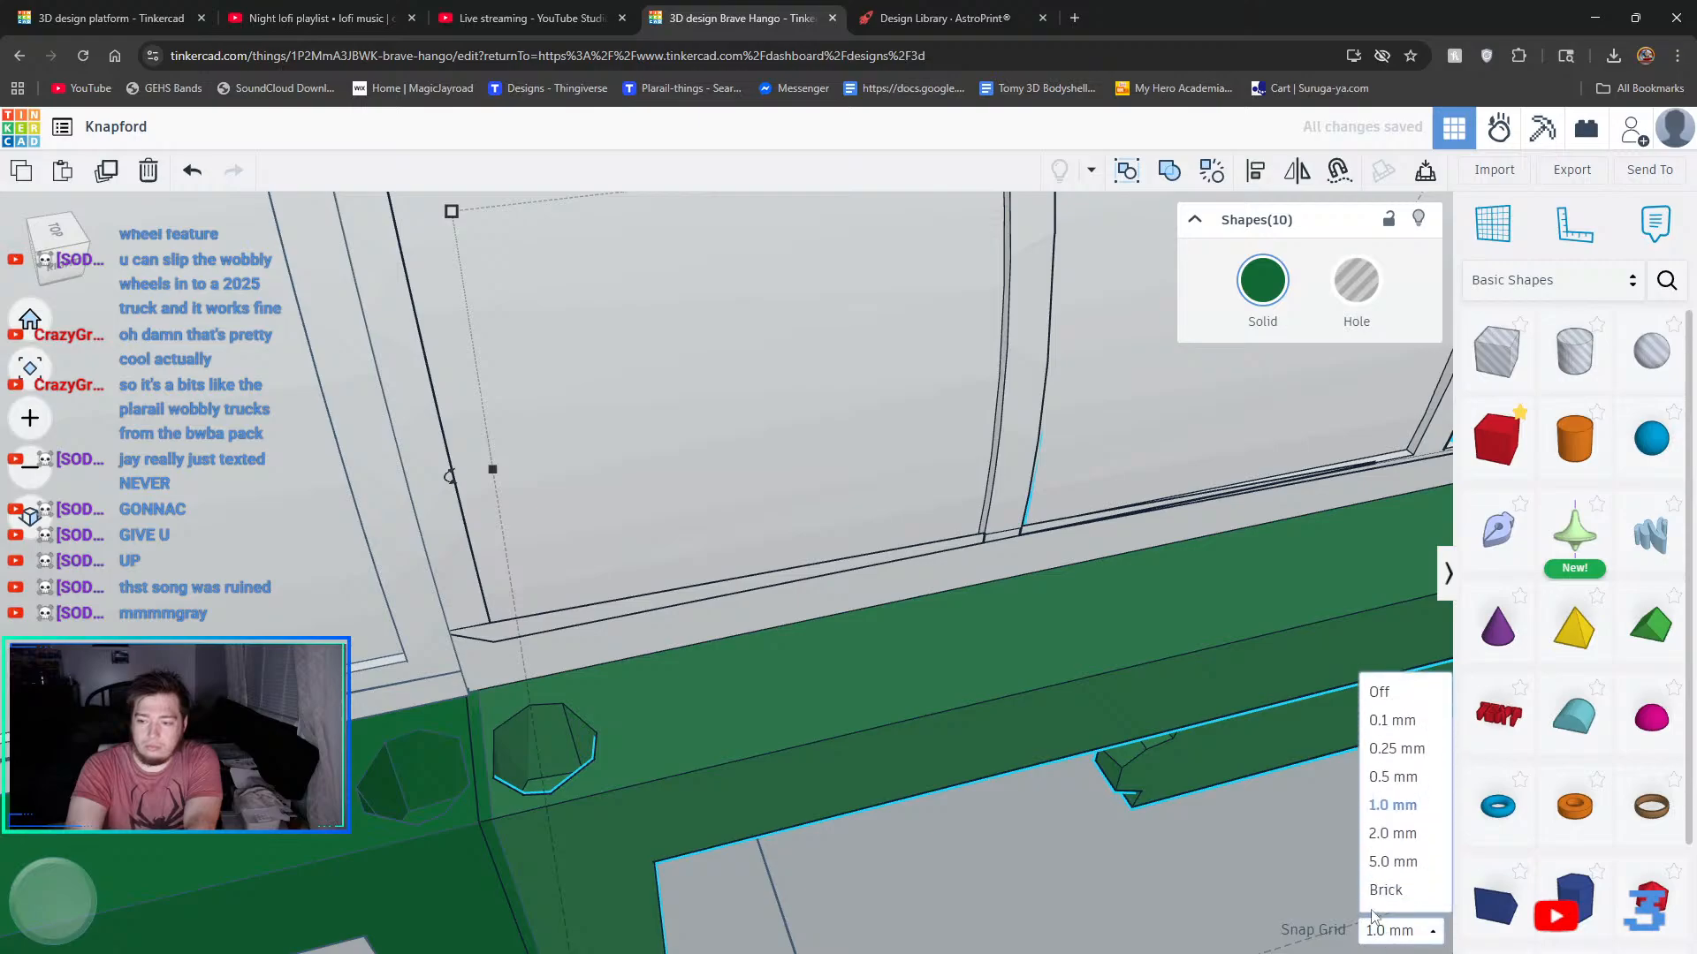
click(1379, 730)
key(Right)
key(Right)
key(Right)
key(Right)
key(Right)
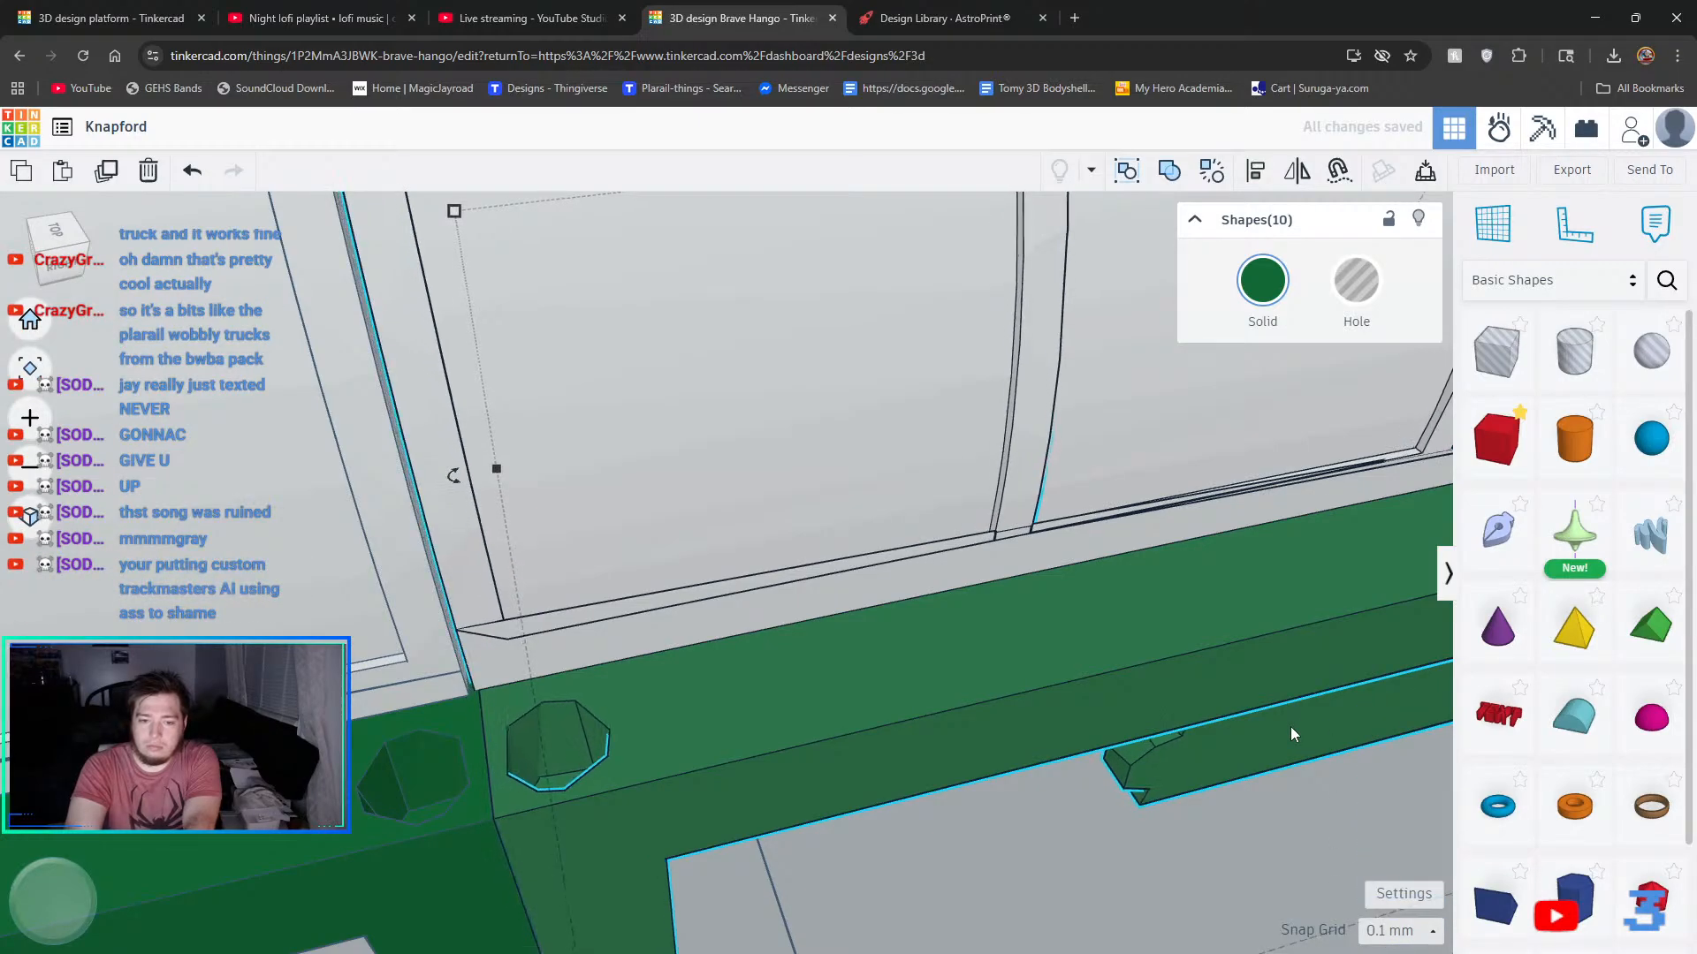
key(ctrl+g)
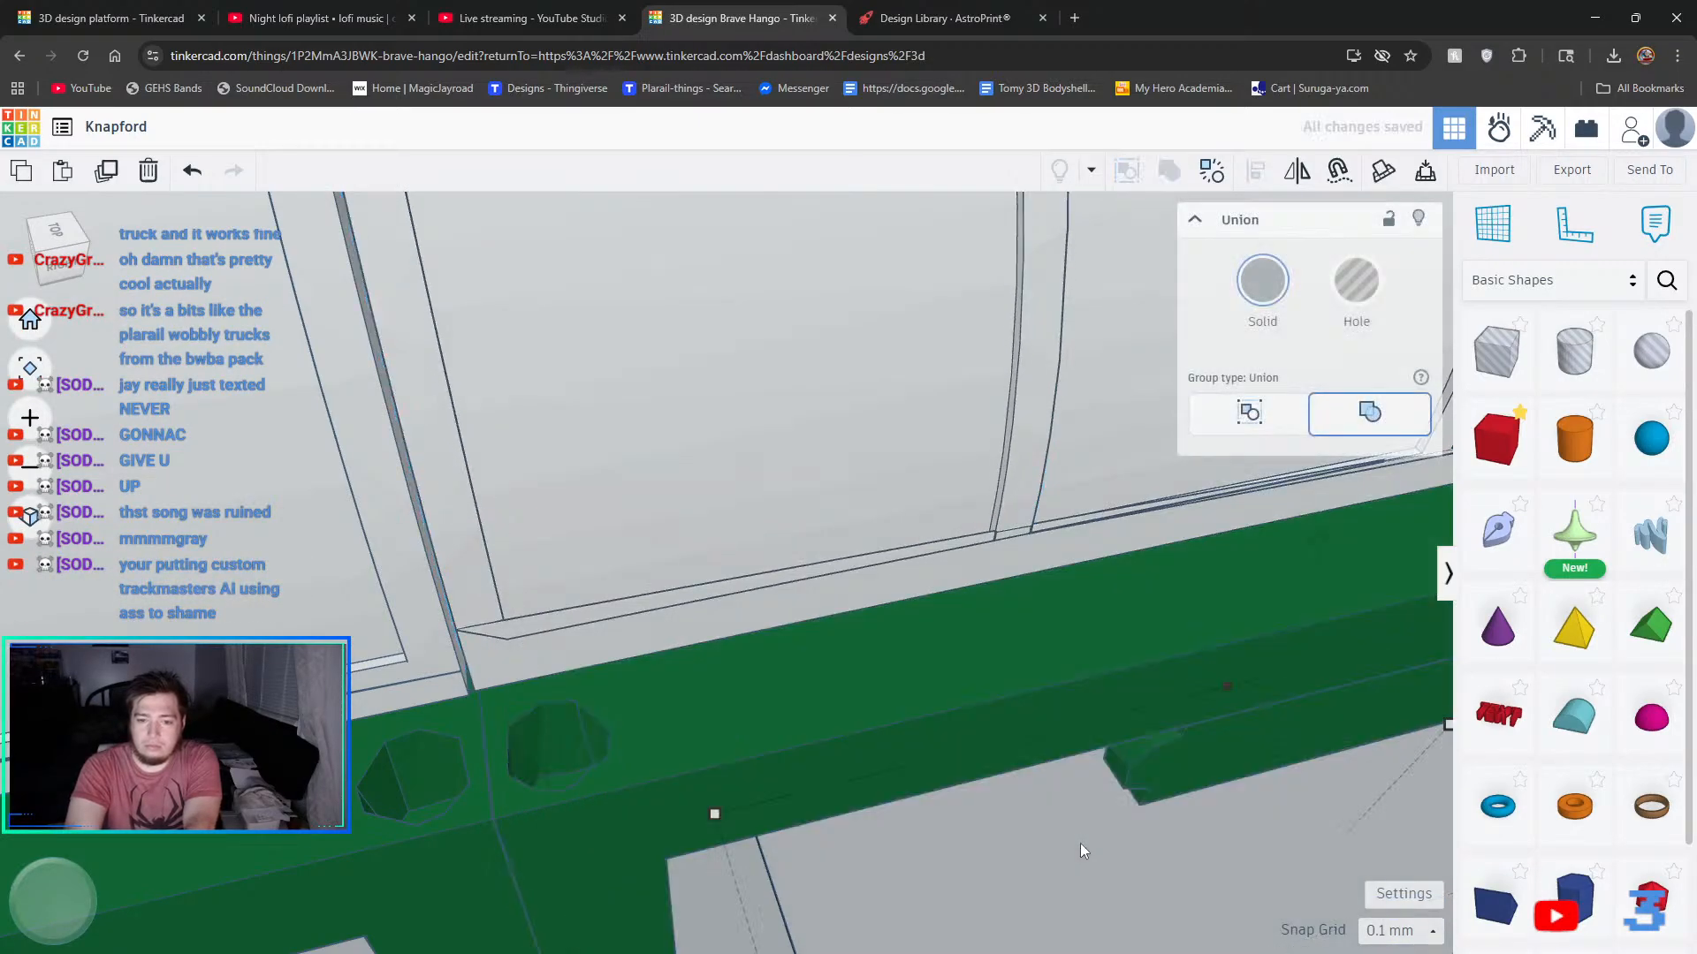
- Examine how the duplicated canopies and their green frame legs sit relative to the ramped platform end
scroll(1083, 843, down, 3)
scroll(1103, 845, down, 6)
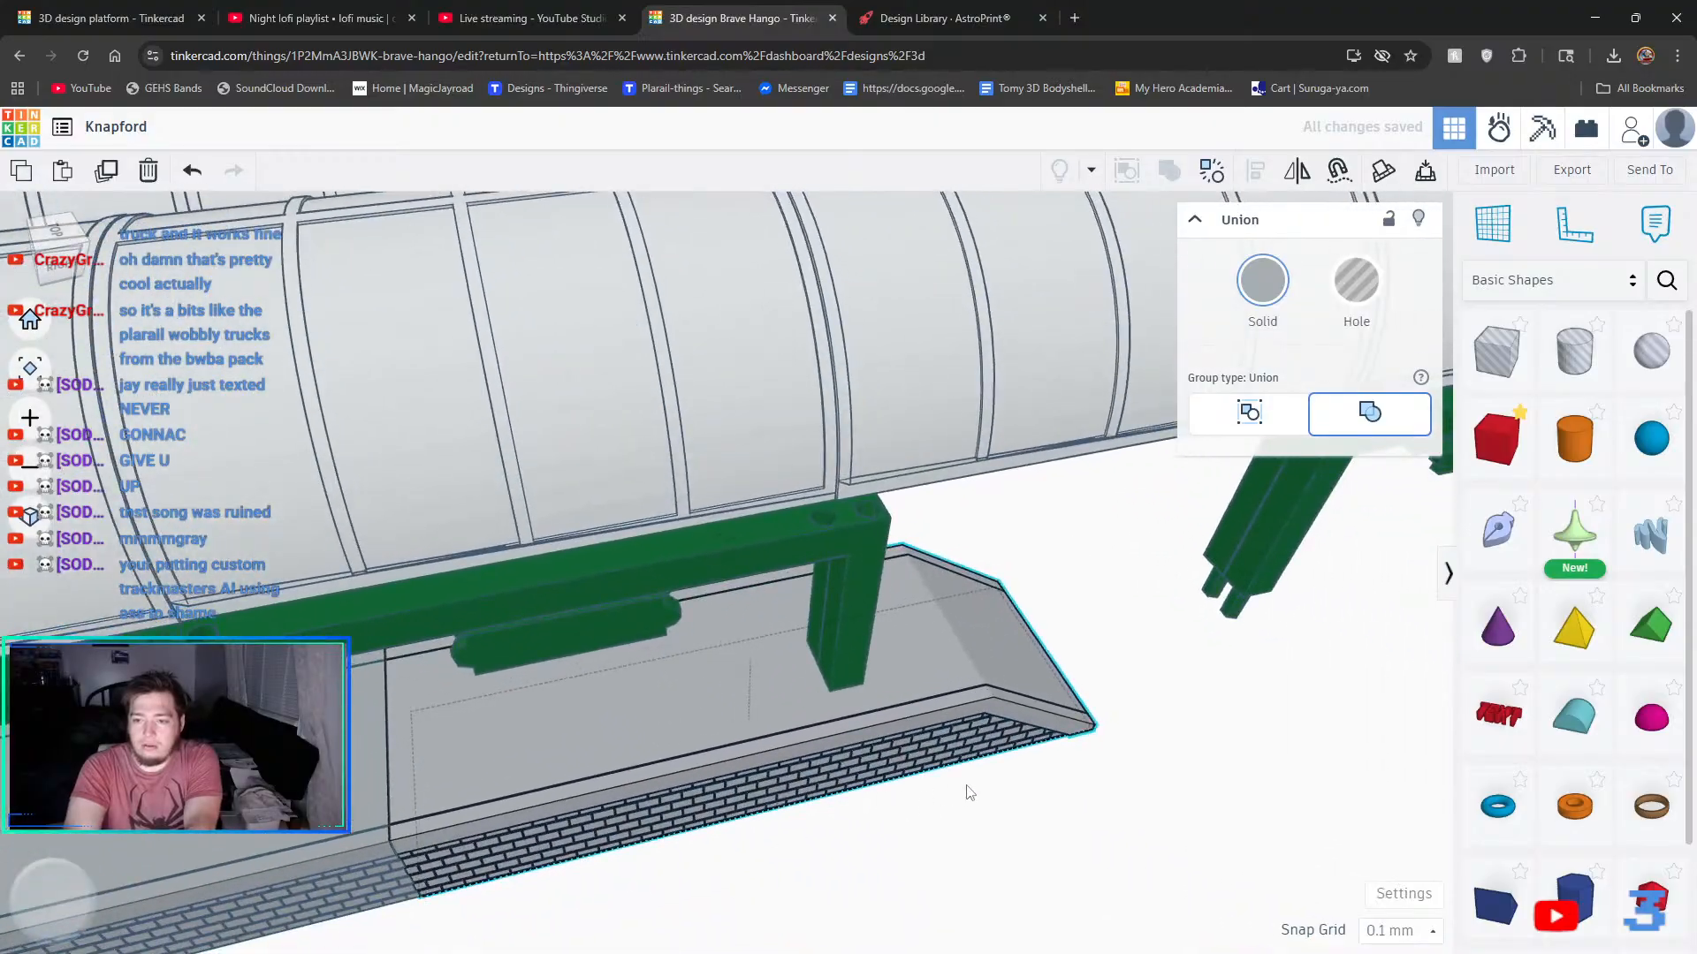
scroll(678, 671, down, 2)
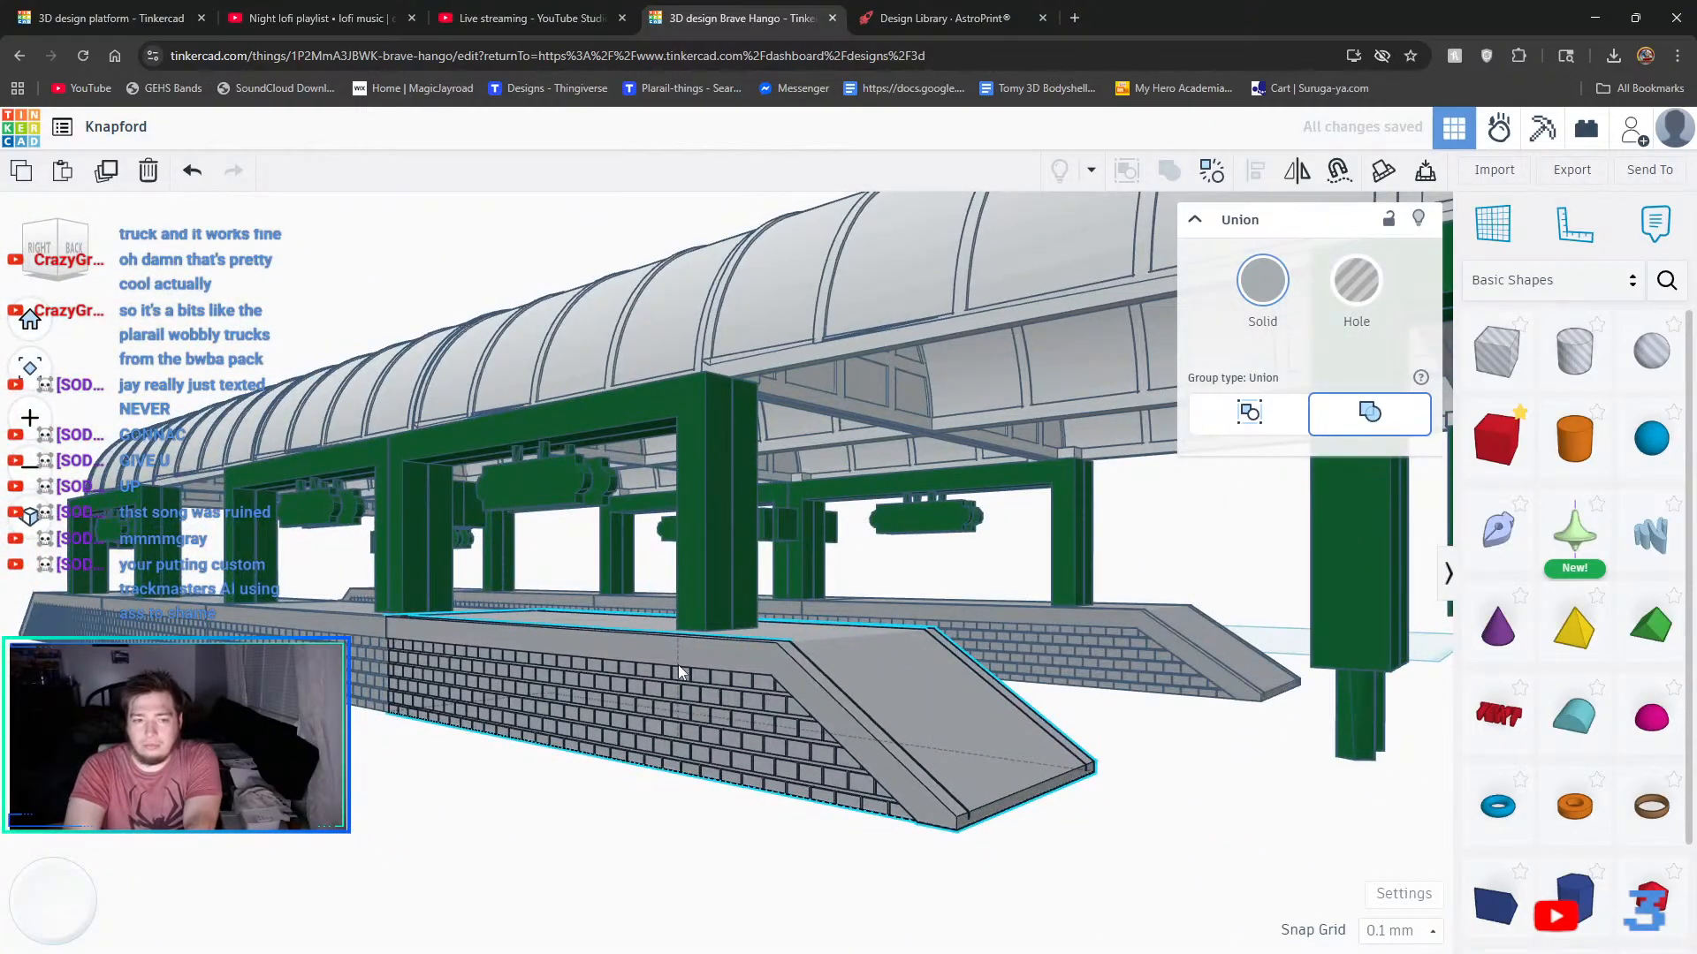
right_drag(677, 664, 708, 664)
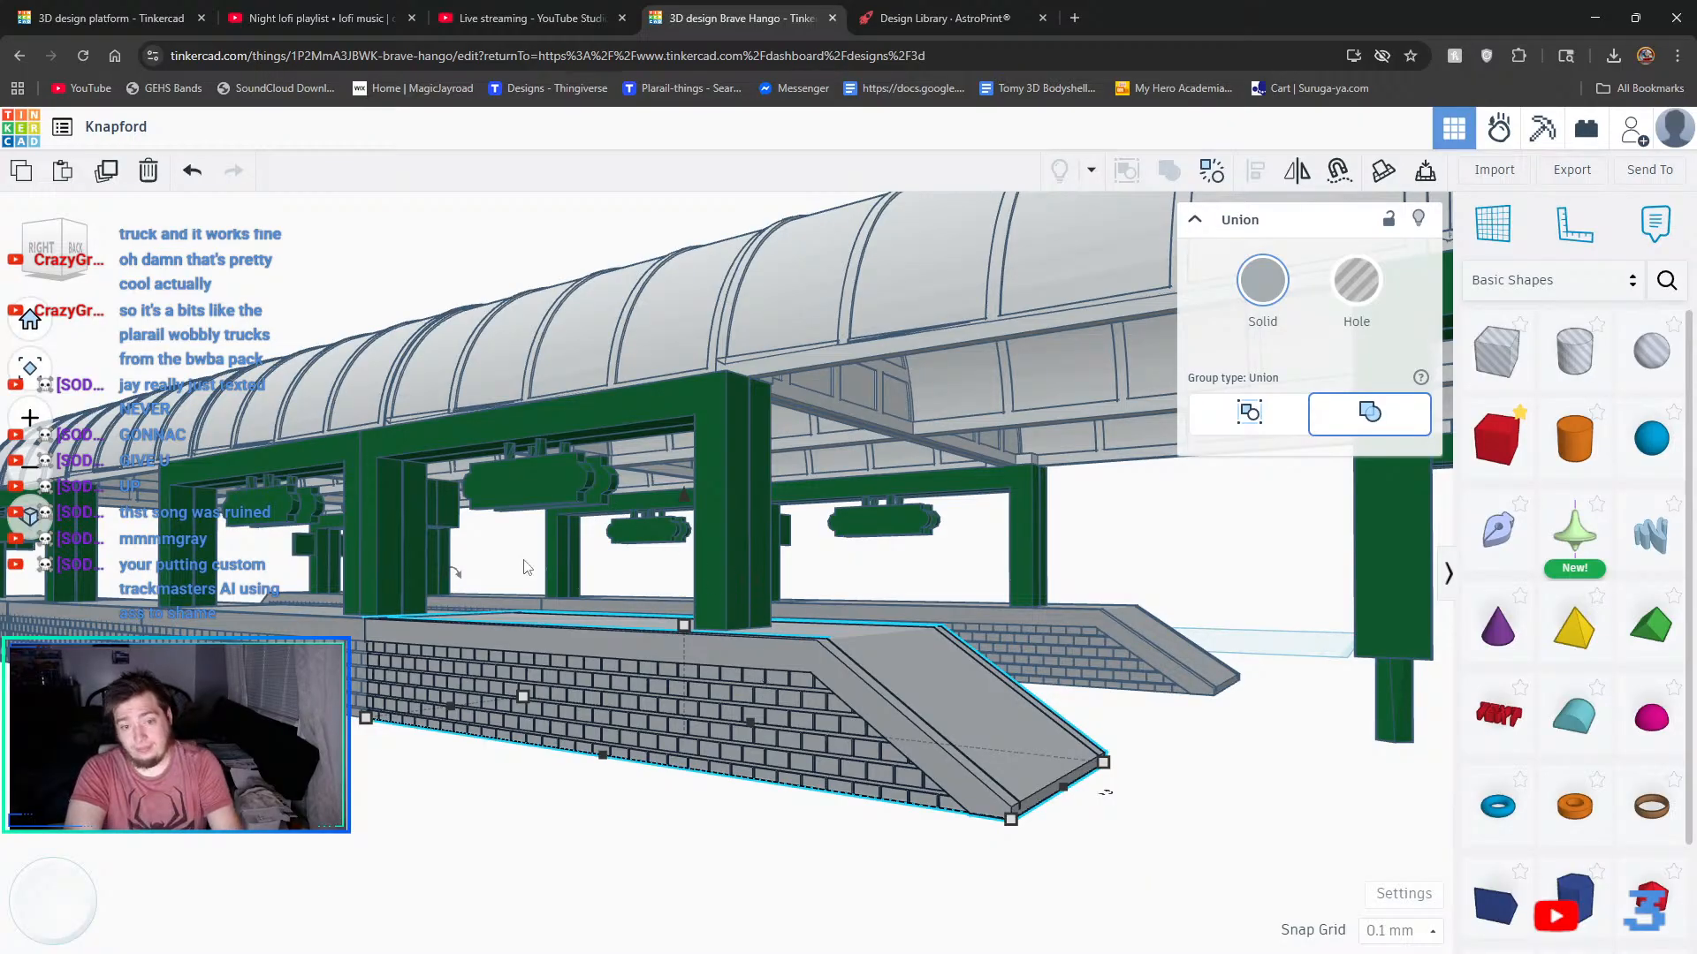
right_drag(762, 677, 736, 645)
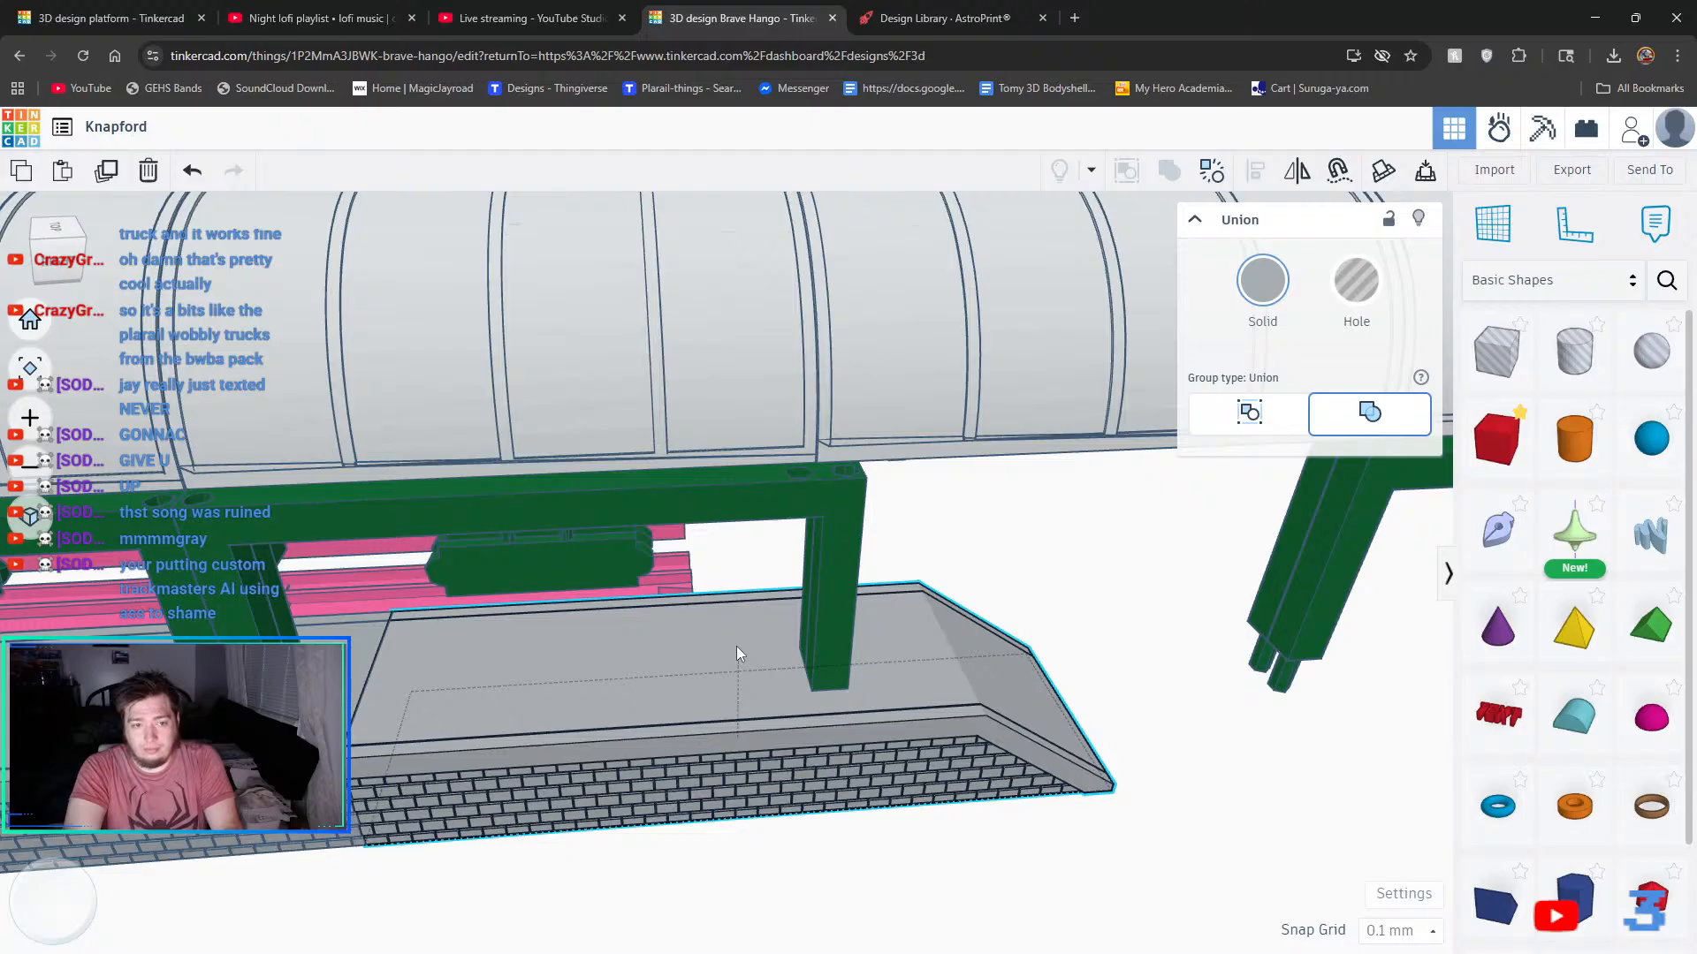
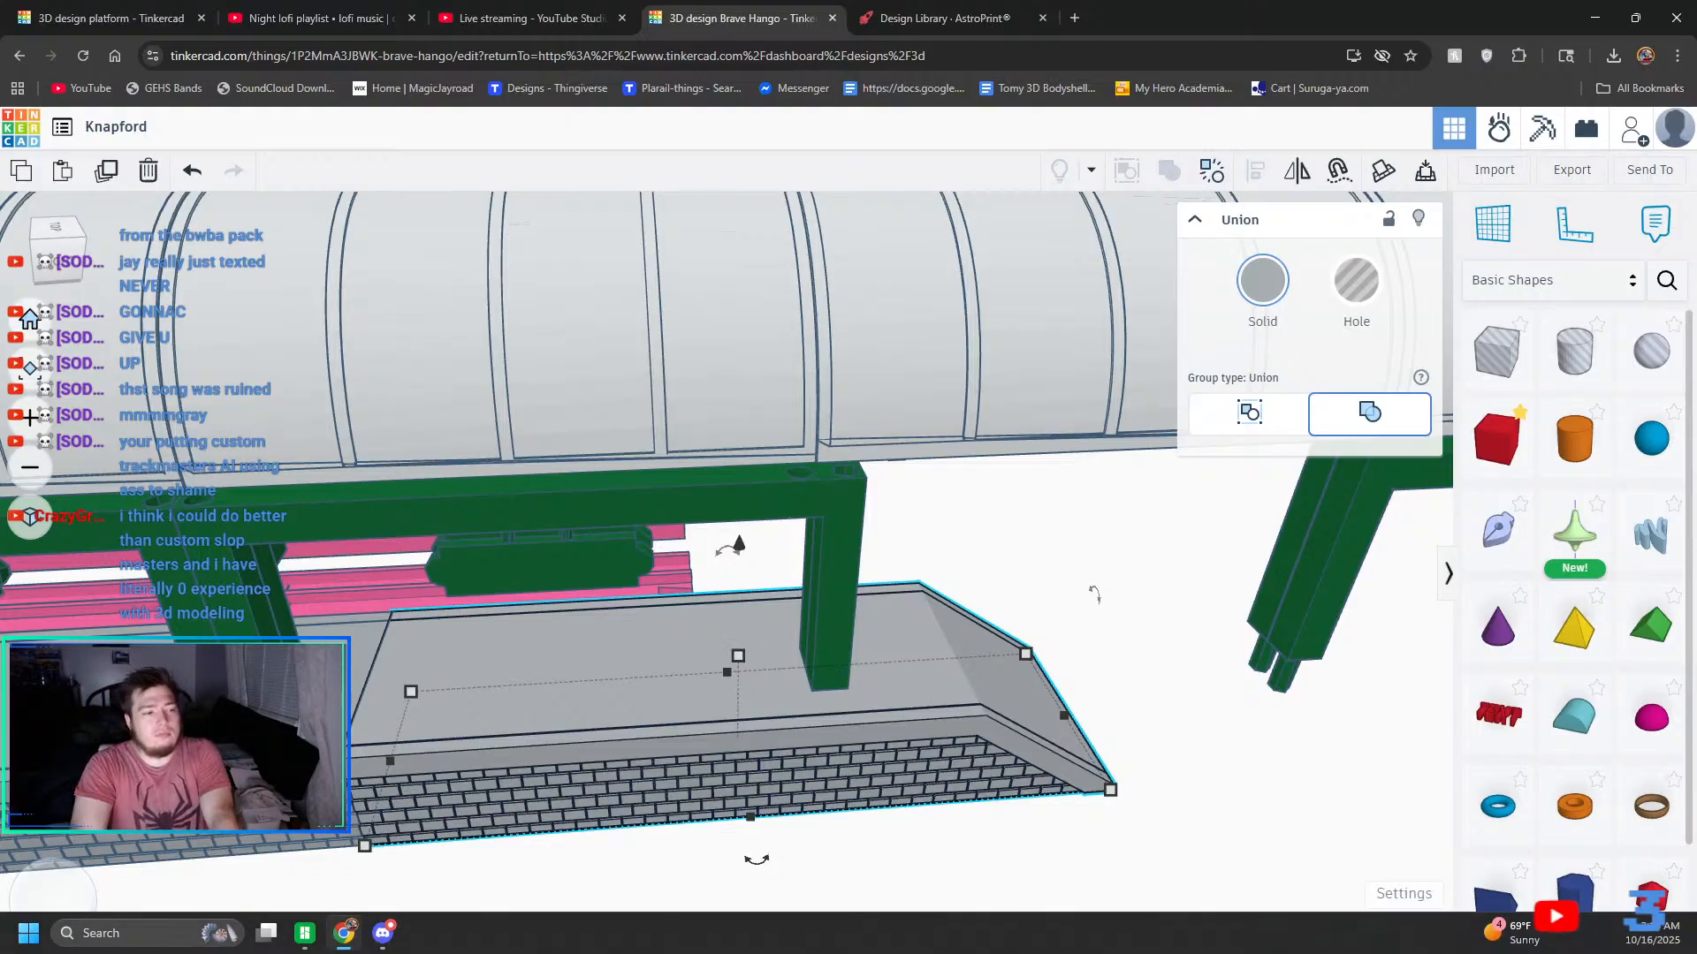
click(1080, 587)
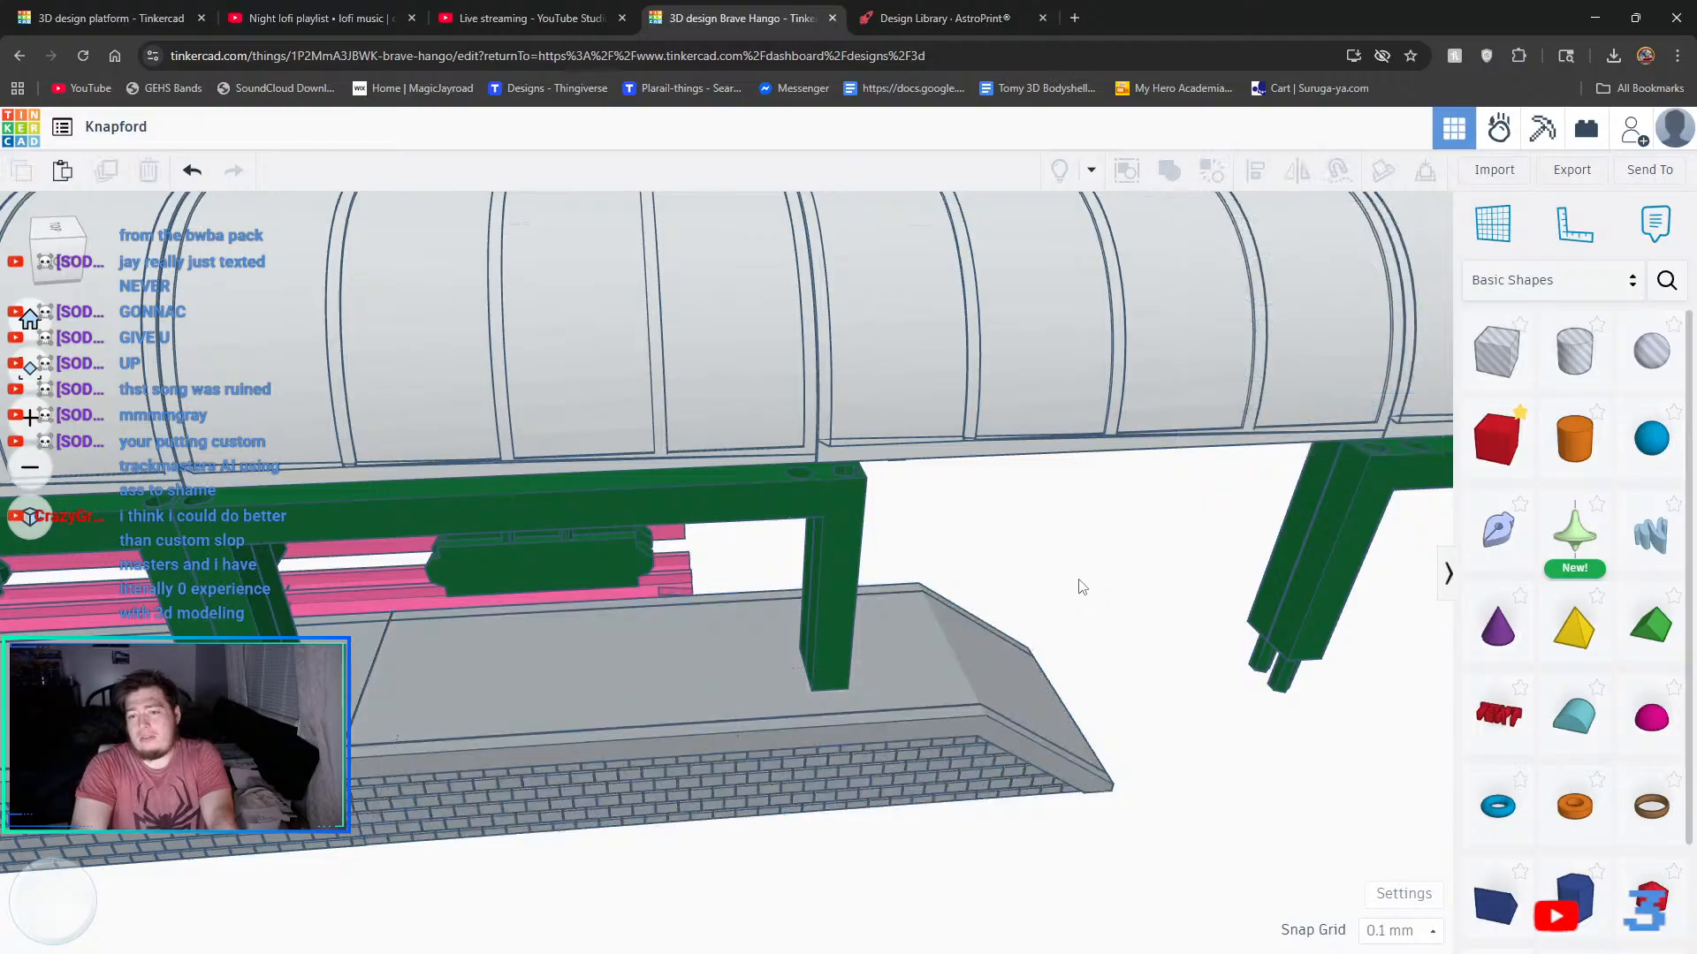
scroll(364, 413, down, 6)
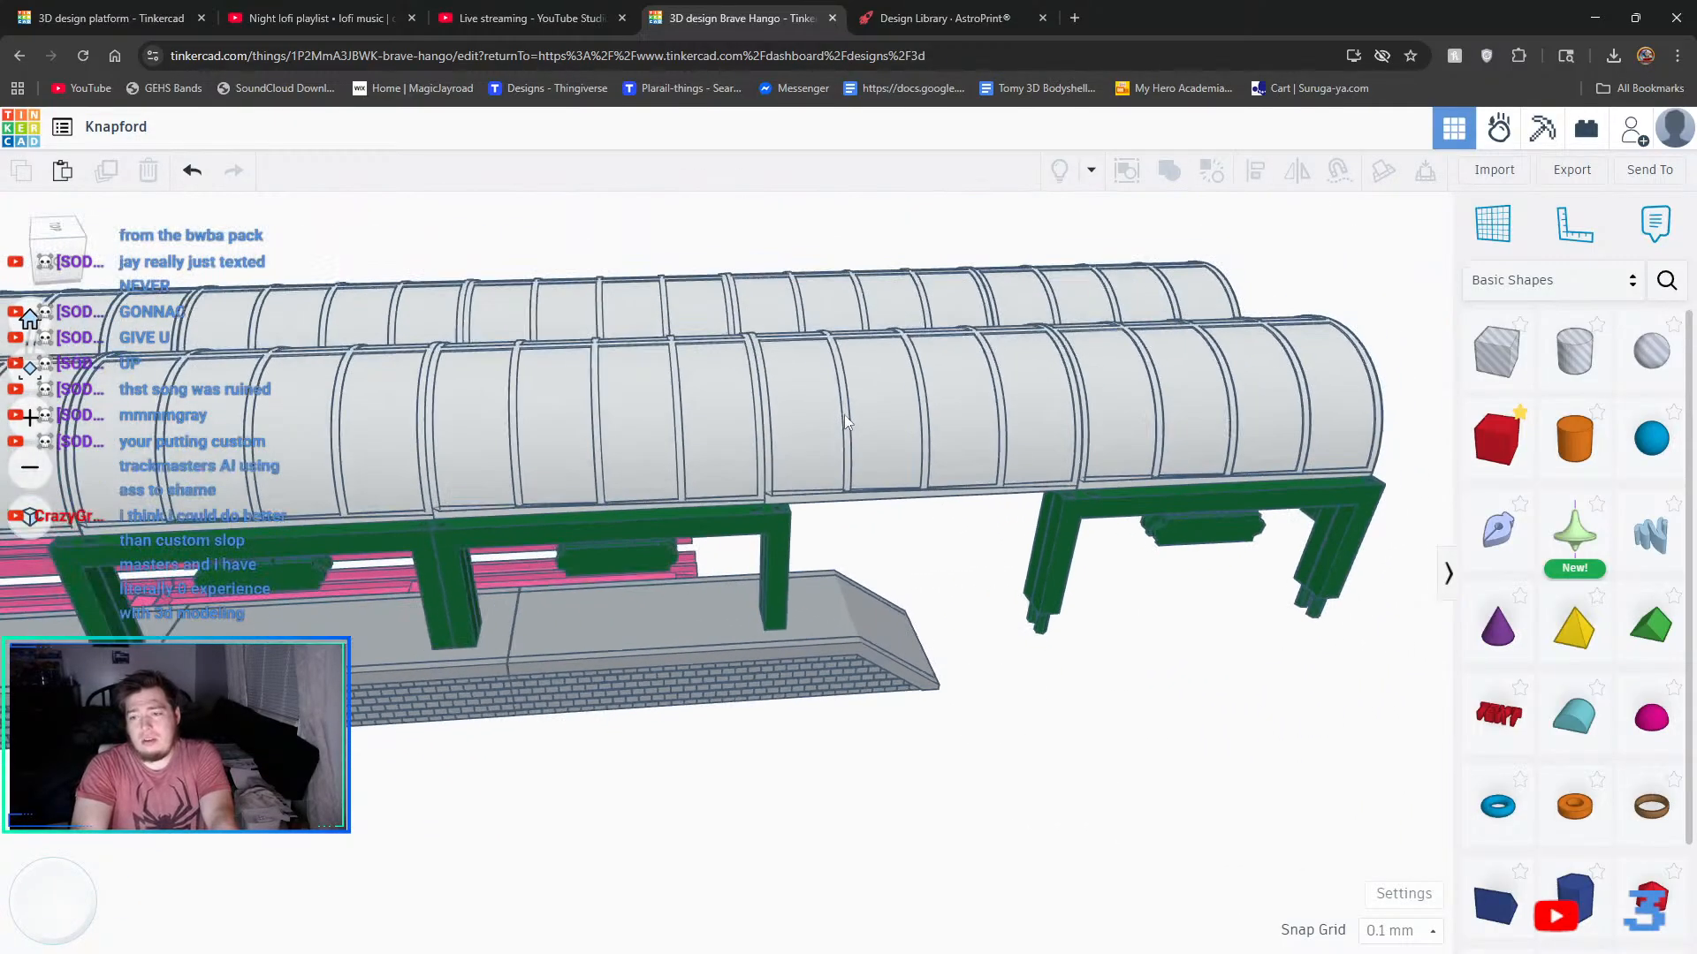
scroll(844, 415, down, 5)
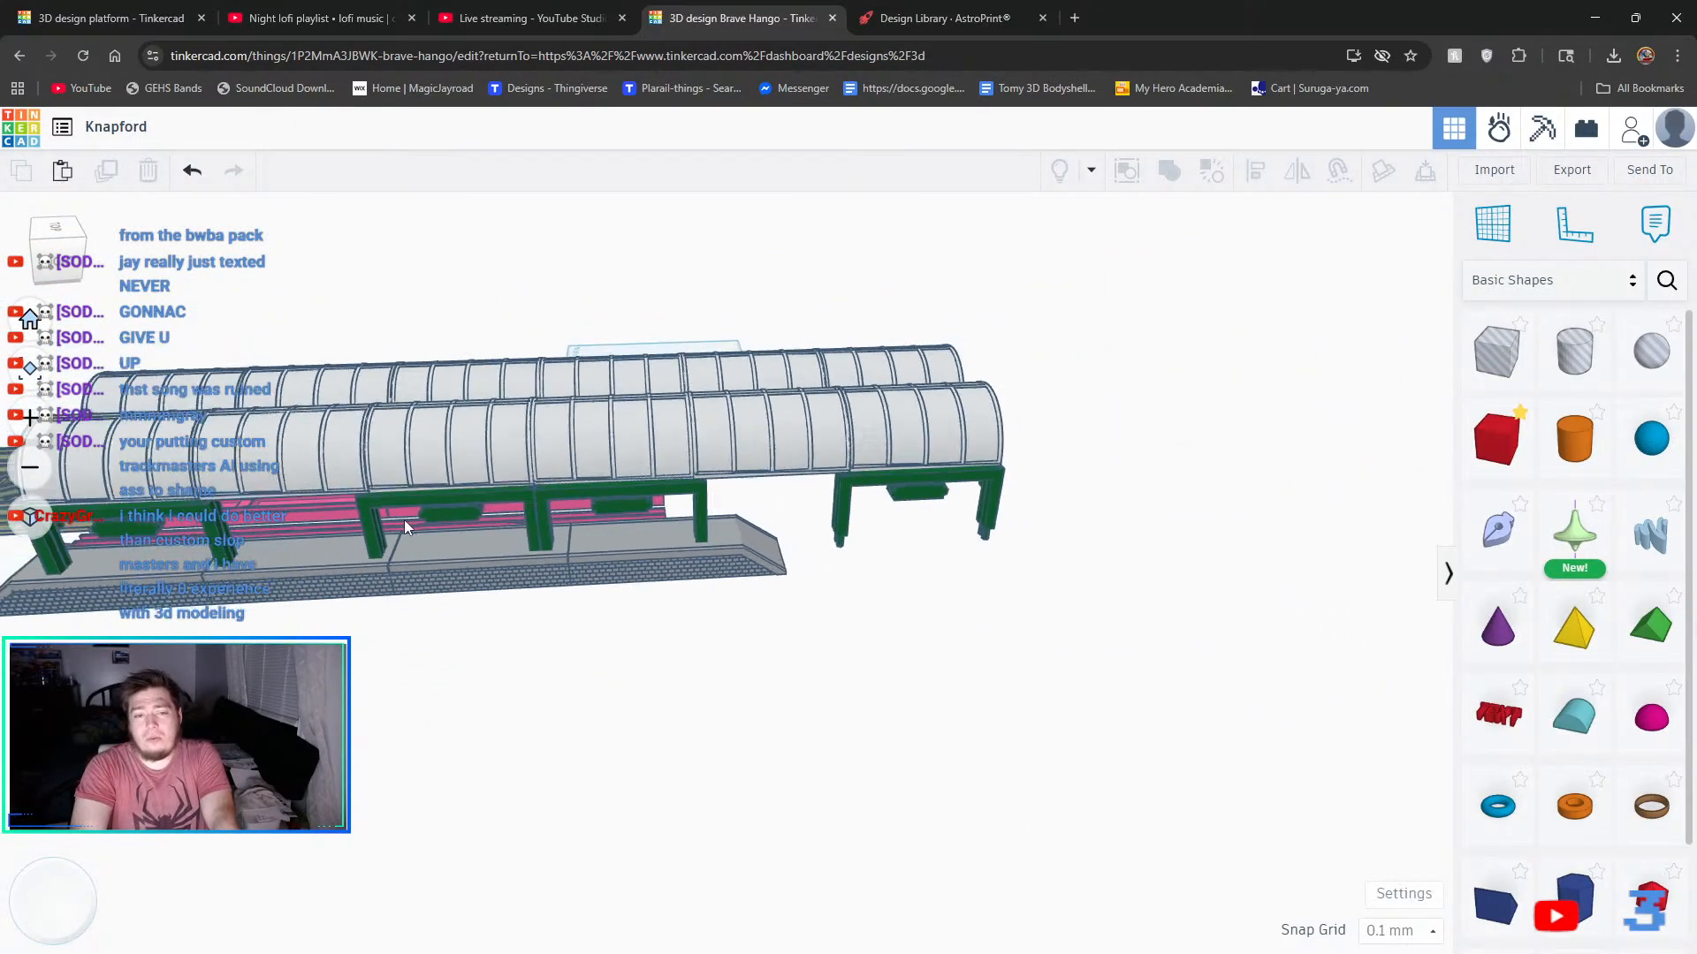
scroll(408, 518, down, 3)
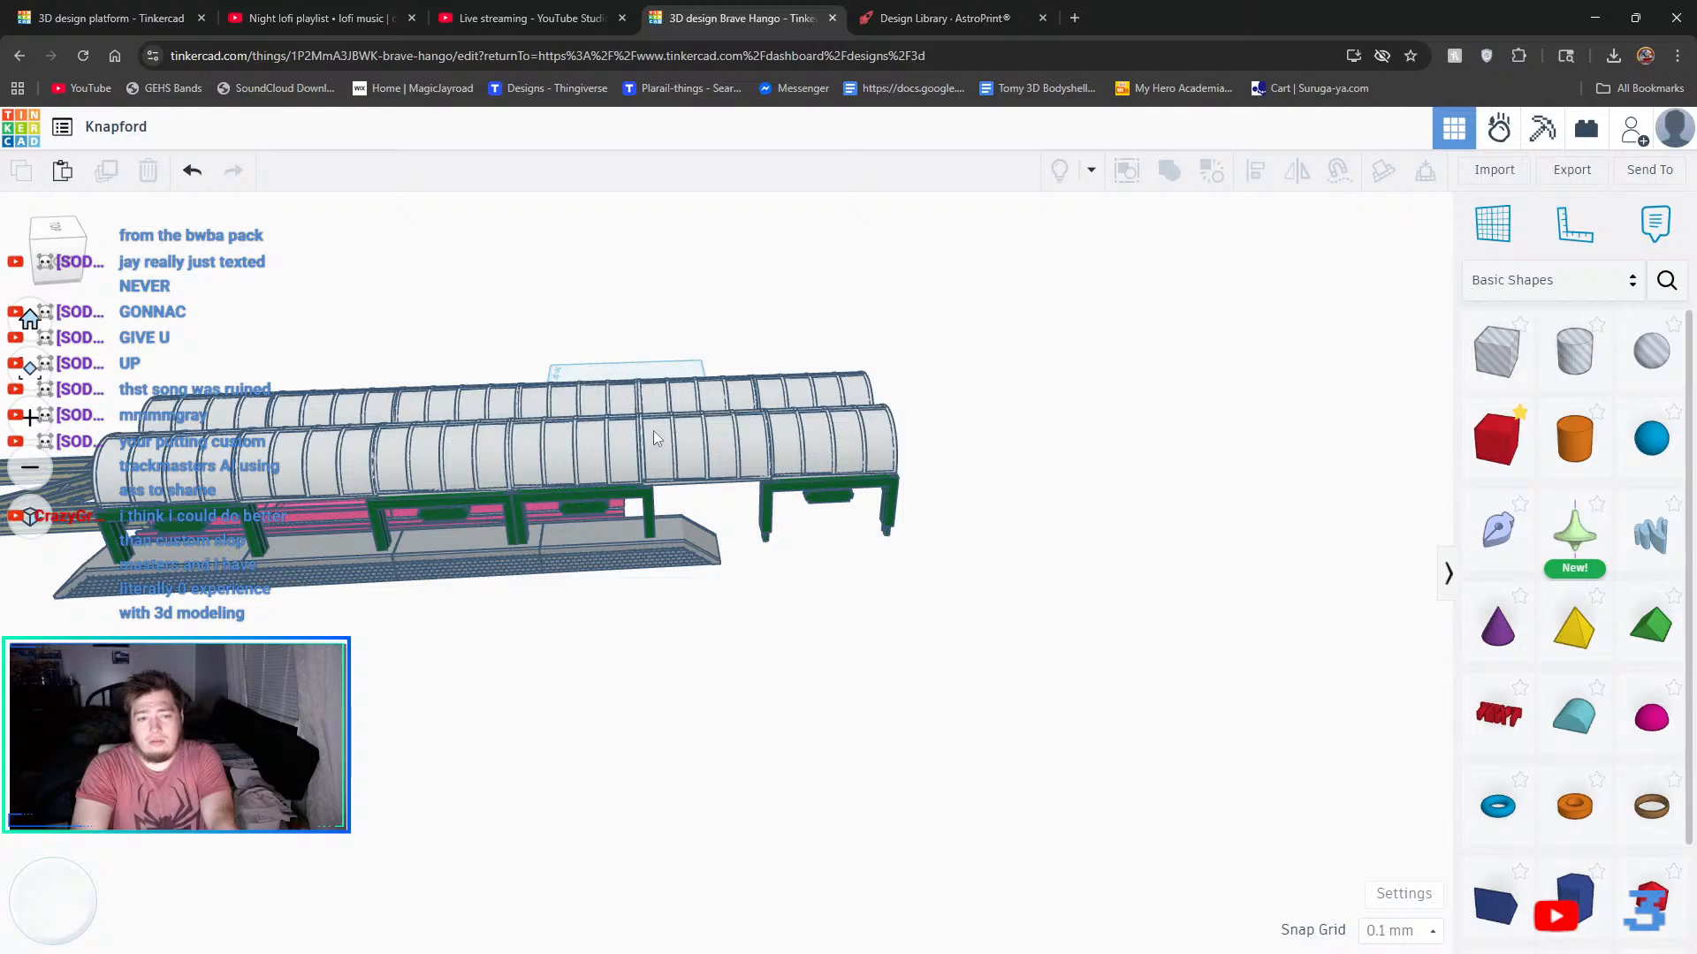
scroll(654, 431, up, 5)
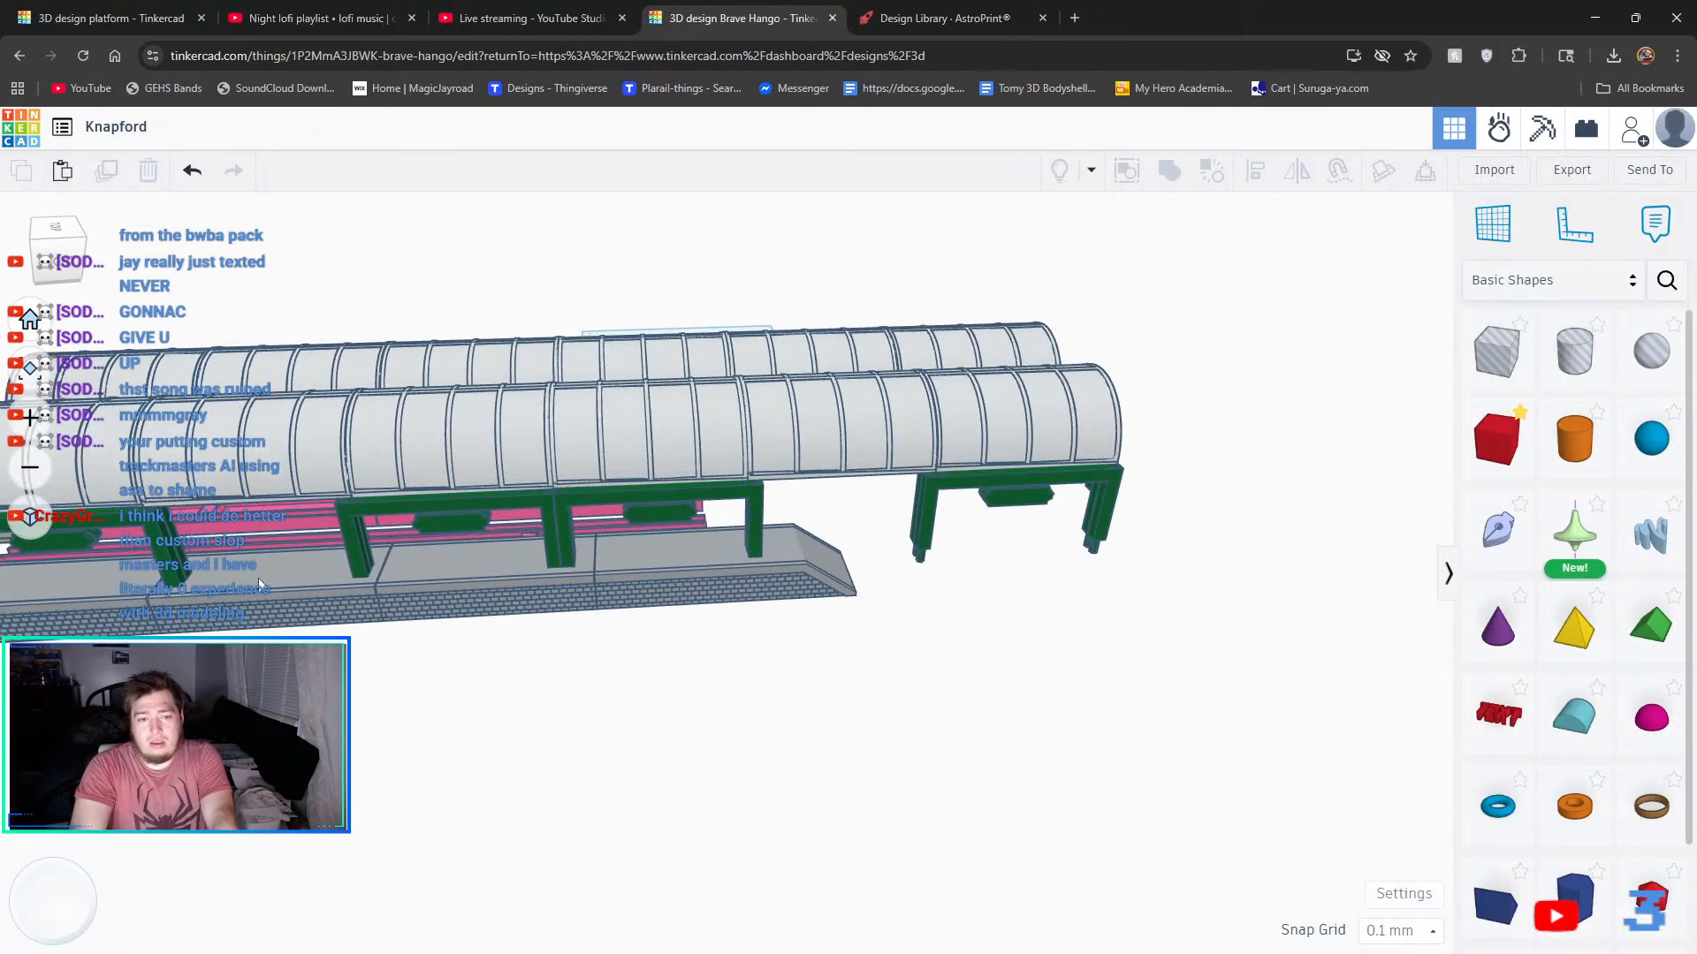
scroll(477, 484, up, 3)
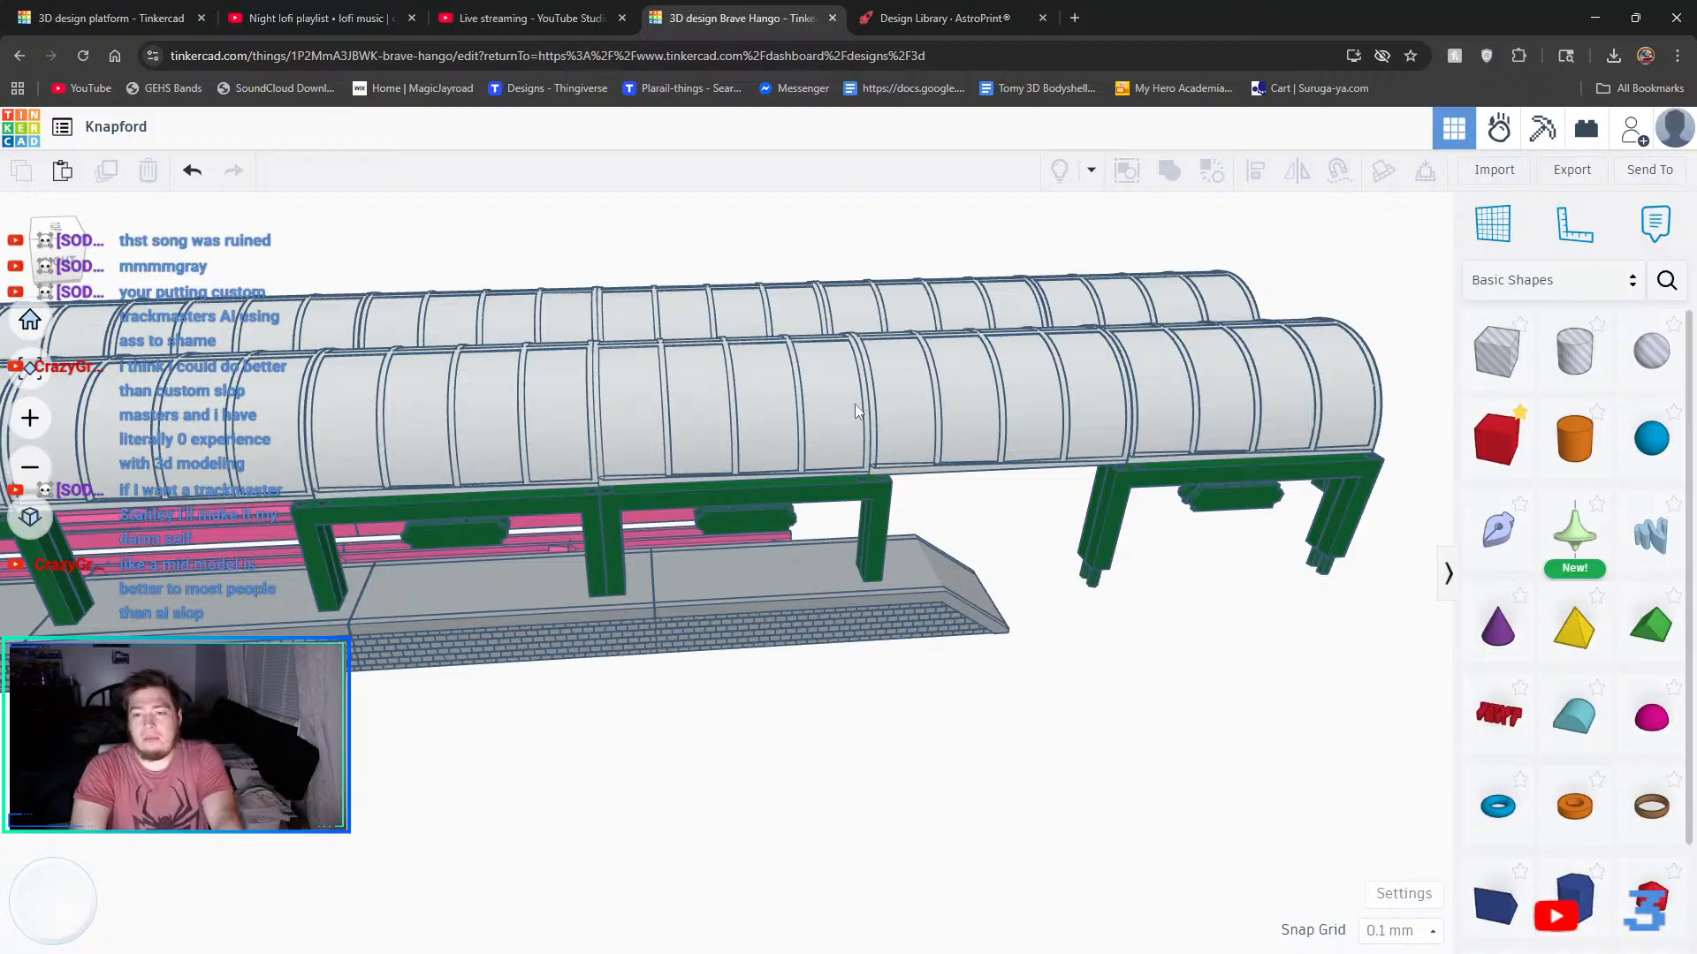
scroll(680, 591, down, 1)
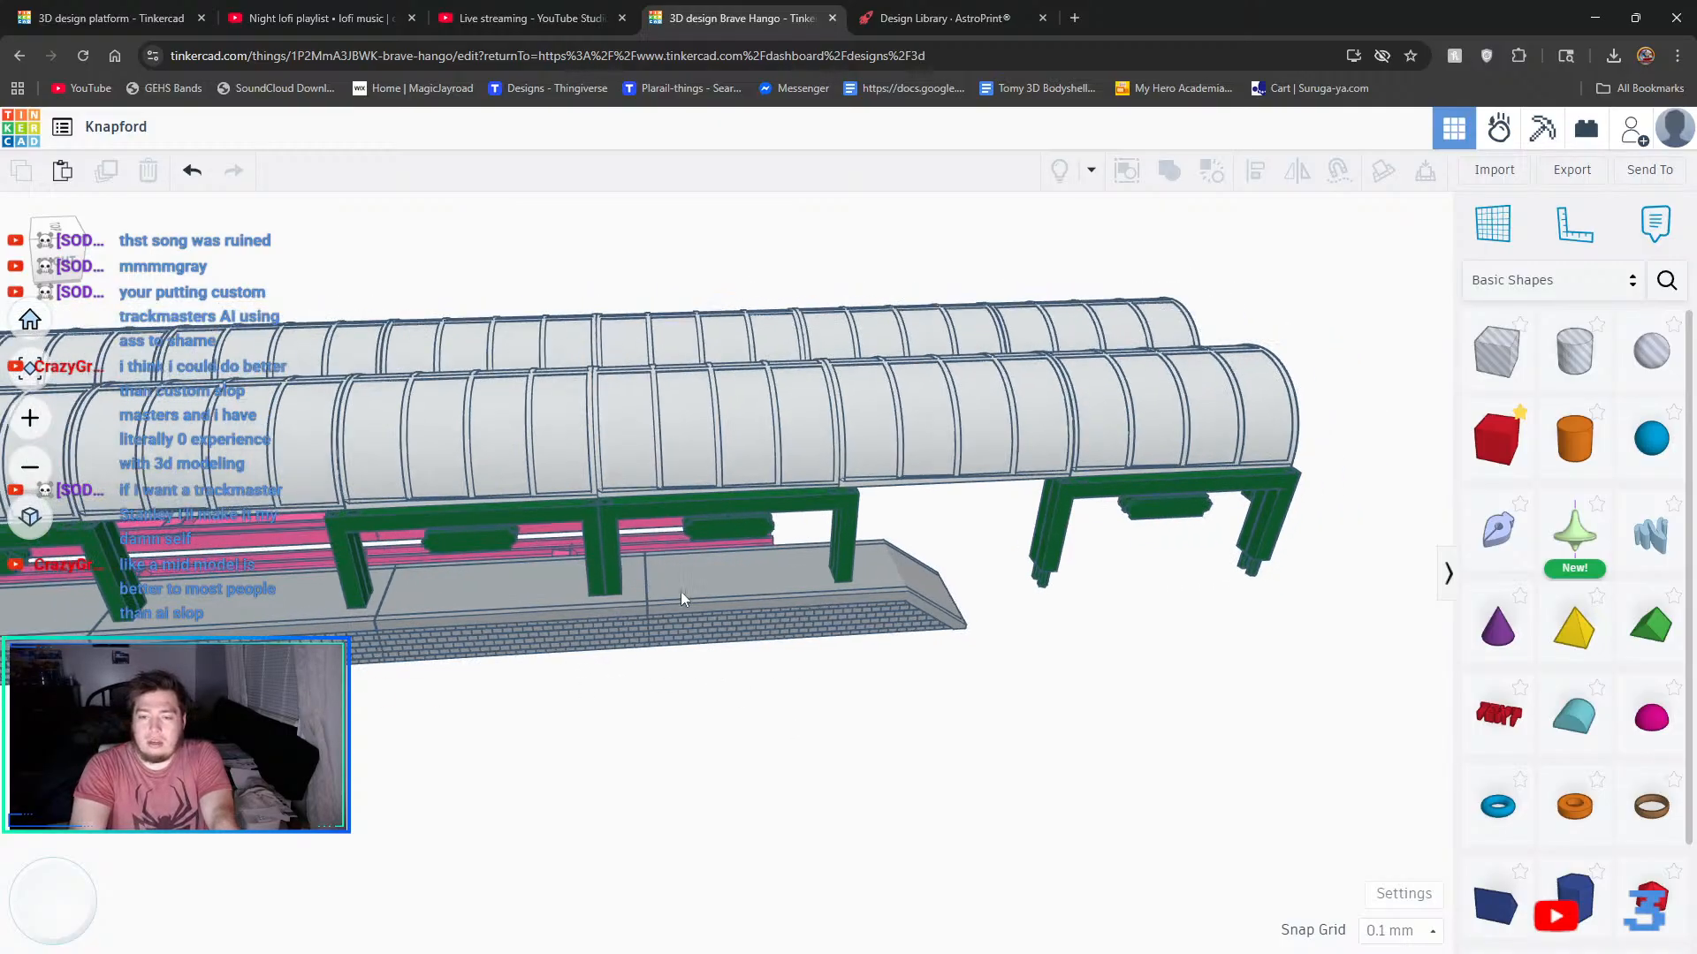
scroll(716, 573, up, 3)
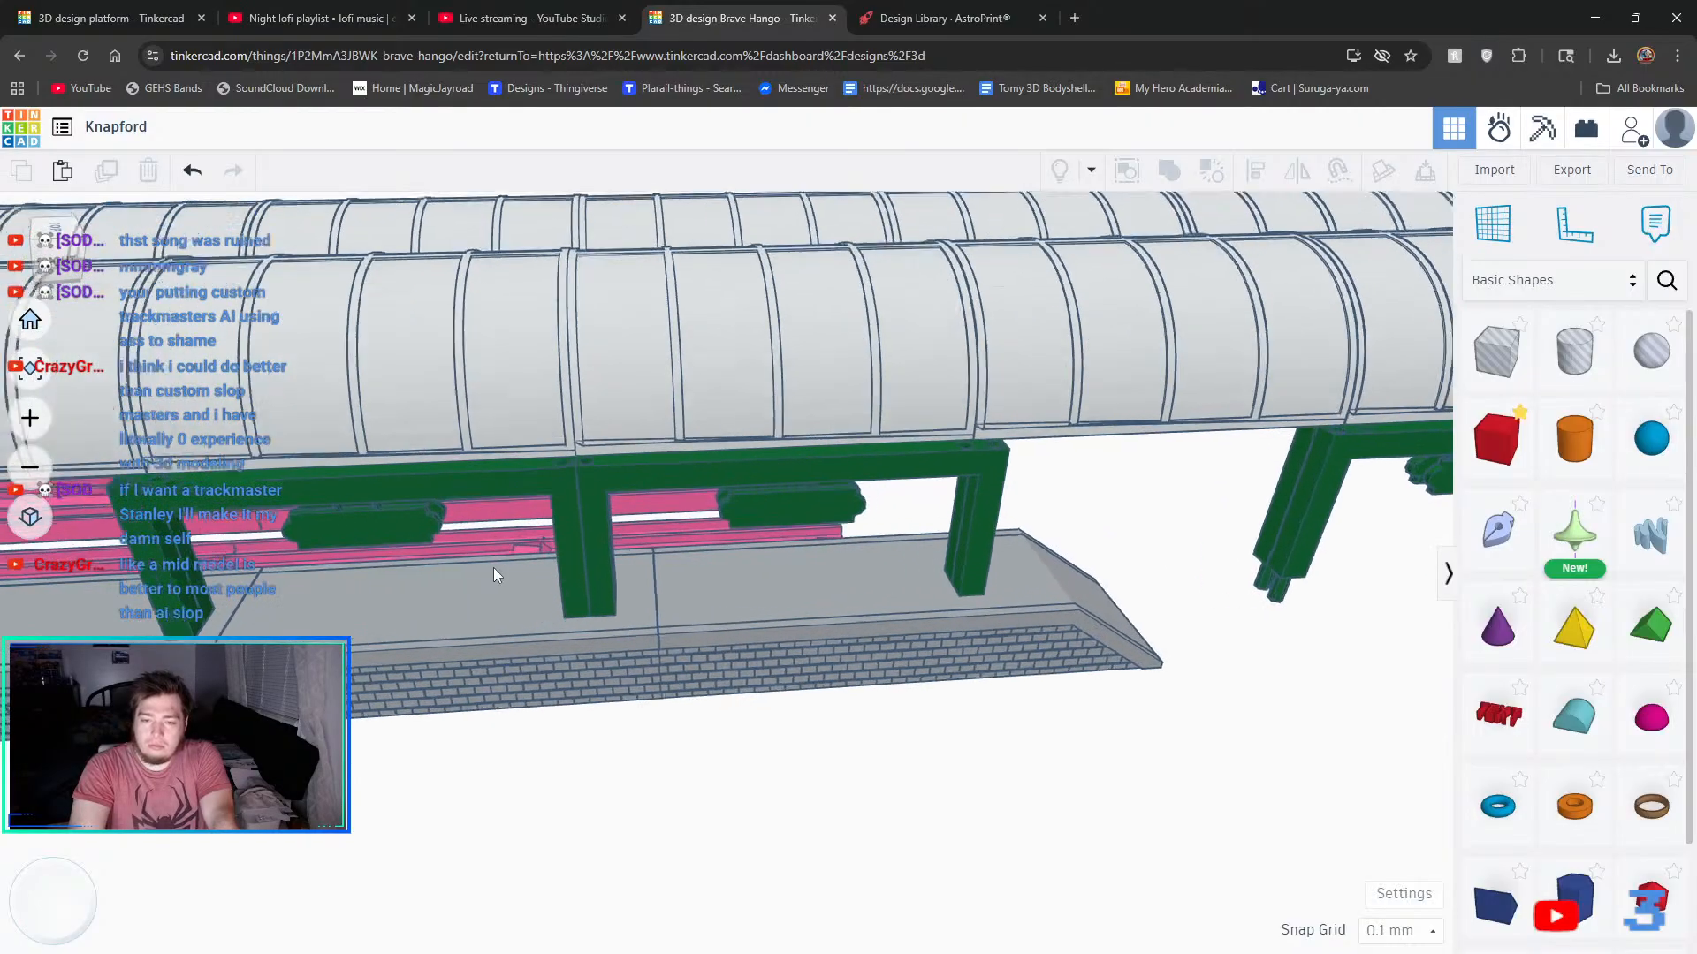
scroll(493, 575, up, 1)
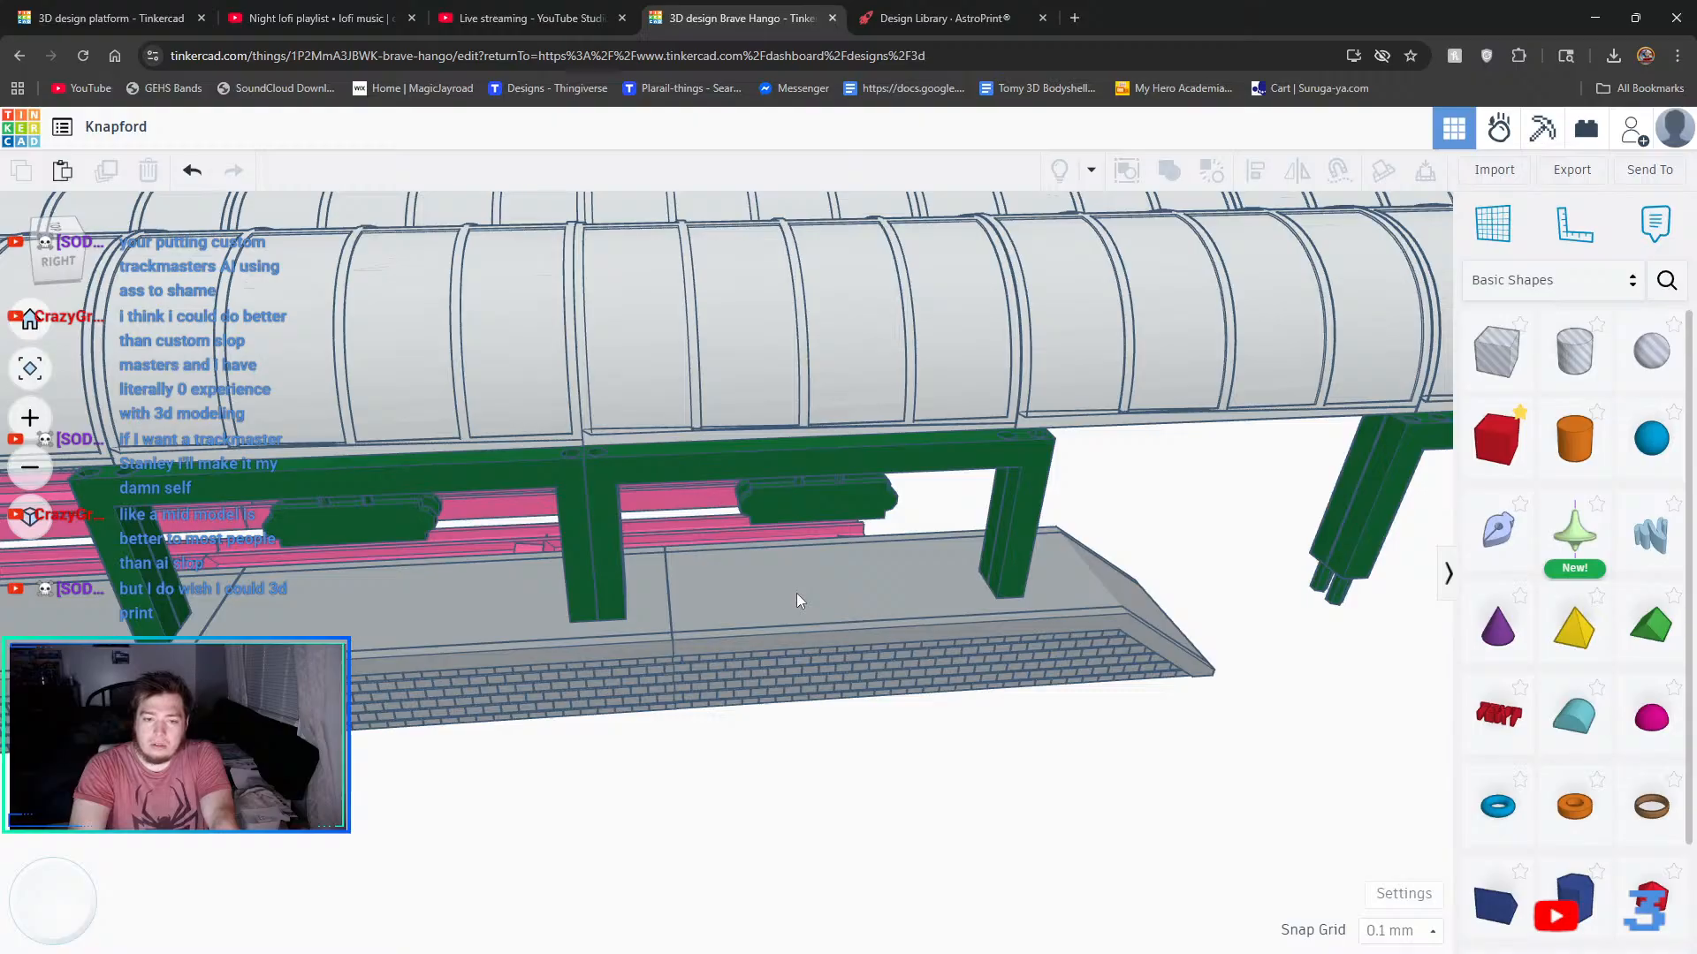
- Undo the last change and ungroup the brick platform section beneath the frame joint to separate its peg holes
click(606, 663)
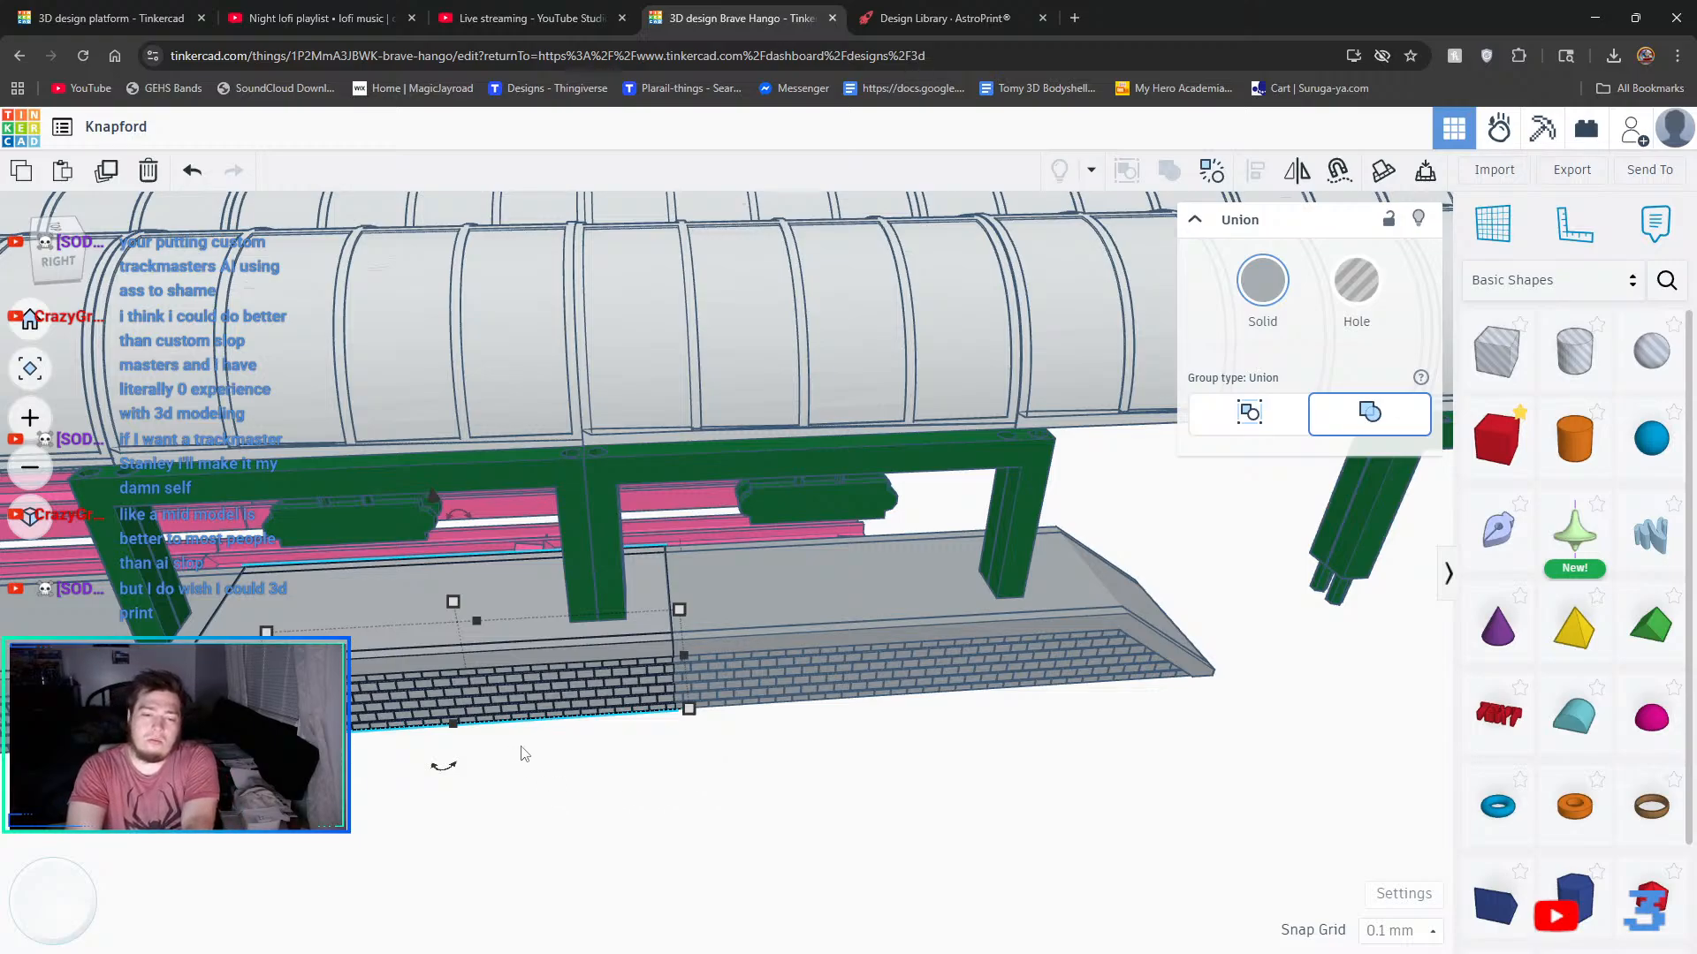
right_drag(522, 749, 146, 410)
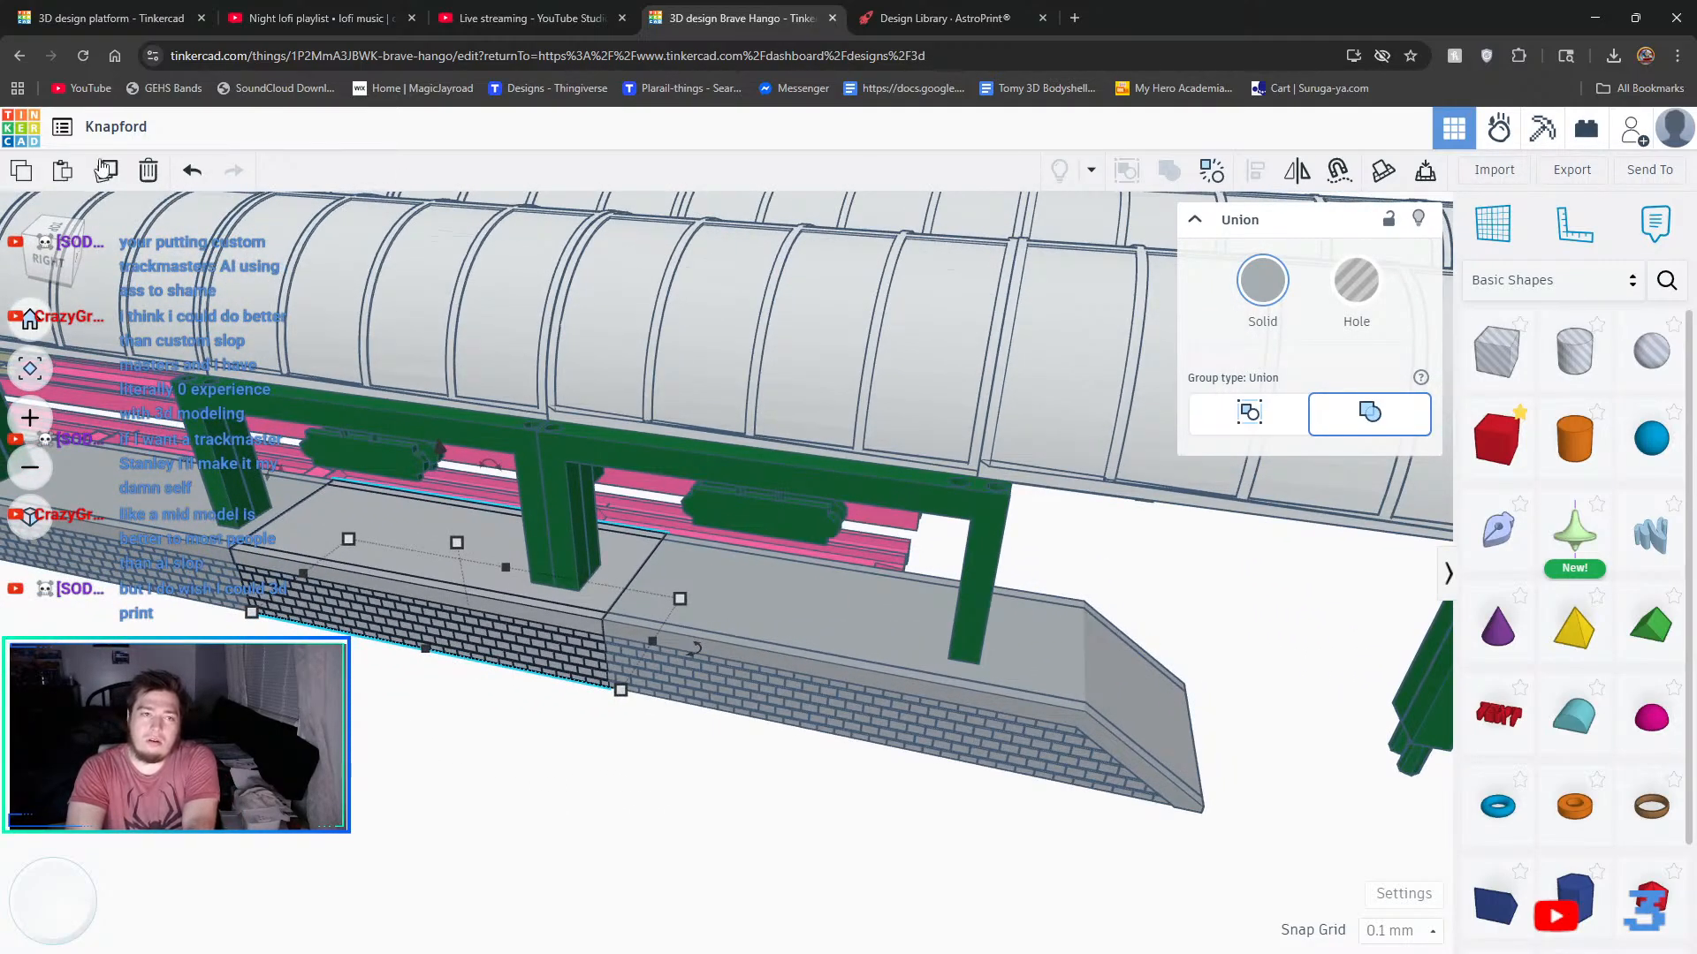
right_drag(311, 500, 449, 711)
right_drag(515, 501, 893, 292)
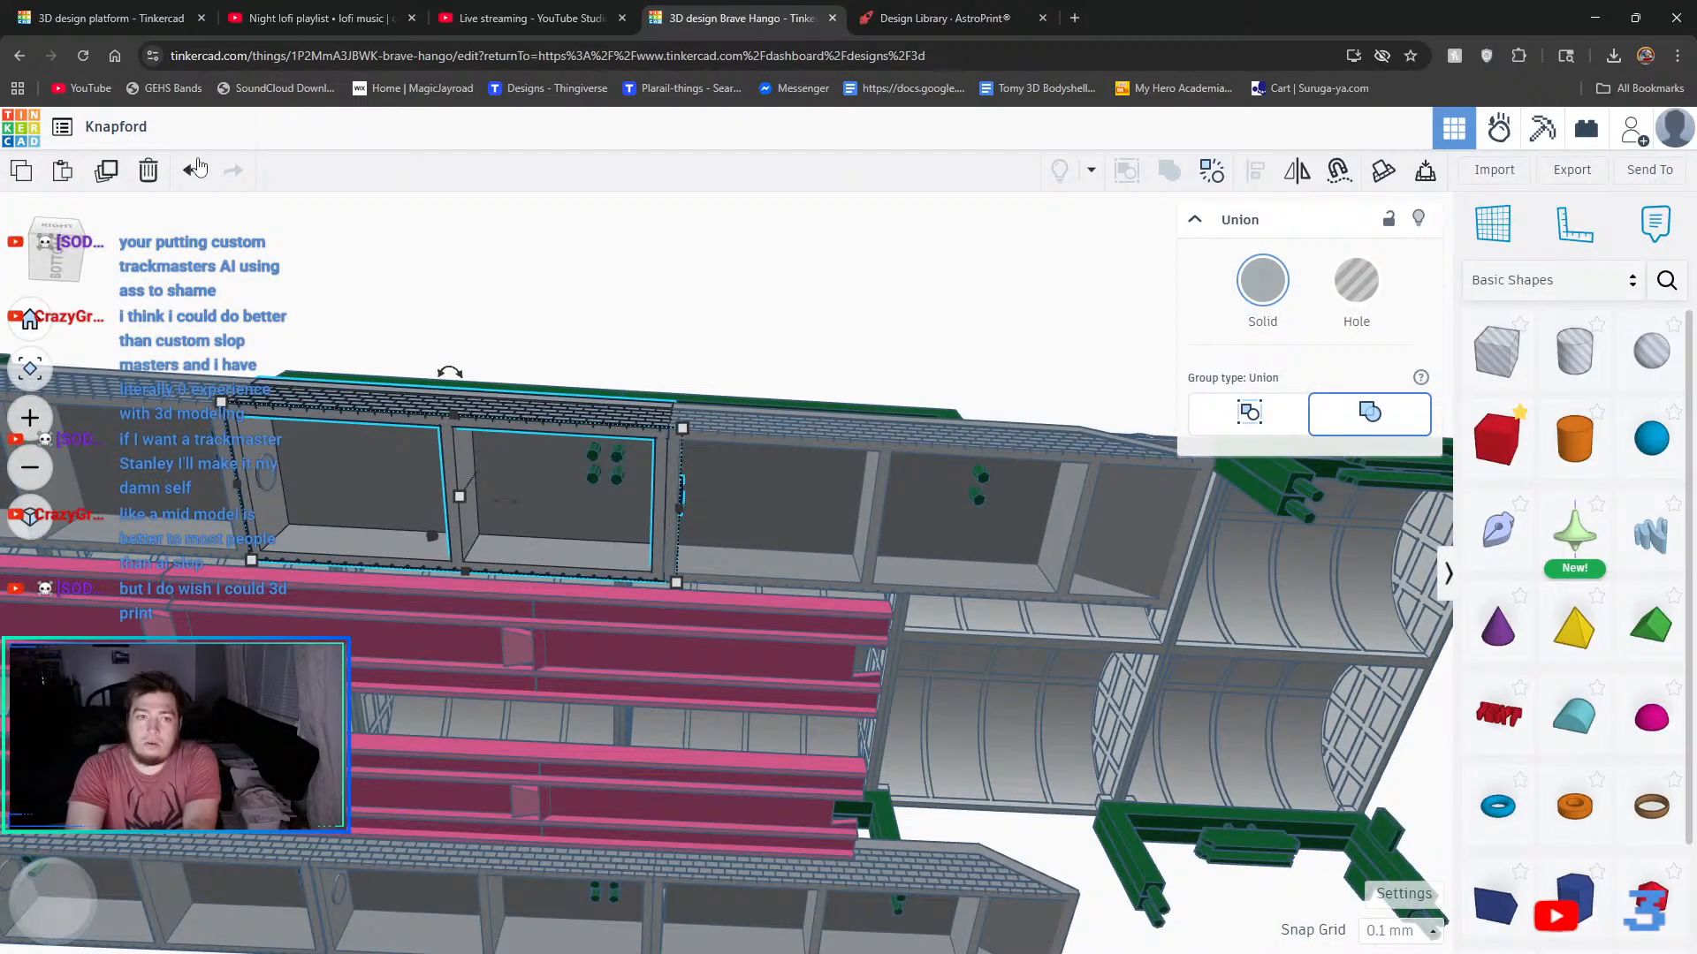
key(ctrl+z)
click(527, 533)
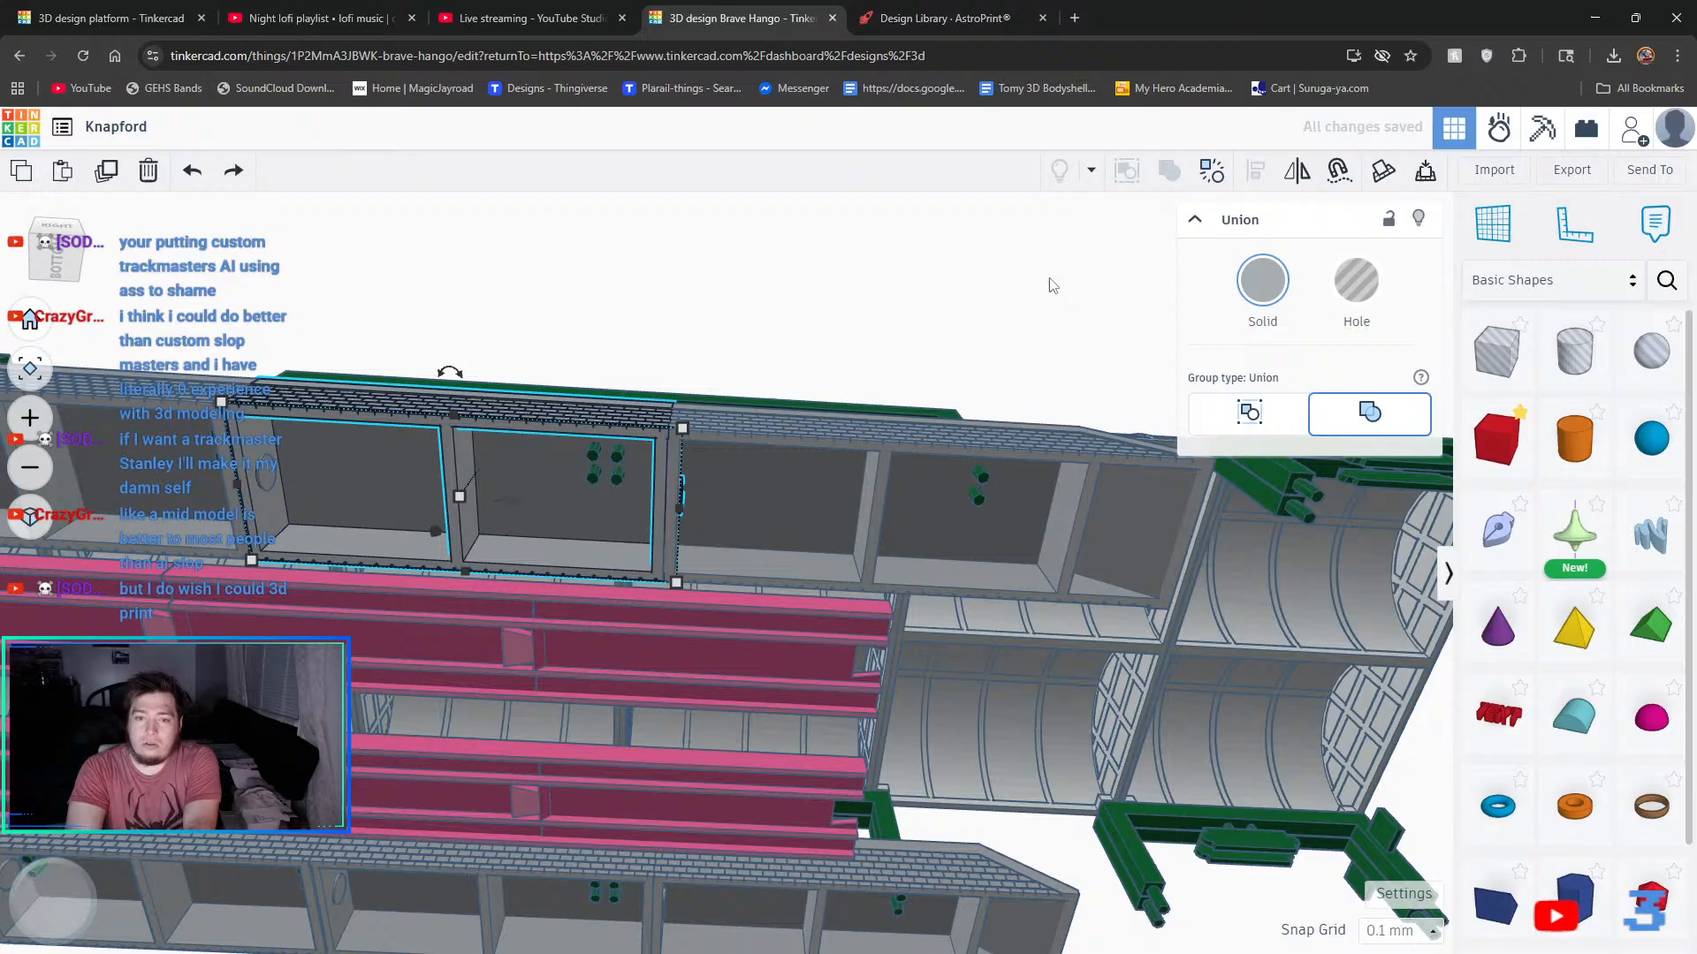
click(1209, 173)
scroll(579, 462, up, 8)
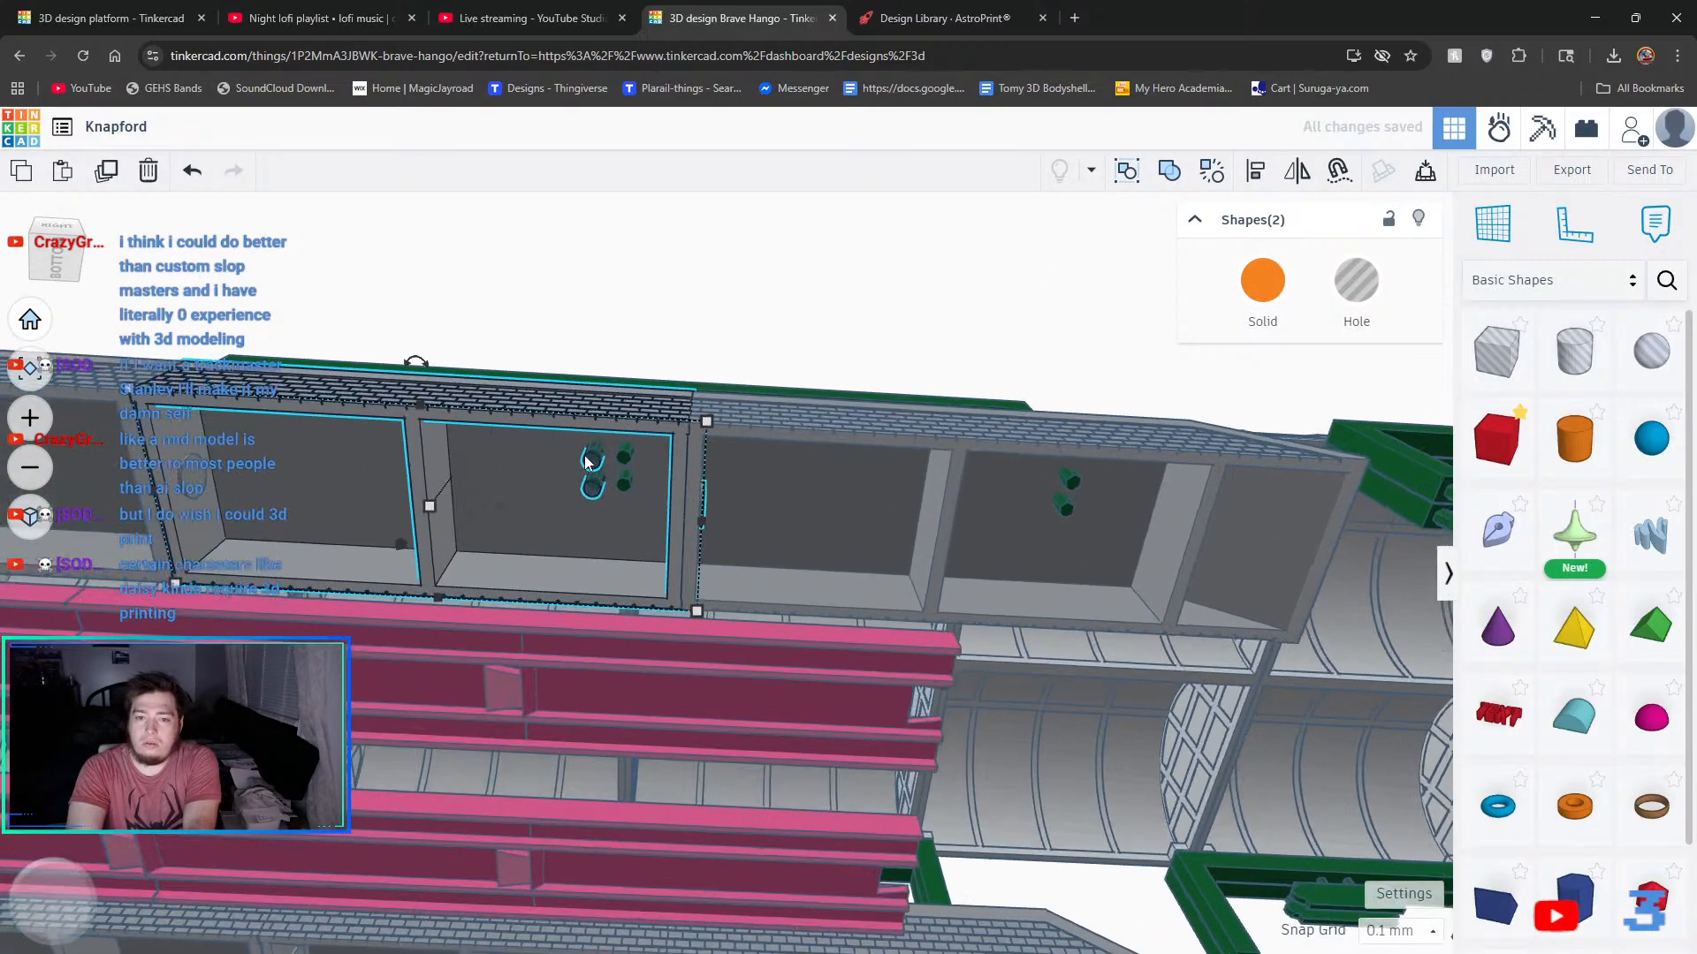
scroll(588, 461, up, 4)
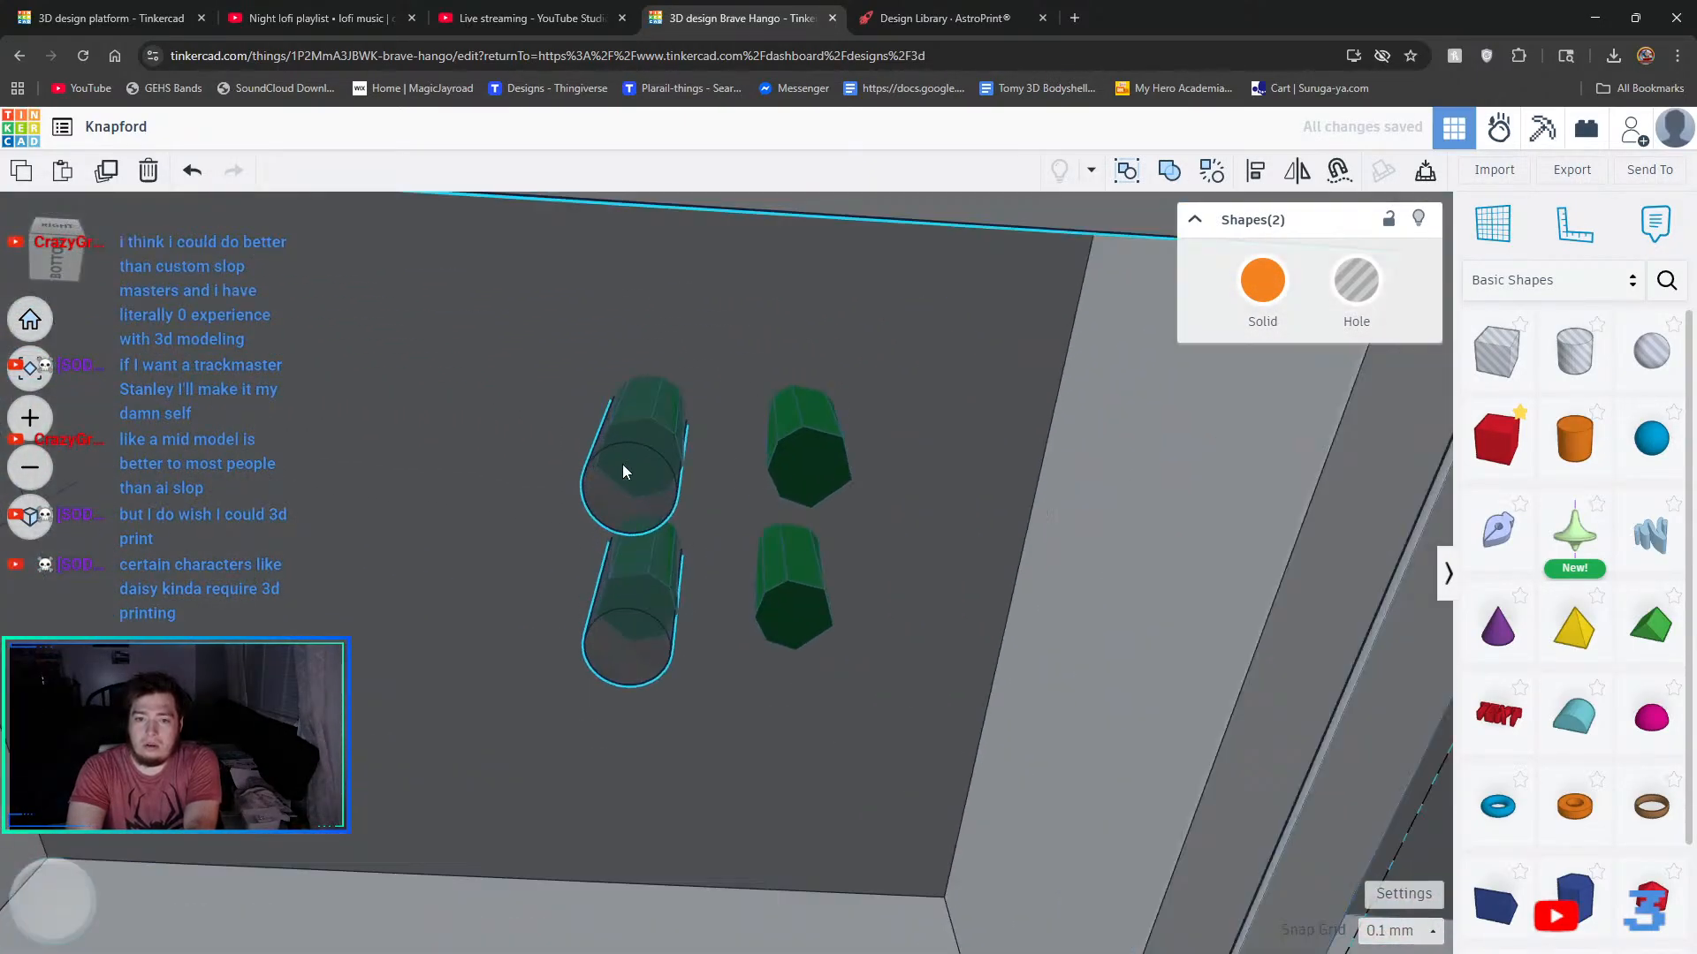
scroll(774, 647, down, 9)
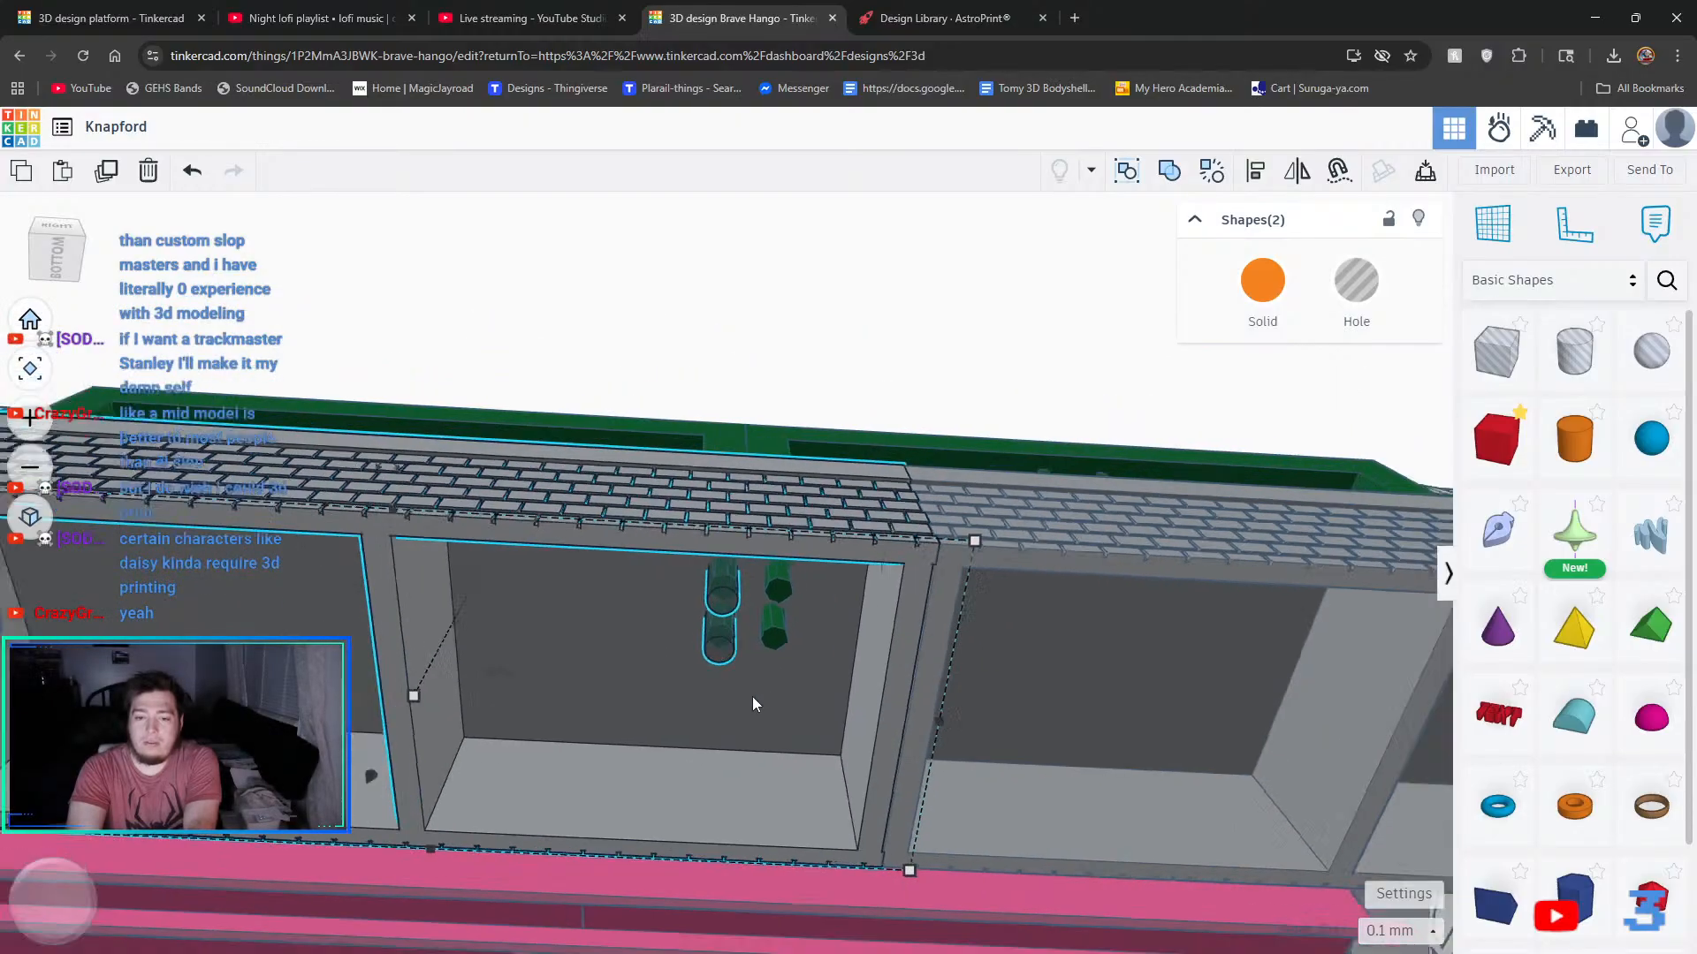
scroll(751, 697, down, 2)
- Duplicate the pair of peg-hole cylinders under the platform section and shift the copy over the adjacent frame leg's pegs
right_drag(571, 910, 437, 707)
click(546, 345)
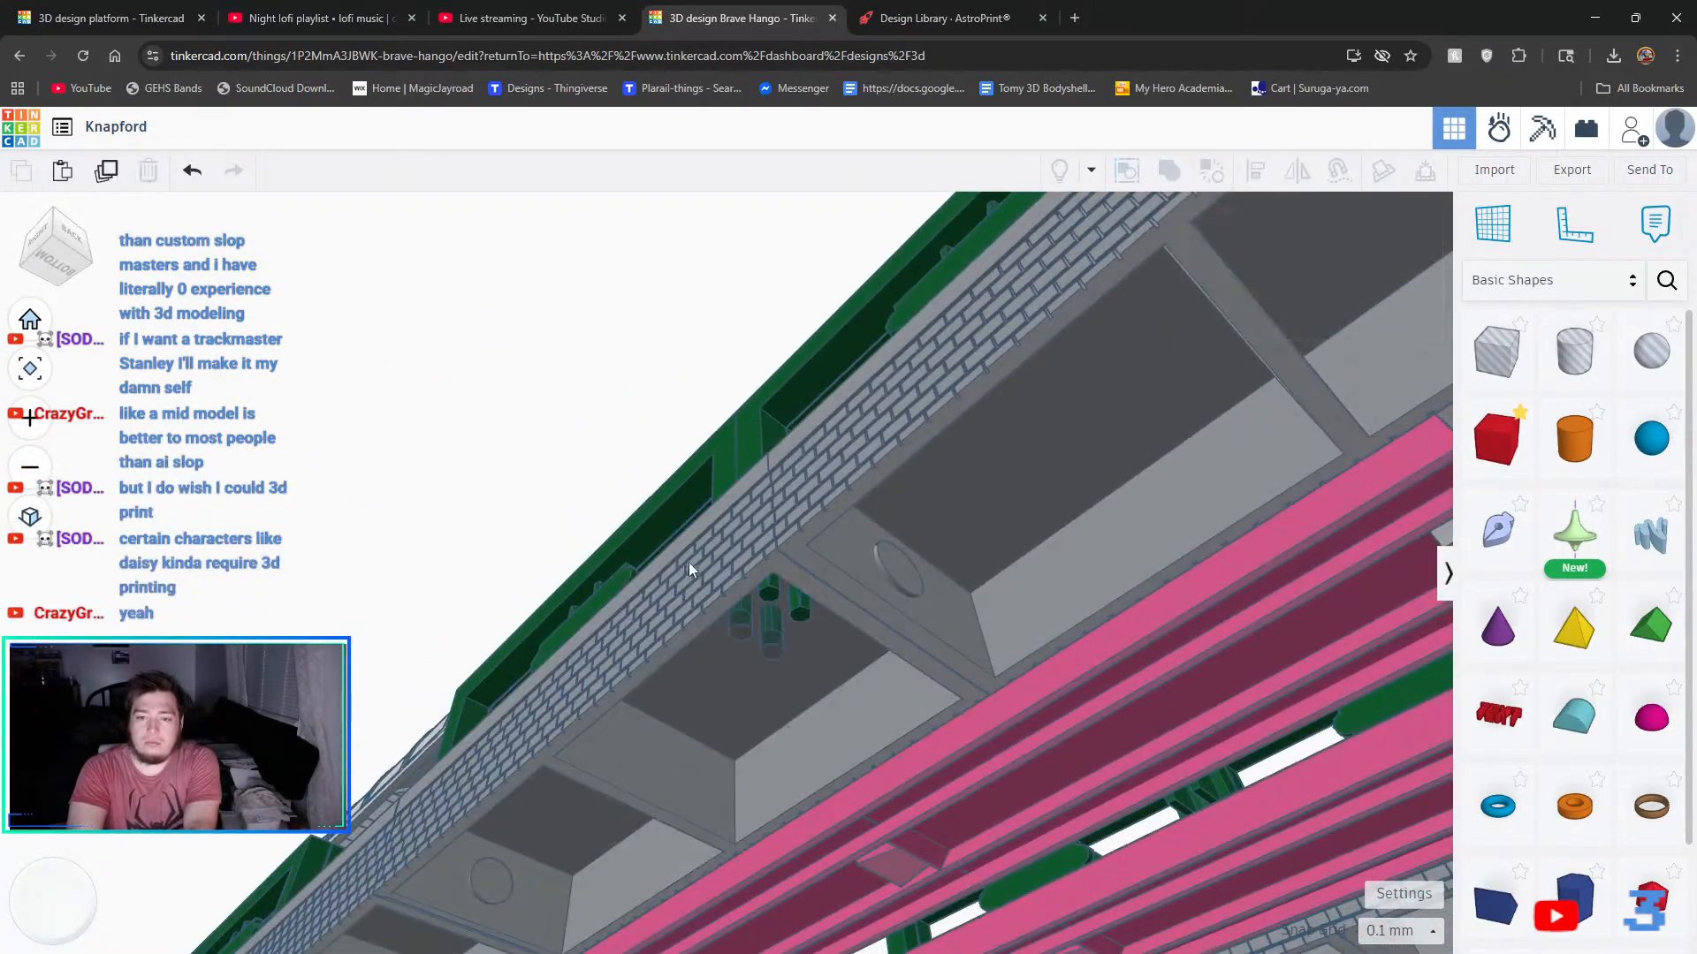
click(775, 642)
scroll(775, 642, up, 5)
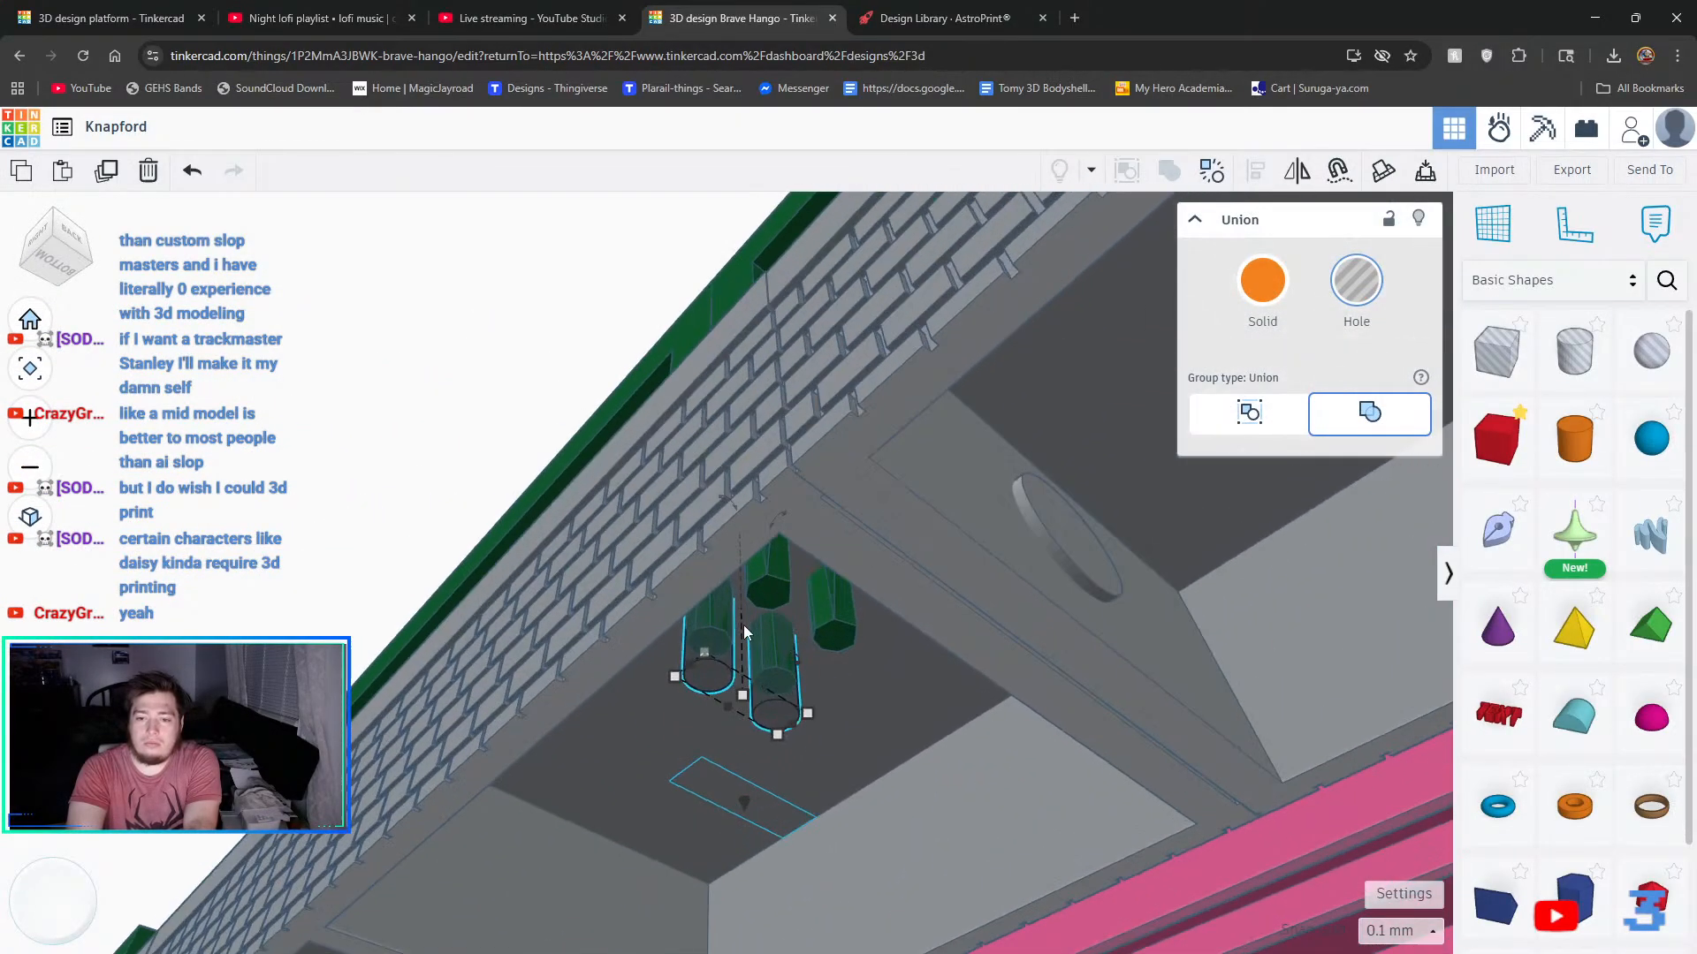
scroll(744, 624, up, 5)
right_drag(852, 671, 719, 684)
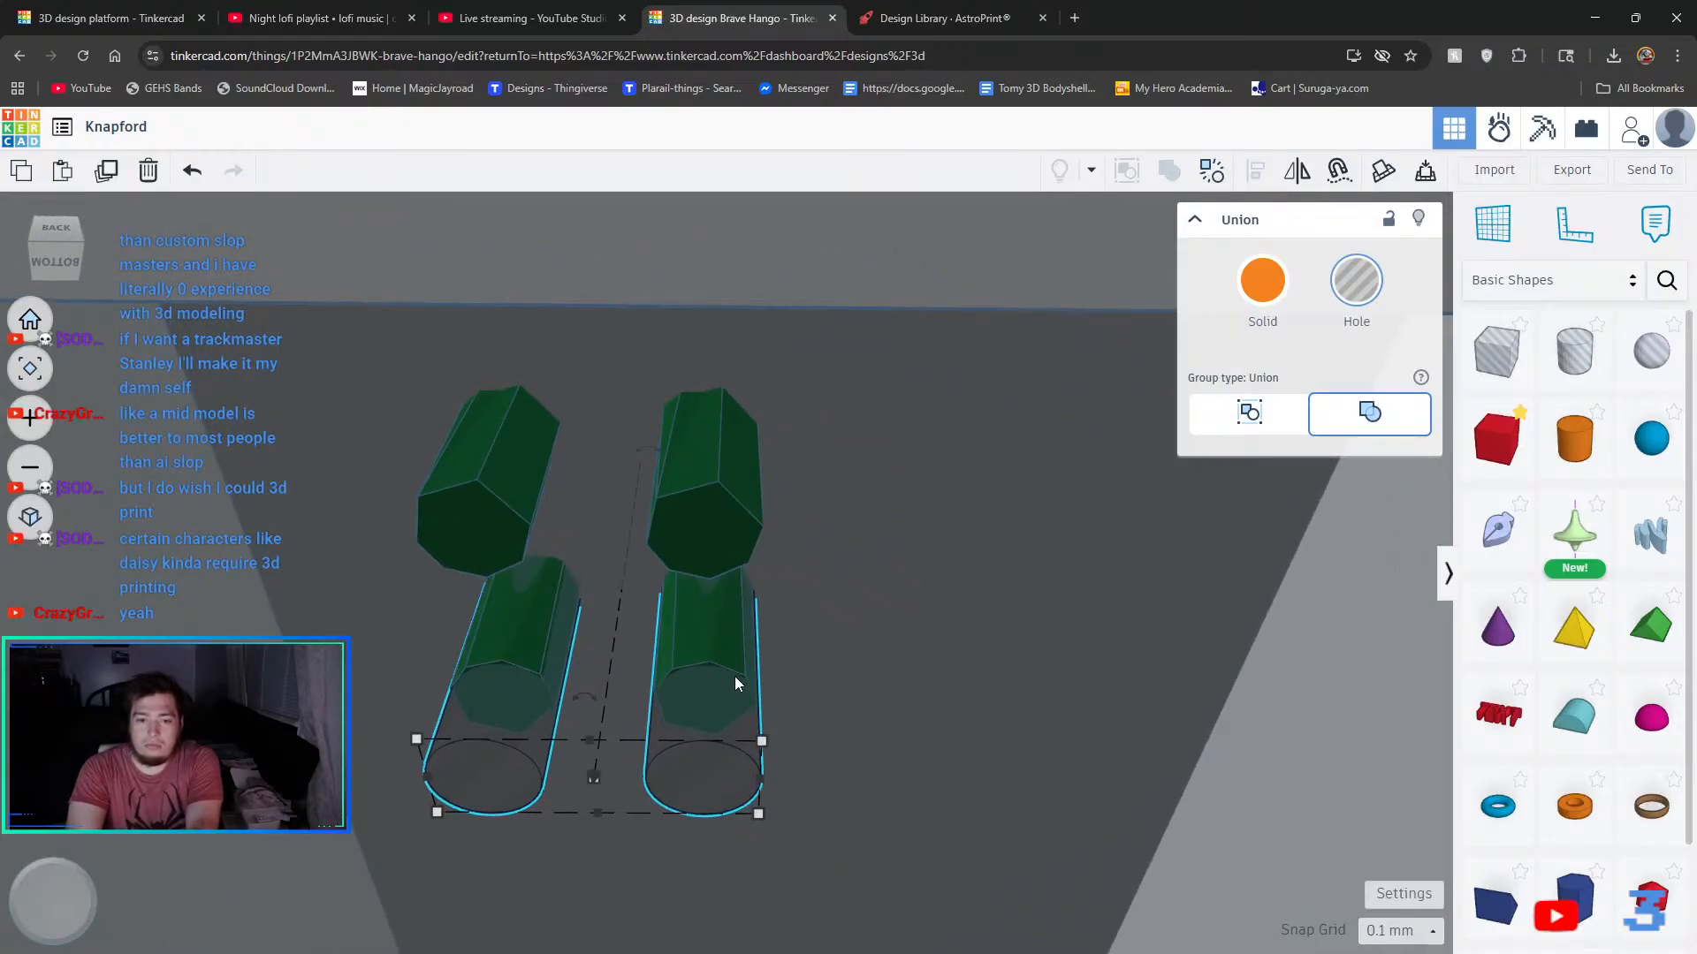
click(102, 179)
key(Up)
key(Up)
key(Up)
key(Up)
key(Up)
key(Up)
key(Up)
key(Up)
key(Up)
key(Up)
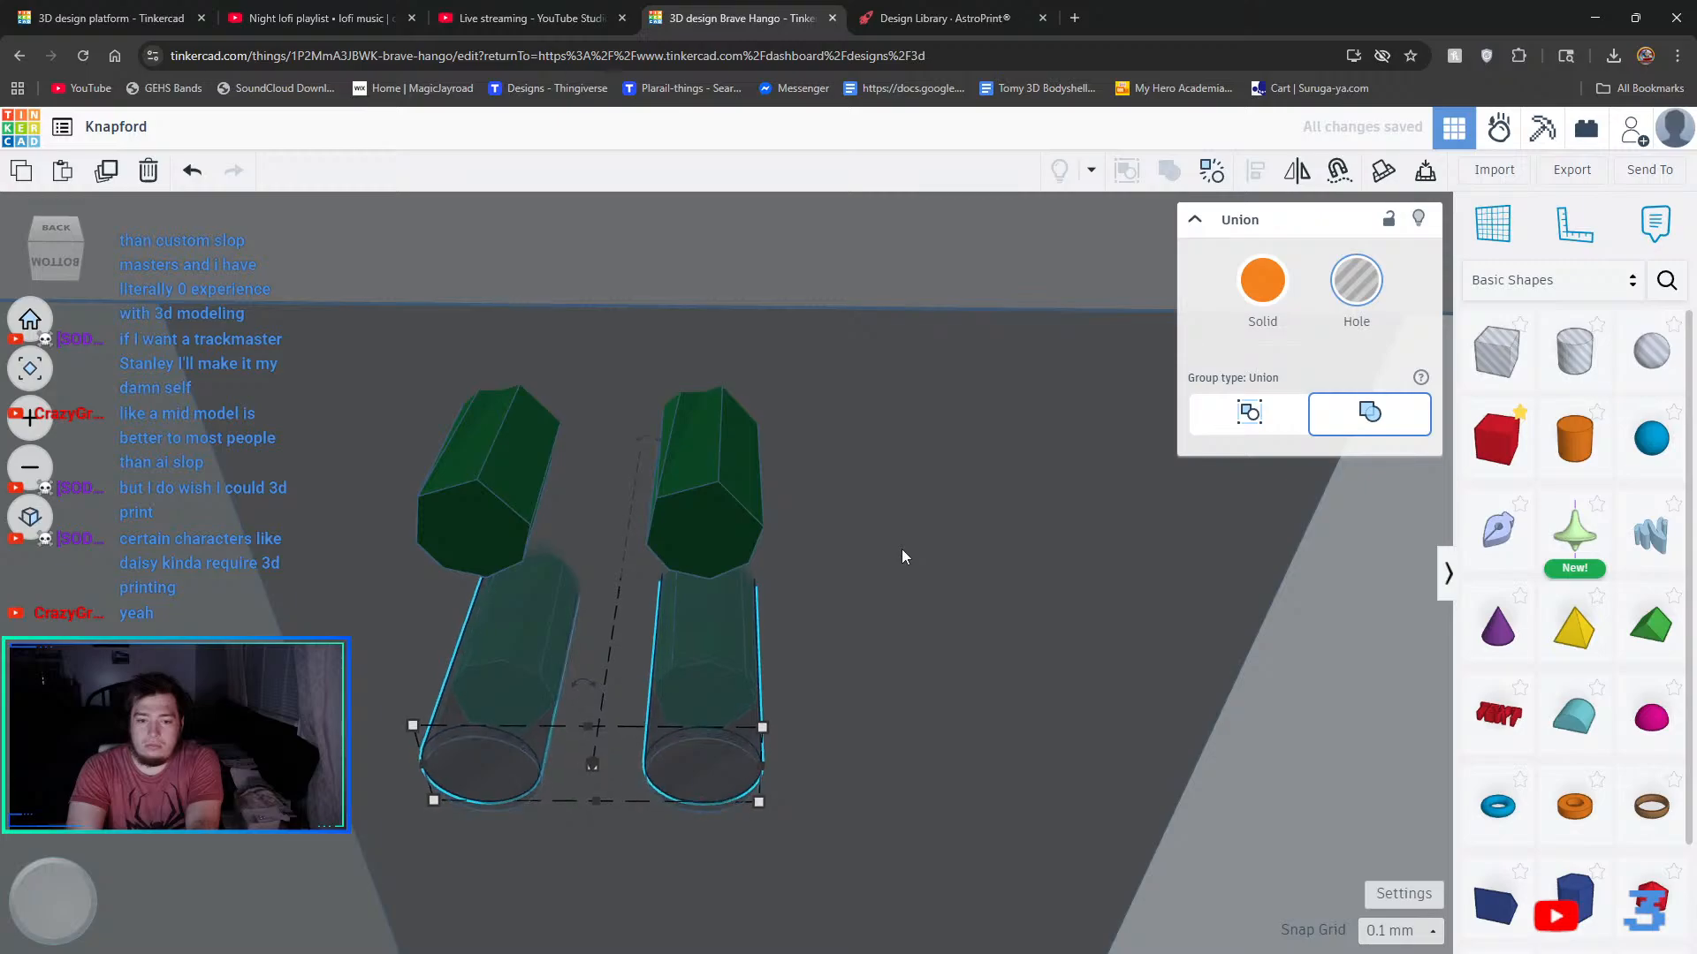
key(Up)
key(Up)
key(Up)
key(Up)
key(Up)
key(Up)
key(Up)
key(Up)
key(Up)
key(Up)
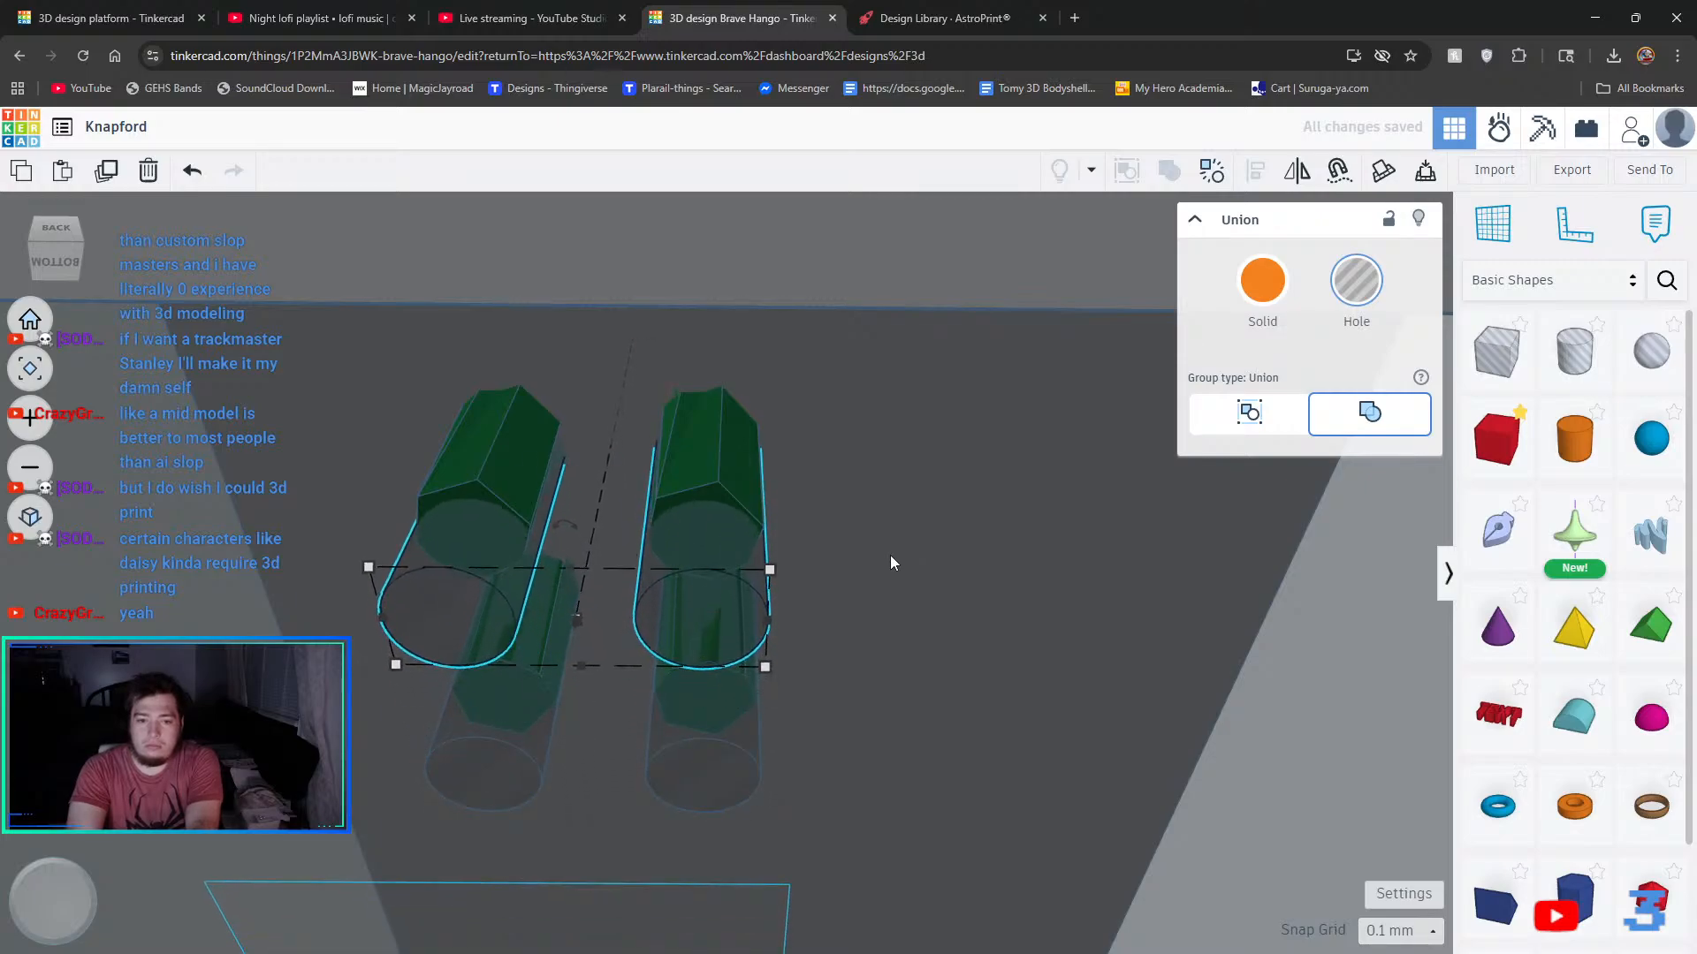
key(Down)
key(Down)
key(Down)
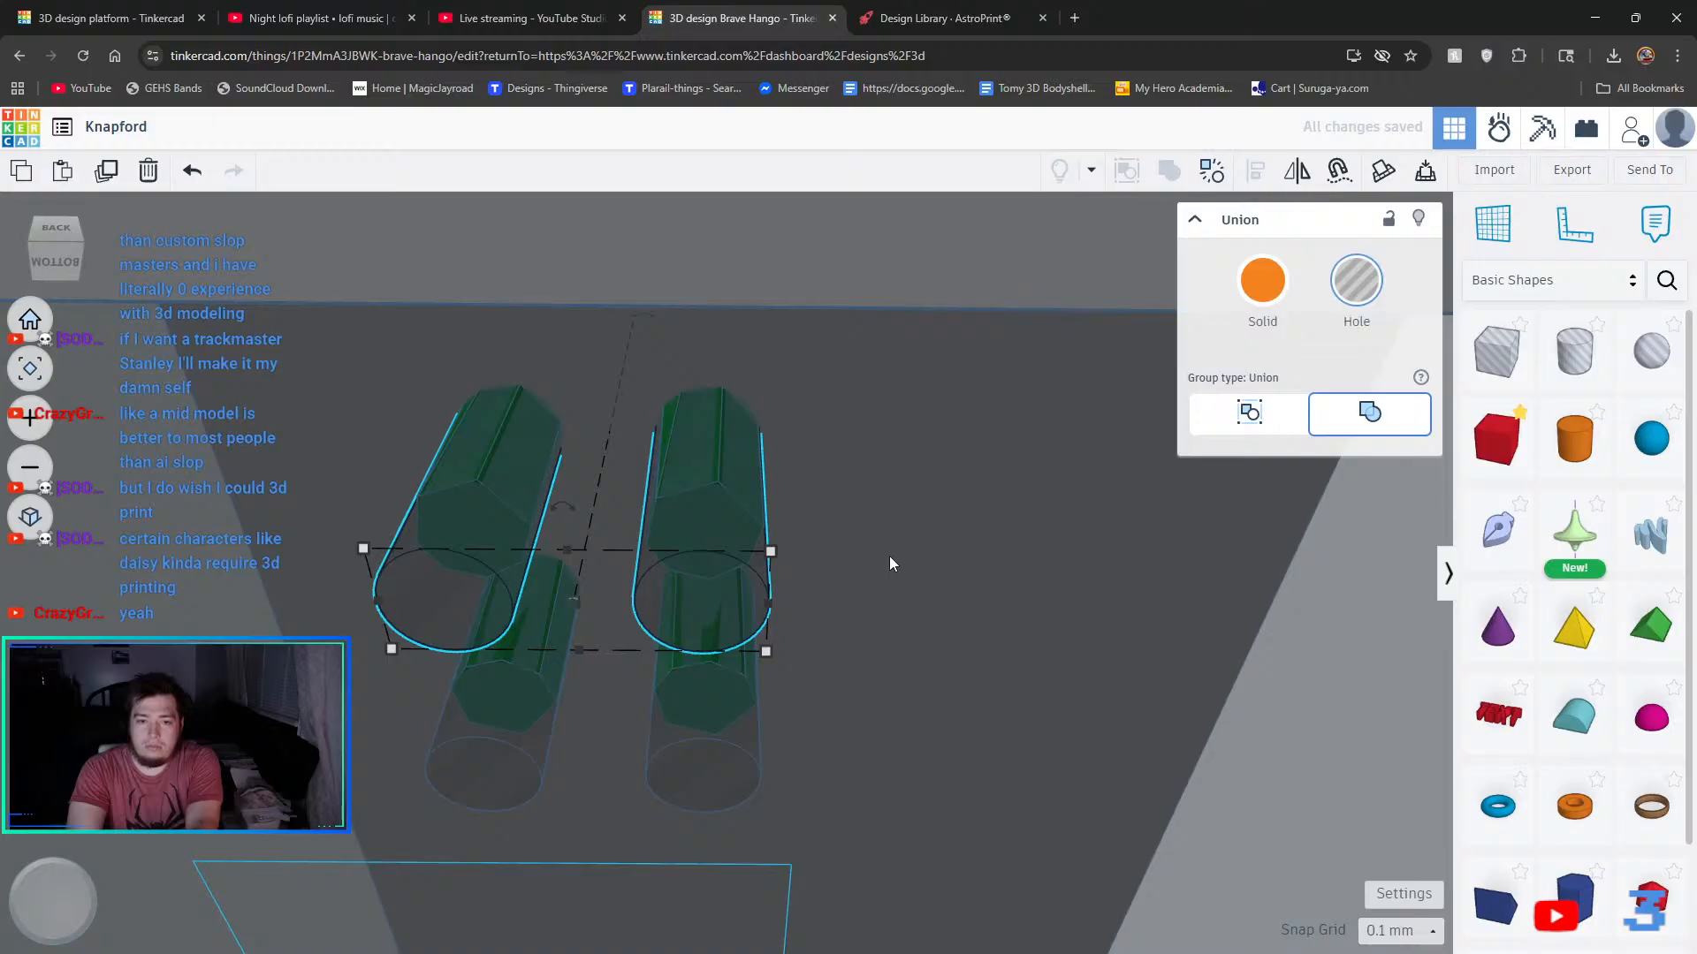
scroll(457, 498, up, 3)
scroll(507, 507, down, 10)
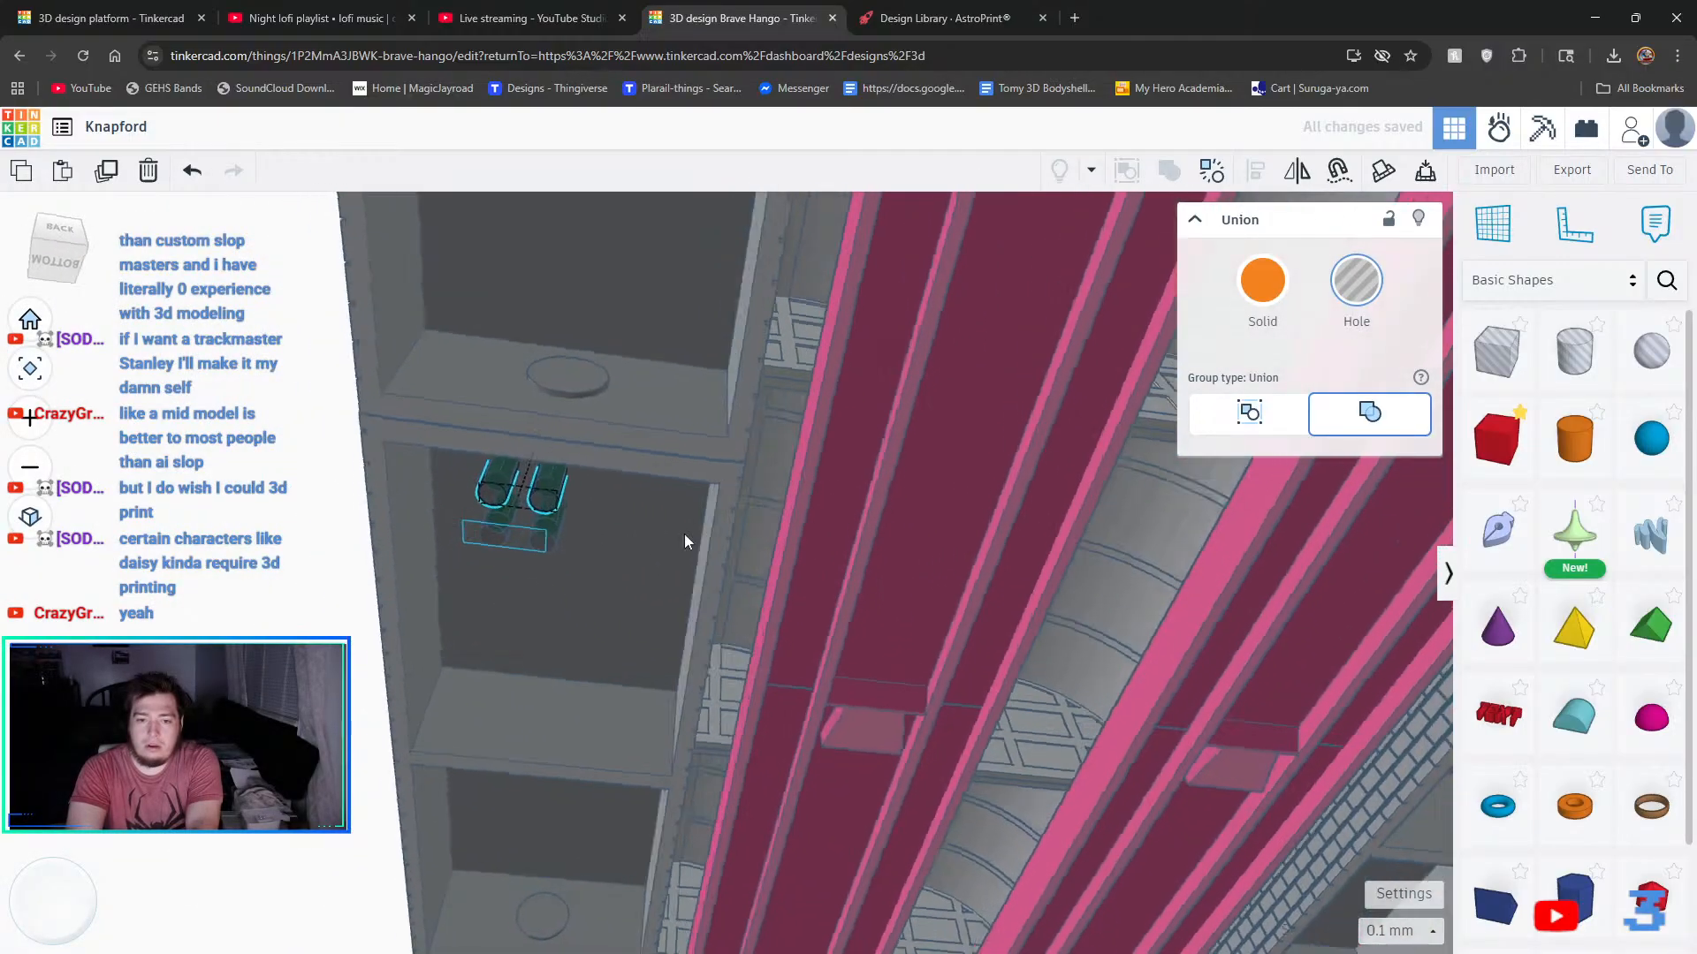
right_drag(684, 541, 910, 652)
click(653, 416)
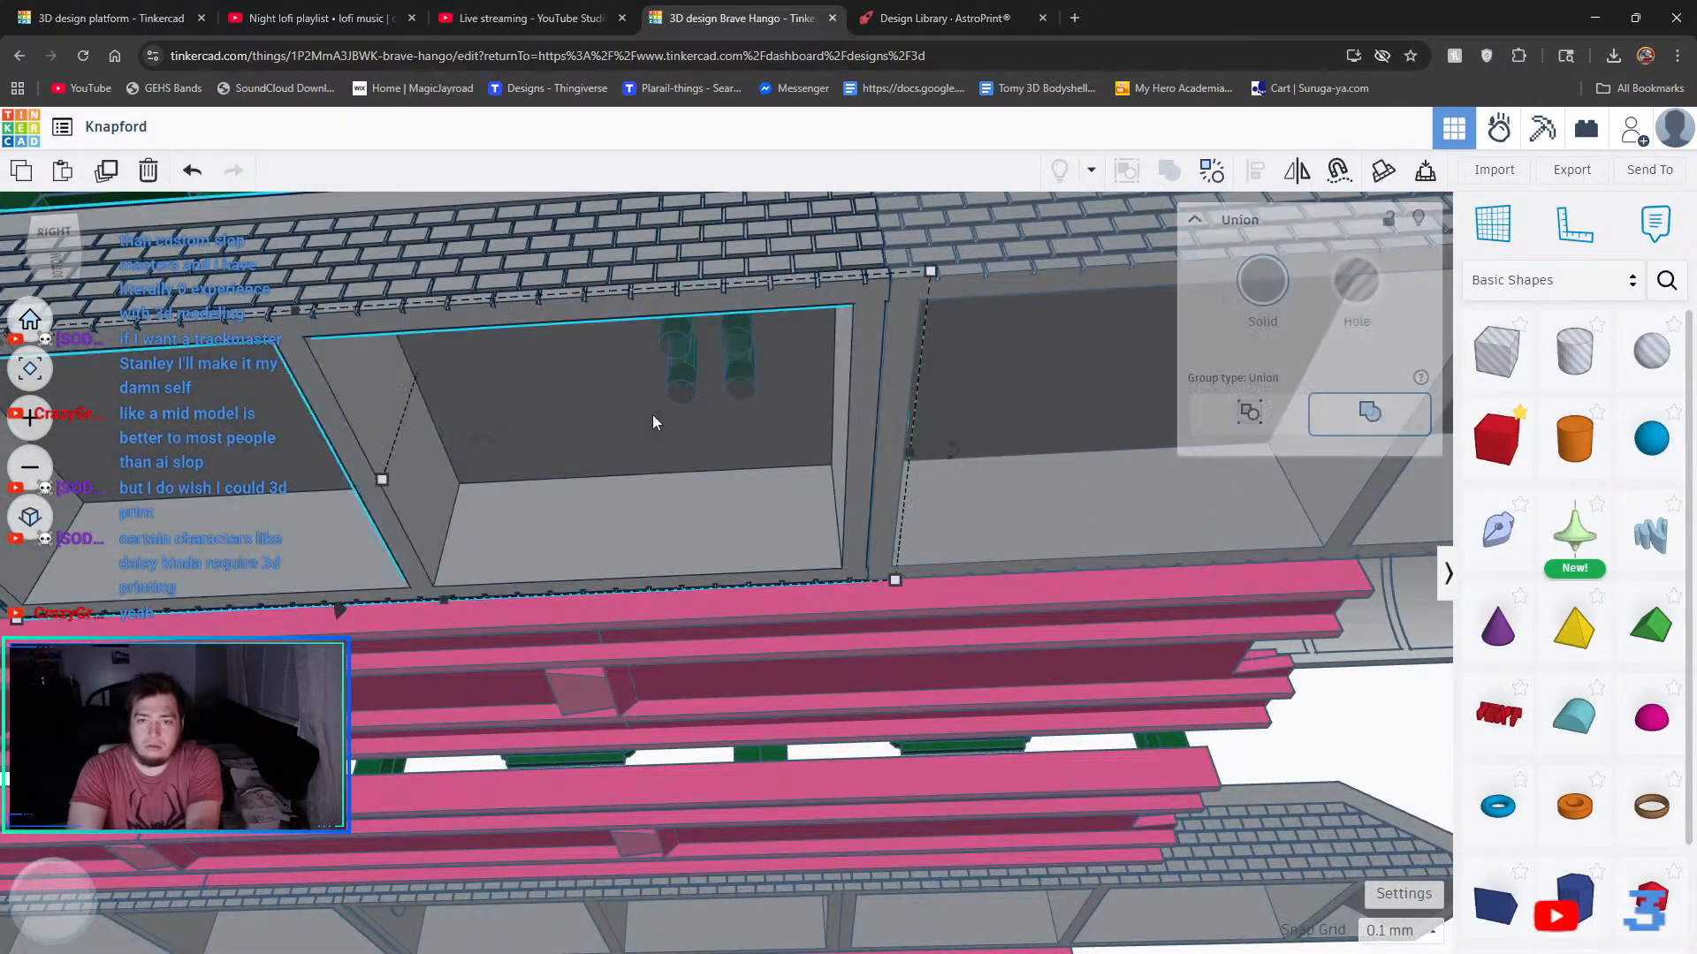
click(683, 391)
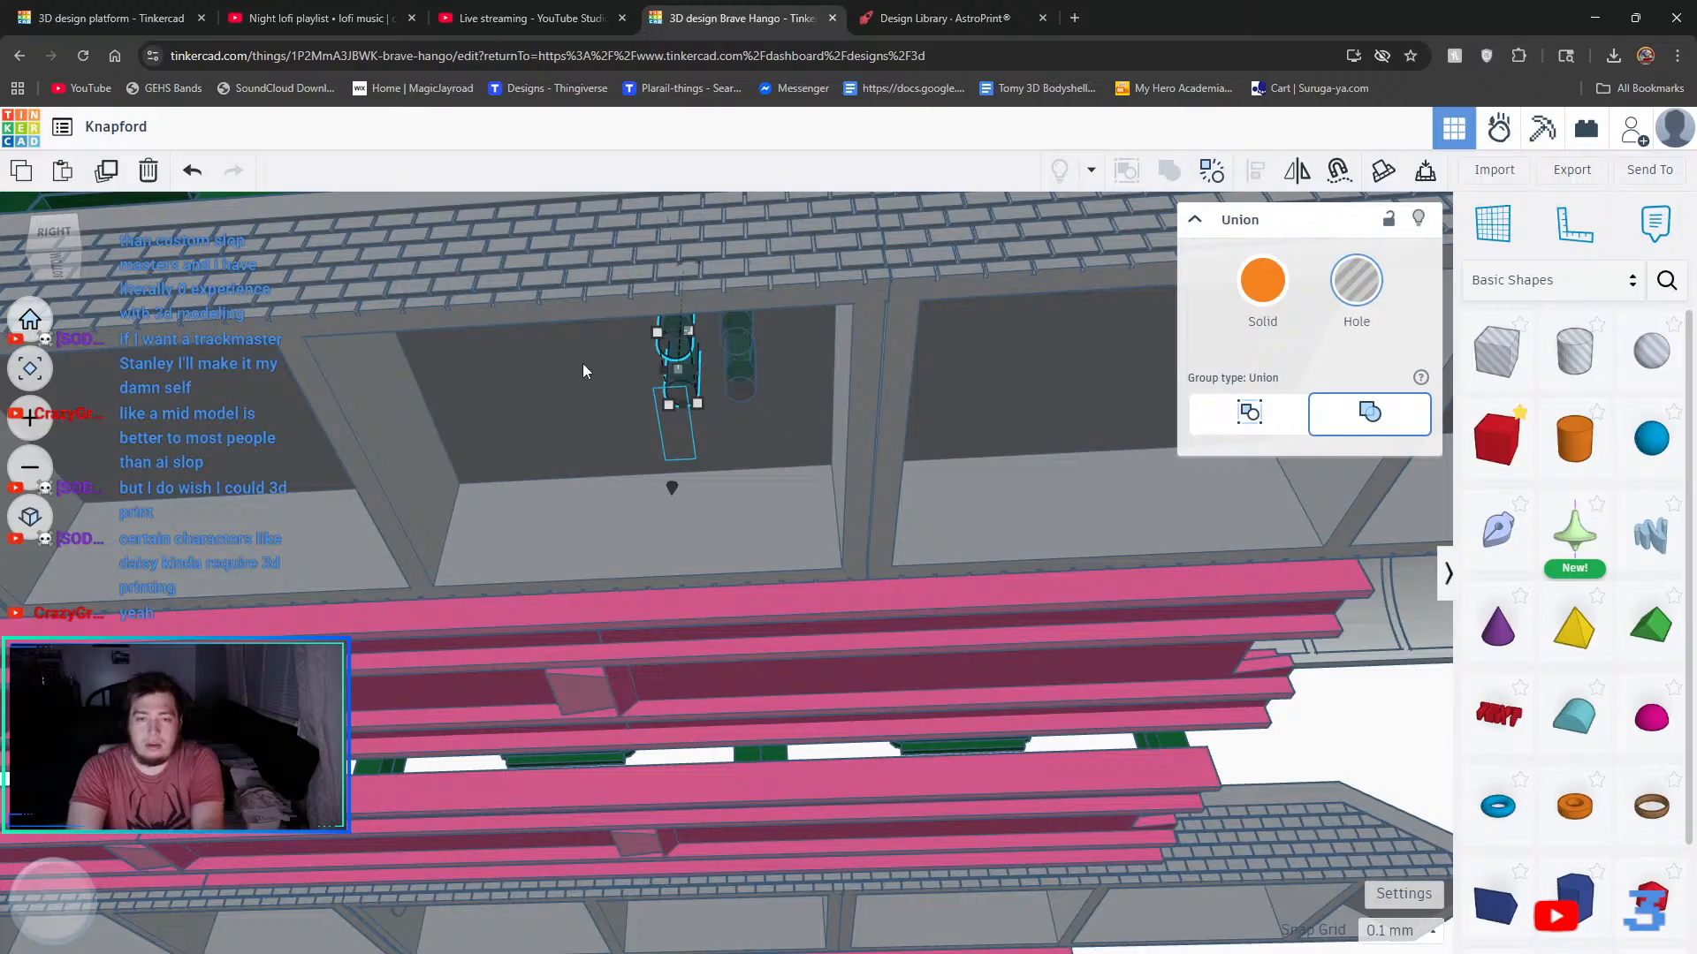
shift+click(591, 388)
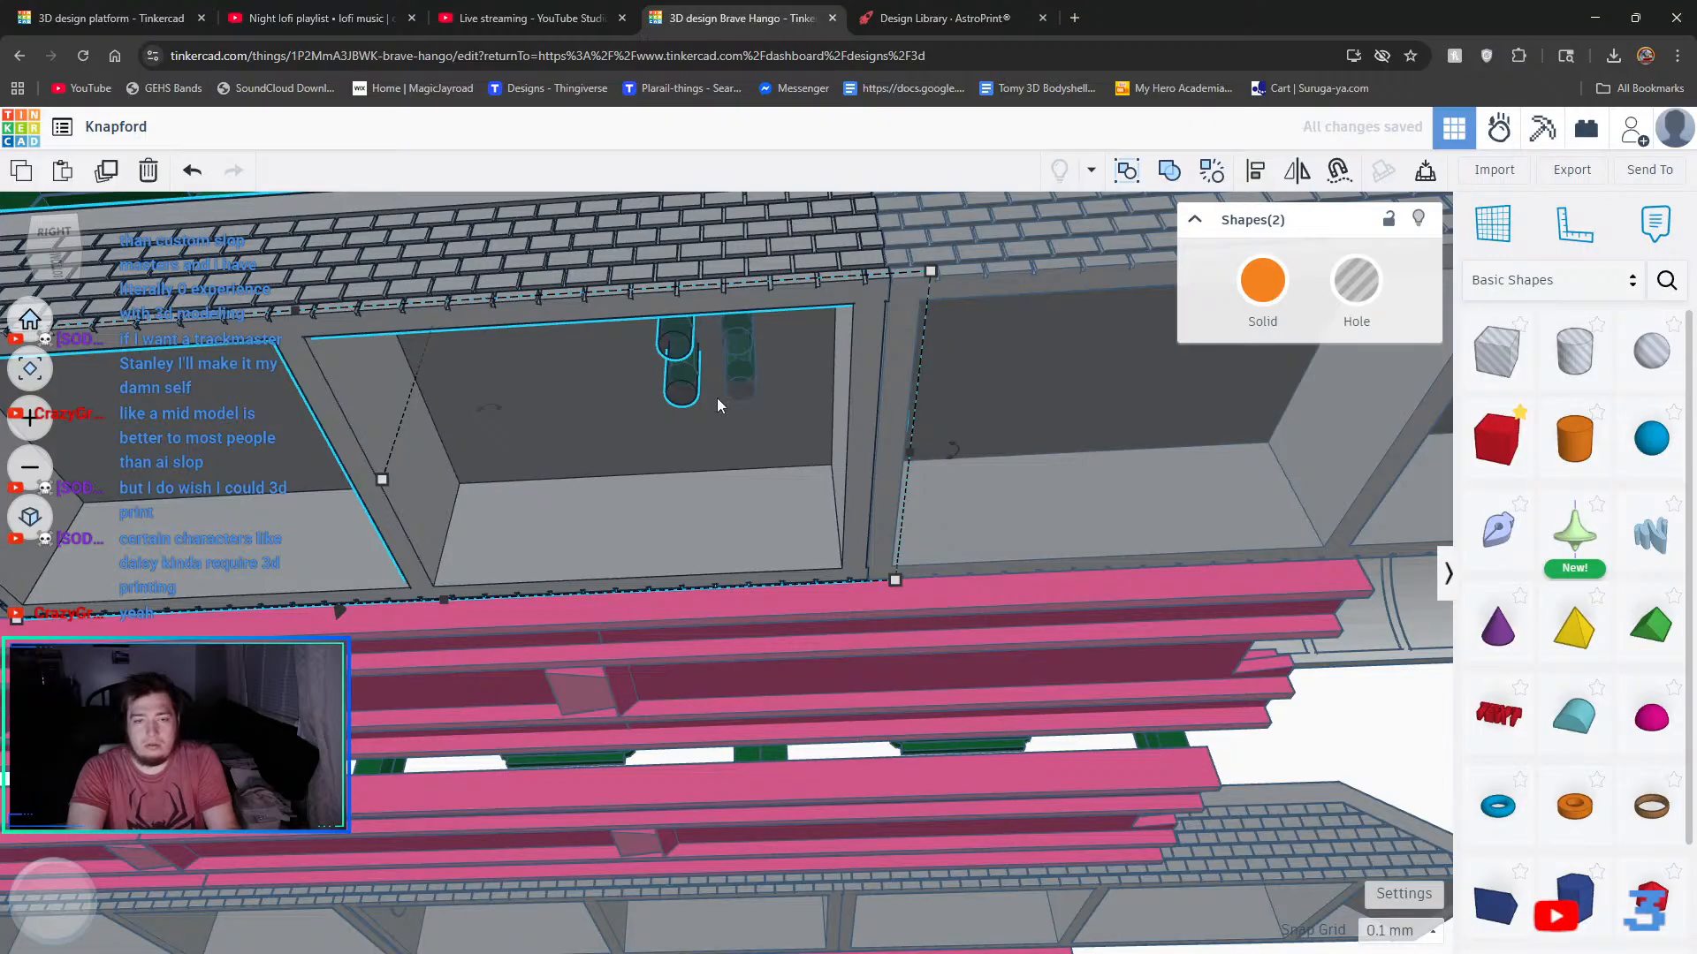
click(191, 171)
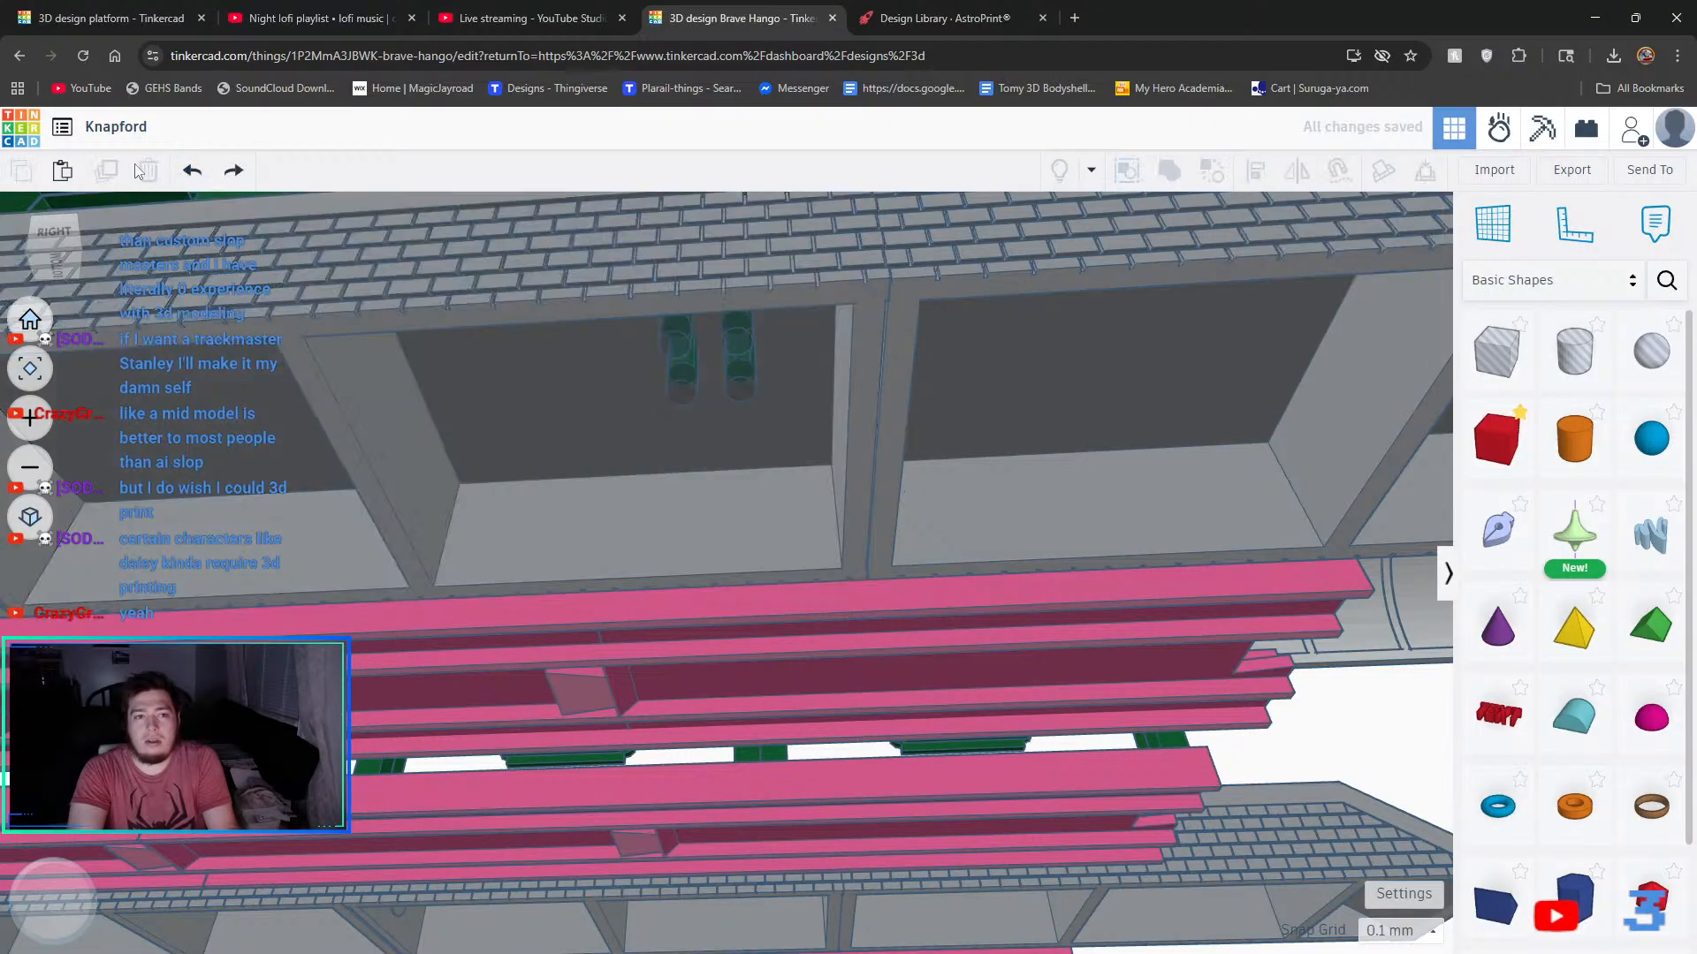
- Group the platform section with the first peg-hole pair and with the second pair to cut both sets of holes
click(583, 377)
shift+click(681, 386)
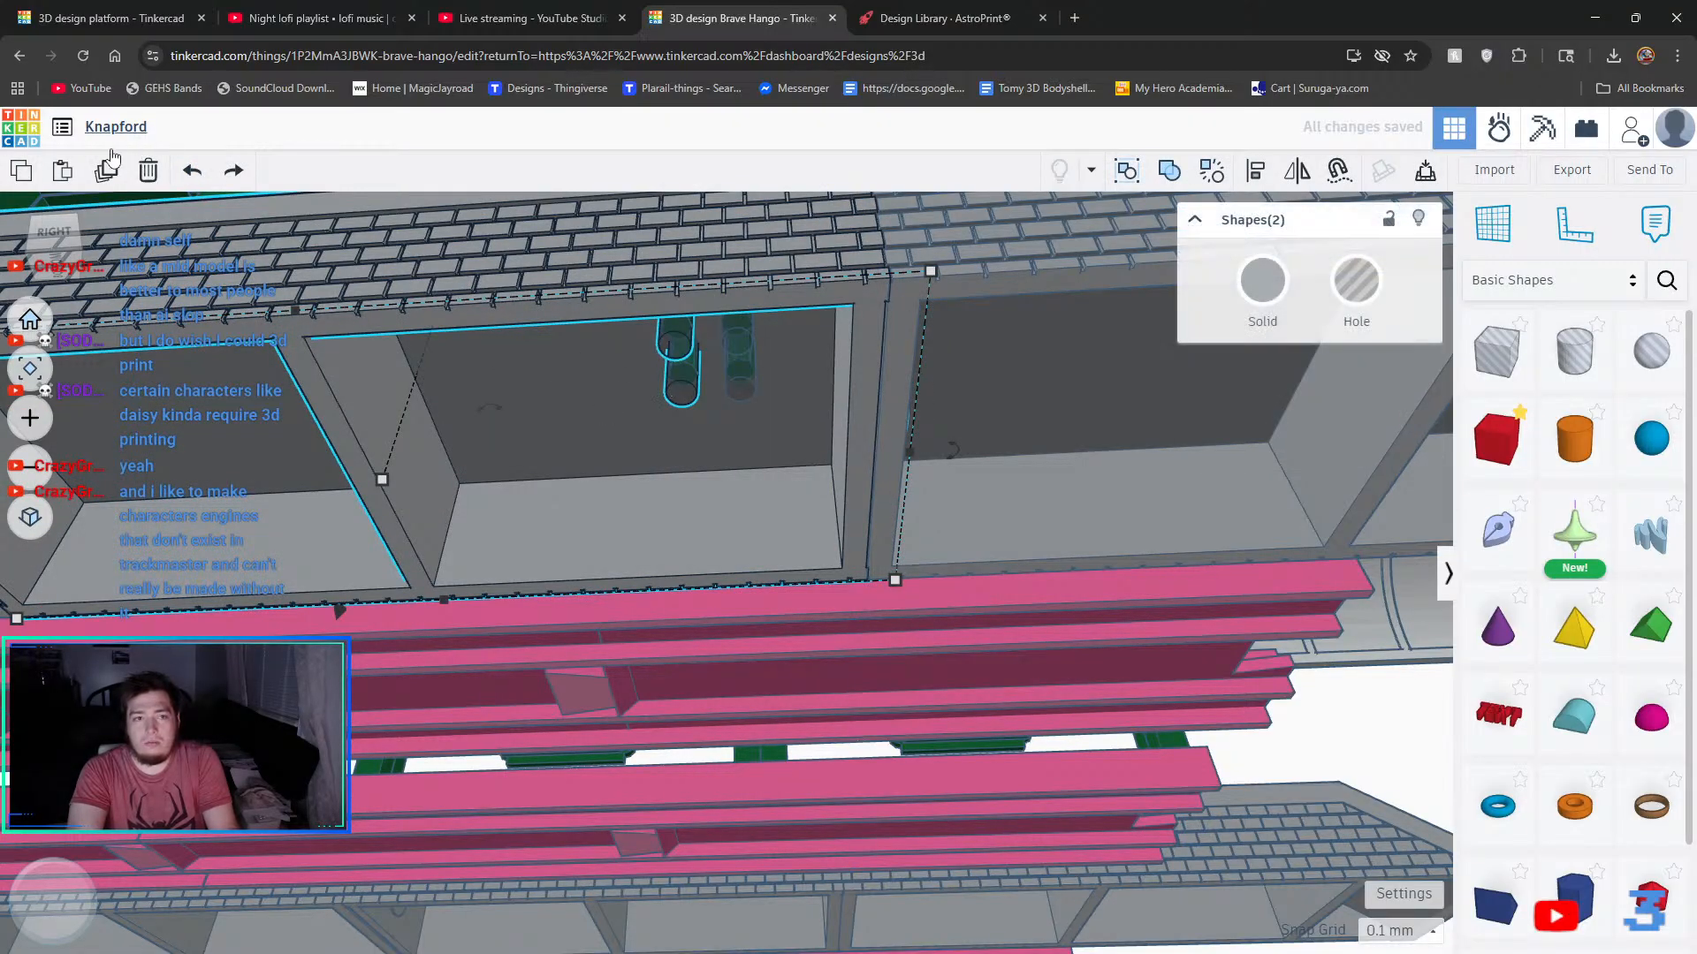
click(1126, 170)
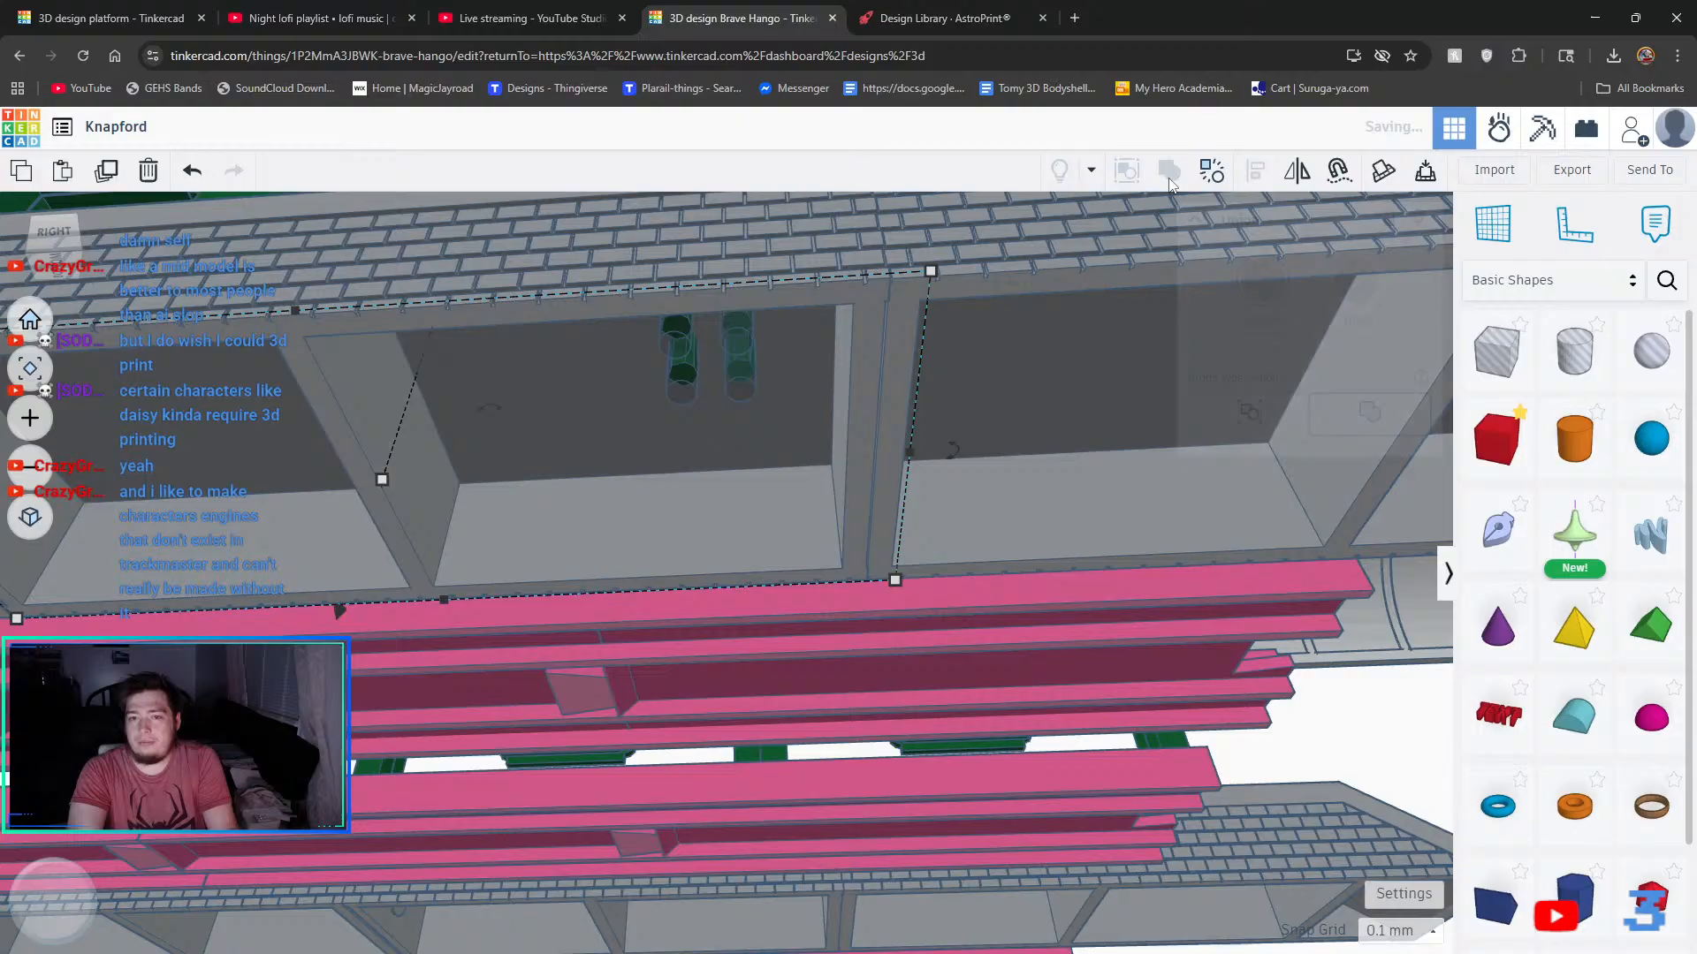
click(681, 371)
click(745, 373)
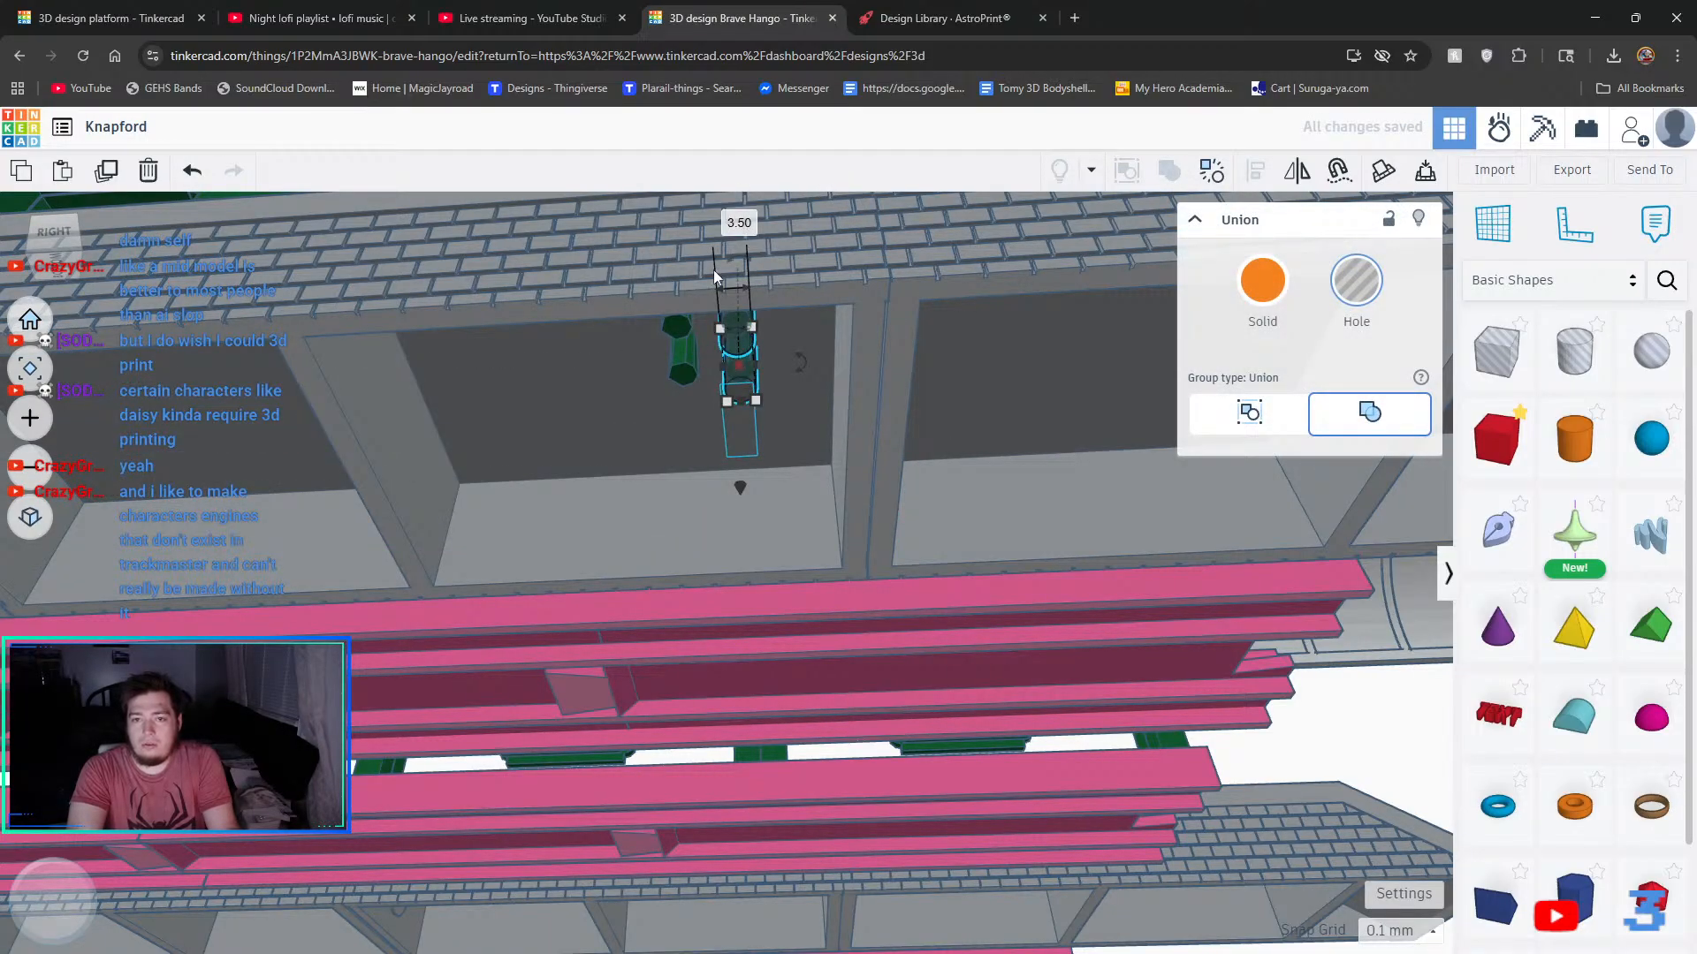
click(521, 301)
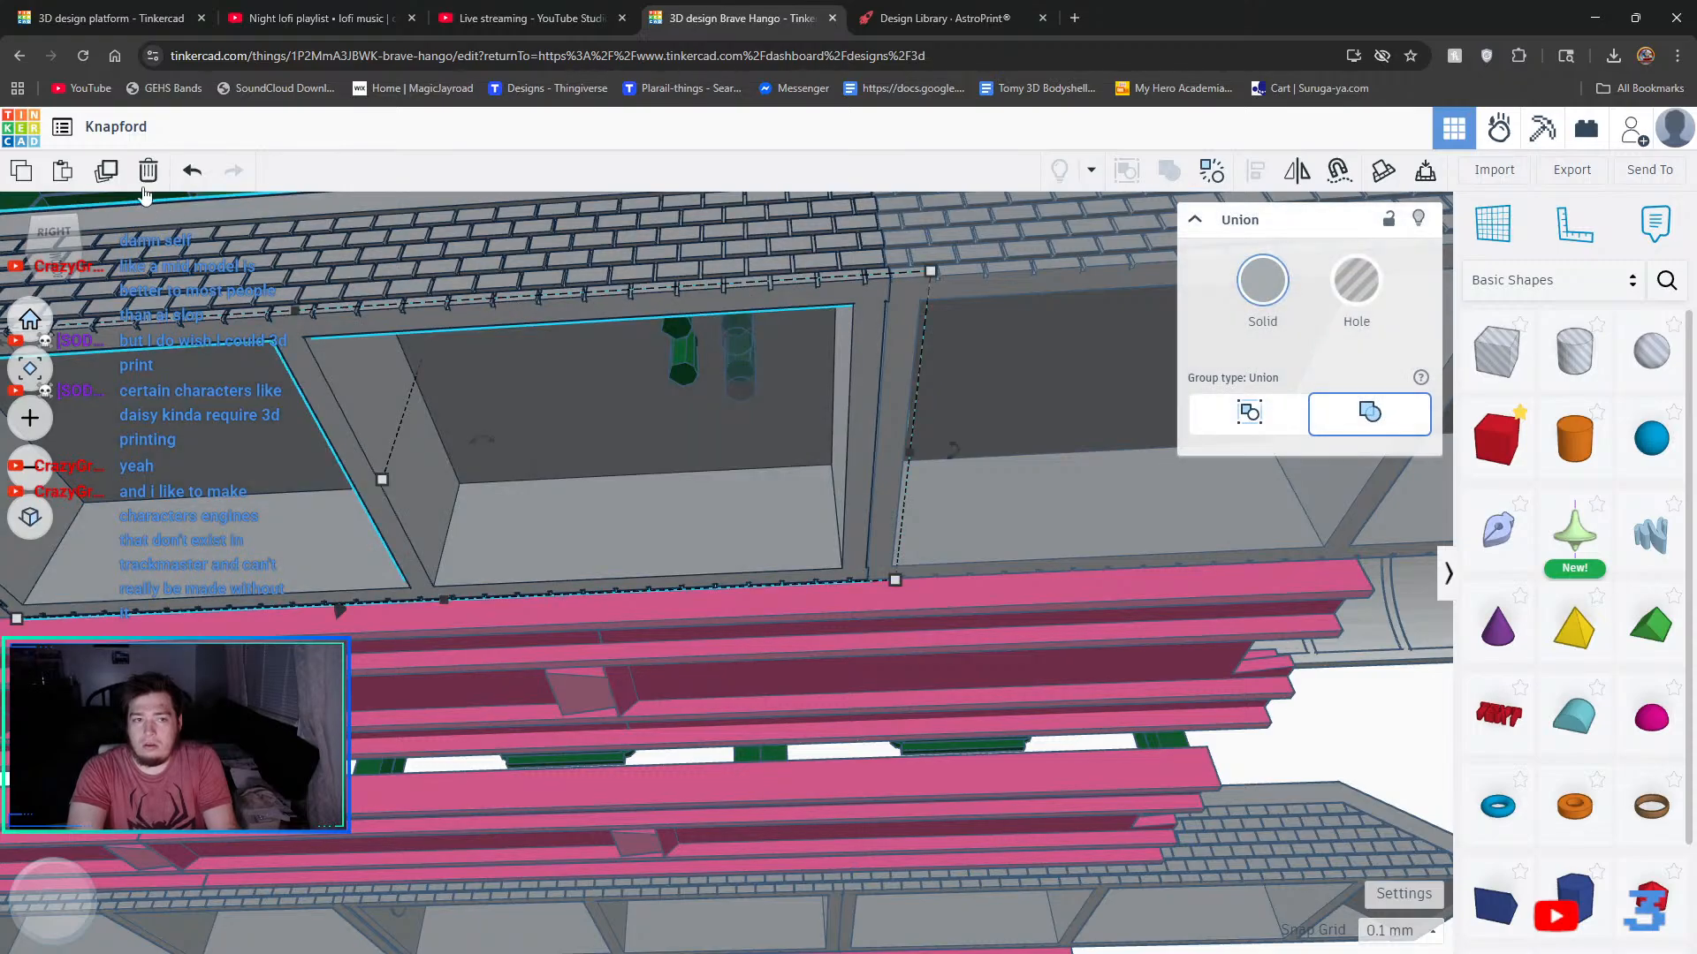
shift+click(732, 347)
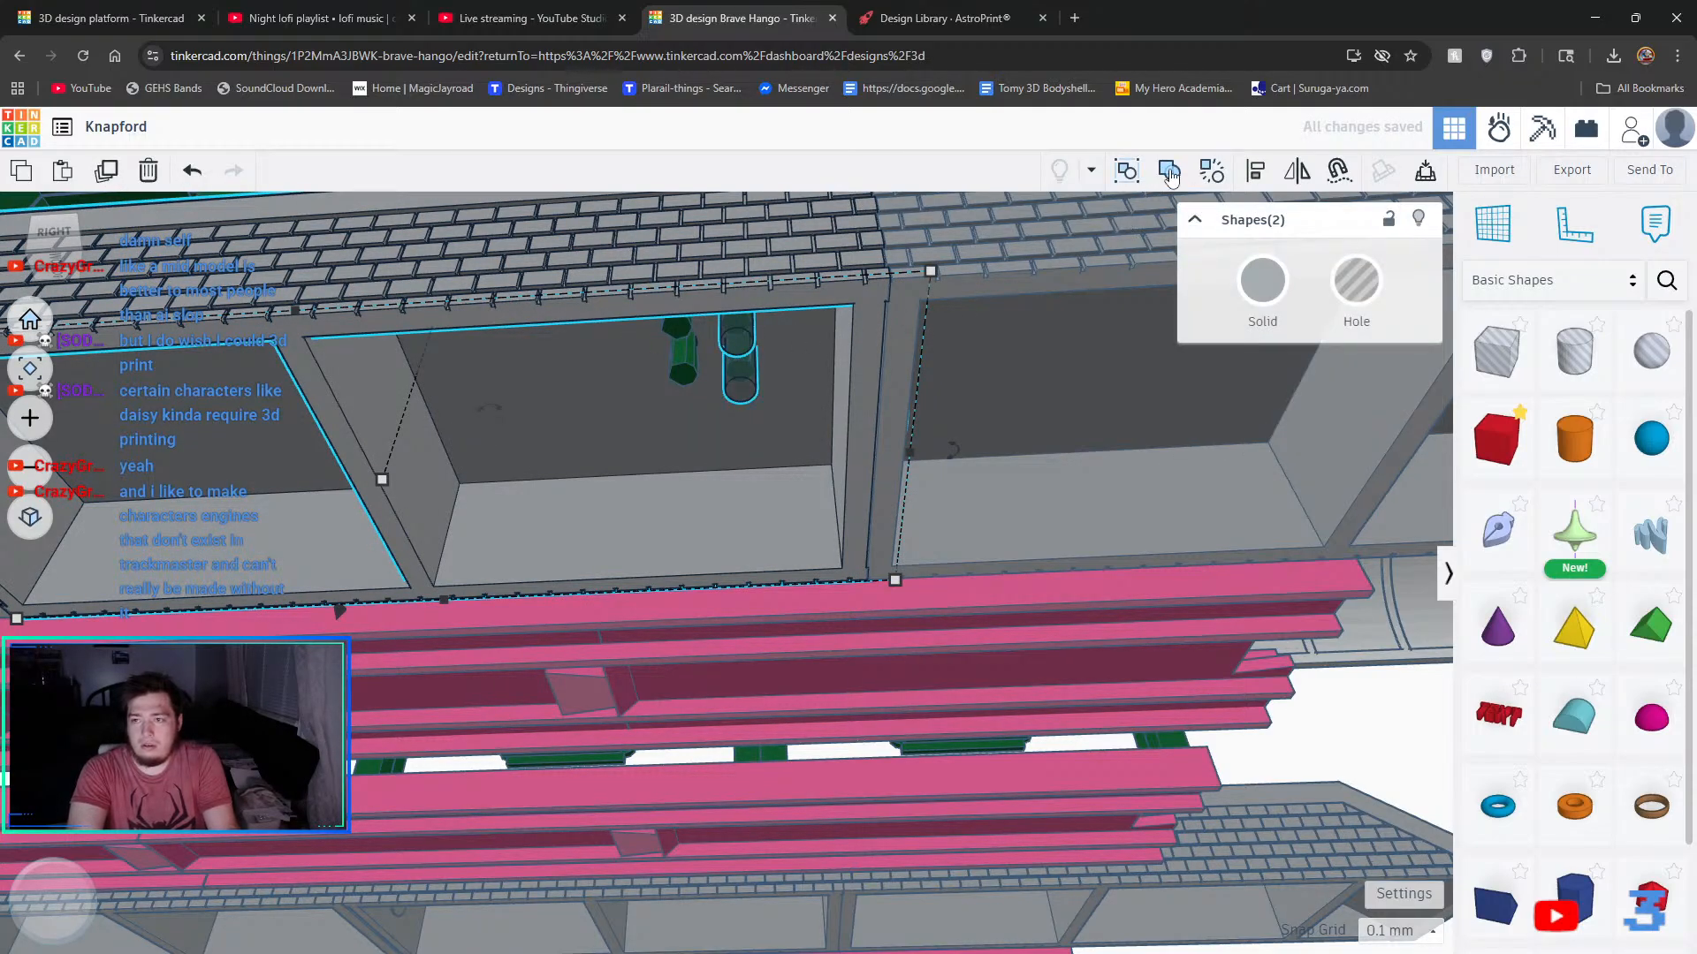
click(1127, 170)
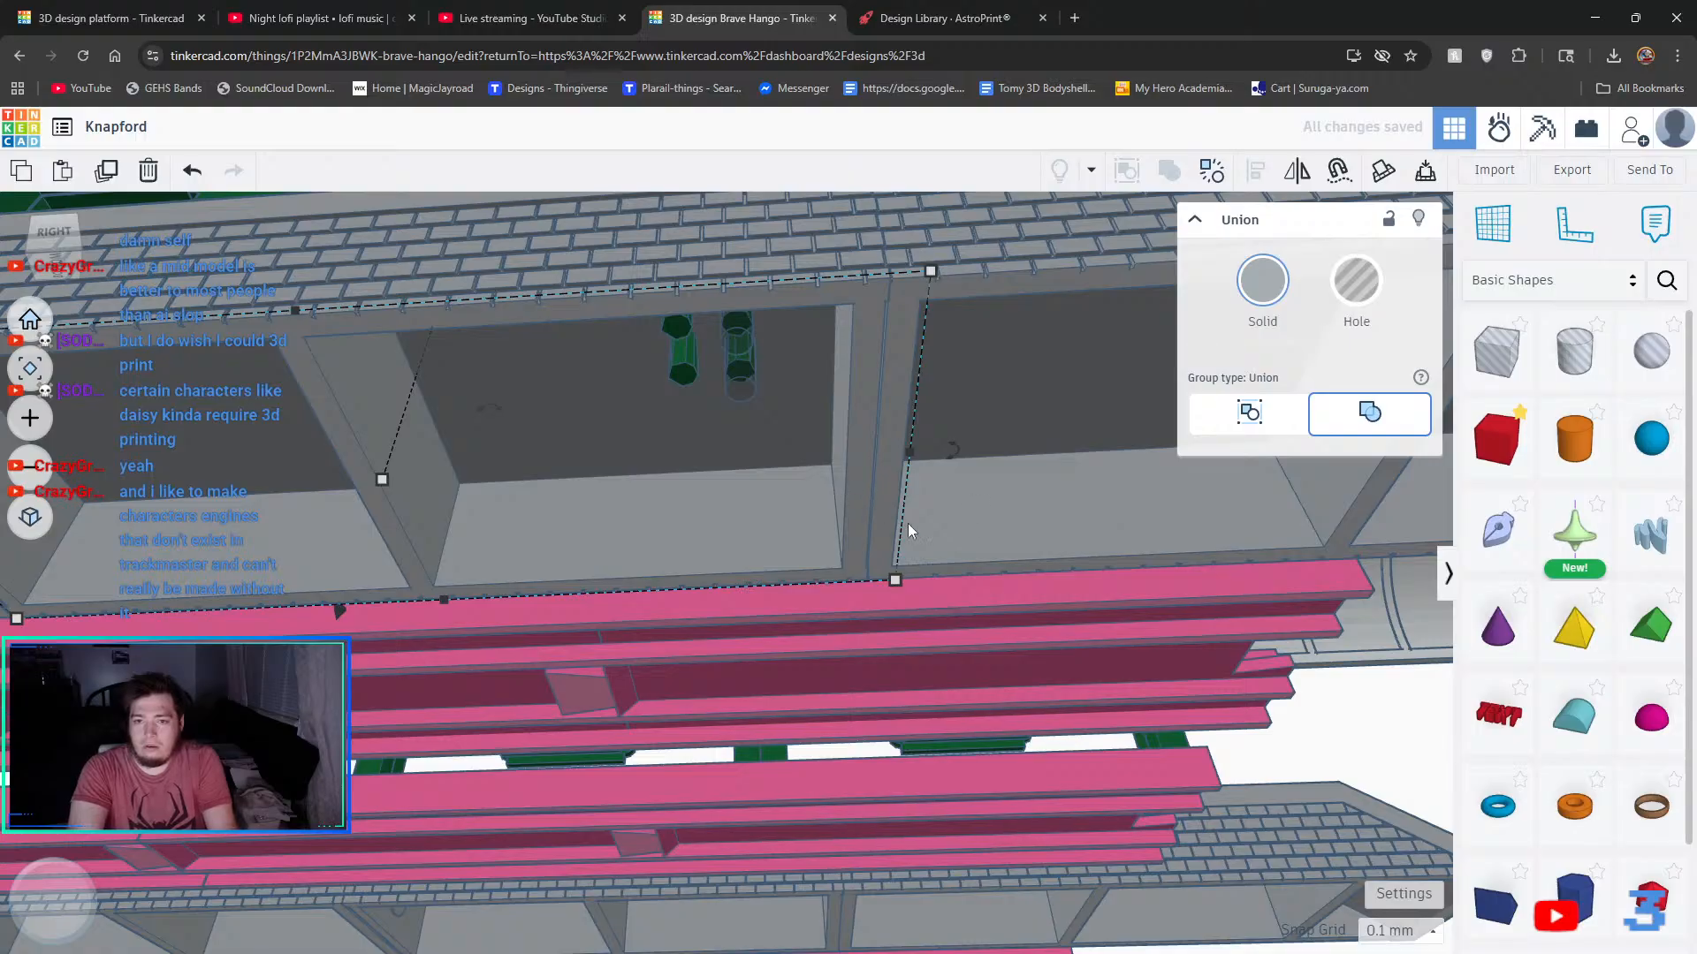
- Duplicate the platform section with the peg holes and move the copy clear of the station using a 1.0 mm snap grid
right_drag(908, 523, 1125, 707)
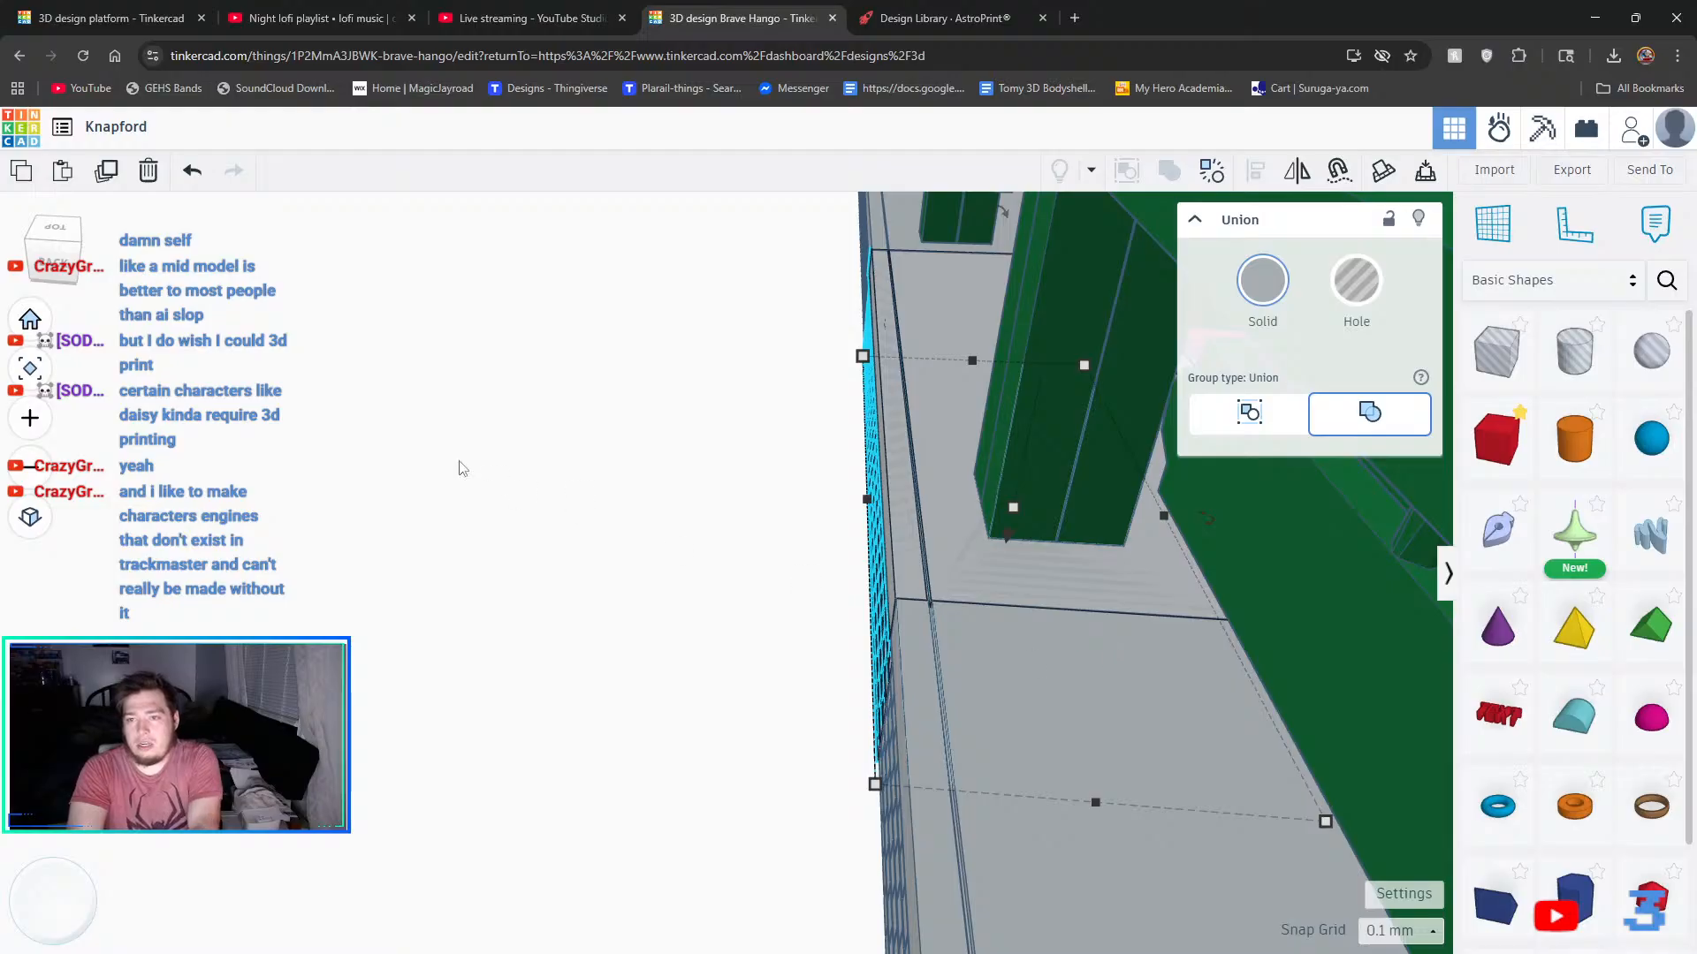
click(1367, 929)
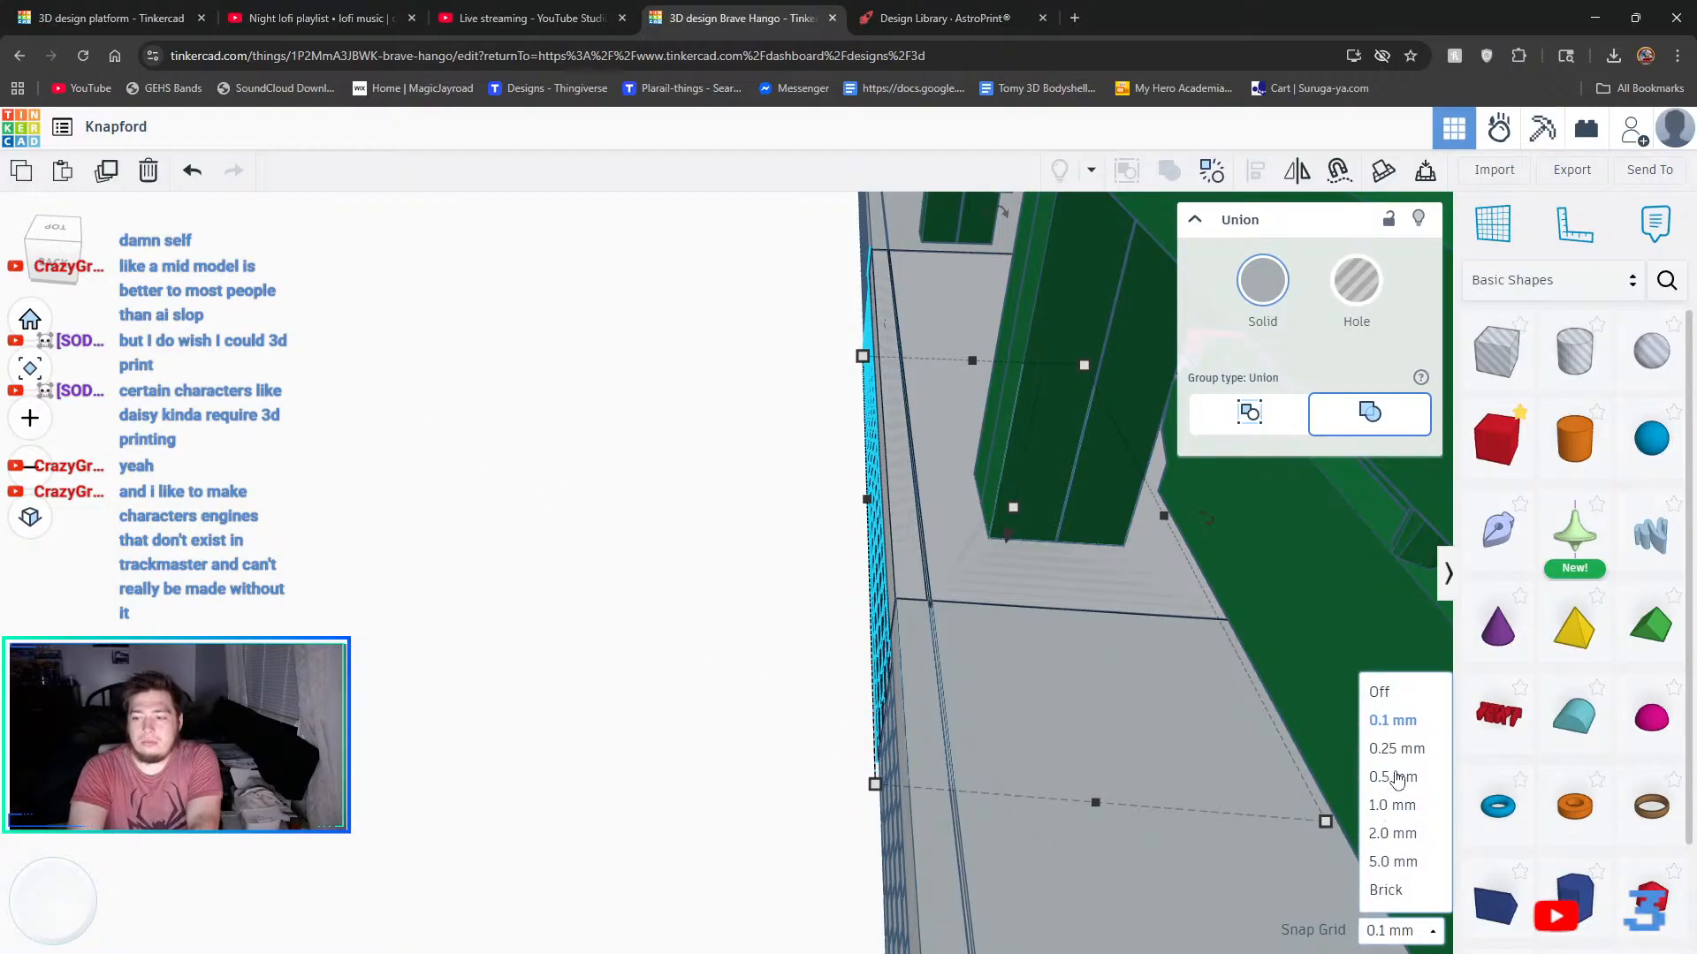
click(1393, 804)
key(Left)
key(Left)
key(Left)
key(Left)
key(Left)
key(Left)
key(Left)
key(Left)
key(Left)
key(Left)
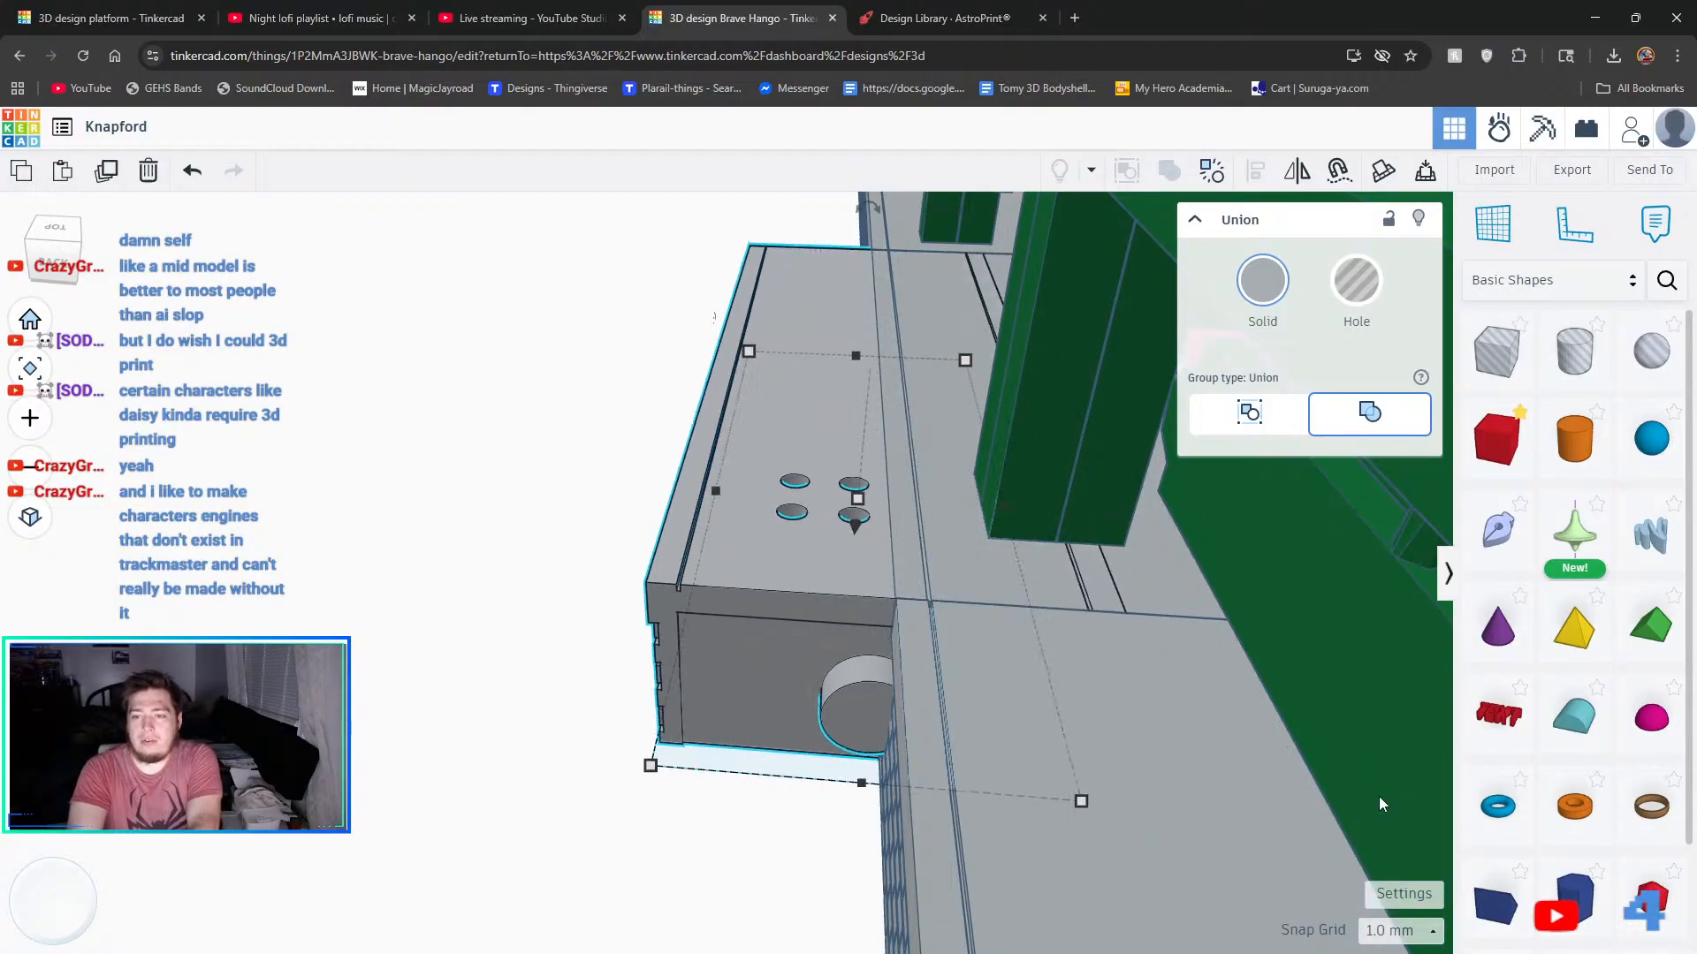
key(Left)
key(Left)
key(Left)
key(Left)
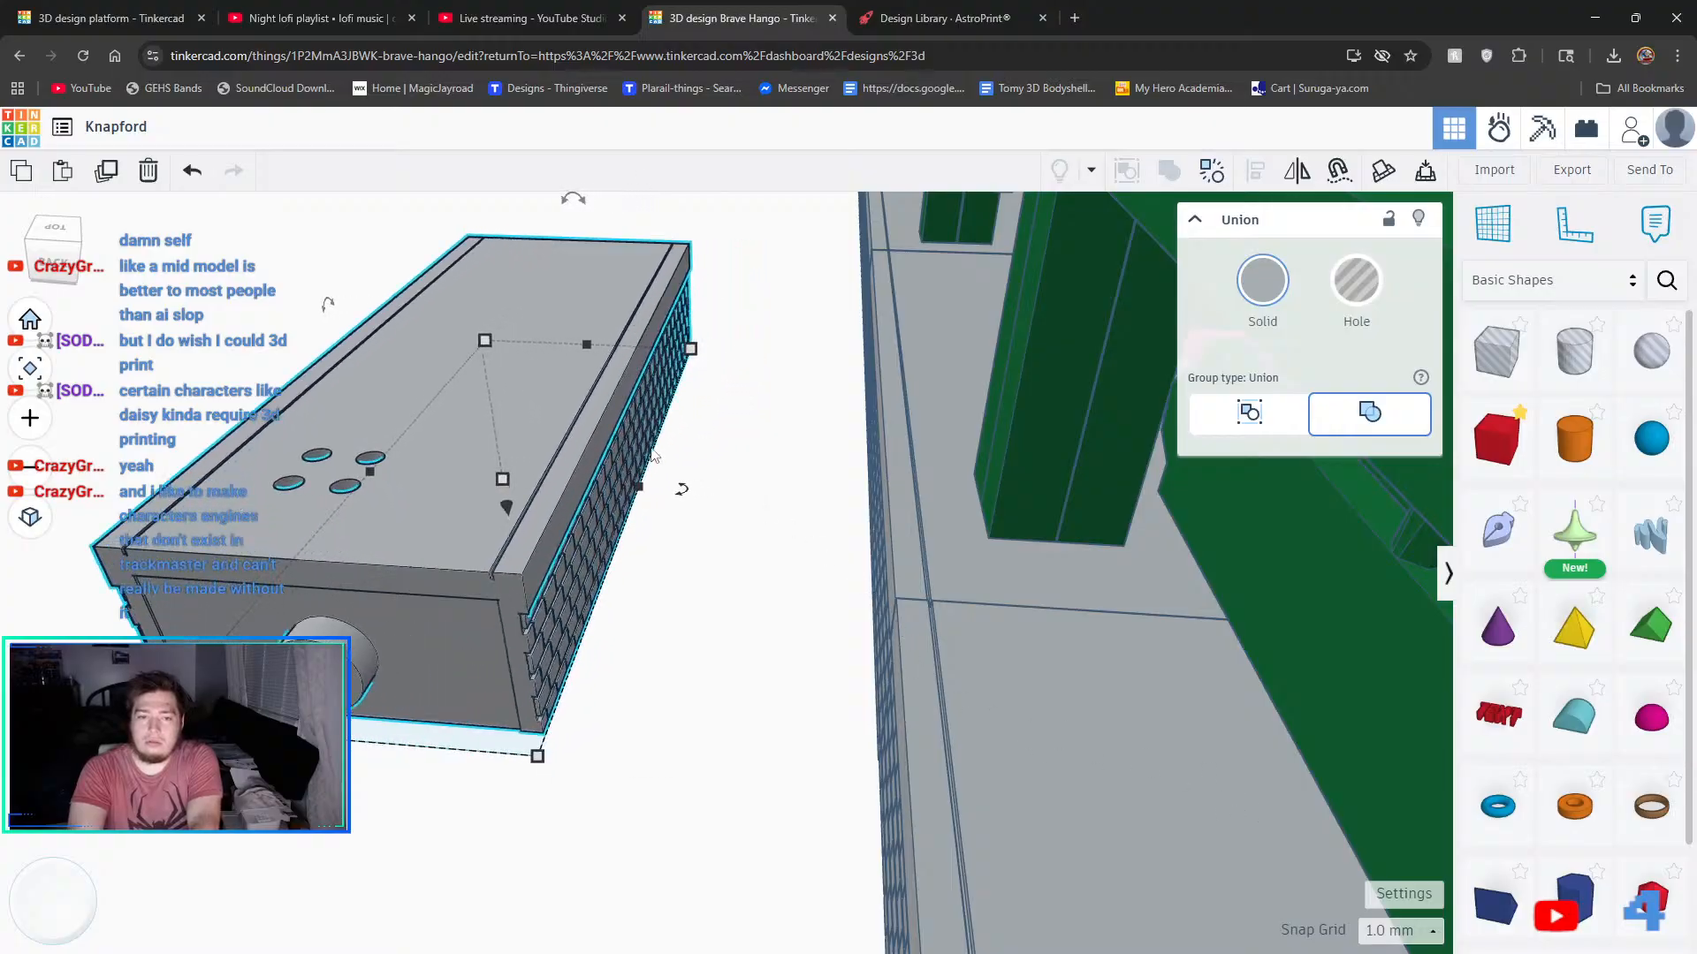
click(712, 675)
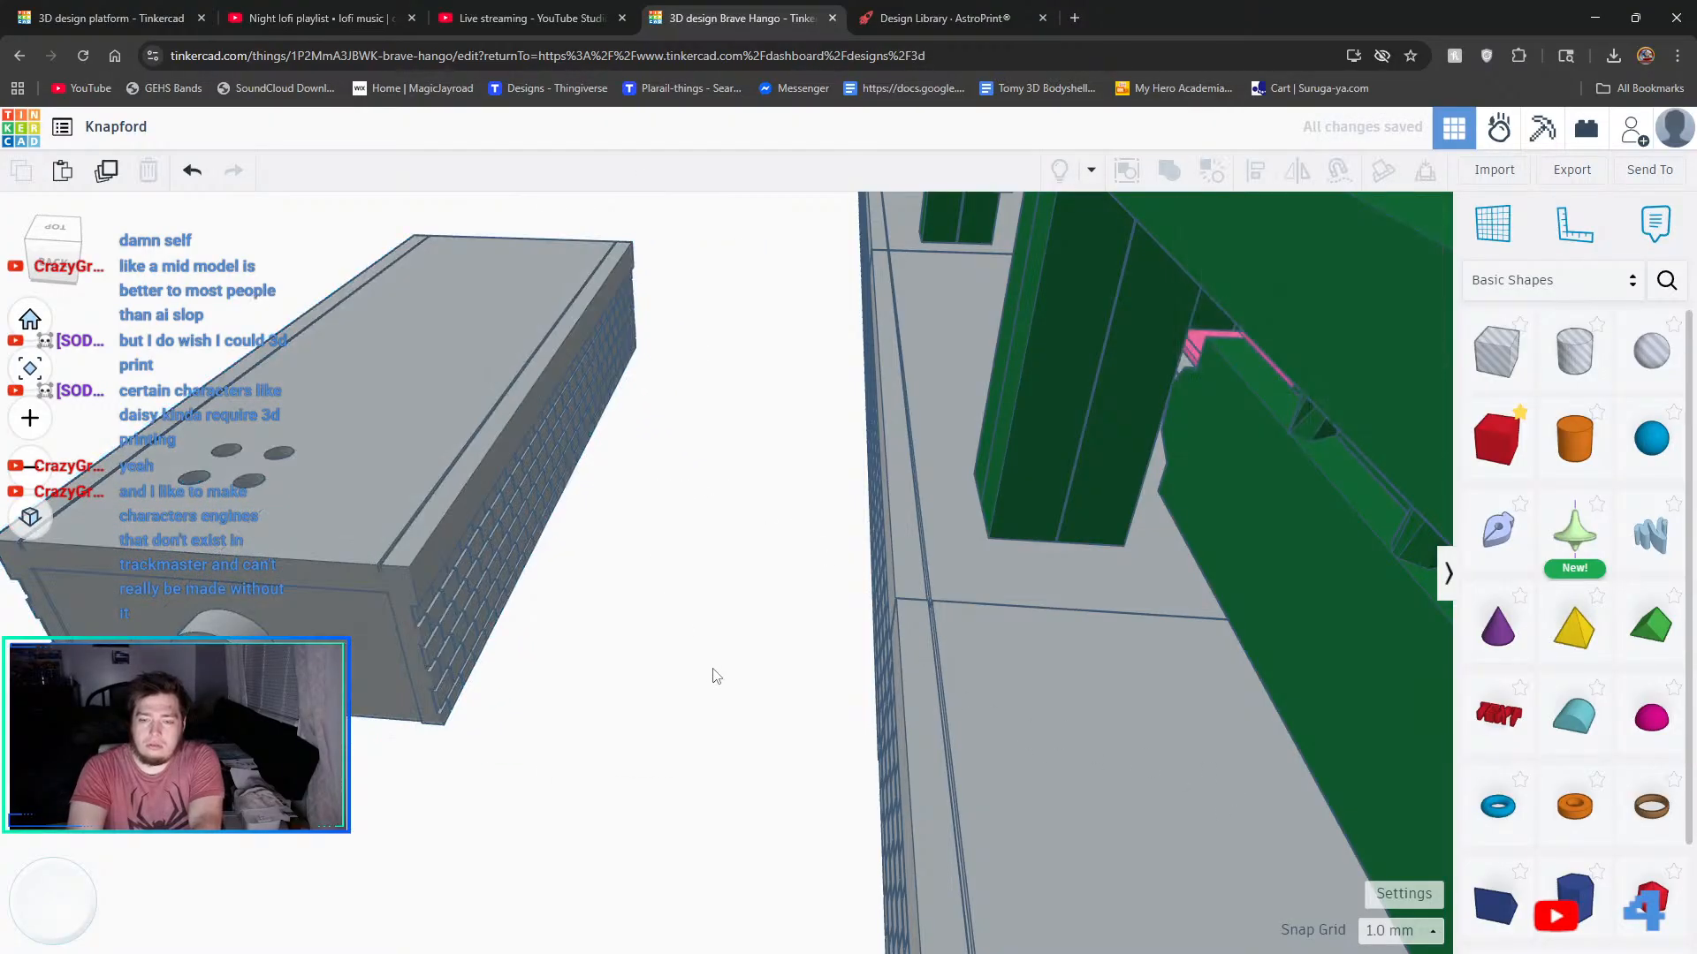
- Try to replace the middle platform section with a duplicate of the ramped end section shifted along the row
right_drag(712, 674, 1234, 579)
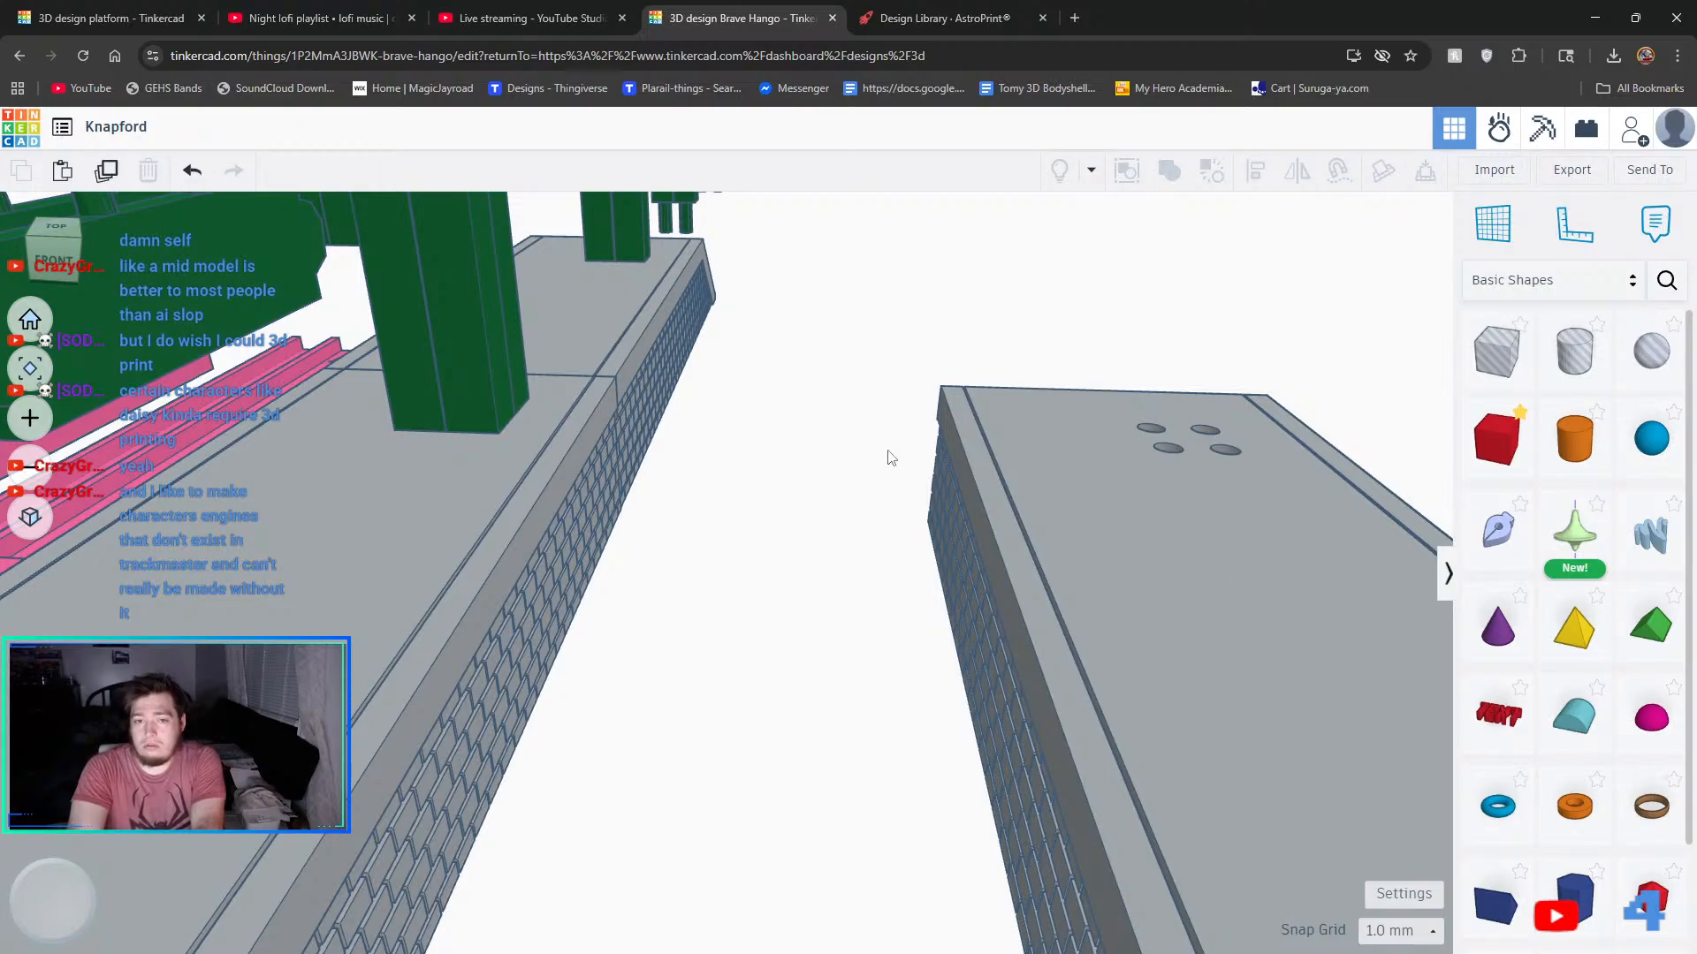
scroll(787, 634, down, 10)
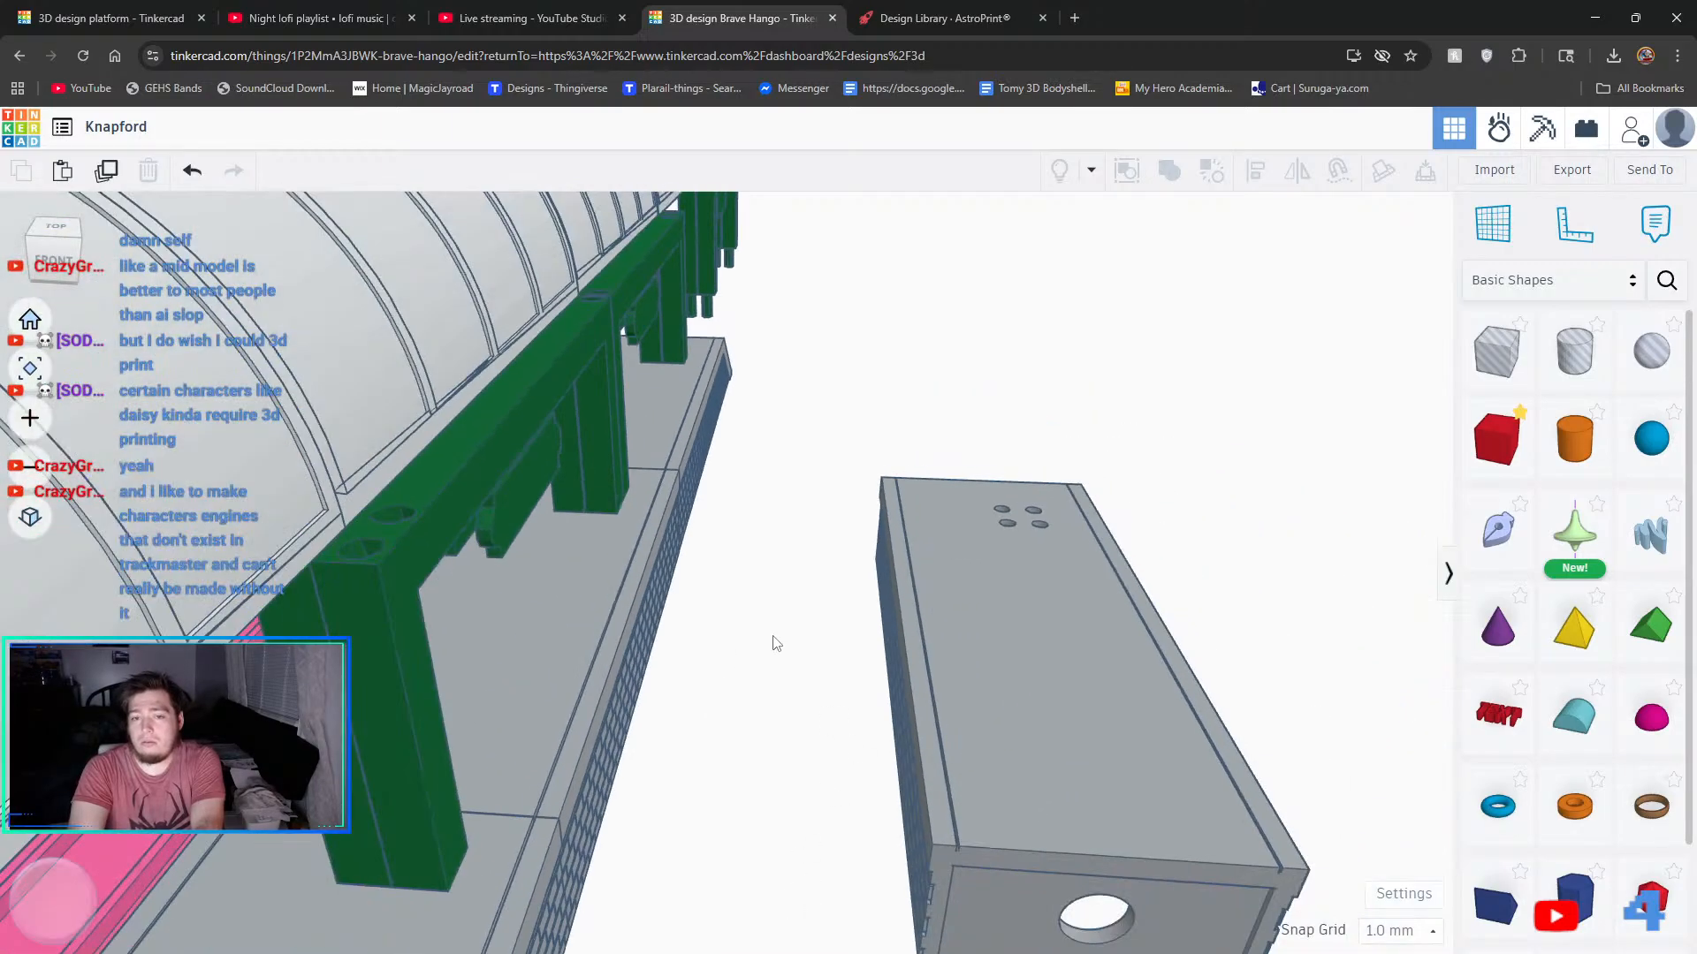
right_drag(774, 645, 1058, 576)
scroll(598, 560, up, 8)
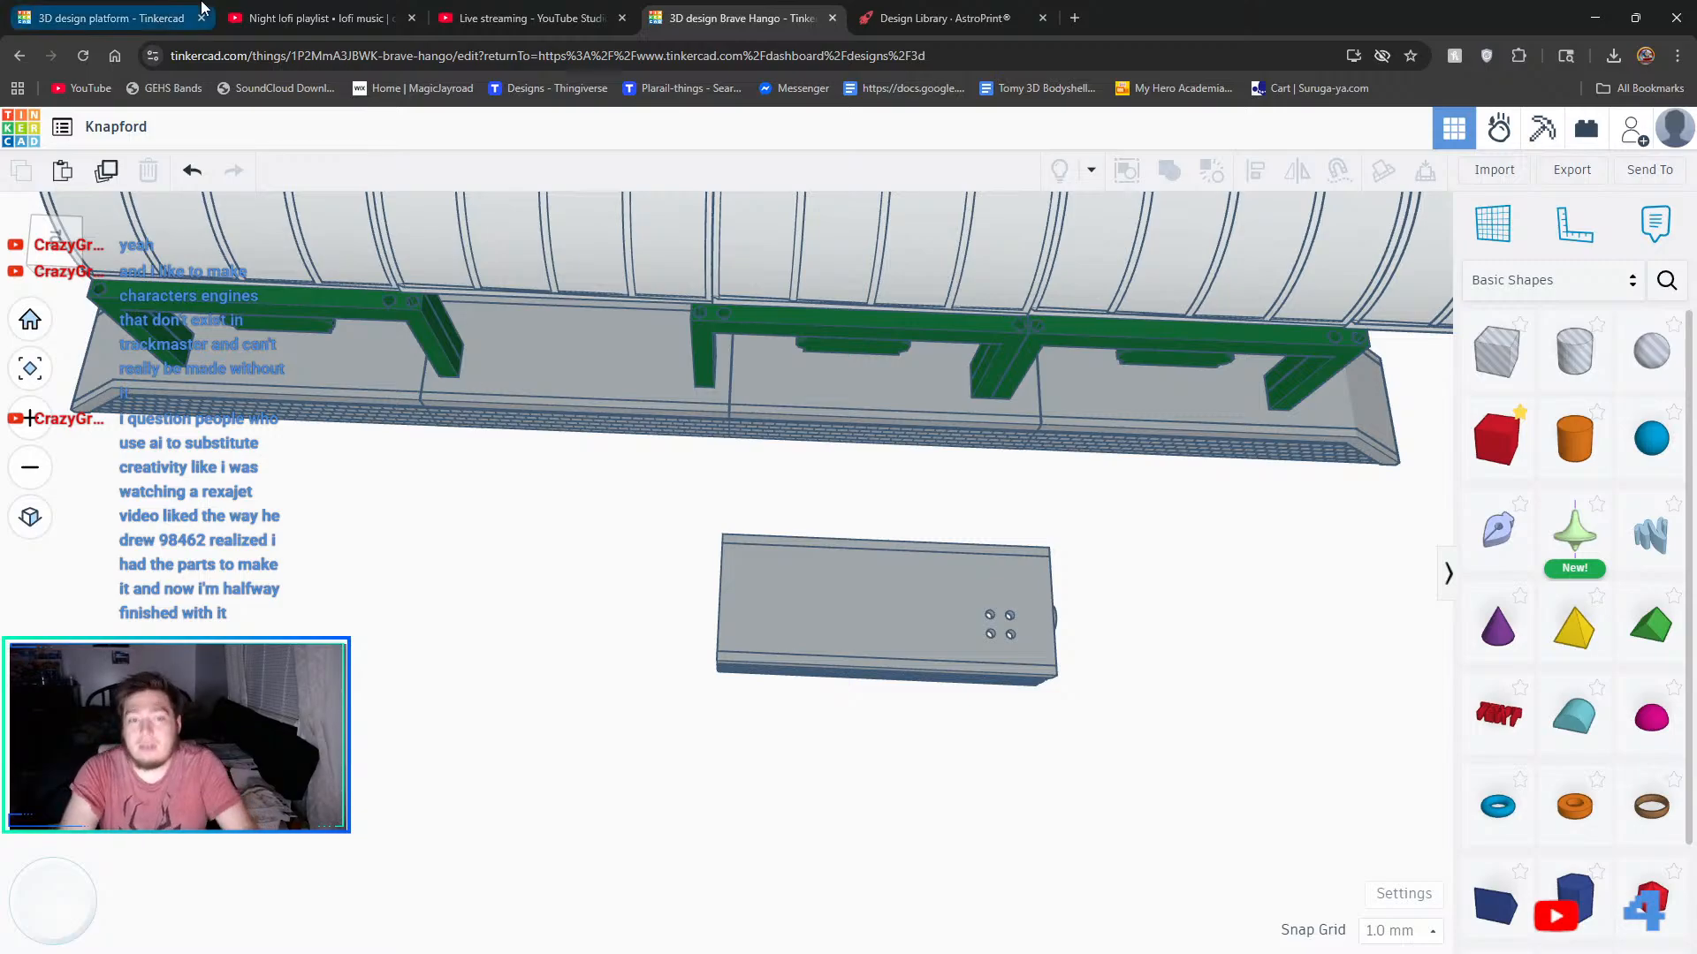
click(1083, 420)
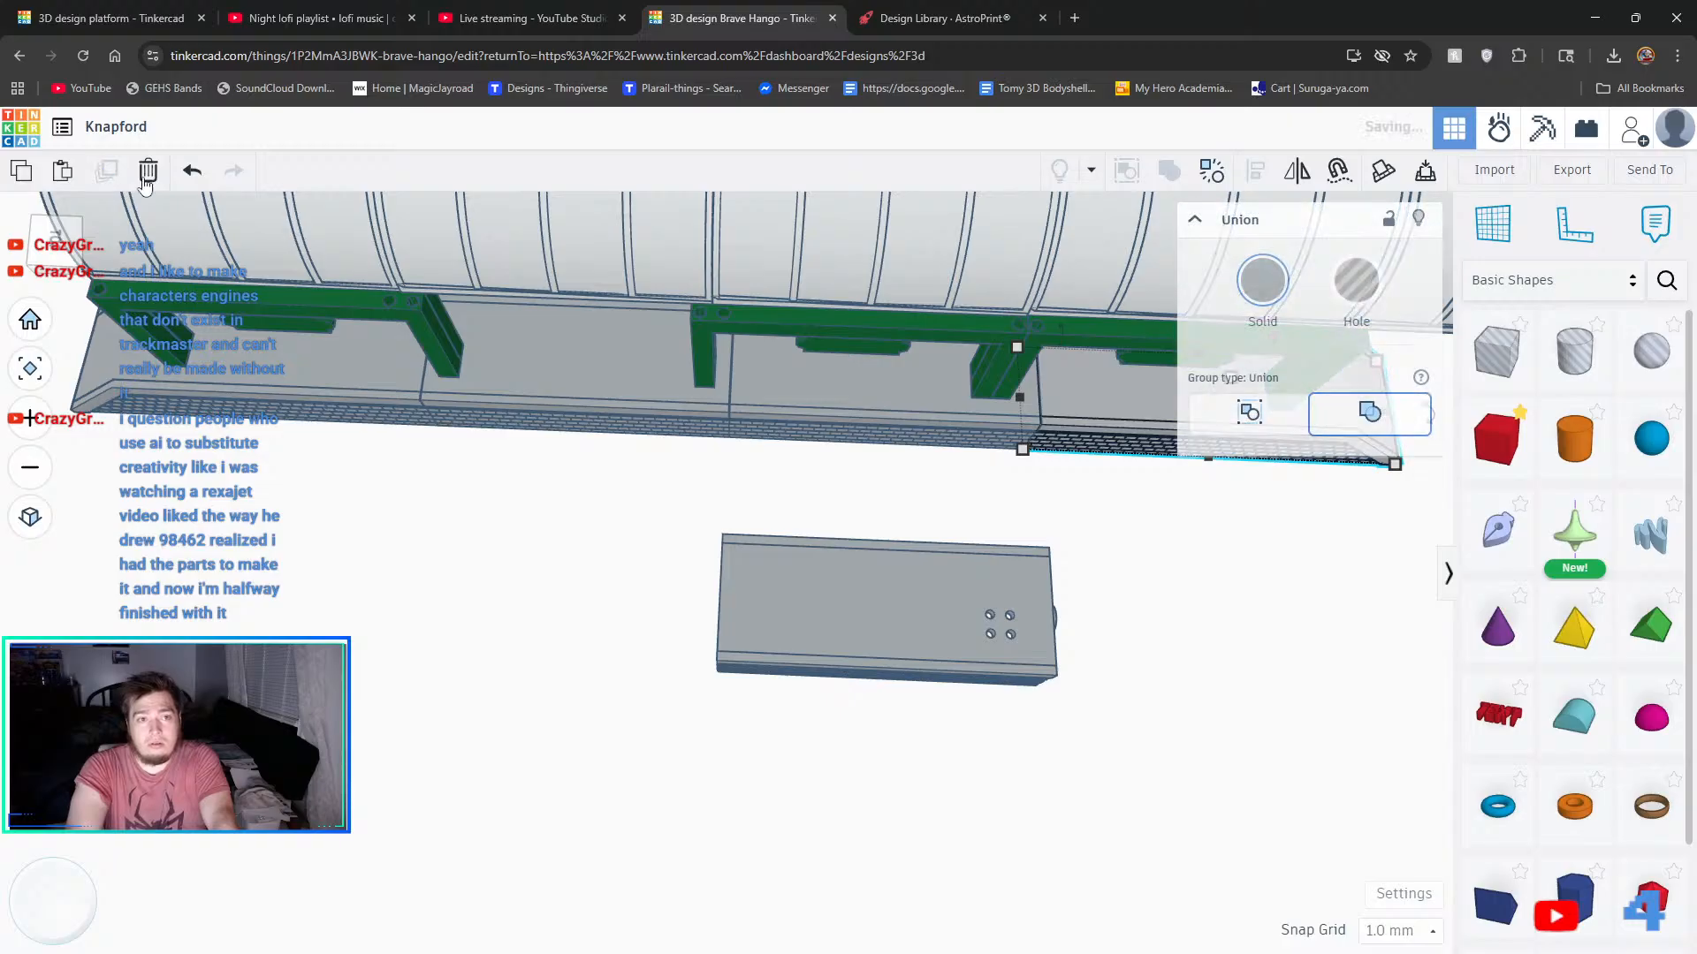
click(950, 459)
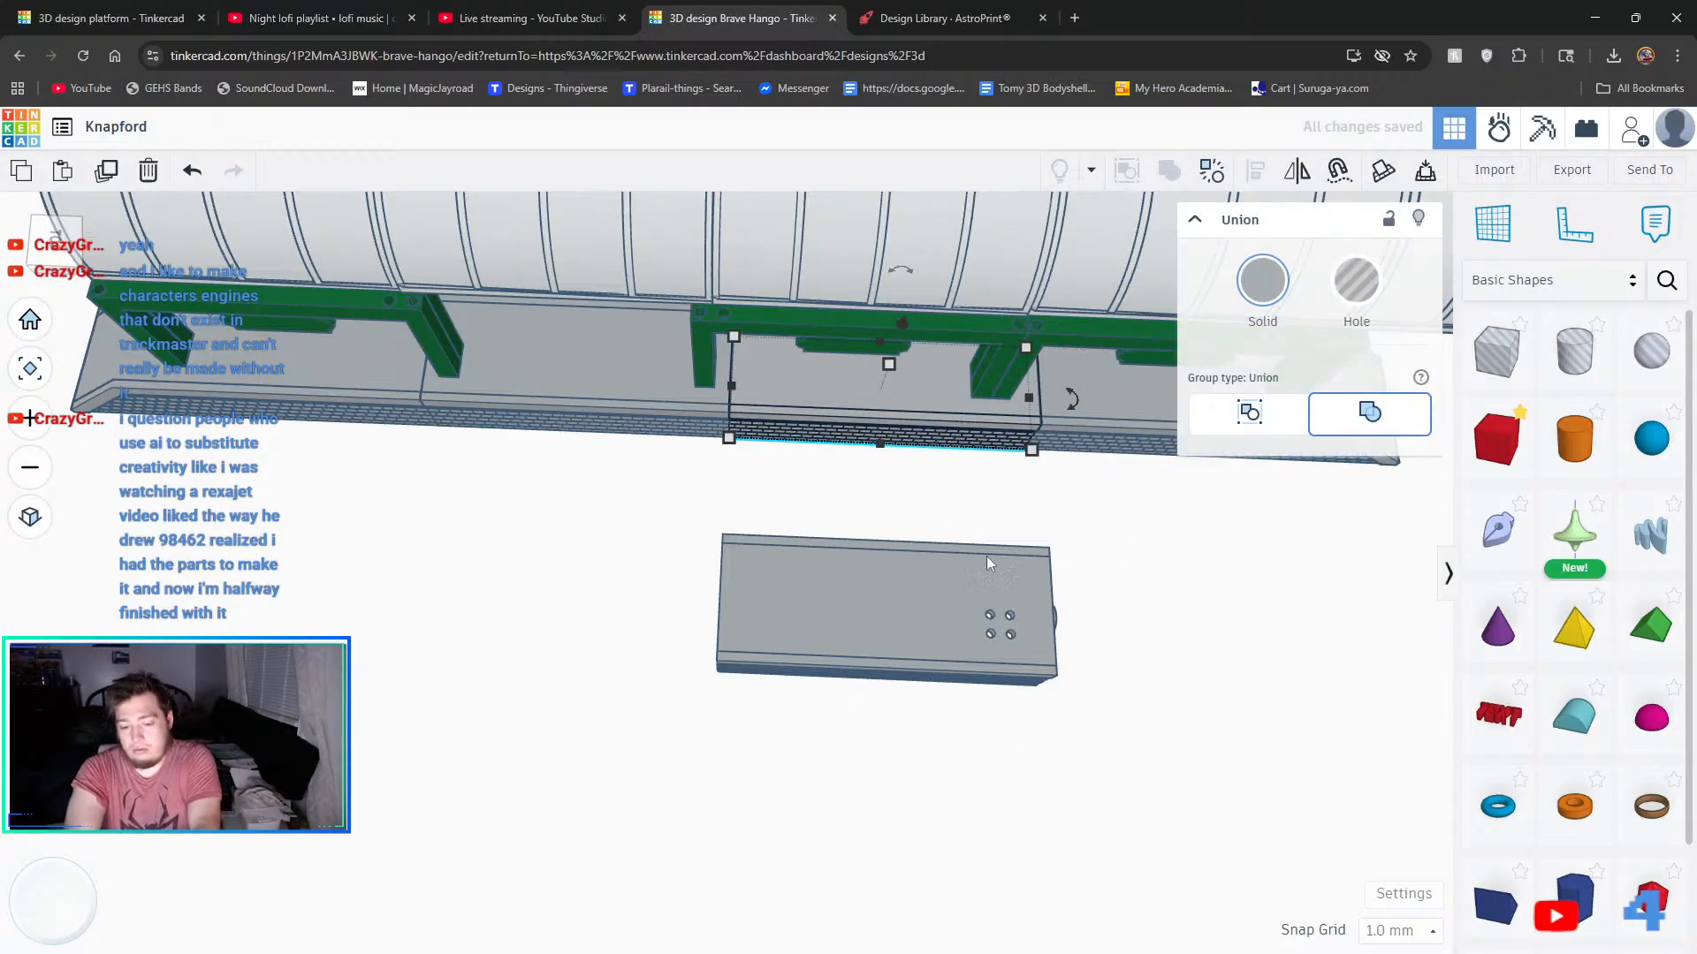
drag(828, 410, 1122, 422)
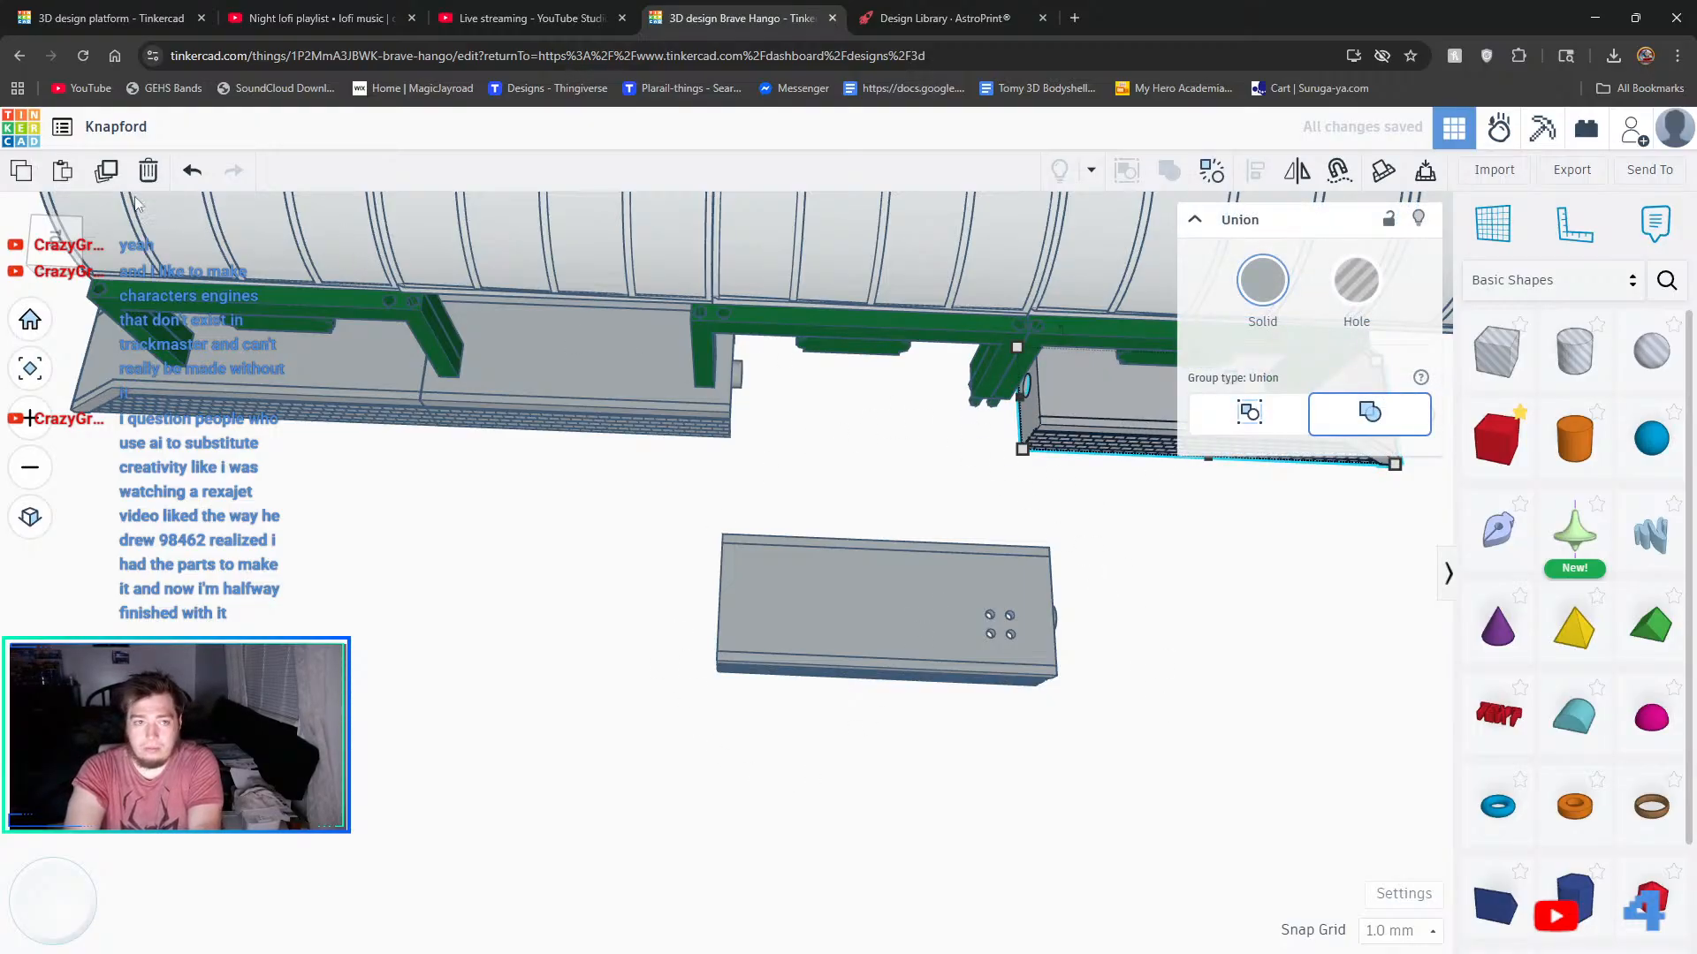
key(Left)
key(Left)
key(Left)
key(Left)
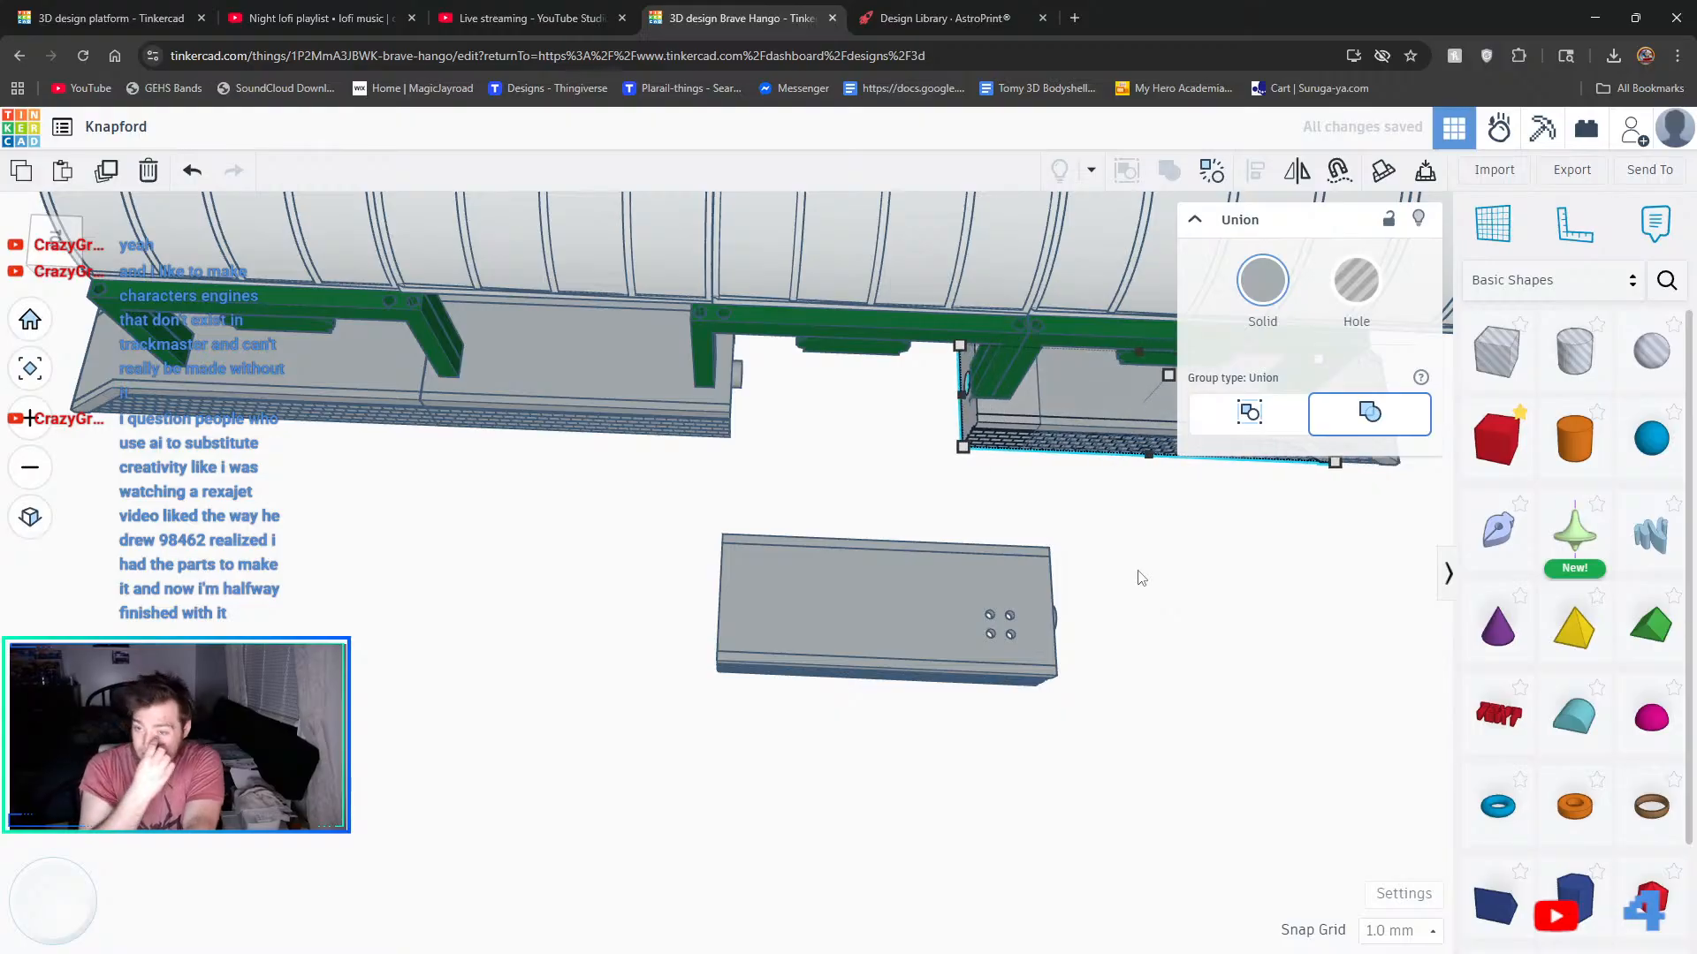
key(Left)
key(Left)
key(Left)
key(Left)
key(Left)
key(Left)
key(Left)
key(Left)
key(Left)
key(Left)
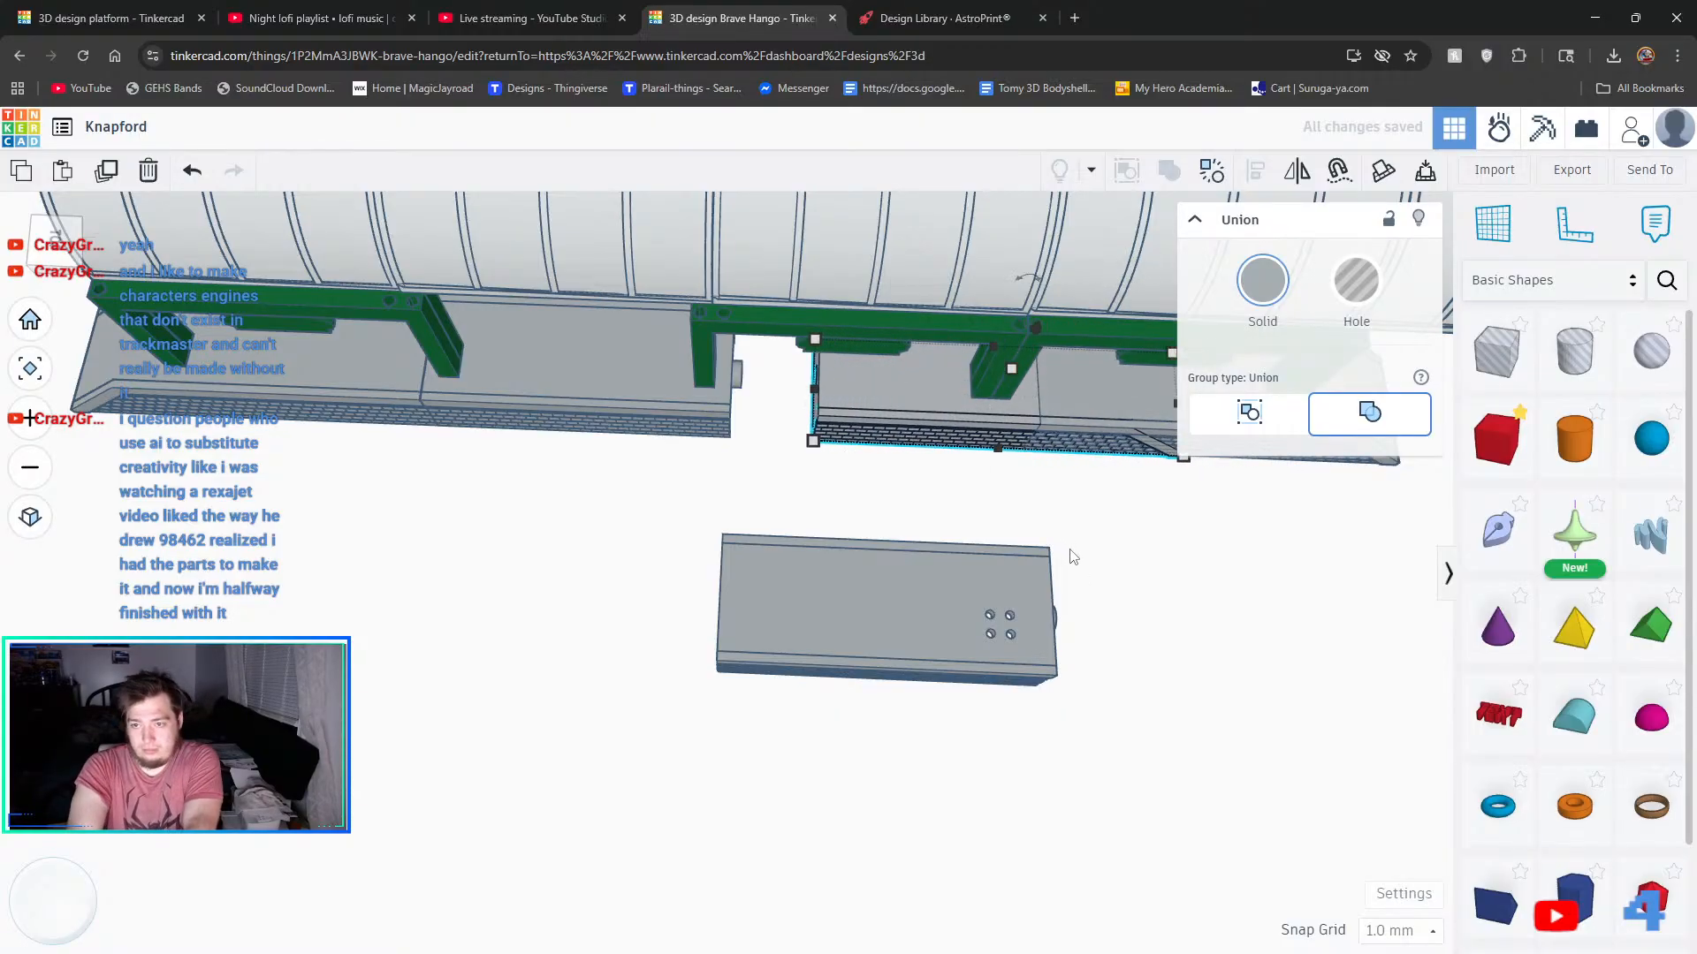
key(Left)
key(Left)
key(Left)
key(Left)
key(Left)
key(Left)
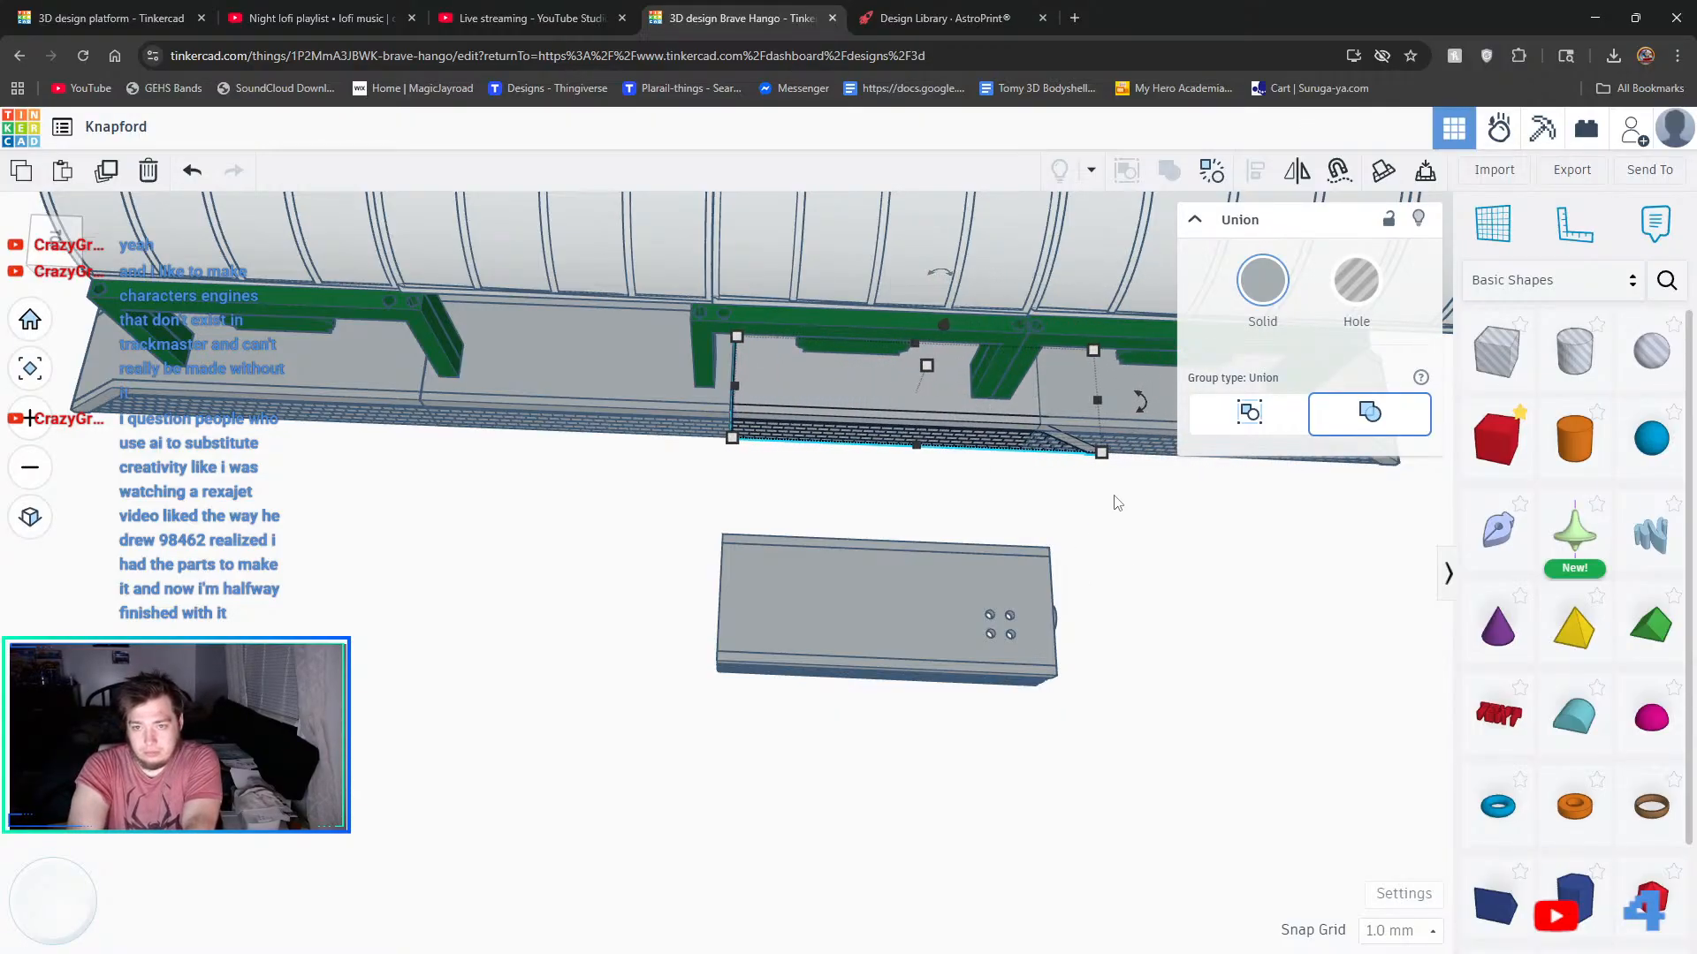
key(Left)
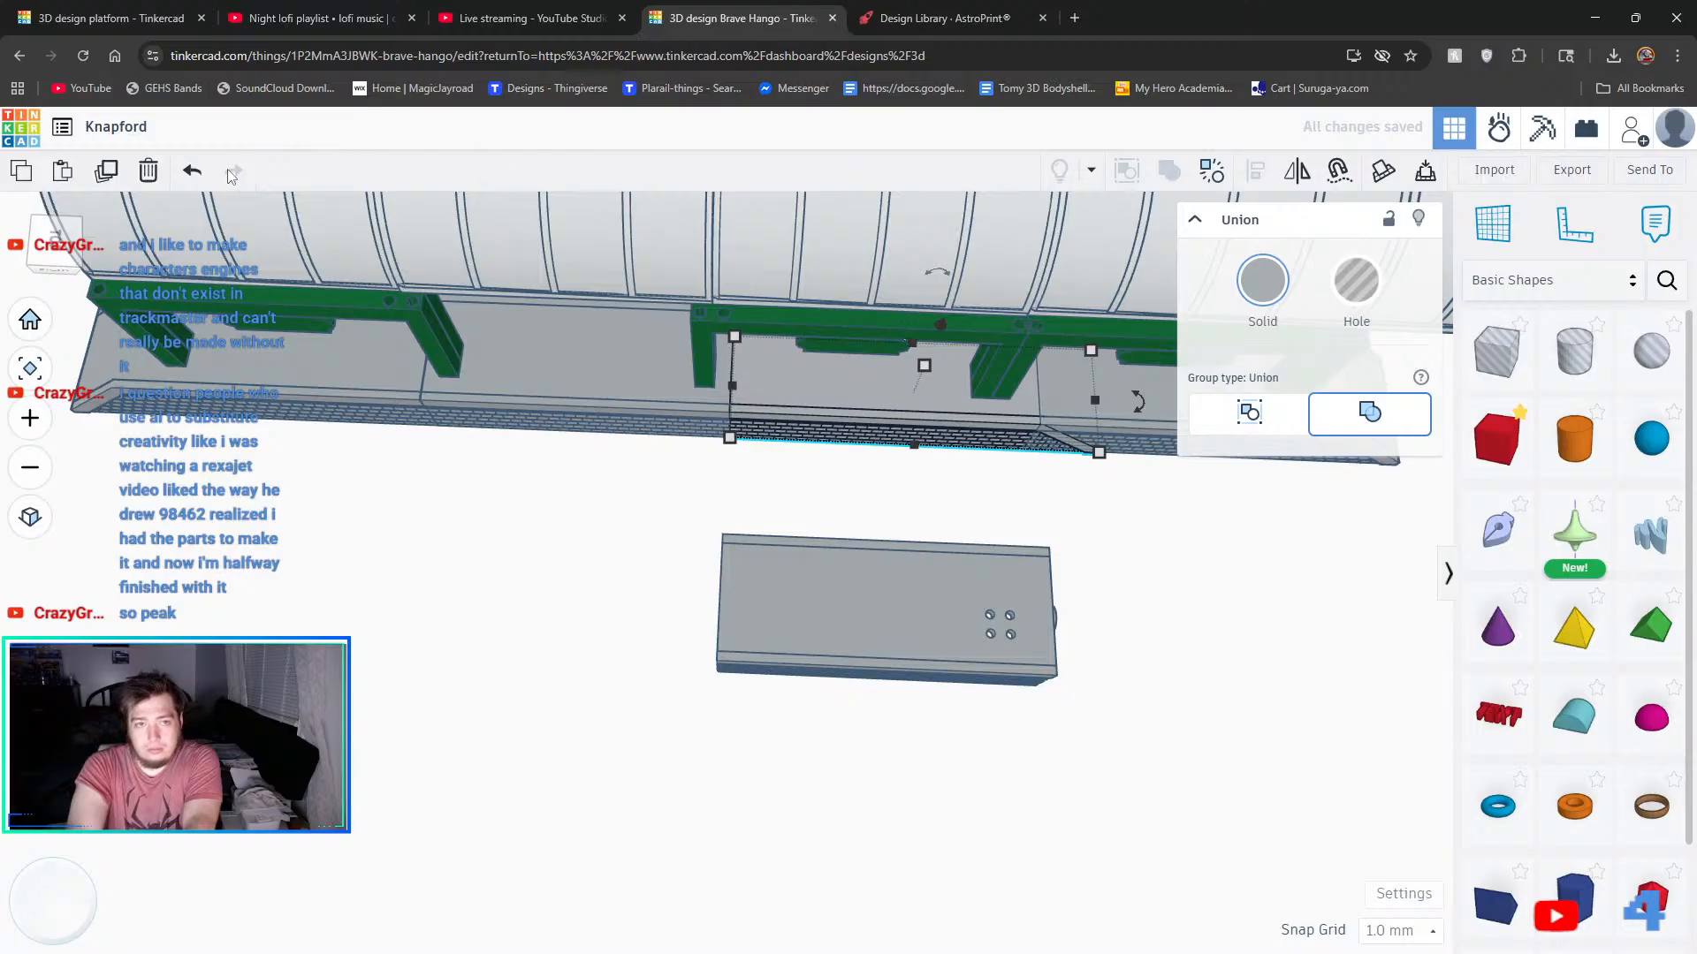
- Undo the shifted end-section copy and the removal of the middle platform section
click(195, 172)
click(200, 174)
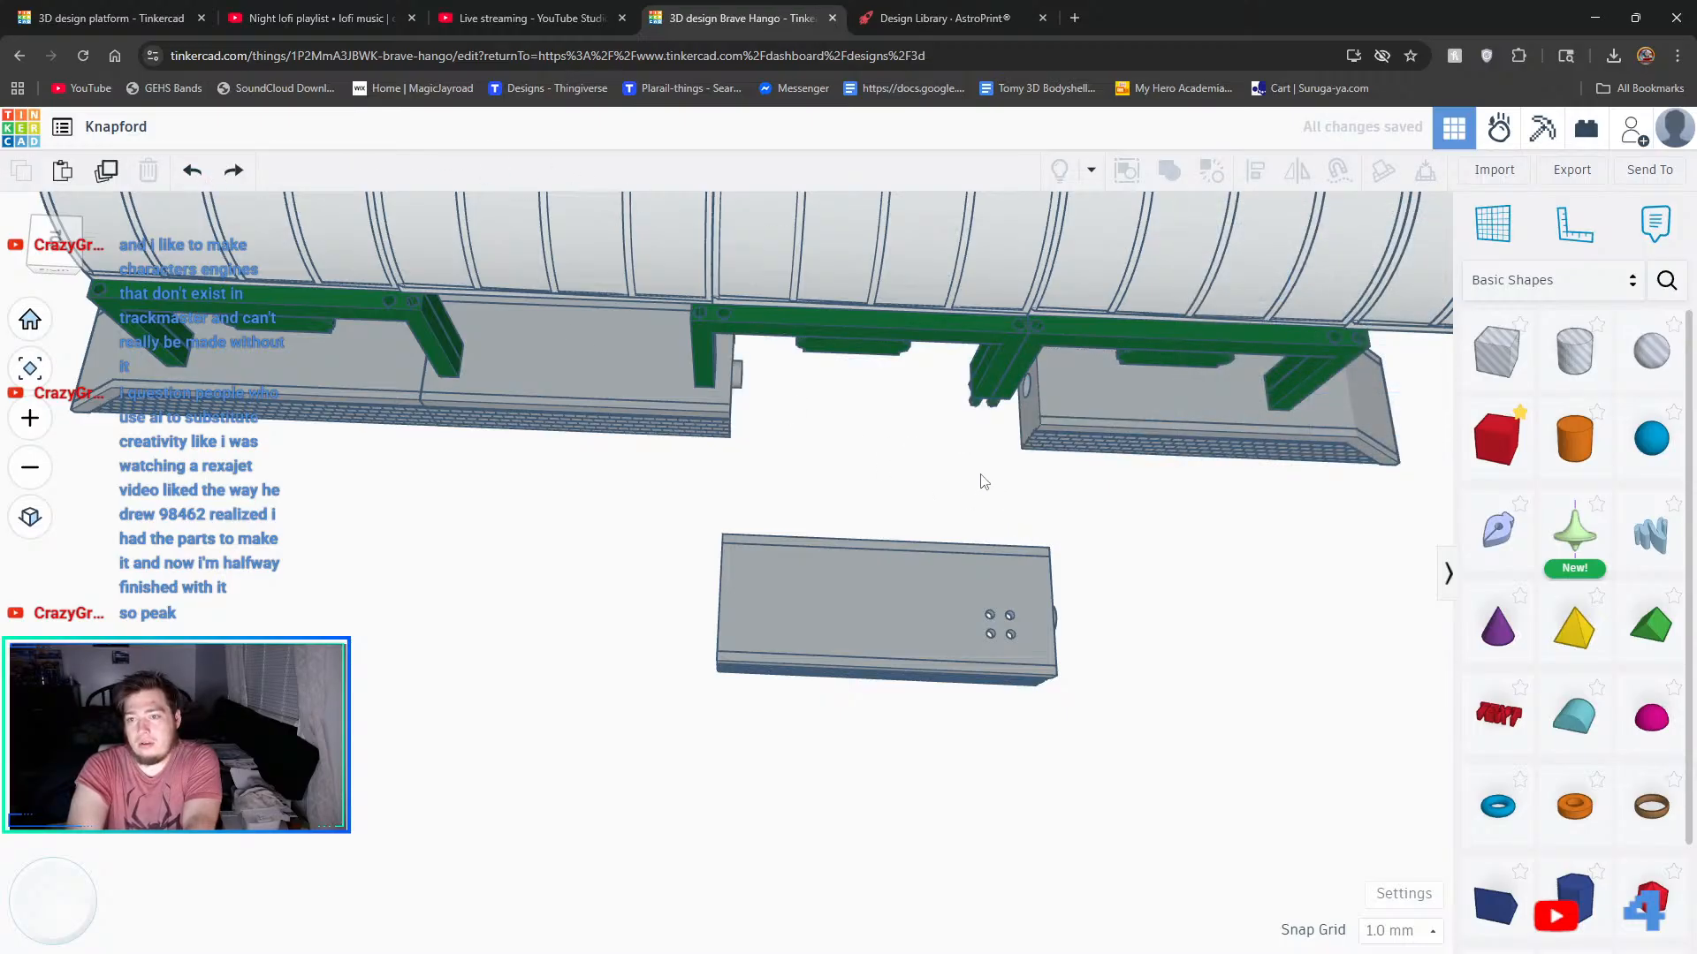
click(195, 172)
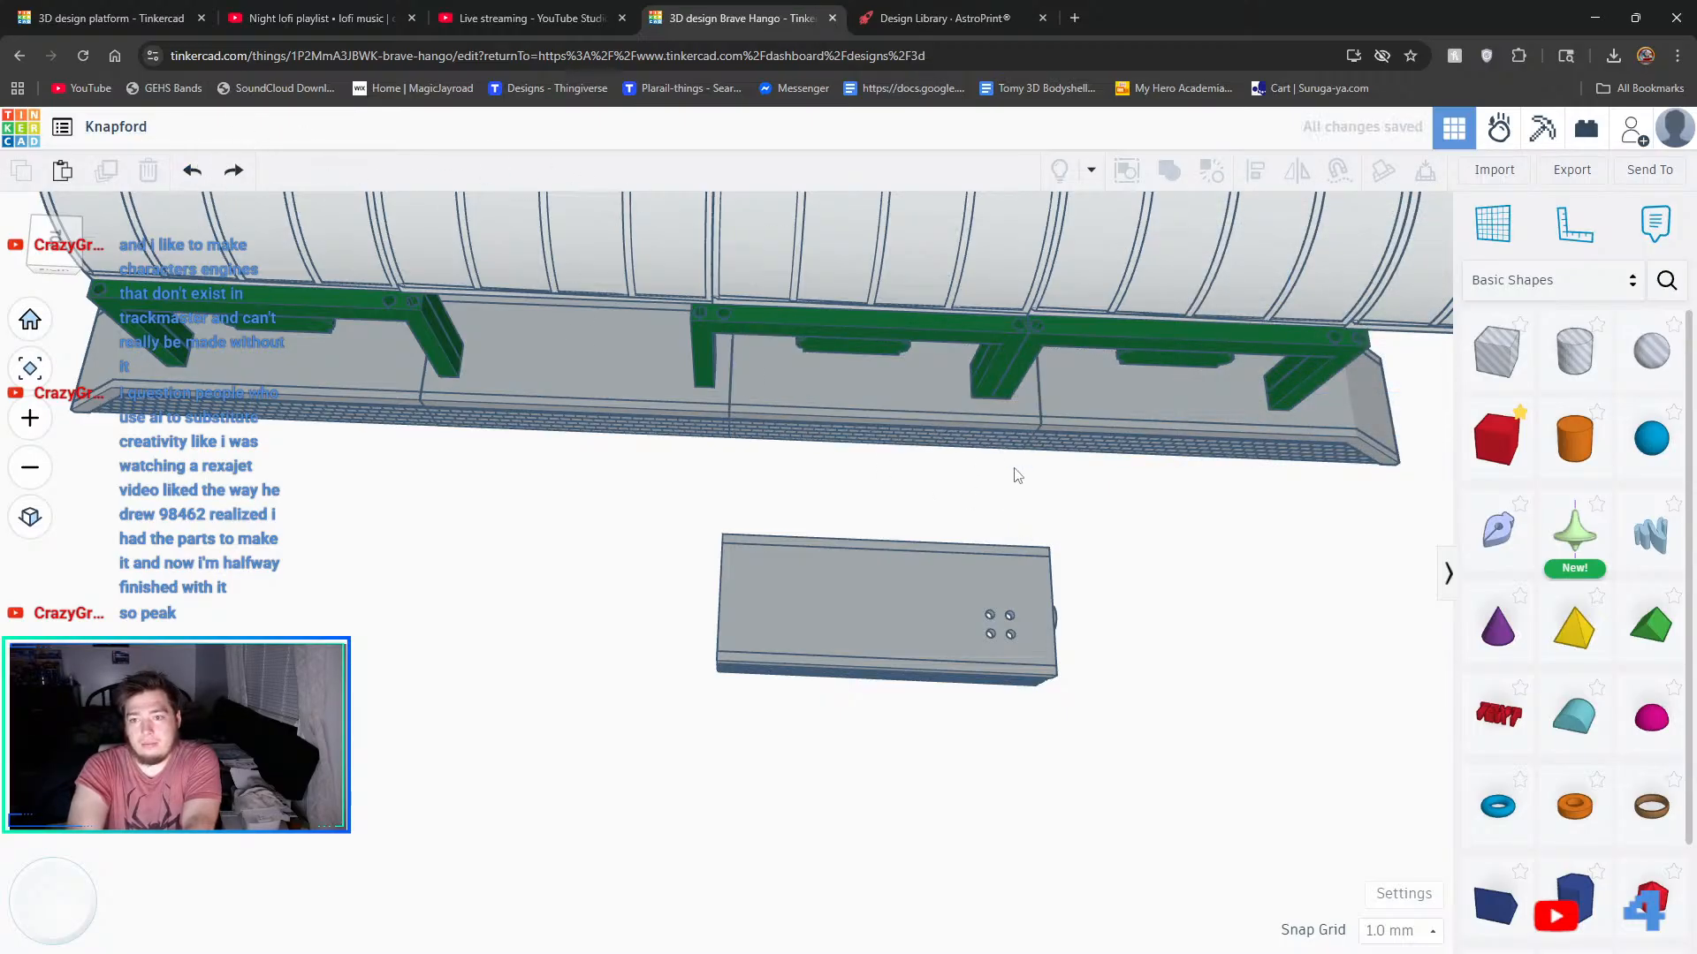
- Delete the middle platform section to inspect the frame leg pegs, and undo the deletion
click(977, 440)
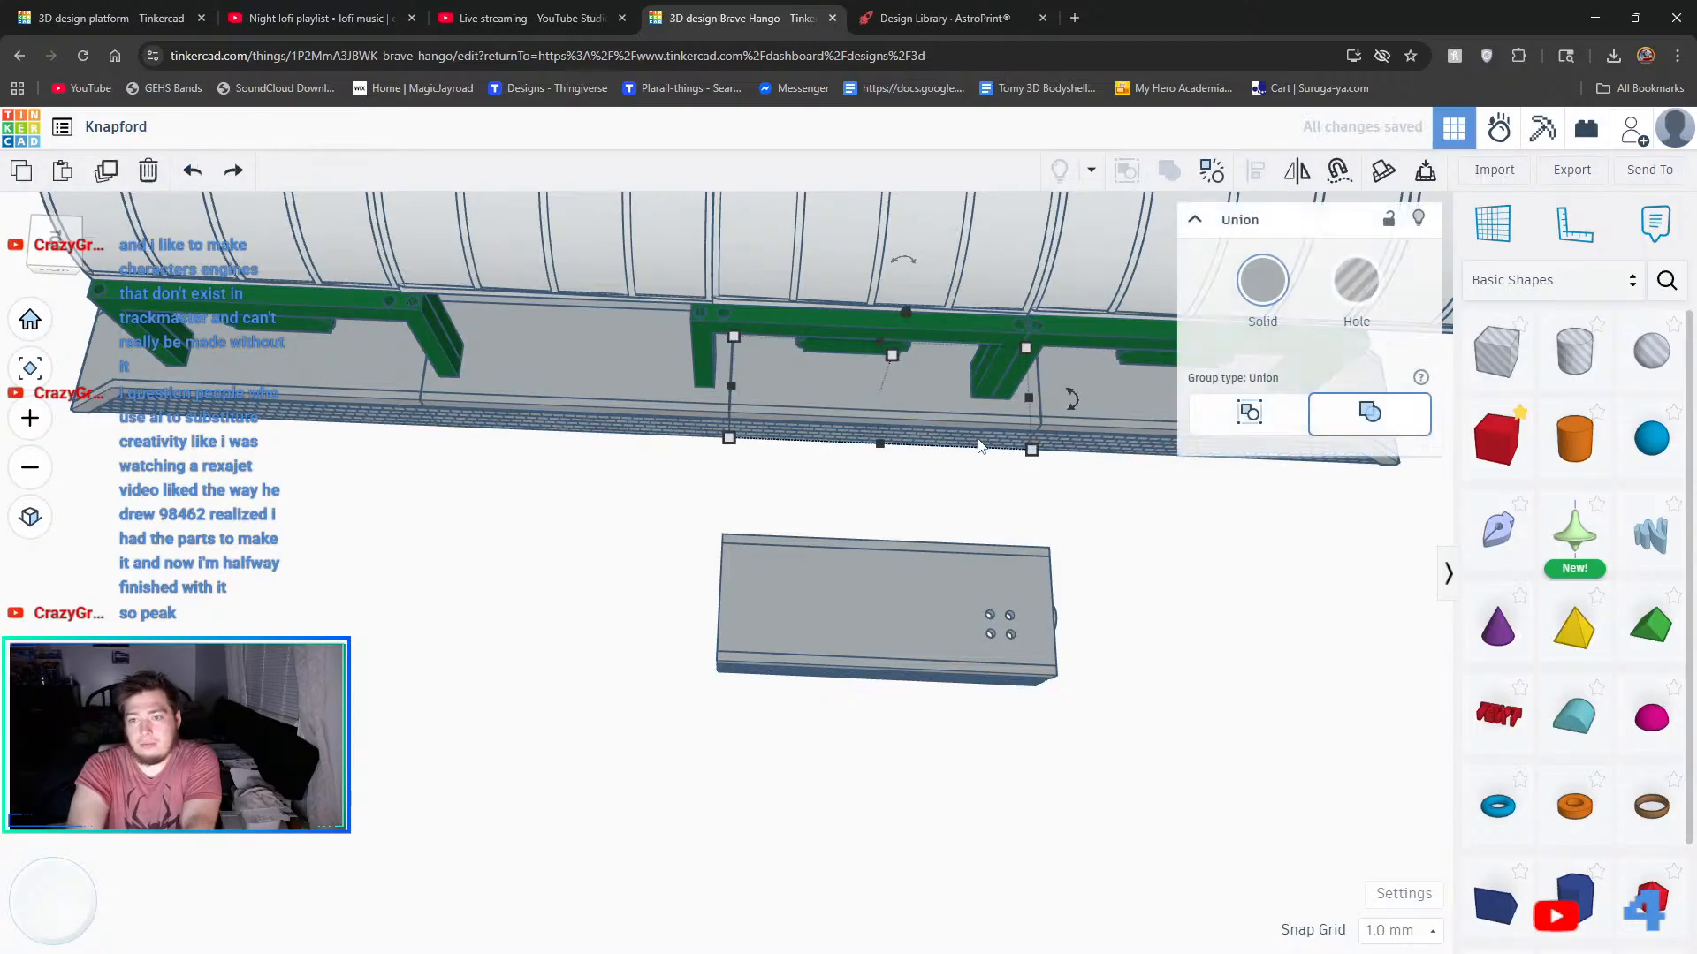
click(923, 494)
click(919, 422)
key(Delete)
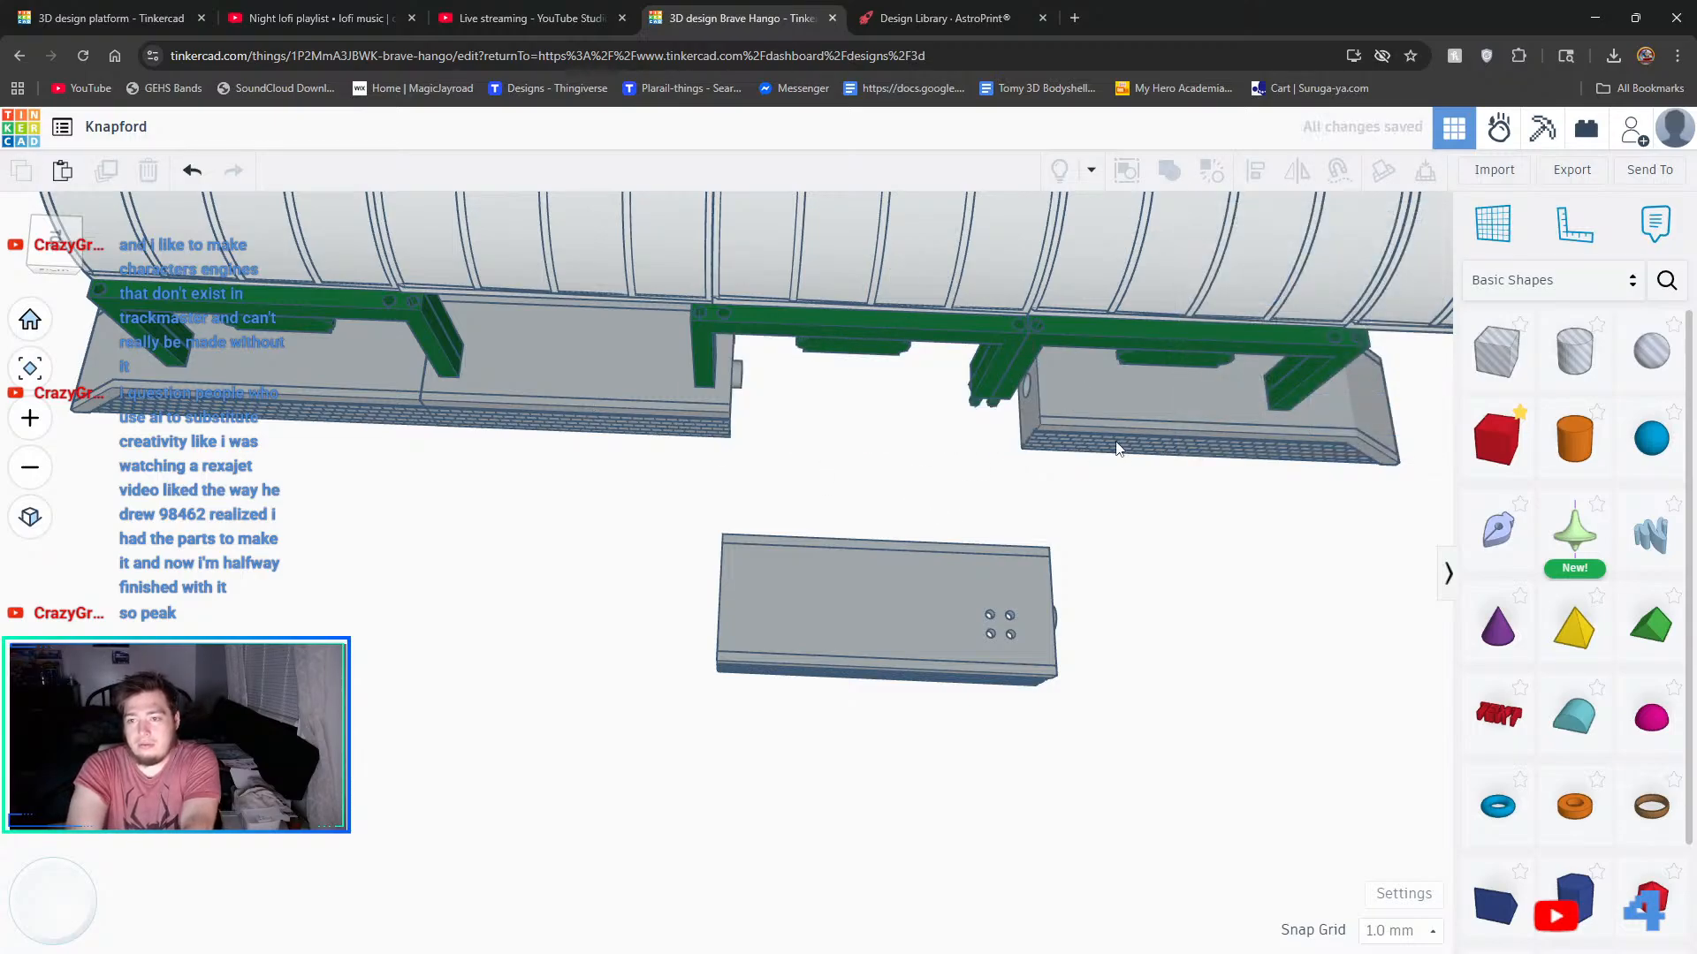
right_drag(983, 426, 991, 394)
scroll(991, 399, up, 6)
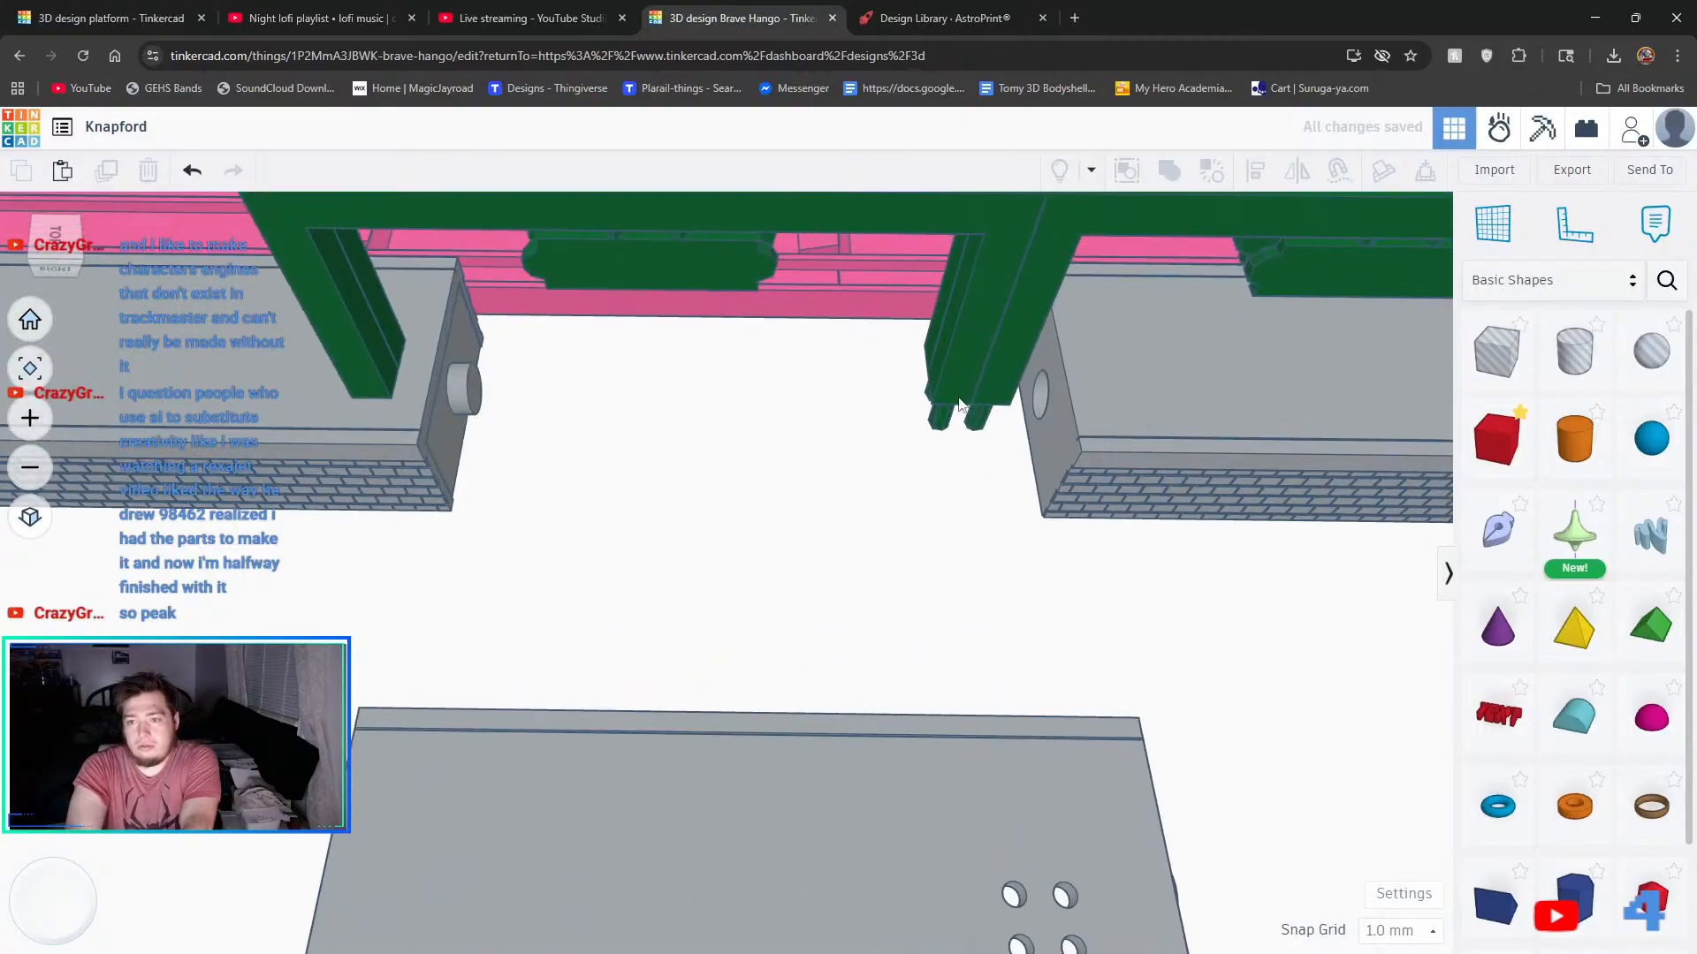
click(196, 176)
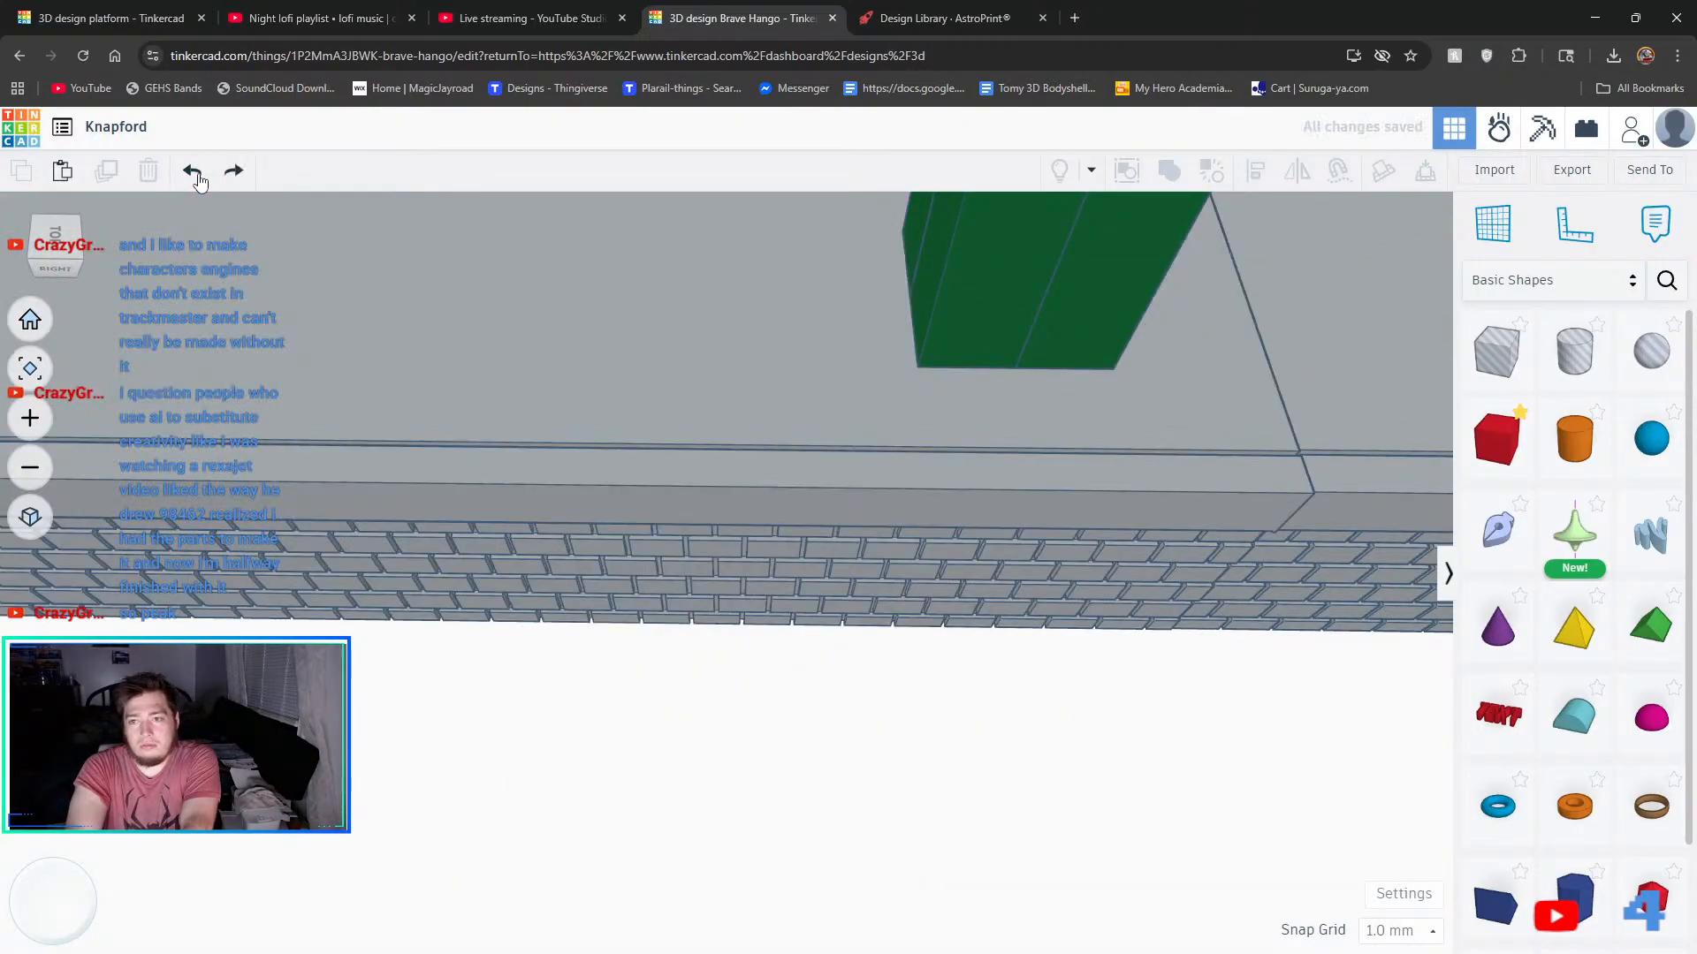
- Ungroup the middle platform section beneath the frame joint and remove its separated pieces from the row
right_drag(640, 635, 742, 251)
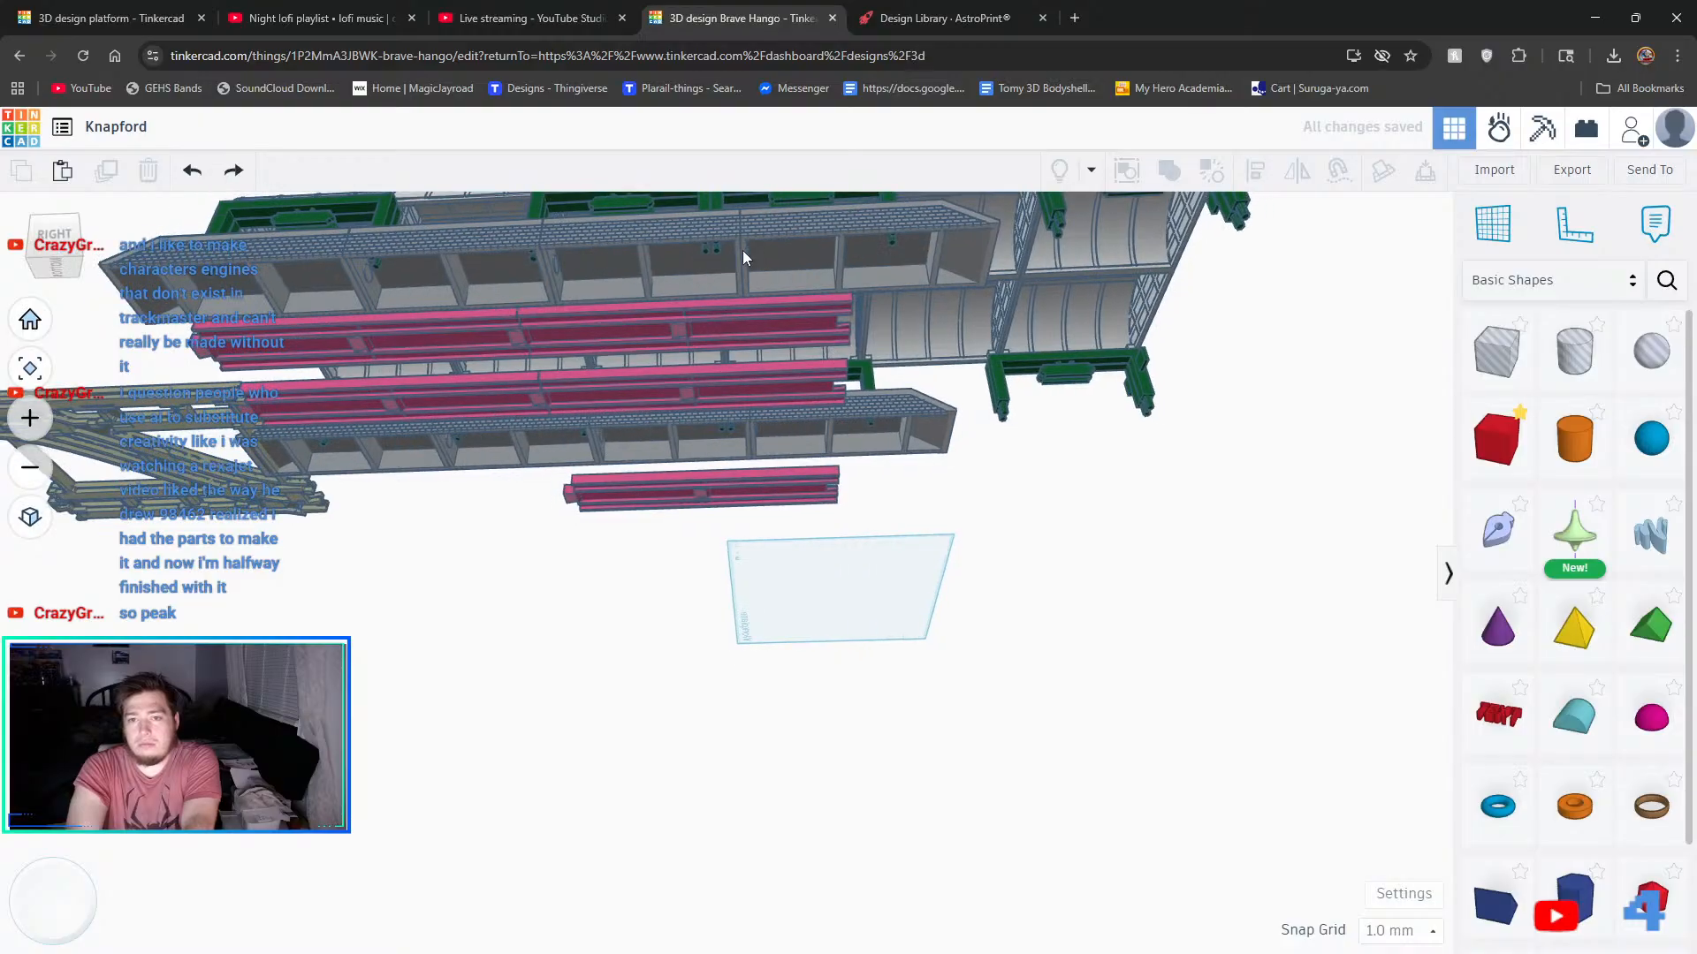
click(708, 239)
click(1210, 173)
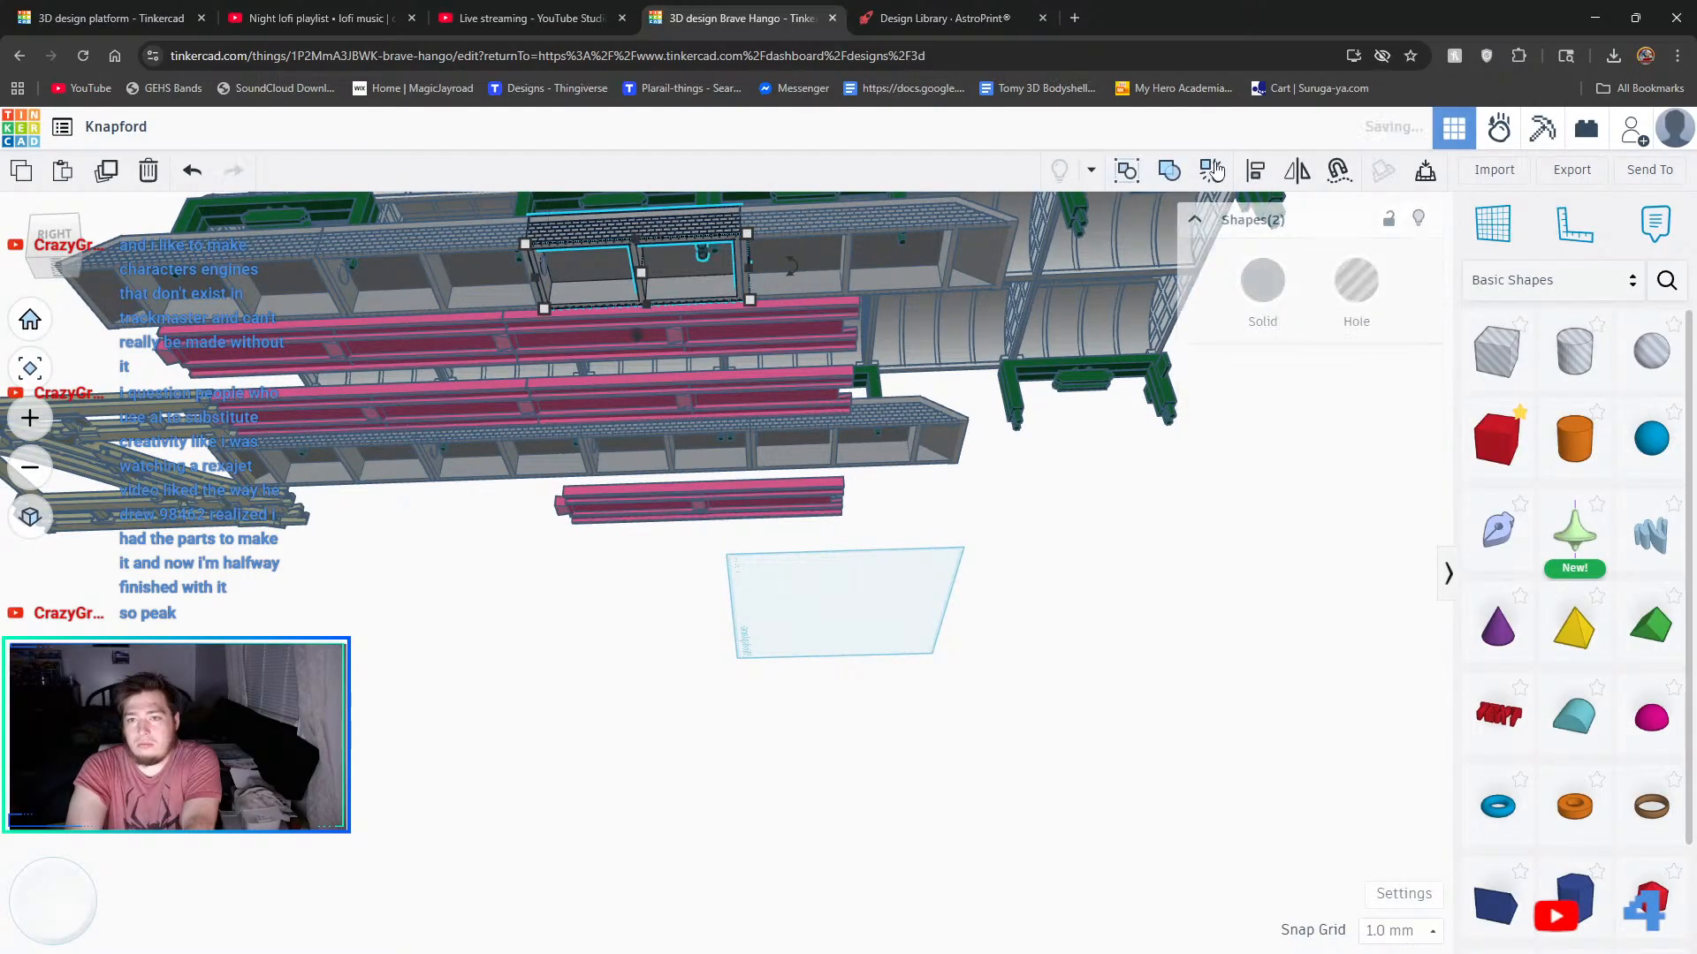
click(767, 257)
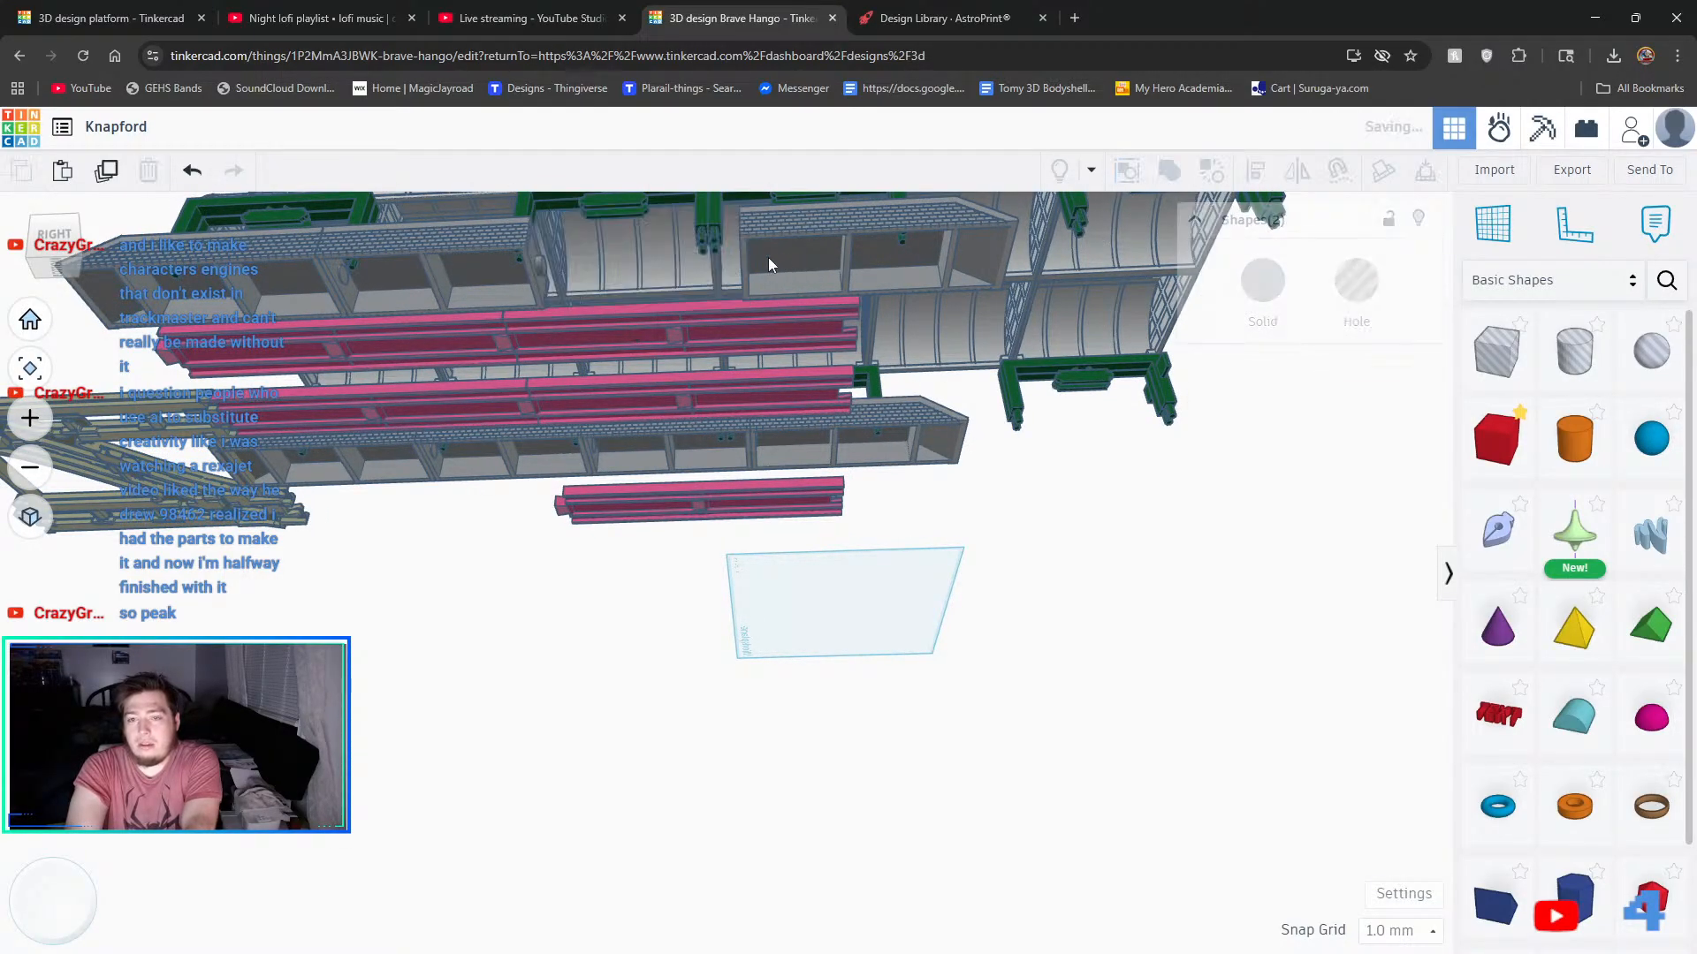
- Undo the last change to the platform pieces and delete the middle platform section beneath the frame joint
right_drag(902, 305, 947, 346)
click(192, 171)
click(714, 467)
key(Delete)
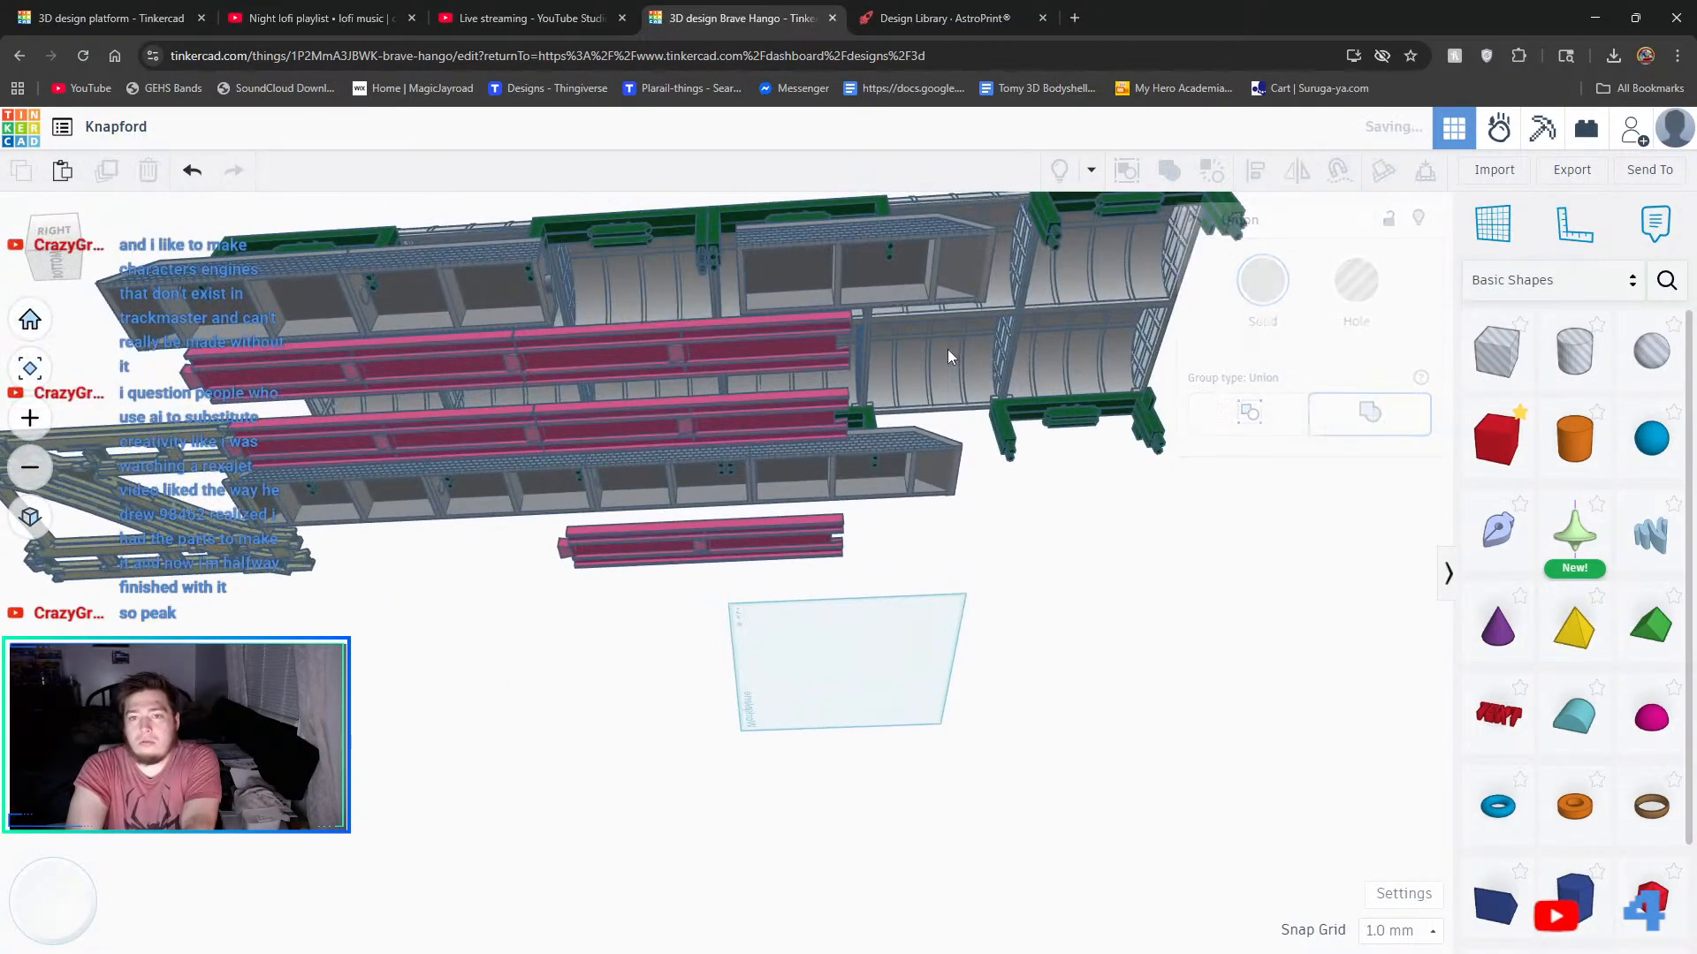
- Duplicate the ramped end section and shift the copy along the row until it meets the neighbouring platform section
right_drag(677, 305, 790, 410)
click(797, 464)
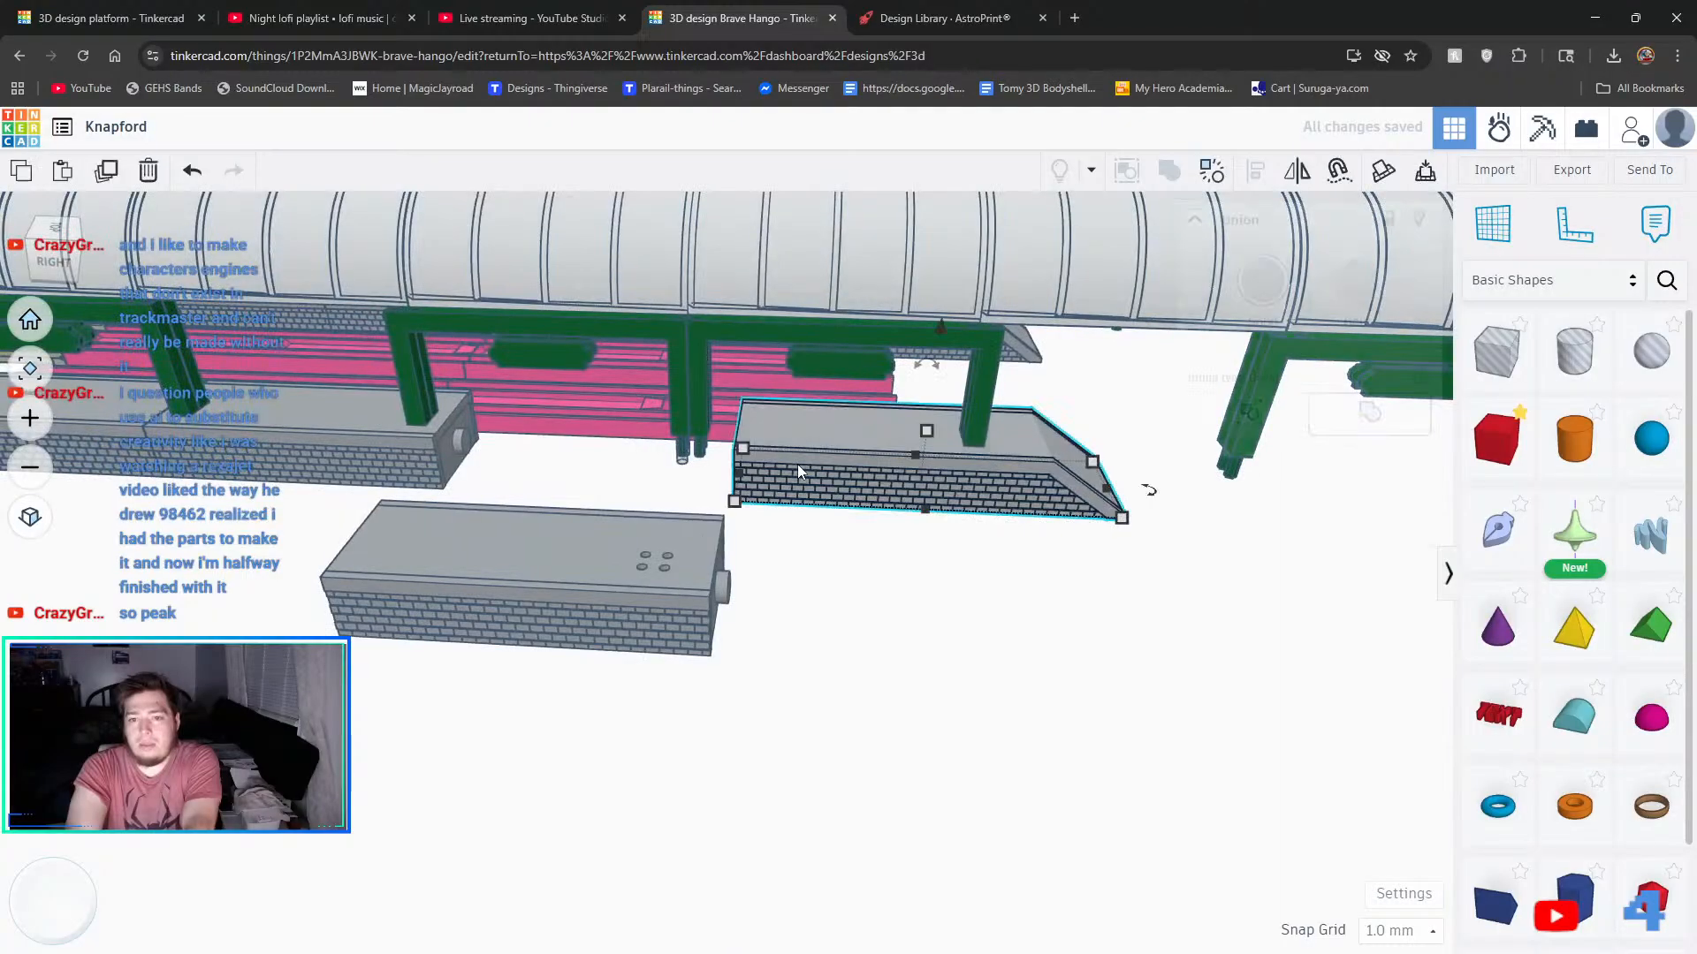
key(Left)
key(Left)
key(Left)
key(Left)
key(Left)
key(Left)
key(Left)
key(Left)
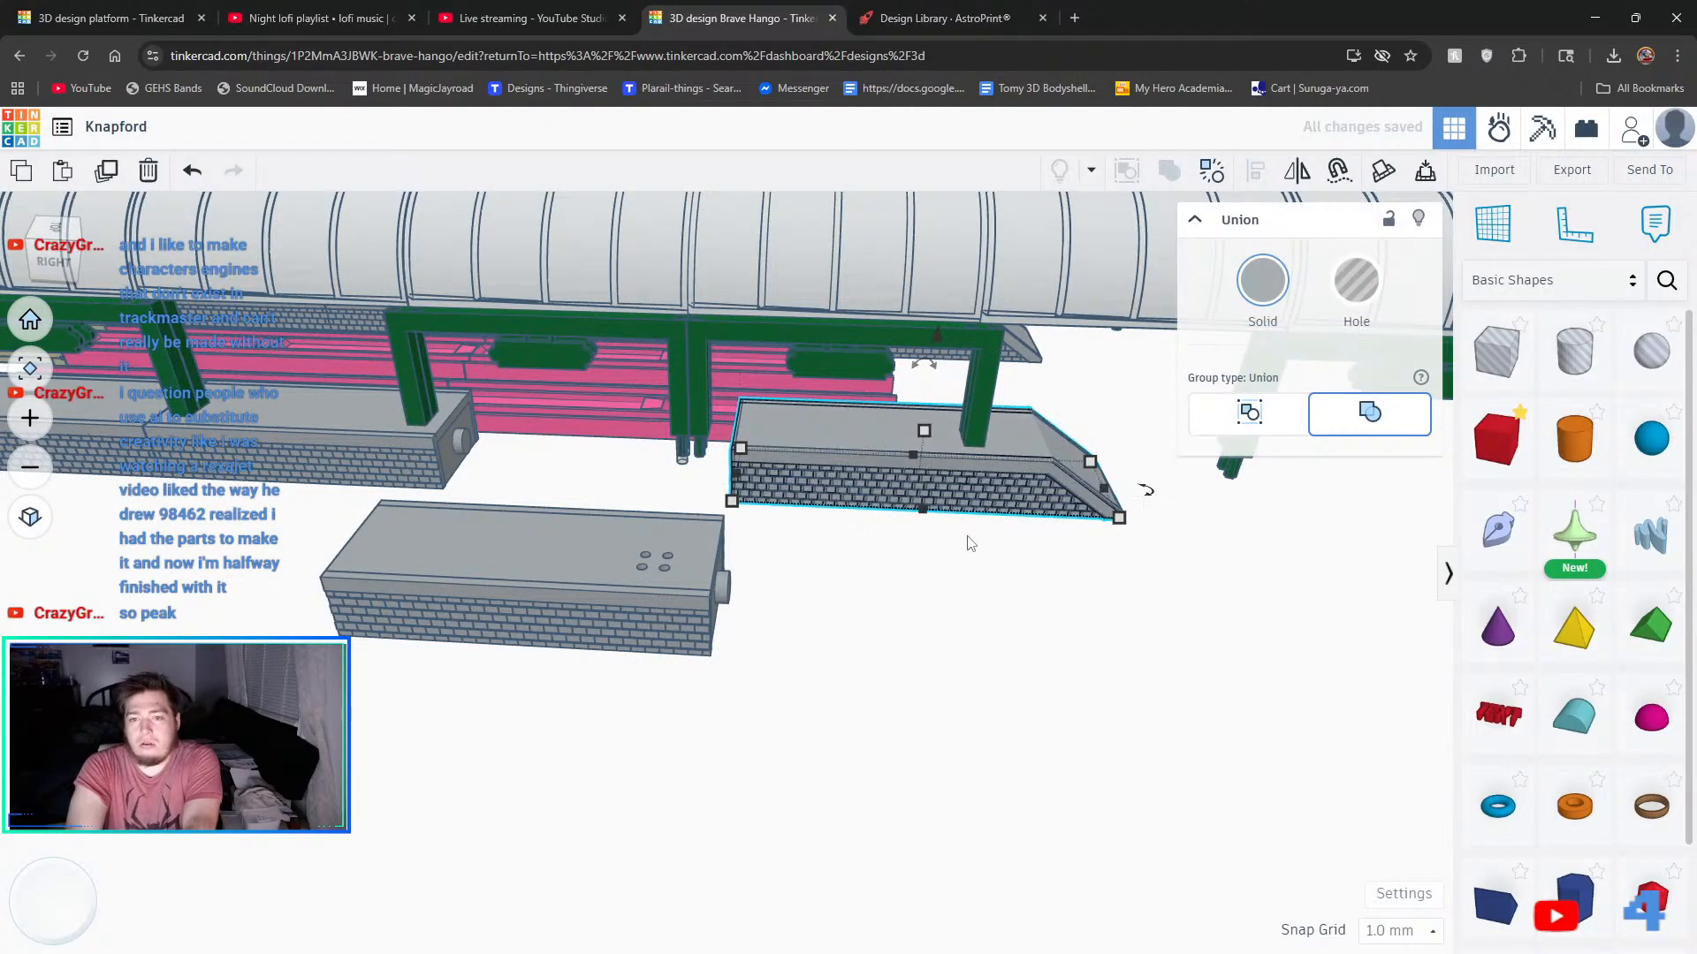
key(Left)
key(Left)
key(Left)
key(Left)
key(Left)
key(Left)
key(Left)
key(Left)
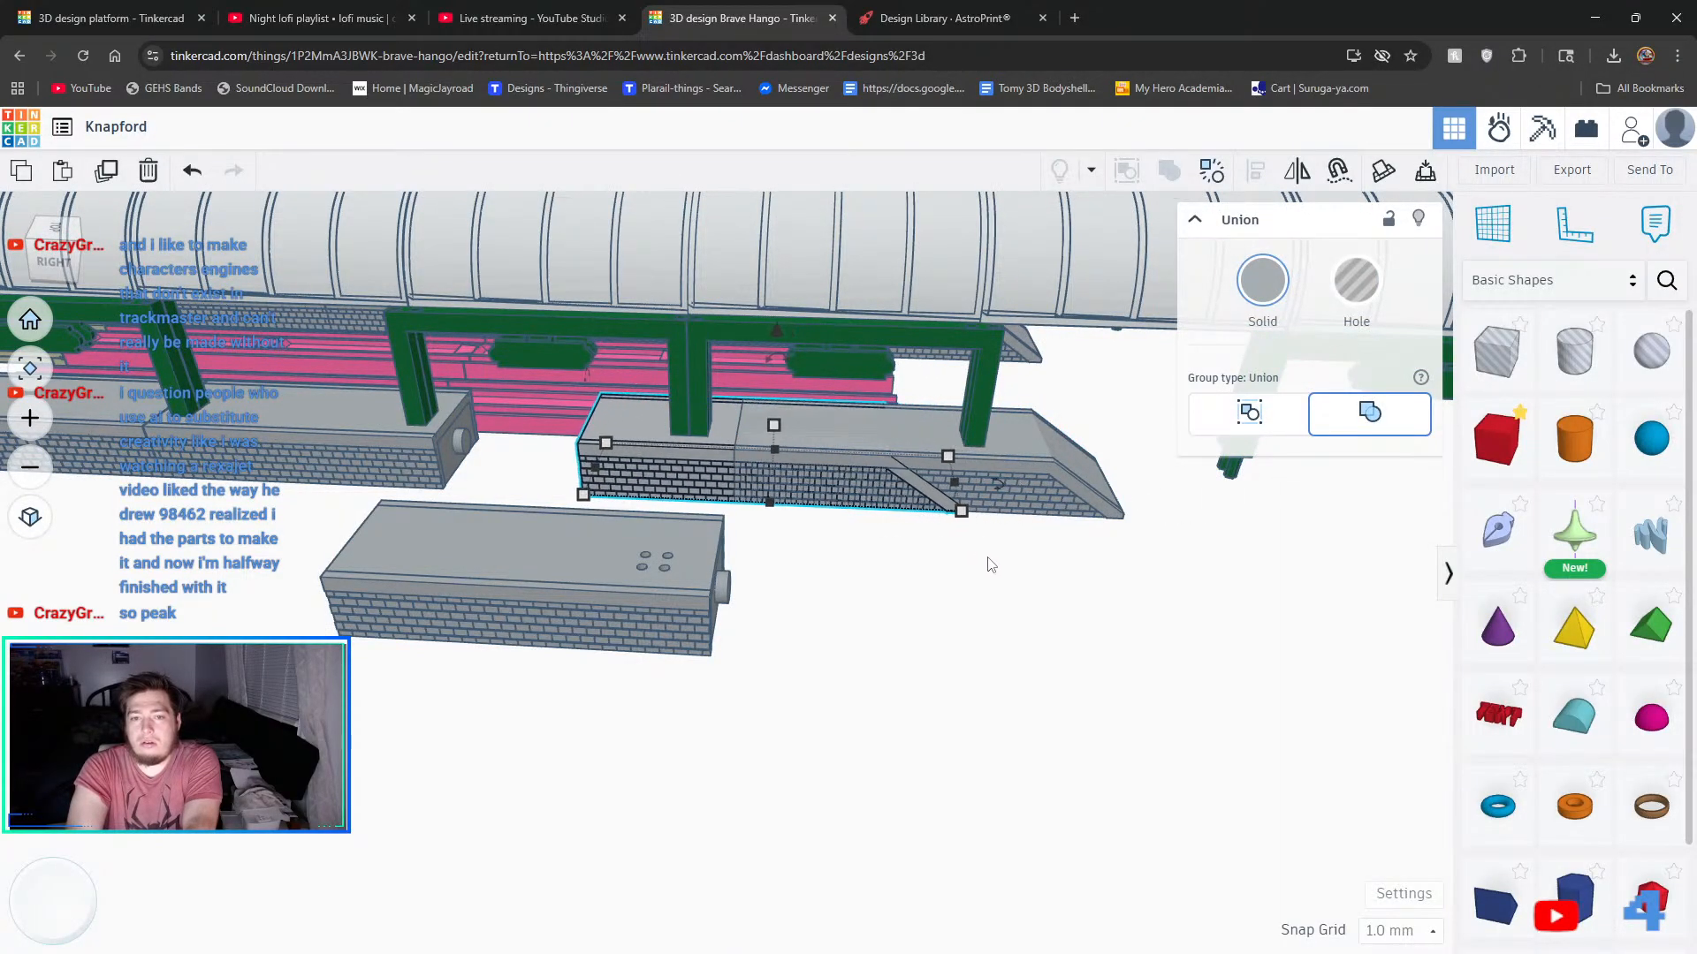
key(Left)
key(Left)
key(Left)
key(Left)
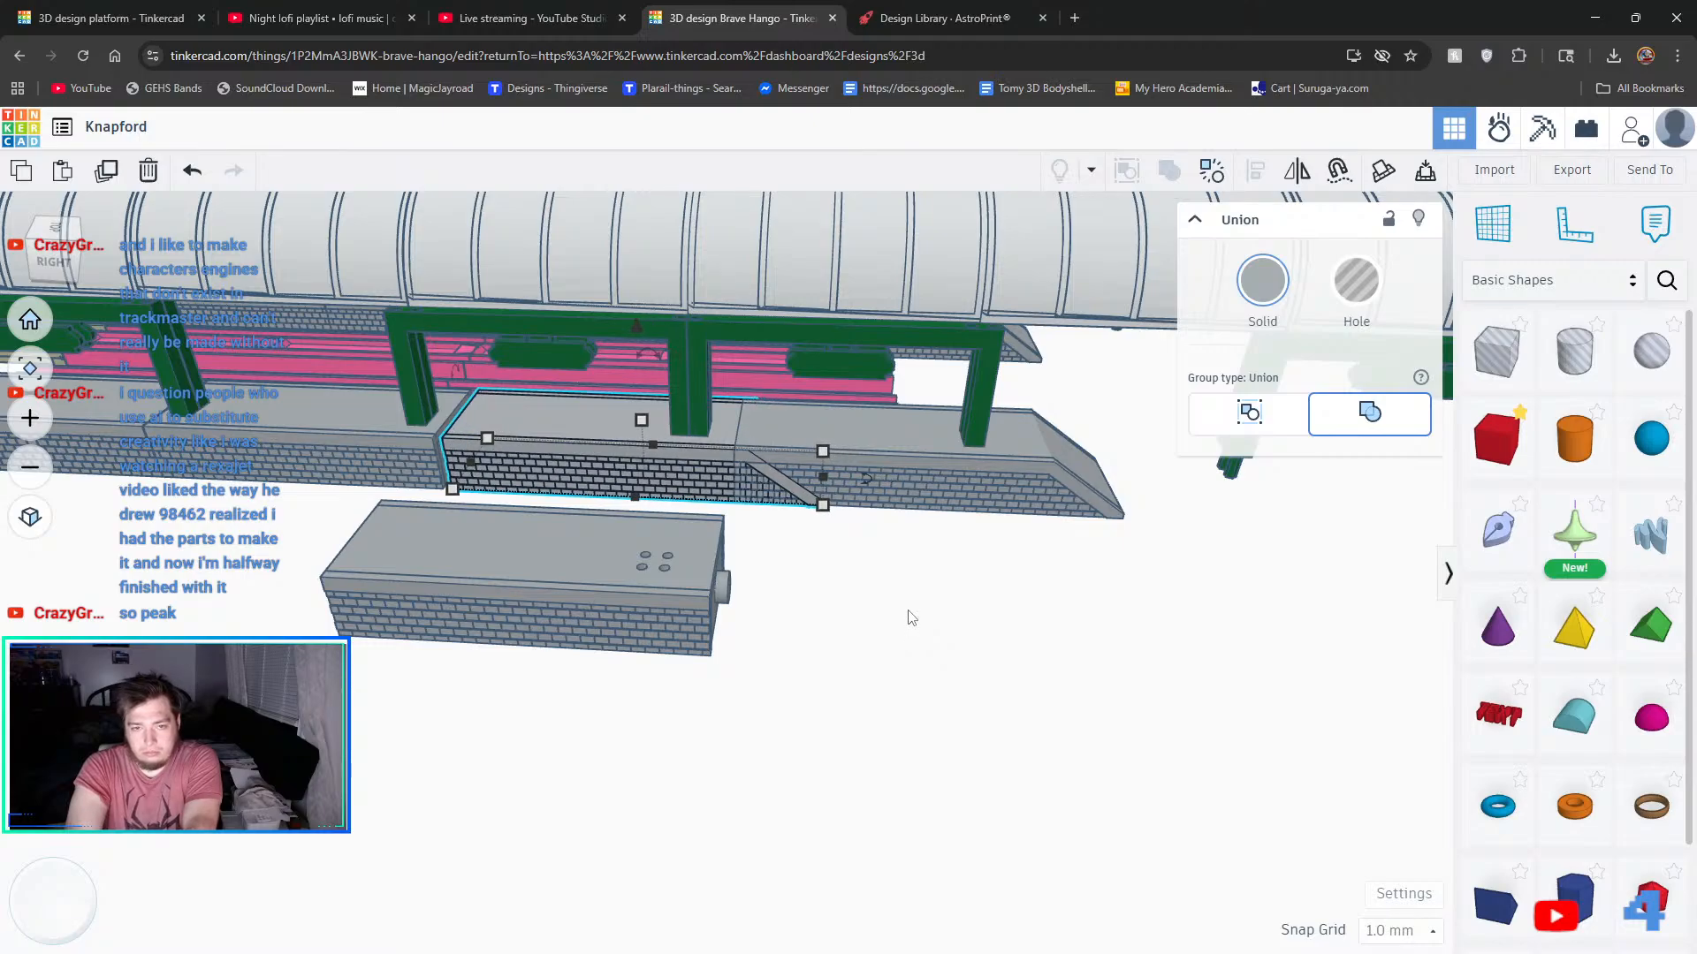
key(Right)
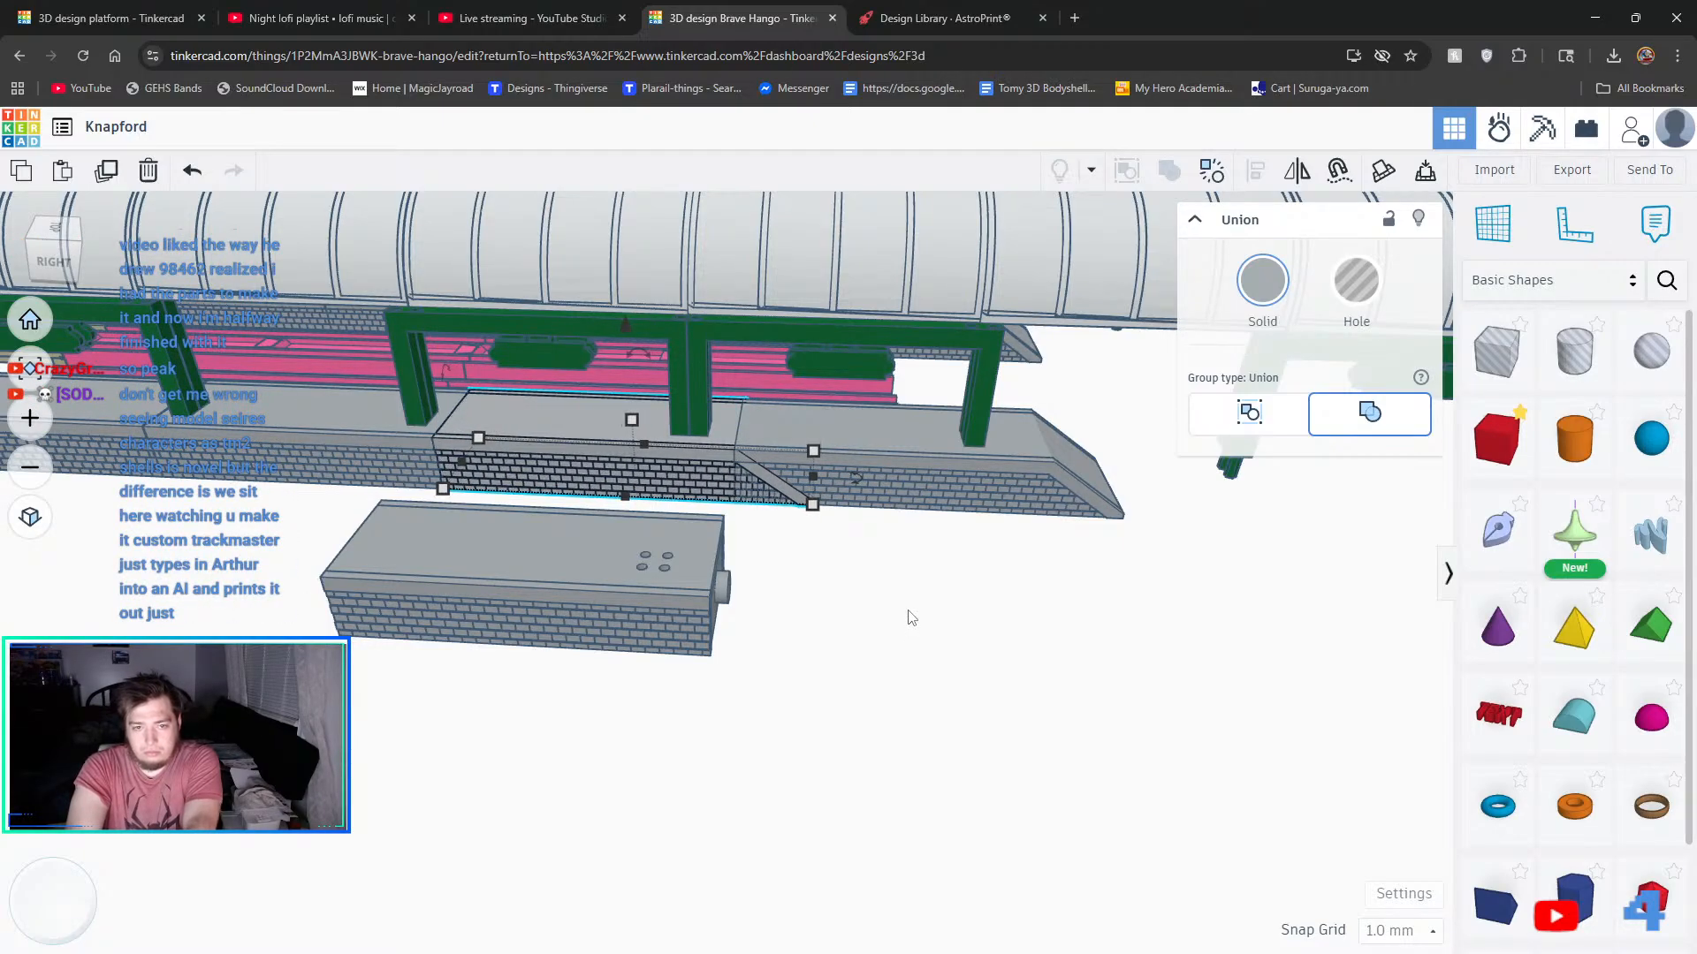
- Move the original ramped end section outward along the row to beneath the separate frame at the canopy's far end
click(922, 671)
click(941, 485)
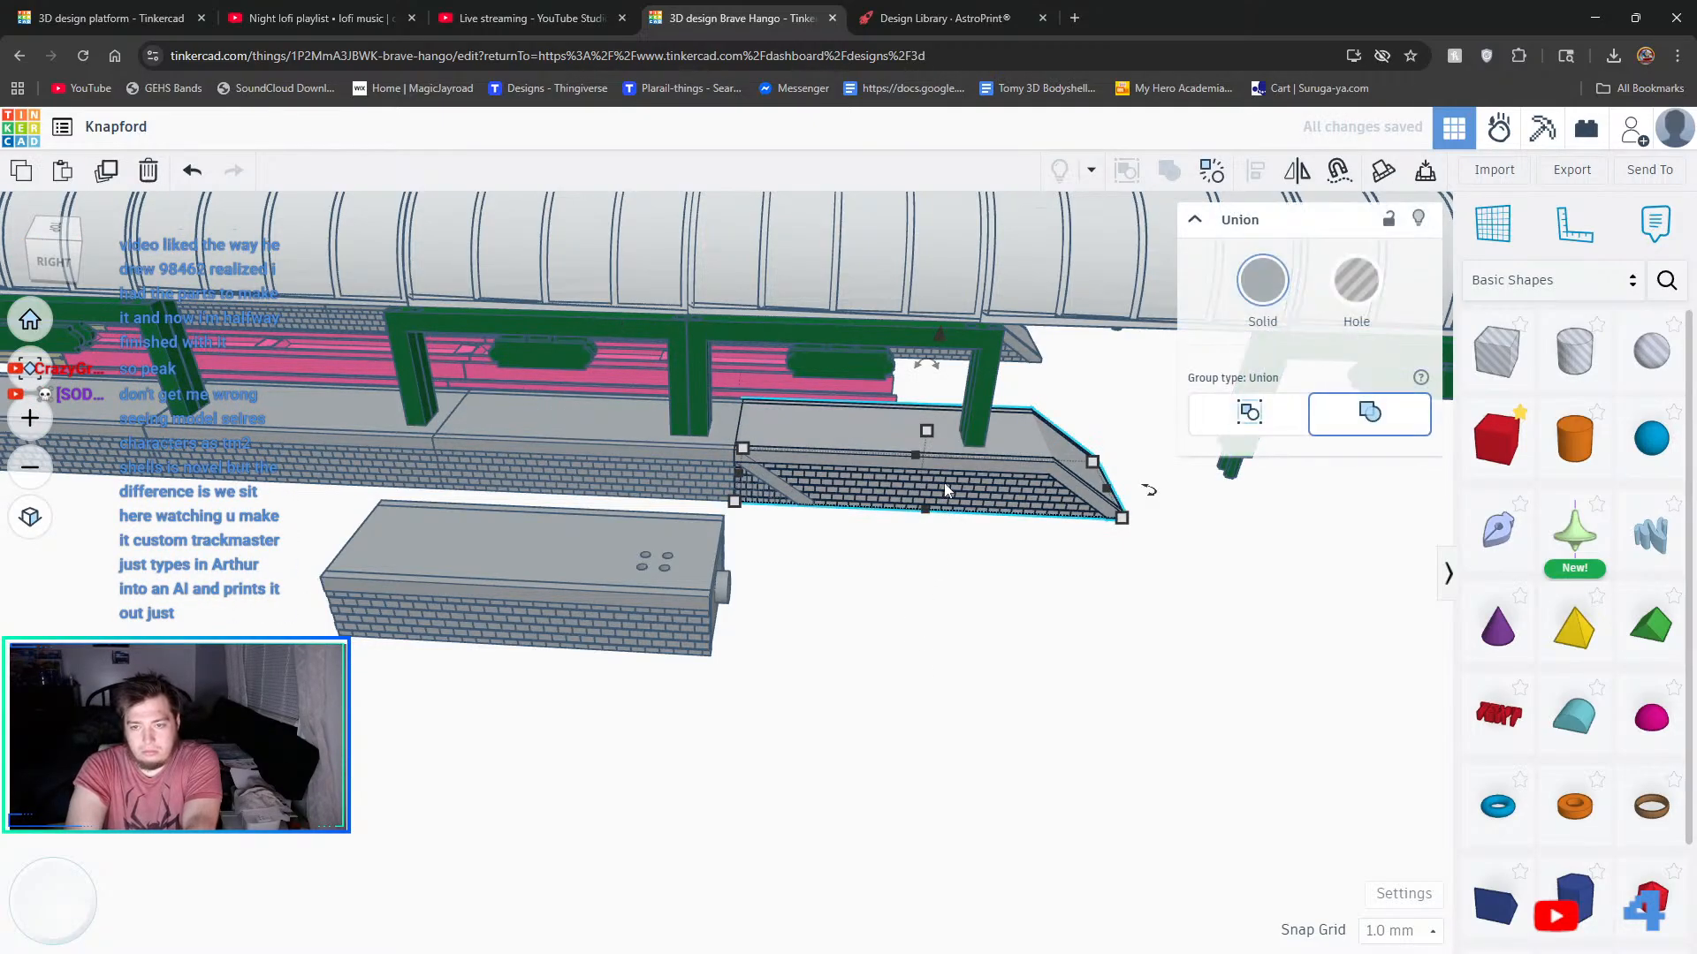
right_drag(1185, 651, 1197, 458)
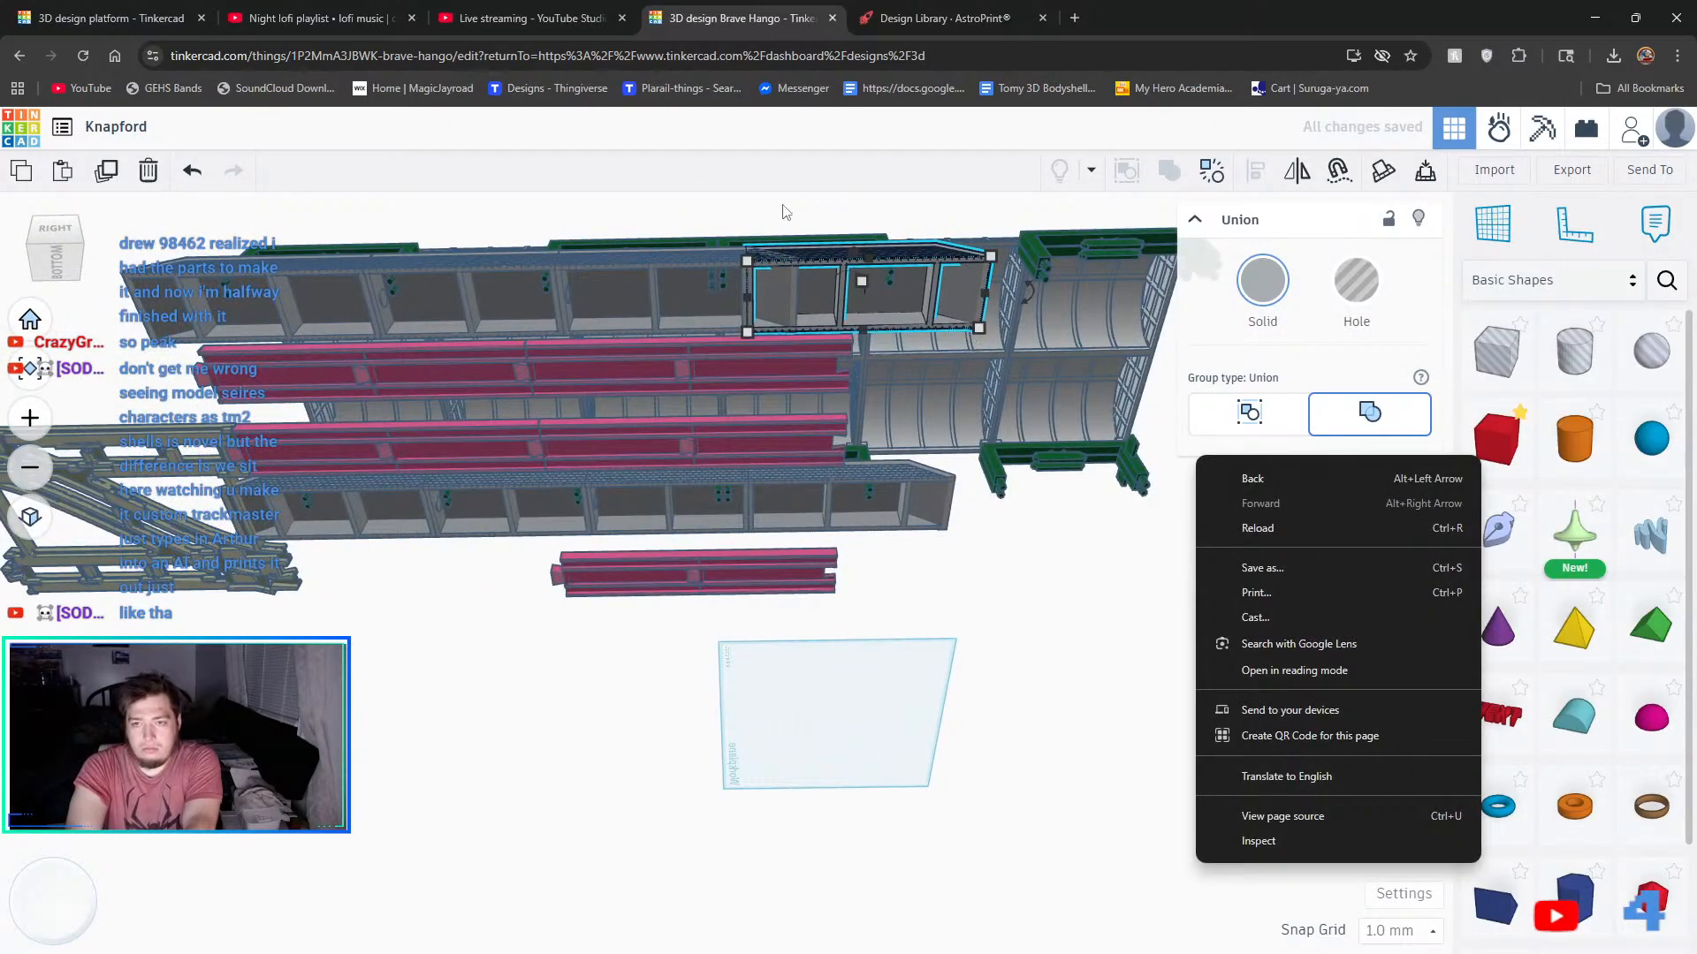
click(795, 183)
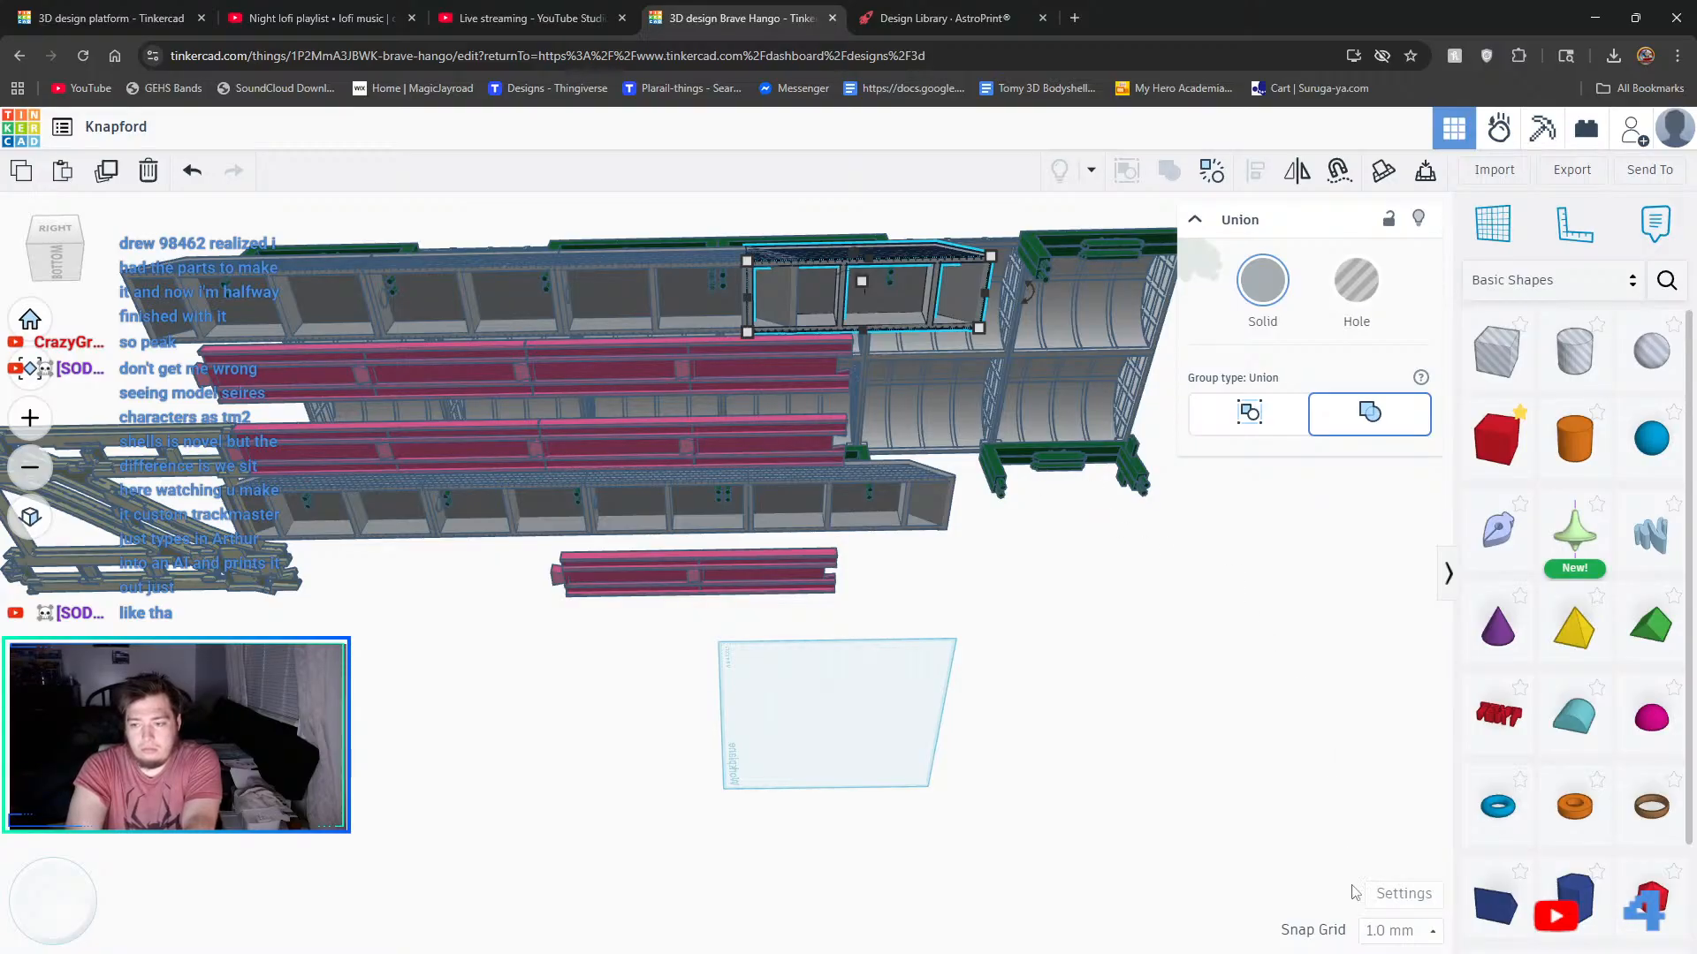
key(Right)
key(Right)
key(Right)
key(Right)
key(Right)
key(Right)
key(Right)
key(Right)
key(Right)
key(Right)
key(Right)
key(Right)
key(Right)
key(Right)
key(Right)
key(Right)
key(Right)
key(Right)
key(Right)
key(Right)
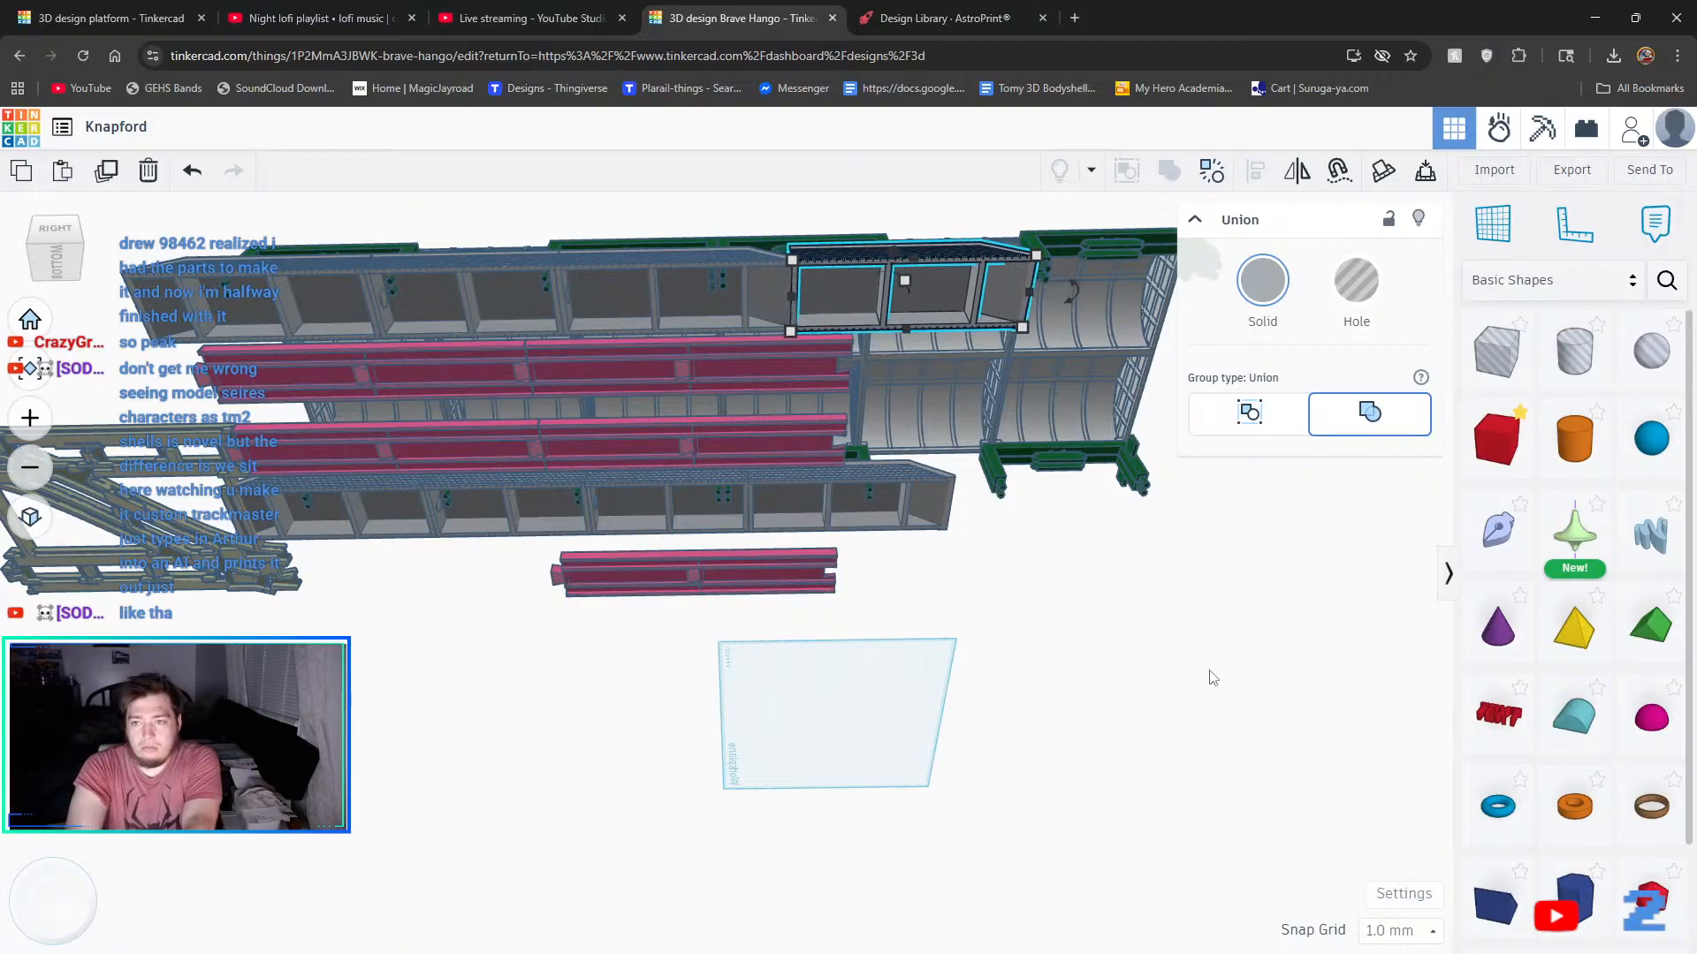
key(Right)
key(Right)
key(Right)
key(Right)
key(Right)
key(Right)
key(Right)
key(Right)
key(Right)
key(Right)
key(Right)
key(Right)
key(Right)
key(Right)
key(Right)
key(Right)
key(Right)
key(Right)
key(Right)
key(Right)
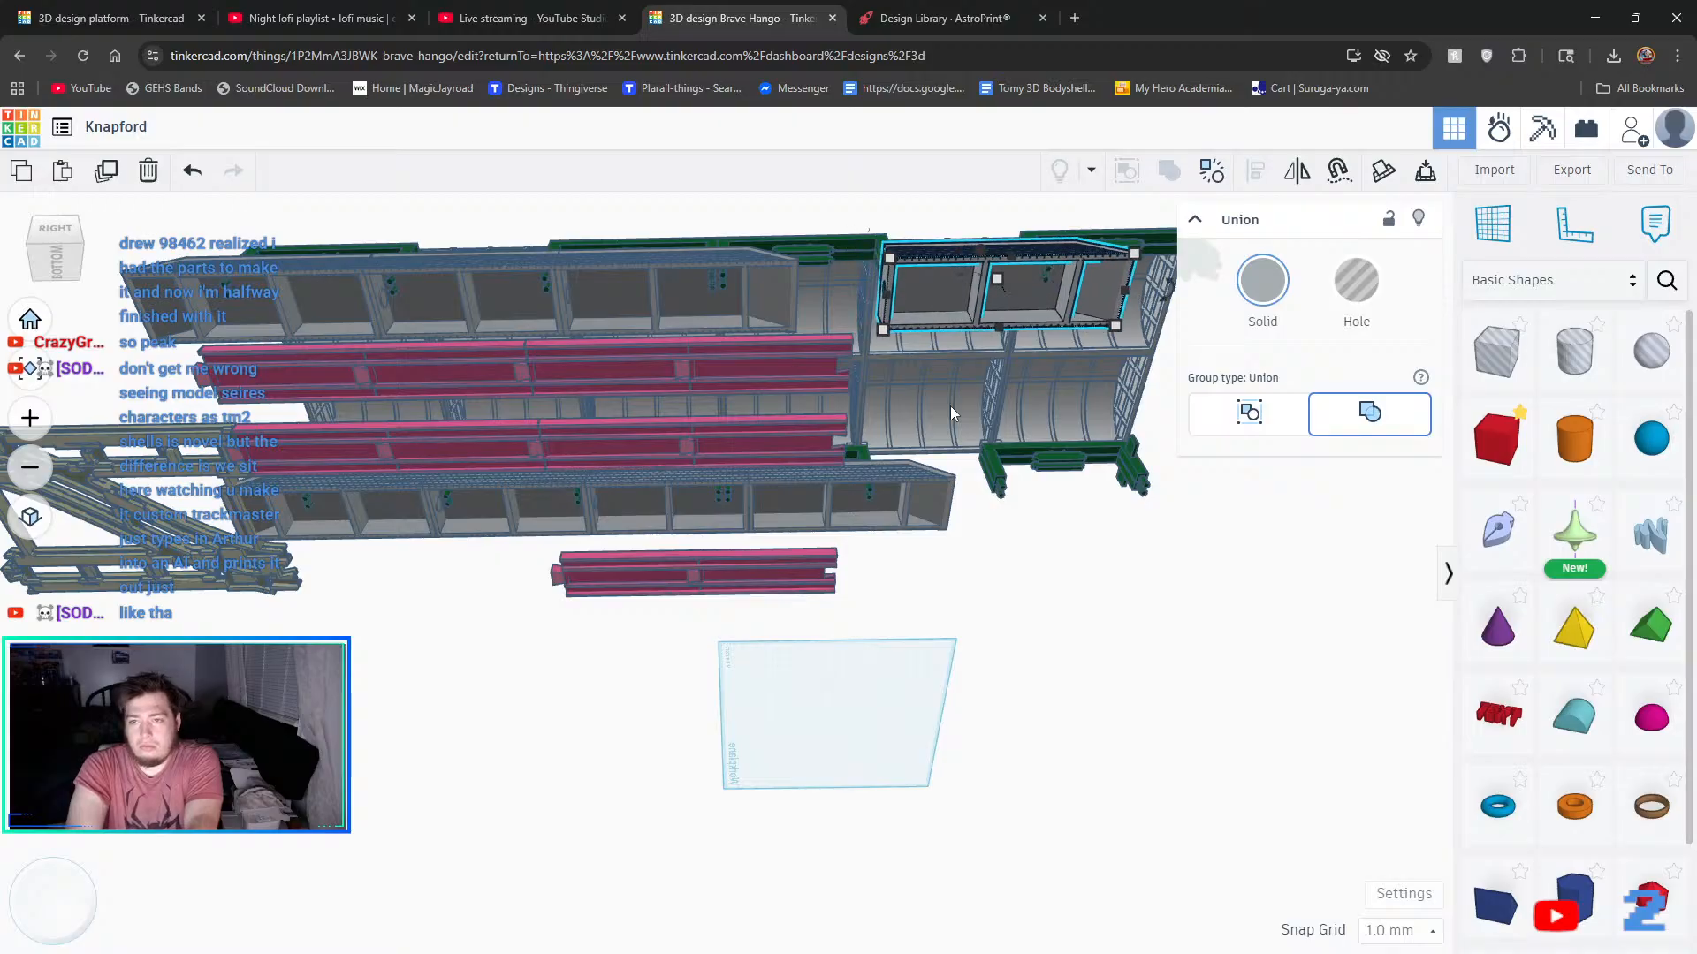
key(Right)
key(Right)
key(Right)
key(Right)
key(Right)
key(Right)
key(Right)
key(Right)
key(Right)
key(Right)
key(Right)
key(Right)
key(Right)
key(Right)
key(Right)
key(Right)
key(Right)
key(Right)
key(Right)
key(Right)
middle_drag(956, 394, 831, 477)
key(Right)
key(Right)
key(Right)
key(Right)
key(Right)
key(Right)
key(Right)
key(Right)
key(Right)
key(Right)
key(Right)
key(Right)
key(Right)
key(Right)
key(Right)
key(Right)
key(Right)
key(Right)
key(Right)
key(Right)
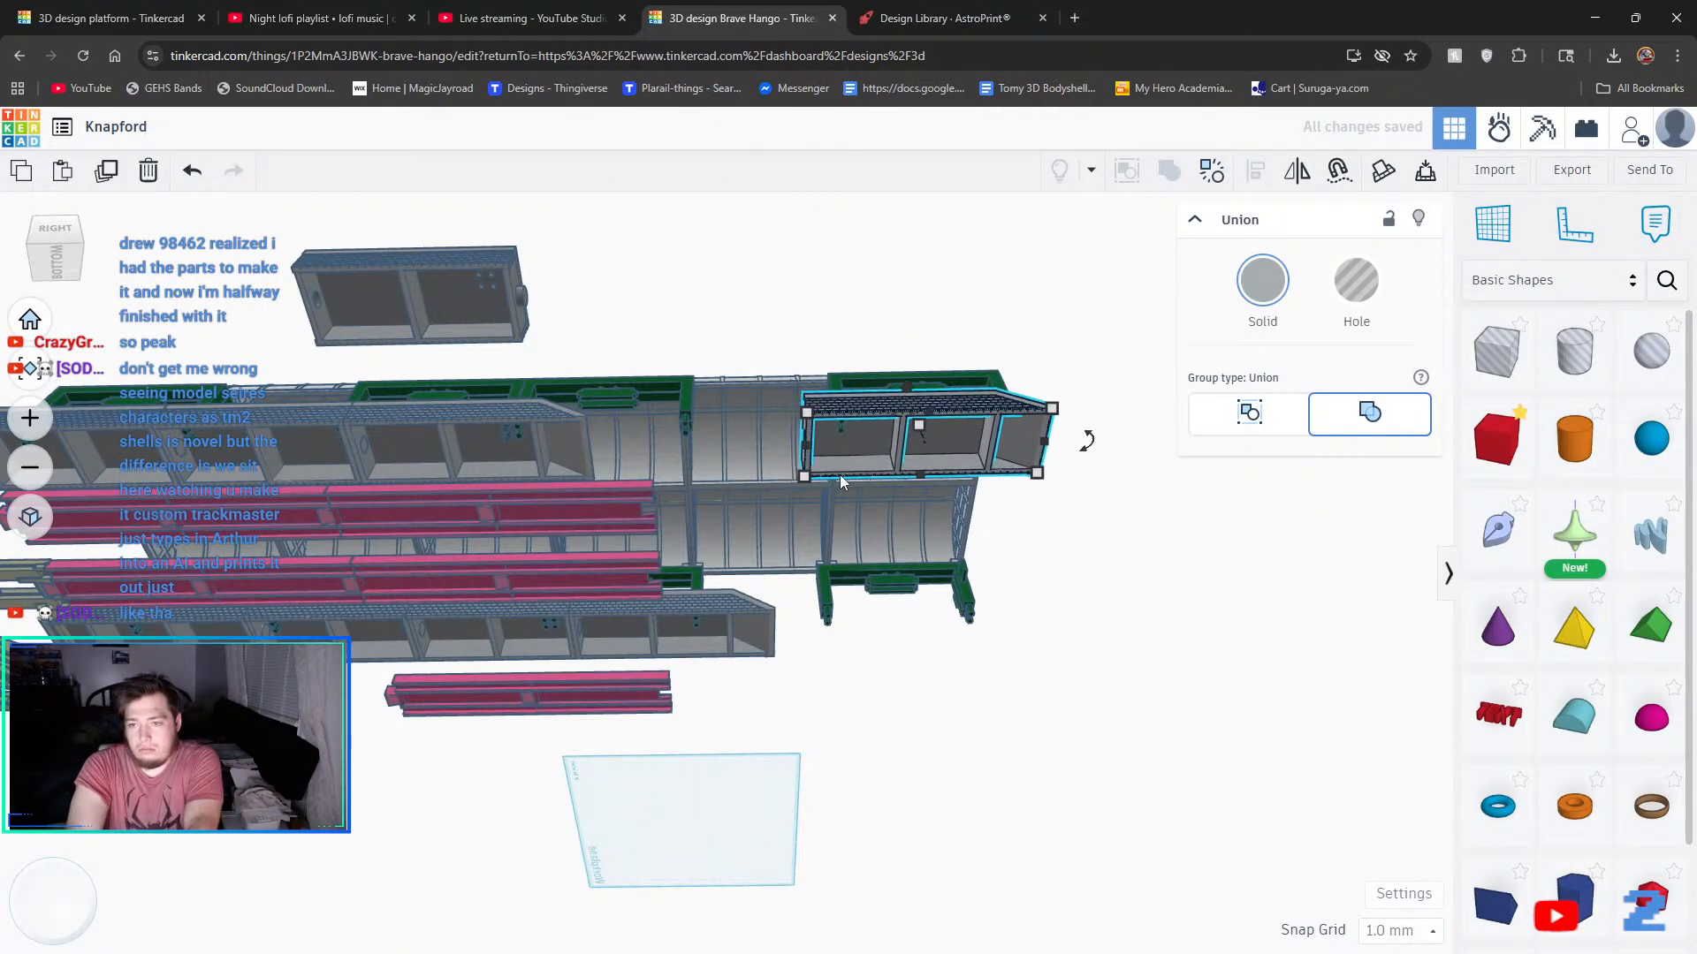
key(Right)
key(Right)
key(Right)
key(Right)
key(Right)
key(Right)
key(Right)
key(Right)
right_drag(857, 469, 939, 840)
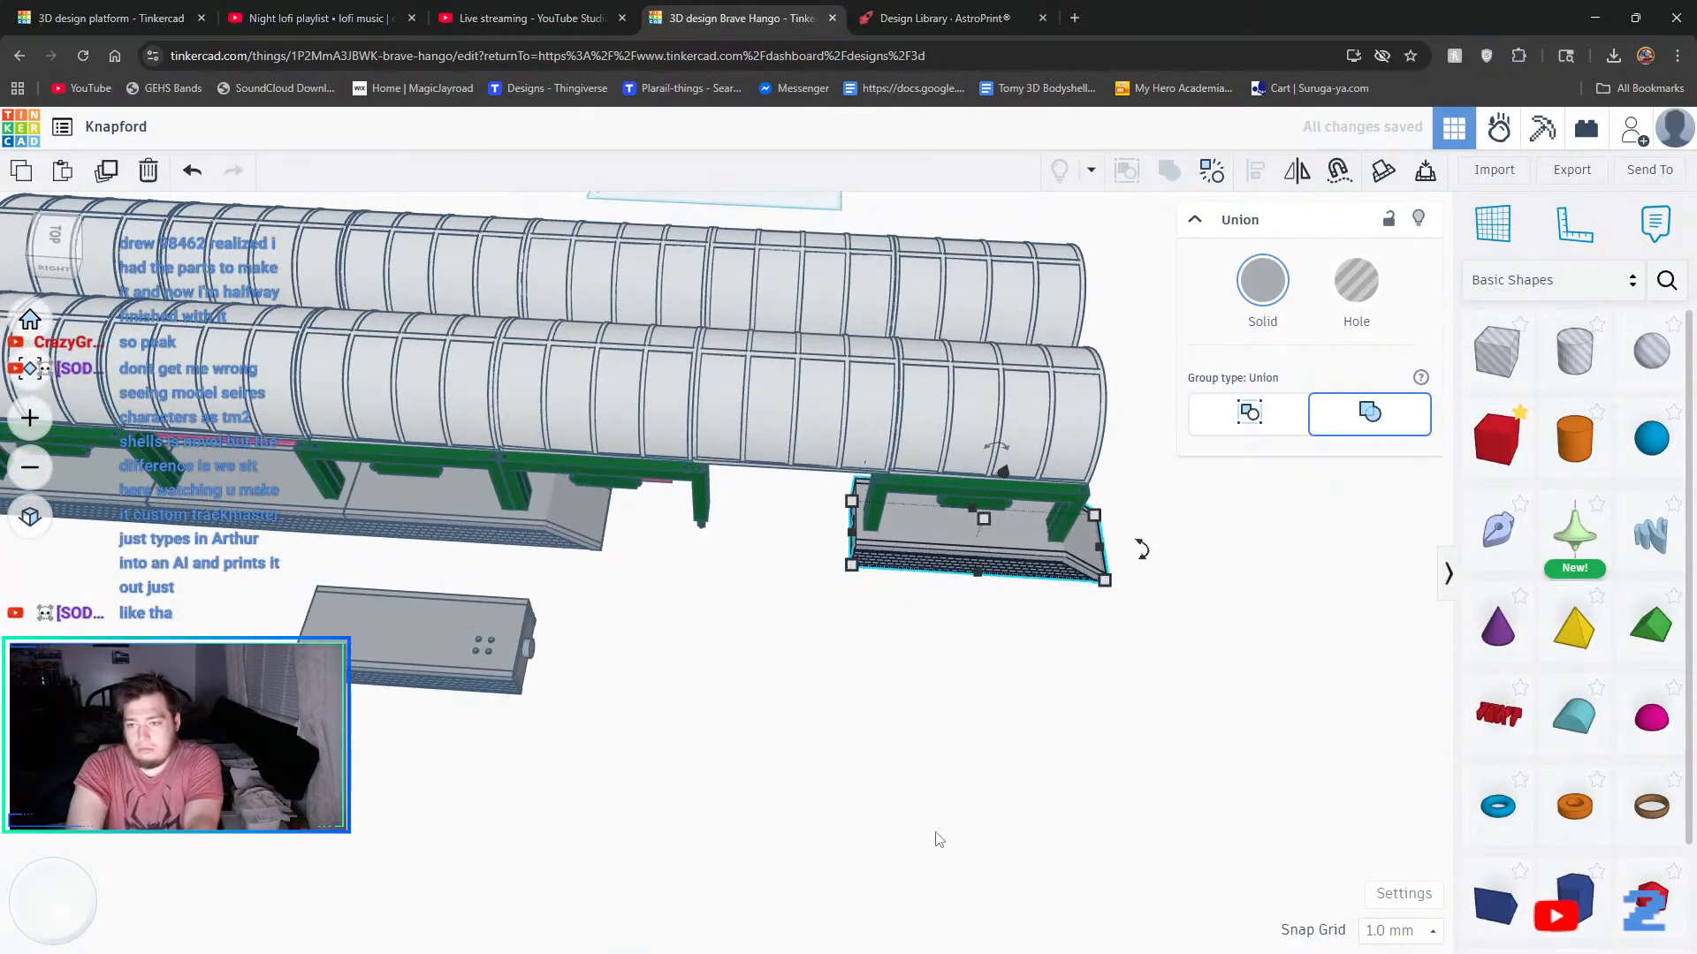
key(Right)
key(Right)
key(Right)
key(Right)
key(Right)
key(Right)
key(Right)
key(Right)
key(Right)
key(Right)
key(Right)
key(Right)
key(Right)
key(Right)
key(Right)
key(Right)
key(Right)
key(Right)
key(Right)
key(Right)
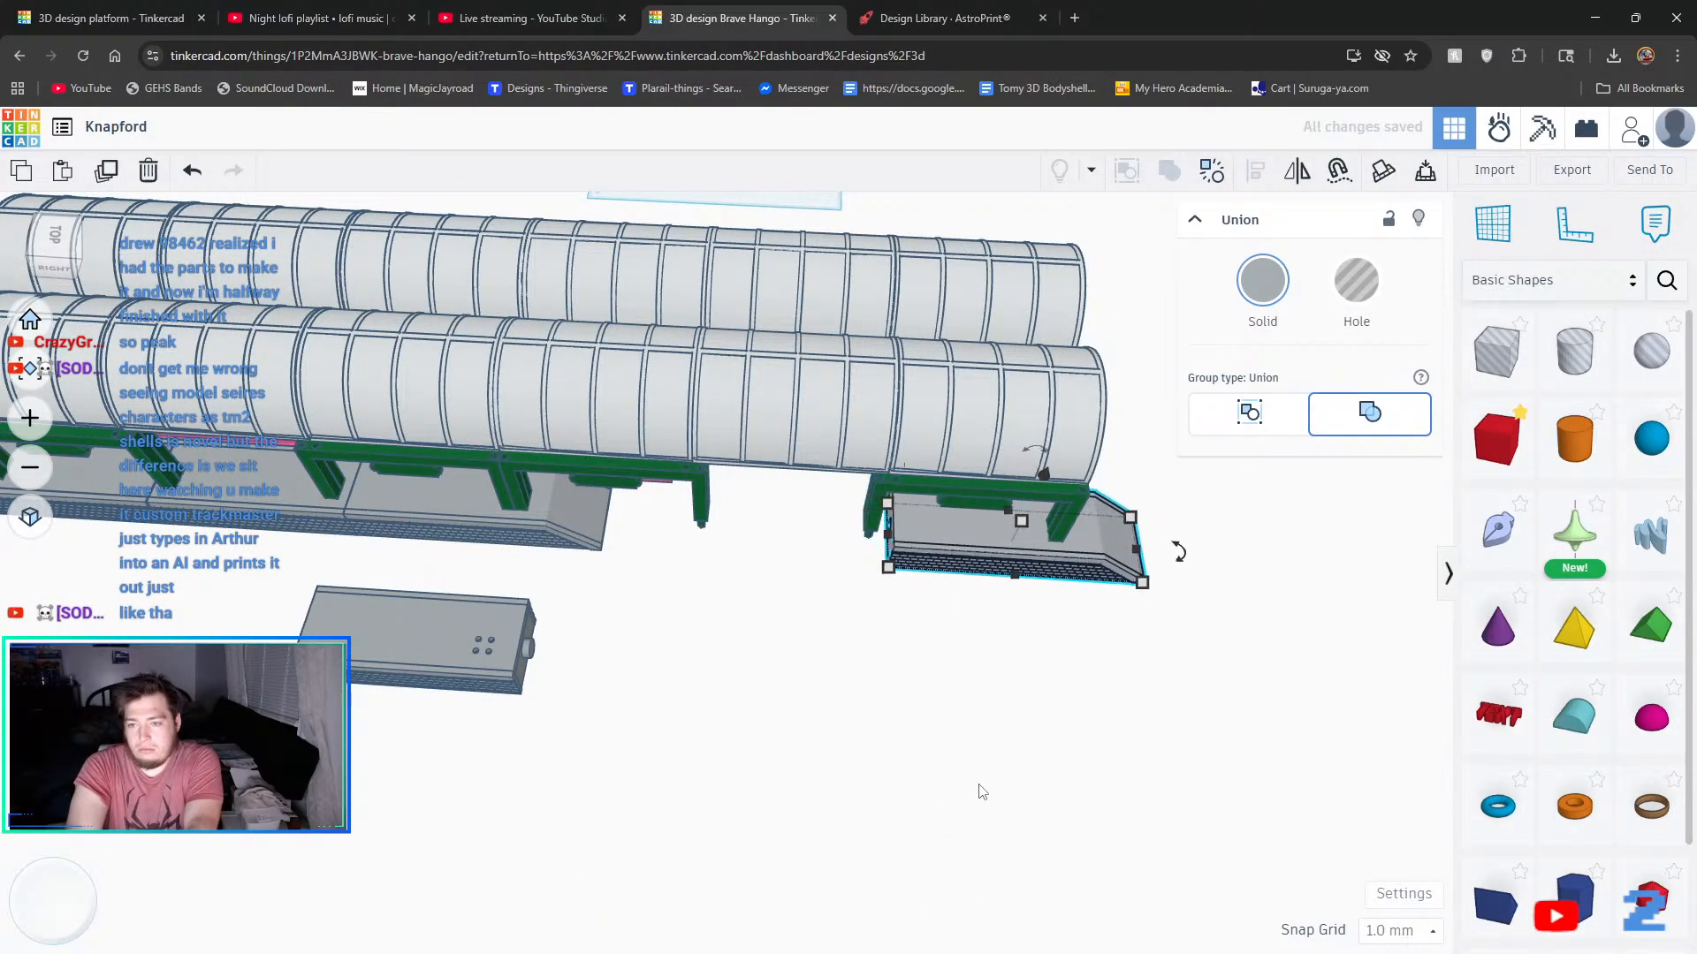
- Shift the original ramped end section further outward along the row, past the frame at the canopy's far end
key(Right)
key(Right)
key(Right)
key(Right)
key(Right)
key(Right)
key(Right)
key(Right)
key(Right)
key(Right)
key(Right)
key(Right)
key(Right)
key(Right)
key(Right)
key(Right)
key(Right)
key(Right)
key(Right)
key(Right)
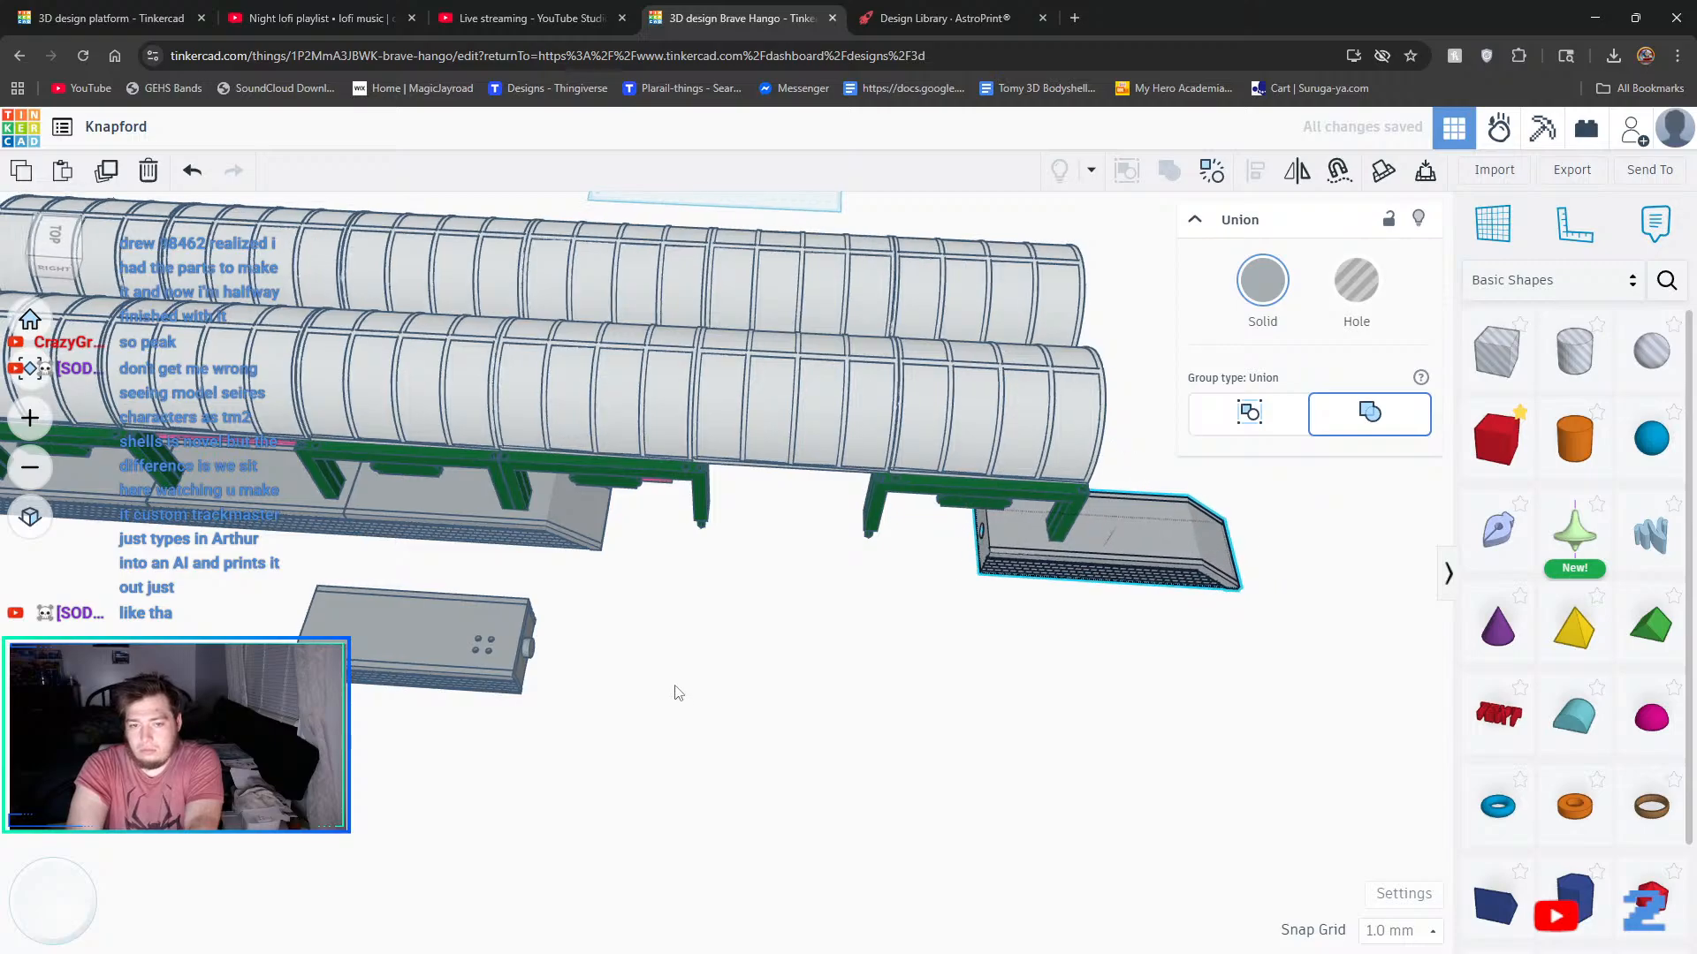
- Group the ramped end sections with the peg-hole cylinders beneath the frame joint to cut the holes
right_drag(674, 689, 521, 620)
scroll(521, 621, up, 5)
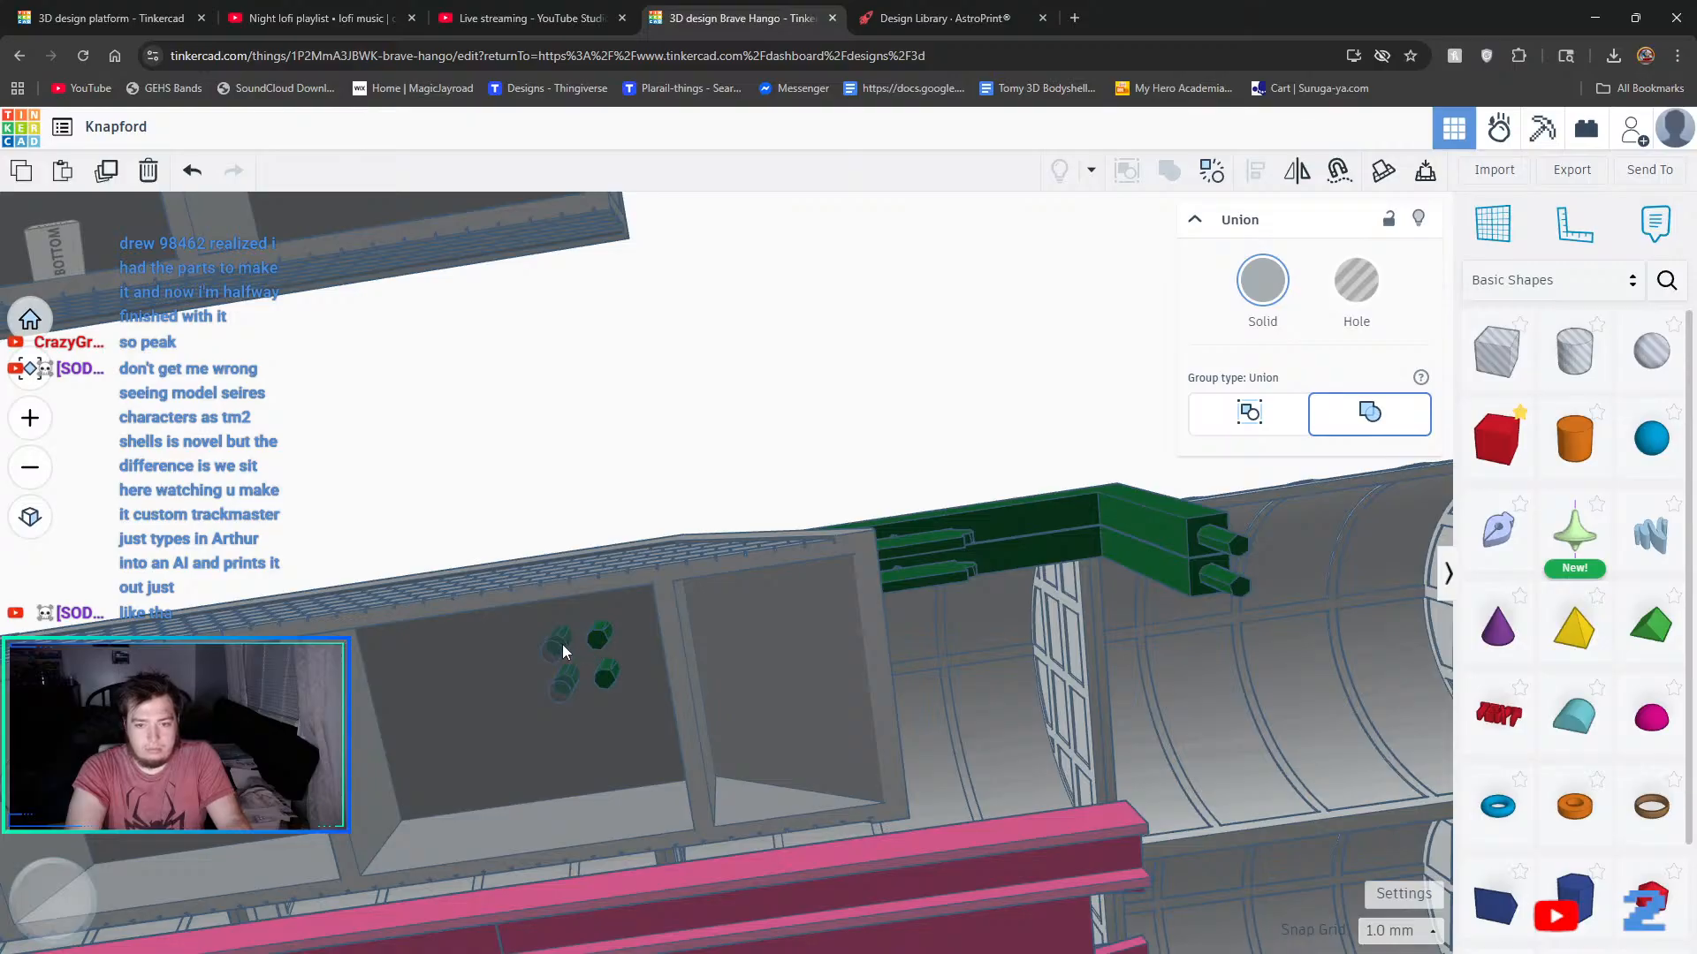
shift+click(553, 655)
shift+click(595, 707)
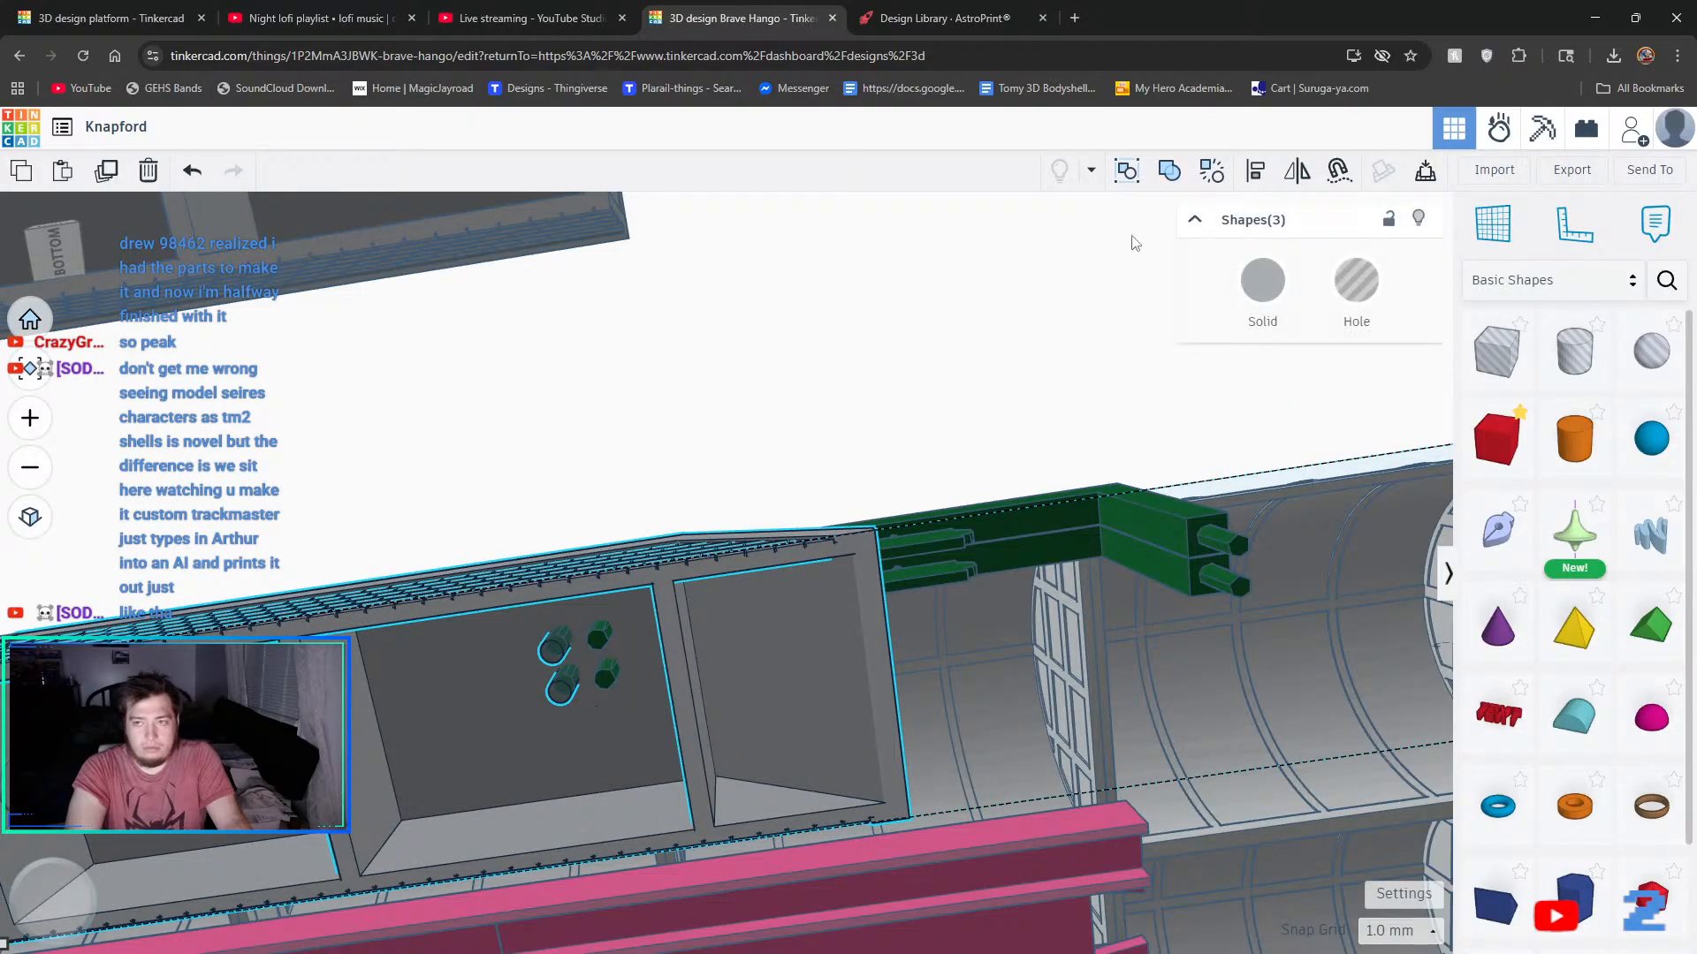
click(1169, 172)
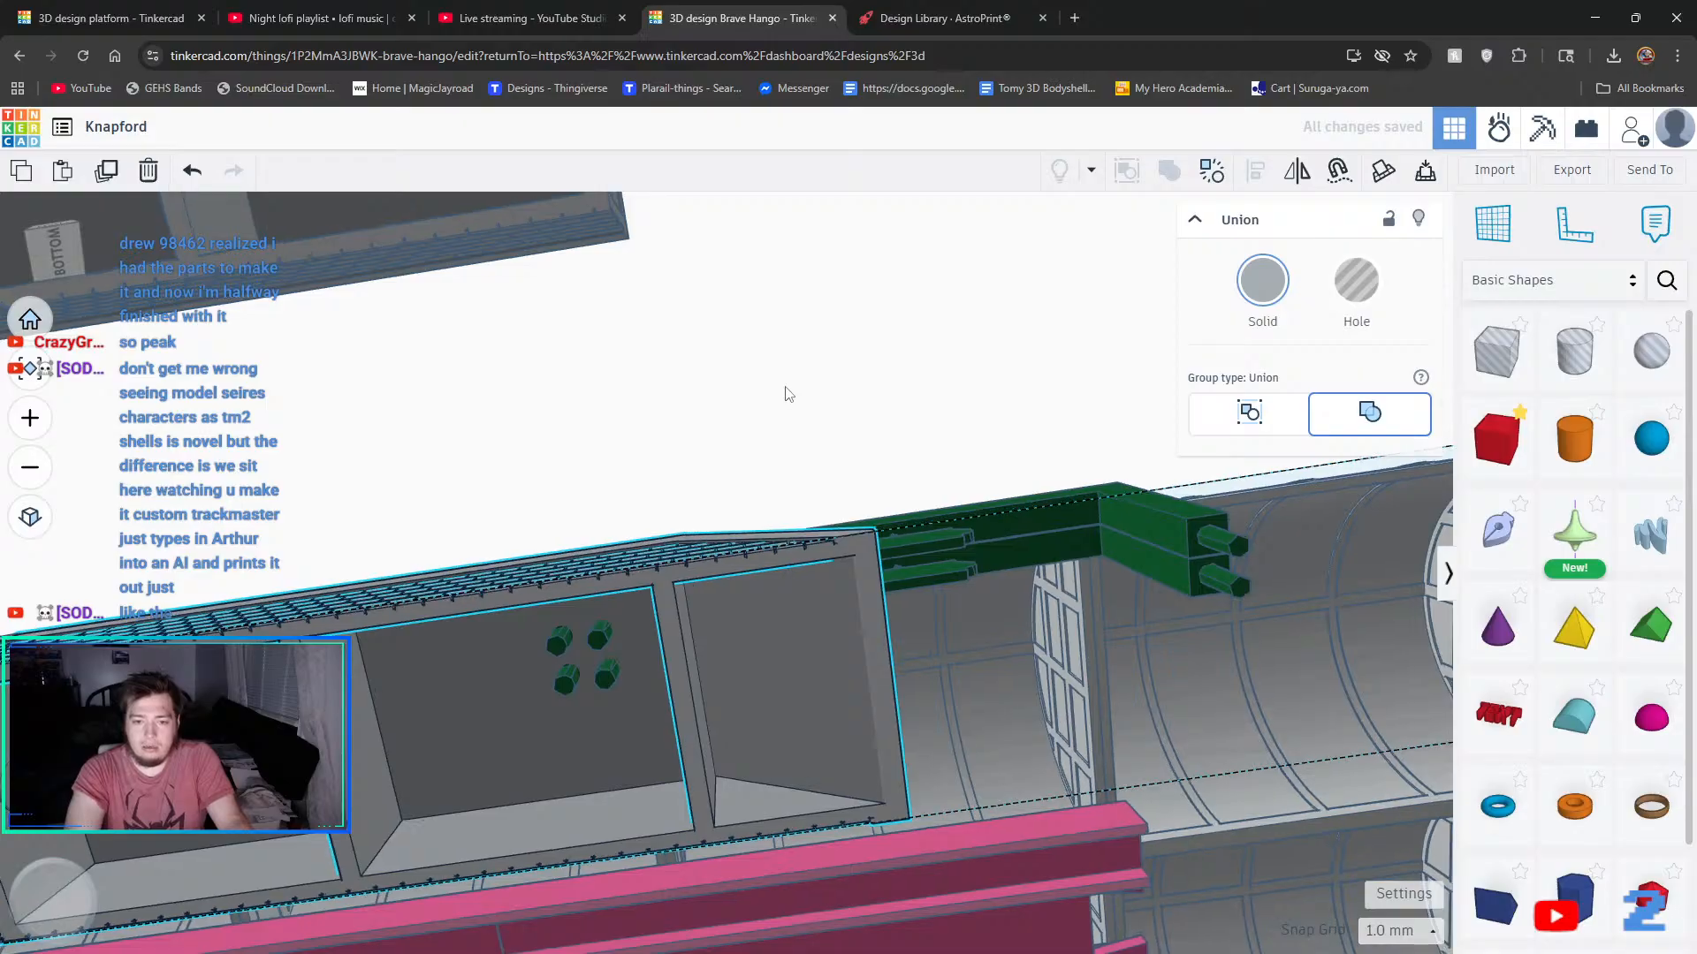
- Group the far double-barrel canopy with its green frame pieces on both sides into one union
right_drag(788, 390, 734, 405)
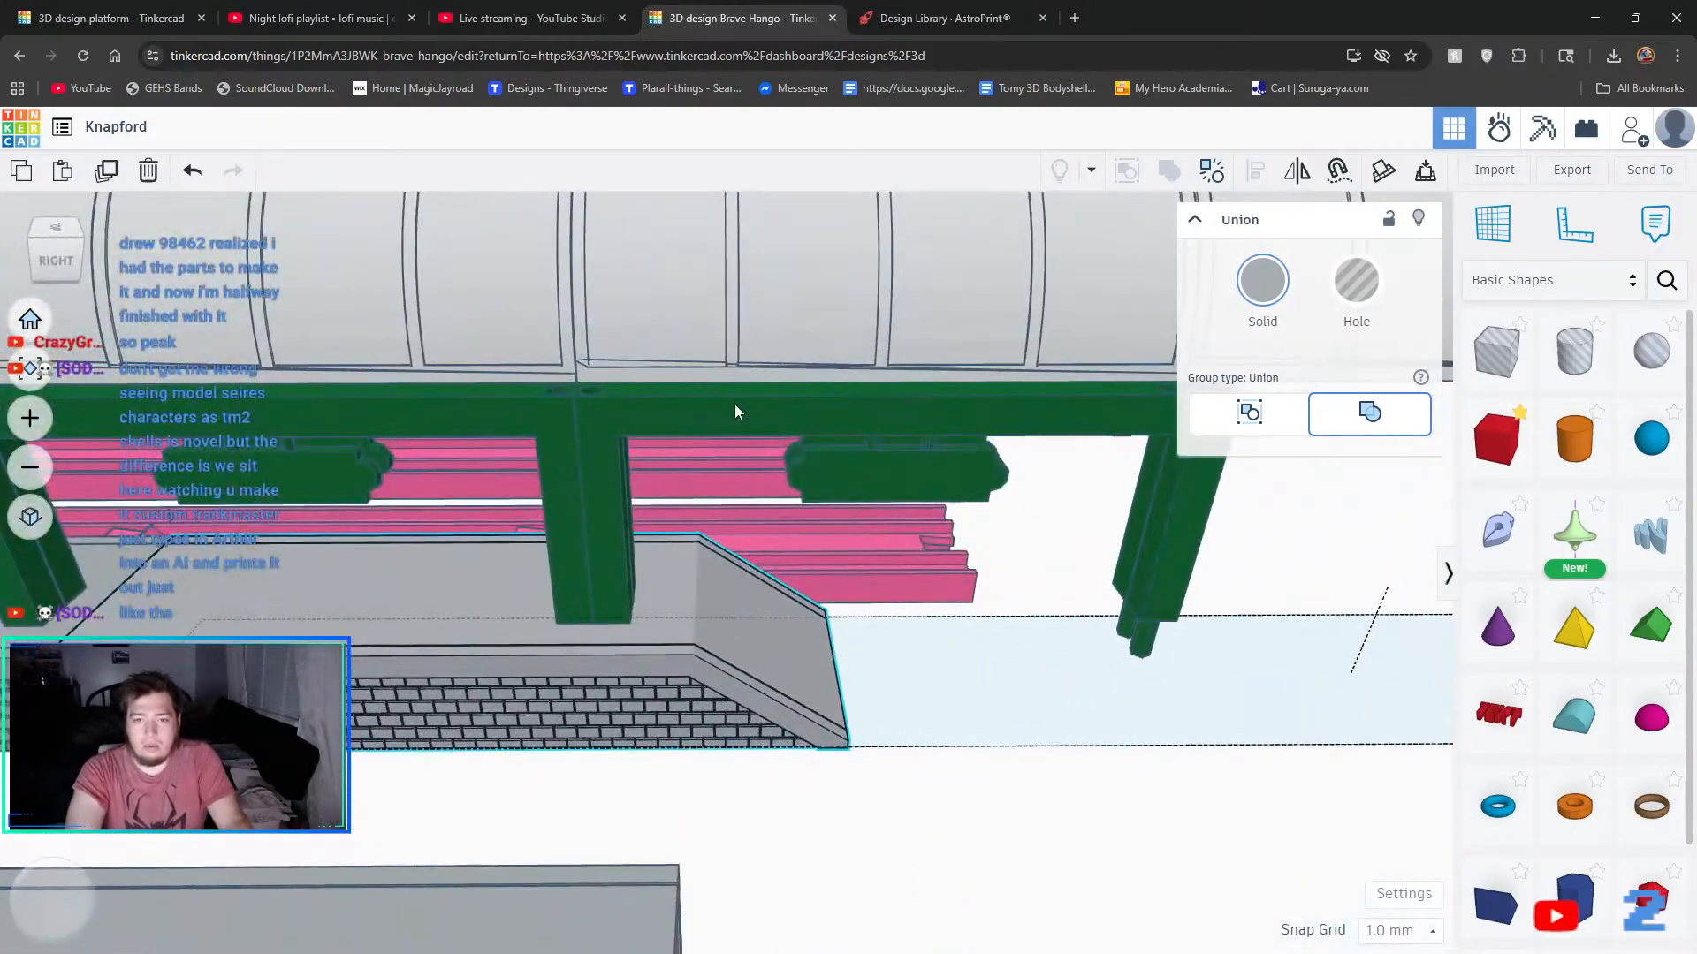
click(735, 405)
shift+click(755, 307)
right_drag(755, 307, 1128, 515)
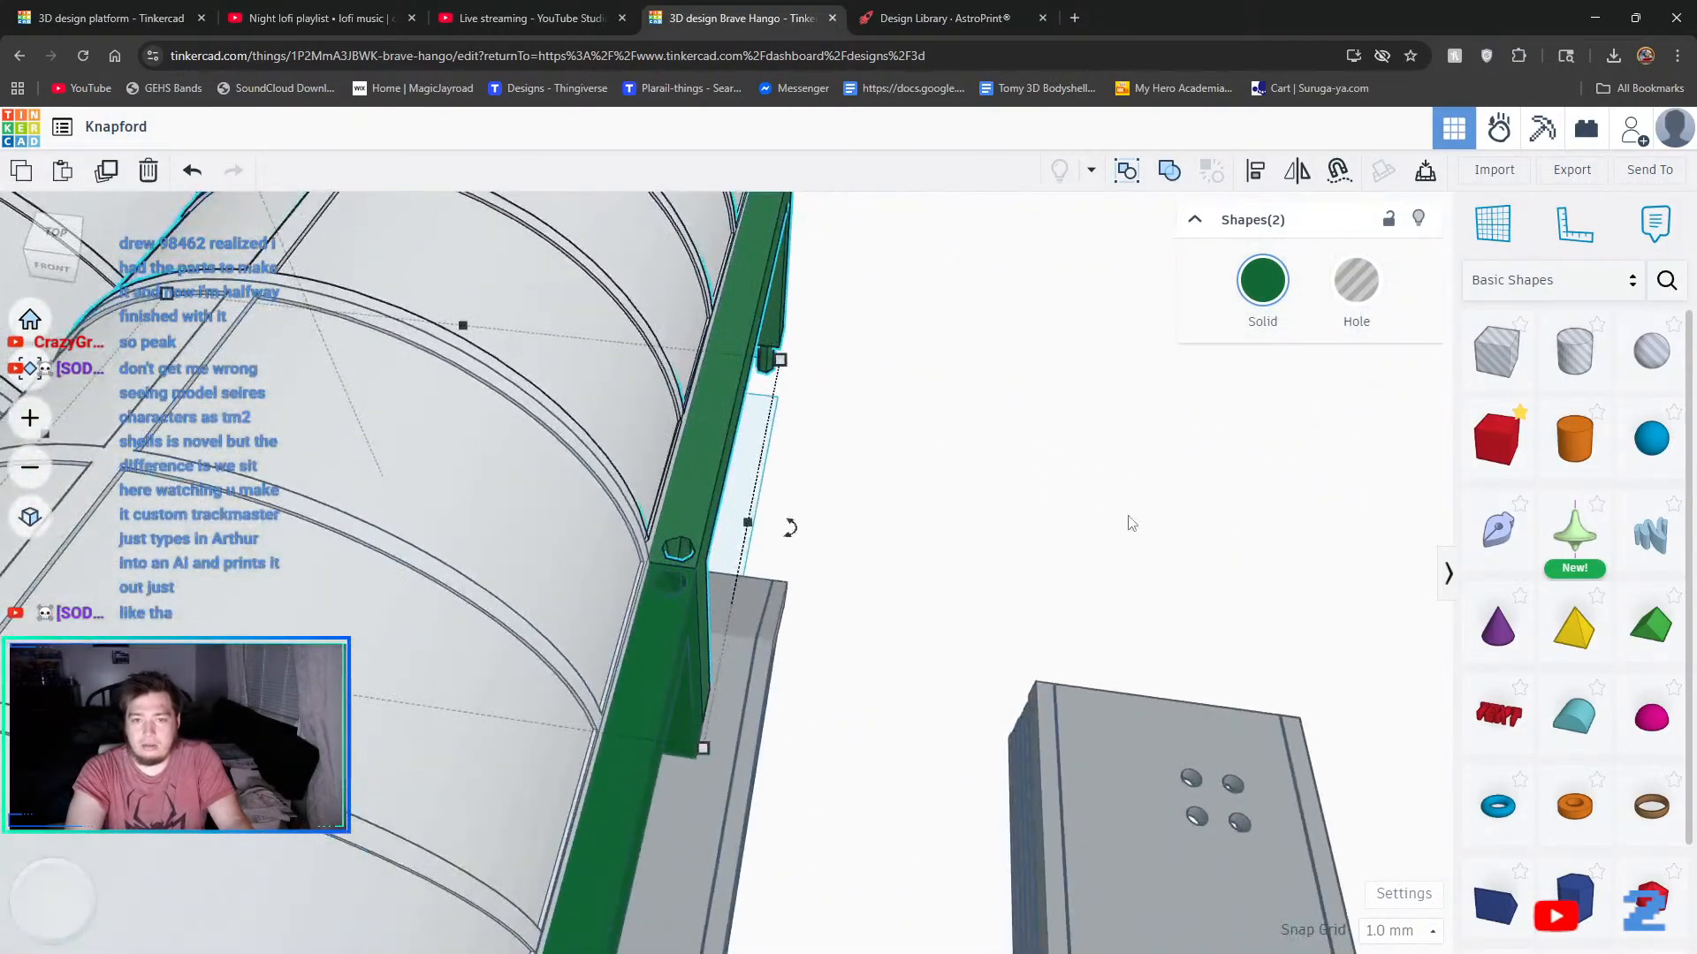
scroll(926, 435, up, 1)
scroll(920, 428, down, 1)
scroll(920, 436, down, 5)
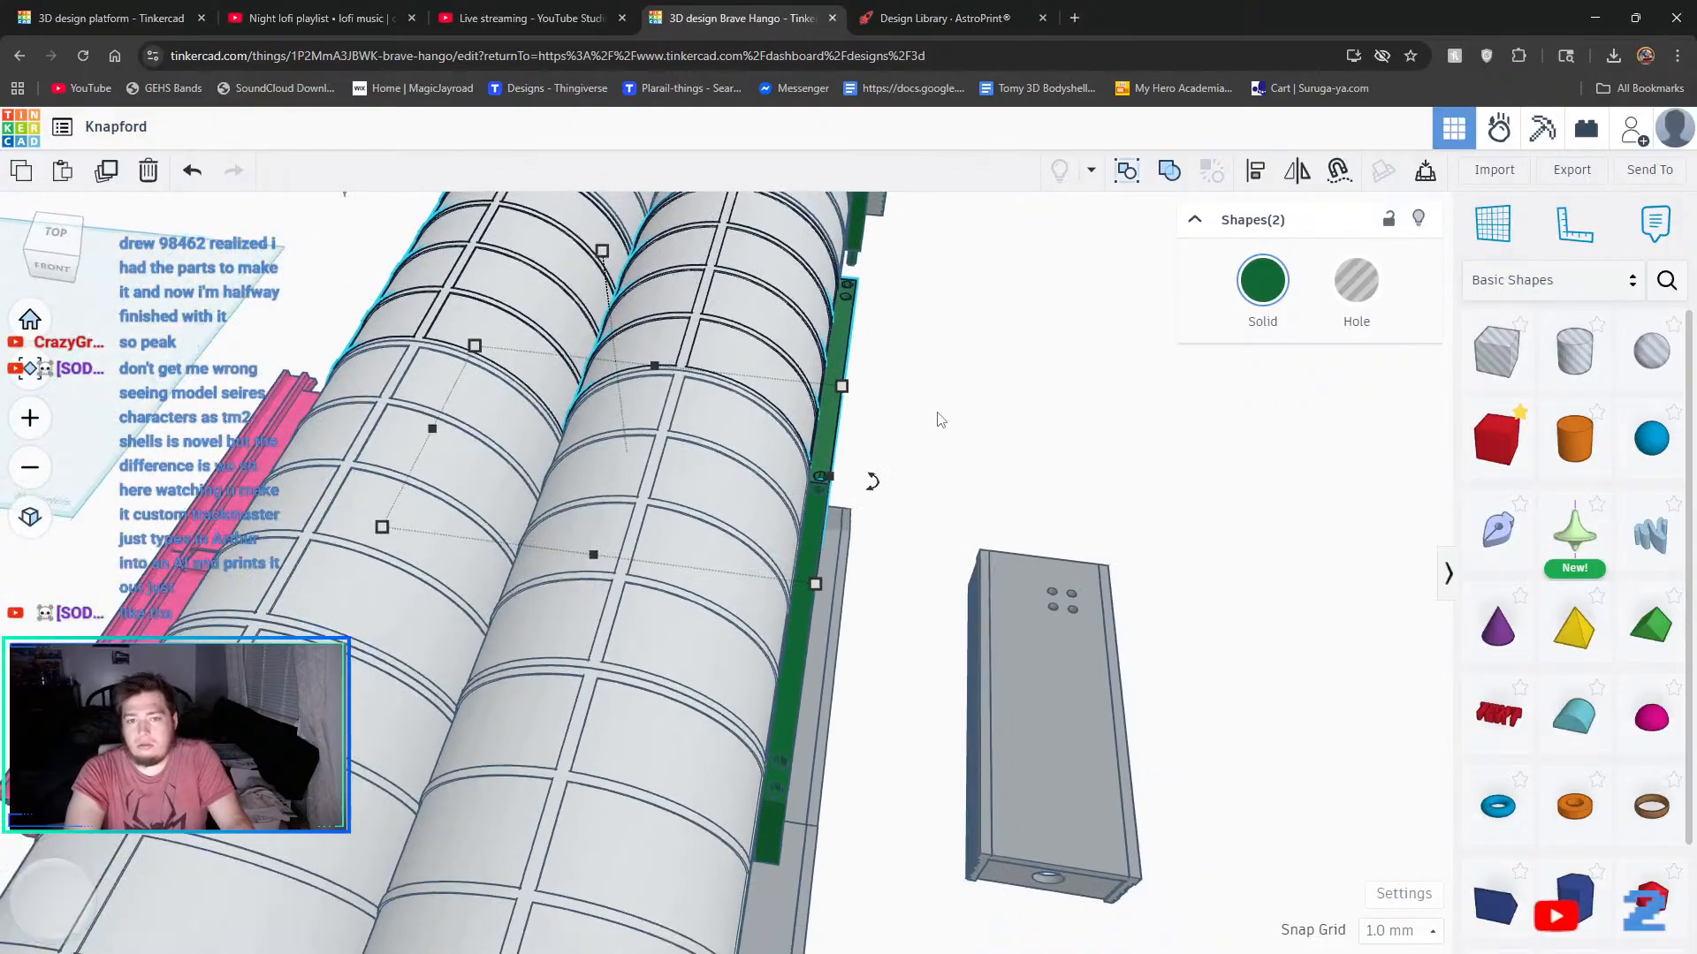
right_drag(940, 420, 1074, 439)
shift+click(580, 373)
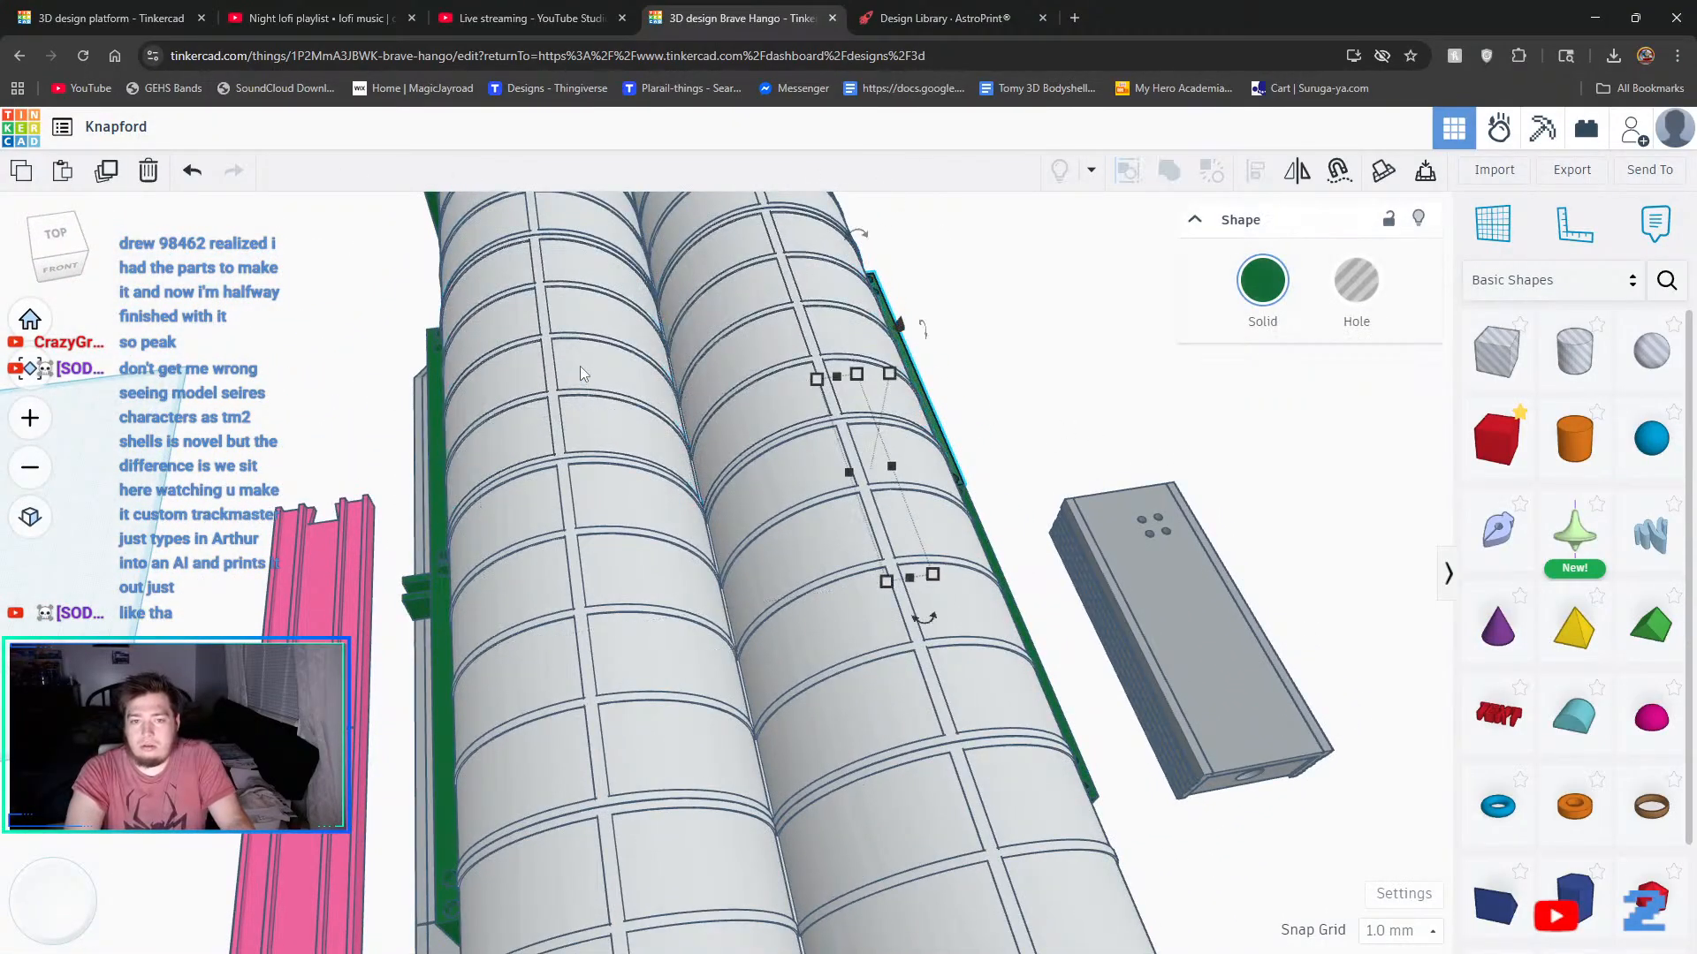
shift+click(580, 368)
shift+click(432, 440)
right_drag(386, 484, 906, 526)
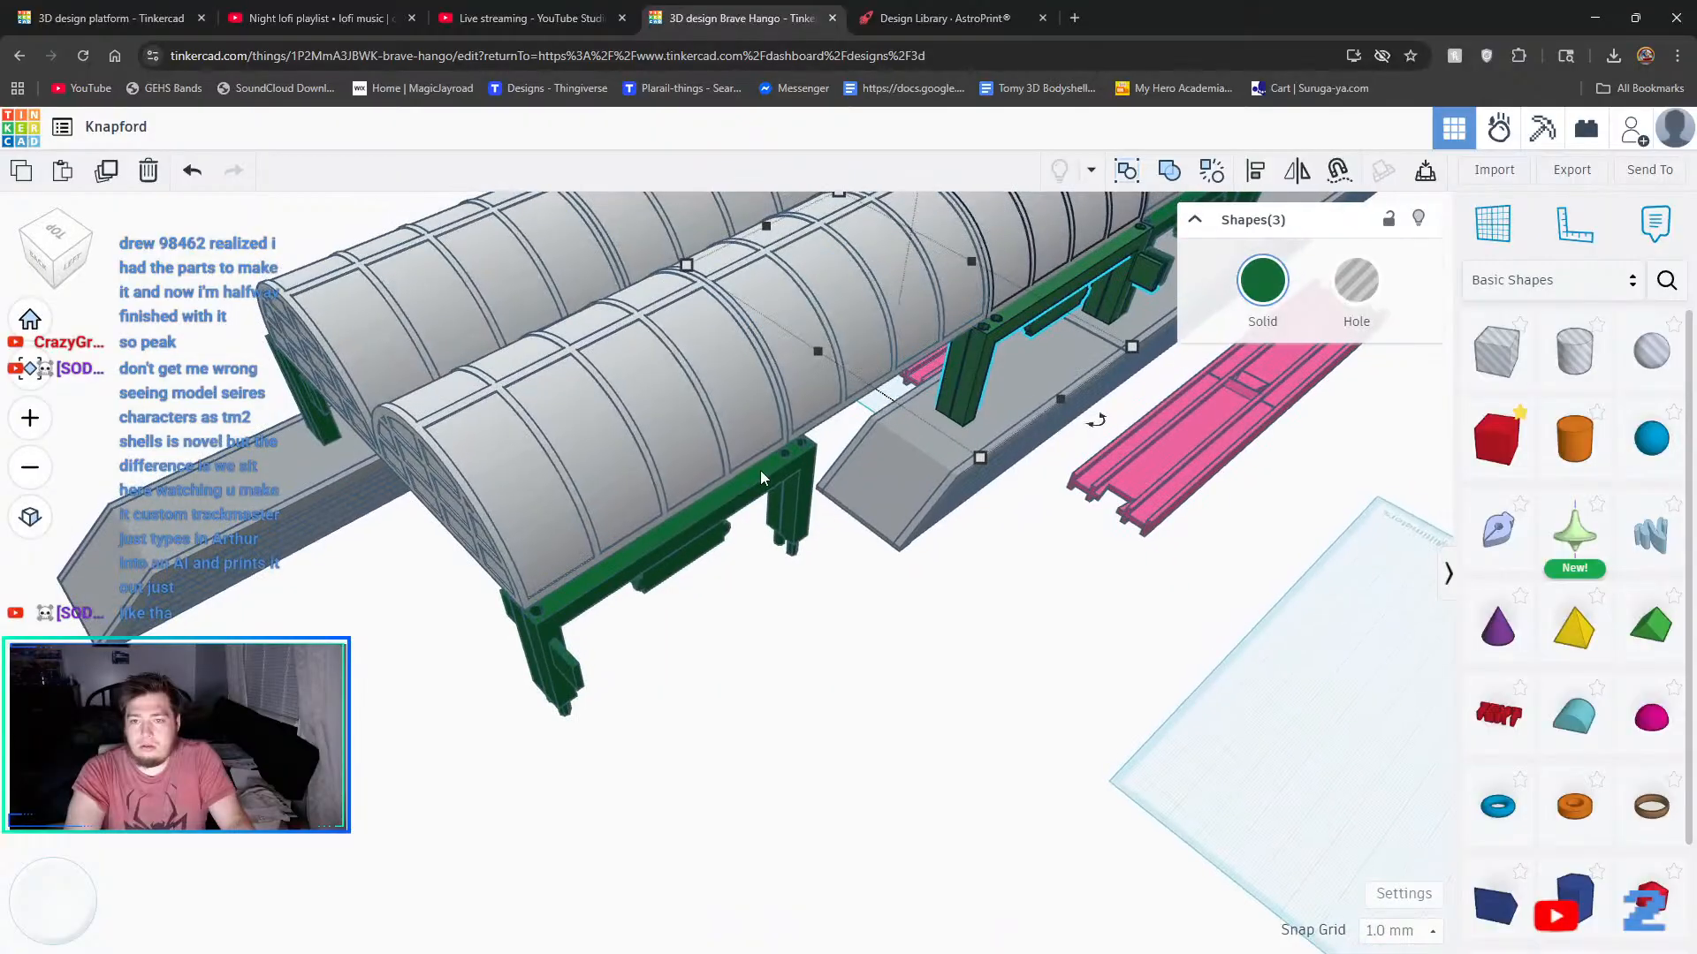
shift+click(760, 471)
shift+click(727, 425)
right_drag(453, 323, 585, 514)
shift+click(580, 516)
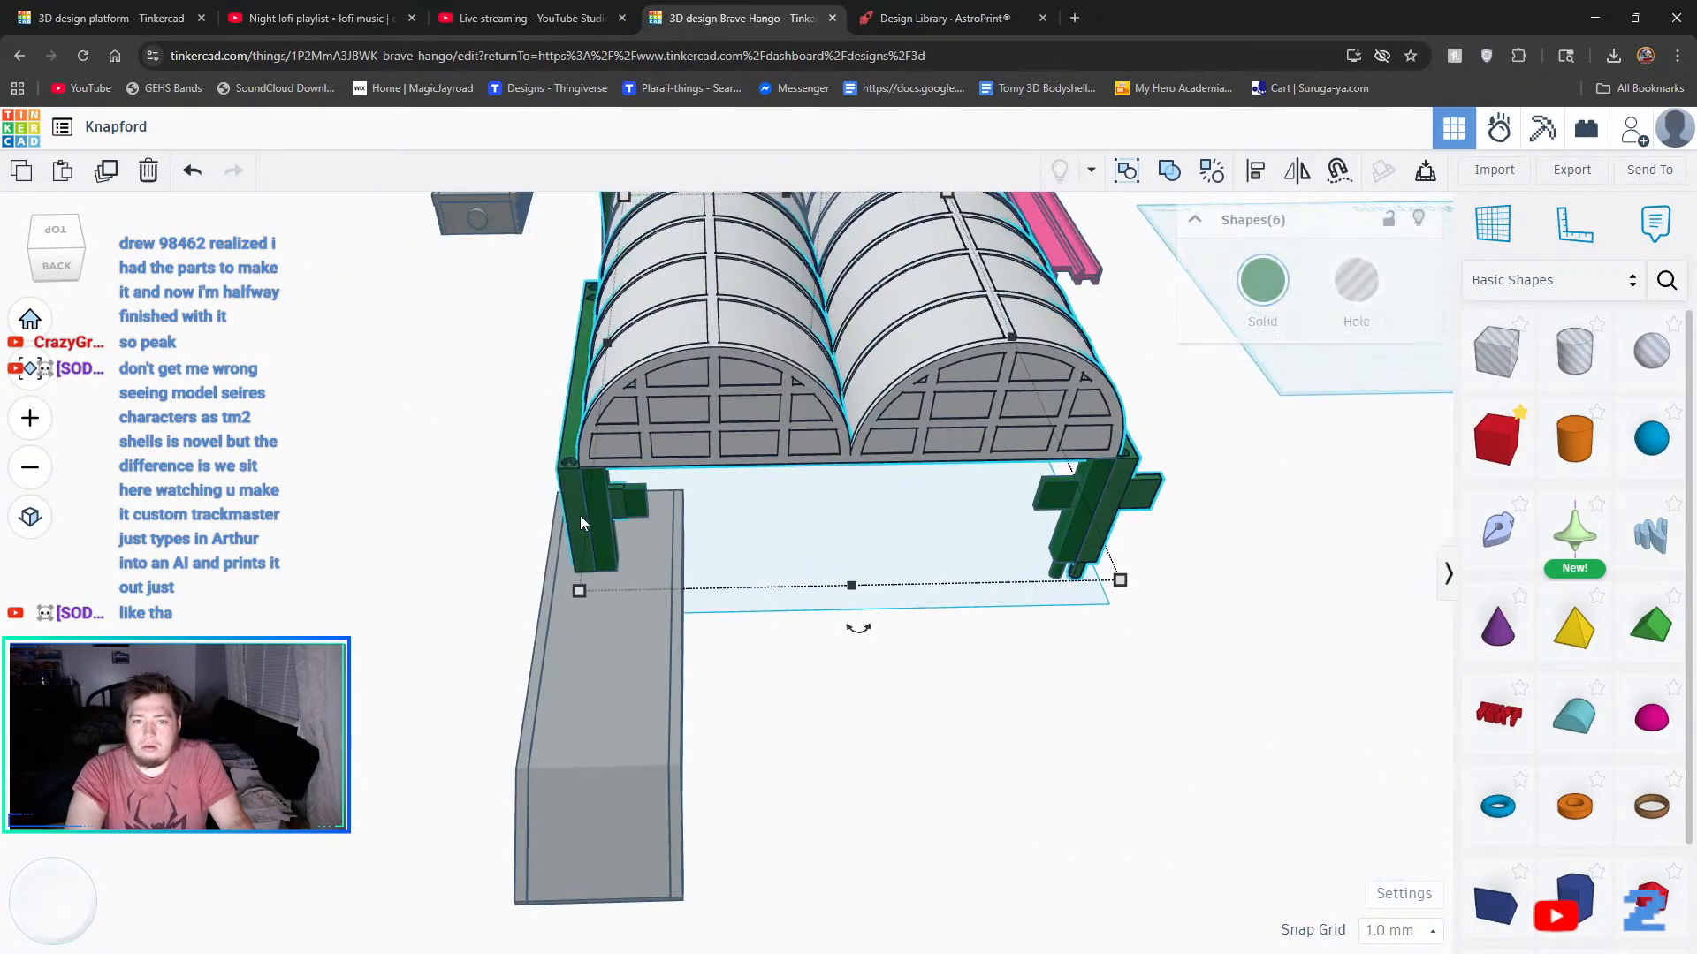
shift+click(642, 507)
right_drag(754, 546, 926, 553)
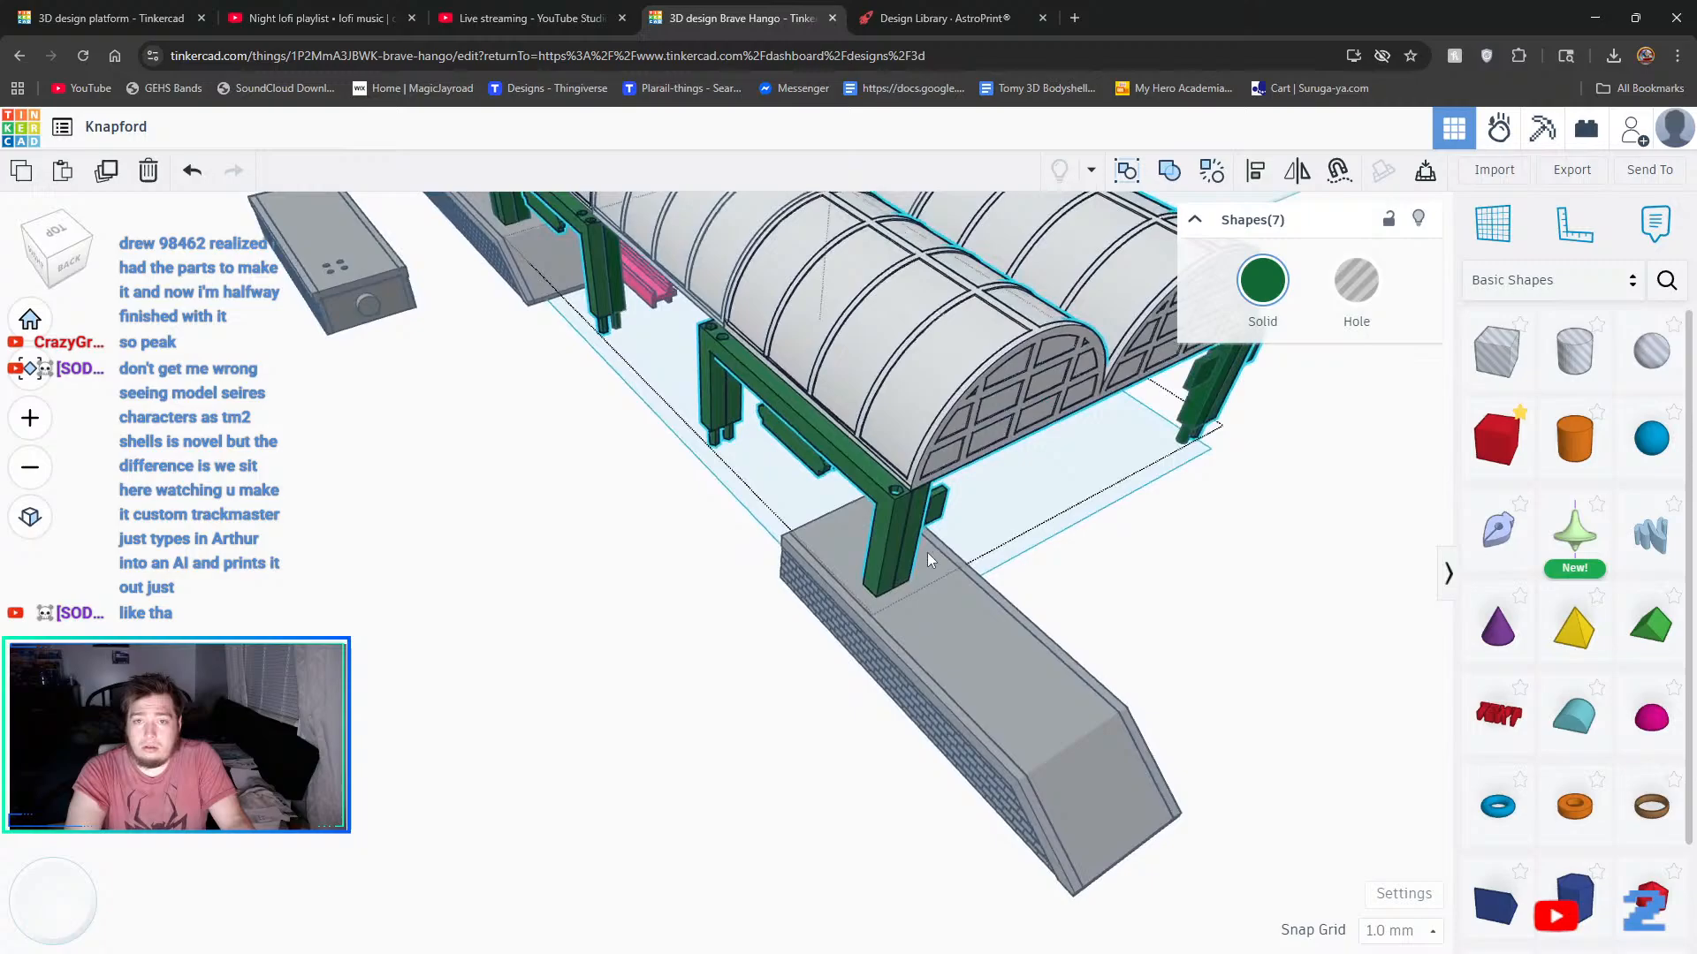
shift+click(617, 267)
right_drag(680, 556, 968, 650)
shift+click(968, 649)
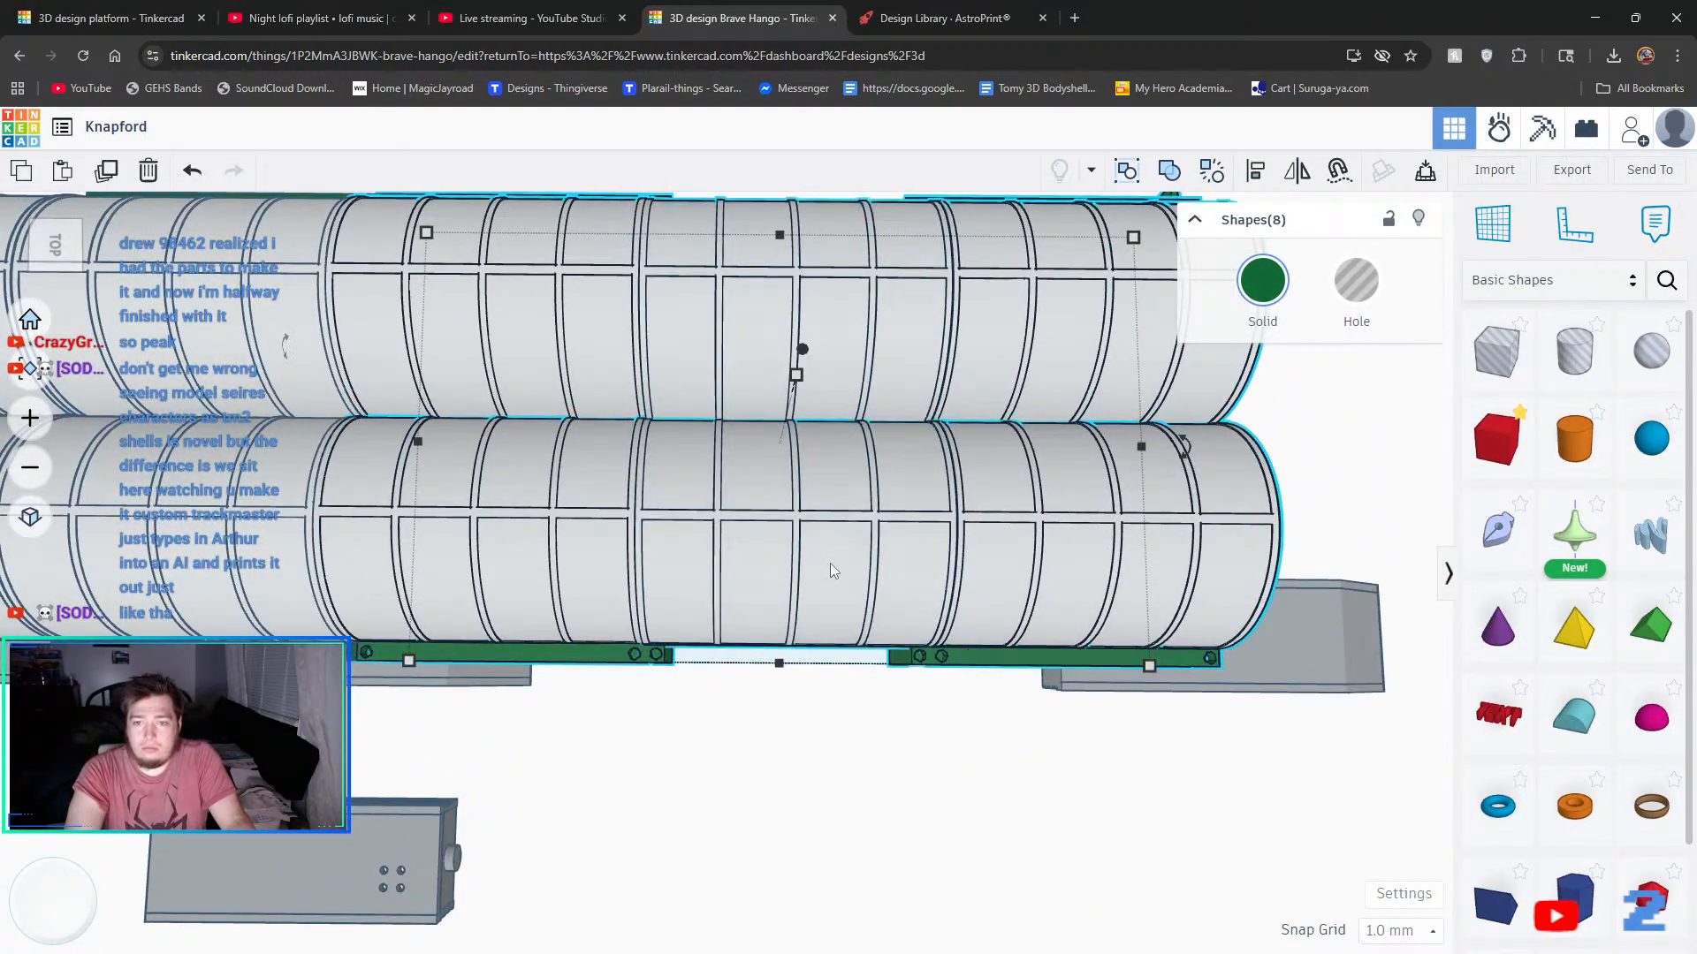
click(1166, 172)
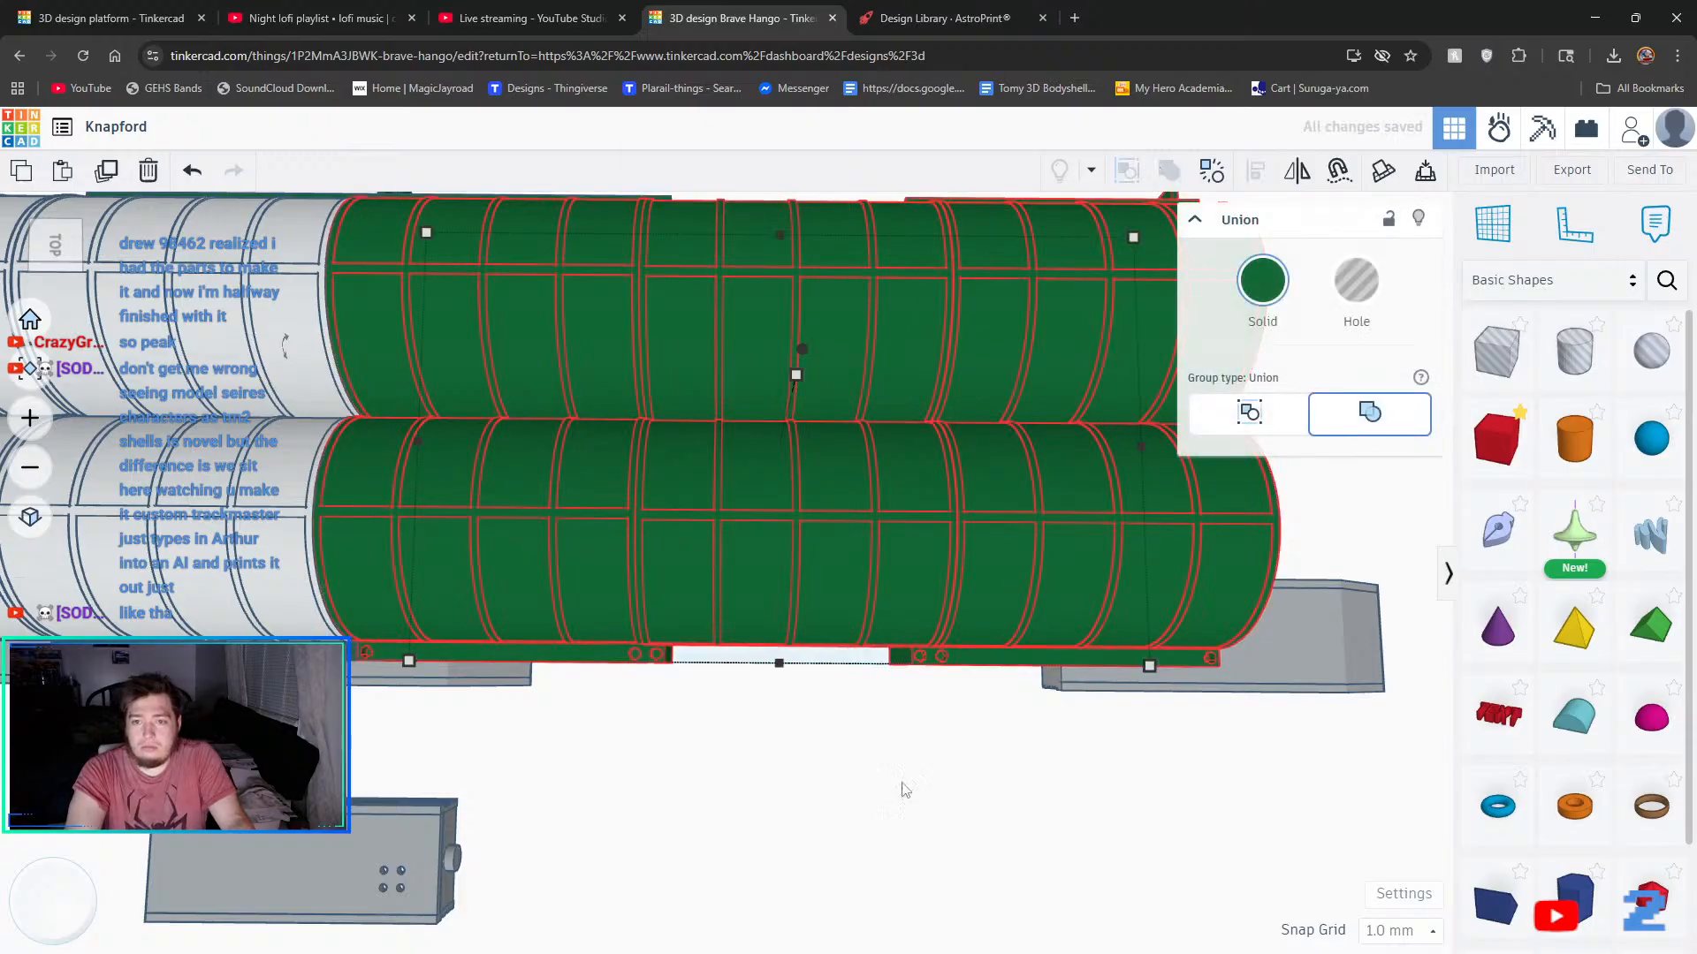
- Set the snap grid to 5.0 mm and move the grouped far canopy outward along the row, clear of the near canopy
right_drag(902, 788, 855, 656)
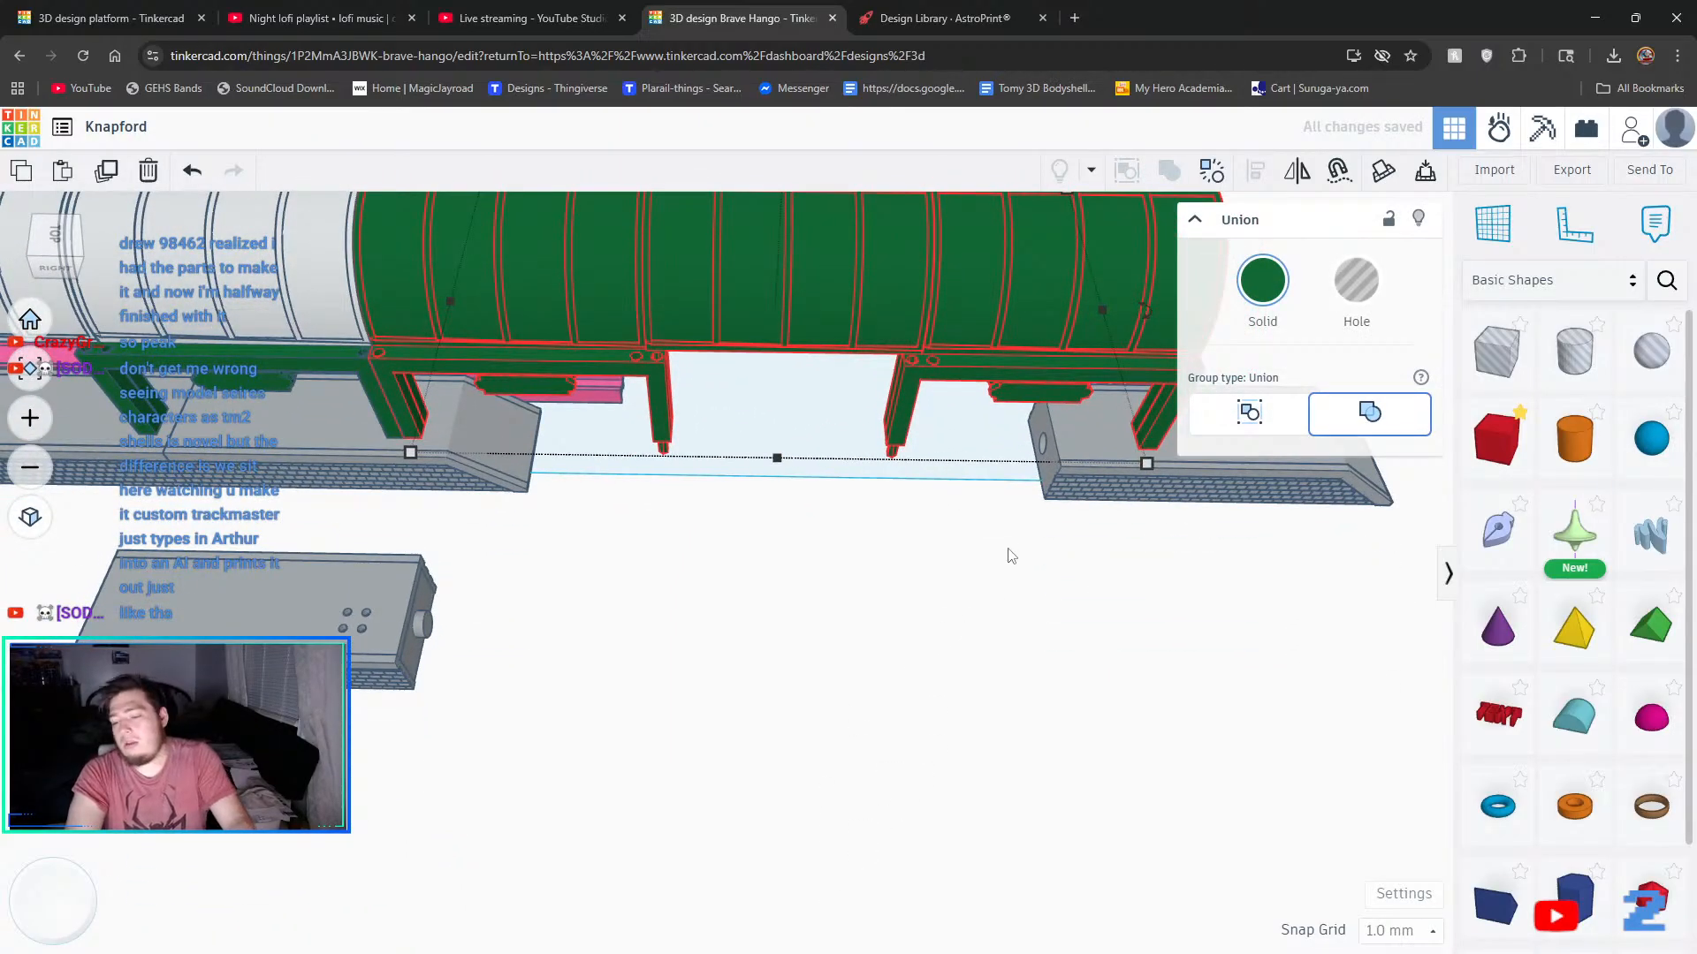
click(1365, 931)
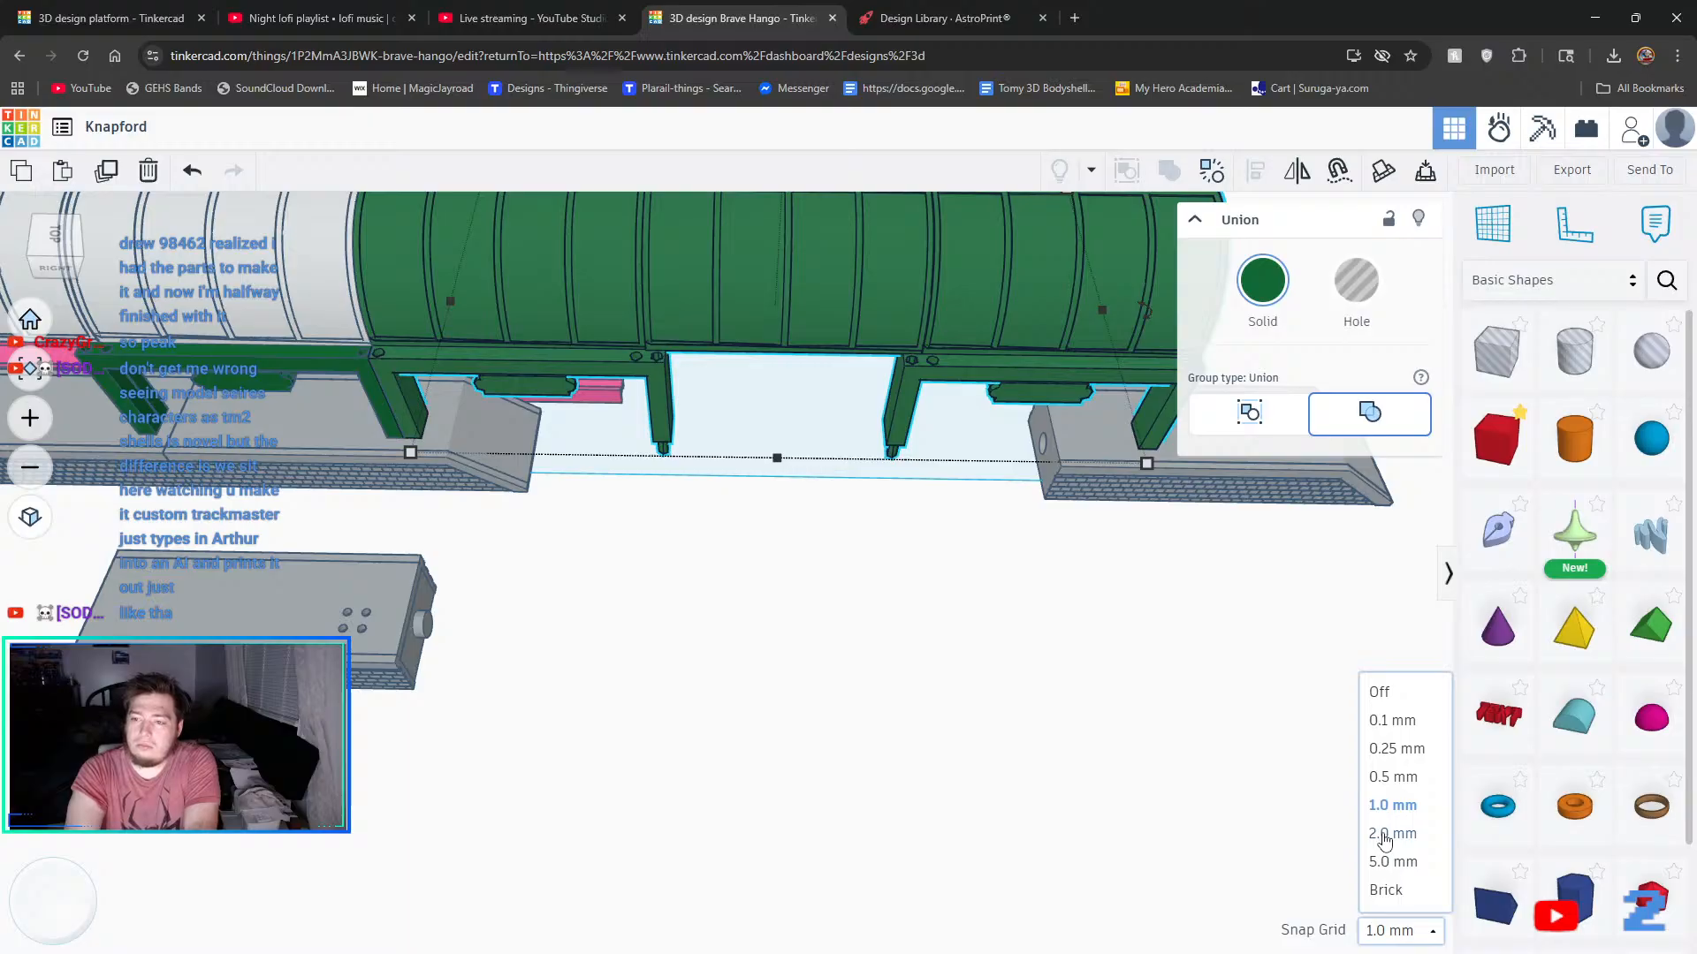
click(1384, 835)
click(1368, 930)
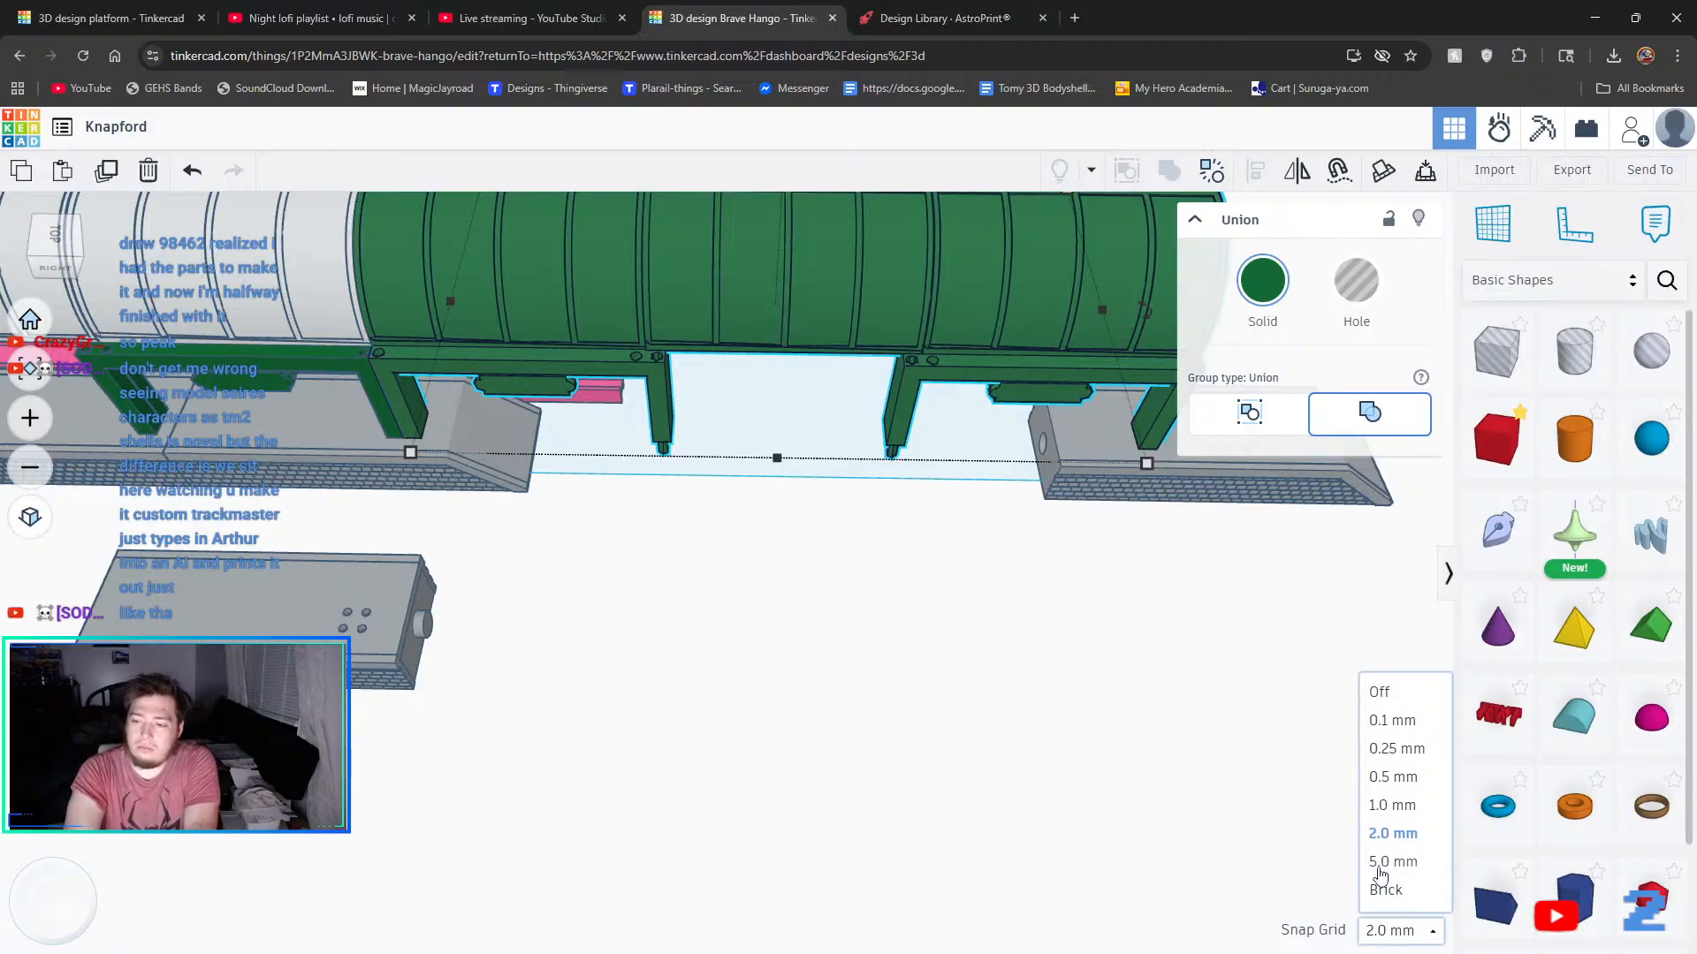
click(1387, 862)
key(Right)
key(Right)
key(Right)
key(Right)
key(Right)
key(Right)
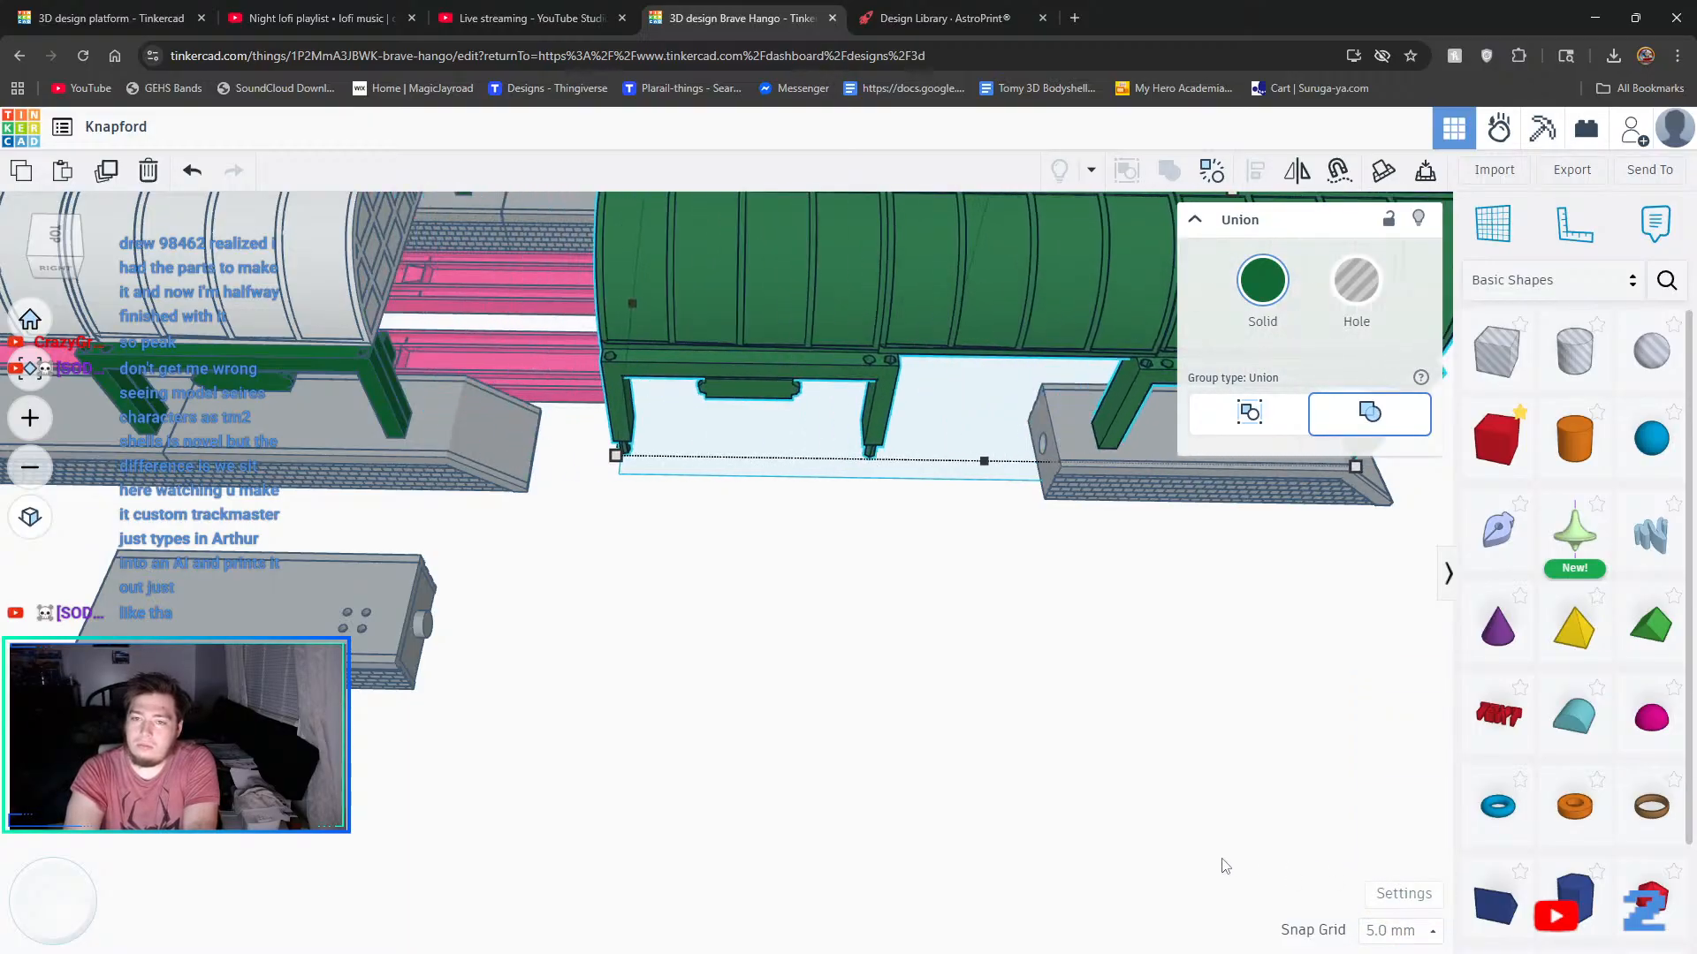
key(Right)
key(Right)
key(Right)
key(Right)
key(Right)
key(Right)
key(Right)
key(Right)
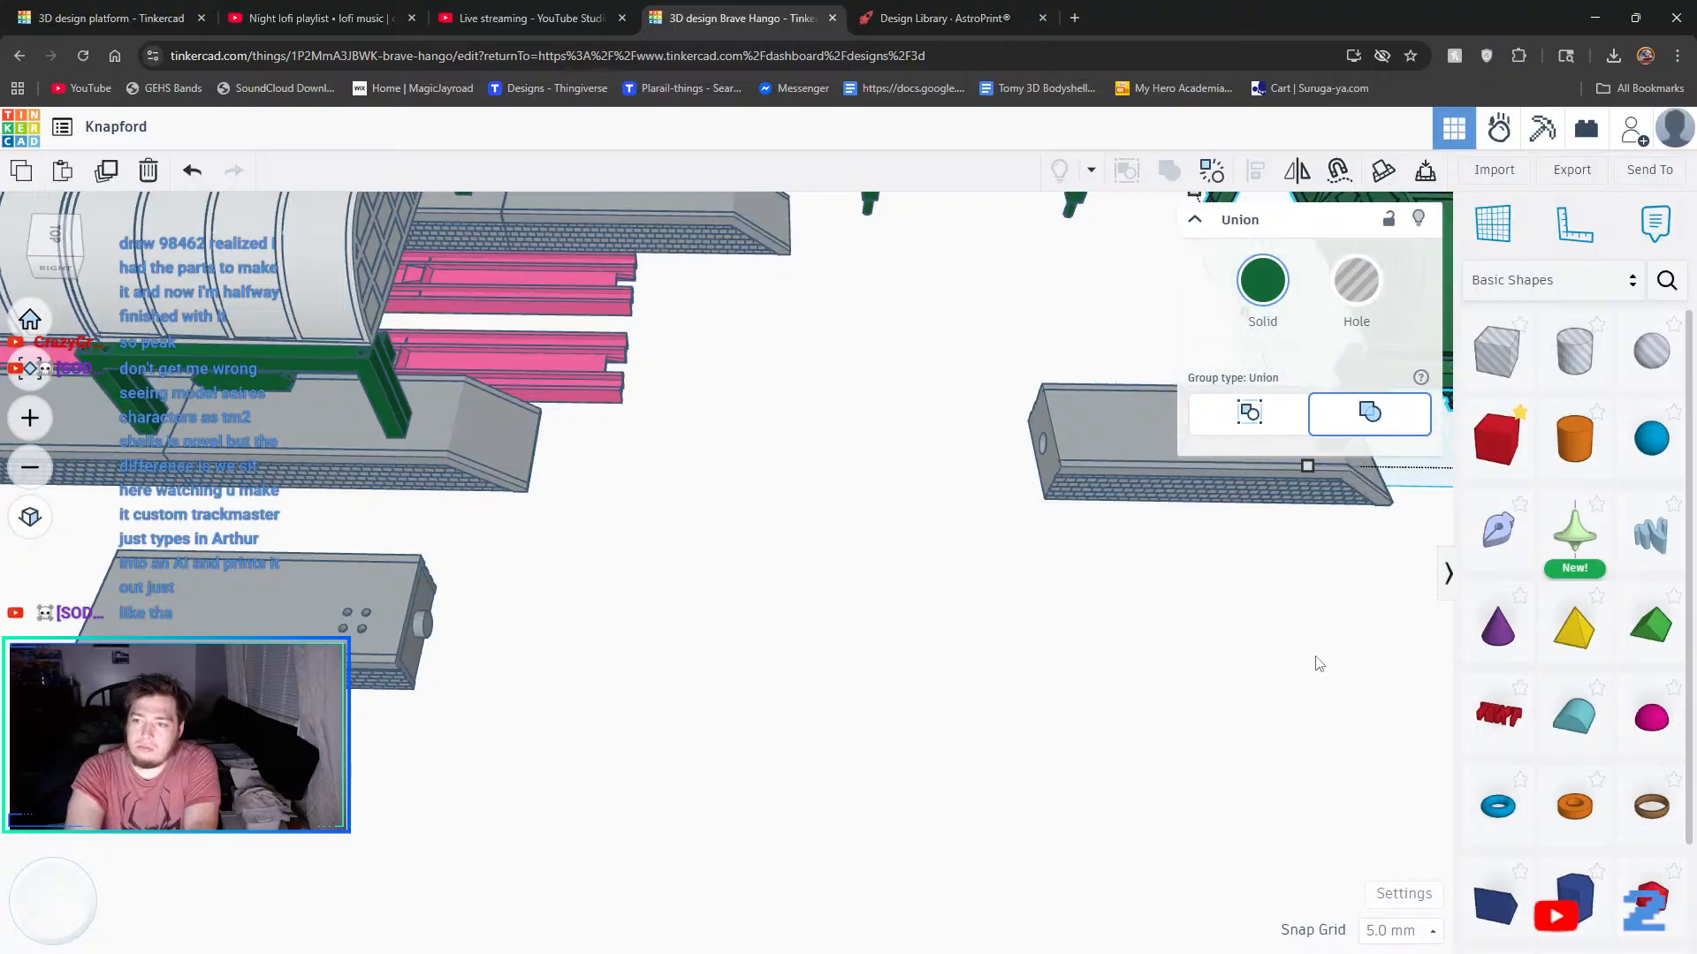
click(1317, 654)
- Try to group the remaining double-barrel canopy with its green frame pieces into one union, and undo the grouping
right_drag(1317, 654, 829, 625)
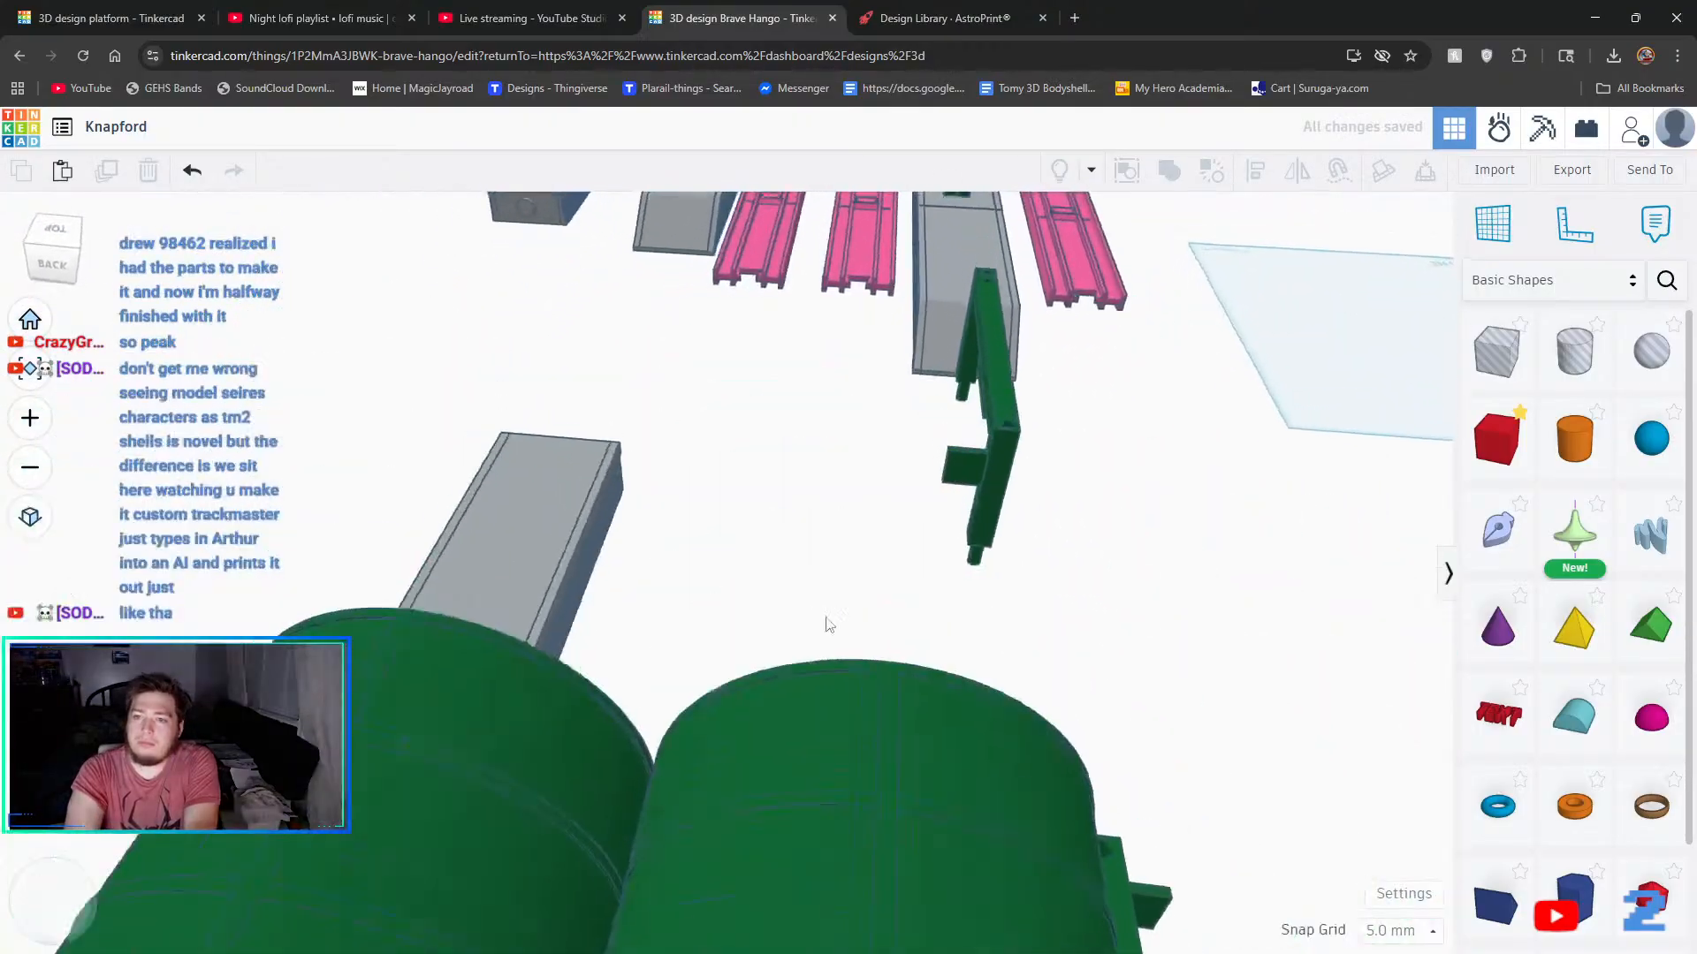
scroll(829, 625, down, 10)
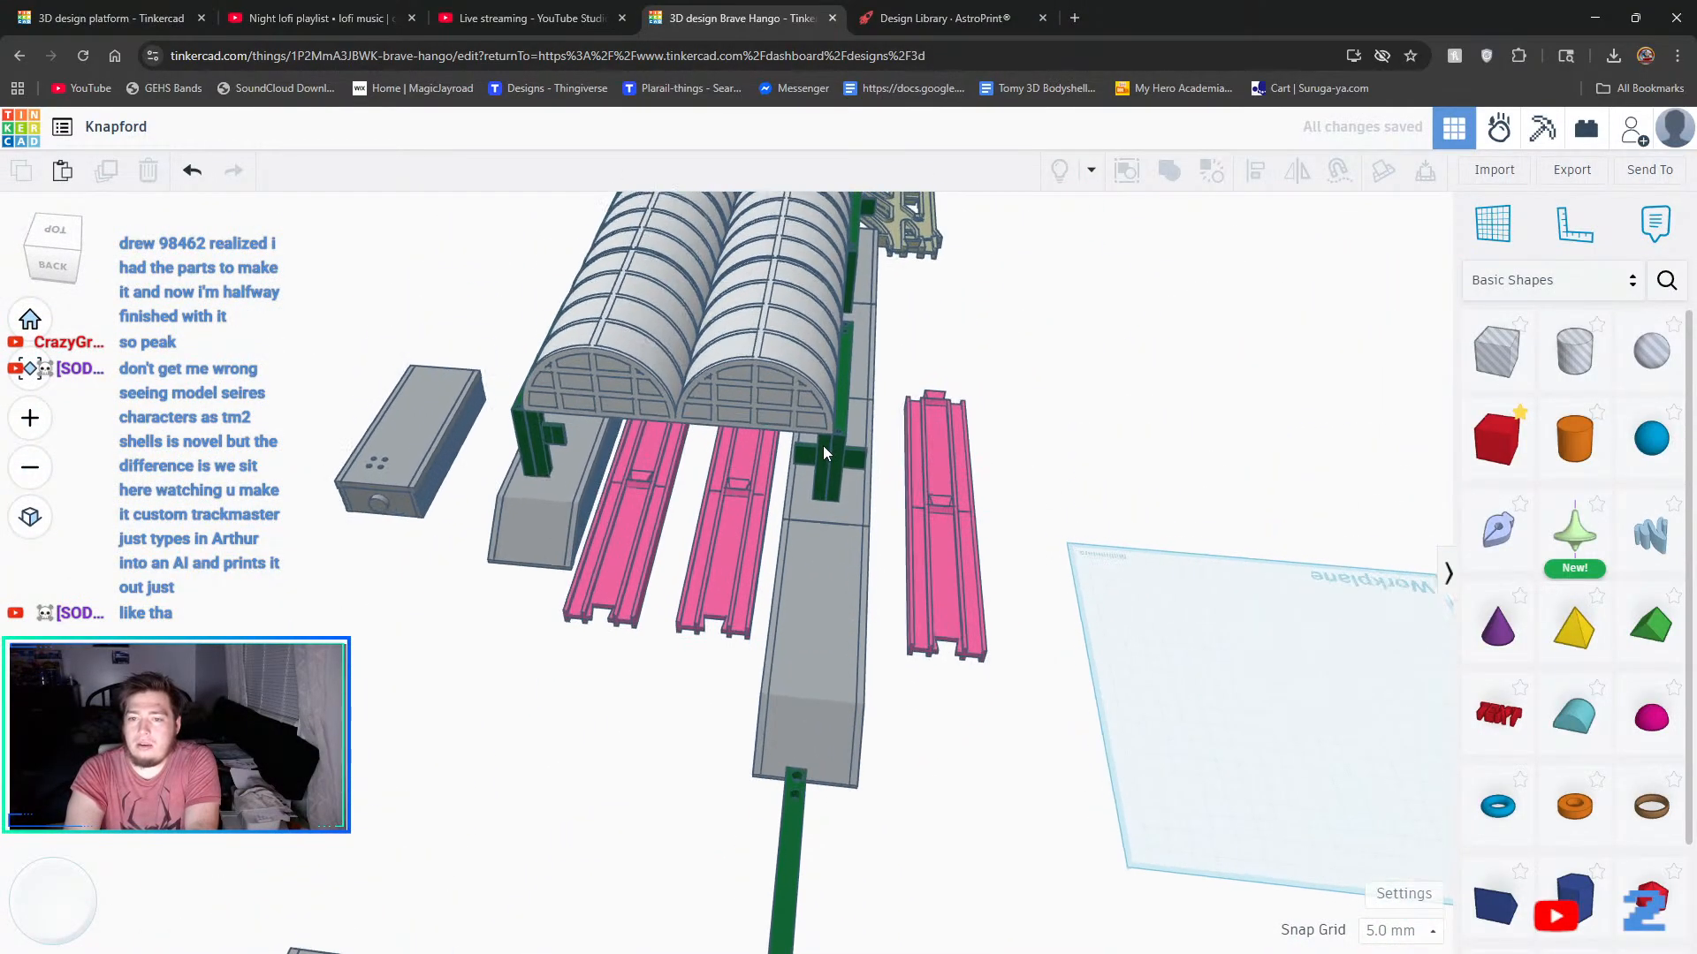
scroll(823, 446, up, 5)
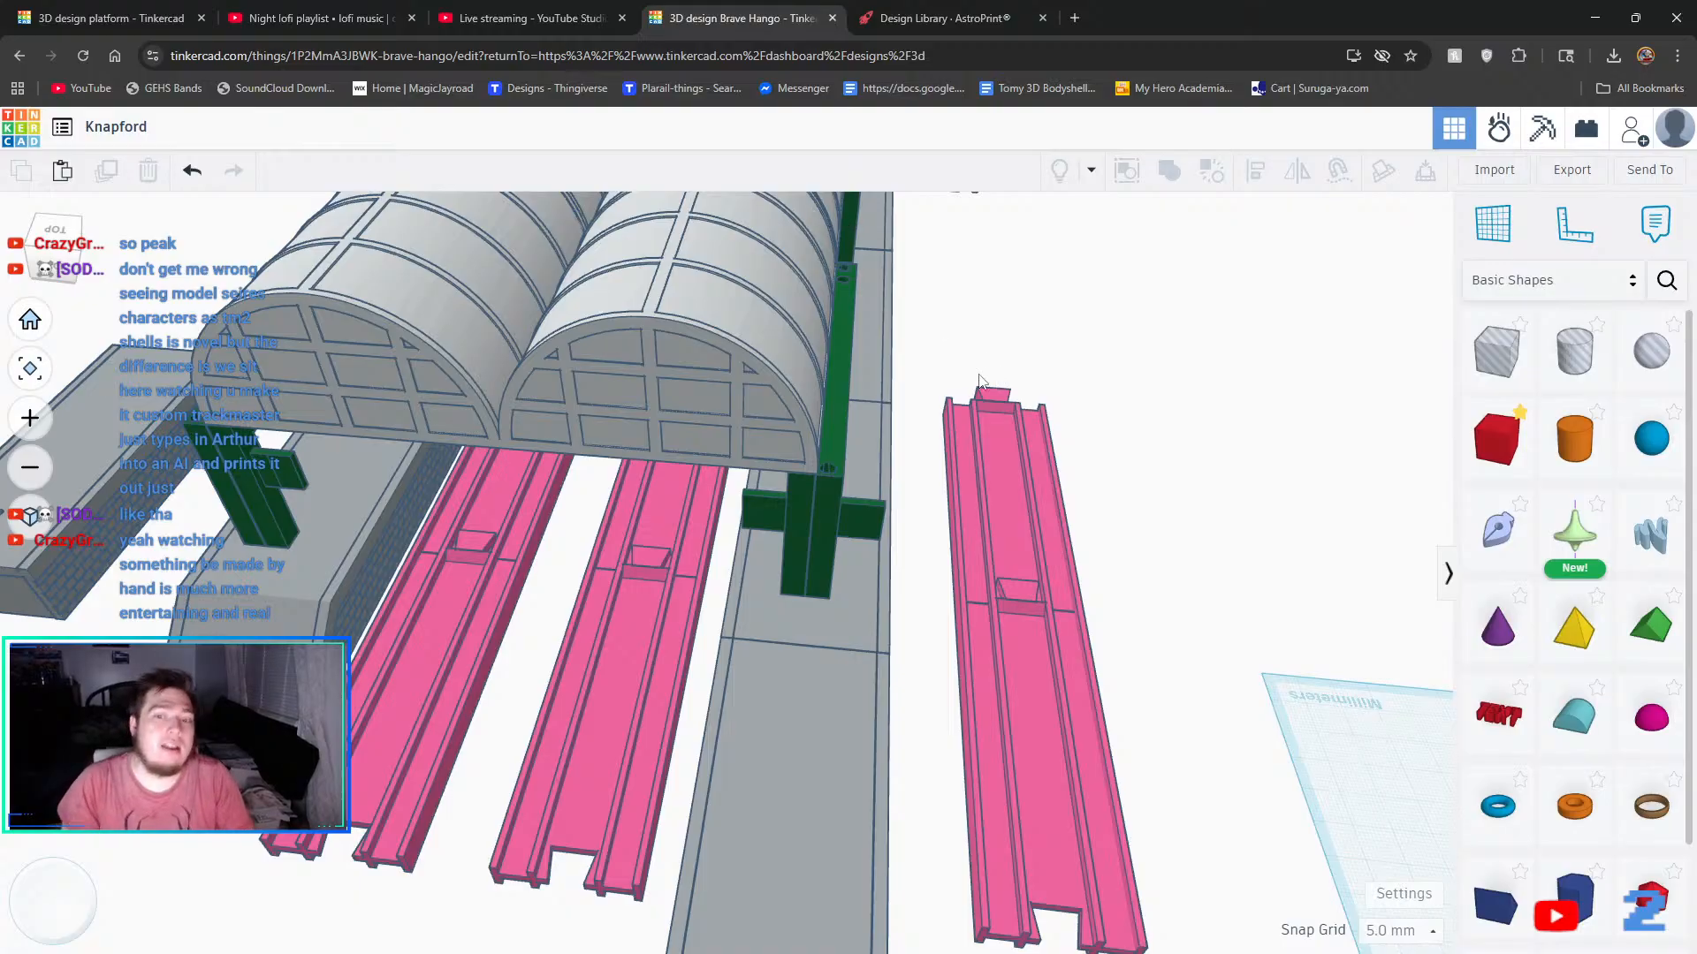
right_drag(829, 389, 873, 504)
click(770, 401)
shift+click(529, 445)
shift+click(882, 352)
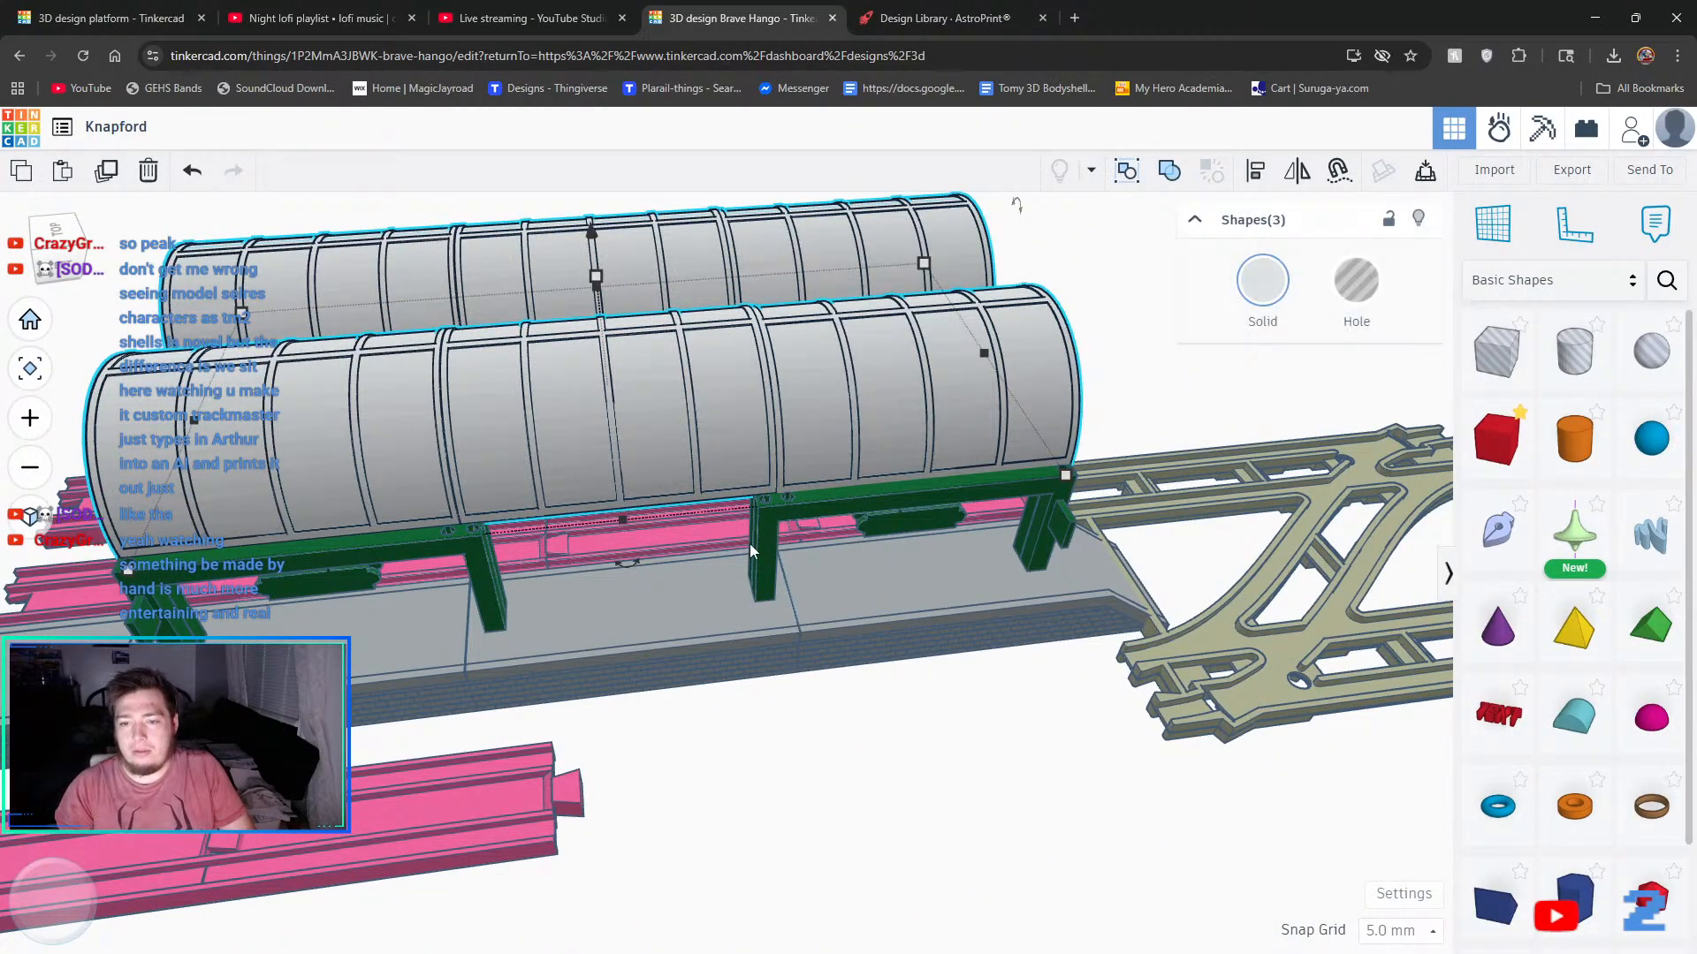
right_drag(749, 544, 875, 460)
shift+click(840, 454)
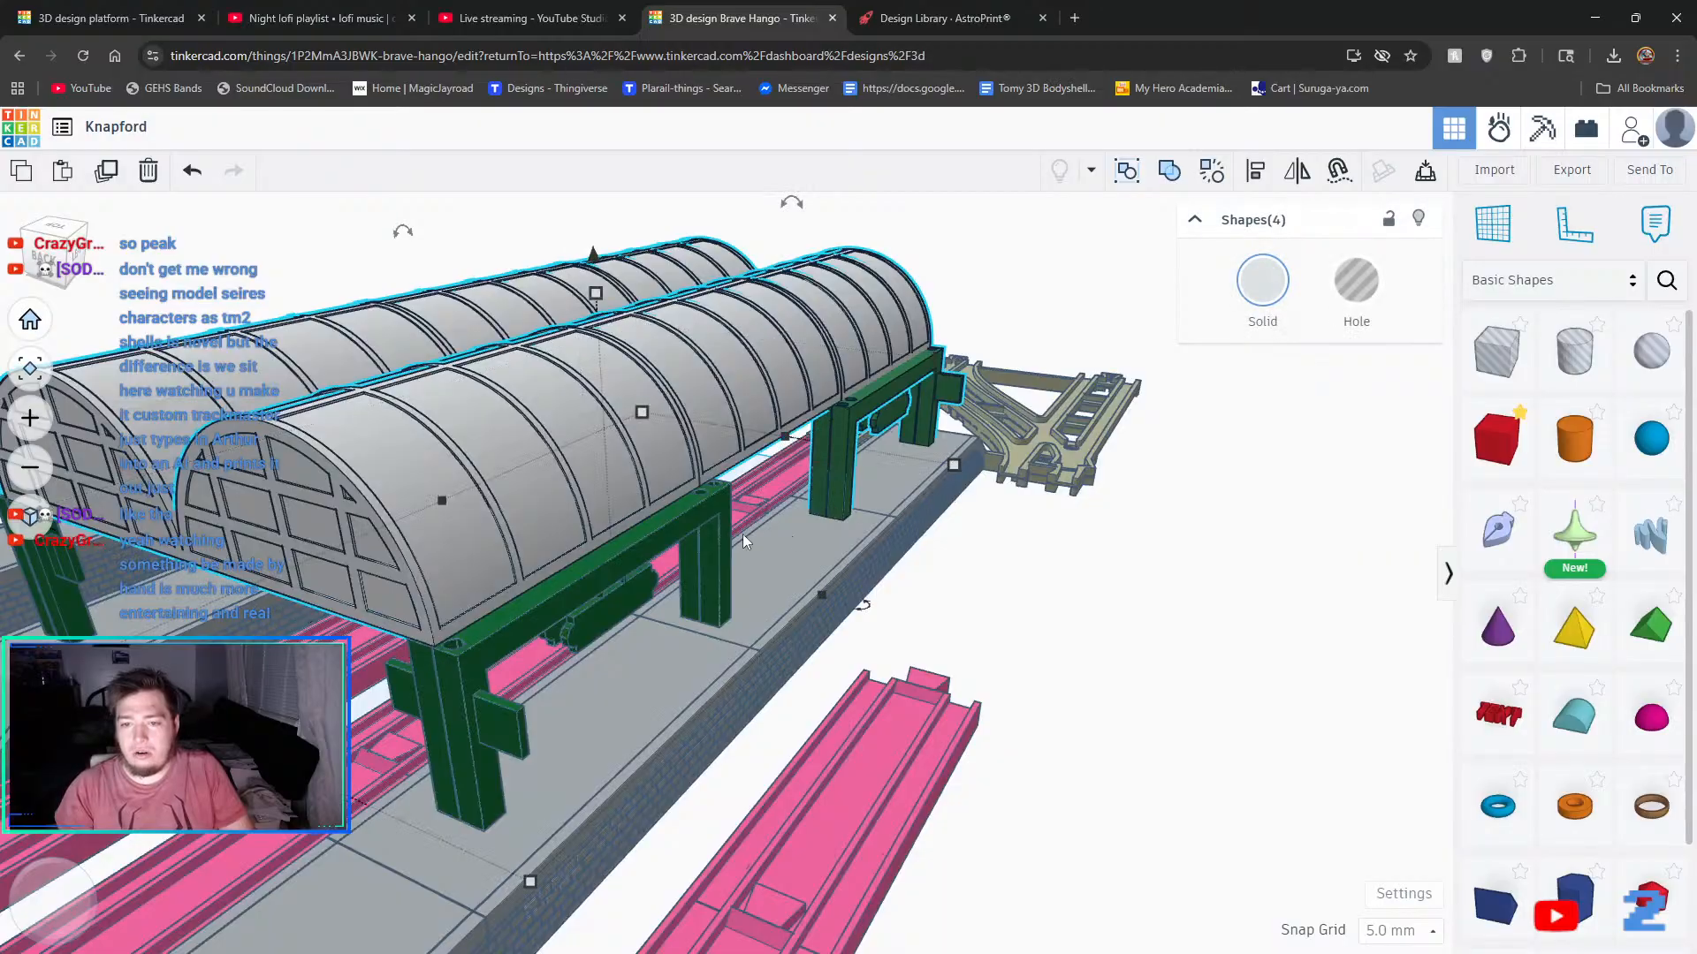
shift+click(698, 528)
shift+click(719, 554)
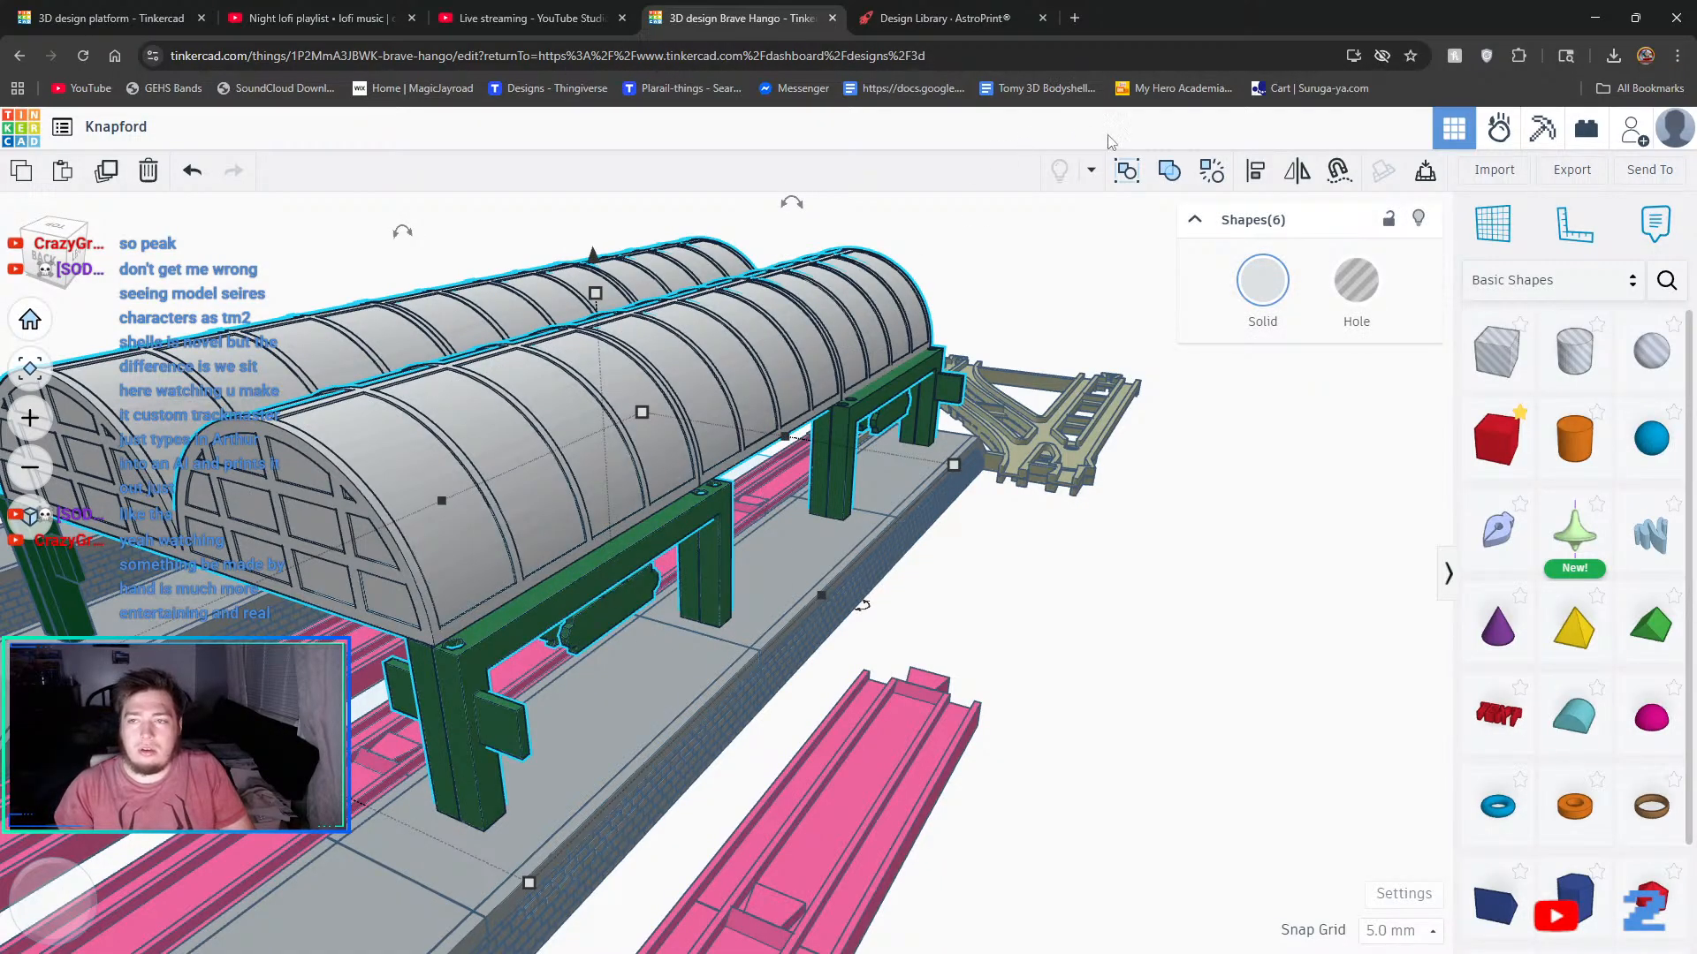
click(1171, 176)
right_drag(1034, 586, 1165, 609)
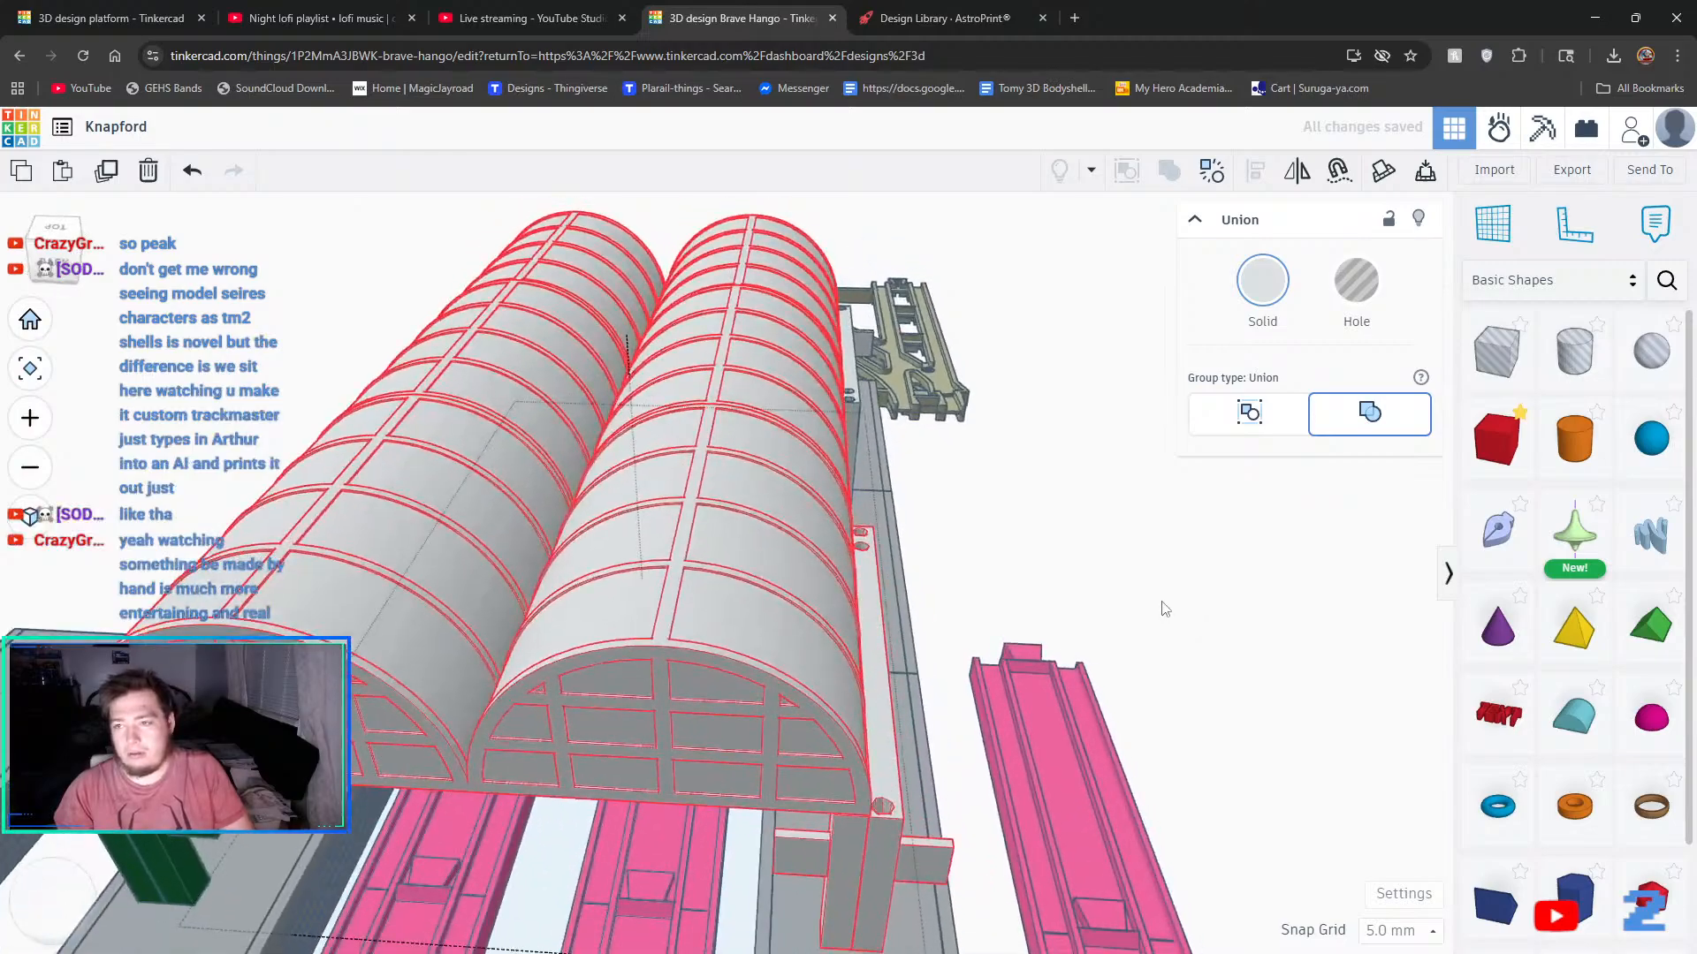
click(193, 173)
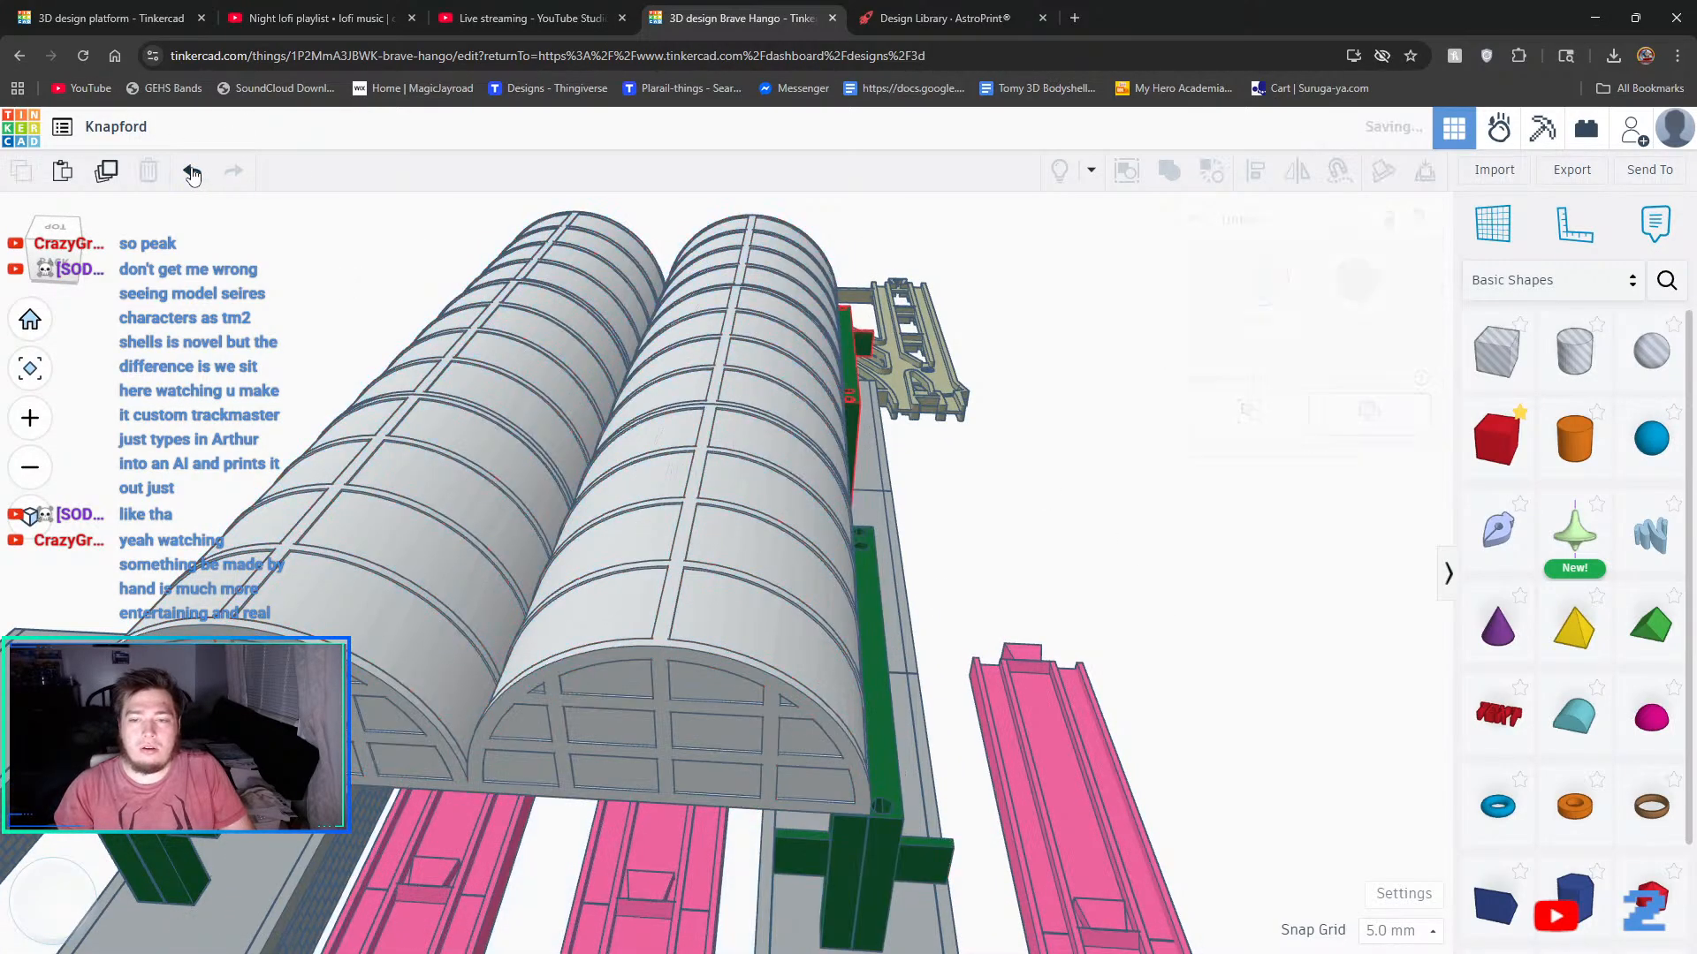
- Group the adjoining green frame pieces at the near end of the remaining canopy into one union
right_drag(926, 423, 915, 399)
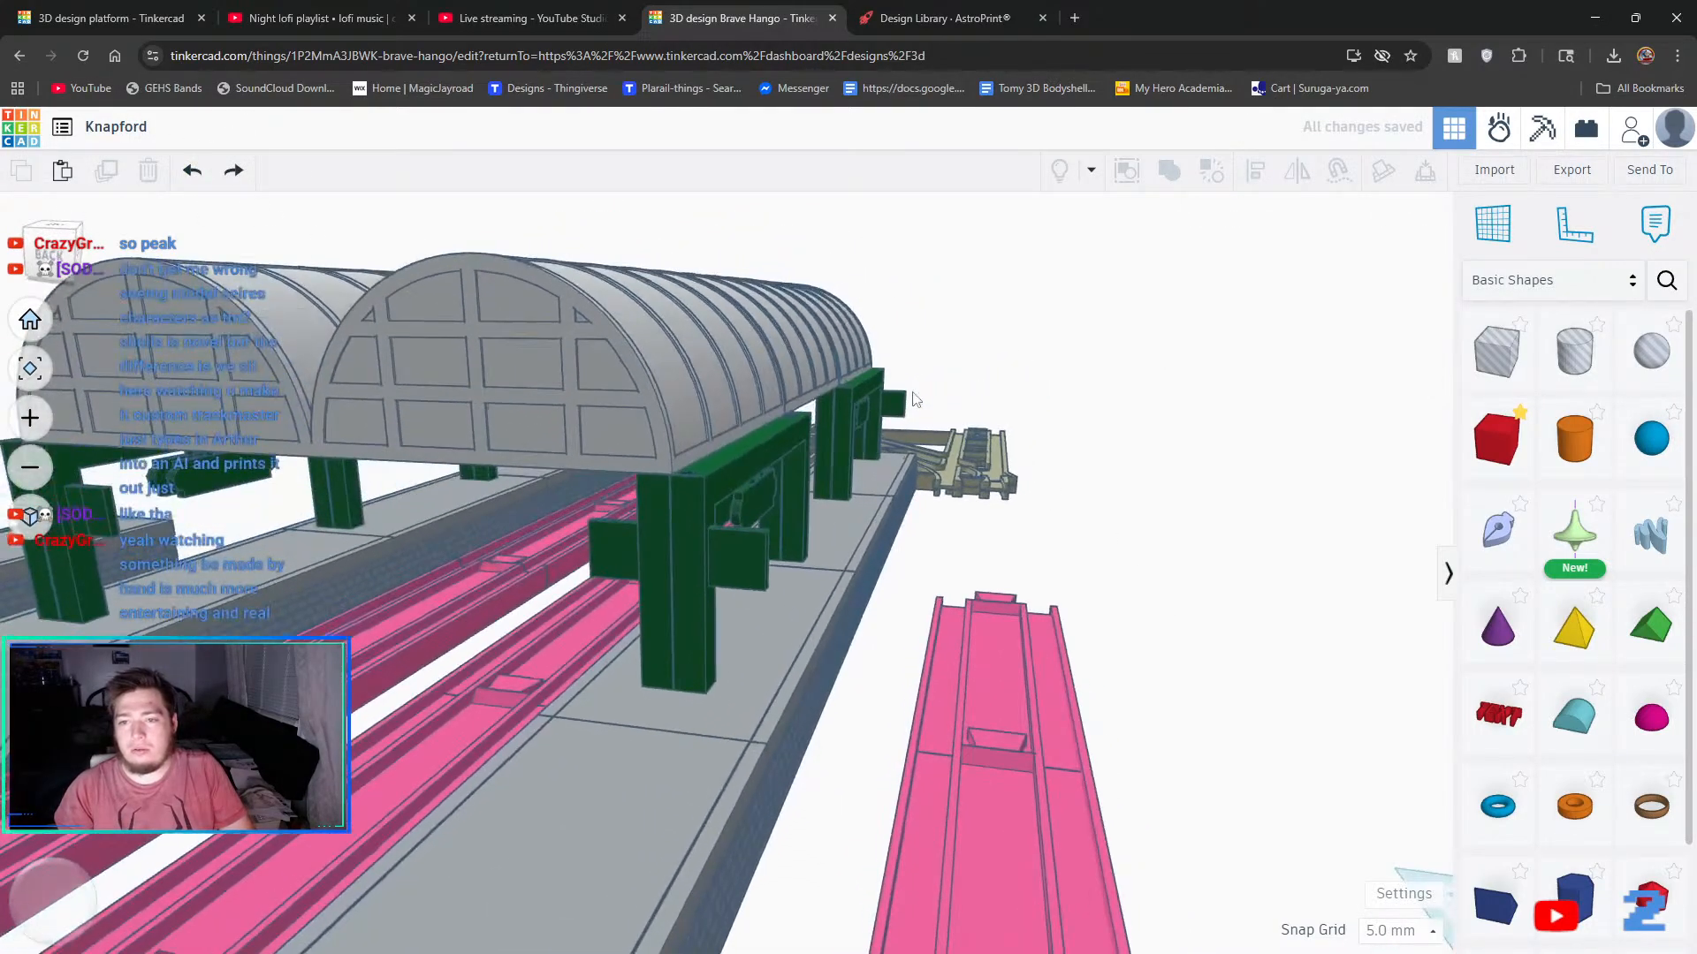
click(834, 403)
click(688, 493)
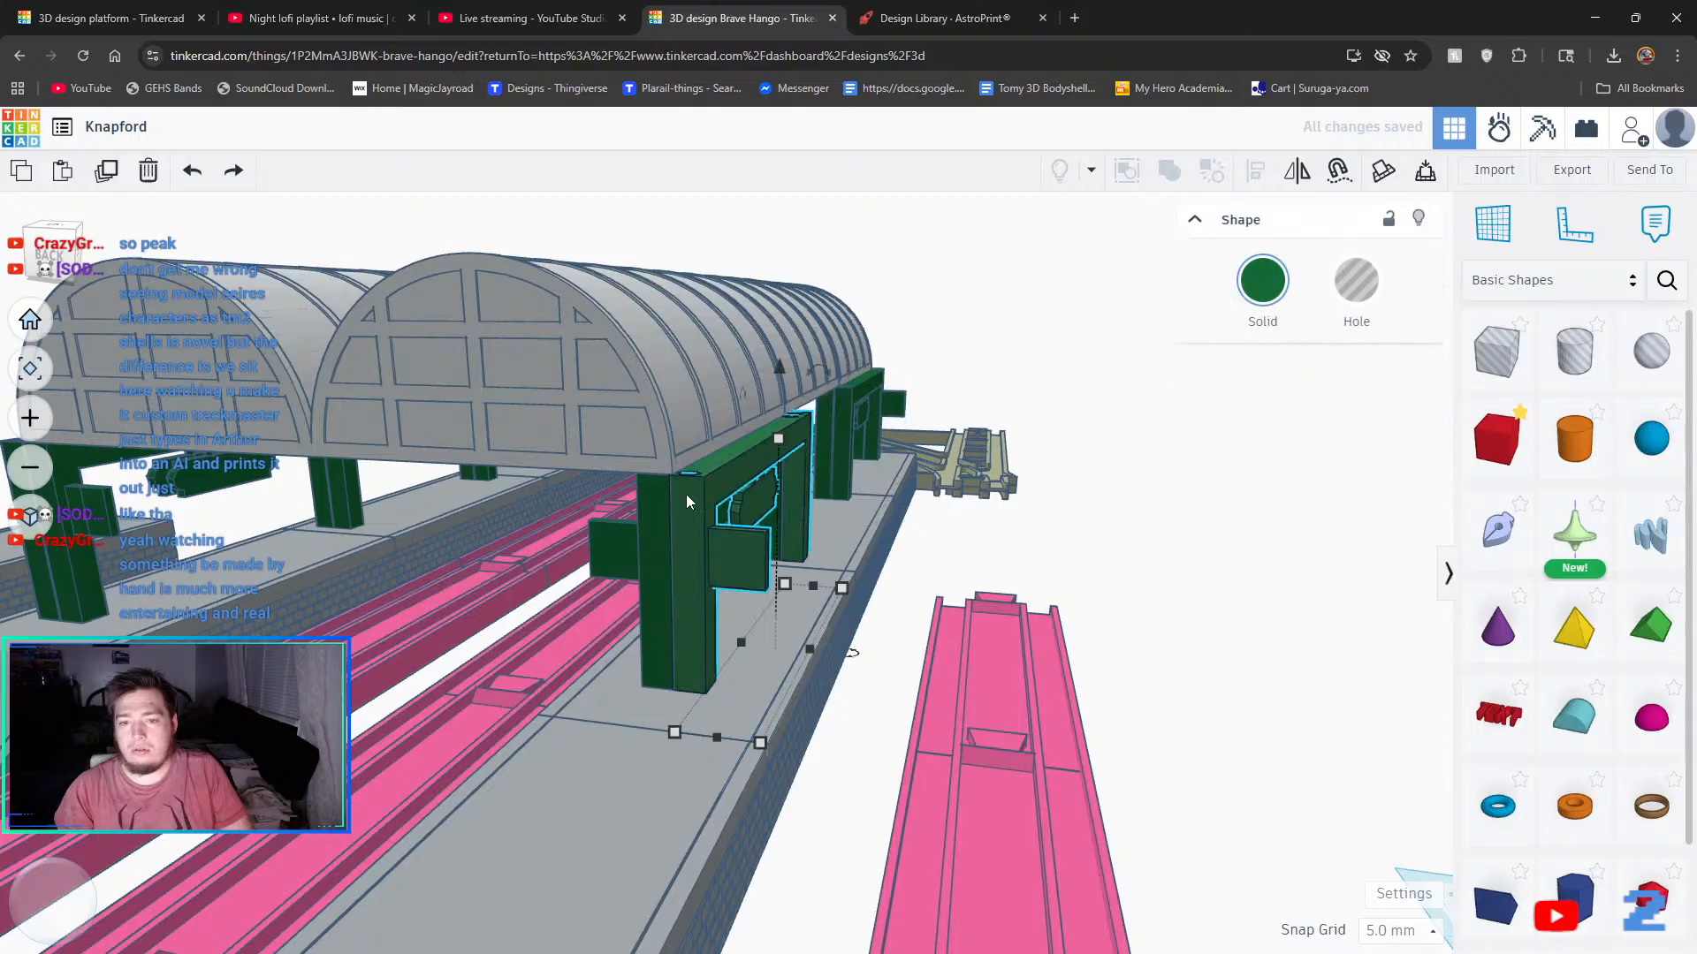
shift+click(661, 501)
click(1169, 169)
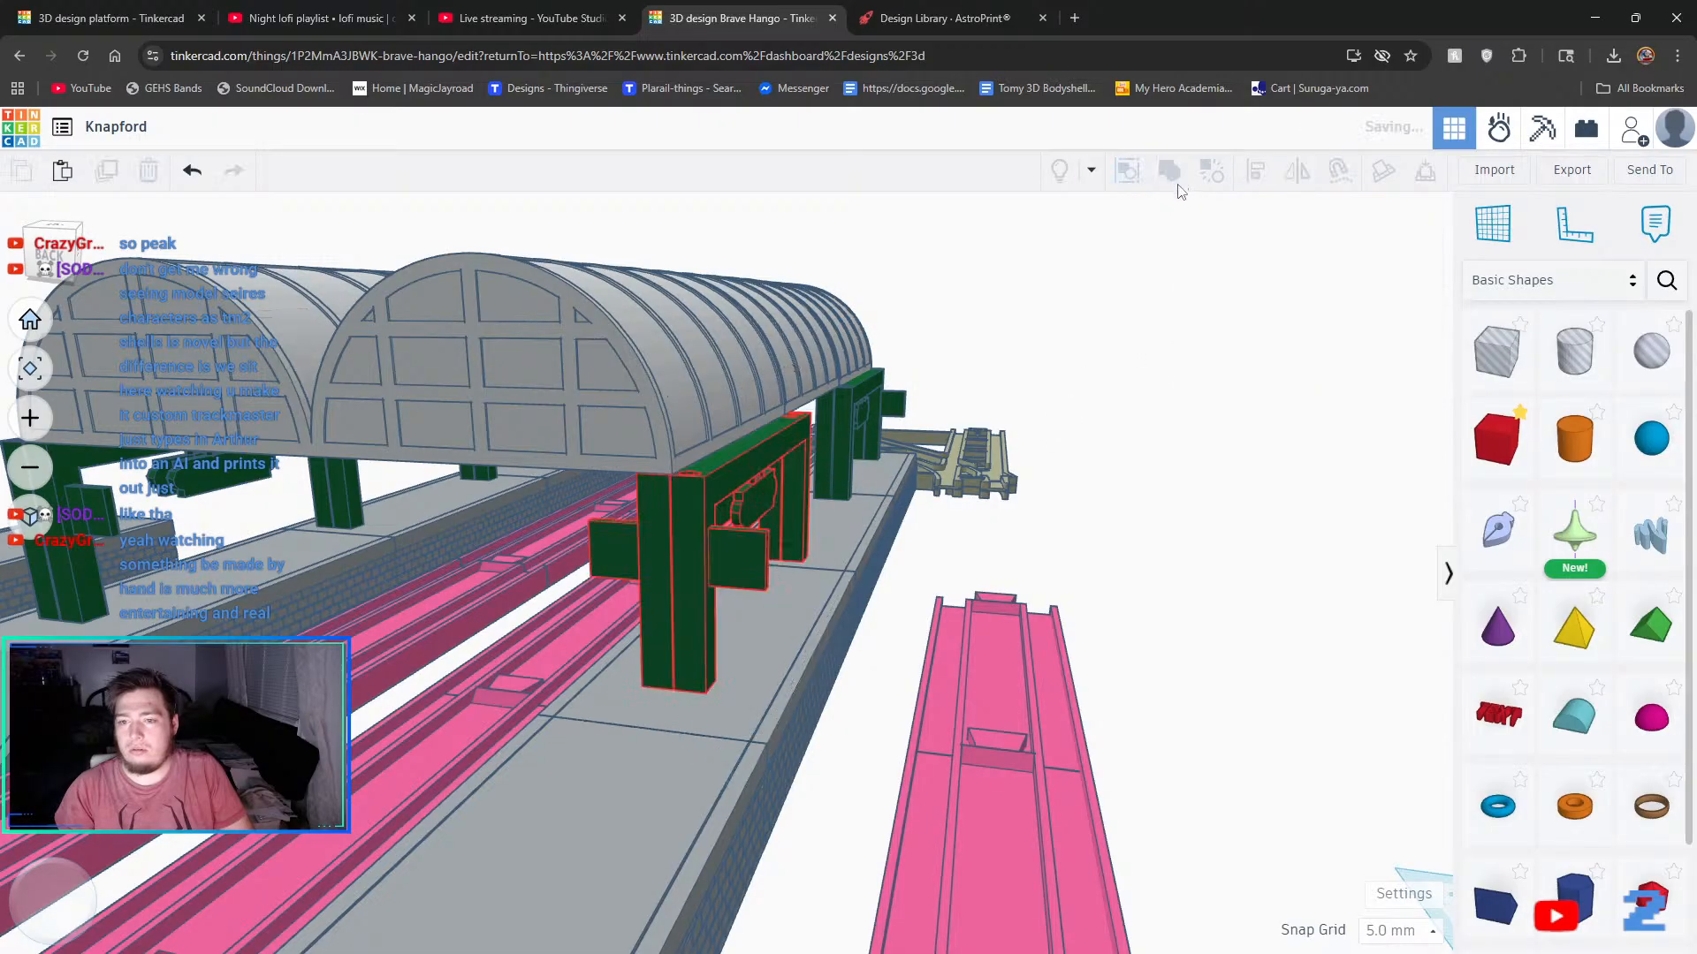
click(1184, 643)
click(655, 527)
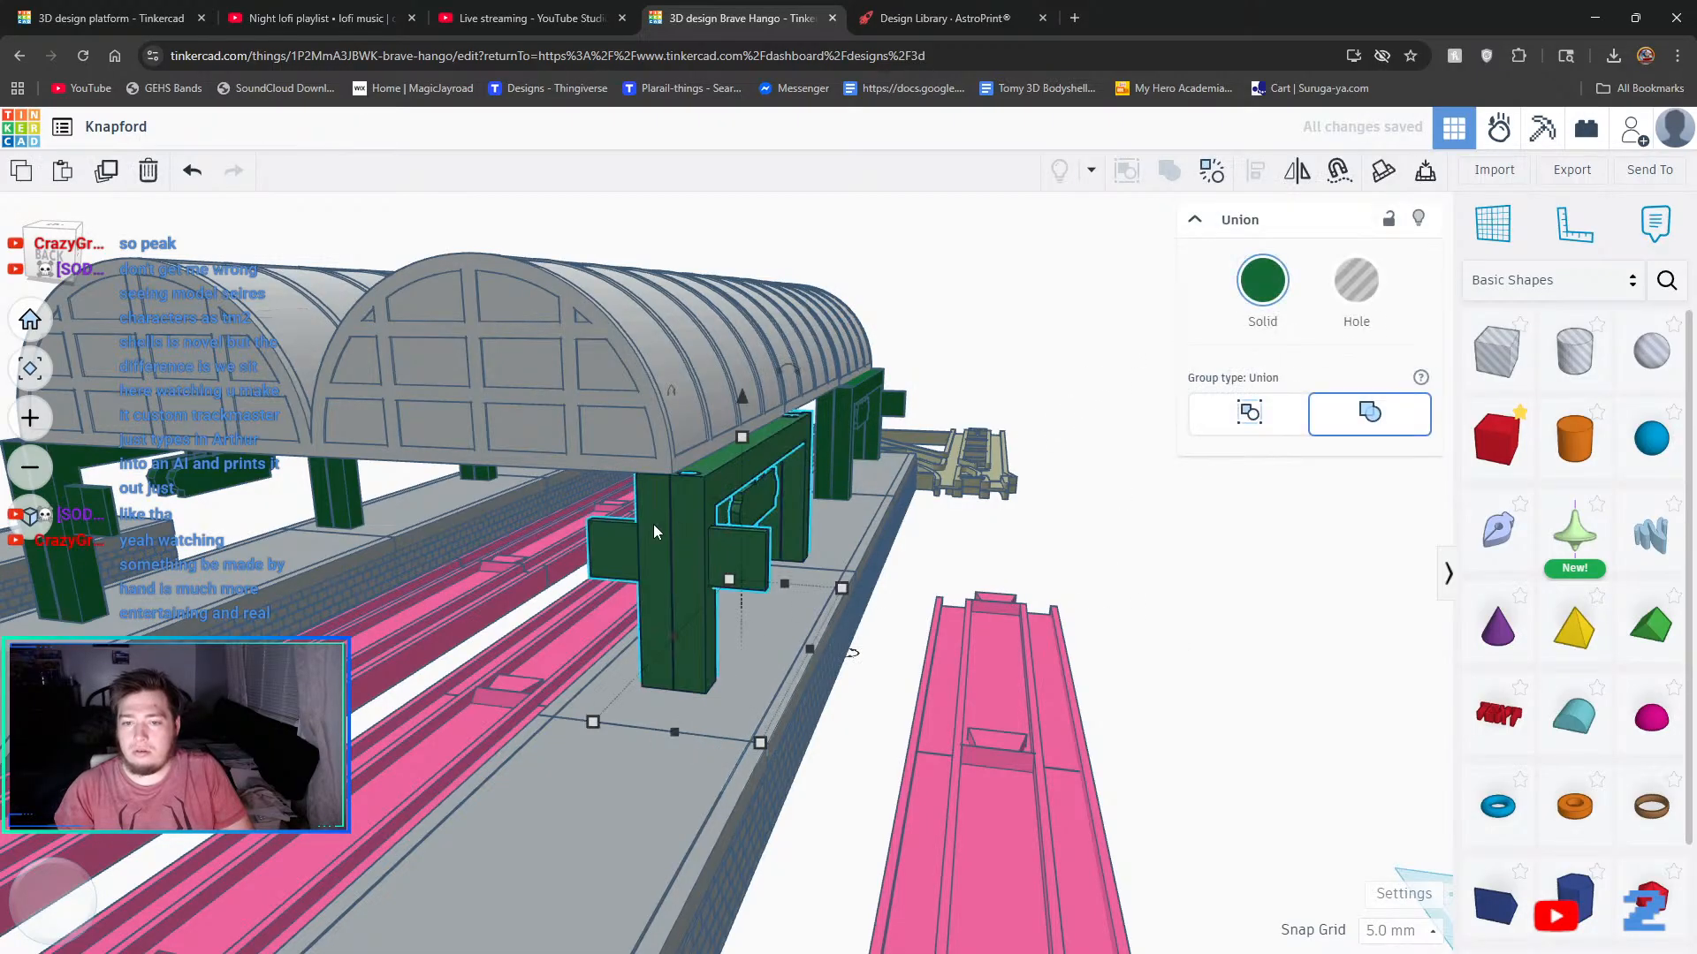
click(832, 416)
click(1049, 528)
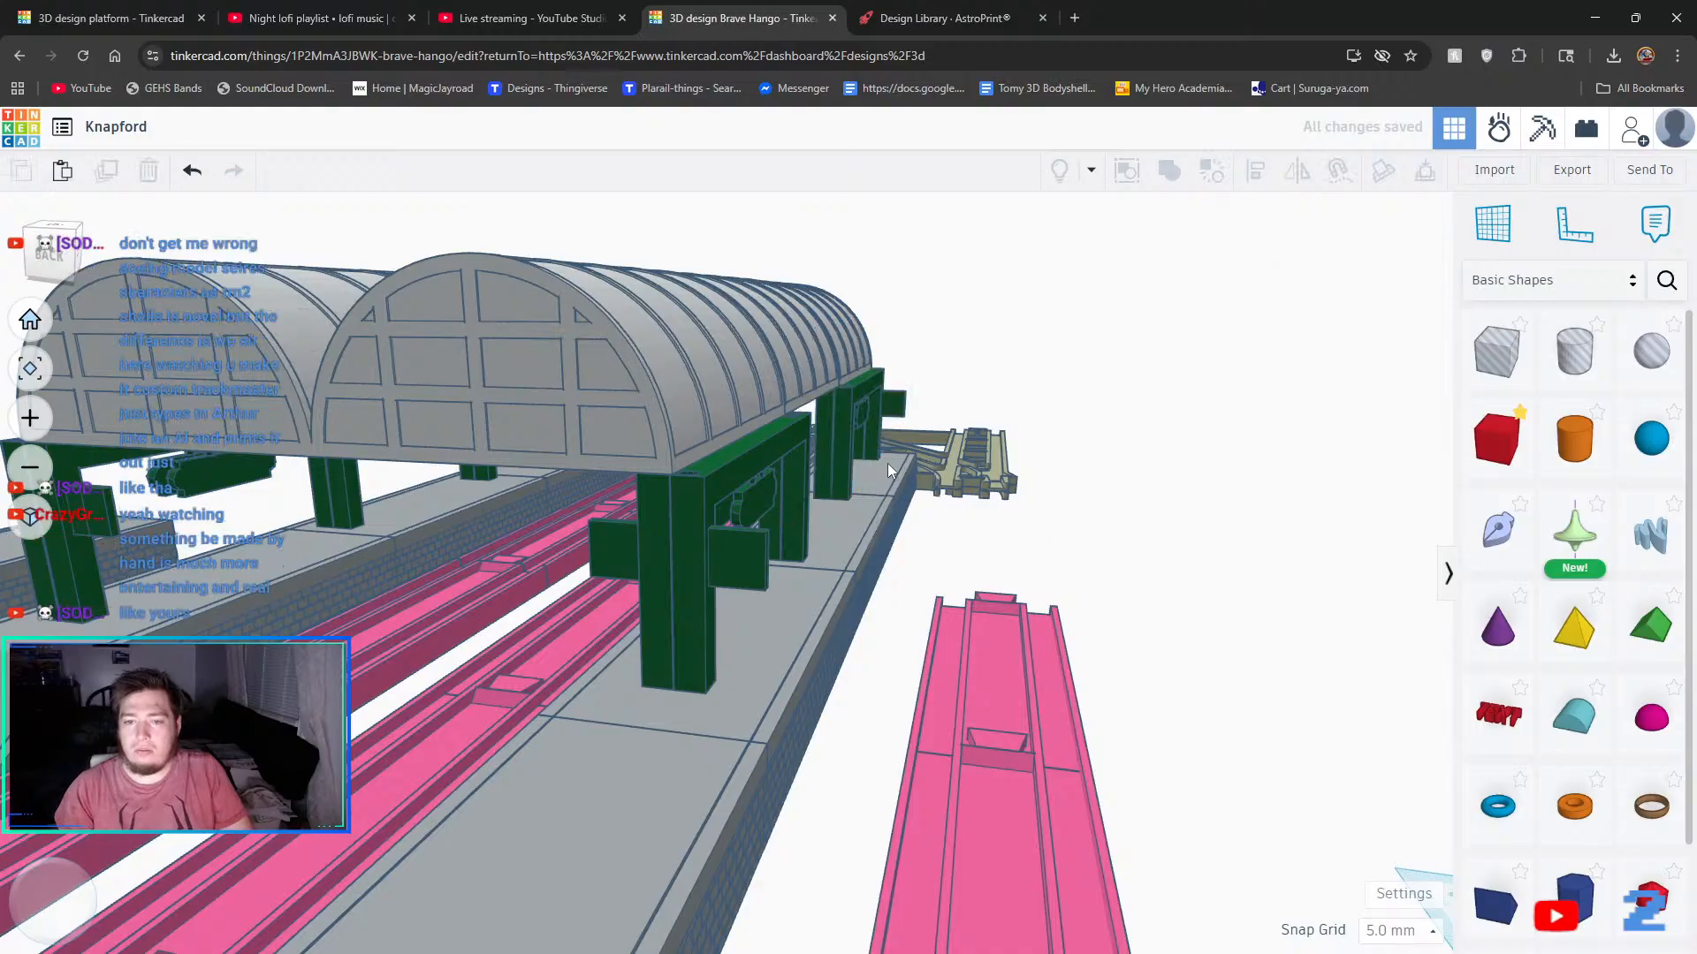
- Duplicate the double-barrel canopy at the back end together with its two adjoining green frame pieces
click(835, 430)
shift+click(719, 499)
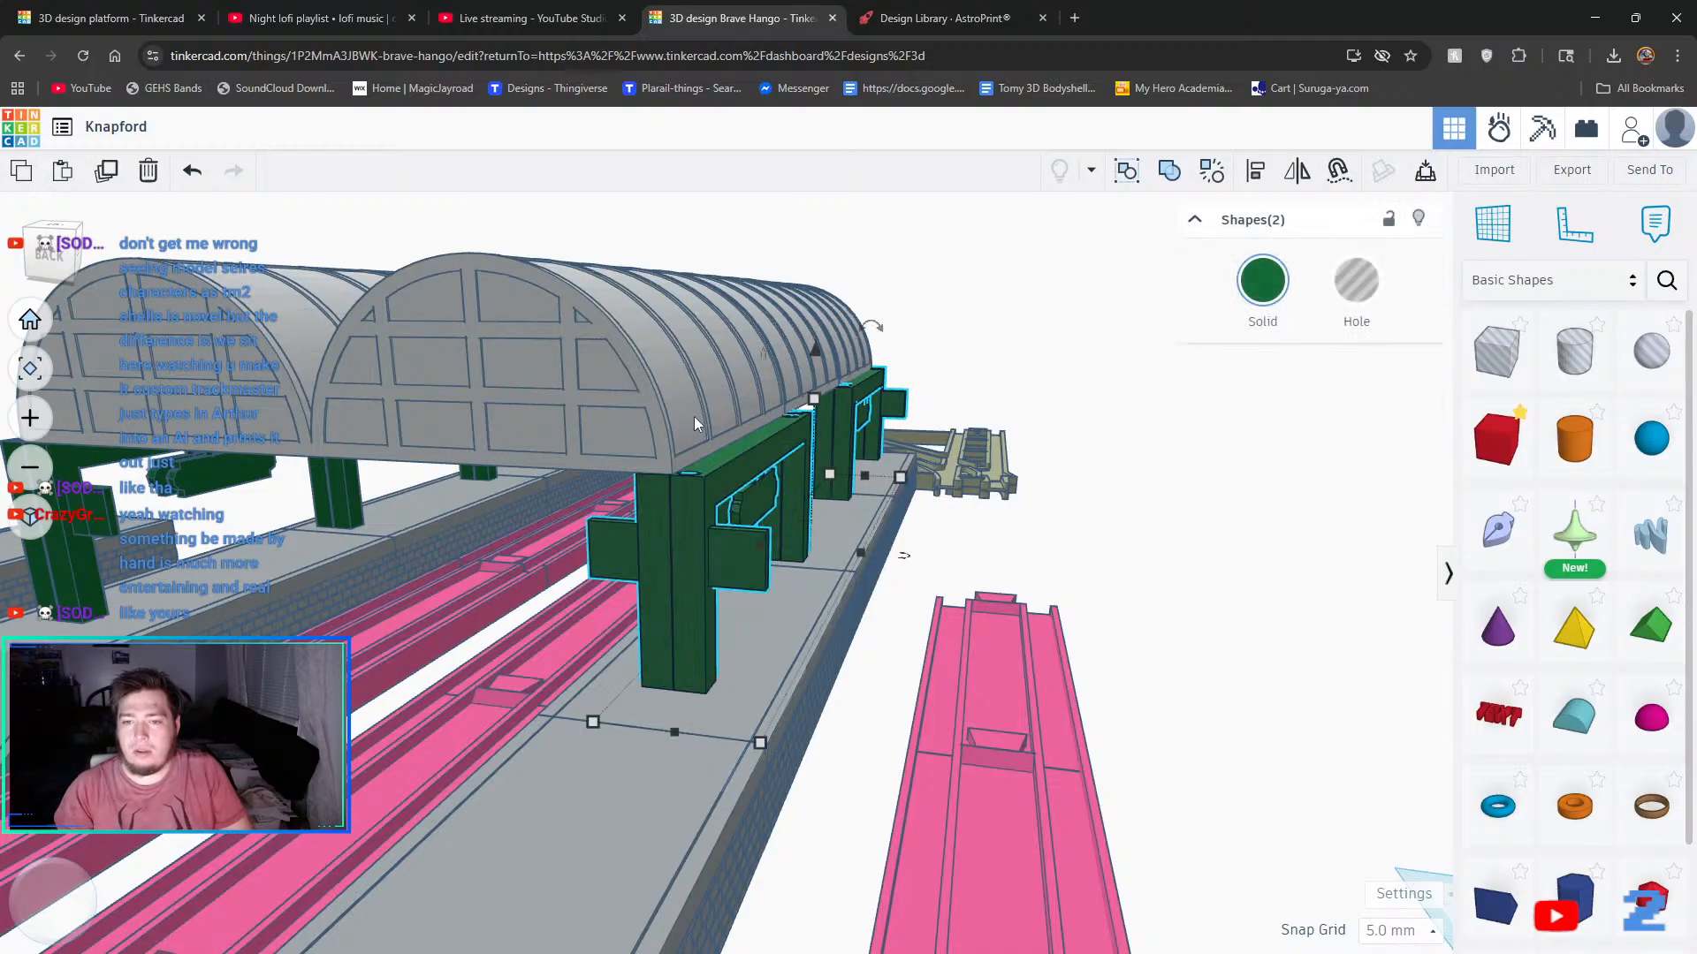
shift+click(693, 417)
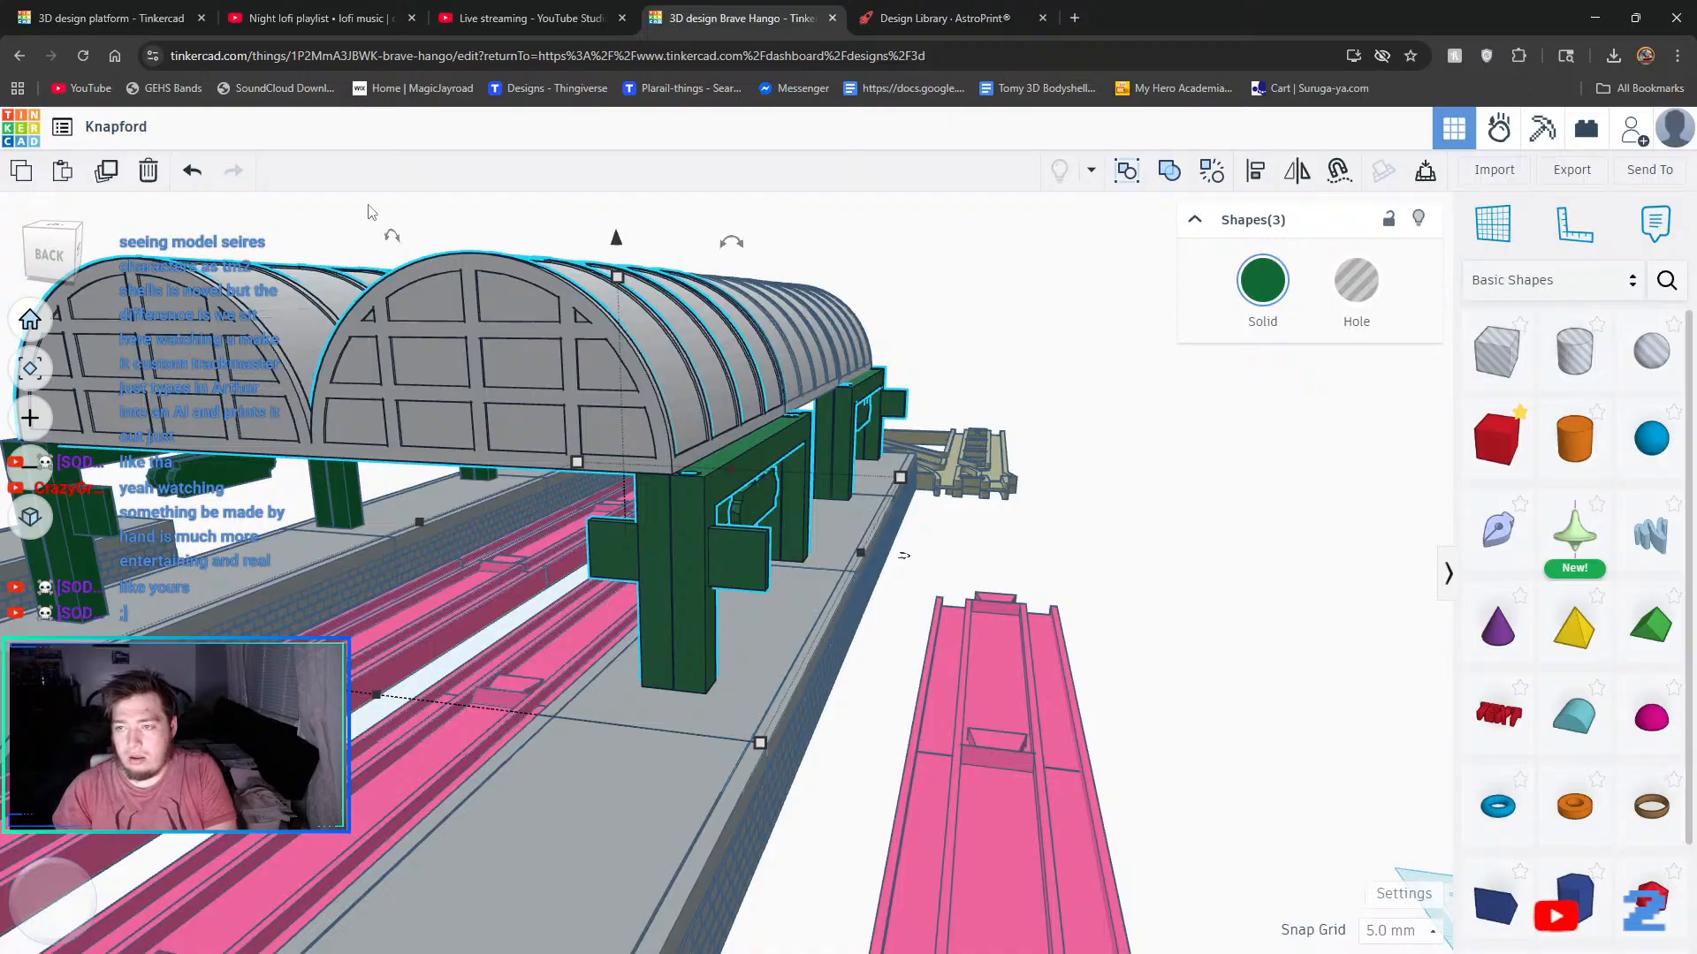
click(116, 175)
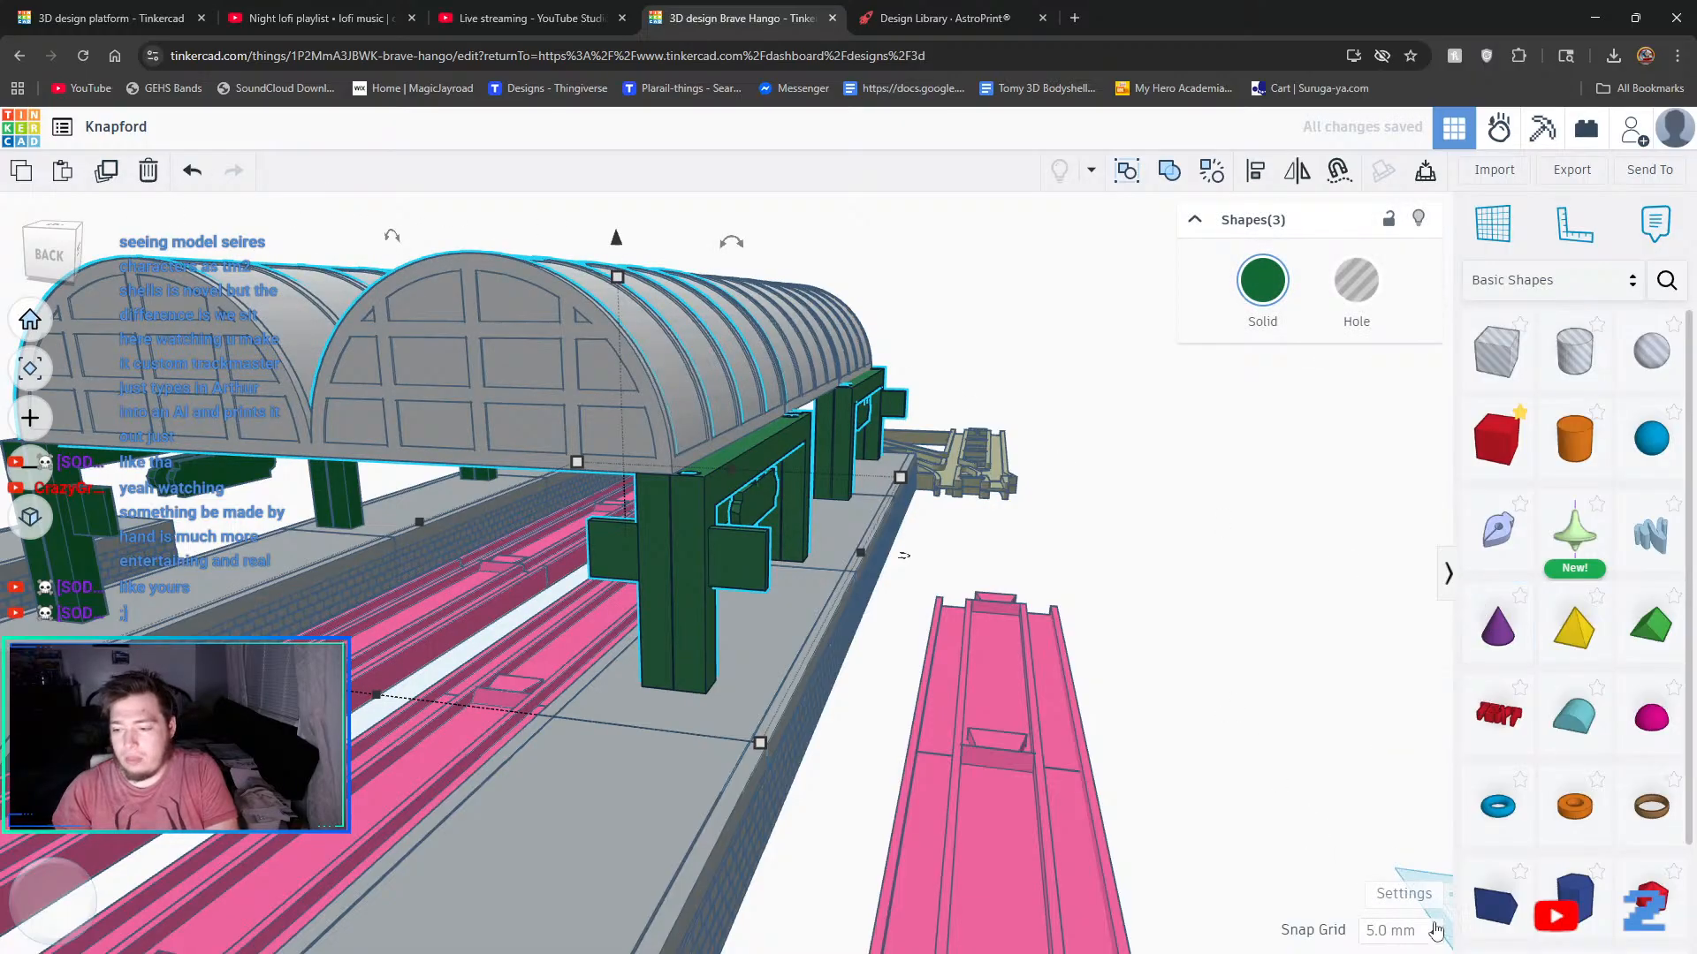
- Set the snap grid to 2.0 mm and move the copied canopy and frames sideways until they adjoin the original canopy
click(1384, 932)
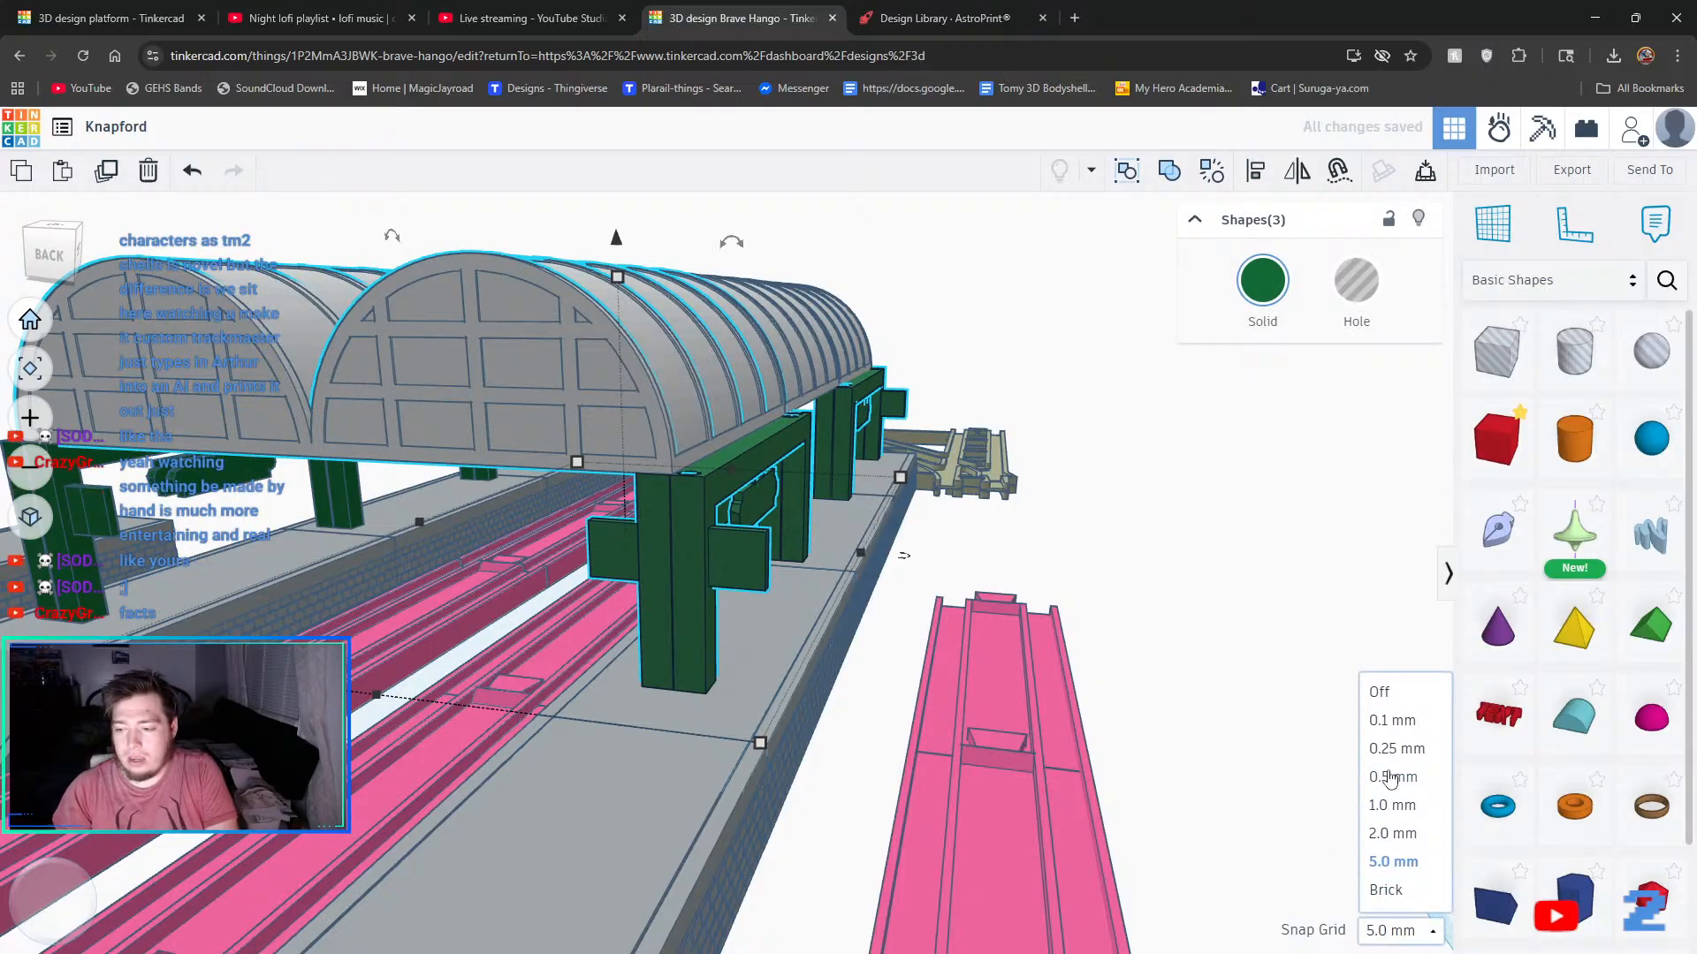
click(1392, 833)
key(Right)
key(Right)
key(Right)
key(Right)
key(Right)
key(Right)
key(Right)
key(Right)
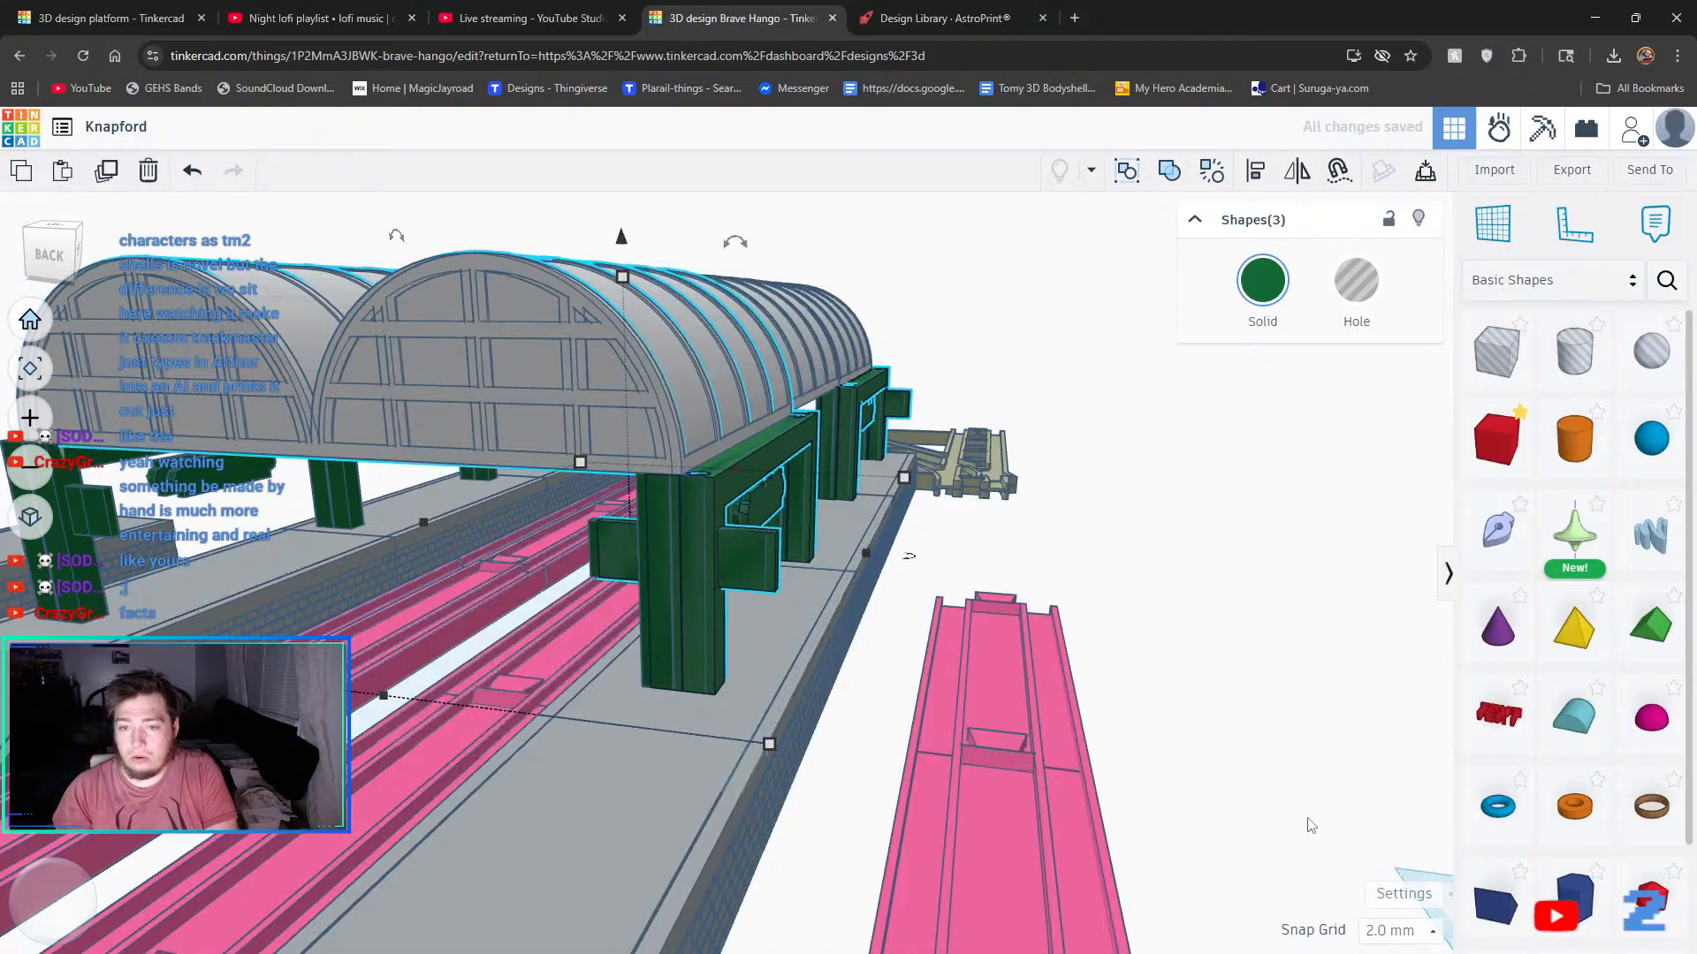
key(Right)
key(Right)
key(Right)
key(Right)
key(Right)
key(Right)
key(Right)
key(Right)
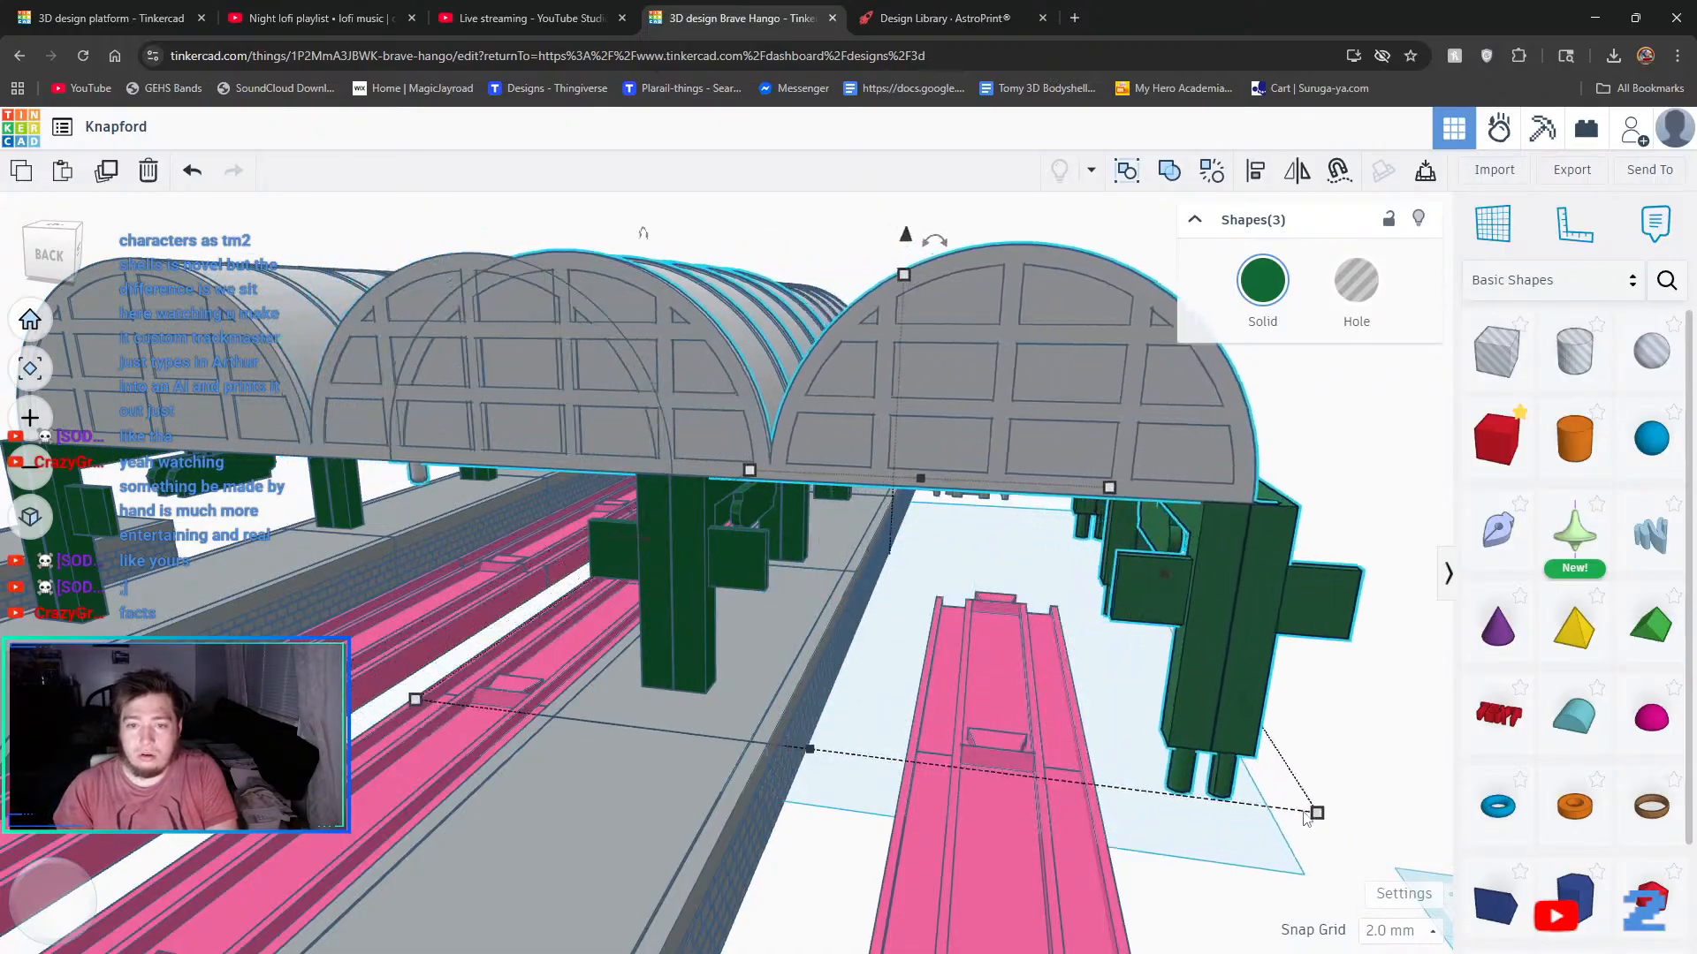
key(Right)
key(Right)
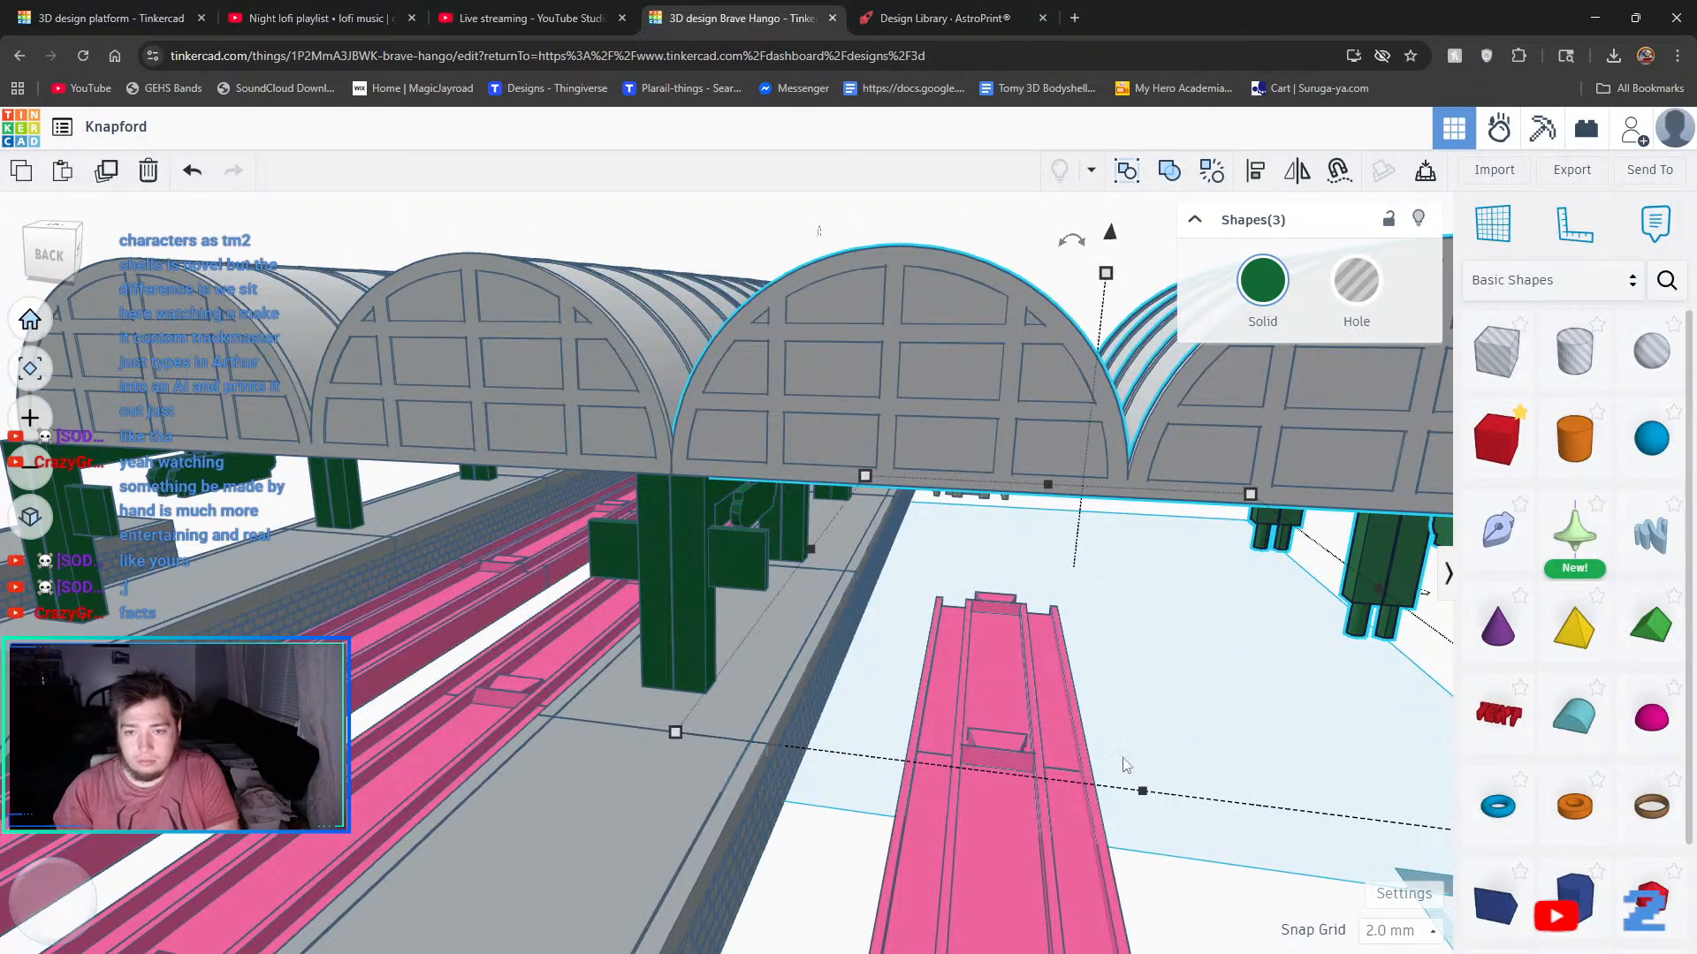
scroll(548, 380, up, 5)
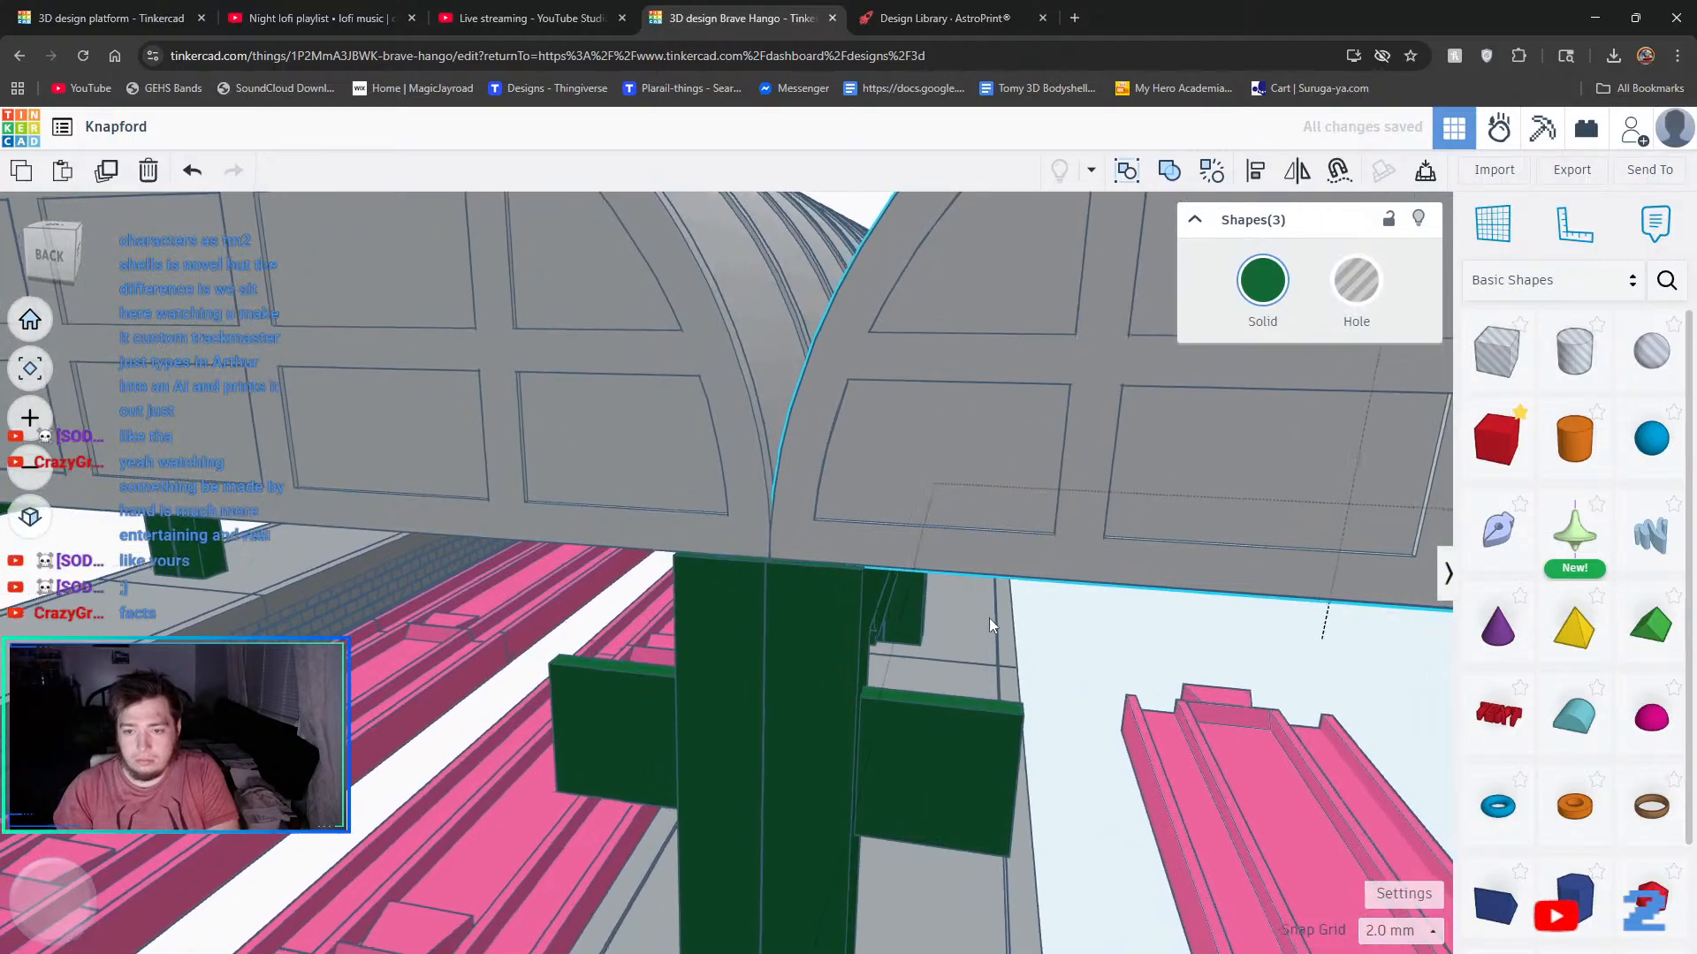
right_drag(988, 618, 1093, 617)
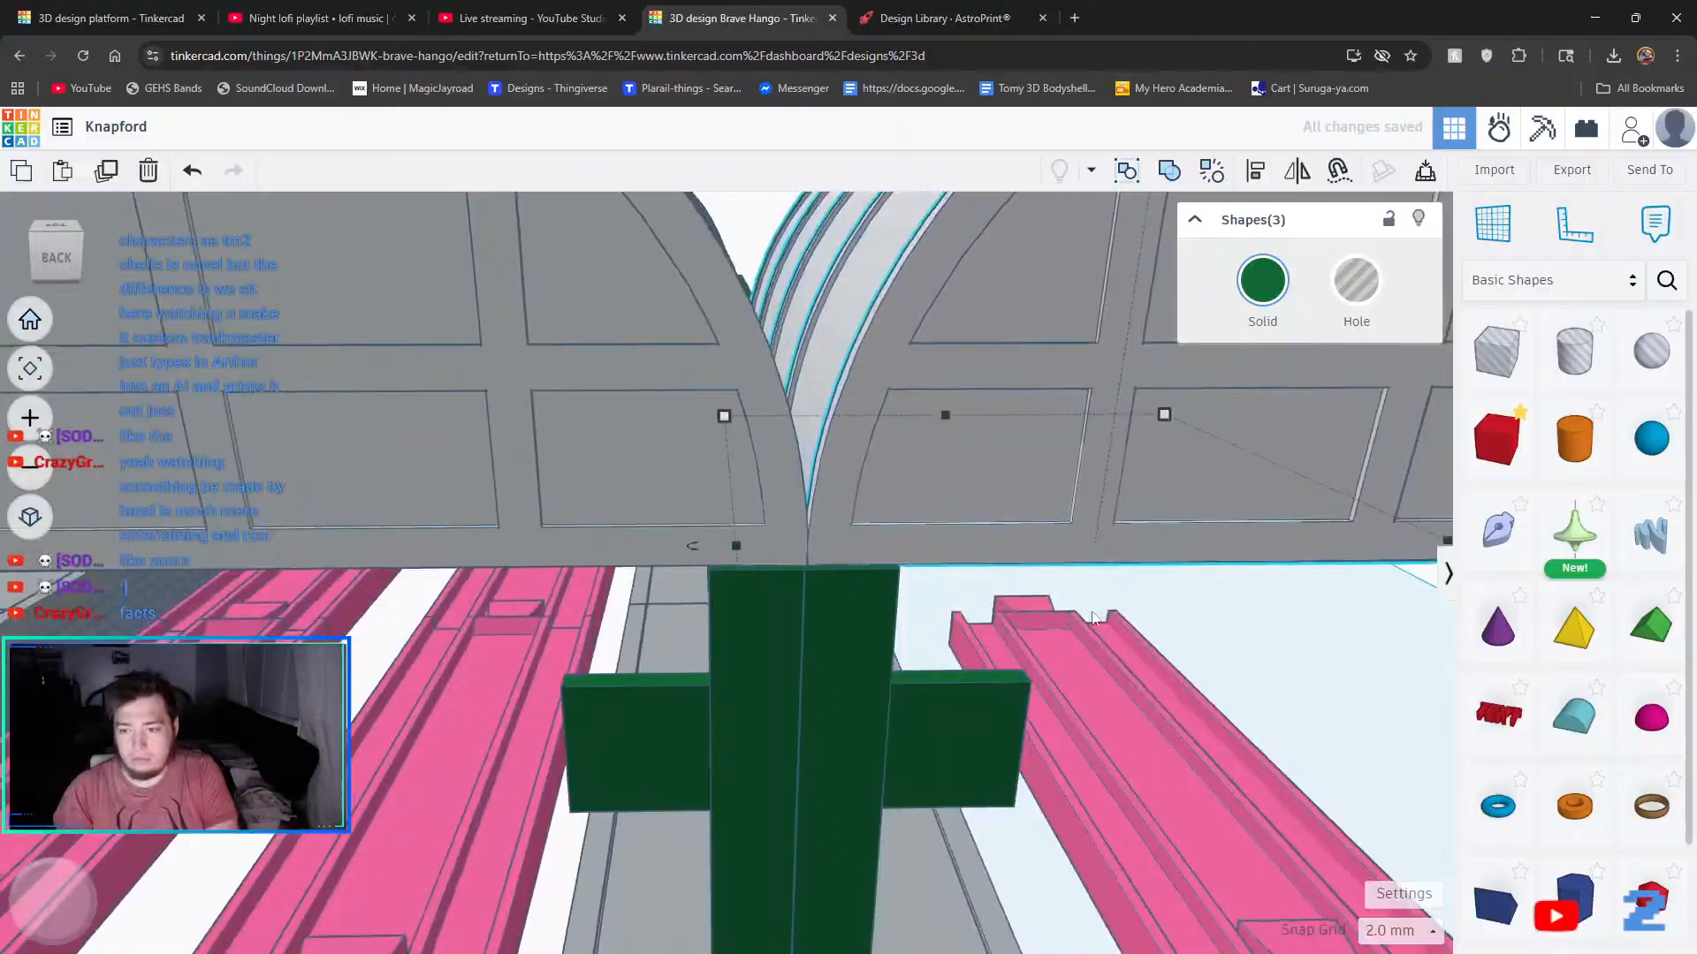
click(1182, 638)
- Group the two adjoining roof pieces of the double-barrel canopy at the front end into one union
scroll(1180, 640, down, 6)
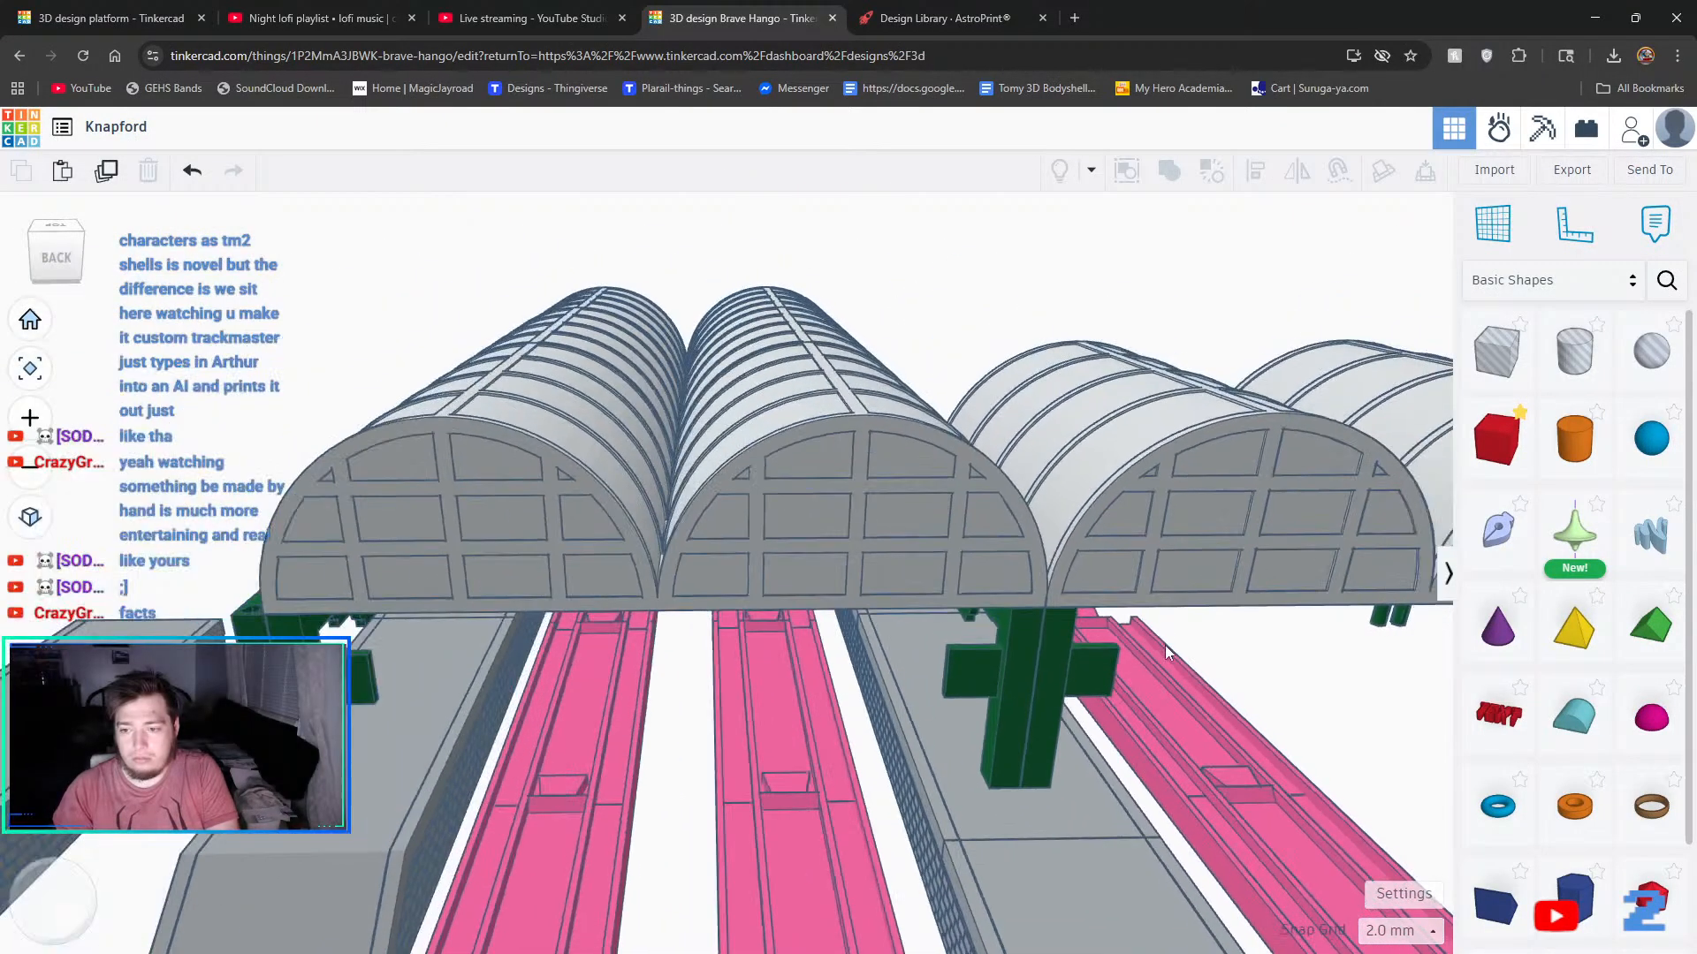
right_drag(1164, 645, 422, 266)
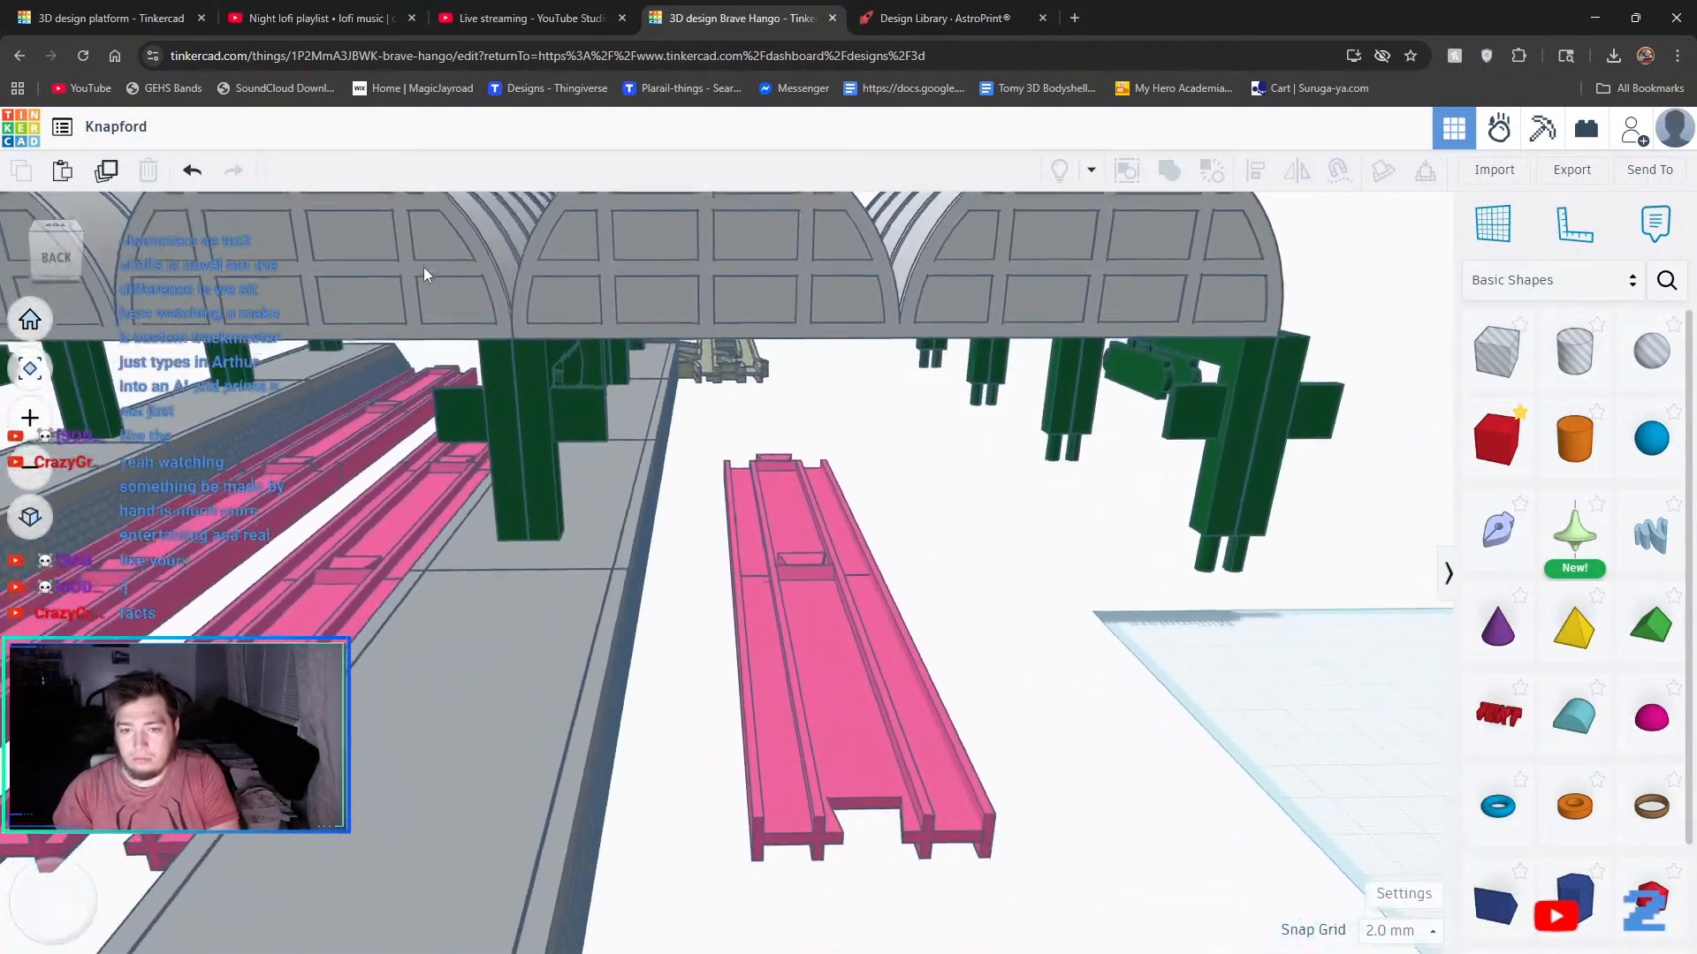
mouse_move(422, 267)
middle_down()
mouse_move(410, 118)
mouse_move(415, 257)
middle_up()
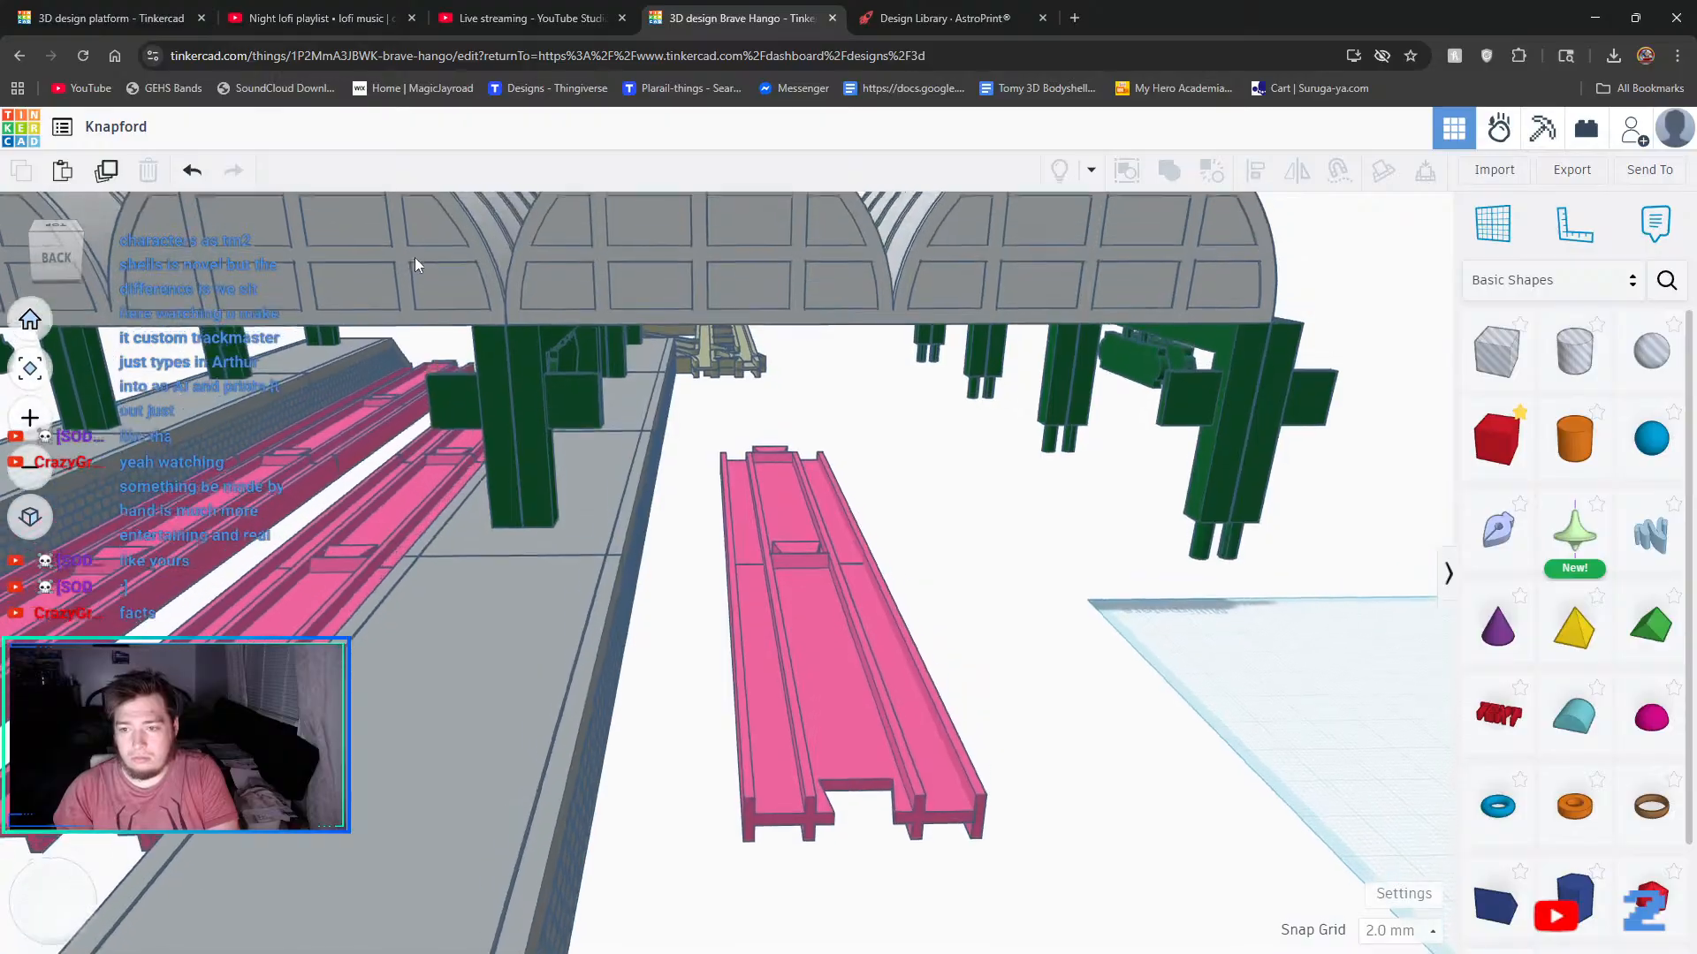
right_drag(1043, 460, 77, 502)
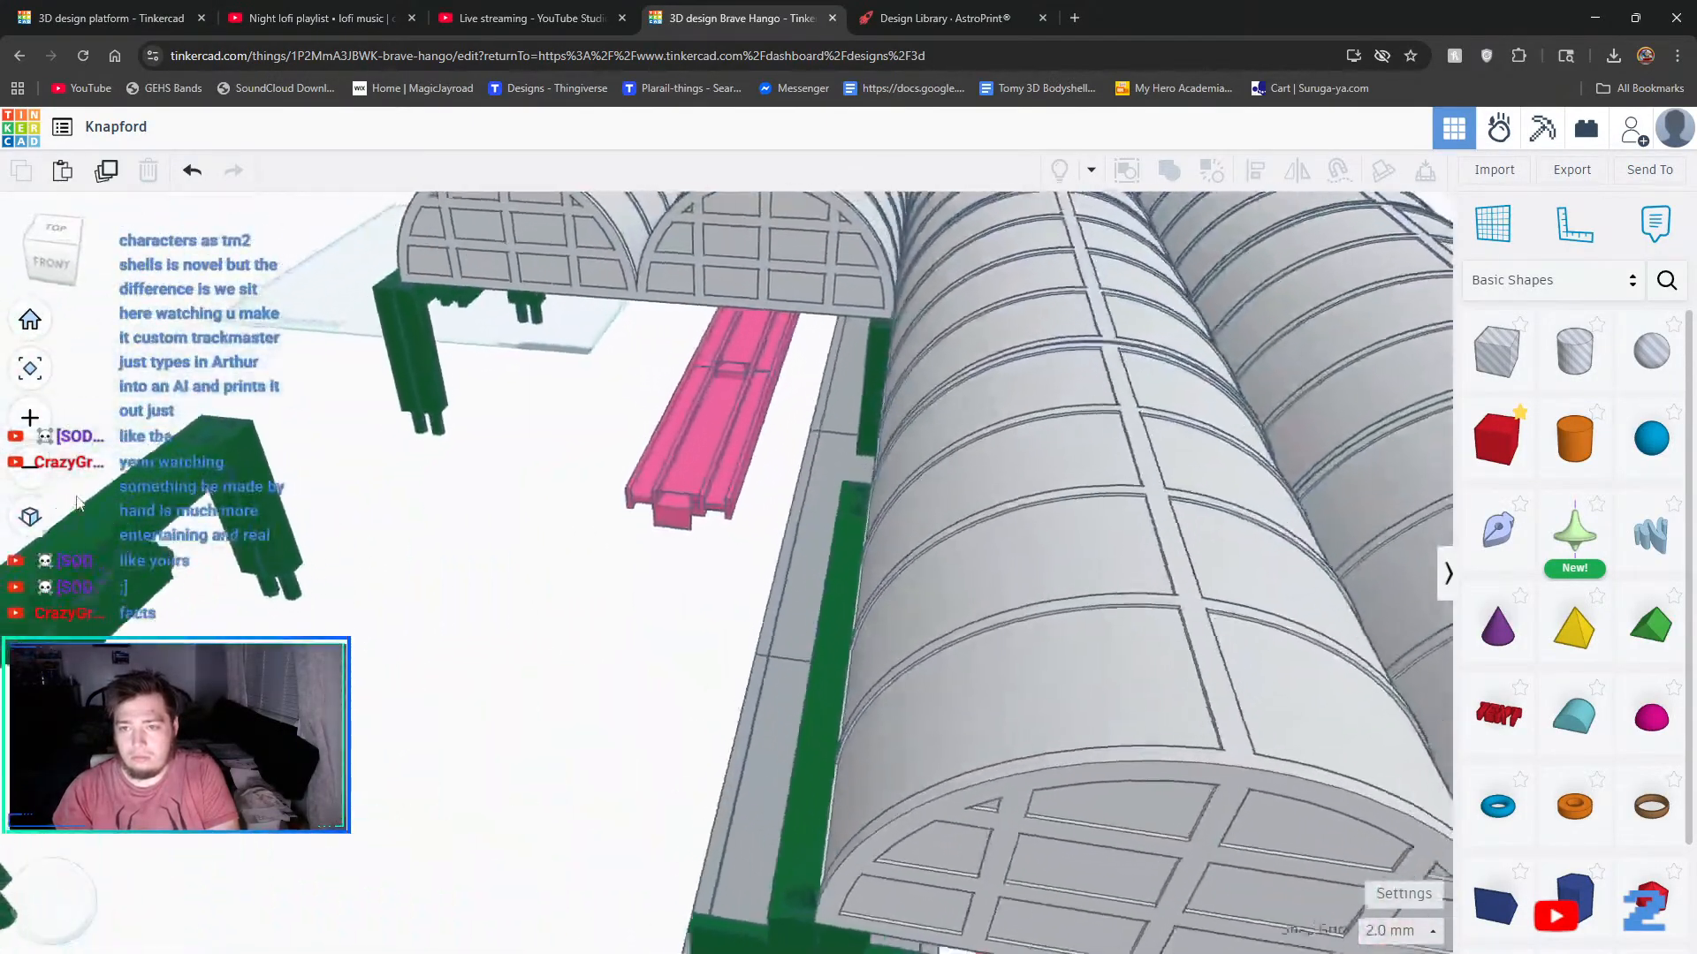
click(995, 411)
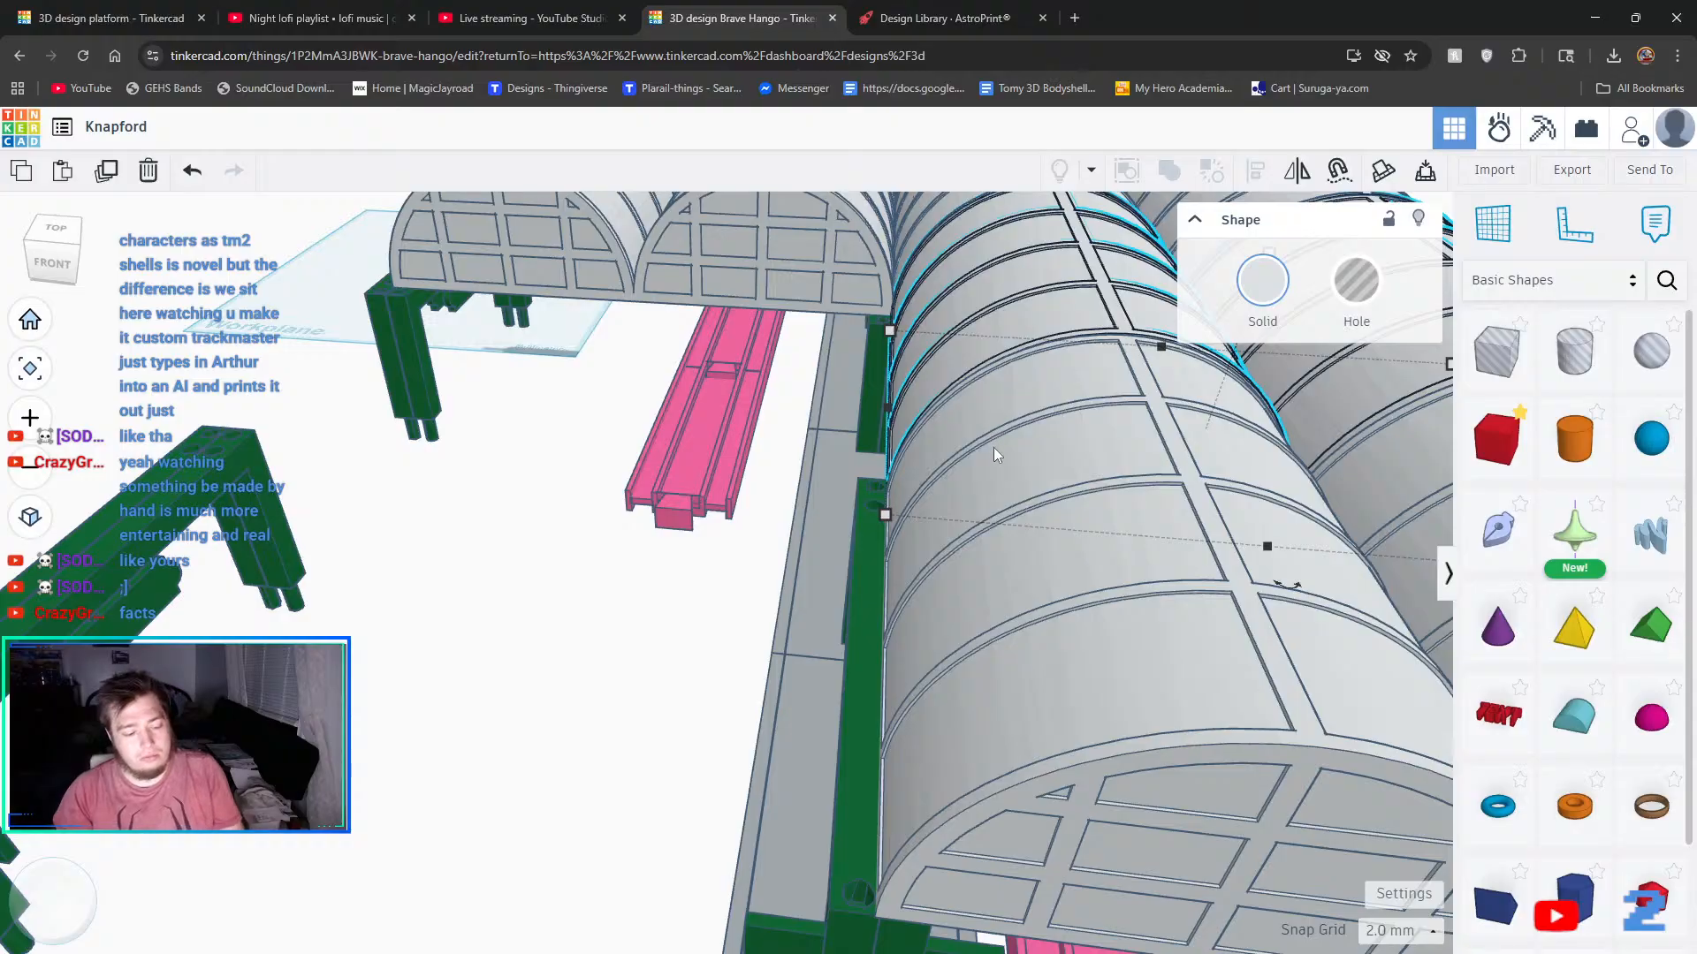
shift+click(1104, 756)
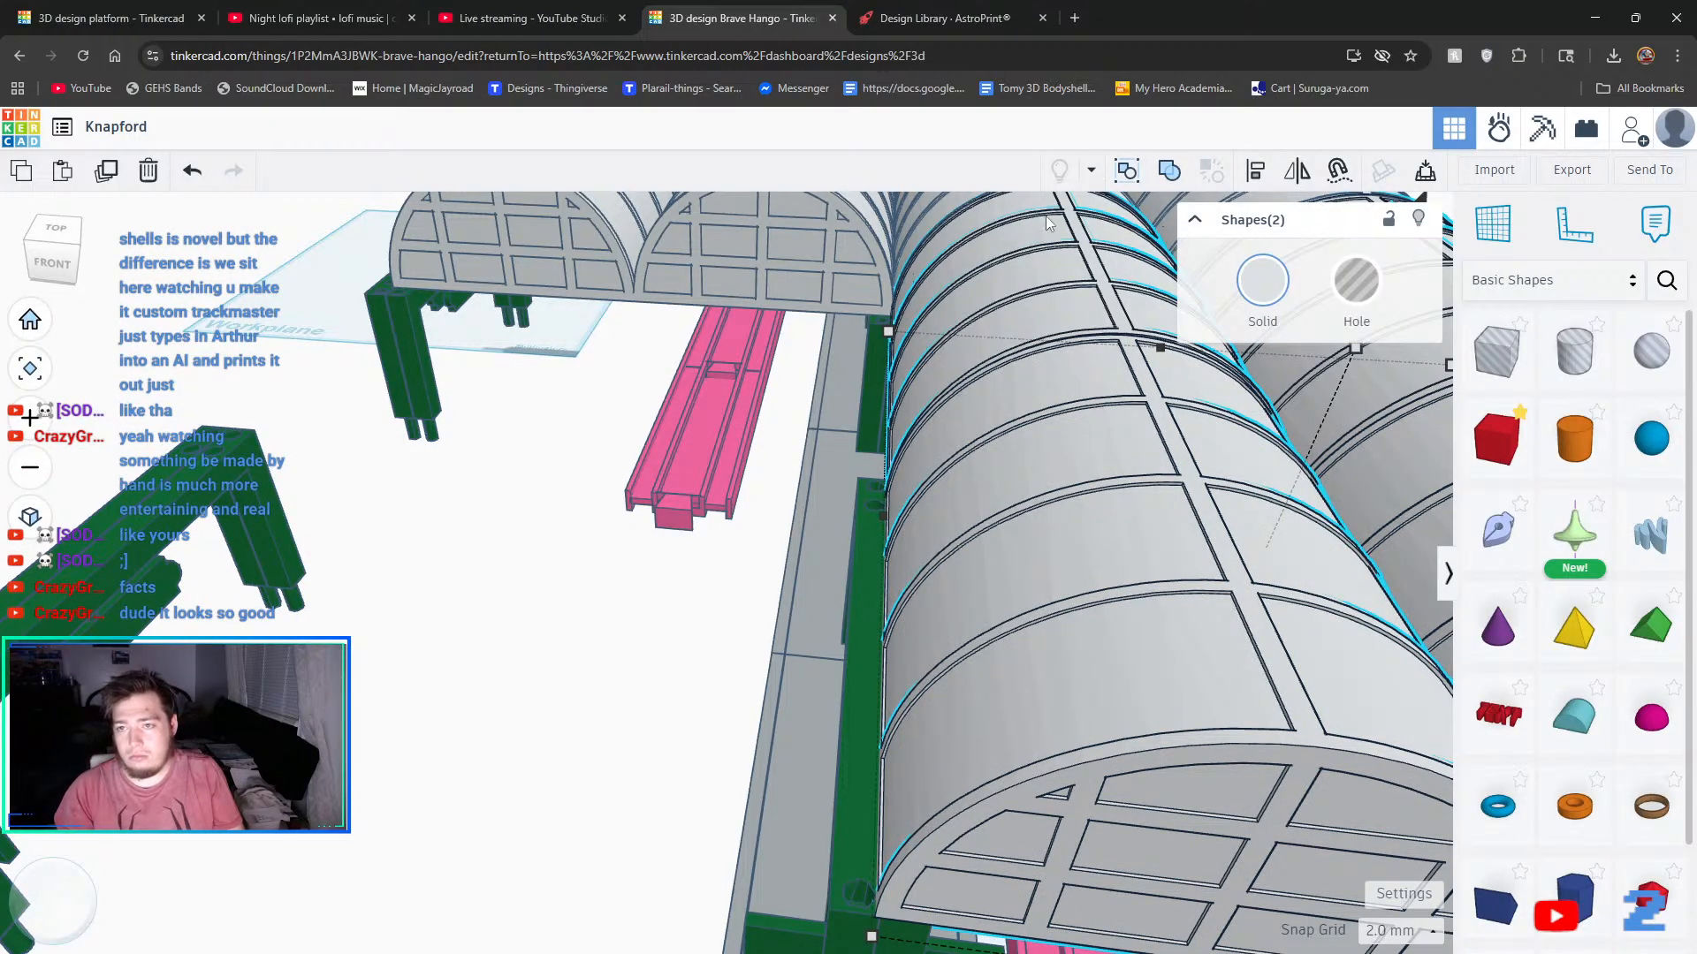
click(1169, 173)
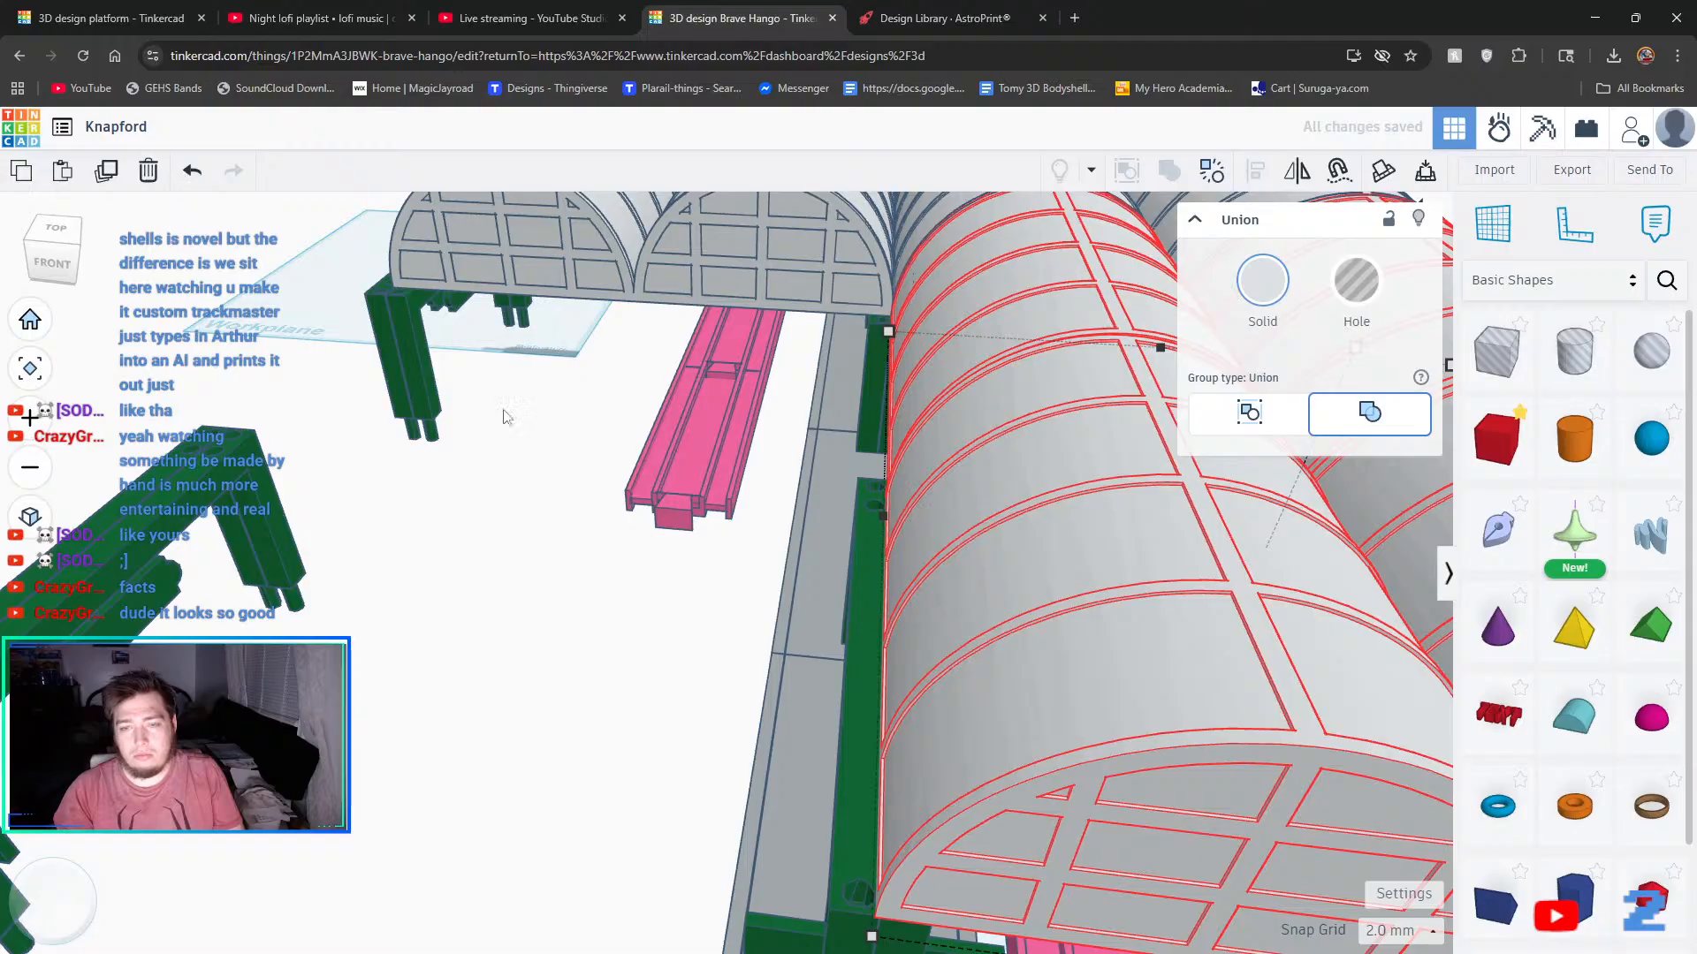
- Move the grouped roof sideways onto the outer green frames, in line with the duplicated canopy at the back end
key(Left)
key(Left)
key(Left)
key(Left)
key(Left)
key(Left)
key(Left)
key(Left)
key(Left)
key(Left)
key(Left)
key(Left)
key(Left)
key(Left)
key(Left)
key(Left)
key(Left)
key(Left)
key(Left)
key(Left)
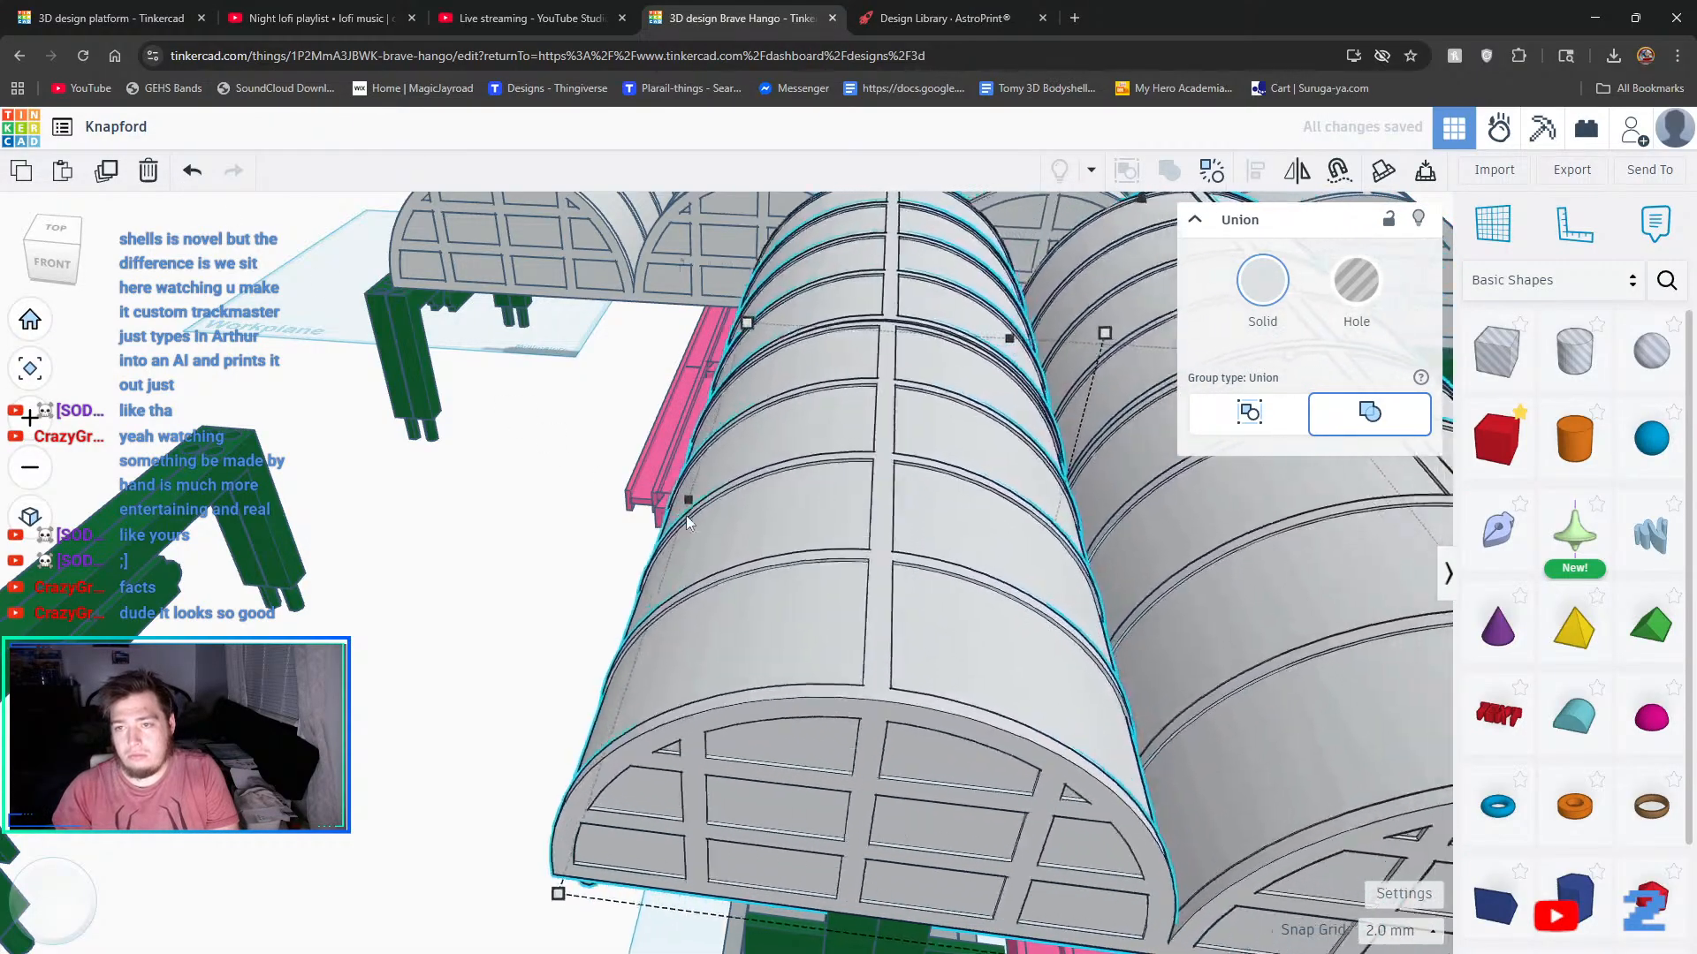
key(Left)
key(Left)
key(Left)
key(Left)
key(Left)
key(Left)
key(Left)
key(Left)
key(Left)
key(Left)
key(Left)
key(Left)
key(Left)
key(Left)
key(Left)
key(Left)
key(Left)
key(Left)
key(Left)
key(Left)
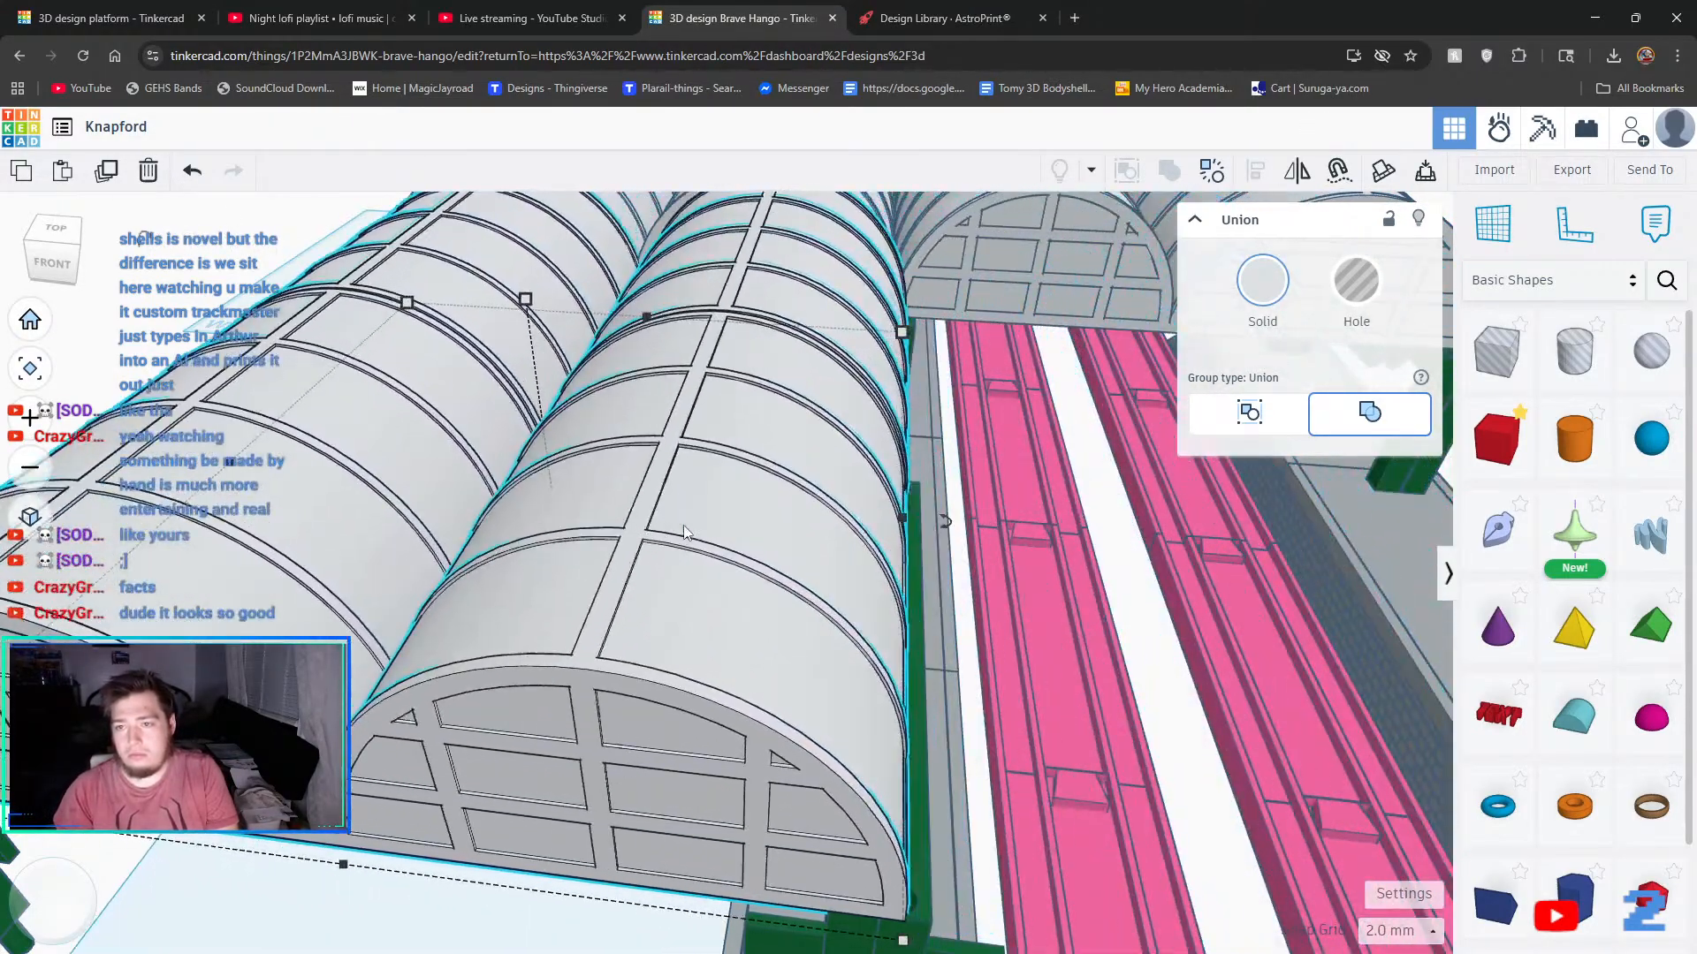
key(Left)
key(Left)
key(Left)
key(Left)
key(Left)
key(Left)
key(Right)
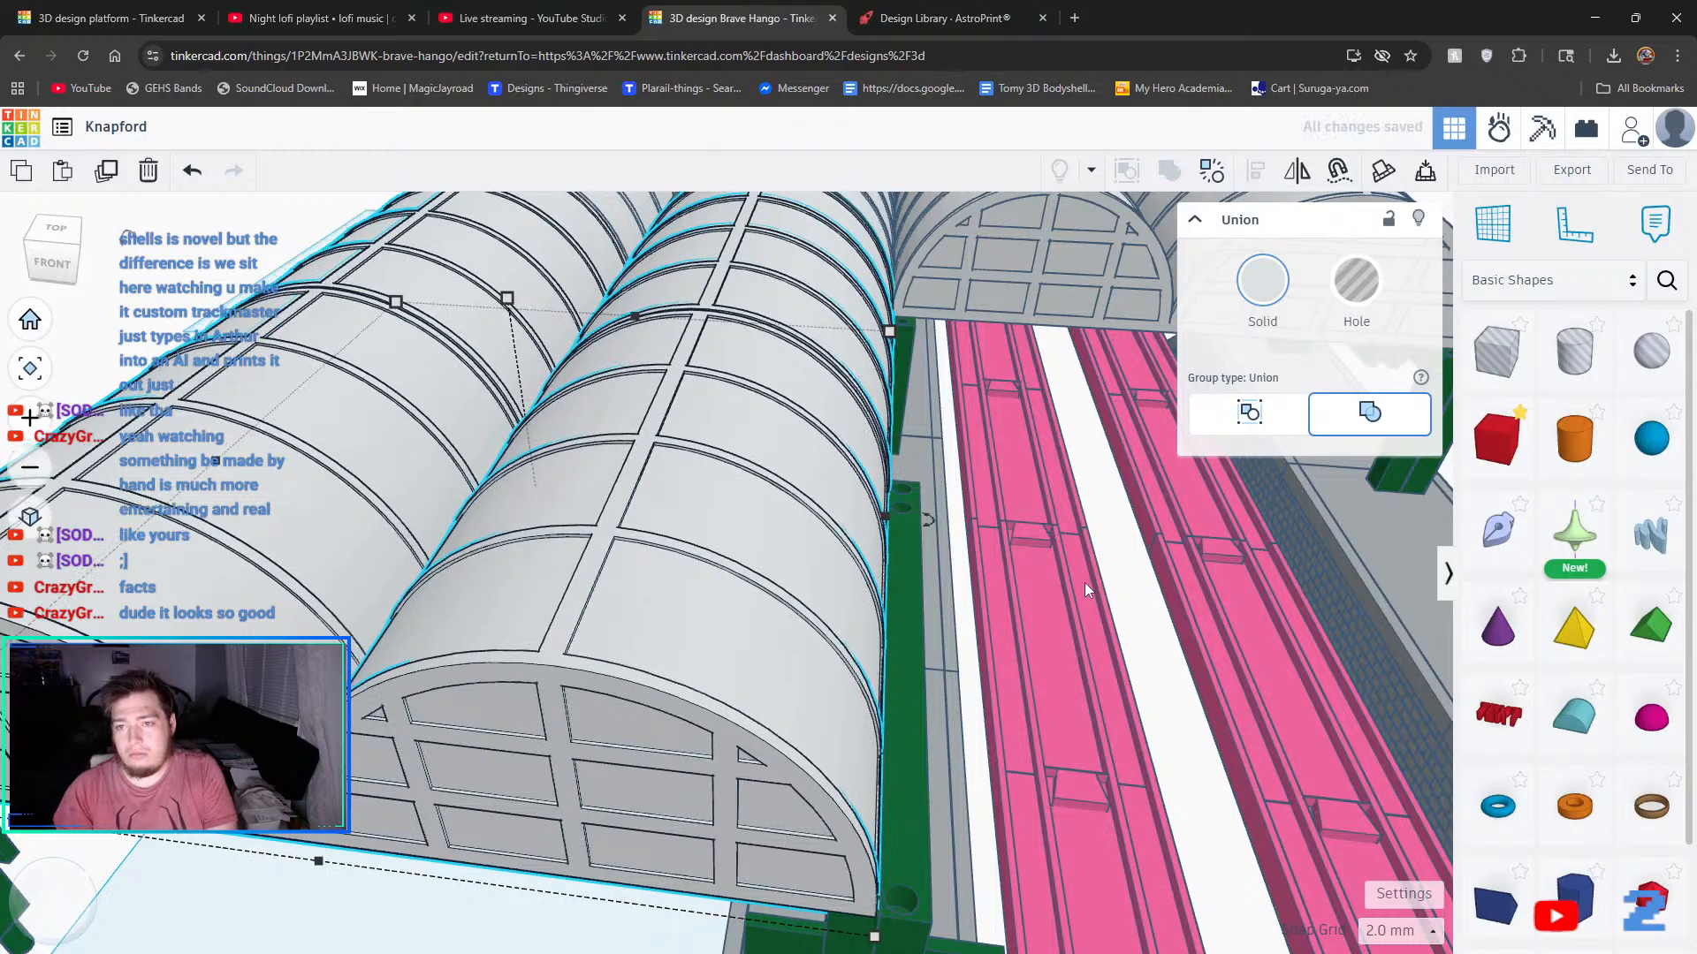
- Duplicate the grouped roof and move the copy sideways back over the two inner pink tracks, adjoining the first roof
click(106, 172)
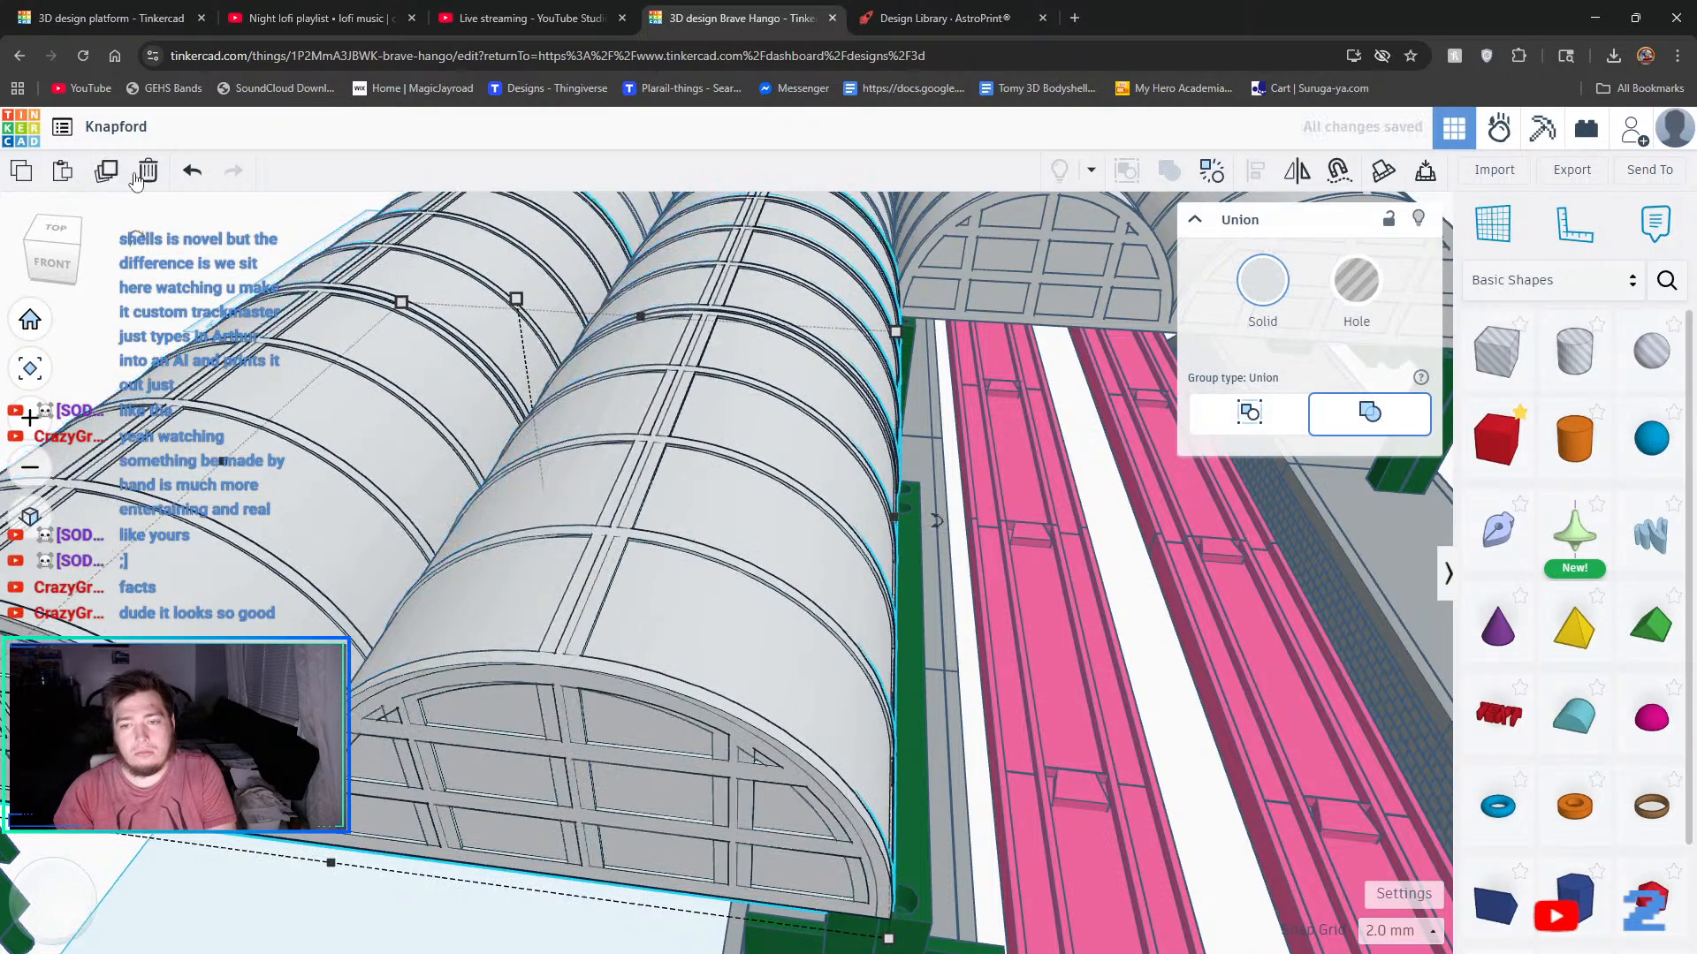
key(Right)
key(Right)
key(Right)
key(Right)
key(Right)
key(Right)
key(Right)
key(Right)
key(Right)
key(Right)
key(Right)
key(Right)
key(Right)
key(Right)
key(Right)
key(Right)
key(Right)
key(Right)
key(Right)
key(Right)
key(Right)
key(Right)
key(Right)
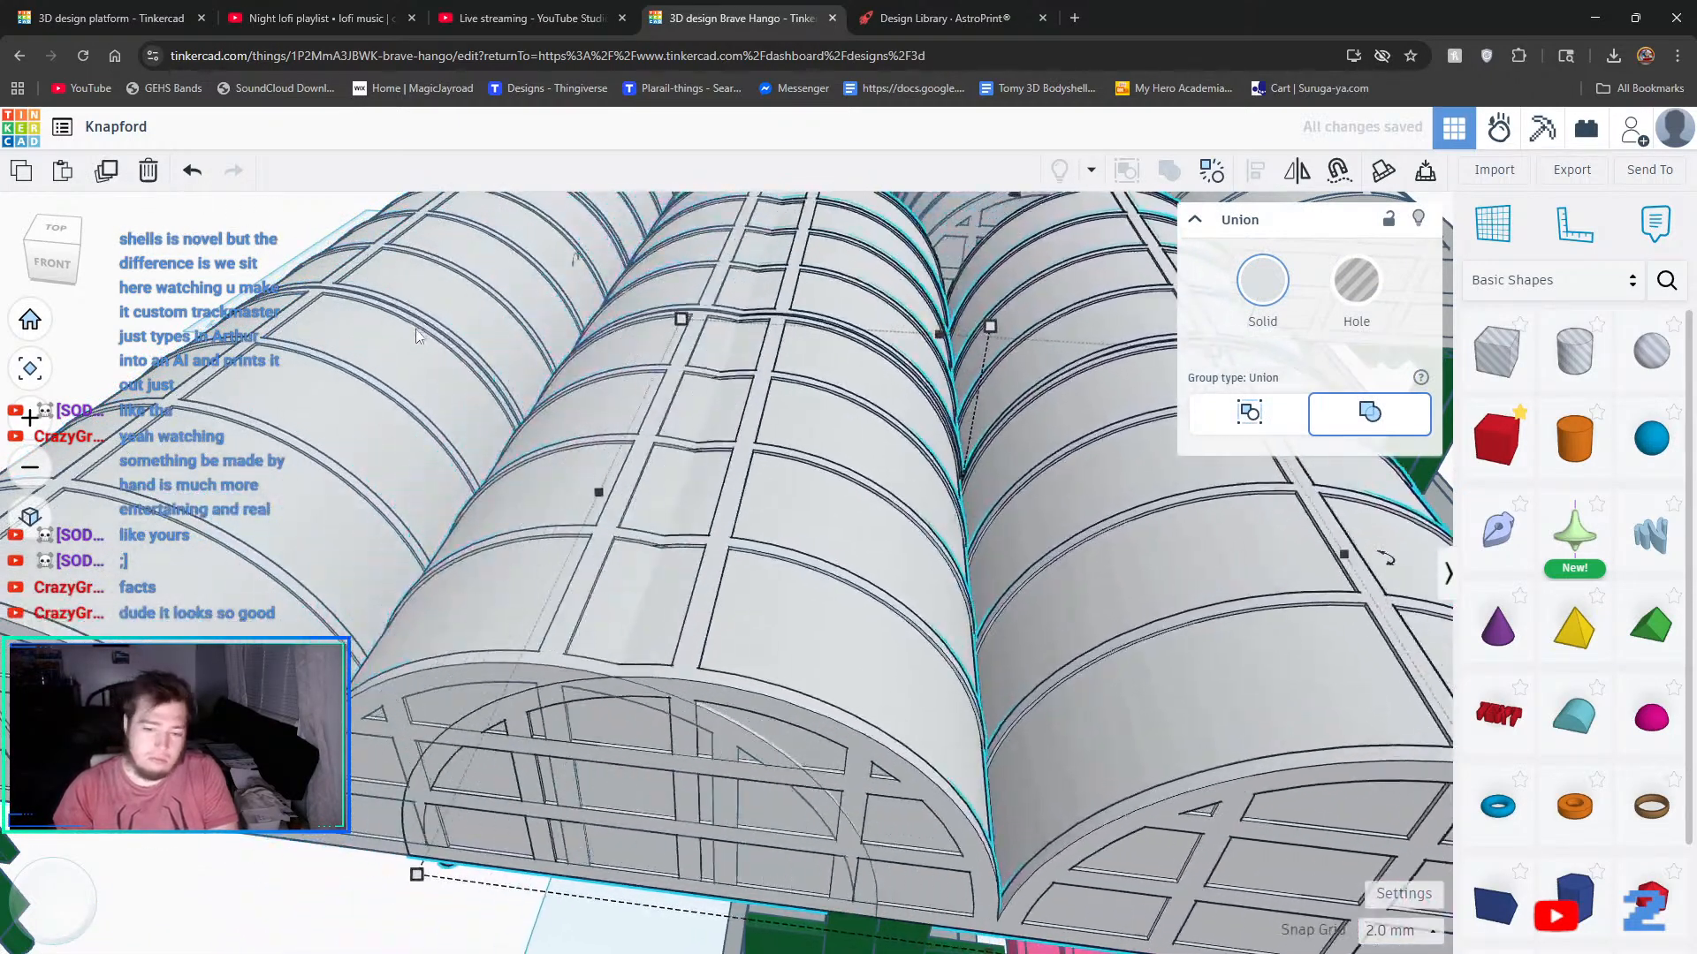
key(Left)
key(Left)
key(Left)
key(Left)
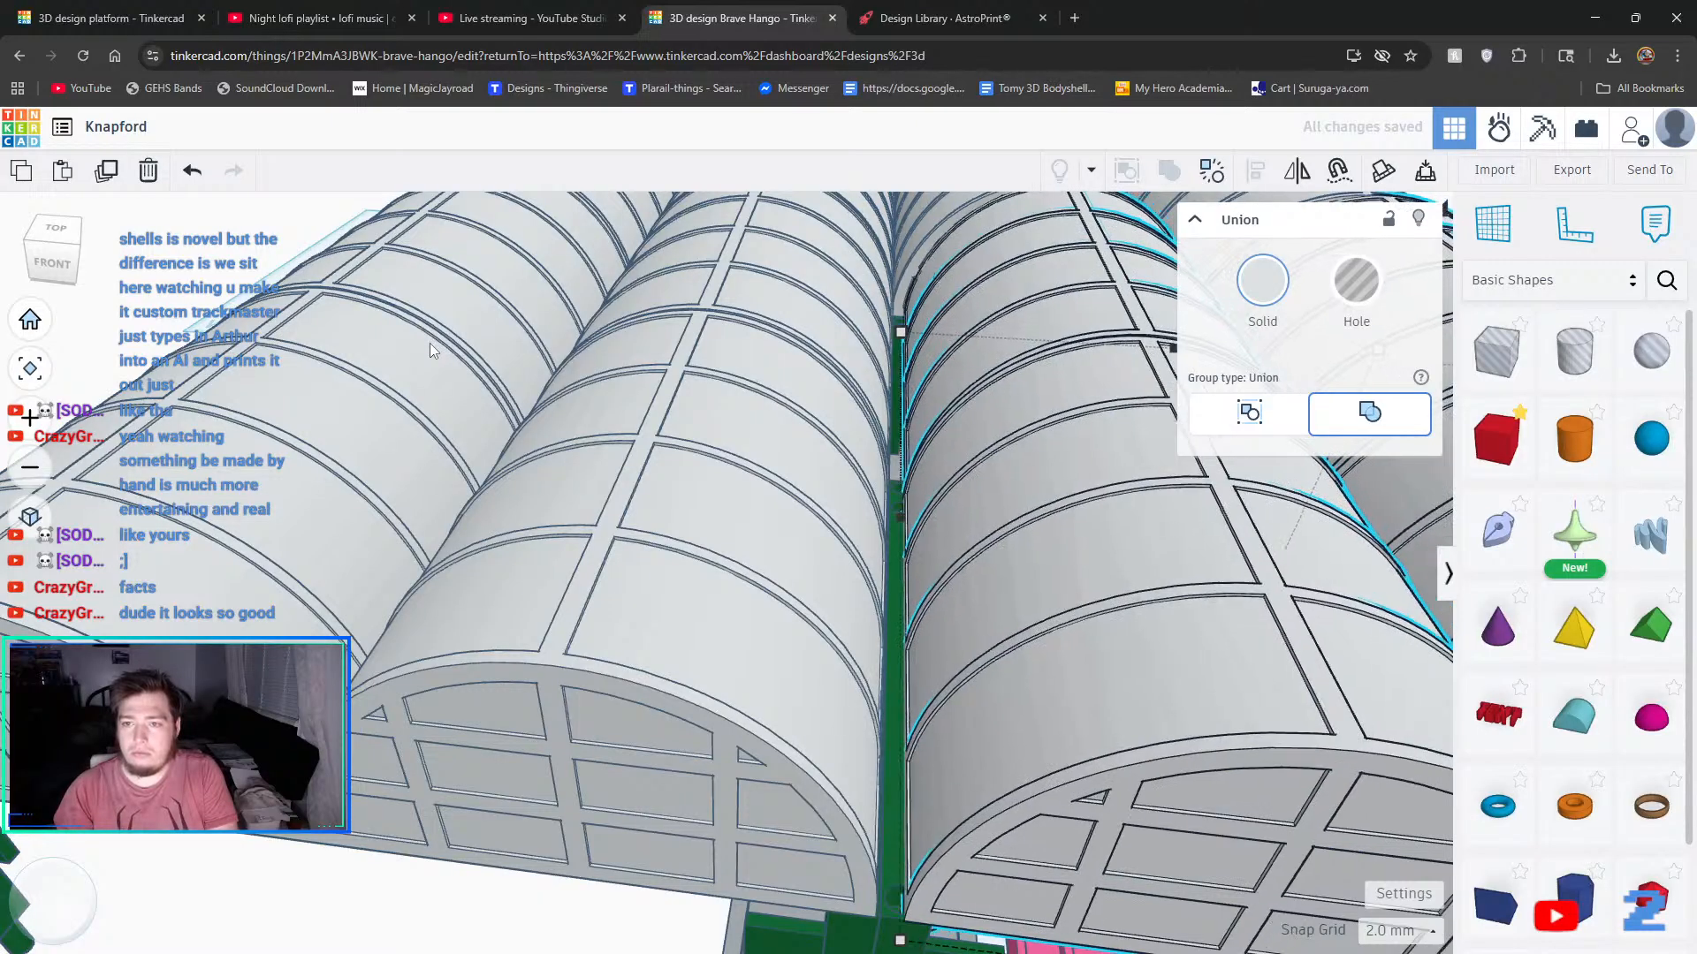
- Examine the widened four-barrel canopy, its green frames and the platforms from the front and both sides
click(494, 942)
right_drag(494, 942, 617, 763)
scroll(668, 691, up, 3)
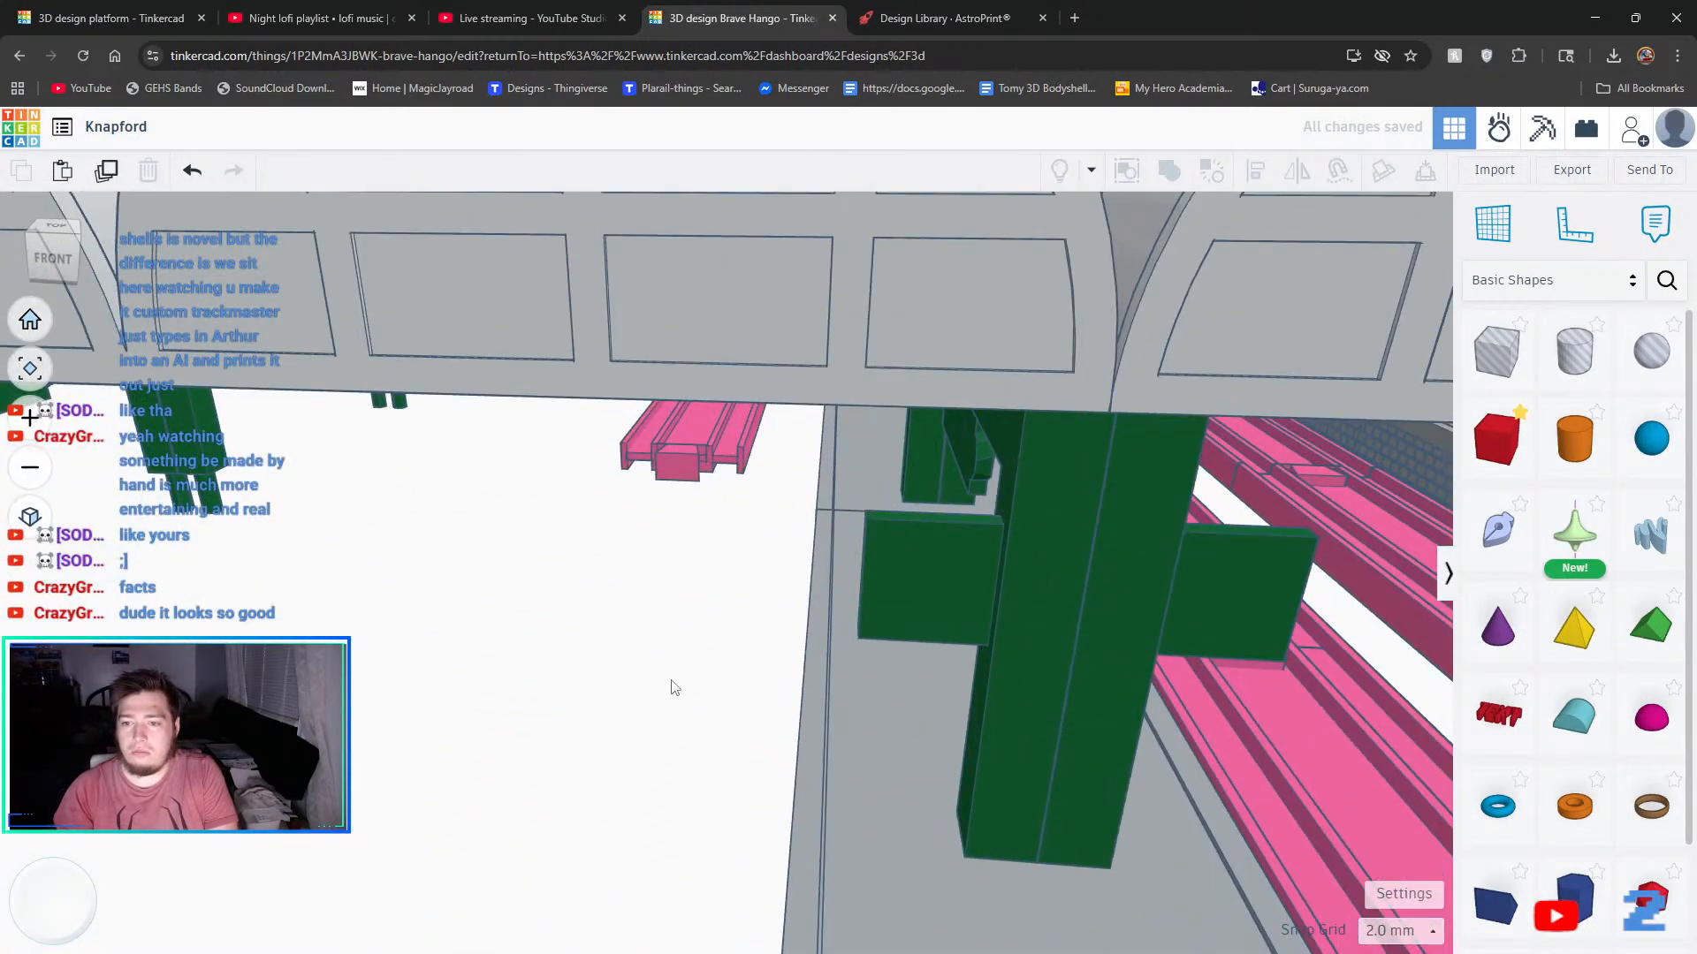
scroll(674, 688, down, 8)
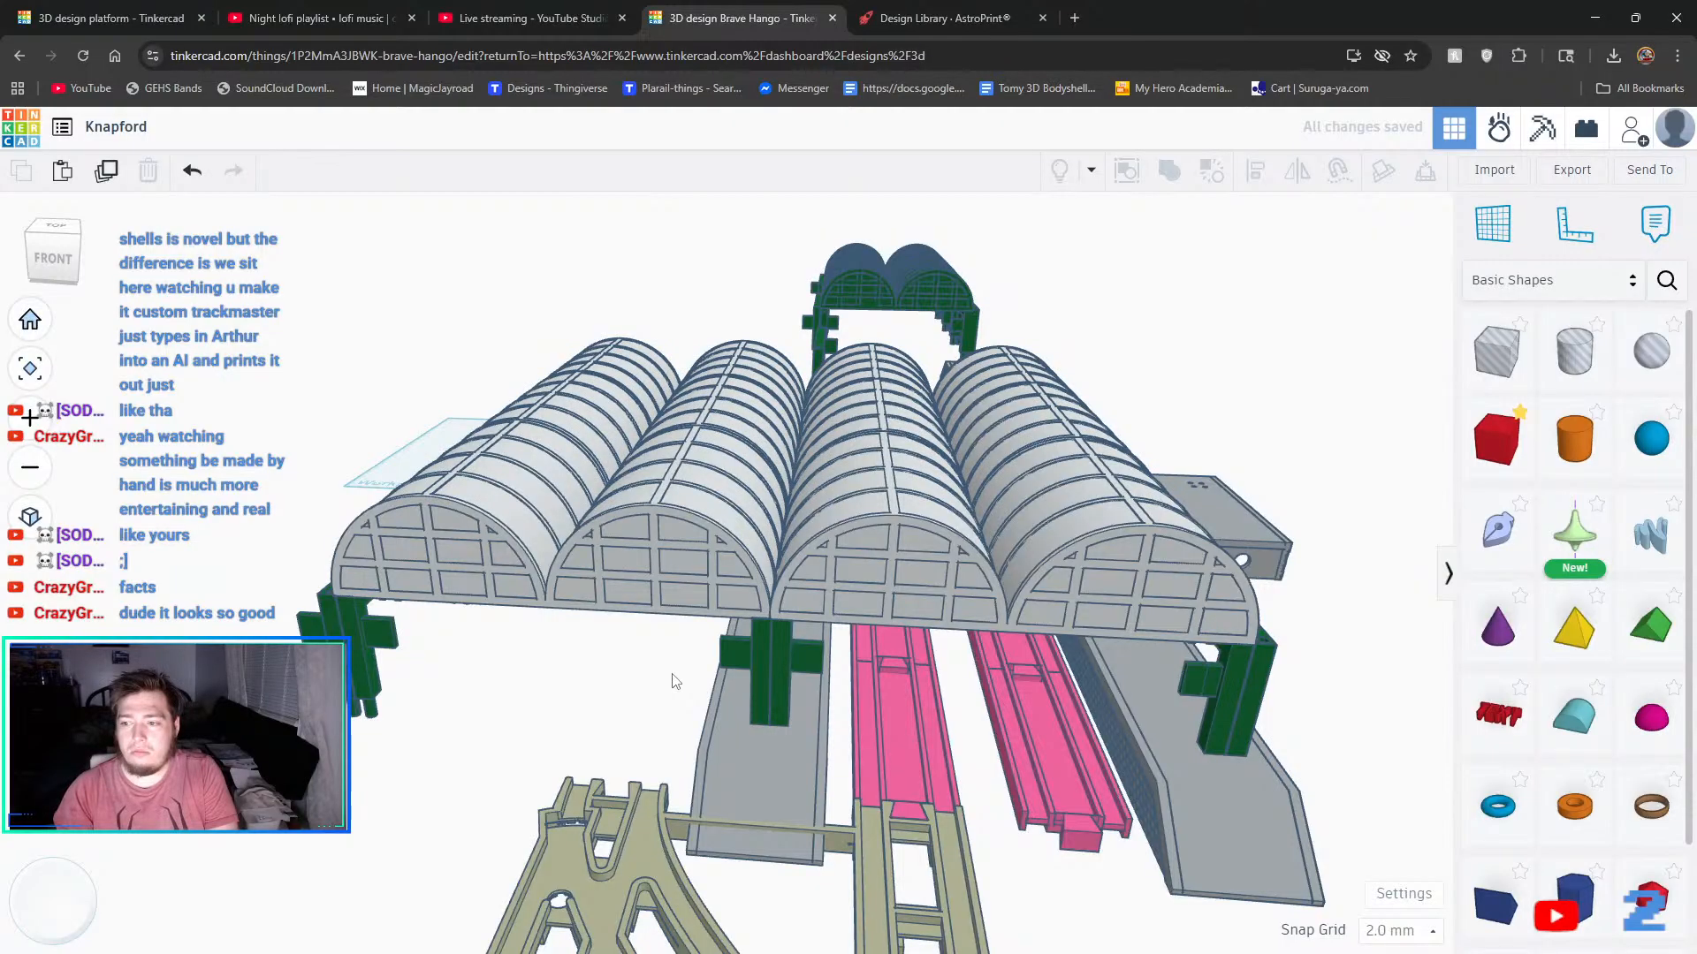
right_drag(655, 714, 879, 725)
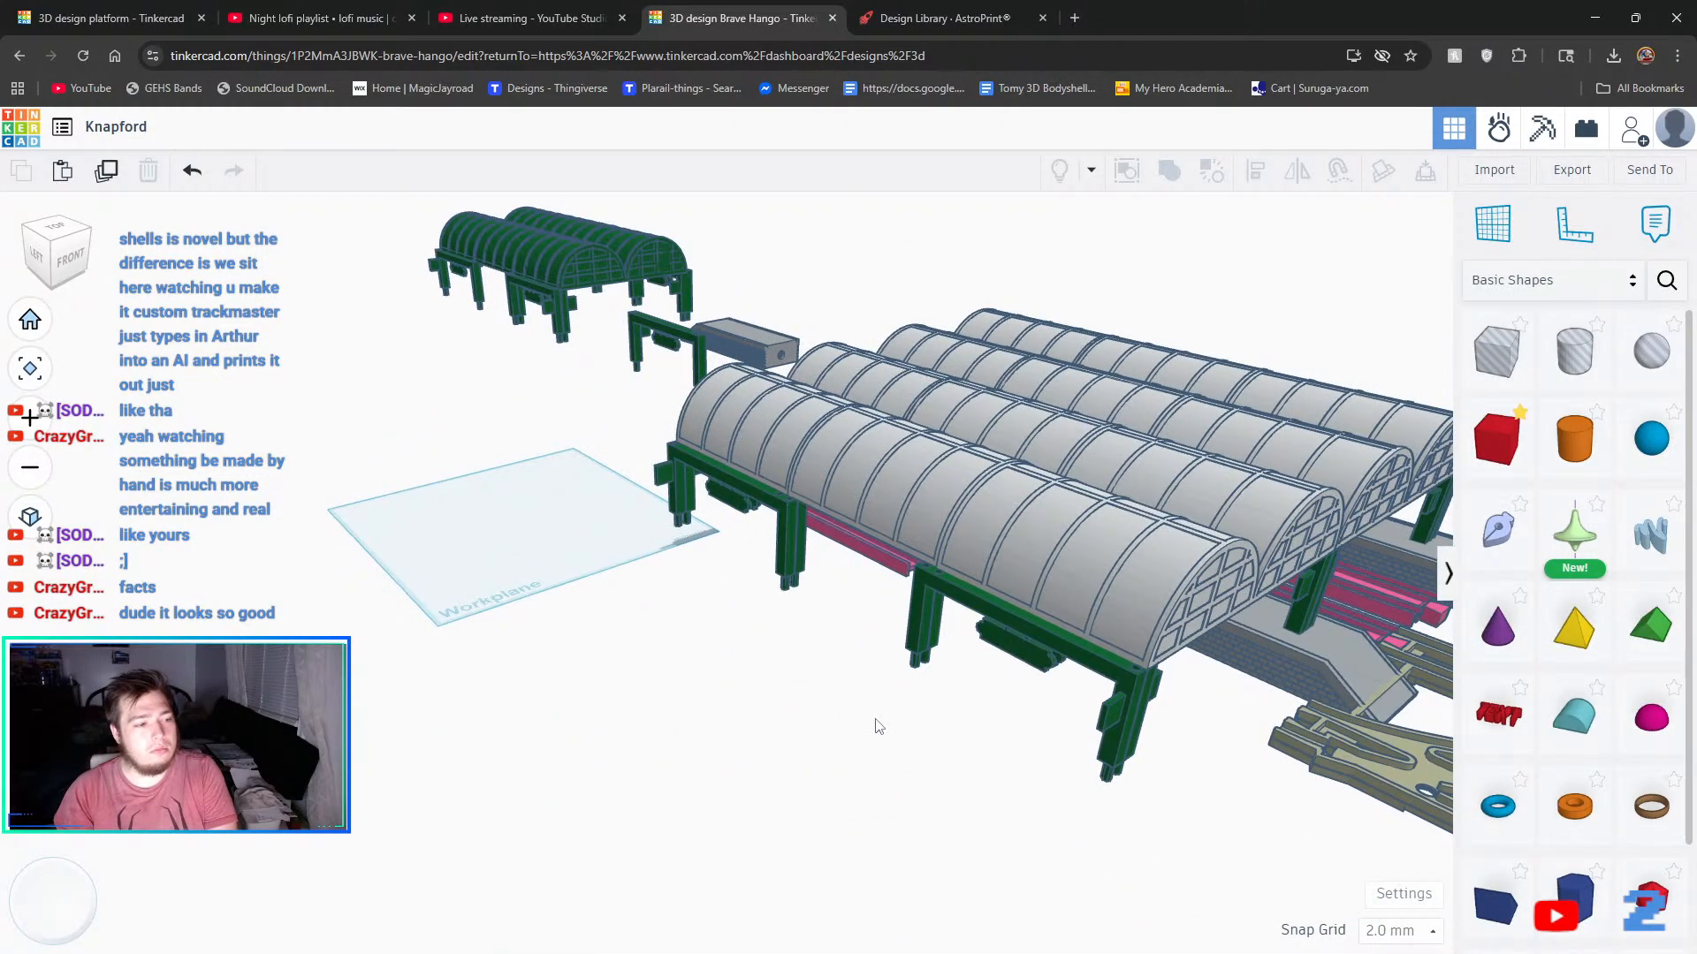
right_drag(878, 727, 803, 705)
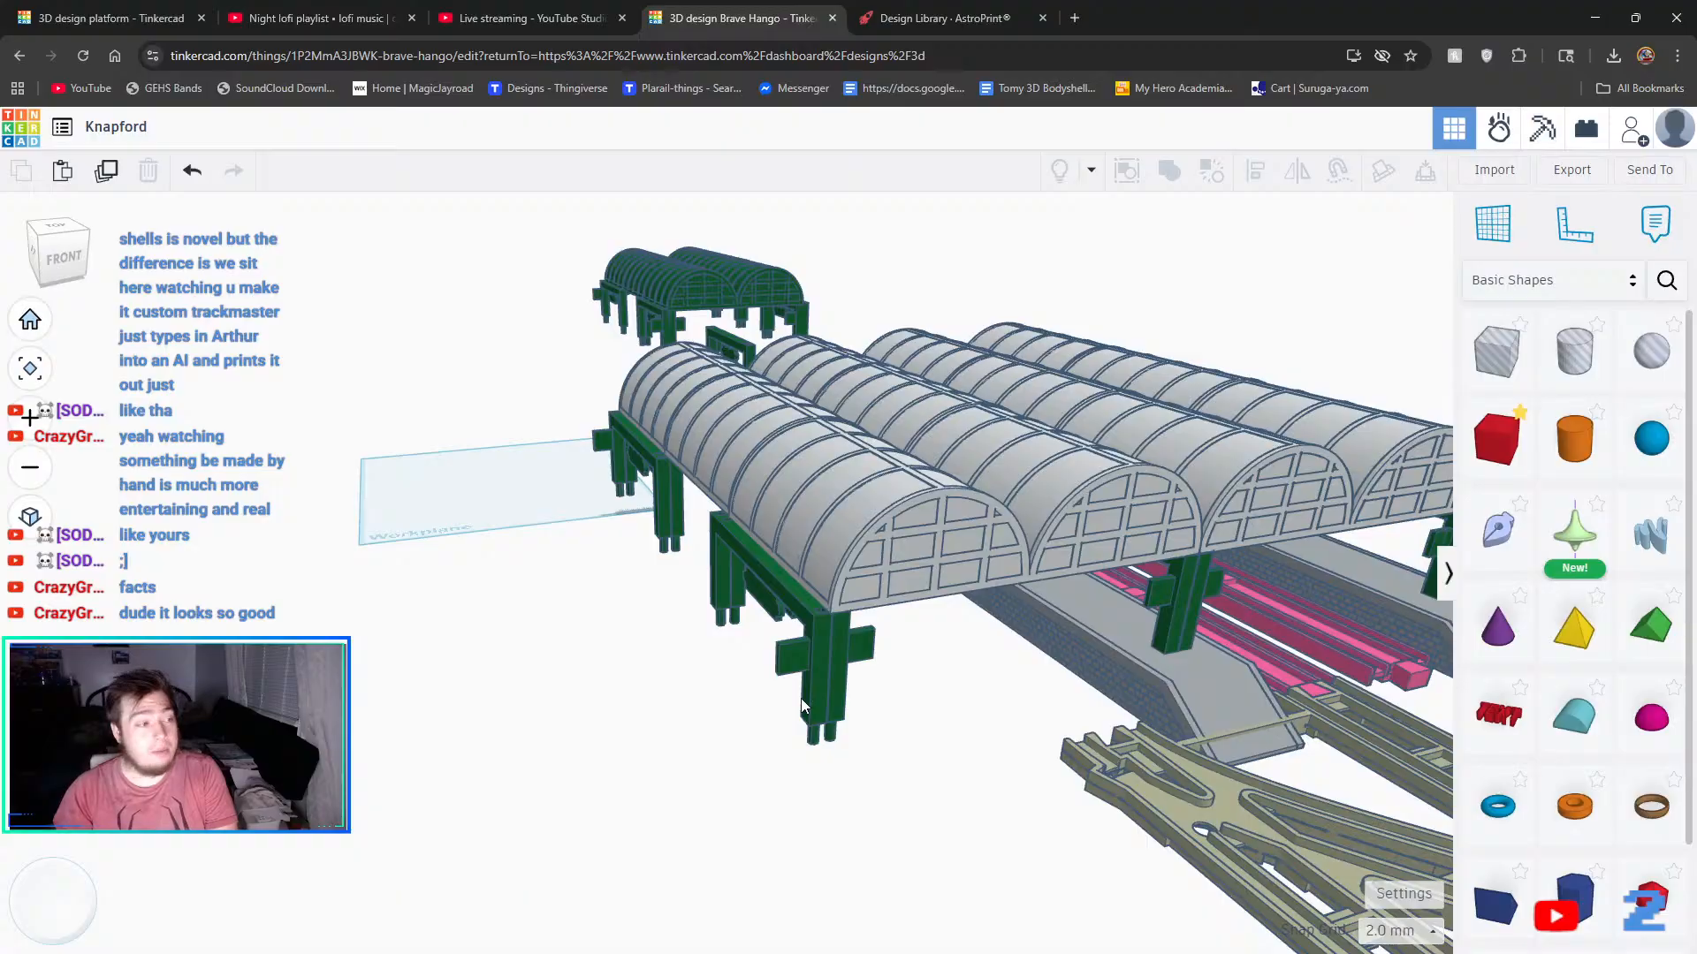
right_drag(685, 769, 469, 742)
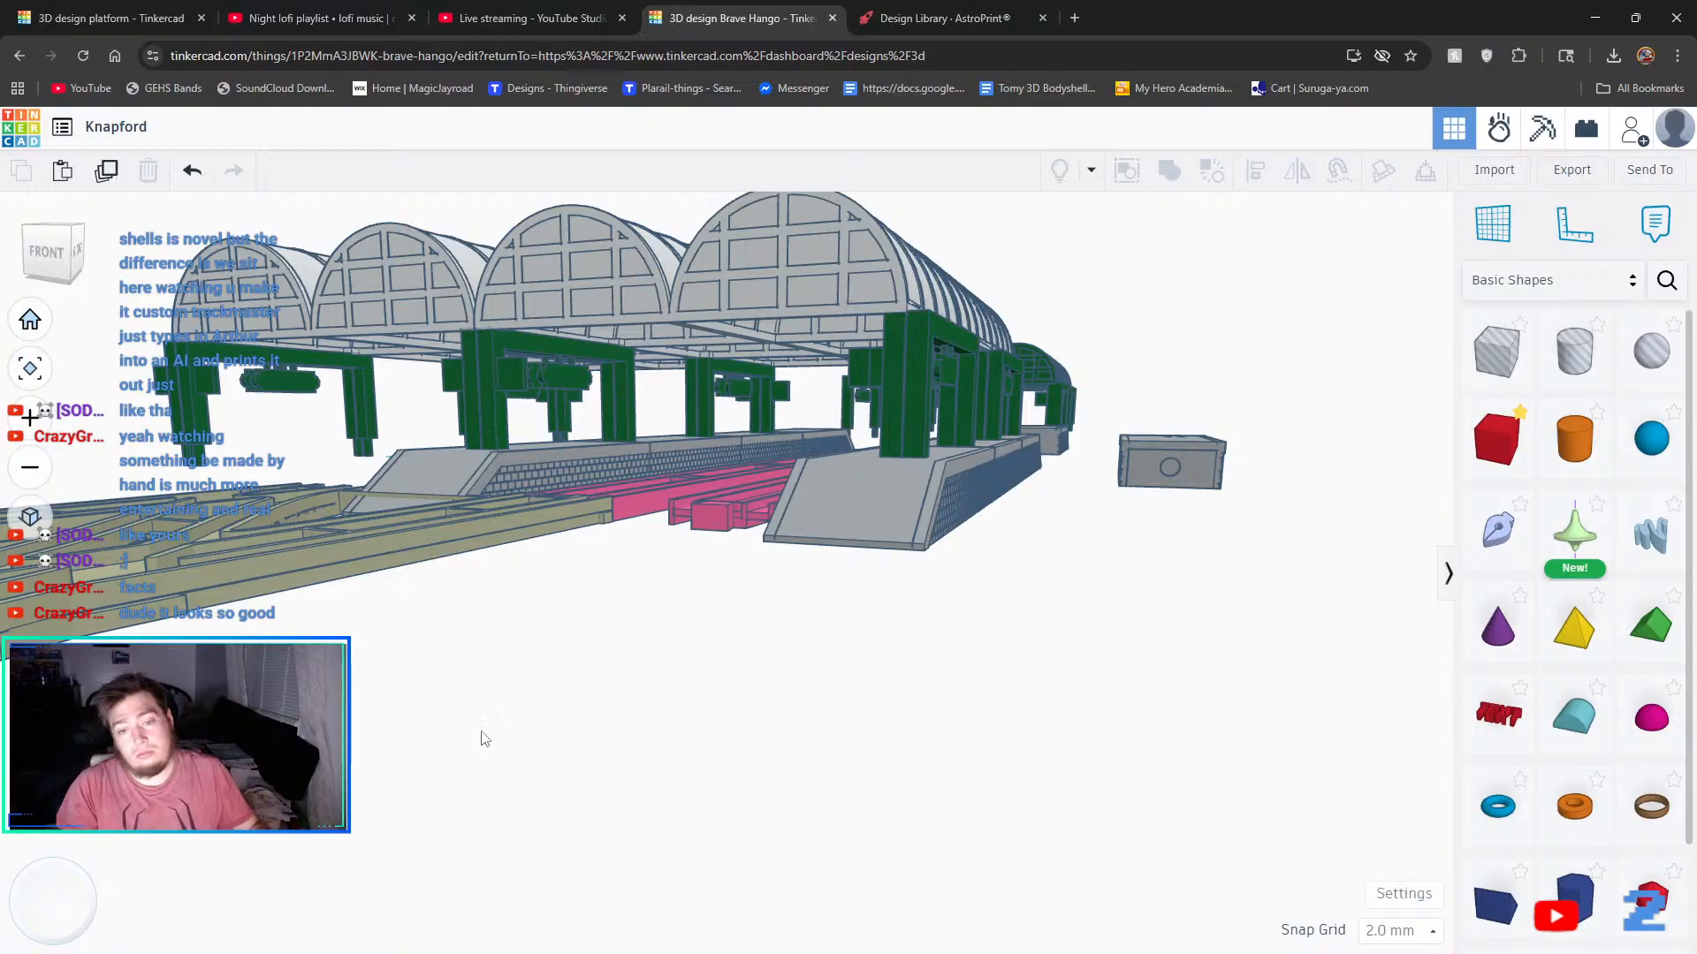
right_drag(521, 722, 838, 693)
- Ungroup the union that joins the far box-shaped section to the platform row beside the pink tracks
click(866, 707)
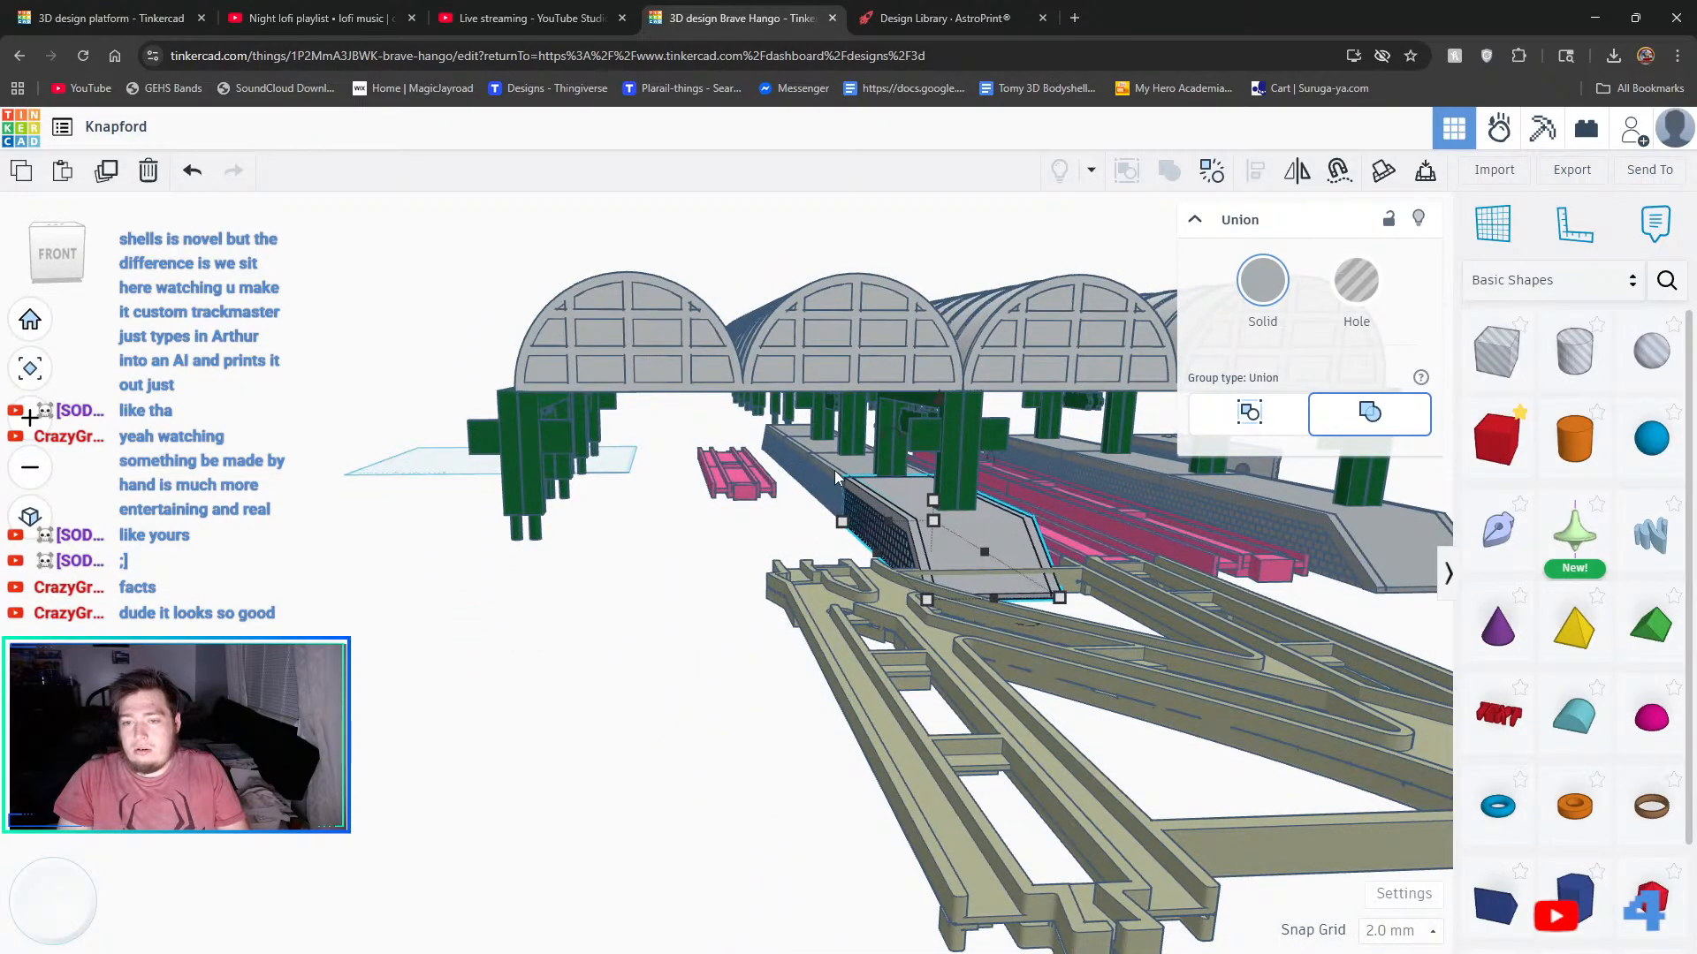
click(774, 544)
click(1214, 512)
shift+click(1120, 479)
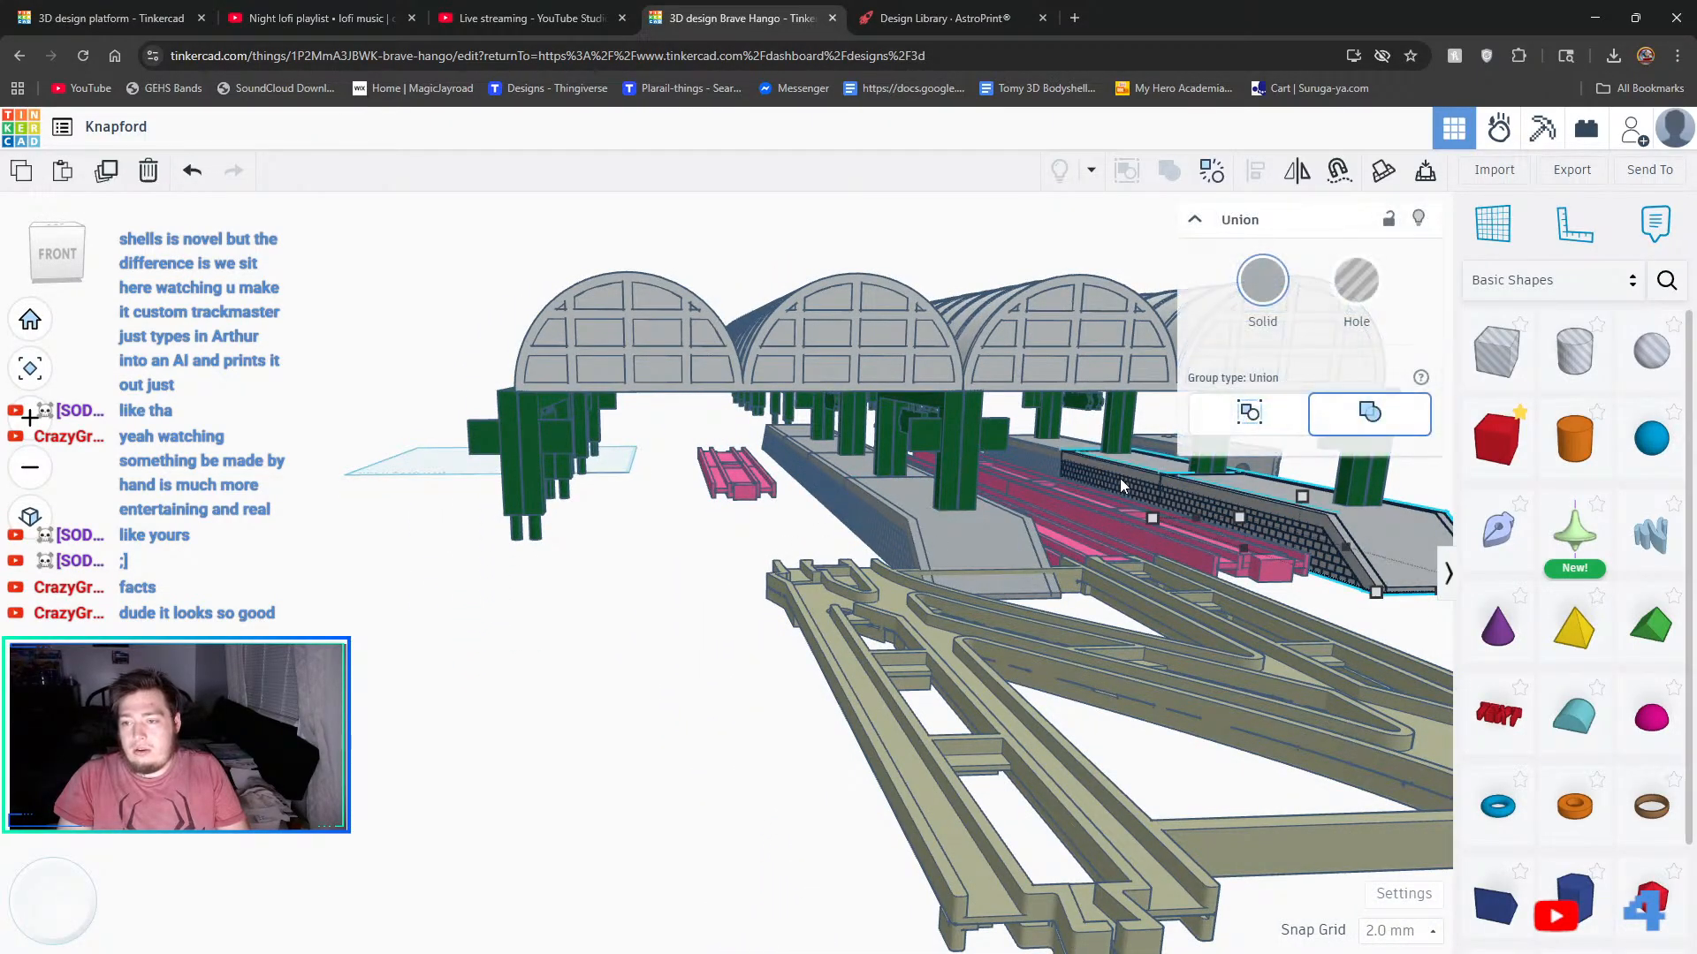
shift+click(1026, 446)
right_drag(949, 587, 1011, 516)
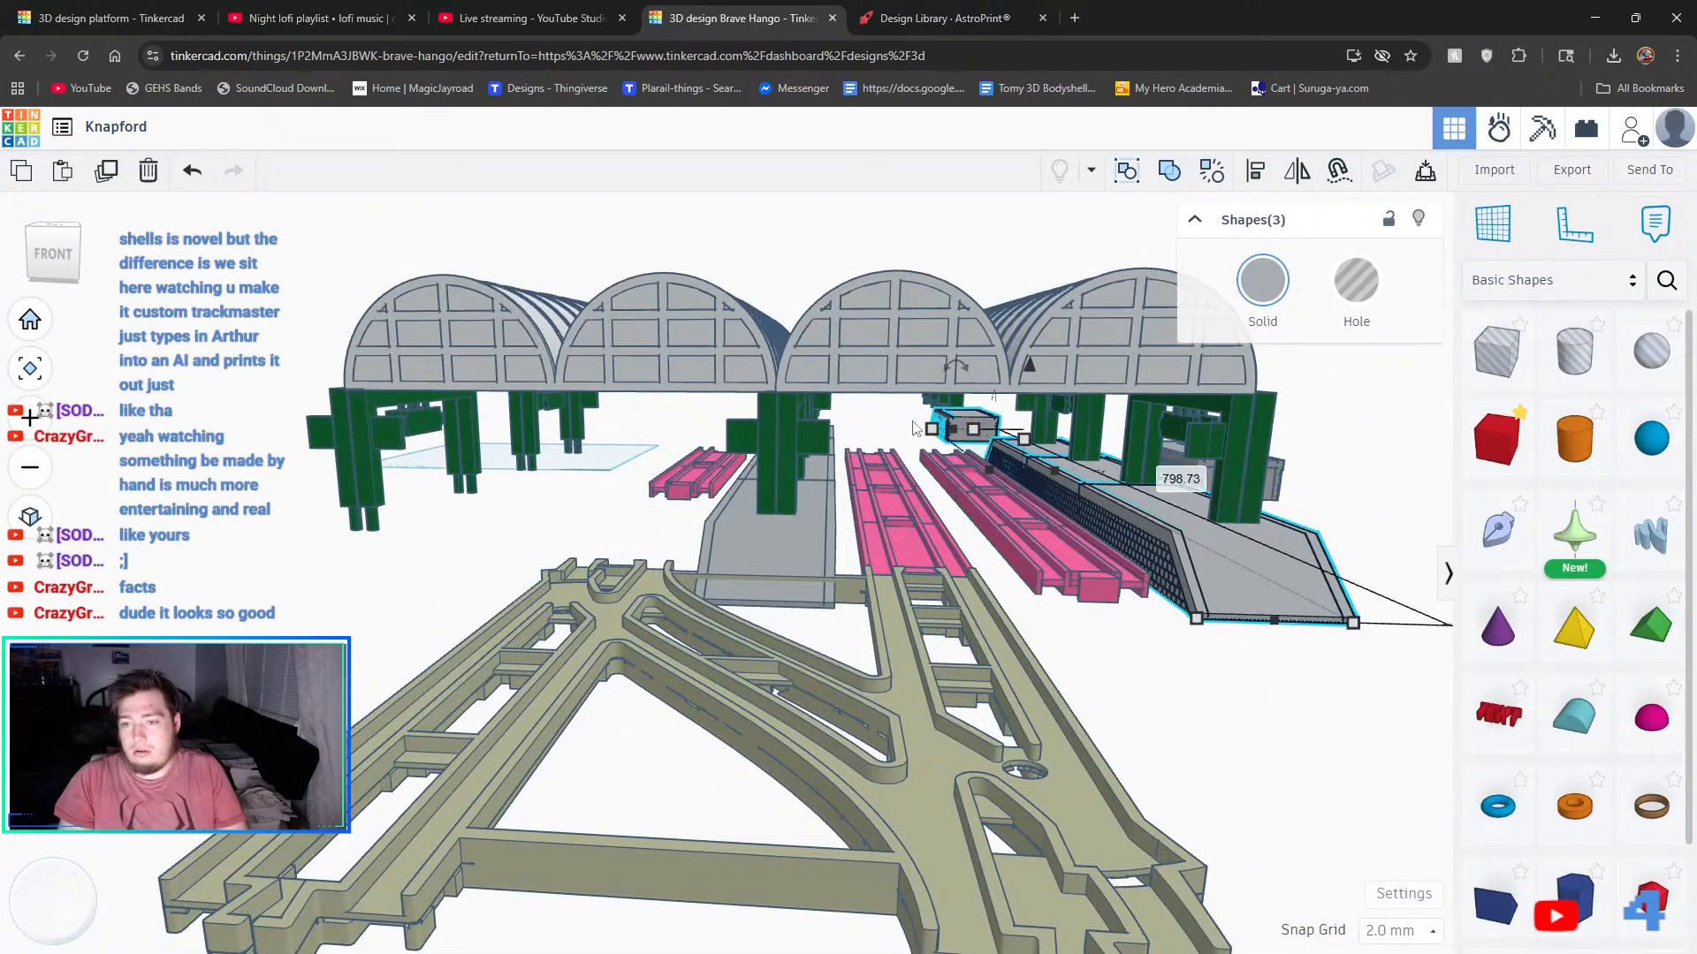
key(ctrl+g)
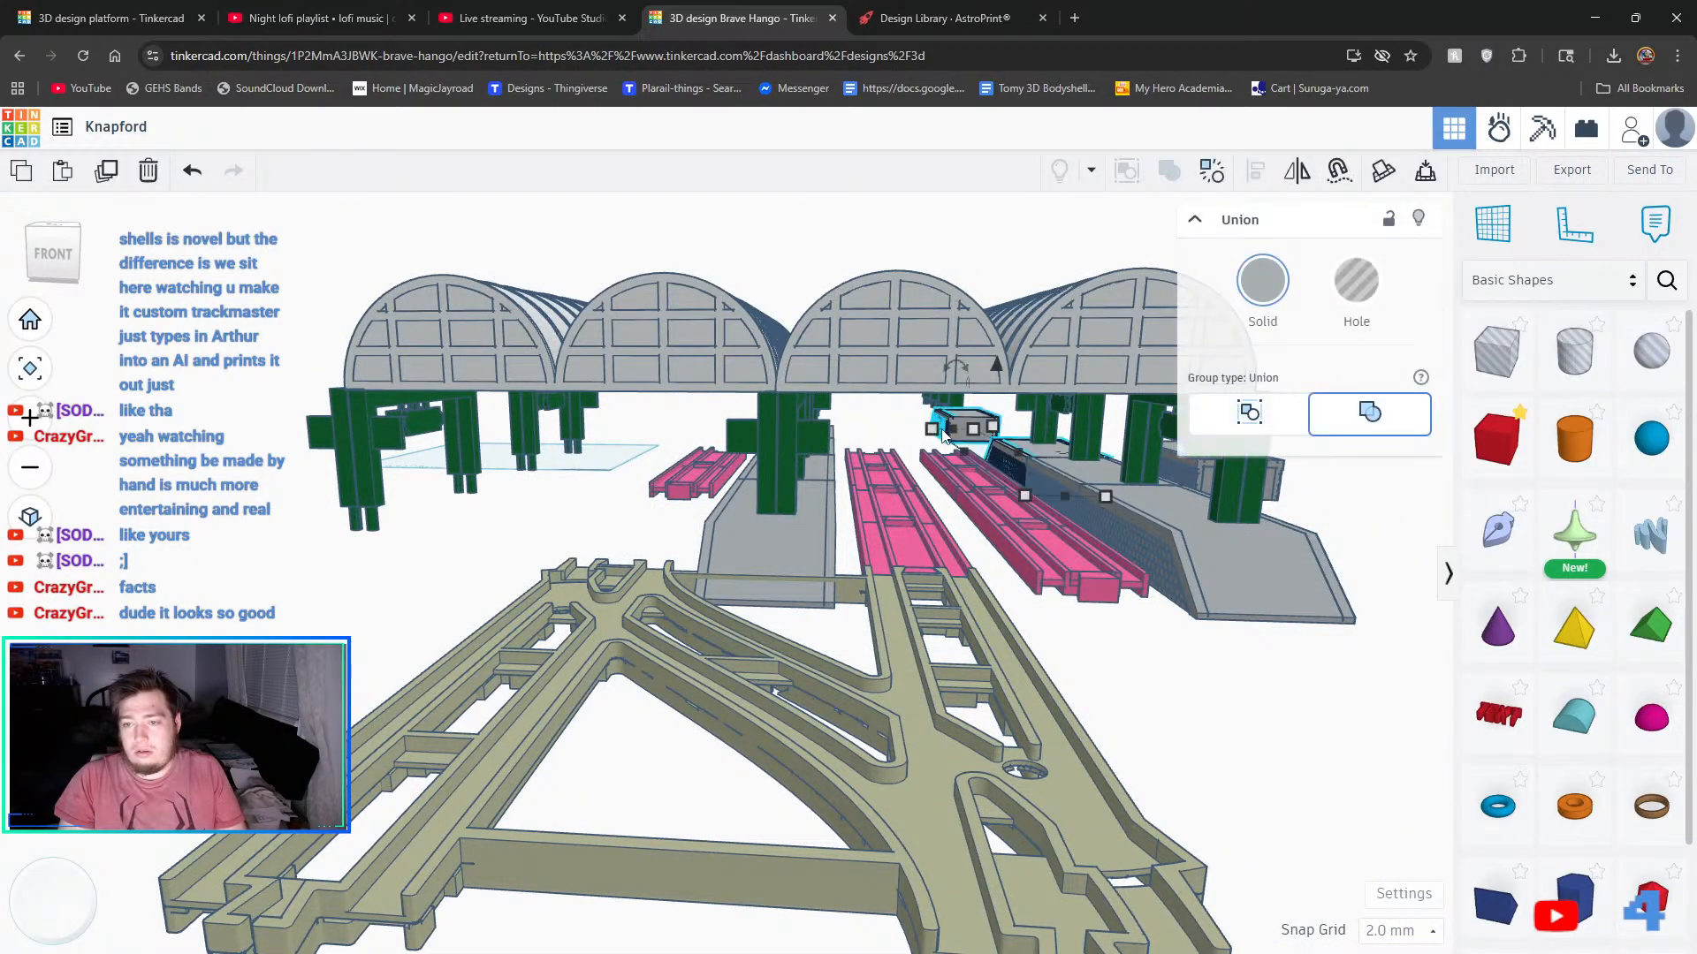
click(1206, 177)
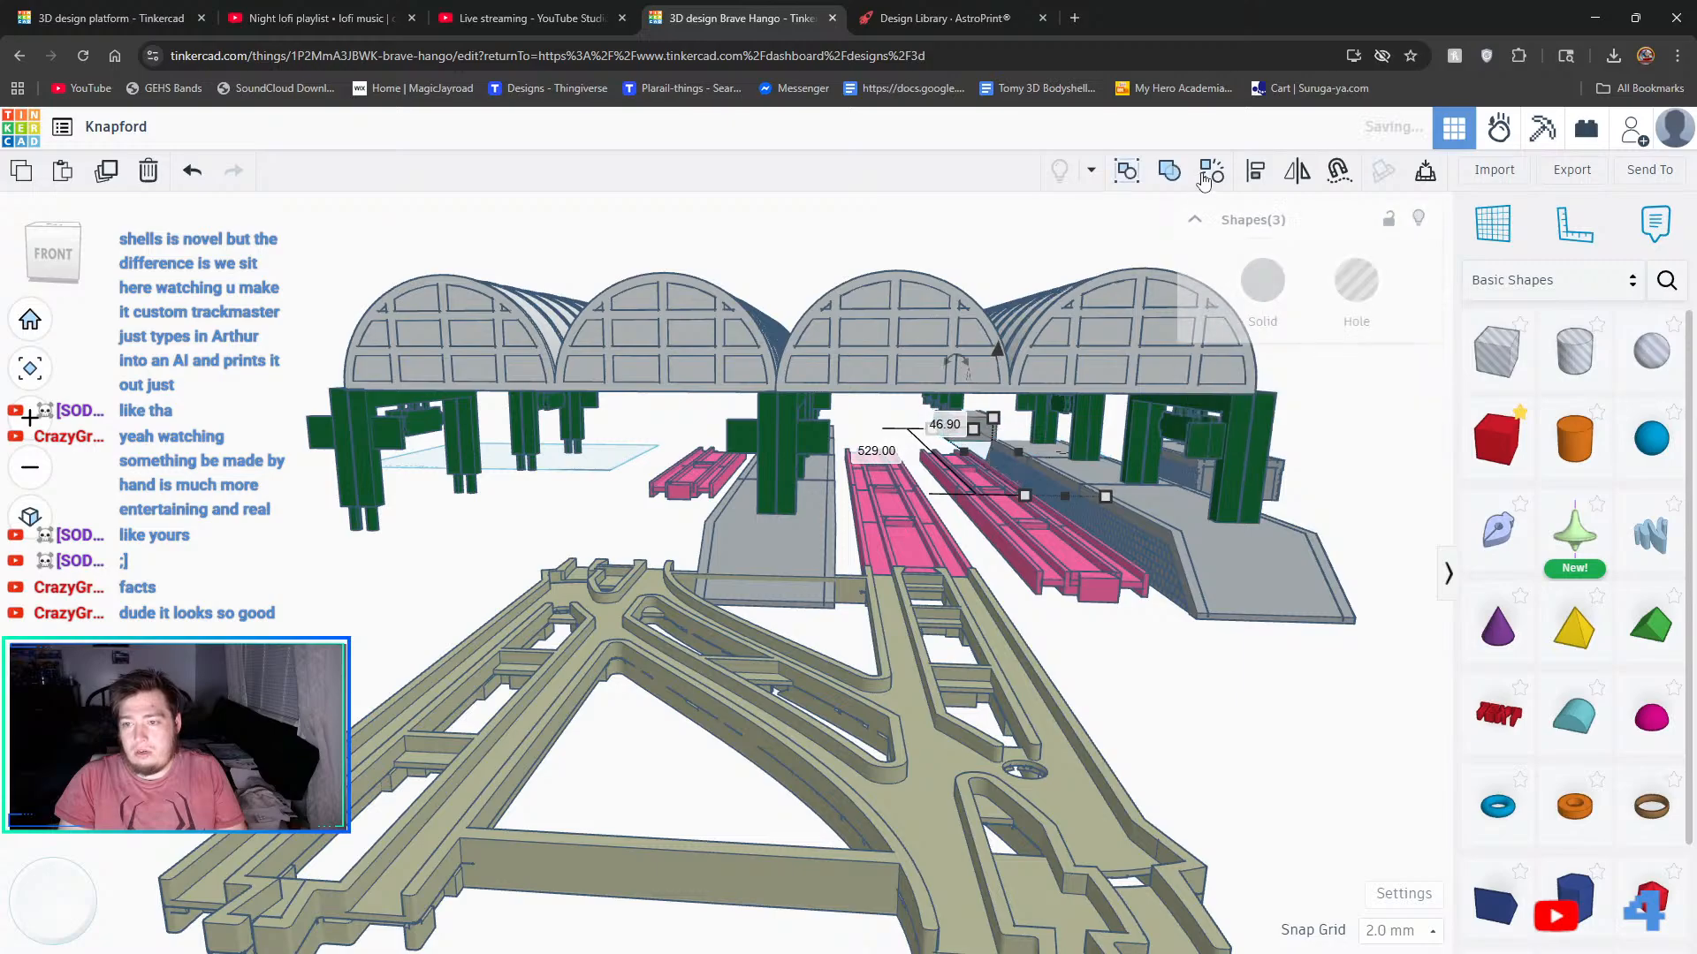
click(1124, 663)
- Ungroup the middle section of the outer platform row, working from its underside, to separate the peg-hole shapes from the platform
click(1016, 465)
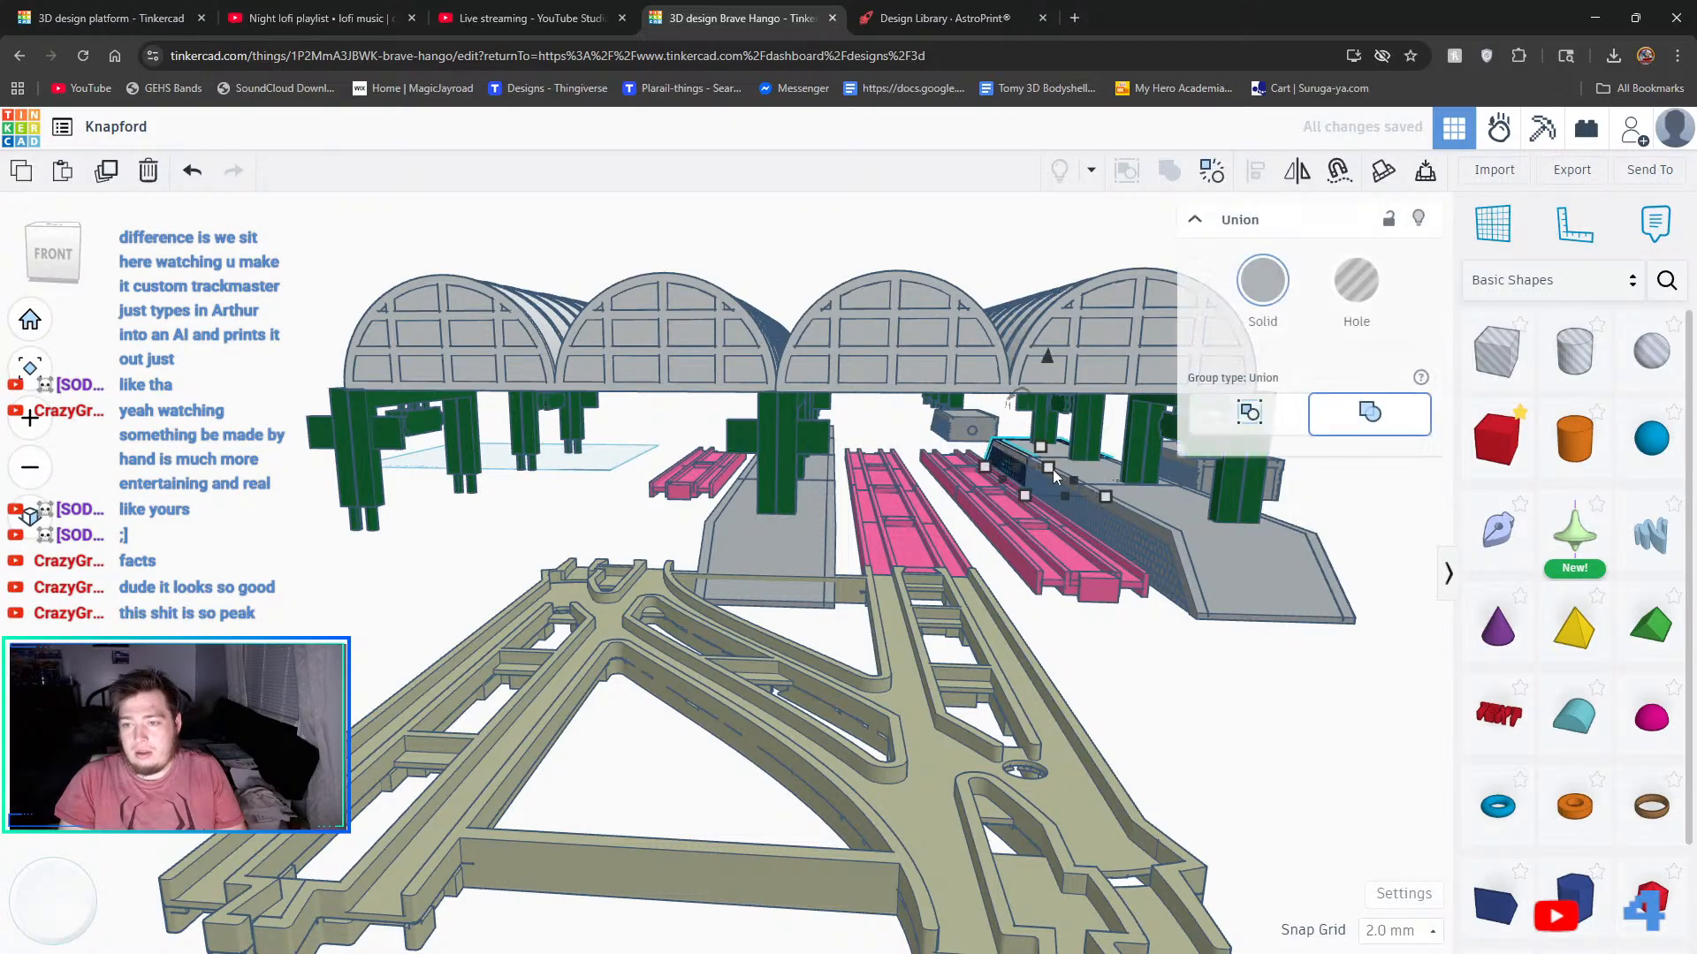
shift+click(1104, 514)
shift+click(1179, 570)
right_drag(1223, 630, 809, 461)
click(692, 226)
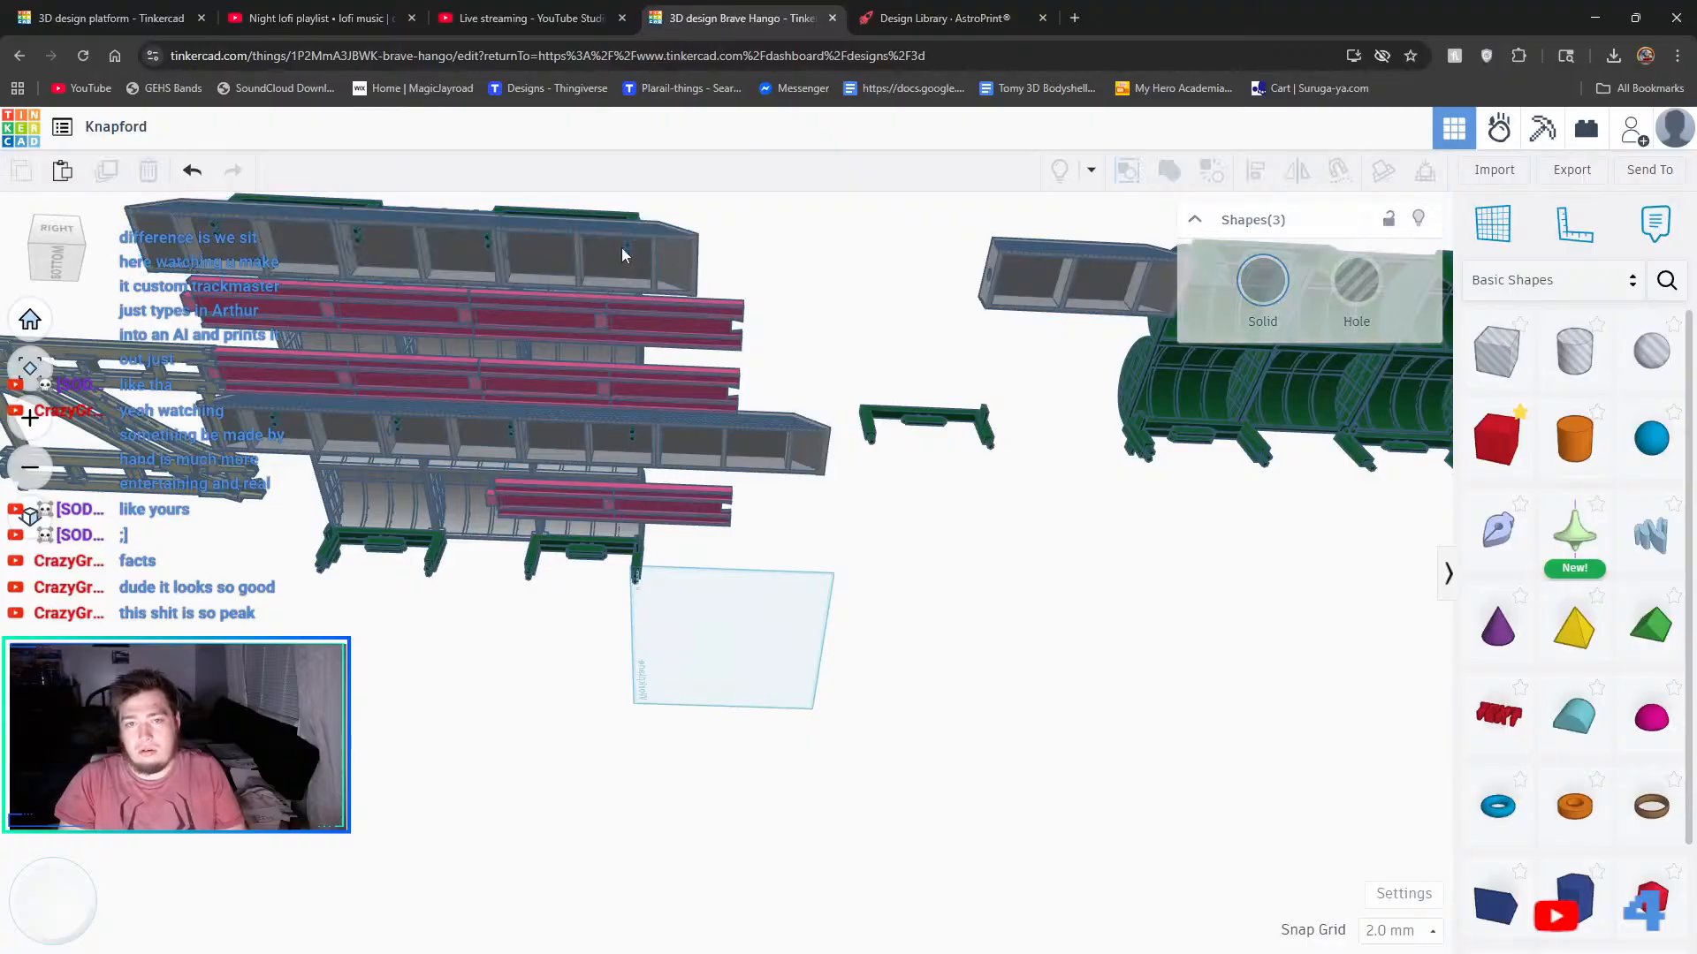
scroll(568, 226, up, 3)
scroll(609, 210, up, 5)
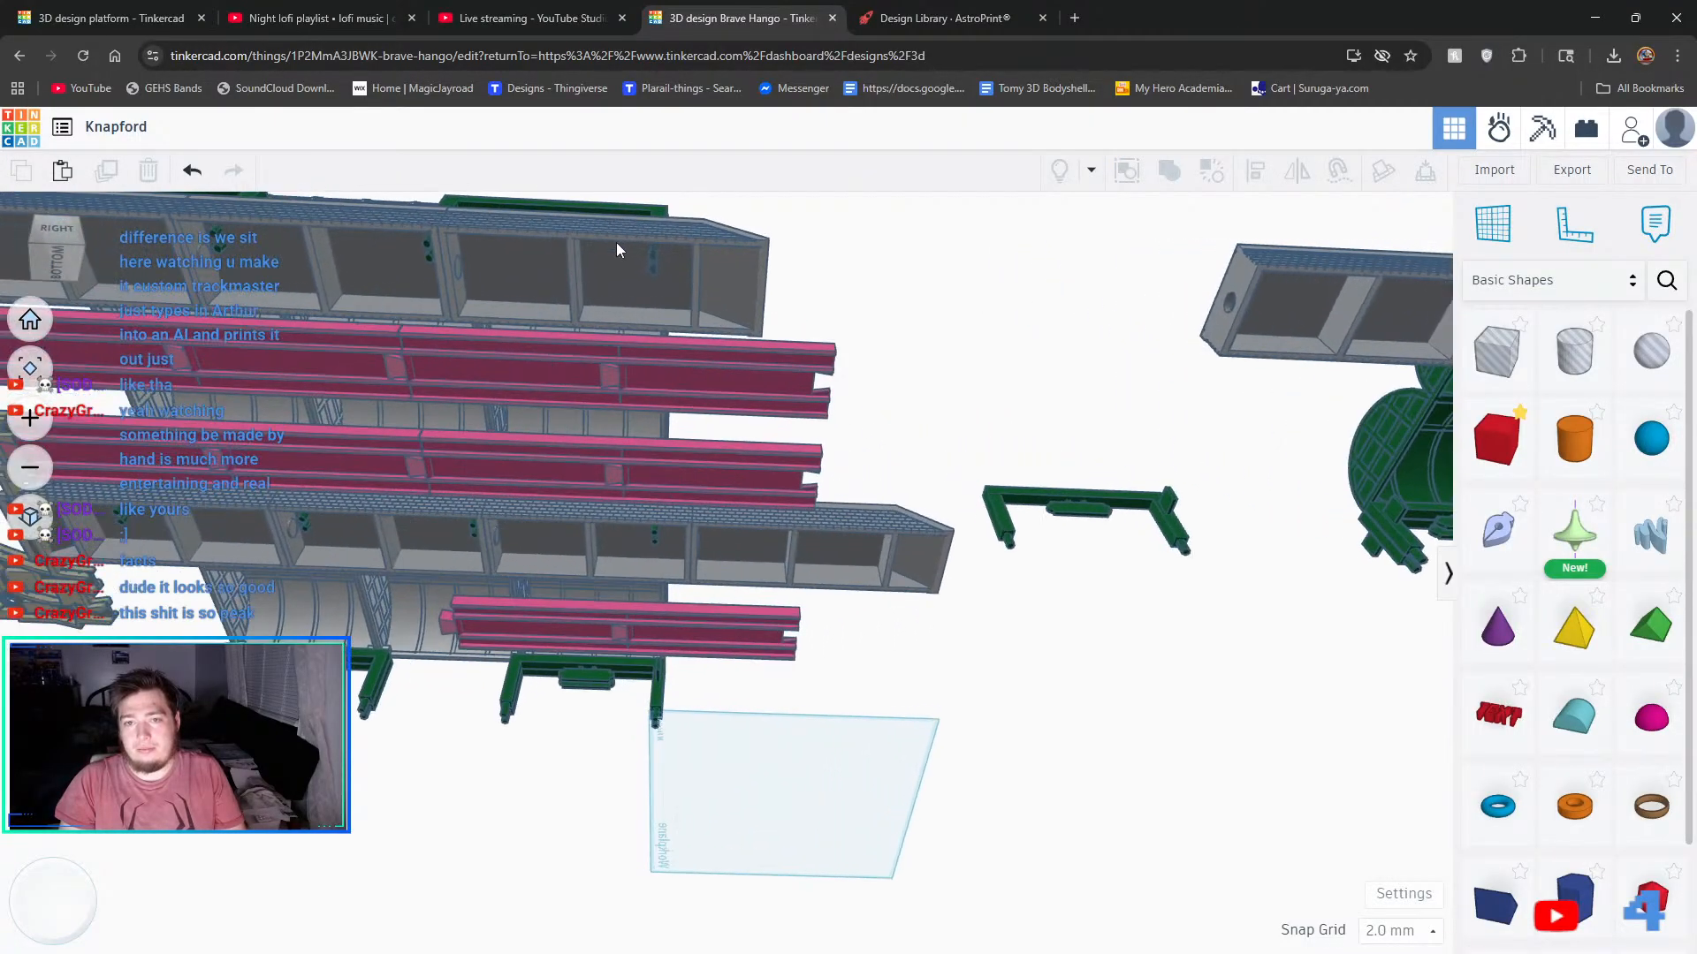
scroll(537, 269, down, 1)
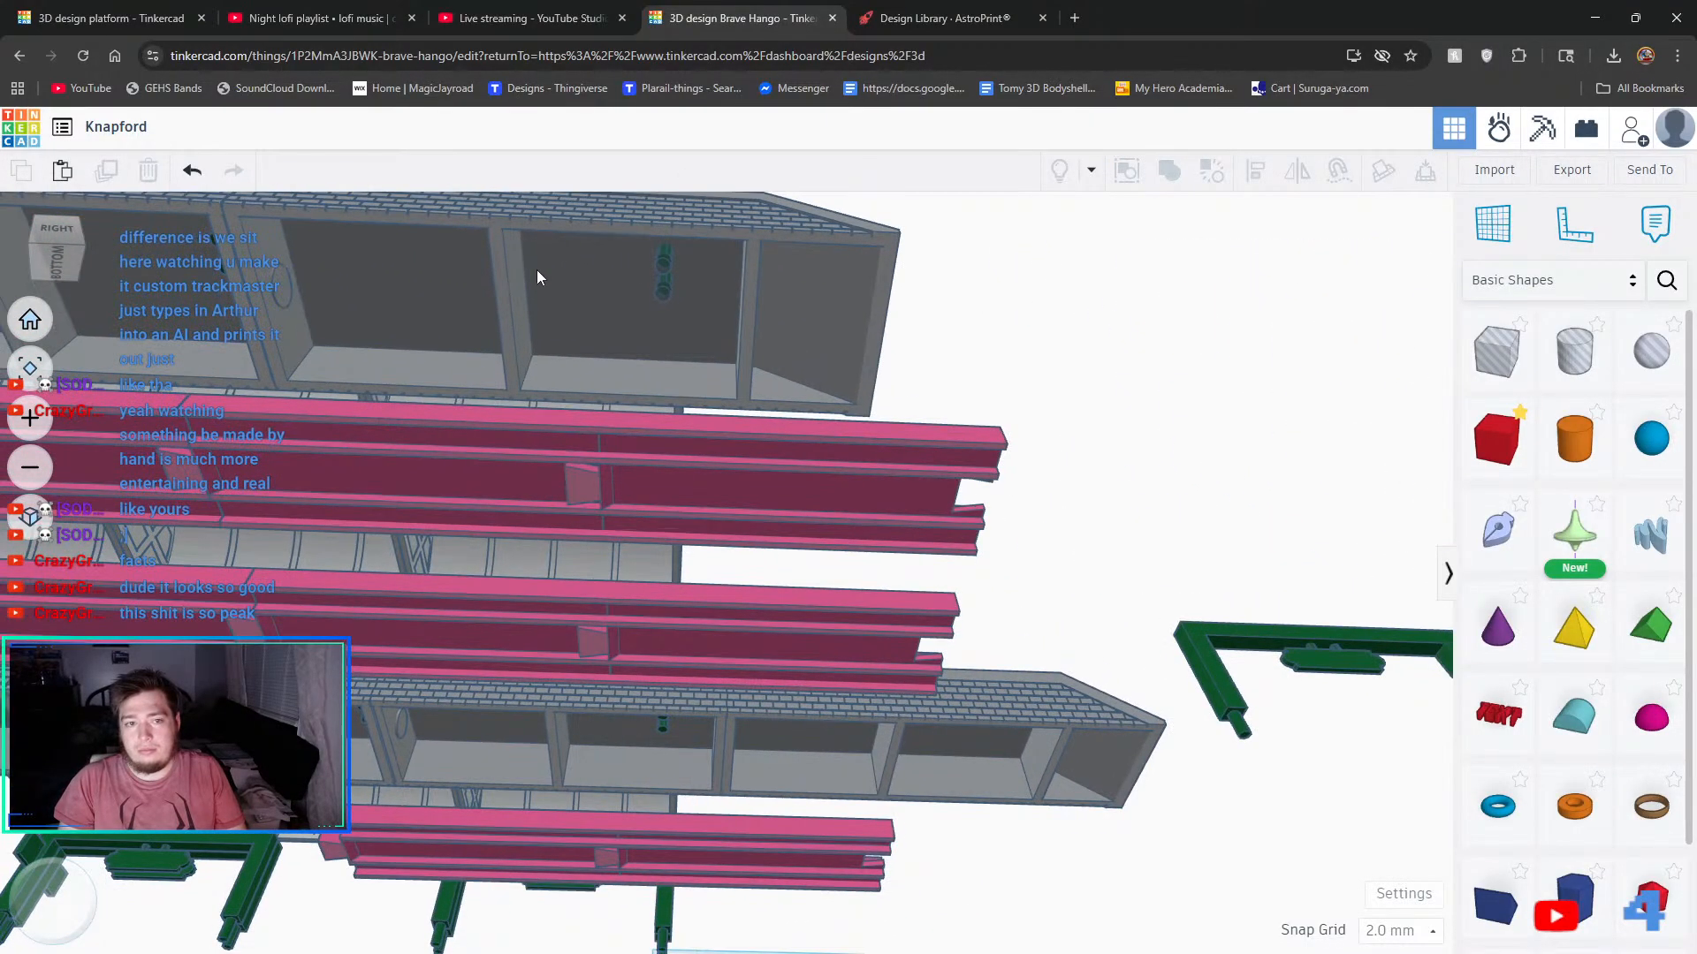
middle_drag(537, 268, 779, 317)
click(651, 364)
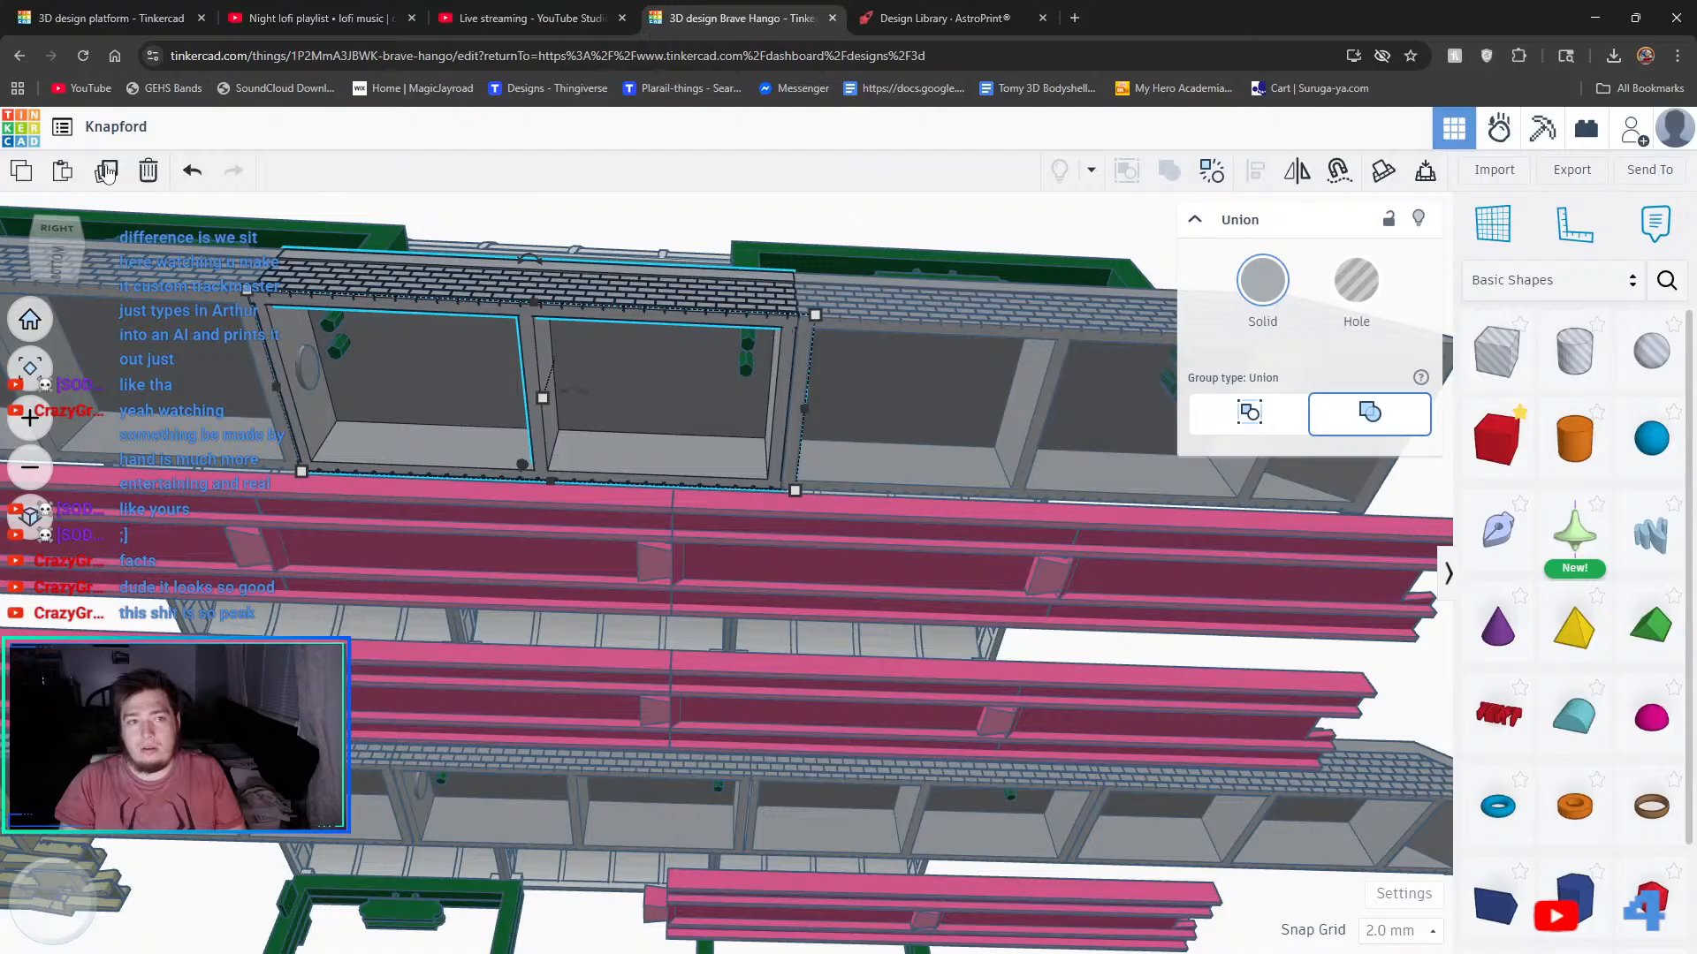
click(1212, 172)
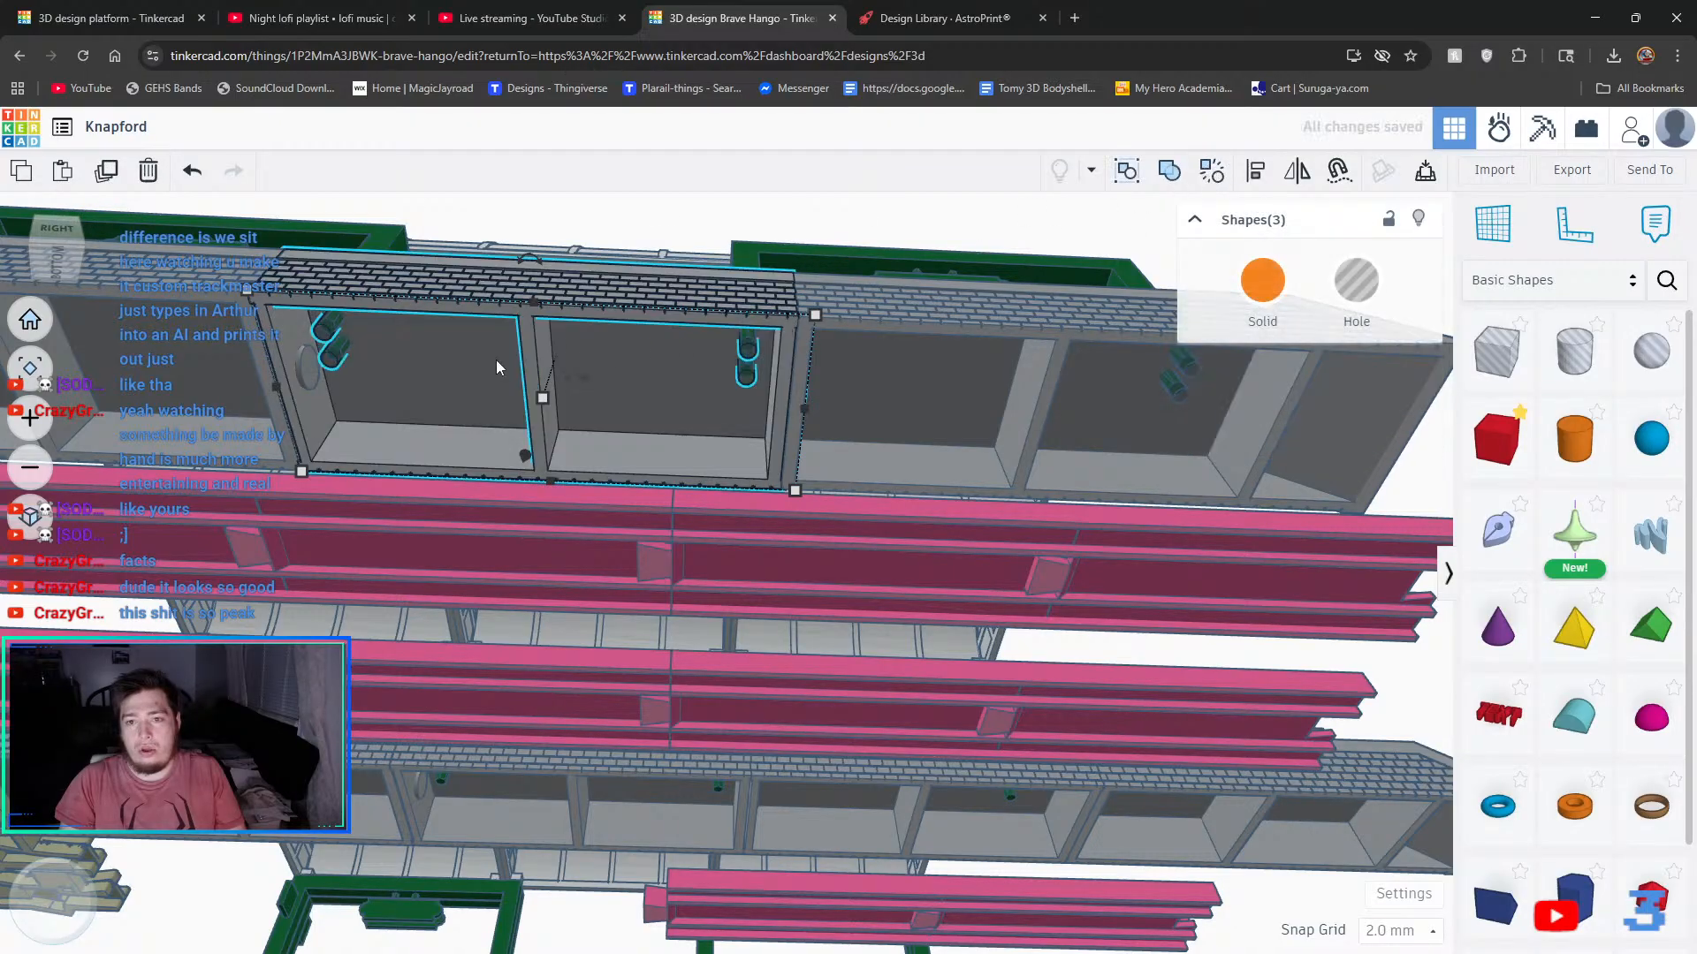
- Ungroup the ramped section of the same platform row at the end next to the beige junction tracks
middle_drag(495, 361, 981, 376)
click(570, 369)
click(1219, 173)
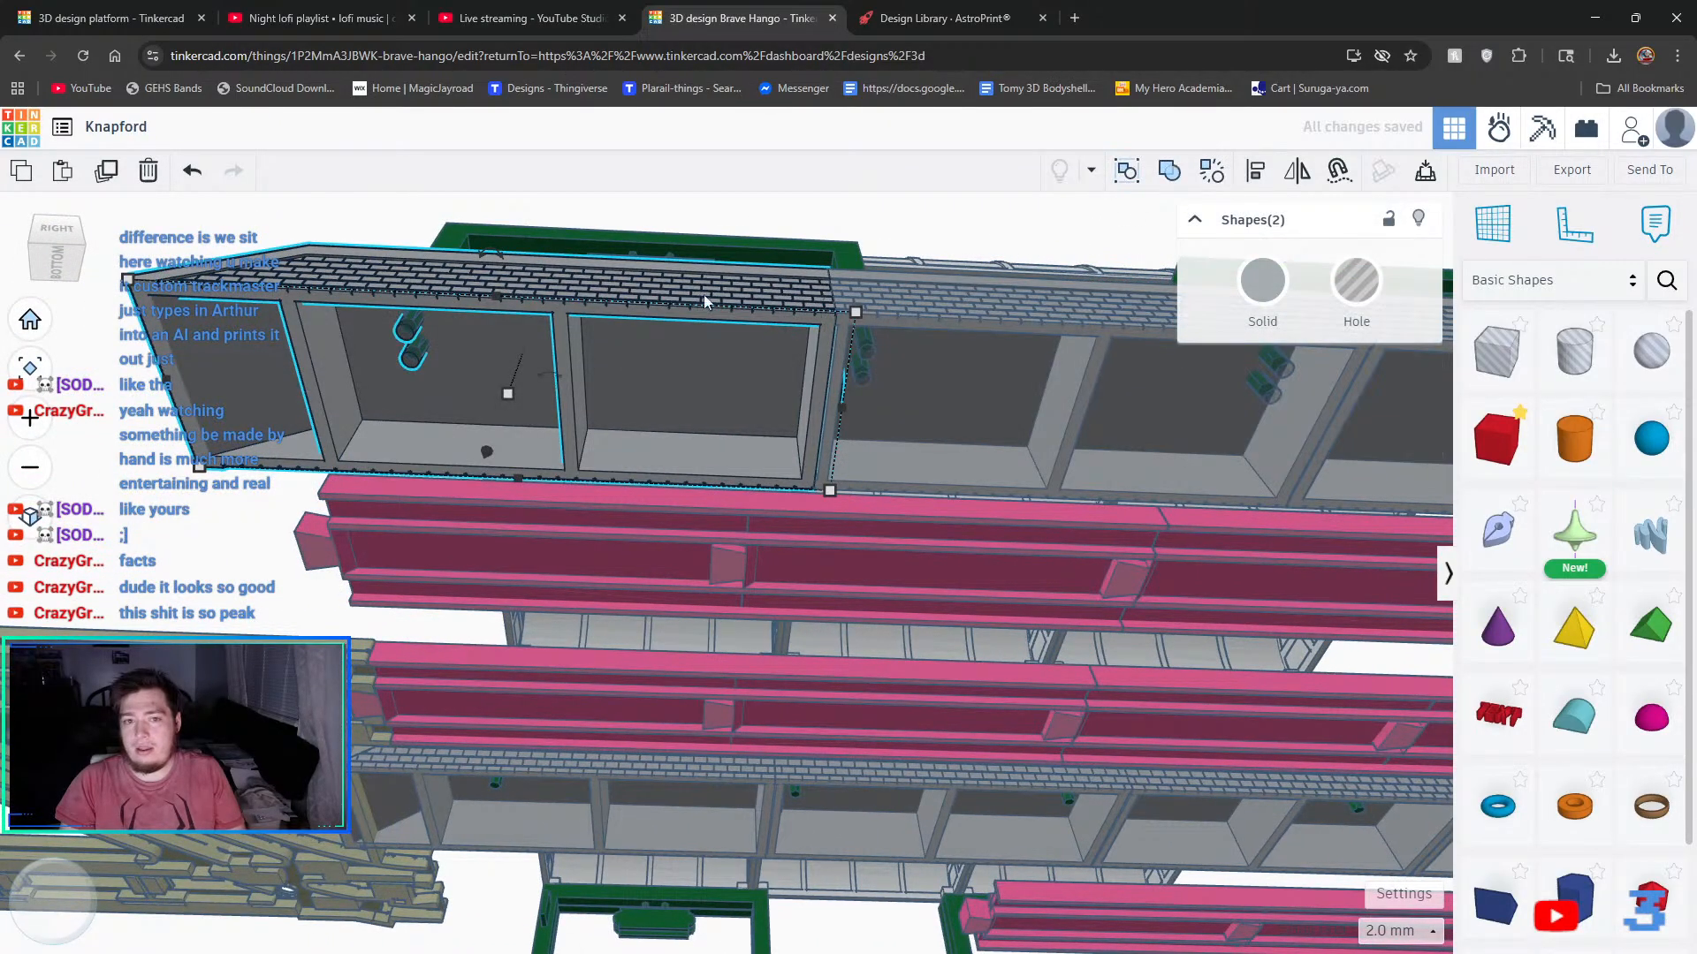
- Select the four peg-hole pairs under the outer platform row together and duplicate them
click(405, 336)
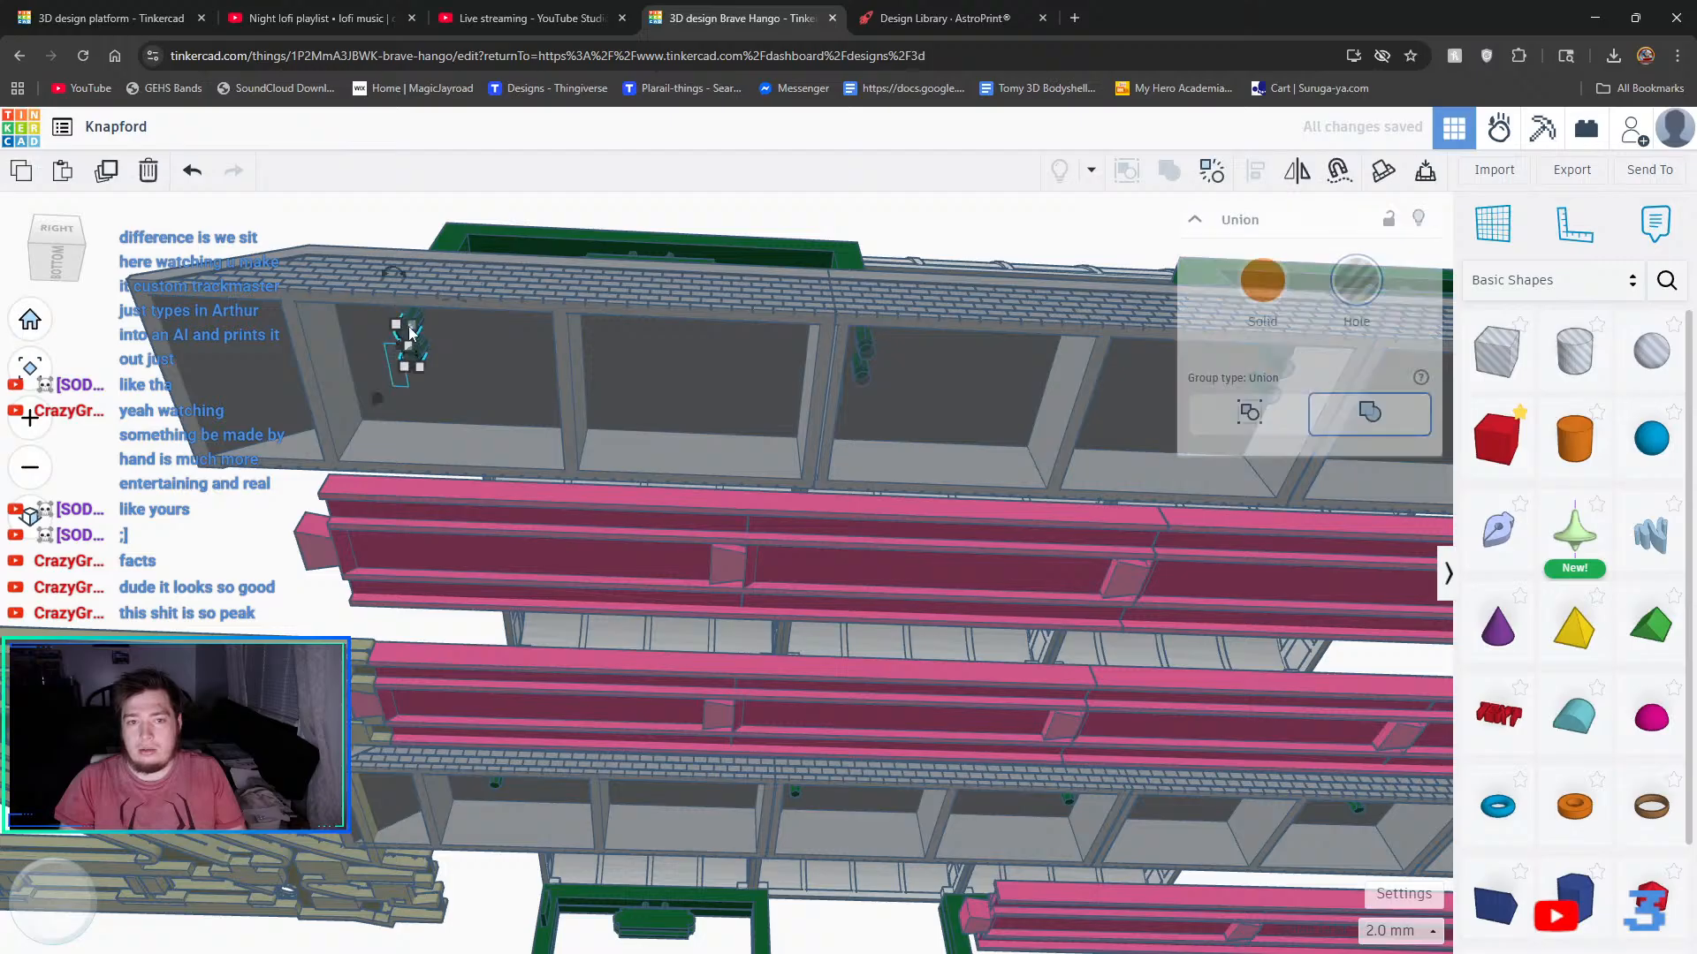
shift+click(862, 347)
middle_drag(1180, 276, 534, 256)
shift+click(532, 328)
shift+click(972, 349)
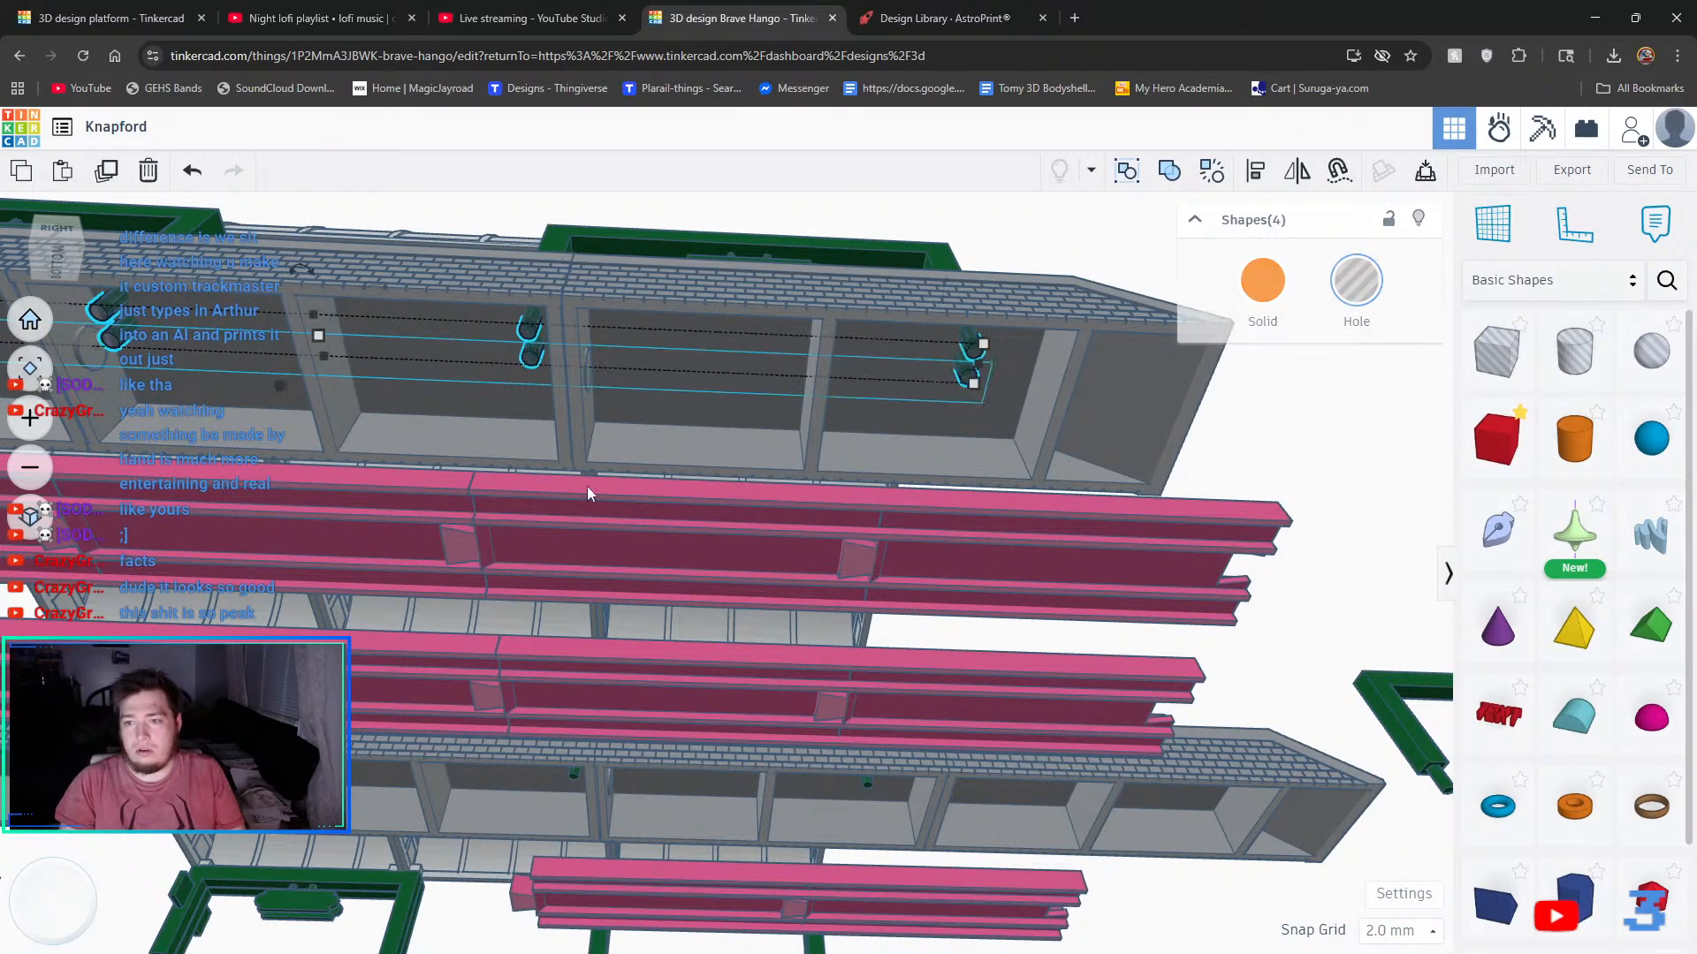
click(105, 184)
- Move the duplicated peg holes sideways across the pink tracks onto the green pegs beneath the middle platform row
right_drag(235, 299, 777, 385)
key(Left)
key(Left)
key(Left)
key(Left)
key(Left)
key(Left)
key(Left)
key(Left)
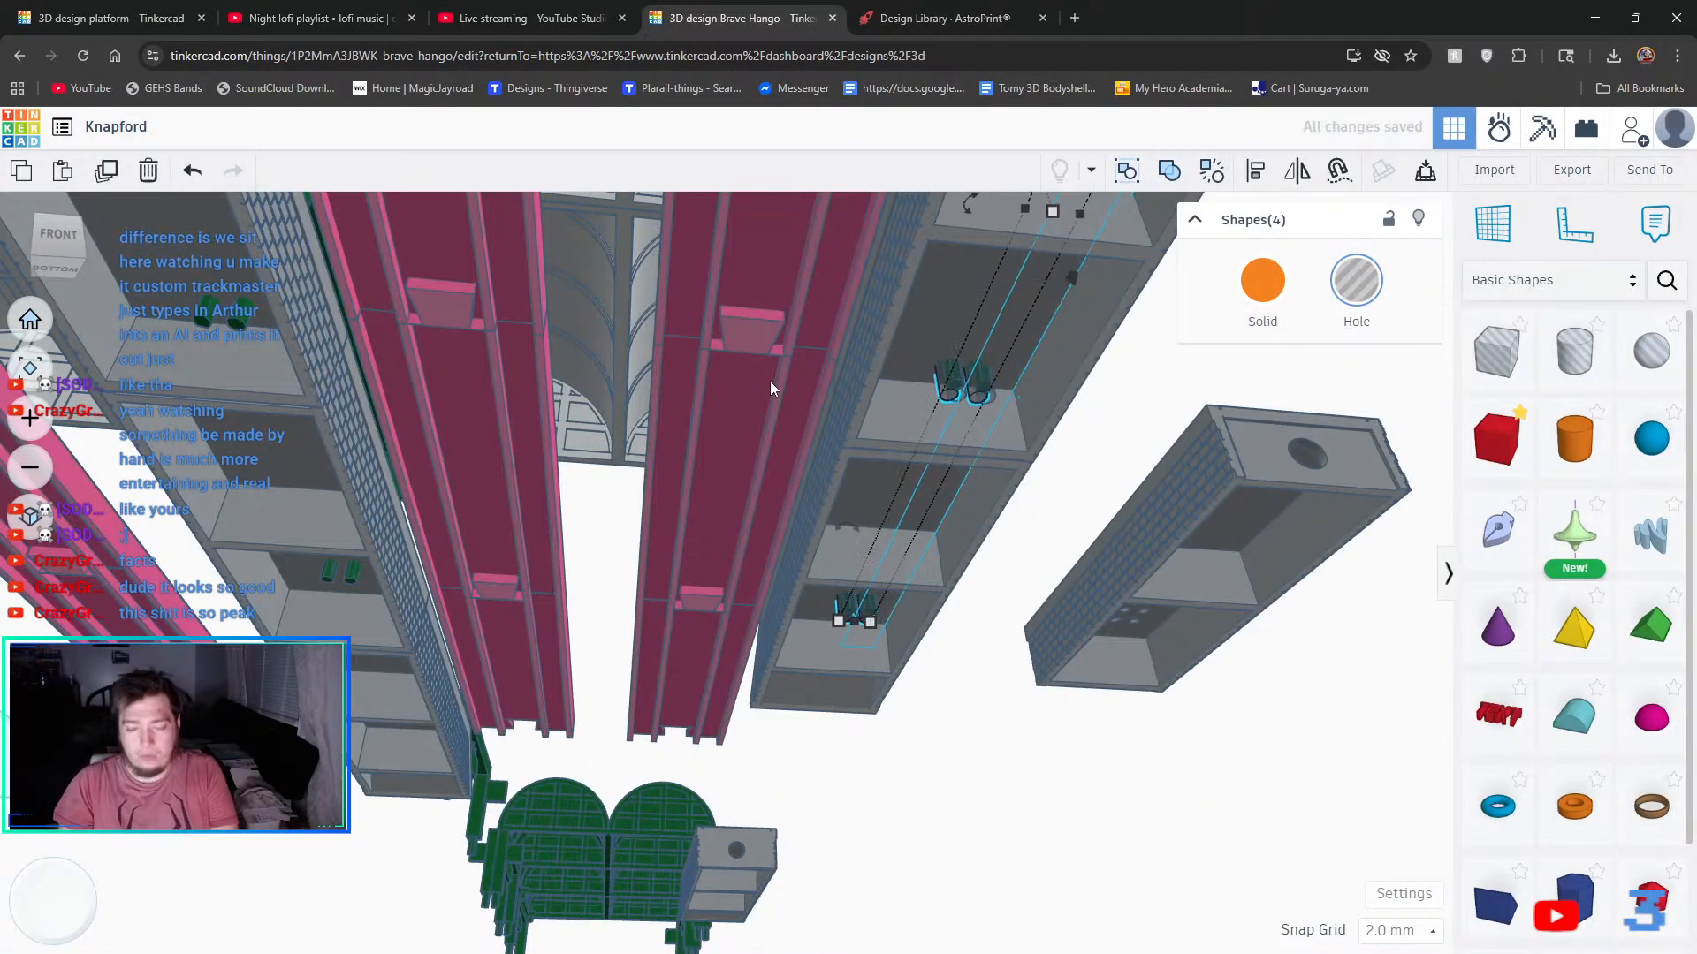
key(Left)
key(Left)
key(Left)
key(Left)
key(Left)
key(Left)
key(Left)
key(Left)
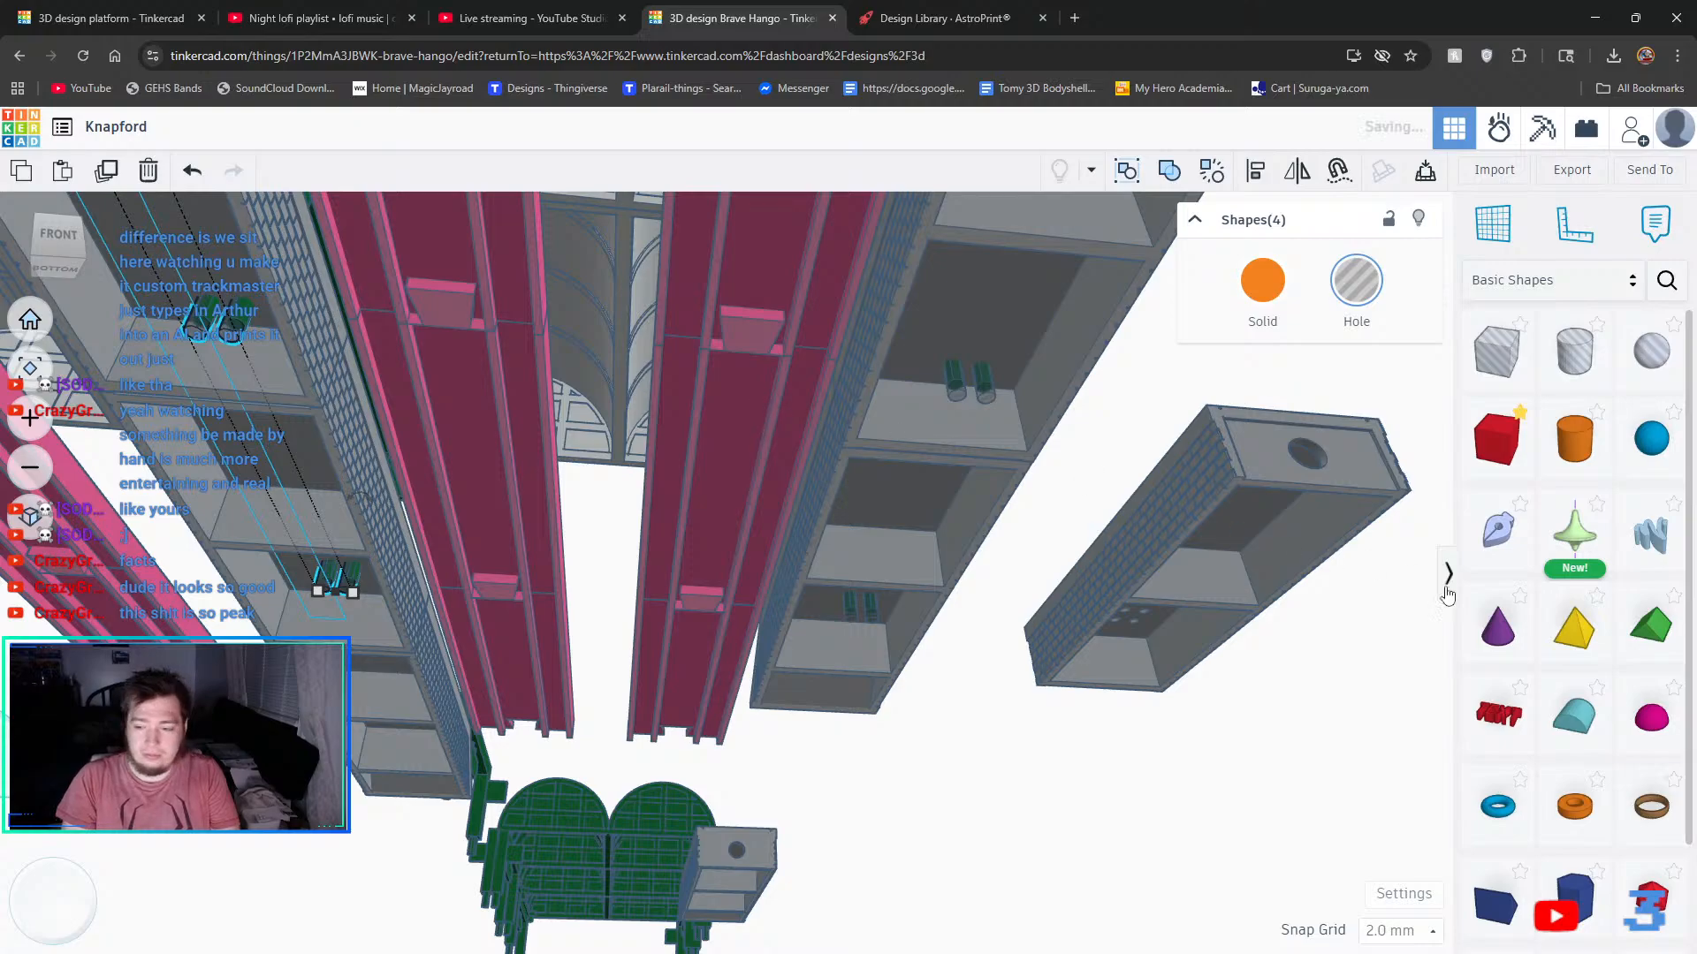
- Set the snap grid to 0.1 mm and check how the duplicated holes sit around the middle row's green pegs
click(1392, 930)
click(1395, 722)
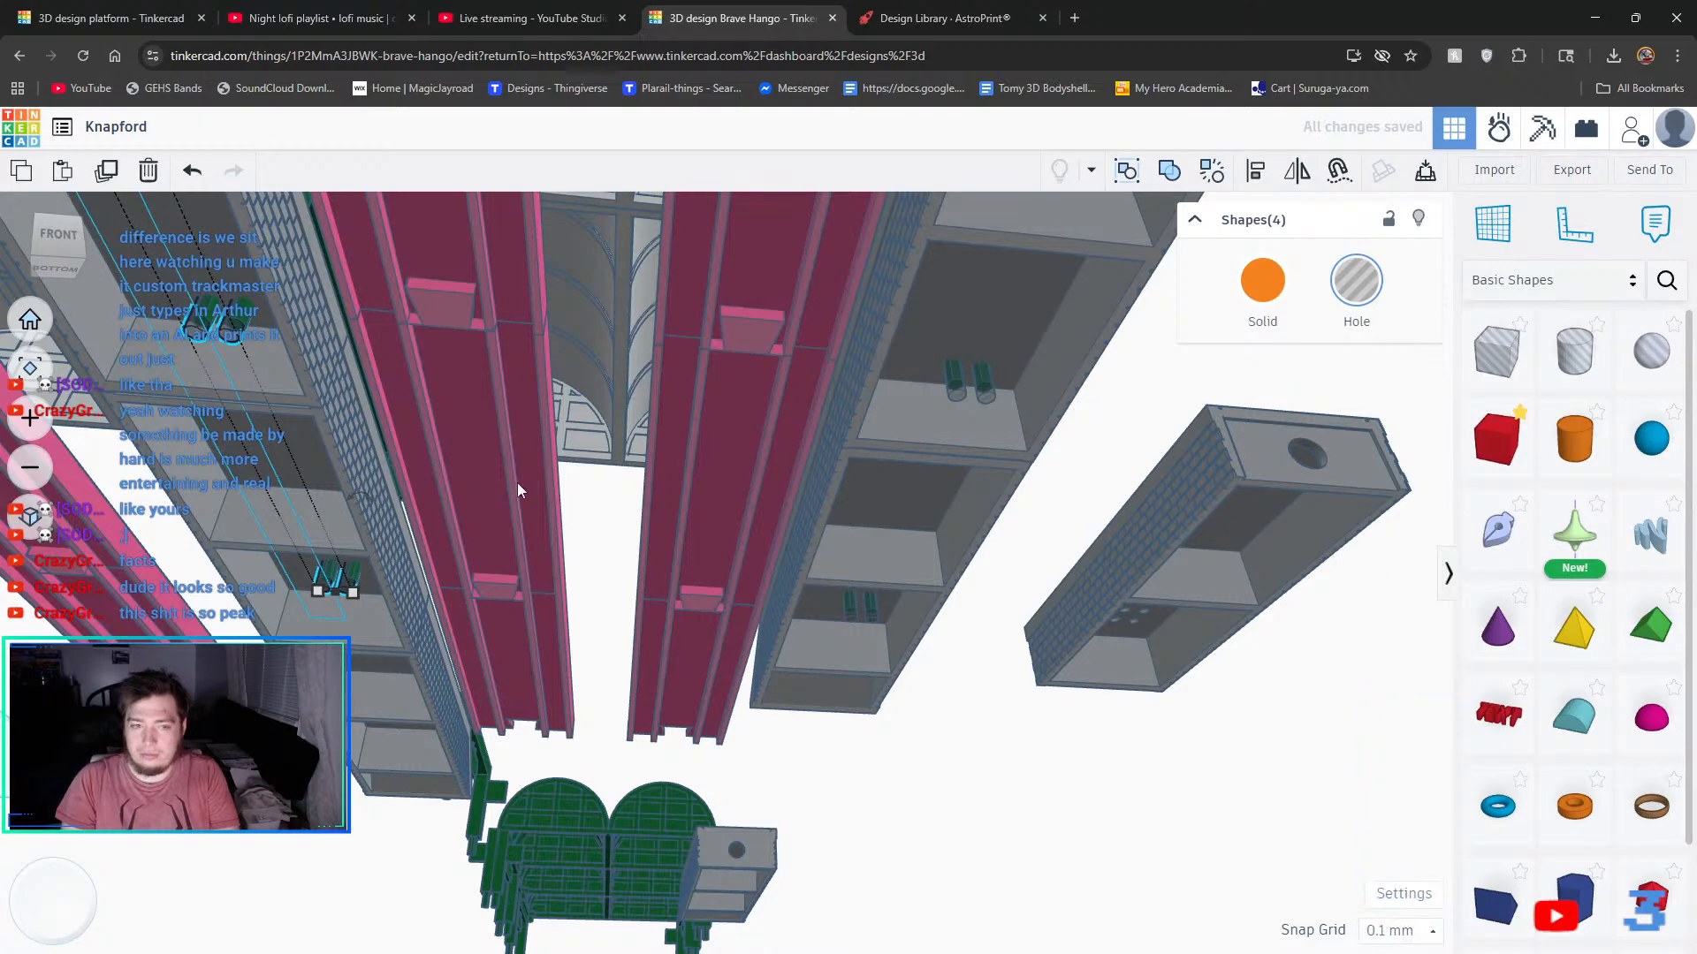
scroll(187, 328, up, 8)
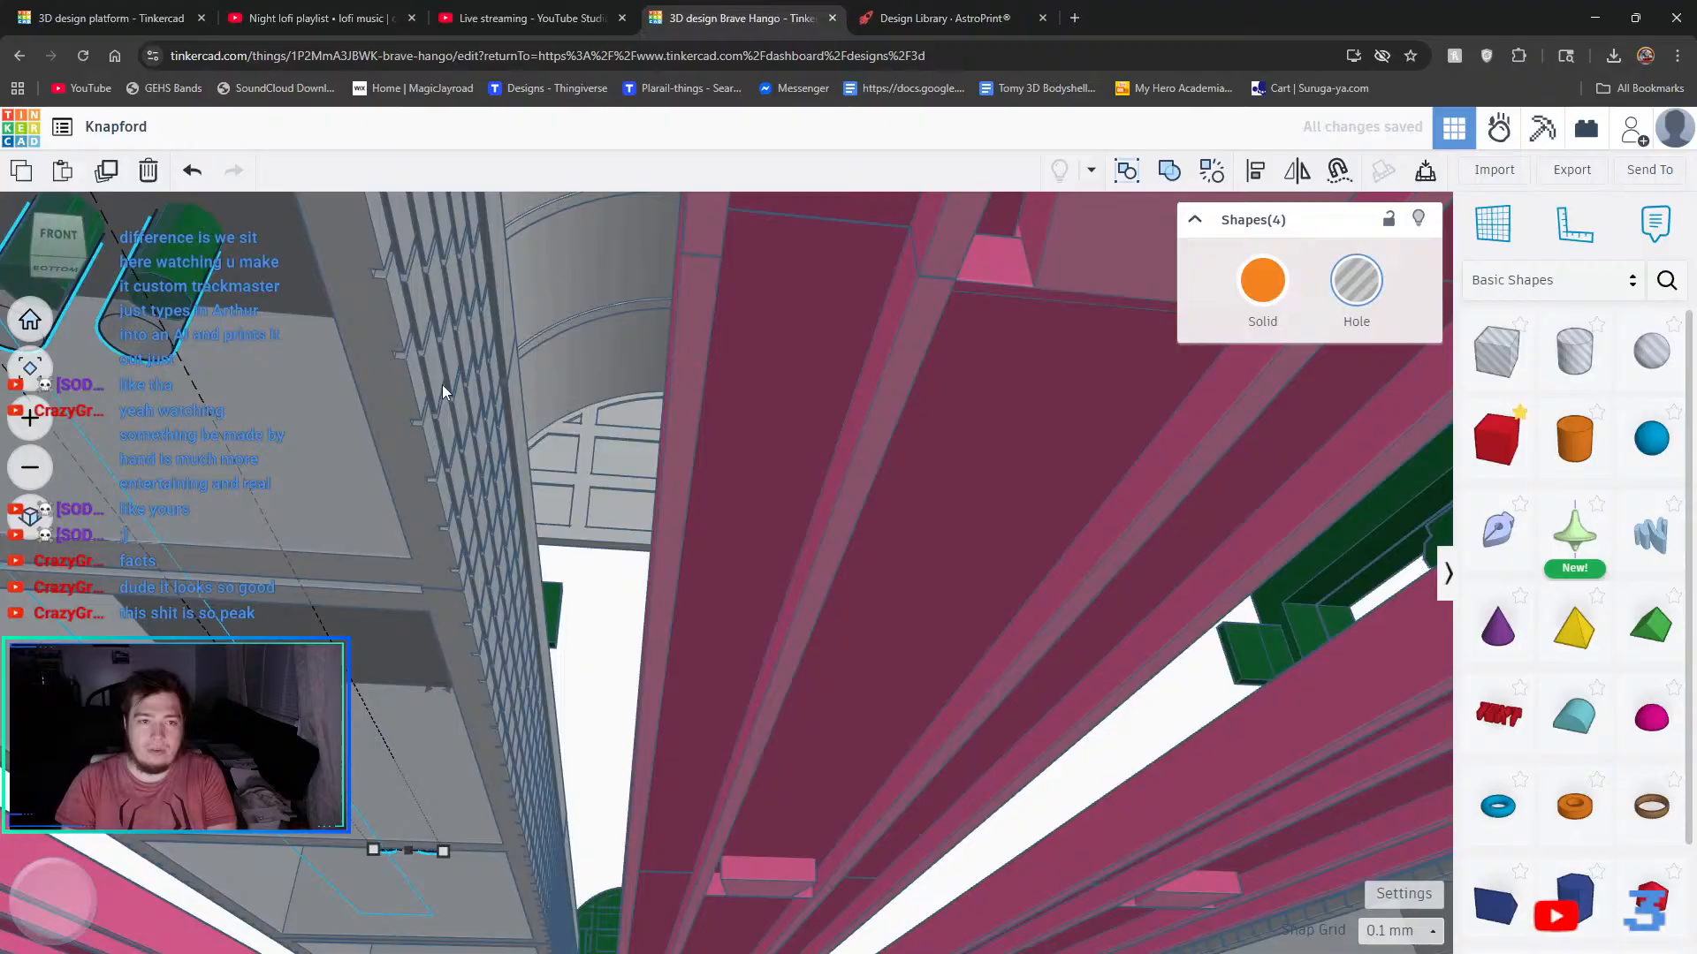
middle_drag(442, 384, 611, 422)
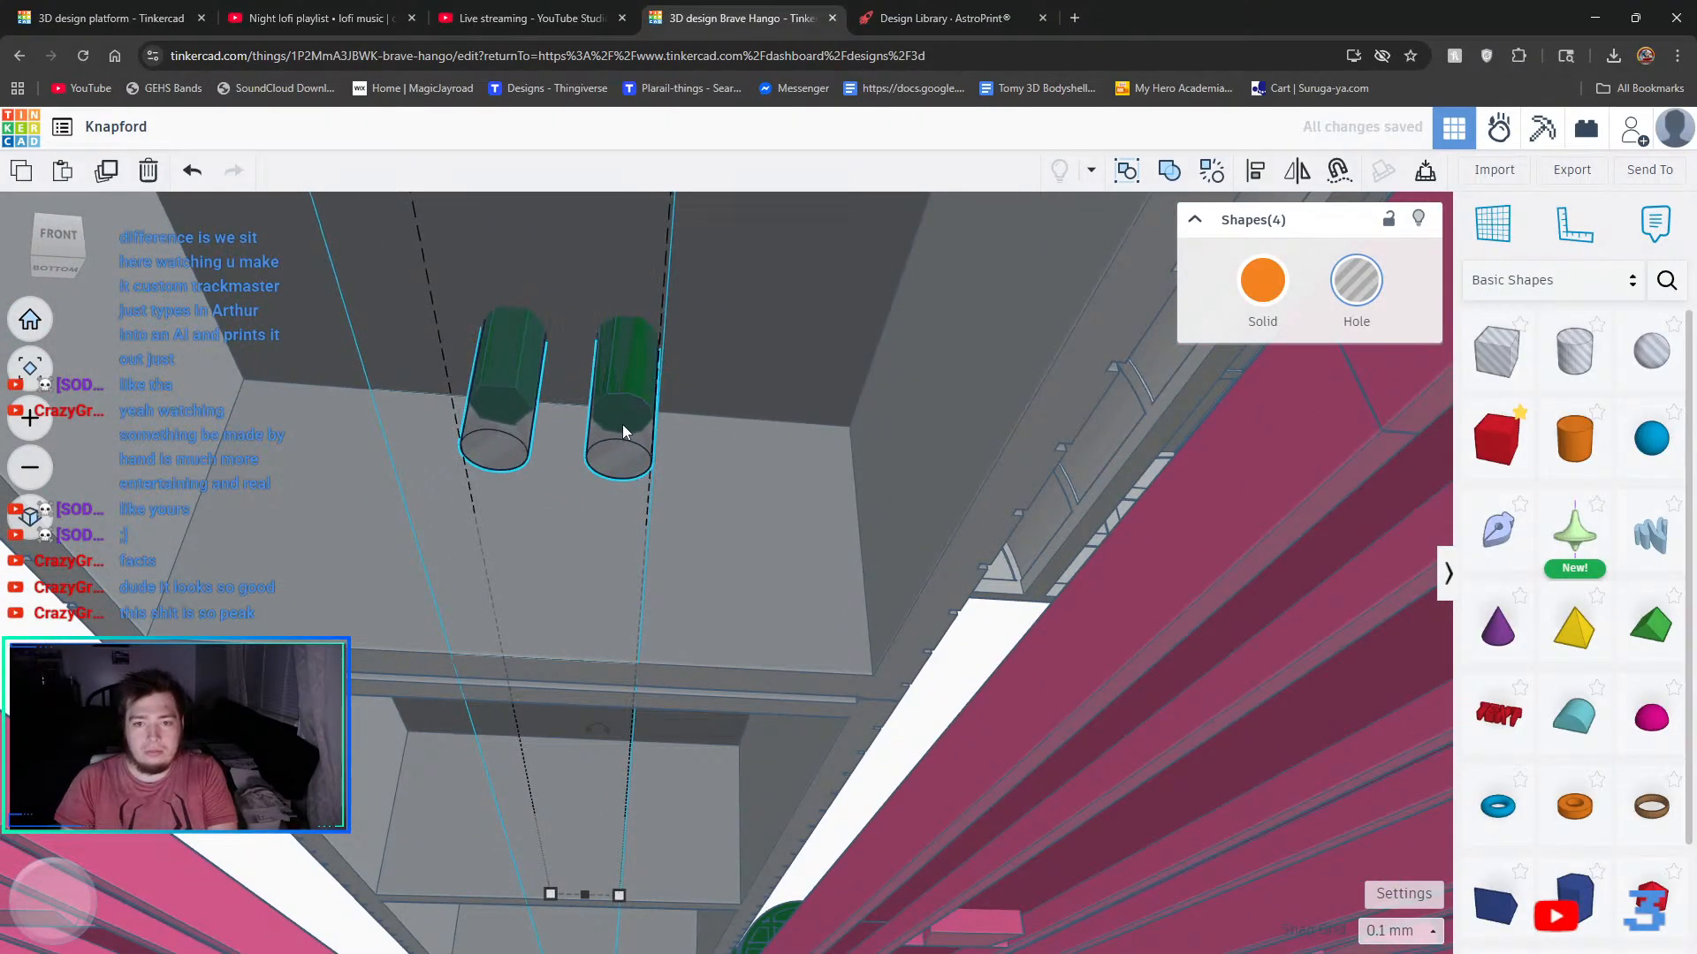
right_drag(681, 447, 688, 515)
scroll(688, 509, down, 10)
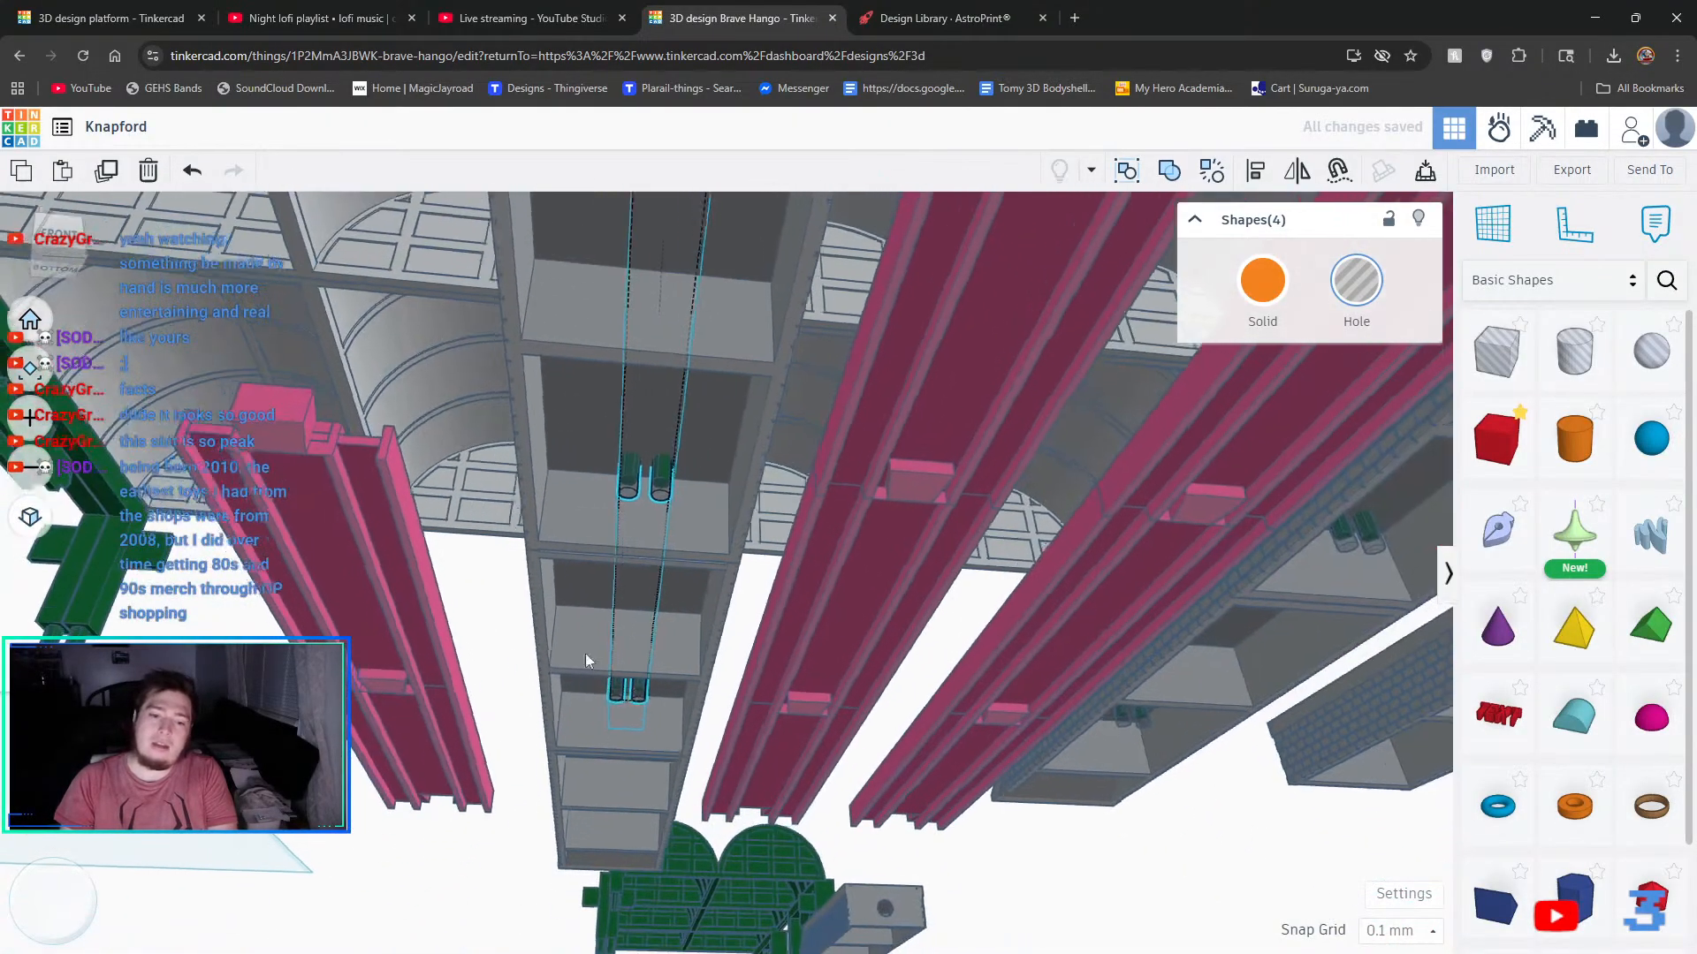
right_drag(585, 656, 830, 727)
- Move the ramped end section out of the middle platform row to the empty area beside the station
click(829, 726)
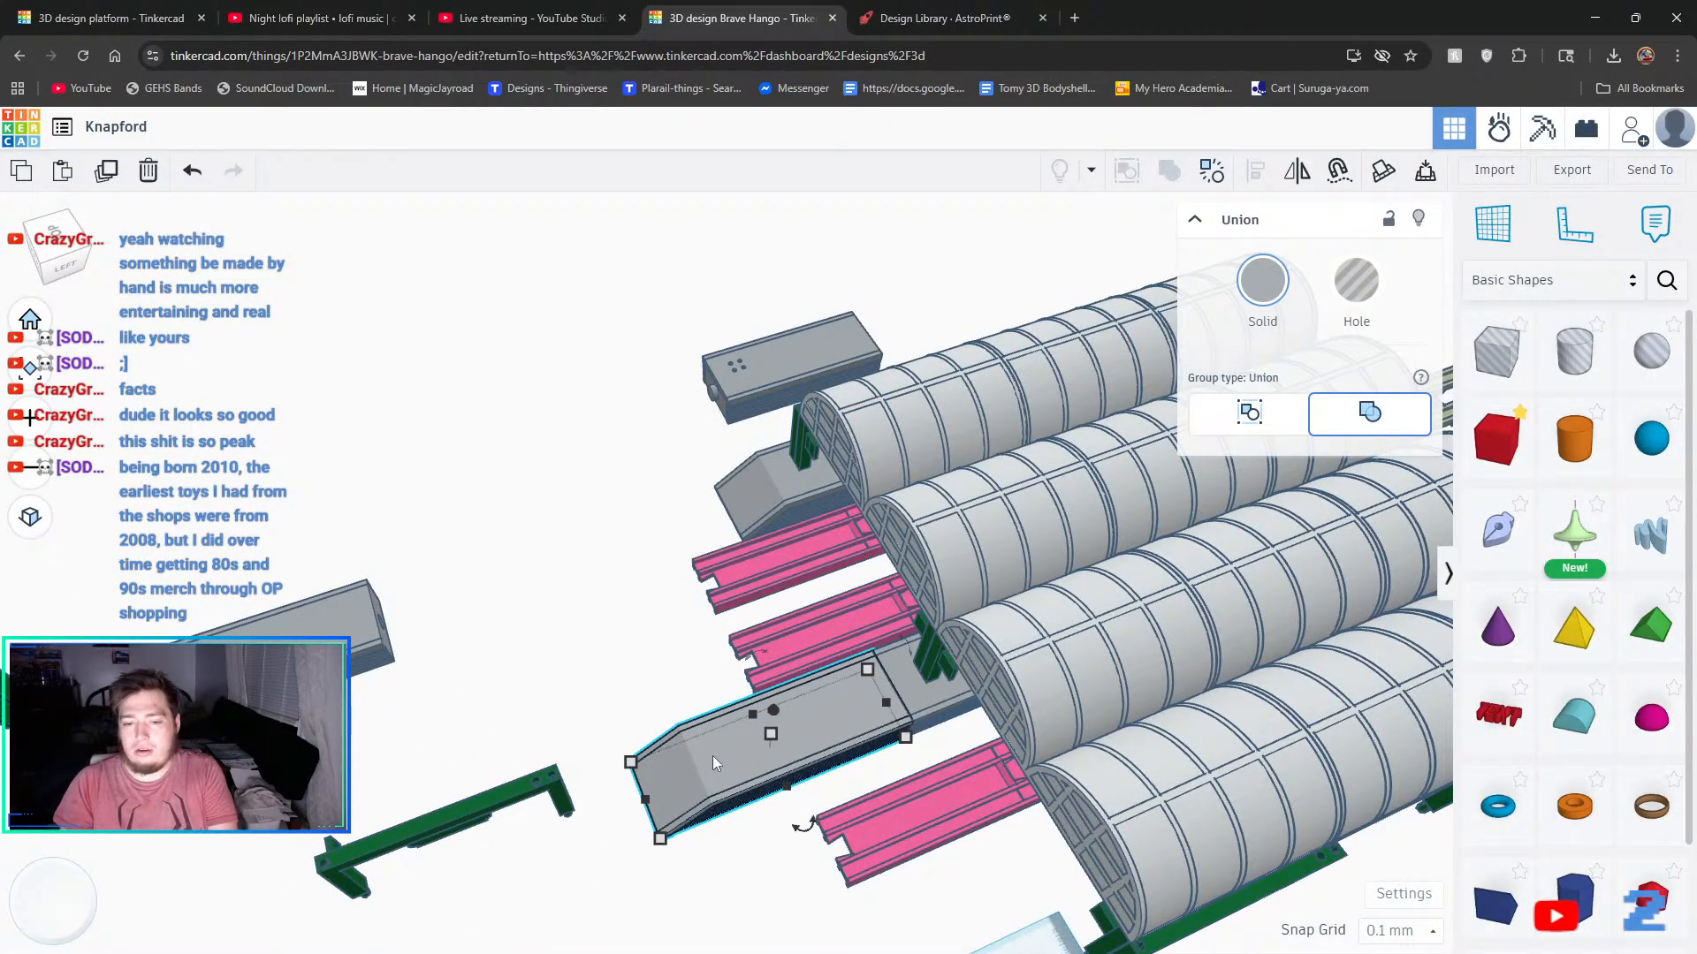
drag(712, 756, 343, 472)
right_drag(616, 537, 719, 491)
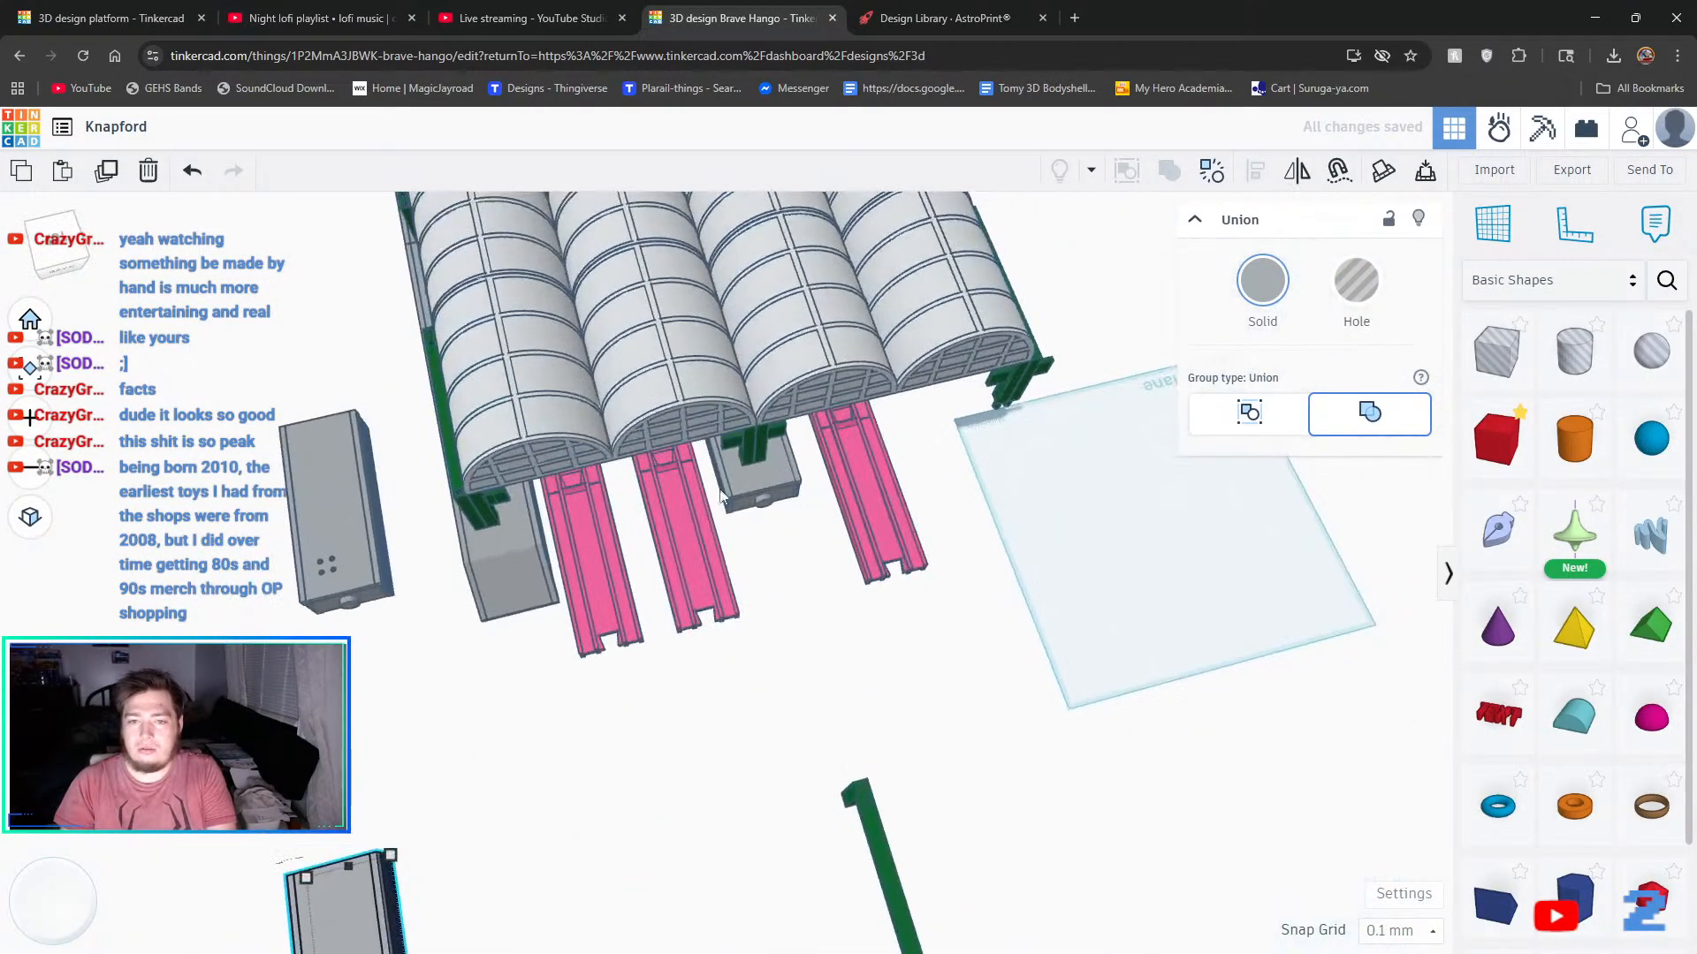
click(508, 547)
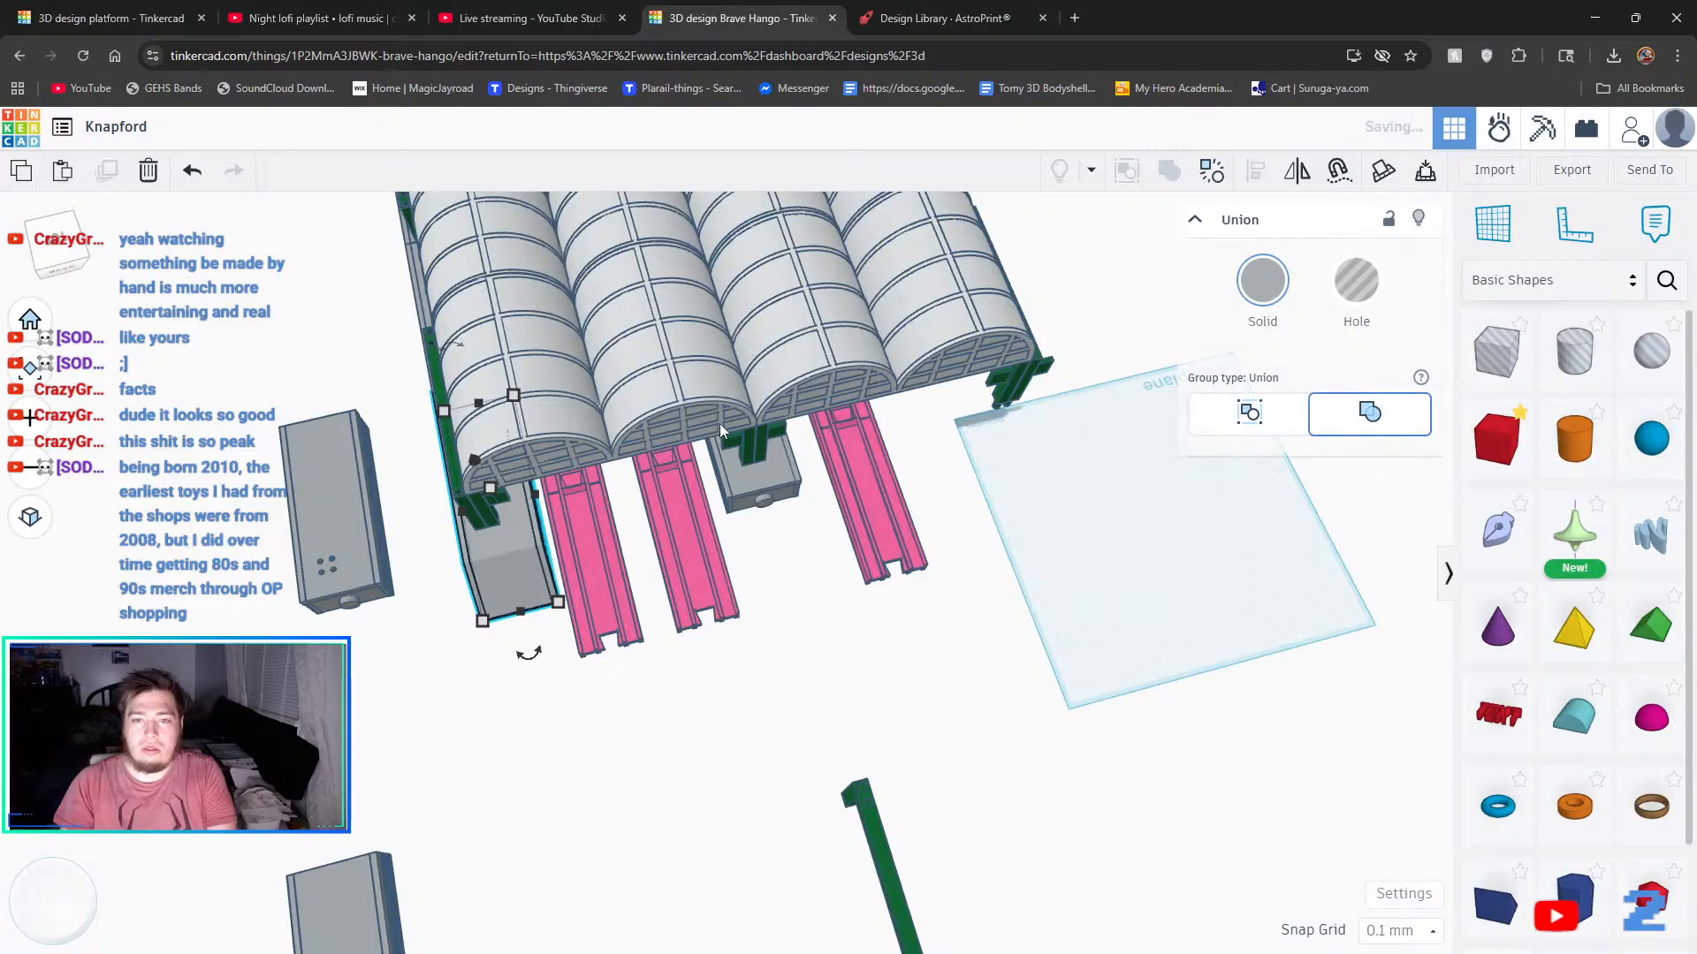
click(755, 482)
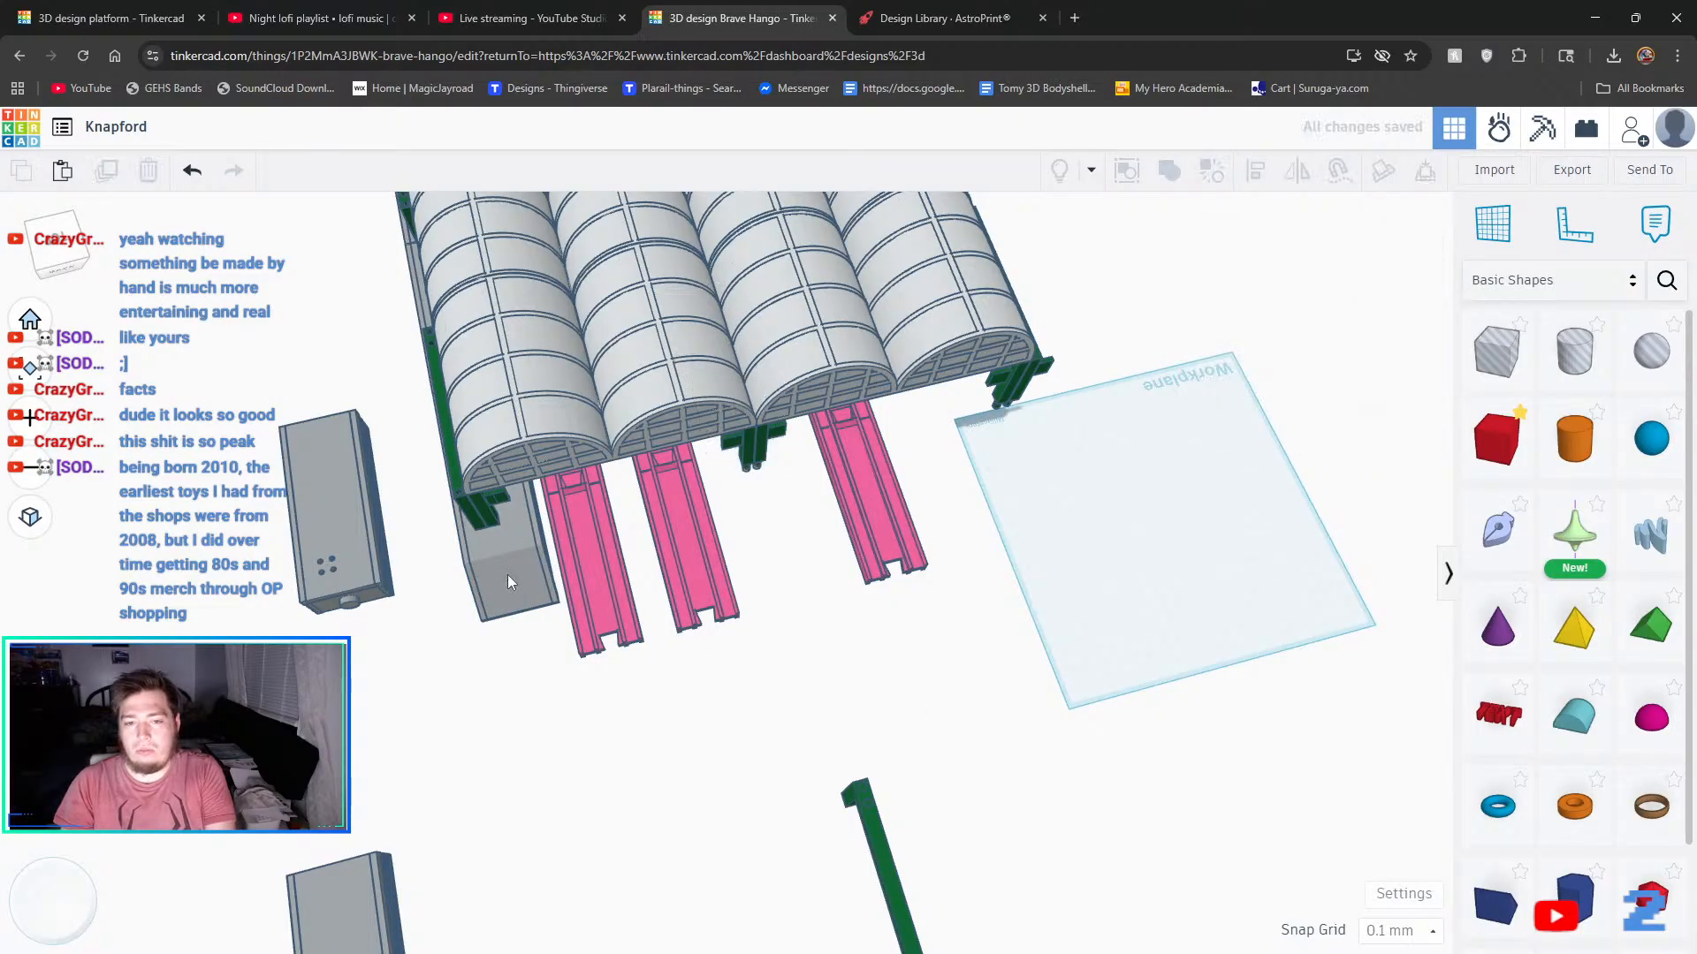
click(480, 542)
right_drag(480, 542, 822, 820)
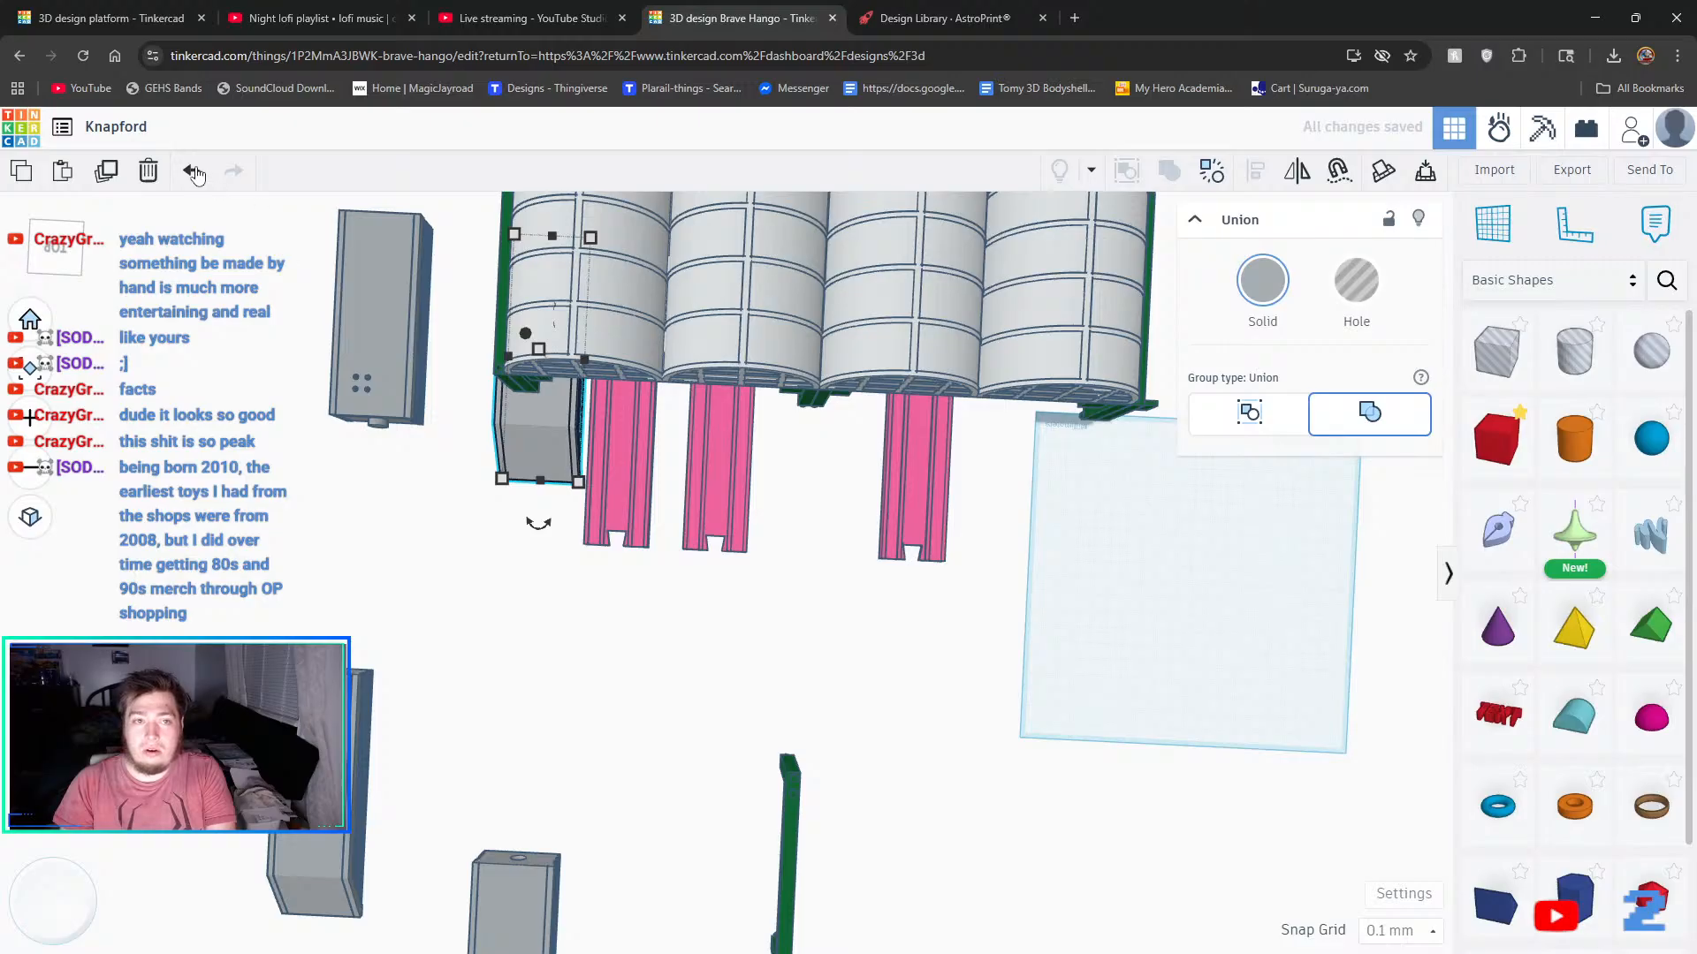
click(193, 172)
- Move the exposed box-shaped section out of the middle platform row, placing it beside the spare platform outside the canopy
click(825, 424)
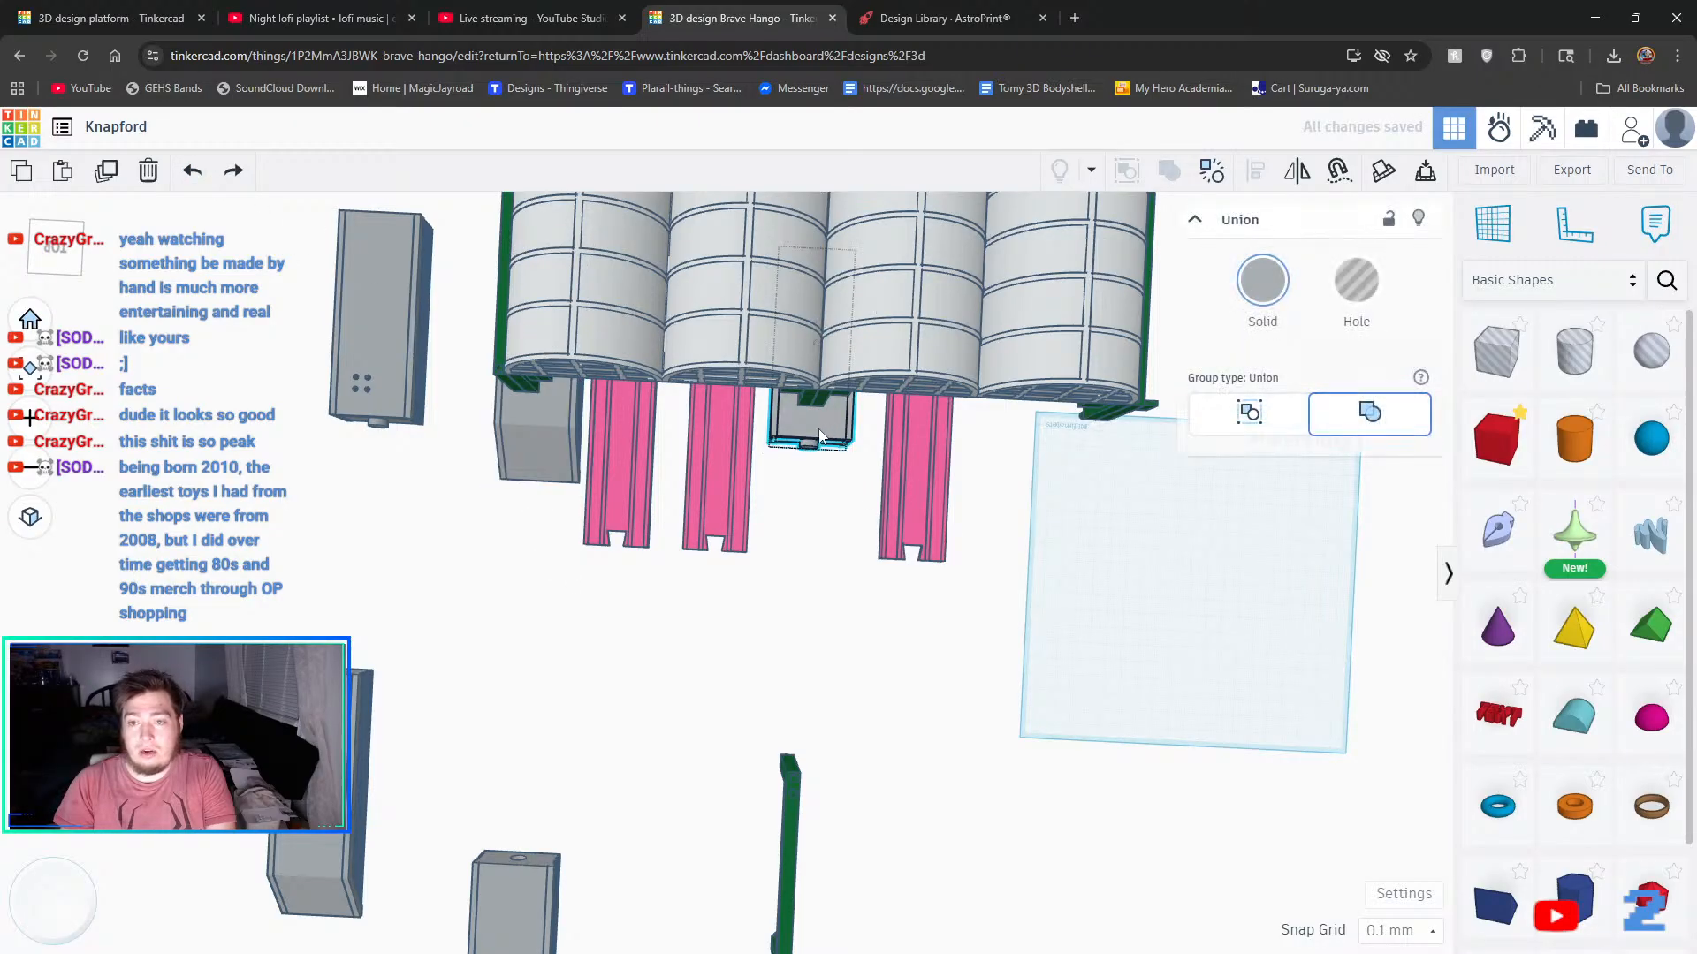
drag(818, 428, 323, 362)
- Duplicate the outer row's ramped end section and nudge the copy sideways over the adjacent pink track towards the middle row
click(533, 424)
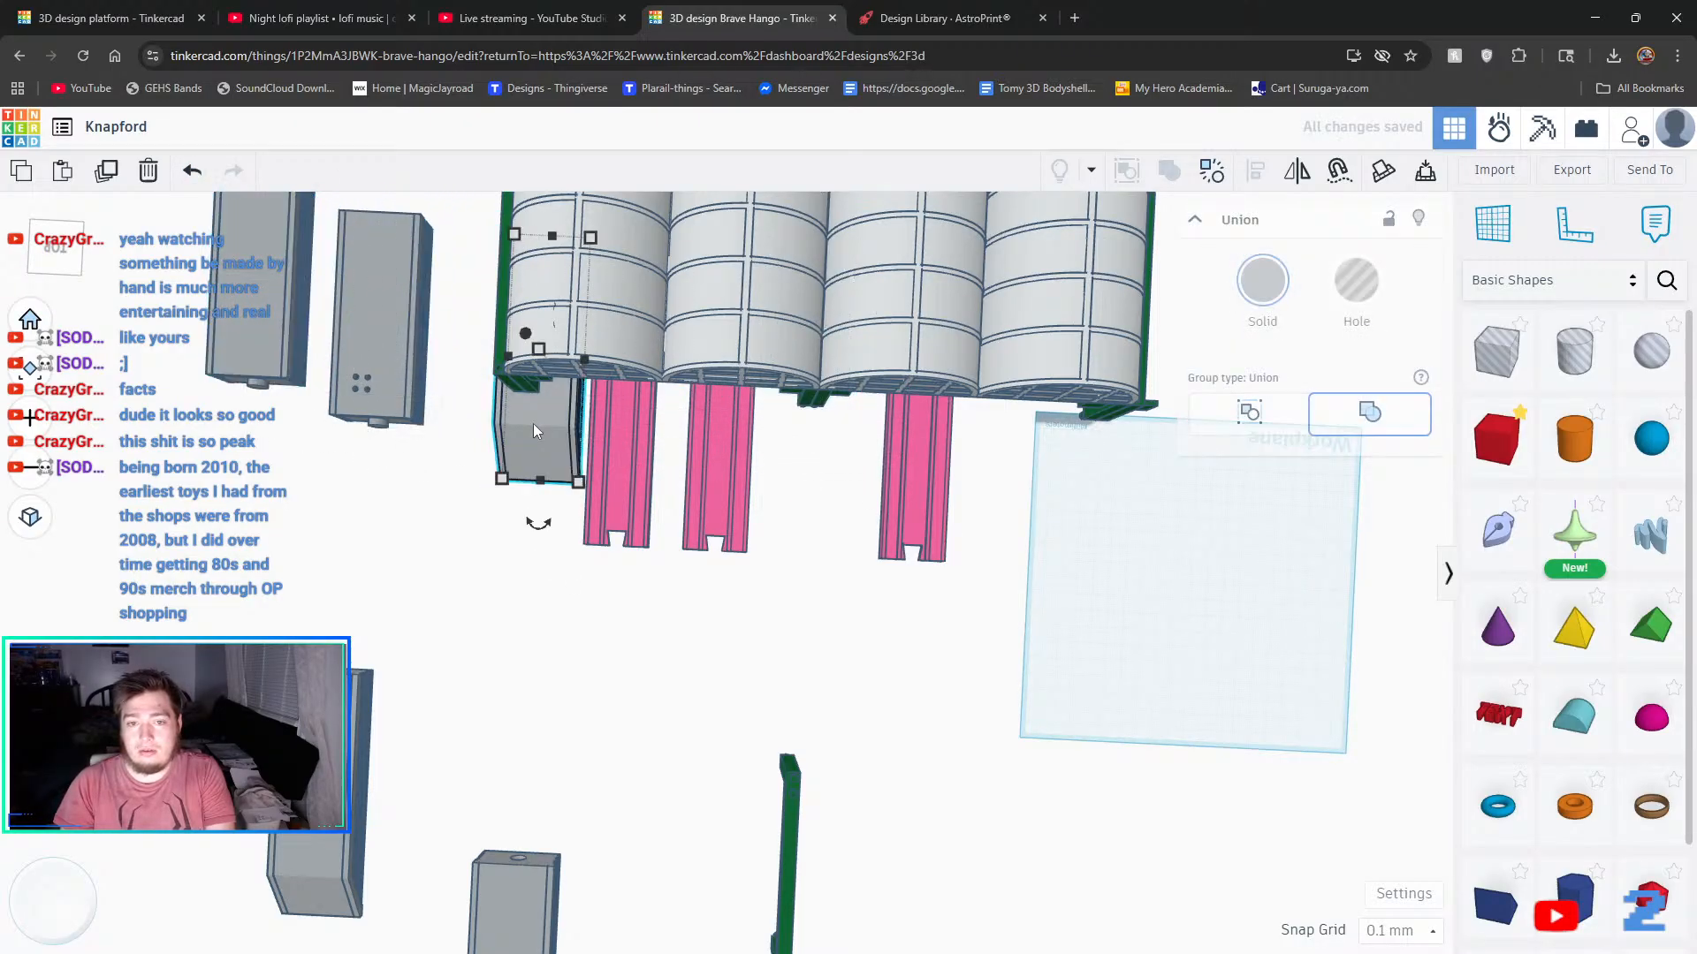
click(107, 177)
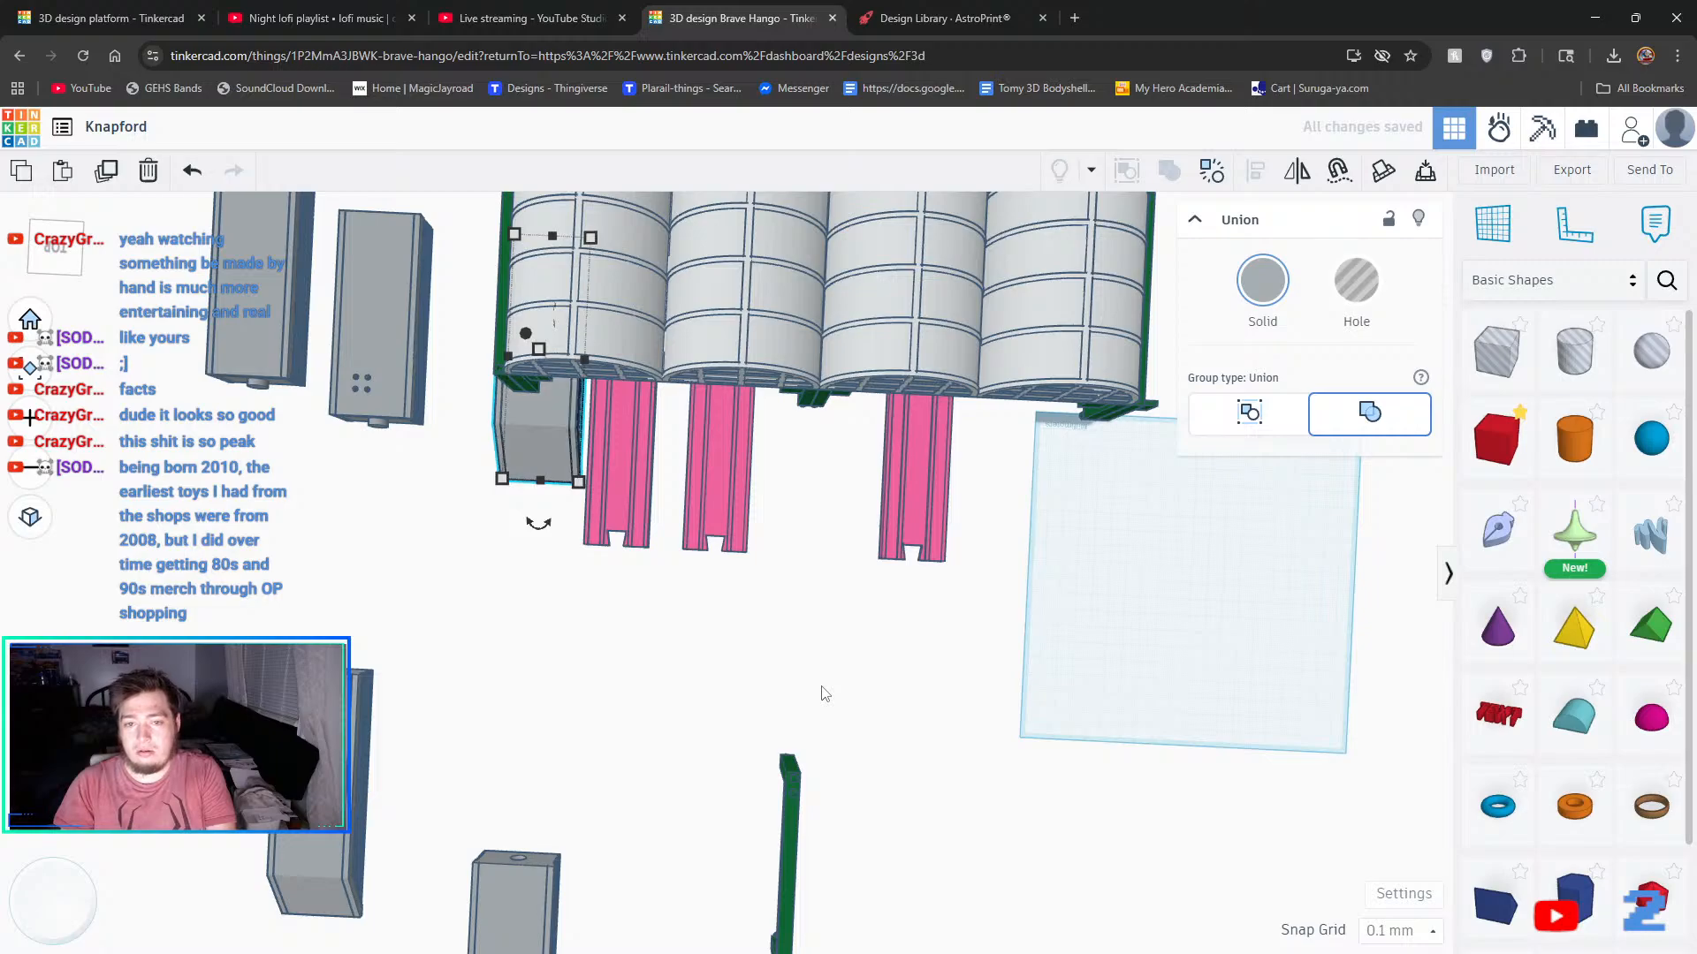
key(Right)
key(Right)
key(Right)
key(Right)
key(Right)
key(Right)
key(Right)
key(Right)
key(Right)
key(Right)
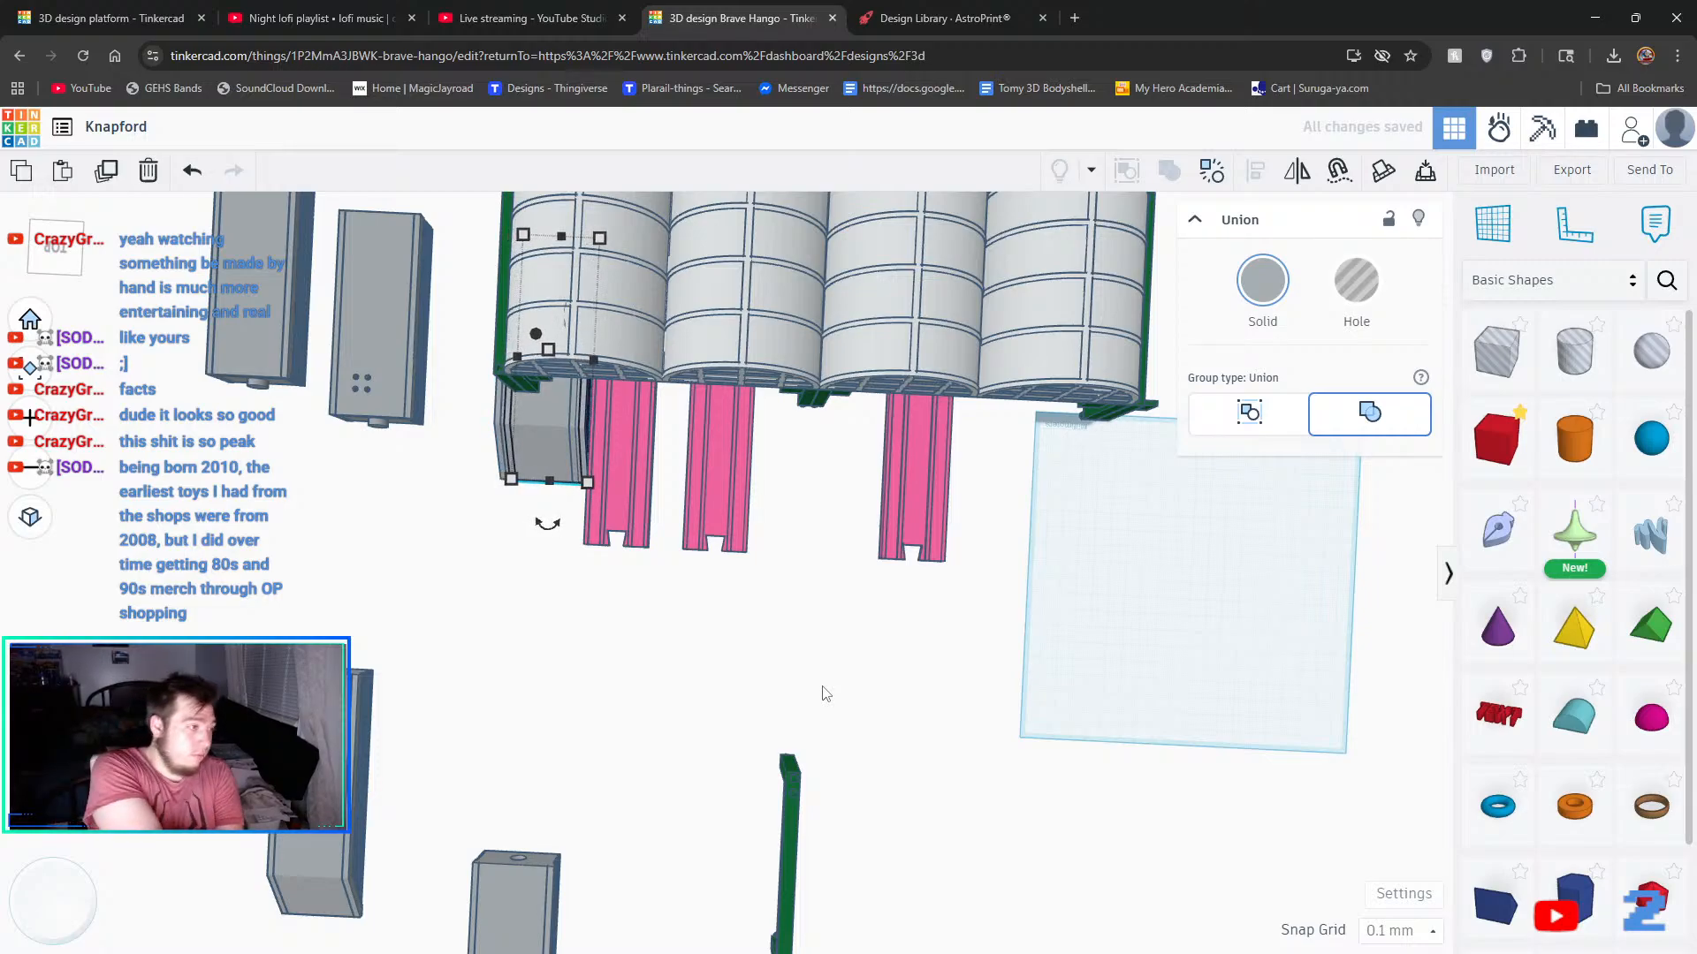
key(Right)
key(Right)
key(Right)
key(Right)
key(Right)
key(Right)
key(Right)
key(Right)
key(Right)
key(Right)
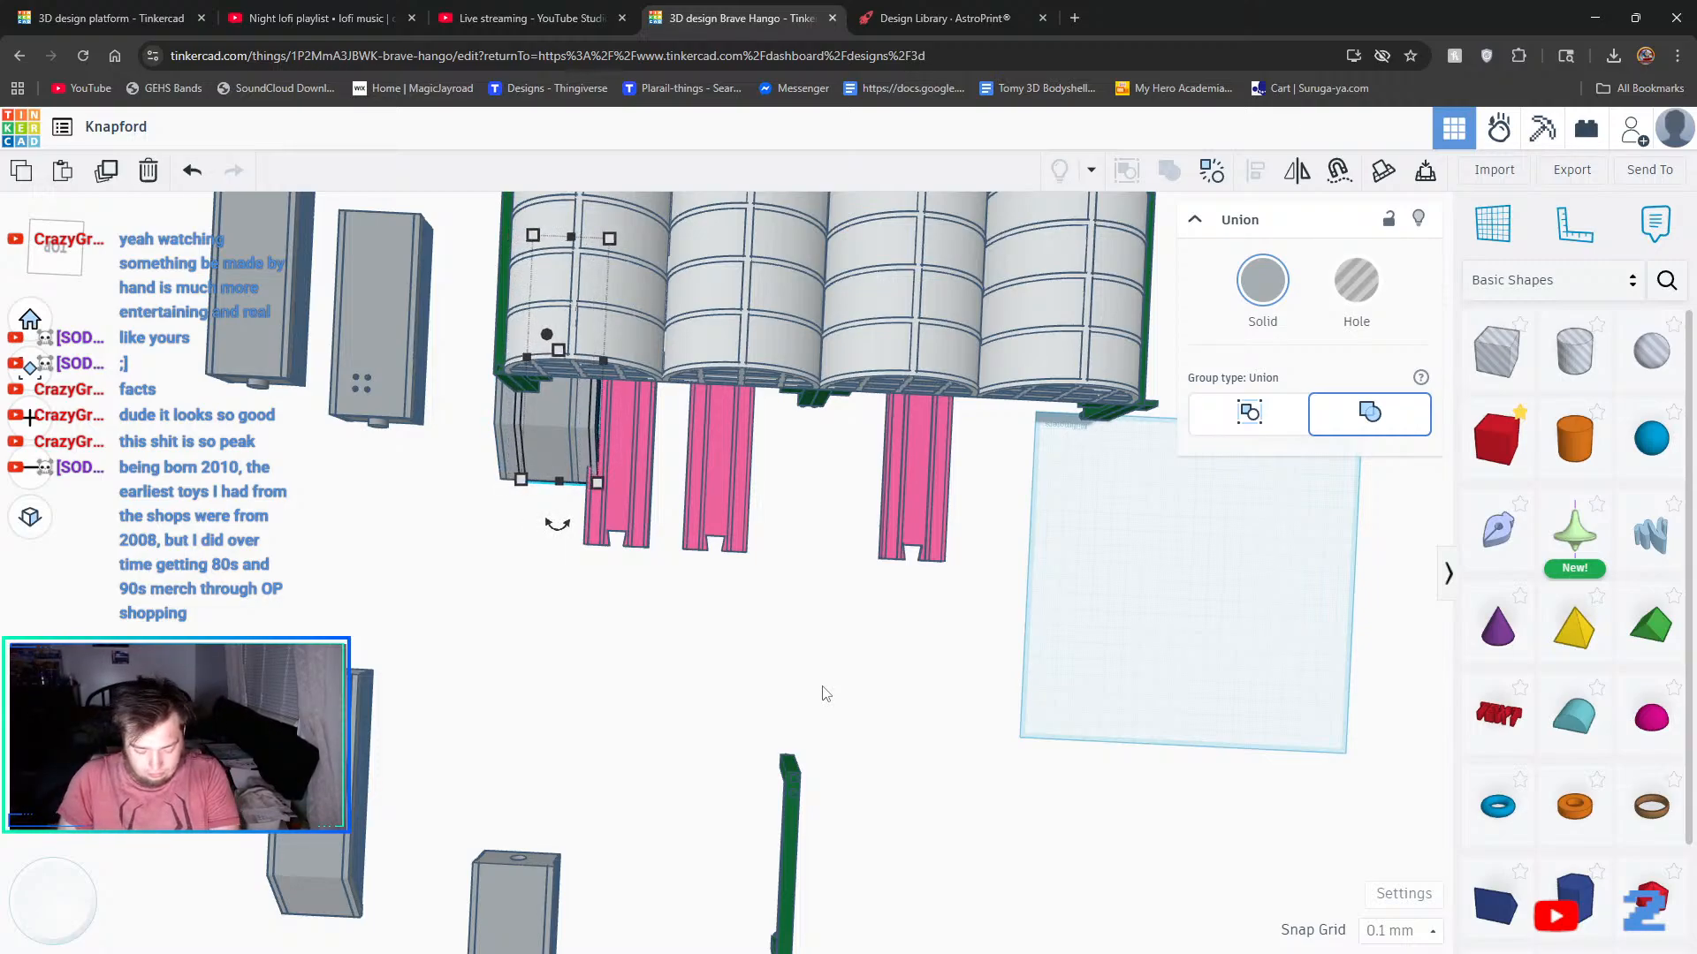
key(Right)
key(Right)
key(Right)
key(Right)
key(Right)
key(Right)
key(Right)
key(Right)
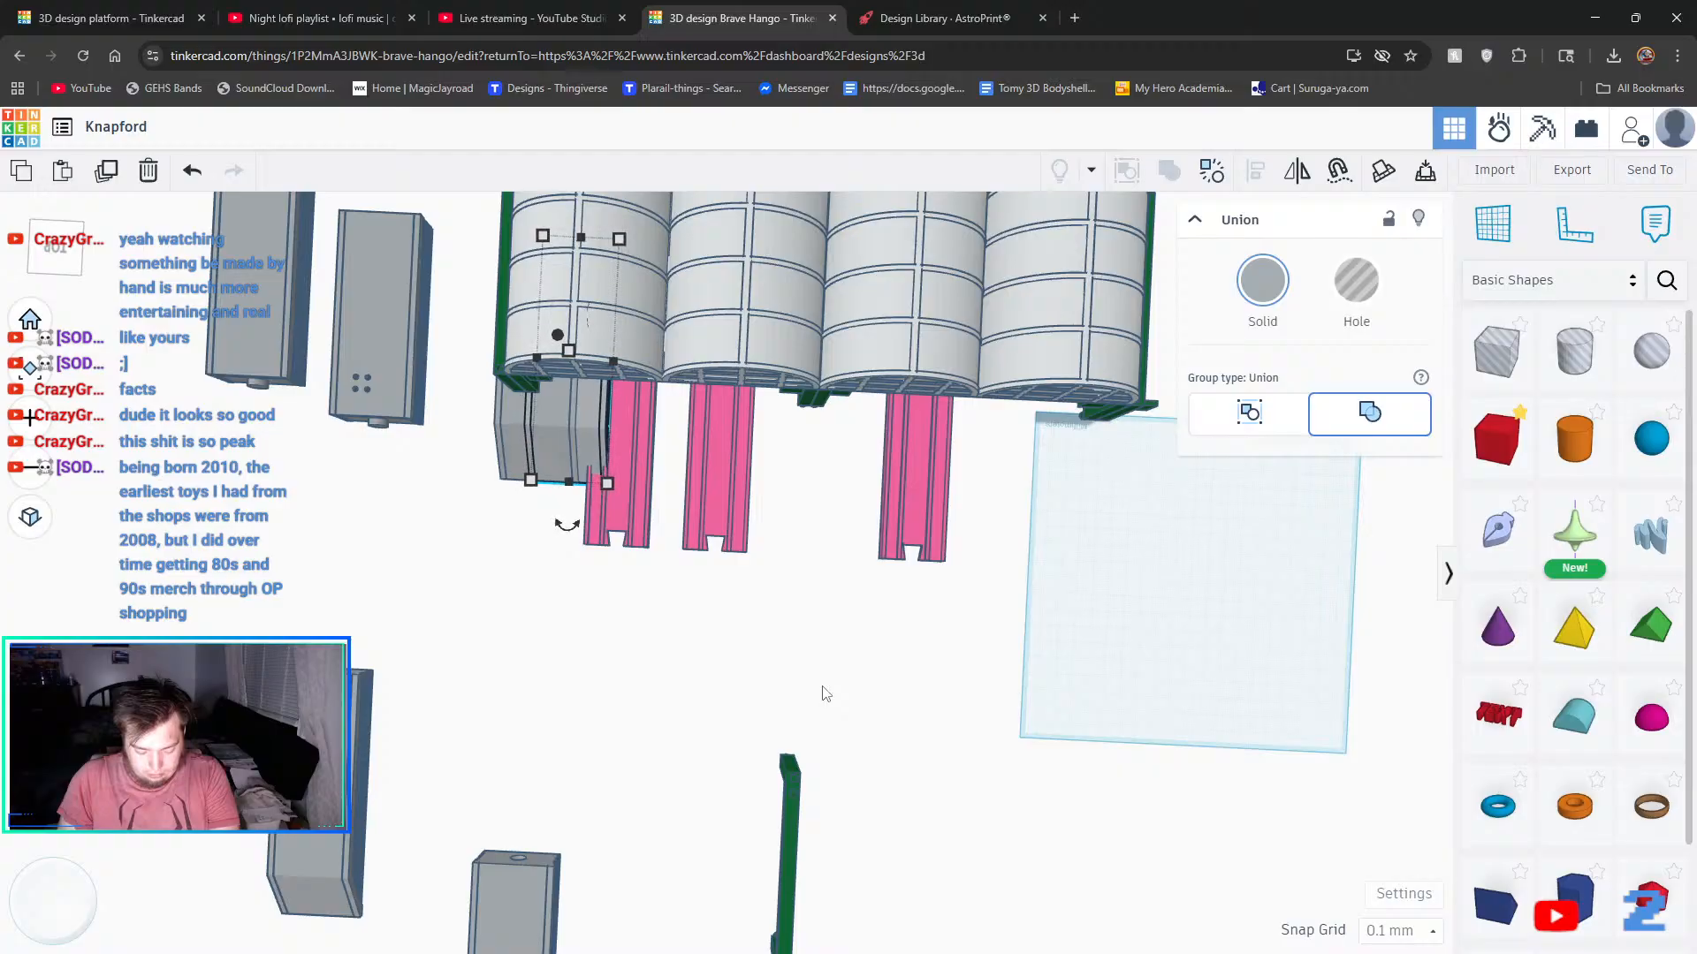
key(Right)
key(Right)
key(Right)
key(Right)
key(Right)
key(Right)
key(Right)
key(Right)
key(Right)
key(Right)
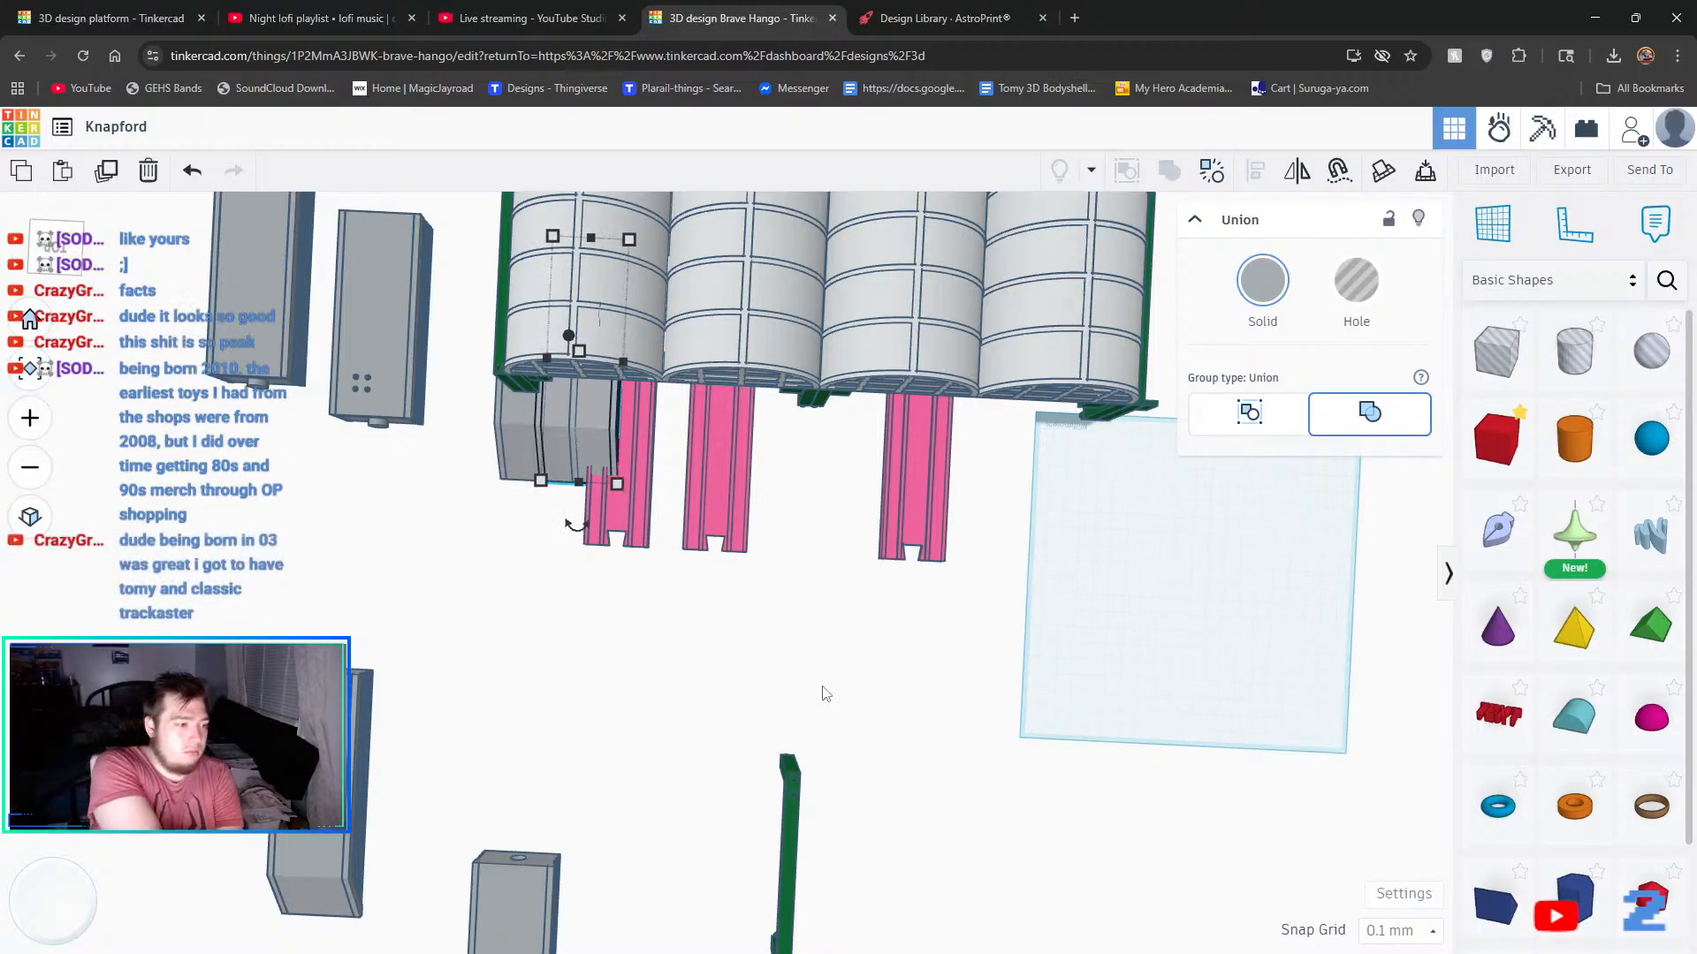
key(Right)
key(Right)
key(Right)
key(Right)
key(Right)
key(Right)
key(Right)
key(Right)
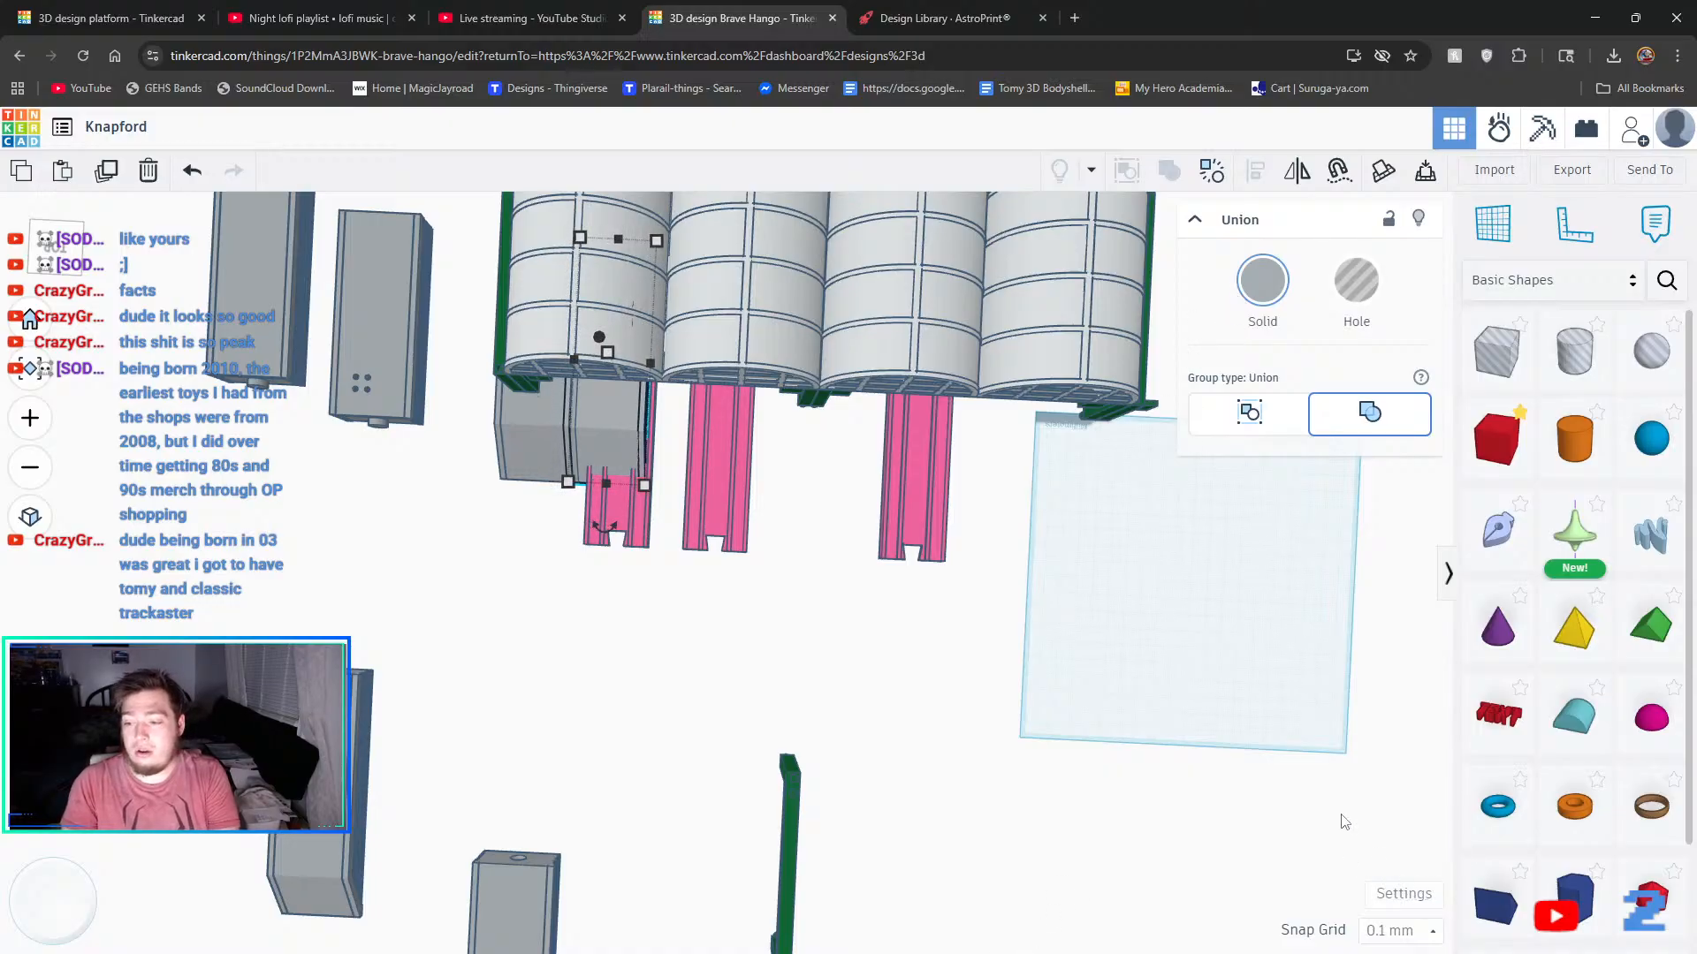
- Set the snap grid to 1.0 mm and move the ramped copy sideways past the second pink track into the middle platform row
click(1385, 926)
click(1398, 810)
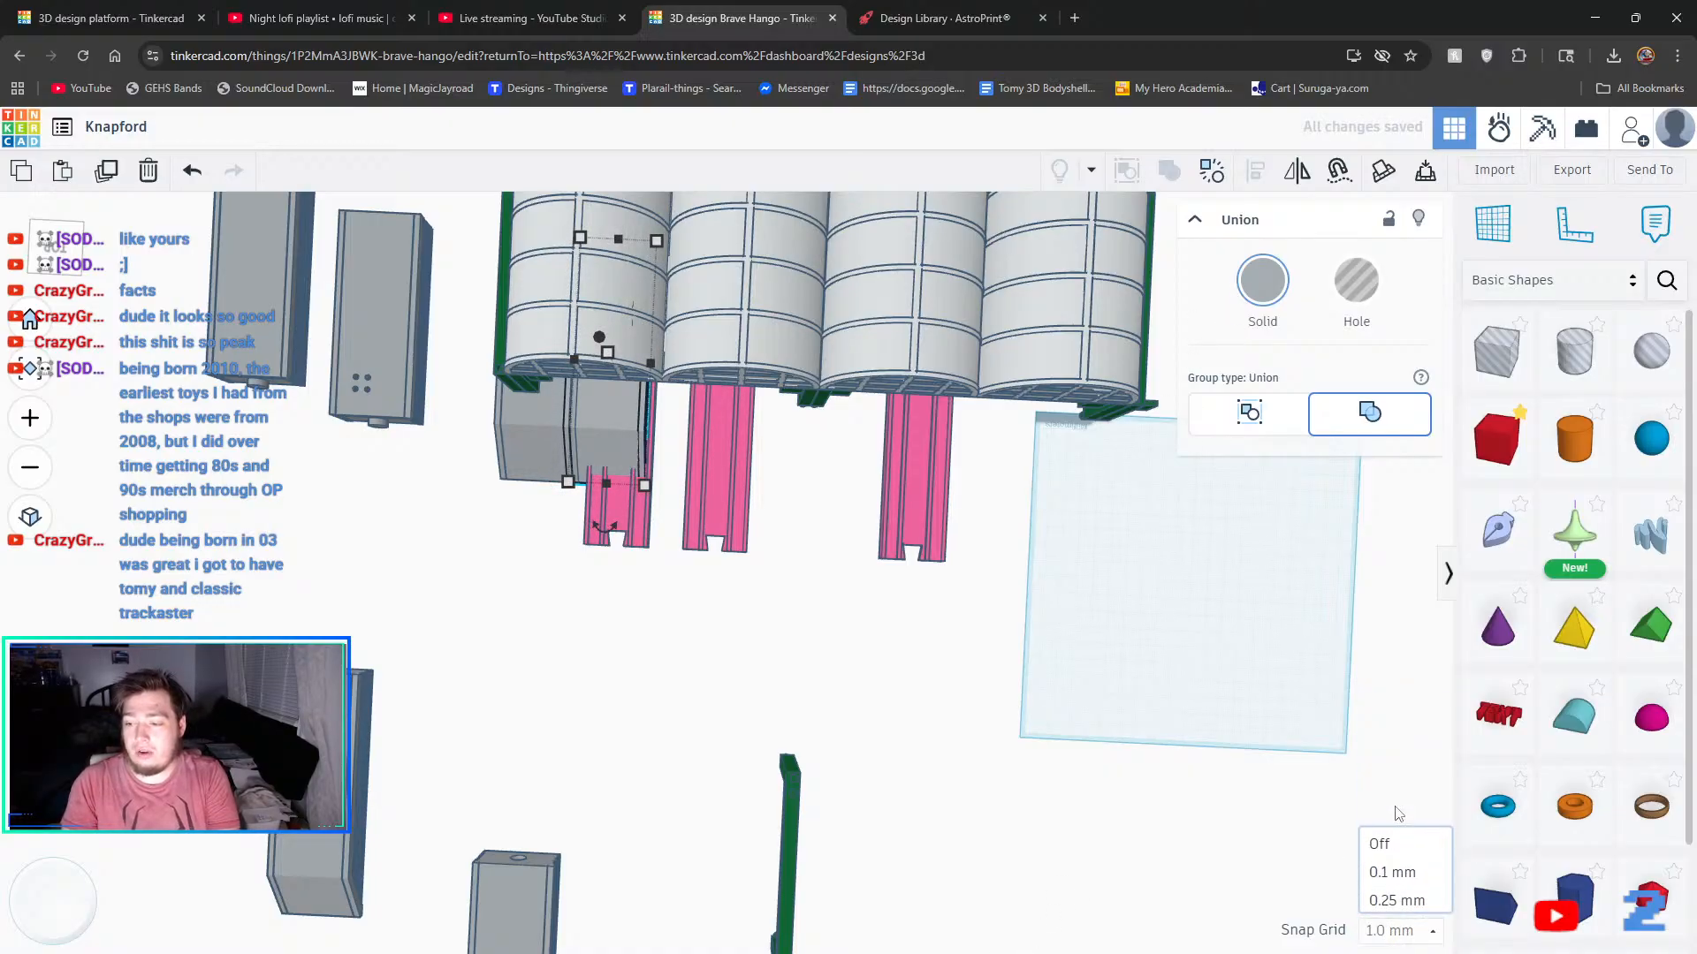
key(Right)
key(Right)
key(Right)
key(Right)
key(Right)
key(Right)
key(Right)
key(Right)
key(Right)
key(Right)
key(Right)
key(Right)
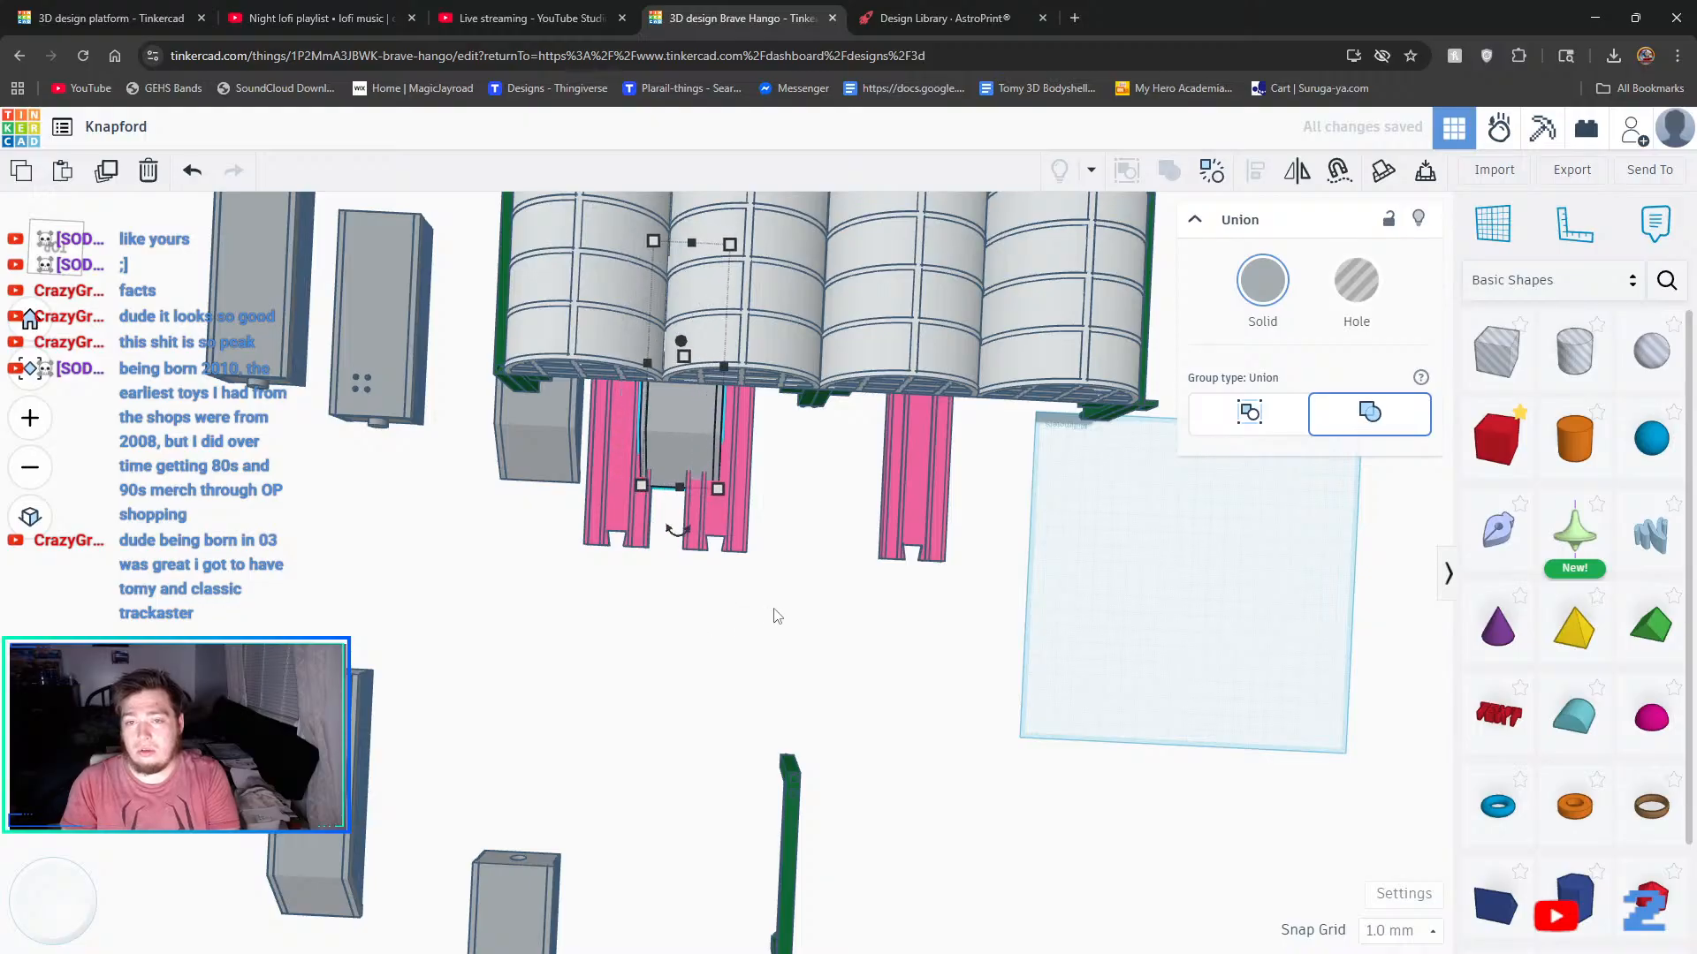
scroll(898, 401, up, 1)
scroll(896, 395, up, 4)
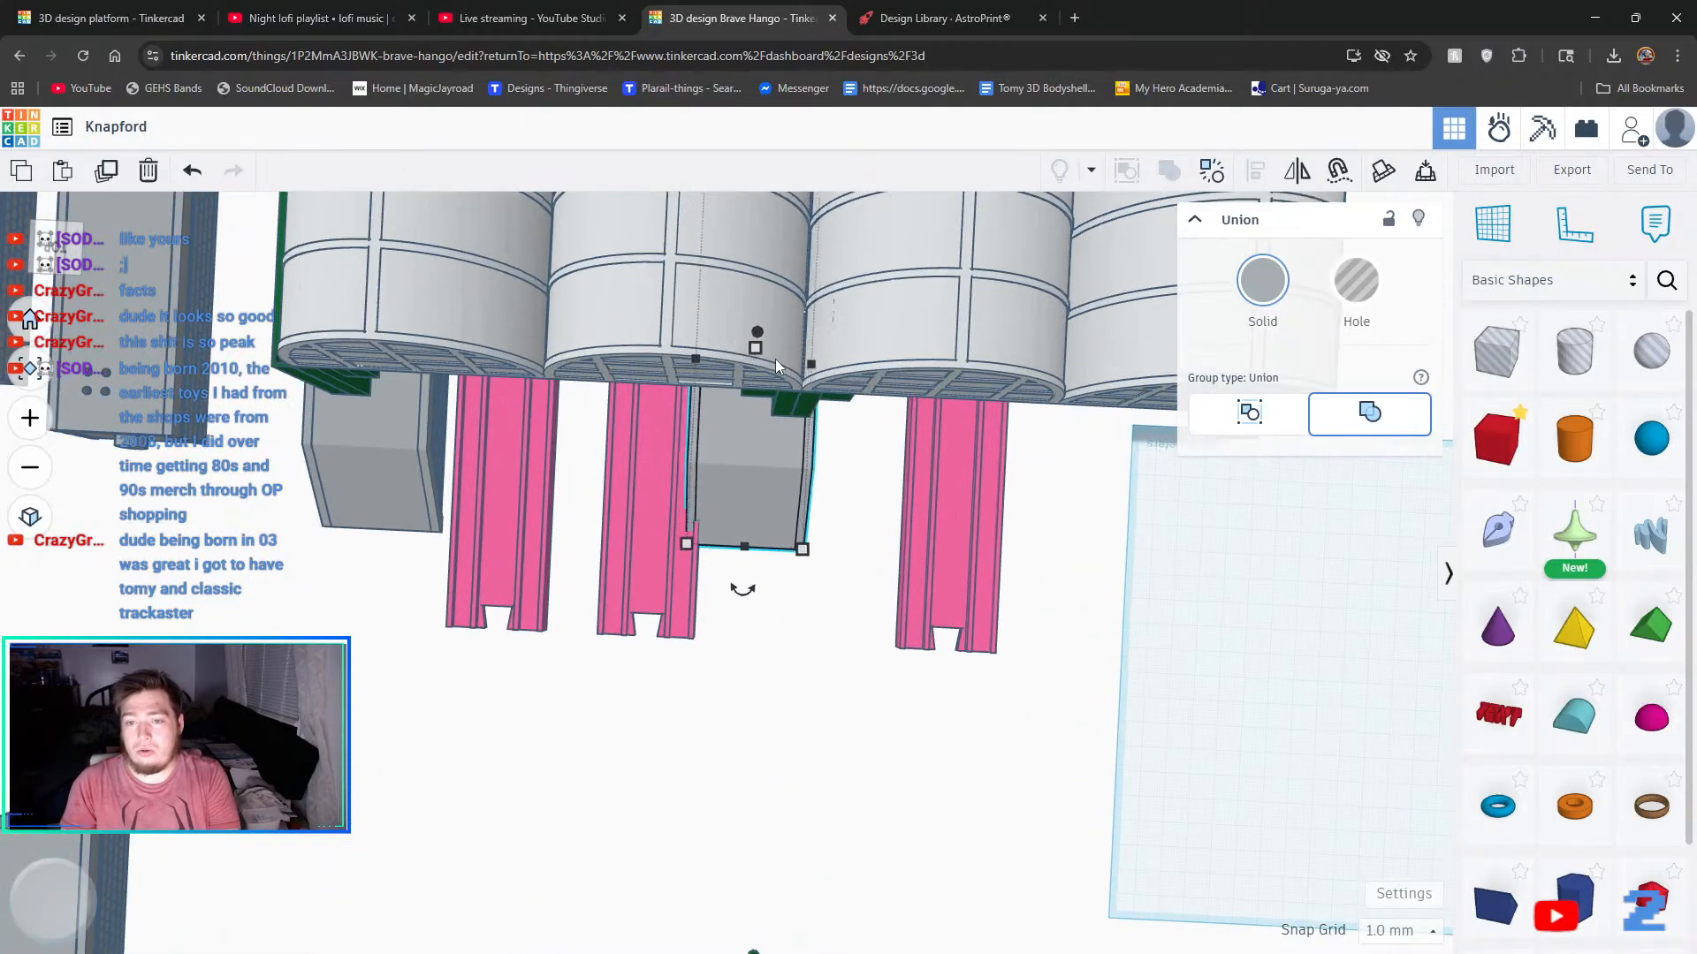
- Nudge the ramped copy sideways so its edge groove lines up with the adjoining platform section in the middle row
right_drag(858, 413, 798, 263)
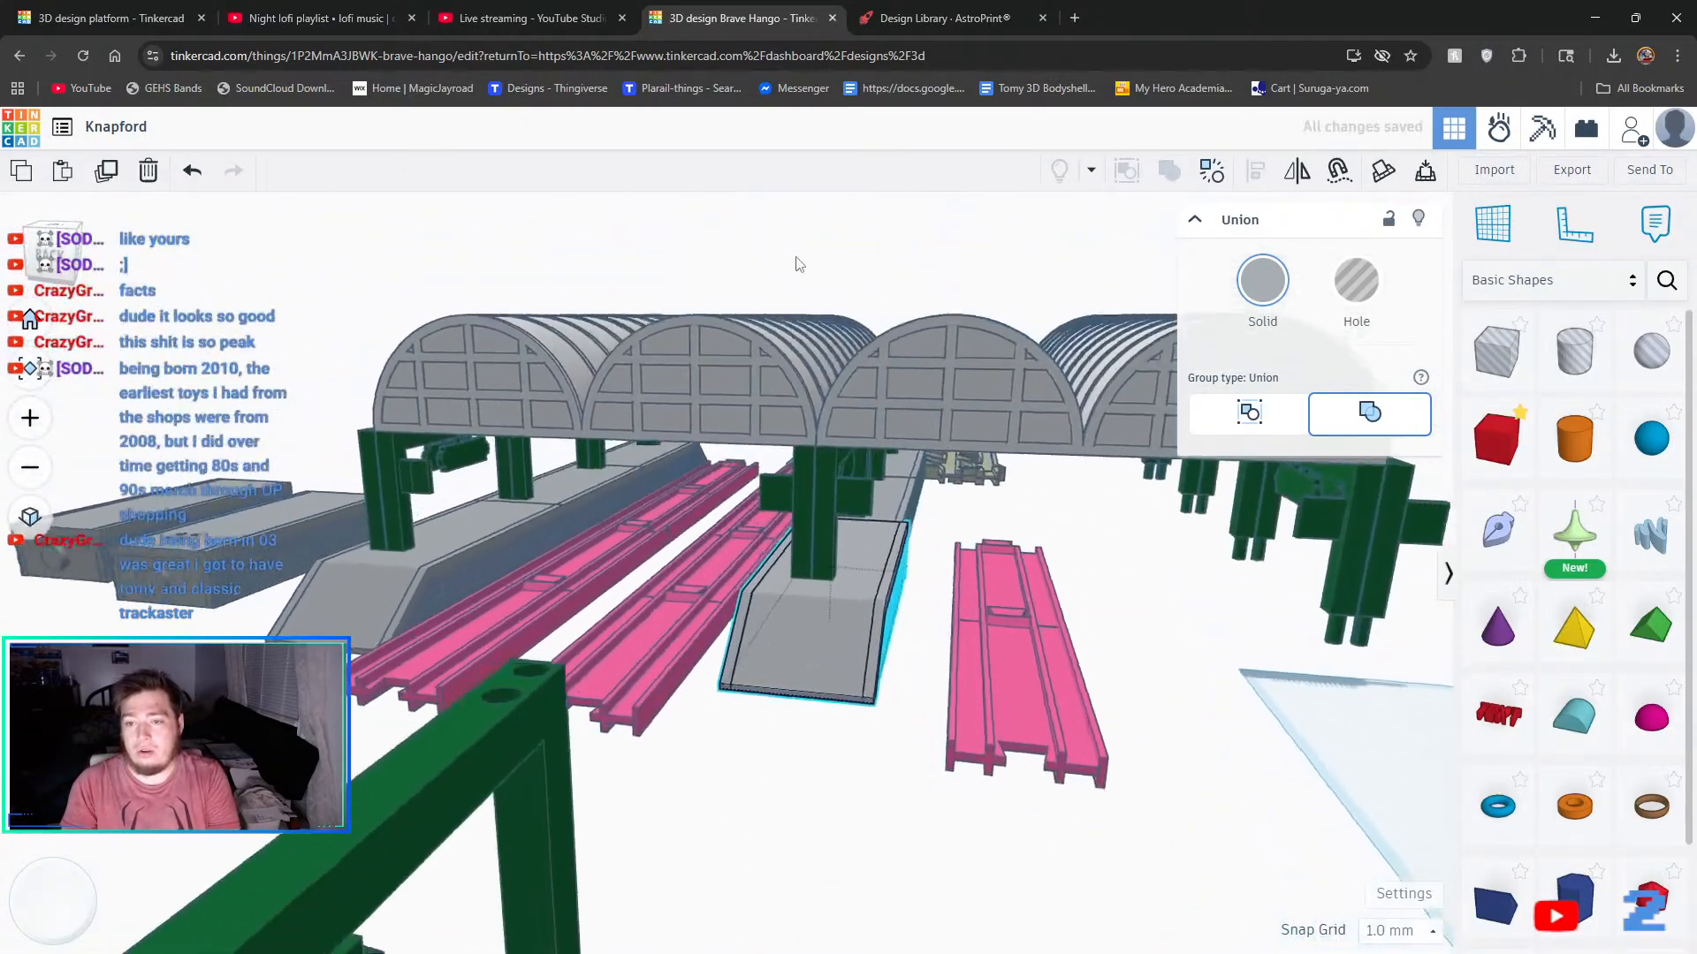
scroll(901, 465, up, 2)
scroll(871, 475, up, 6)
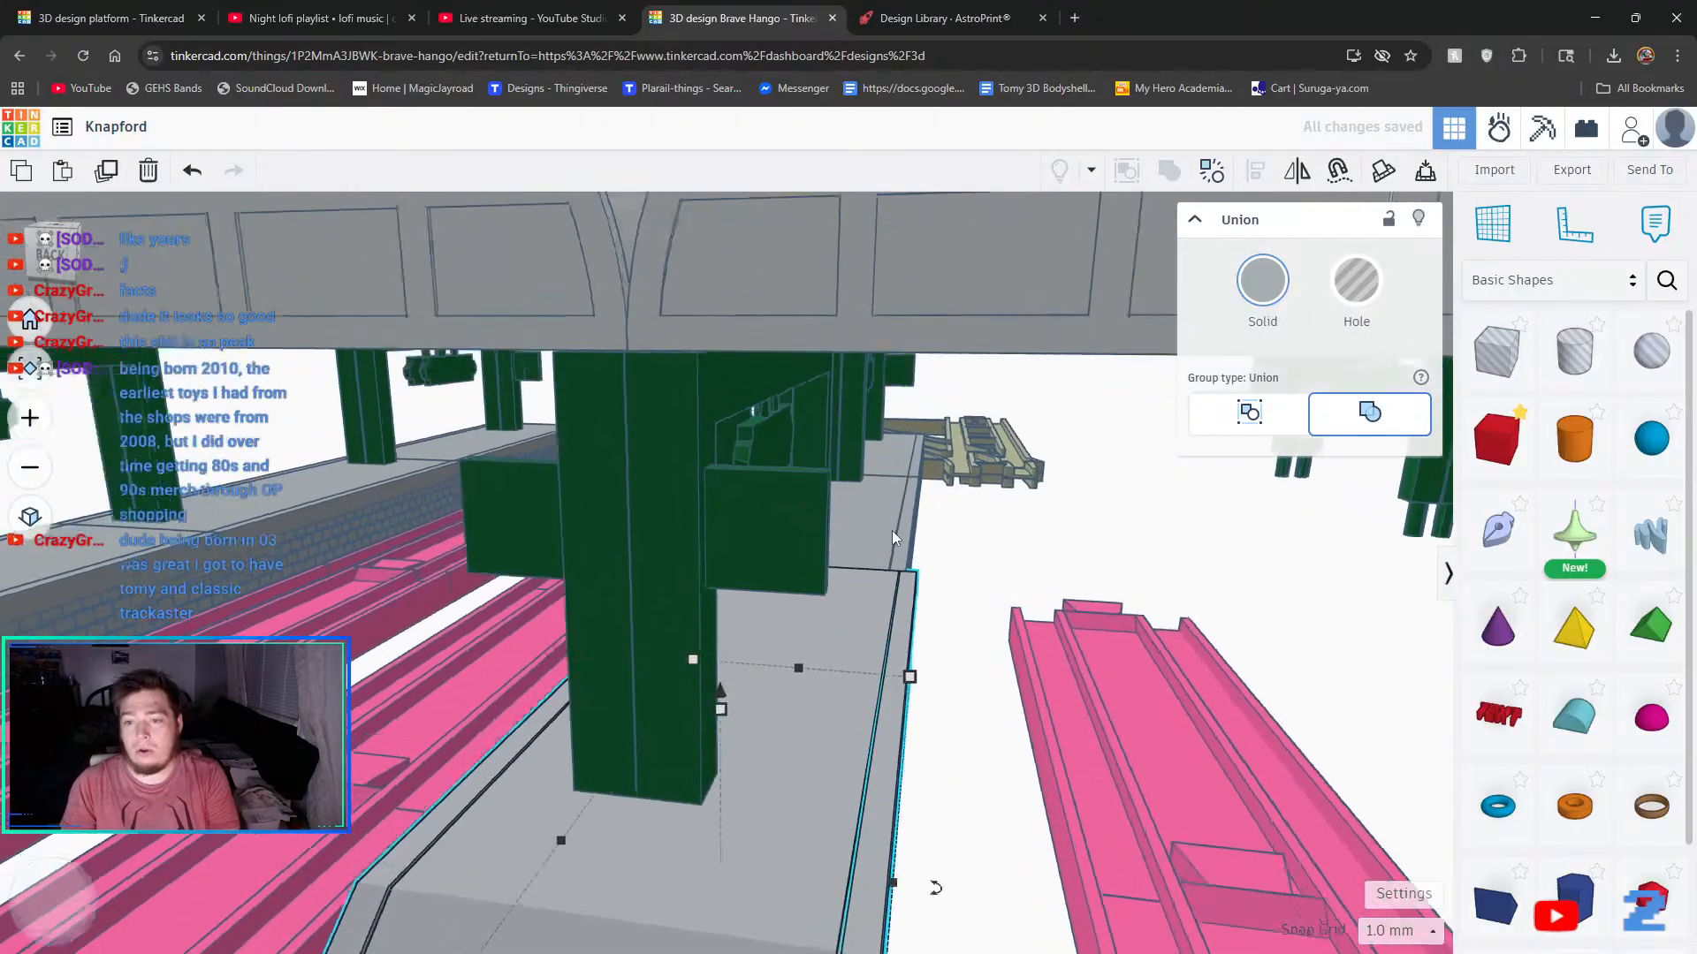
scroll(913, 579, up, 4)
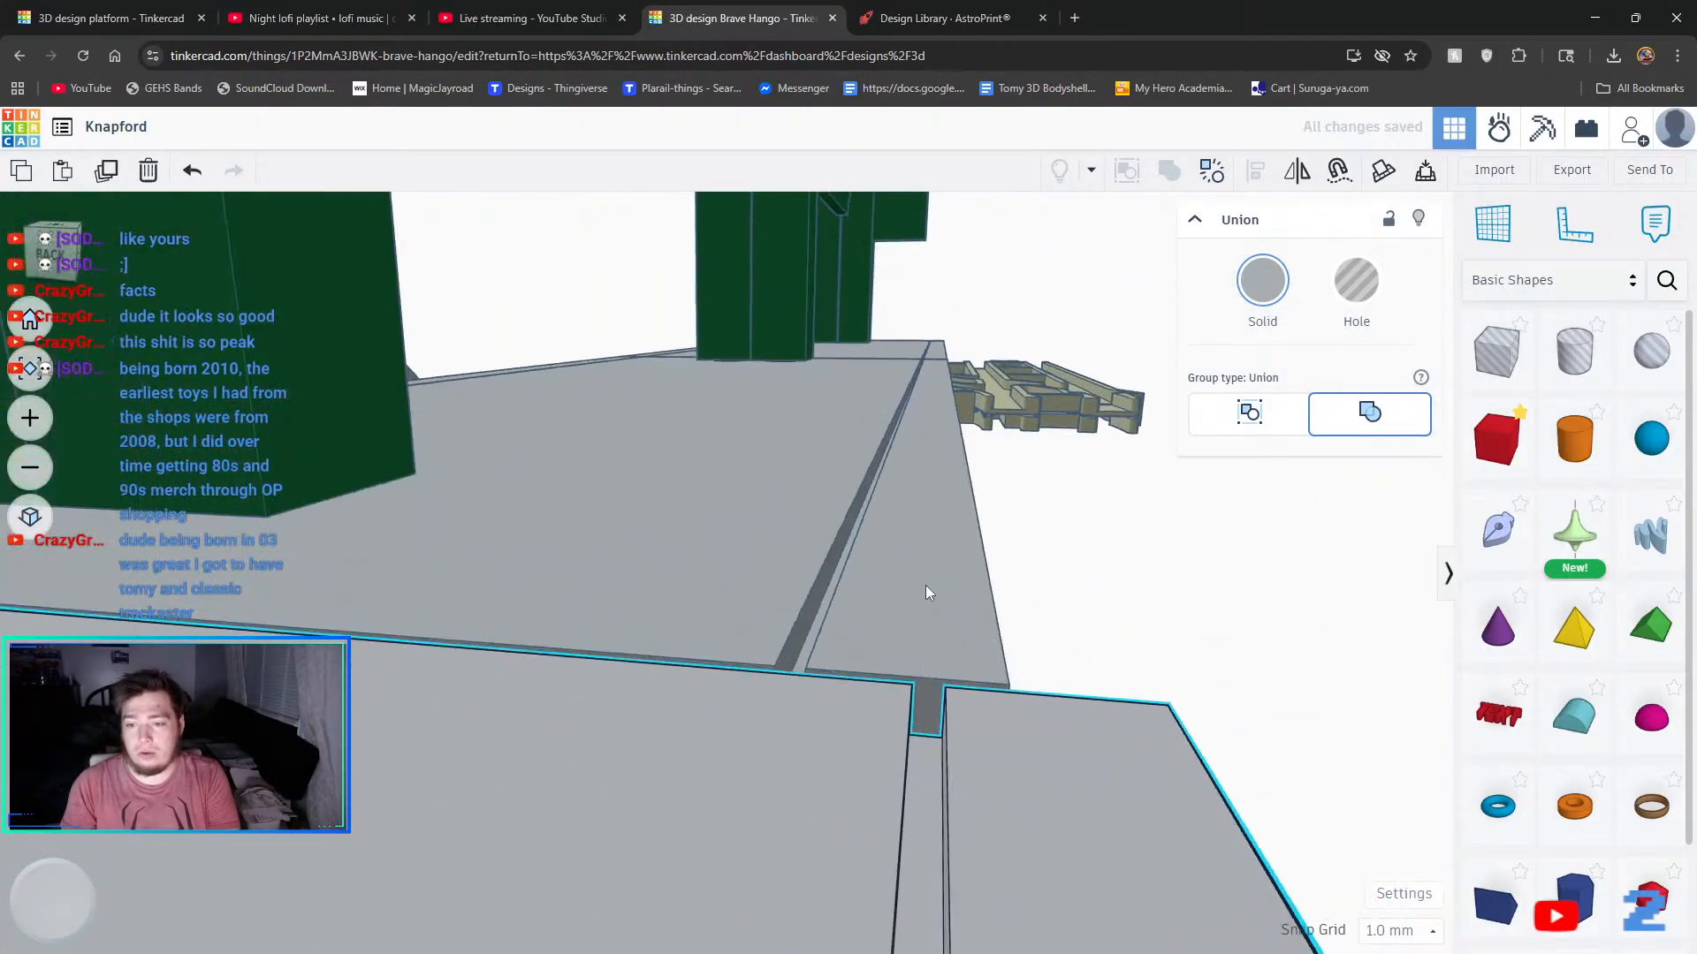
key(Left)
key(Left)
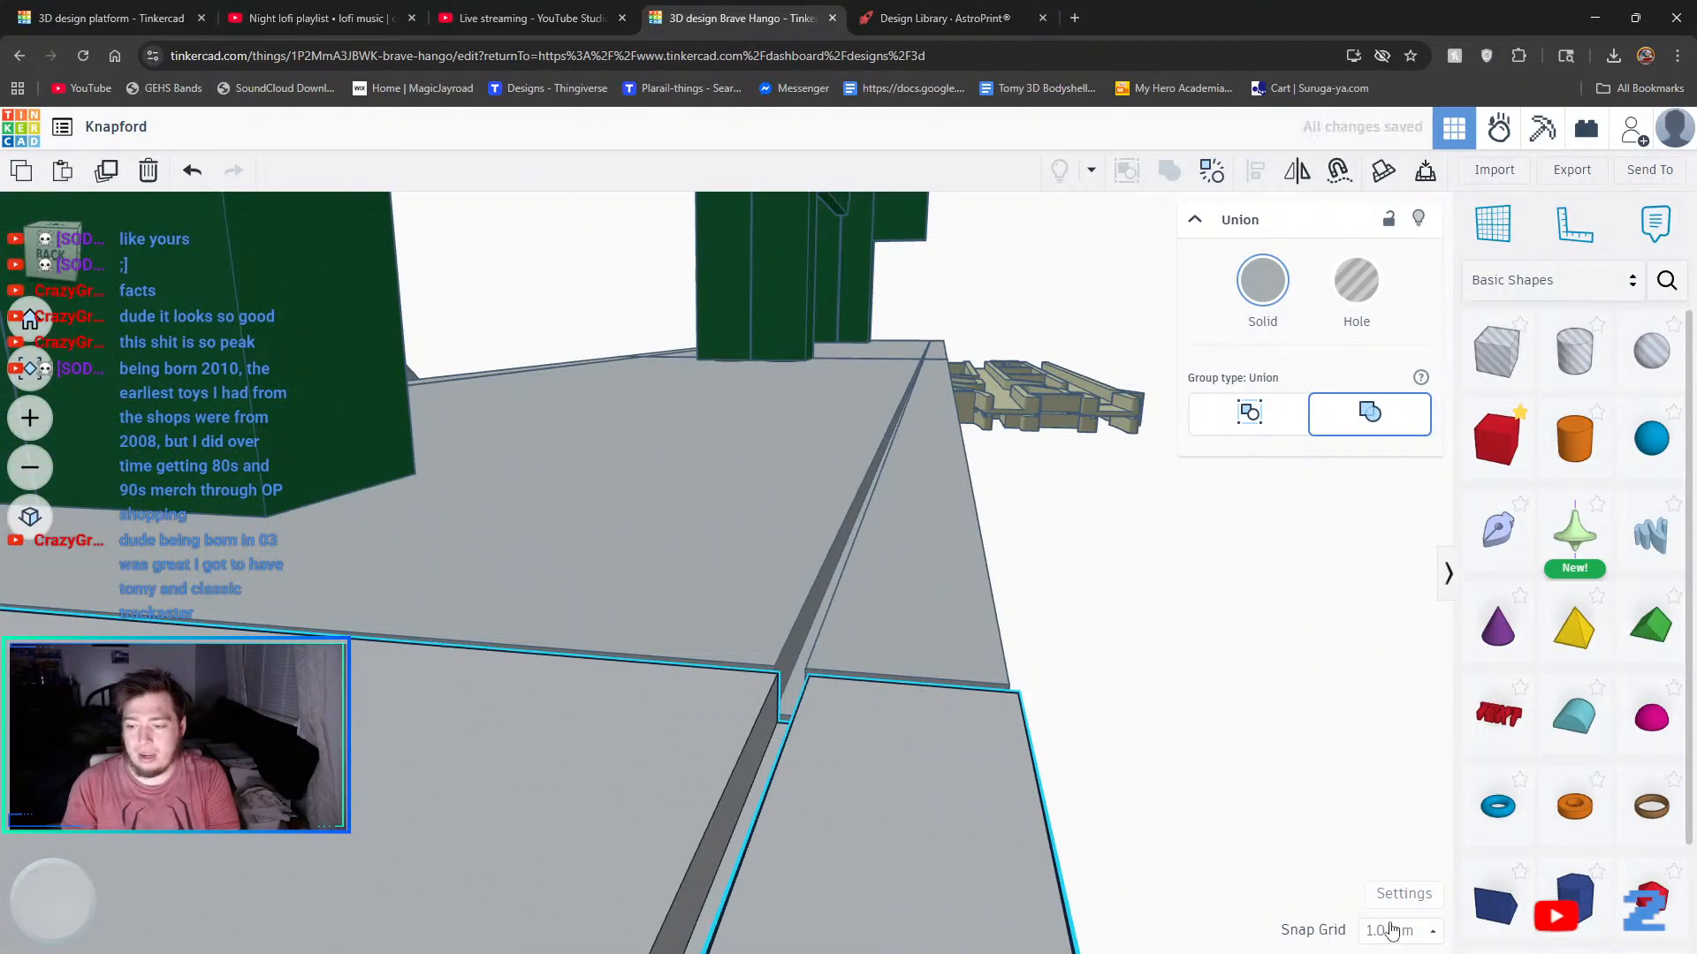
- Turn the snap grid off and fine-position the ramped copy flush against the end of the adjoining platform section
click(1392, 930)
click(1384, 693)
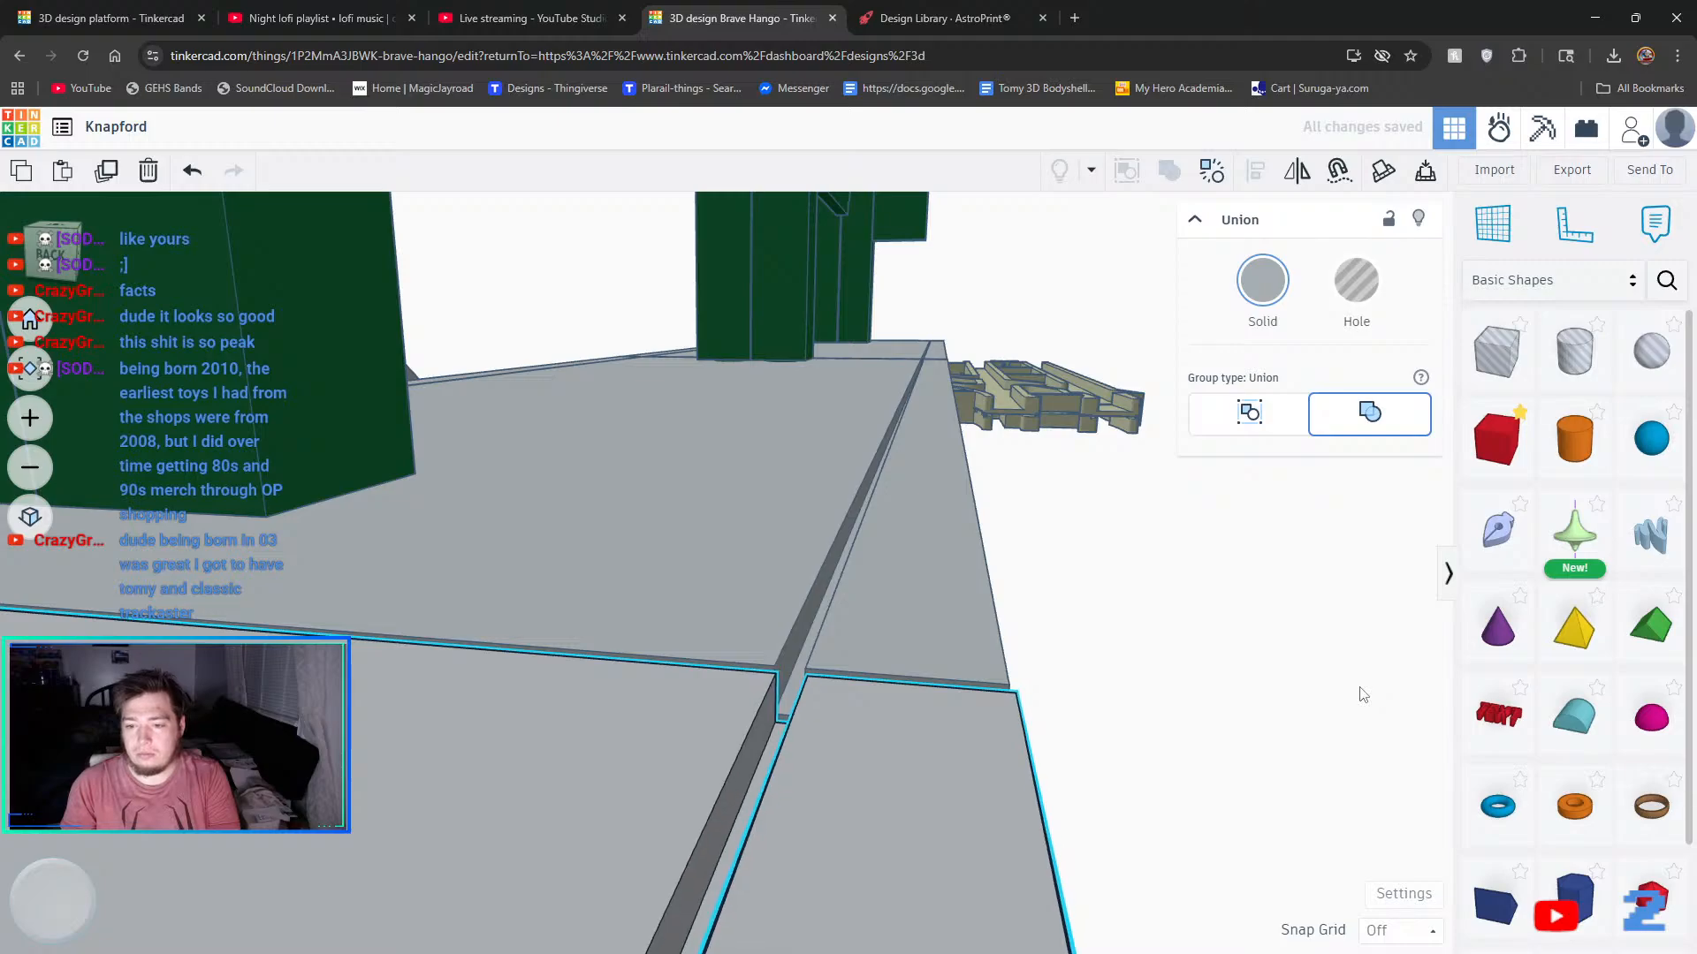
right_drag(1356, 689, 985, 722)
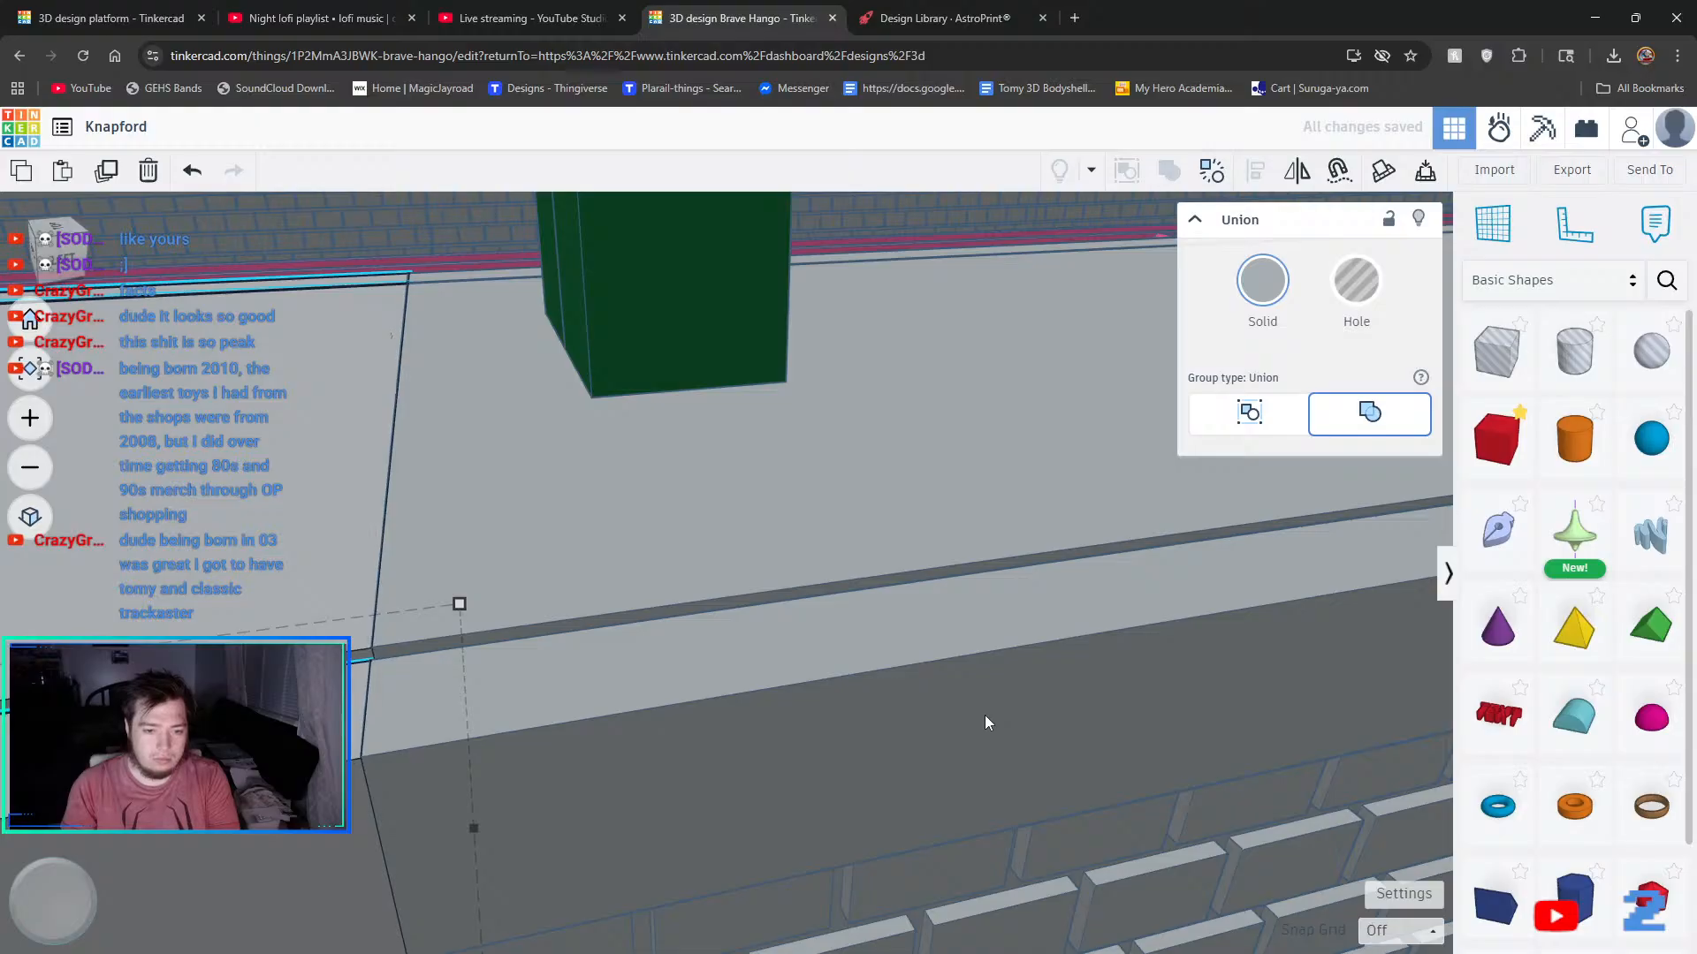
scroll(281, 721, up, 5)
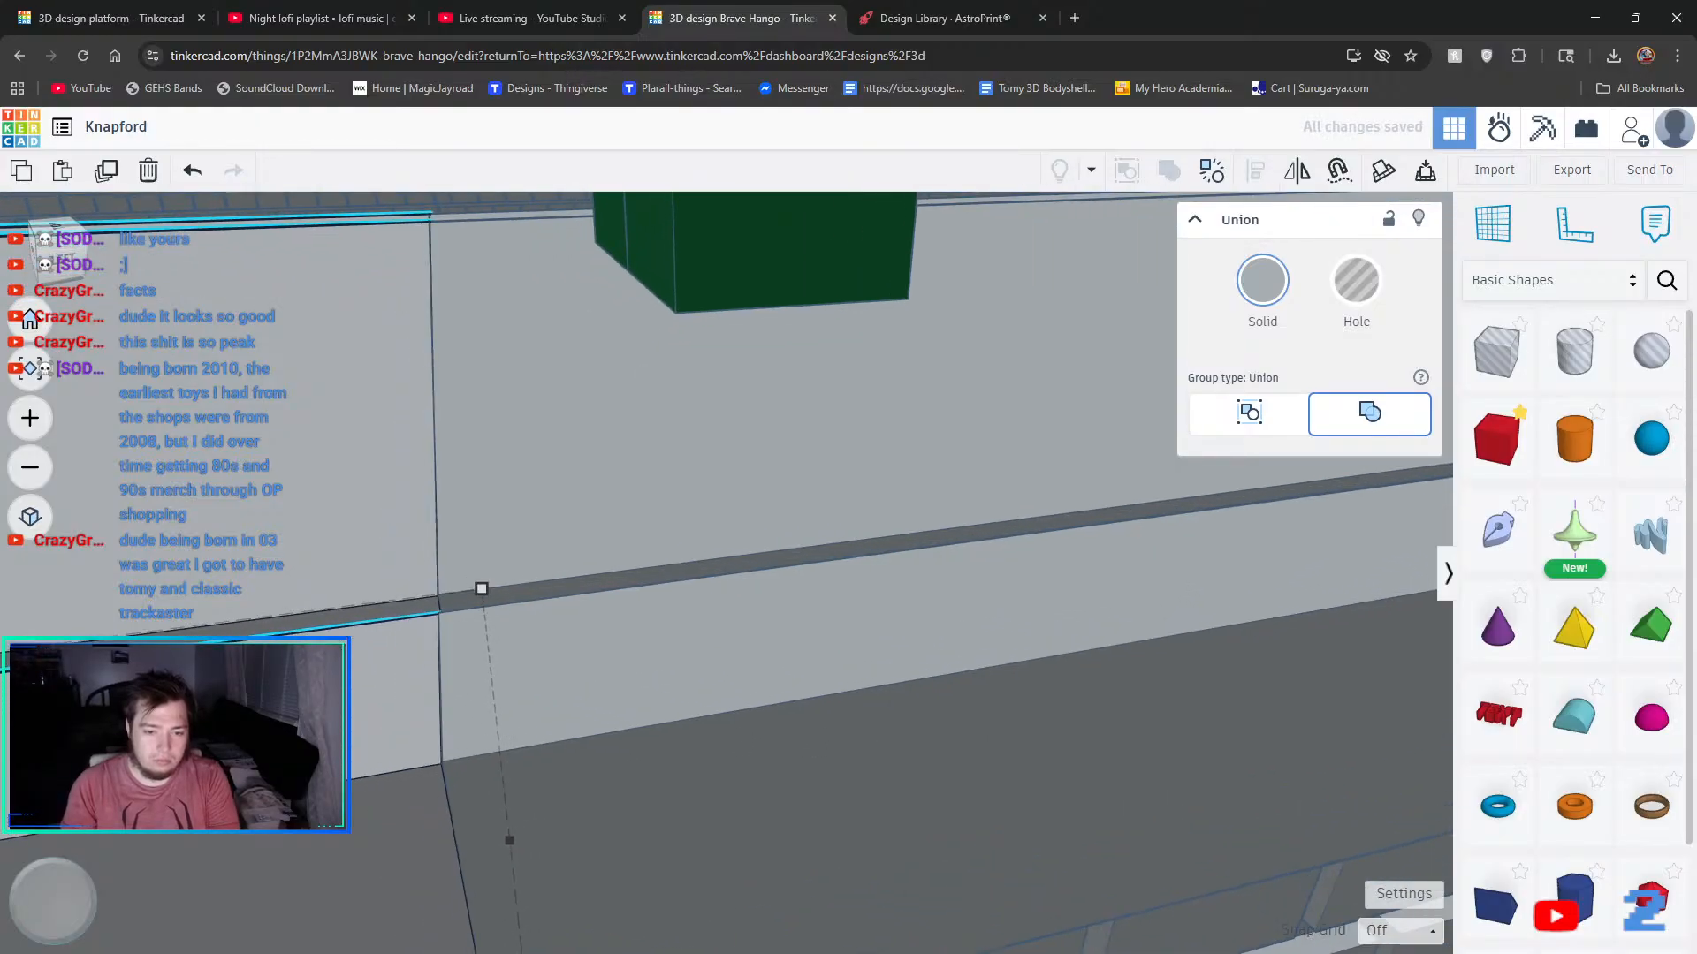
right_drag(416, 712, 806, 745)
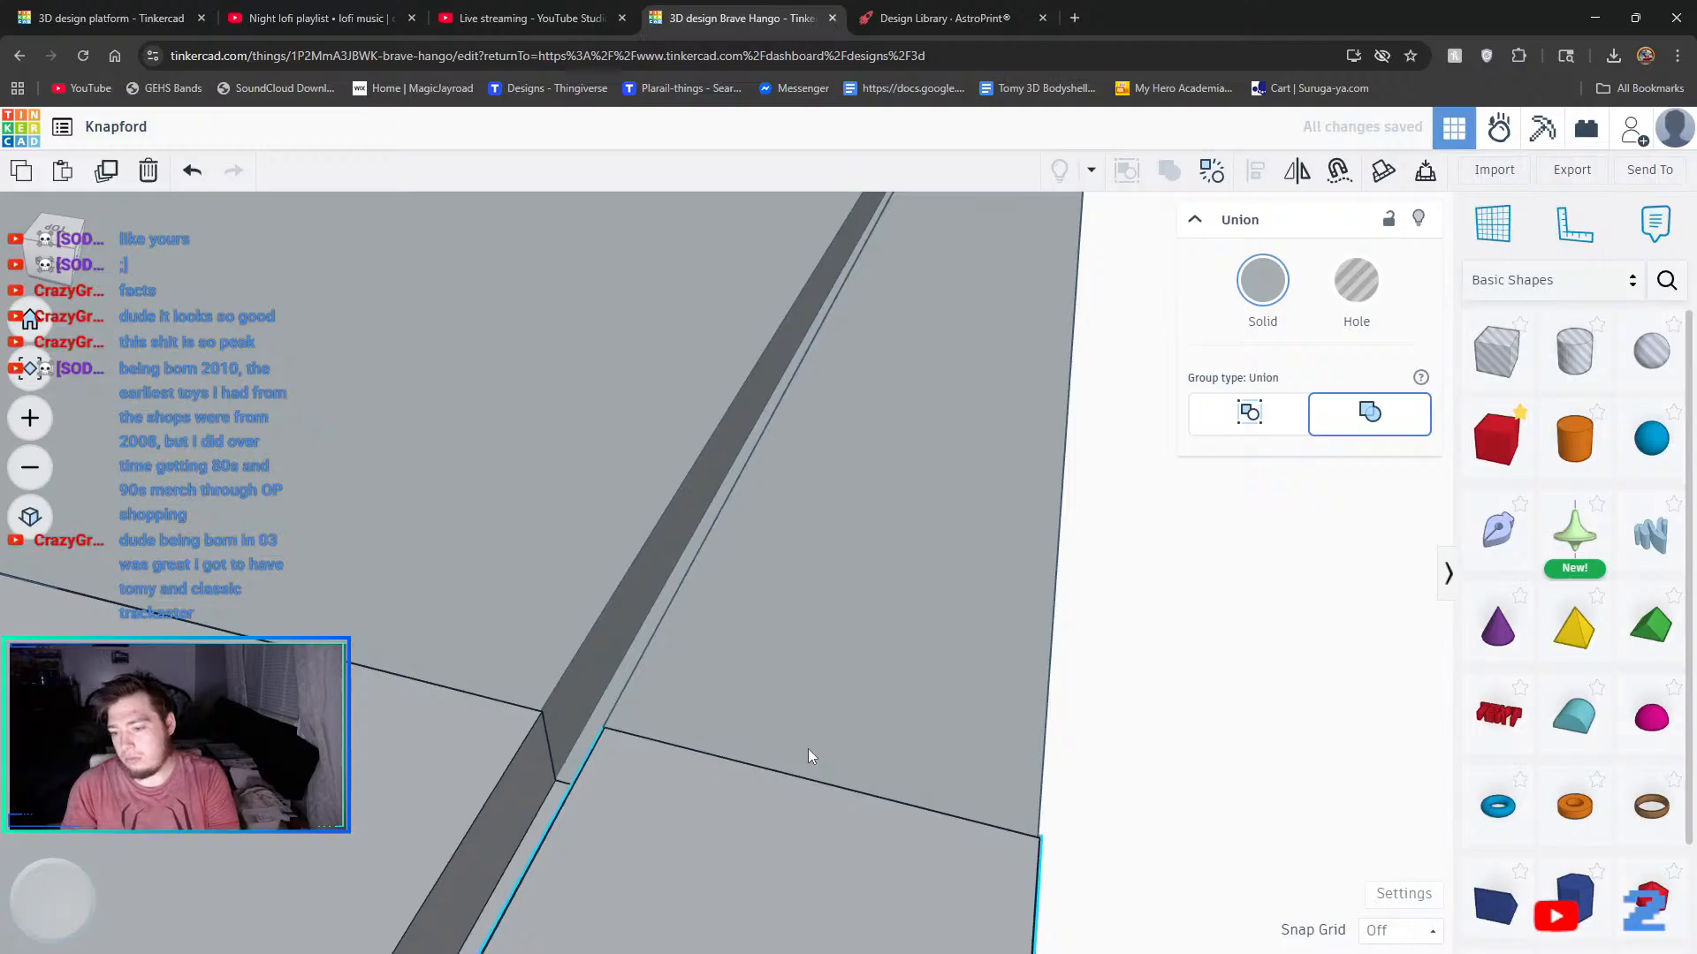
- From the underside, select the ramped copy in the middle row together with the two nearest peg-hole pairs
click(1256, 829)
right_drag(1234, 829, 804, 591)
scroll(638, 728, down, 4)
scroll(1015, 788, down, 1)
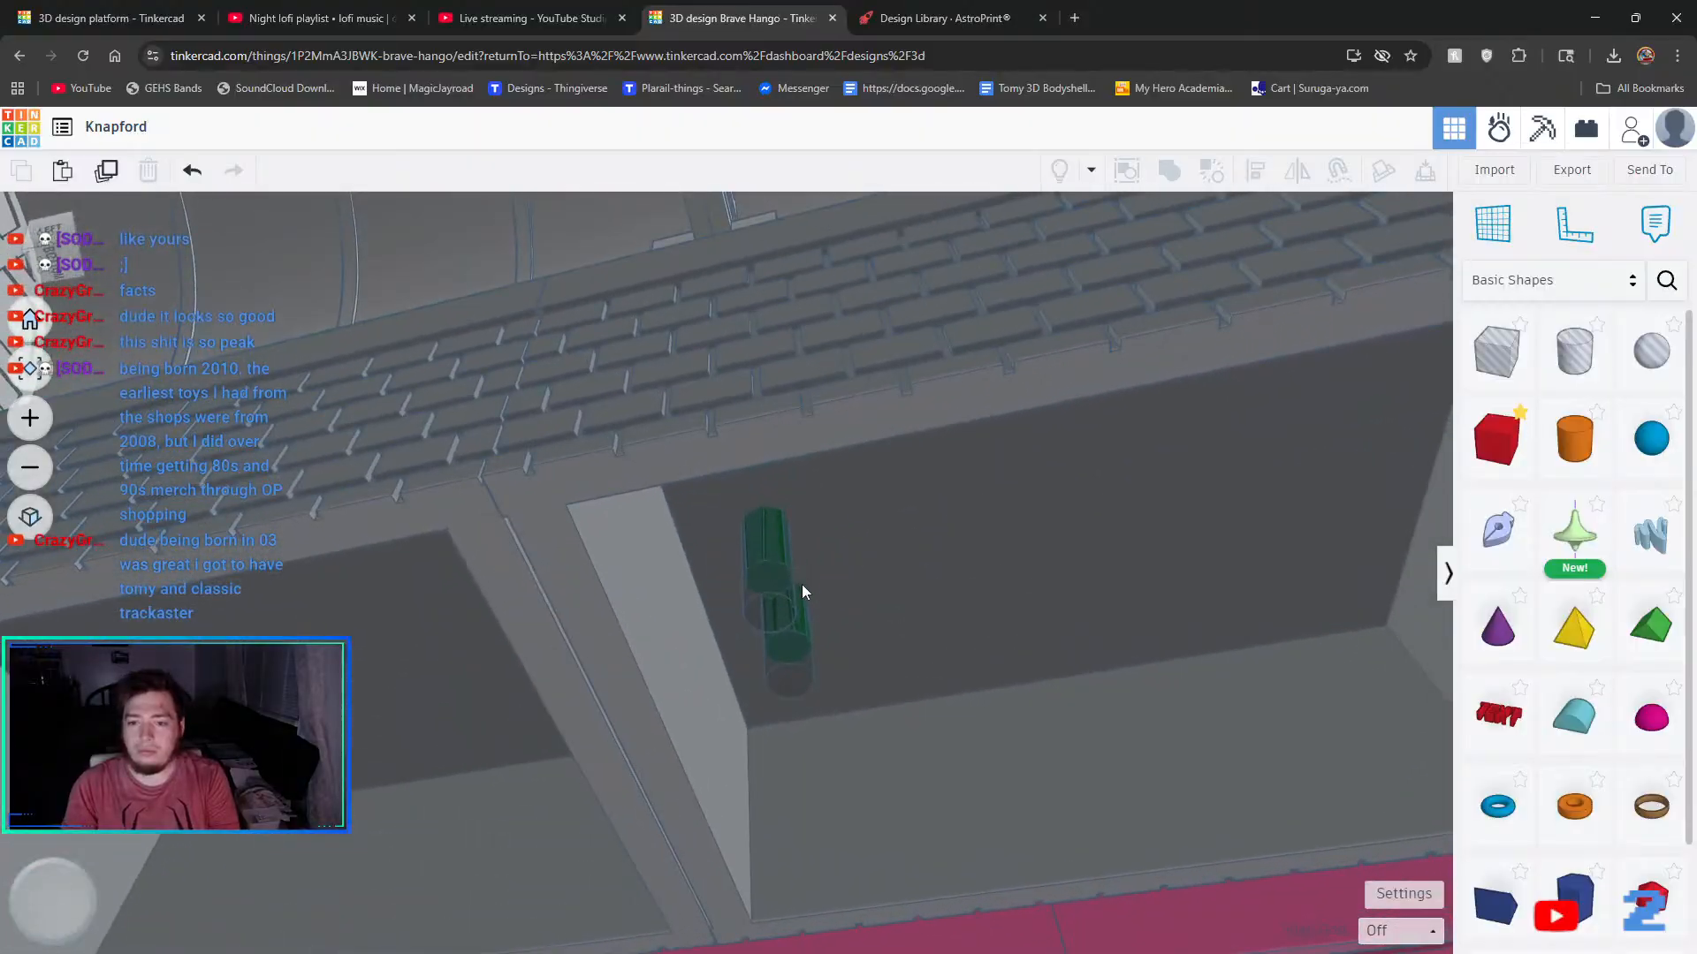
click(787, 666)
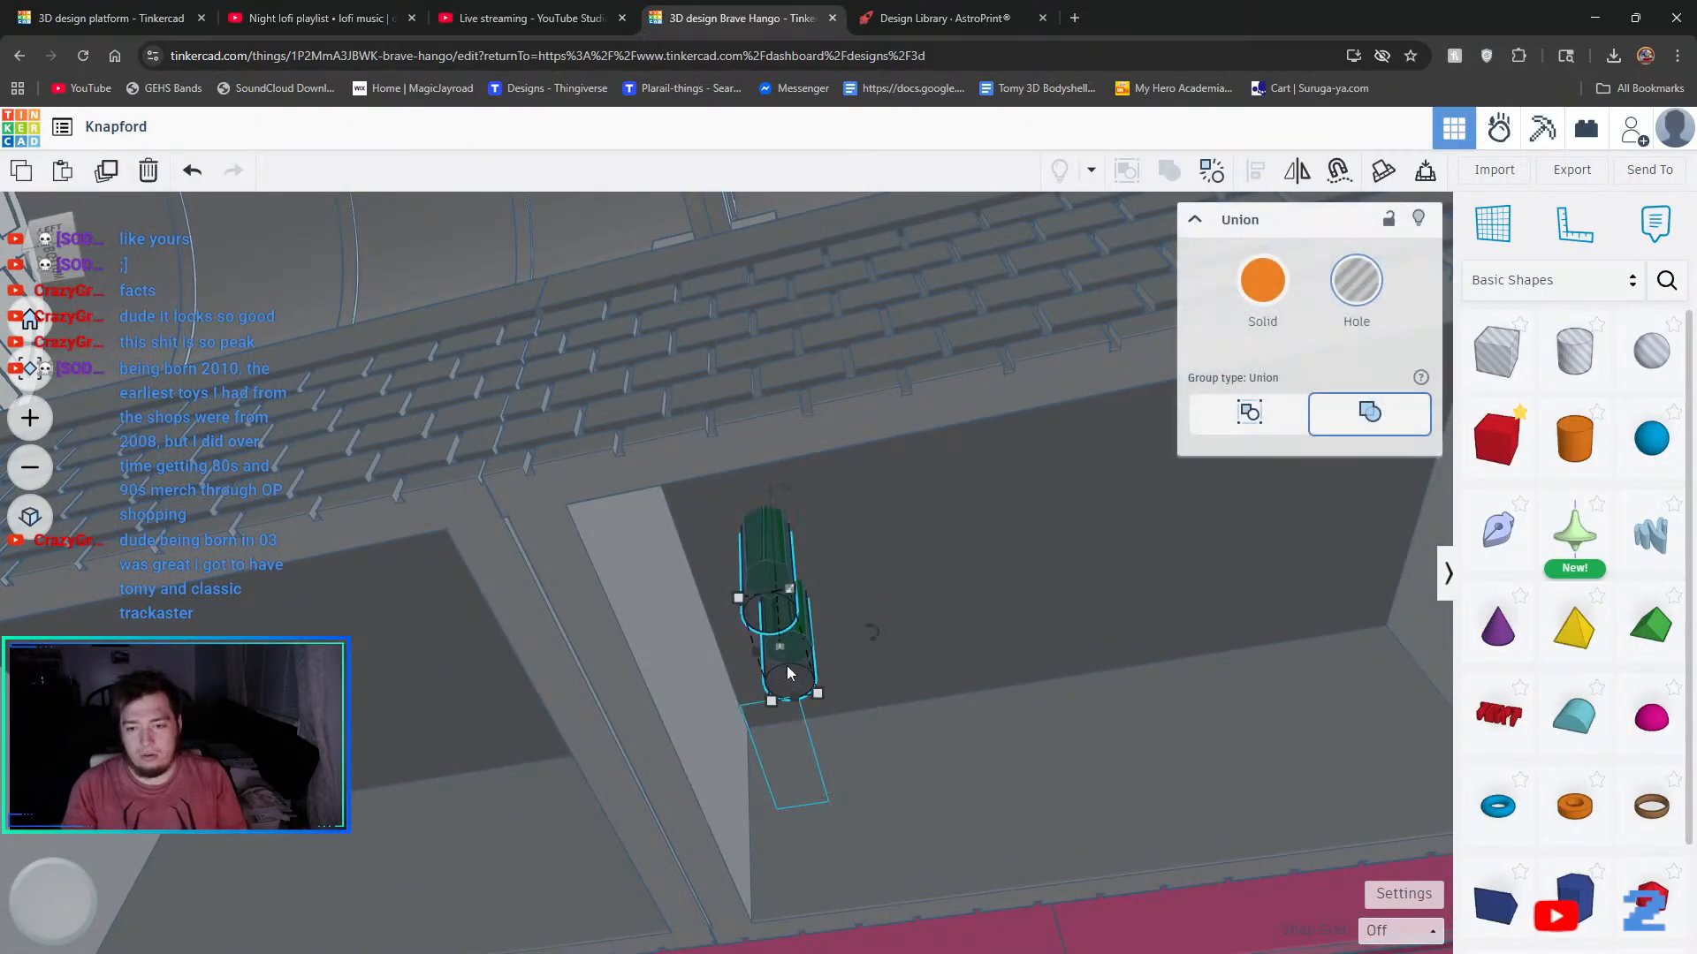
right_drag(601, 712, 733, 528)
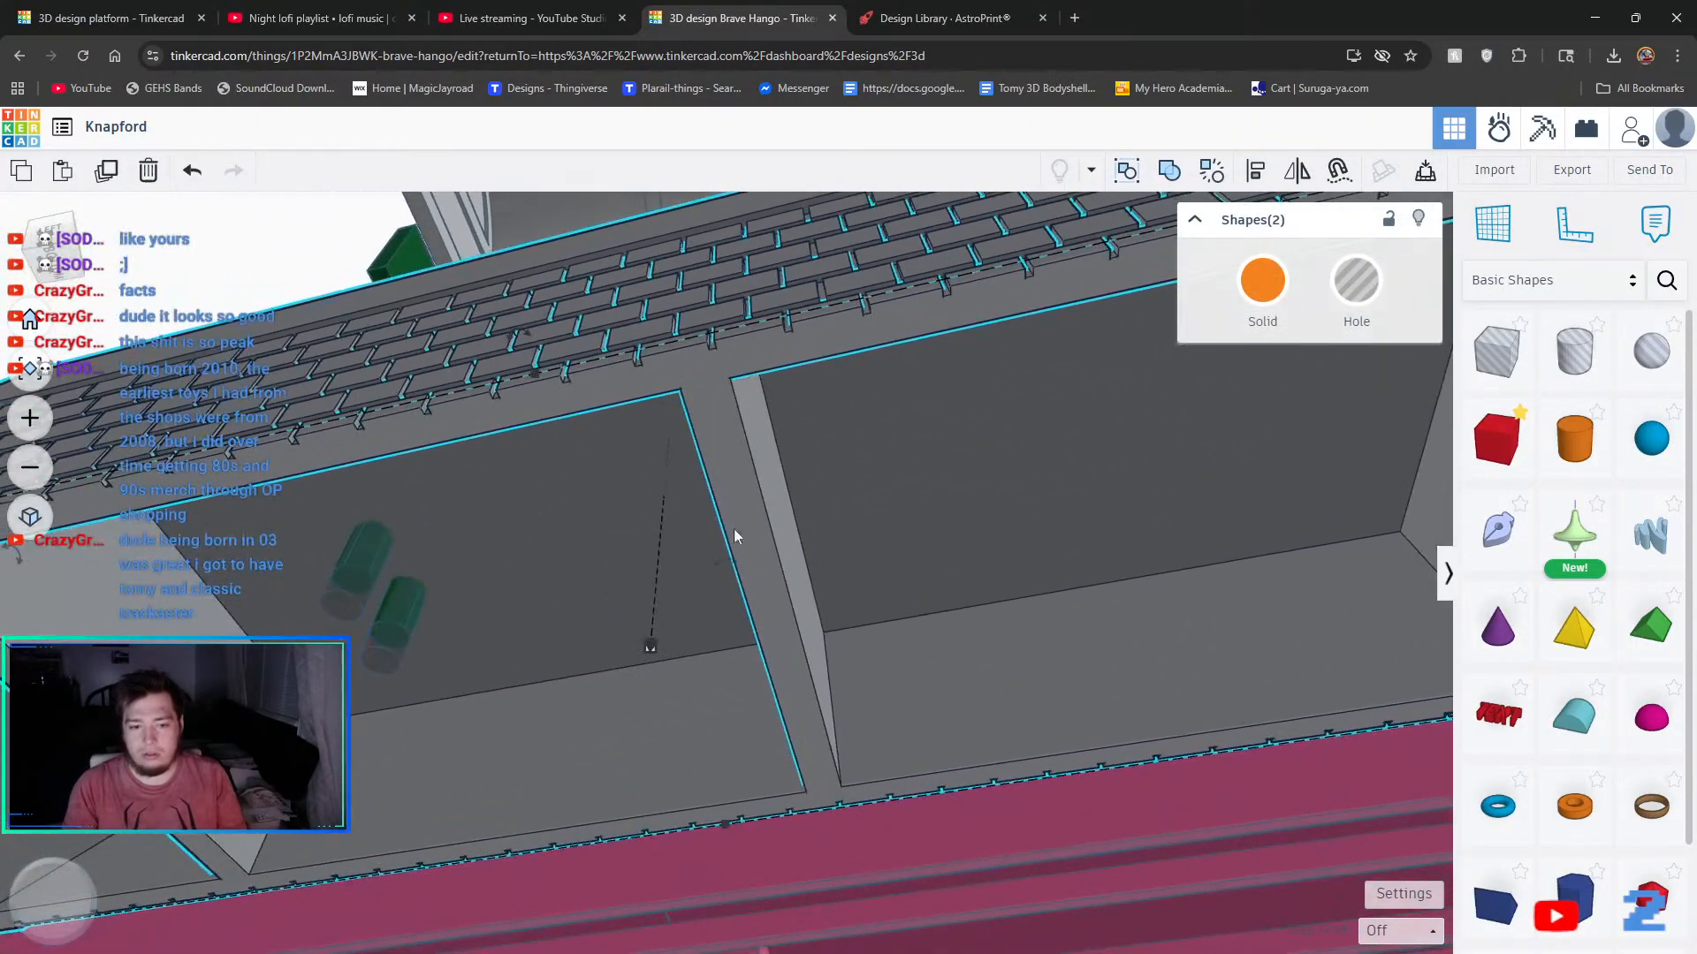
shift+click(379, 661)
scroll(714, 654, up, 2)
scroll(714, 654, down, 7)
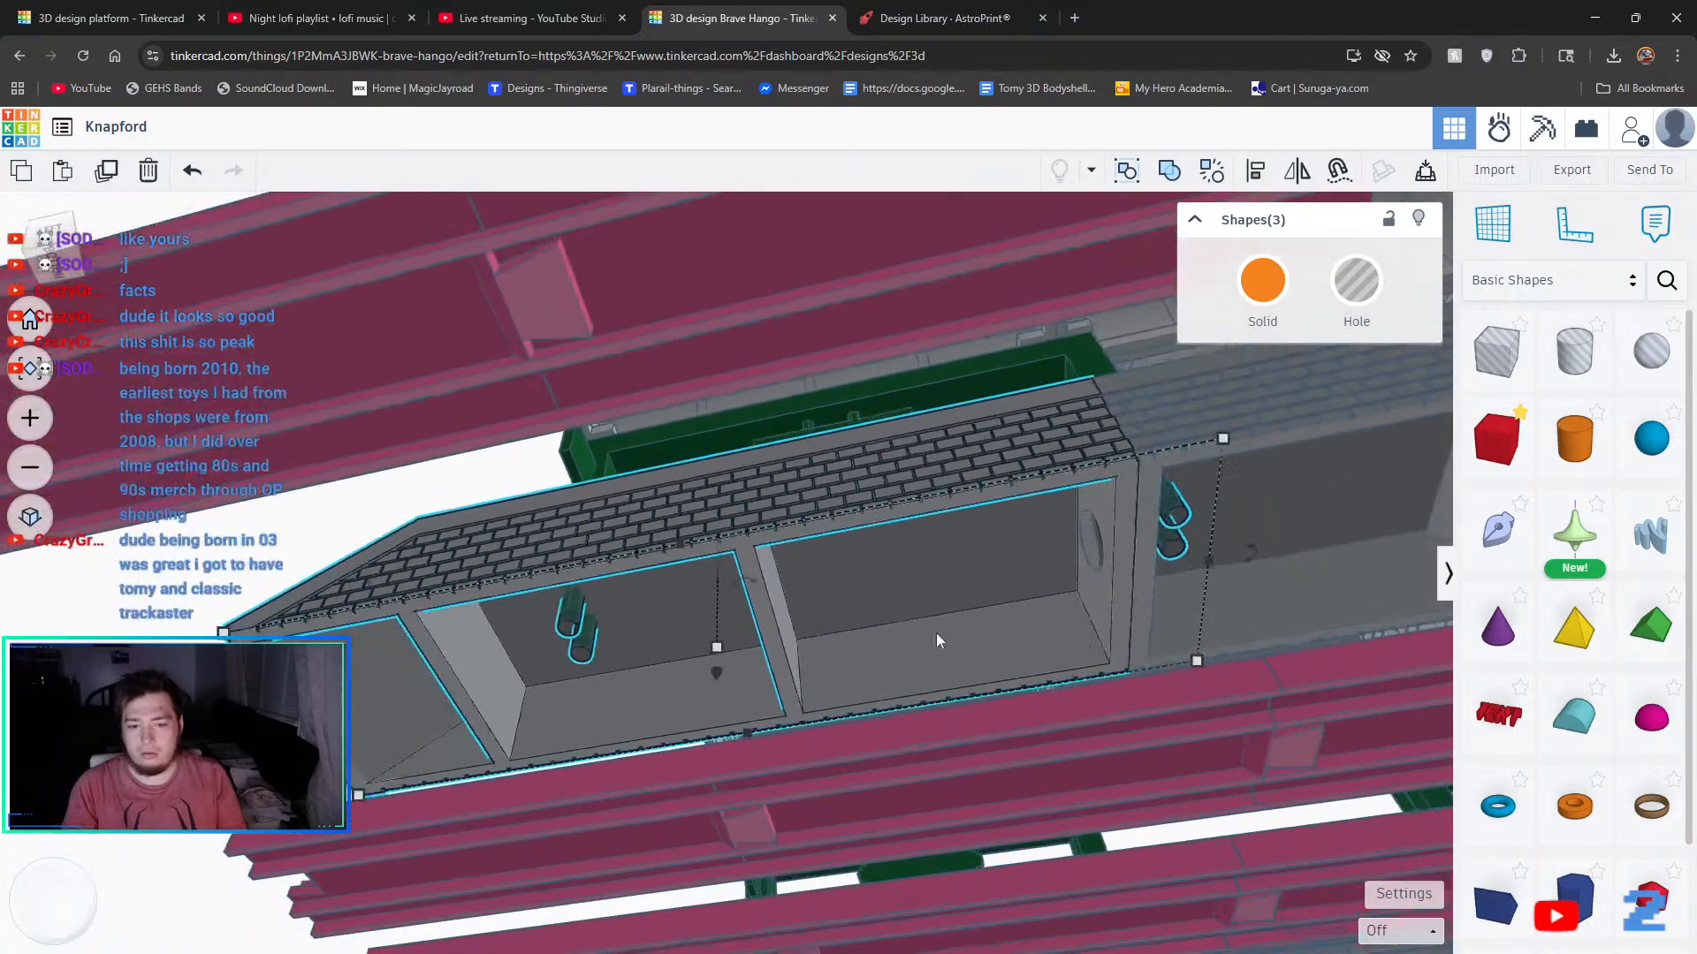
middle_drag(936, 633, 461, 745)
right_drag(460, 745, 1117, 403)
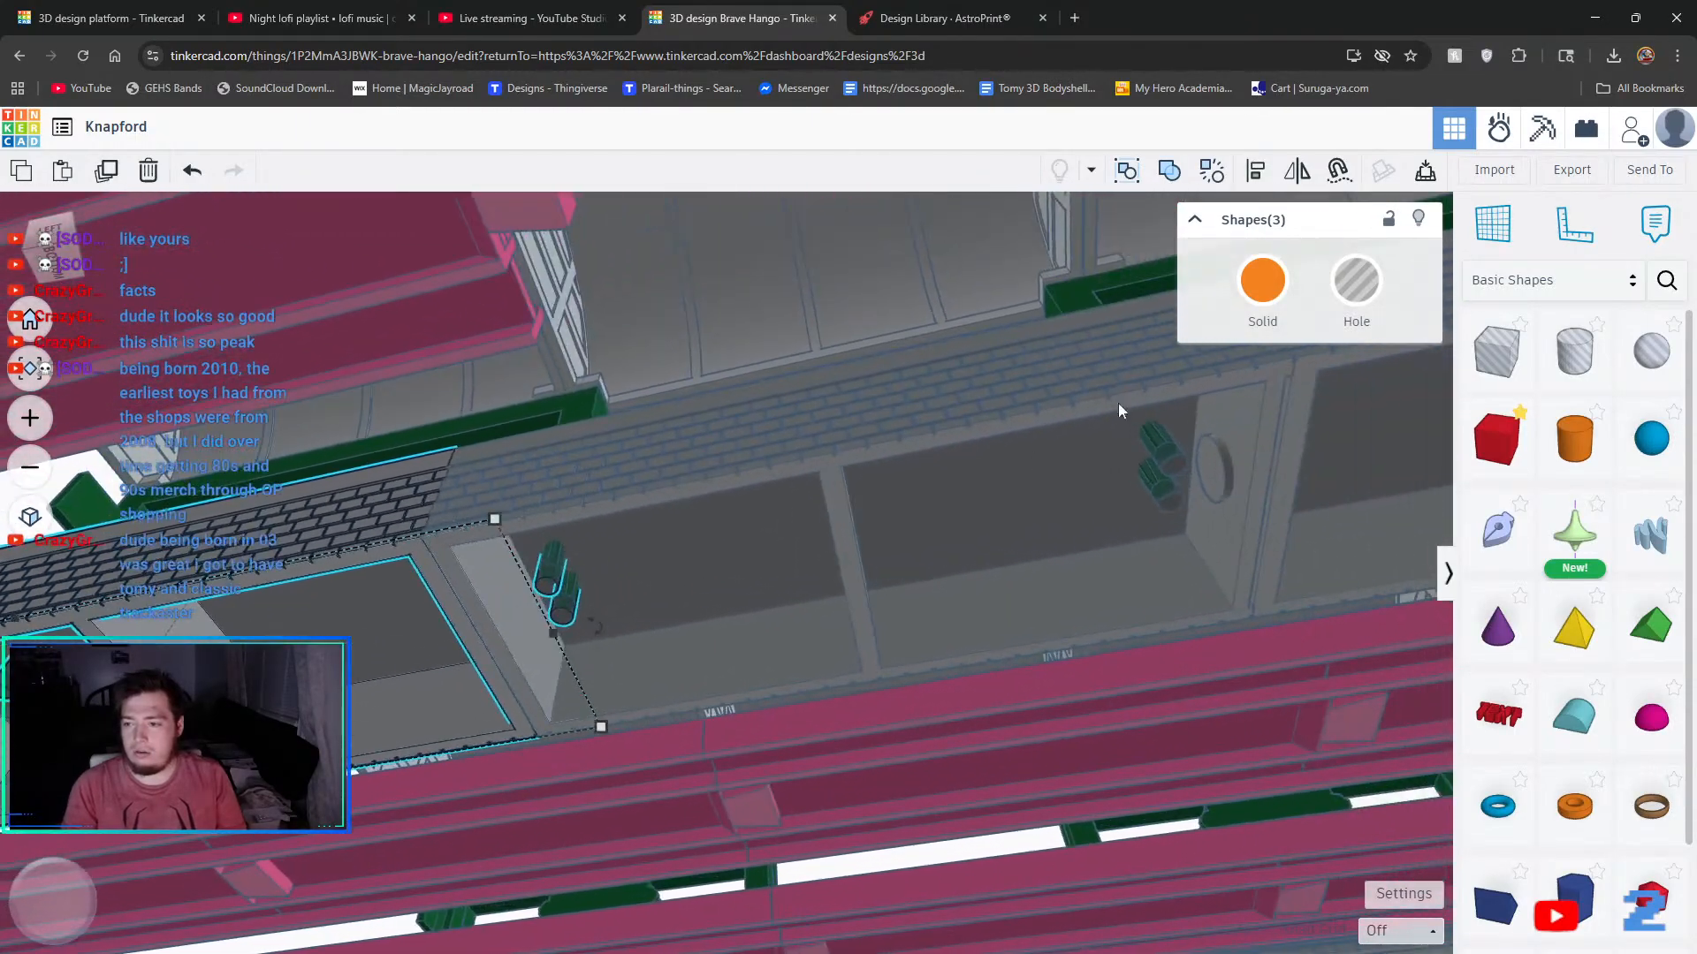
- Add the remaining peg-hole pairs and the opposite ramped section to the selection and group all six shapes
shift+click(1168, 495)
middle_drag(1147, 510, 924, 552)
right_drag(1234, 578, 821, 449)
shift+click(1135, 473)
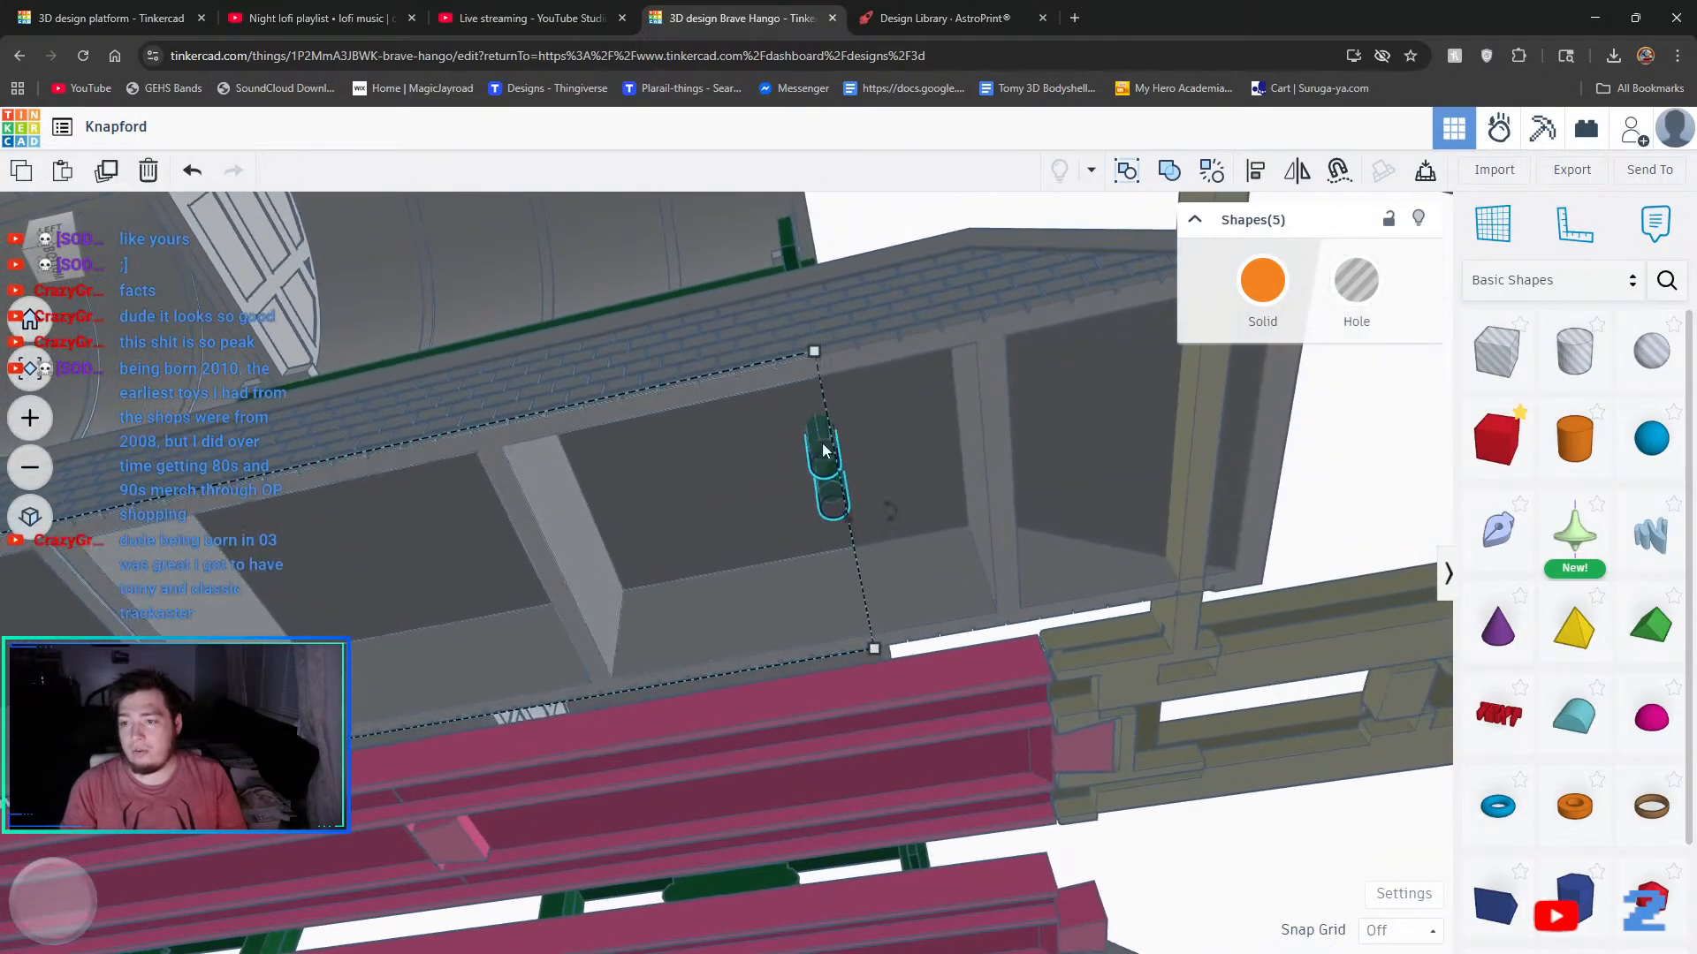
shift+click(990, 280)
right_drag(1027, 412, 678, 691)
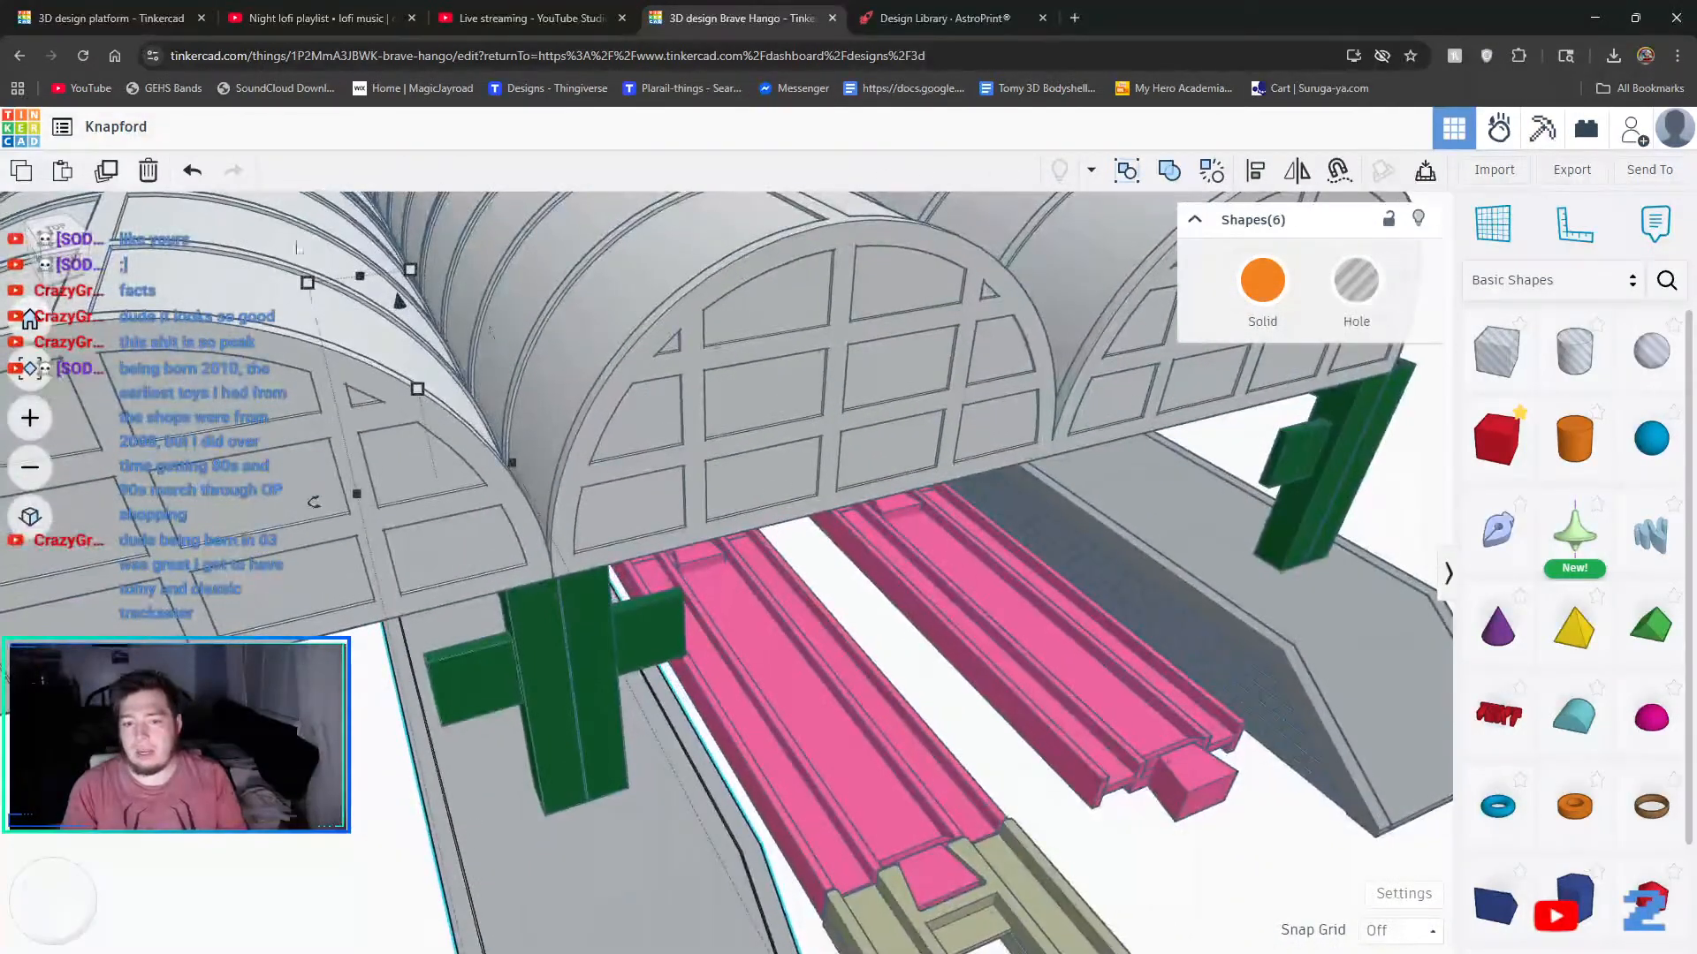
click(1172, 177)
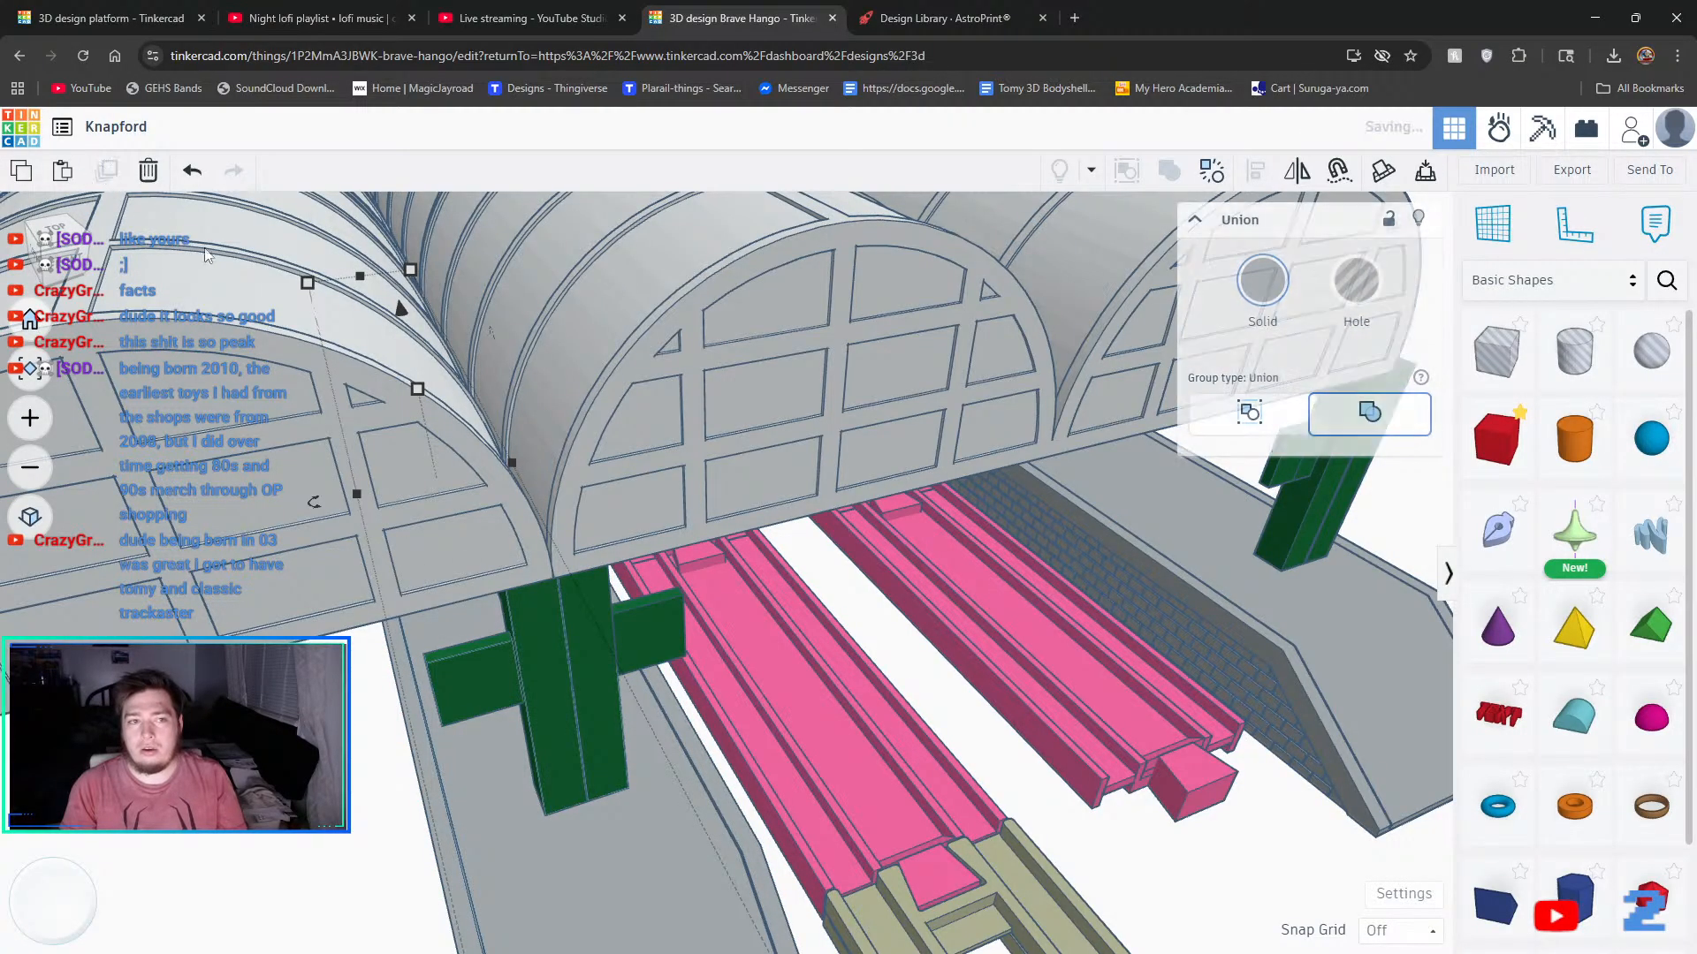
- Set the snap grid to 1.0 mm, try moving the grouped platform shapes sideways out of the middle row, and undo the move
right_drag(875, 698, 838, 579)
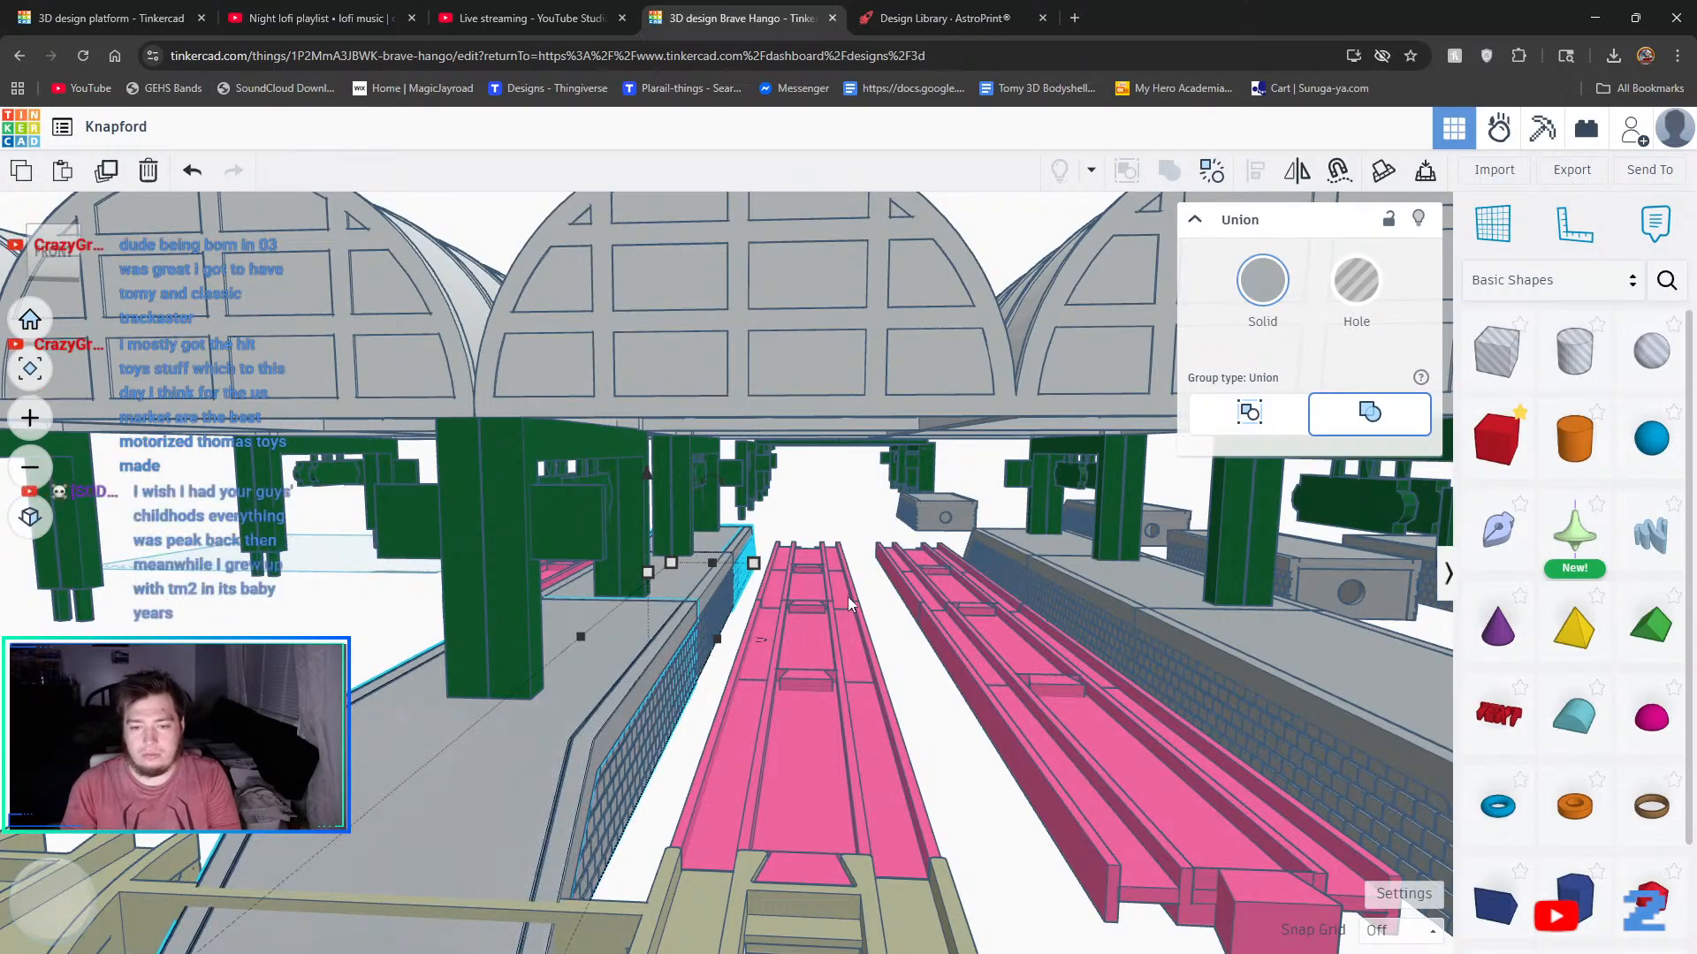
click(1408, 931)
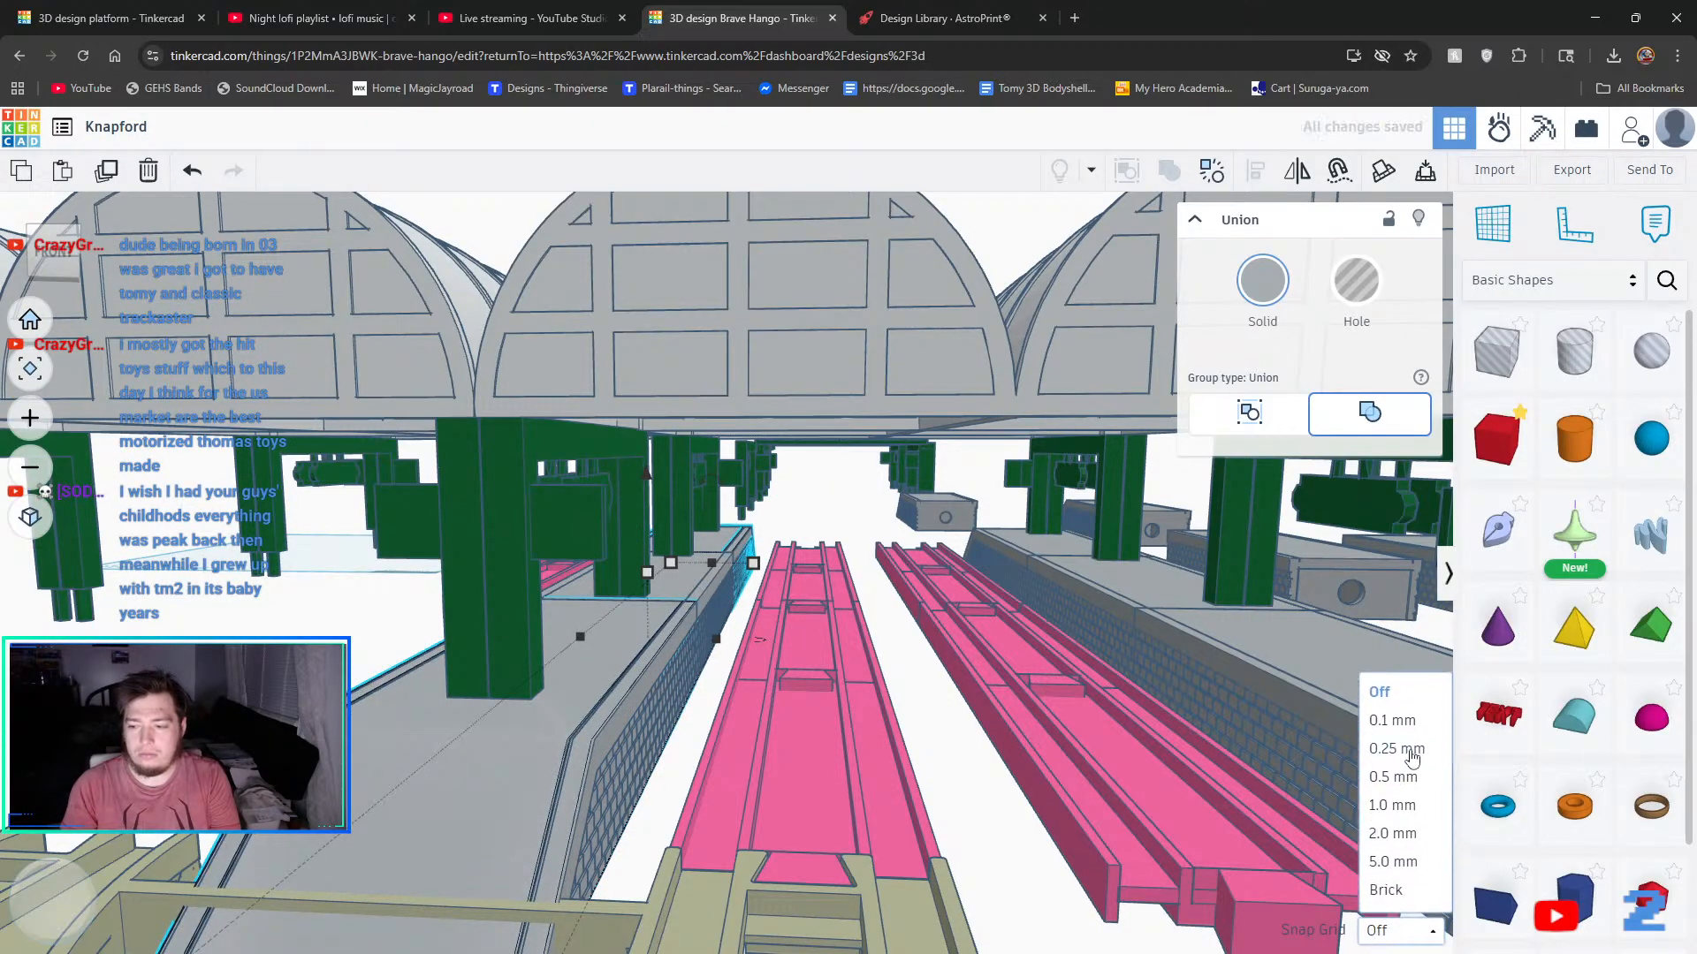
click(1384, 805)
key(Left)
key(Left)
key(Left)
key(Left)
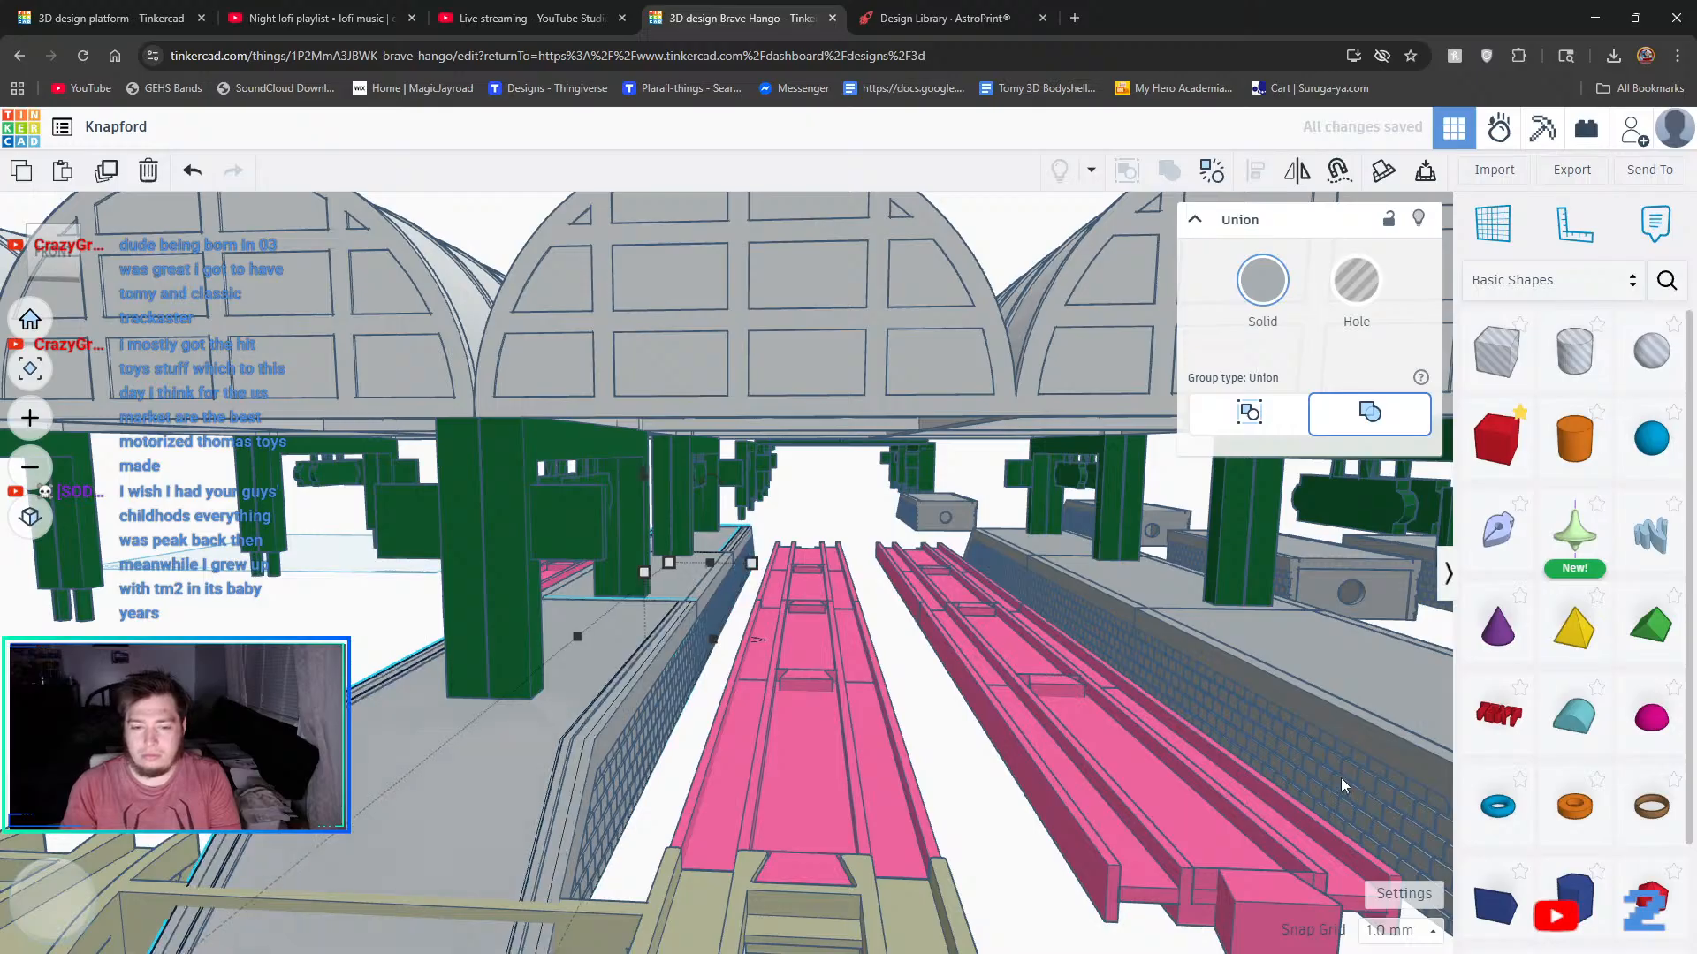
key(Left)
key(Left)
key(Left)
key(Left)
key(Left)
key(Left)
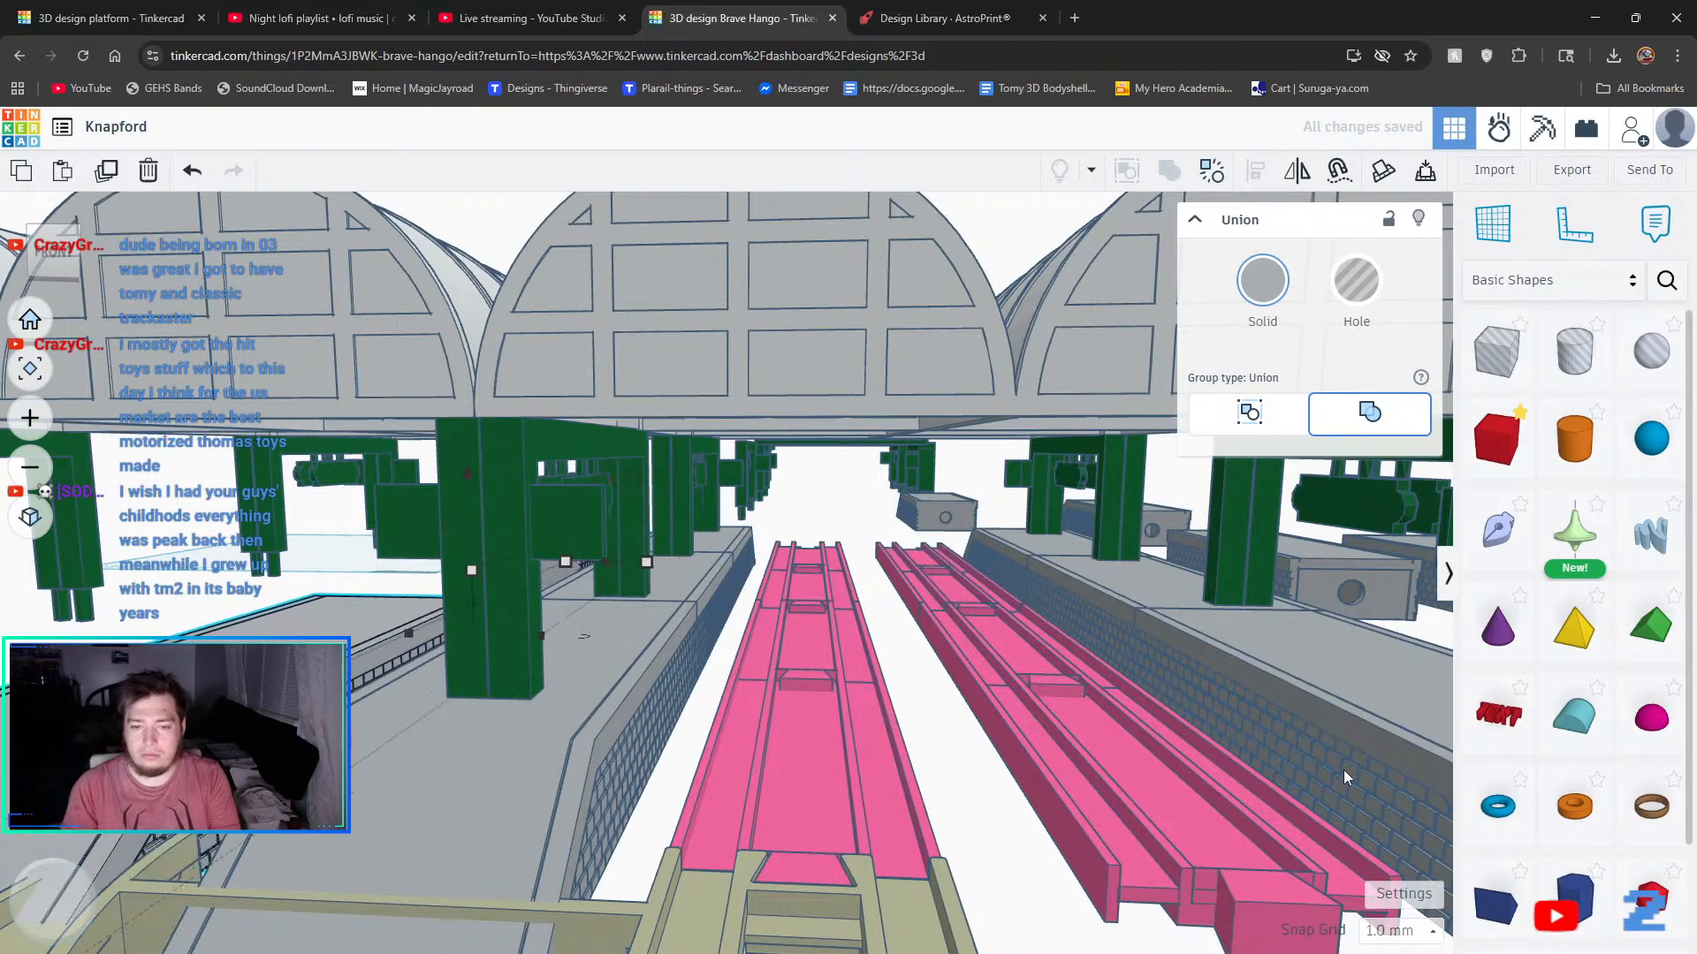
right_drag(352, 716, 136, 251)
click(191, 173)
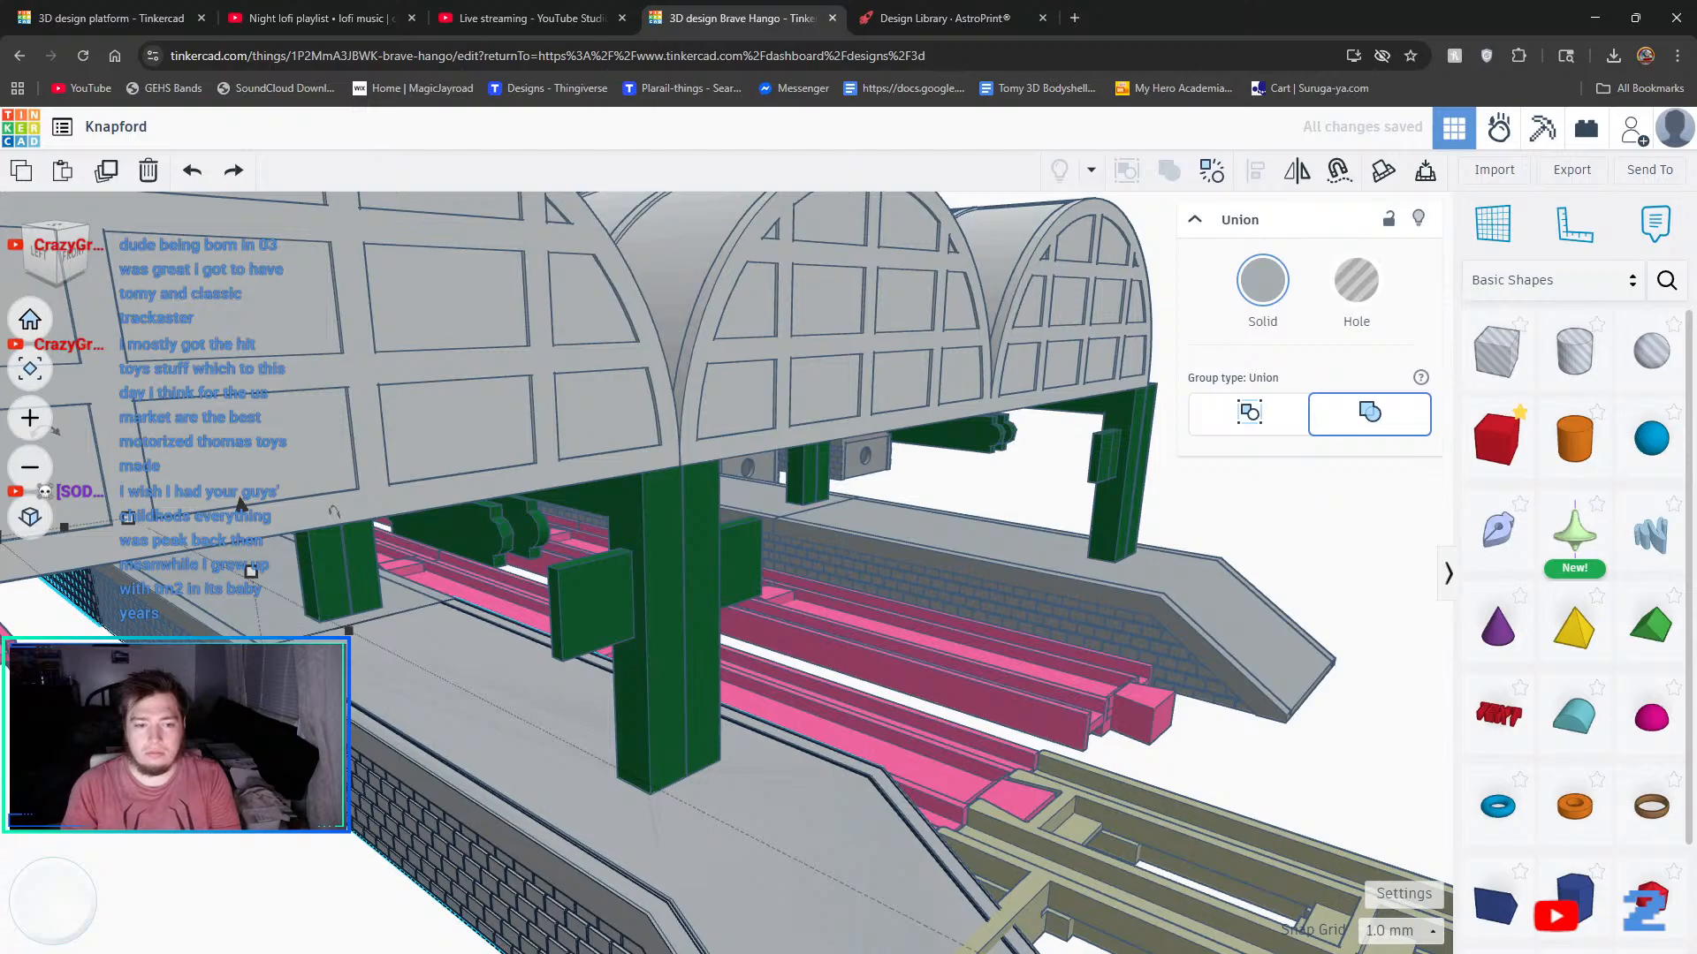
- Examine the underside of the middle platform row, checking the peg holes and the joints between sections
click(234, 791)
right_drag(234, 791, 391, 673)
scroll(530, 630, up, 2)
middle_drag(972, 371, 1543, 164)
right_drag(830, 353, 436, 505)
click(336, 500)
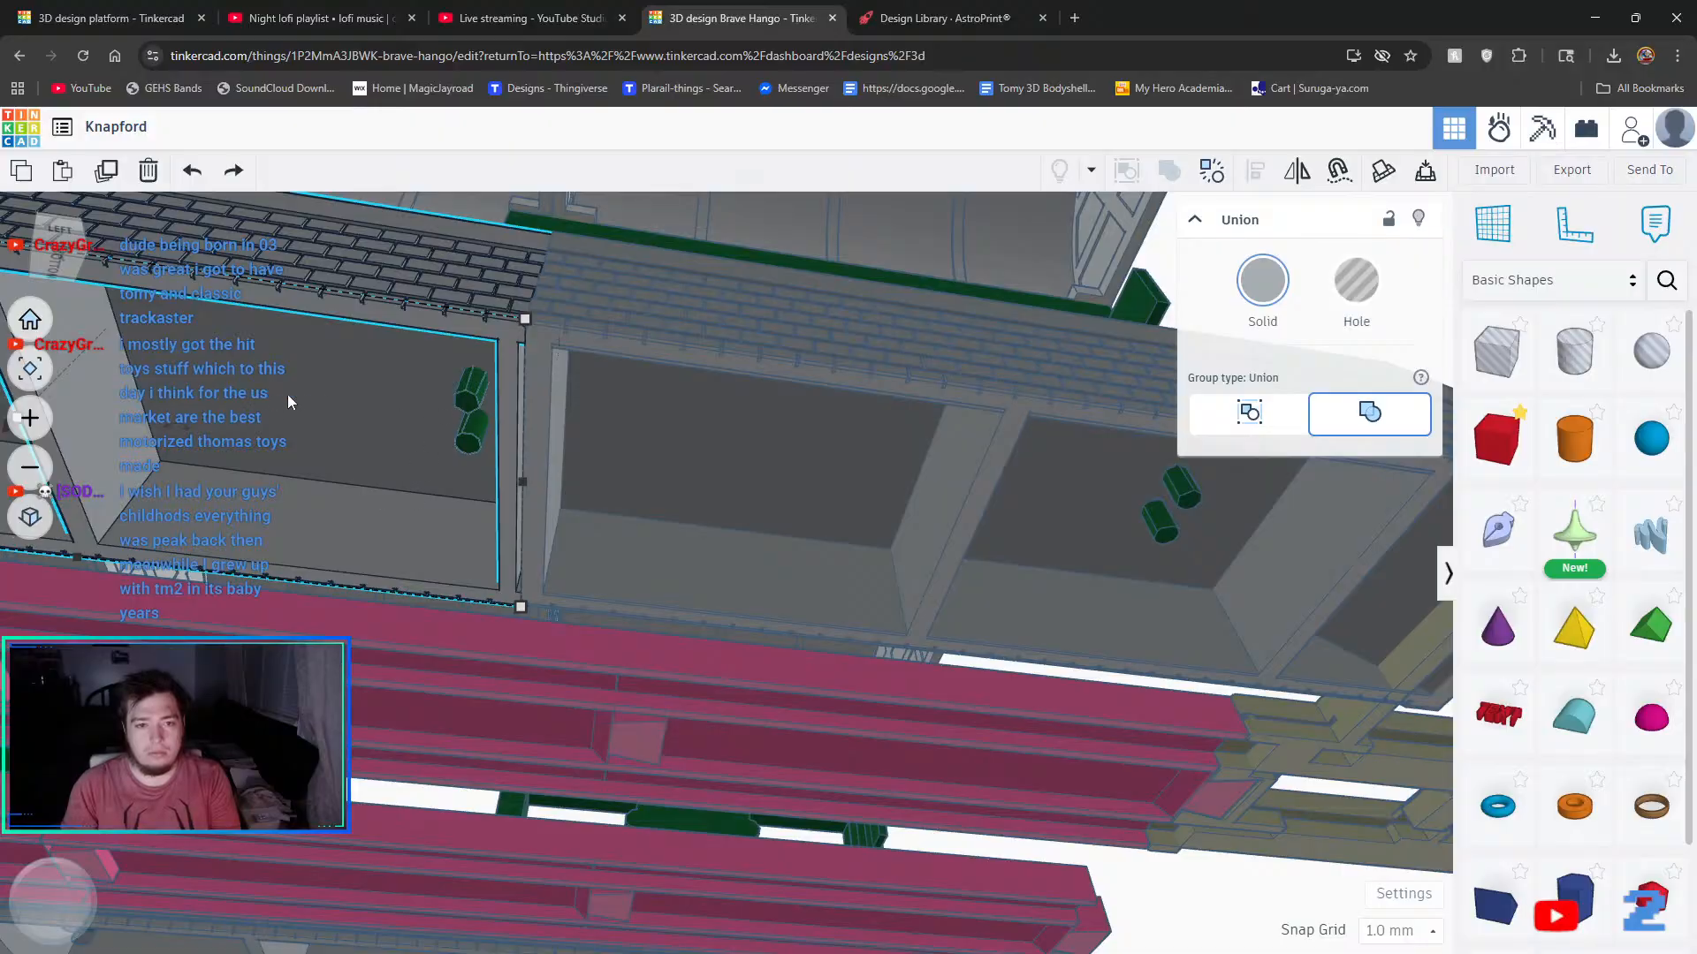
right_drag(517, 461, 1140, 777)
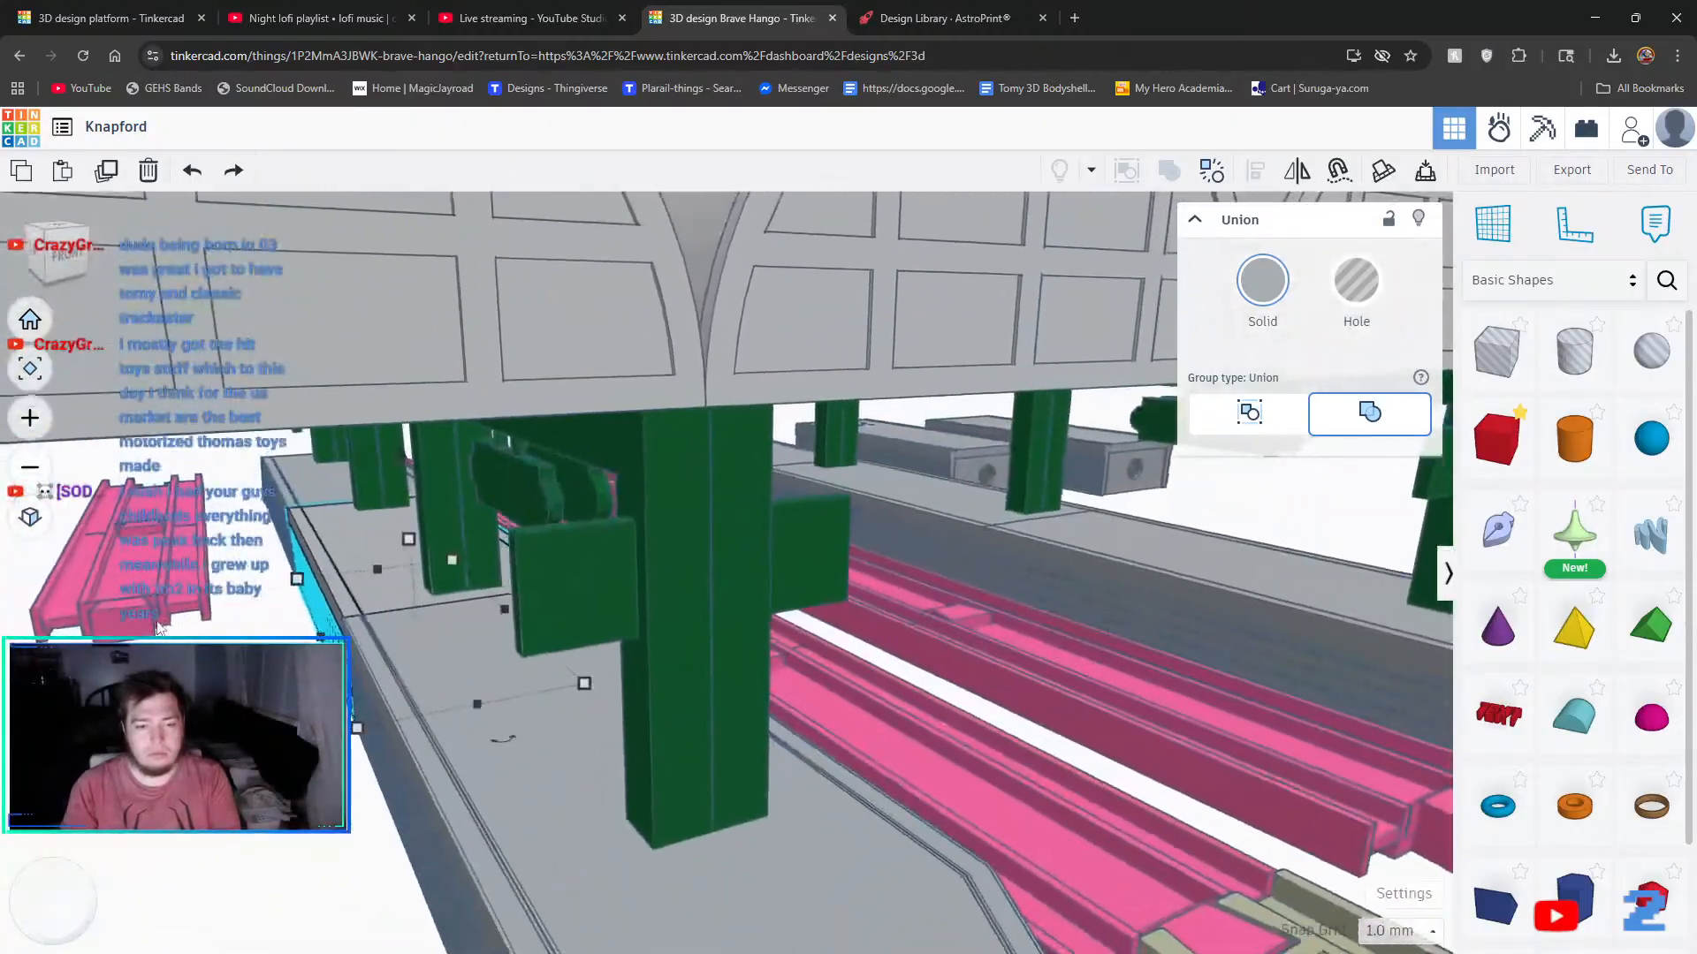
- Try to move the selected middle-row platform section sideways towards the spare pink track, and undo the move
click(1372, 935)
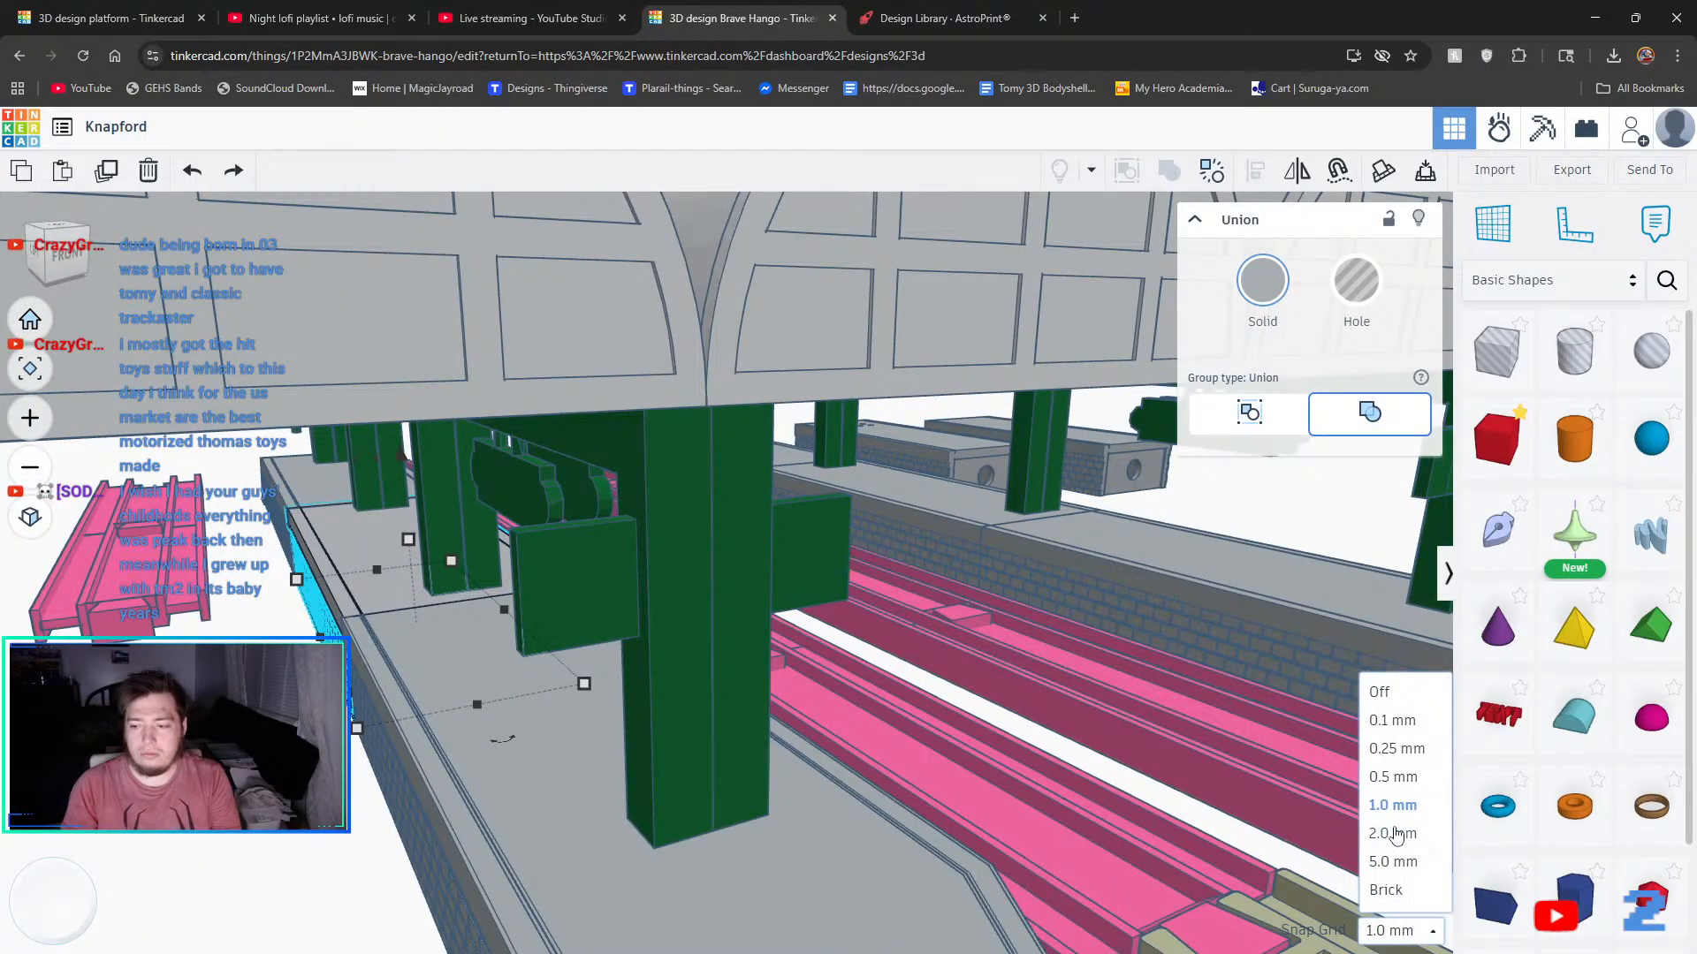
click(282, 751)
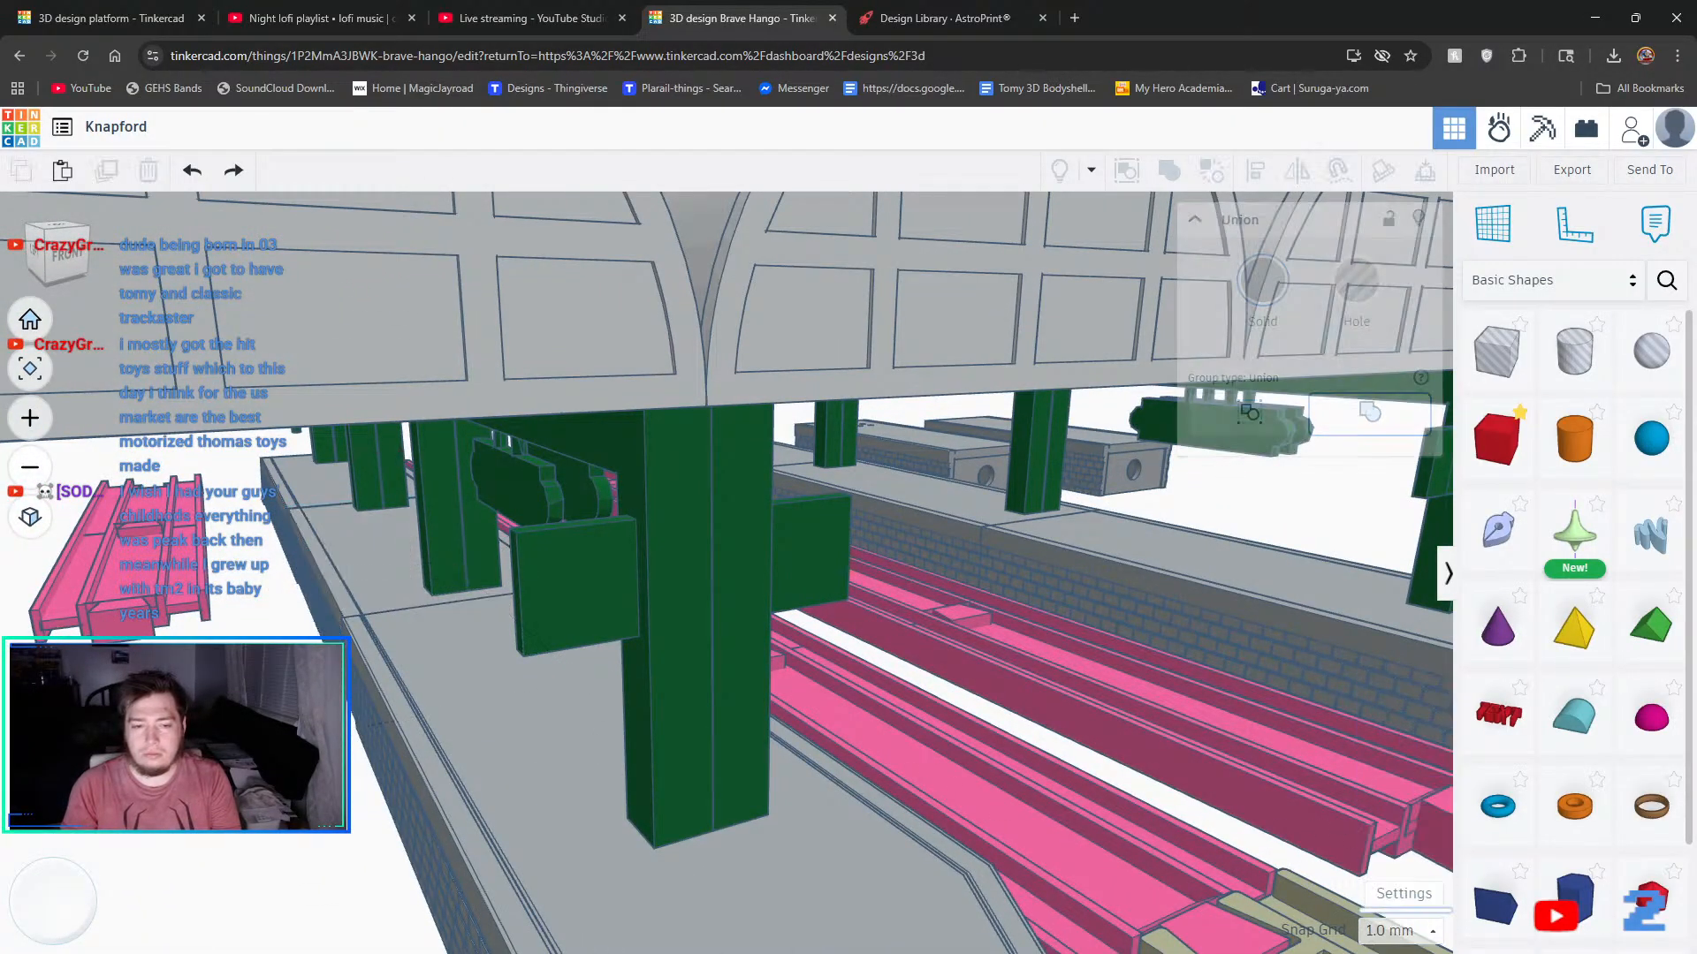
click(361, 566)
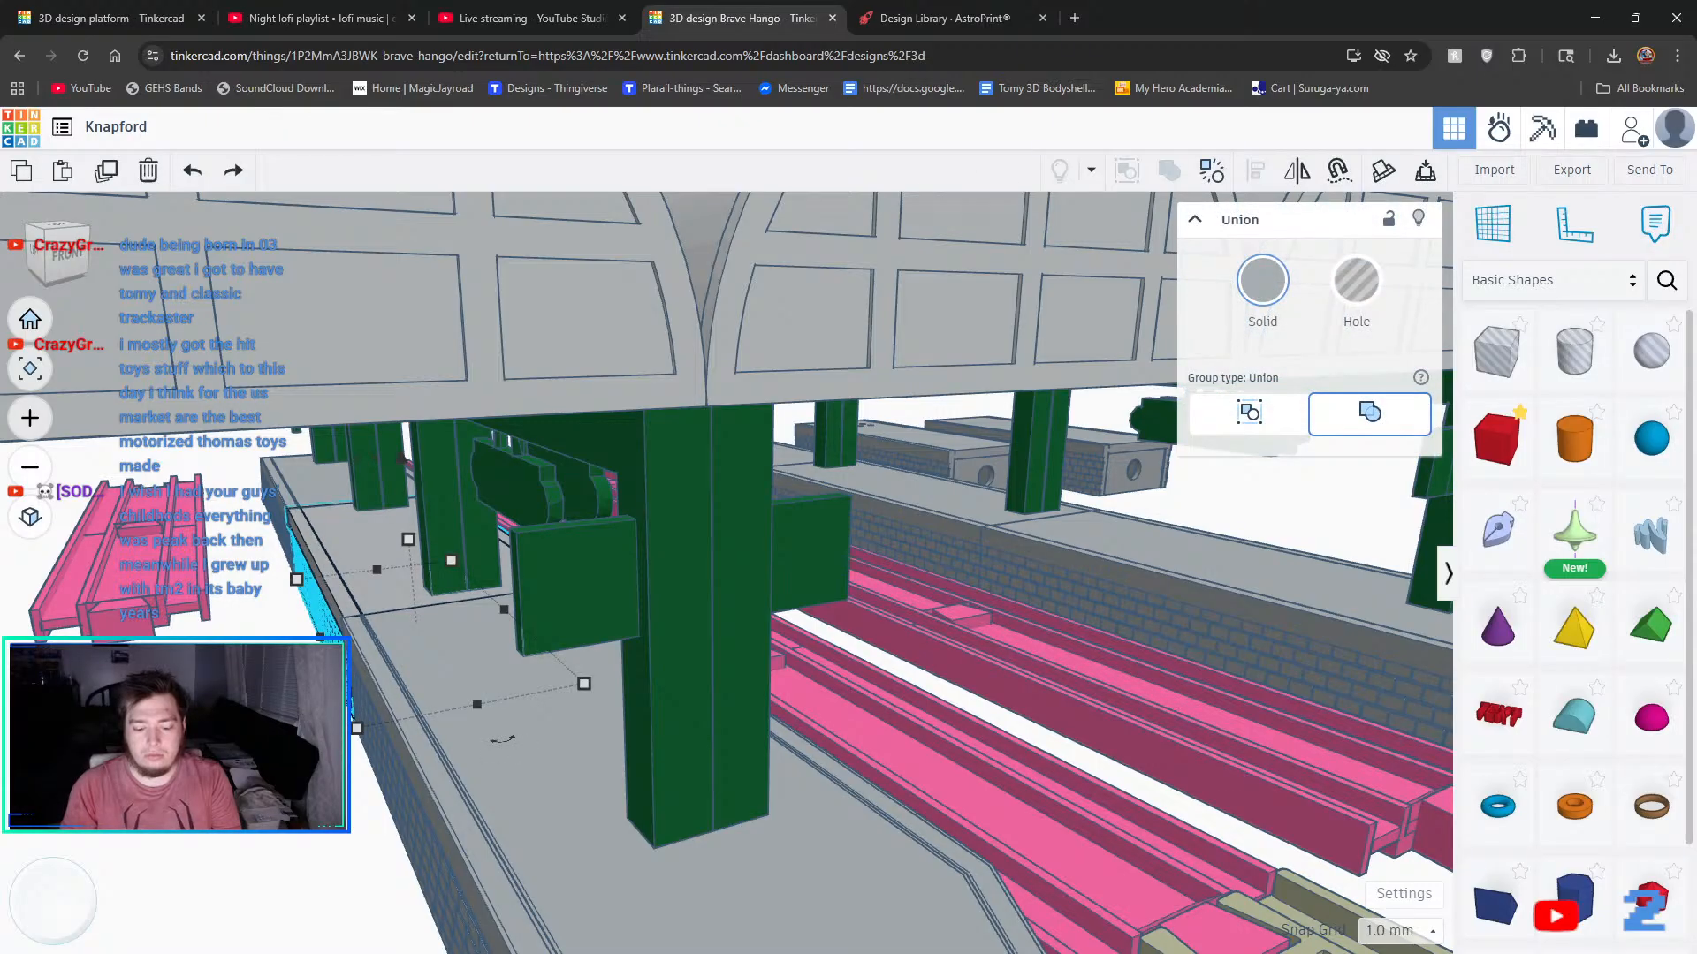
drag(320, 622, 199, 636)
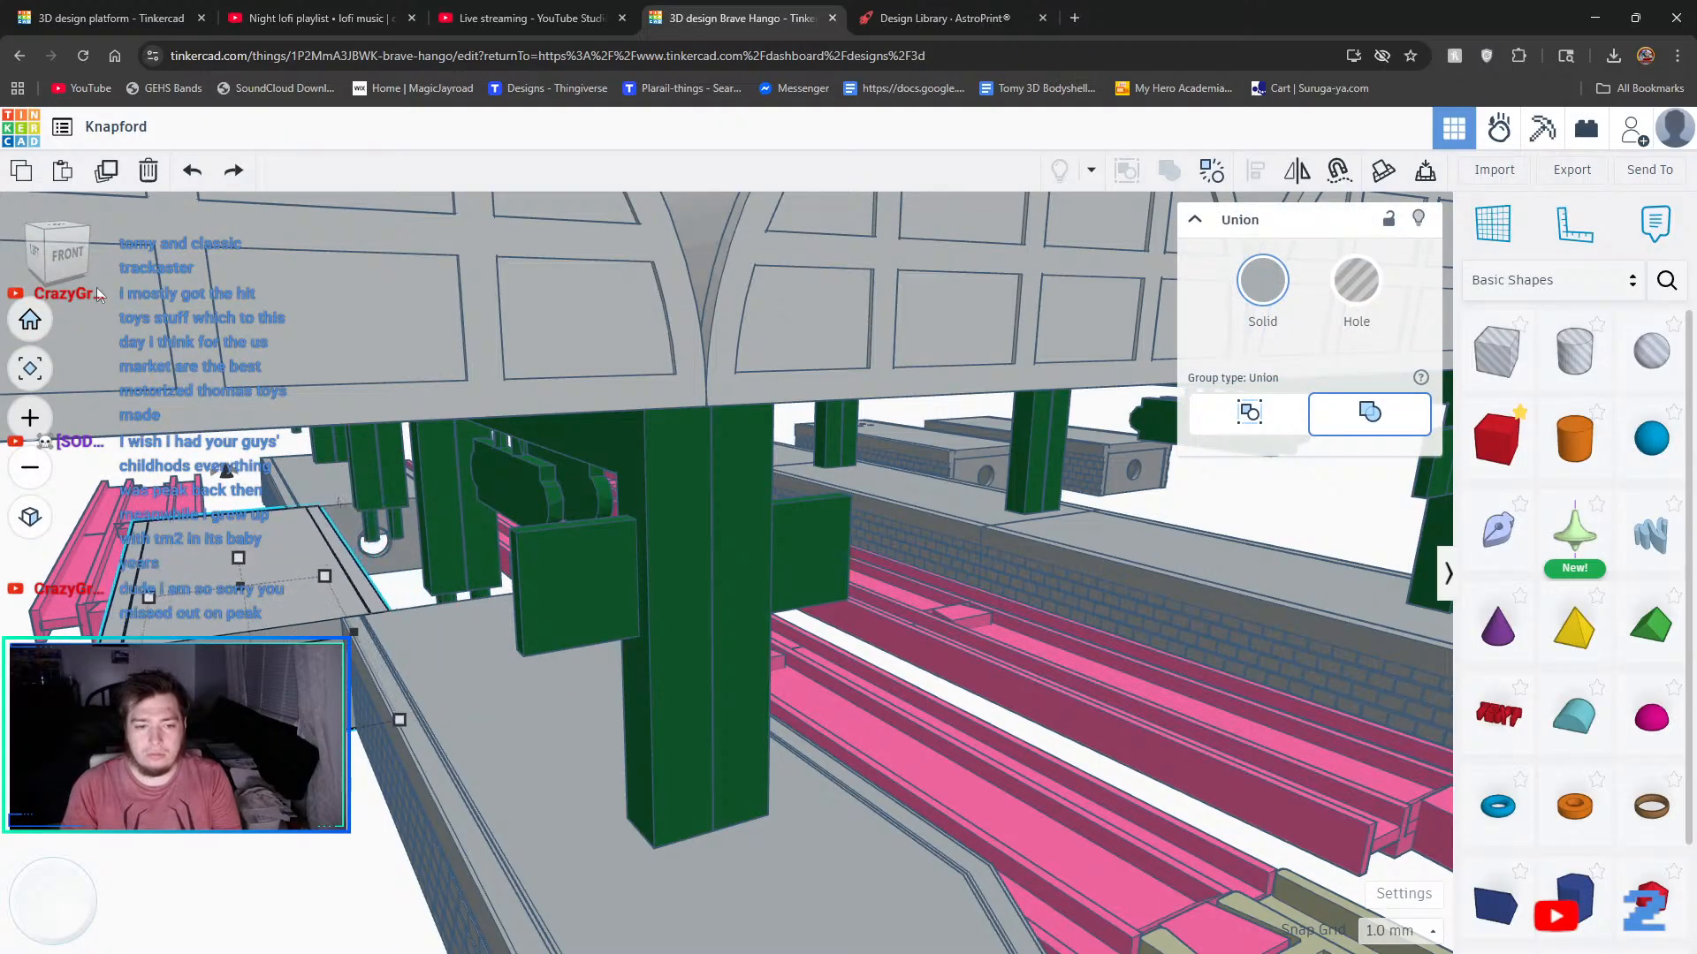
click(193, 171)
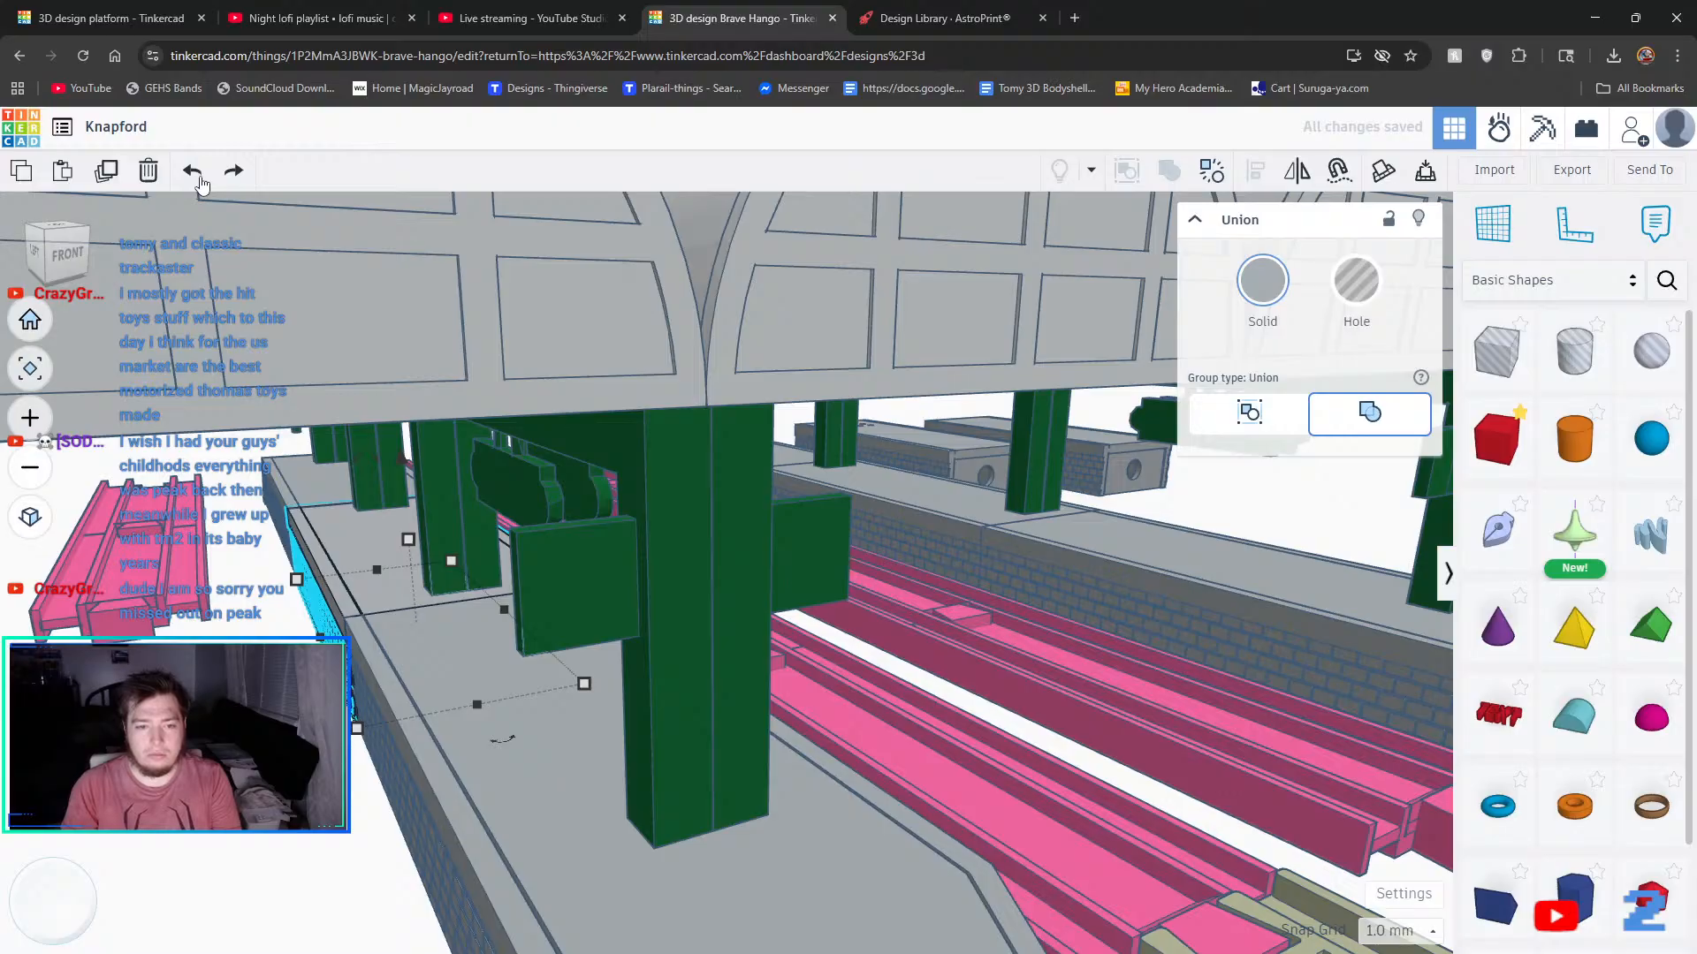
- Undo the grouping of the platform sections with the peg-hole shapes
scroll(404, 645, up, 5)
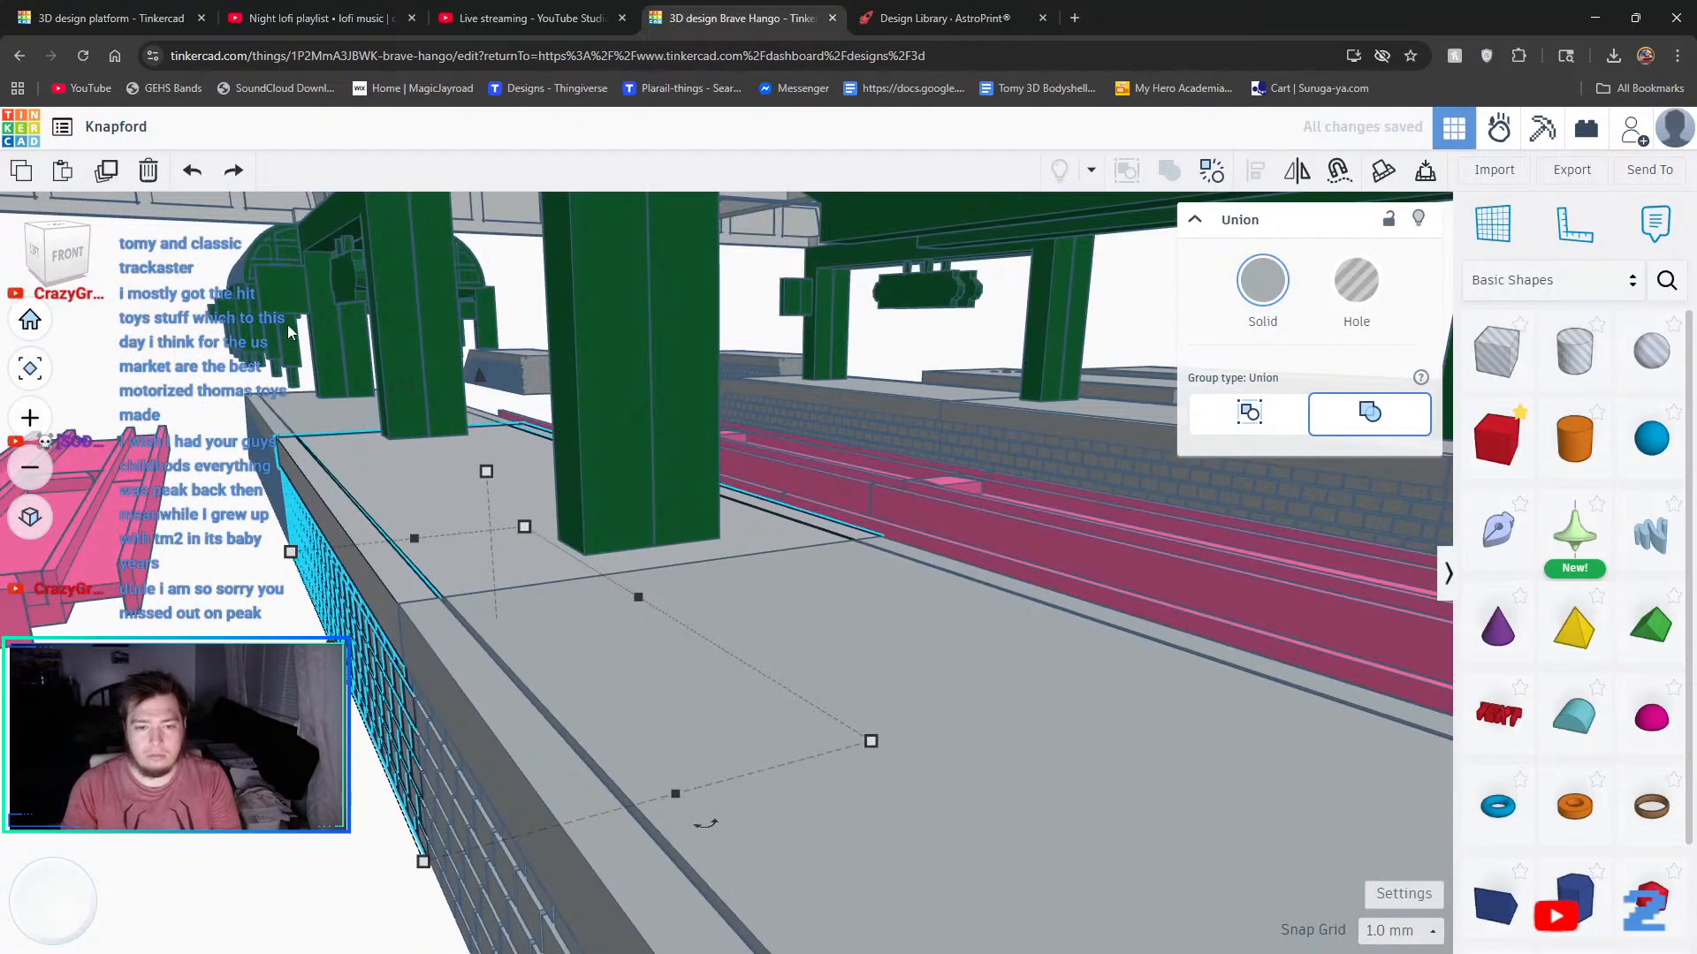
click(192, 173)
right_drag(375, 643, 354, 530)
click(191, 169)
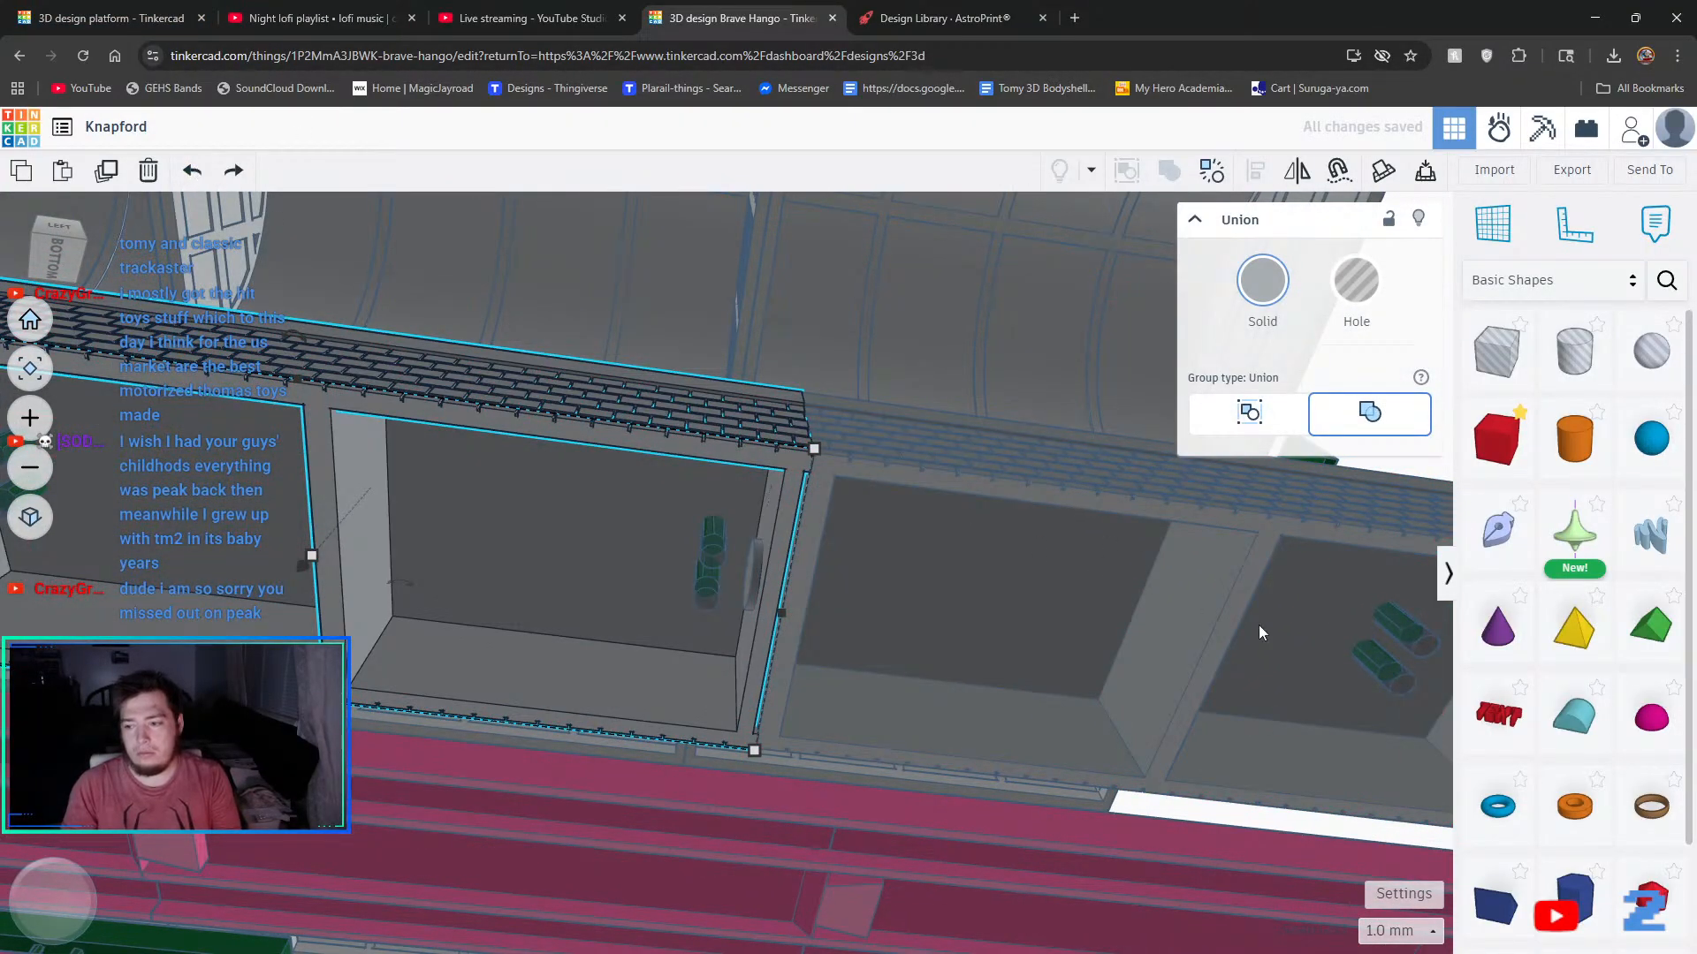
- Group the three middle-row platform sections together with their peg-hole shapes into a single union
click(1308, 673)
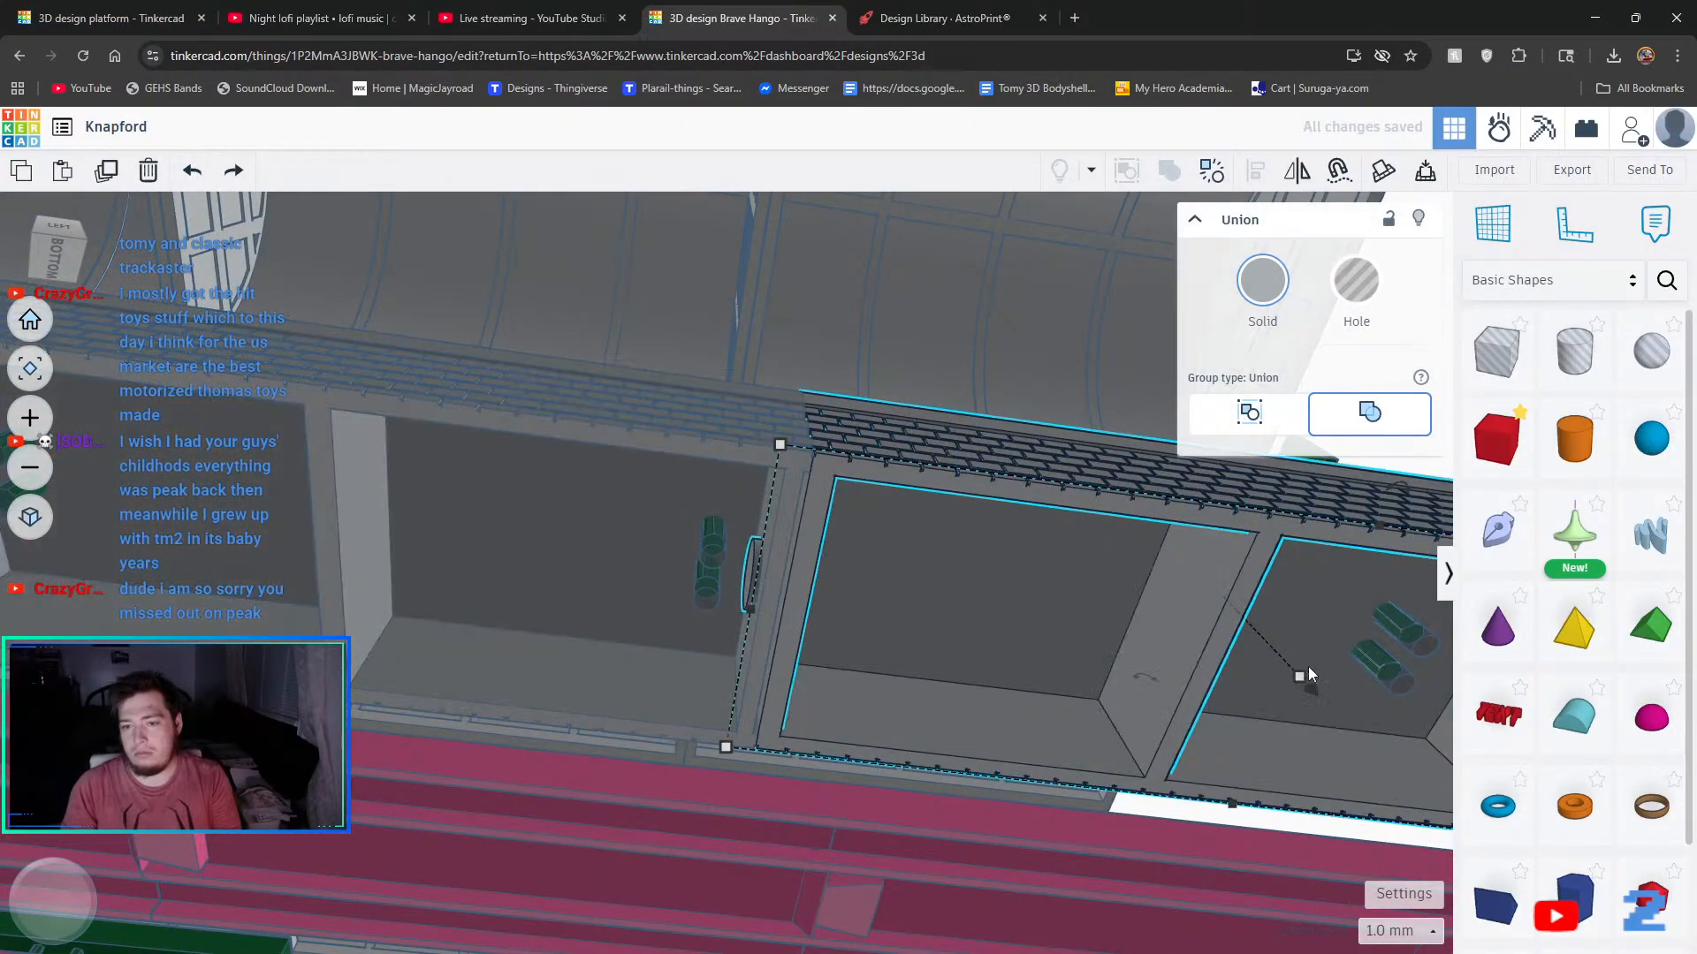
shift+click(1397, 681)
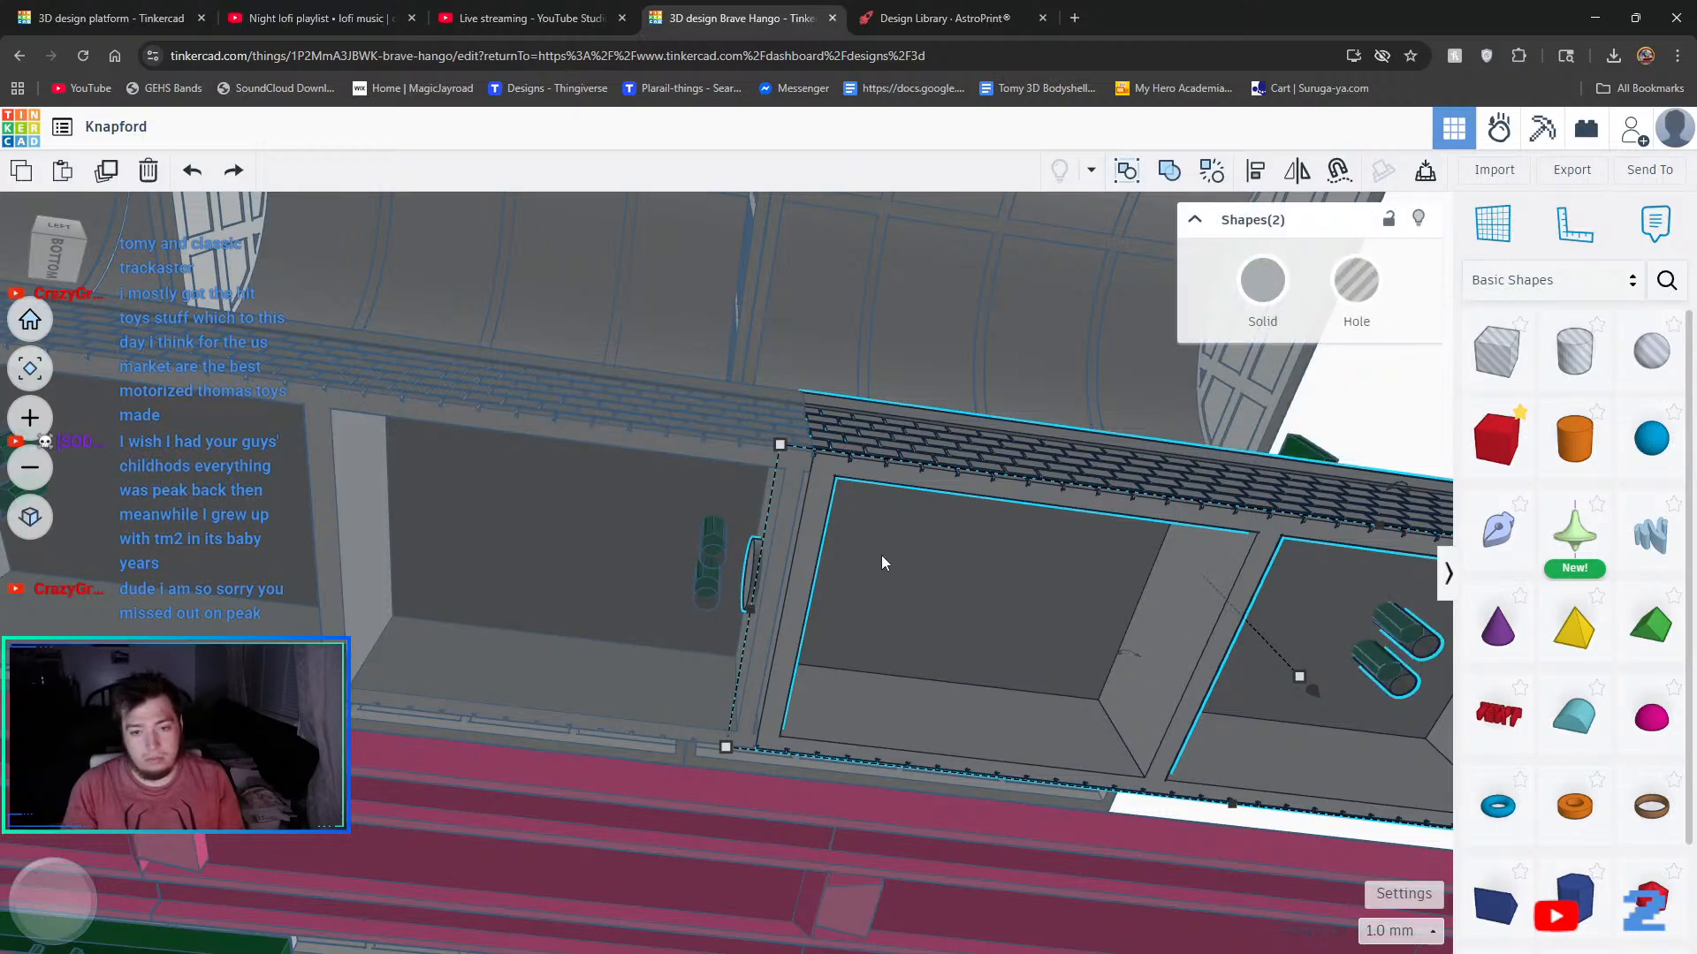
shift+click(711, 561)
shift+click(505, 518)
middle_drag(1340, 654, 1413, 665)
scroll(603, 630, down, 2)
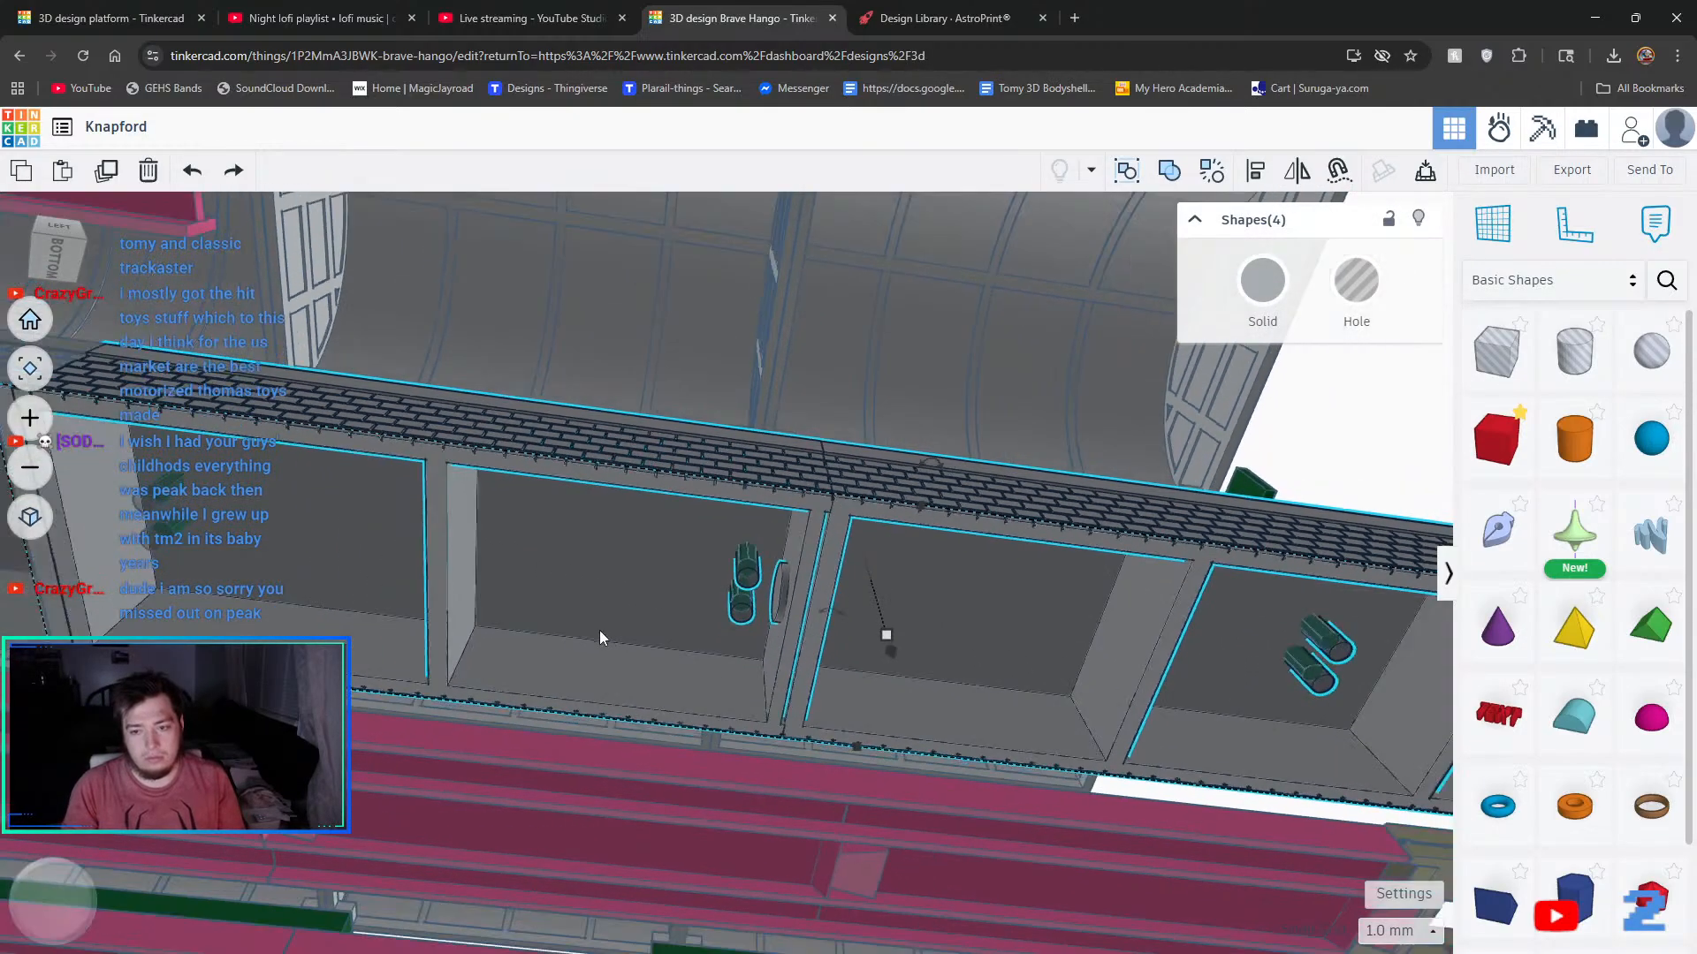
shift+click(154, 538)
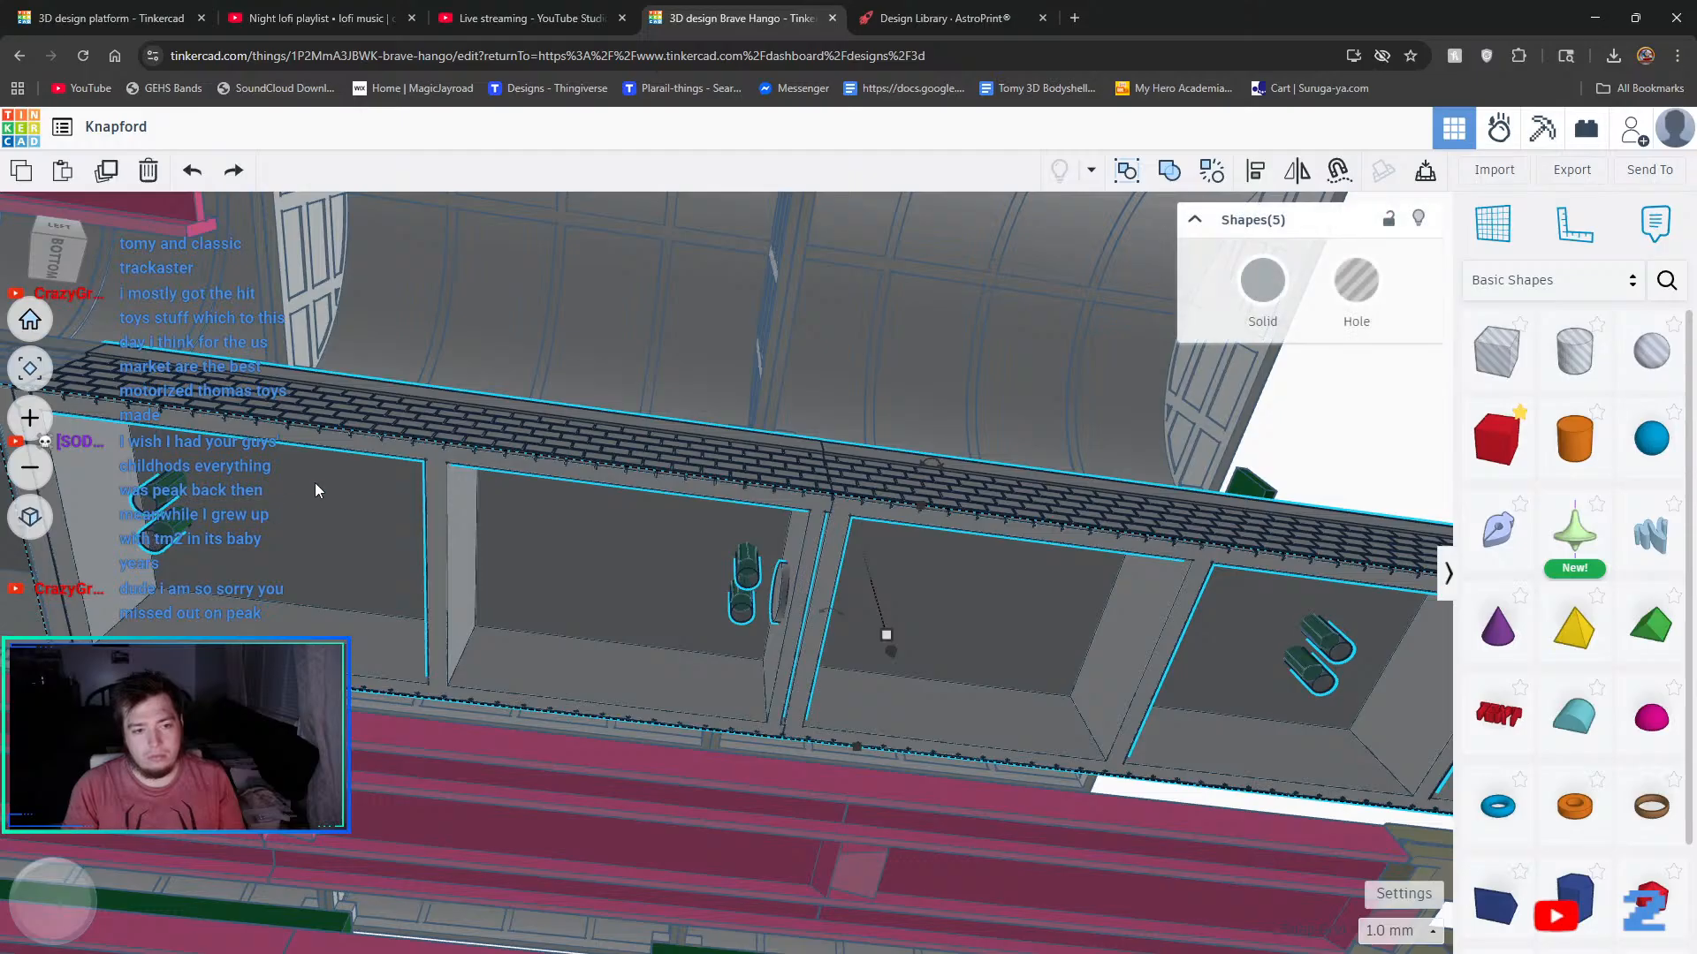
shift+click(75, 597)
middle_drag(75, 597, 1515, 740)
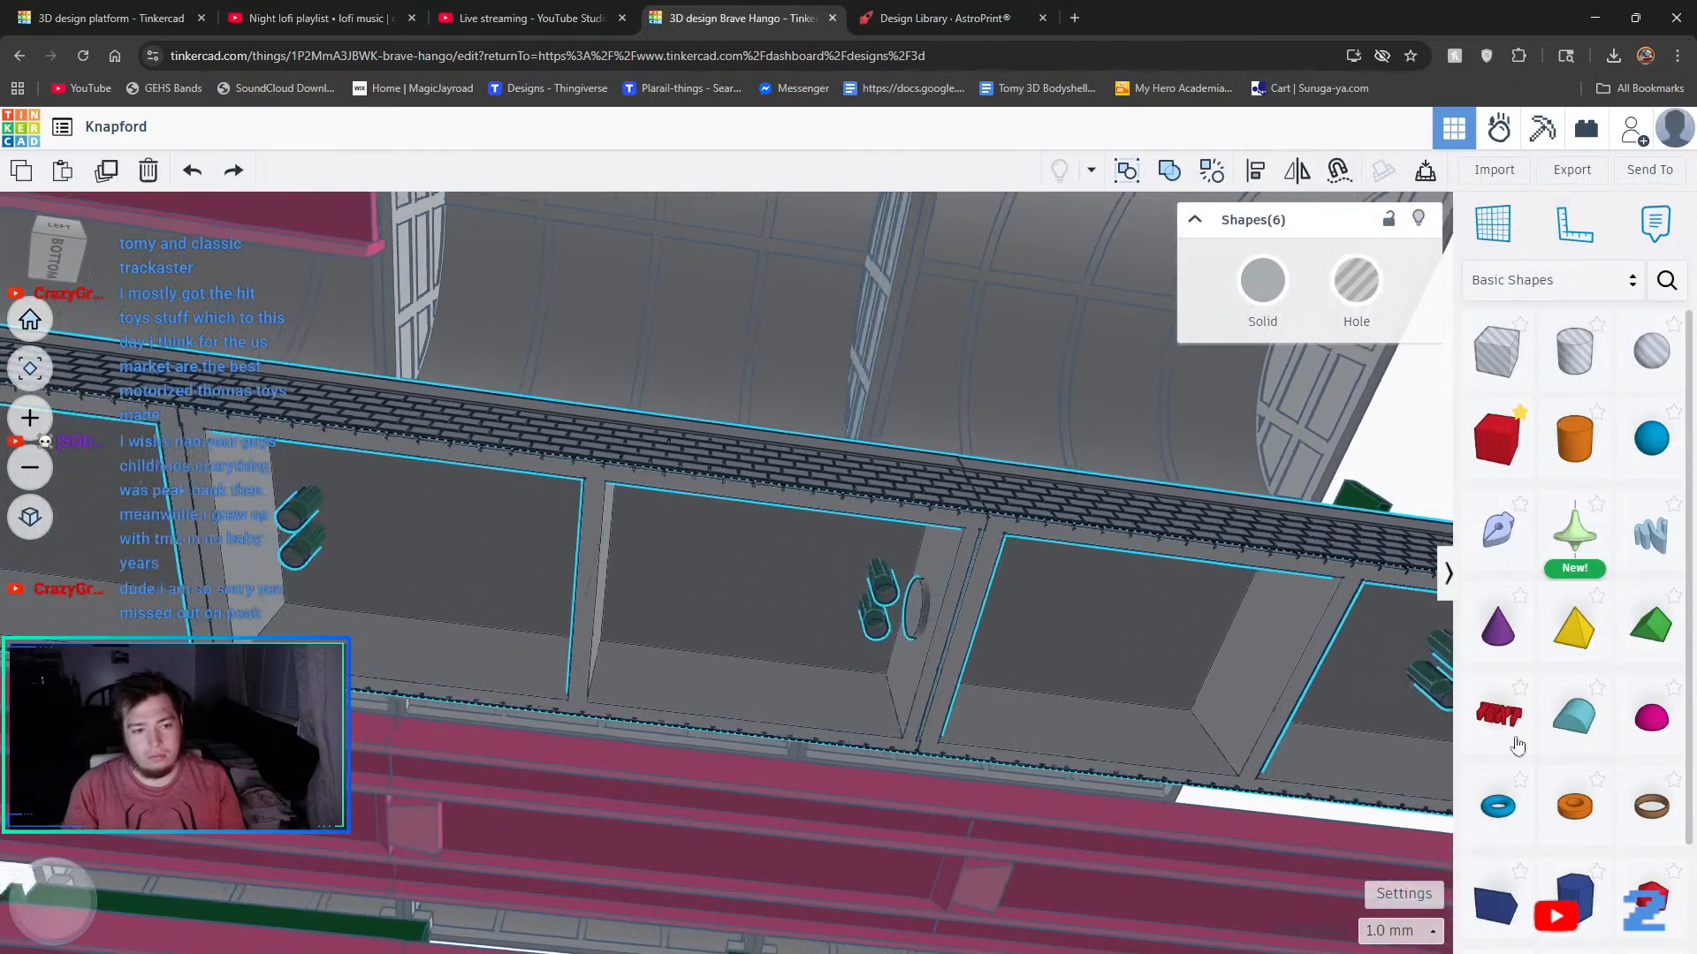
middle_drag(213, 572, 1463, 657)
middle_drag(288, 515, 596, 550)
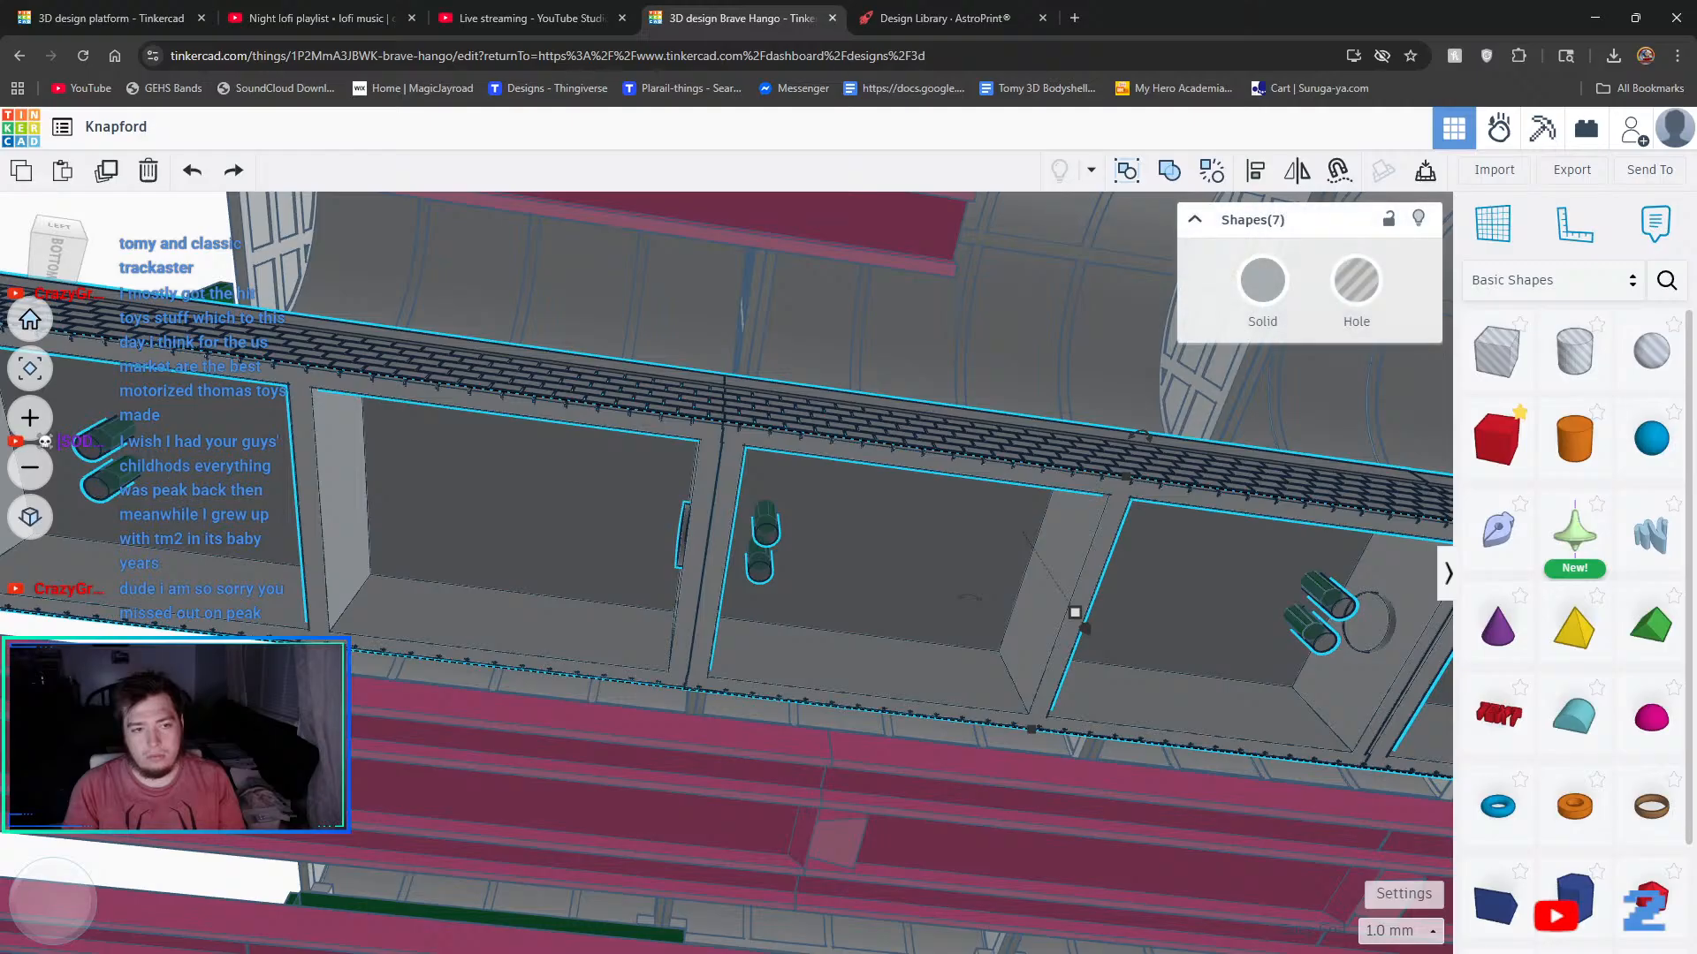
key(ctrl+g)
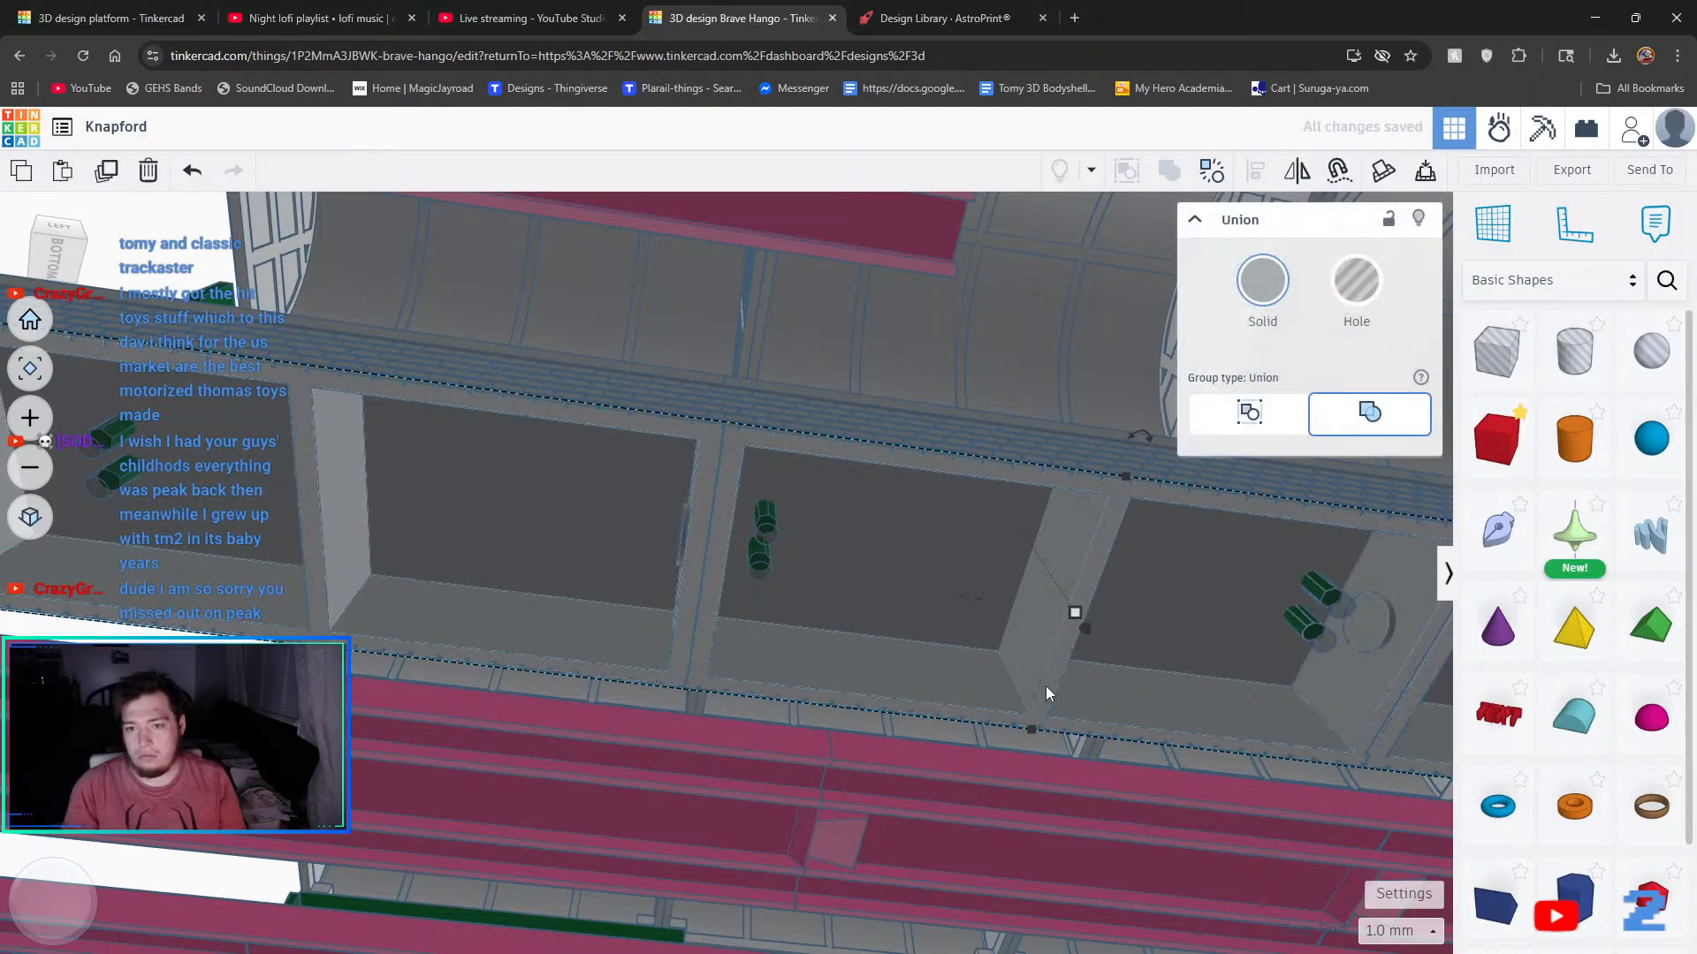
- Set the snap grid to 2.0 mm and move a duplicate of the grouped middle platform row sideways, past the pink track, beneath the outer green frames
right_drag(585, 575, 829, 675)
click(1389, 931)
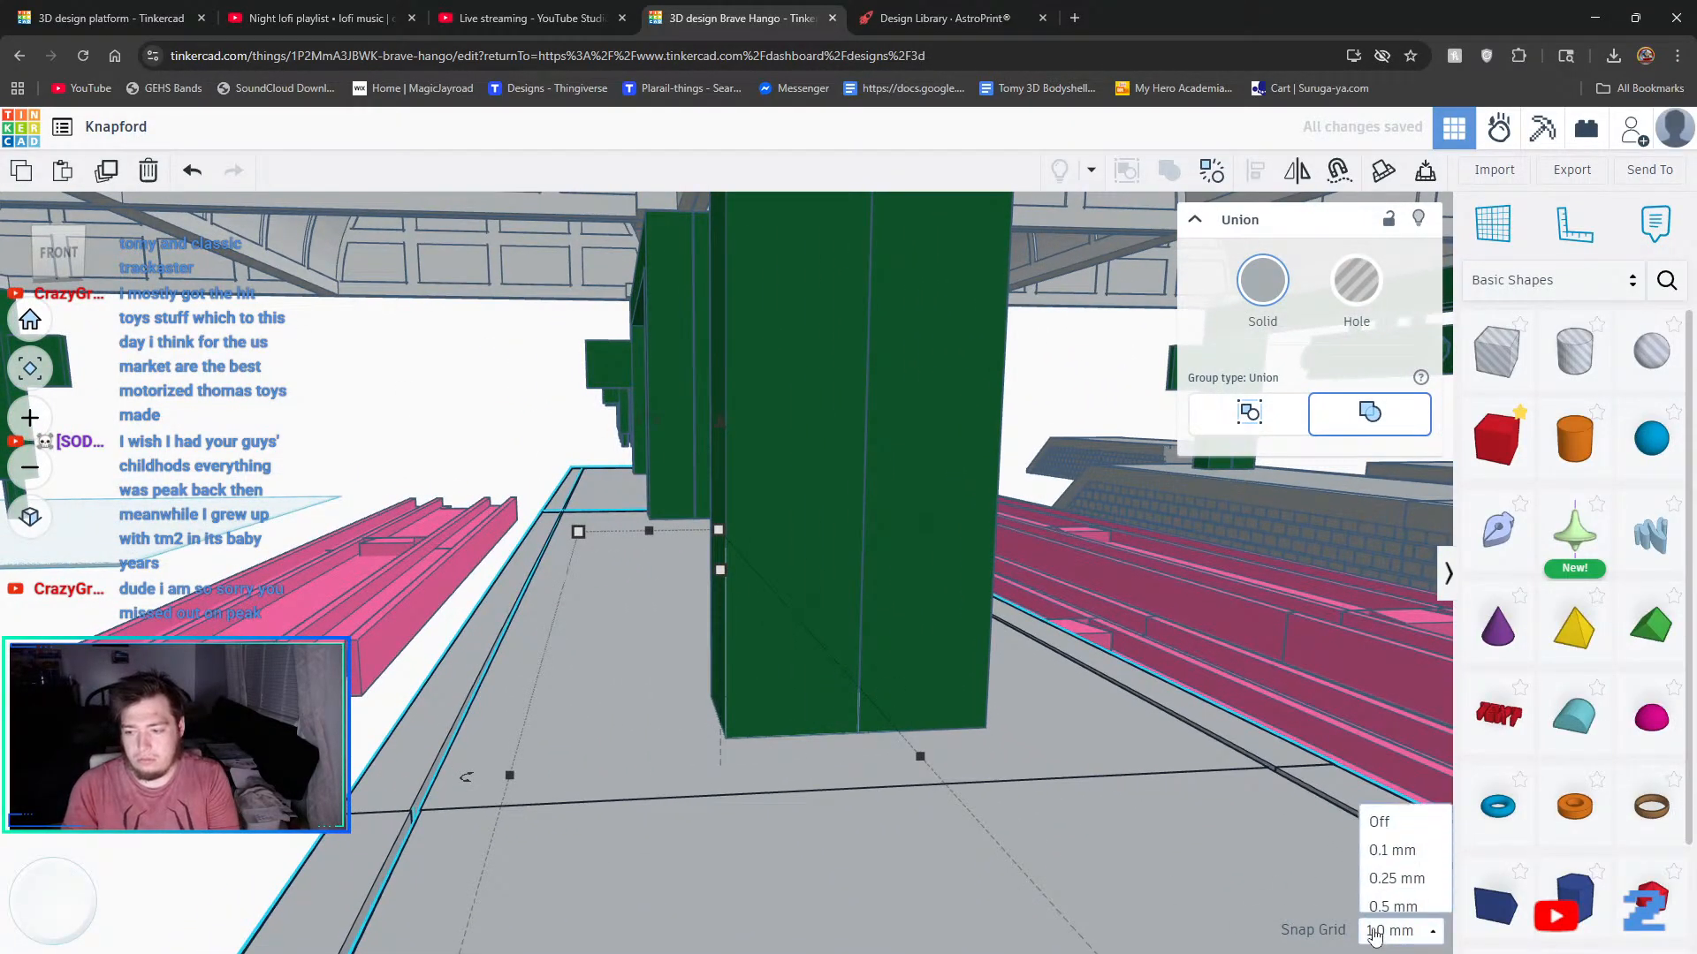
click(1405, 835)
key(Left)
key(Left)
key(Left)
key(Left)
key(Left)
key(Left)
key(Left)
key(Left)
key(Left)
key(Left)
key(Left)
key(Left)
key(Left)
key(Left)
key(Left)
key(Left)
key(Left)
key(Left)
key(Left)
key(Left)
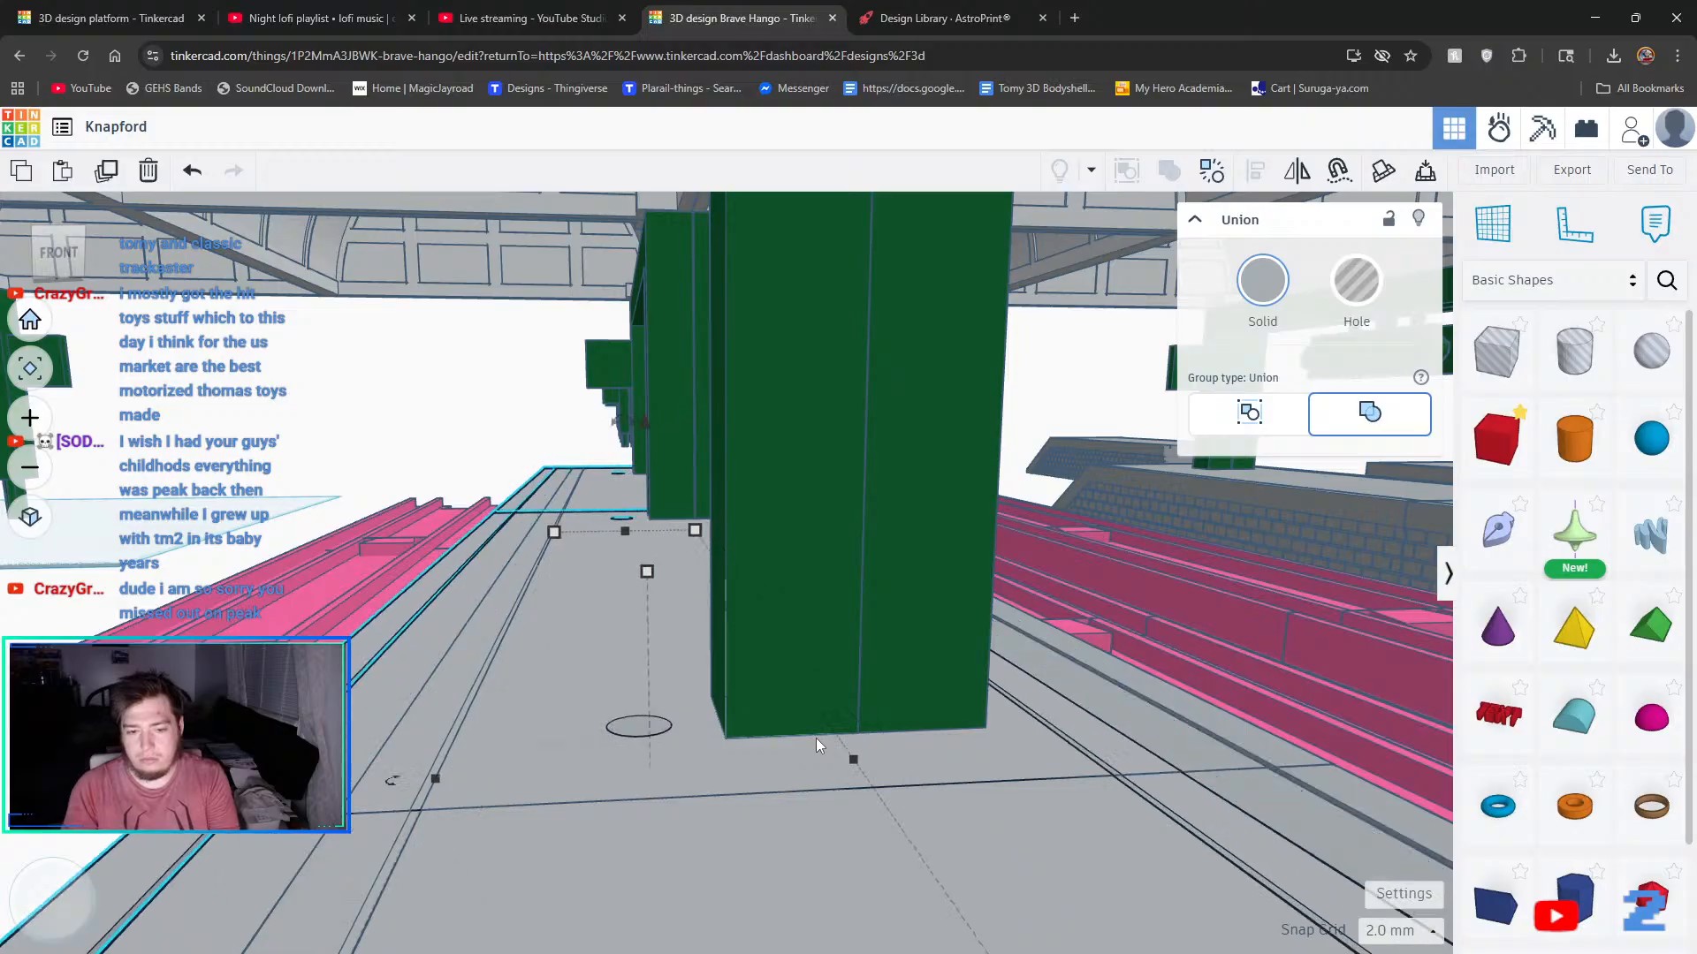
key(Left)
key(Left)
key(Left)
key(Left)
key(Left)
key(Left)
key(Left)
key(Left)
key(Left)
key(Left)
key(Left)
key(Left)
middle_drag(459, 746, 643, 754)
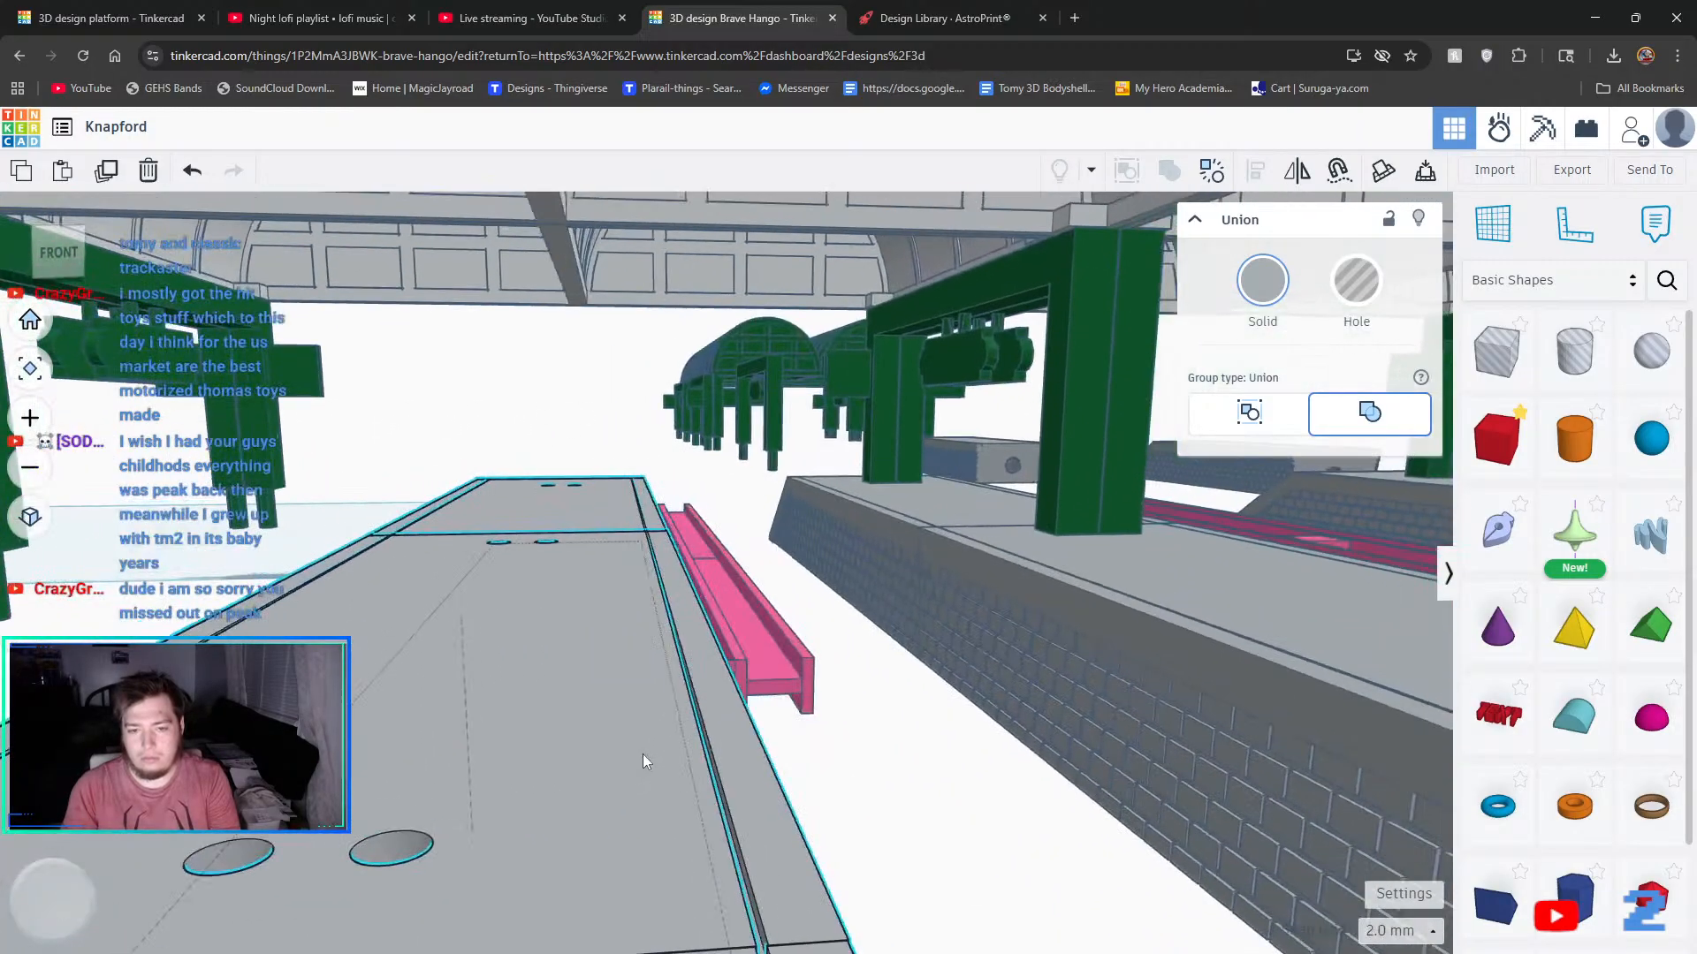
key(Left)
key(Left)
key(Left)
key(Left)
key(Left)
key(Left)
key(Left)
key(Left)
key(Left)
key(Left)
key(Left)
key(Left)
key(Left)
key(Left)
key(Left)
key(Left)
key(Left)
key(Left)
key(Left)
key(Left)
key(Left)
key(Left)
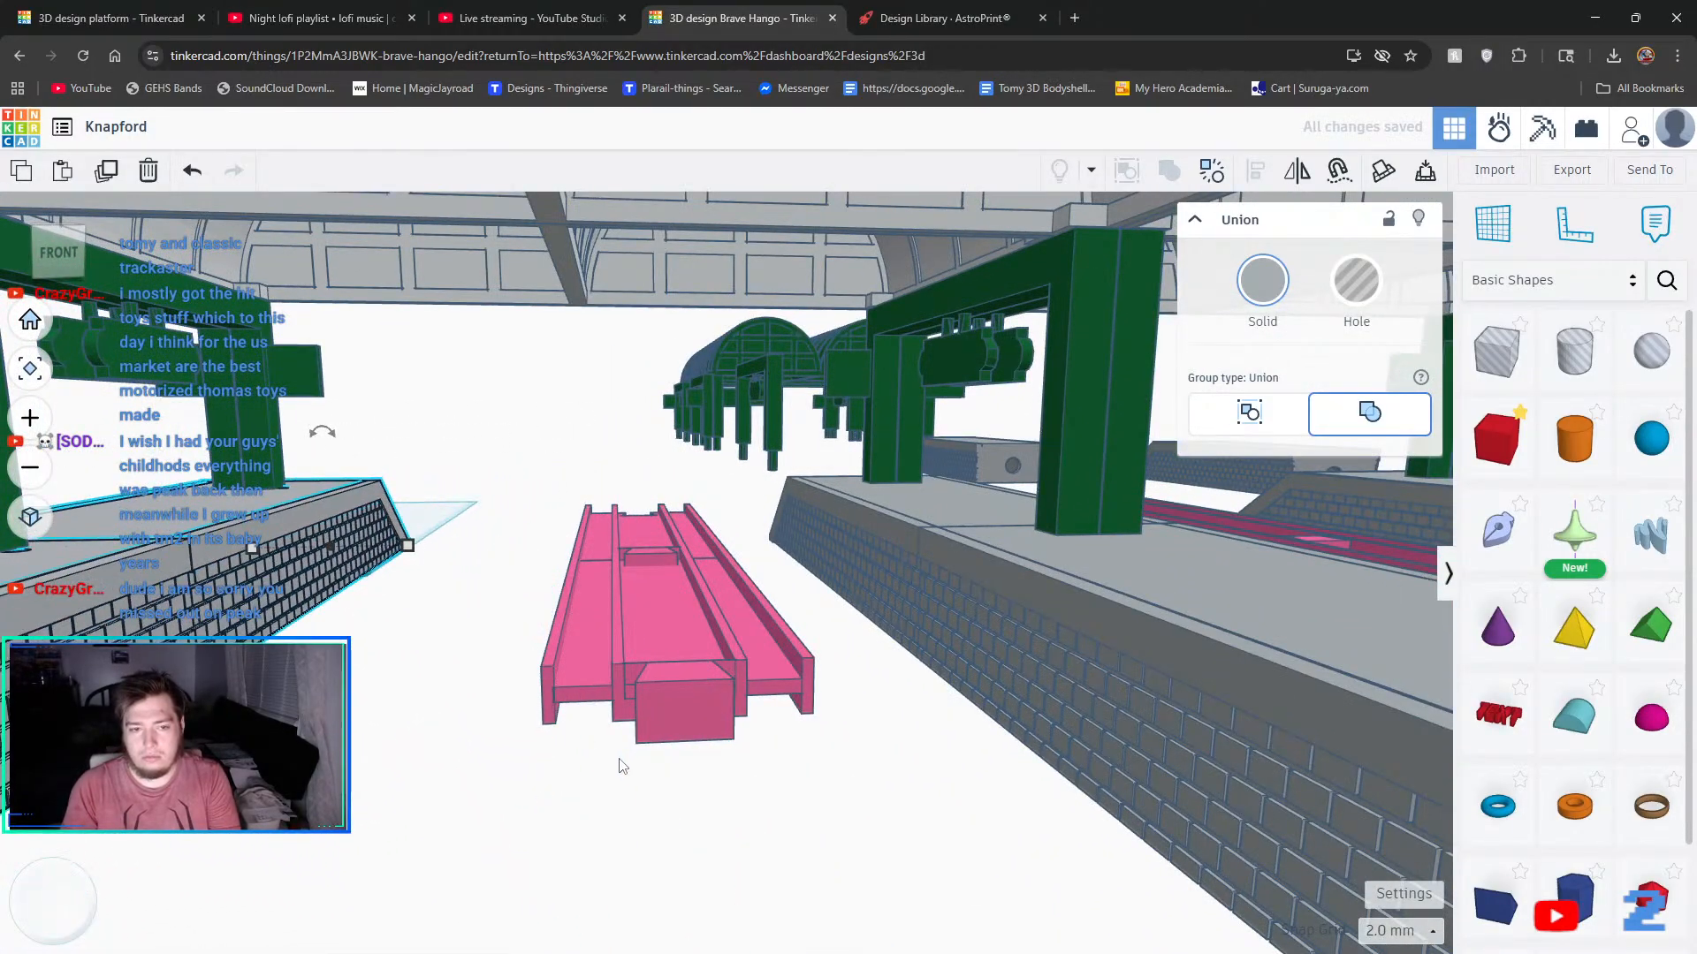
right_drag(491, 768, 614, 677)
key(Left)
key(Left)
key(Up)
key(Up)
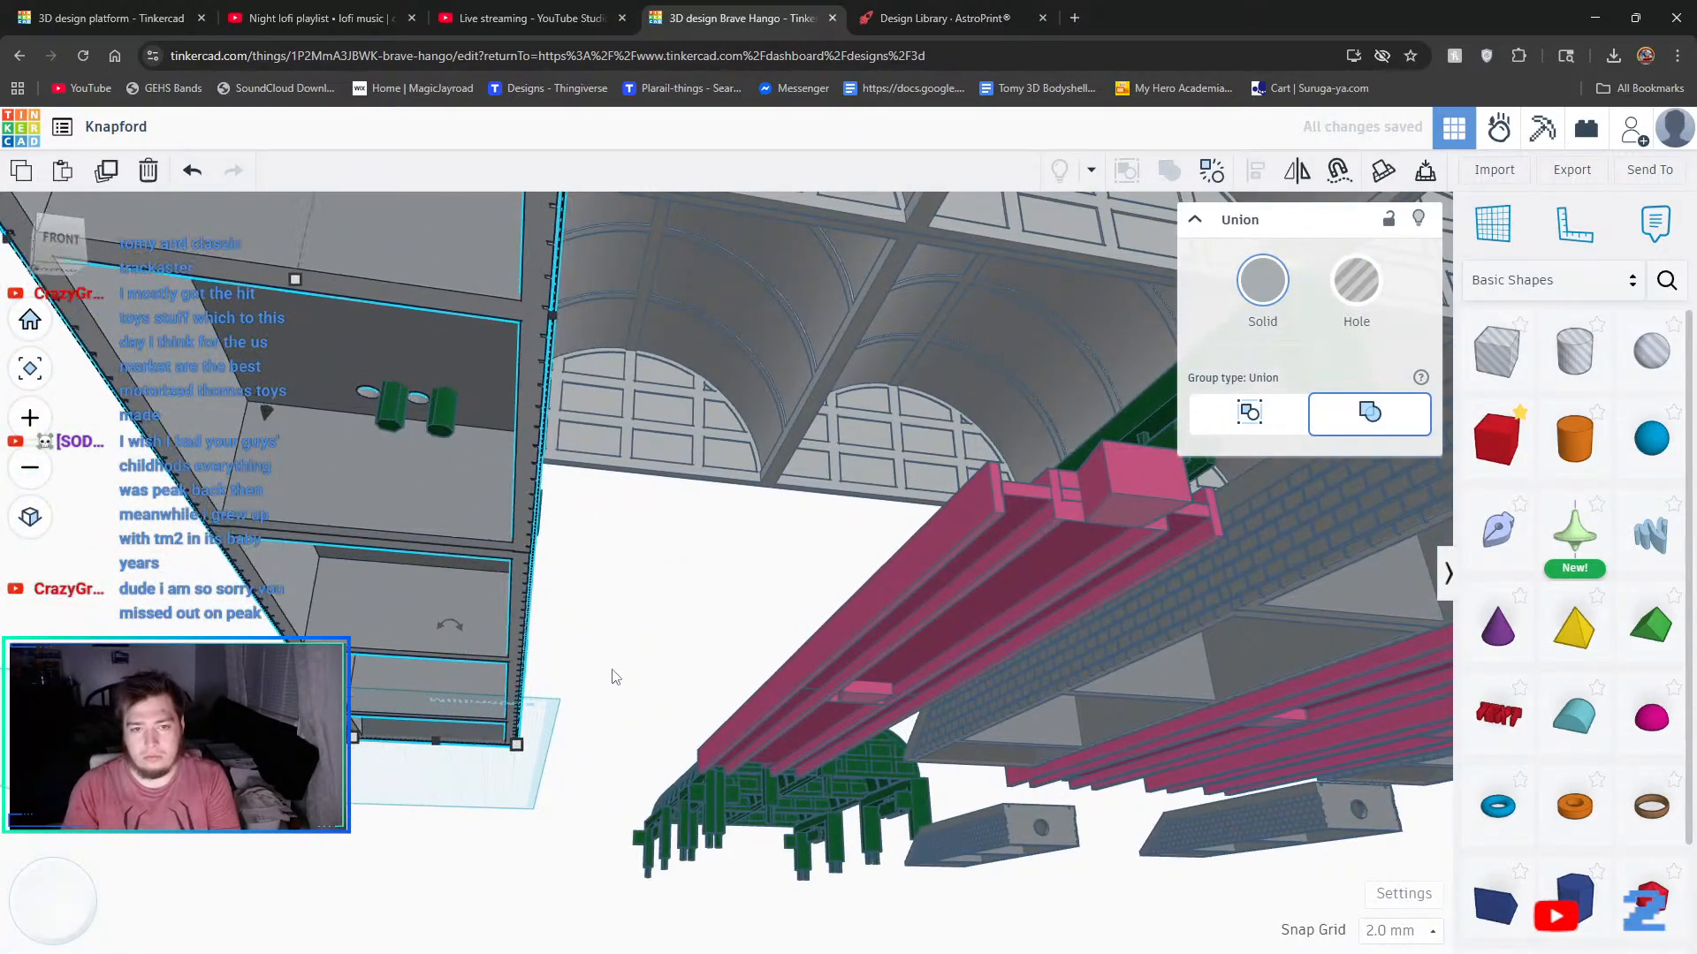
- Undo the last nudge of the outer platform row, set the snap grid to 0.1 mm, and line up its holes with the green pegs
key(ctrl+z)
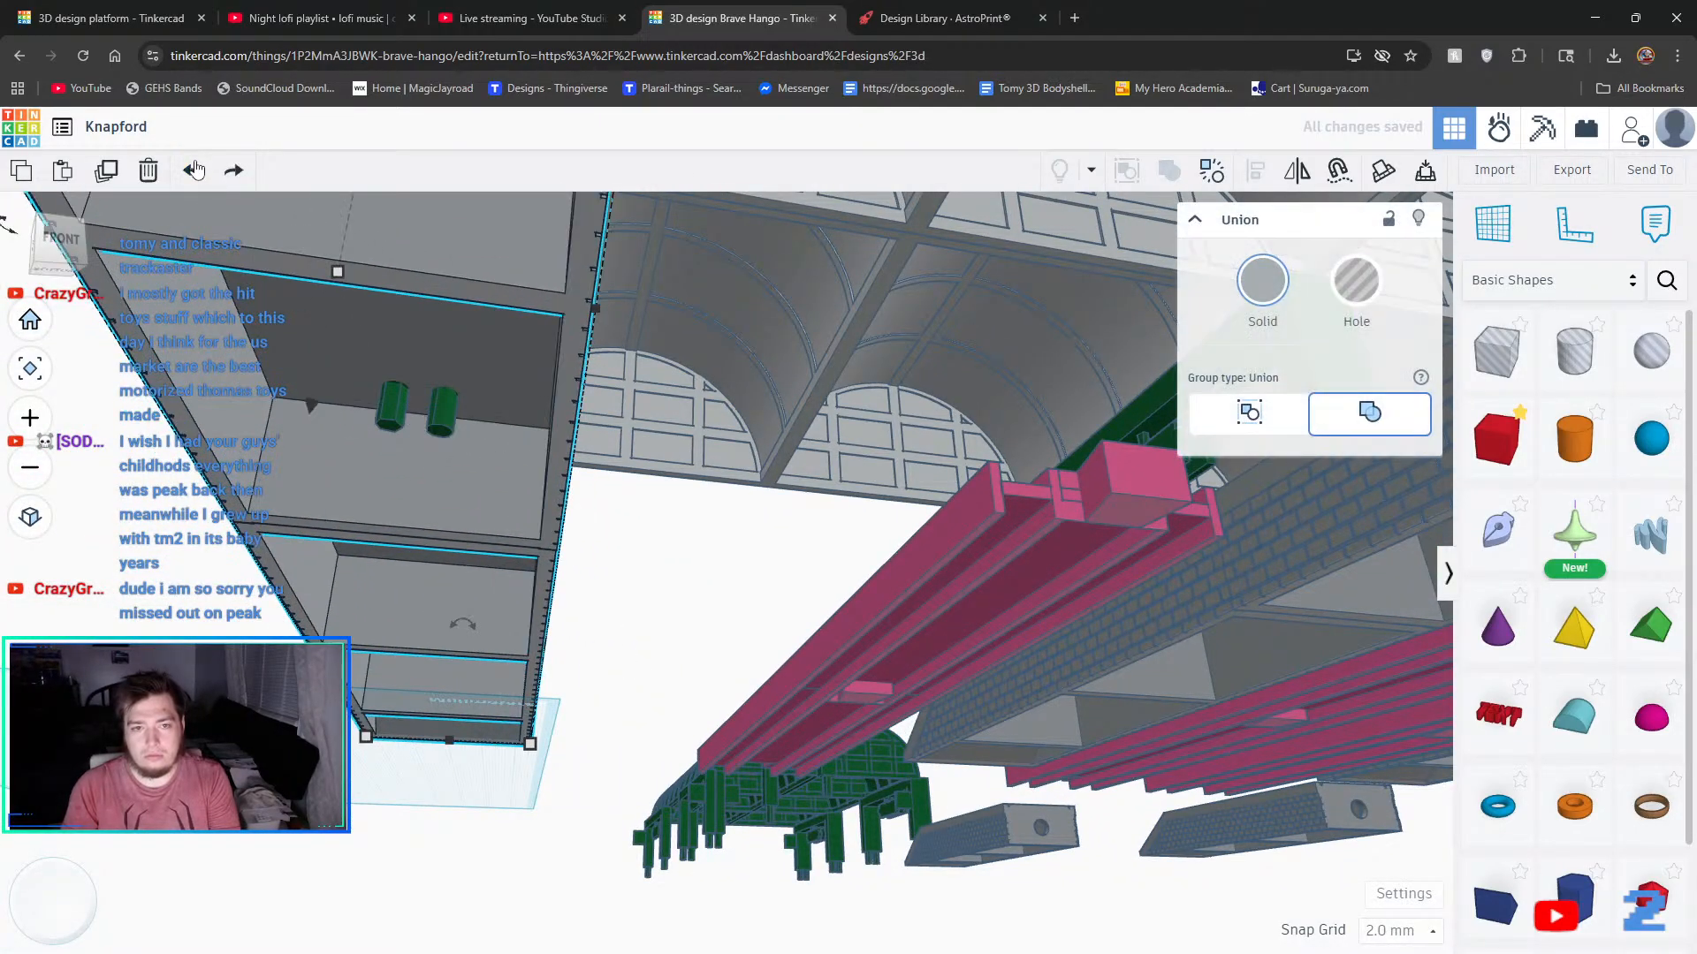
click(1379, 931)
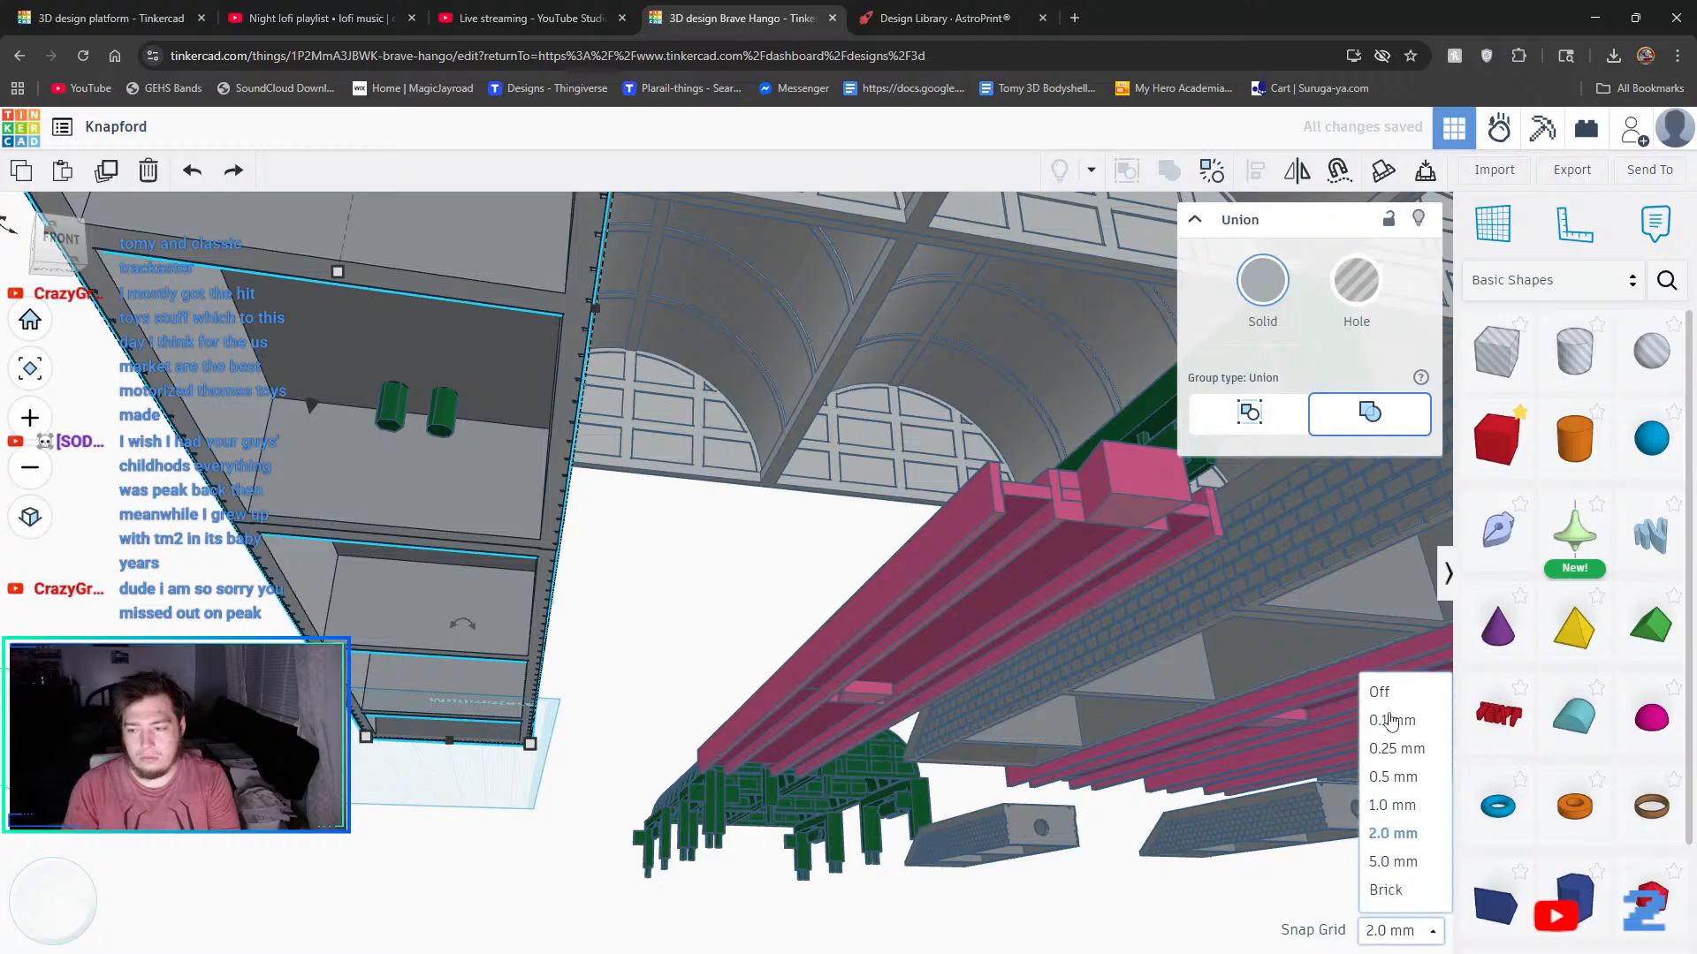
click(1392, 719)
scroll(400, 379, up, 1)
scroll(368, 363, up, 5)
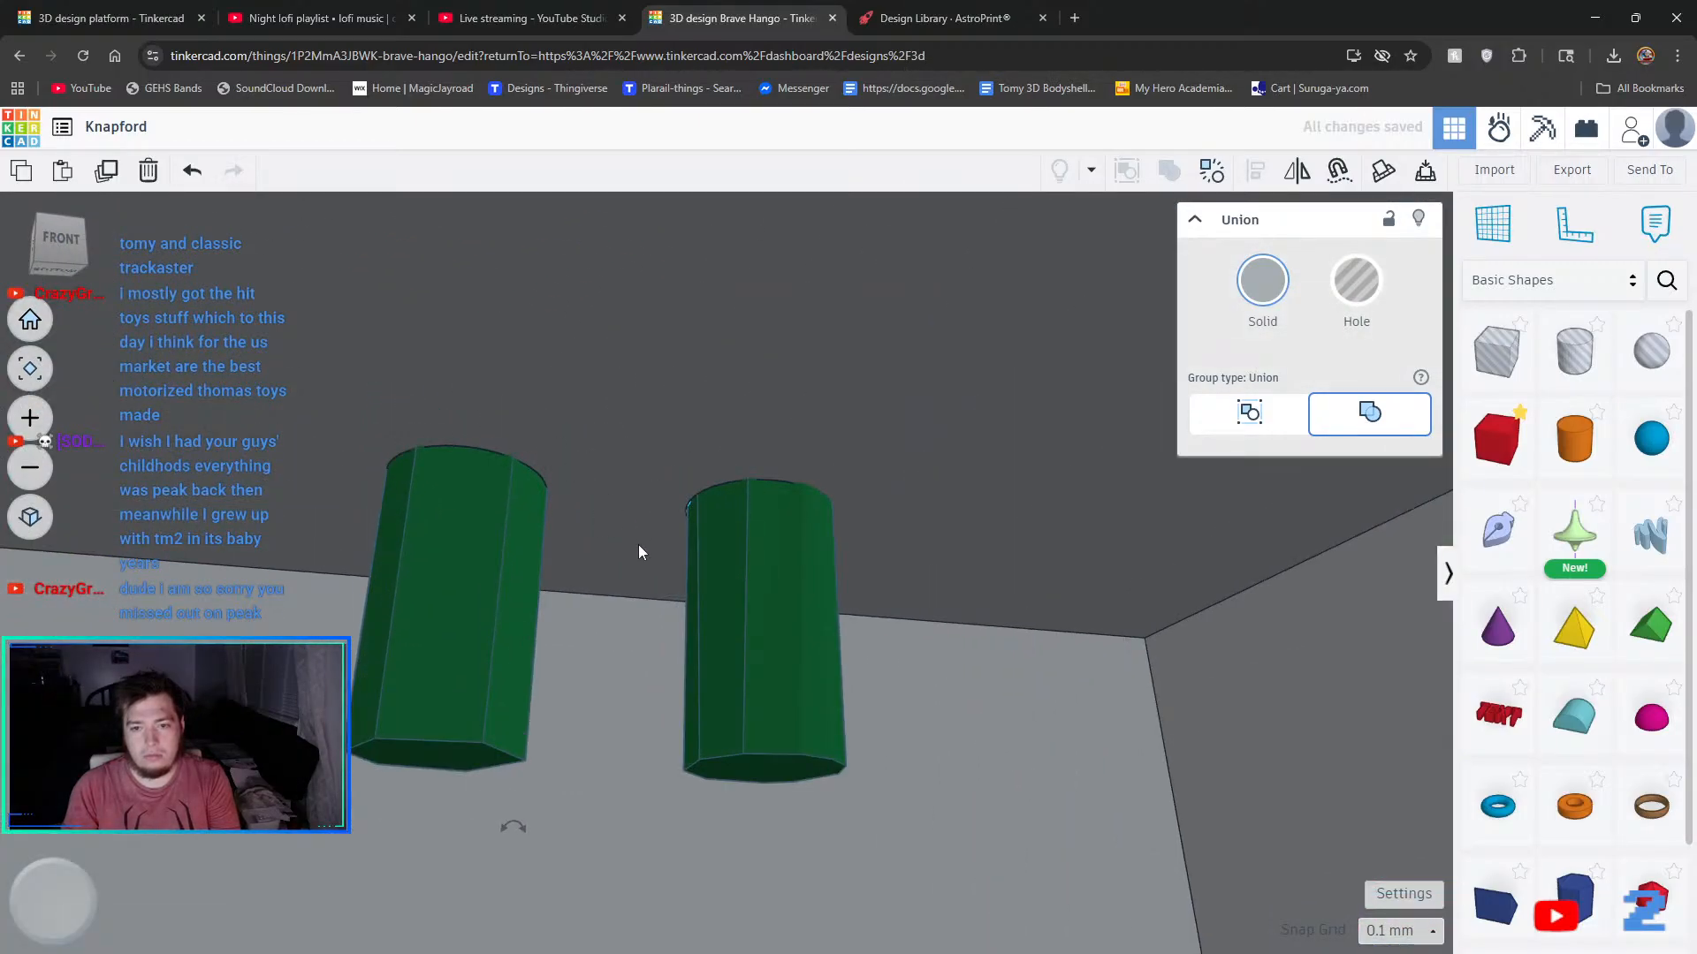
right_drag(638, 544, 1018, 407)
scroll(933, 534, up, 2)
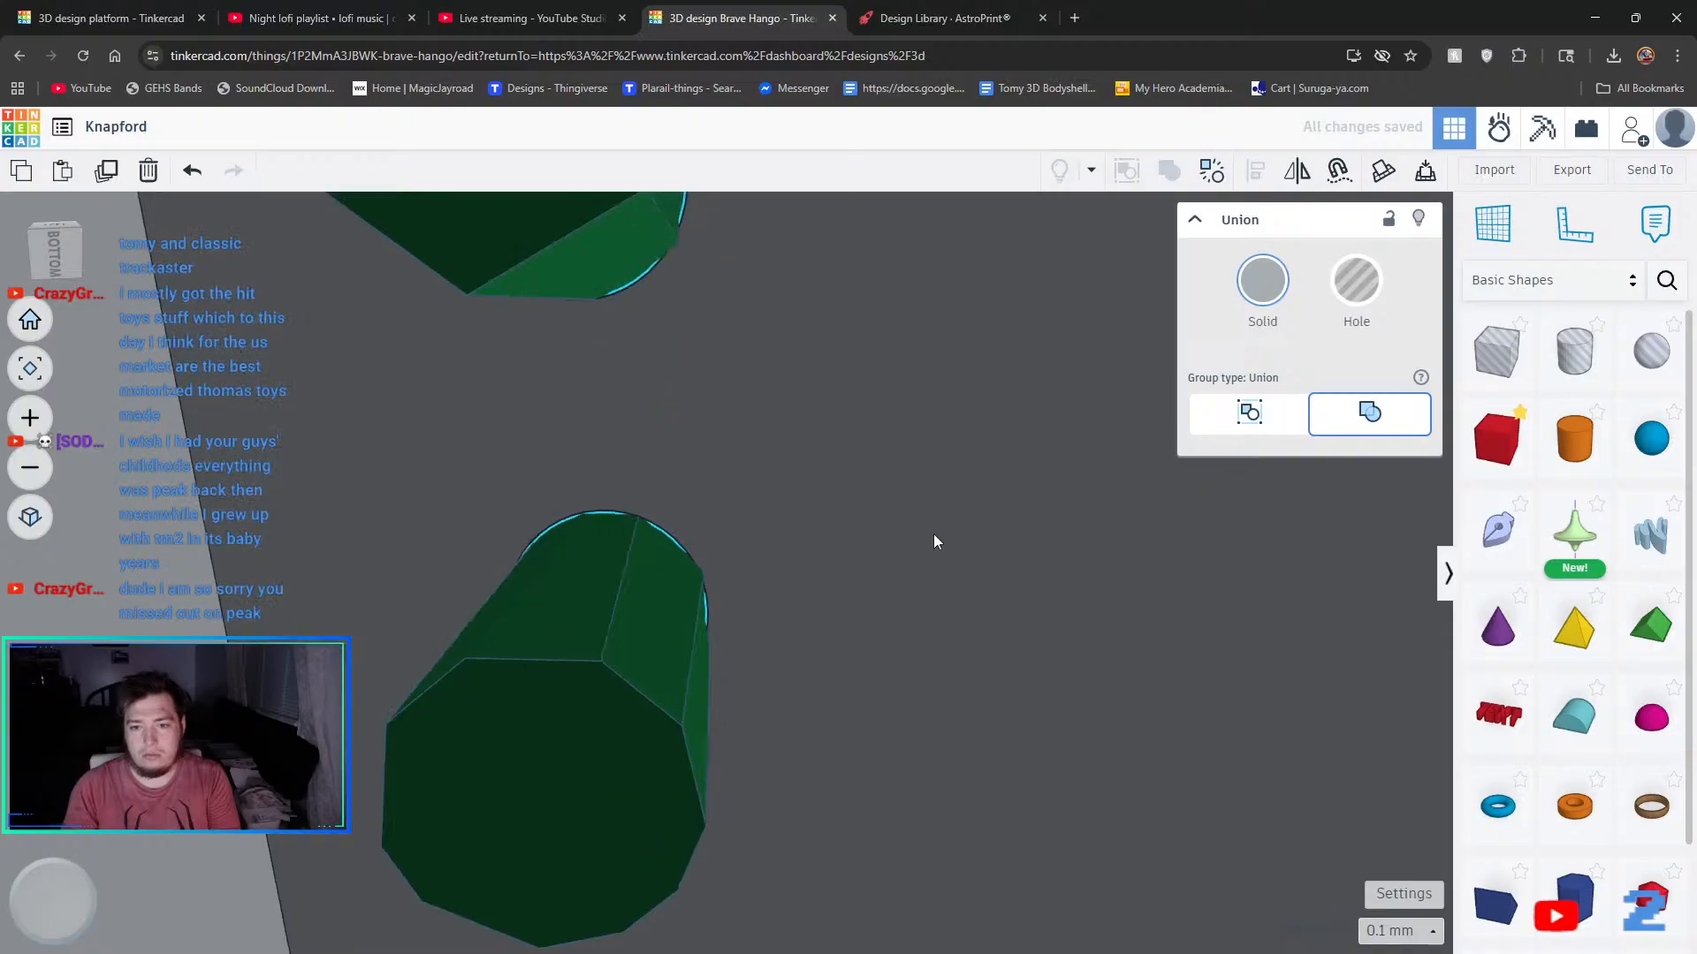
scroll(933, 532, down, 8)
scroll(933, 532, down, 8)
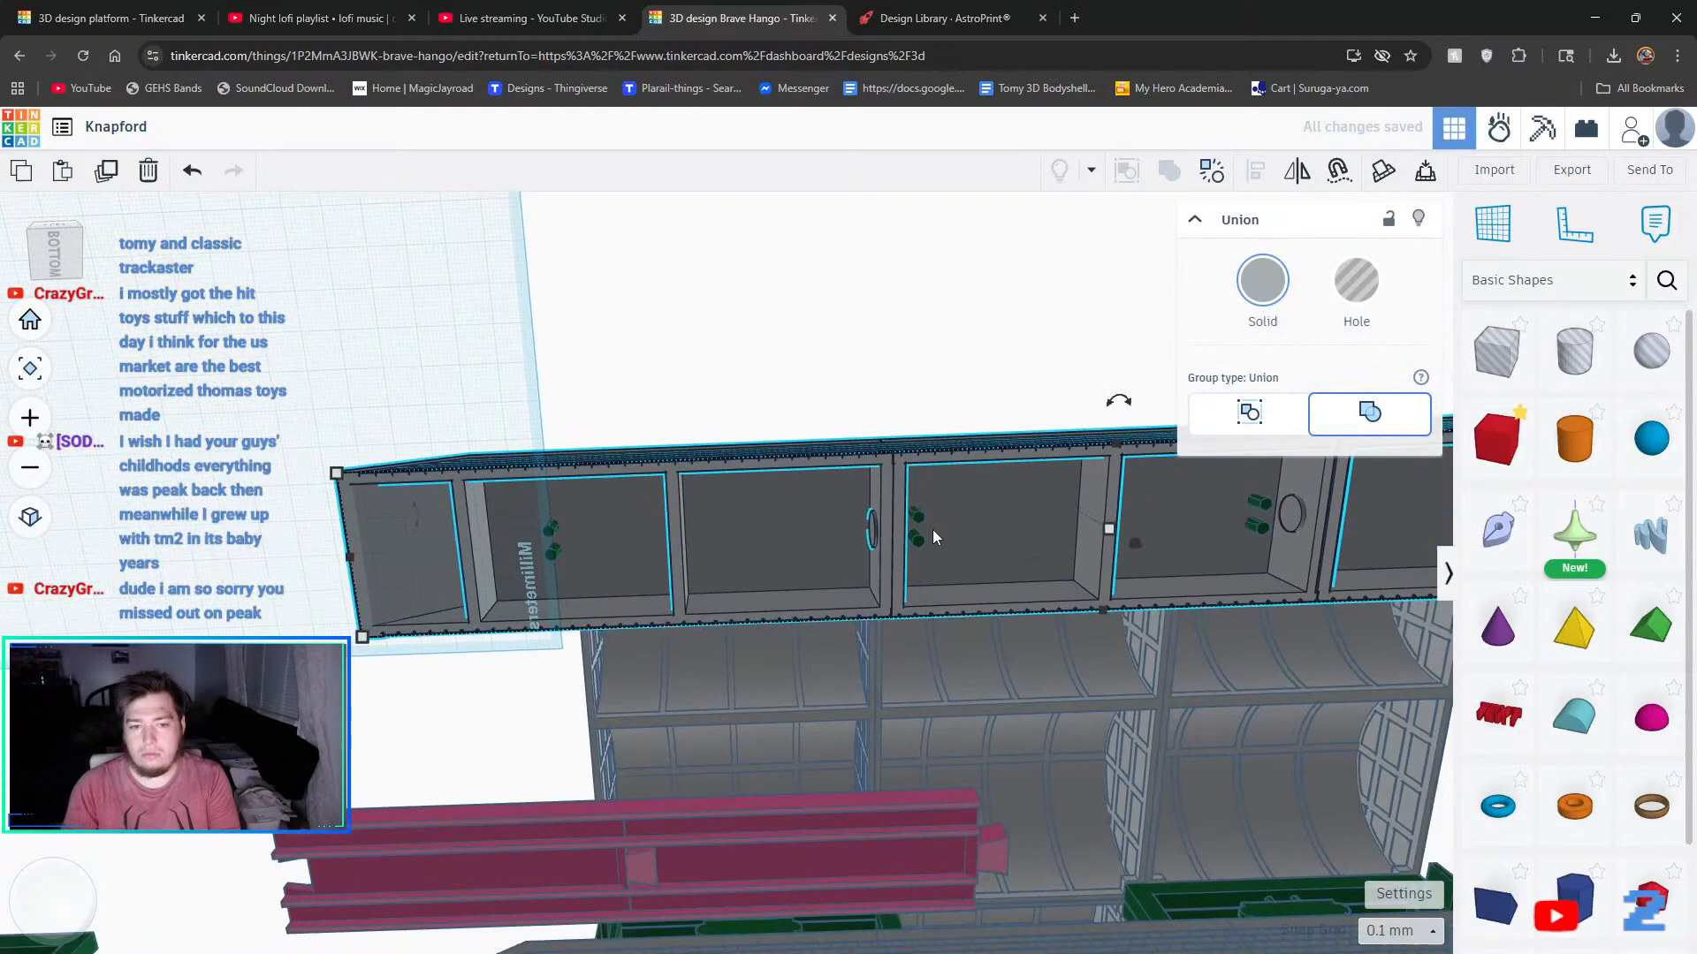
right_drag(932, 532, 1253, 701)
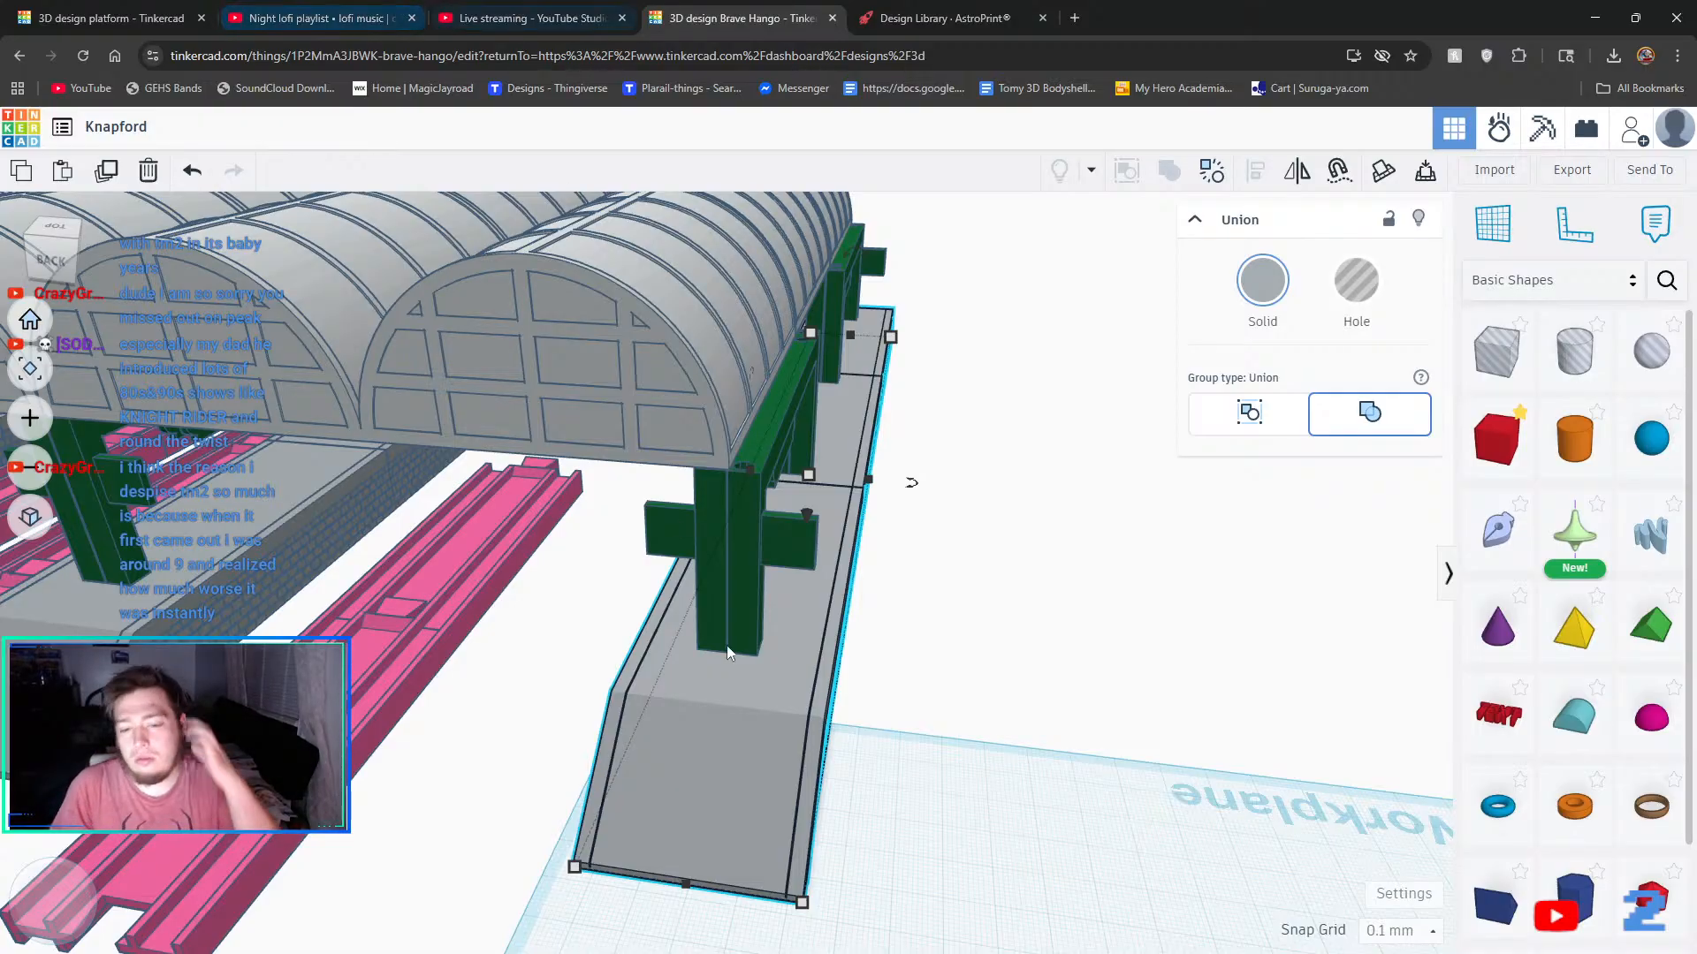
click(912, 543)
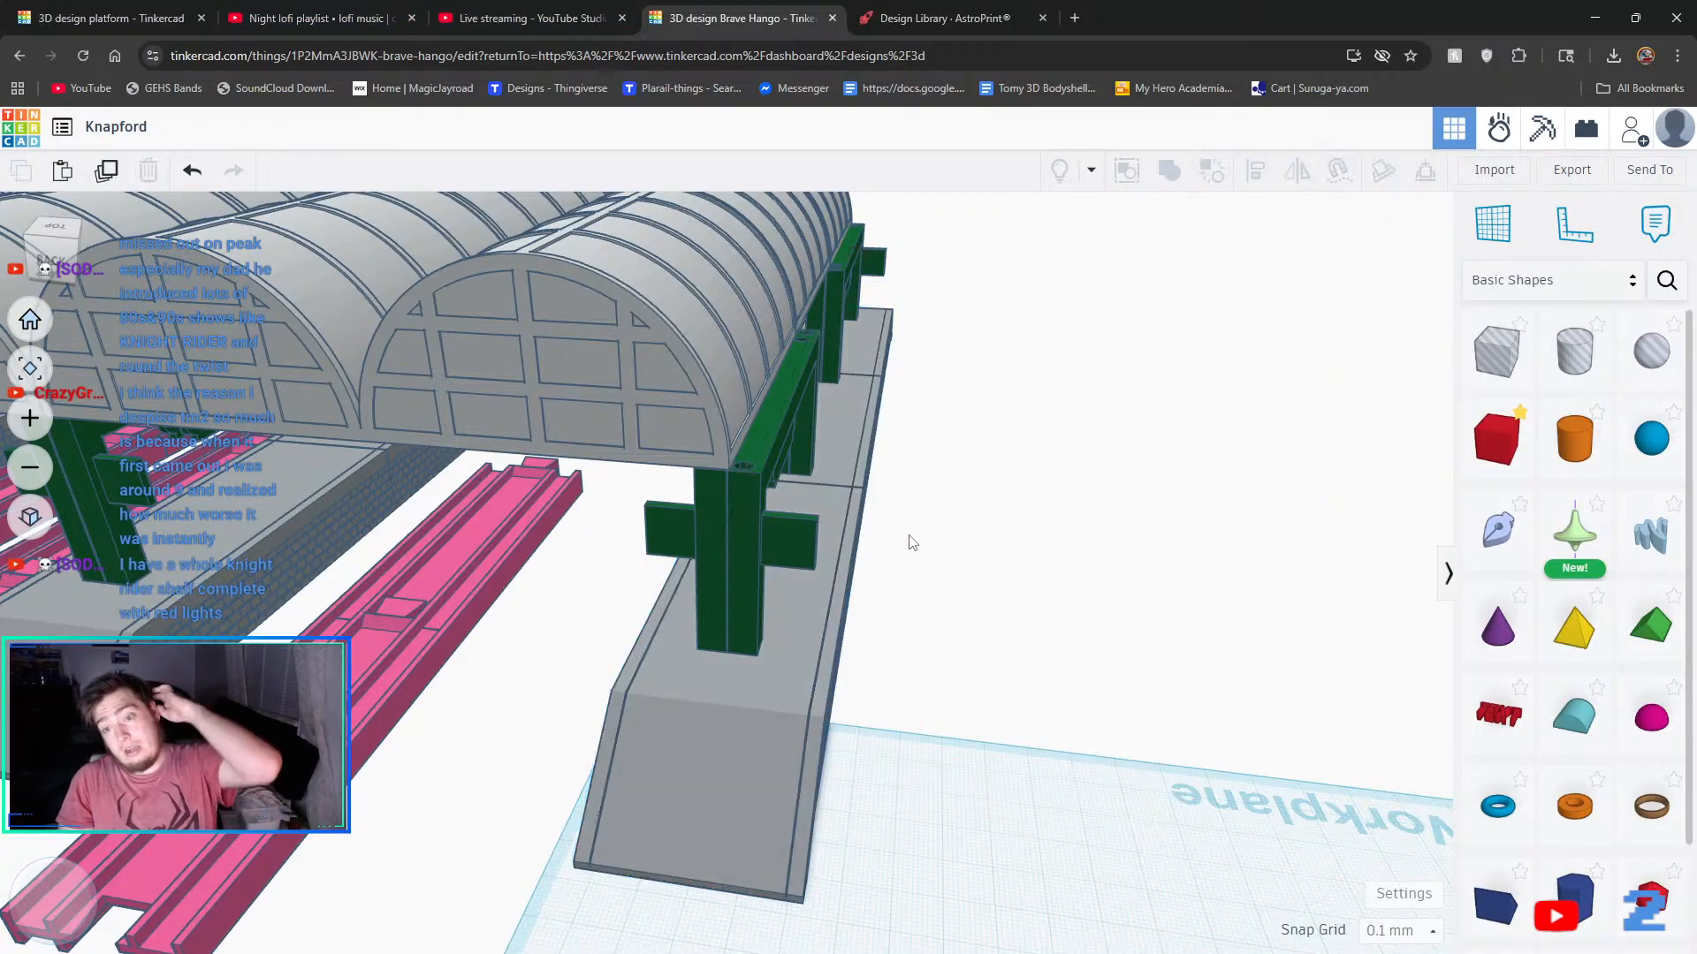
scroll(928, 482, down, 5)
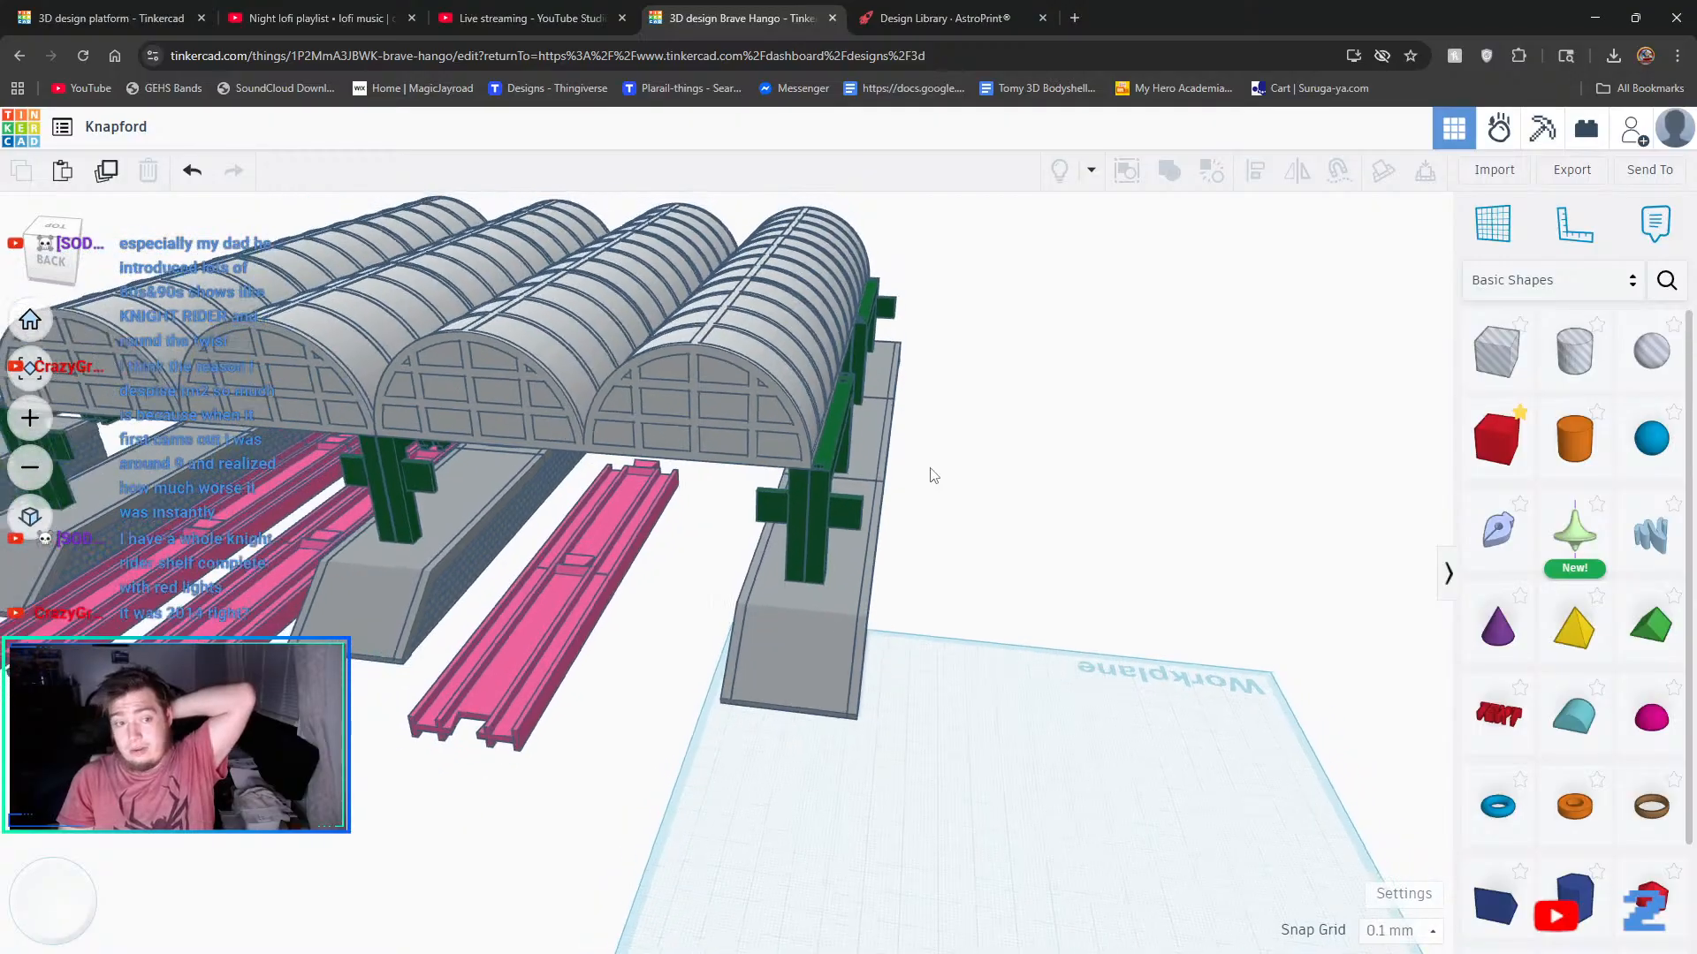
scroll(930, 473, down, 3)
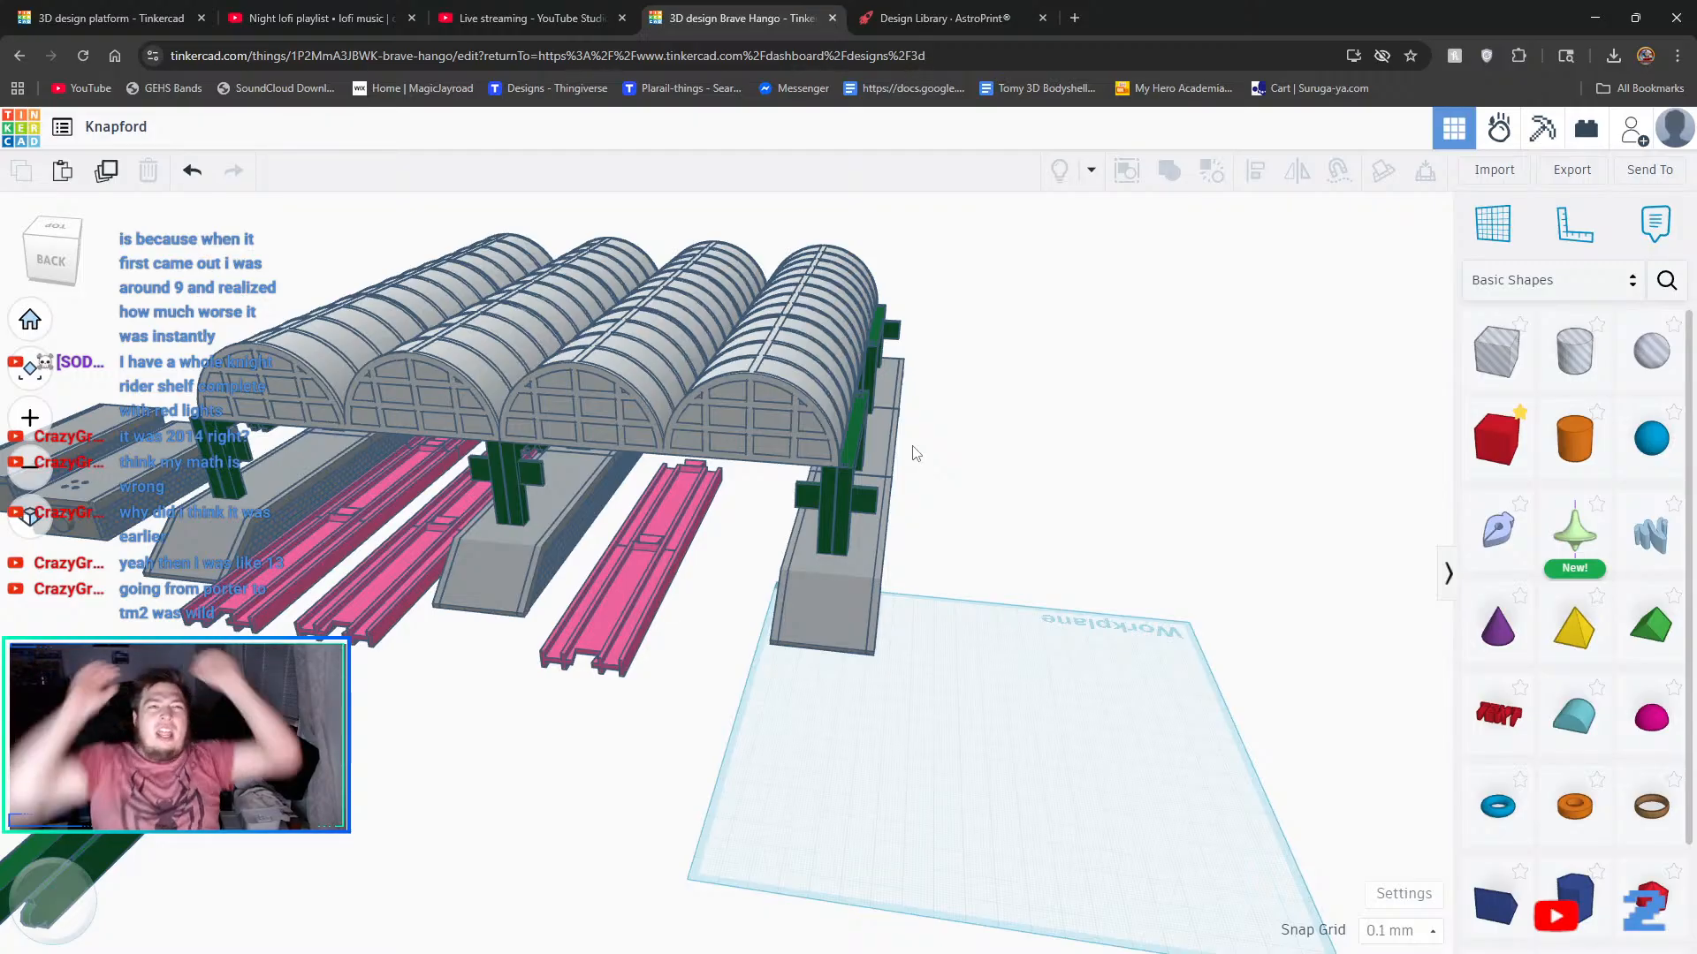
click(265, 18)
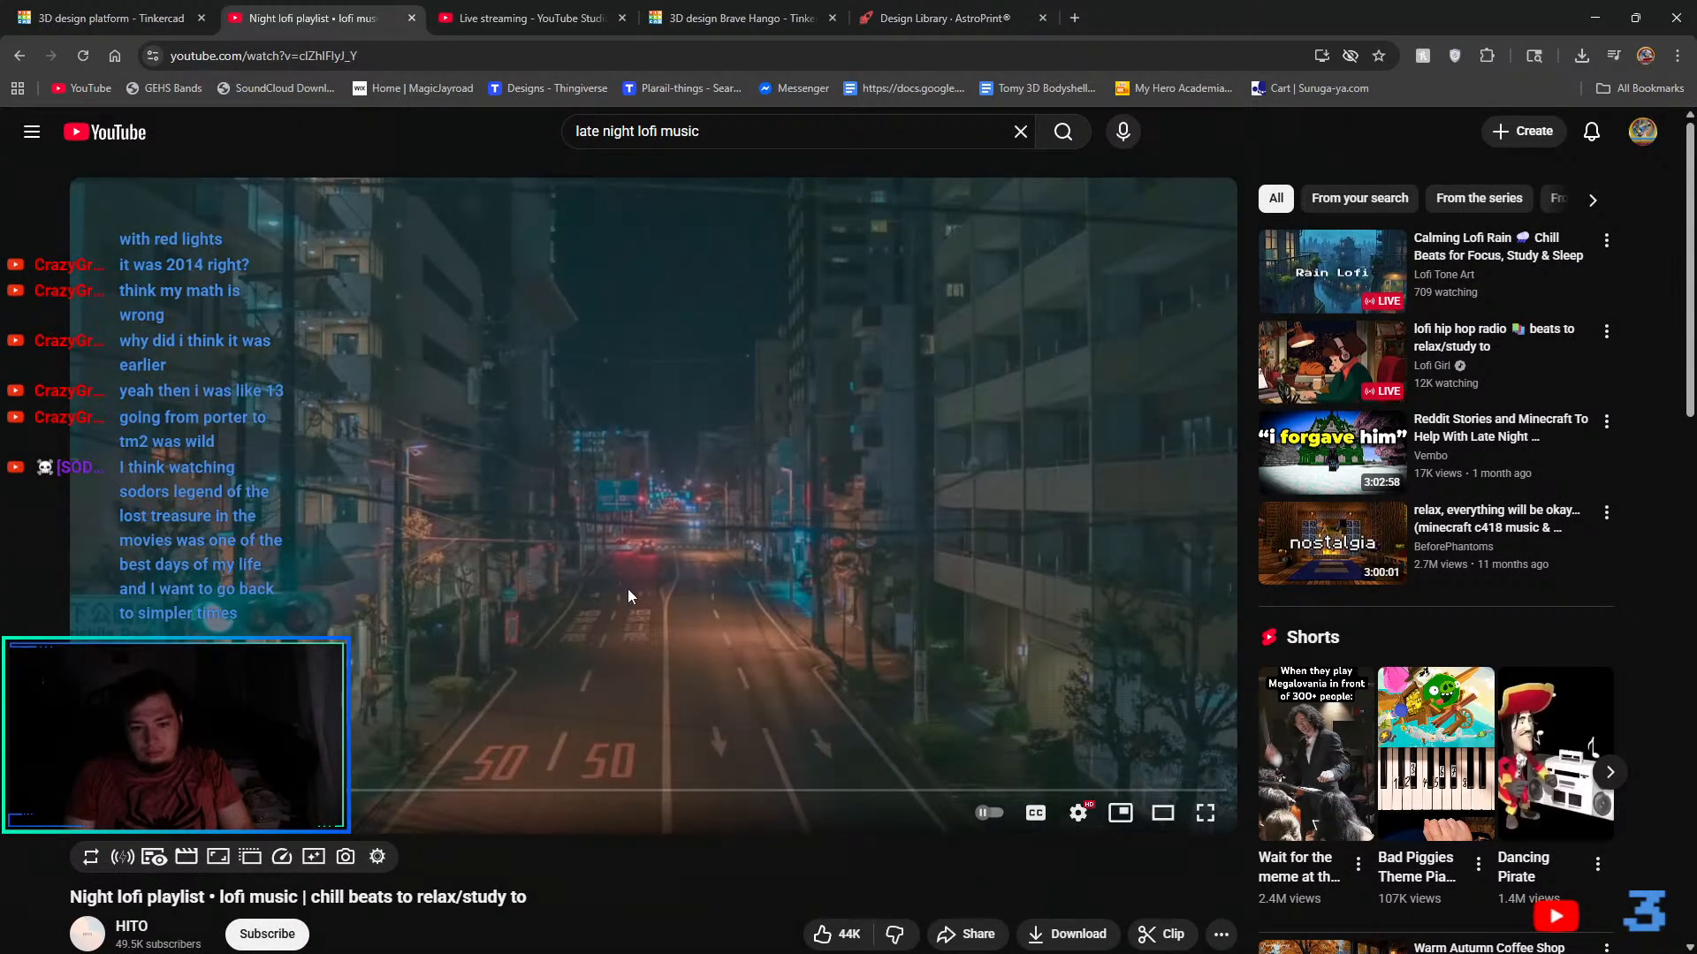
click(743, 18)
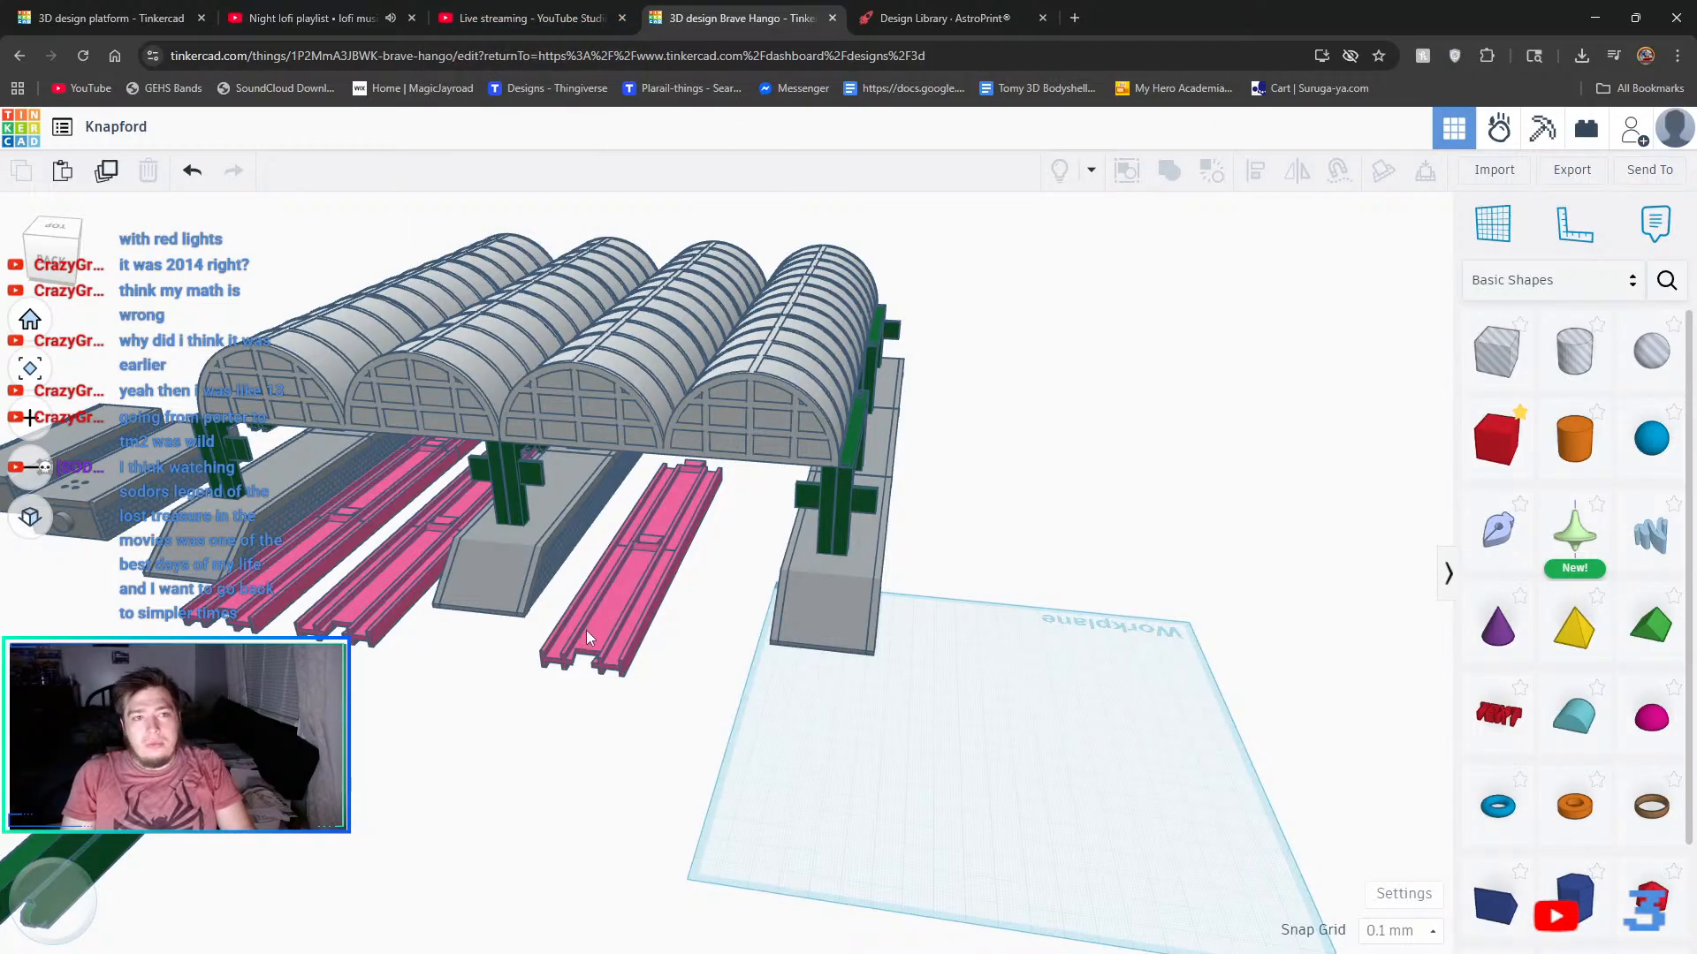
- Examine the station from its ramped end, checking how the outer platform row sits beneath the green frames
right_drag(586, 629, 957, 606)
right_drag(855, 702, 908, 710)
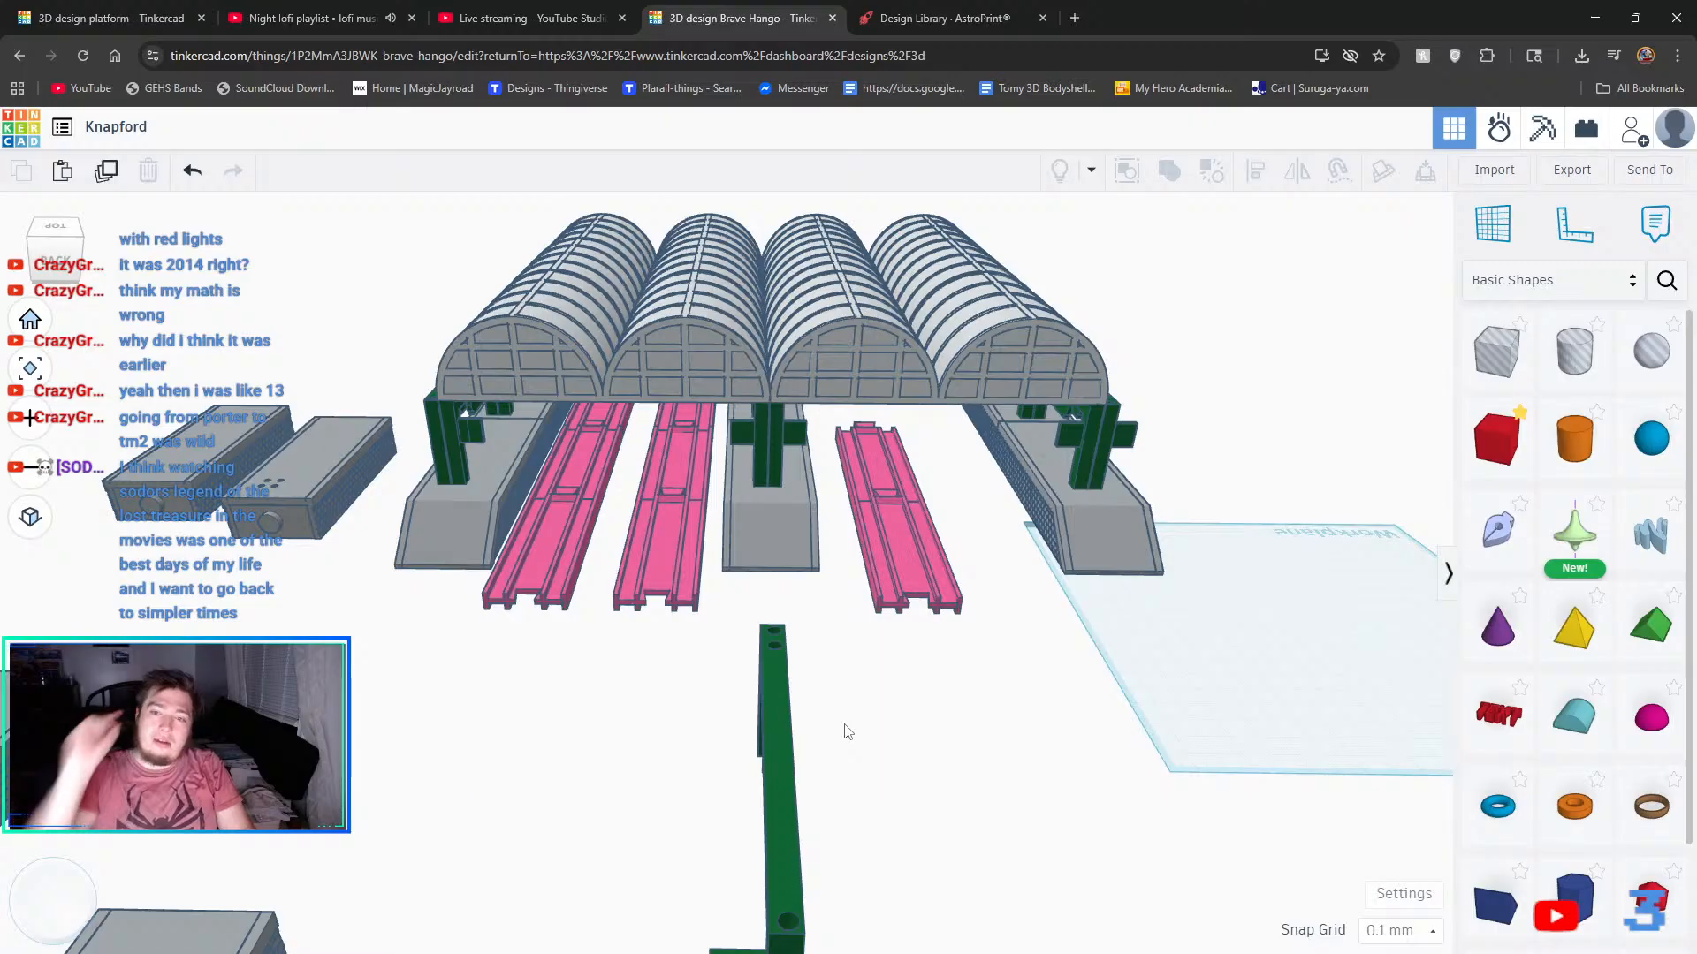
scroll(1009, 326, up, 10)
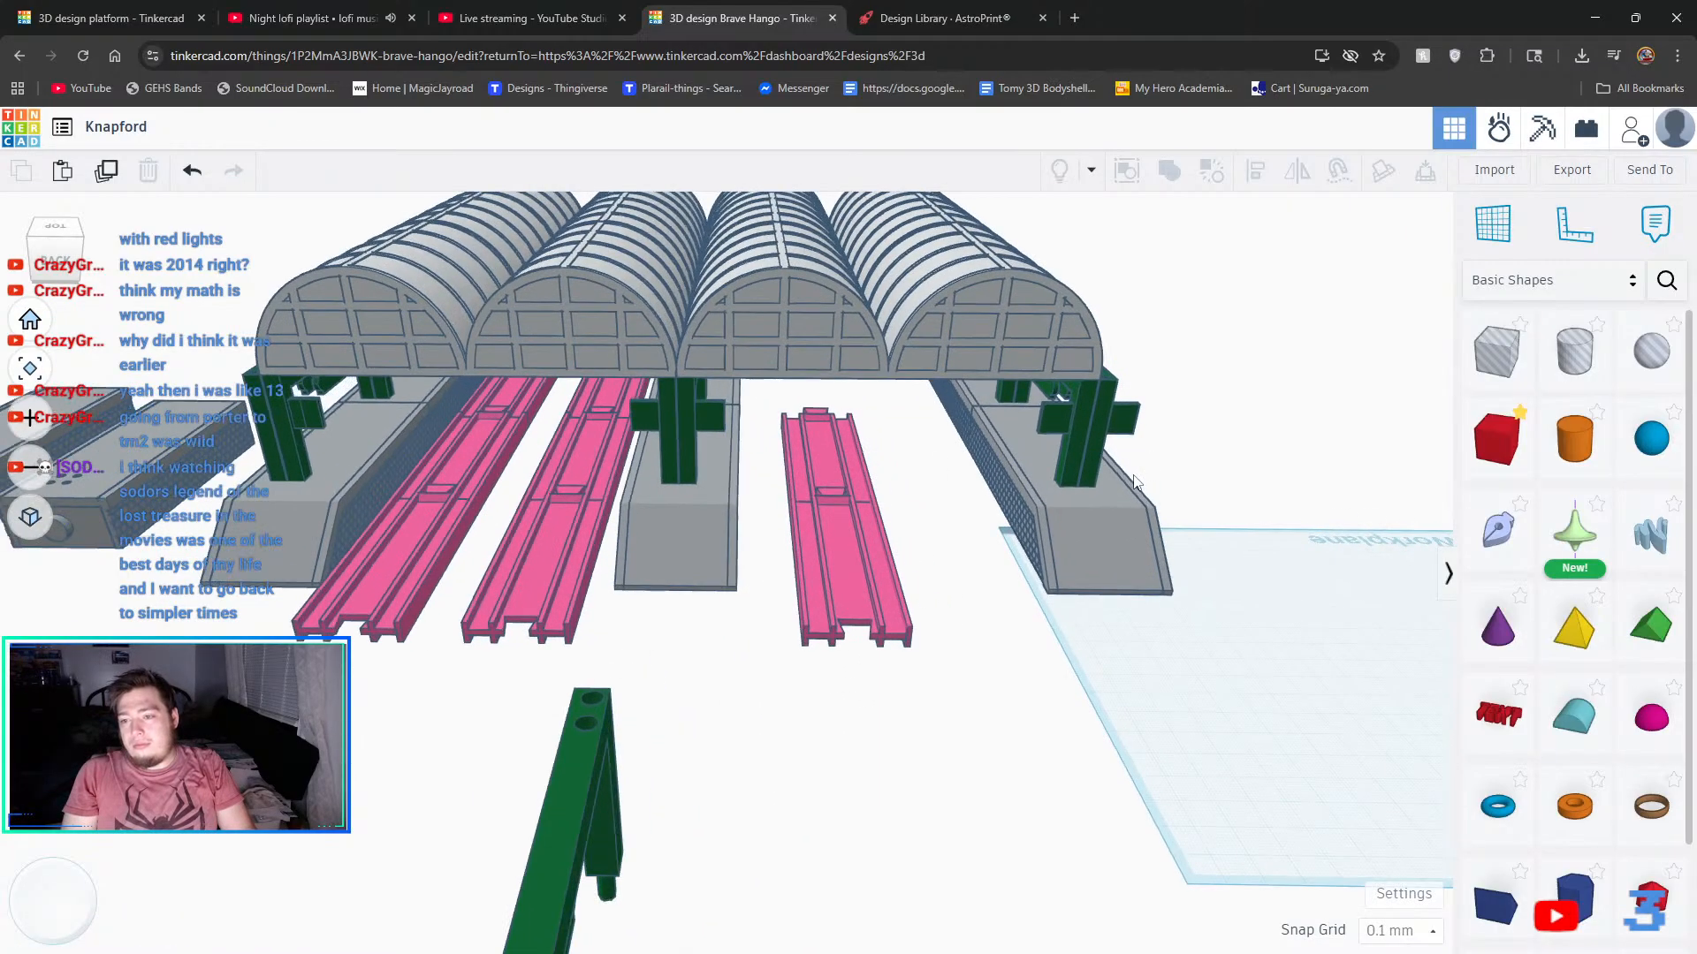
scroll(1186, 302, up, 10)
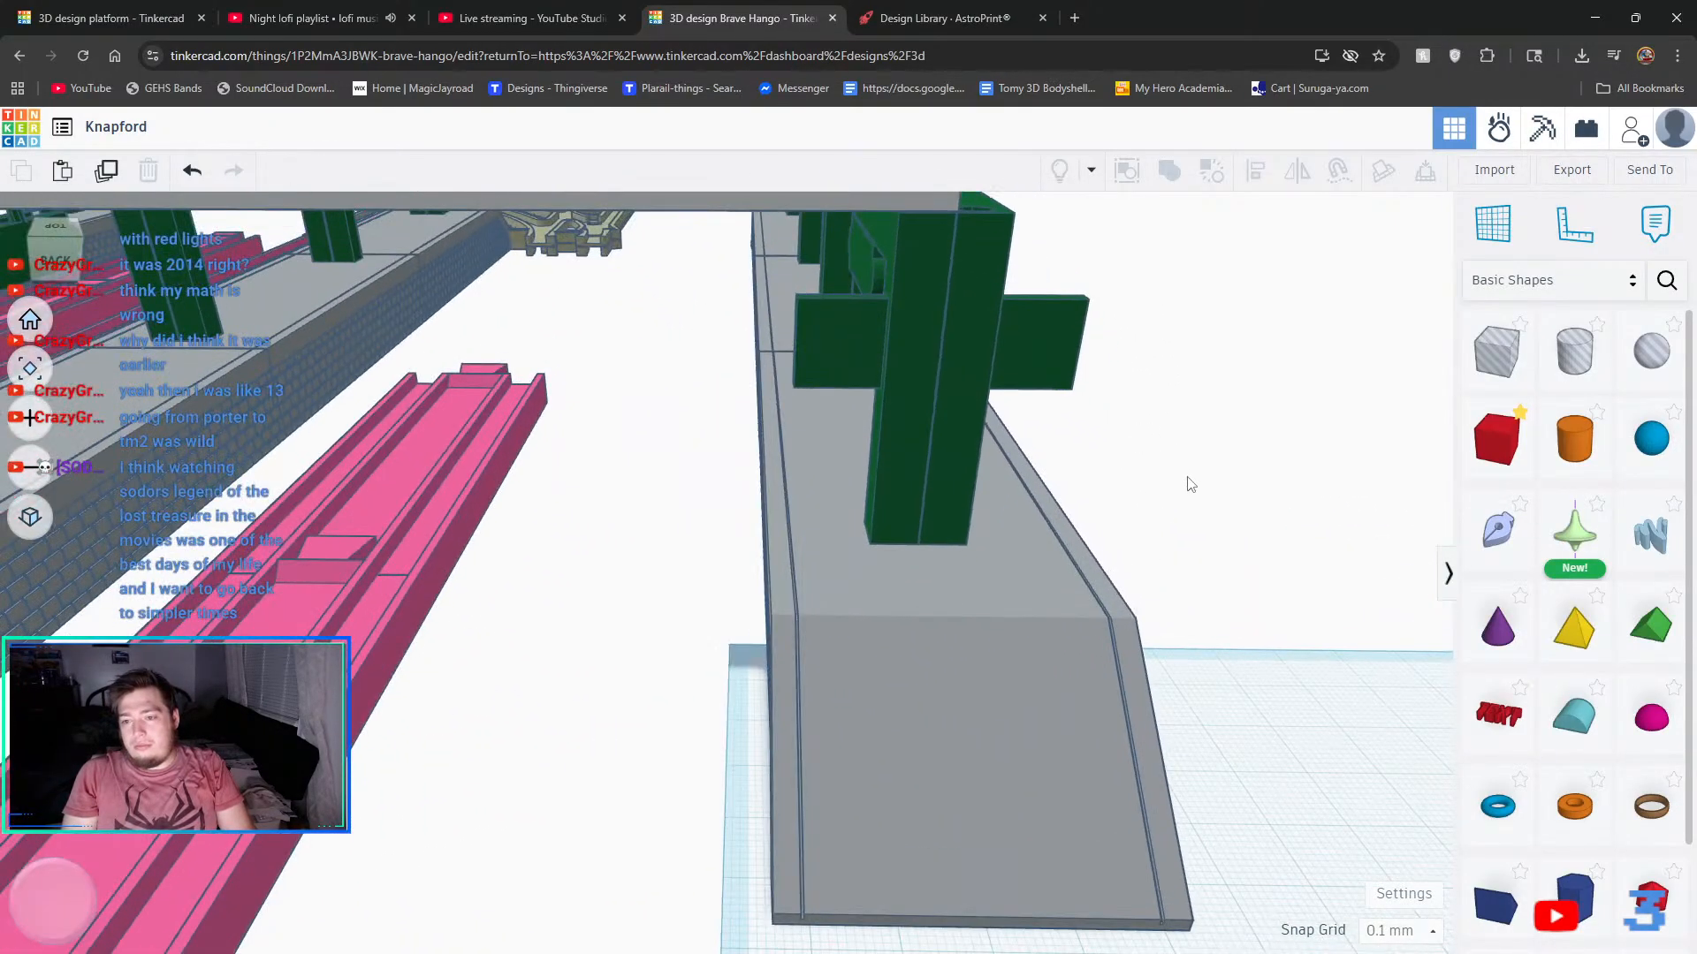
right_drag(1115, 502, 1117, 502)
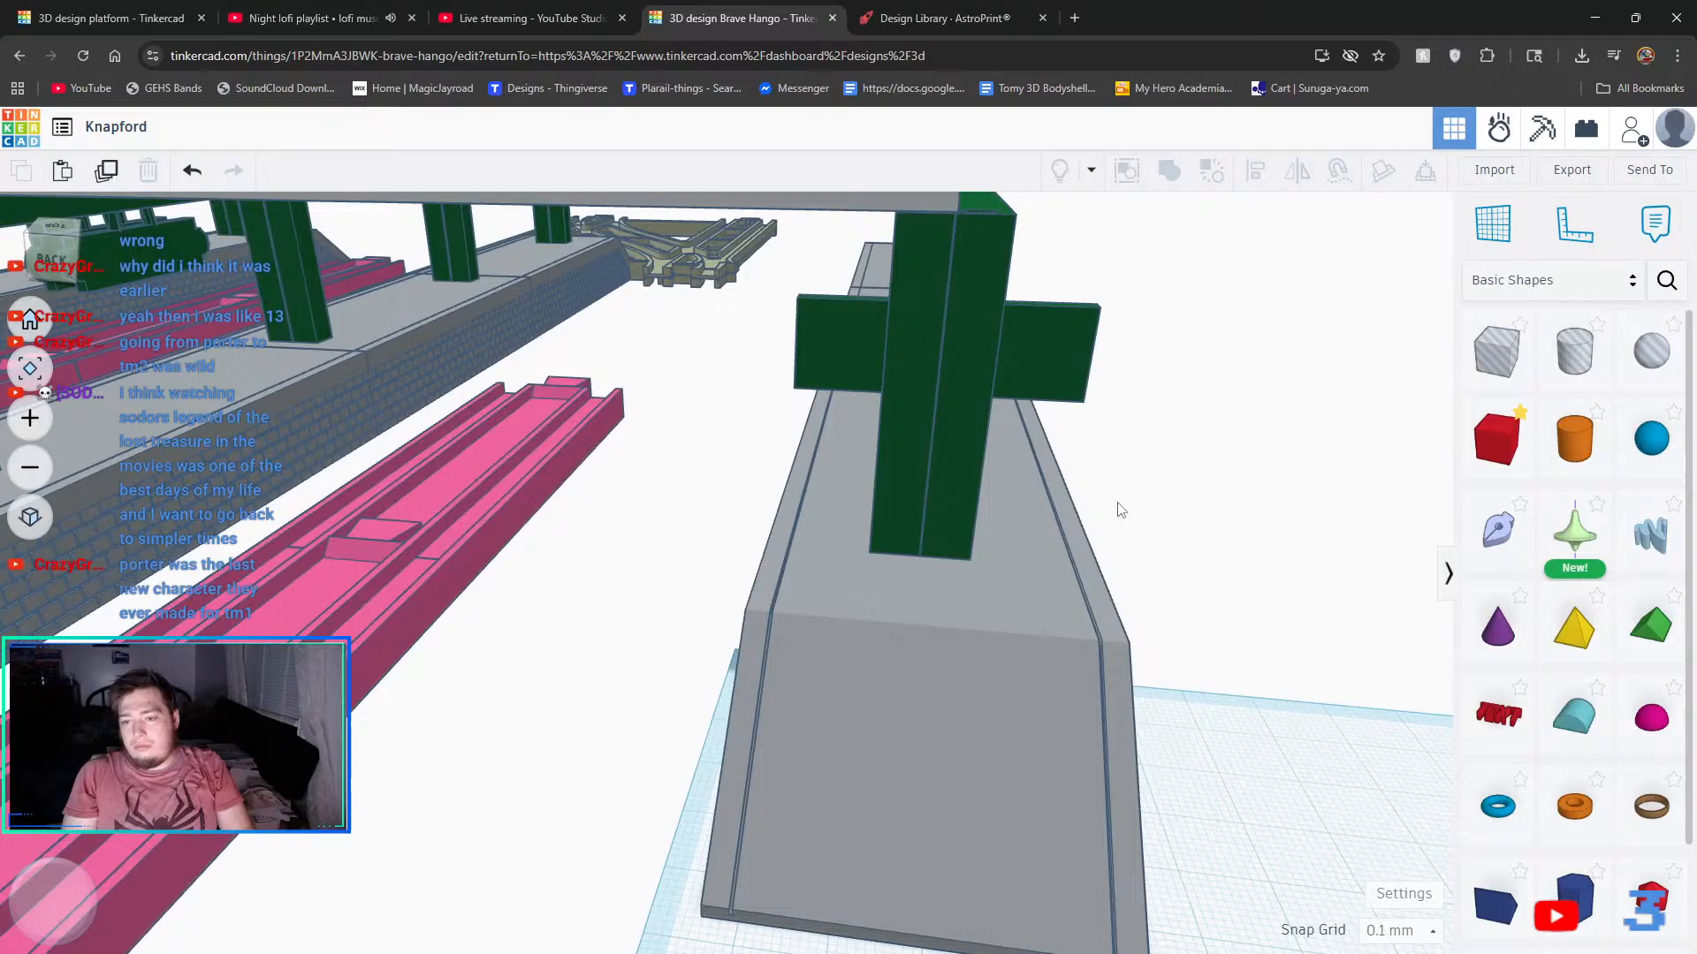
click(1006, 652)
right_drag(1271, 765, 1100, 749)
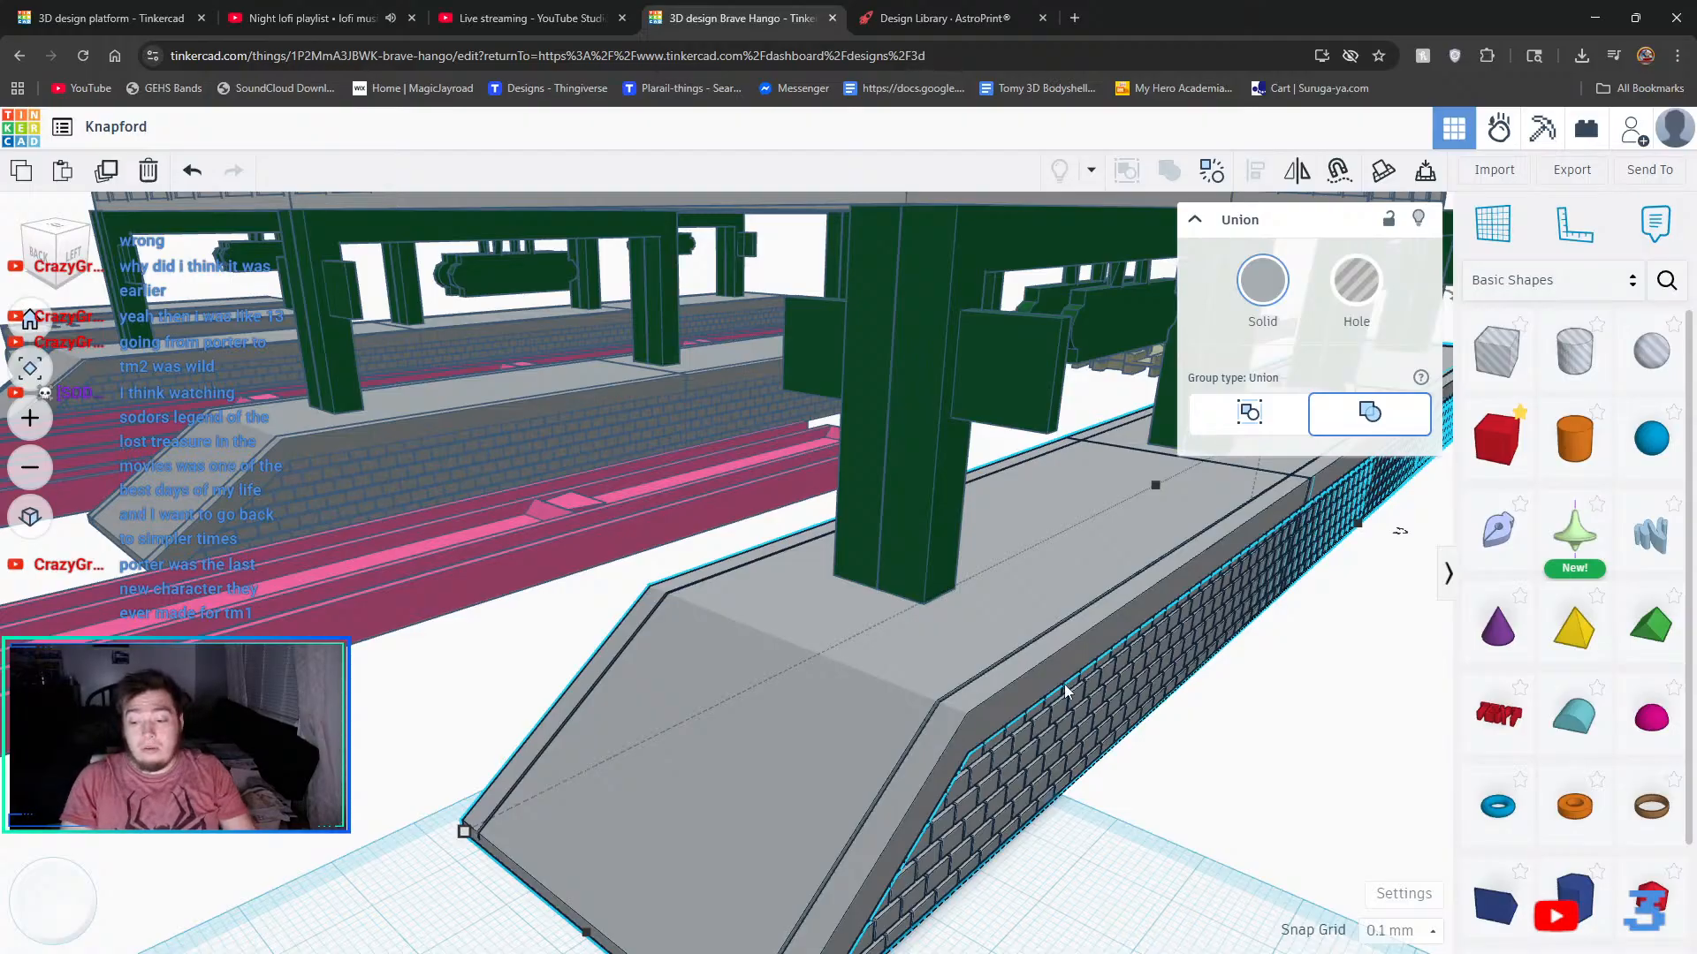
scroll(886, 530, down, 5)
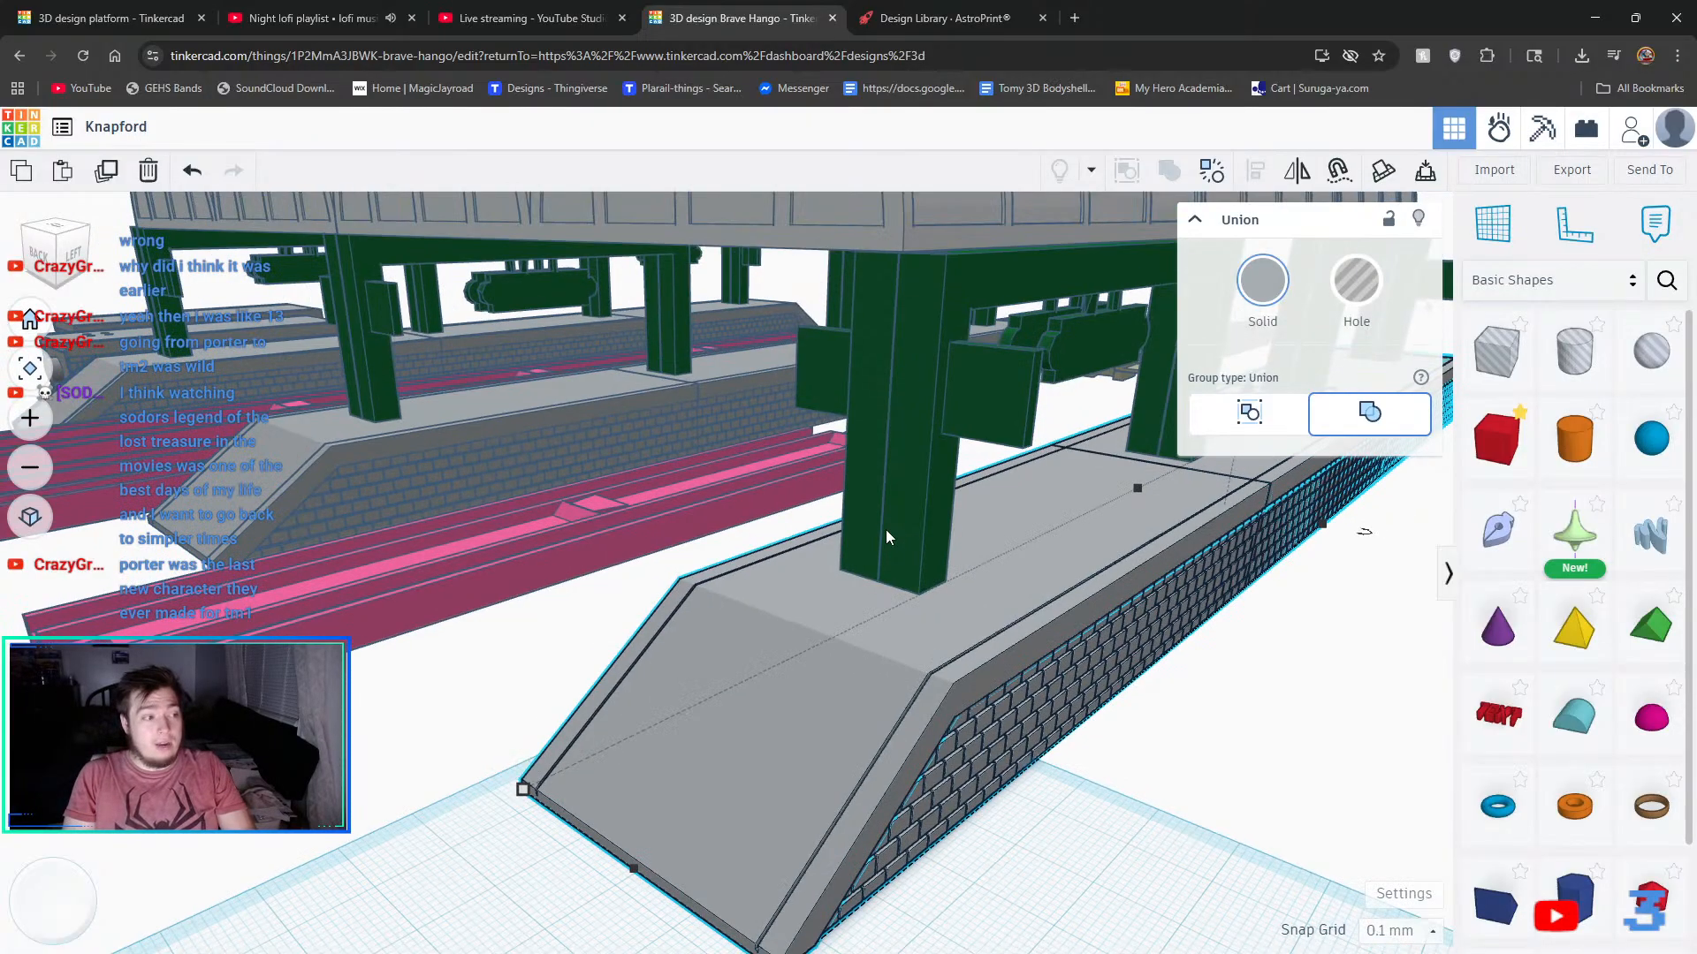
scroll(896, 530, down, 4)
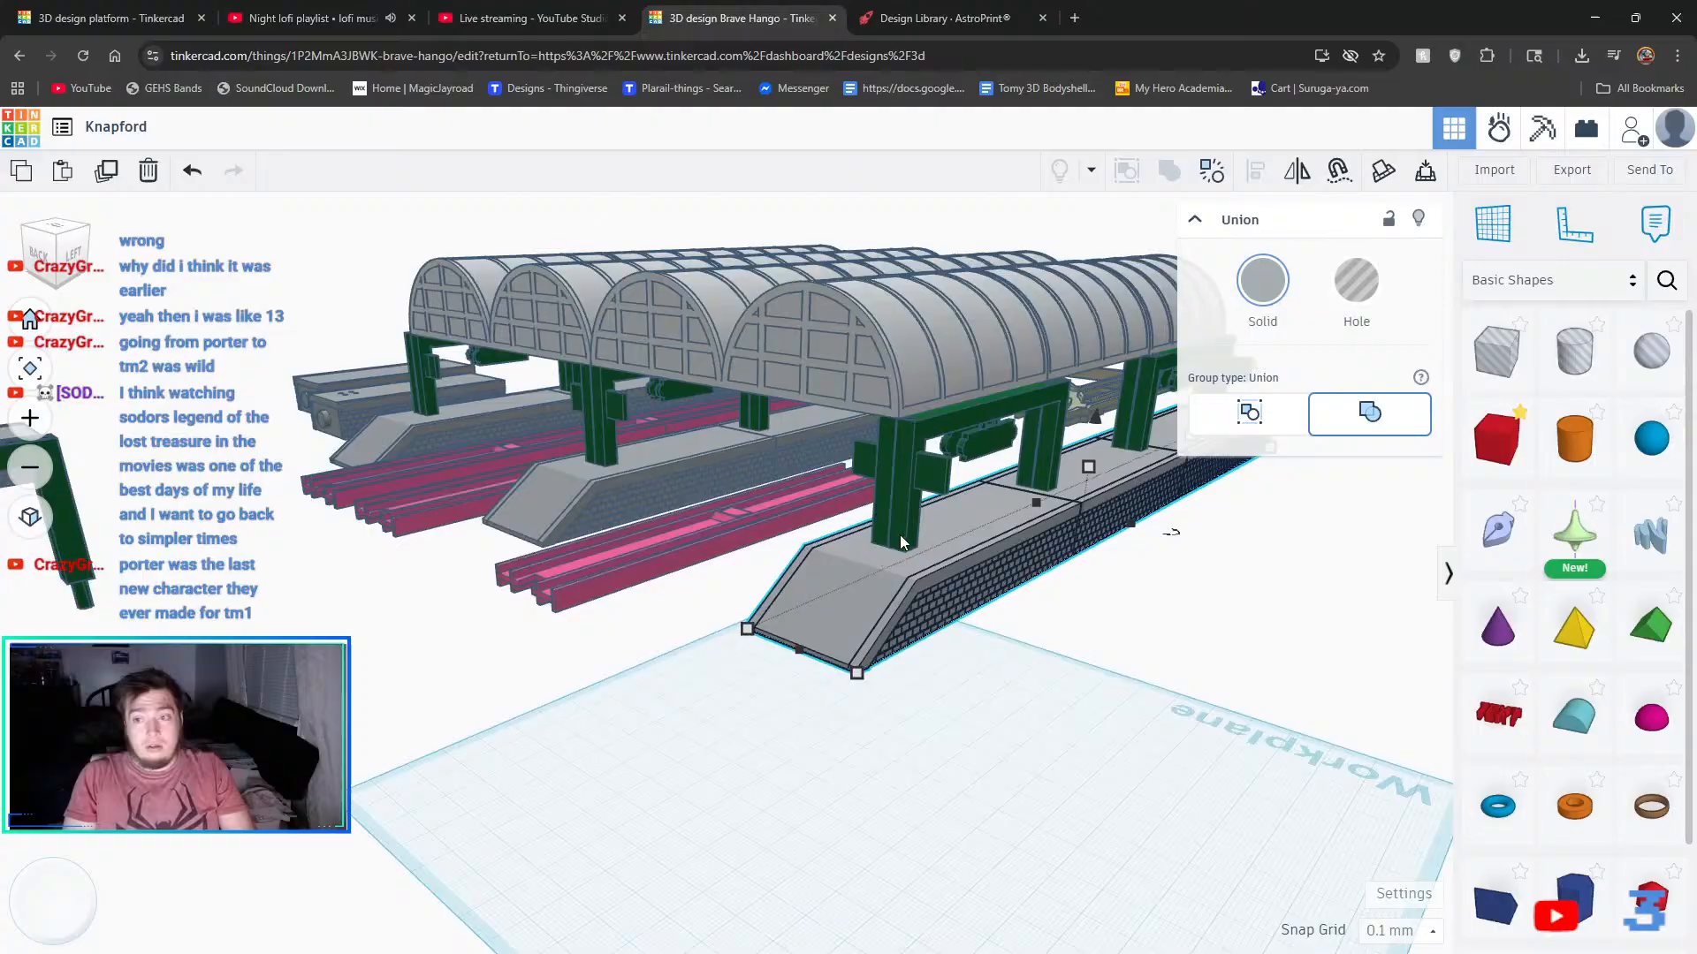
- Ungroup the middle platform row to separate its platform sections from the peg-hole shapes
click(378, 656)
right_drag(377, 655, 395, 397)
click(395, 398)
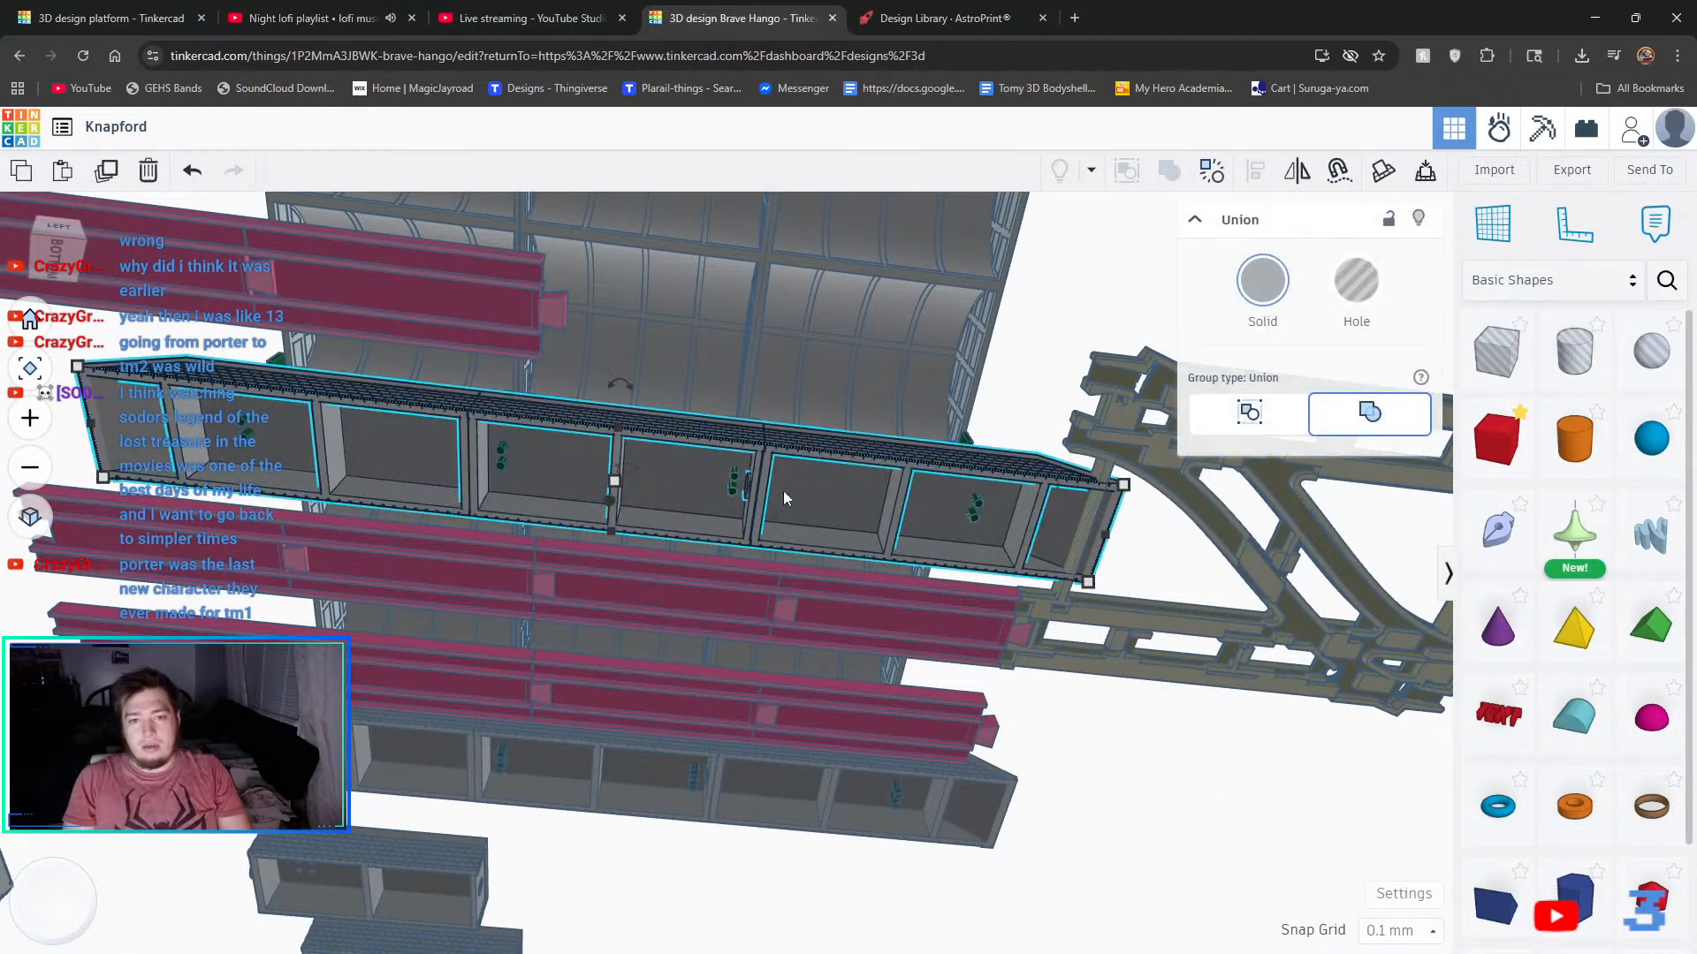
click(1215, 177)
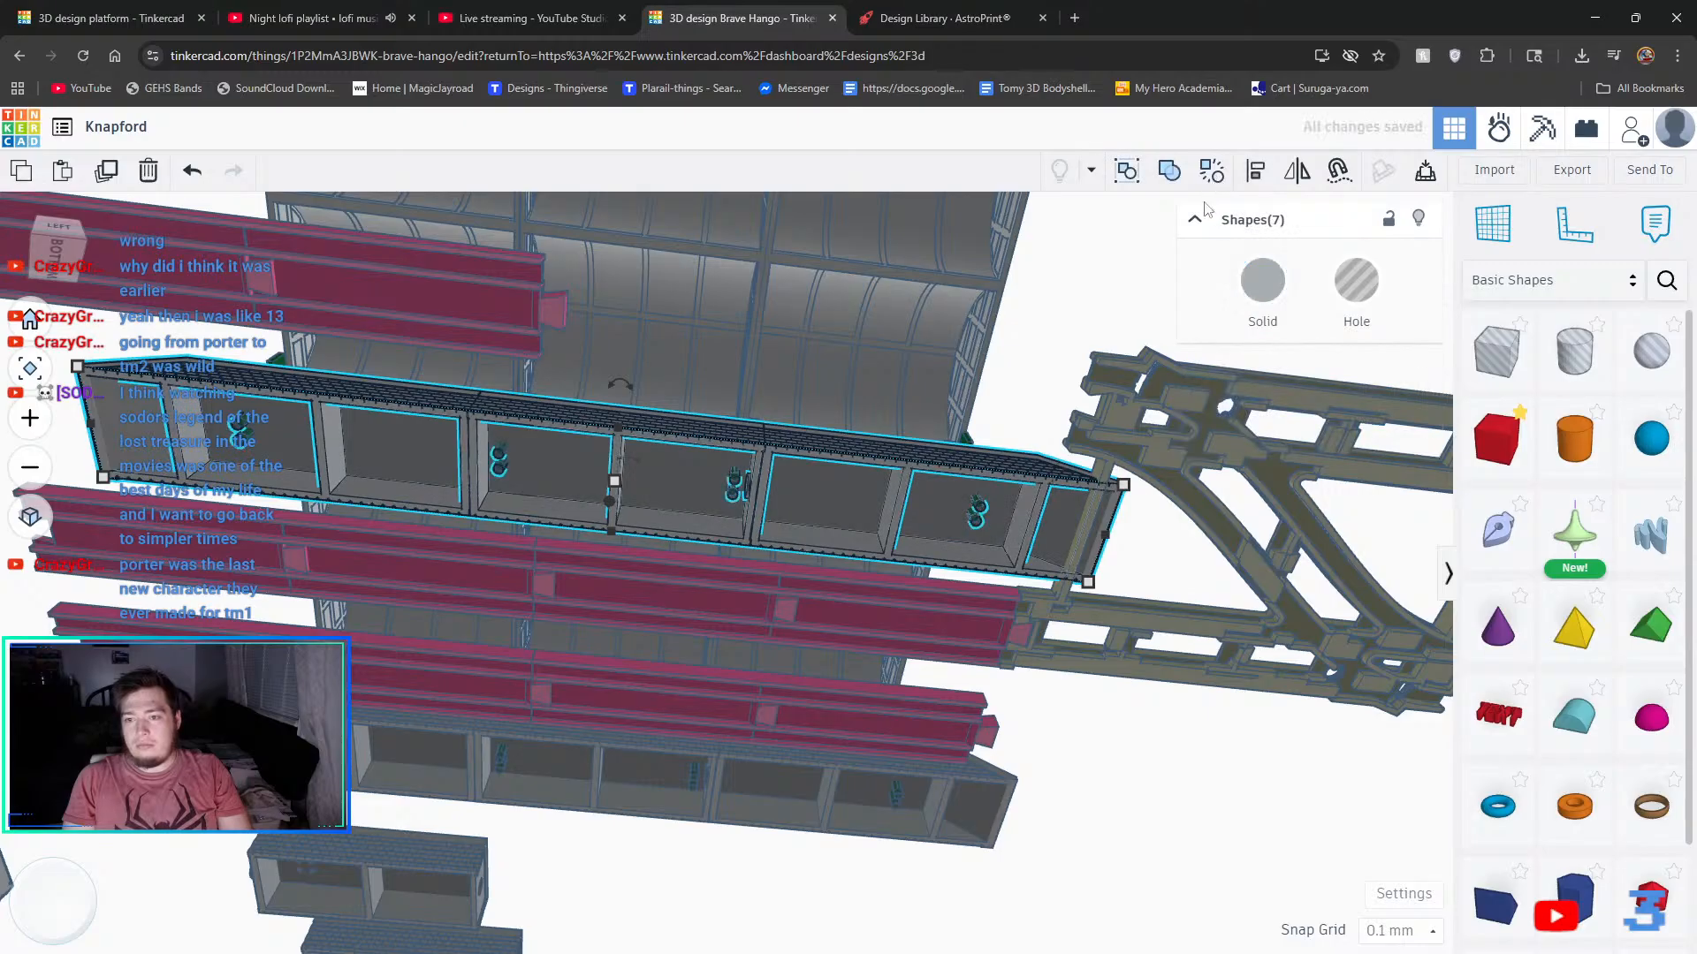
- Regroup only the three middle-row platform sections into one union, leaving out the peg-hole shapes
click(1028, 799)
click(820, 454)
shift+click(636, 433)
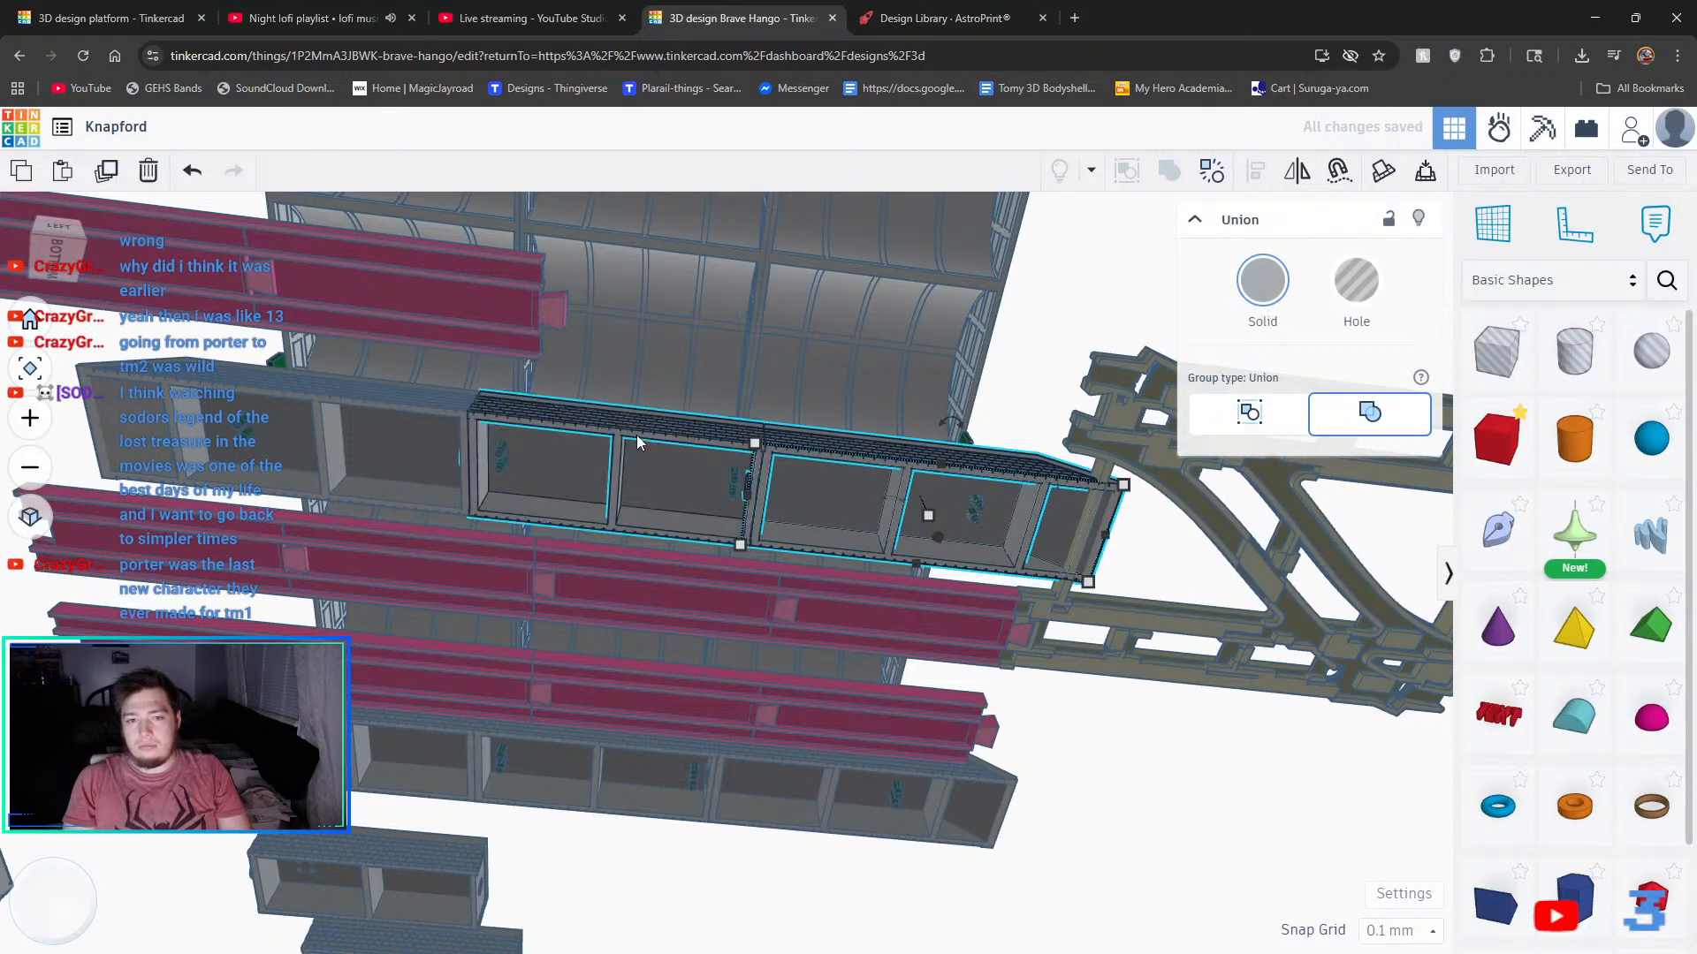
shift+click(381, 387)
click(1169, 170)
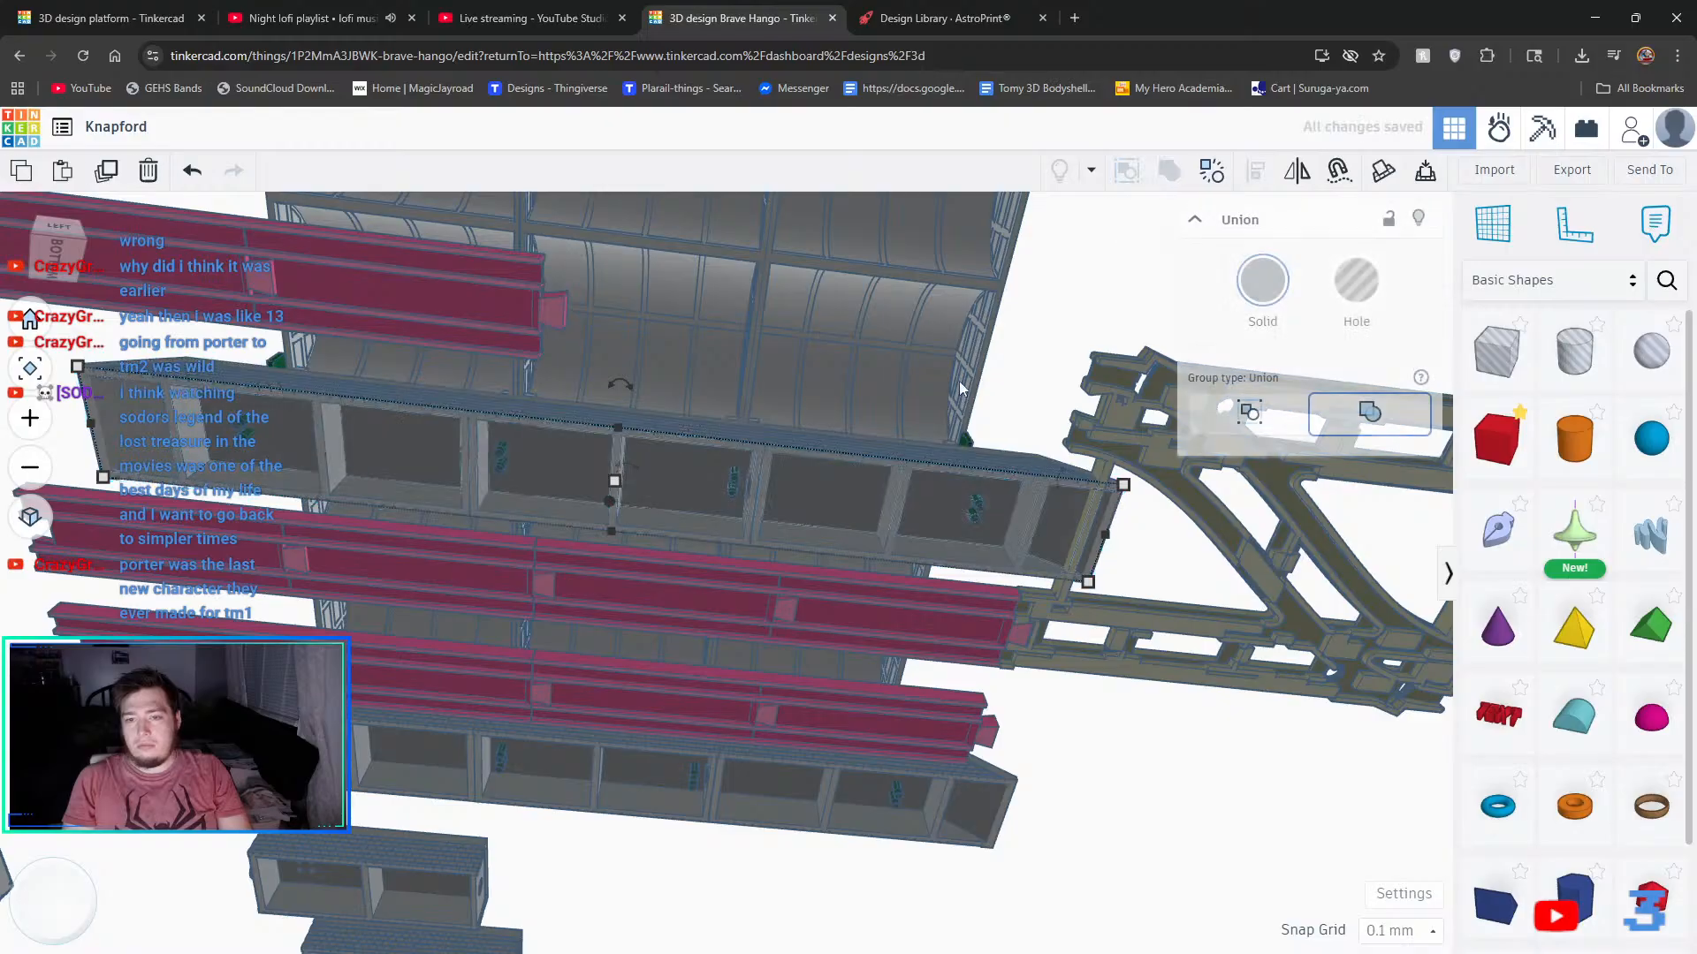
right_drag(1140, 345, 1255, 738)
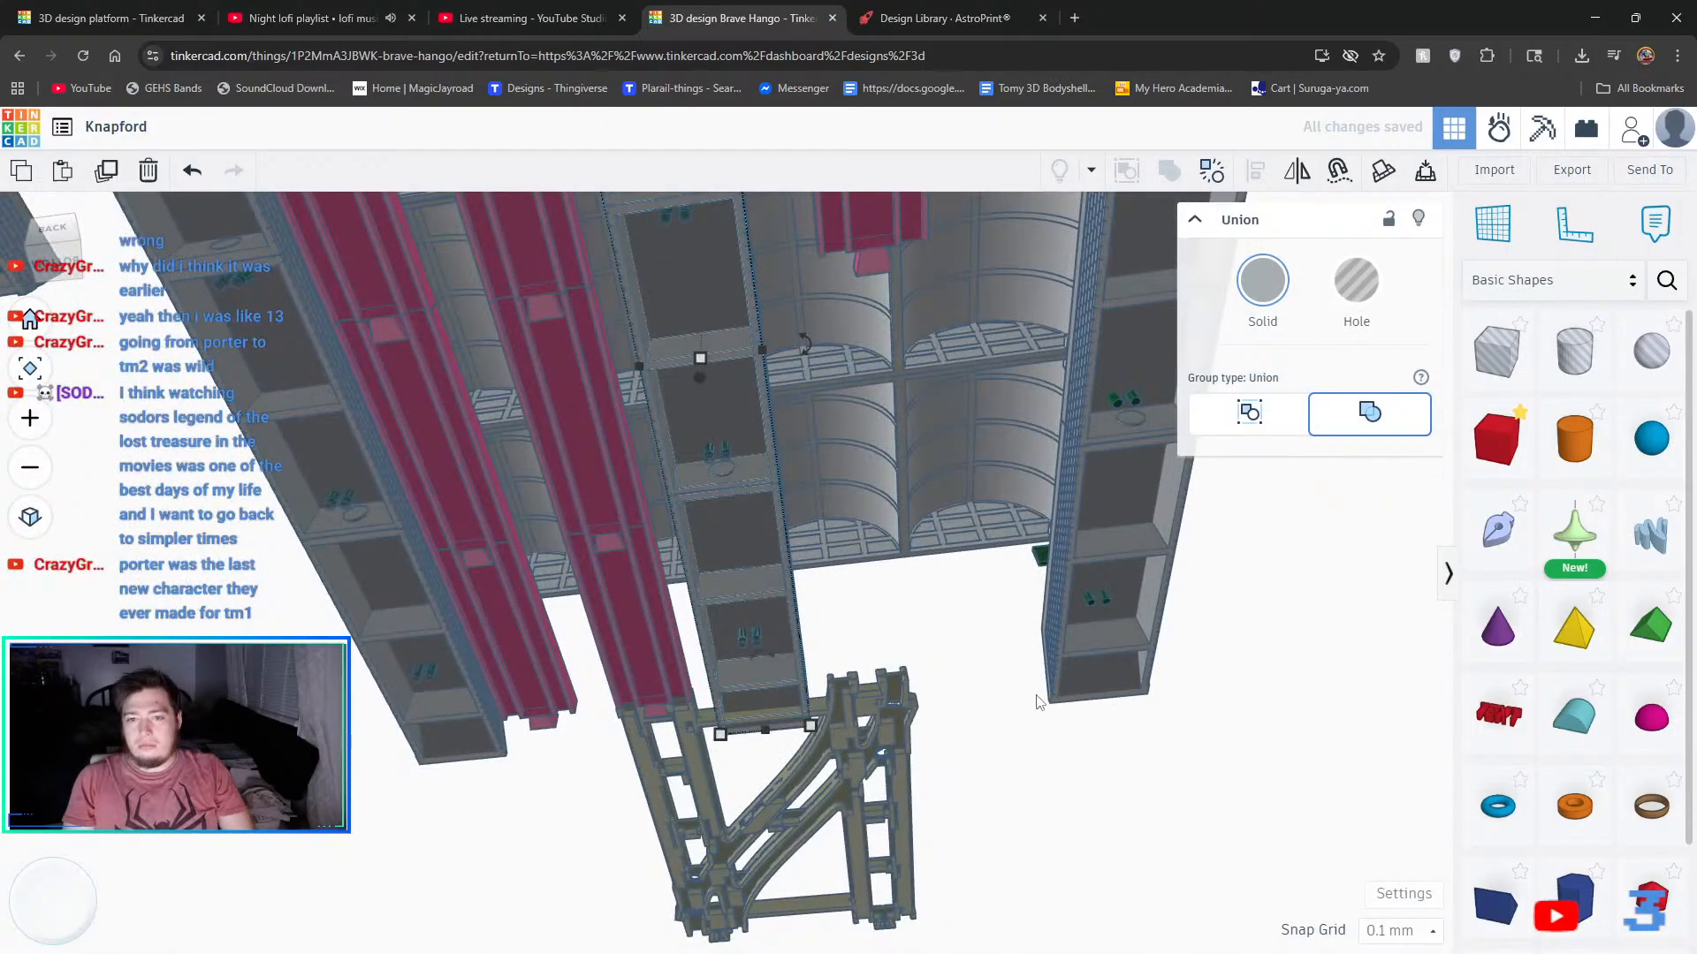
- Group the middle platform row with its peg-hole shapes into one union so that the holes are cut into the platforms
right_drag(810, 570, 926, 550)
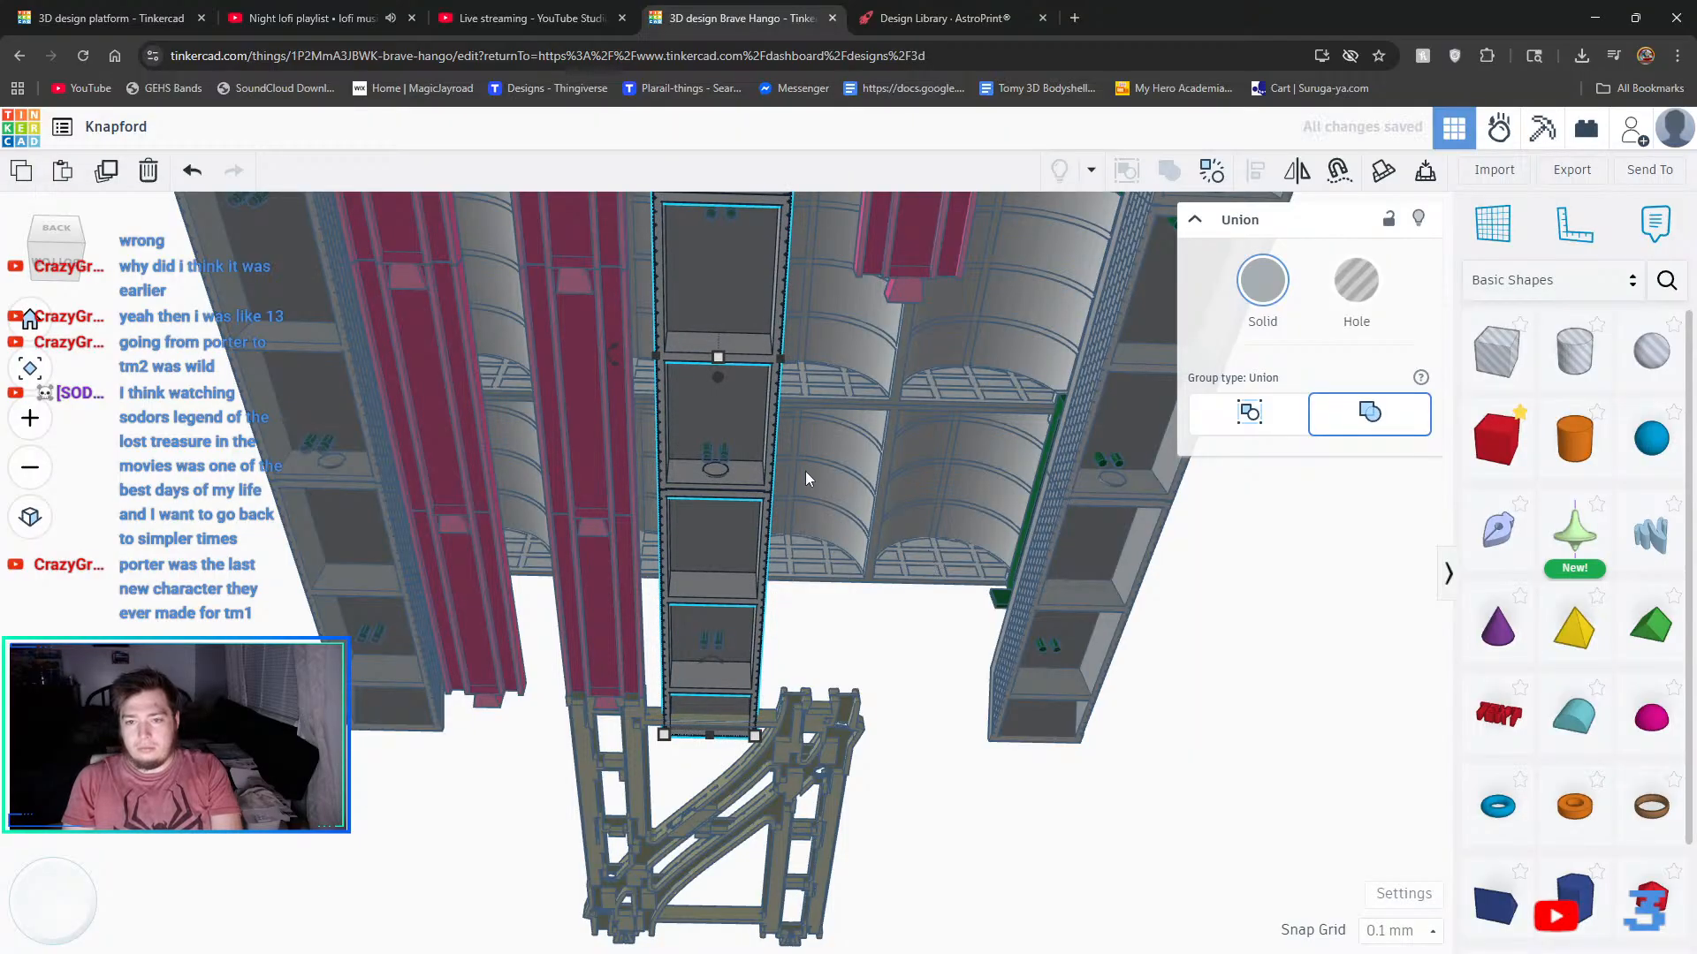
scroll(672, 511, up, 5)
scroll(698, 394, up, 3)
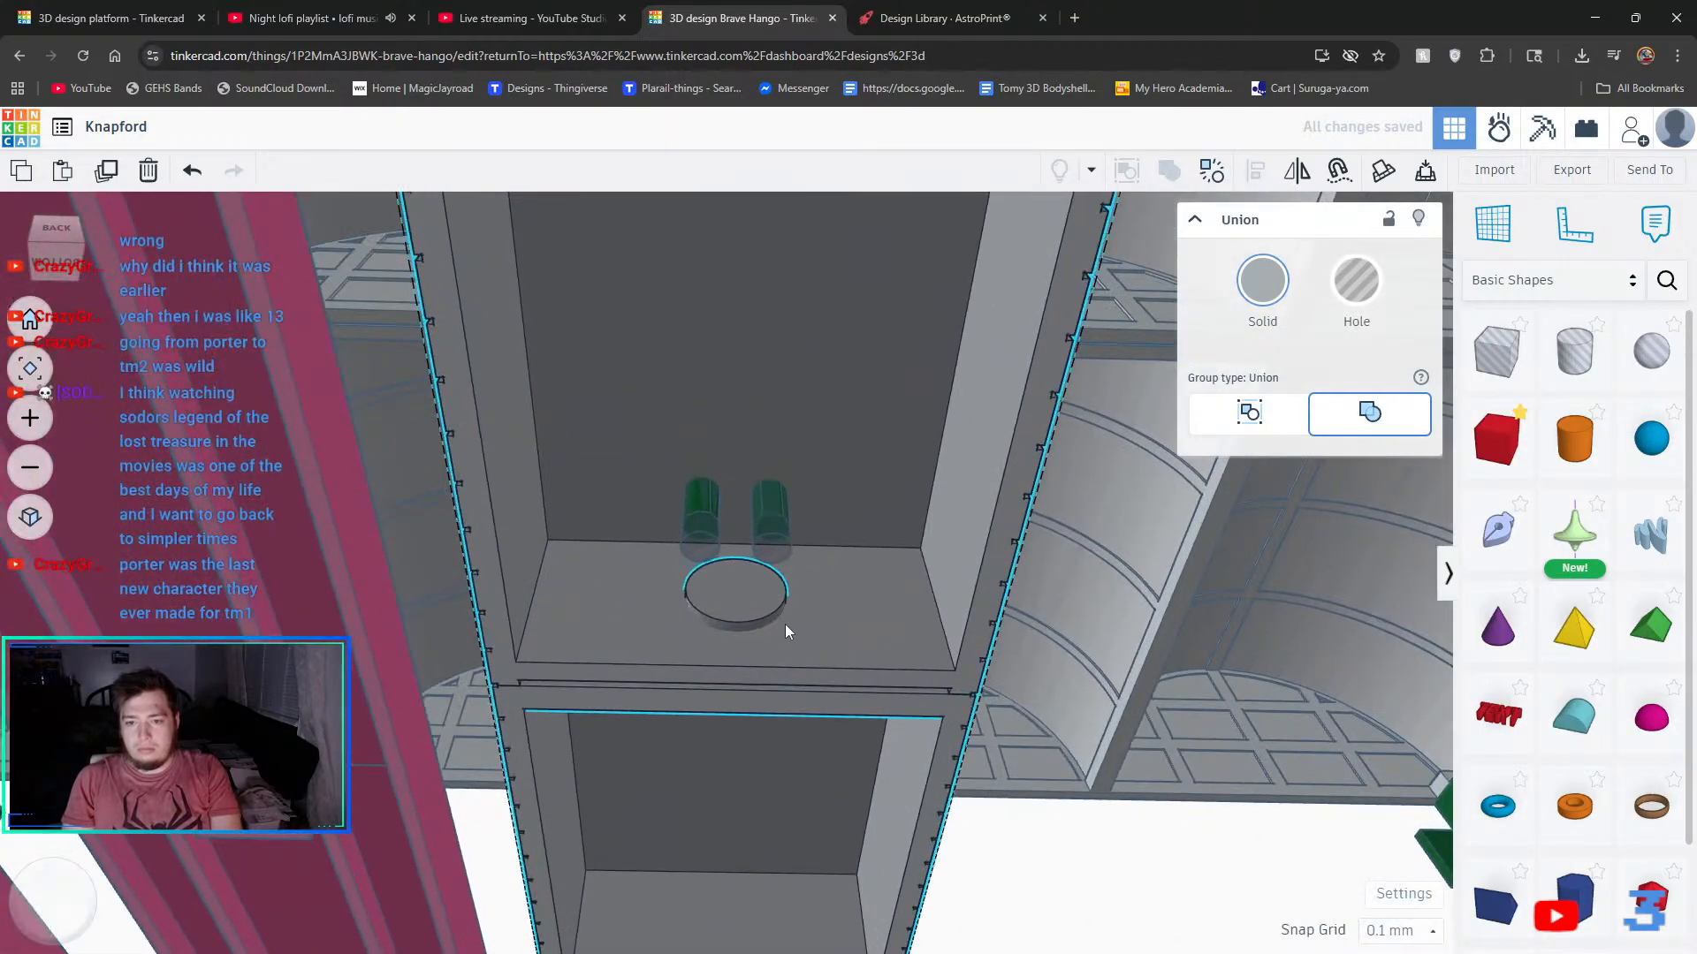
right_drag(780, 549, 756, 417)
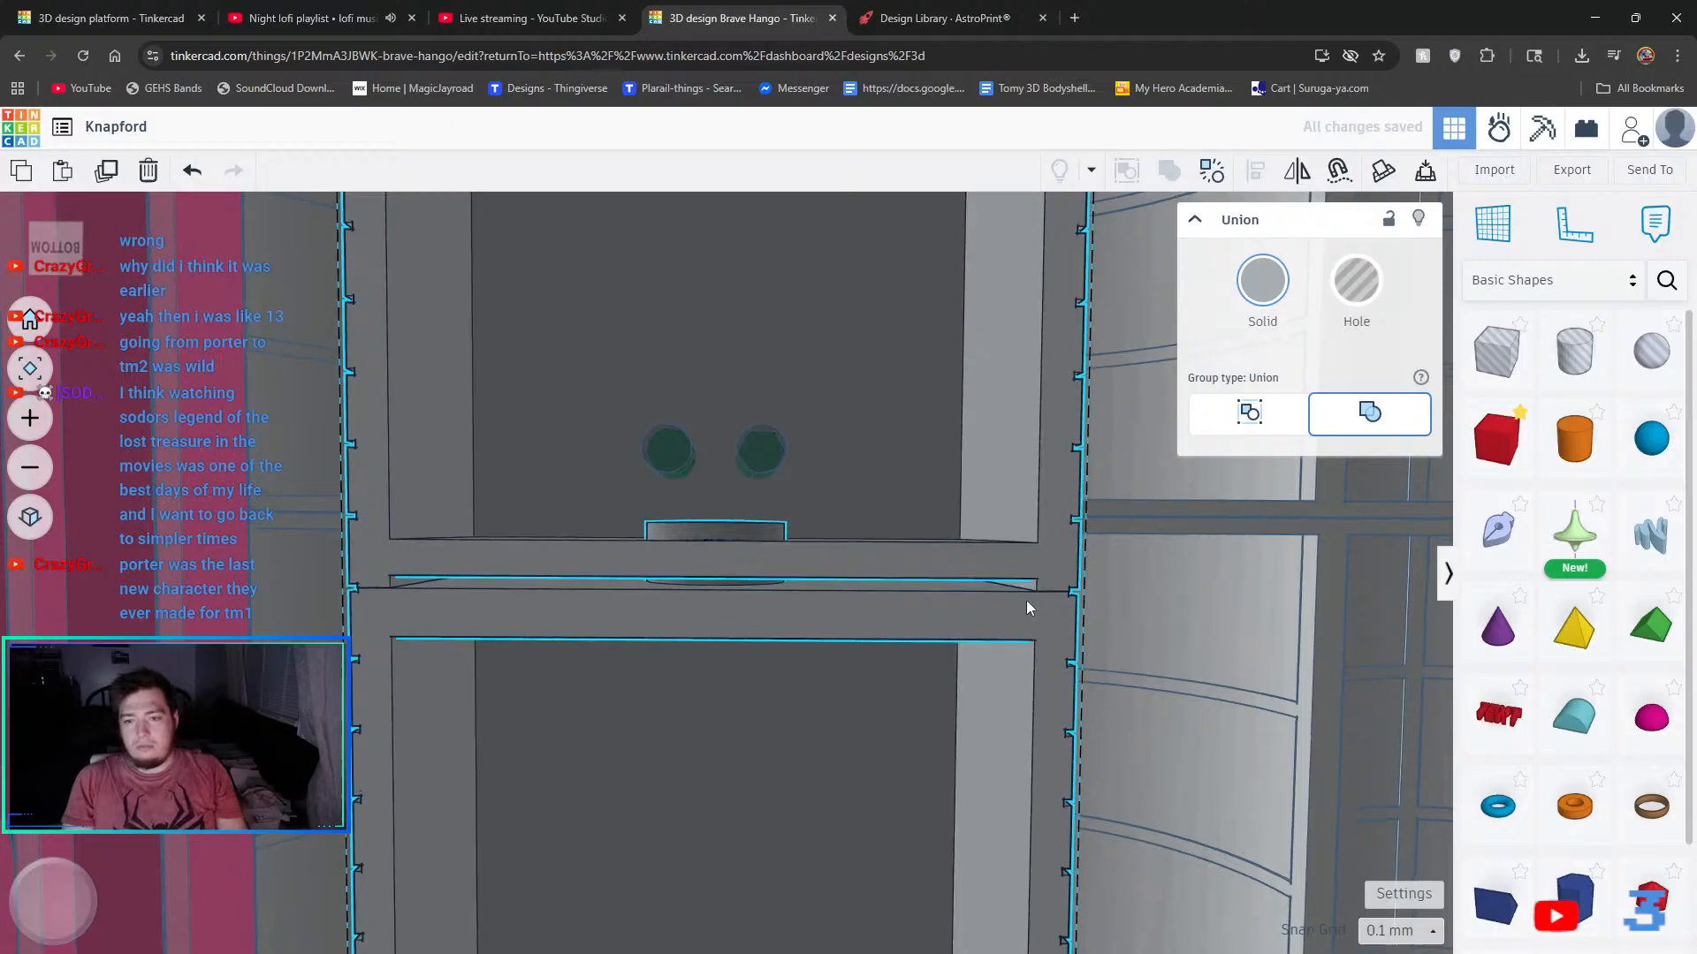
right_drag(1026, 601, 1325, 523)
shift+click(612, 654)
shift+click(421, 482)
right_drag(482, 619, 1308, 707)
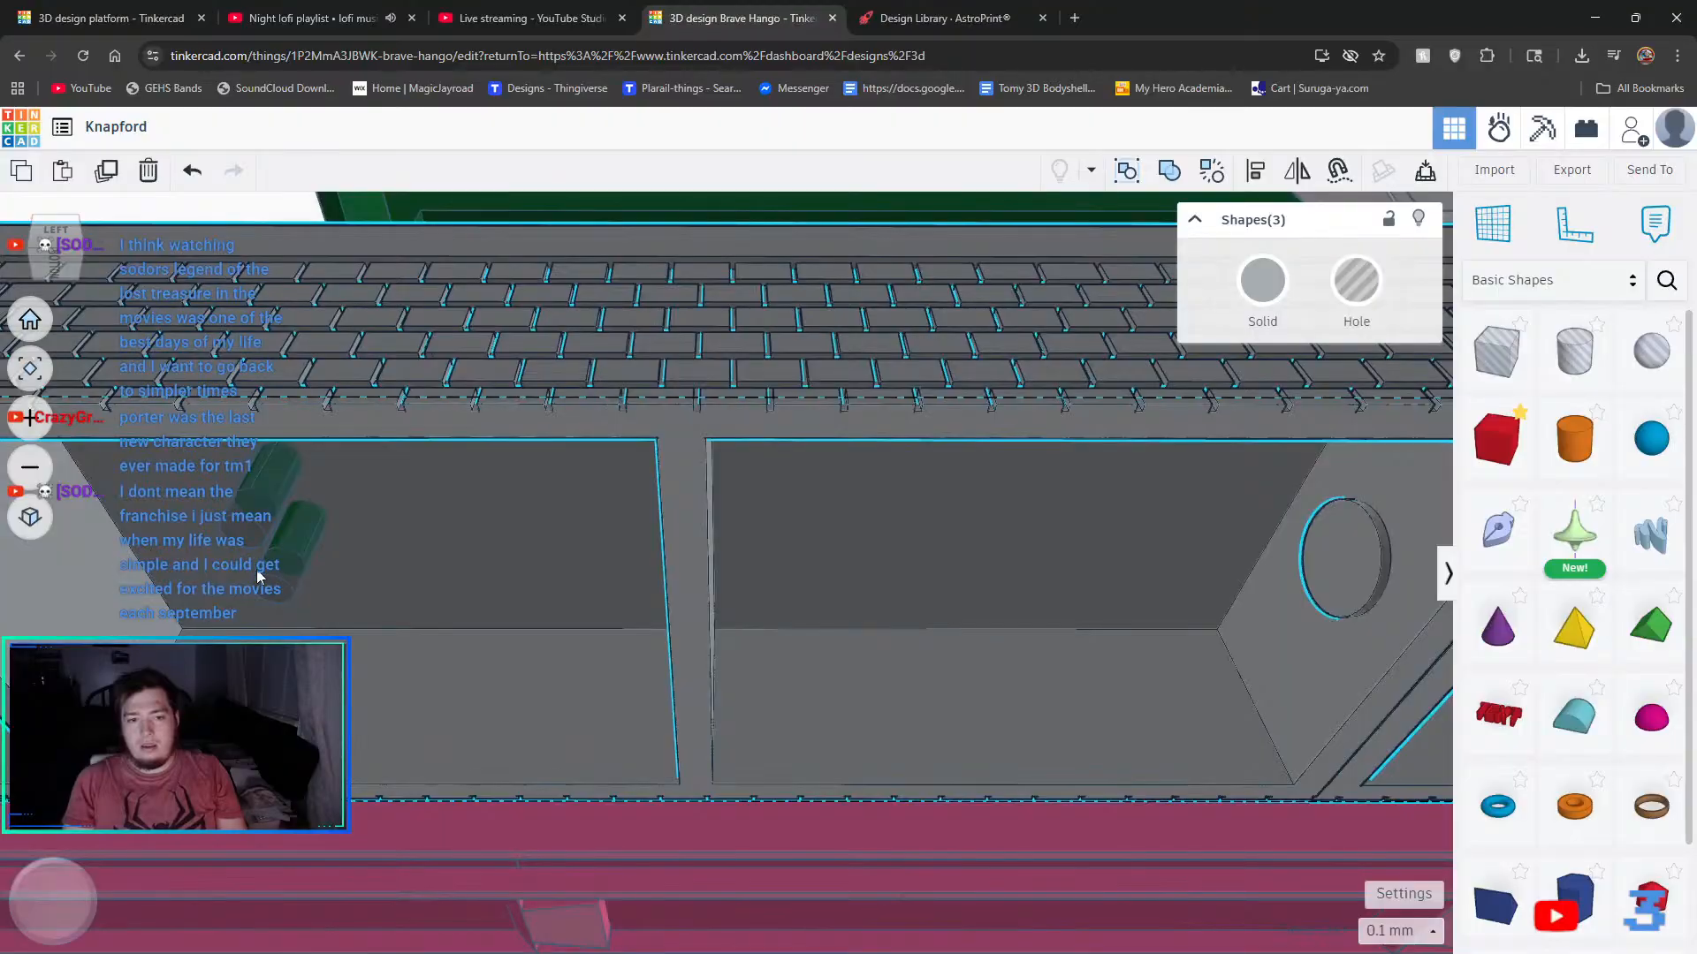
shift+click(400, 629)
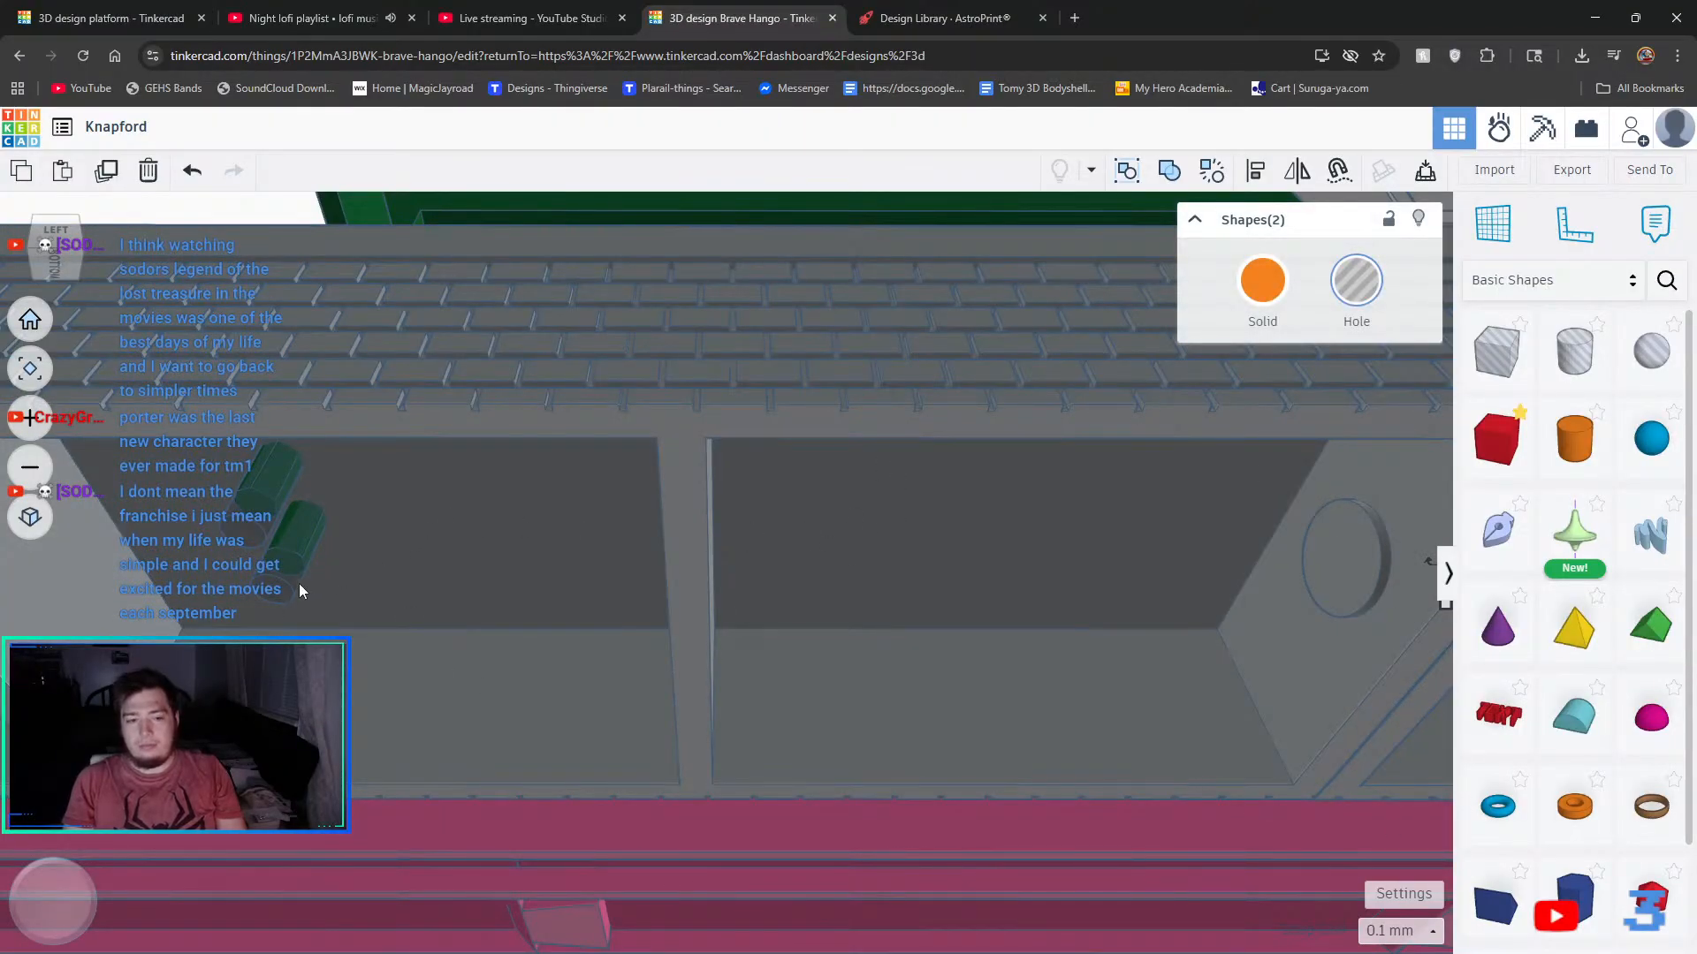
shift+click(948, 713)
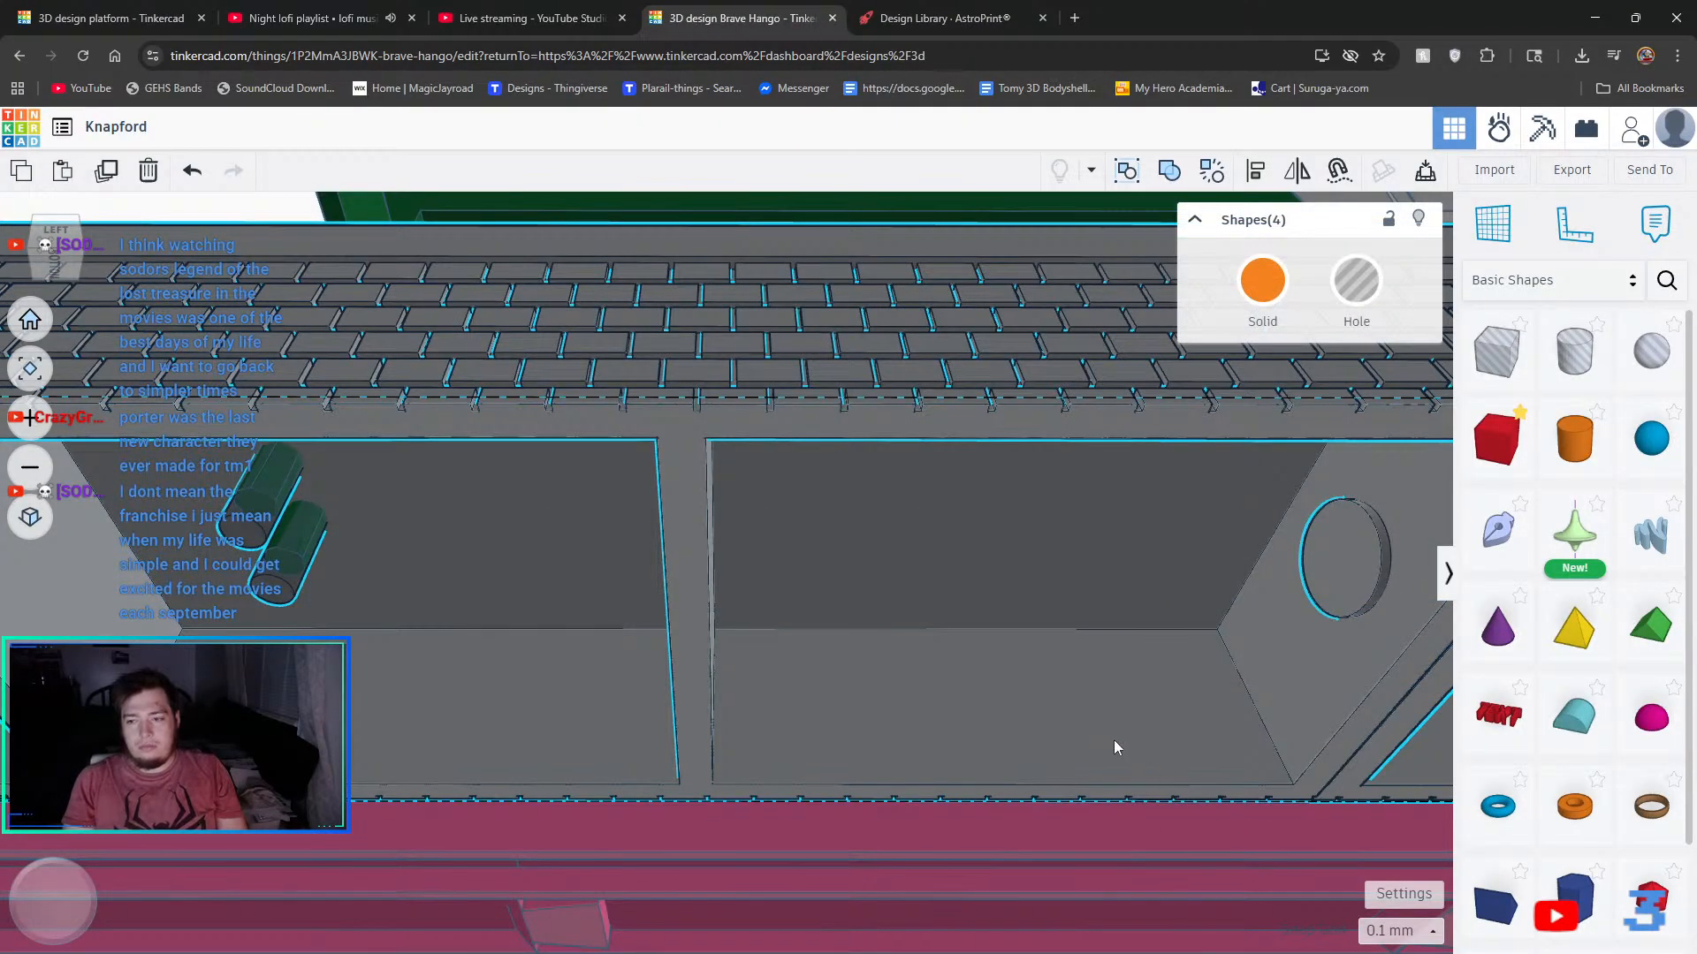
right_drag(1115, 747, 522, 476)
right_drag(924, 672, 469, 661)
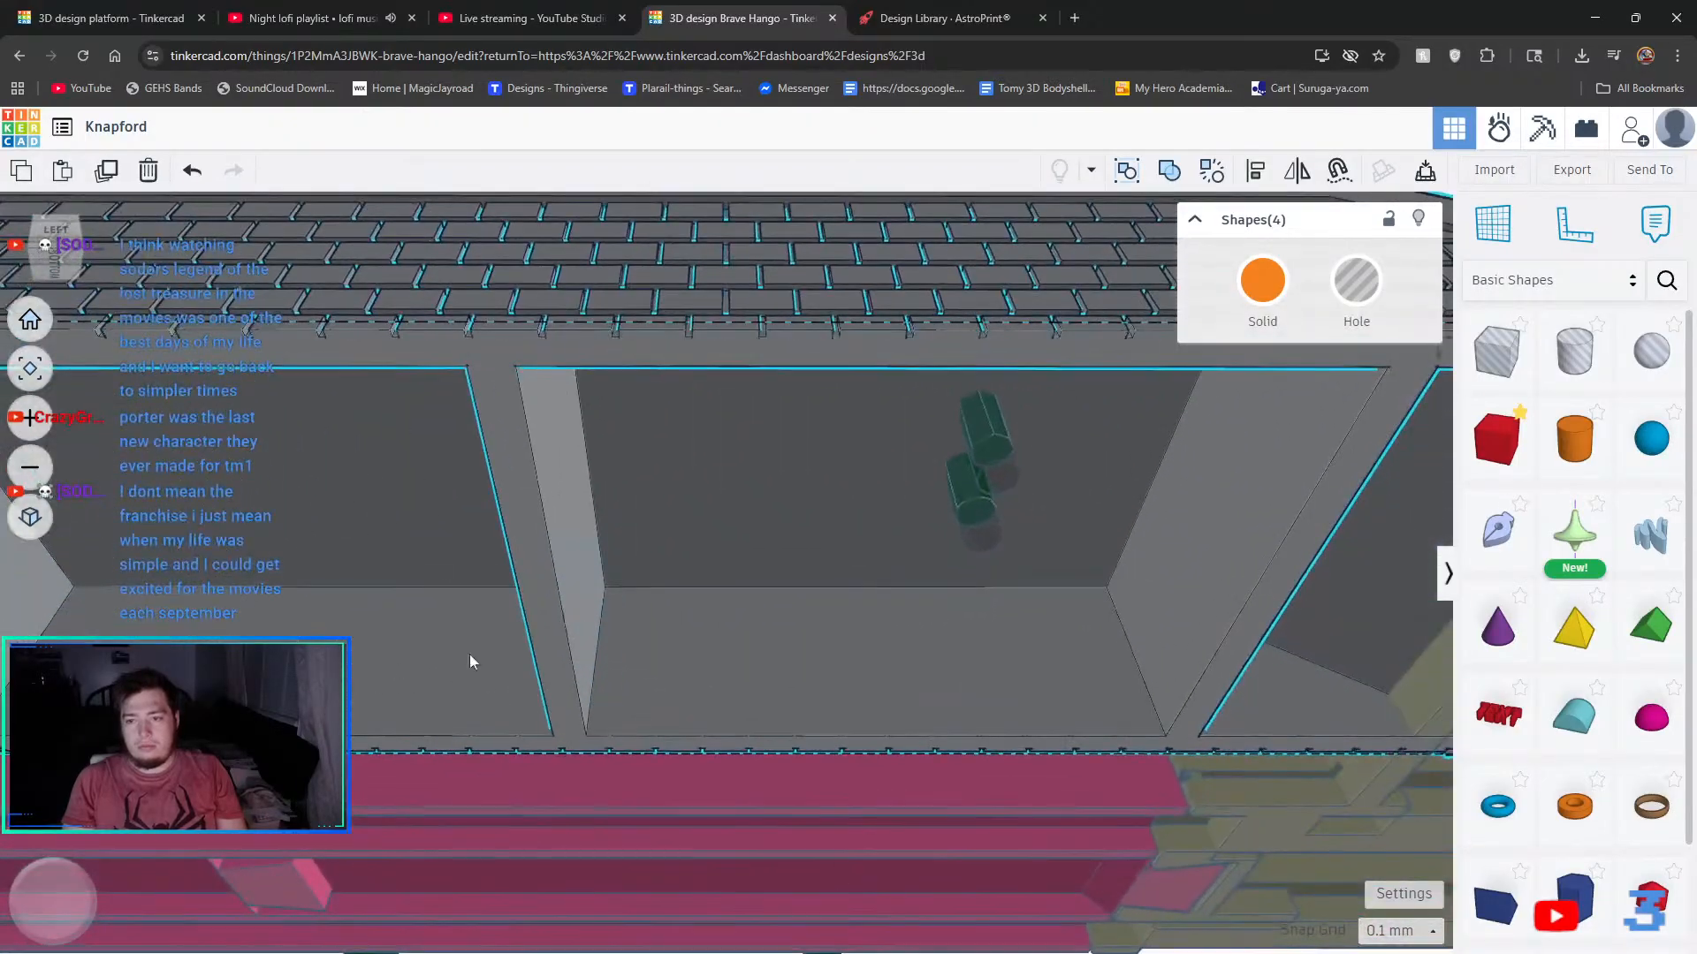
shift+click(990, 539)
middle_drag(835, 671, 1553, 554)
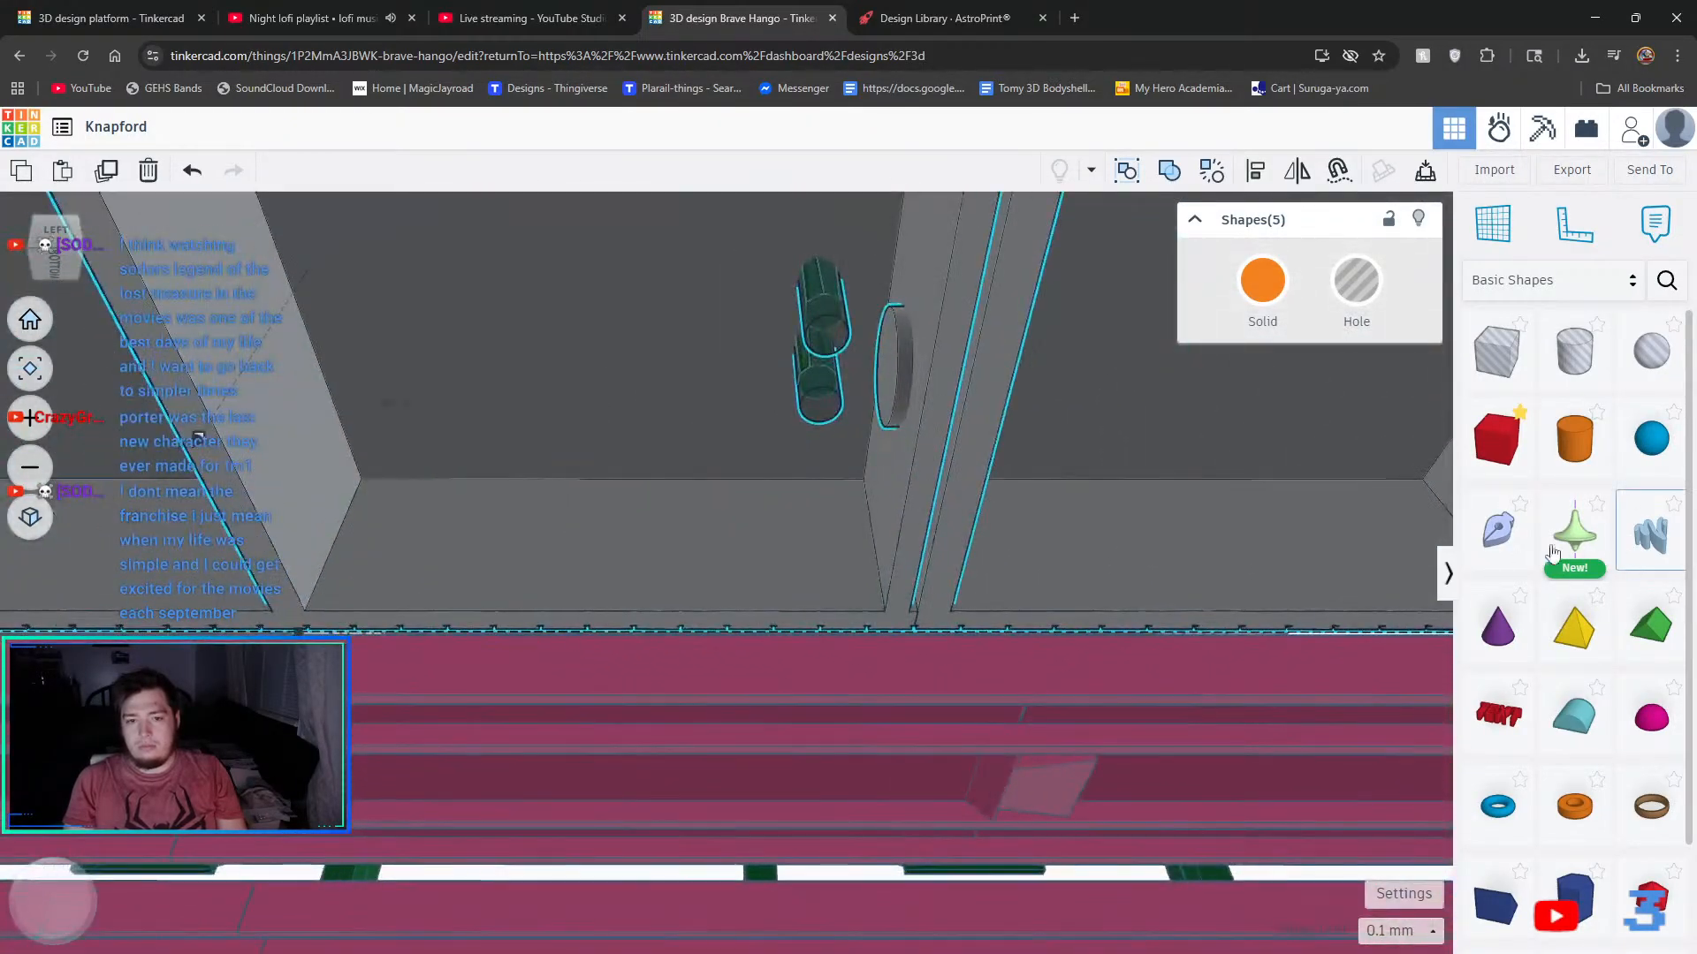
middle_drag(664, 389, 1027, 496)
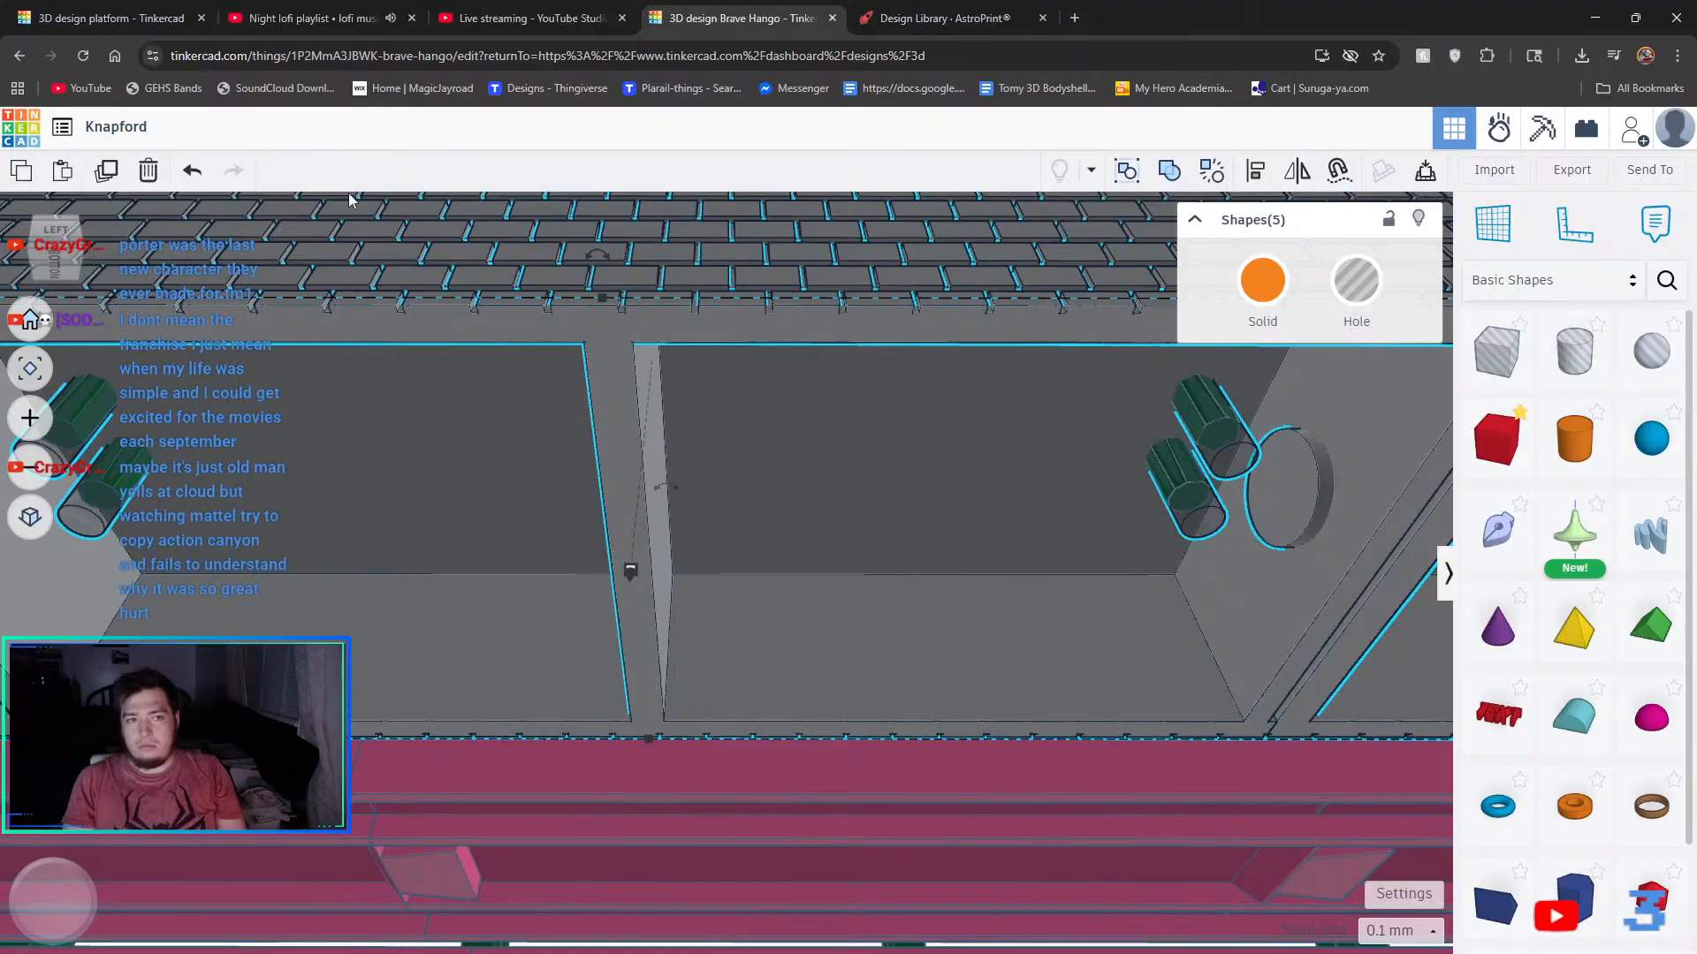
click(1162, 170)
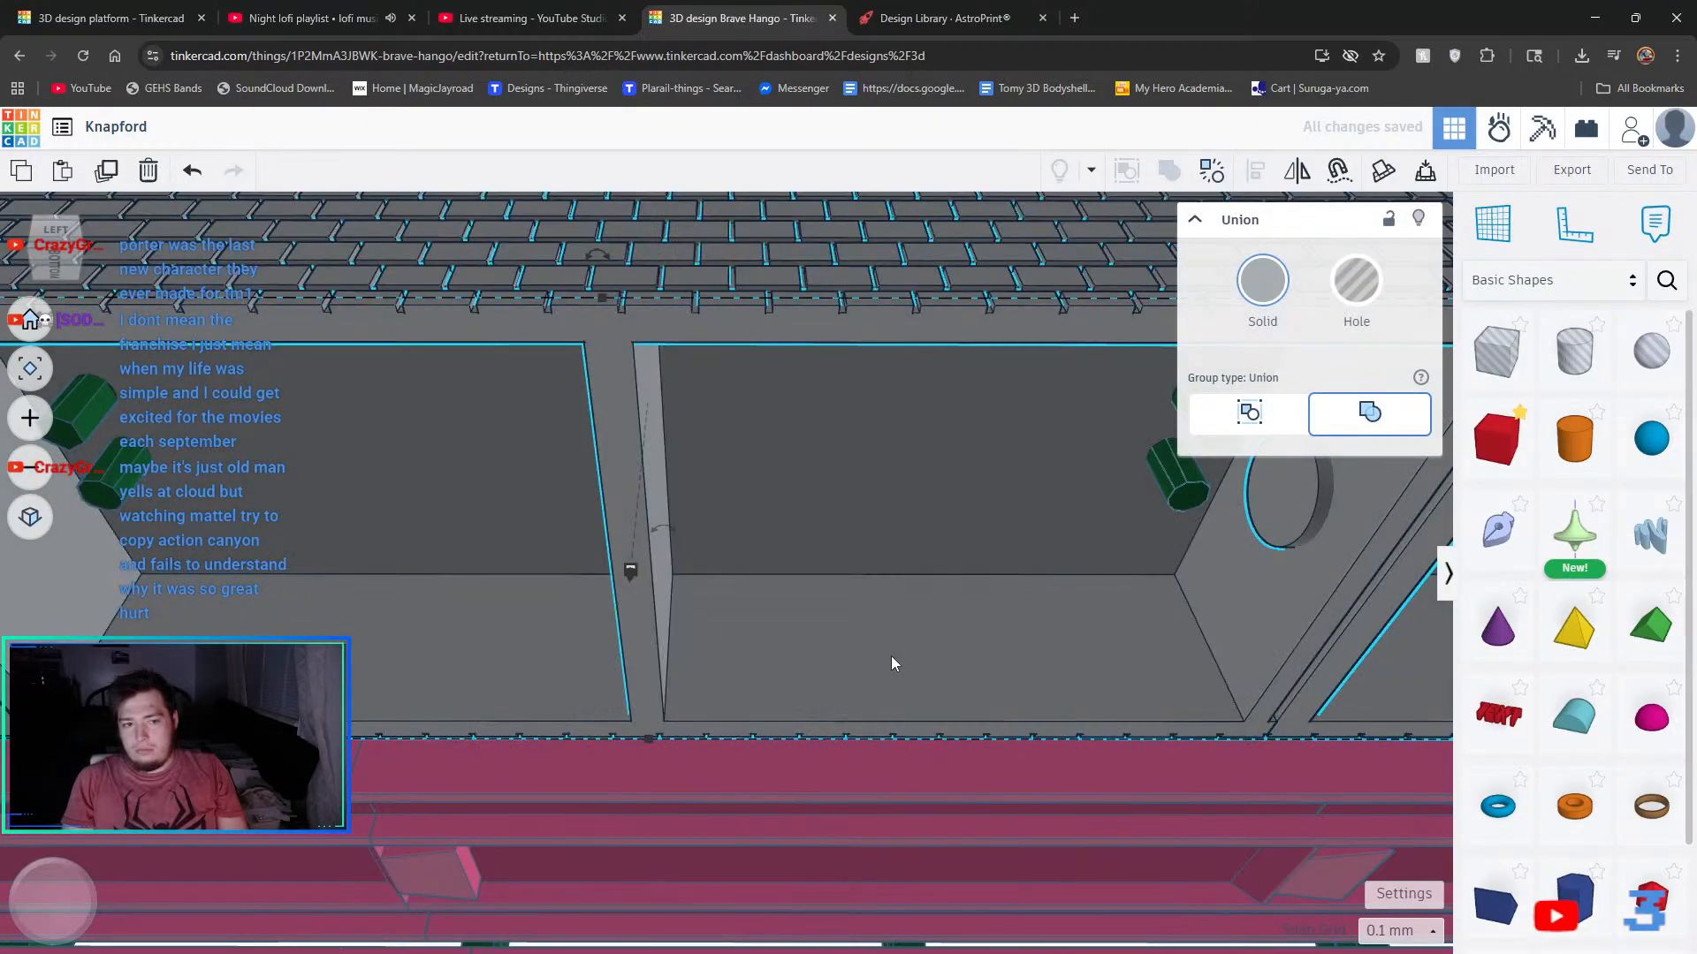
- Ungroup the outer platform row to separate its platform sections from the peg-hole shapes
scroll(1015, 656, up, 3)
middle_drag(1238, 477, 776, 464)
scroll(993, 453, down, 6)
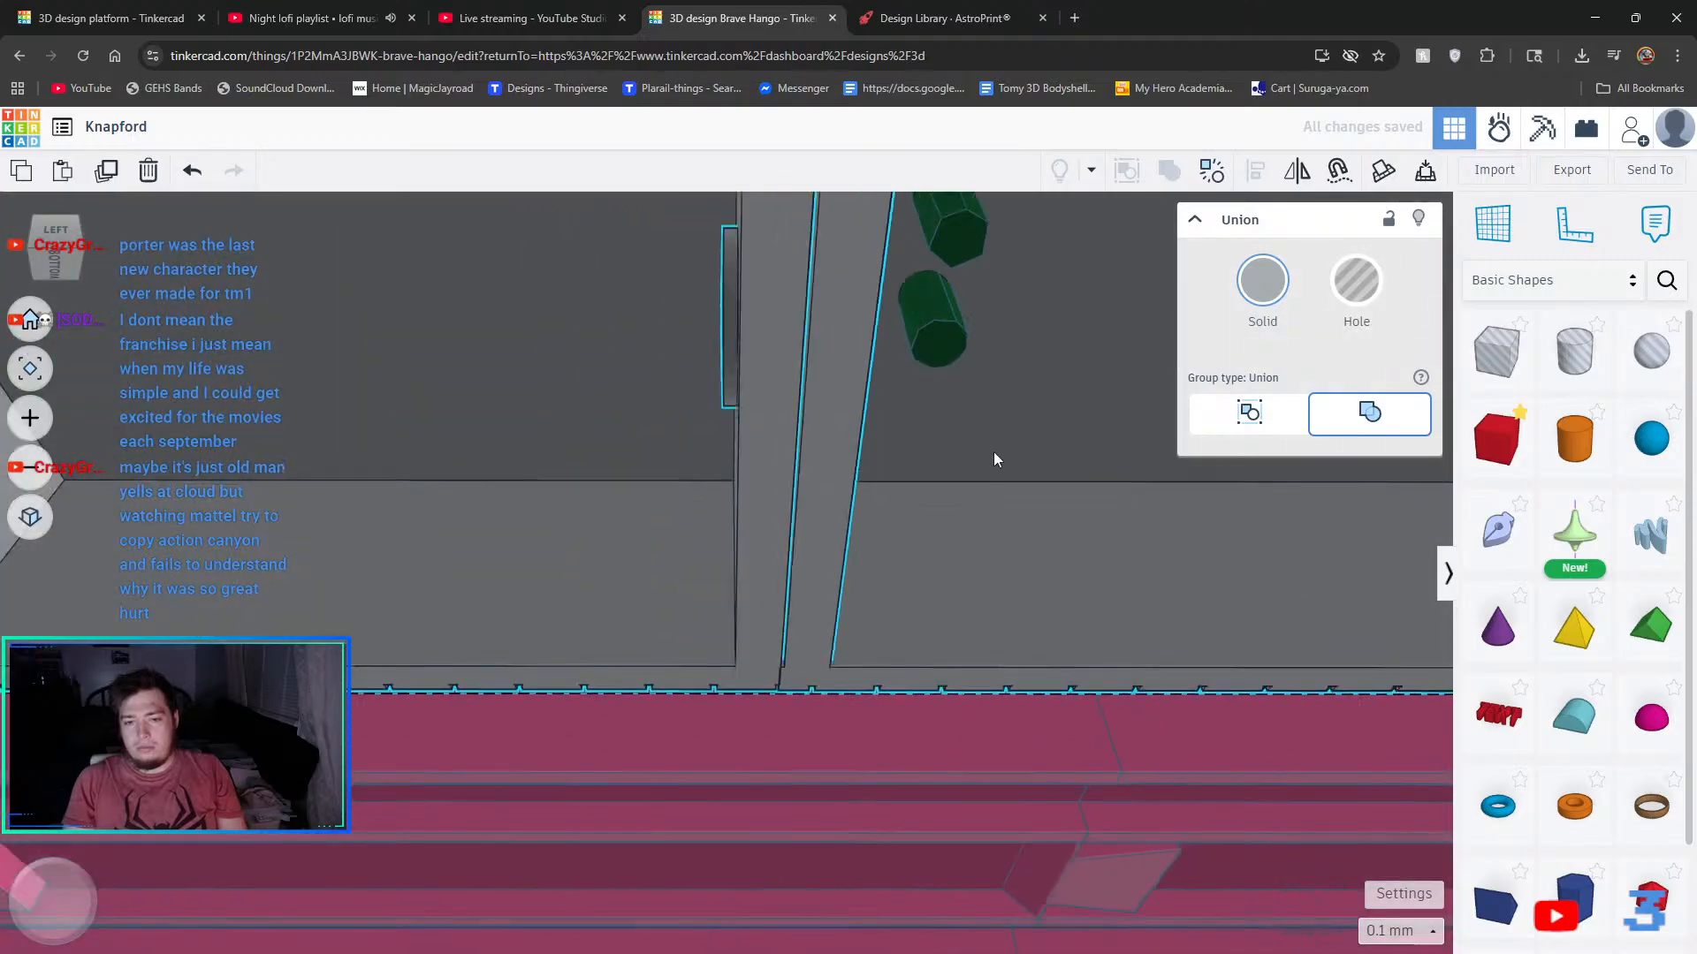
scroll(993, 452, down, 5)
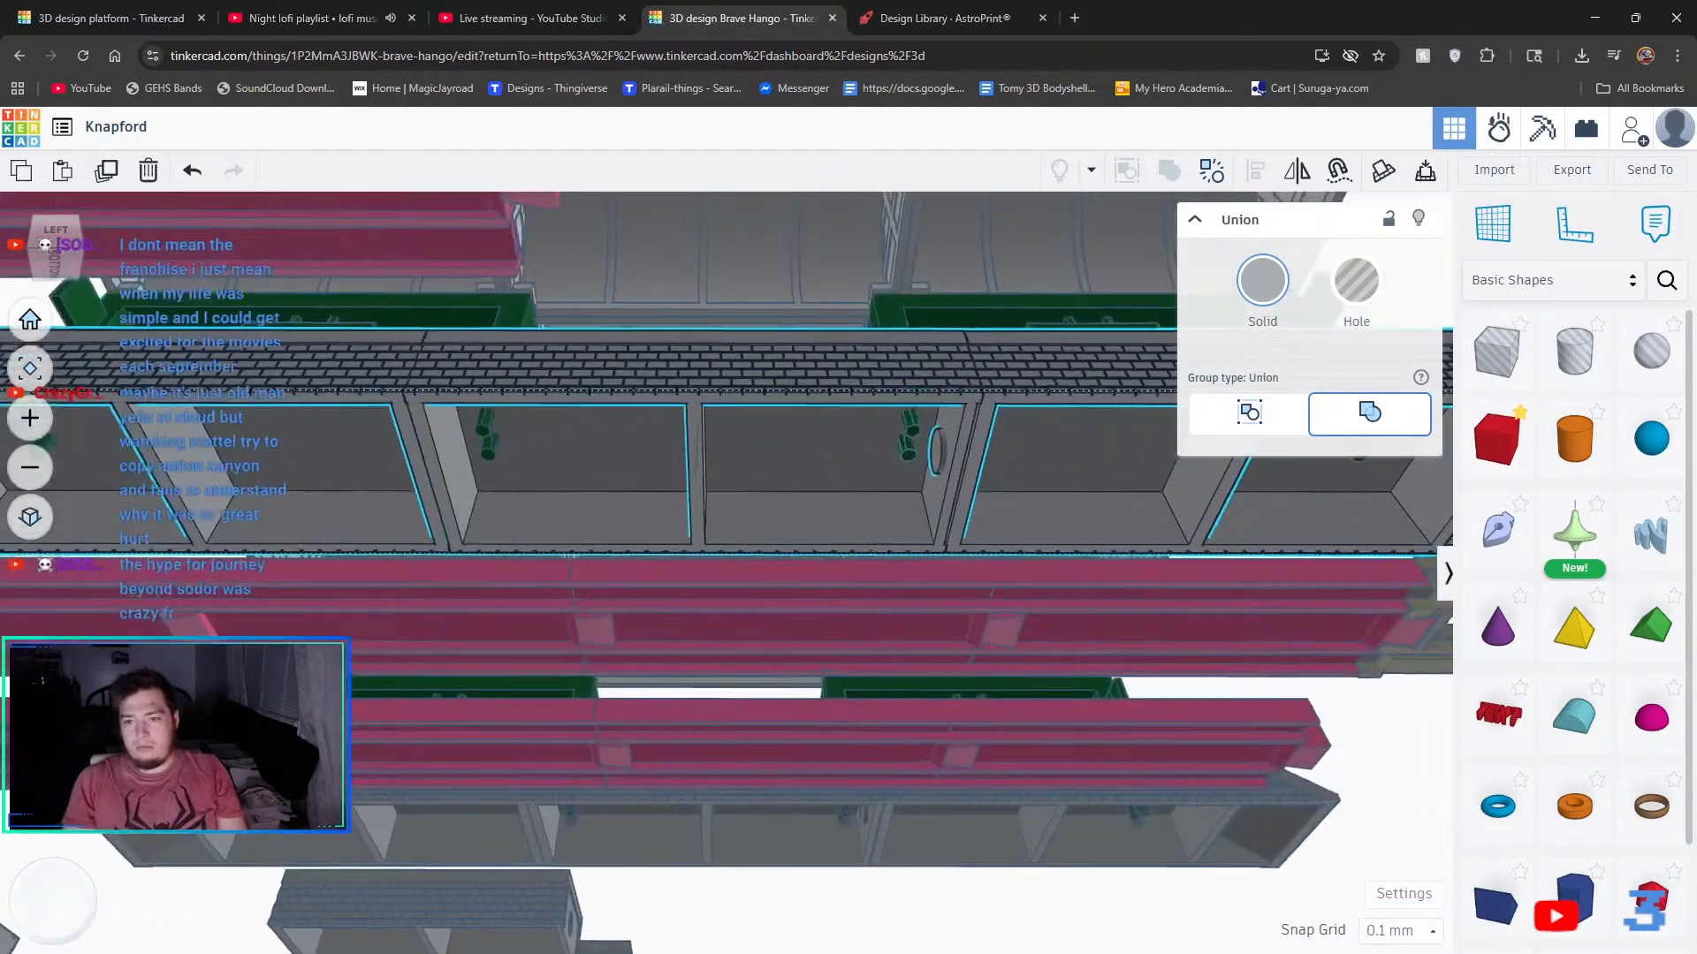
middle_drag(468, 742, 239, 737)
middle_drag(900, 692, 681, 668)
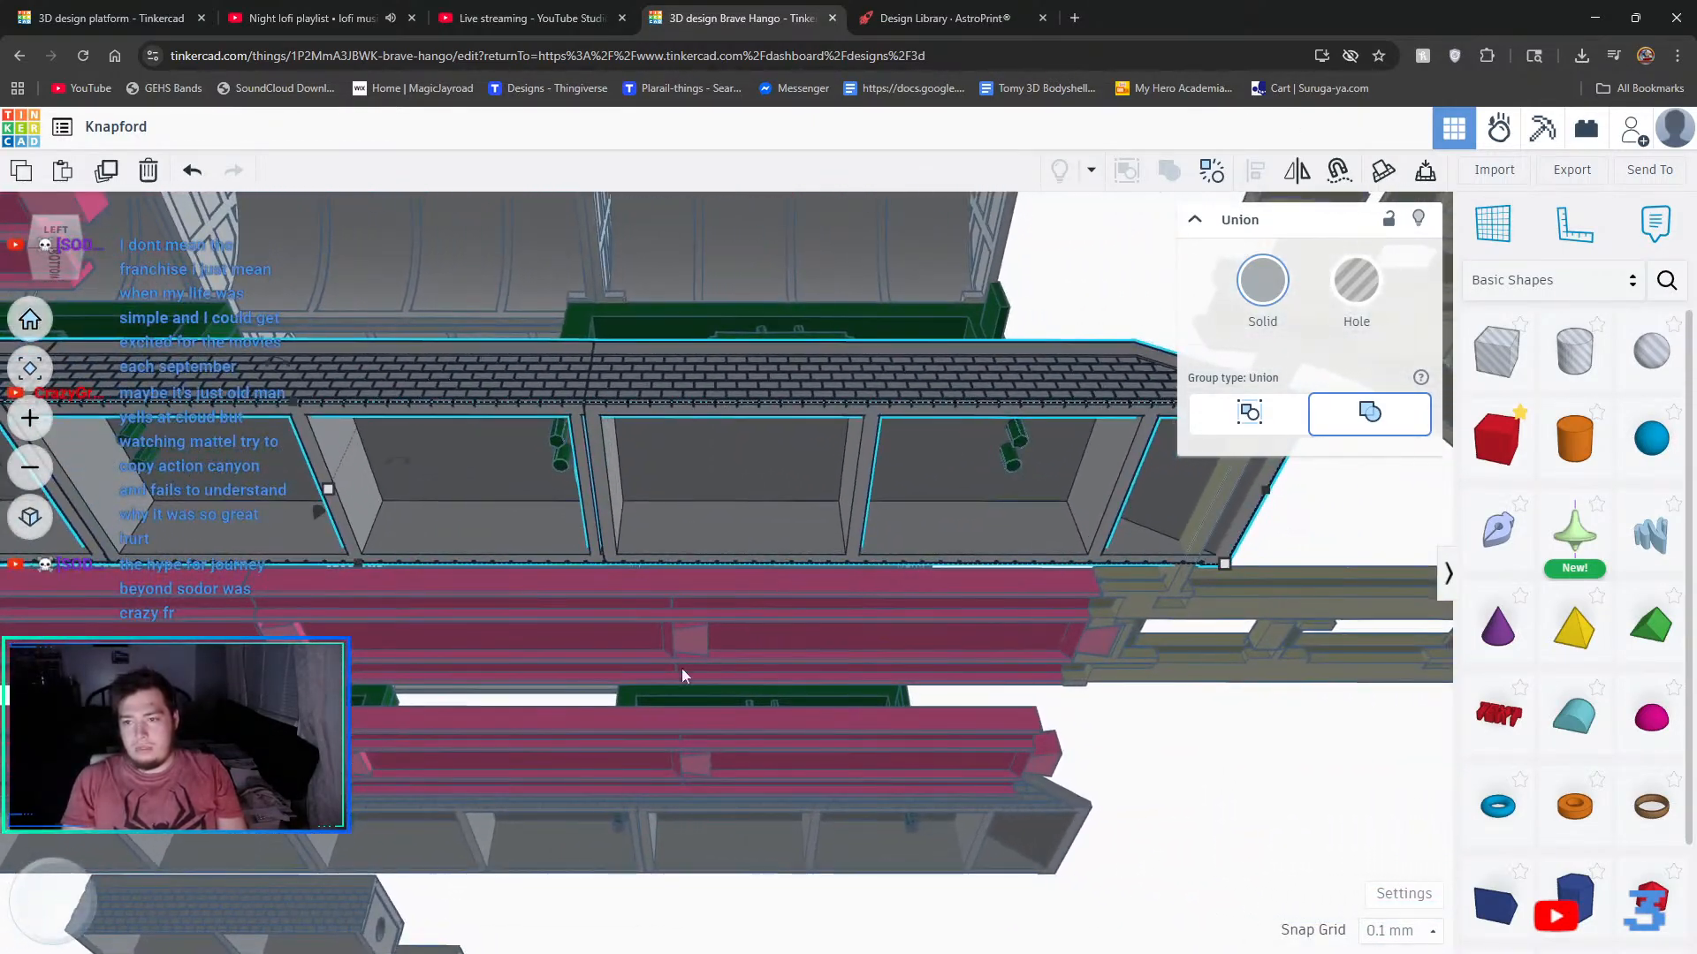
right_drag(682, 668, 620, 793)
middle_drag(700, 798, 740, 479)
click(740, 479)
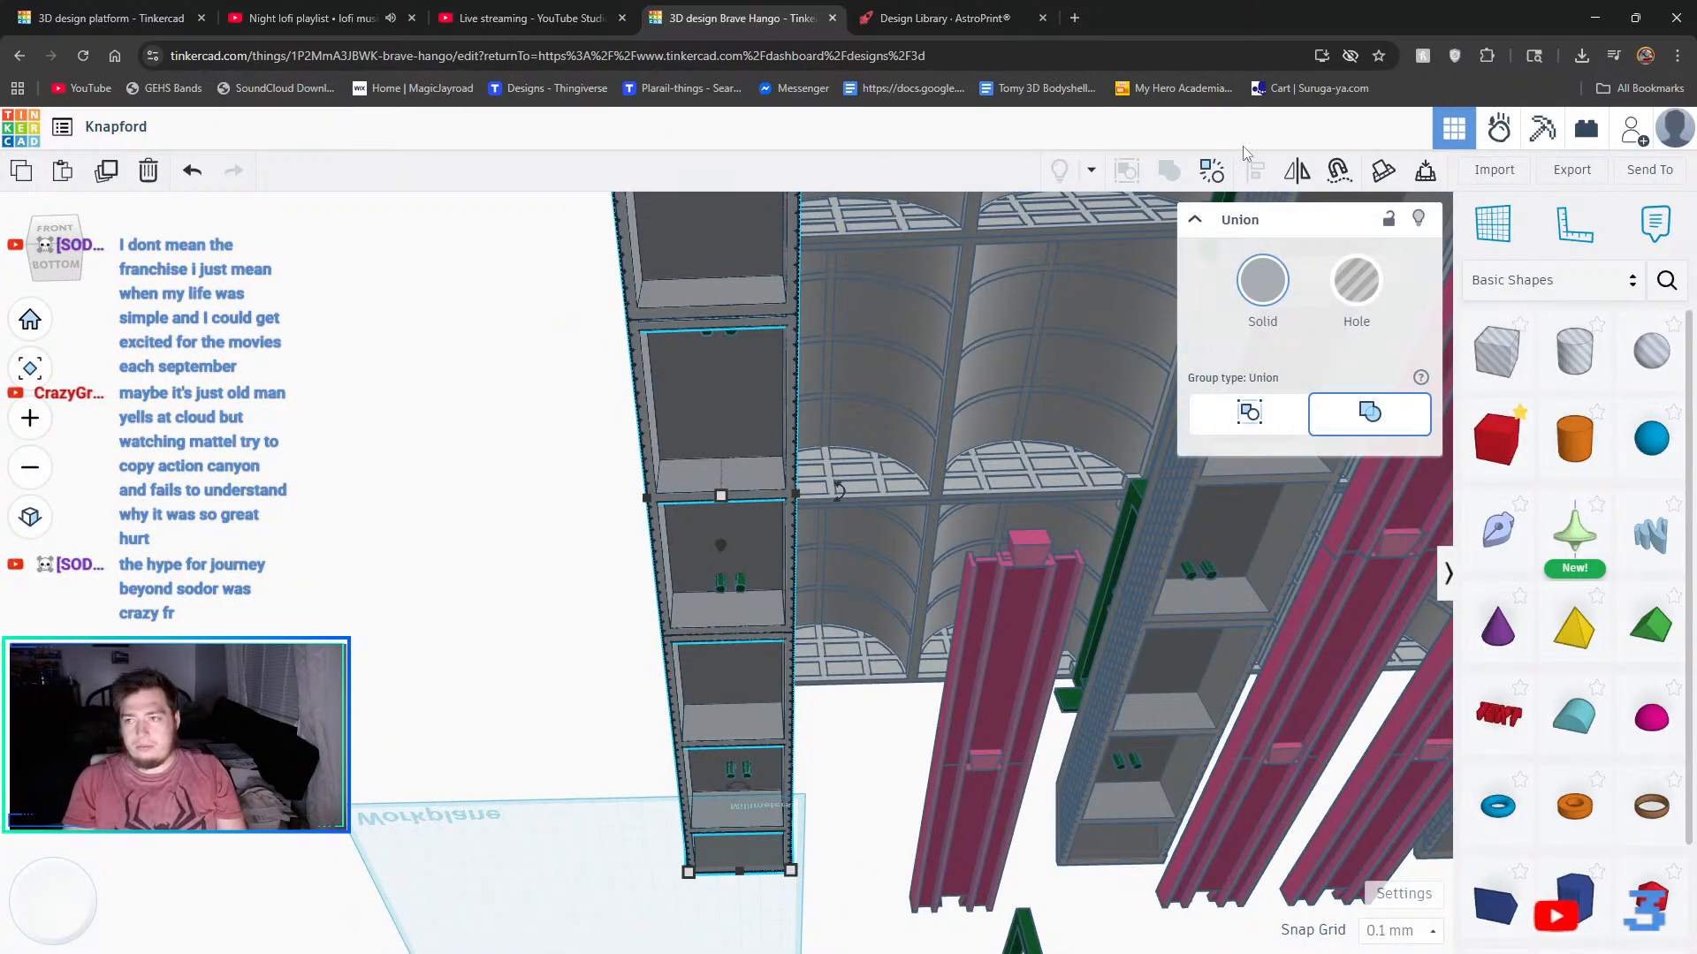
click(1214, 167)
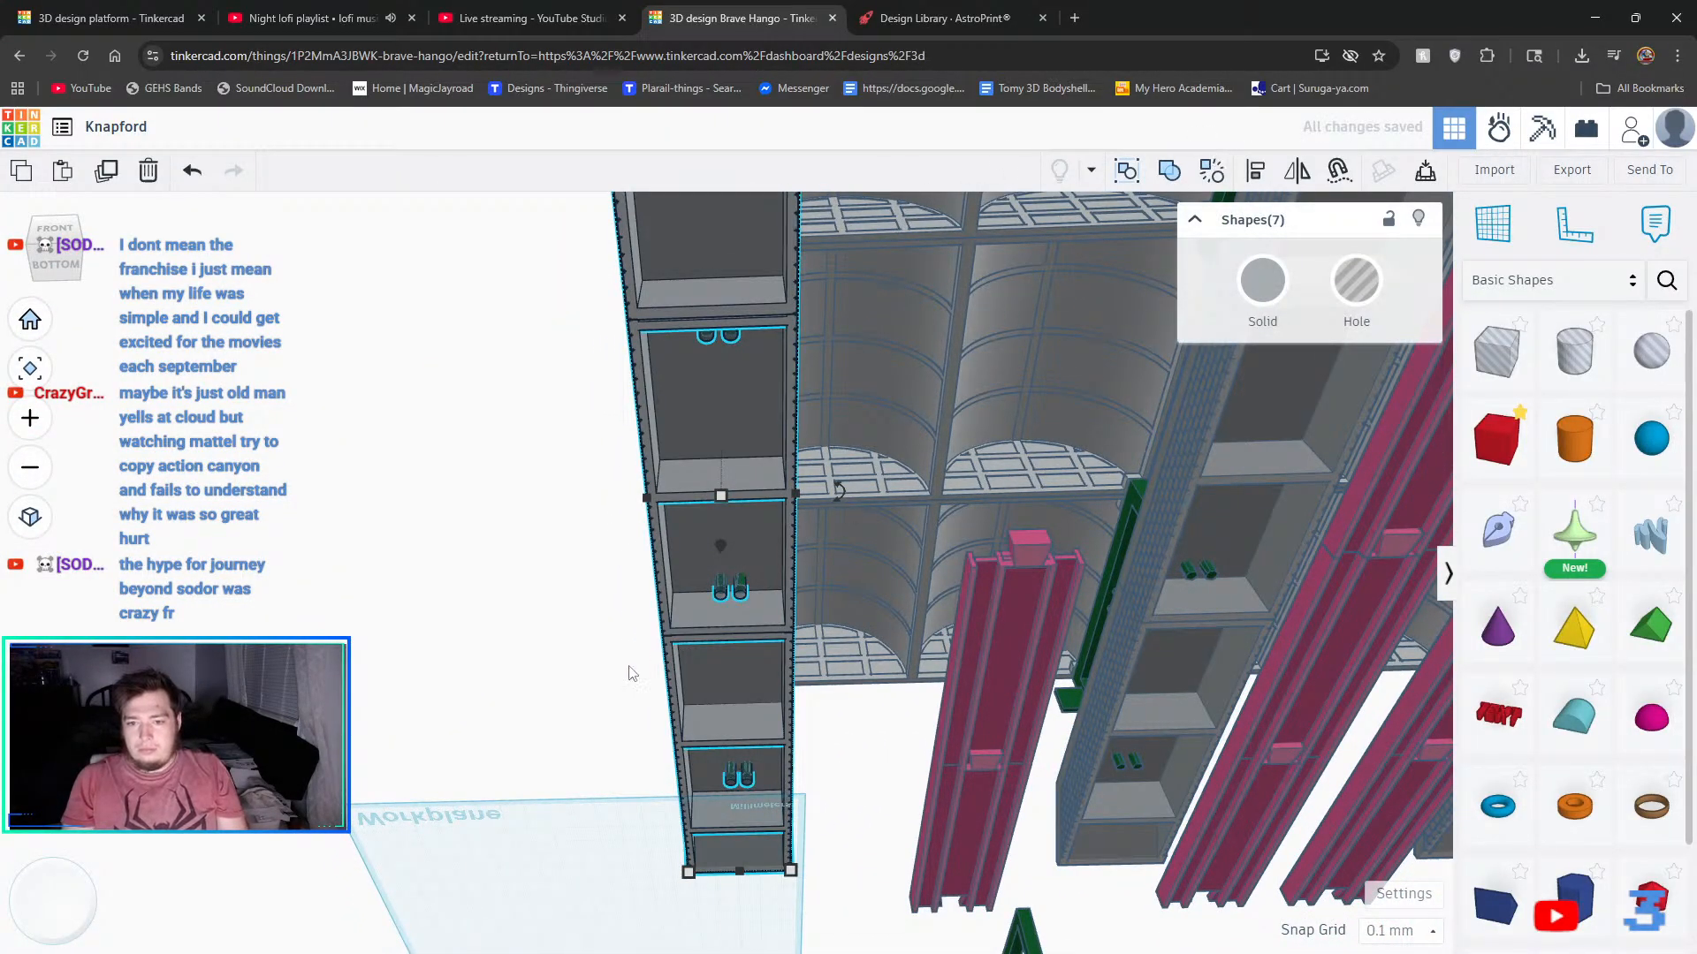
scroll(707, 587, up, 5)
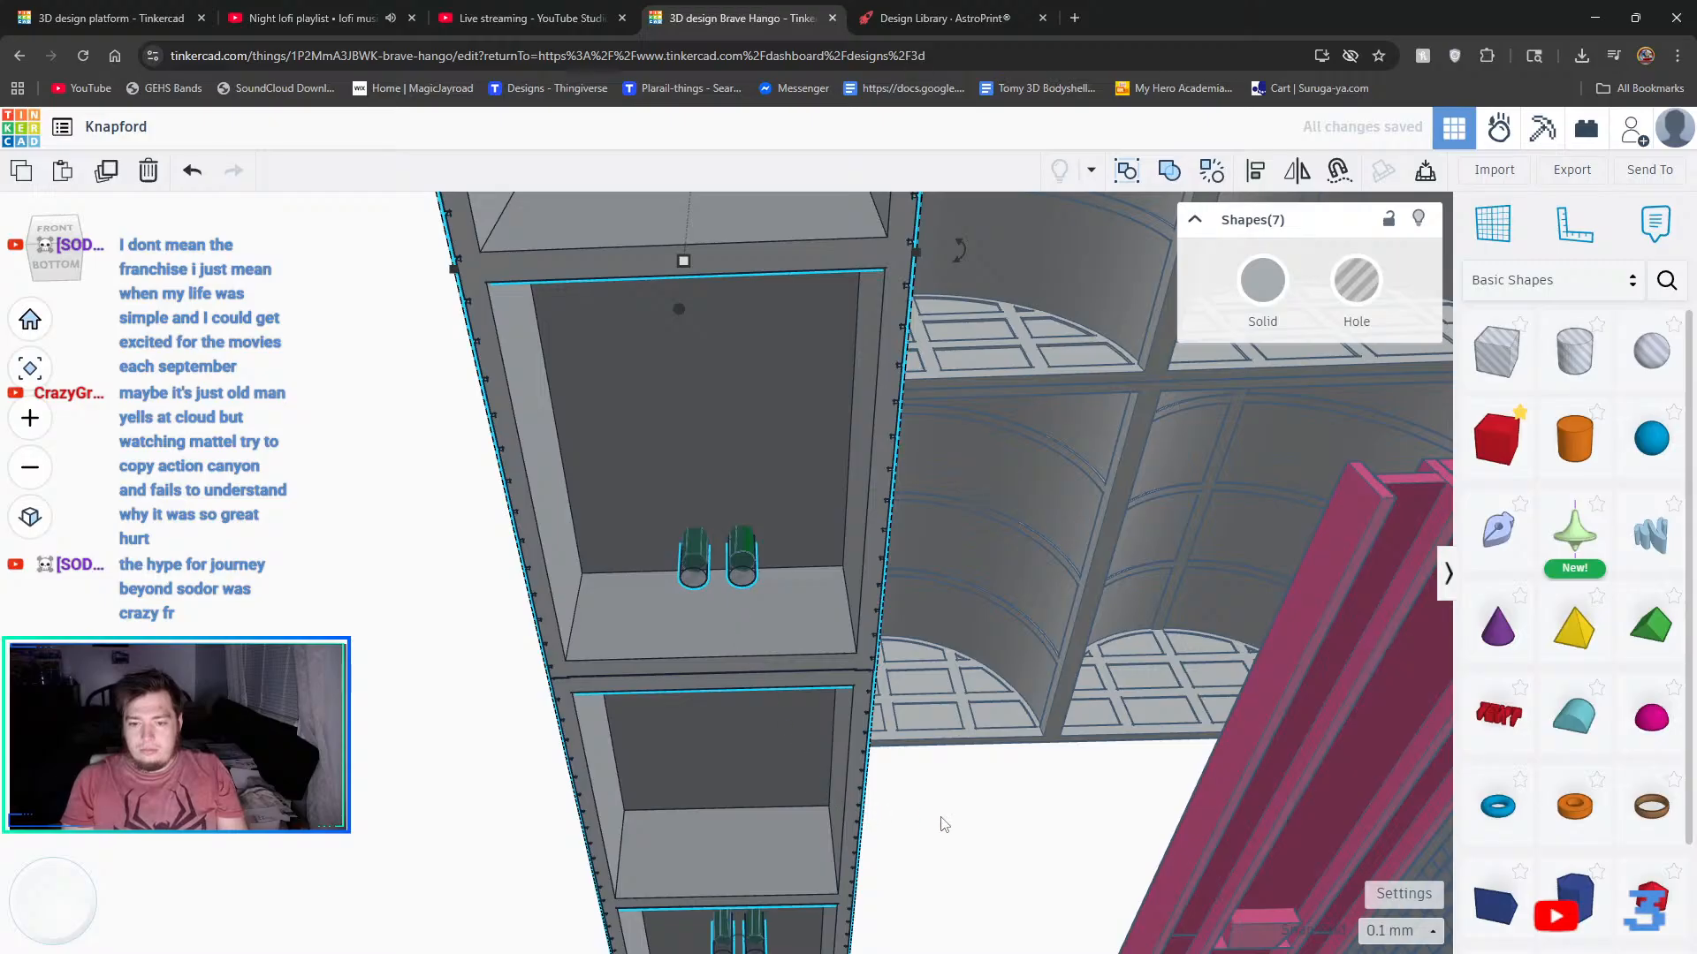
click(945, 824)
right_drag(944, 825, 1564, 844)
right_drag(917, 751, 1006, 553)
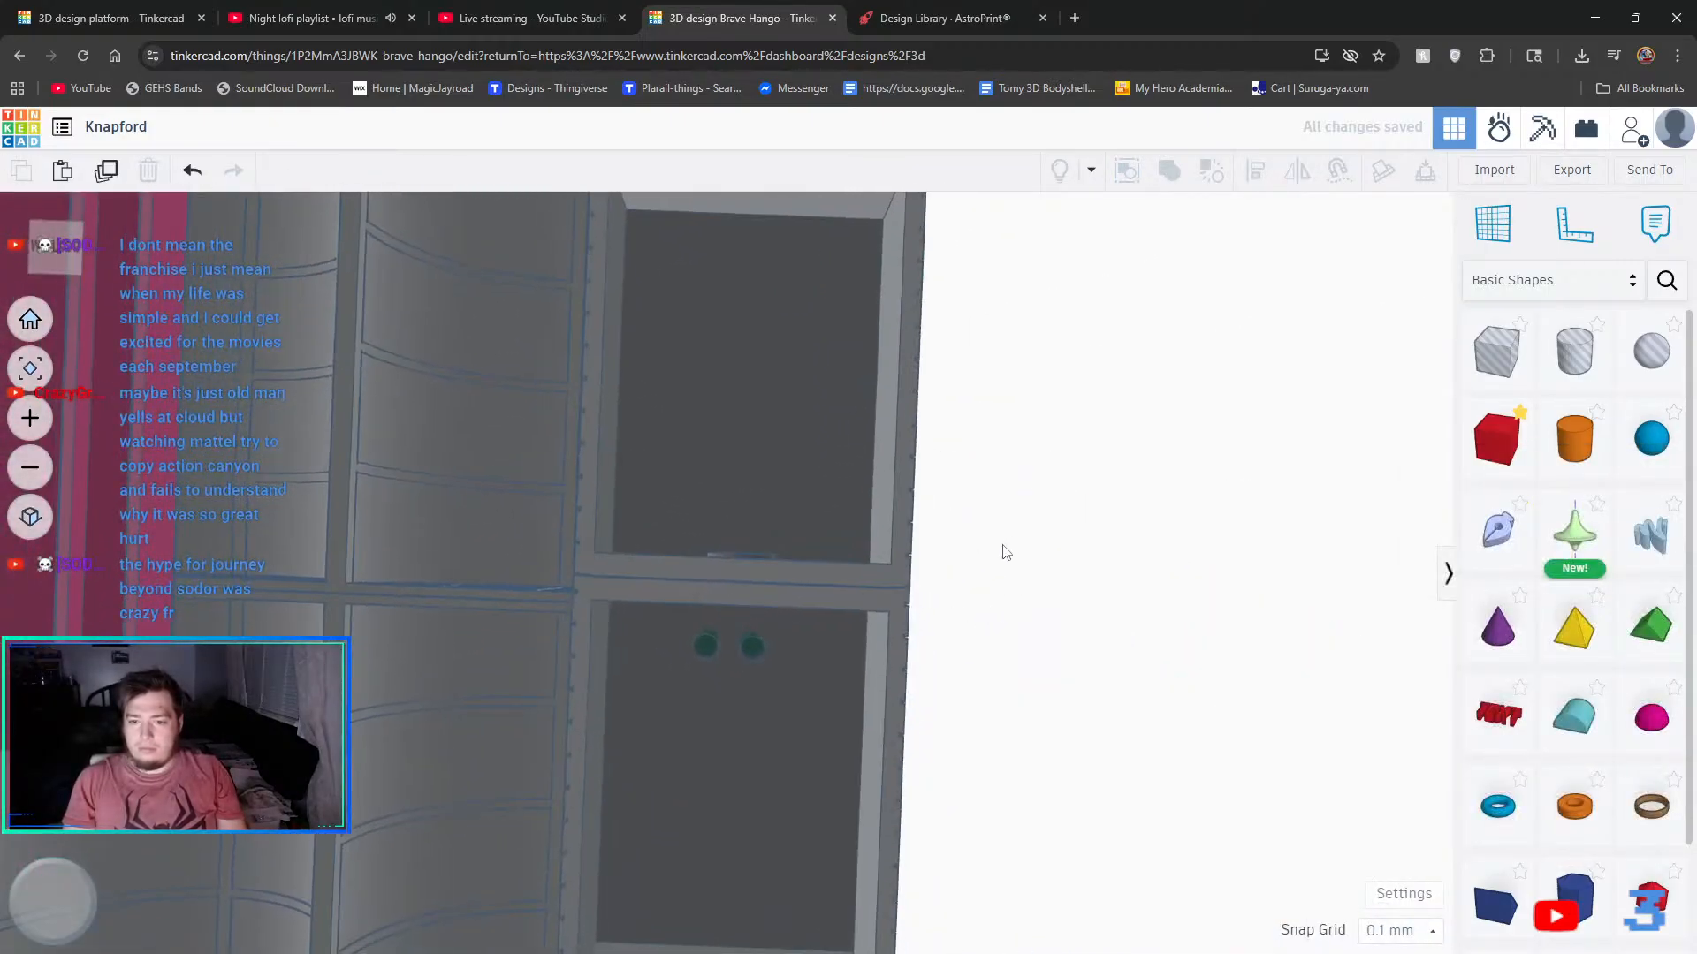
click(833, 584)
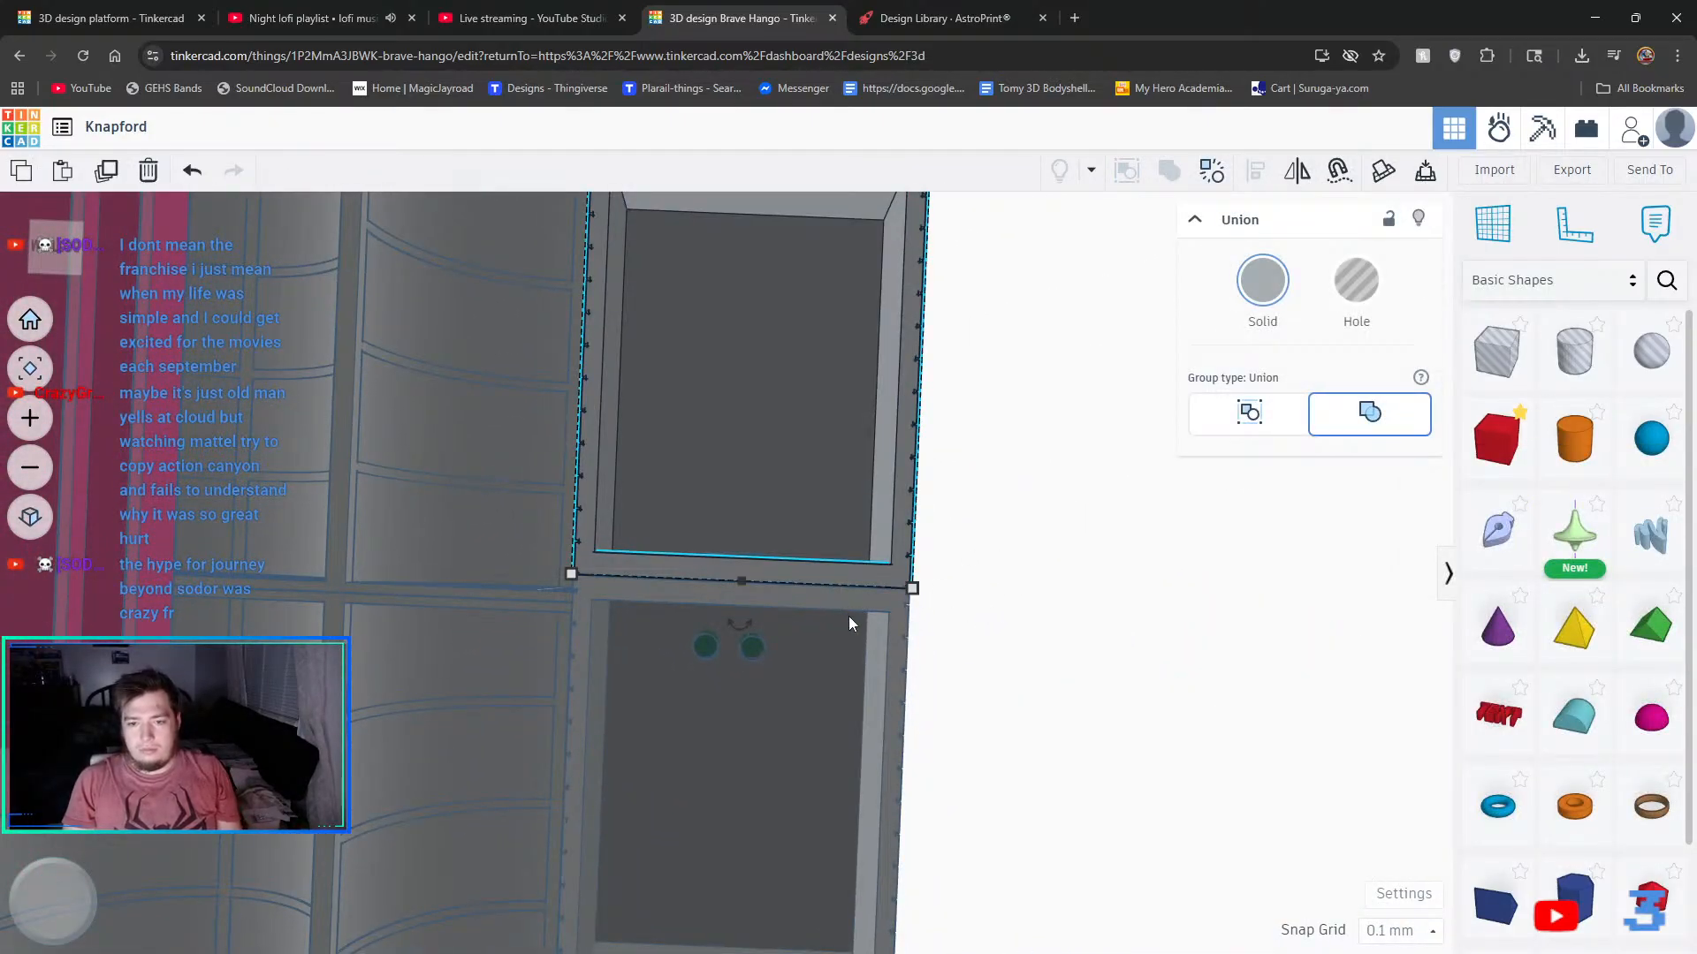
shift+click(849, 617)
right_drag(1075, 462, 1085, 950)
middle_drag(1032, 435, 1000, 547)
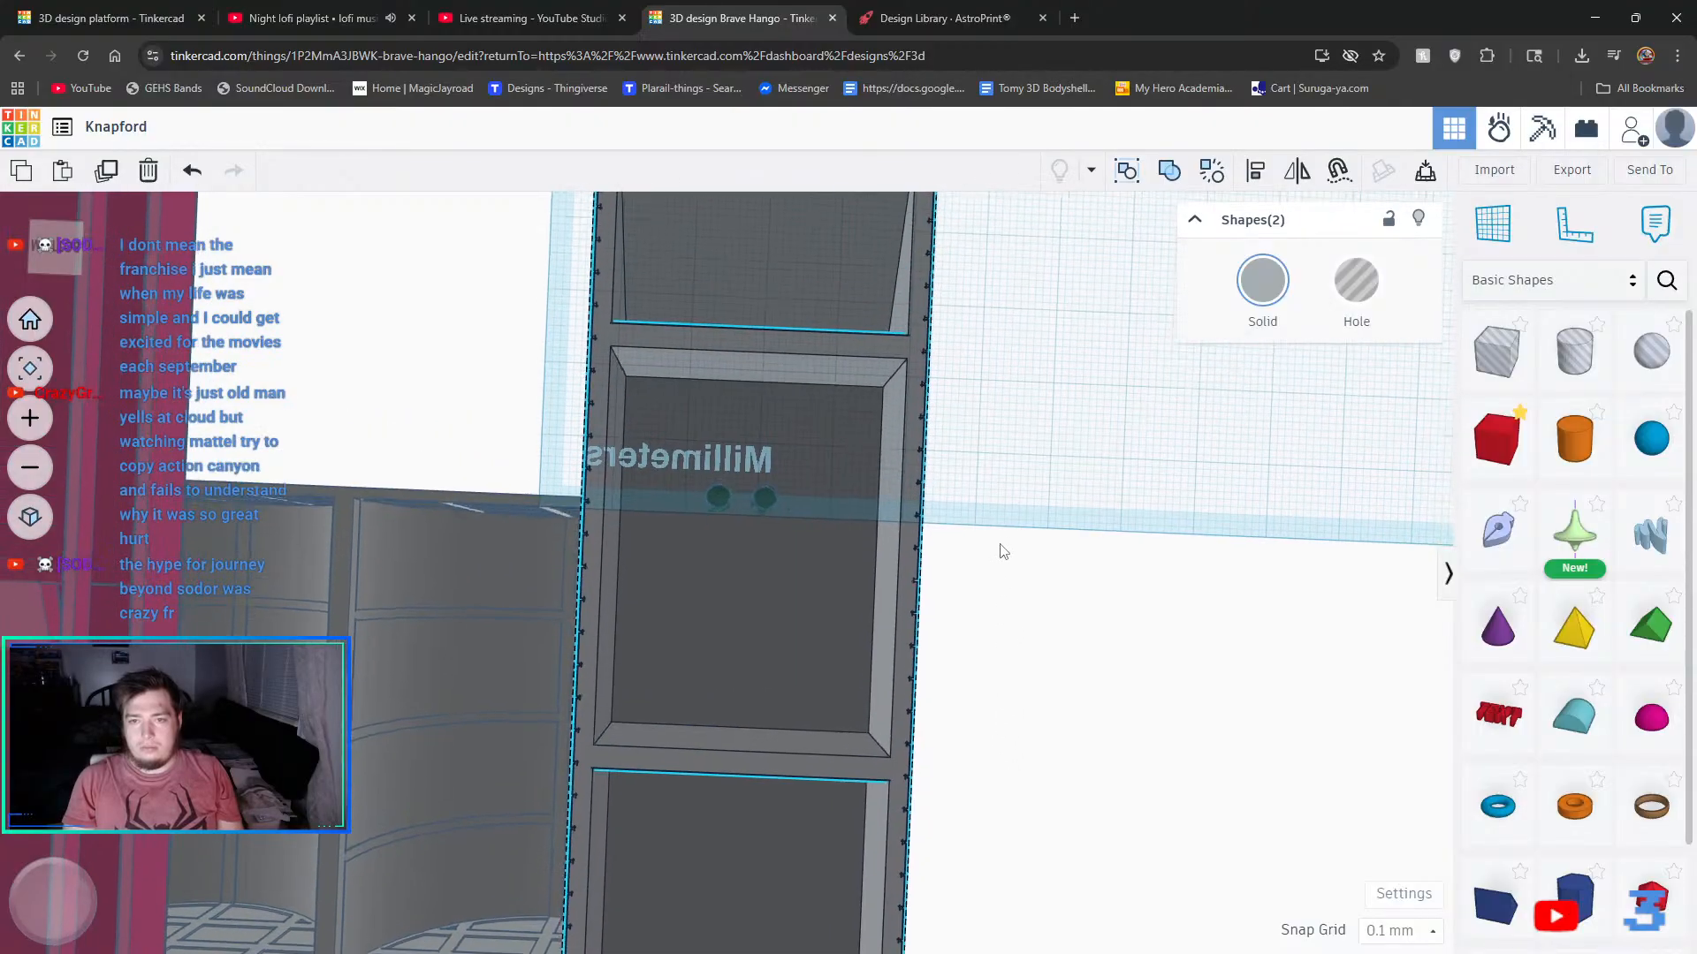
right_drag(832, 334, 310, 458)
shift+click(282, 575)
right_drag(535, 813, 493, 37)
right_drag(549, 651, 576, 564)
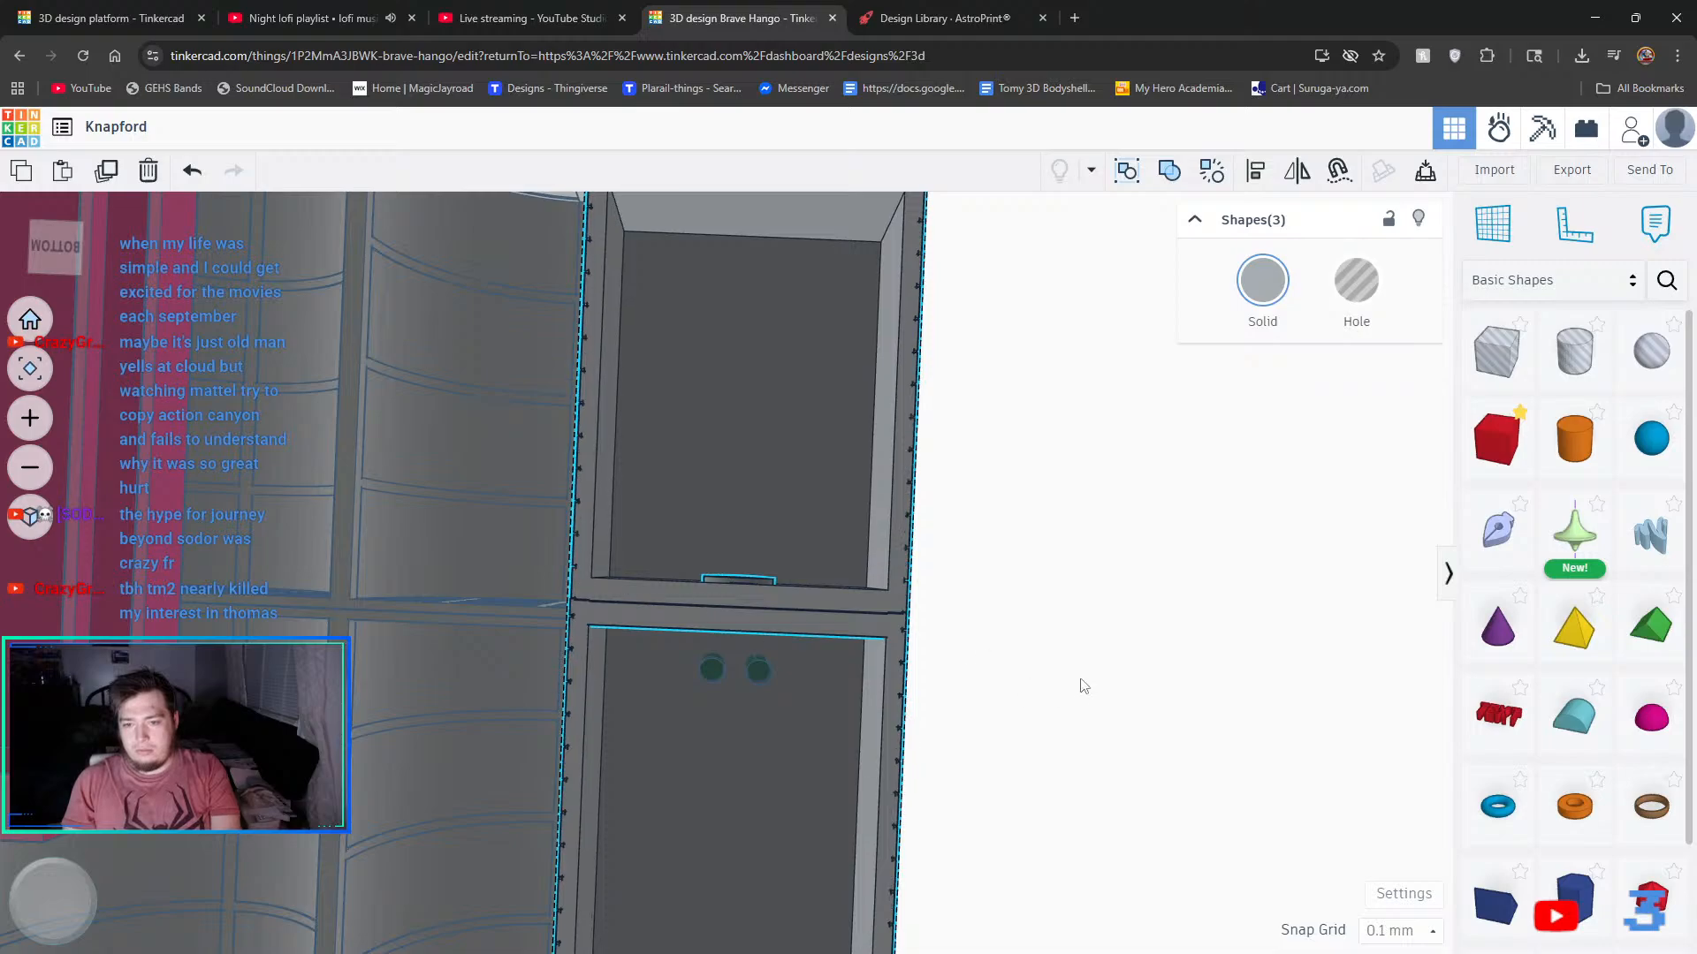
click(1223, 739)
- Group the outer row's platform sections and peg-hole shapes into one union so that the peg holes are cut
right_drag(1223, 740, 741, 754)
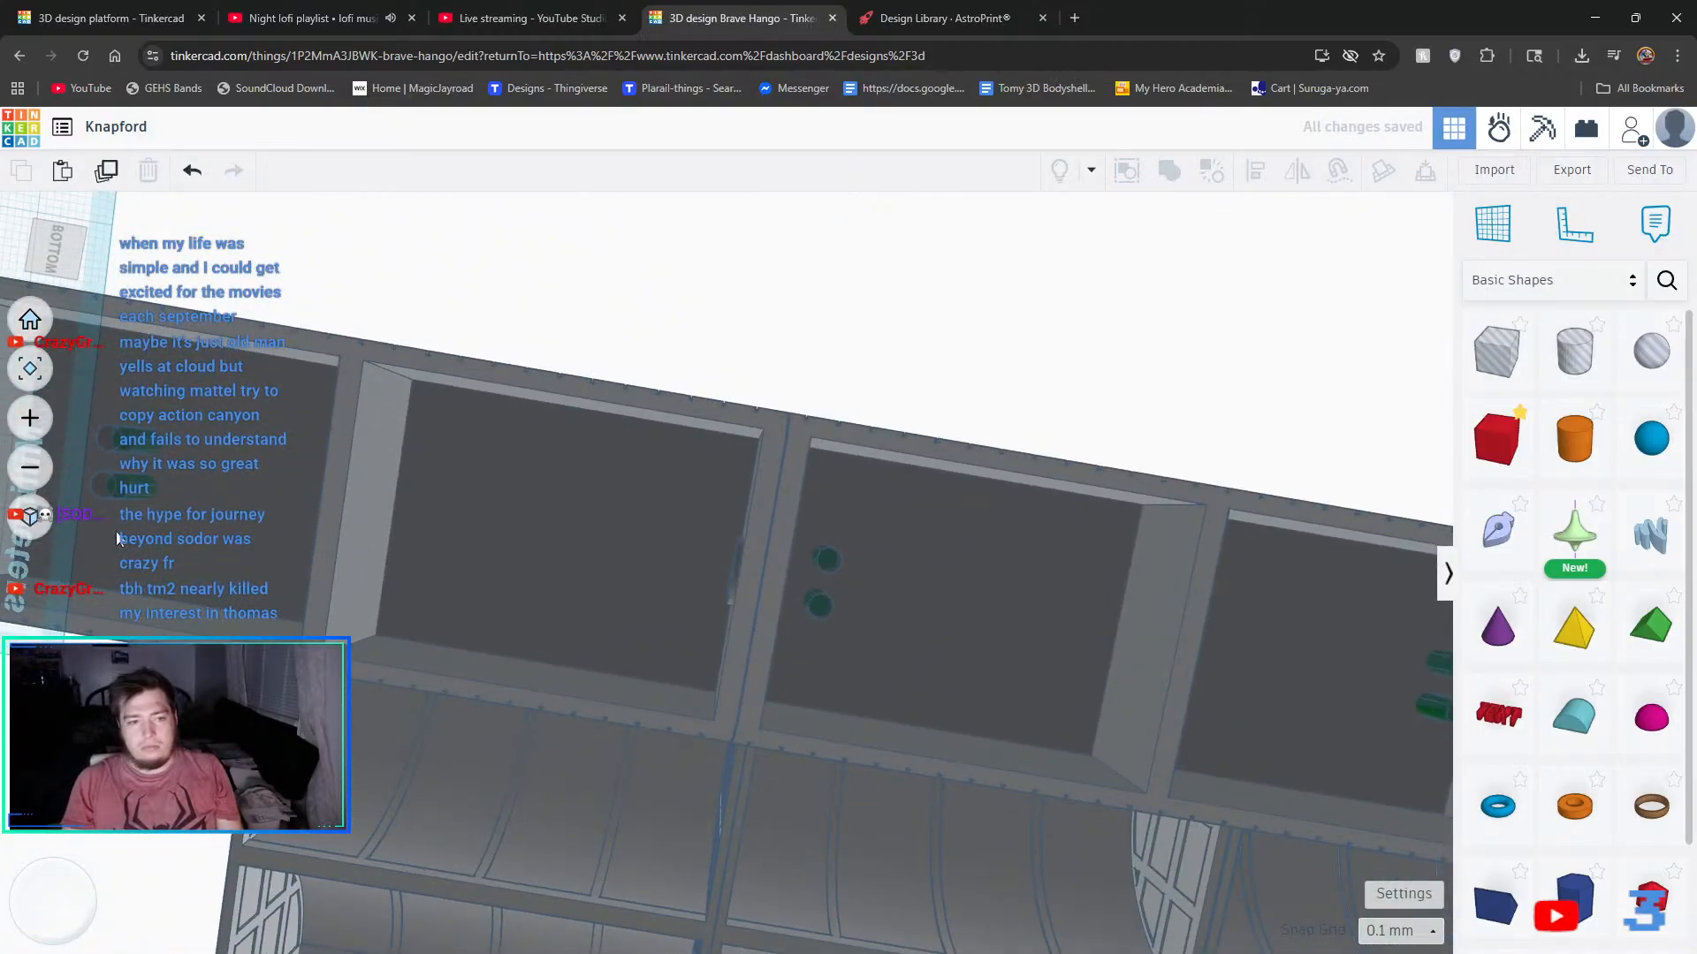
click(97, 477)
shift+click(815, 612)
shift+click(644, 590)
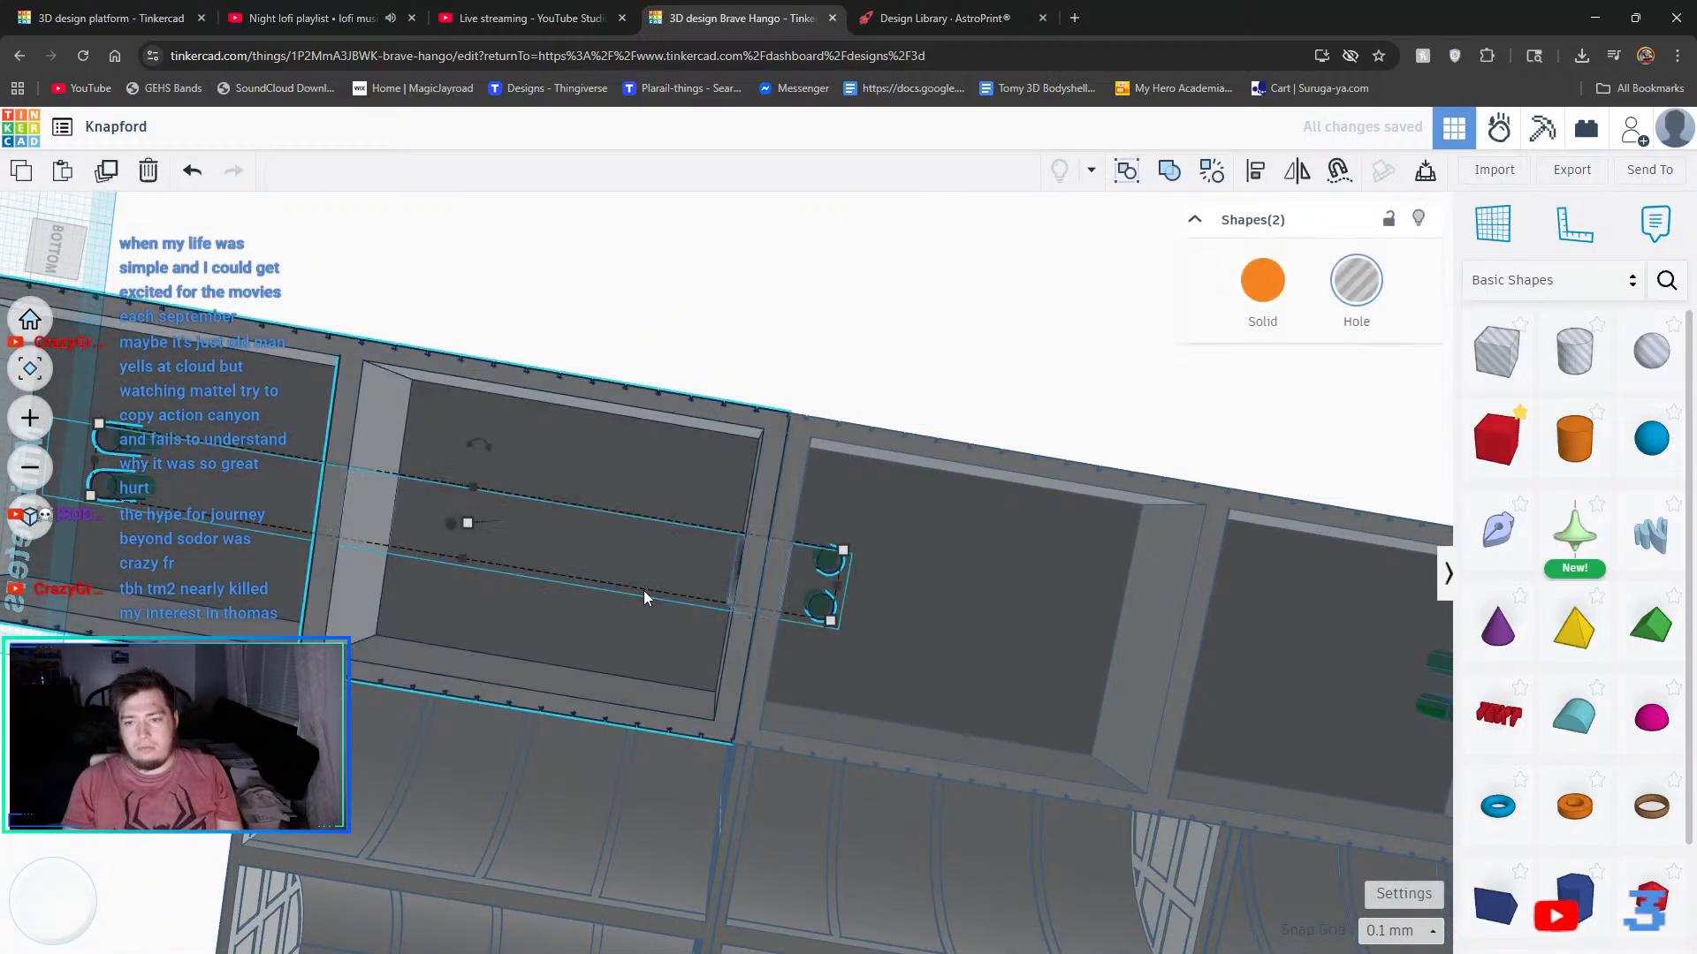
middle_drag(1344, 792, 679, 740)
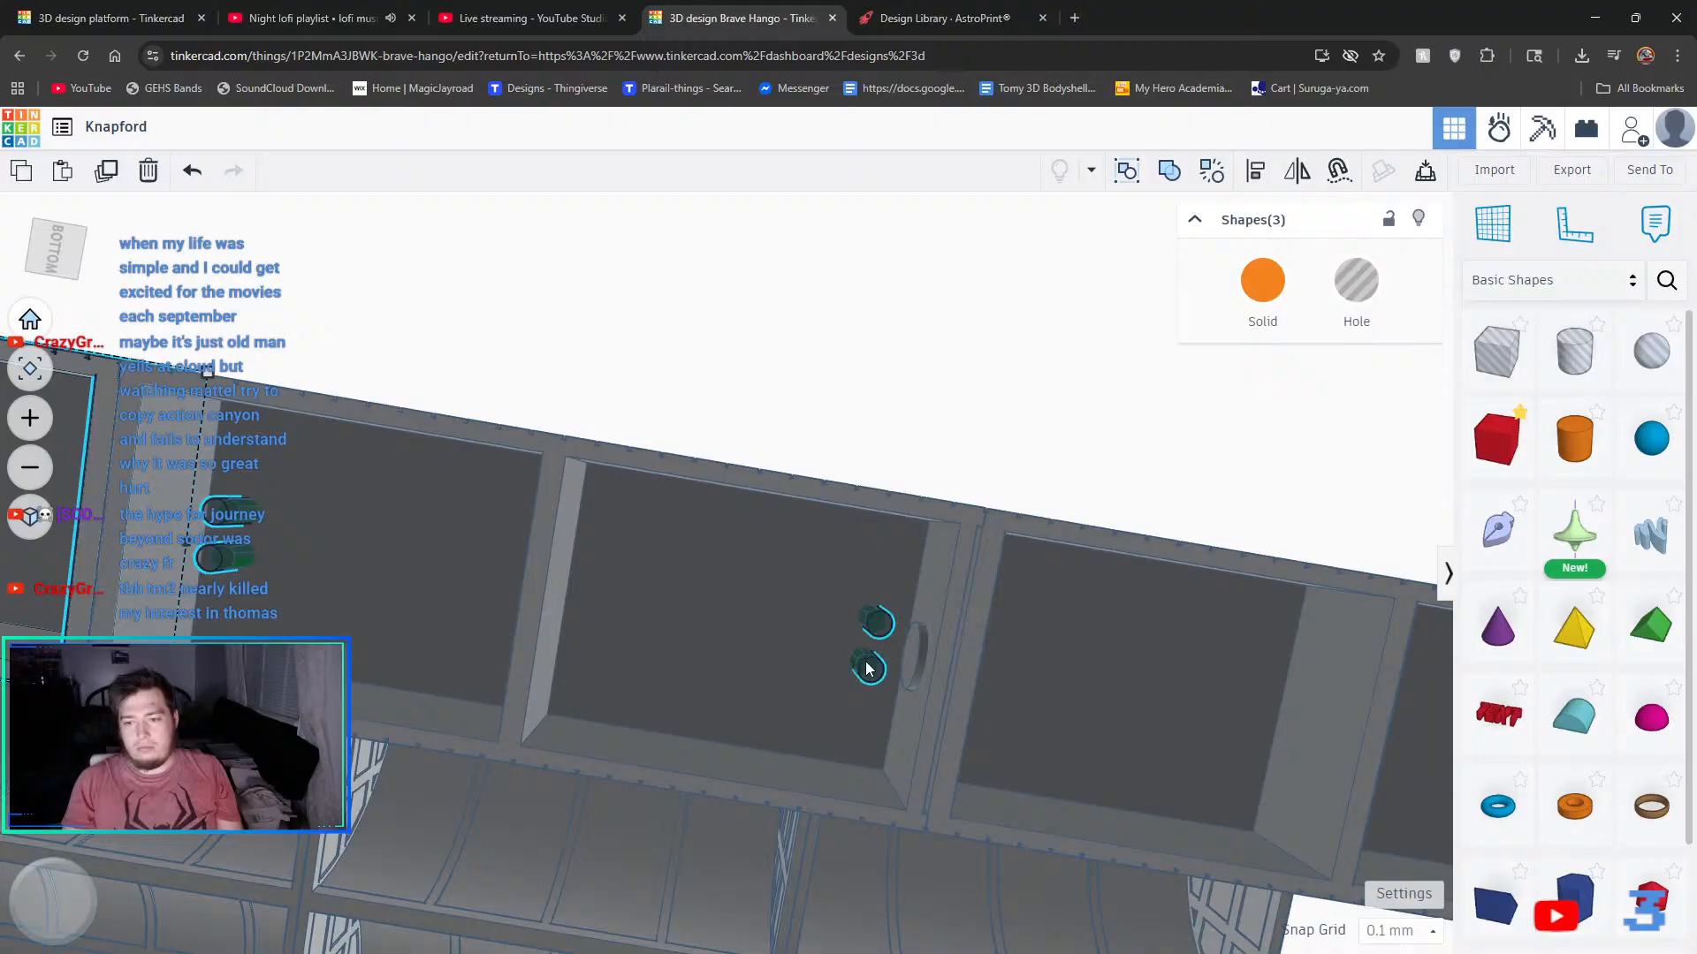
shift+click(585, 614)
shift+click(914, 654)
shift+click(1154, 781)
middle_drag(1308, 777, 521, 649)
shift+click(735, 667)
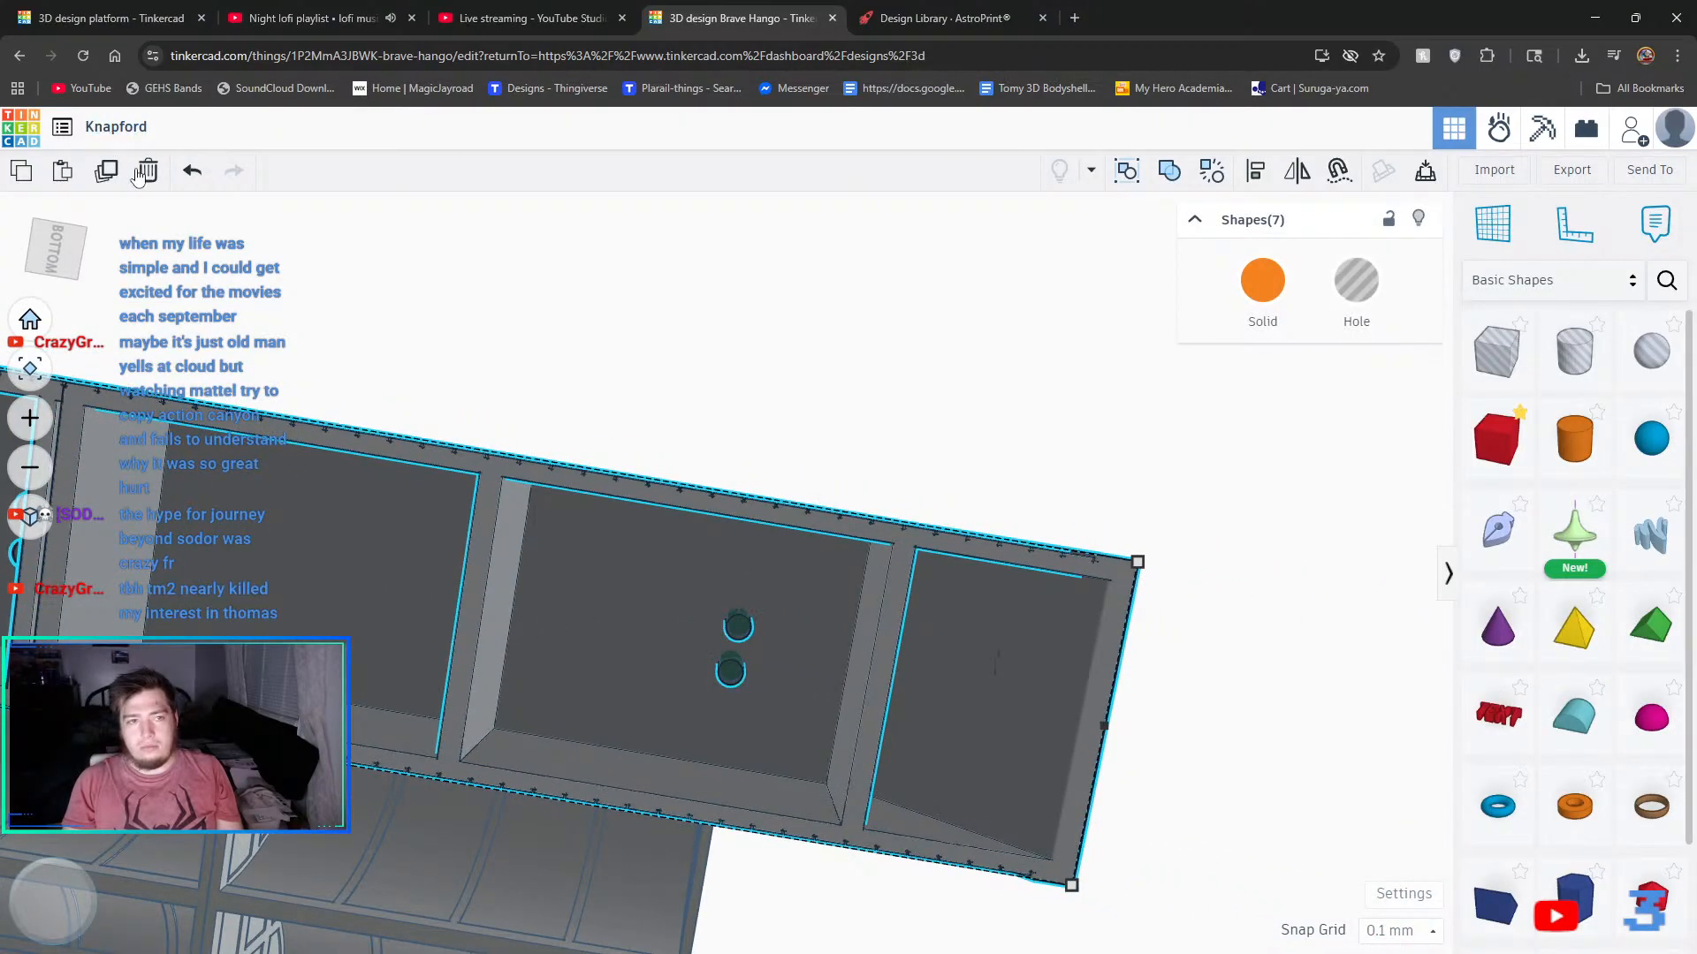
click(1169, 172)
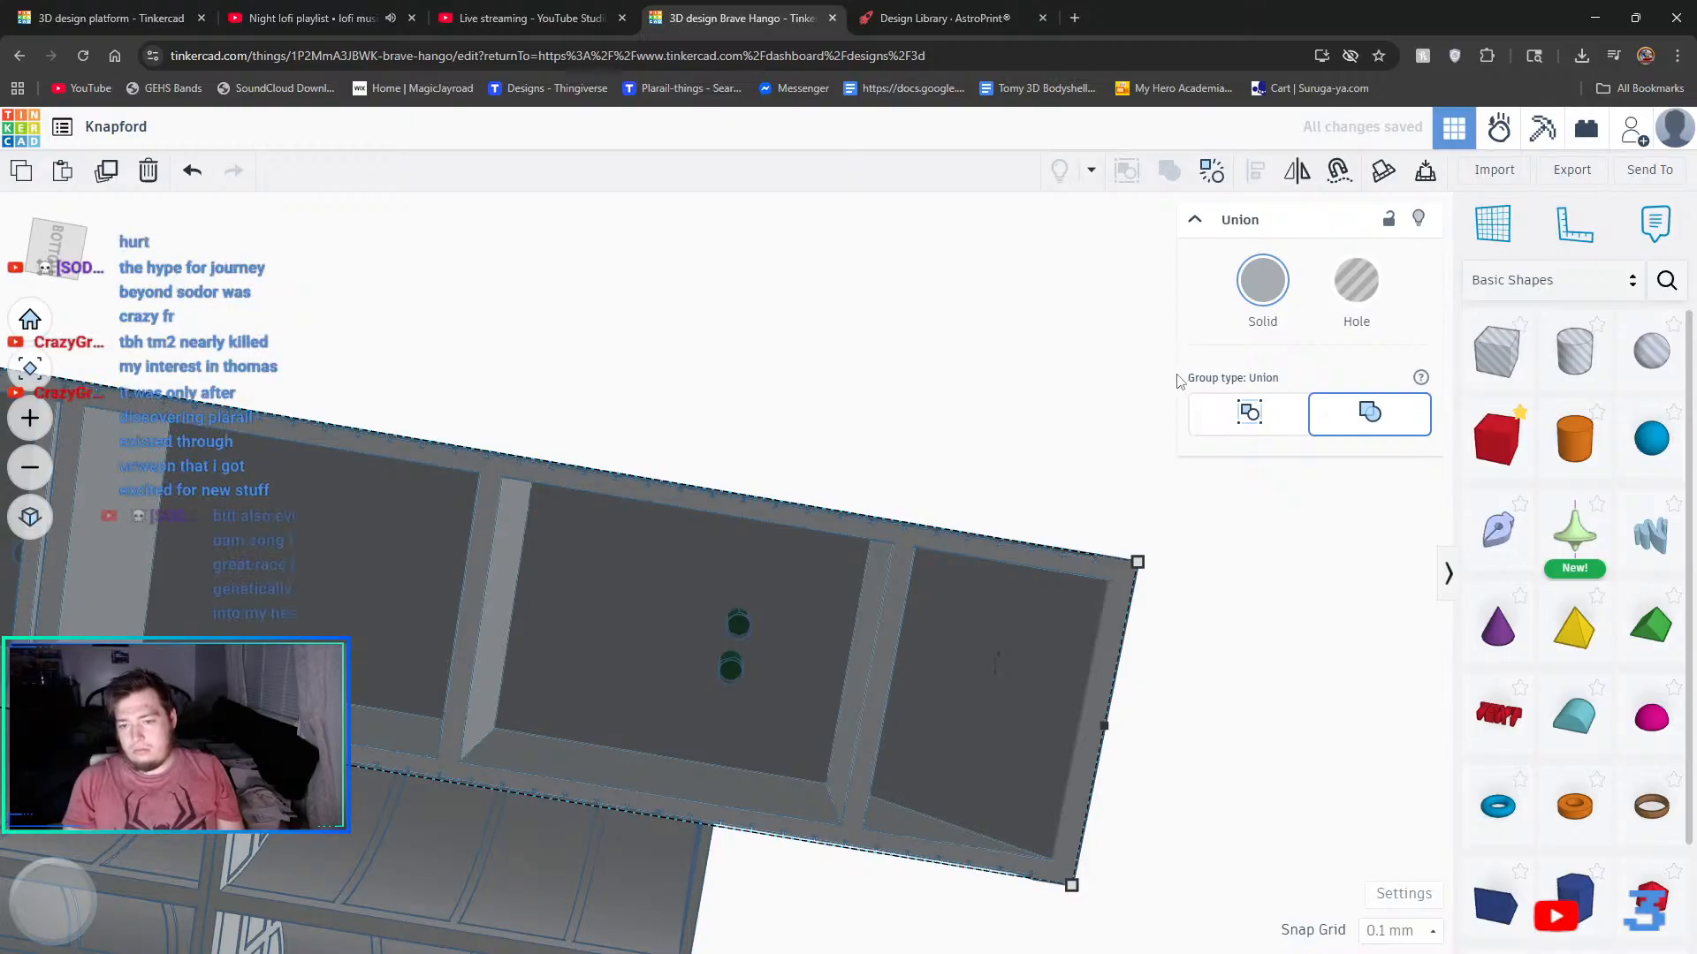
- Group the two end-to-end sections of the outer double-arched canopy into one union
right_drag(1176, 378, 516, 741)
scroll(802, 485, up, 1)
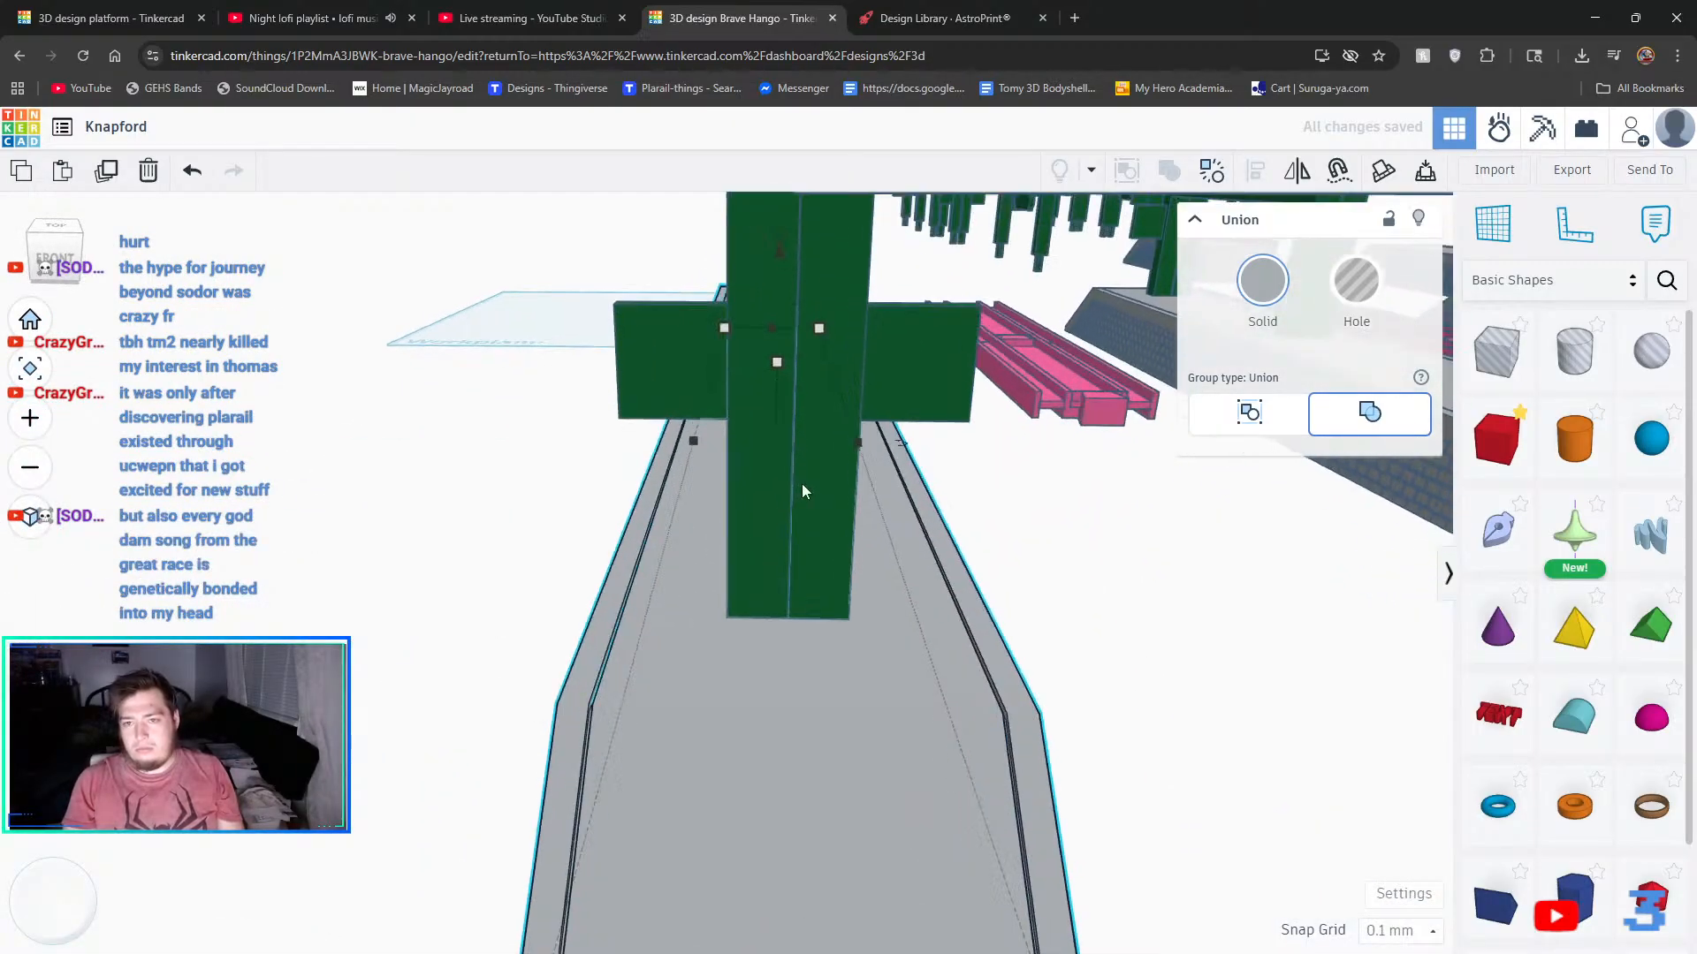
scroll(801, 485, down, 2)
scroll(910, 503, down, 4)
right_drag(1008, 512, 833, 599)
click(836, 549)
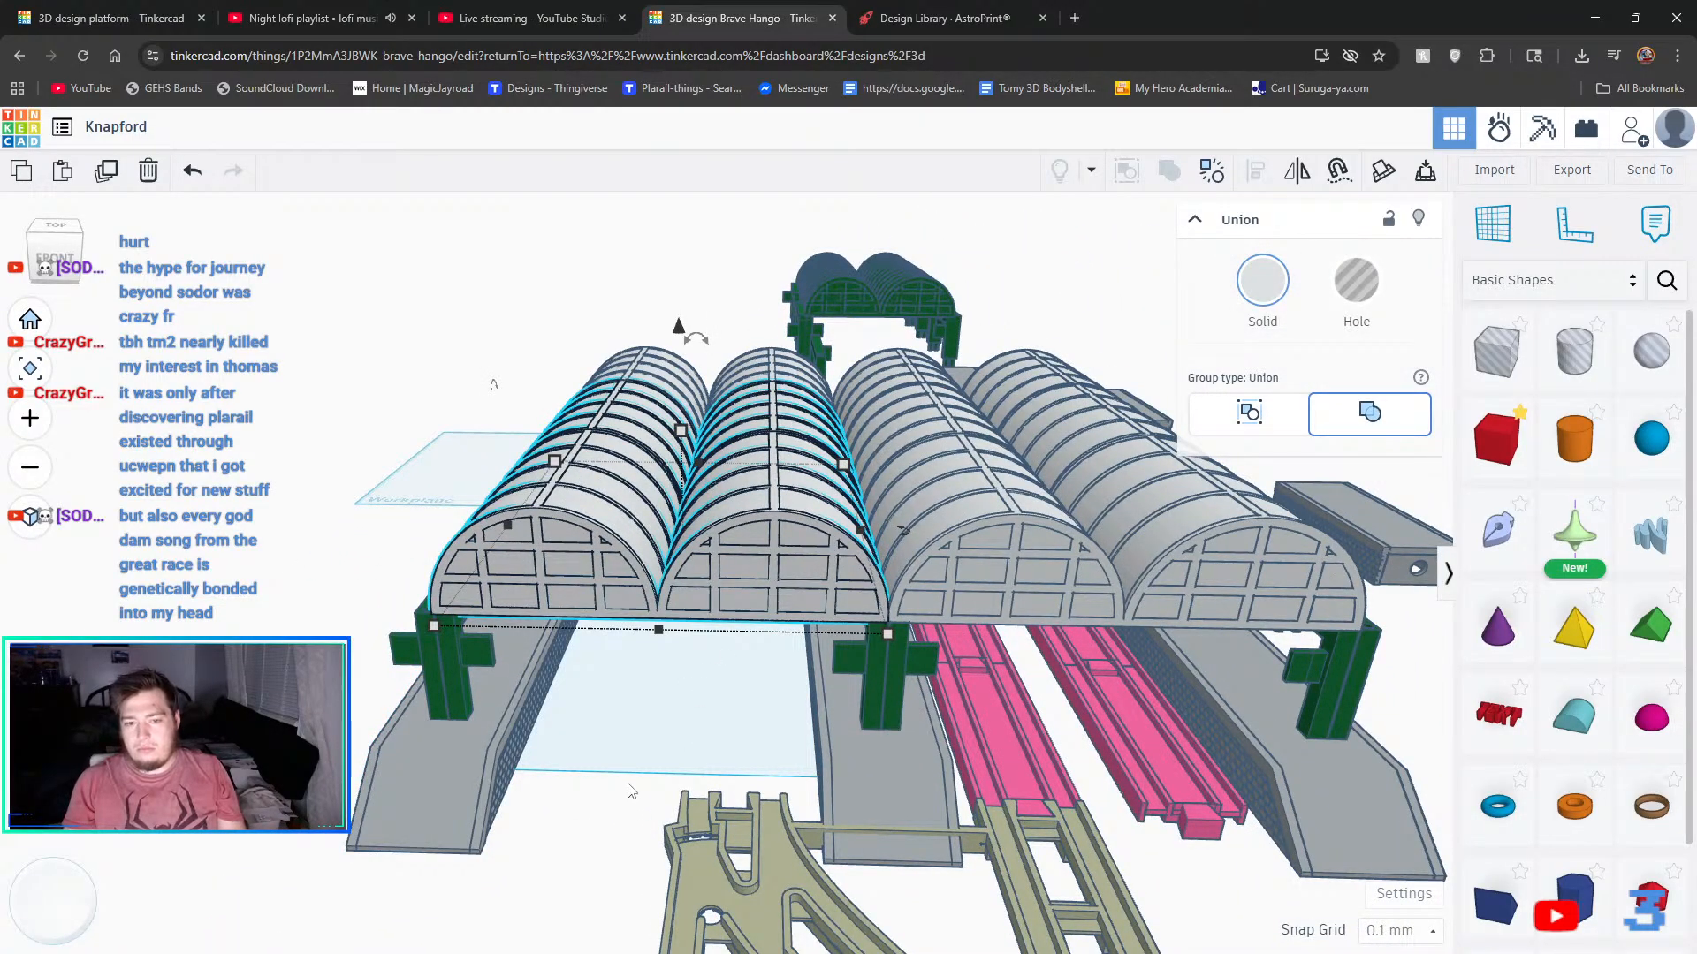
click(103, 176)
right_drag(672, 415, 930, 533)
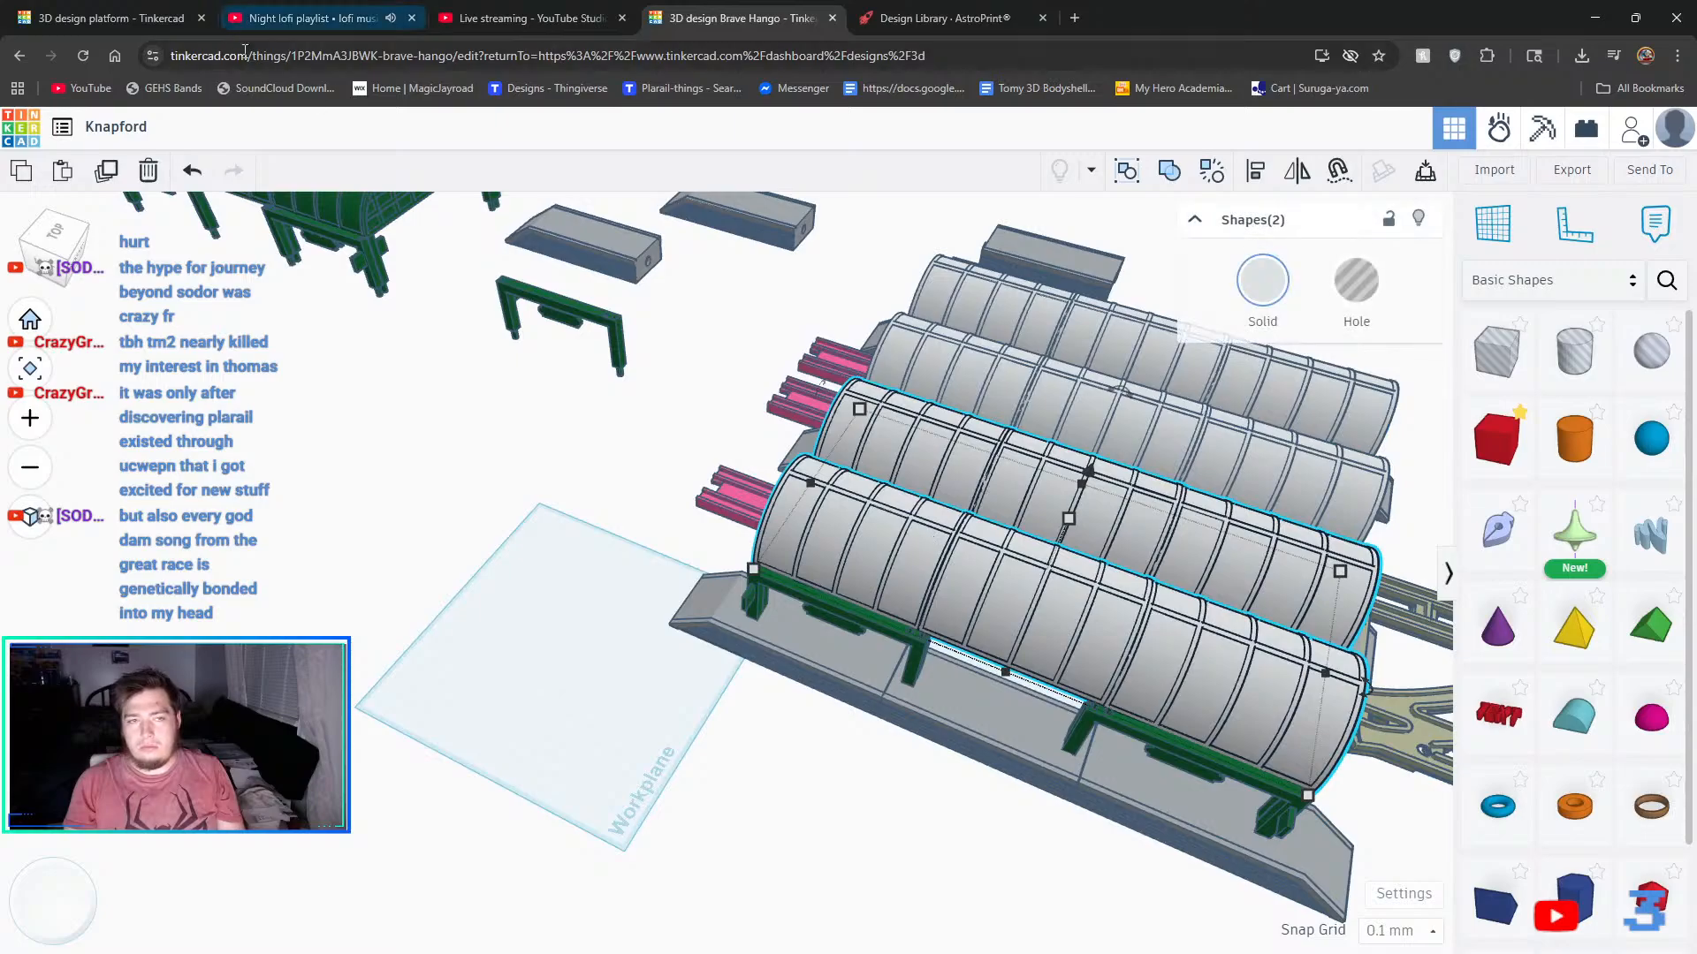
click(1169, 171)
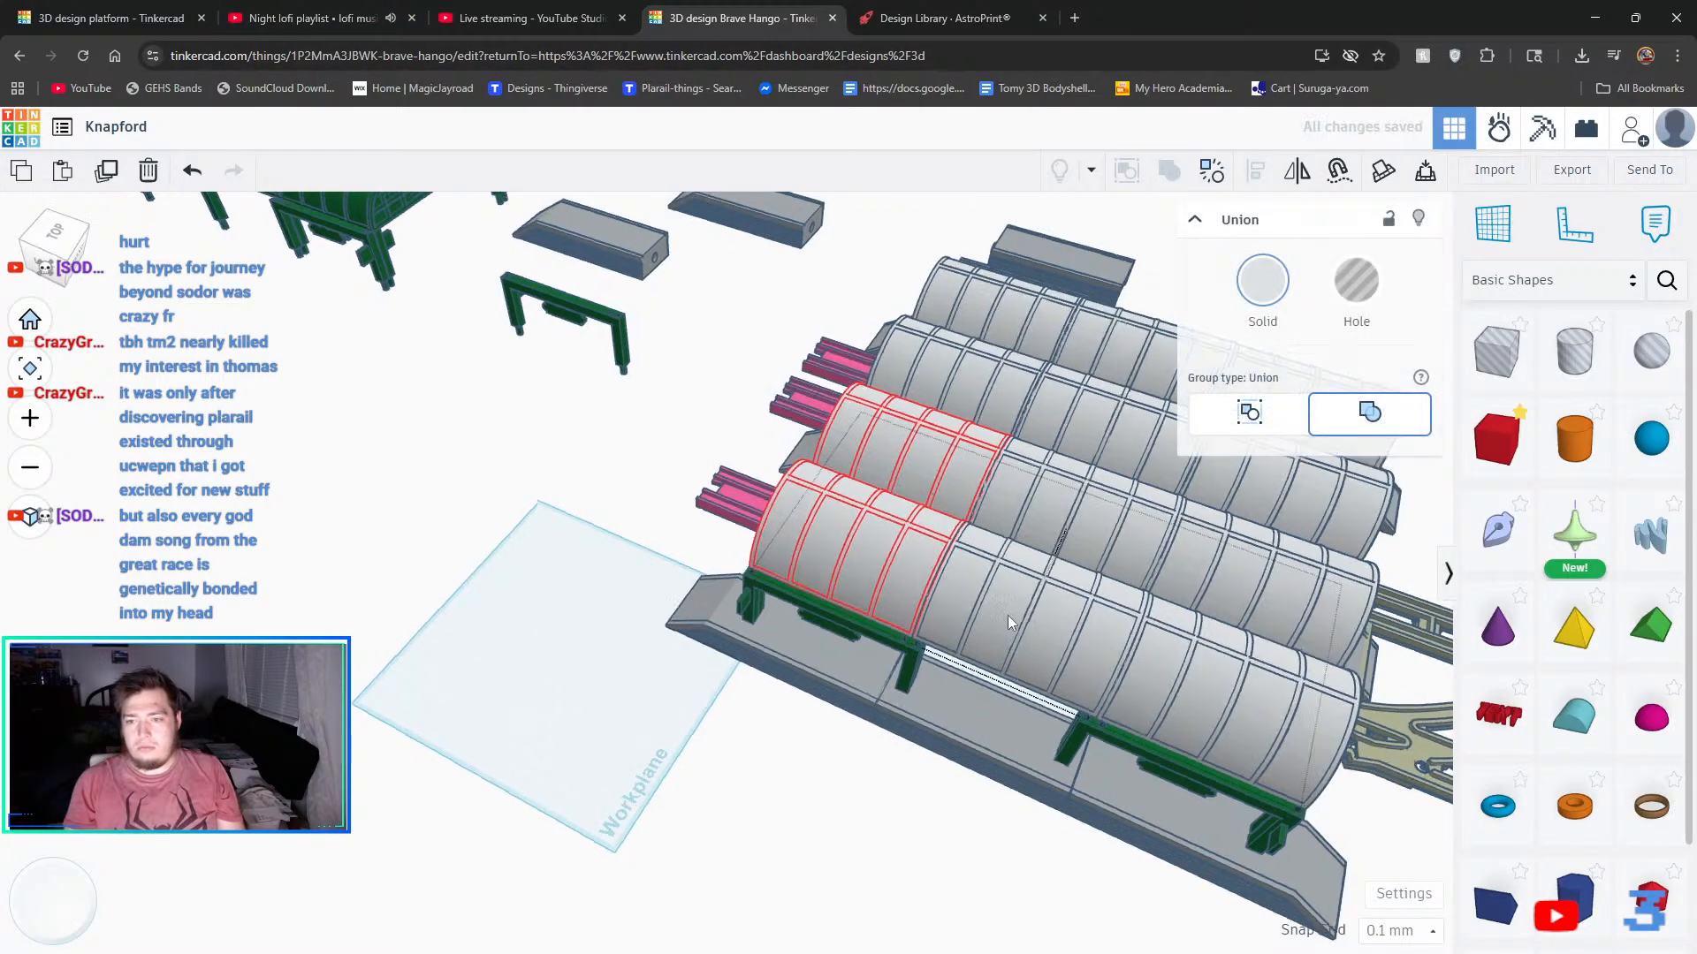
- Duplicate the unified outer double-arched canopy in place
right_drag(795, 495, 730, 552)
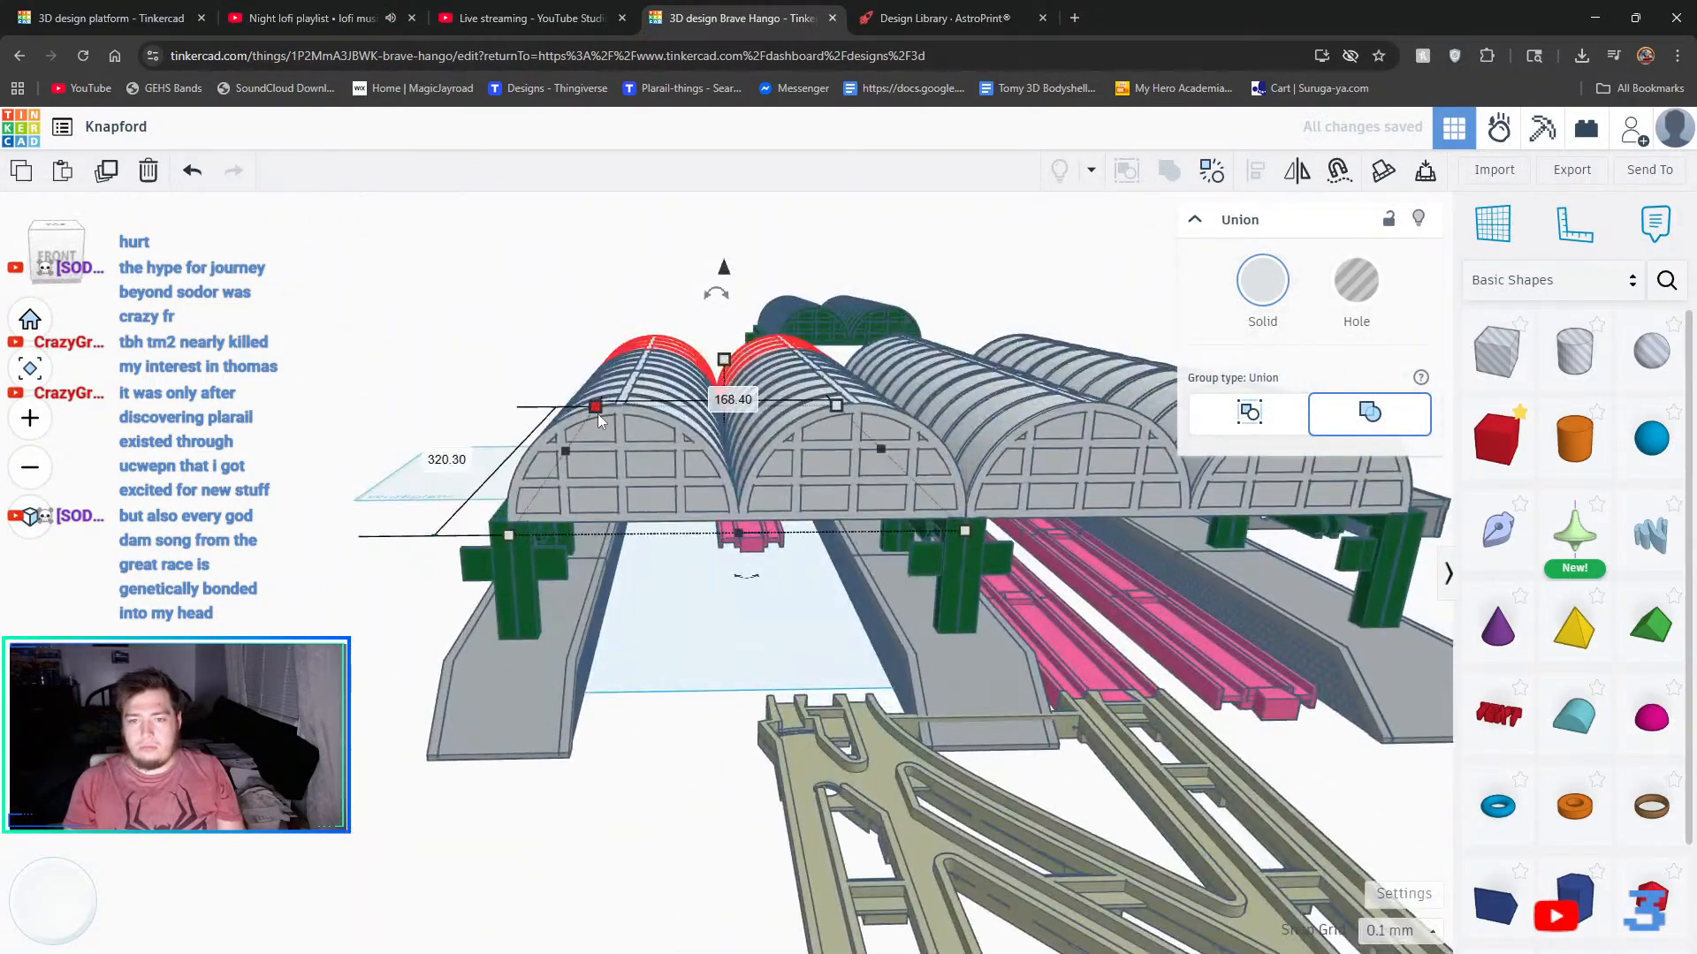
click(342, 415)
click(676, 504)
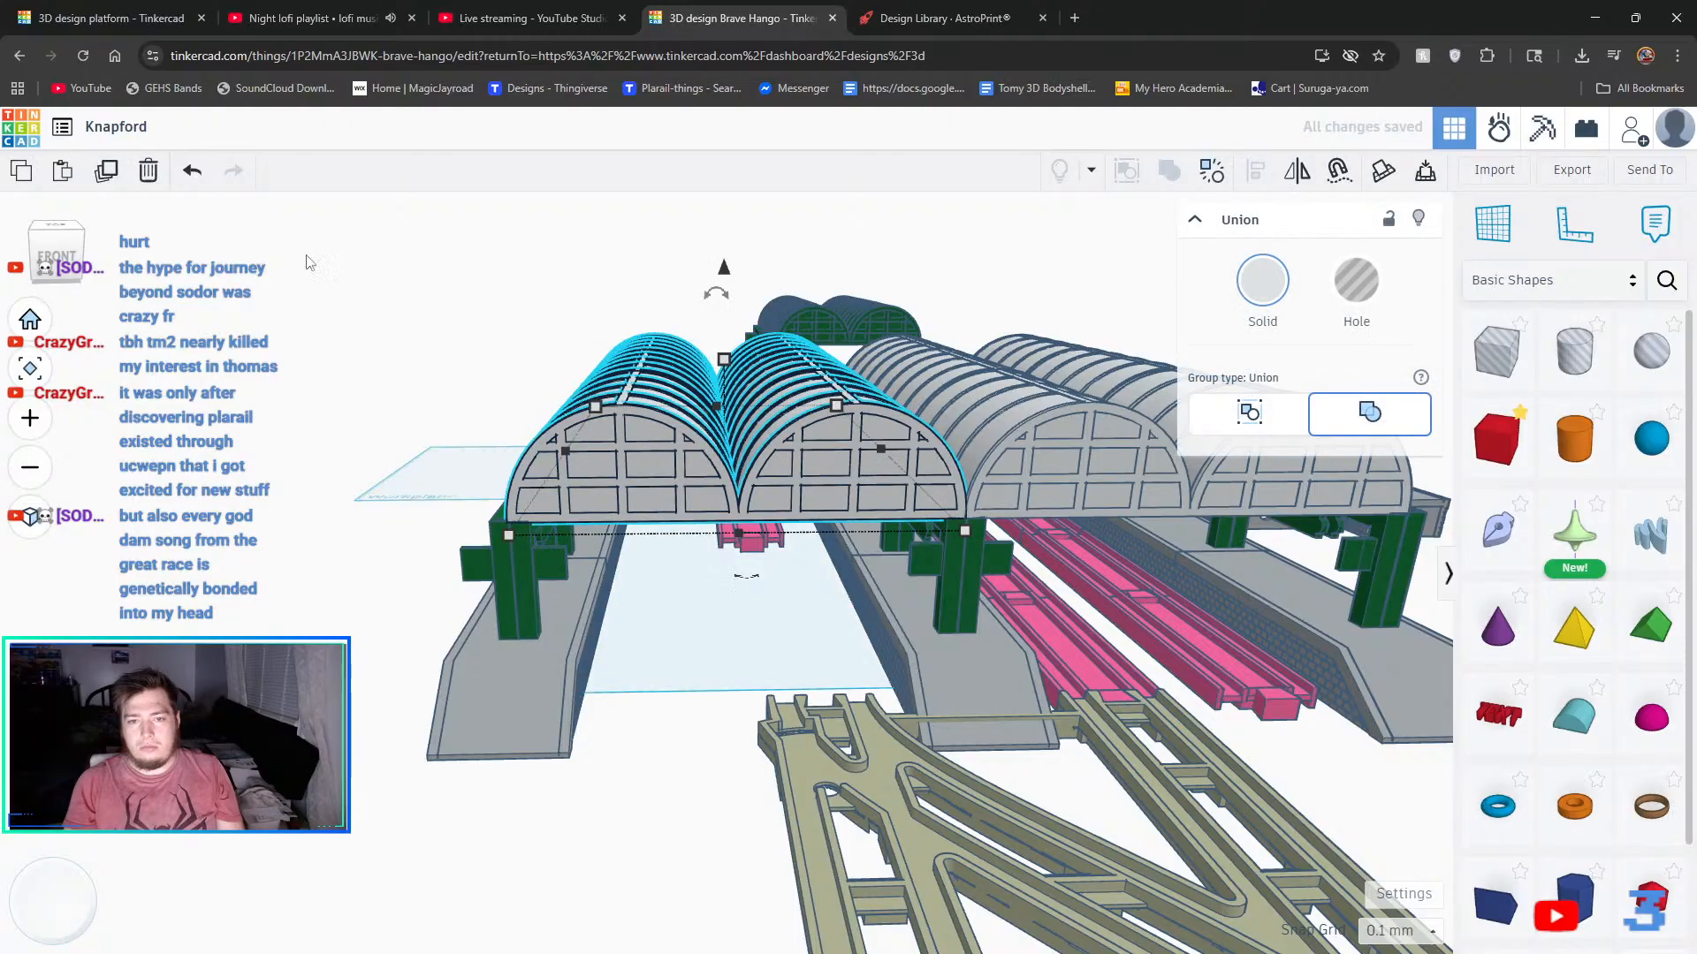
click(108, 172)
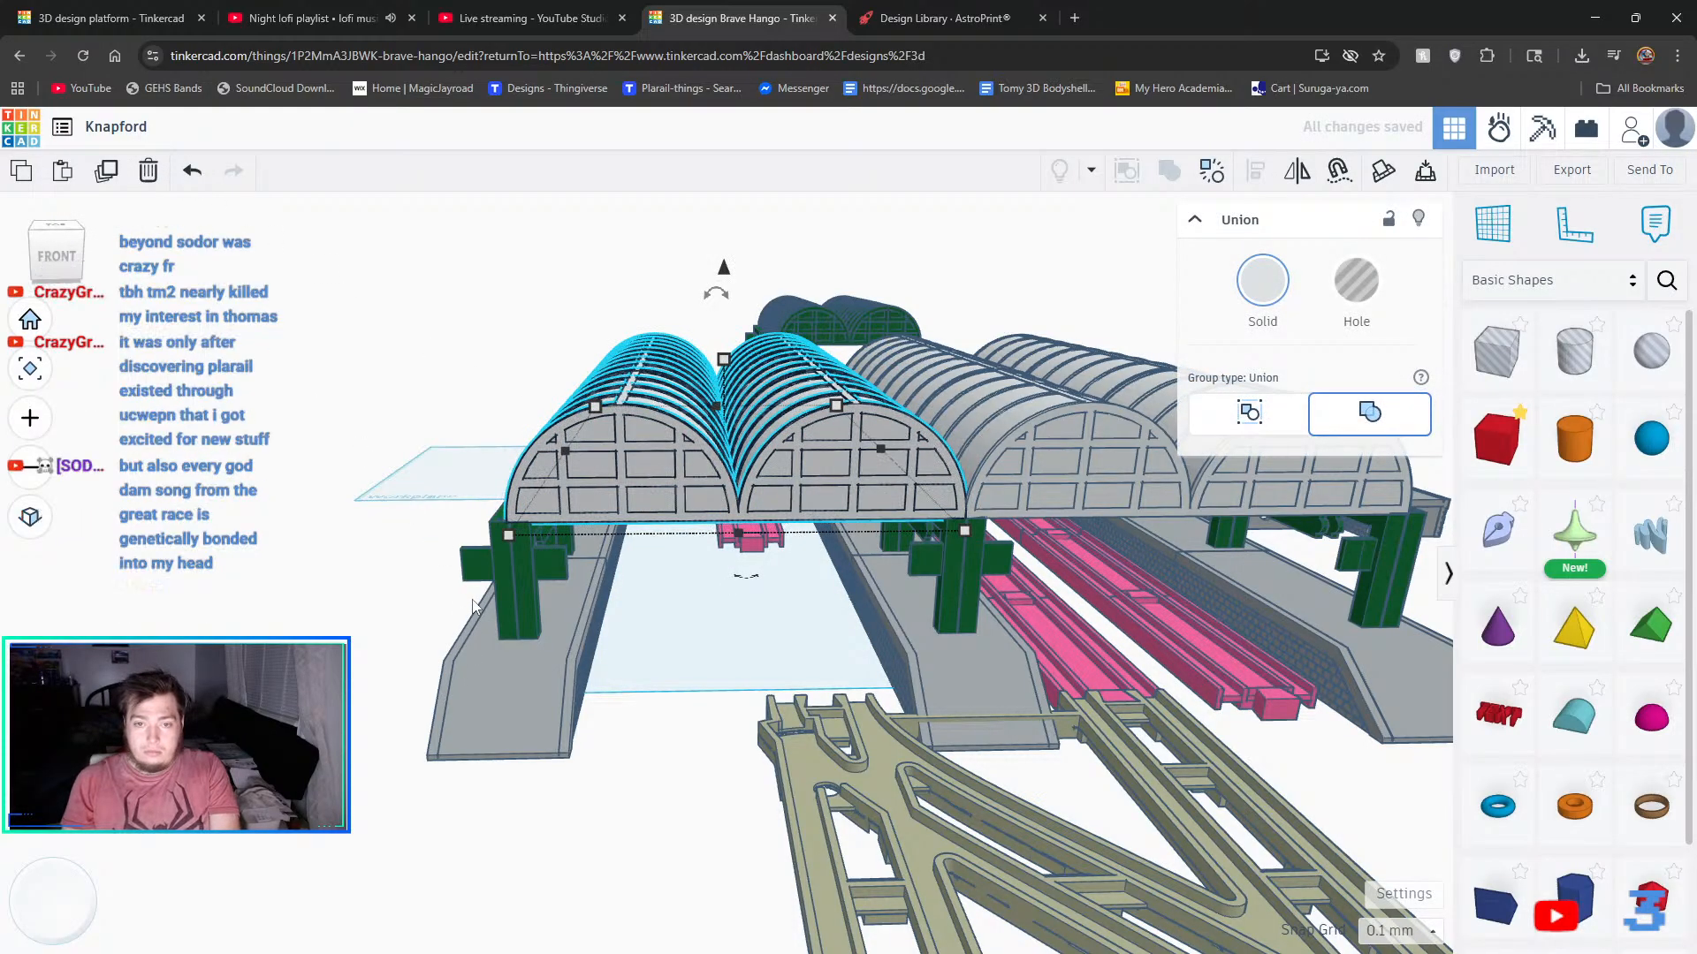
- Move the duplicated double-arched canopy straight outward past the outer platform row, away from the existing canopies, keeping its height and lengthwise alignment
key(Left)
key(Left)
key(Left)
key(Left)
key(Left)
key(Left)
key(Left)
key(Left)
key(Left)
key(Left)
key(Left)
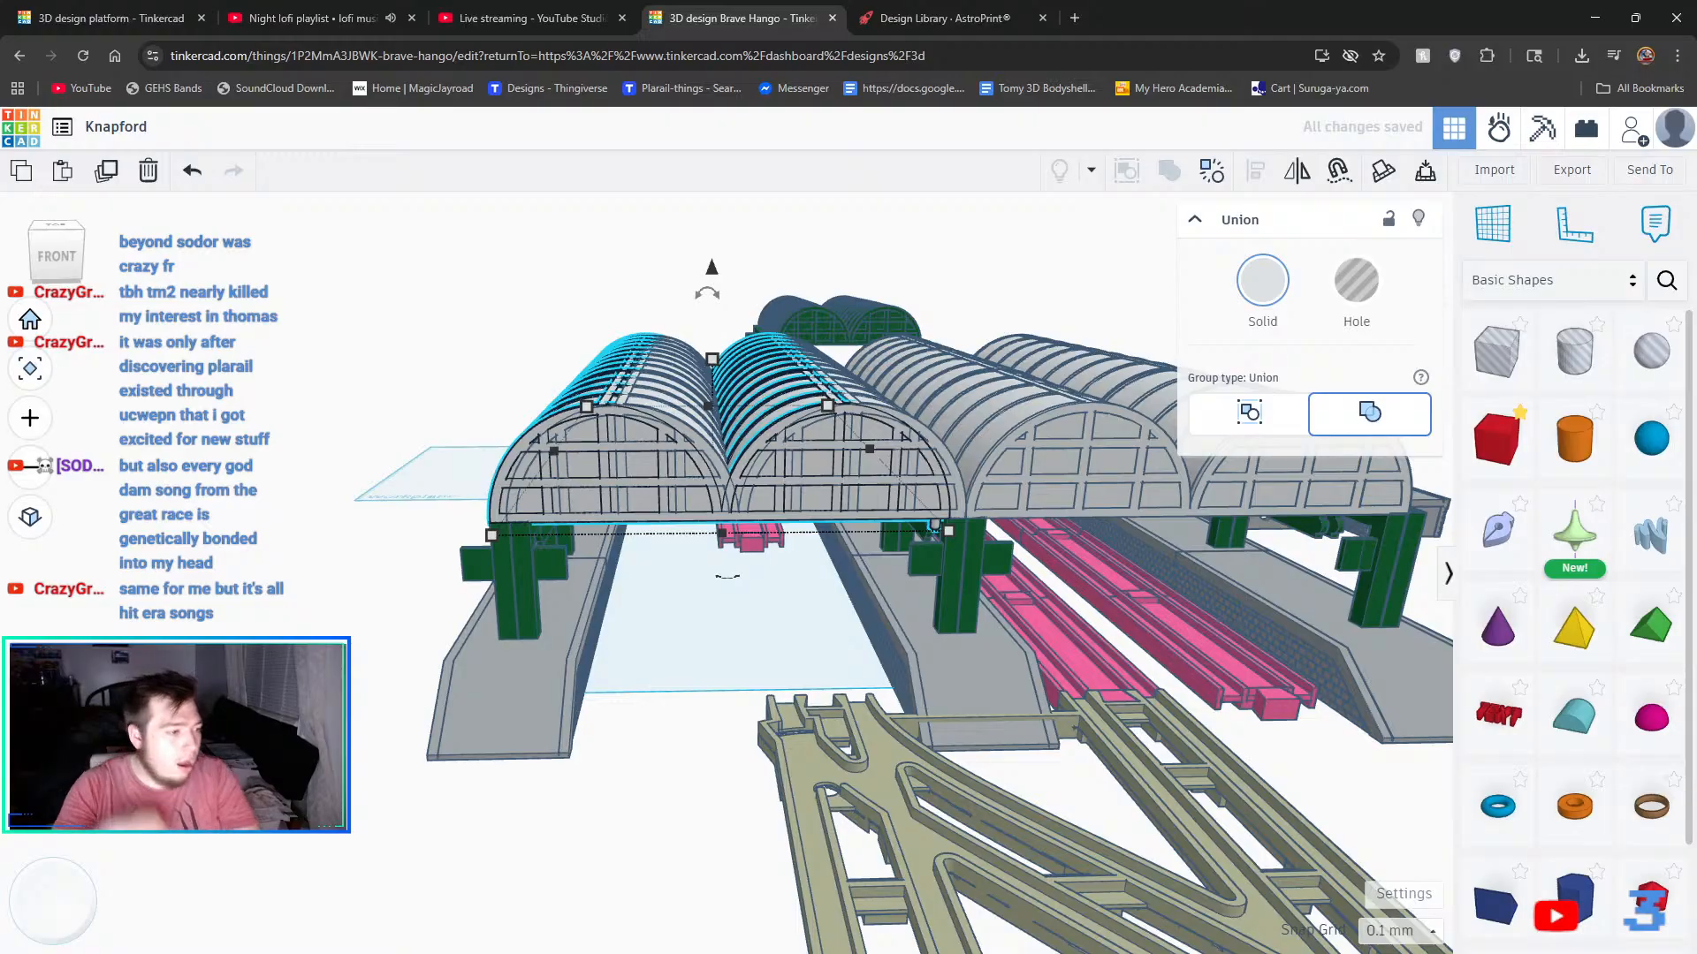
key(Left)
key(Left)
key(Left)
key(Left)
key(Left)
key(Left)
key(Left)
key(Left)
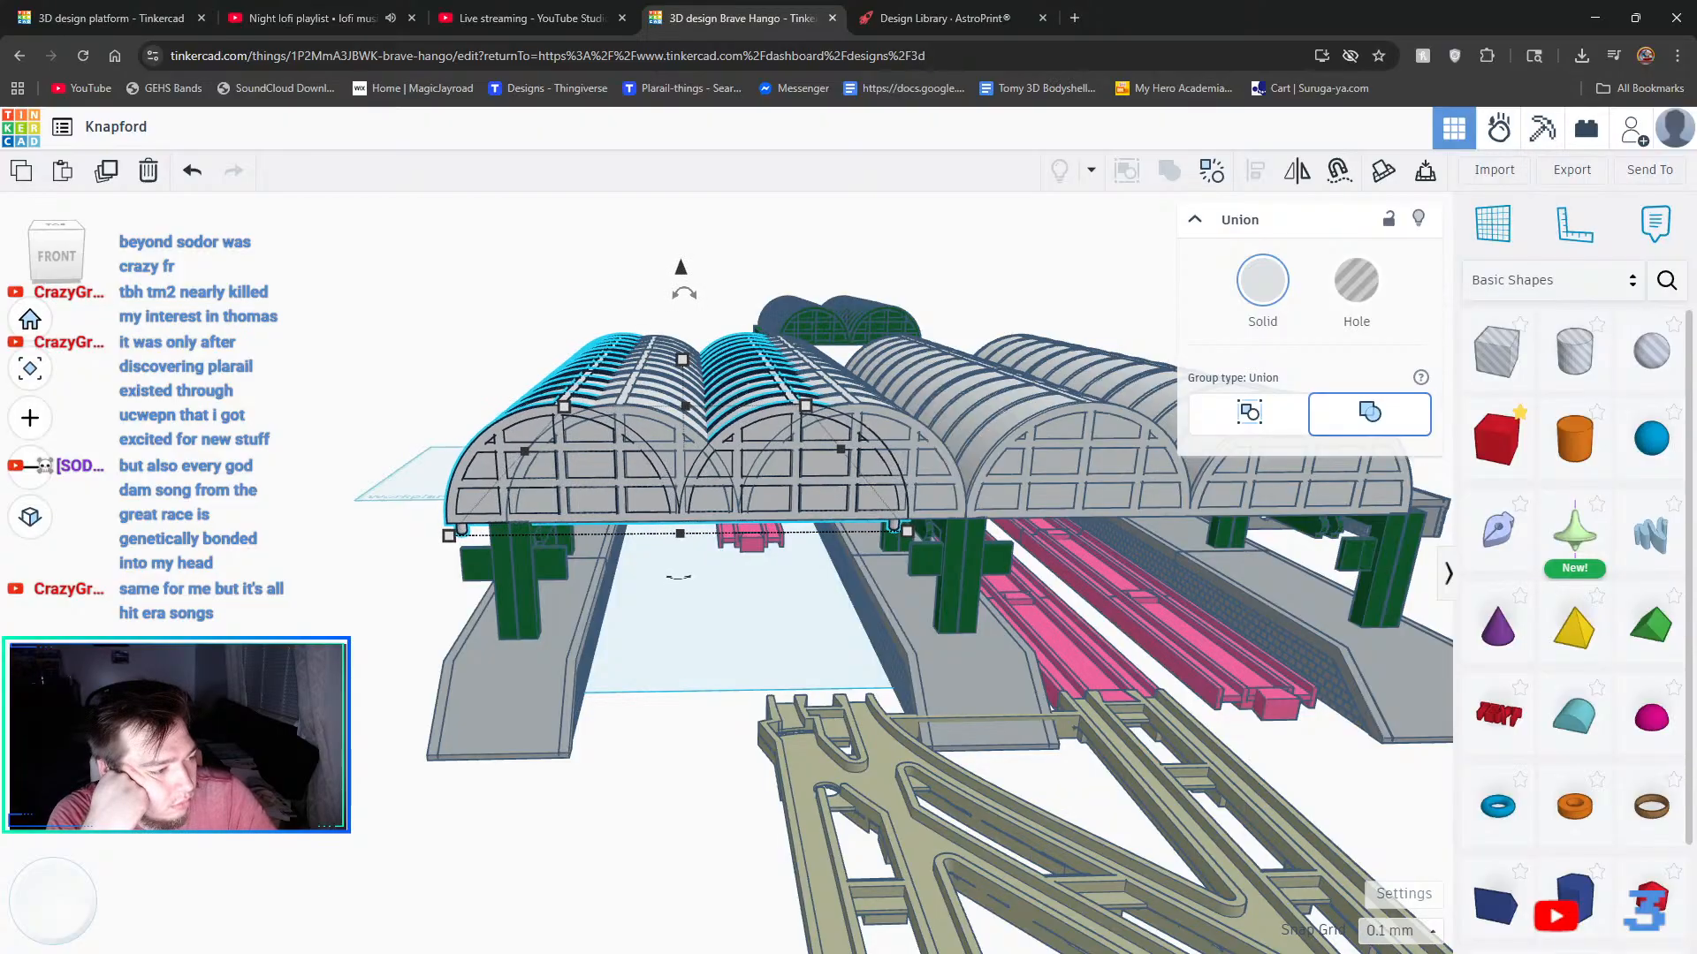
key(Left)
key(Left)
key(Left)
key(Left)
key(Left)
key(Left)
key(Left)
key(Left)
key(Left)
key(Left)
key(Left)
key(Left)
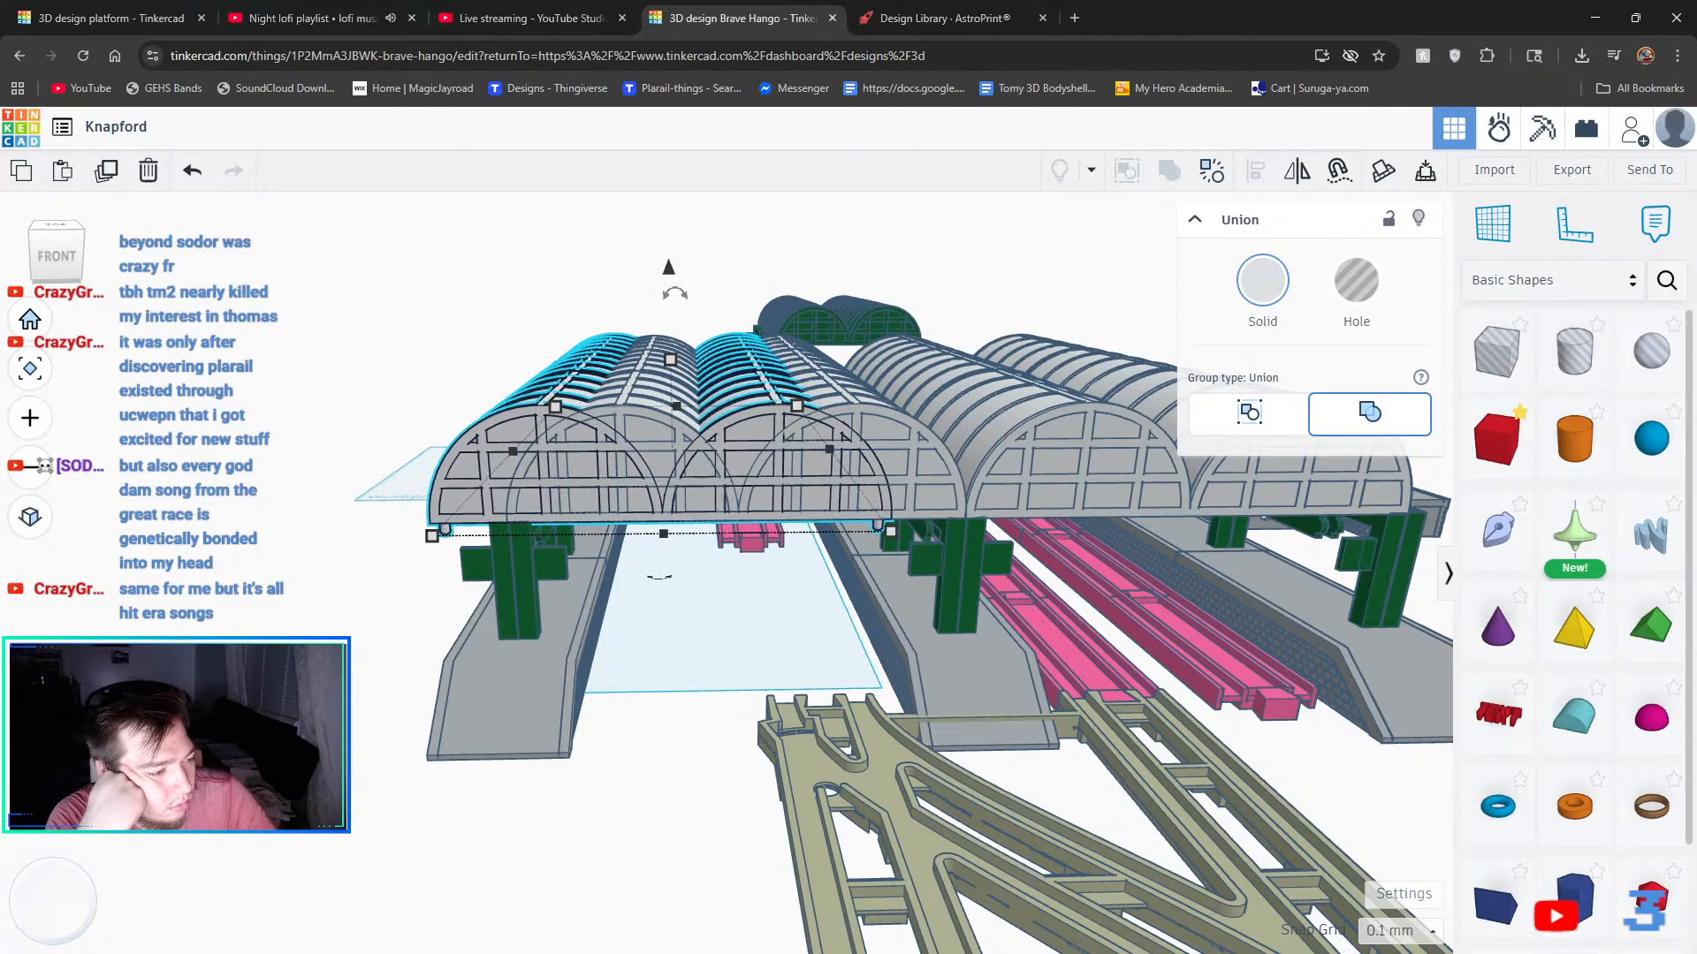
key(Left)
key(Left)
key(Left)
key(Left)
key(Left)
key(Left)
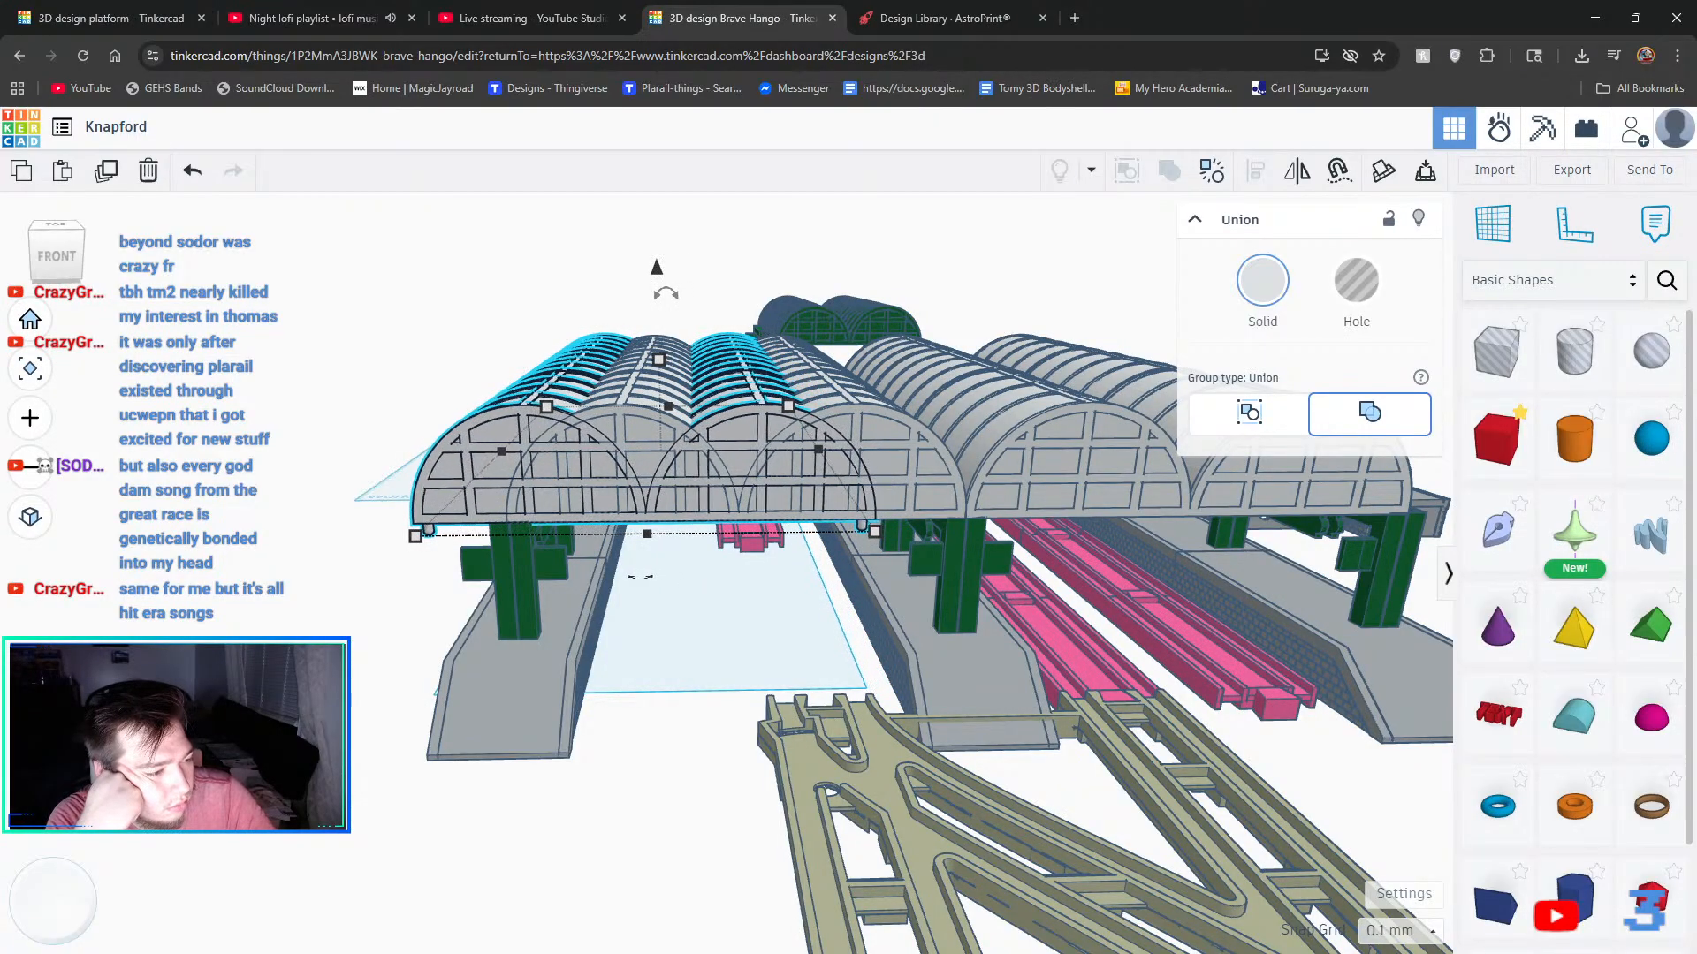
key(Left)
key(Left)
key(Left)
key(Left)
key(Left)
key(Left)
key(Left)
key(Left)
key(Left)
key(Left)
key(Left)
key(Left)
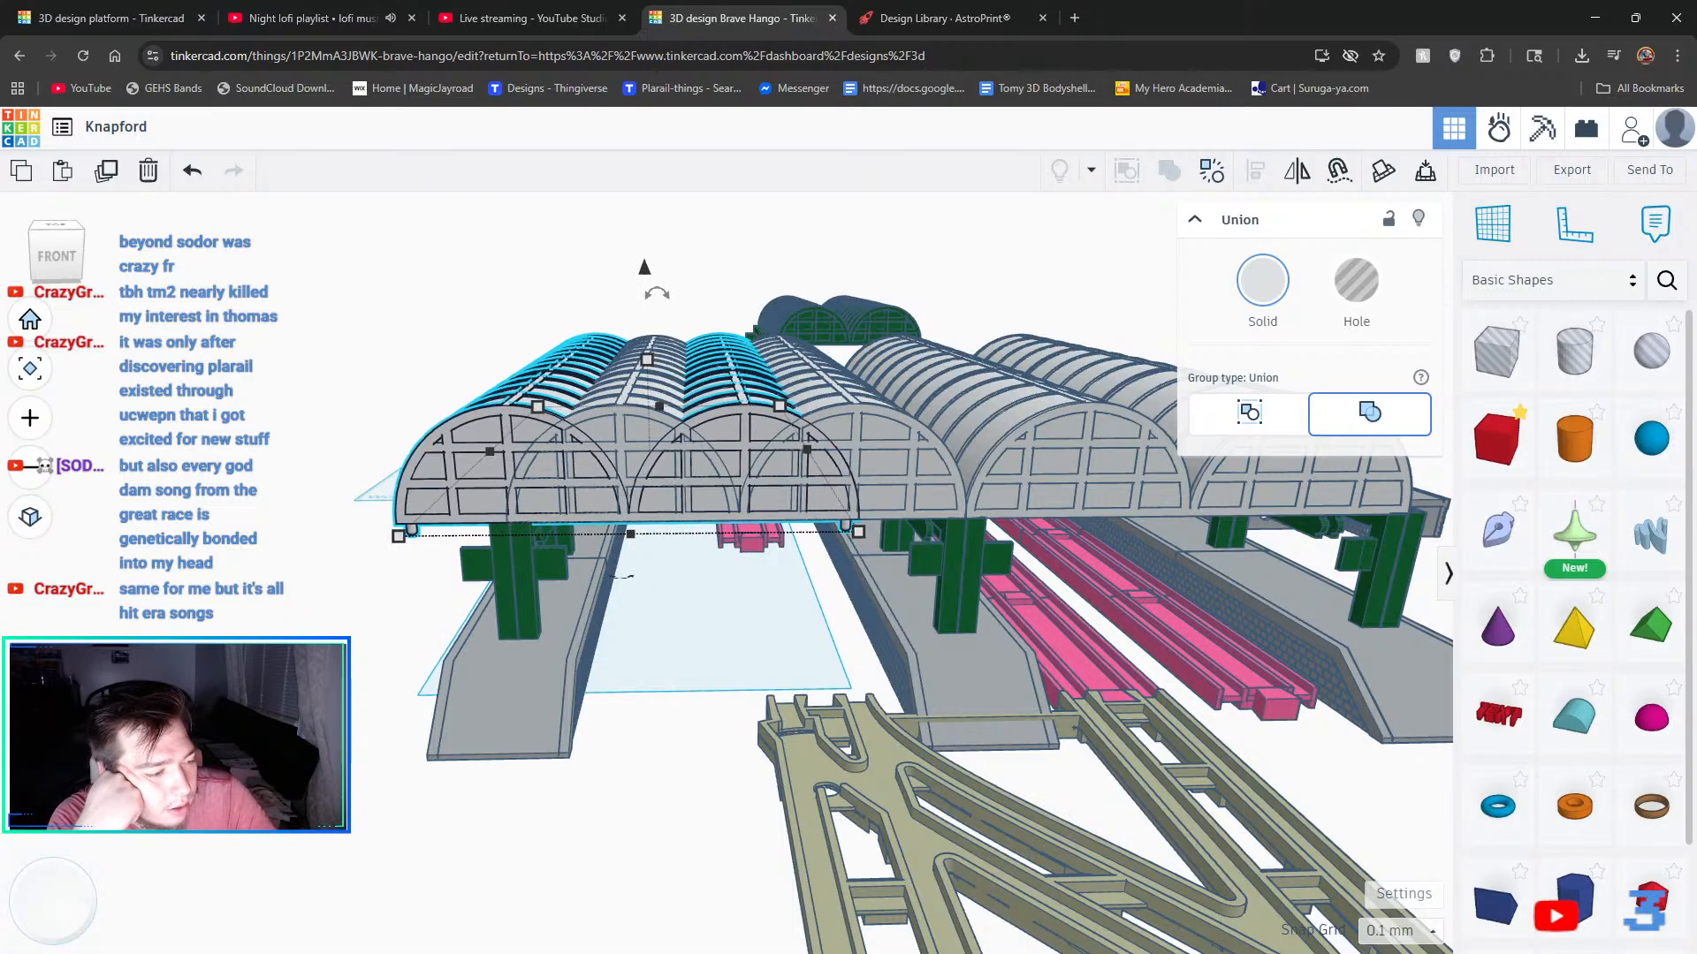
key(Left)
key(Left)
key(Left)
key(Left)
key(Left)
key(Left)
key(Left)
key(Left)
key(Left)
key(Left)
key(Left)
key(Left)
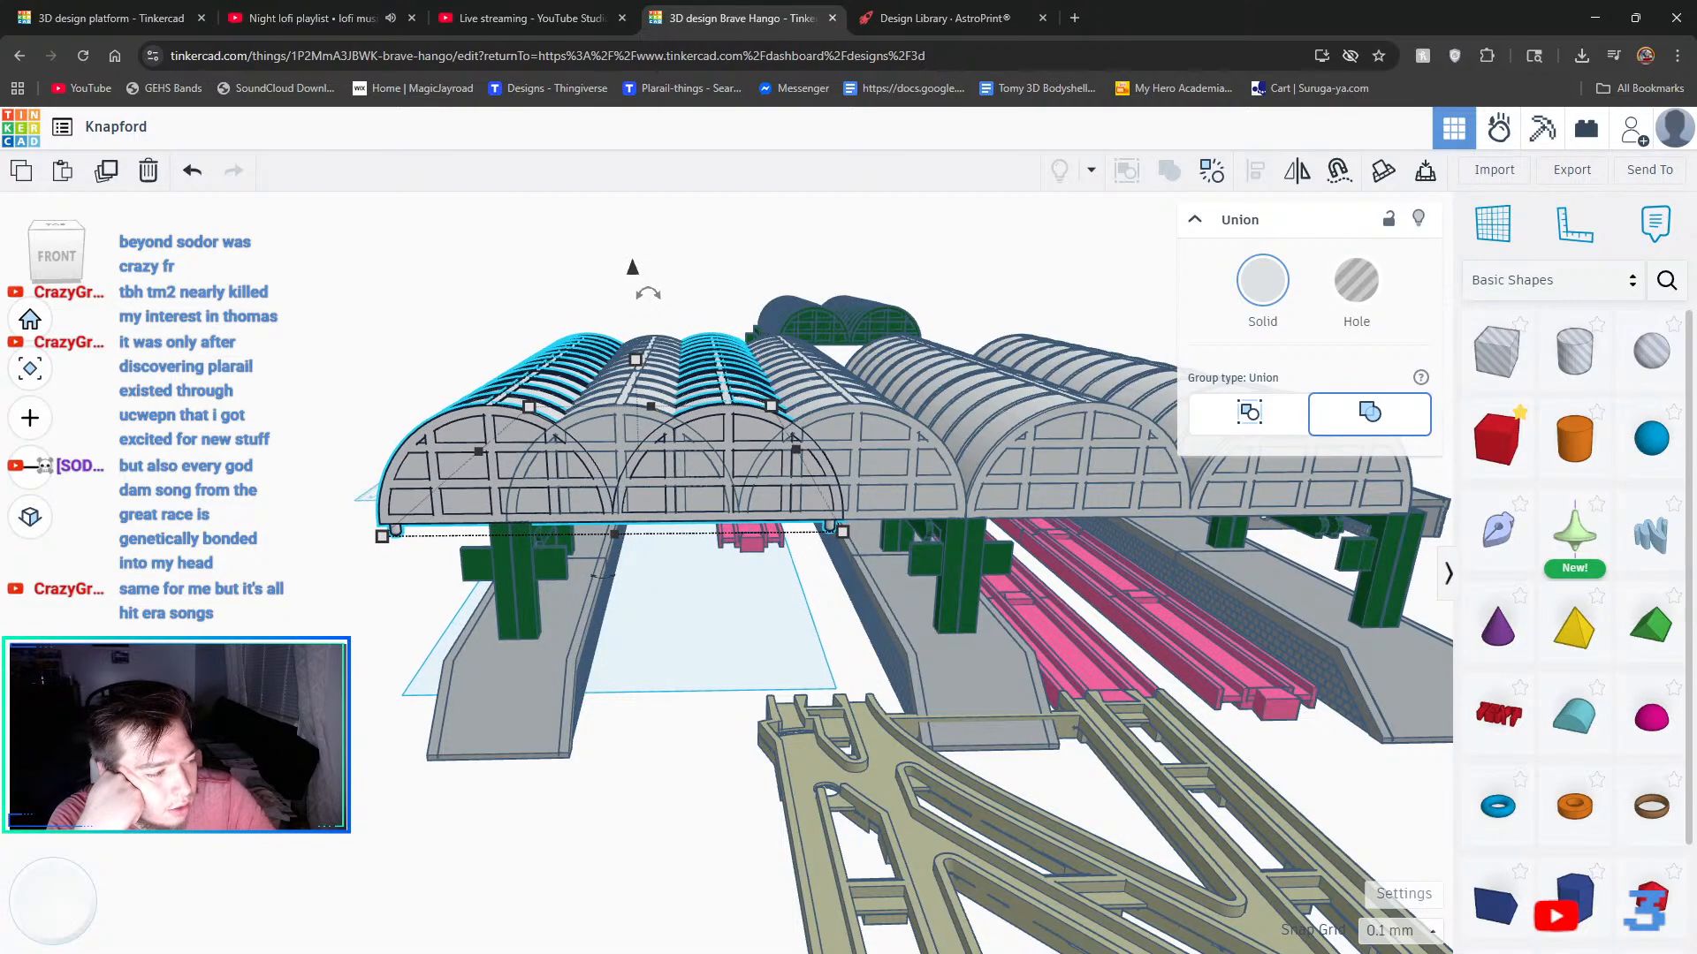
key(Left)
key(Left)
key(Left)
key(Left)
key(Left)
key(Left)
key(Left)
key(Left)
key(Left)
key(Left)
key(Left)
key(Left)
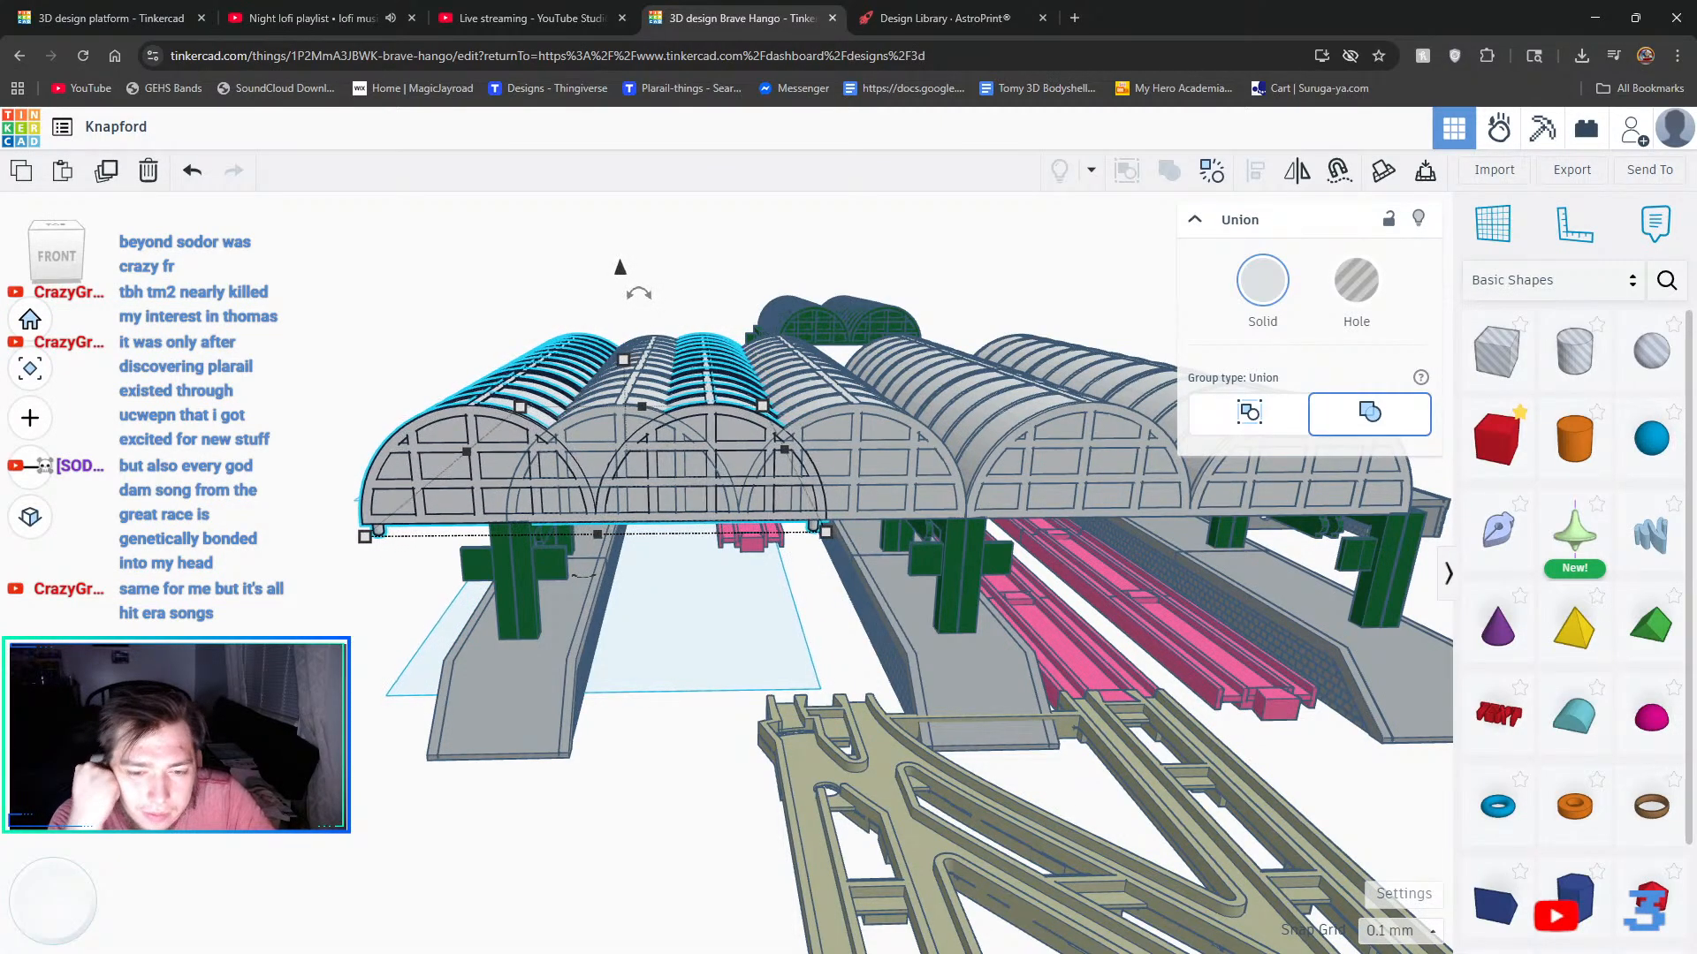
key(Left)
key(Left)
key(Left)
key(Left)
key(Left)
key(Left)
key(Left)
key(Left)
key(Left)
key(Left)
key(Left)
key(Left)
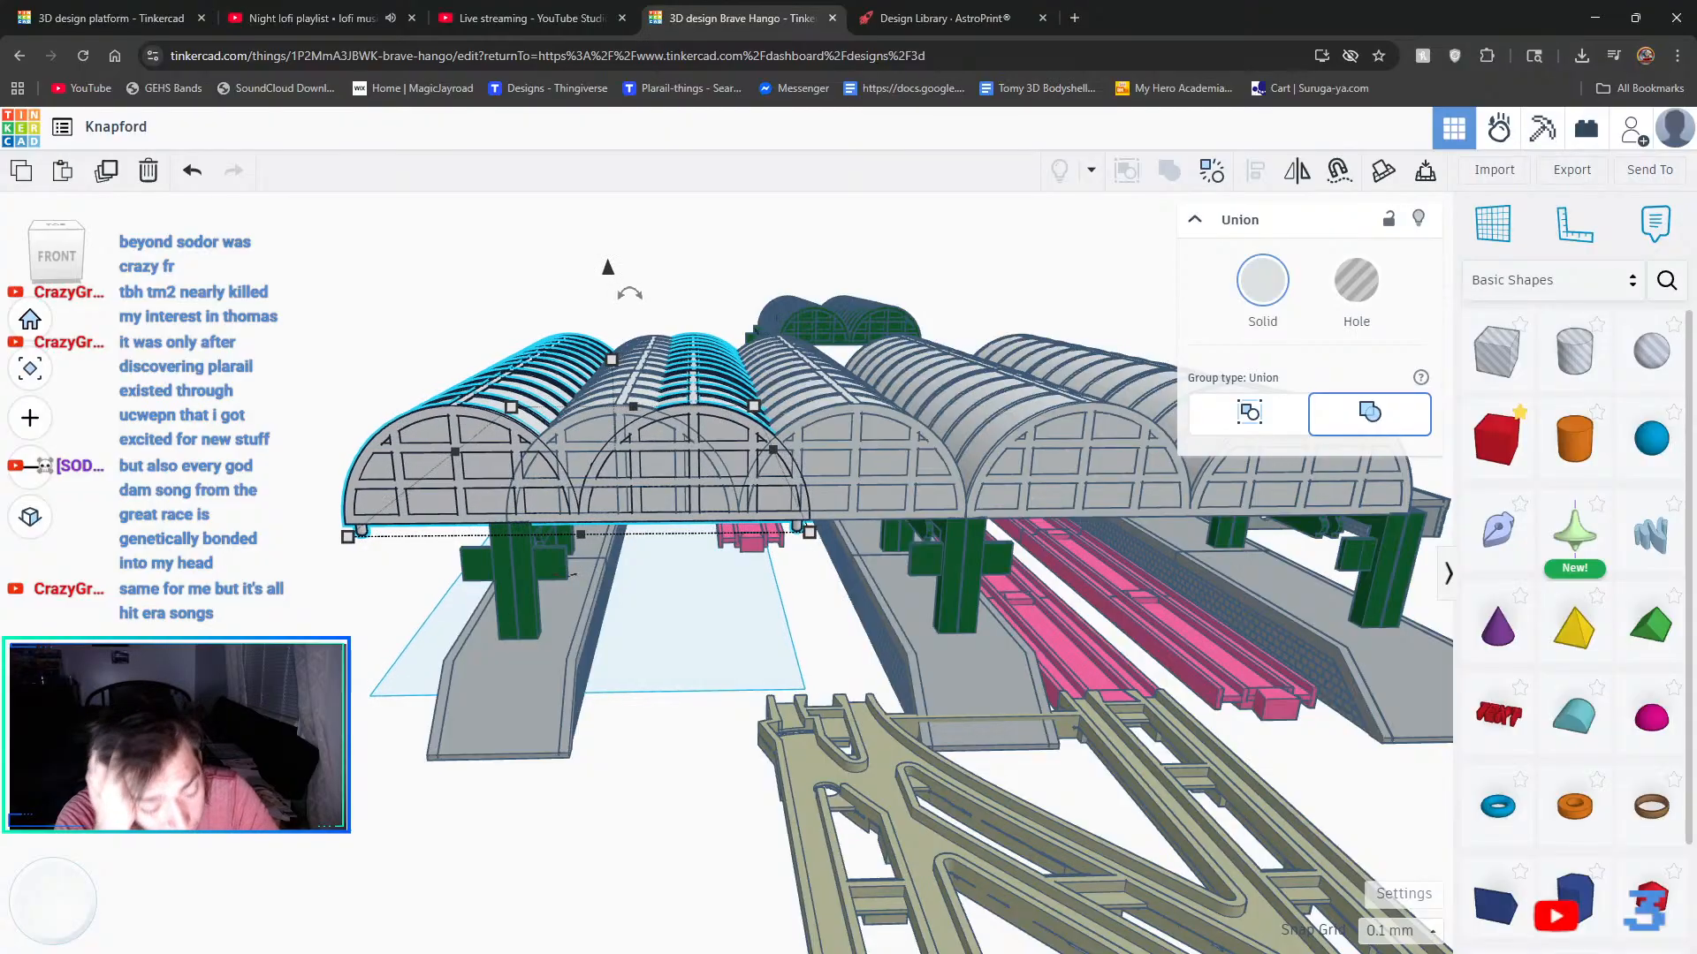
key(Left)
key(Left)
key(Left)
key(Left)
key(Left)
key(Left)
key(Left)
key(Left)
key(Left)
key(Left)
key(Left)
key(Left)
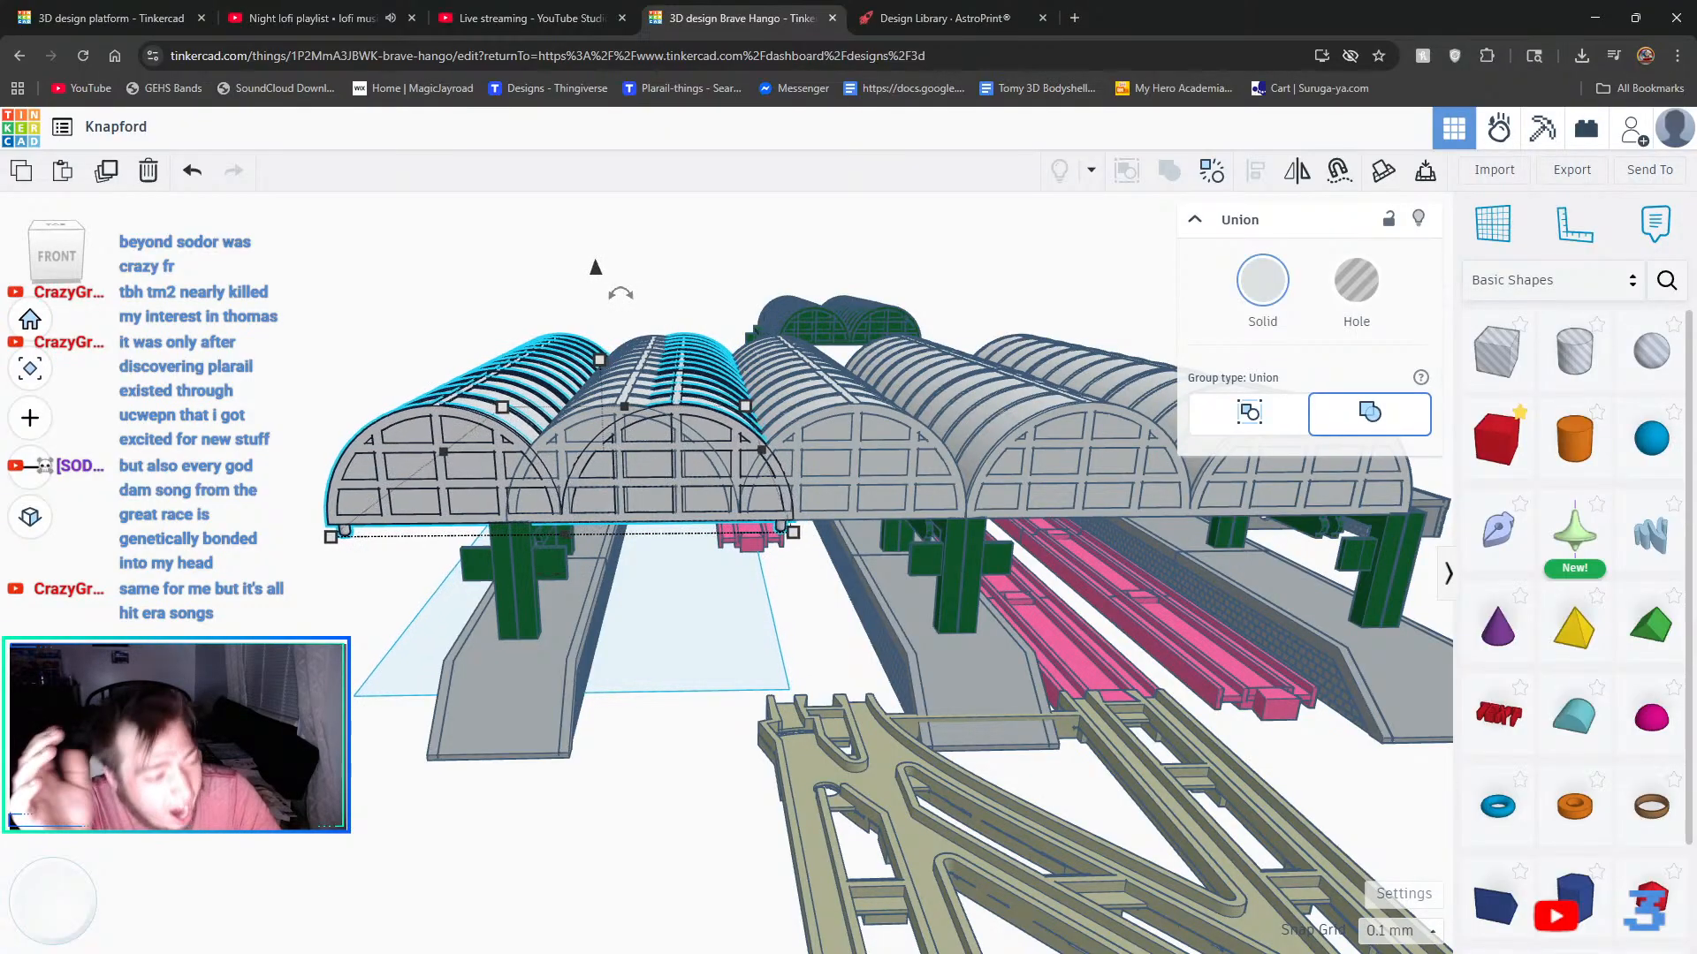
key(Left)
key(Left)
key(Left)
key(Left)
key(Left)
key(Left)
key(Left)
key(Left)
key(Left)
key(Left)
key(Left)
key(Left)
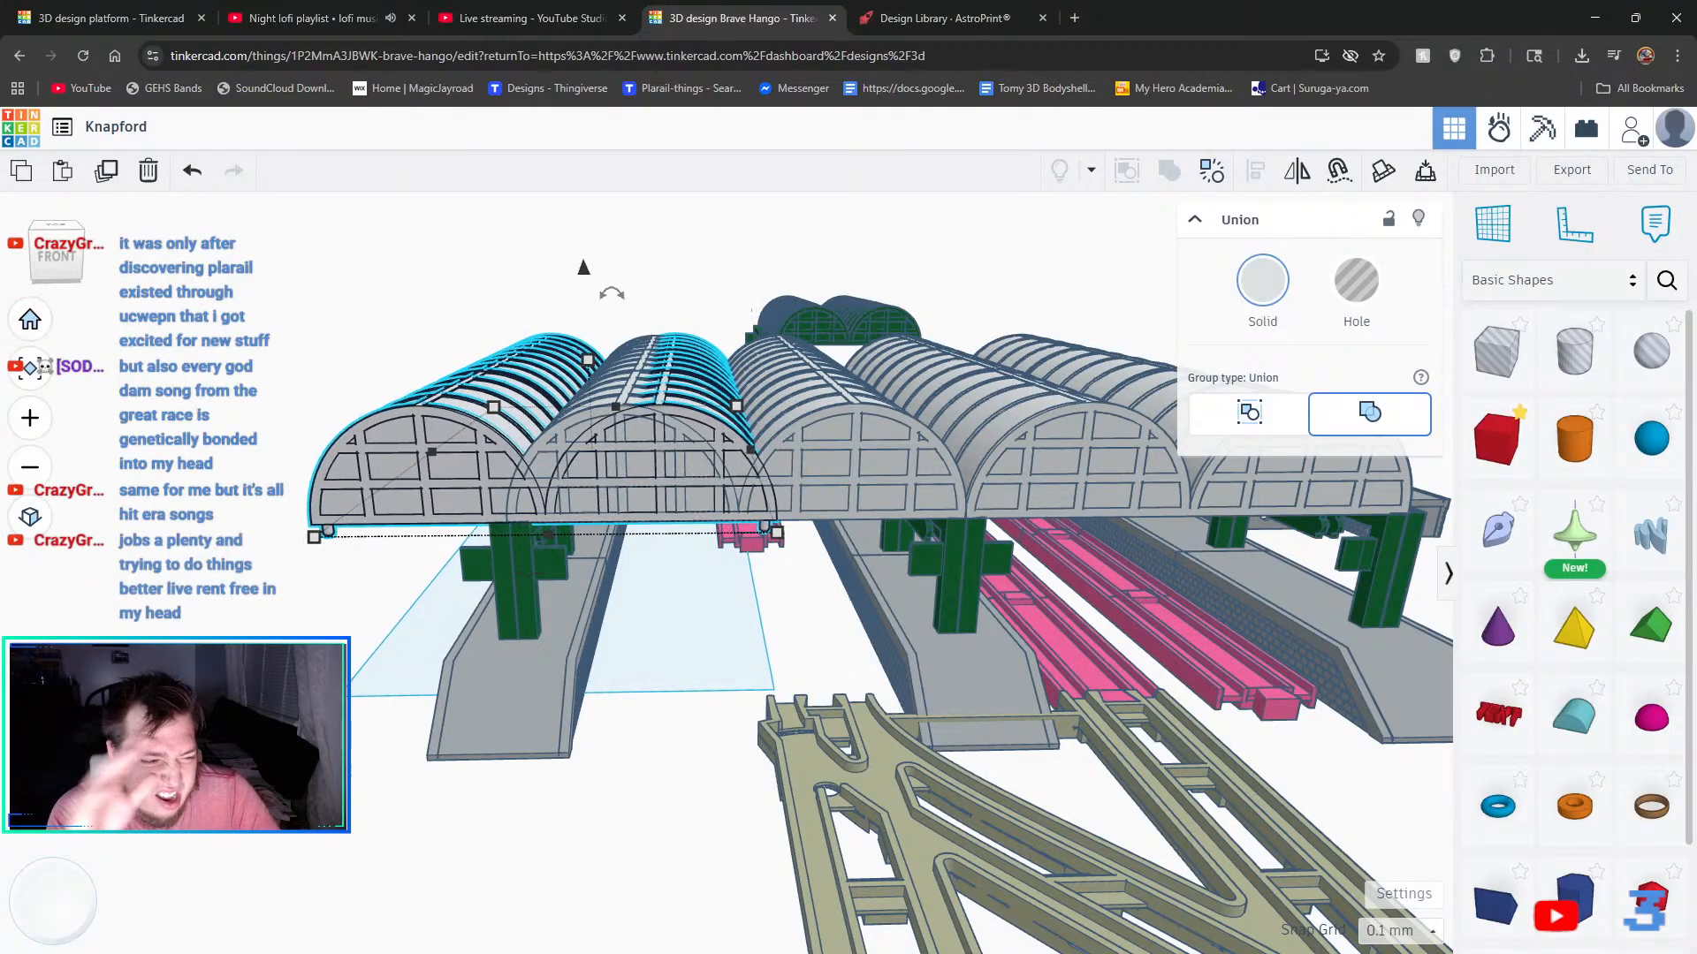
key(Left)
key(Left)
key(Left)
key(Left)
key(Left)
key(Left)
key(Left)
key(Left)
key(Left)
key(Left)
key(Left)
key(Left)
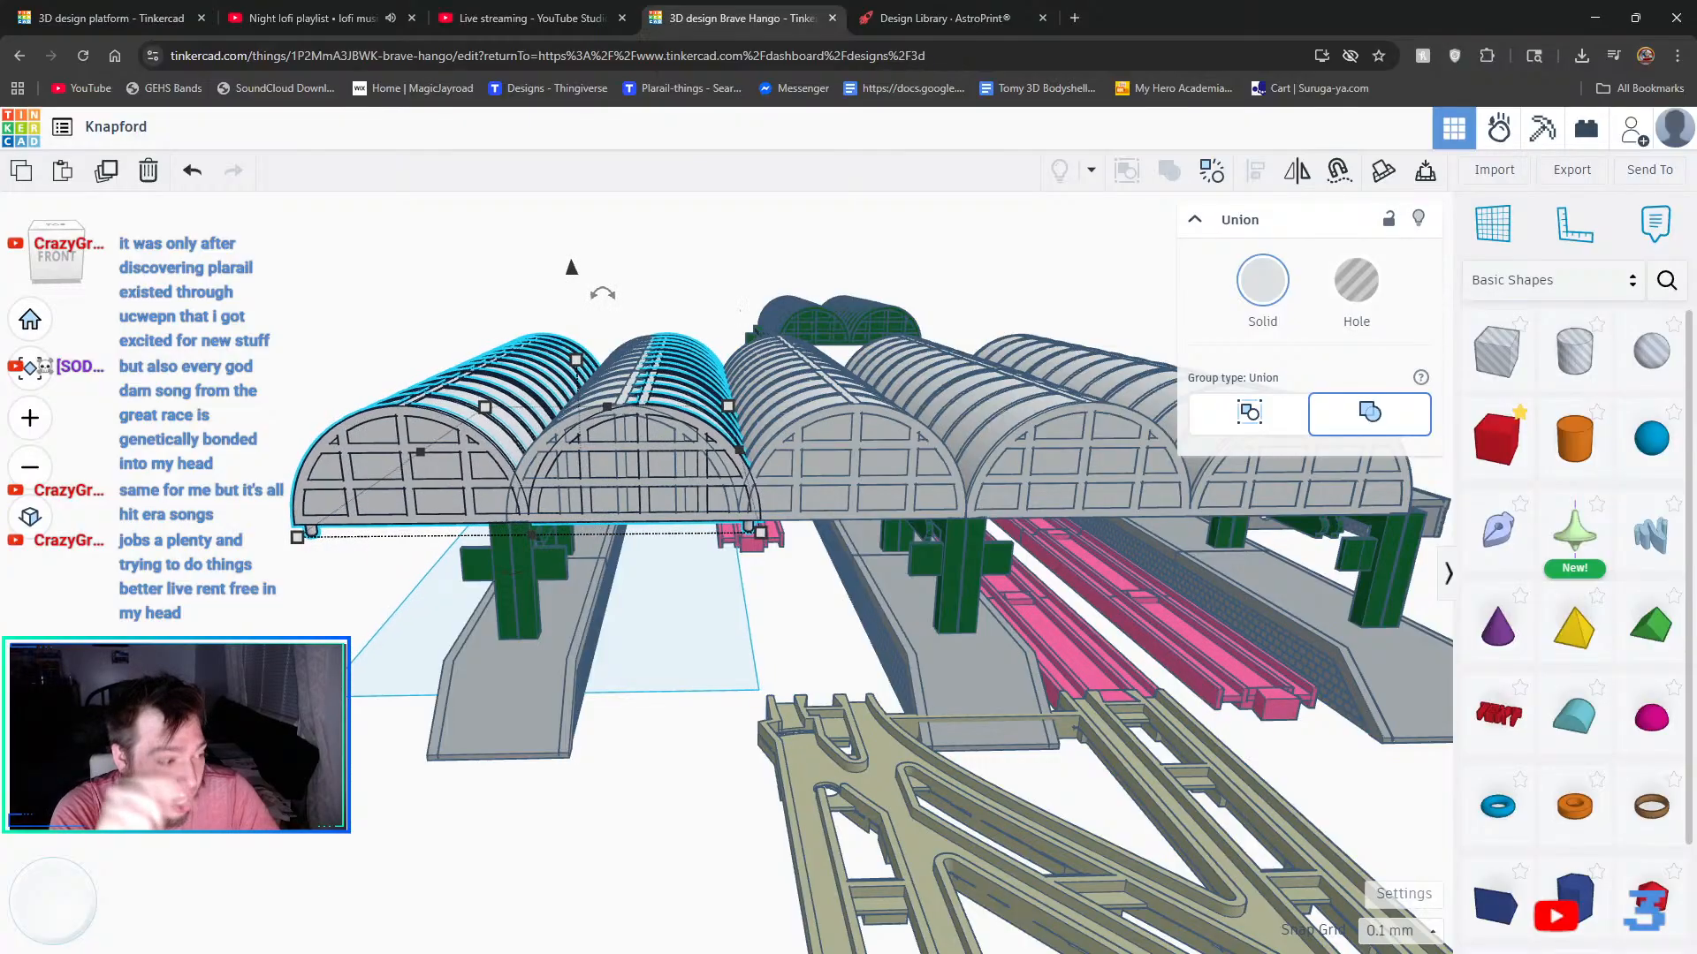
key(Left)
key(Left)
key(Left)
key(Left)
key(Left)
key(Left)
key(Left)
key(Left)
key(Left)
key(Left)
key(Left)
key(Left)
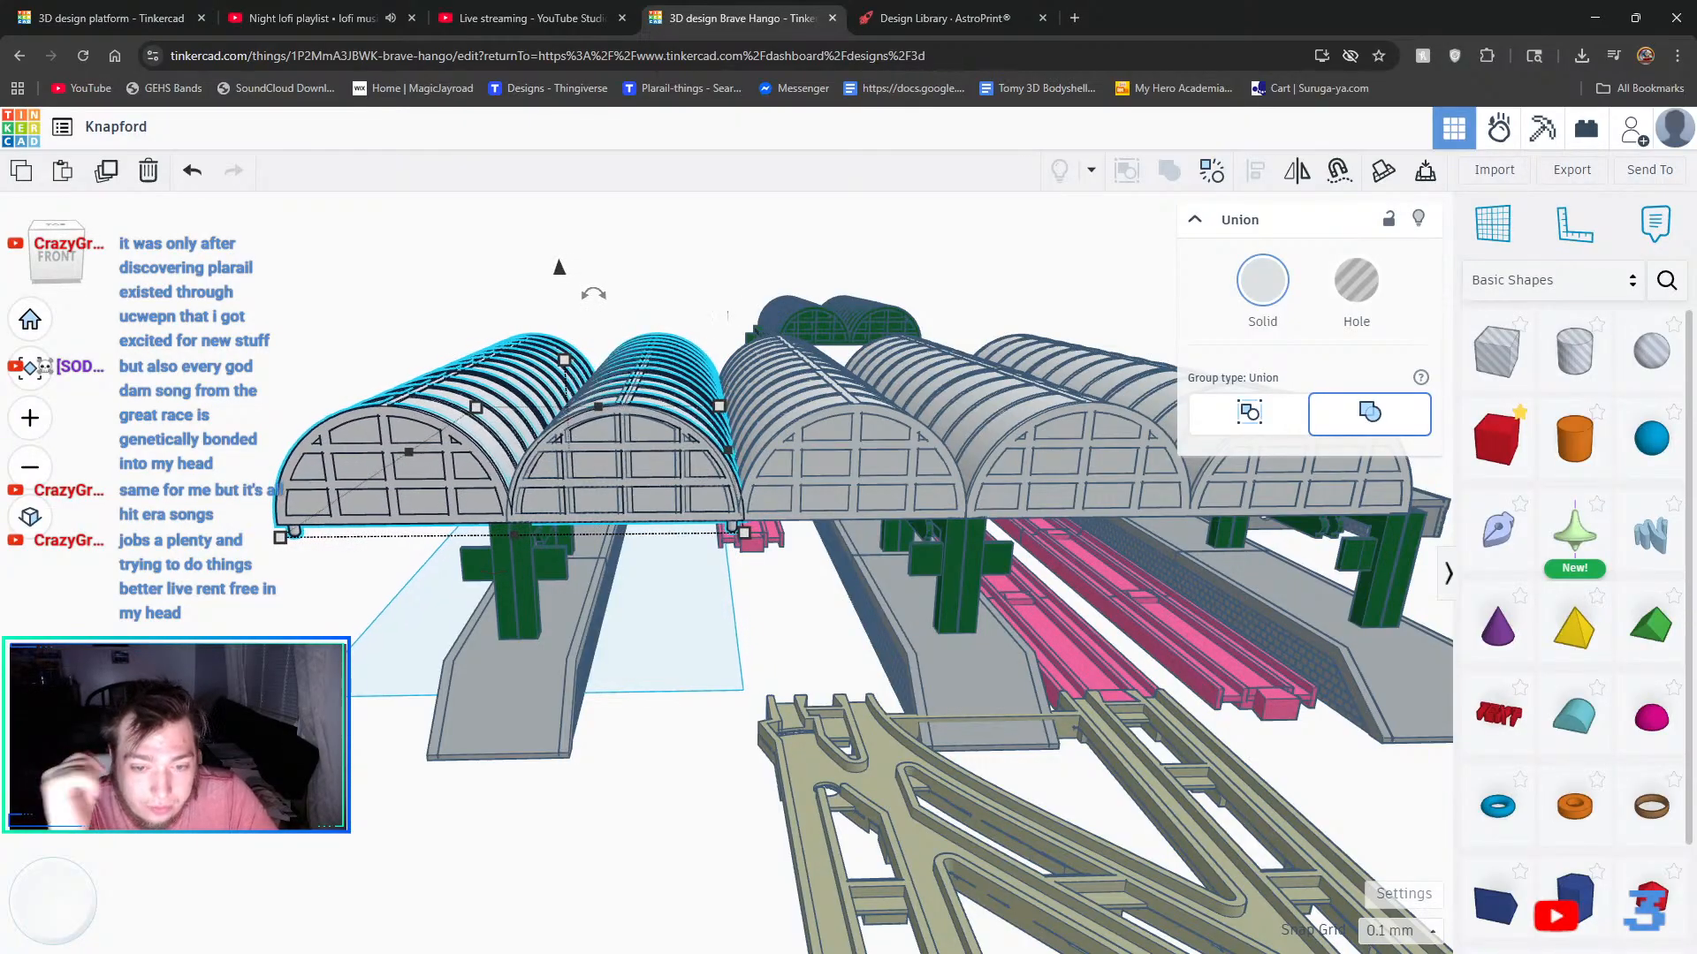
key(Left)
key(Left)
key(Left)
key(Left)
key(Left)
key(Left)
key(Left)
key(Left)
key(Left)
key(Left)
key(Left)
key(Left)
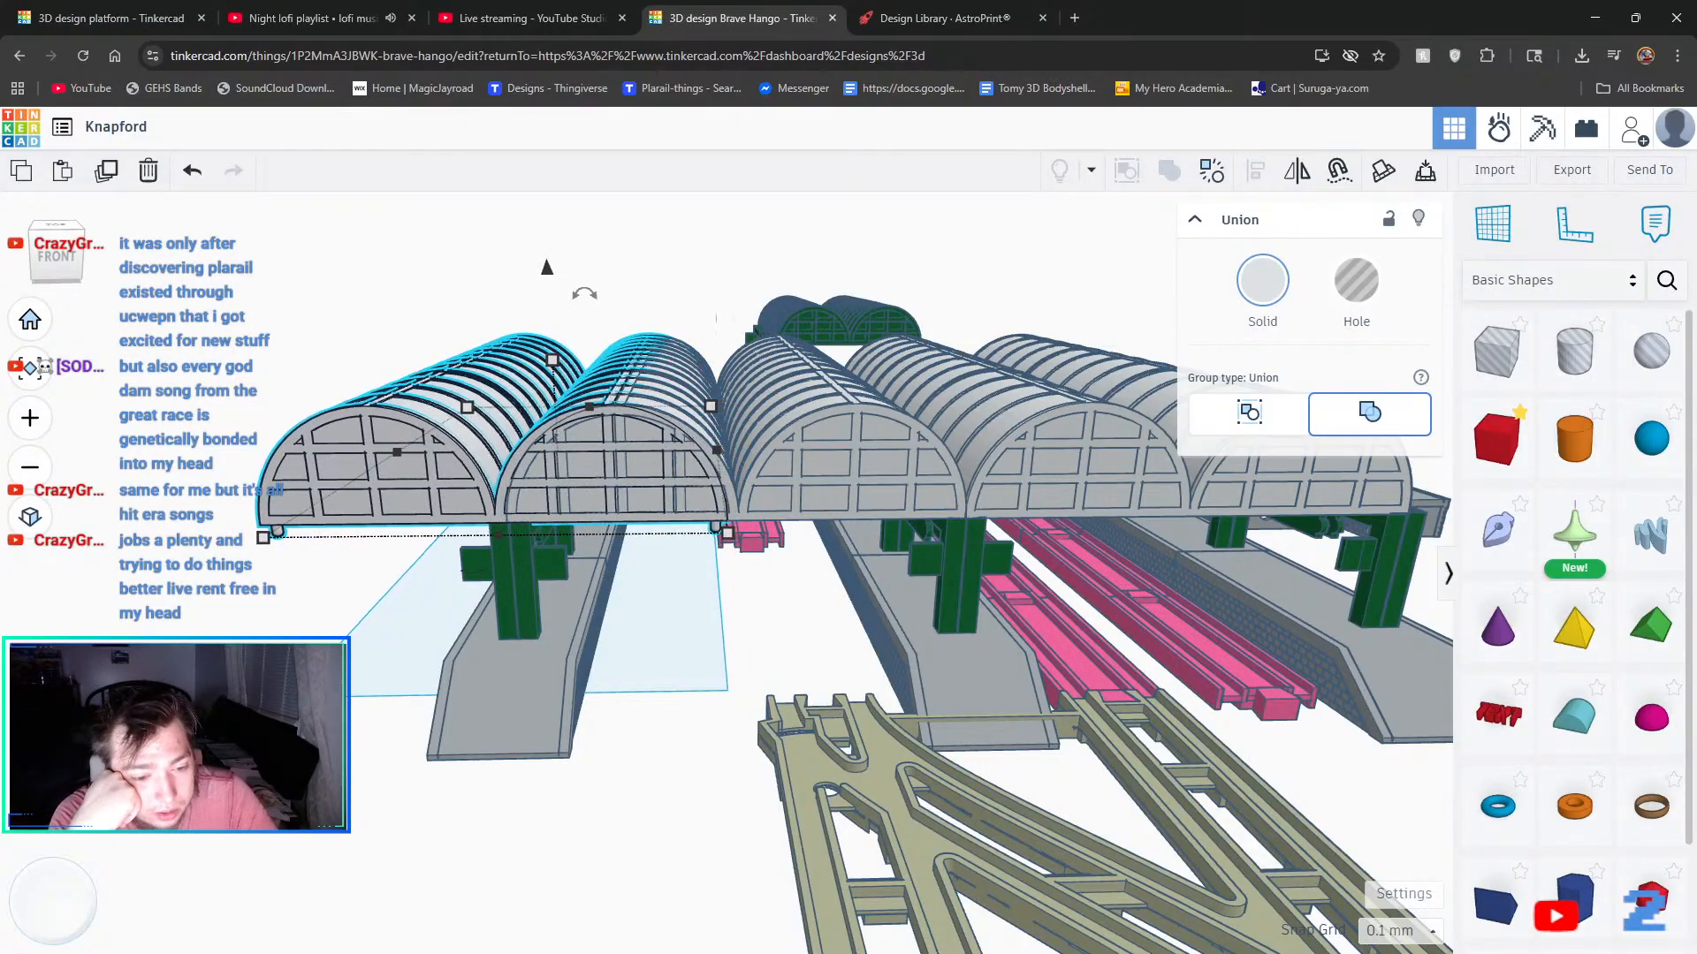
- Nudge the duplicated double-arched canopy further outward until its inner edge meets the existing outer canopy above the outer platform's green support
key(Left)
key(Left)
key(Left)
key(Left)
key(Left)
key(Left)
key(Left)
key(Left)
key(Left)
key(Left)
key(Left)
key(Left)
key(Left)
key(Left)
key(Left)
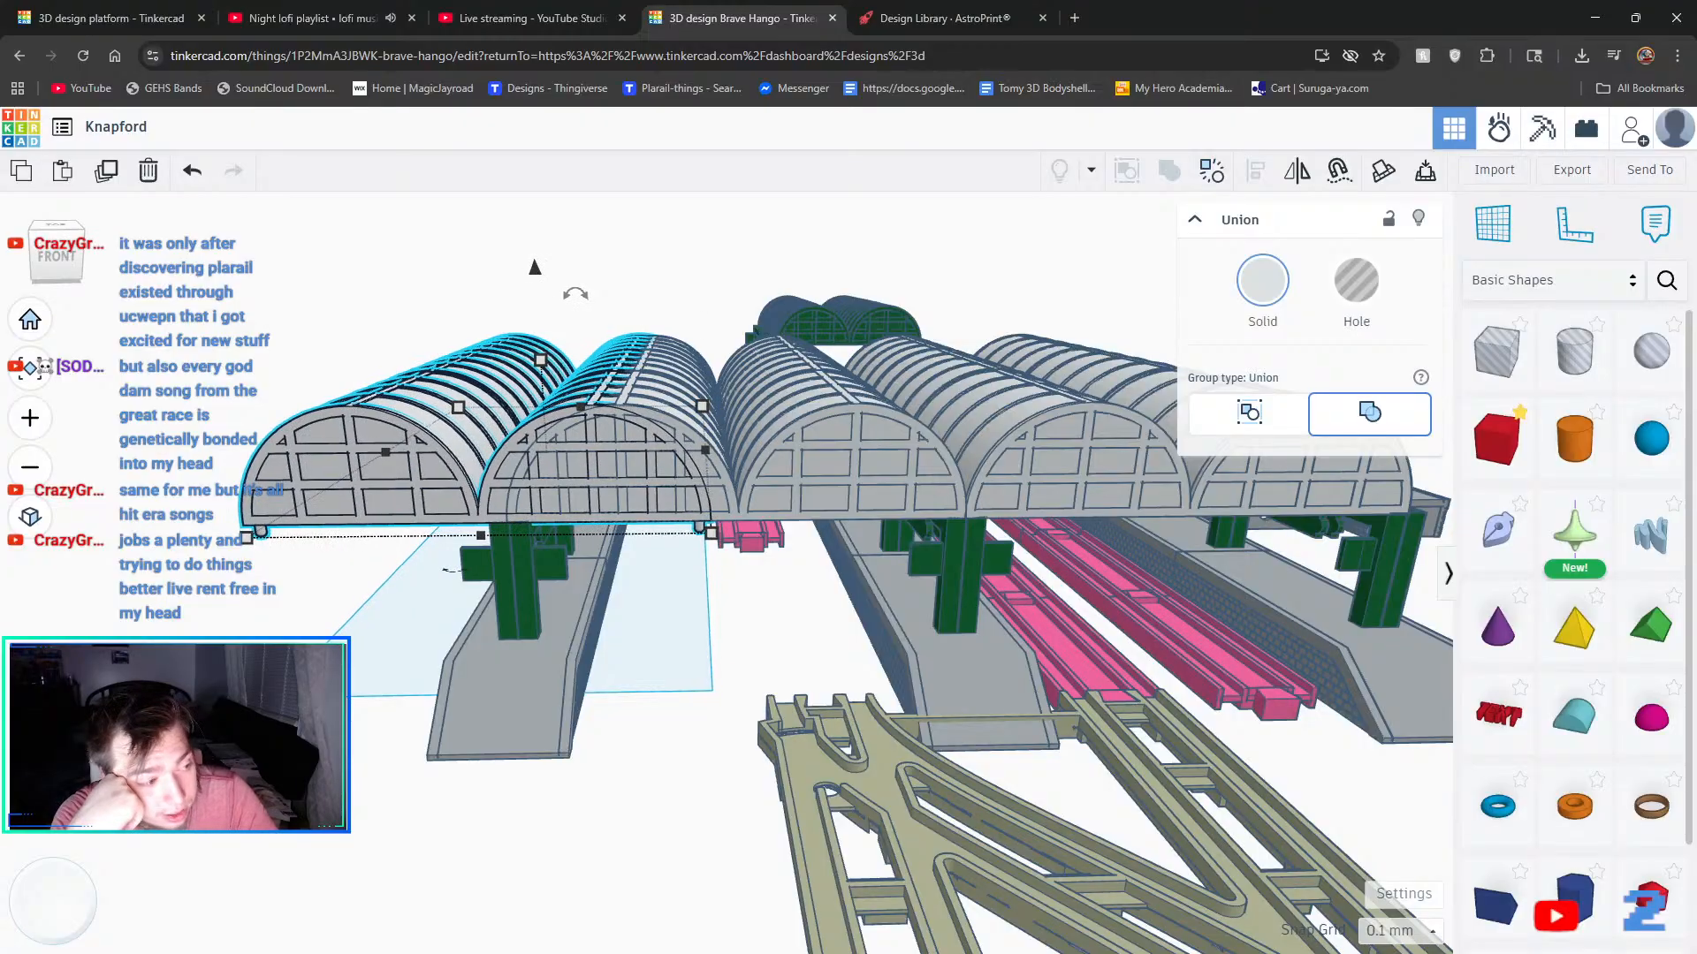
key(Left)
key(Left)
key(Left)
key(Left)
key(Left)
key(Left)
key(Left)
key(Left)
key(Left)
key(Left)
key(Left)
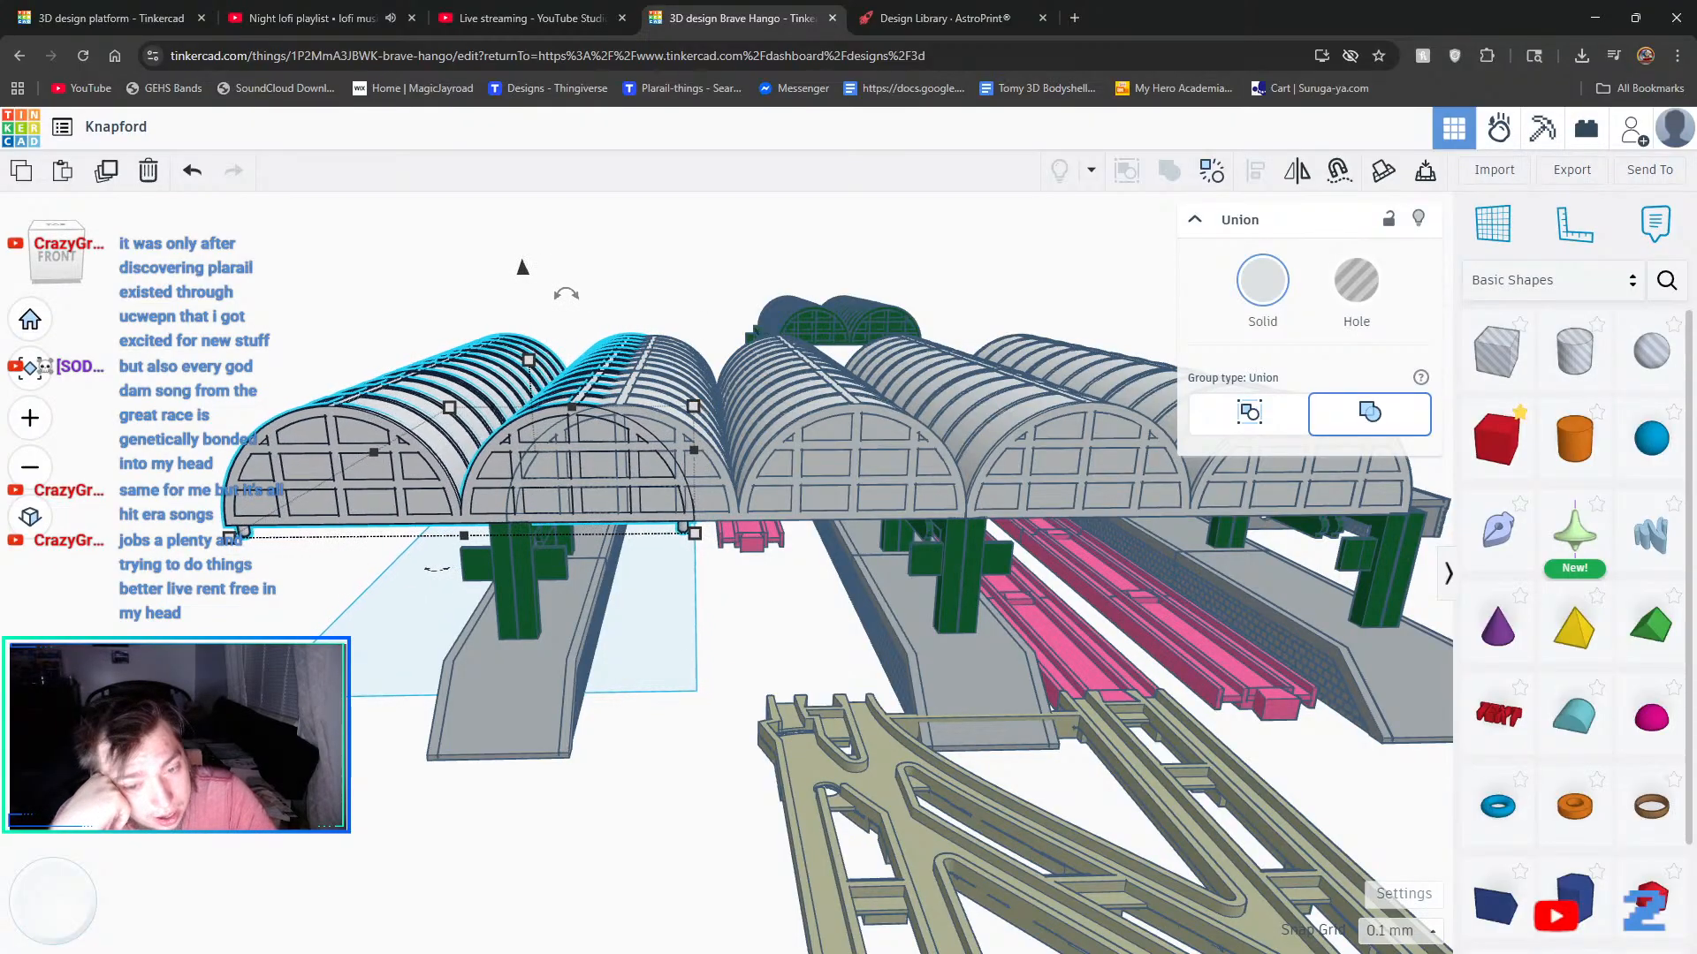
key(Left)
key(Left)
key(Left)
key(Left)
key(Left)
key(Left)
key(Left)
key(Left)
key(Left)
key(Left)
key(Left)
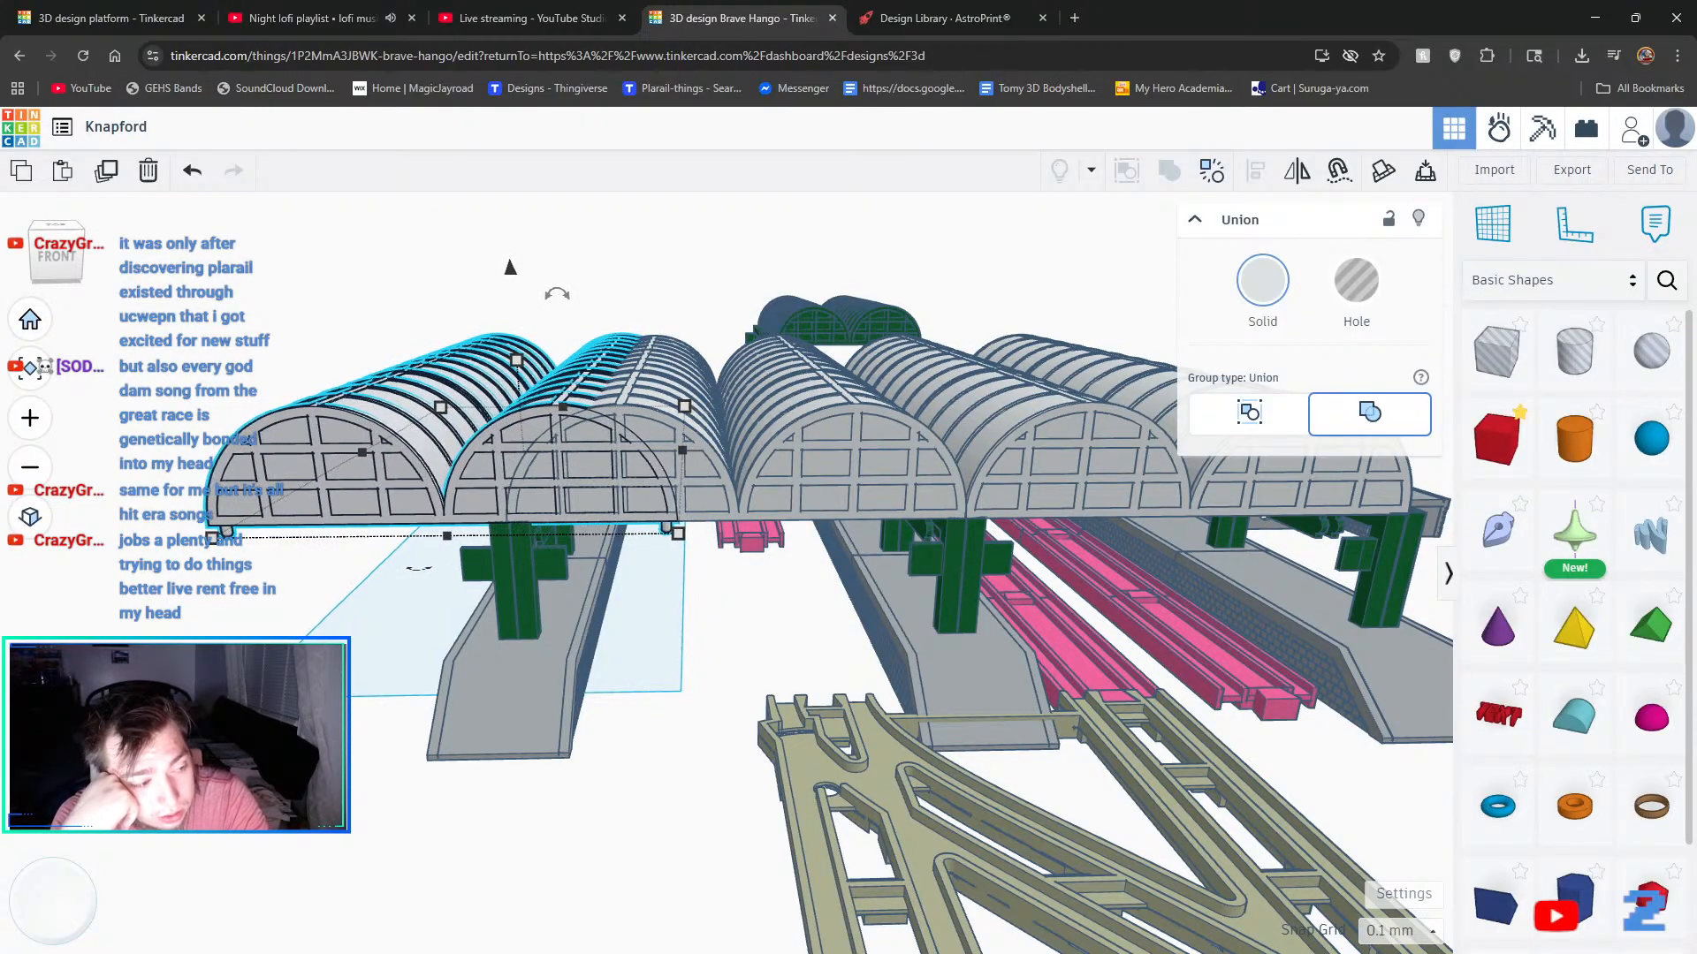
key(Left)
key(Left)
key(Left)
key(Left)
key(Left)
key(Left)
key(Left)
key(Left)
key(Left)
key(Left)
key(Left)
key(Left)
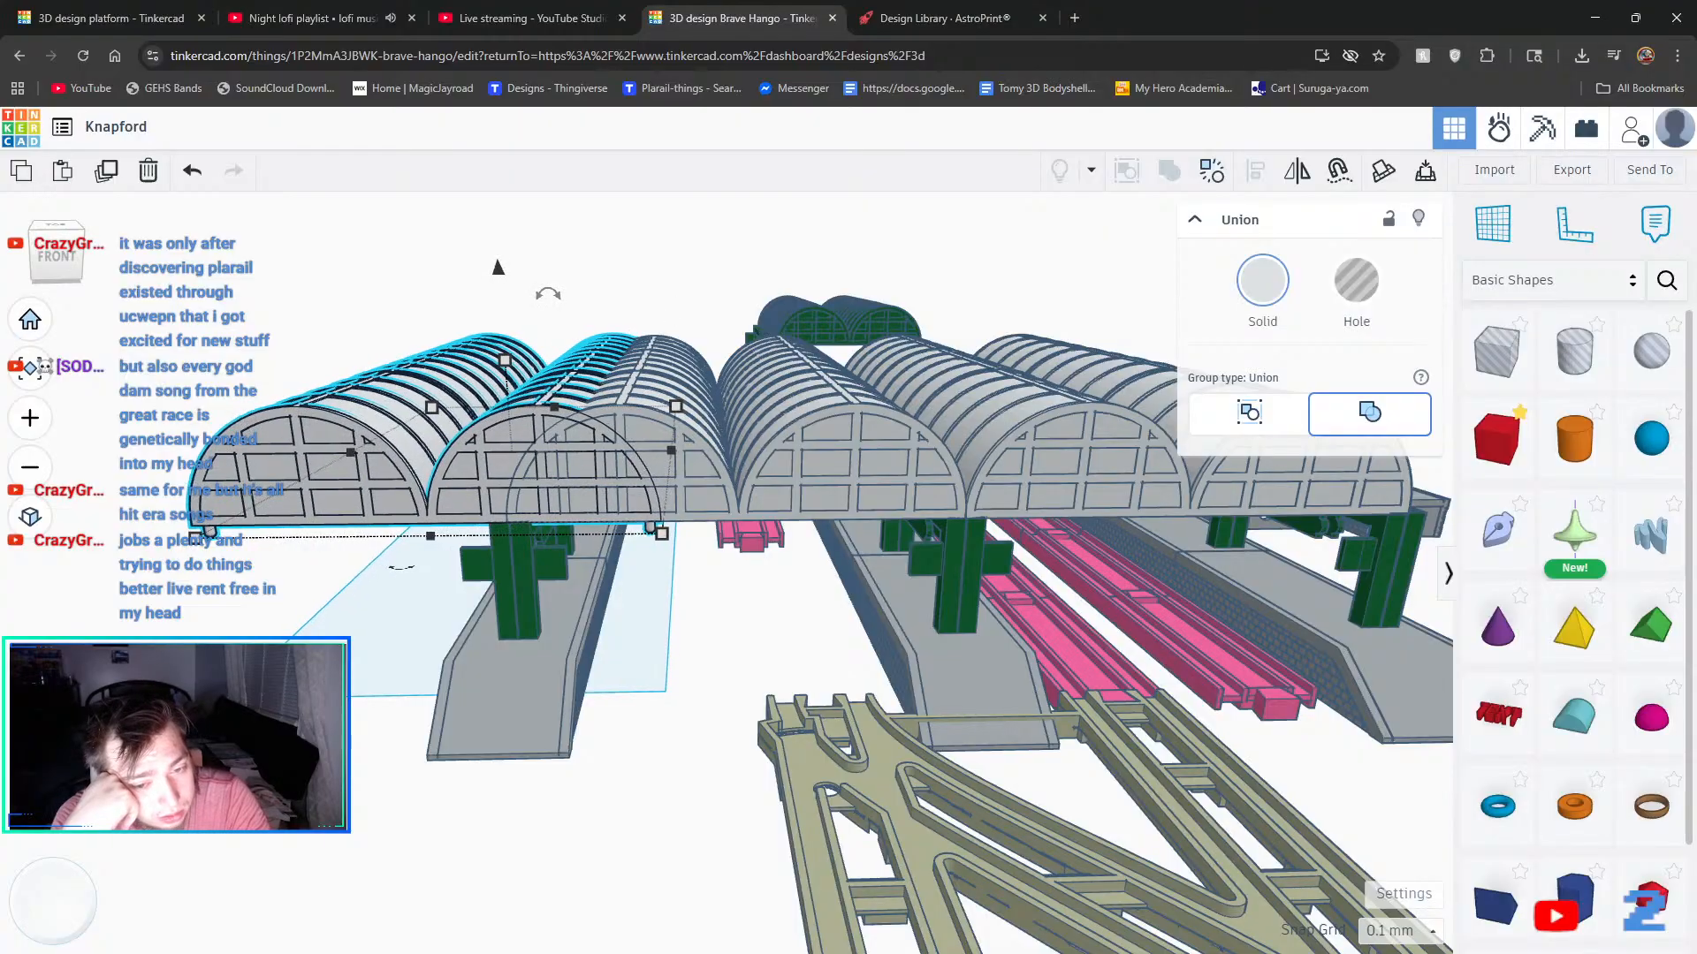
key(Left)
key(Left)
key(Left)
key(Left)
key(Left)
key(Left)
key(Left)
key(Left)
key(Left)
key(Left)
key(Left)
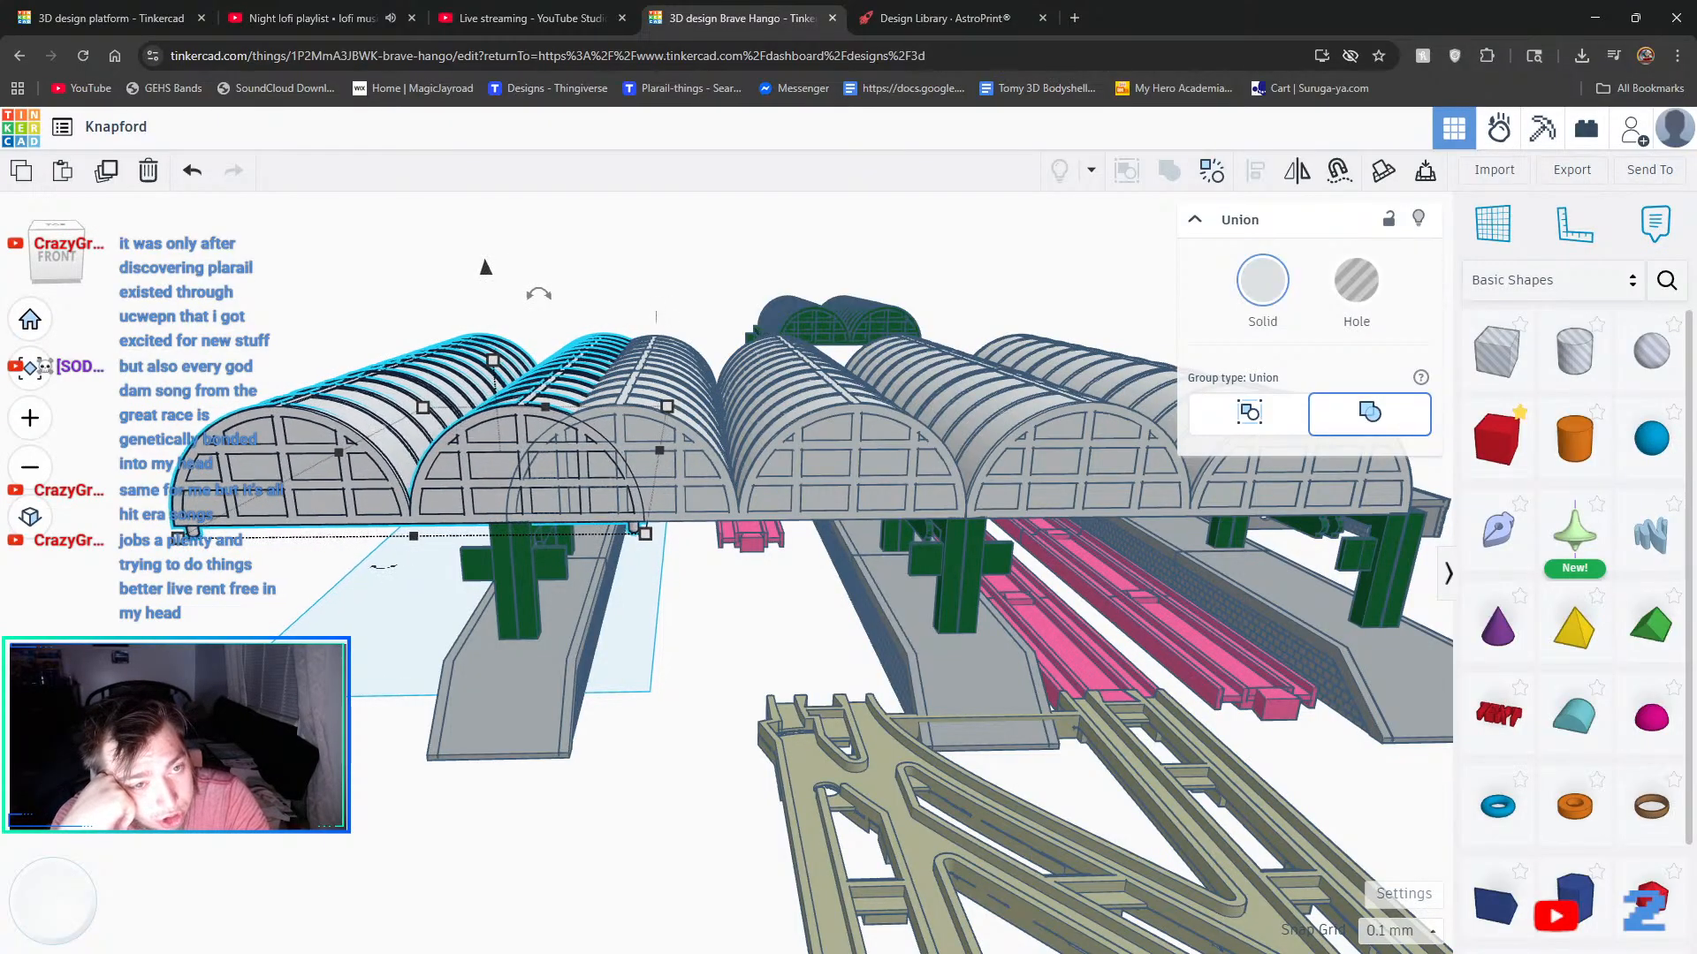
key(Left)
key(Left)
key(Left)
key(Left)
key(Left)
key(Left)
key(Left)
key(Left)
key(Left)
key(Left)
key(Left)
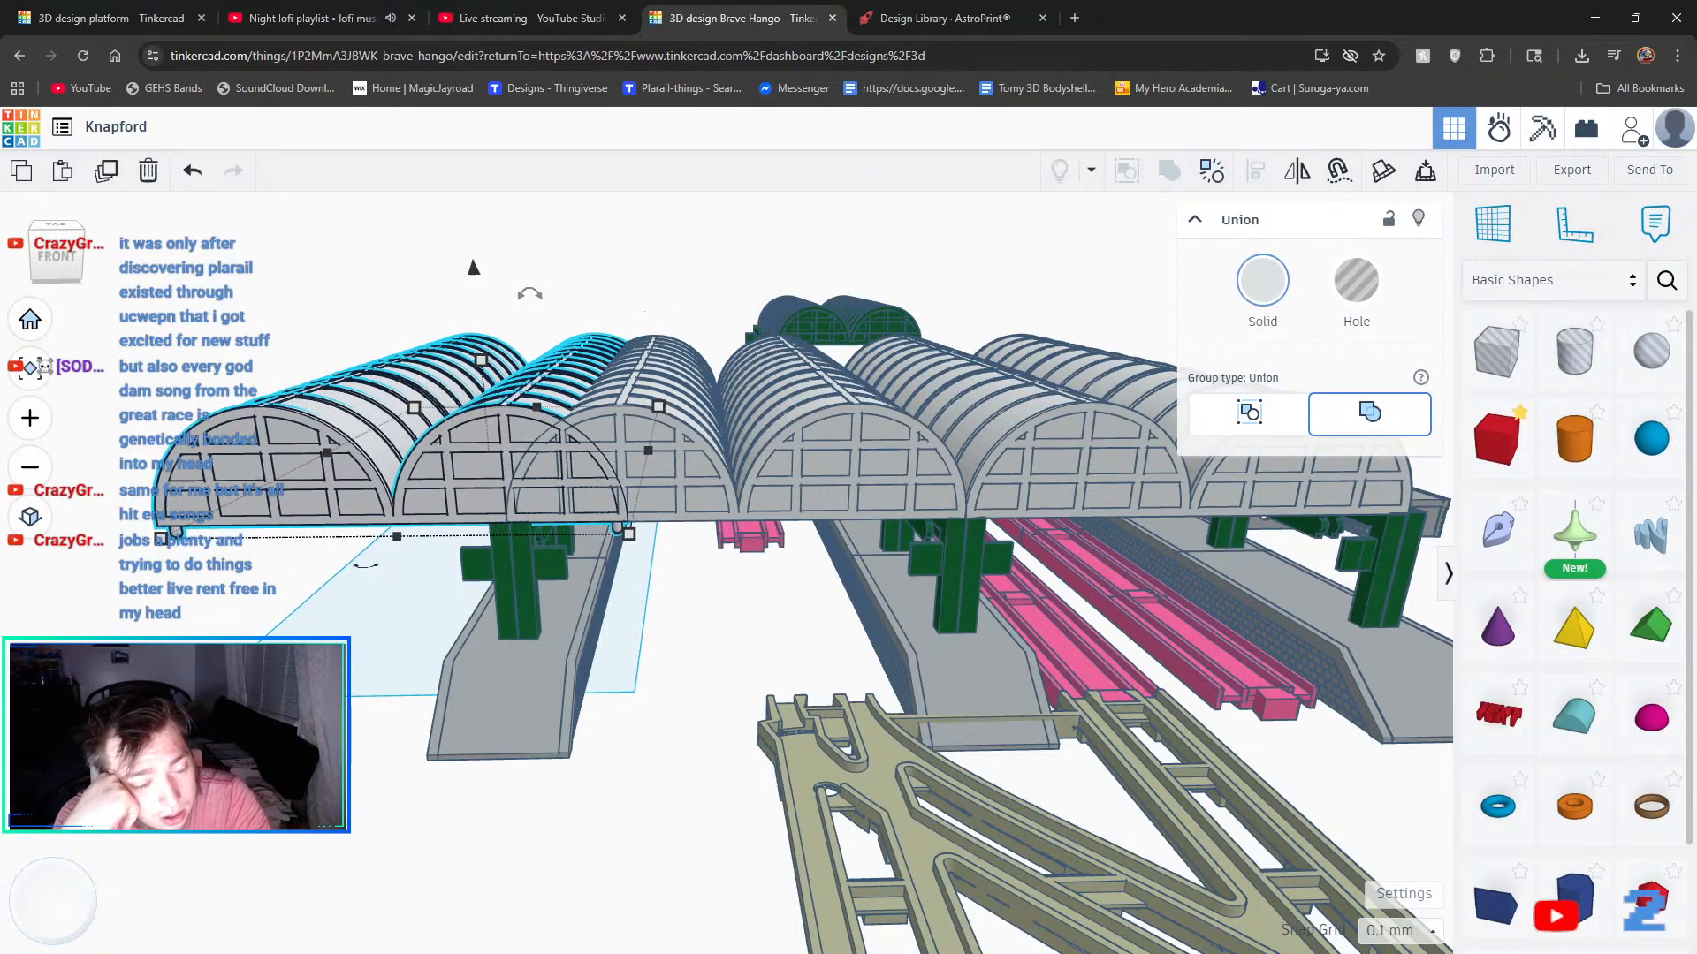
key(Left)
key(Left)
key(Left)
key(Left)
key(Left)
key(Left)
key(Left)
key(Left)
key(Left)
key(Left)
key(Left)
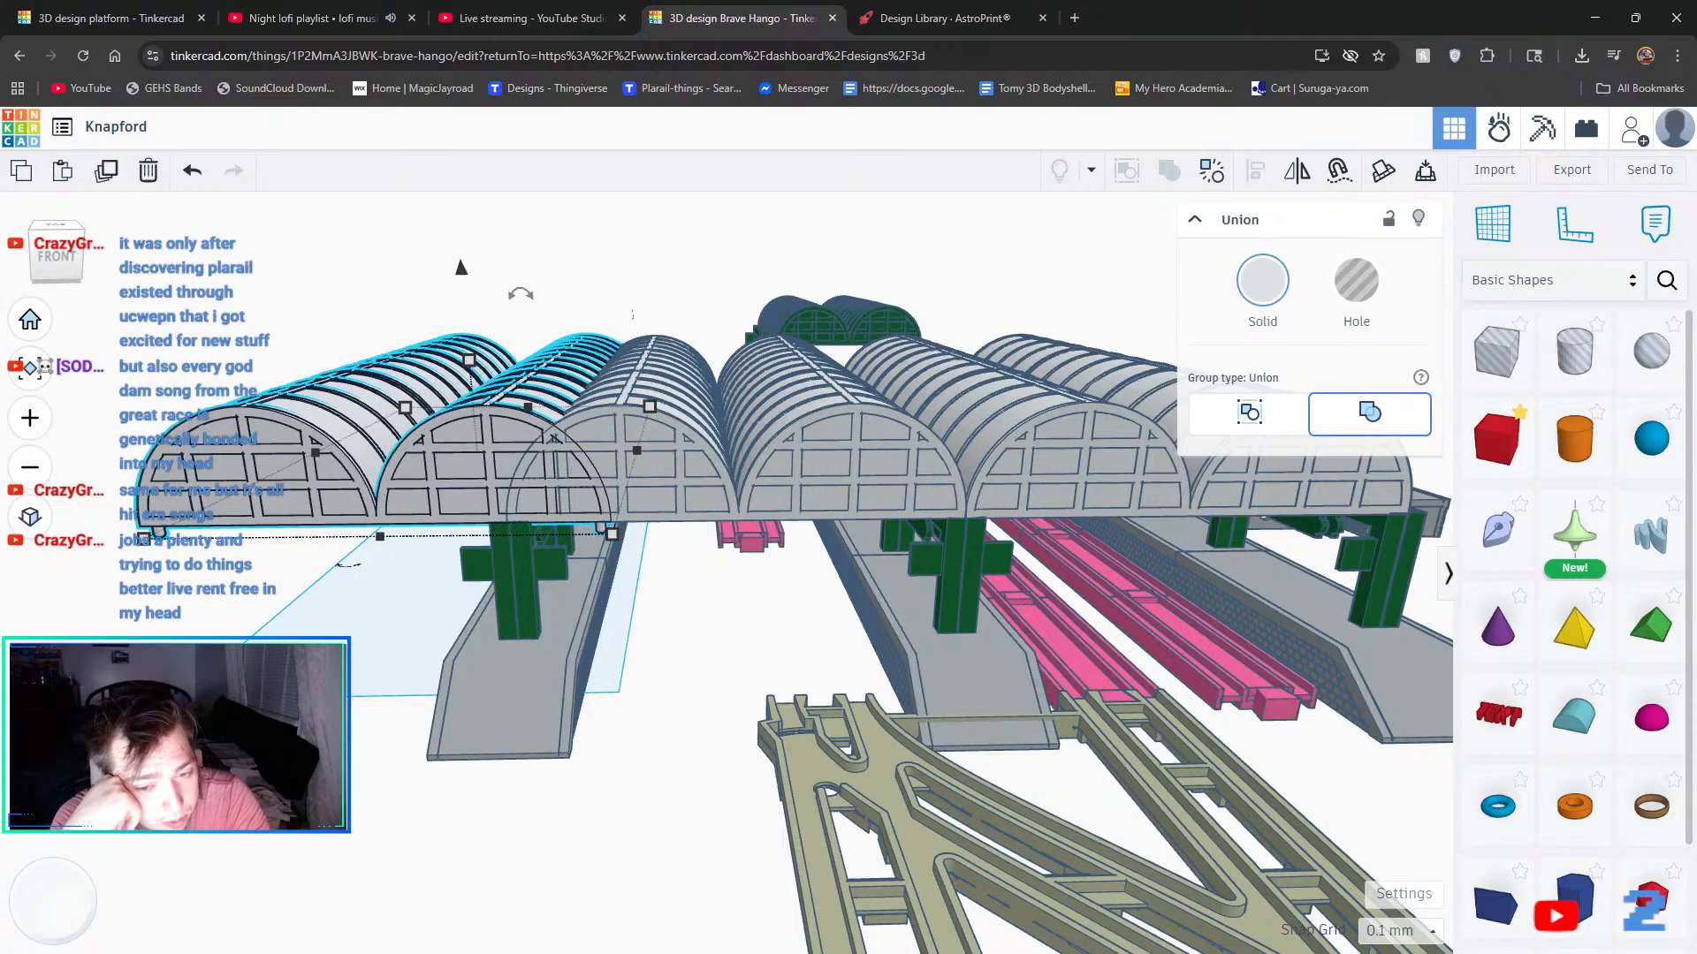
key(Left)
key(Left)
key(Left)
key(Left)
key(Left)
key(Left)
key(Left)
key(Left)
key(Left)
key(Left)
key(Left)
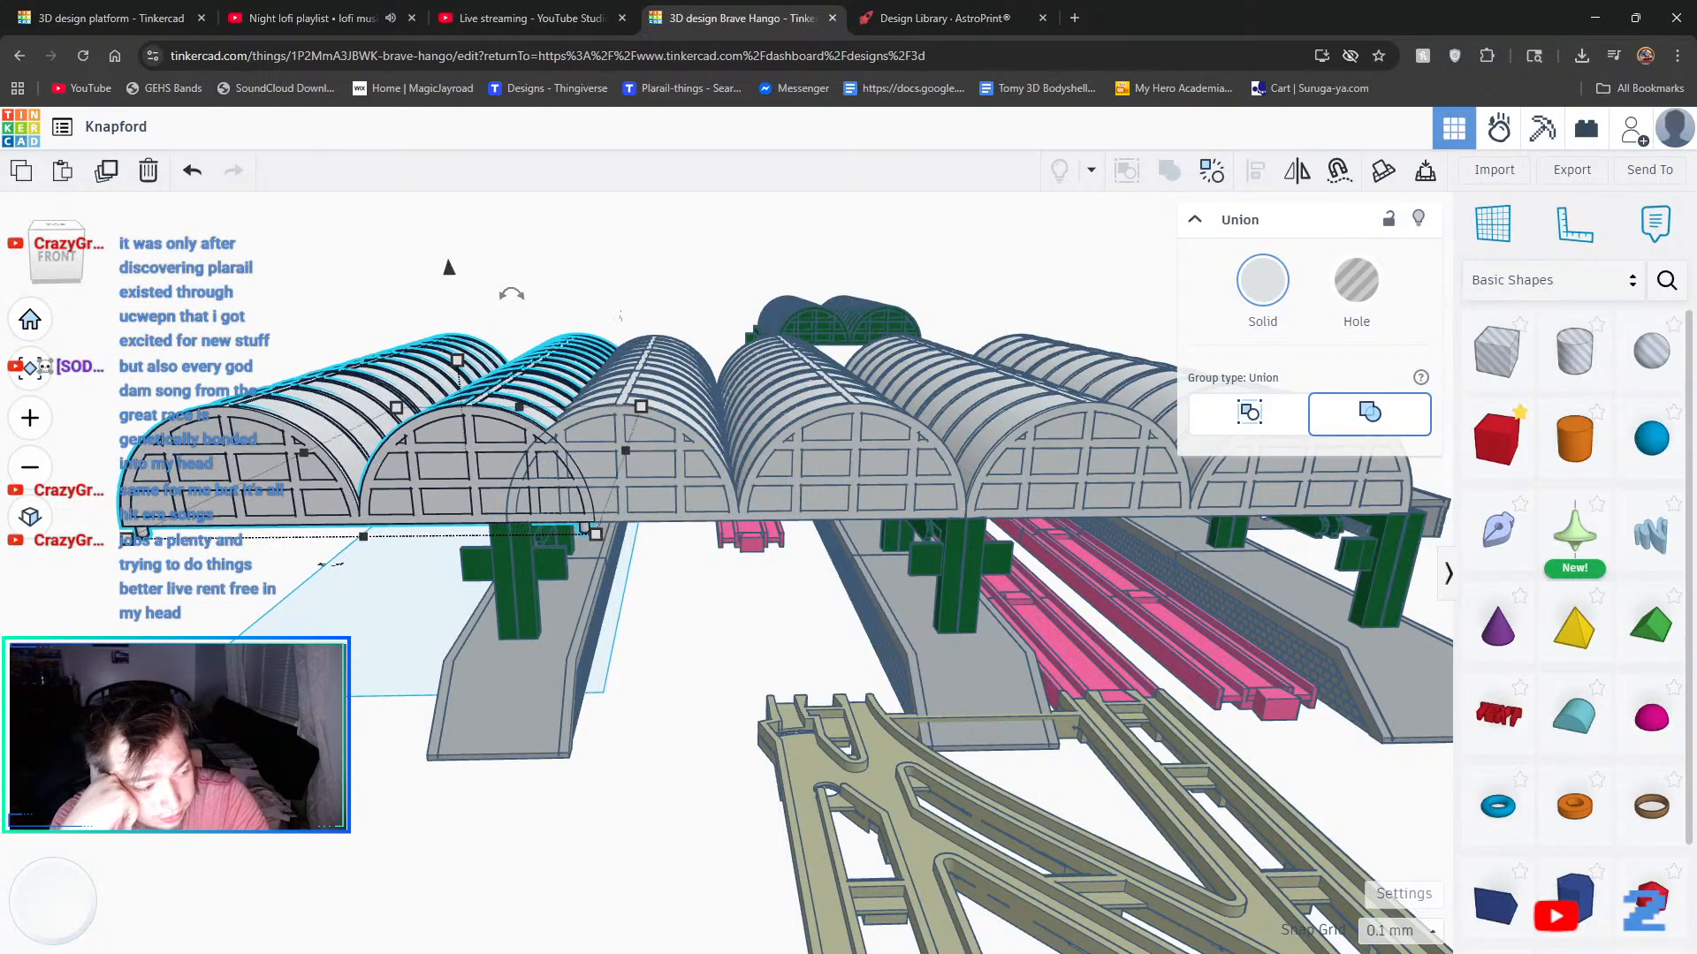
key(Left)
key(Left)
key(Left)
key(Left)
key(Left)
key(Left)
key(Left)
key(Left)
key(Left)
key(Left)
key(Left)
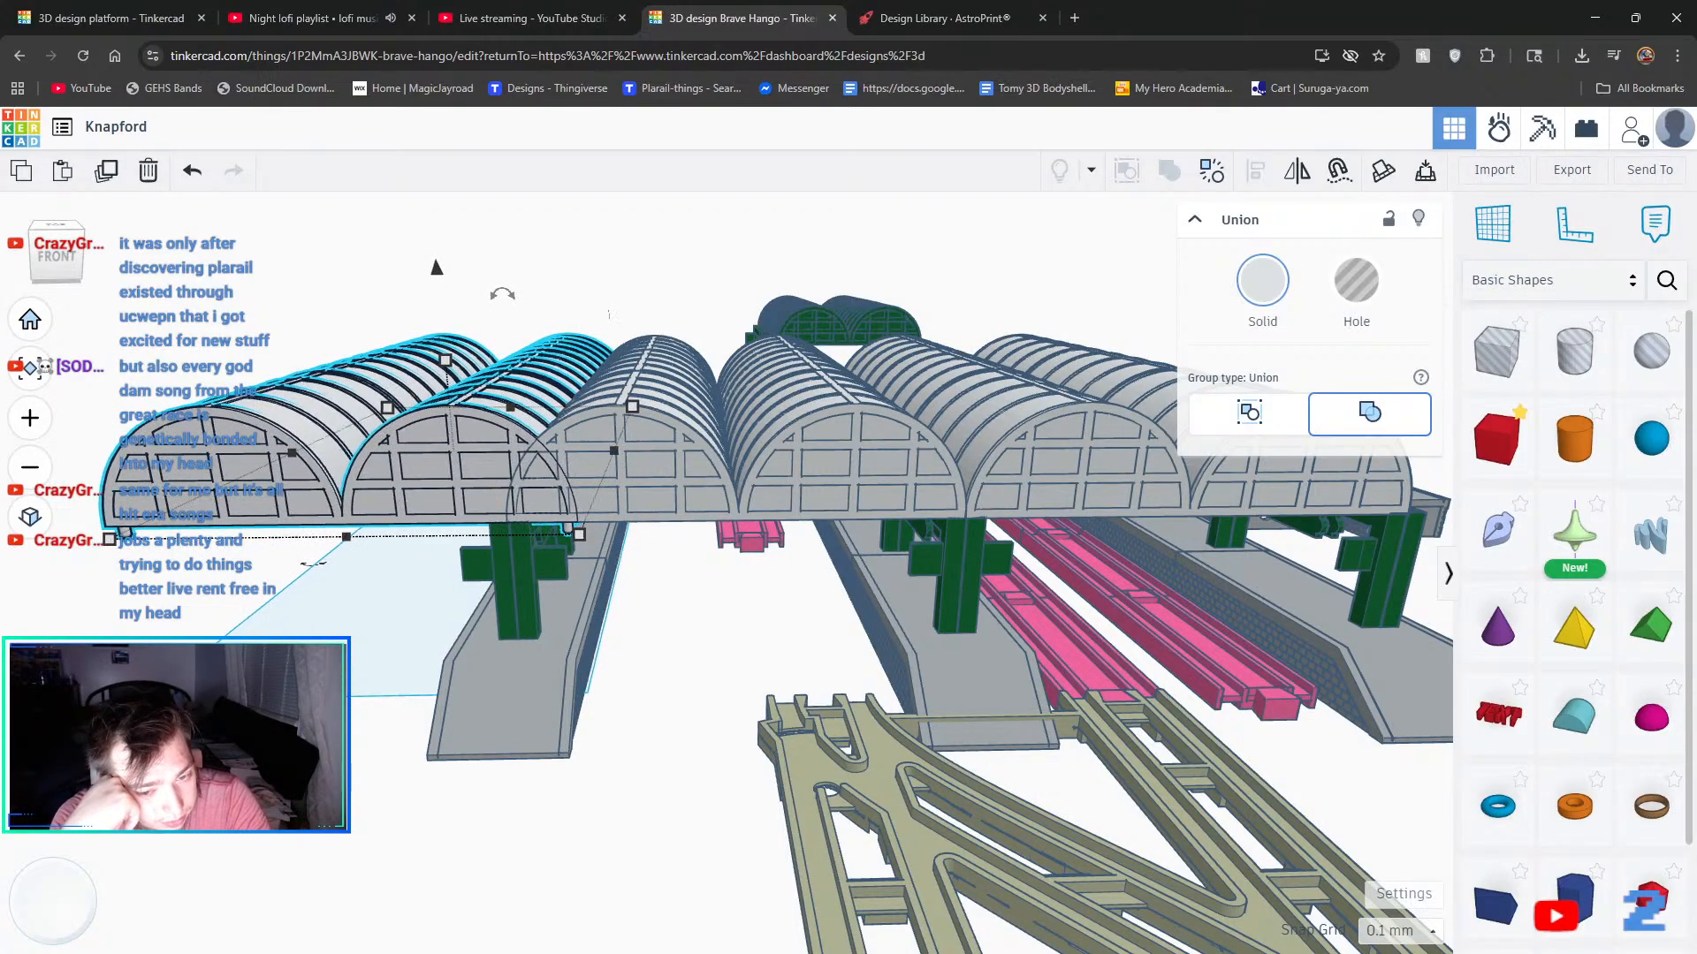
key(Left)
key(Left)
key(Left)
key(Left)
key(Left)
key(Left)
key(Left)
key(Left)
key(Left)
key(Left)
key(Left)
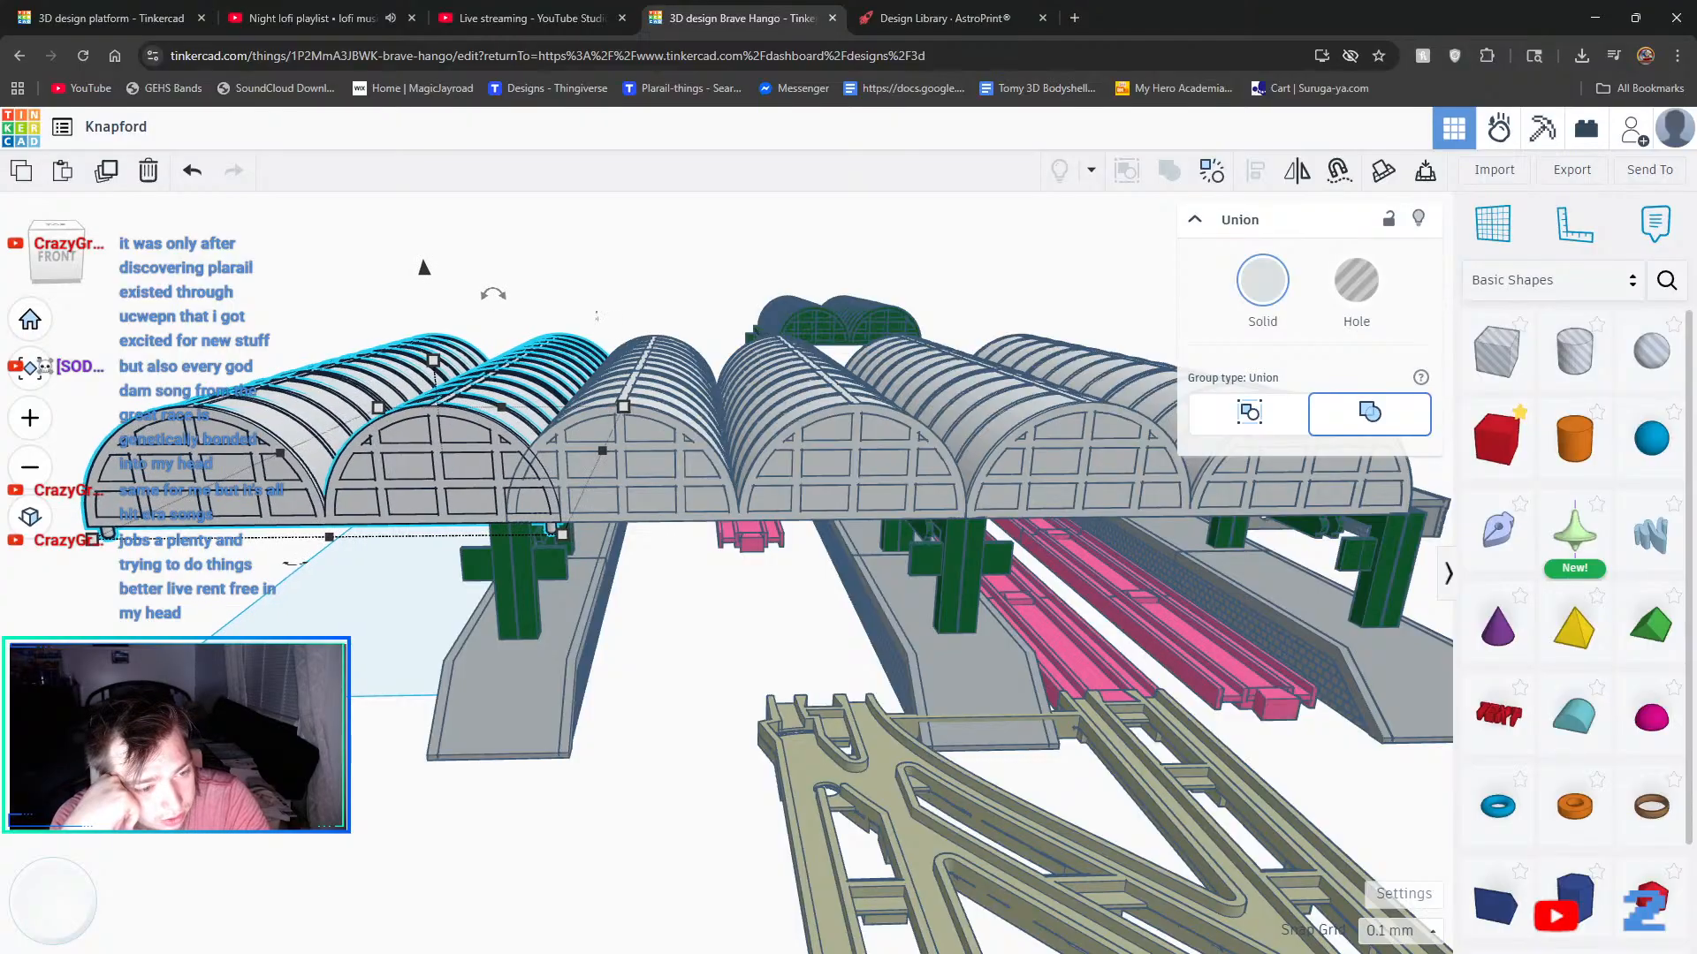
key(Left)
key(Left)
key(Left)
key(Left)
key(Left)
key(Left)
key(Left)
key(Left)
key(Left)
key(Left)
key(Left)
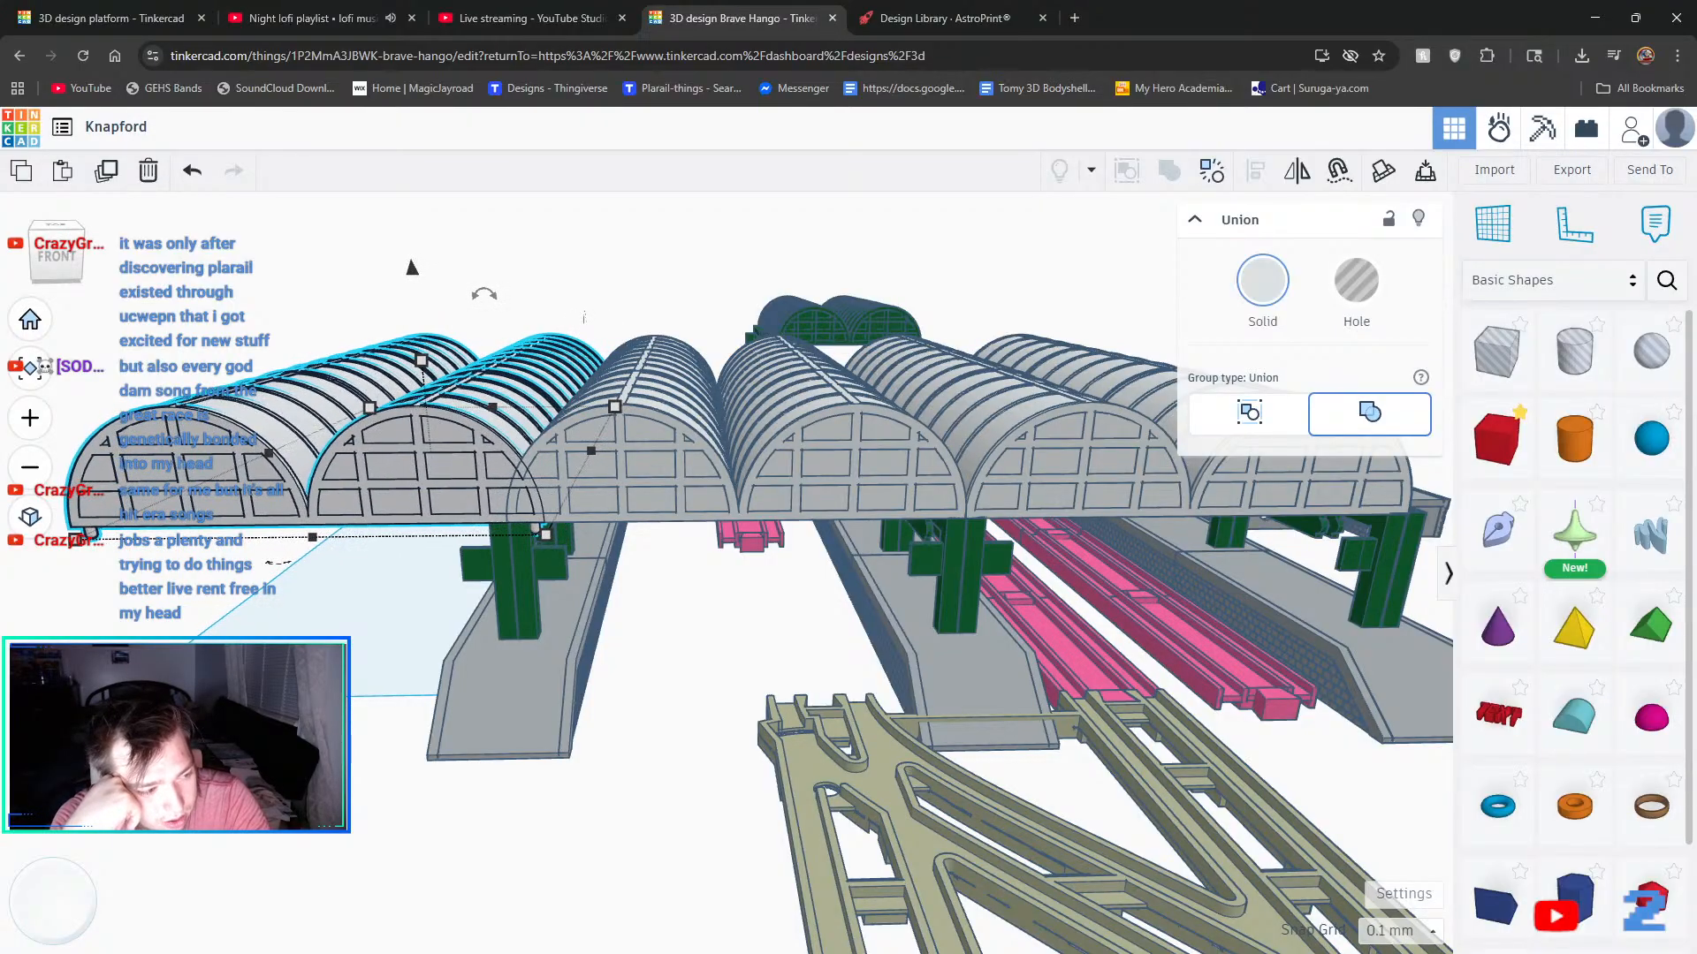
key(Left)
key(Left)
key(Left)
key(Left)
key(Left)
key(Left)
key(Left)
key(Left)
key(Left)
key(Left)
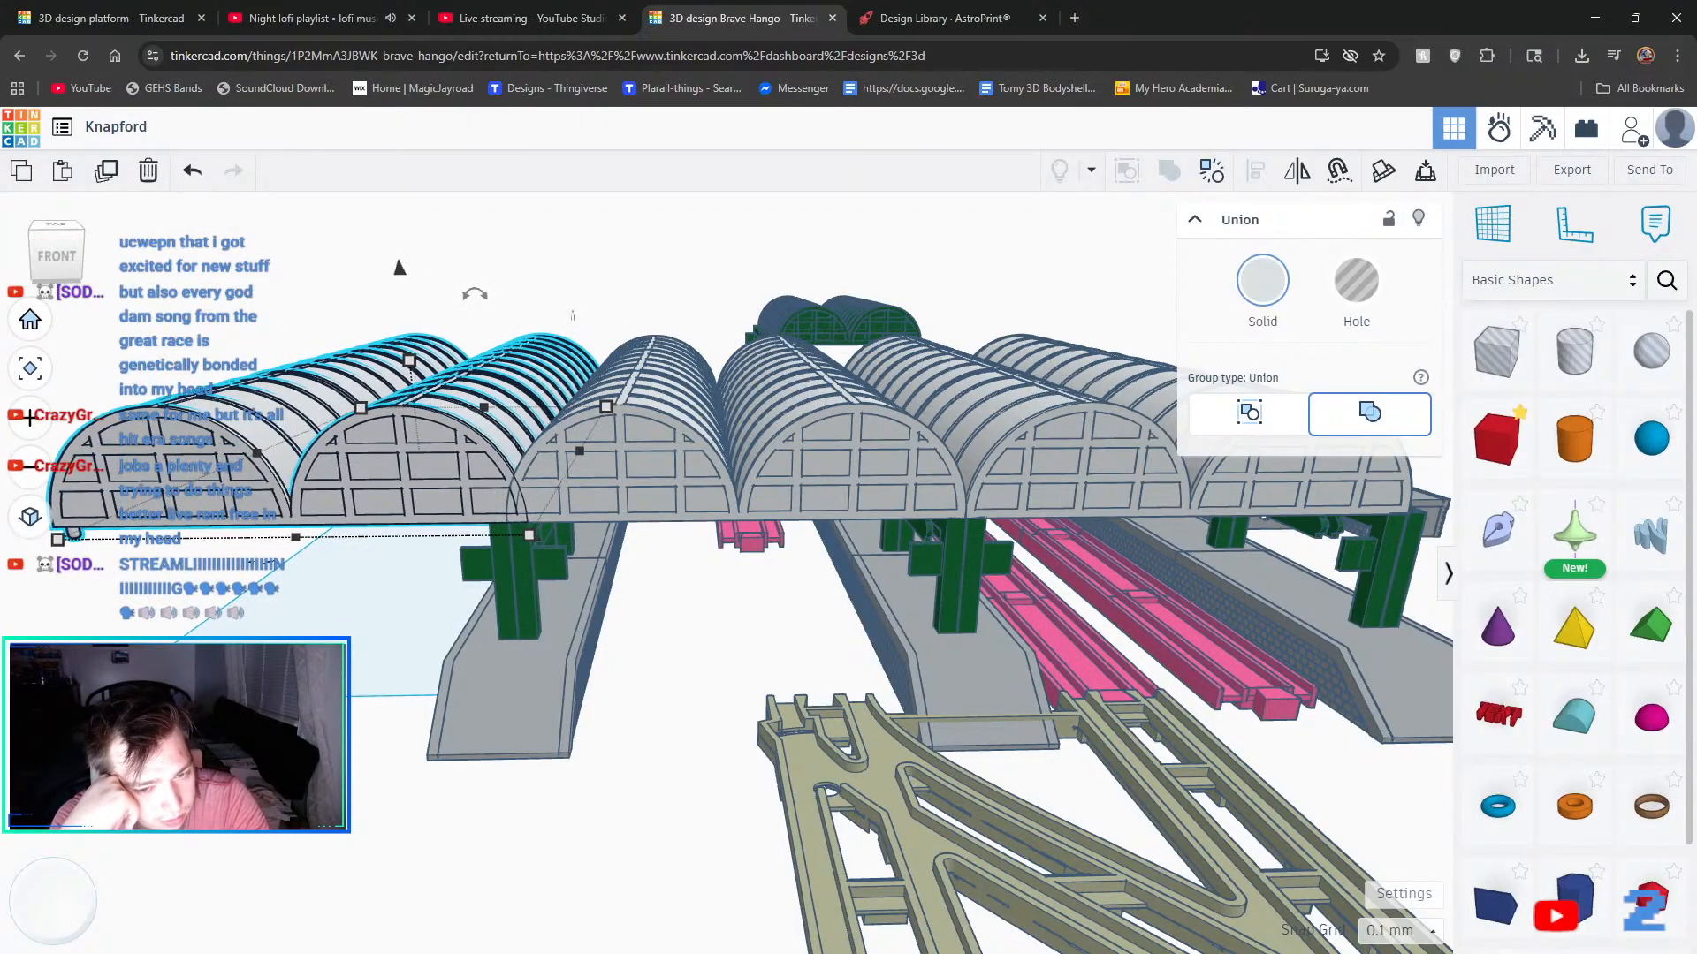
key(Left)
key(Left)
key(Left)
key(Left)
key(Left)
key(Left)
key(Left)
key(Left)
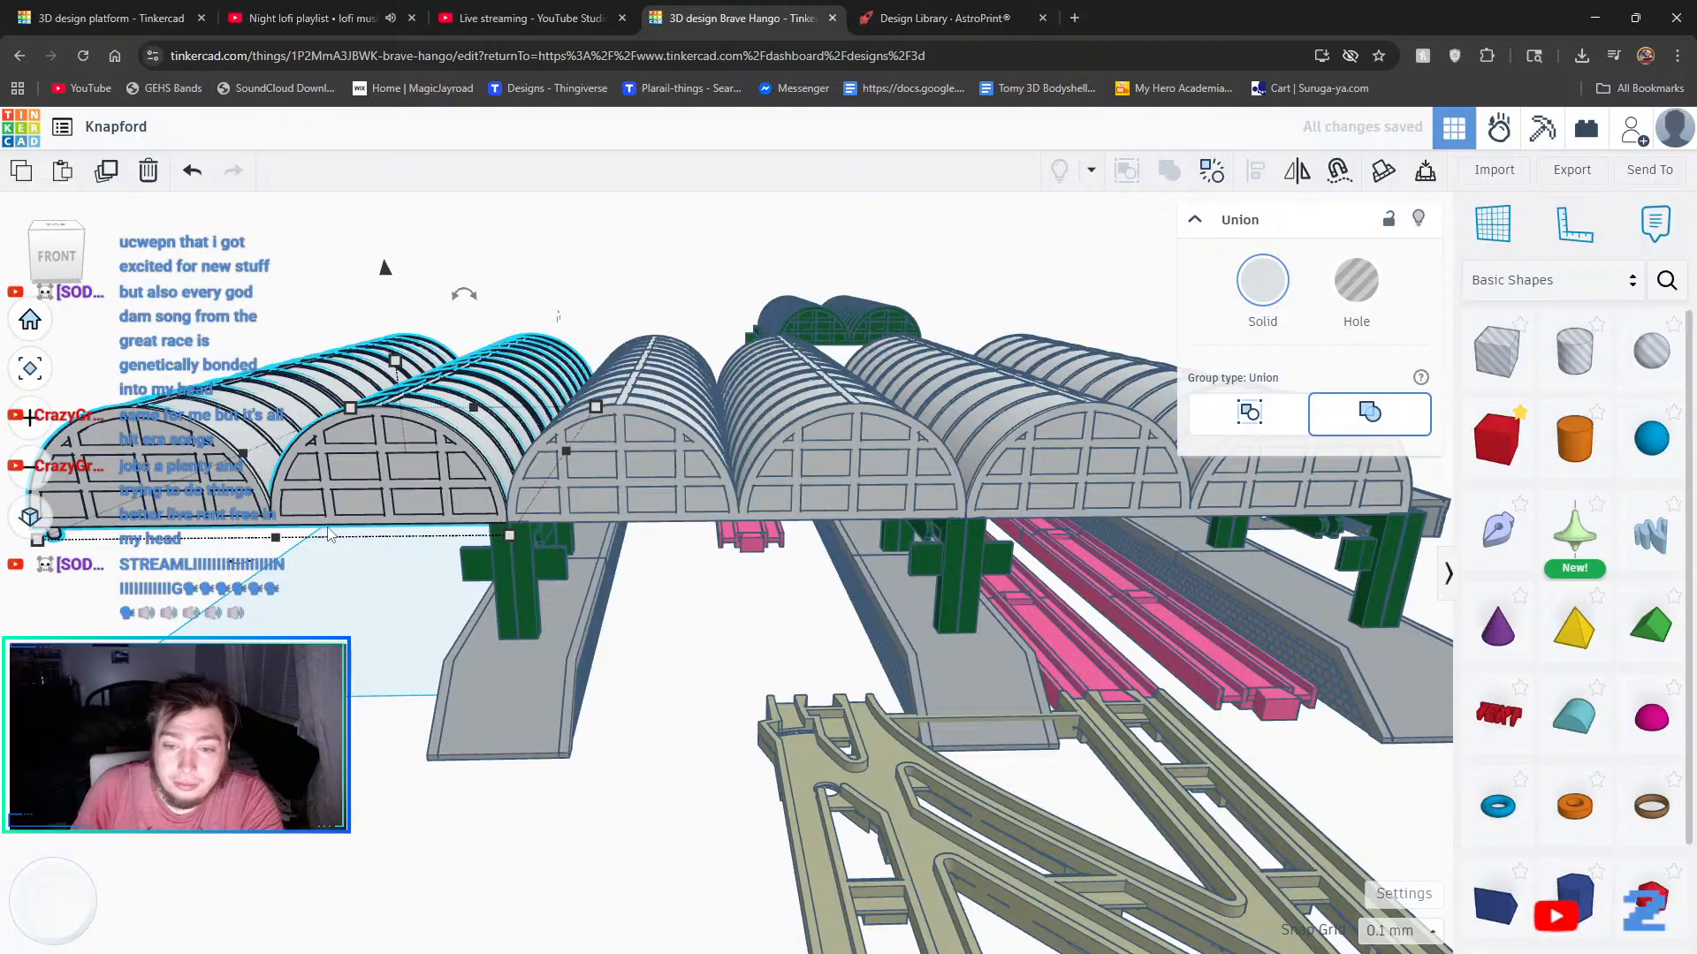
- Examine the seam between the duplicated canopy and its neighbour above the front green post, and the overall row of canopies
scroll(614, 528, up, 5)
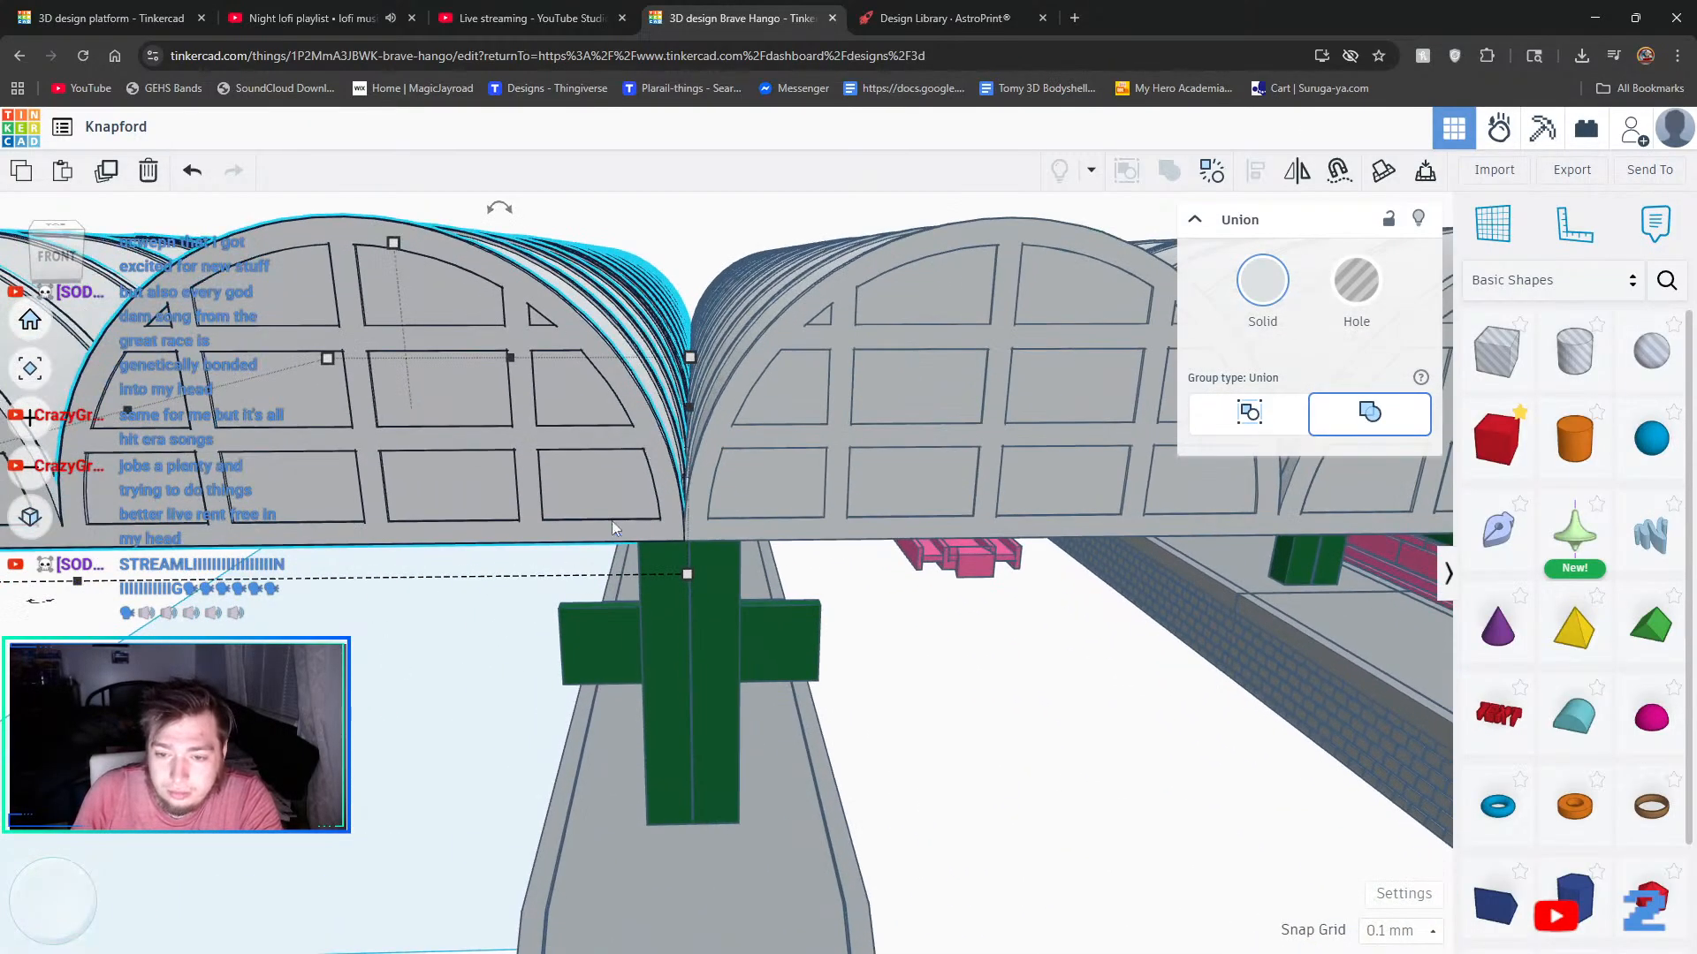
scroll(610, 530, up, 6)
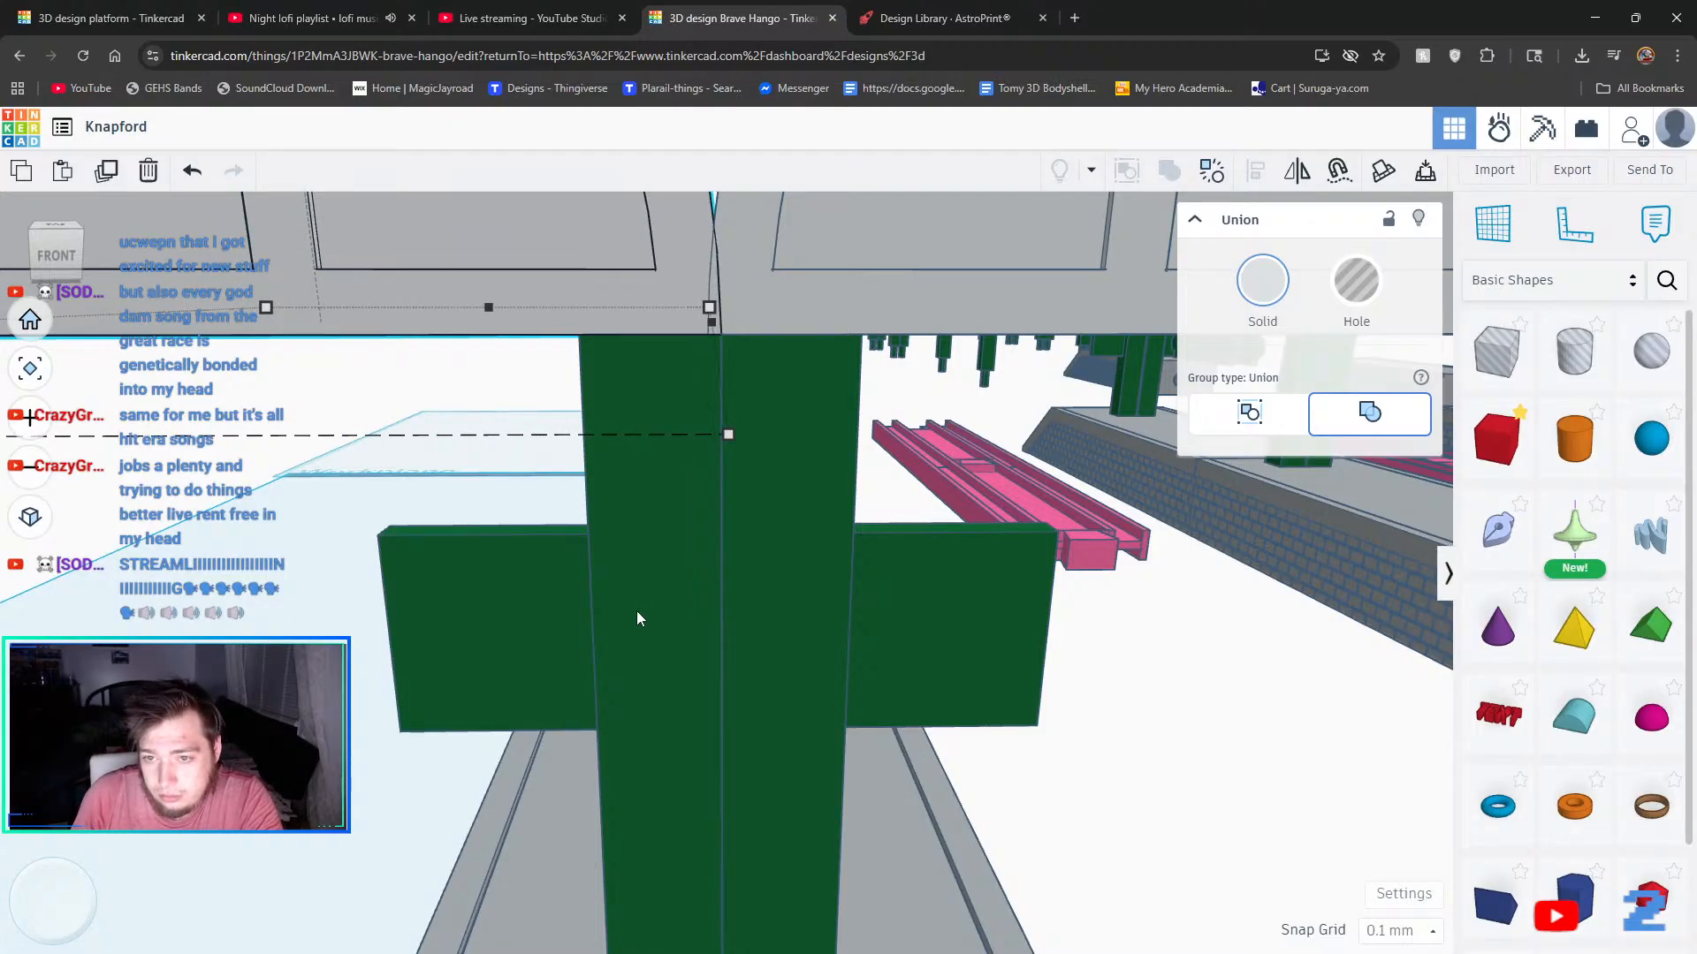
scroll(640, 613, up, 2)
right_drag(643, 615, 653, 604)
middle_drag(562, 720, 601, 715)
scroll(602, 715, down, 4)
scroll(604, 722, down, 5)
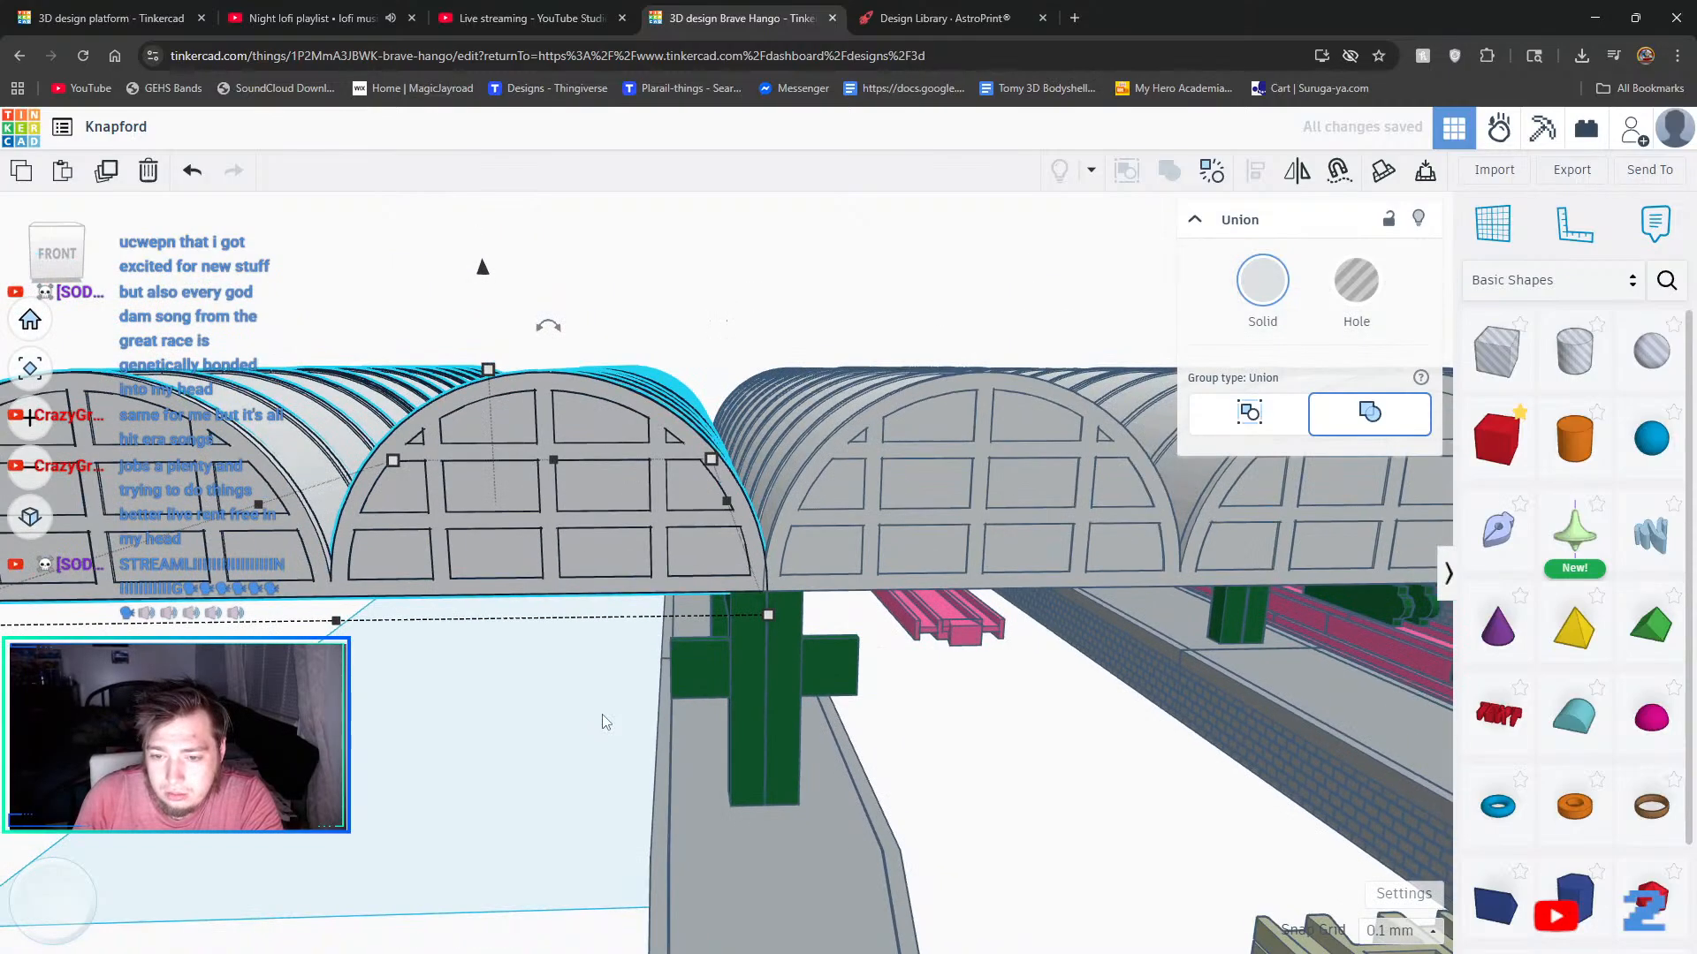
click(316, 525)
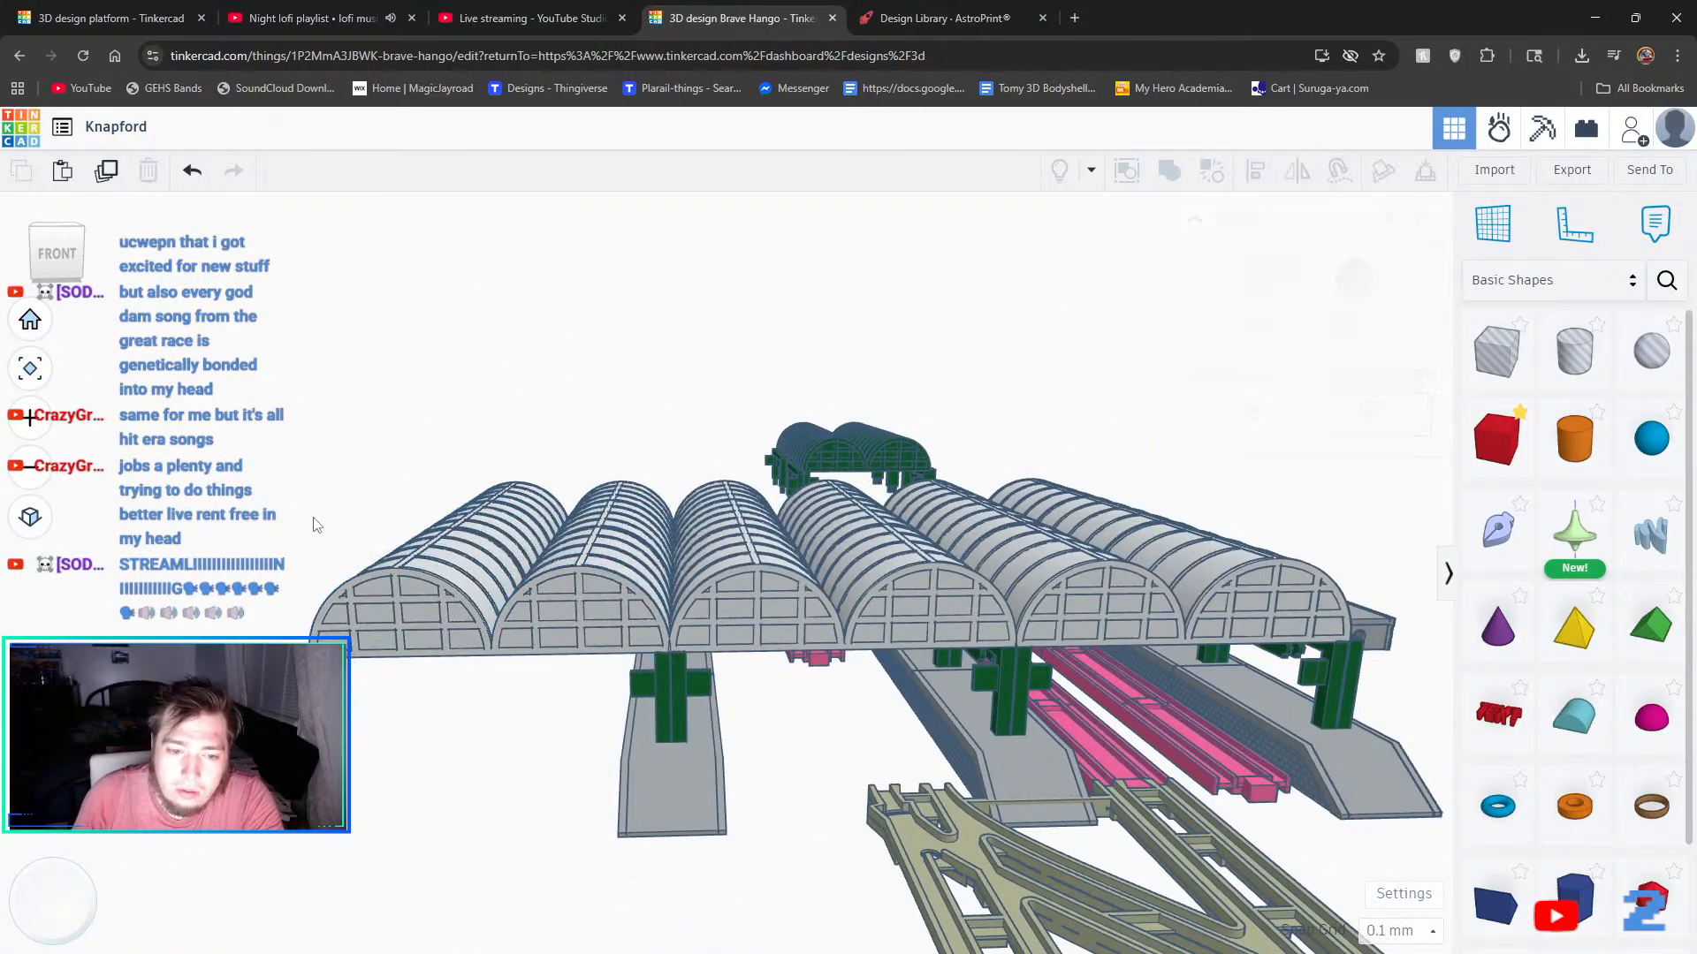
right_drag(372, 672, 810, 608)
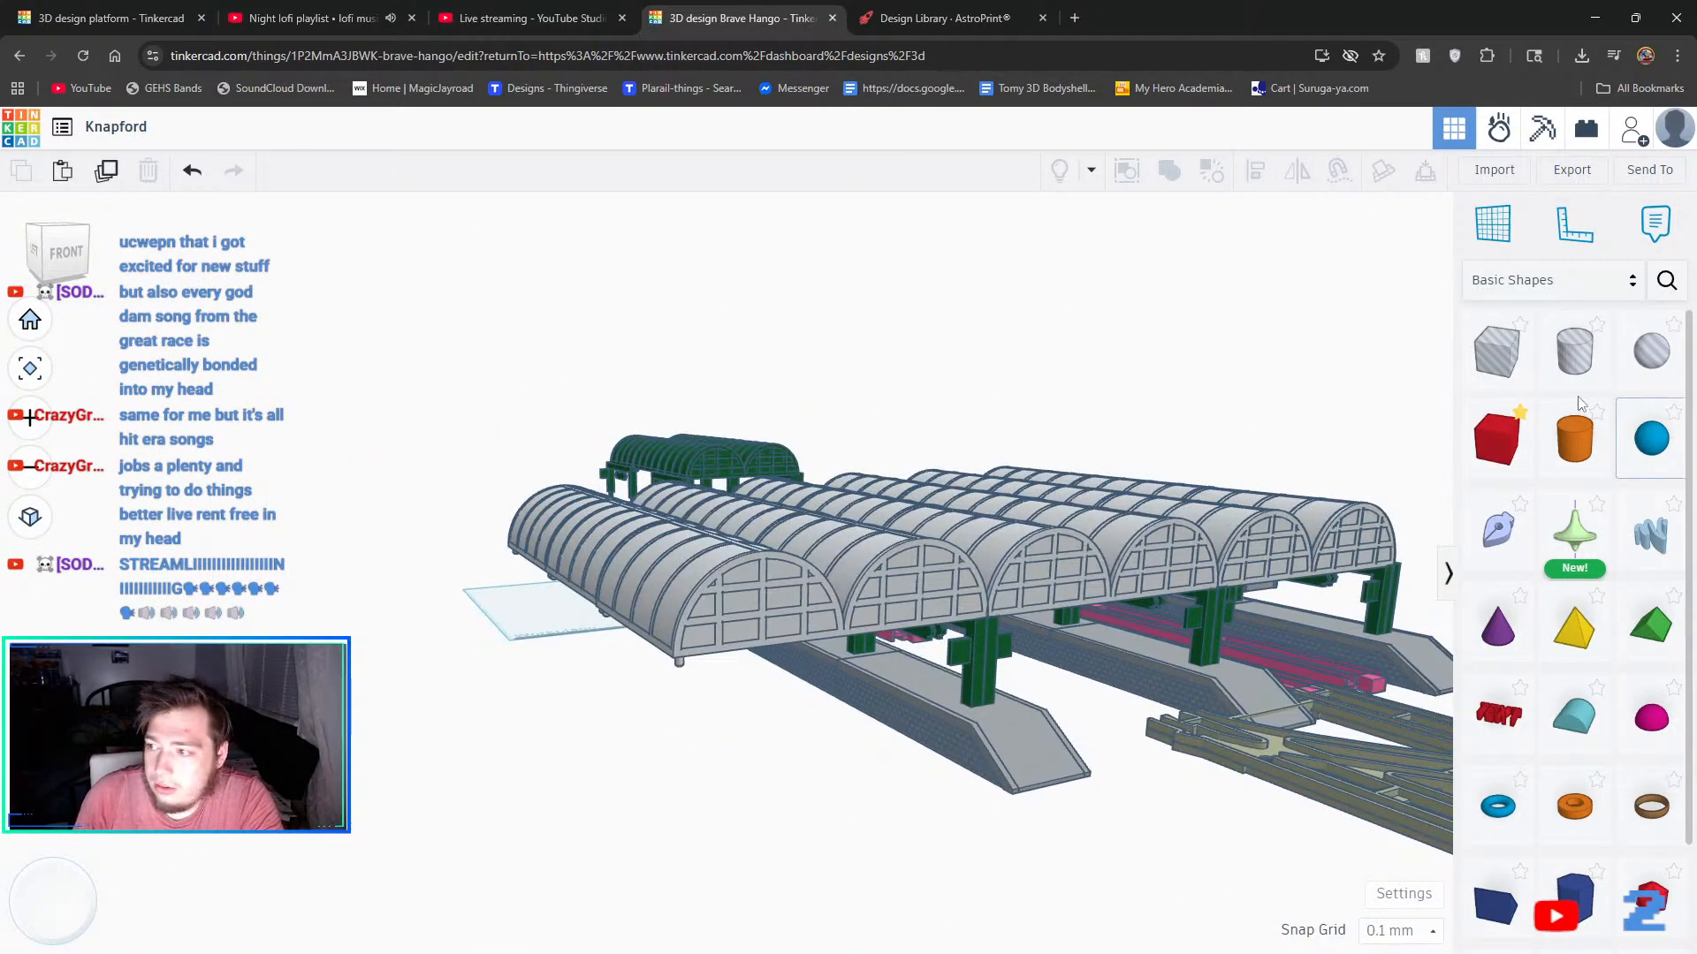
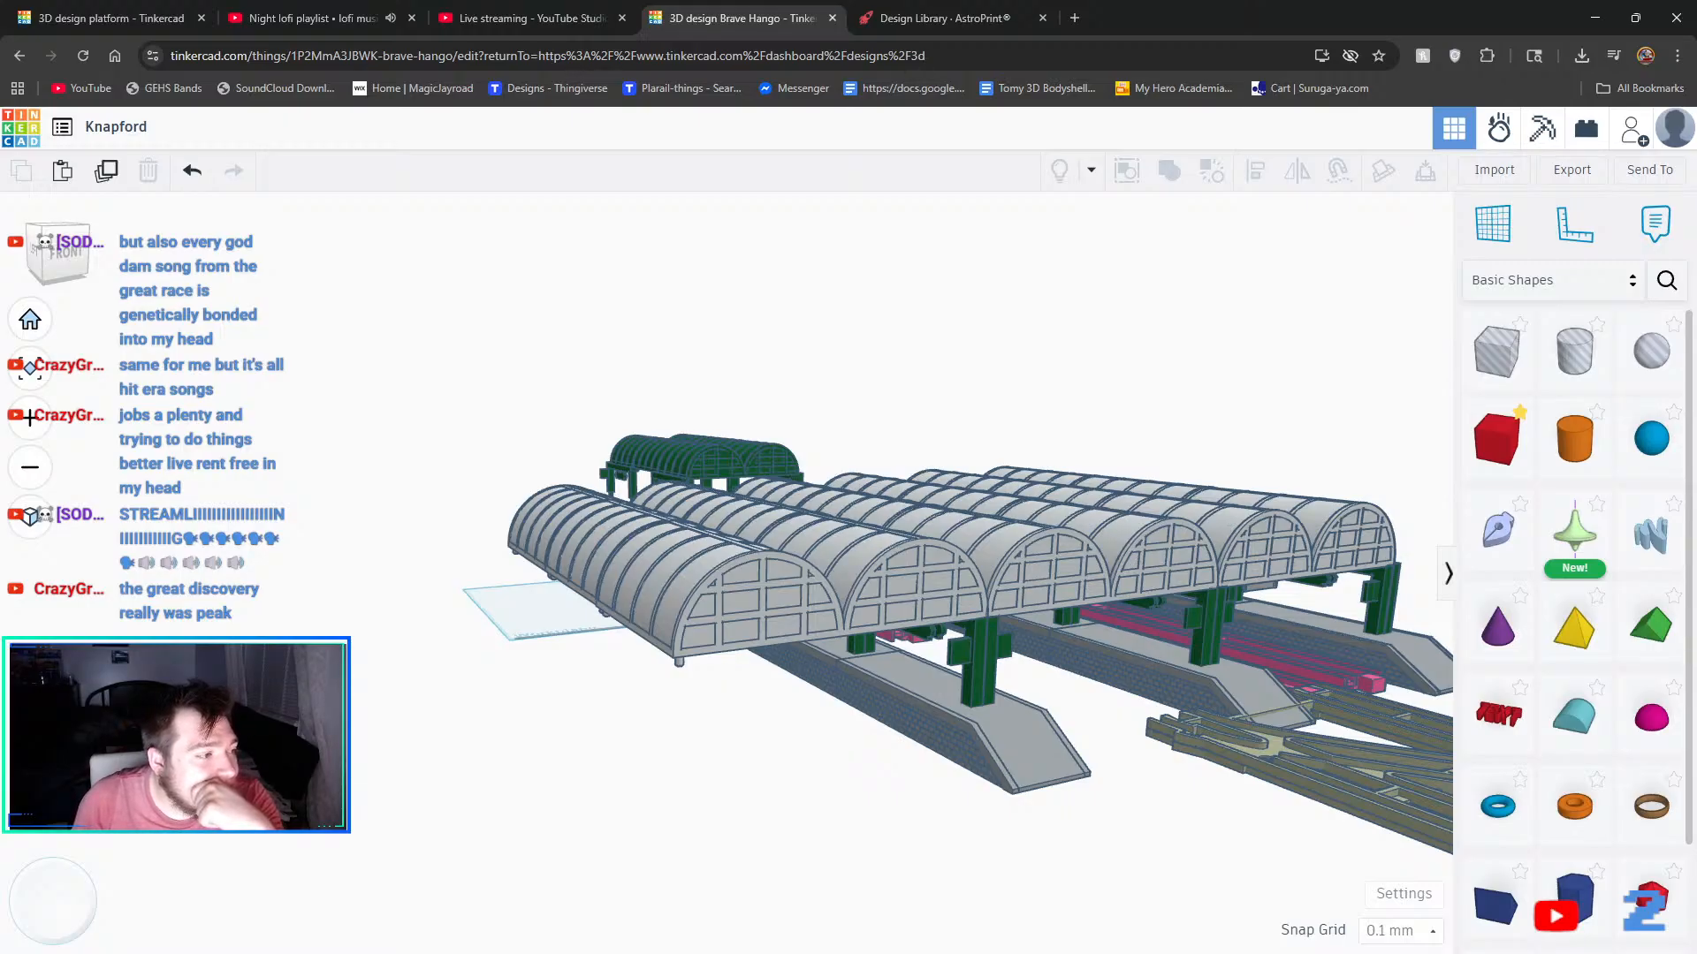
- Ungroup the front green support frame on the outer platform and clear the selection
click(973, 676)
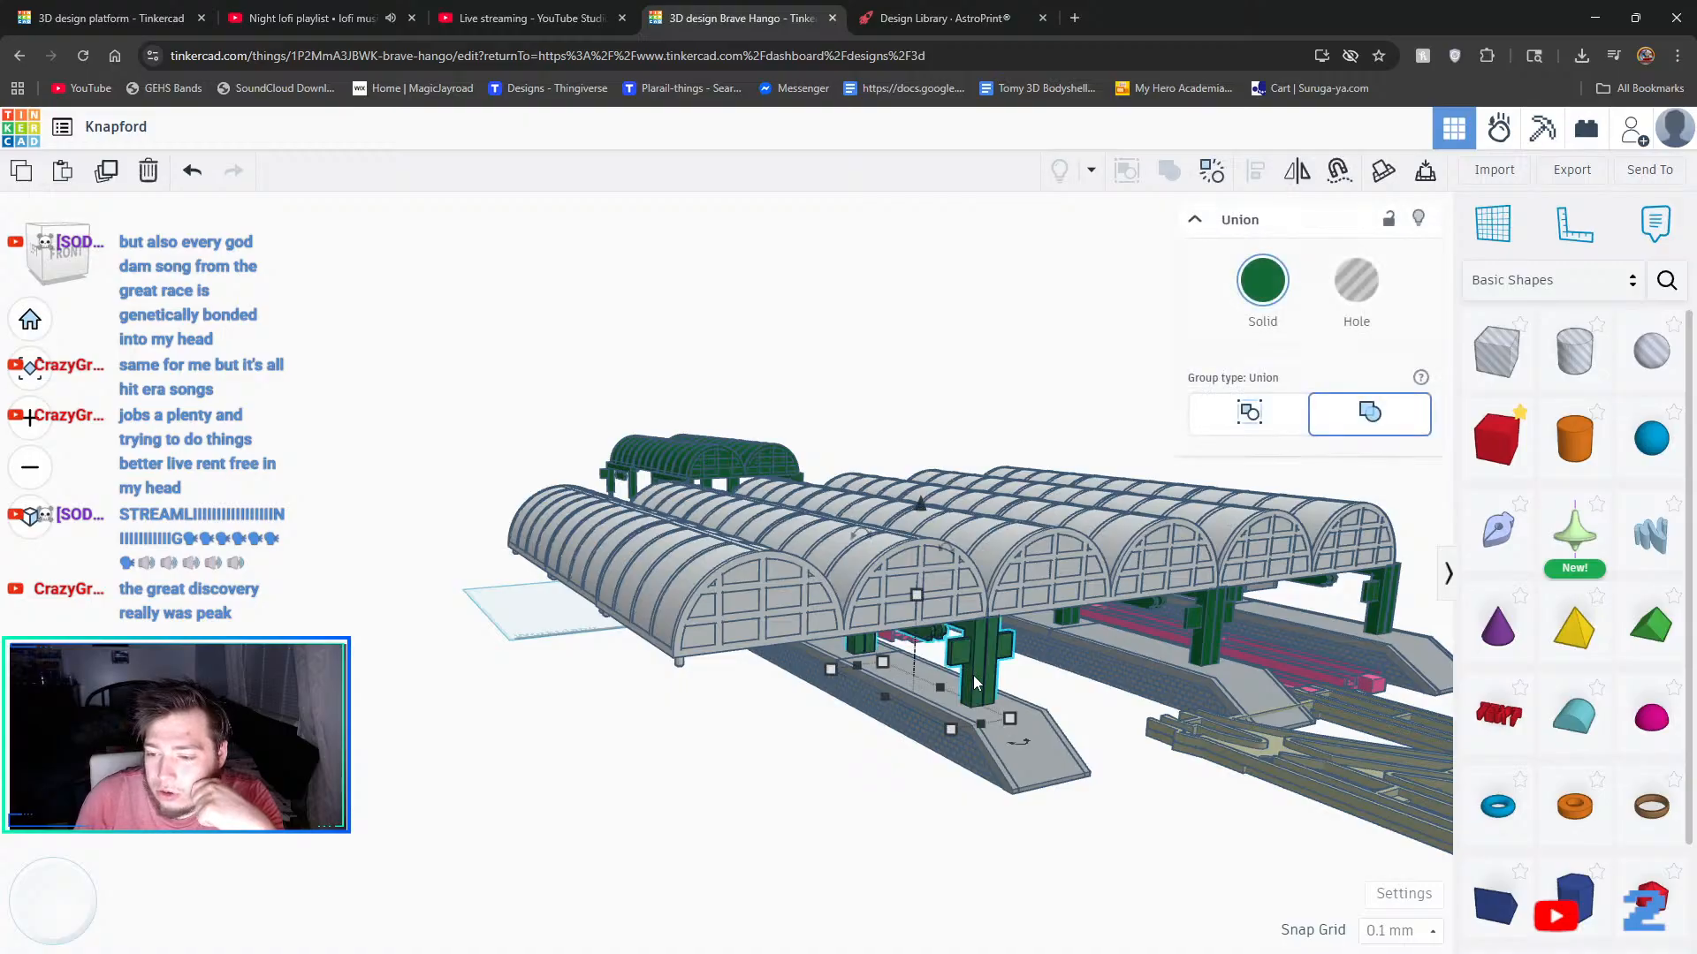
right_drag(830, 803, 829, 788)
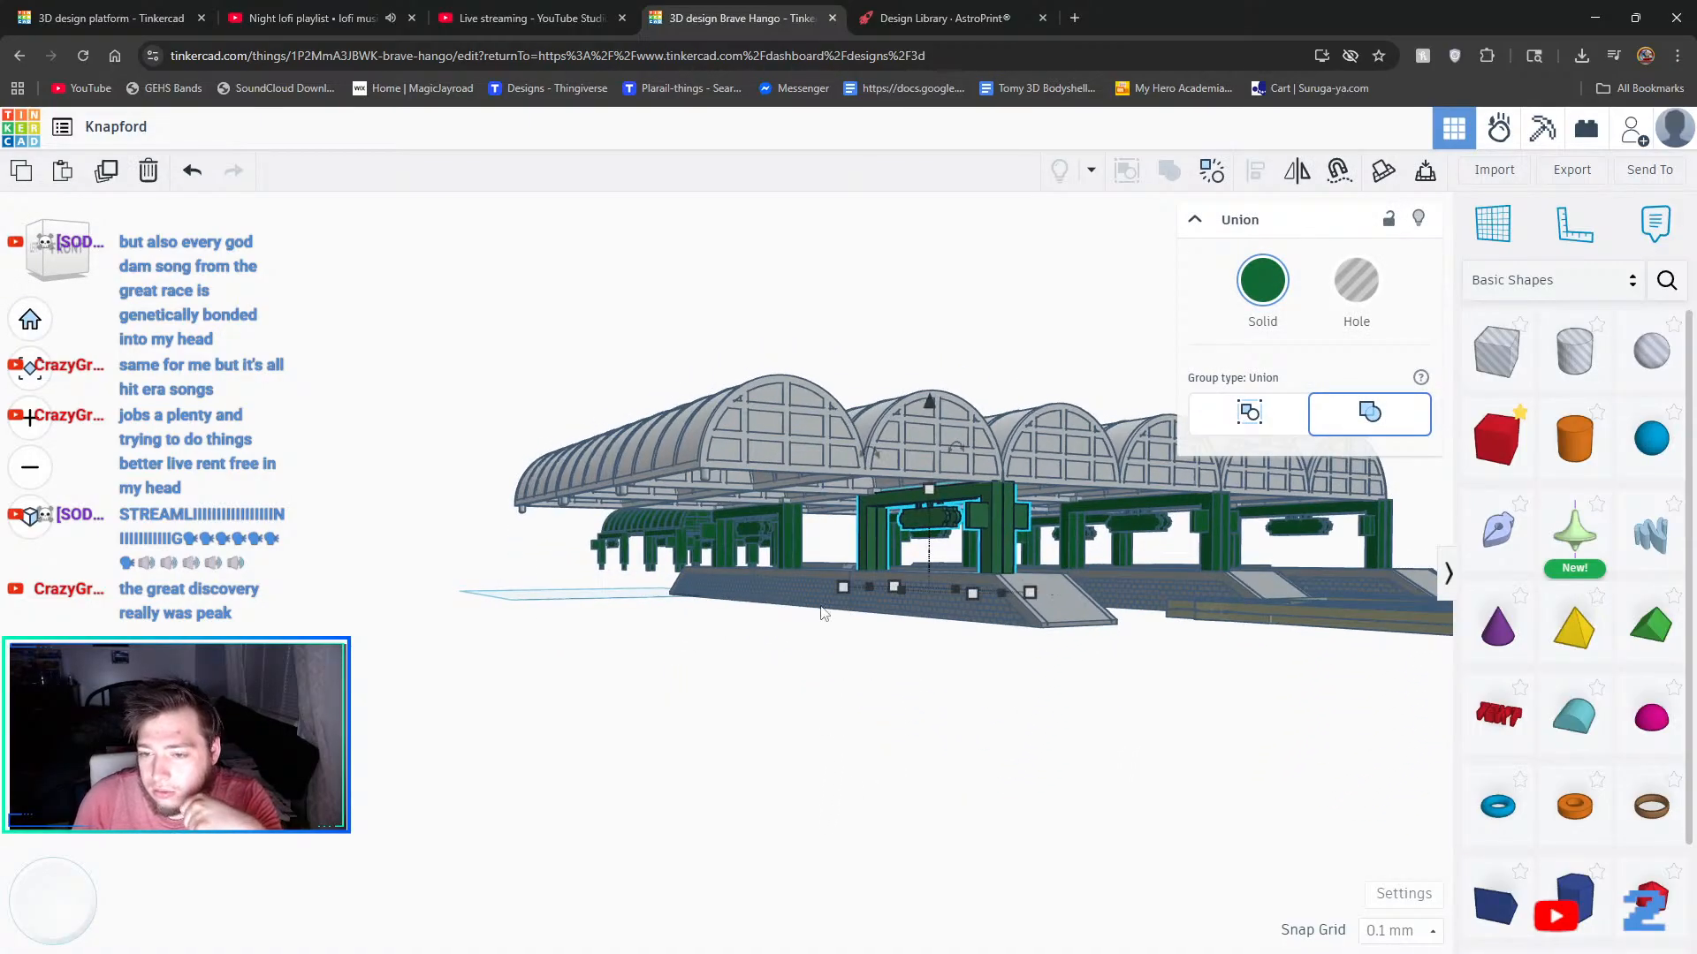
shift+click(781, 546)
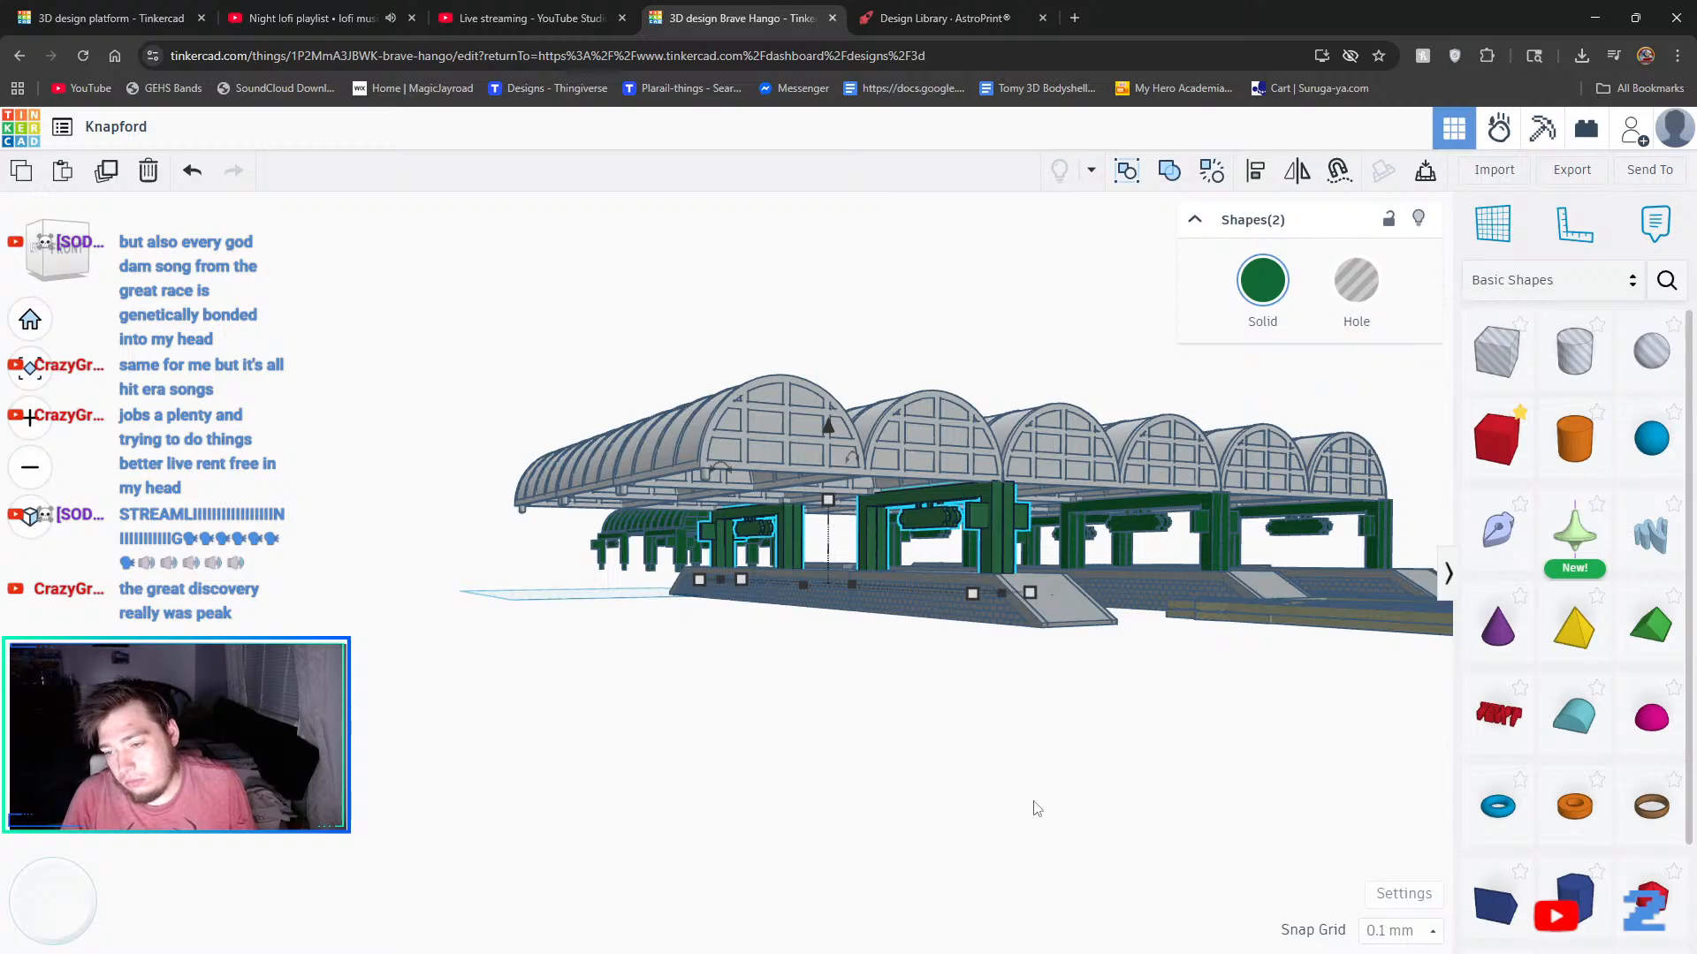
click(1004, 571)
click(1213, 177)
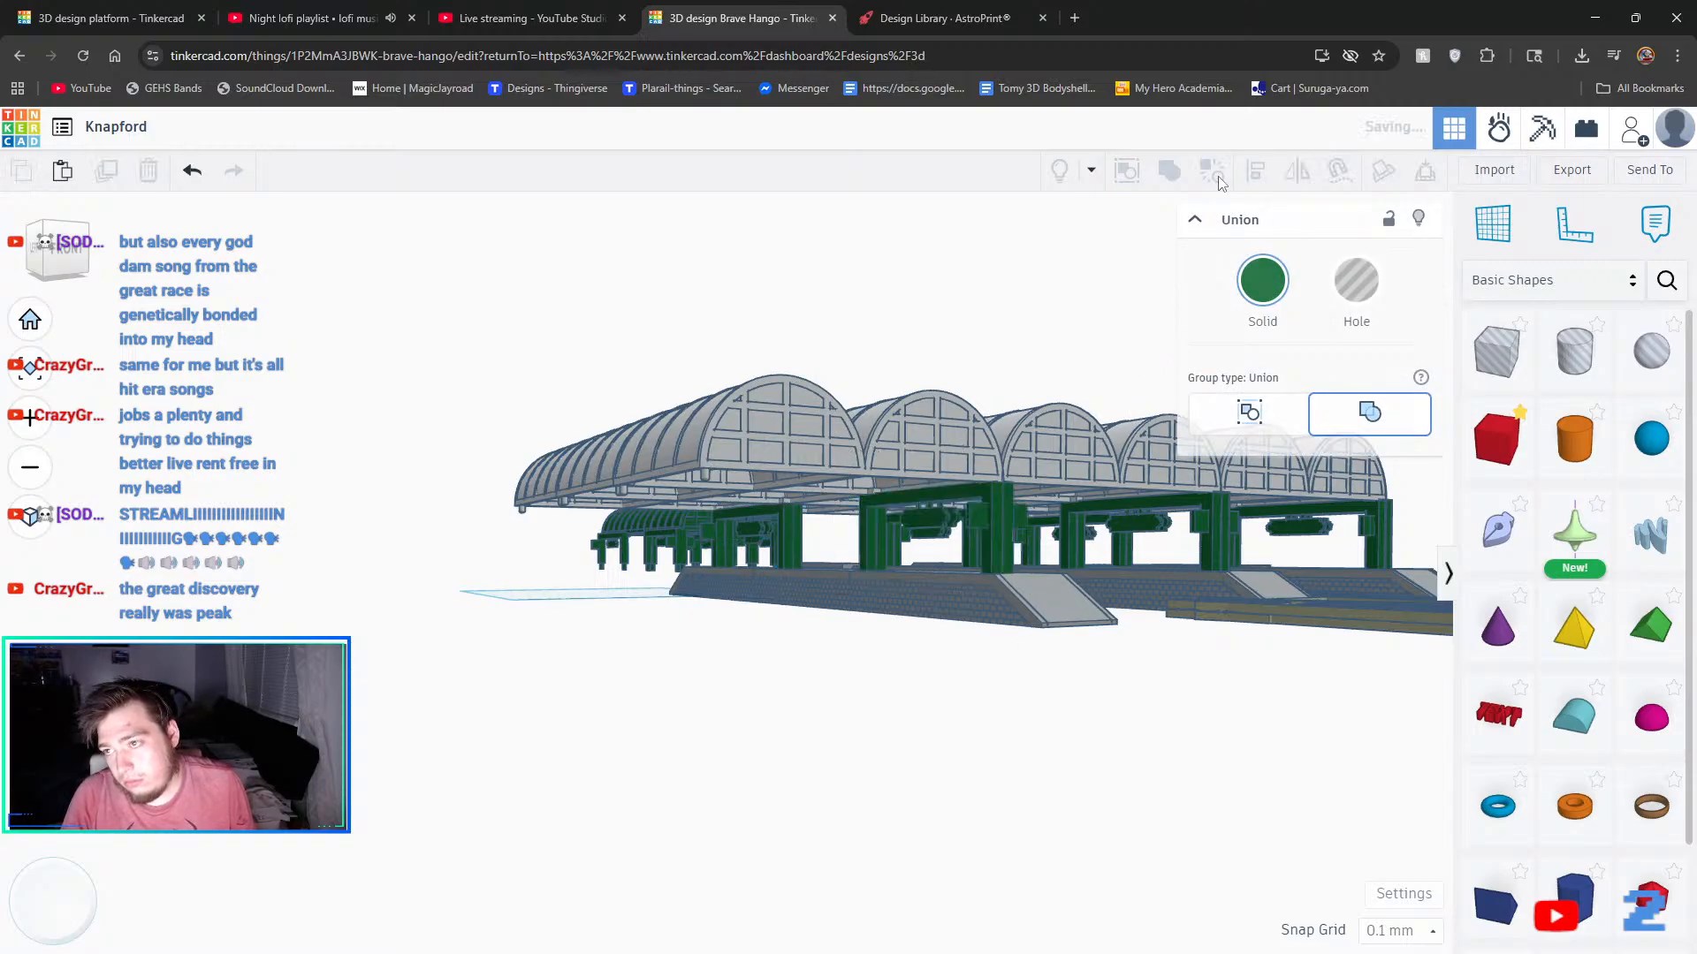
click(957, 715)
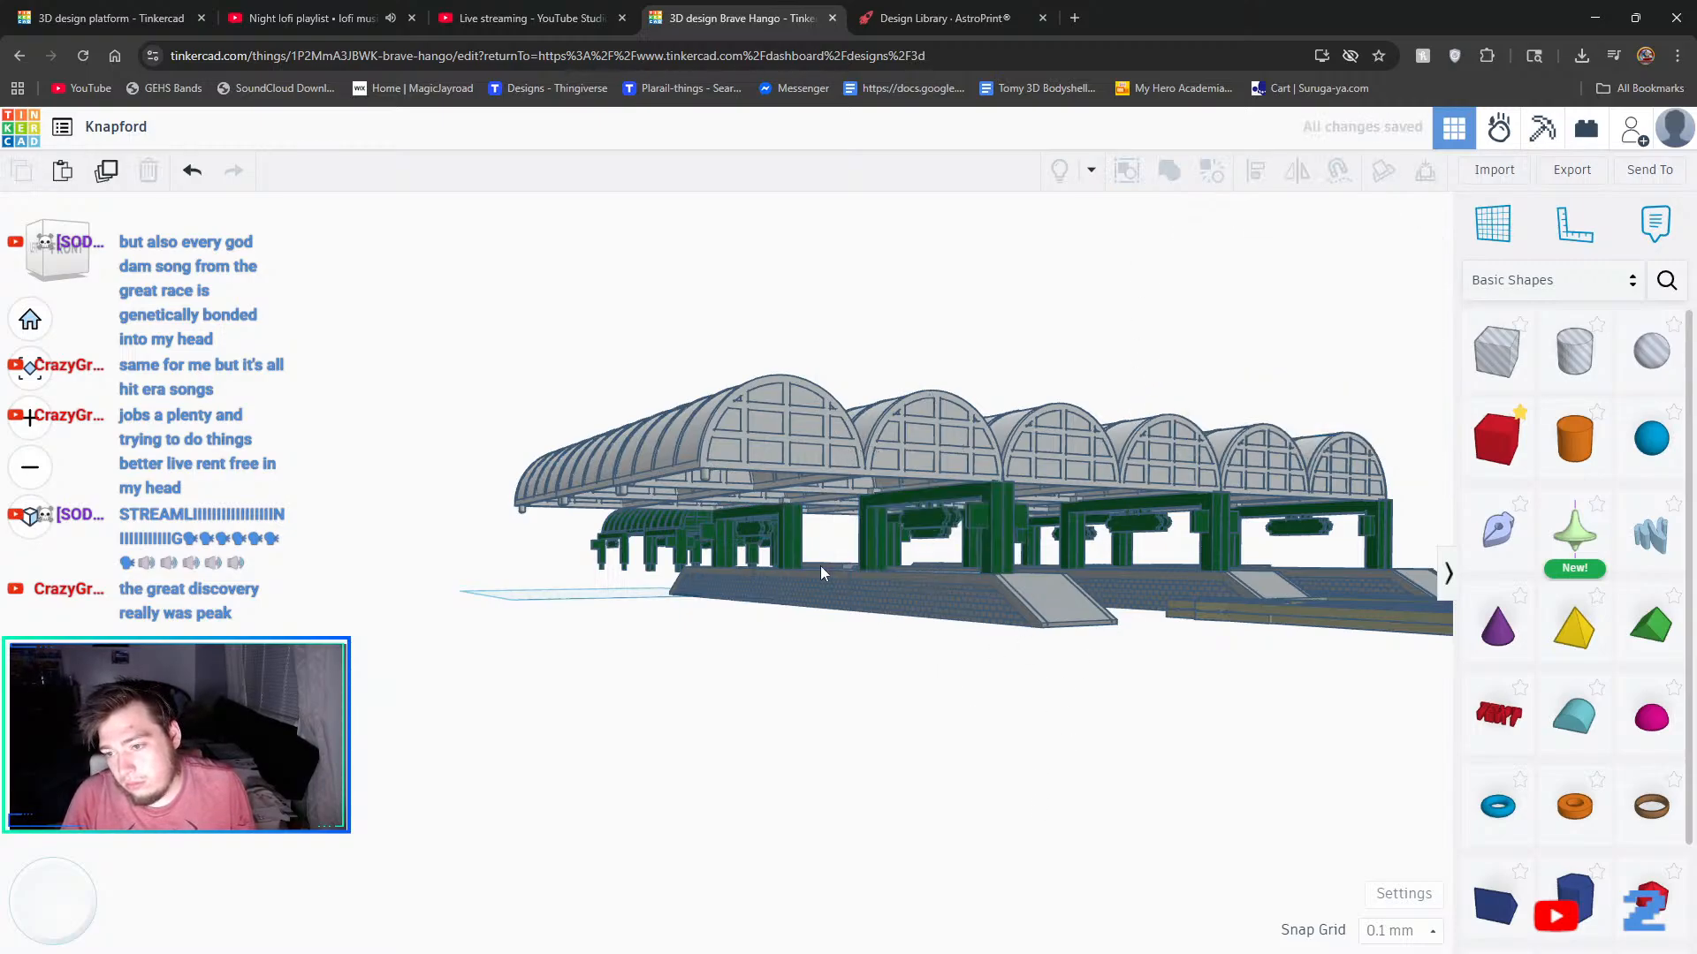
- Ungroup the rear green support frame on the outer platform and clear the selection
click(783, 535)
click(1214, 177)
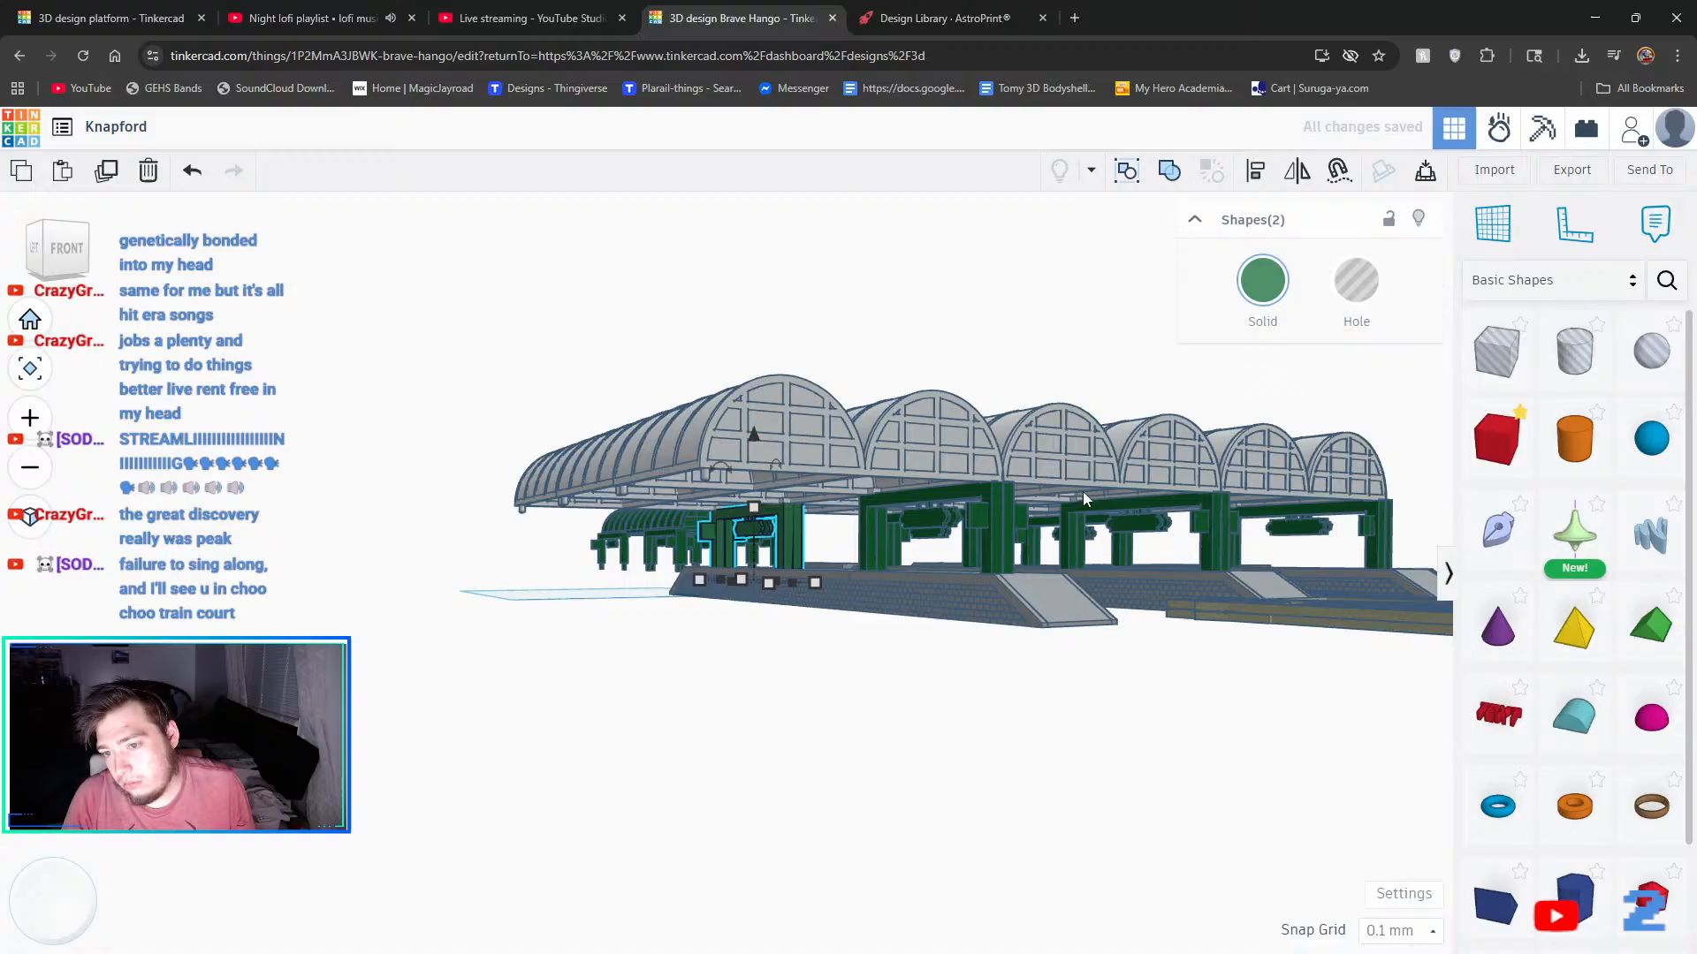
click(990, 703)
- Group the outward-facing halves of the front and rear green support frames on the outer platform into one union
right_drag(940, 705, 732, 559)
click(739, 555)
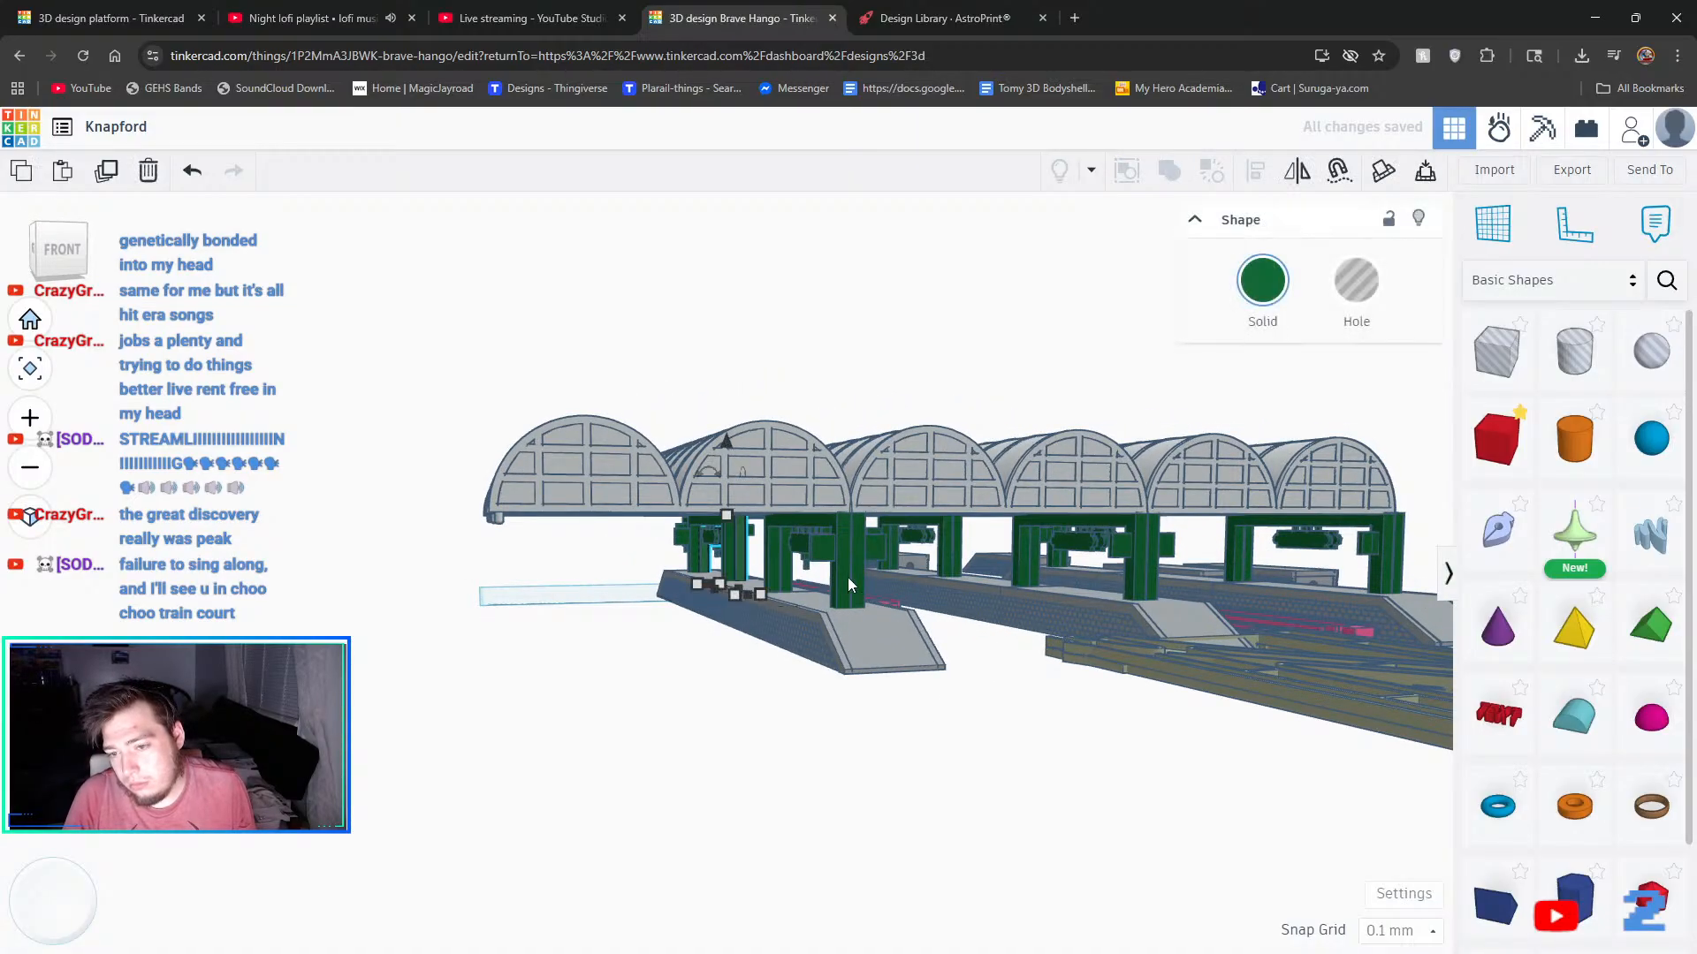
shift+click(856, 576)
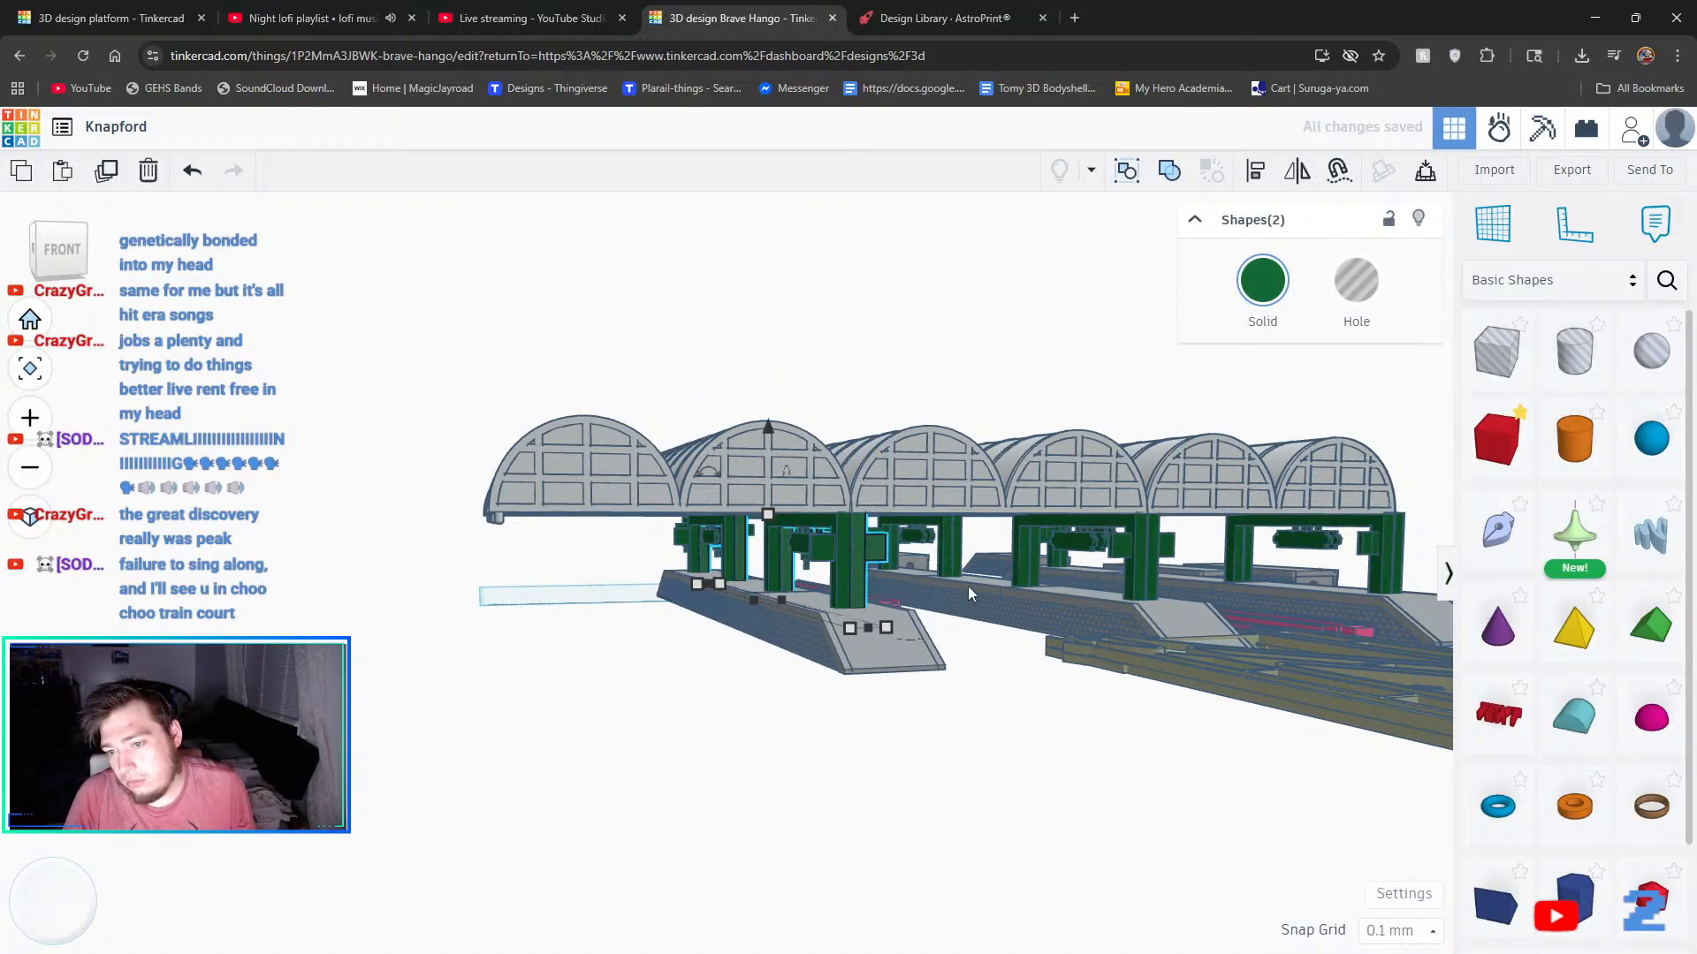
click(847, 580)
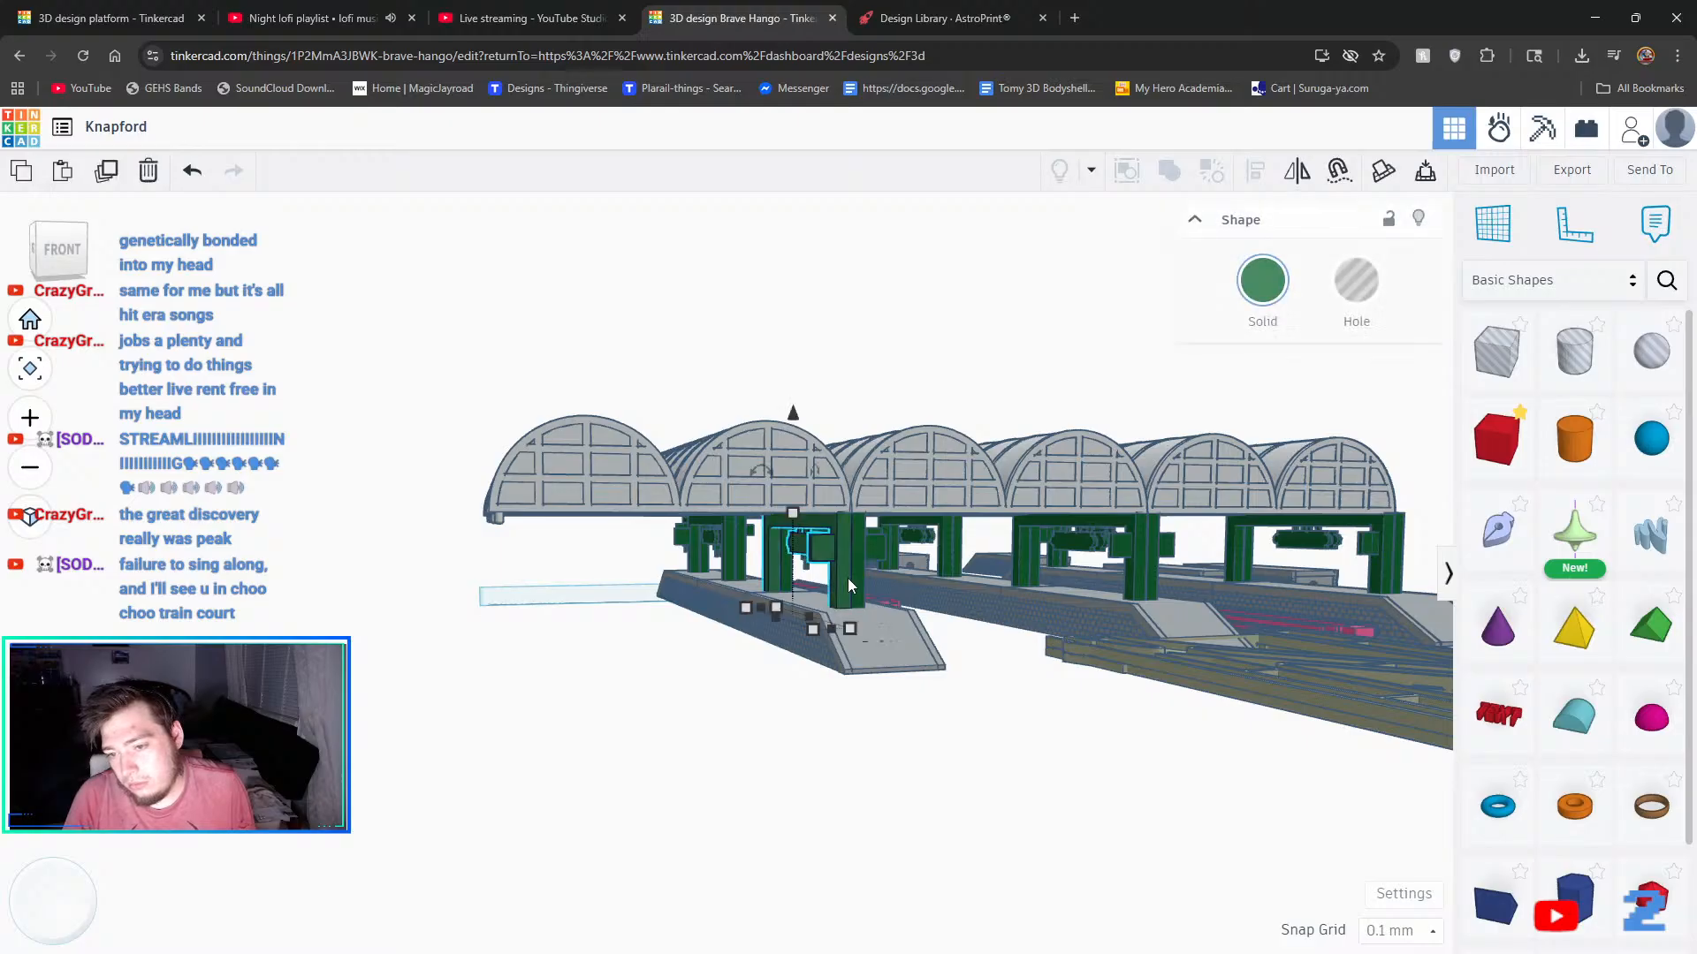
shift+click(707, 564)
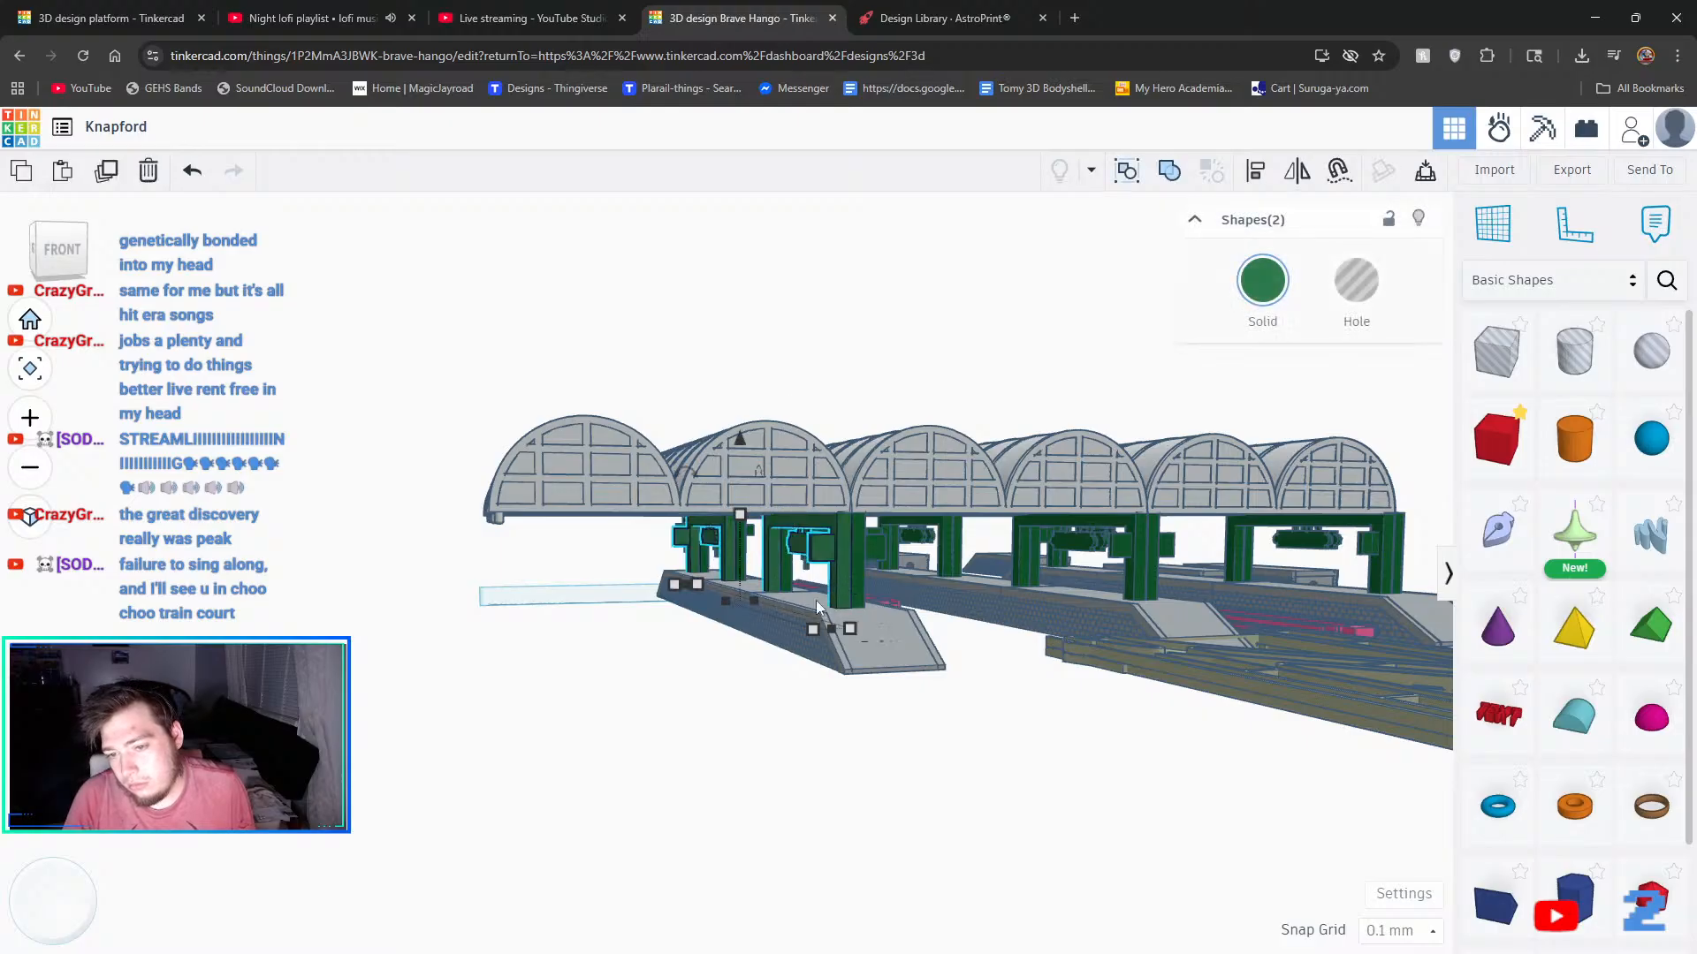
click(1166, 176)
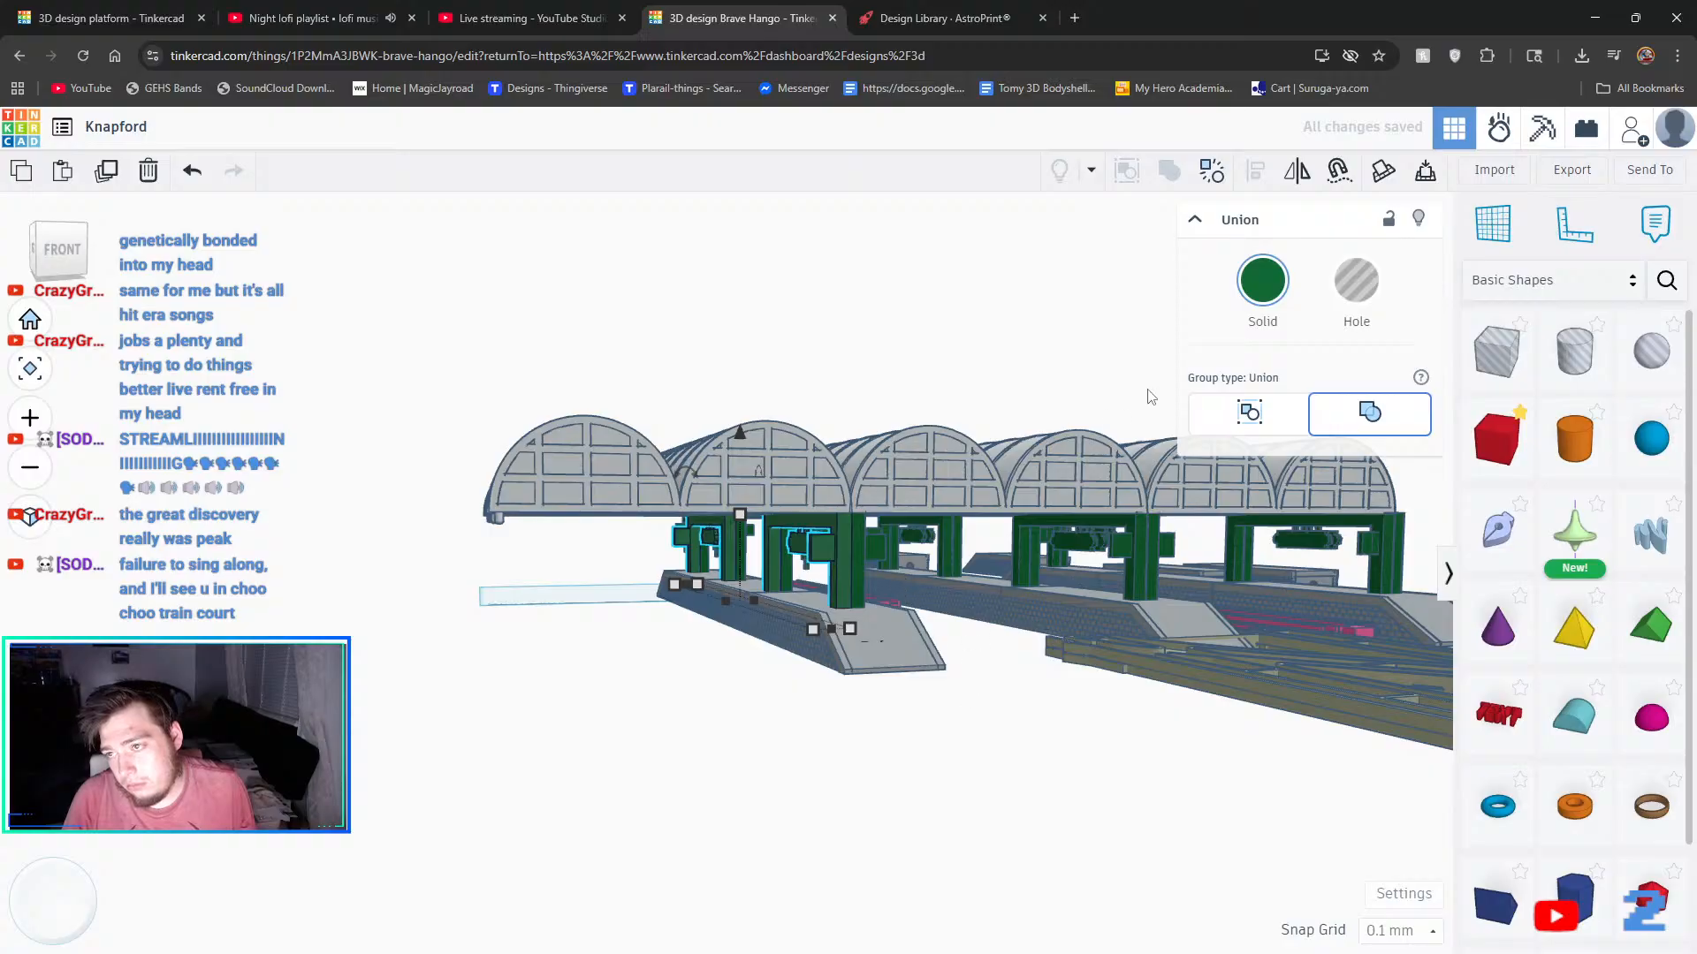
- Move the grouped green support halves straight outward off the outer platform, beneath the outermost canopy arch, keeping their height and lengthwise position
right_drag(1151, 396, 1060, 400)
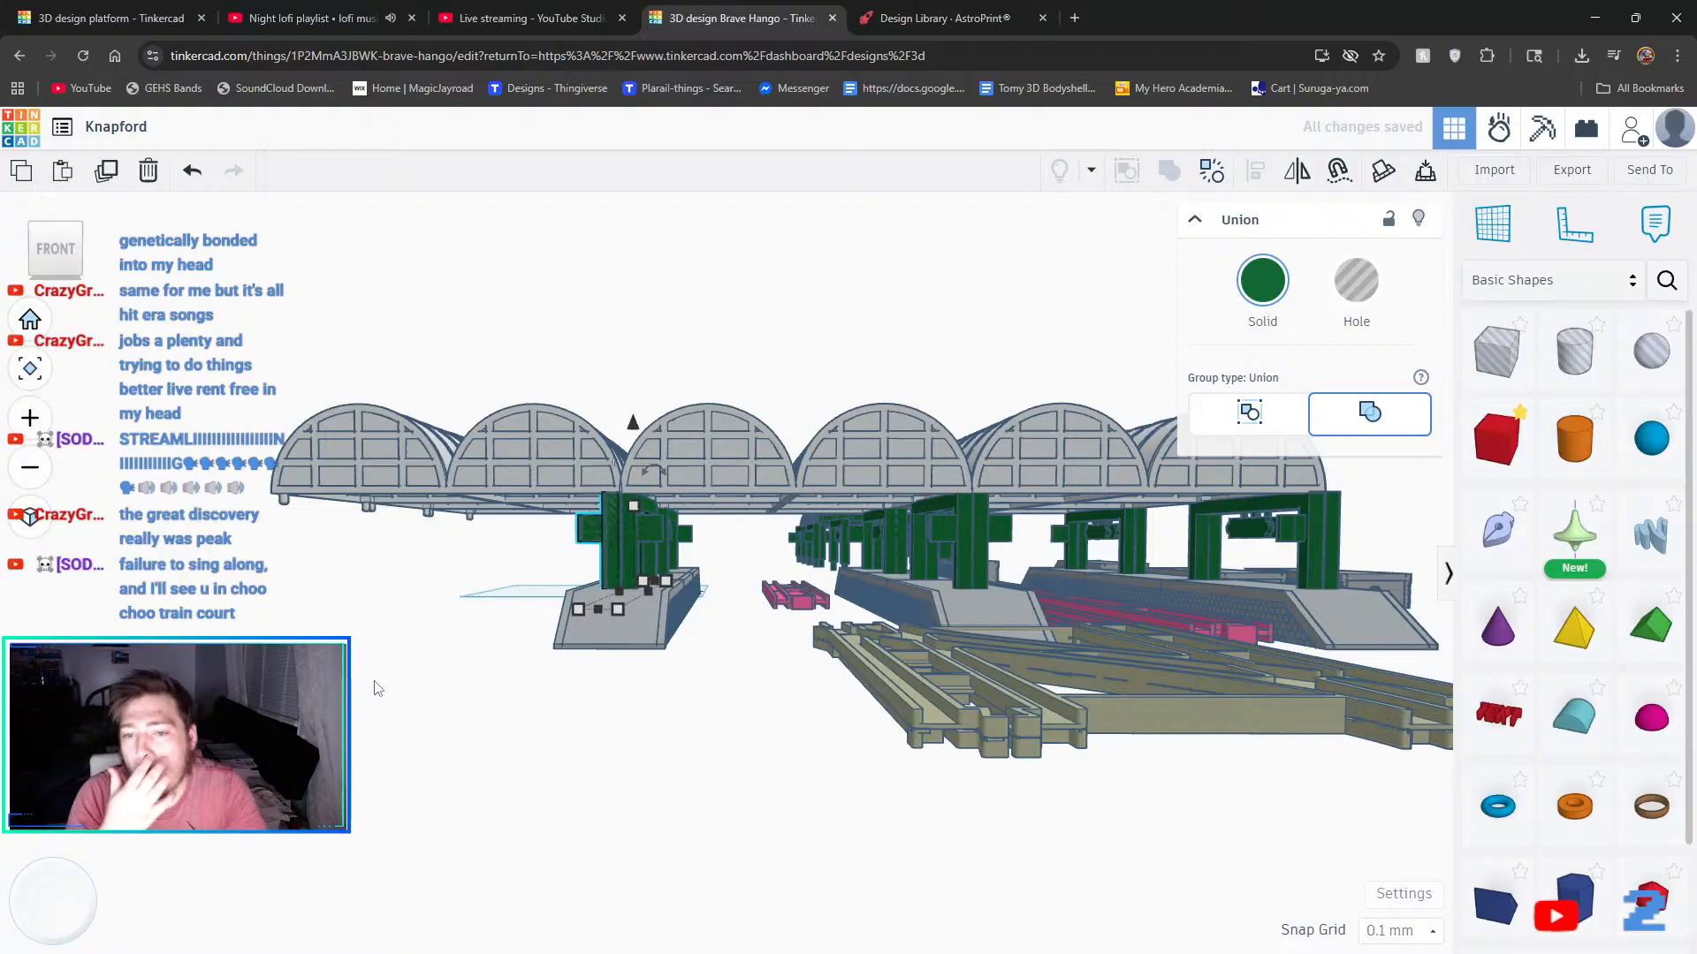
key(Left)
key(Left)
key(Left)
key(Left)
key(Left)
key(Left)
key(Left)
key(Left)
key(Left)
key(Left)
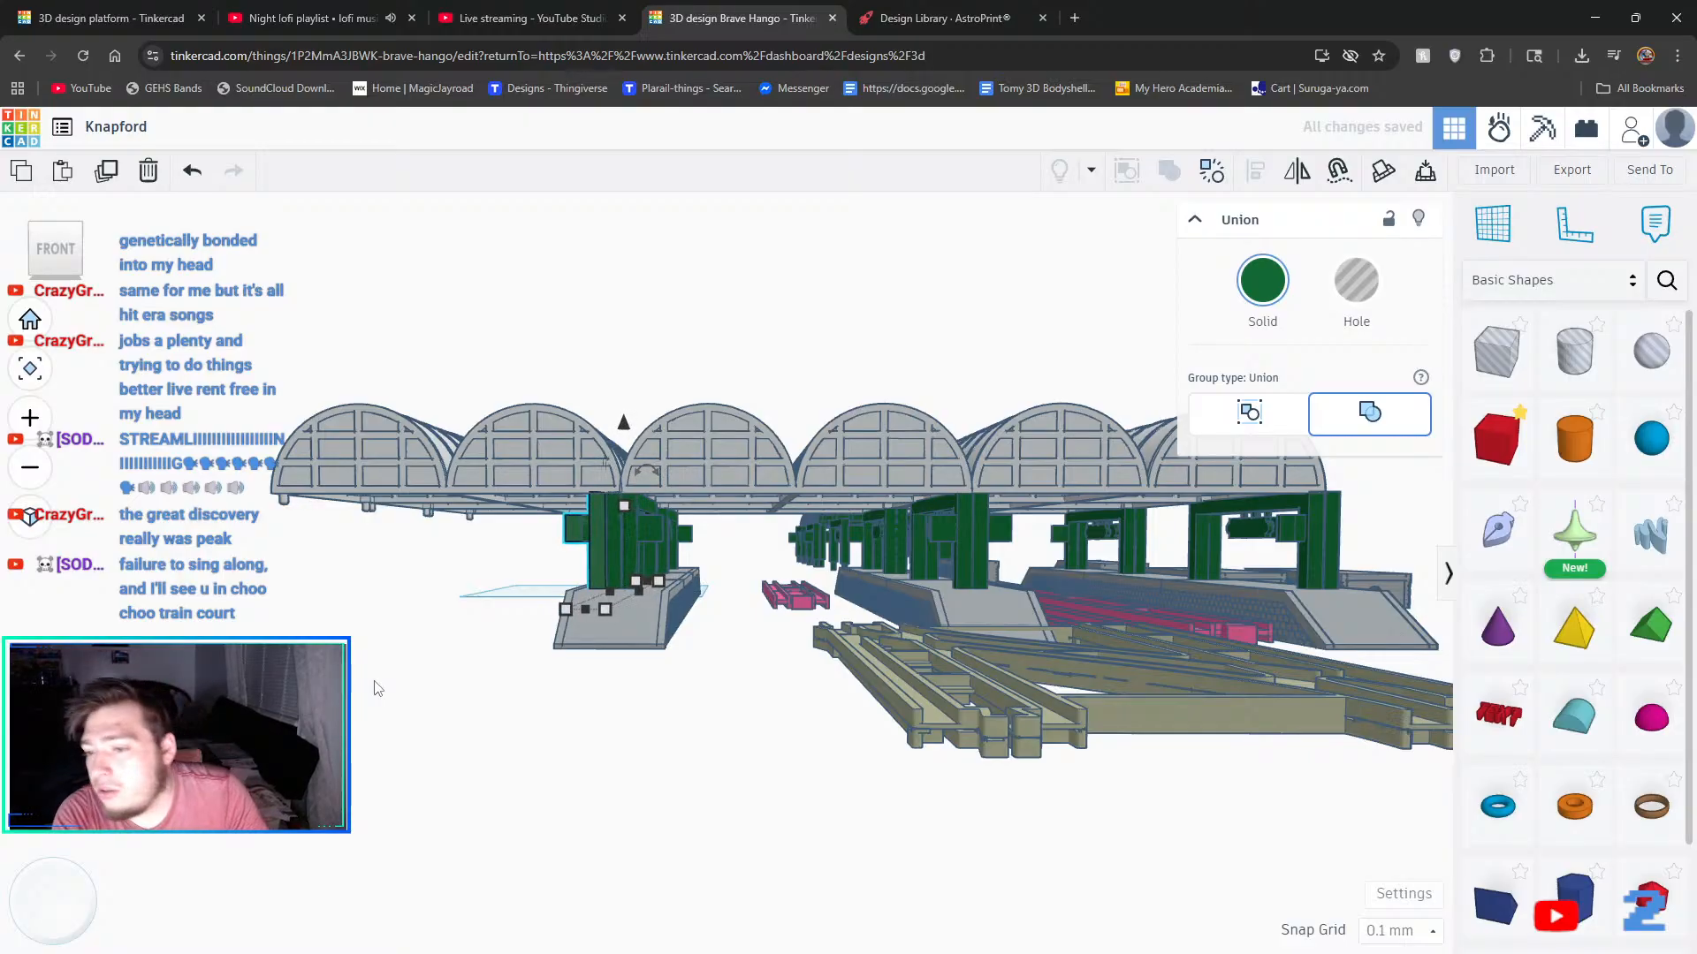
key(Left)
key(Left)
key(Left)
key(Left)
key(Left)
key(Left)
key(Left)
key(Left)
key(Left)
key(Left)
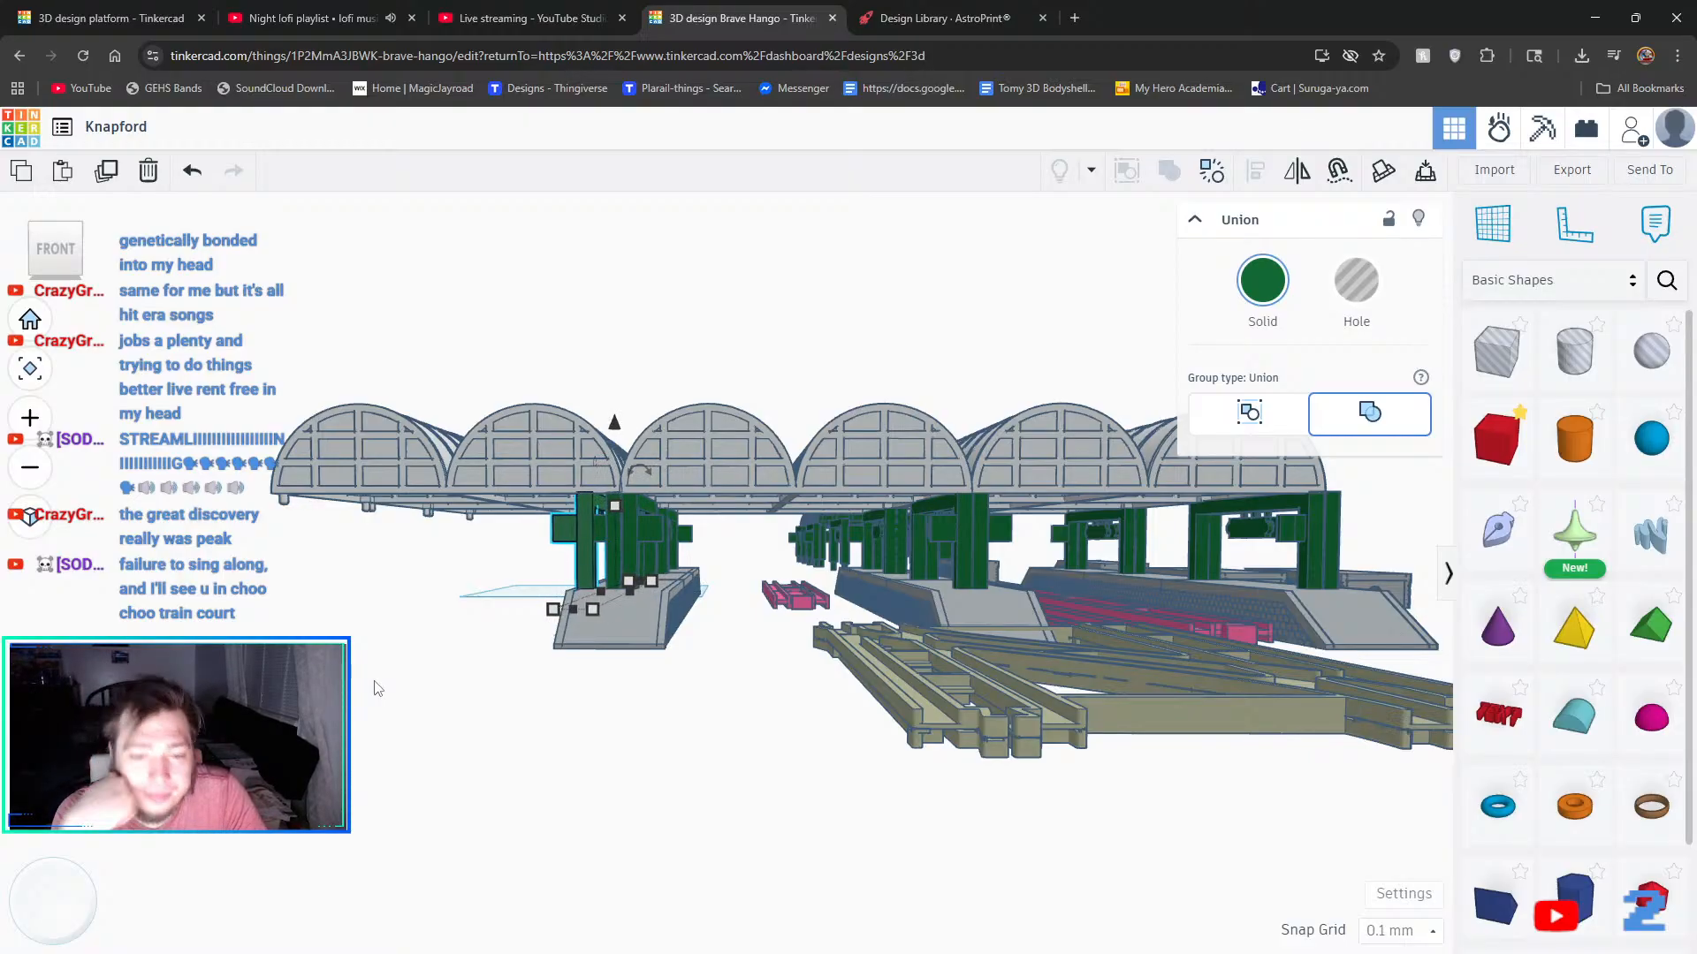
key(Left)
key(Left)
key(Left)
key(Left)
key(Left)
key(Left)
key(Left)
key(Left)
key(Left)
key(Left)
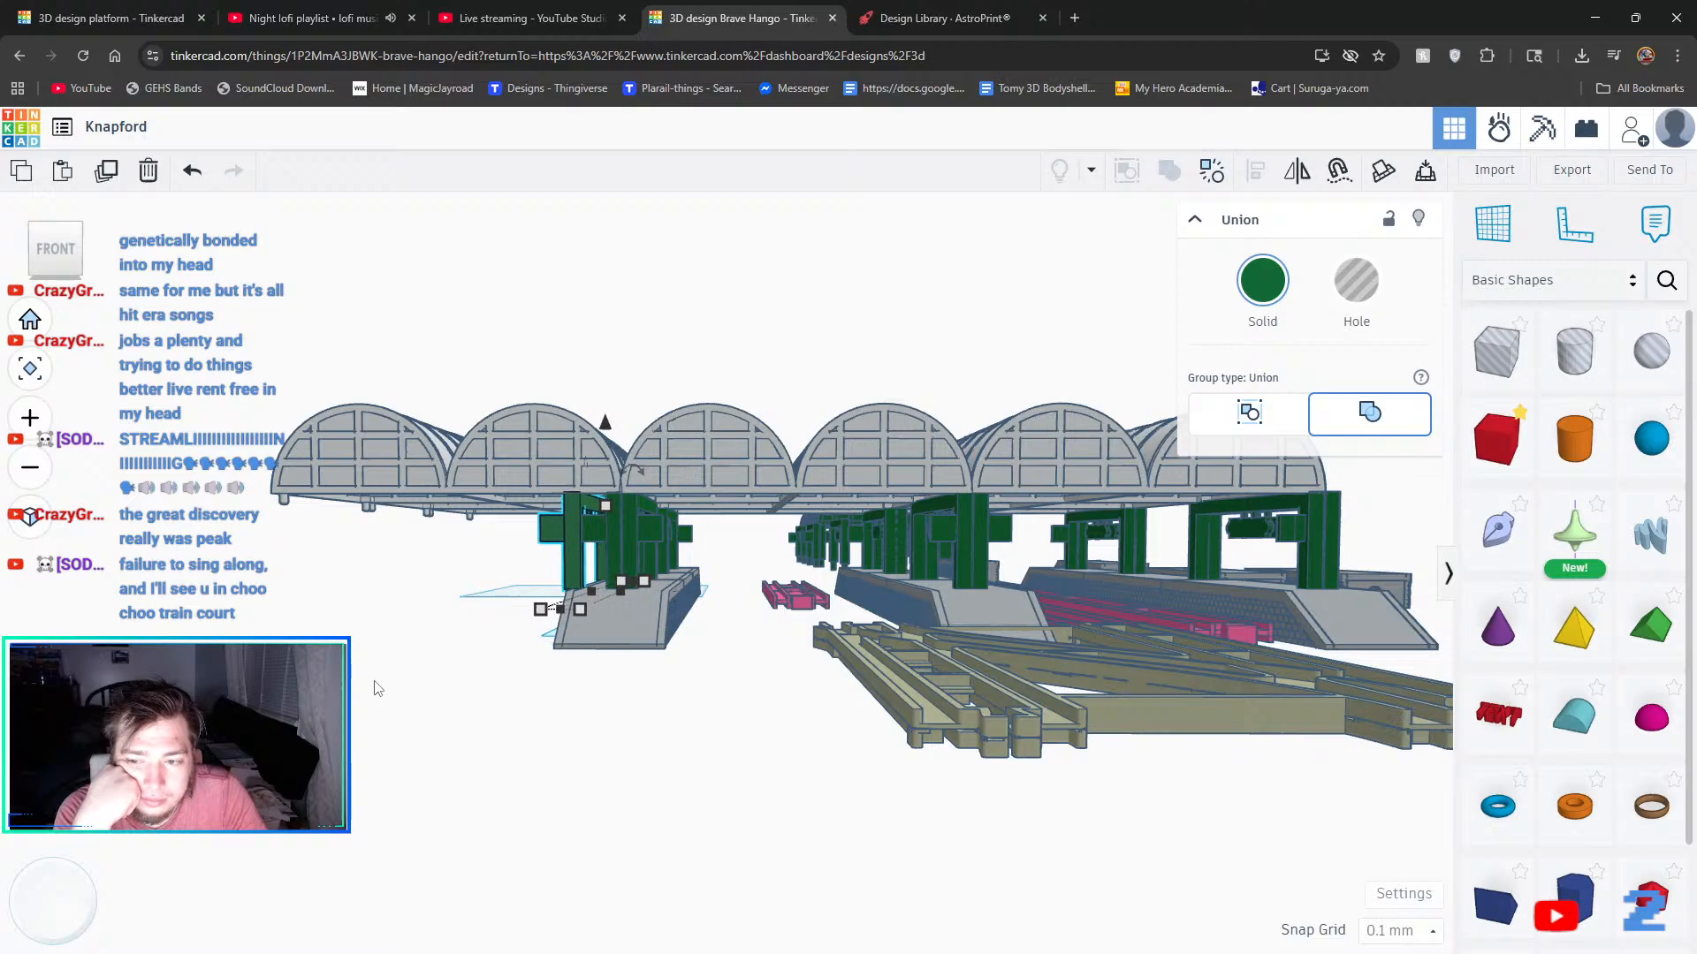
key(Left)
key(Left)
key(Left)
key(Left)
key(Left)
key(Left)
key(Left)
key(Left)
key(Left)
key(Left)
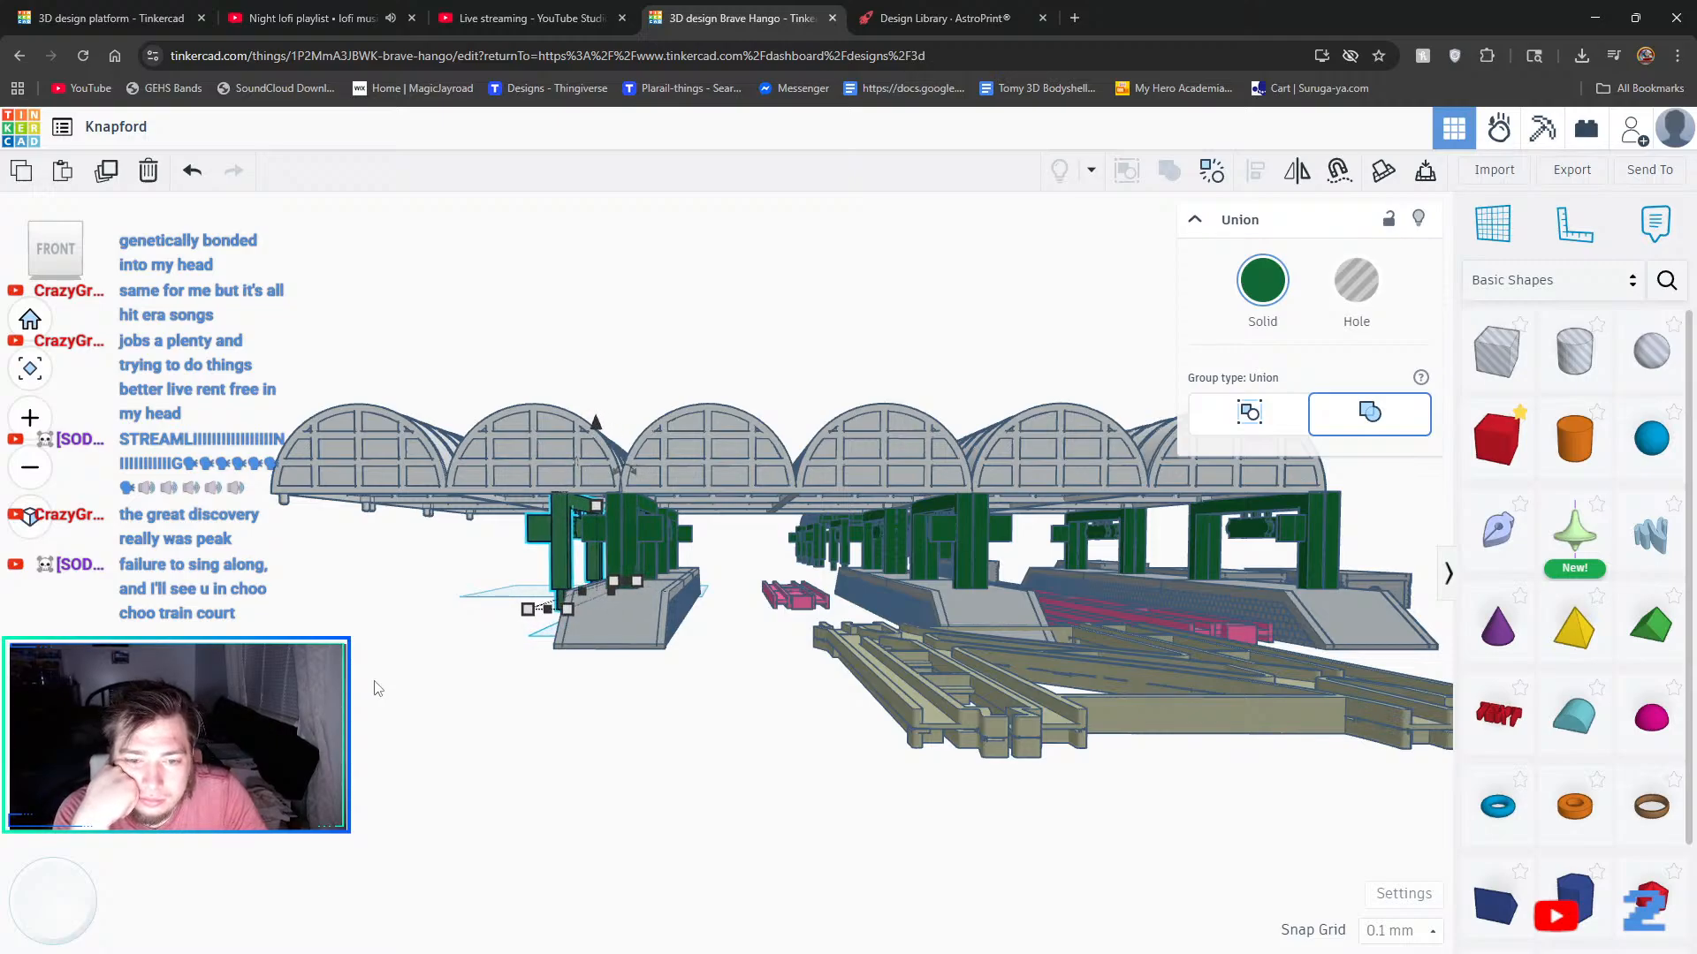
key(Left)
key(Left)
key(Left)
key(Left)
key(Left)
key(Left)
key(Left)
key(Left)
key(Left)
key(Left)
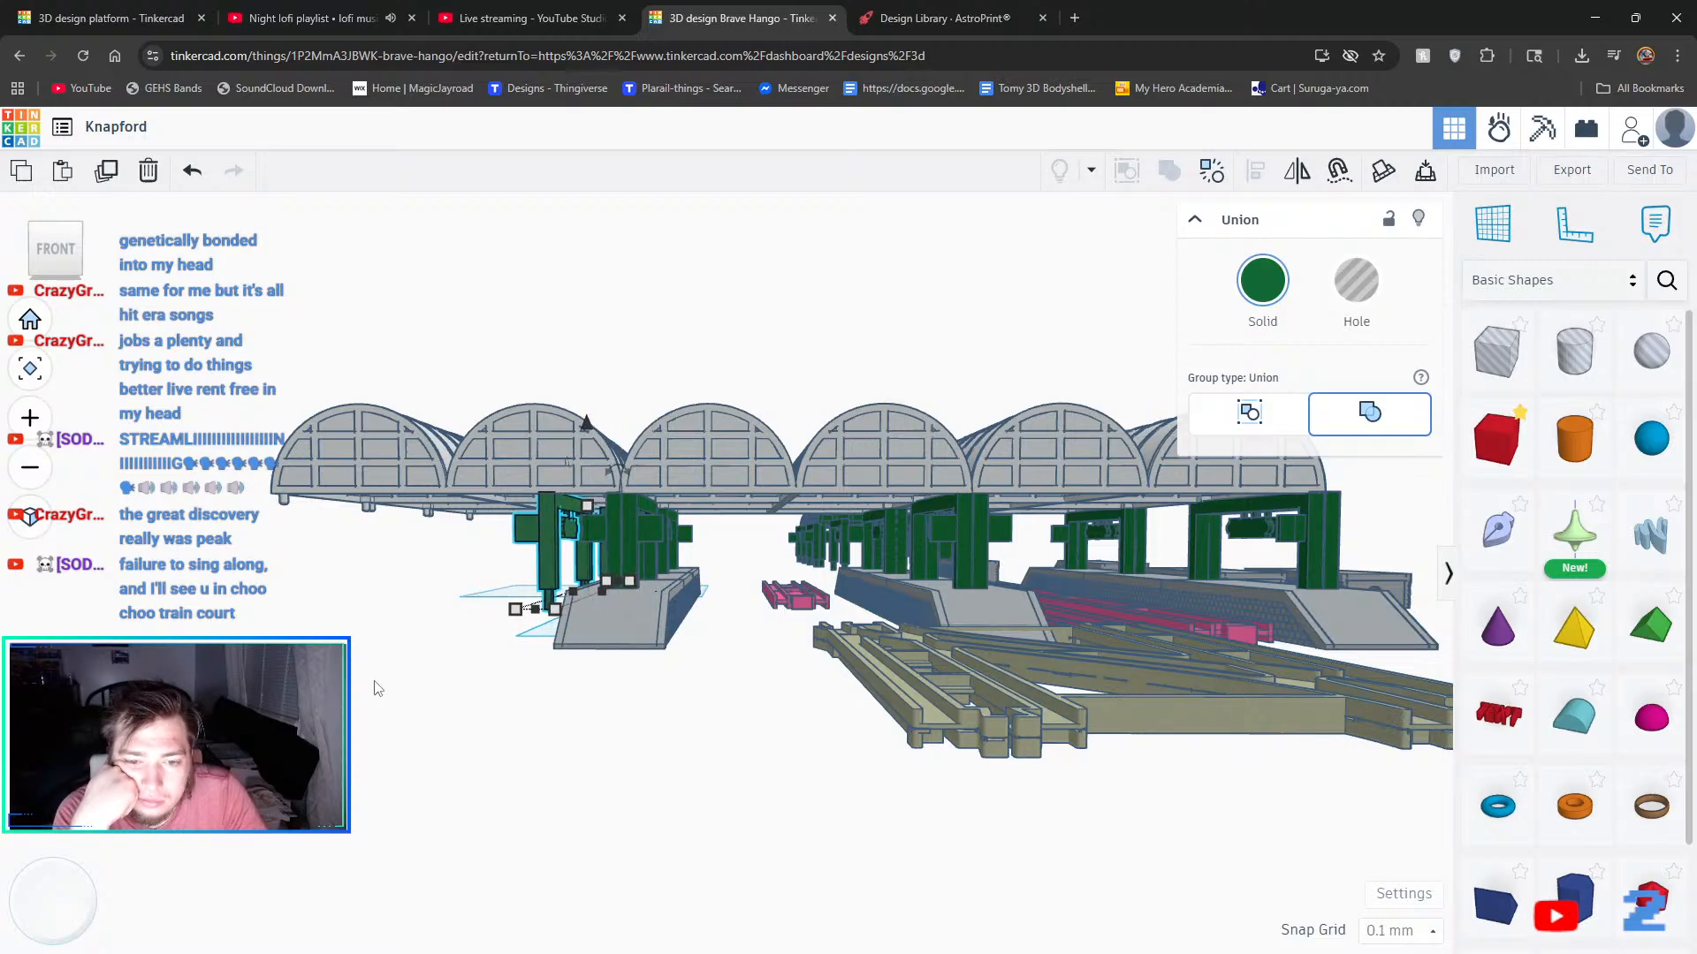
key(Left)
key(Left)
key(Left)
key(Left)
key(Left)
key(Left)
key(Left)
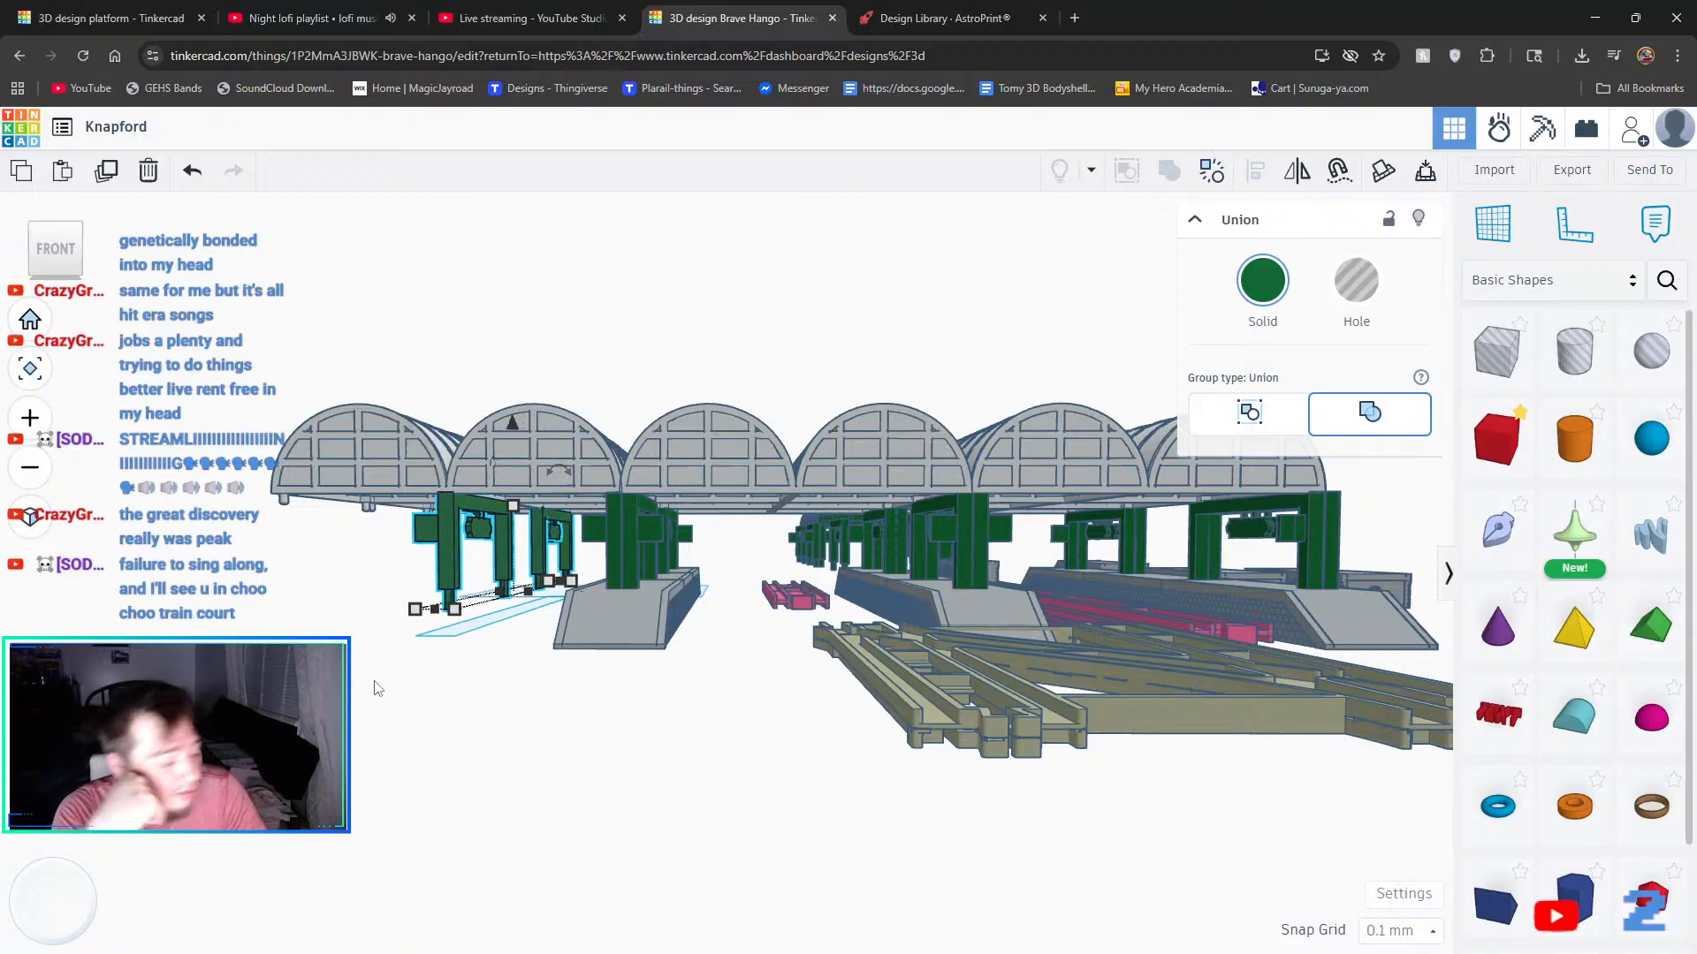
key(Left)
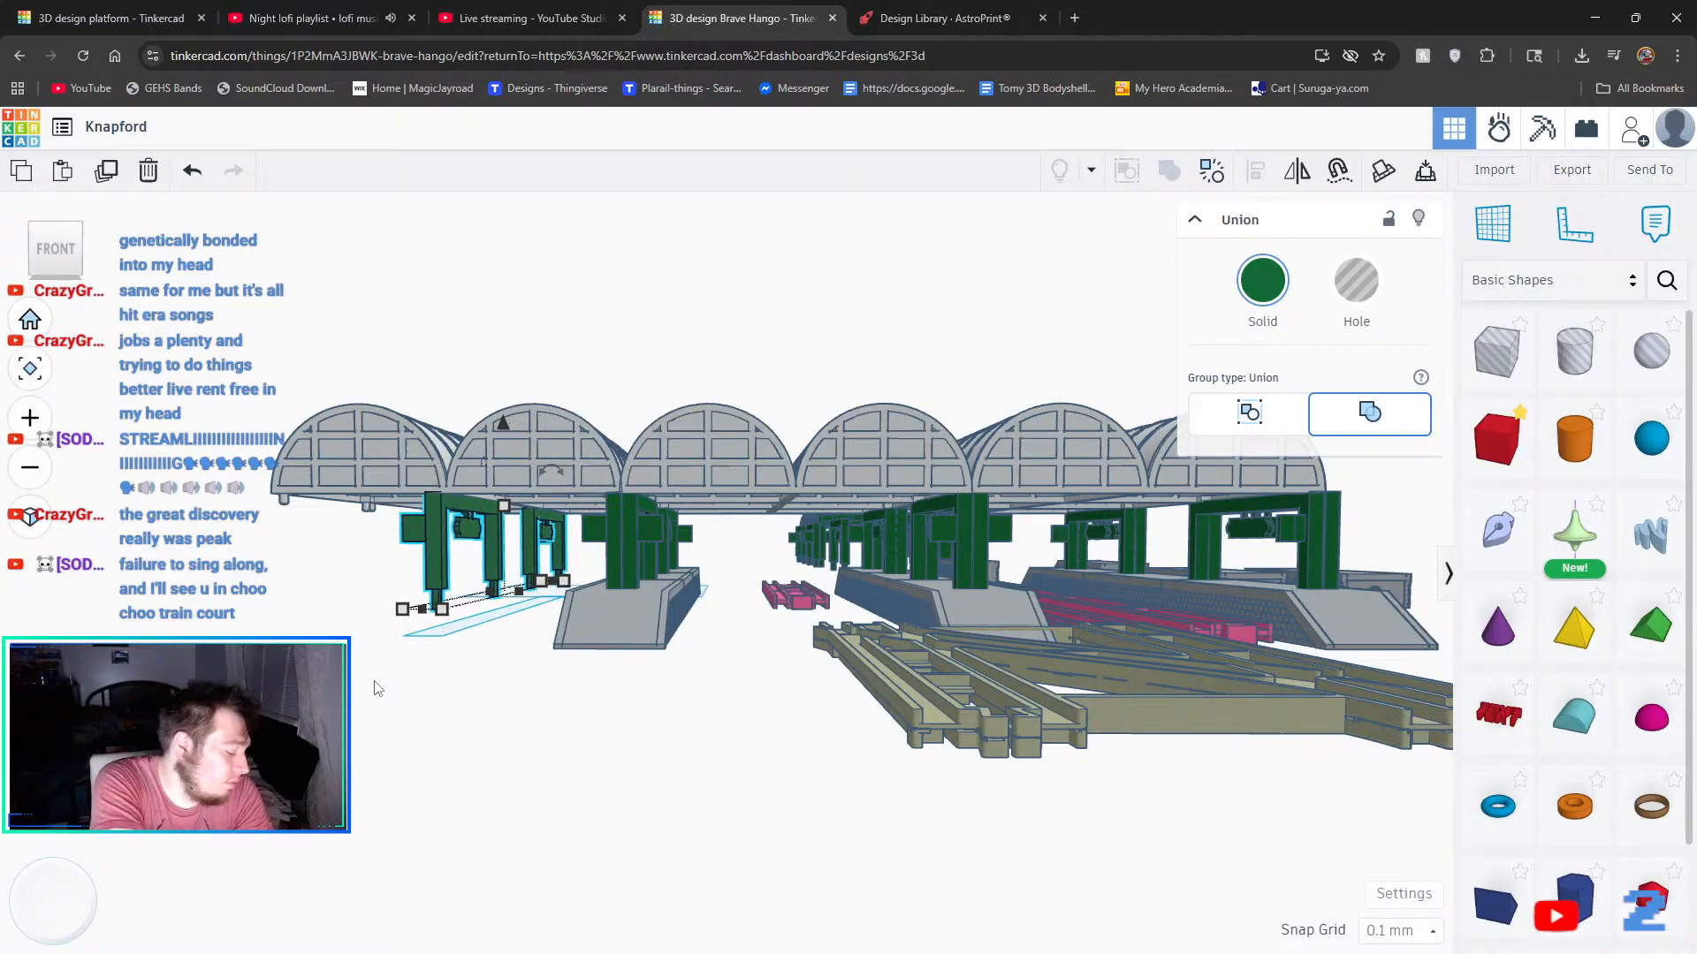
key(Left)
key(Left)
key(Left)
key(Left)
key(Left)
key(Left)
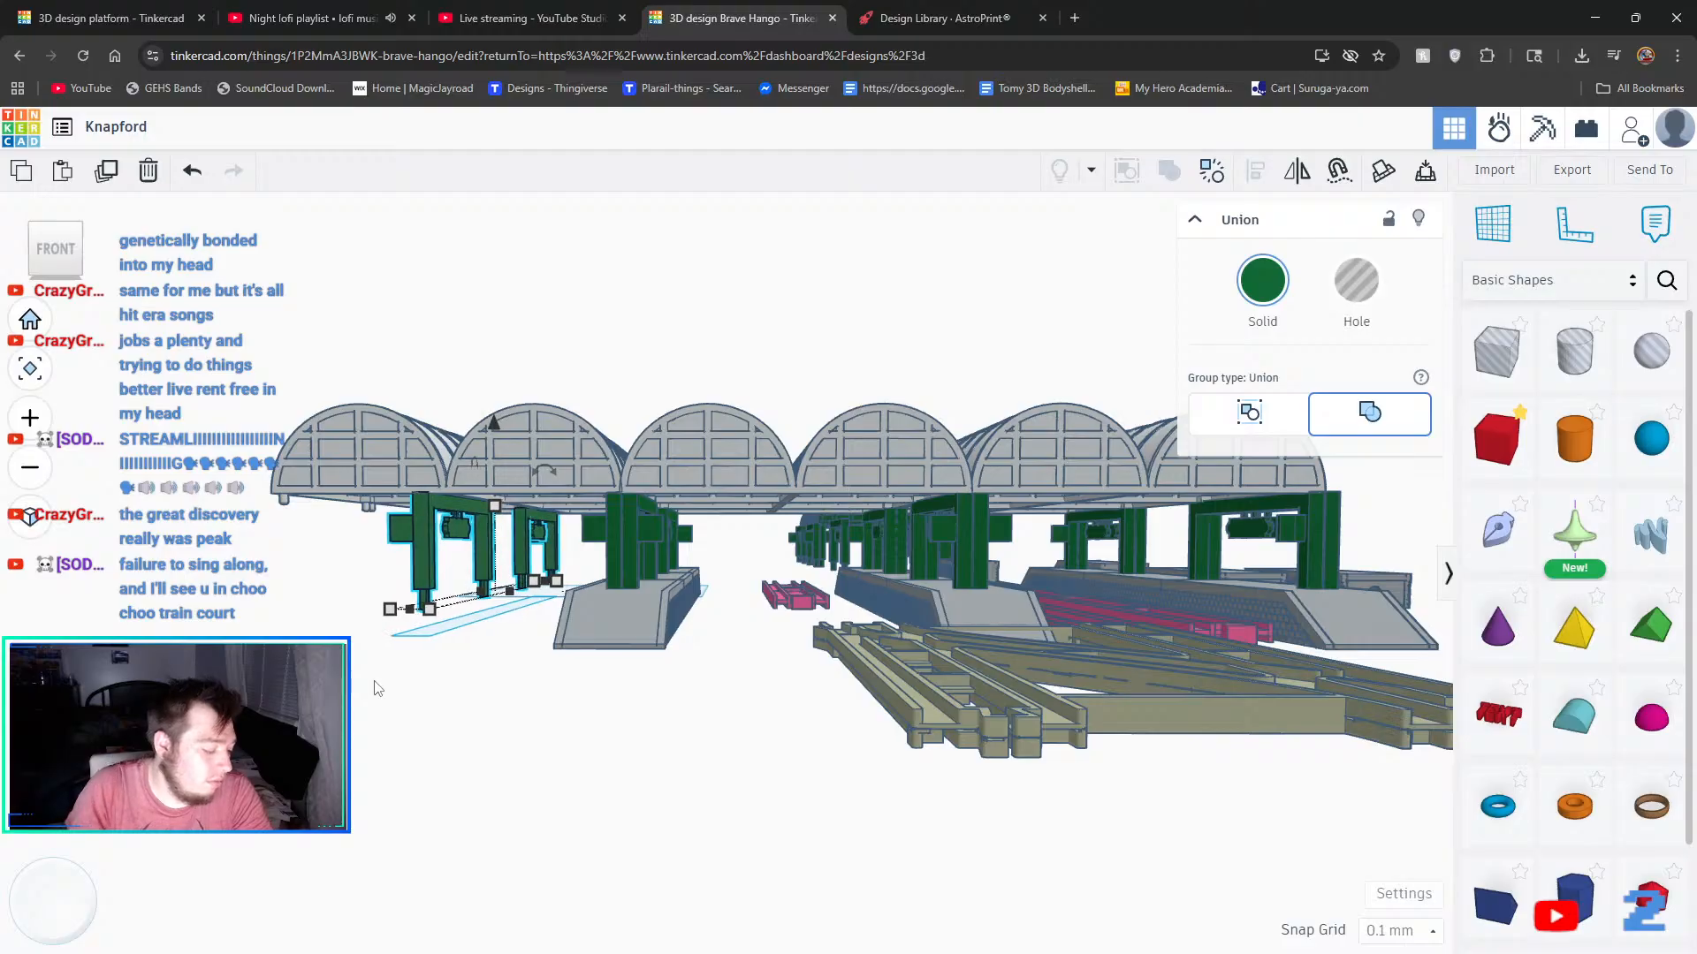
key(Left)
key(Left)
key(Left)
key(Left)
key(f)
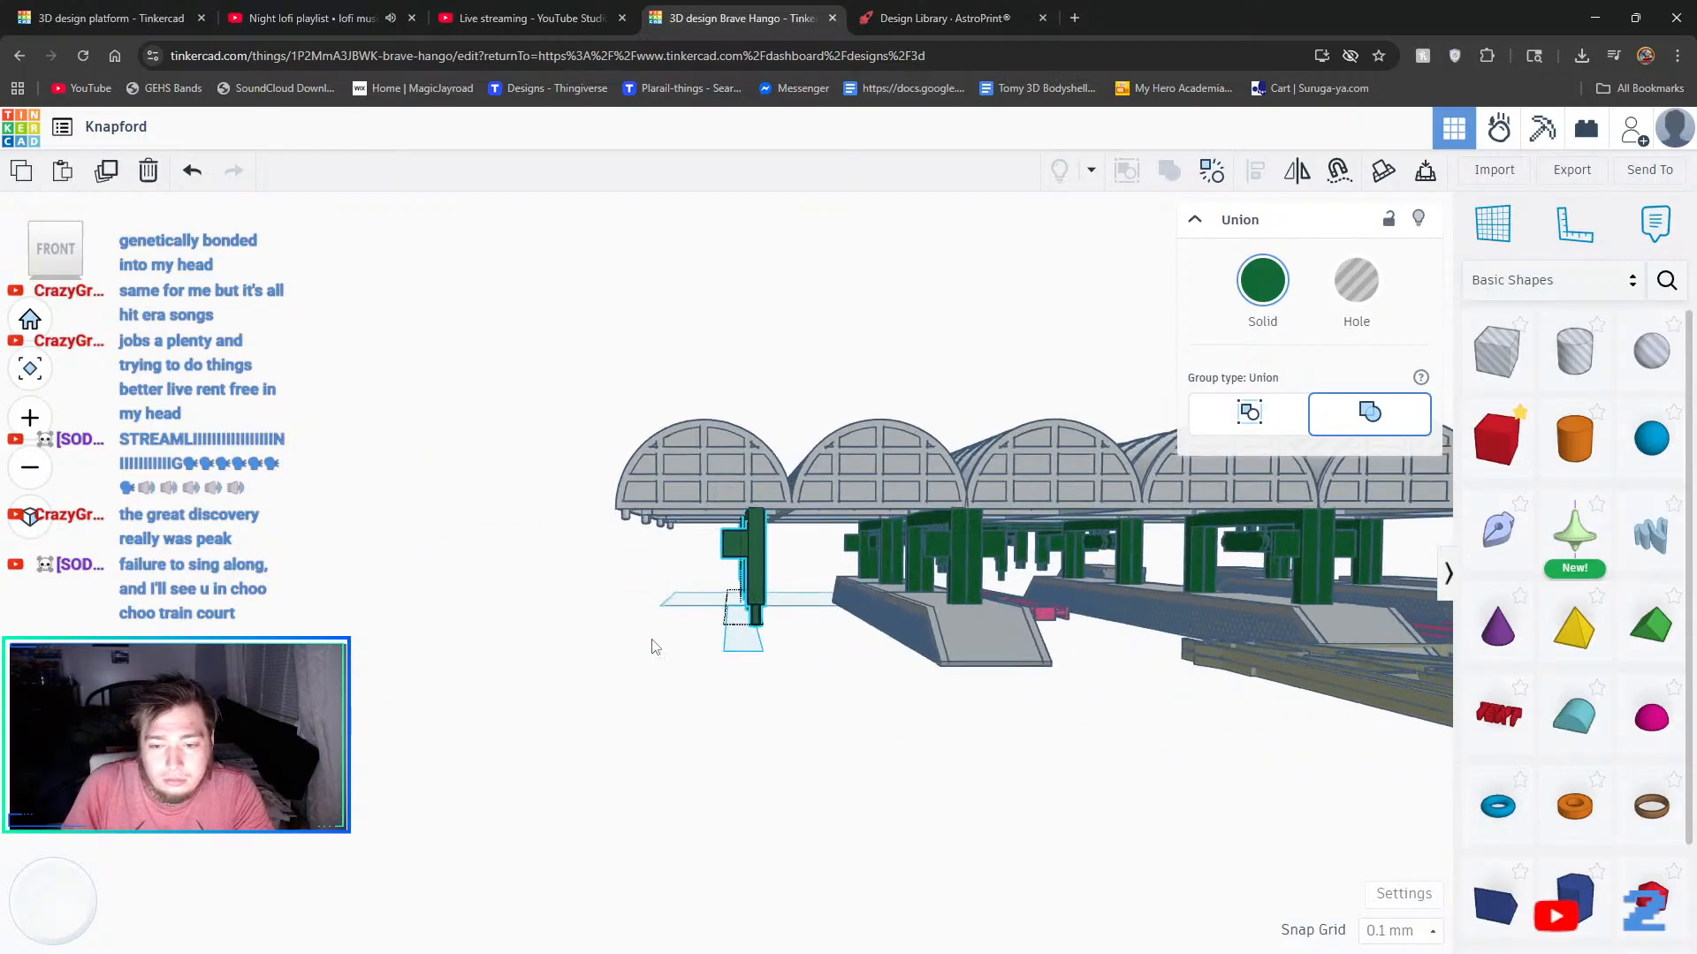
- Switch to Discord and open the vc-chat channel in the Ghost Express server
click(383, 933)
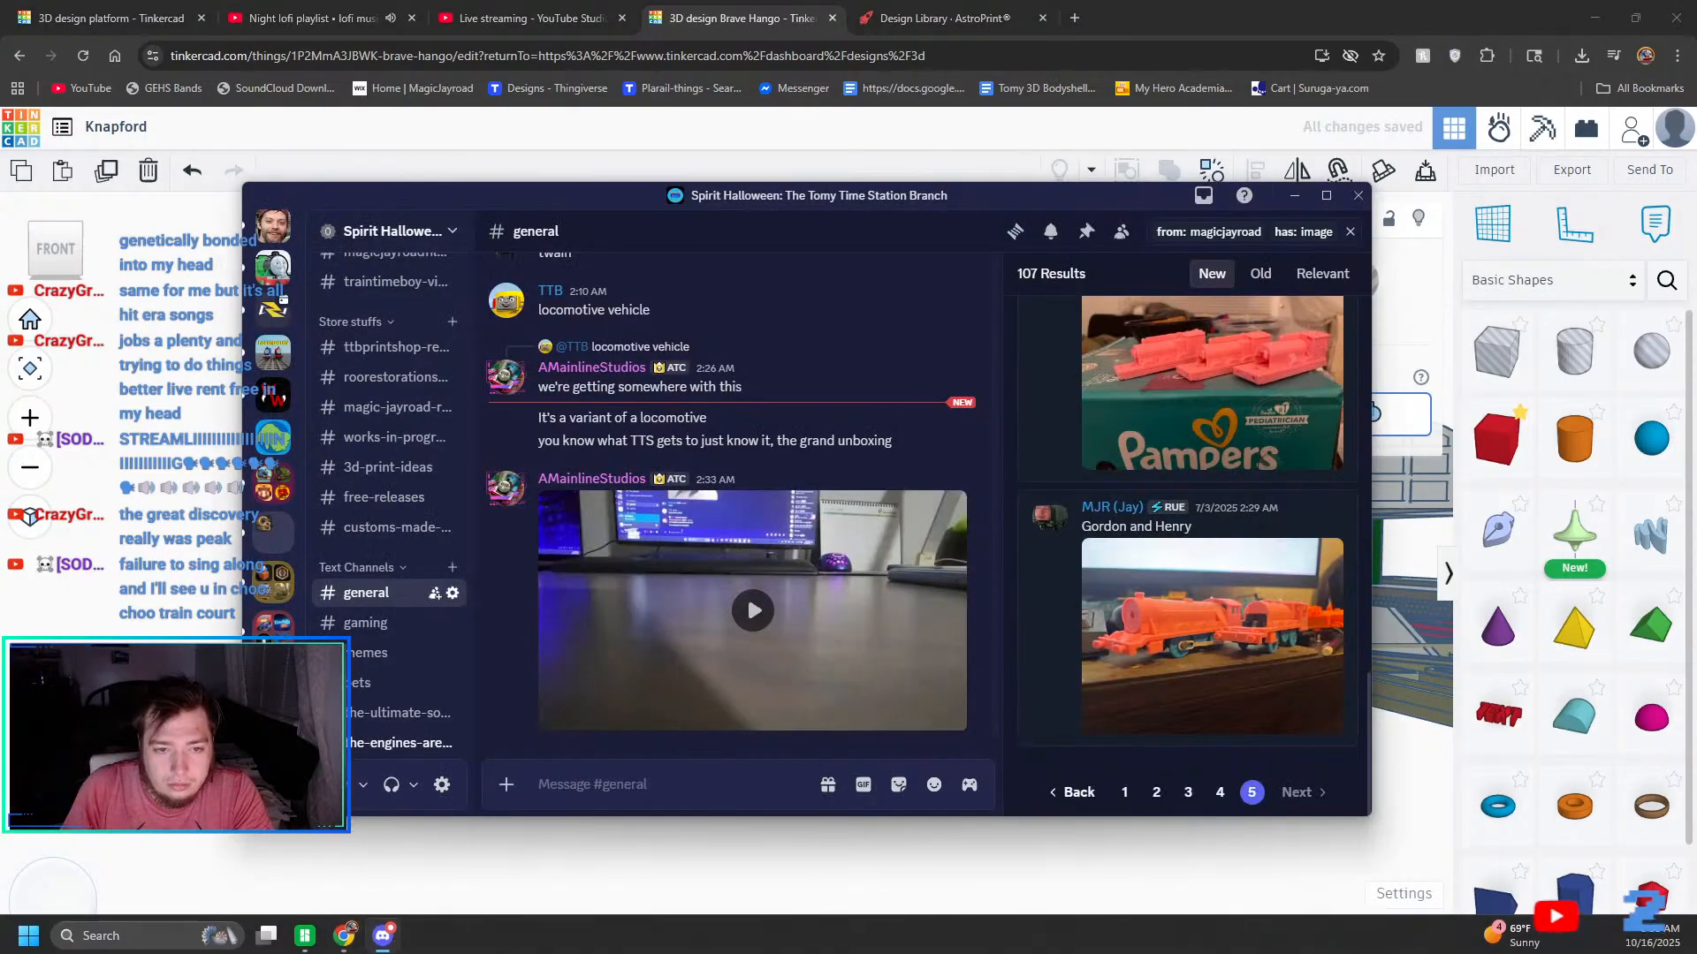
scroll(283, 331, up, 3)
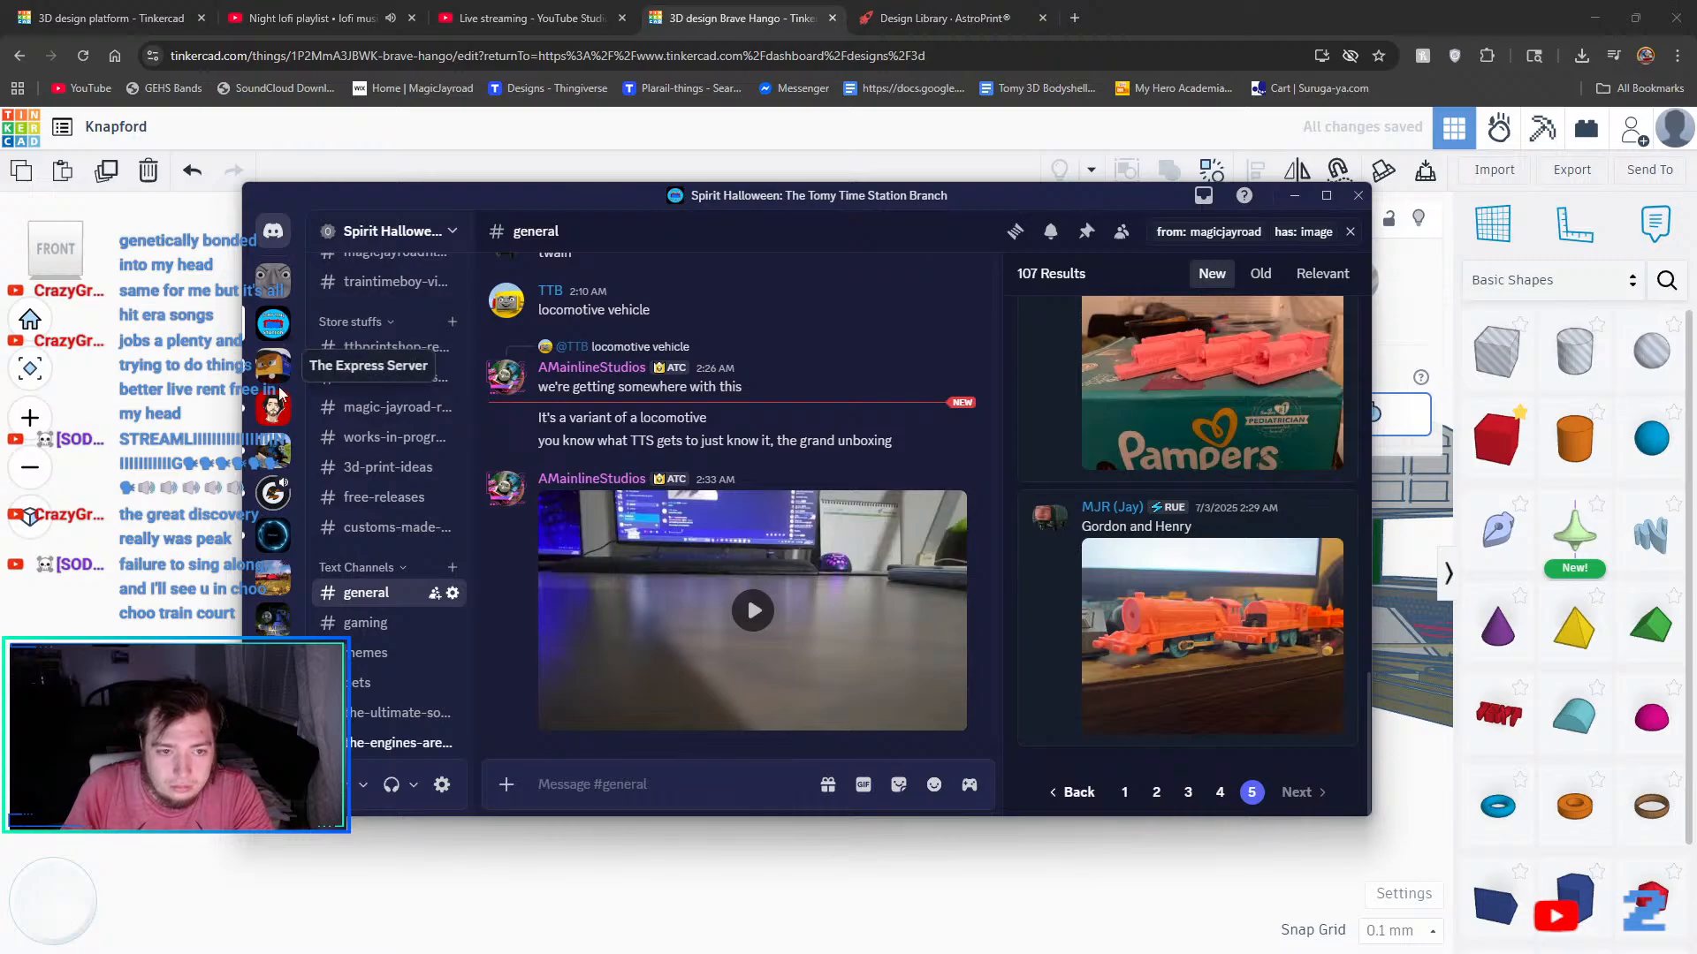
click(289, 502)
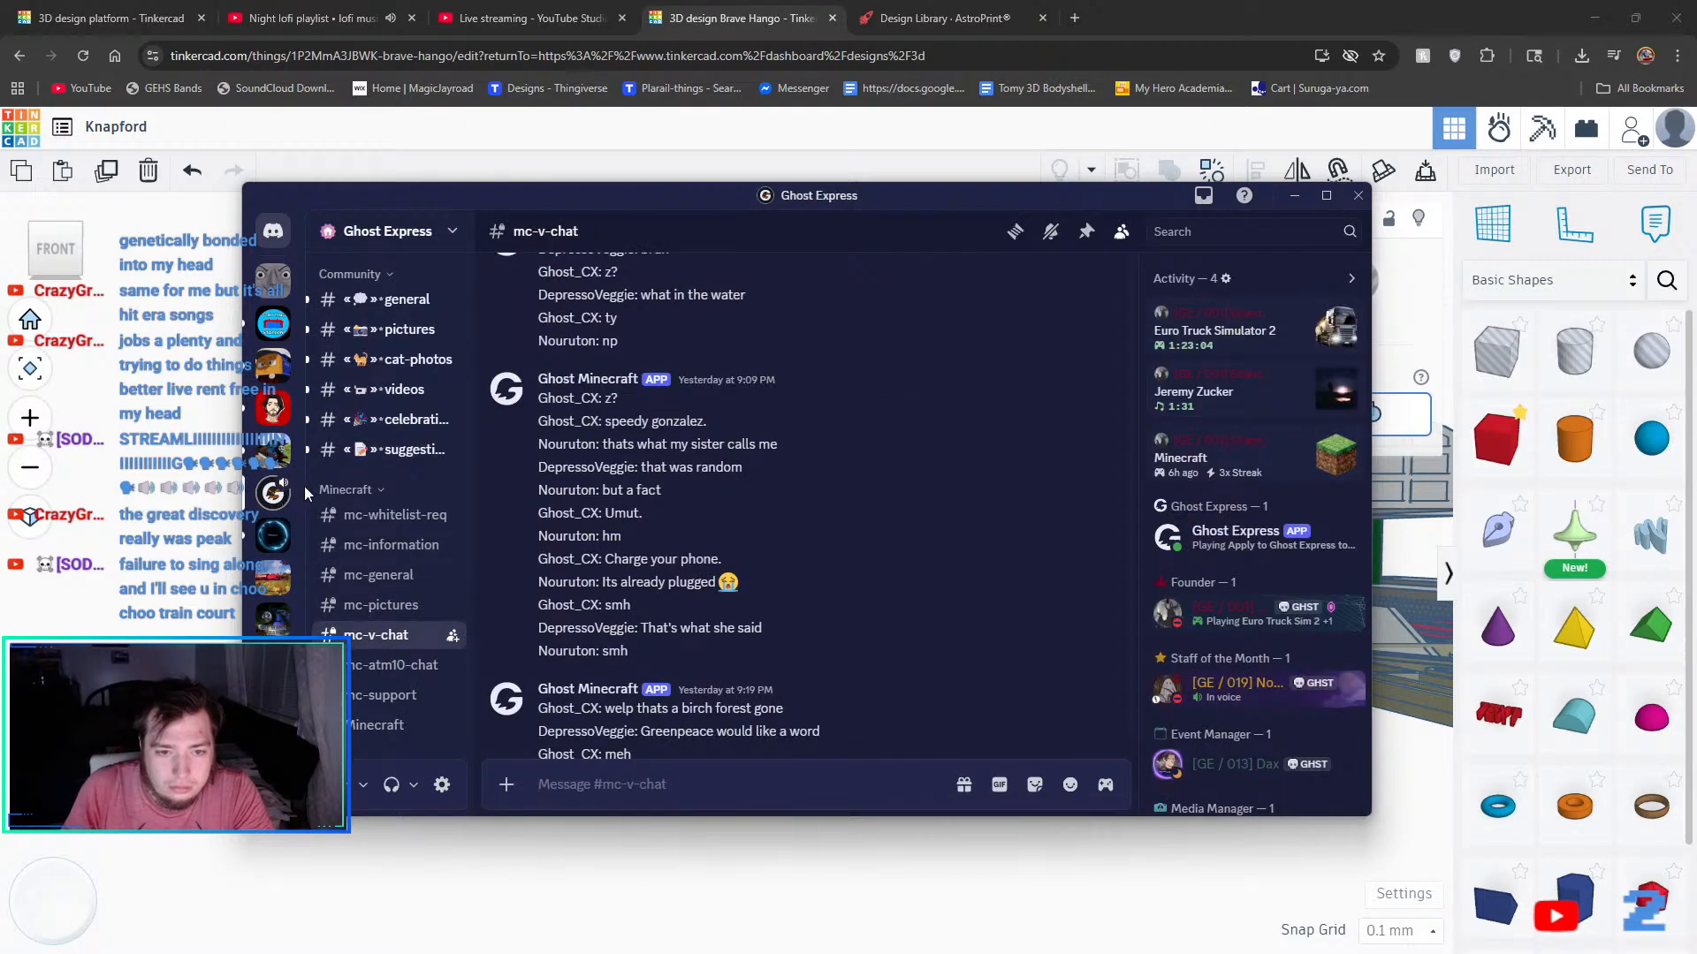
scroll(336, 488, up, 4)
scroll(365, 489, down, 3)
scroll(364, 489, down, 6)
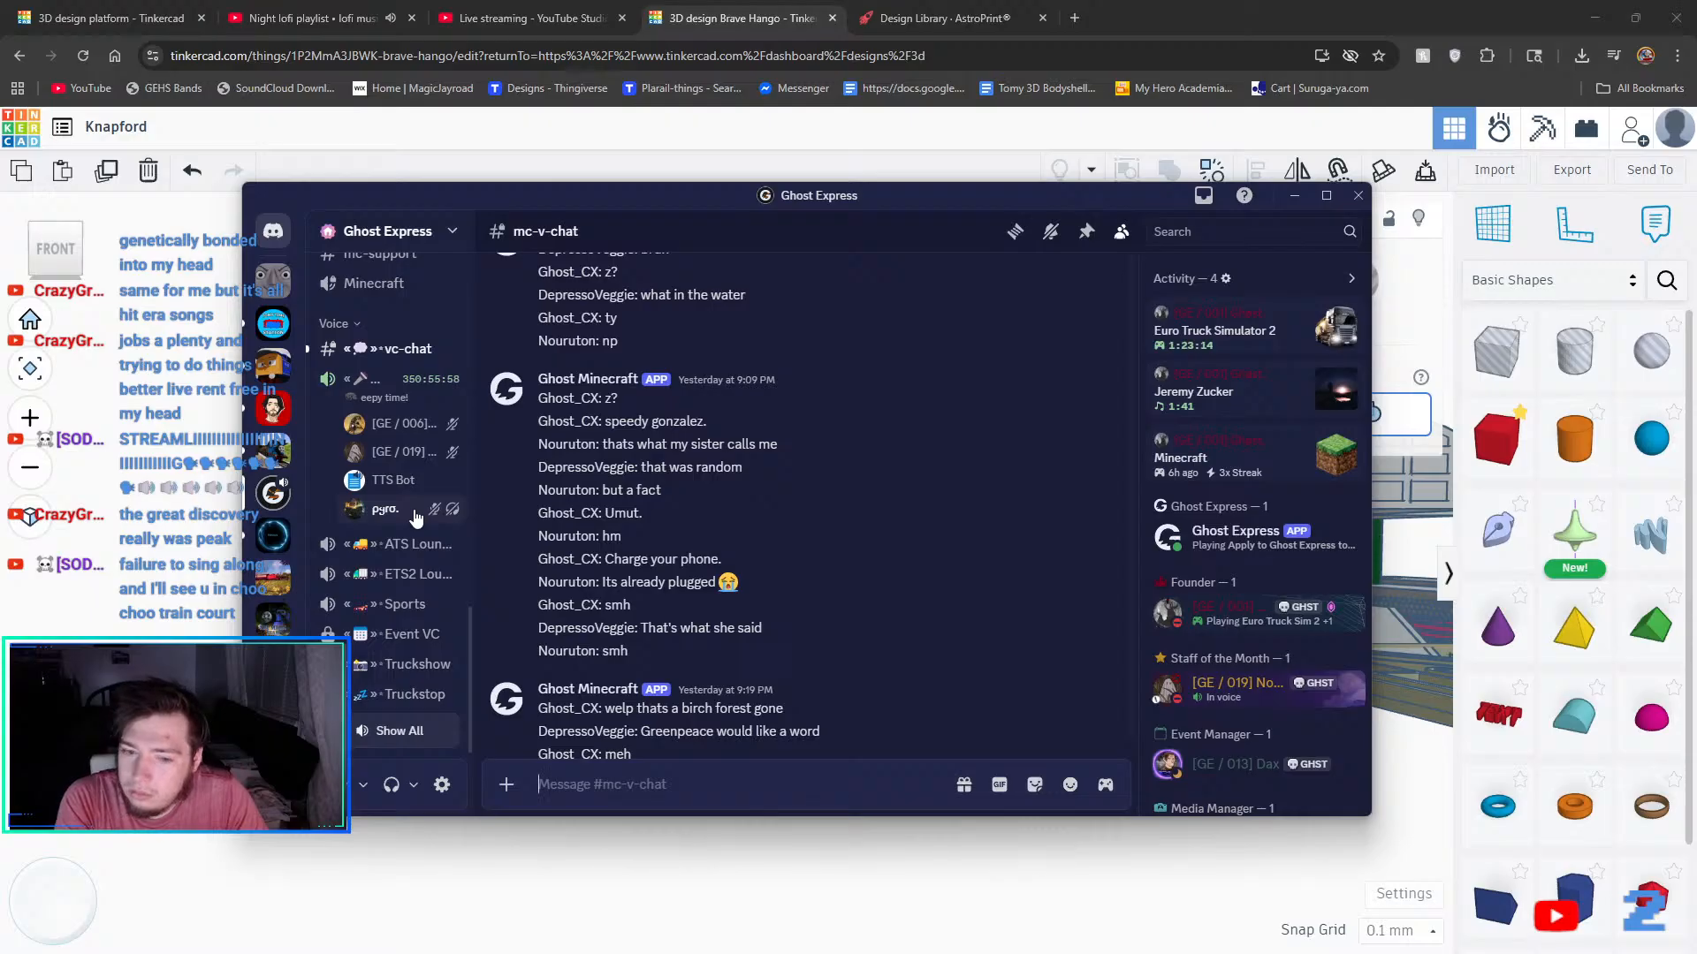
scroll(442, 495, up, 3)
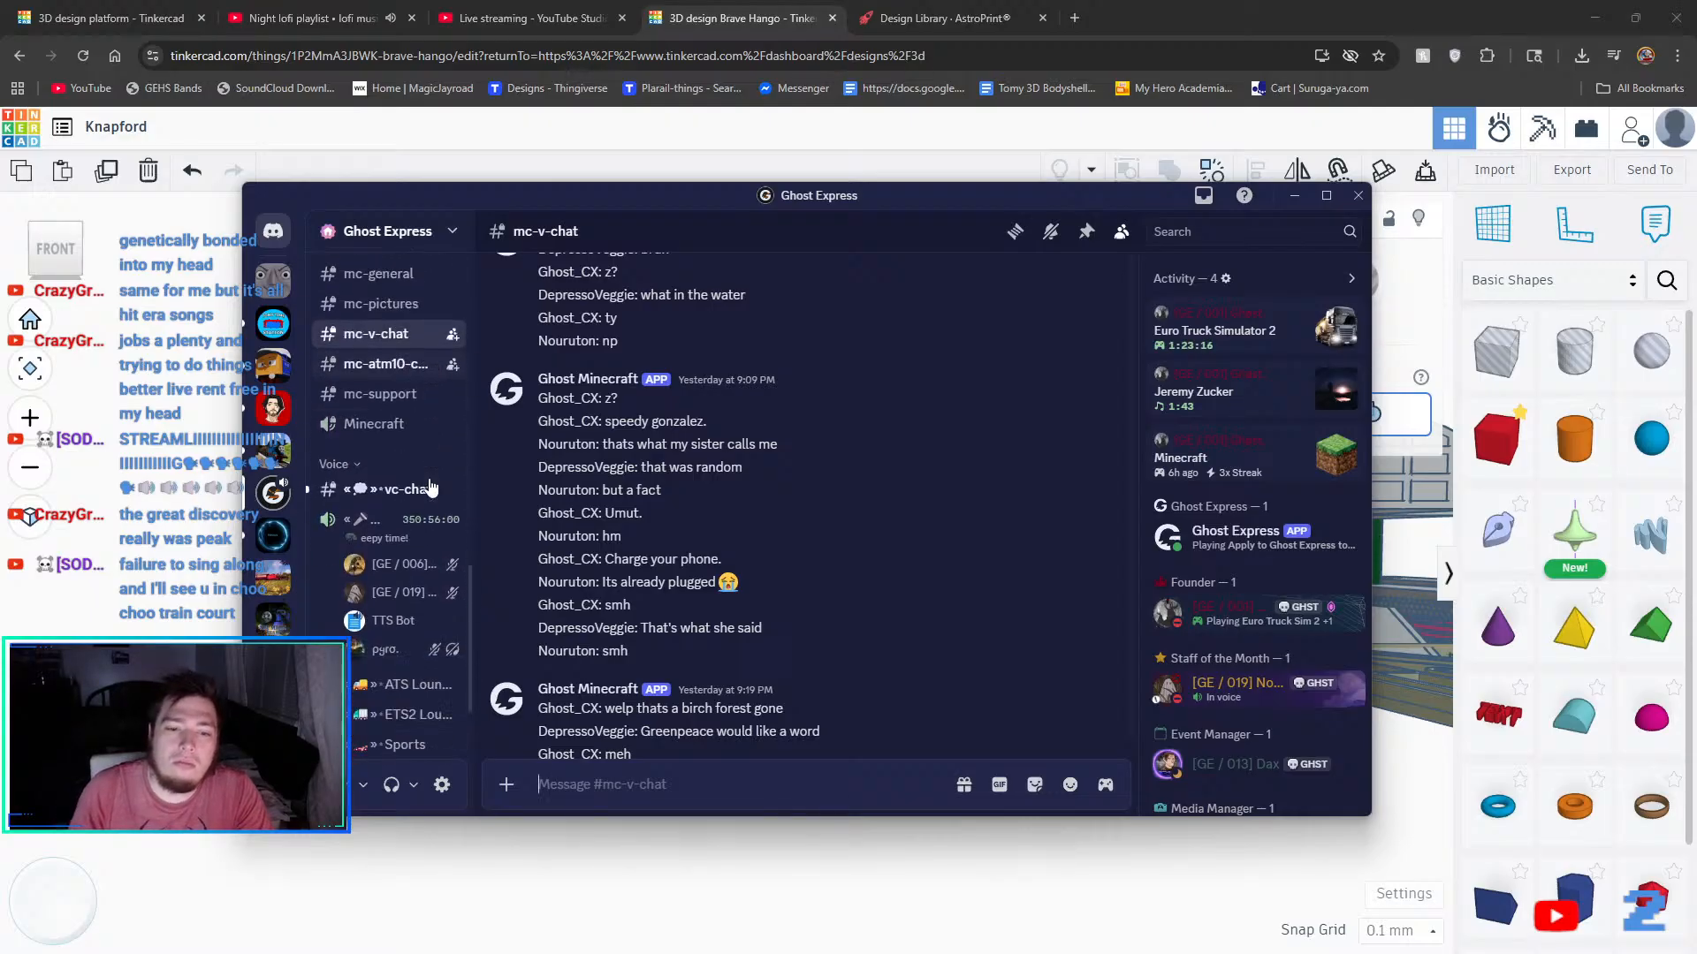
scroll(429, 485, down, 3)
click(374, 344)
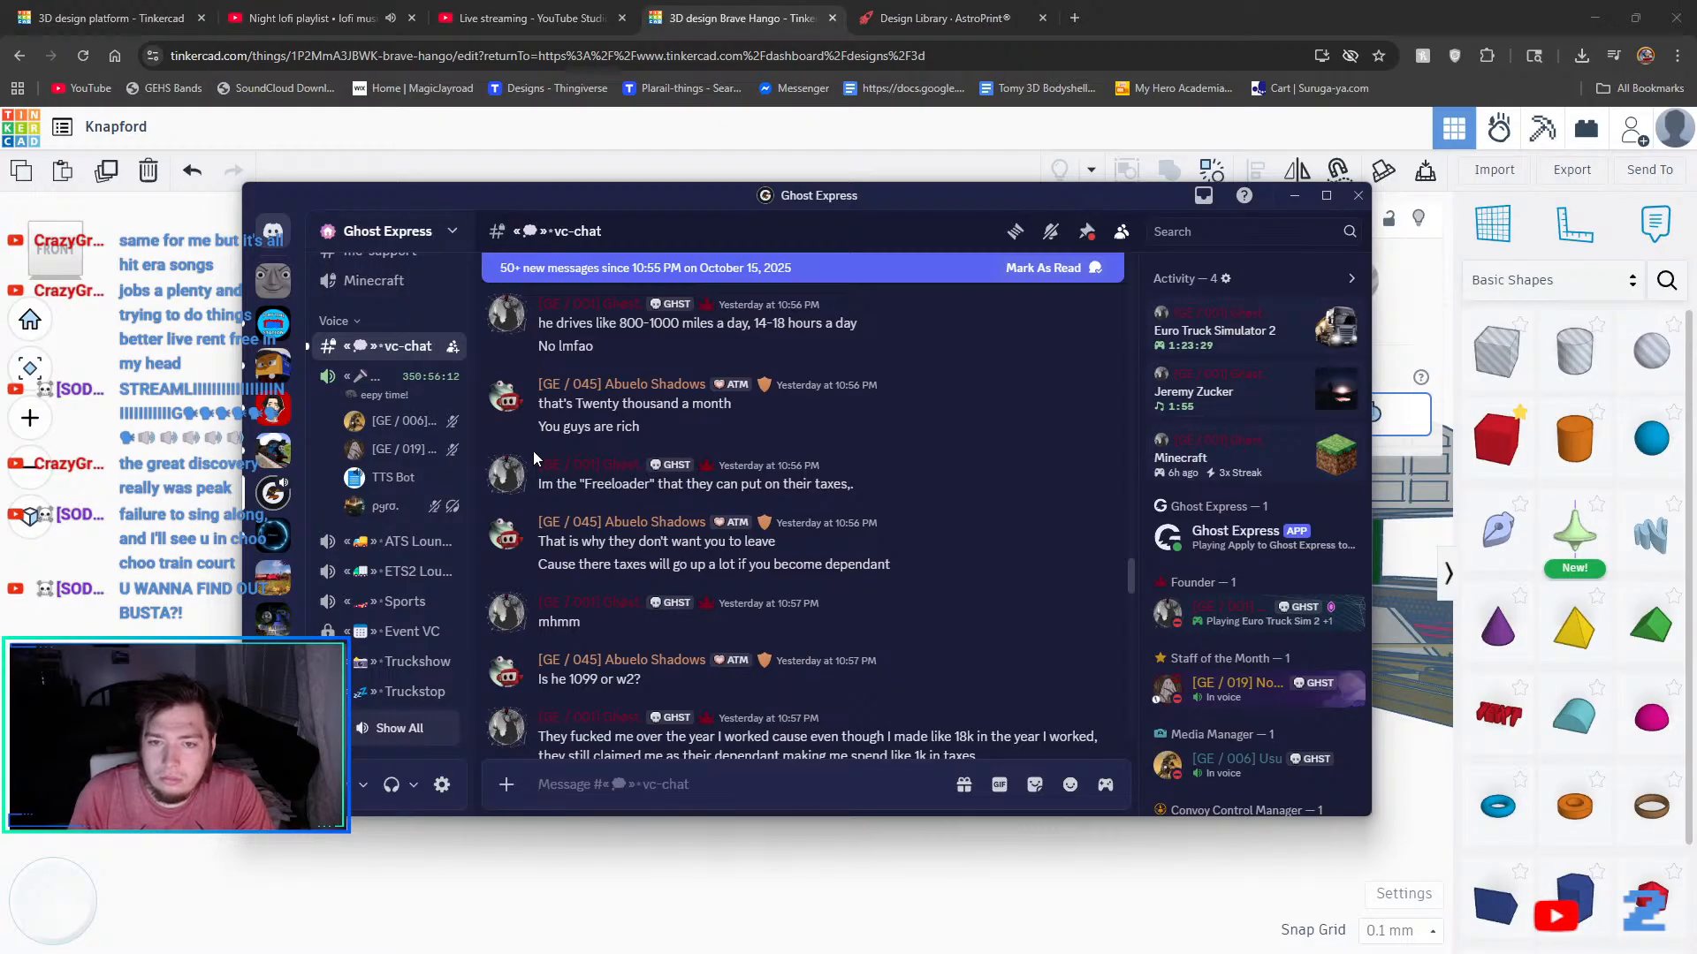
- Read through the unread messages in the vc-chat channel up to the most recent one
scroll(589, 471, down, 2)
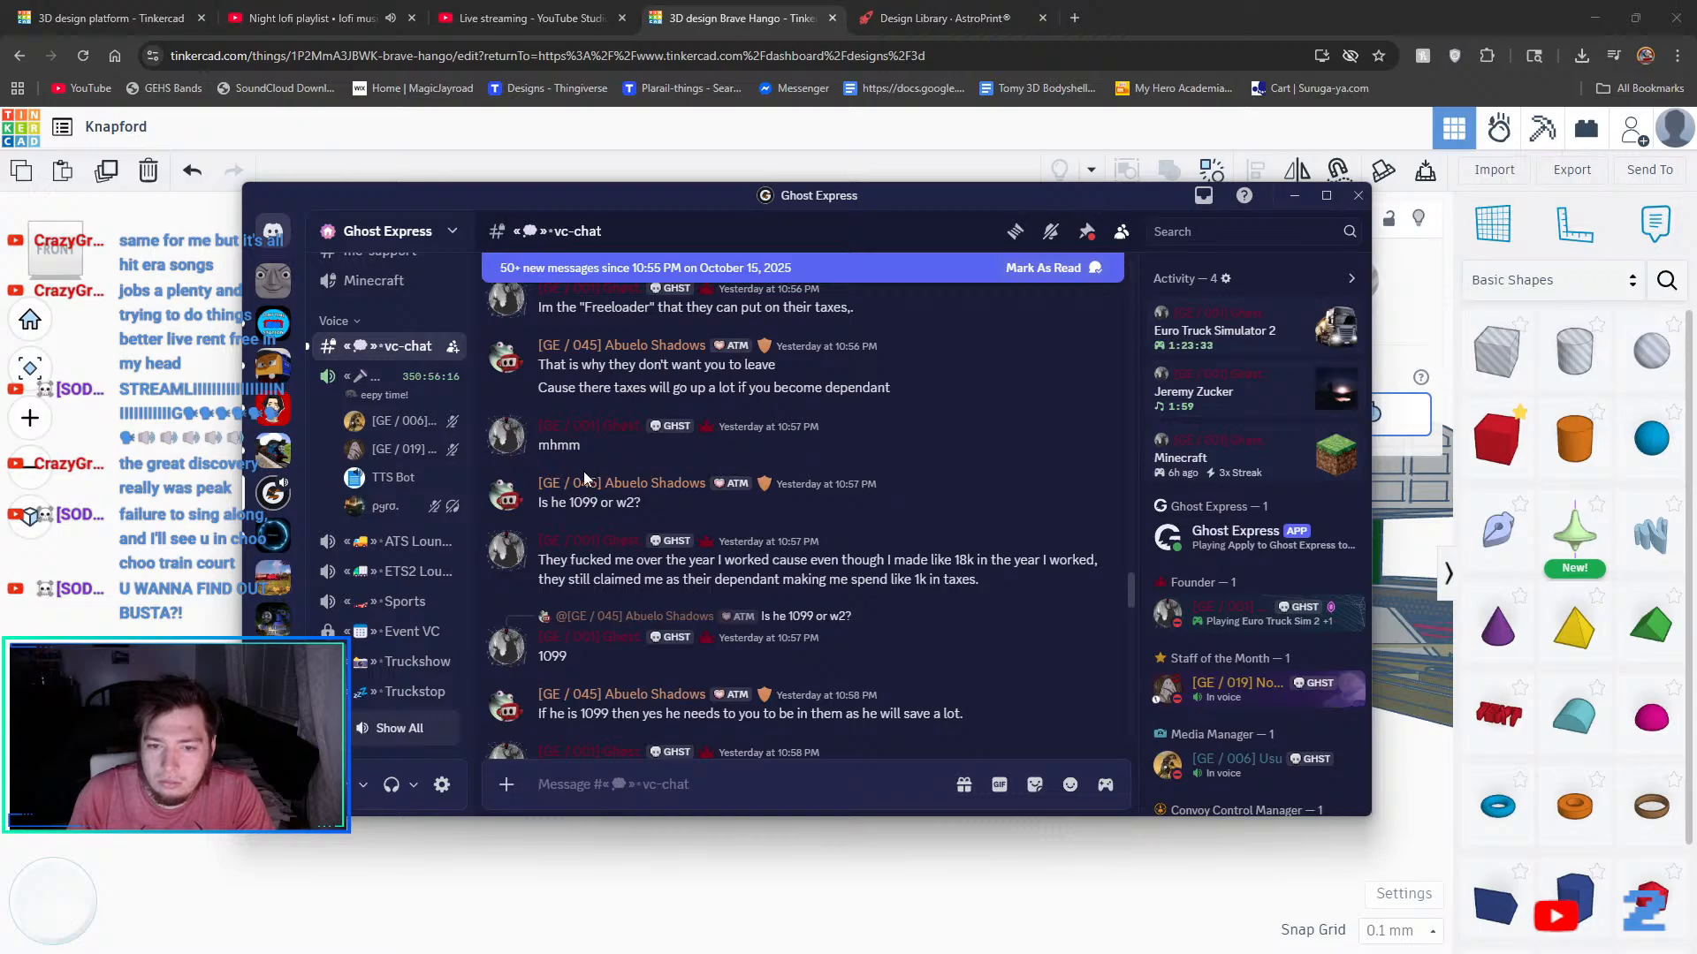
scroll(583, 470, down, 1)
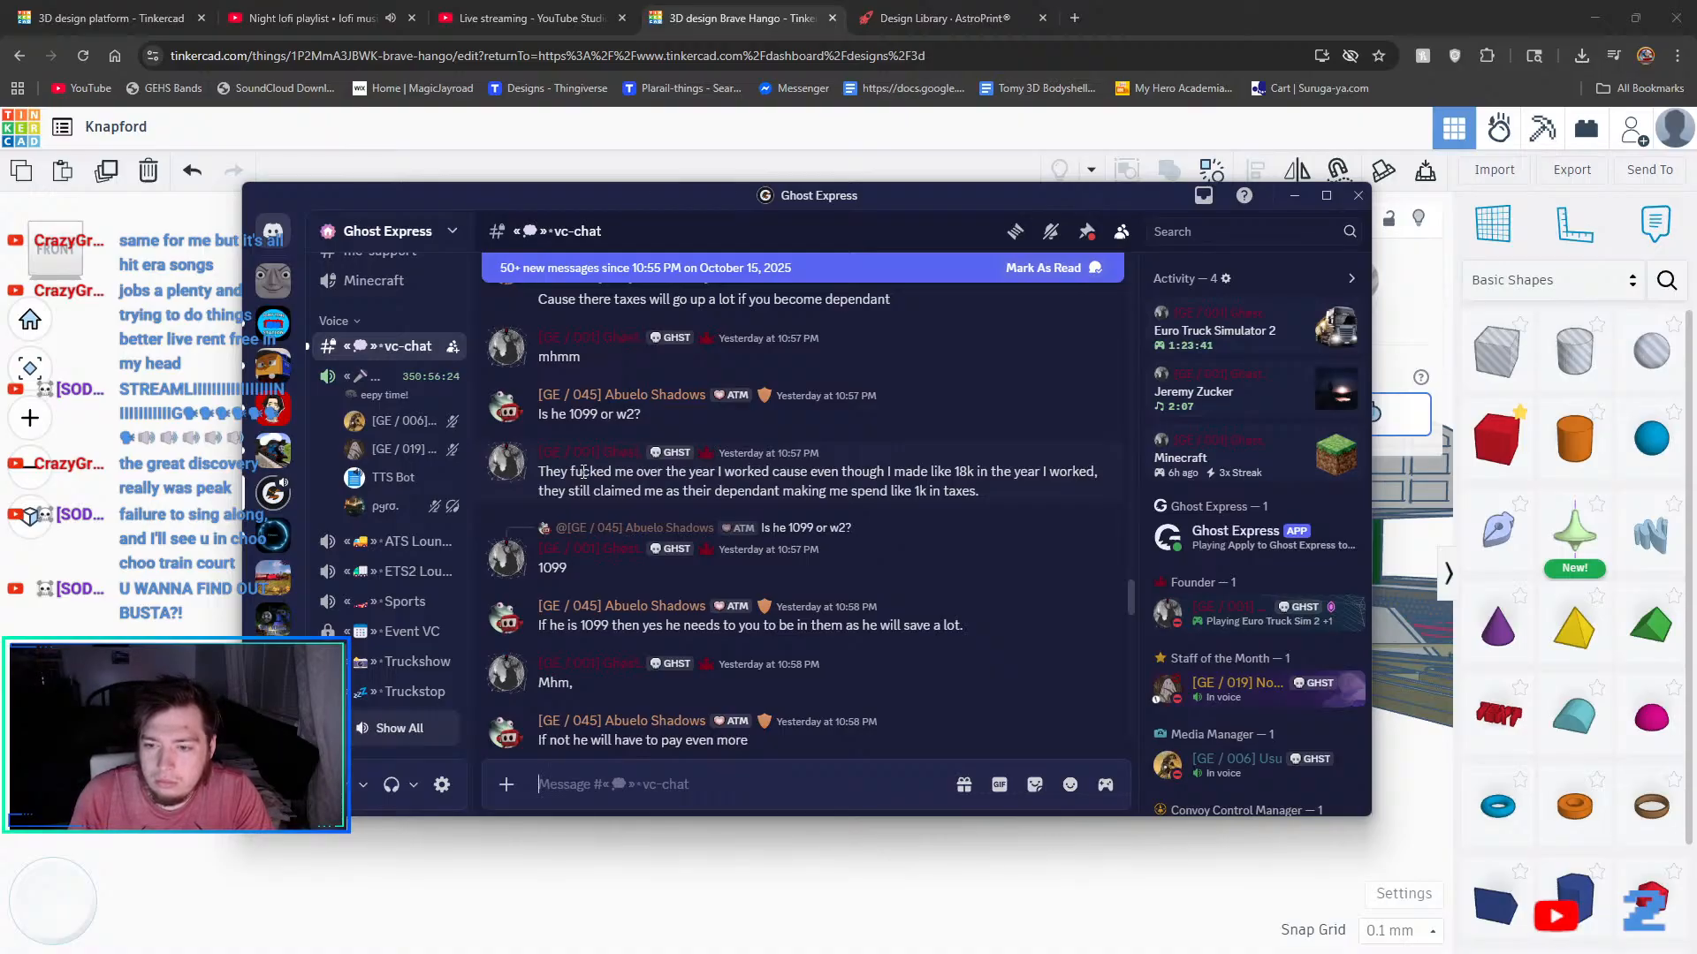
scroll(584, 473, down, 2)
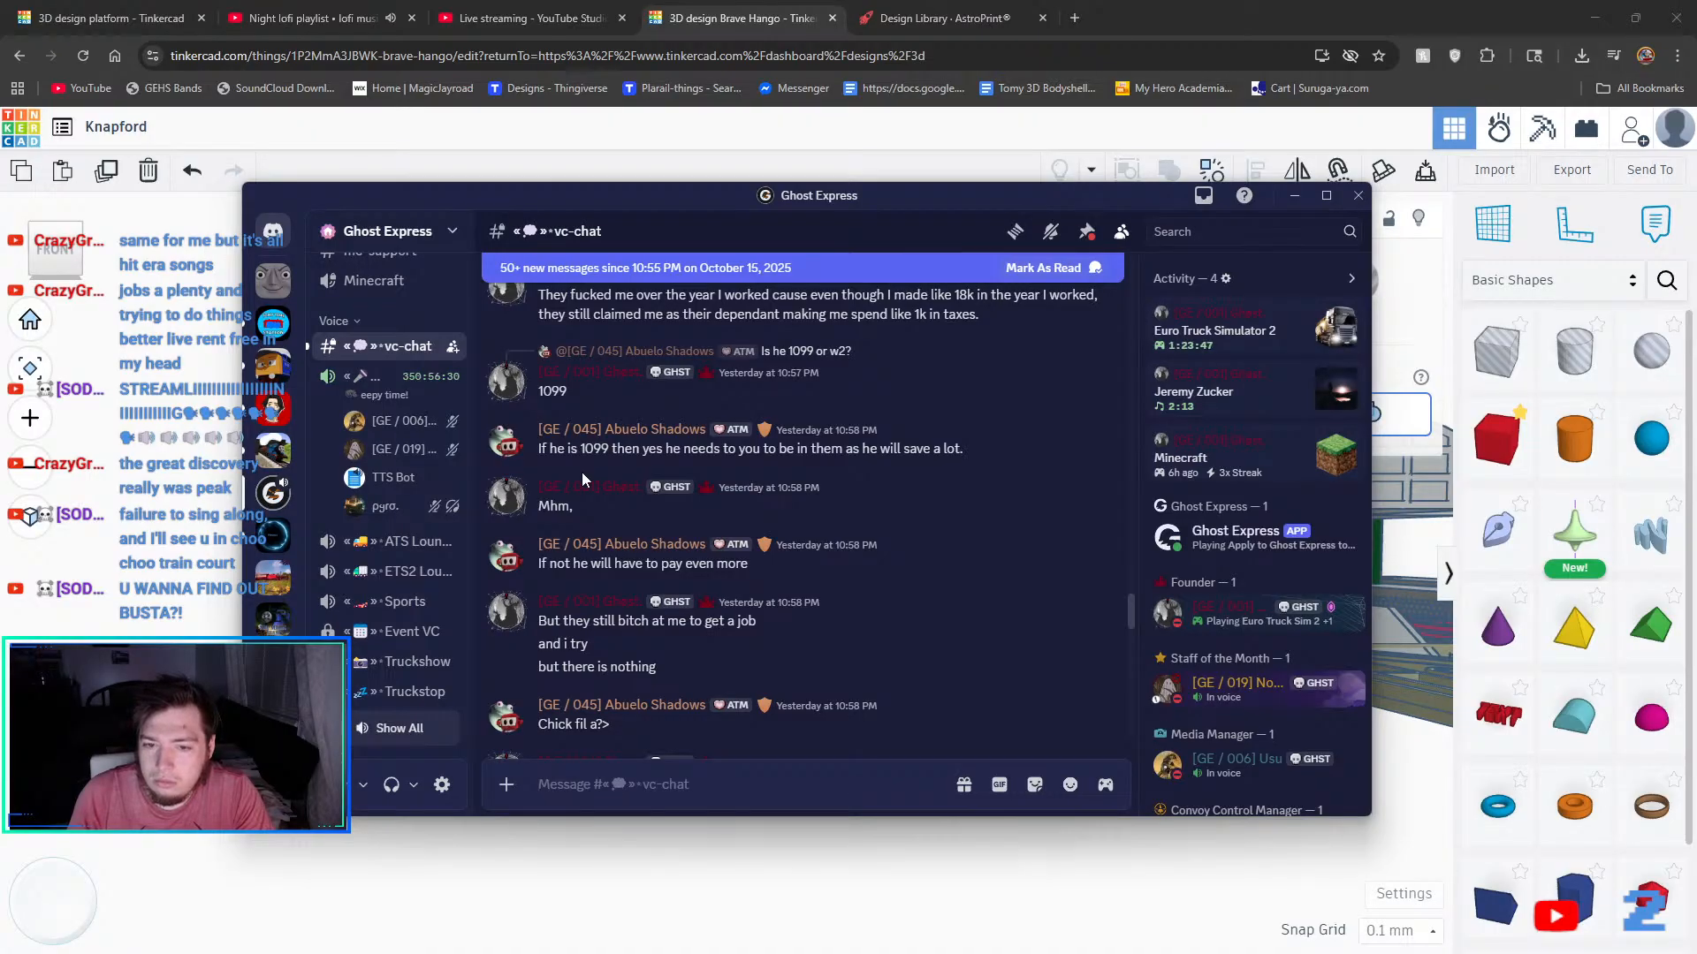
scroll(581, 472, down, 2)
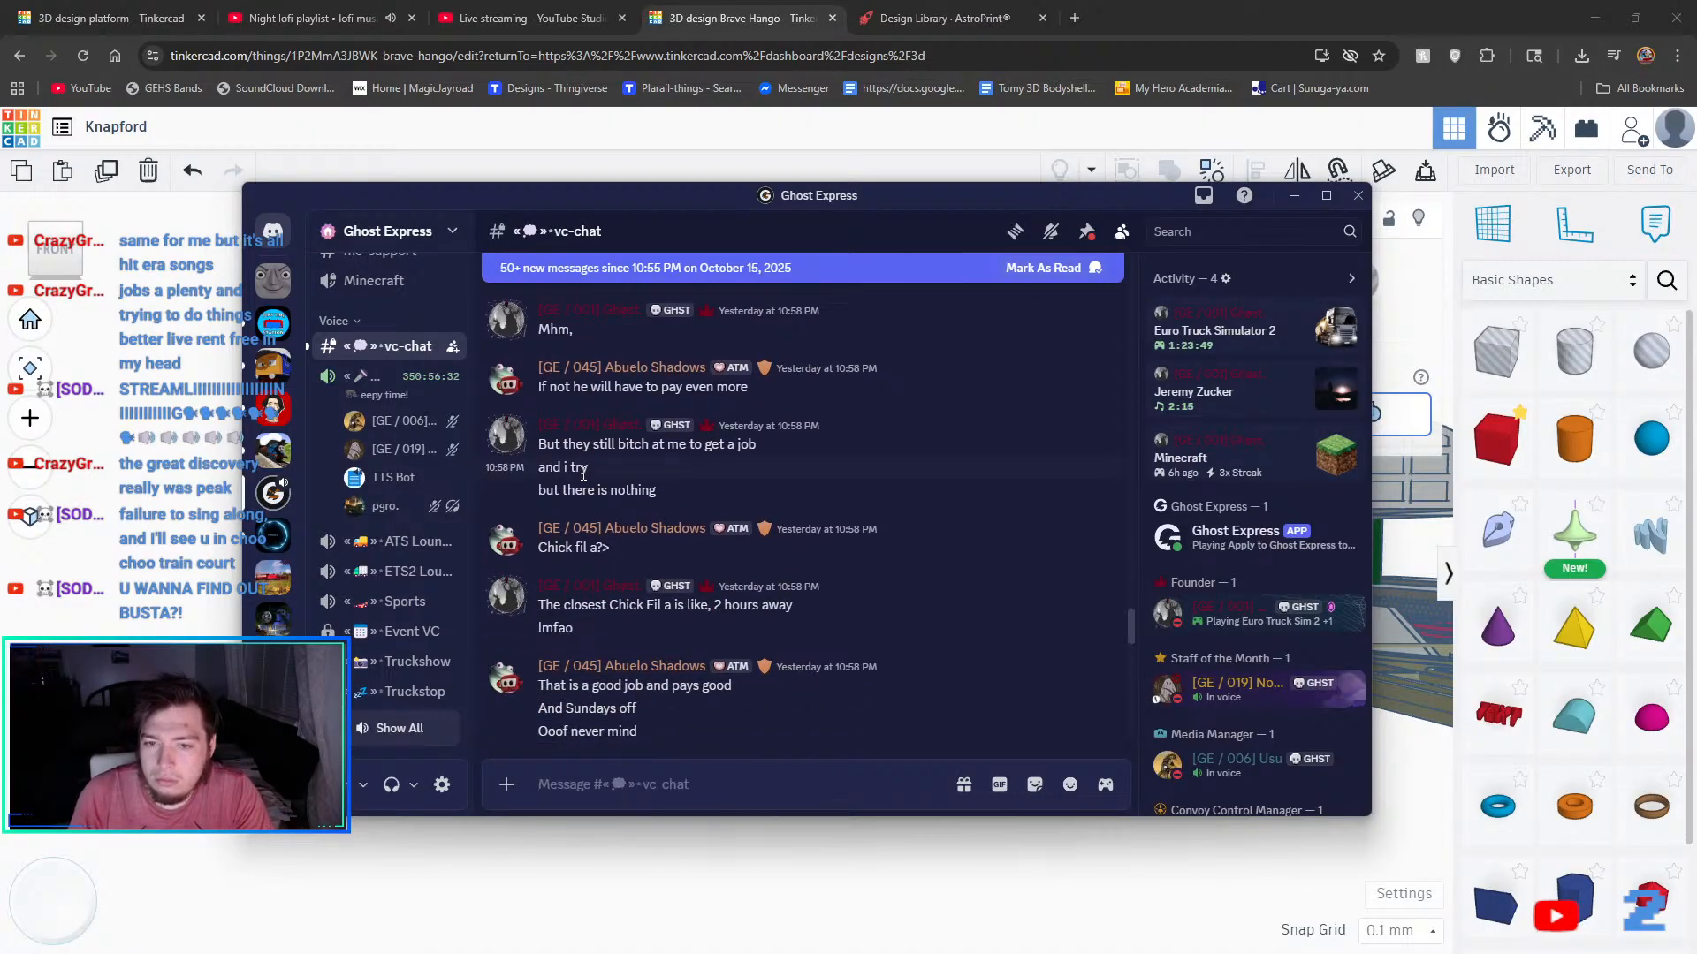
scroll(582, 481, down, 1)
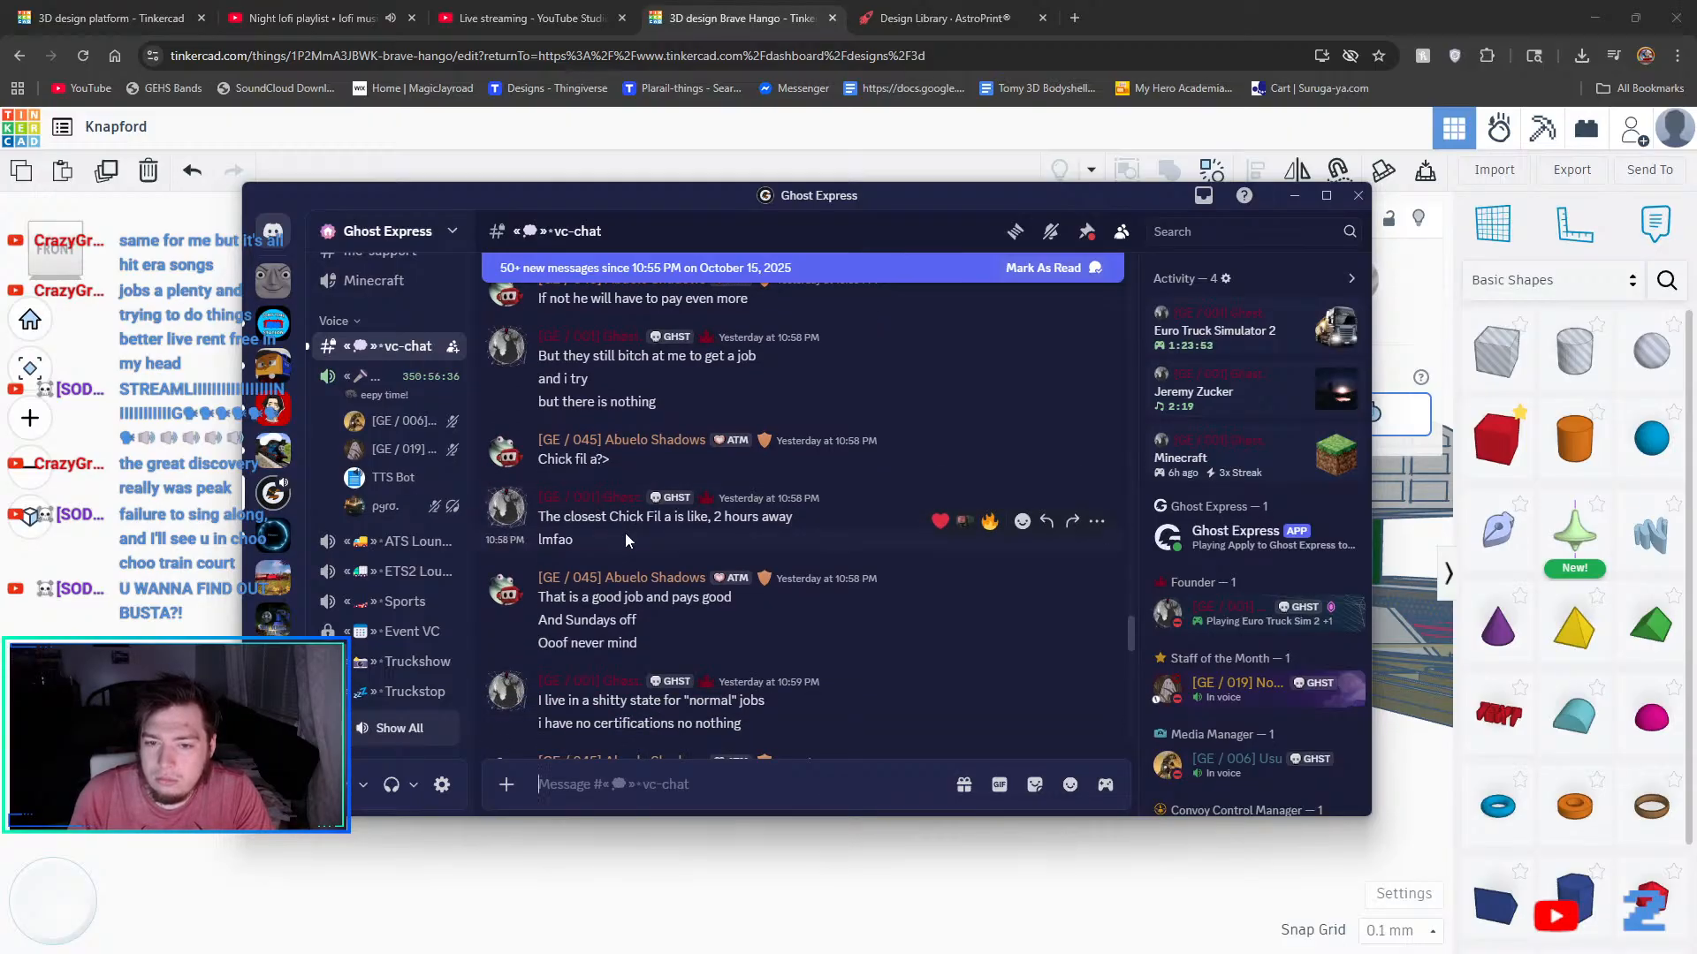
scroll(624, 534, down, 2)
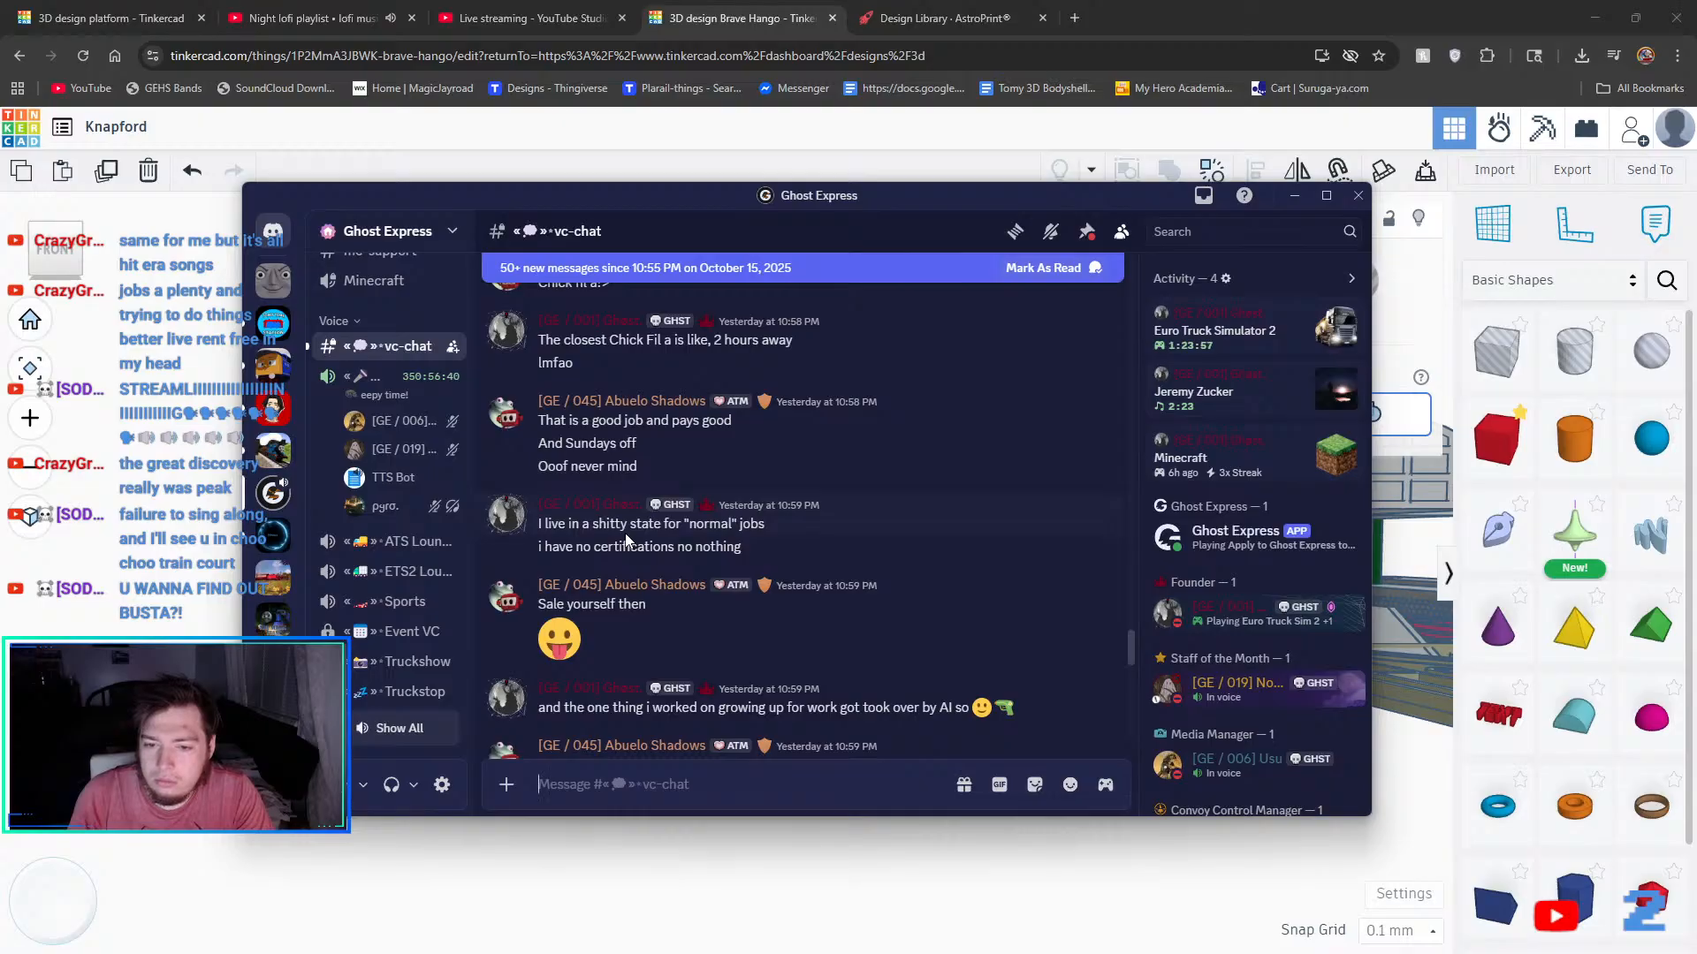
scroll(655, 561, down, 1)
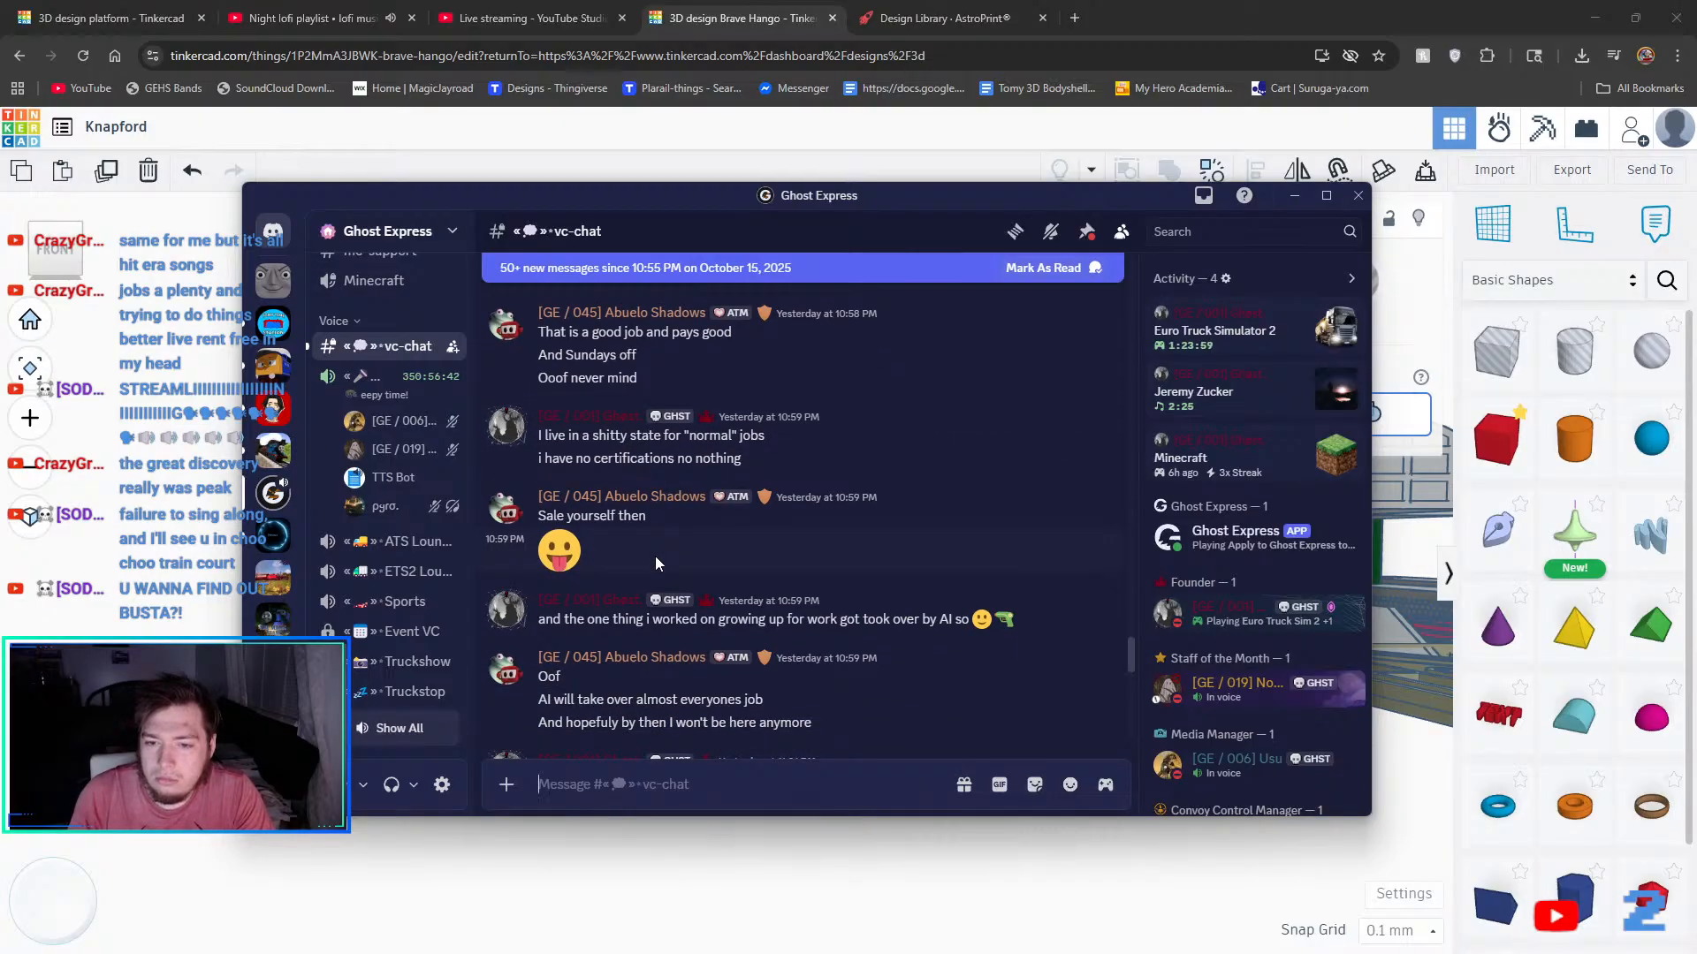
scroll(654, 555, down, 4)
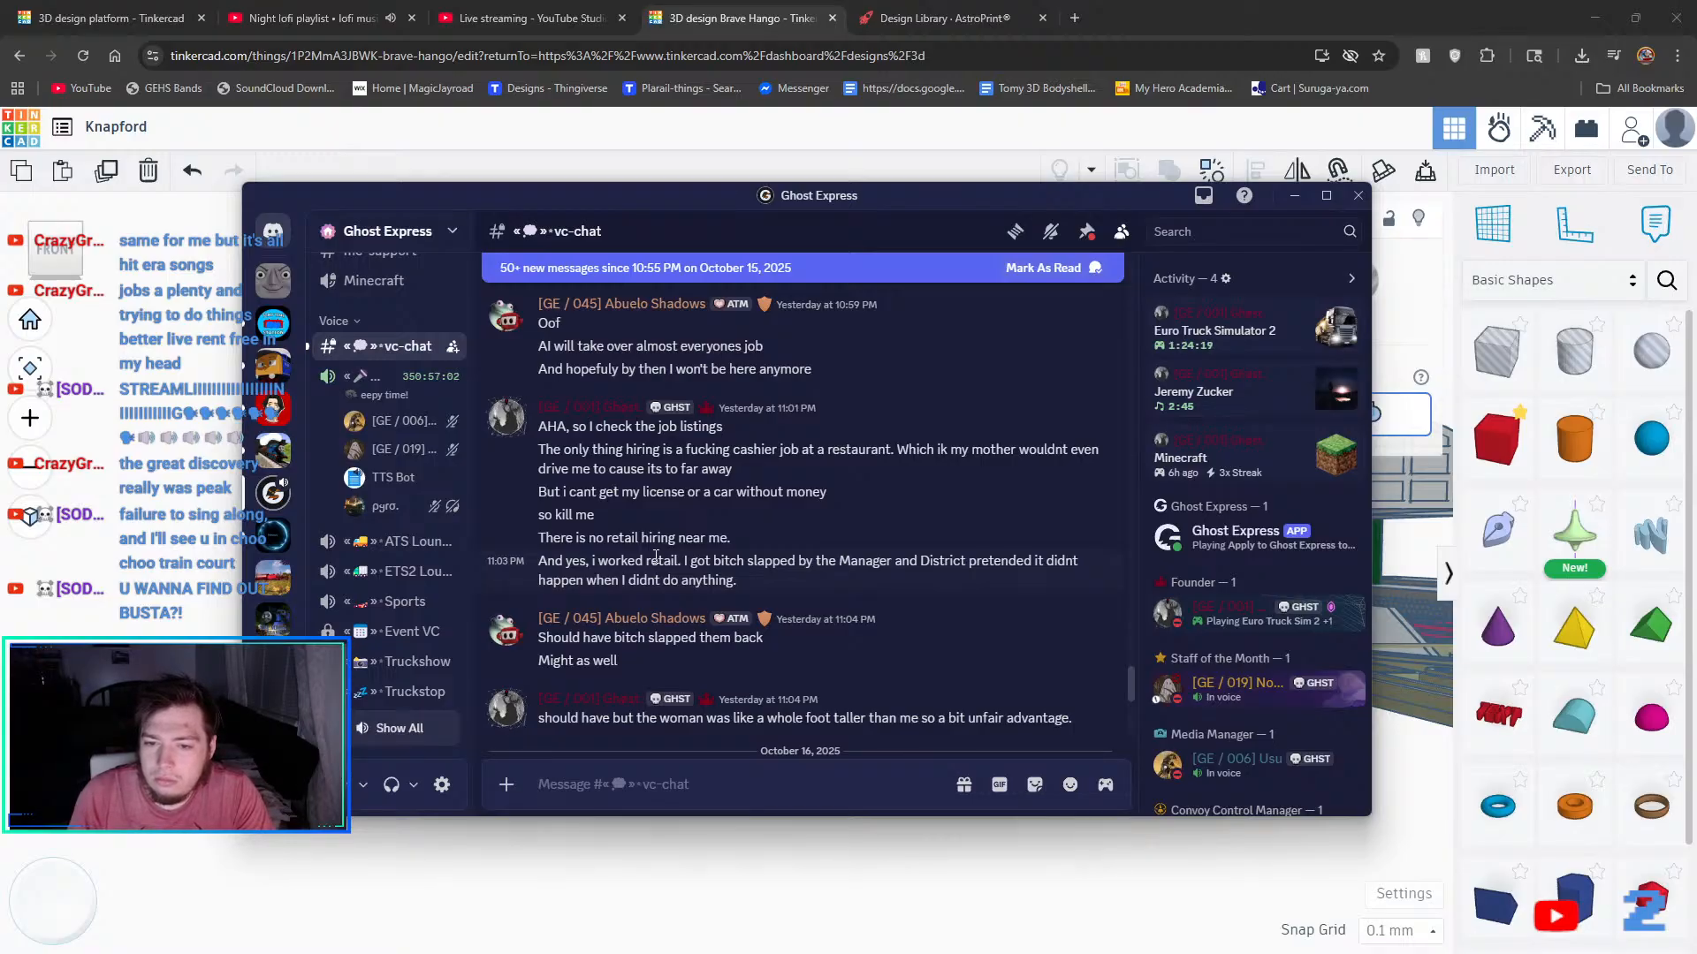
scroll(656, 558, down, 3)
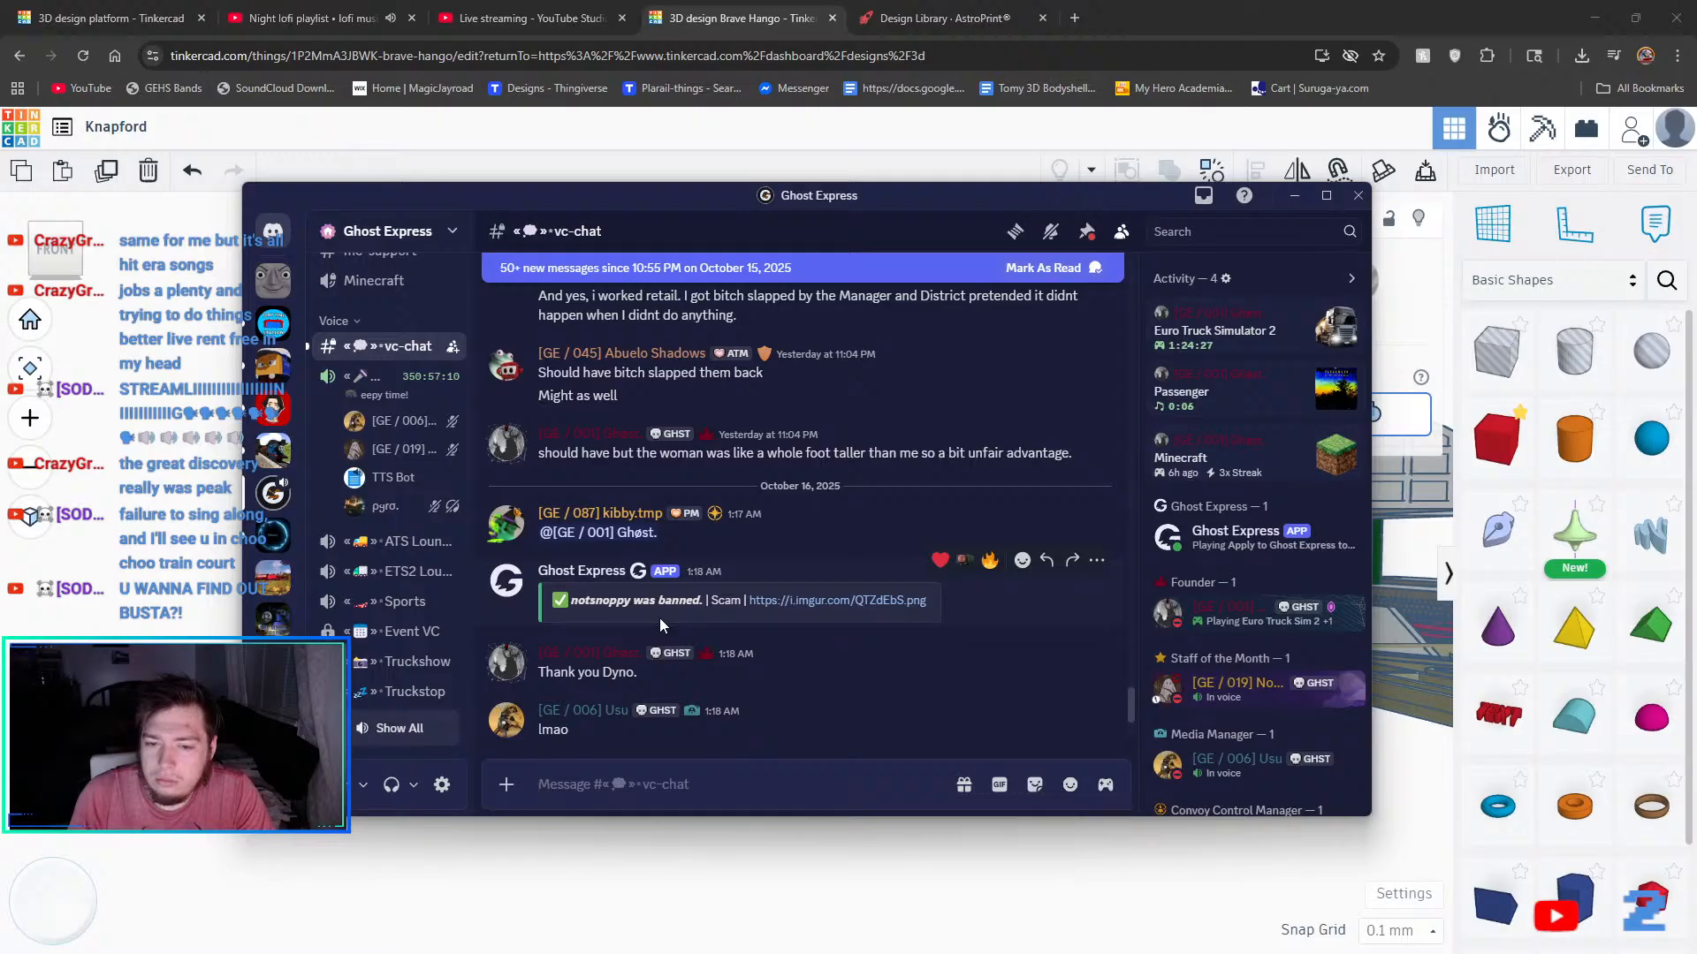
scroll(660, 624, down, 2)
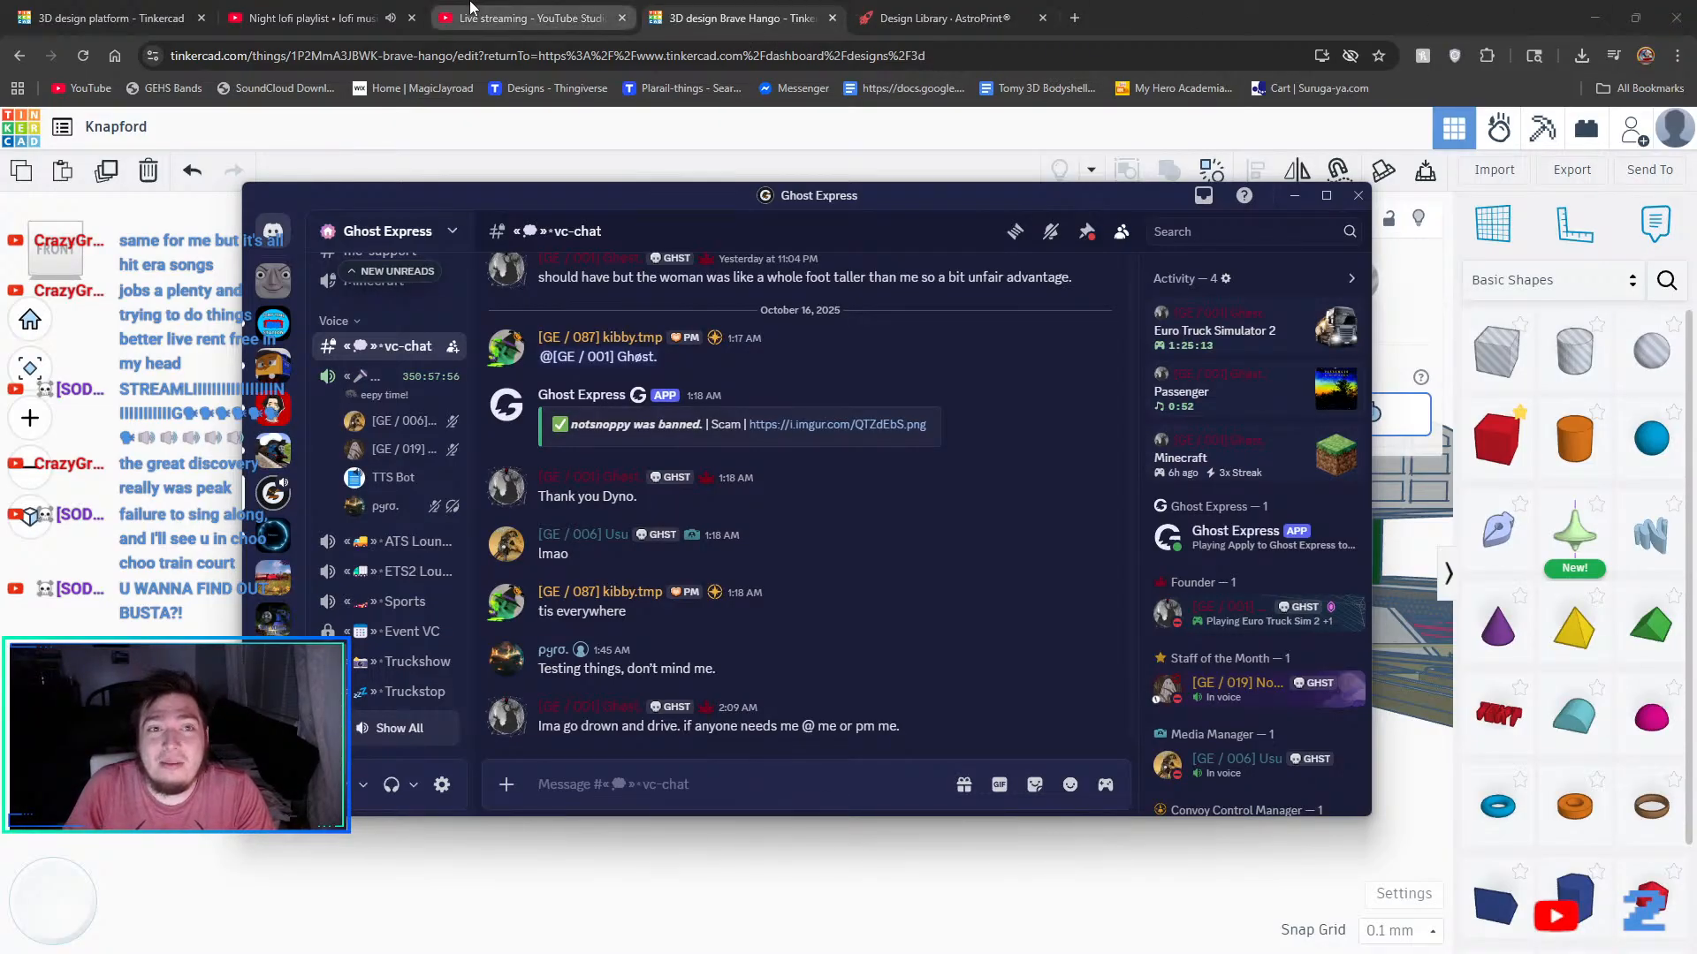
- Switch back to Tinkercad and shift the selected green support frame sideways until its pillars align with the outer edge of the outermost arched roof
click(669, 142)
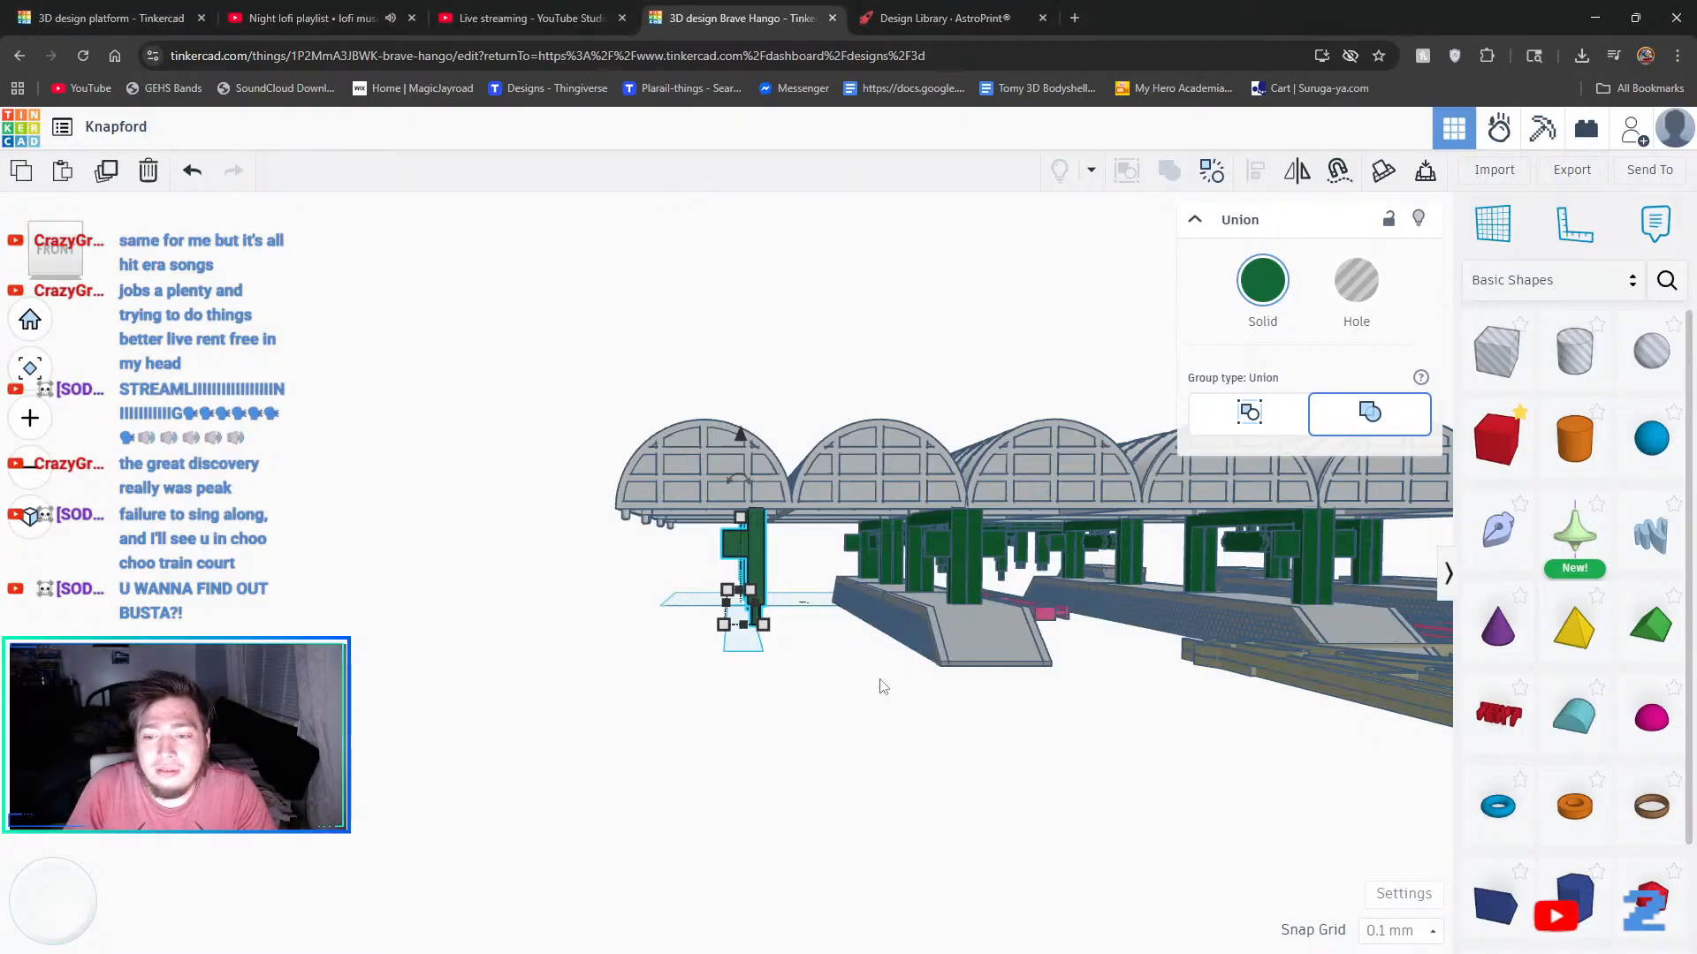
scroll(879, 683, down, 2)
mouse_move(881, 684)
right_down()
mouse_move(826, 726)
mouse_move(854, 672)
right_up()
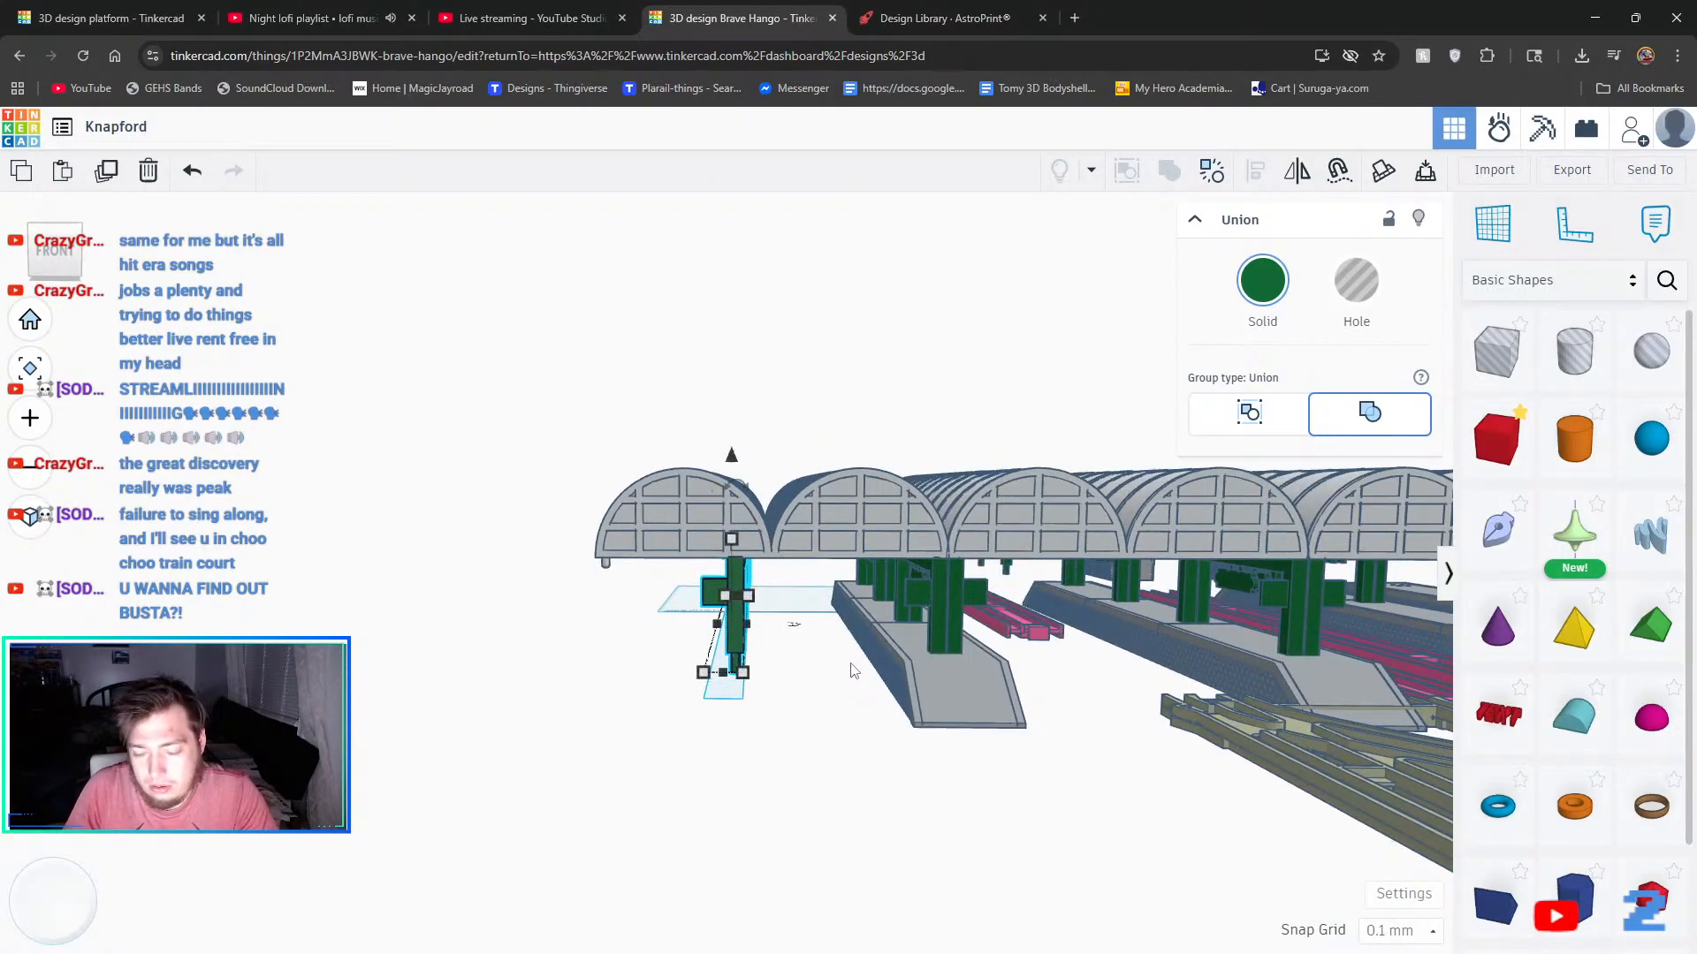
key(Left)
key(Left)
key(Left)
key(Left)
key(Left)
key(Left)
key(Left)
key(Left)
key(Left)
key(Left)
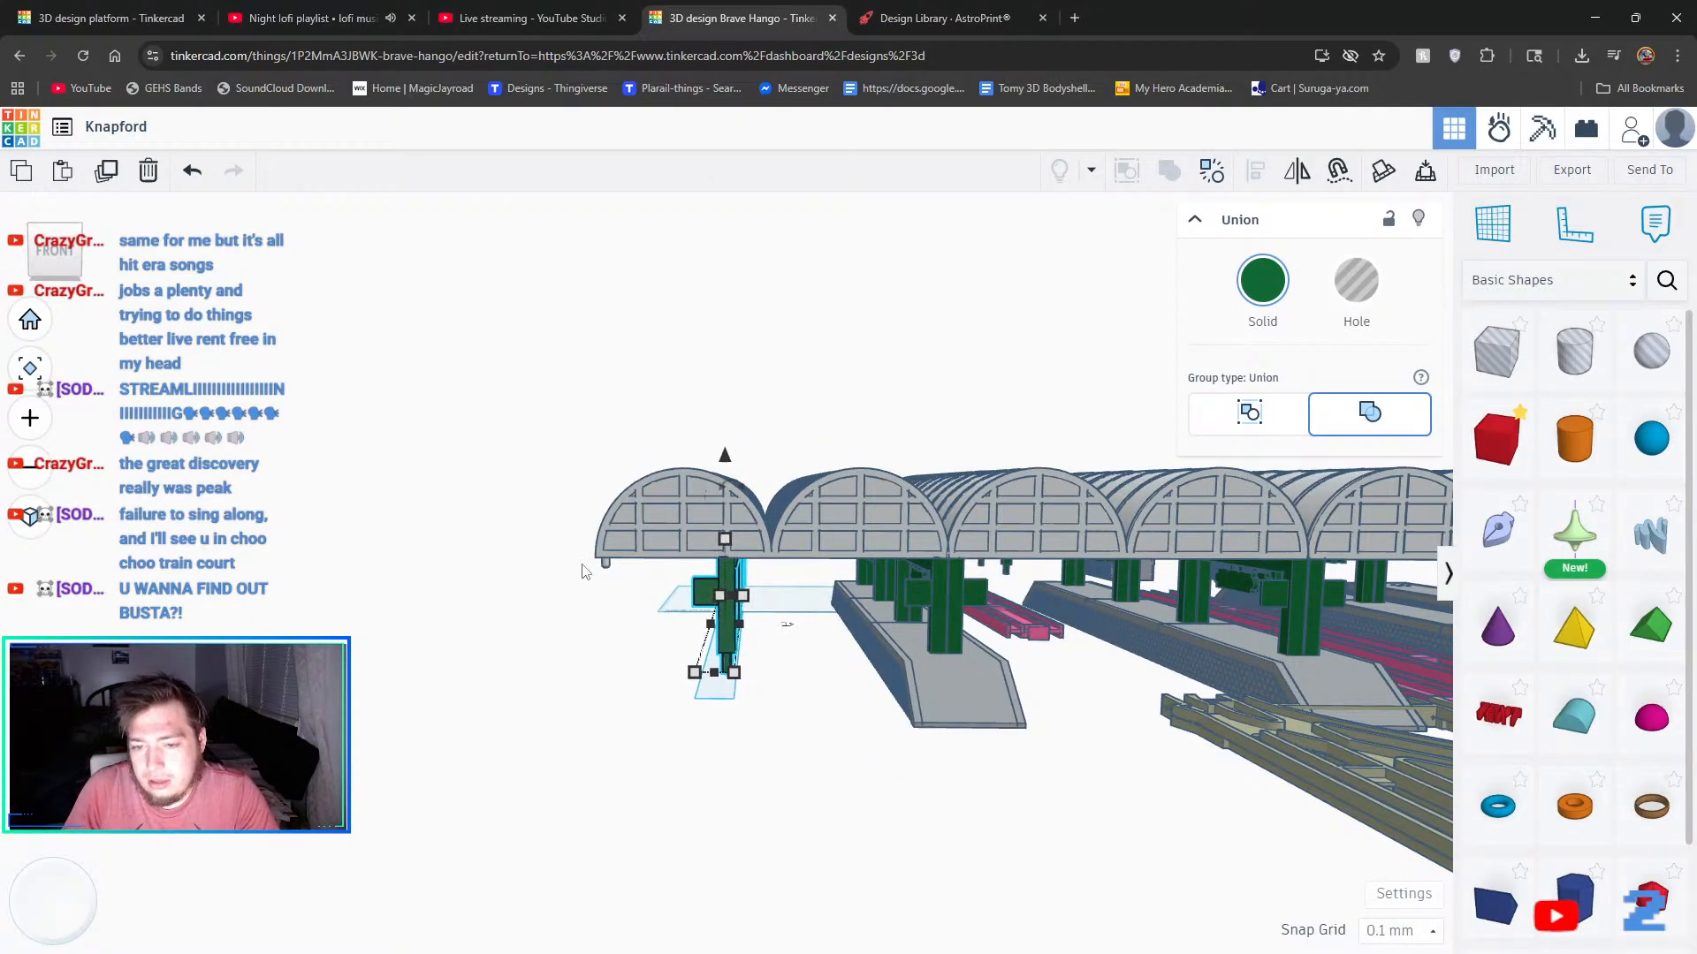
key(Left)
key(Left)
key(Left)
key(Left)
key(Left)
key(Left)
key(Left)
key(Left)
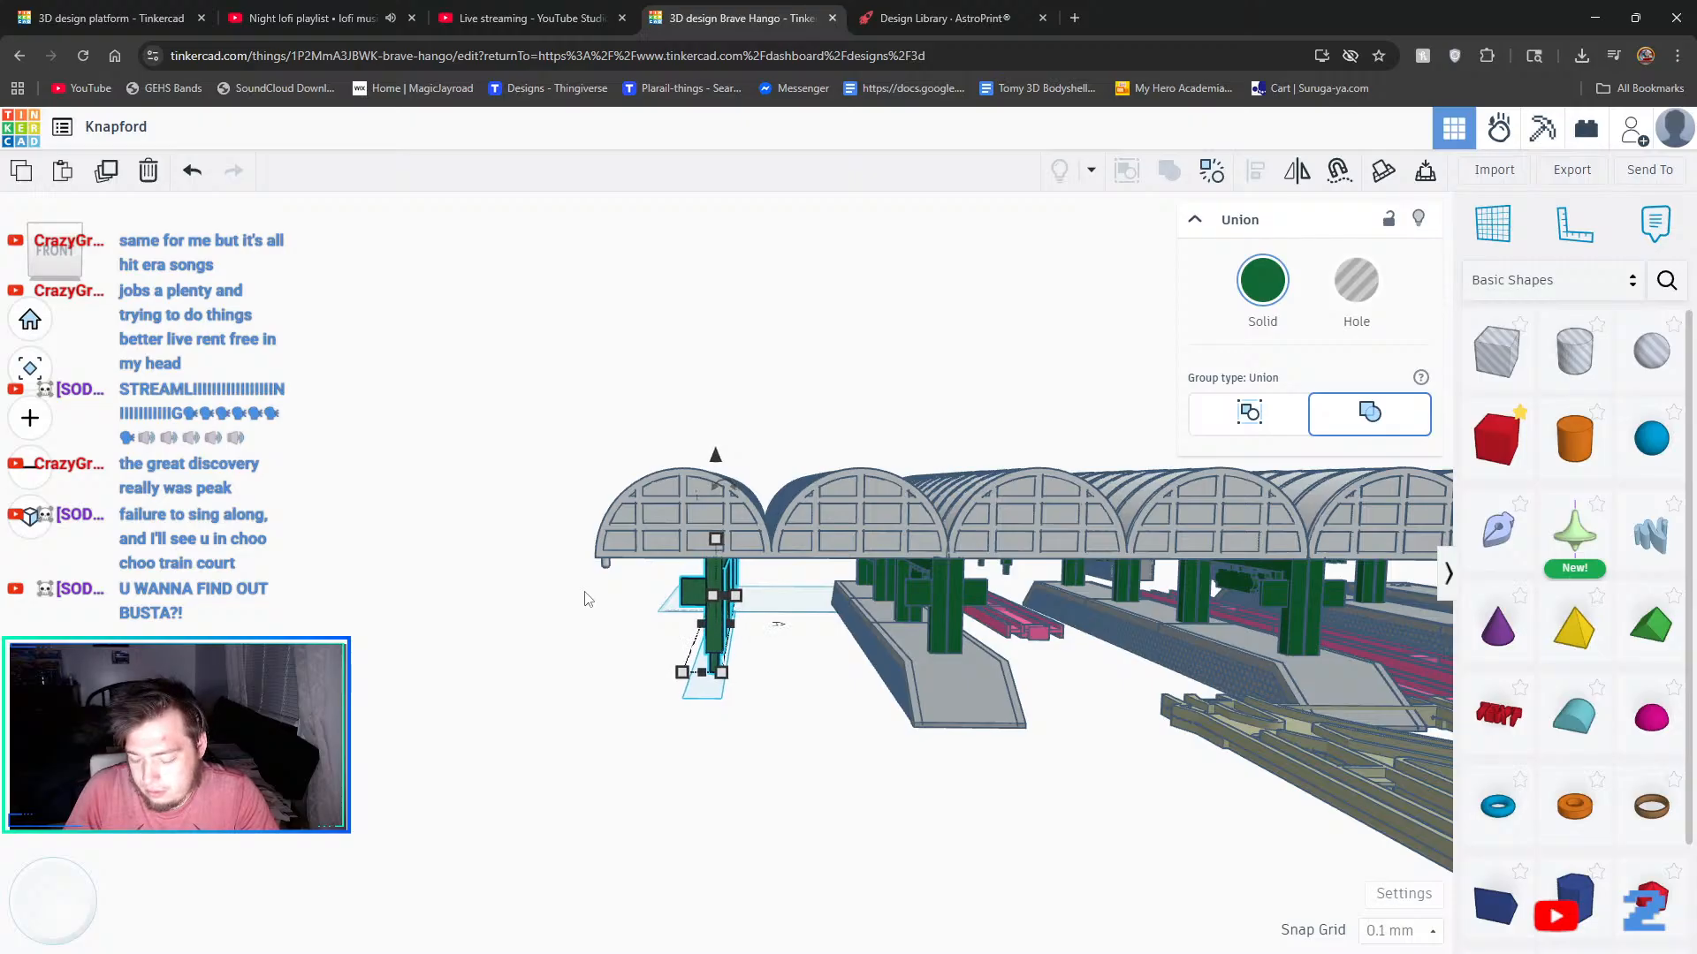
key(Left)
key(Left)
key(Left)
key(Left)
key(Left)
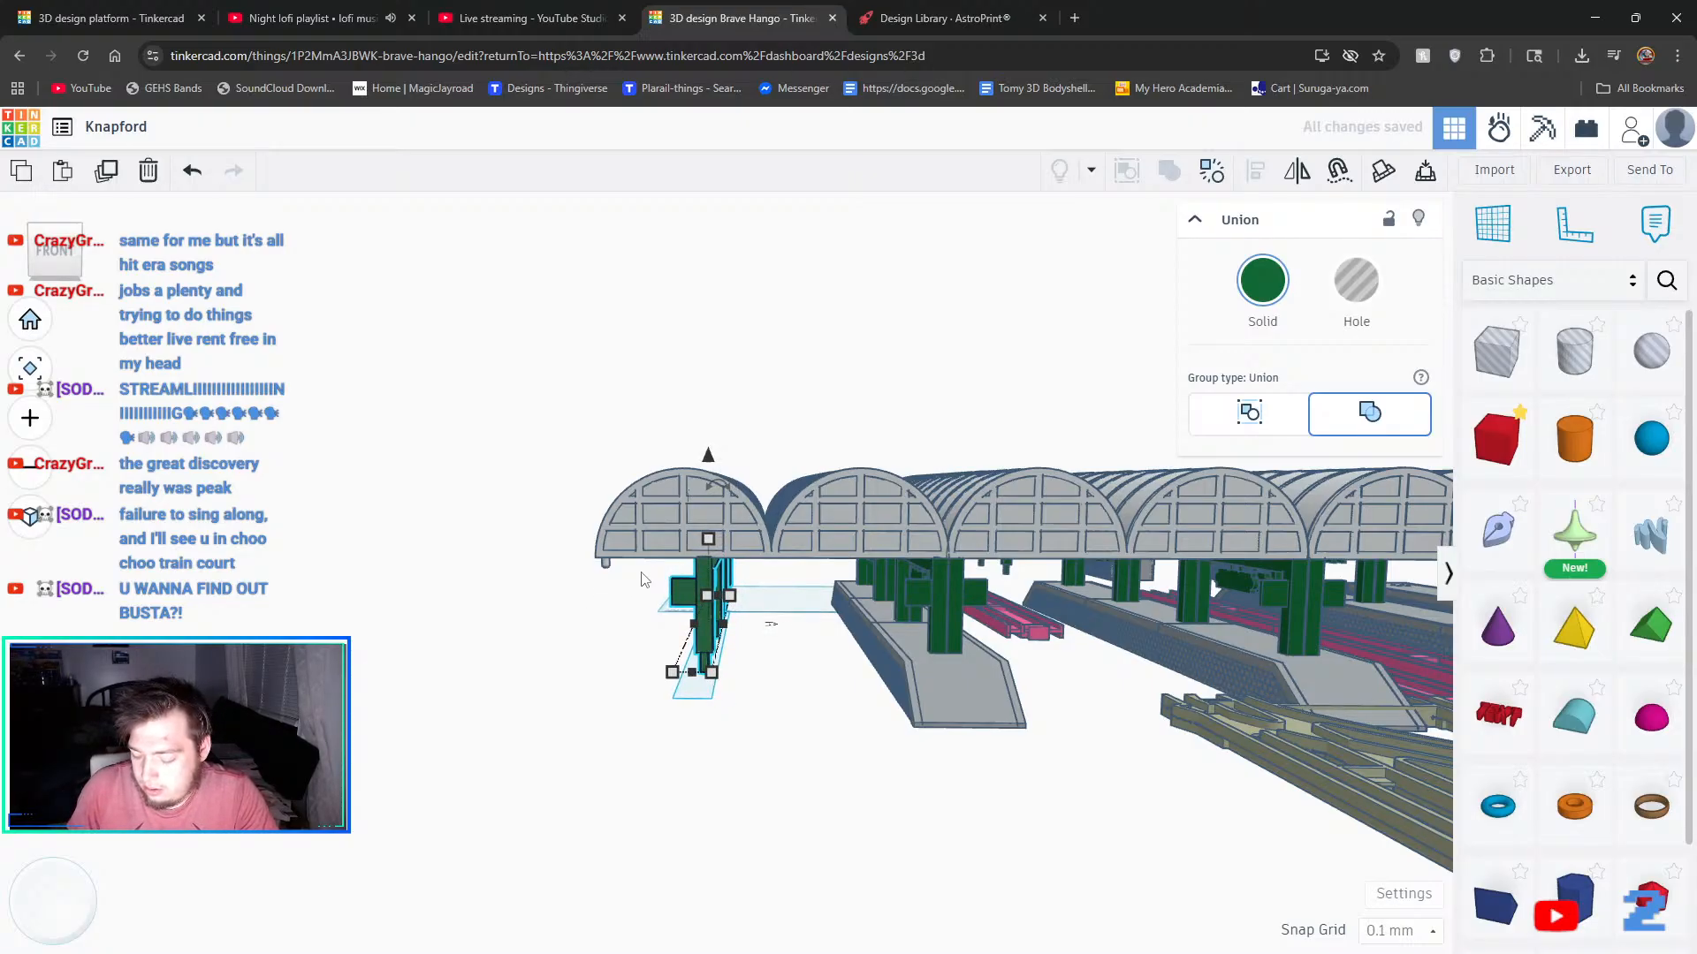
key(Left)
key(Left)
key(Left)
key(Left)
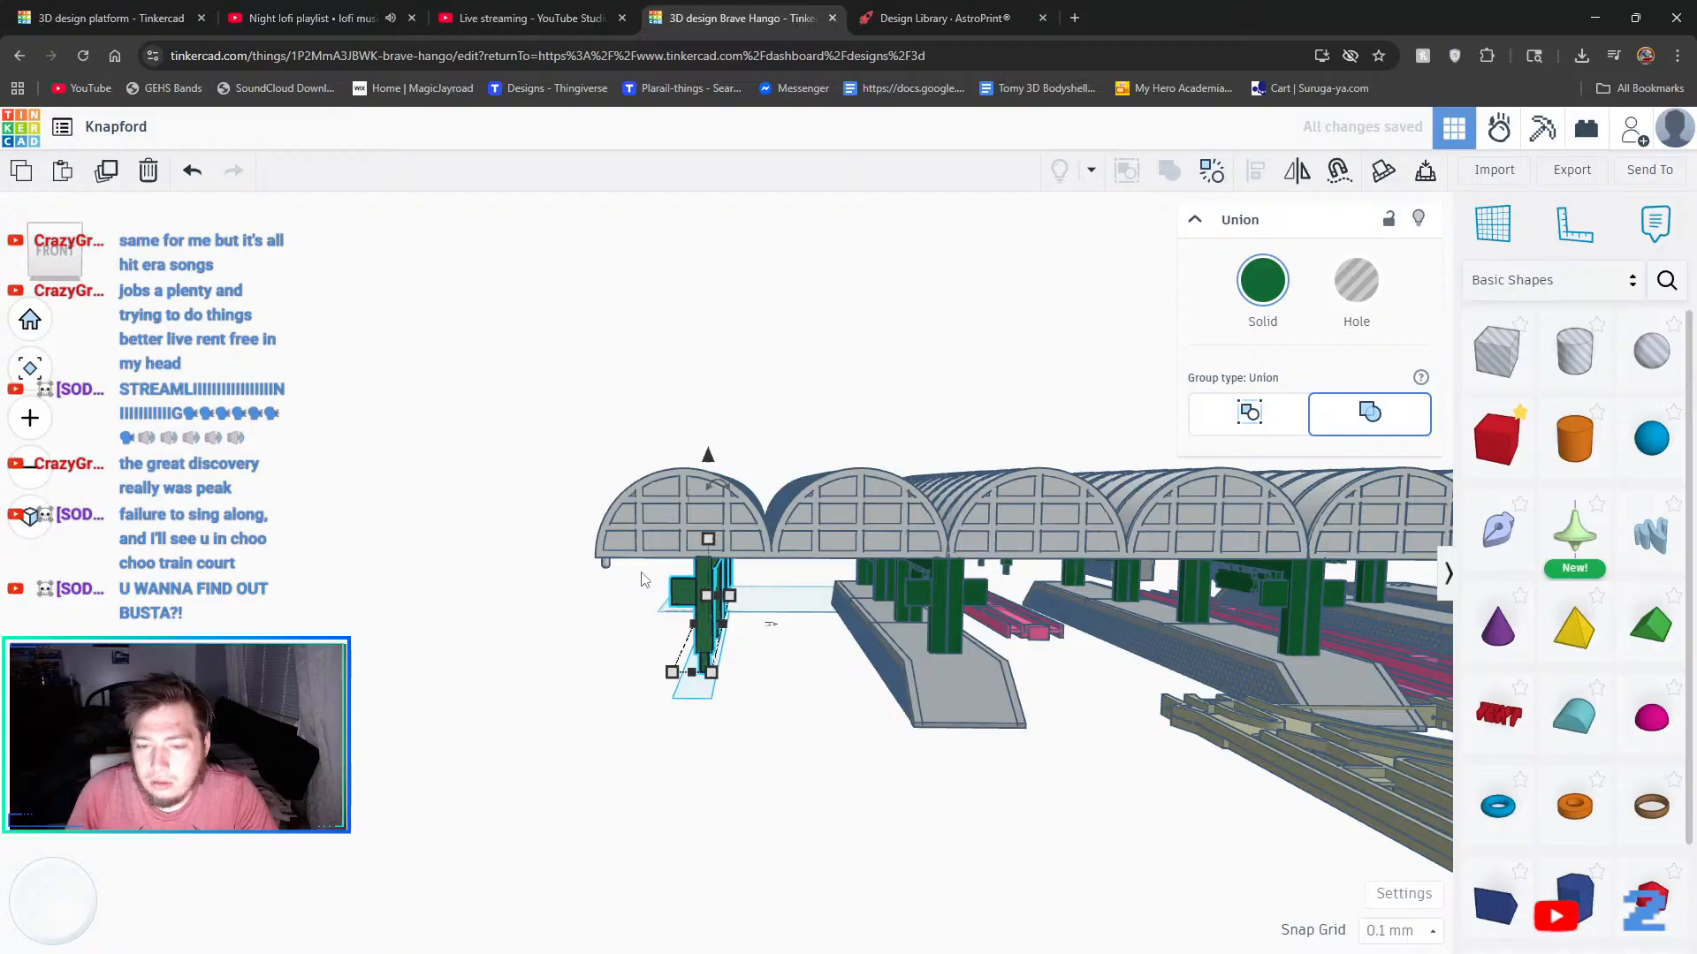
key(Left)
key(Left)
key(Left)
key(Left)
key(Left)
key(Left)
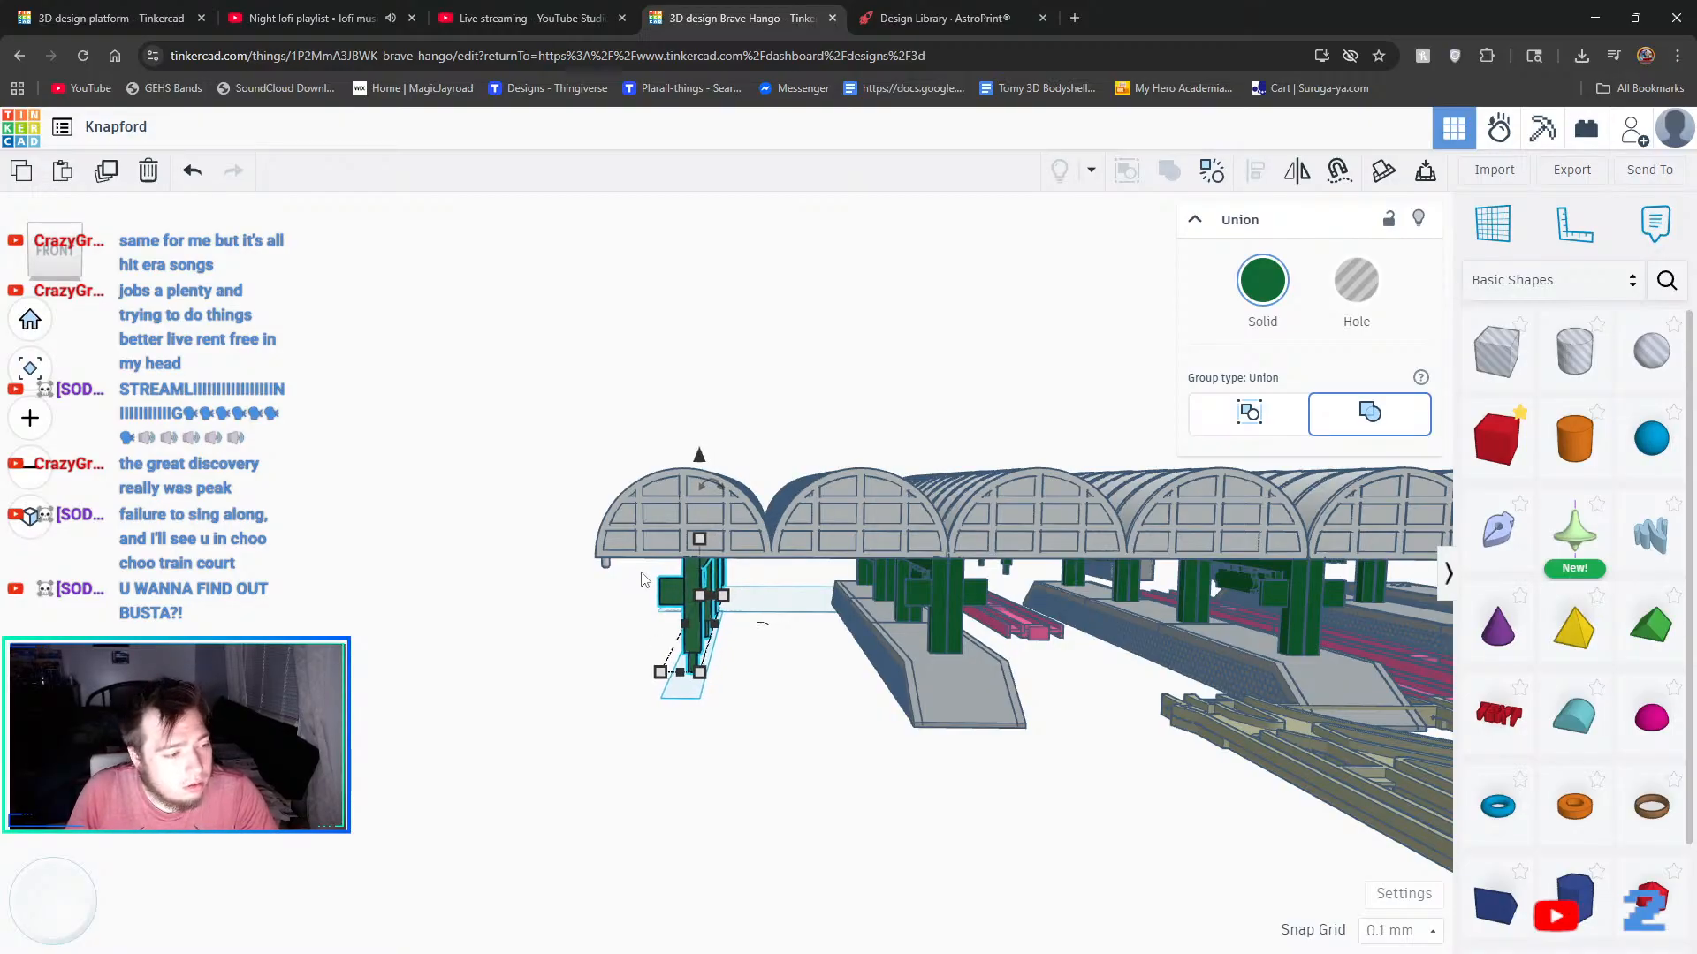
key(Left)
key(Left)
key(Left)
key(Left)
key(Left)
key(Left)
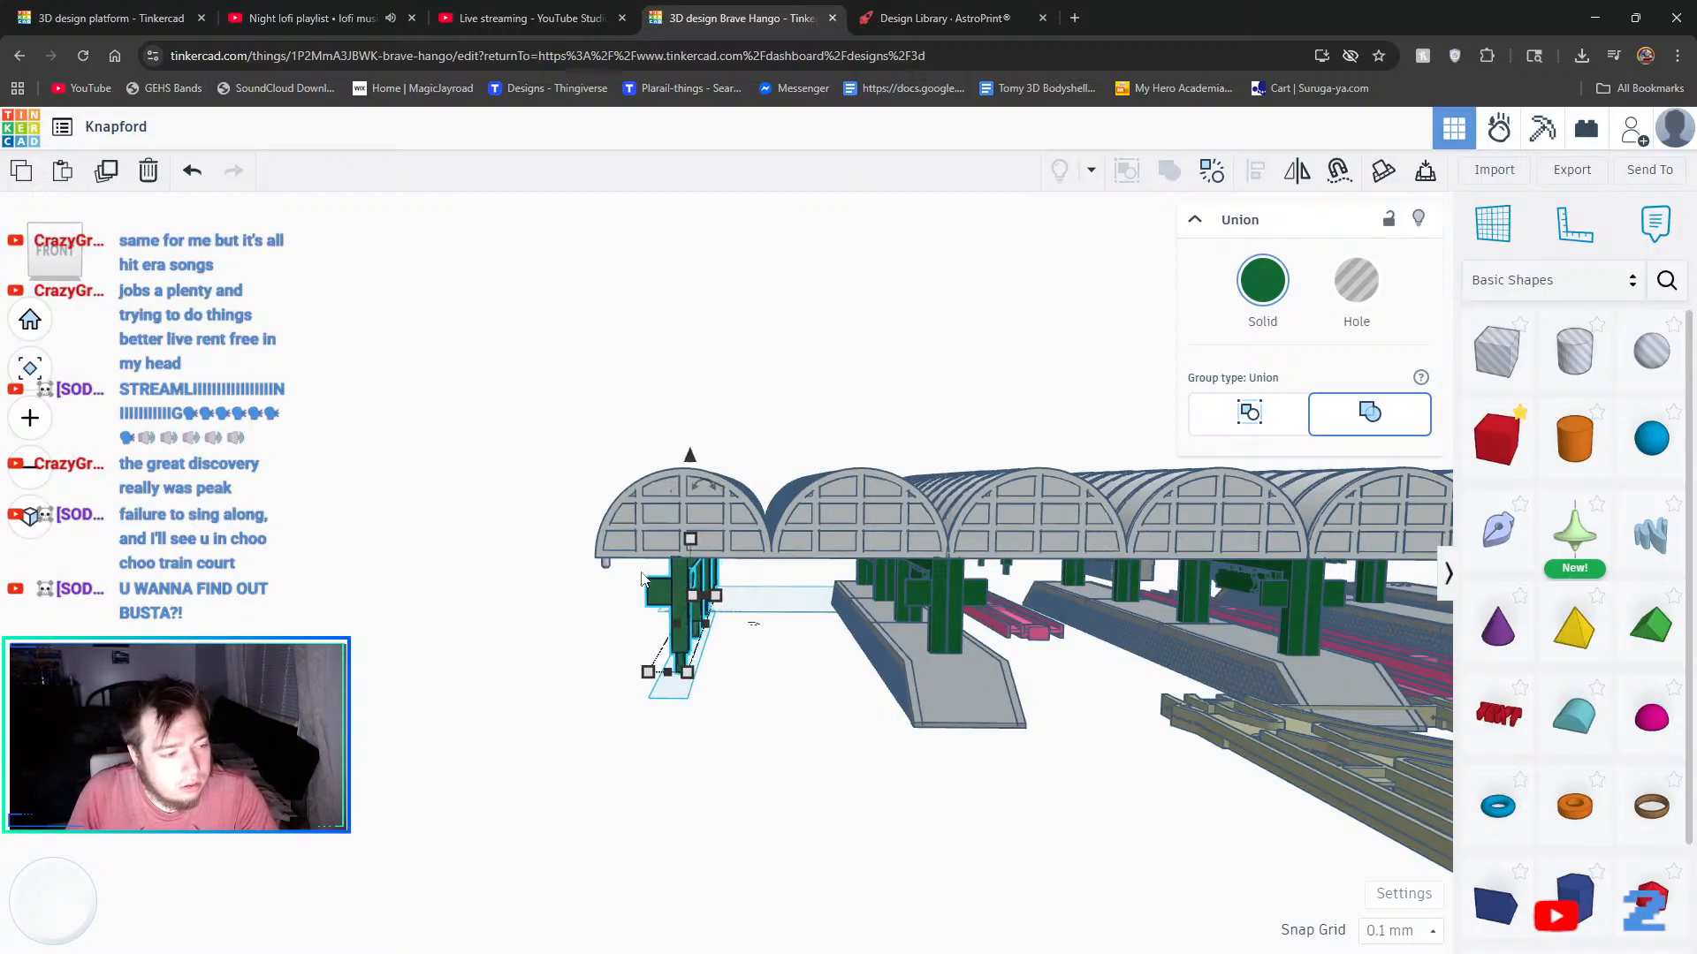
key(Left)
key(Left)
key(Left)
key(Left)
key(Left)
key(Left)
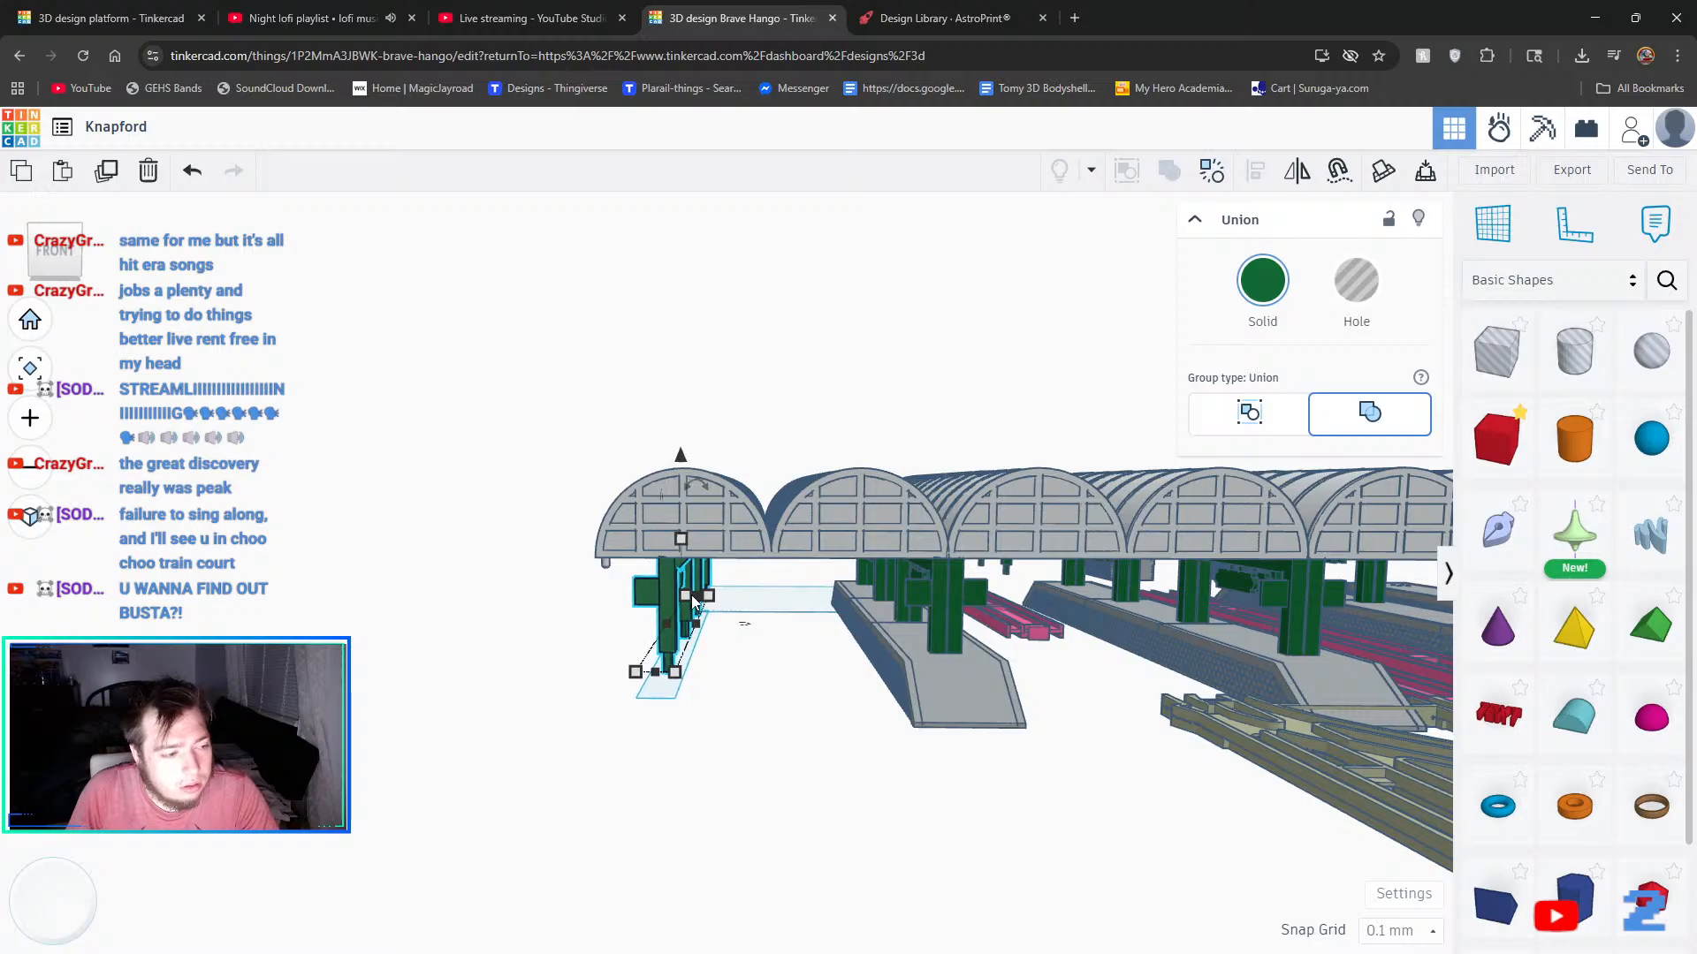
key(Left)
key(Left)
key(Left)
key(Left)
key(Left)
key(Left)
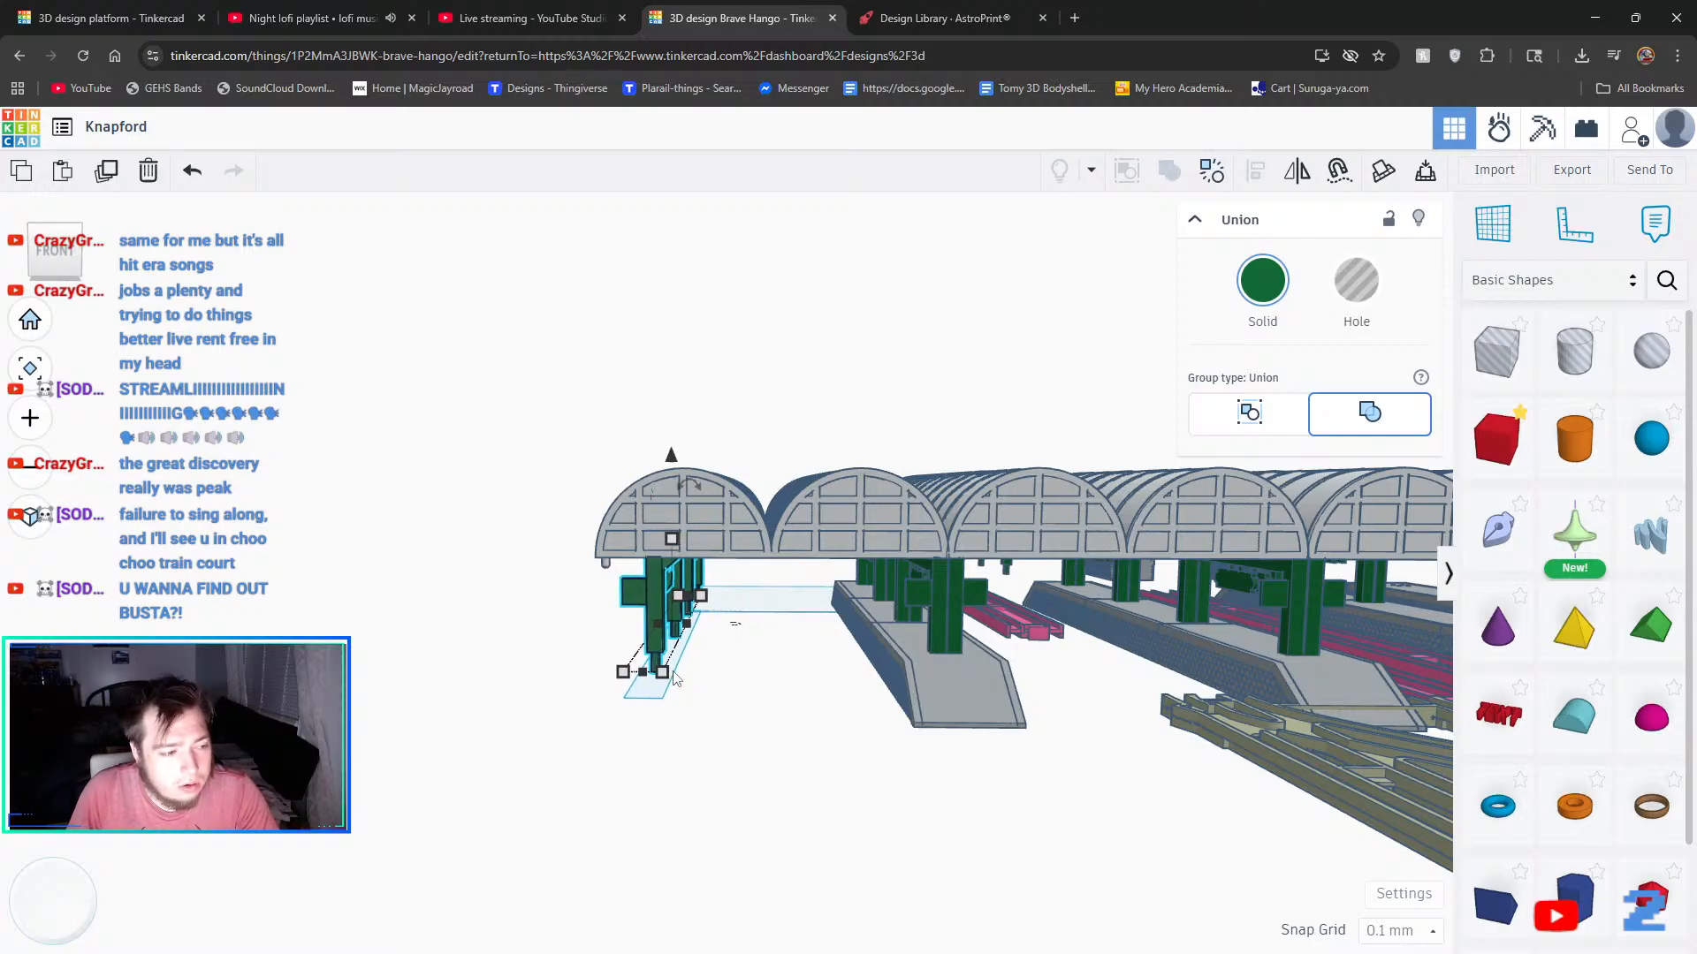
key(Left)
key(Left)
key(Left)
key(Left)
key(Left)
key(Left)
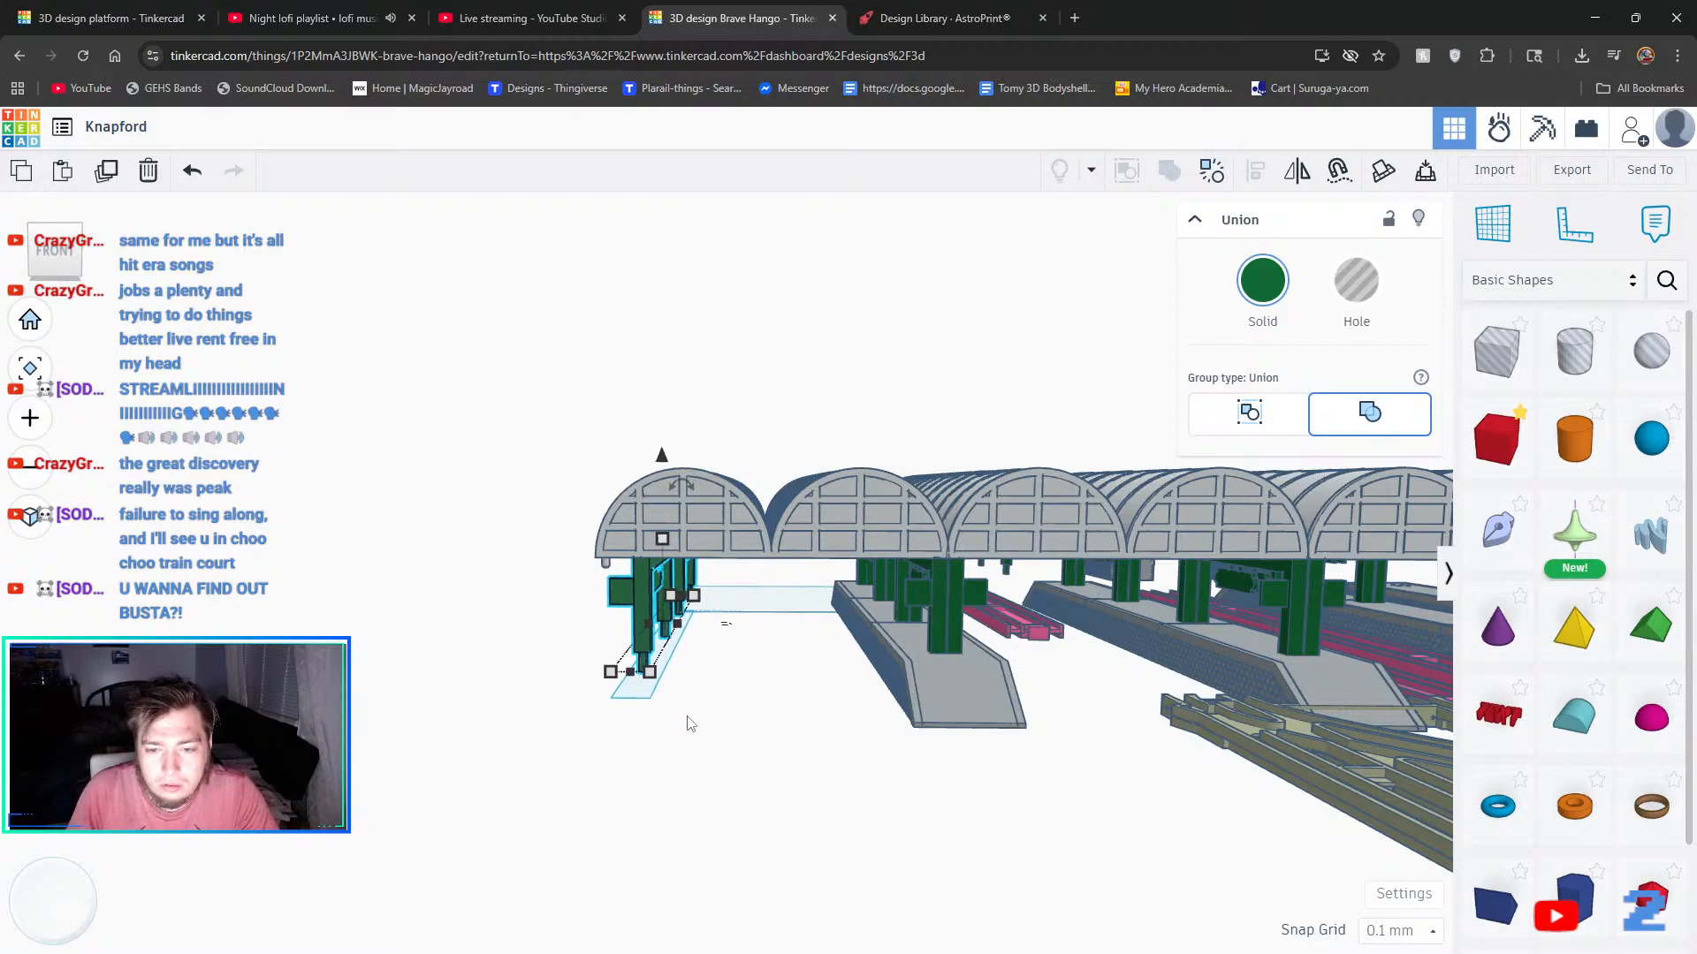
scroll(592, 575, up, 1)
scroll(591, 576, up, 5)
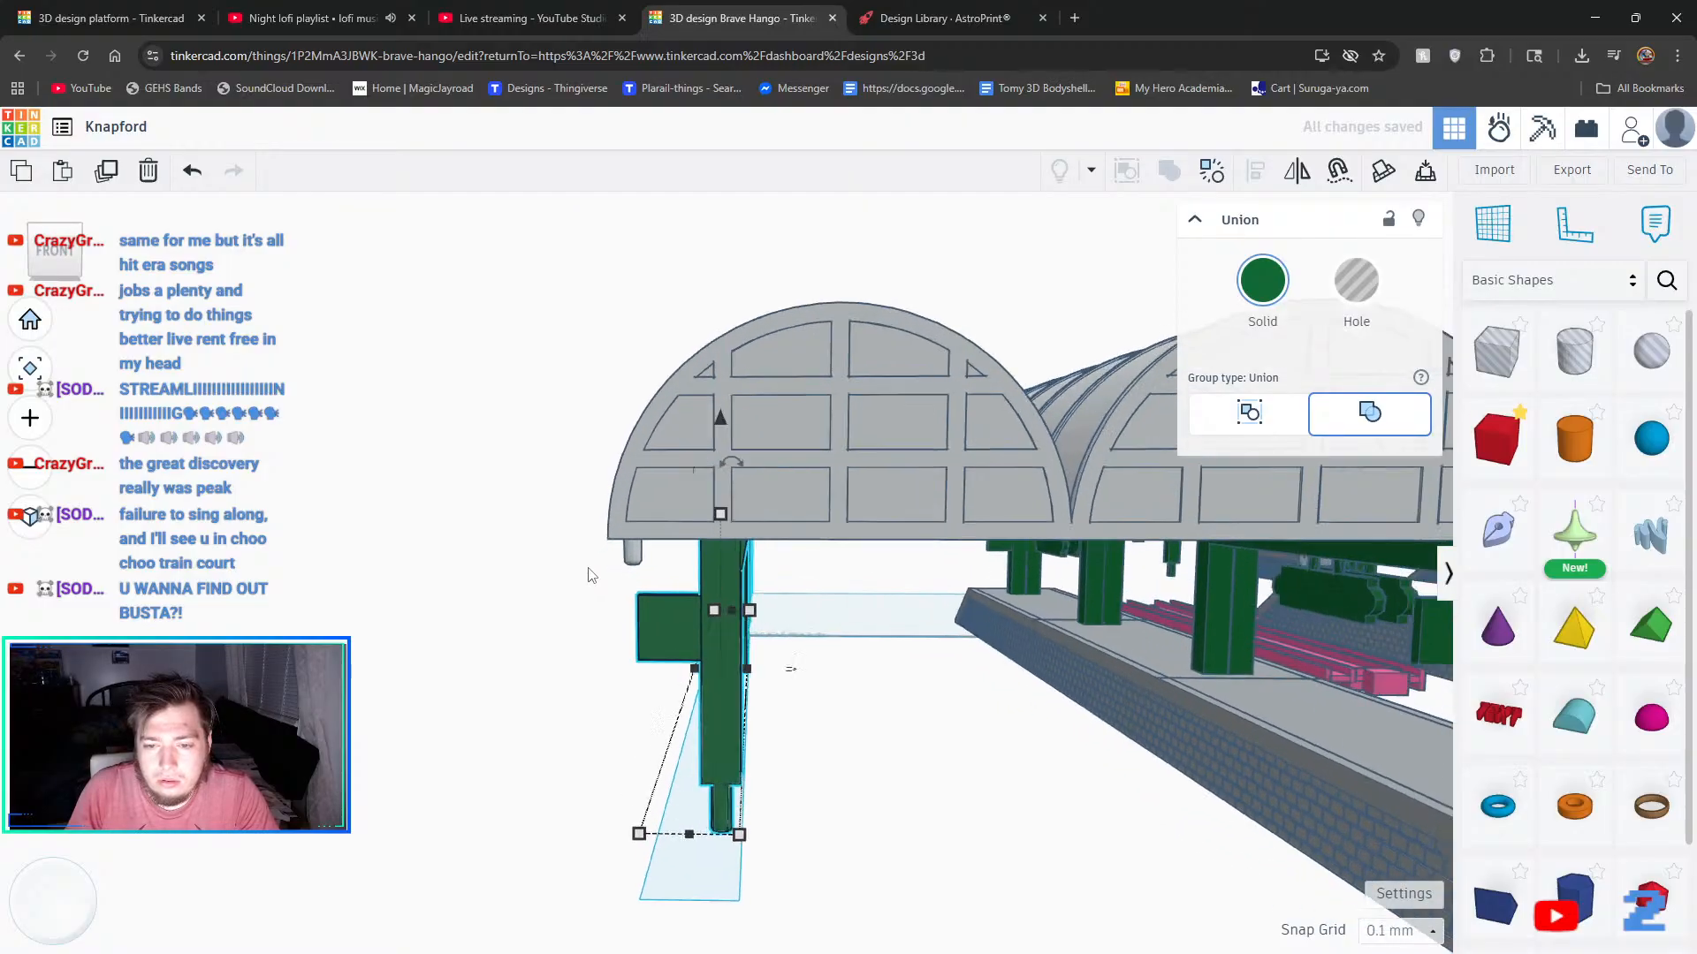
key(Left)
key(Left)
key(Left)
key(Left)
key(Left)
key(Left)
key(Left)
key(Left)
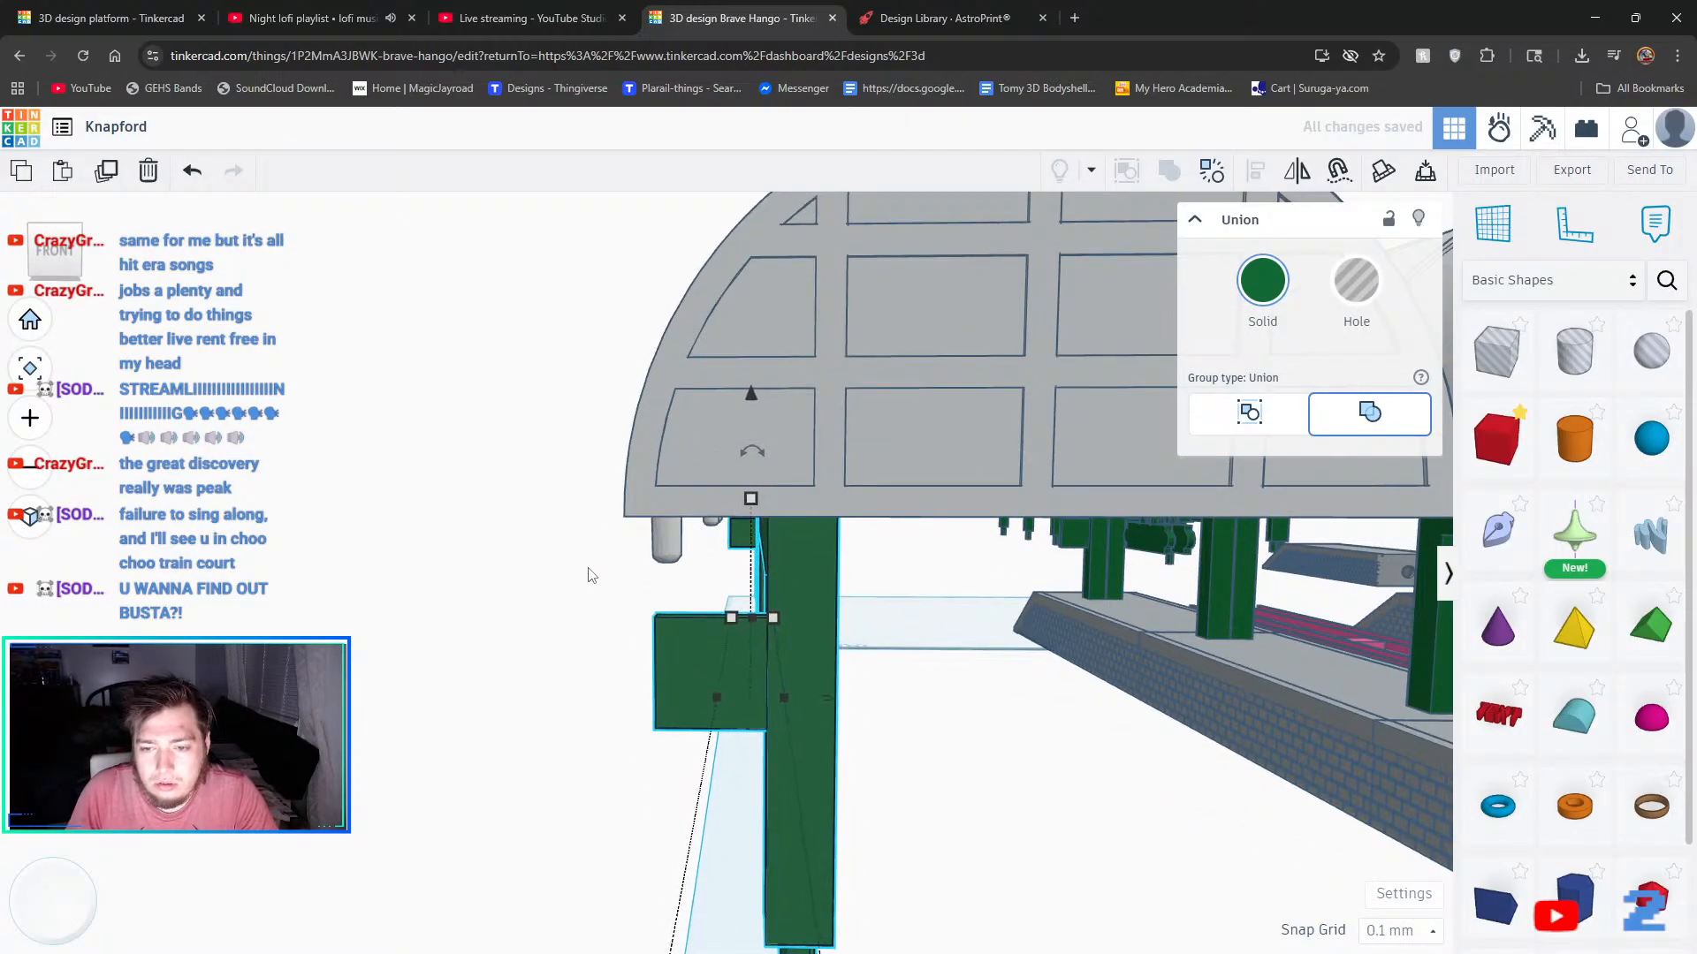
key(Left)
key(Left)
key(Left)
key(Left)
key(Left)
key(Left)
key(Left)
key(Left)
key(Left)
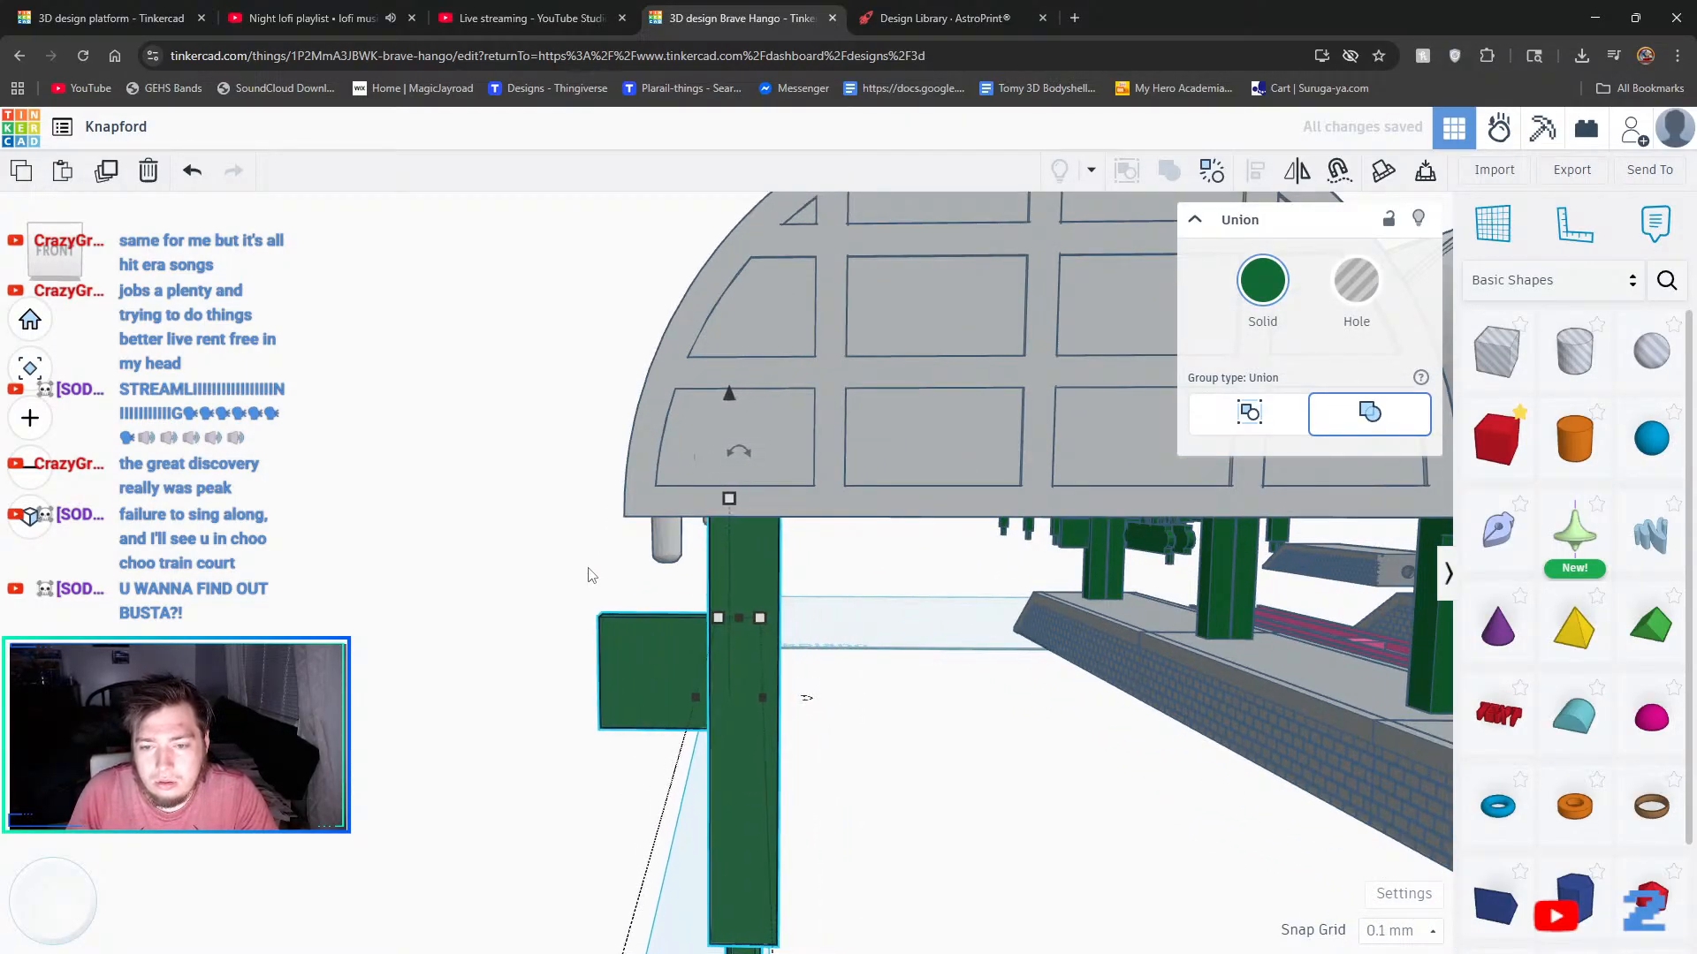
key(Left)
key(Left)
key(Left)
key(Left)
key(Left)
key(Left)
key(Left)
key(Left)
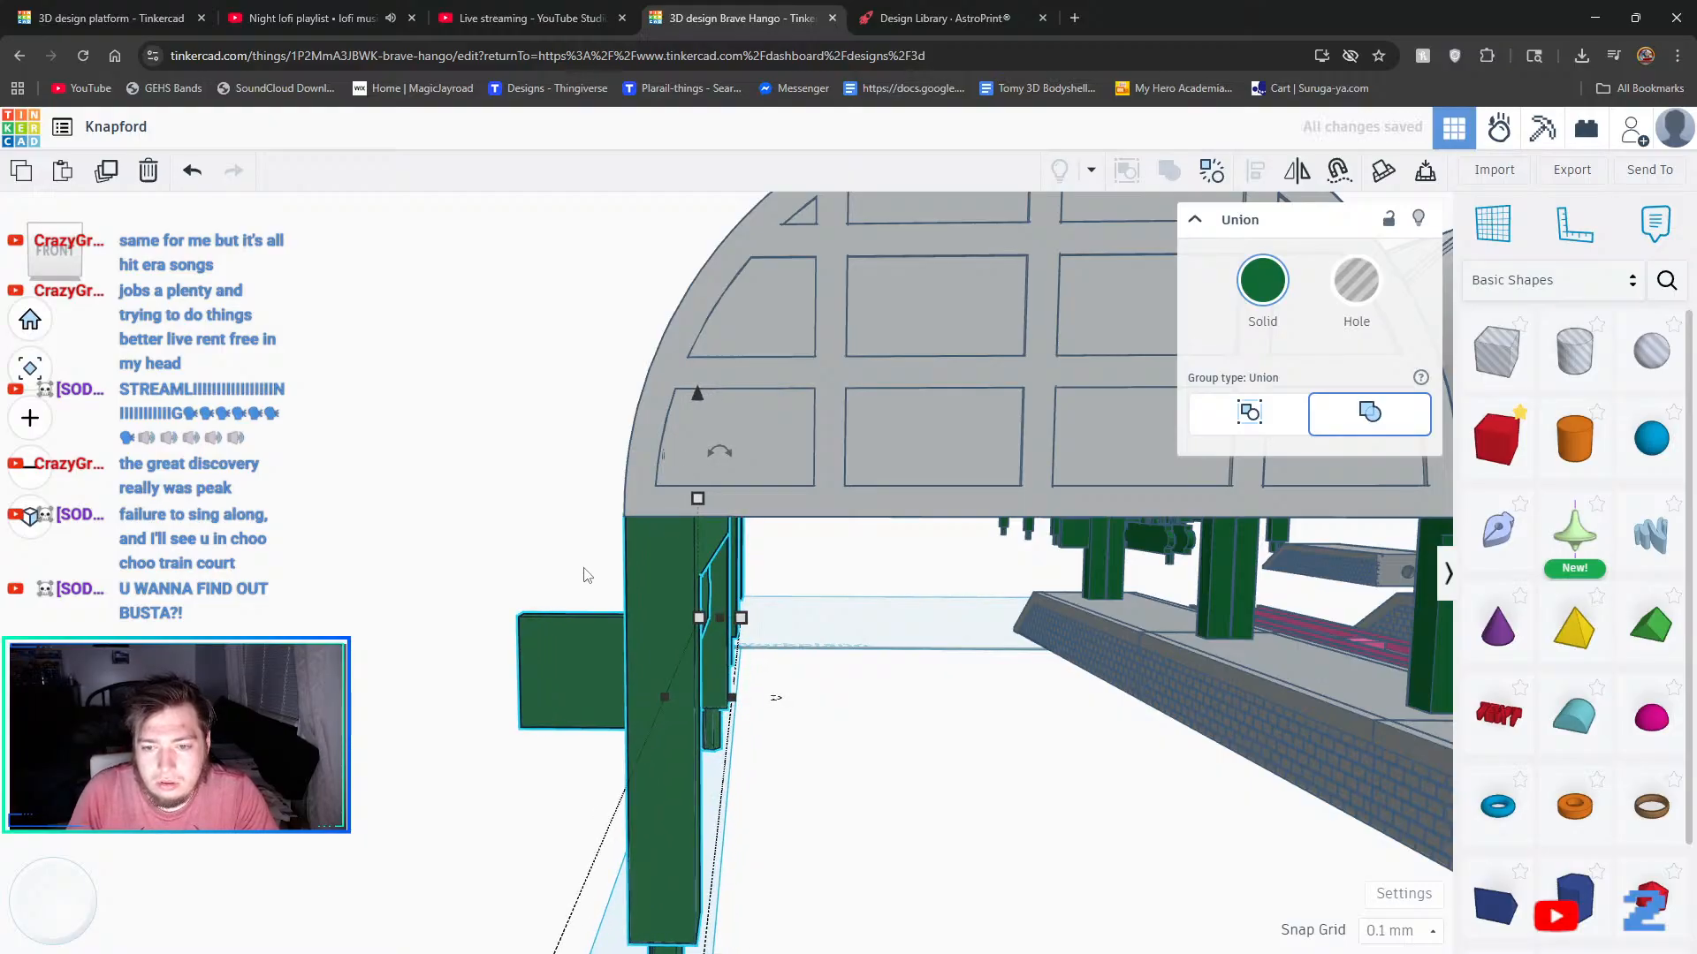
click(588, 575)
- Add a red box from the basic shapes to the open workplane near the station platforms
scroll(587, 576, down, 5)
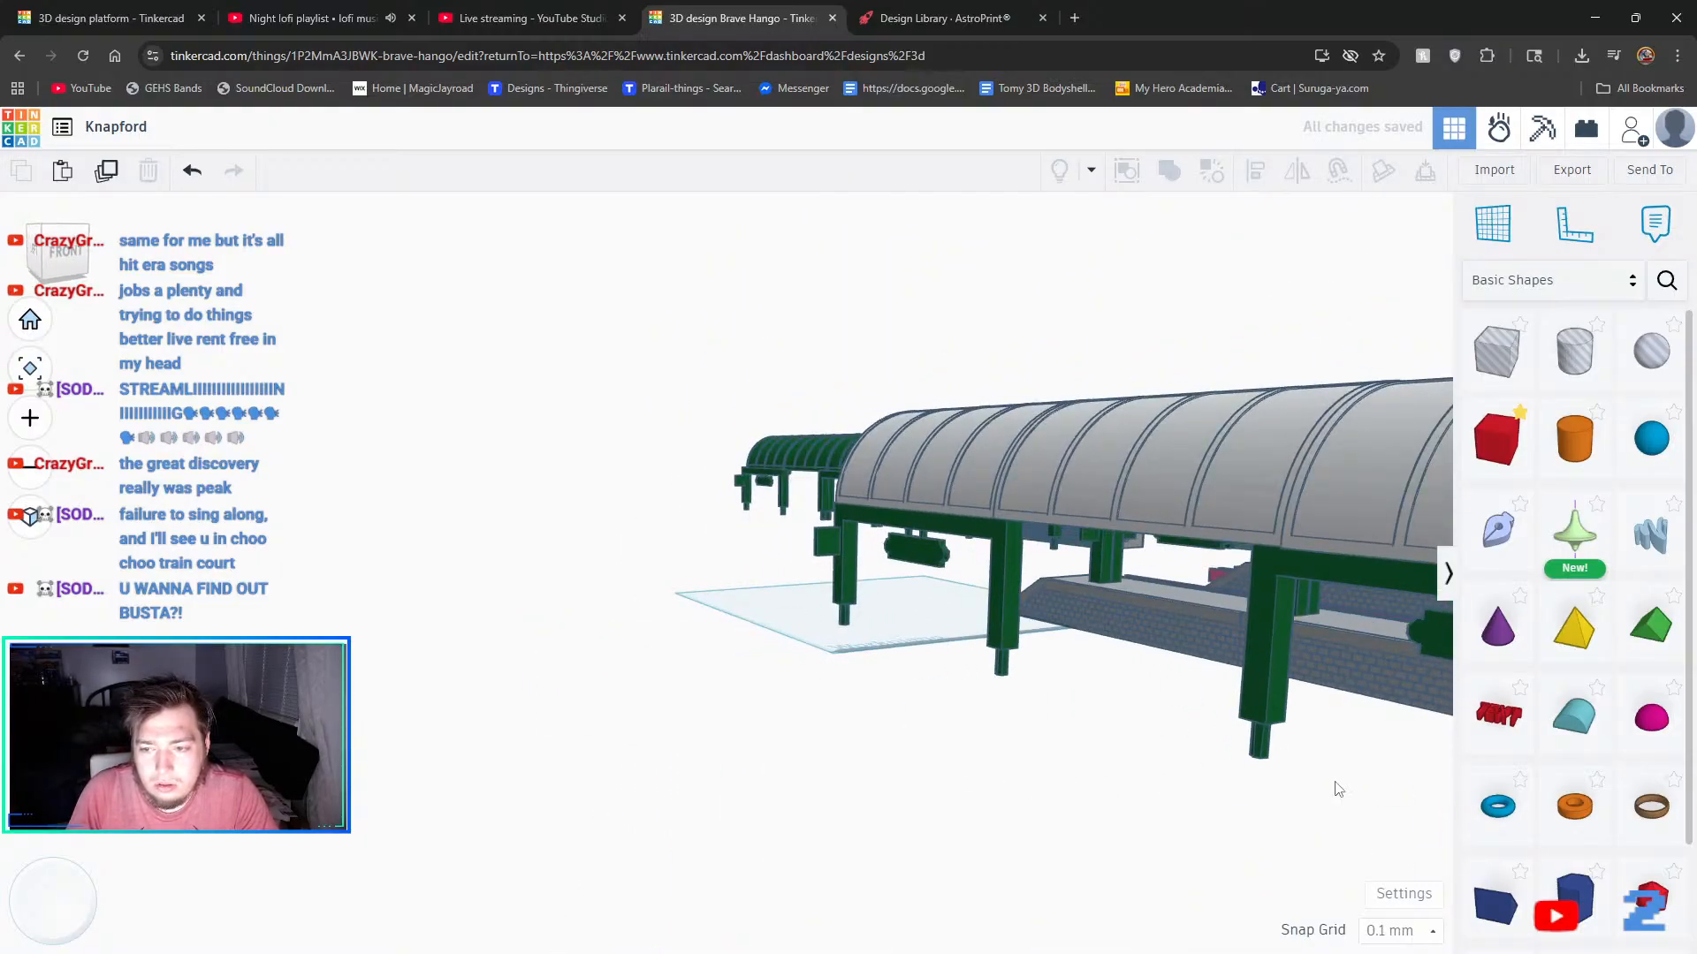
scroll(1122, 762, up, 5)
scroll(1025, 733, down, 6)
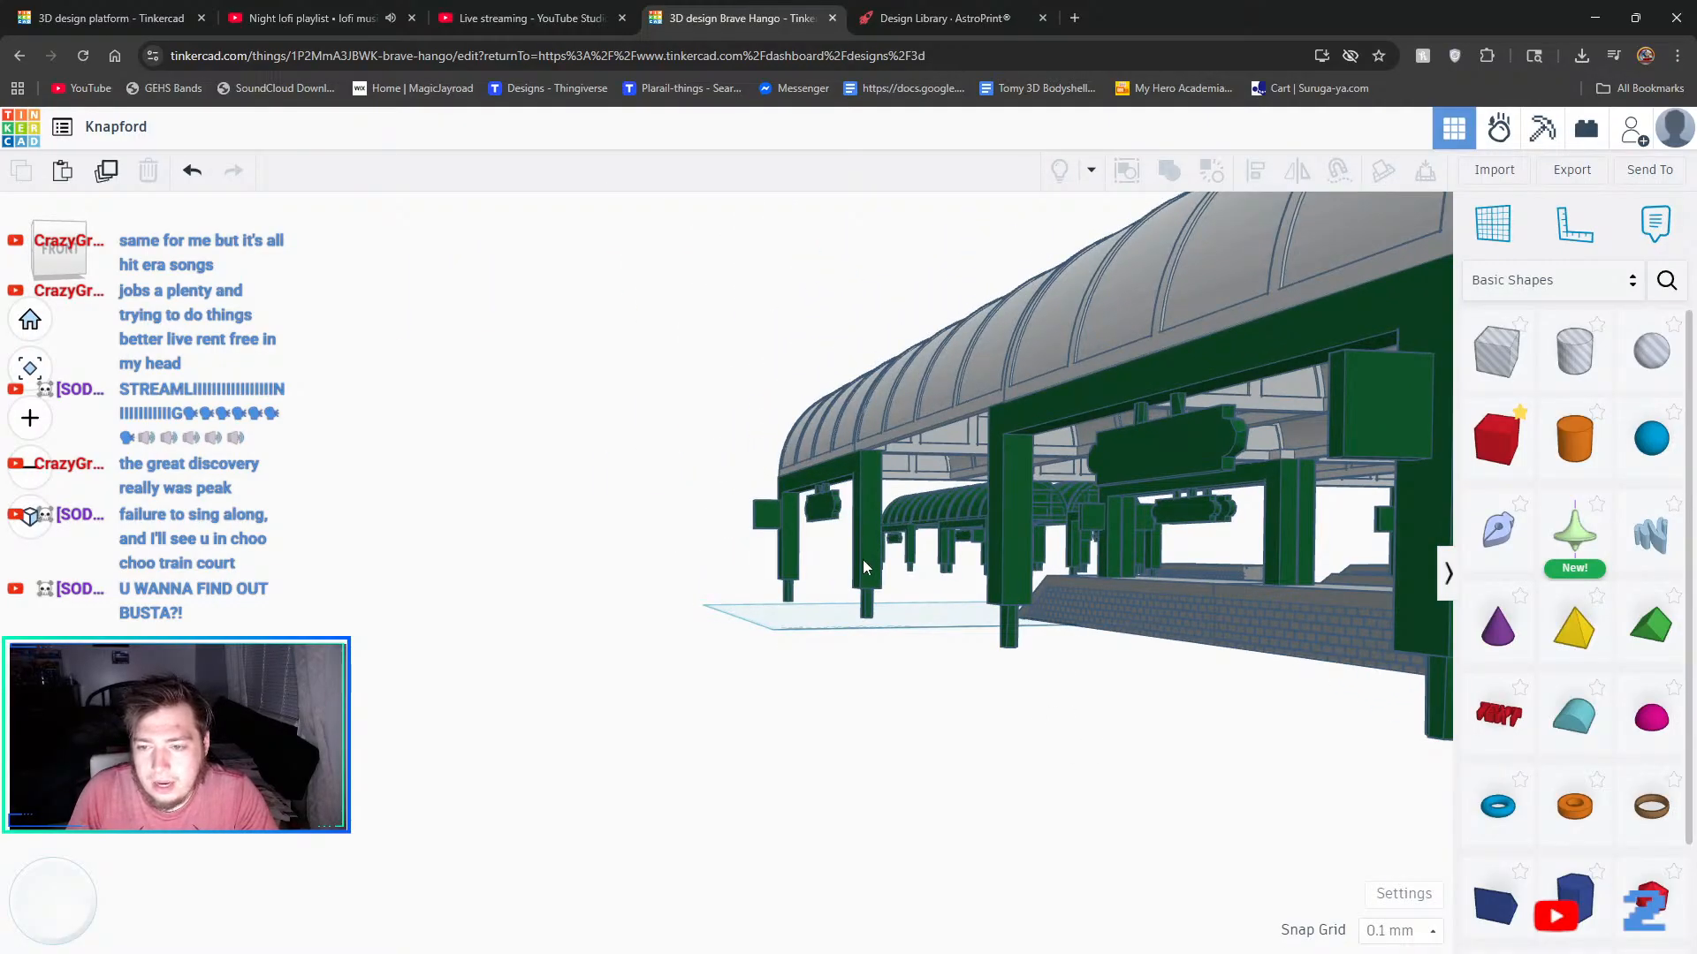
scroll(888, 619, up, 4)
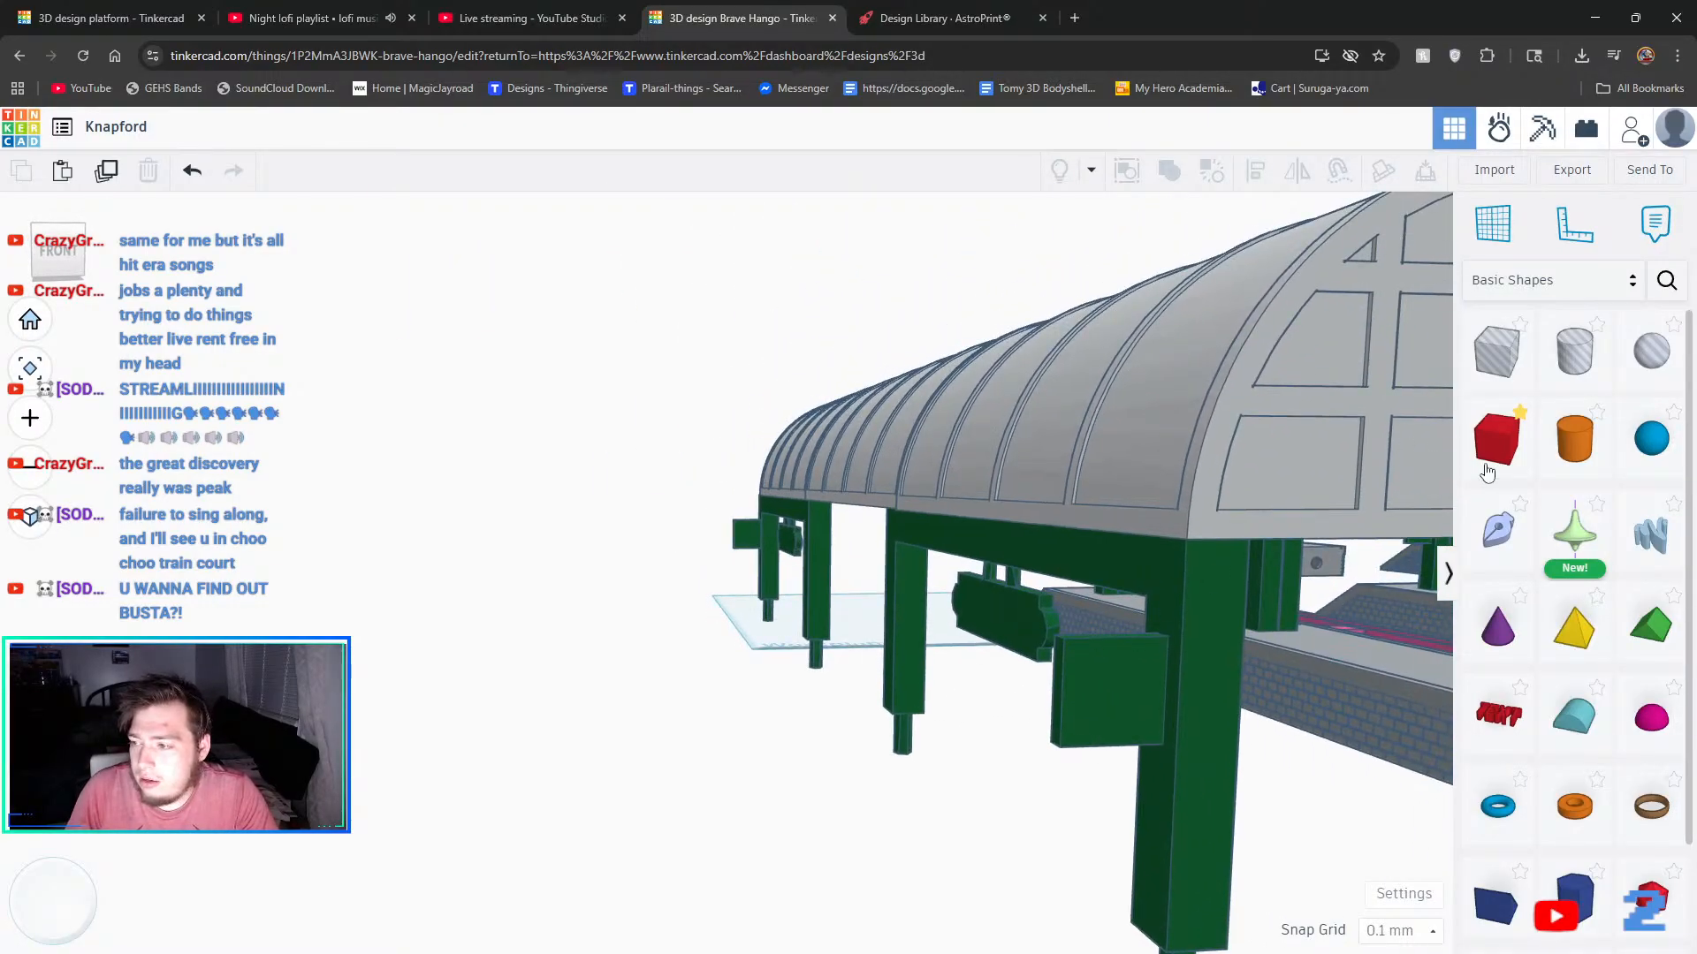
drag(1487, 473, 1112, 623)
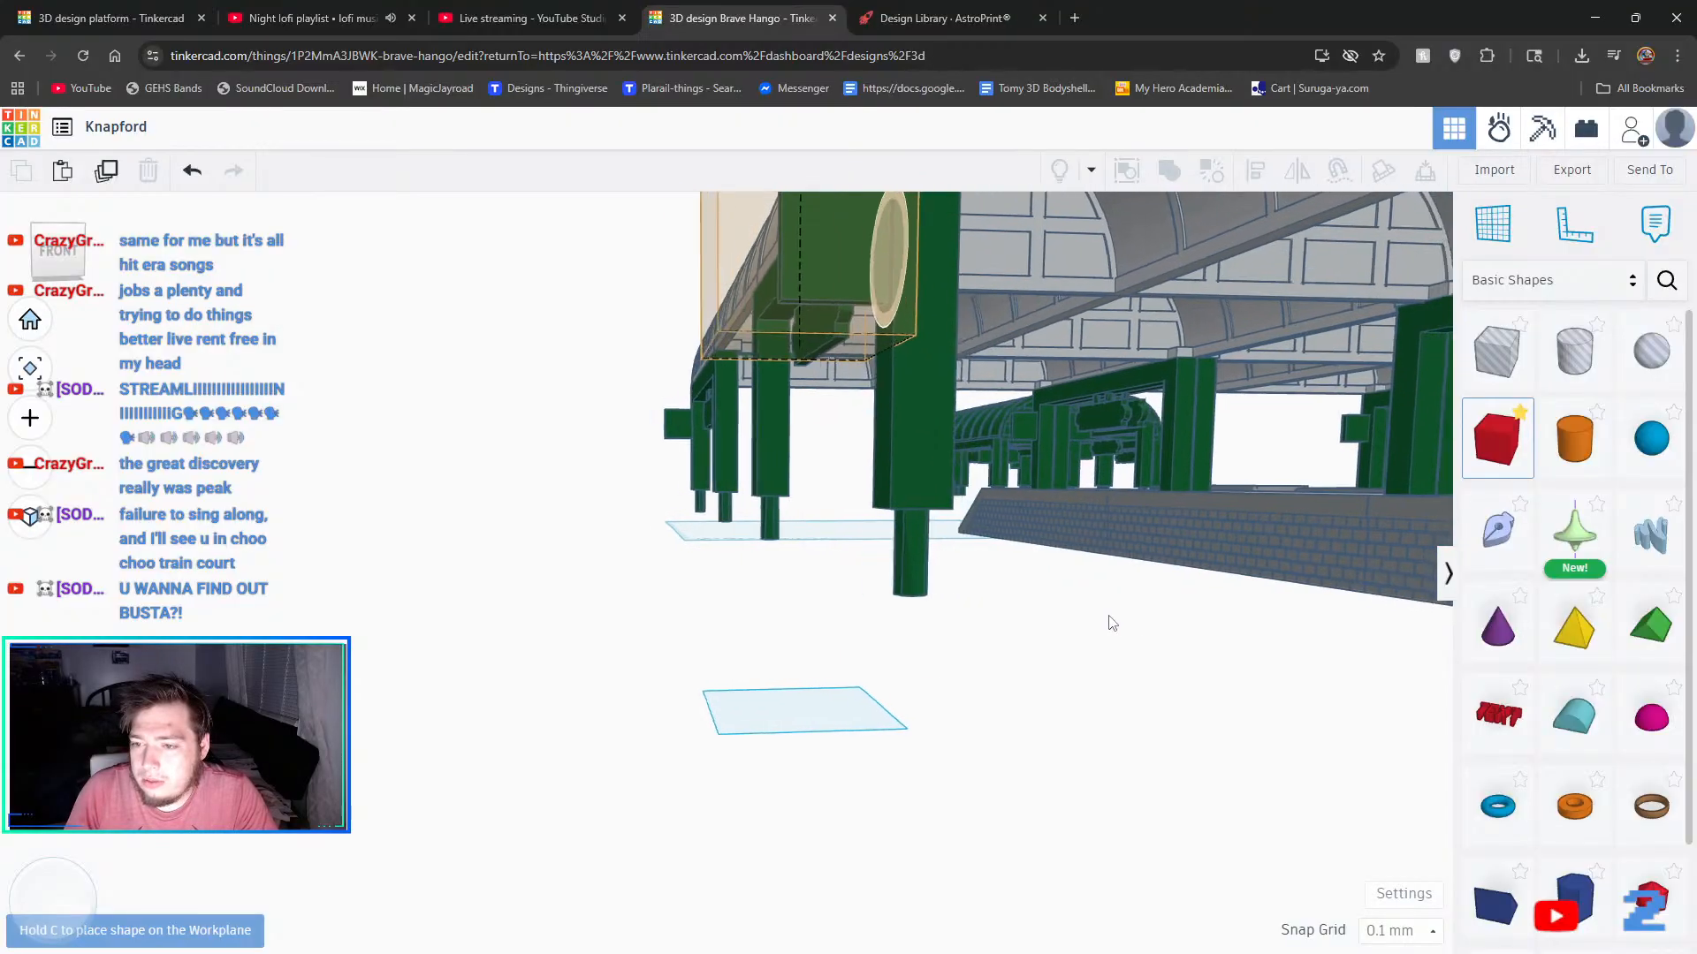
middle_drag(1109, 617, 903, 617)
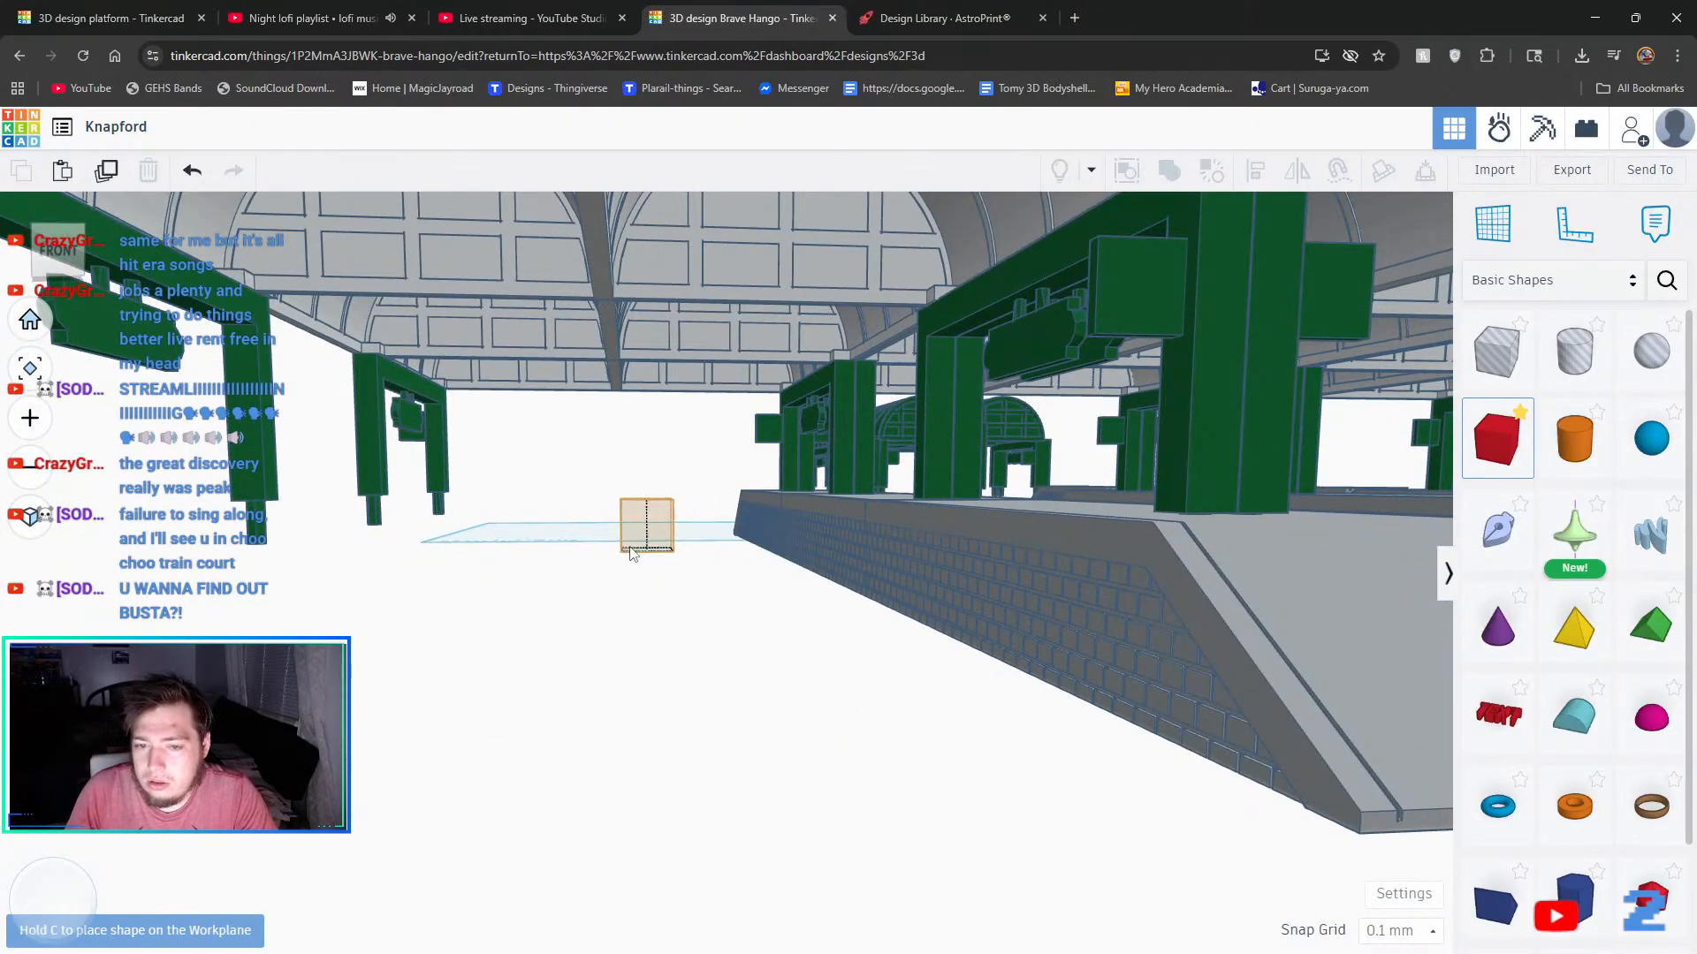
click(566, 526)
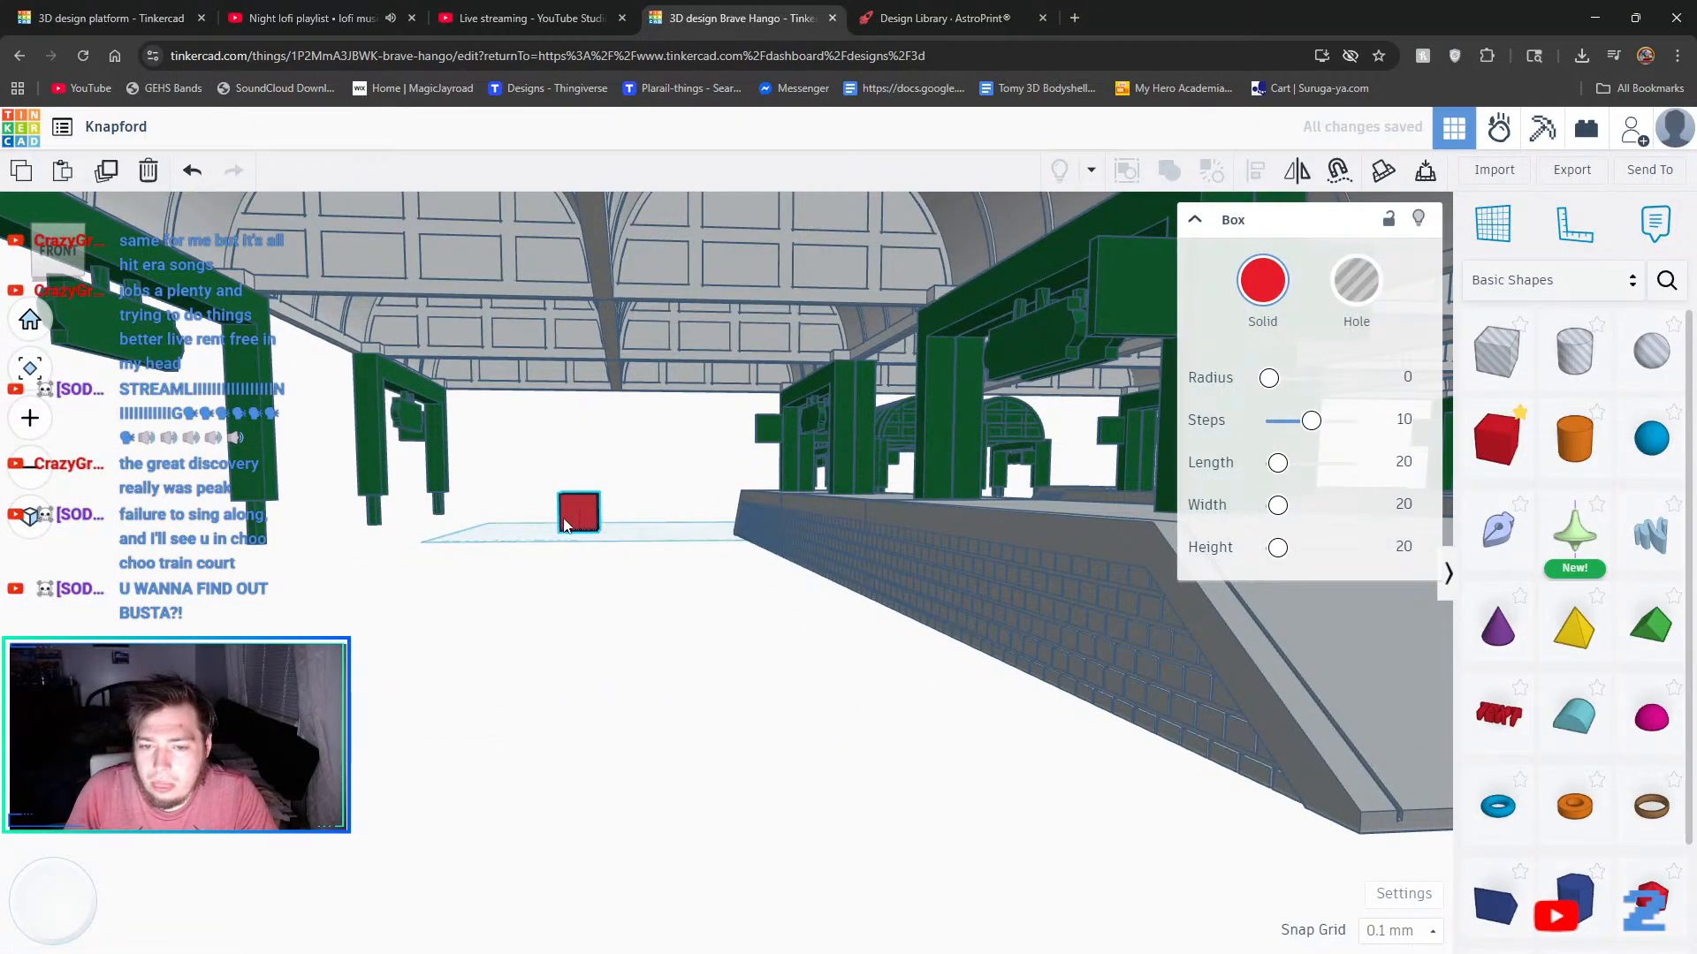
- Move the red box beside the green end pillar under the outermost arched roof
drag(566, 526, 376, 615)
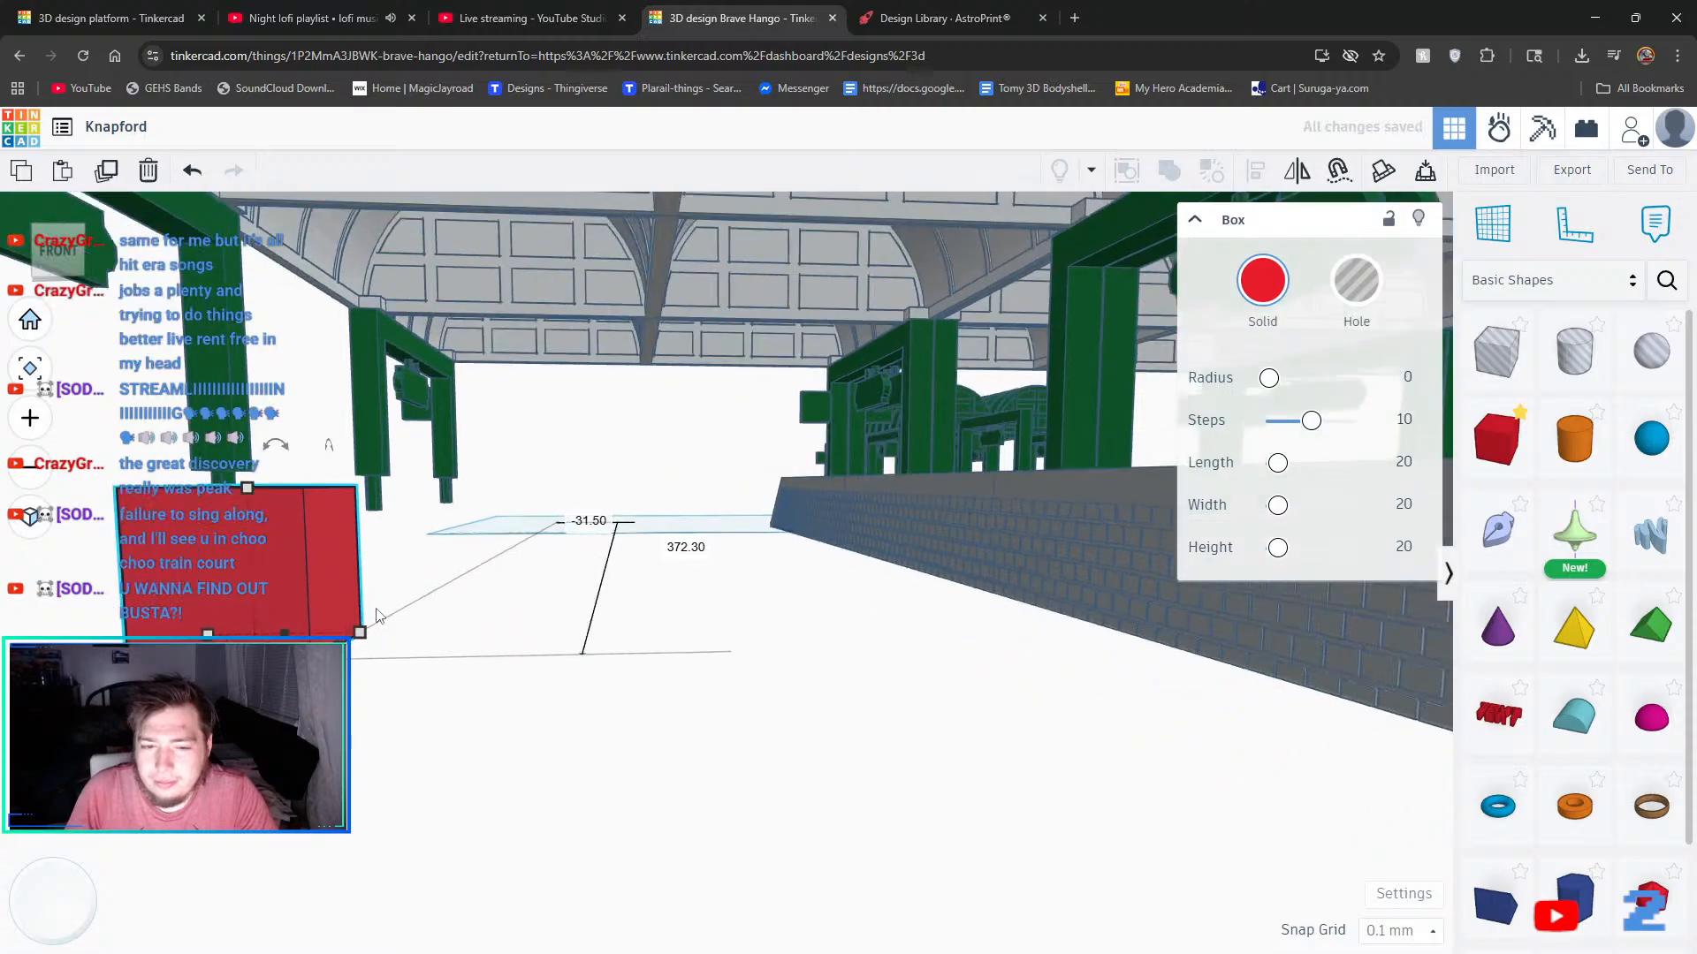
scroll(376, 611, down, 6)
middle_drag(376, 642, 583, 685)
scroll(648, 651, up, 5)
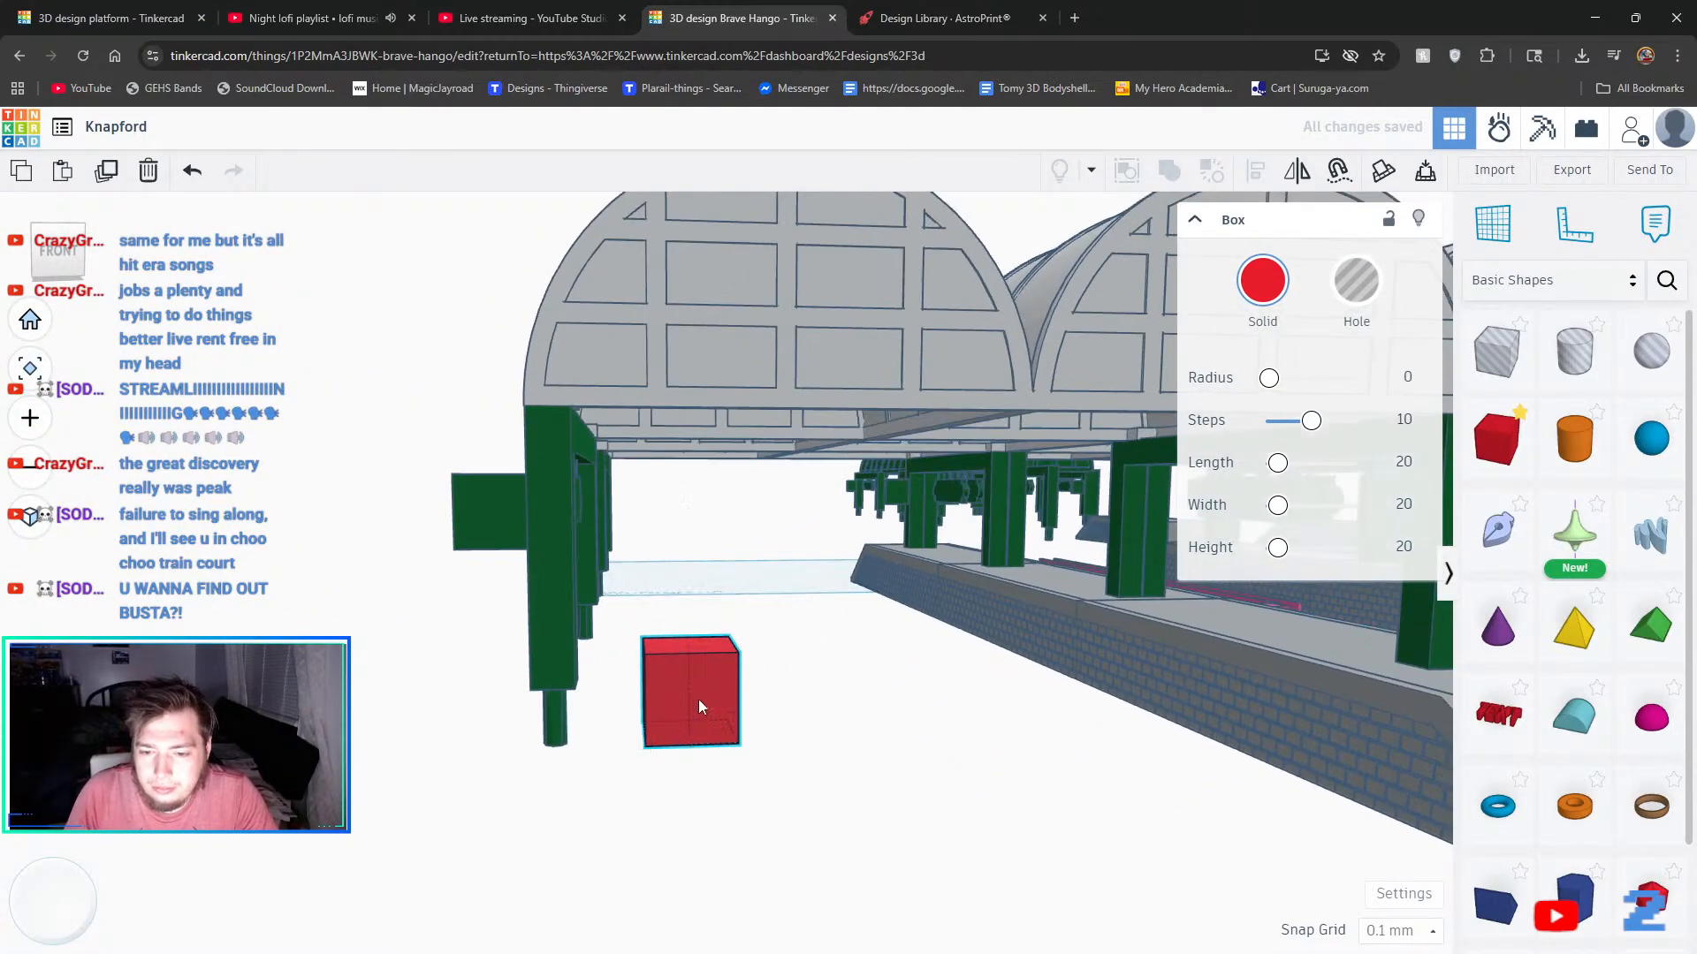
drag(698, 707, 559, 780)
right_drag(560, 780, 1043, 884)
drag(965, 764, 934, 766)
- Stretch the red box upward until its top reaches the bottom edge of the outermost roof
drag(920, 707, 912, 426)
right_drag(1122, 559, 1035, 580)
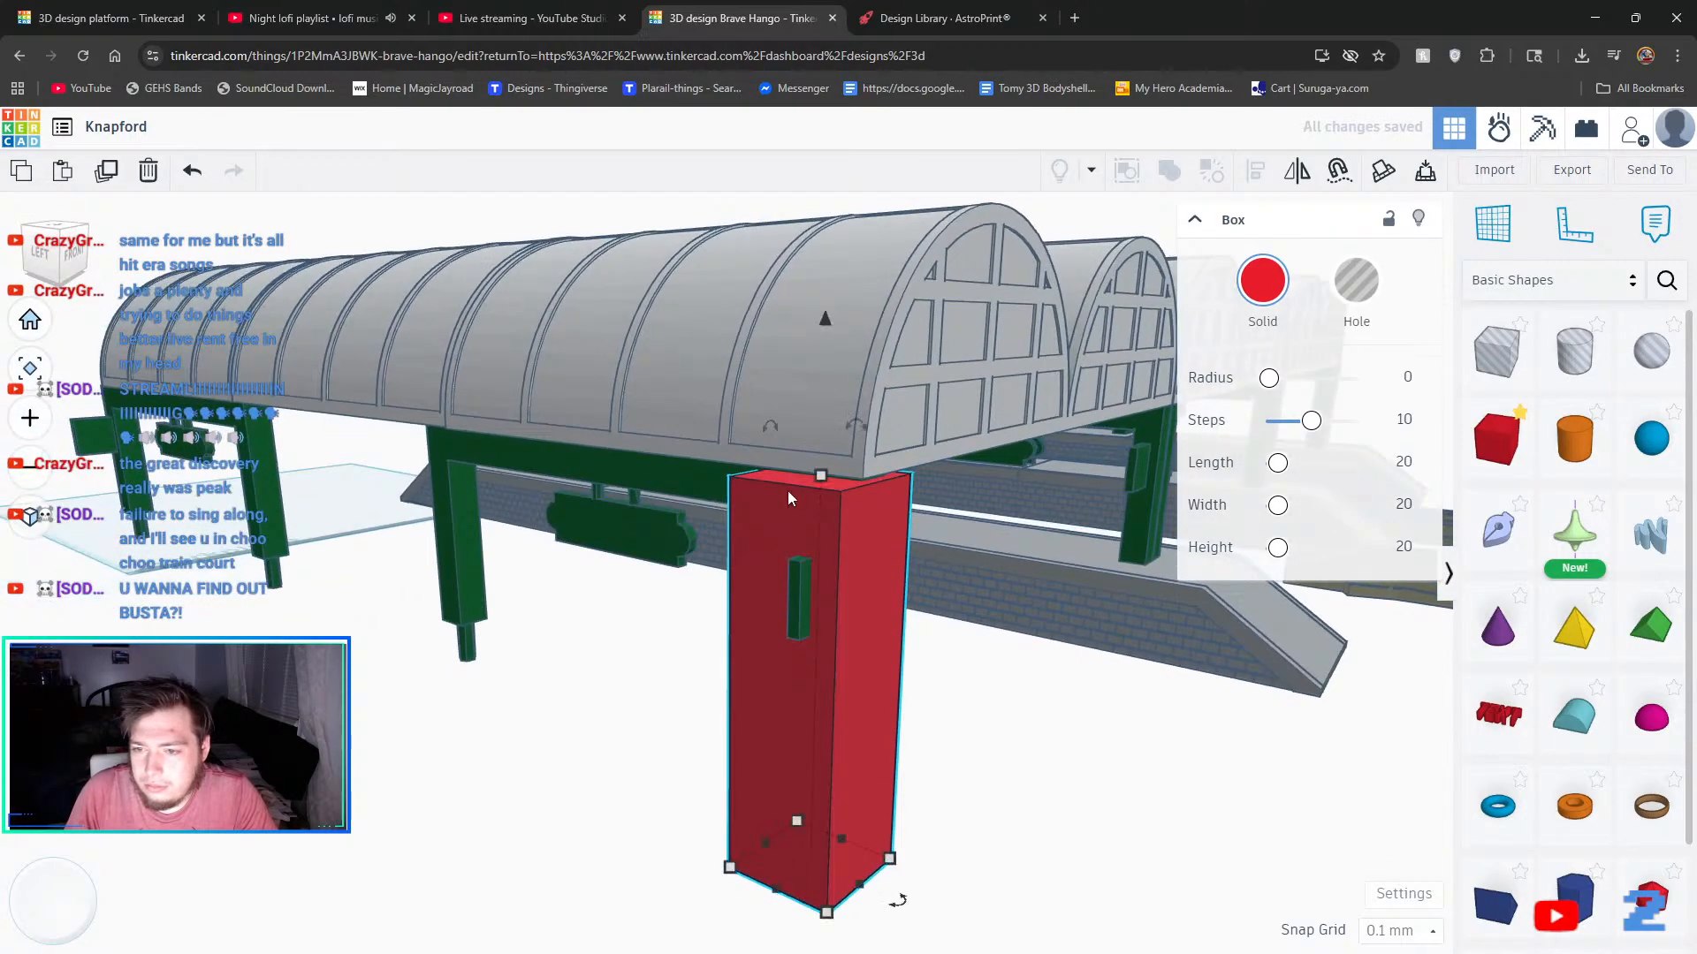
drag(816, 475, 811, 468)
- Adjust the red box's base at the end pillar and extend it outward to about 28 mm wide
right_drag(912, 580, 694, 638)
drag(604, 839, 550, 849)
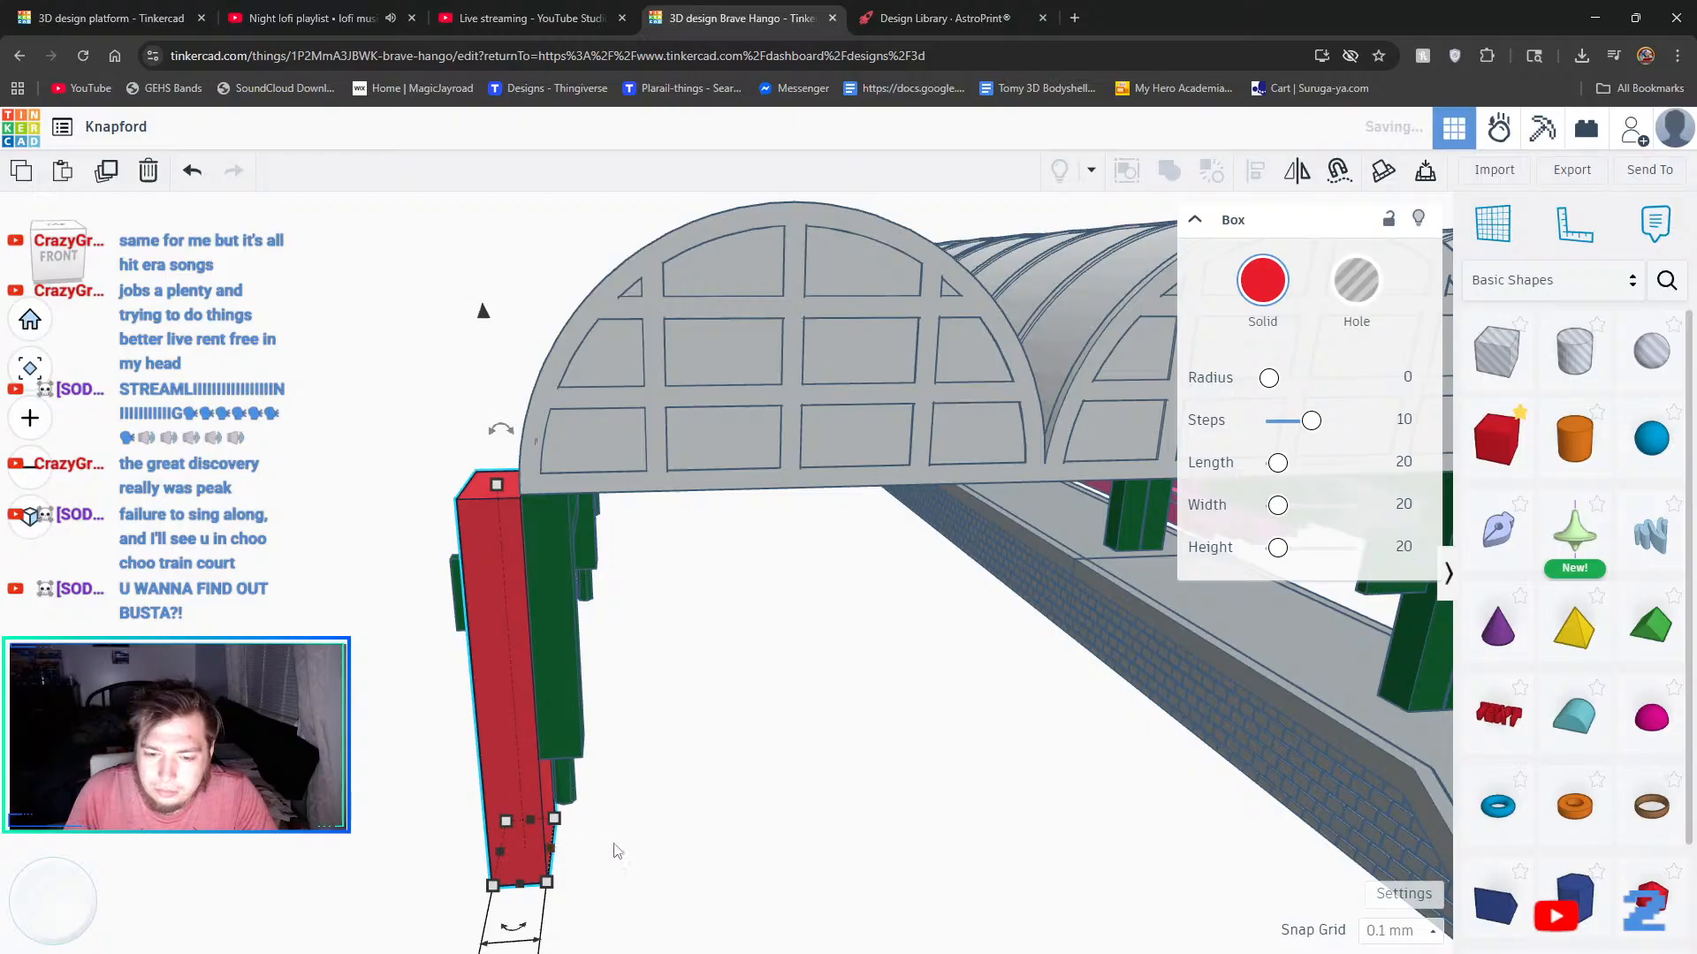
click(769, 841)
right_drag(769, 841, 1020, 767)
click(1020, 767)
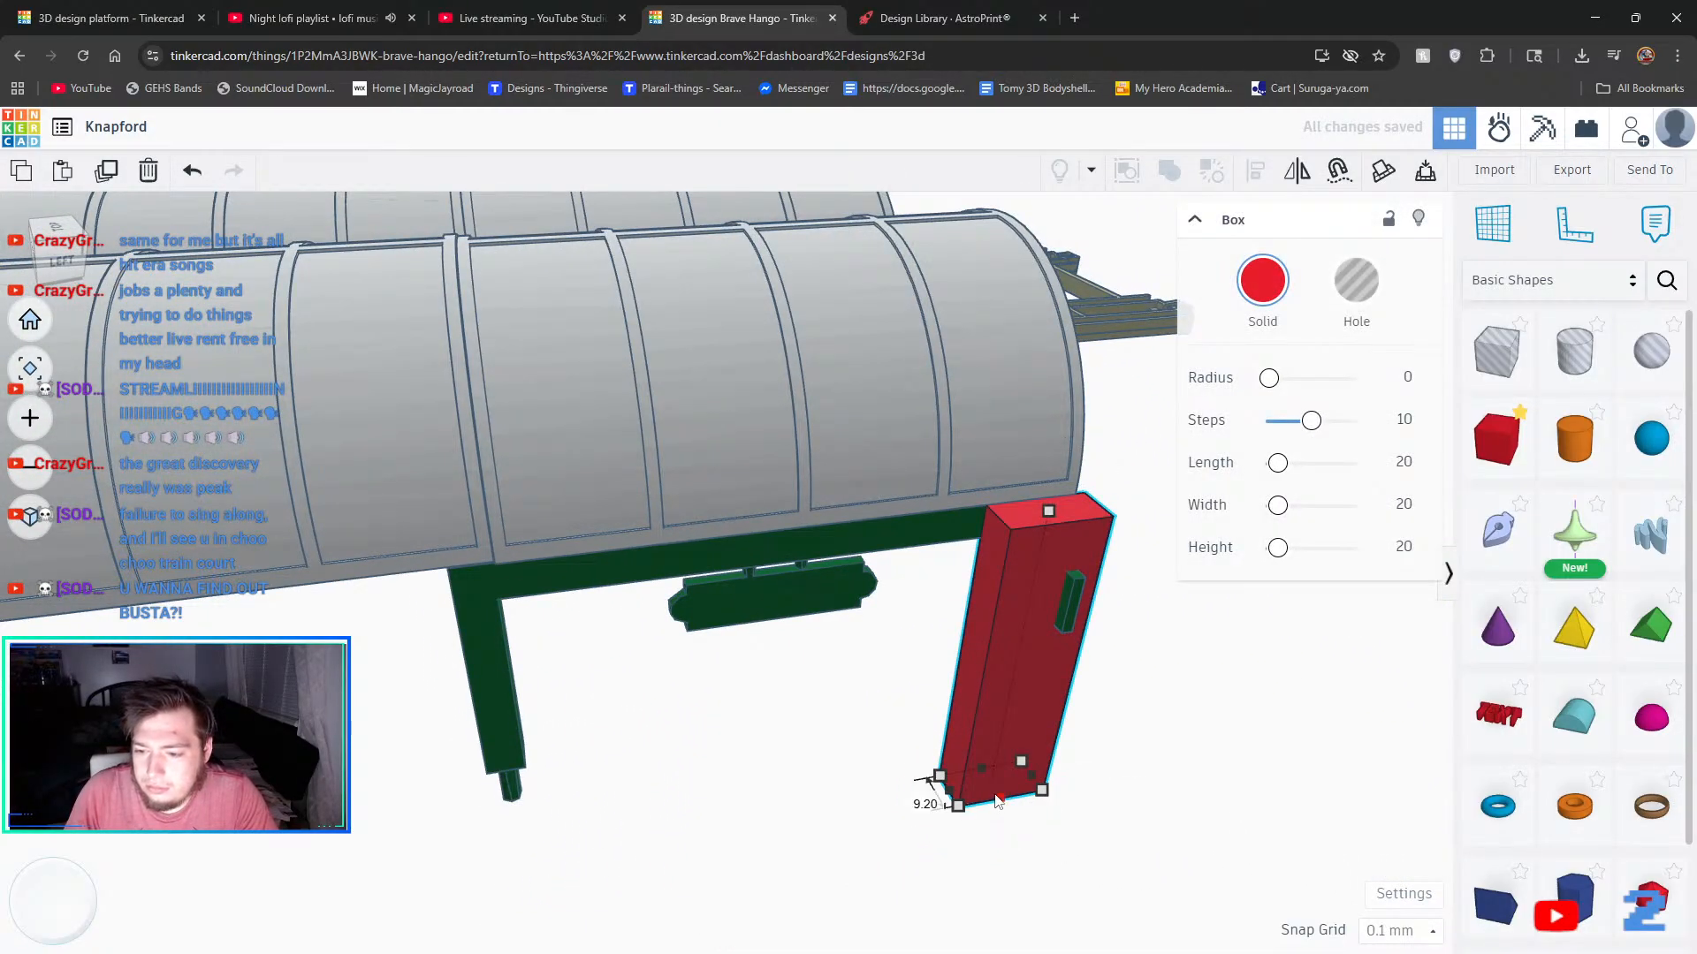
drag(997, 800, 966, 825)
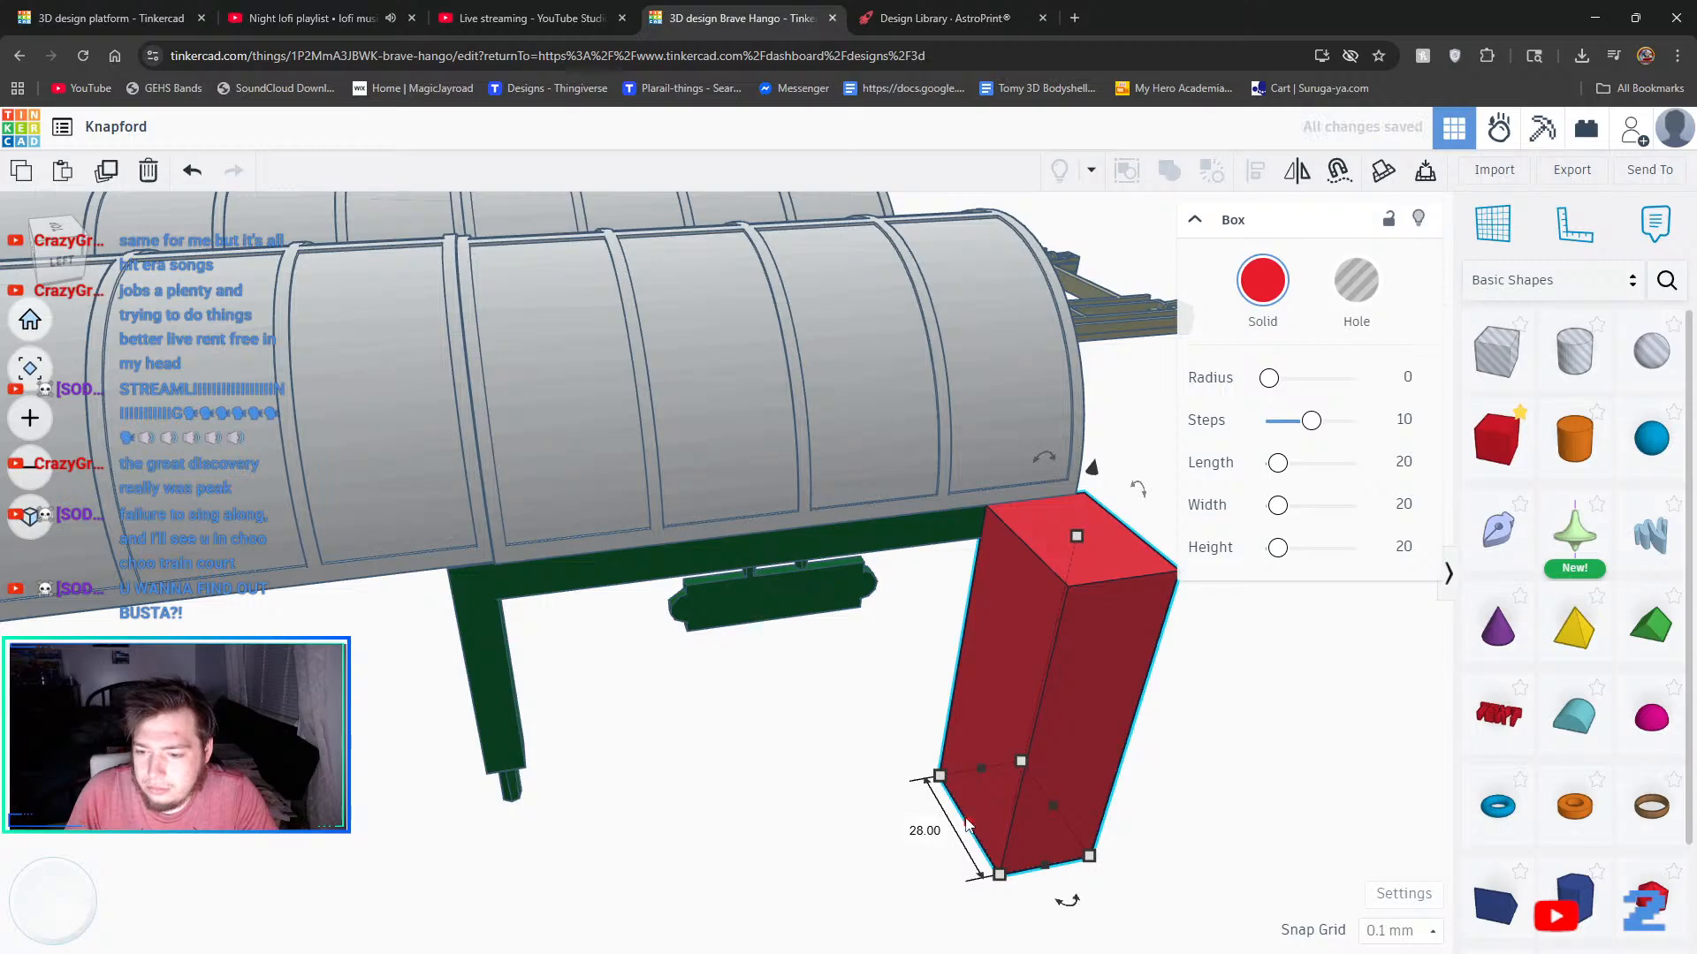
- Lower the red box's top to the underside of the green beam and fit its base around the end pillar, about 17.9 mm deep
right_drag(967, 825, 1039, 527)
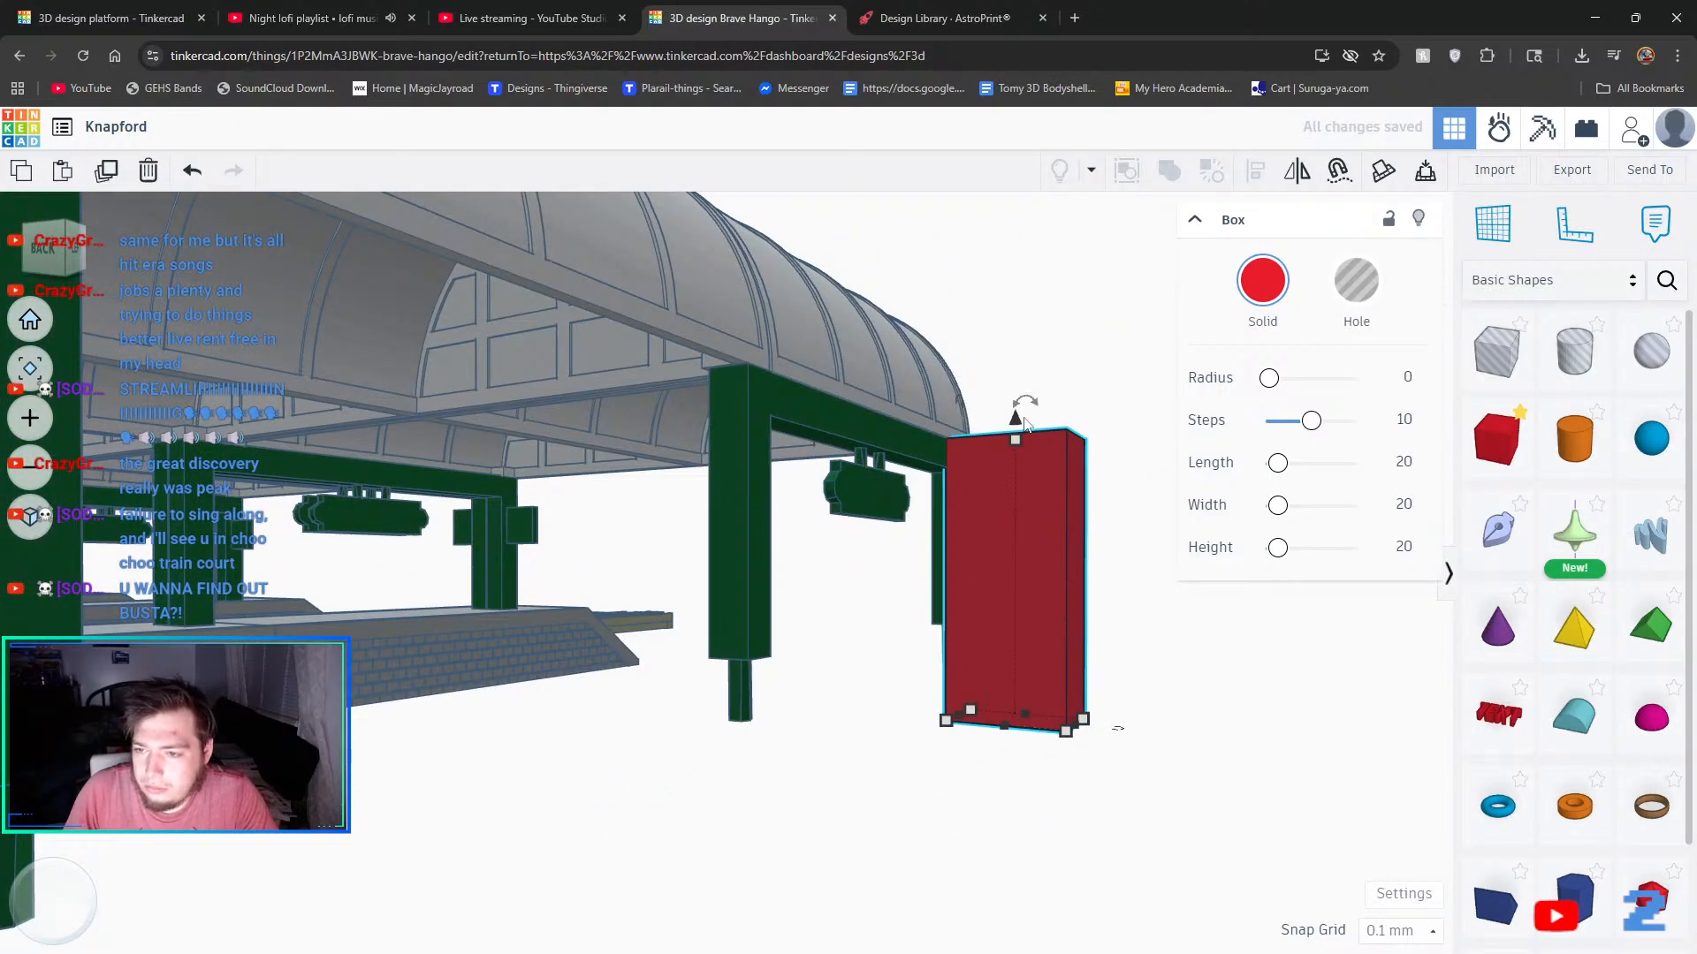
drag(1018, 436, 1018, 468)
drag(970, 710, 954, 710)
right_drag(966, 660, 550, 854)
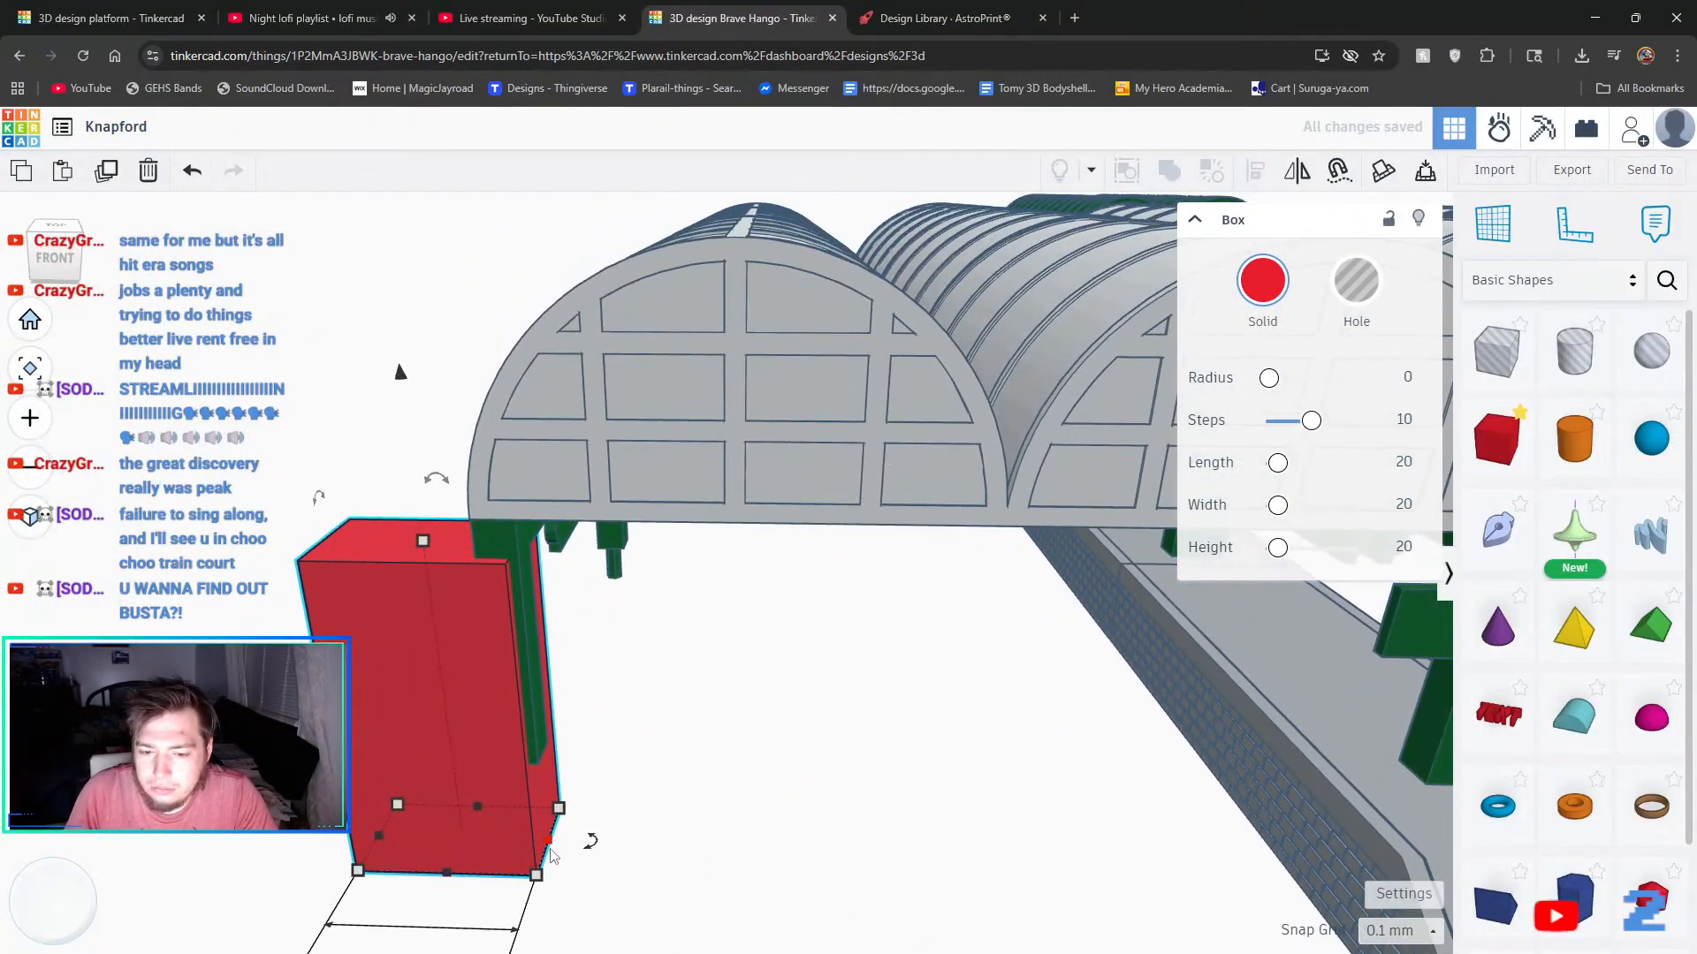
mouse_move(550, 850)
mouse_down()
mouse_move(601, 850)
mouse_move(558, 850)
mouse_up()
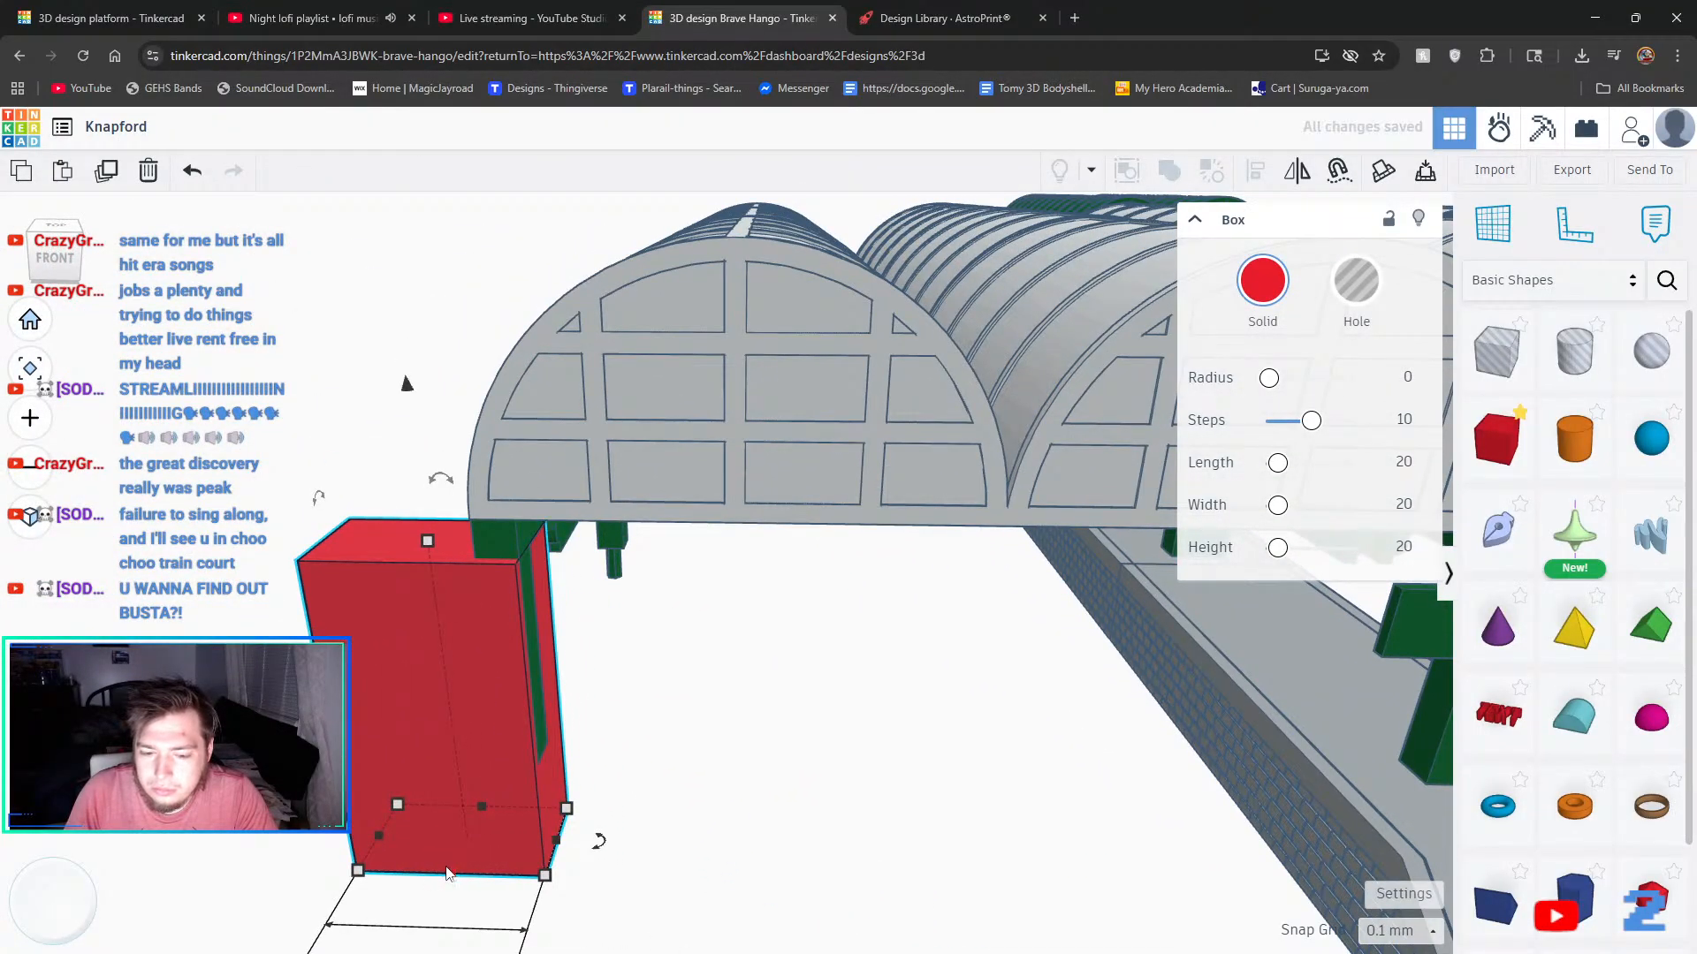
mouse_move(448, 873)
mouse_down()
mouse_move(442, 817)
mouse_move(431, 866)
mouse_up()
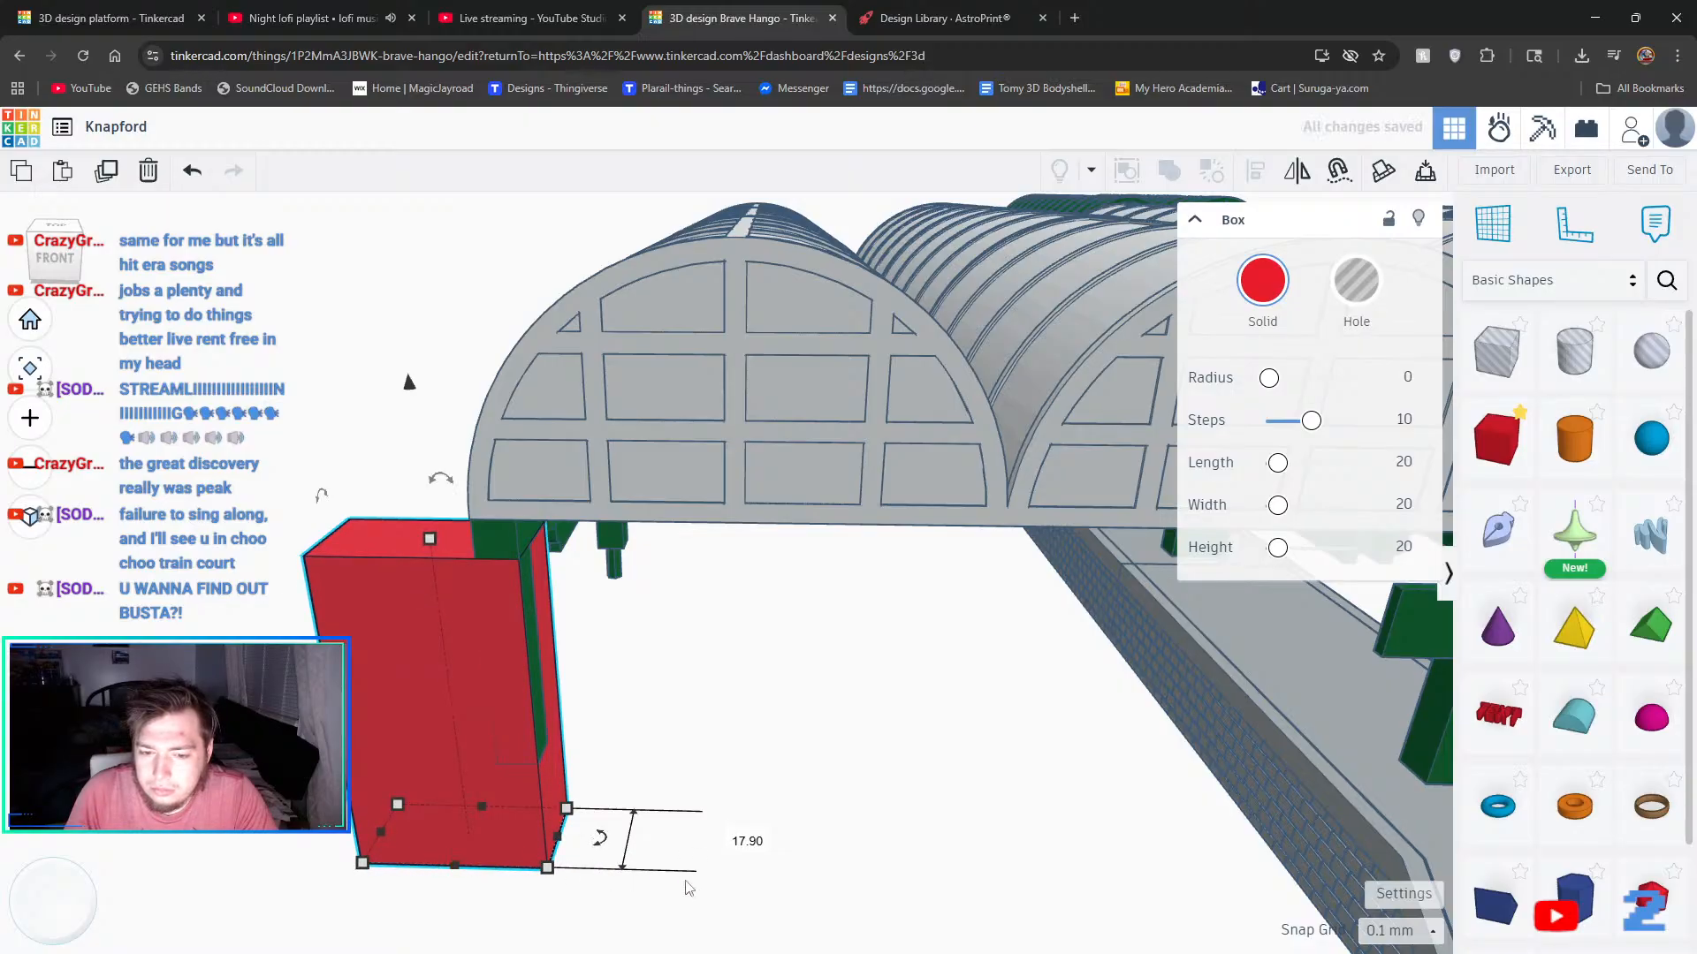
click(626, 740)
- Stretch the red box along the full length of the outermost roof to about 321.1 mm, ending flush with the roof's far end
right_drag(633, 766, 1175, 822)
click(1068, 789)
scroll(806, 785, up, 3)
middle_drag(806, 783, 1057, 666)
drag(1167, 643, 427, 780)
right_drag(474, 829, 862, 791)
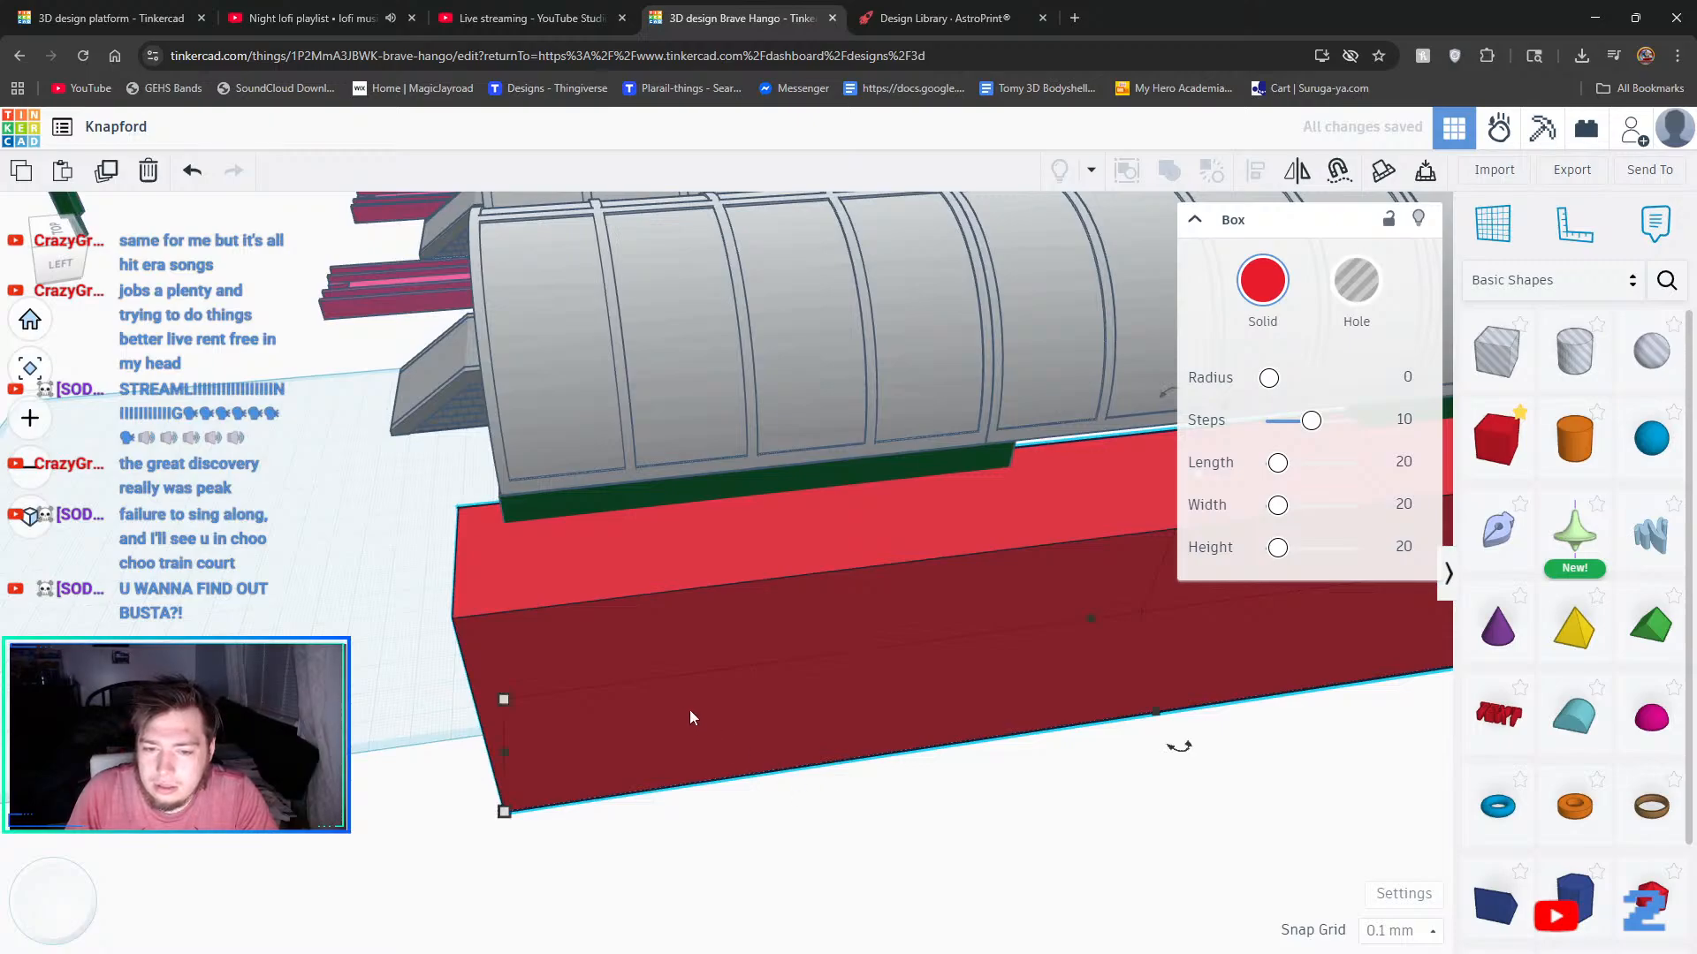
drag(500, 753, 541, 758)
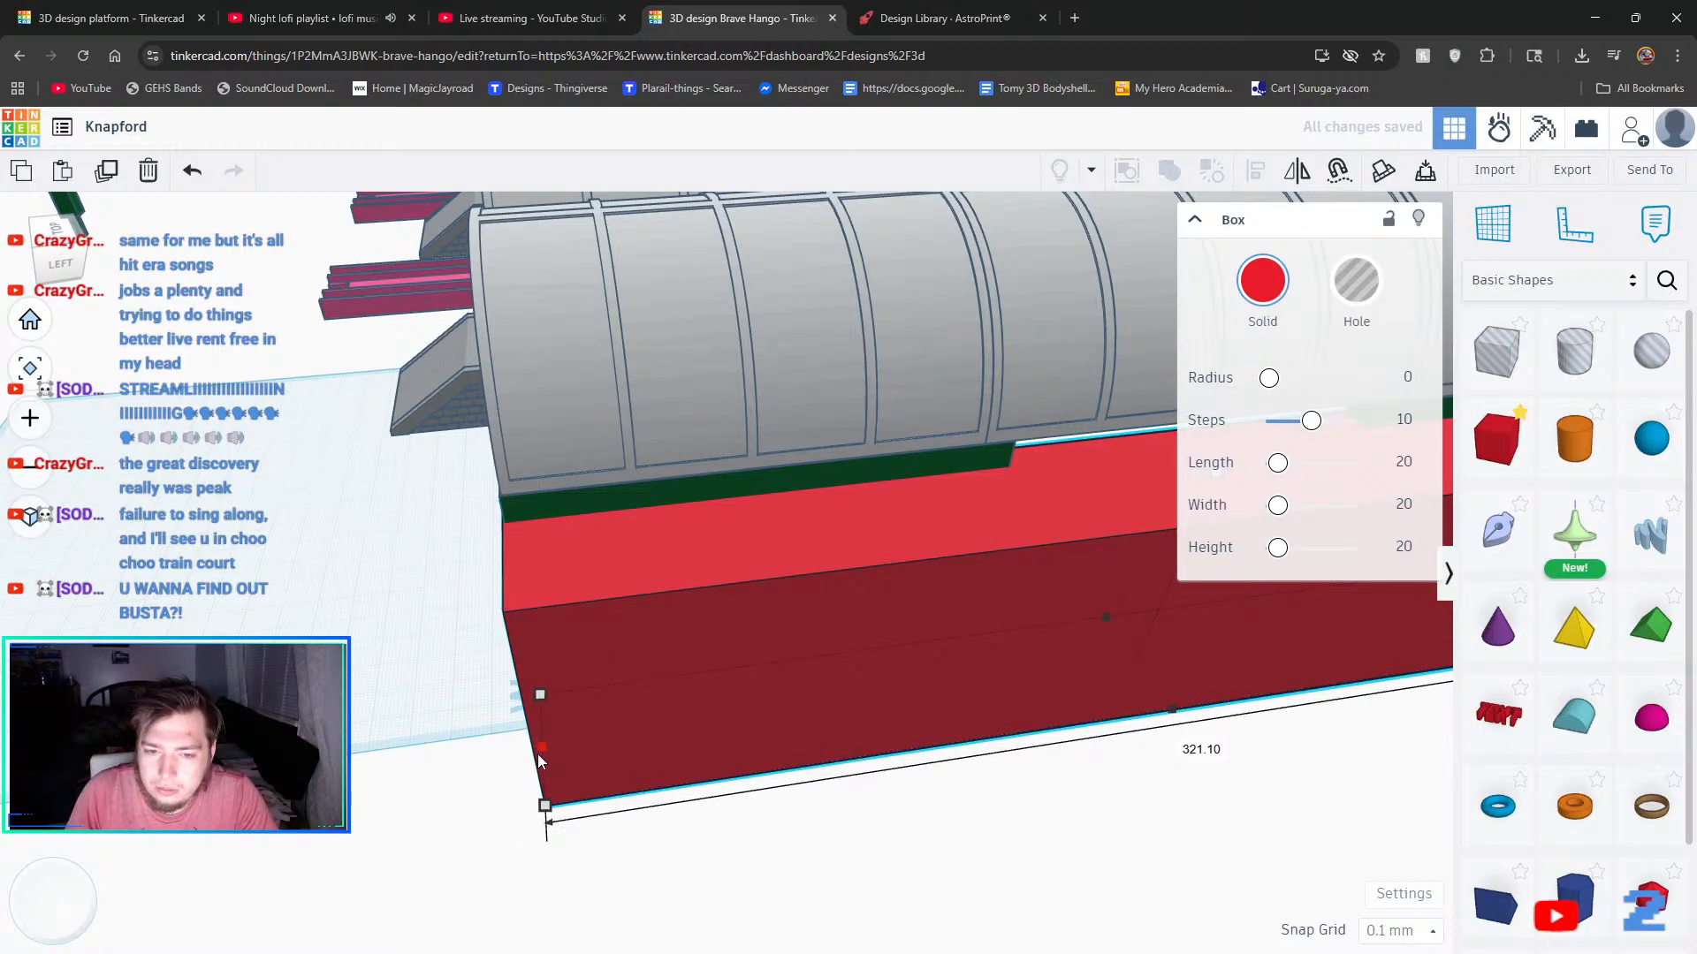
right_drag(539, 758, 693, 730)
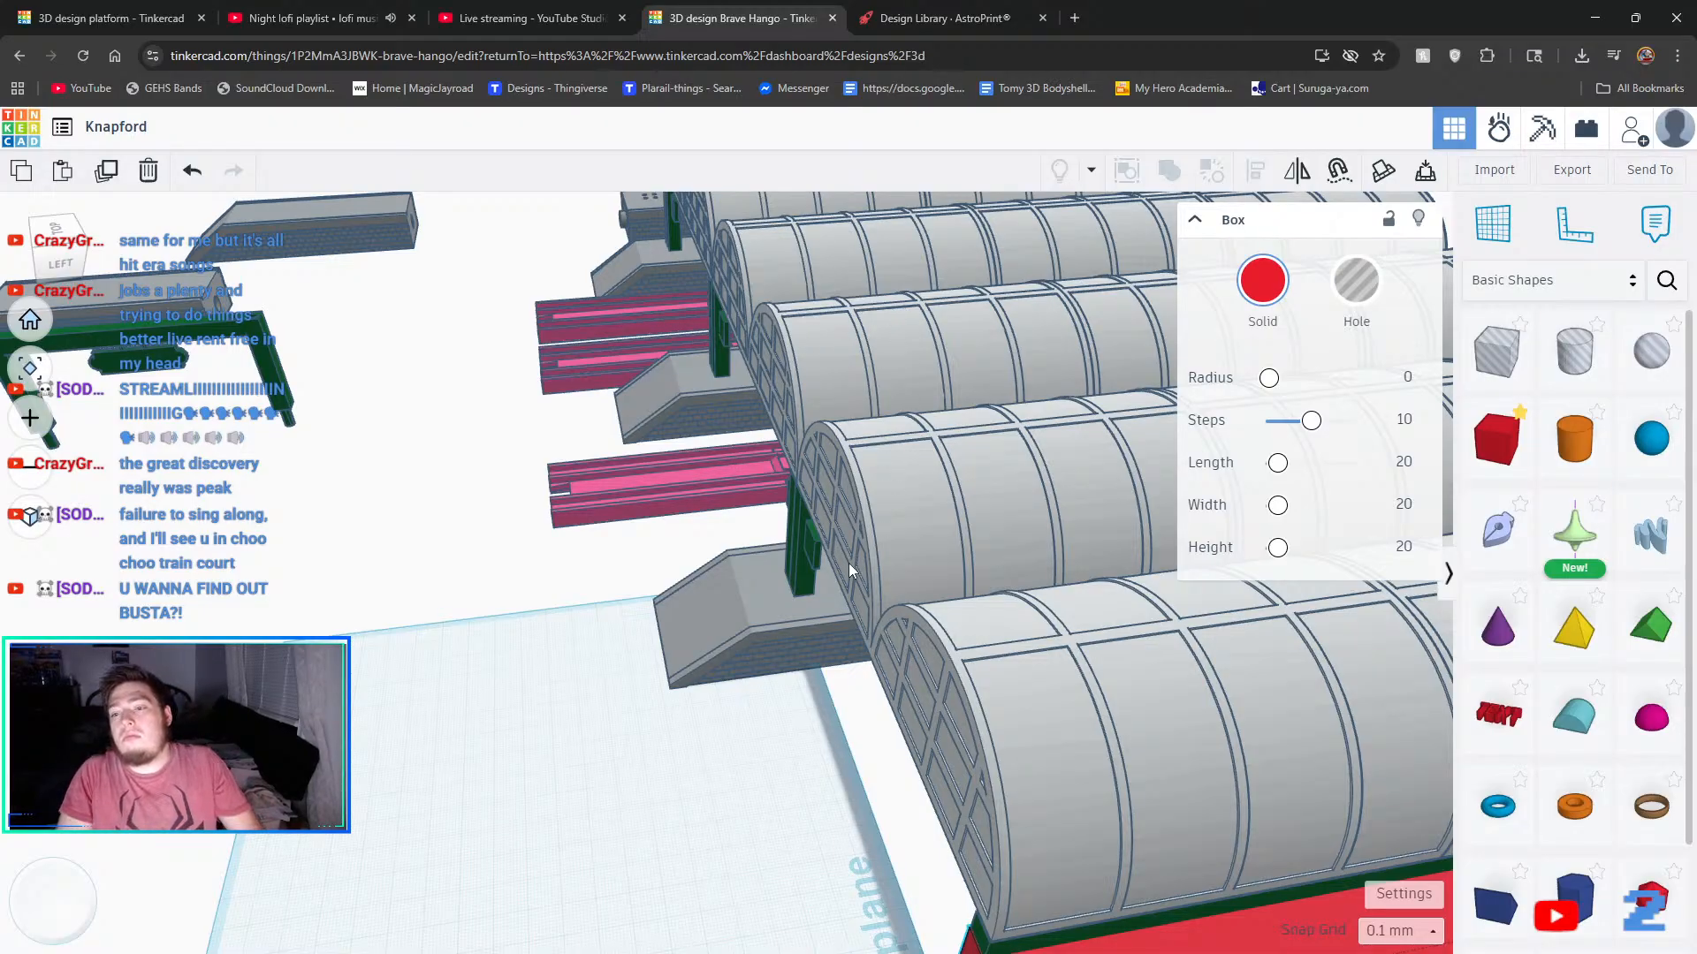
- Place a wedge on top of the red box near the roof's end and rotate it 90° to face outward
right_drag(848, 564, 693, 580)
right_drag(883, 565, 811, 623)
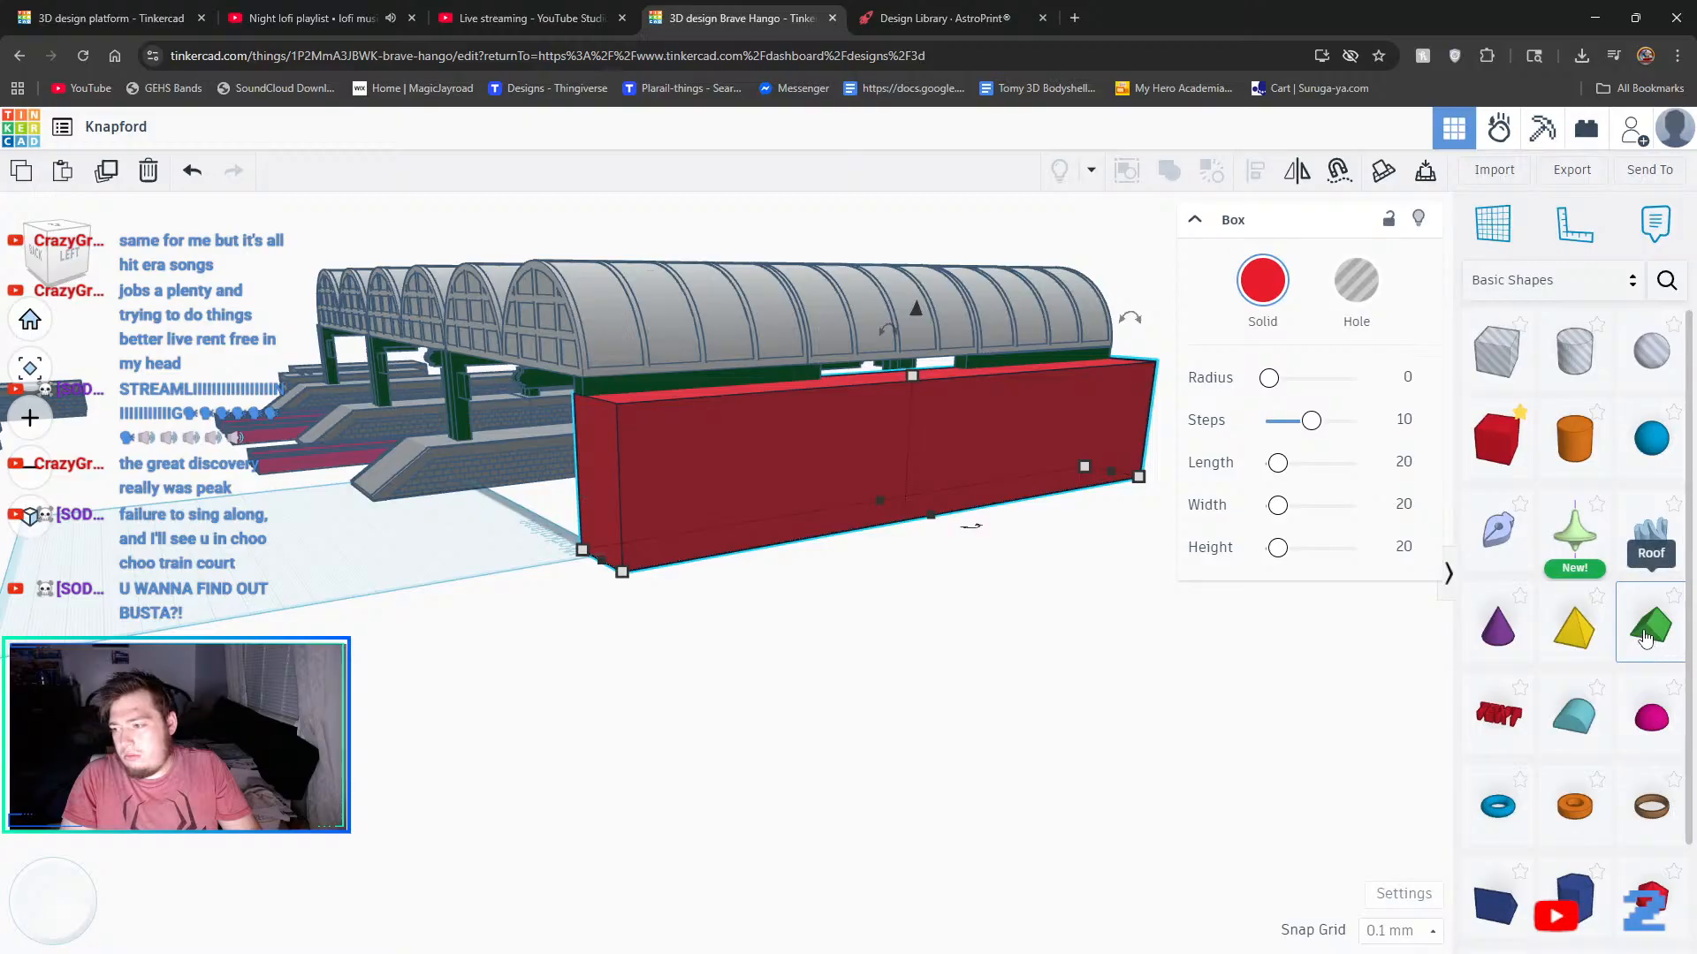
scroll(1626, 640, down, 2)
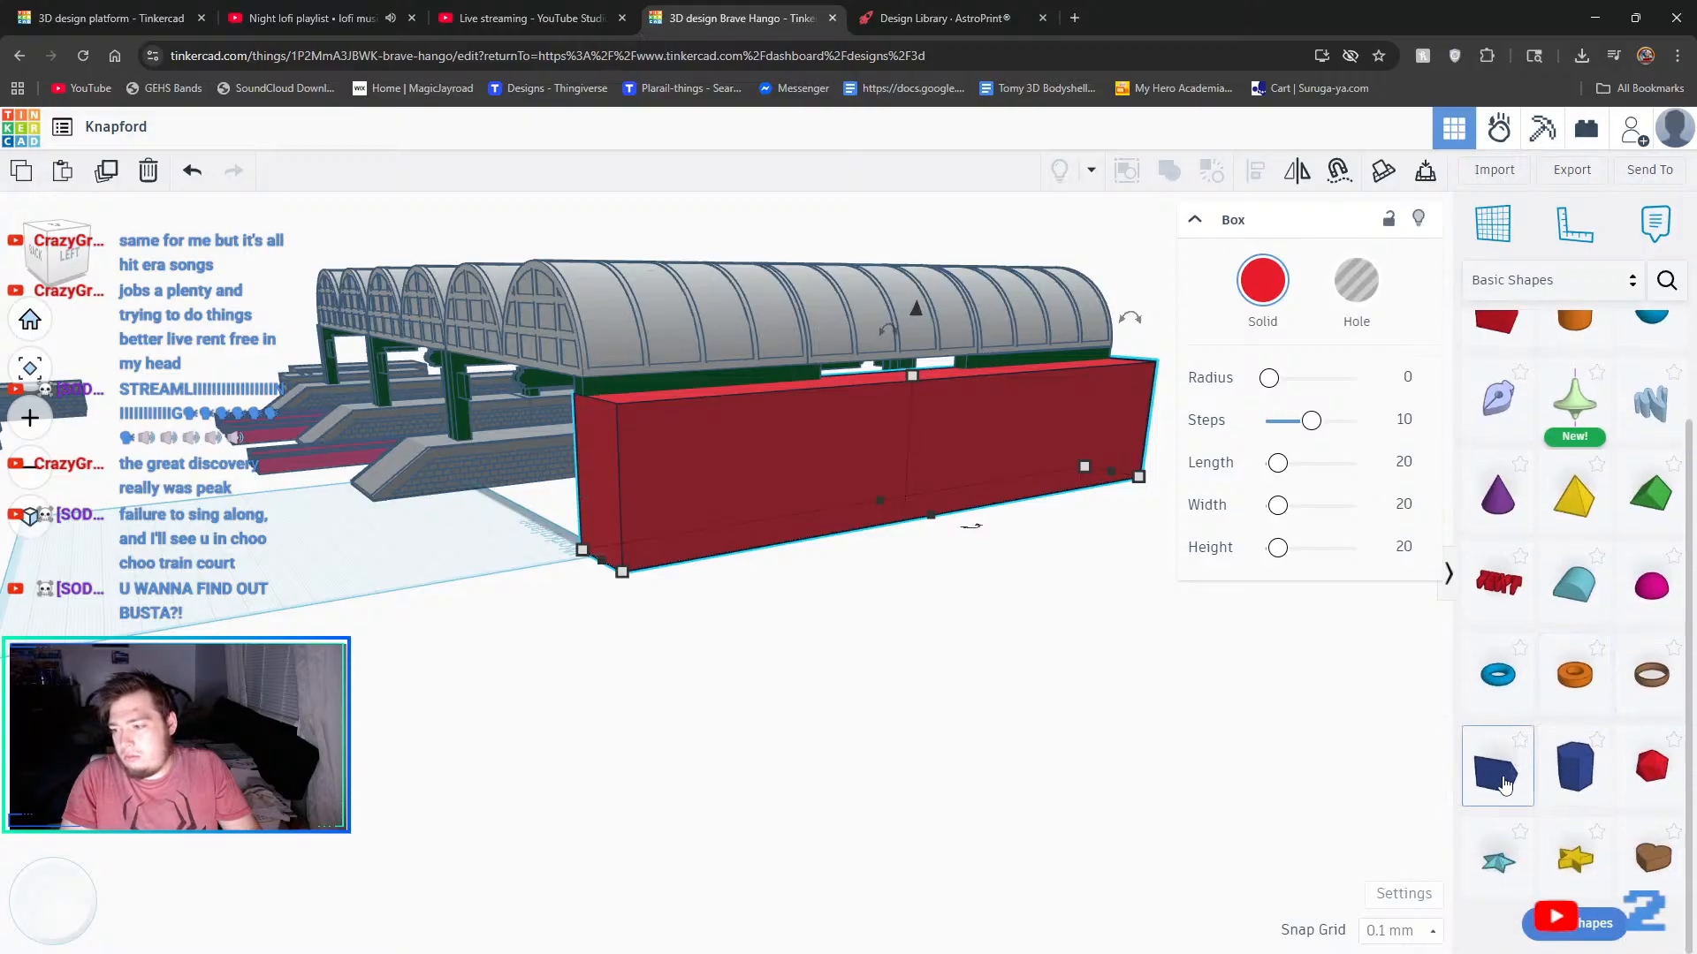
drag(1505, 785, 978, 583)
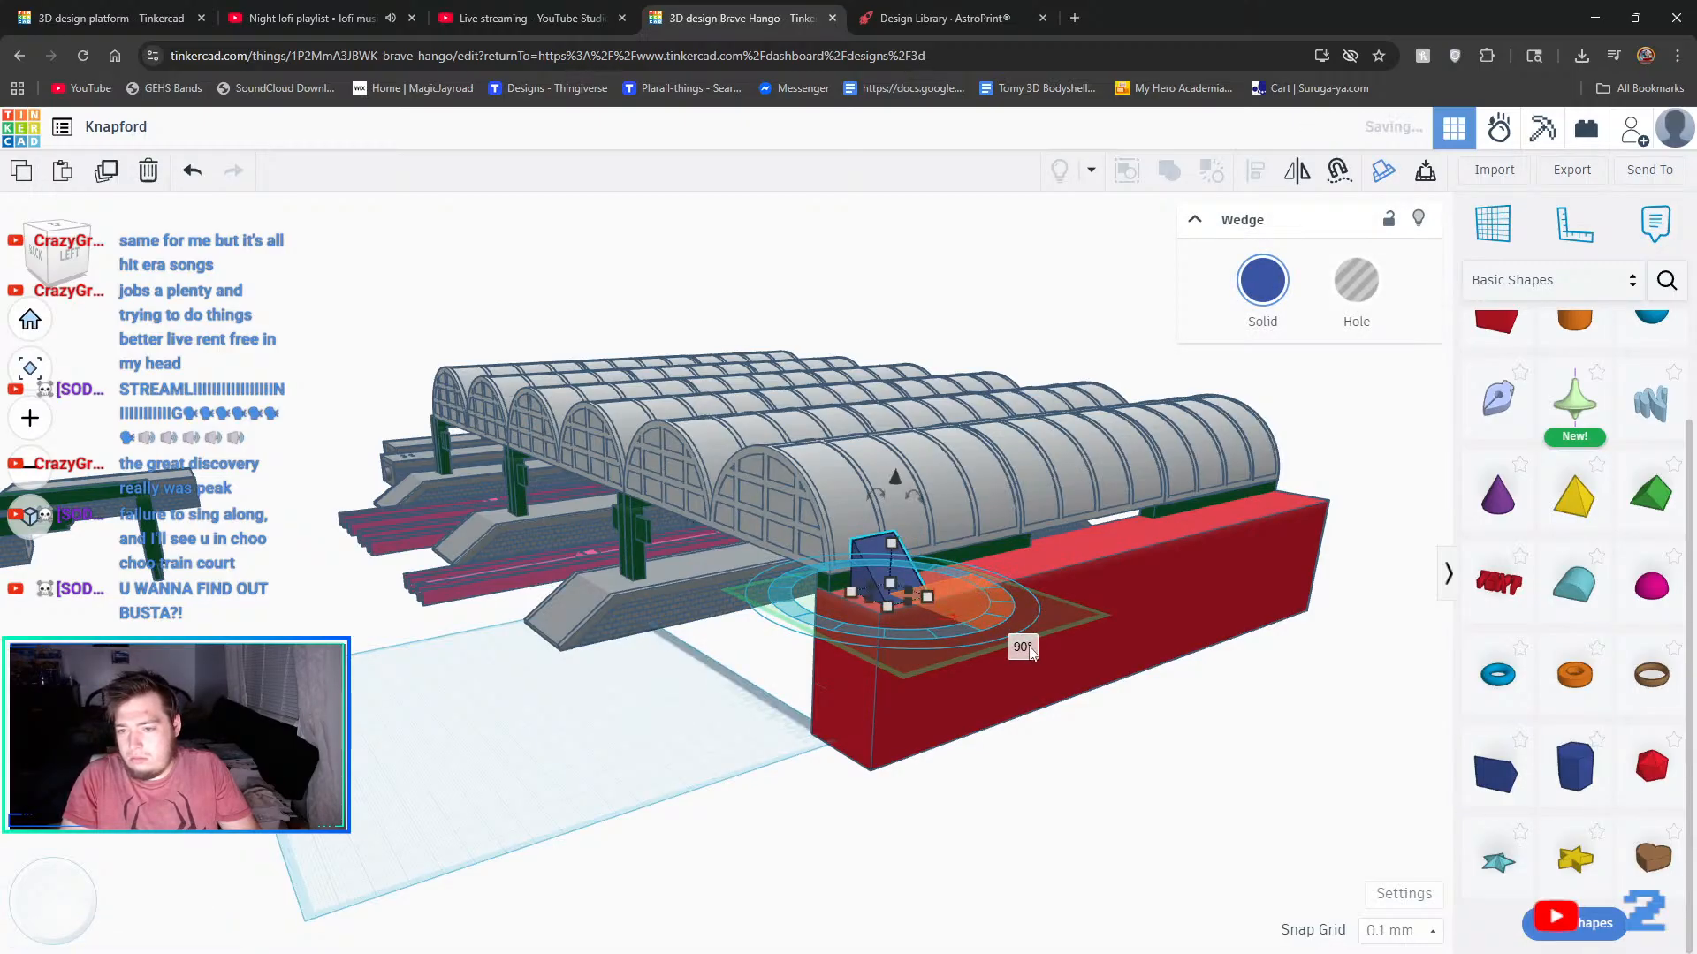
click(973, 661)
click(893, 580)
right_drag(998, 670, 1019, 681)
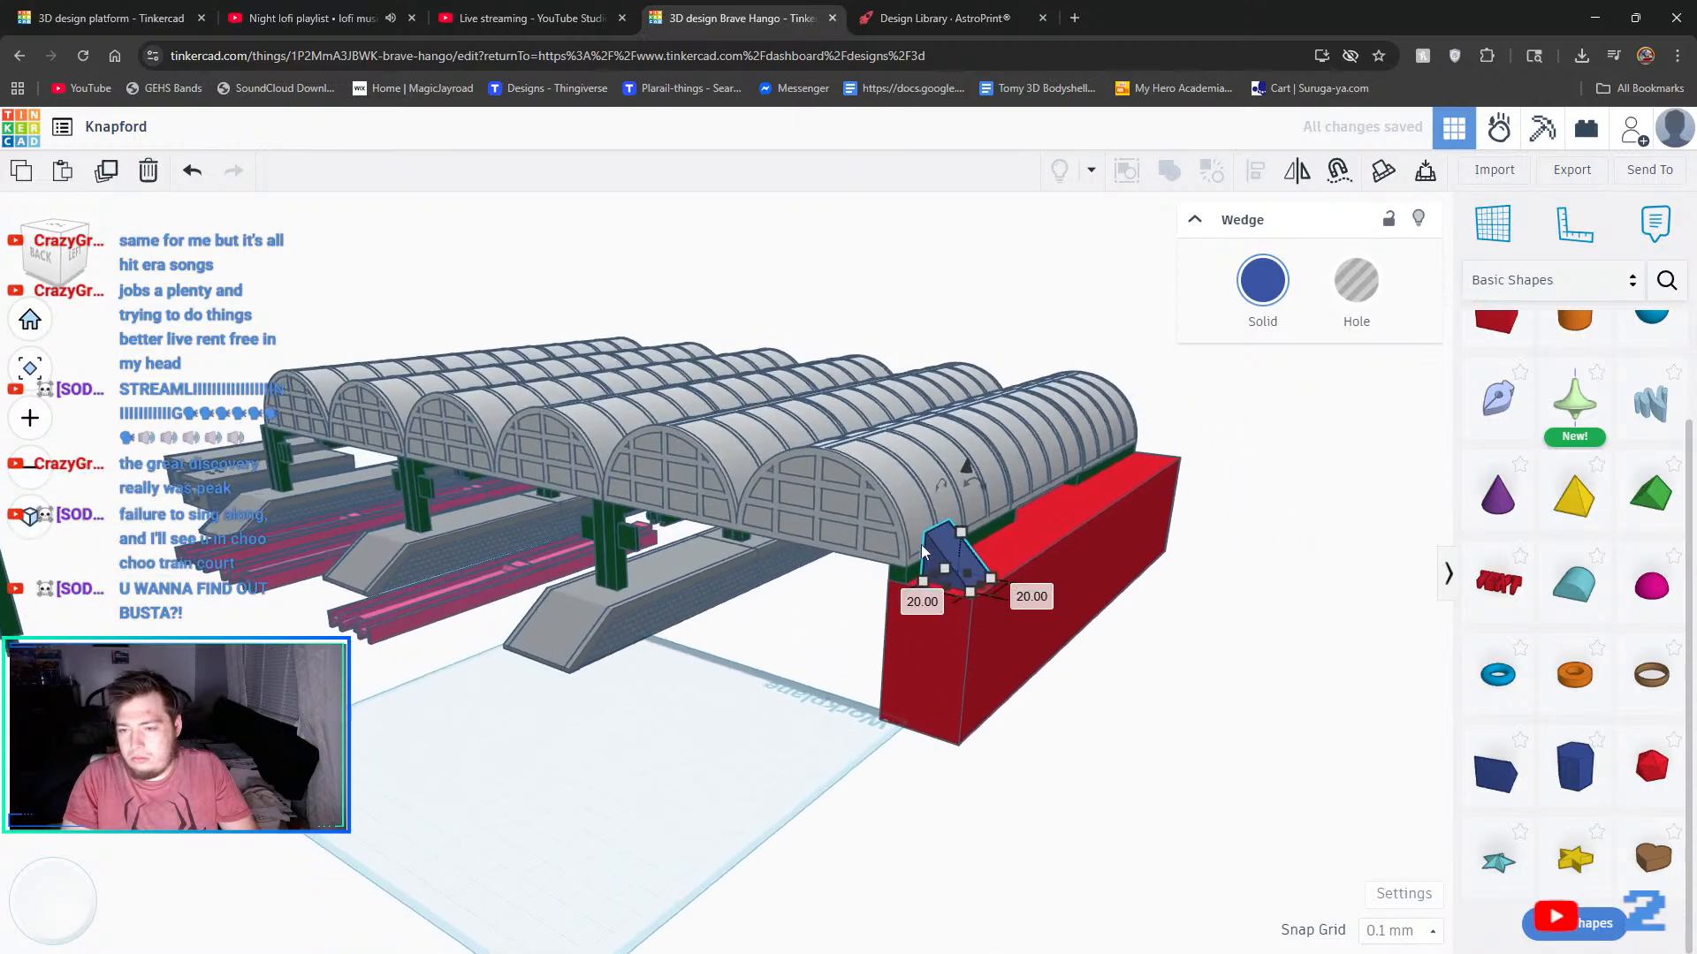
- Sink the wedge partway into the red box and shift it inward against the green beam below the roof
scroll(963, 557, up, 5)
drag(961, 524, 975, 584)
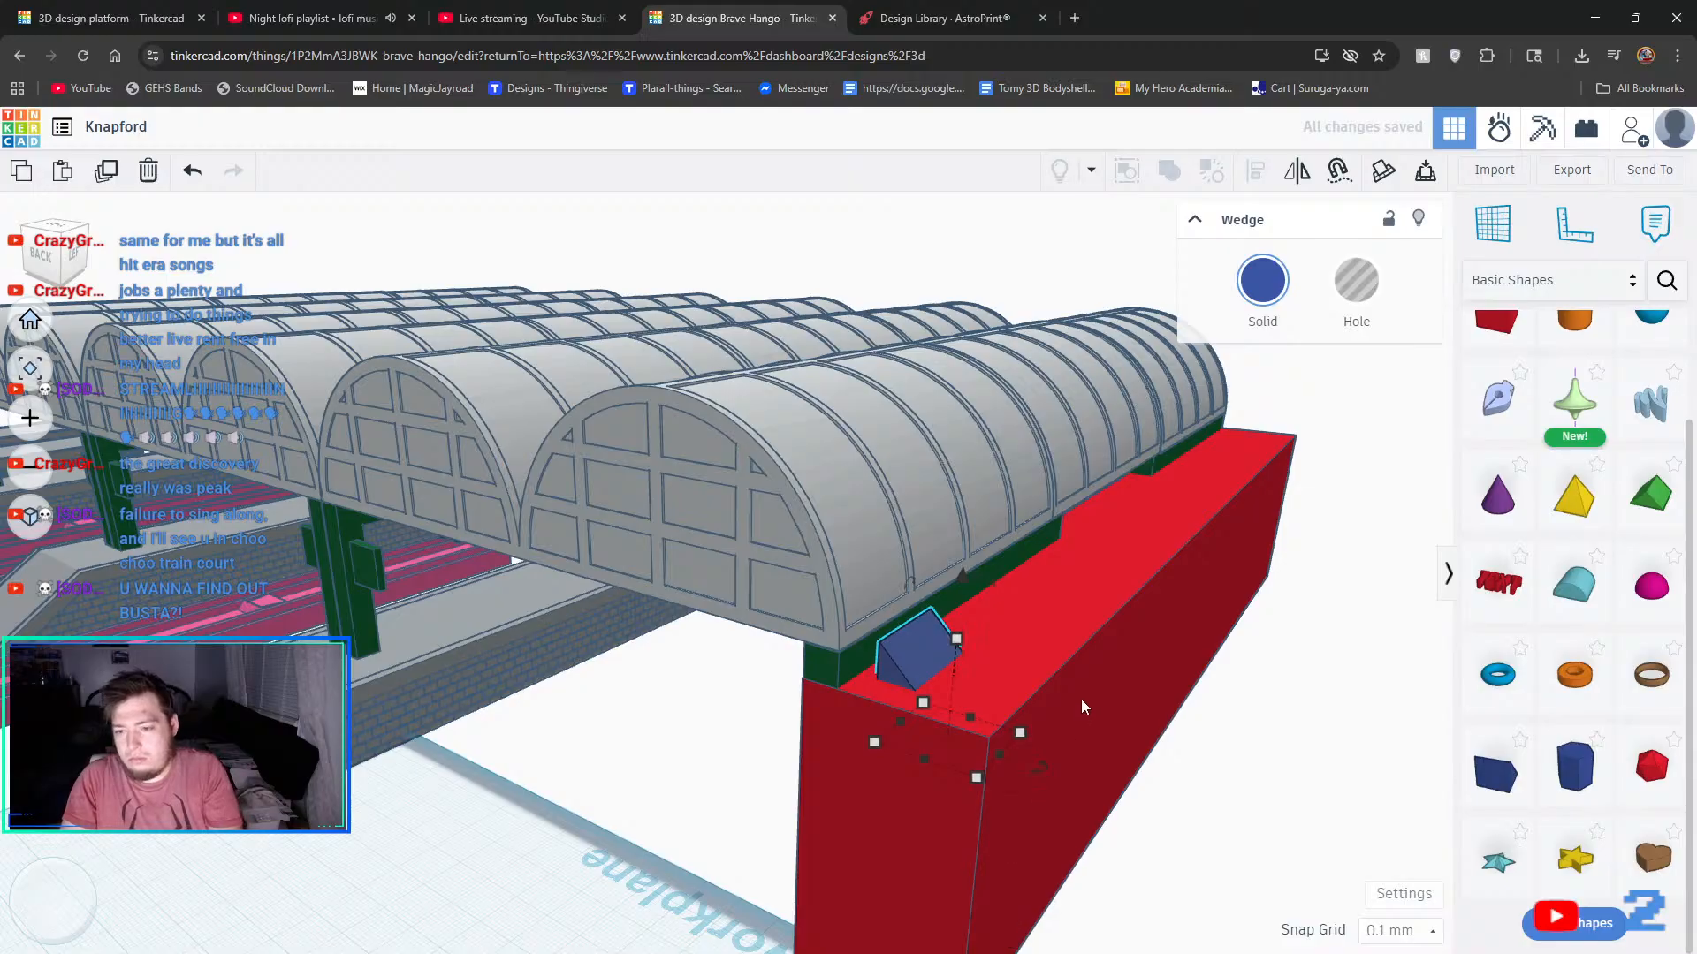
key(Left)
key(Left)
key(Left)
key(Left)
key(Left)
key(Left)
key(Left)
key(Left)
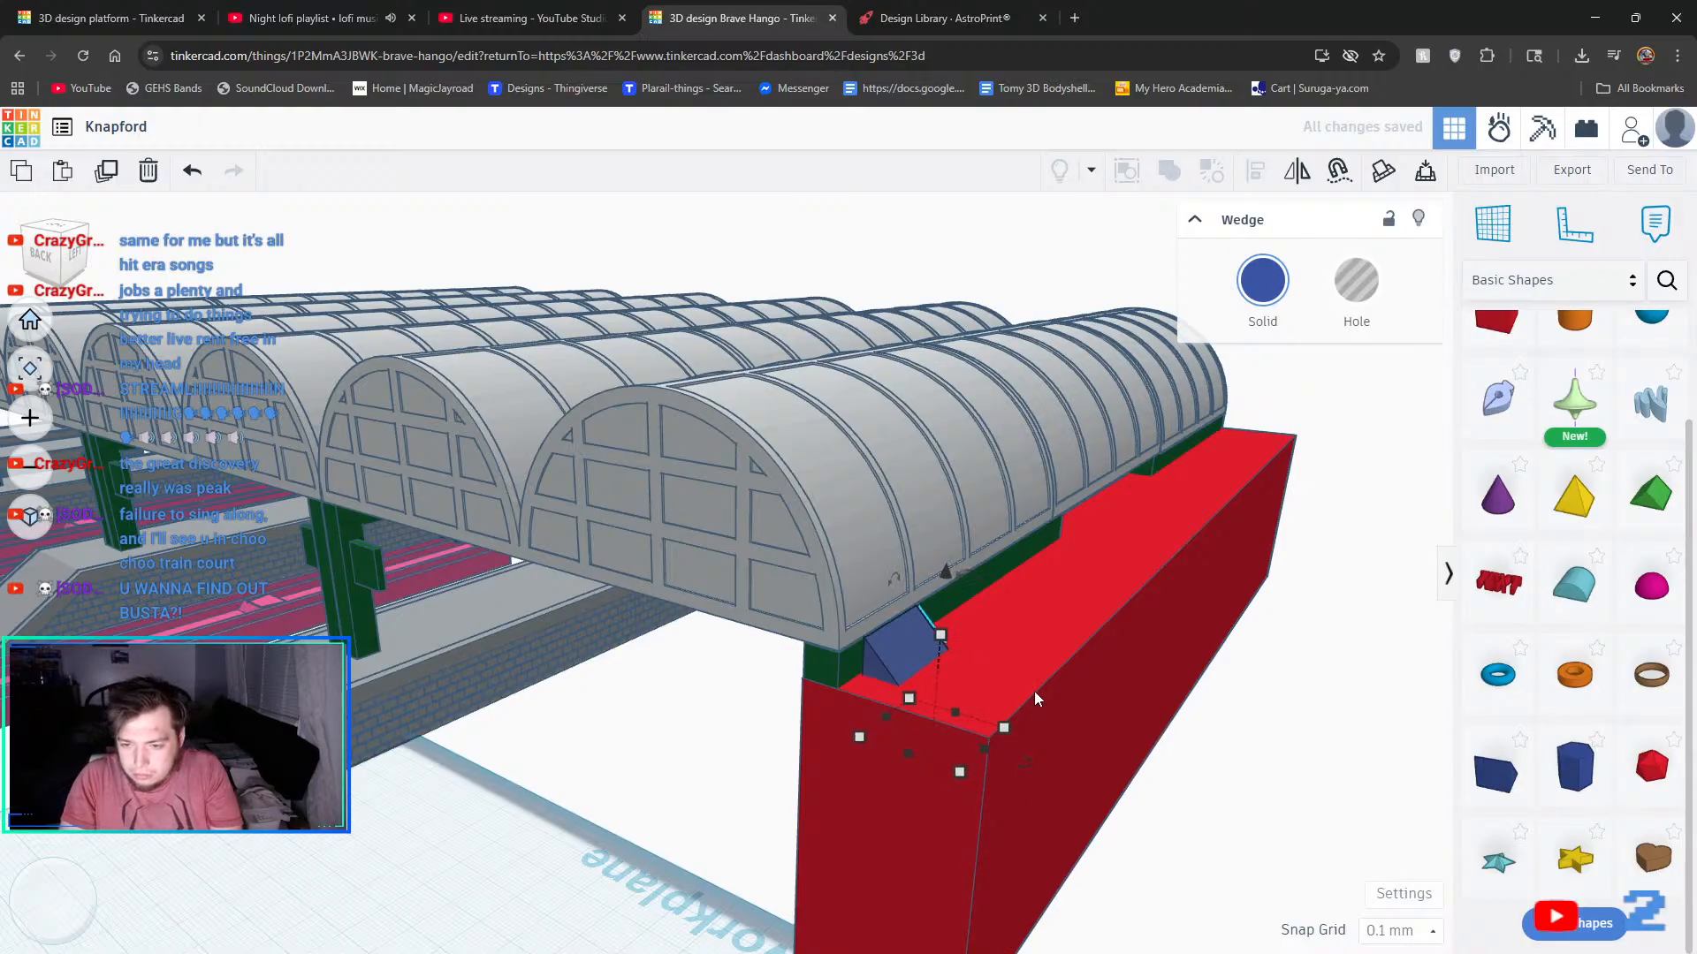
key(Left)
key(Left)
- Extend the wedge to the near end of the red box, then stretch it along the whole length of the roof
right_drag(1237, 744, 854, 750)
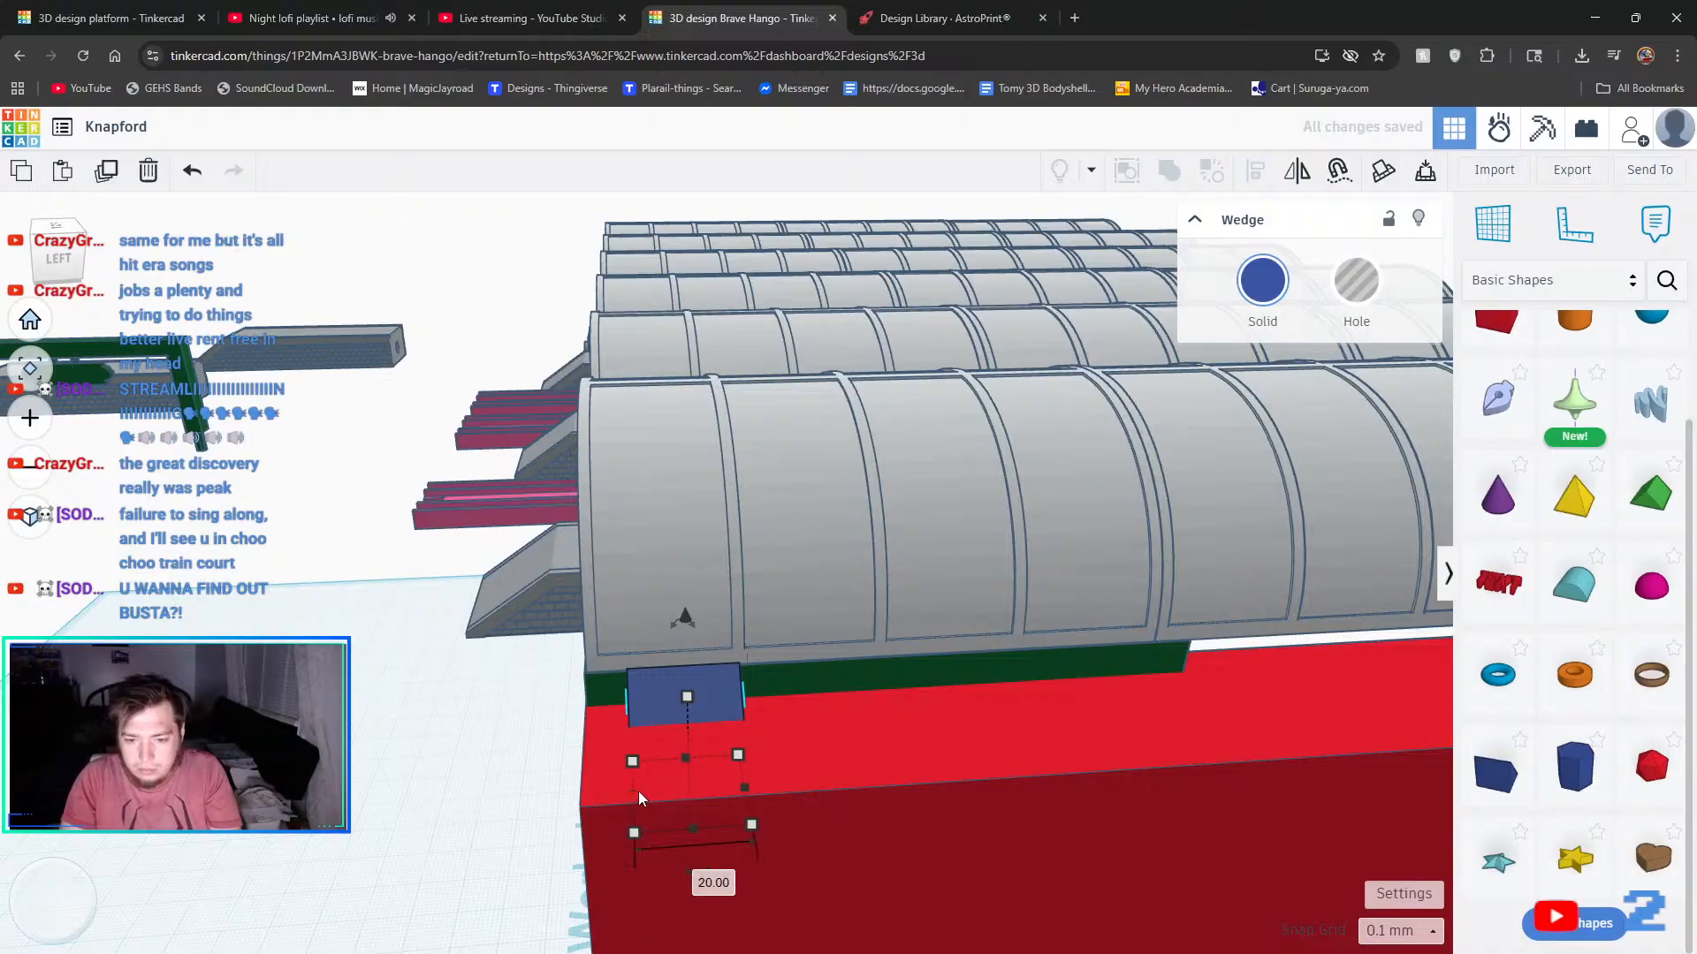
drag(636, 793, 594, 815)
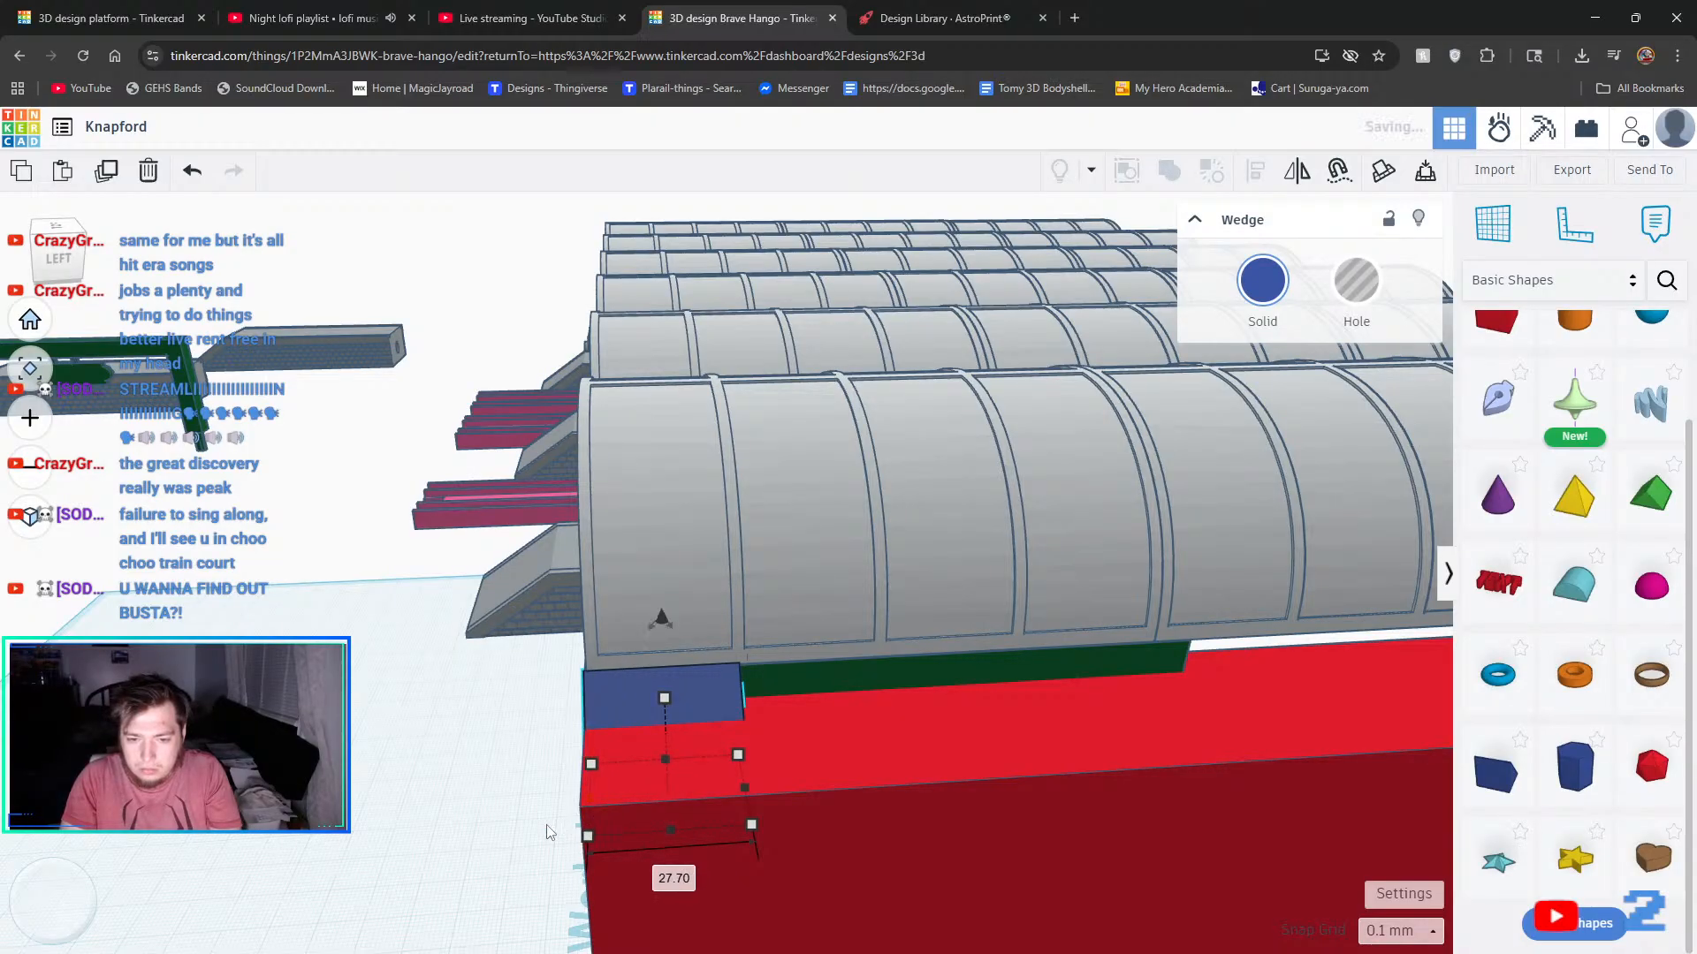
right_drag(603, 767, 348, 787)
scroll(553, 717, down, 5)
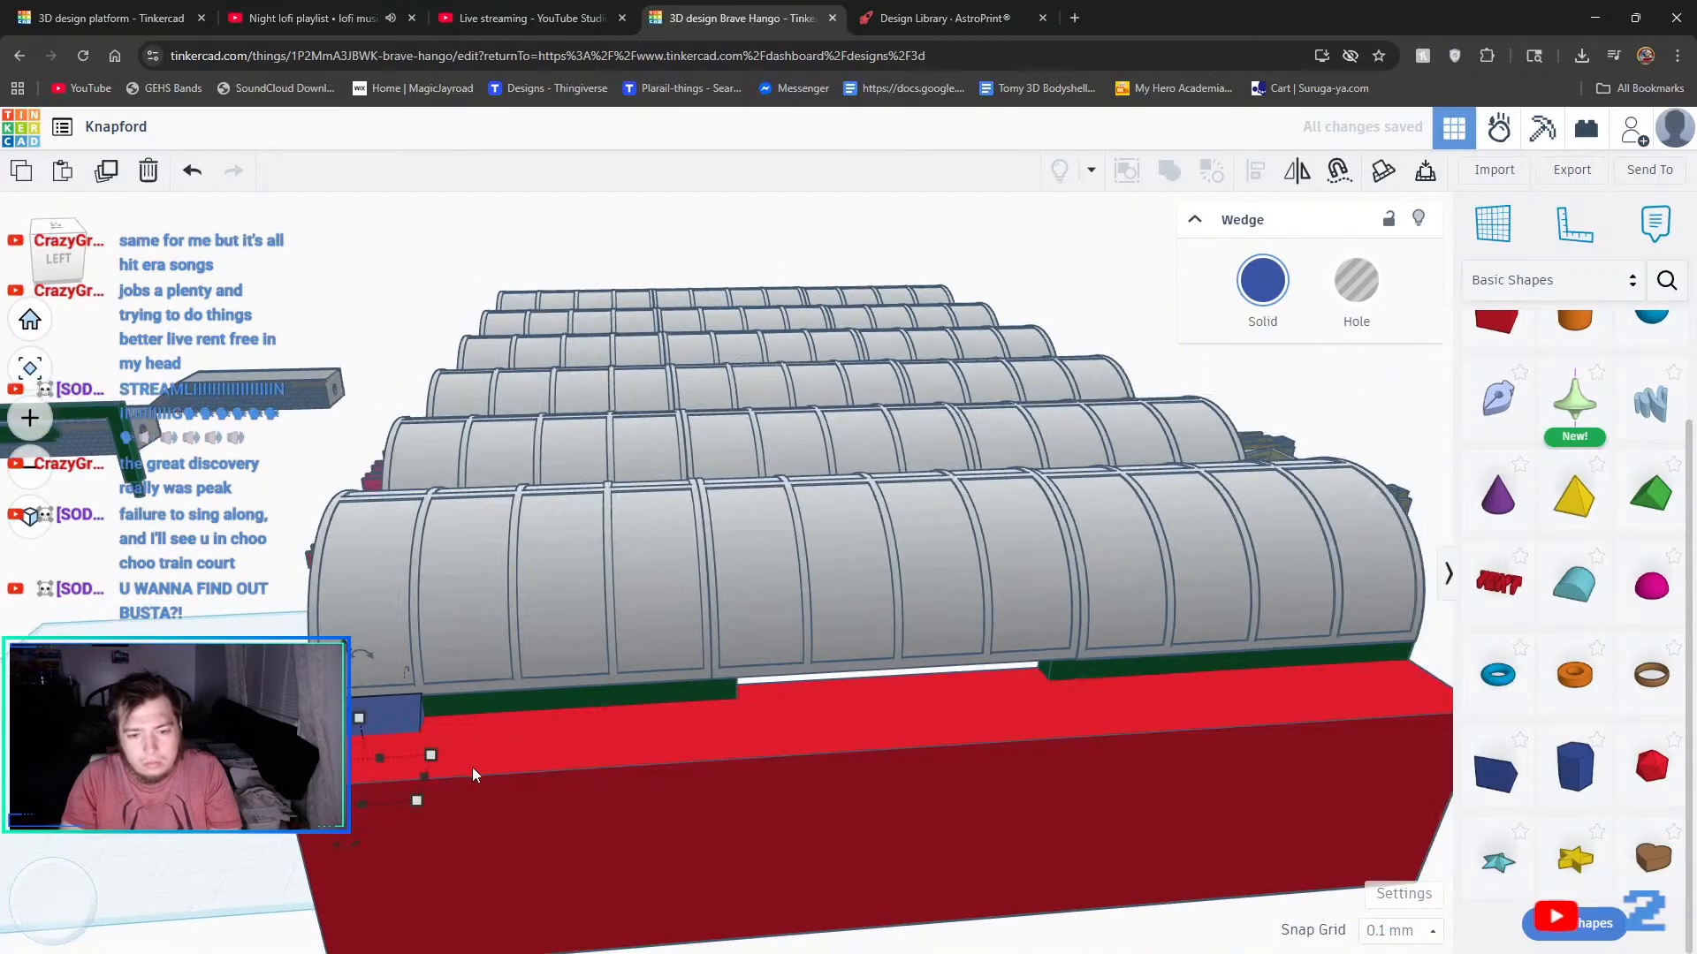
drag(437, 774, 1257, 811)
right_drag(1257, 811, 915, 764)
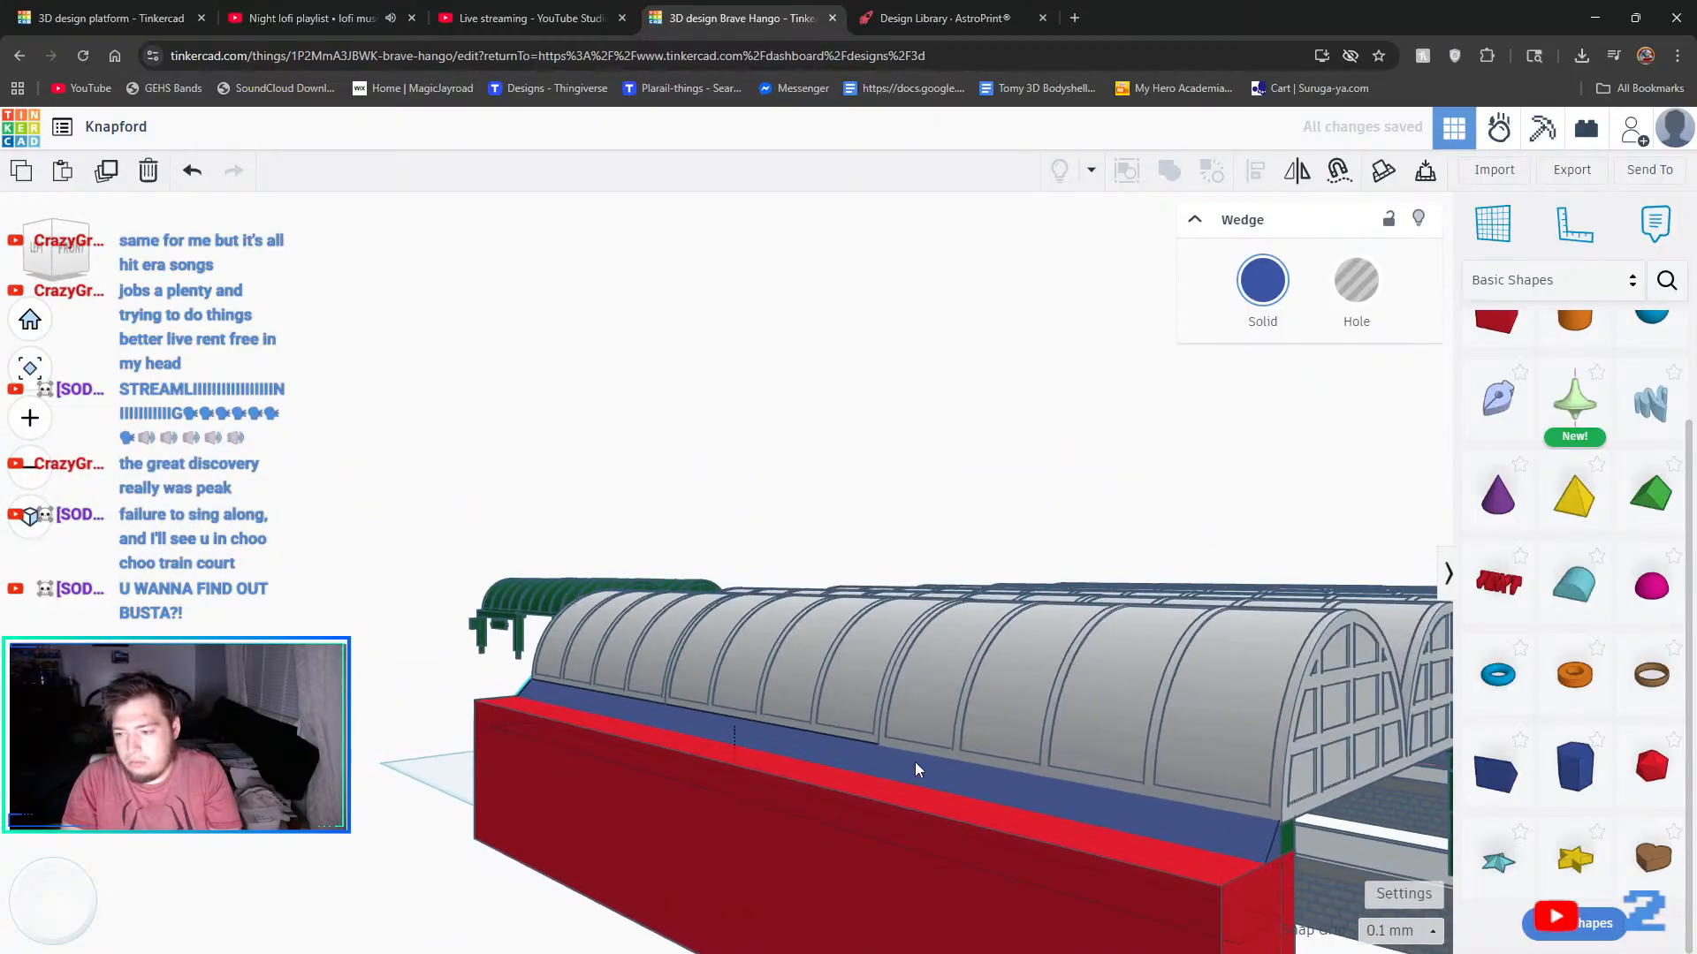
- Fine-tune the wedge's length so its far end meets the end face of the red box
right_drag(1291, 870, 1469, 899)
scroll(1237, 878, up, 3)
scroll(1258, 882, up, 2)
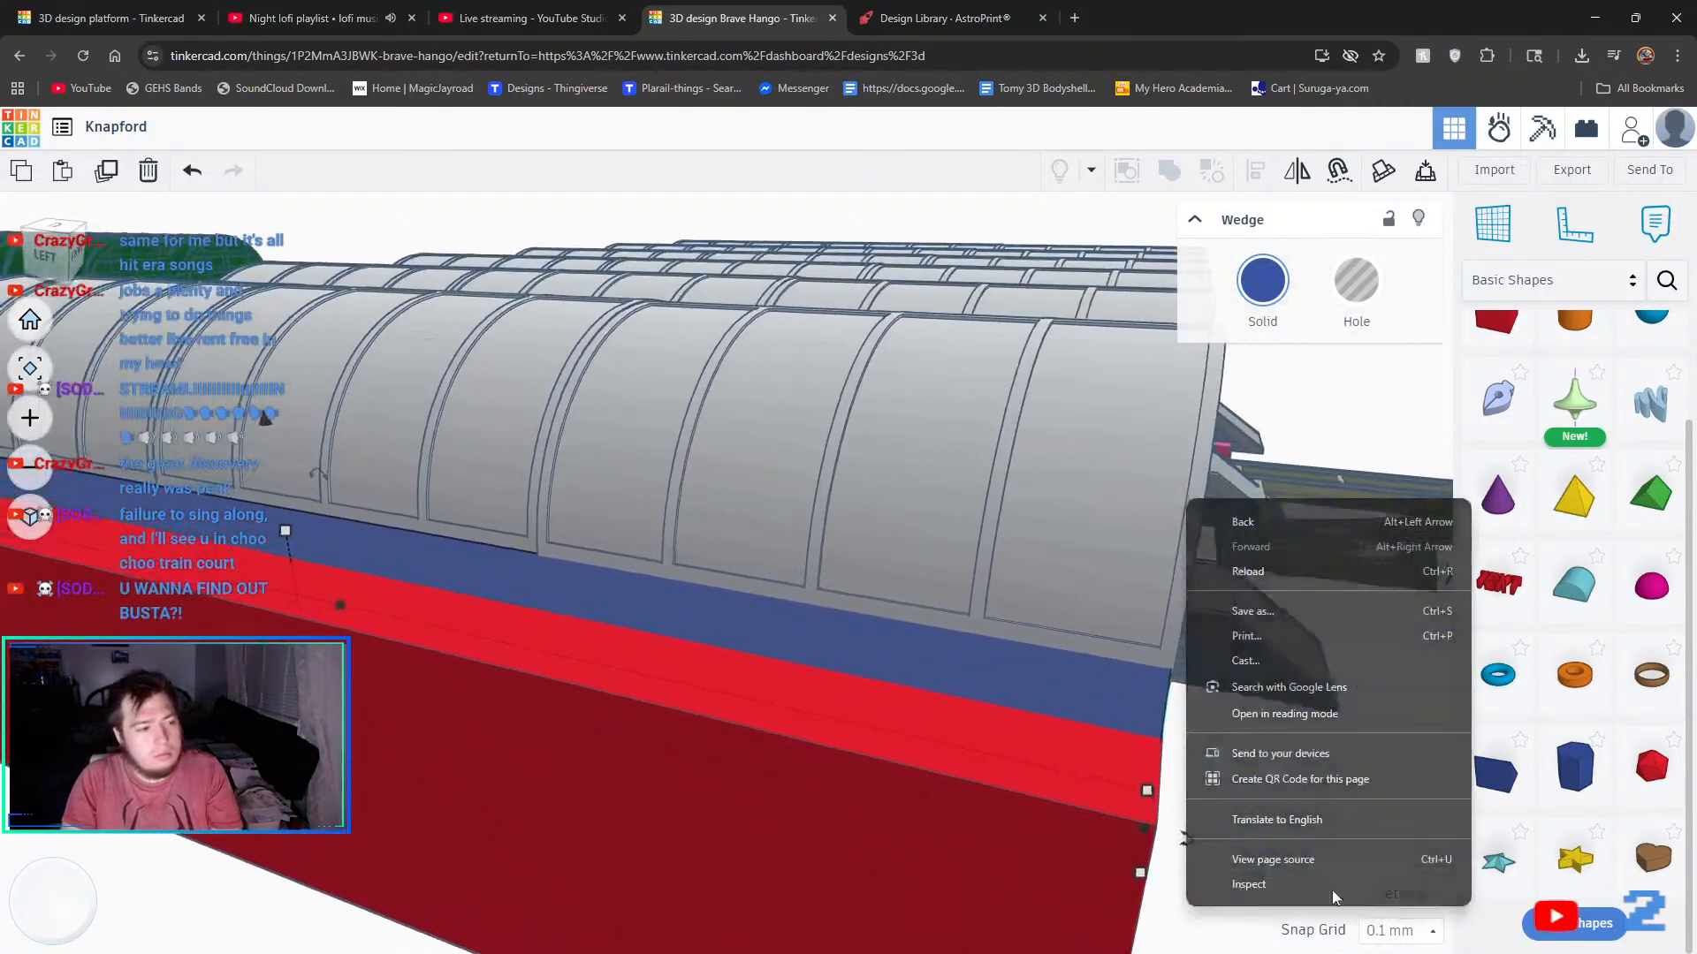
click(684, 801)
scroll(684, 803, down, 5)
scroll(585, 809, up, 3)
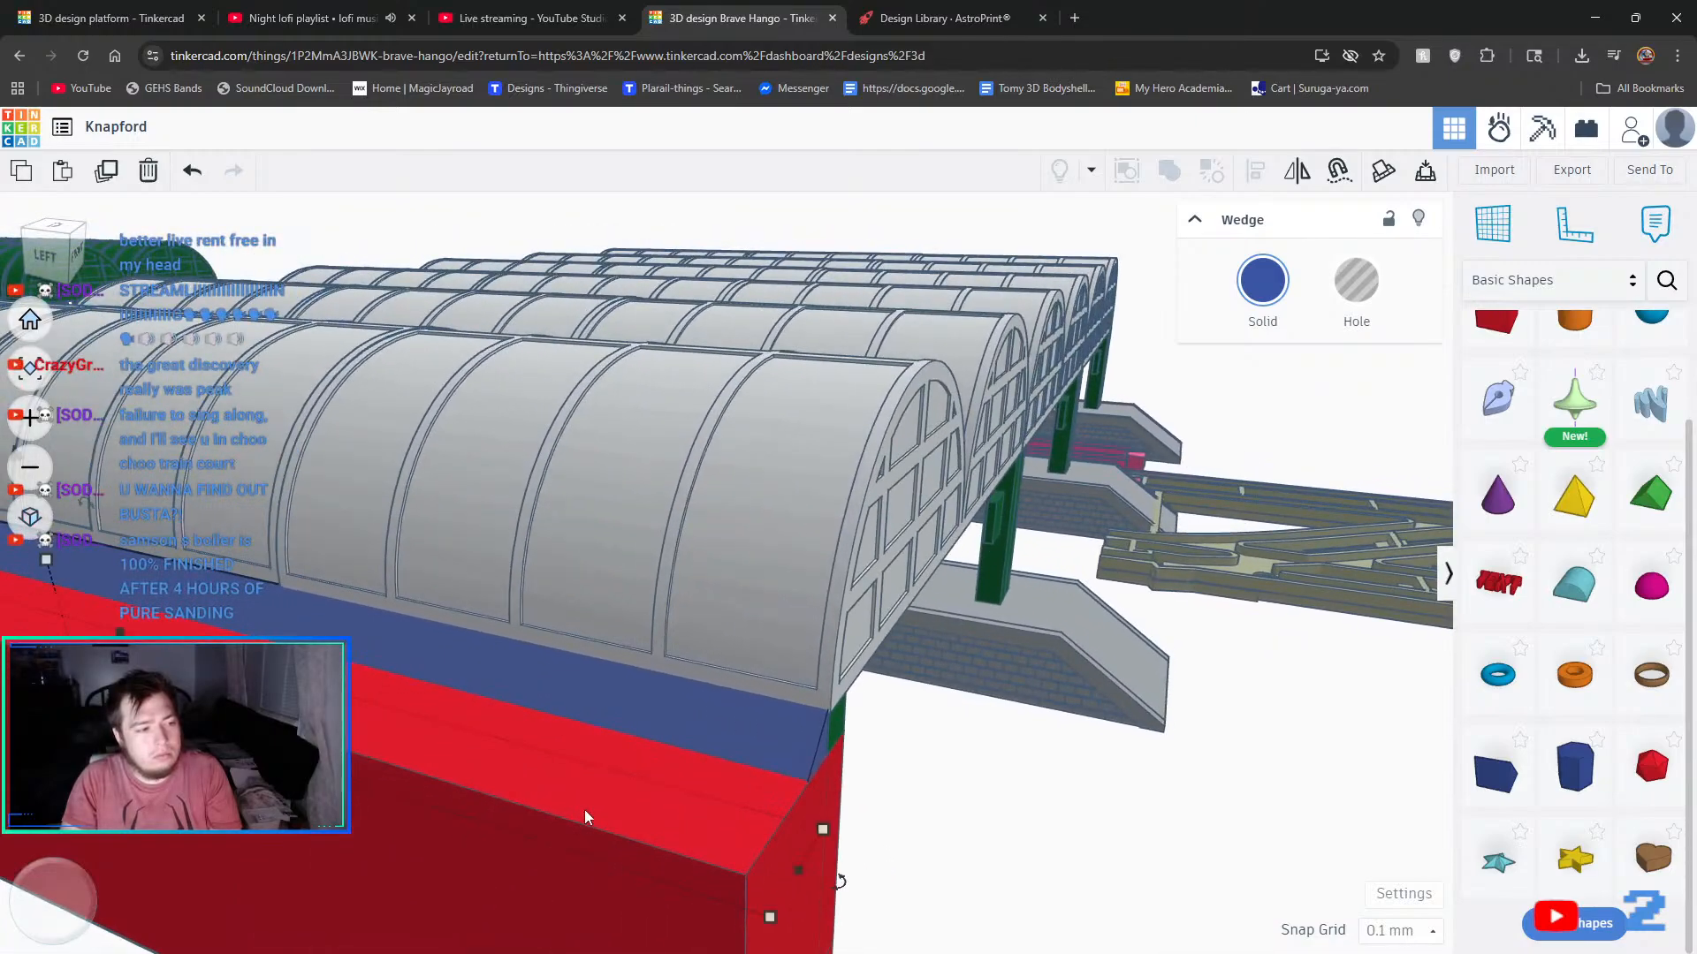
scroll(774, 795, up, 2)
scroll(795, 742, up, 2)
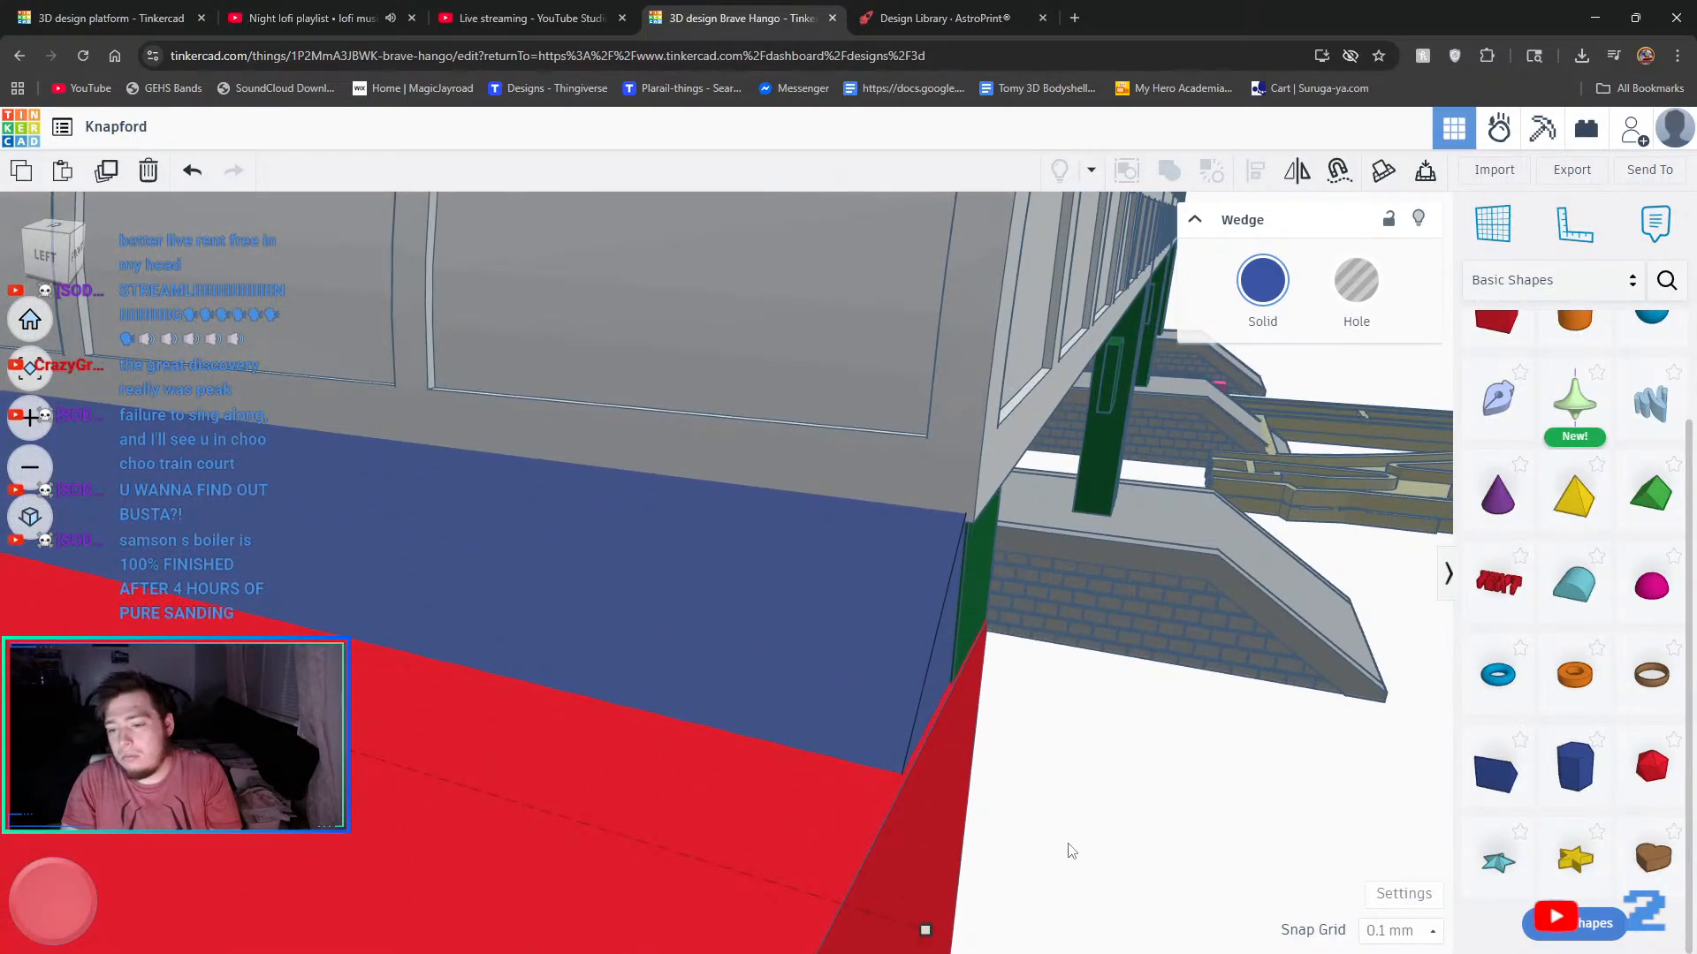
scroll(1072, 851, up, 3)
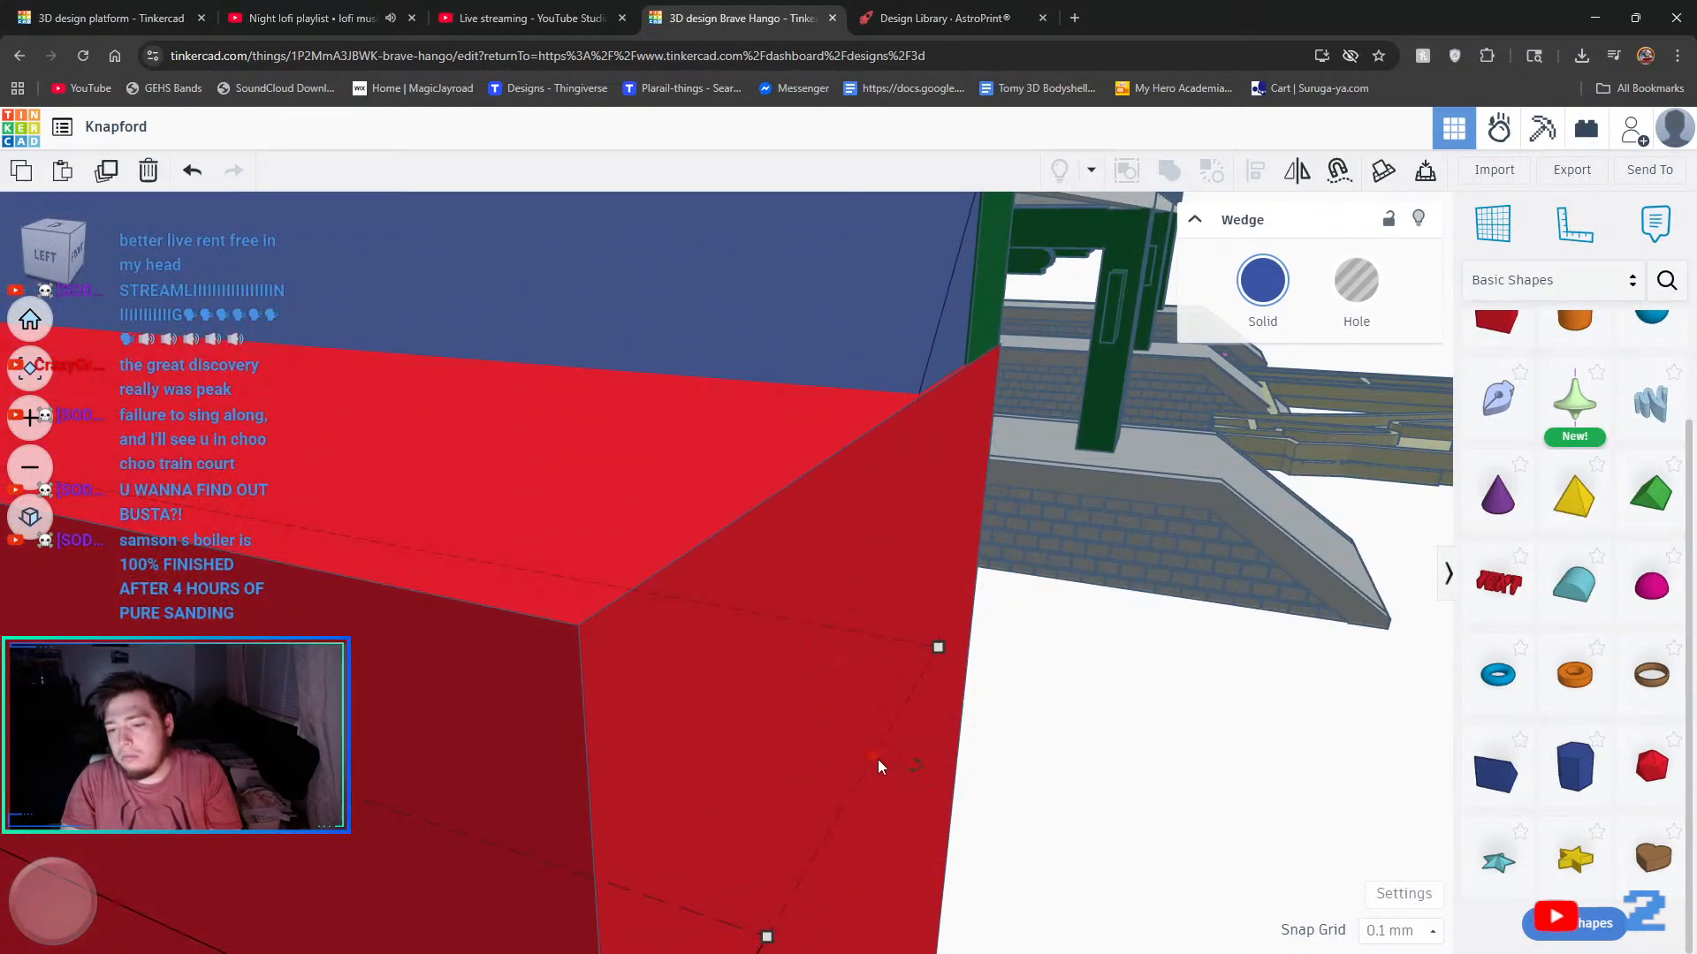
mouse_move(878, 760)
mouse_down()
mouse_move(898, 778)
mouse_move(871, 782)
mouse_up()
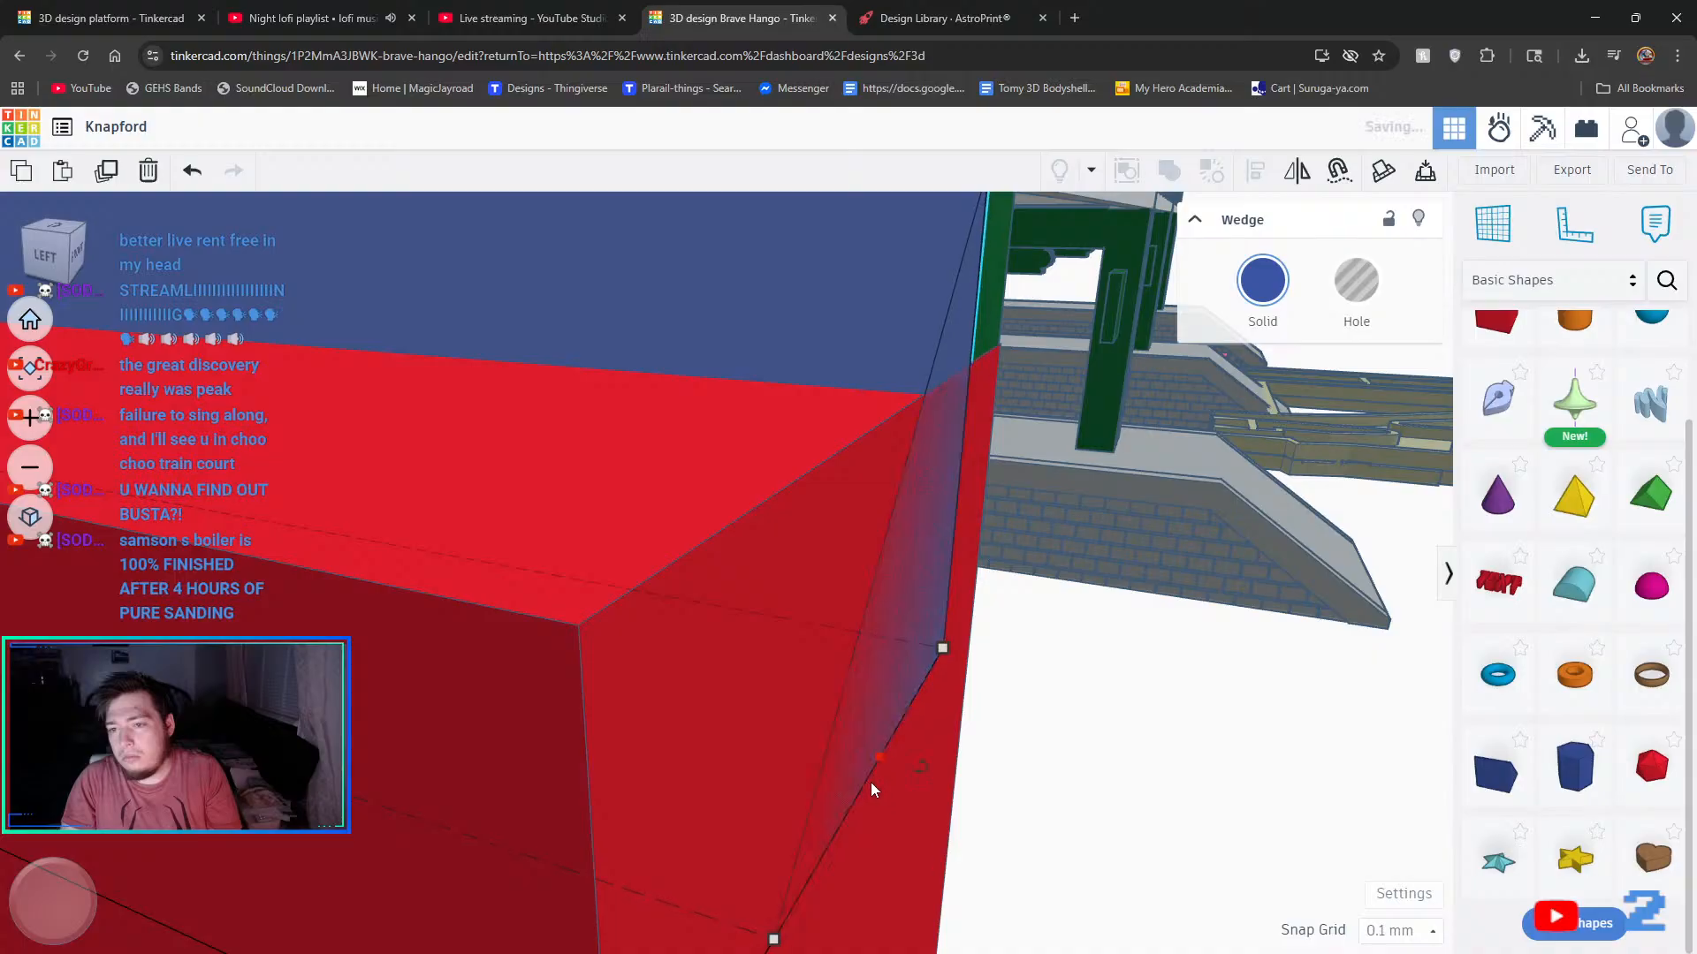
click(1060, 778)
scroll(802, 786, up, 2)
scroll(801, 777, down, 6)
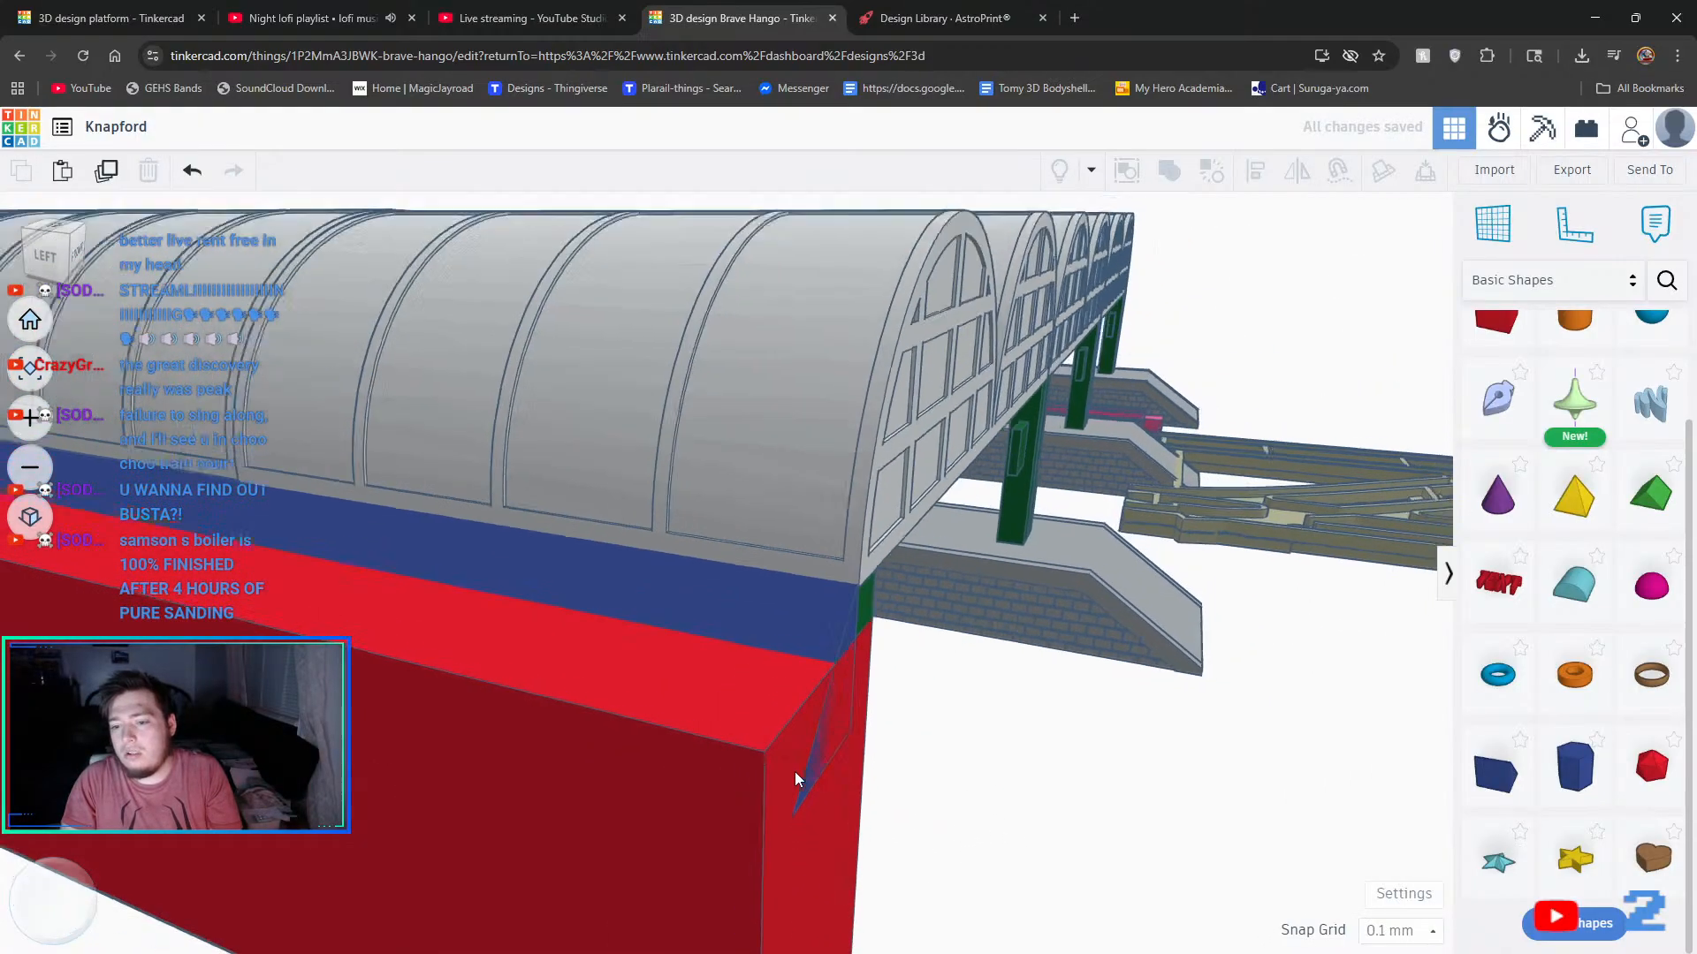
- Adjust the wedge's length at the opposite end of the roof to meet the red box's end face
right_drag(794, 772, 532, 696)
middle_drag(532, 696, 604, 744)
right_drag(604, 745, 977, 819)
middle_drag(978, 819, 1211, 522)
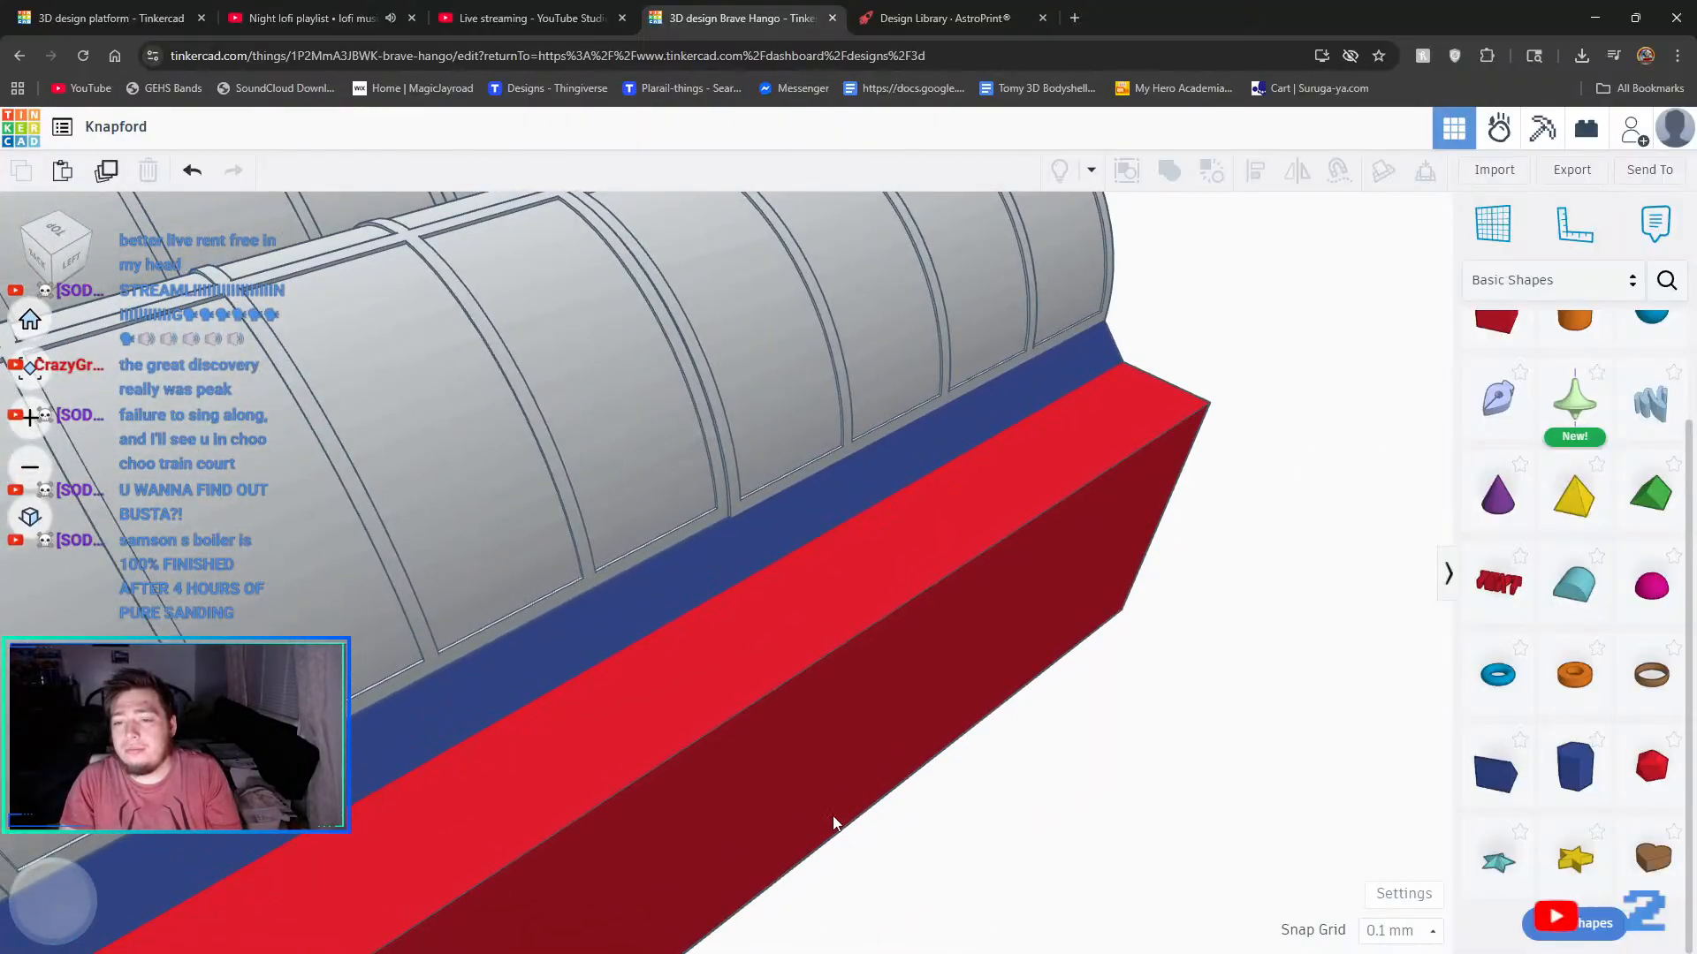
middle_drag(833, 824, 1074, 672)
middle_drag(787, 795, 1051, 601)
mouse_move(765, 727)
middle_down()
mouse_move(1114, 654)
mouse_move(1141, 669)
middle_up()
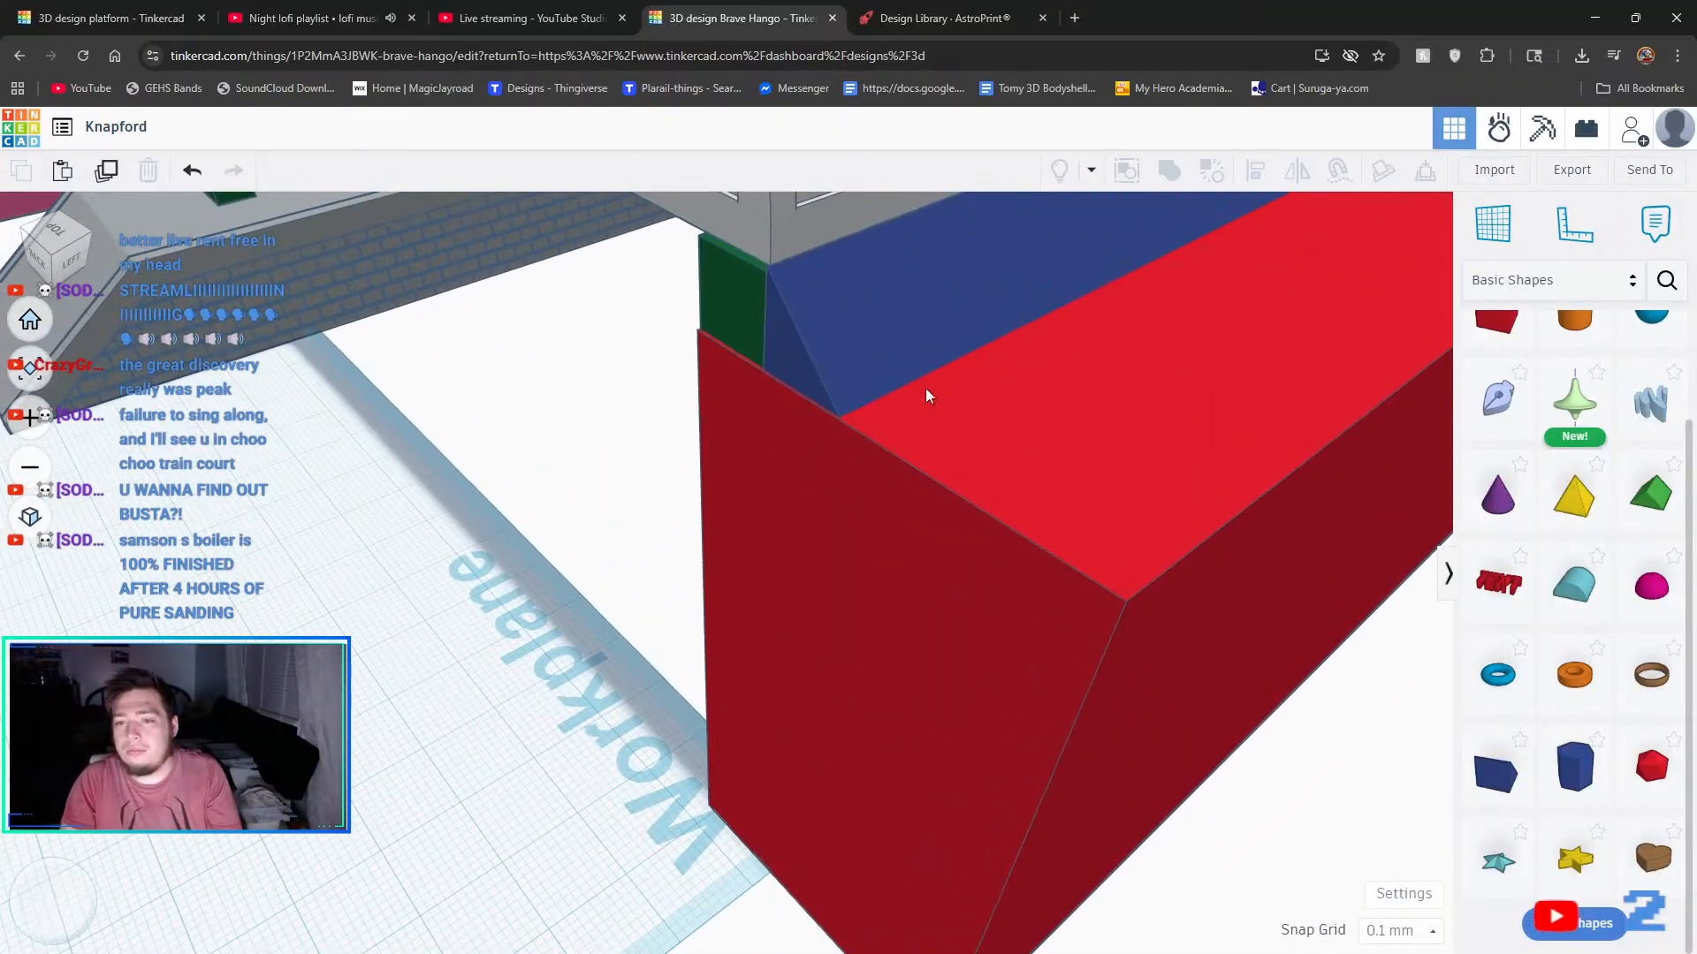
click(803, 386)
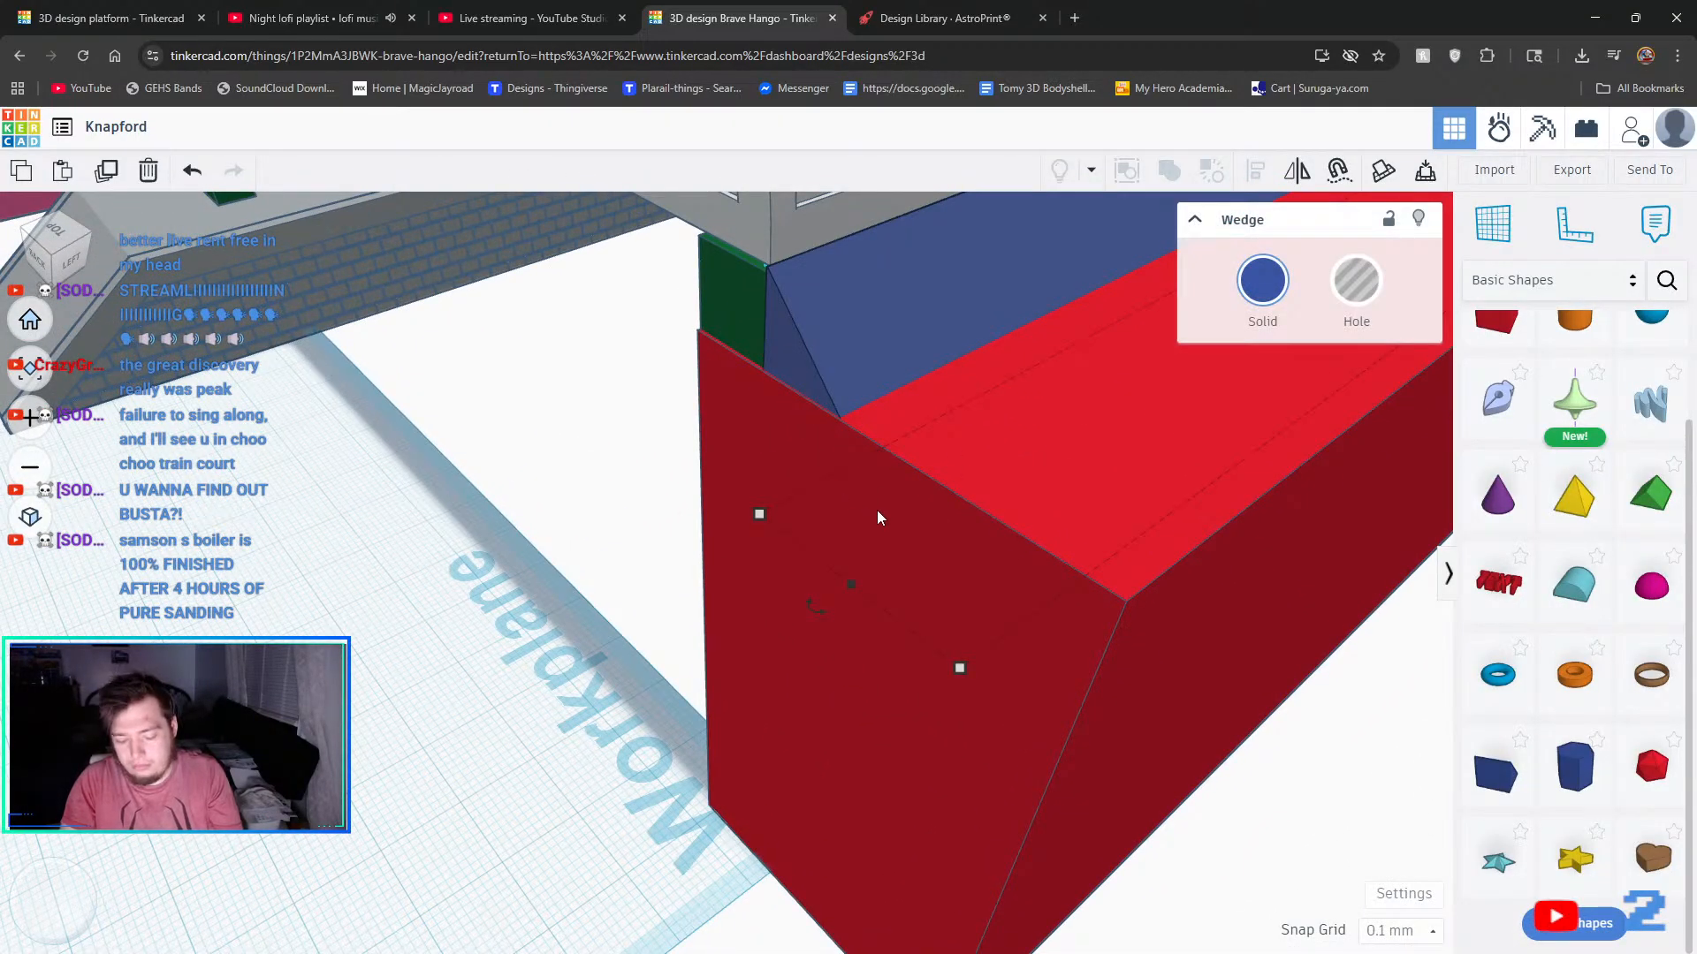
right_drag(981, 575, 826, 598)
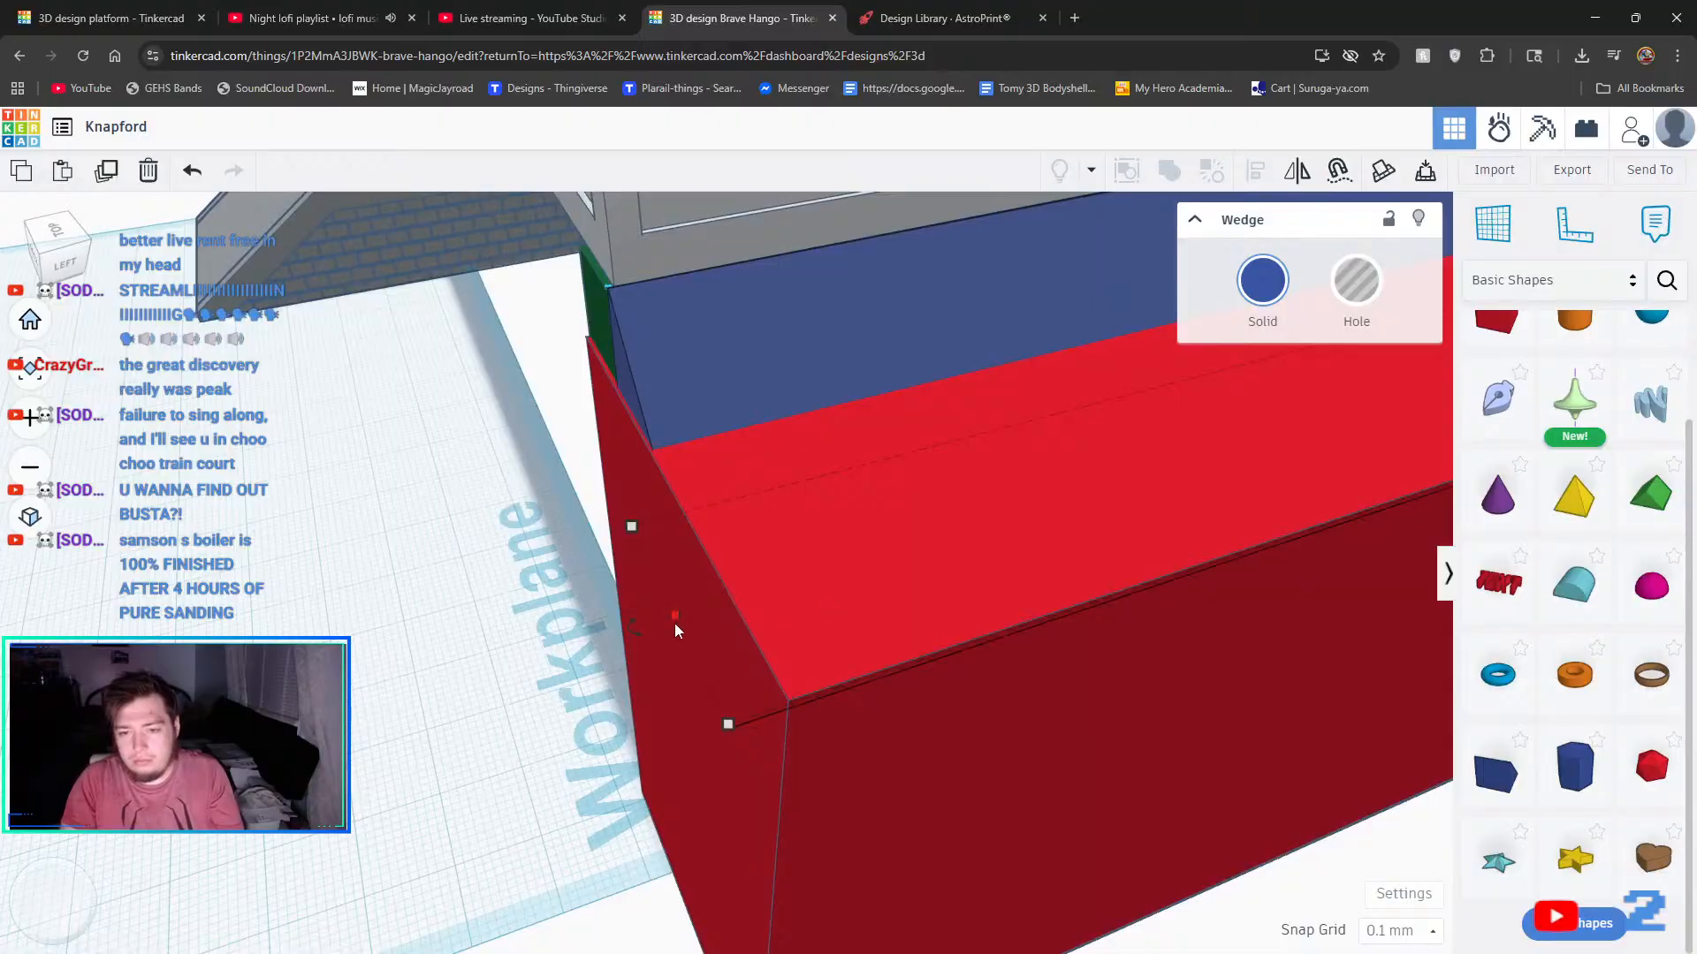
drag(608, 634, 658, 627)
- Trim the red box's length slightly at this end and nudge the wedge's end flush with the box's end face
click(643, 568)
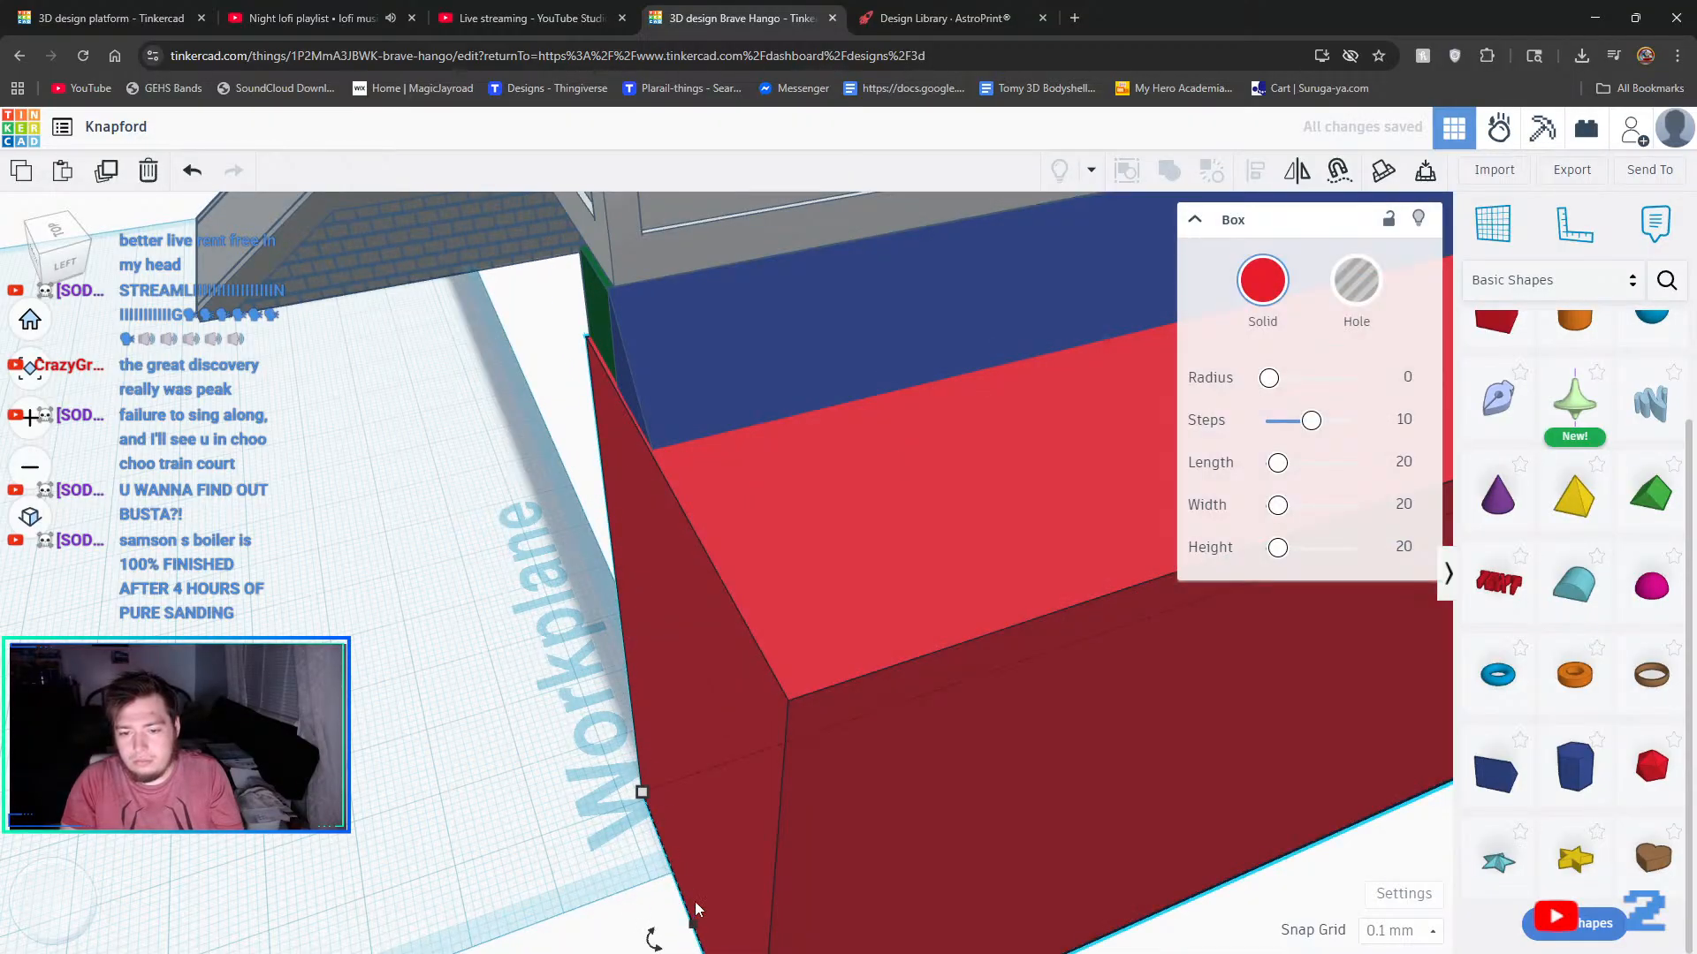
mouse_move(697, 924)
mouse_down()
mouse_move(766, 909)
mouse_move(690, 902)
mouse_up()
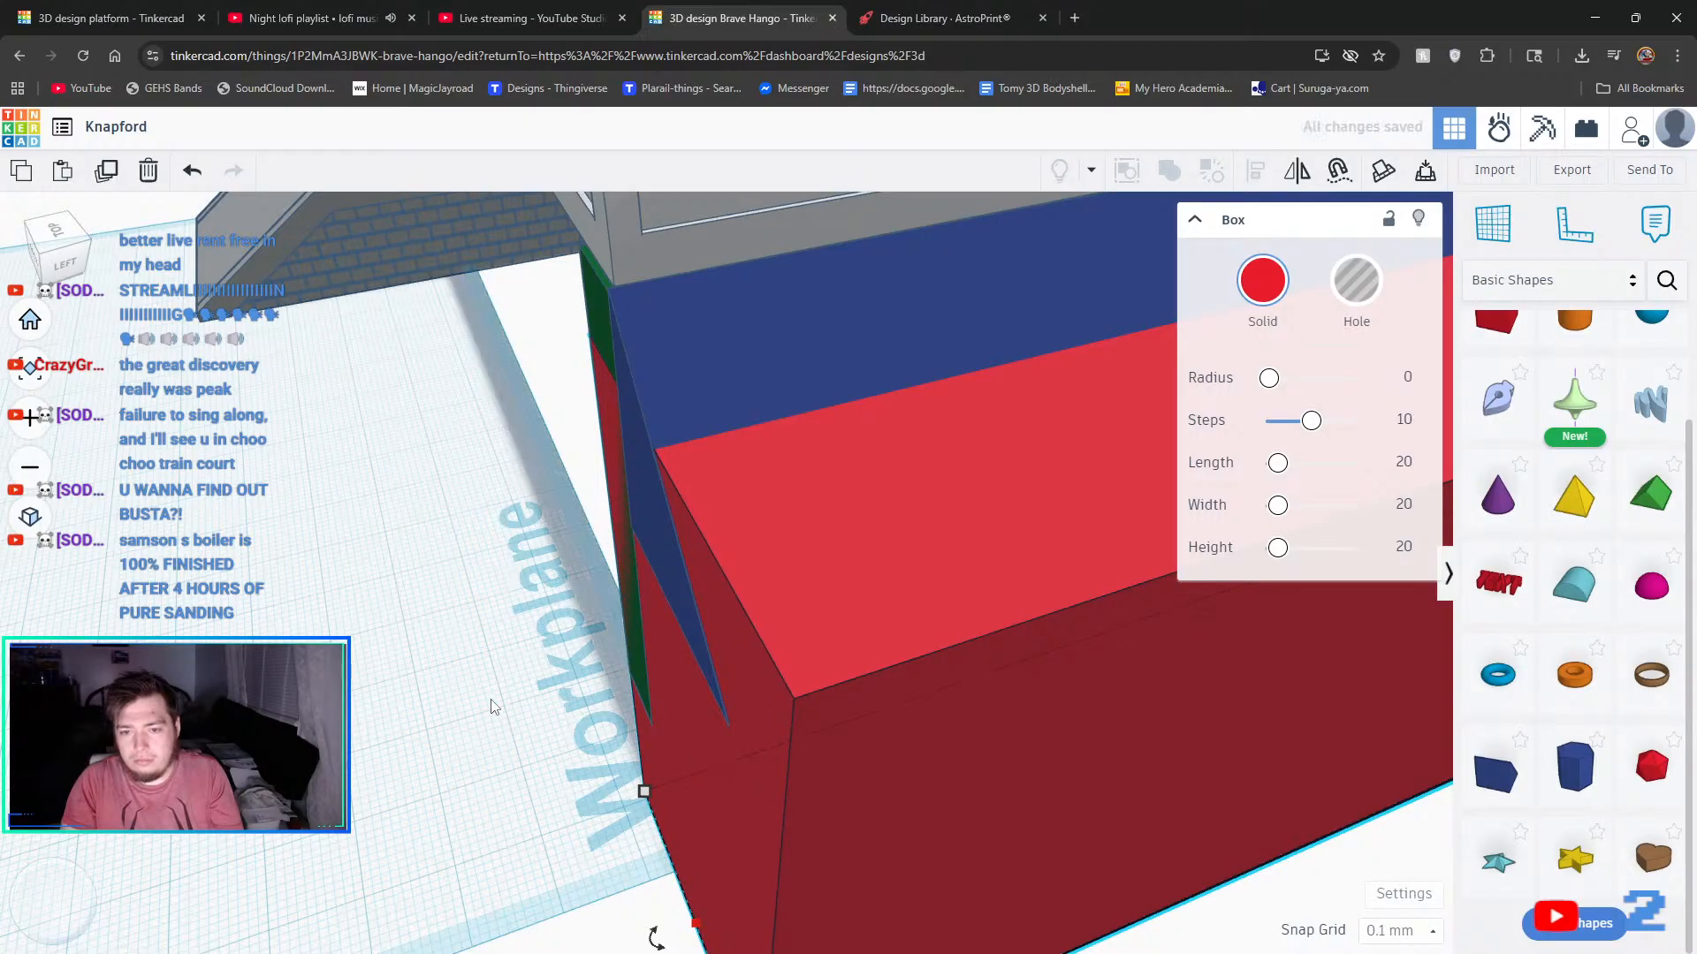
click(631, 616)
click(661, 549)
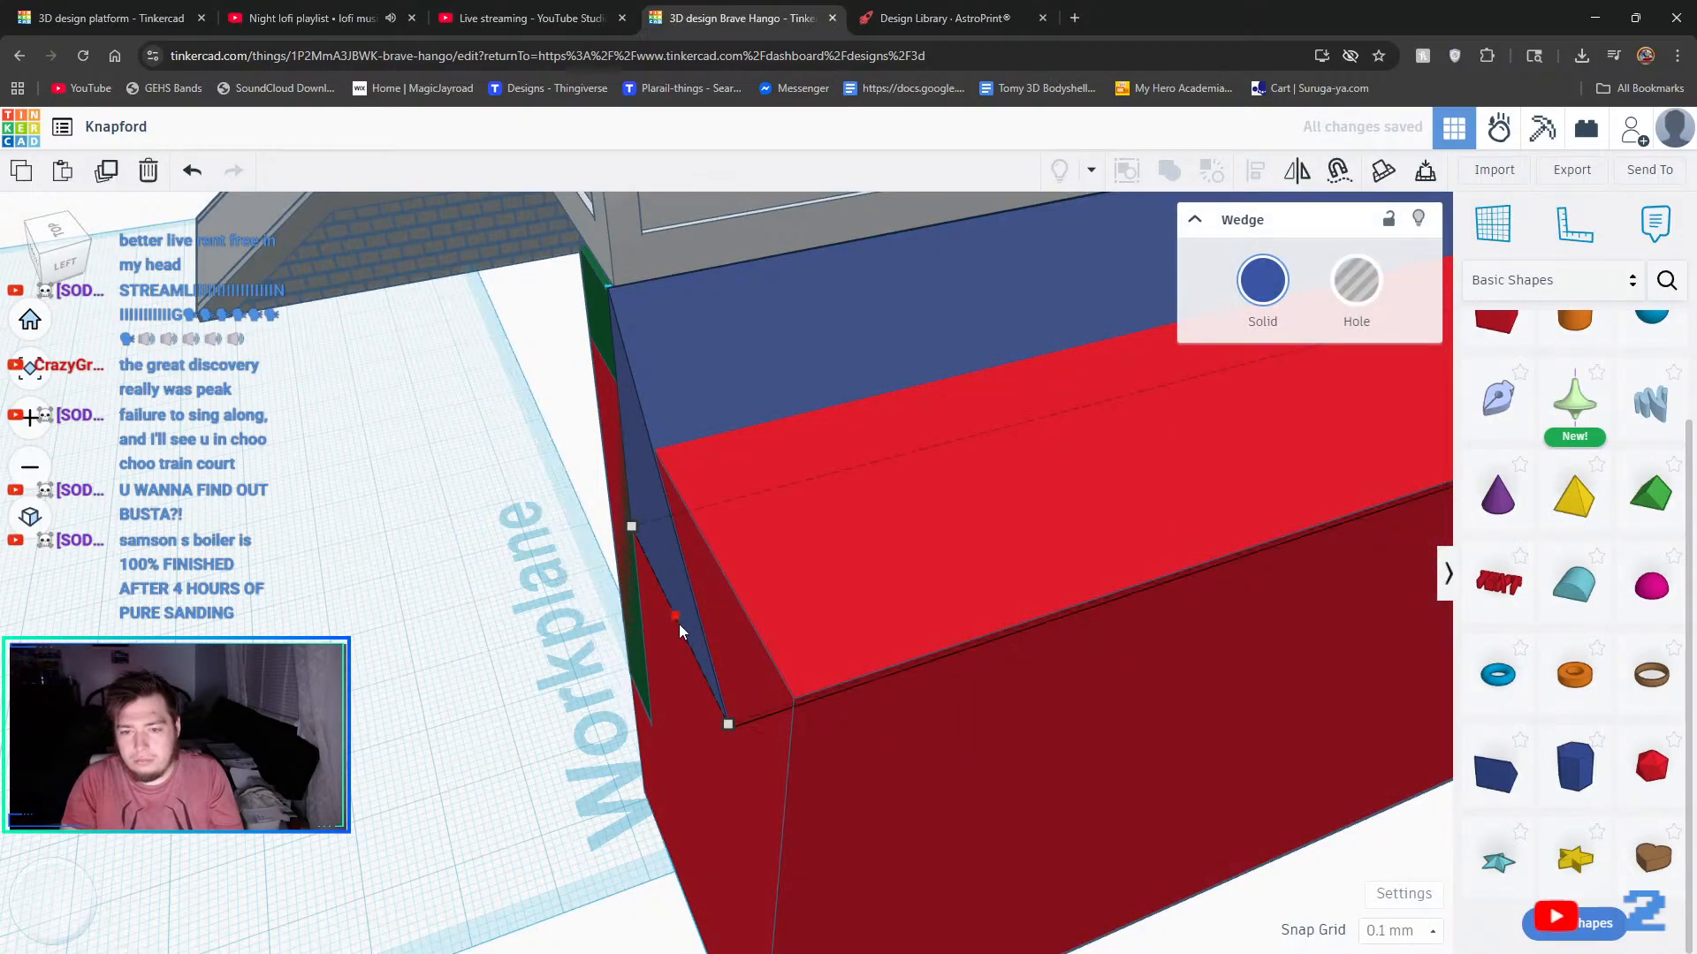
drag(669, 648, 694, 652)
click(567, 766)
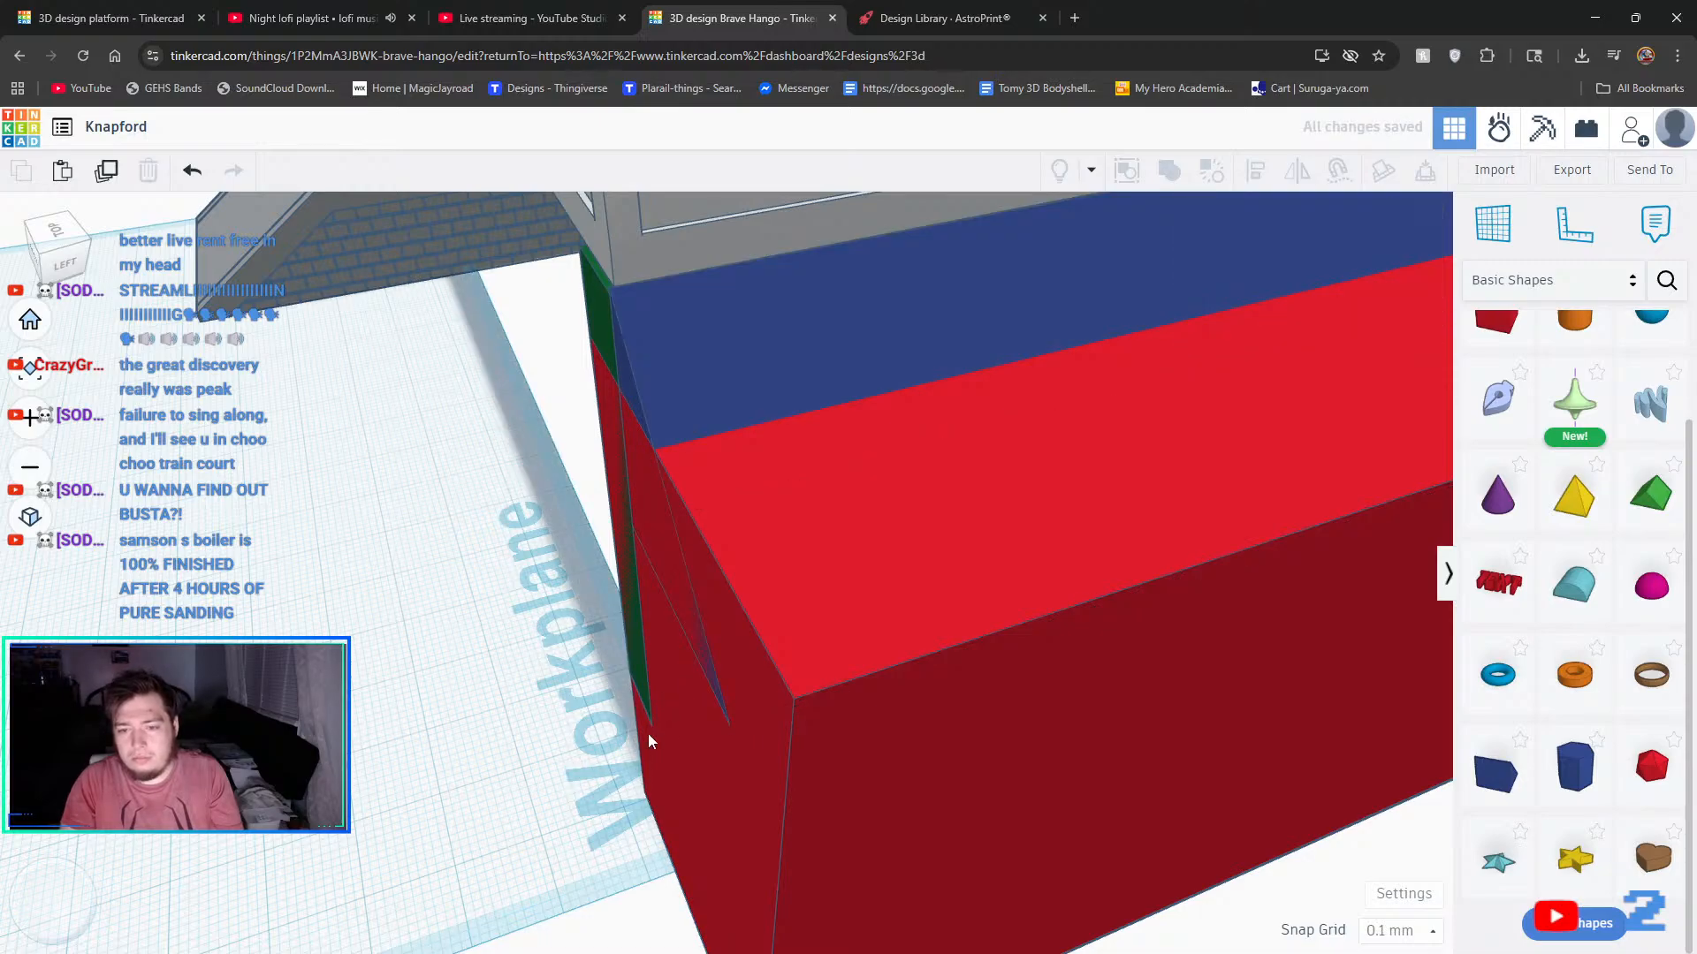
- Widen the wedge outward to about 28.11 mm so its lower edge meets the red box's outer face
scroll(649, 733, up, 4)
scroll(651, 734, down, 5)
right_drag(670, 702, 1000, 701)
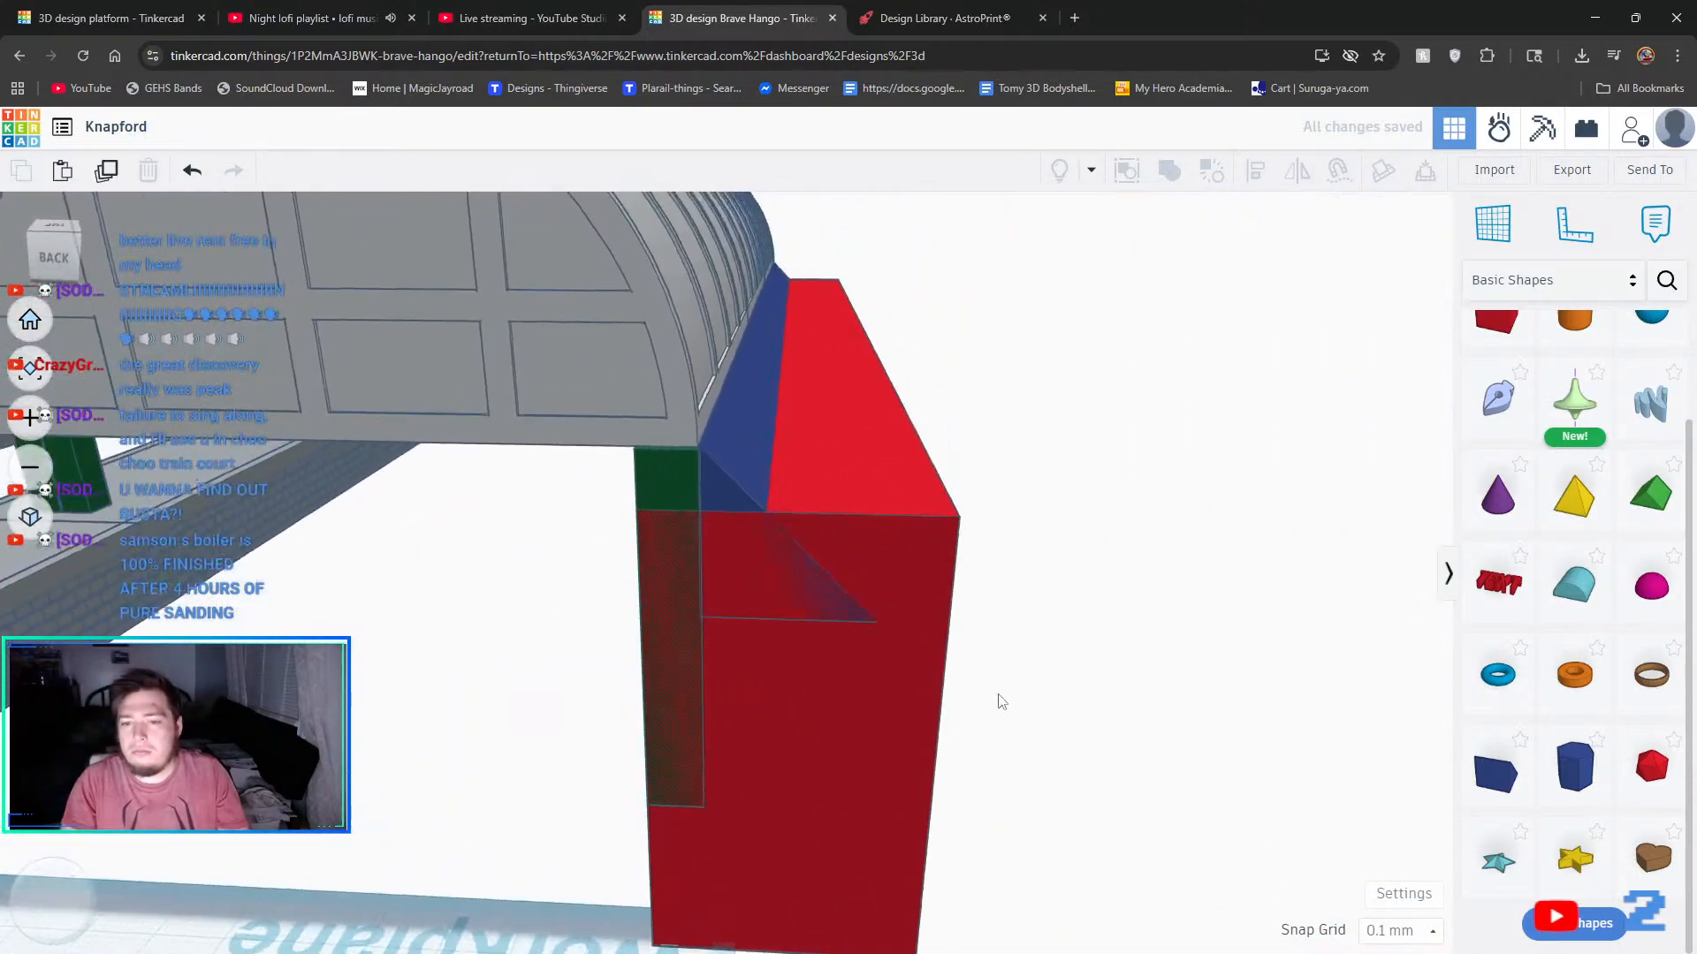
click(732, 470)
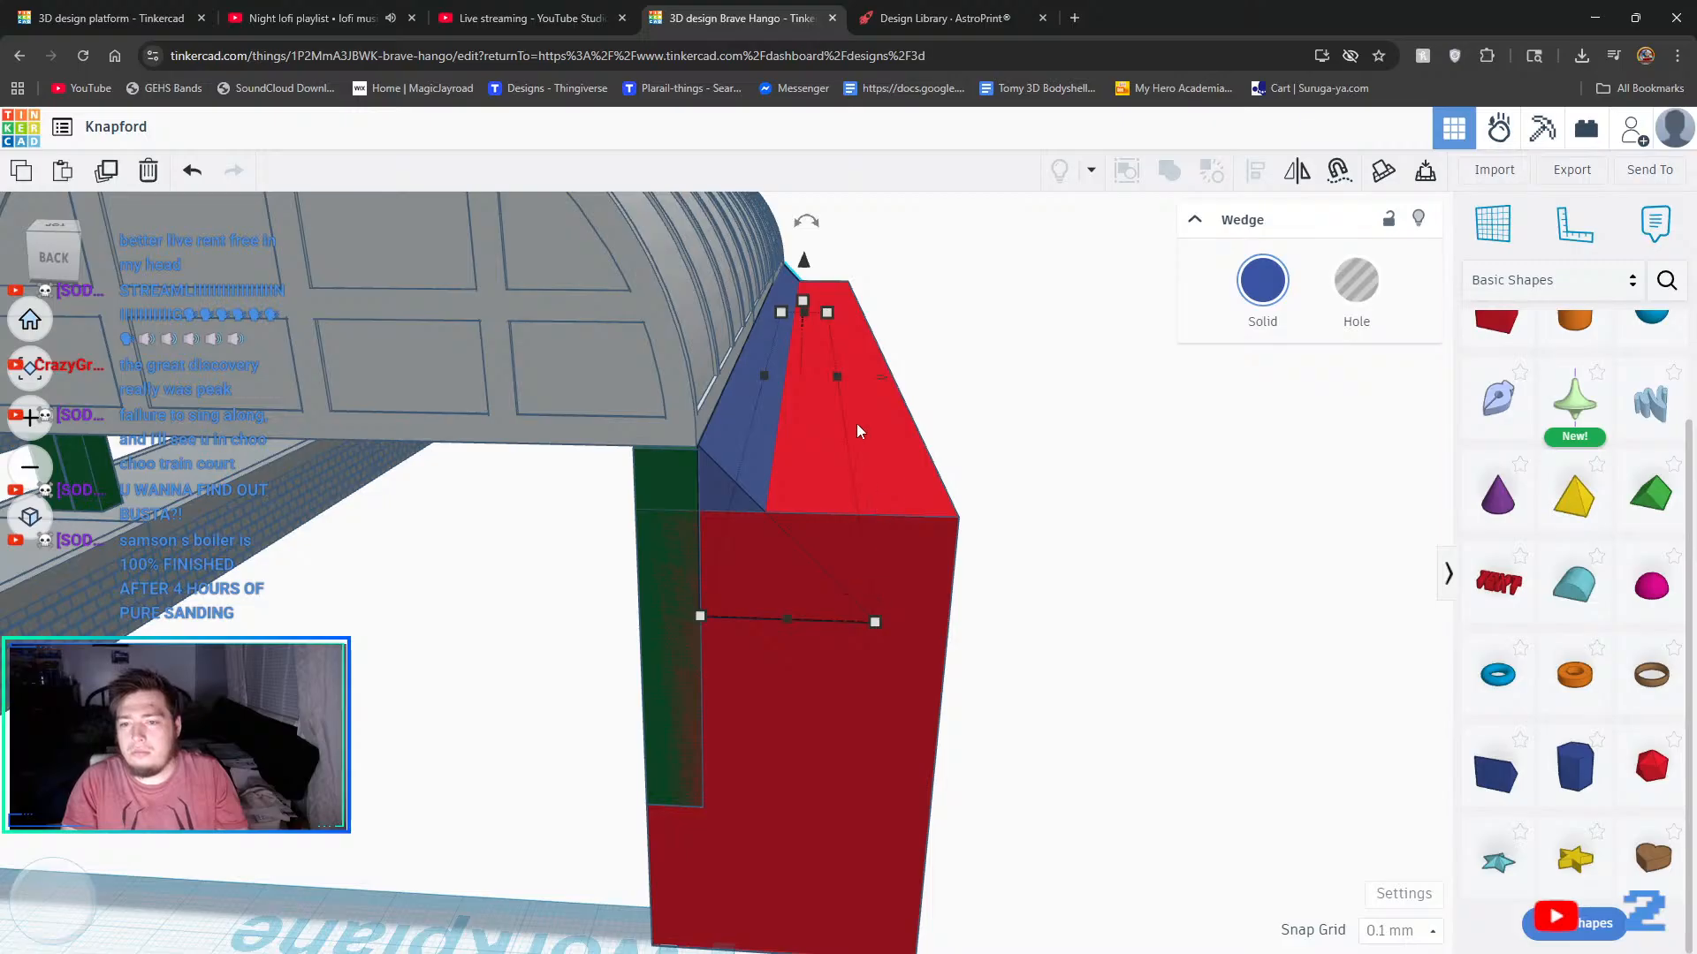
drag(831, 389, 882, 399)
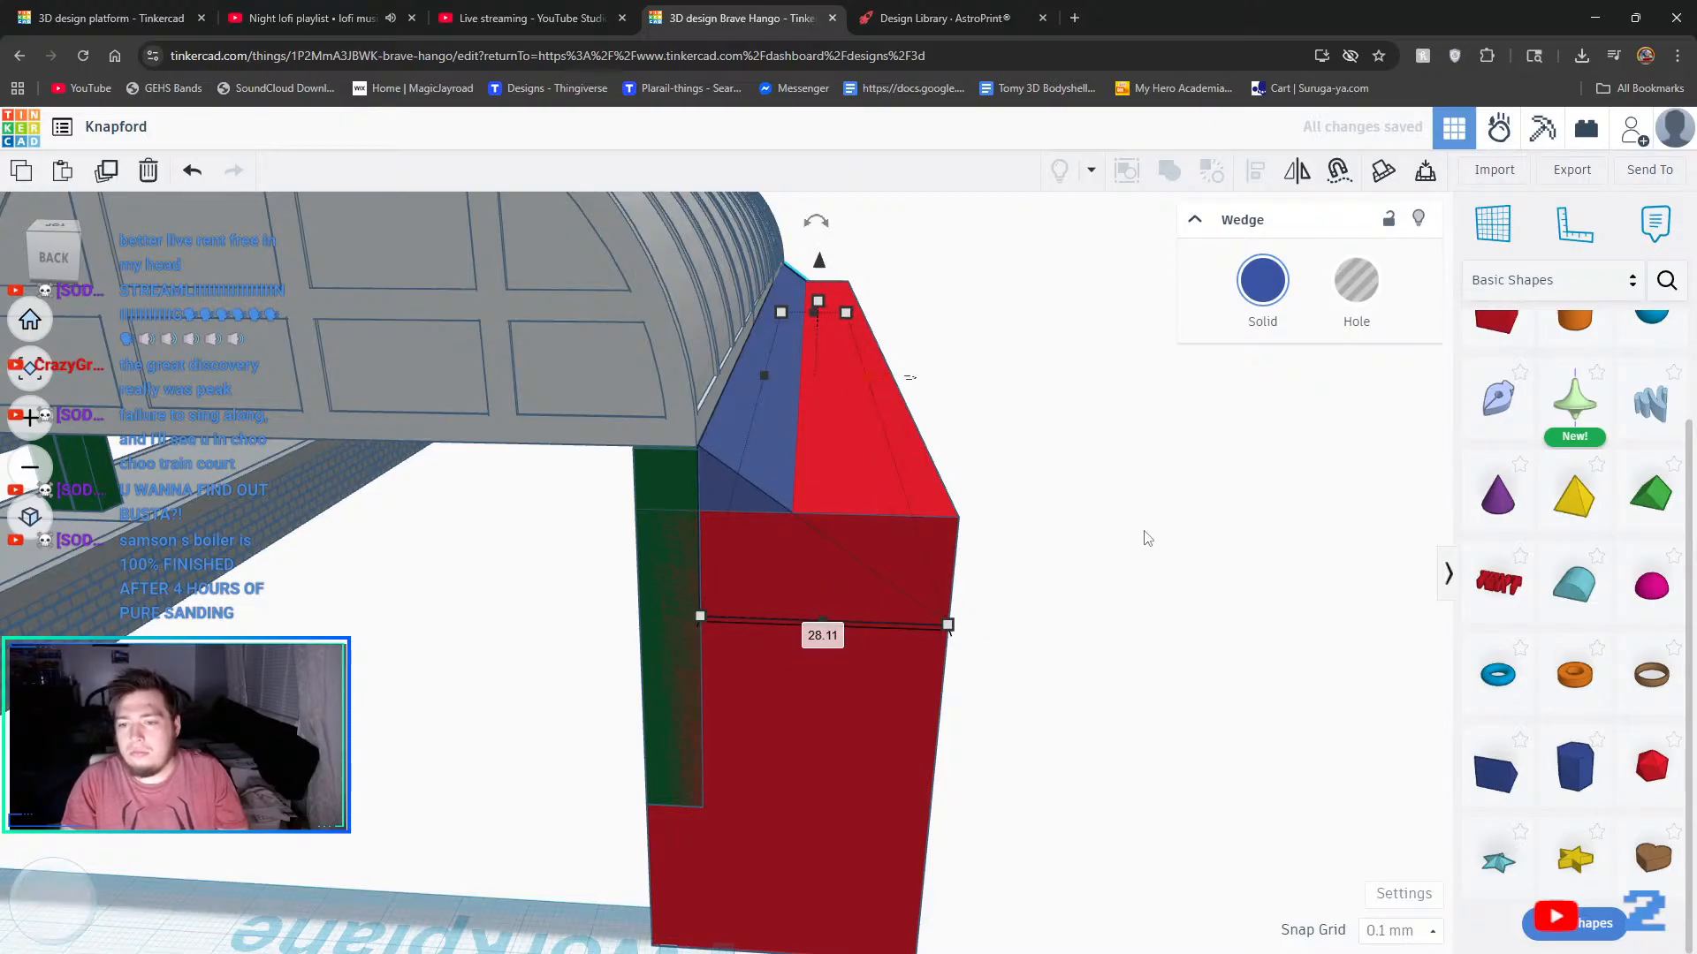
click(1147, 548)
right_drag(1144, 540, 1090, 574)
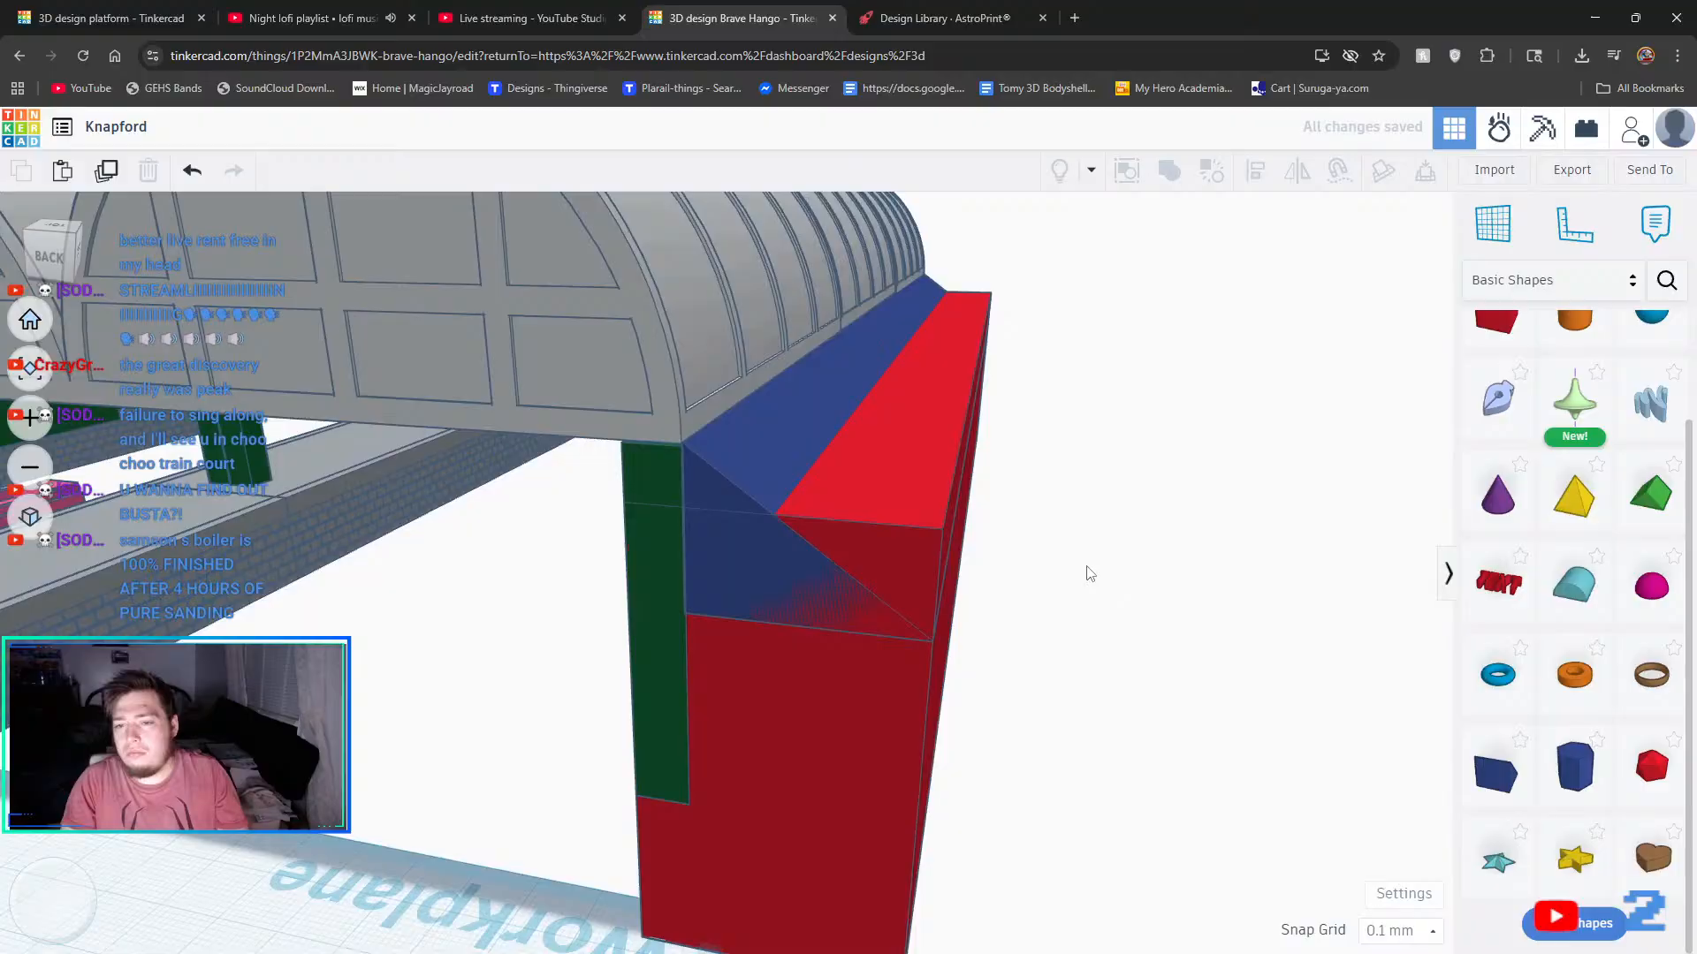
- Duplicate the wedge in place, turn the copy into a hole and flip it 180° over the red box's outer top corner
click(781, 574)
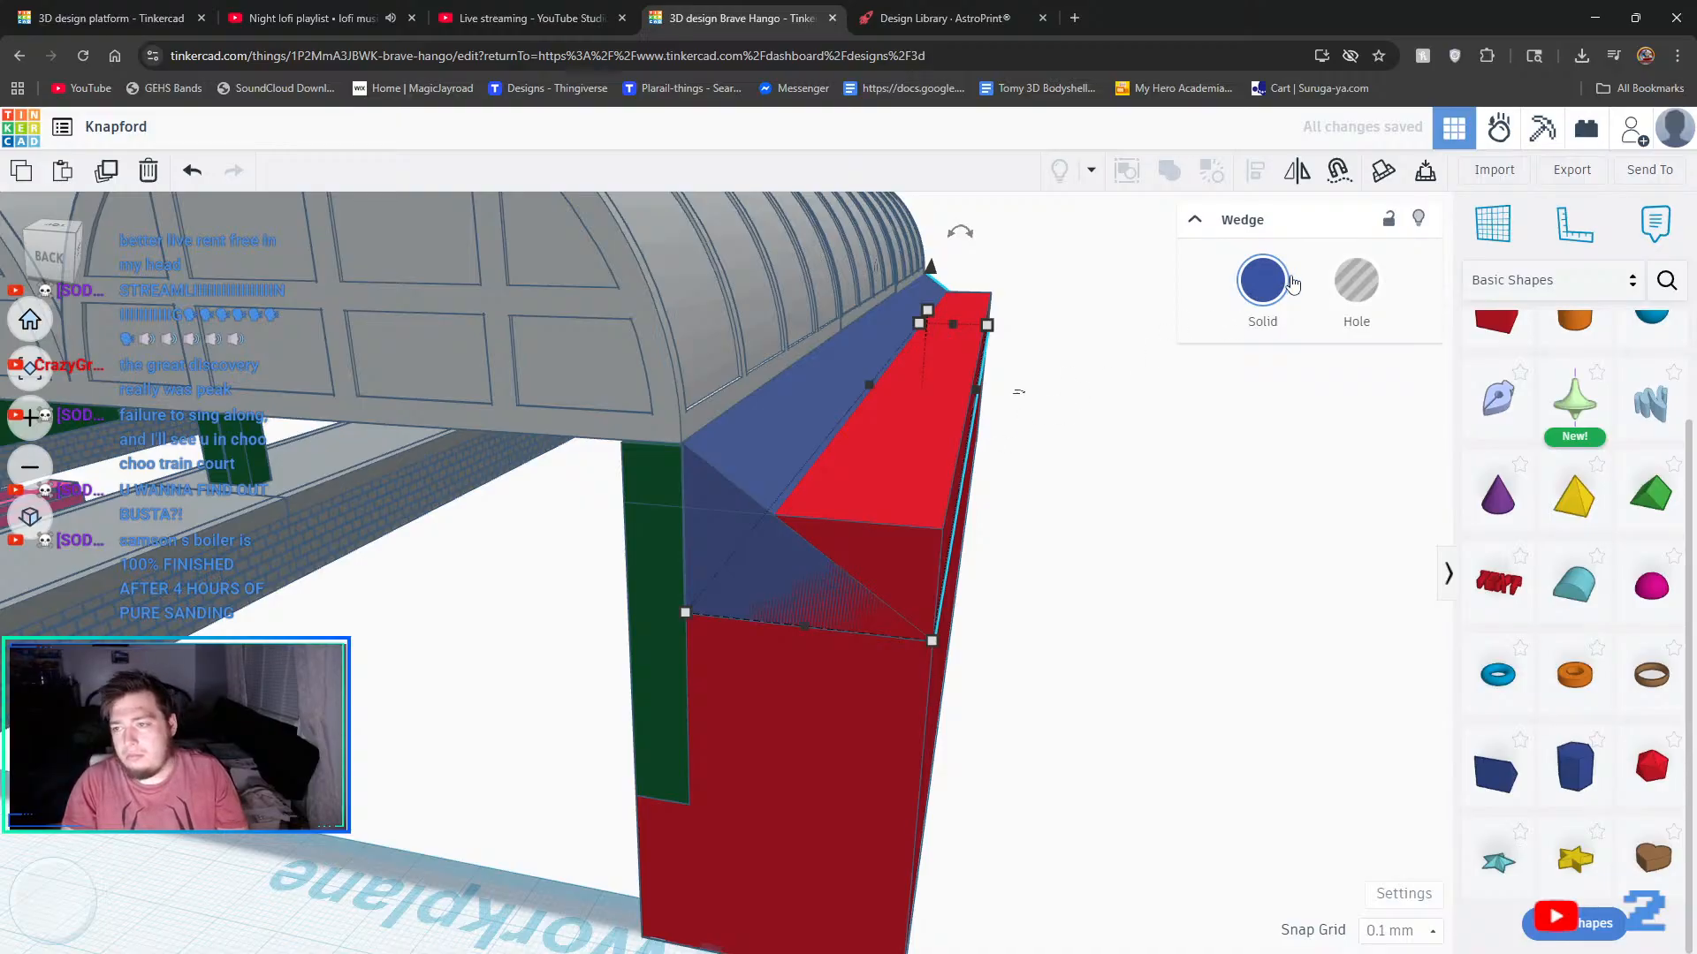
click(1382, 306)
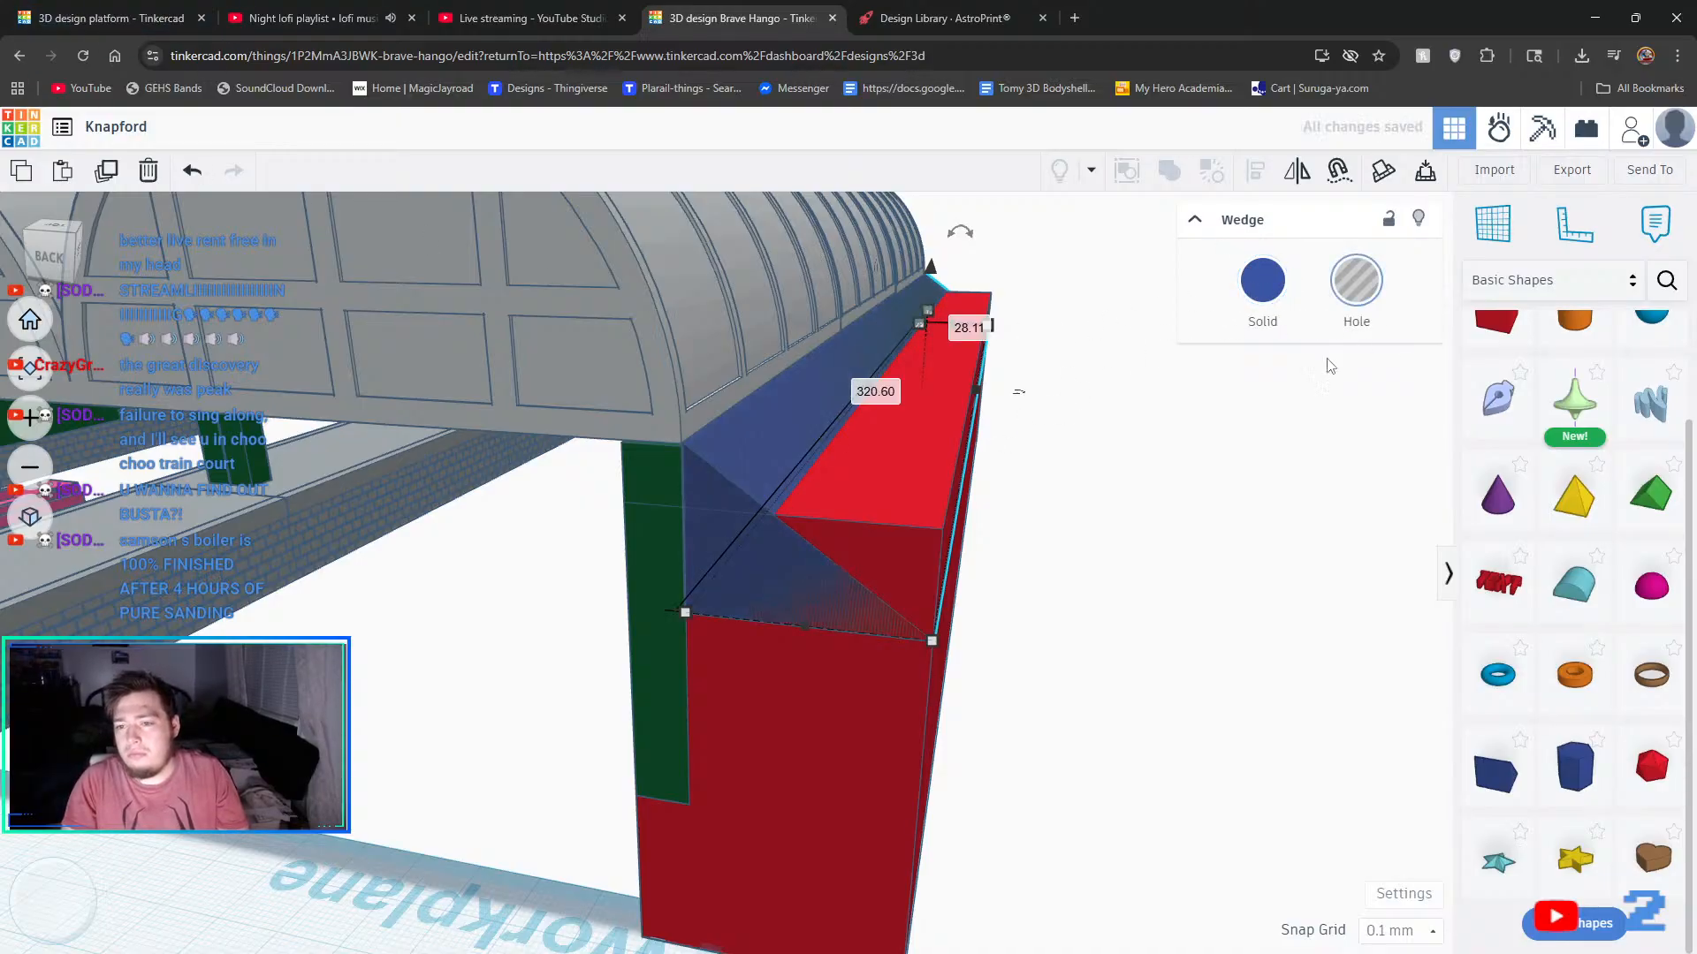
drag(928, 267, 942, 395)
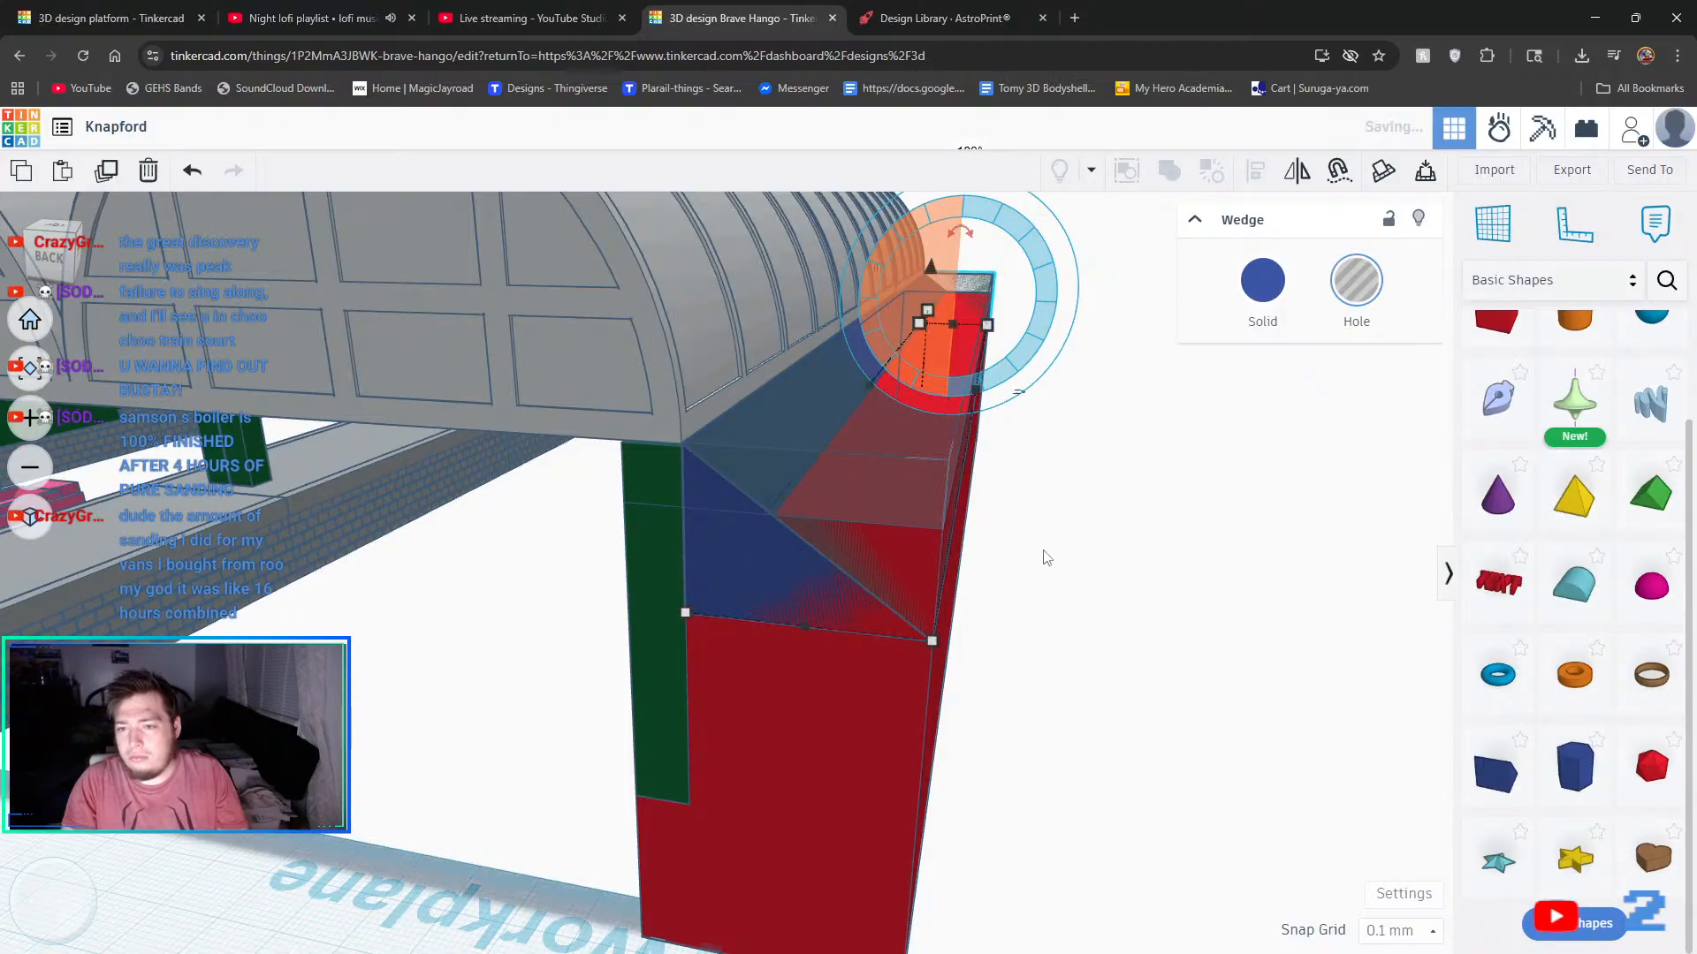
click(1034, 772)
- Group the red box with the flipped wedge hole to cut away the box's outer top corner
click(844, 745)
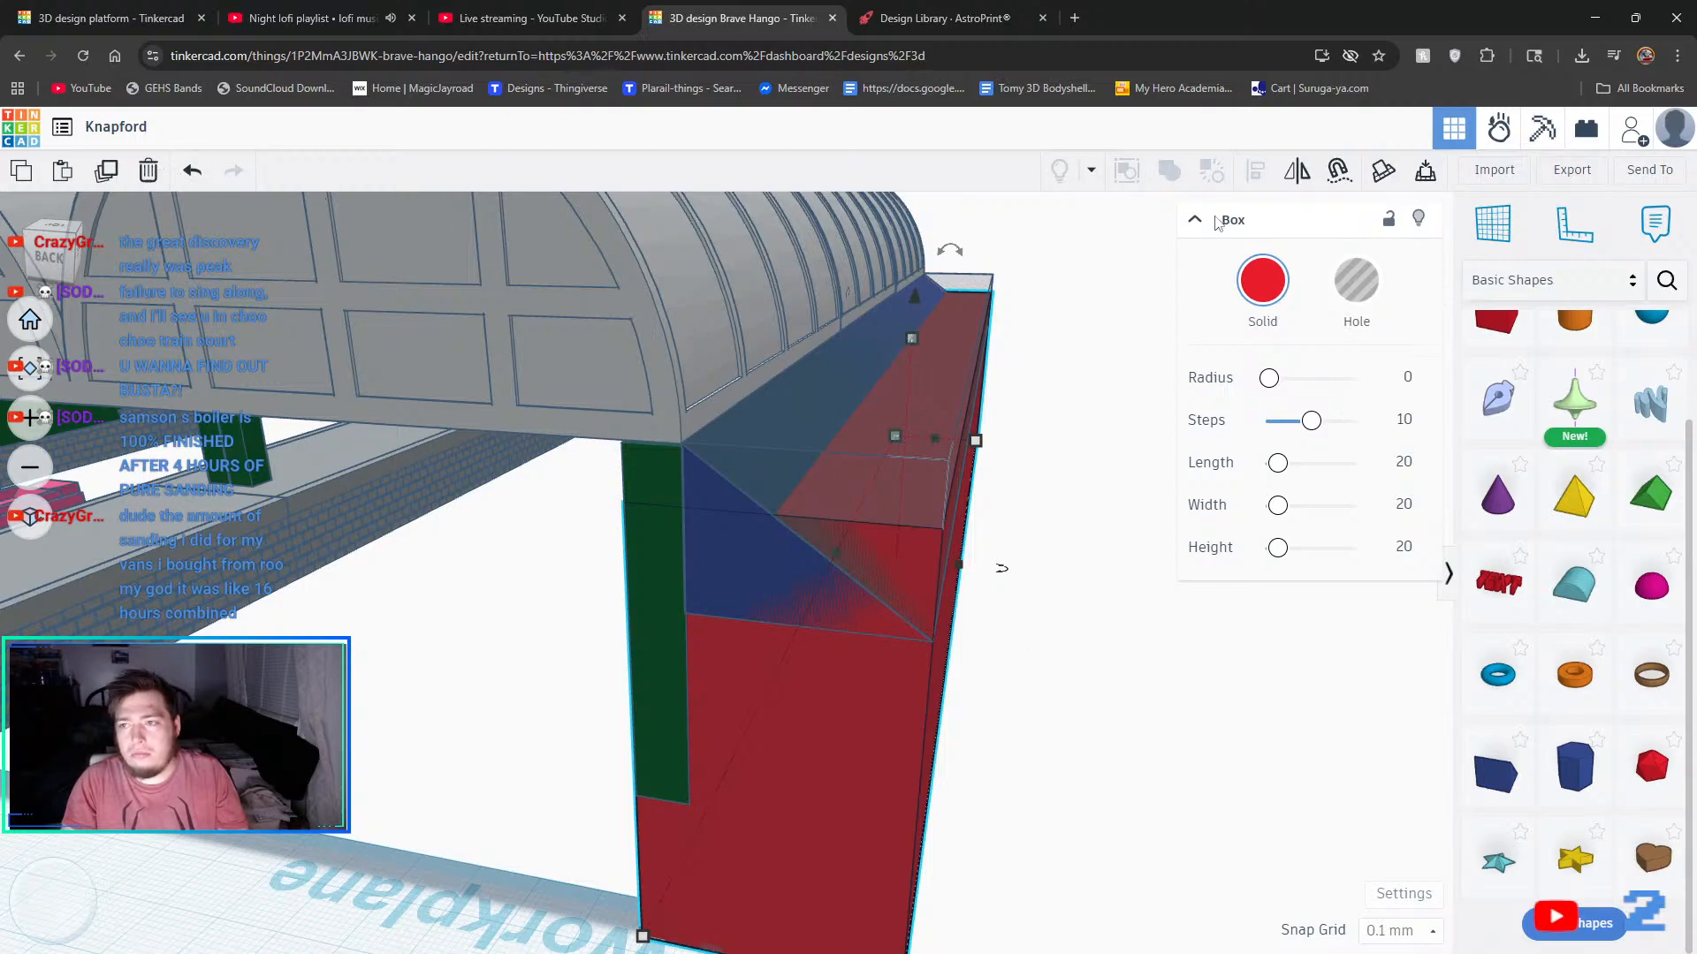
click(1087, 752)
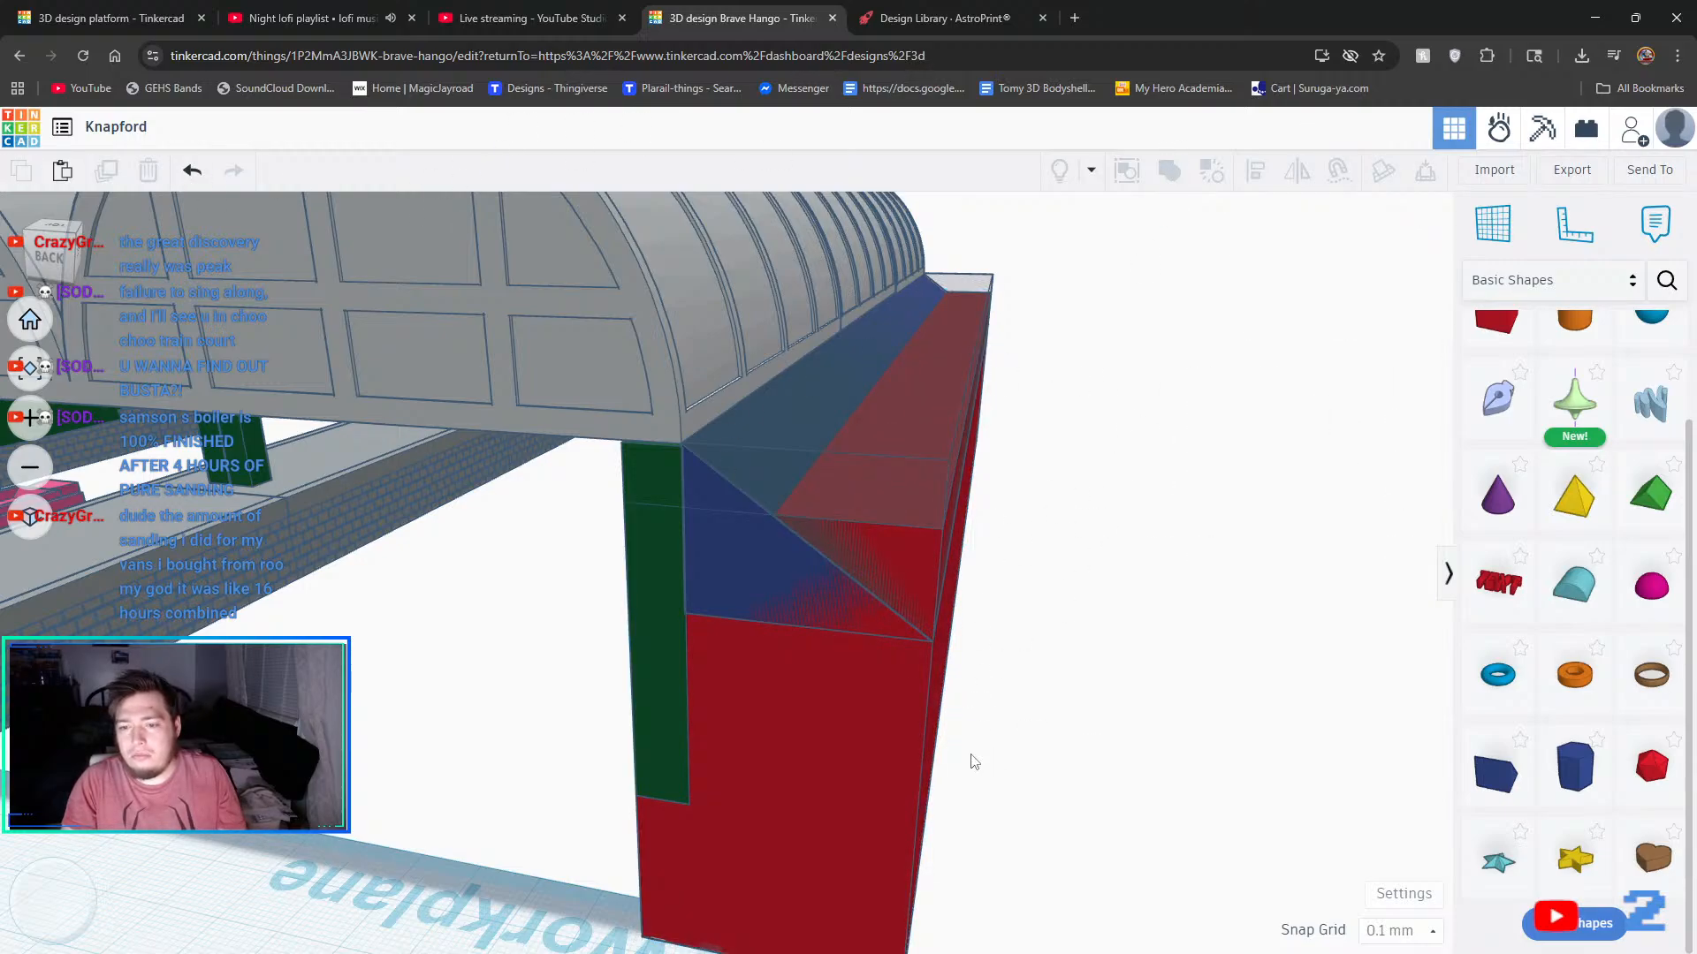
click(894, 764)
shift+click(837, 421)
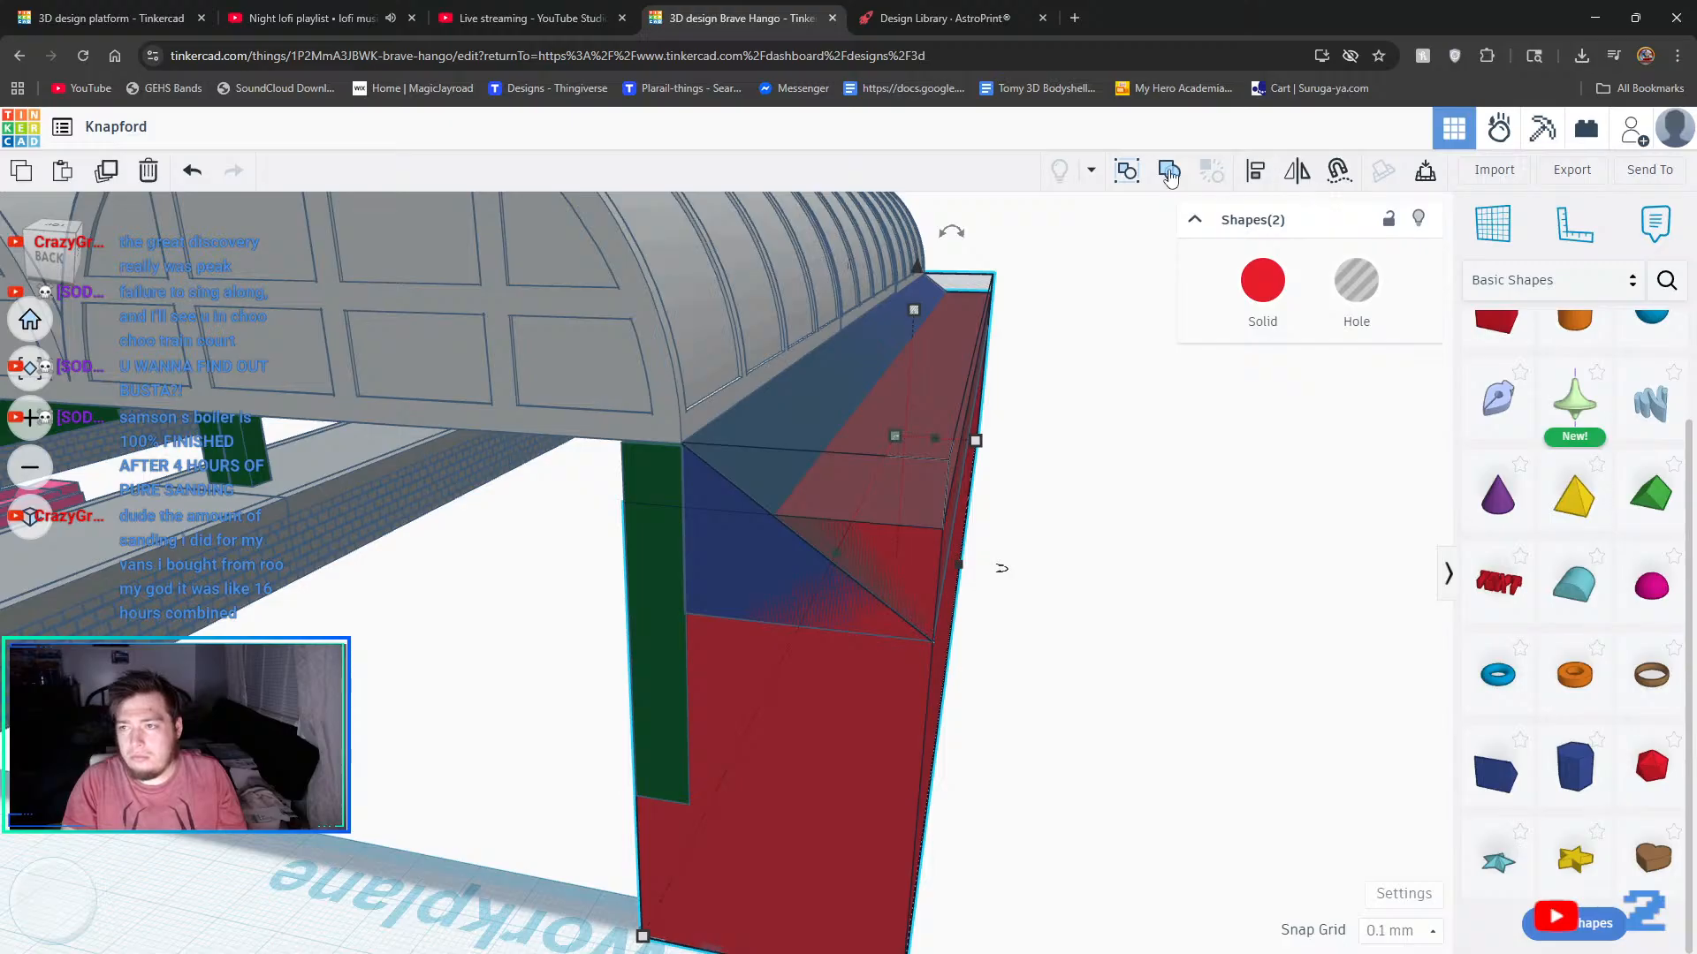
click(1169, 173)
click(1159, 664)
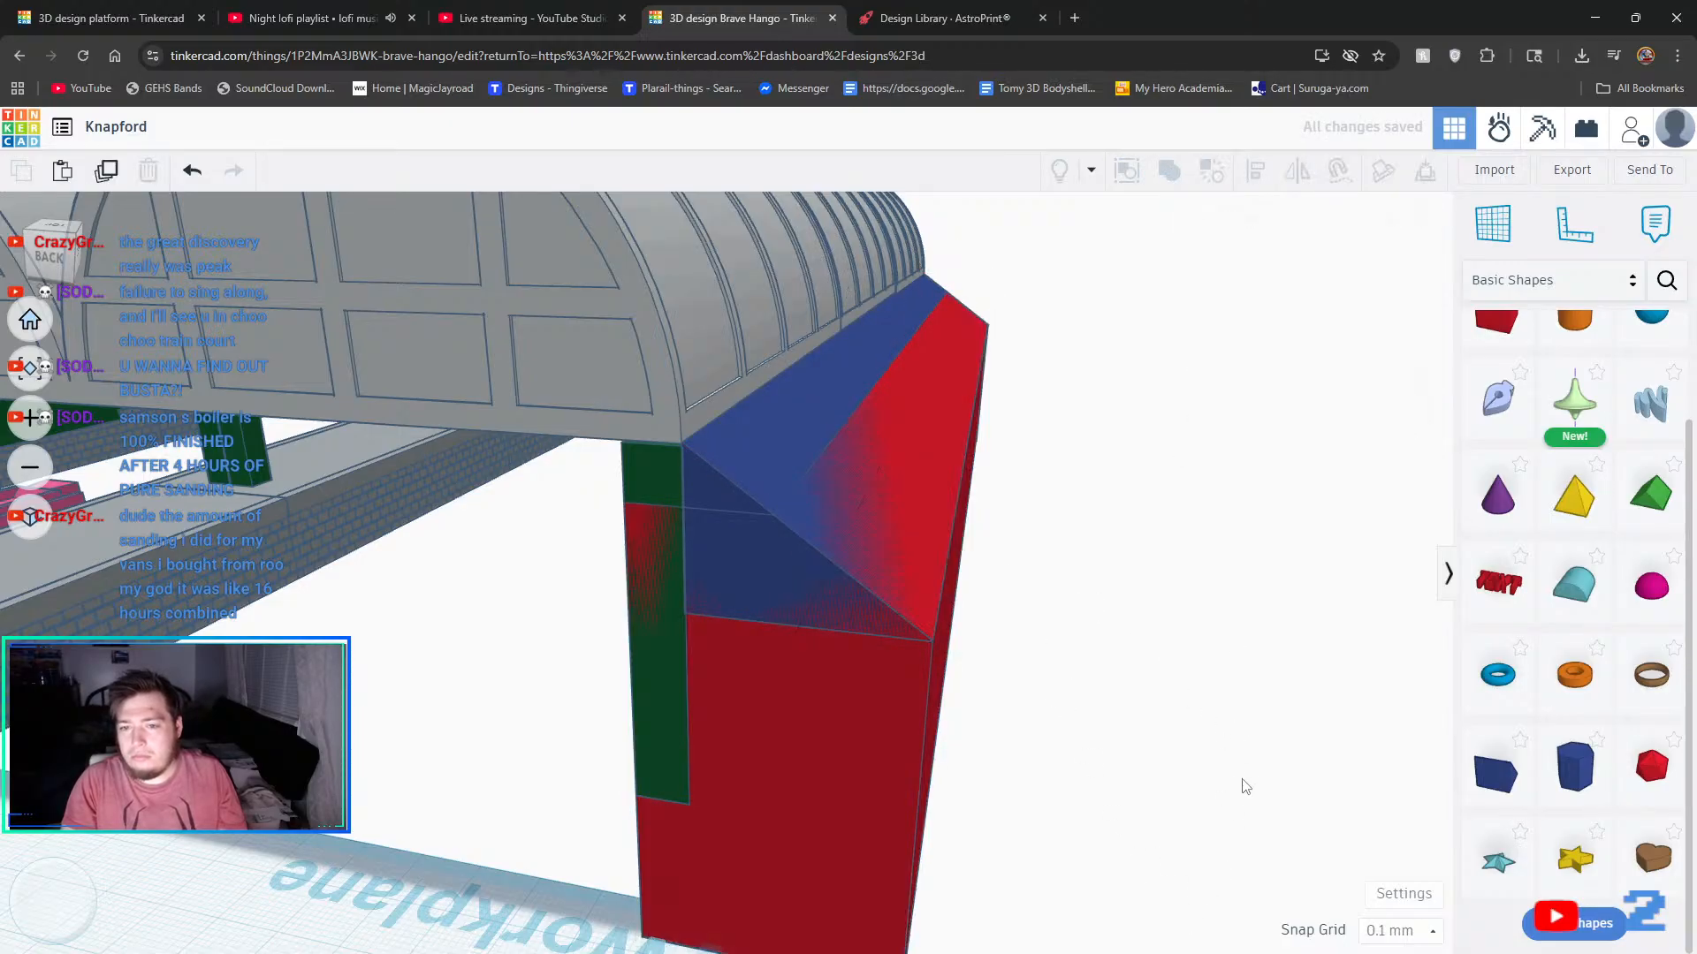
- Group the blue wedge with the cut red box into one solid side wall
right_drag(1242, 784, 802, 515)
click(802, 515)
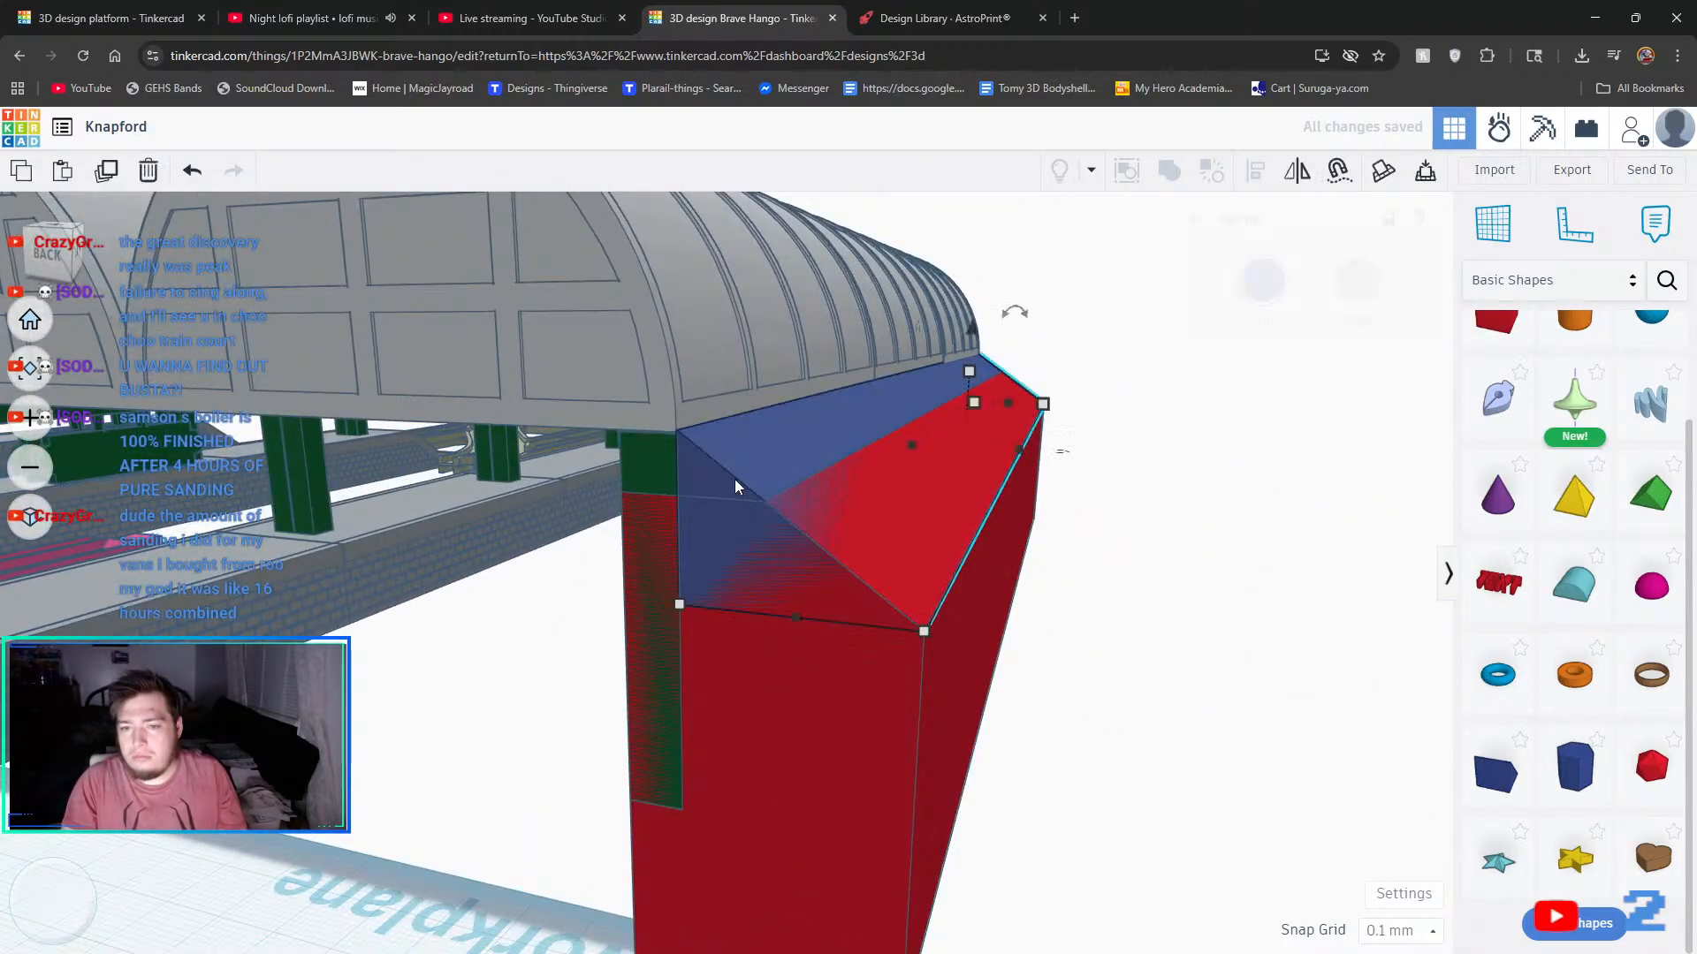
shift+click(1016, 572)
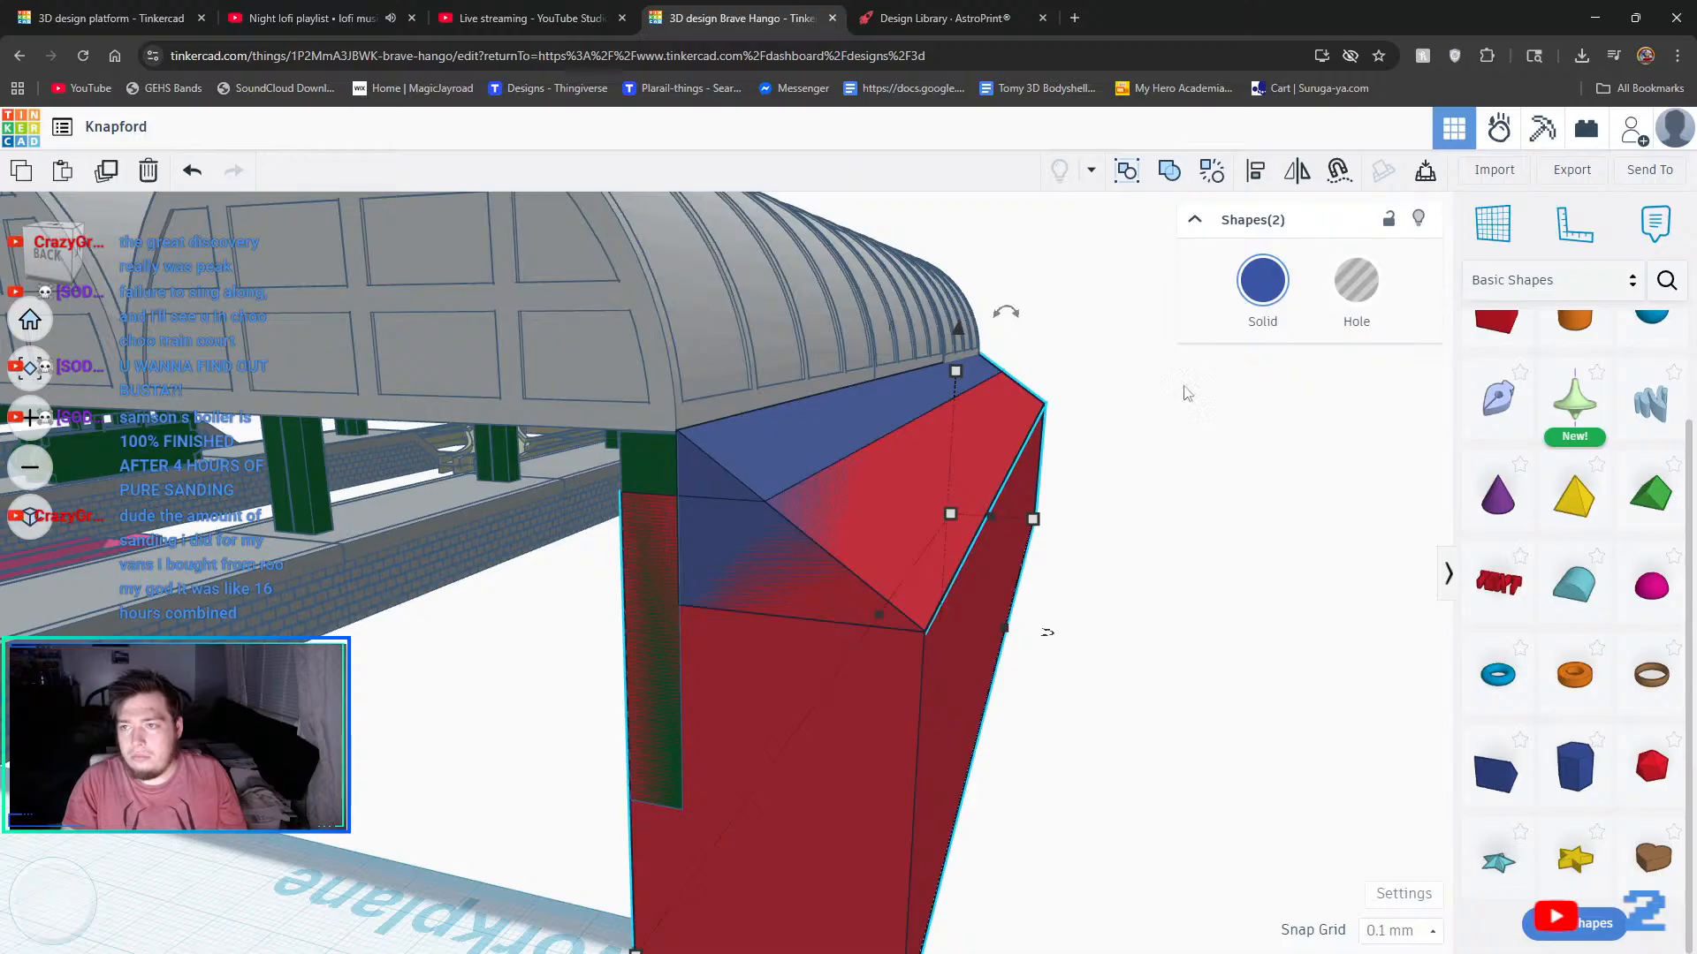
click(1173, 170)
click(1315, 774)
right_drag(1314, 774, 744, 767)
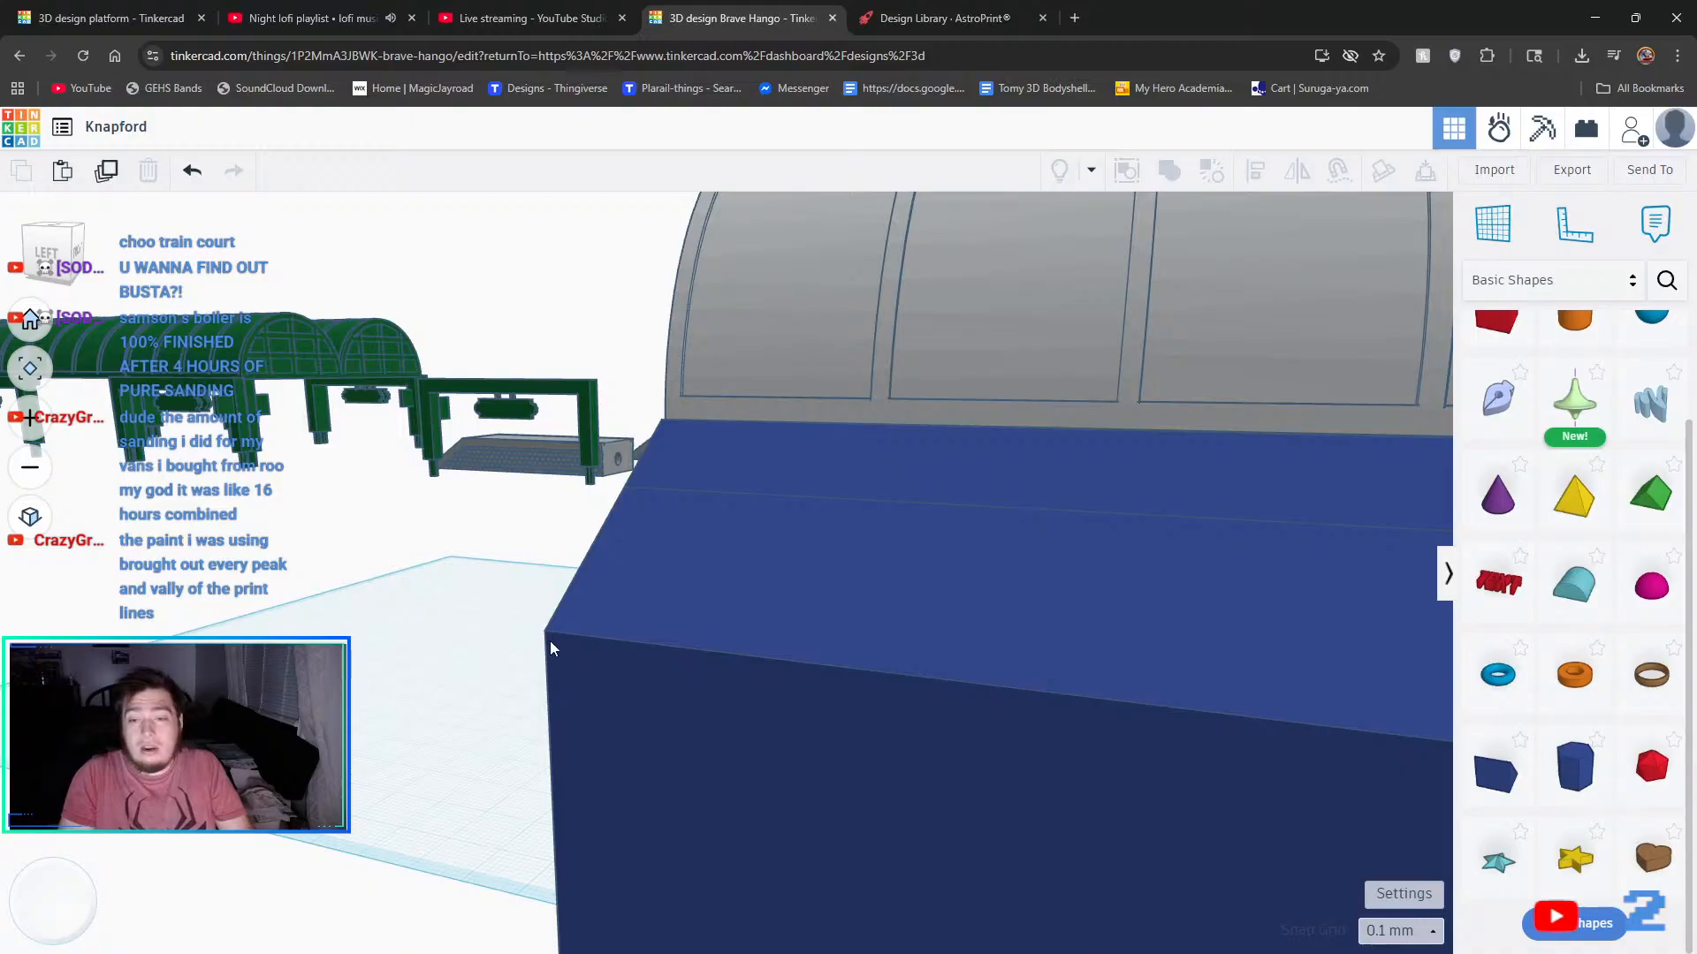
- Place a box hole on the side wall's inner face near the first green post and stretch it to about 63 mm tall
right_drag(551, 649, 565, 688)
scroll(565, 688, up, 1)
scroll(566, 688, down, 1)
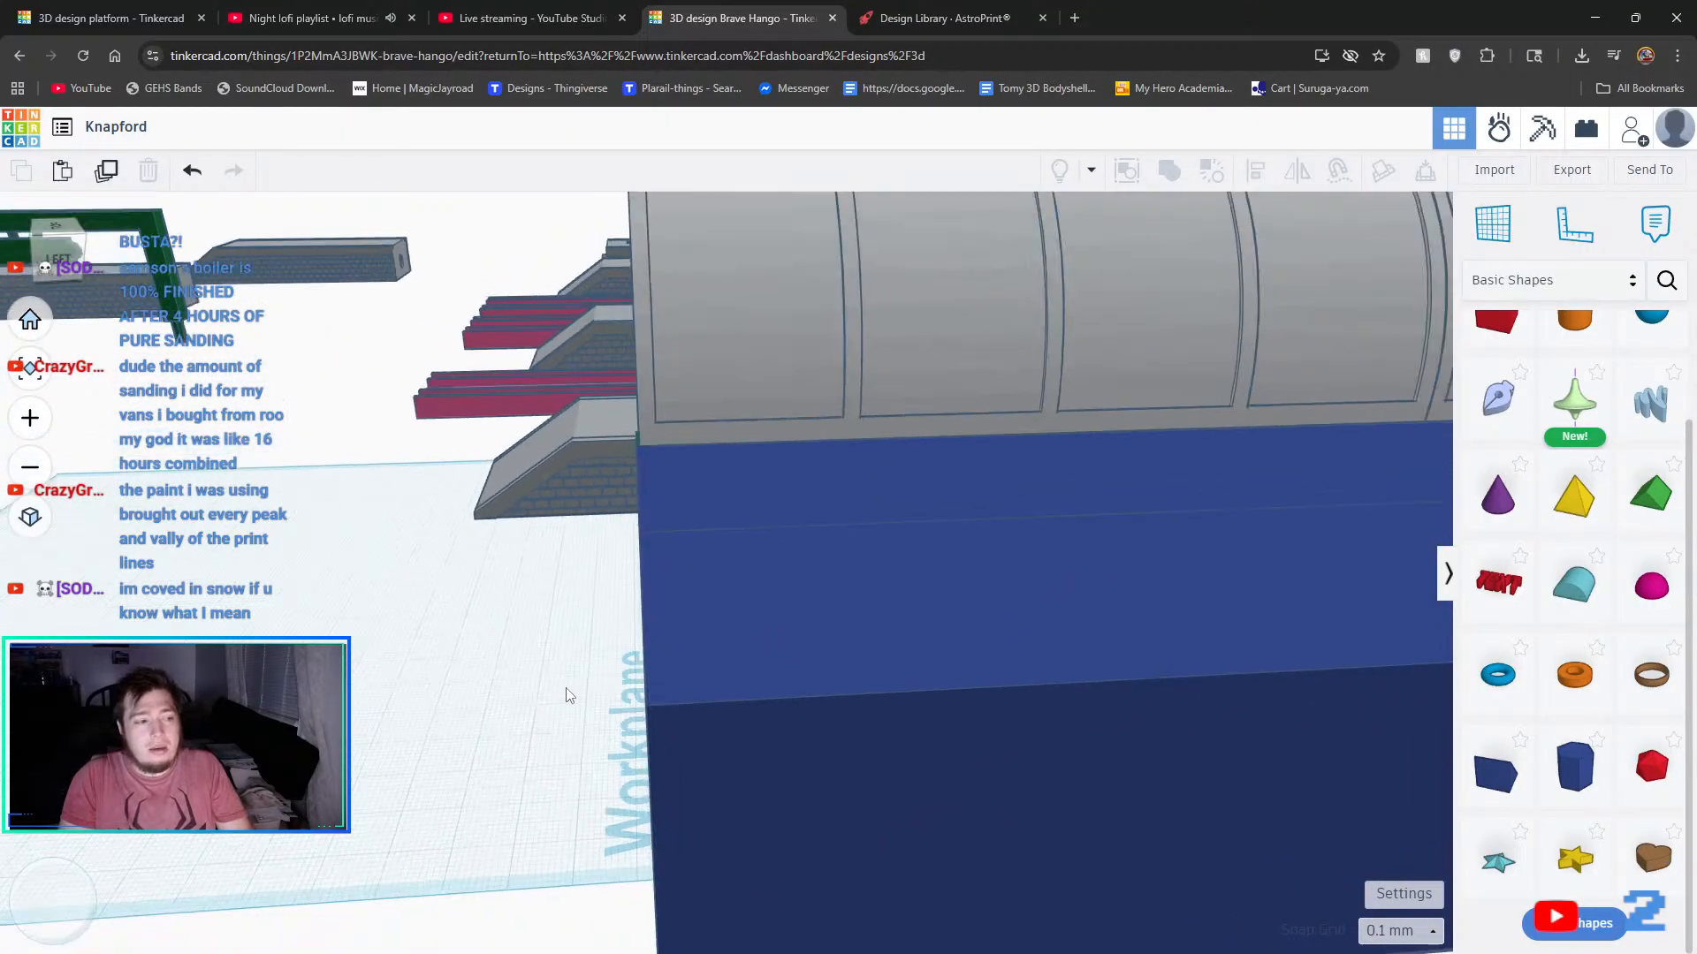
scroll(574, 689, down, 3)
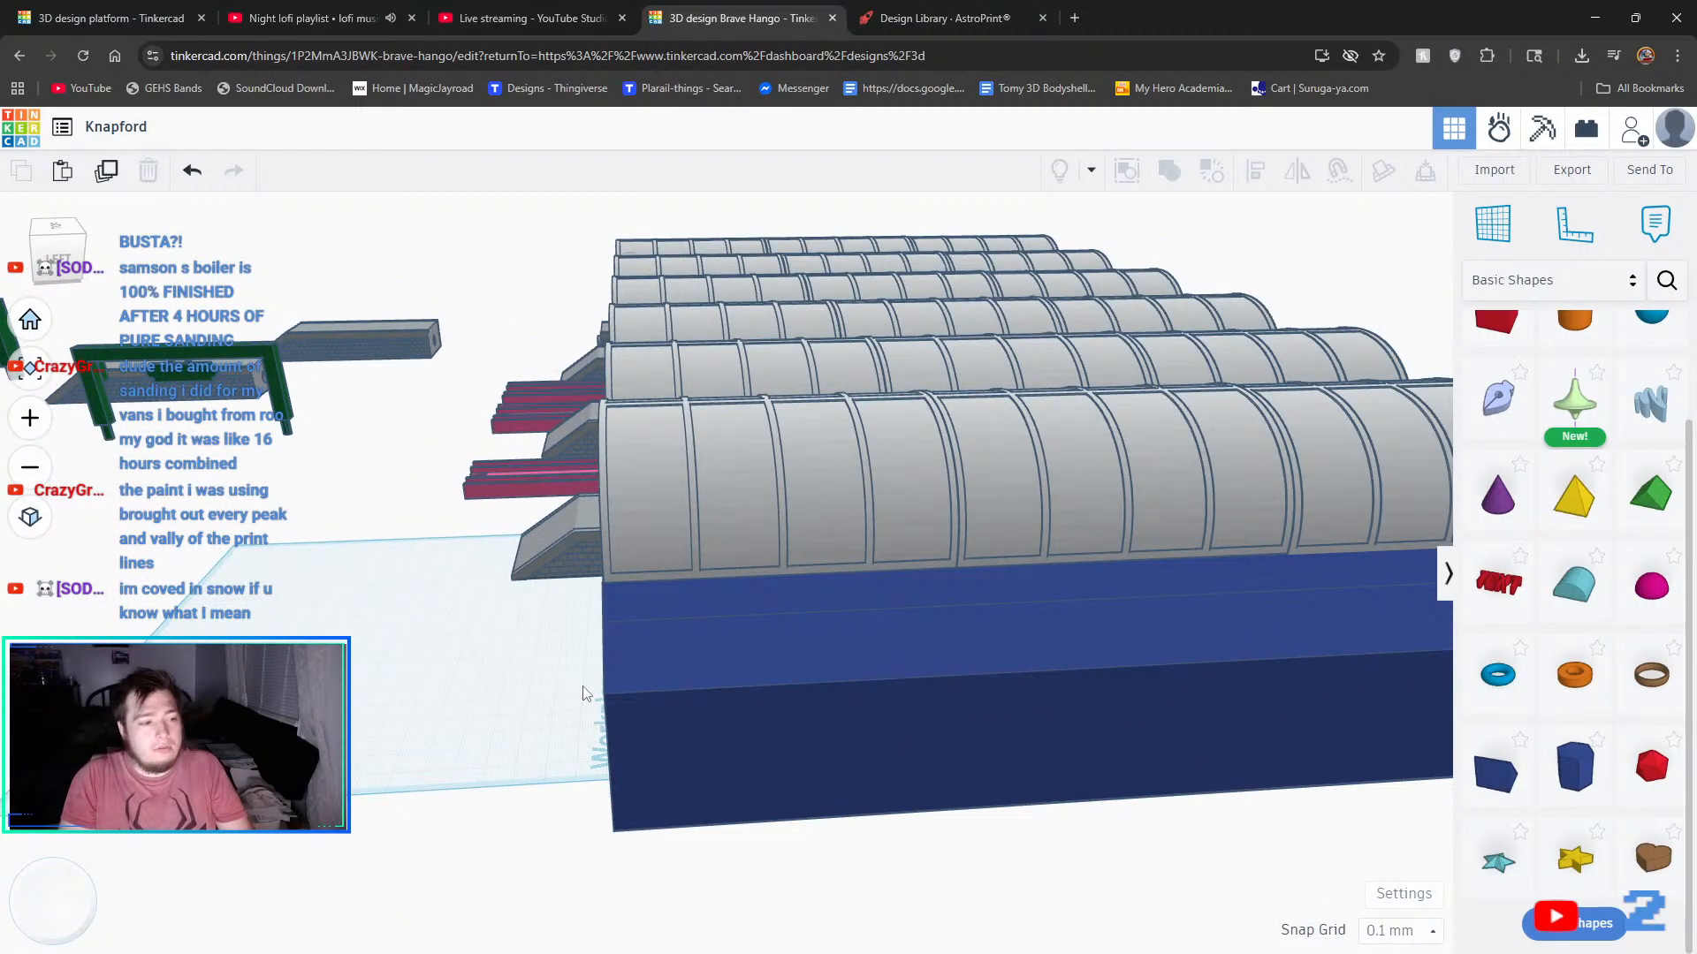
right_drag(839, 636, 996, 668)
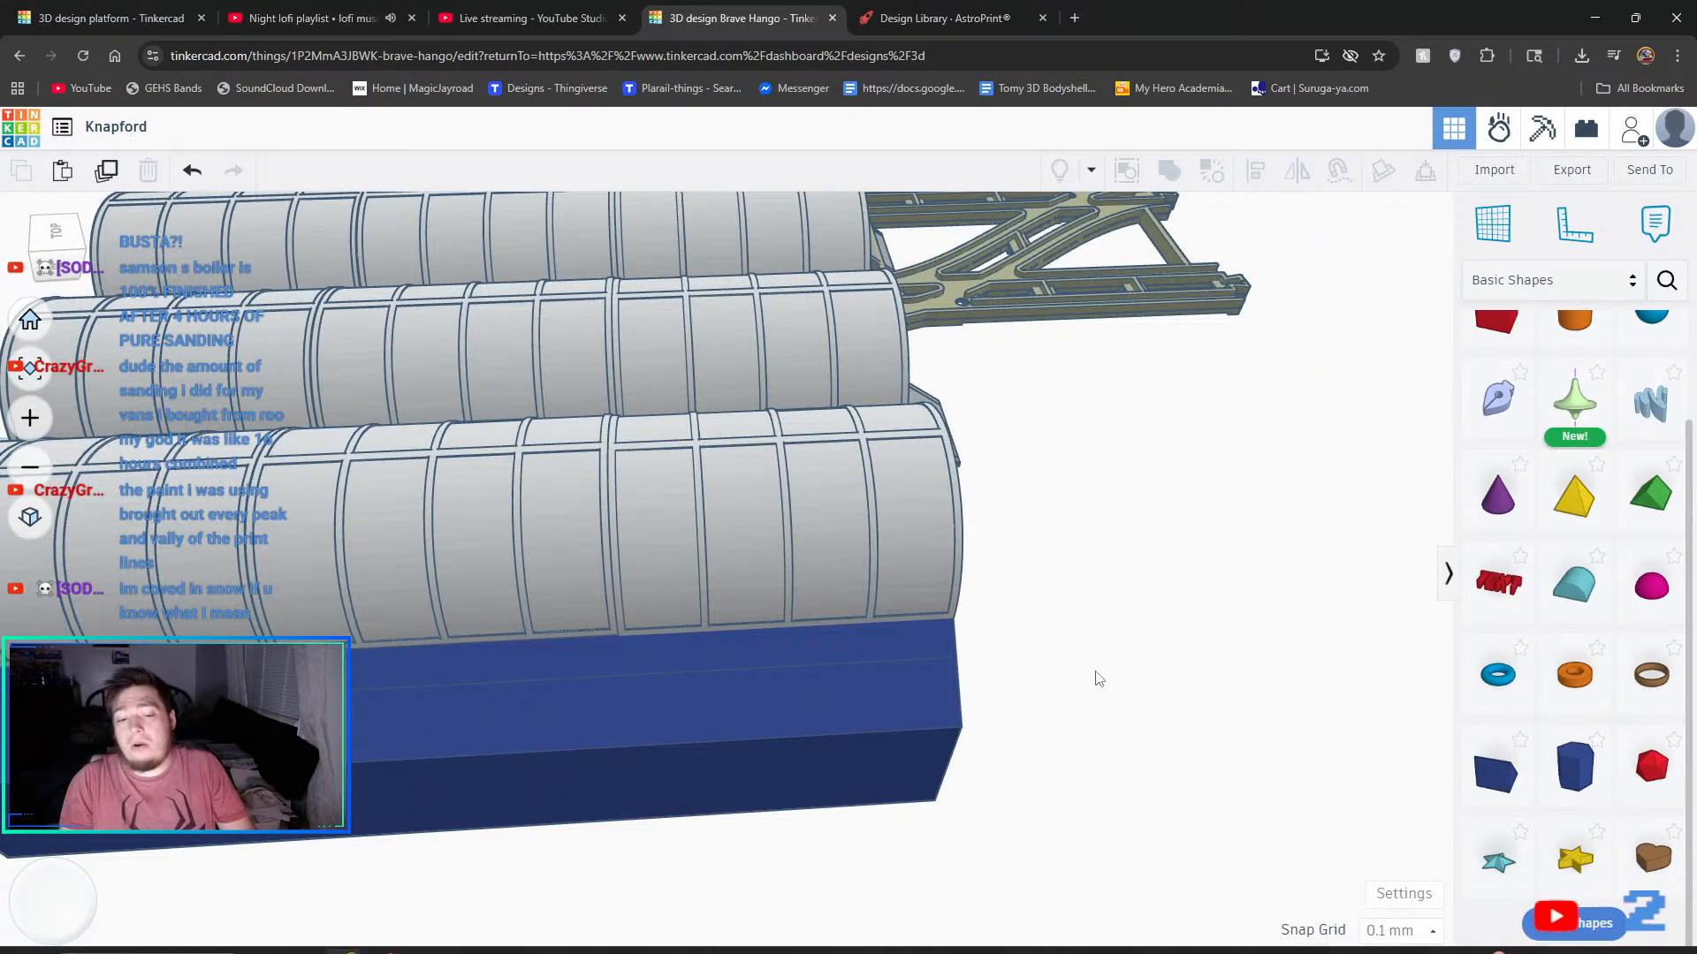
right_drag(1127, 792, 506, 681)
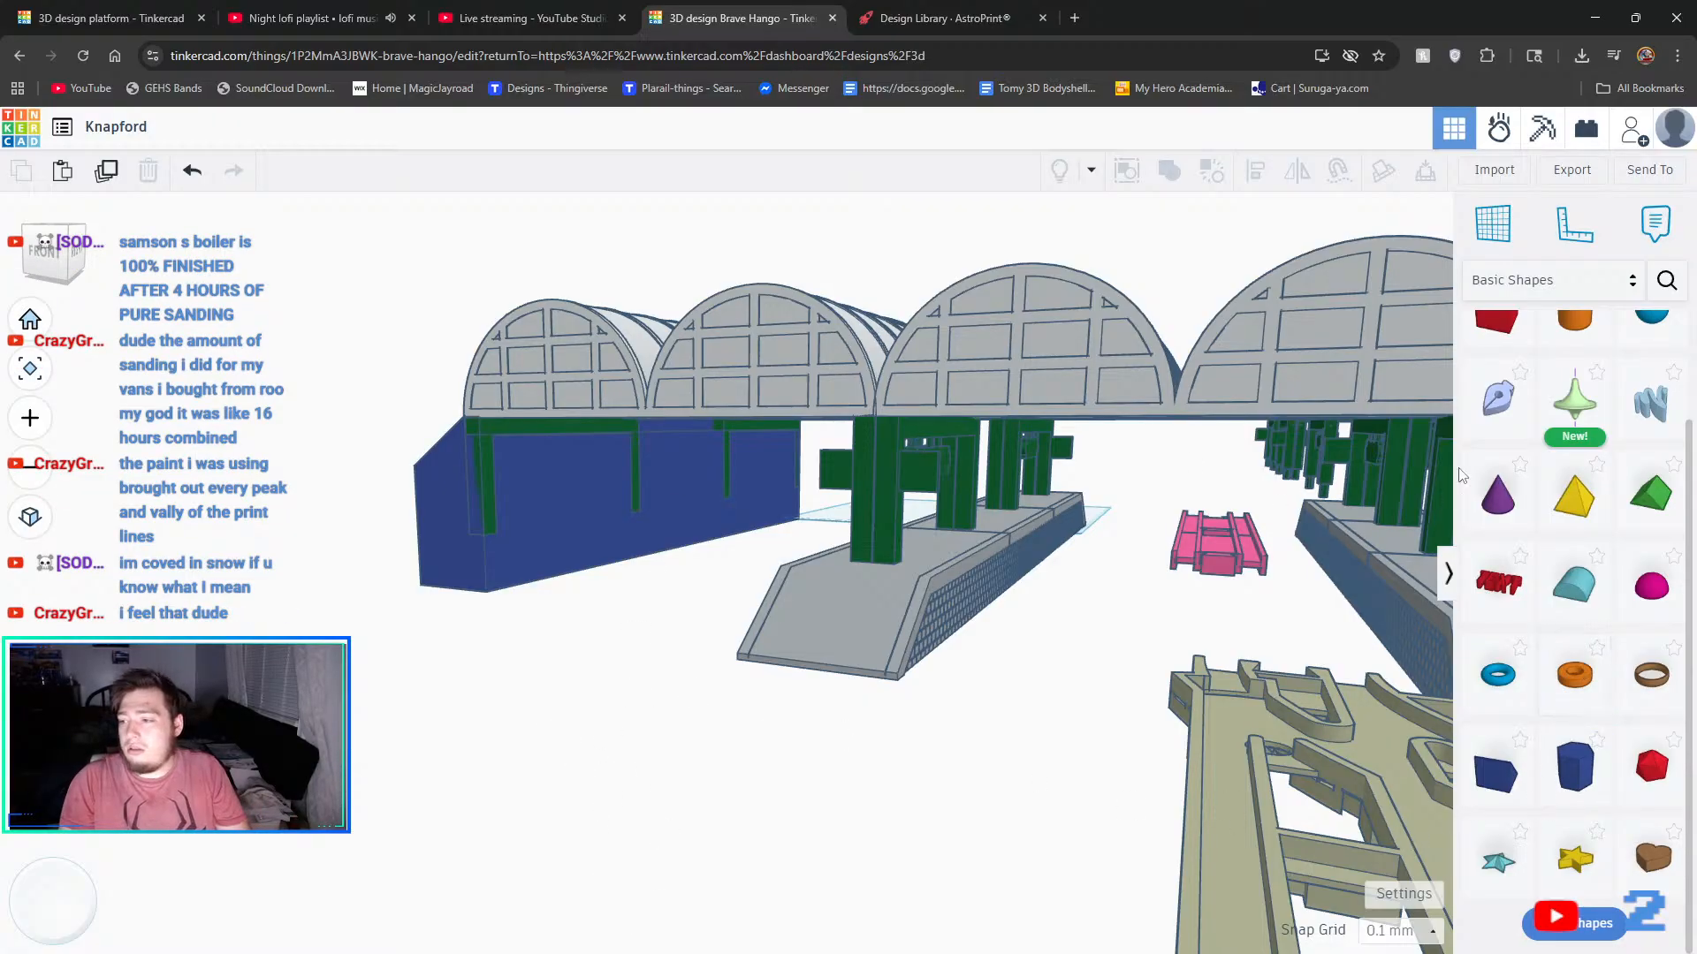
scroll(1502, 530, up, 2)
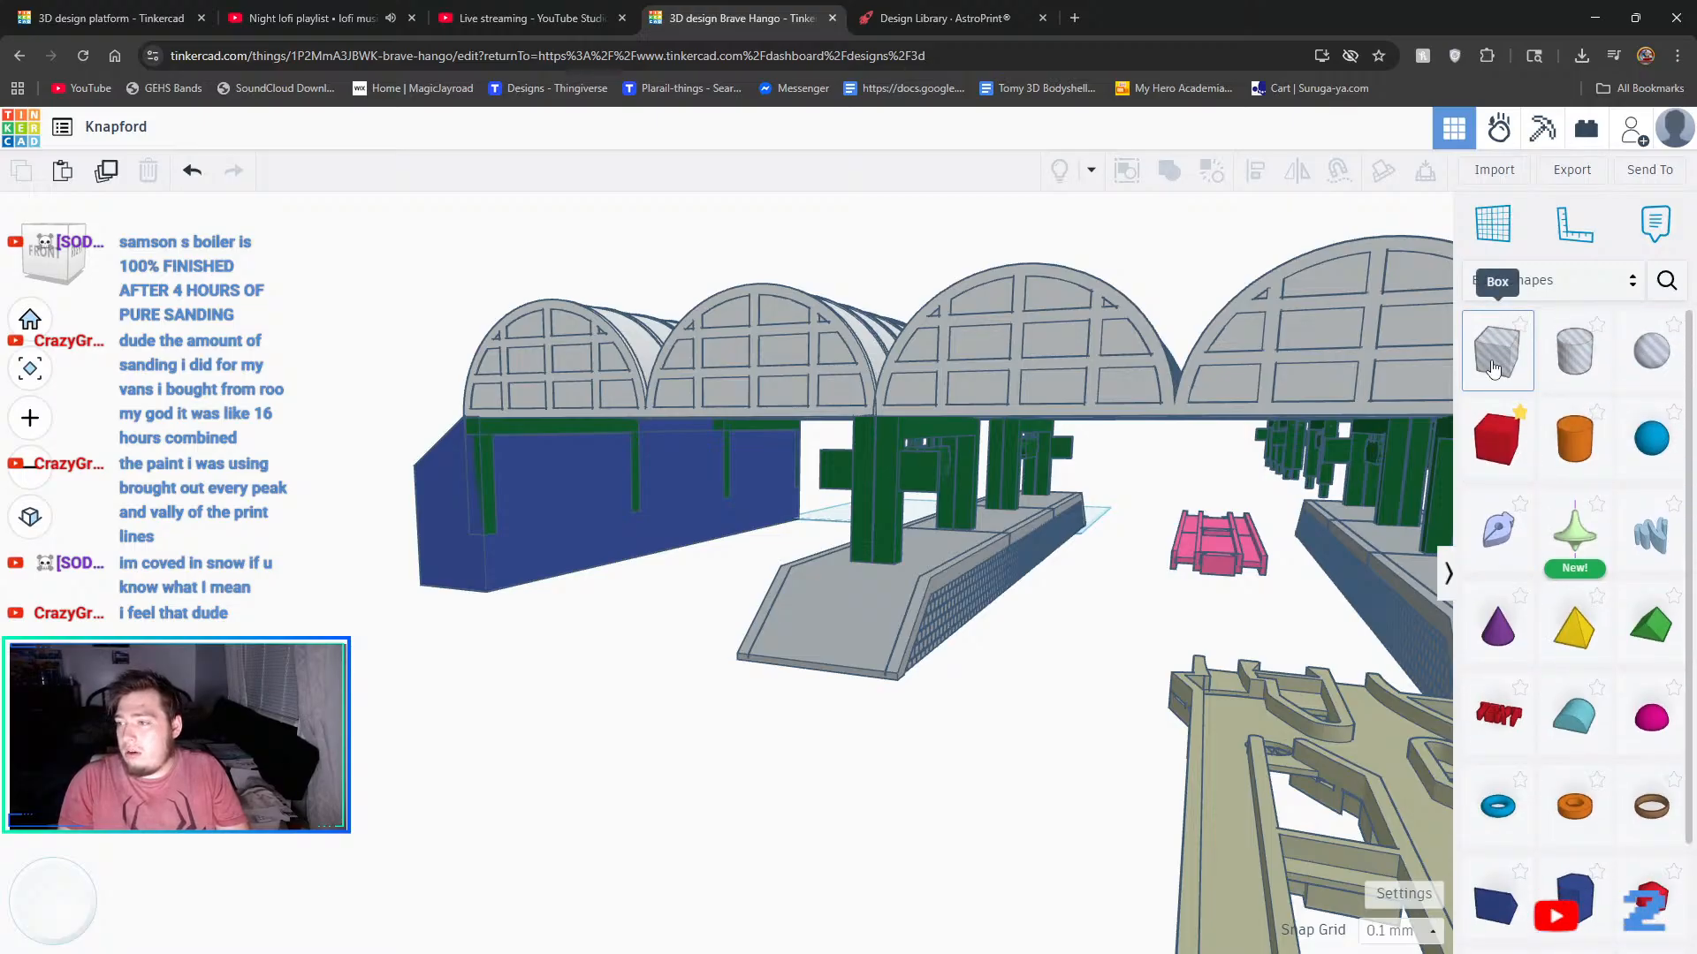
drag(1493, 369, 537, 568)
scroll(426, 527, up, 5)
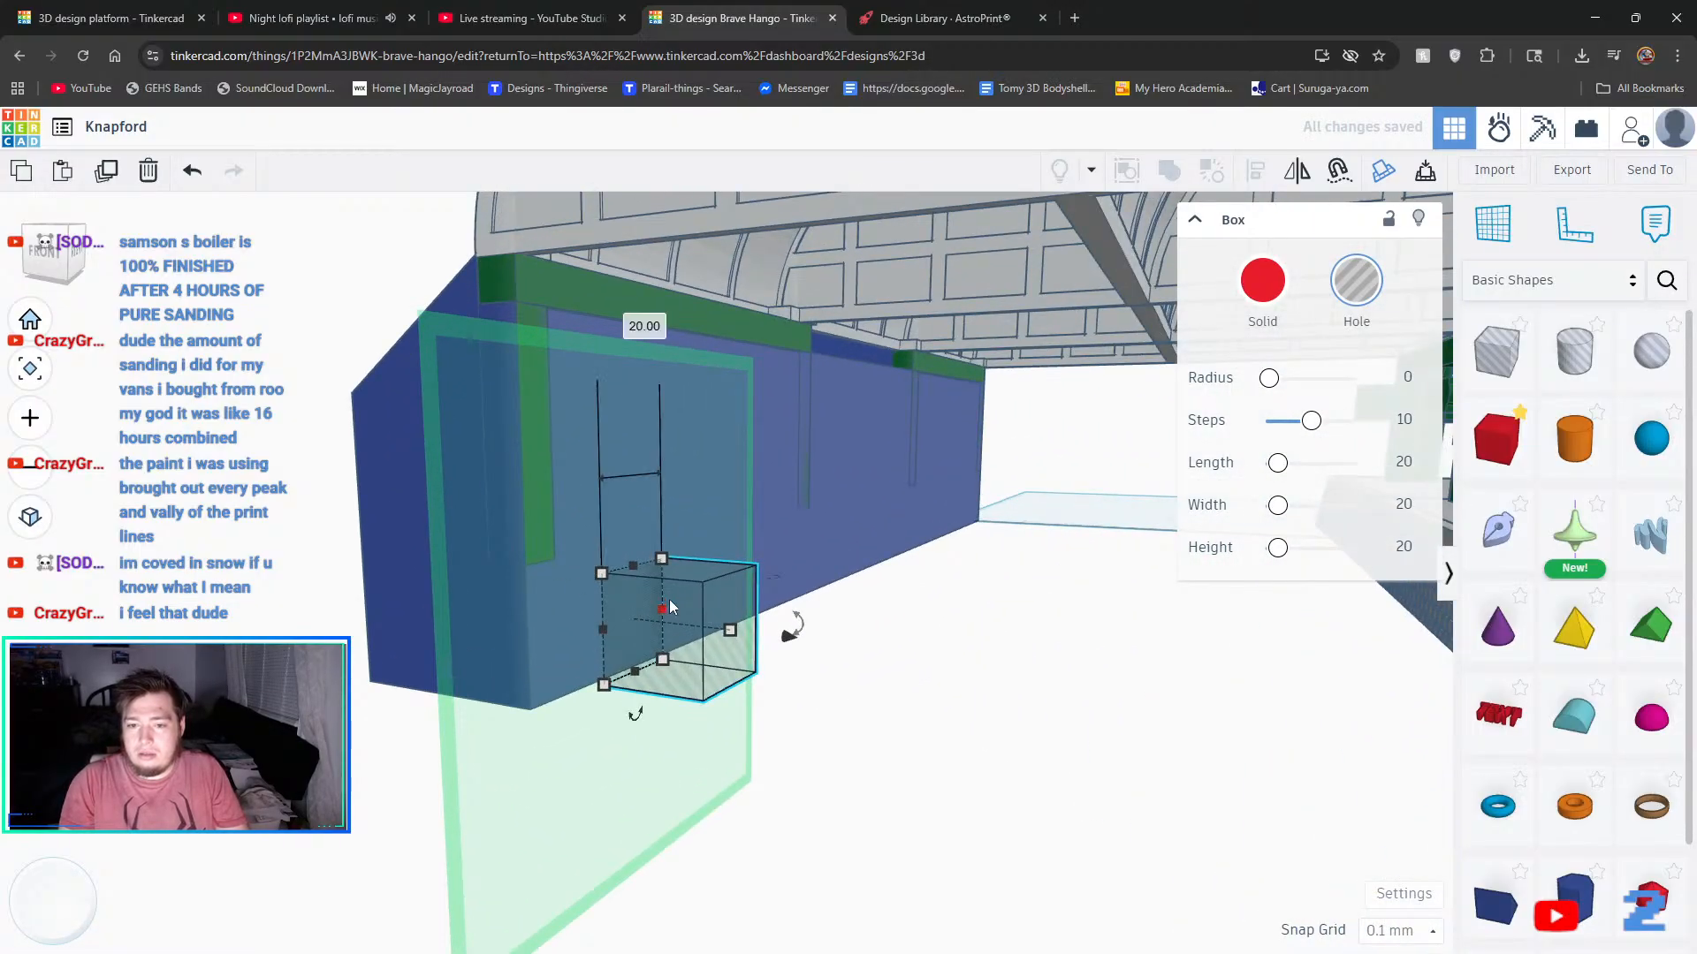
drag(642, 514, 634, 318)
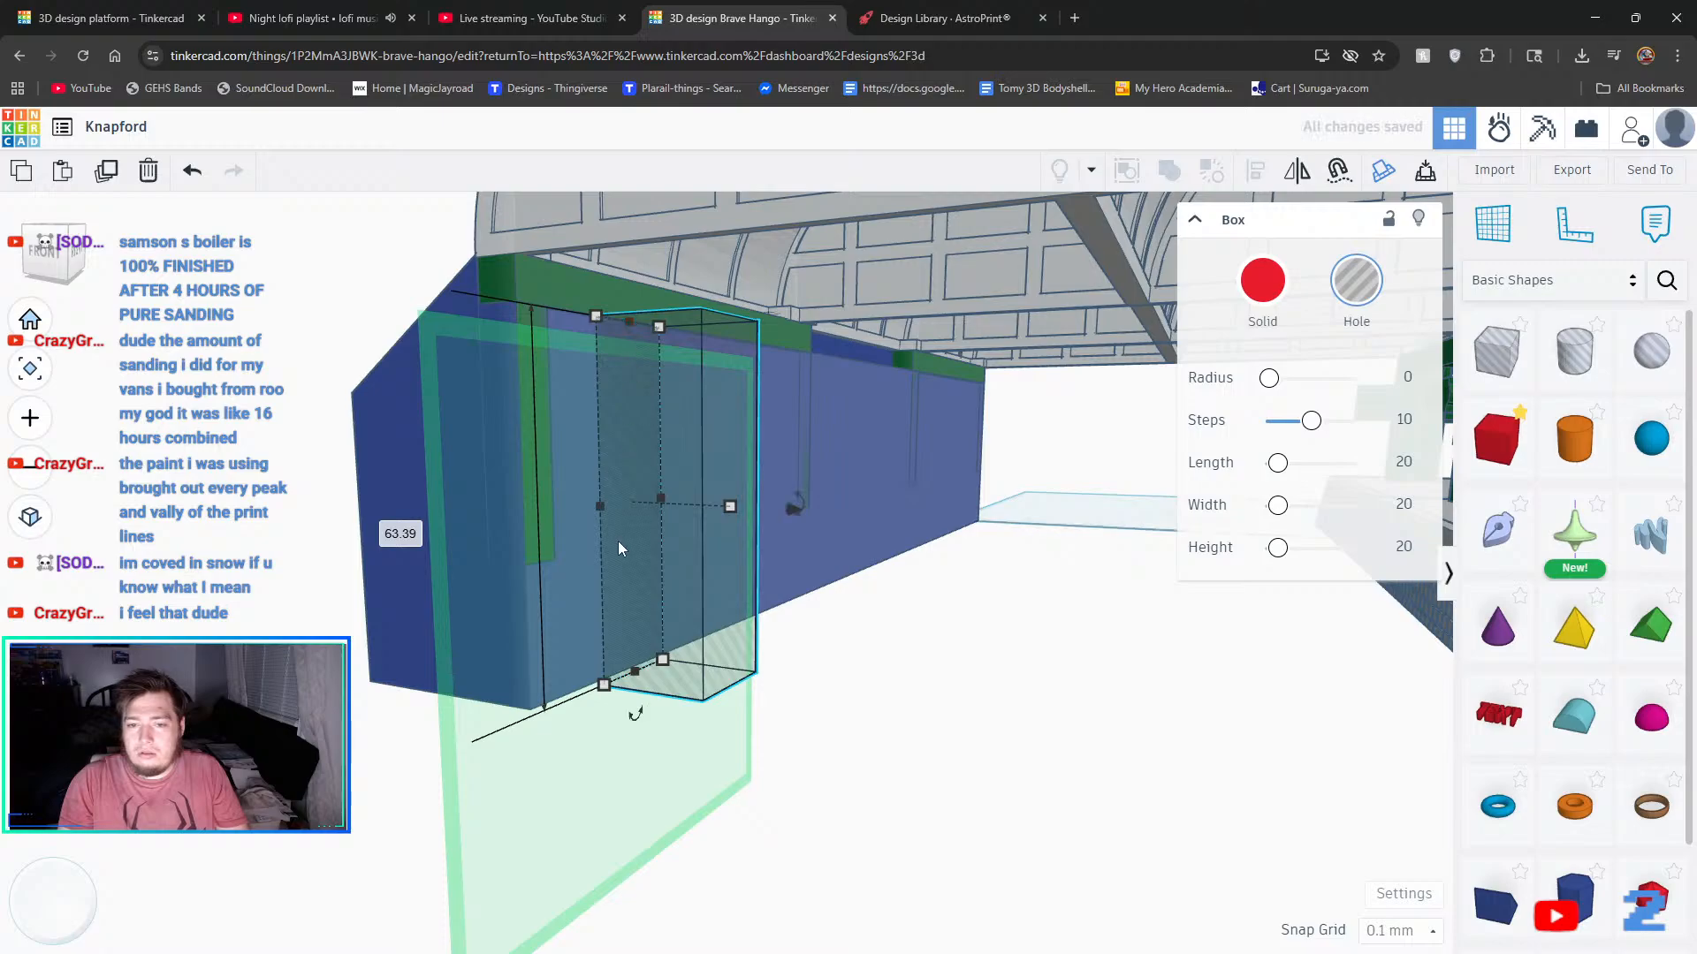
- Sink the box hole into the side wall until it is nearly flush with the inner face
right_drag(647, 667, 872, 674)
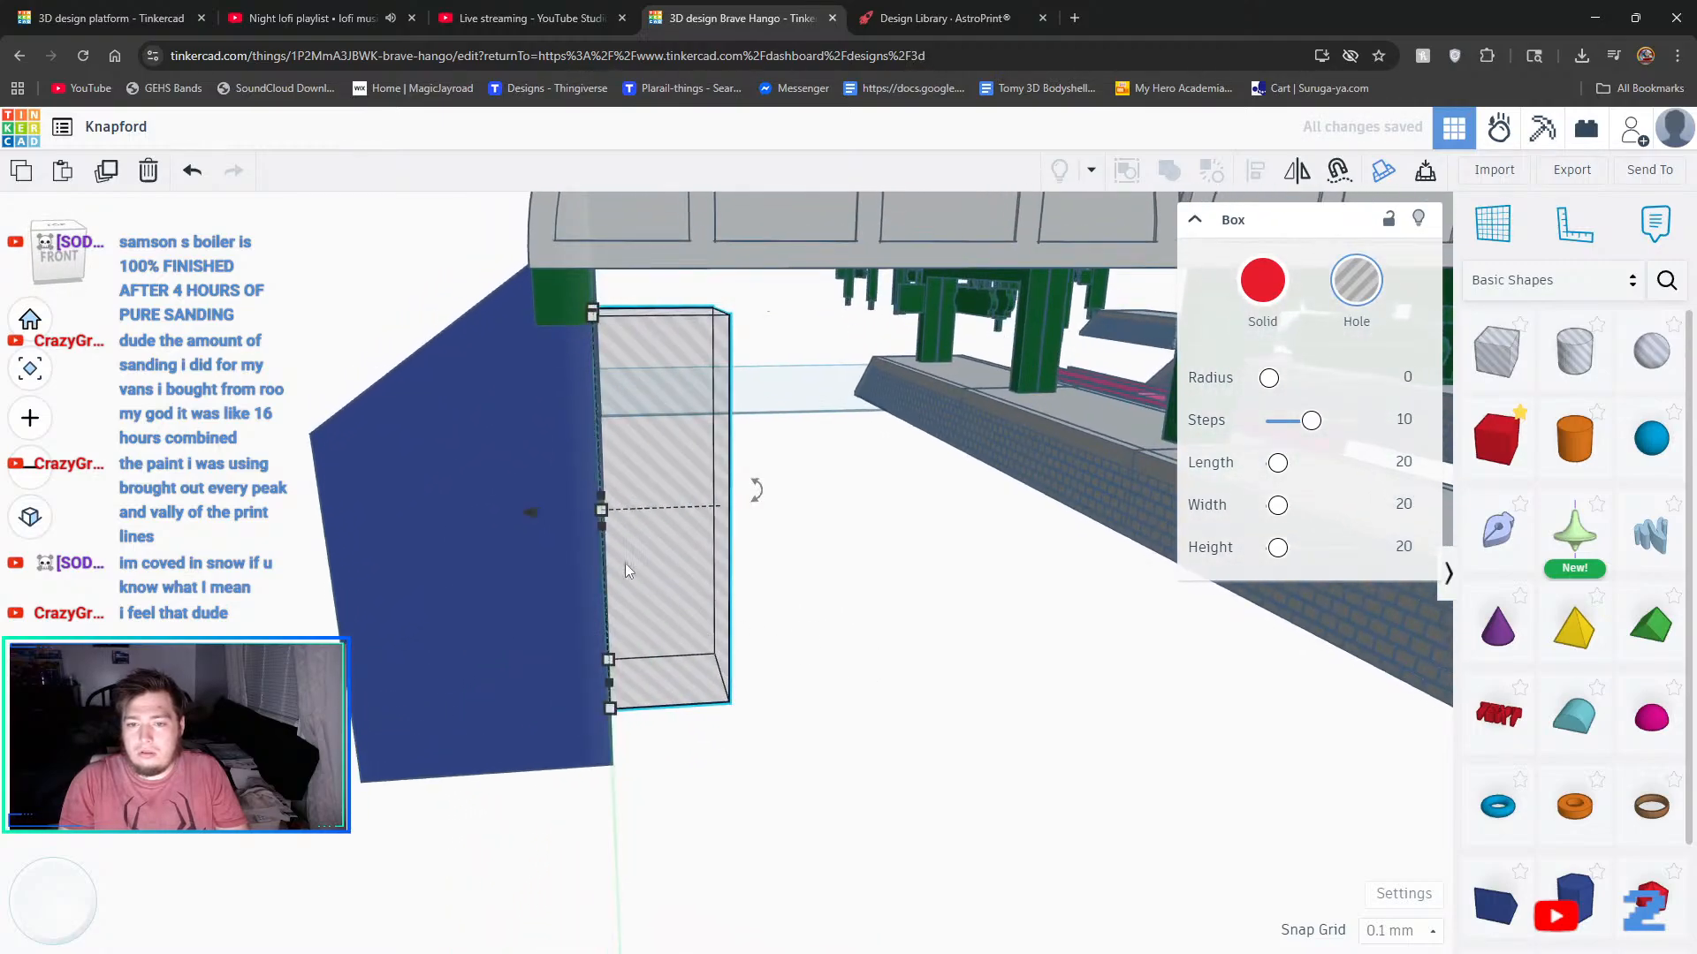
drag(544, 516, 407, 546)
right_drag(743, 583, 370, 543)
scroll(575, 543, up, 5)
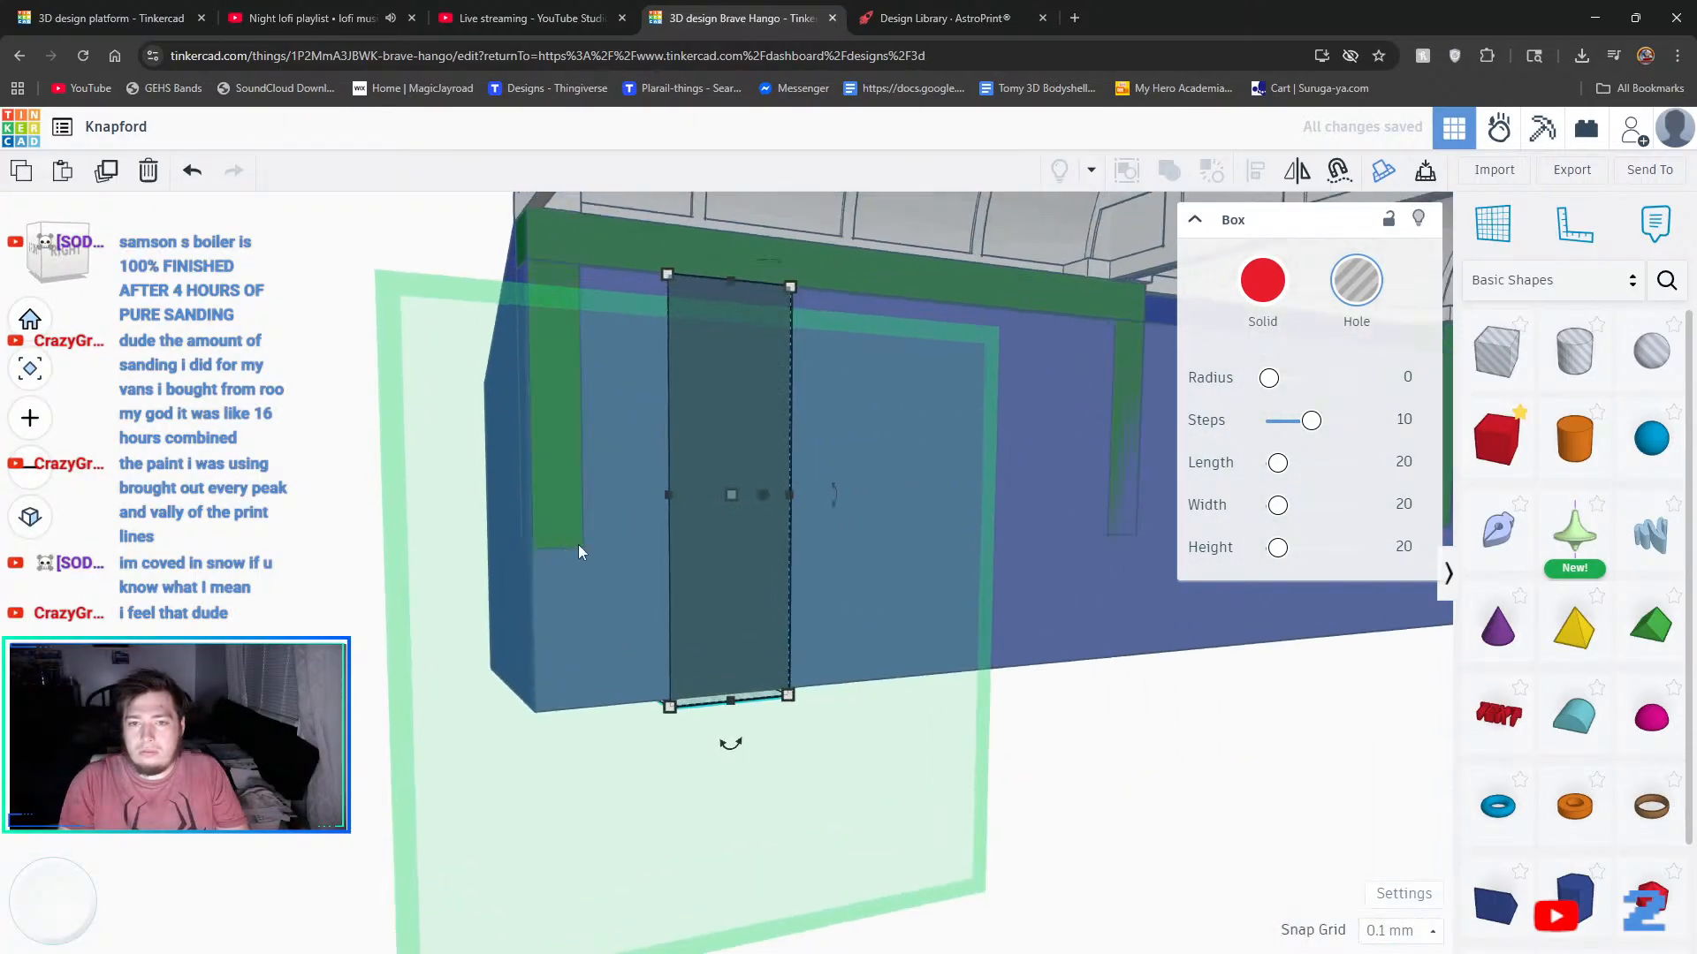
- Stretch the box hole along the wall in both directions to span the bay between the first two green posts
drag(671, 482, 544, 520)
middle_drag(977, 624, 697, 659)
drag(367, 544, 888, 574)
right_drag(947, 554, 681, 579)
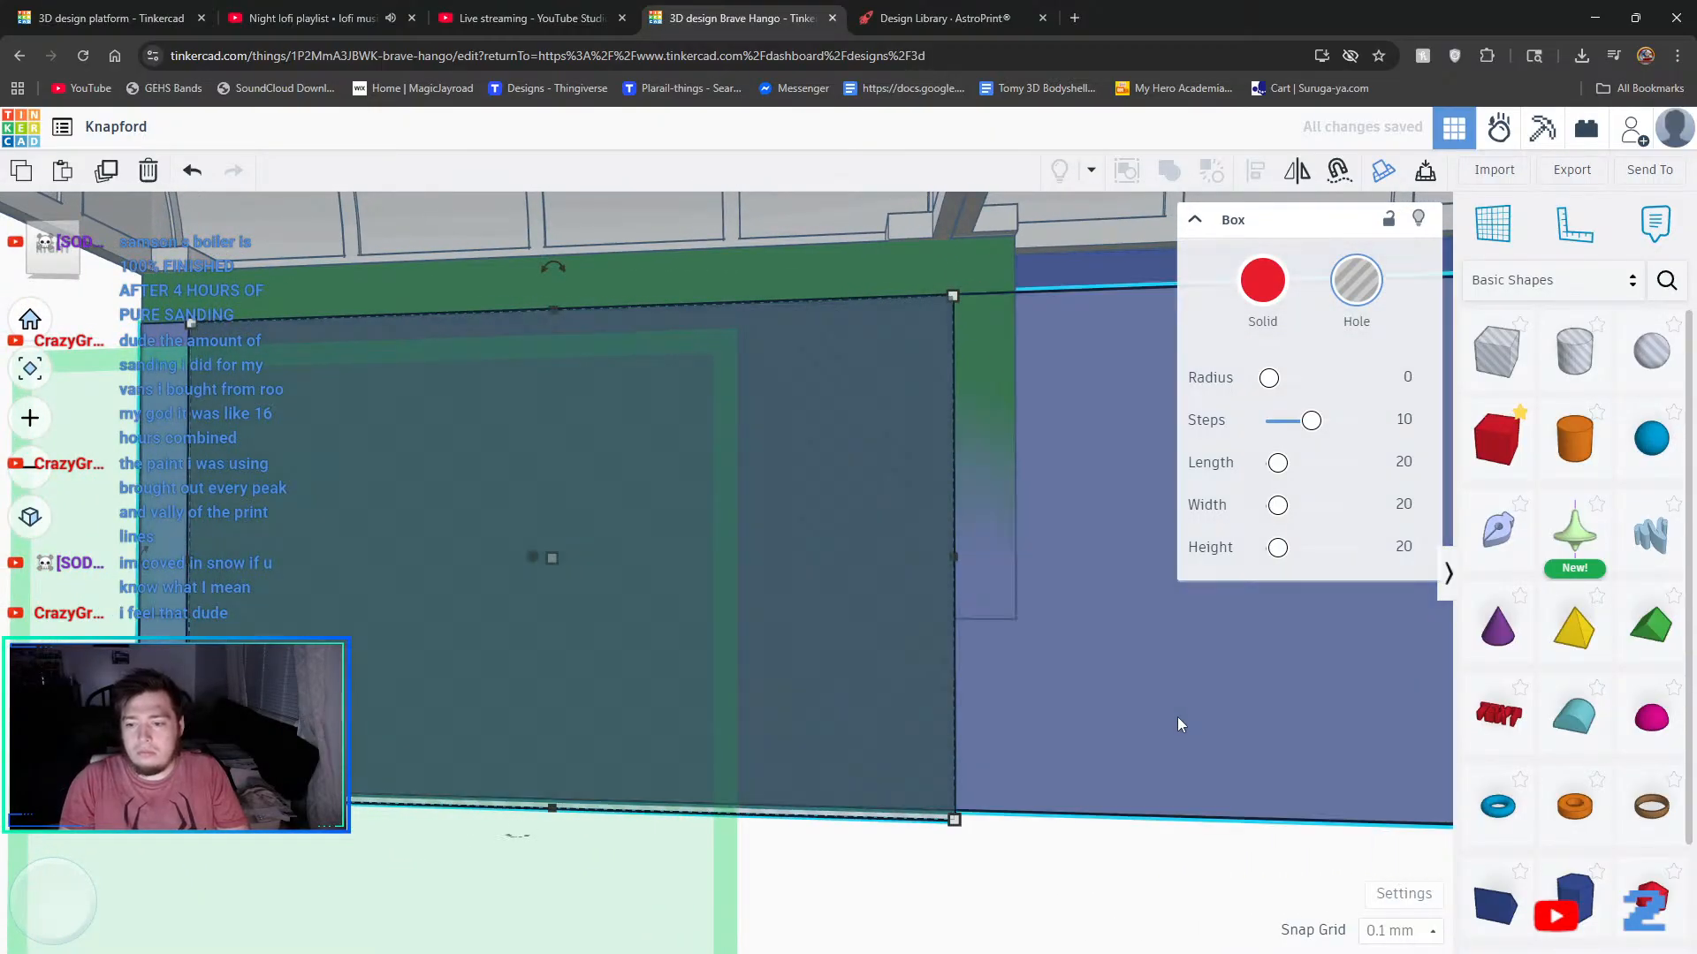
click(1177, 717)
click(1026, 889)
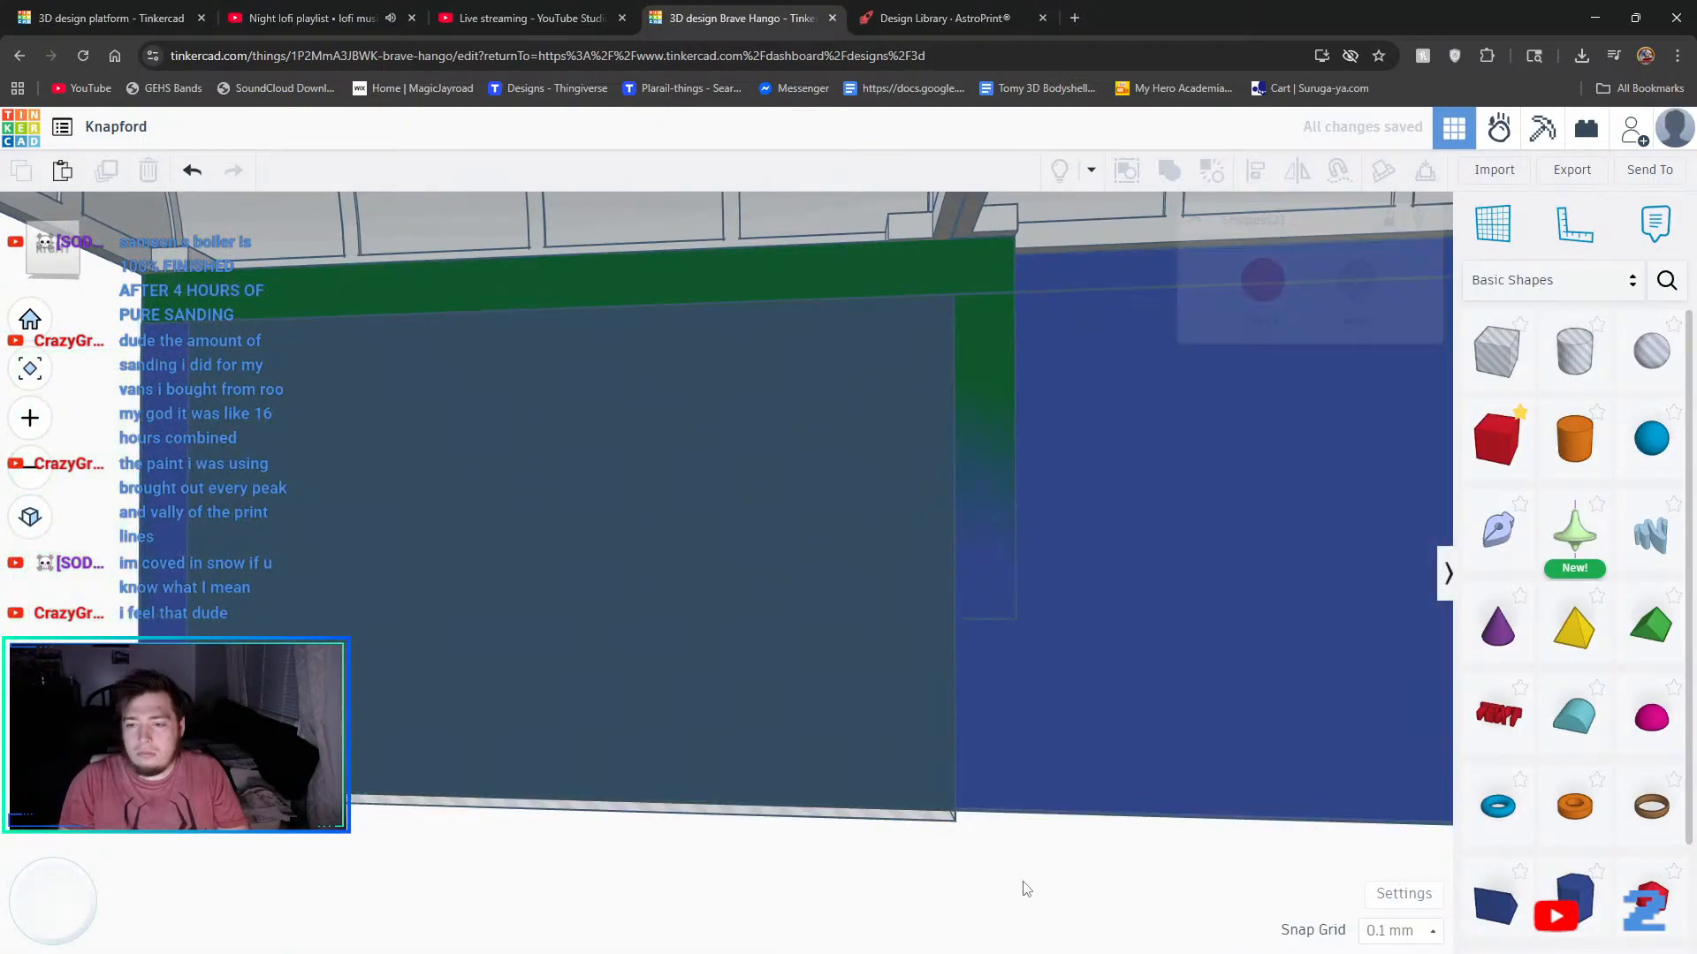
- Duplicate the box hole and, with the snap grid at 1.0 mm, move the copy along the side wall into the second bay
click(808, 618)
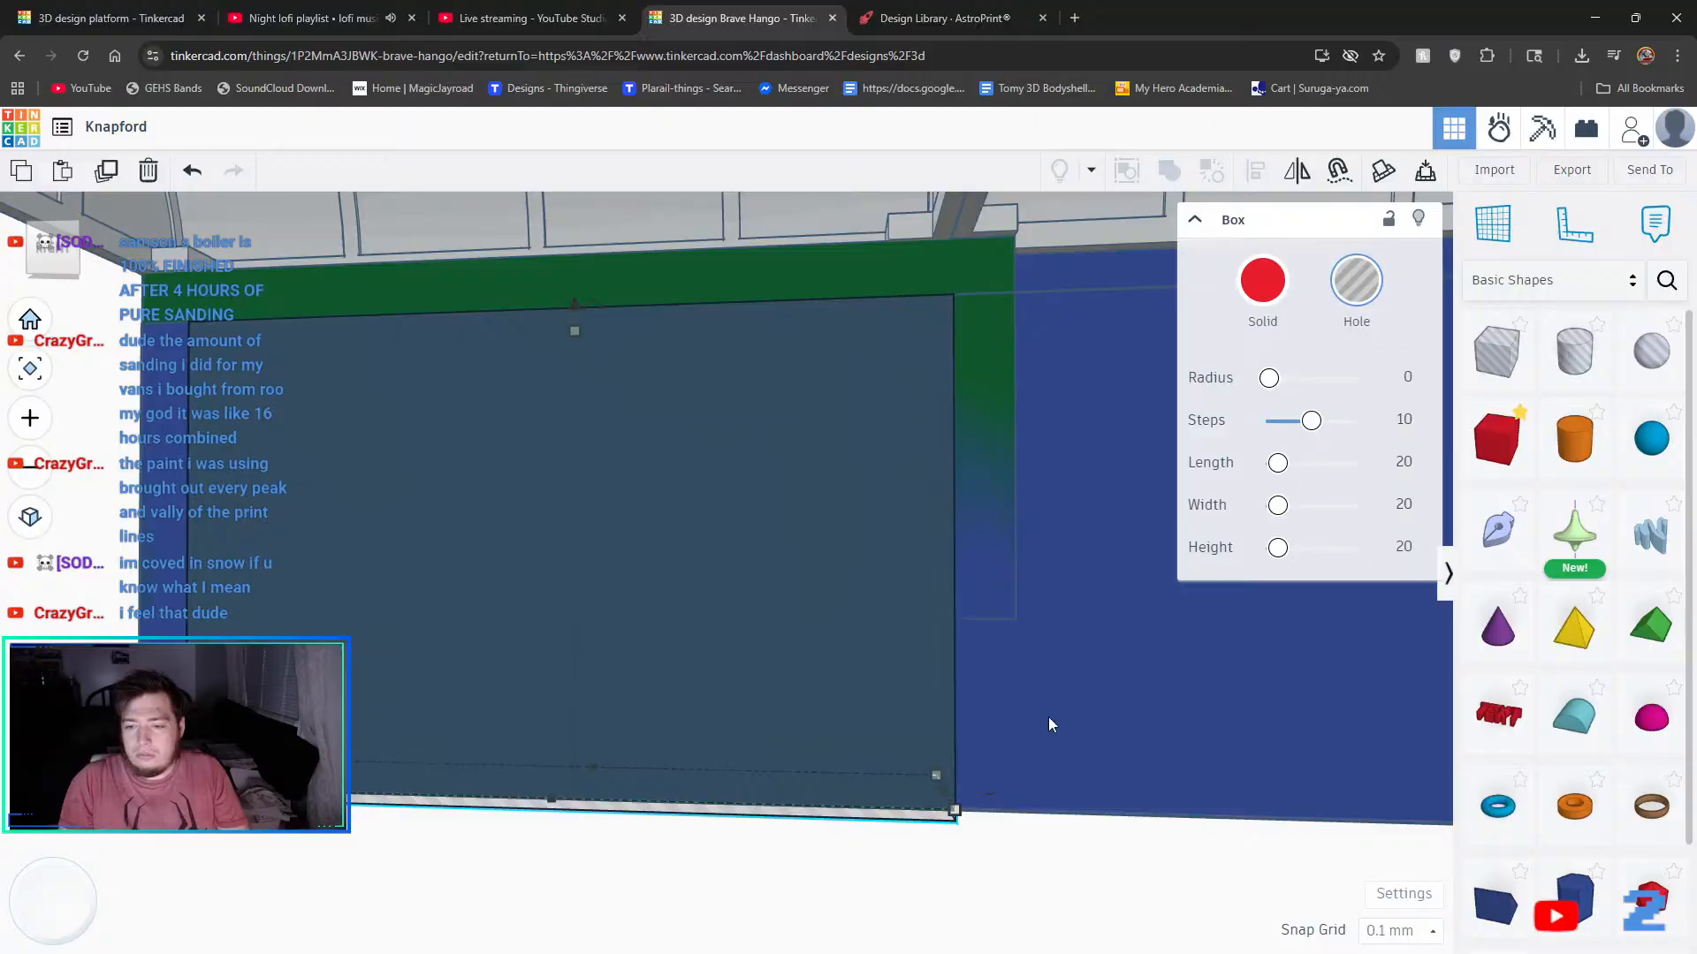
middle_drag(1049, 718, 912, 705)
right_drag(744, 549, 926, 591)
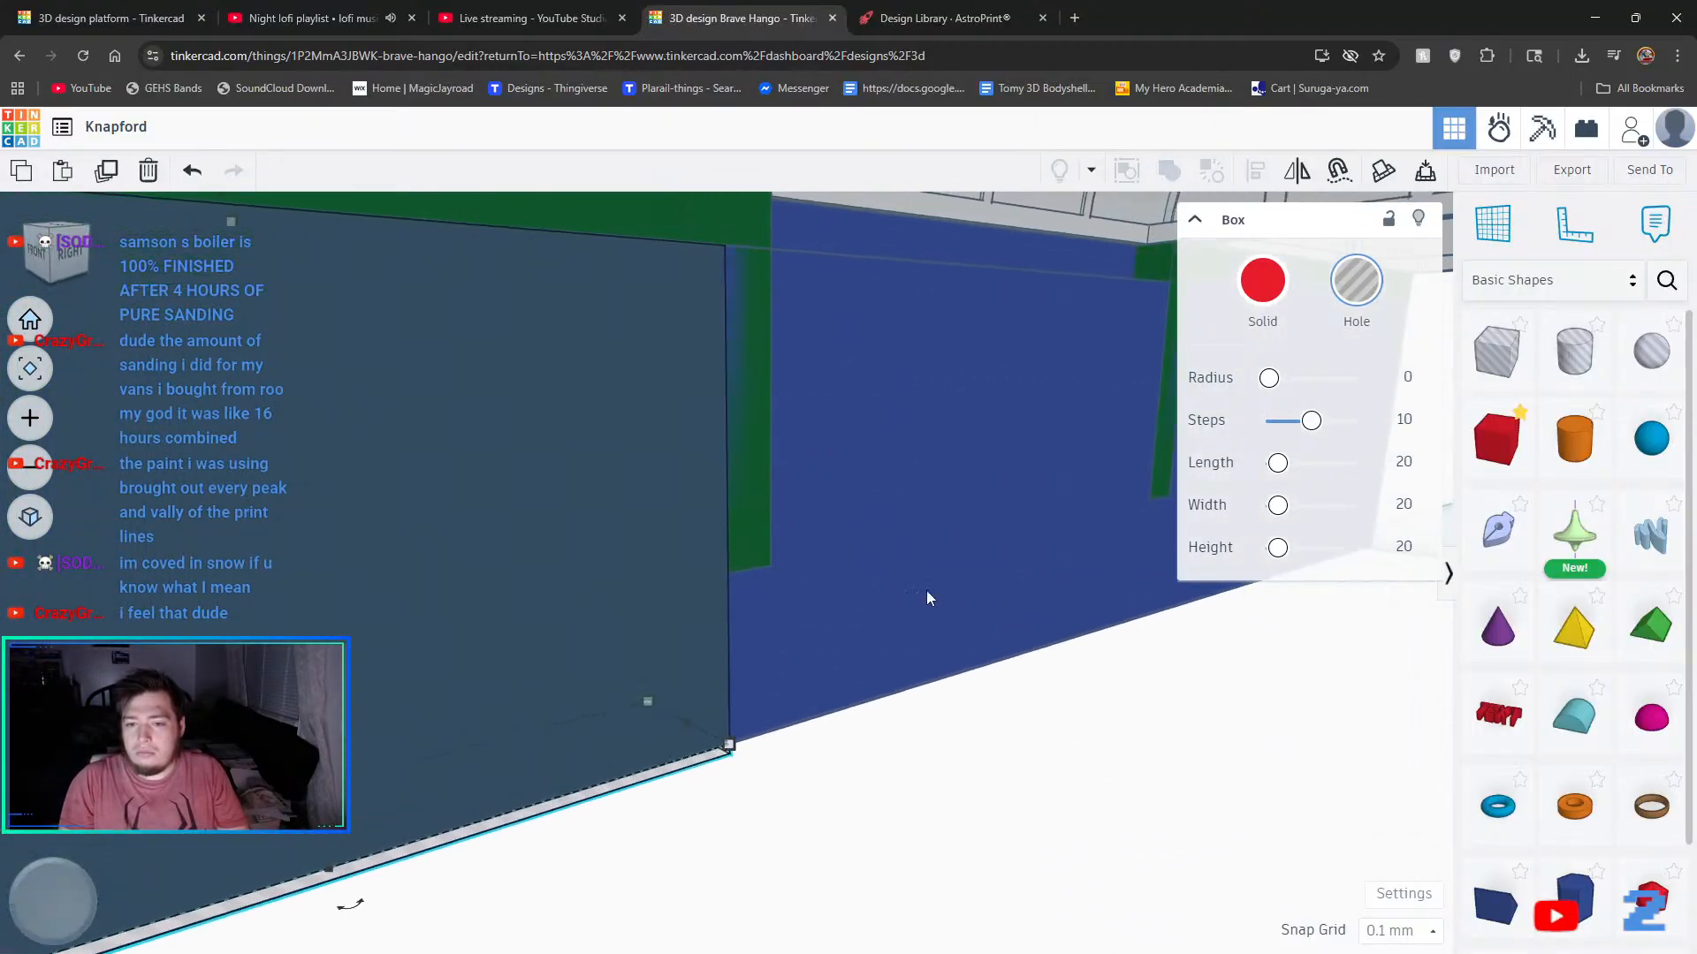
click(119, 180)
right_drag(971, 516, 830, 520)
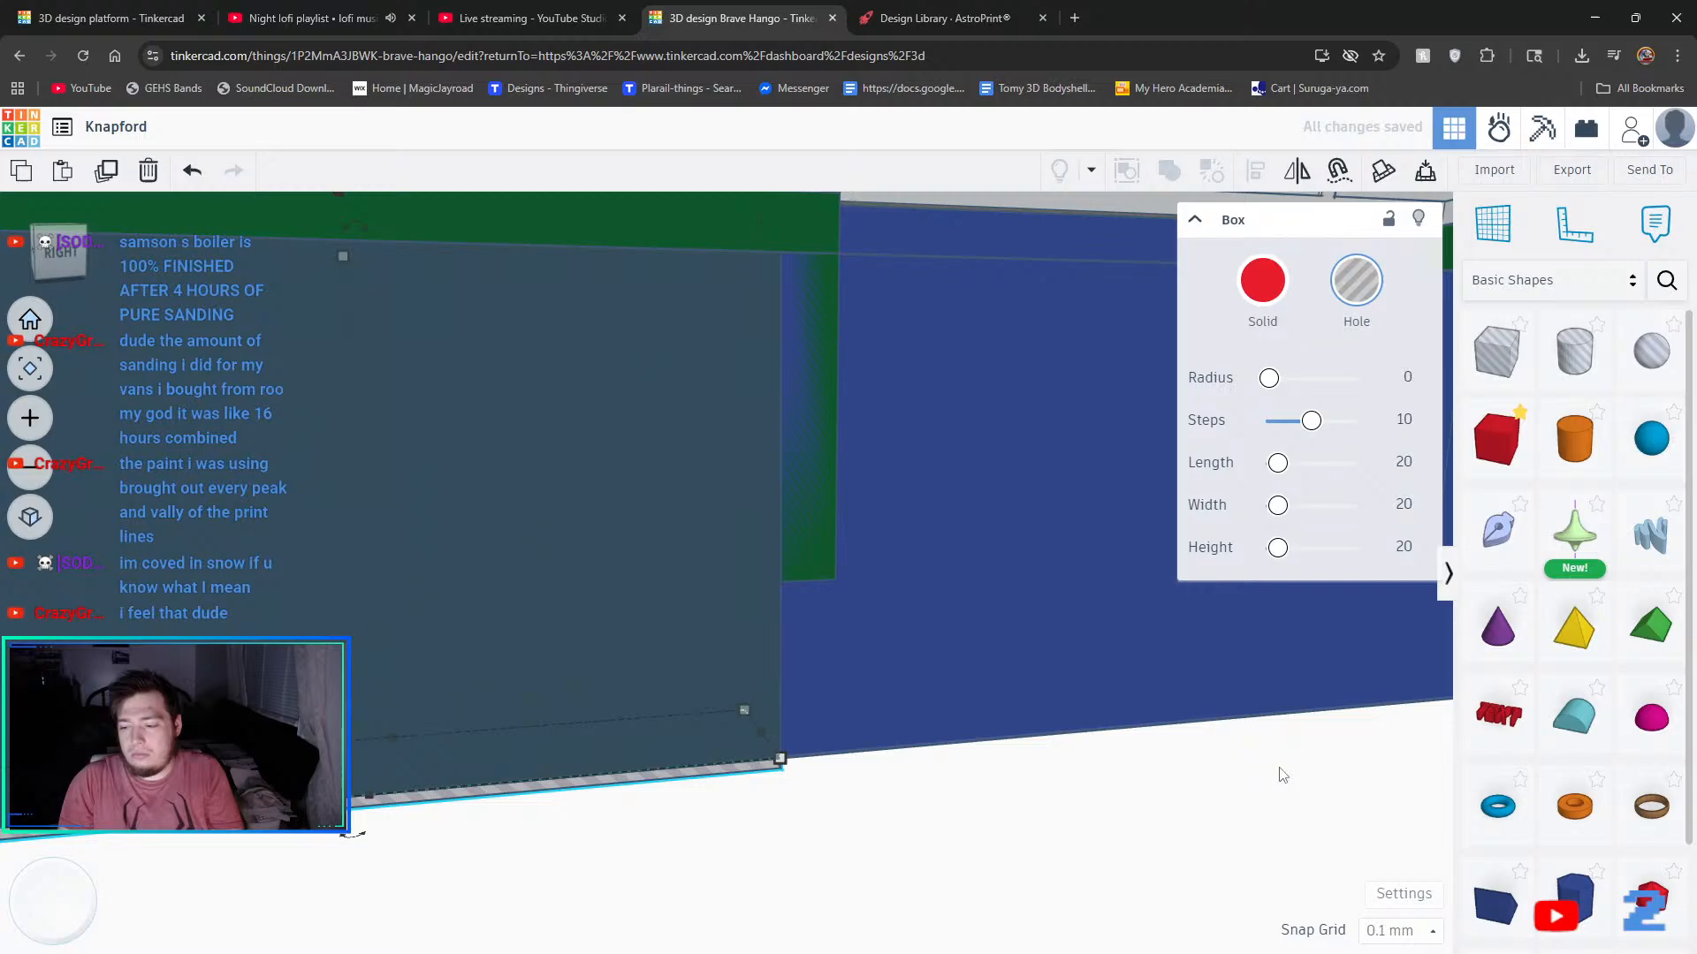
click(1371, 930)
click(1400, 807)
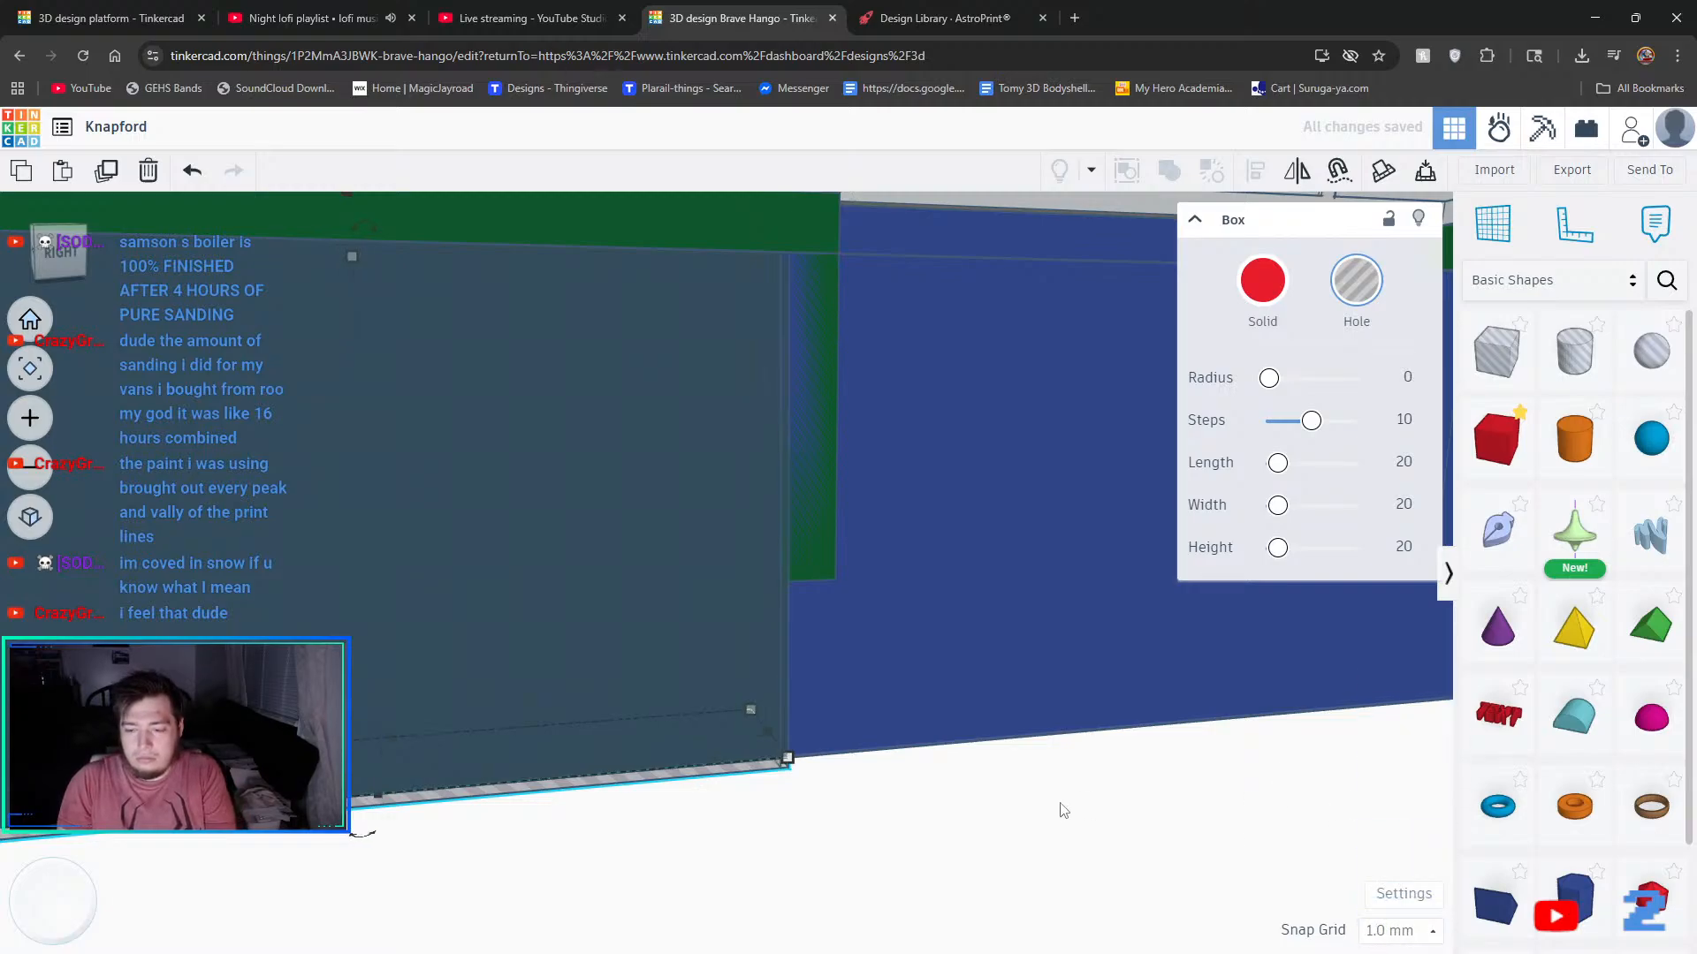
key(Right)
key(Right)
key(Right)
key(Right)
key(Right)
key(Right)
key(Right)
key(Right)
key(Right)
key(Right)
key(Right)
key(Right)
key(Right)
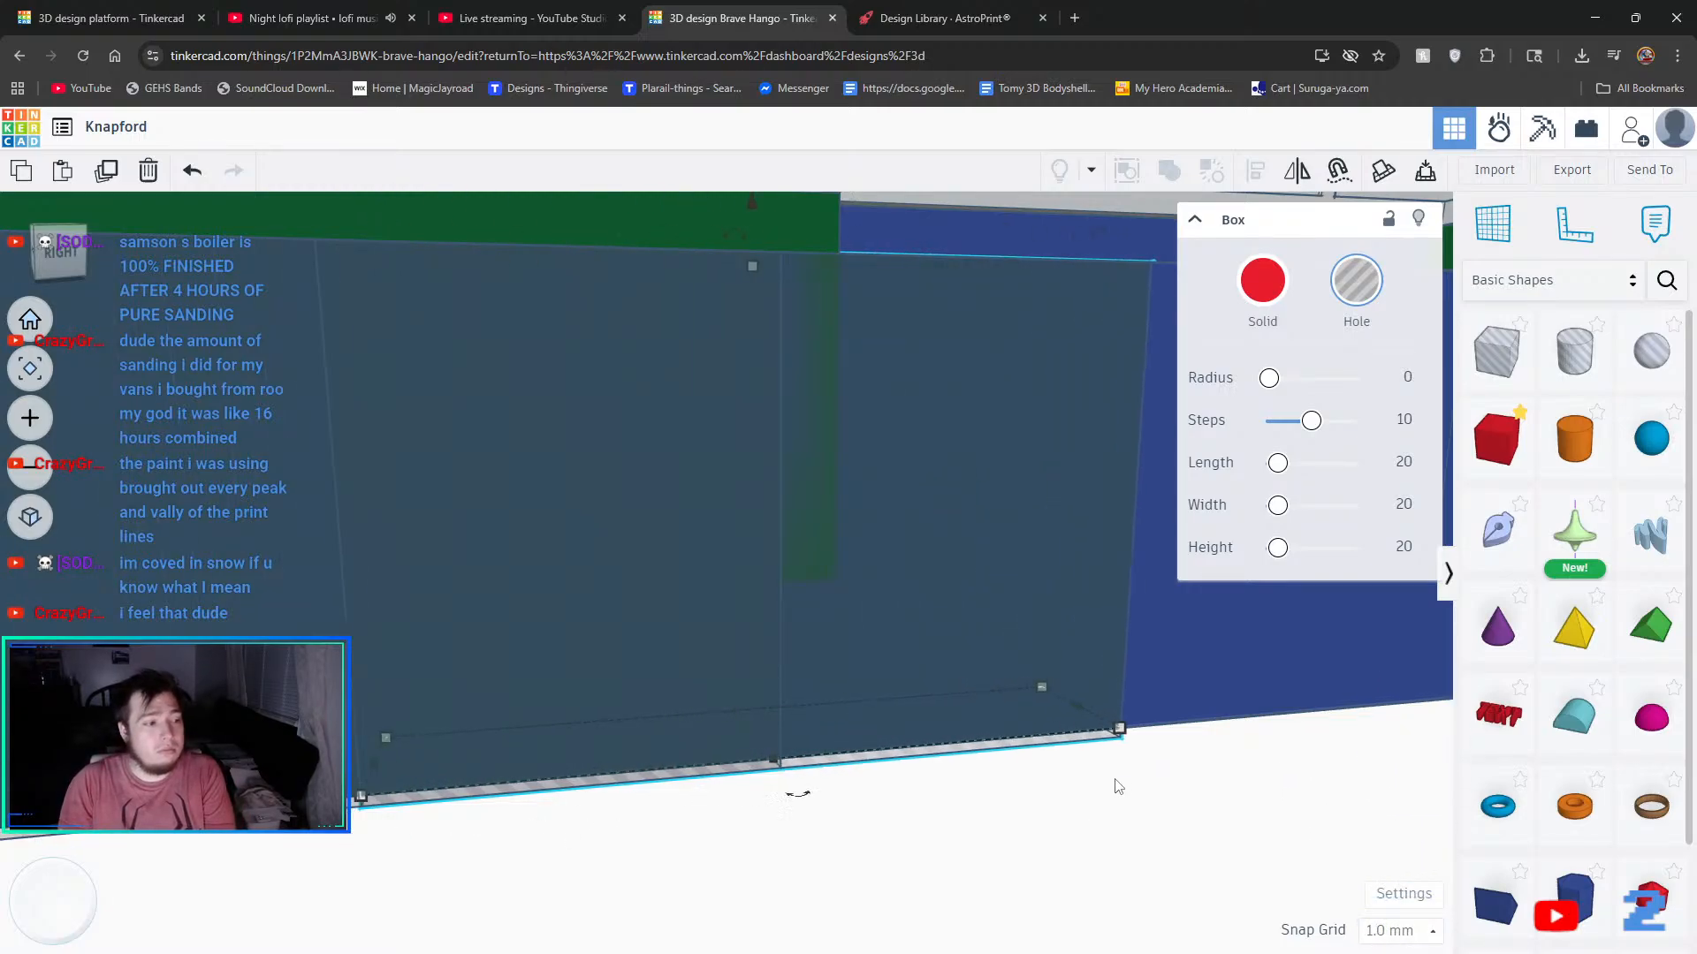
key(Right)
key(Right)
key(Right)
key(Right)
key(Right)
key(Right)
key(Right)
key(Right)
key(Right)
key(Right)
key(Right)
key(Right)
key(Right)
key(Right)
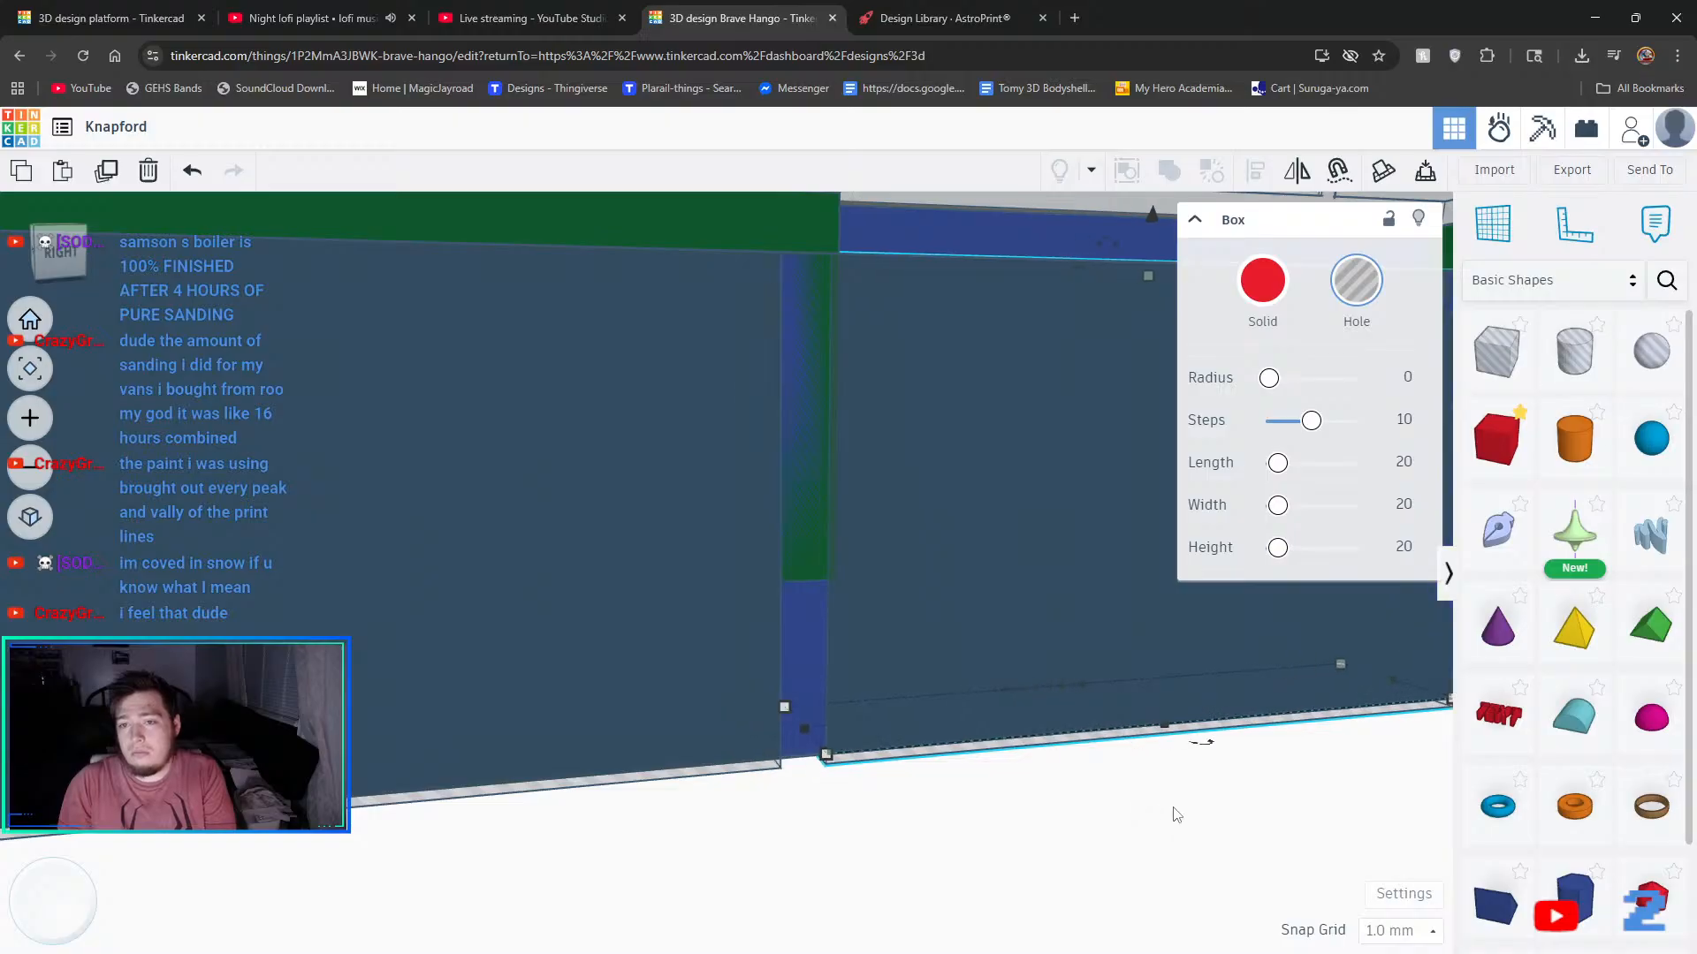
key(Right)
key(Right)
key(Right)
right_drag(1259, 875, 1189, 878)
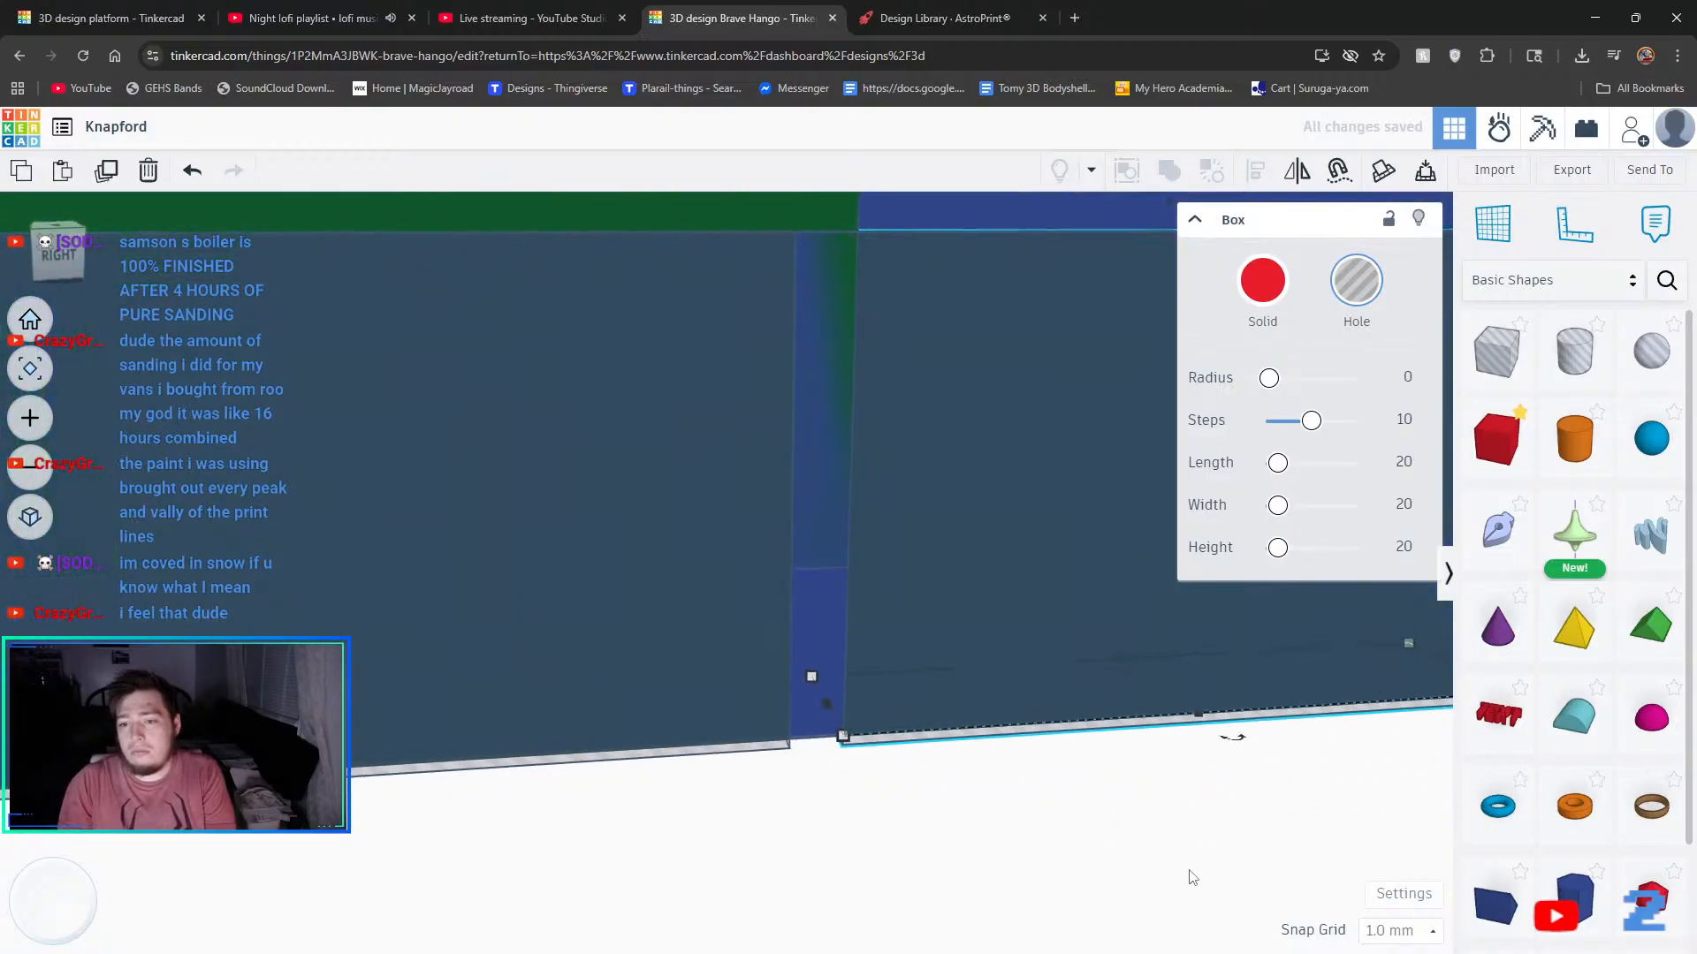
- Shorten the second box hole at its far end so it stops at the next green post
middle_drag(1189, 878, 477, 867)
middle_drag(1244, 748, 768, 819)
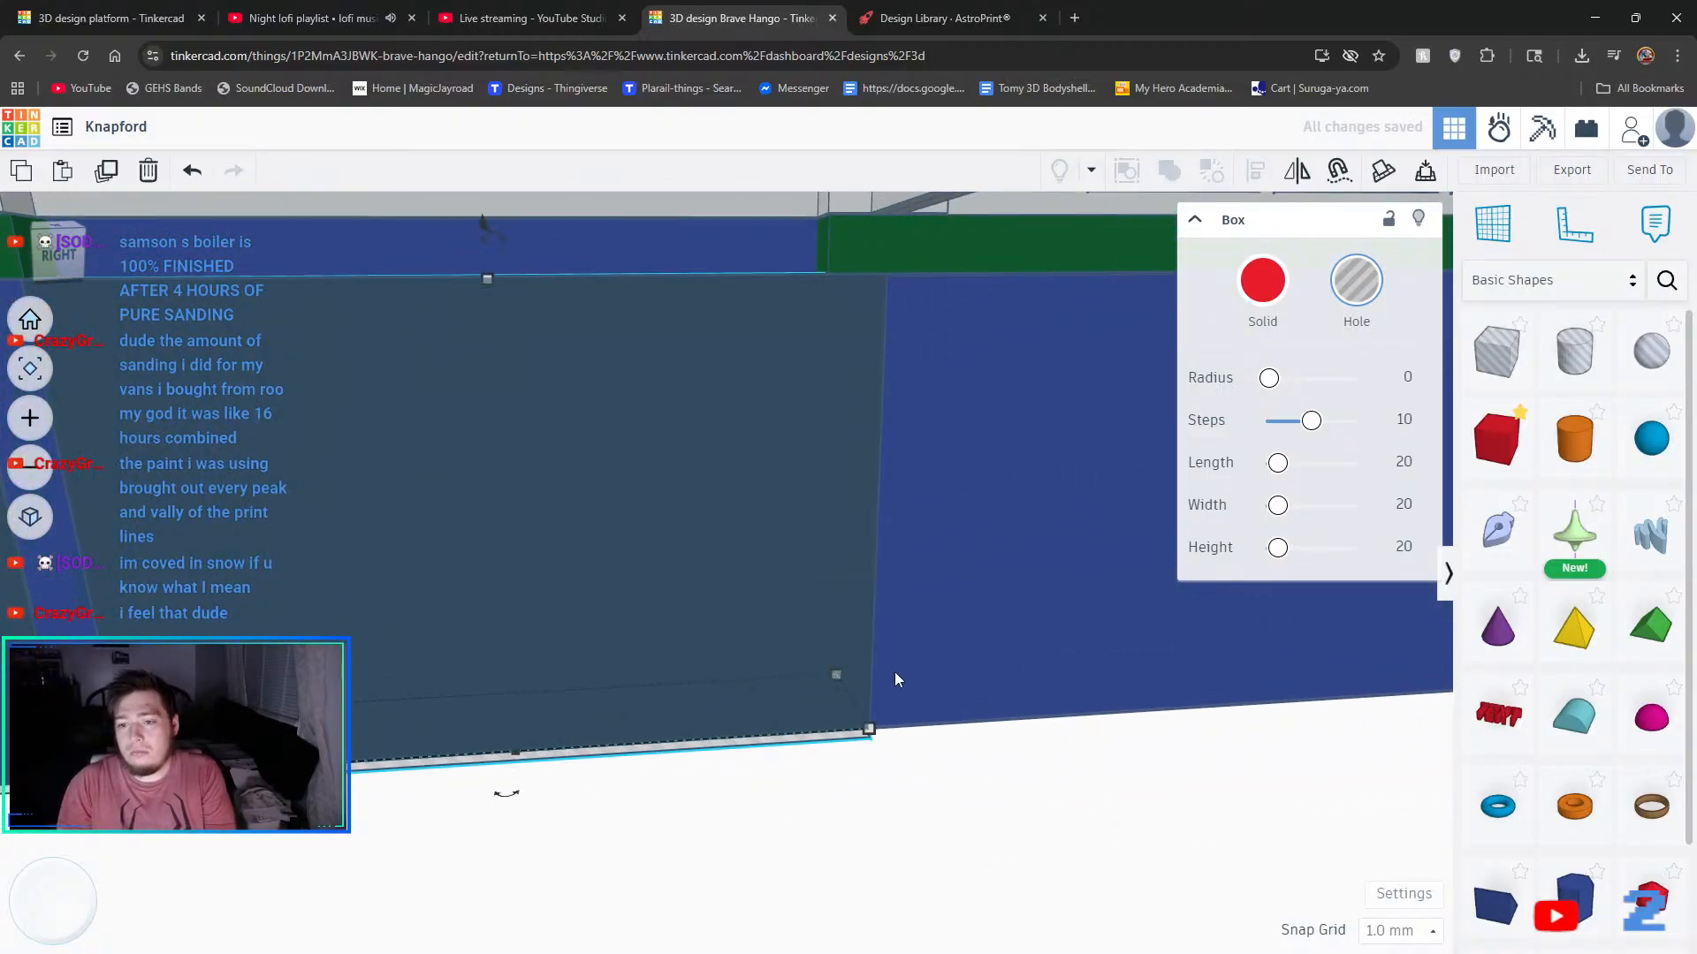
drag(843, 698, 799, 708)
middle_drag(904, 794, 1071, 784)
- Duplicate the second box hole and move the copy along the side wall into the third bay, past the next green post
click(167, 602)
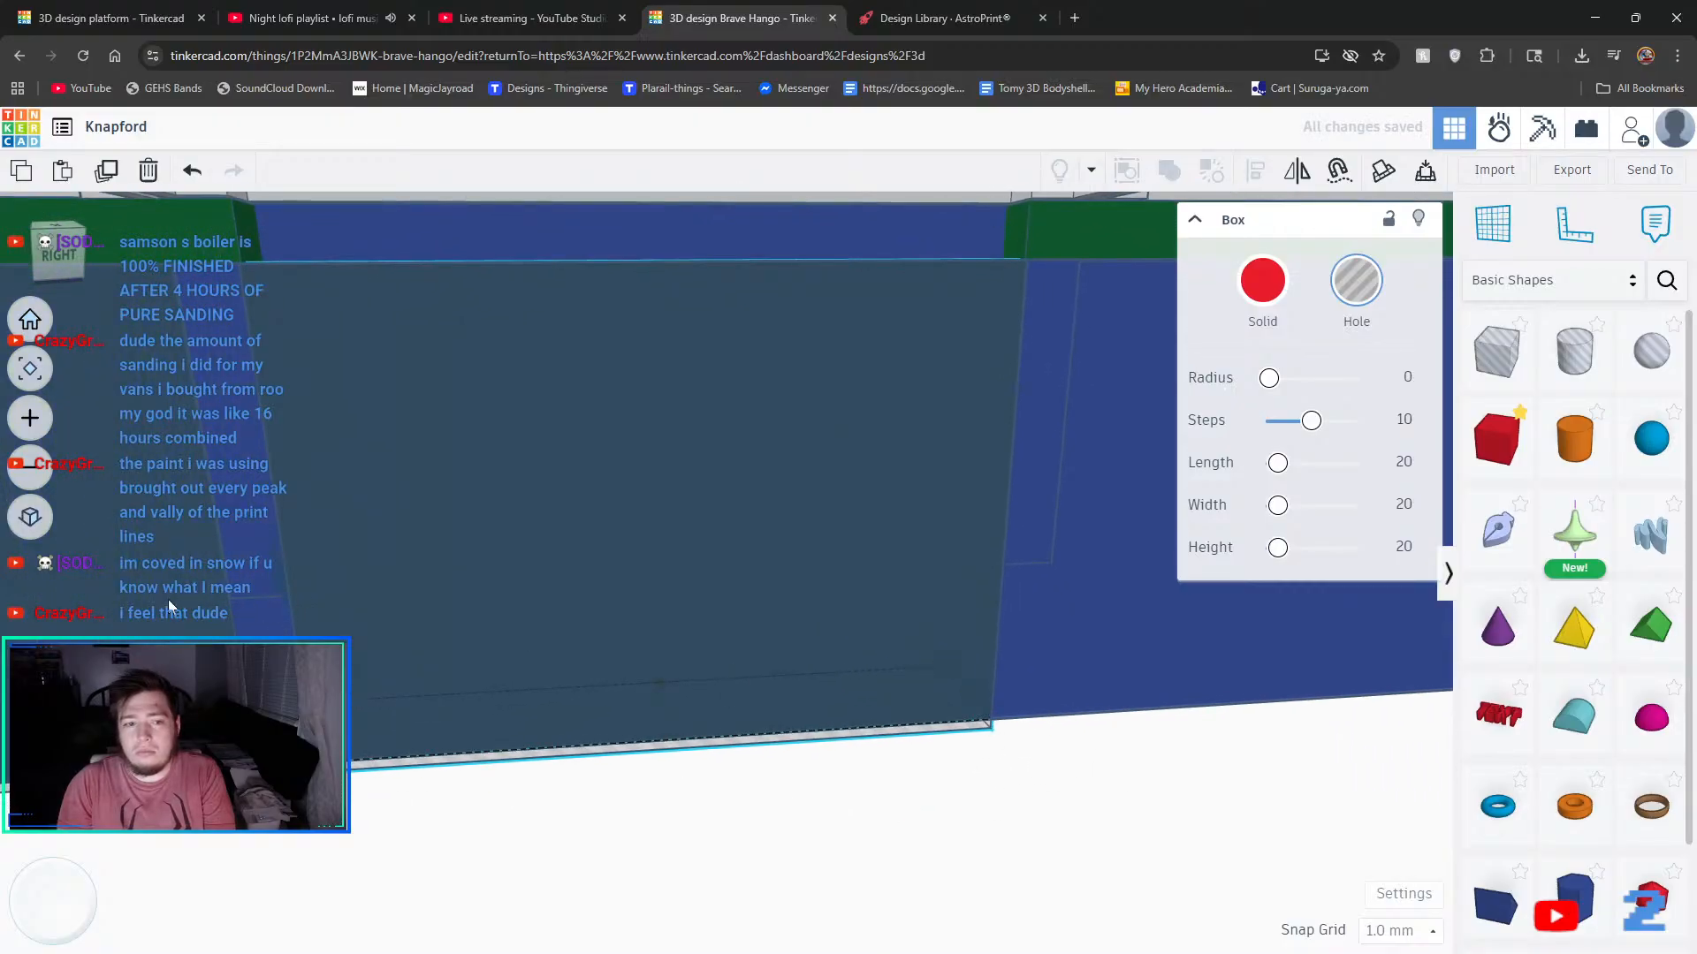
click(106, 182)
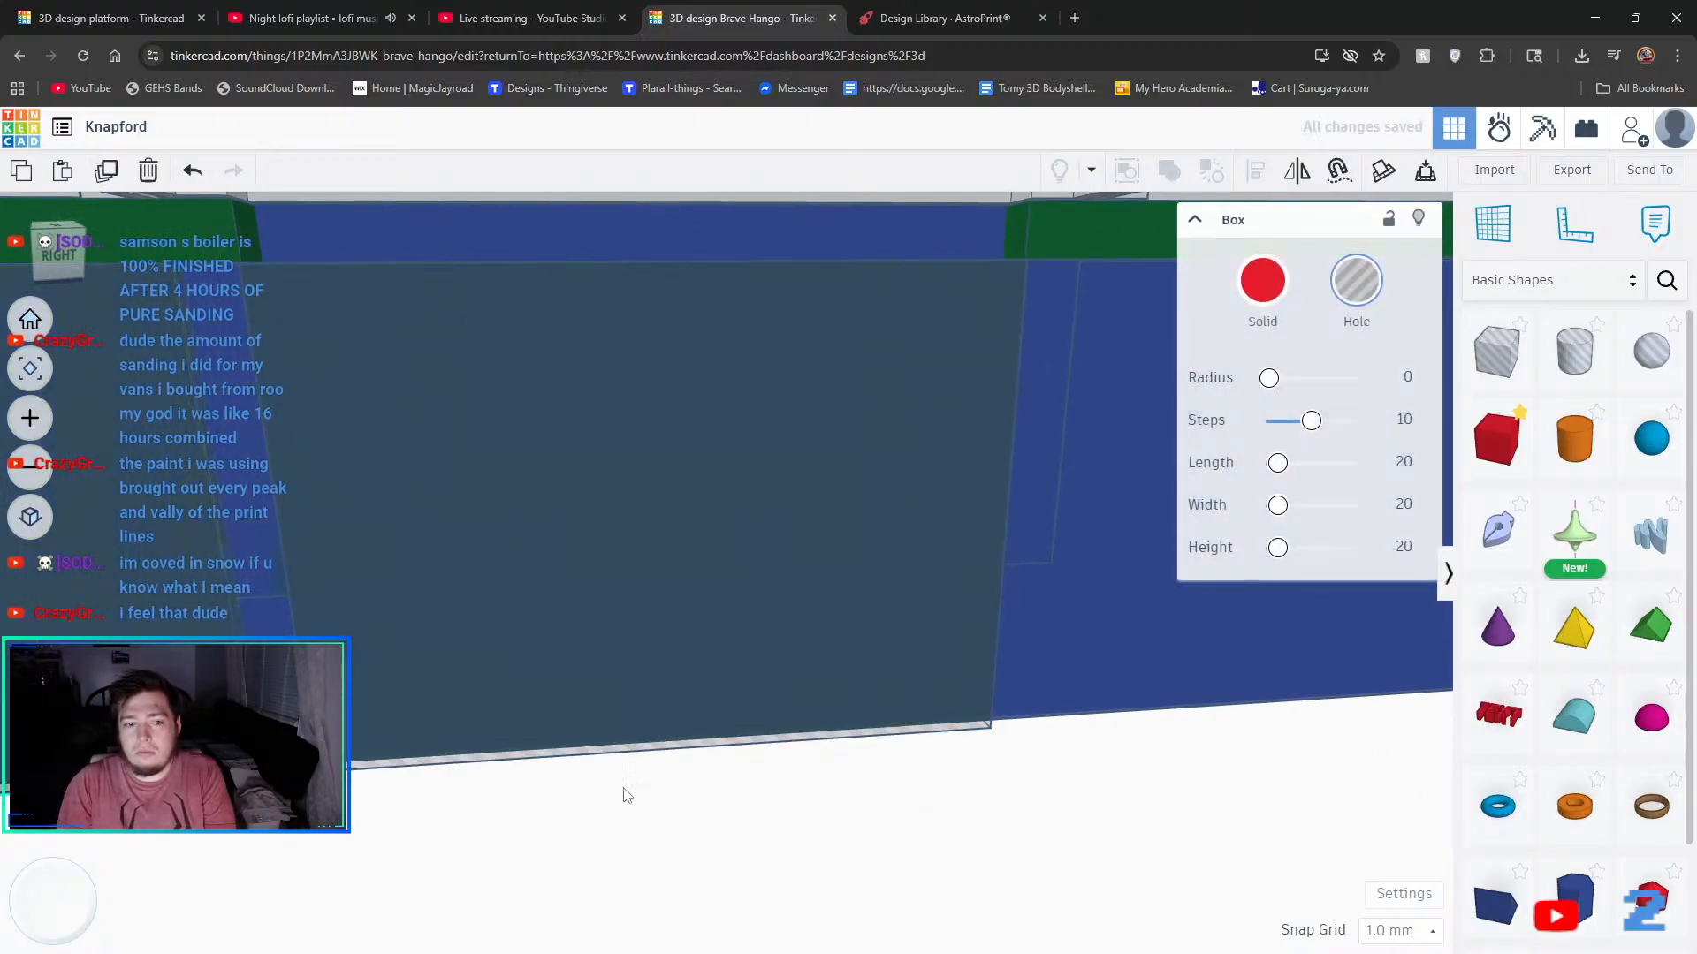
key(Right)
key(Right)
key(Right)
key(Right)
key(Right)
key(Right)
key(Right)
key(Right)
key(Right)
key(Right)
key(Right)
key(Right)
key(Right)
key(Right)
key(Right)
key(Right)
key(Right)
key(Right)
key(Right)
key(Right)
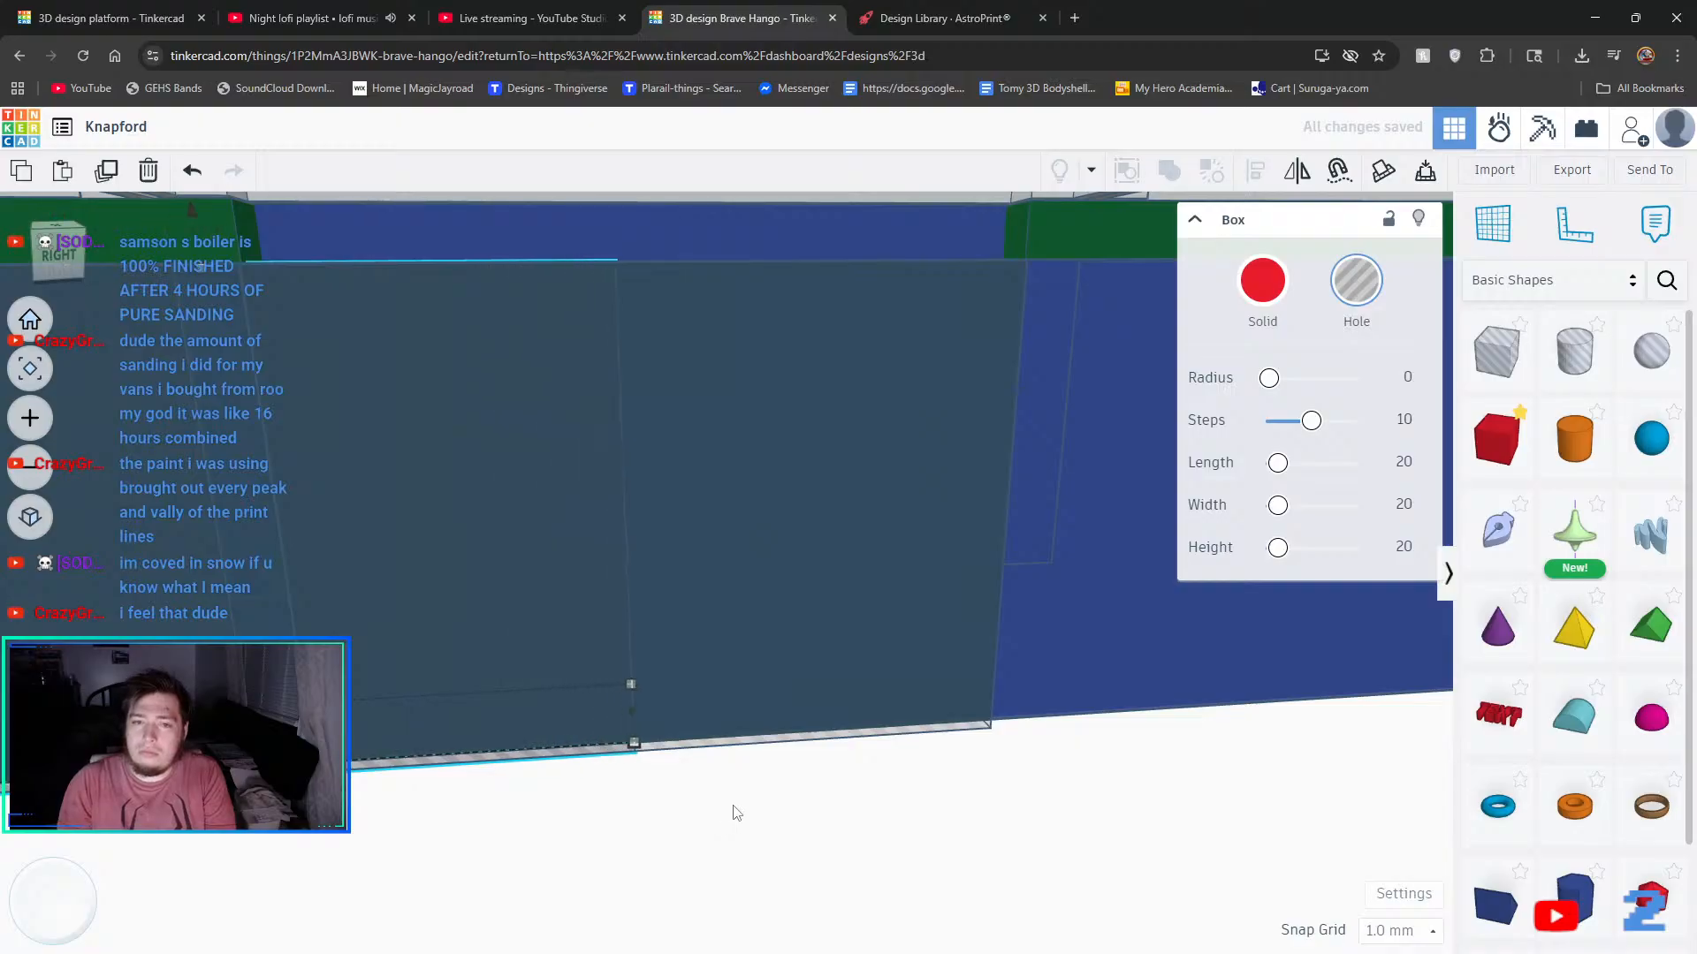
key(Right)
key(Right)
key(Right)
key(Right)
key(Right)
key(Right)
key(Right)
key(Right)
key(Right)
key(Right)
key(Right)
key(Right)
key(Right)
key(Right)
key(Right)
key(Right)
key(Right)
key(Right)
key(Right)
key(Right)
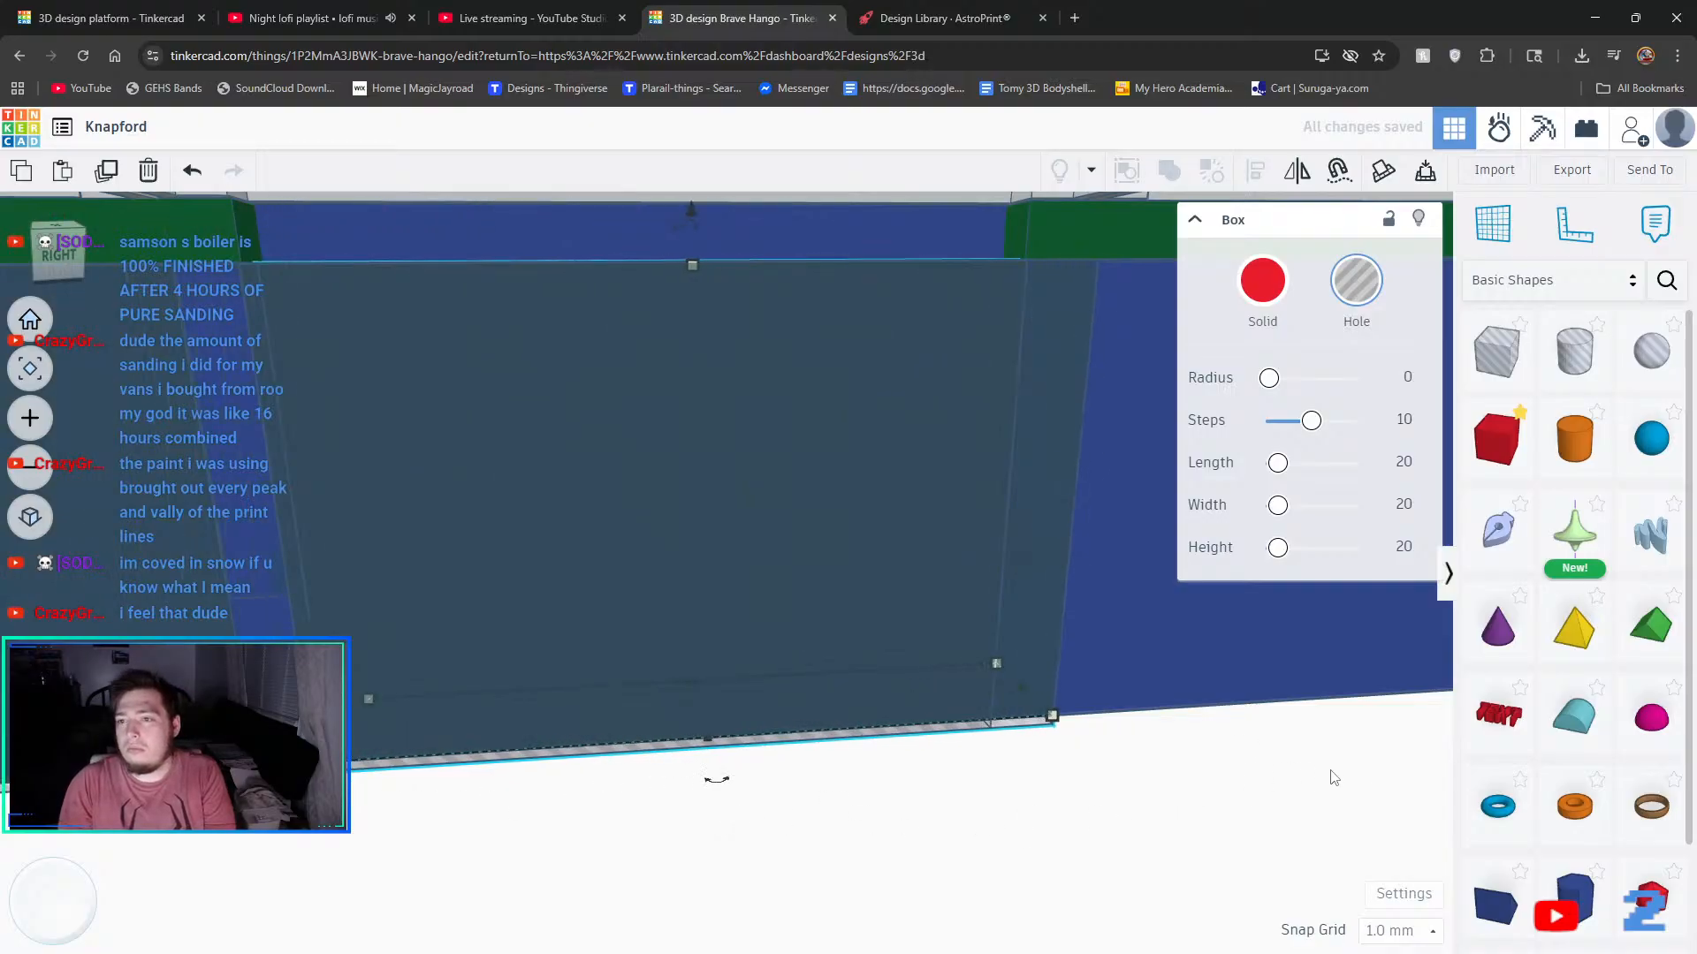
key(Right)
key(Right)
key(Right)
key(Right)
key(Right)
key(Right)
key(Right)
key(Right)
key(Right)
key(Right)
key(Right)
key(Right)
key(Right)
key(Right)
key(Right)
key(Right)
key(Right)
key(Right)
key(Right)
key(Right)
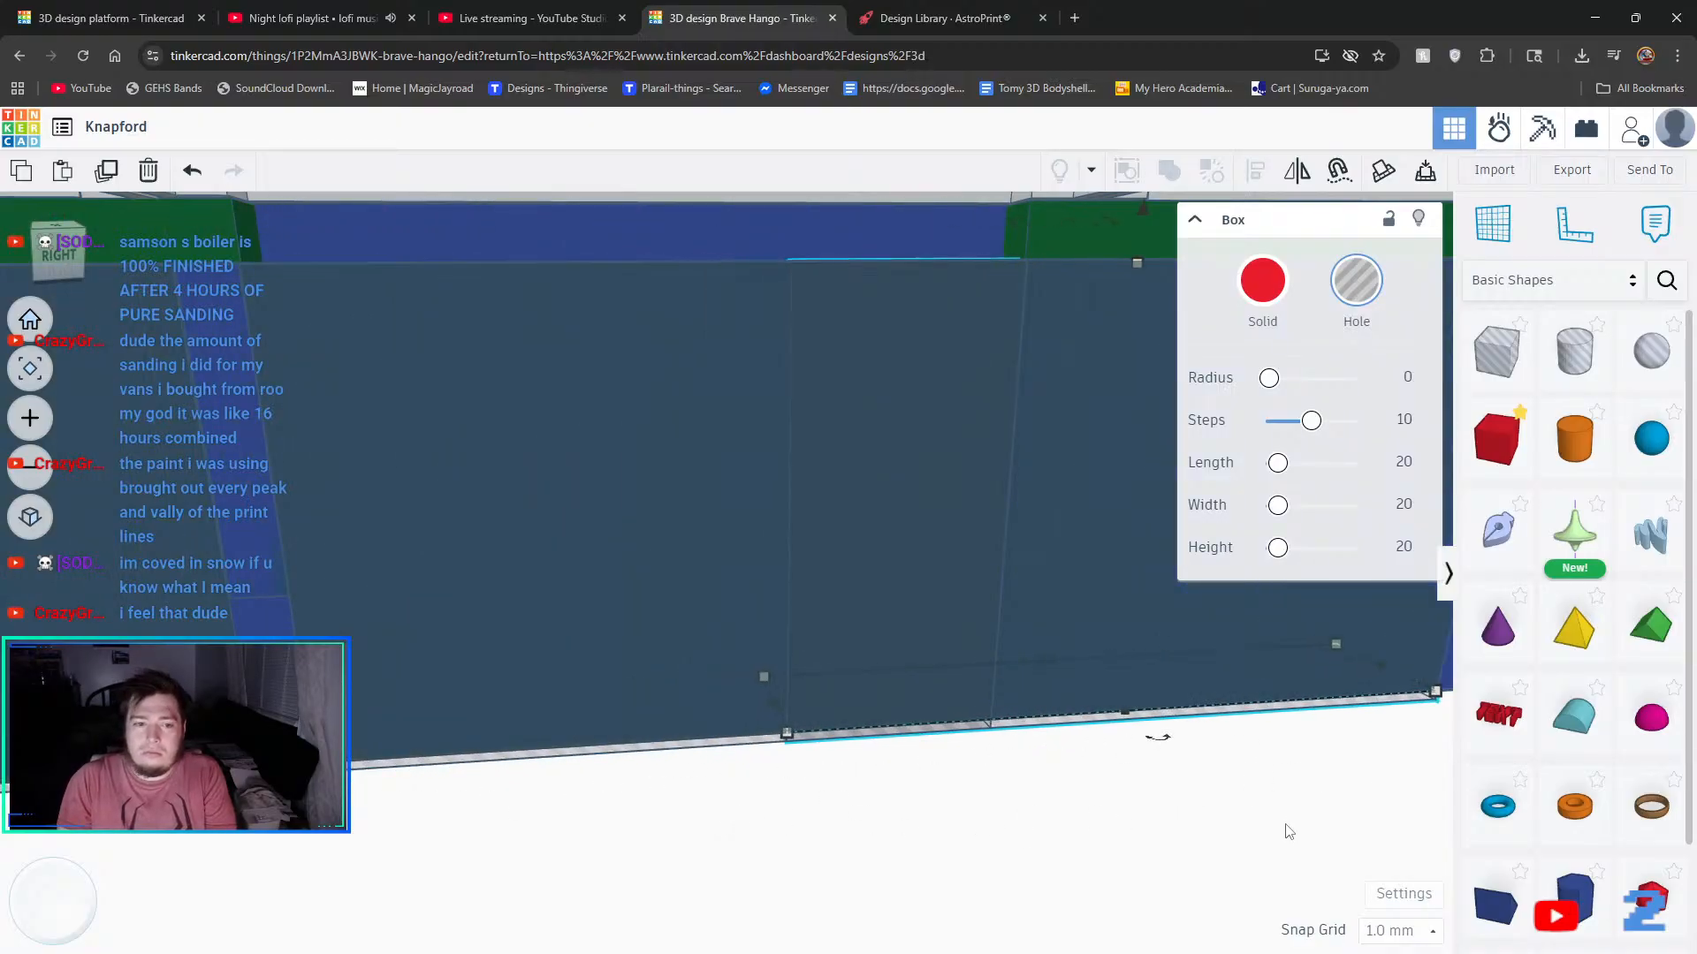
key(Right)
key(Right)
key(Right)
key(Right)
key(Right)
key(Right)
key(Right)
key(Right)
key(Right)
key(Right)
key(Right)
key(Right)
key(Right)
key(Right)
key(Right)
key(Right)
key(Right)
key(Right)
key(Right)
key(Right)
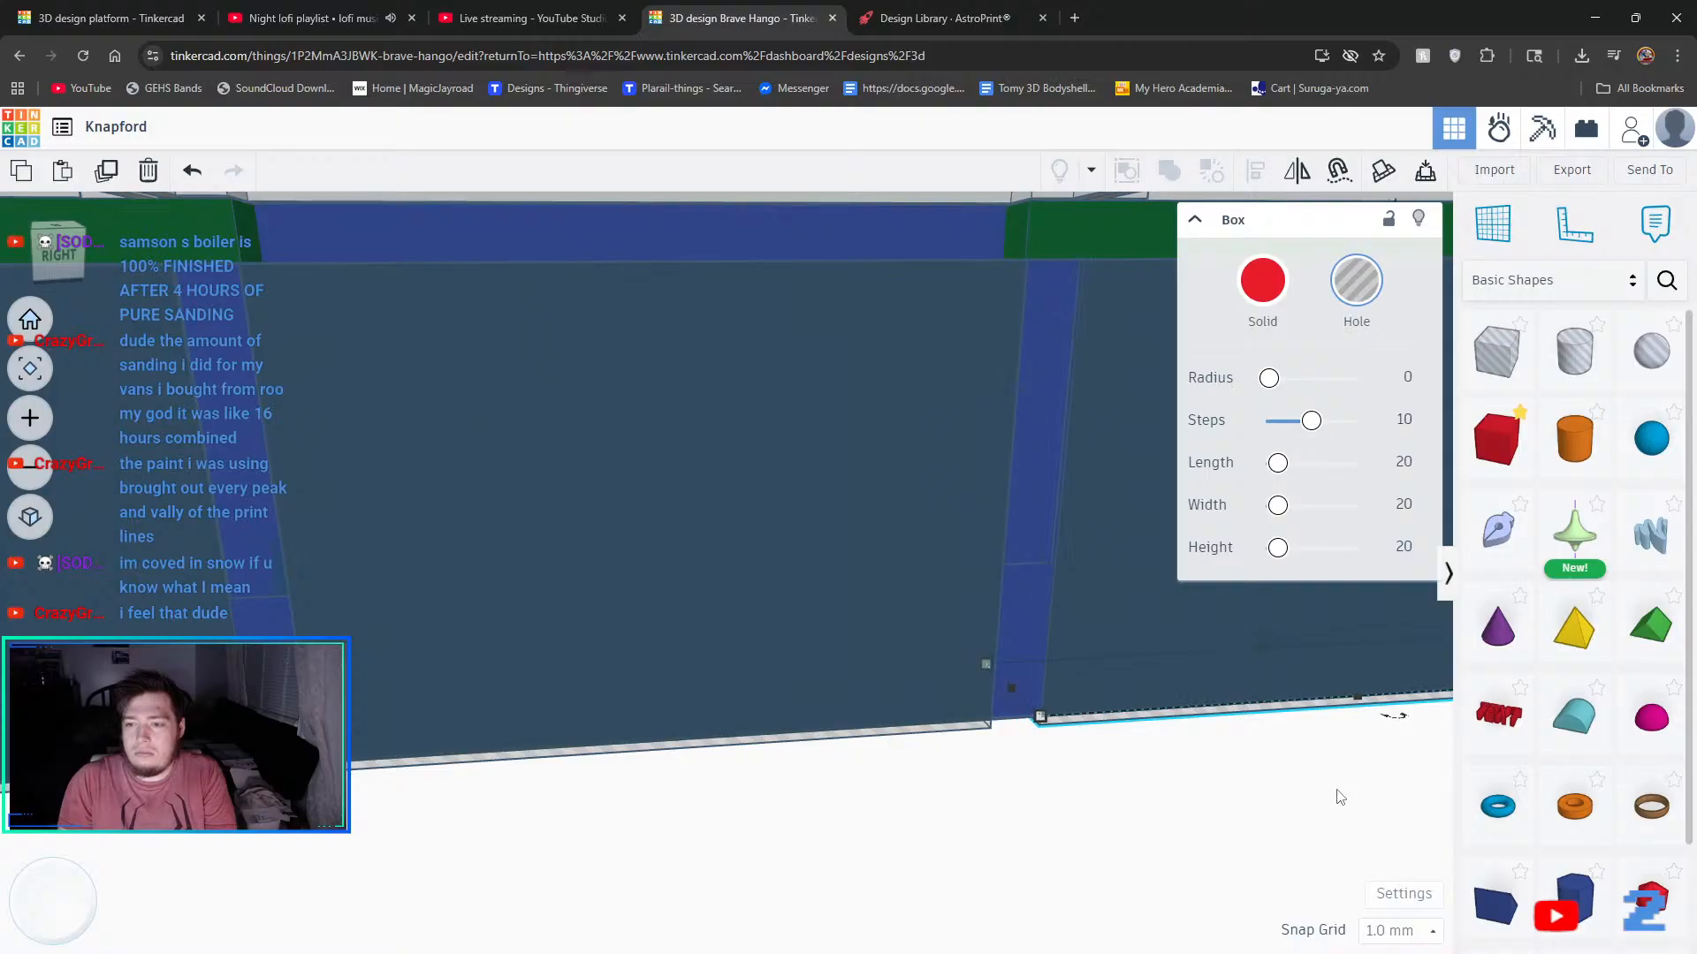
- Set the snap grid to 0.1 mm and nudge the third box hole back toward the second to line up with the green post
click(1381, 932)
click(1394, 721)
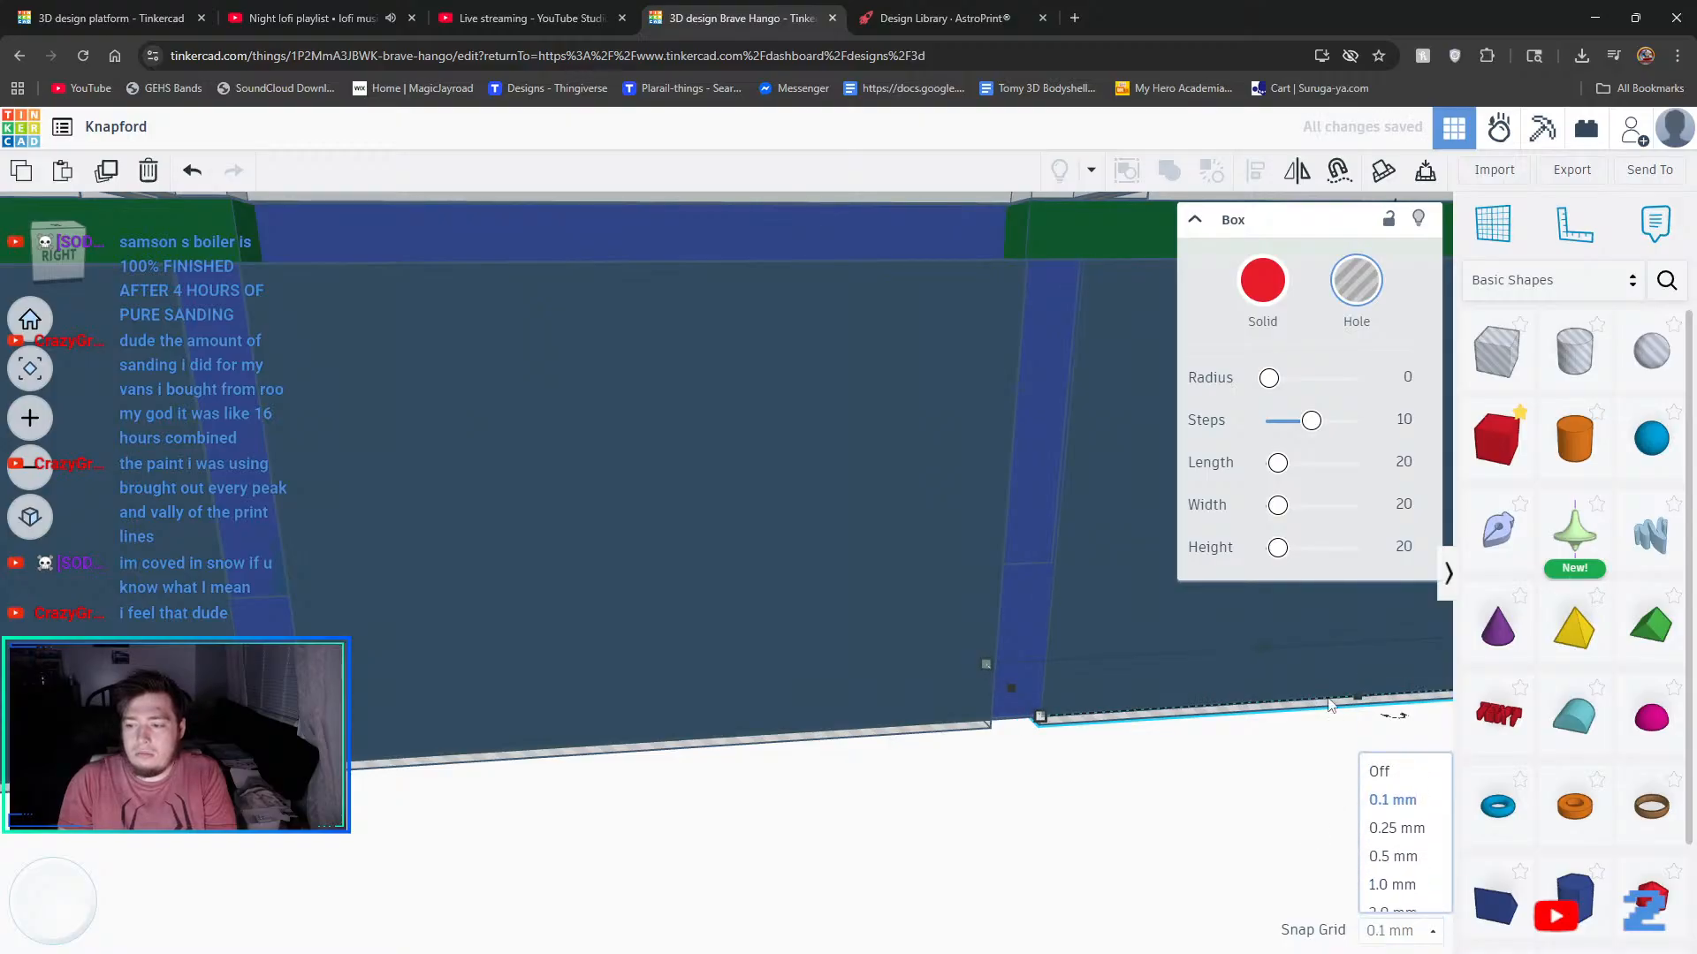
scroll(1086, 481, up, 2)
scroll(1082, 512, up, 3)
key(Left)
key(Left)
key(Left)
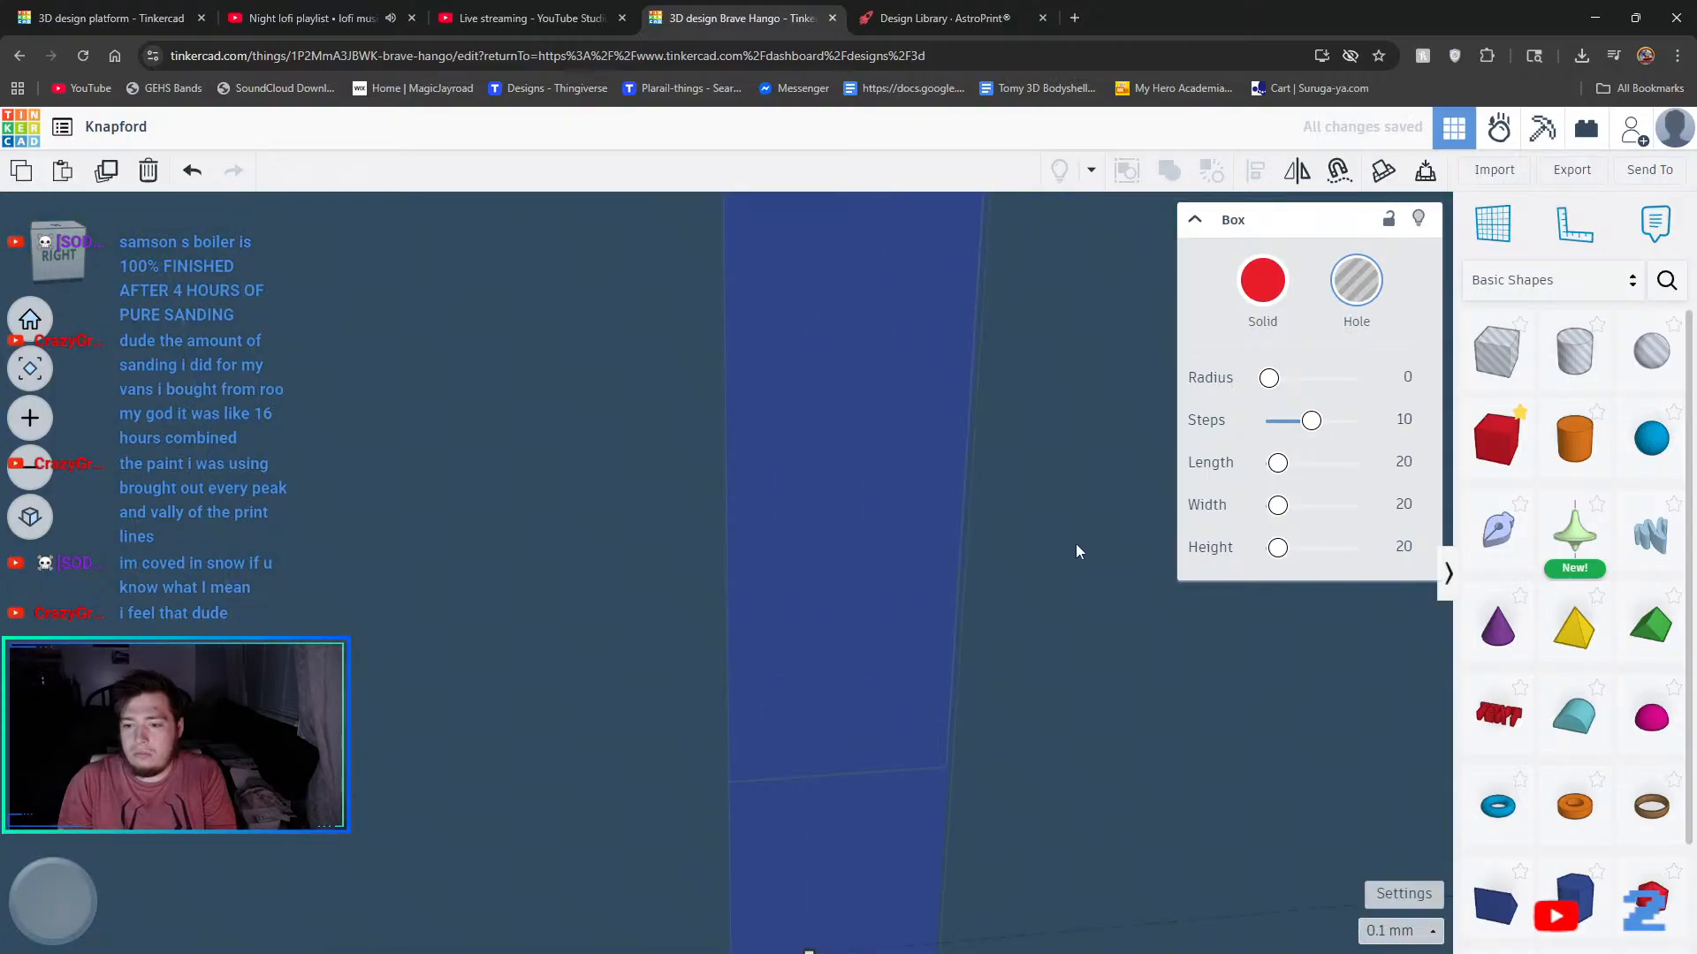
scroll(1031, 621, down, 5)
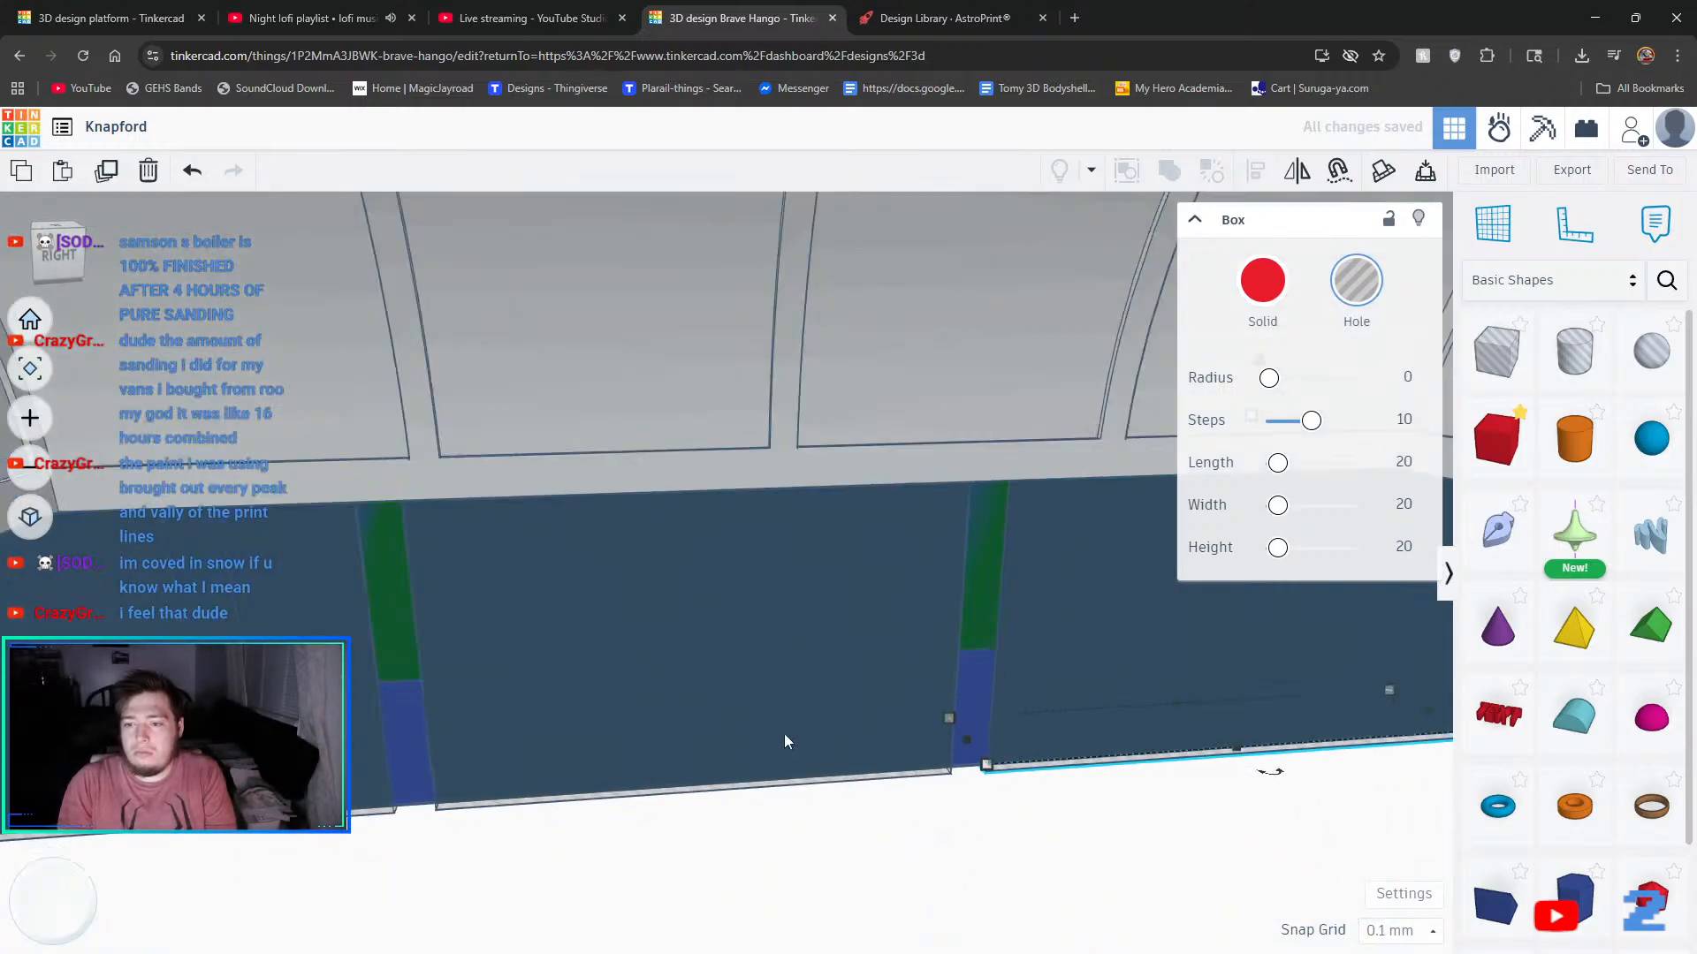
- Fine-tune the second box hole's near end to a length of about 92.5 mm and align the first hole's end with their shared post
mouse_move(785, 740)
right_down()
mouse_move(1025, 674)
mouse_move(787, 719)
right_up()
click(583, 731)
scroll(375, 794, up, 4)
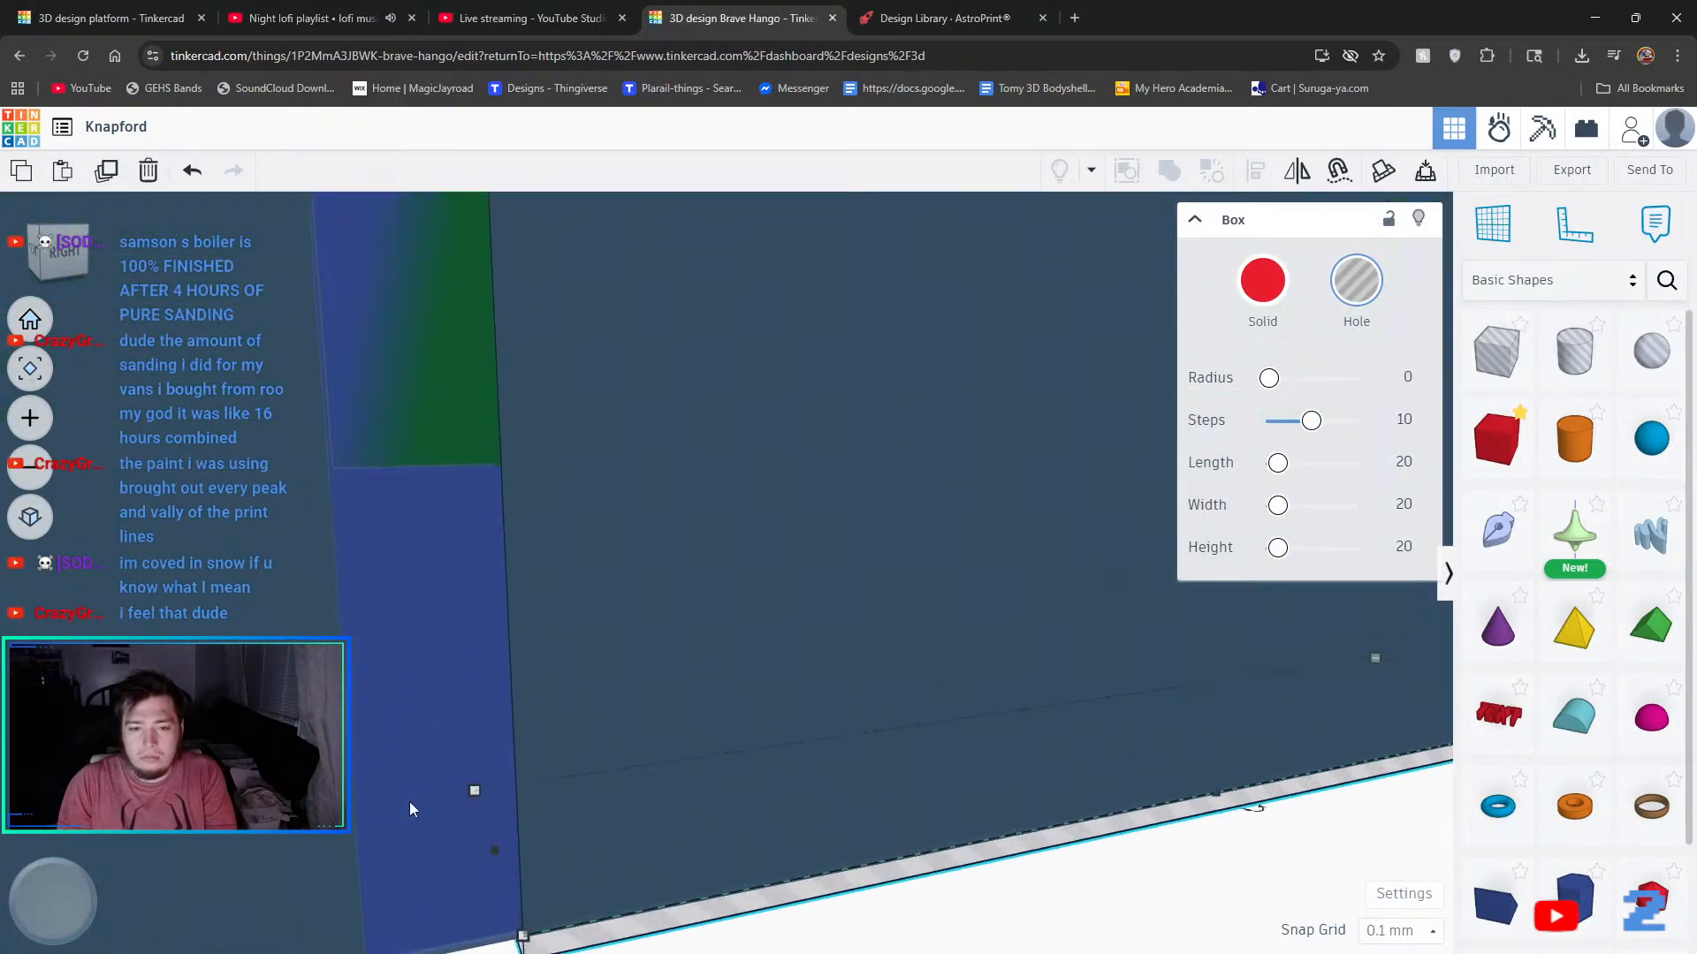
mouse_move(496, 849)
mouse_down()
mouse_move(543, 849)
mouse_move(486, 853)
mouse_move(502, 857)
mouse_up()
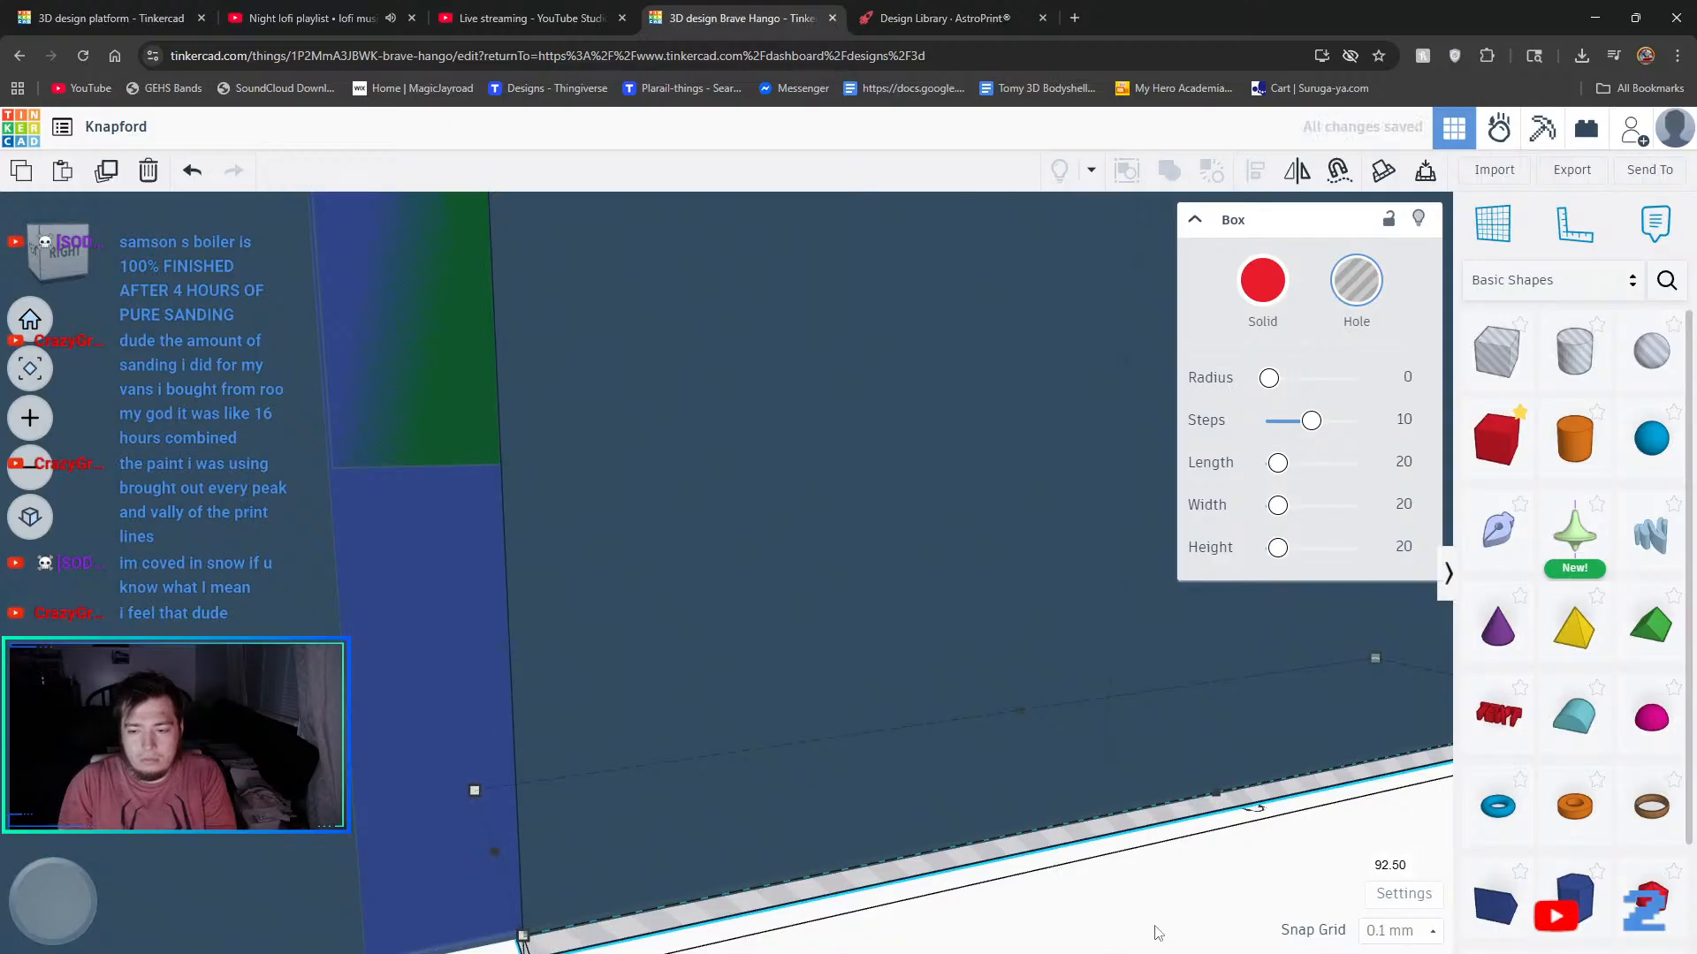
click(899, 786)
click(371, 811)
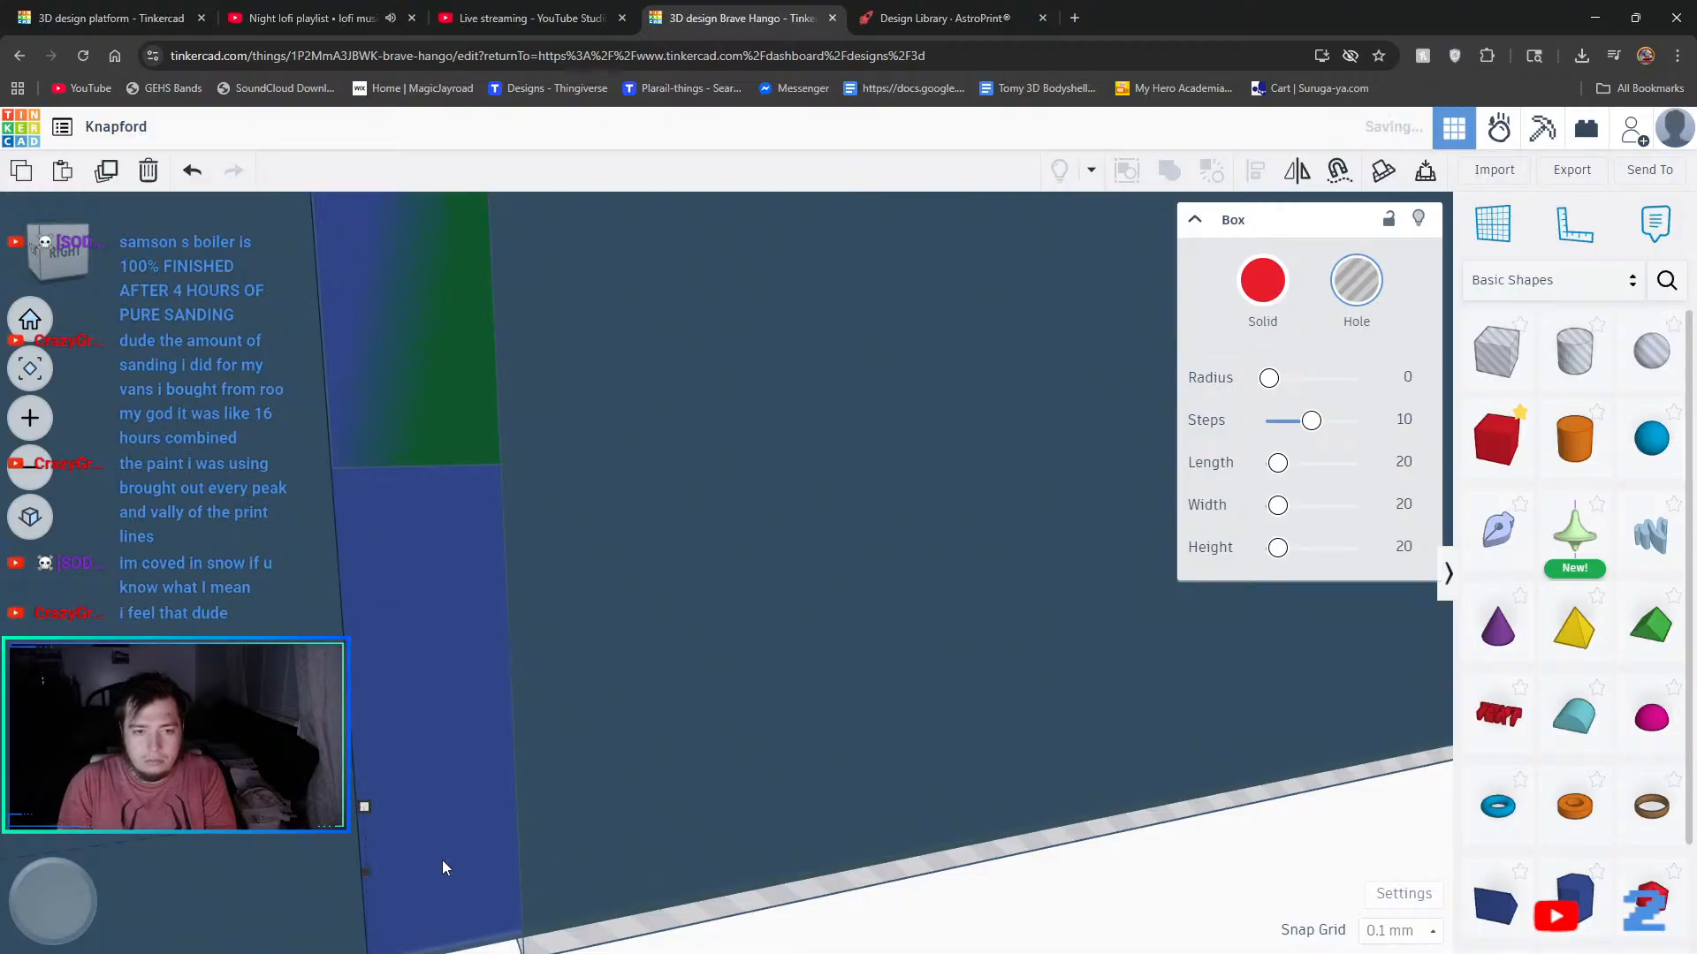
- Adjust the third box hole's far end to line up with the edge of the last green post
scroll(1184, 651, down, 4)
scroll(1186, 765, down, 3)
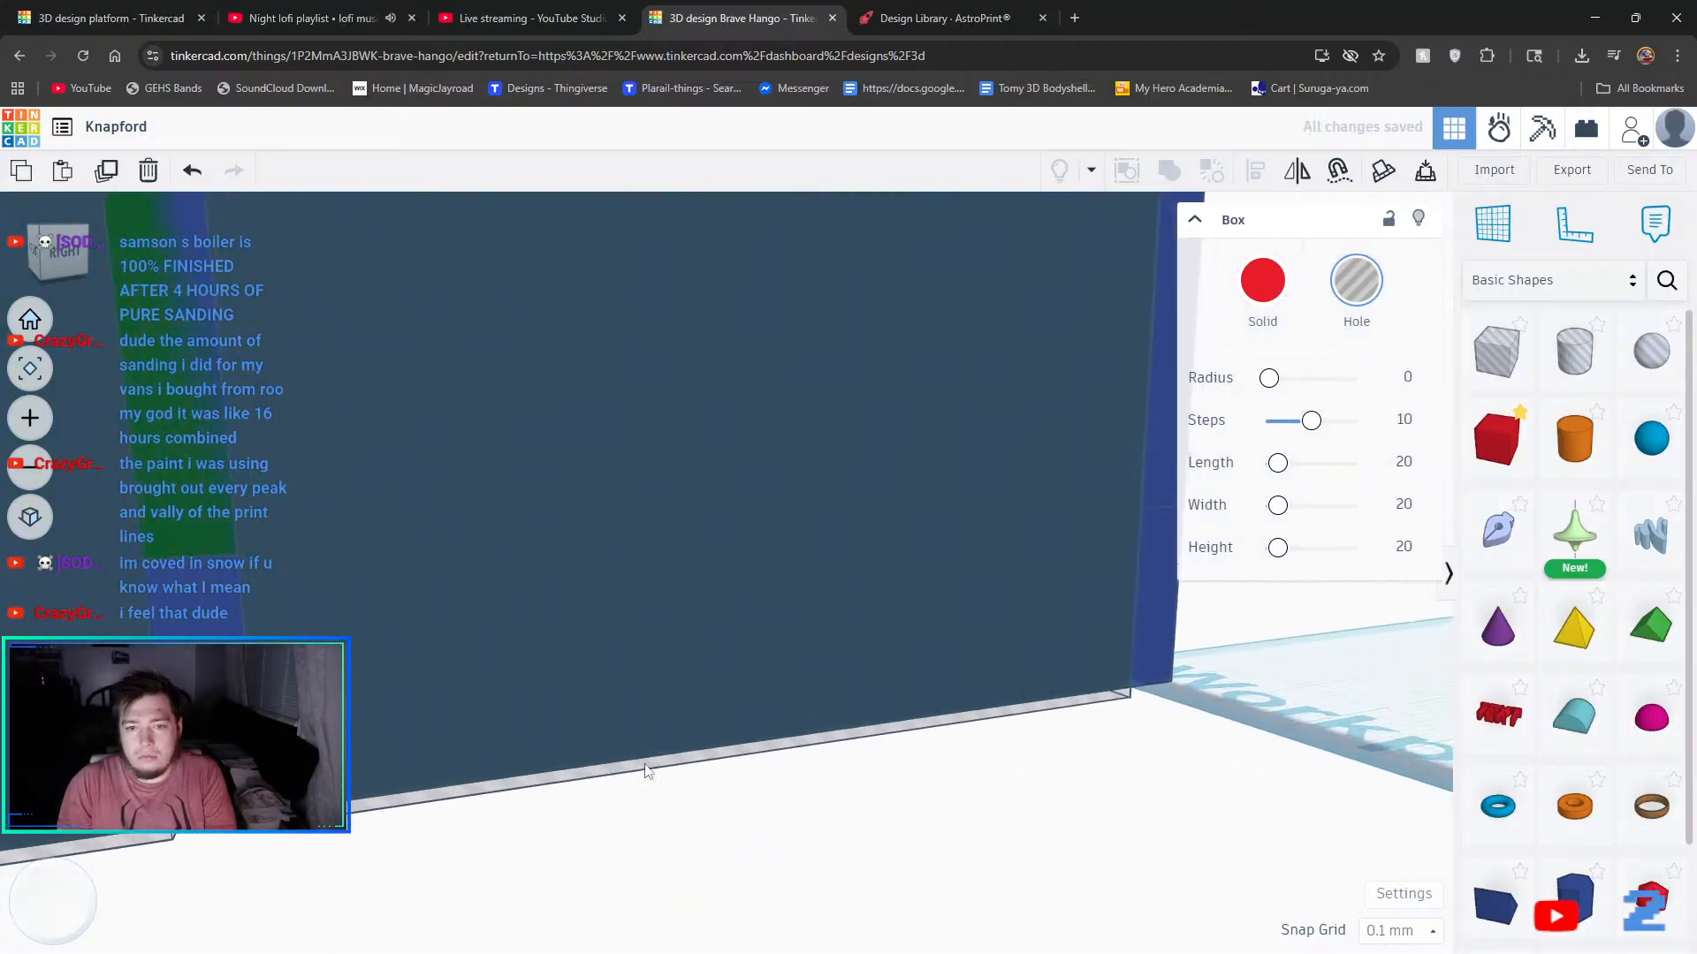
right_drag(993, 725, 797, 594)
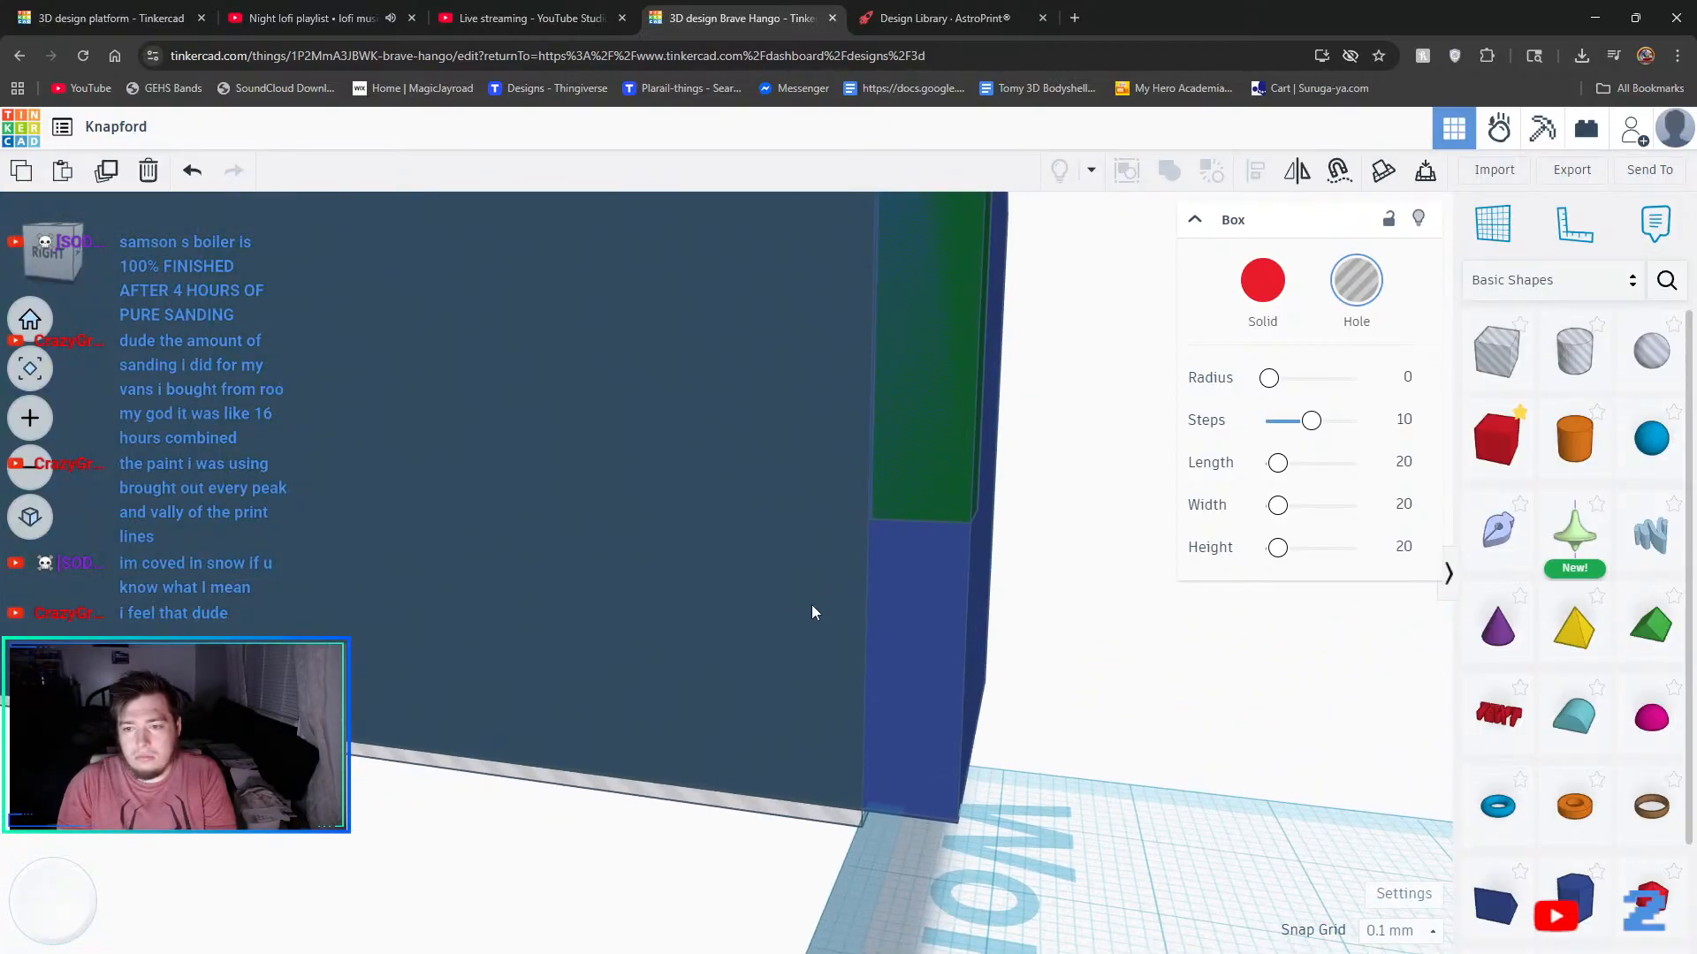
click(813, 606)
scroll(875, 650, up, 3)
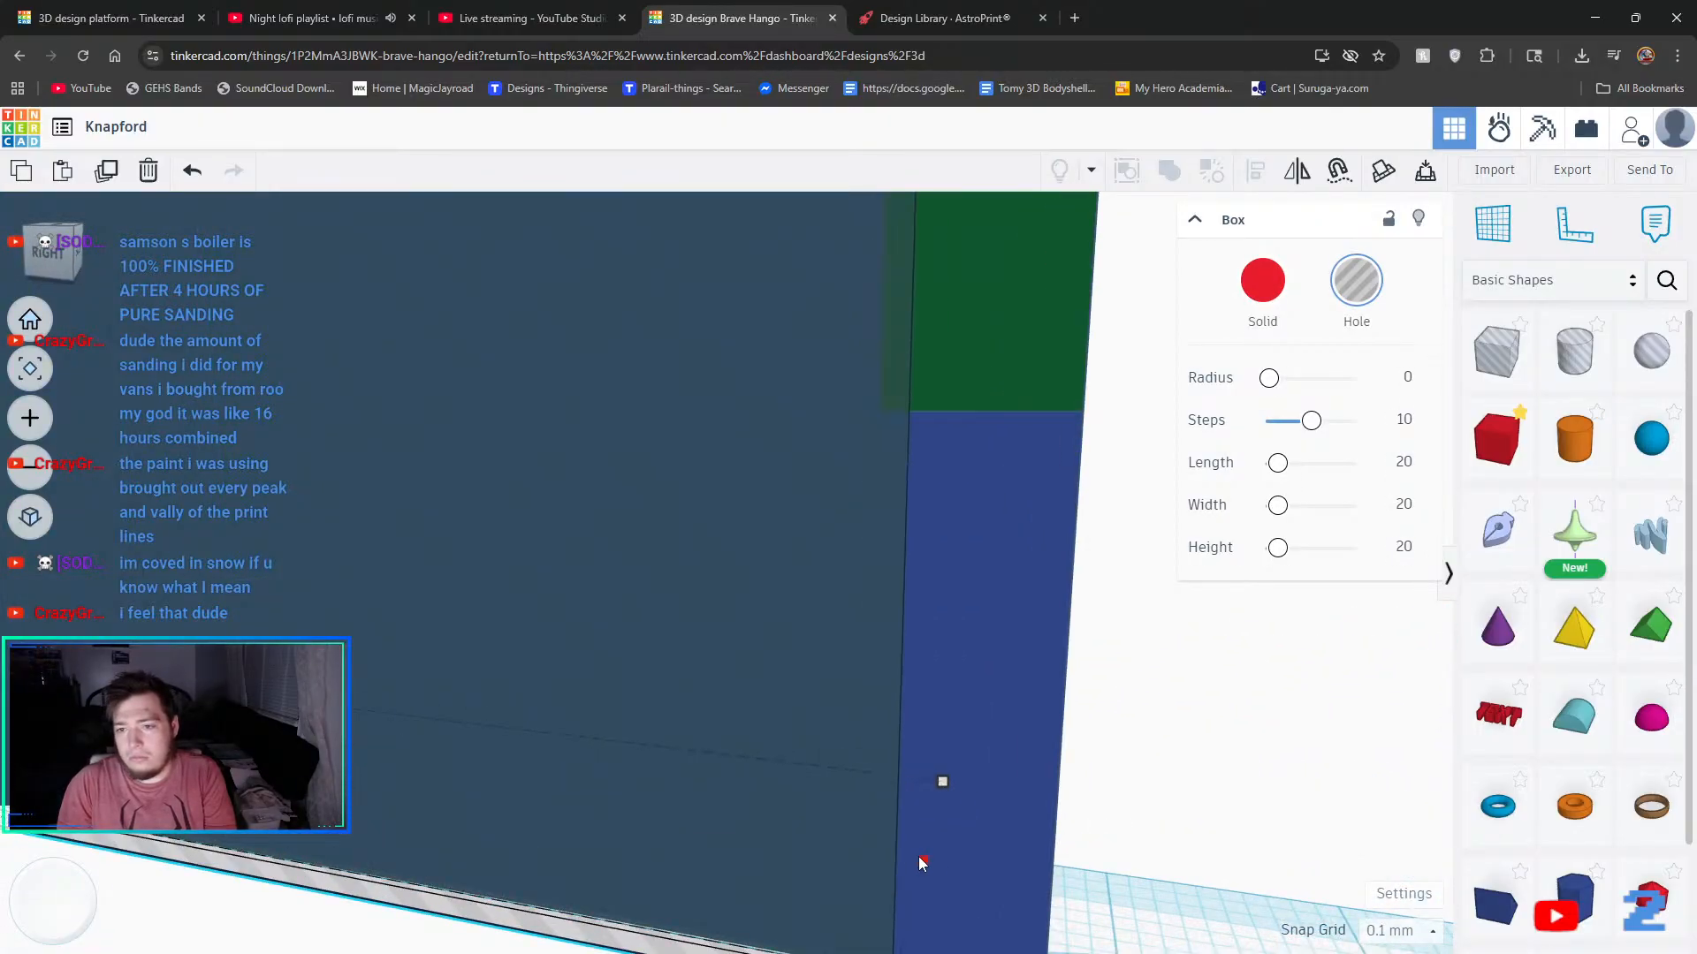
drag(889, 863, 894, 865)
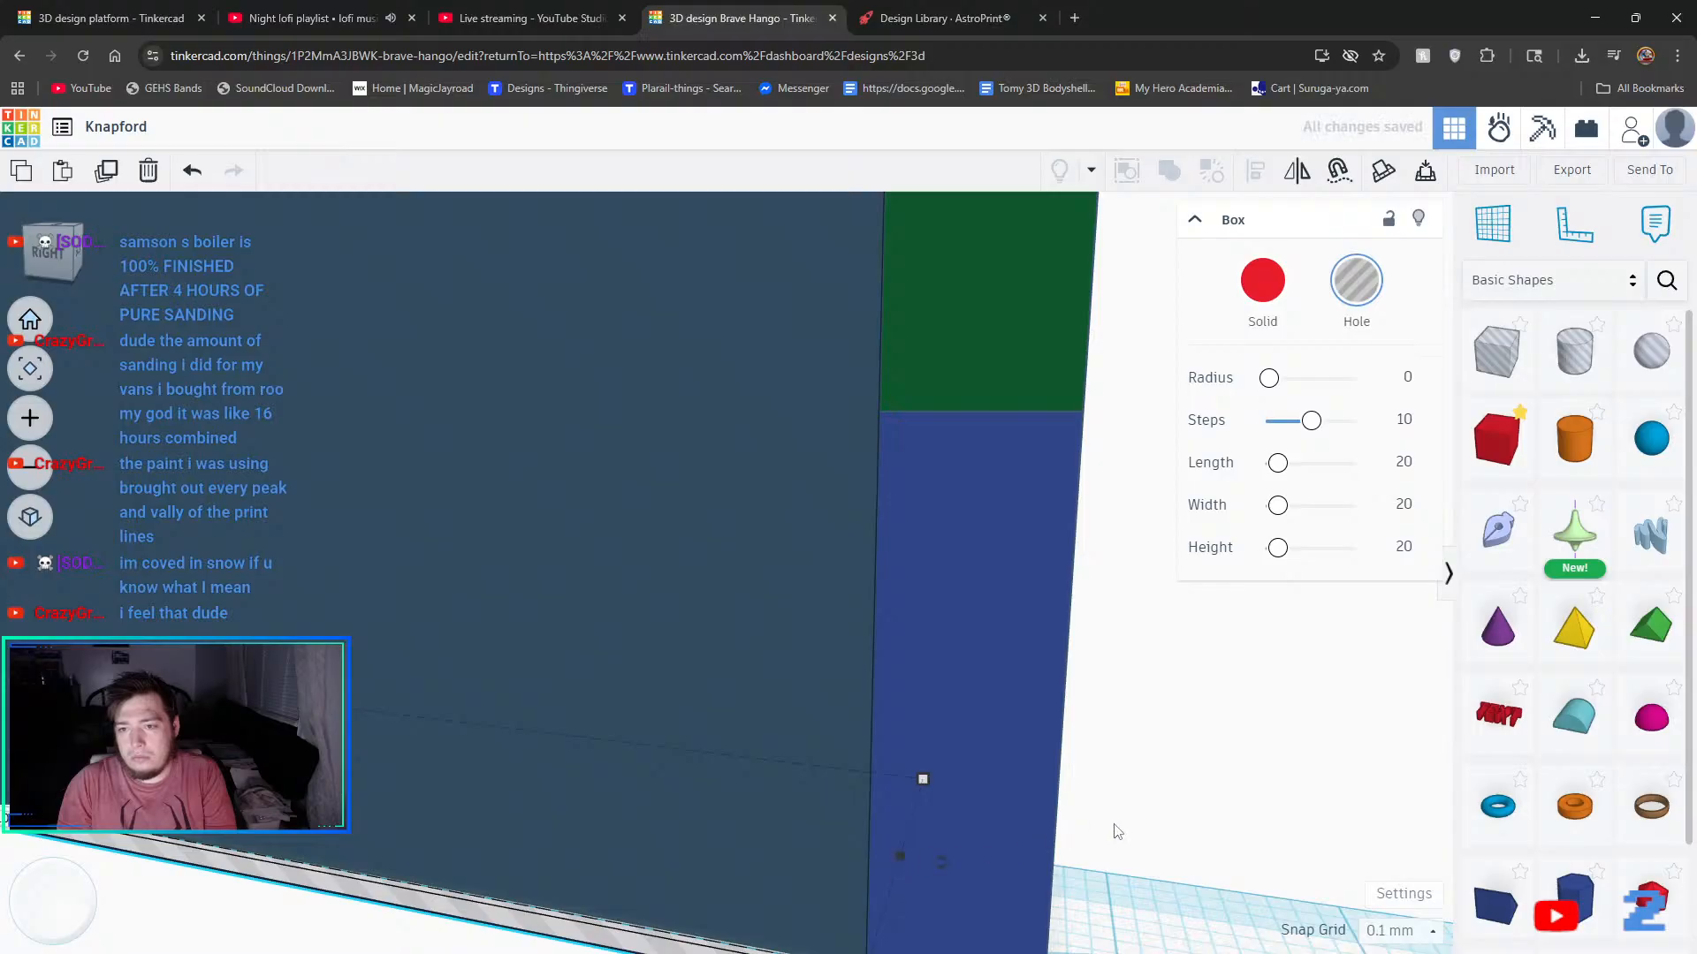
click(1166, 800)
- Select the three box holes without the side wall and set their depth into the wall to 13.4 mm
right_drag(1171, 797, 993, 758)
scroll(1264, 603, down, 6)
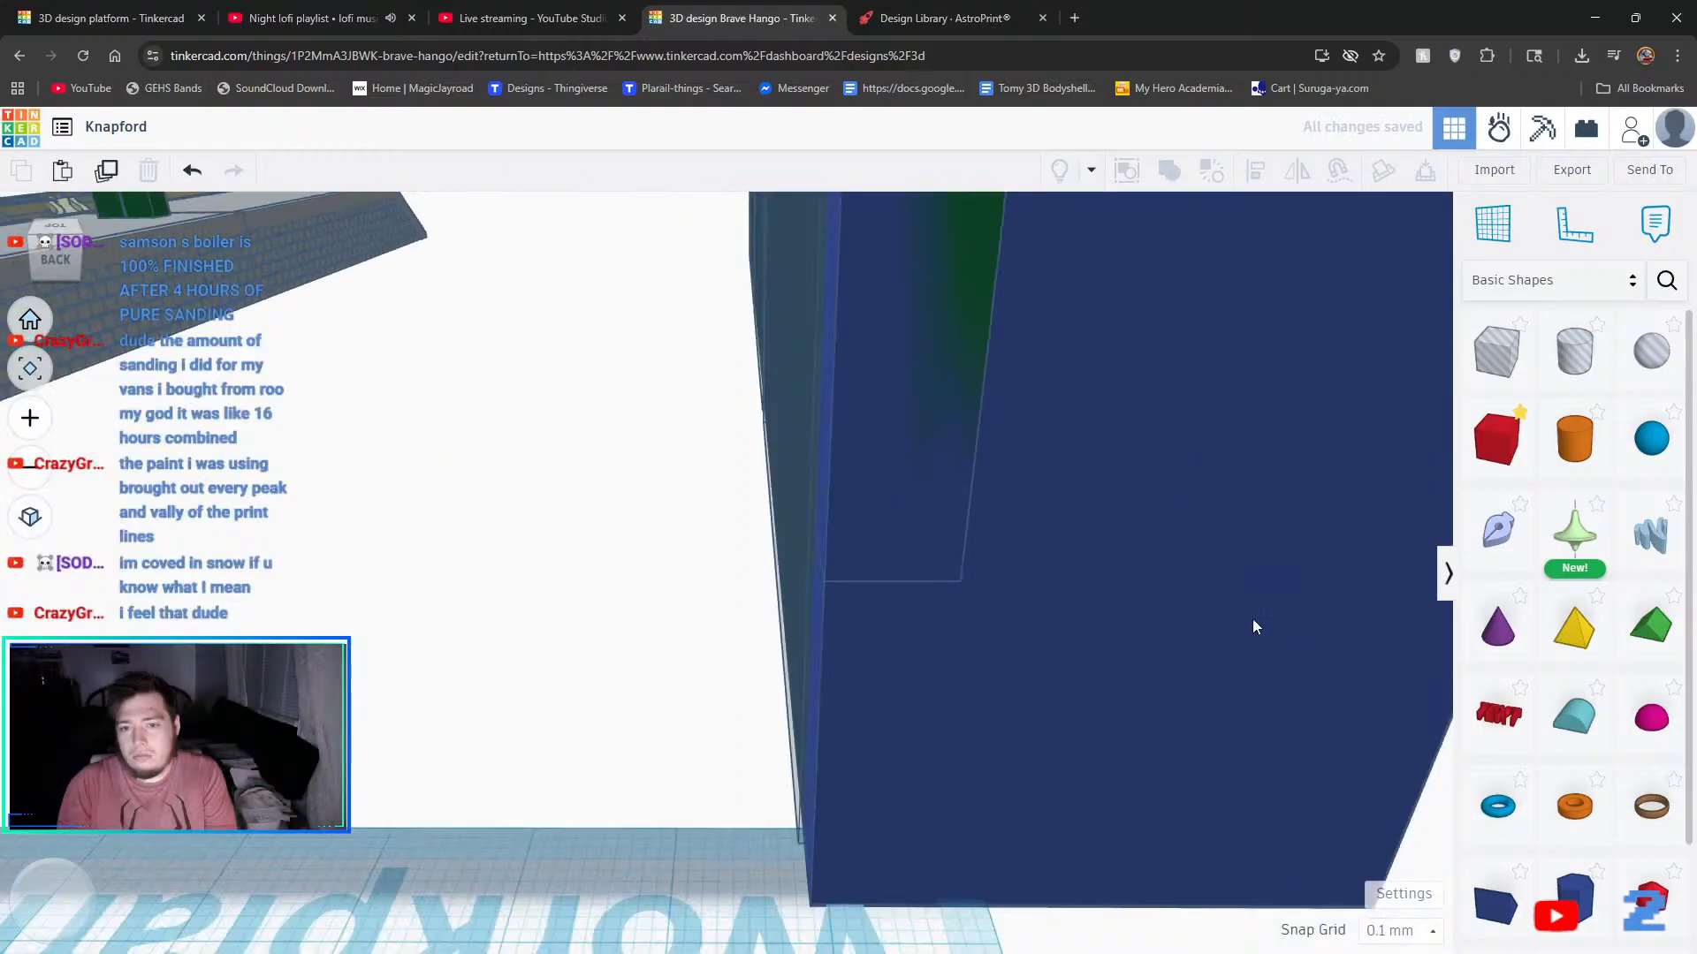
scroll(1271, 610, down, 3)
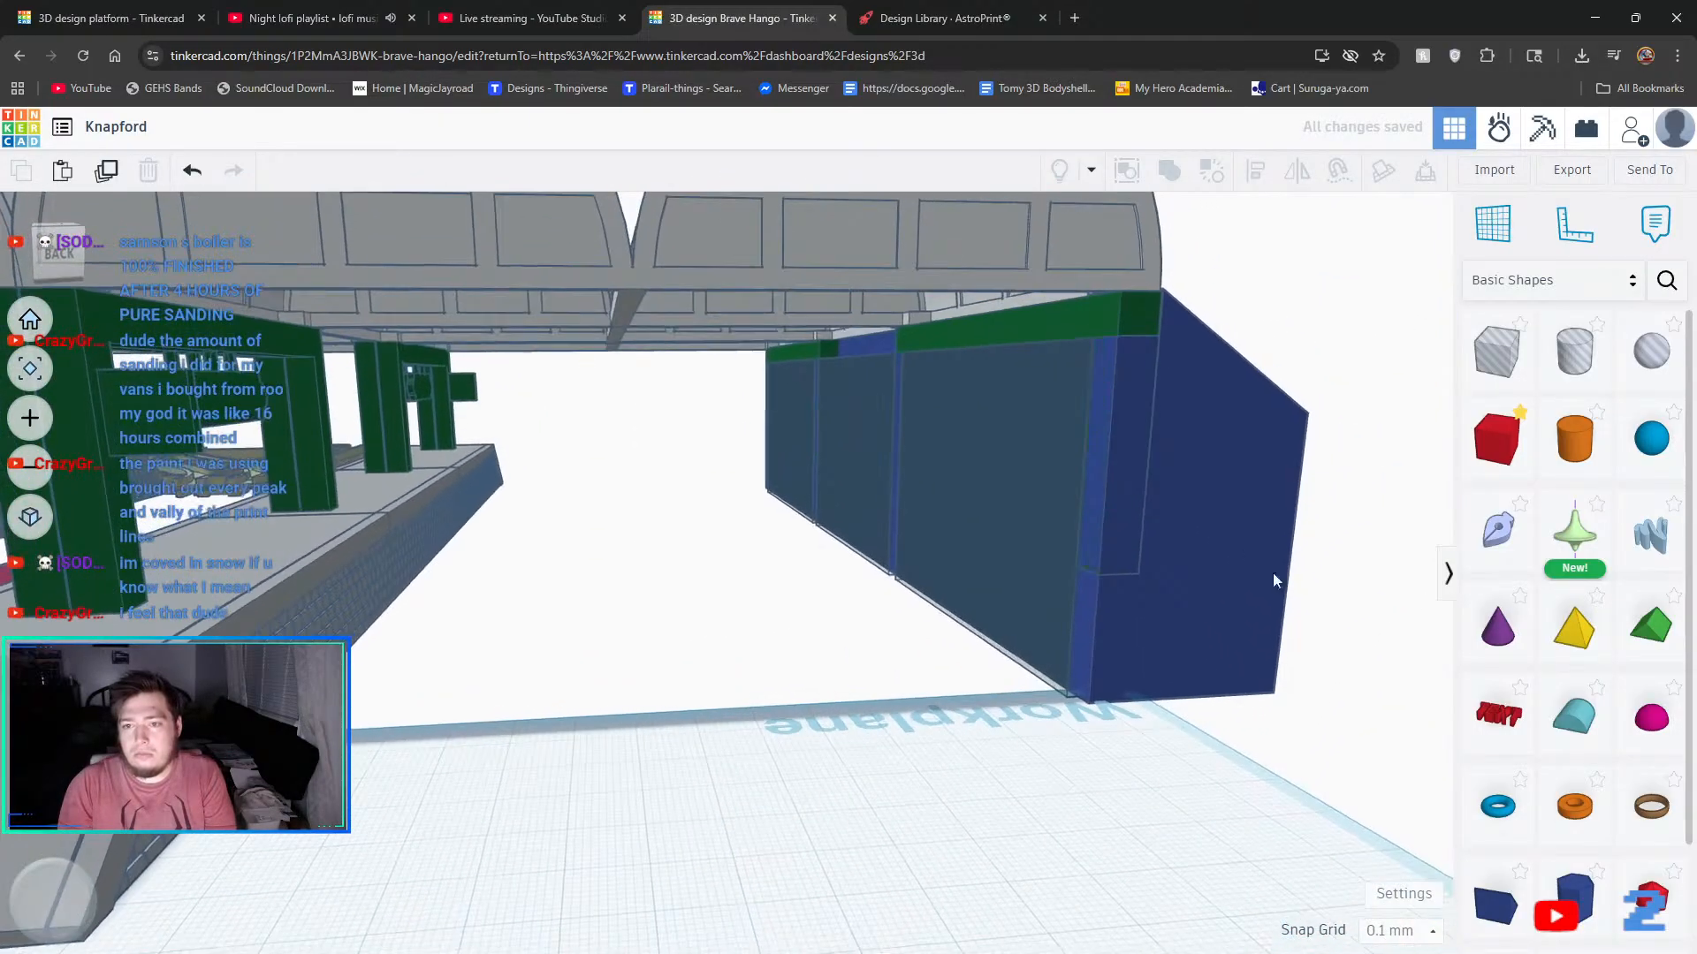
click(786, 440)
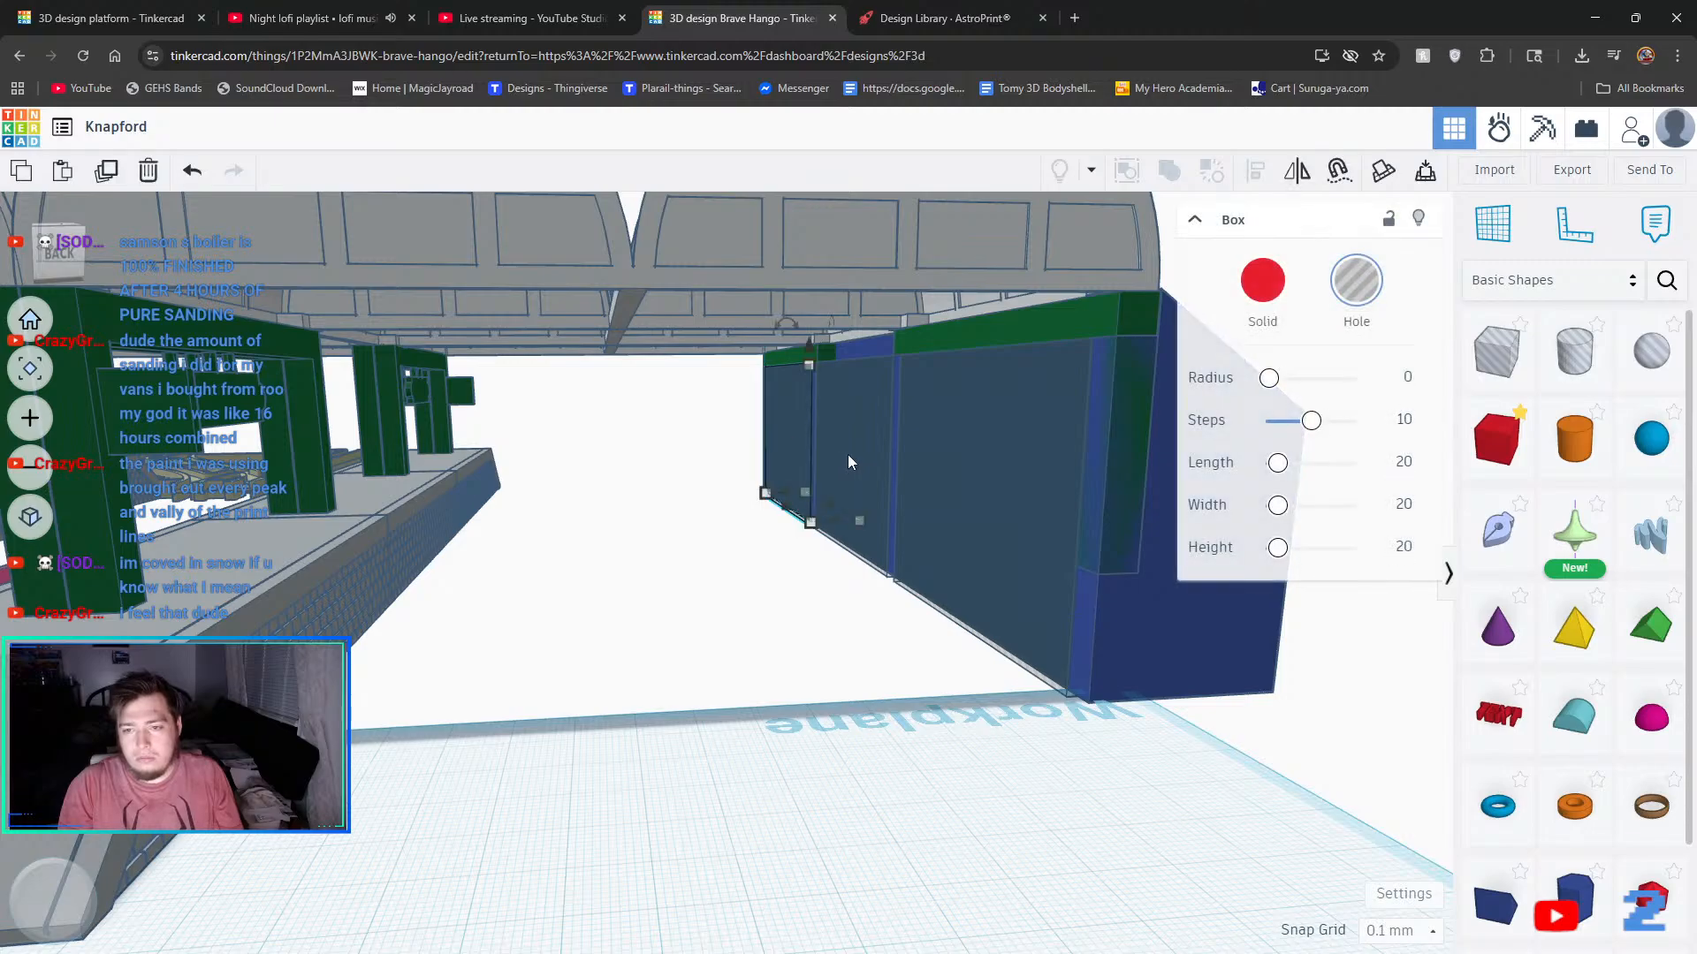
shift+click(1219, 493)
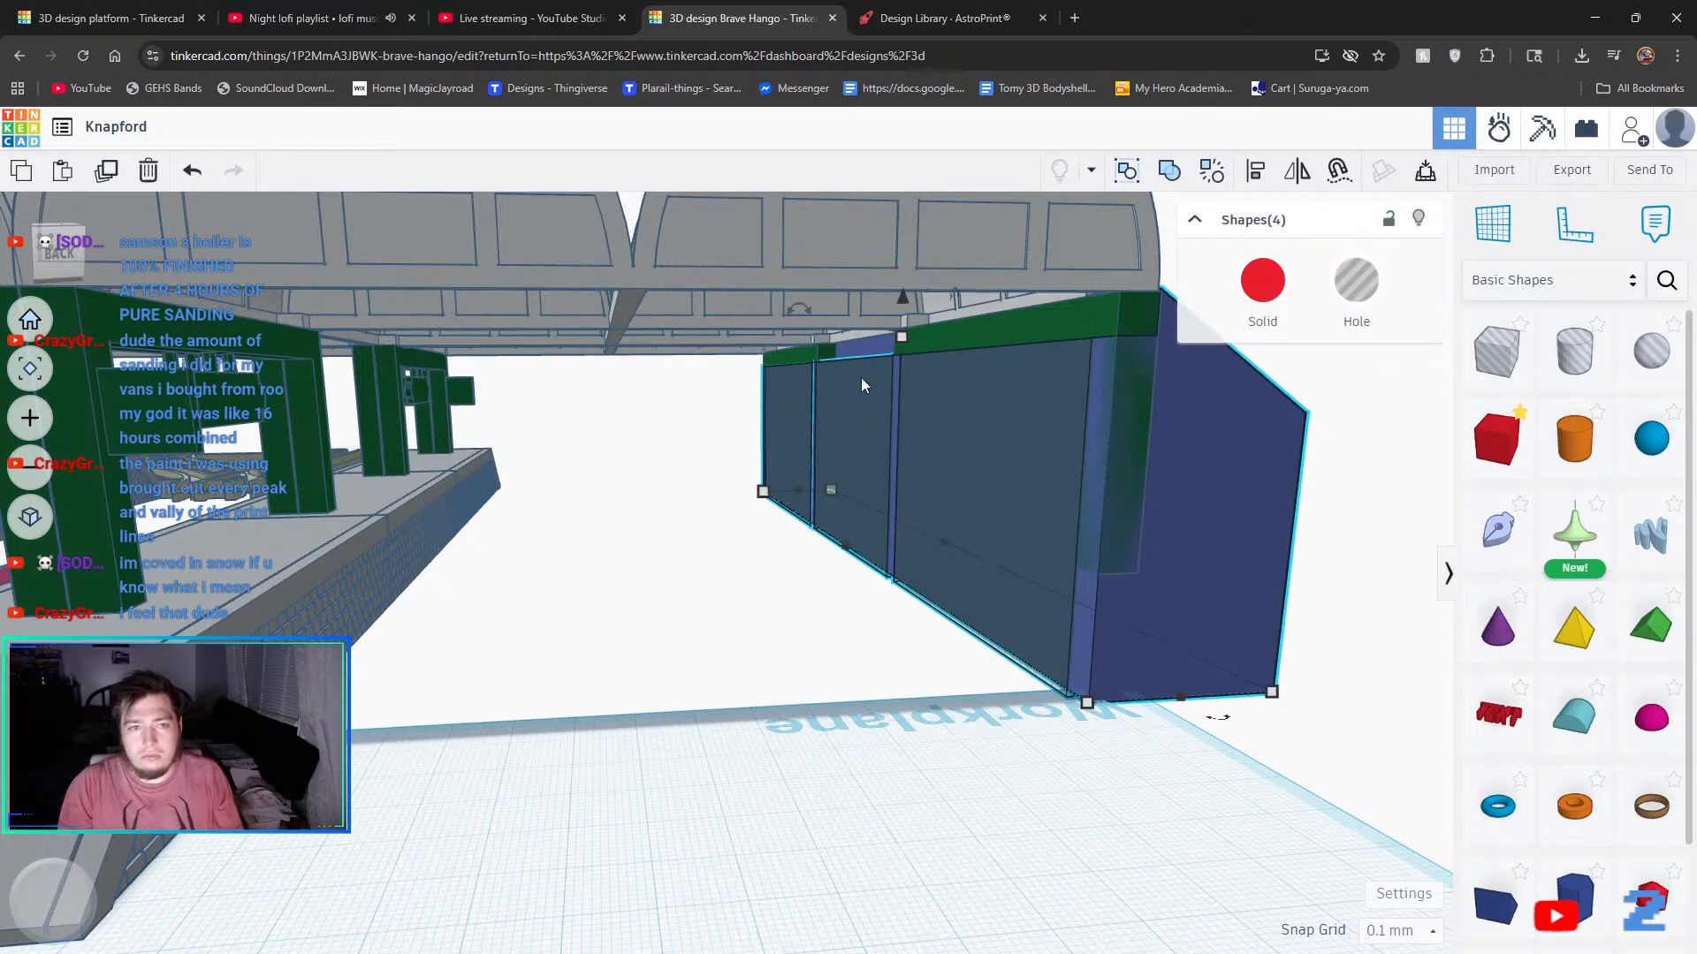
right_drag(863, 385, 1079, 466)
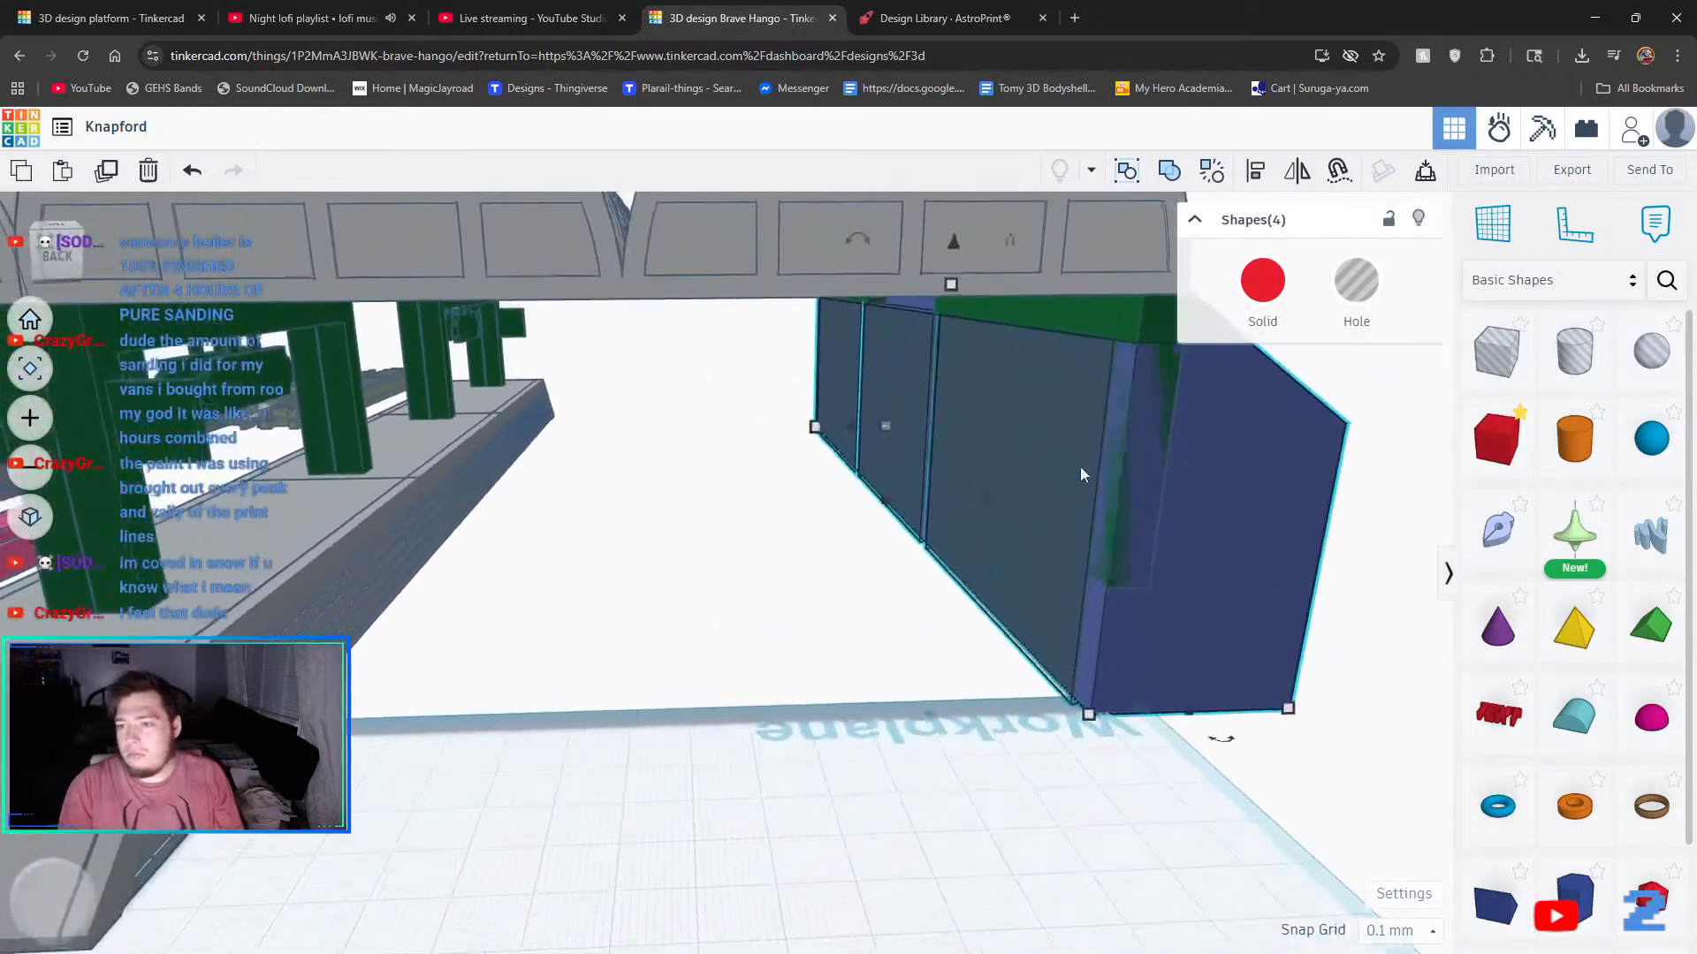
click(1255, 730)
shift+click(814, 393)
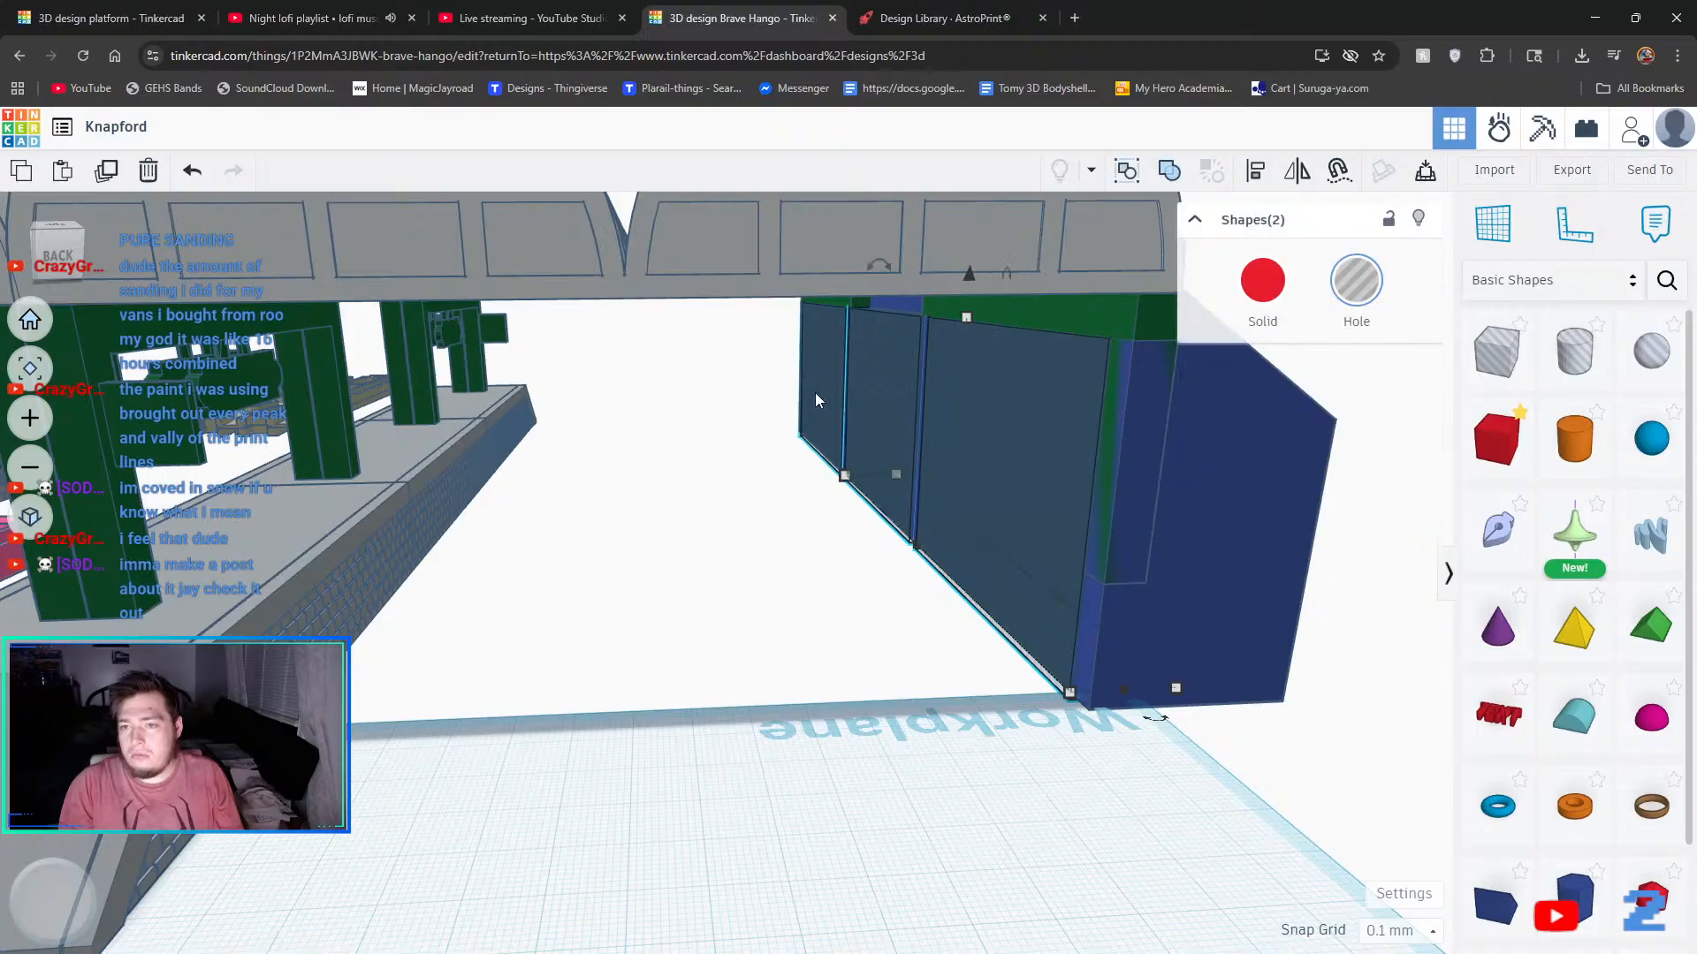
right_drag(1194, 561, 1091, 566)
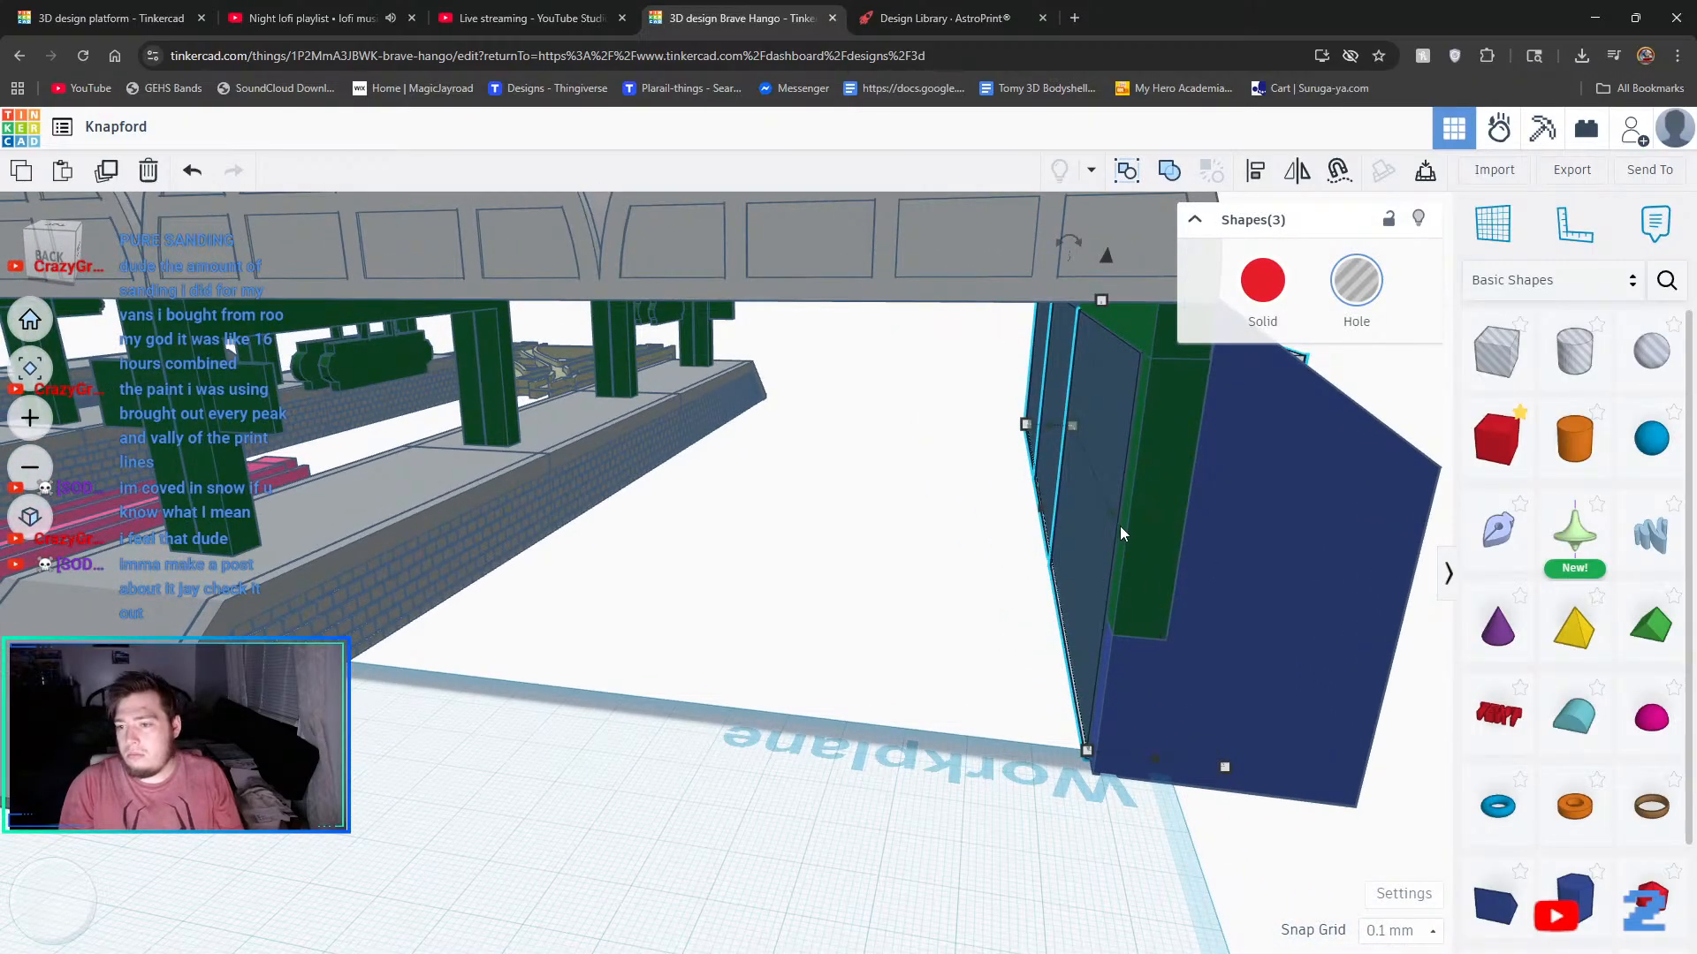
drag(1108, 520, 1085, 521)
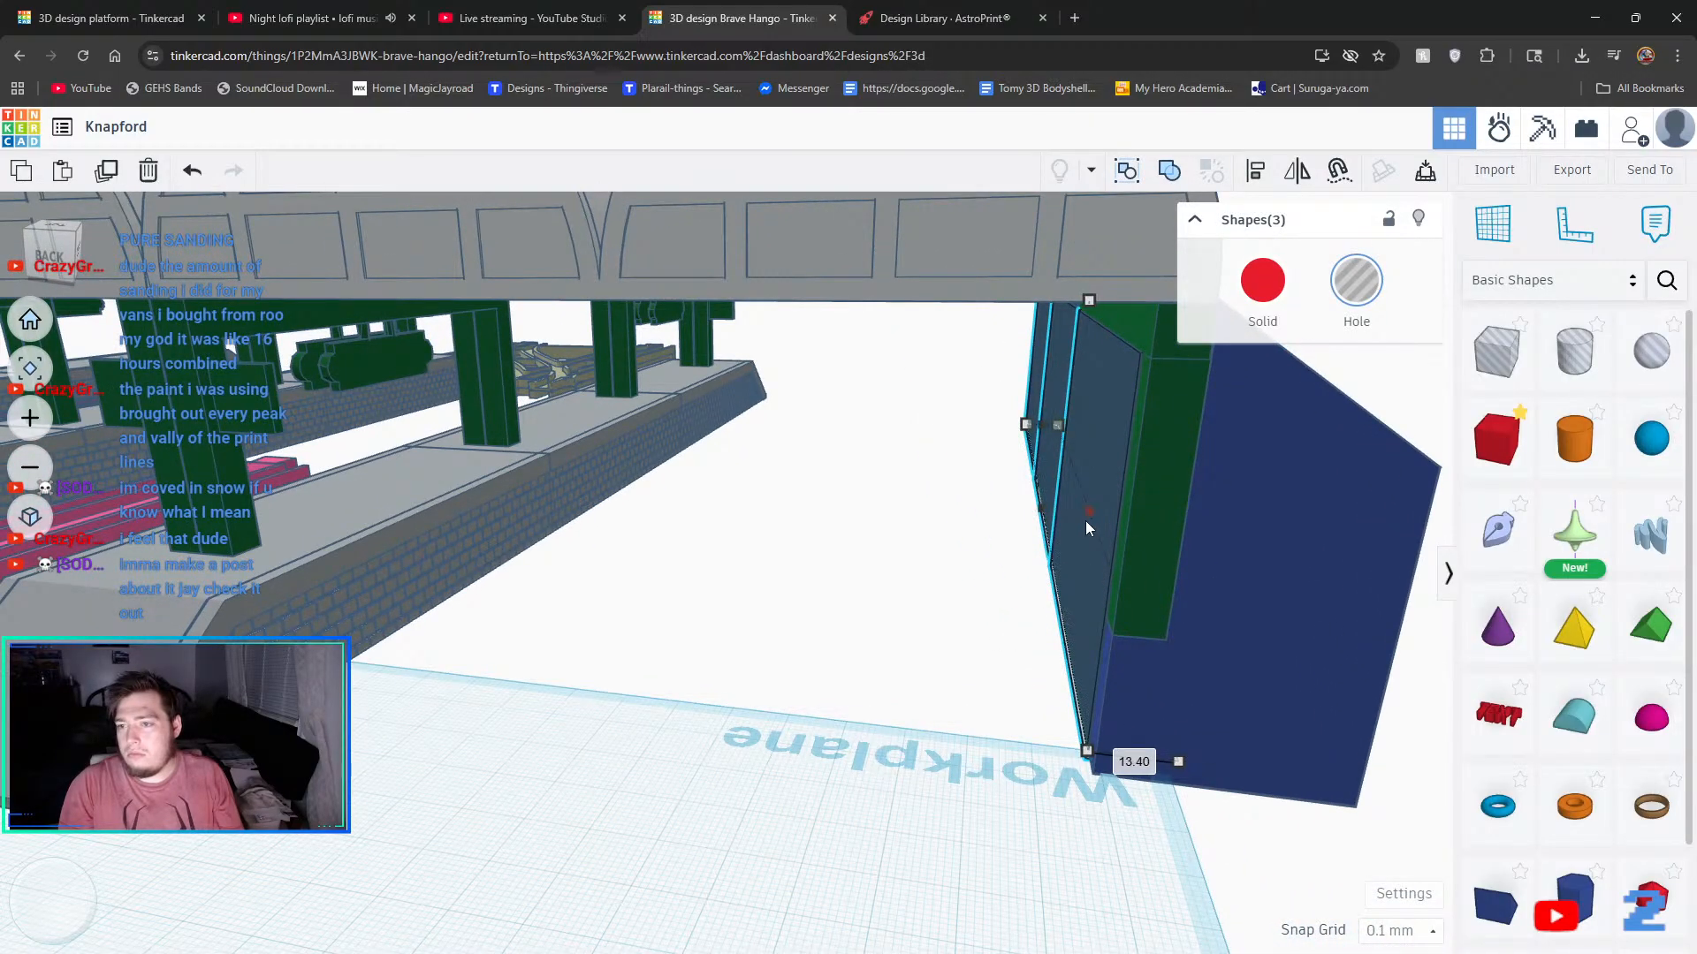
- Duplicate the three box holes and reduce the height of the copies to about 37.4 mm
click(106, 173)
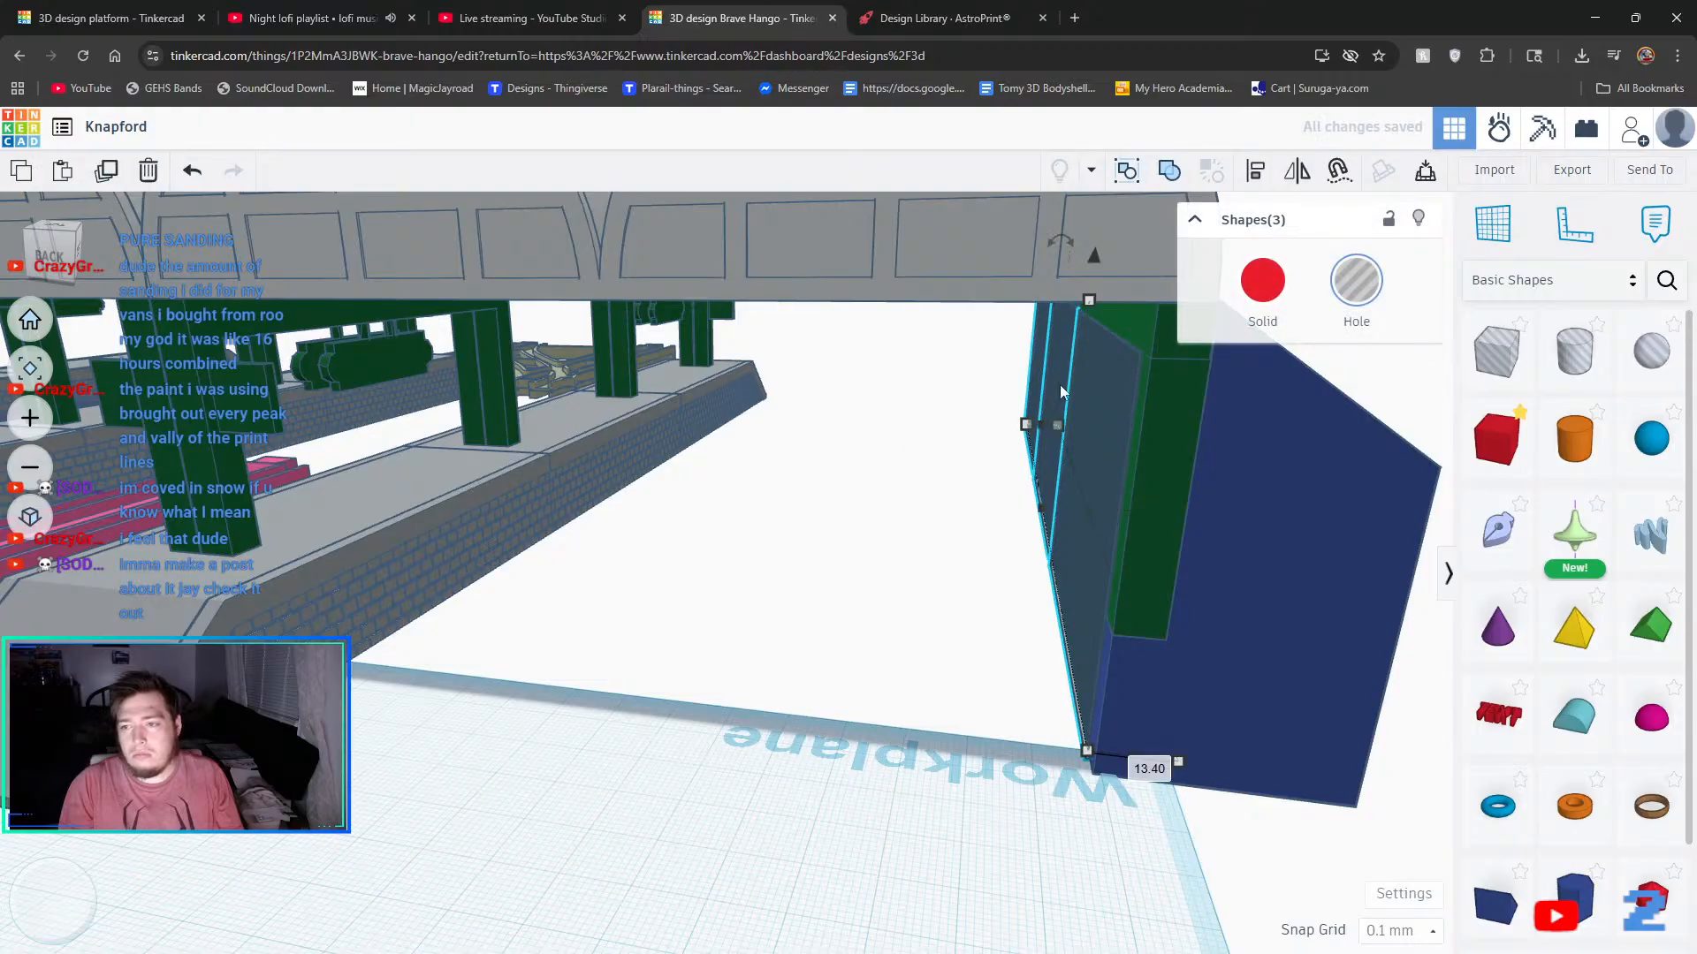
drag(1089, 305, 1090, 394)
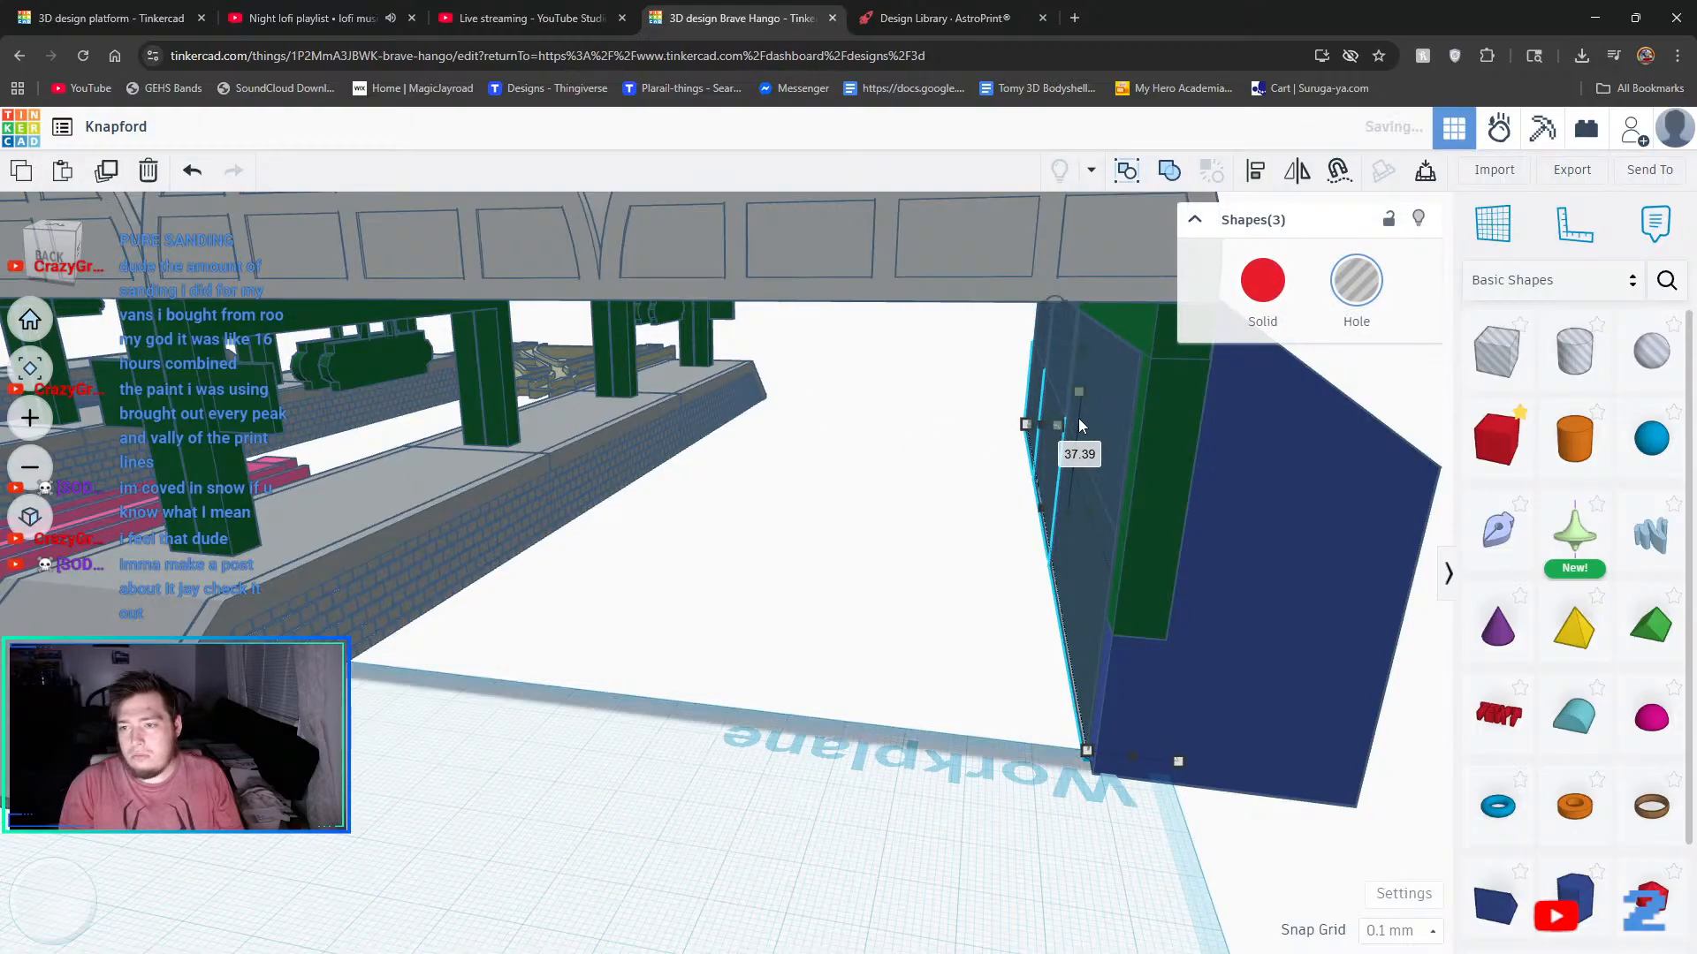
right_drag(1286, 661, 905, 525)
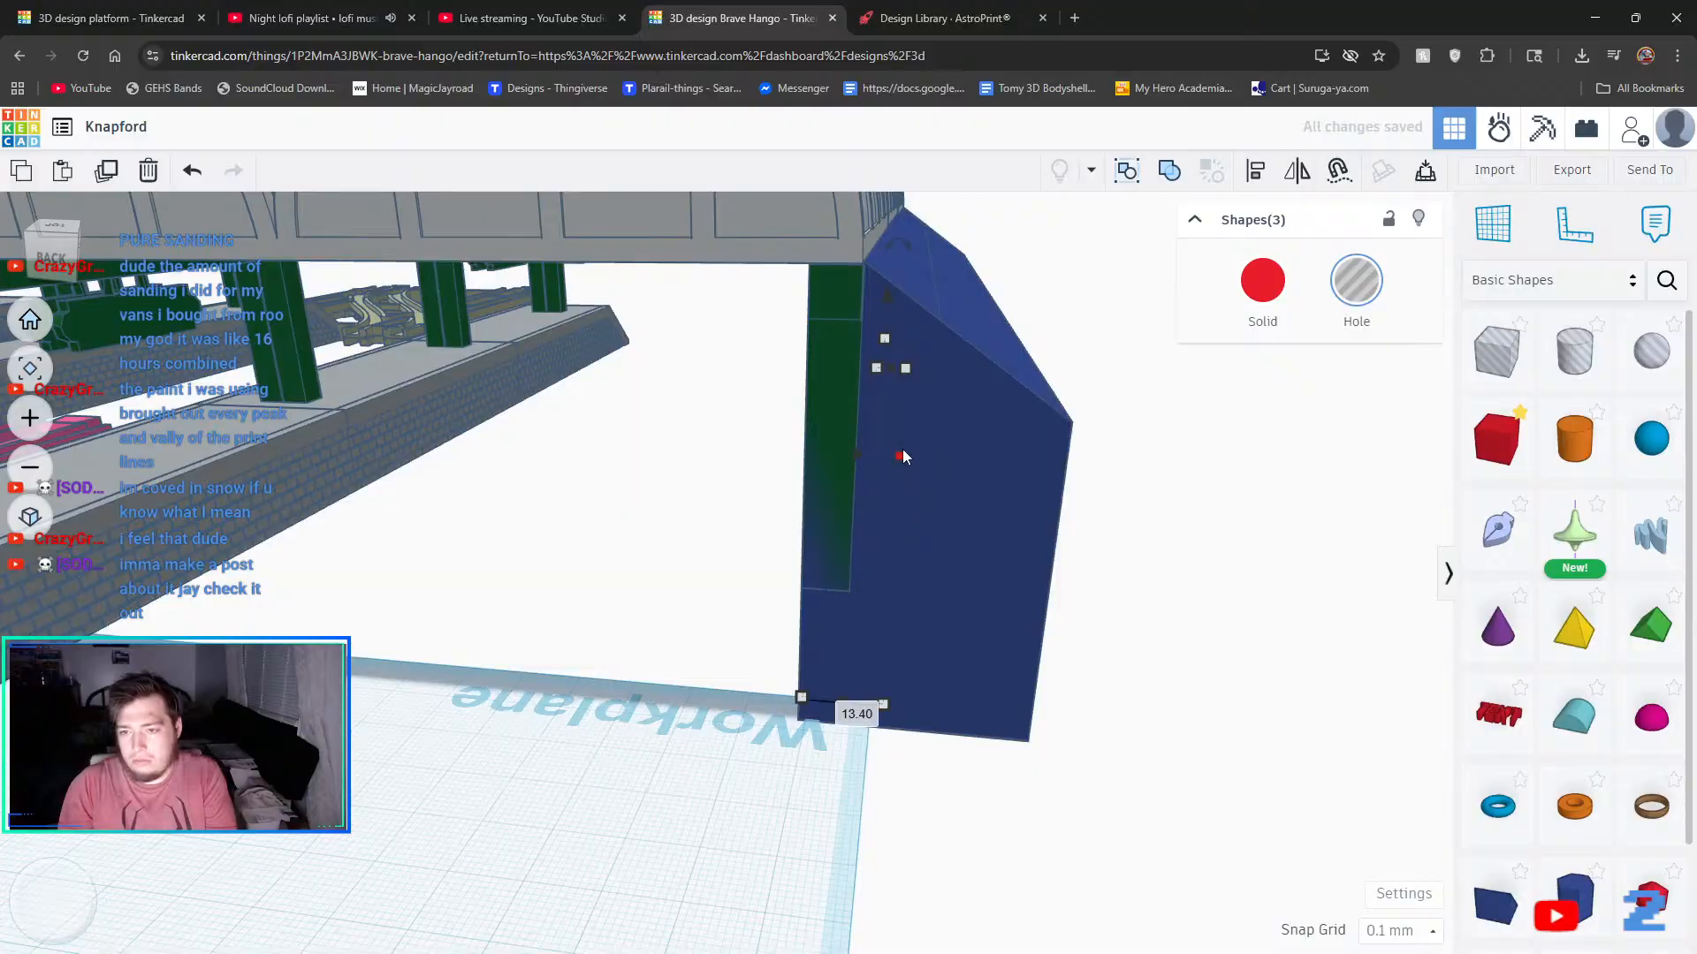
- Extend the three shorter box-hole copies deeper into the side wall and raise their height to about 50.5 mm
drag(903, 456, 967, 490)
drag(913, 356, 895, 304)
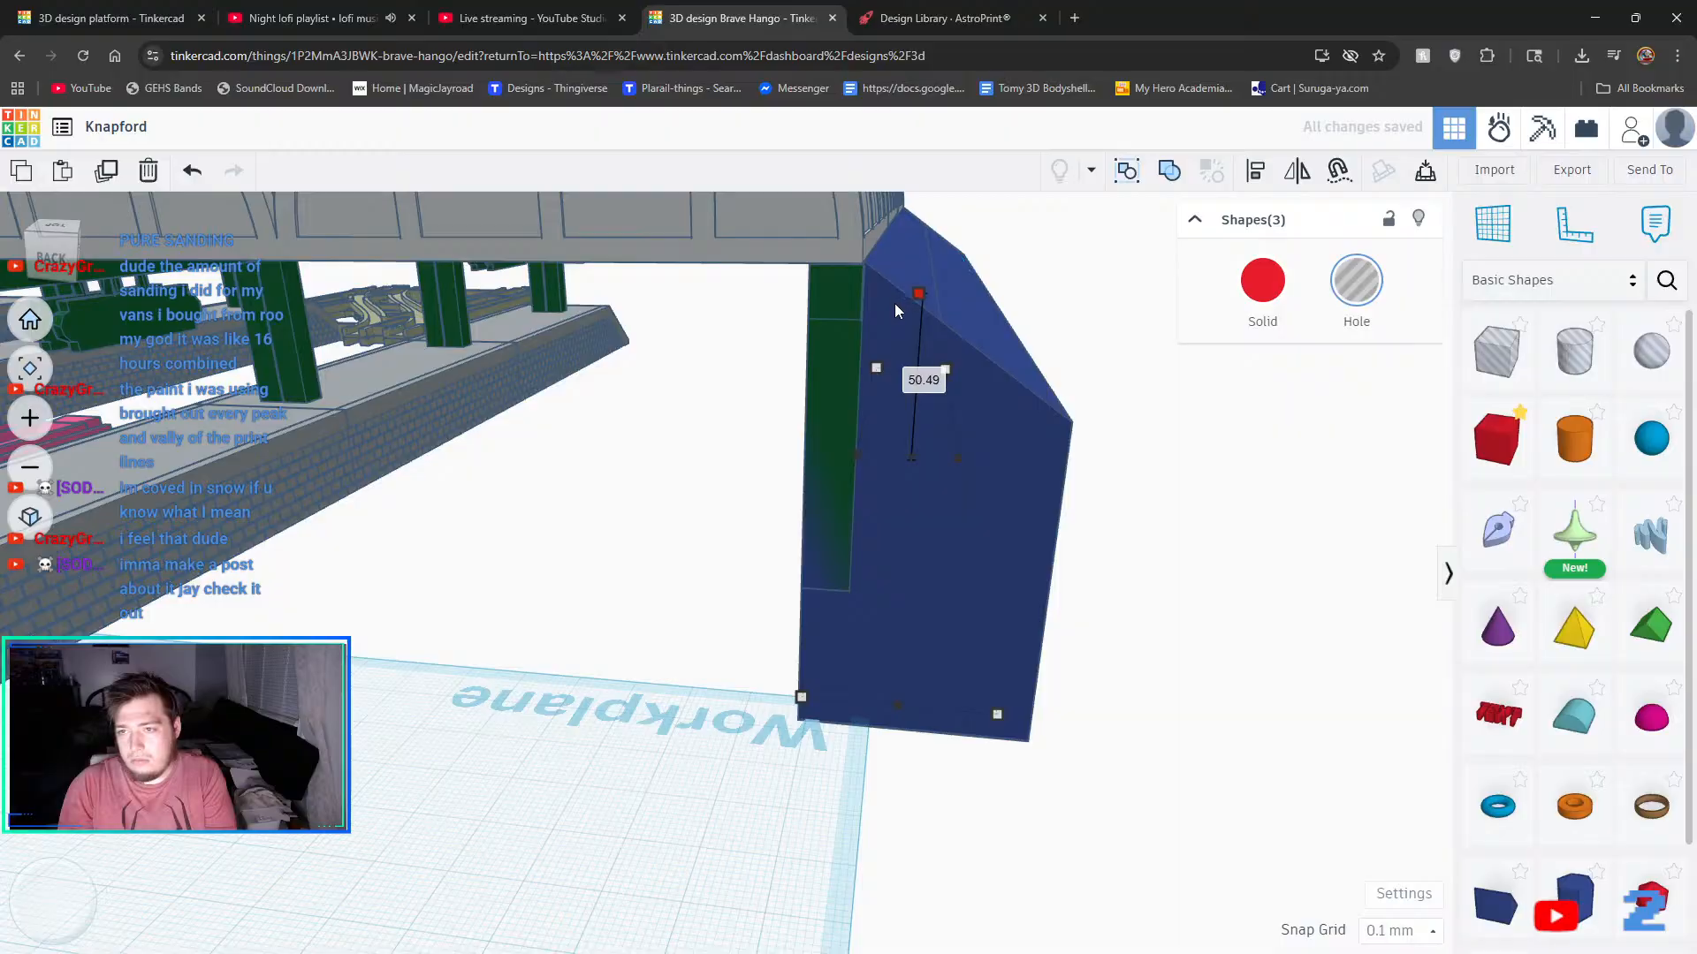
right_drag(1185, 492, 1237, 560)
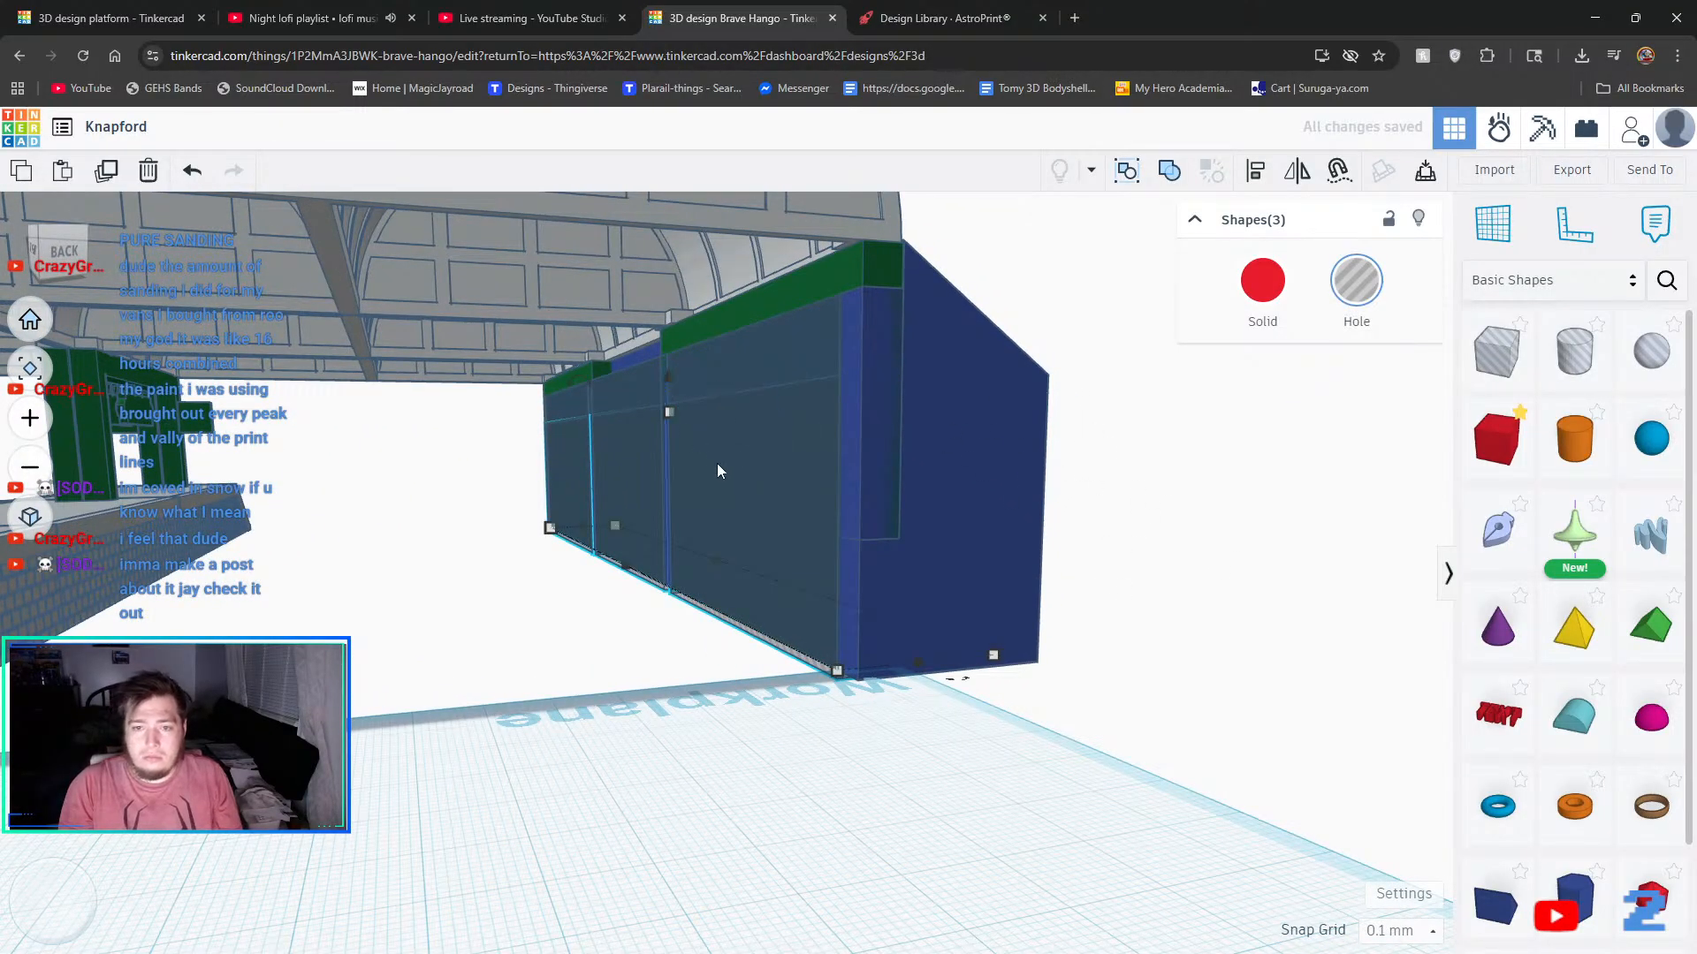
click(562, 608)
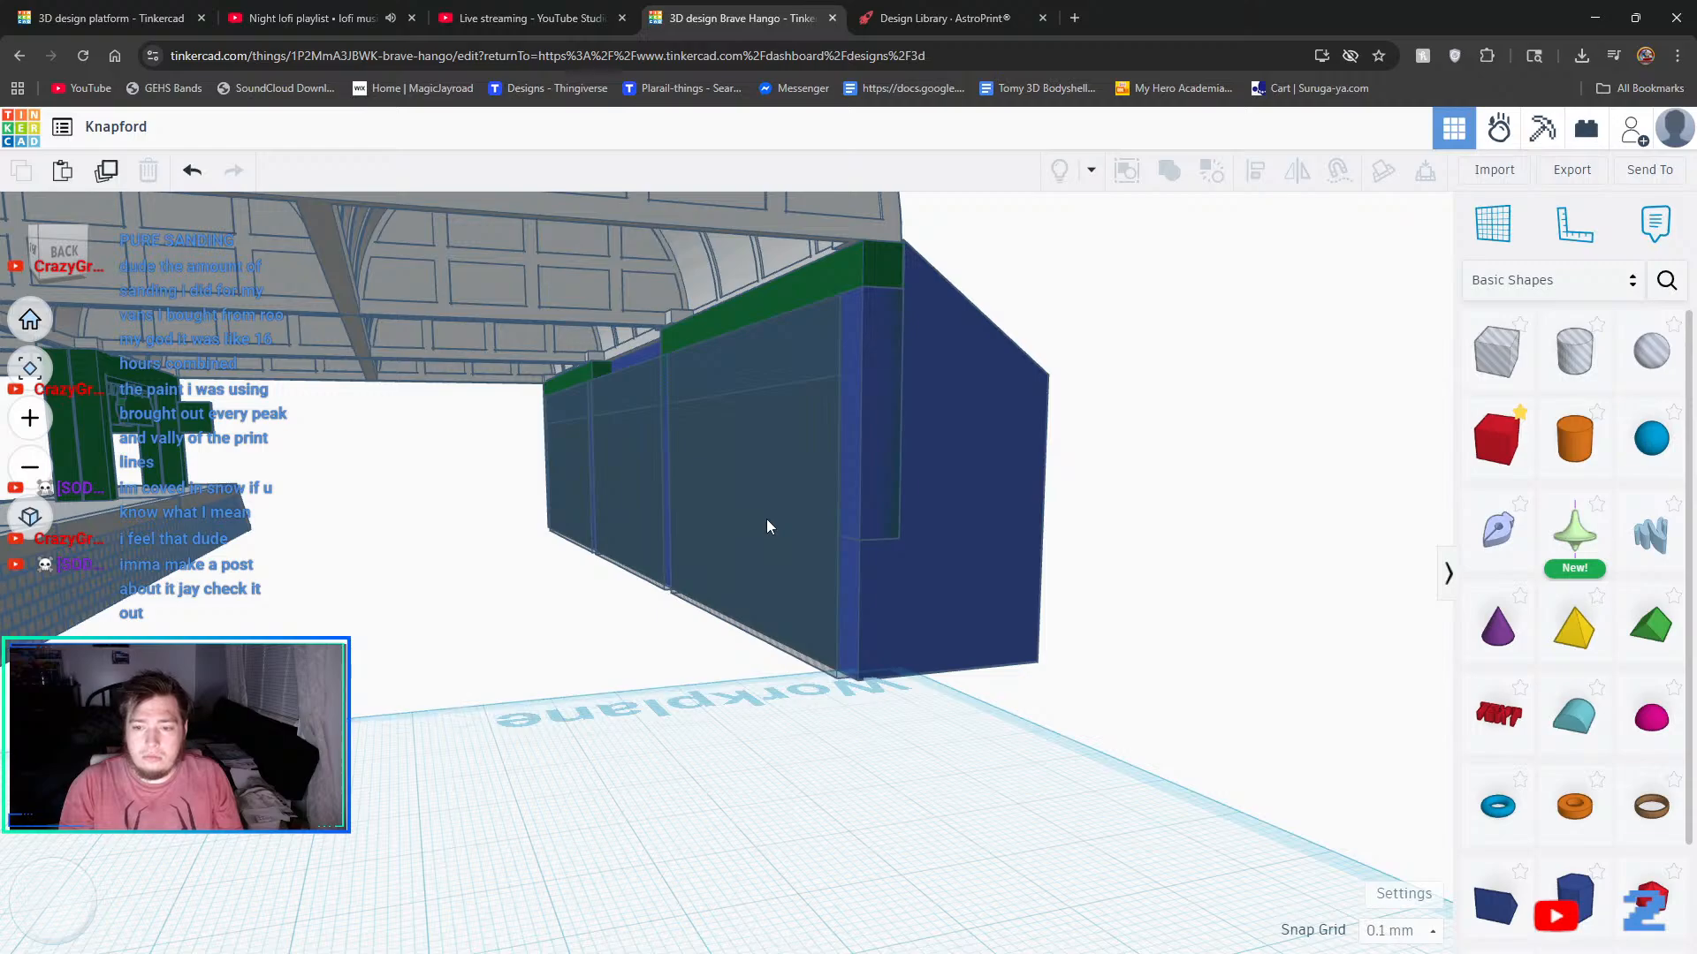
- Select the tall box holes, the middle bay's shorter hole and the side wall, and group them to cut the recesses
click(664, 456)
shift+click(634, 394)
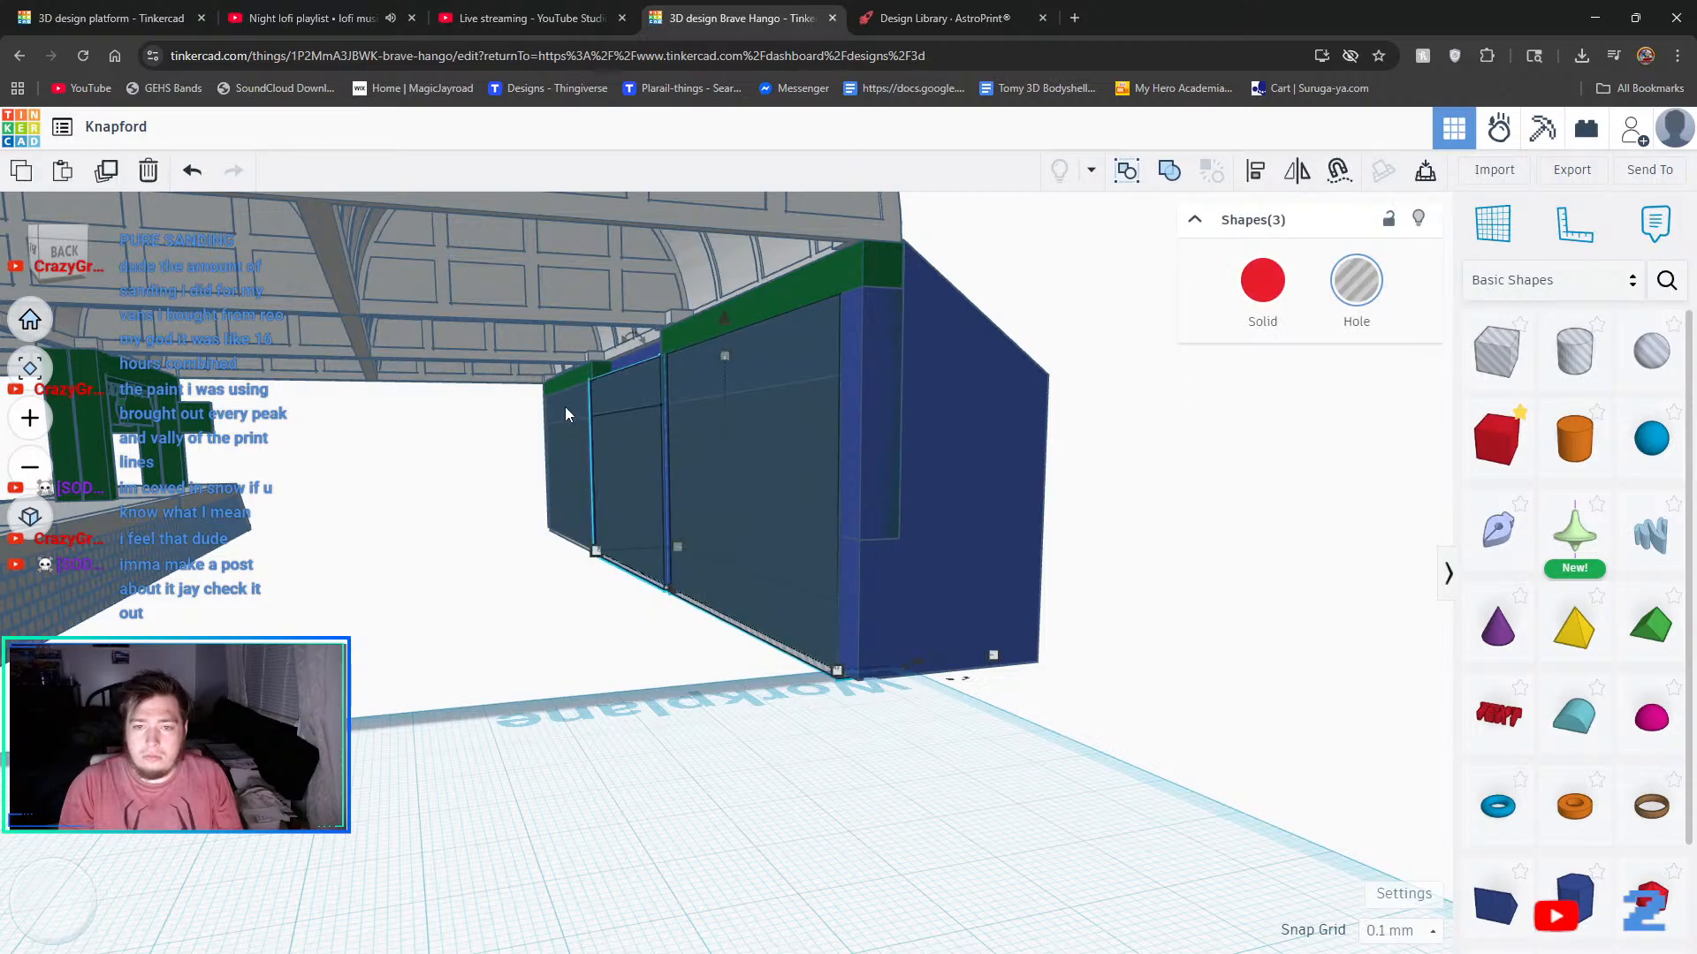
shift+click(557, 483)
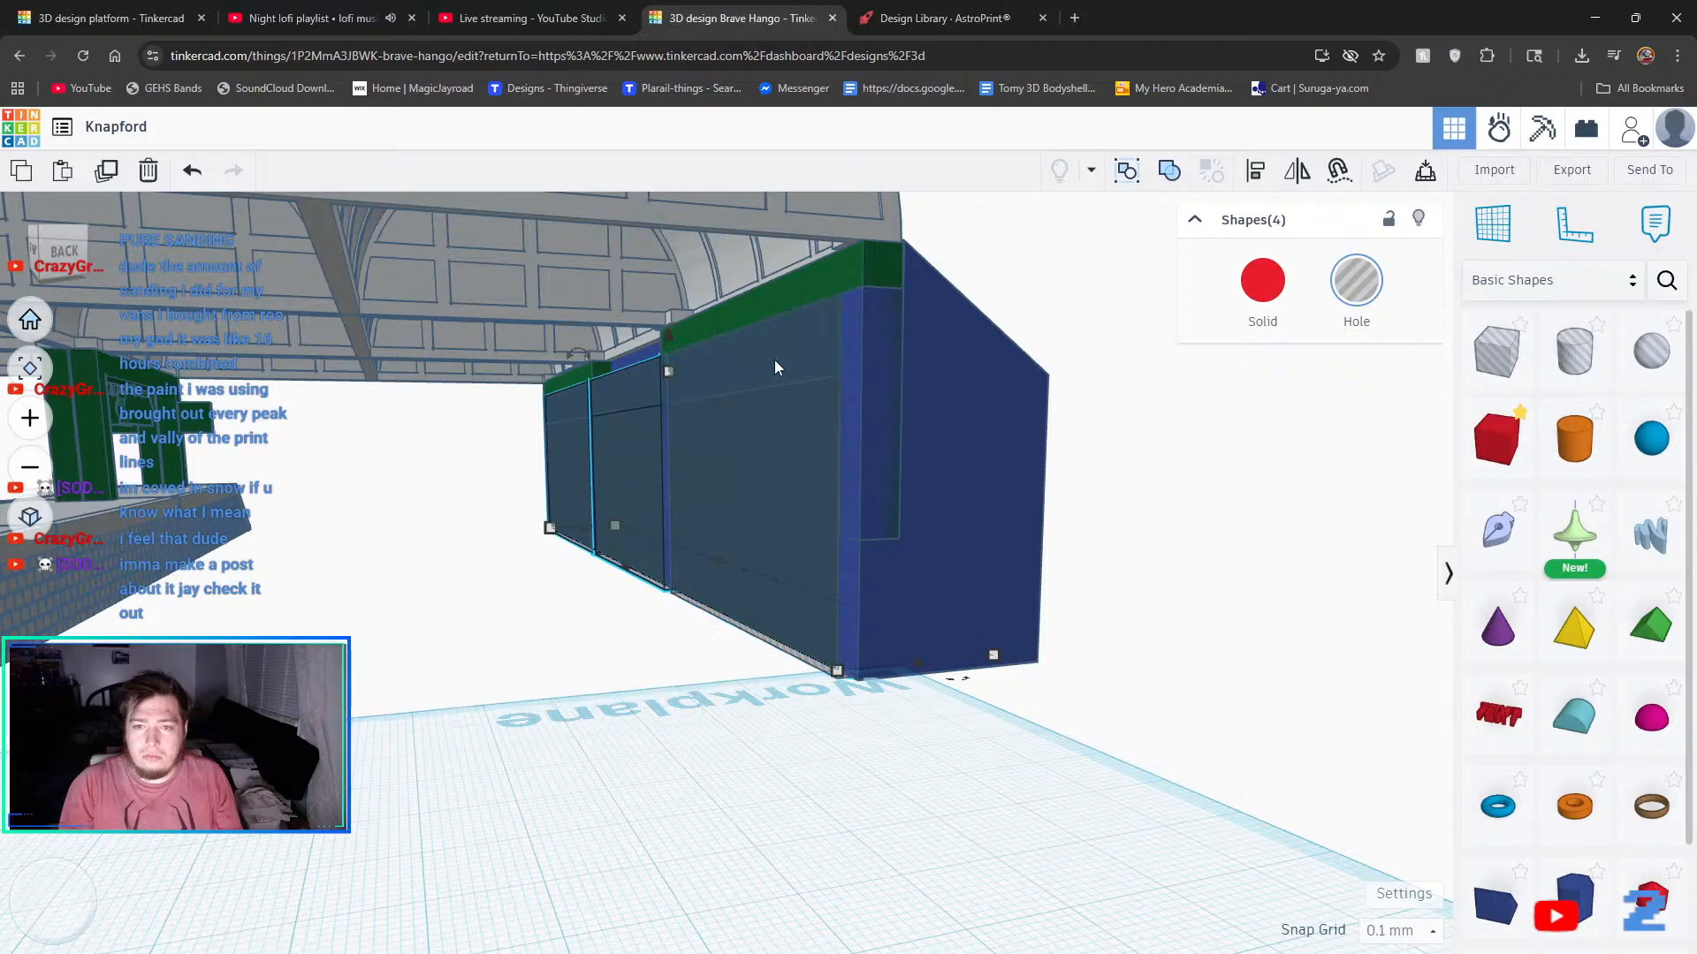
shift+click(755, 471)
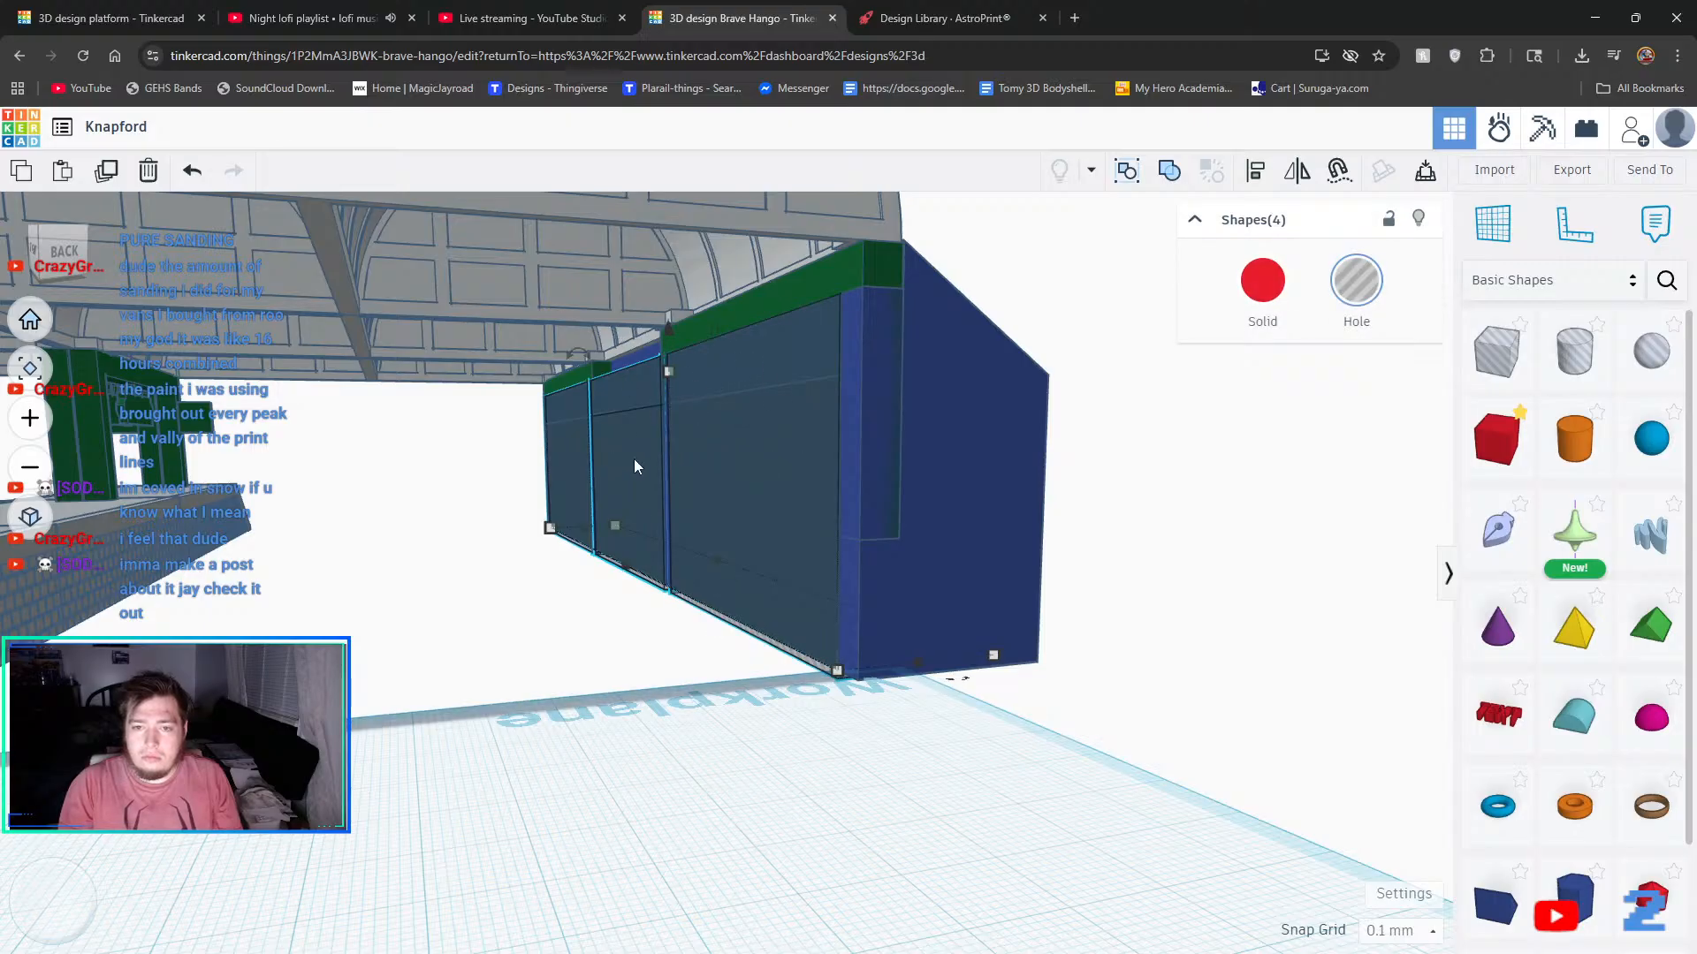
shift+click(973, 523)
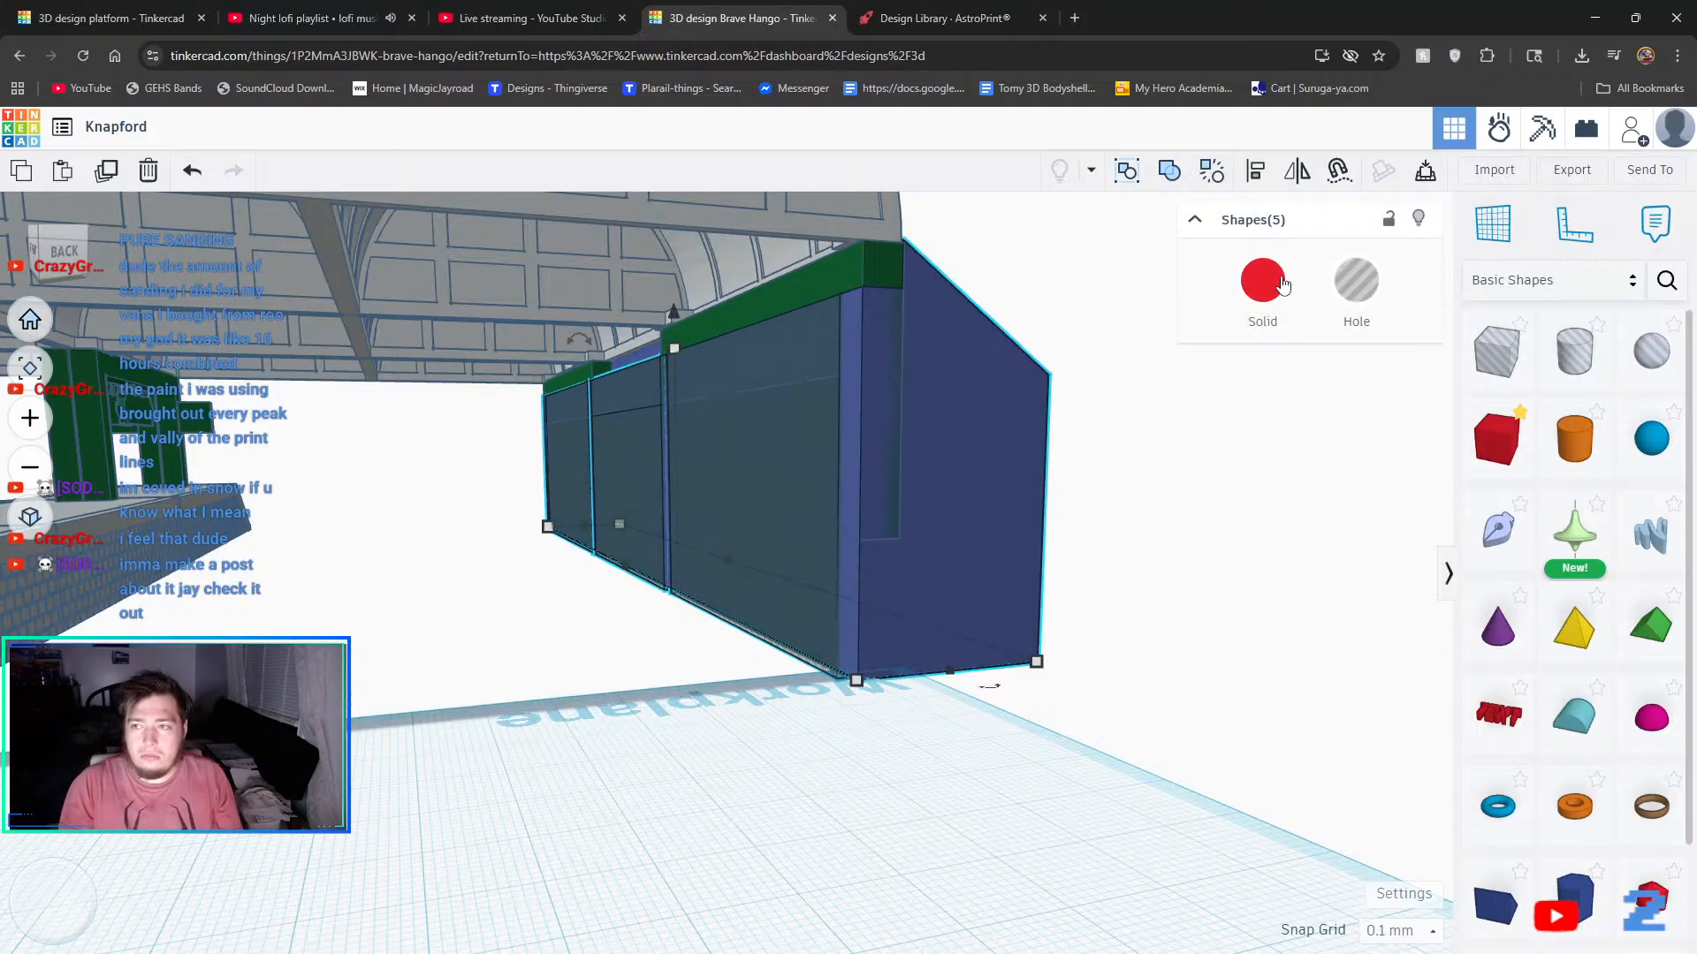
click(1169, 174)
key(ctrl+z)
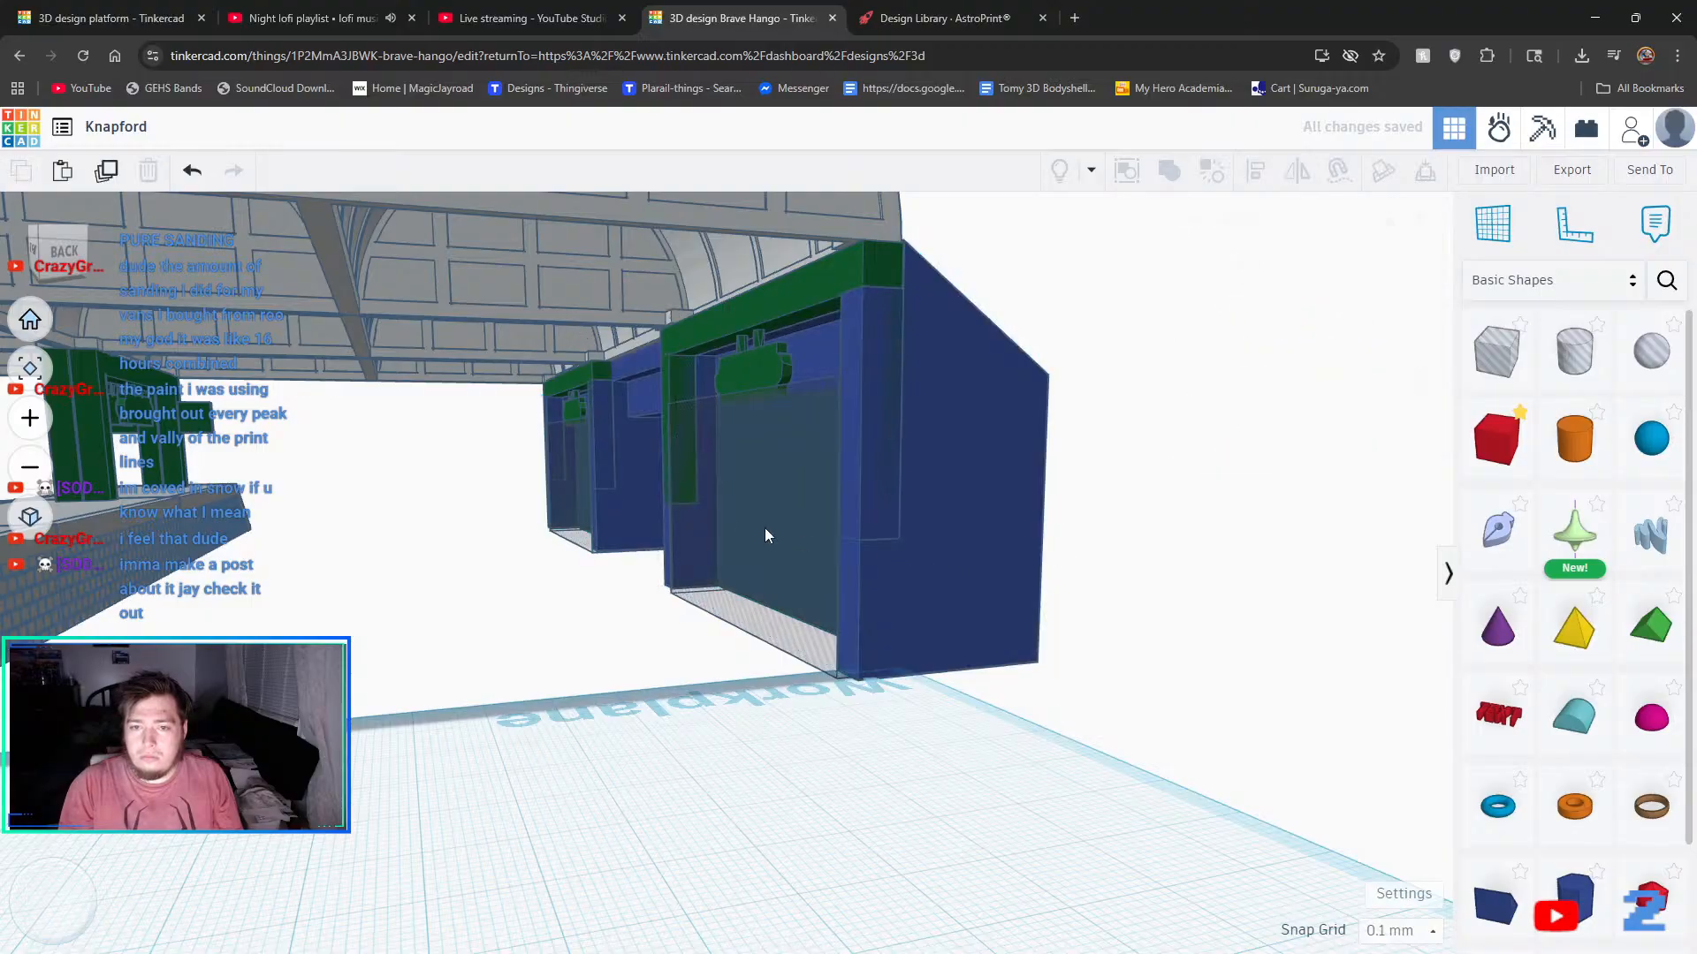
- Group the two remaining shorter box holes with the side wall to cut the deeper recesses in the outer bays
click(719, 511)
shift+click(565, 504)
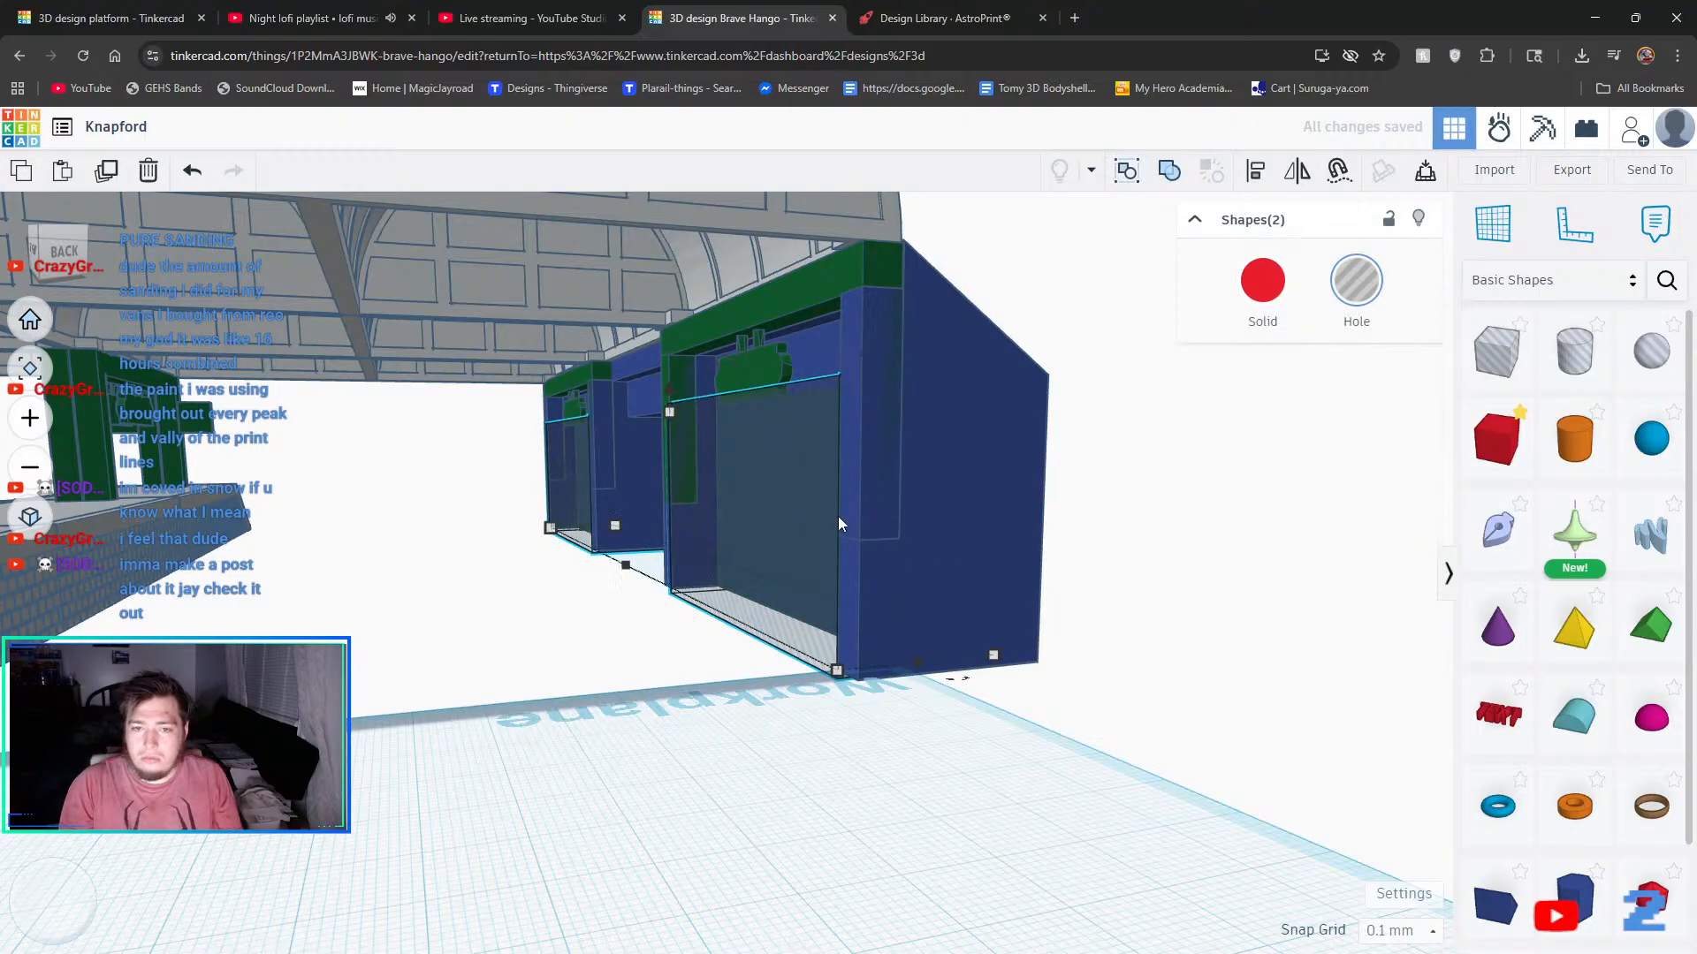
shift+click(973, 512)
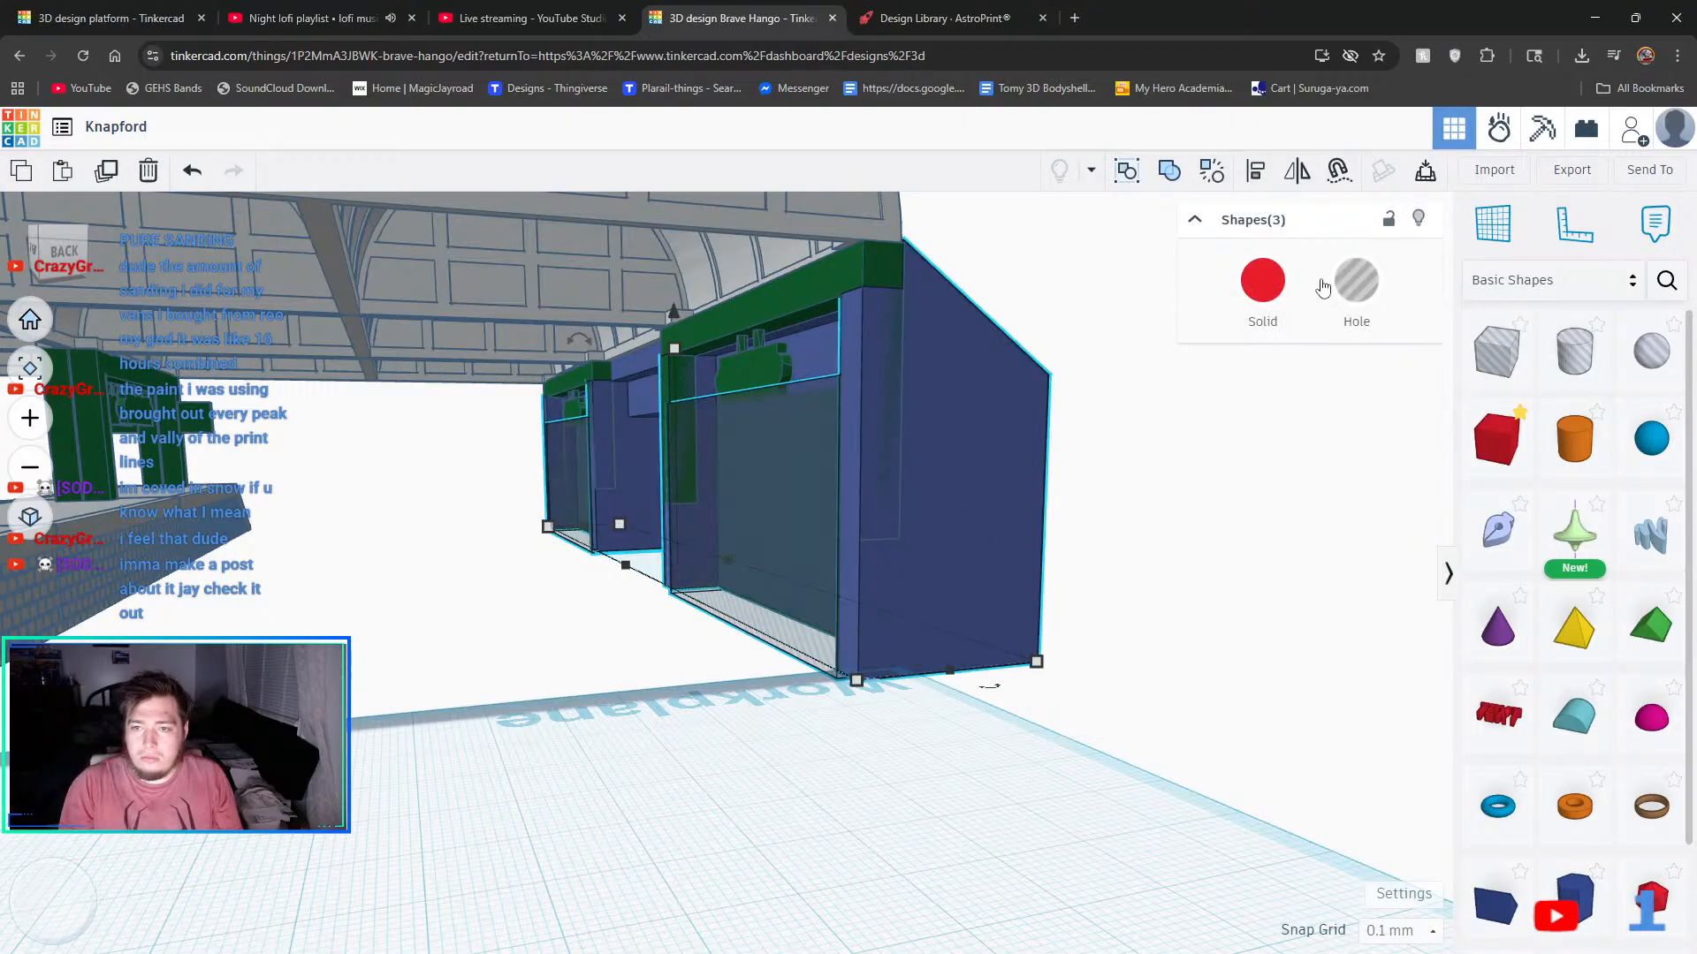
click(1163, 174)
right_drag(1160, 643, 1249, 616)
click(1248, 615)
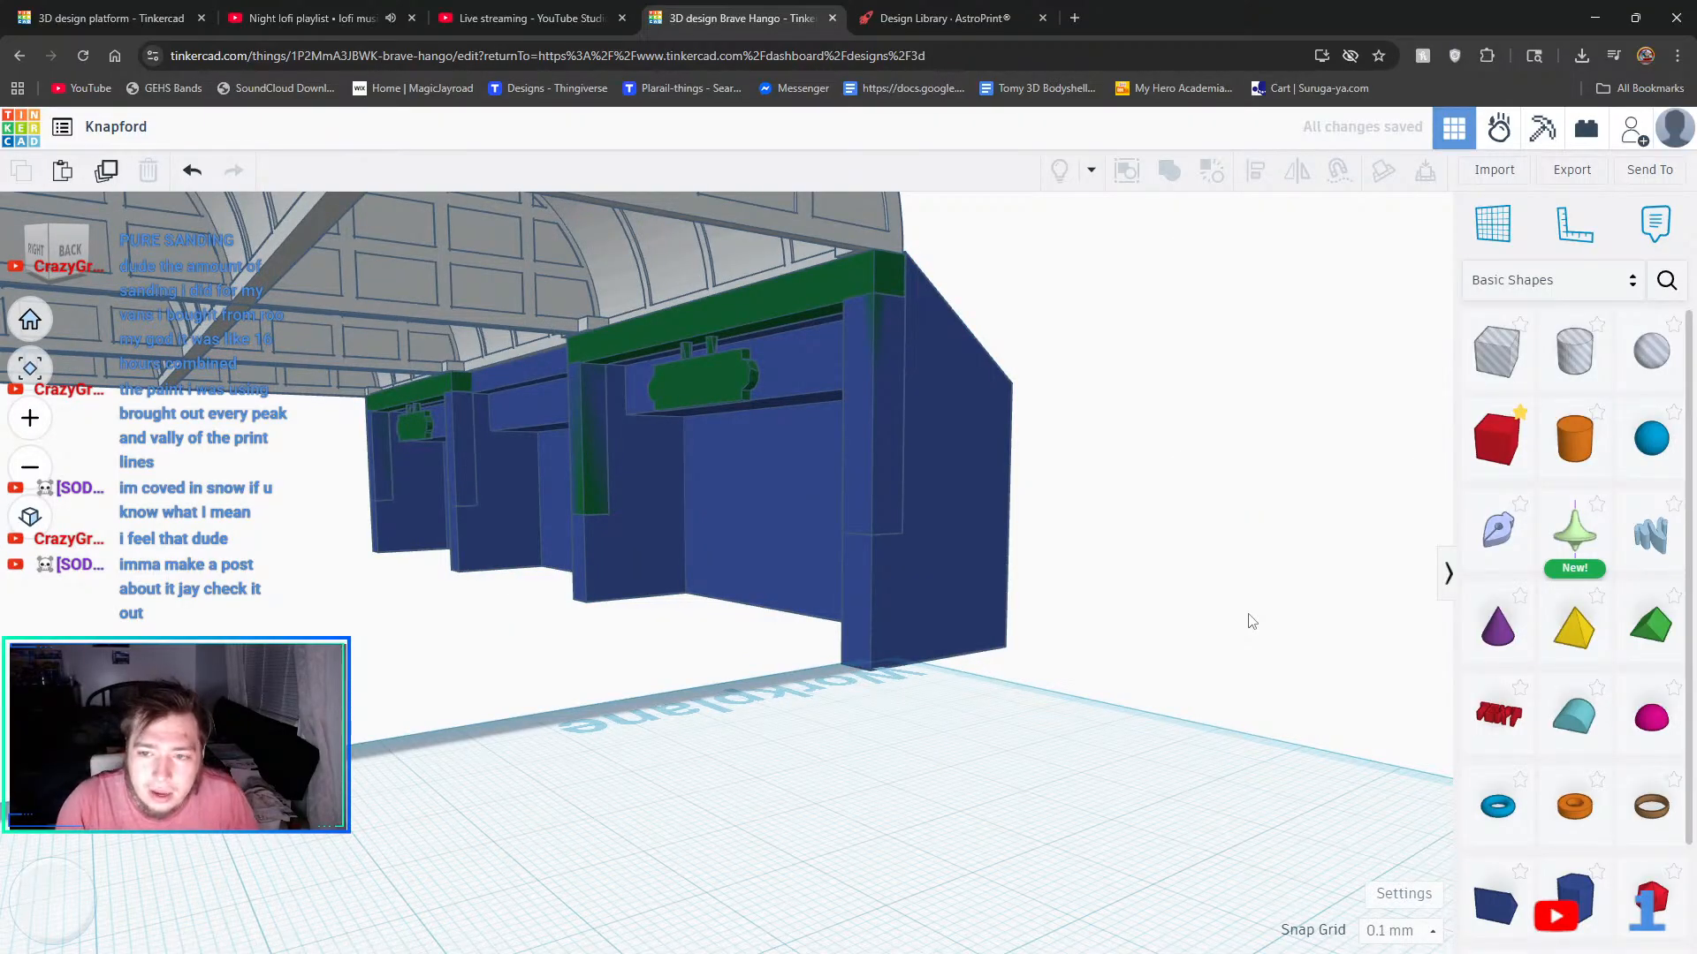
- Place a Round Roof shape beside the side wall's outer face and rotate it 90° about the vertical axis
right_drag(1259, 614, 650, 625)
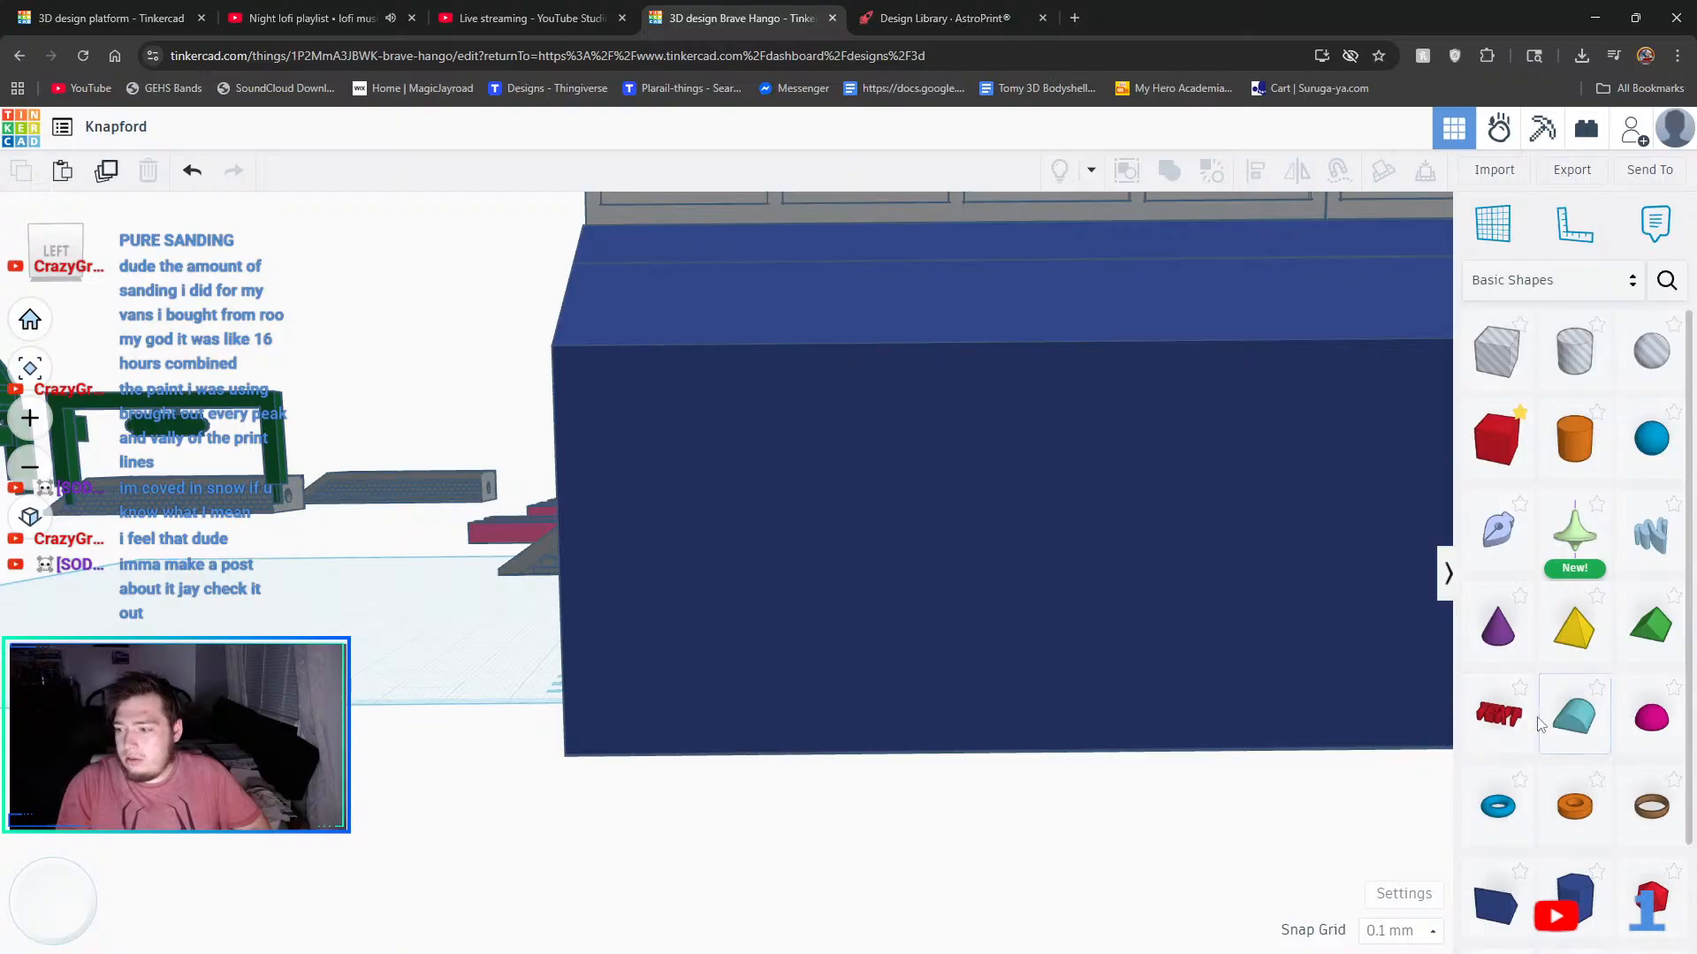
drag(1560, 720, 766, 532)
right_drag(765, 532, 1195, 615)
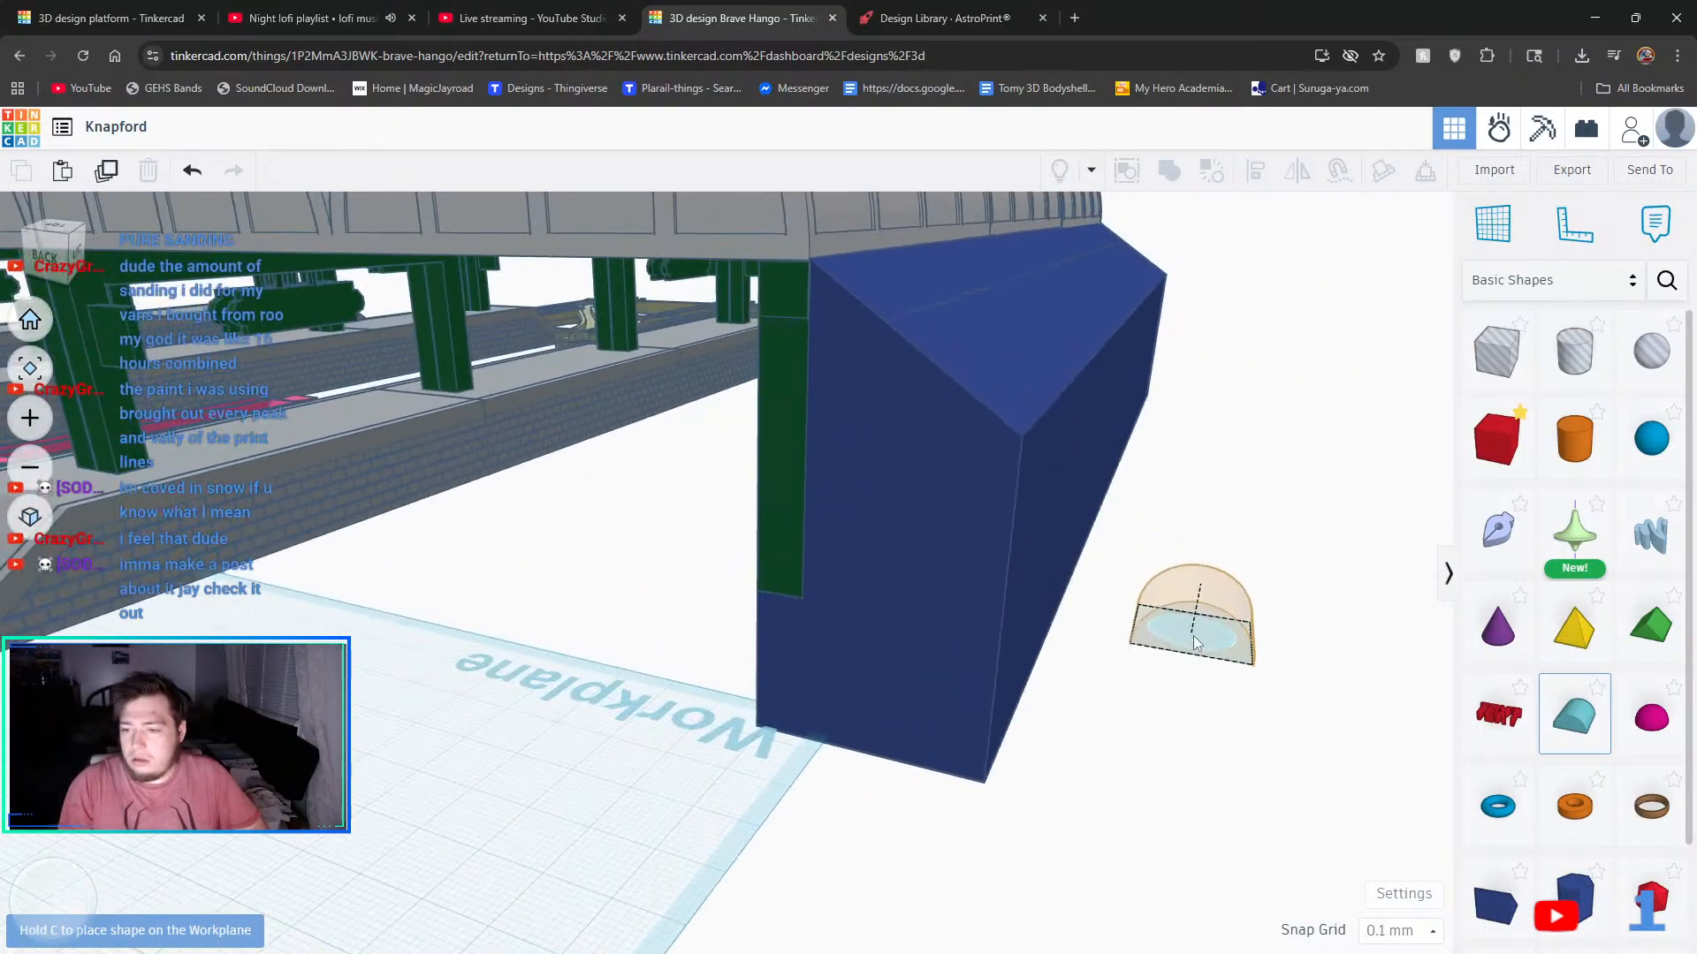
click(1105, 737)
right_drag(1198, 734, 1115, 796)
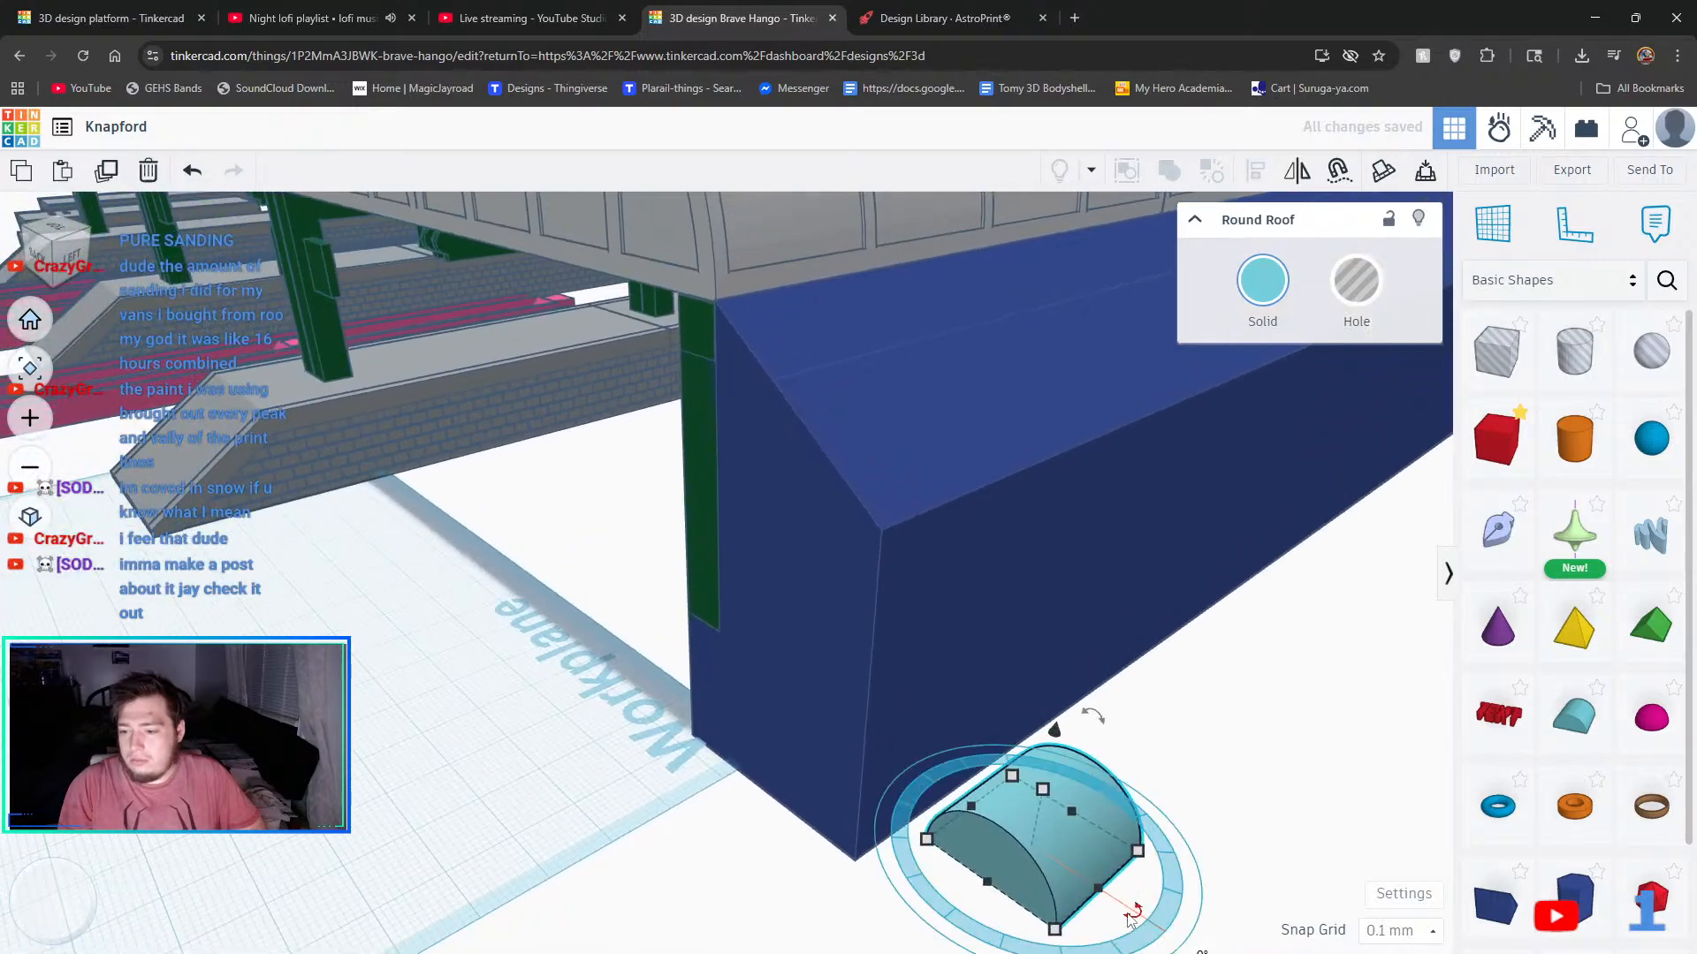
drag(1130, 915, 967, 900)
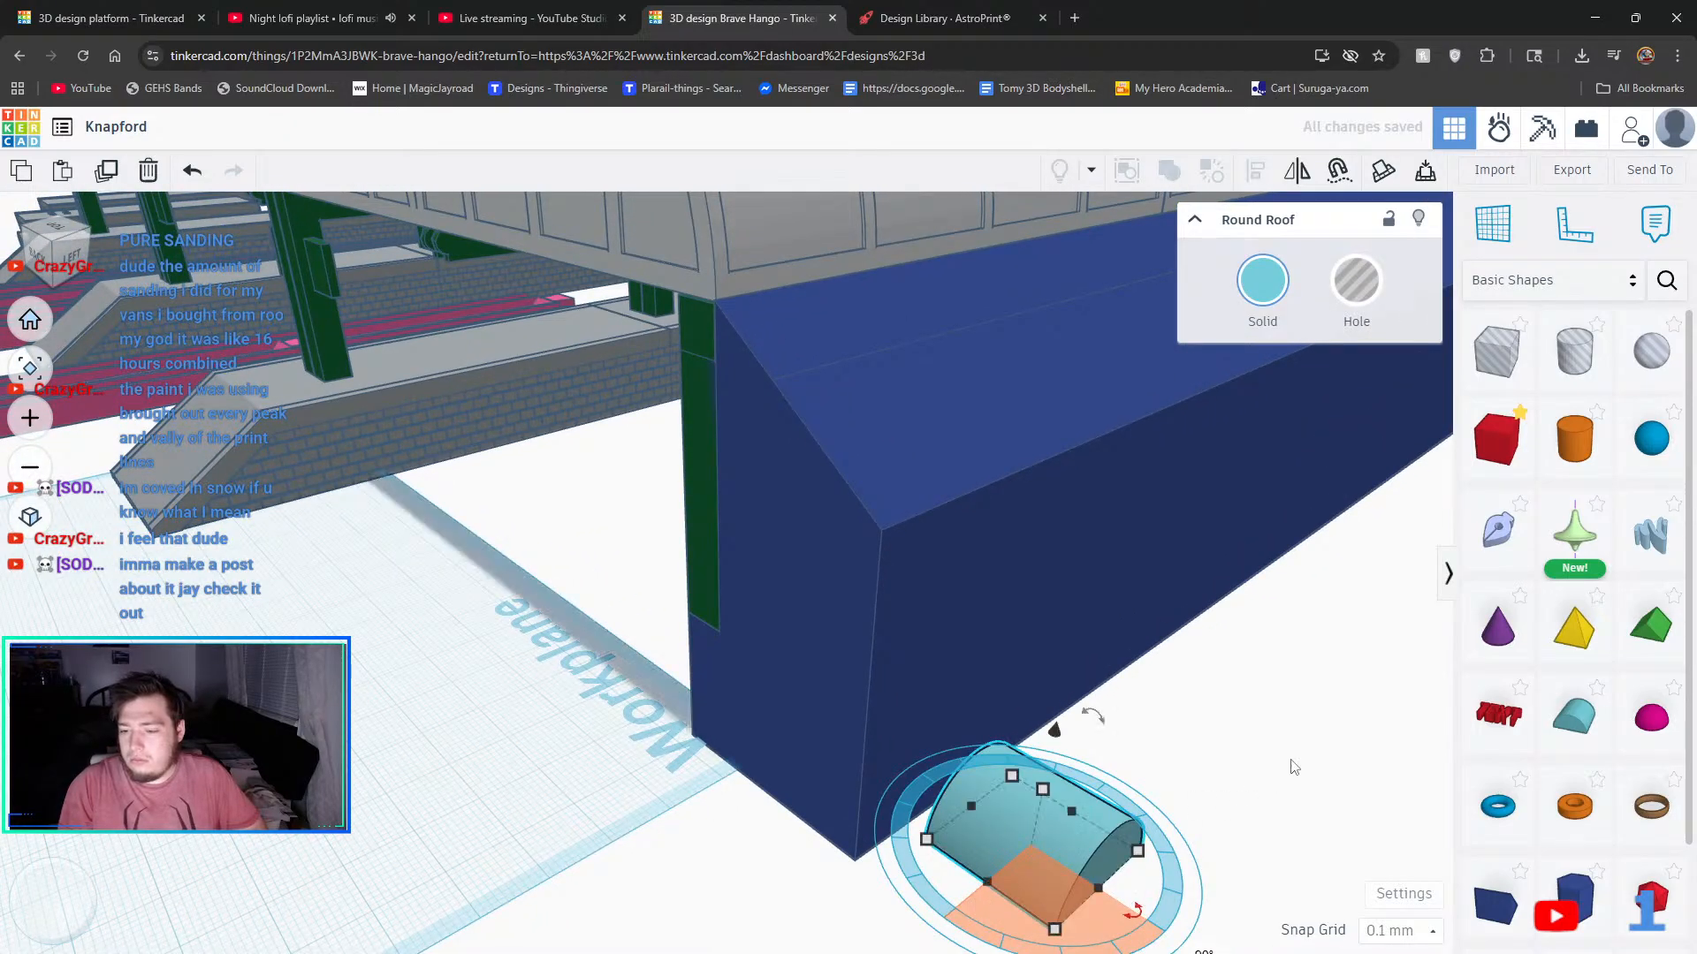
- Undo the freehand resize of the round roof and set the snap grid to 1.0 mm
right_drag(1287, 769, 795, 542)
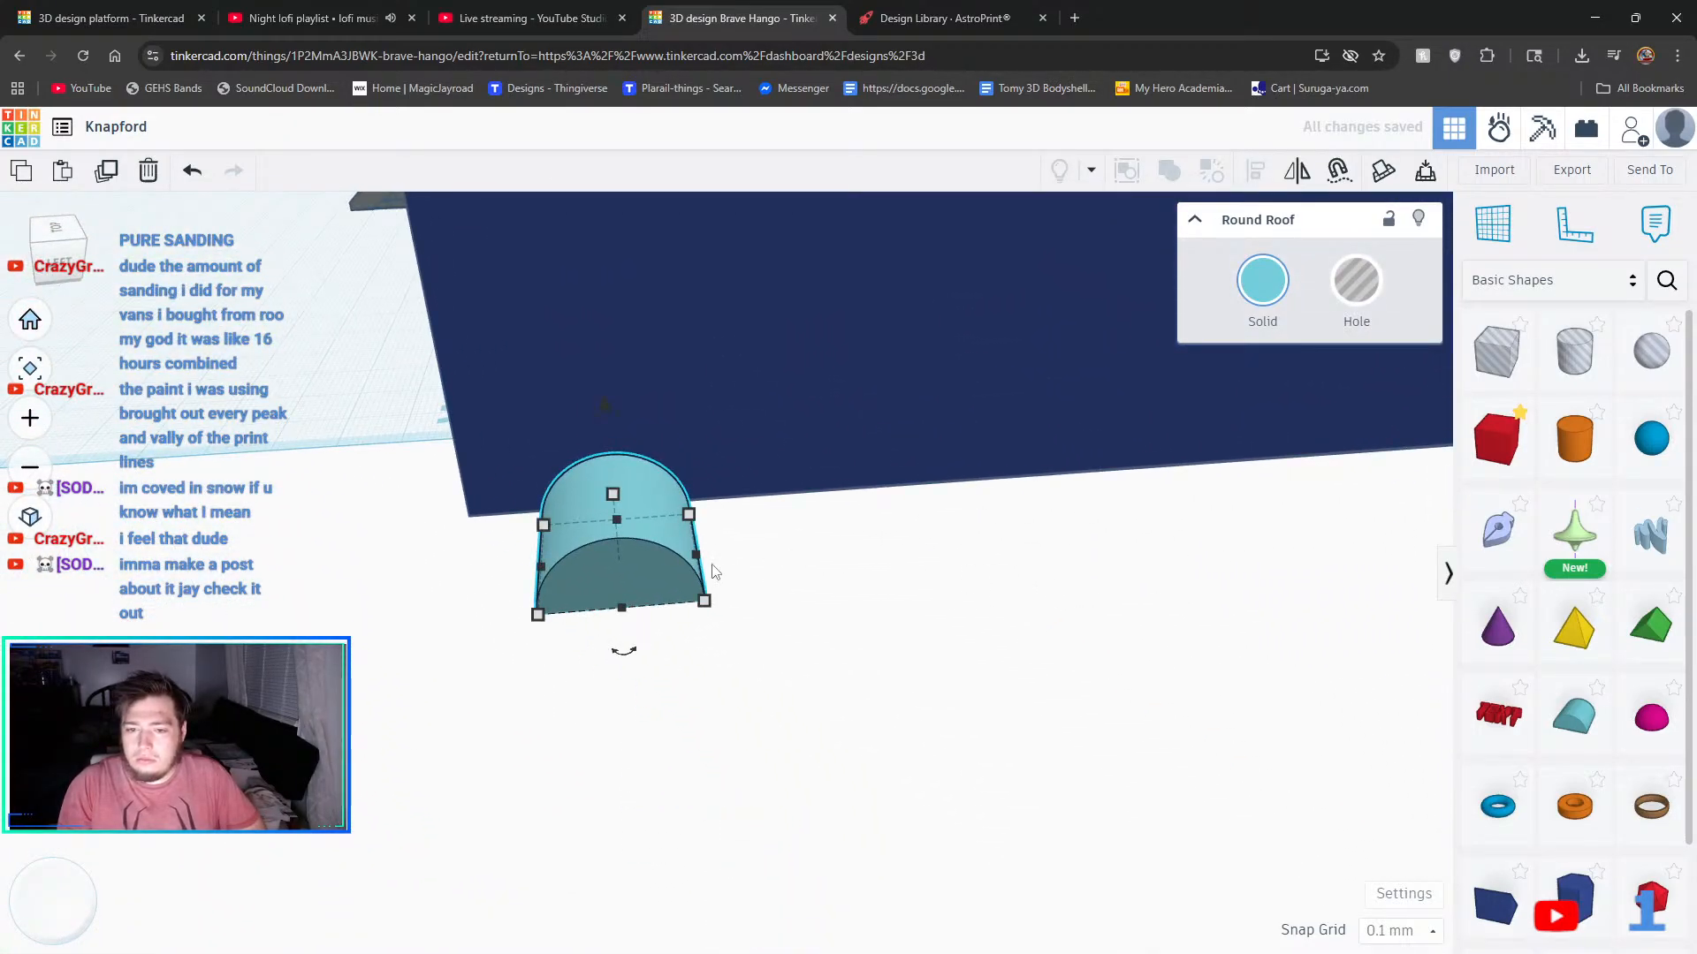
drag(712, 561, 724, 568)
click(191, 169)
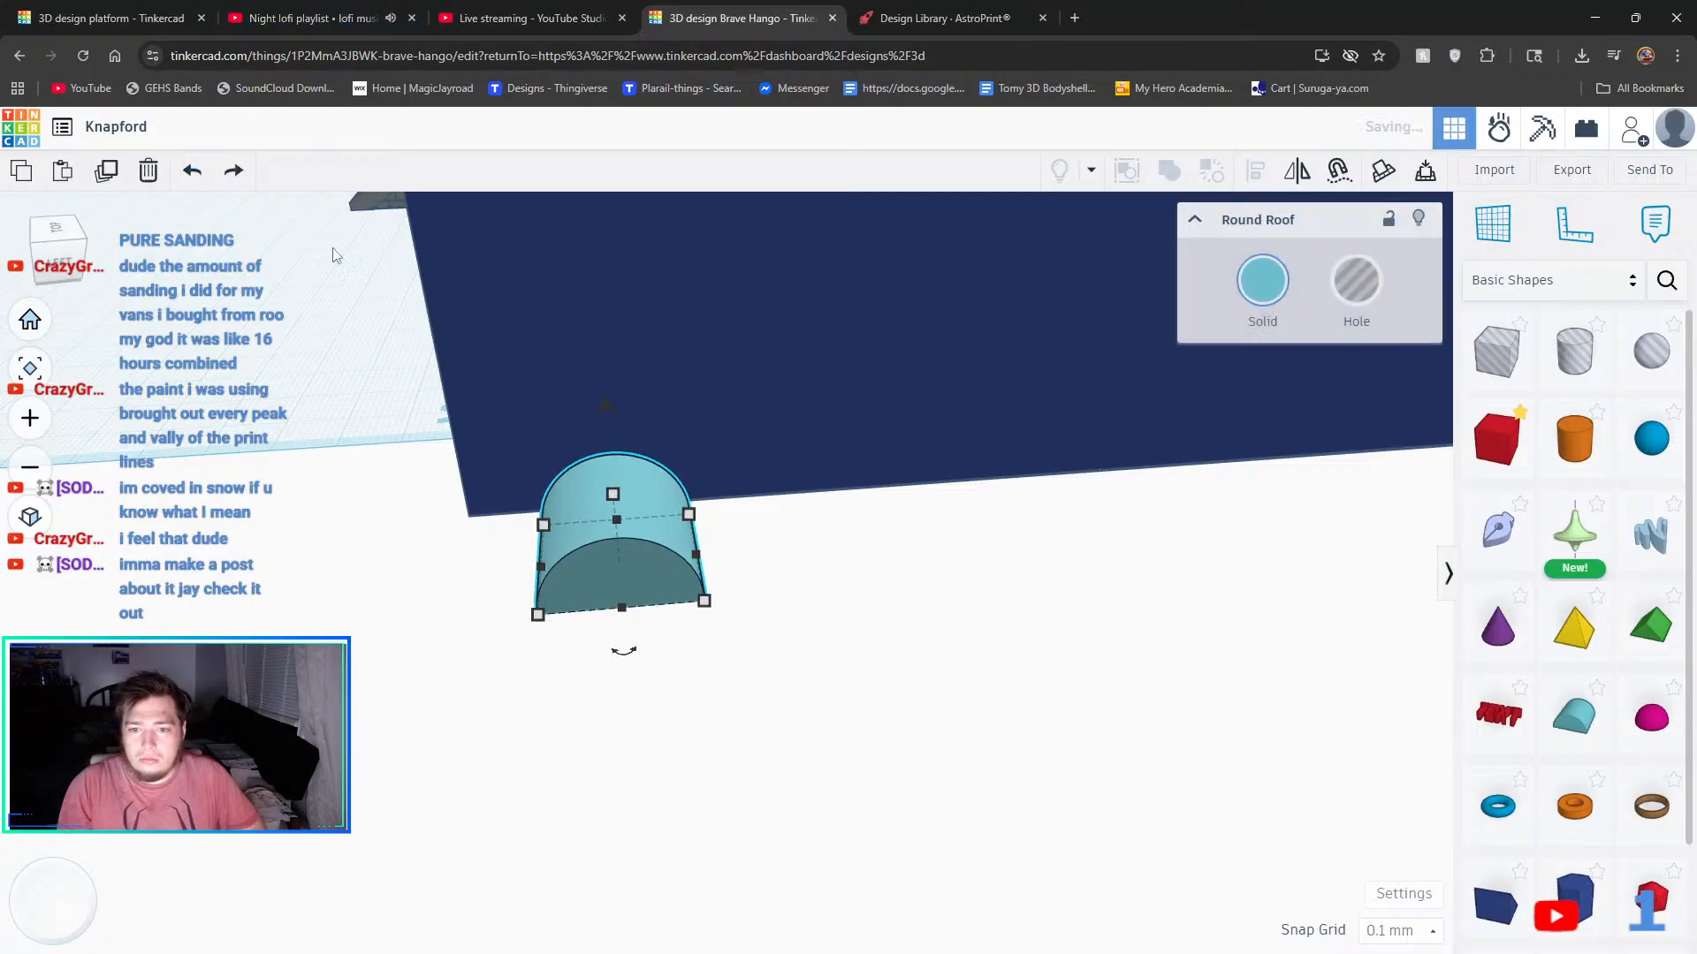
click(1379, 930)
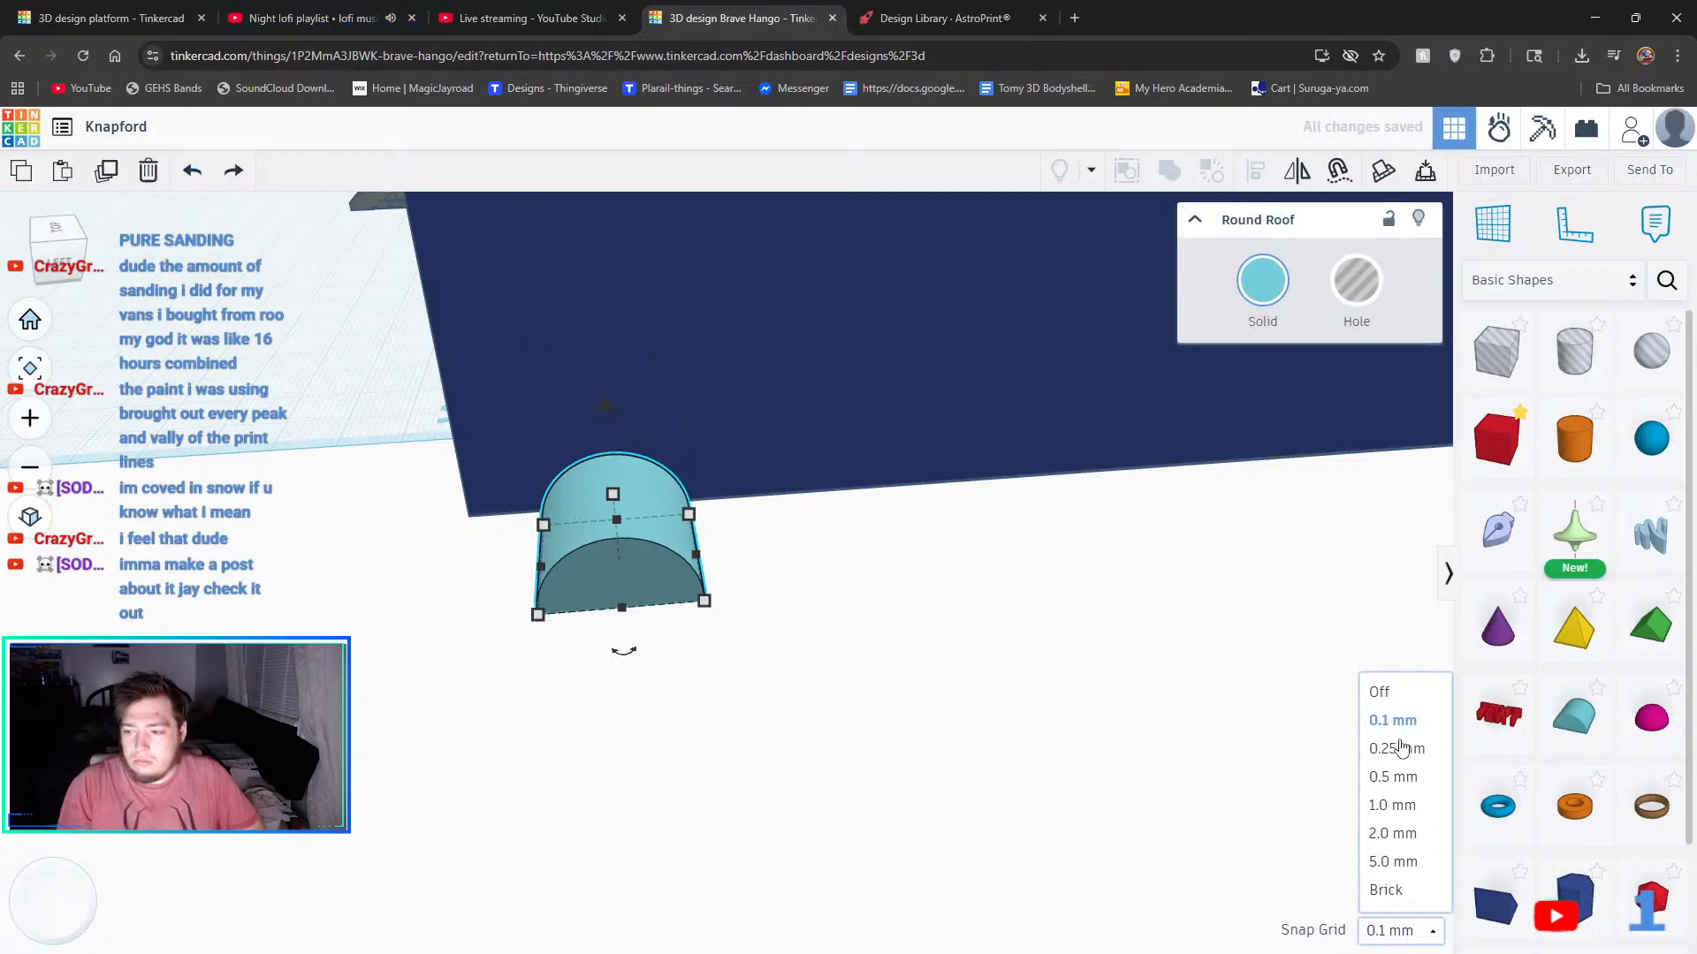
click(1383, 806)
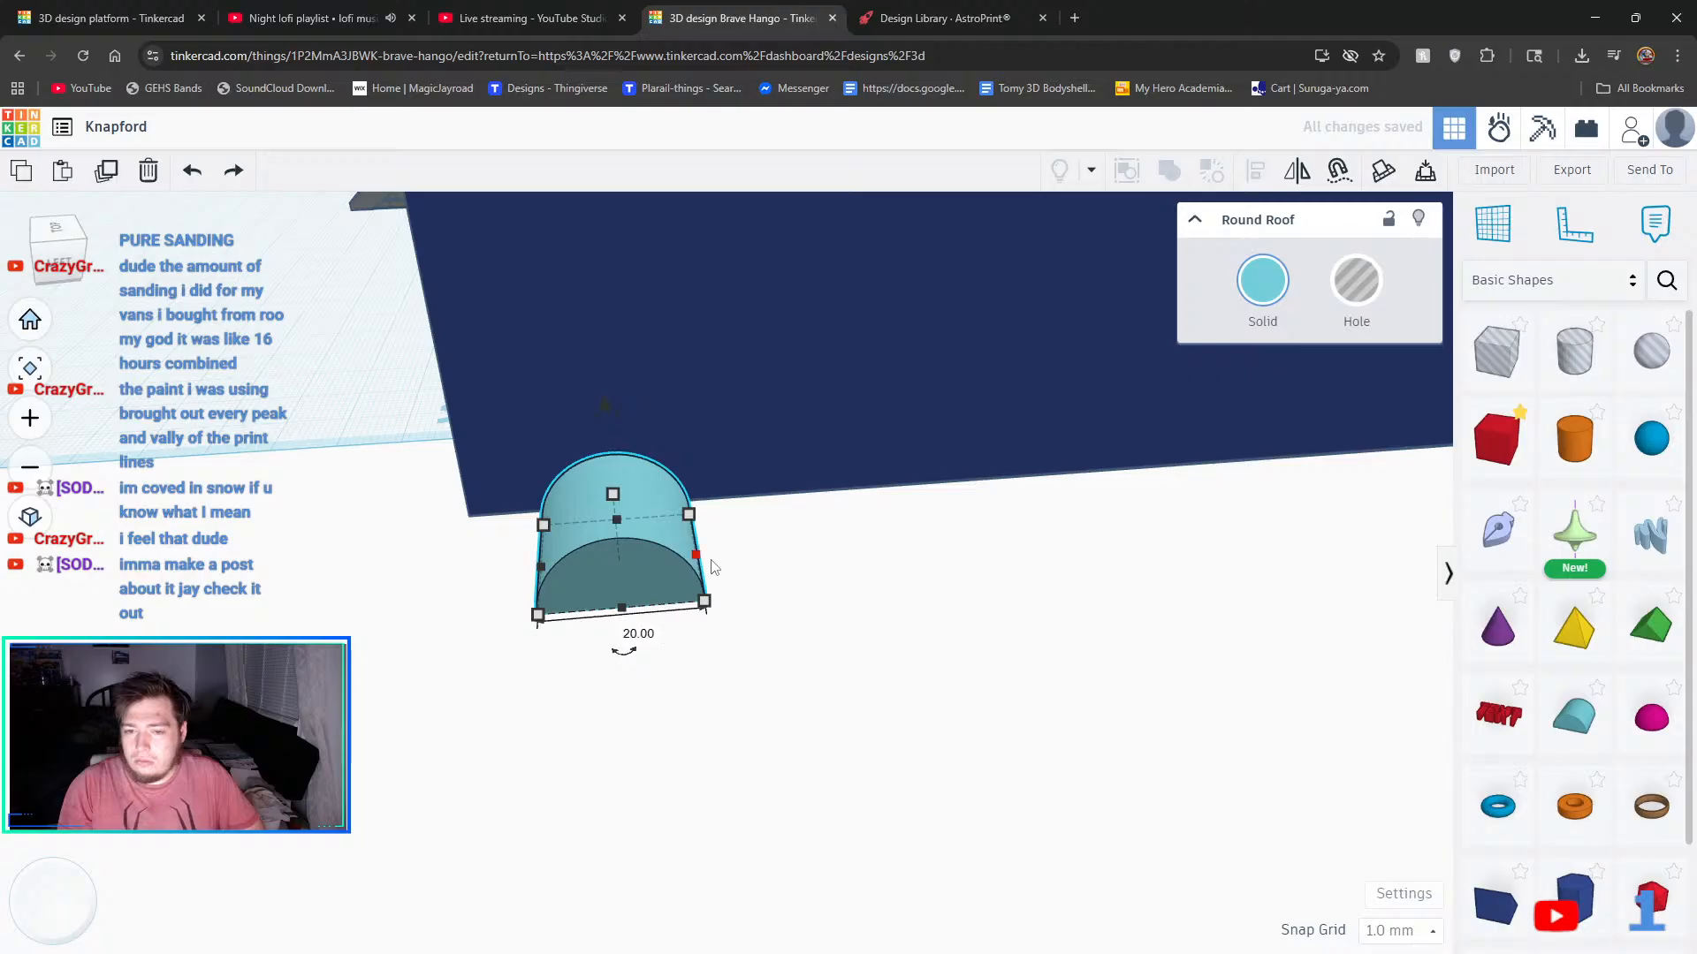
- Set the round roof's width to 30 mm and its height to 15 mm
drag(740, 560, 786, 572)
click(680, 550)
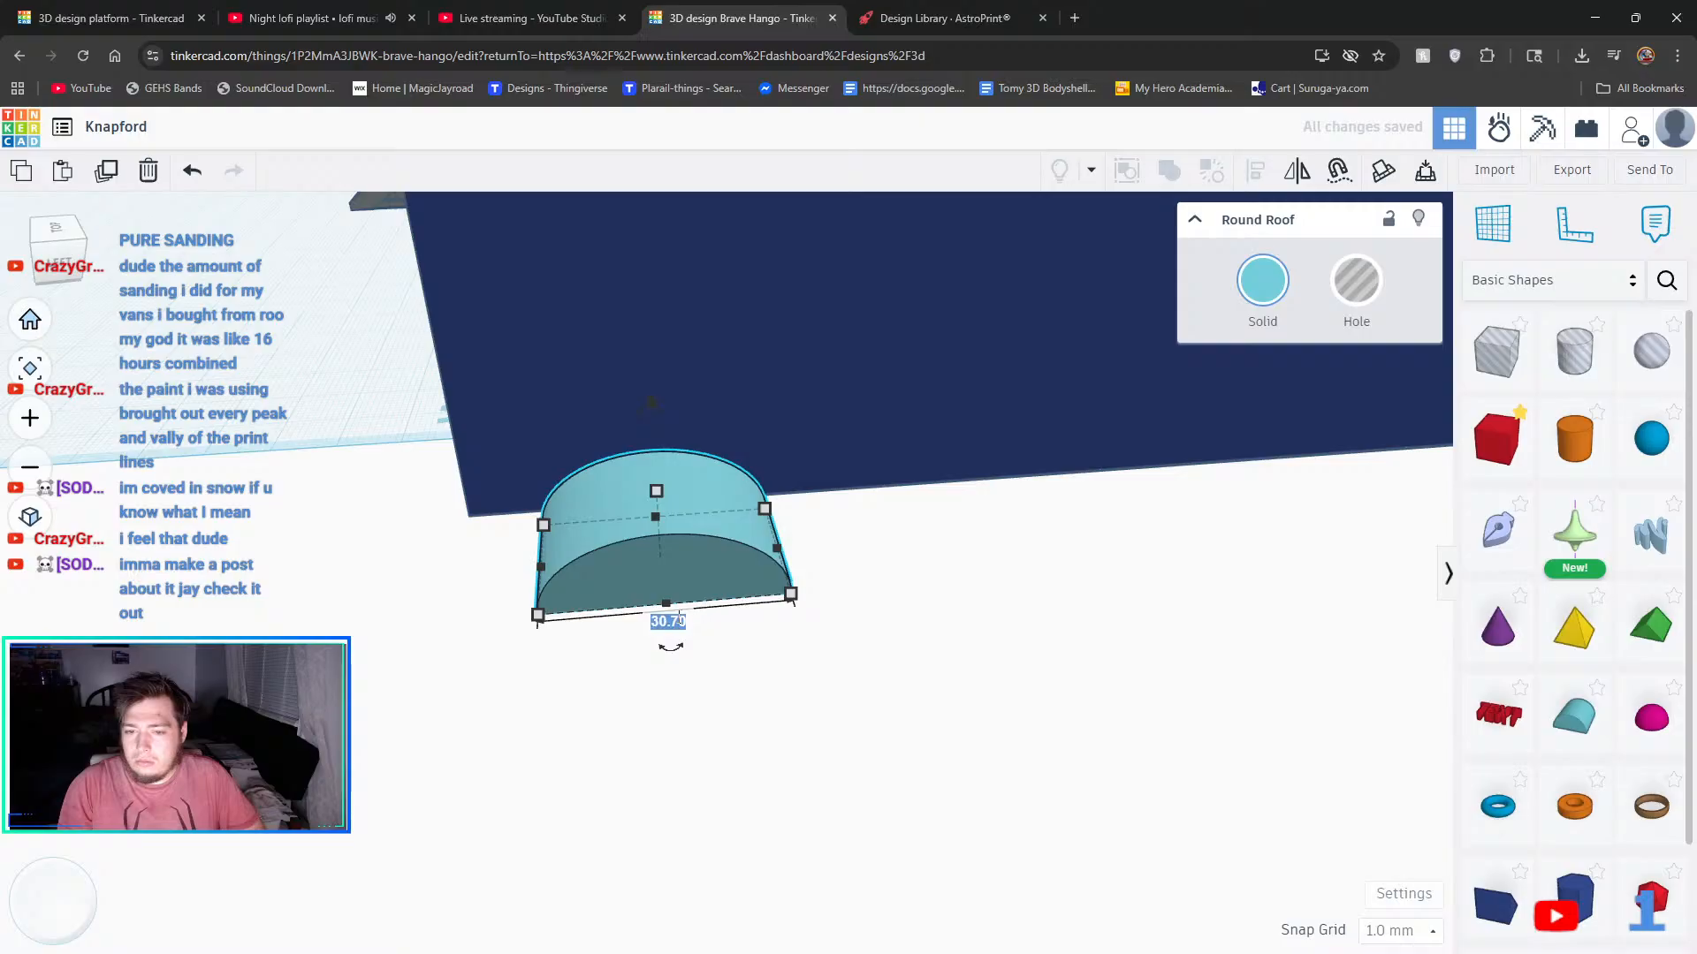
text(0)
key(Return)
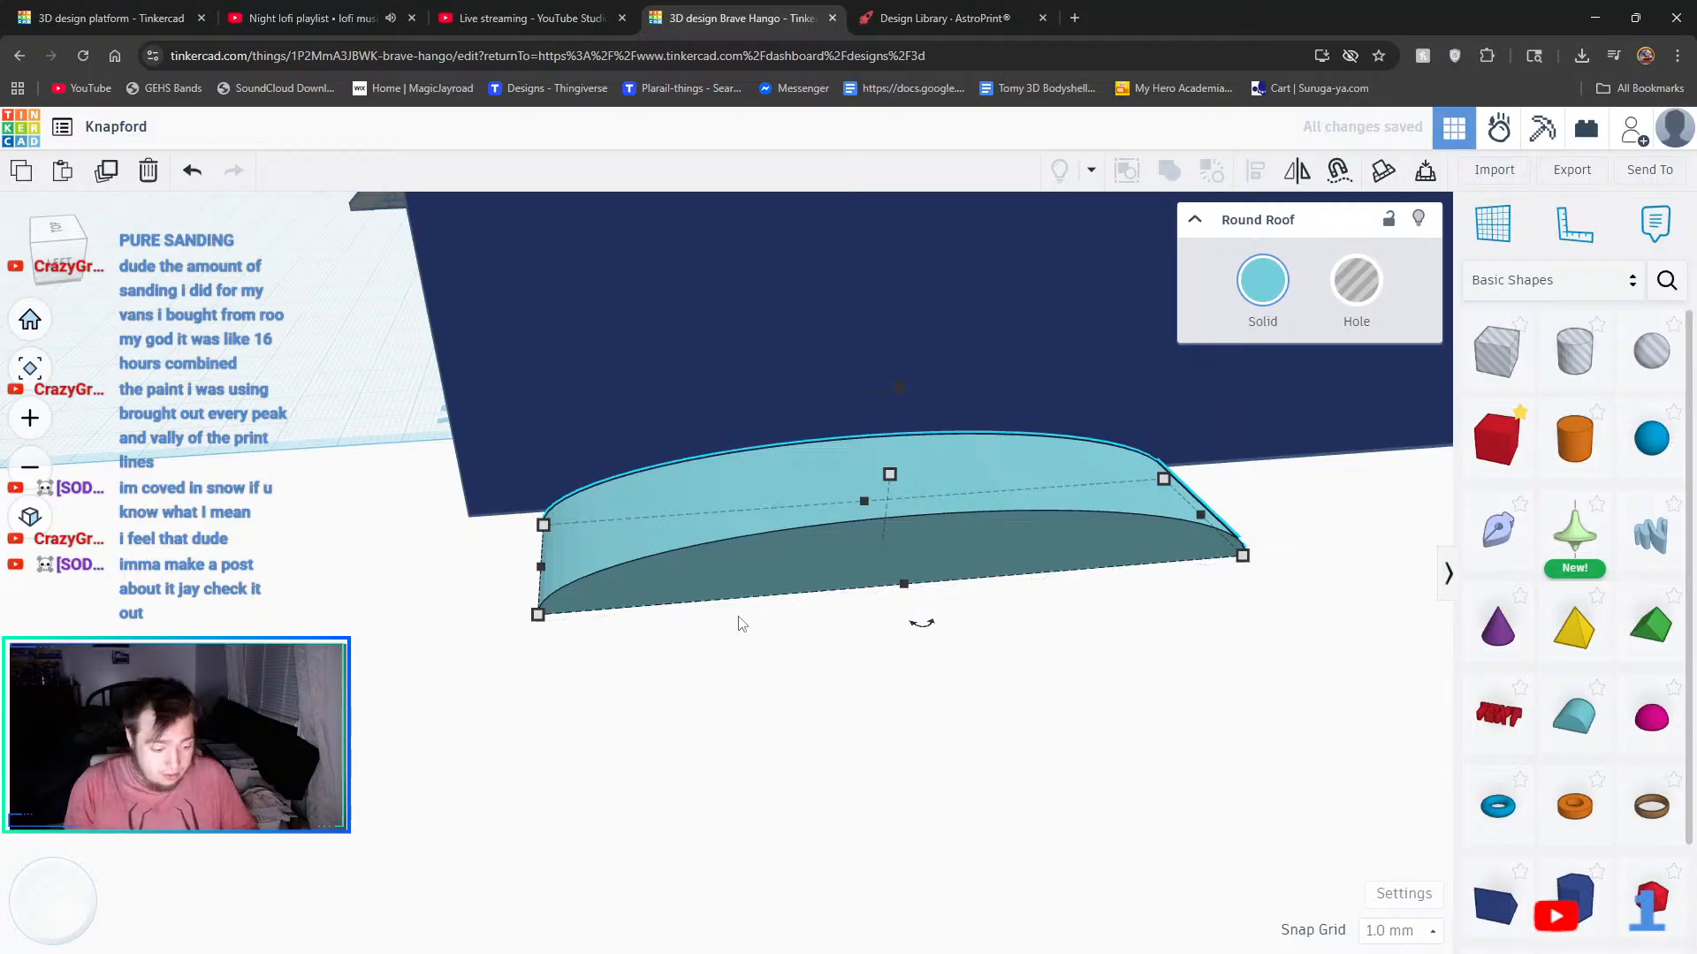
key(ctrl+z)
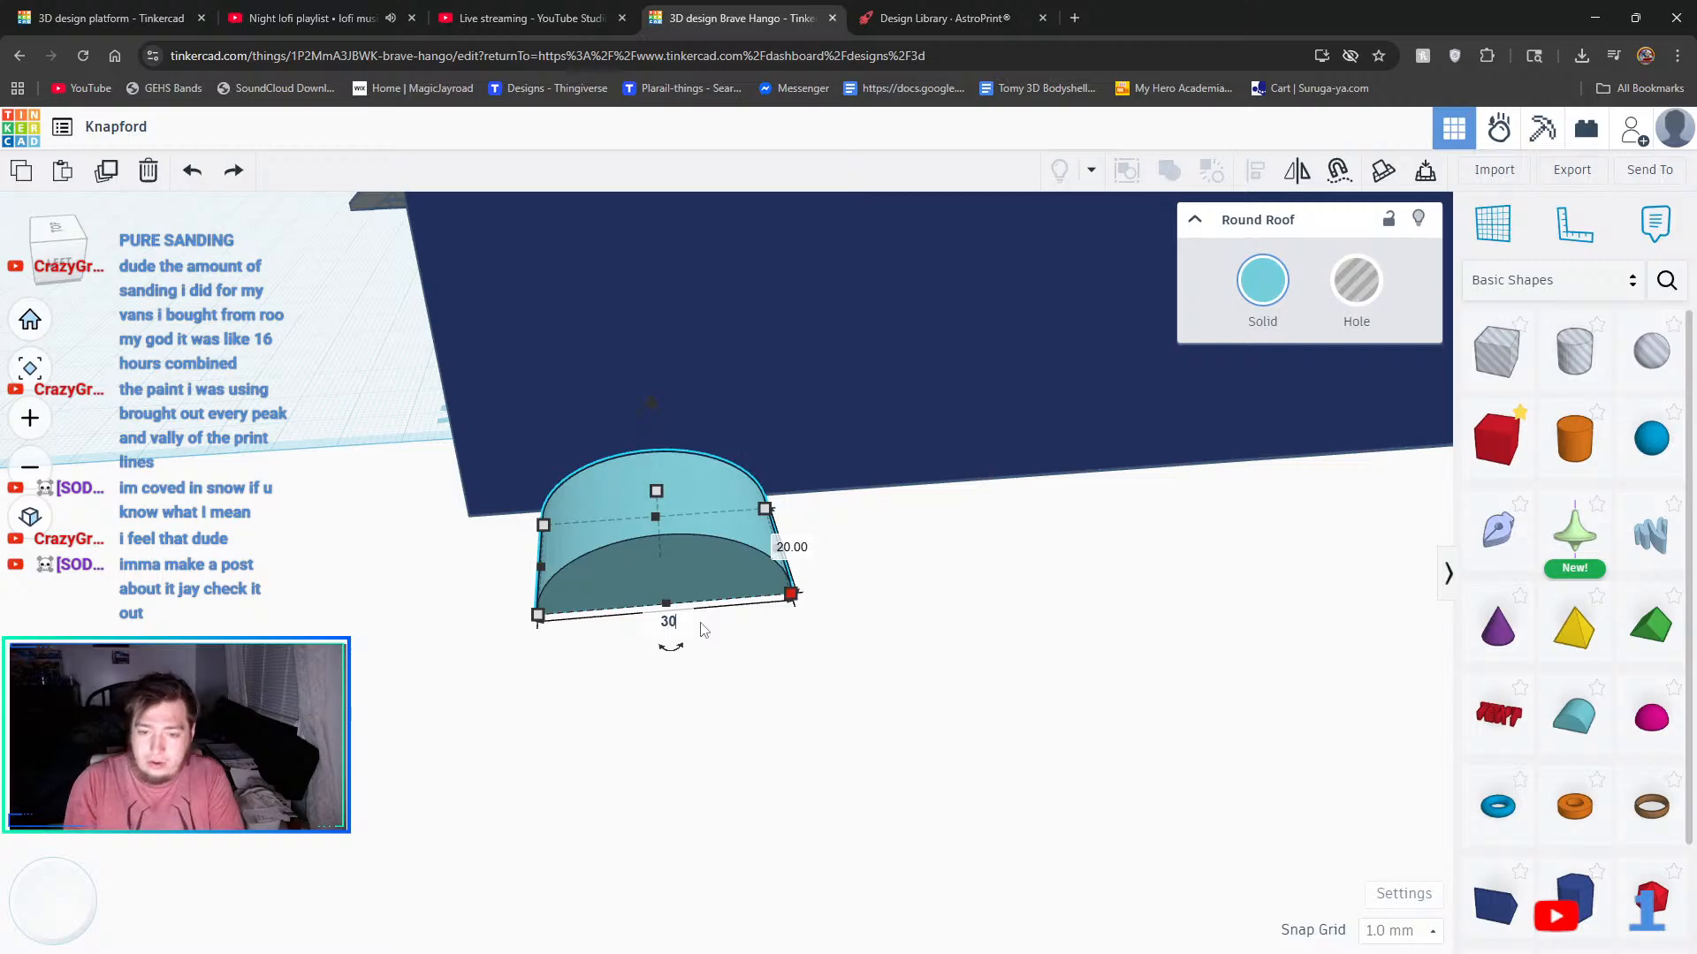
key(Return)
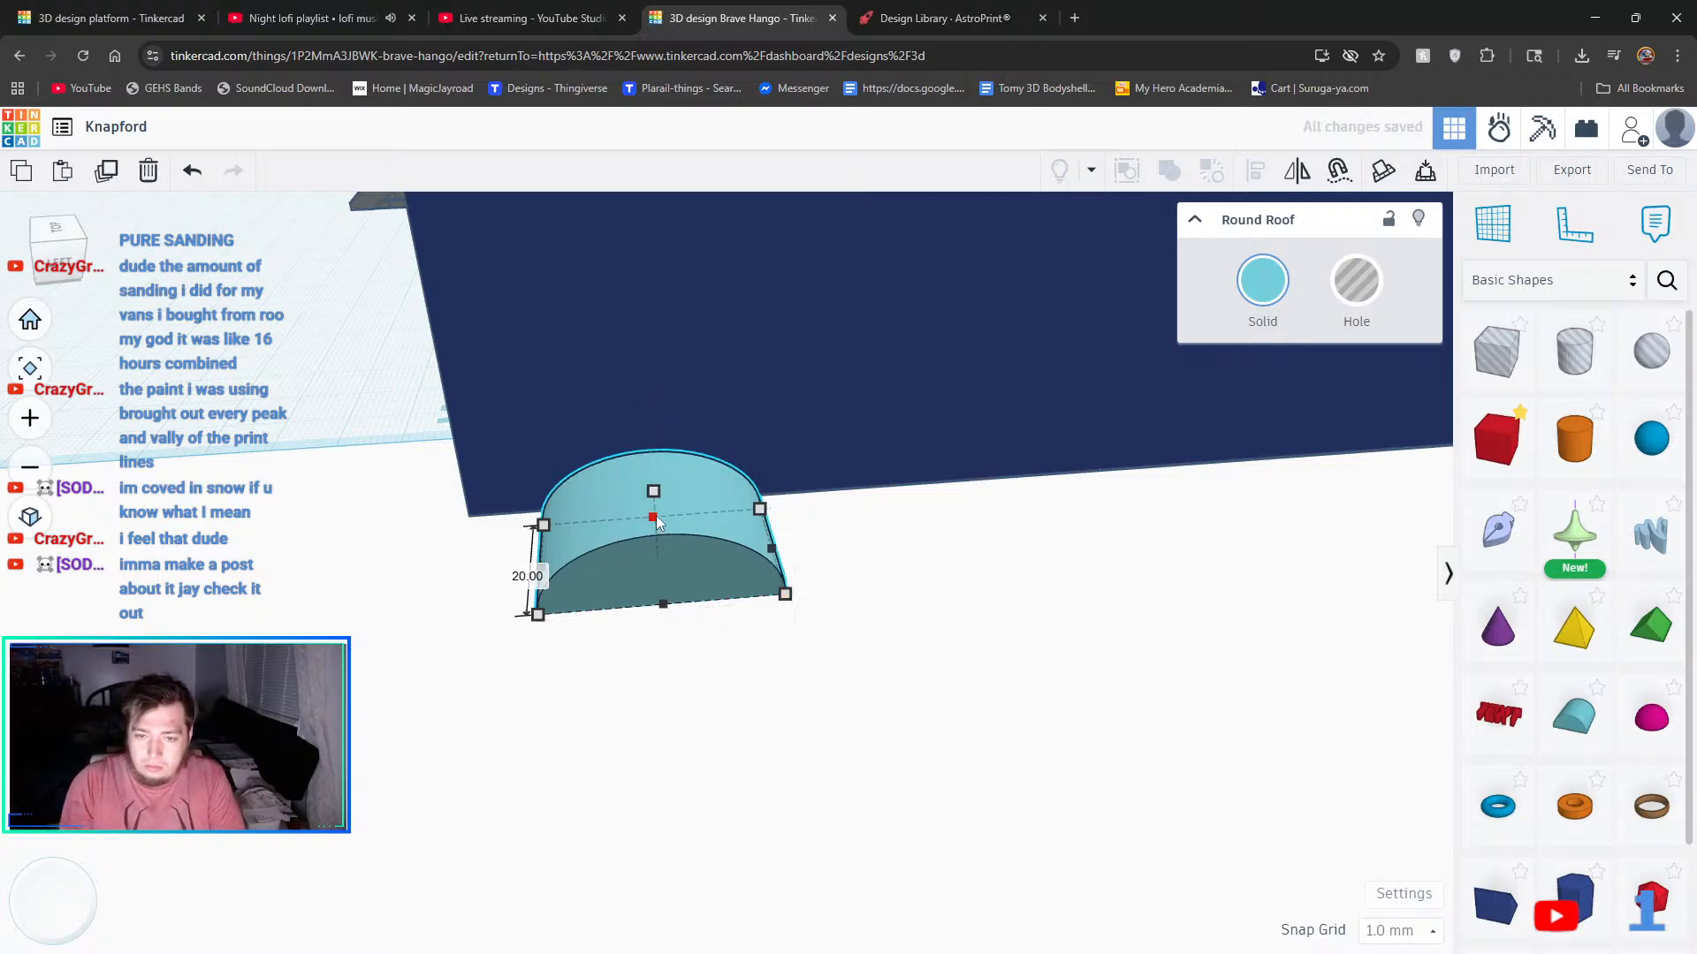
drag(652, 488, 665, 462)
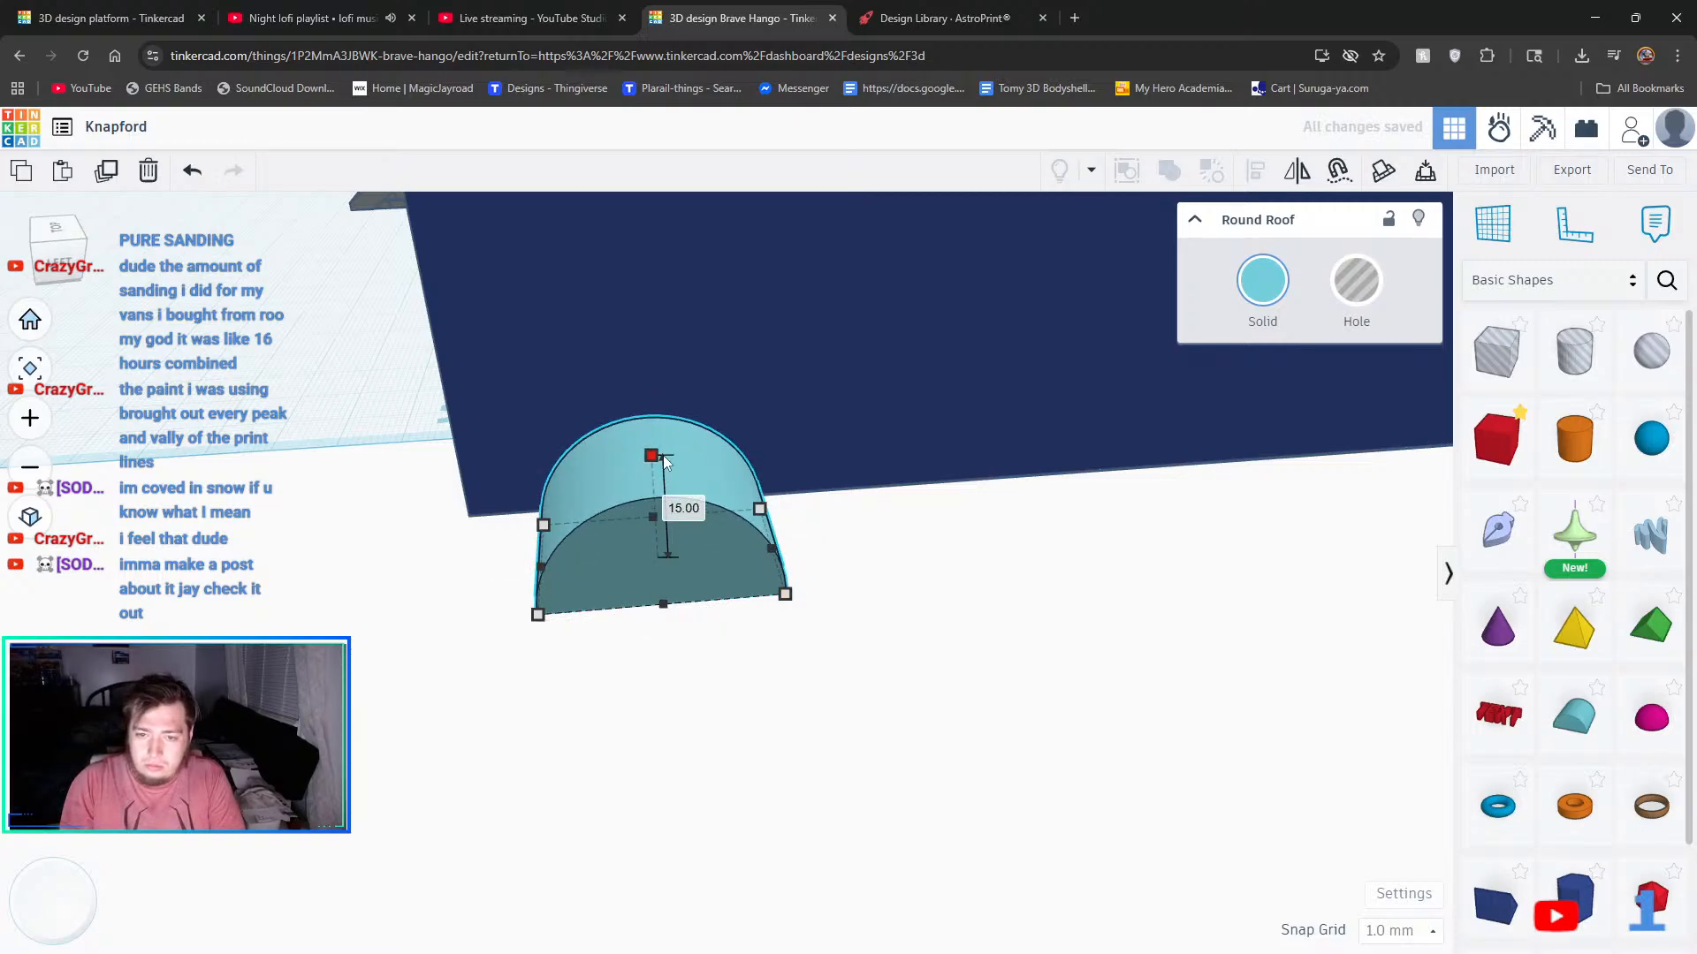
- Add a box in front of the round roof and set its width to match the roof's 30 mm width
right_drag(775, 603, 915, 676)
drag(1498, 438, 688, 601)
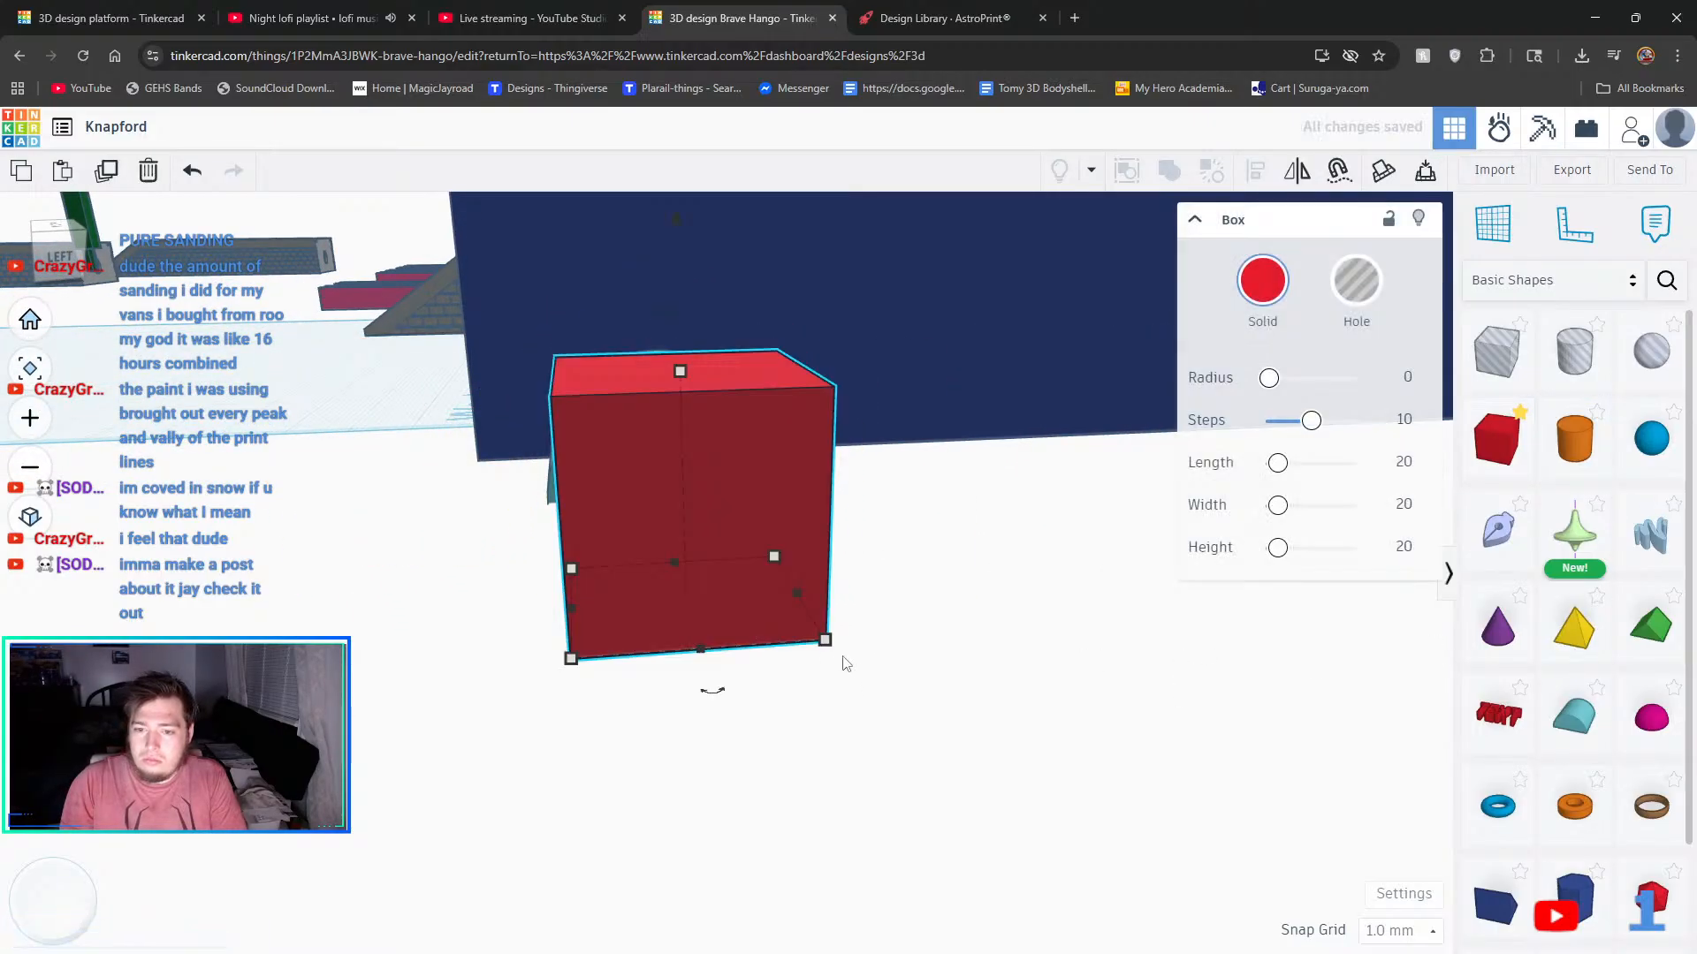
click(831, 652)
click(820, 637)
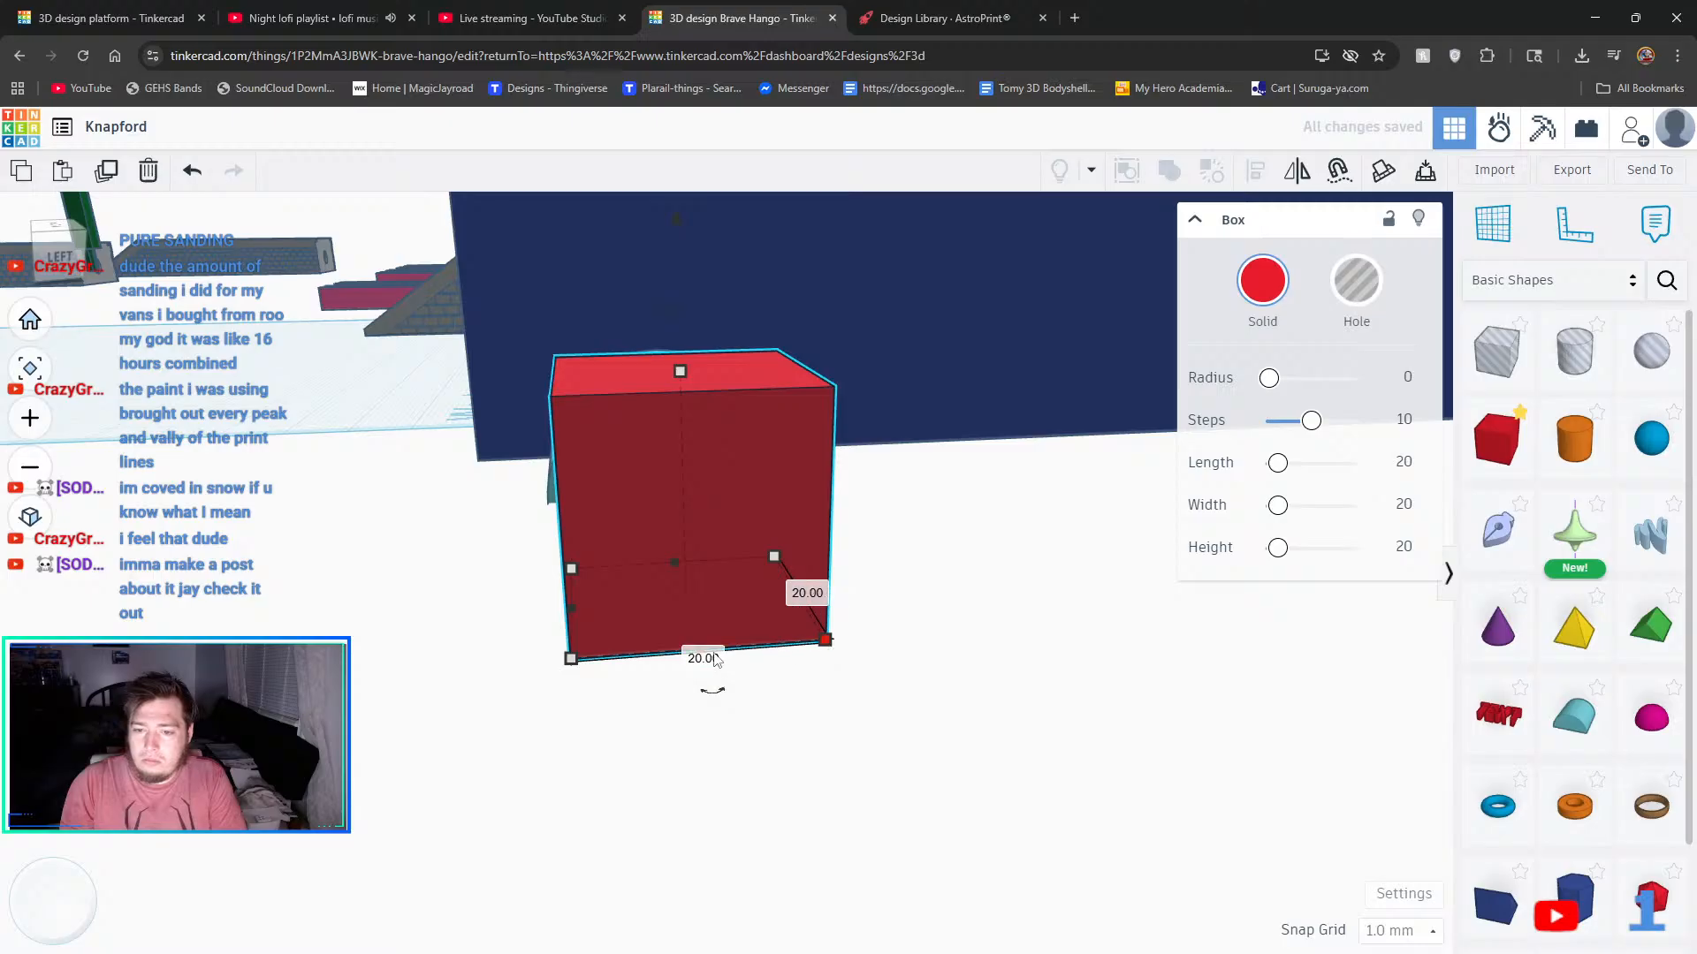
click(710, 656)
text(90)
key(Return)
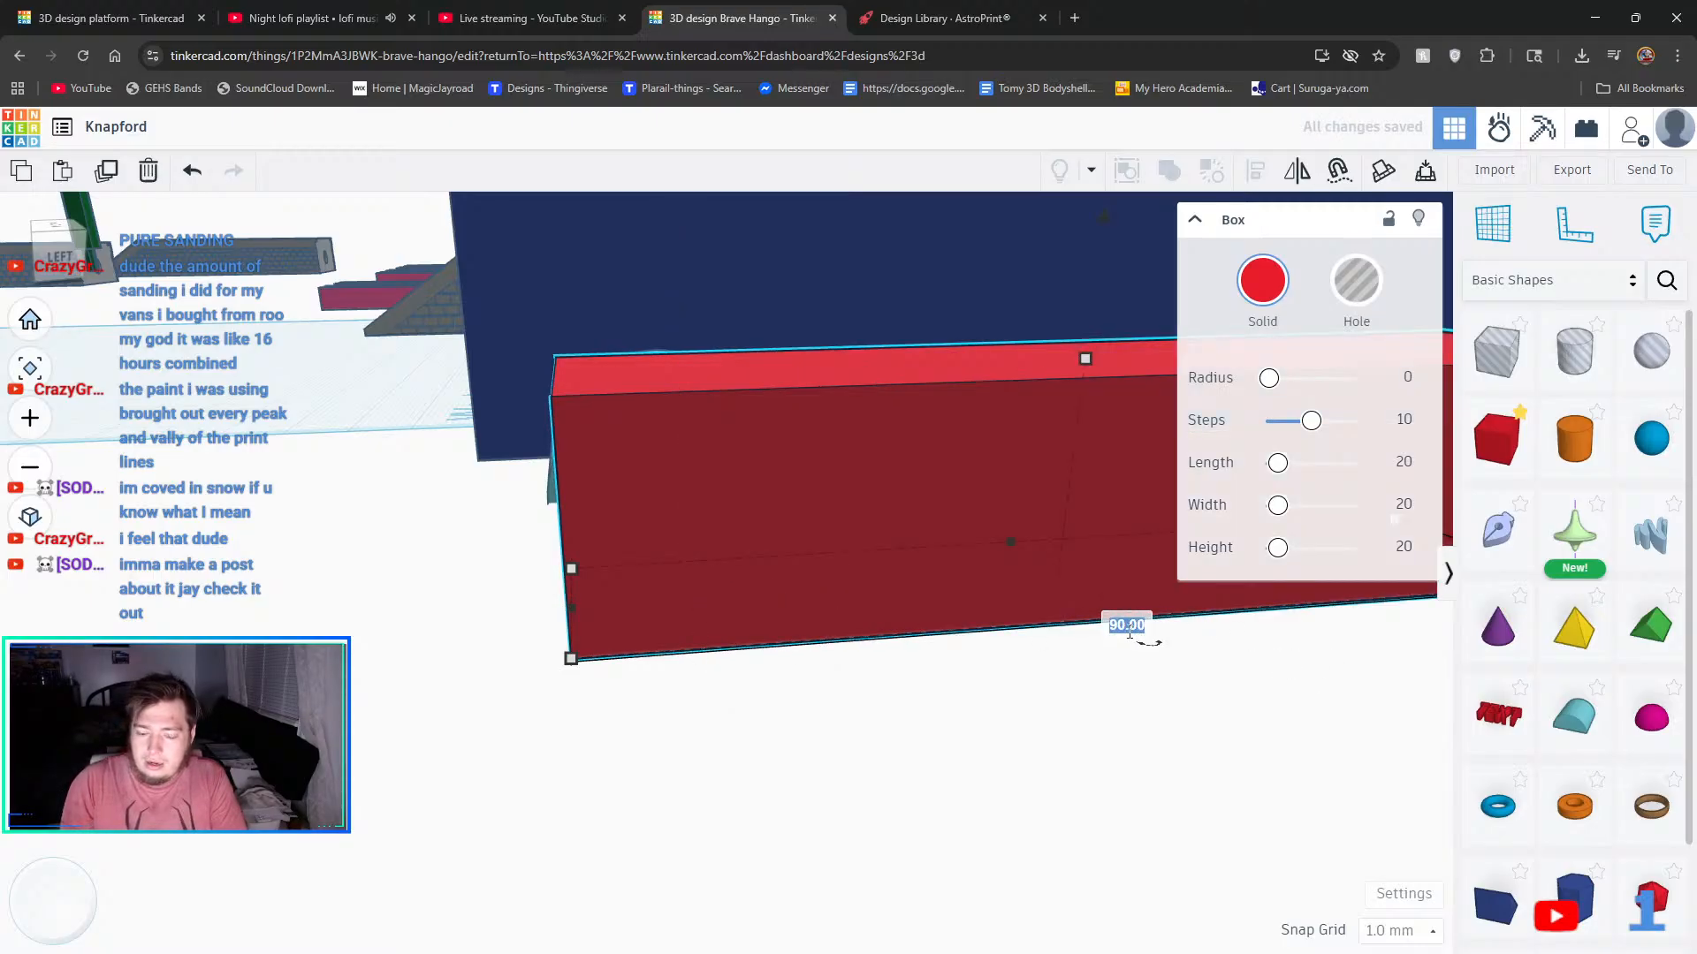
key(Return)
- Move the box onto the round roof's footprint and lower it 20 mm so it sits directly beneath the roof
right_drag(1095, 588, 1159, 633)
click(731, 488)
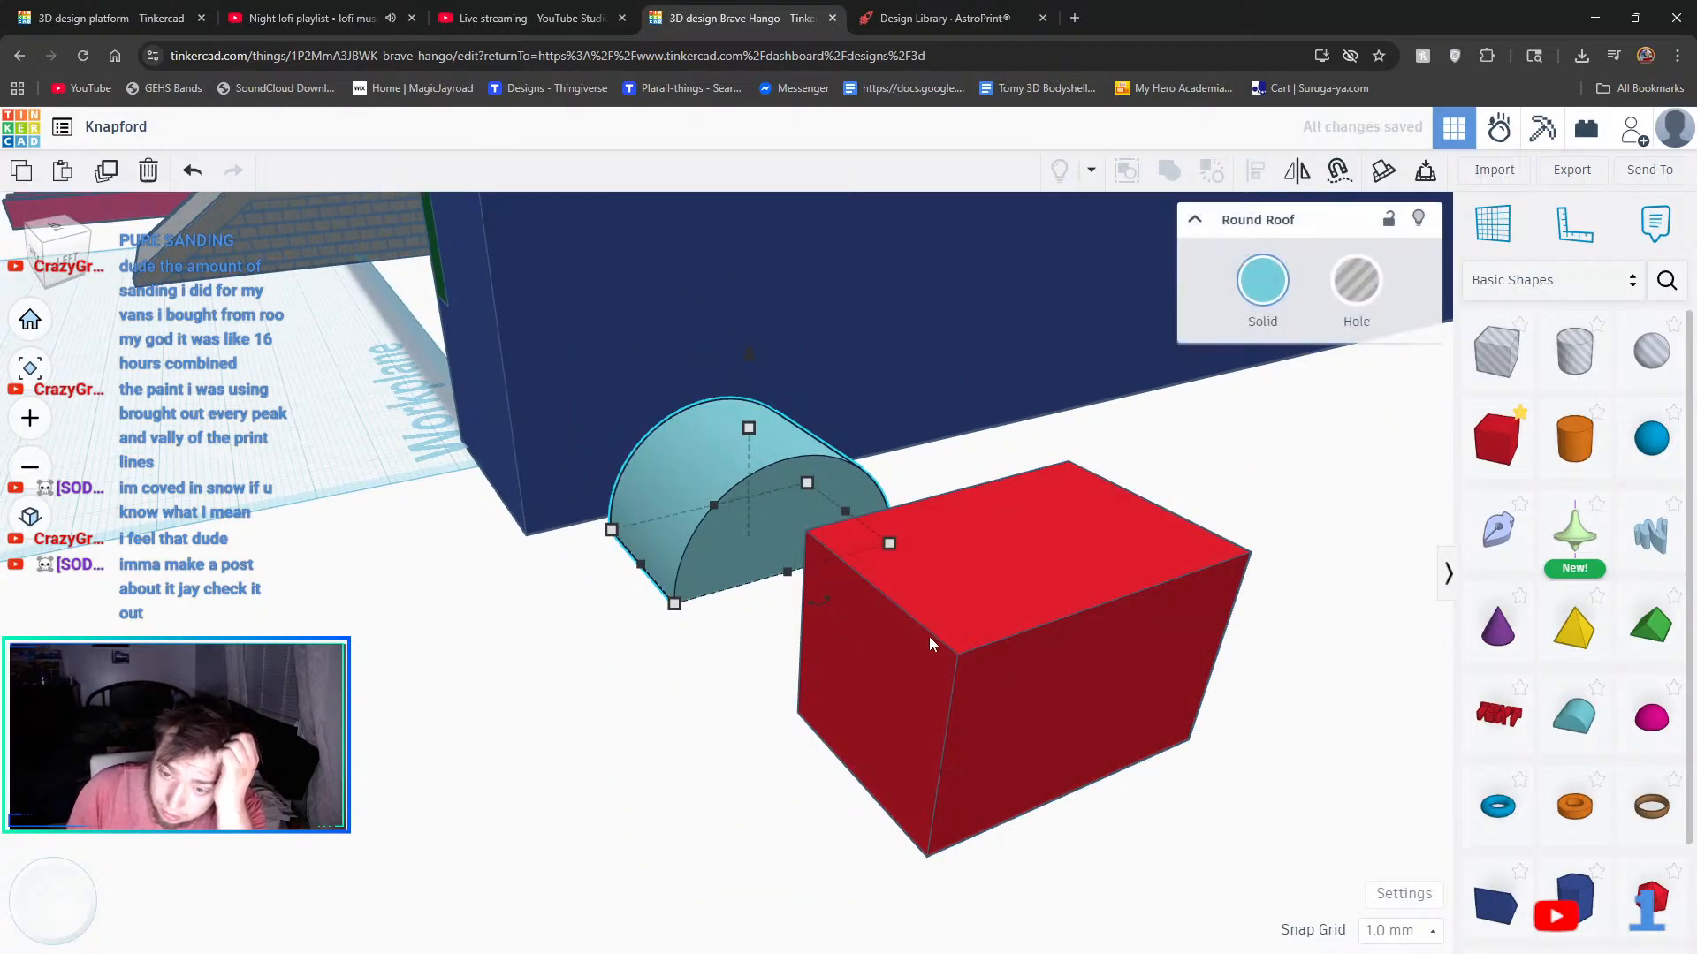
drag(929, 636, 656, 439)
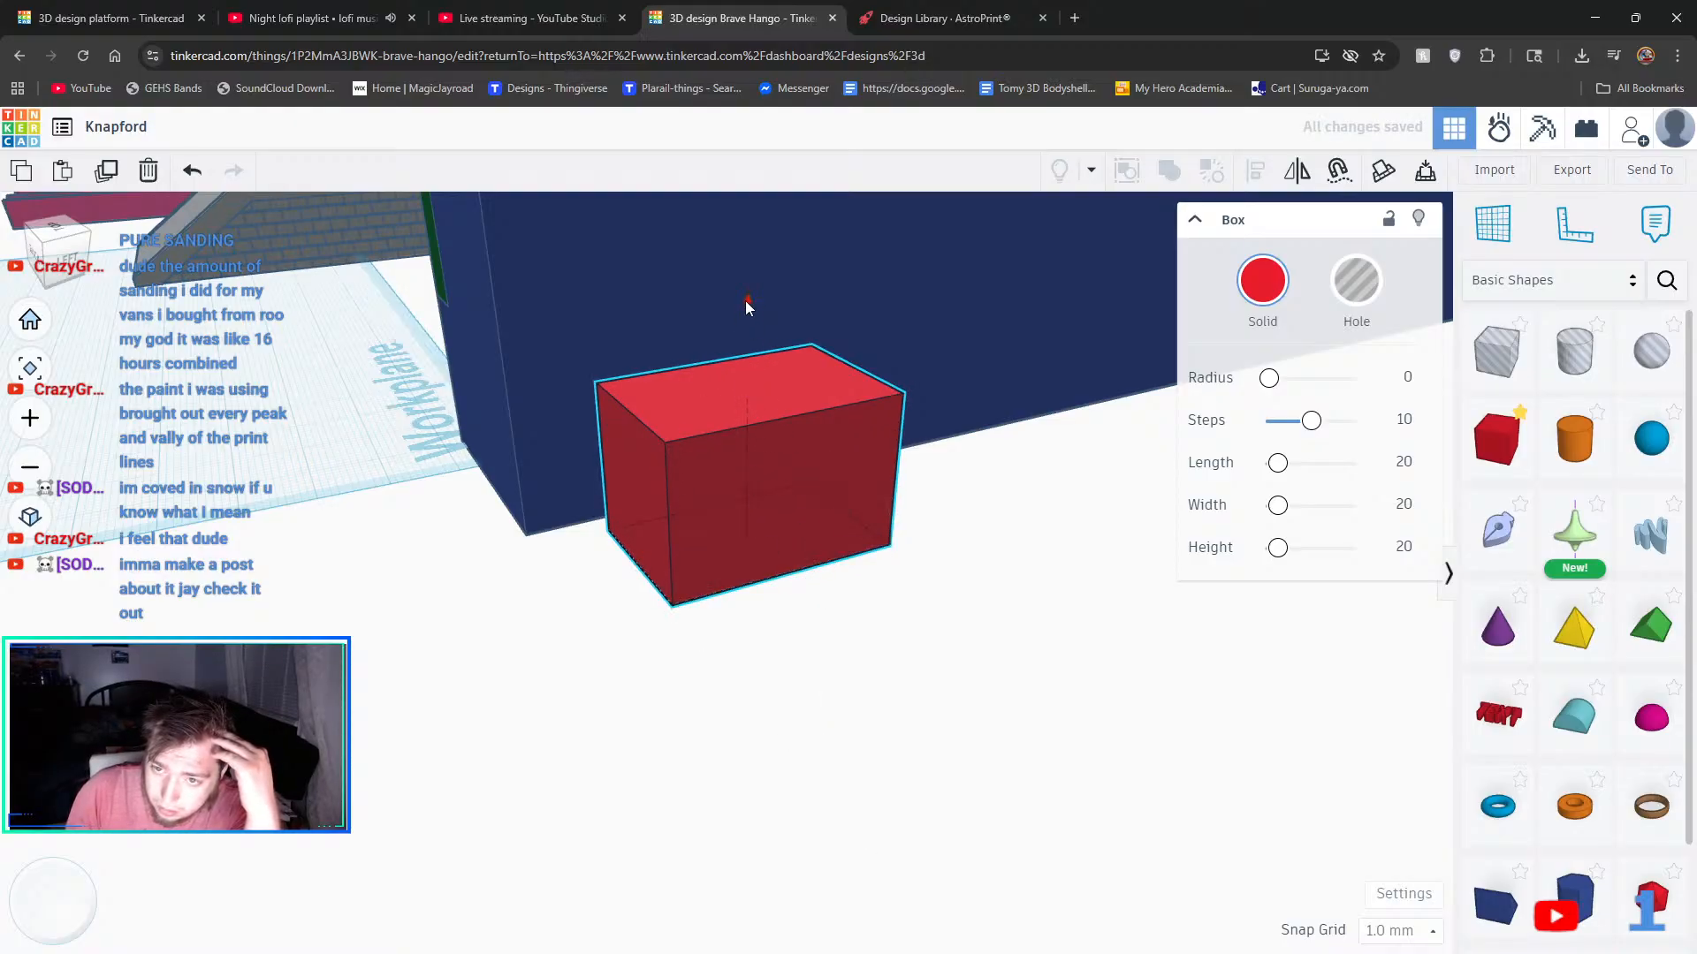
drag(745, 300, 767, 465)
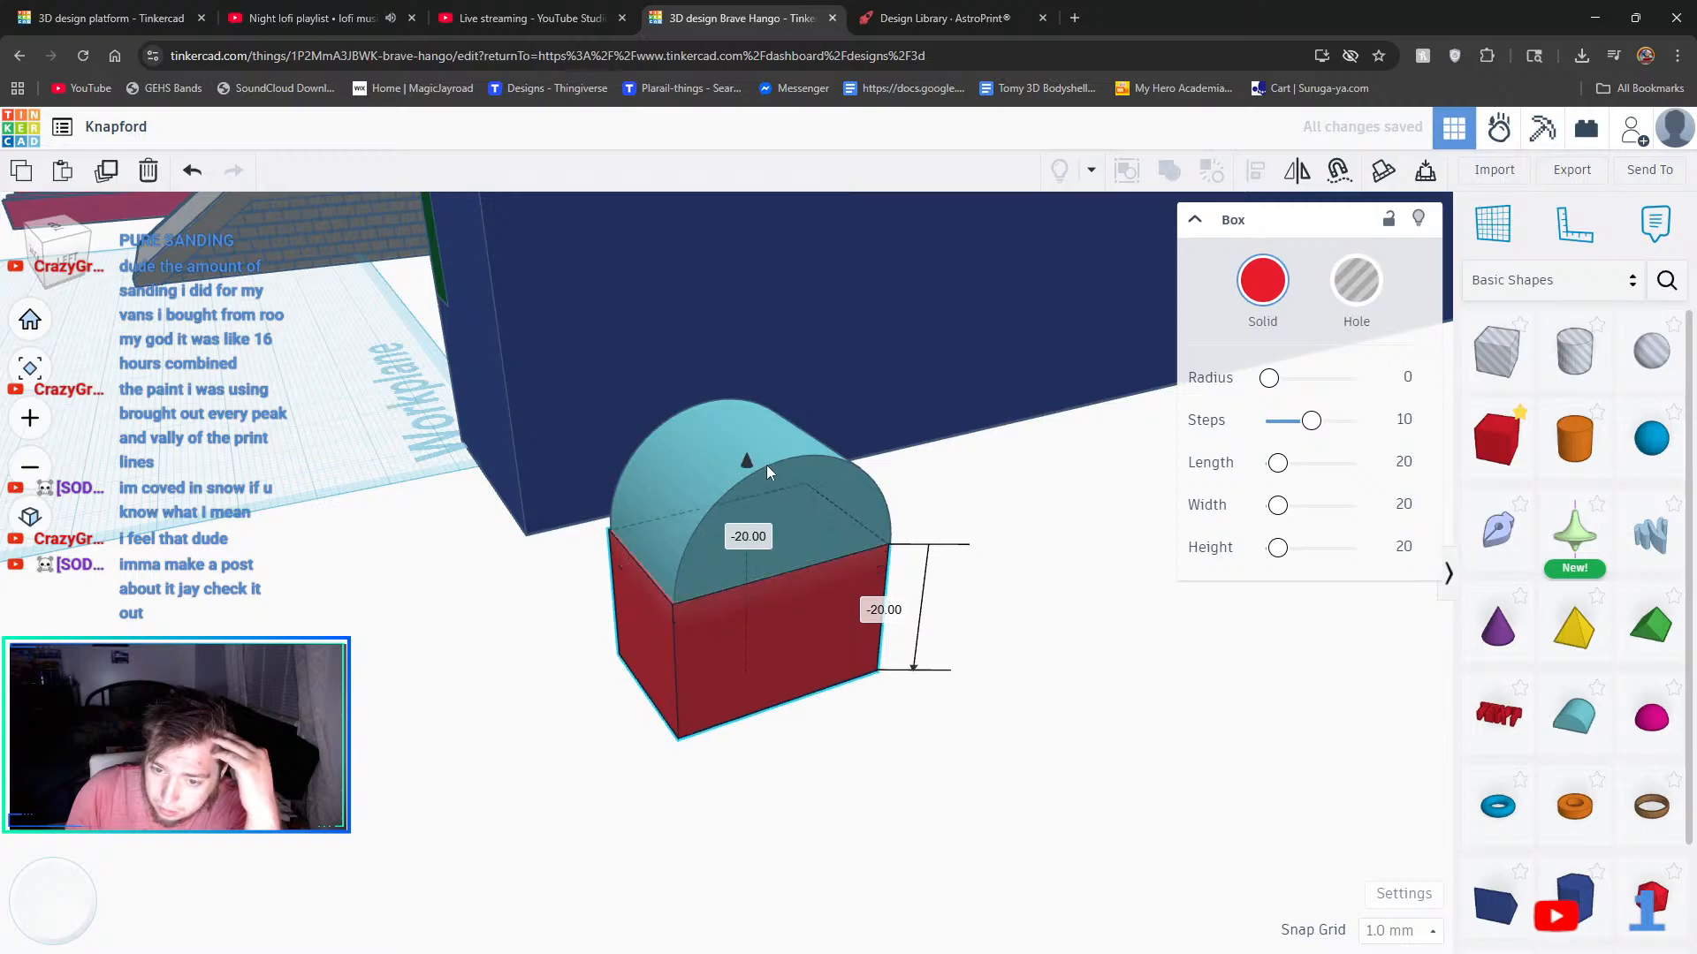
scroll(793, 495, up, 4)
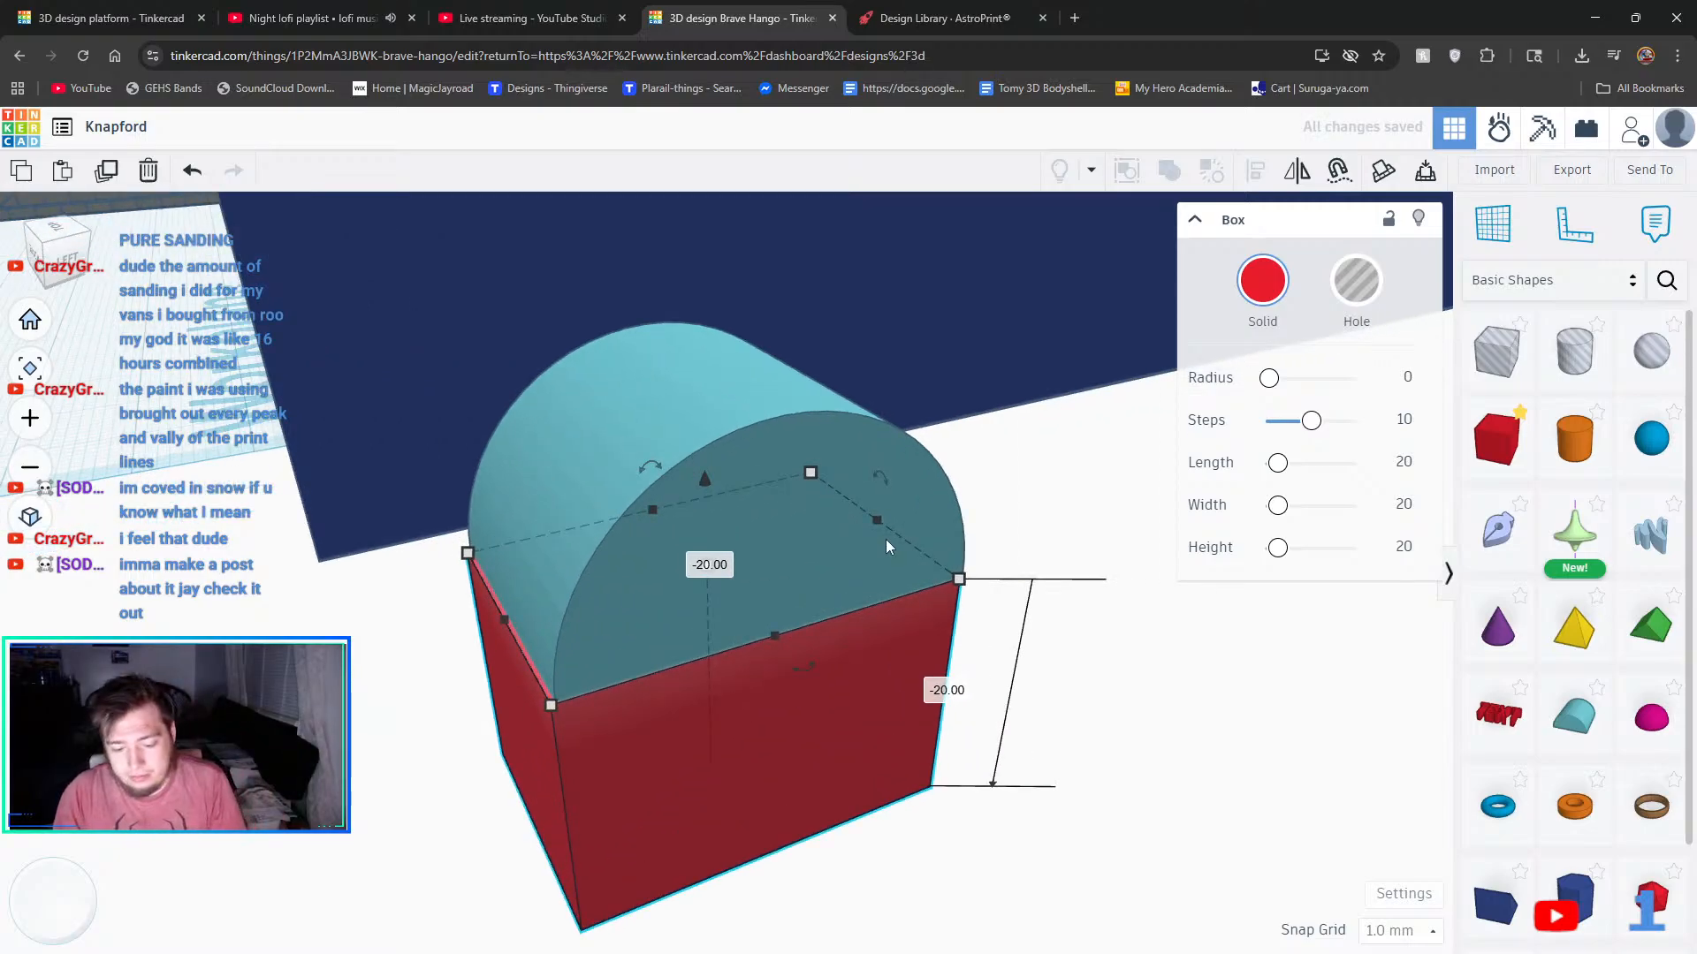
- Select the box and the round roof together and align their centres along the 30 mm width
shift+click(627, 585)
key(l)
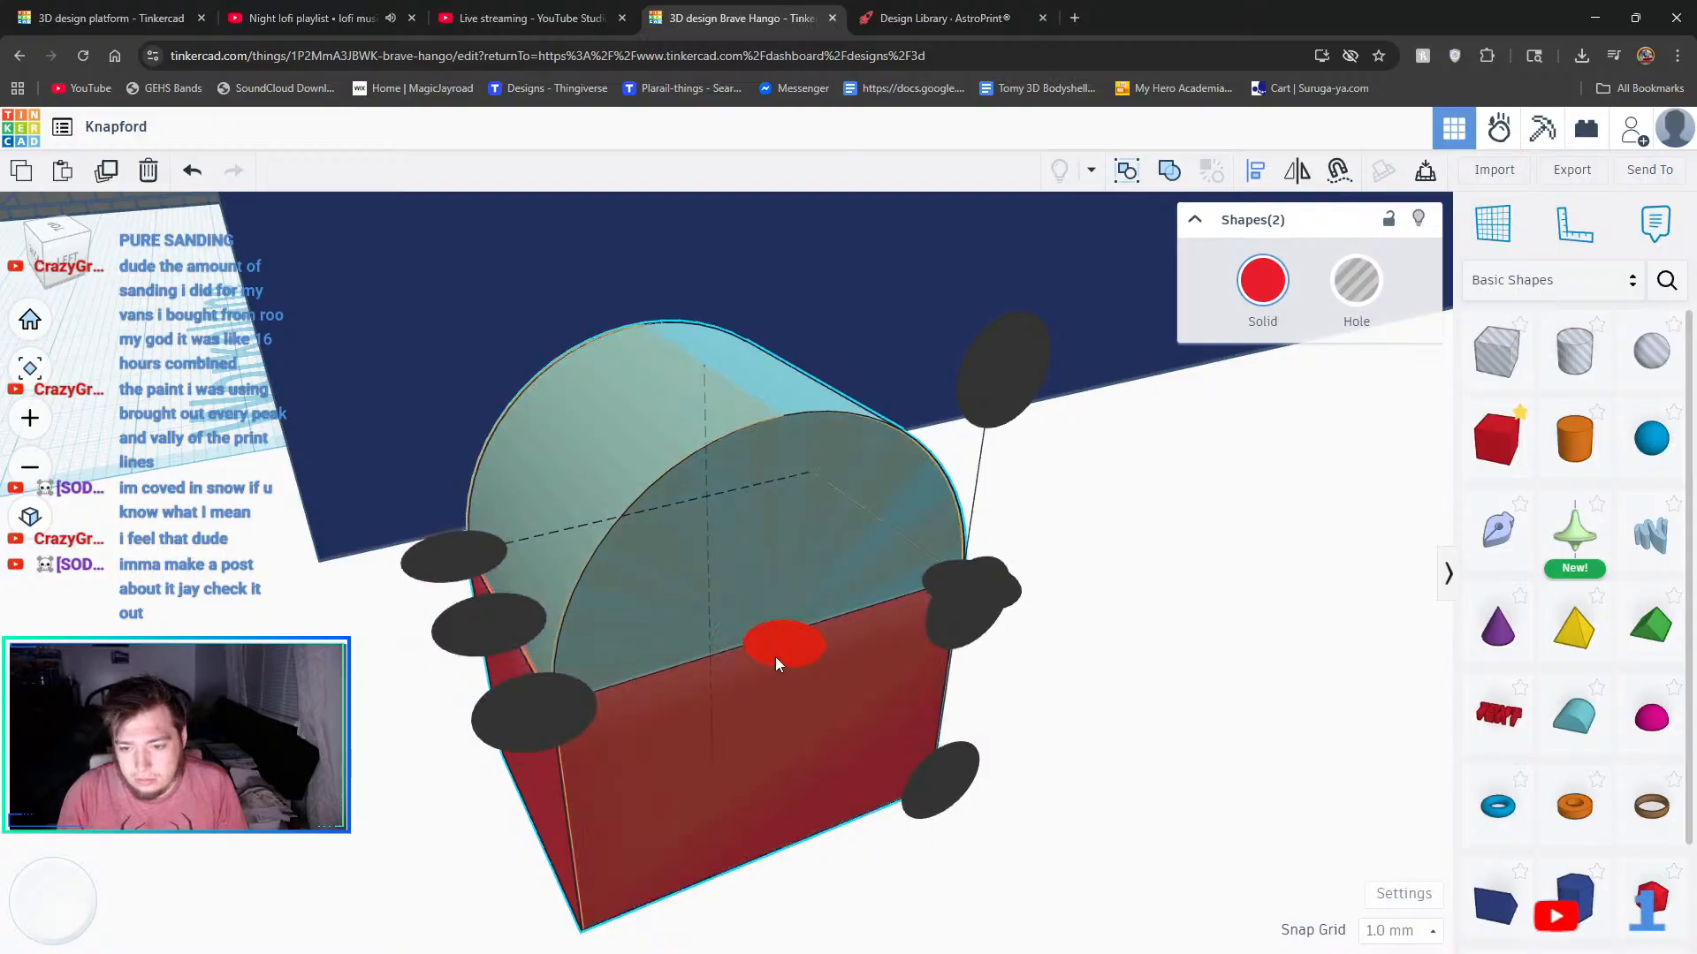
click(776, 656)
click(1025, 829)
click(1064, 843)
- Group the round roof and the box into one arched window-shaped solid
right_drag(1013, 857, 1122, 861)
scroll(1122, 860, up, 2)
scroll(1127, 863, down, 5)
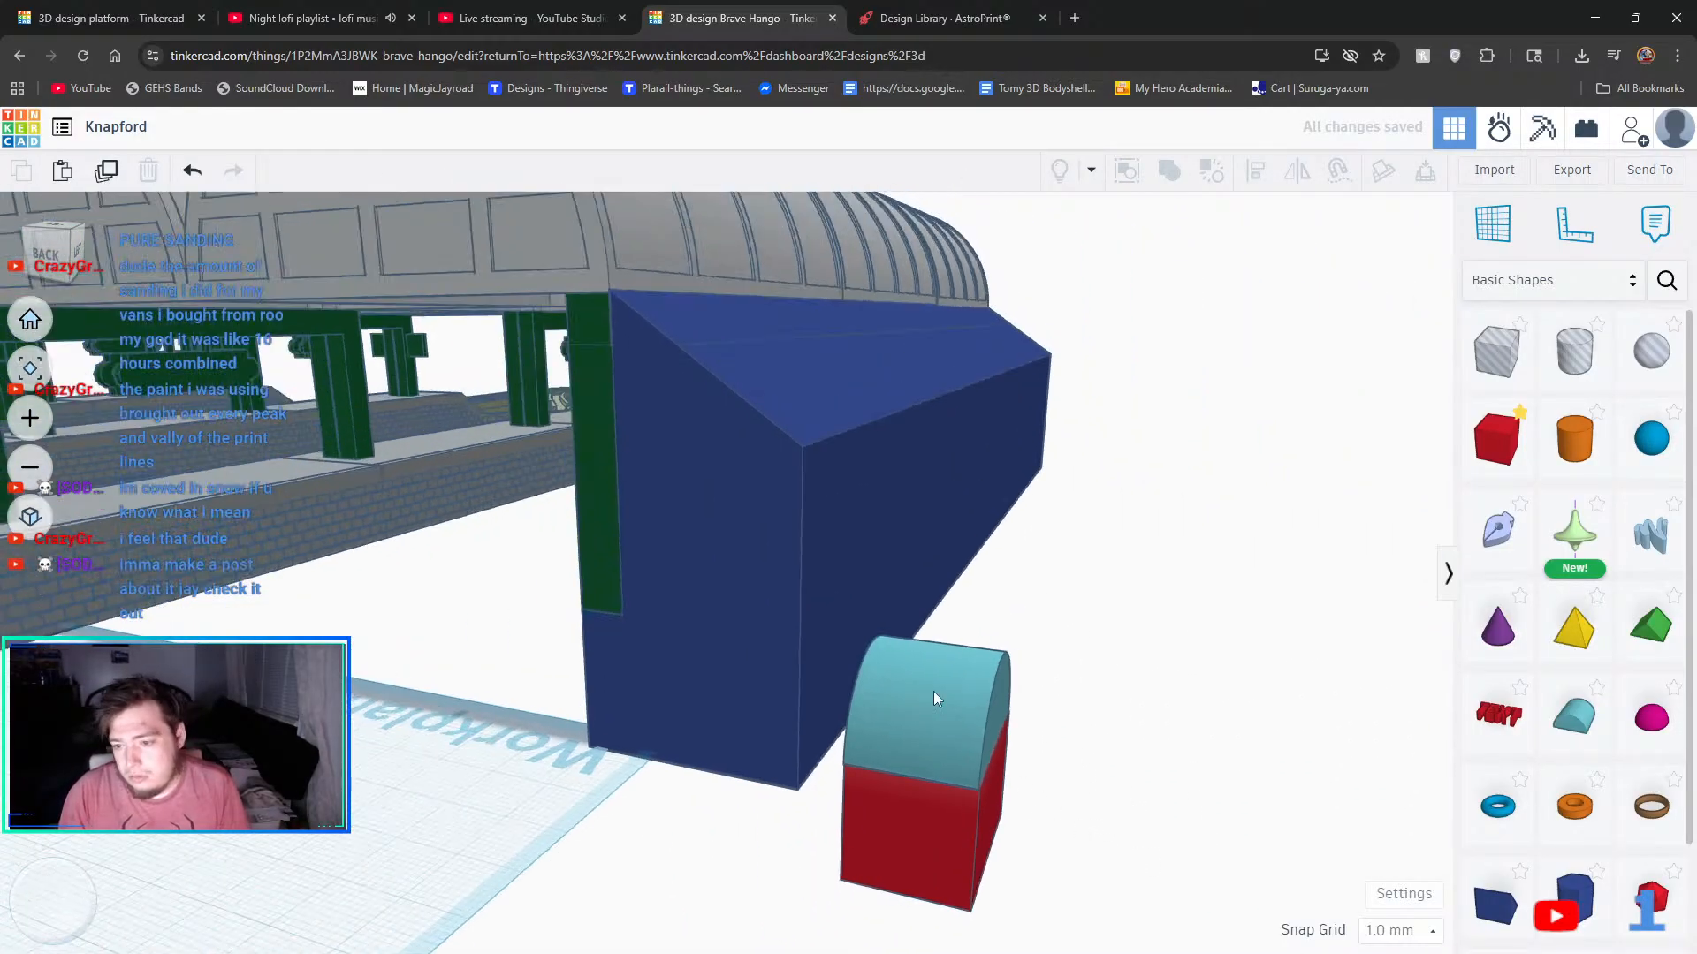
click(933, 691)
shift+click(967, 864)
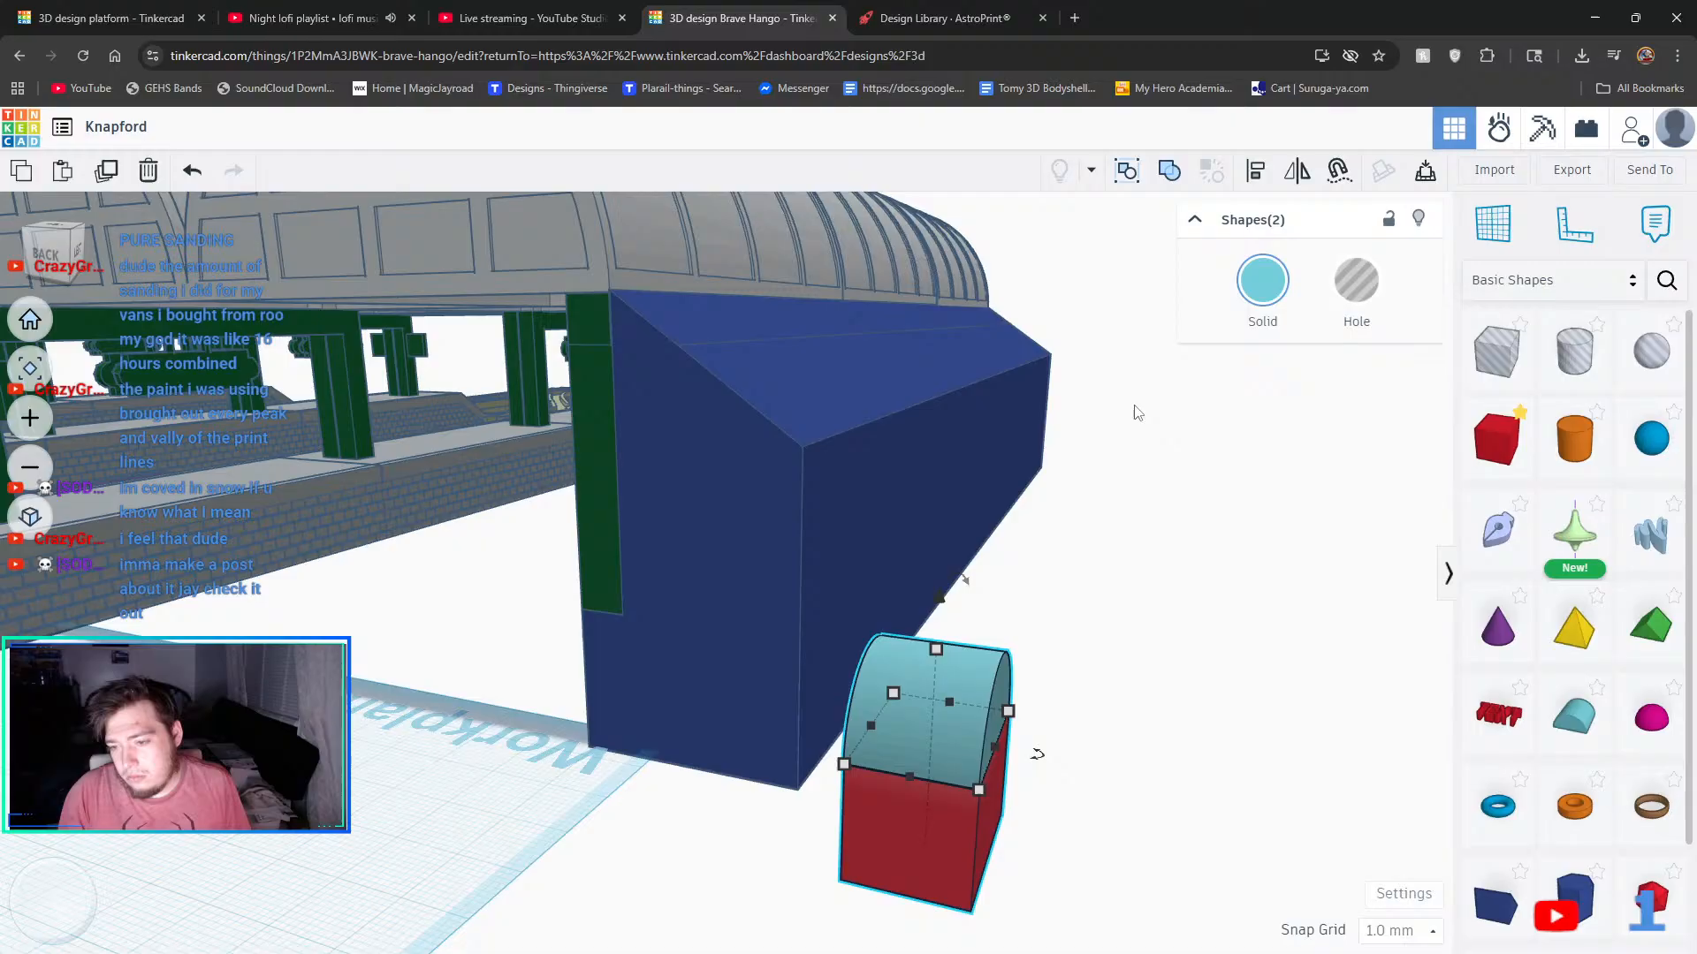
click(1168, 170)
right_drag(1121, 636, 780, 769)
scroll(880, 741, up, 2)
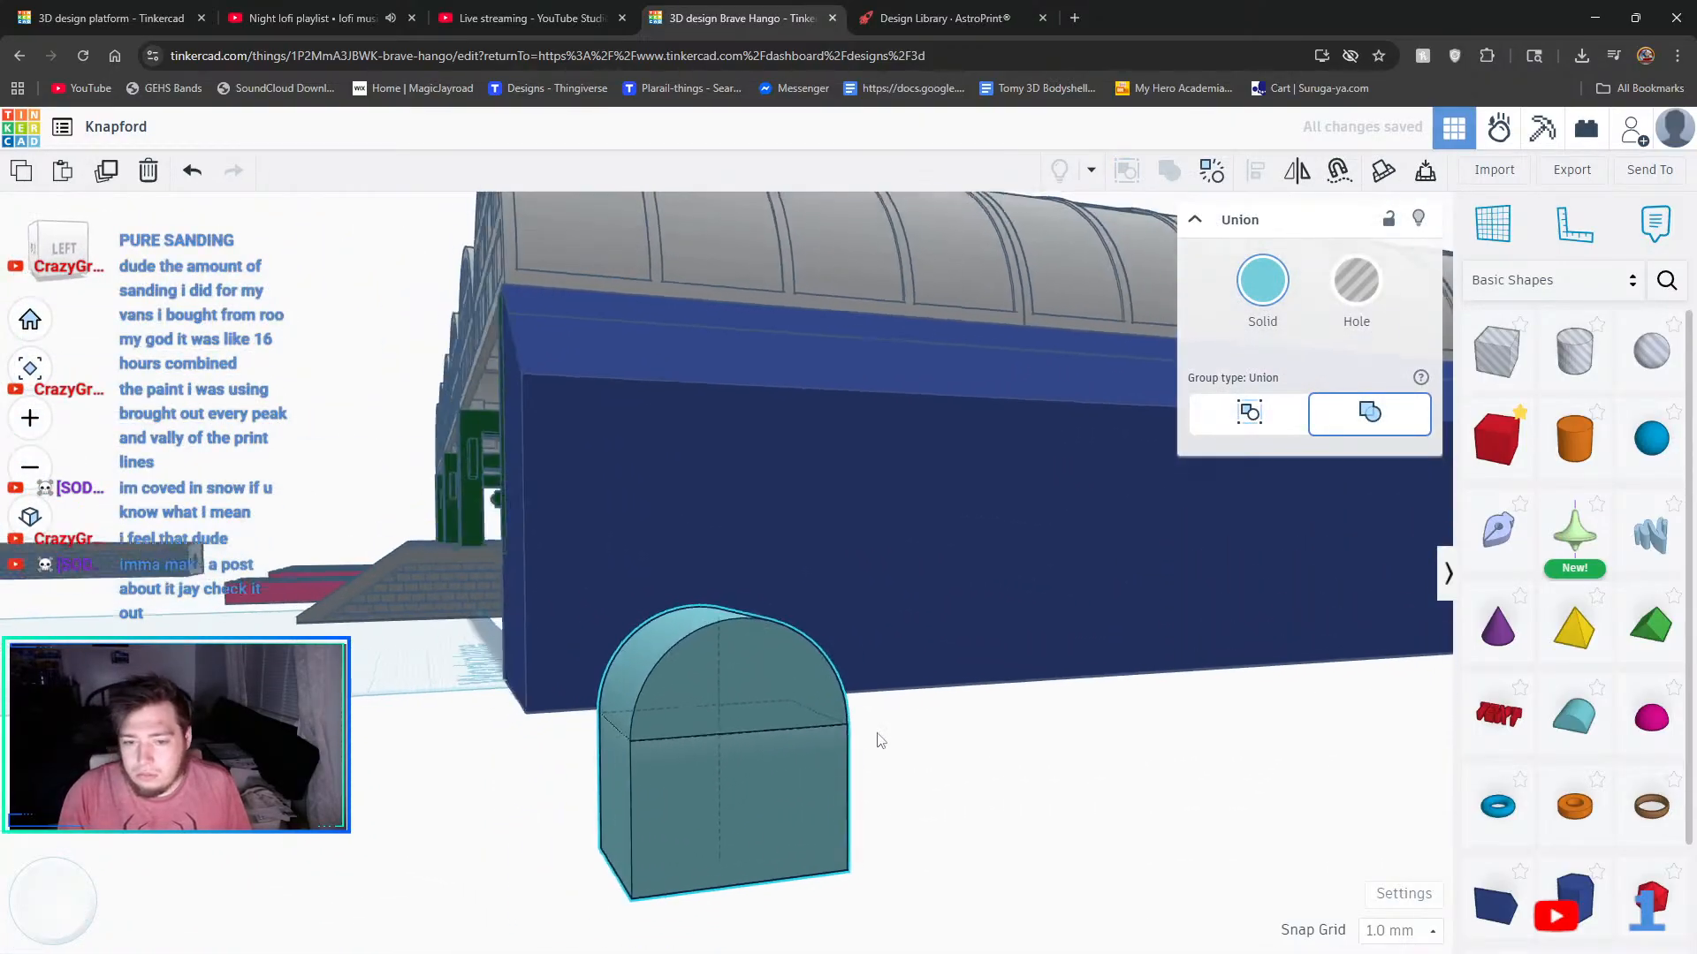
- Raise the arched window solid until its base is level with the bottom of the blue side wall
right_drag(879, 740, 857, 648)
scroll(1017, 806, up, 2)
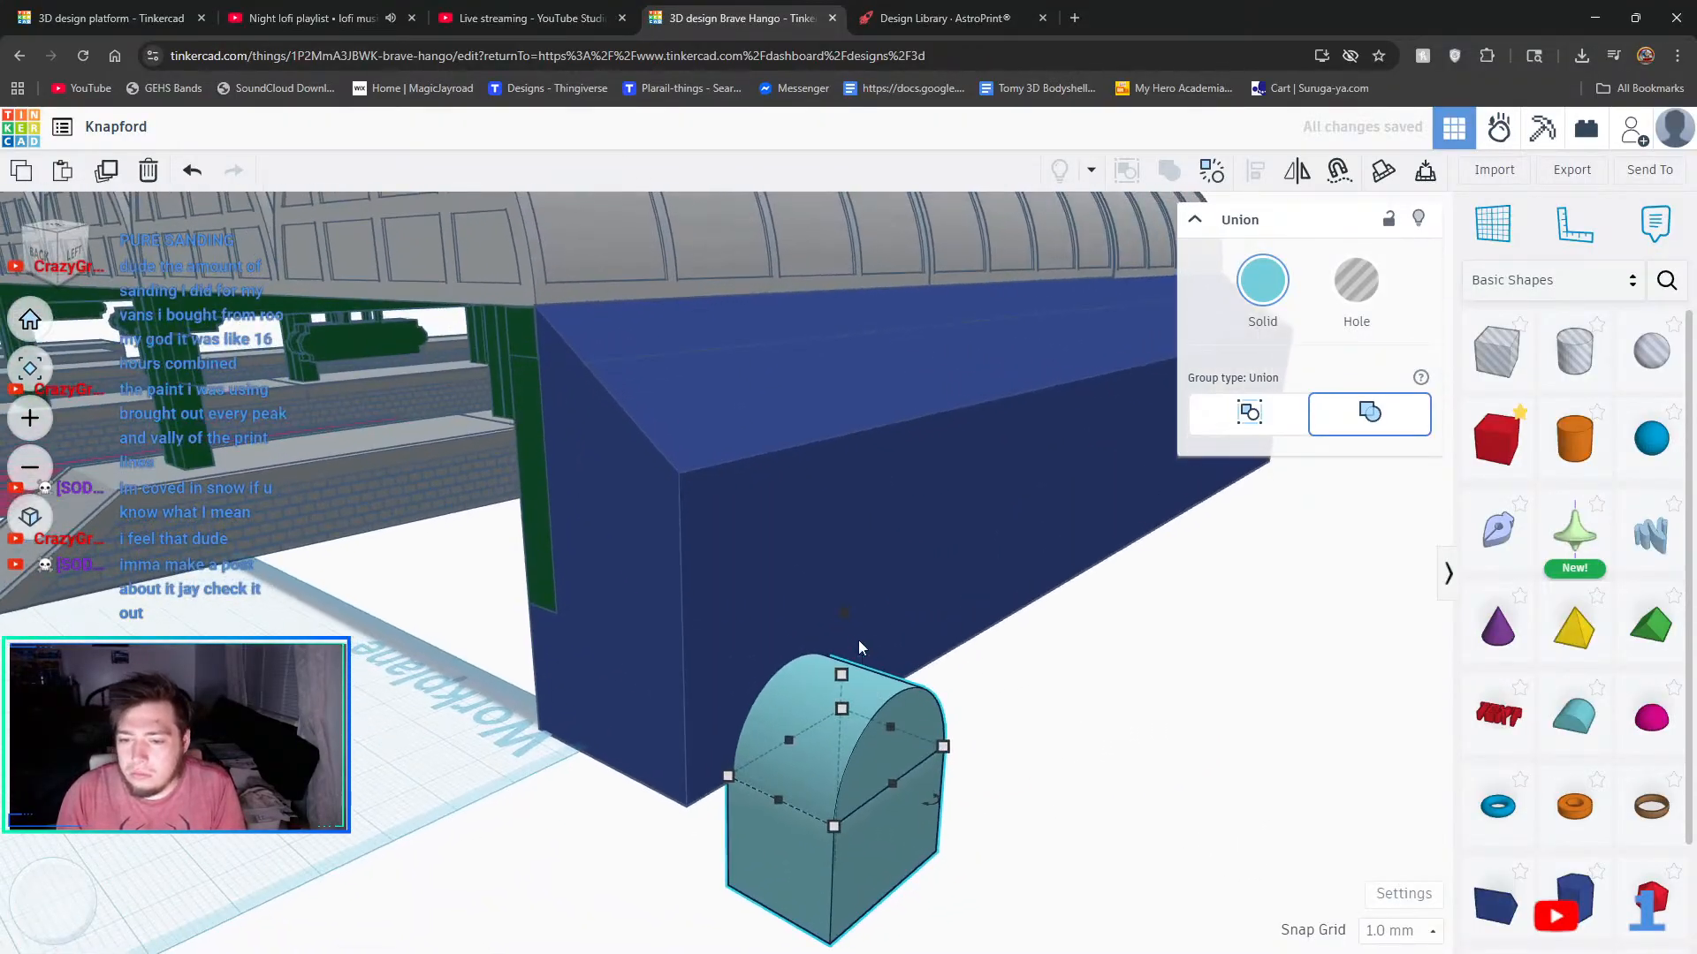
click(843, 579)
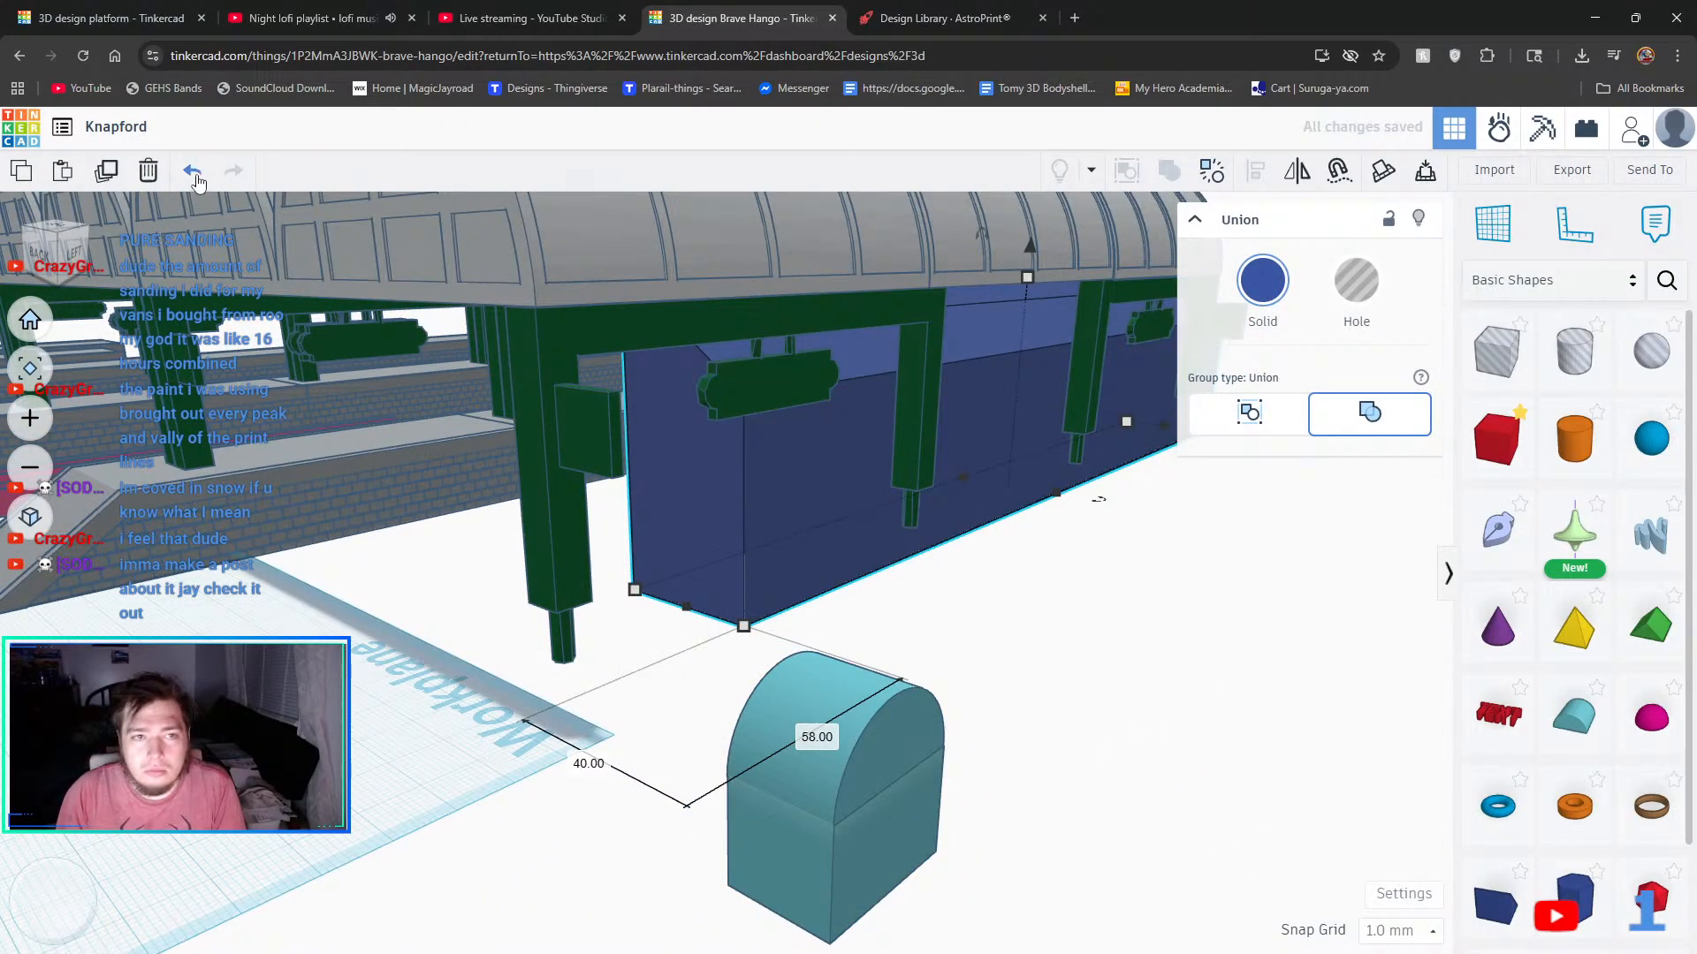
click(193, 172)
click(860, 761)
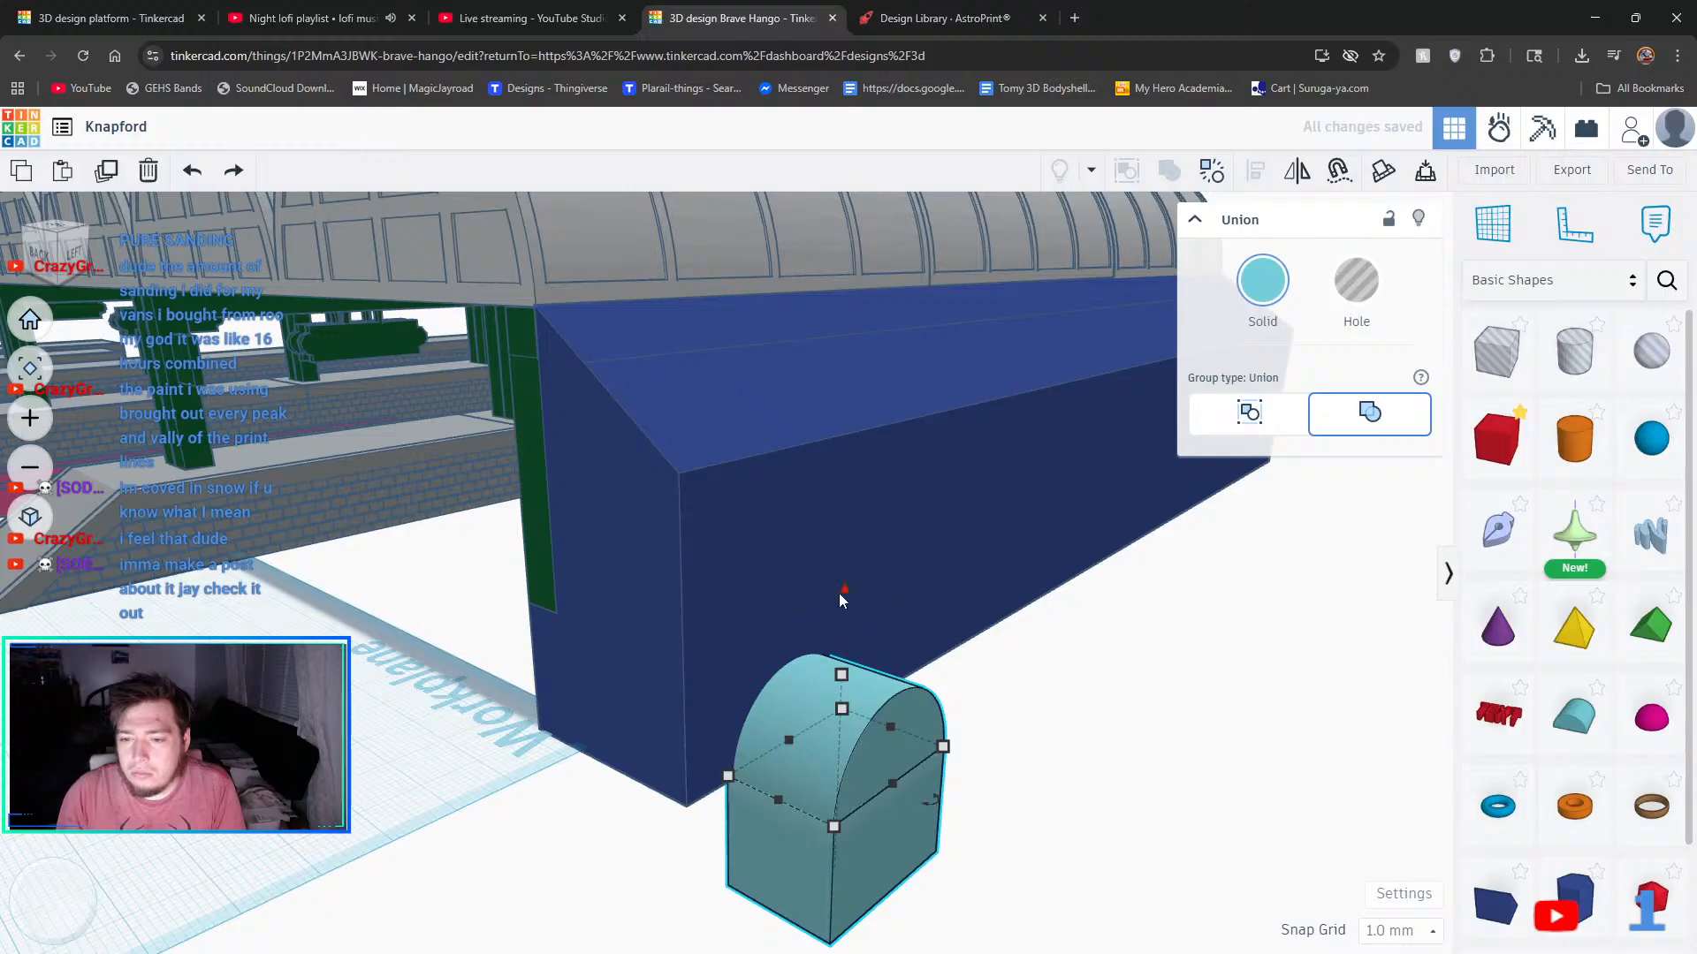
drag(842, 598, 847, 476)
right_drag(1140, 840, 1106, 837)
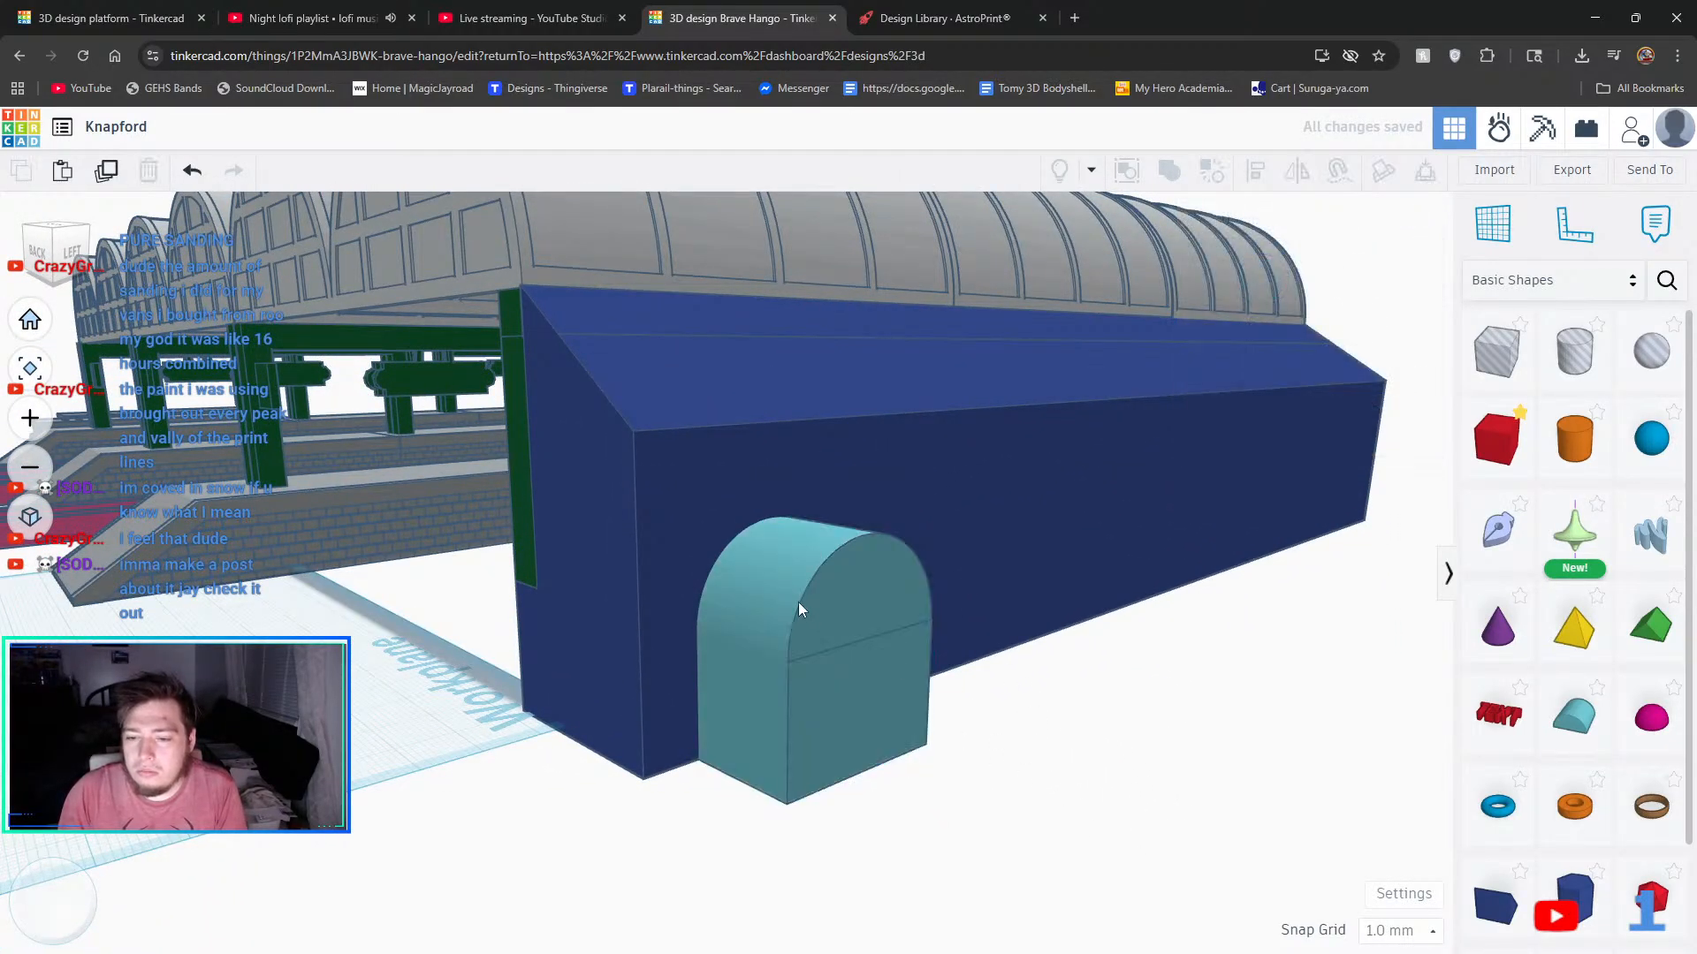
- Ungroup the arched solid, raise the round roof, and stretch the box's height up to meet the roof's underside
click(1221, 177)
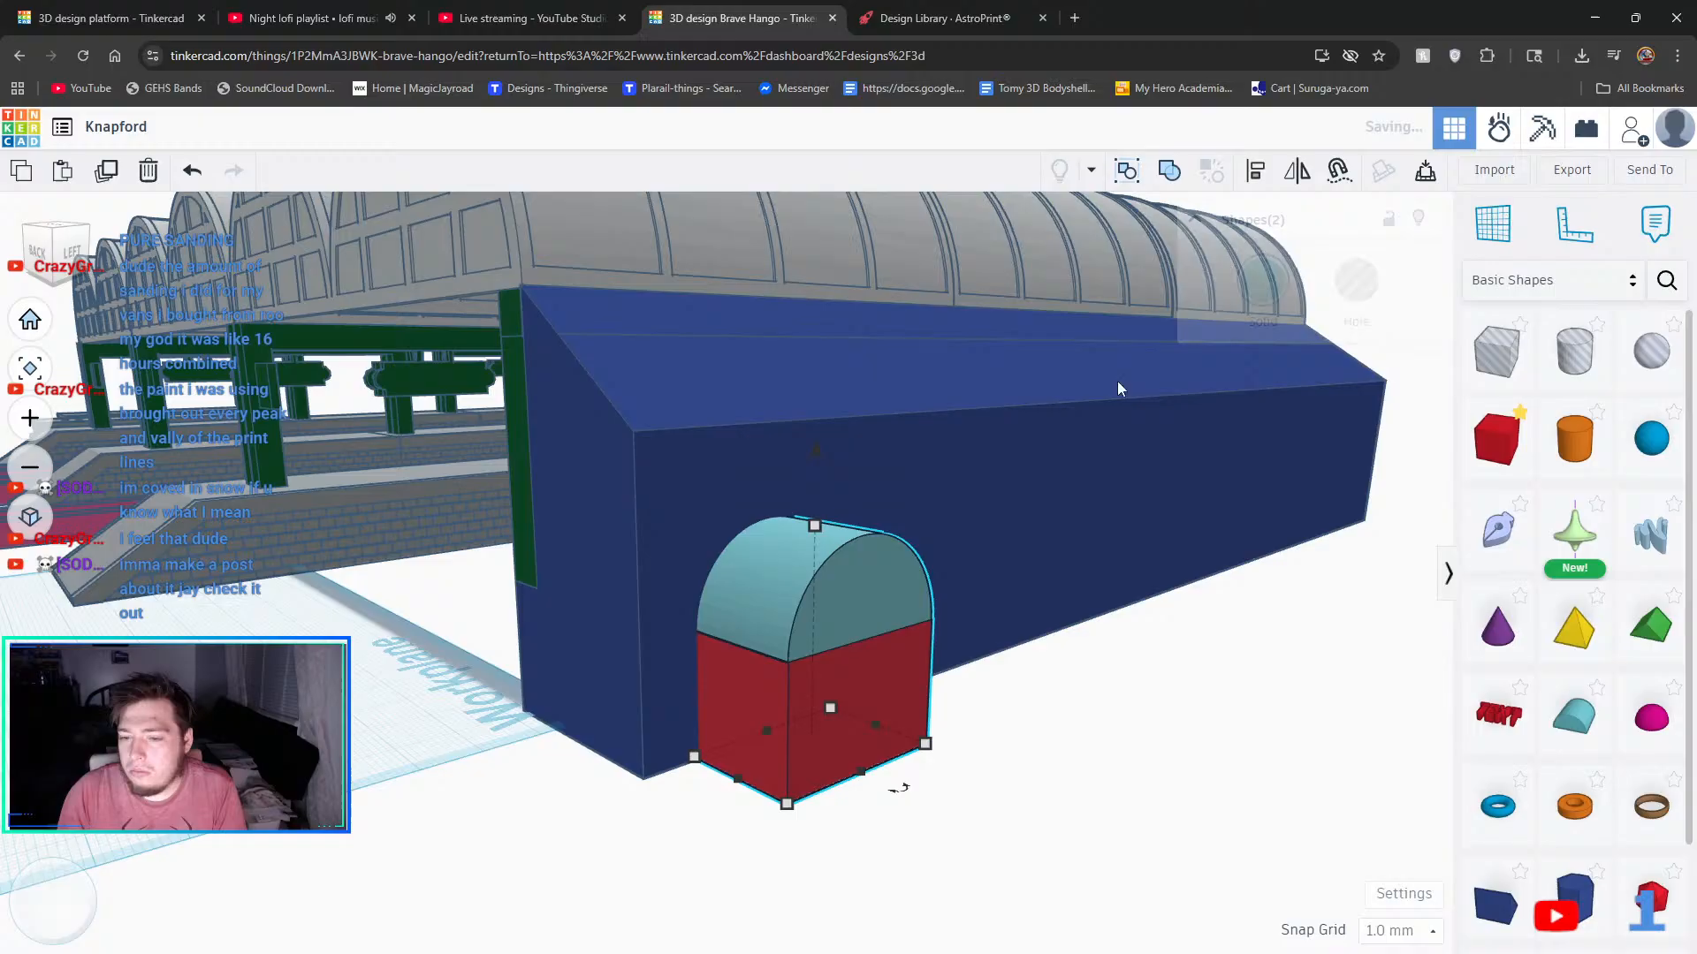
click(901, 606)
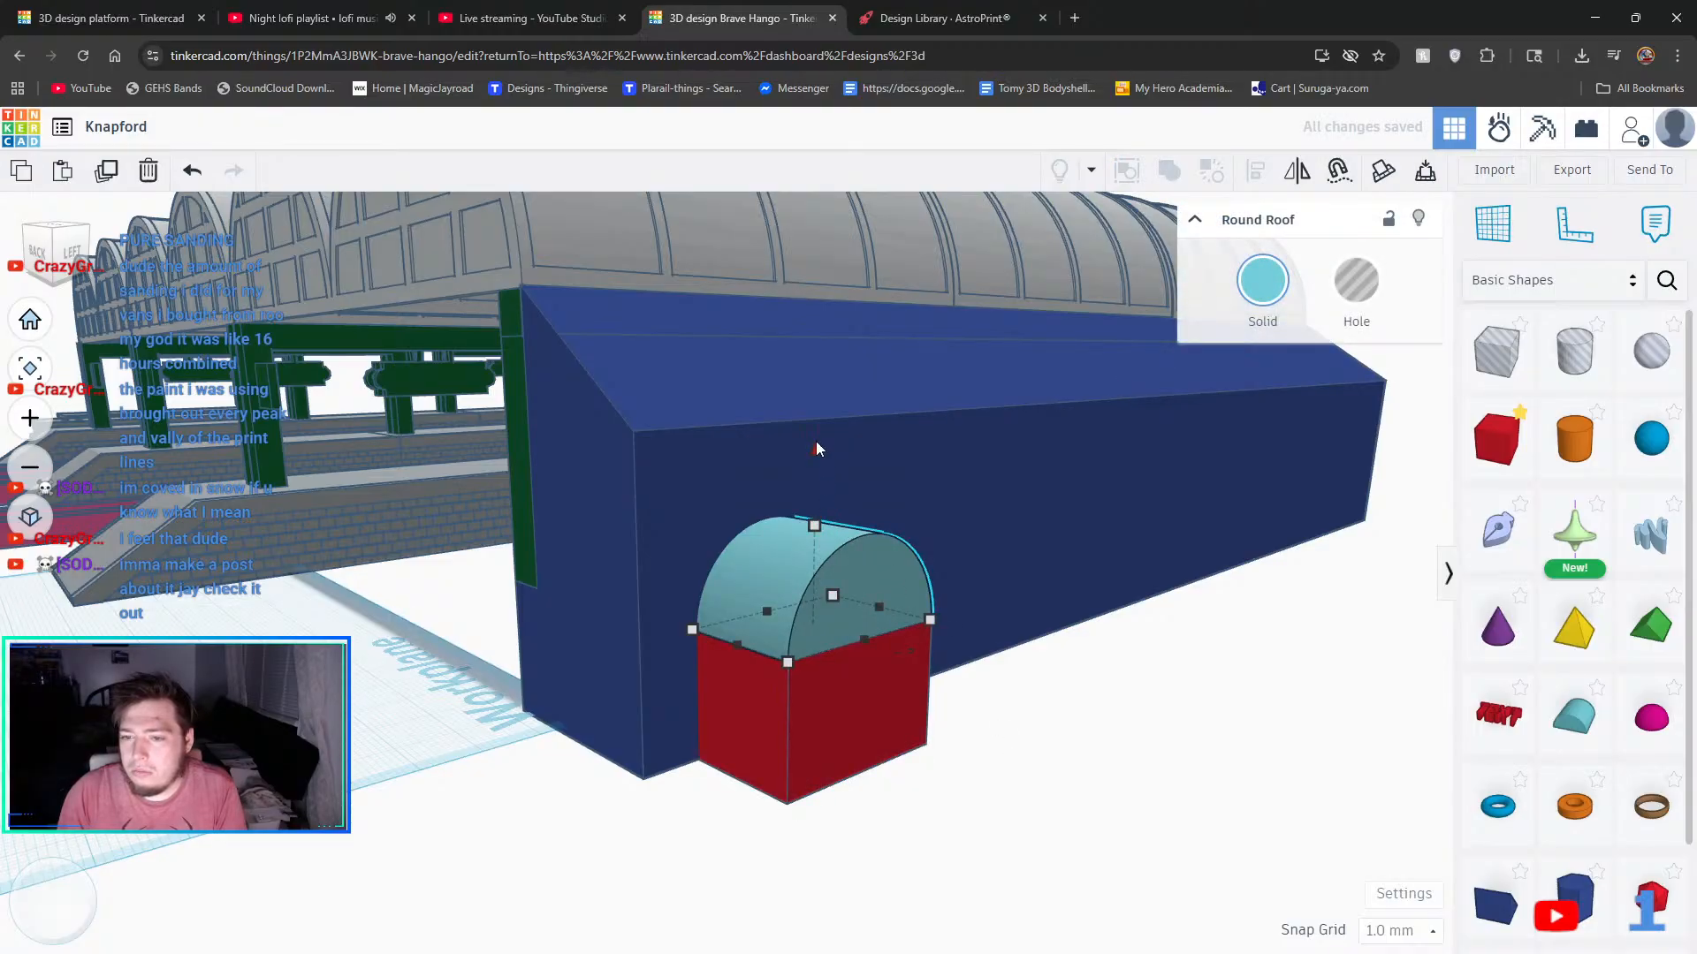
drag(814, 441, 839, 379)
click(814, 641)
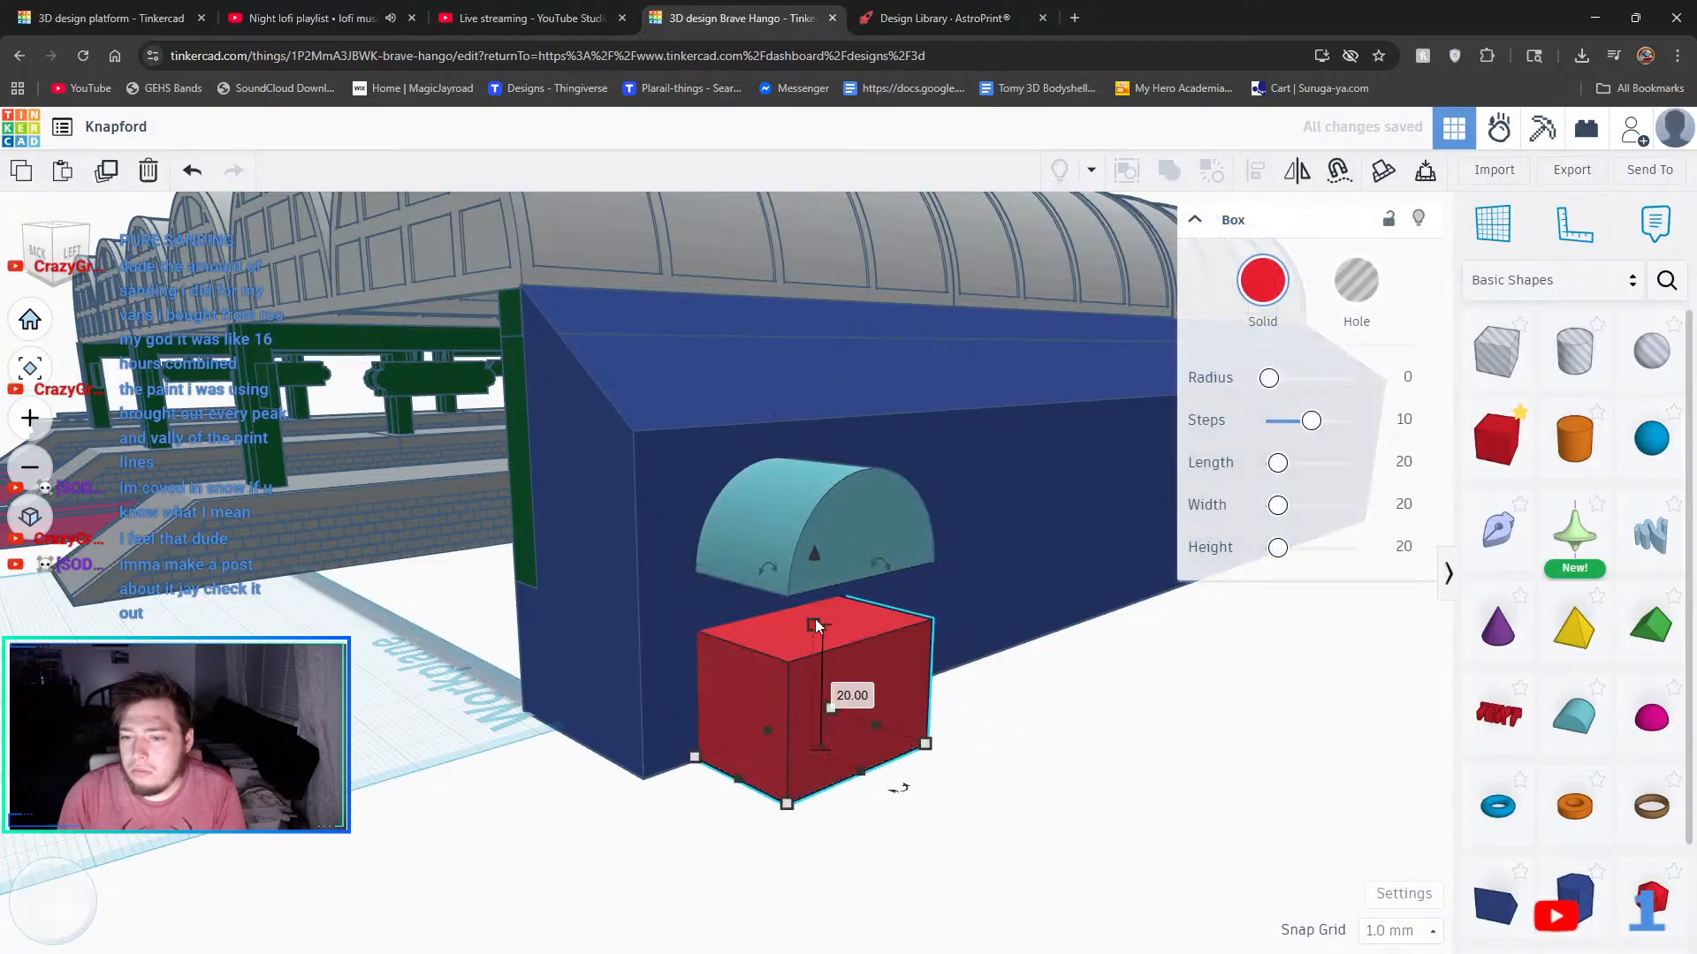
drag(830, 575, 834, 559)
click(1131, 767)
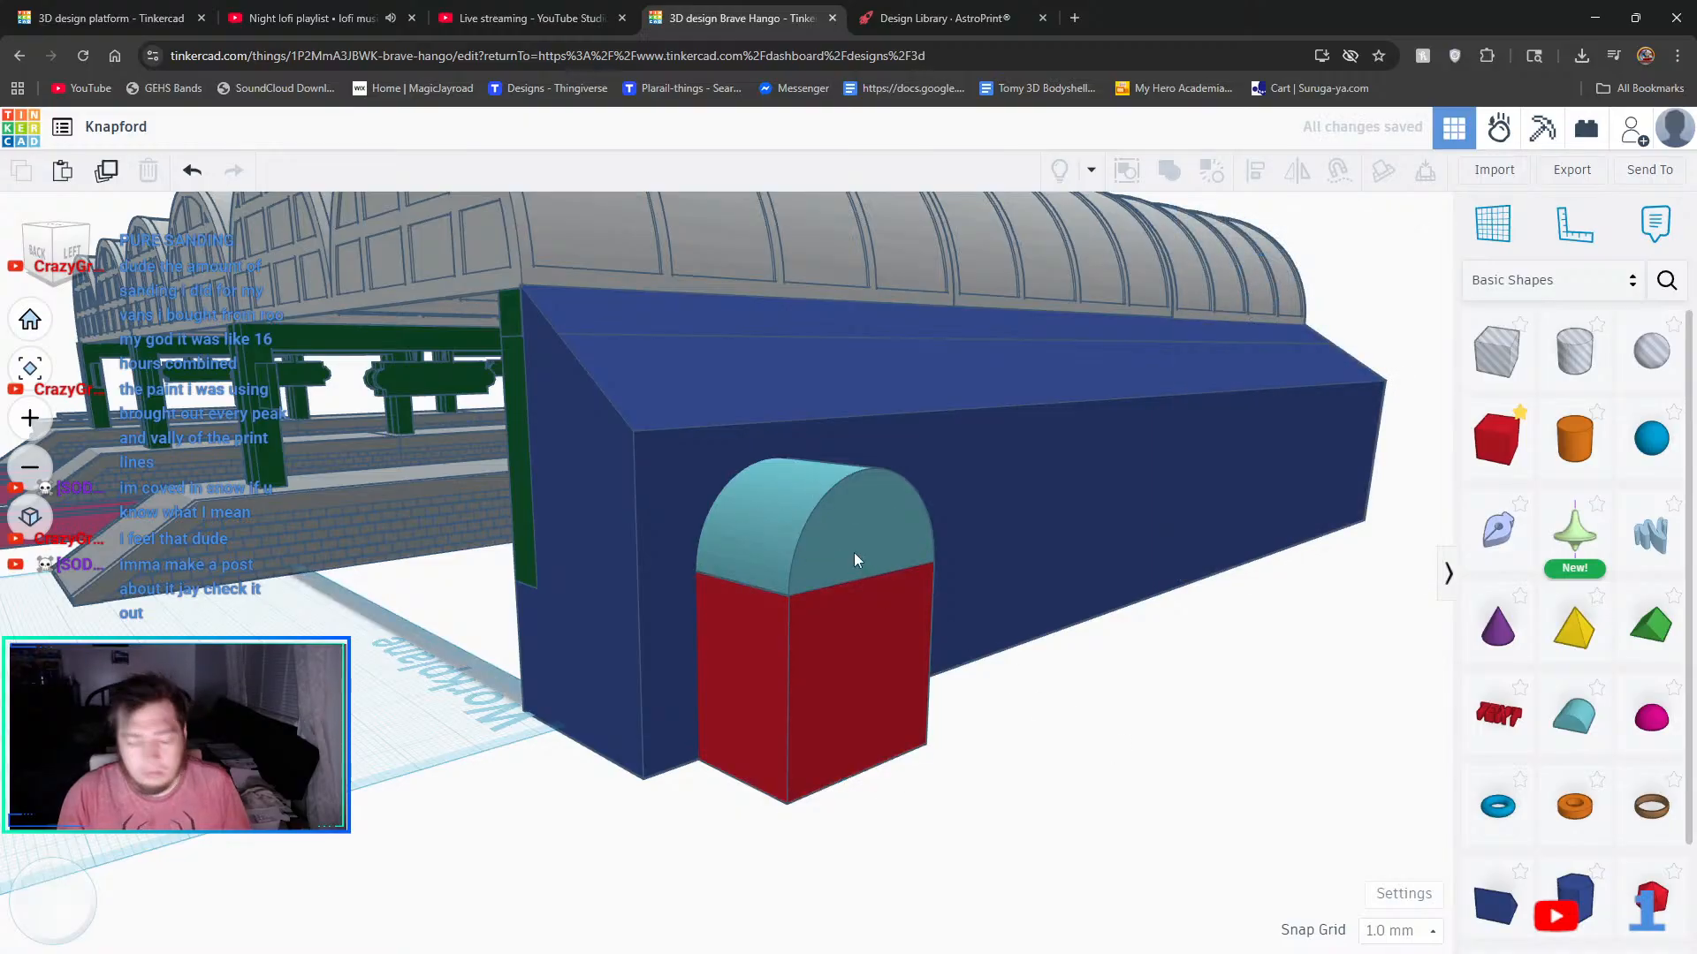
- Regroup the raised round roof and the taller box into one arched window solid
click(854, 560)
shift+click(828, 687)
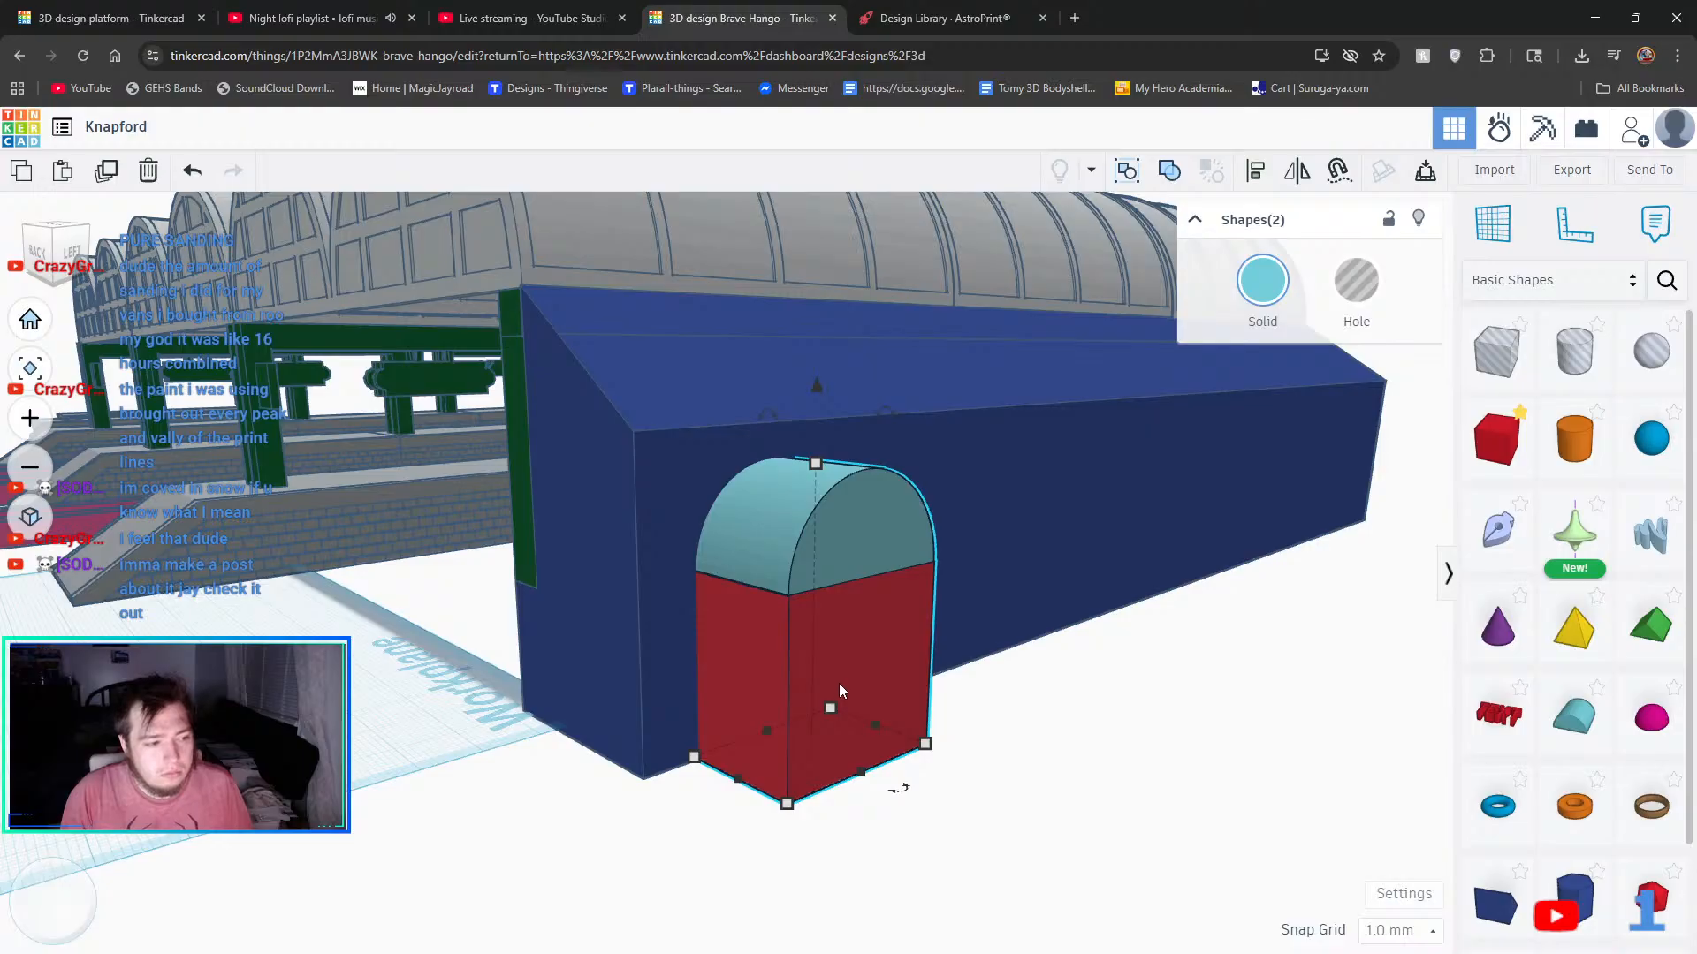
click(1169, 173)
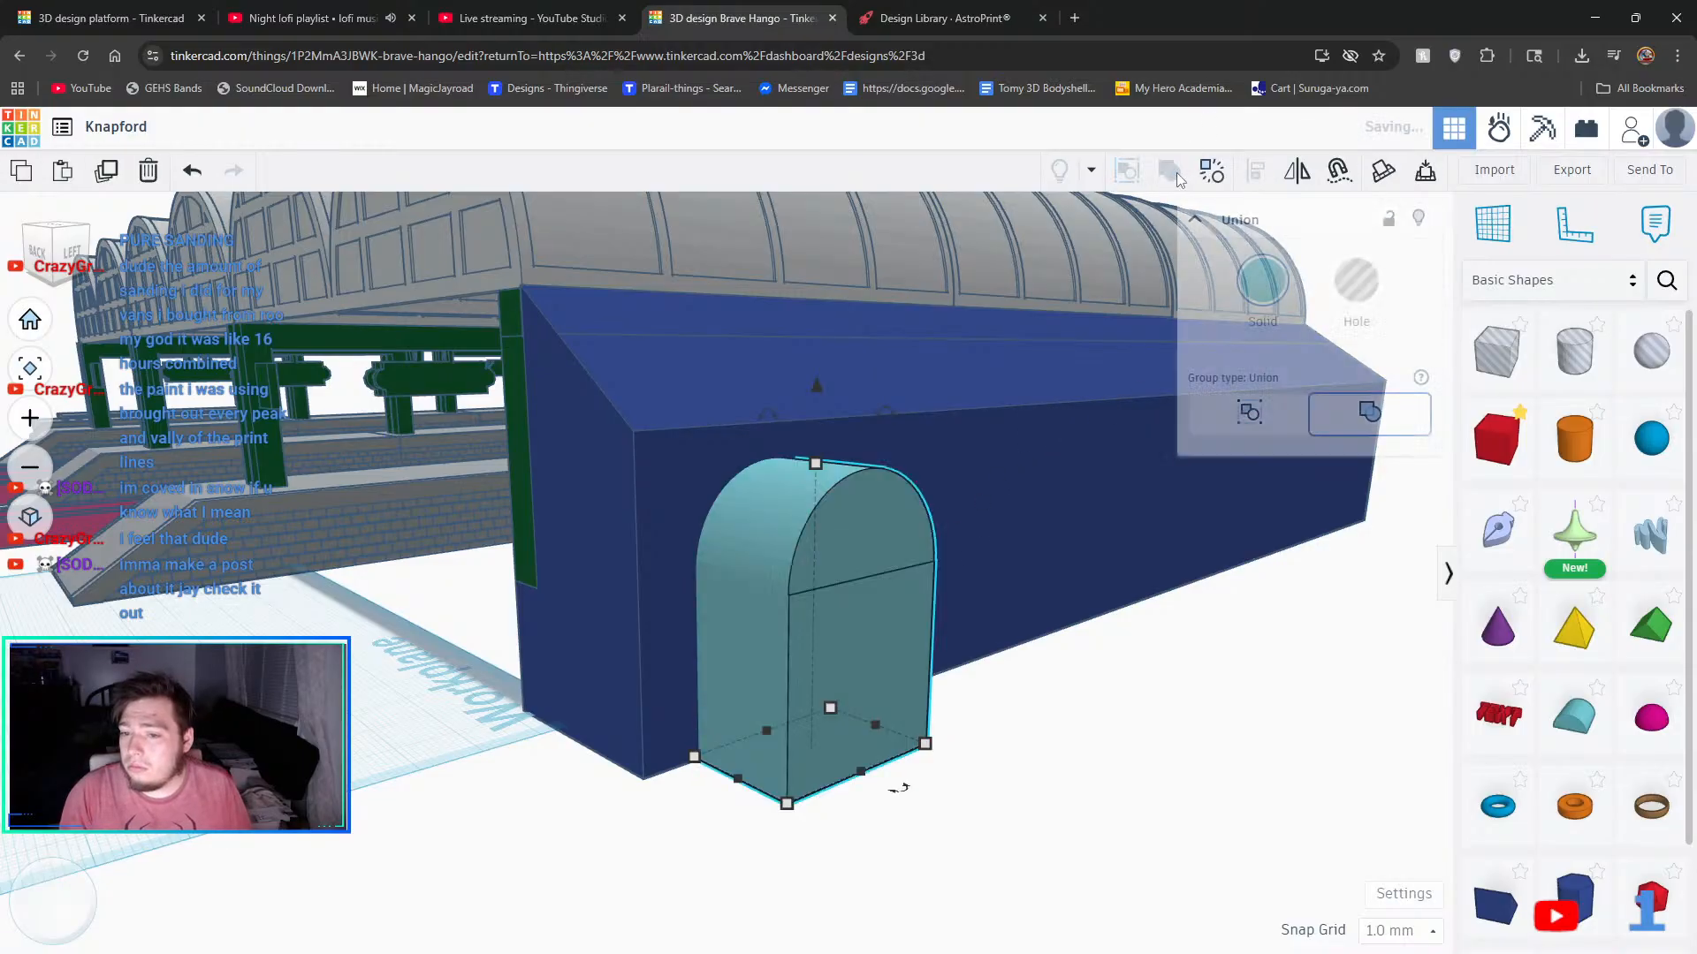
- Duplicate the arched window solid and shift the copy along the wall, leaving a small gap beside the original
scroll(1102, 796, up, 4)
mouse_move(874, 825)
right_down()
mouse_move(1105, 814)
mouse_move(892, 835)
right_up()
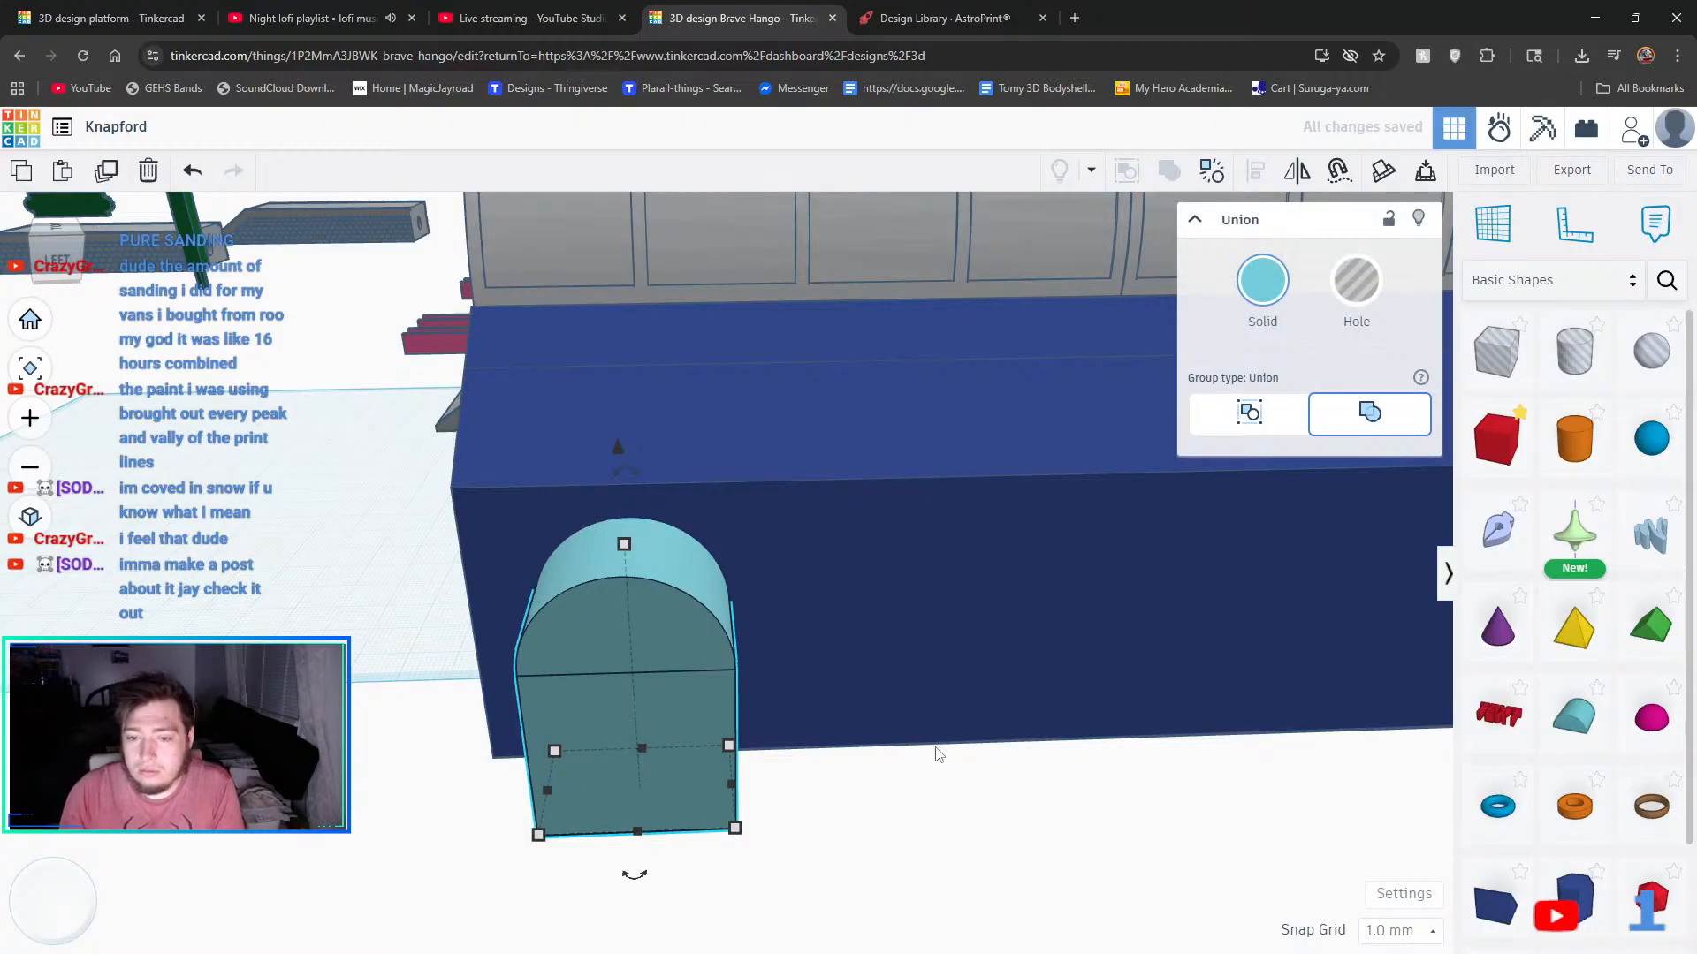
key(ctrl+d)
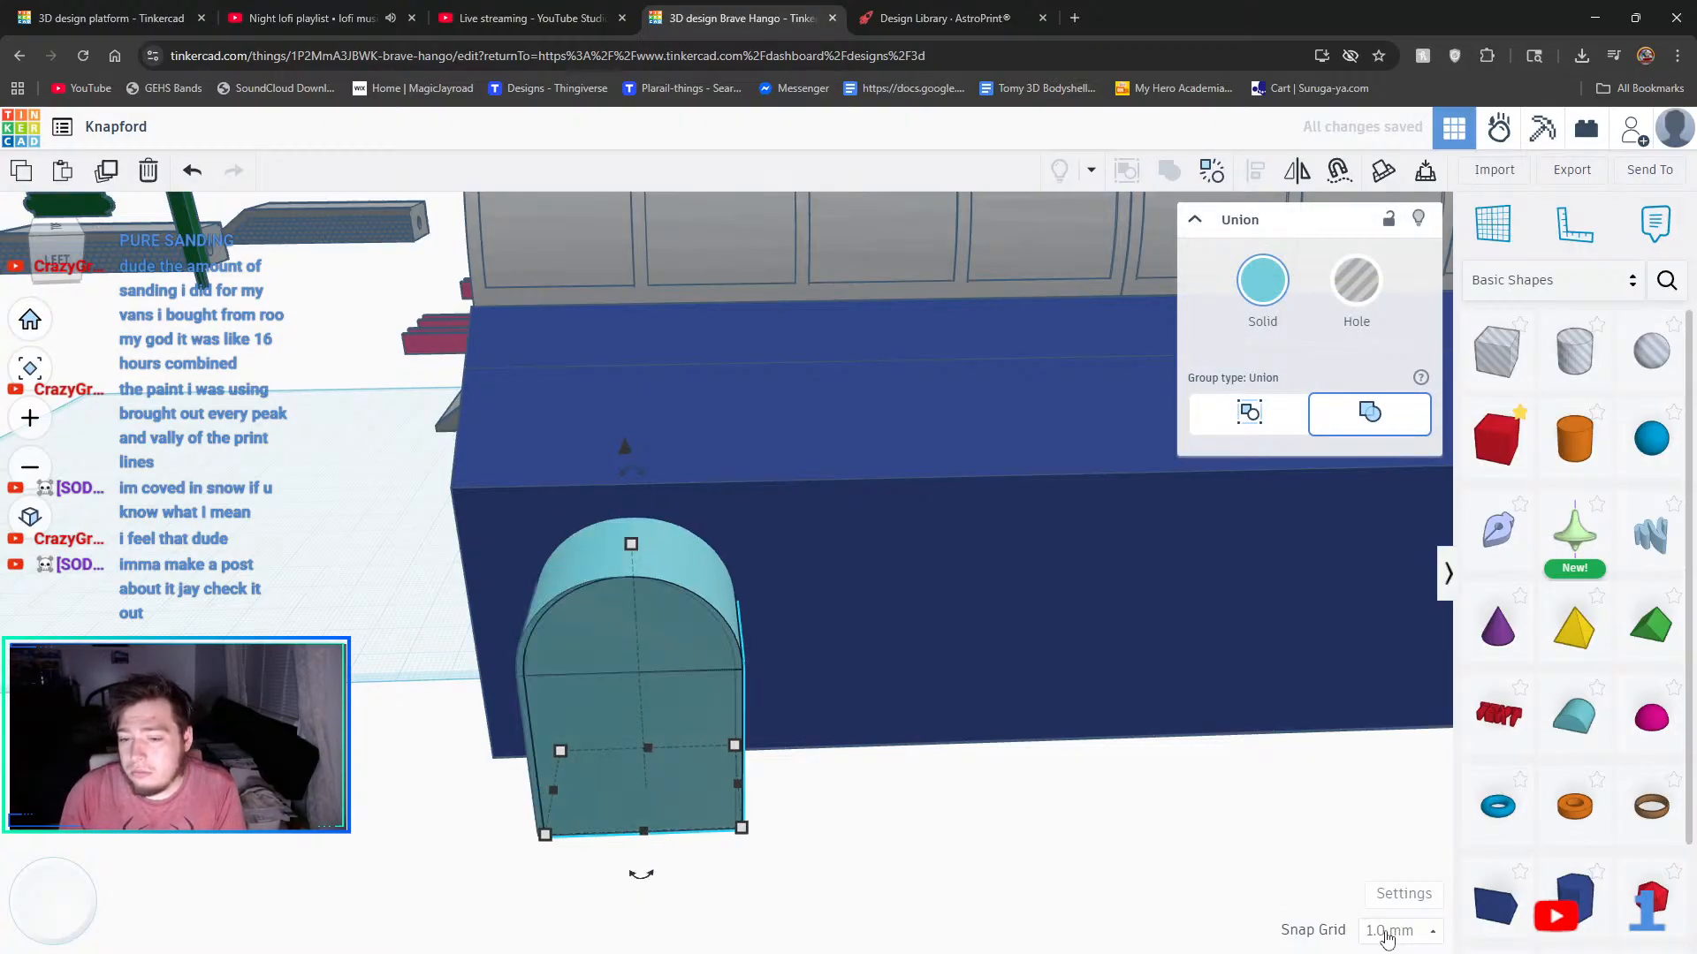
key(Right)
key(Right)
key(Right)
key(Right)
key(Right)
key(Right)
key(Right)
key(Right)
key(Right)
key(Right)
key(Right)
key(Right)
key(Right)
key(Right)
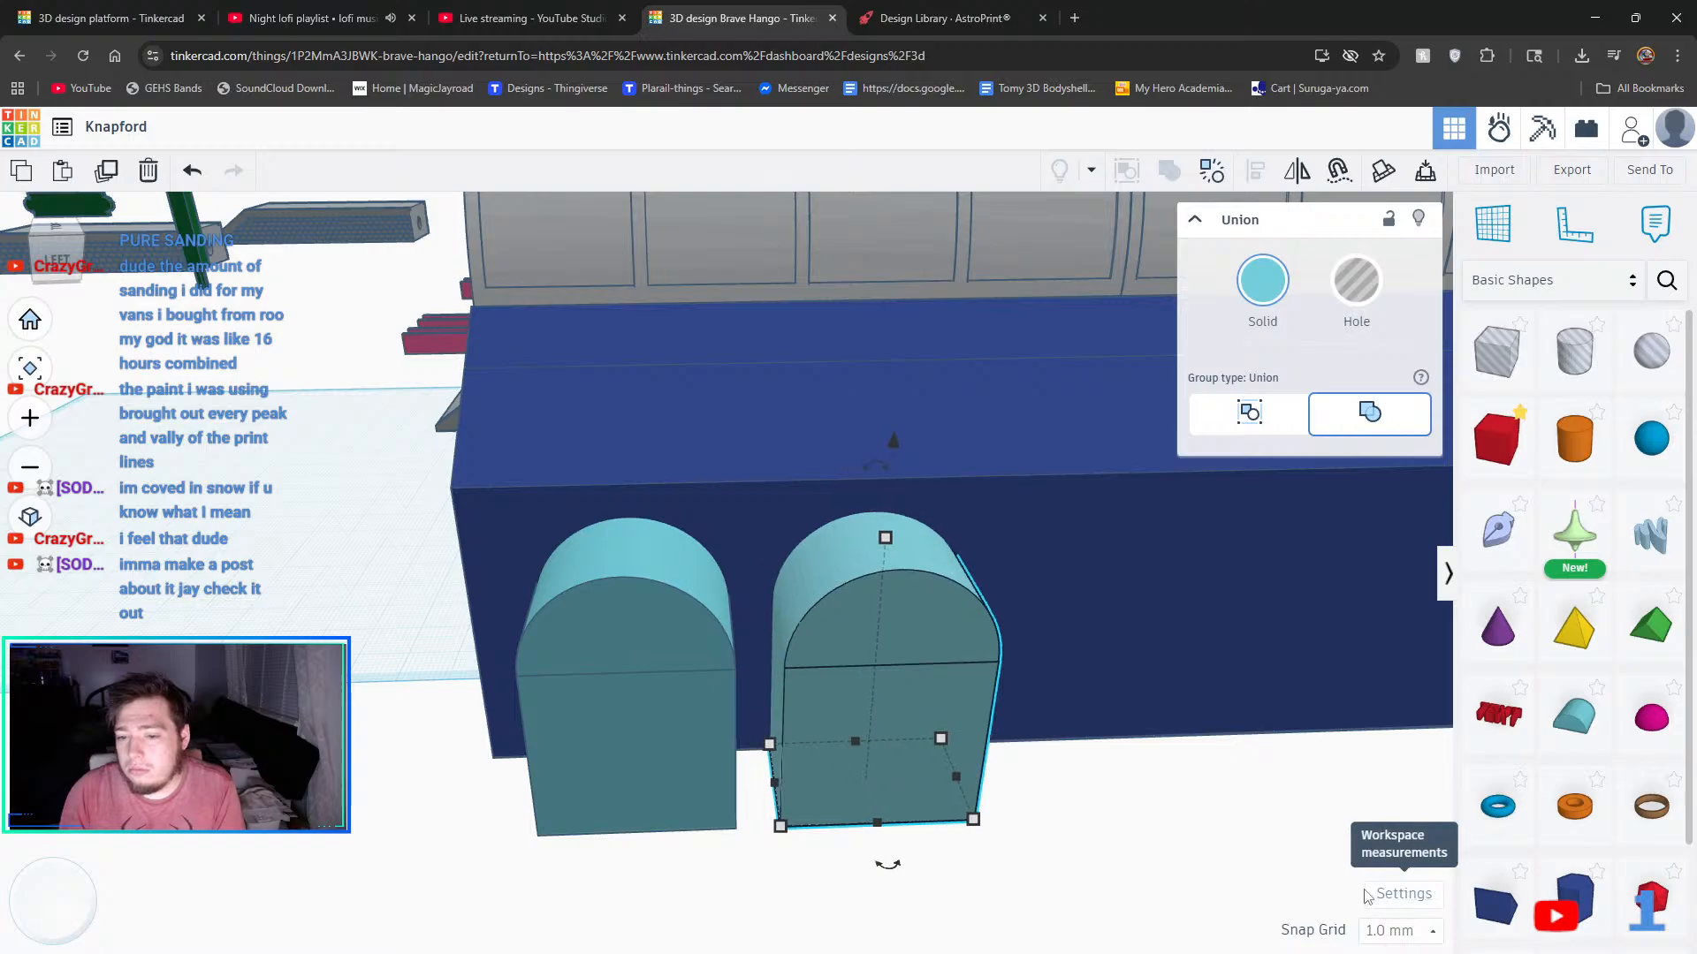
middle_drag(1150, 839, 1083, 833)
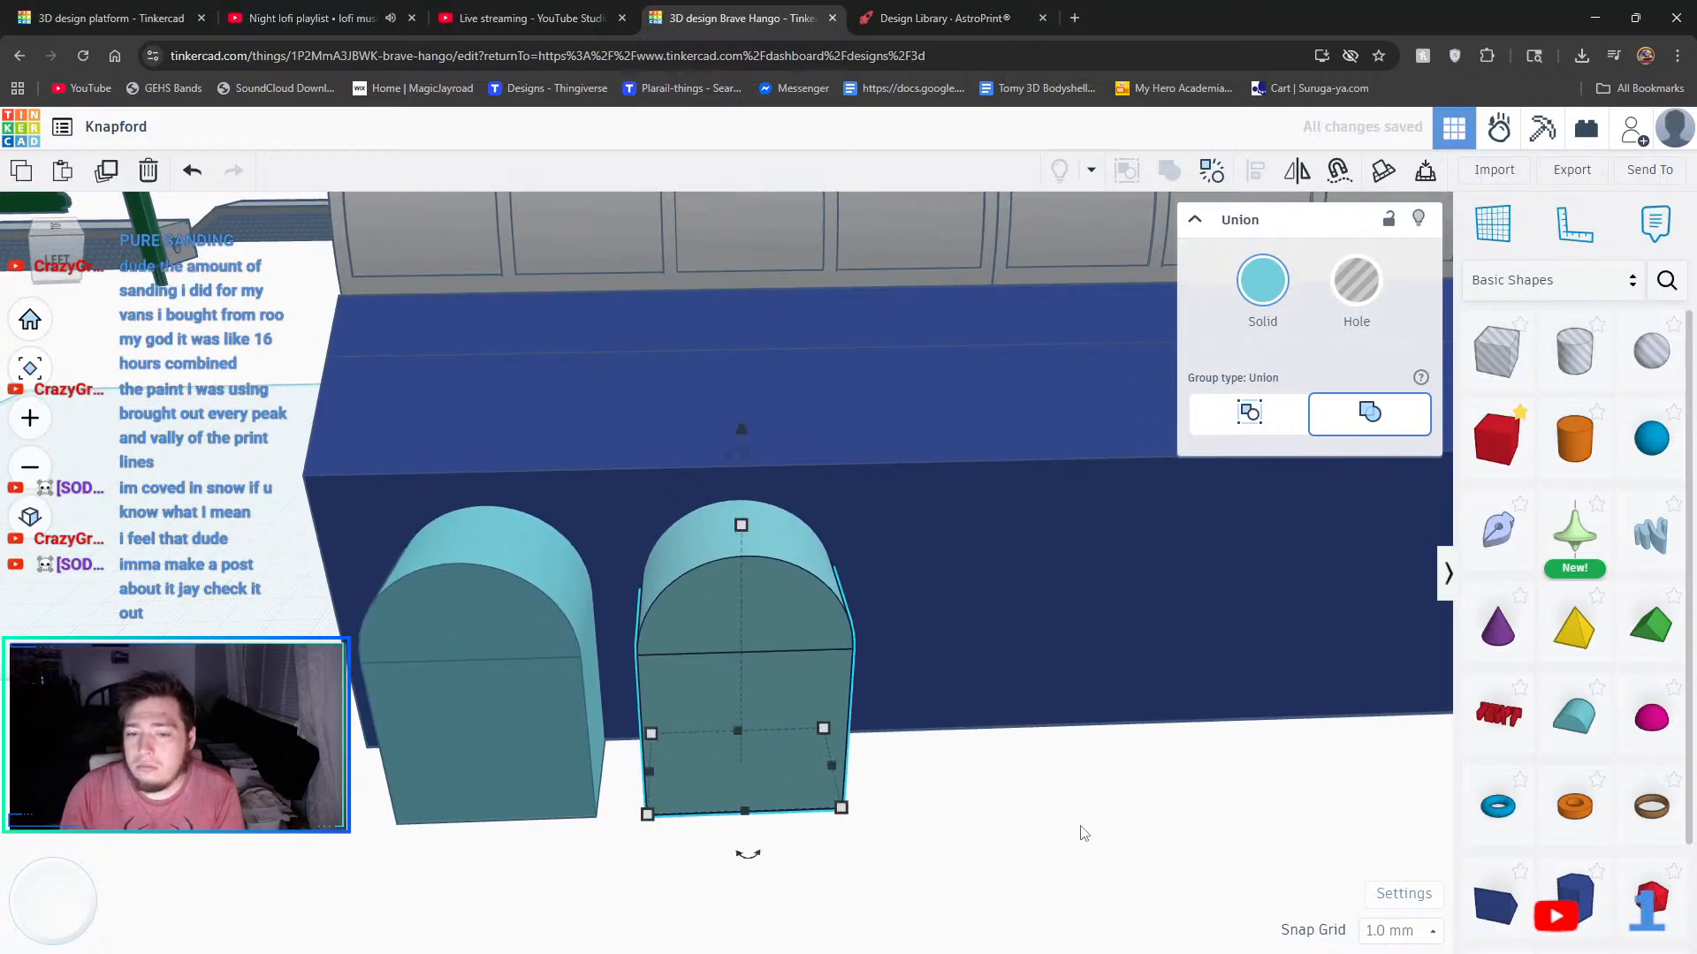
- Switch to a new browser tab and search Google Images for "knapford side building"
click(1075, 20)
text(kn)
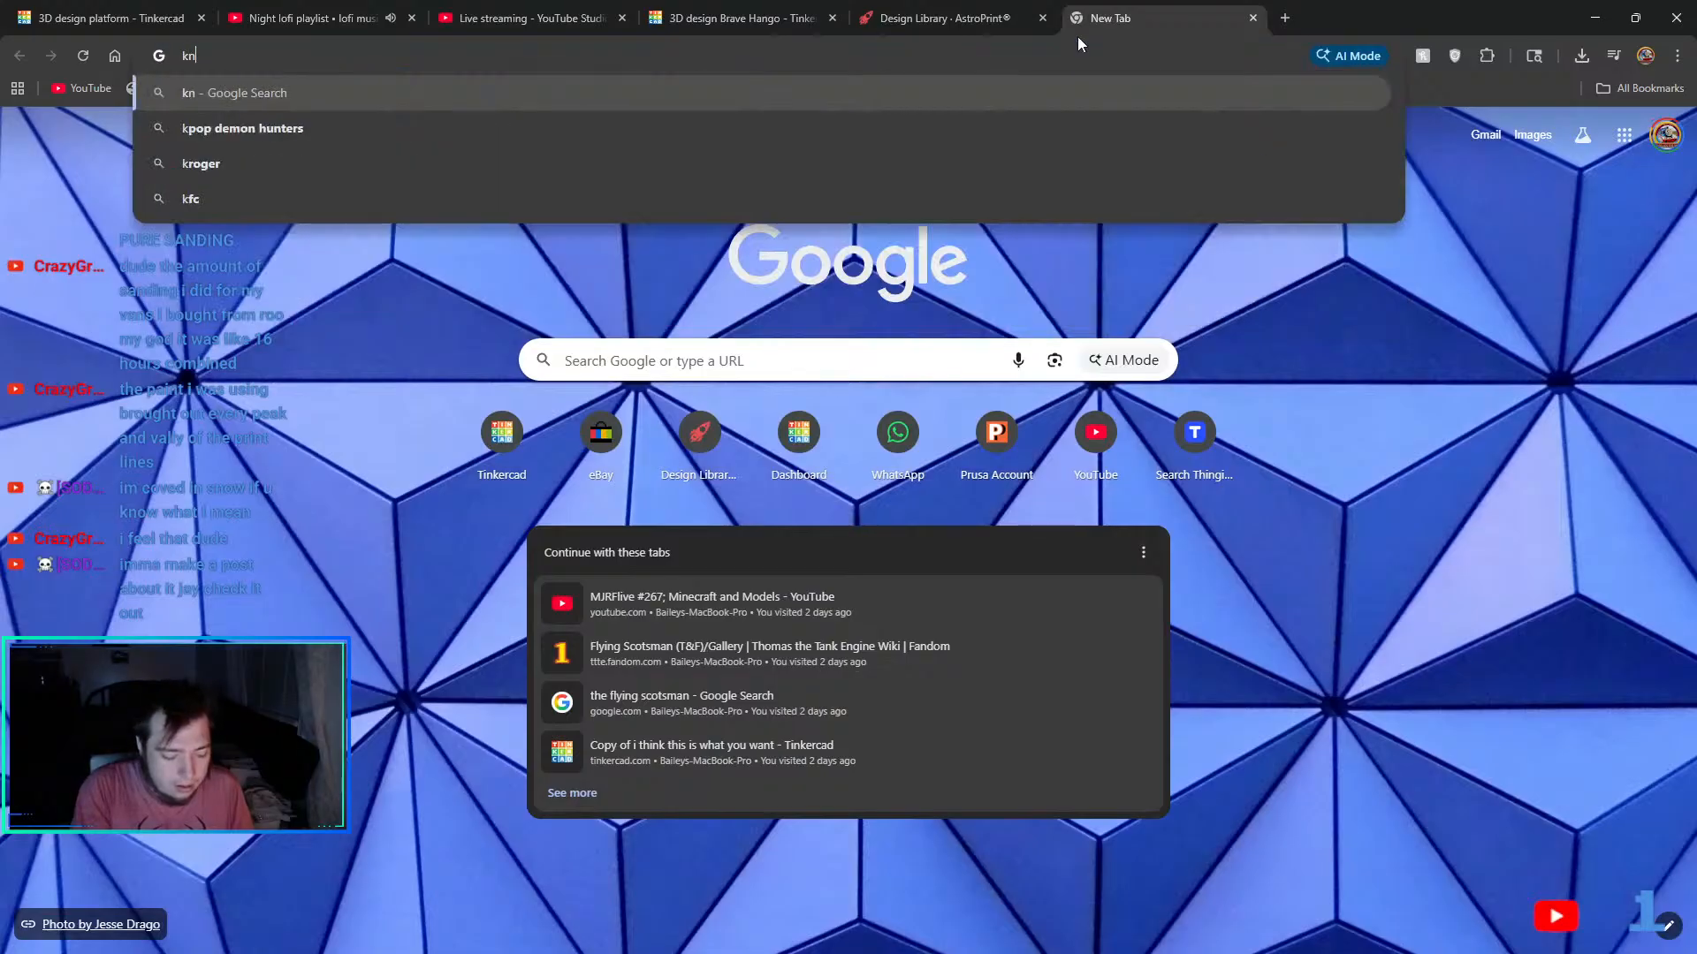
text(apford s)
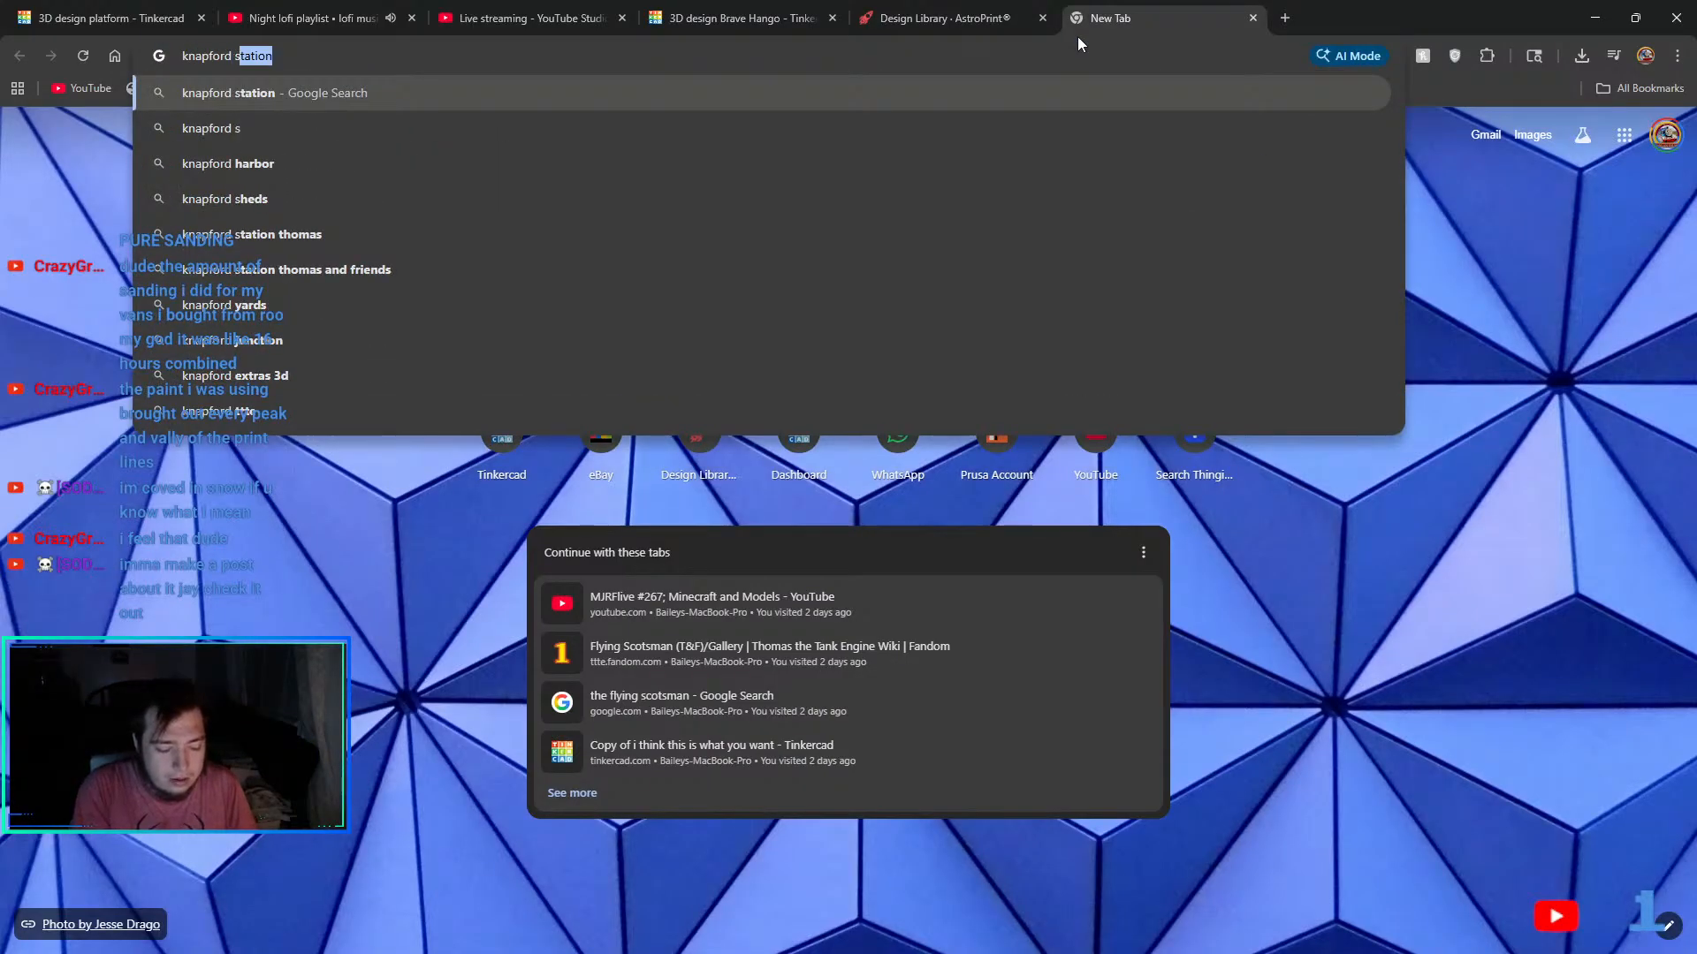
text(ide )
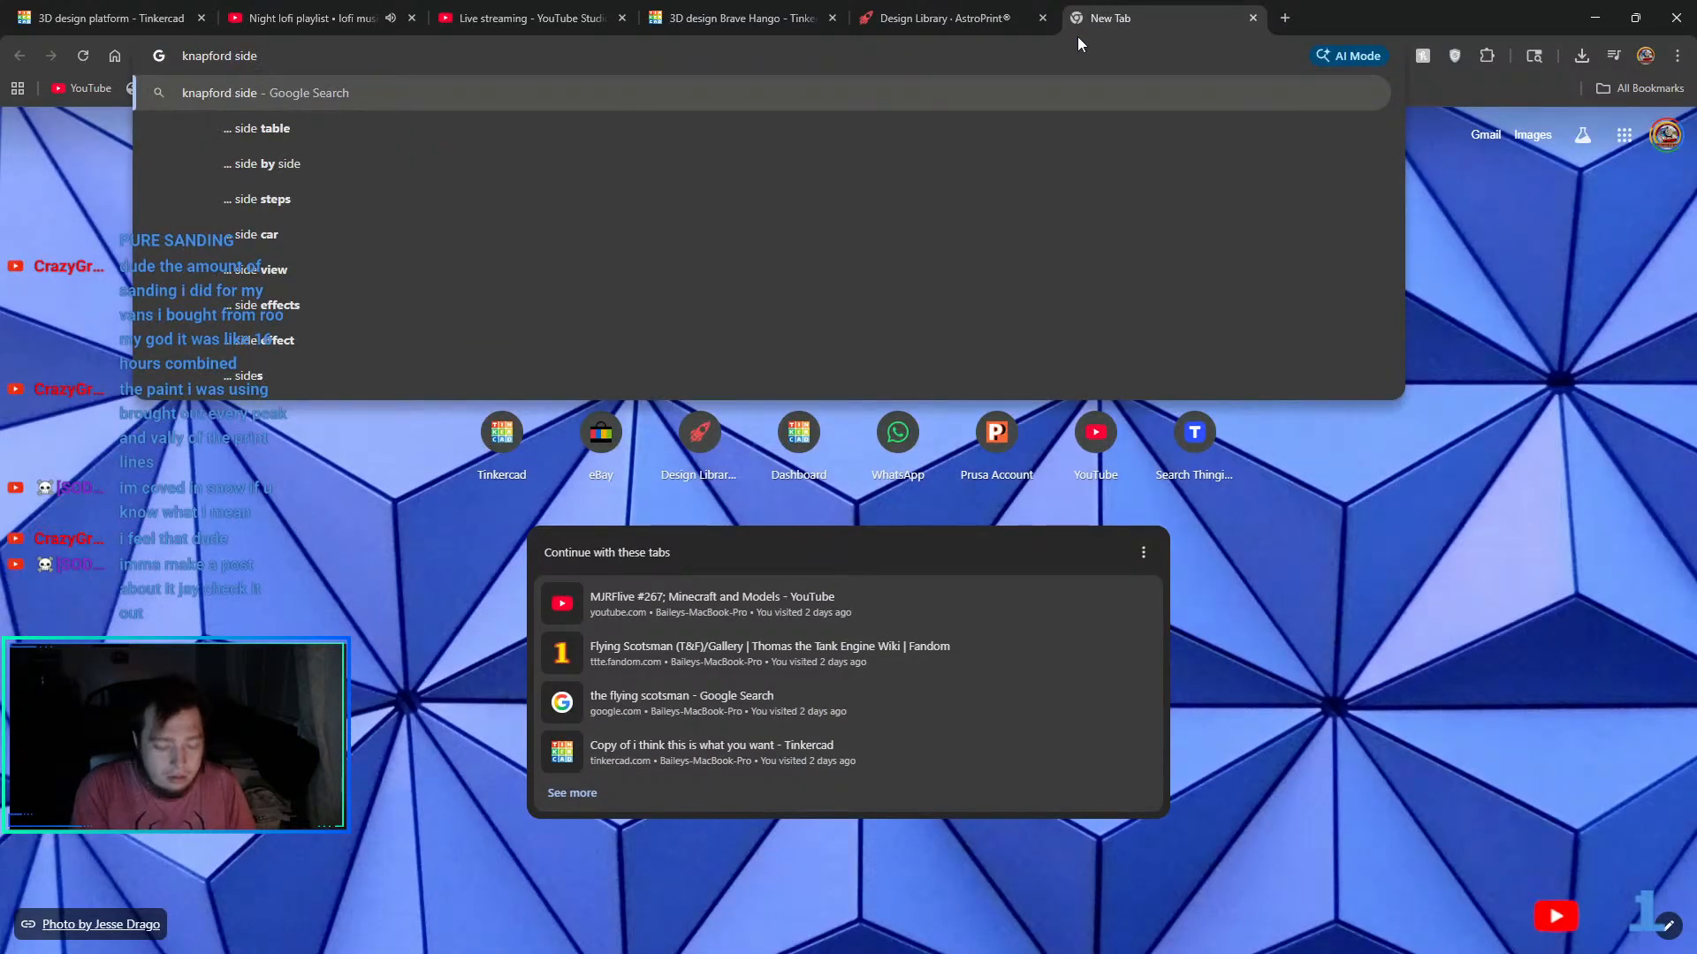
text(building)
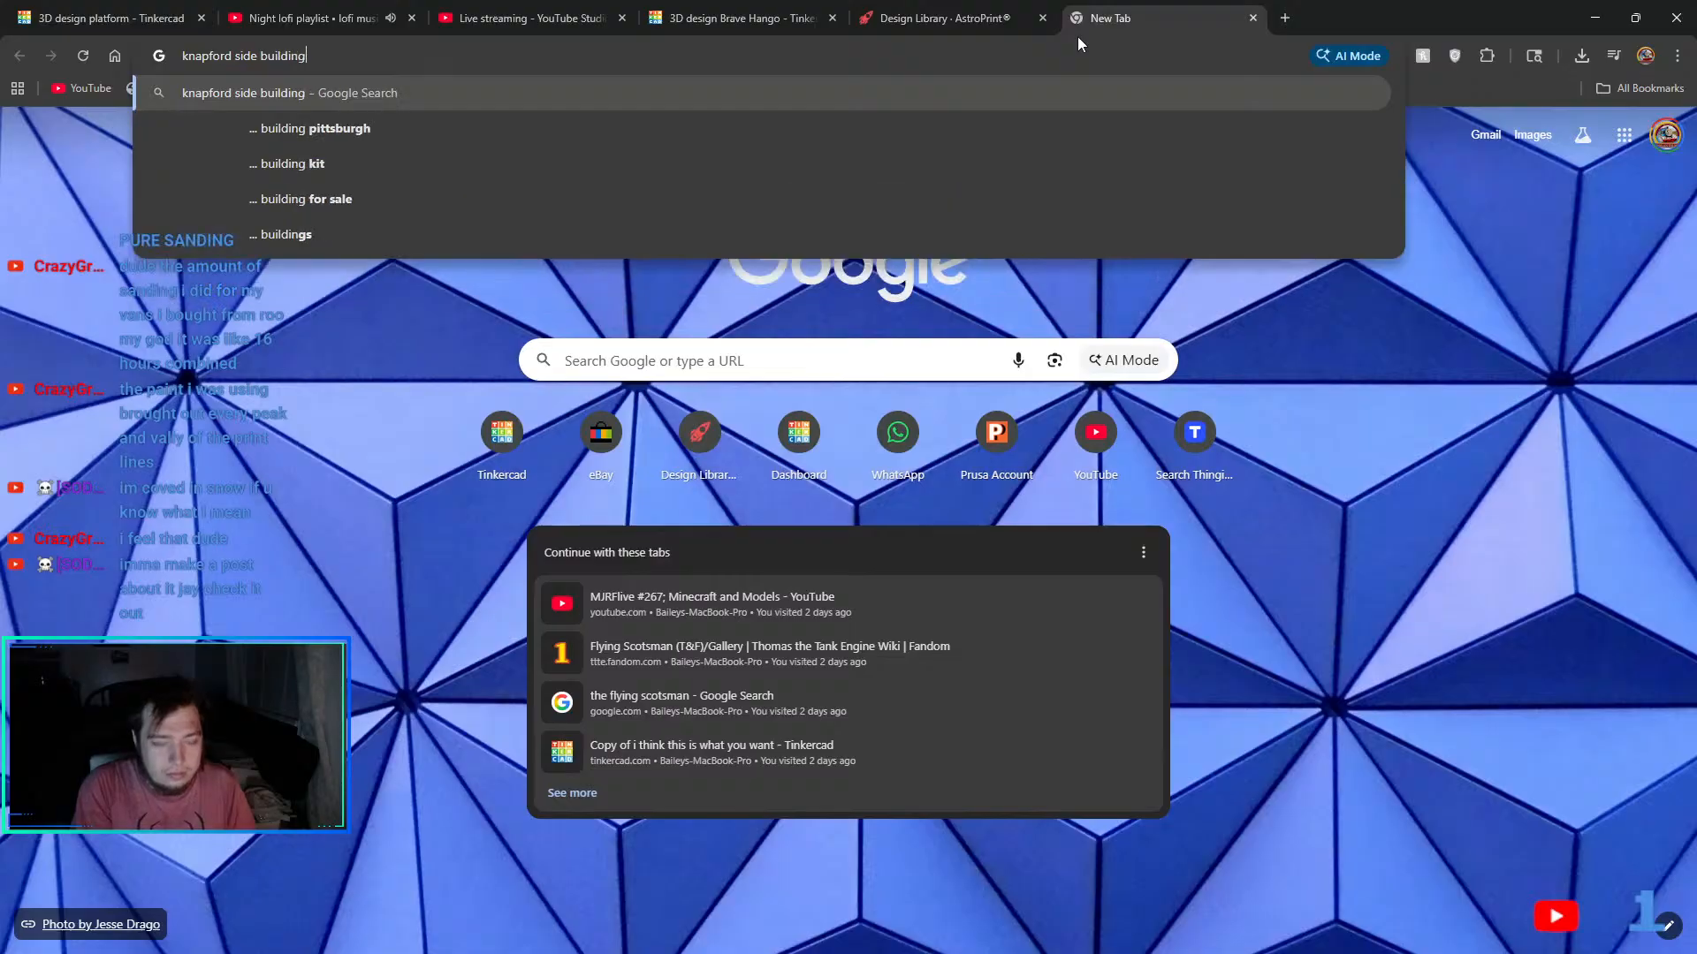
key(Return)
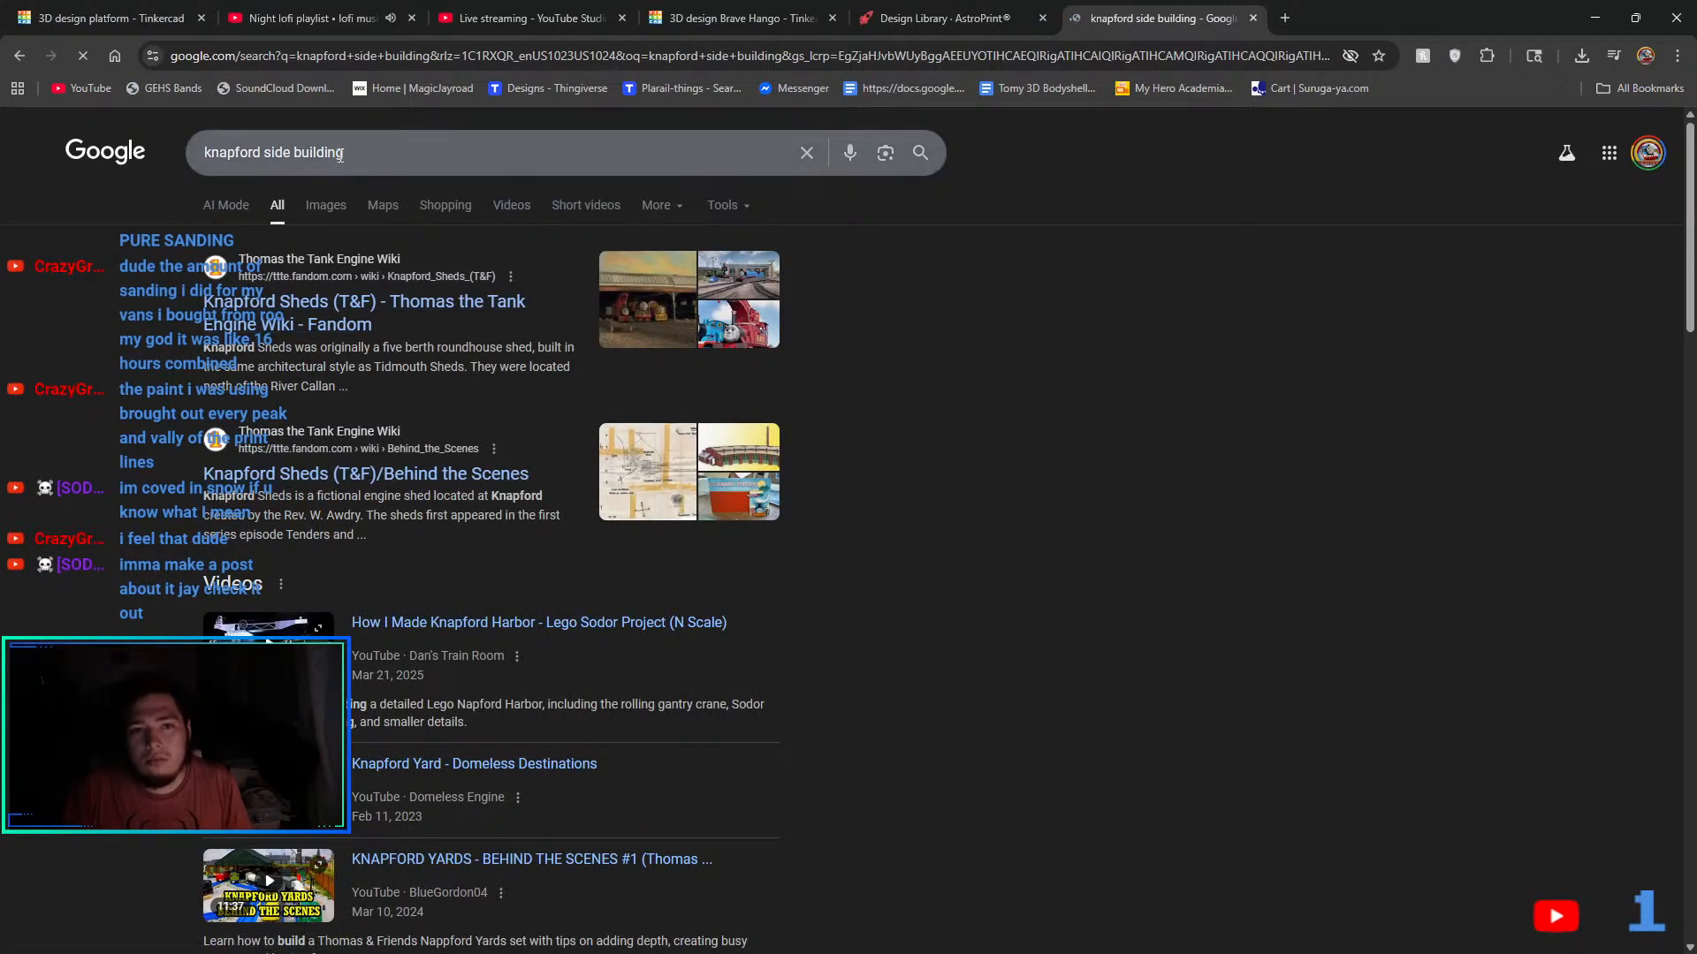
click(326, 205)
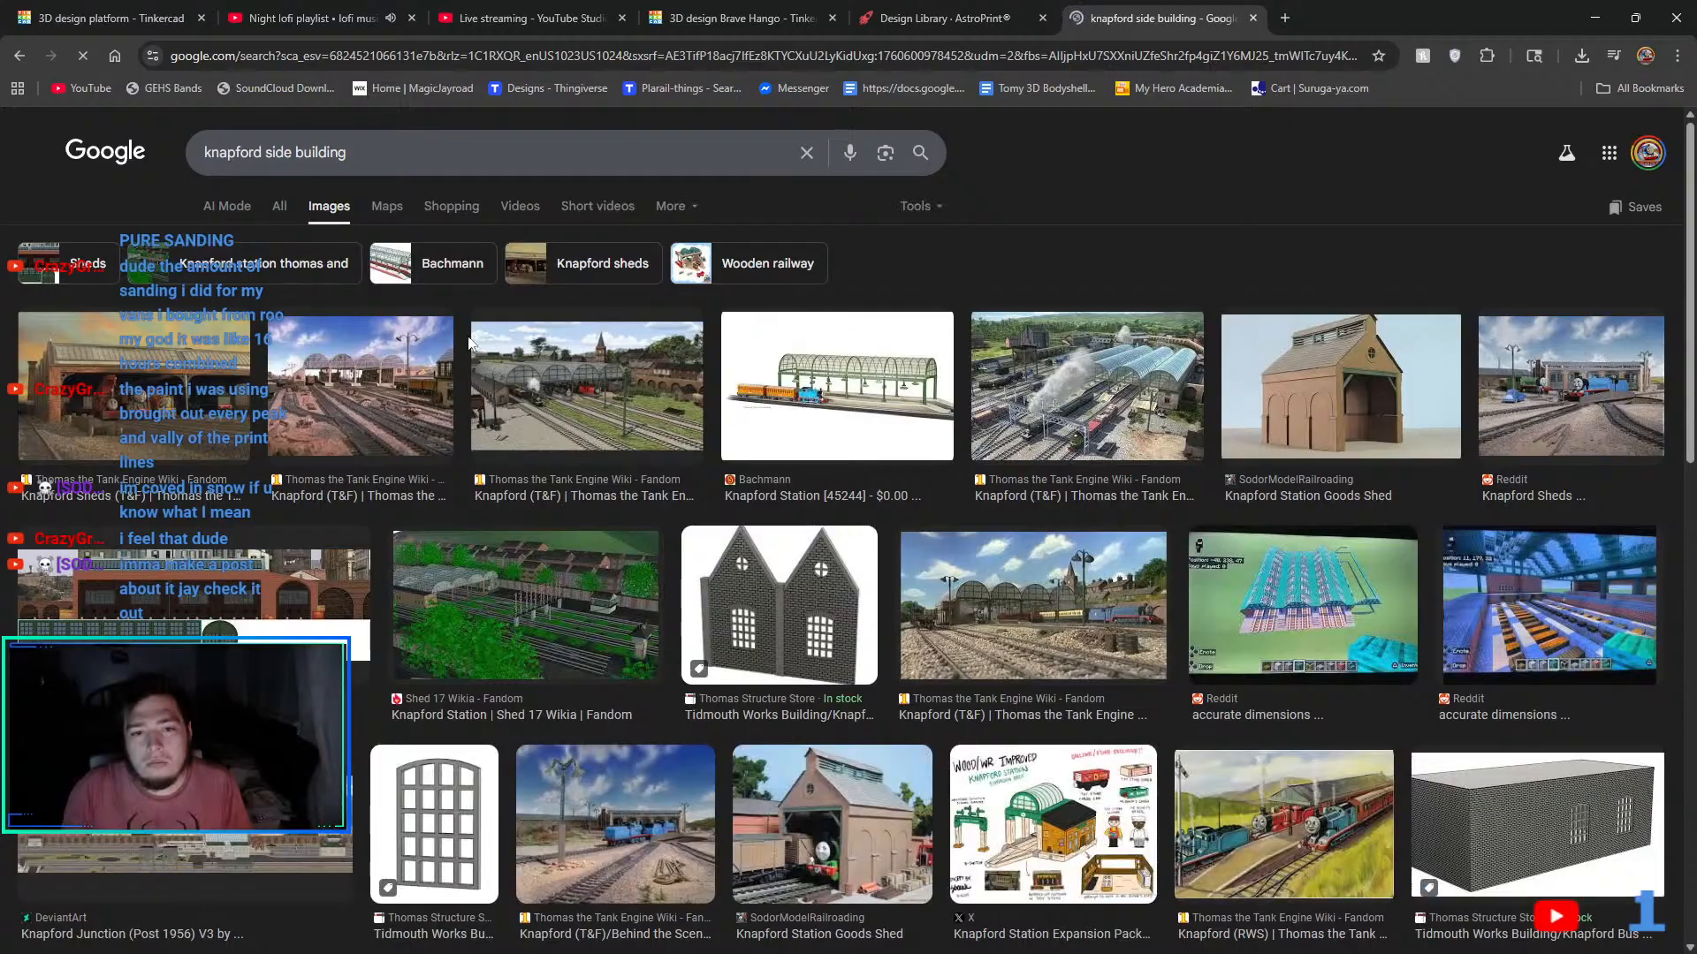
- Preview the Knapford (T&F) station picture and look through the image results for references of the station's side building
click(574, 378)
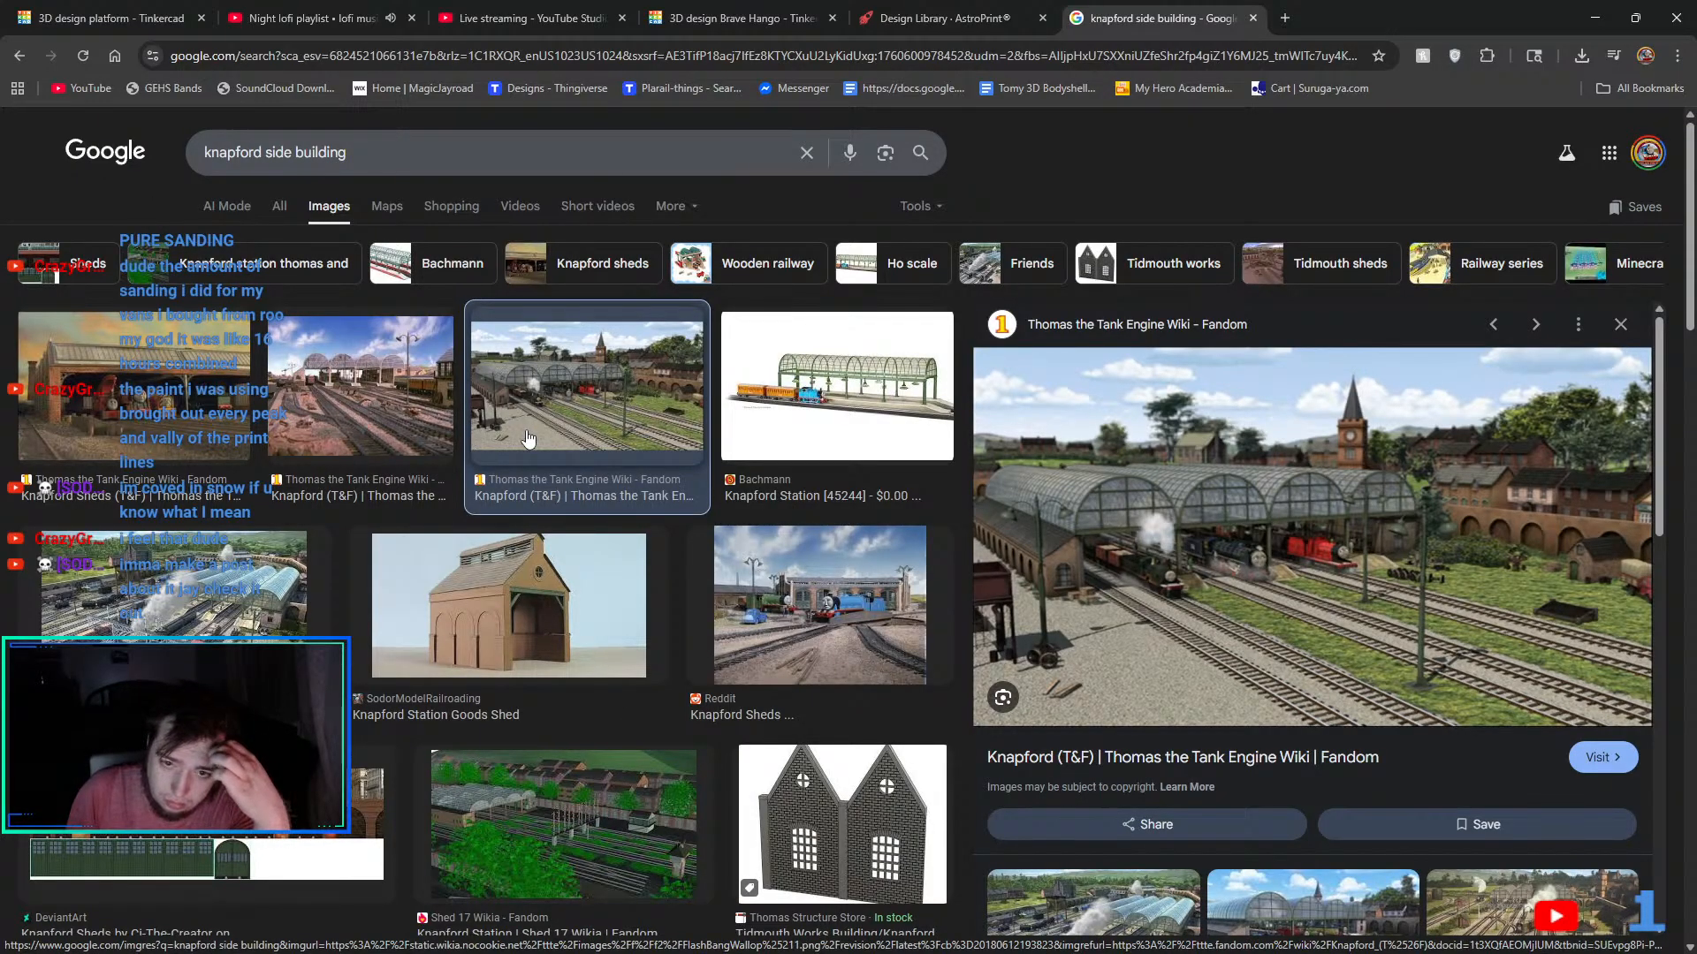
scroll(777, 570, down, 7)
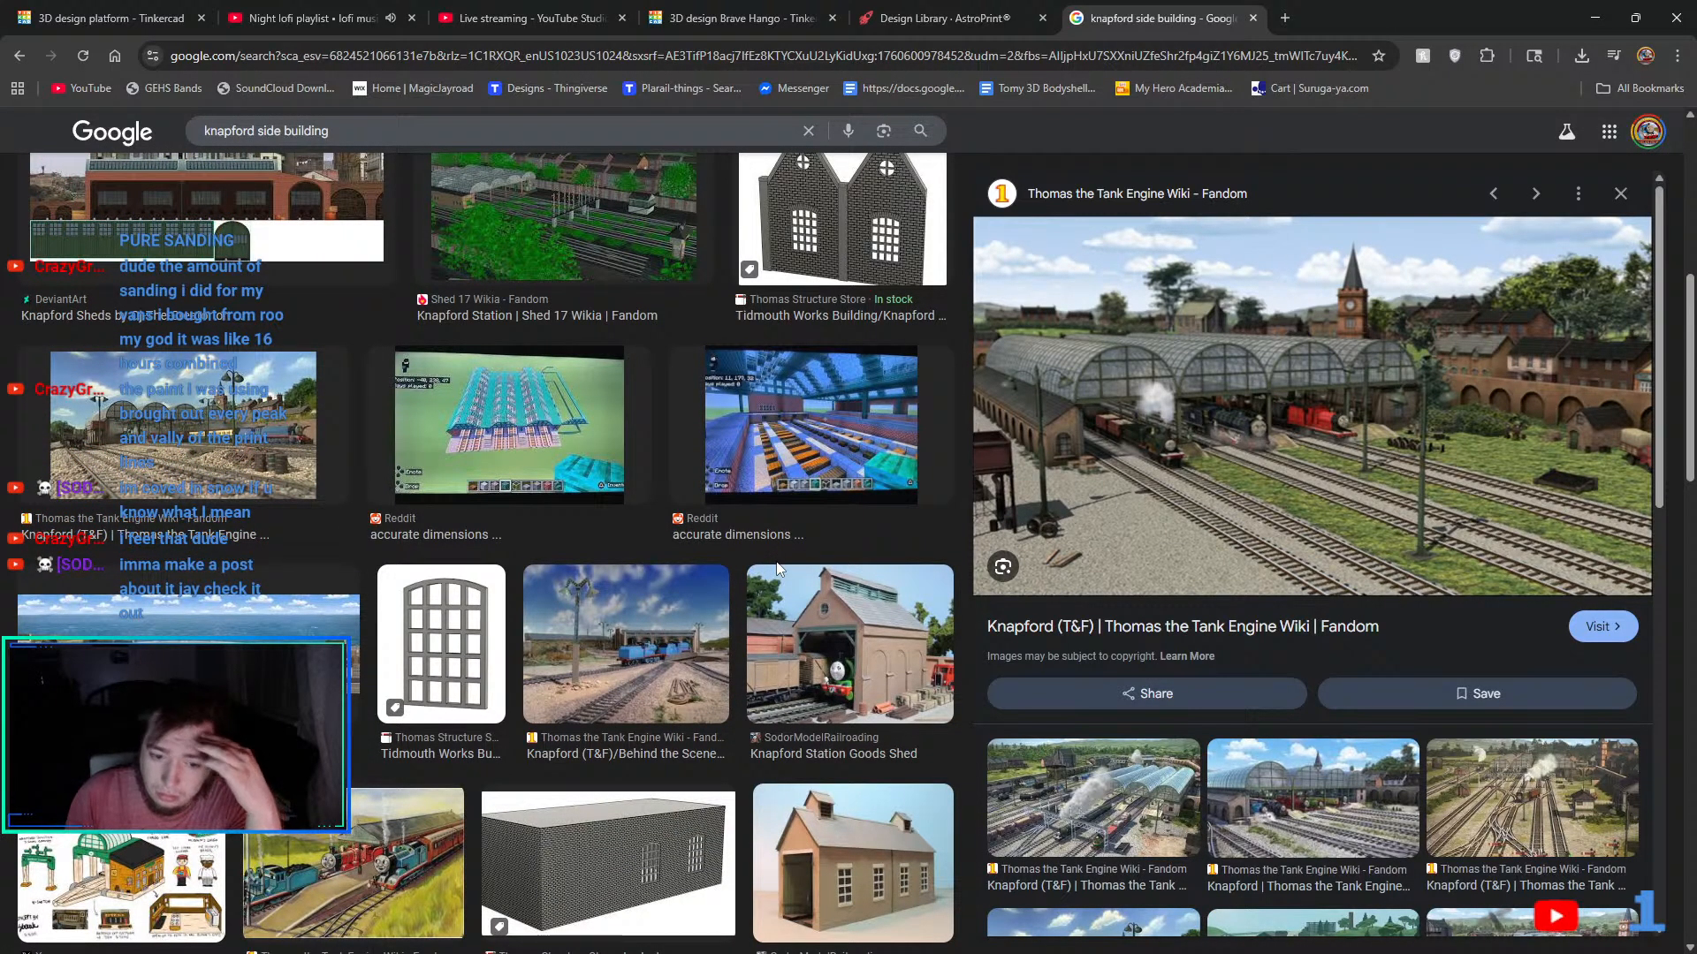
scroll(777, 570, down, 5)
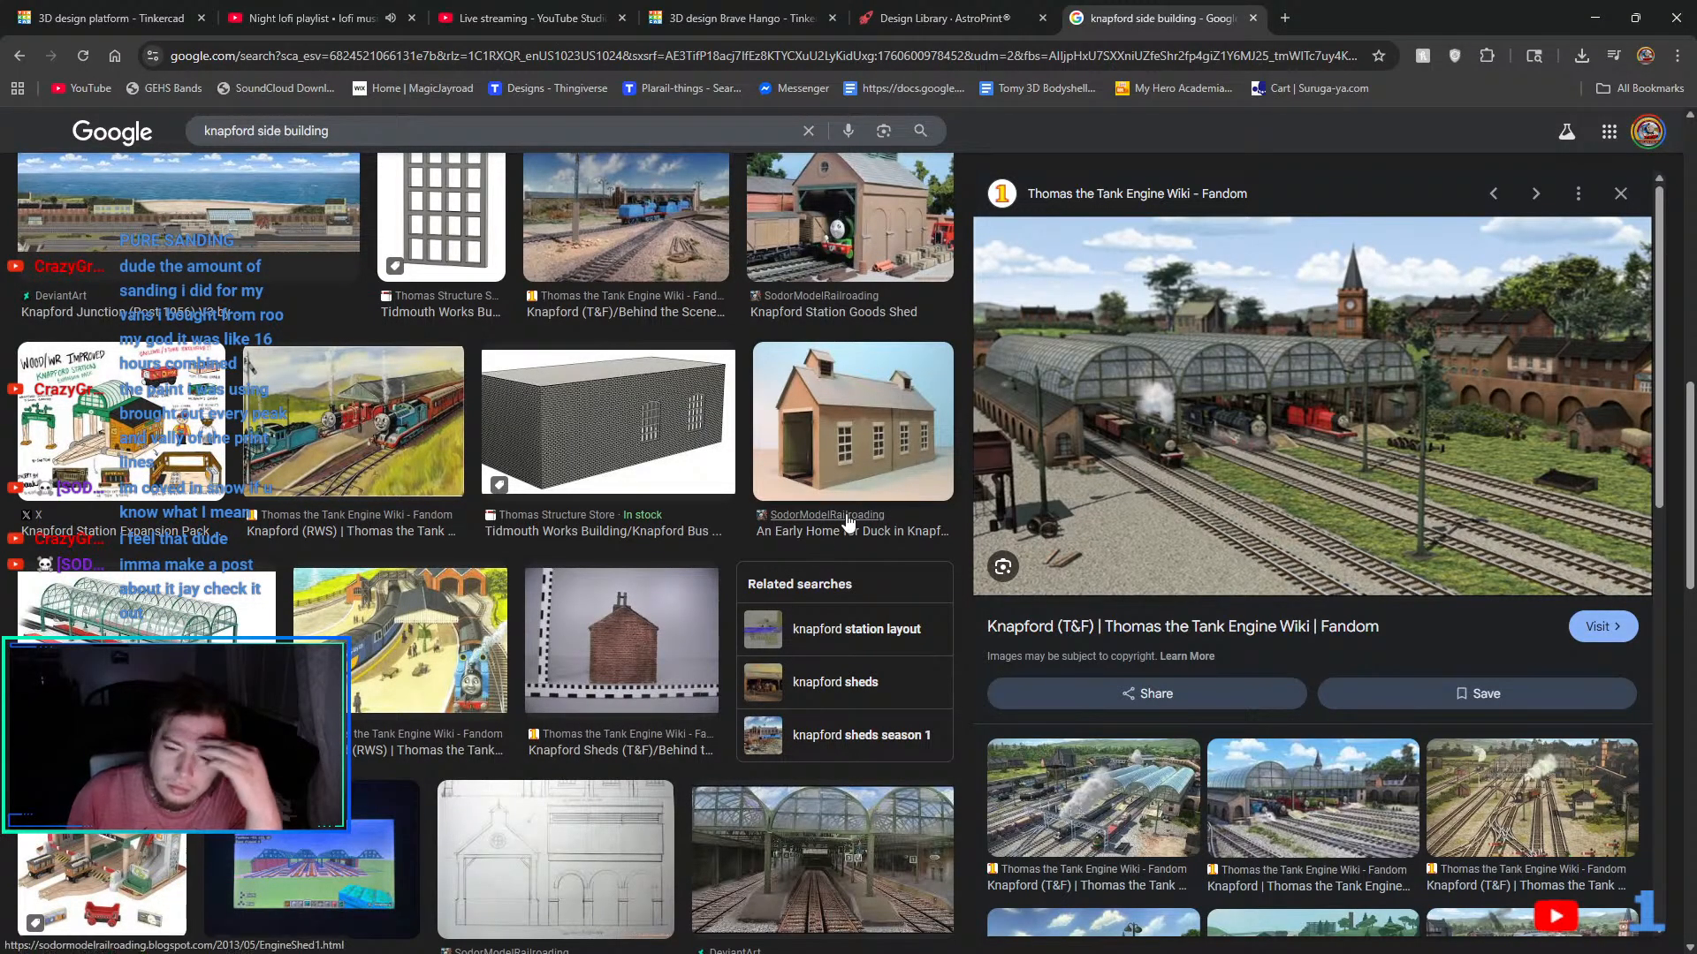
scroll(773, 592, down, 6)
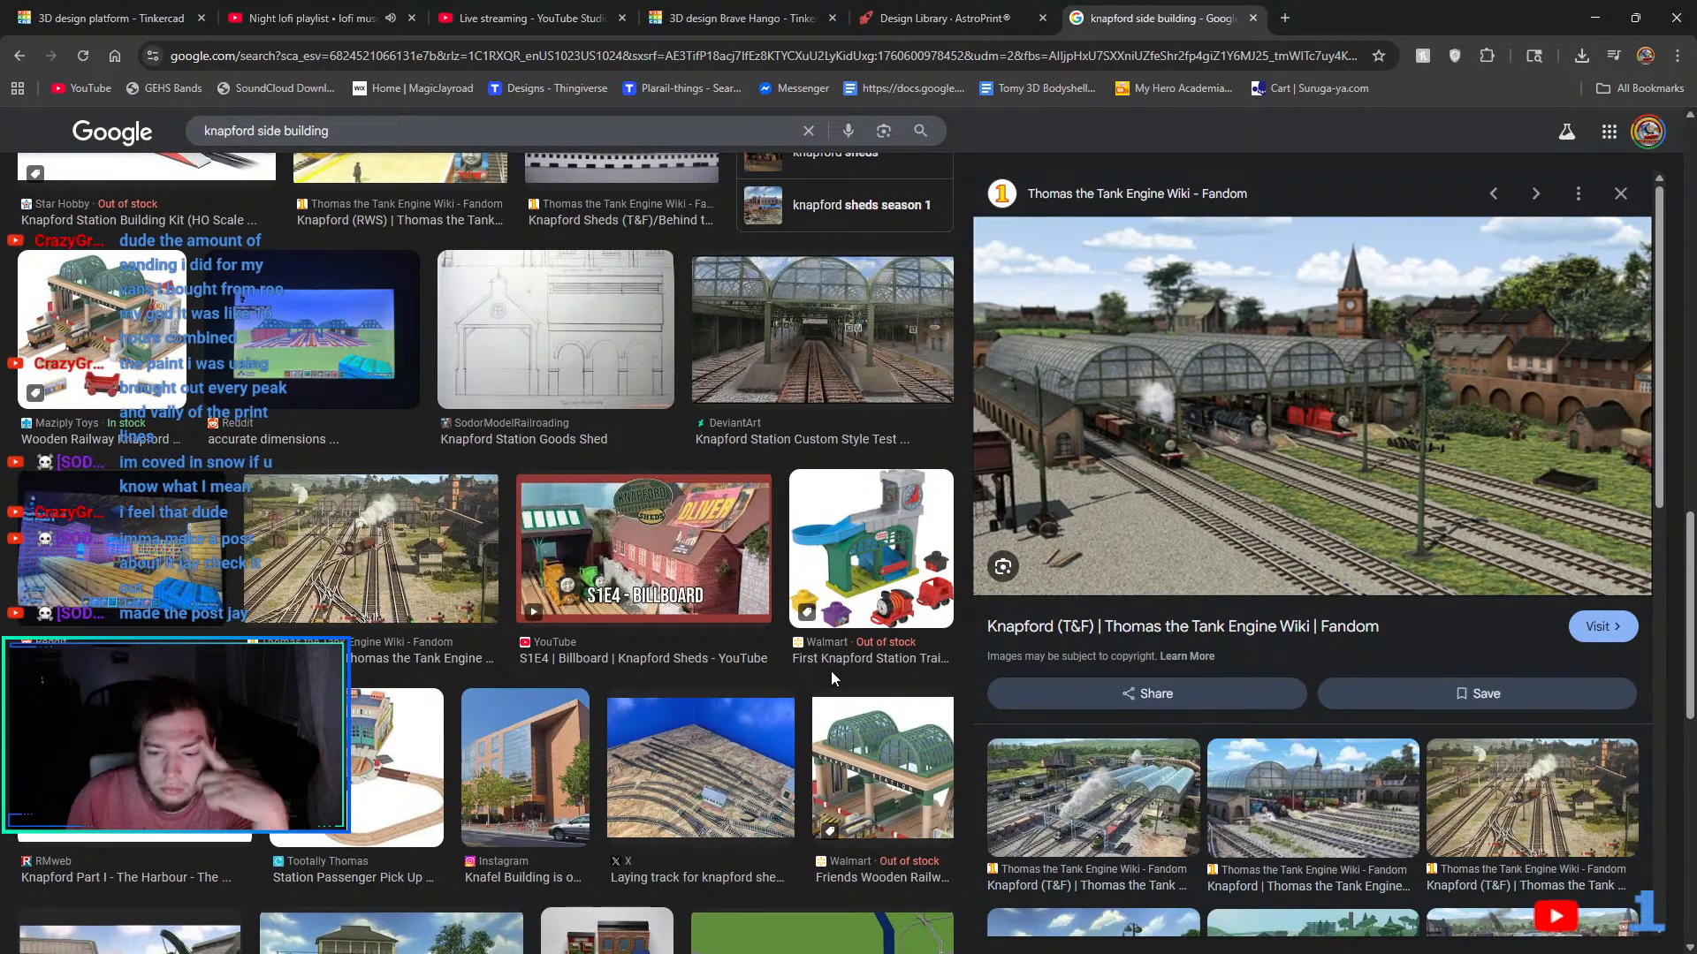
scroll(830, 673, down, 2)
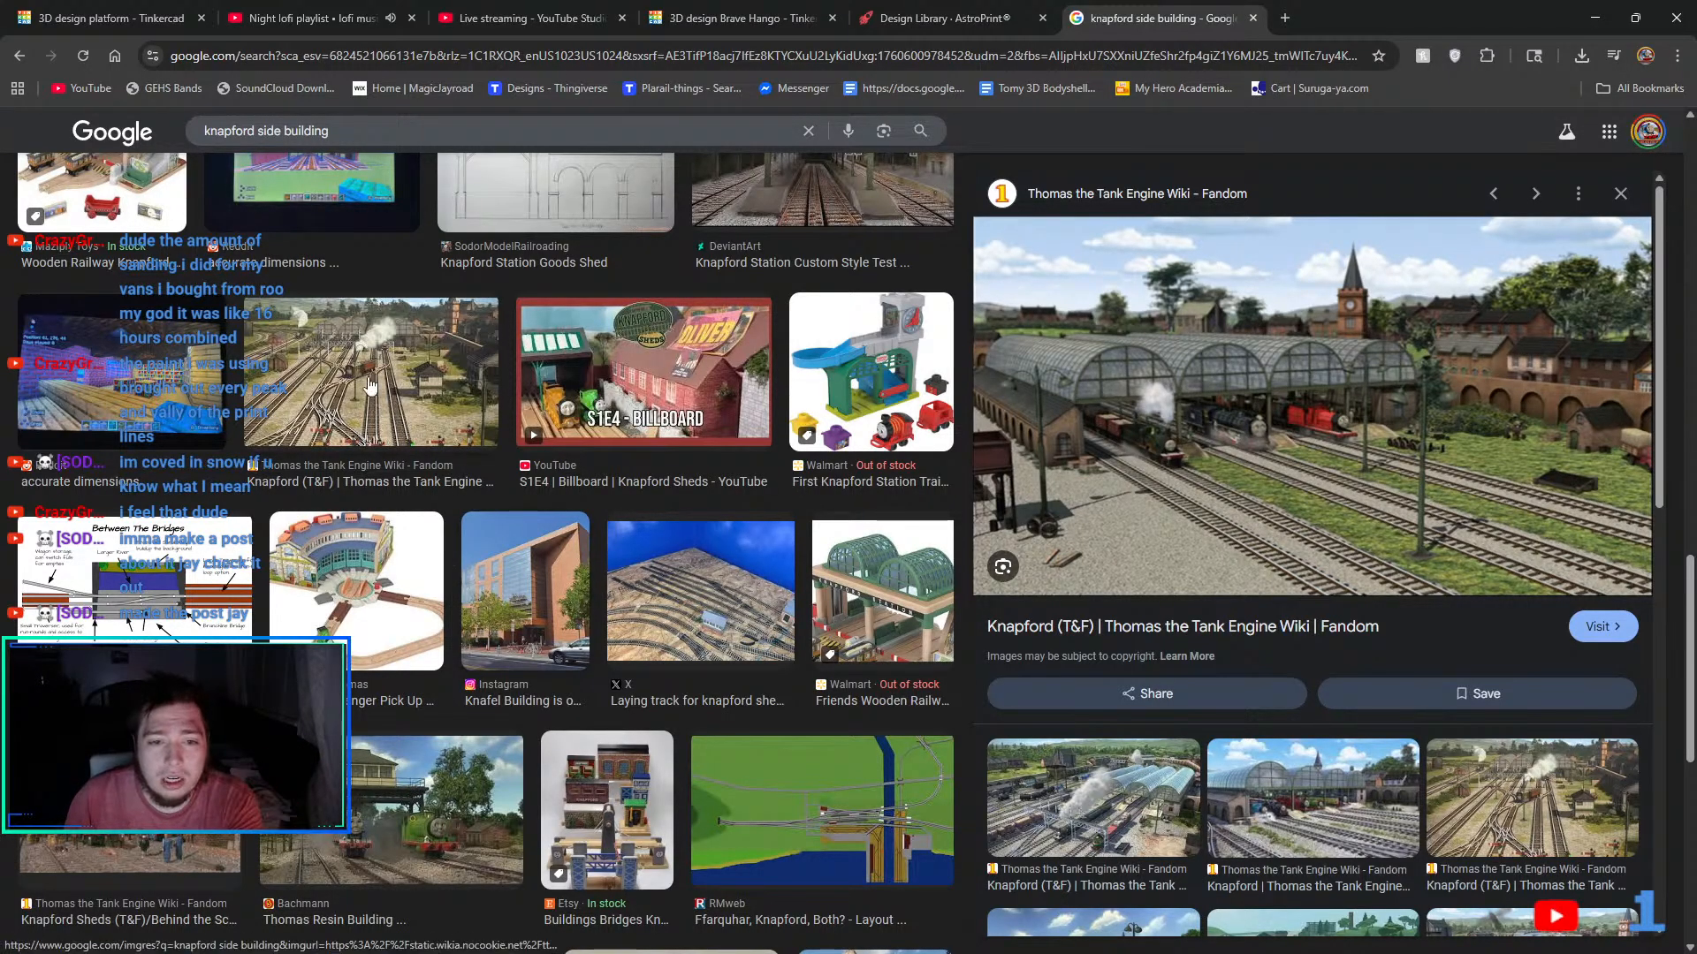
scroll(375, 409, down, 1)
scroll(374, 409, down, 3)
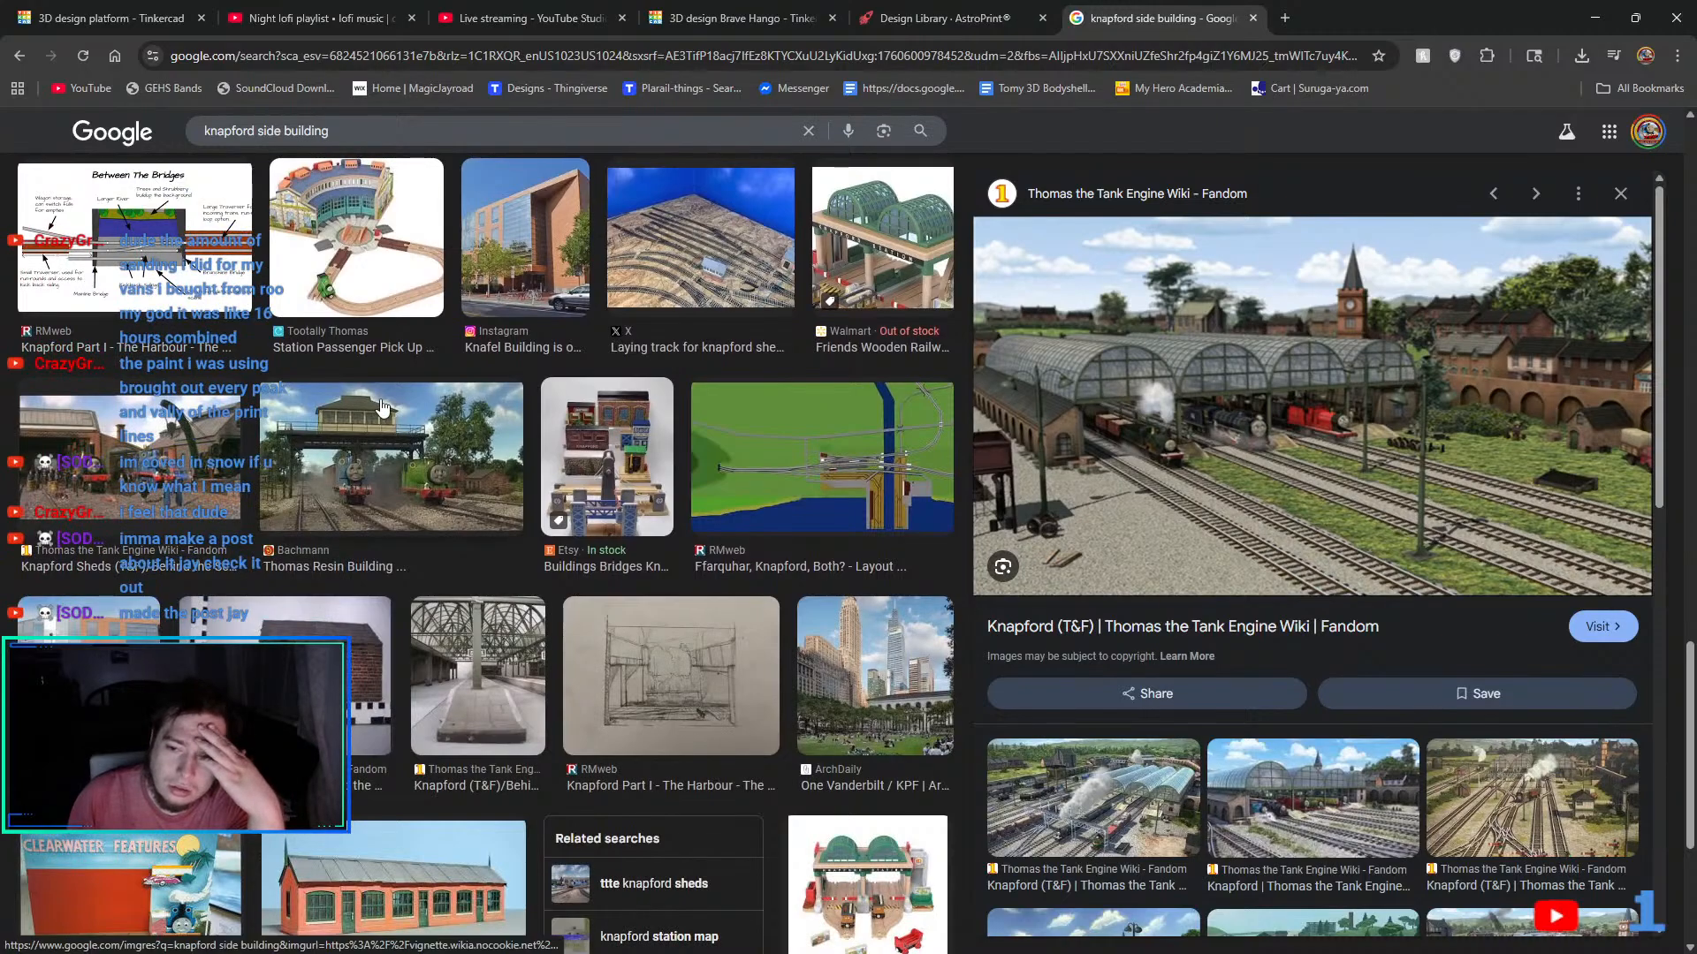
scroll(395, 437, down, 3)
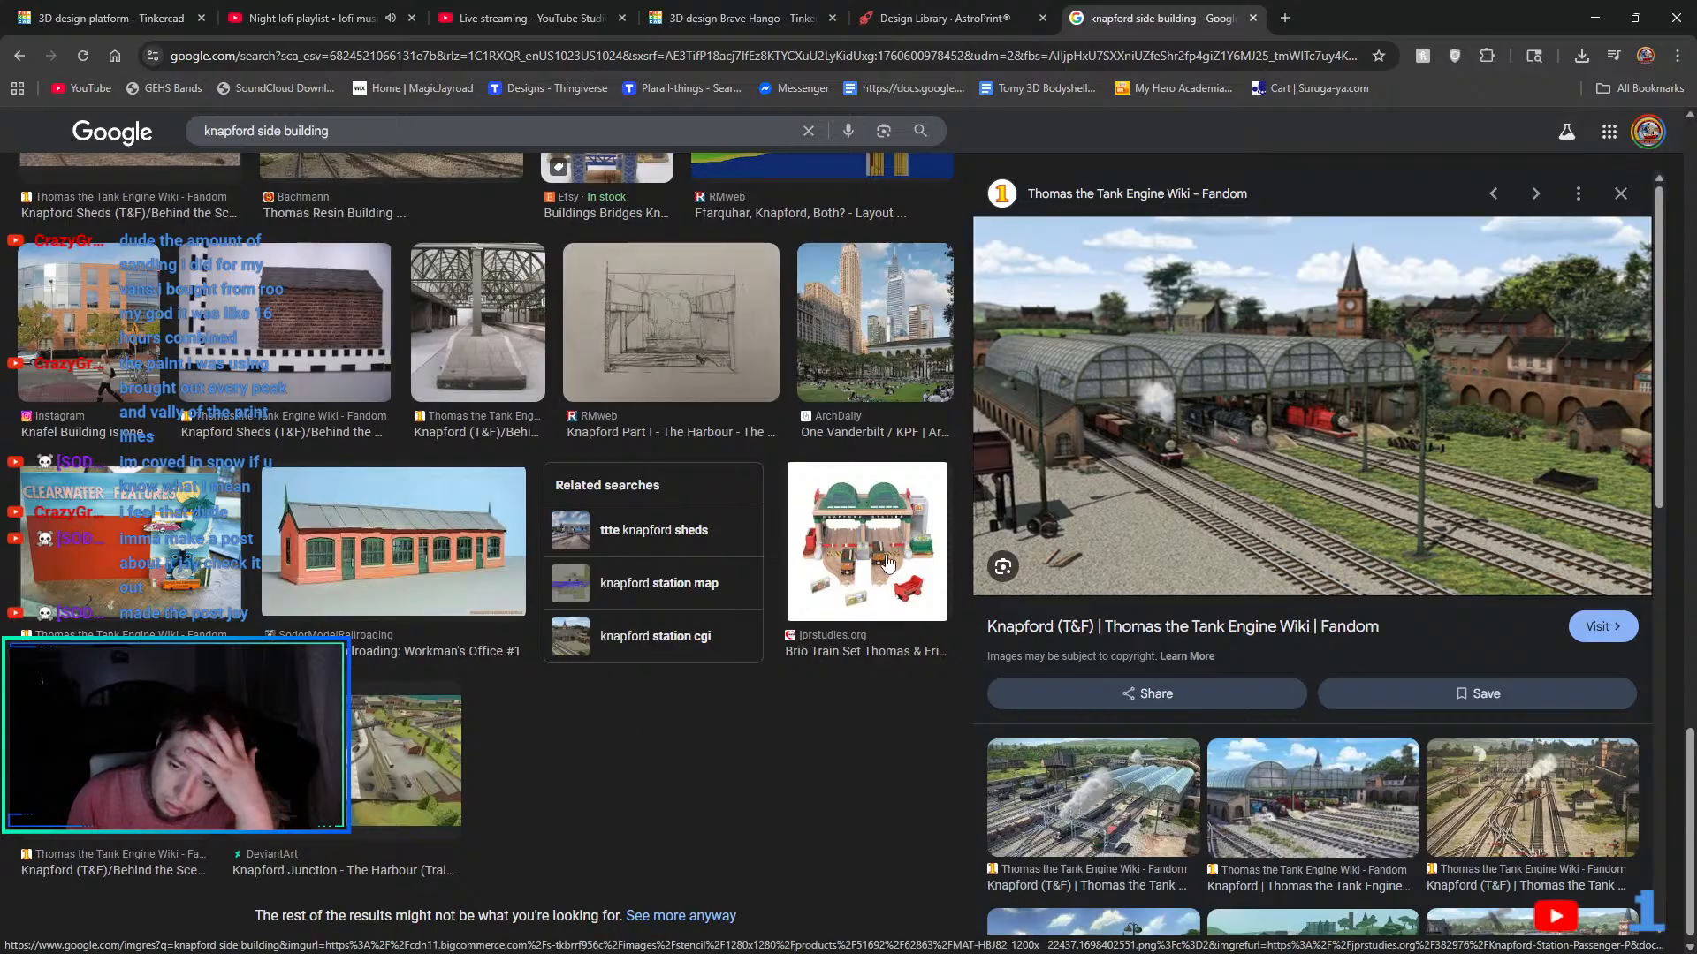
scroll(627, 730, up, 3)
scroll(888, 566, up, 6)
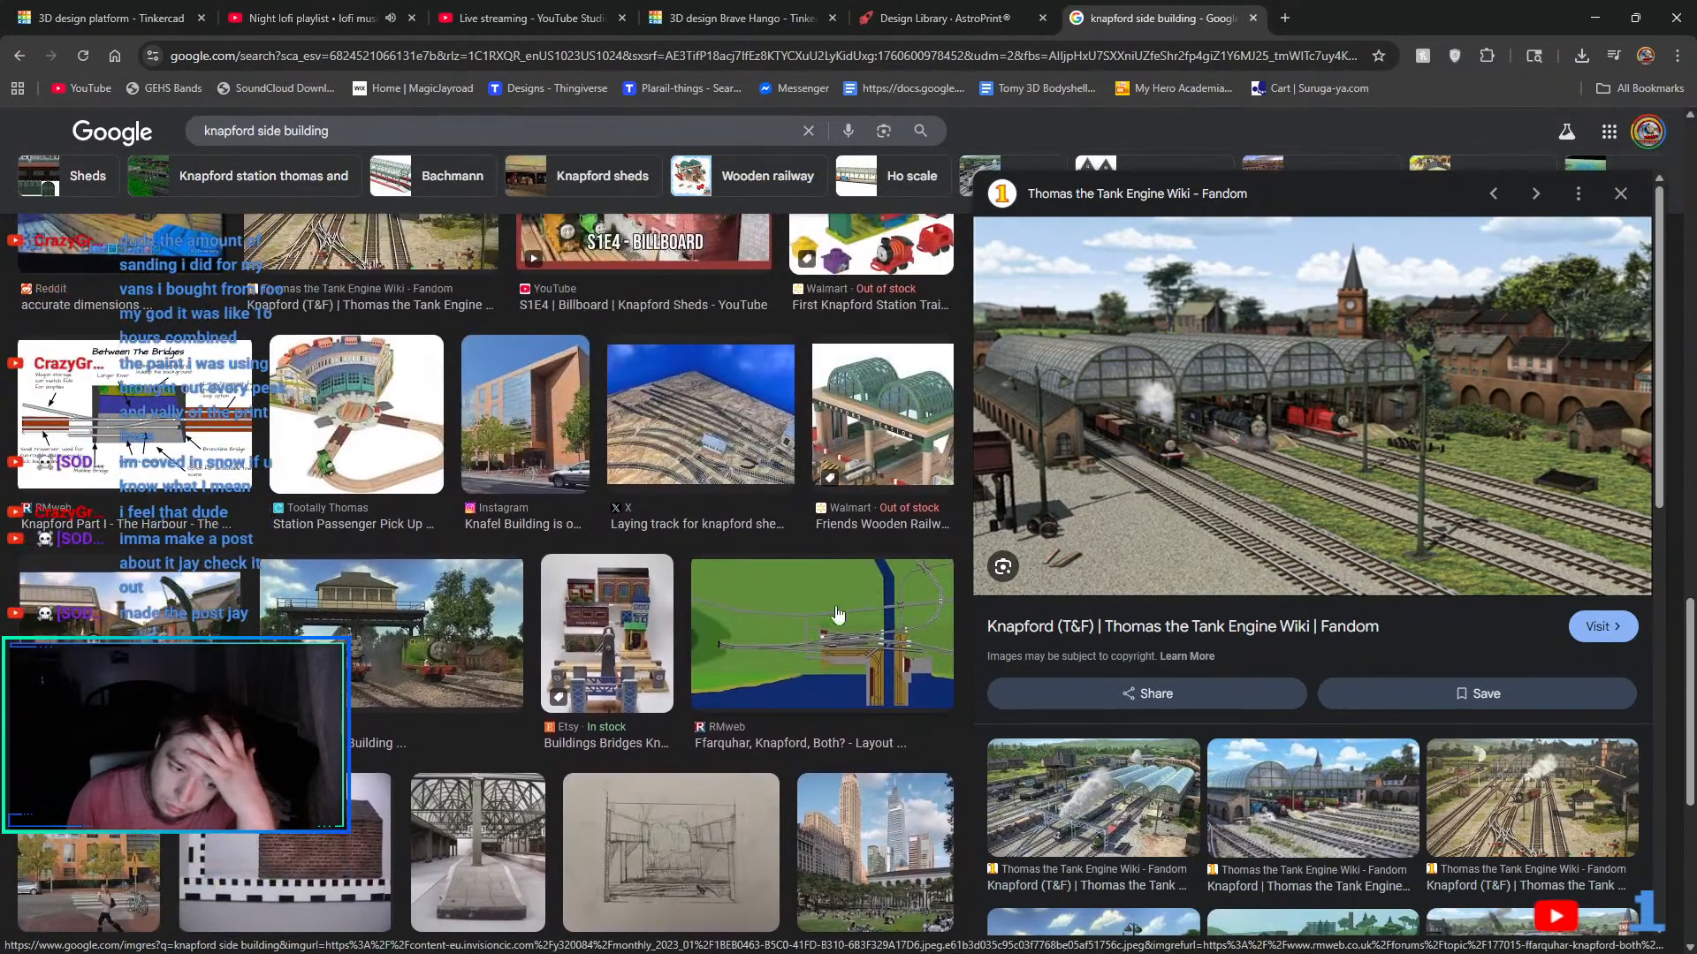
scroll(155, 583, up, 5)
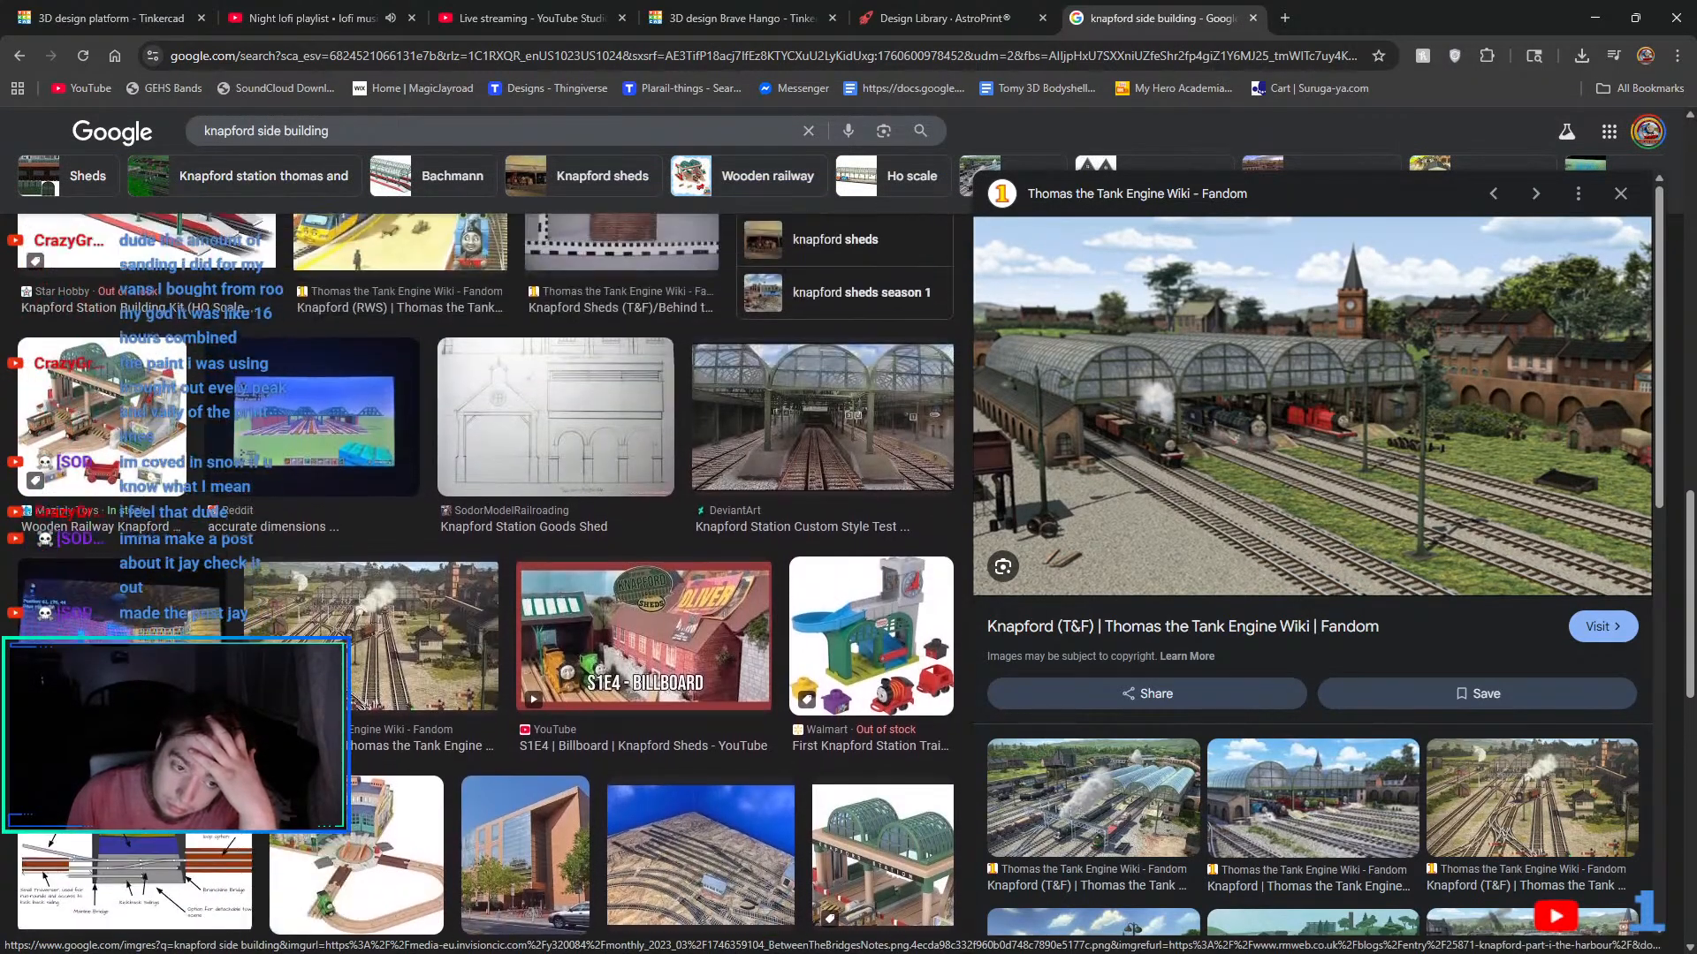
scroll(486, 583, up, 3)
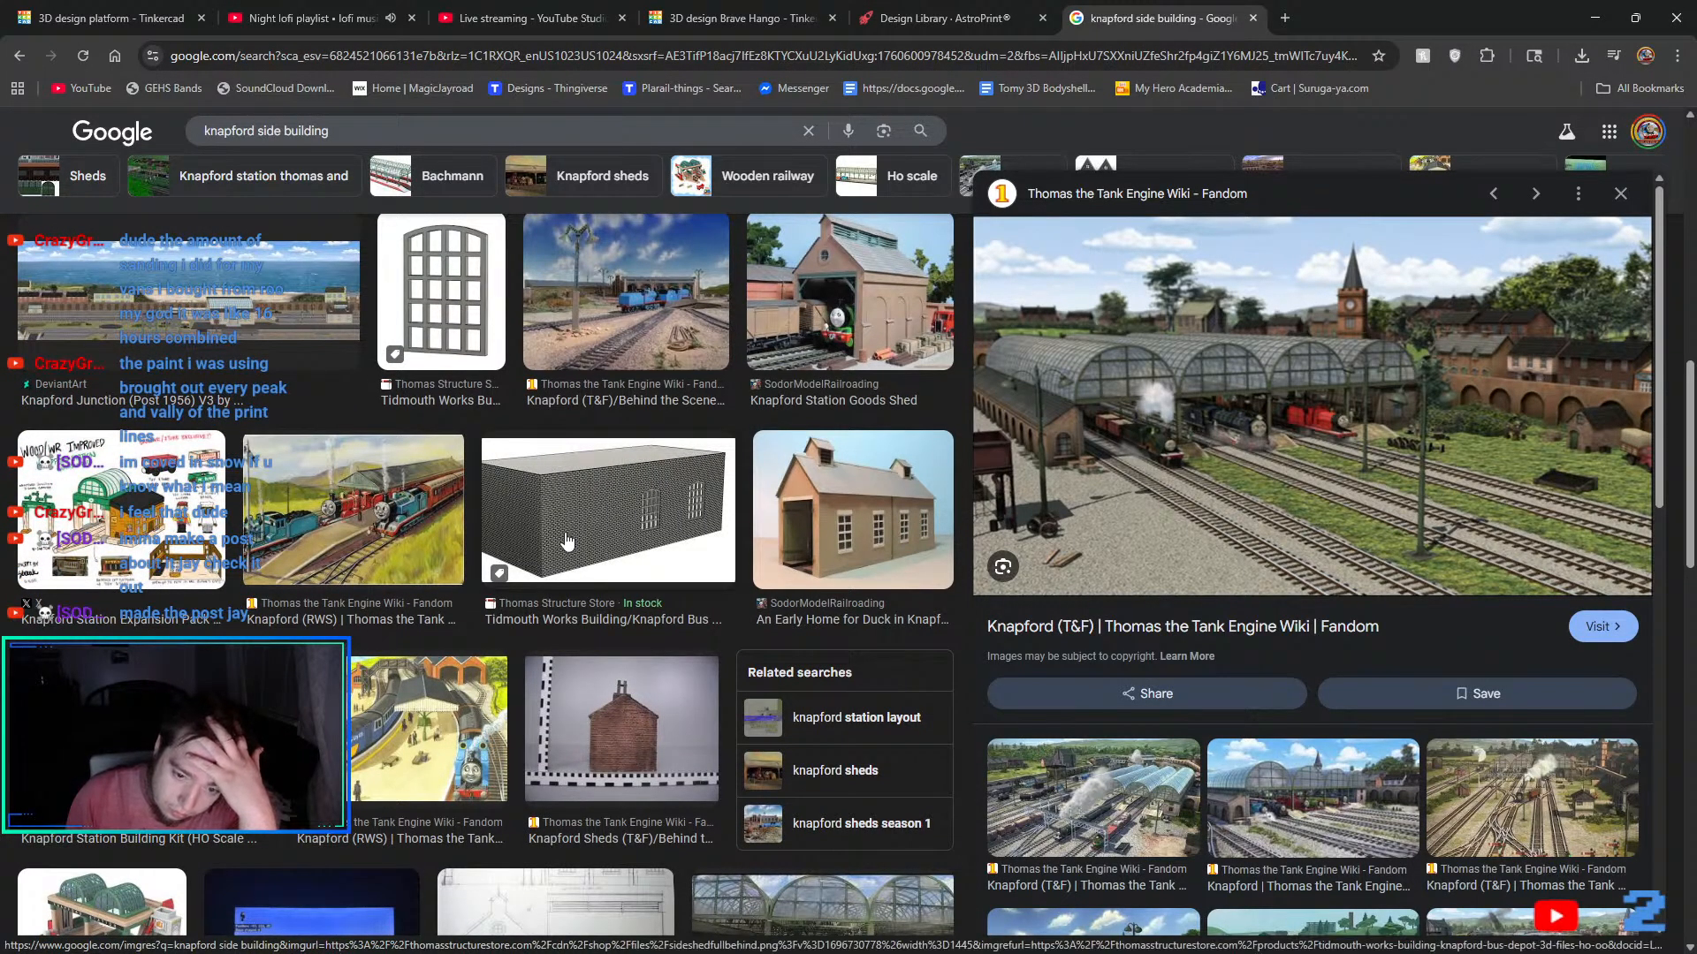
scroll(566, 541, up, 3)
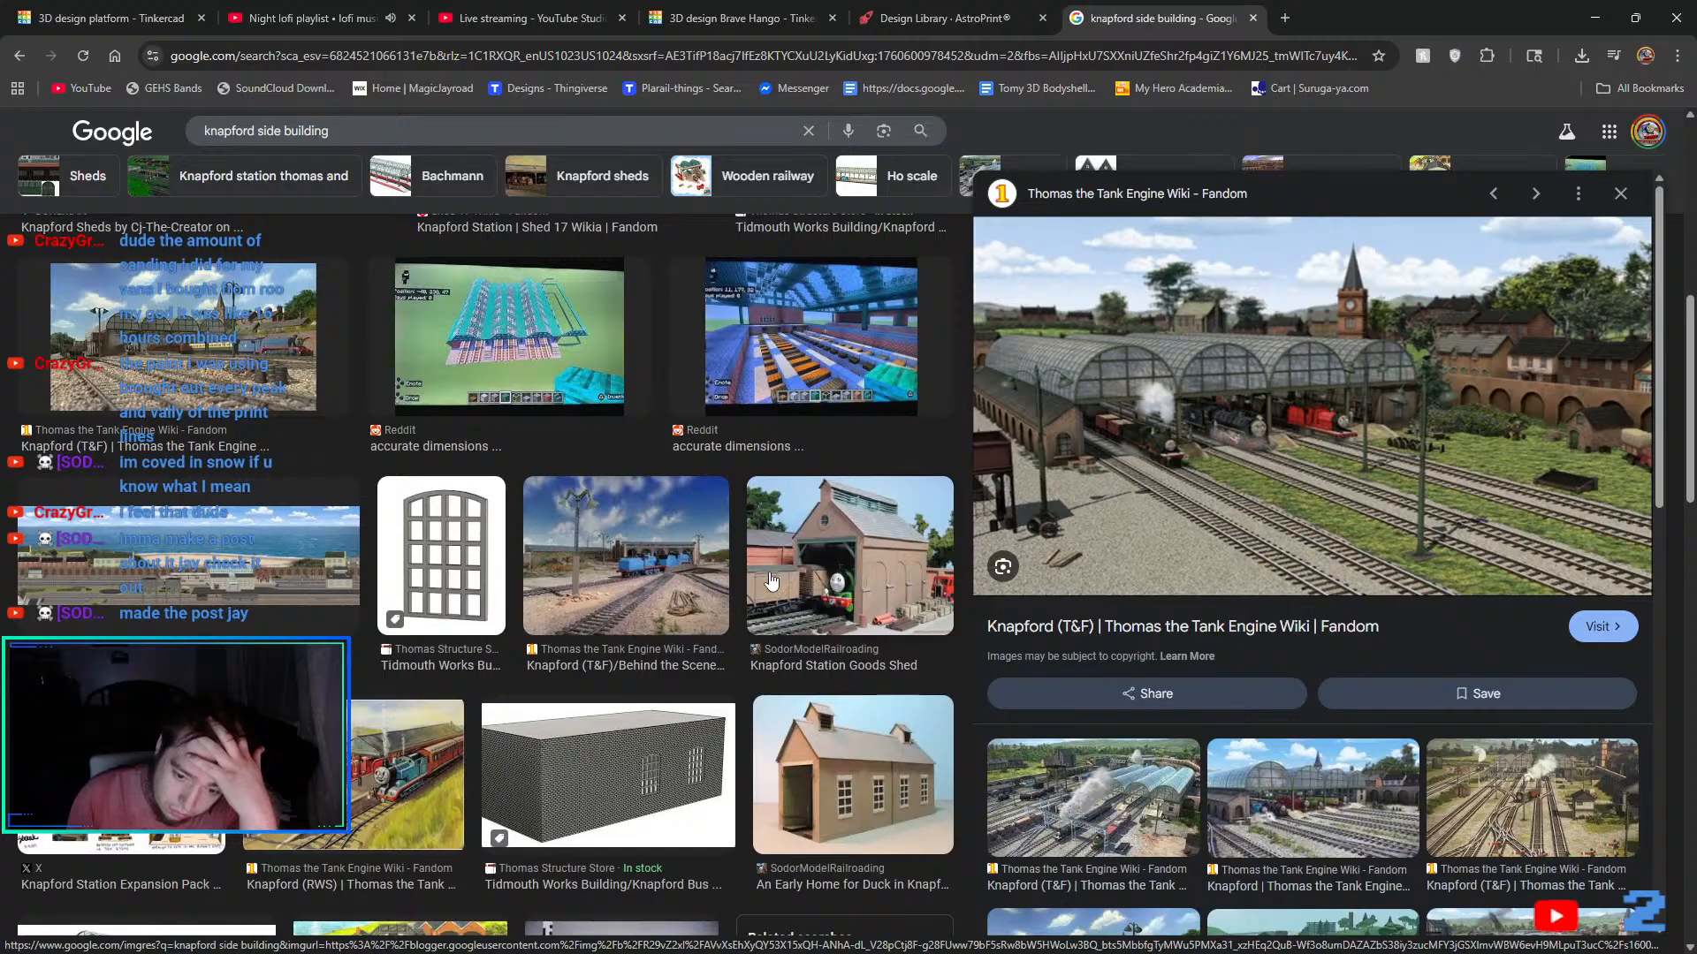
scroll(770, 579, up, 4)
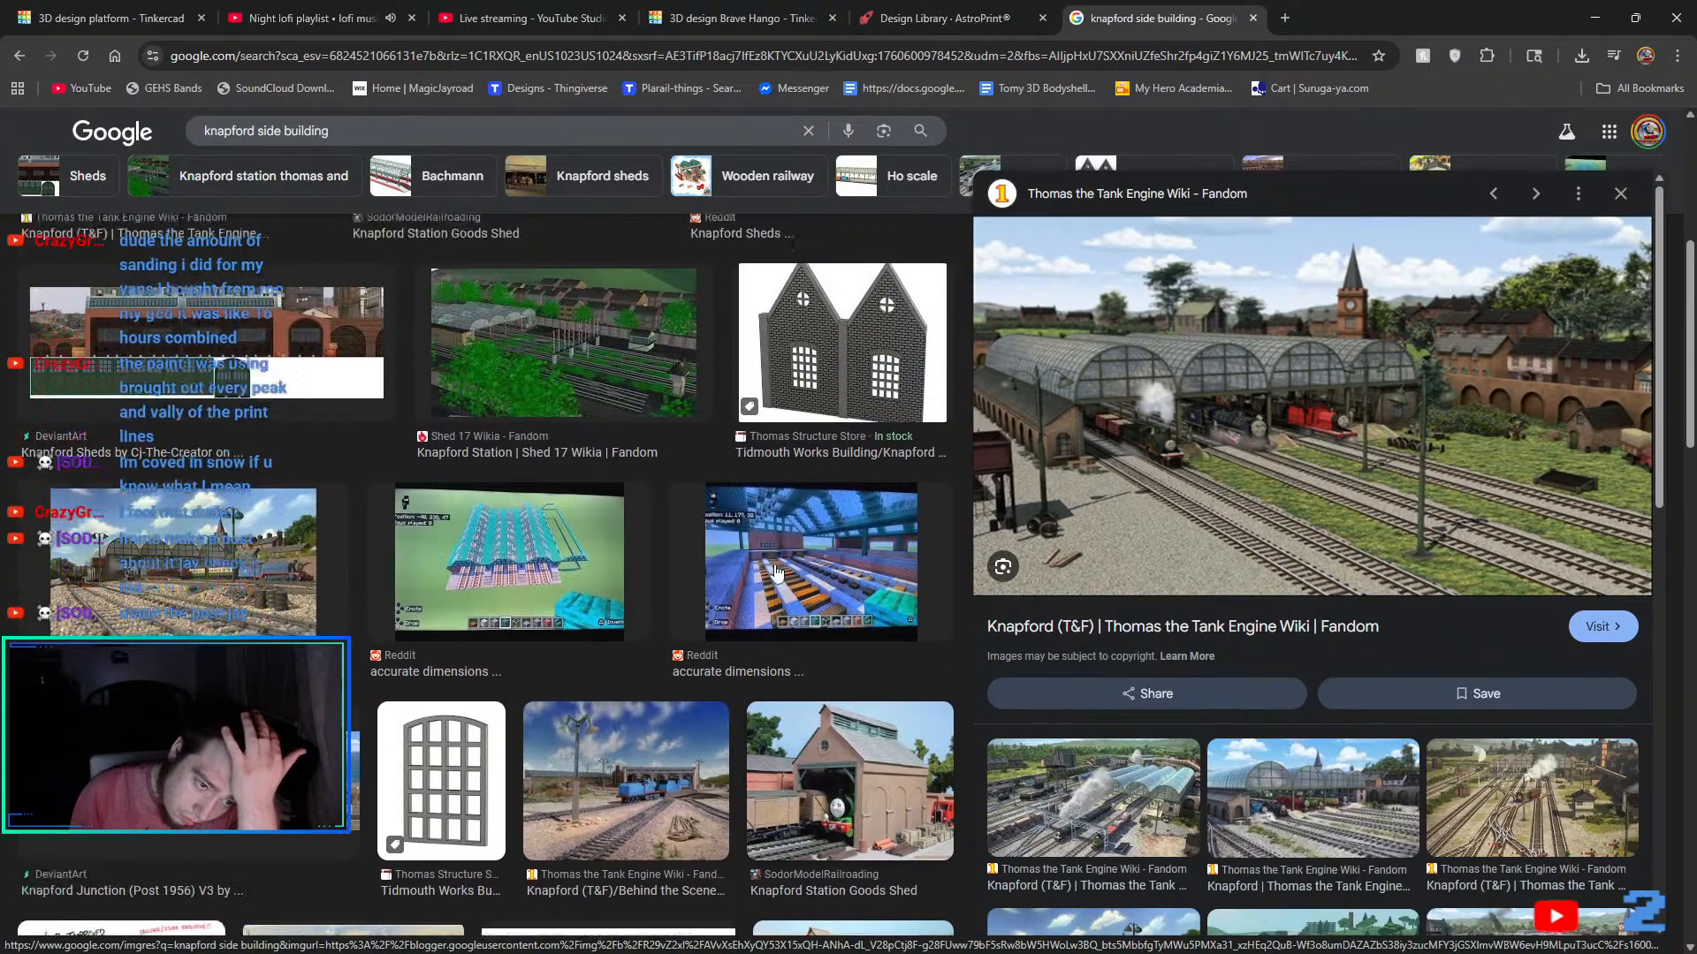
- Preview the picture of Knapford station behind the gravel tracks and visit its Thomas the Tank Engine Wiki page as an adult
click(229, 698)
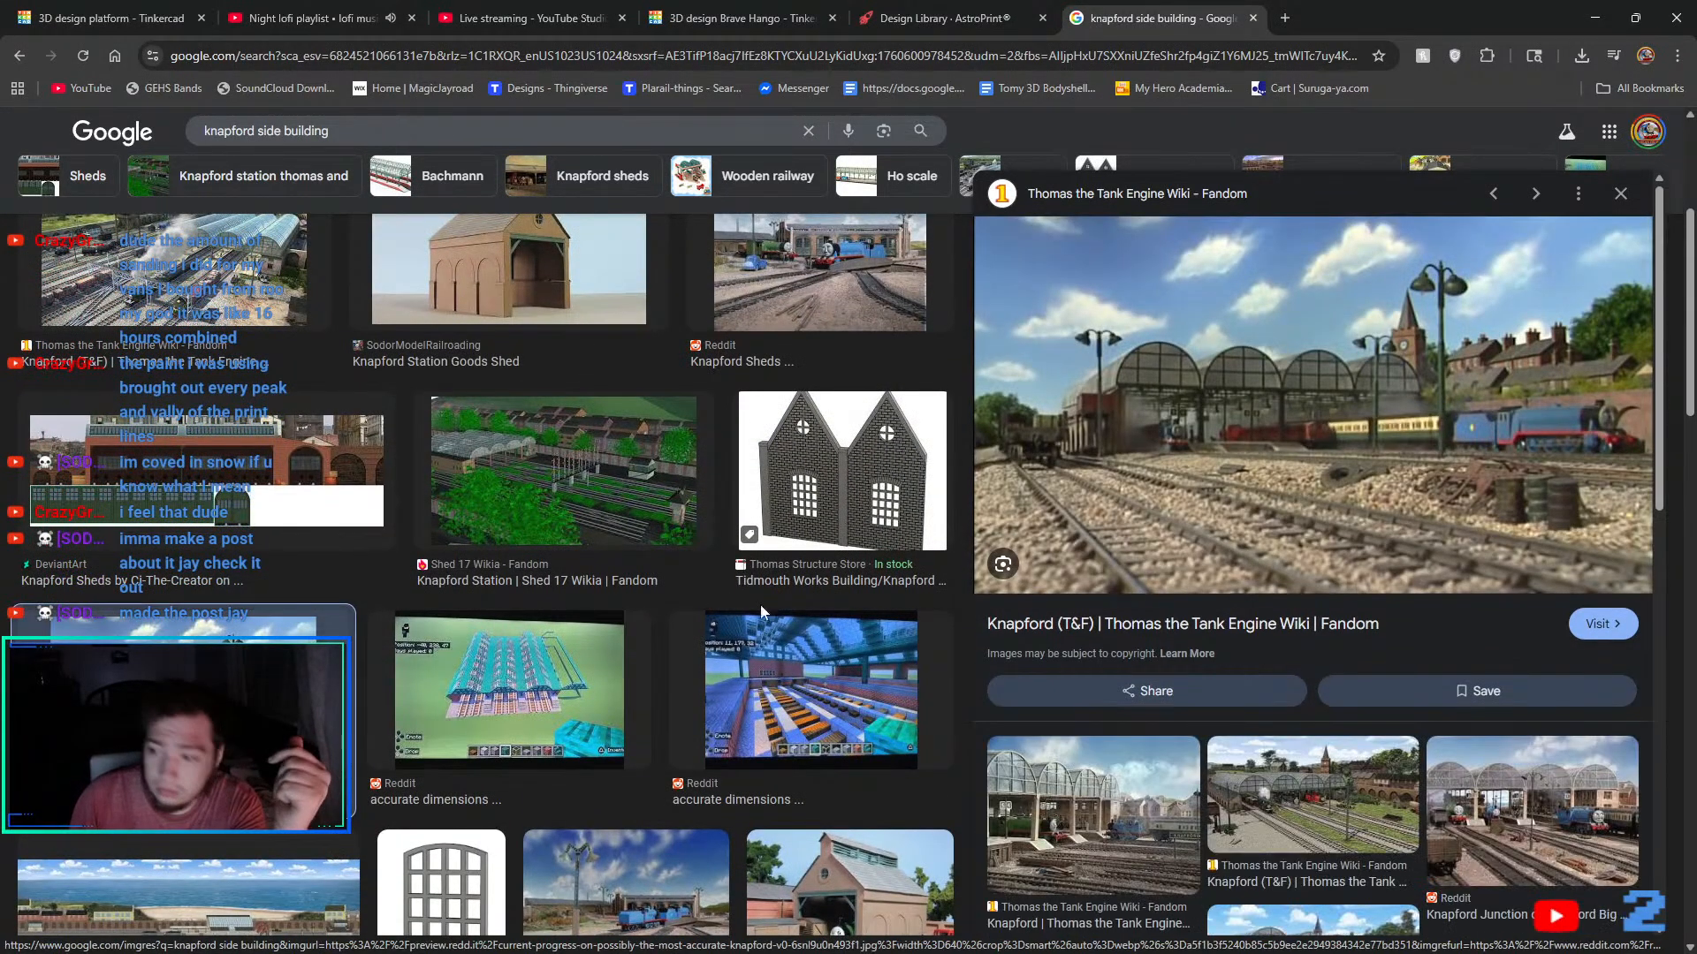
click(1272, 624)
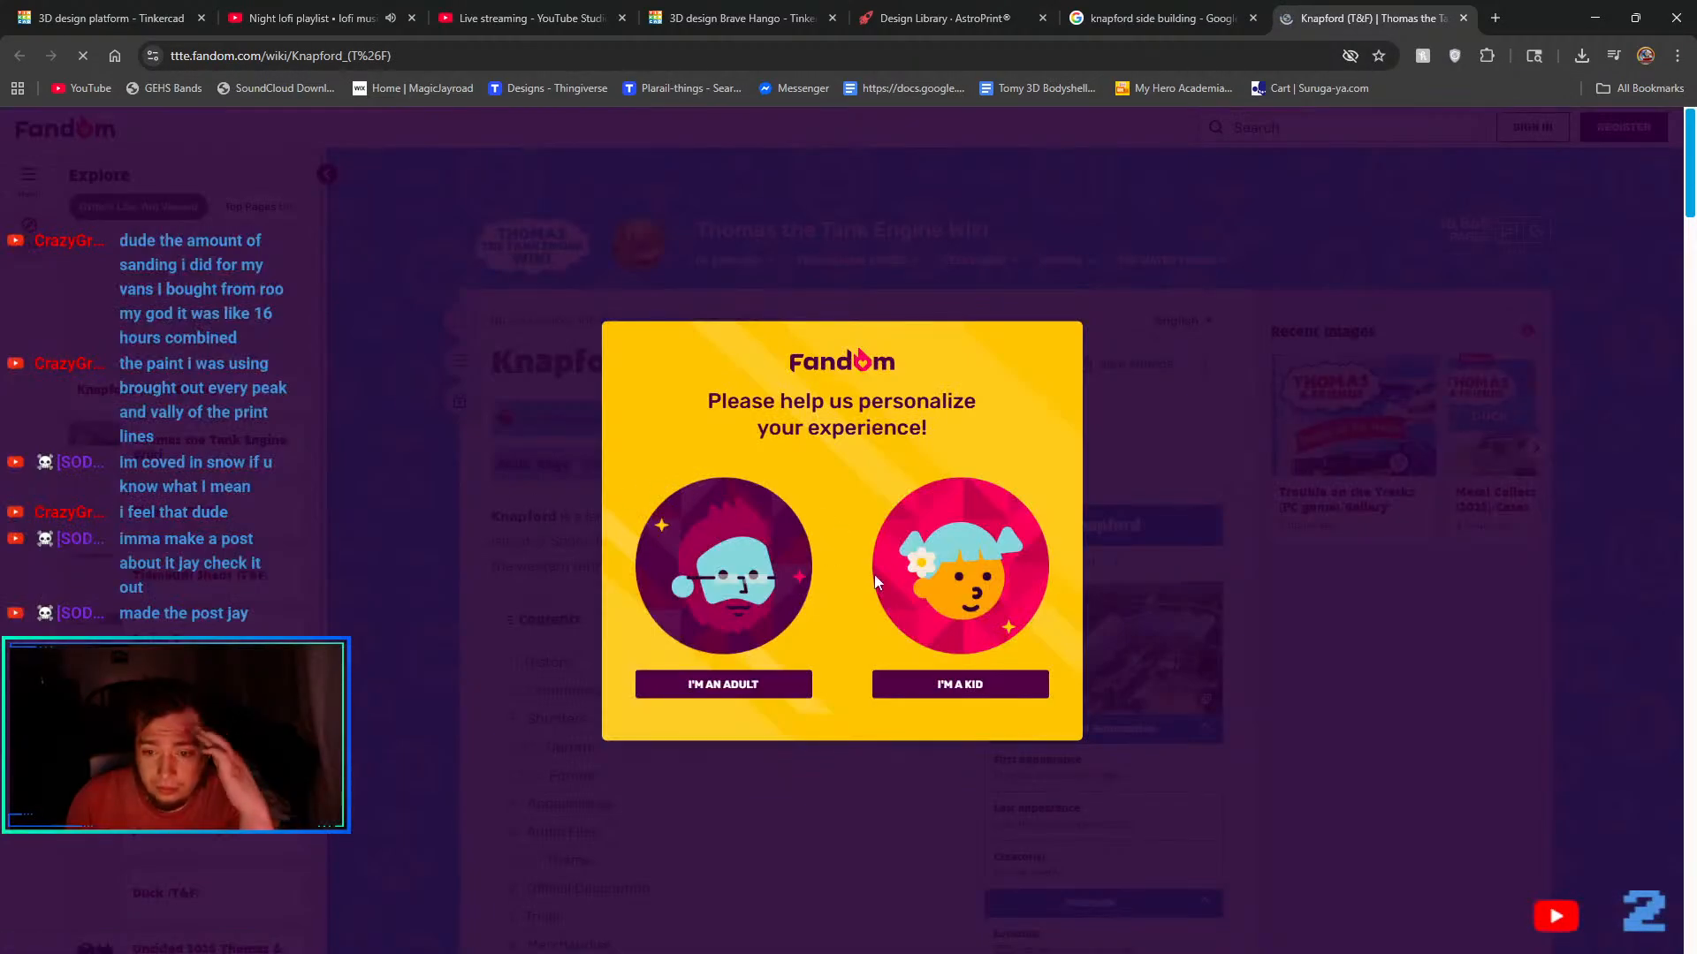
click(722, 686)
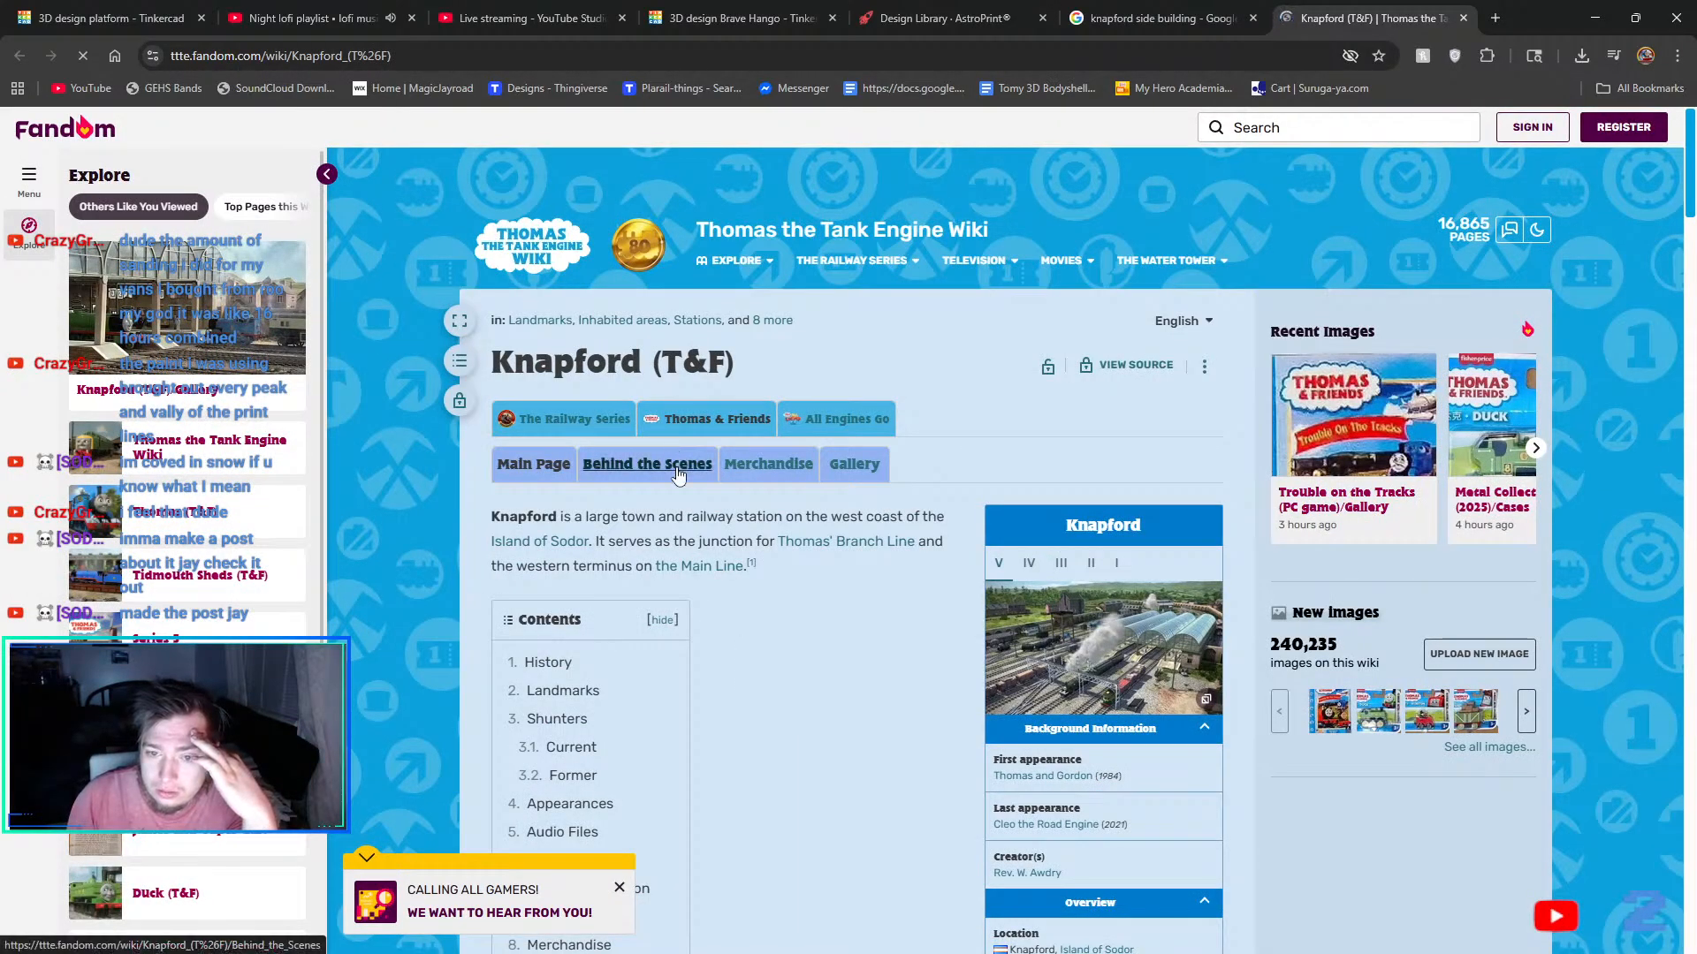
- Open the Behind the Scenes page of the Knapford wiki article and examine the station's plan and section concept drawings
click(663, 463)
mouse_move(779, 654)
scroll(782, 650, down, 15)
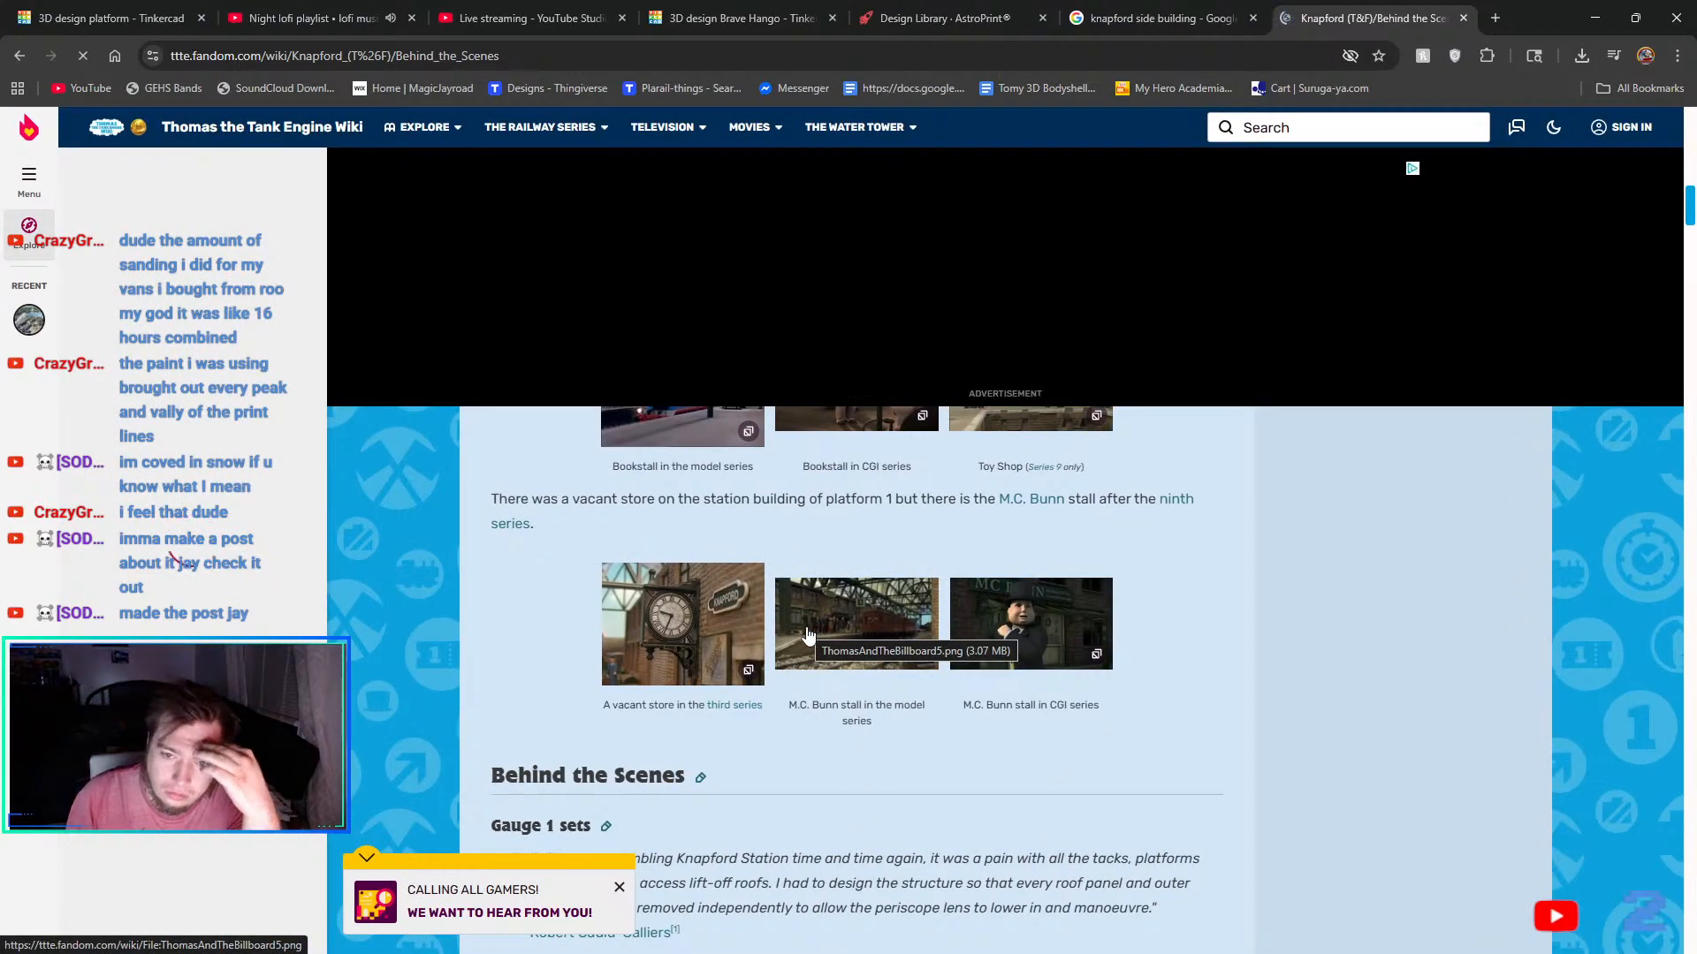
scroll(804, 629, down, 5)
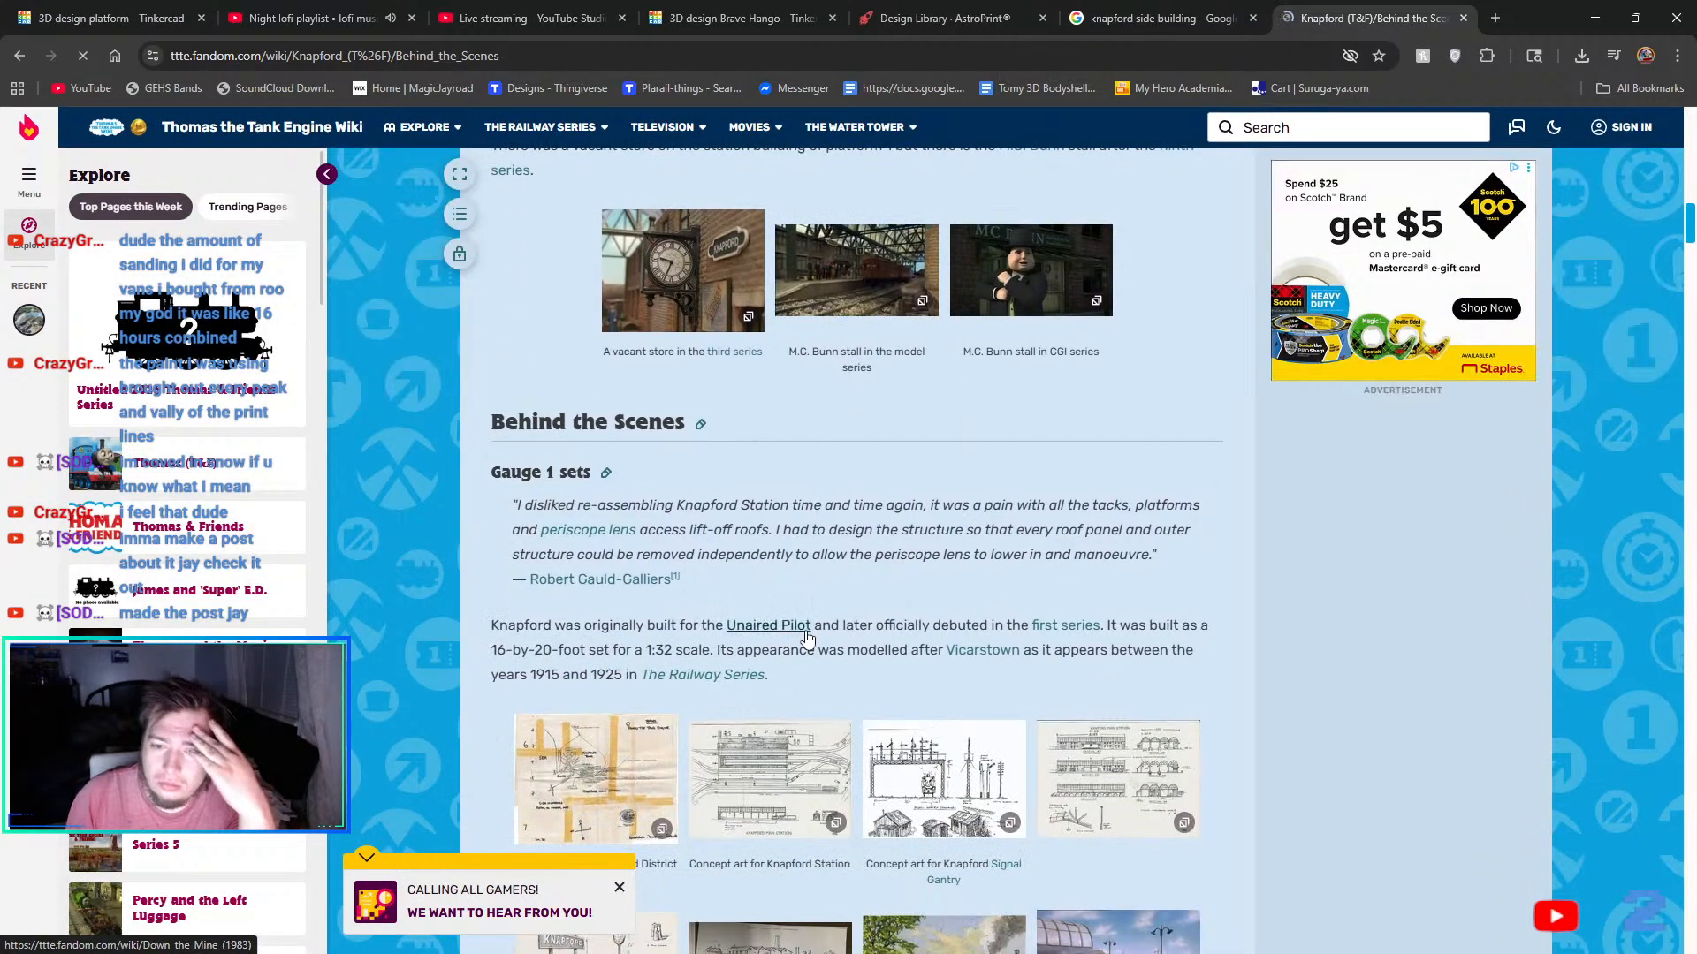
click(782, 543)
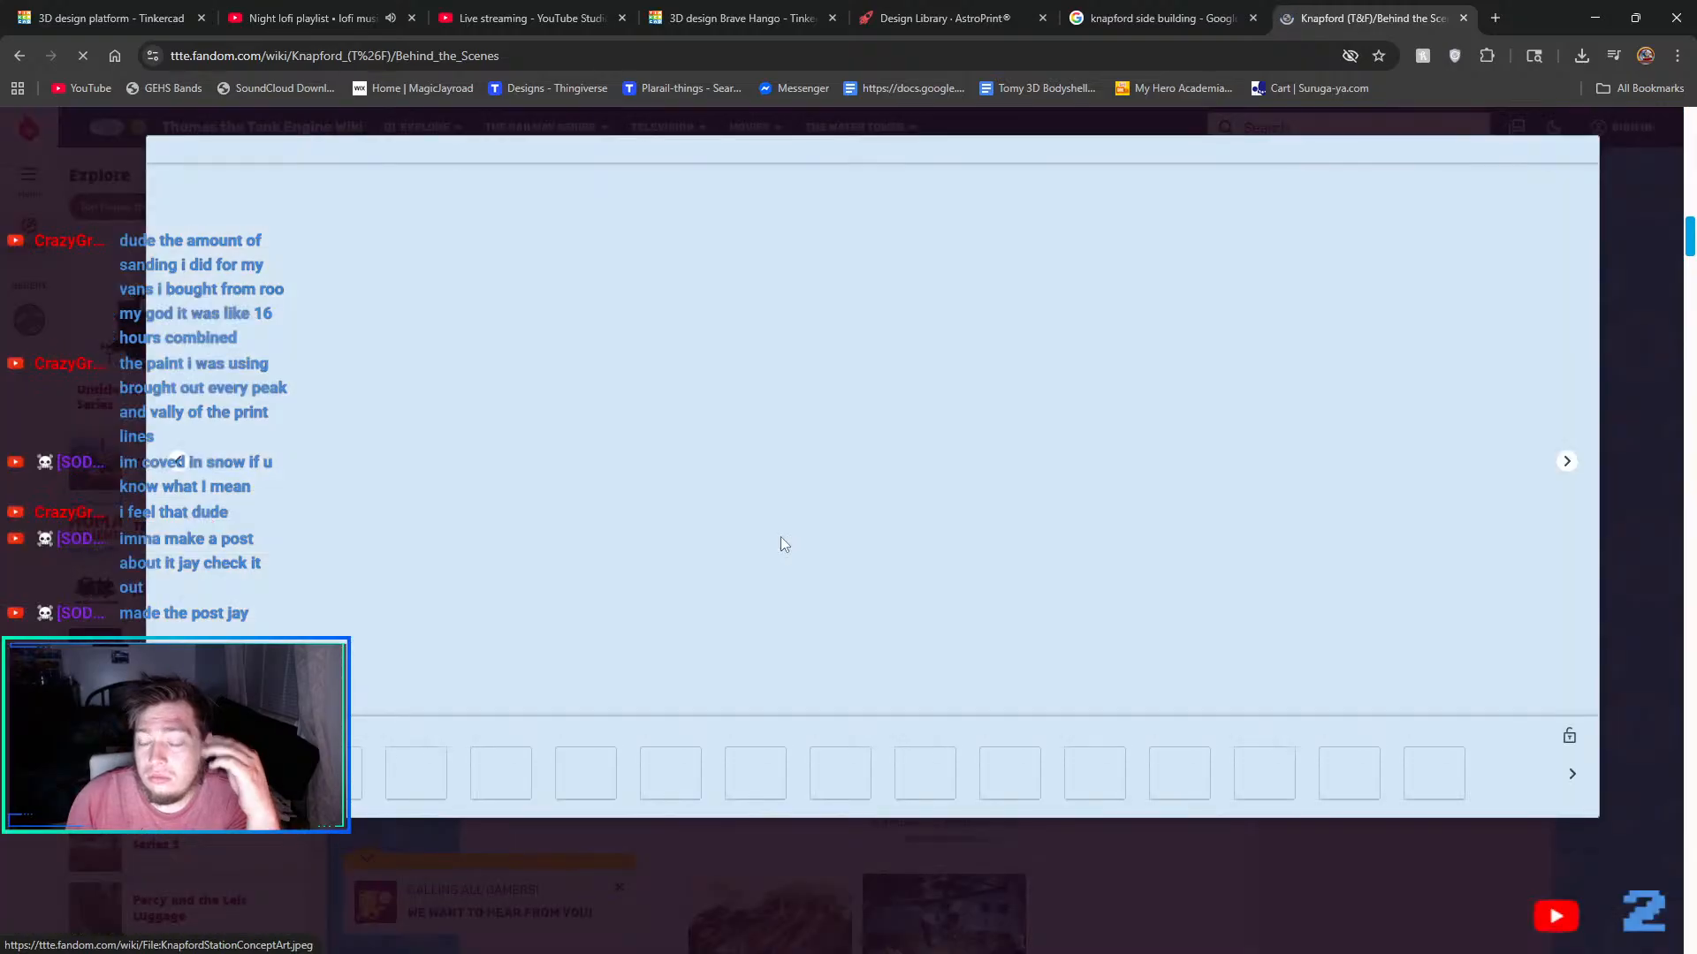
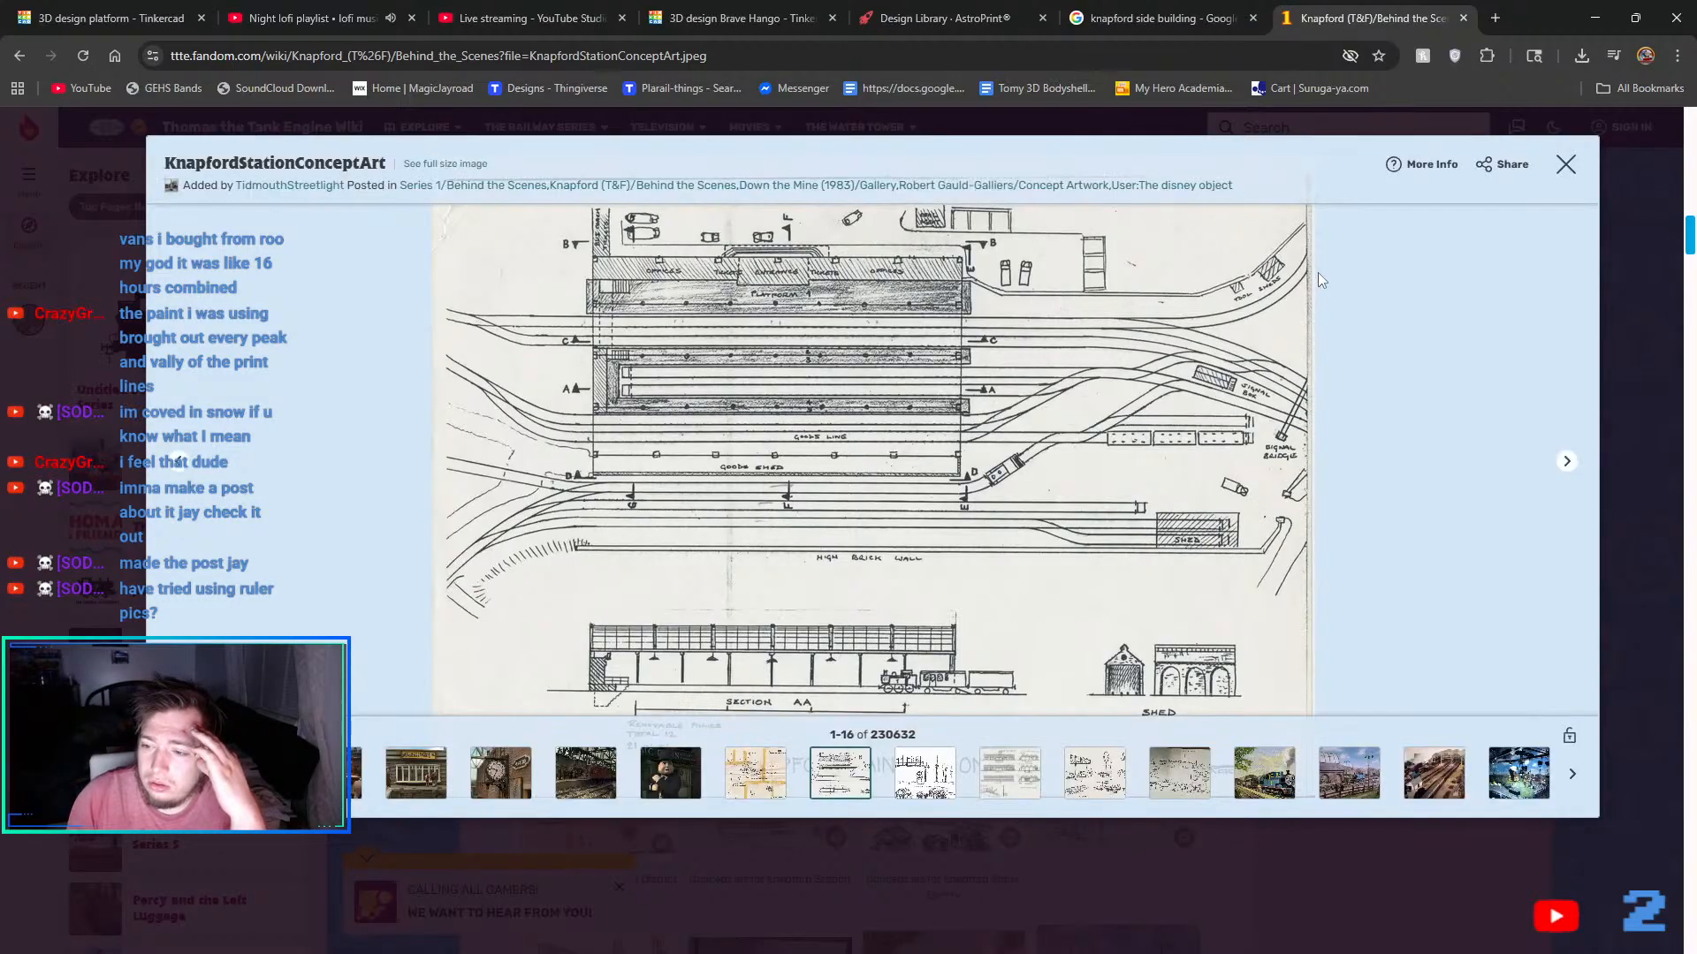
click(1568, 166)
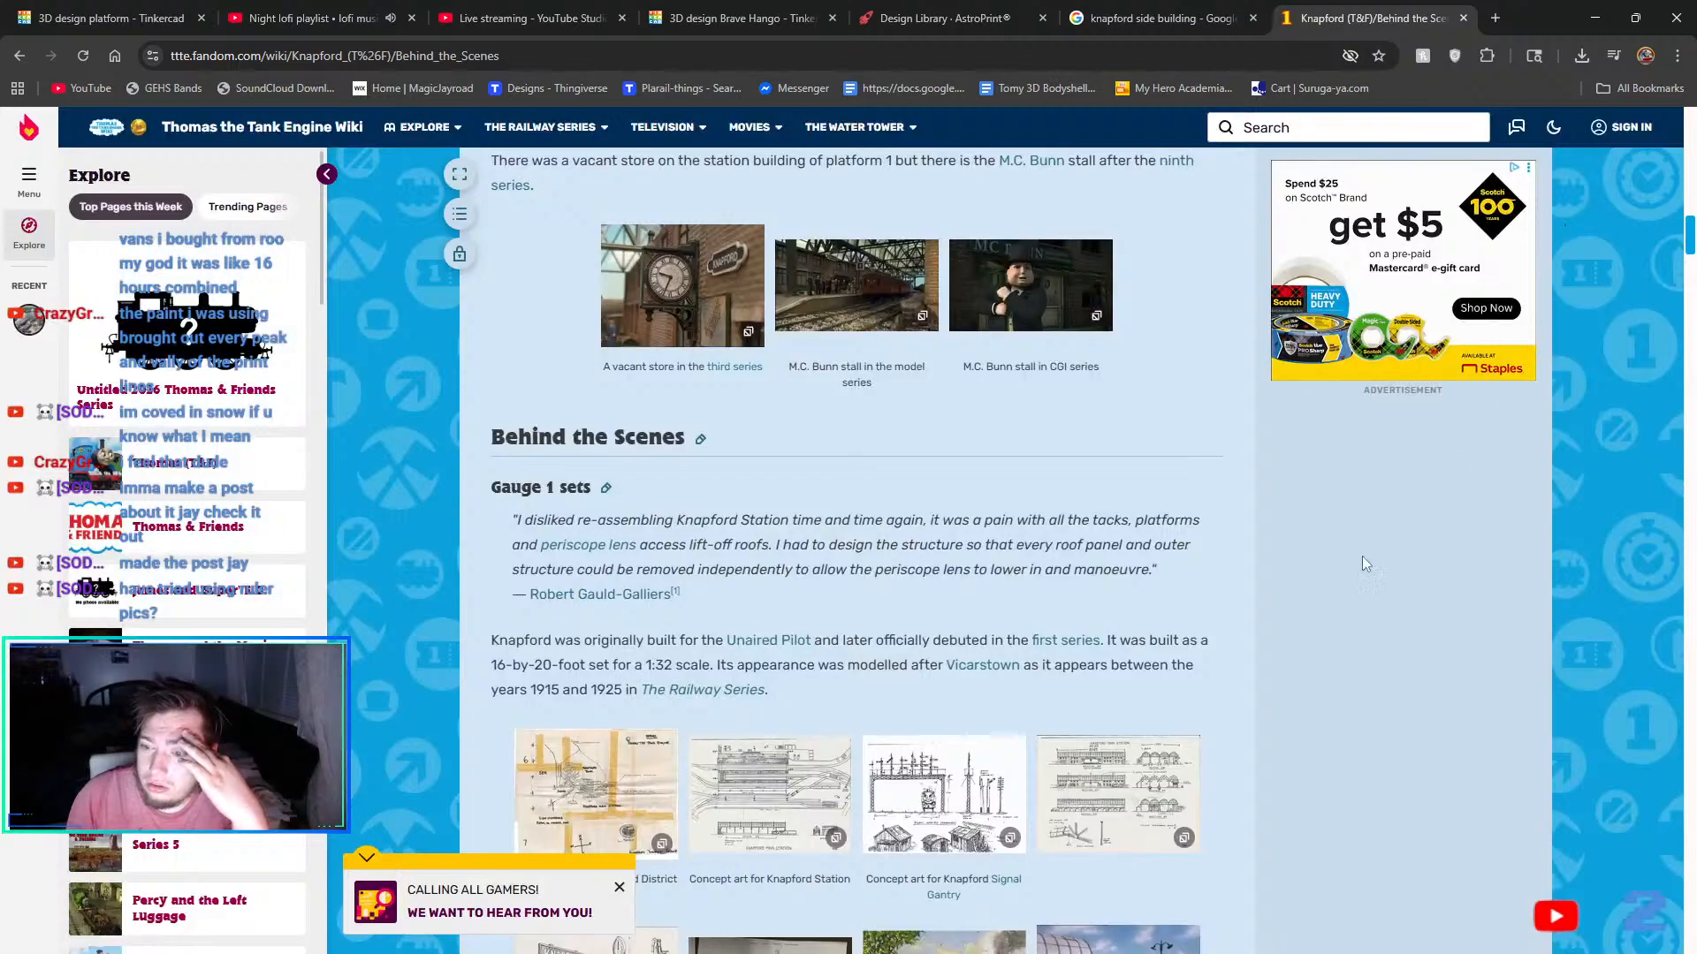
click(1132, 504)
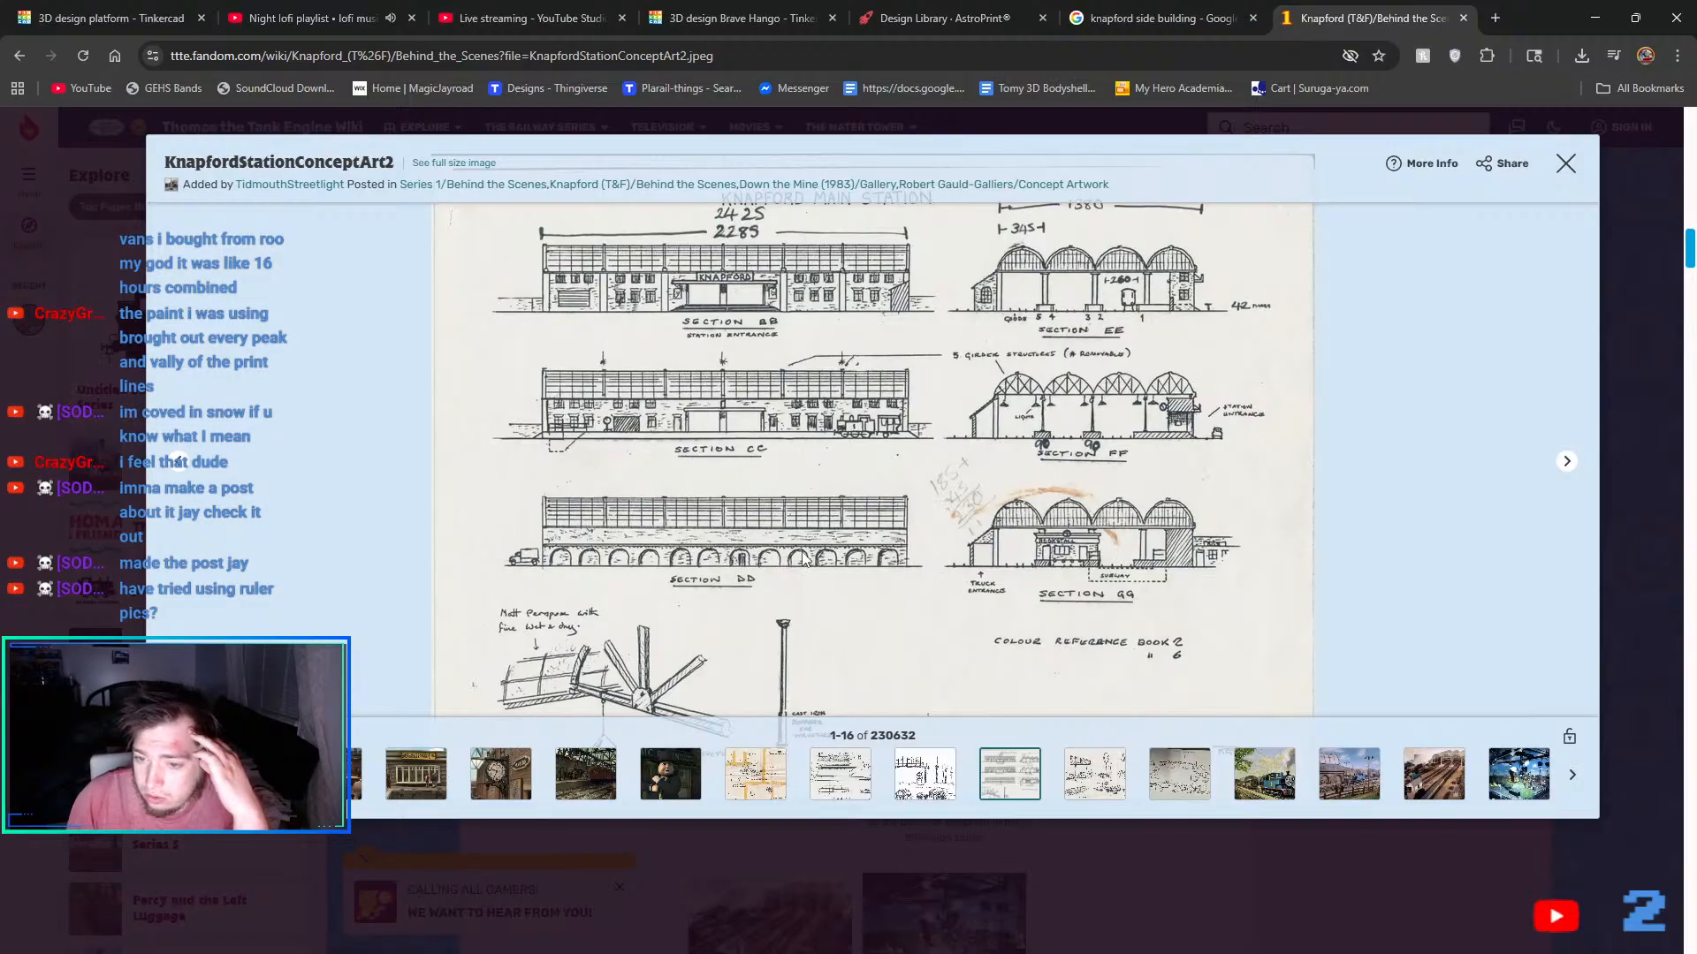
- Switch back to the Knapford design in Tinkercad and move the second arch farther along the side wall
click(1154, 7)
click(923, 11)
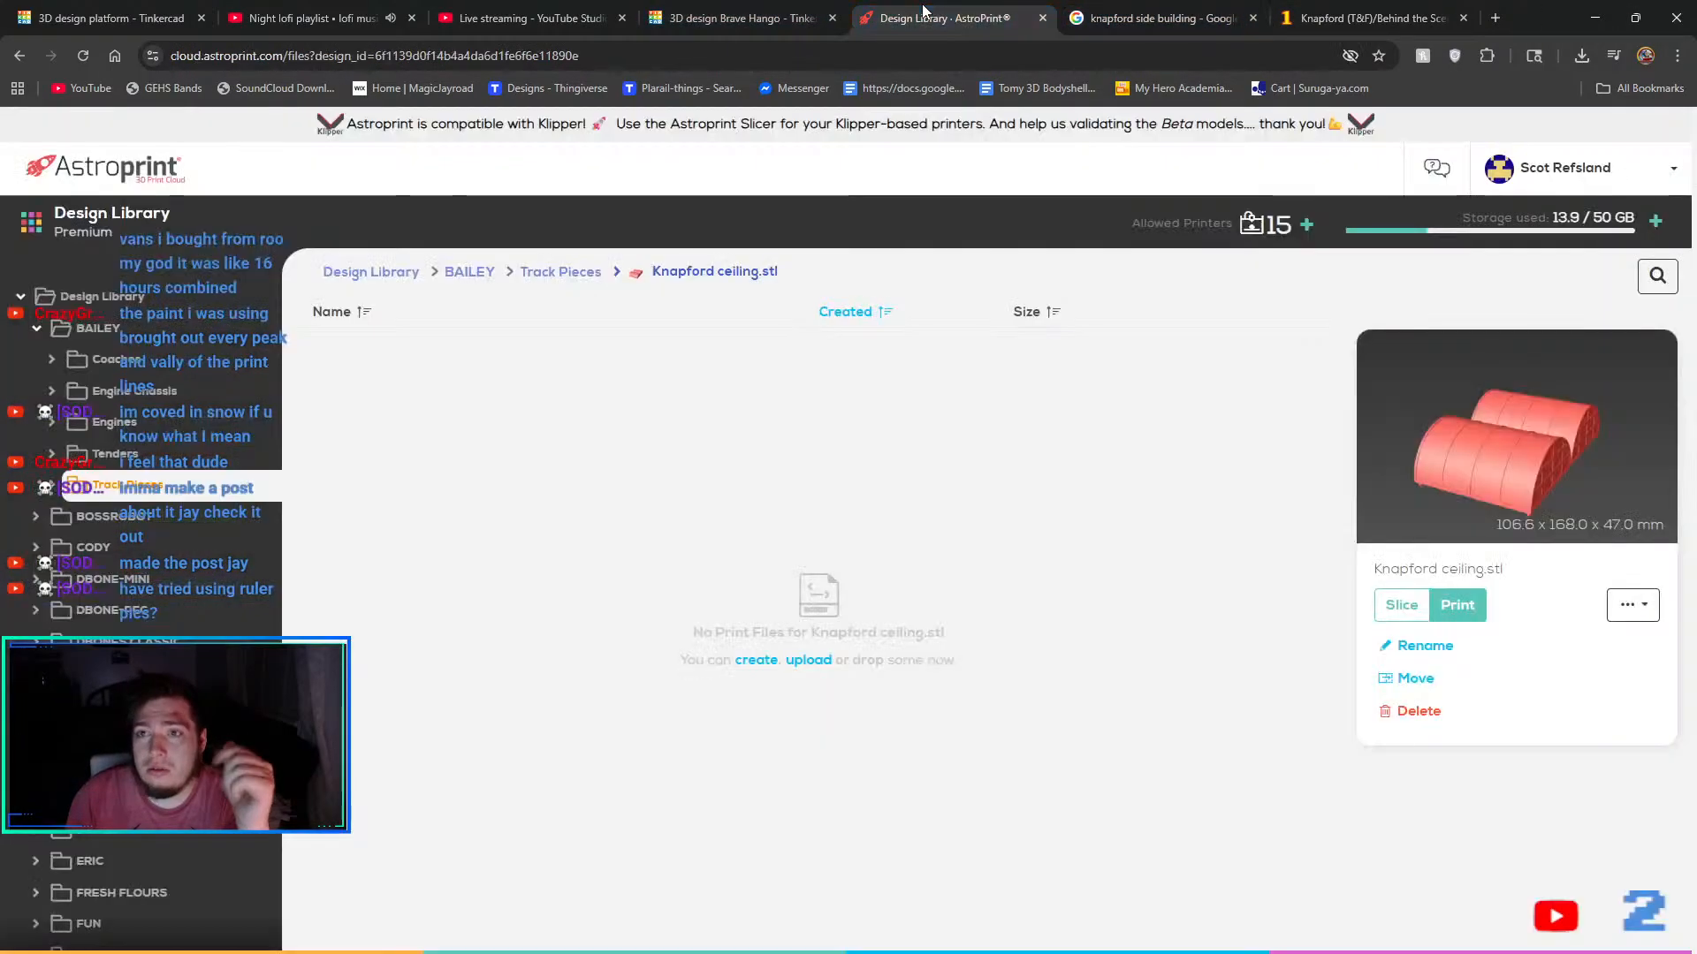
click(548, 16)
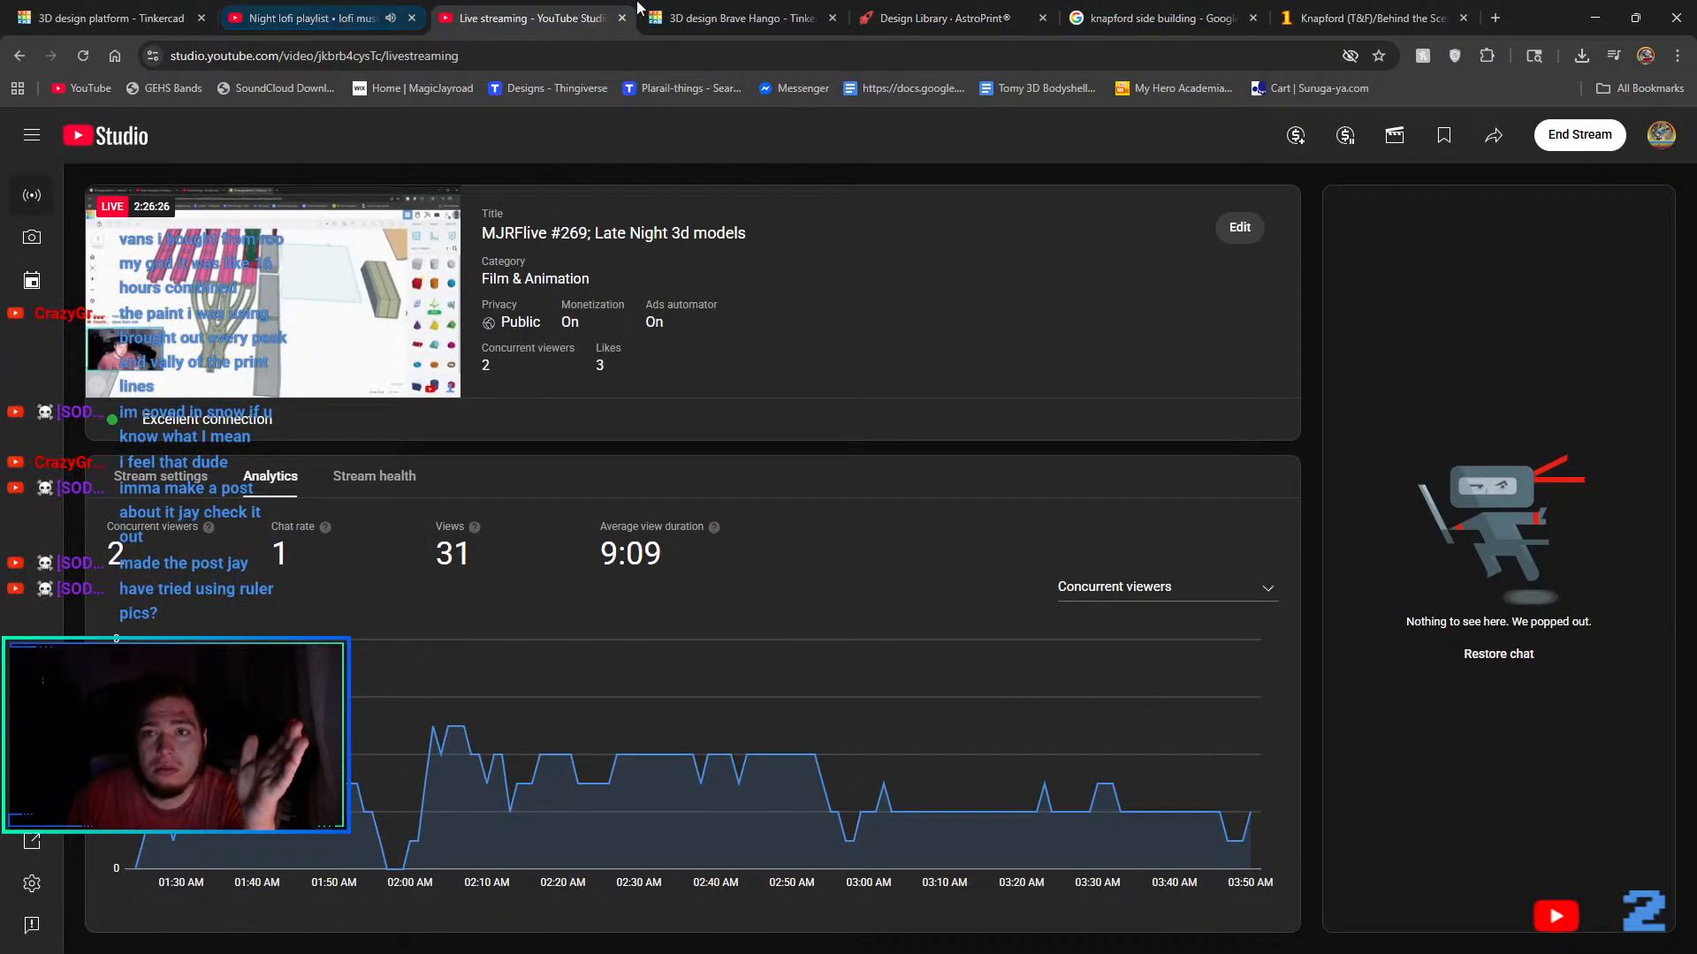
click(734, 18)
right_drag(1078, 680, 912, 641)
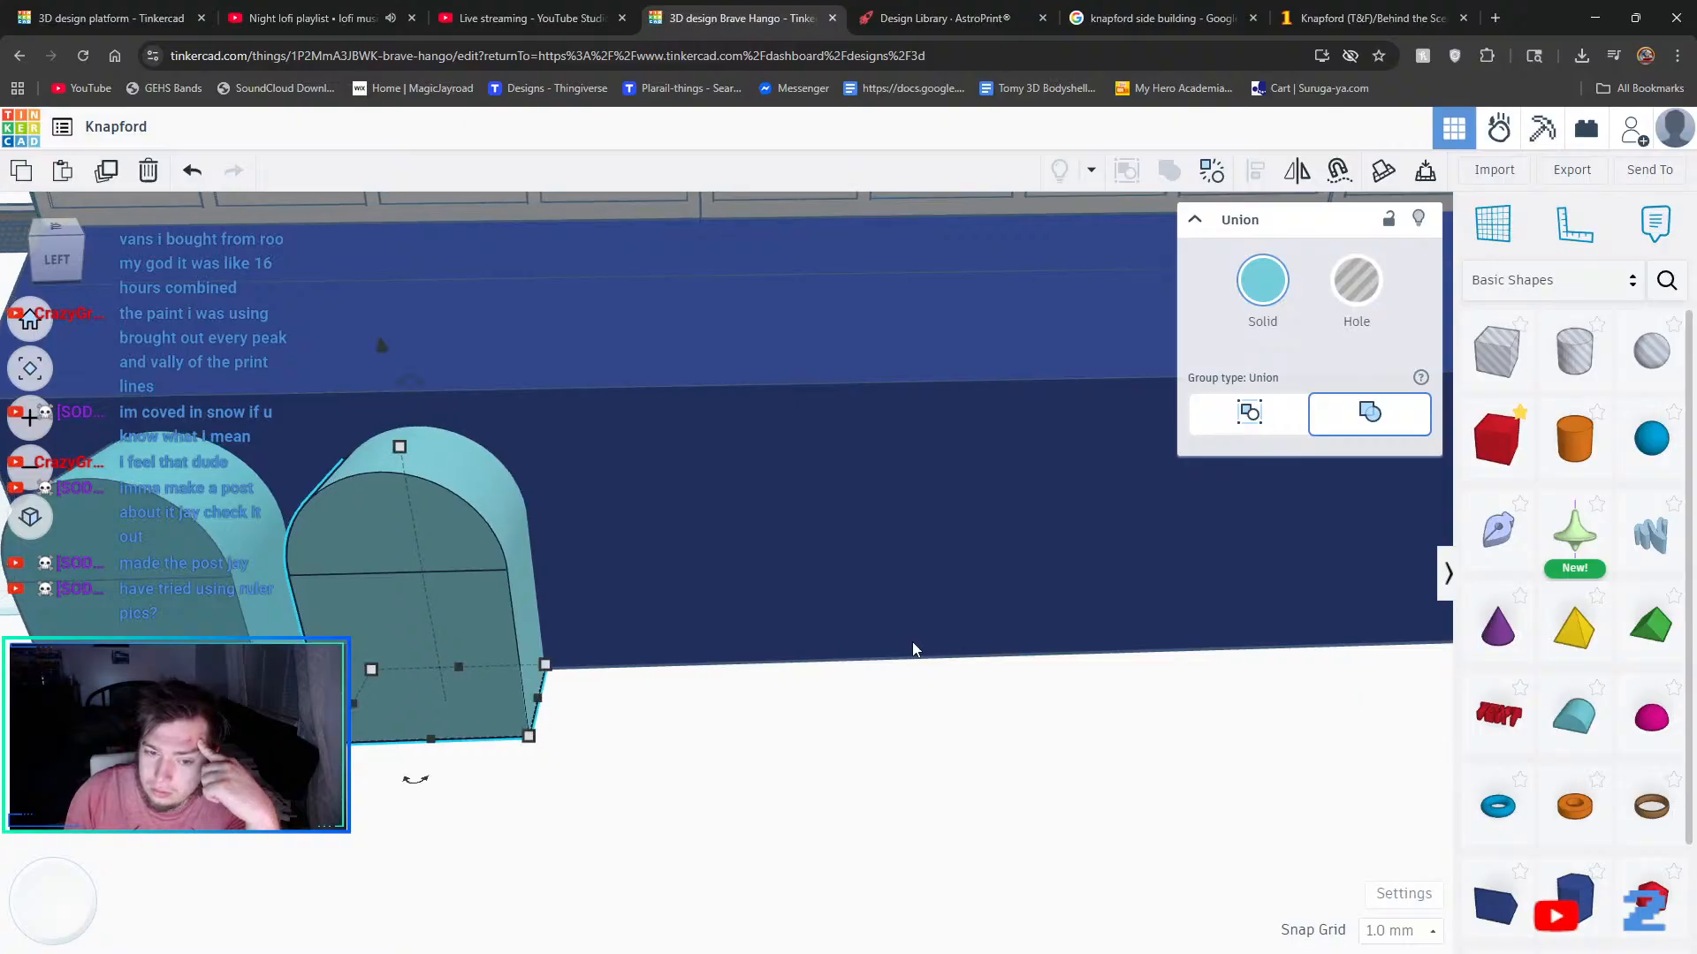
scroll(912, 642, down, 6)
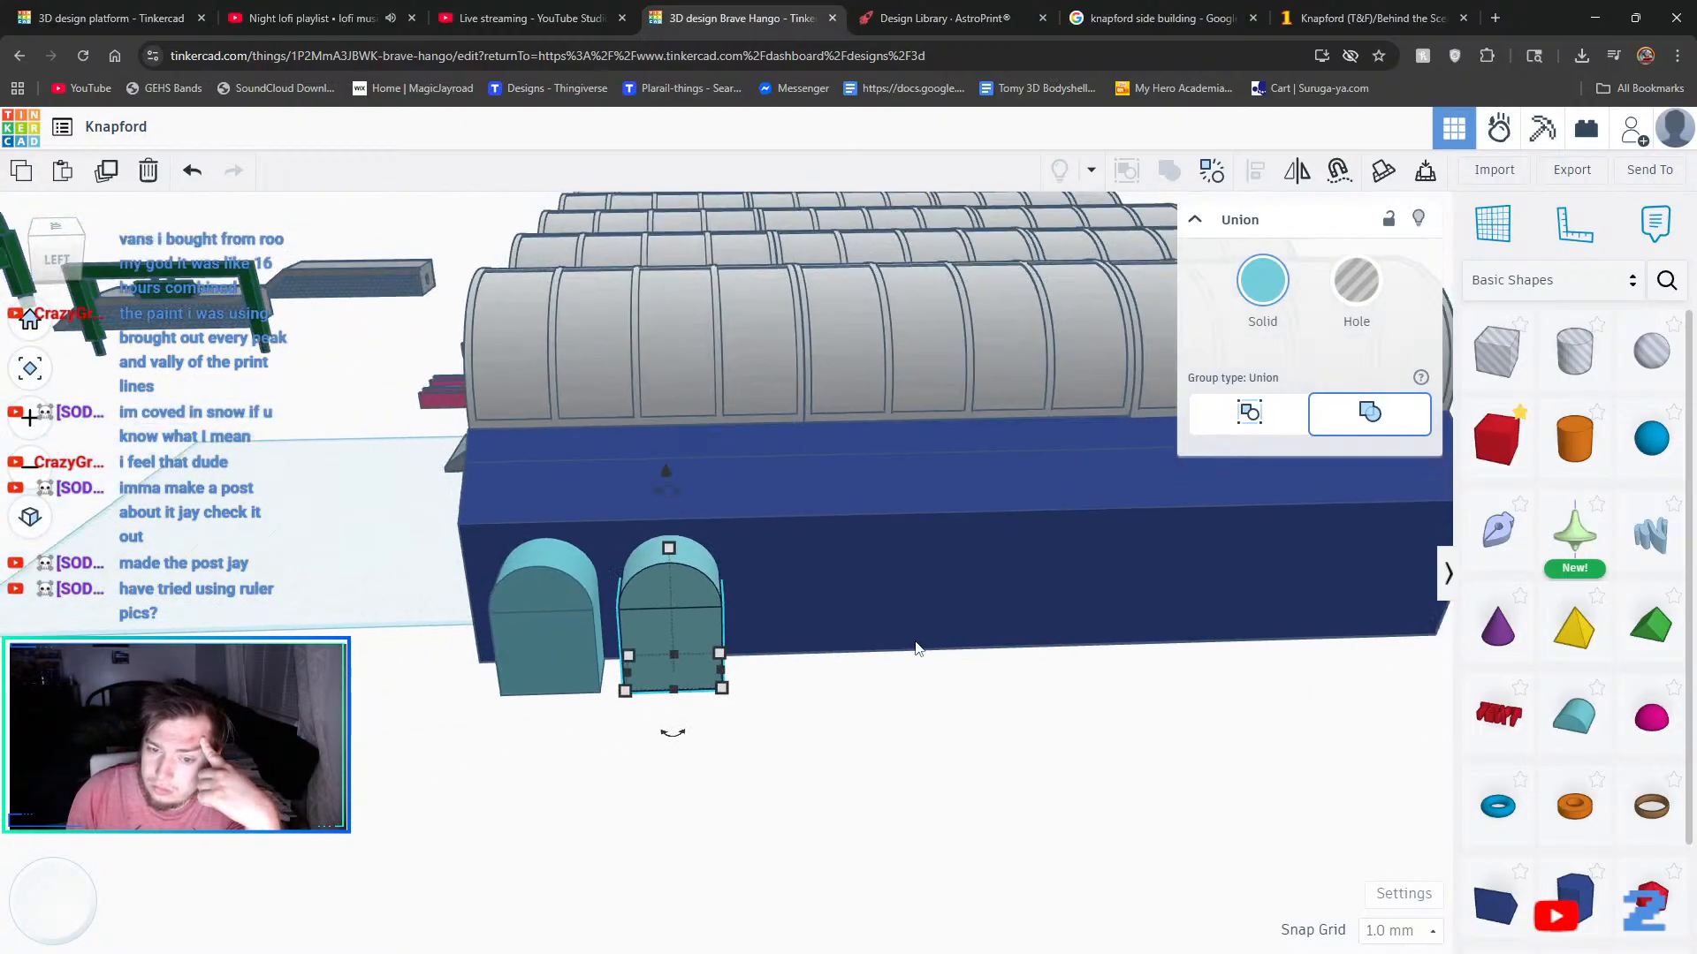
scroll(916, 648, down, 4)
middle_drag(1031, 708, 973, 705)
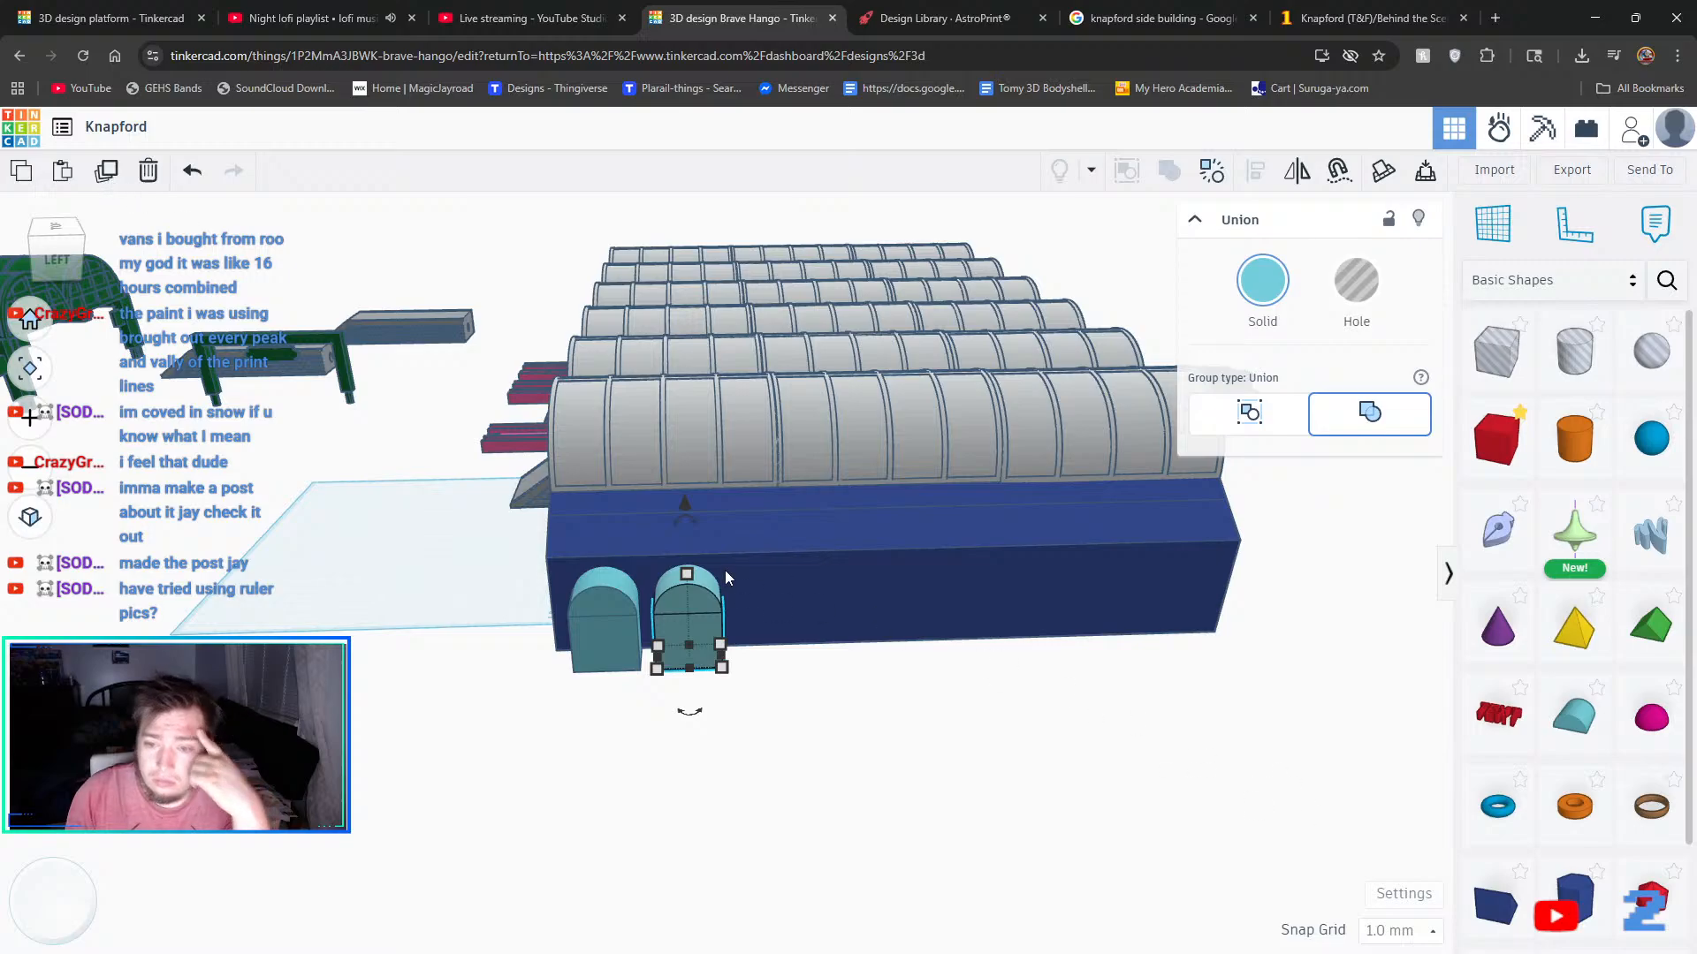
drag(714, 570, 768, 690)
- Nudge the first arch inward from the wall's end and the second arch back toward it to refine their spacing
click(596, 617)
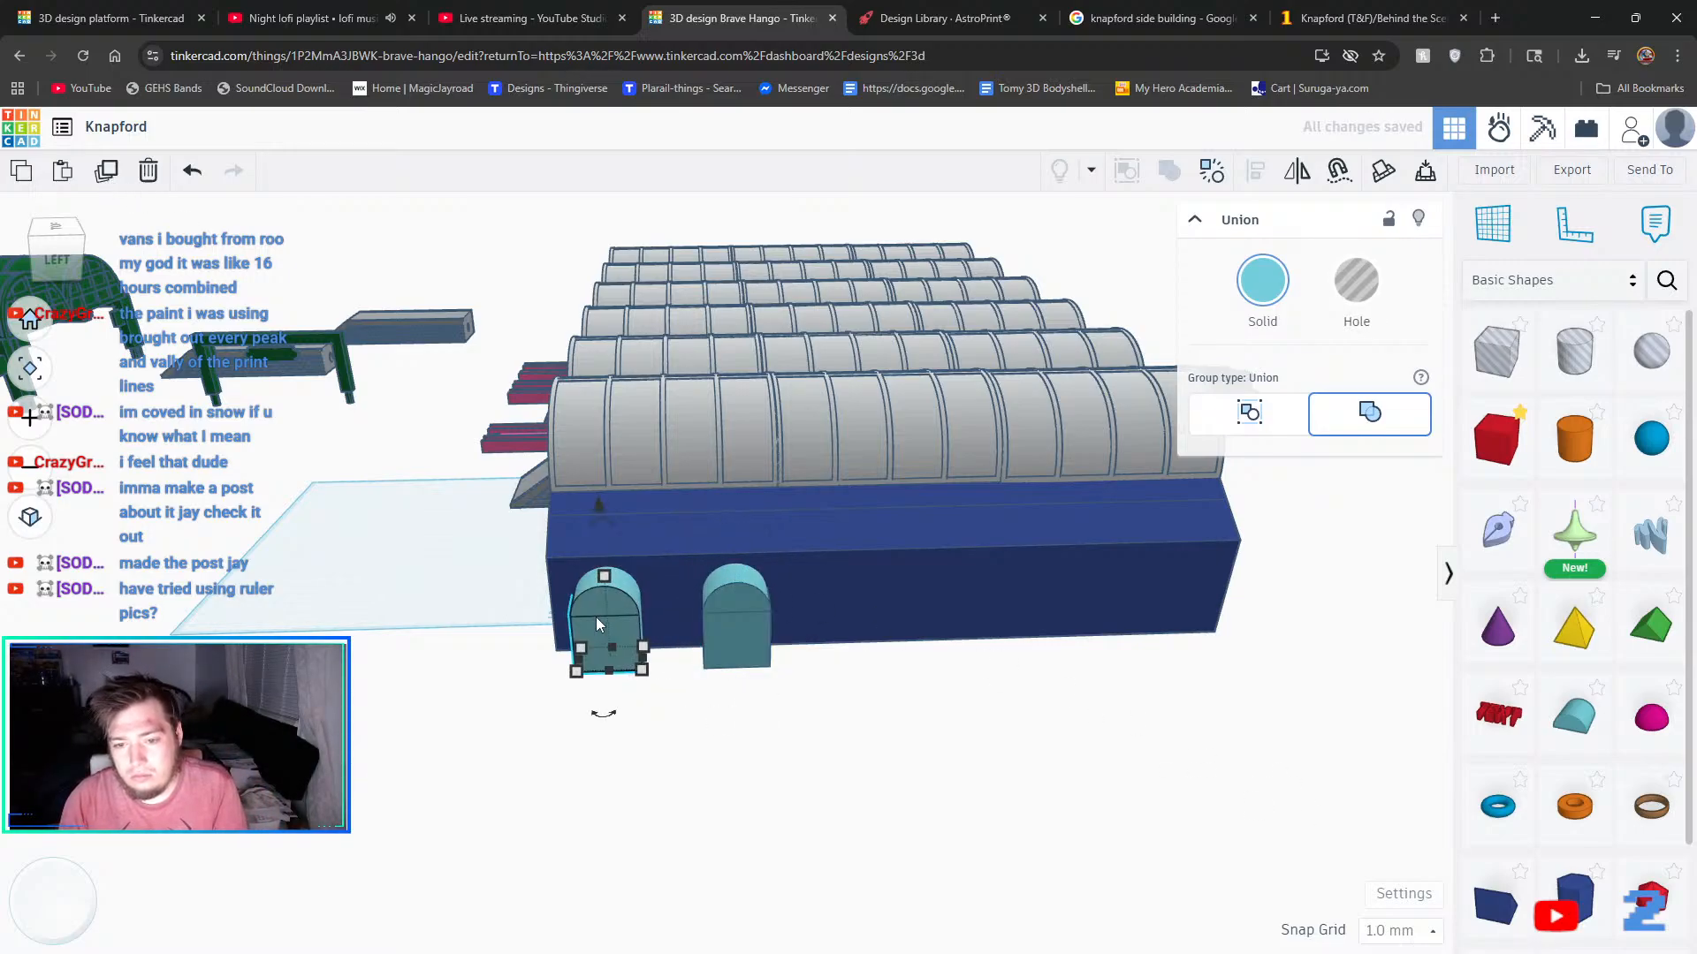
key(Right)
click(750, 617)
key(Left)
key(Left)
key(Left)
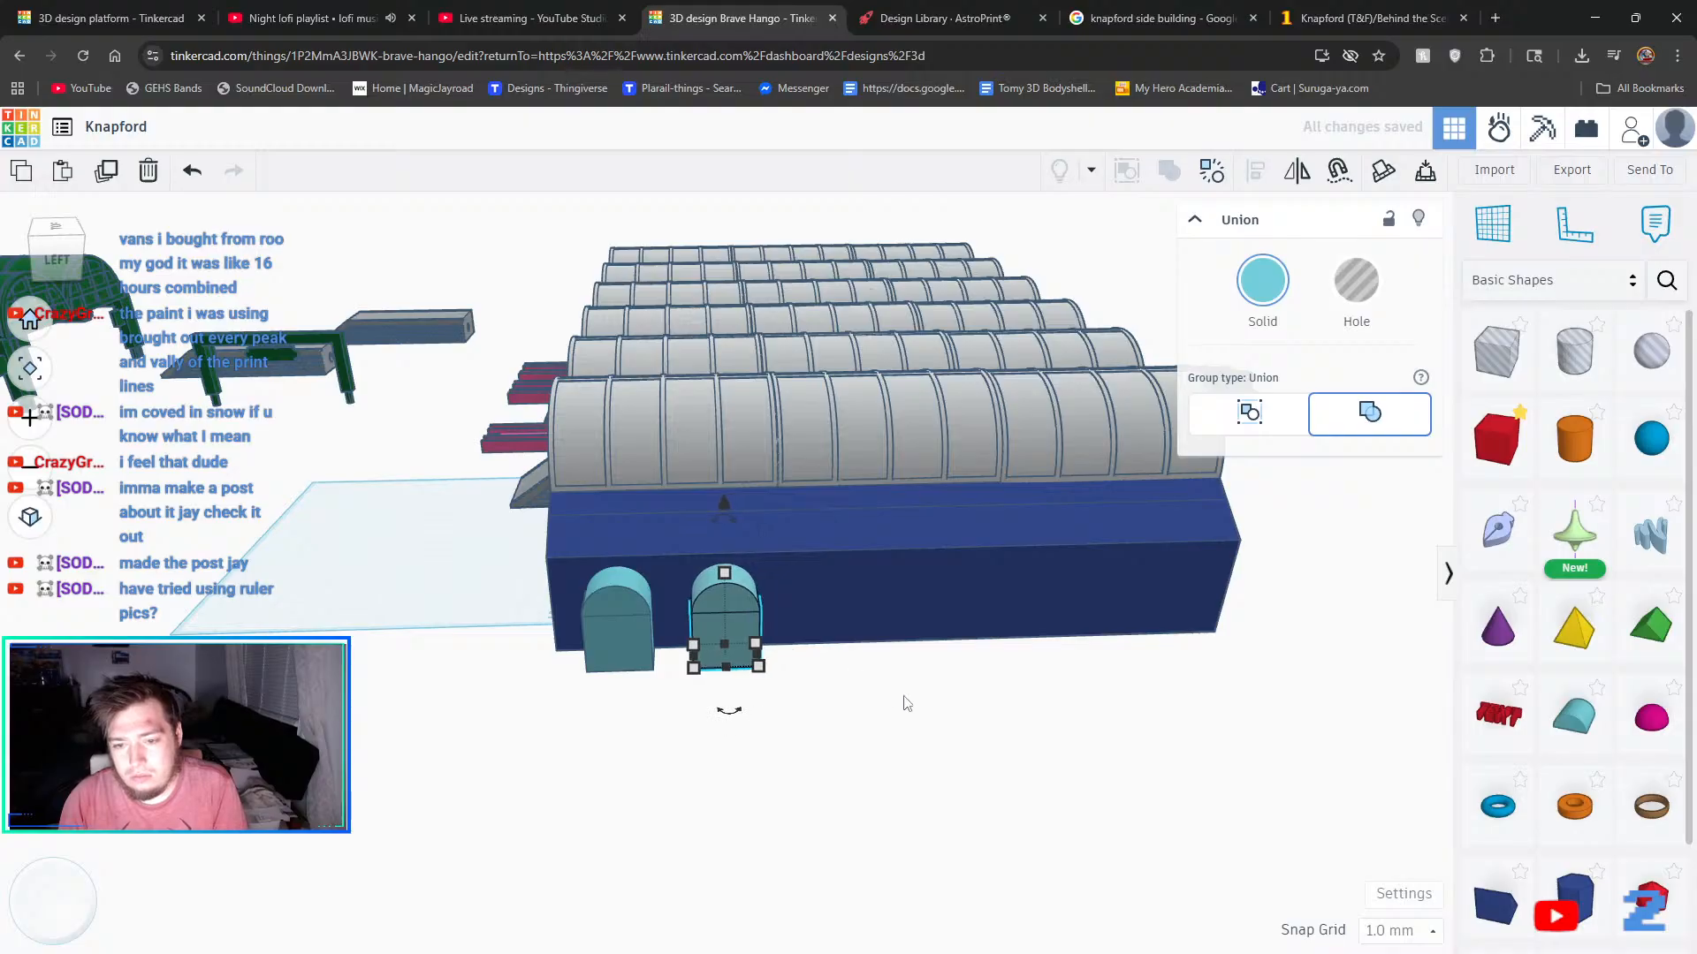
- Turn both arched window solids on the side wall into holes
click(851, 681)
click(615, 623)
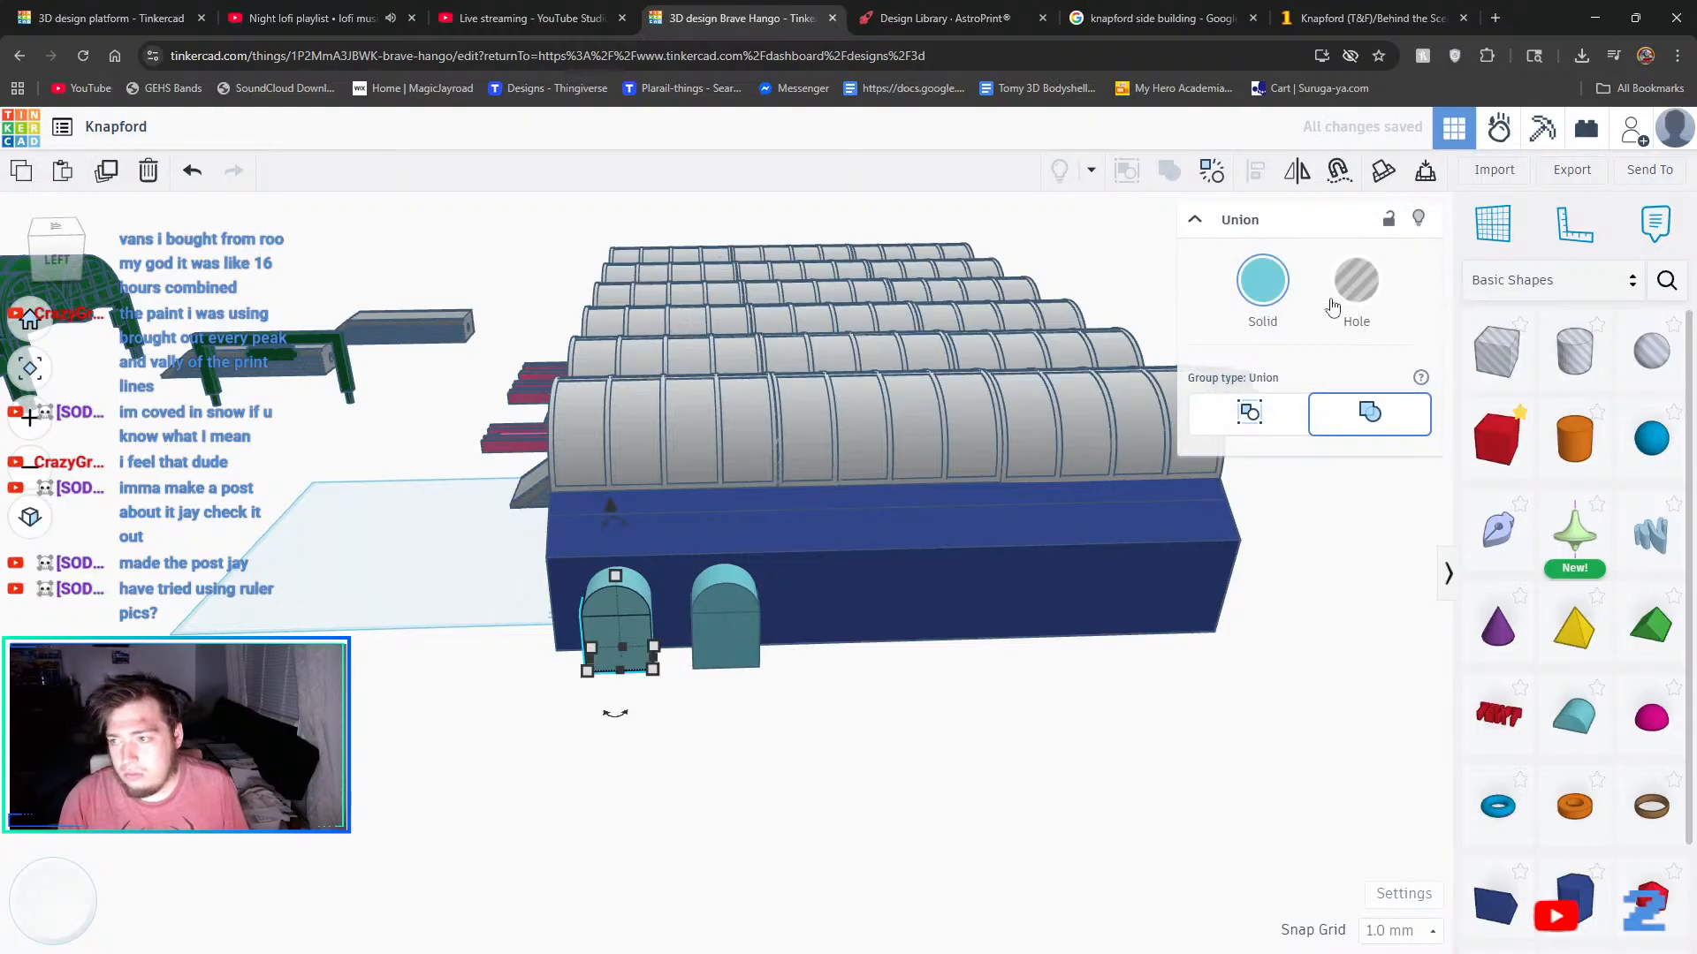
shift+click(746, 638)
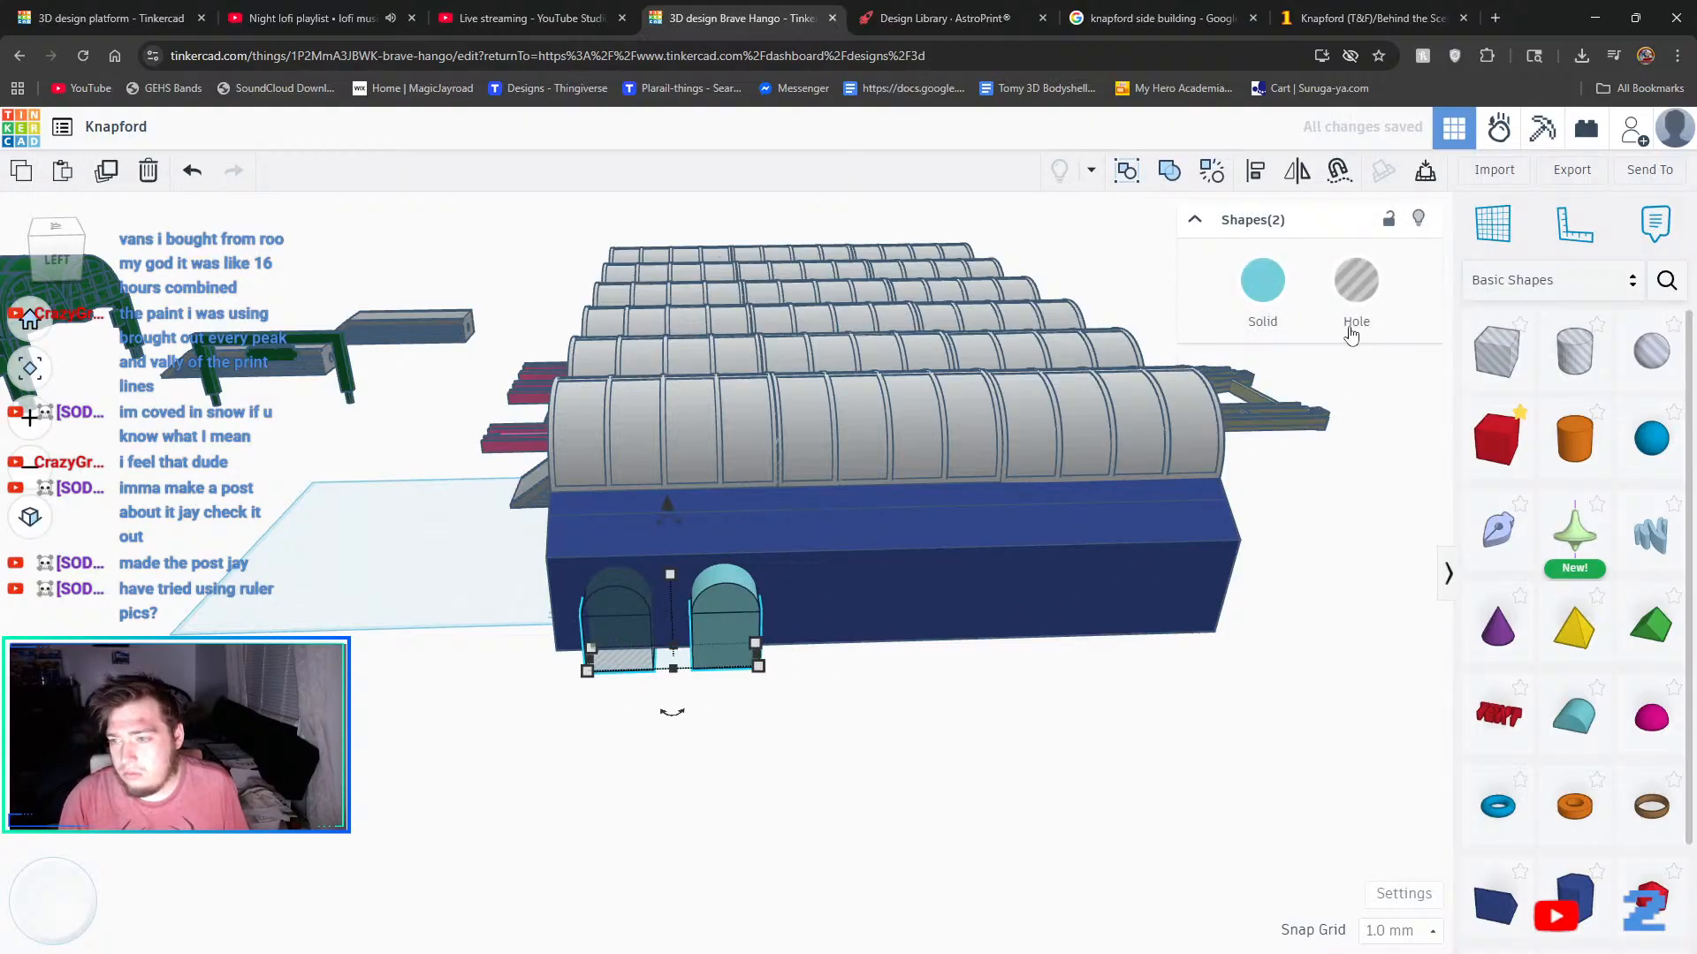
click(913, 825)
click(735, 629)
click(1345, 329)
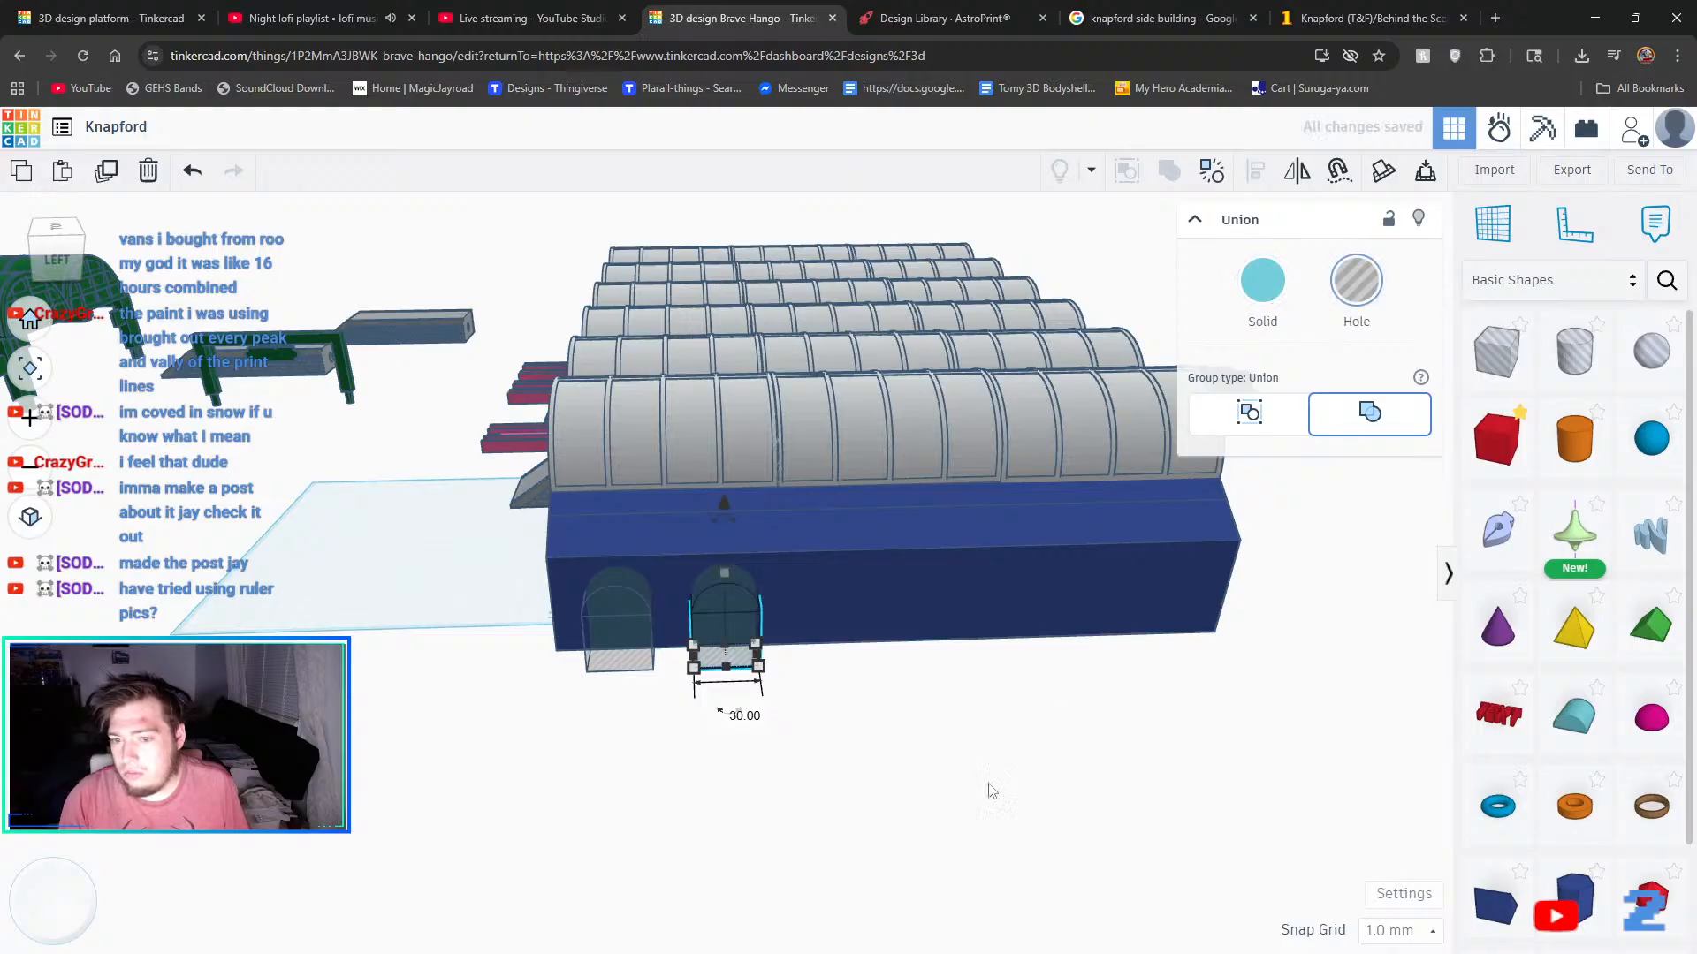
click(990, 790)
- Duplicate the pair of arch holes and shift the copies along the wall, continuing the spacing of the first two
click(638, 629)
shift+click(726, 619)
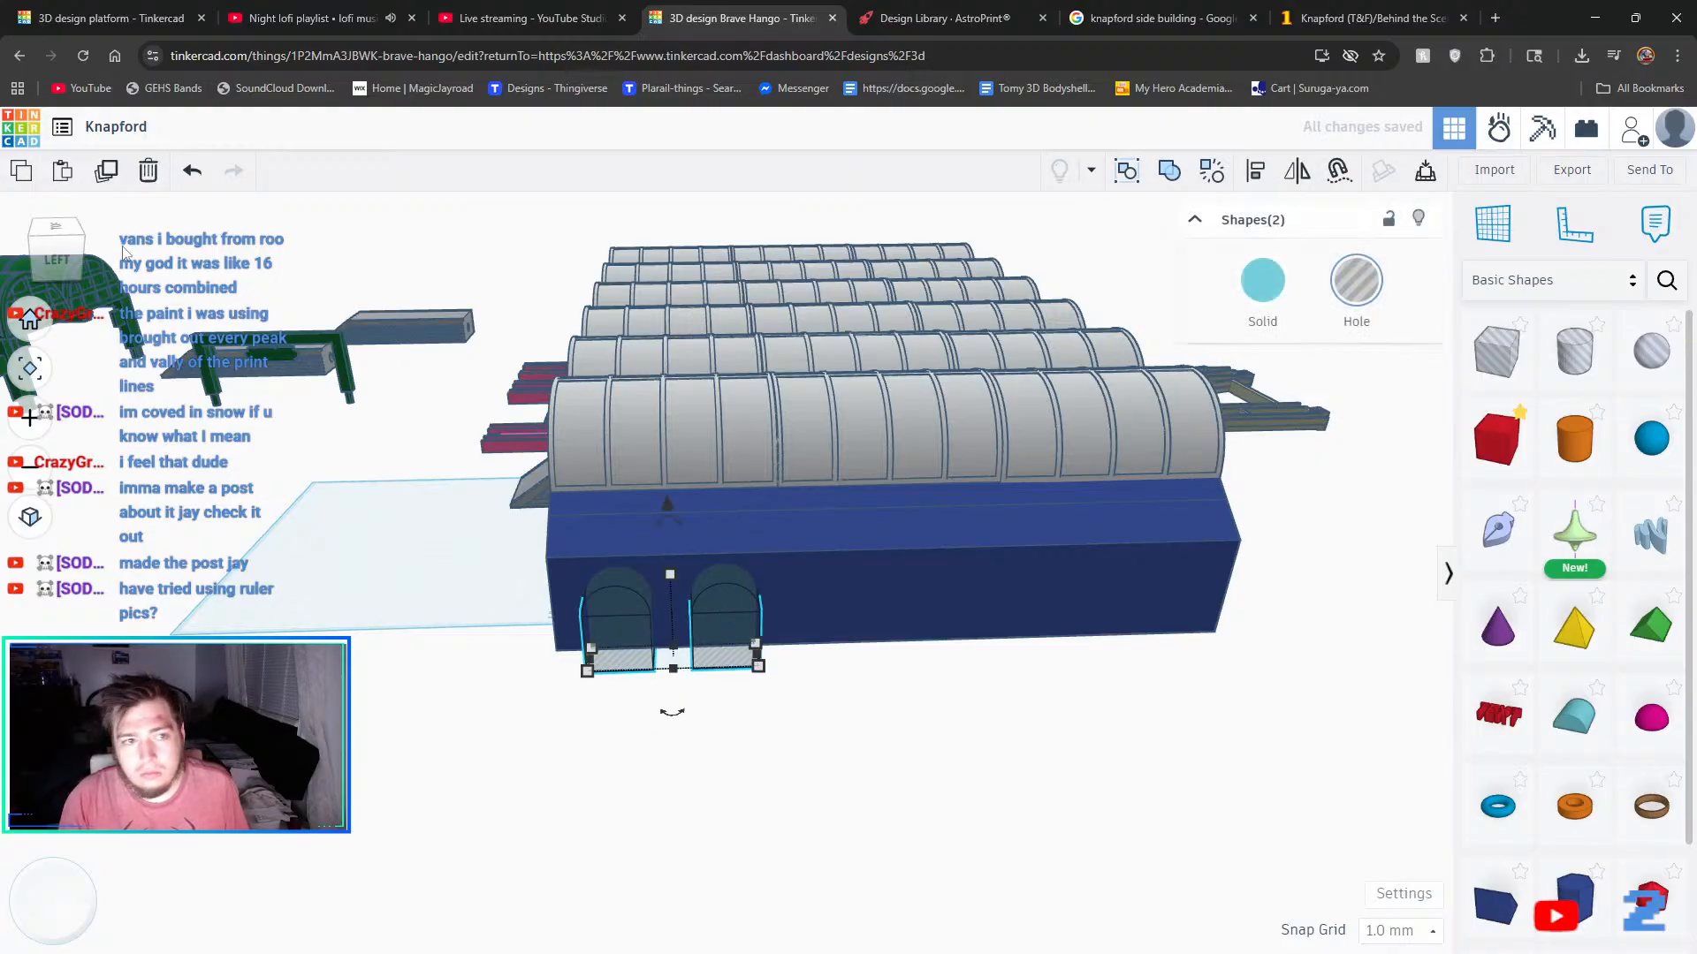
key(ctrl+d)
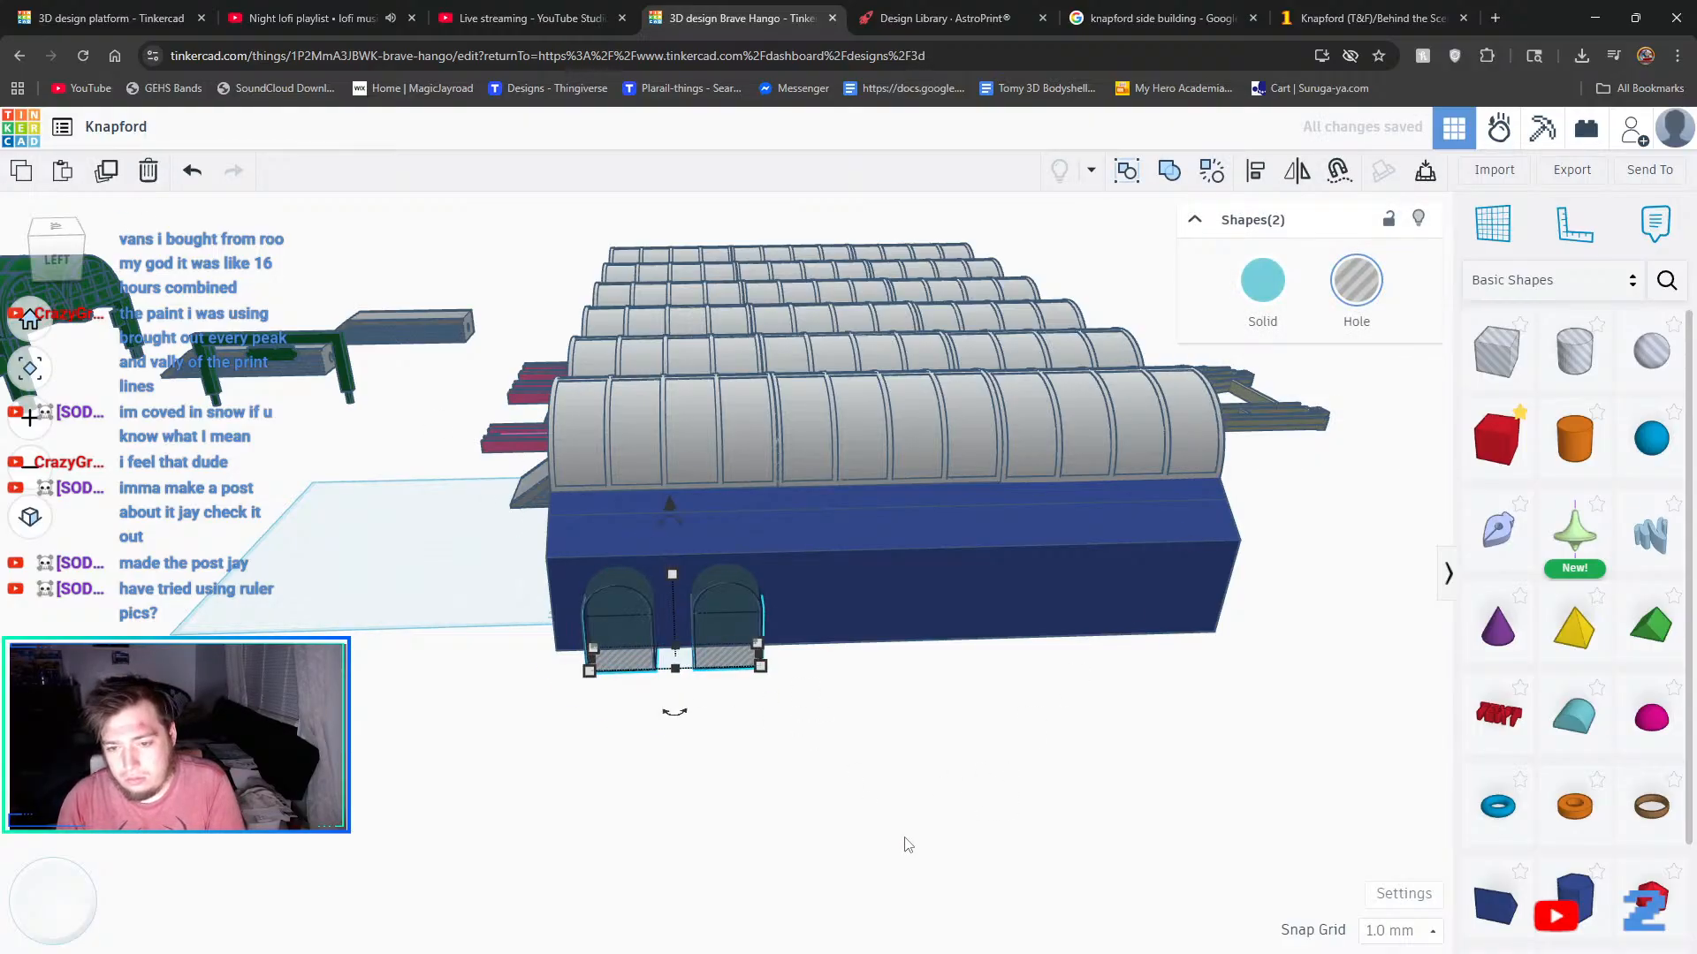
key(Right)
key(Right)
key(Right)
key(Right)
key(Right)
key(Right)
key(Right)
key(Right)
key(Right)
key(Right)
key(Right)
key(Right)
key(Right)
key(Right)
key(Right)
key(Right)
key(Right)
key(Right)
key(Right)
key(Right)
key(Right)
key(Right)
key(Right)
key(Right)
key(Right)
key(Right)
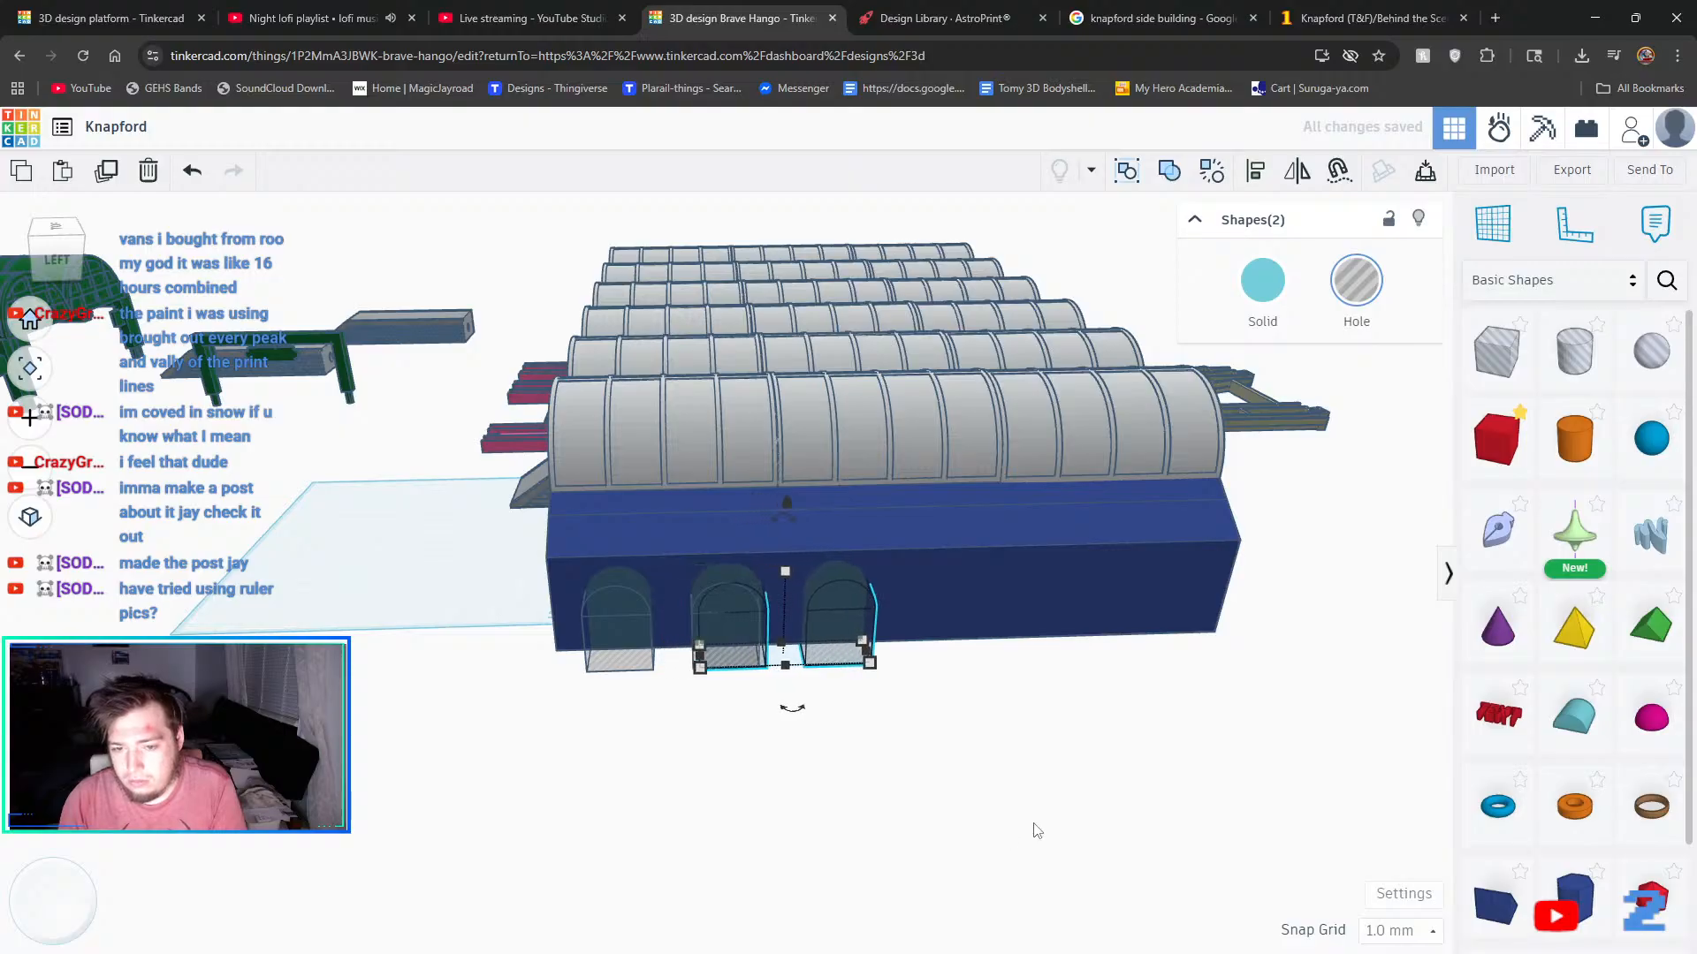
key(Right)
key(Right)
key(Right)
key(Right)
key(Right)
key(Right)
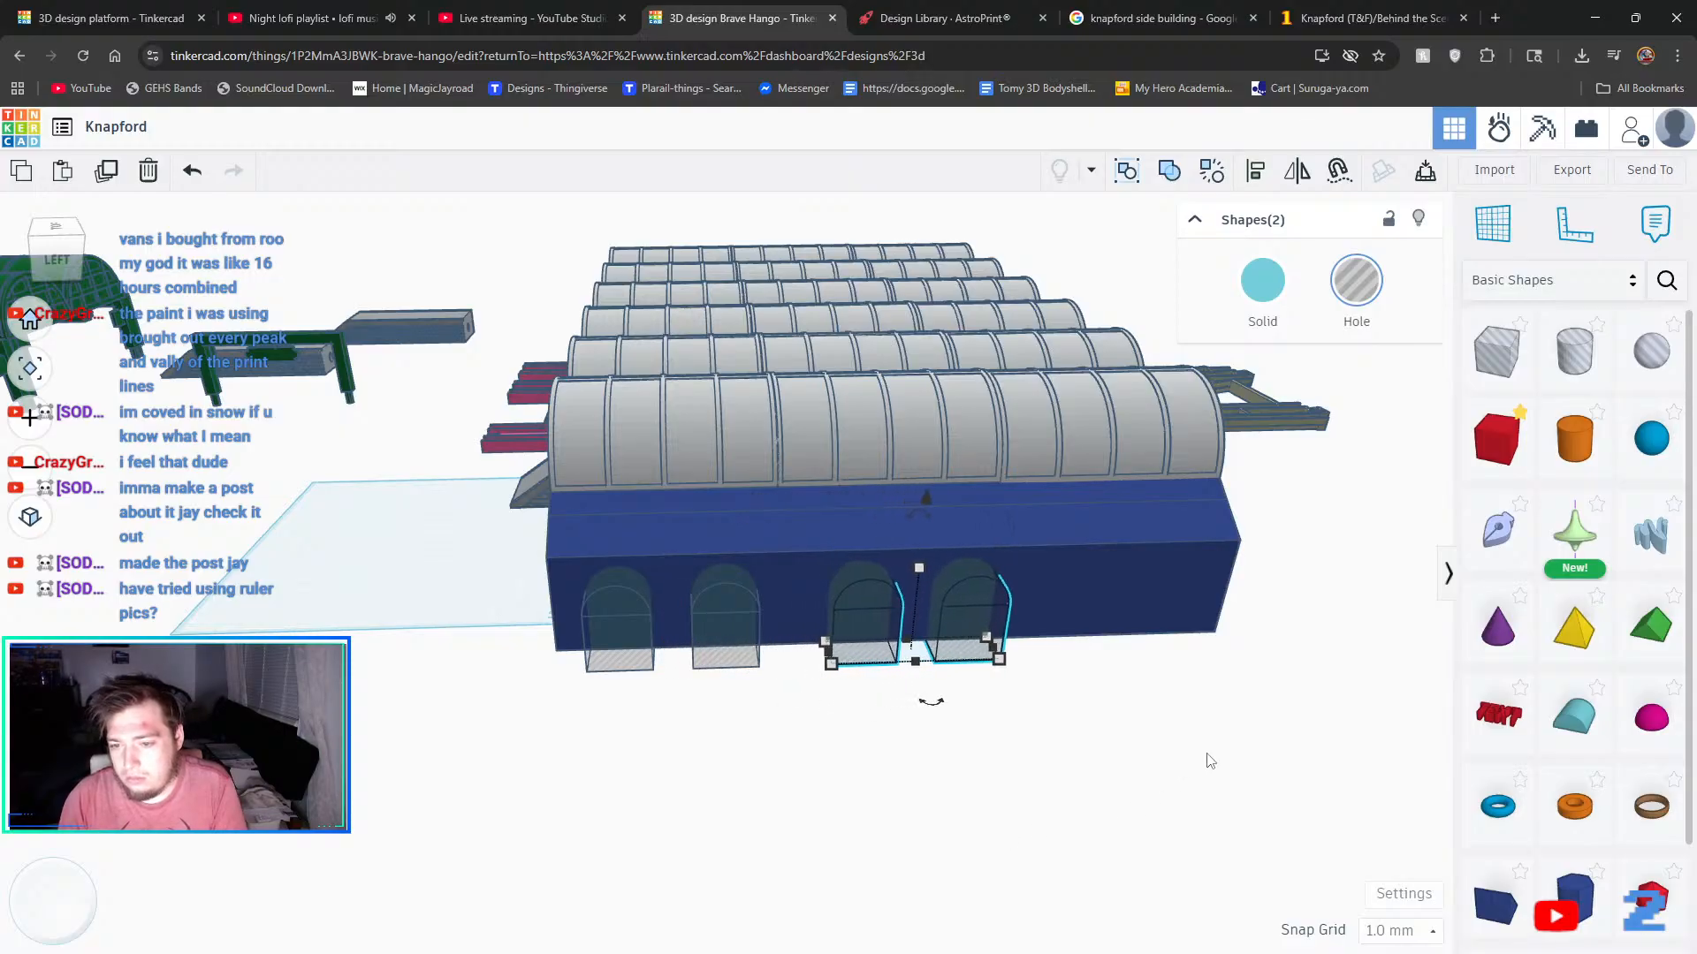
scroll(1140, 765, up, 2)
key(Left)
key(Left)
key(Left)
key(Left)
key(Left)
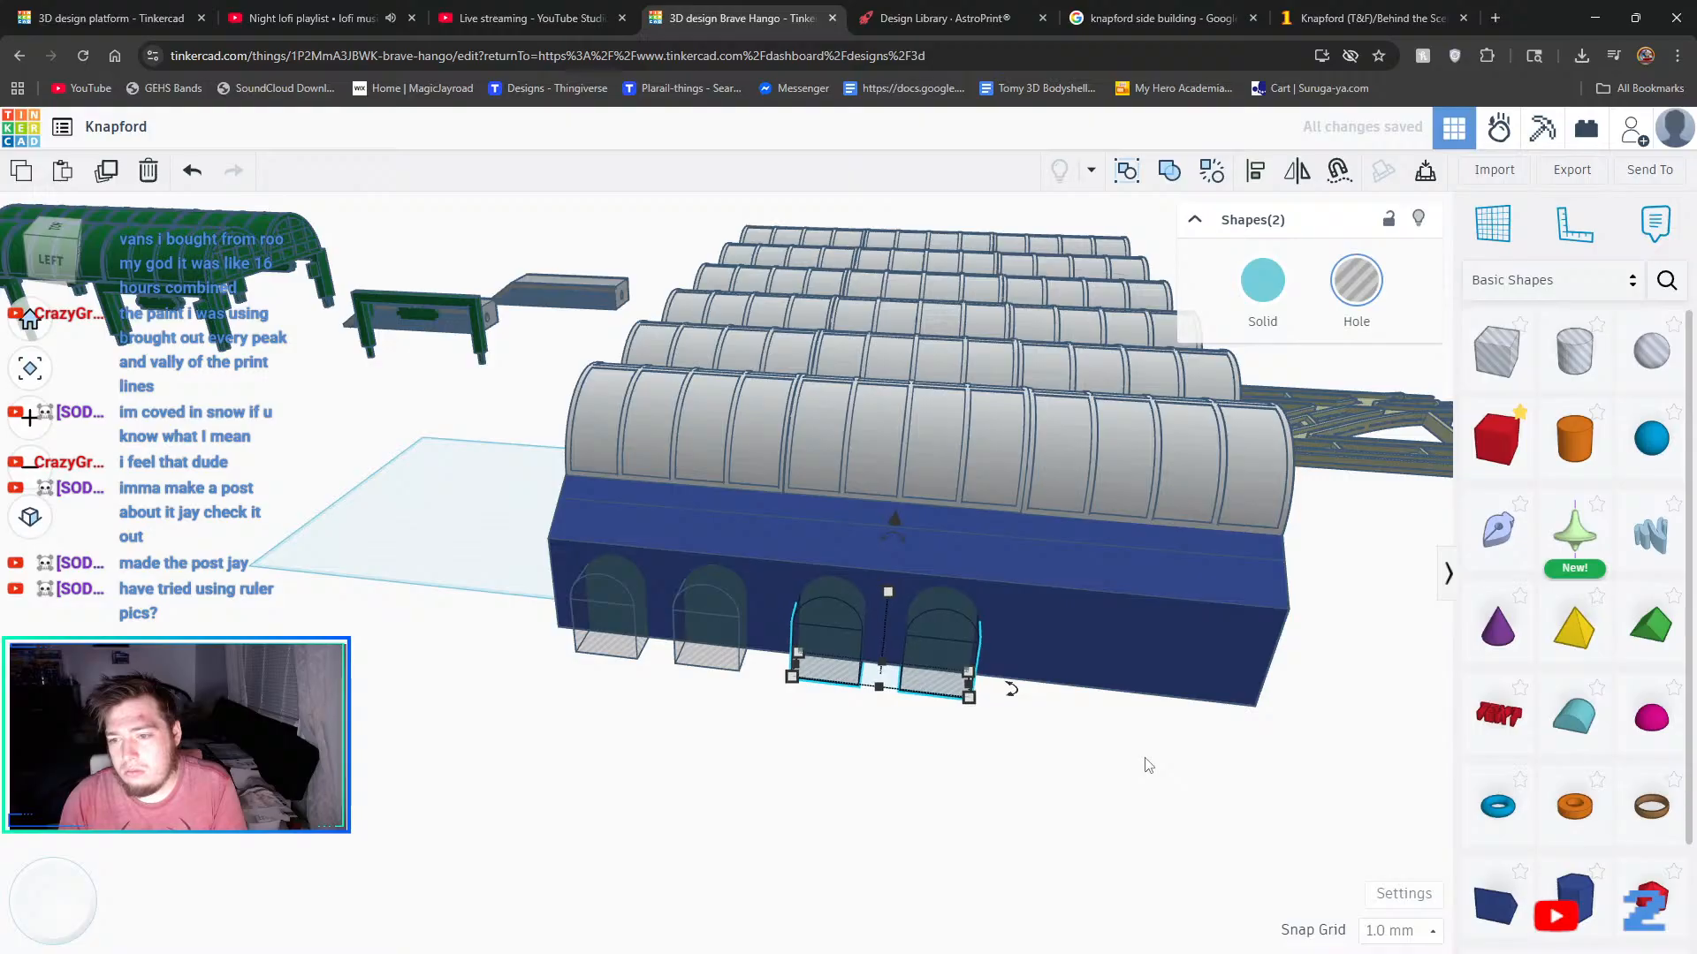
- Duplicate all four arch holes and shift the copies along the wall until the first two copies overlap the third and fourth arches
click(1095, 866)
click(935, 682)
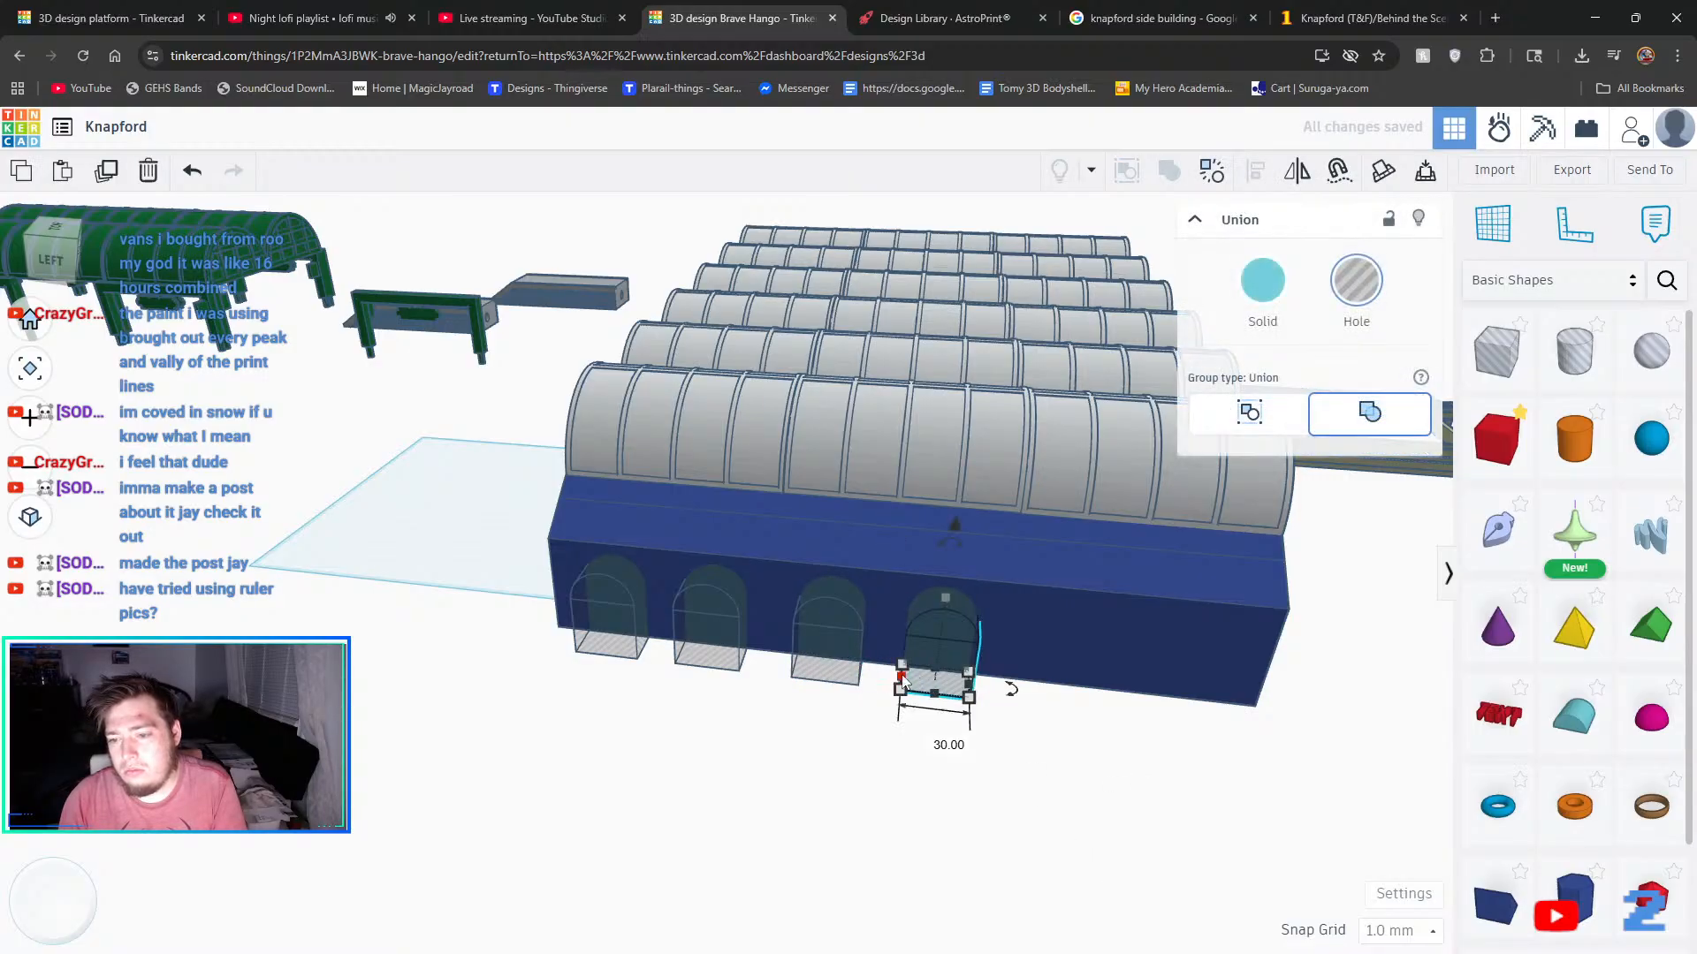
shift+click(859, 623)
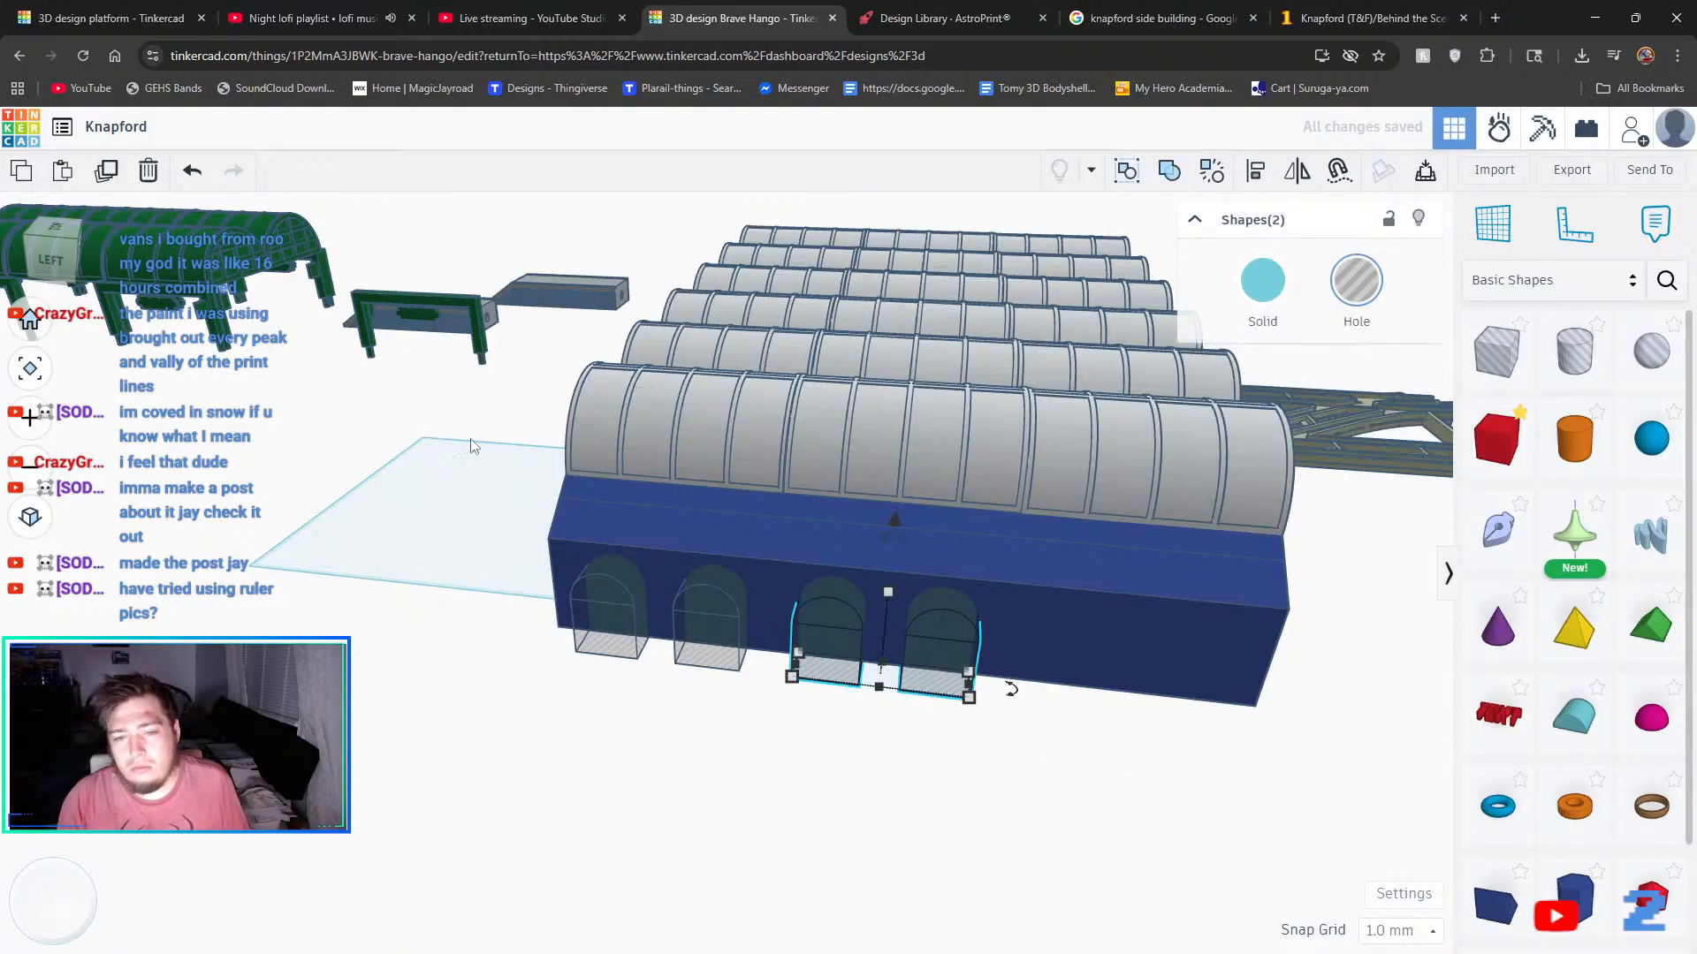
shift+click(712, 635)
shift+click(576, 592)
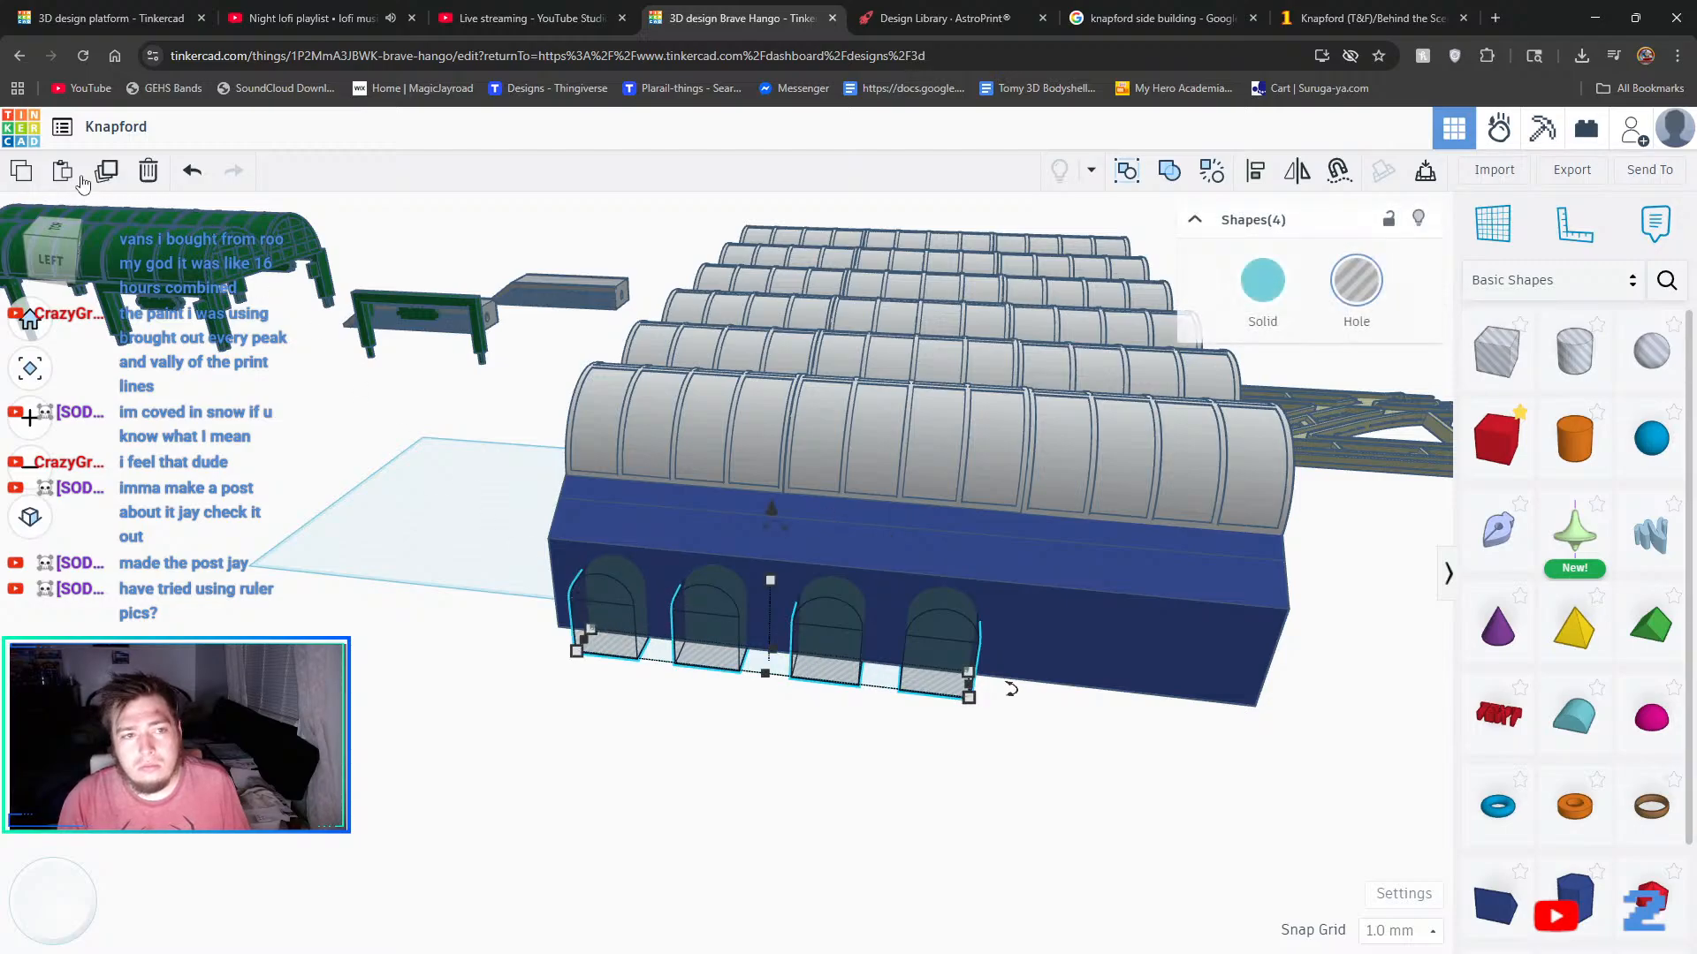
key(Right)
key(Right)
key(Right)
key(Right)
key(Right)
key(Right)
key(Right)
key(Right)
key(Right)
key(Right)
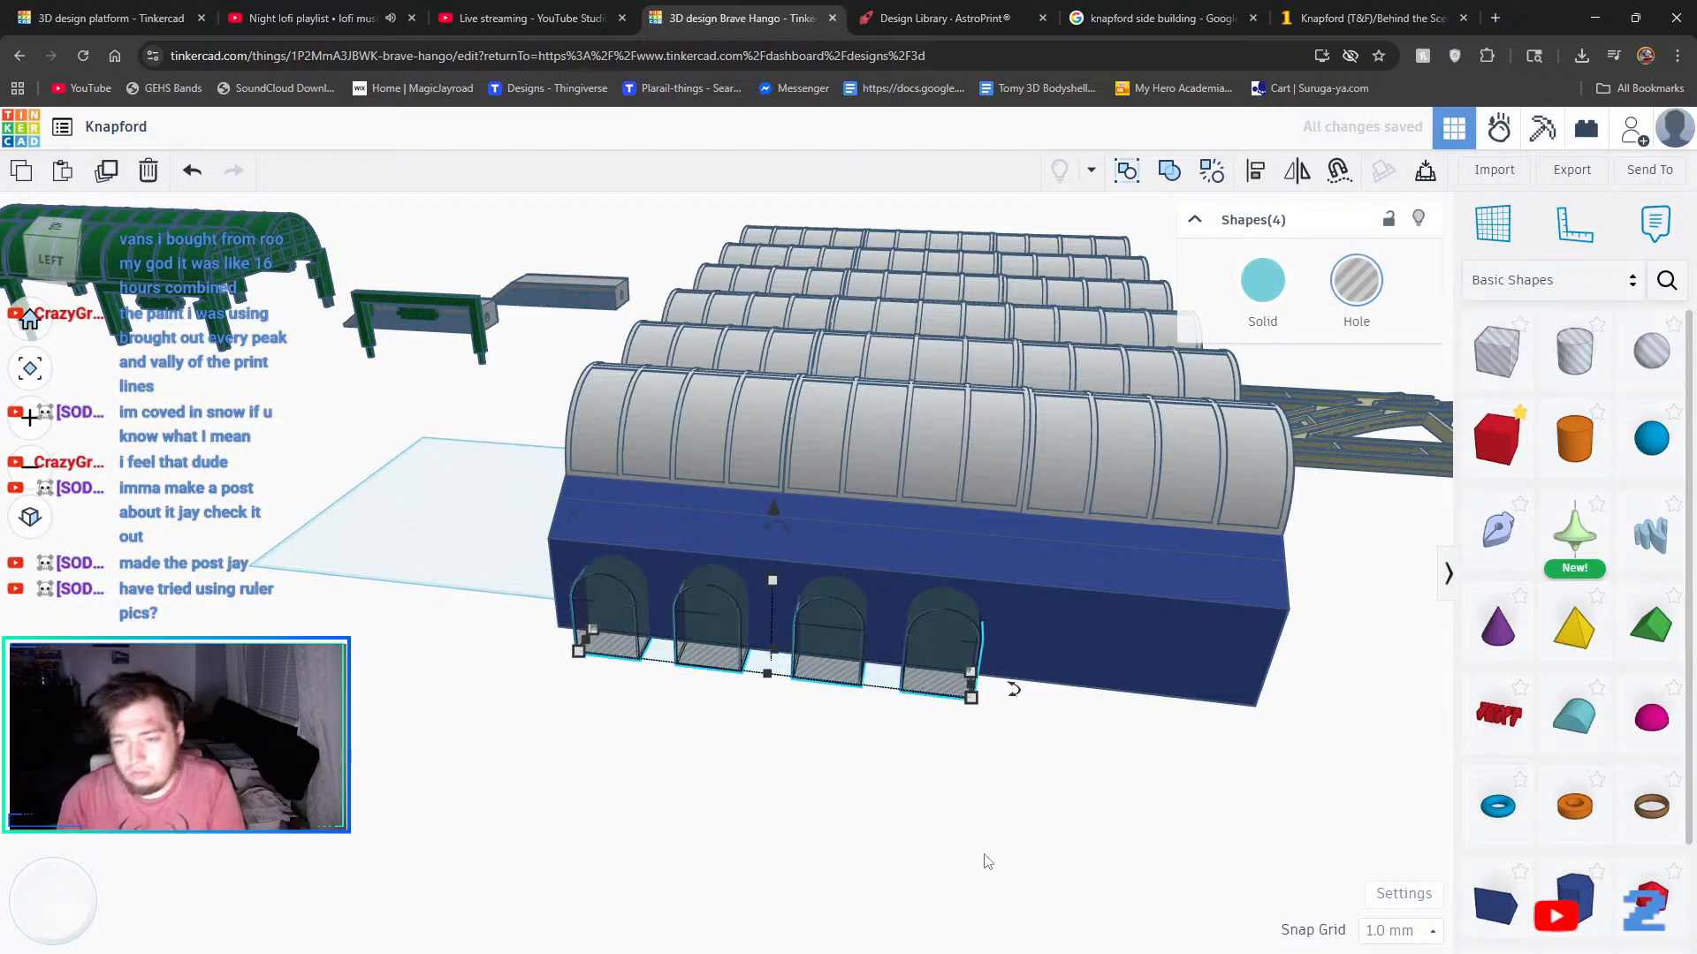
key(Right)
key(Right)
key(Right)
key(Right)
key(Right)
key(Right)
key(Right)
key(Right)
key(Right)
key(Right)
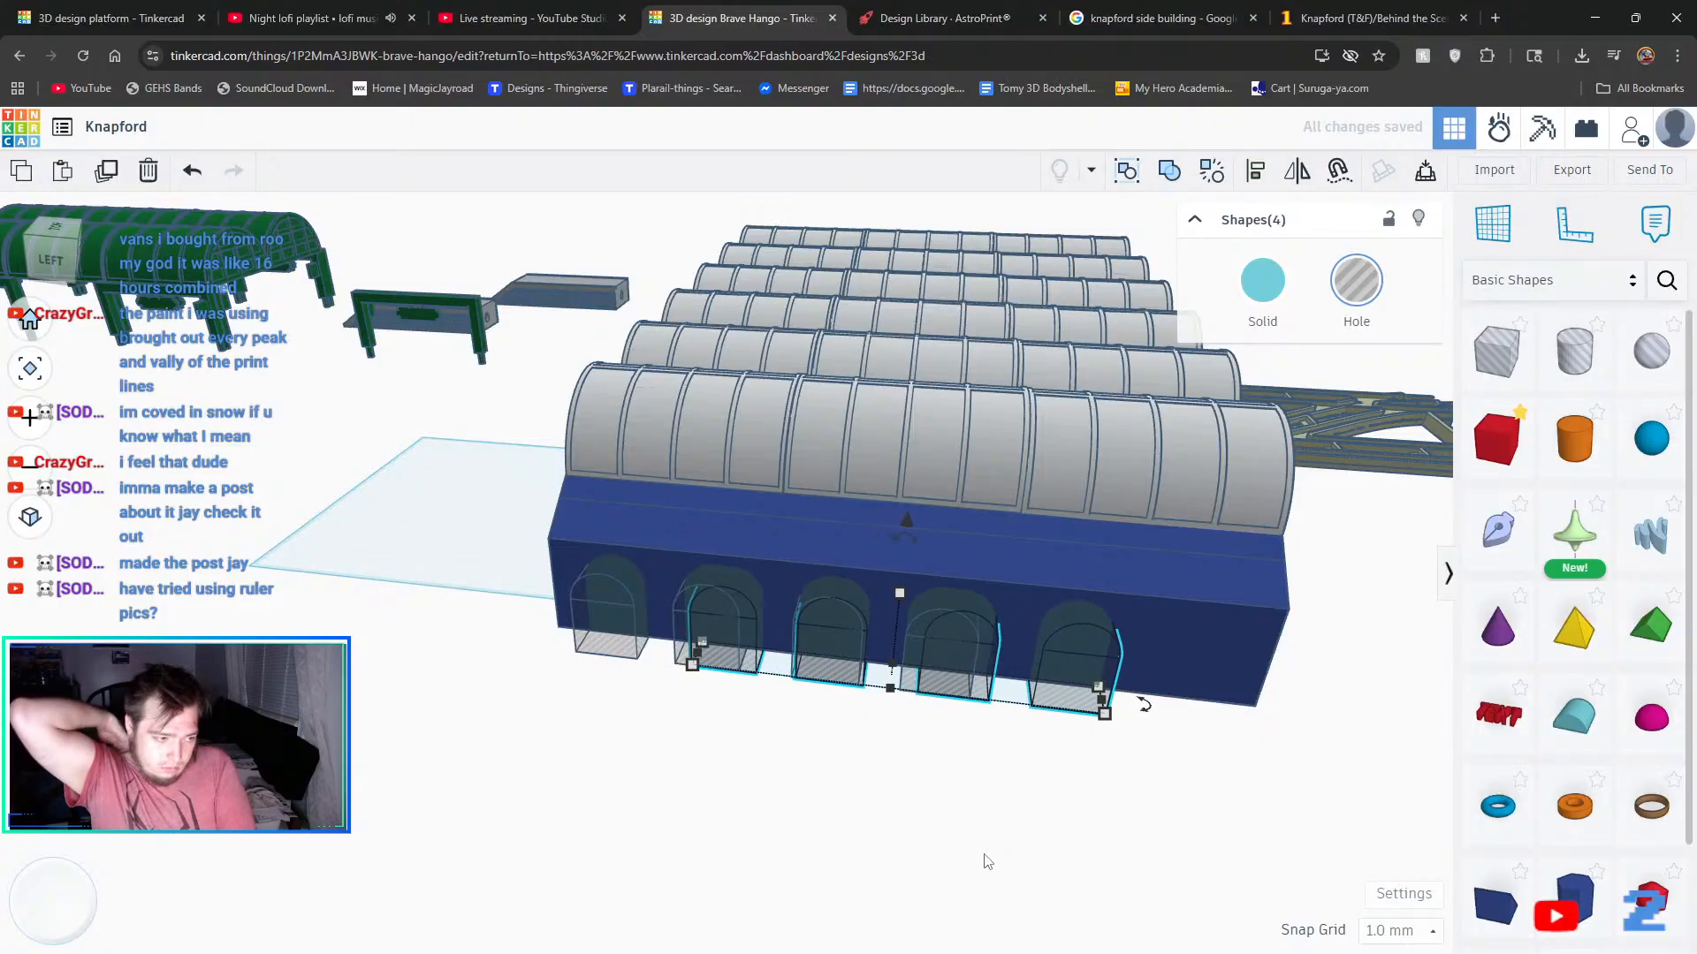
key(Right)
key(Right)
key(Right)
key(Right)
key(Right)
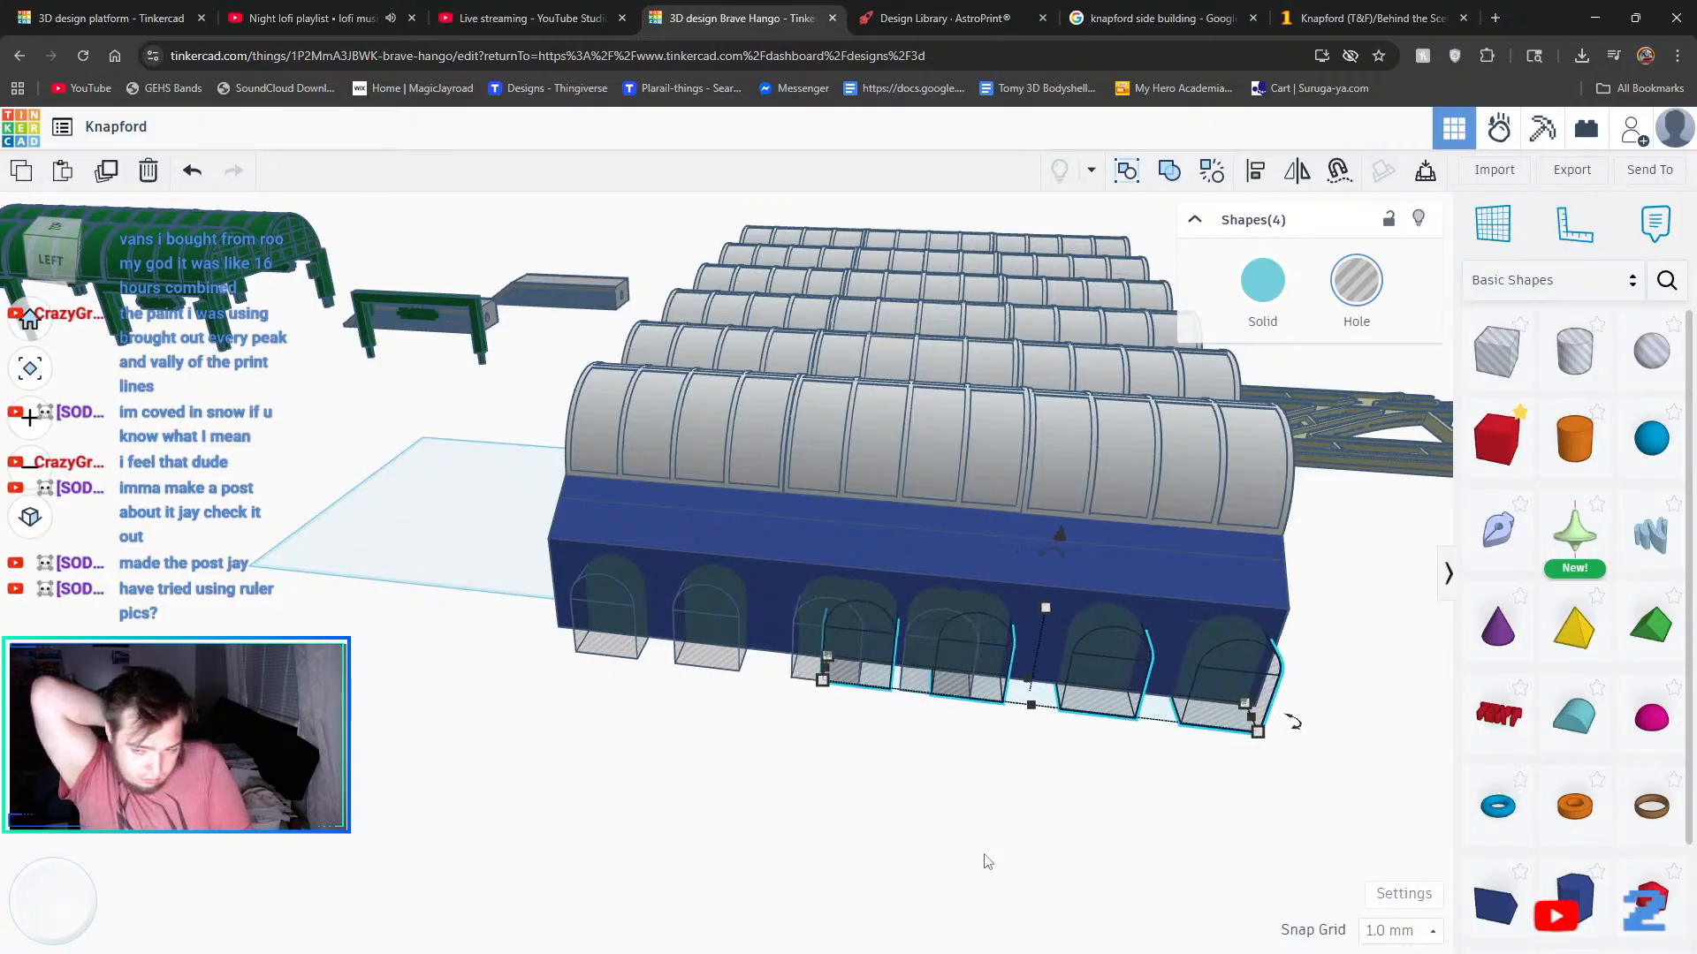
key(Left)
key(Left)
key(Left)
key(Left)
key(Left)
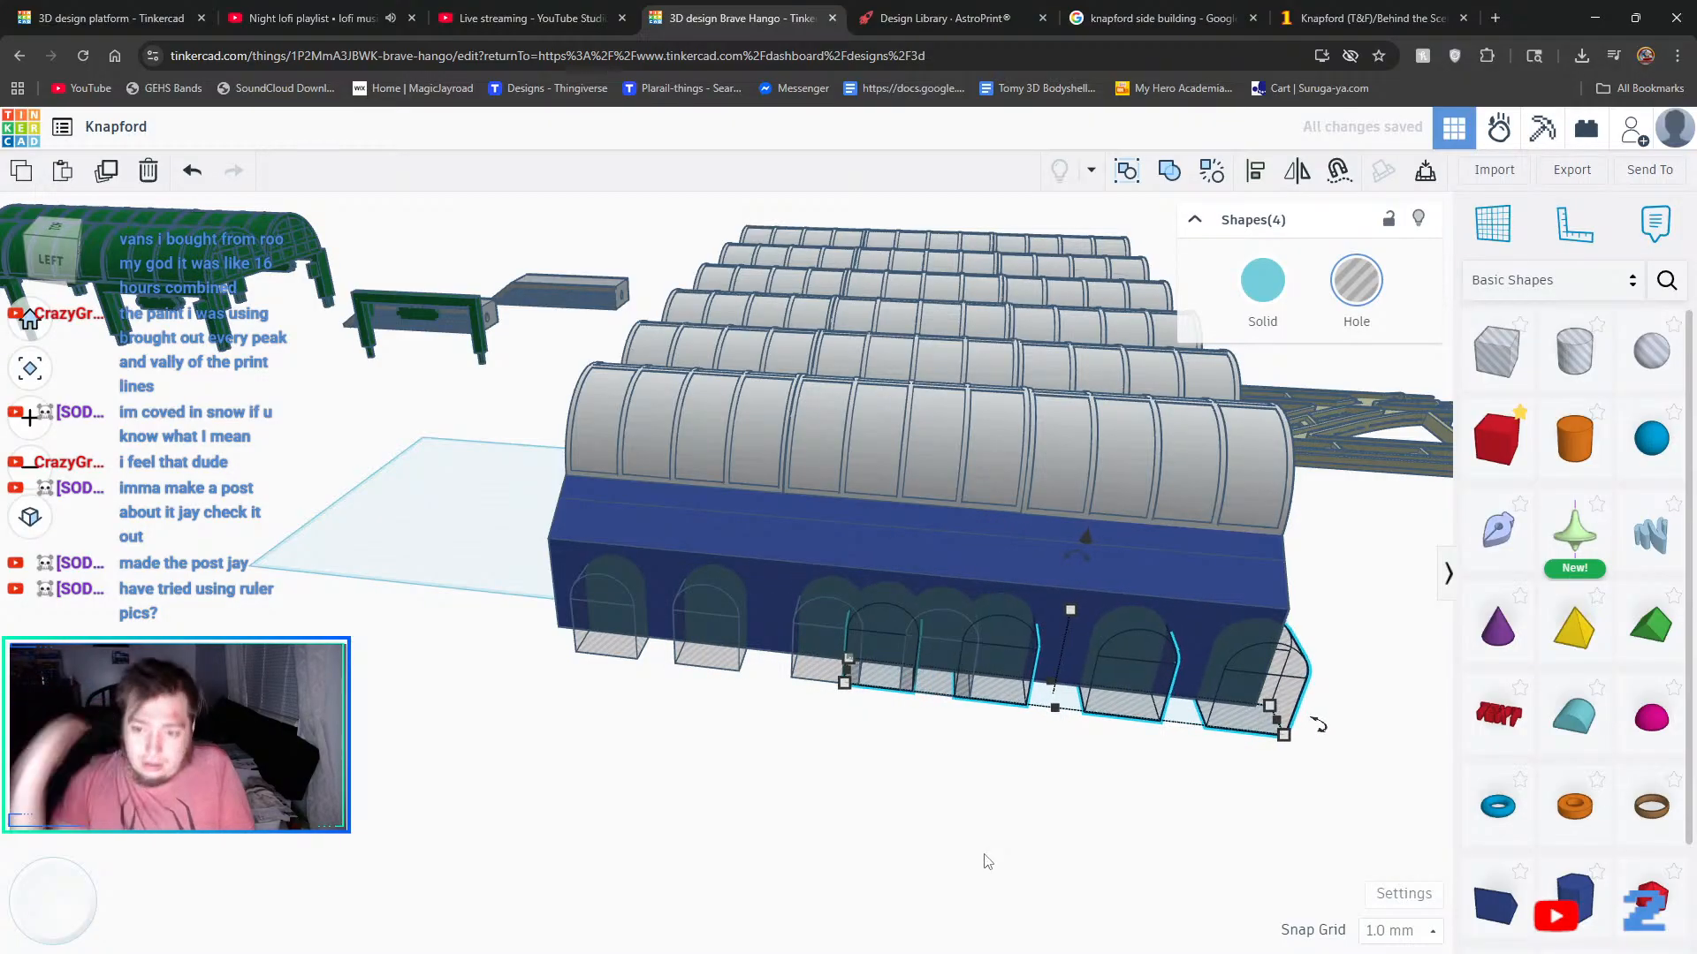
key(Left)
key(Left)
key(Left)
key(Left)
key(Left)
key(Left)
key(Left)
key(Left)
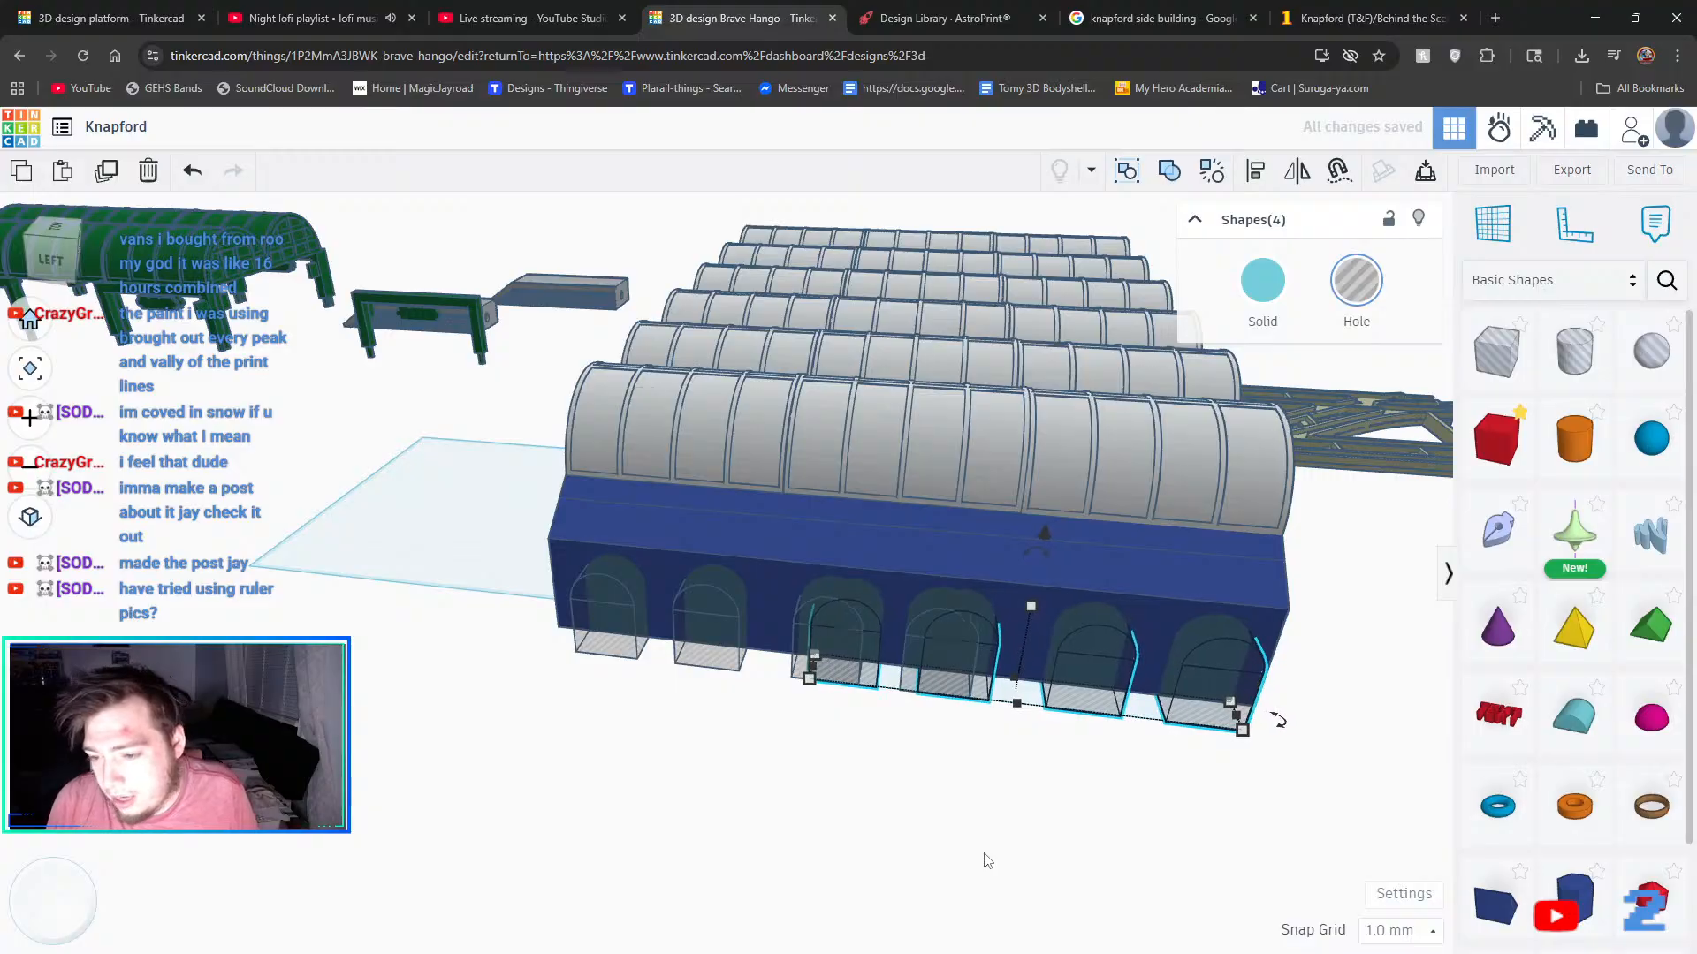
key(Left)
key(Left)
key(Left)
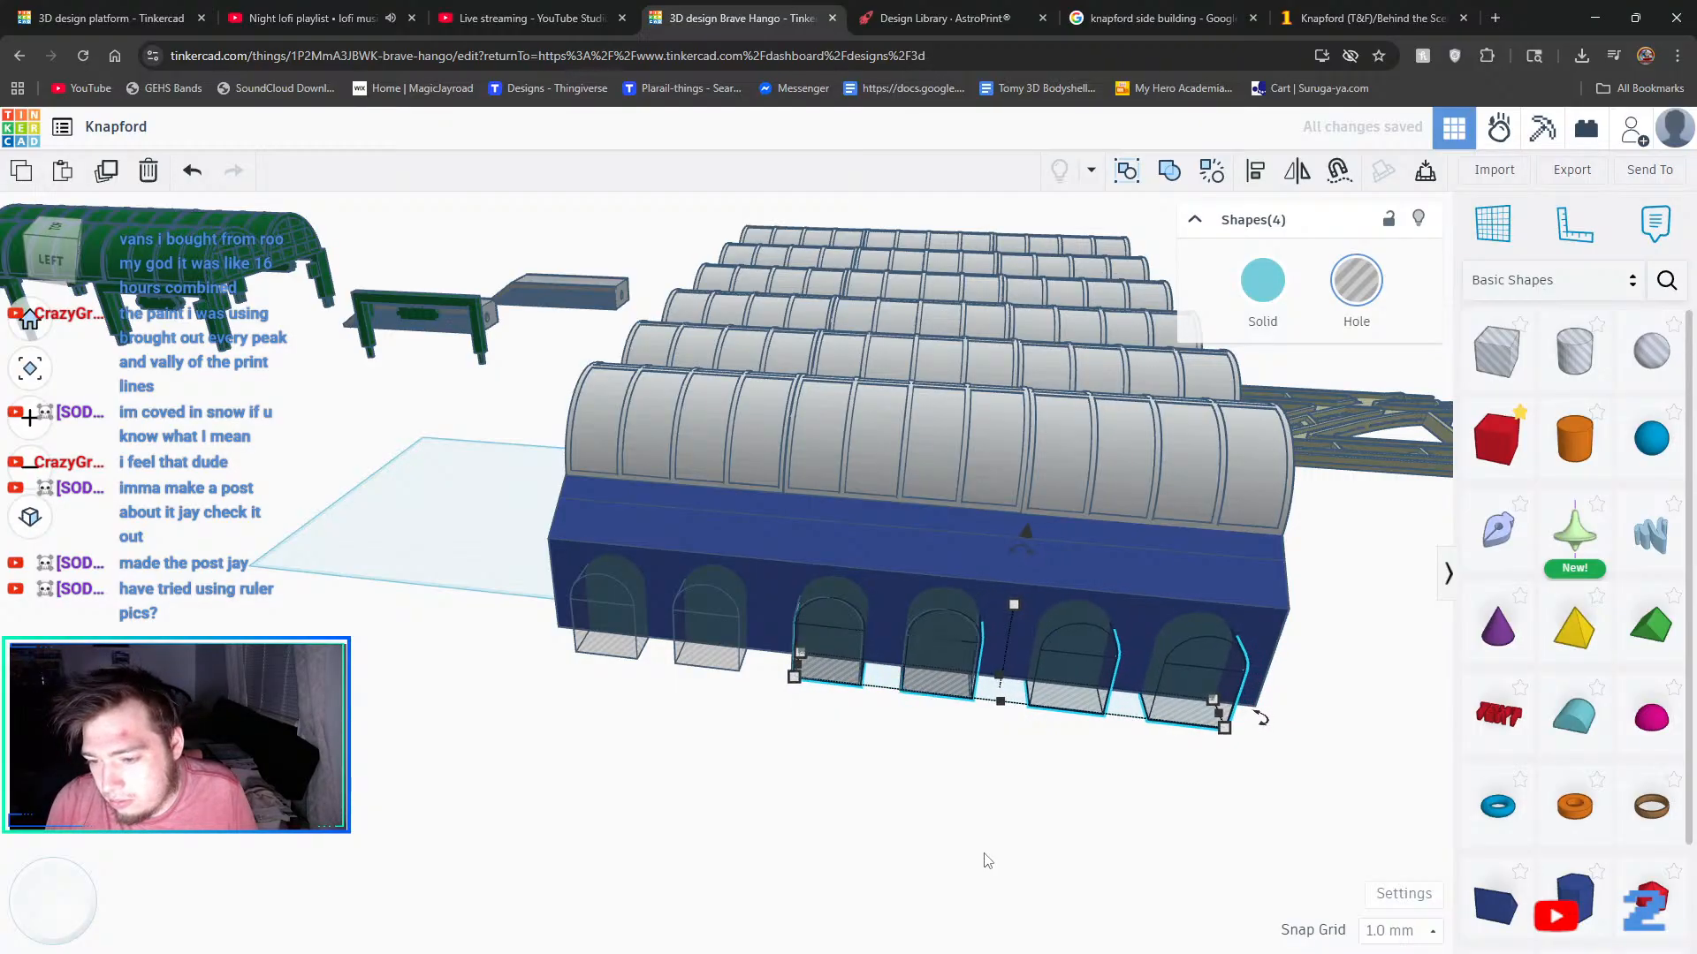
- Nudge the last two arch holes slightly toward the far end of the side wall
click(1306, 844)
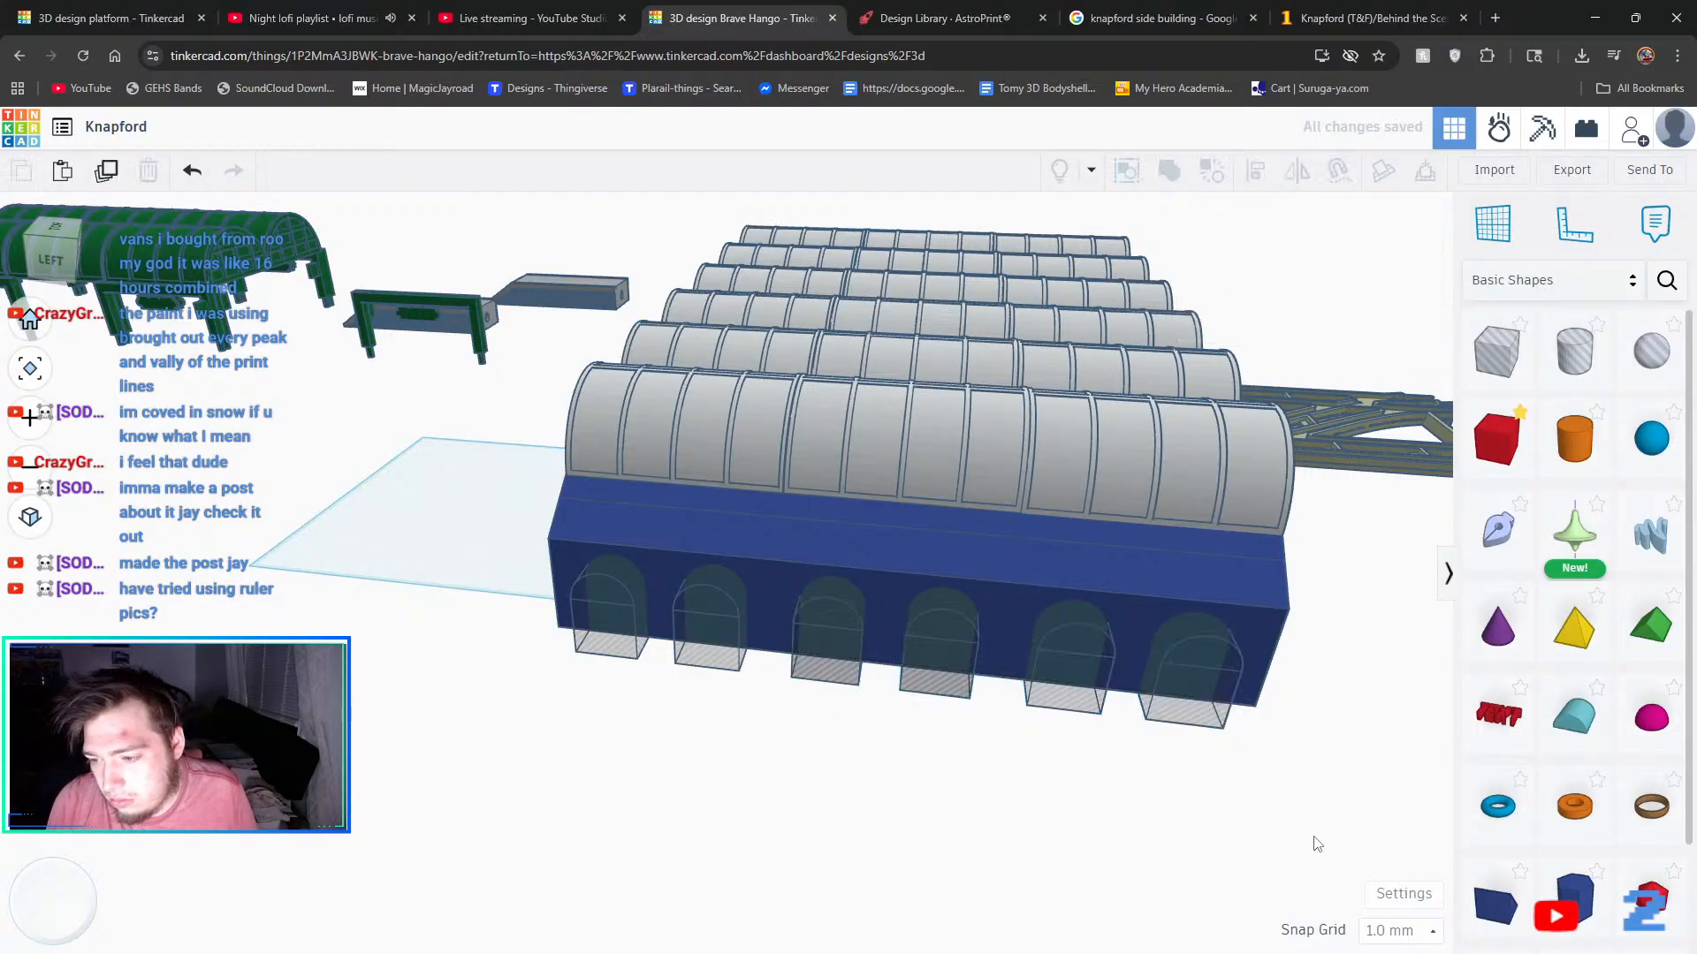
right_drag(1314, 844, 1191, 802)
click(910, 571)
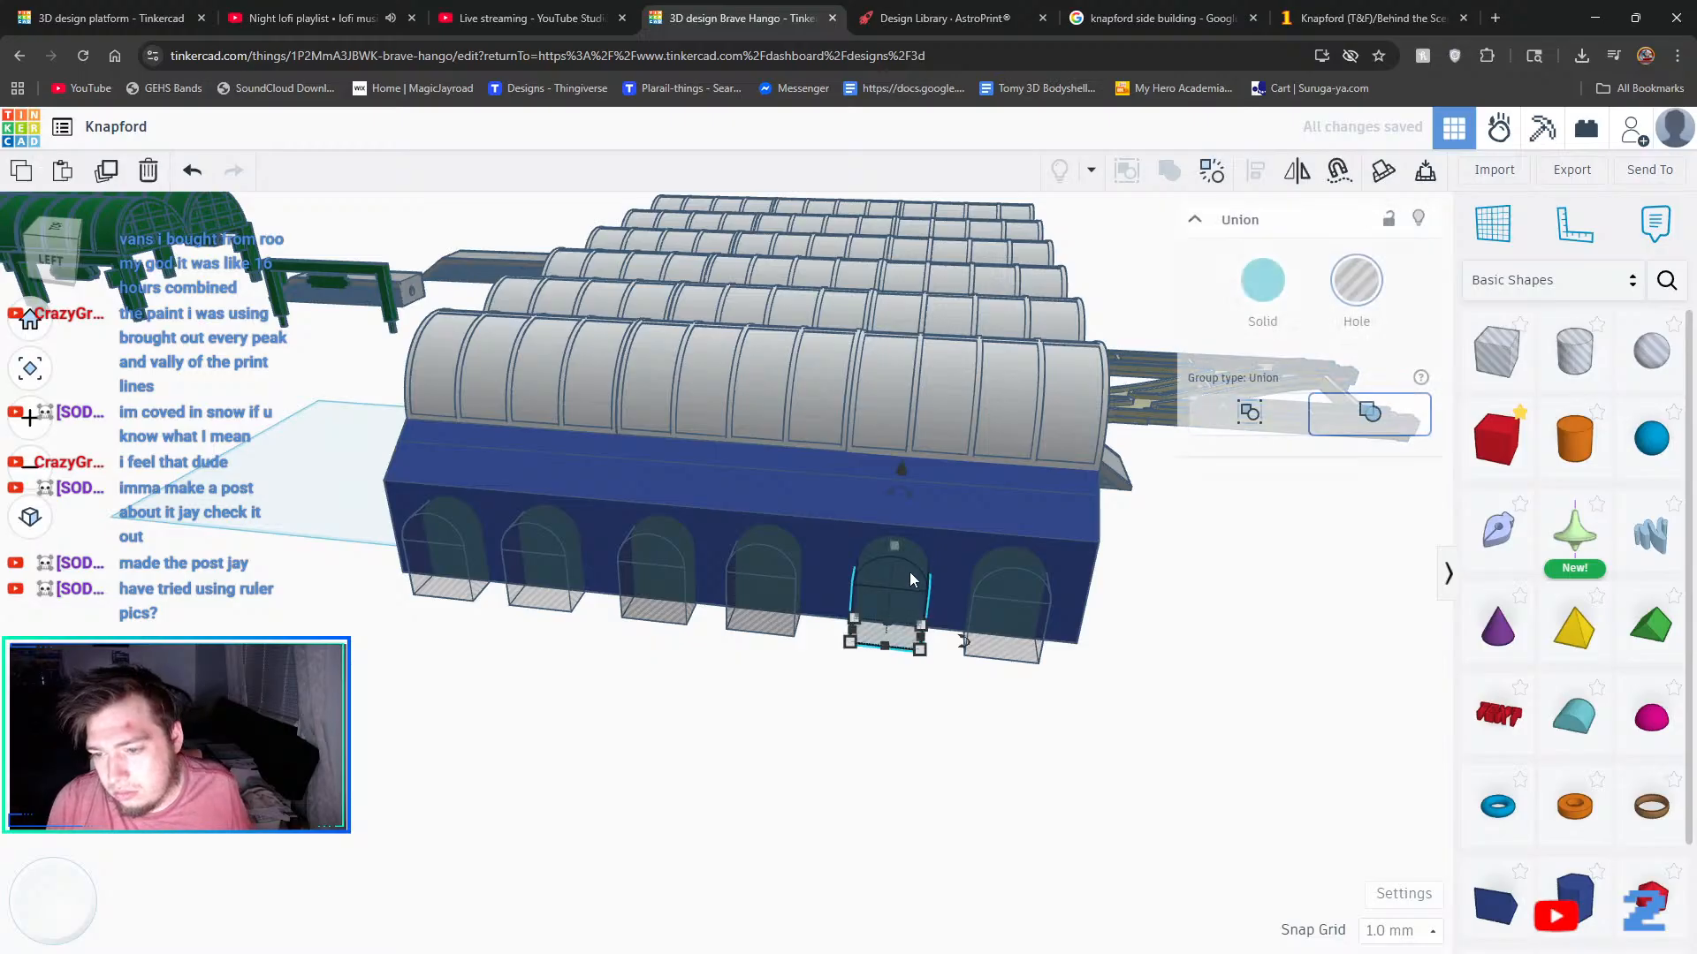
shift+click(1021, 601)
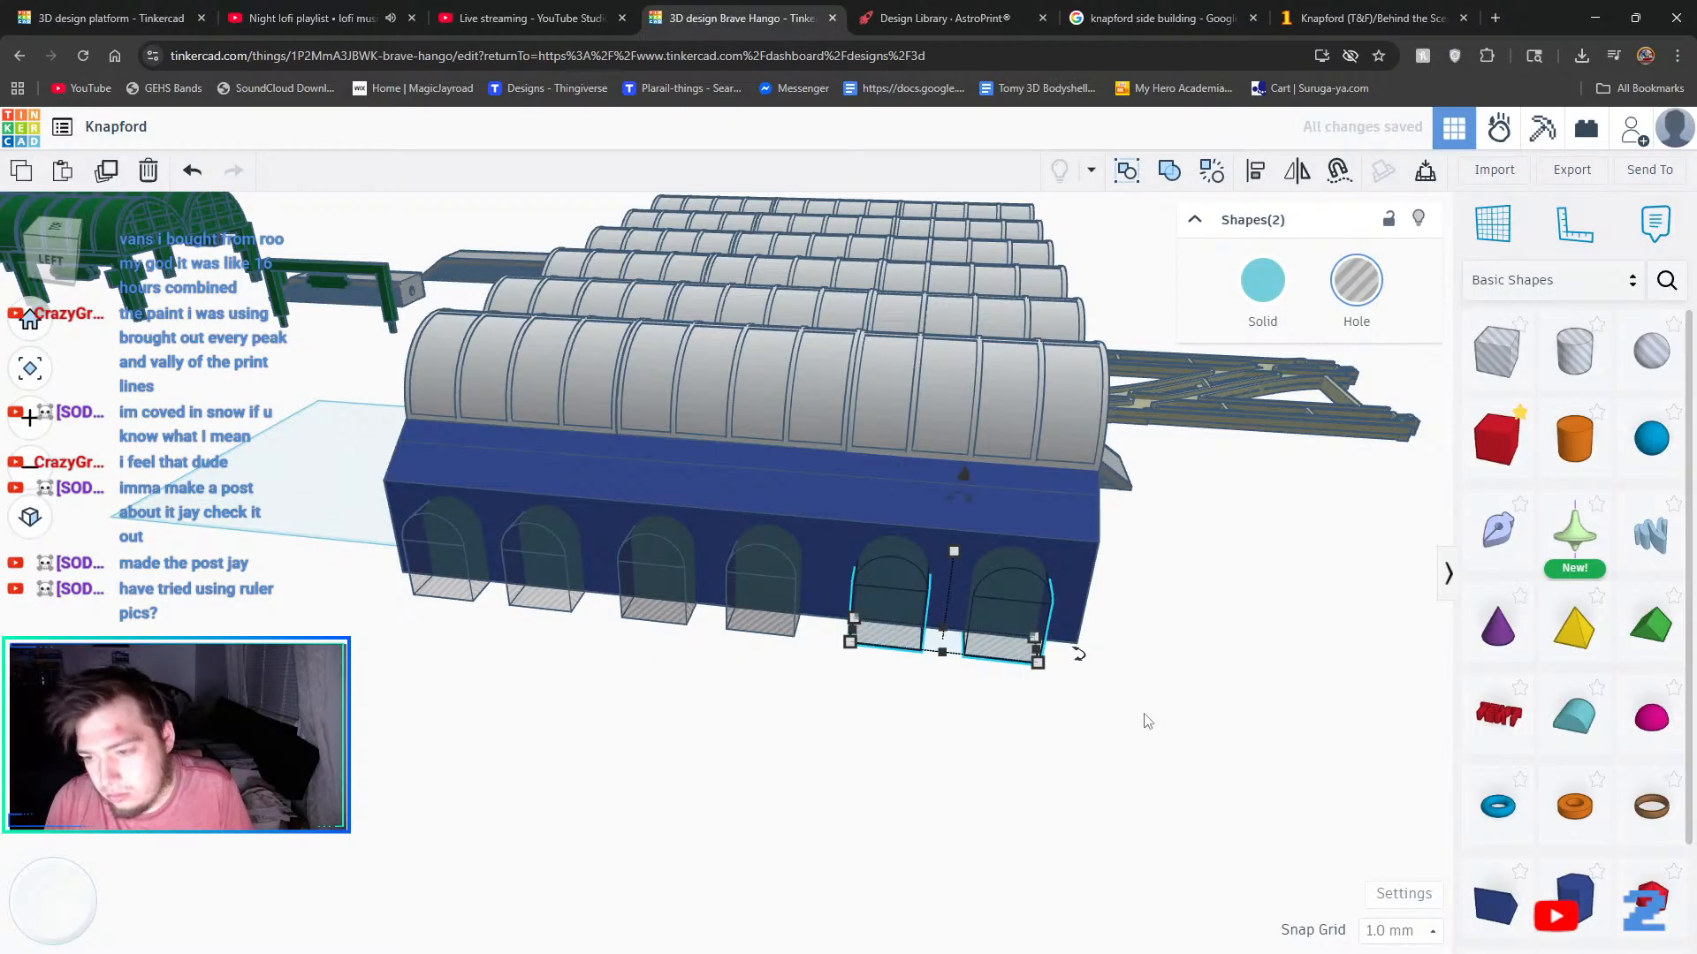
key(Right)
key(Right)
key(Right)
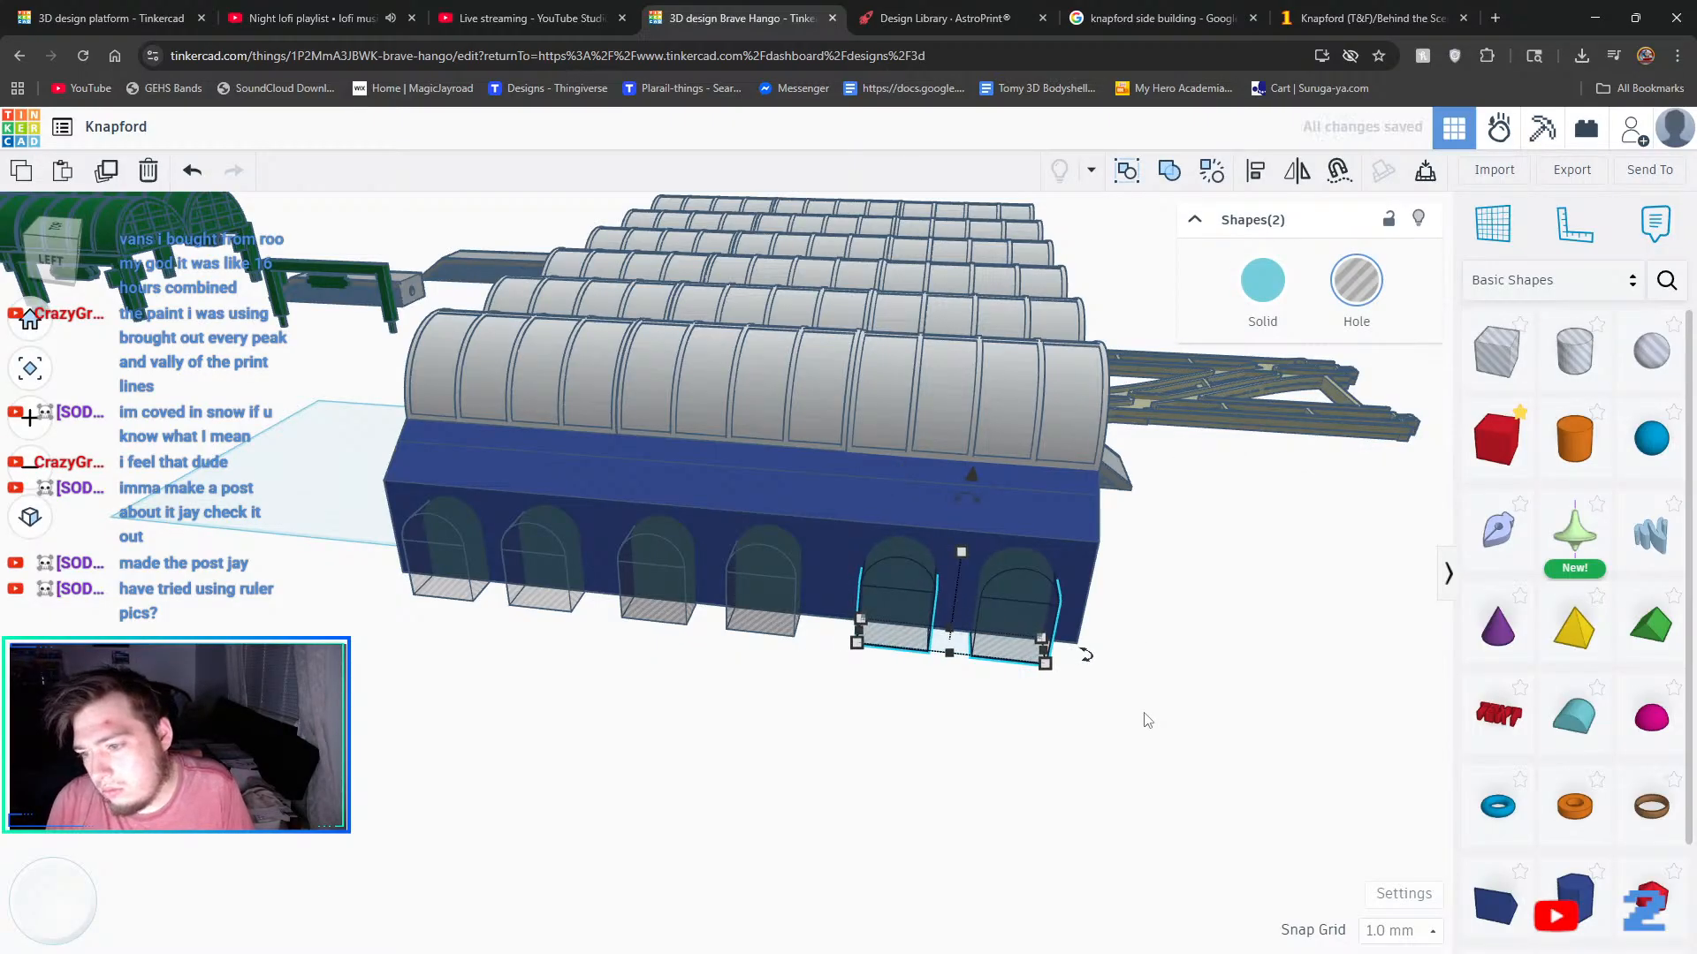
click(1145, 720)
- Group the blue side wall with the row of arch holes to cut the window openings
right_drag(772, 630, 560, 709)
click(471, 675)
shift+click(594, 677)
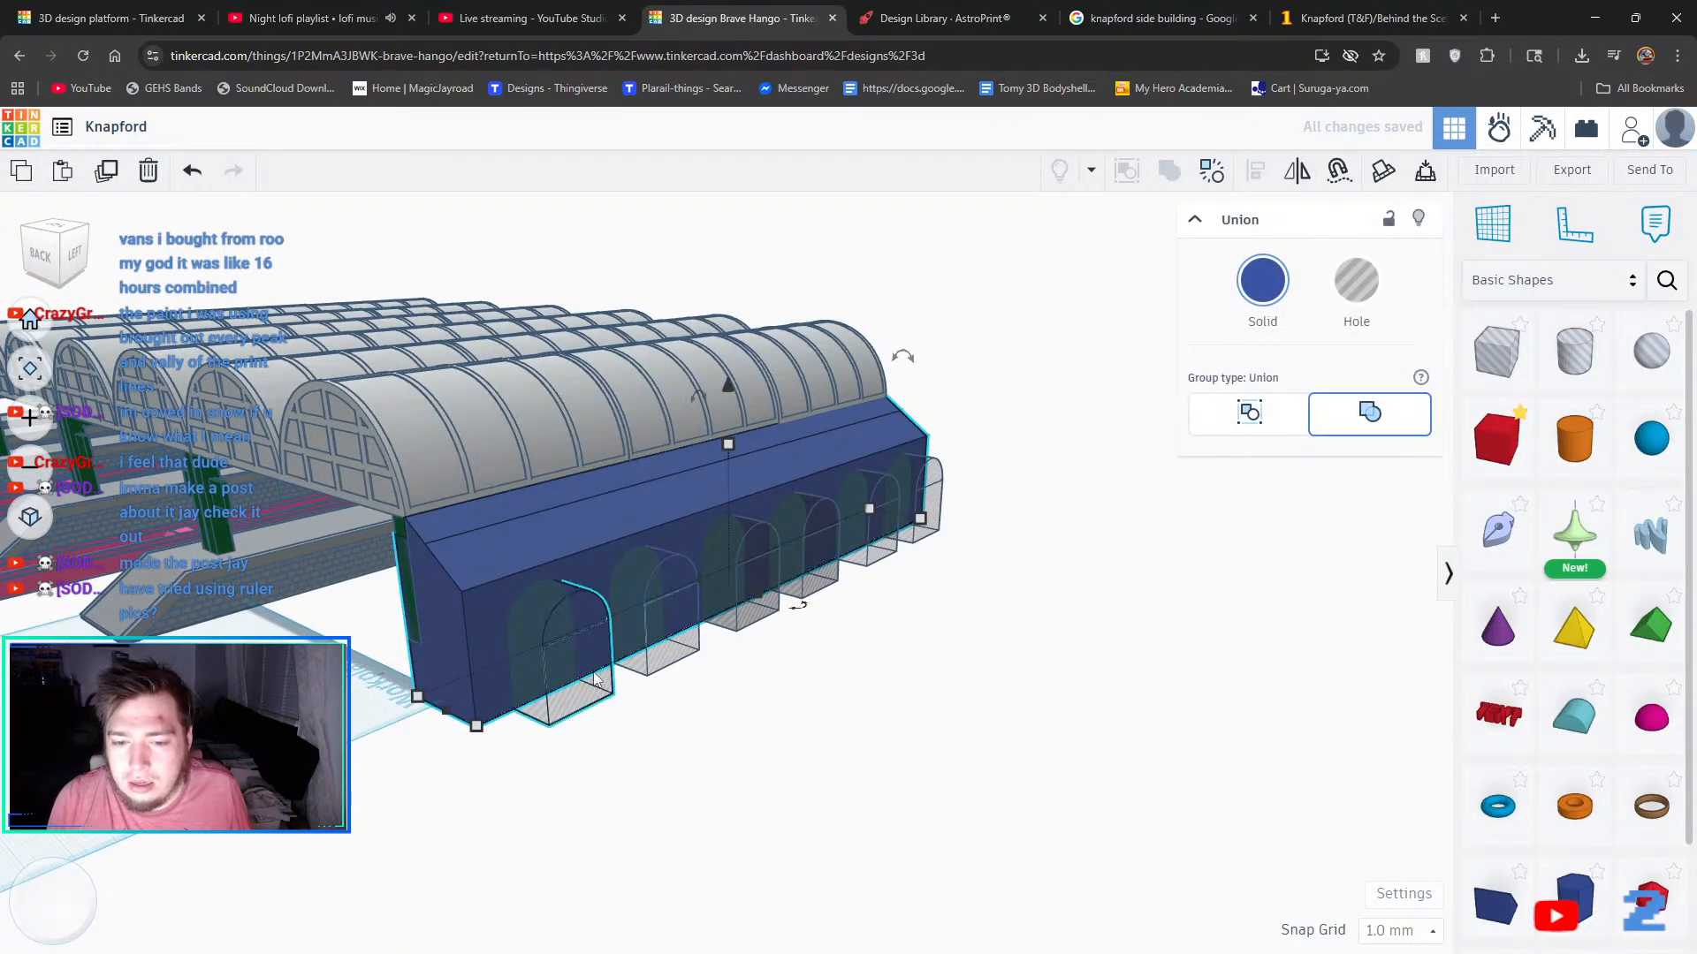
shift+click(675, 647)
shift+click(755, 613)
shift+click(826, 588)
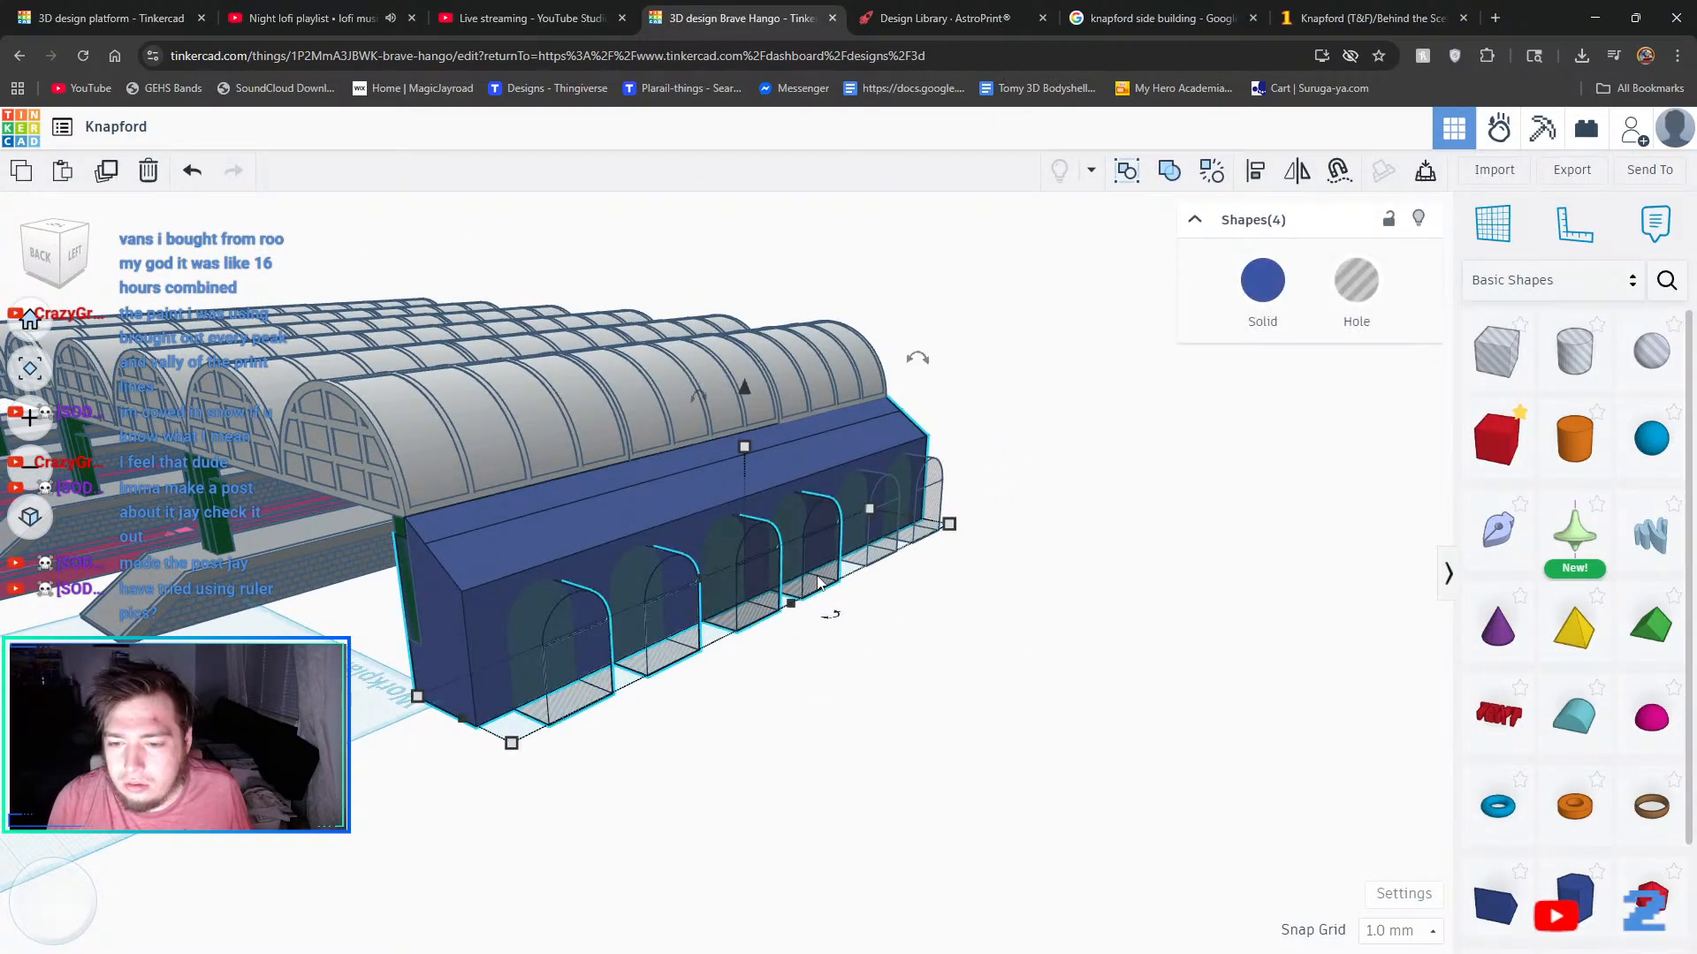
shift+click(880, 552)
shift+click(929, 500)
shift+click(919, 511)
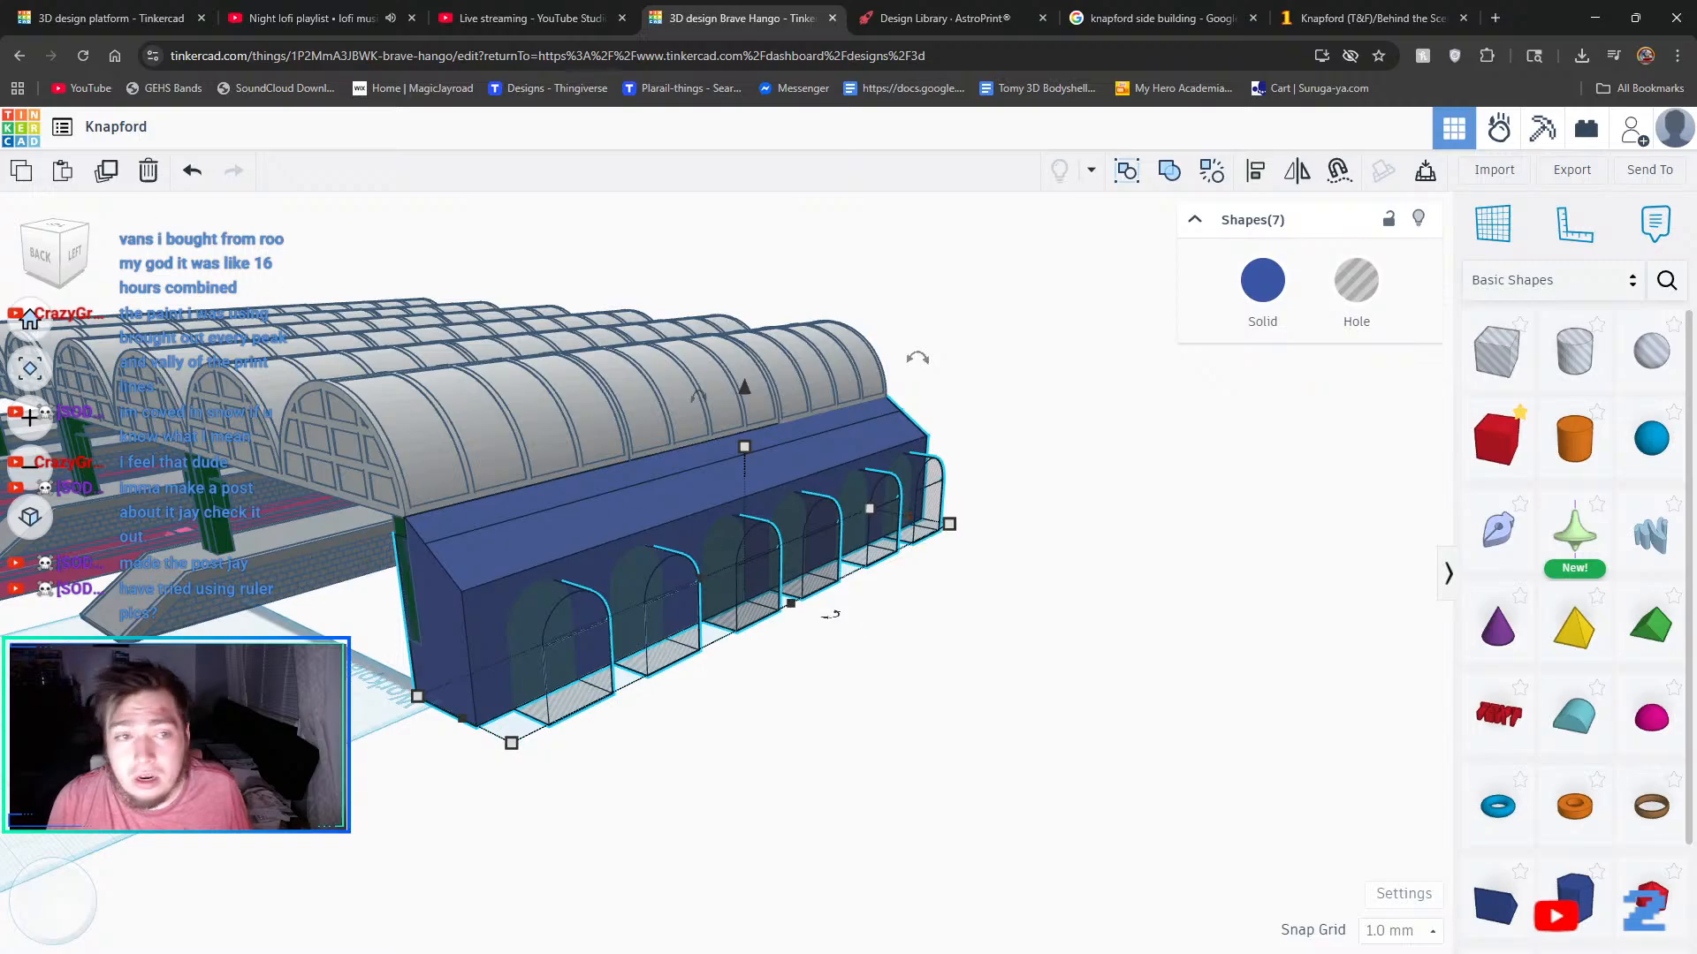
click(1173, 171)
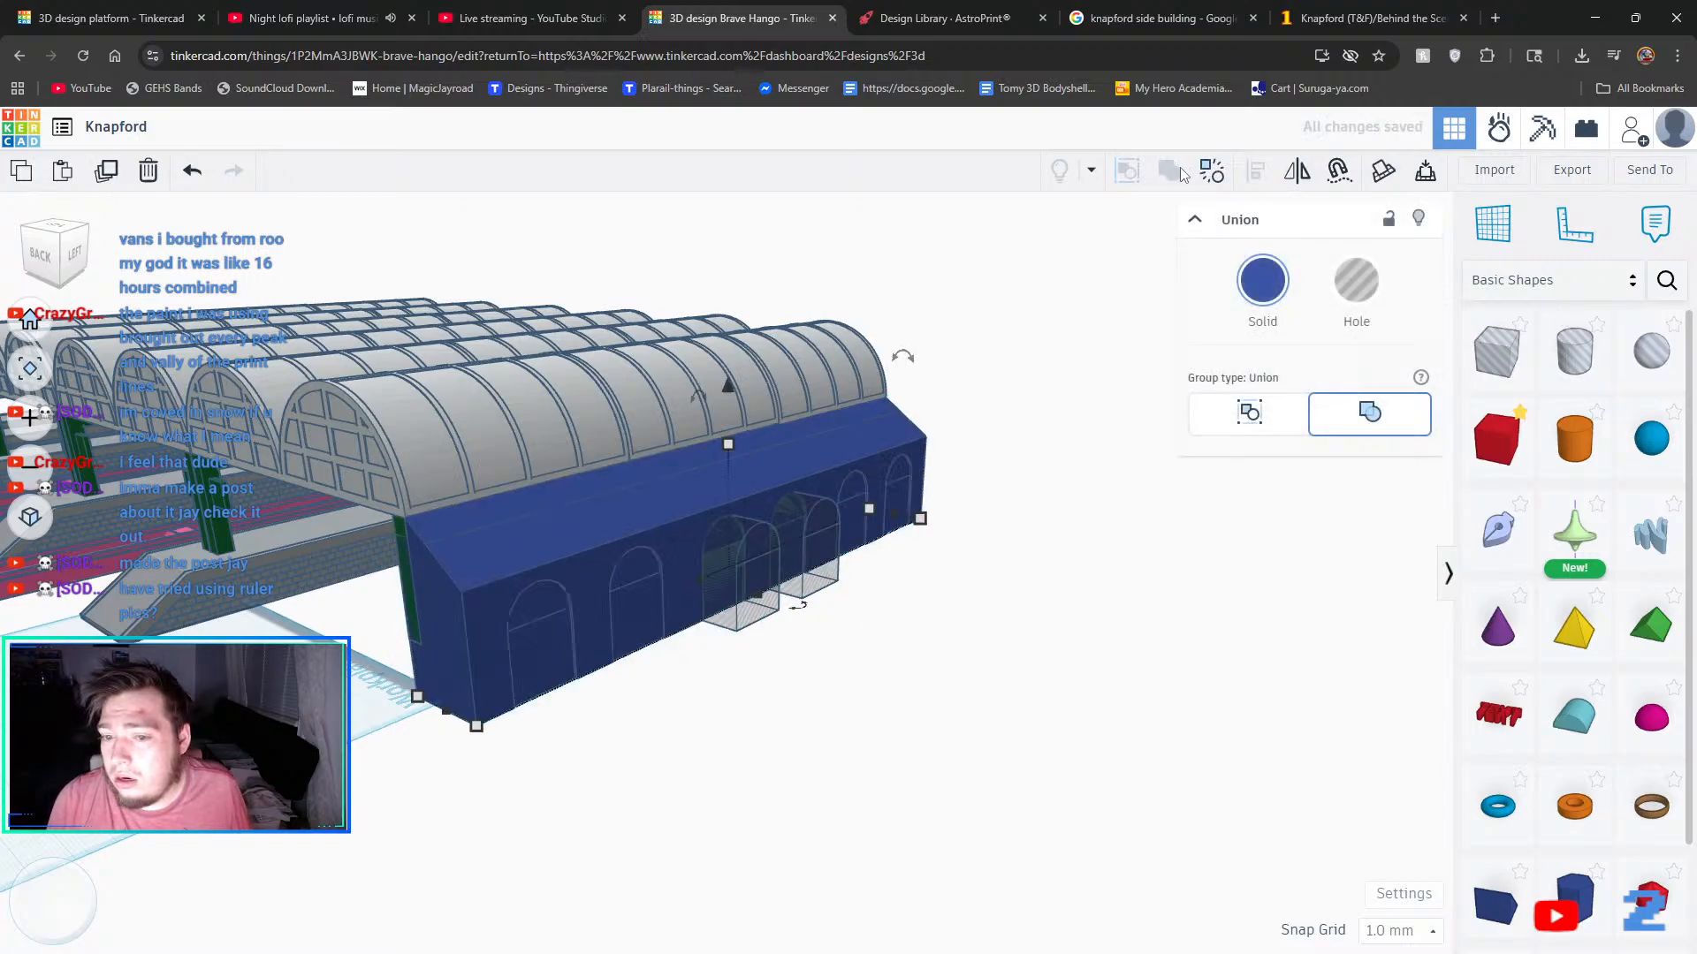
- Delete the two leftover duplicate arch holes at the middle of the side wall
double_click(743, 568)
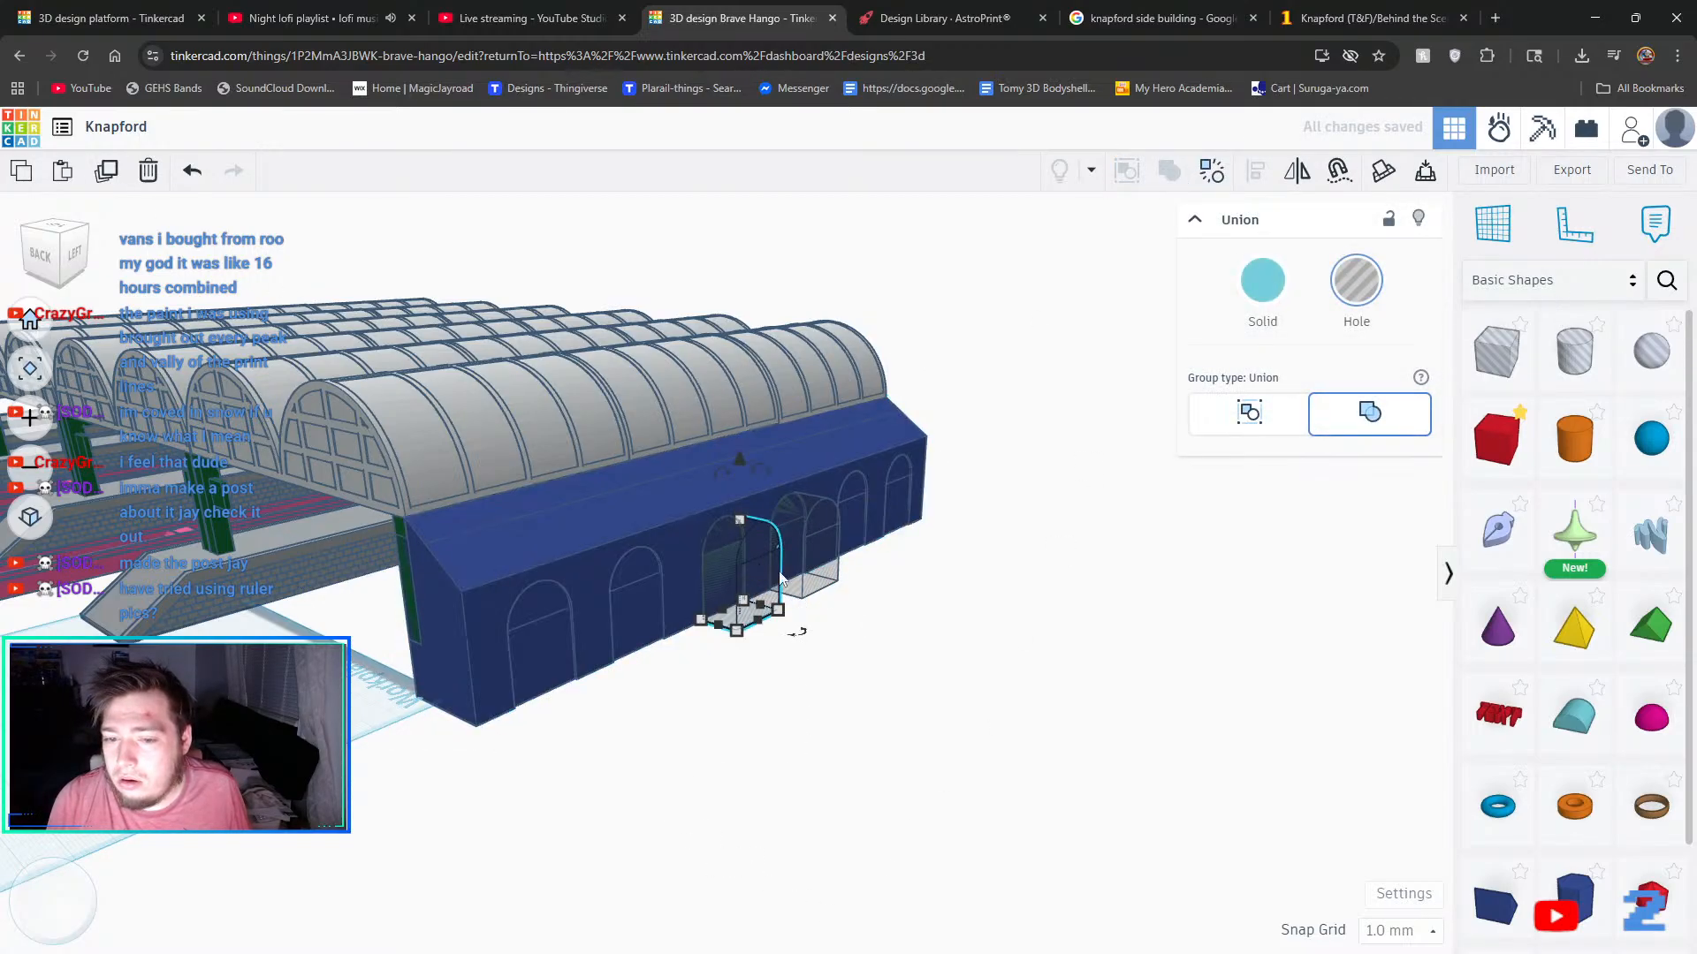
key(Delete)
click(828, 561)
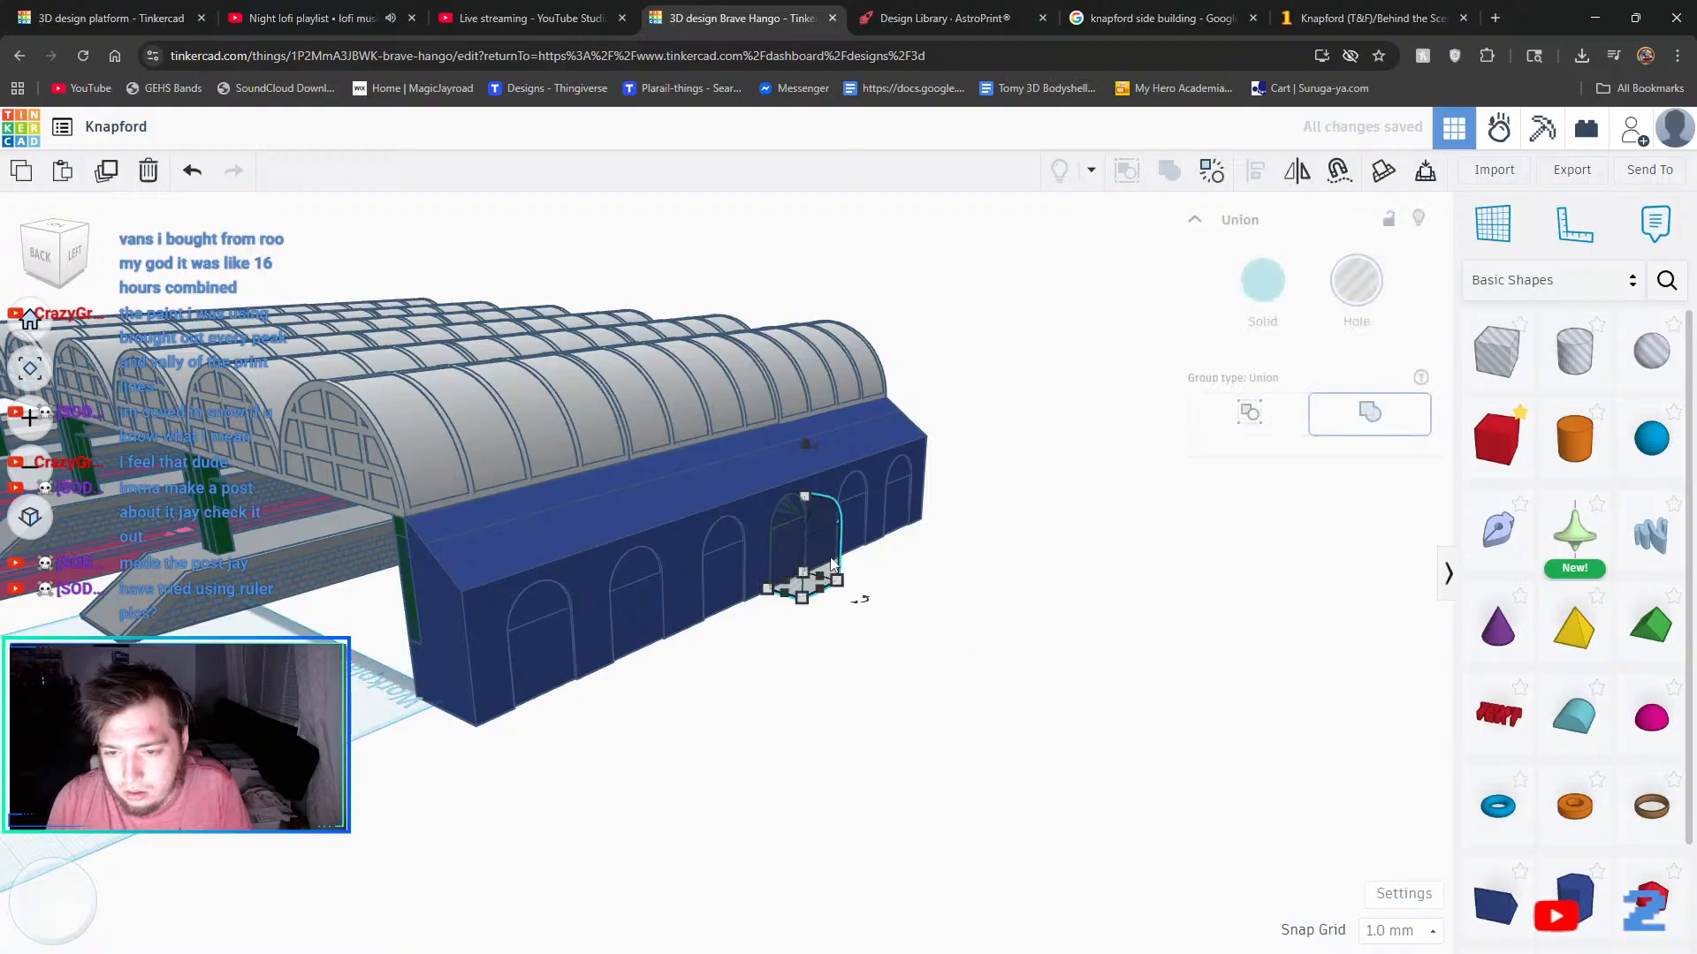
key(Delete)
right_drag(1117, 696, 1149, 720)
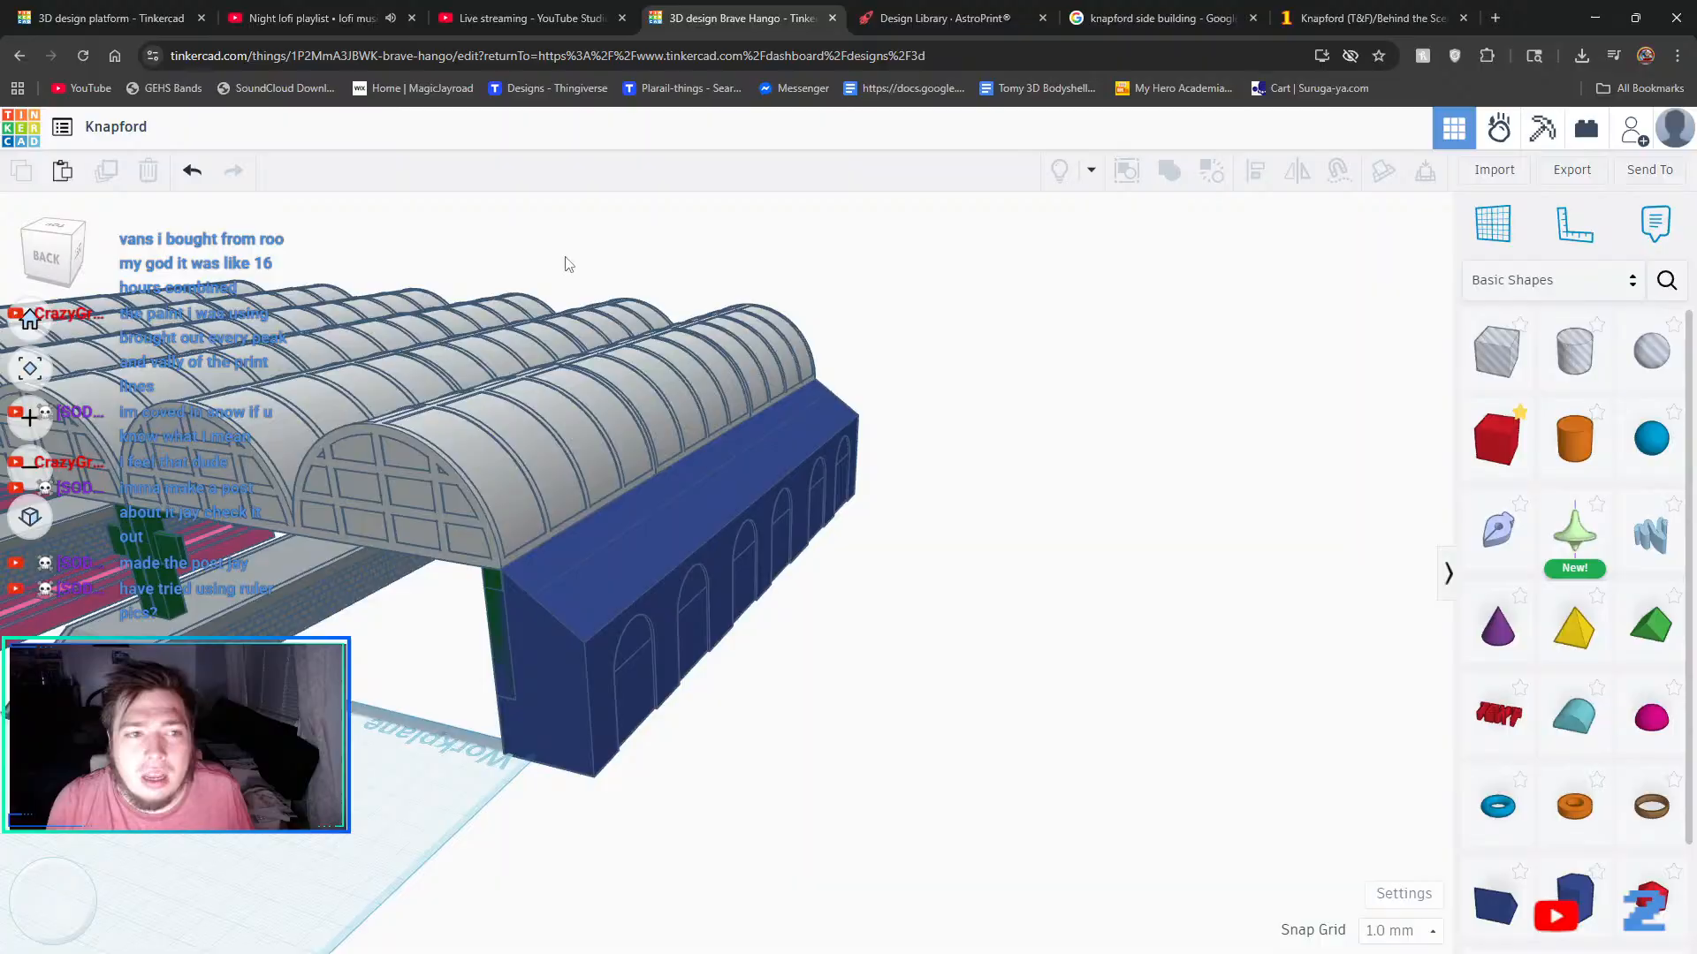
- Undo the two arch-hole deletions and the grouping of the wall with the arches
click(192, 170)
click(192, 171)
click(192, 171)
click(192, 171)
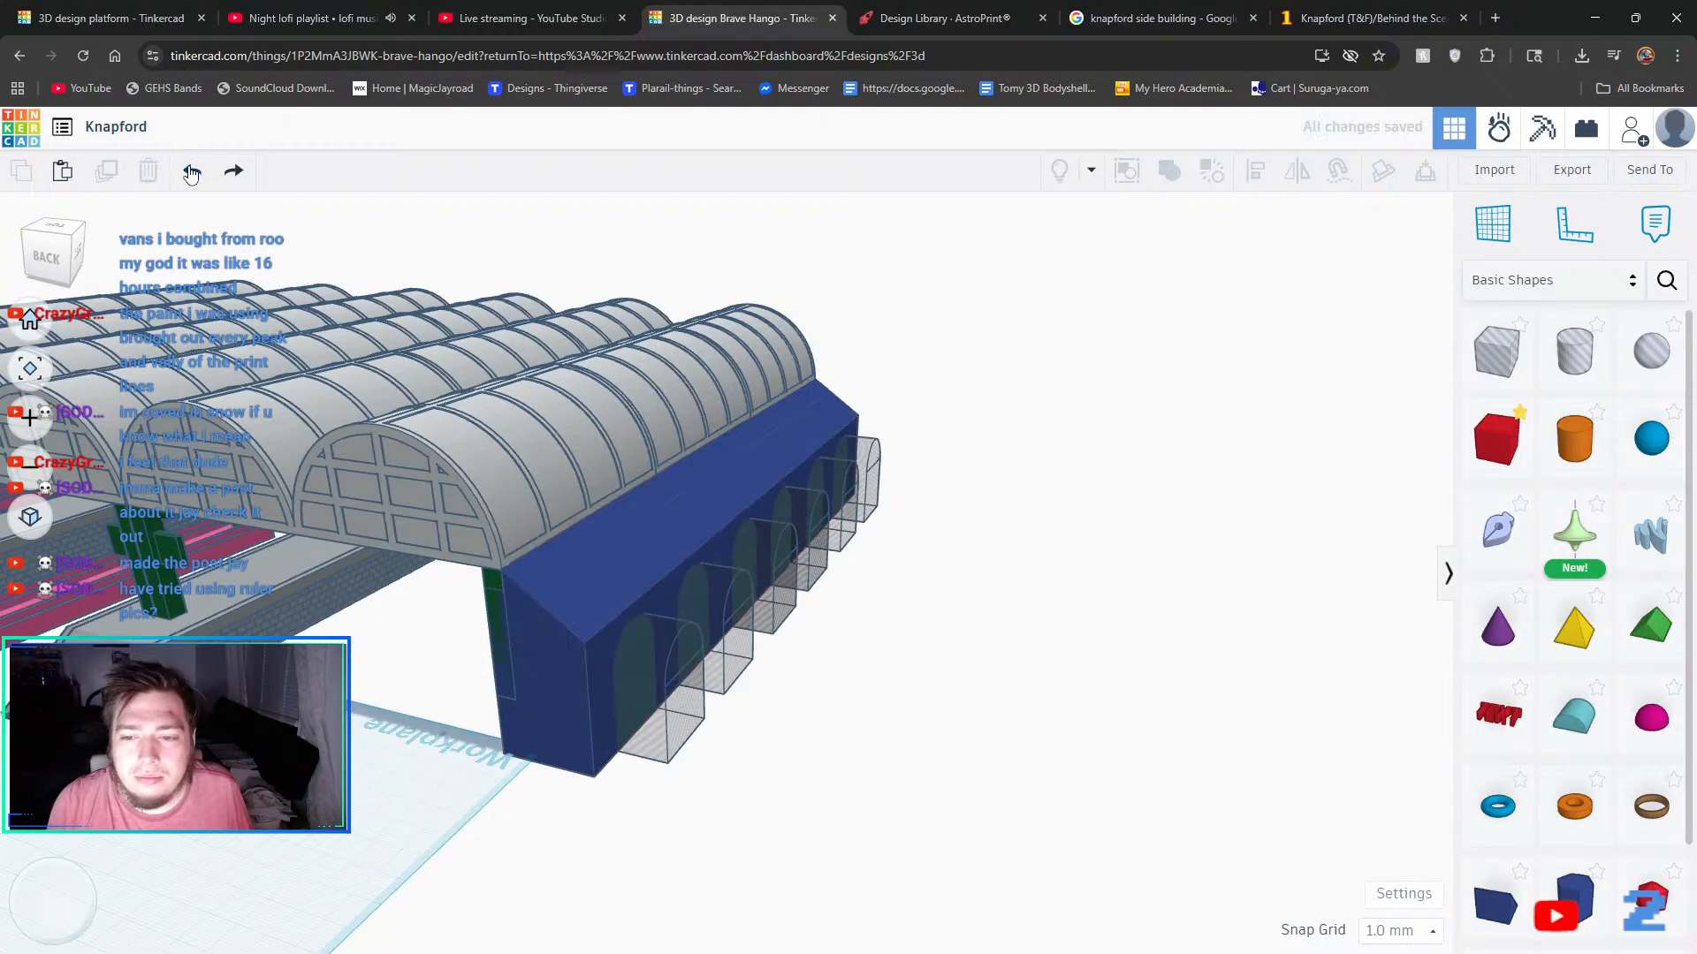
click(231, 171)
- Ungroup the blue side wall and reduce the depth of its two end box holes to 28.40 mm
right_drag(1137, 824, 787, 293)
click(764, 283)
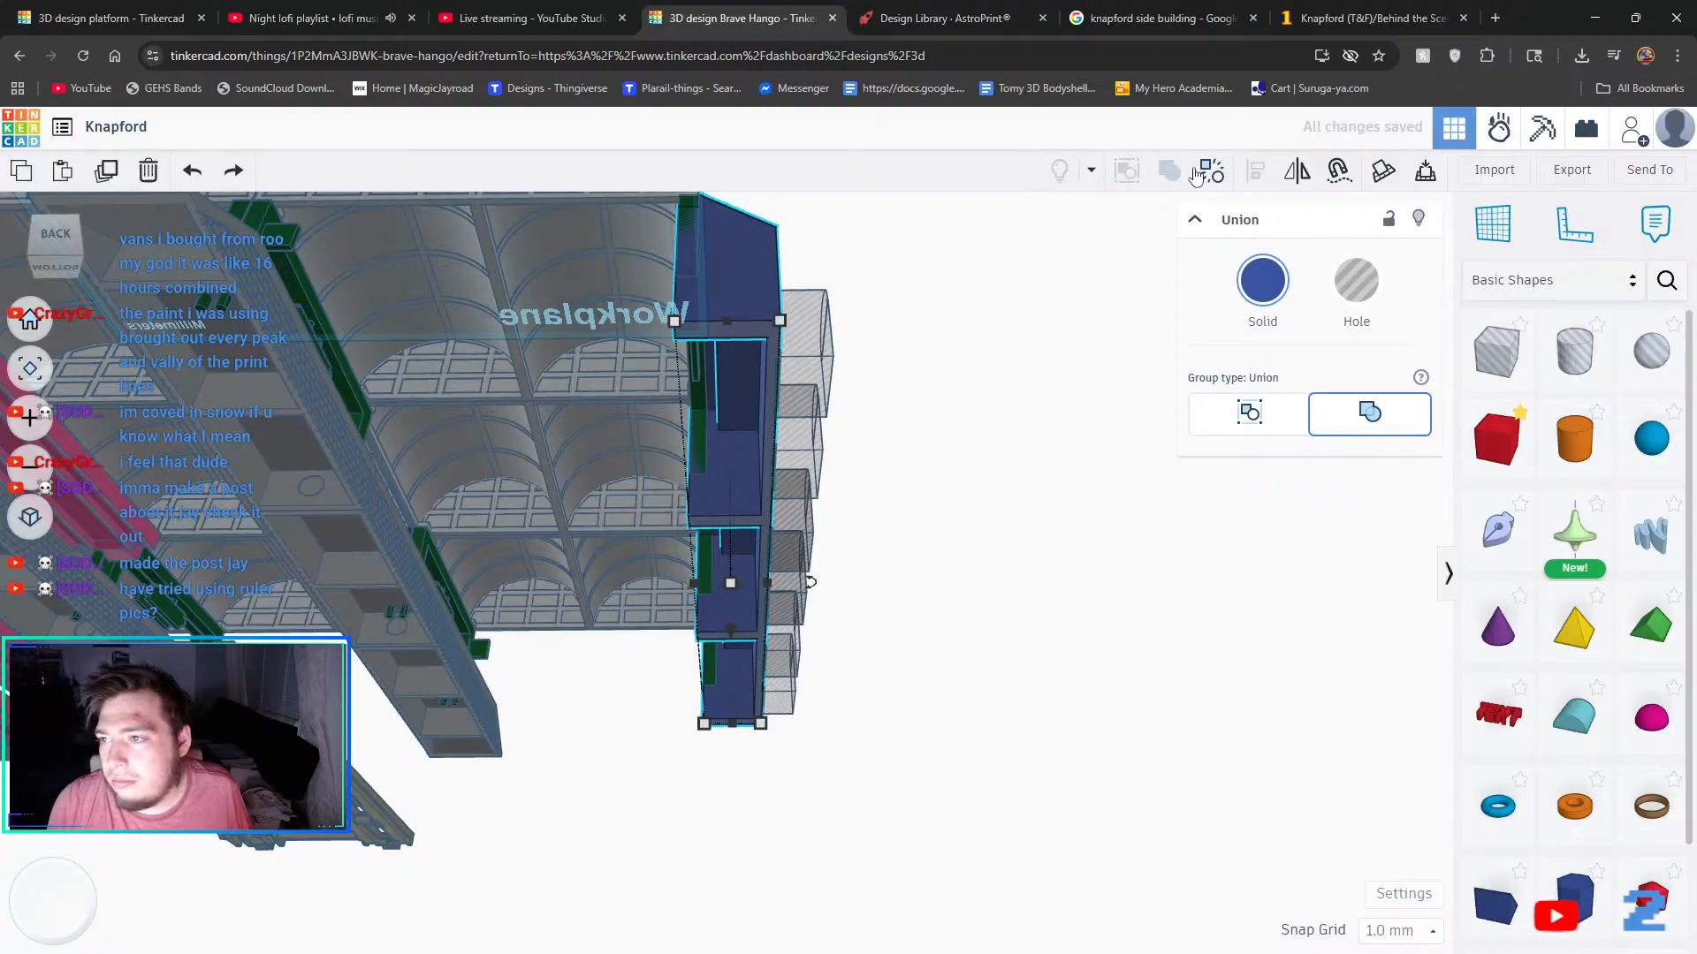
click(1169, 171)
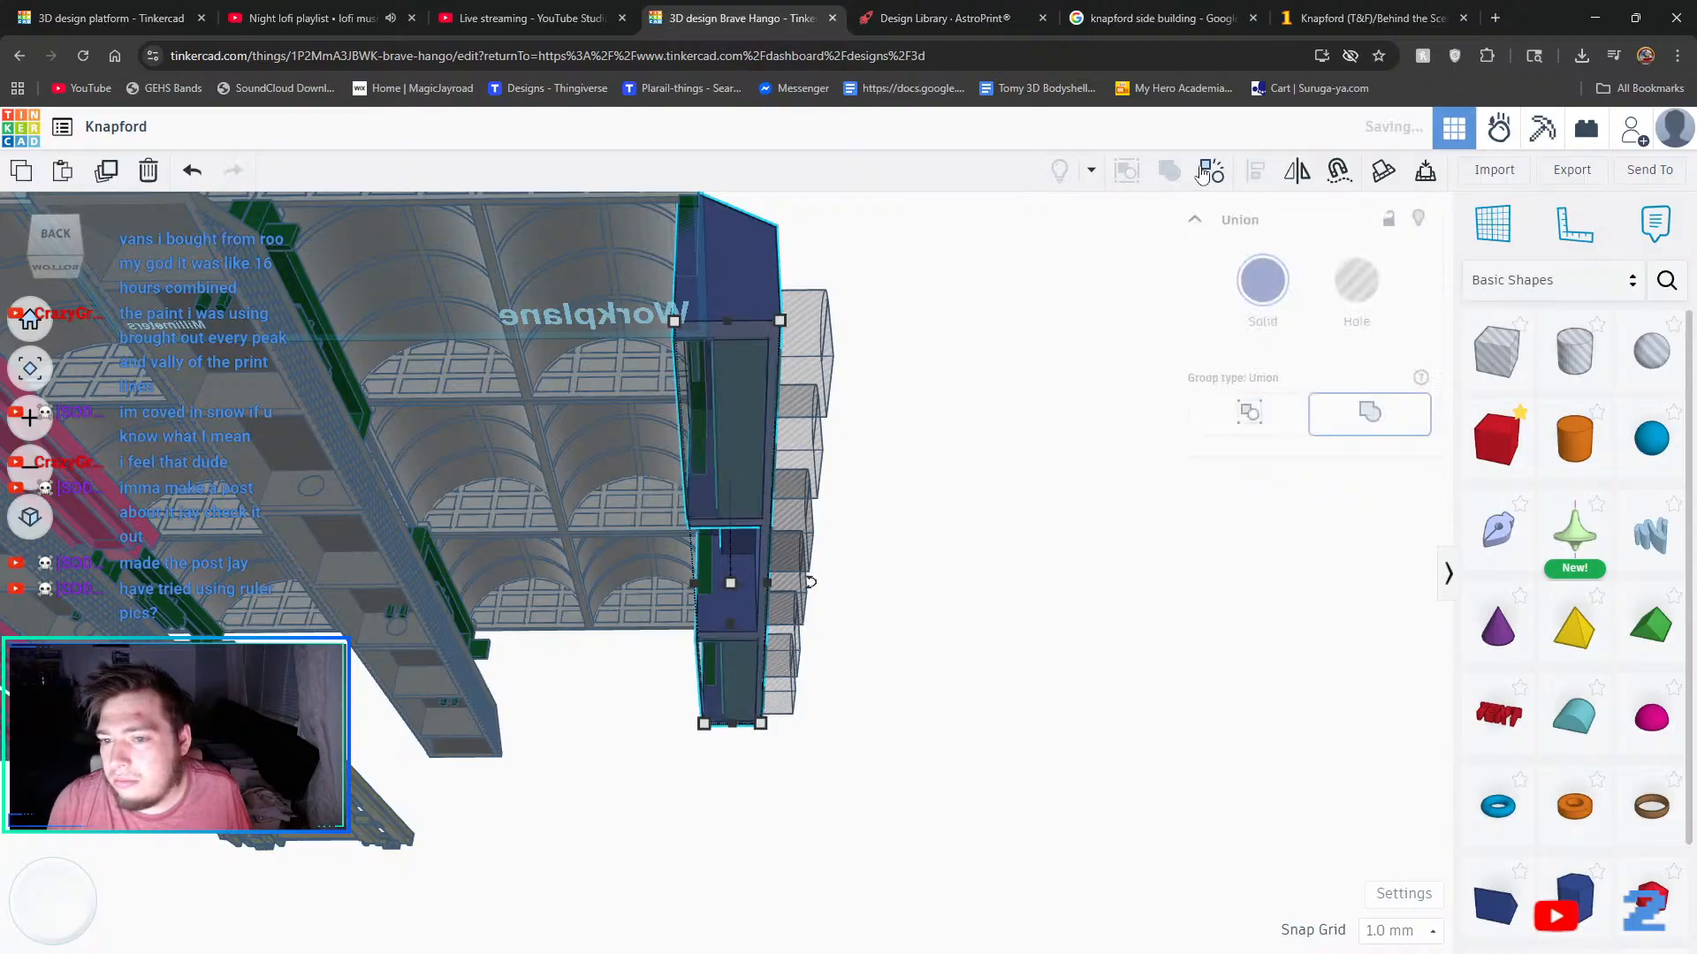
click(1105, 421)
click(755, 428)
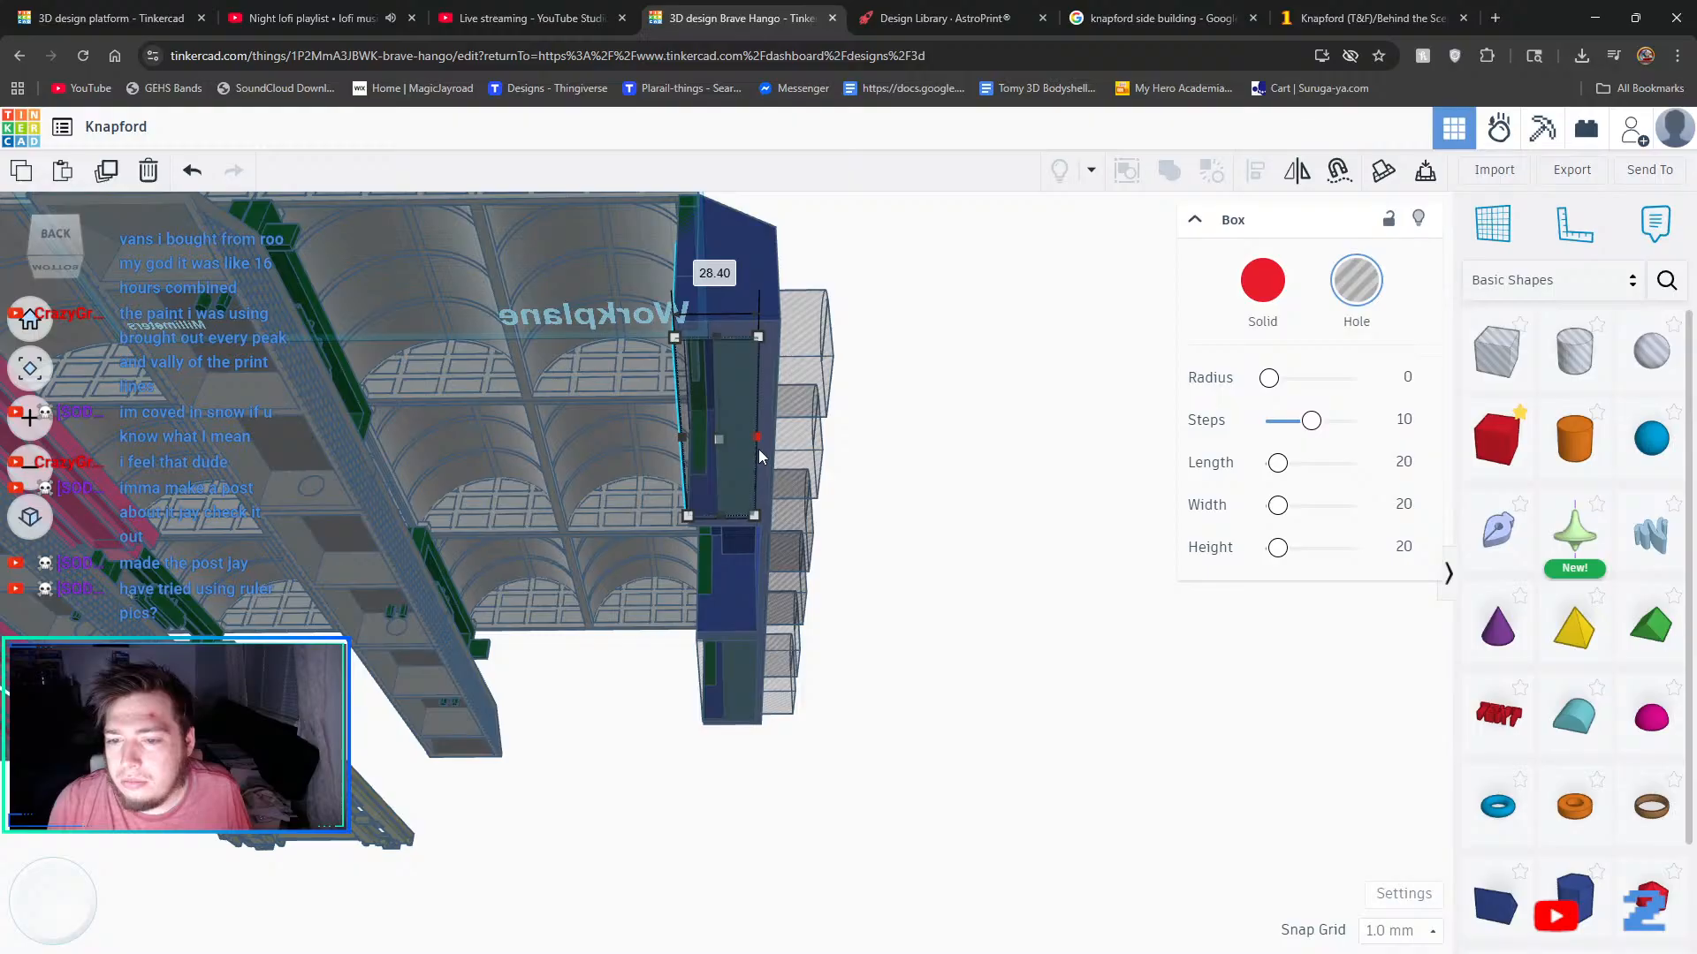
click(750, 675)
click(742, 415)
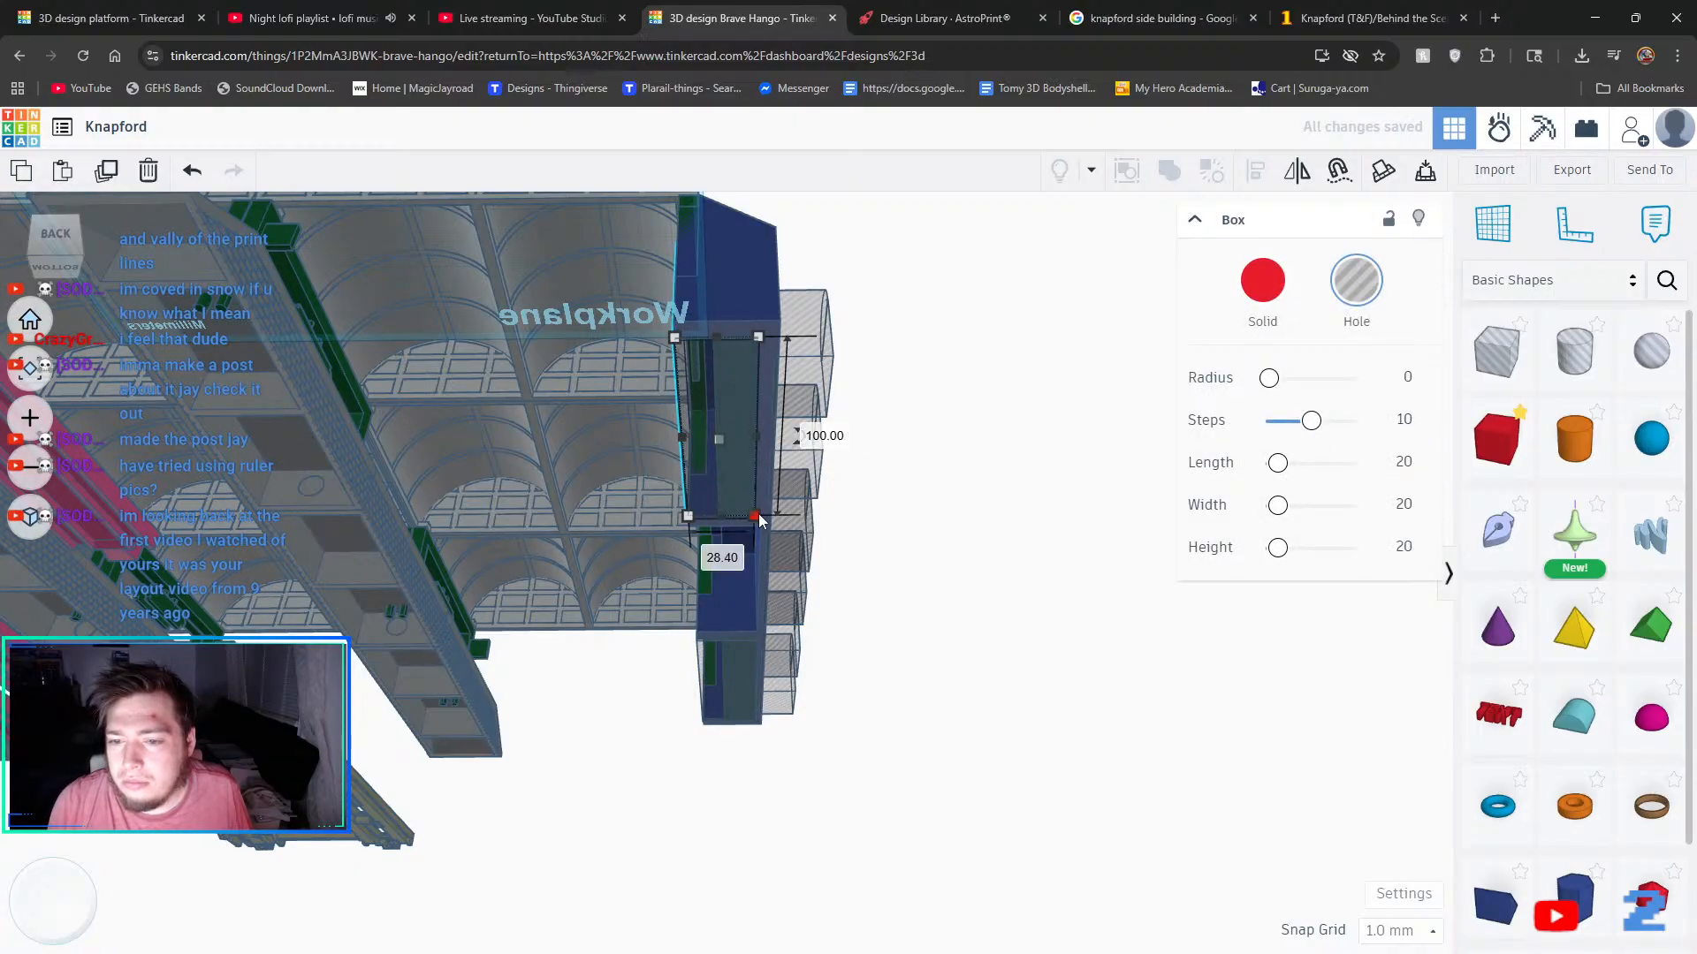
click(746, 689)
drag(755, 687, 751, 691)
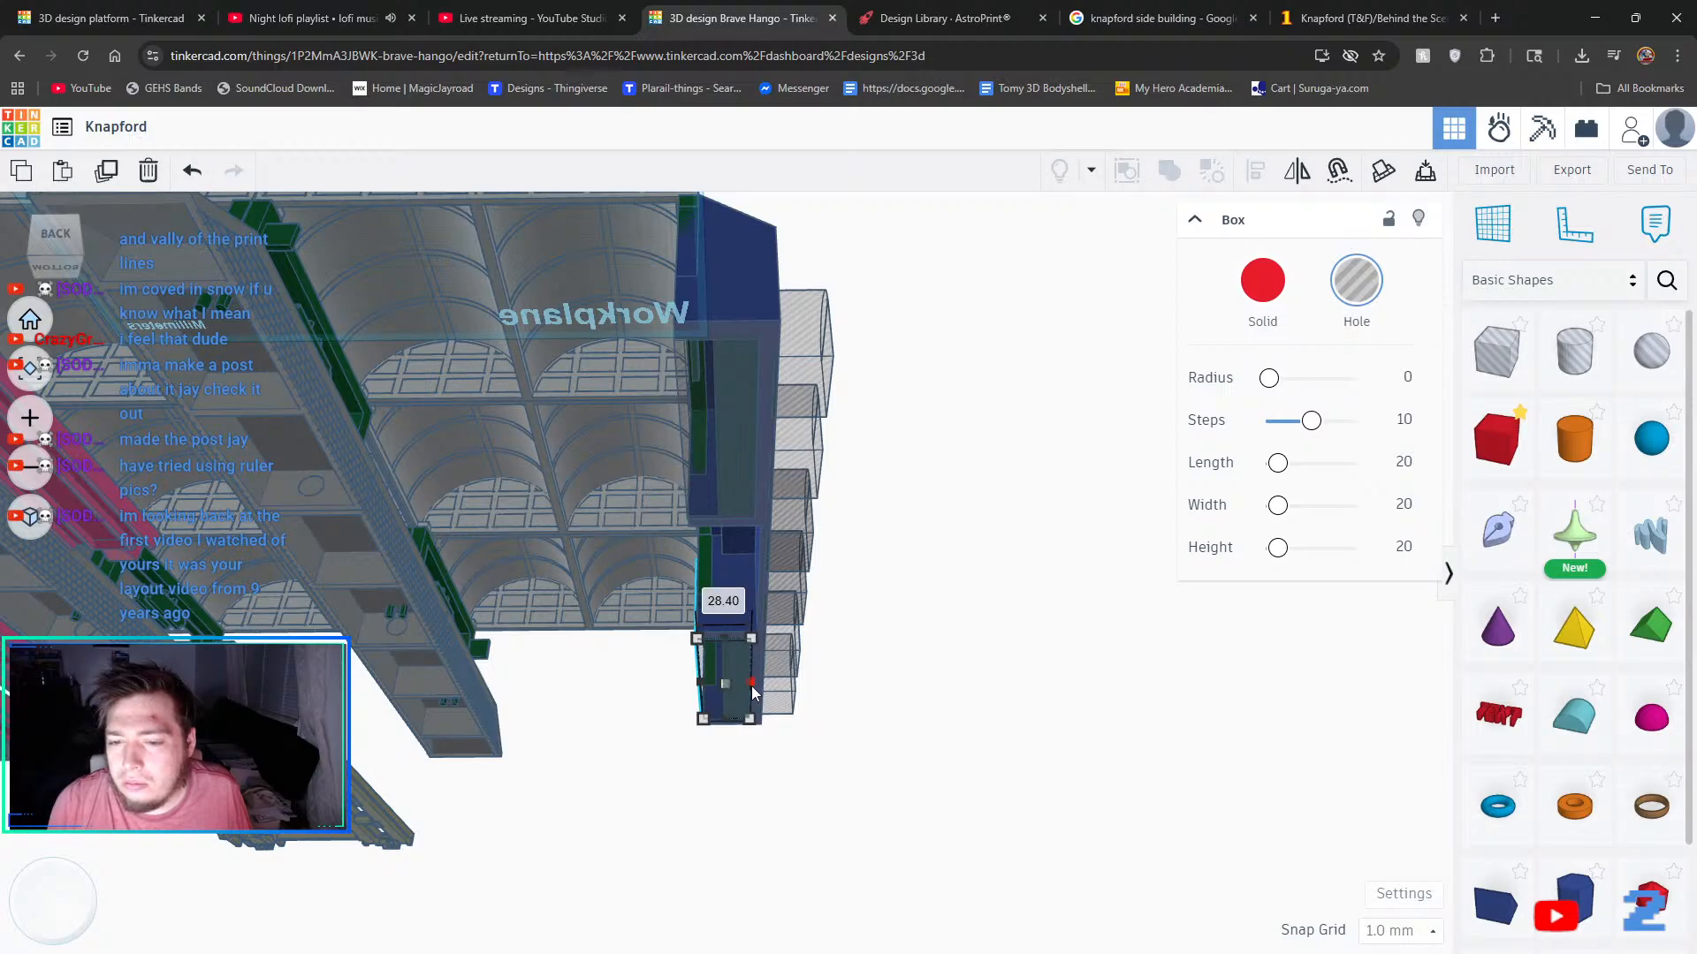
- Ungroup the remaining wall group and pull the outer edge of the middle box hole inward to line up with the other two
right_drag(999, 575, 1245, 542)
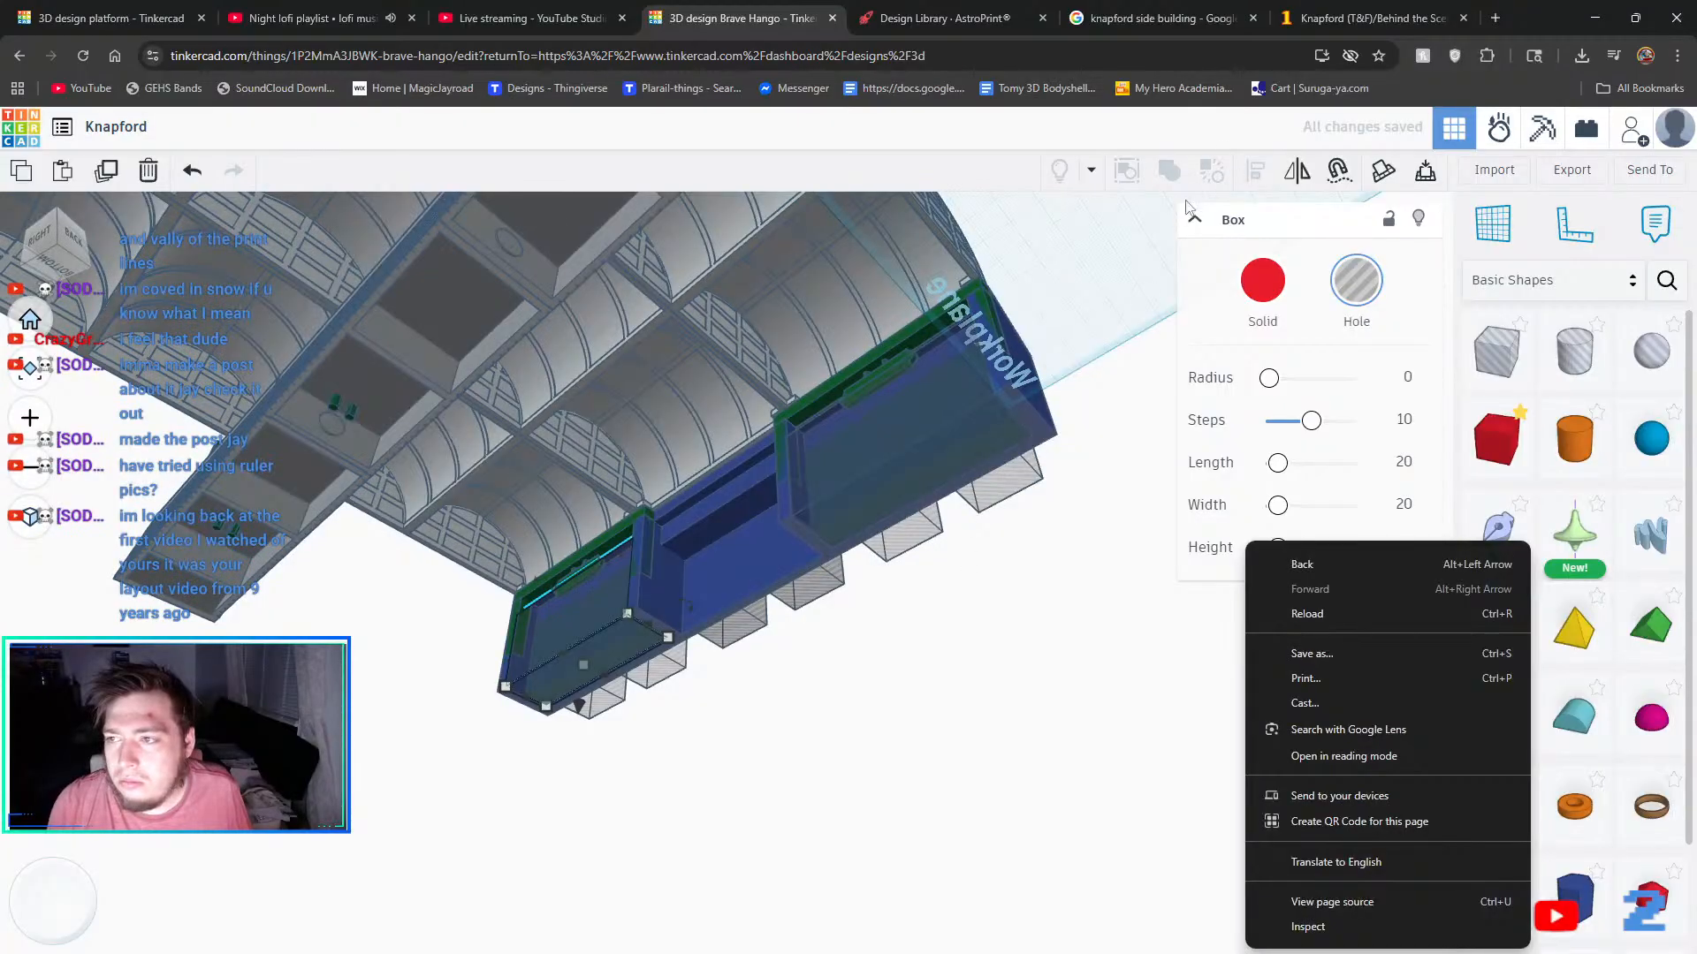
click(996, 716)
click(756, 566)
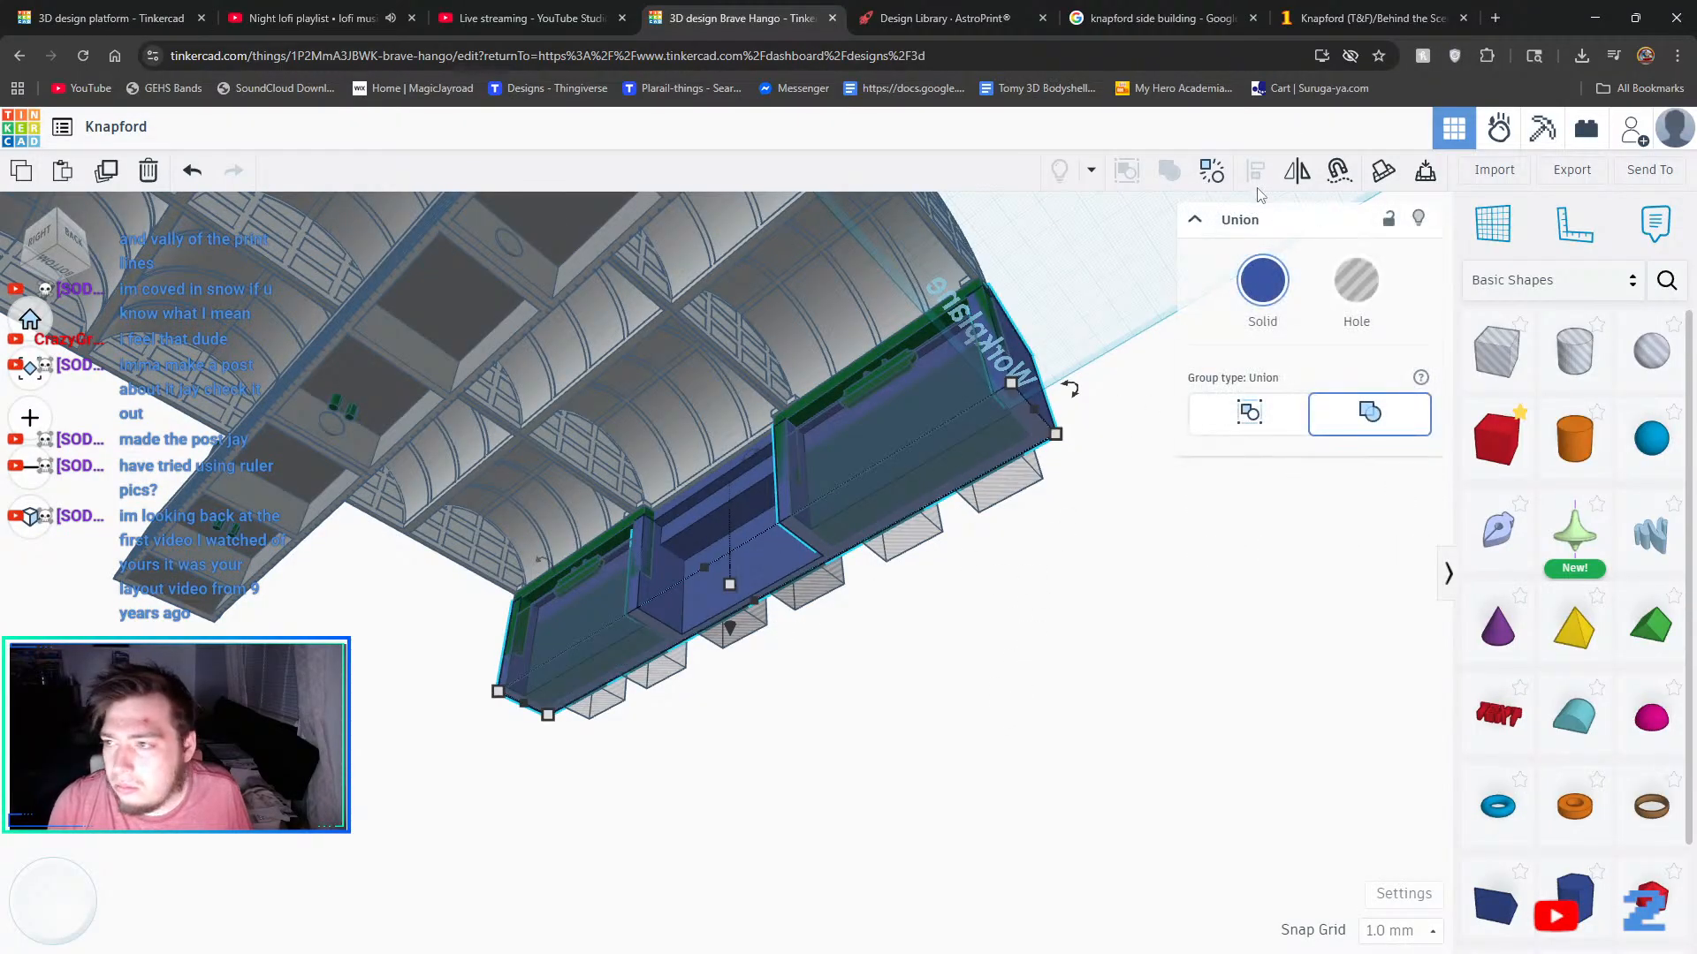
click(1213, 172)
right_drag(1068, 727, 751, 560)
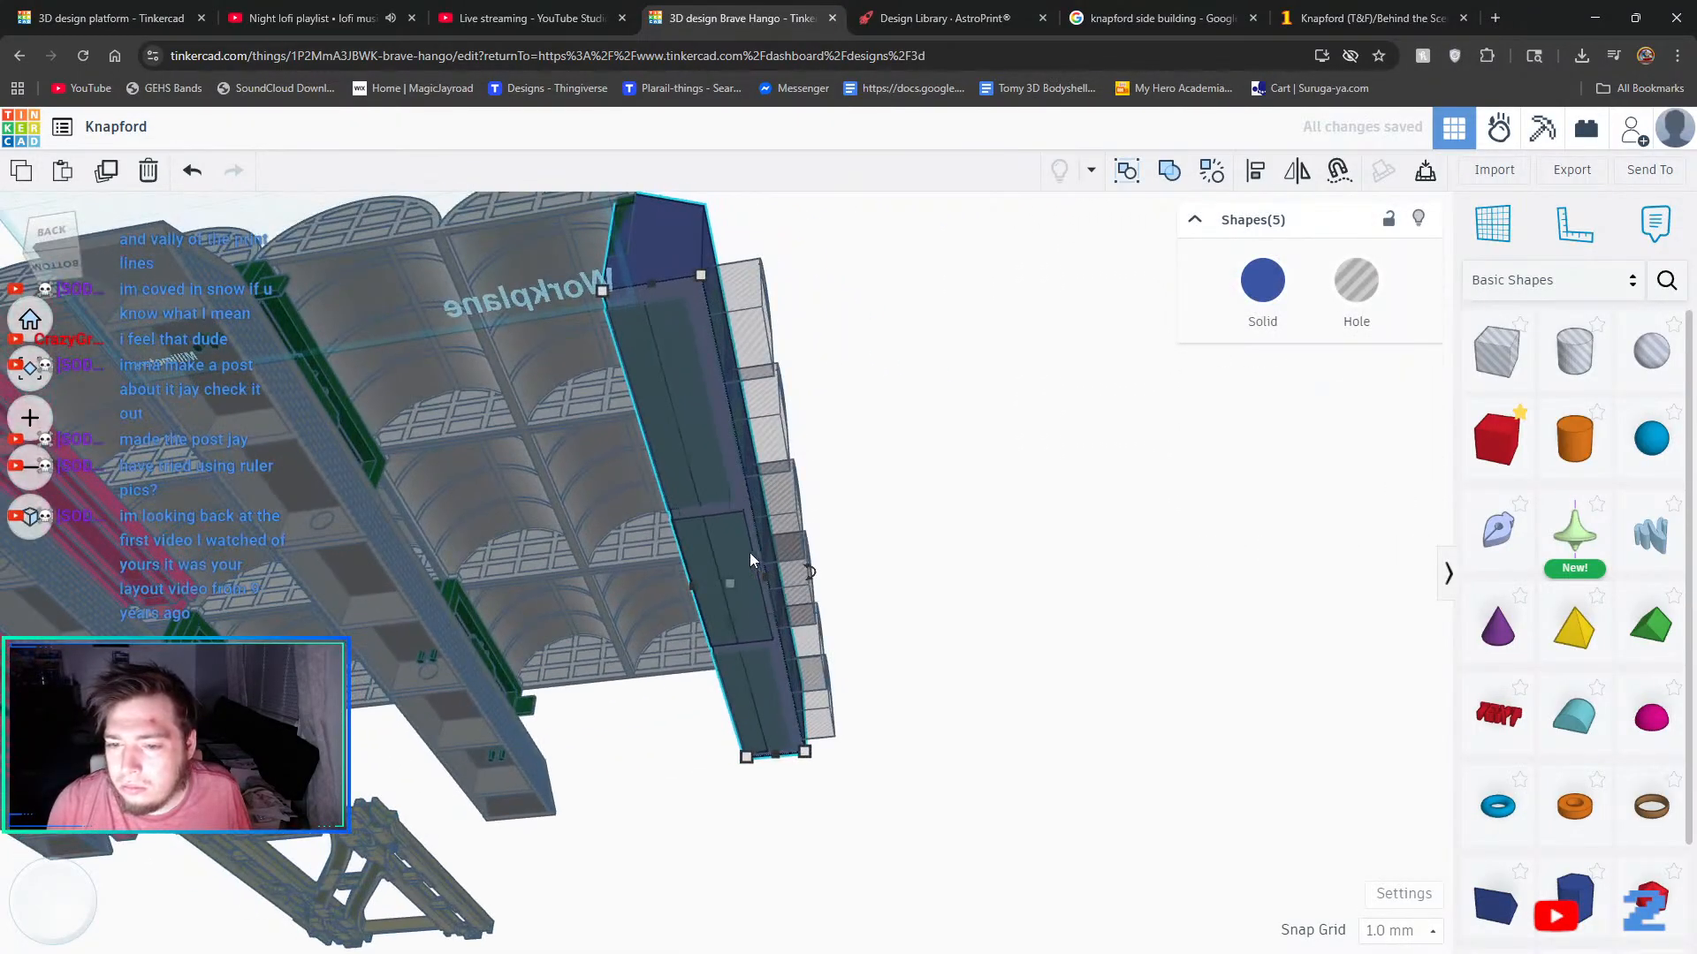
click(870, 597)
click(753, 602)
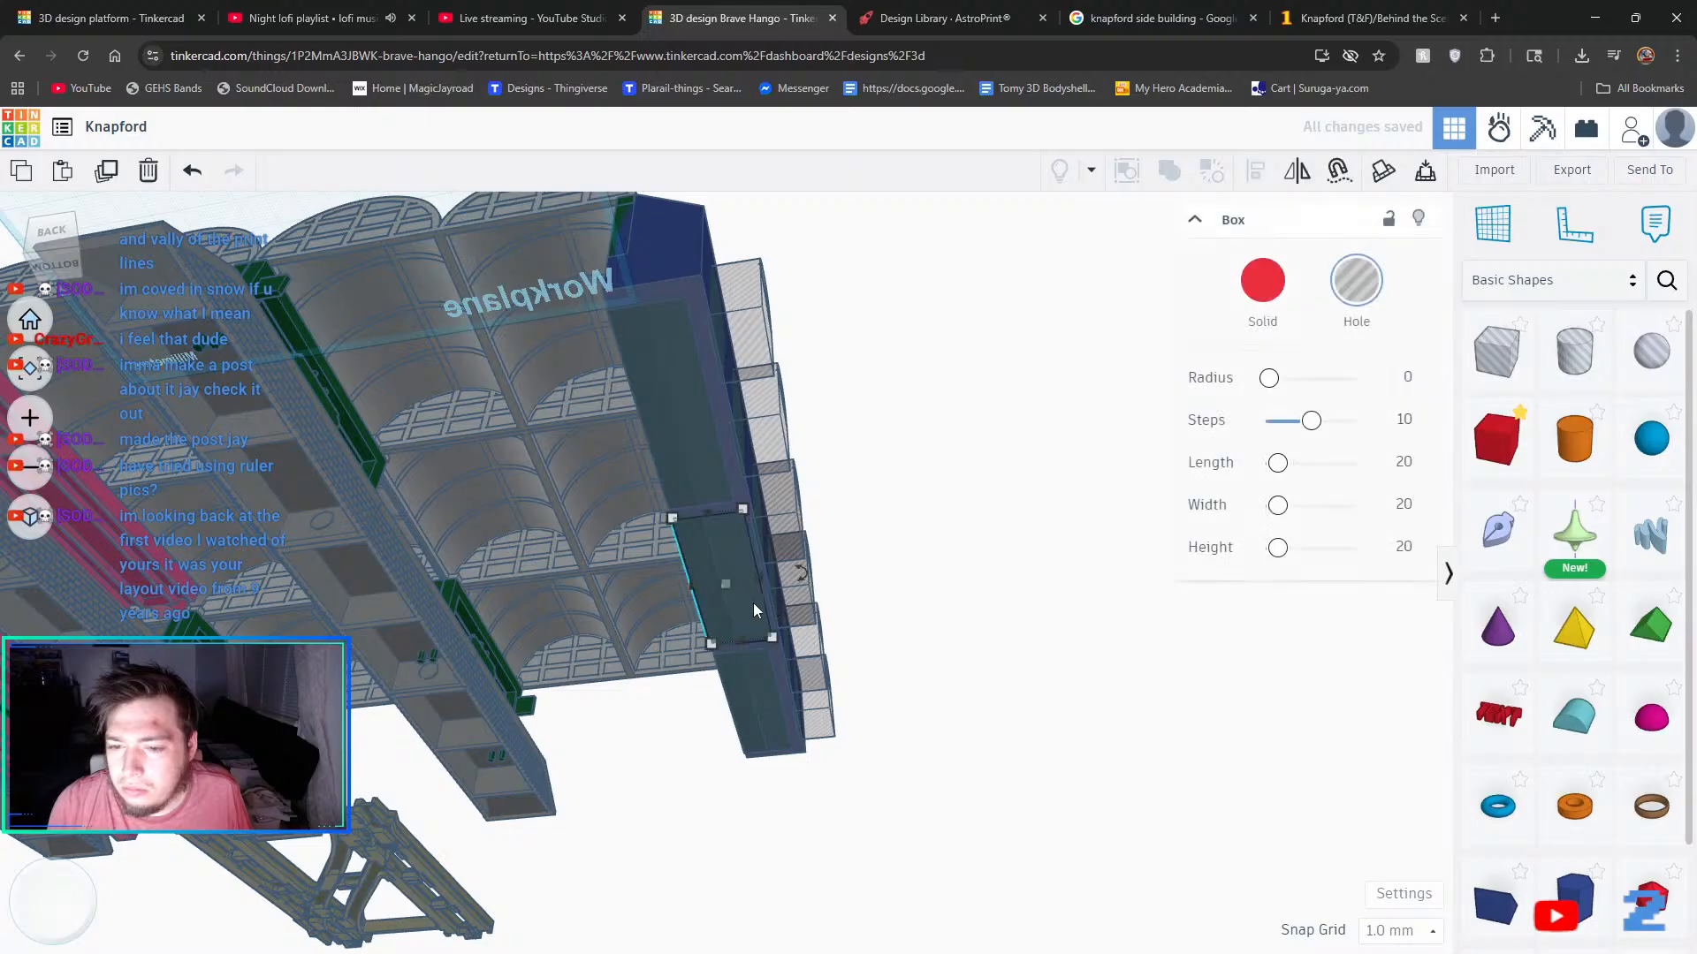
drag(747, 590, 755, 589)
- Group the three resized box holes with the blue side wall to cut the recesses again
click(934, 606)
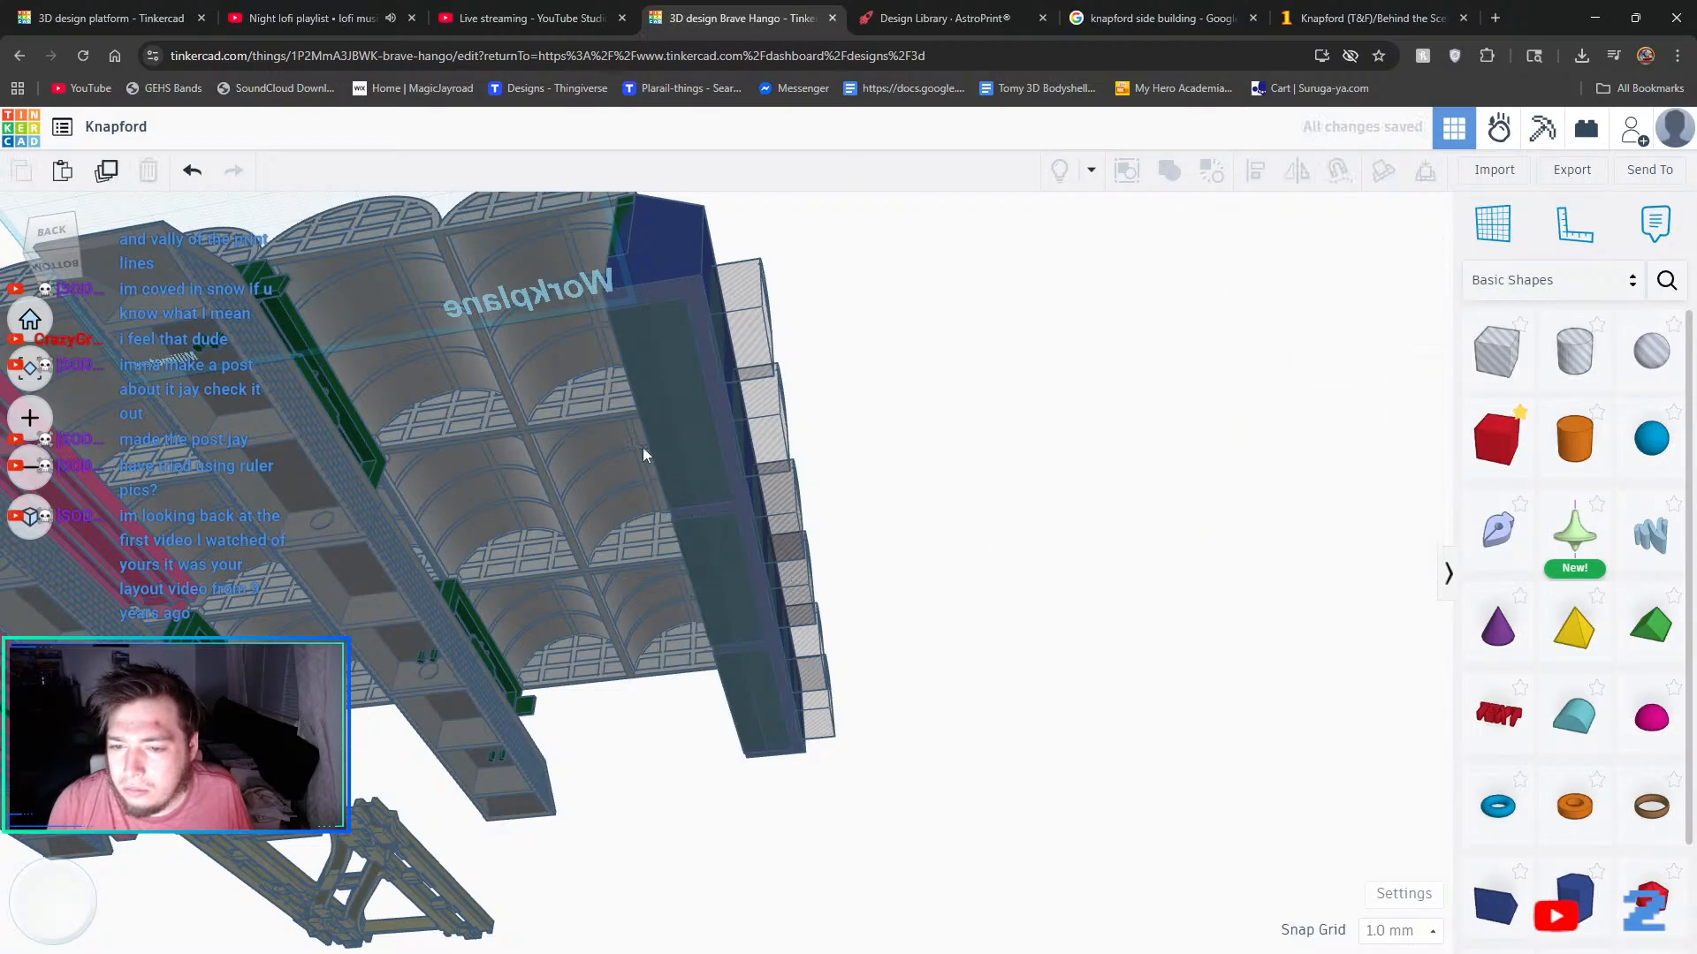
click(680, 454)
shift+click(751, 649)
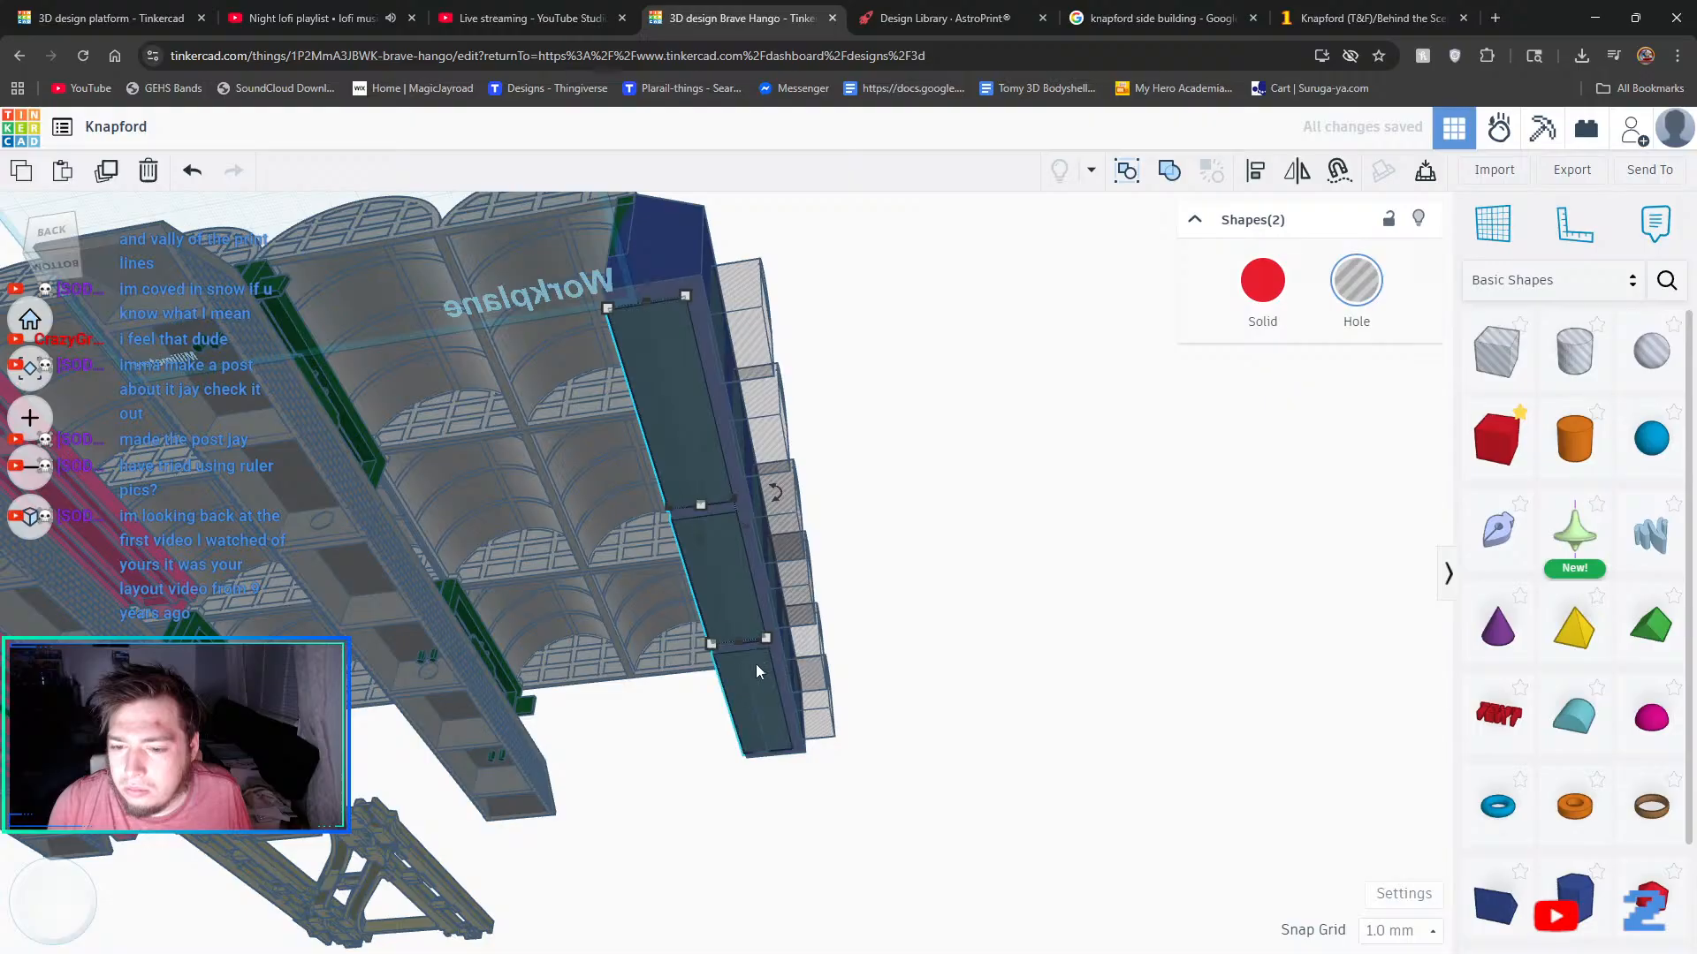
shift+click(756, 666)
shift+click(763, 589)
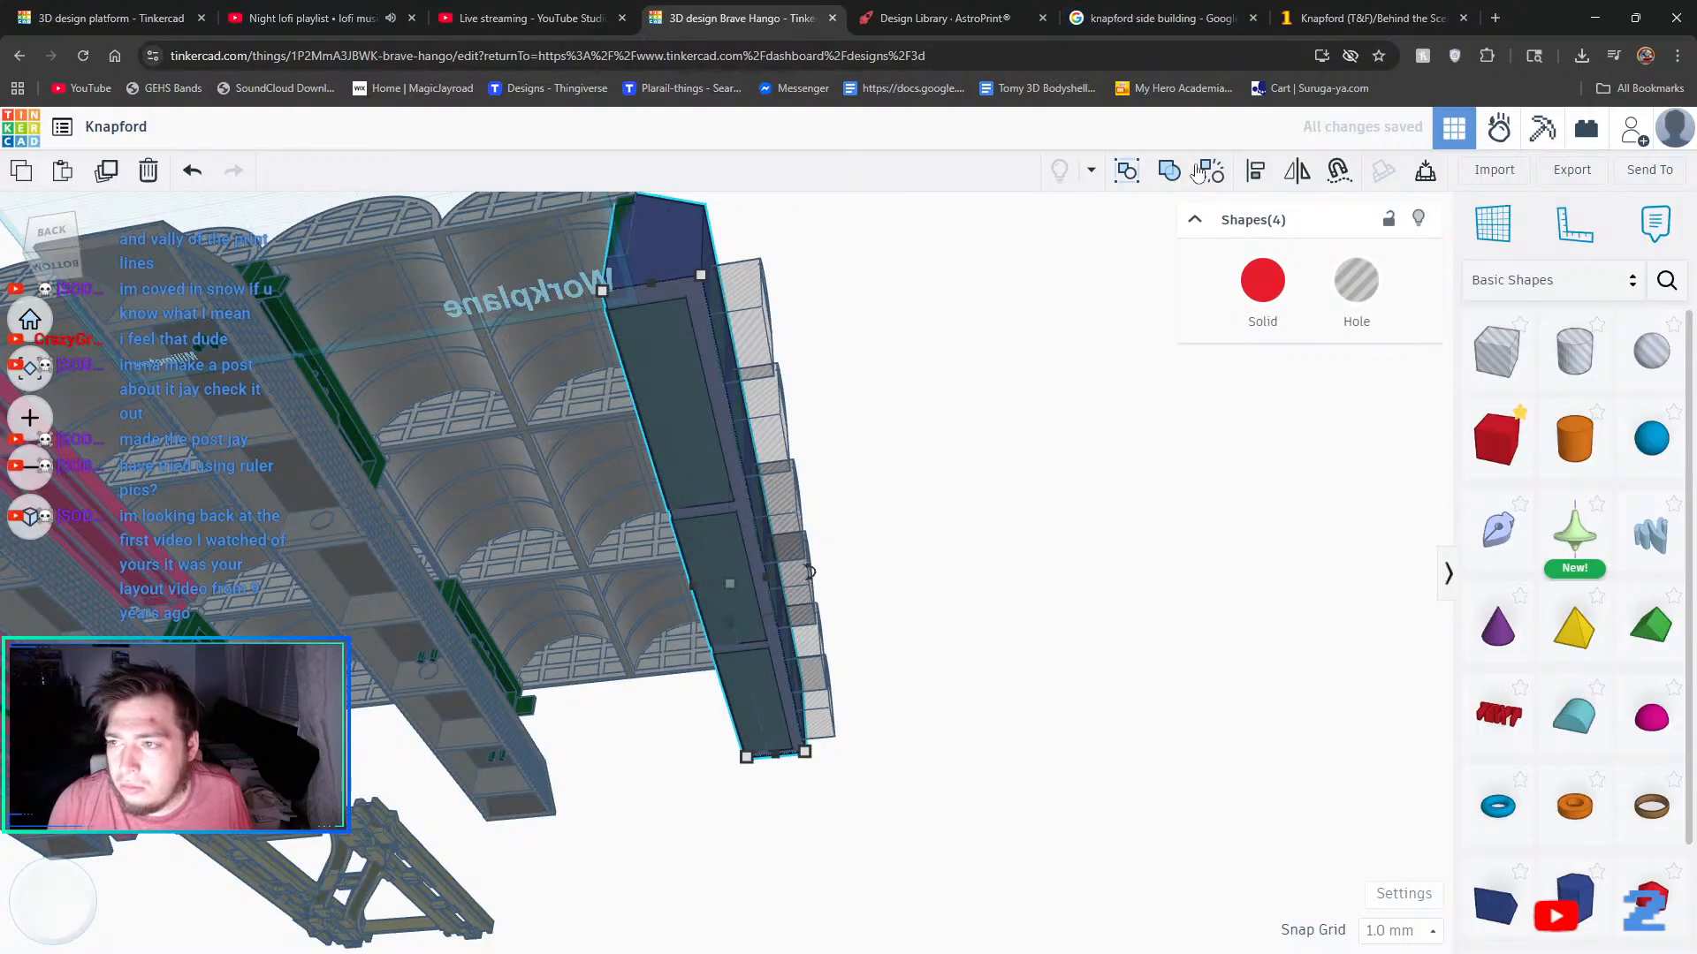
click(1169, 171)
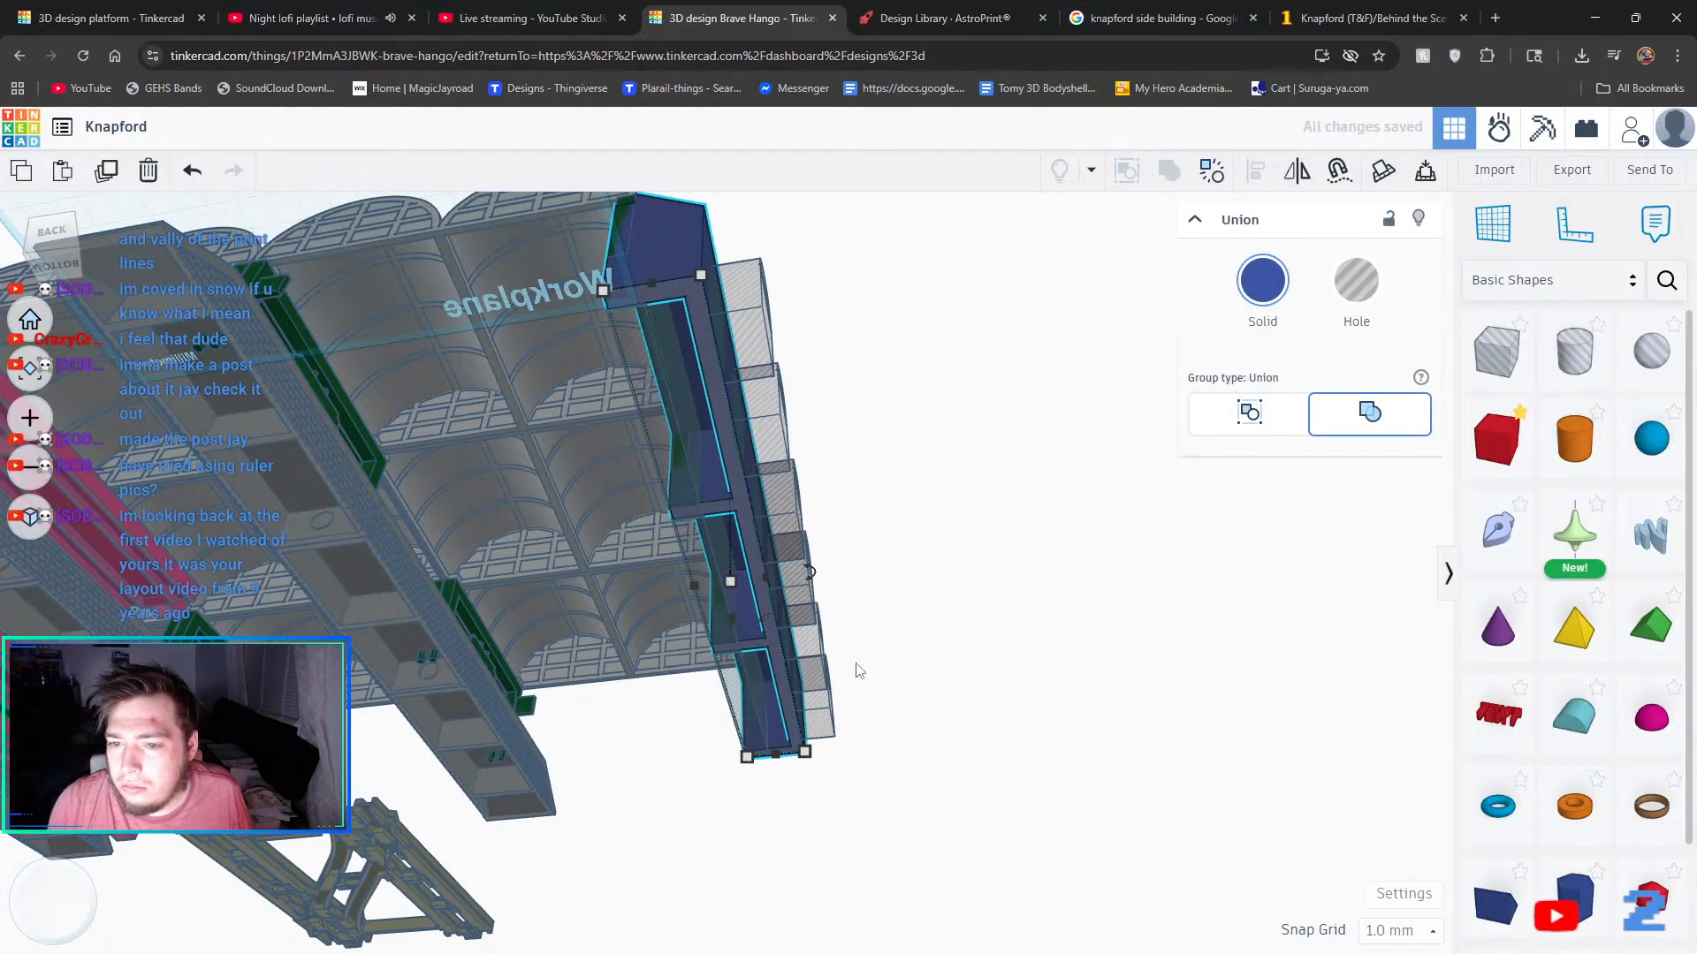
- Group the three remaining inner box holes with the blue side wall to clear out the recesses
click(688, 478)
right_drag(914, 520, 1179, 509)
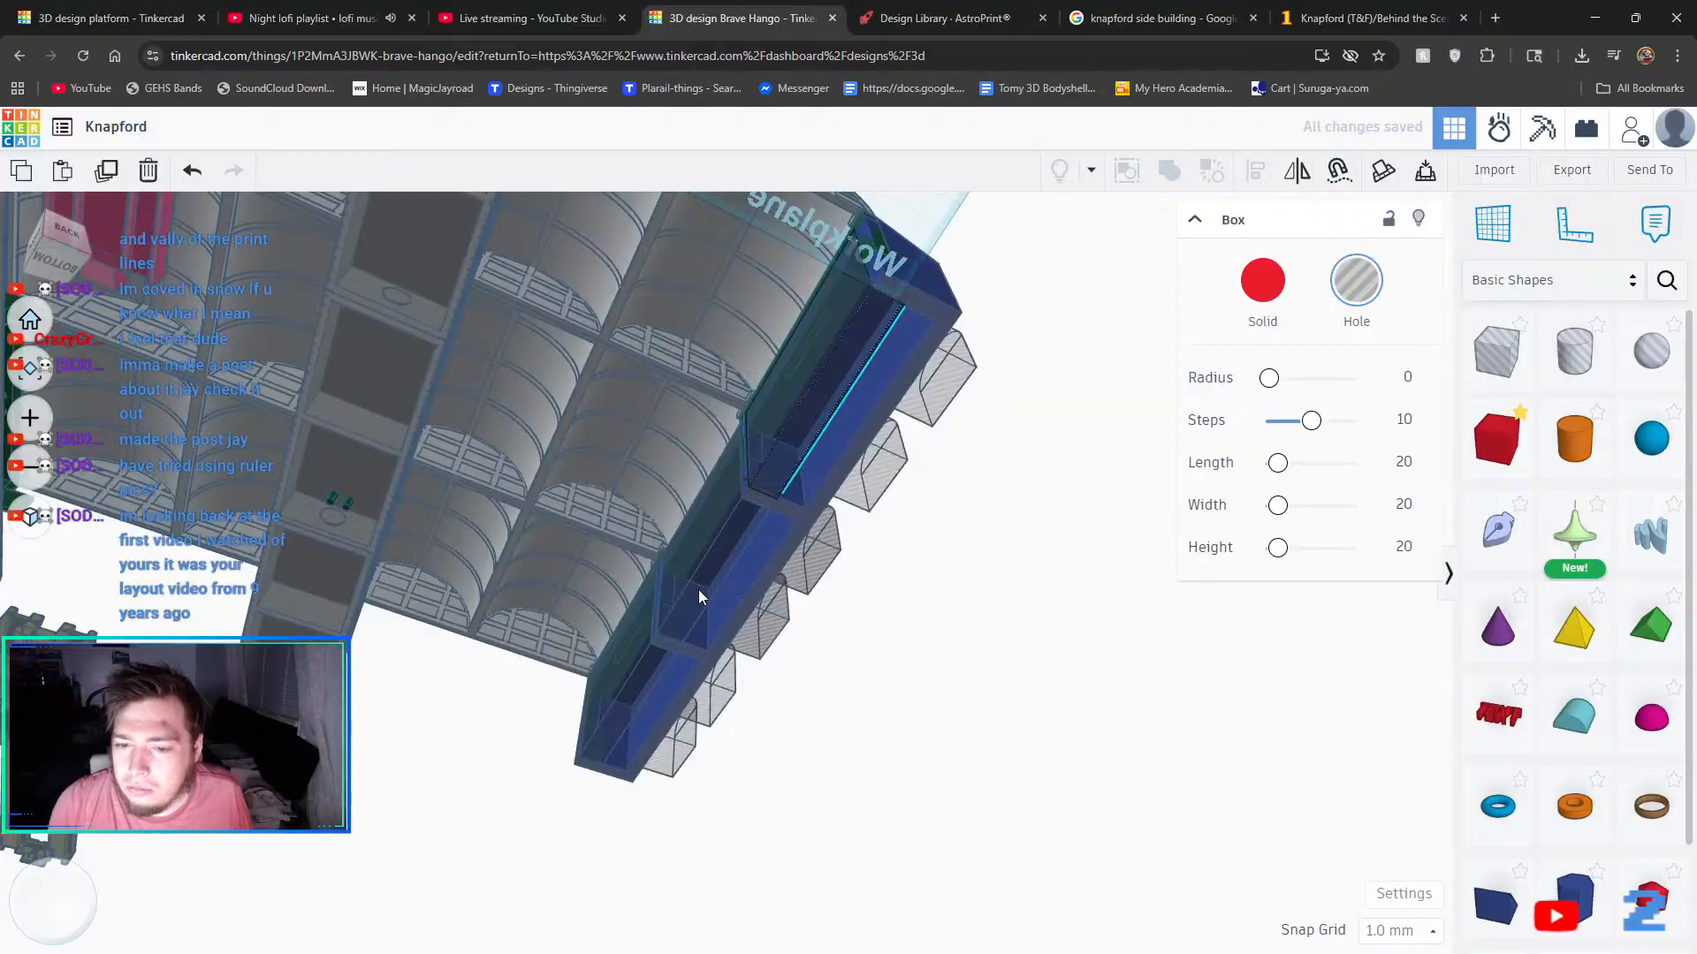
shift+click(698, 597)
shift+click(639, 659)
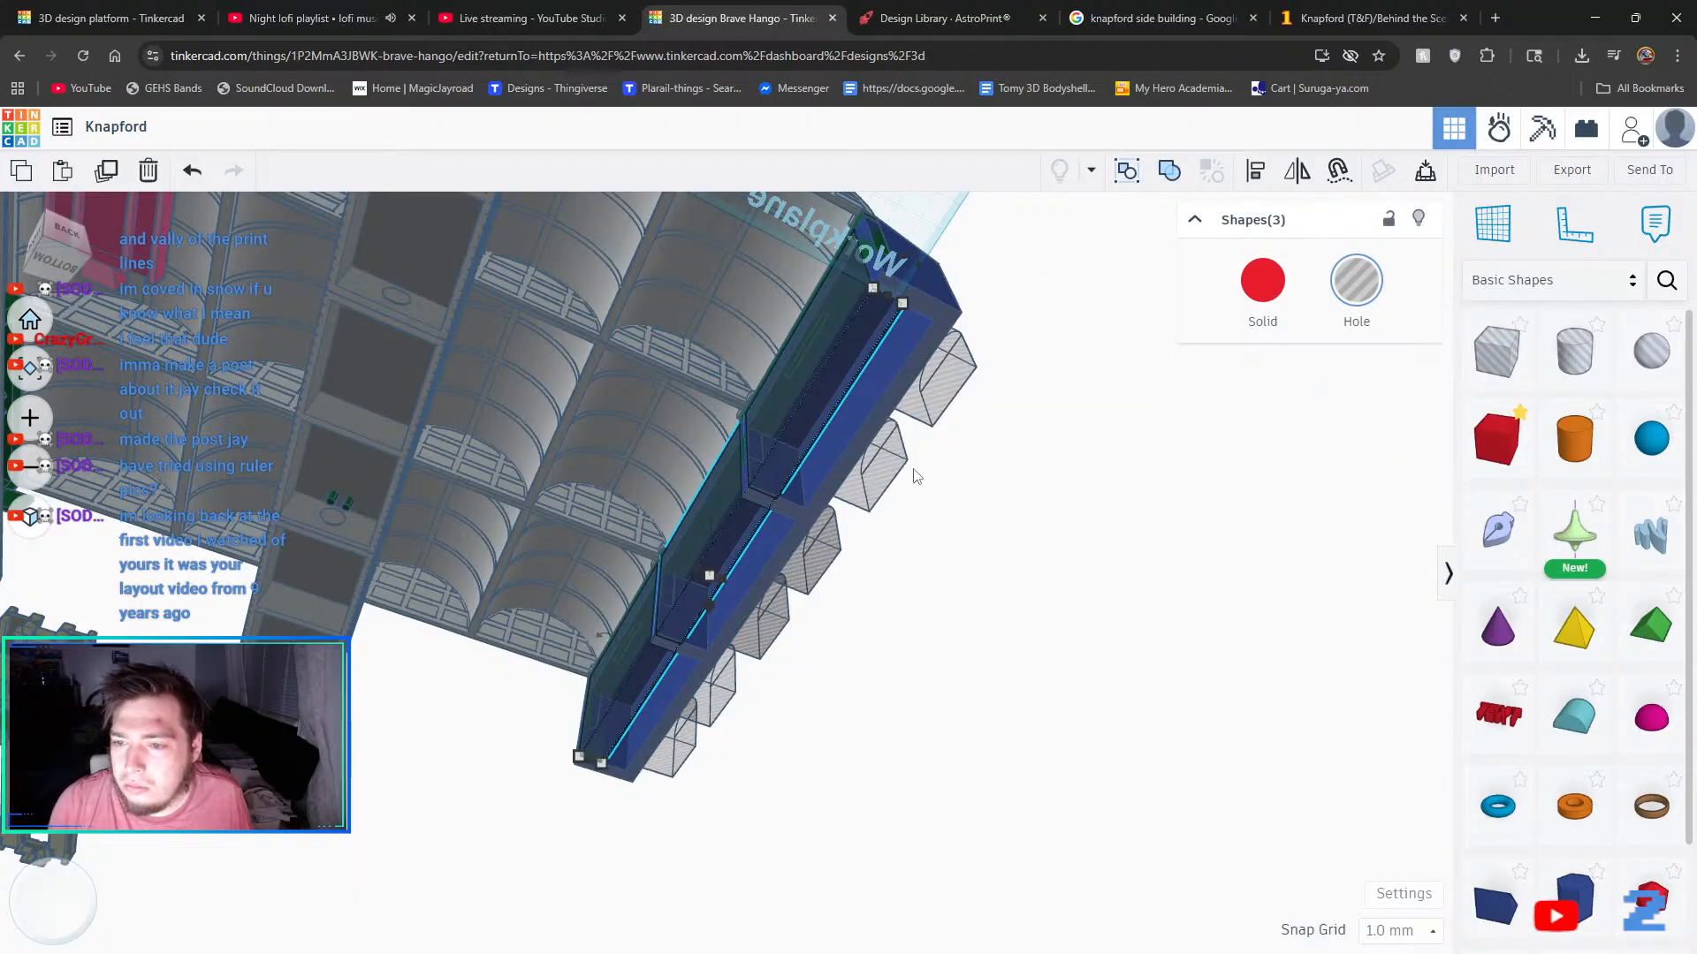
click(1169, 170)
right_drag(1014, 782, 807, 575)
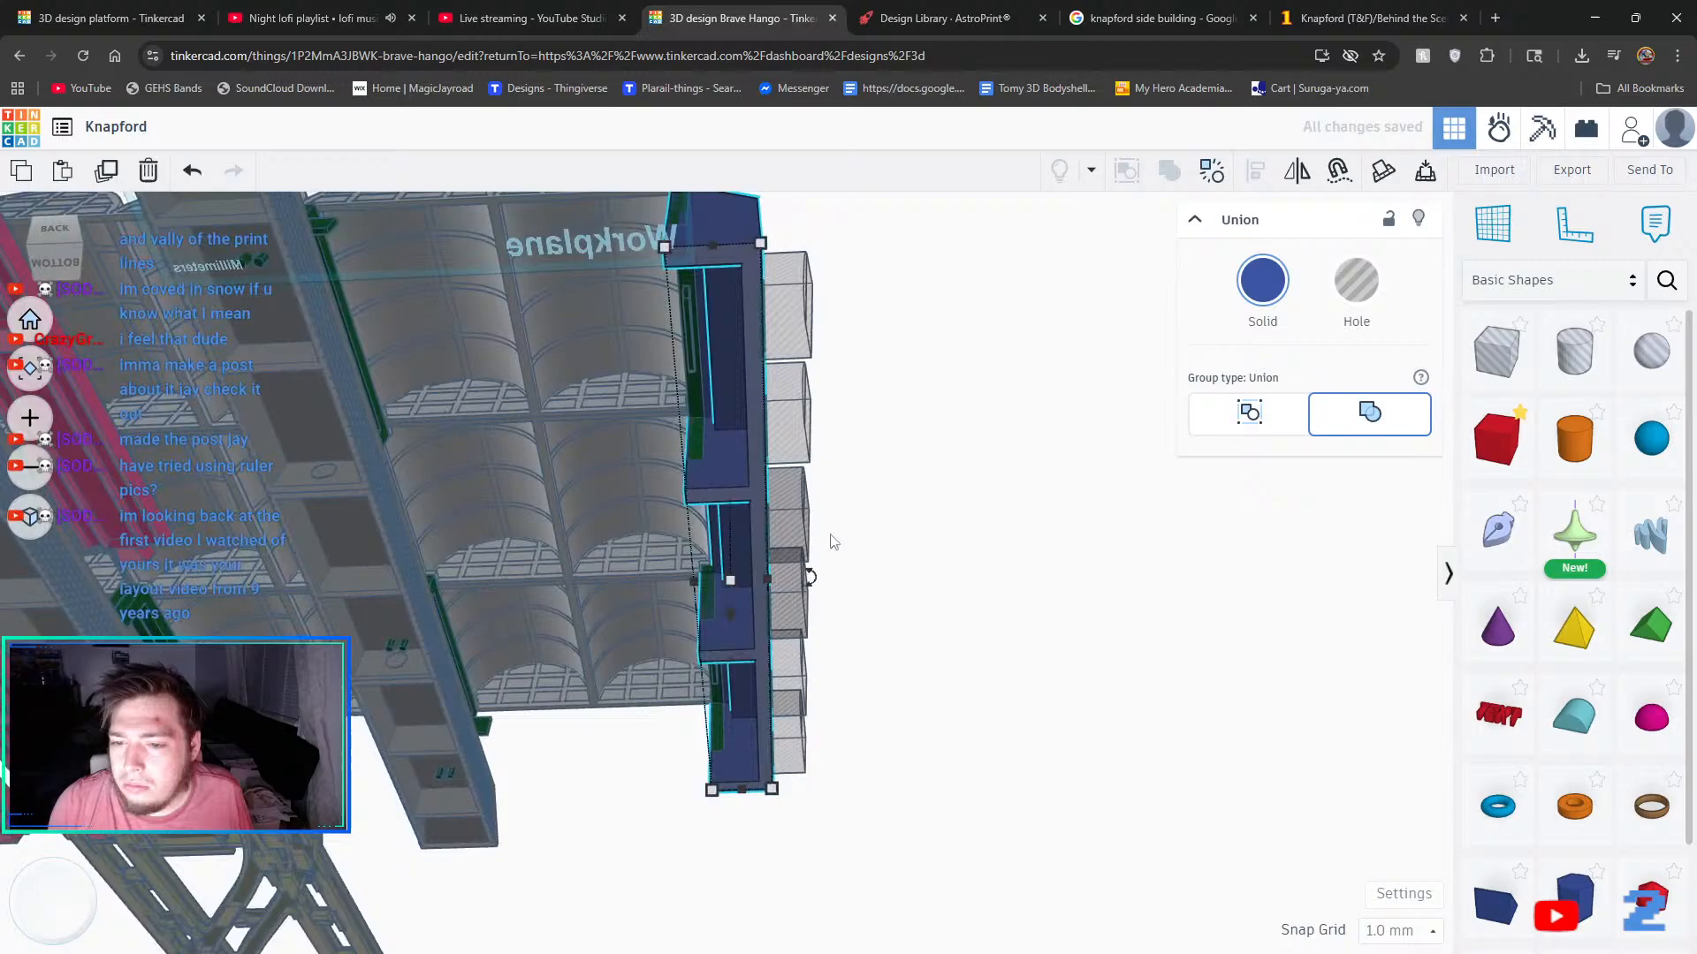
- Select six arch holes along the side wall and nudge them slightly into the wall
click(898, 572)
click(811, 309)
shift+click(779, 400)
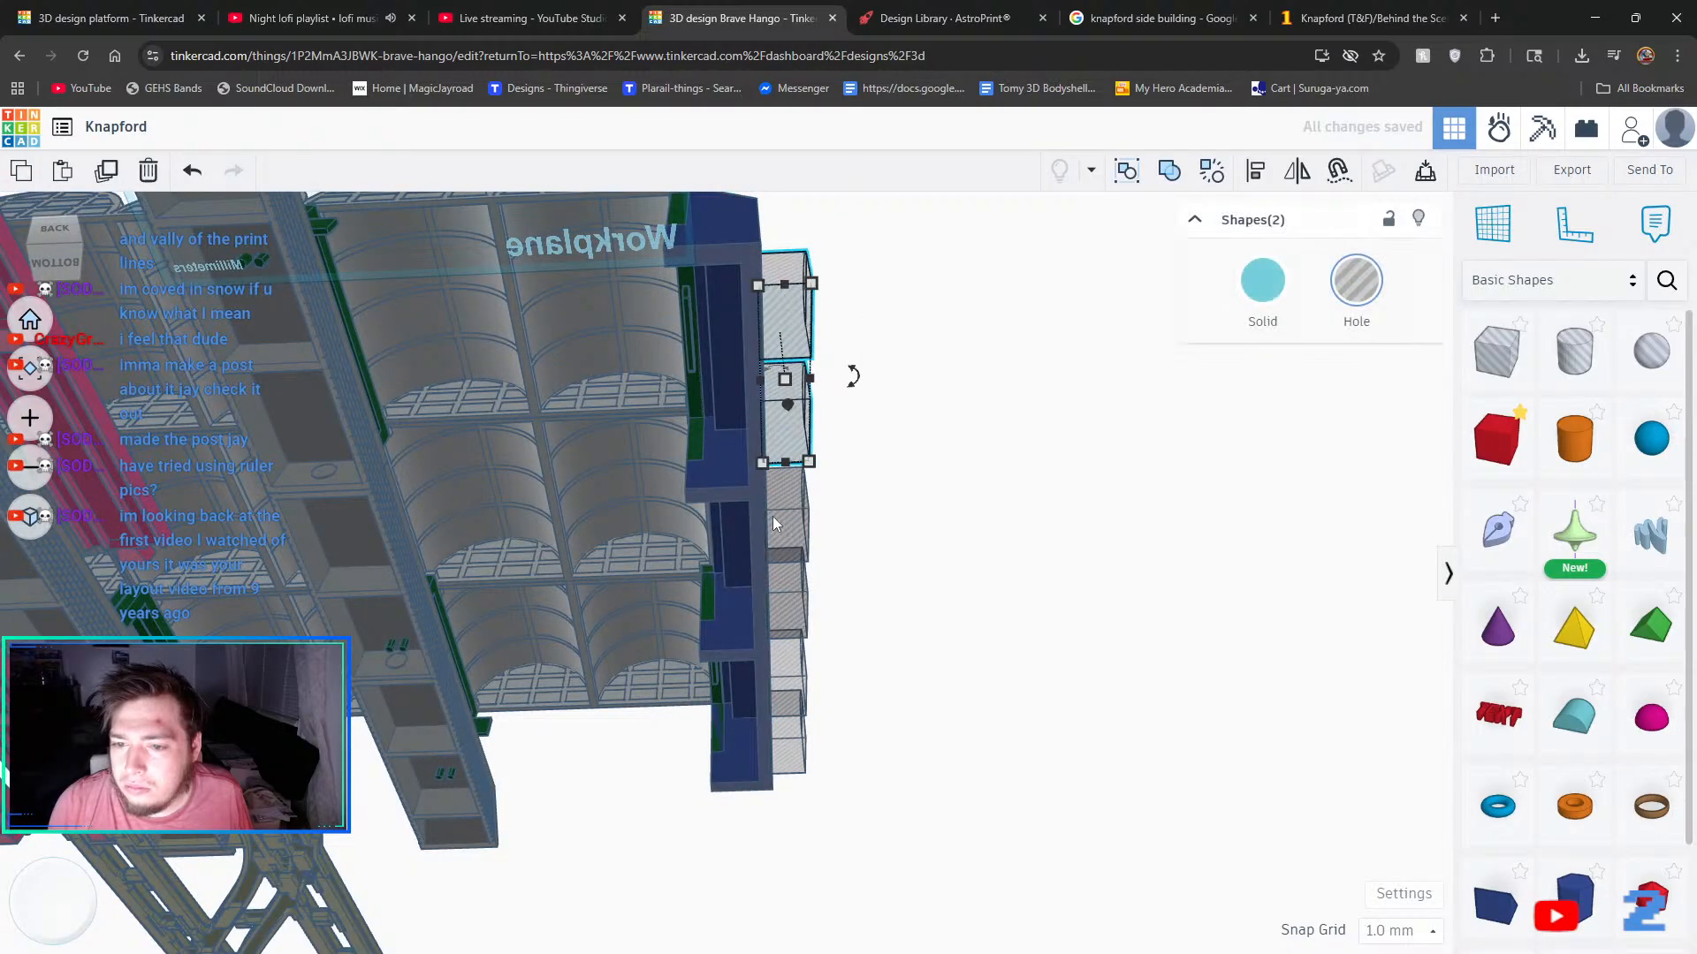
shift+click(811, 541)
shift+click(778, 601)
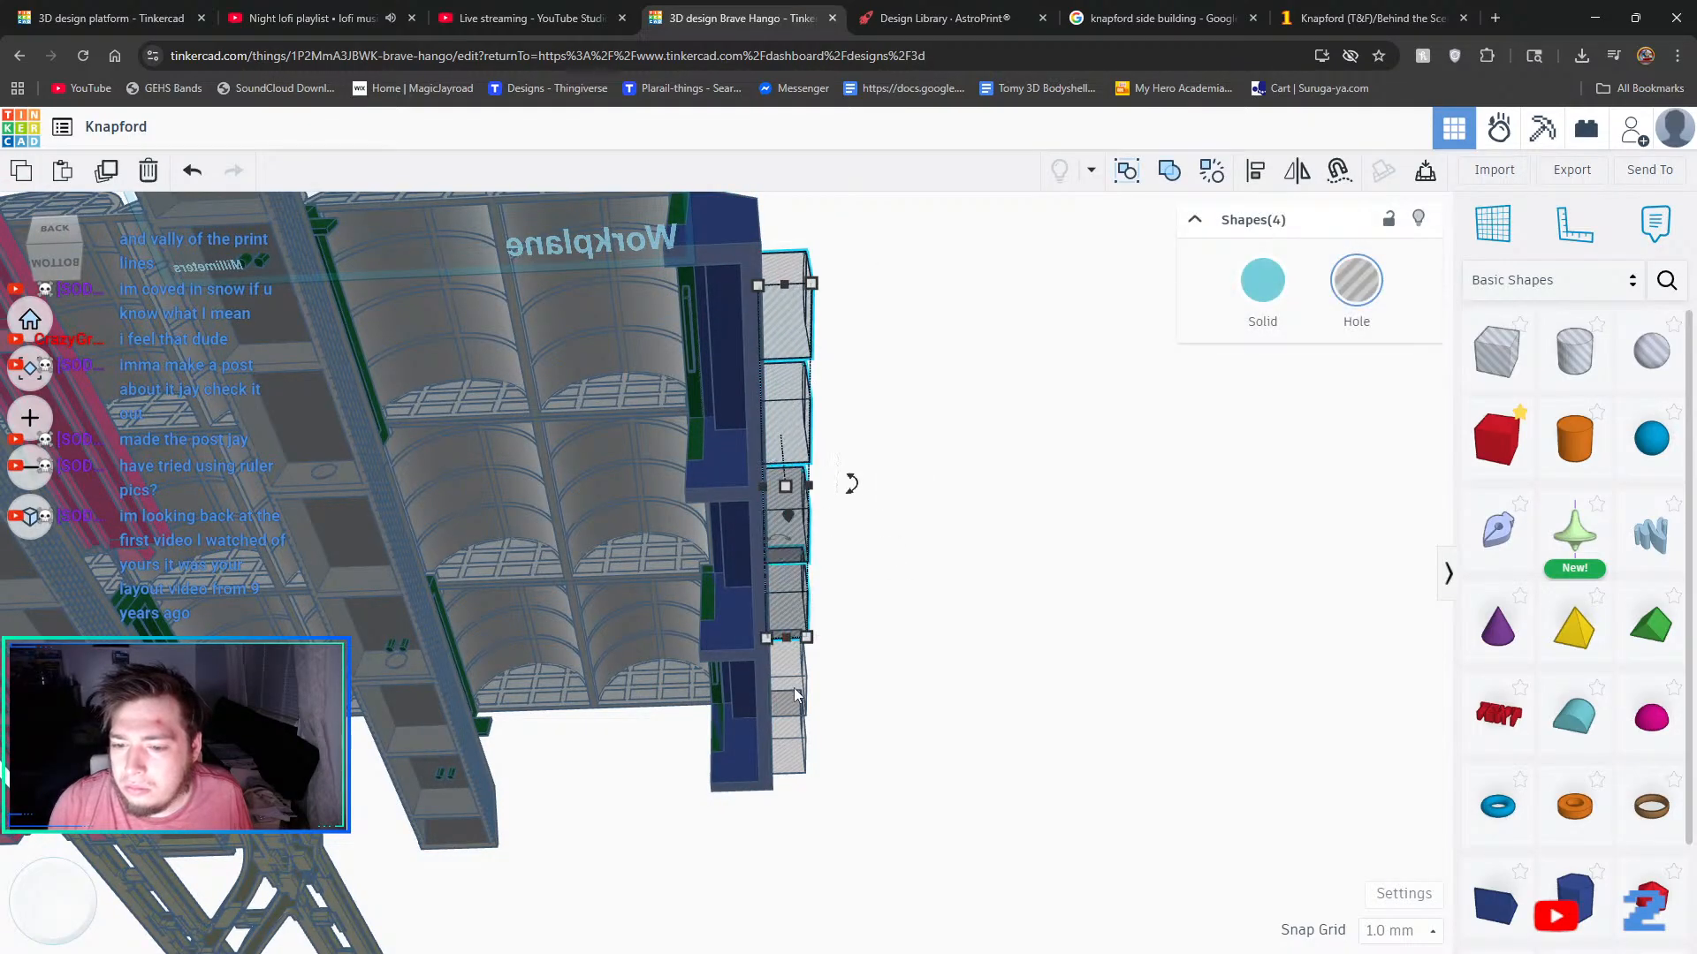
shift+click(787, 680)
shift+click(801, 752)
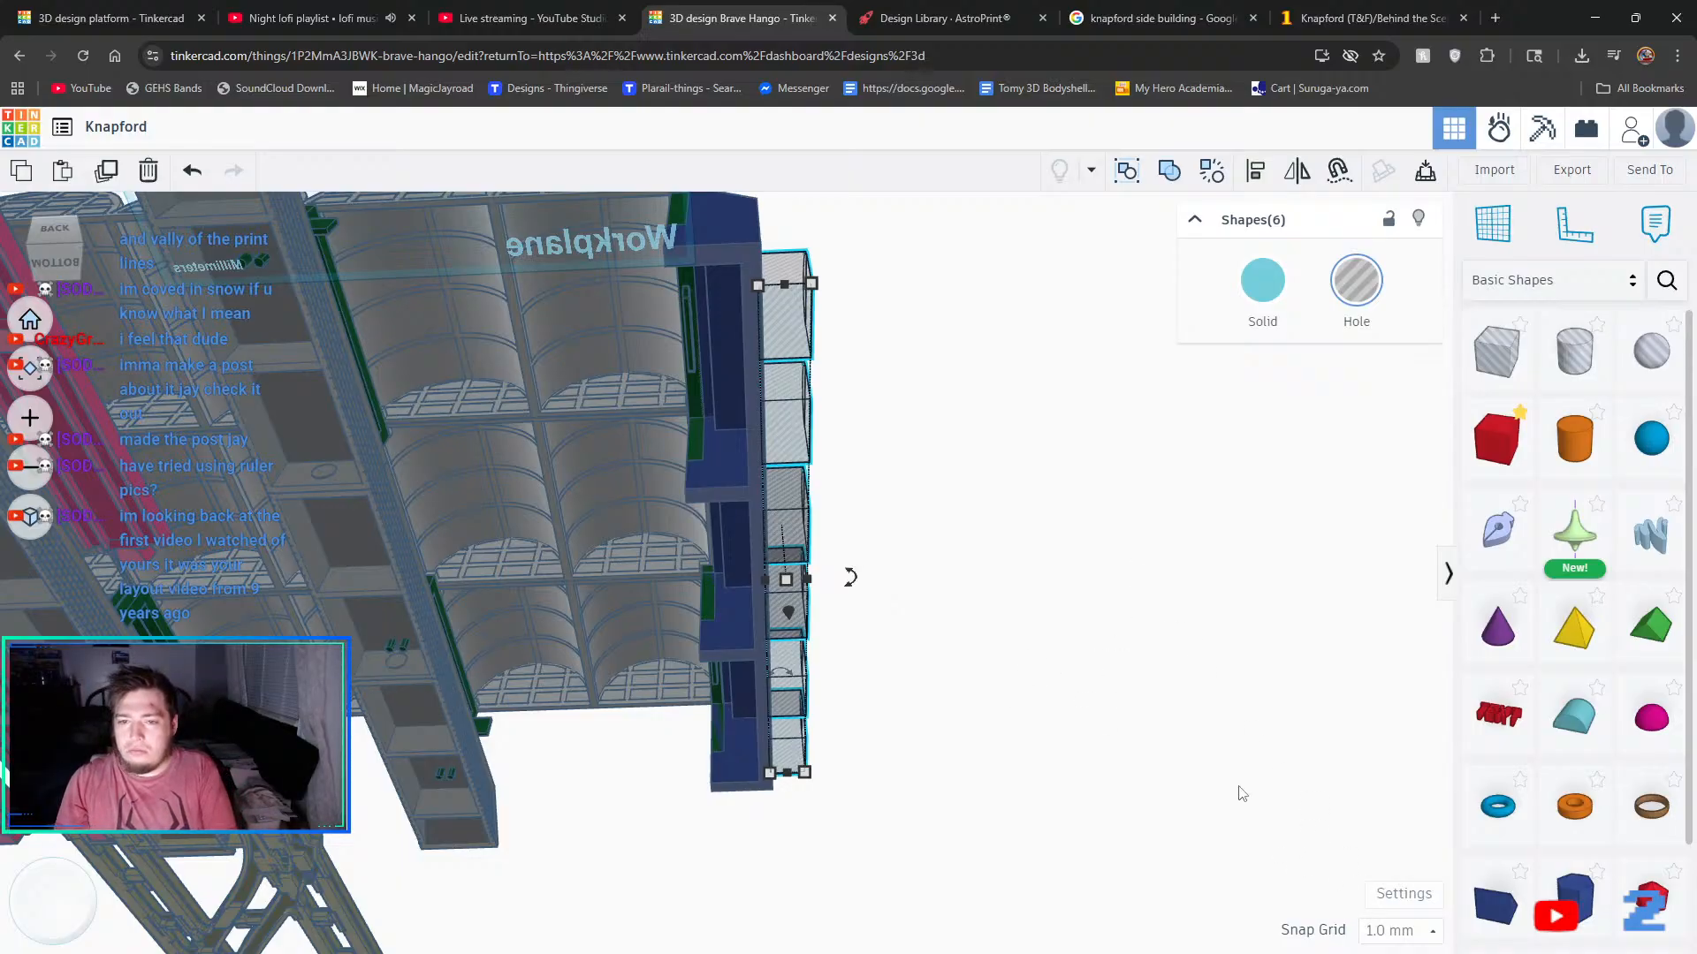
key(Left)
key(Left)
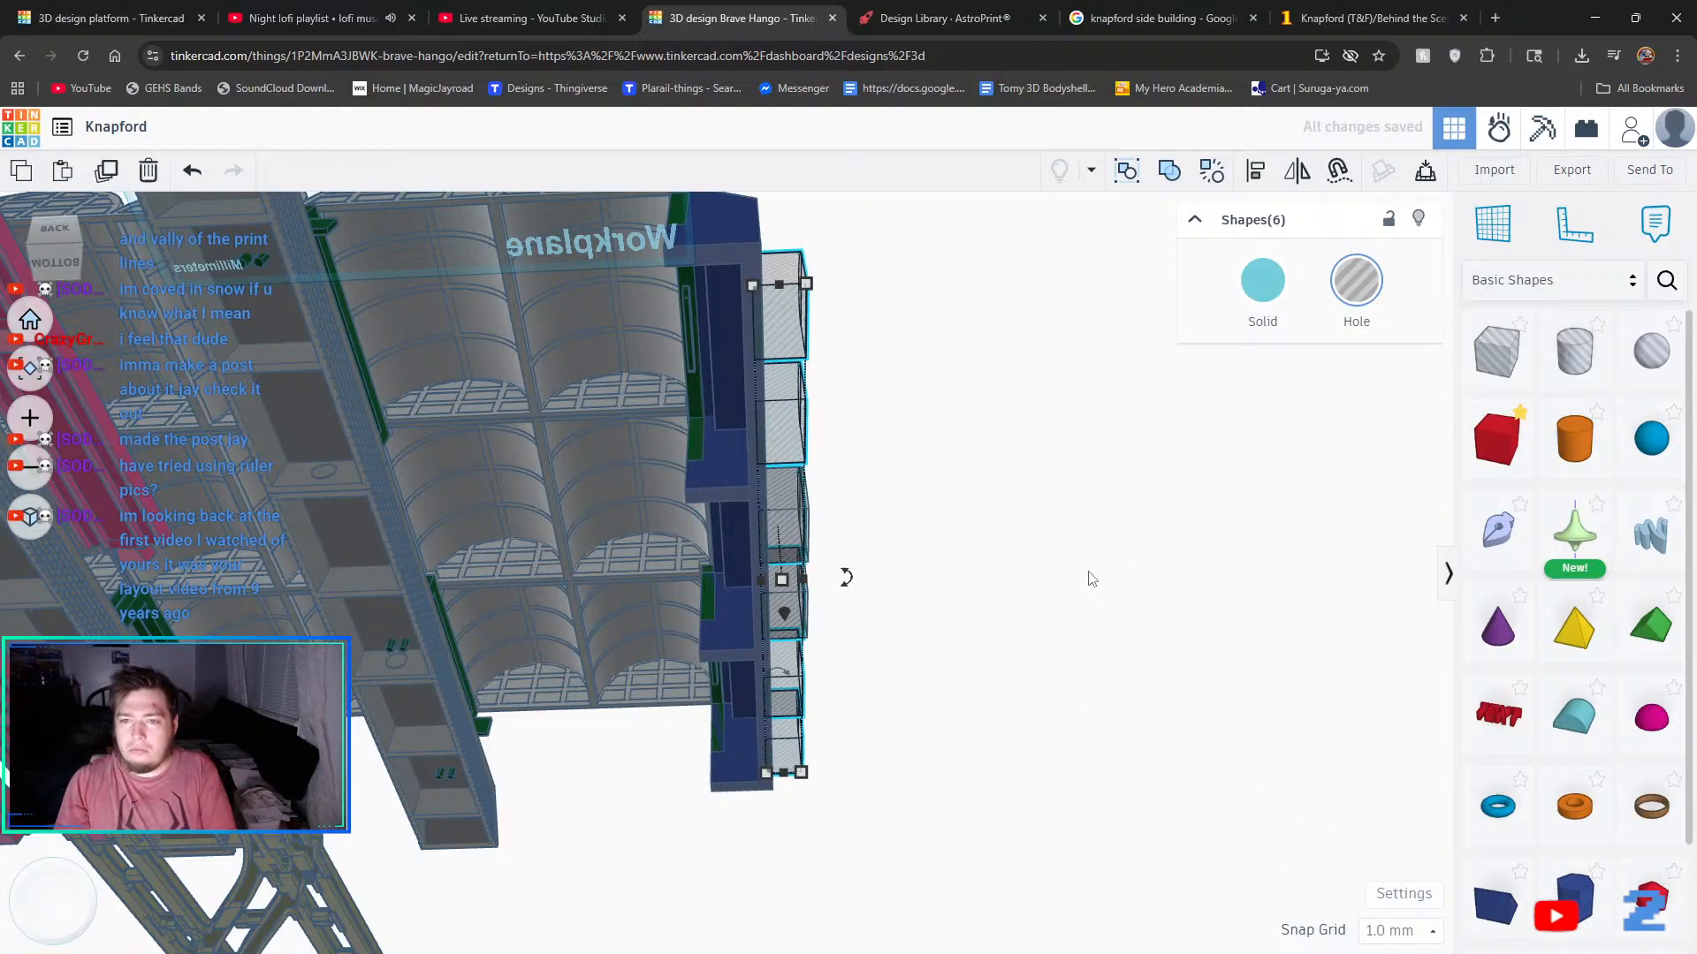
- Add the blue side wall to the selected arch holes and group them to cut the arched recesses
shift+click(739, 257)
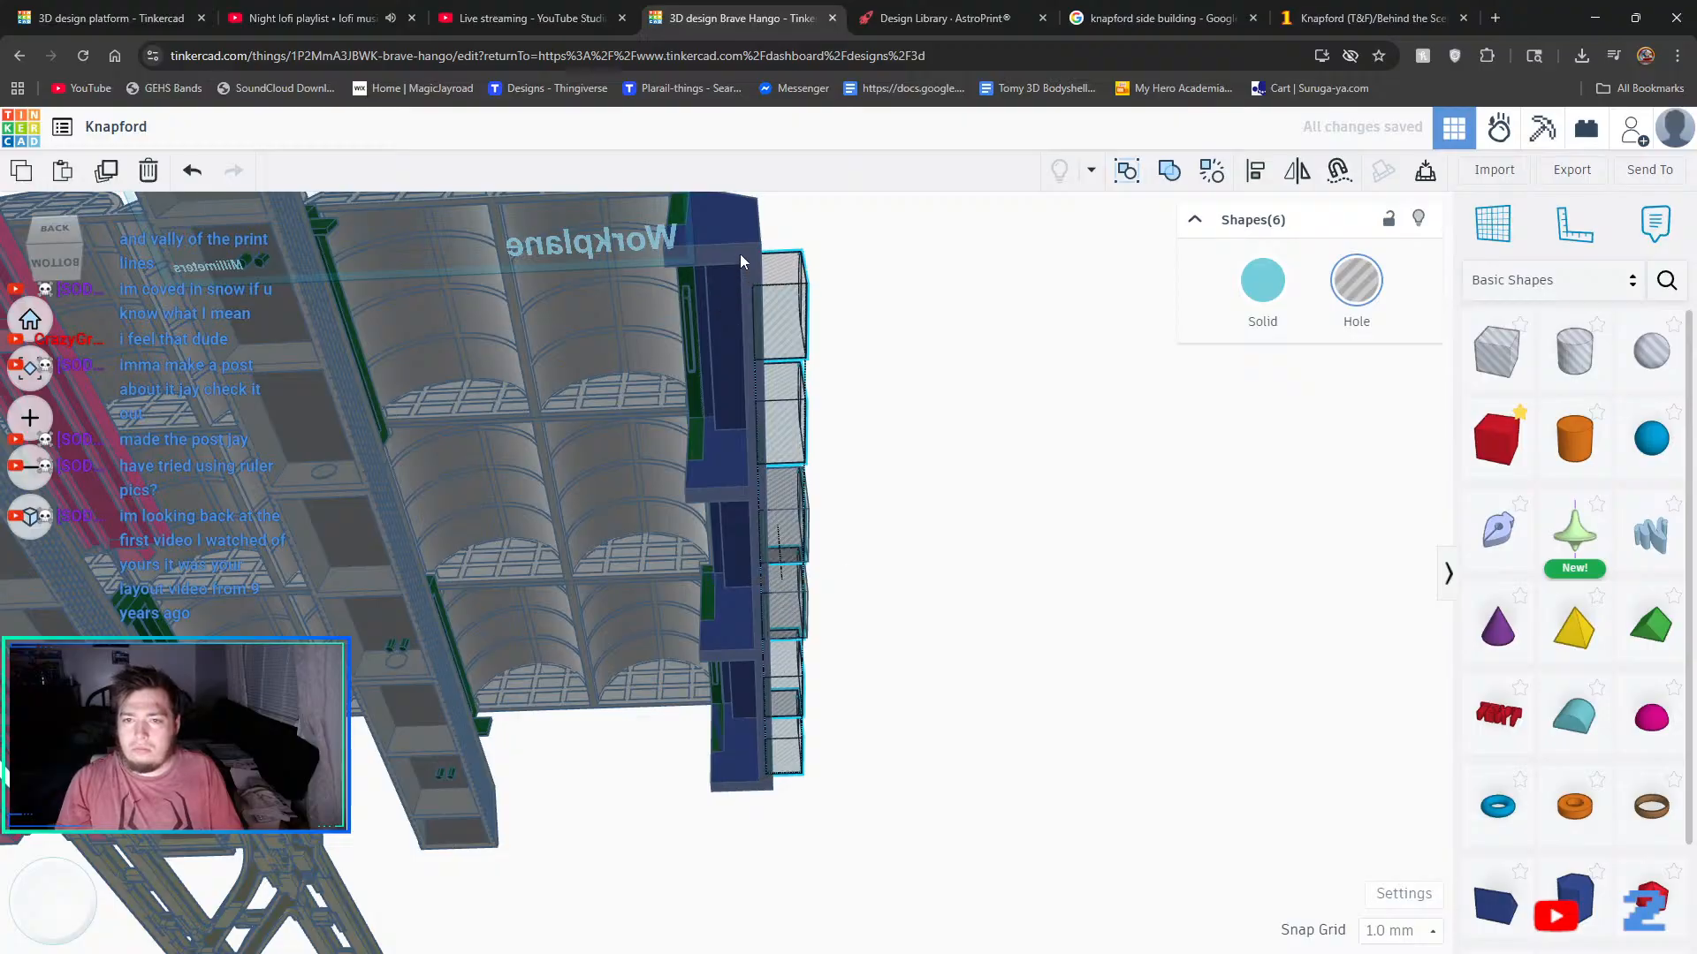
click(1170, 175)
click(1147, 559)
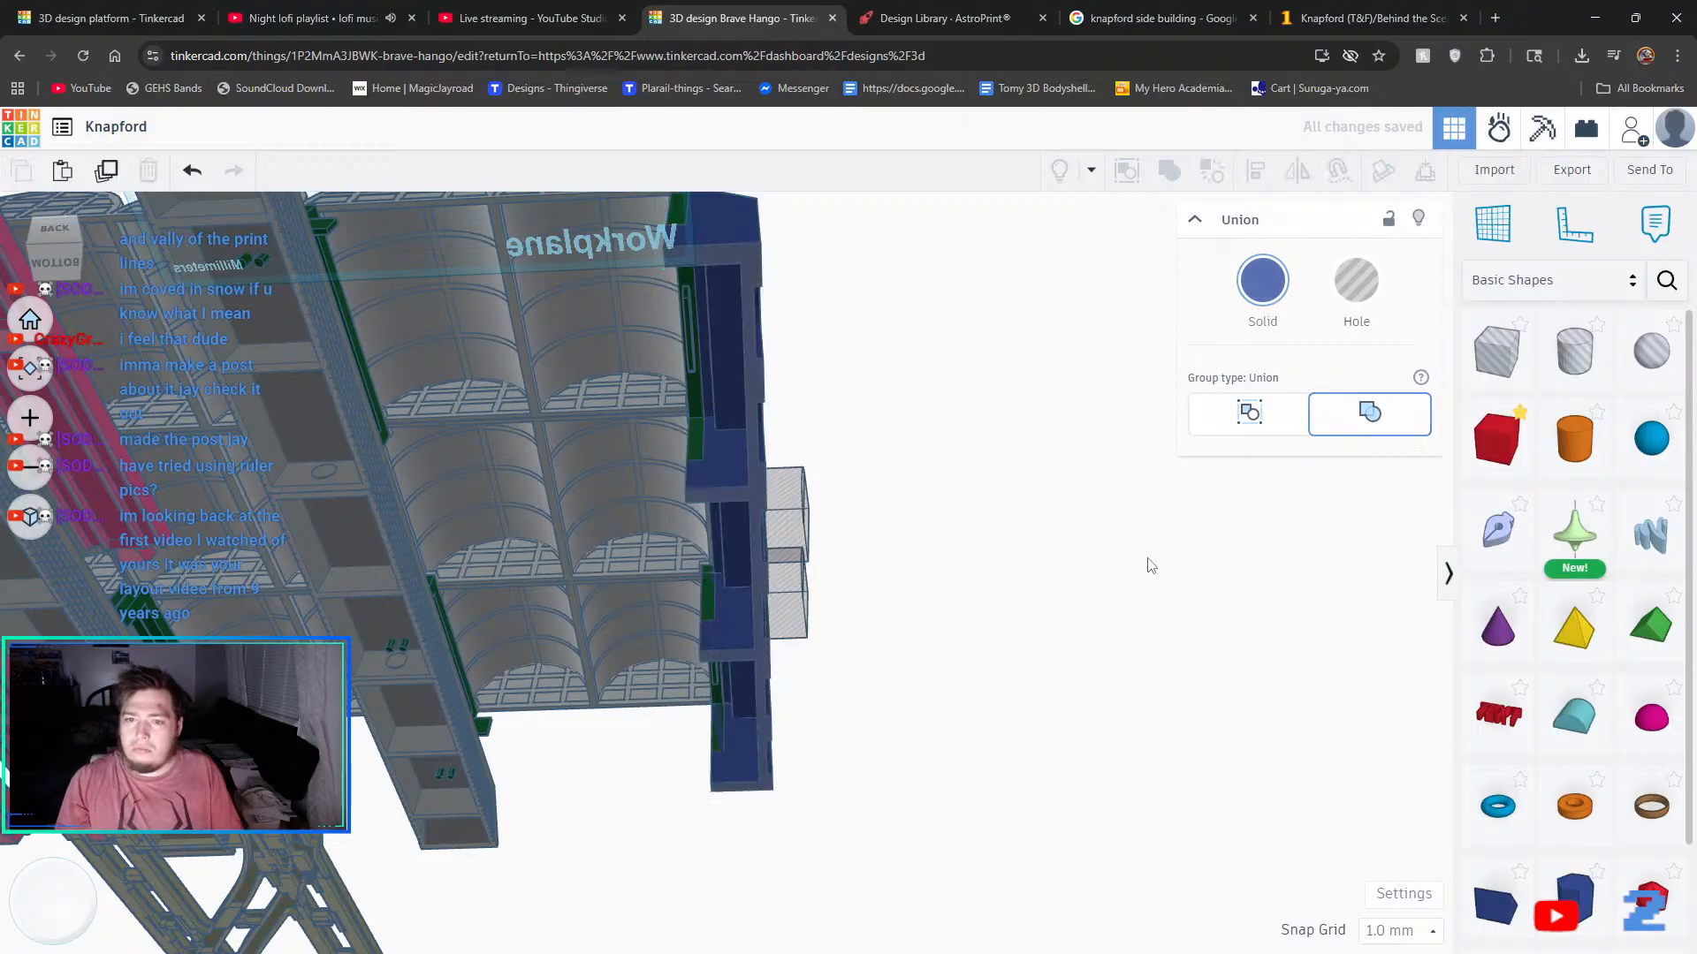
- Delete the two leftover overlapping arch holes from the middle of the side wall
right_drag(1148, 558, 784, 751)
click(786, 546)
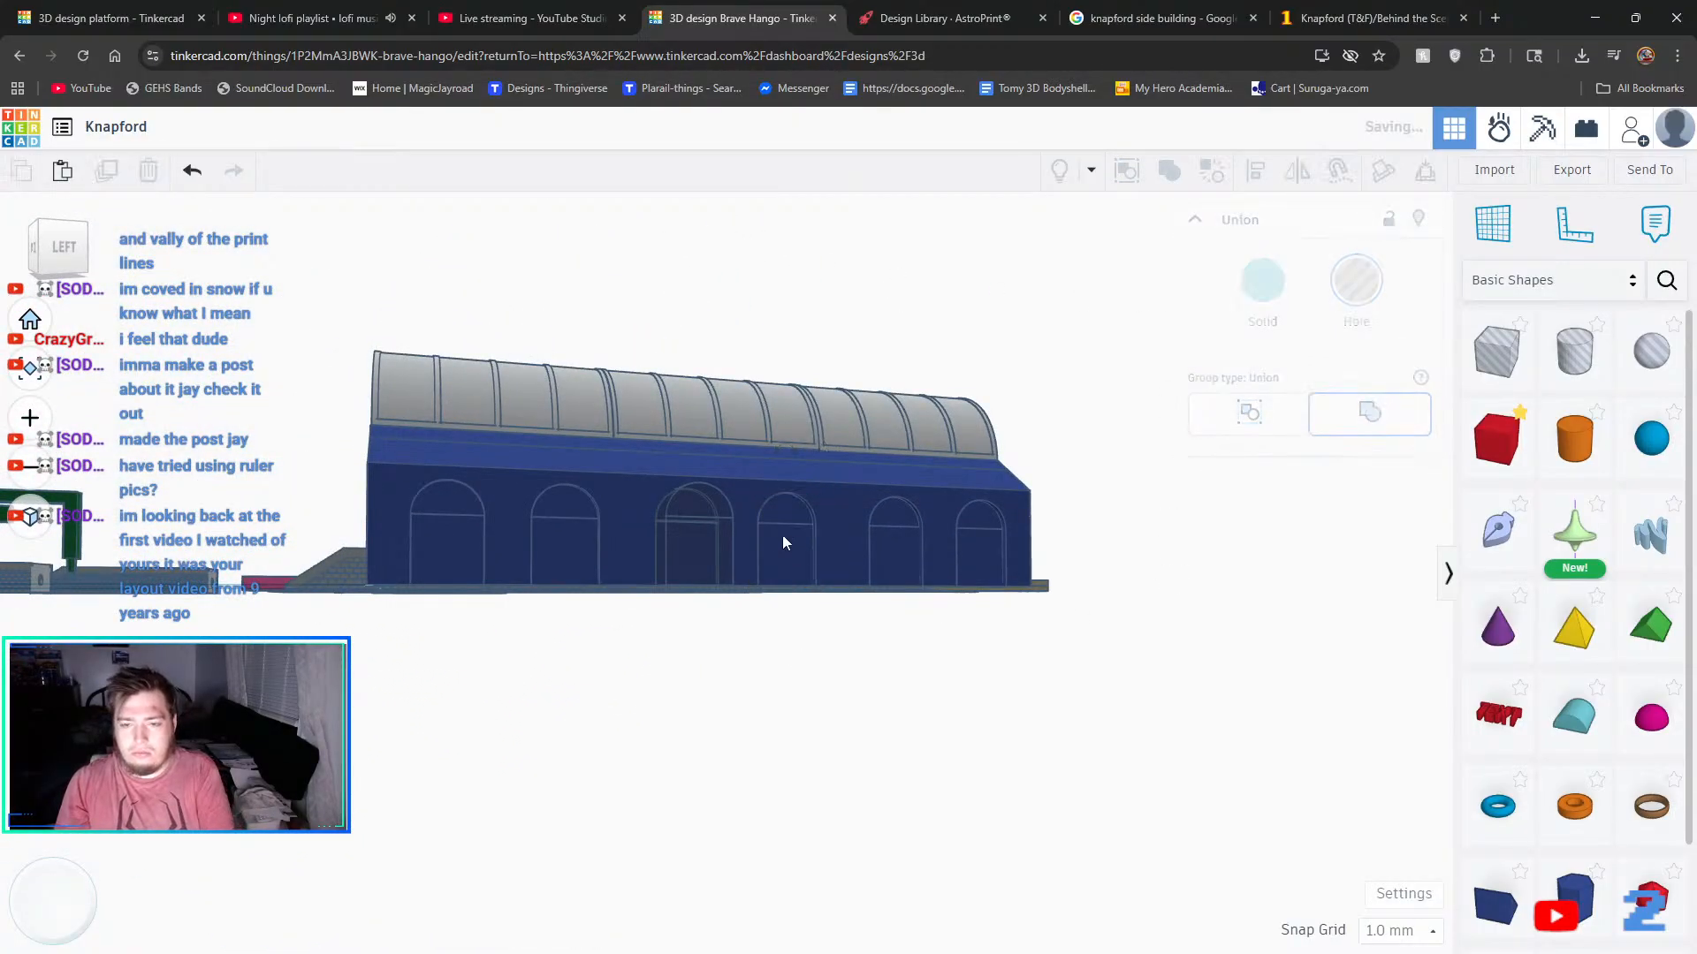
click(1129, 518)
right_drag(1129, 518, 1378, 591)
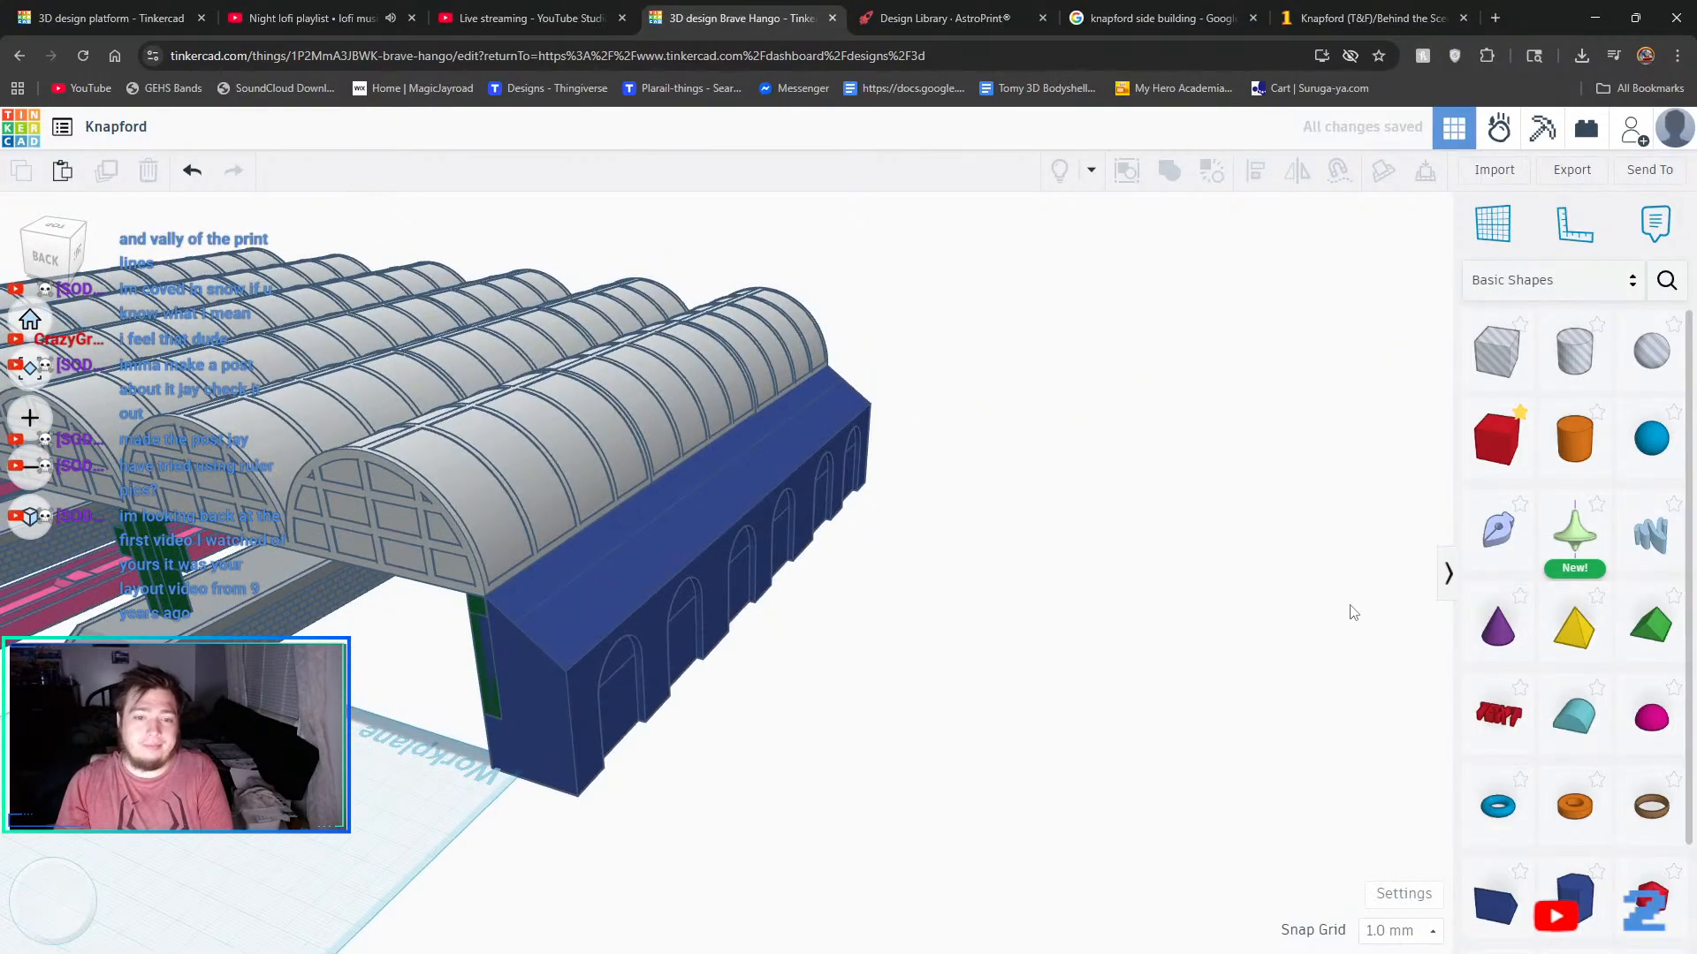
right_drag(481, 601, 717, 548)
click(838, 421)
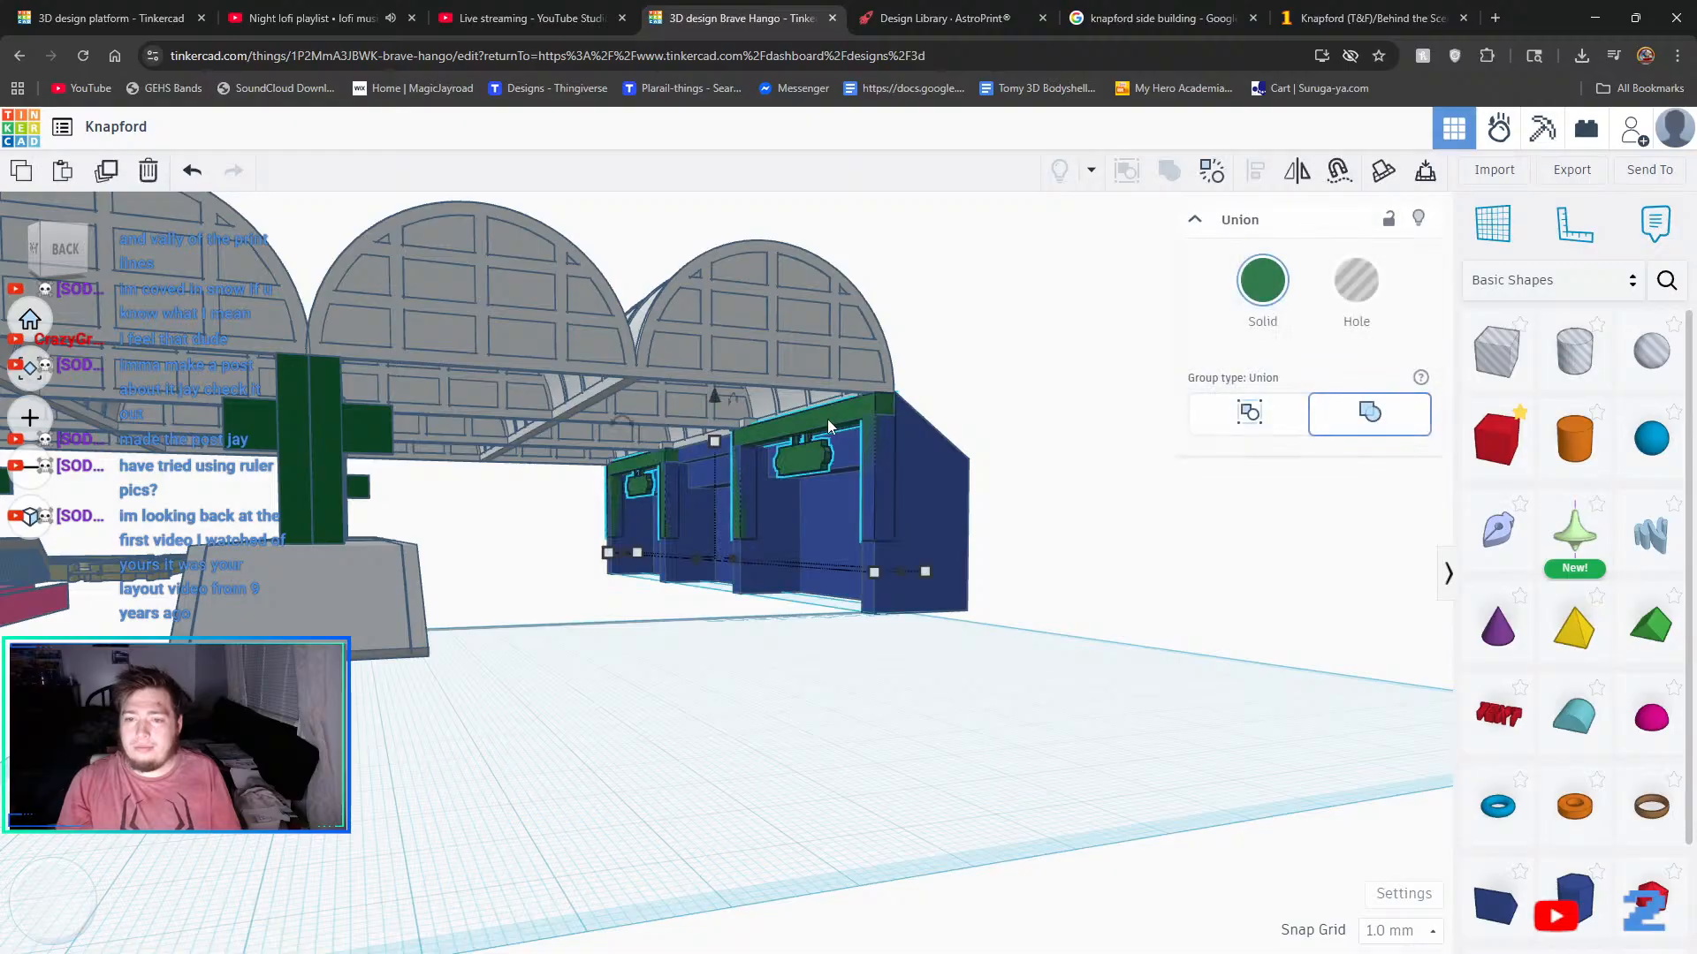
shift+click(910, 527)
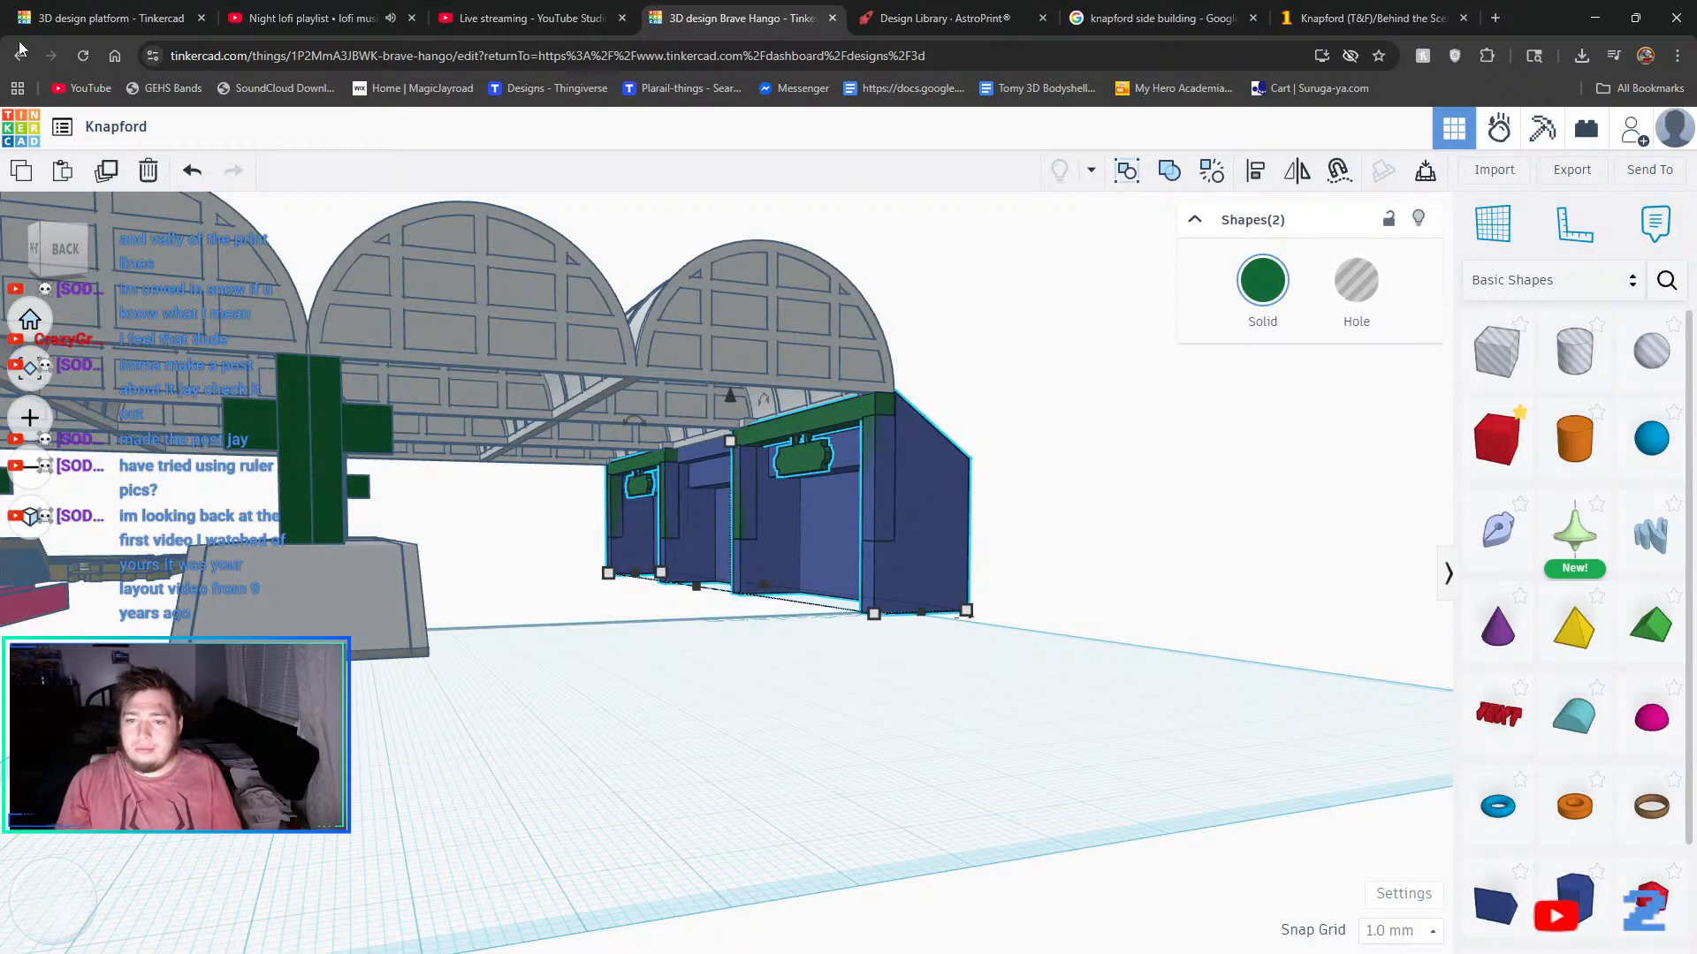
click(1226, 470)
click(192, 170)
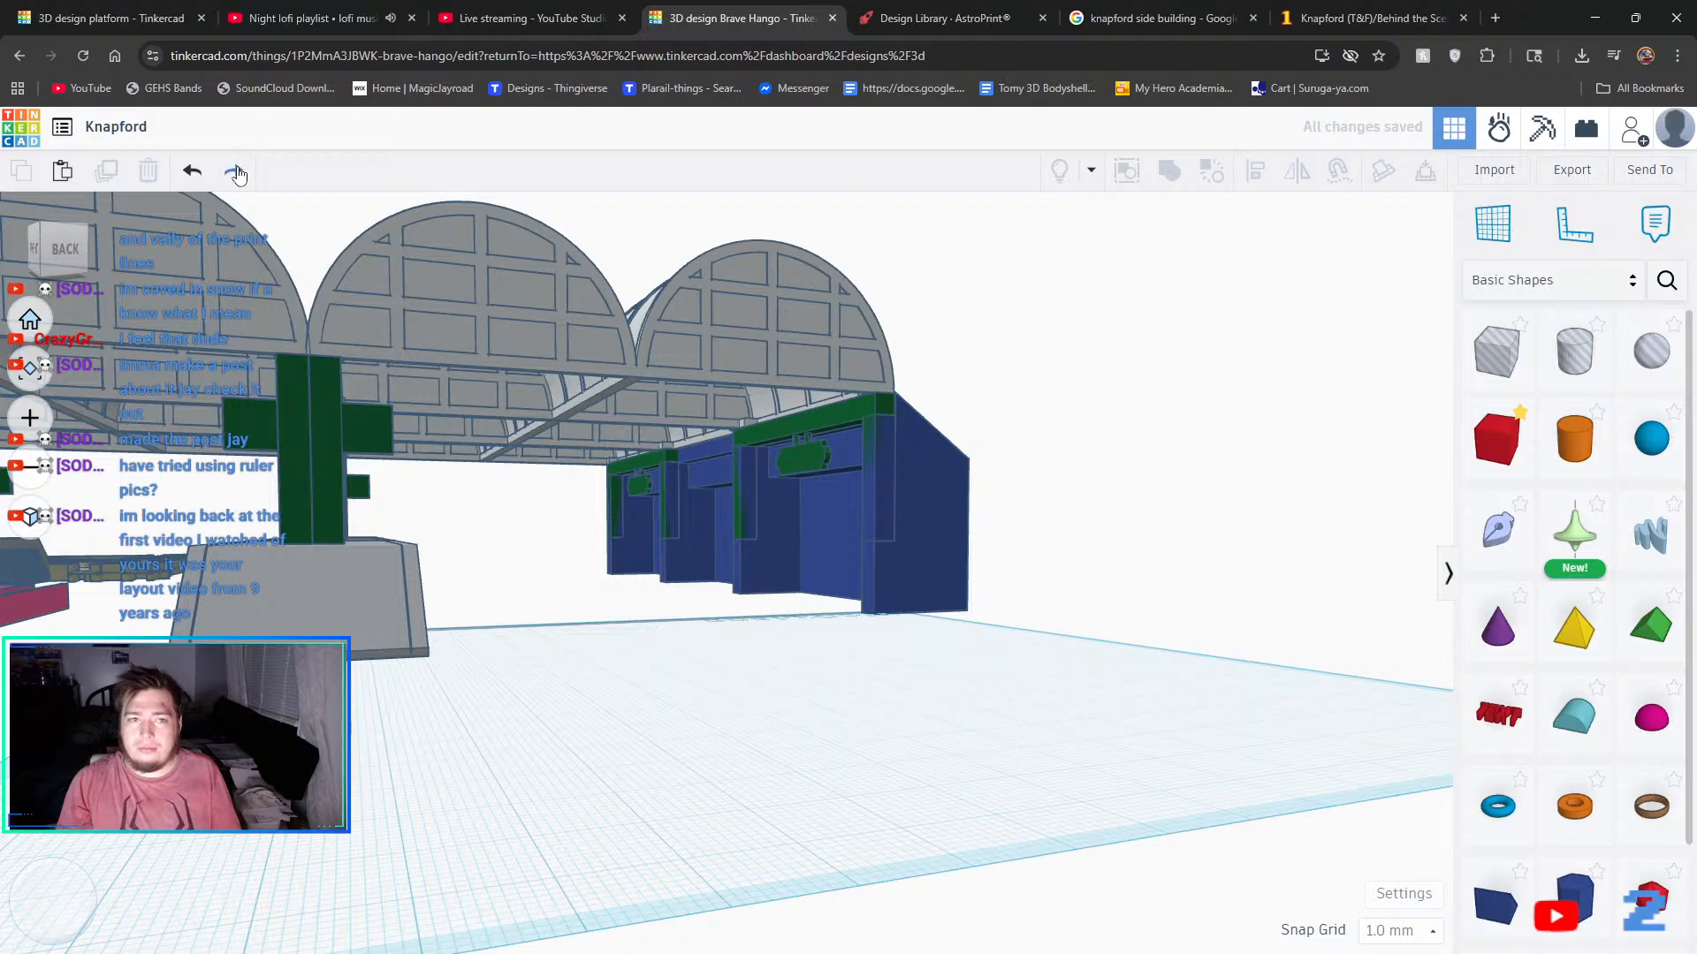
- Ungroup the blue side wall to free the arch shapes along its outer face
click(233, 169)
click(930, 541)
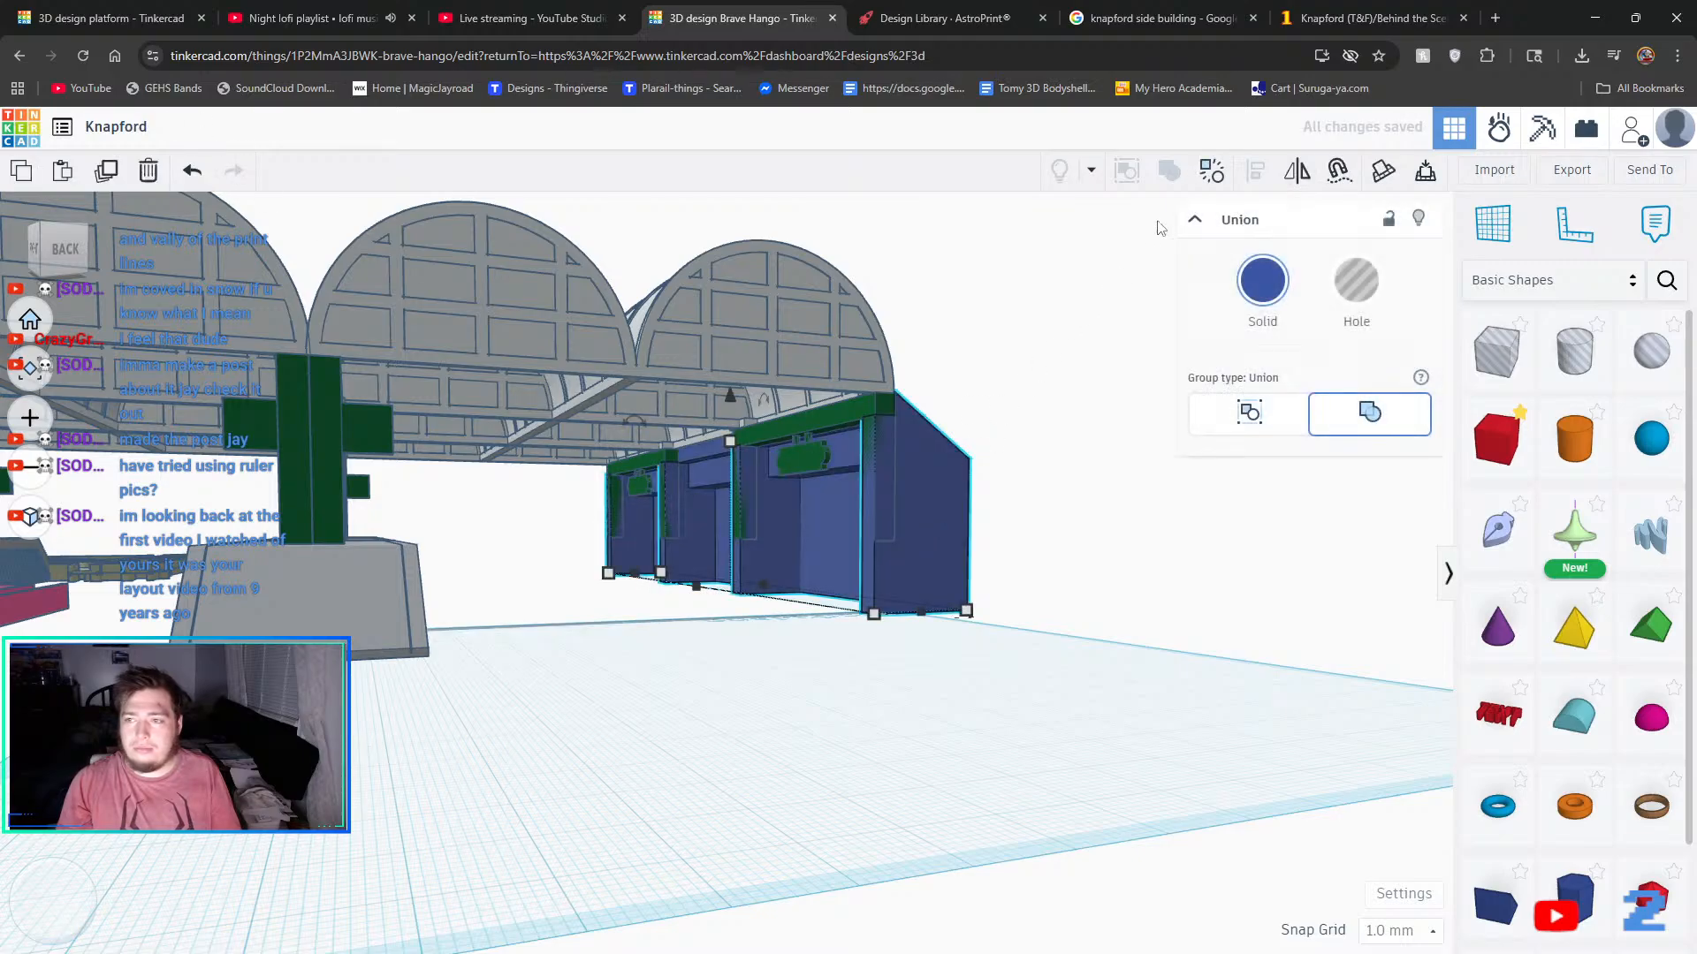
click(1210, 177)
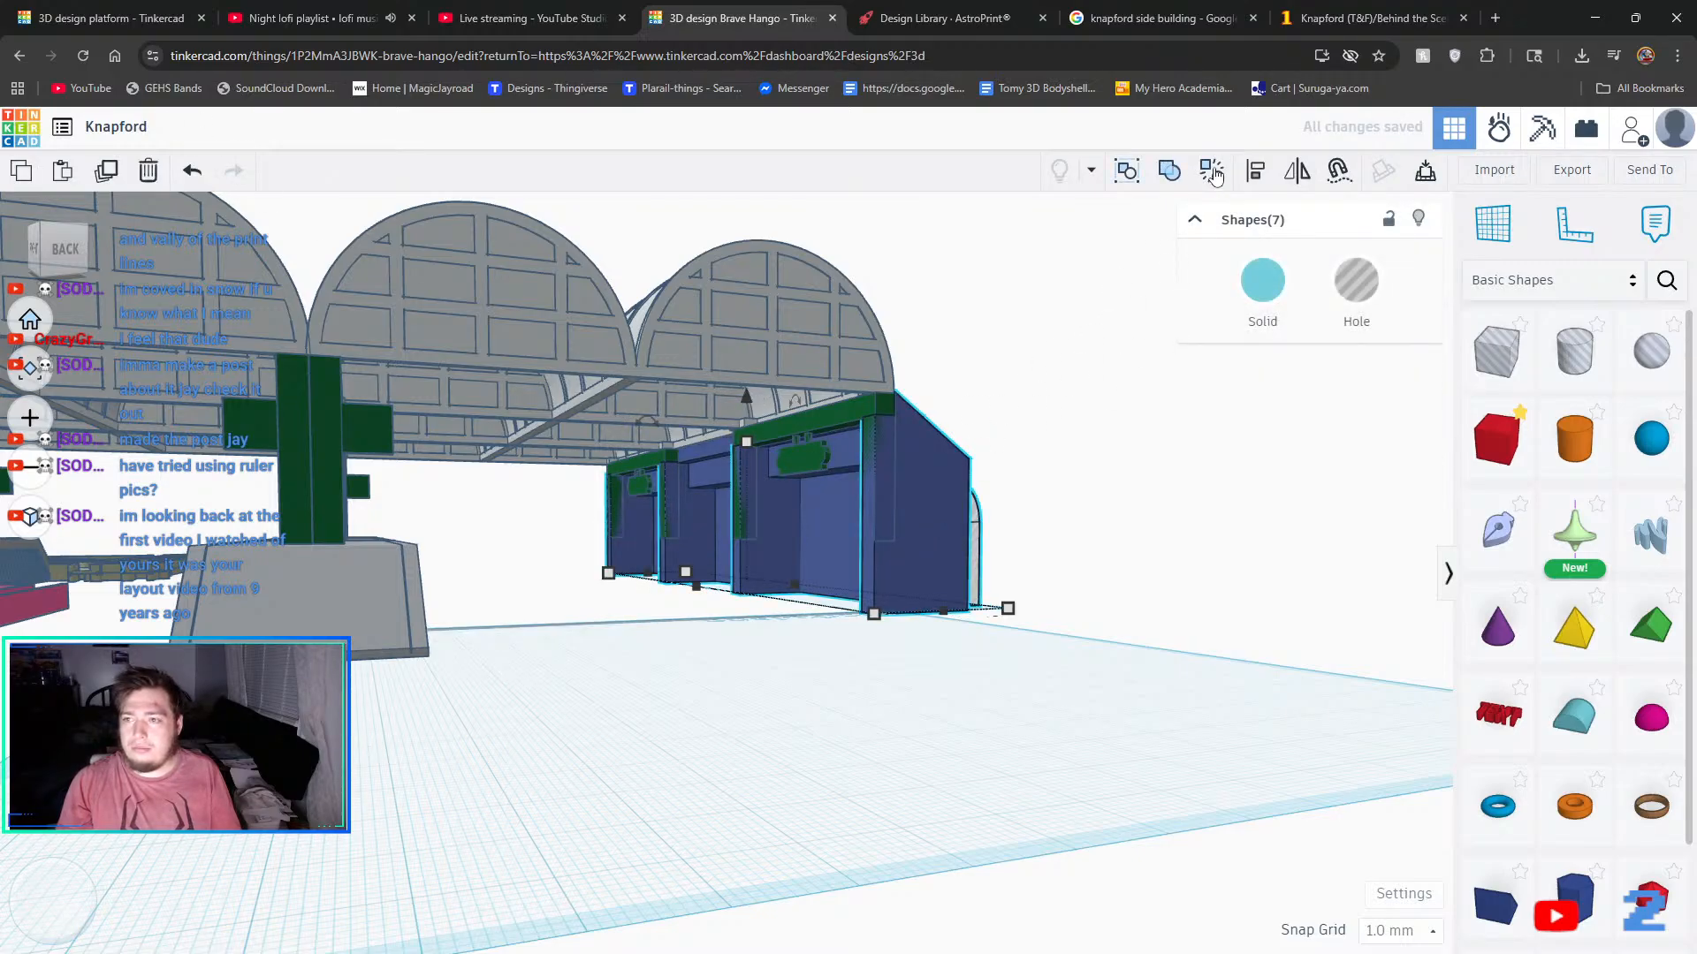
click(1075, 450)
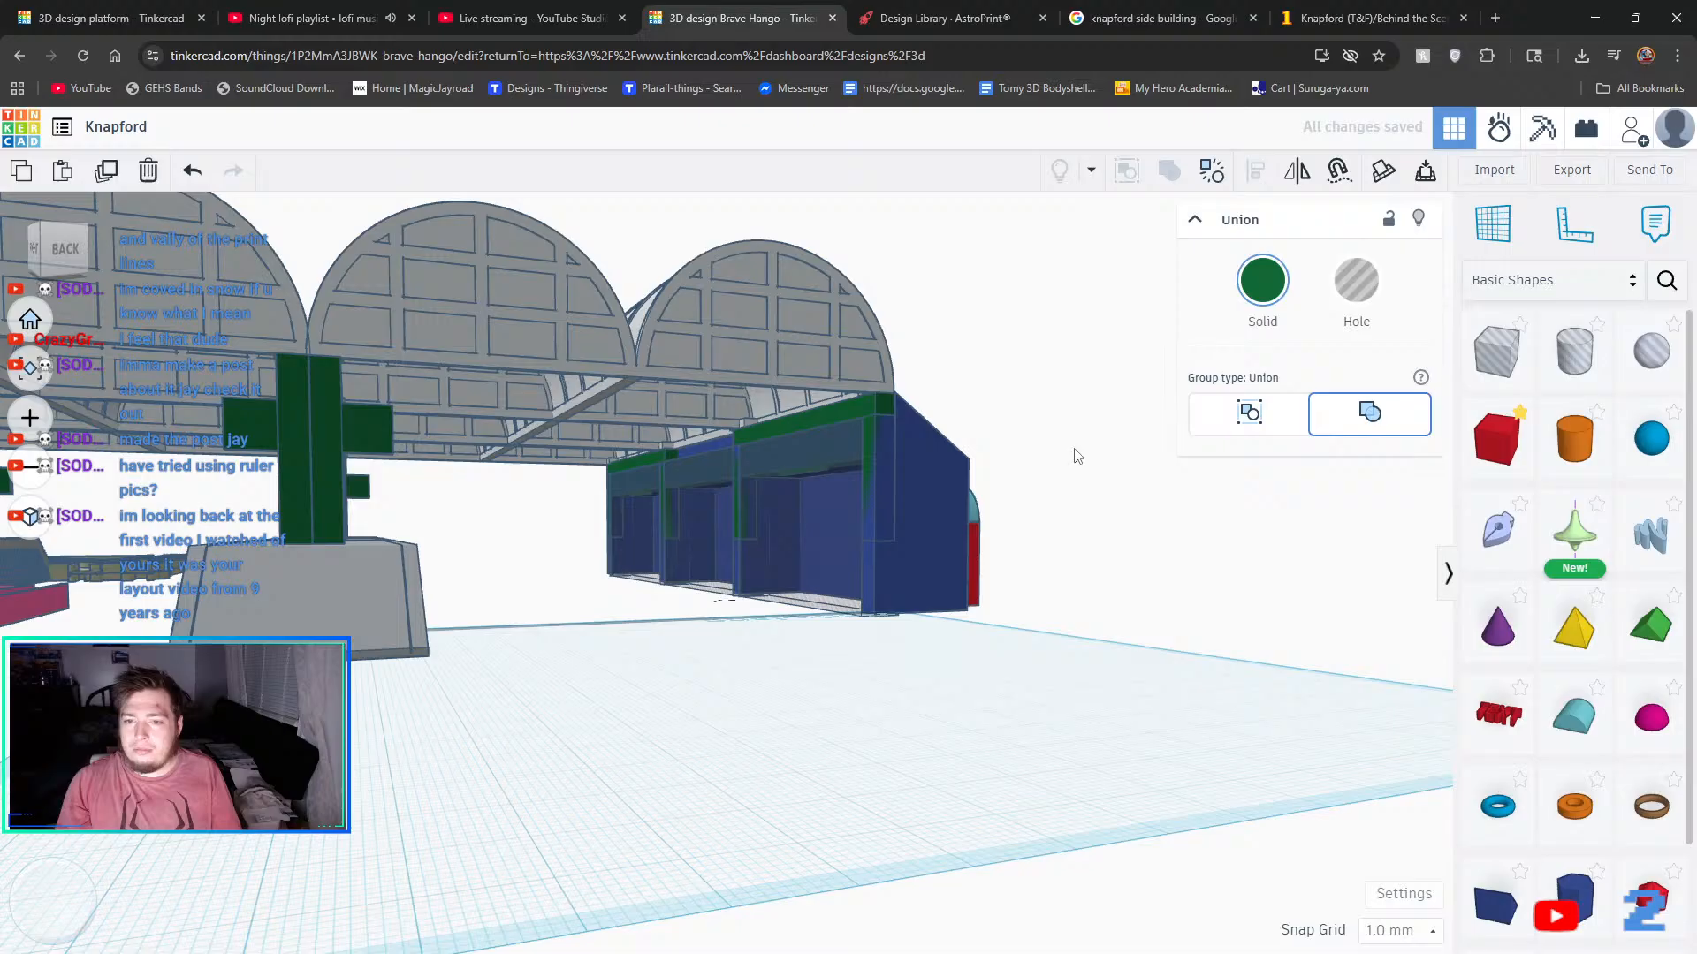
- Ungroup the green-trimmed side building into its separate trim and wall pieces
click(851, 401)
key(ctrl+shift+g)
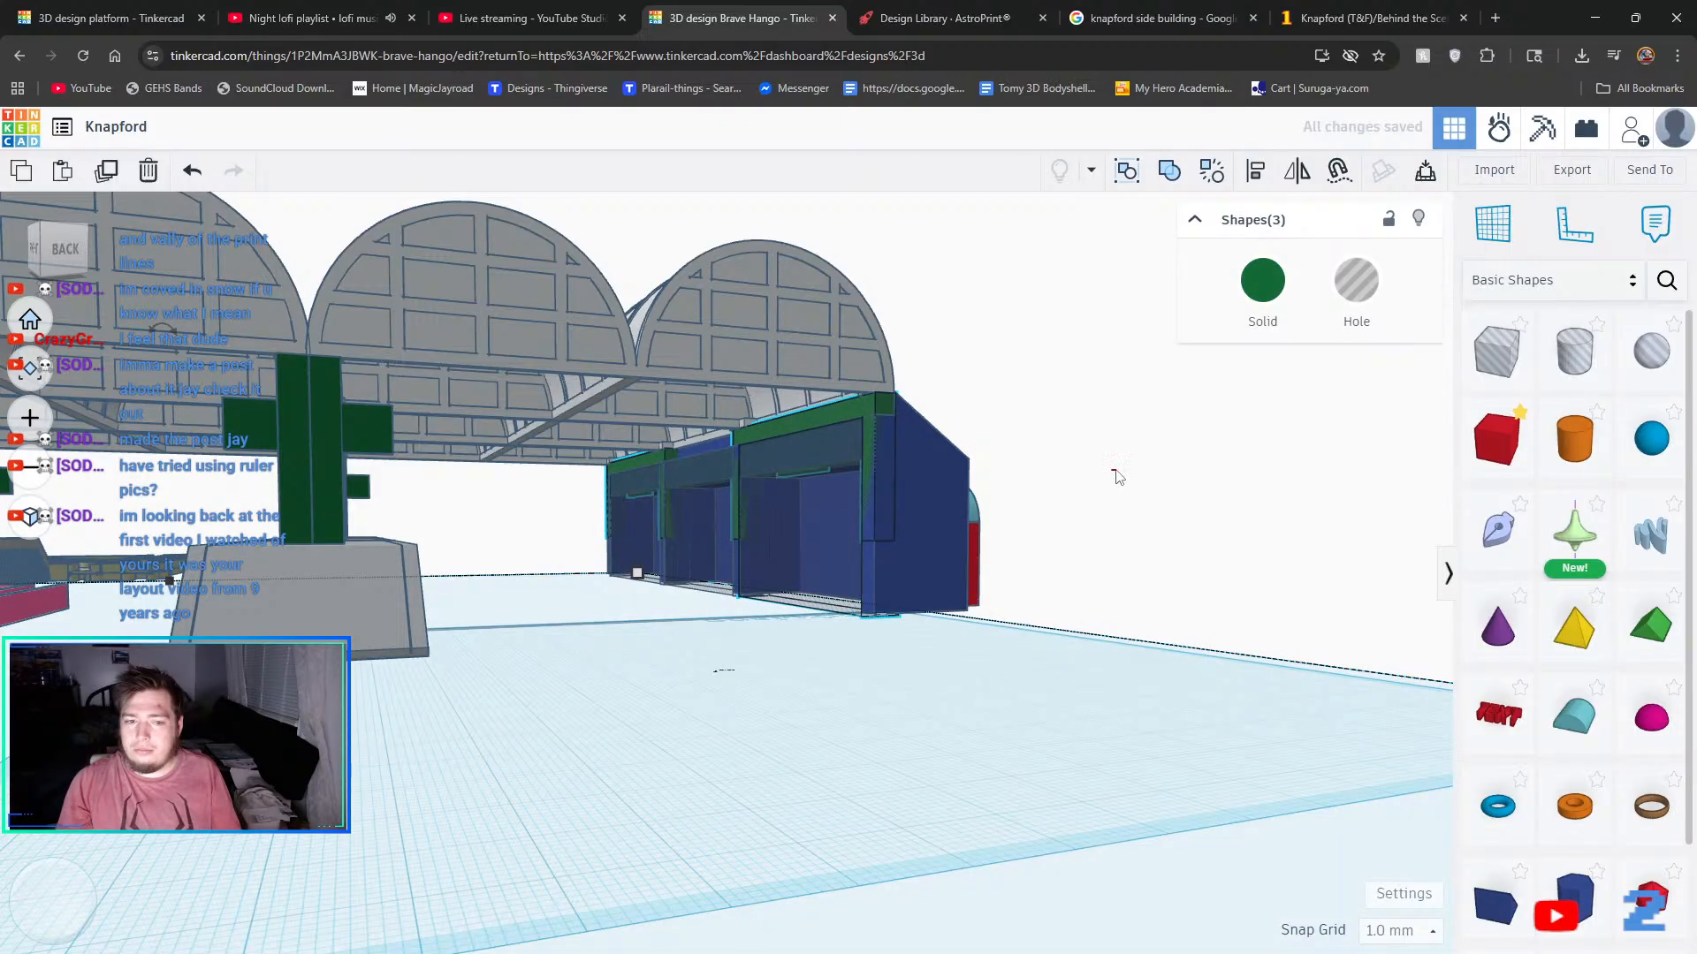
click(1116, 478)
click(825, 424)
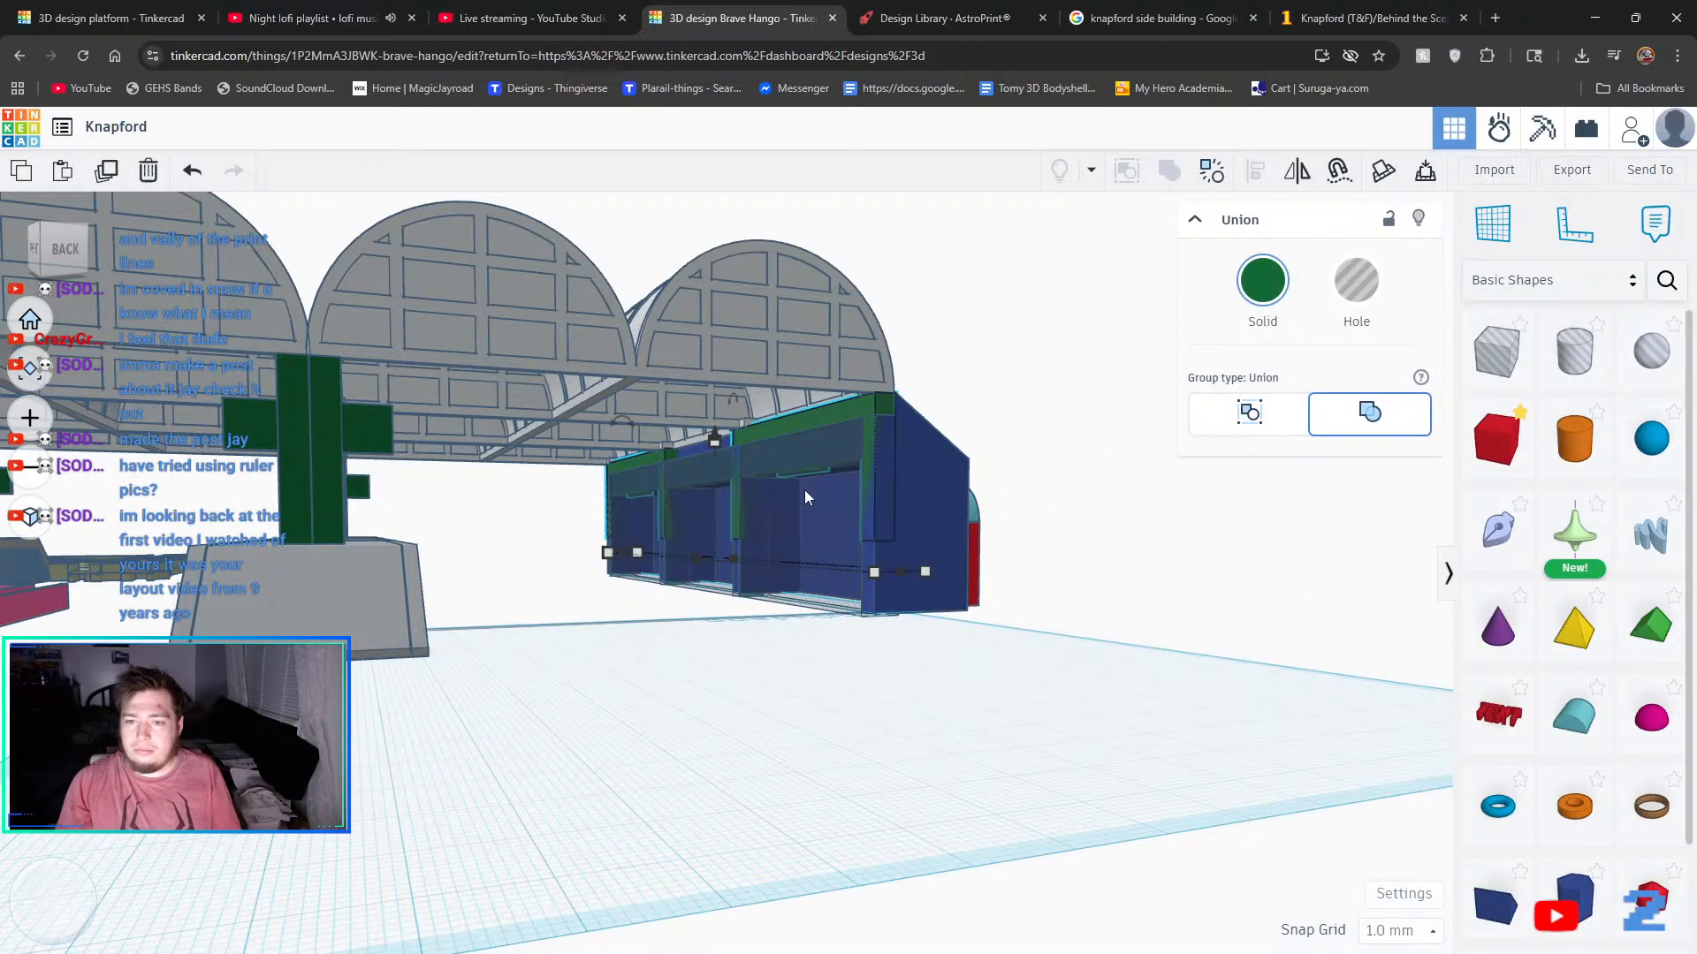
key(ctrl+shift+g)
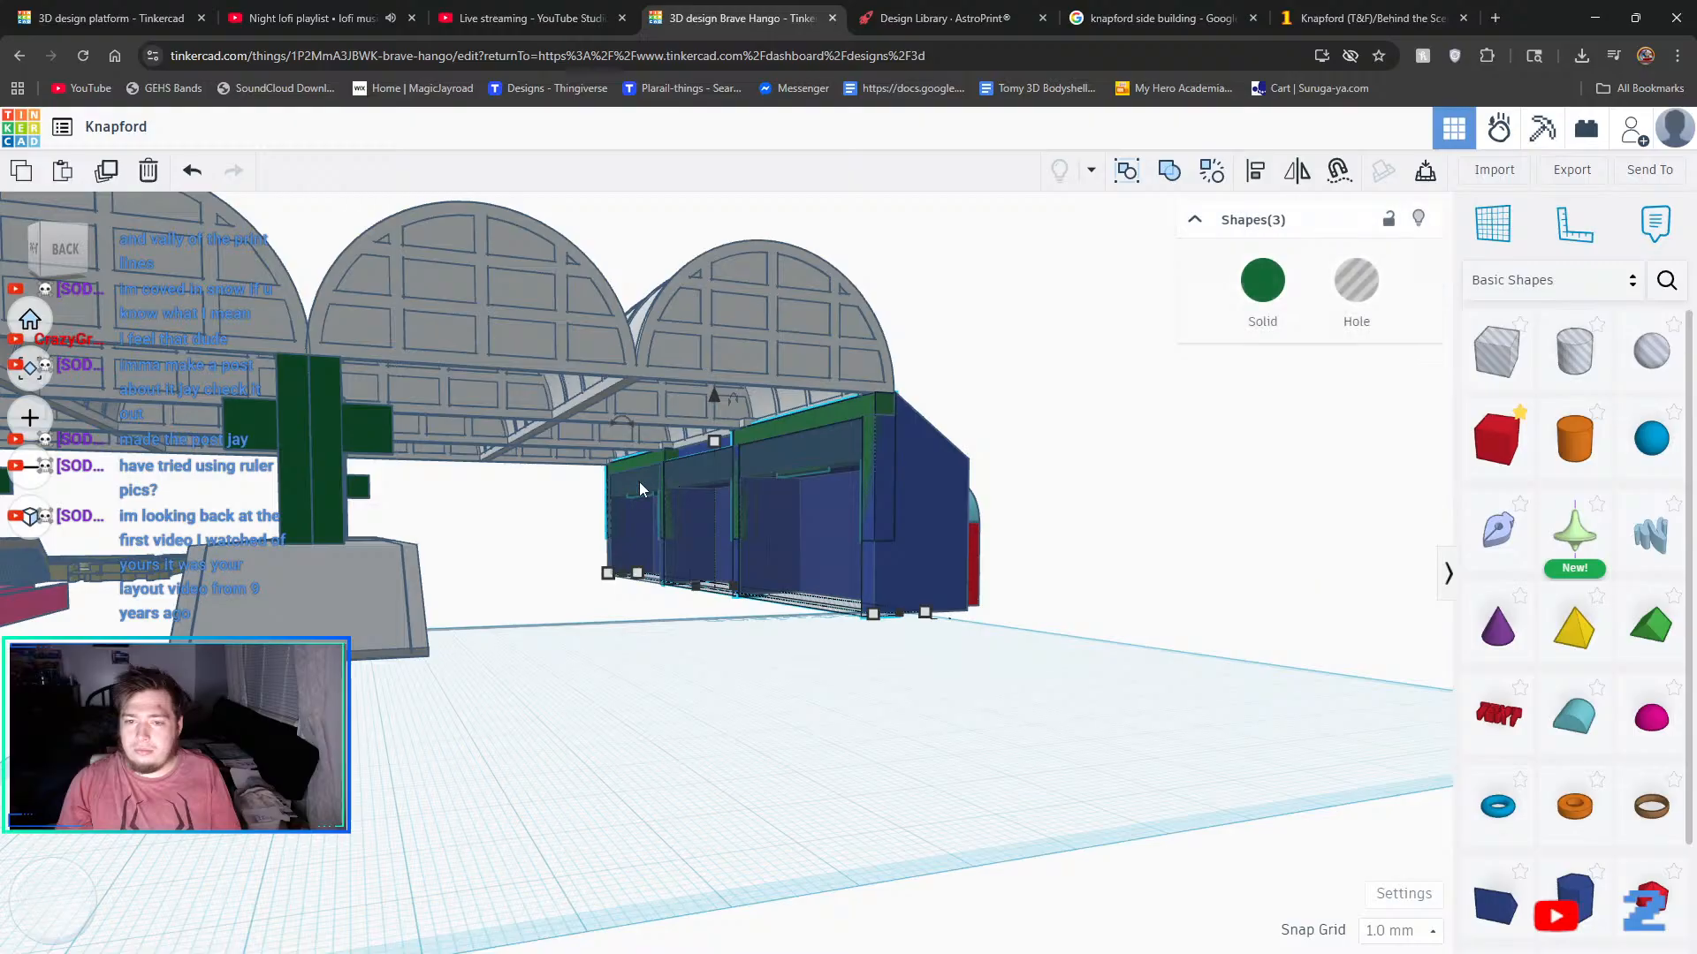
- Try to add one more piece to the selected trim pieces and group them, and undo the grouping
shift+click(640, 486)
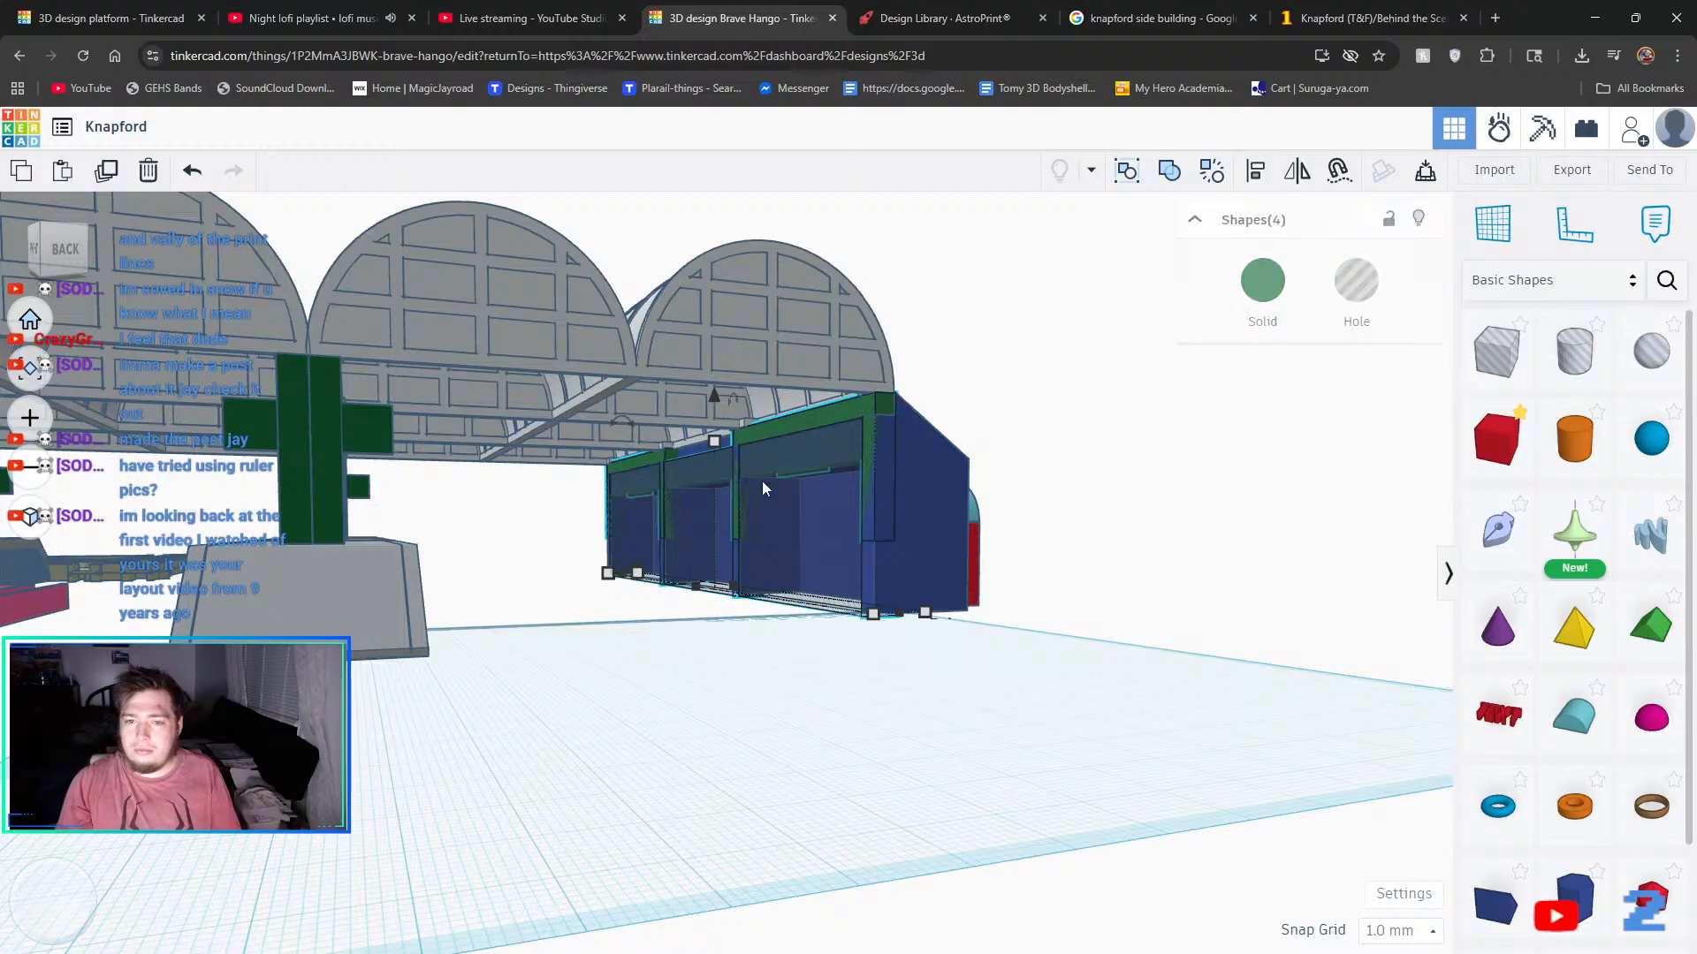
click(1168, 172)
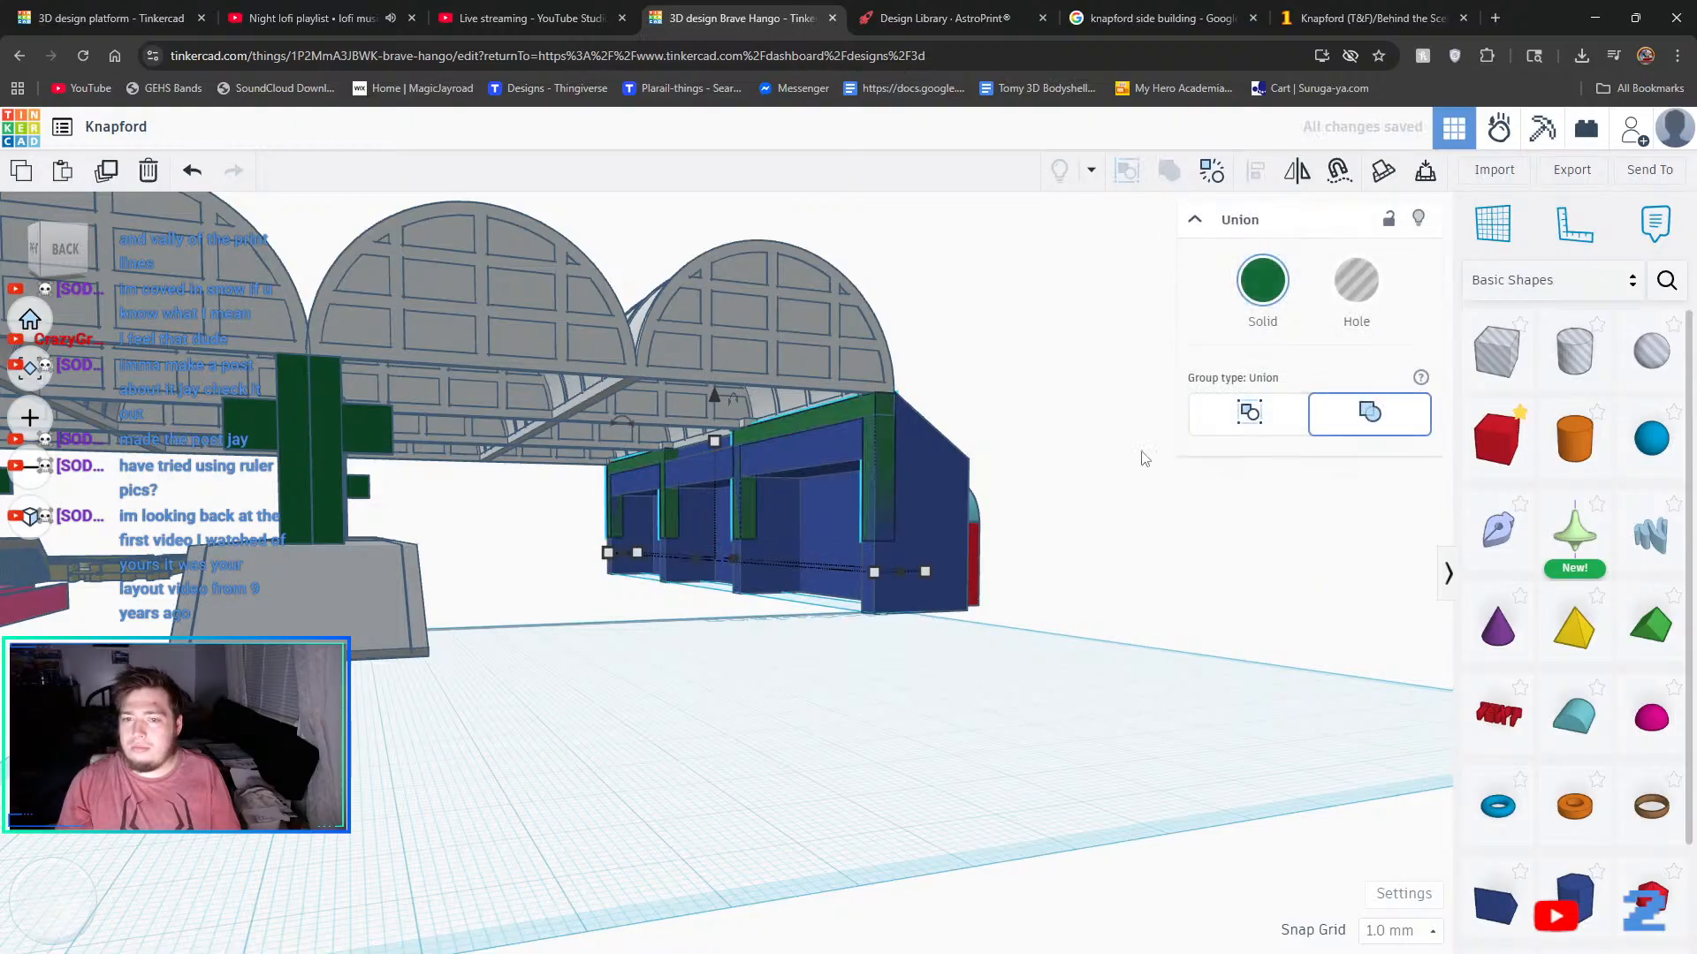
right_drag(1235, 578, 873, 640)
click(196, 174)
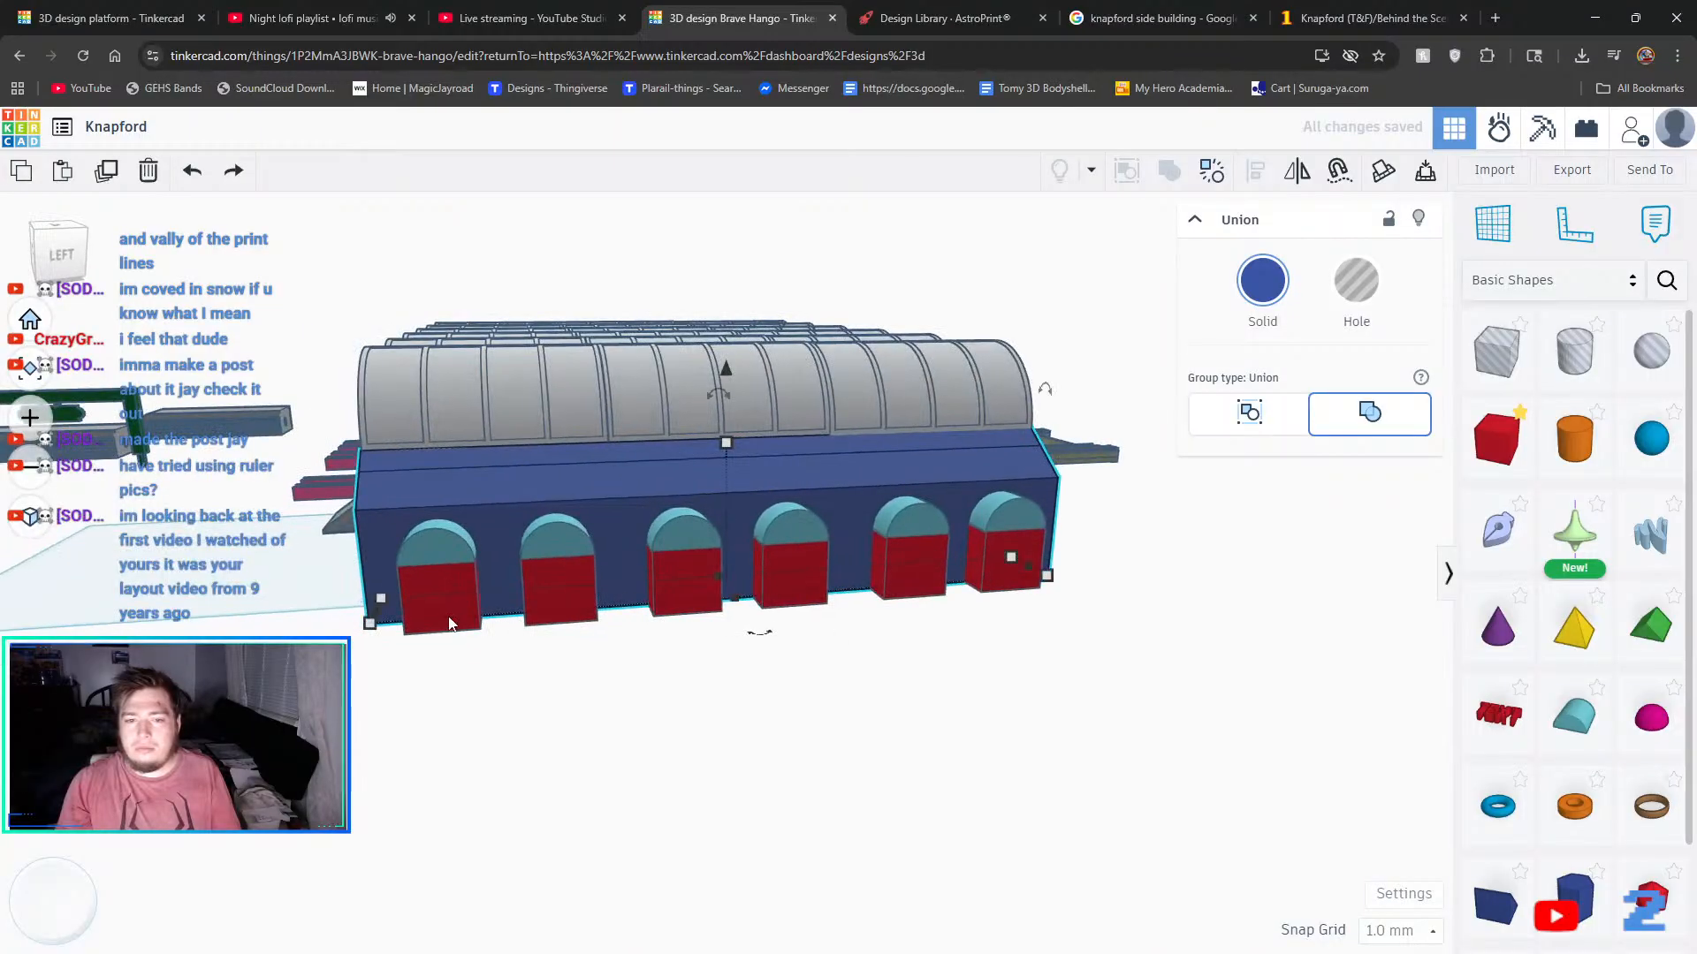
- Select the green trim, the blue wall and the inner bay pieces, and group them into one solid side building
click(492, 704)
right_drag(579, 686, 996, 650)
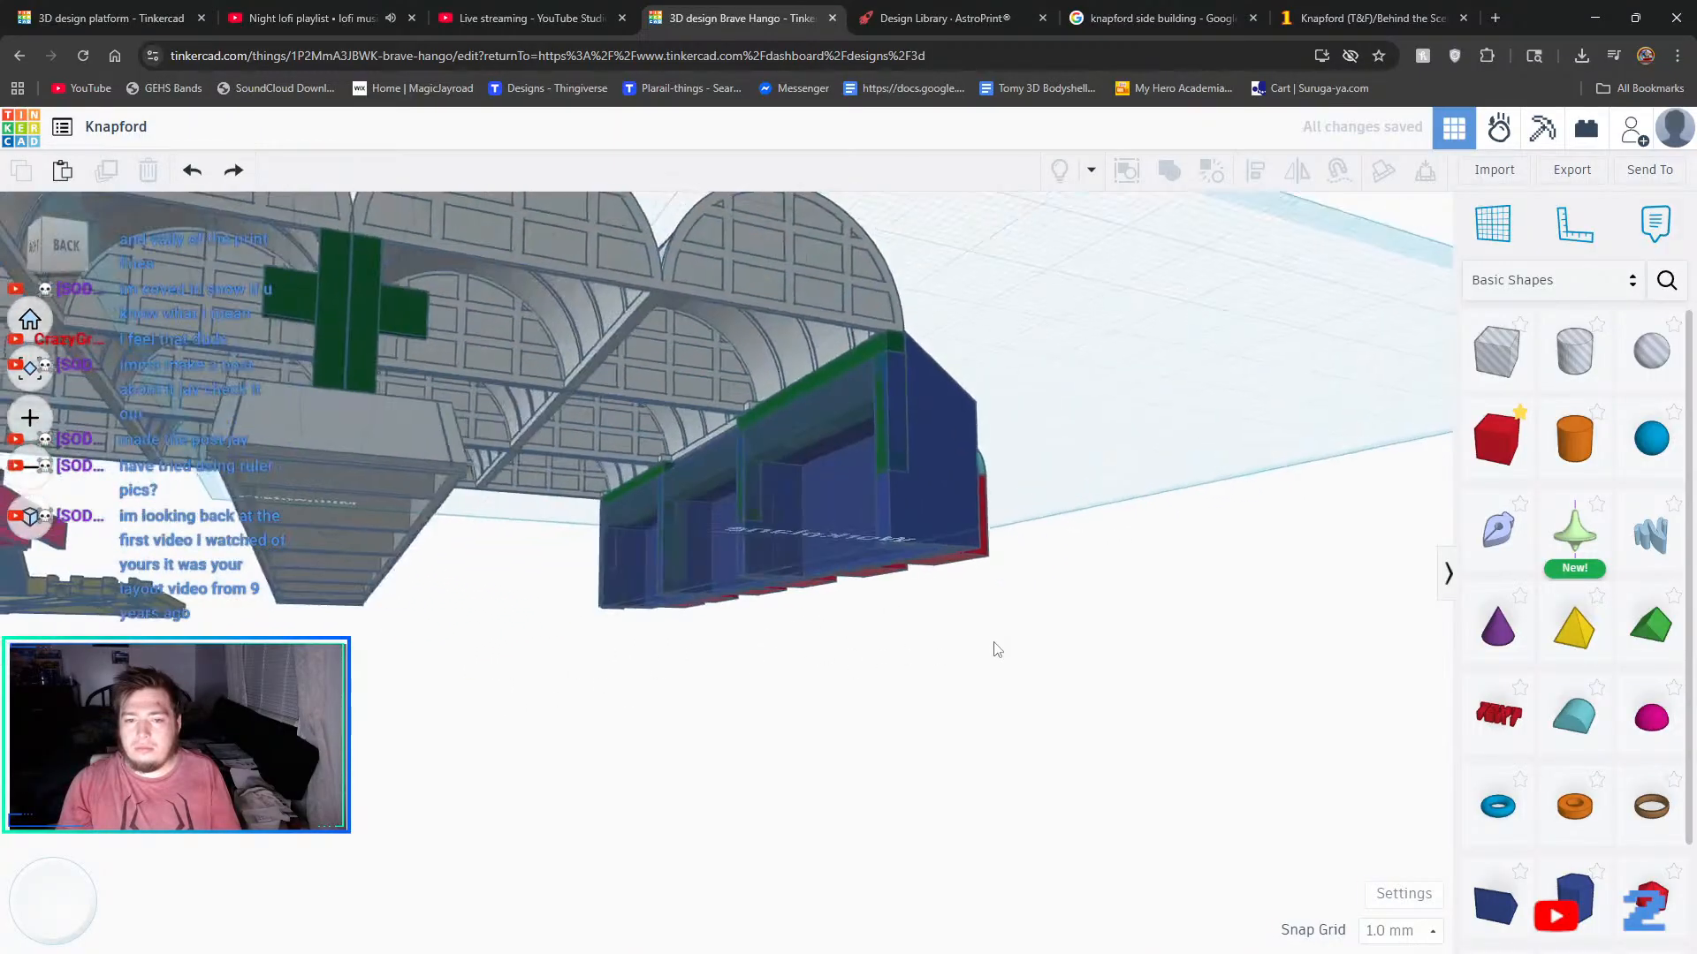
click(843, 384)
shift+click(930, 400)
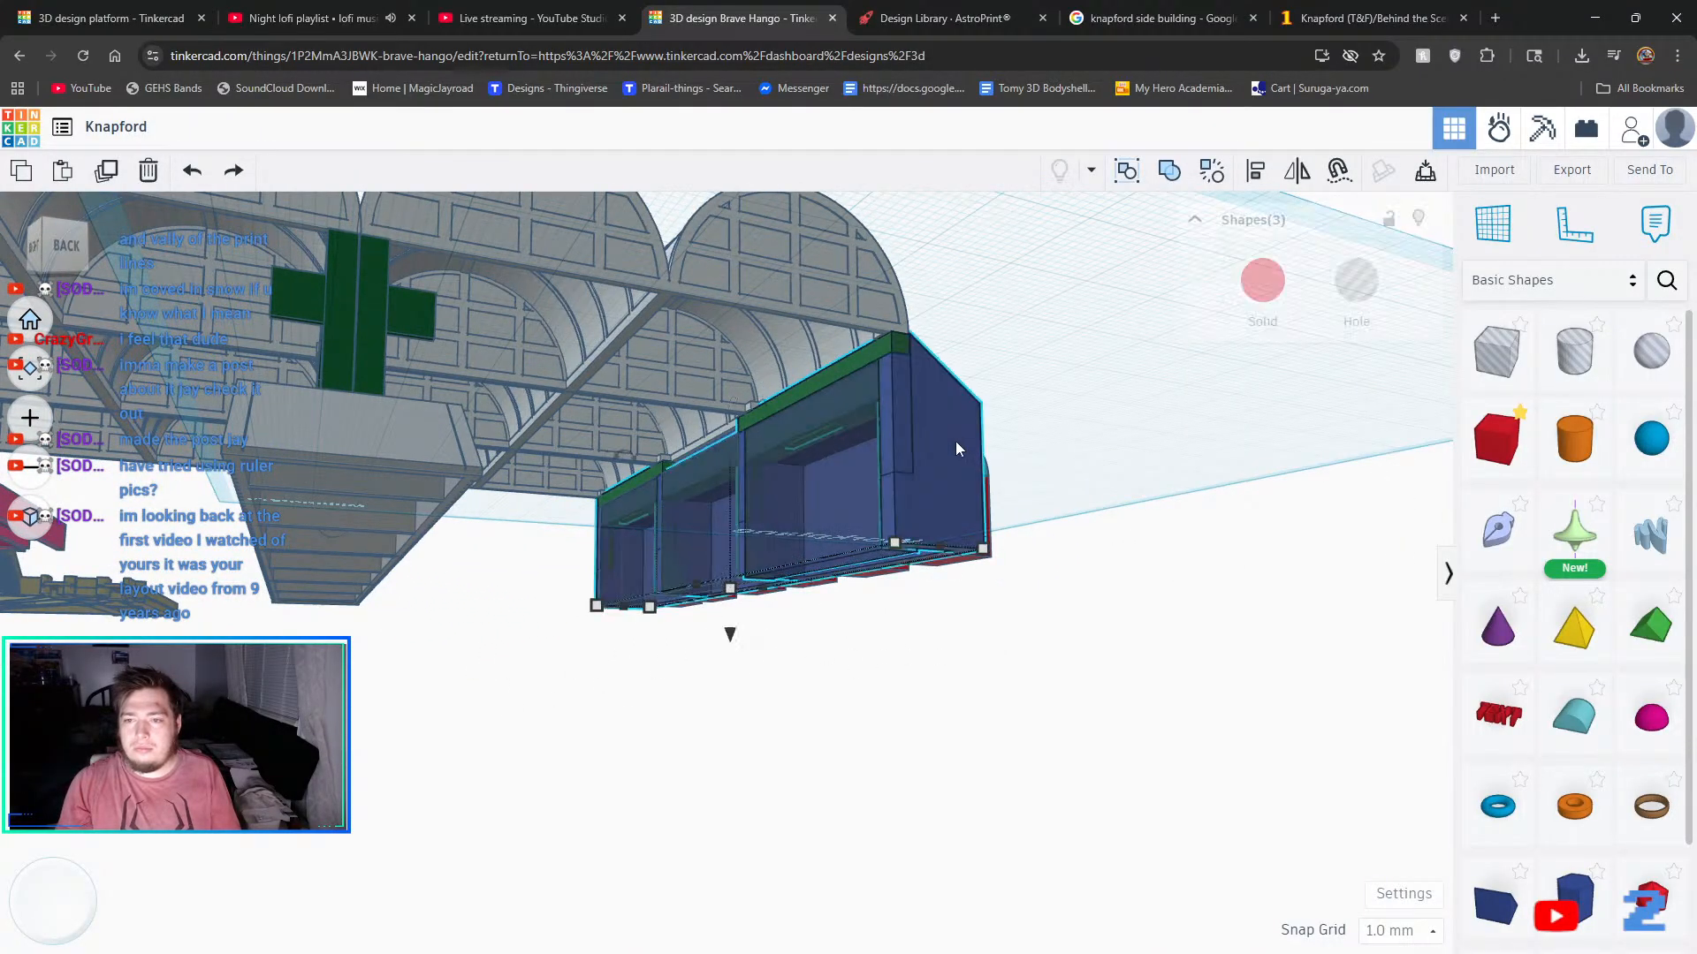
shift+click(716, 498)
shift+click(638, 576)
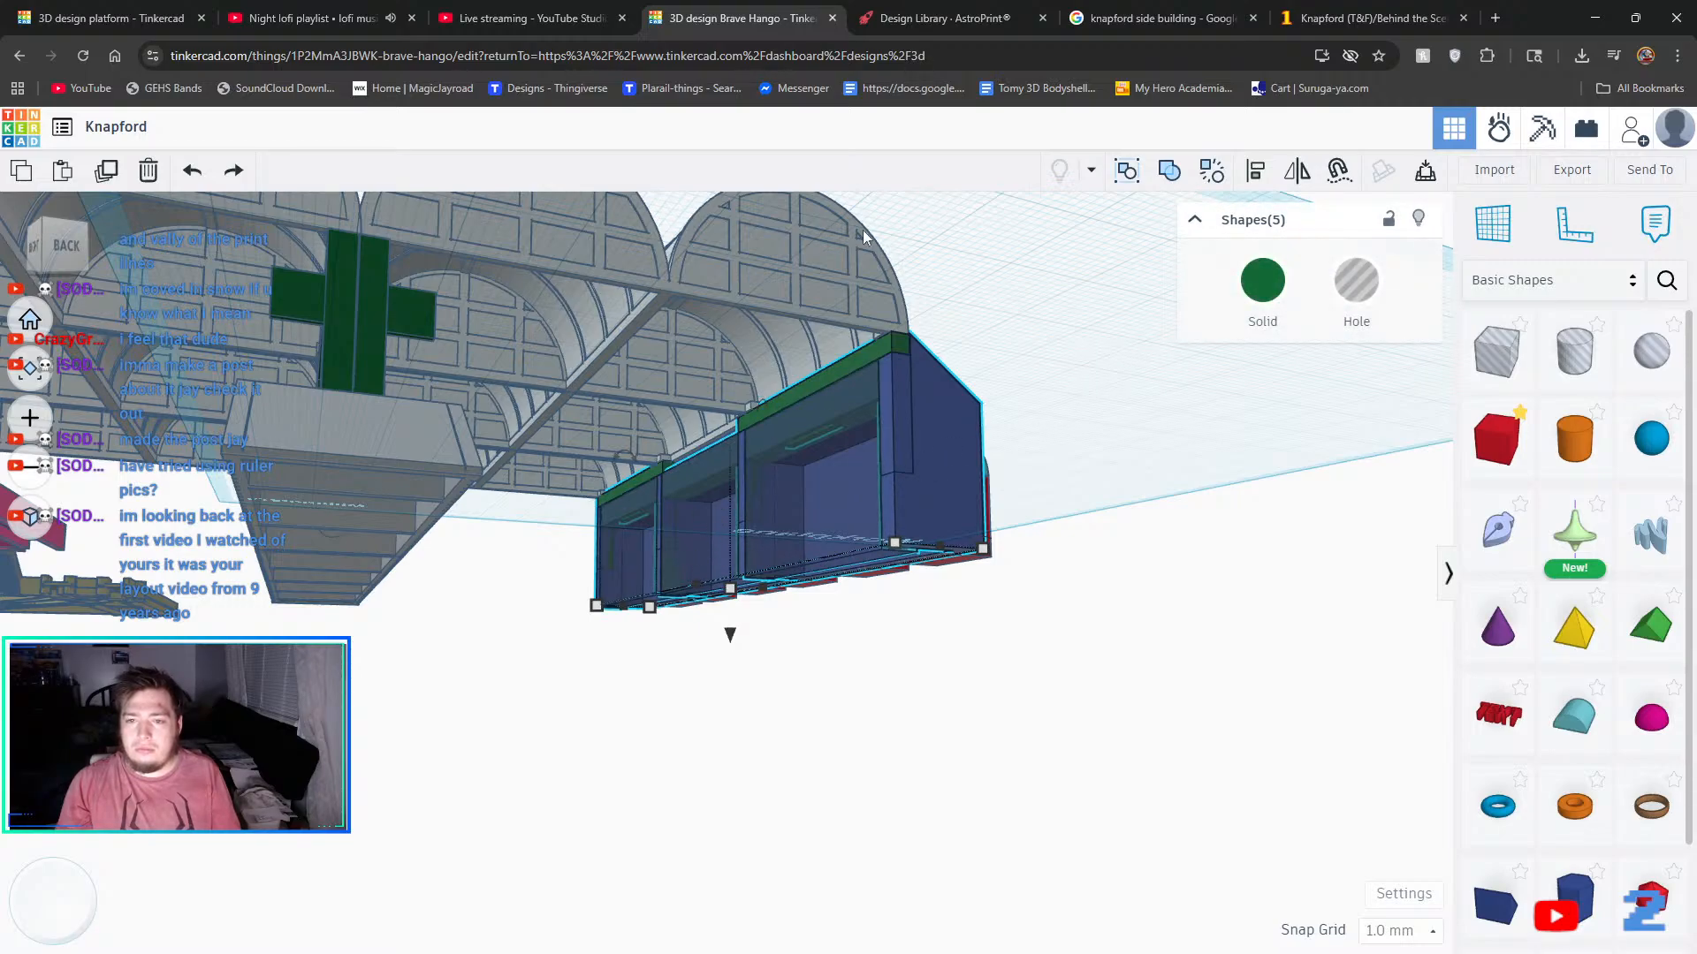
click(1168, 170)
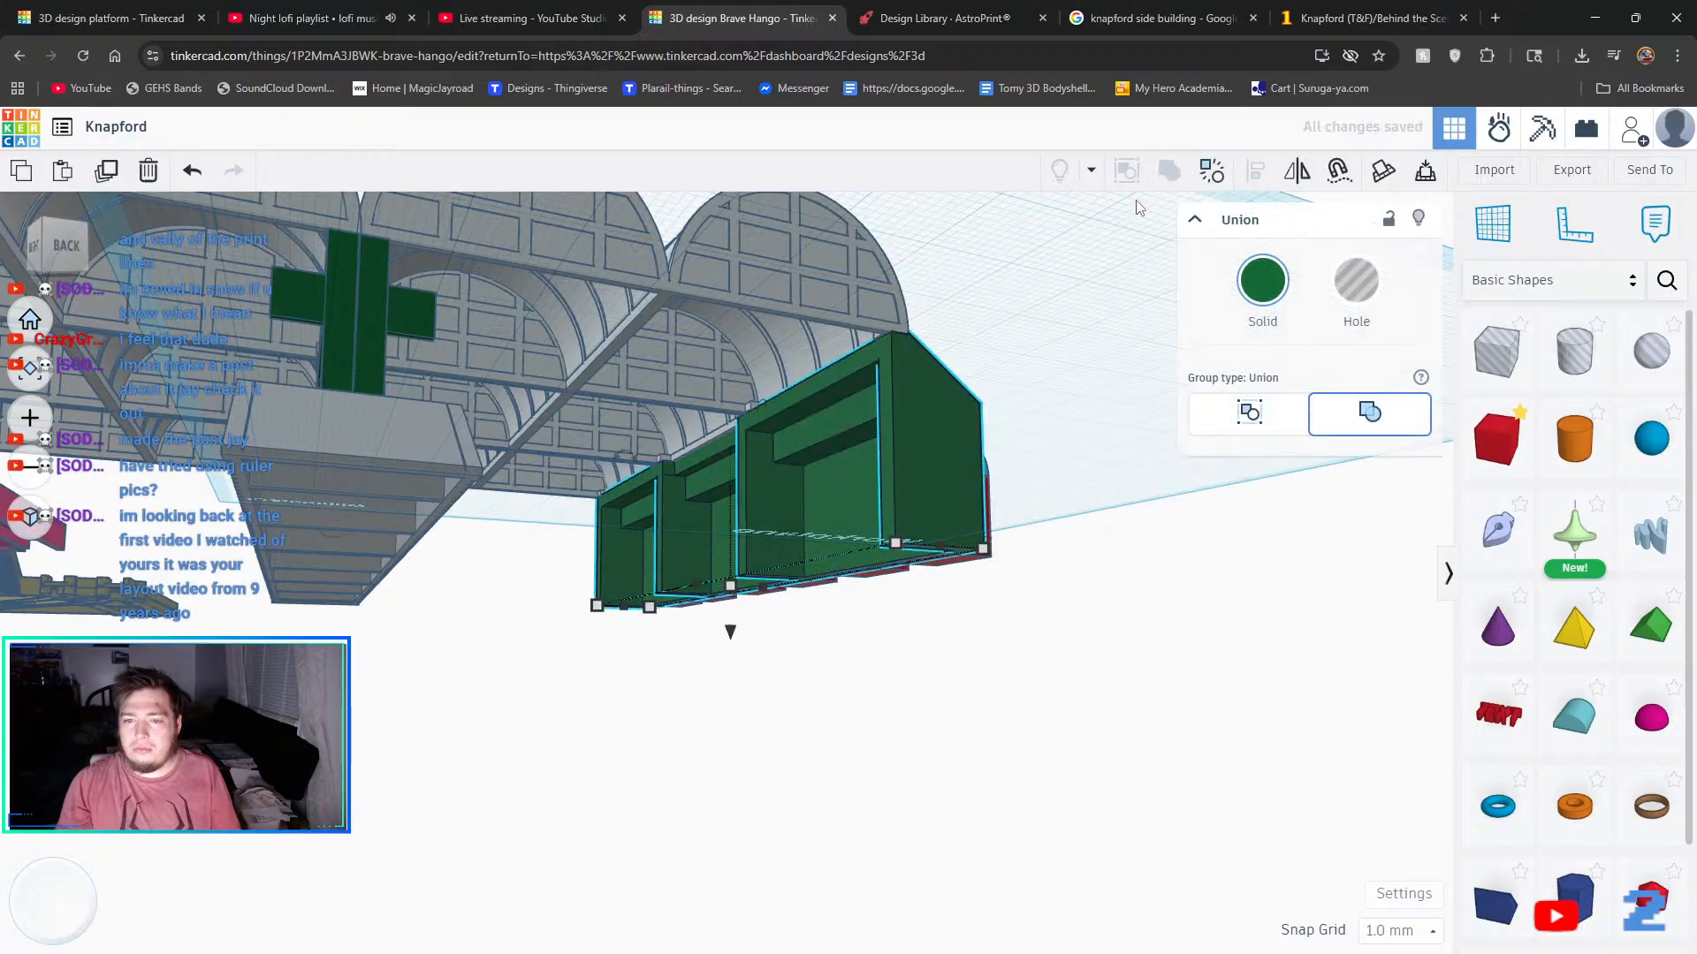
- Change the grouped side building's solid color to the medium brown preset
right_drag(1109, 564, 889, 612)
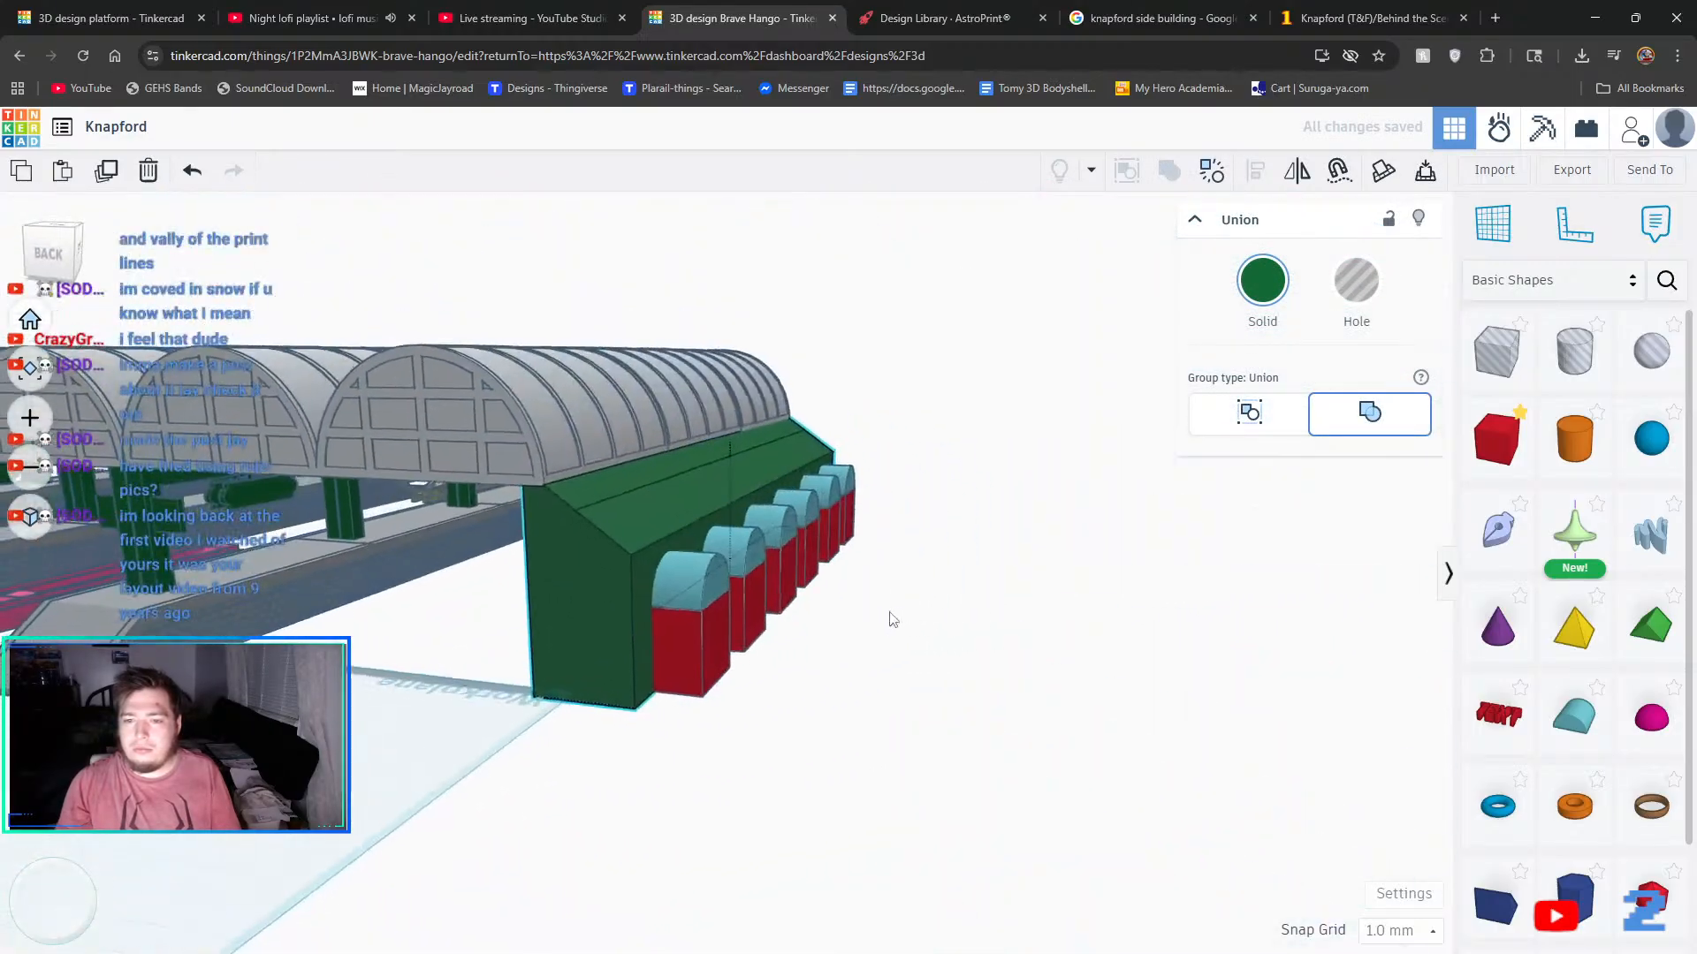
click(1262, 280)
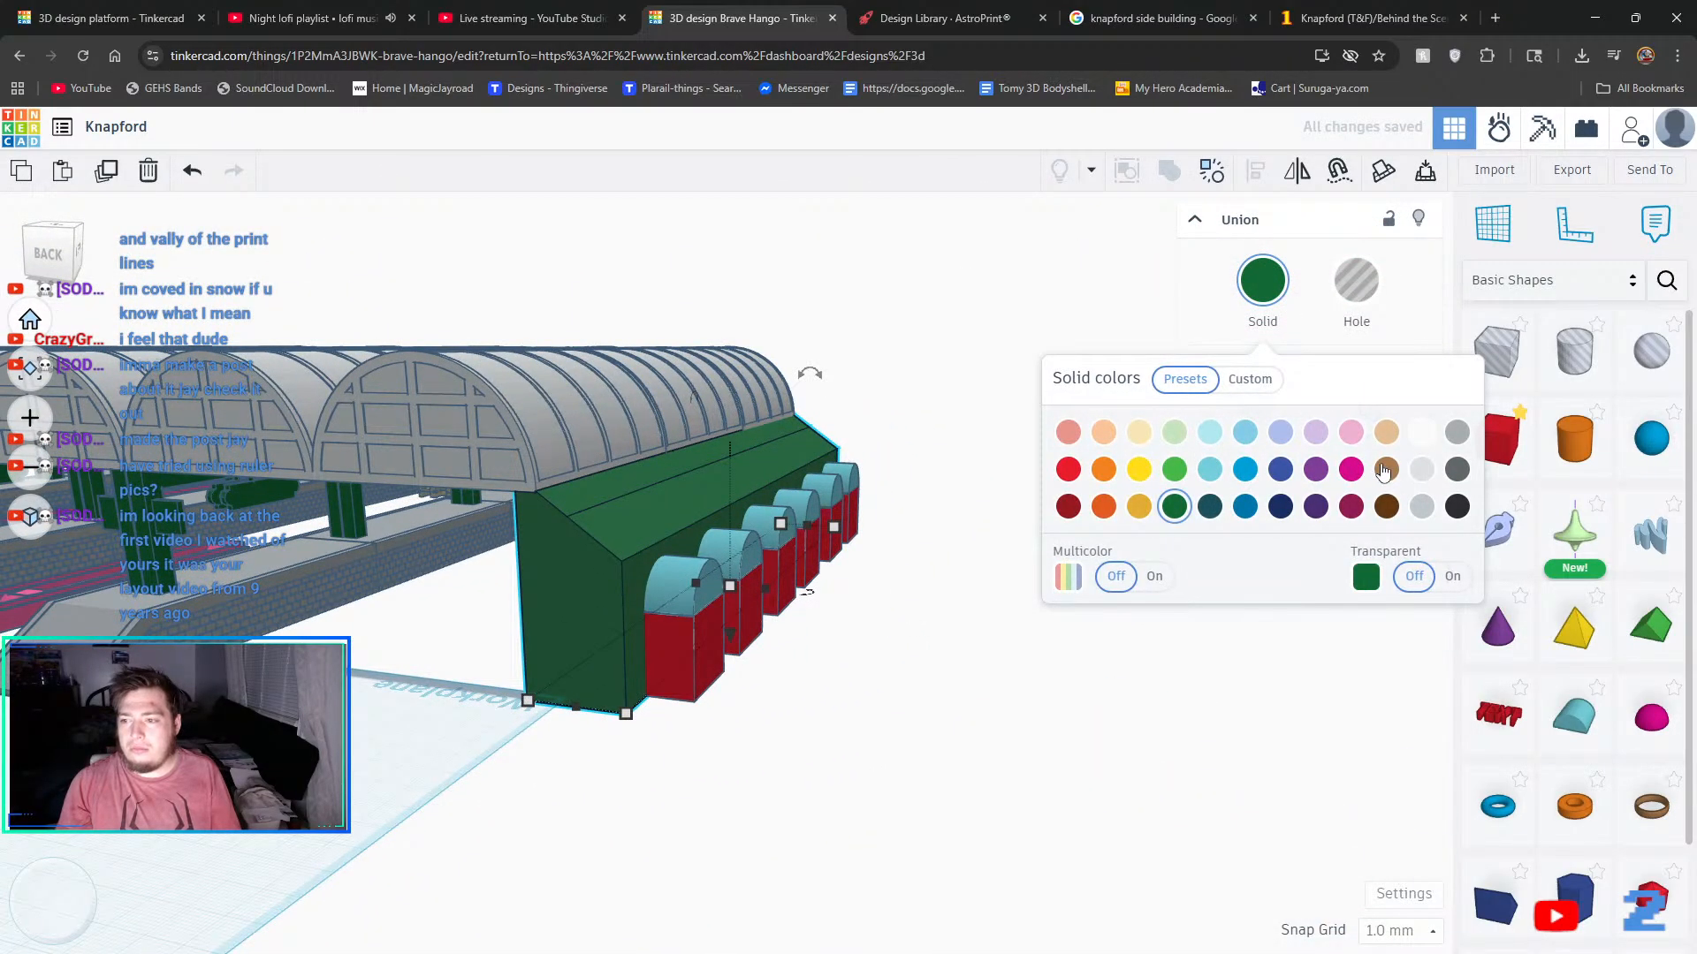
click(1385, 469)
click(1011, 701)
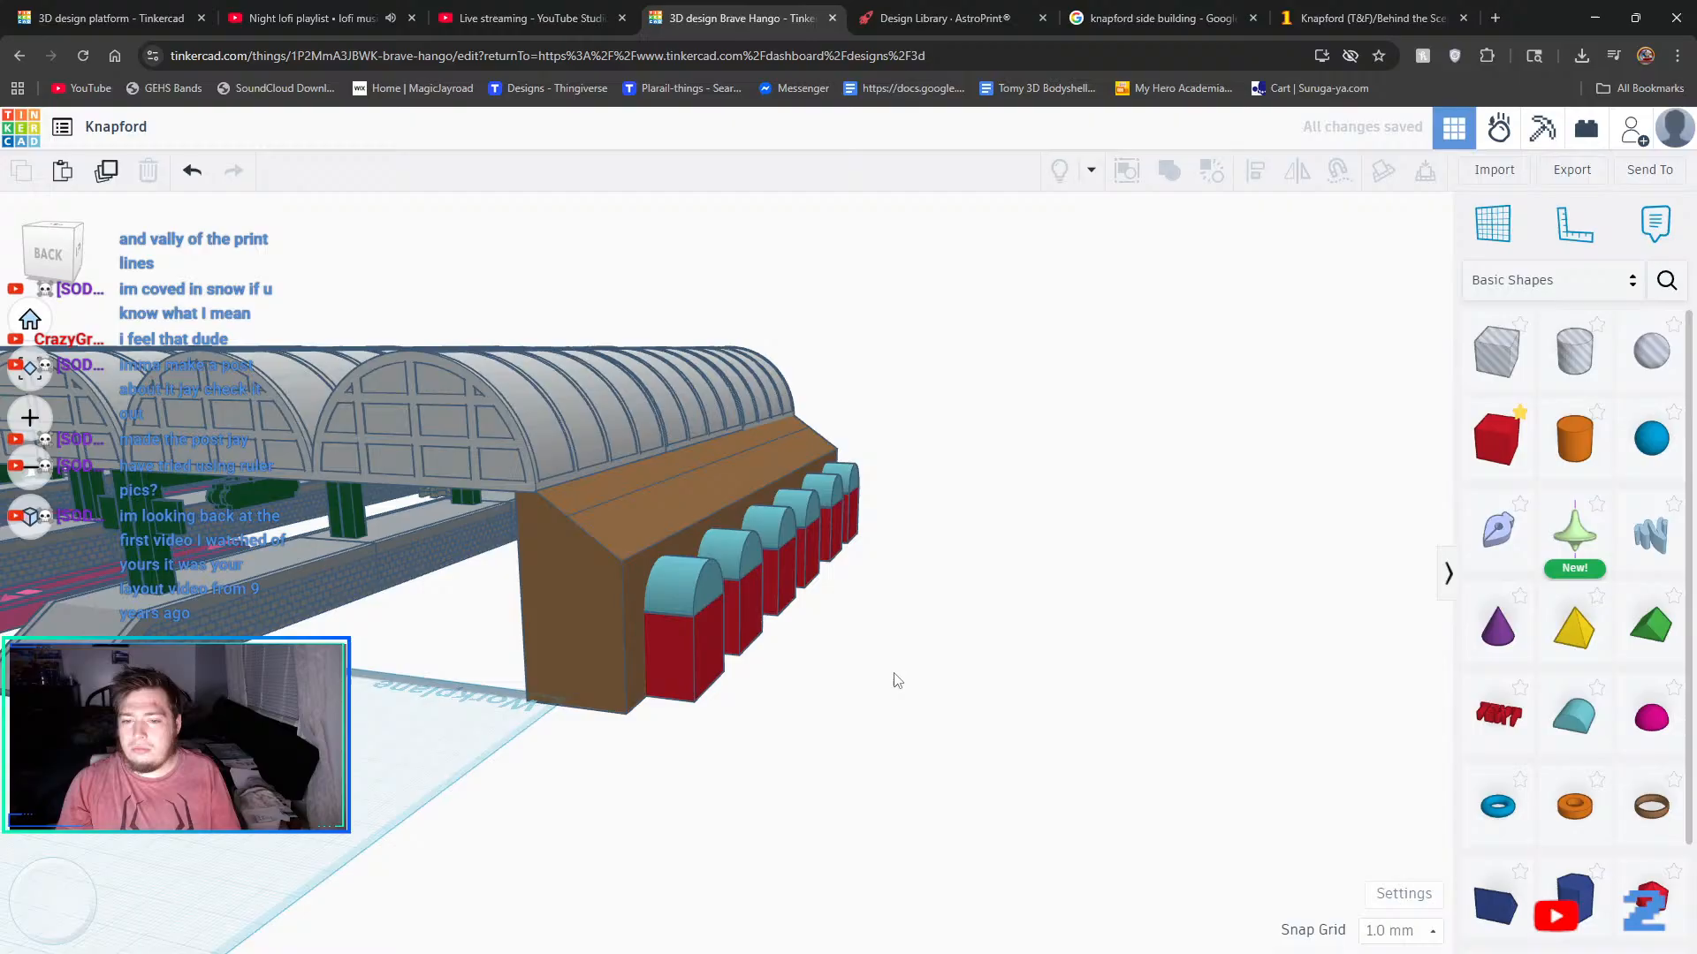
- Select all six red boxes and their six teal rounded tops along the outer wall and group them
click(673, 677)
shift+click(751, 598)
shift+click(739, 559)
shift+click(703, 576)
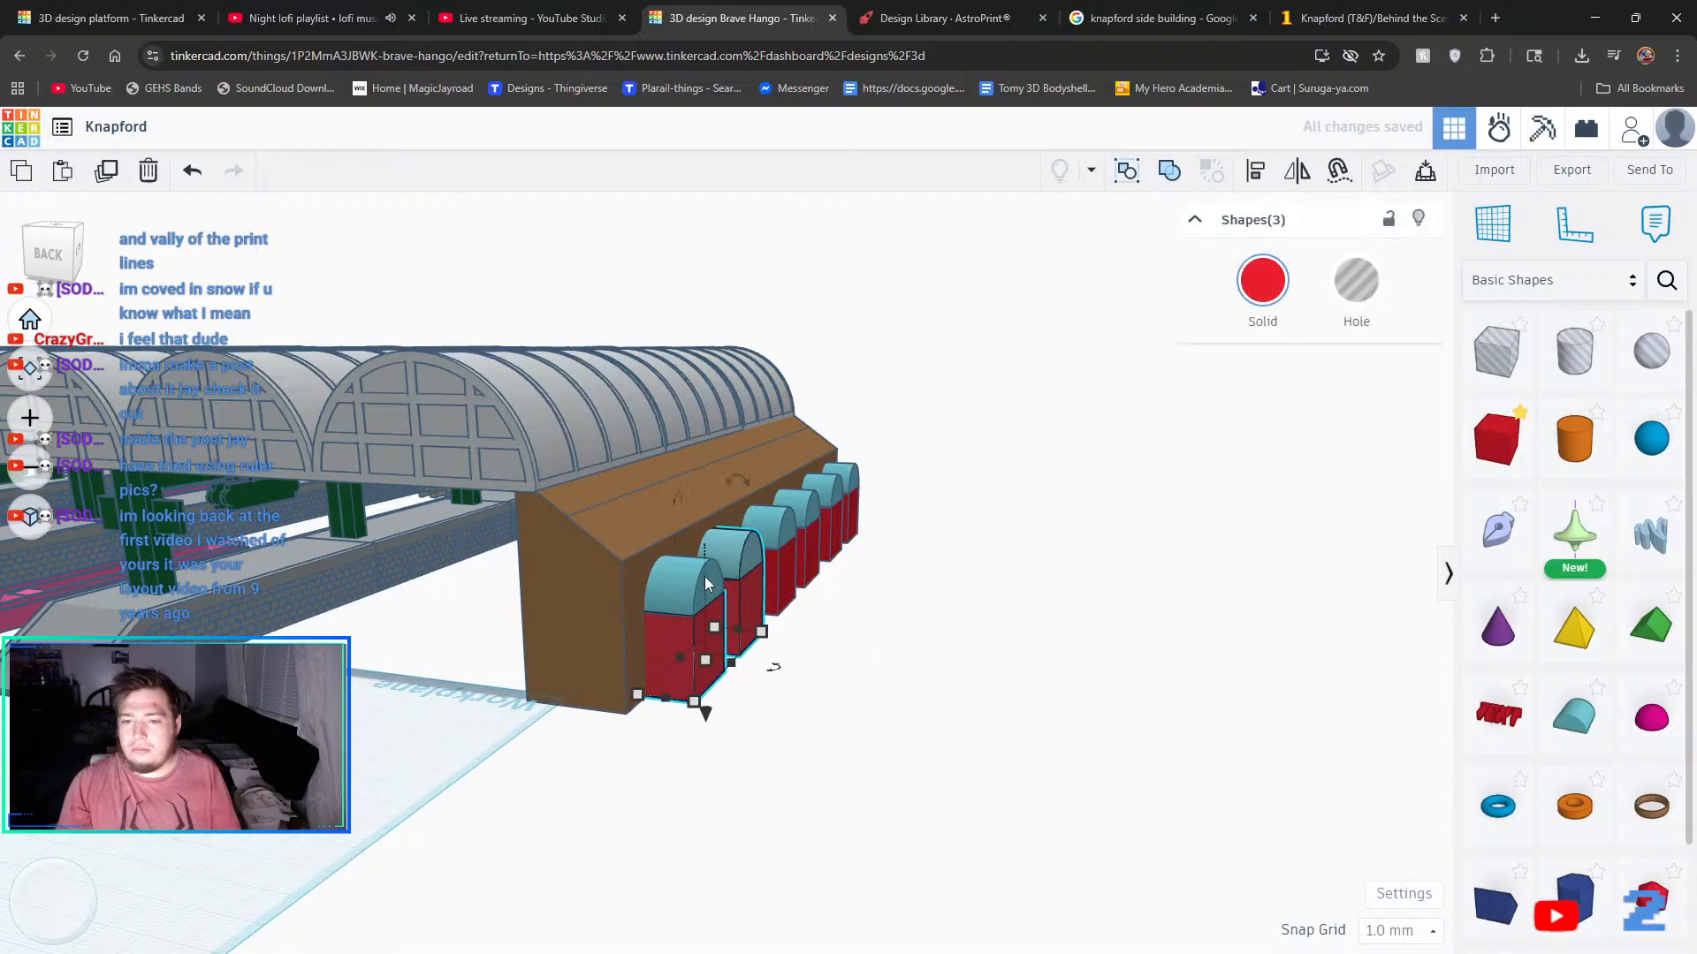
shift+click(777, 530)
shift+click(778, 570)
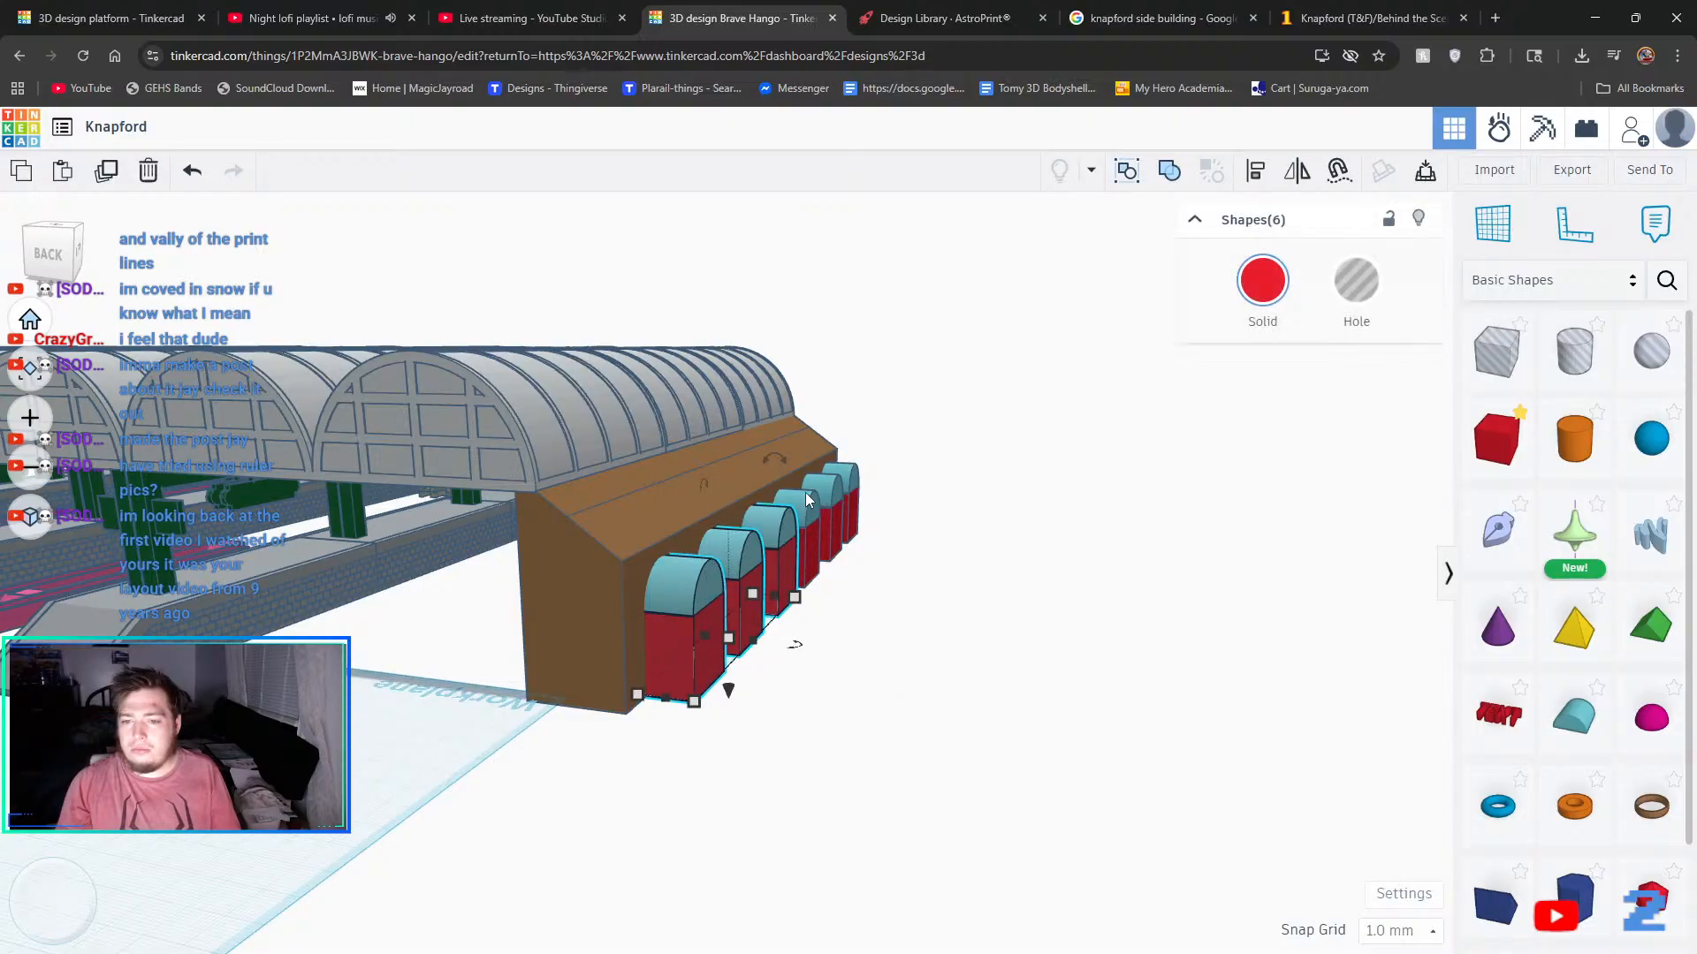
shift+click(804, 500)
shift+click(813, 542)
shift+click(829, 501)
shift+click(847, 484)
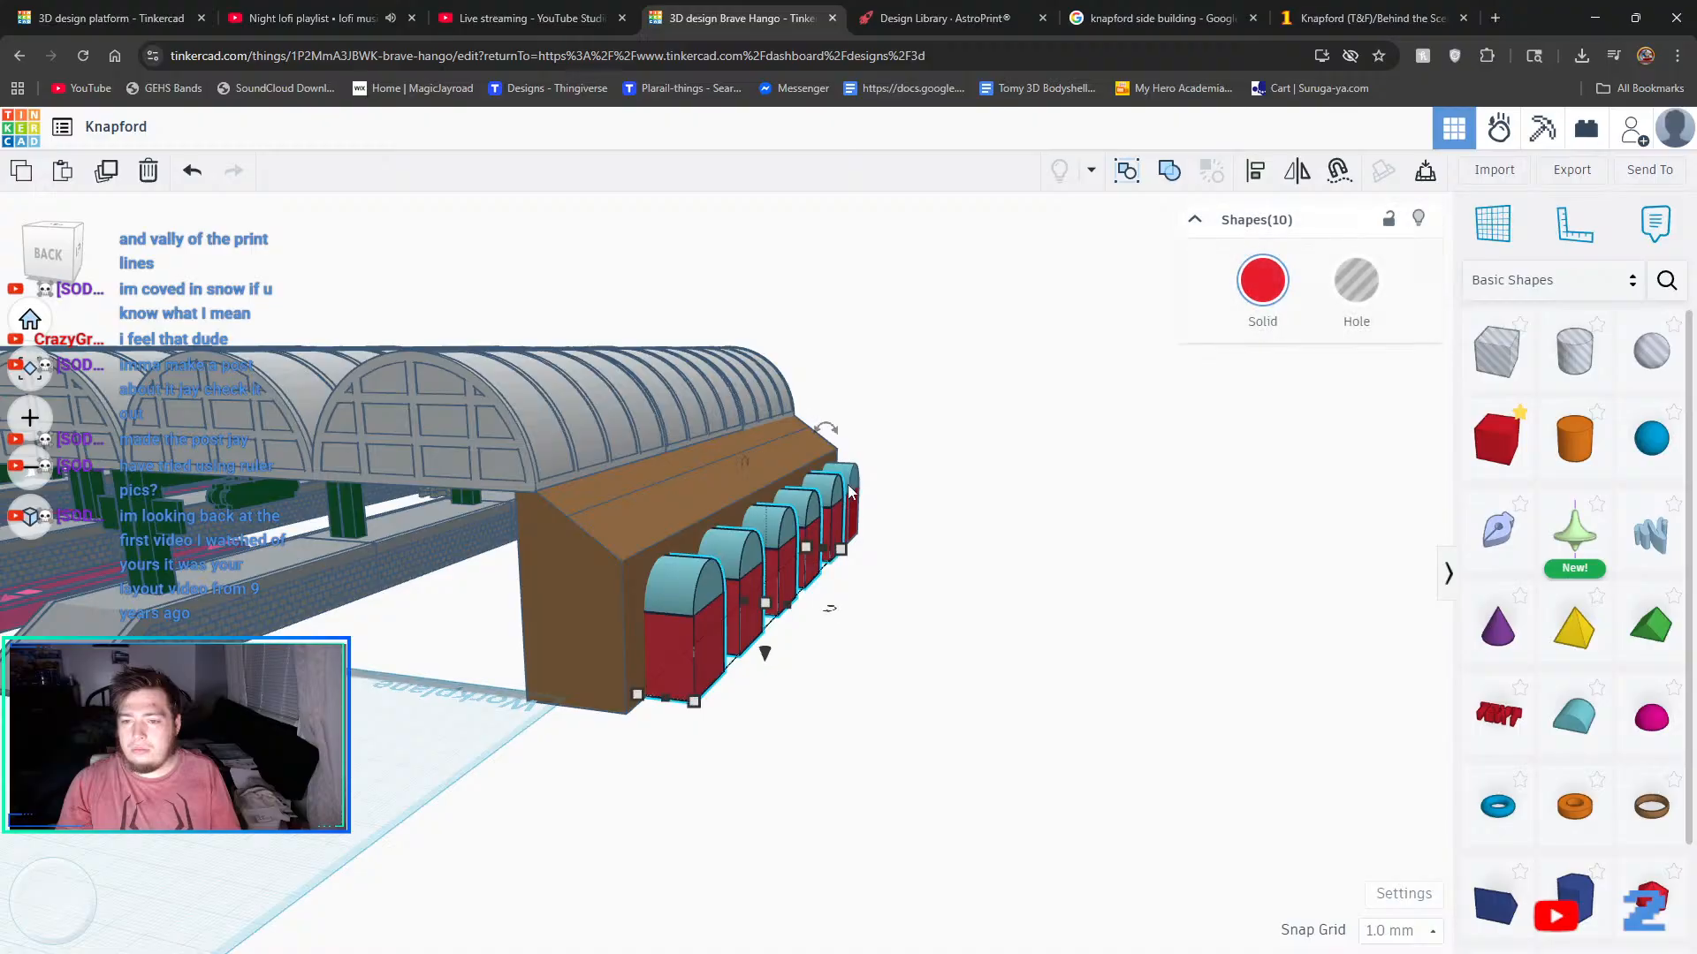
shift+click(851, 510)
shift+click(853, 514)
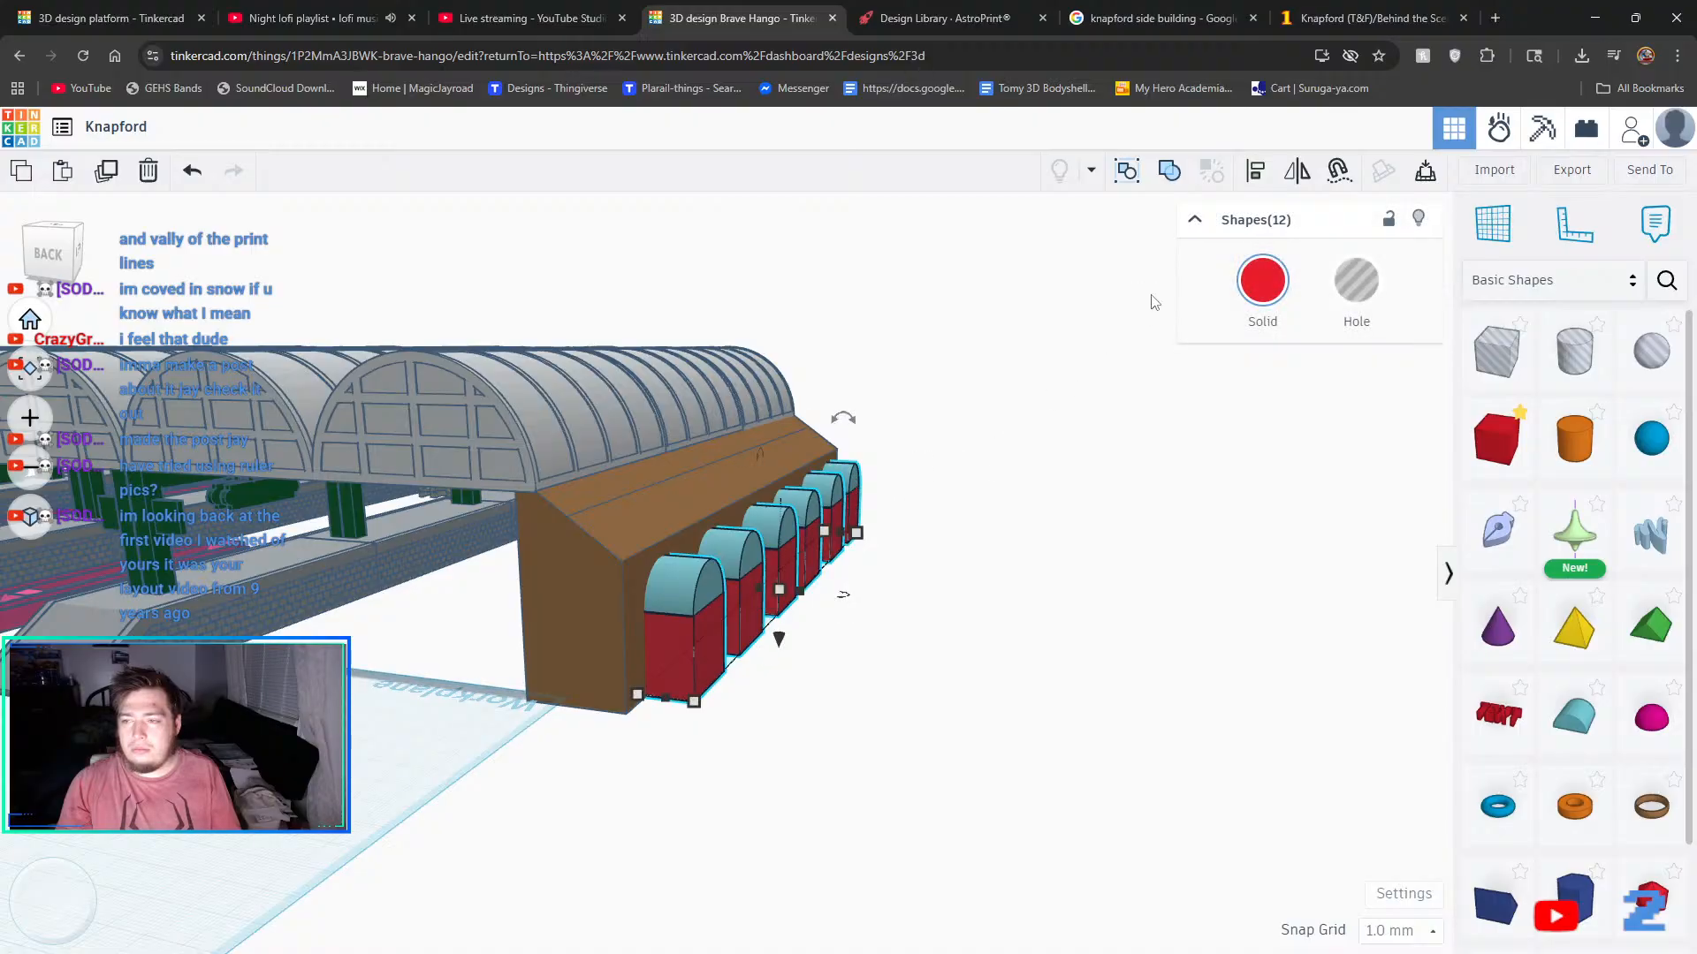
click(1169, 171)
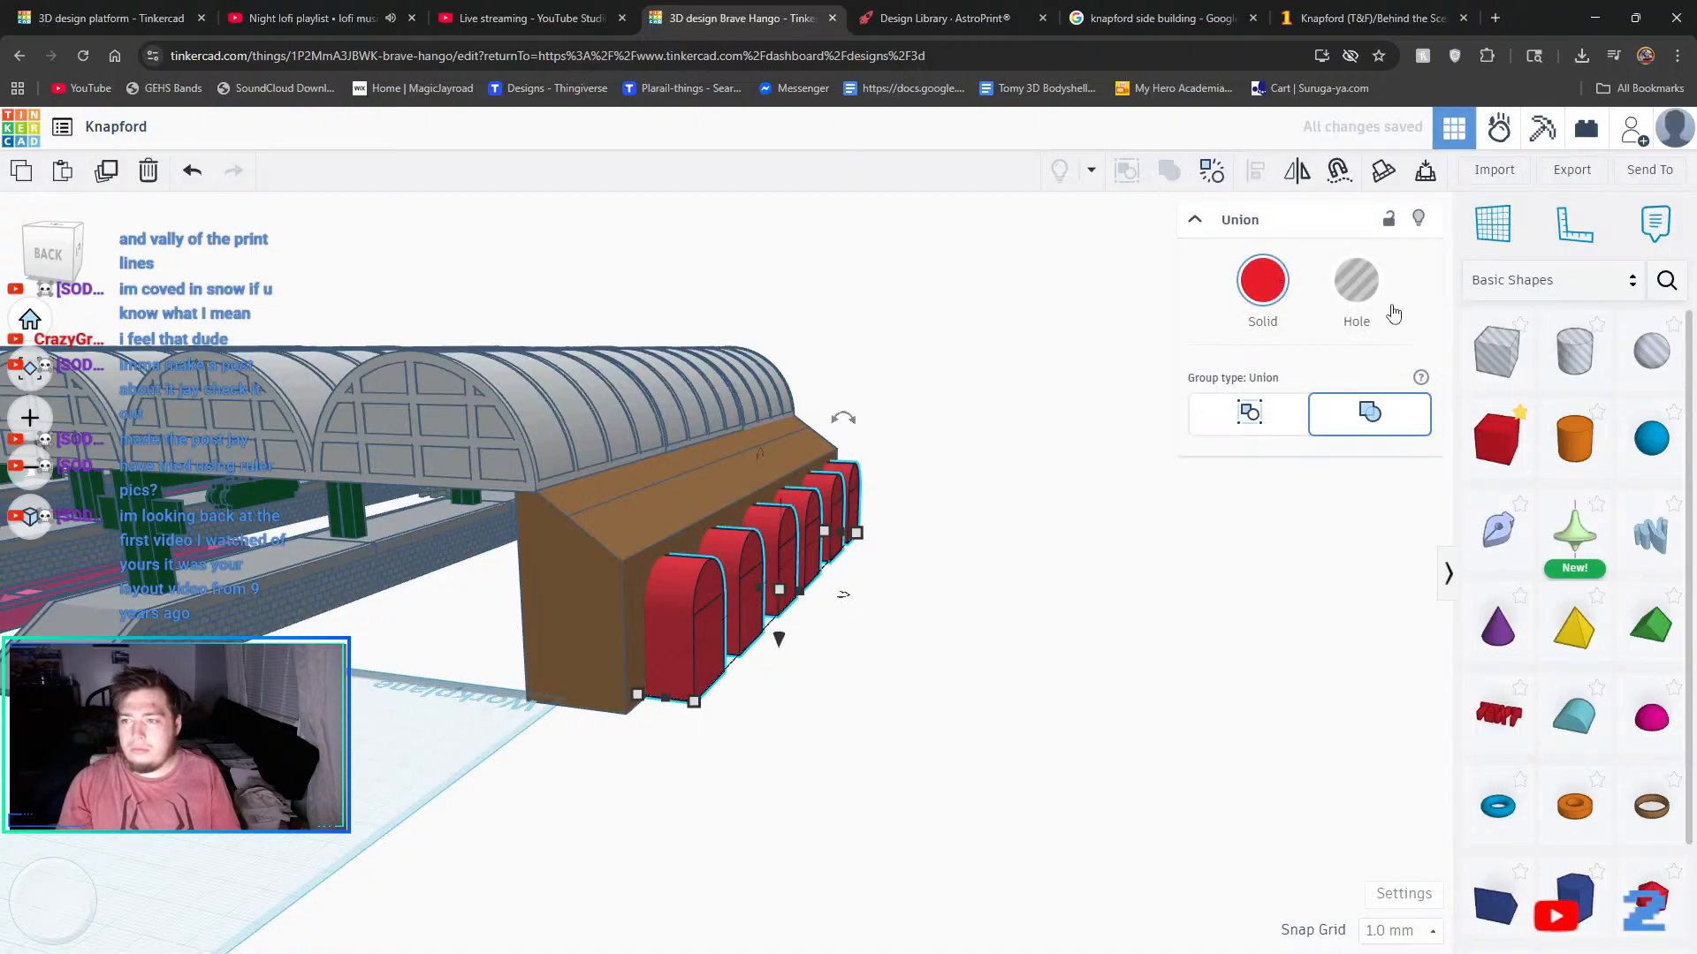
- Turn the grouped arches into a hole and group it with the brown side building to cut the arched recesses
click(1357, 291)
shift+click(645, 517)
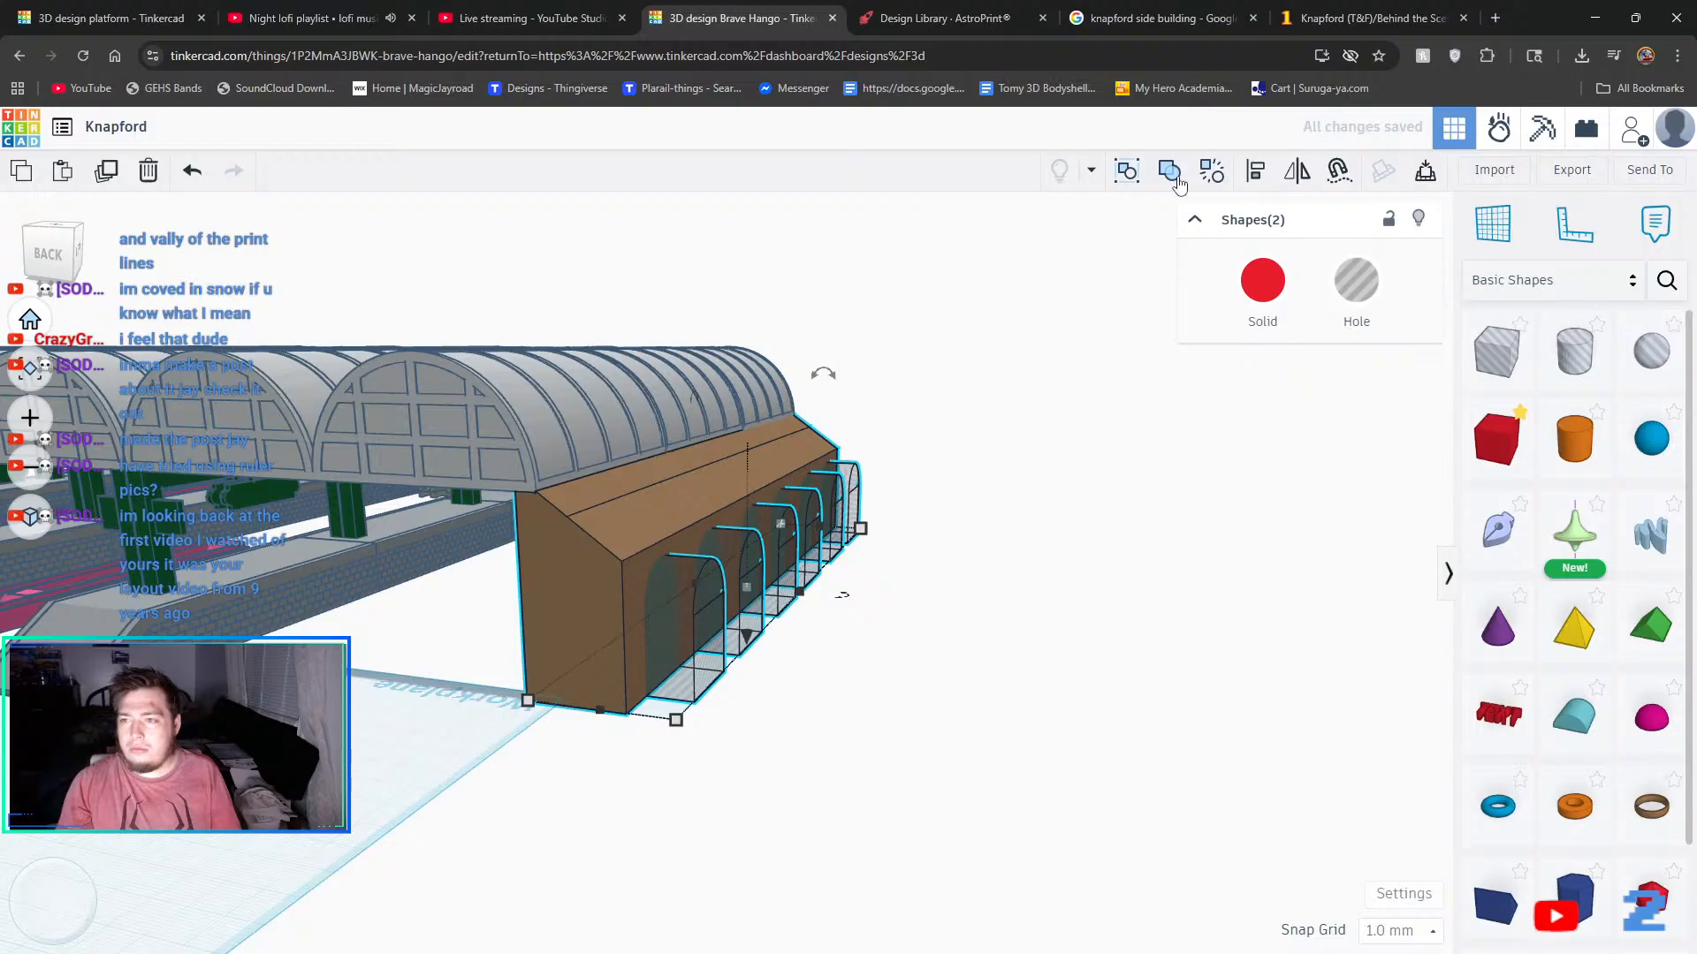
click(1175, 180)
click(940, 742)
right_drag(961, 731, 459, 570)
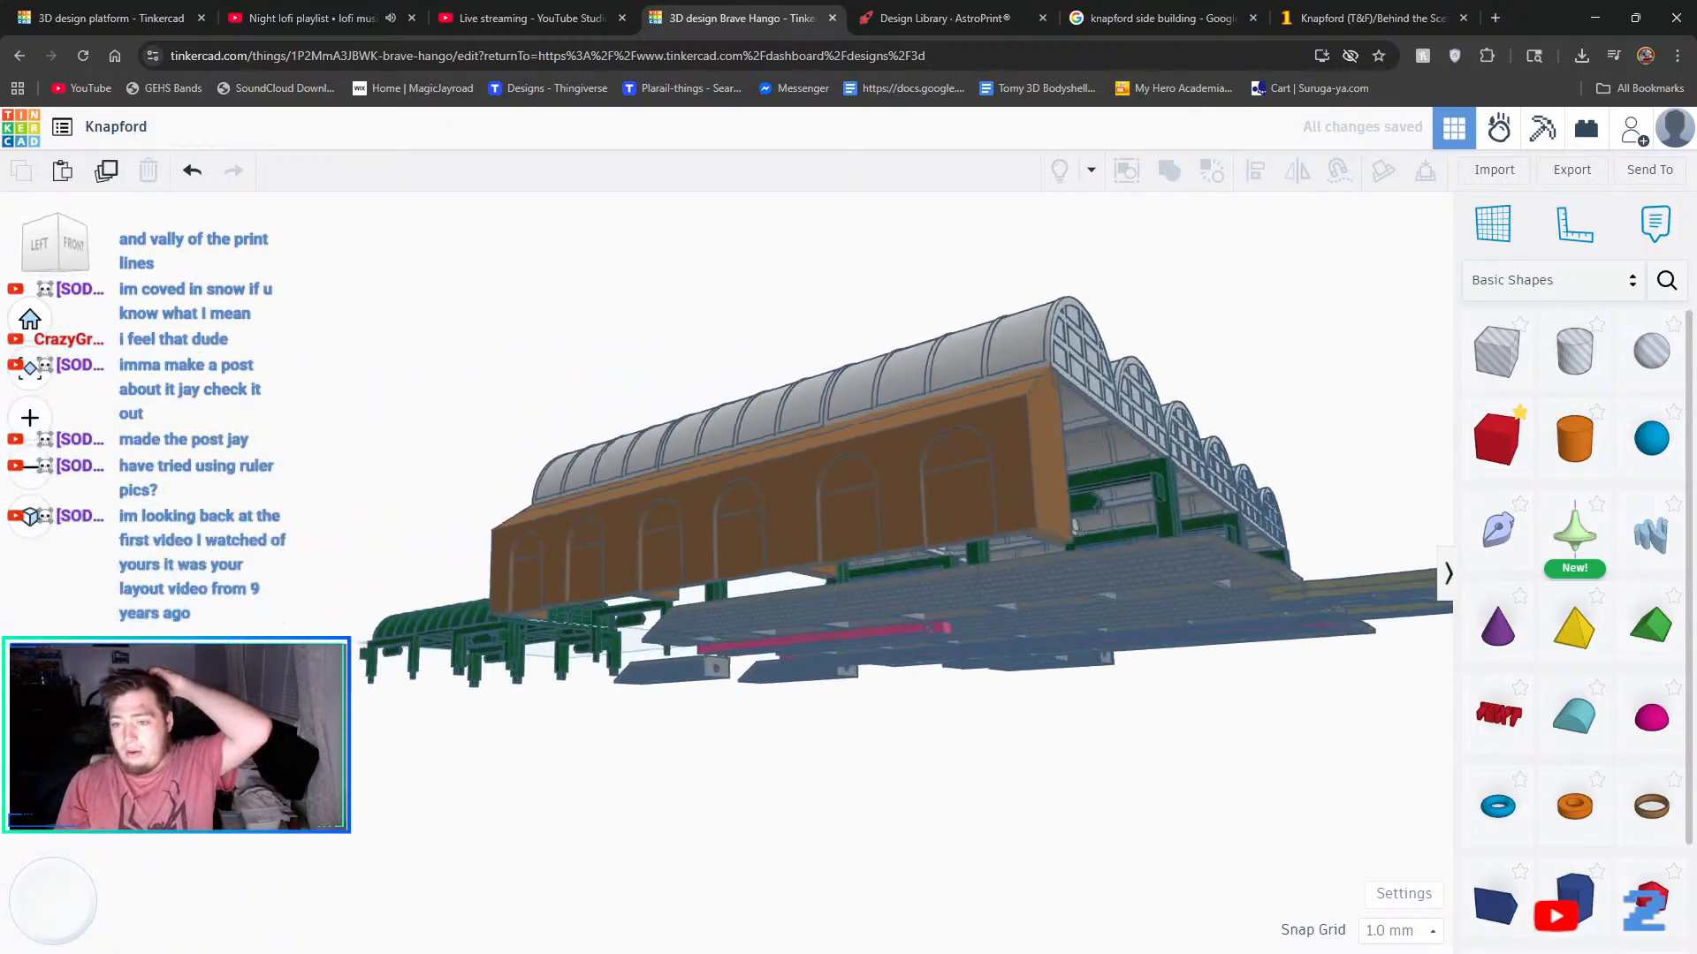
right_drag(1075, 527, 605, 649)
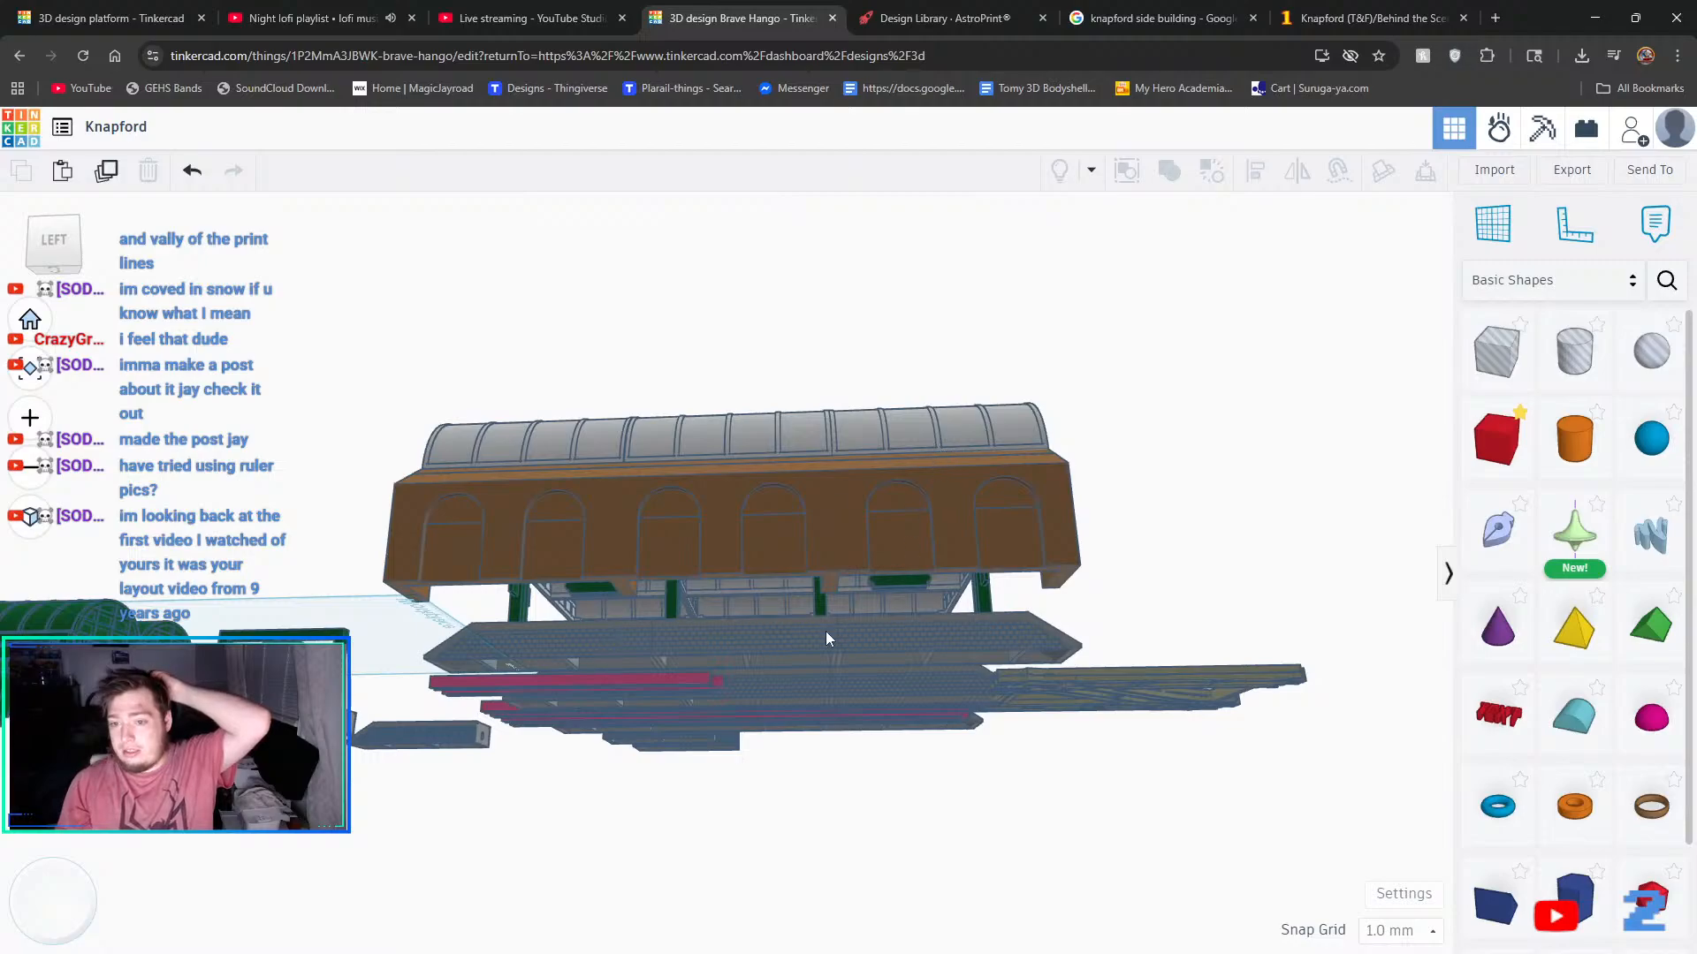
right_drag(793, 549, 331, 442)
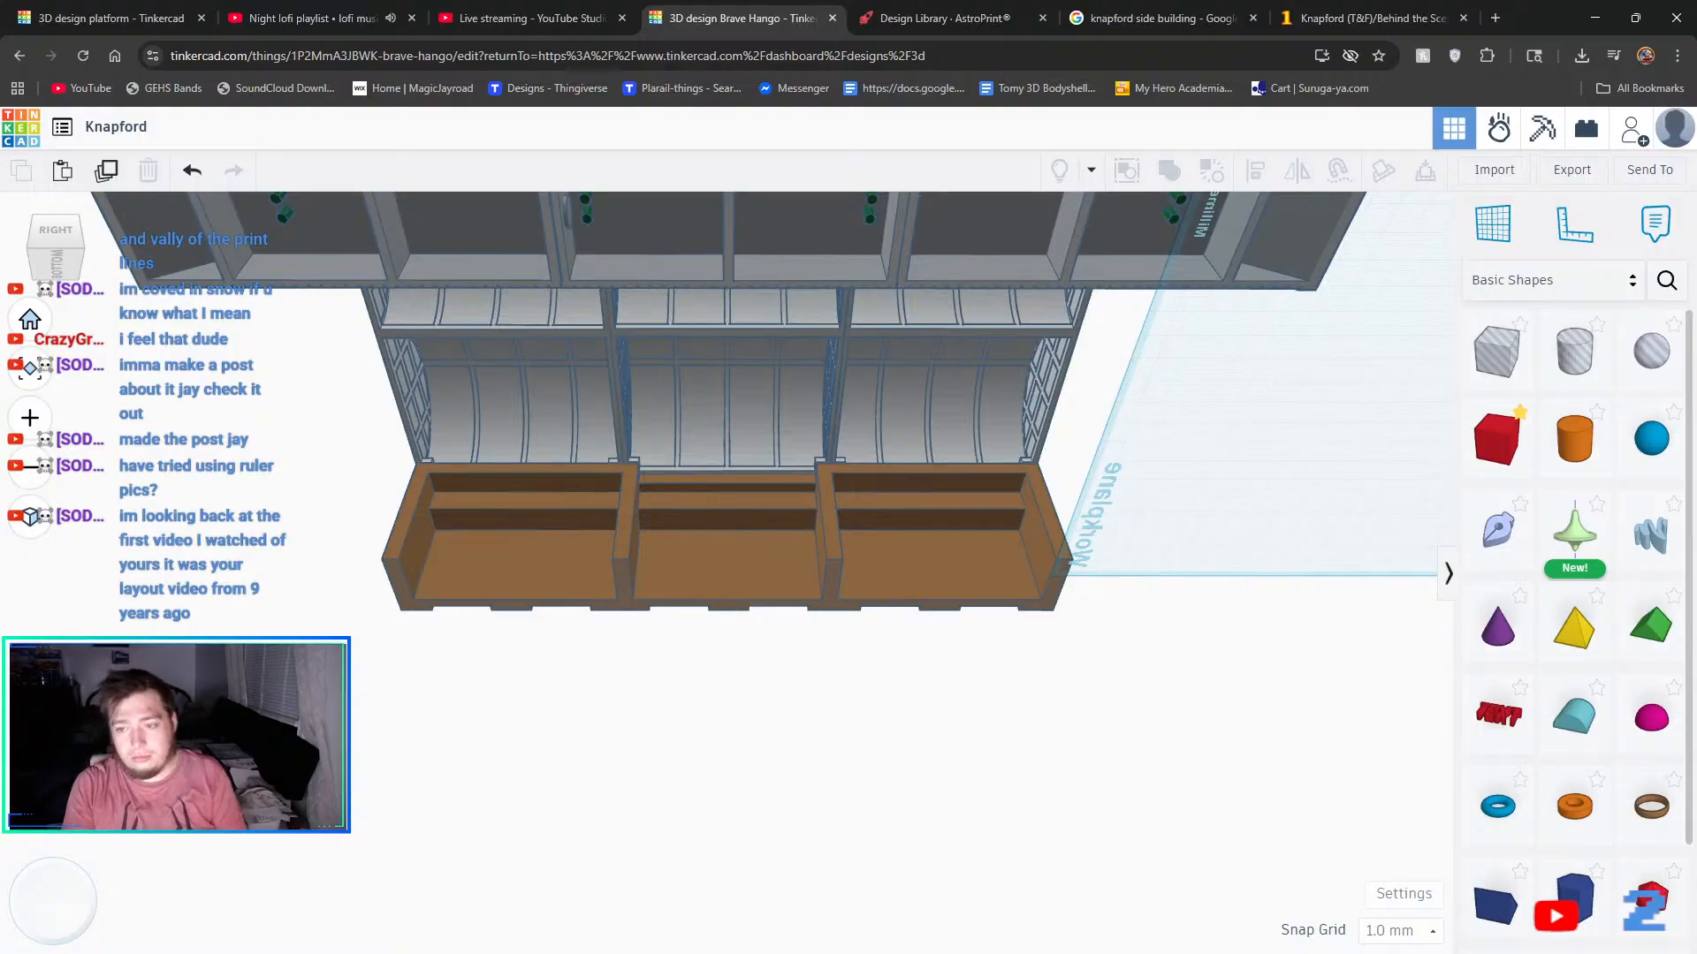
right_drag(739, 633, 1074, 650)
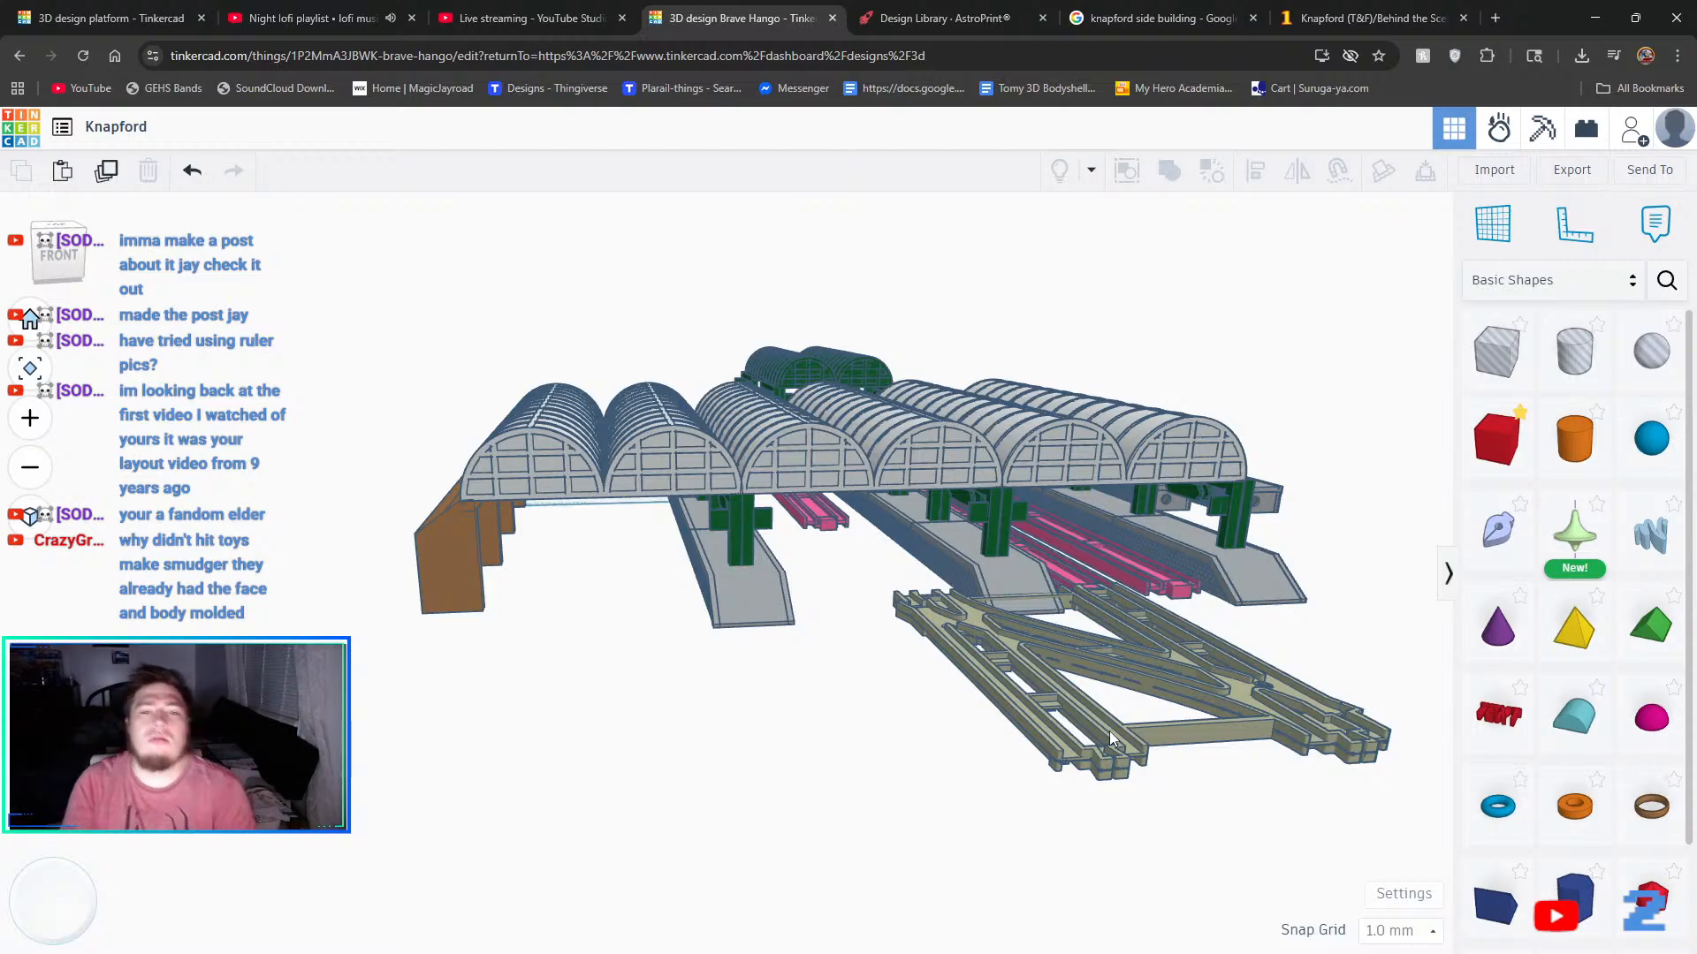
right_drag(697, 512, 682, 566)
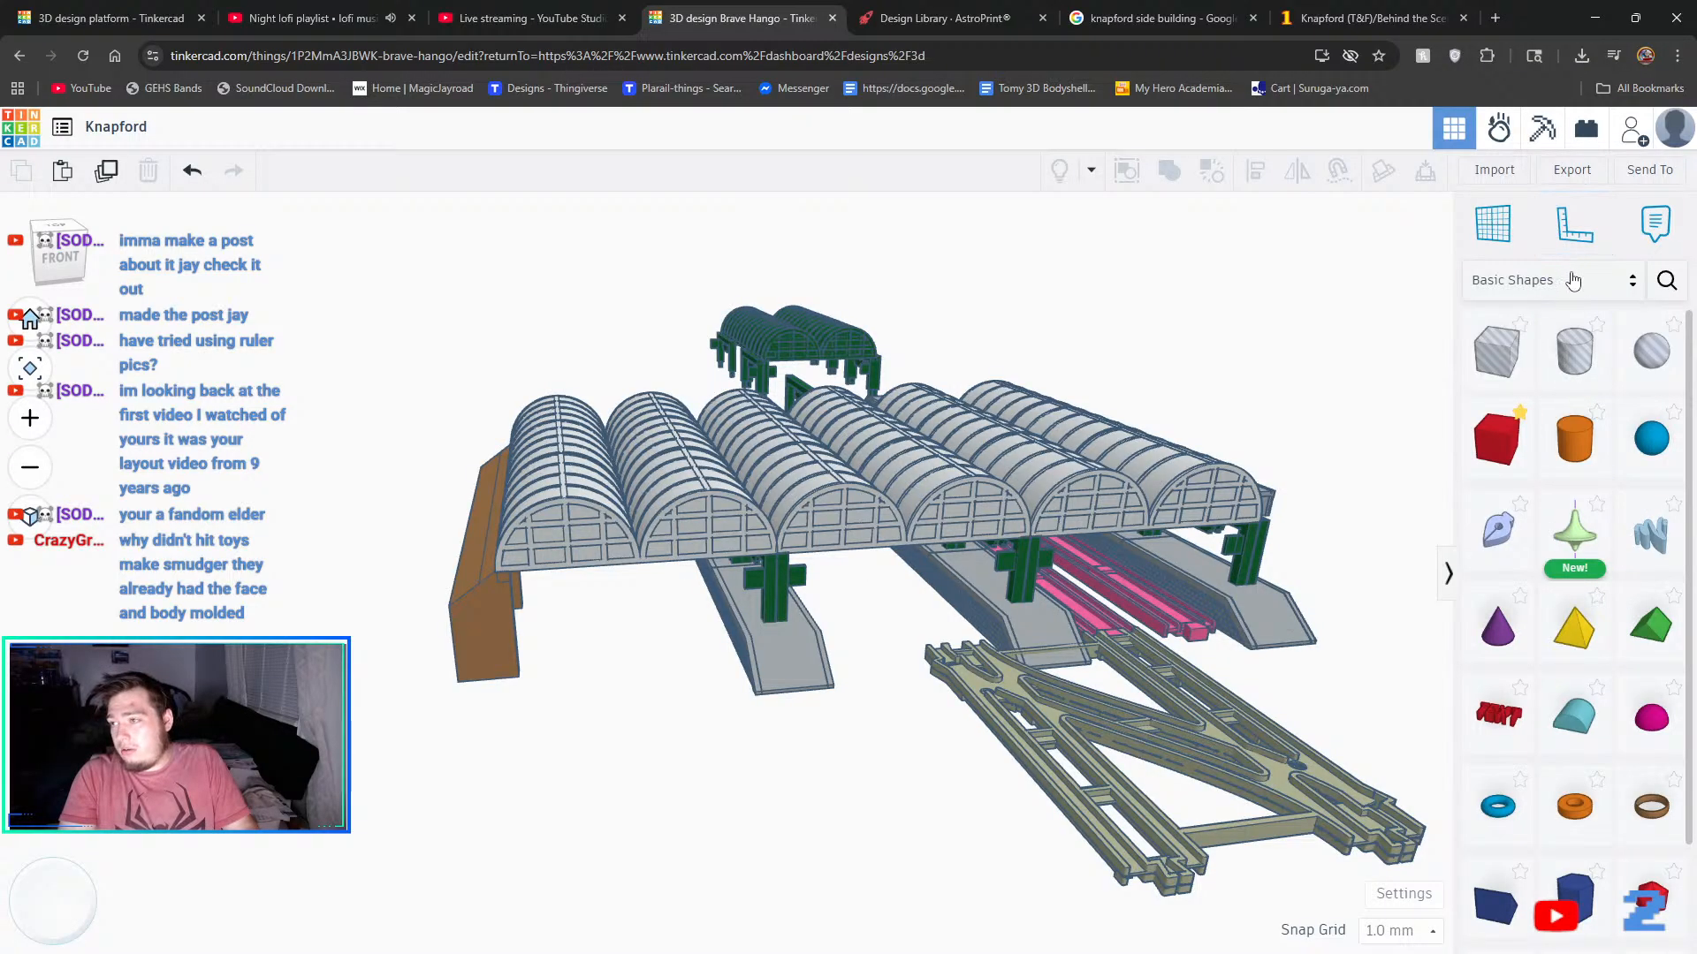
- Search the community shapes for "window" and place the arched window with columns at the brown side building's end wall
click(1667, 280)
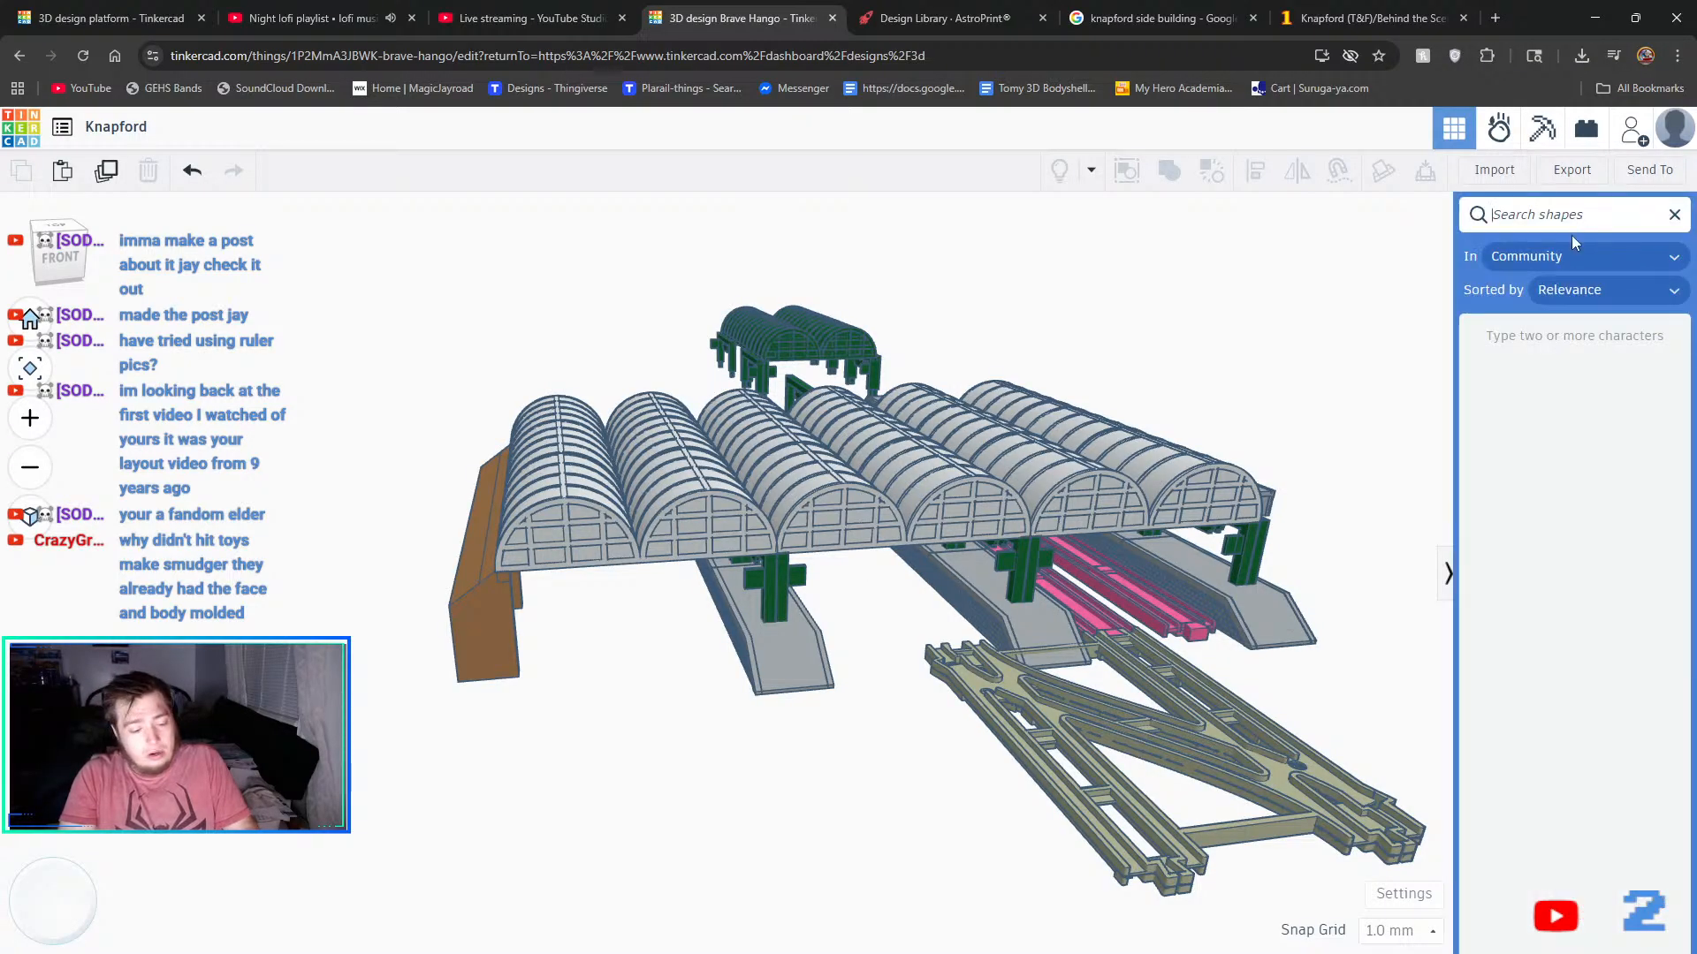
text(window)
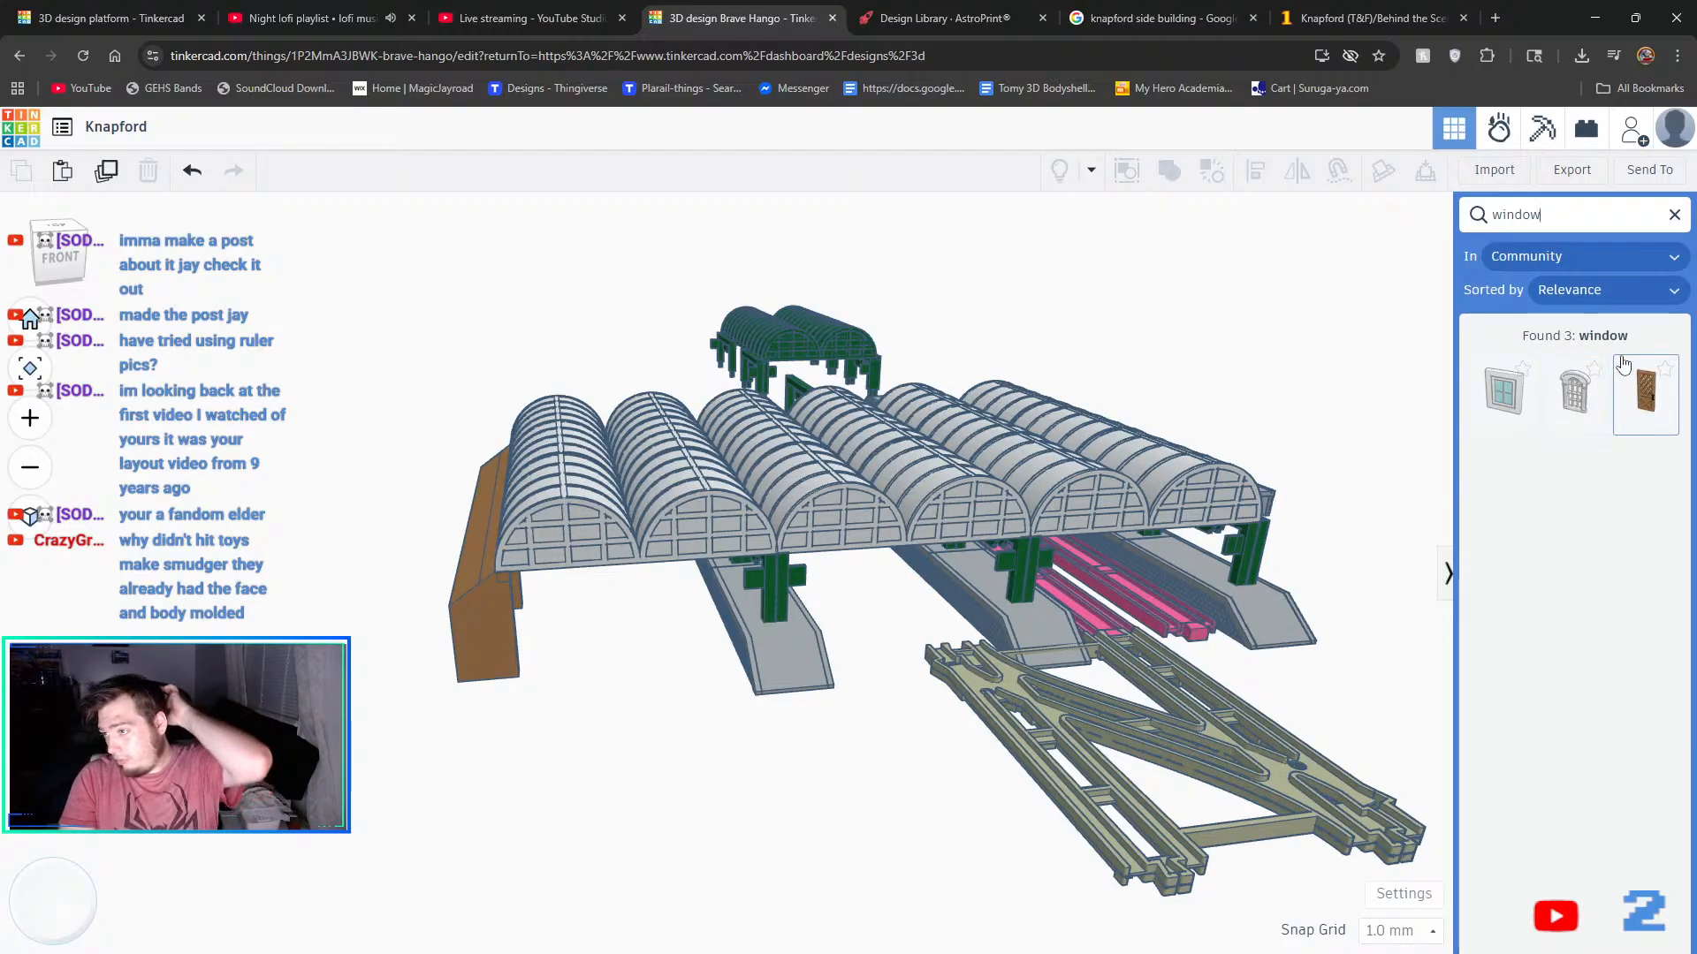
click(1573, 405)
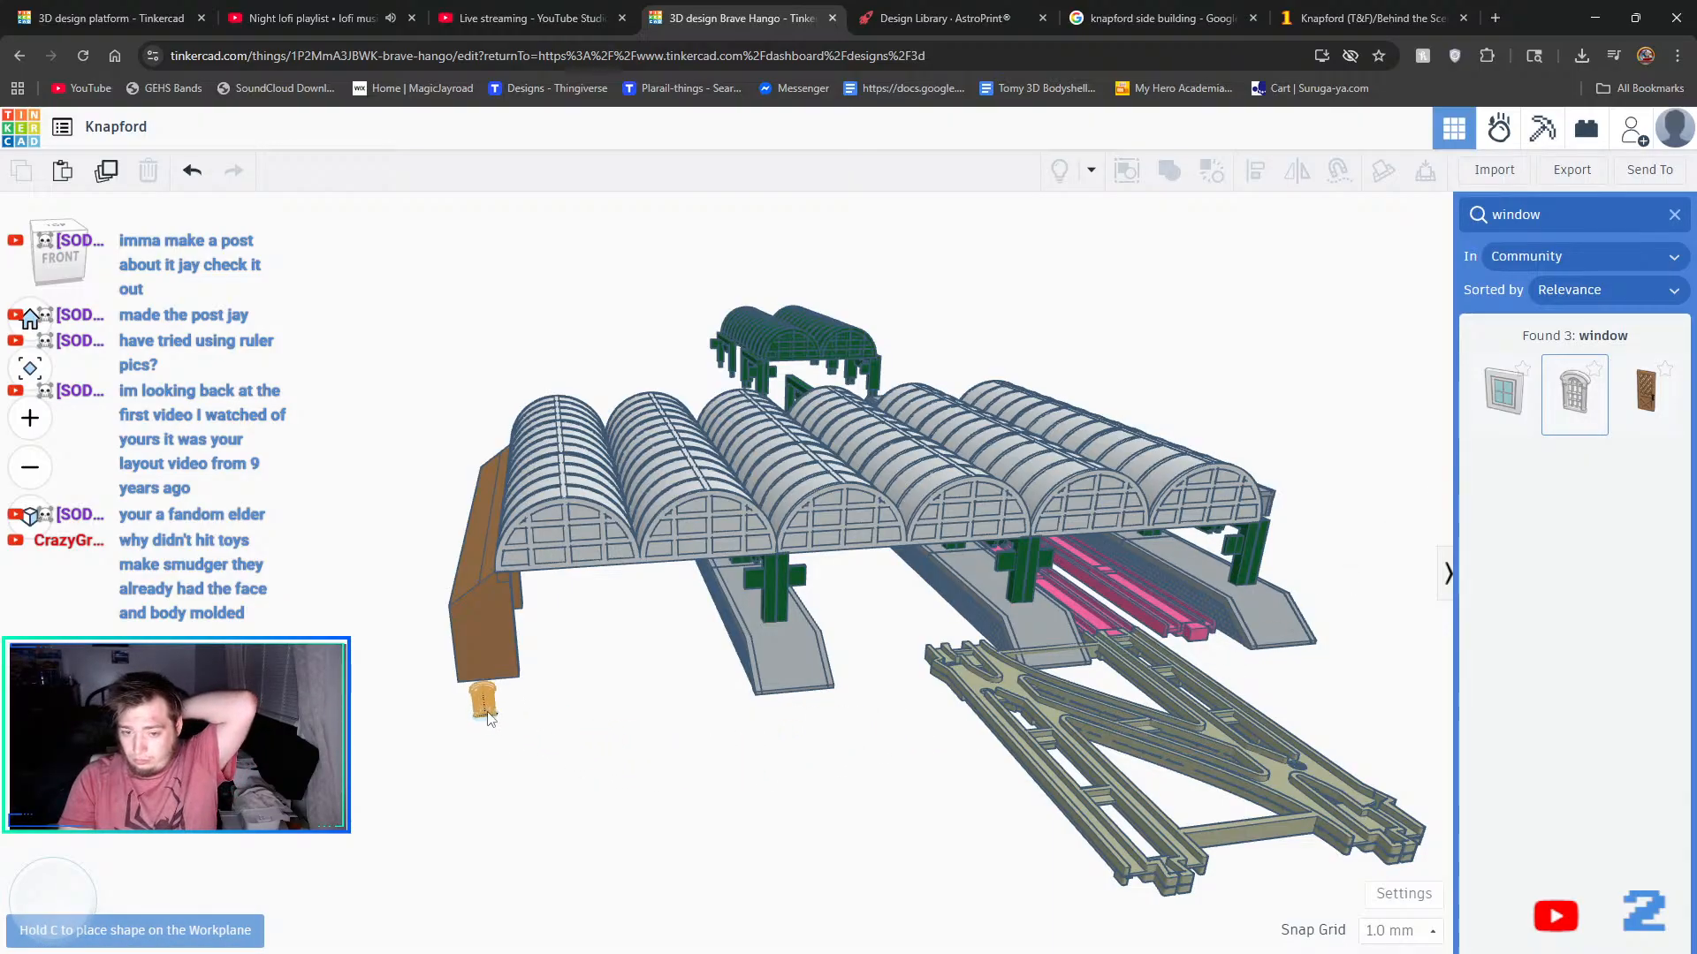
click(507, 697)
- Raise the arched window 24 mm so it sits partway up the brown end wall
scroll(495, 672, up, 6)
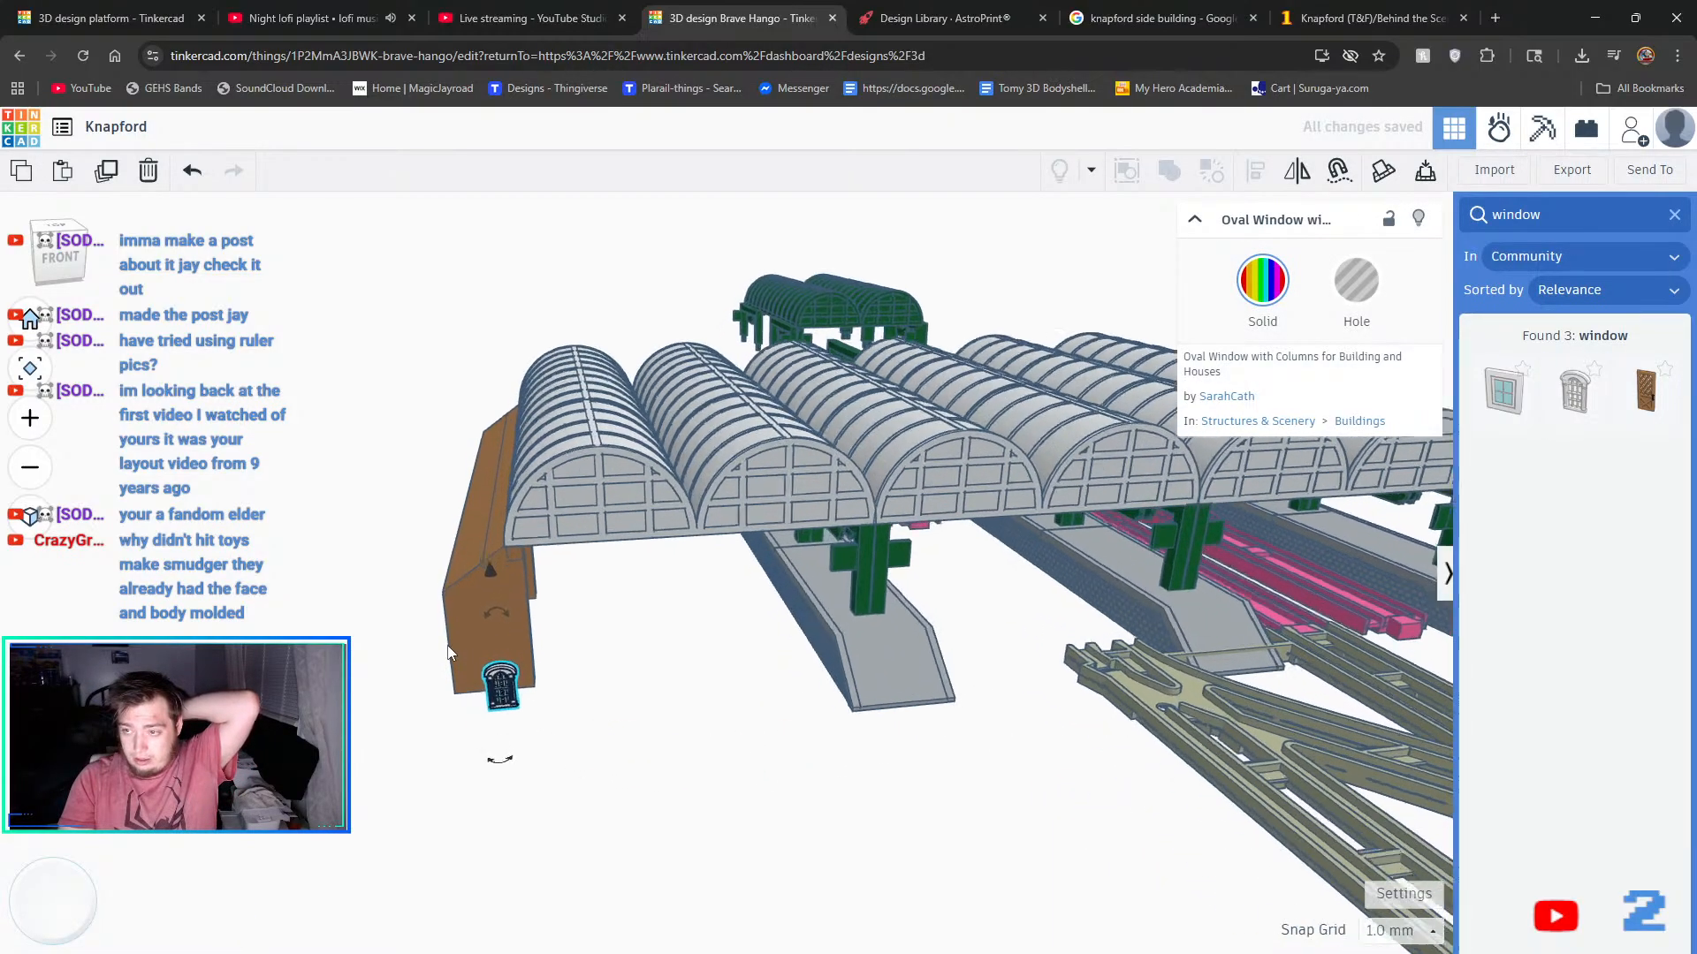
right_drag(558, 606, 675, 647)
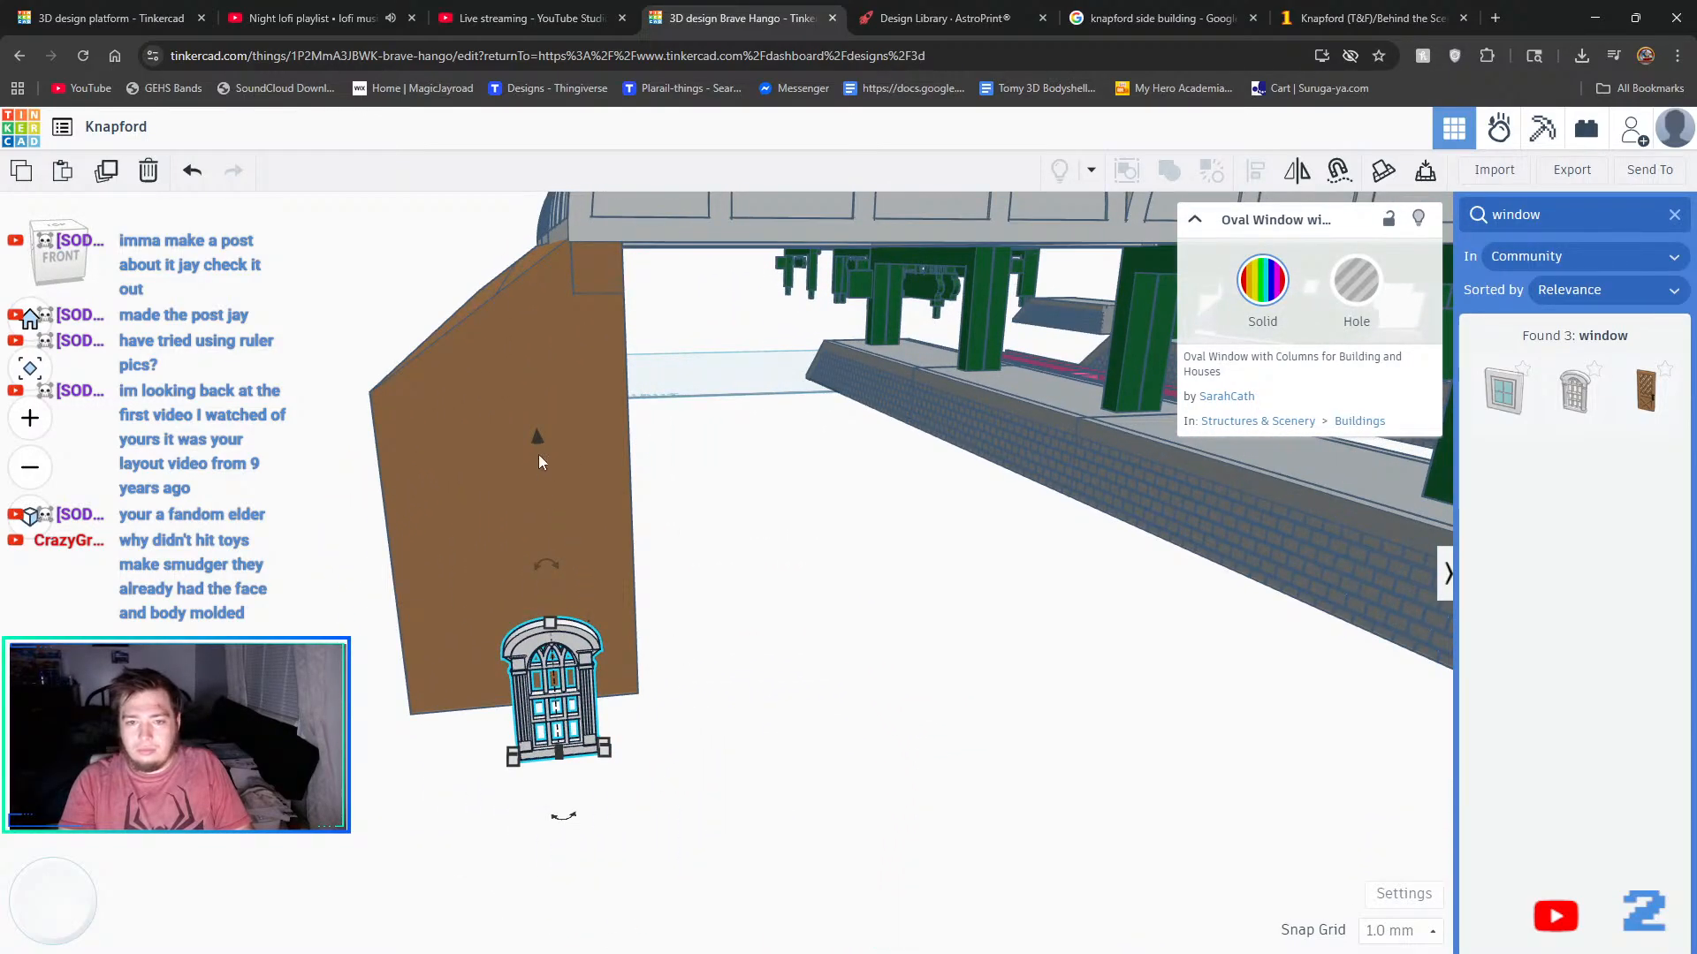
drag(537, 438, 510, 250)
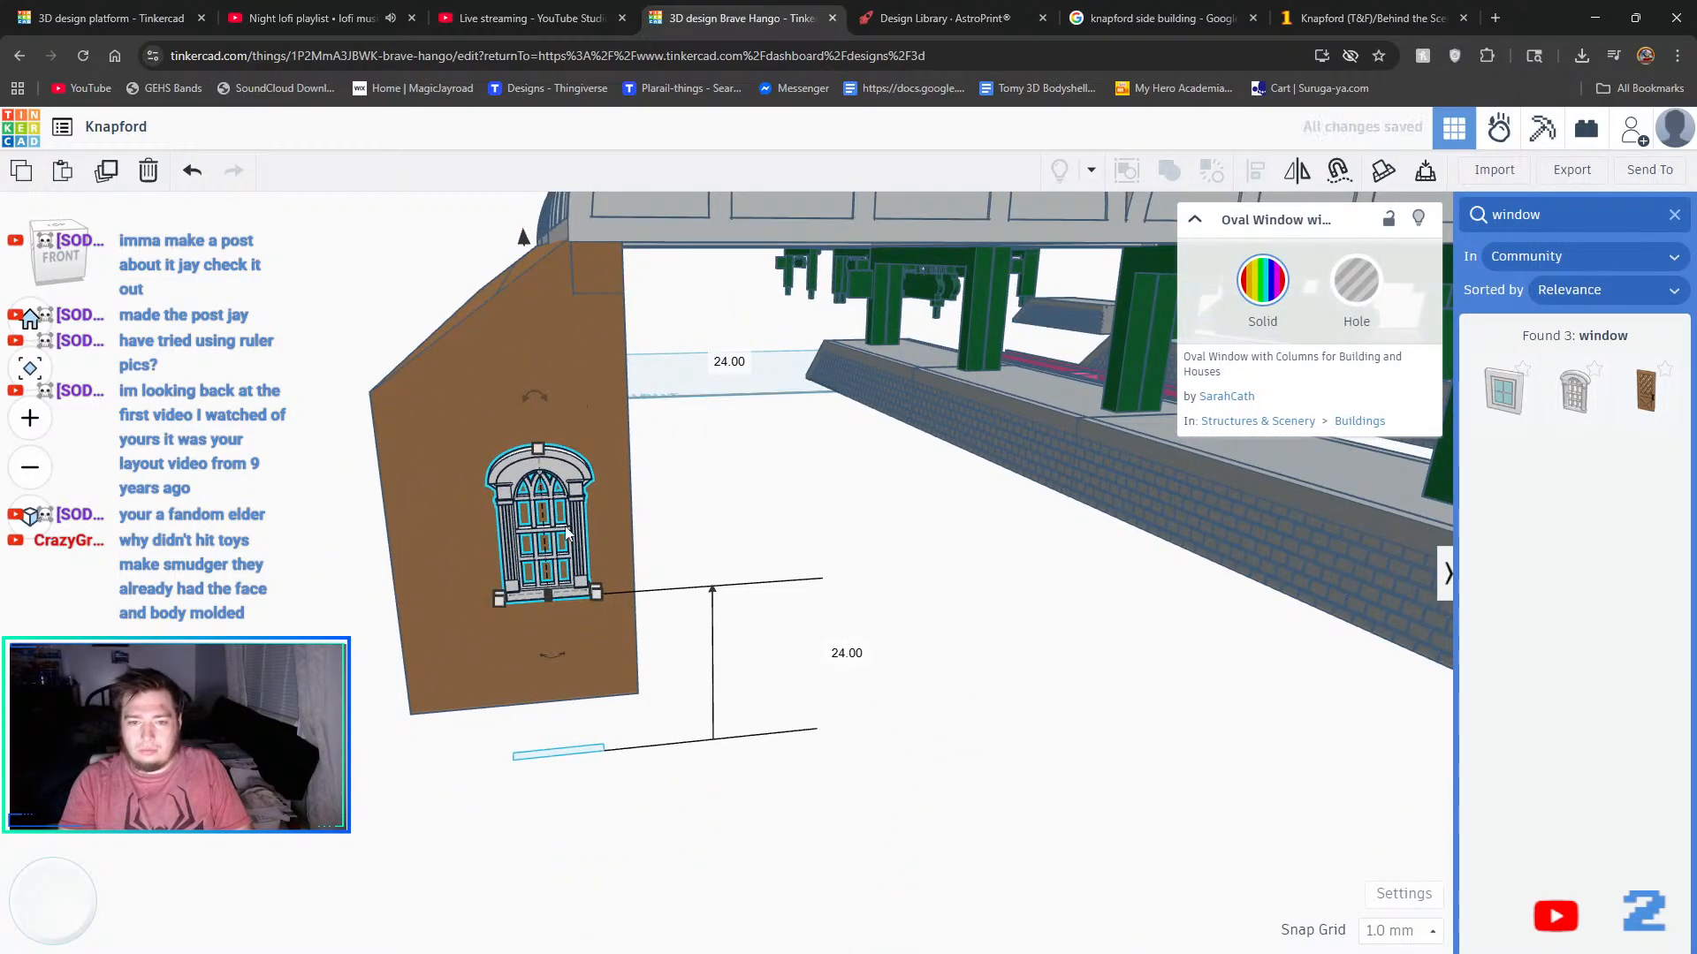
- Nudge the arched window into position against the brown side building's end wall
right_drag(831, 619, 739, 618)
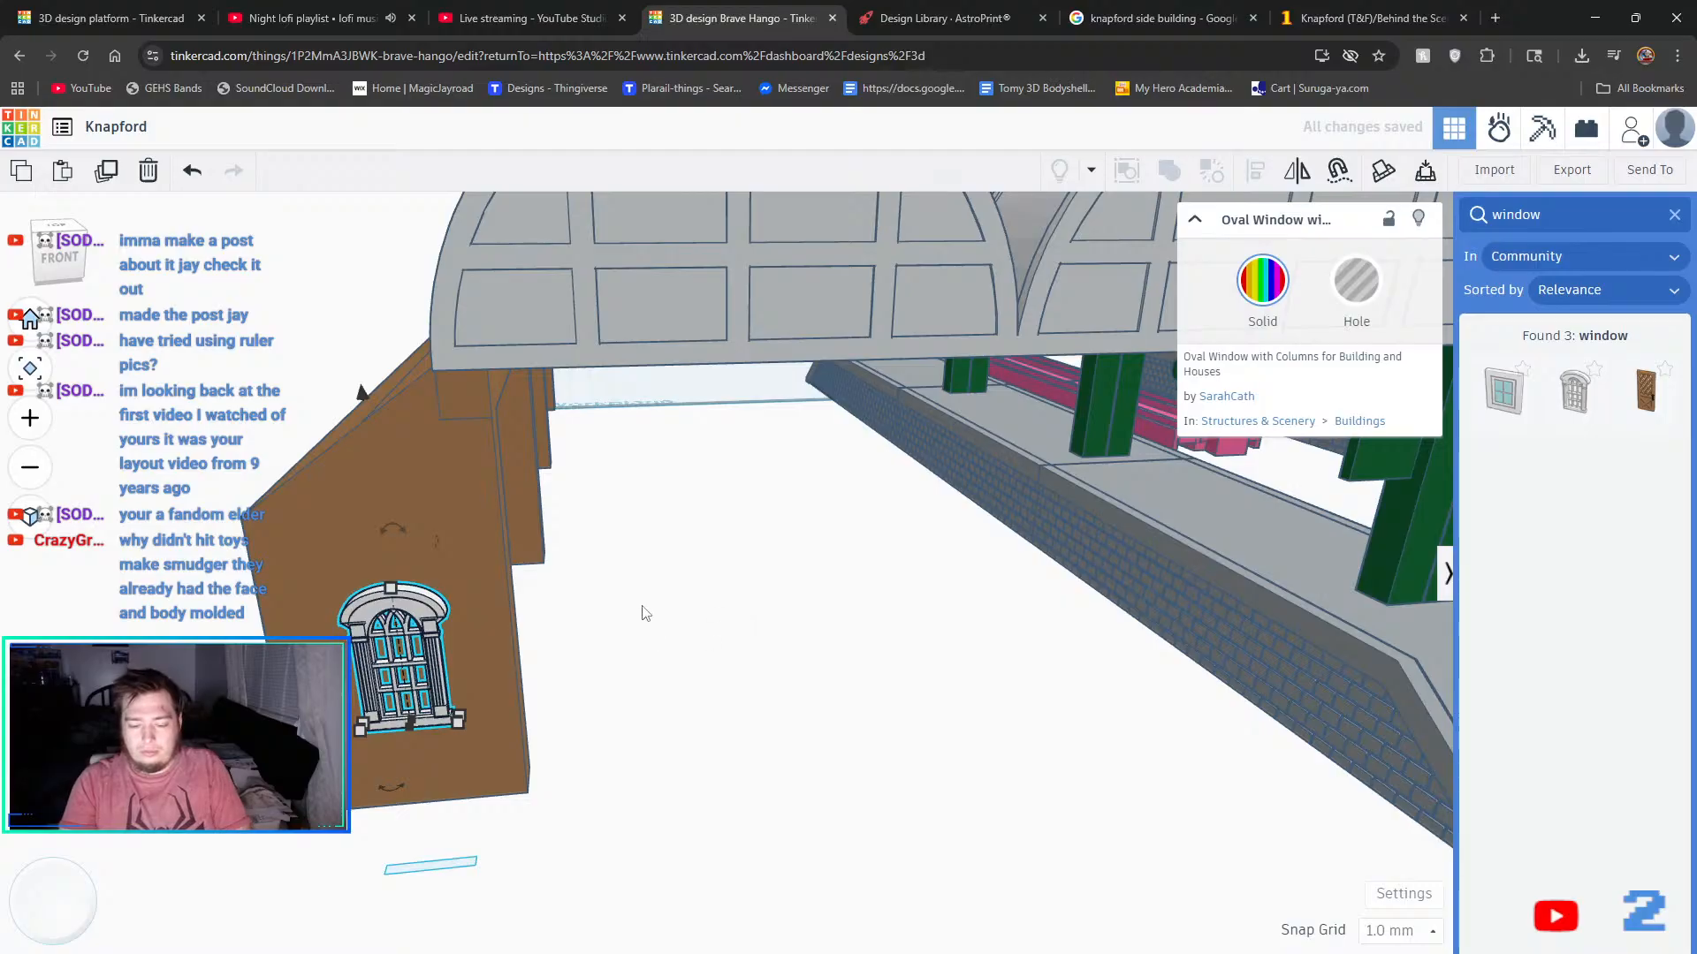
key(Left)
key(Left)
key(Left)
key(Right)
key(Right)
key(Right)
key(Right)
key(Right)
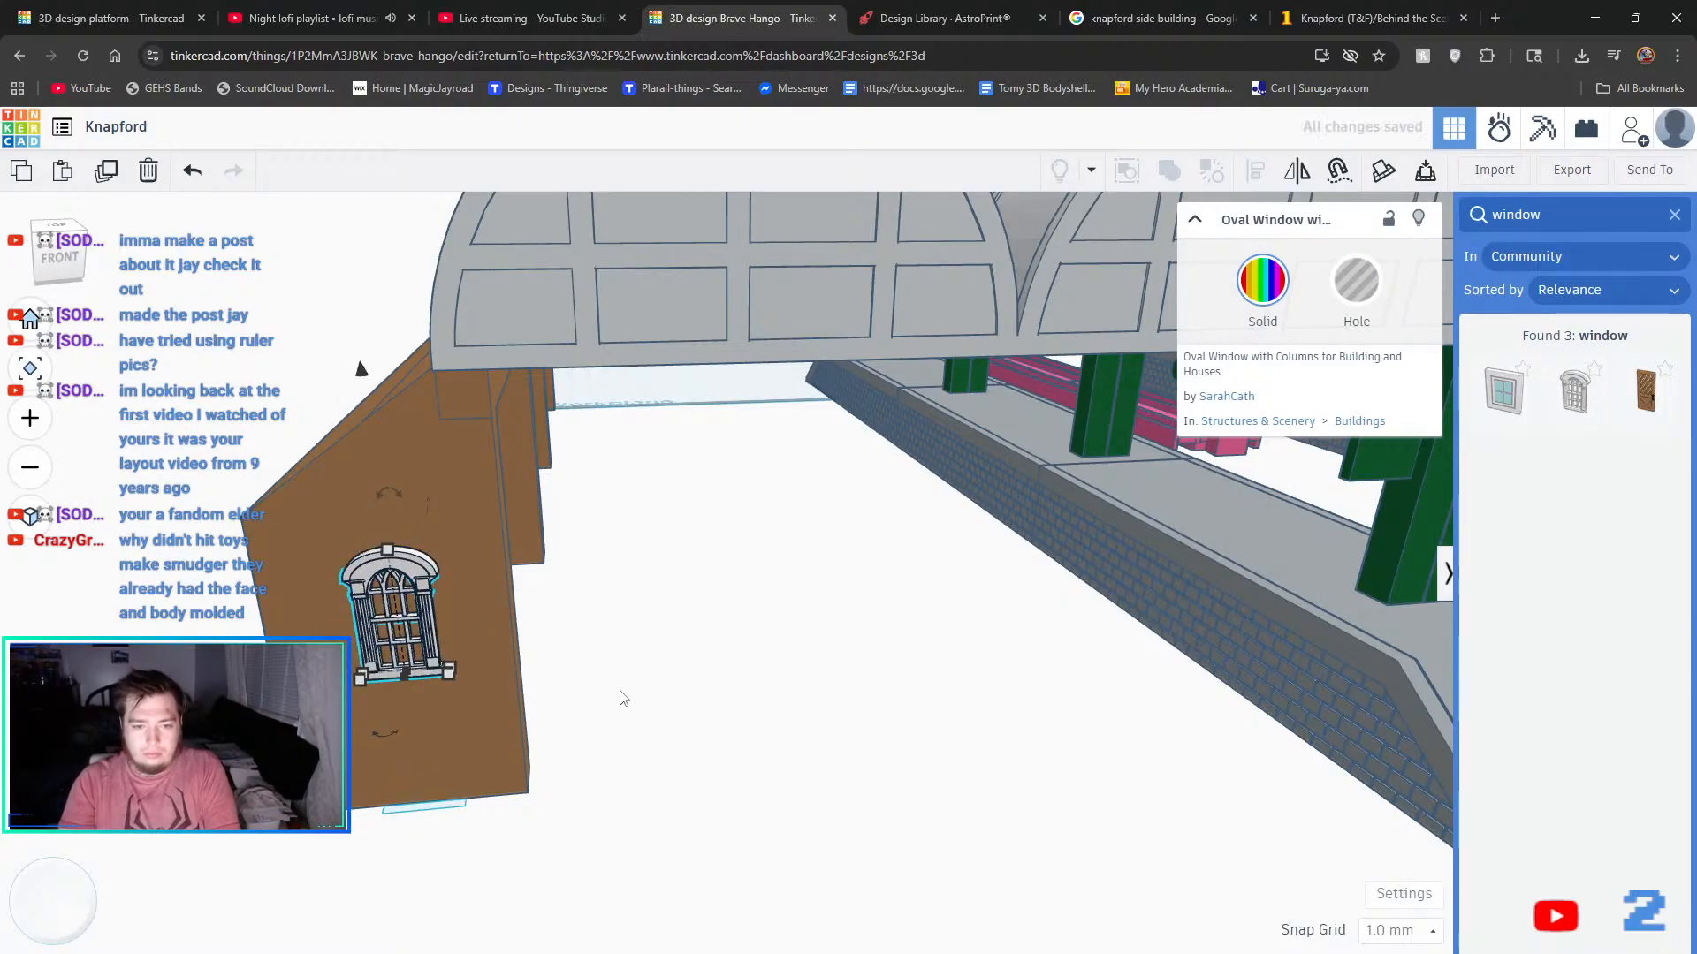
- Try to group the arched window with the brown side building
key(f)
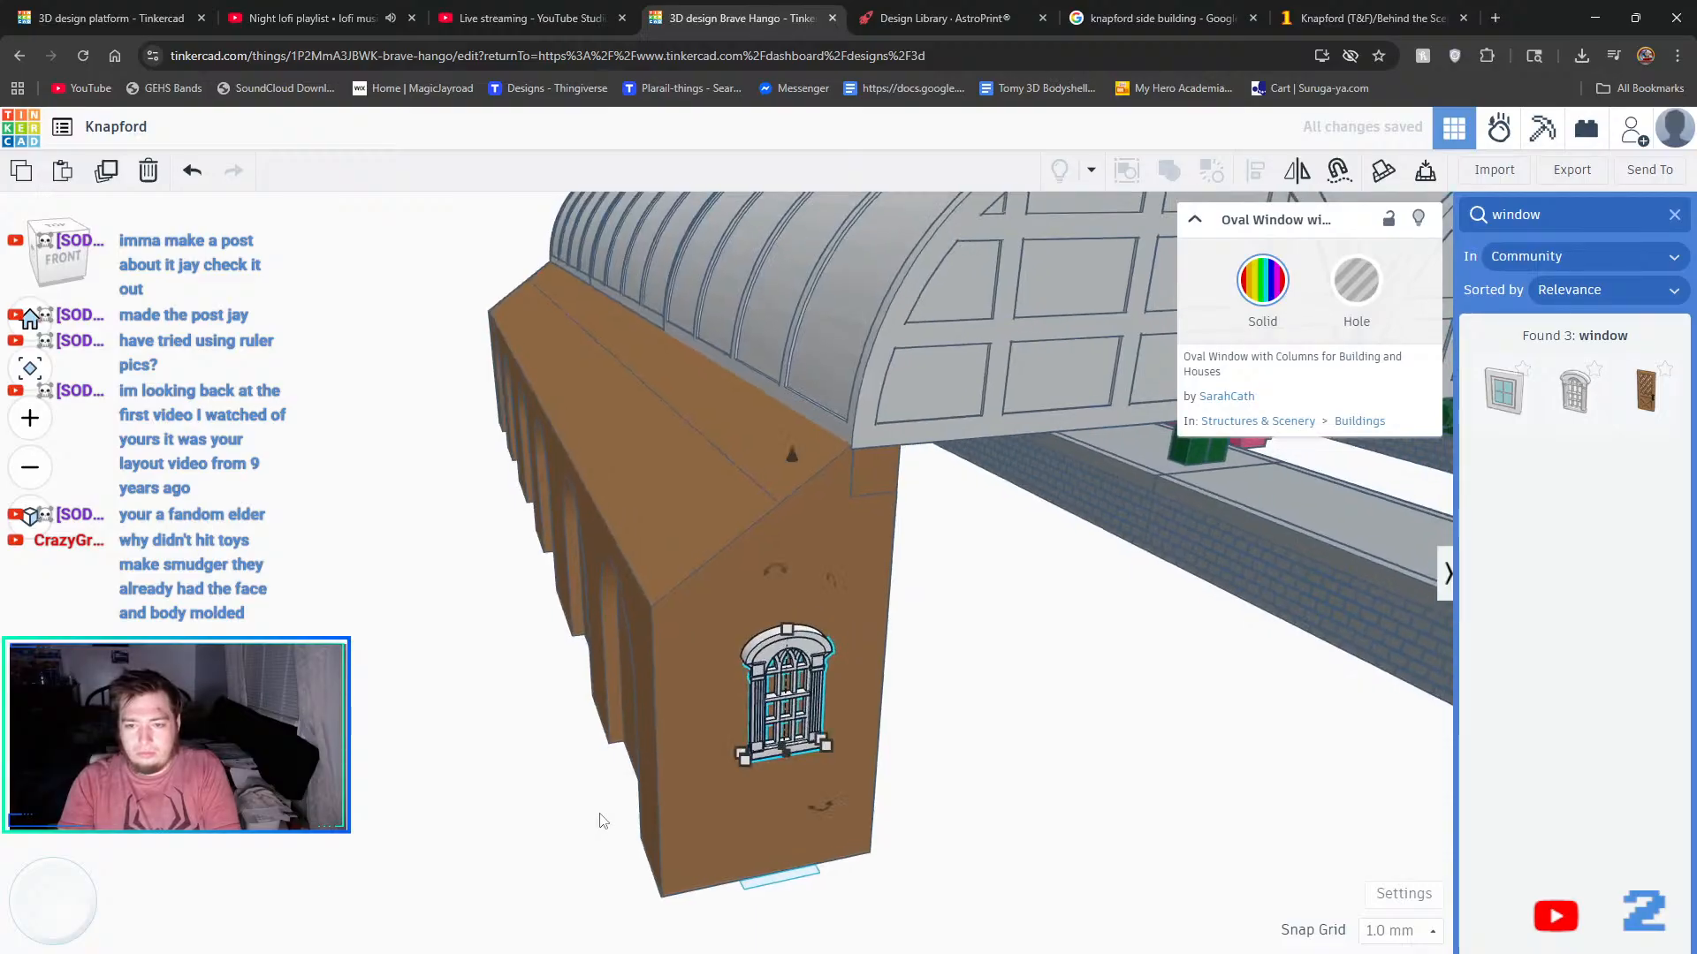
click(1012, 800)
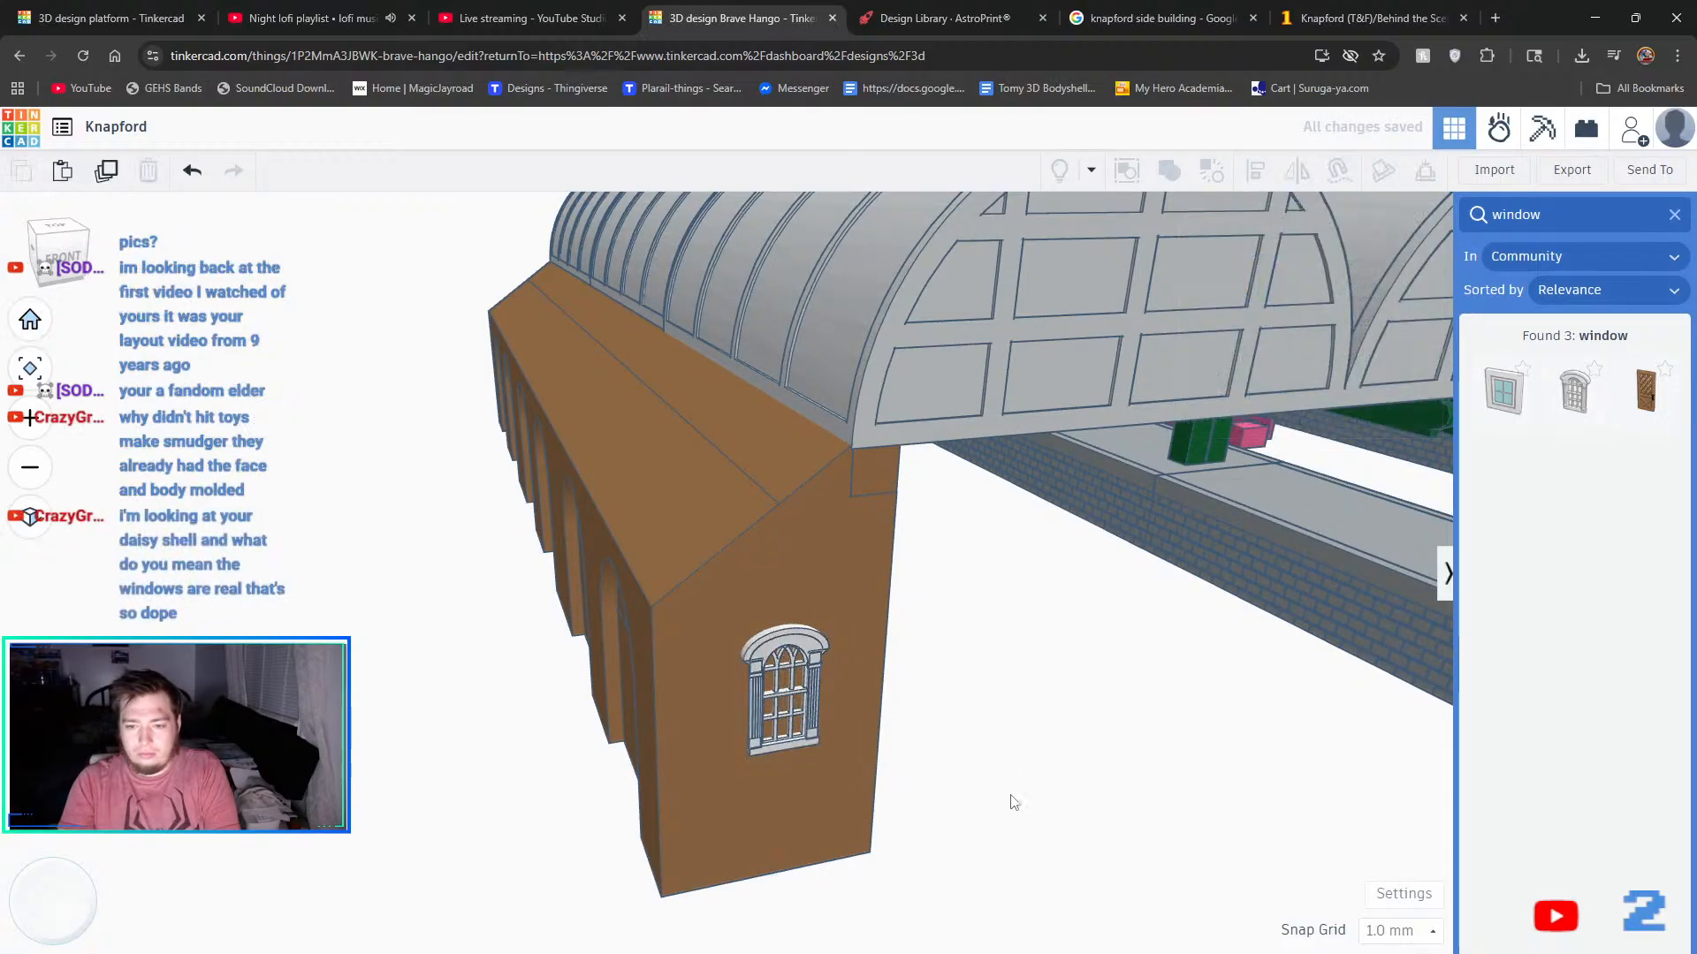
right_drag(1012, 800, 1077, 819)
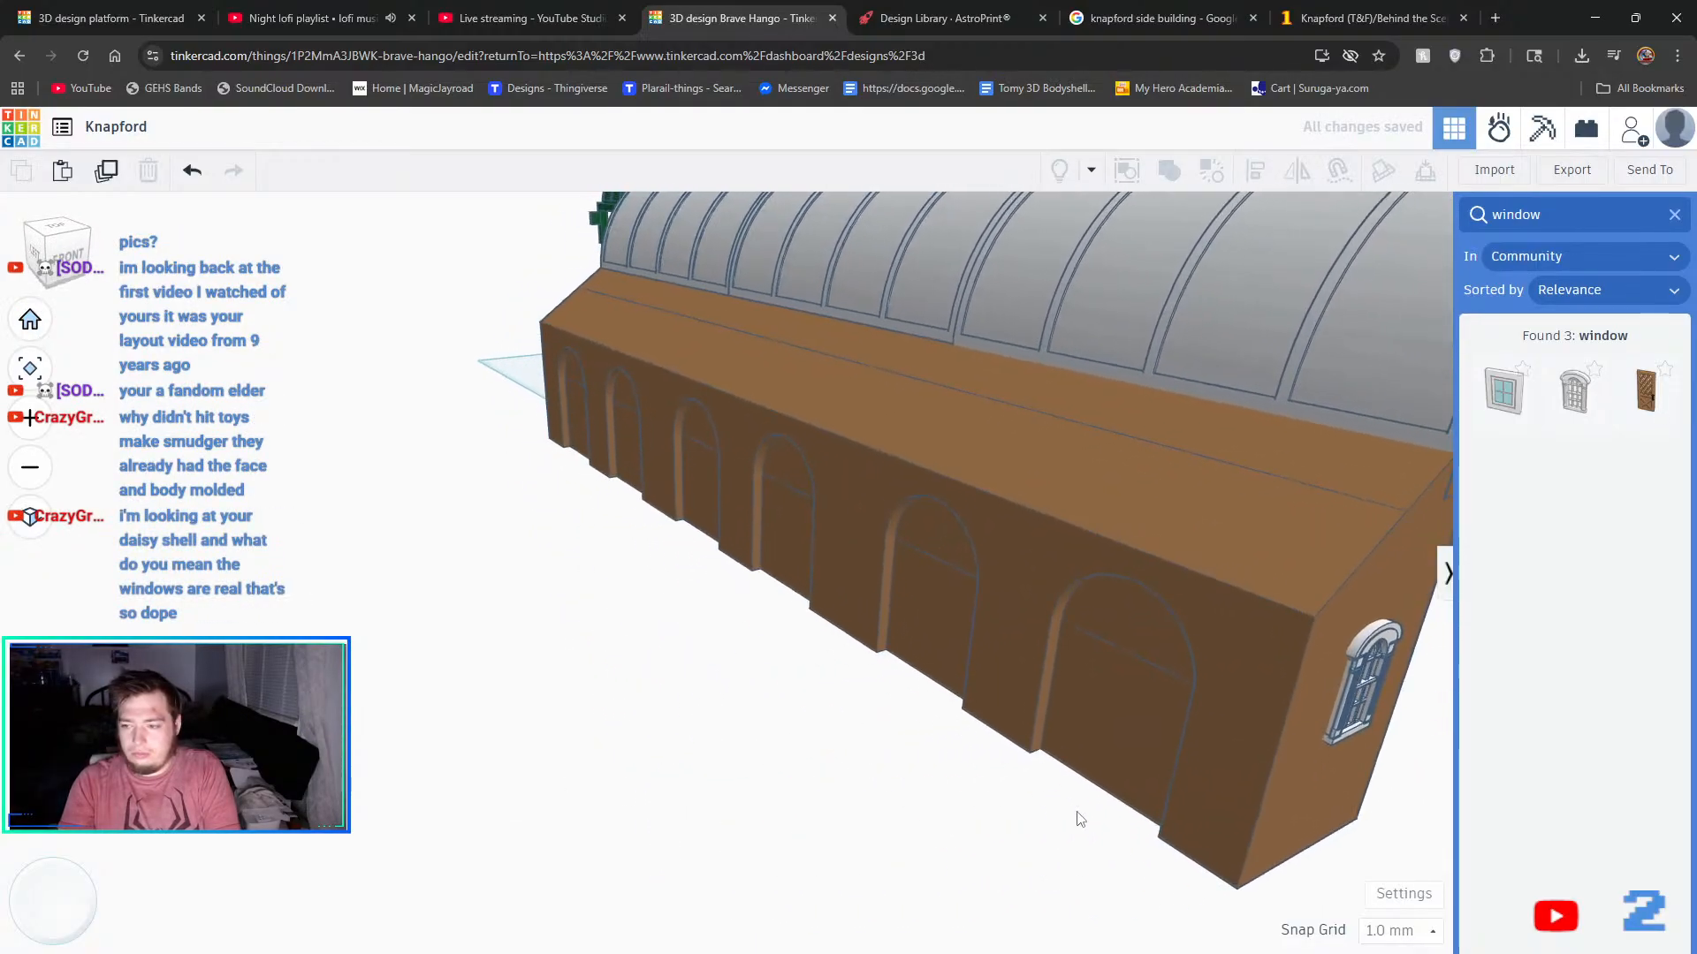
click(1352, 676)
shift+click(1311, 622)
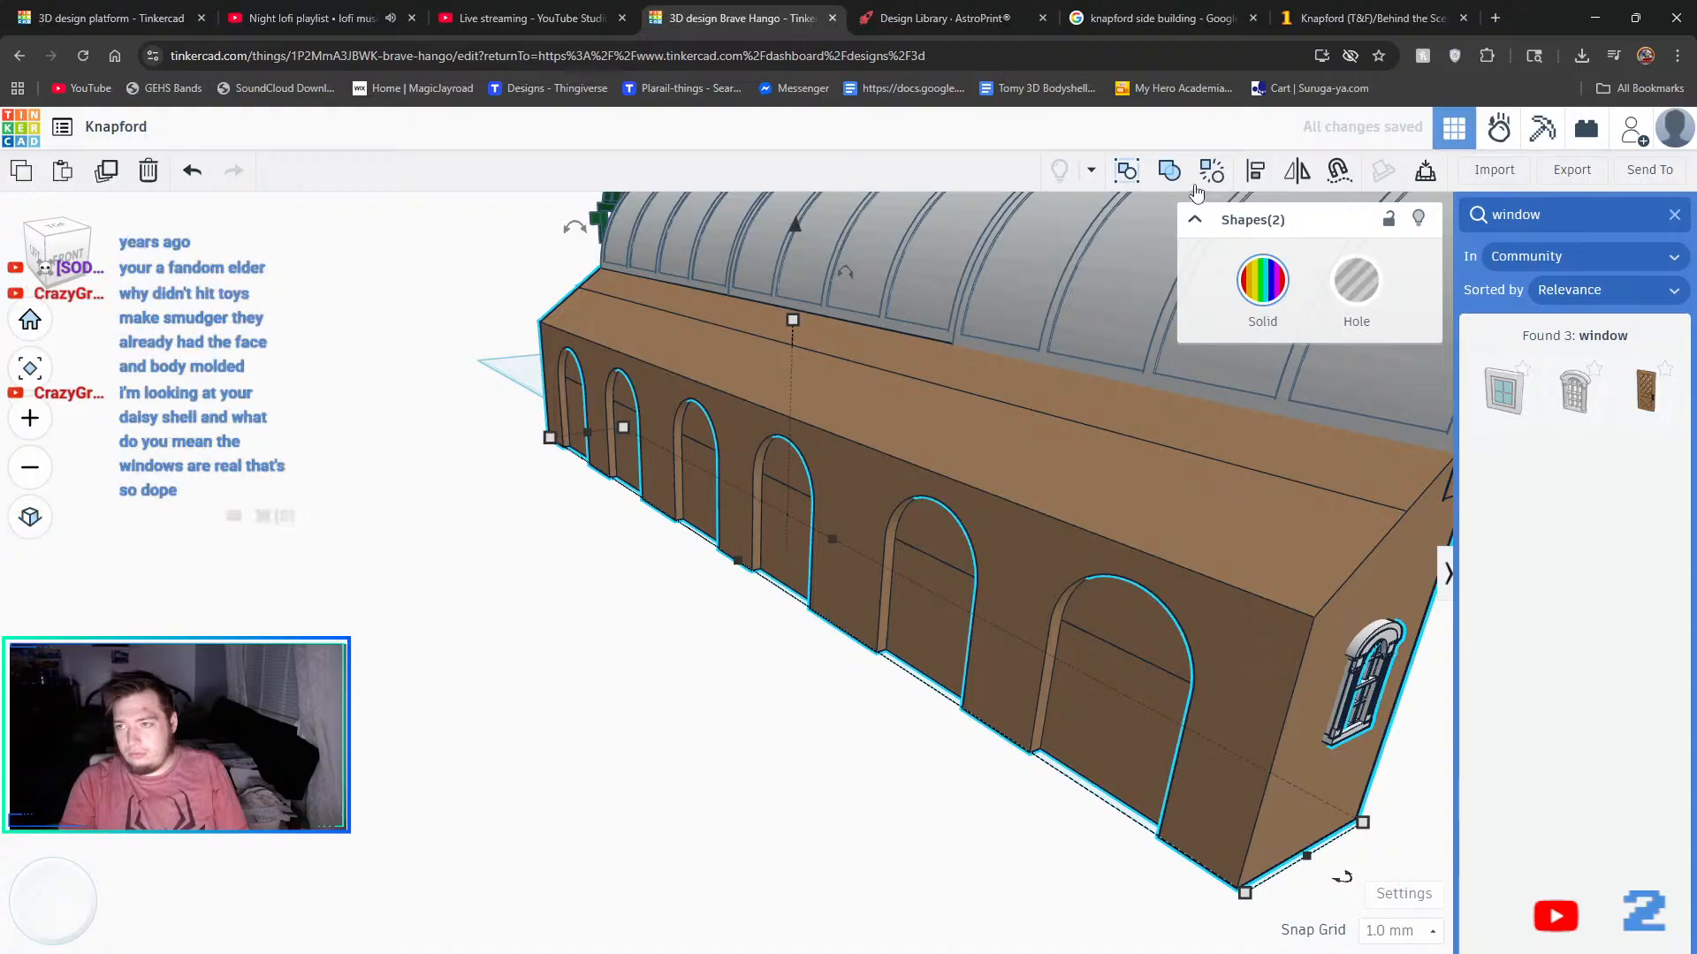
click(1169, 171)
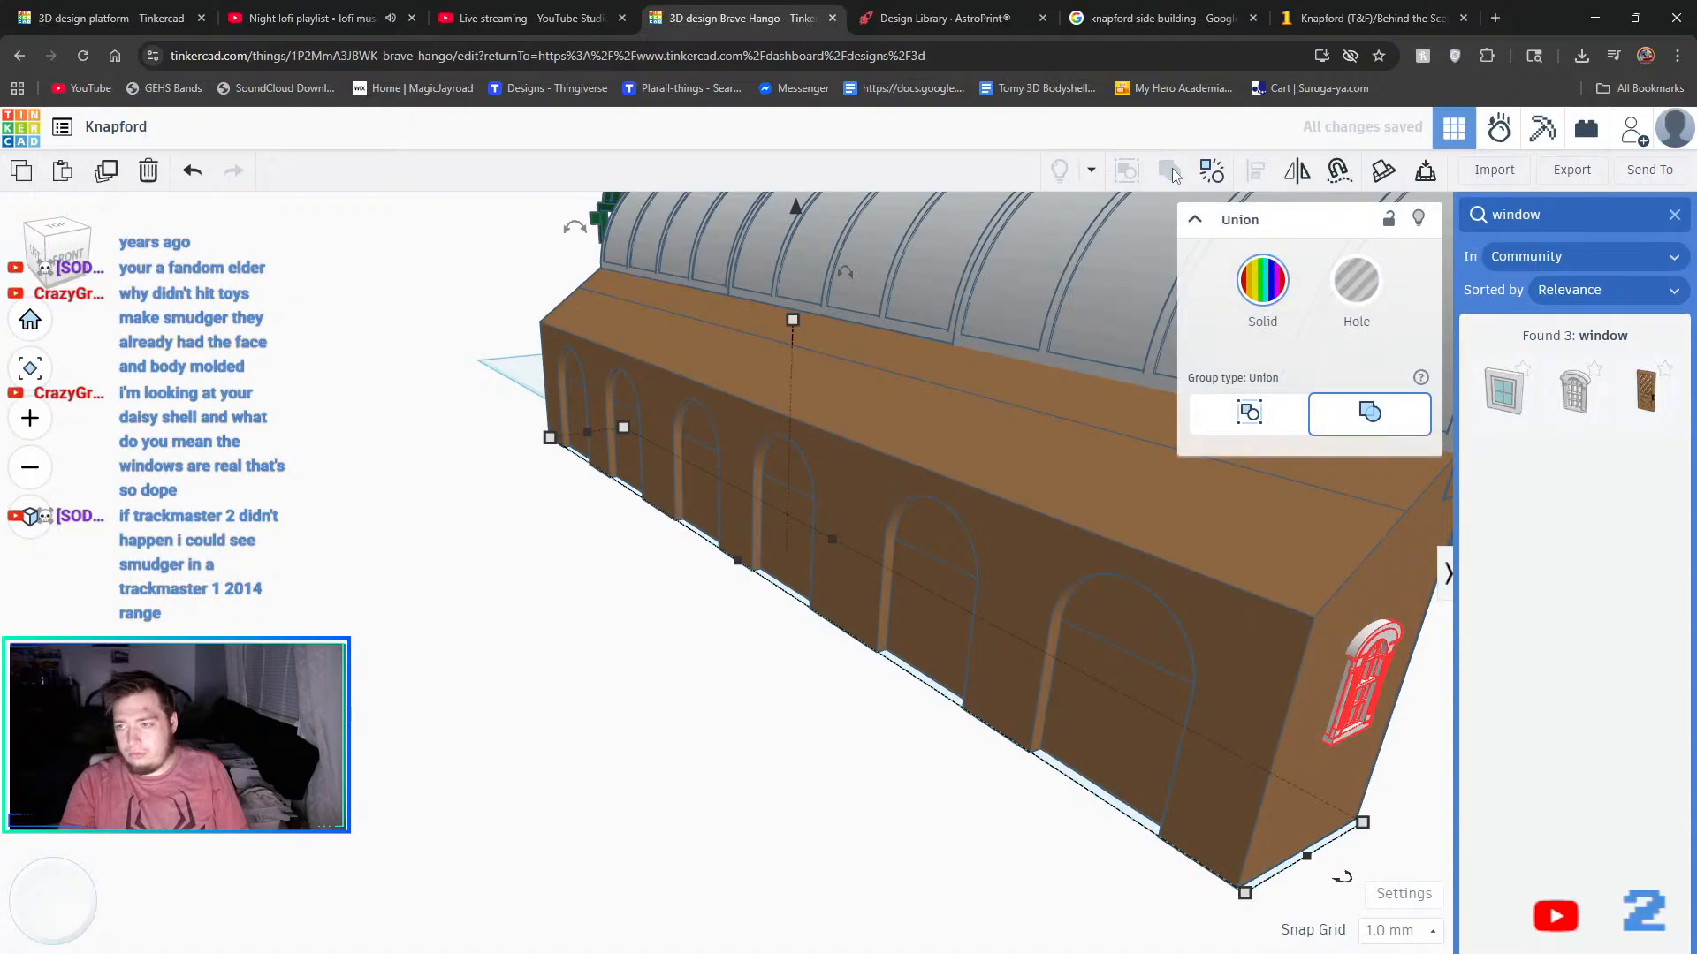
click(193, 170)
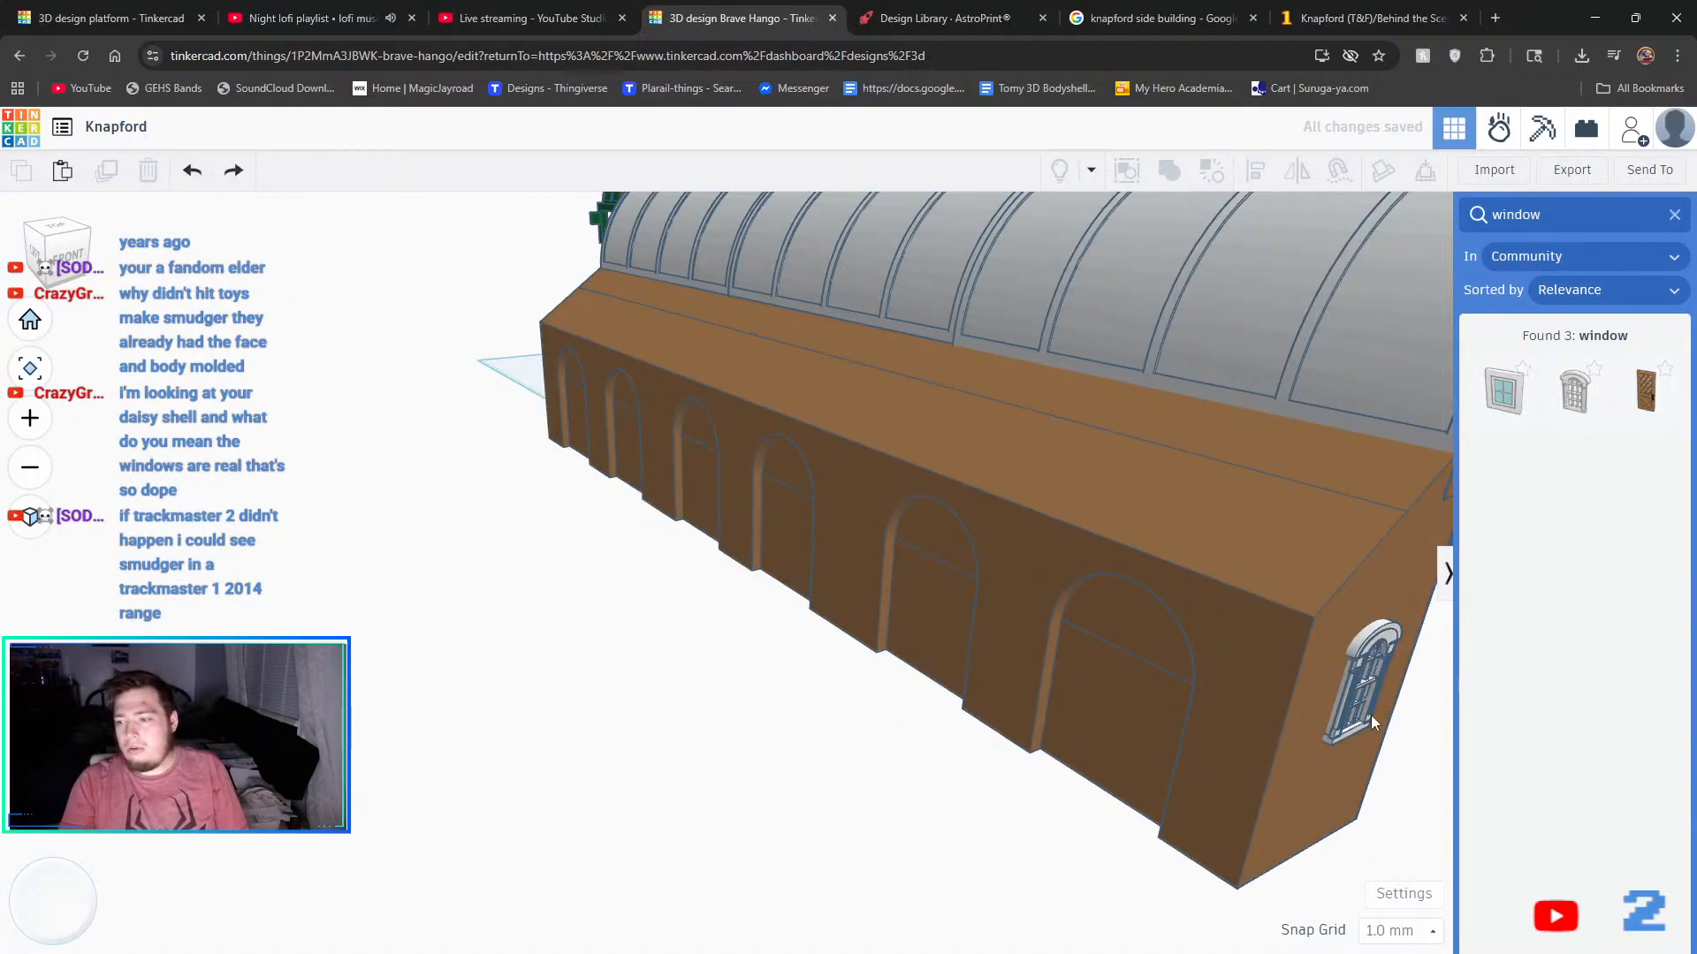
- Combine the arched window and the brown side building into one multicolour union group
click(1370, 716)
shift+click(1355, 688)
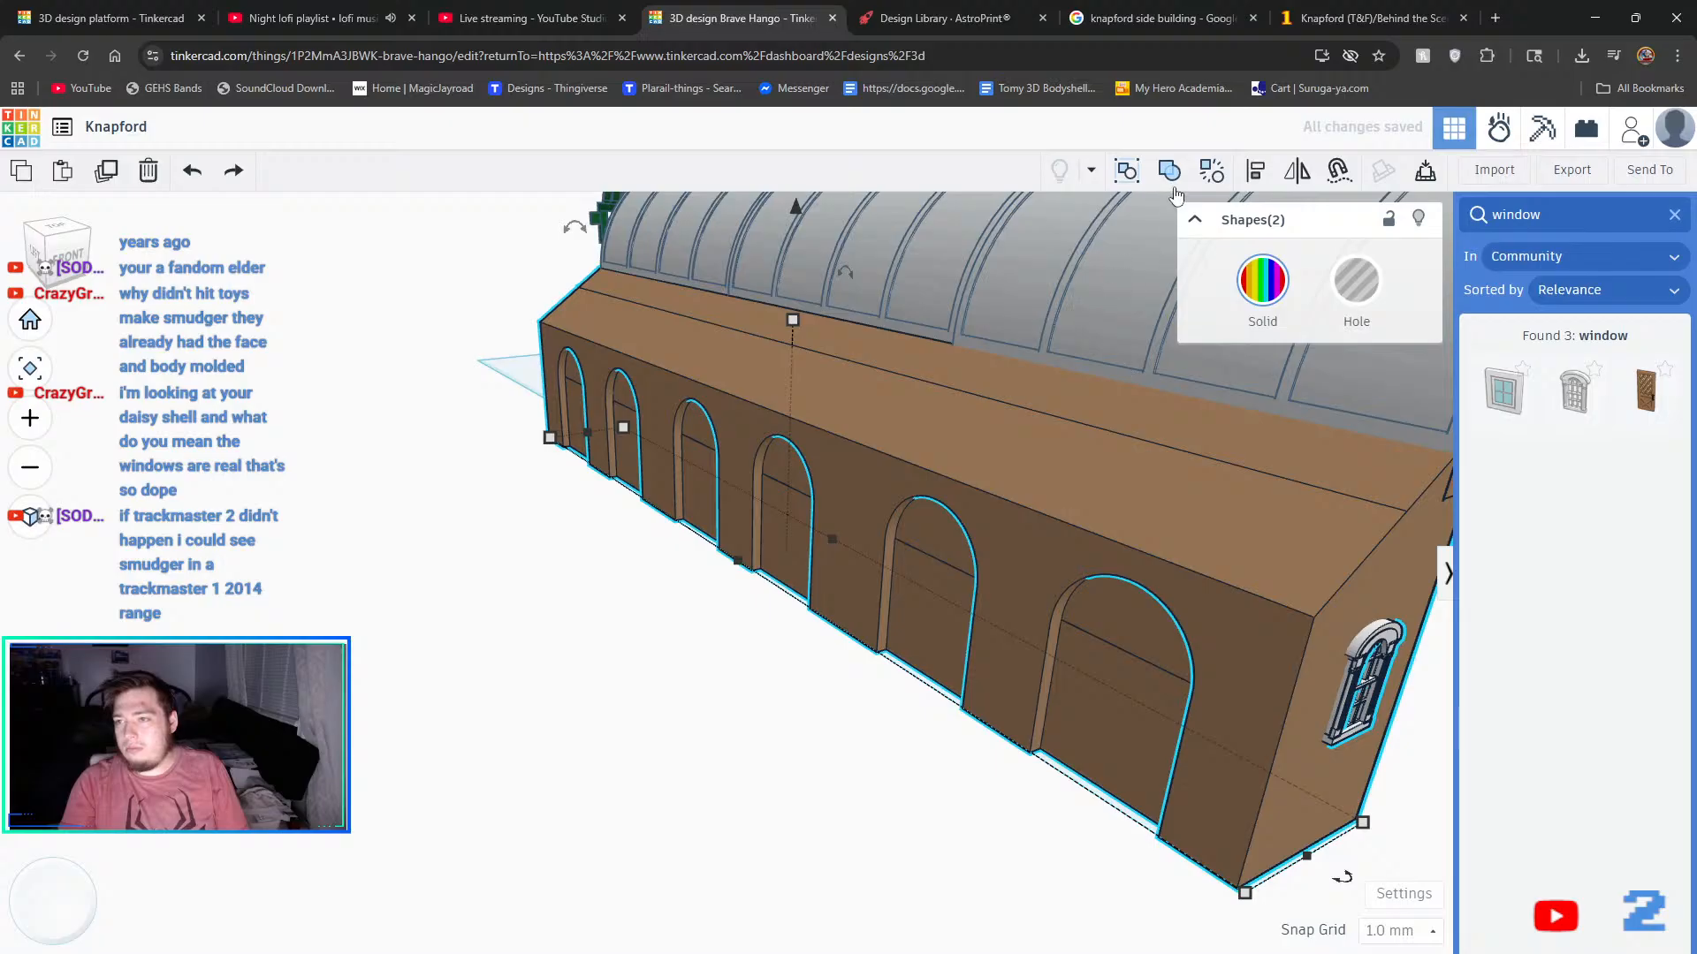
click(1171, 174)
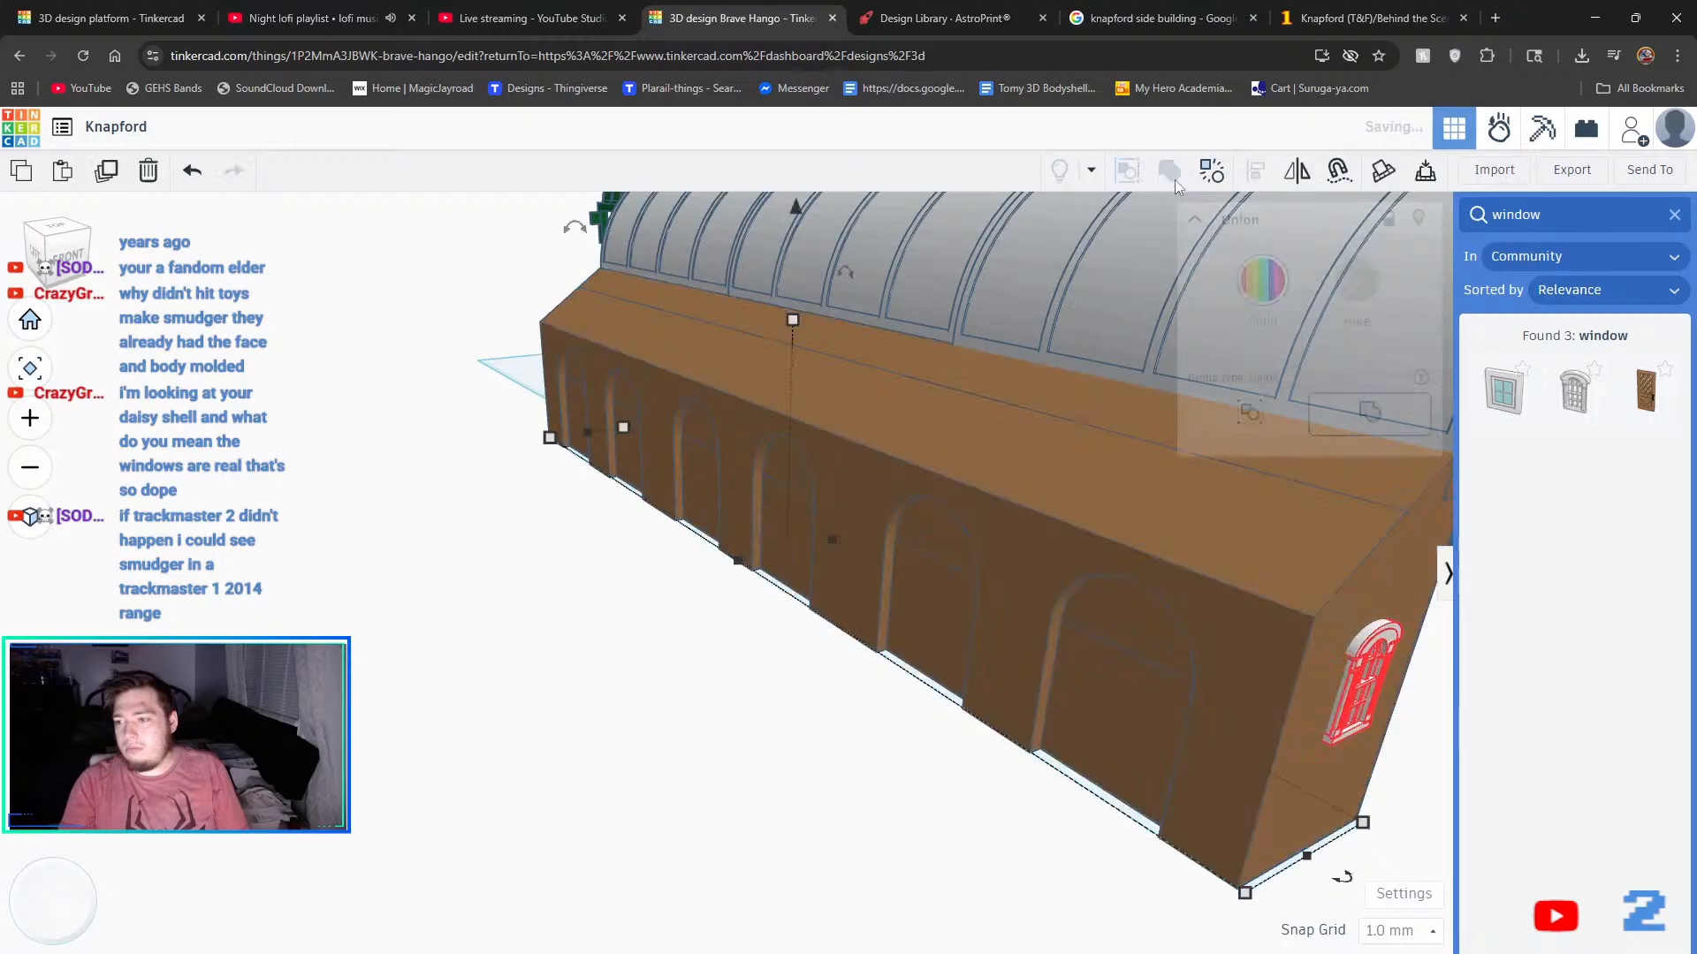
click(960, 784)
- Examine the brown side building, the arched roofs and the platforms from the front, side and above
scroll(963, 795, up, 5)
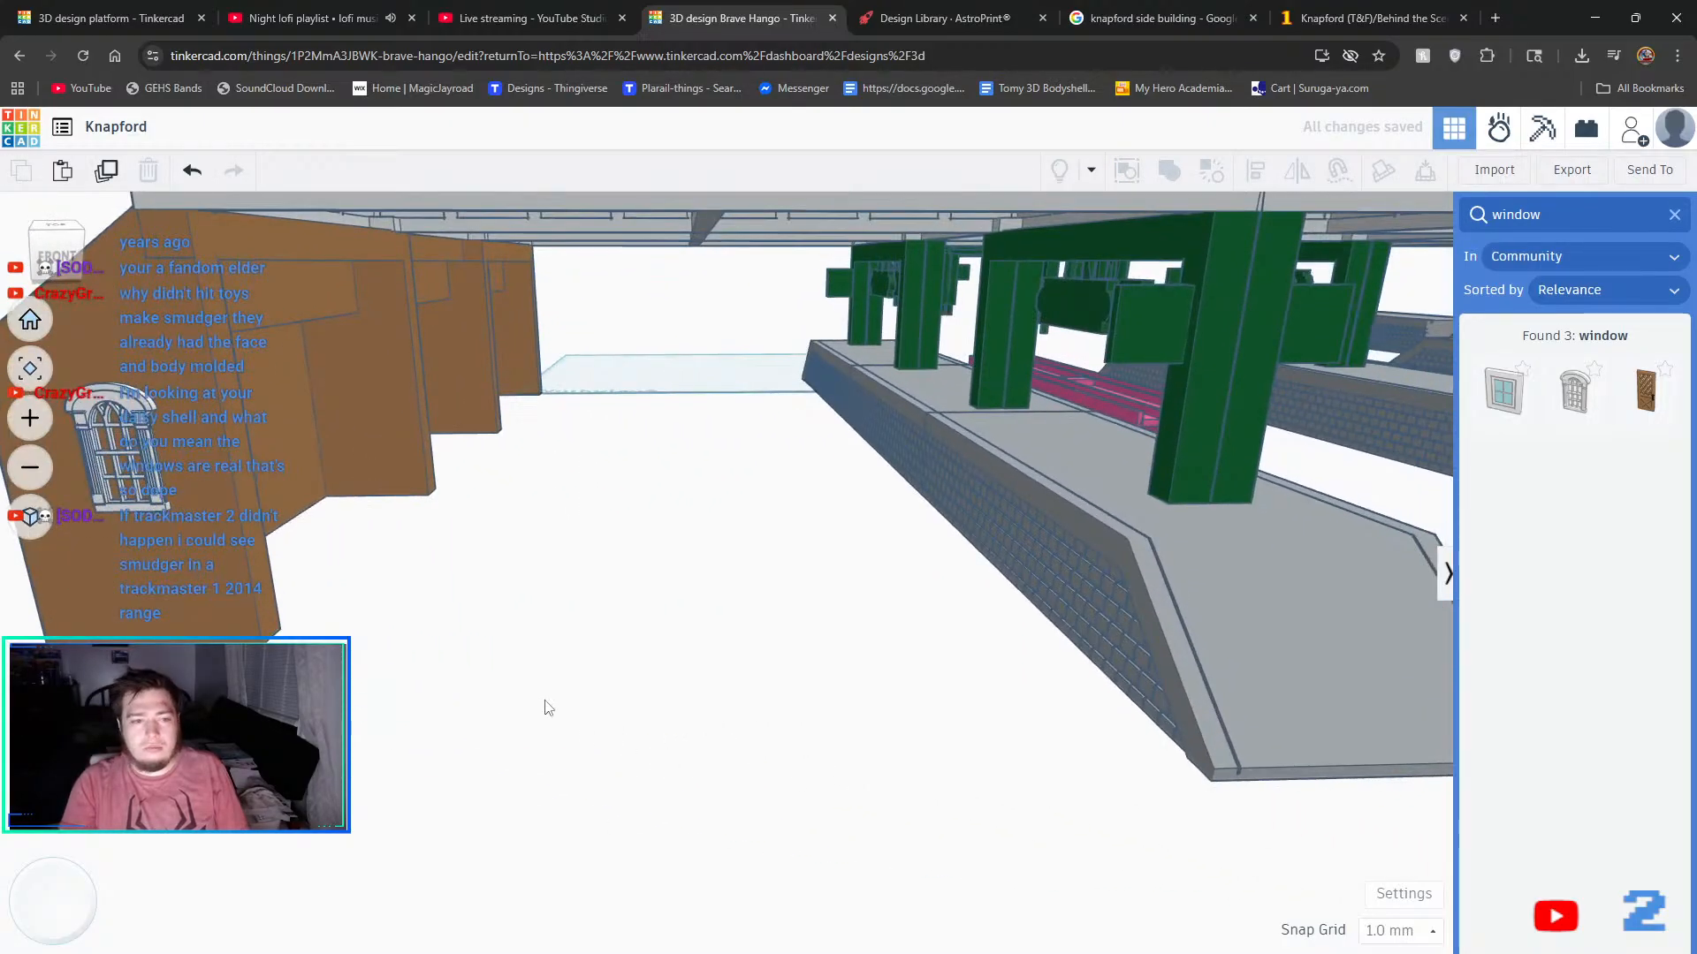
scroll(557, 707, down, 2)
scroll(688, 686, down, 2)
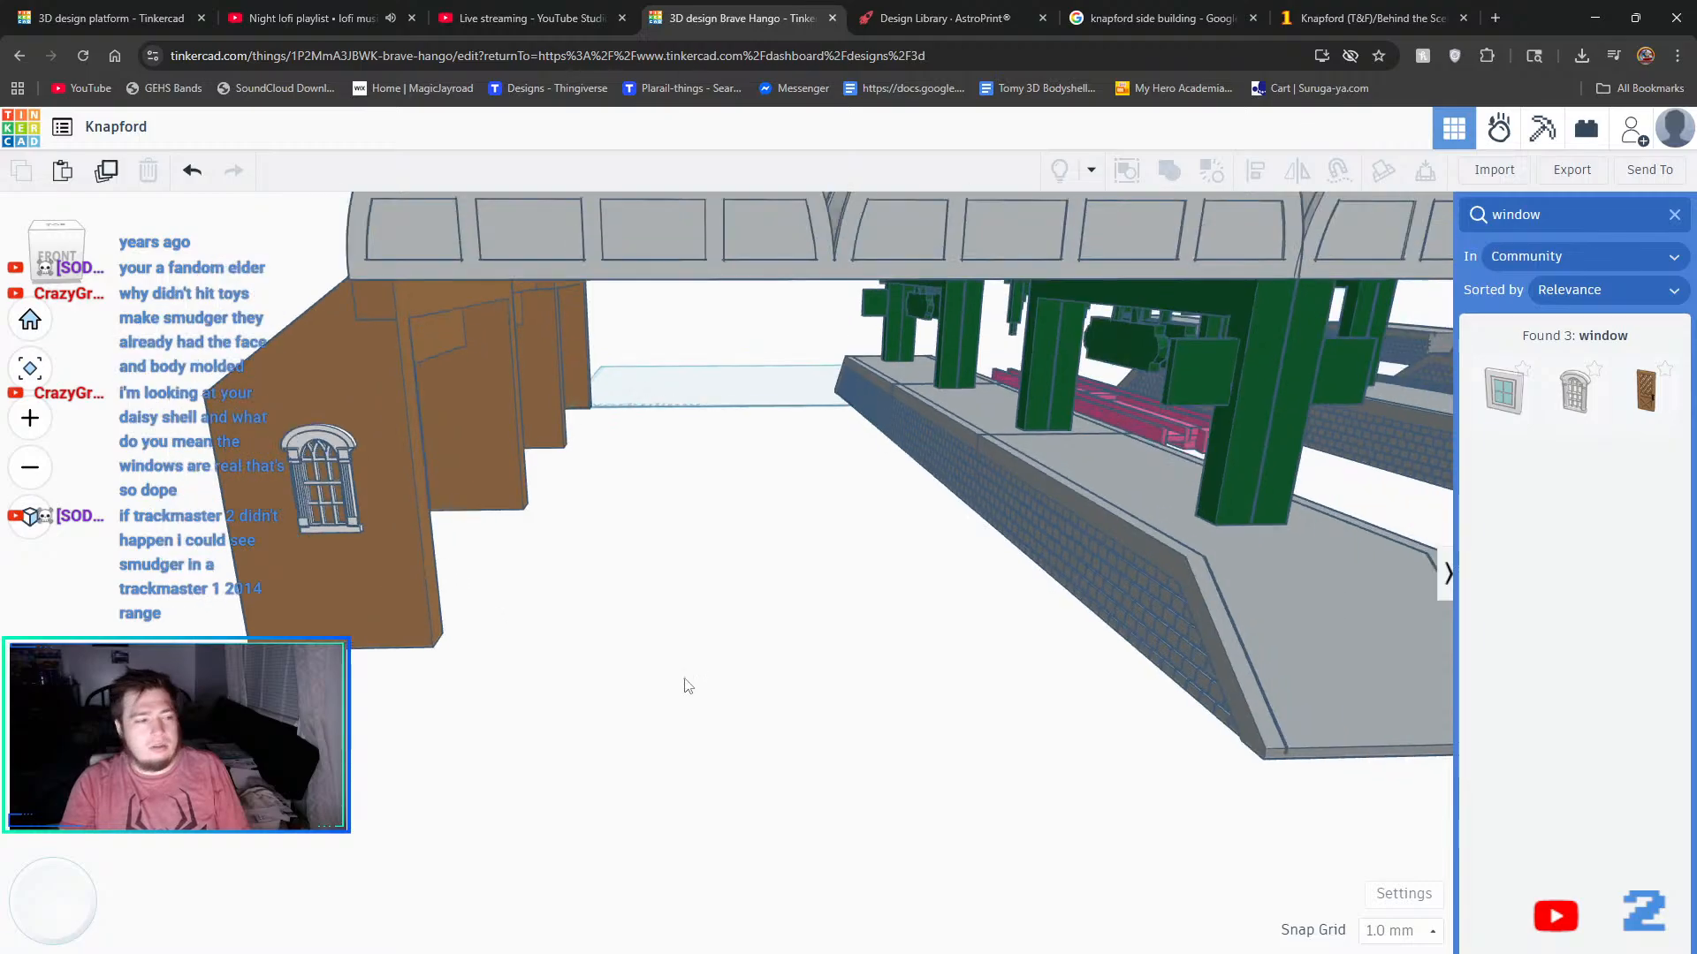
scroll(689, 686, down, 4)
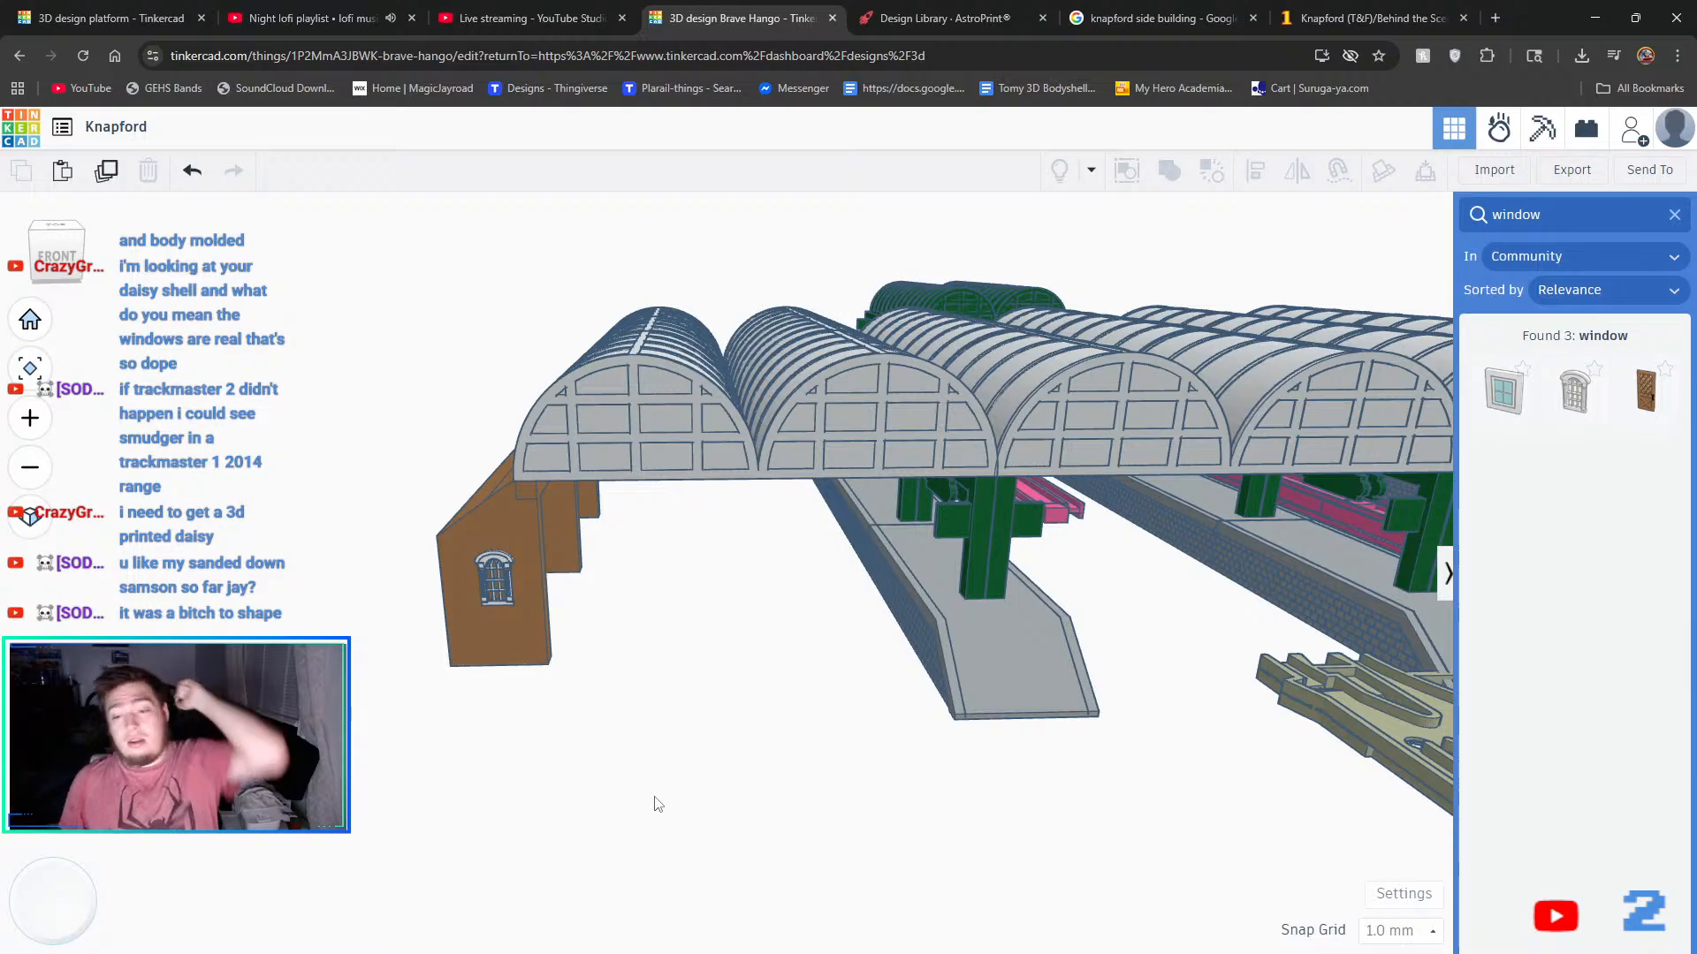
right_drag(734, 640, 852, 638)
click(843, 564)
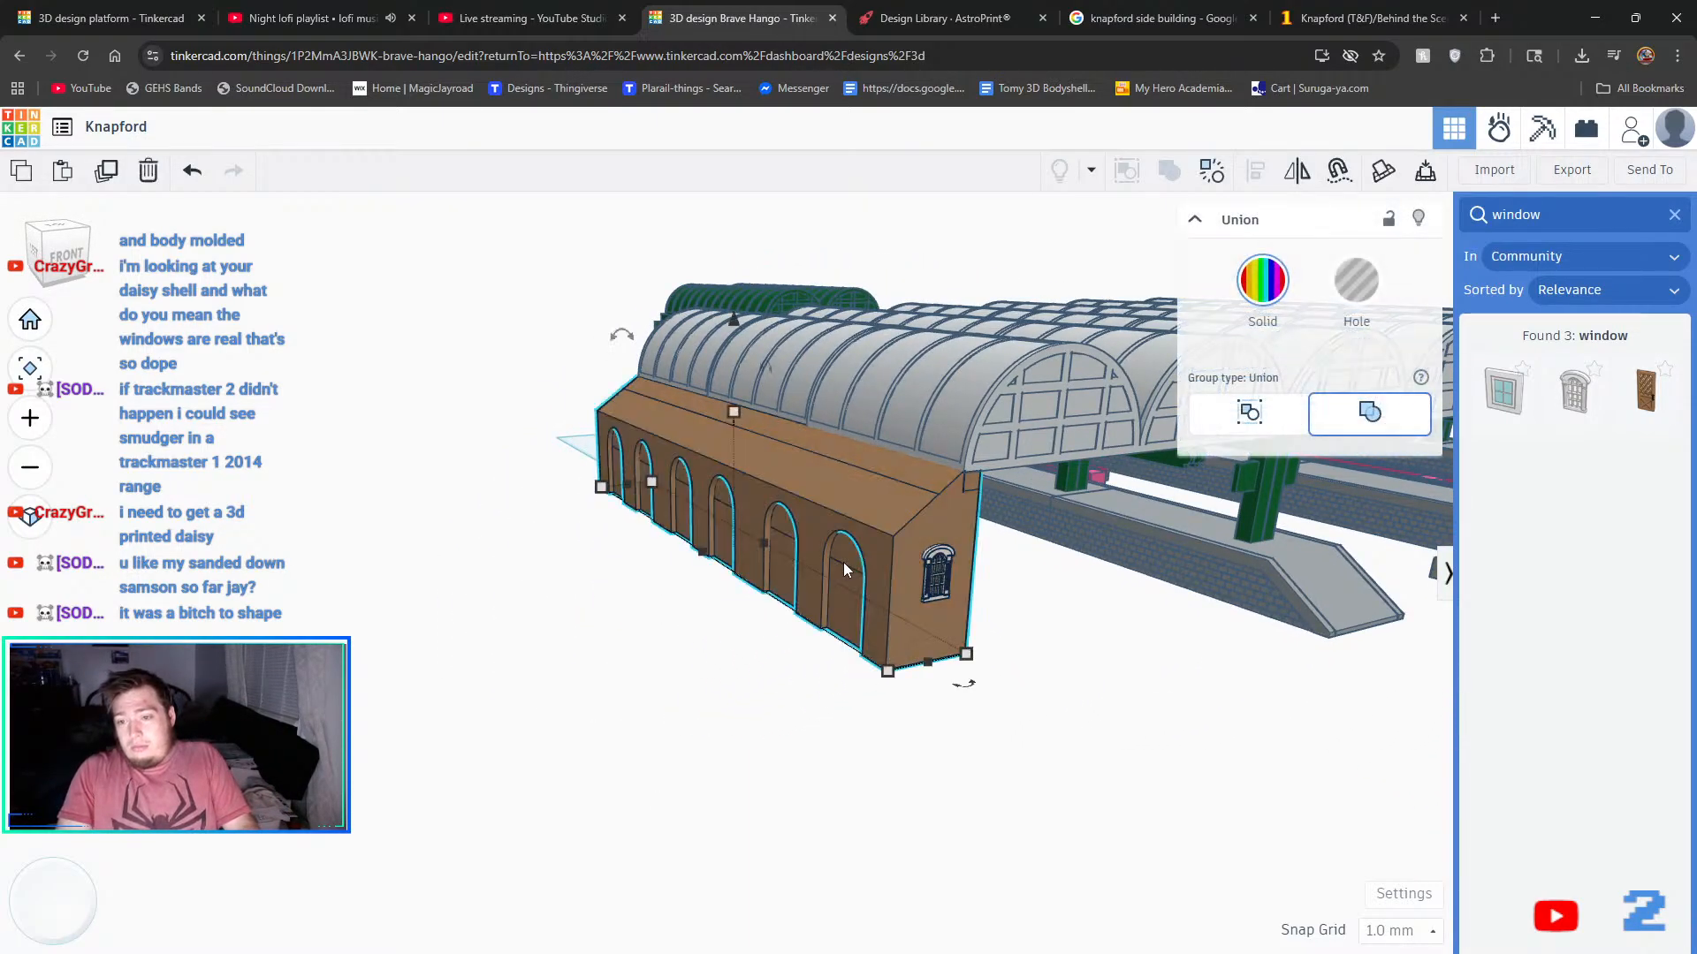
click(566, 621)
right_drag(656, 525, 674, 719)
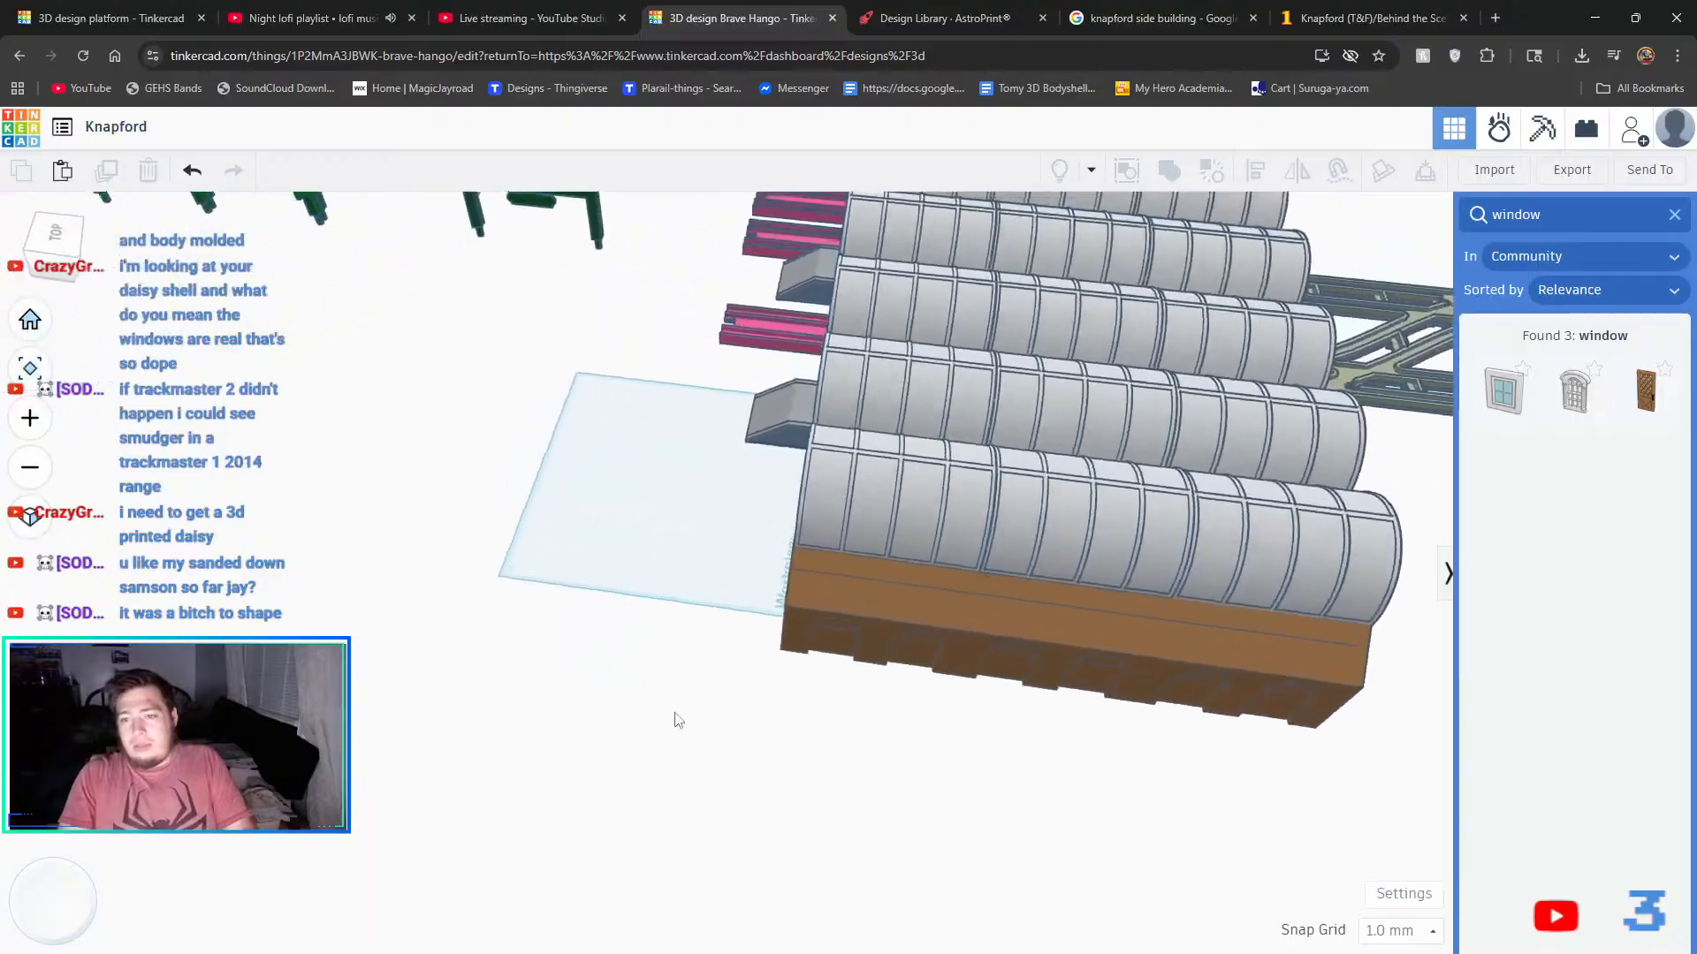
click(1093, 495)
right_drag(1133, 768, 718, 663)
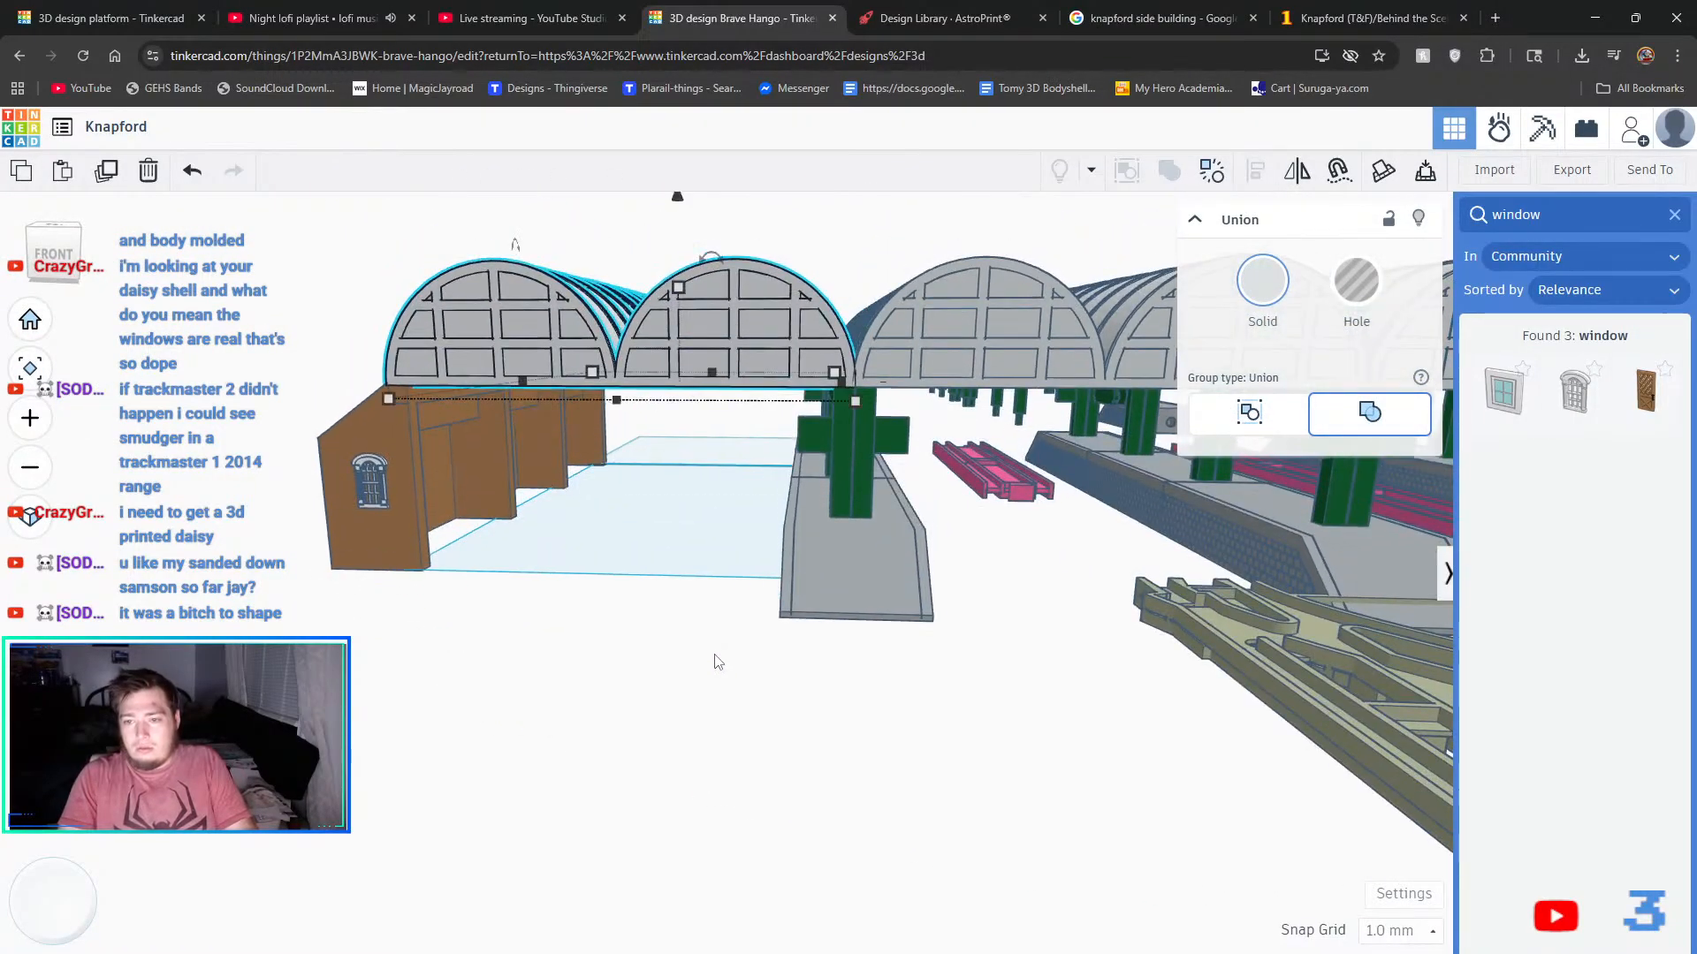
- Group the three green support pieces on the platform nearest the brown side building into one union
click(891, 513)
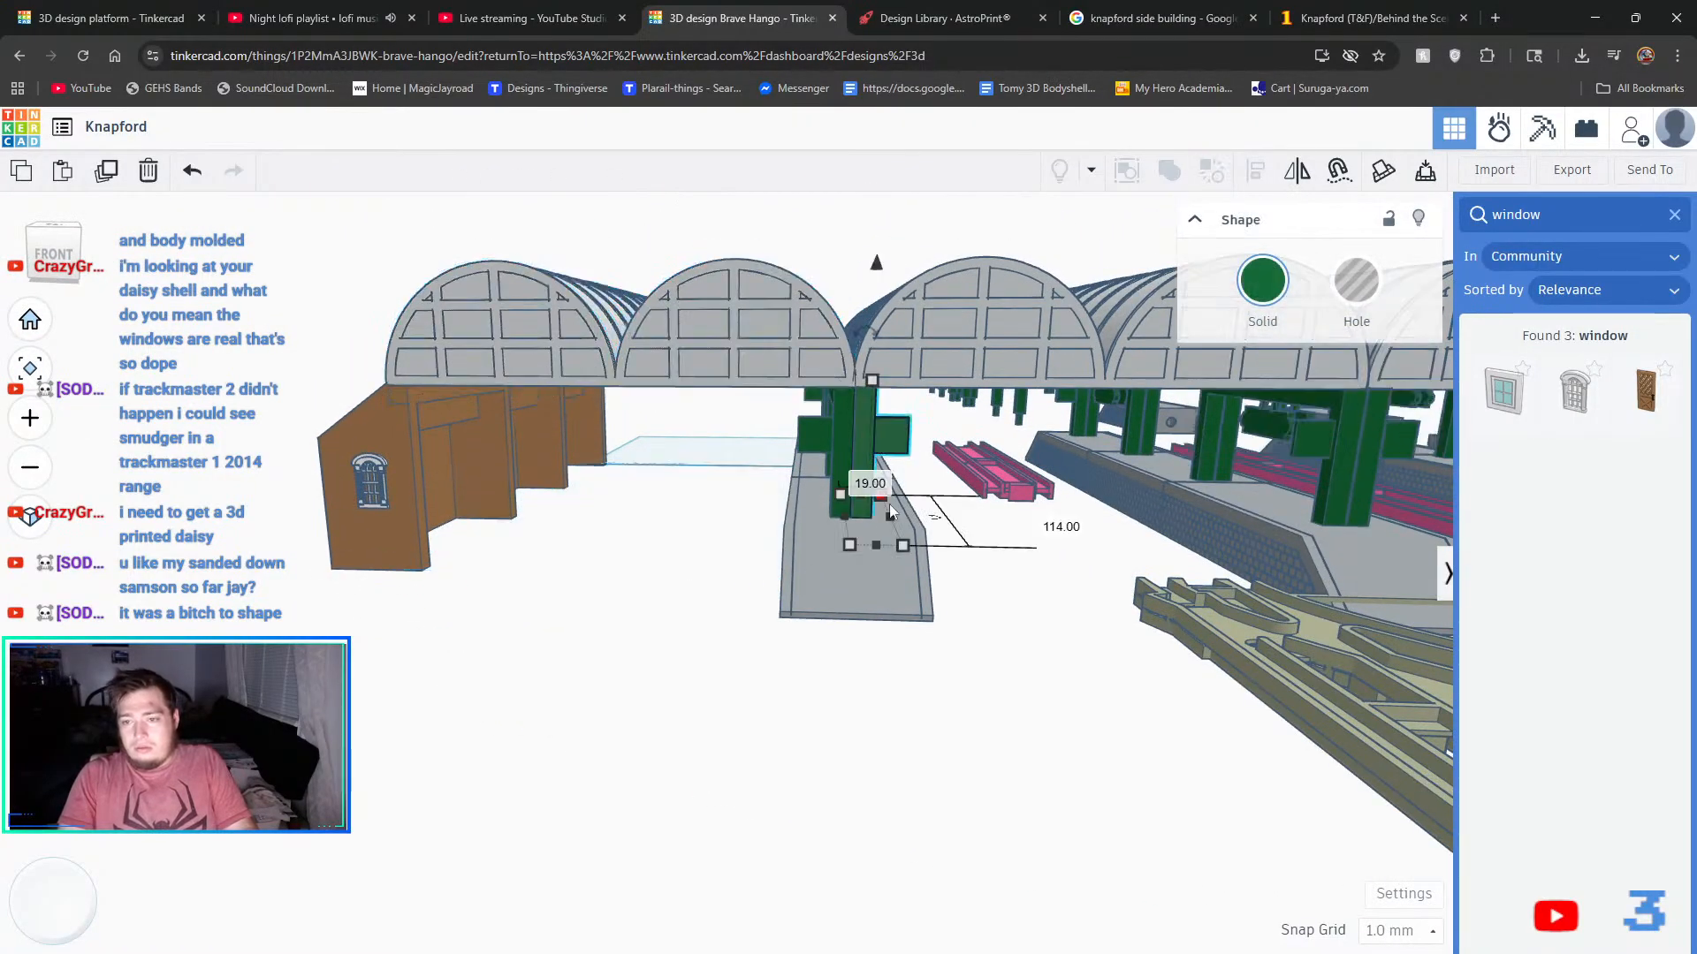
click(837, 472)
shift+click(862, 465)
right_drag(718, 679, 776, 664)
key(ctrl+g)
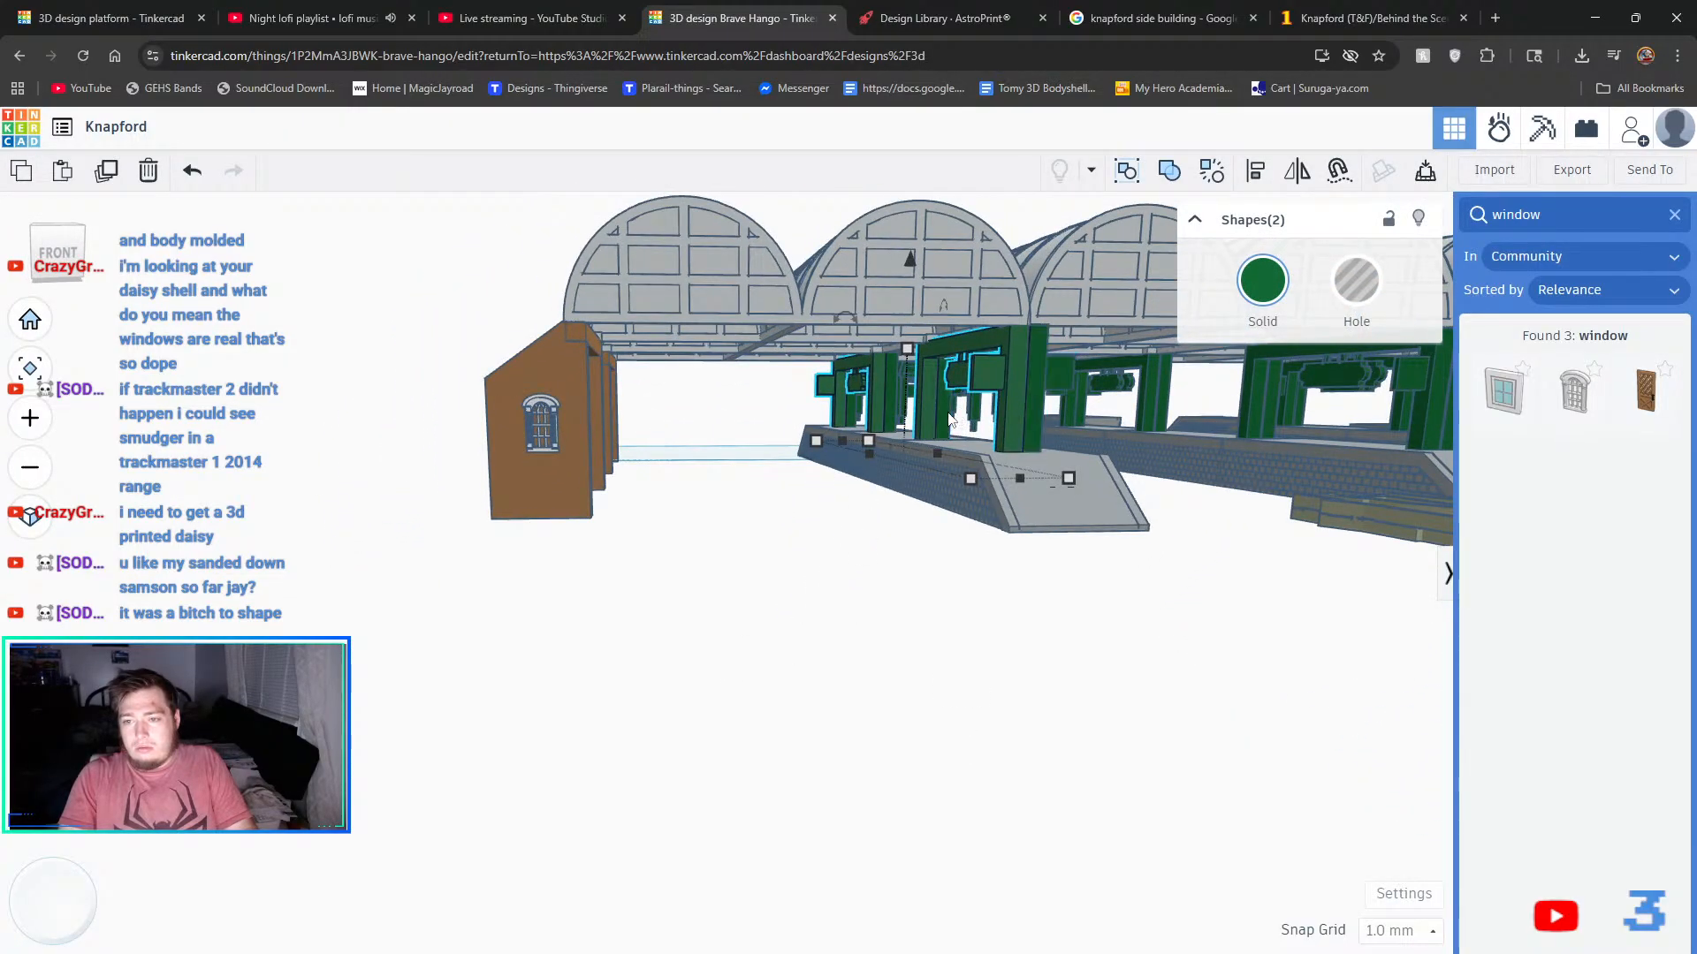
key(ctrl+z)
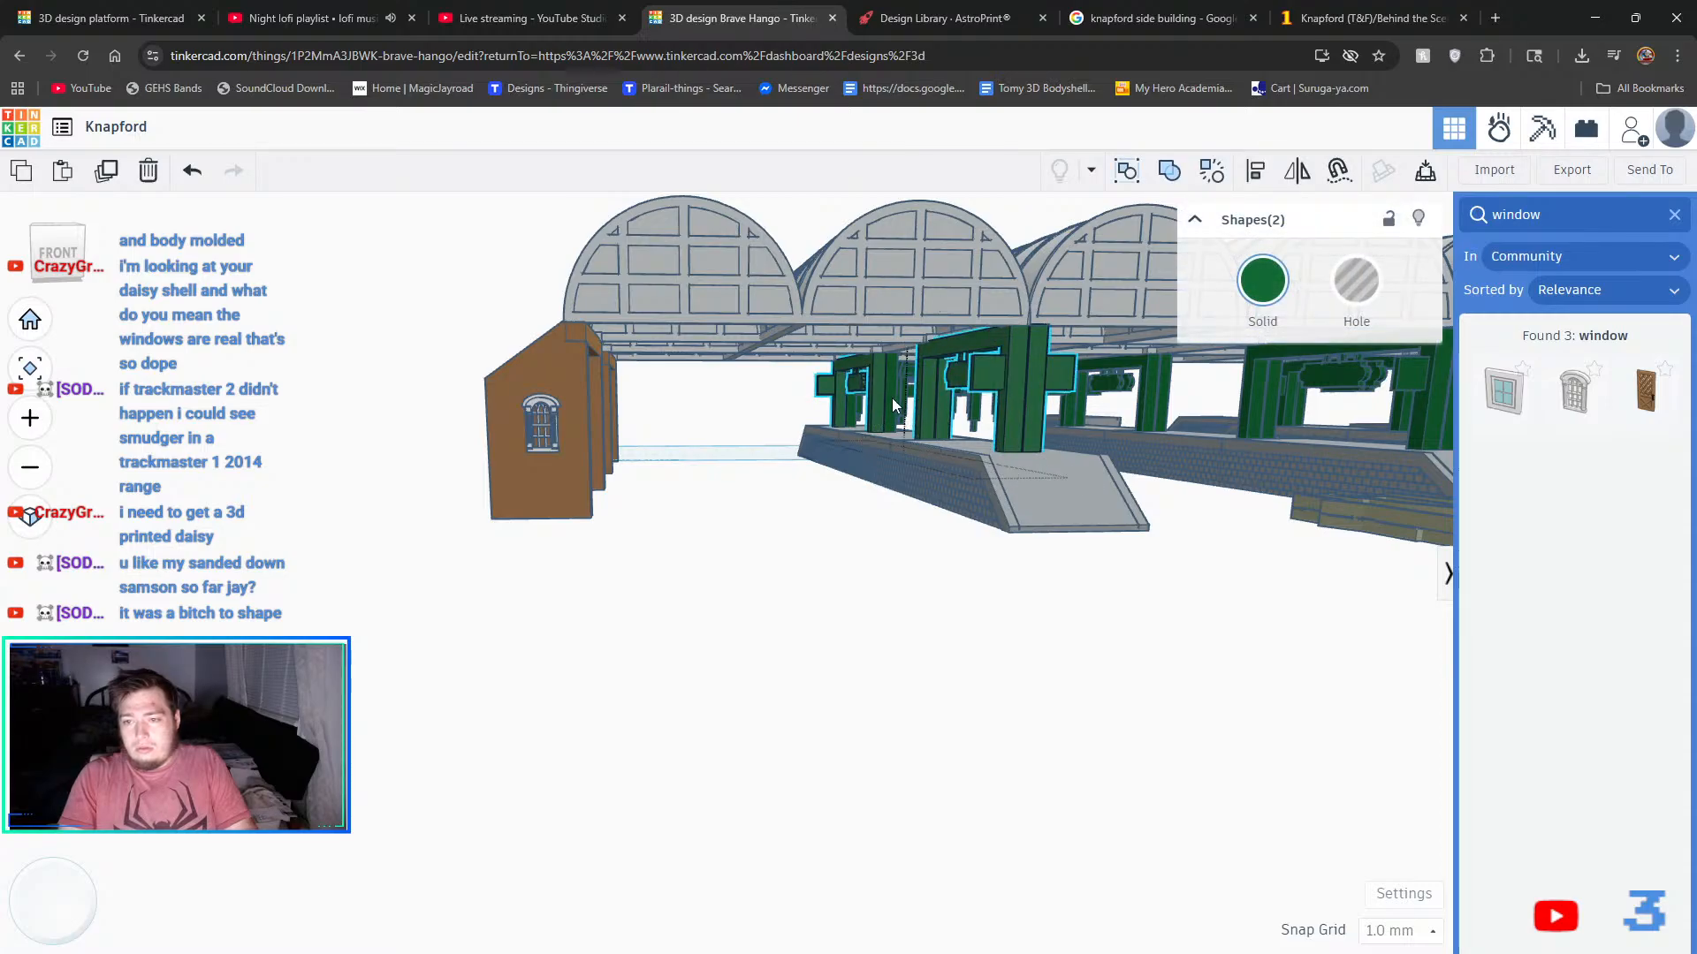
shift+click(893, 398)
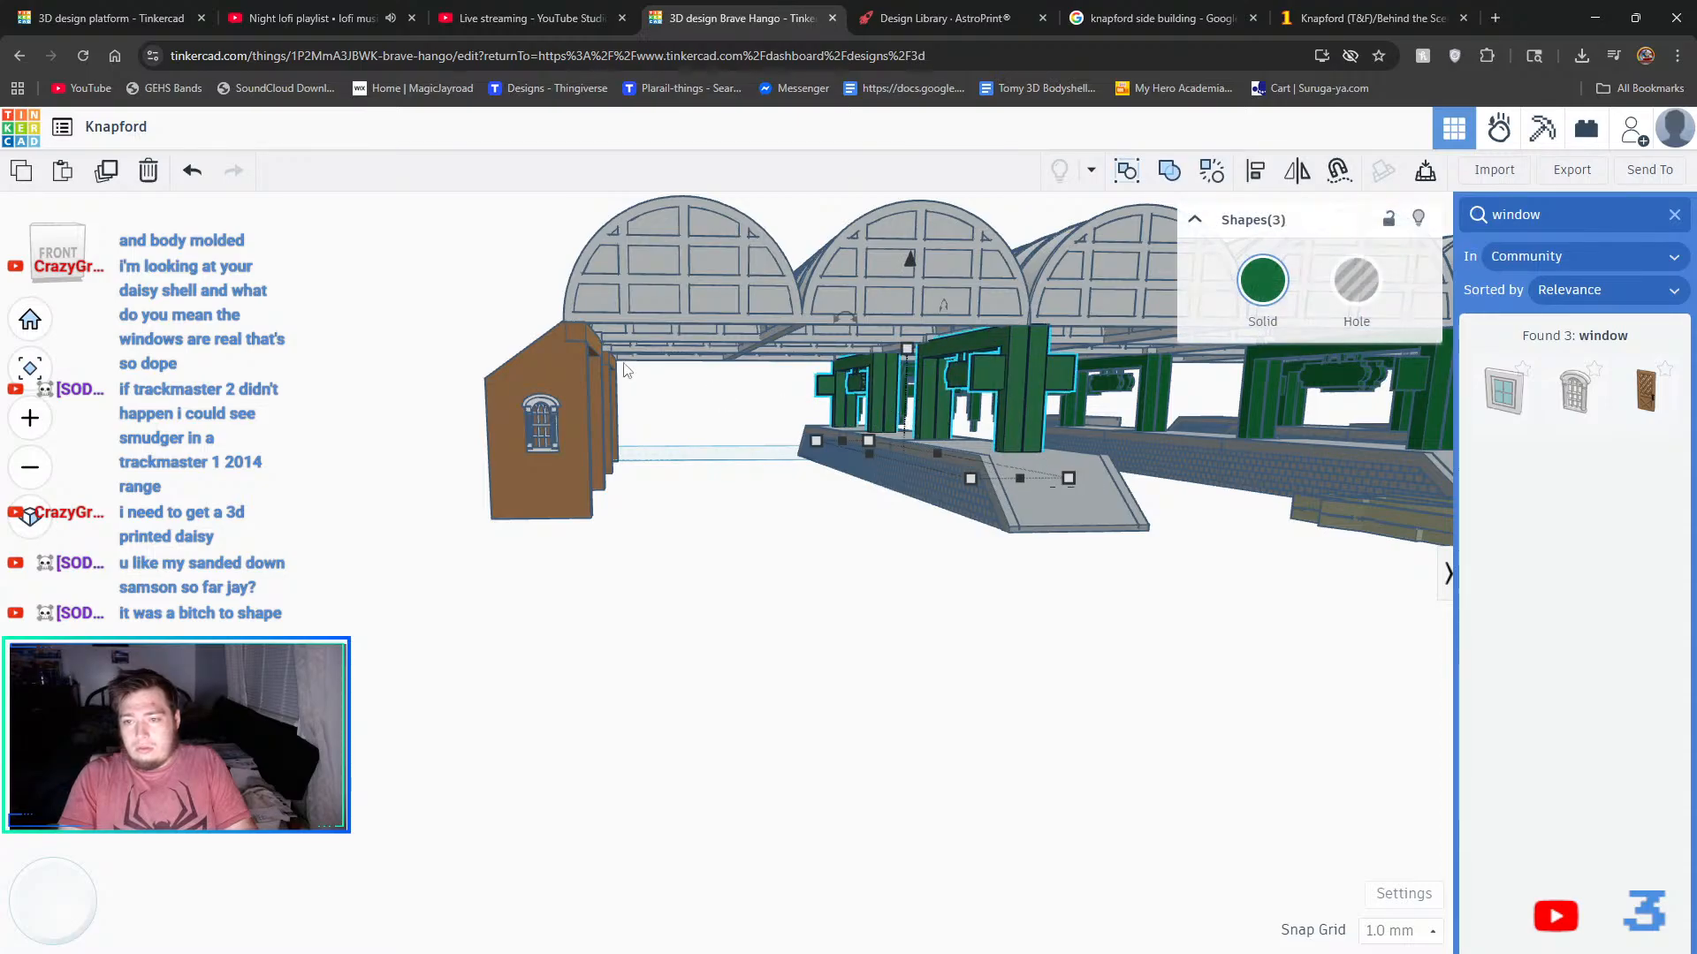
click(1166, 170)
click(963, 652)
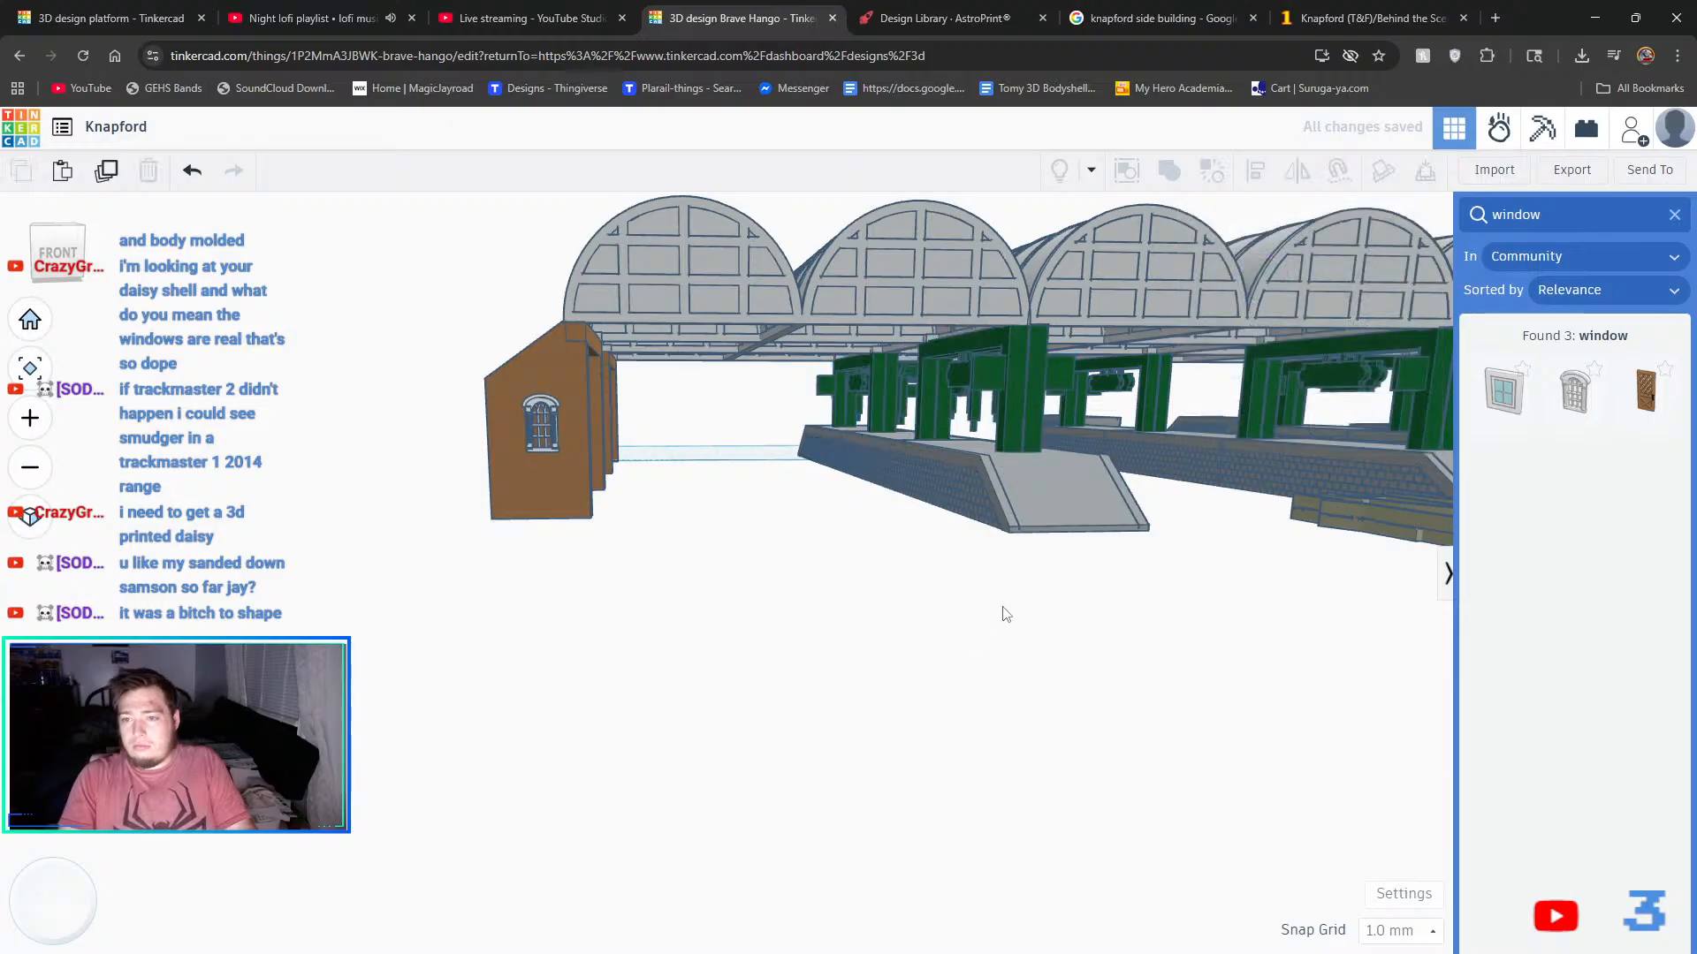
click(1035, 380)
click(950, 822)
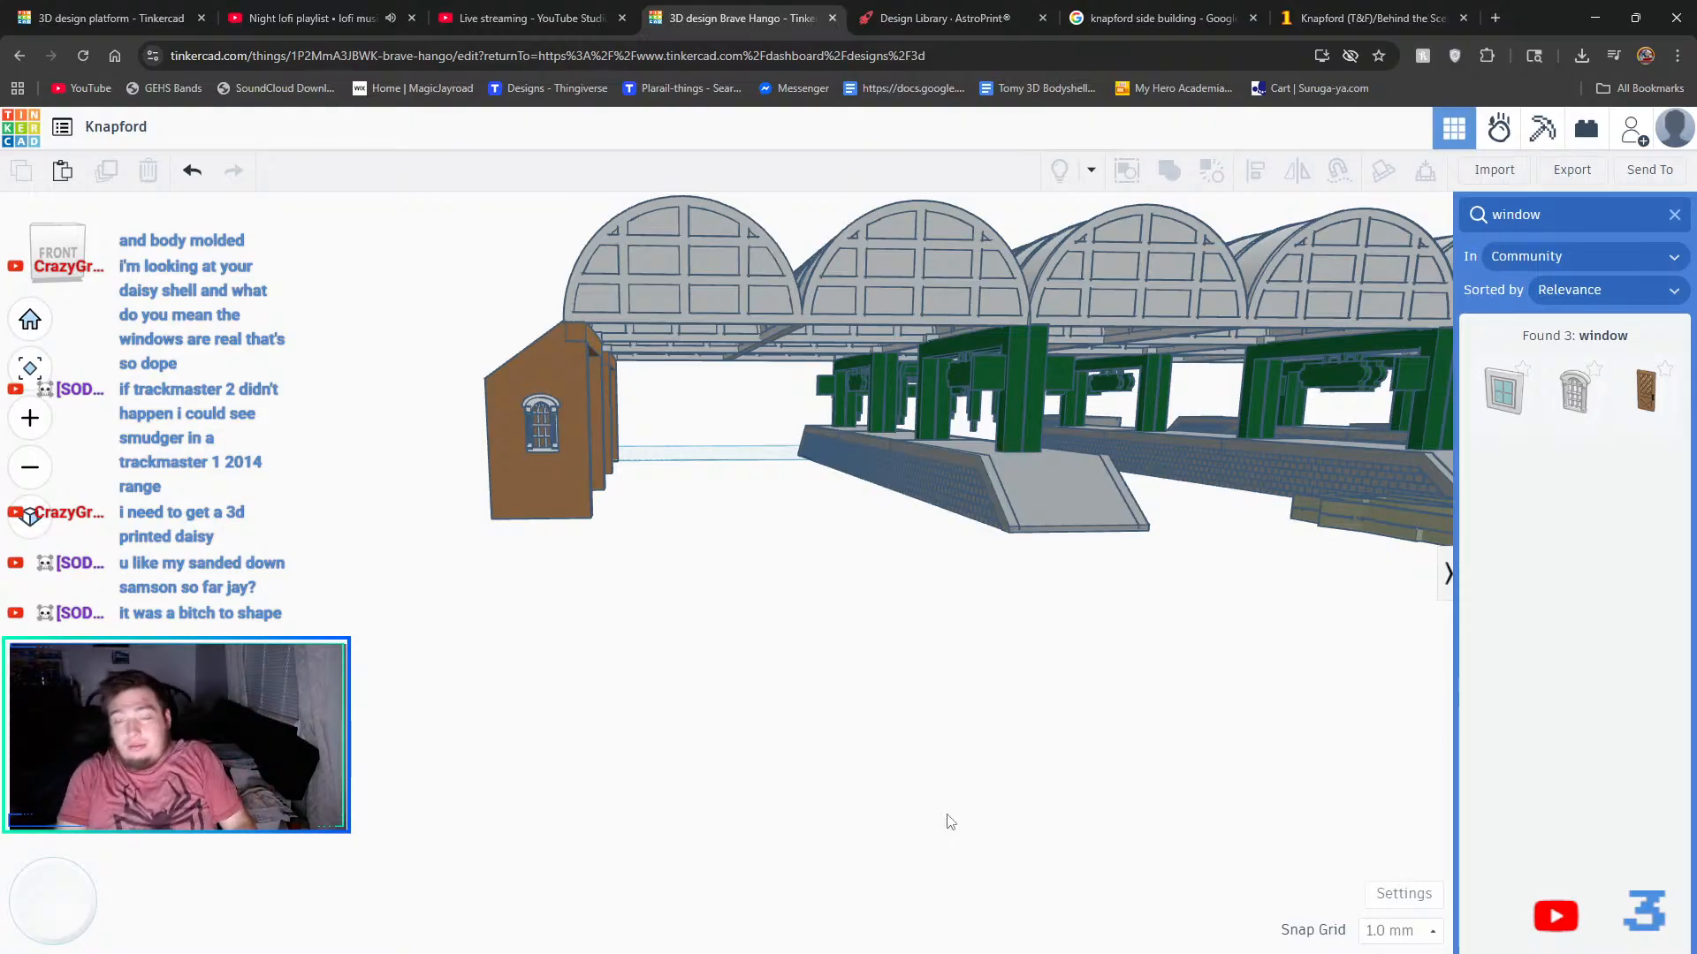
- Delete the beige track junction in front of the station platforms
right_drag(1223, 632, 1000, 581)
scroll(1007, 588, down, 5)
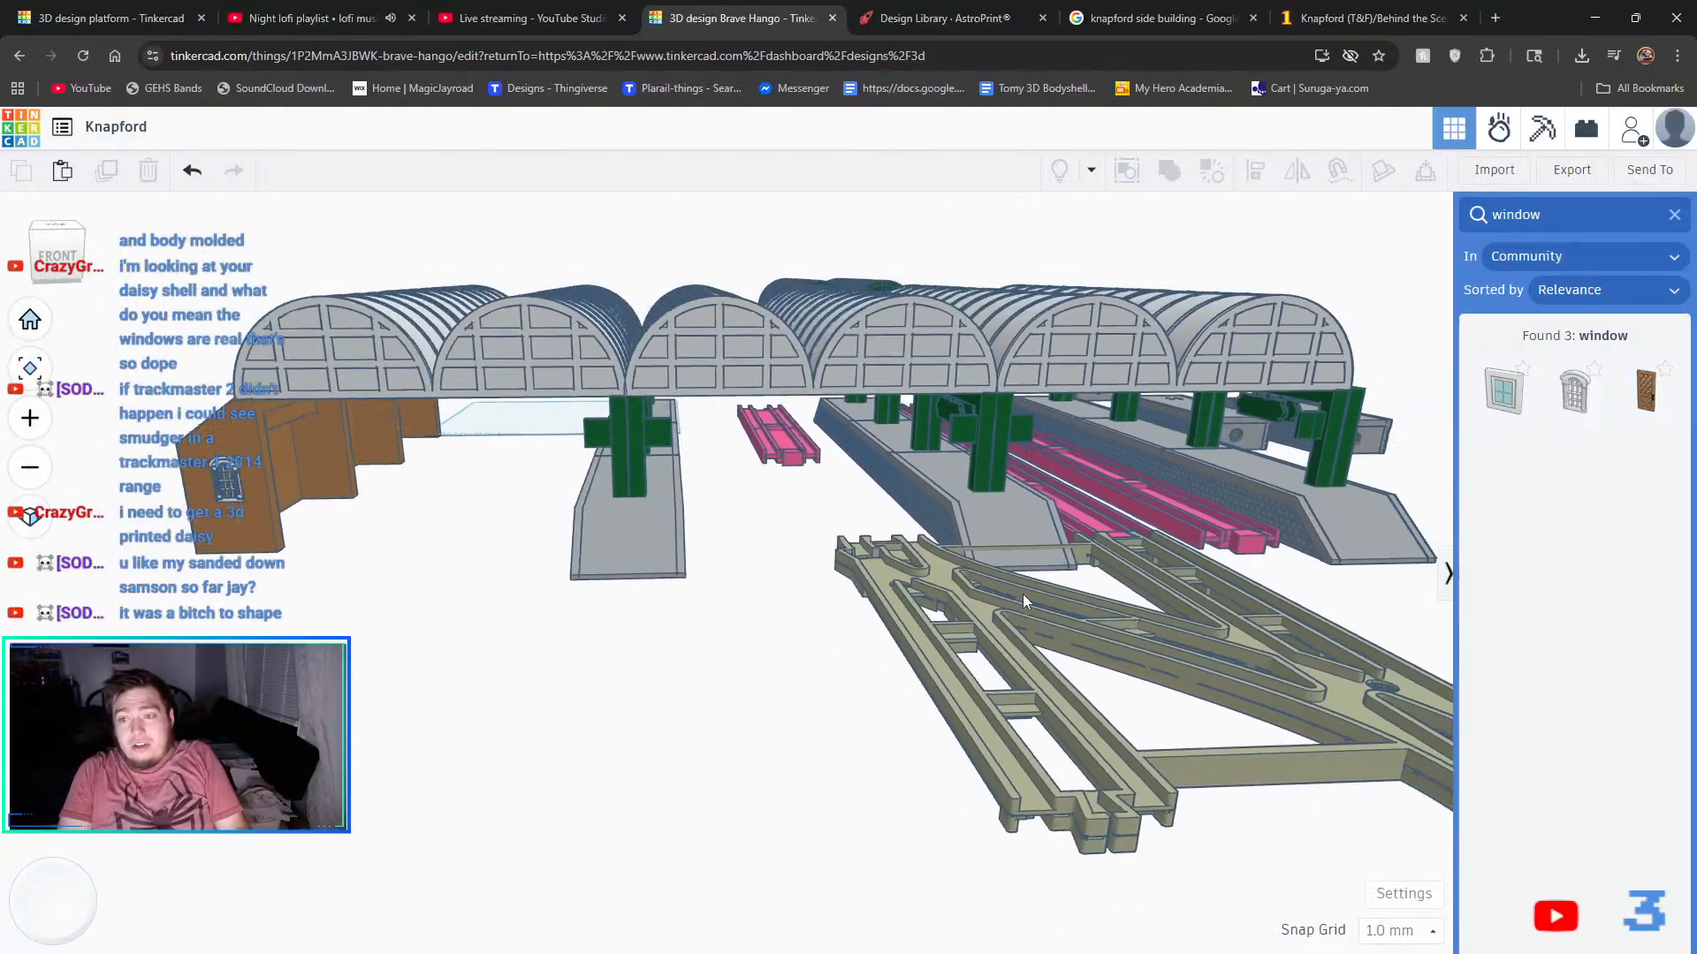
mouse_move(1027, 591)
right_down()
mouse_move(1239, 549)
mouse_move(1310, 557)
mouse_move(1034, 575)
right_up()
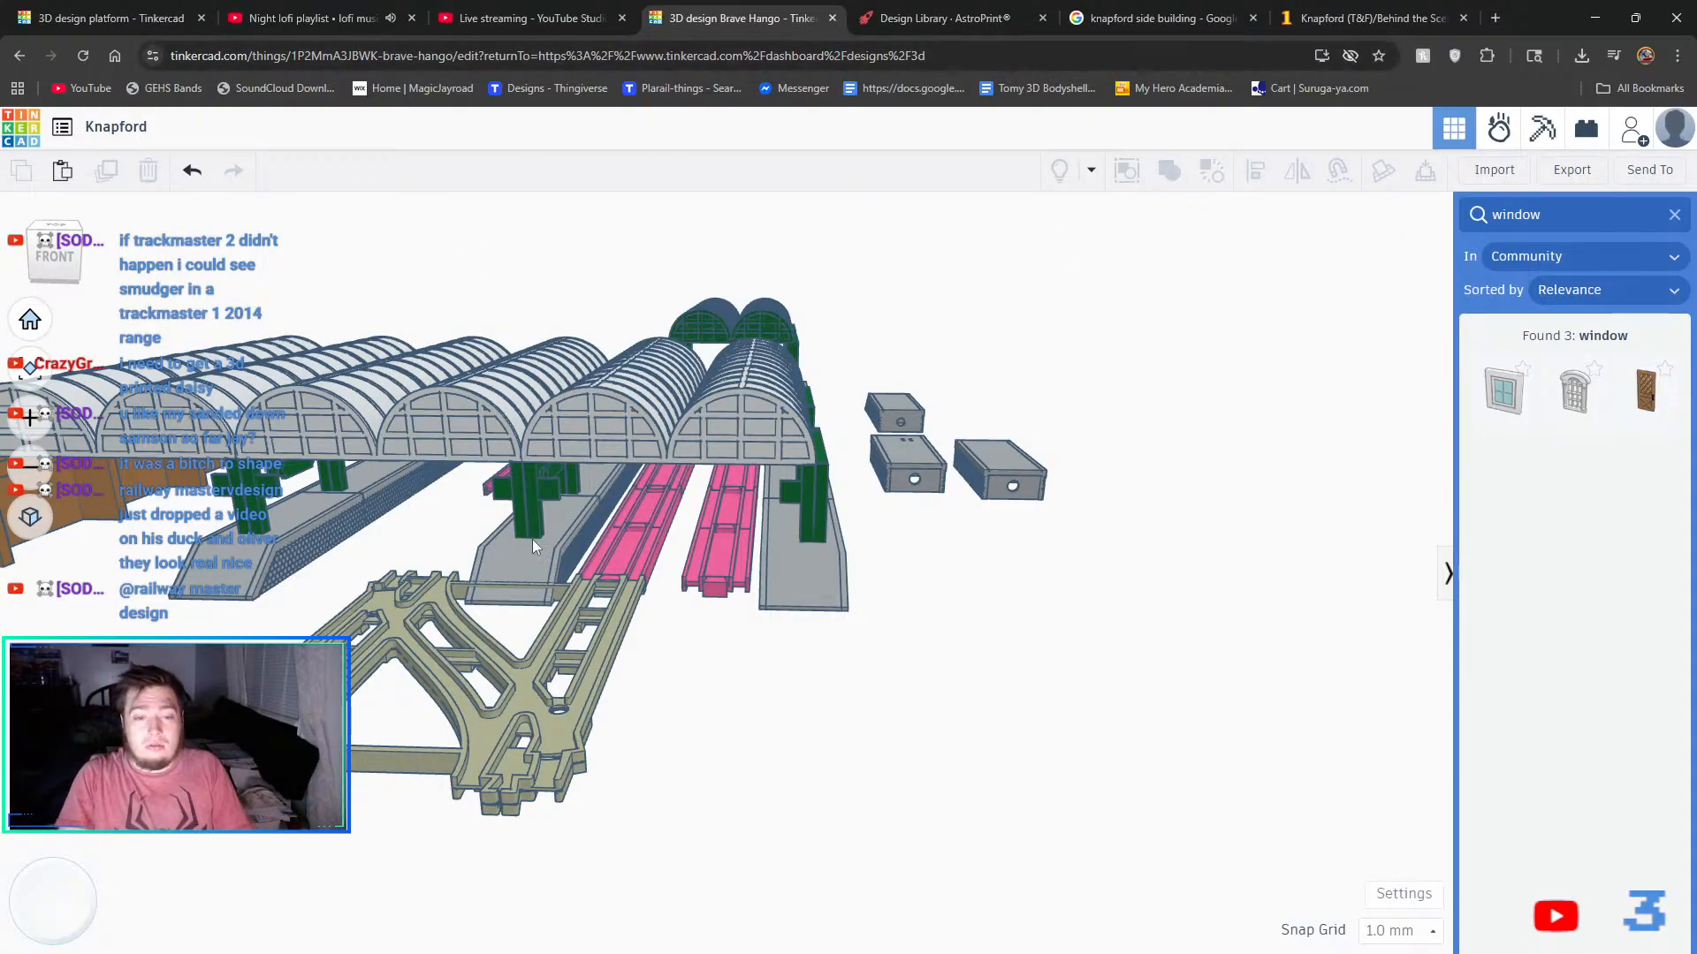
click(574, 676)
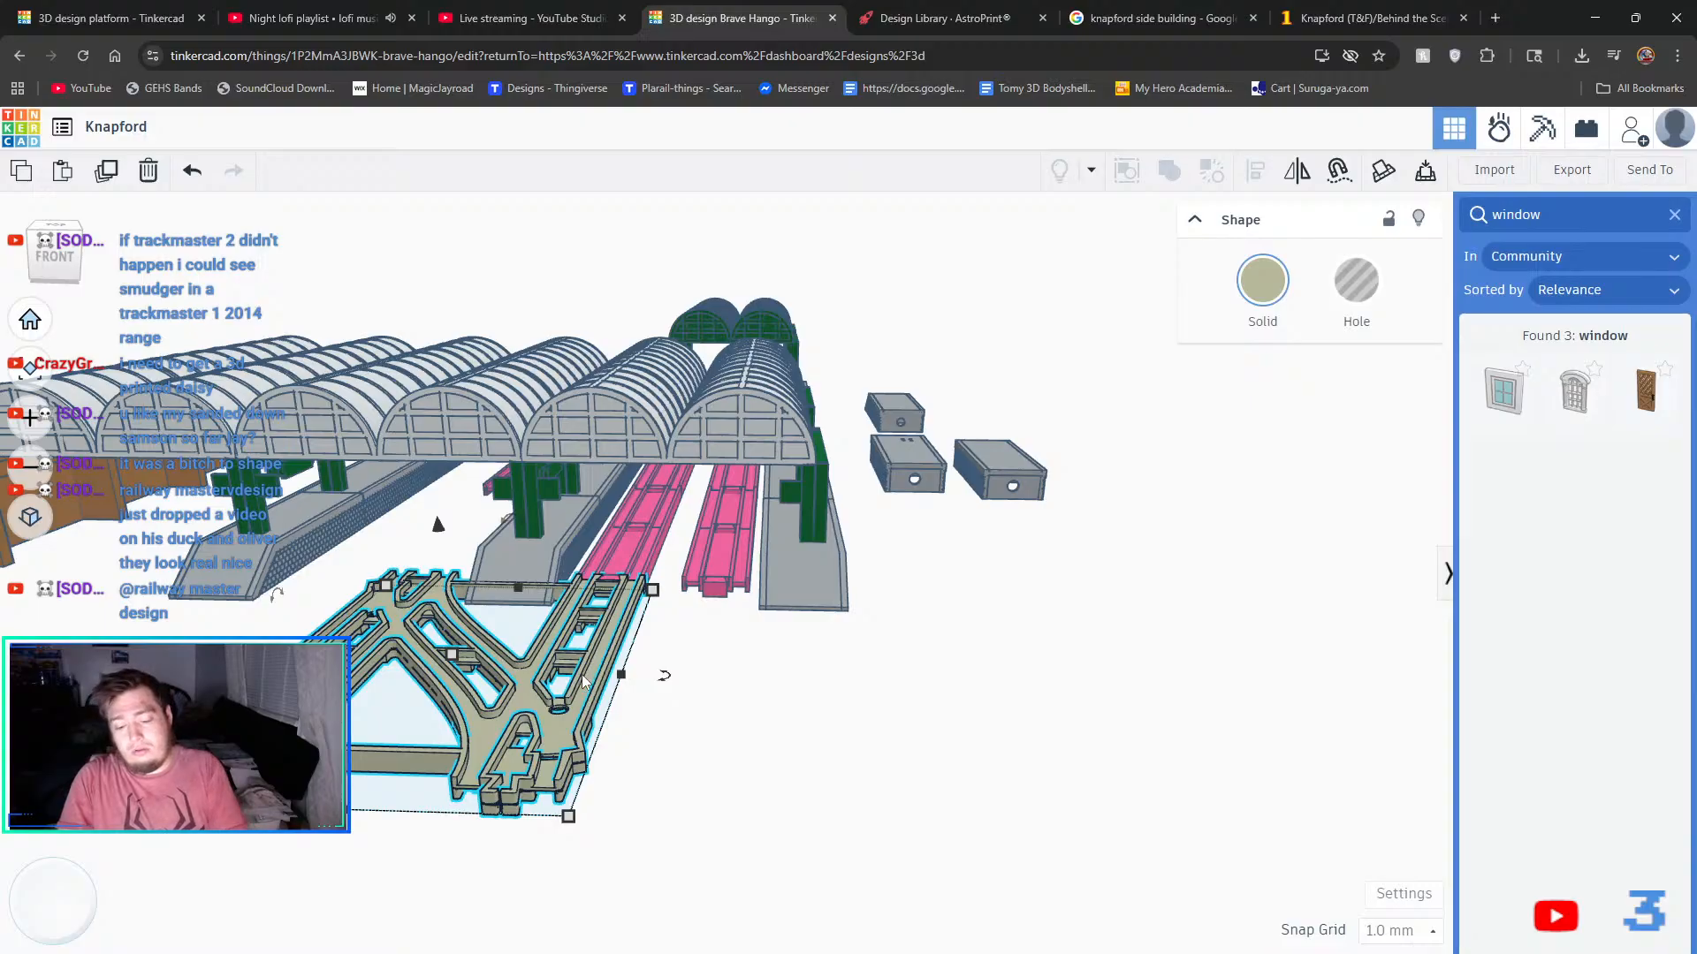
key(Delete)
right_drag(587, 731, 666, 697)
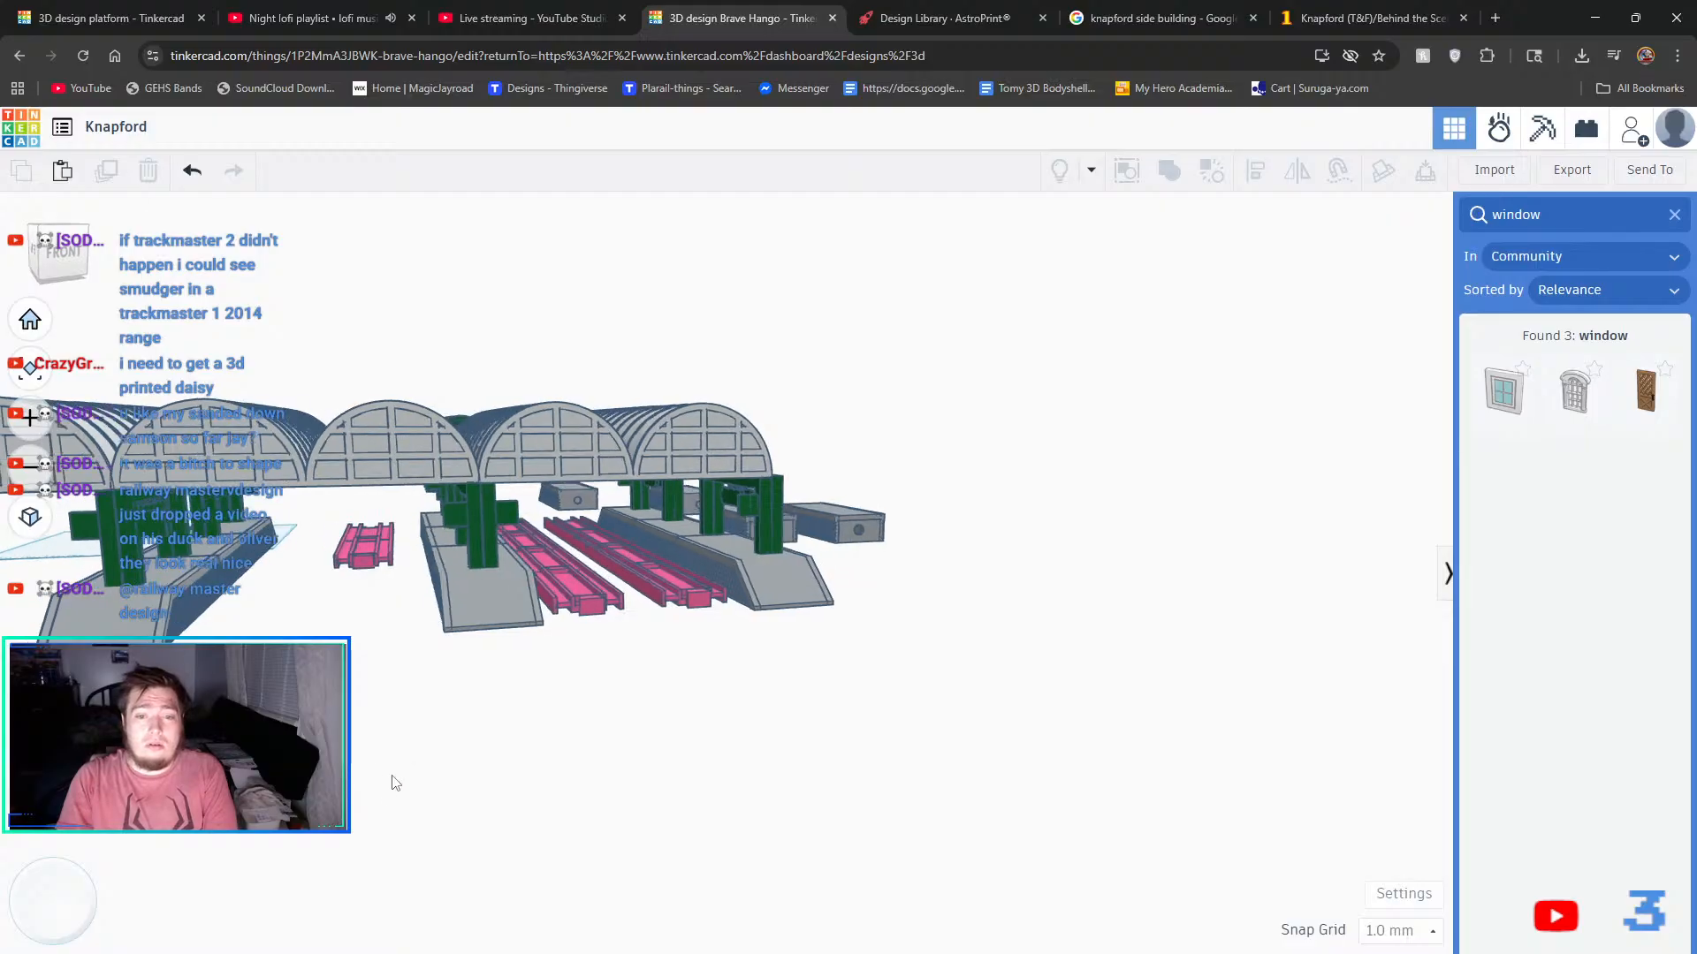
- Select the three grey brick-sided platforms together and clear the selection
right_drag(390, 781, 442, 613)
click(441, 613)
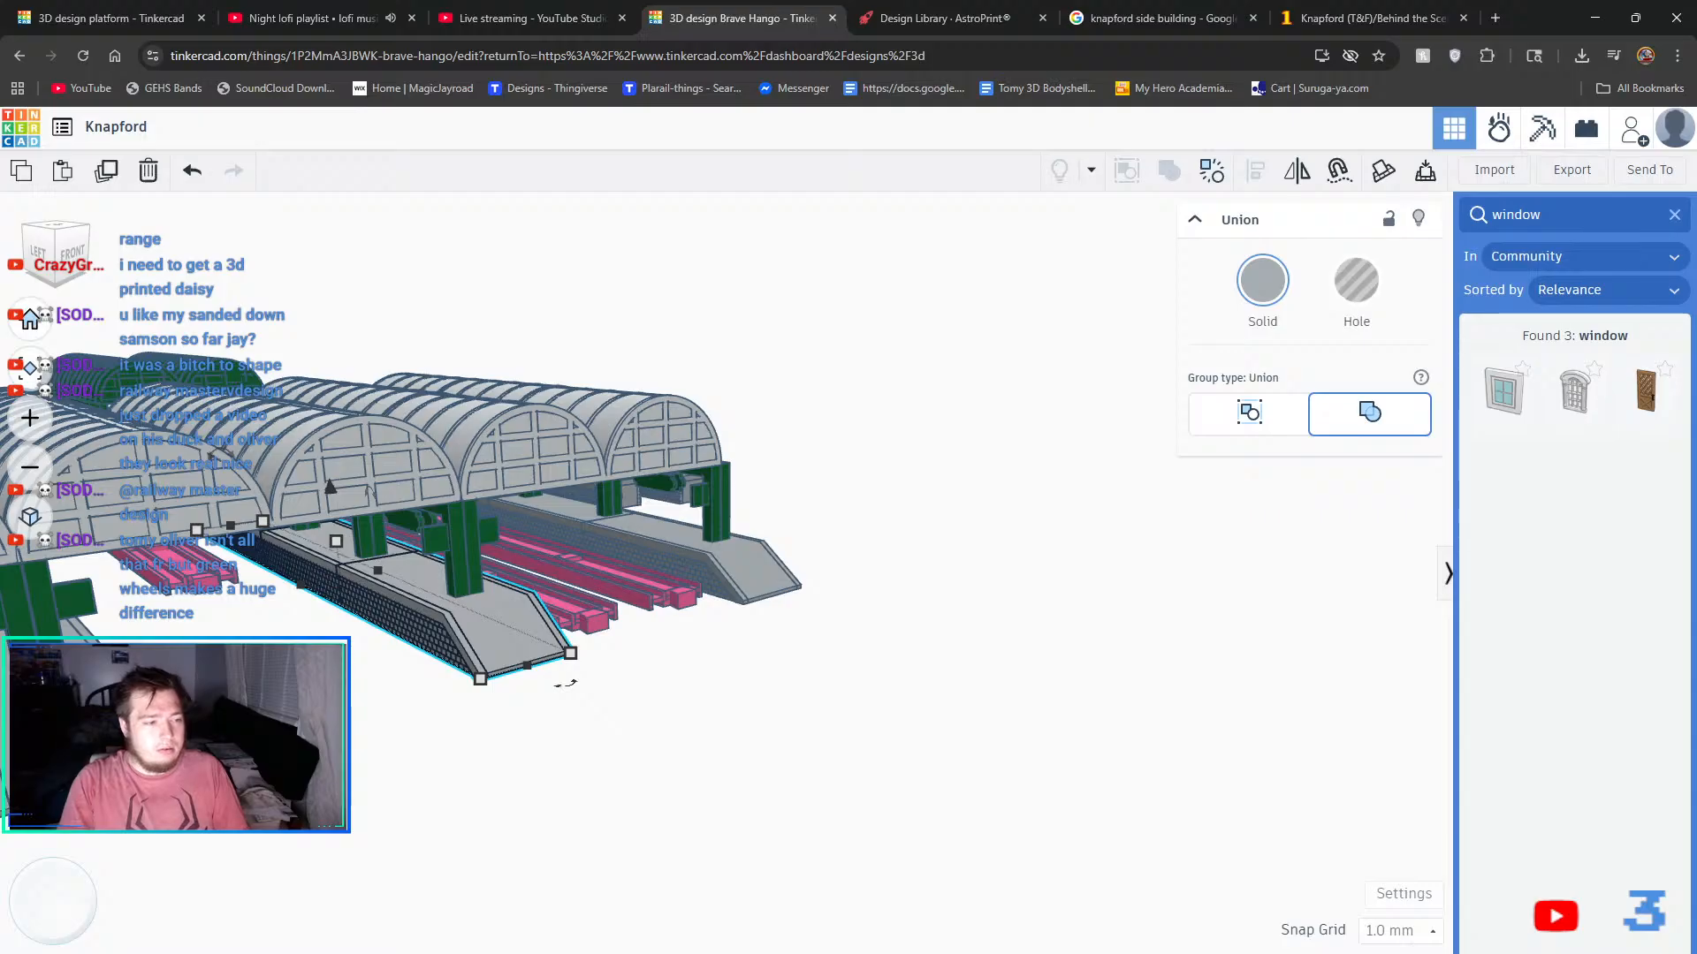
key(ctrl+shift+g)
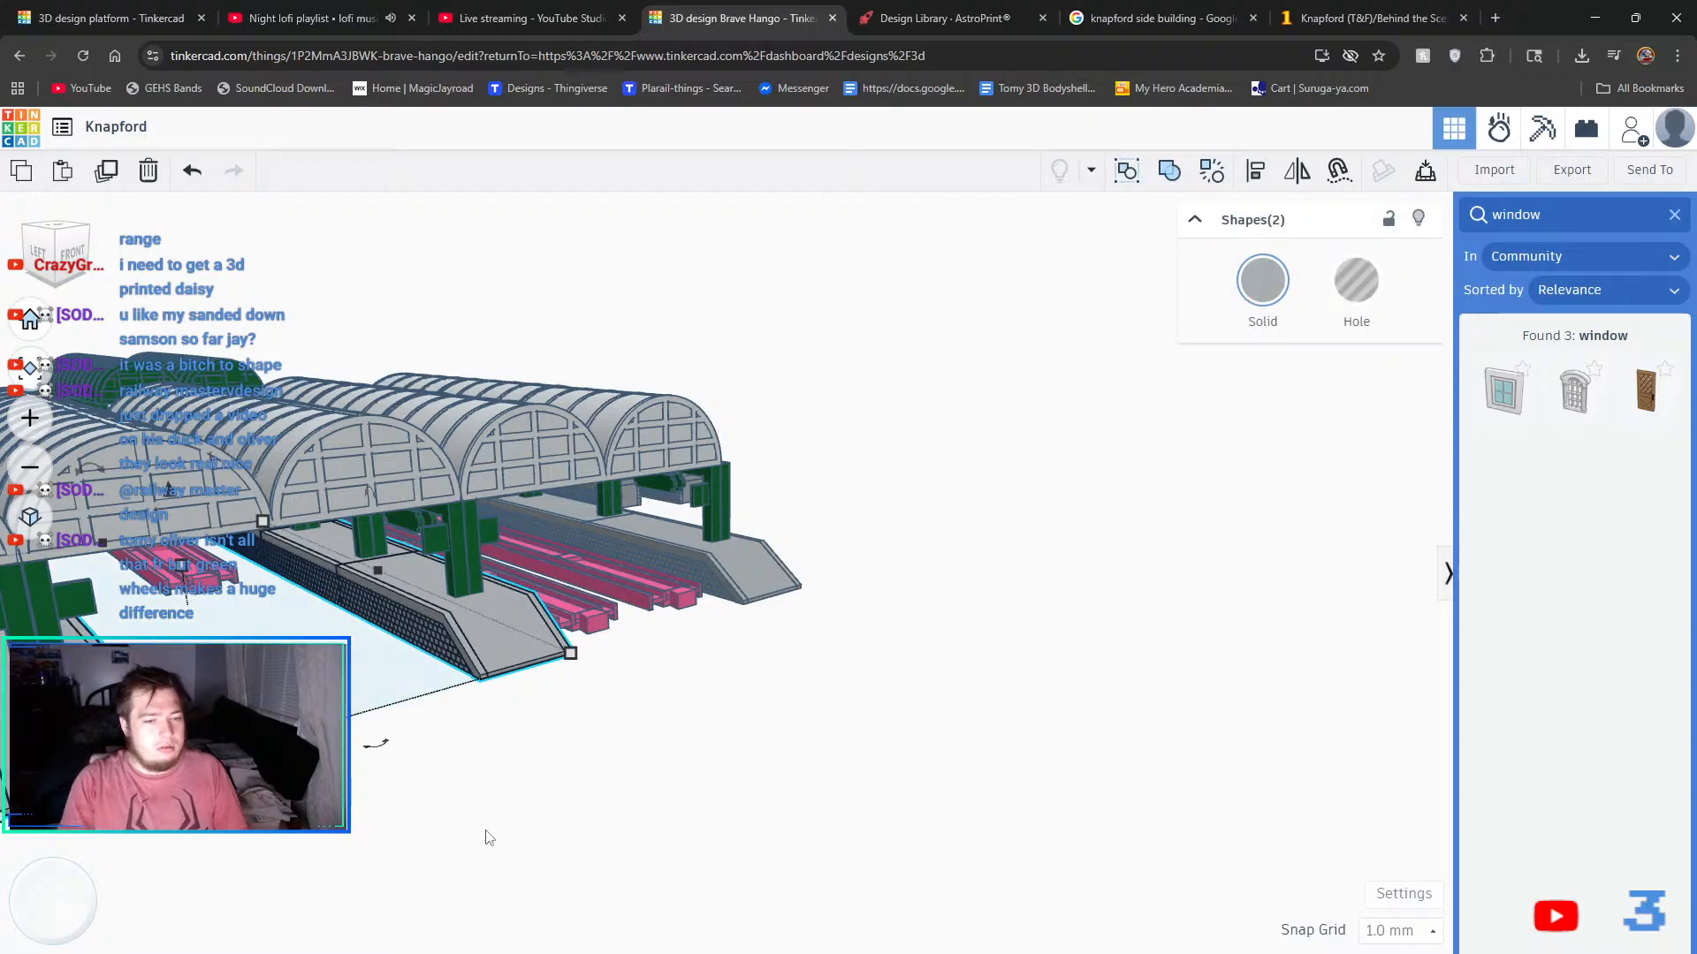
right_drag(707, 871, 538, 857)
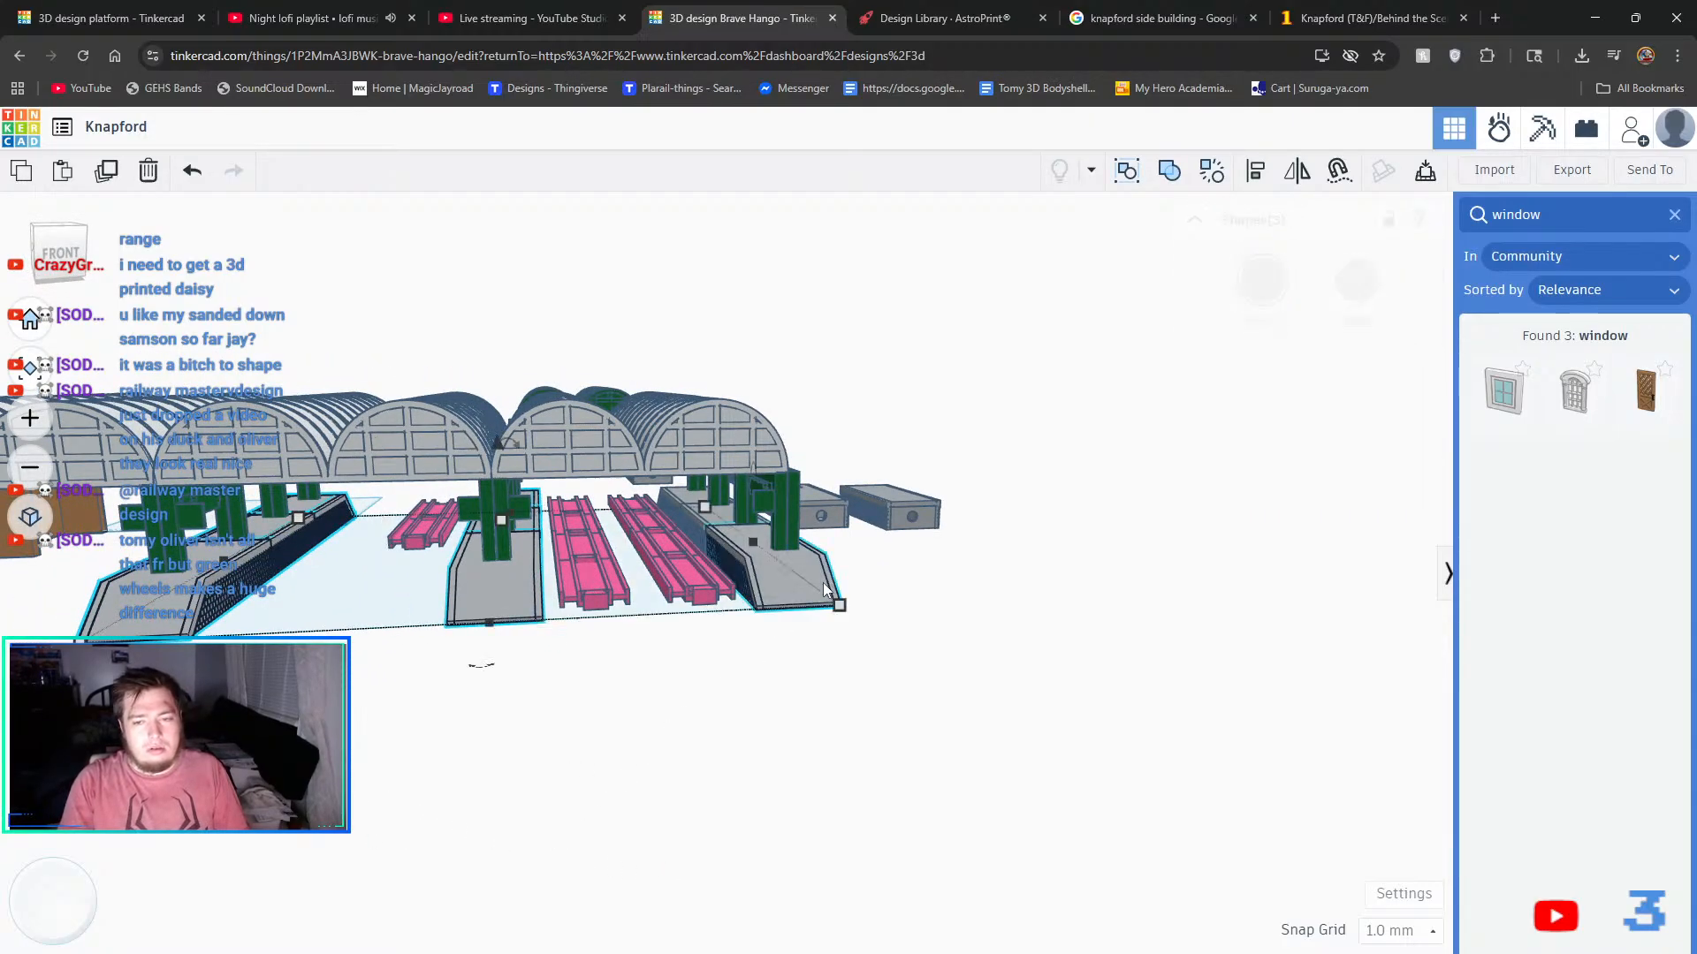
shift+click(735, 543)
click(846, 743)
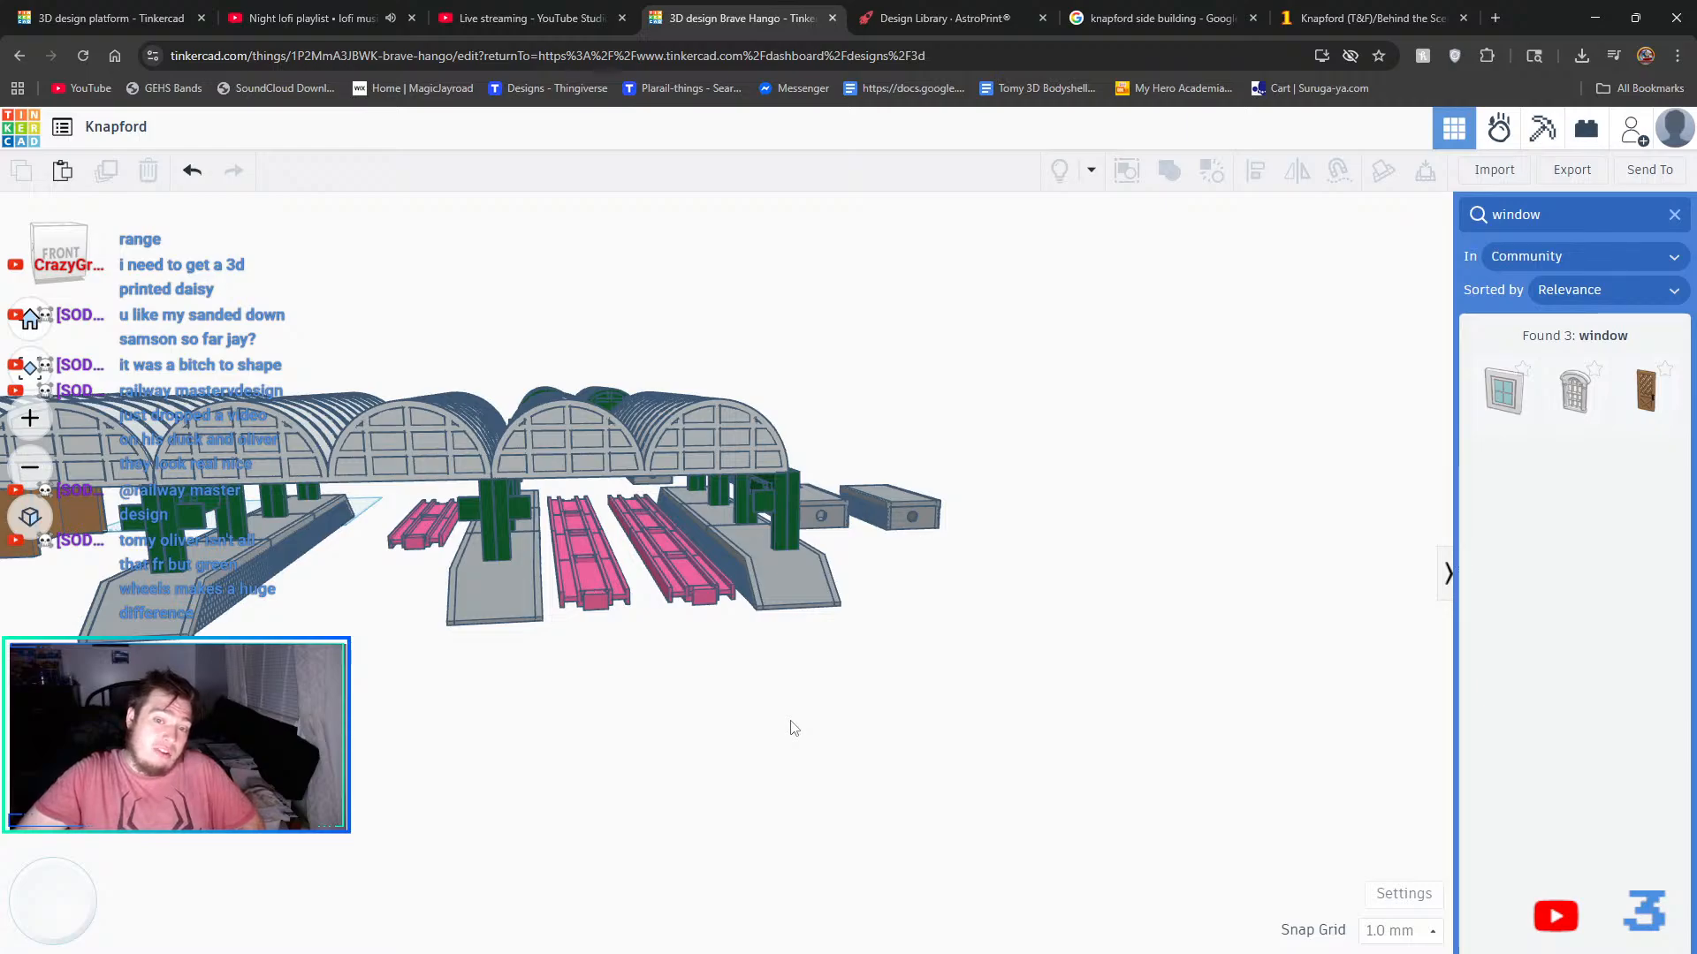
- Move the brown side building outward, away from the edge of the arched station roofs
right_drag(986, 595, 888, 543)
right_drag(916, 694, 1027, 844)
click(406, 445)
scroll(1137, 836, up, 5)
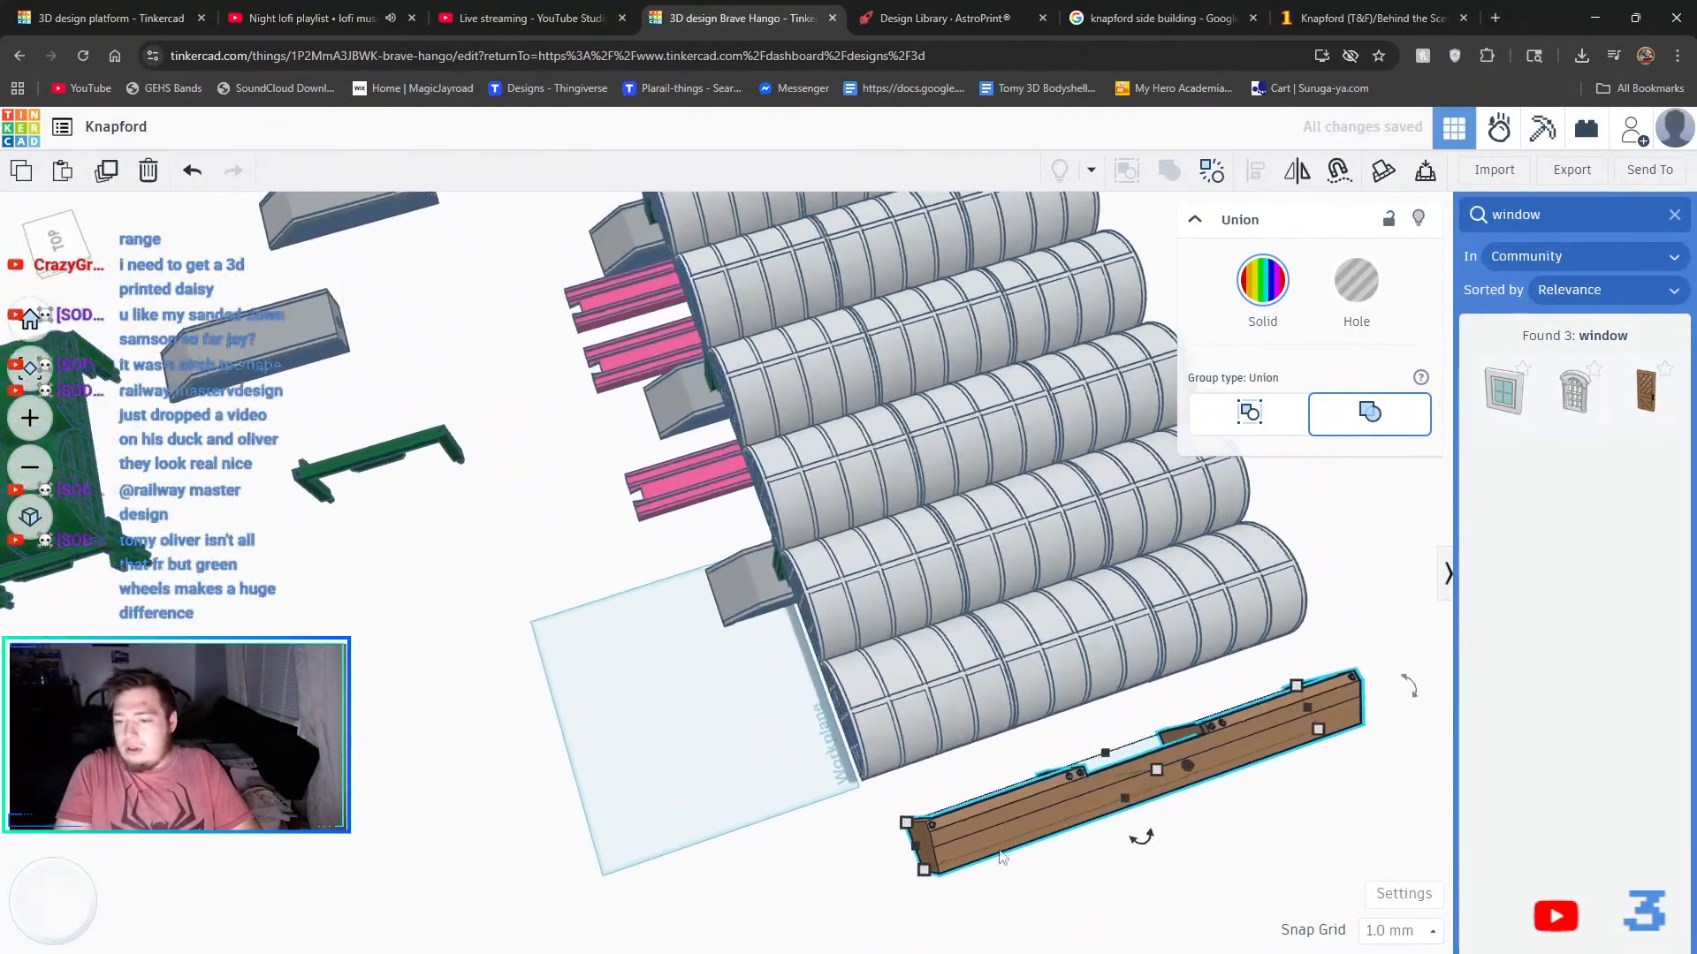
- Examine the separated brown side building's end walls, inner recesses and arched side, along with the neighbouring roof edge
right_drag(1147, 814, 1333, 647)
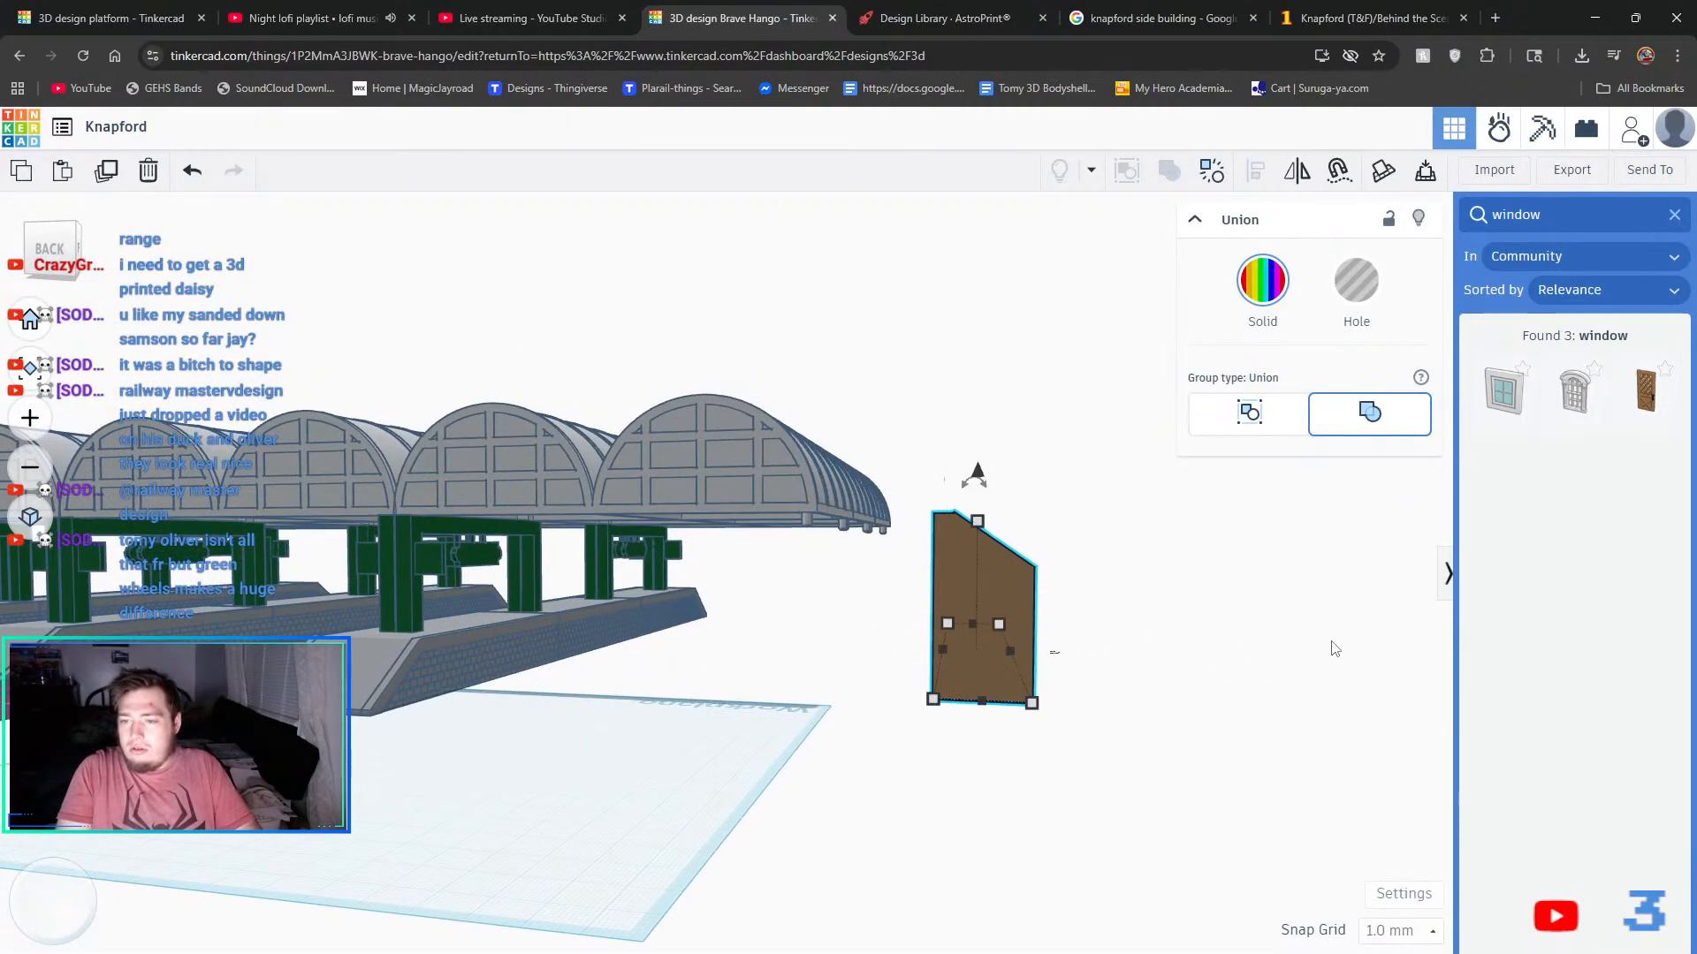
scroll(961, 452, up, 3)
scroll(944, 523, up, 5)
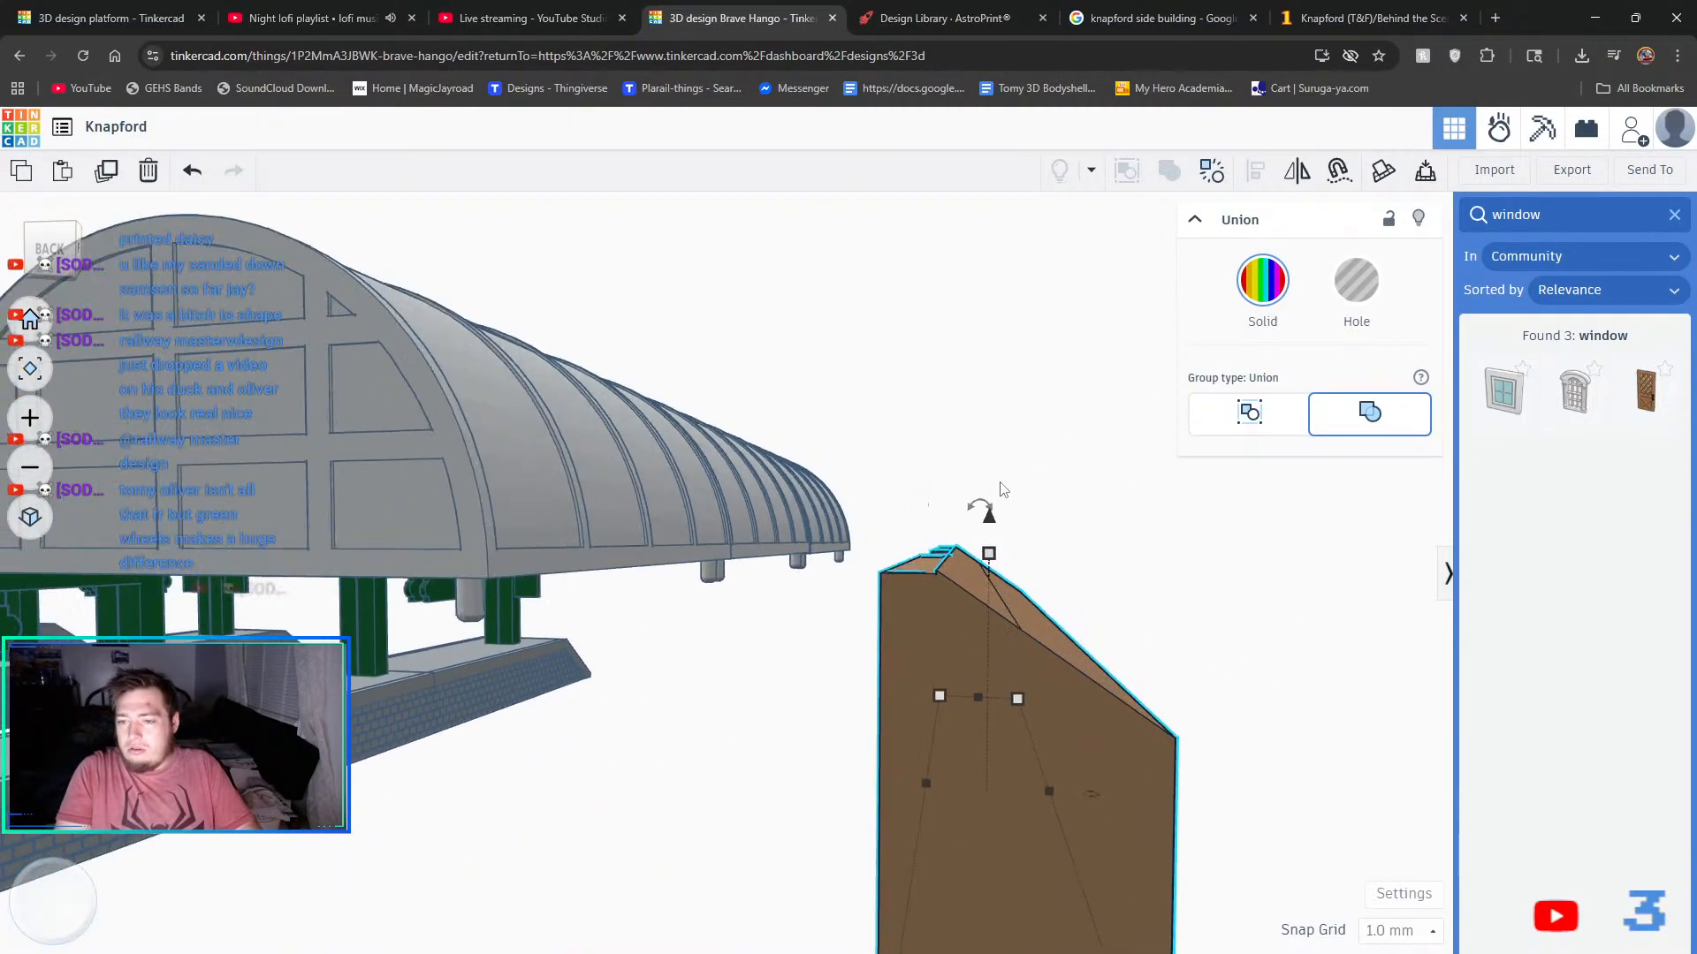
click(1287, 662)
right_drag(1287, 662, 598, 705)
scroll(676, 754, up, 3)
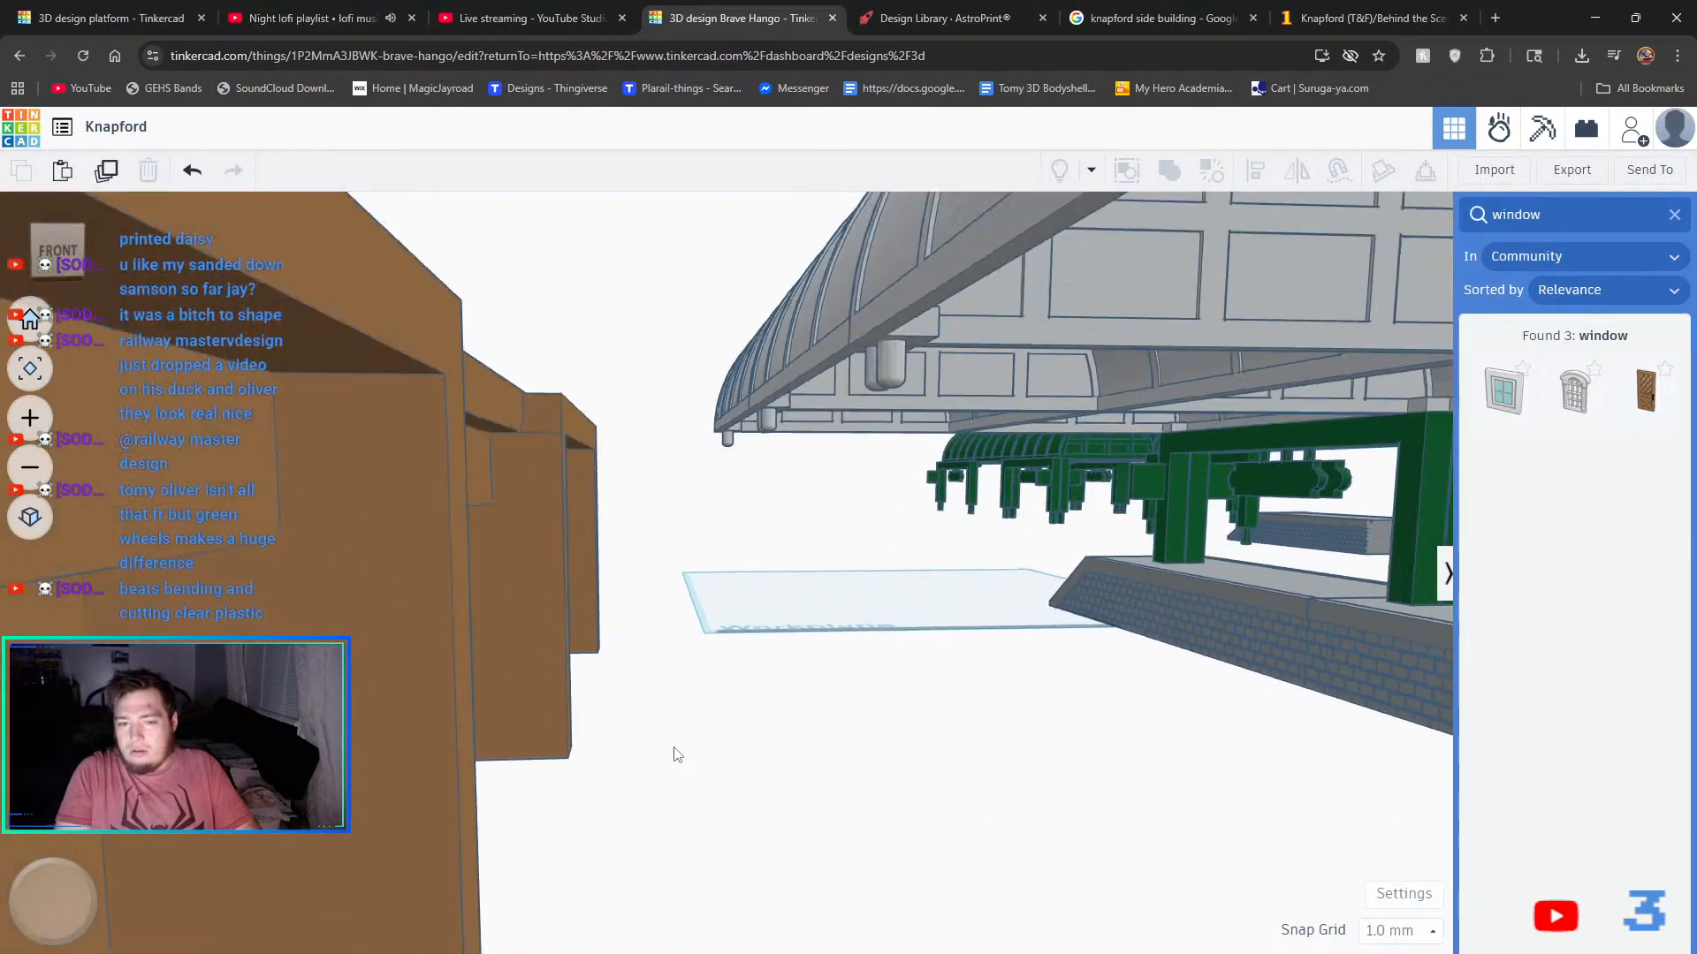
scroll(698, 758, down, 6)
scroll(707, 751, up, 6)
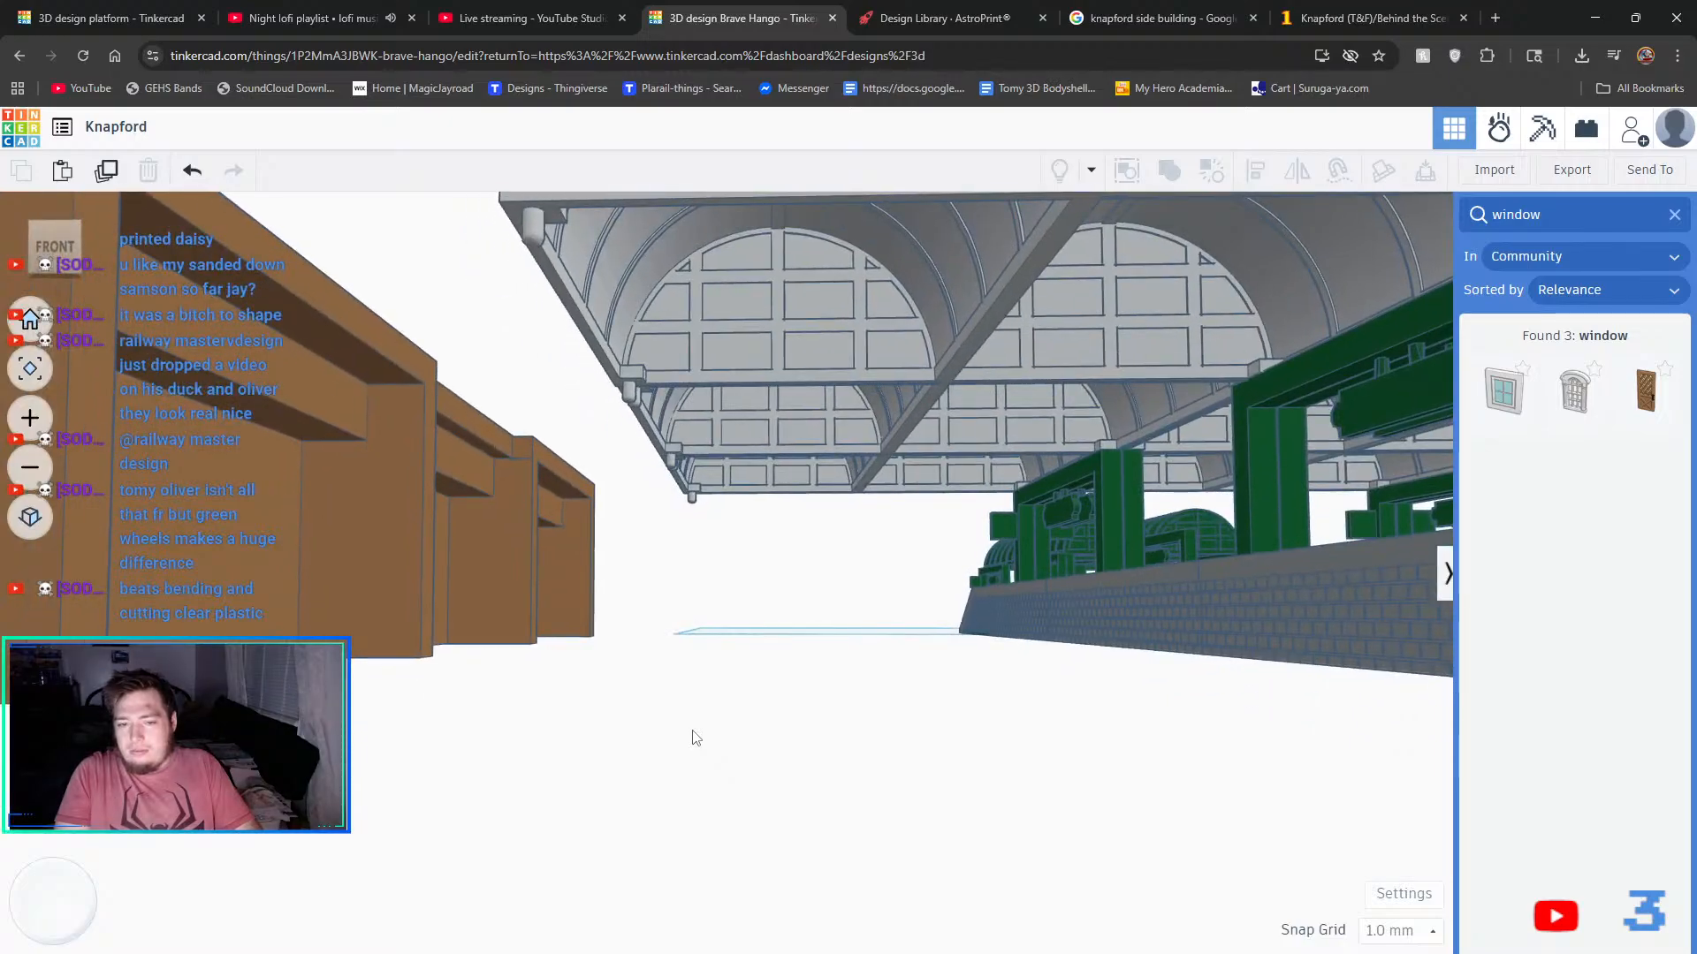
right_drag(729, 731, 778, 743)
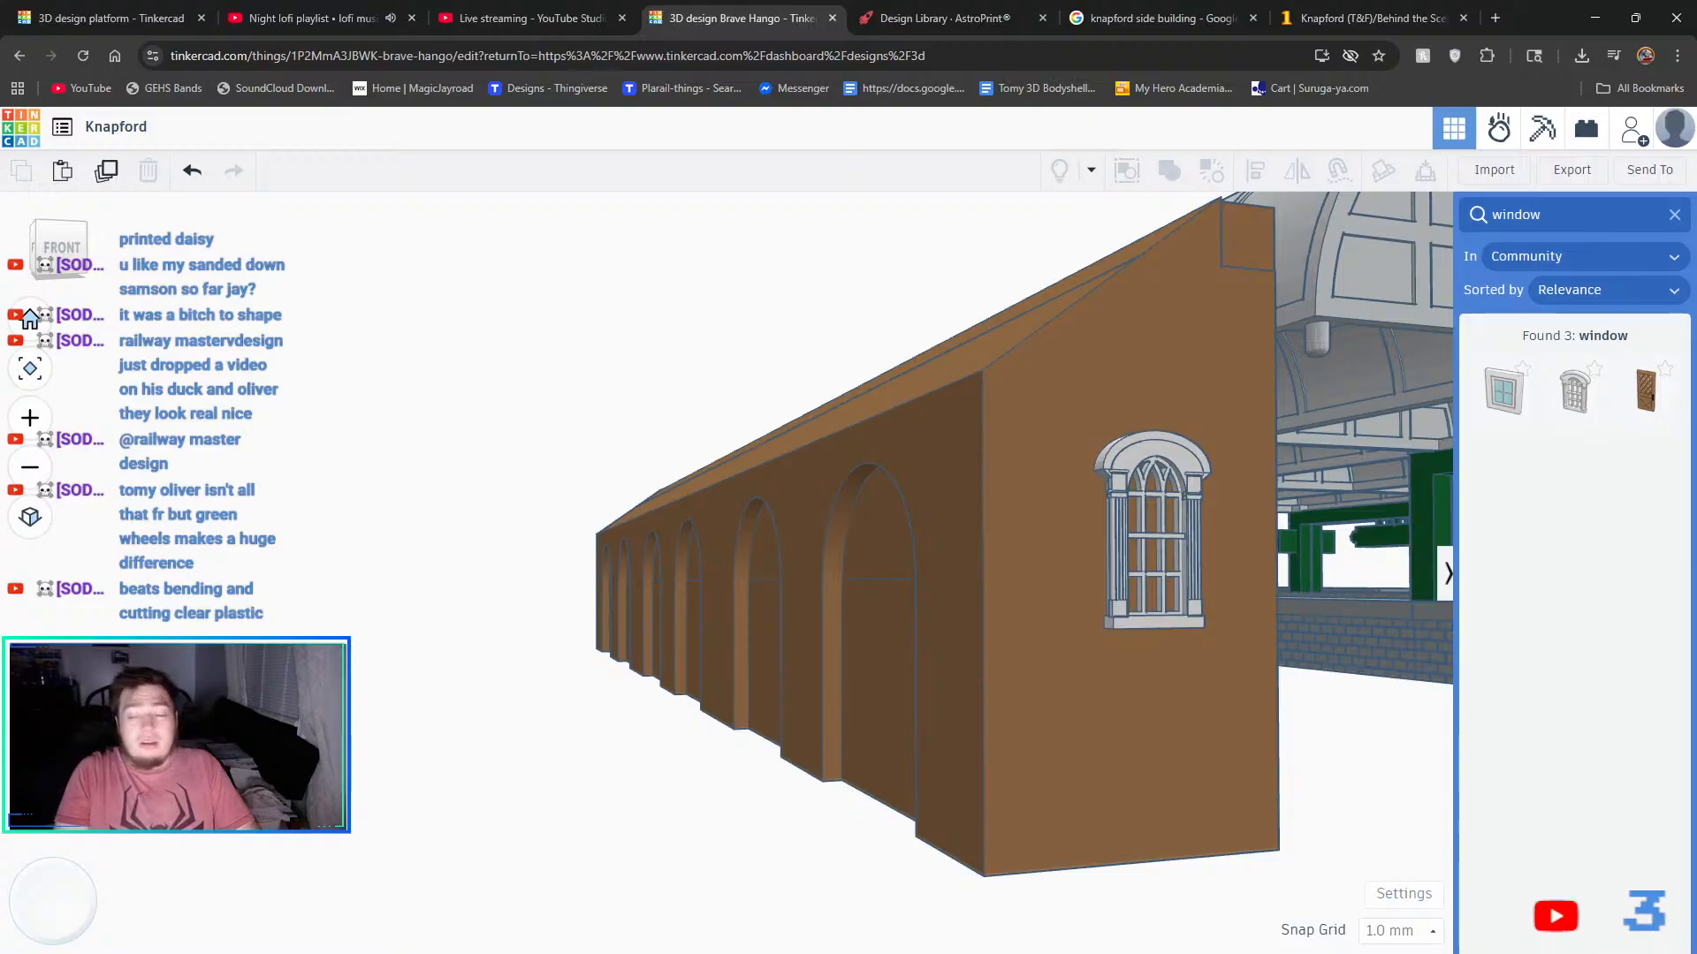
click(796, 588)
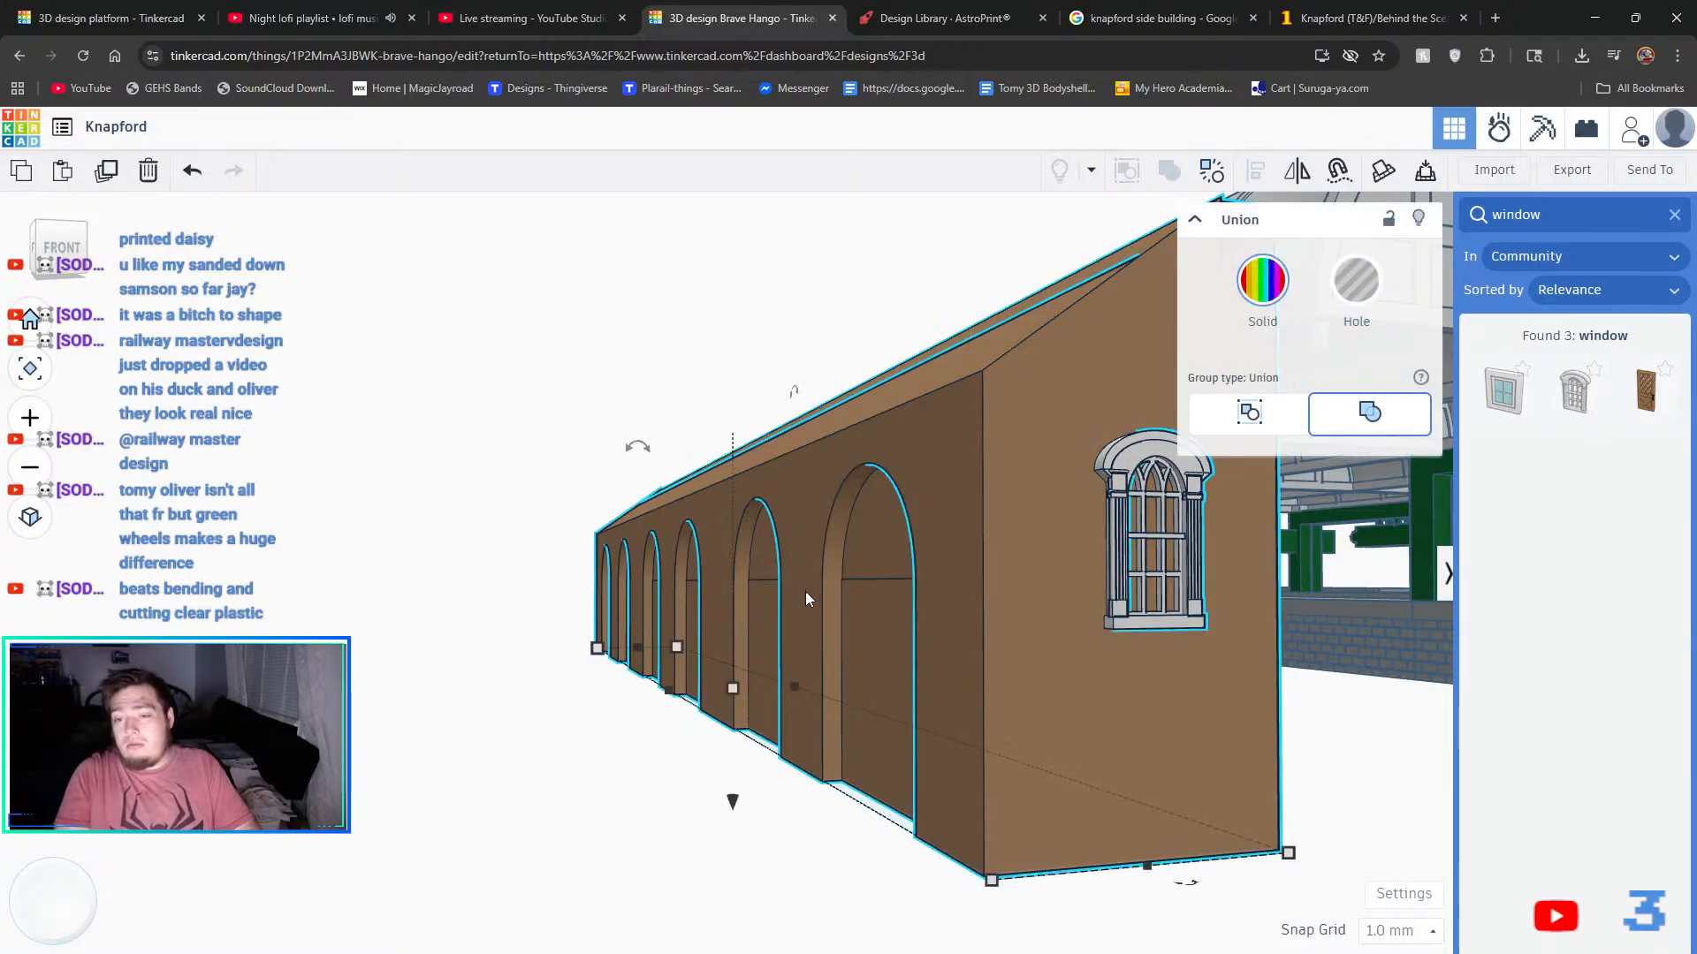
- Undo the outward move of the brown side building
right_drag(542, 669, 1032, 681)
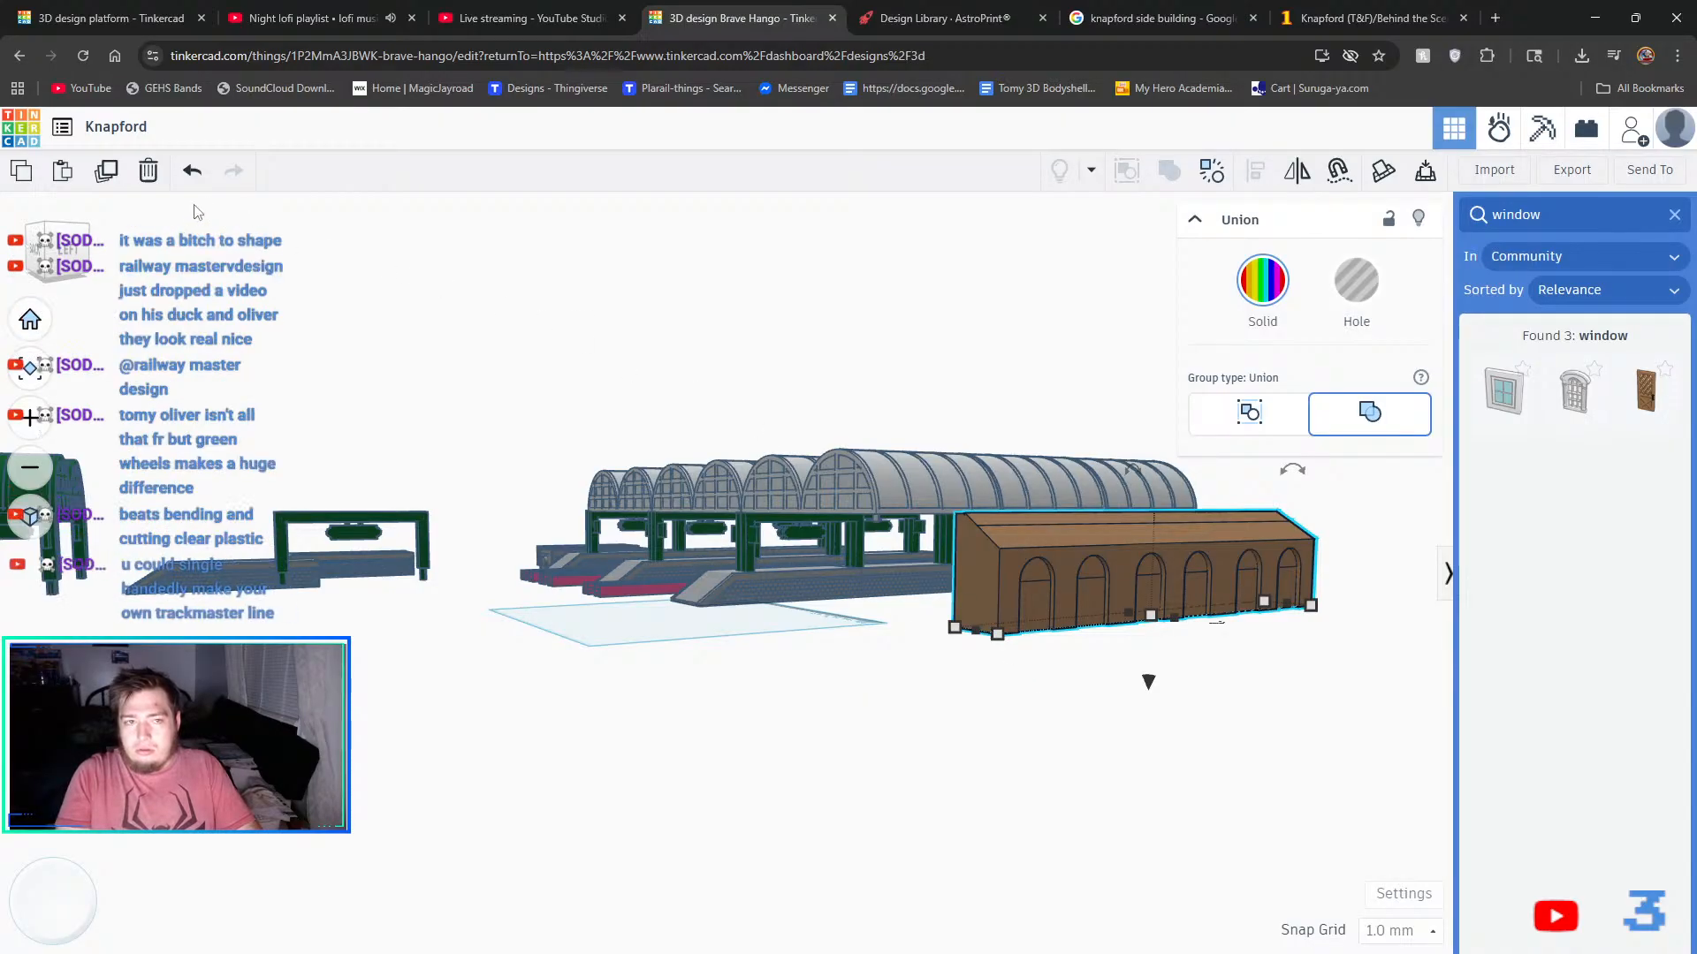
click(192, 170)
right_drag(744, 696, 992, 703)
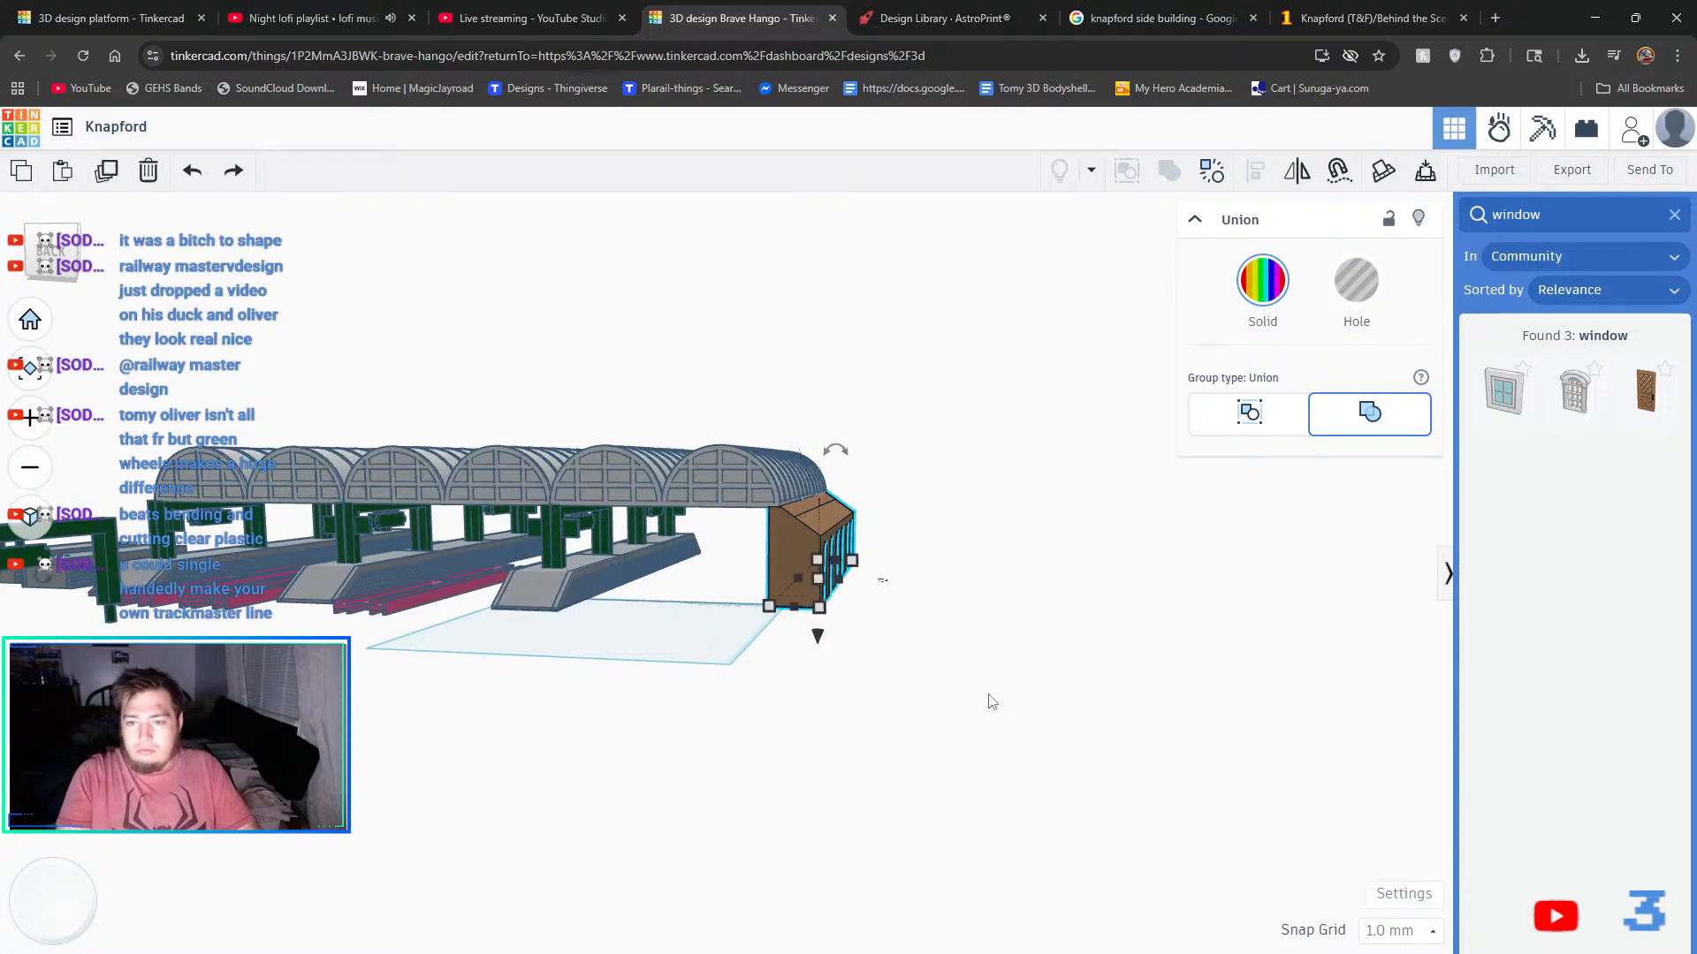
- Ungroup the brown side building through both grouping levels to release its arched hole shapes
click(991, 703)
click(797, 566)
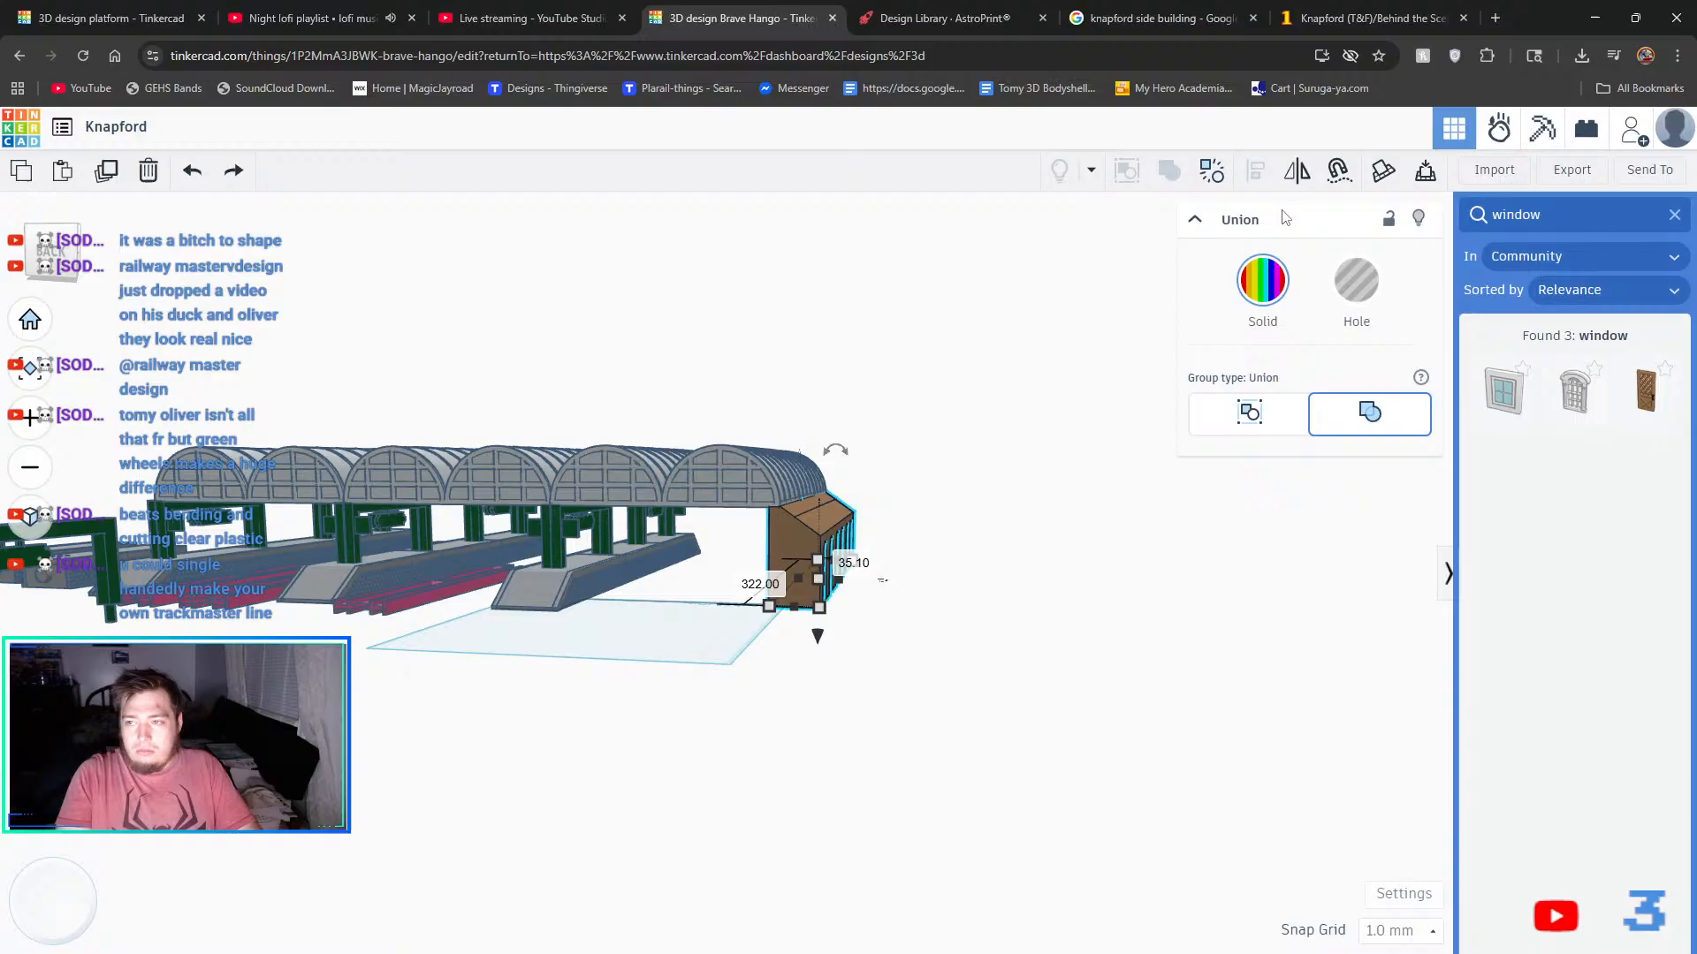
click(1212, 174)
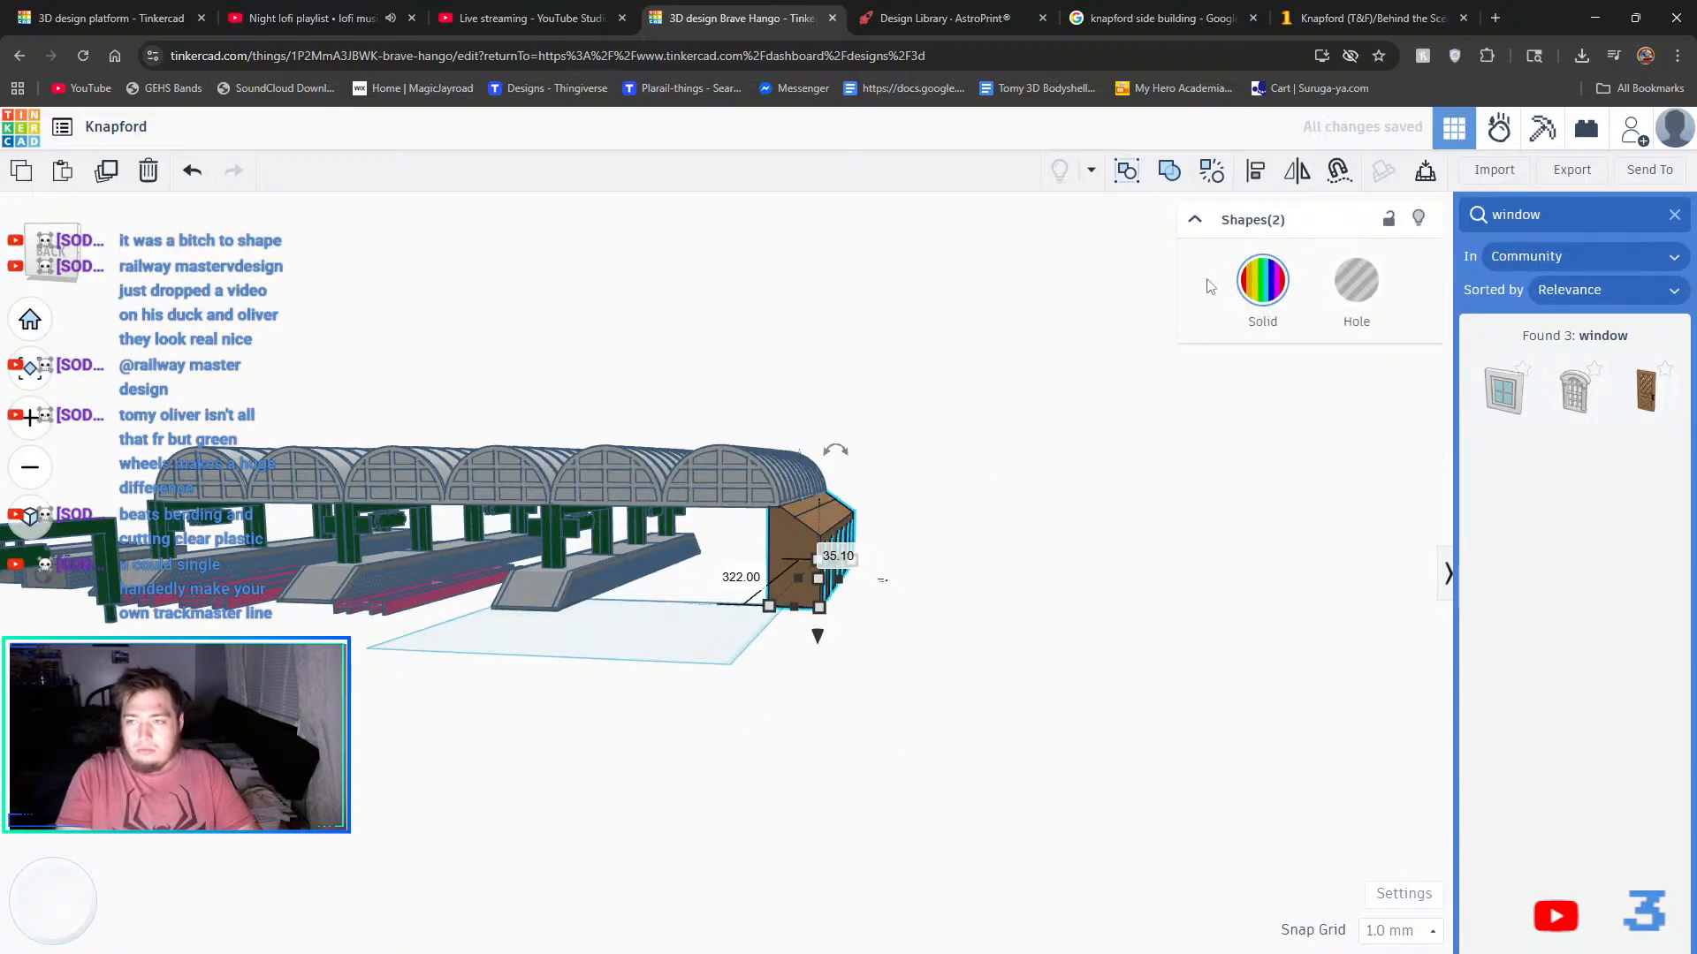
click(1217, 178)
click(988, 687)
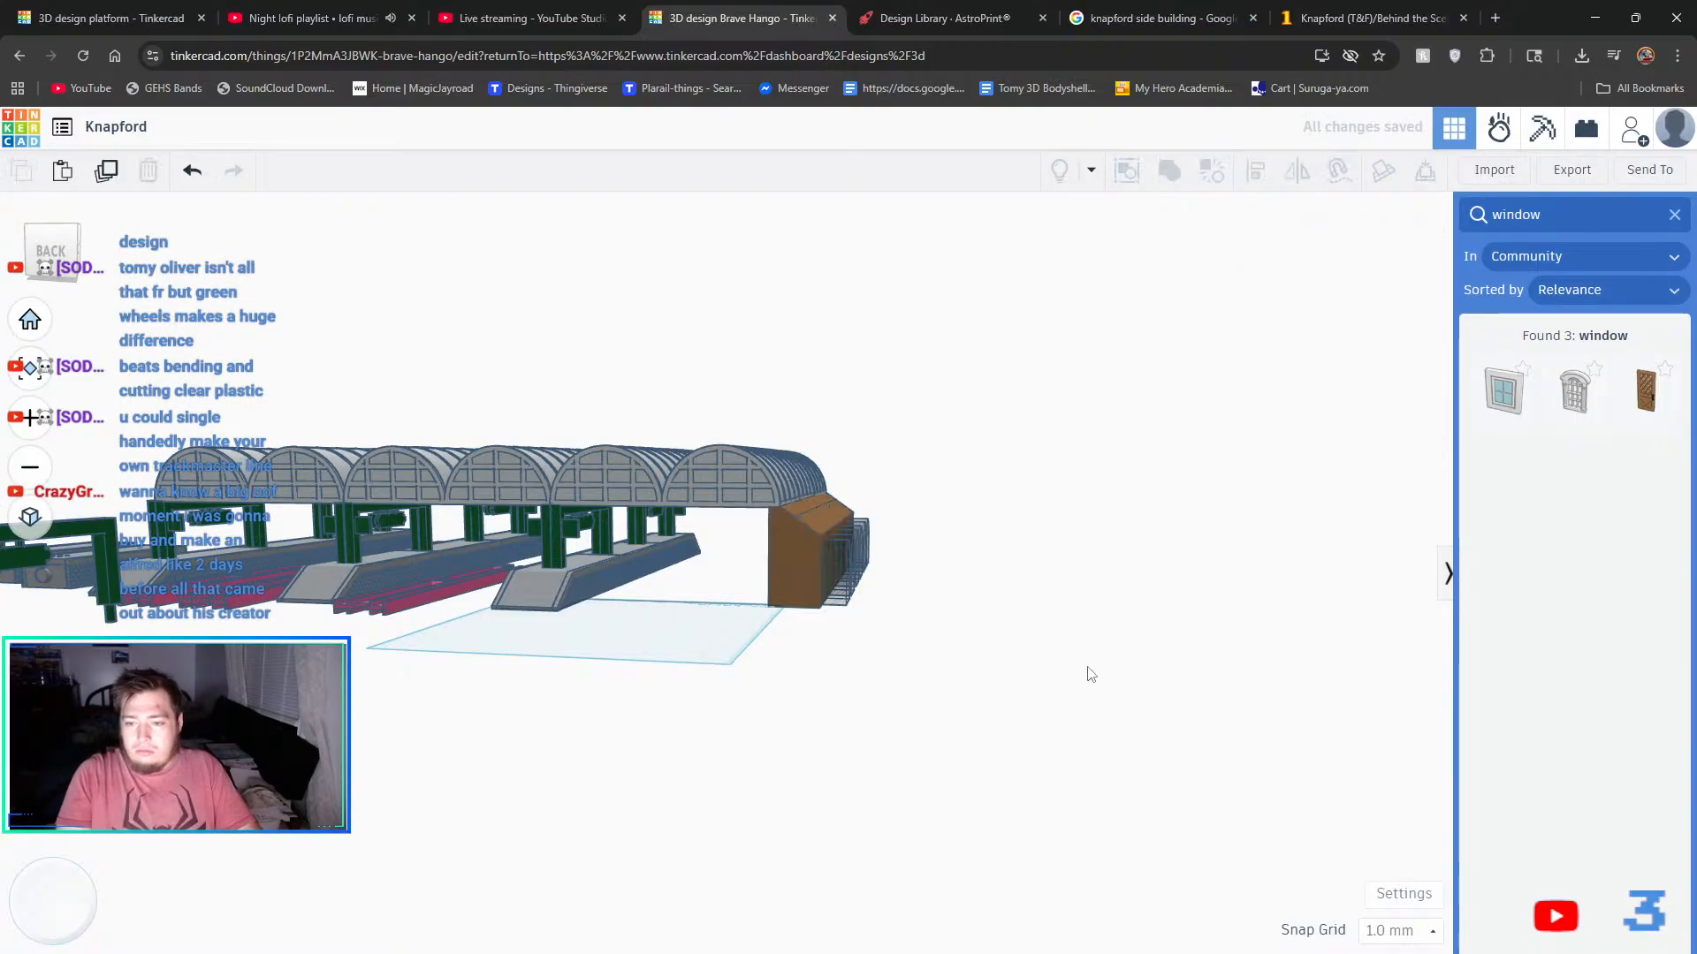
- Duplicate the row of arched hole shapes and move the copy outward, clear of the brown side building
right_drag(1091, 674, 701, 739)
click(980, 636)
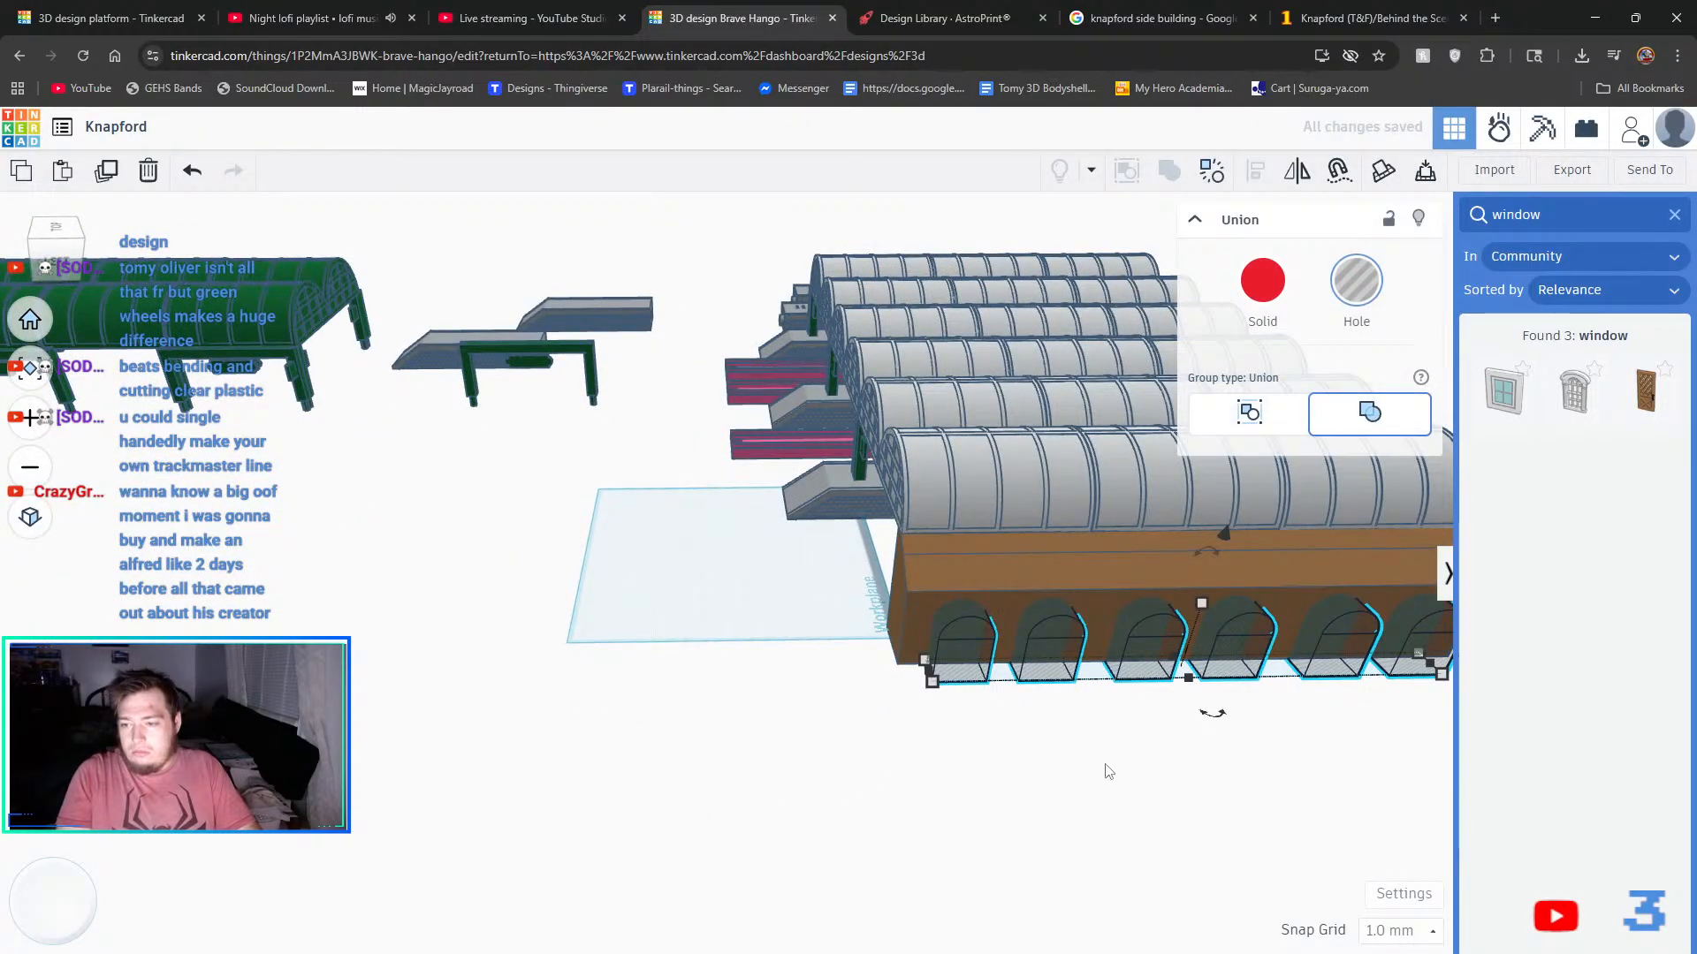
click(109, 177)
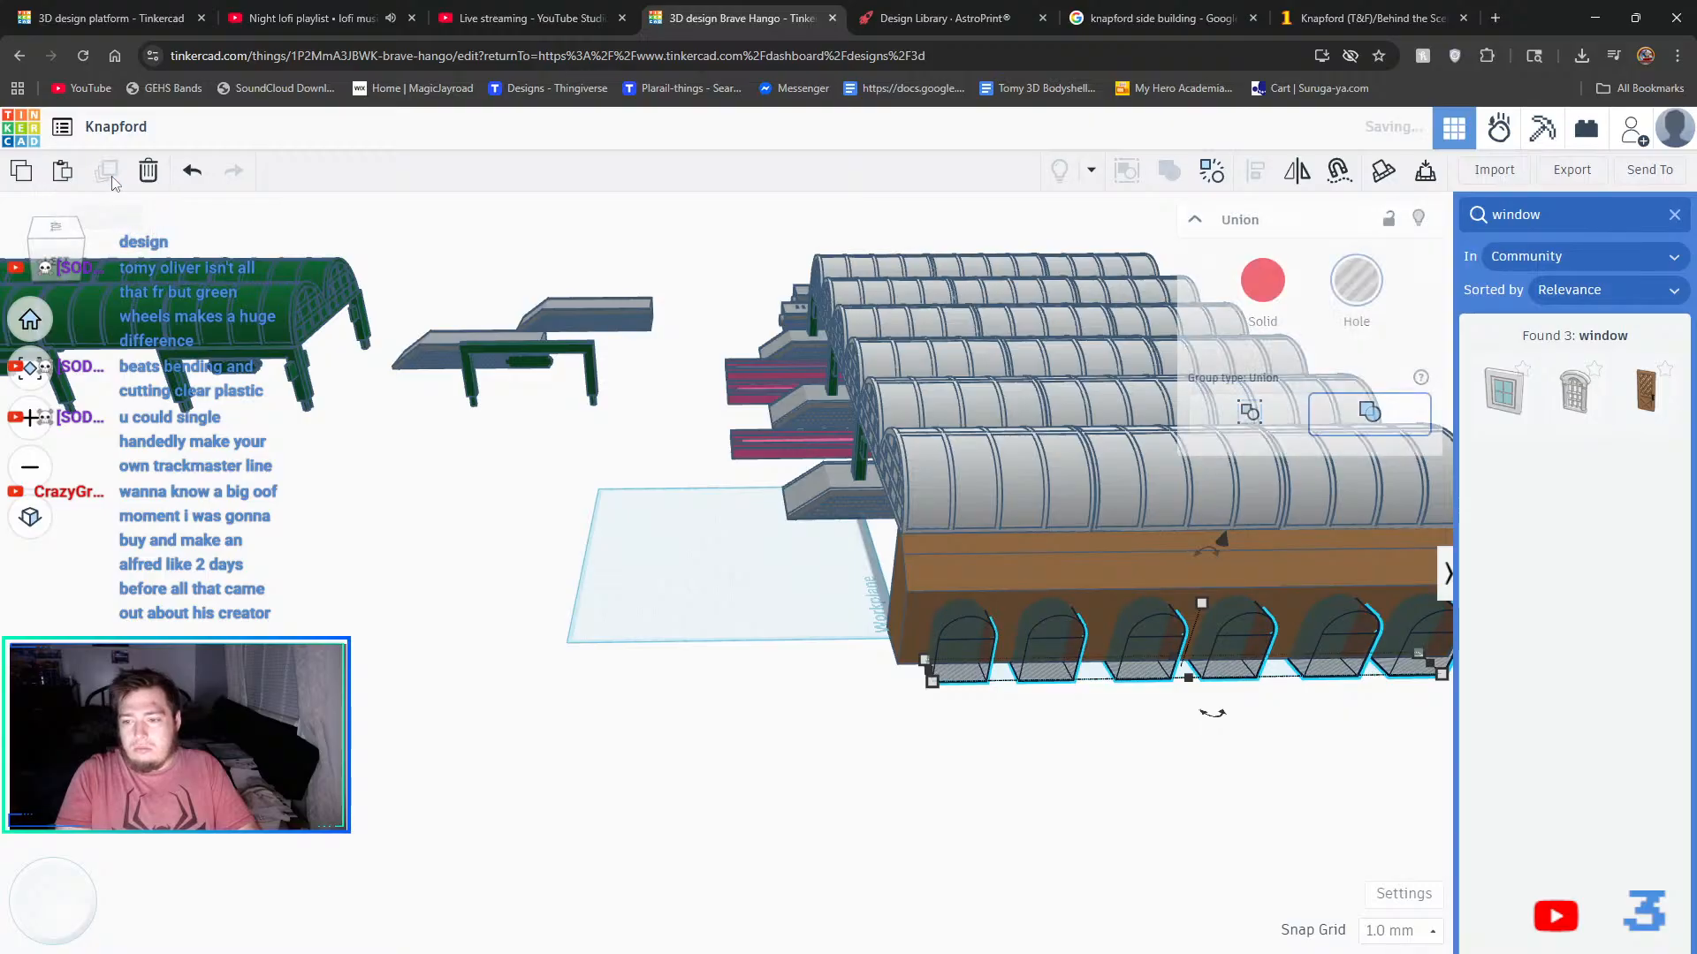
right_drag(799, 708, 1037, 663)
key(Right)
key(Right)
key(Right)
key(Right)
key(Right)
key(Right)
key(Right)
key(Right)
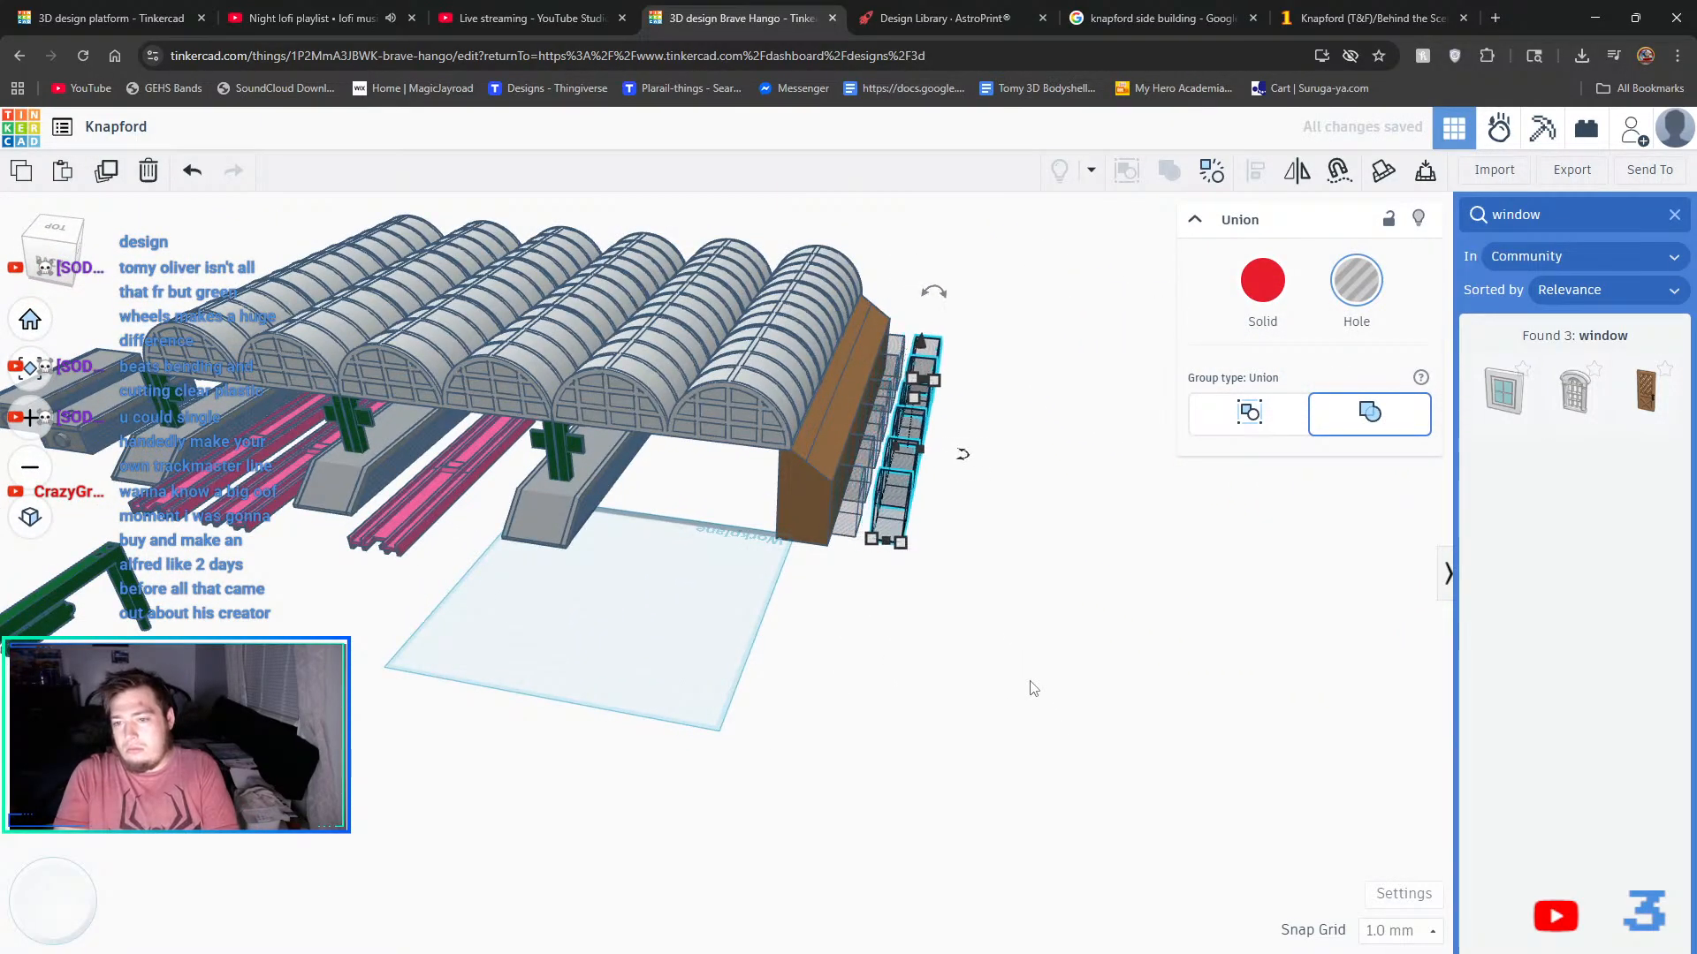
click(1245, 683)
- Group the brown side building with the original row of arched holes as a union to cut the recesses
right_drag(1241, 685, 875, 525)
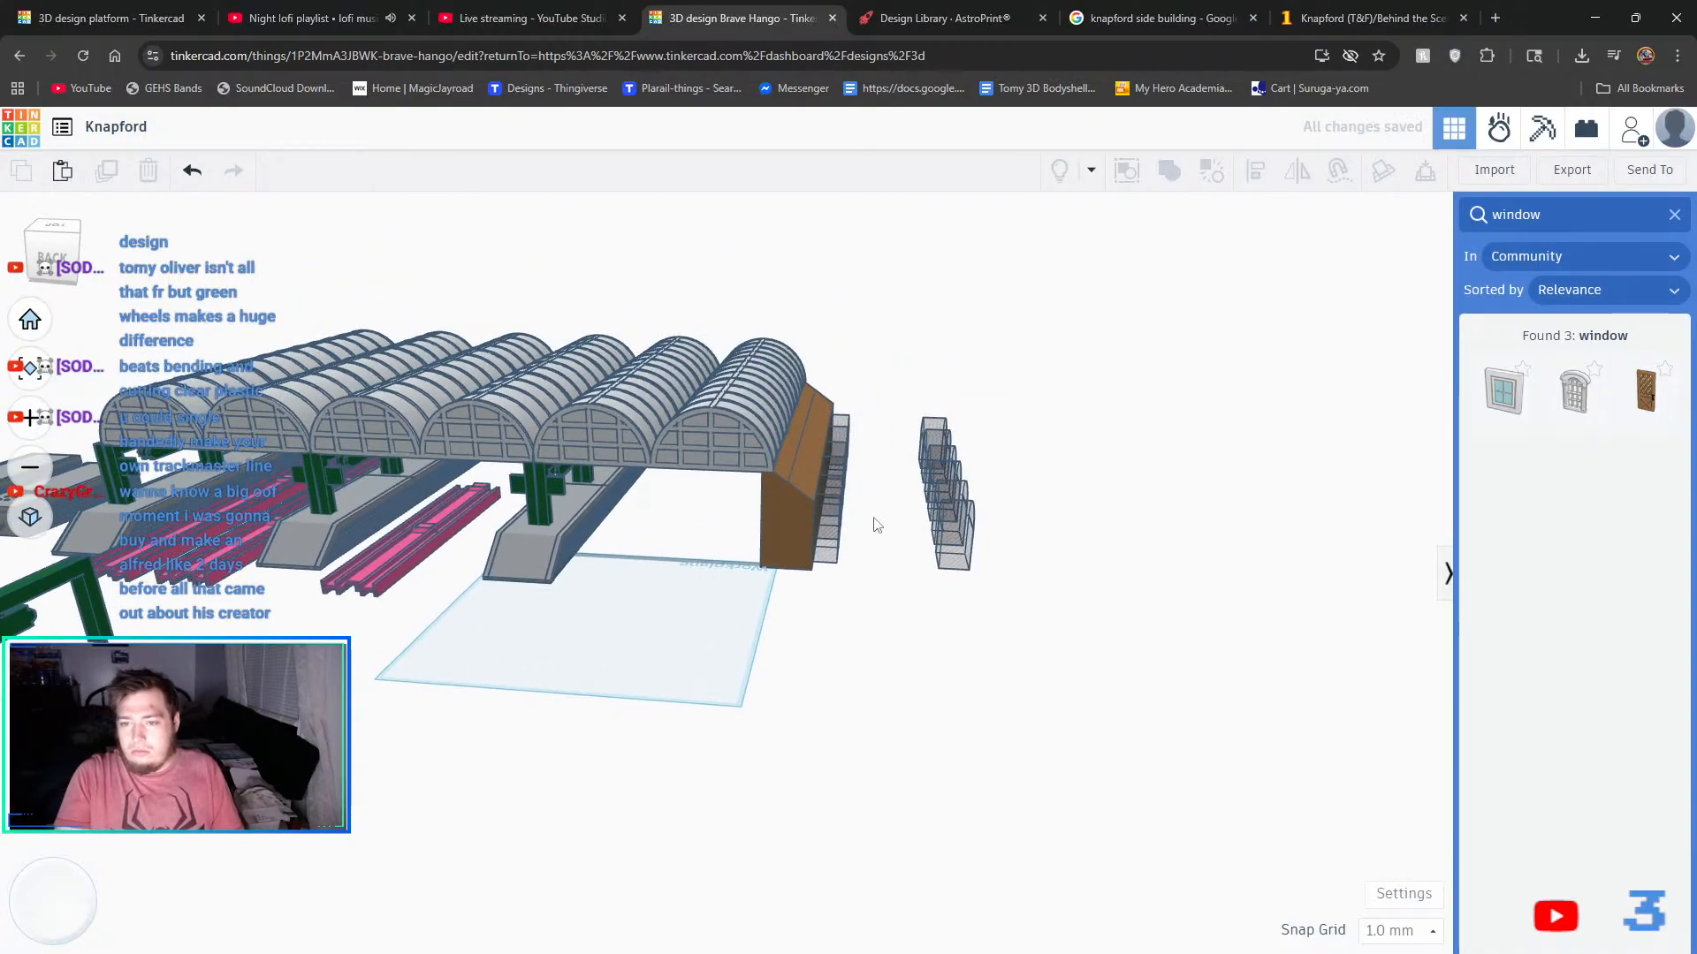
click(809, 500)
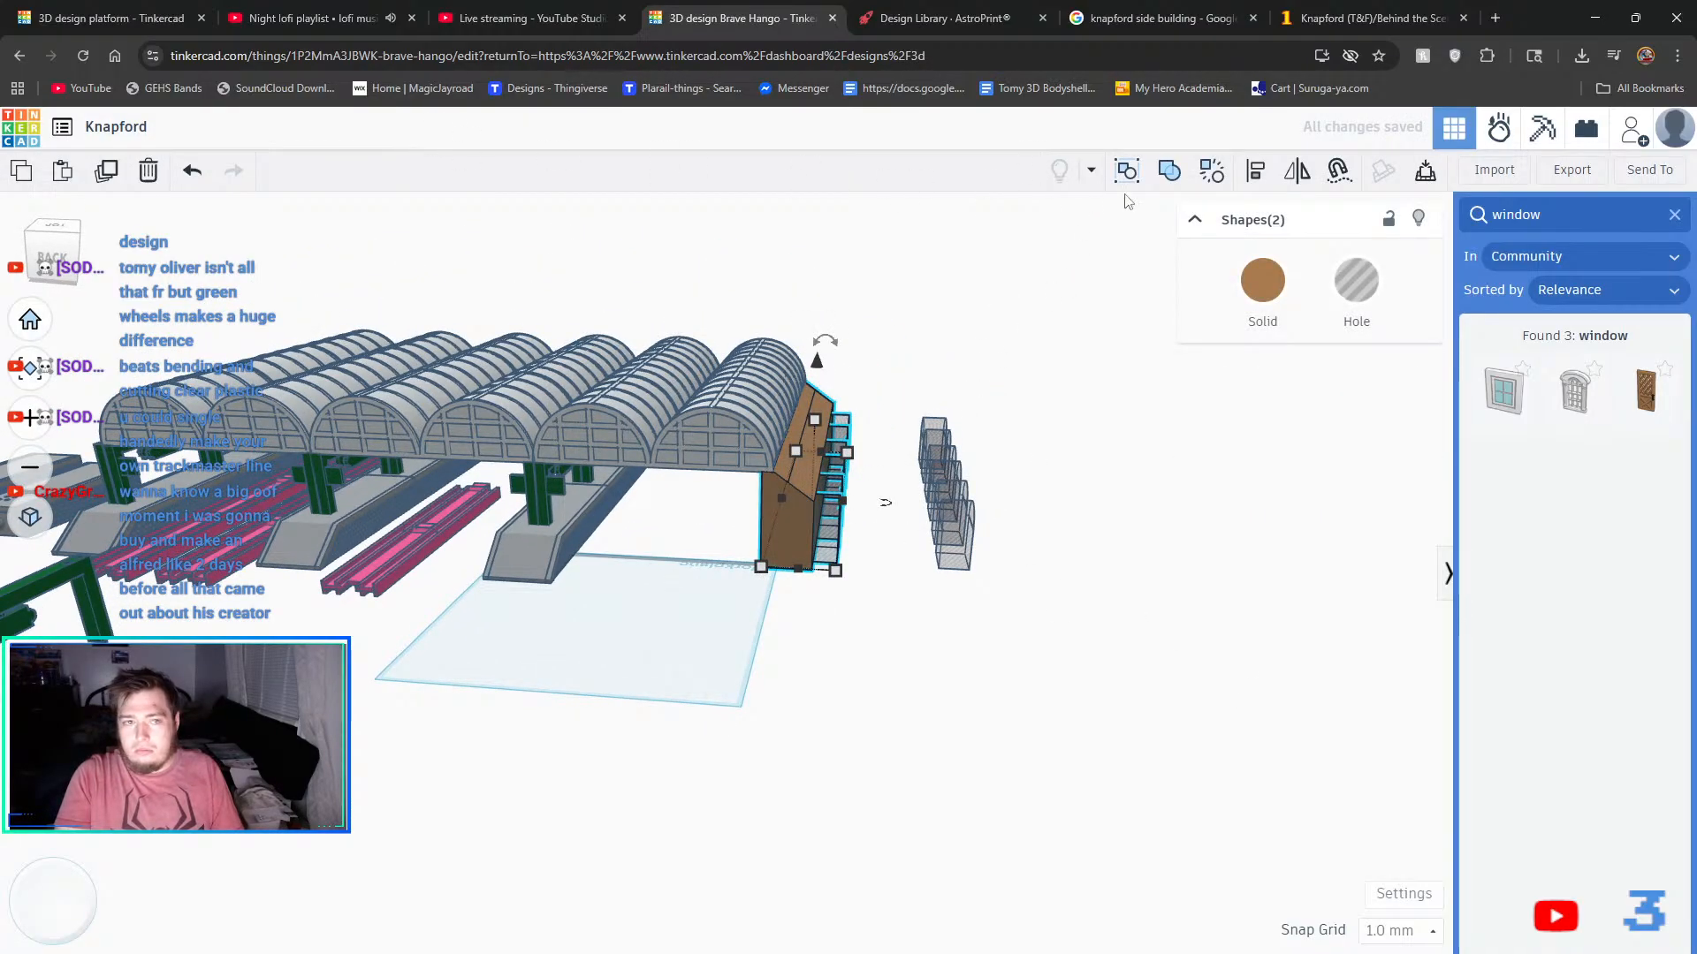
click(1167, 180)
click(1062, 801)
- Examine the arched recesses along the brown side building and the spare row of arched holes beside it
right_drag(1051, 778, 511, 640)
right_drag(935, 683, 1056, 674)
click(978, 520)
scroll(914, 579, up, 5)
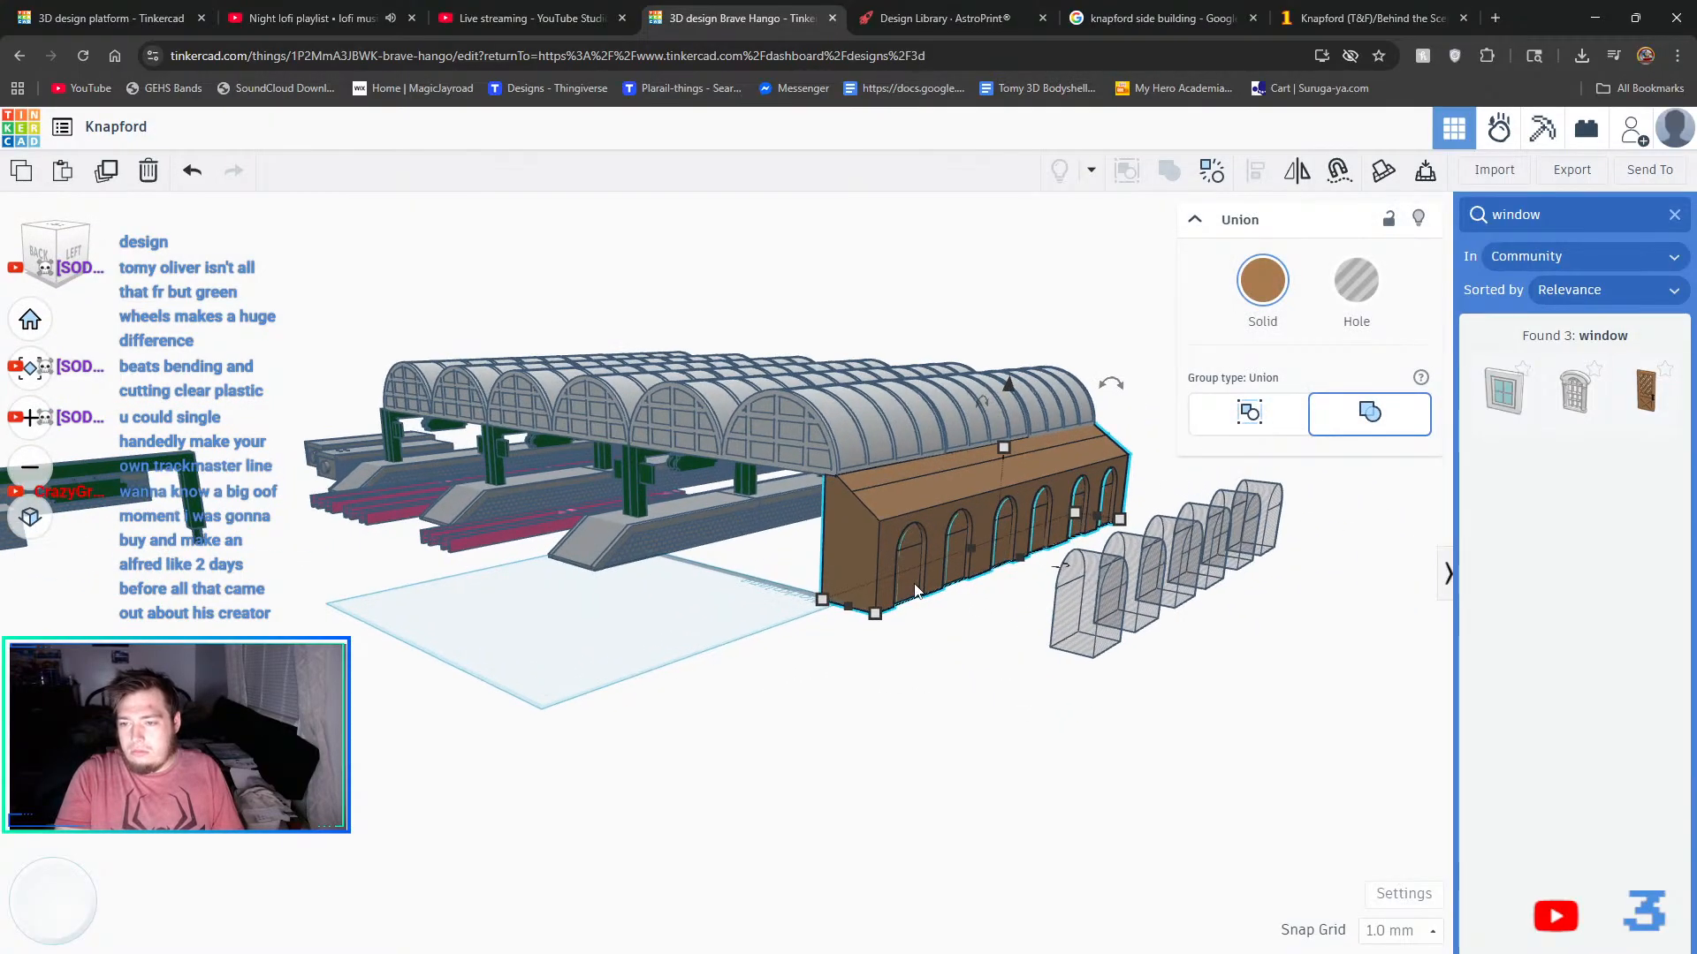
right_drag(915, 579, 1227, 789)
click(1224, 655)
scroll(910, 764, up, 3)
scroll(897, 778, down, 3)
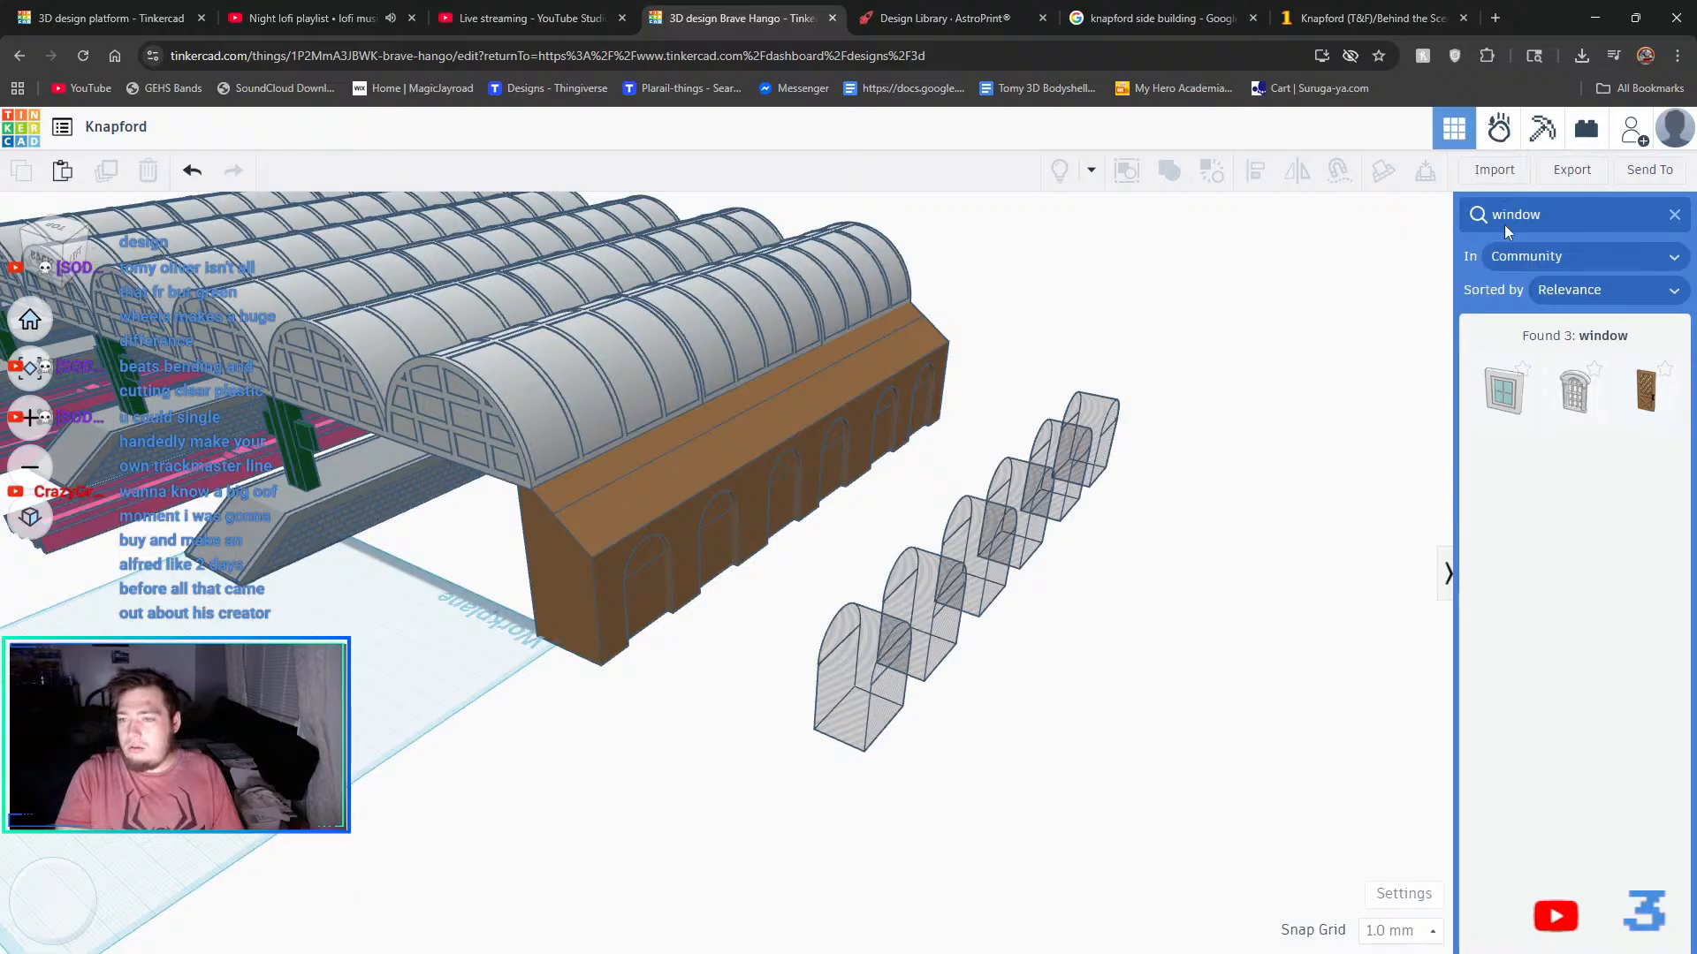
- Clear the window shape search and place a solid red box between the brown building and the spare arched holes
click(1498, 171)
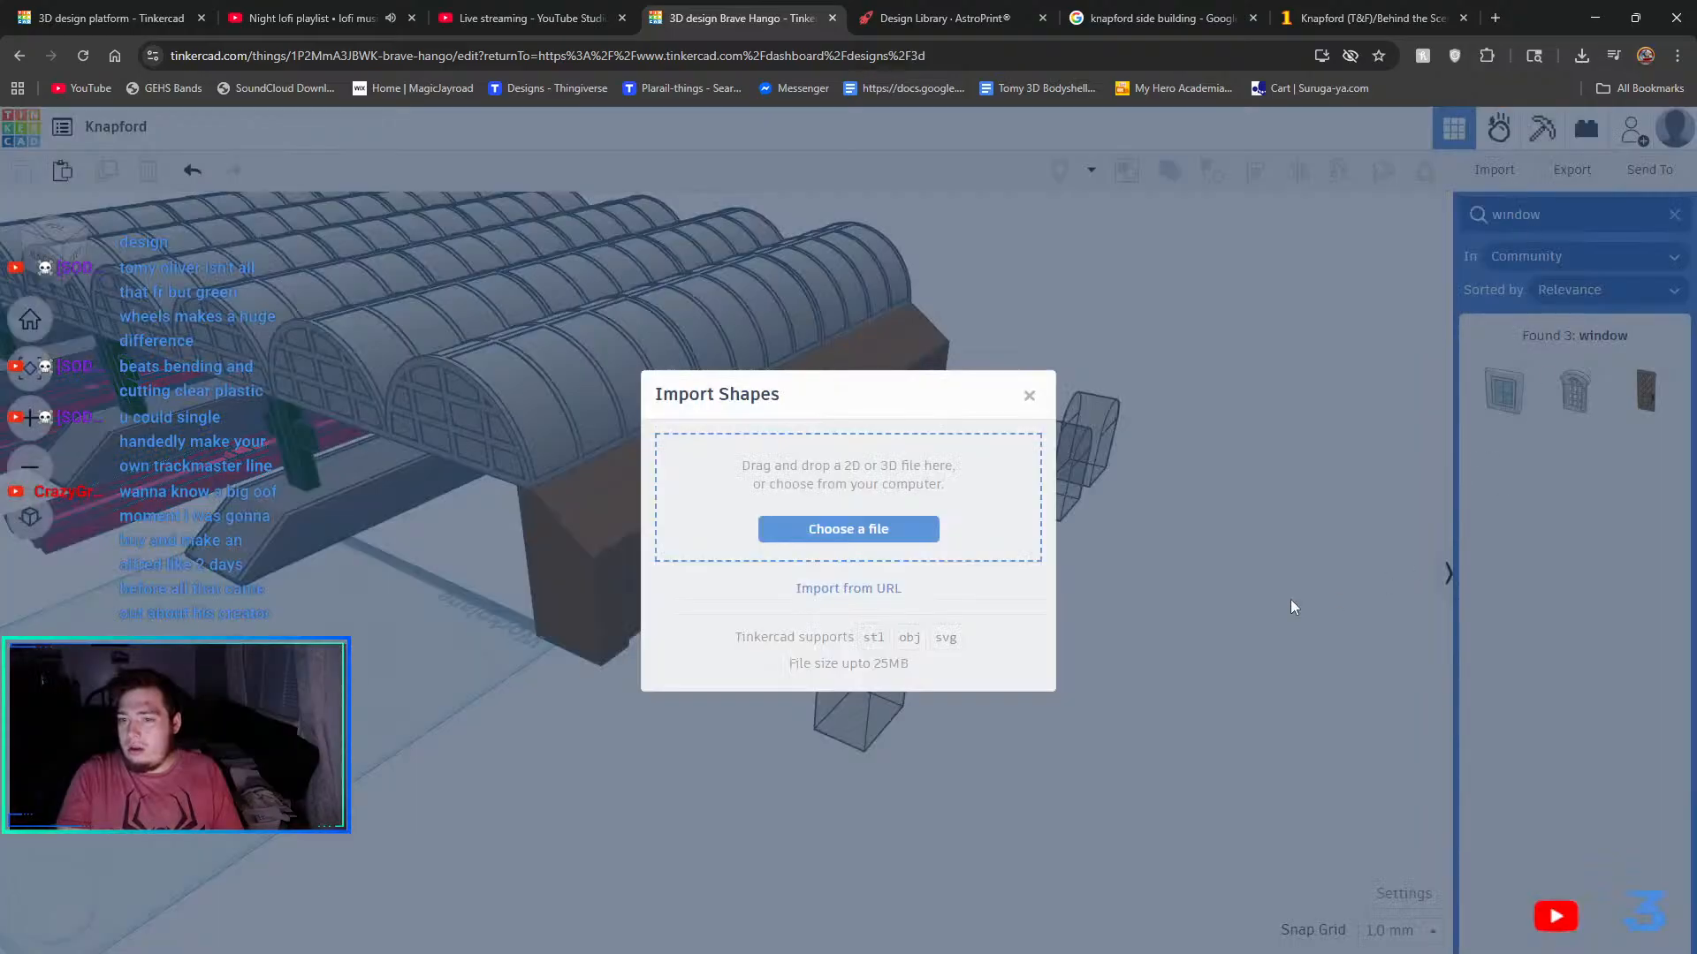
click(1032, 402)
click(1673, 216)
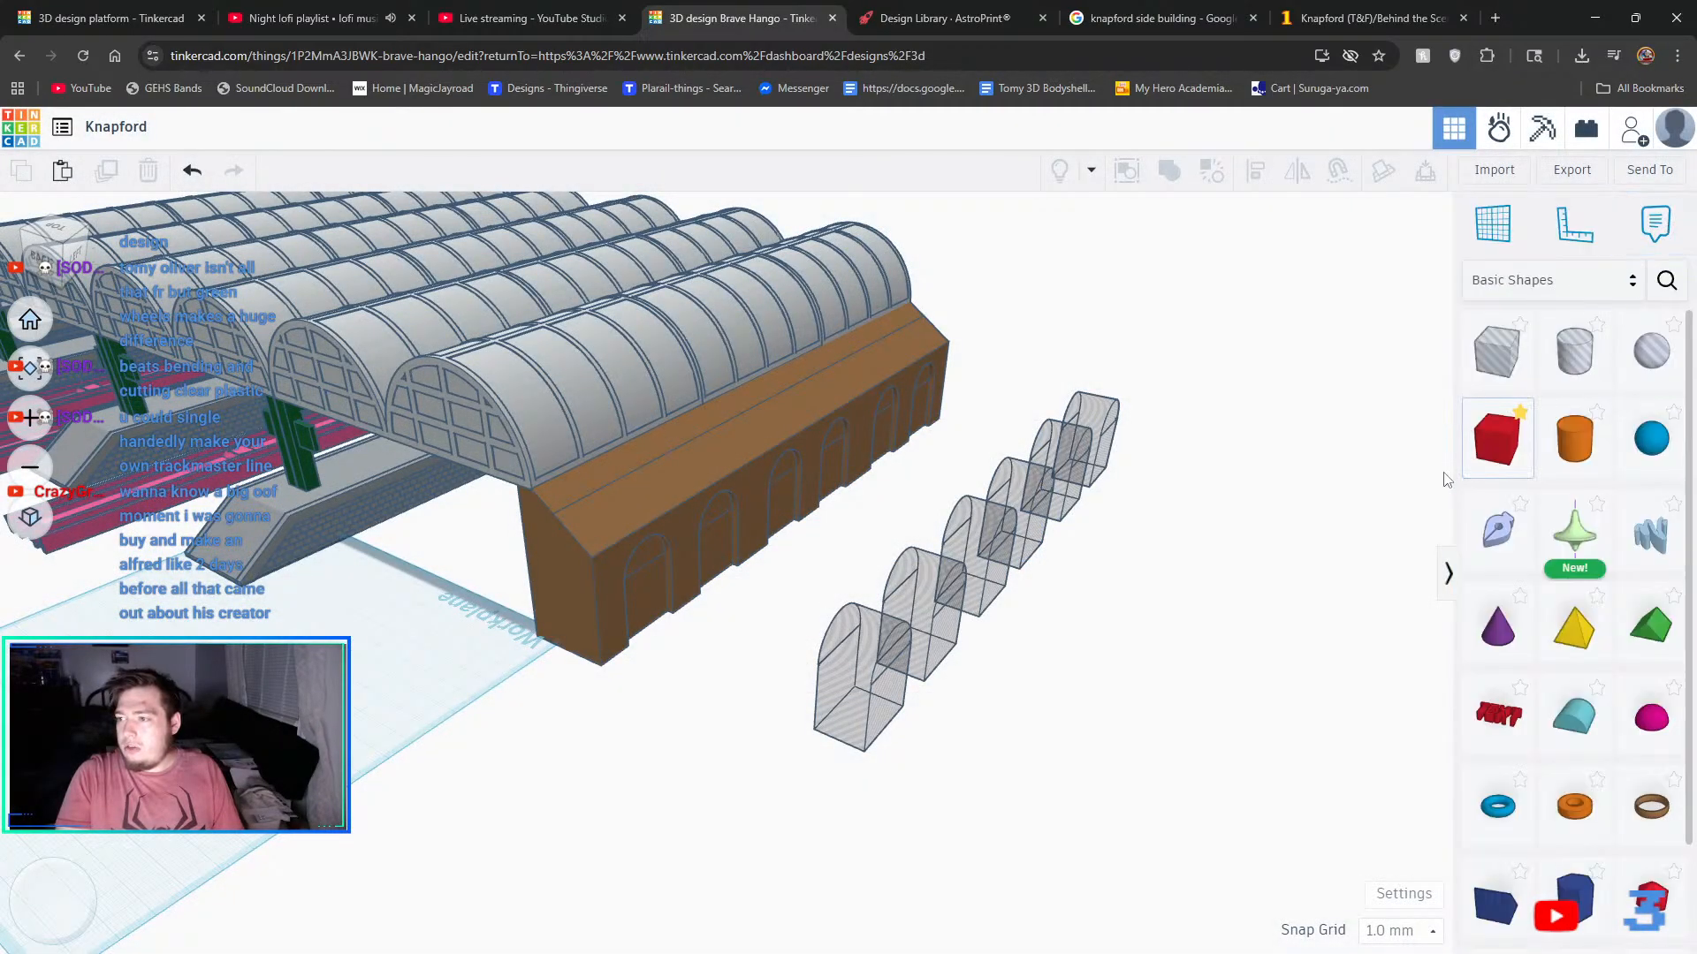
drag(1496, 438, 760, 719)
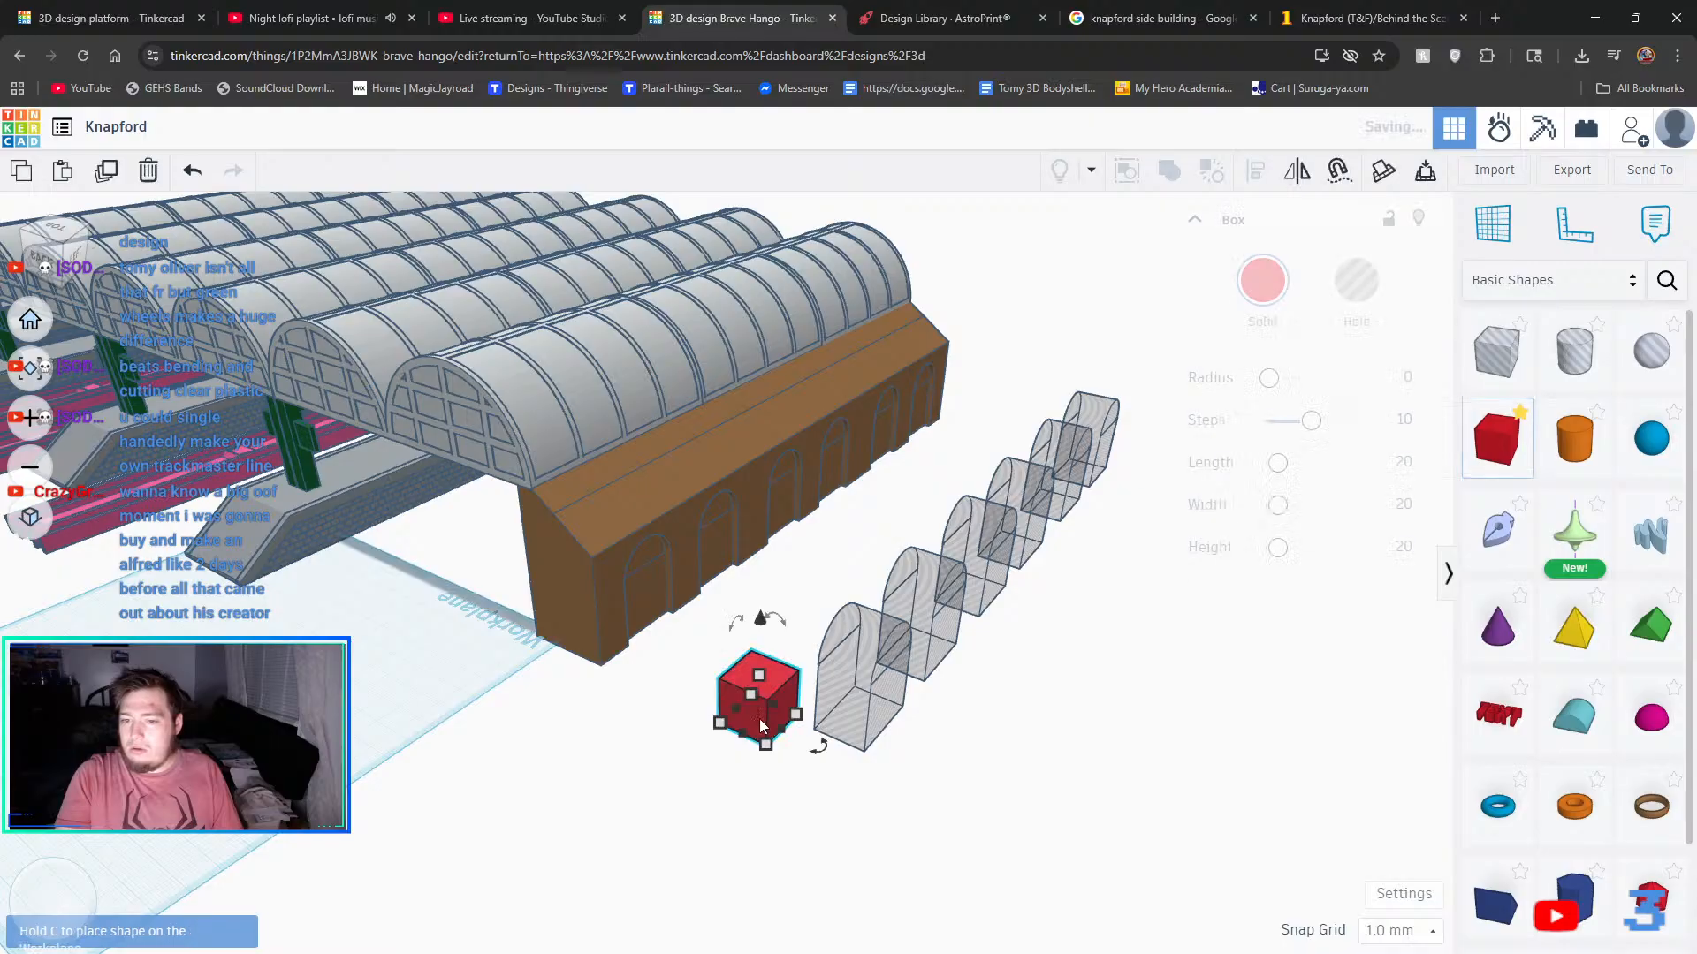
- Set the new red box's height to 69 mm to match the brown side building
click(583, 533)
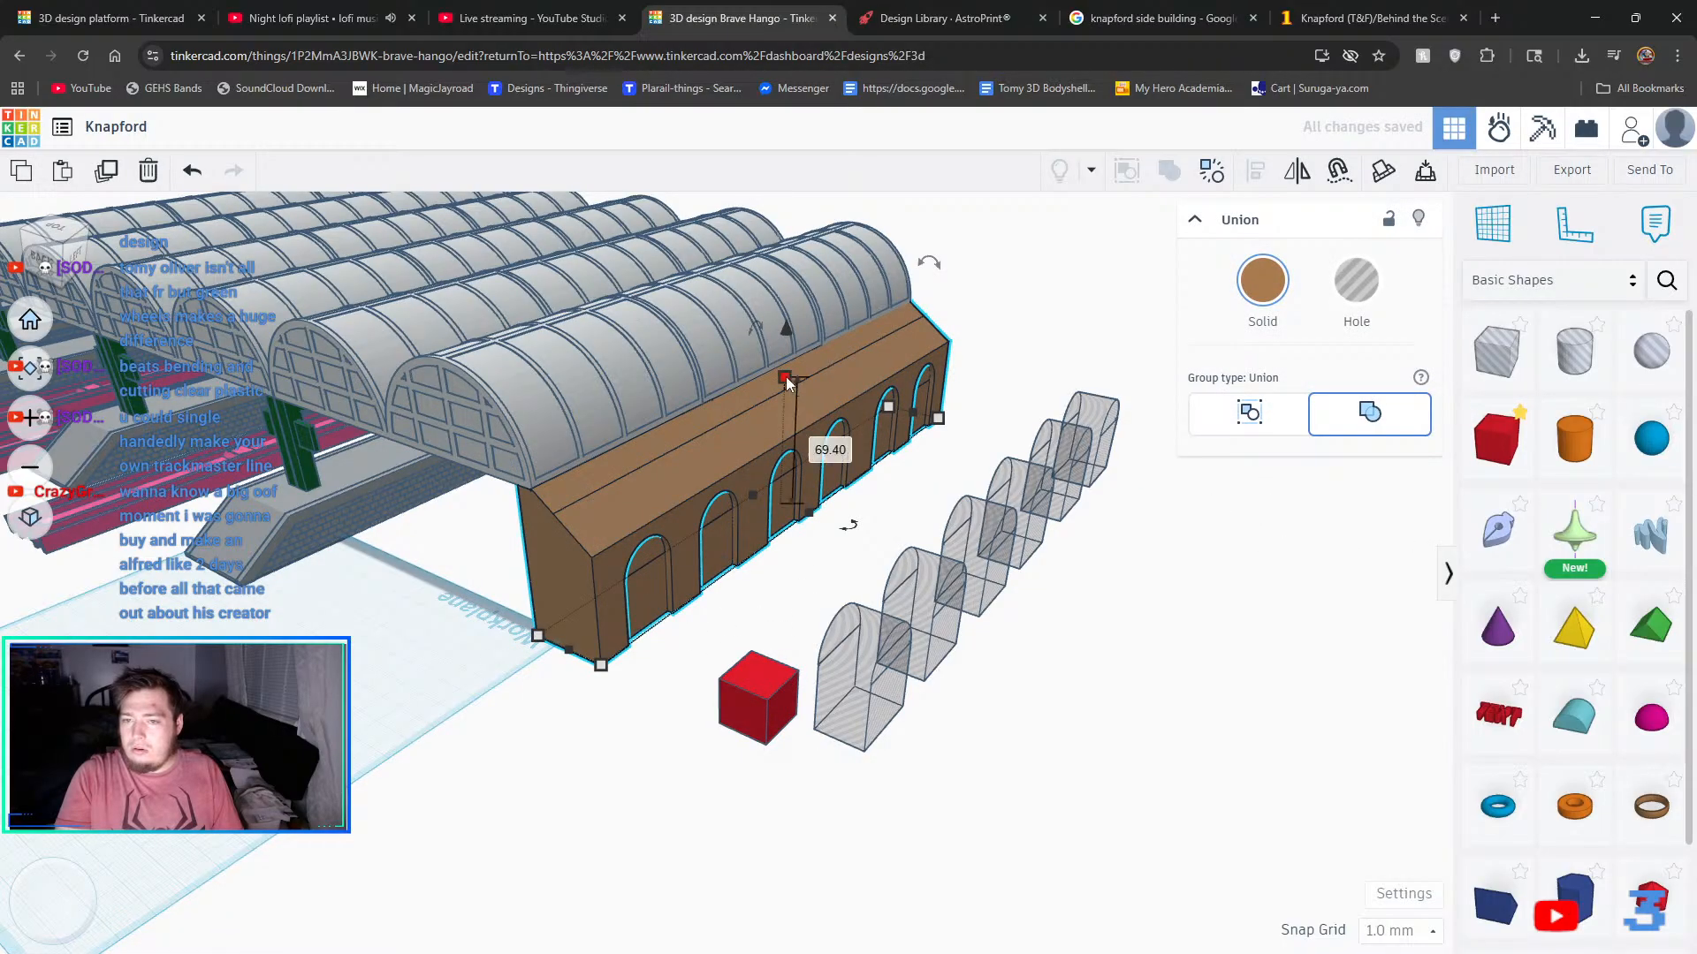
click(762, 678)
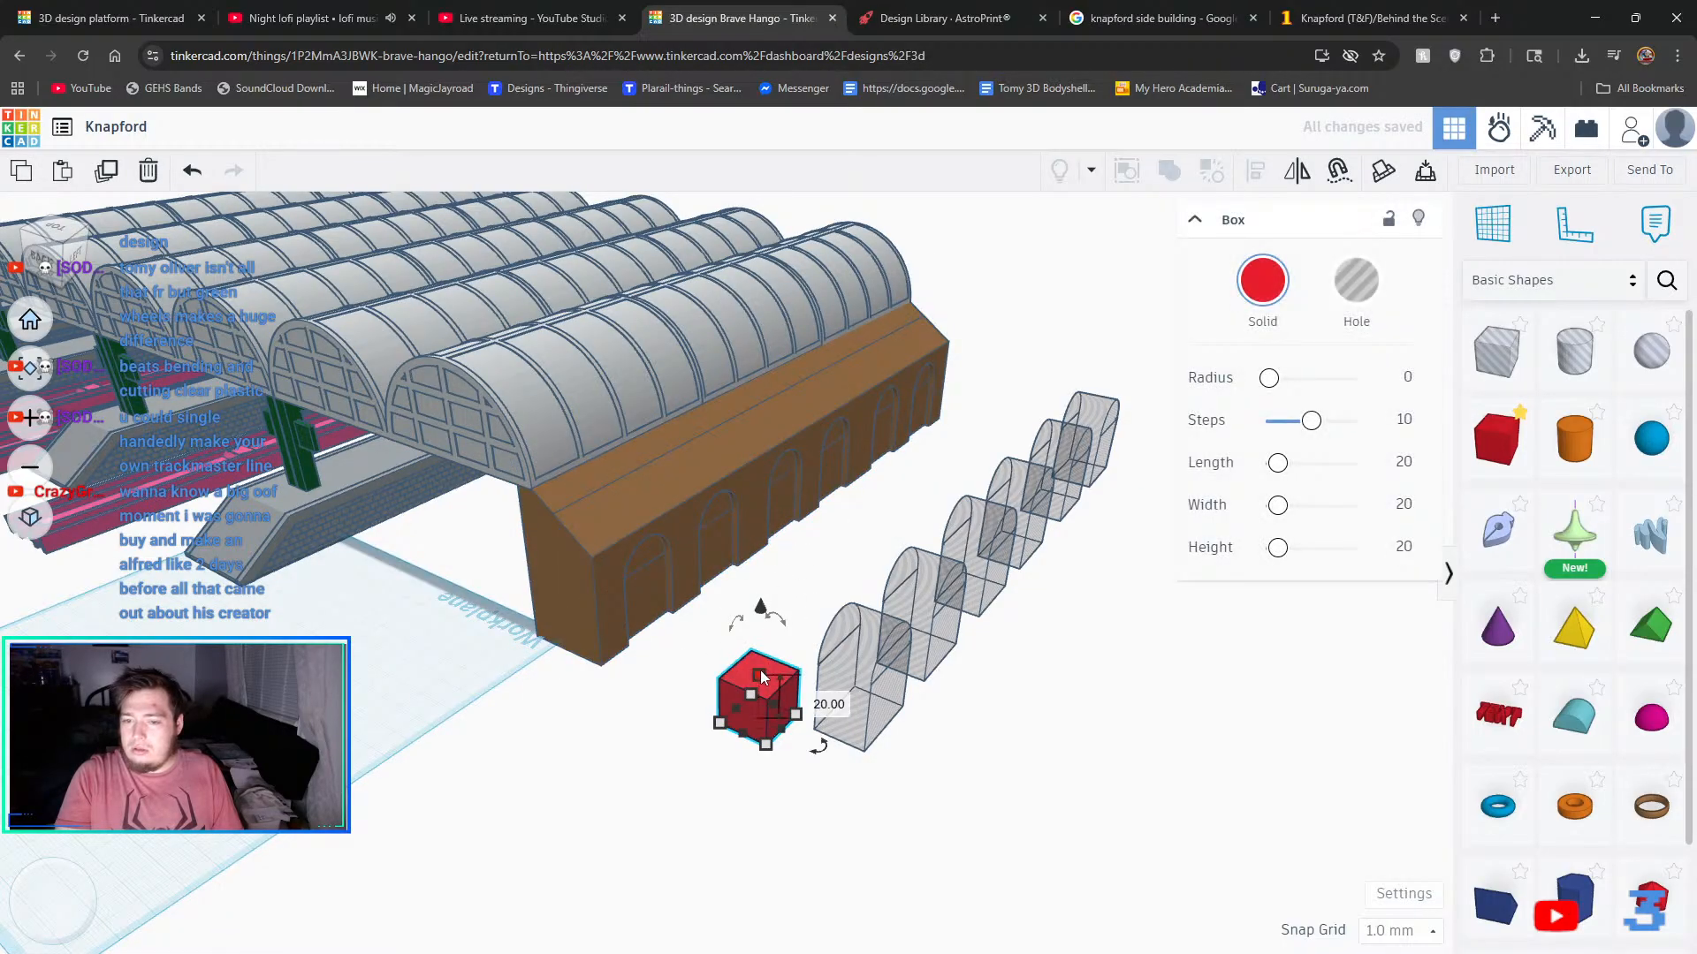
drag(762, 678, 762, 532)
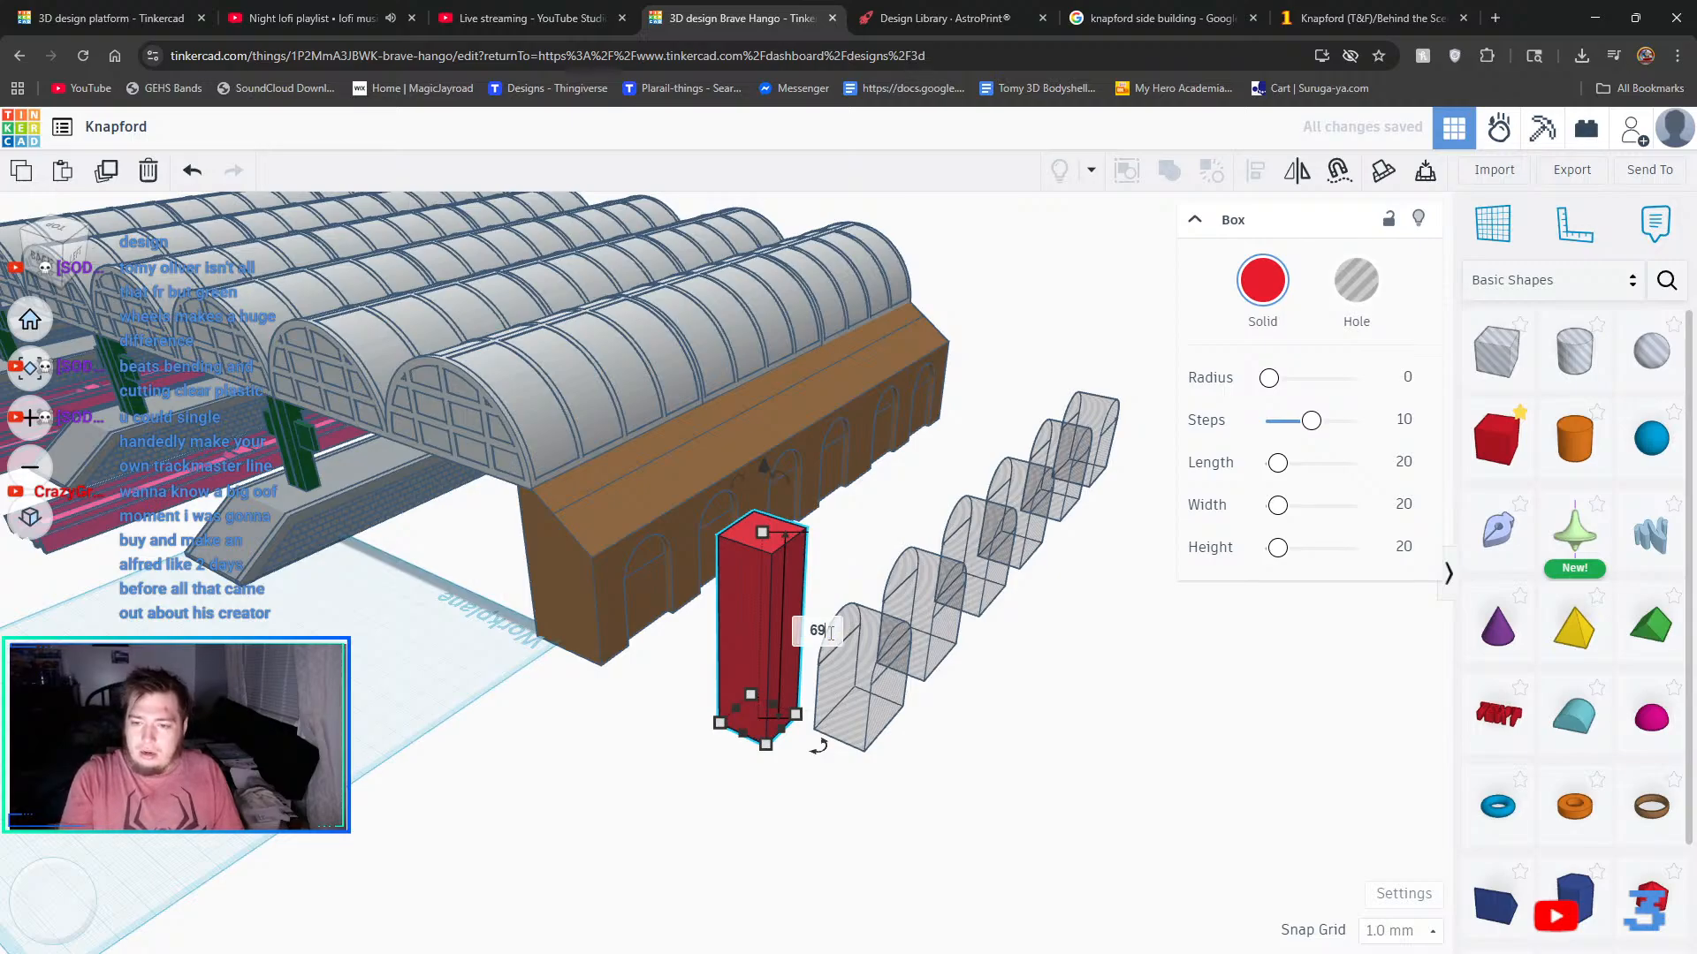
click(830, 631)
text(69)
key(Return)
- Stretch the red box along the full row of arch cutters and thin it into a wall about 13 mm thick
right_drag(930, 714, 893, 716)
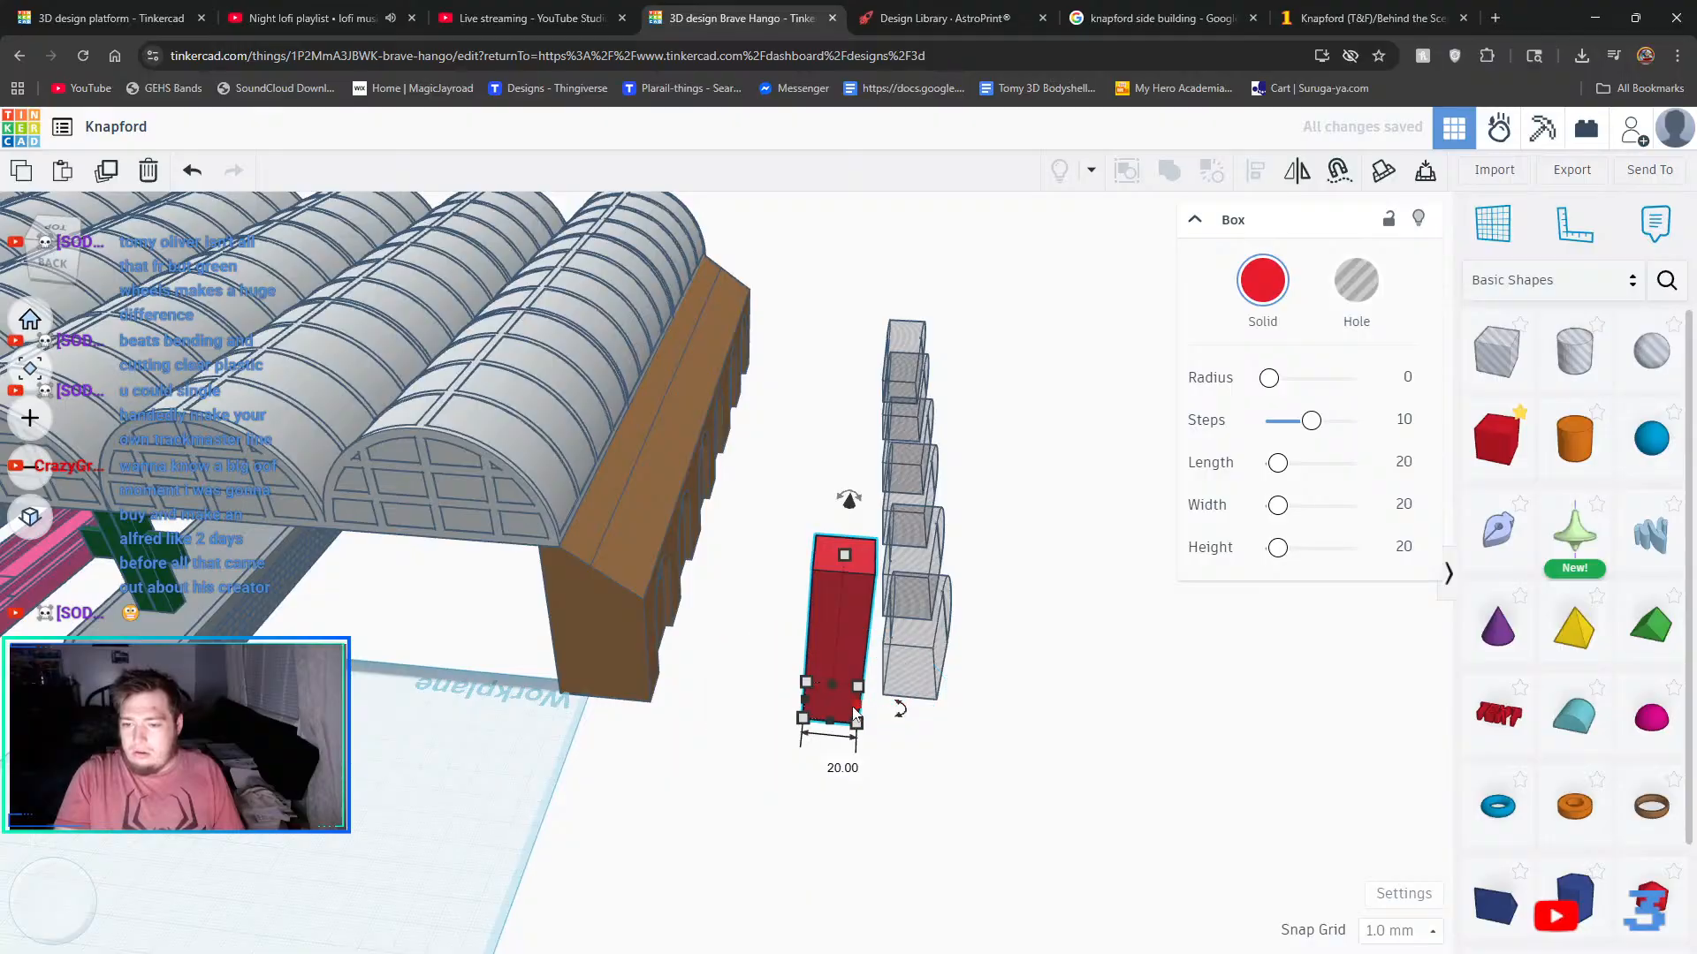
drag(857, 705, 911, 712)
right_drag(1104, 727, 649, 720)
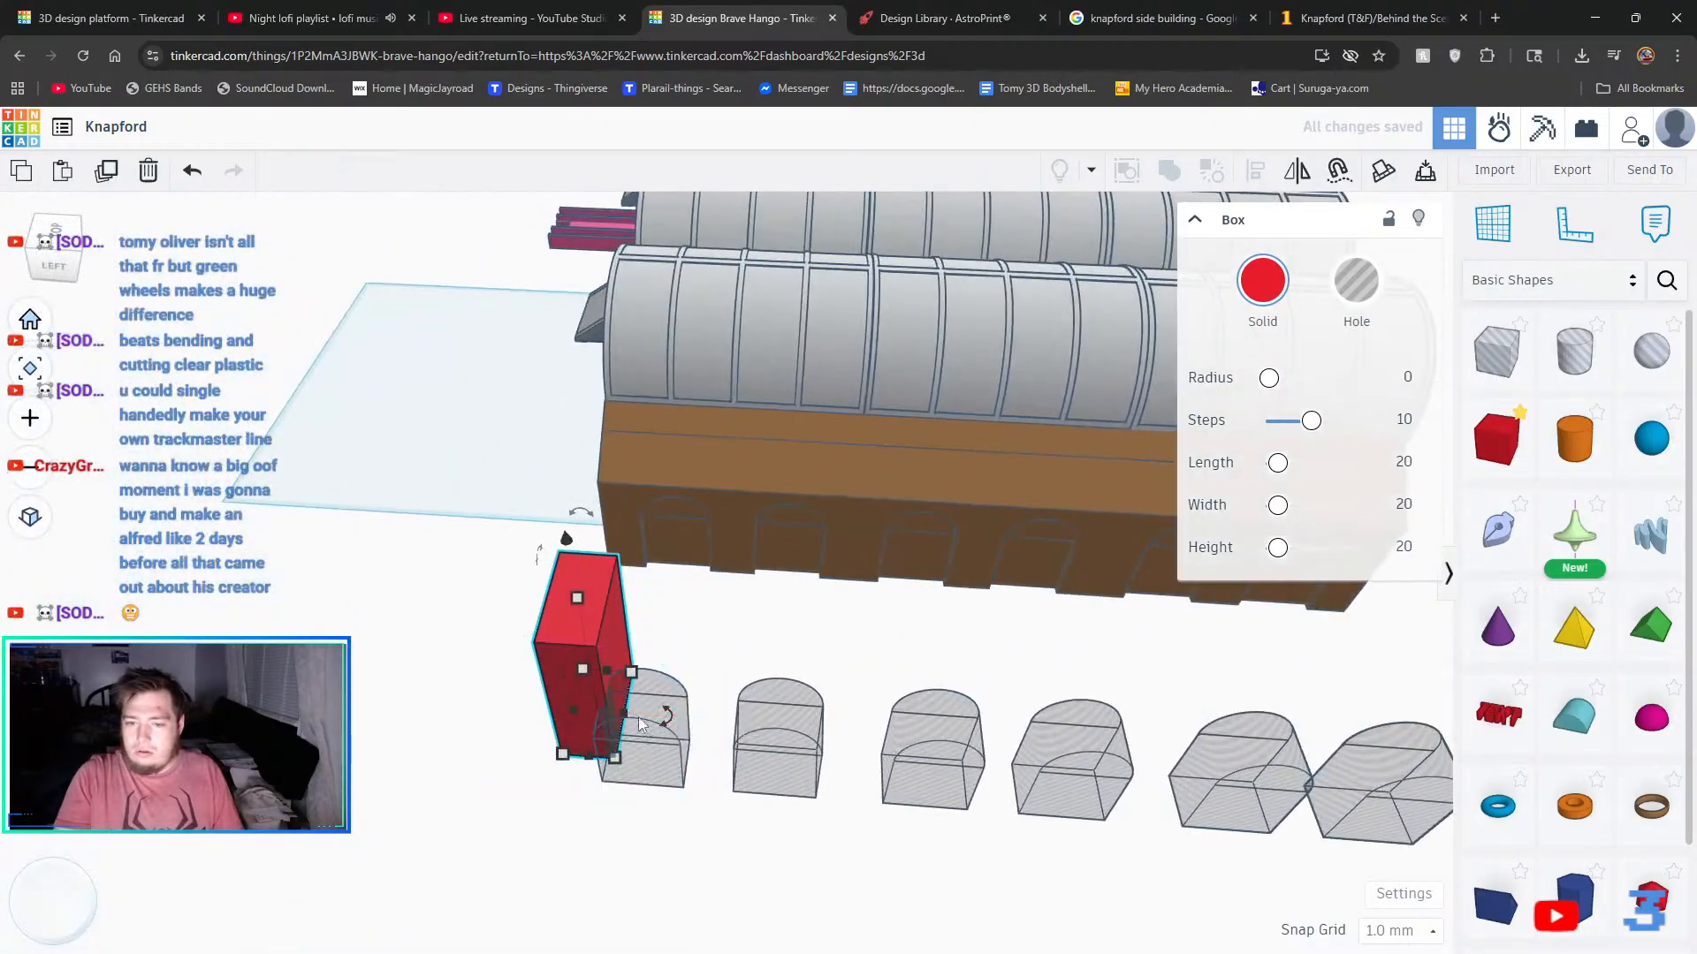
drag(618, 716, 1417, 771)
right_drag(1289, 843, 1501, 782)
right_drag(1052, 746, 1207, 752)
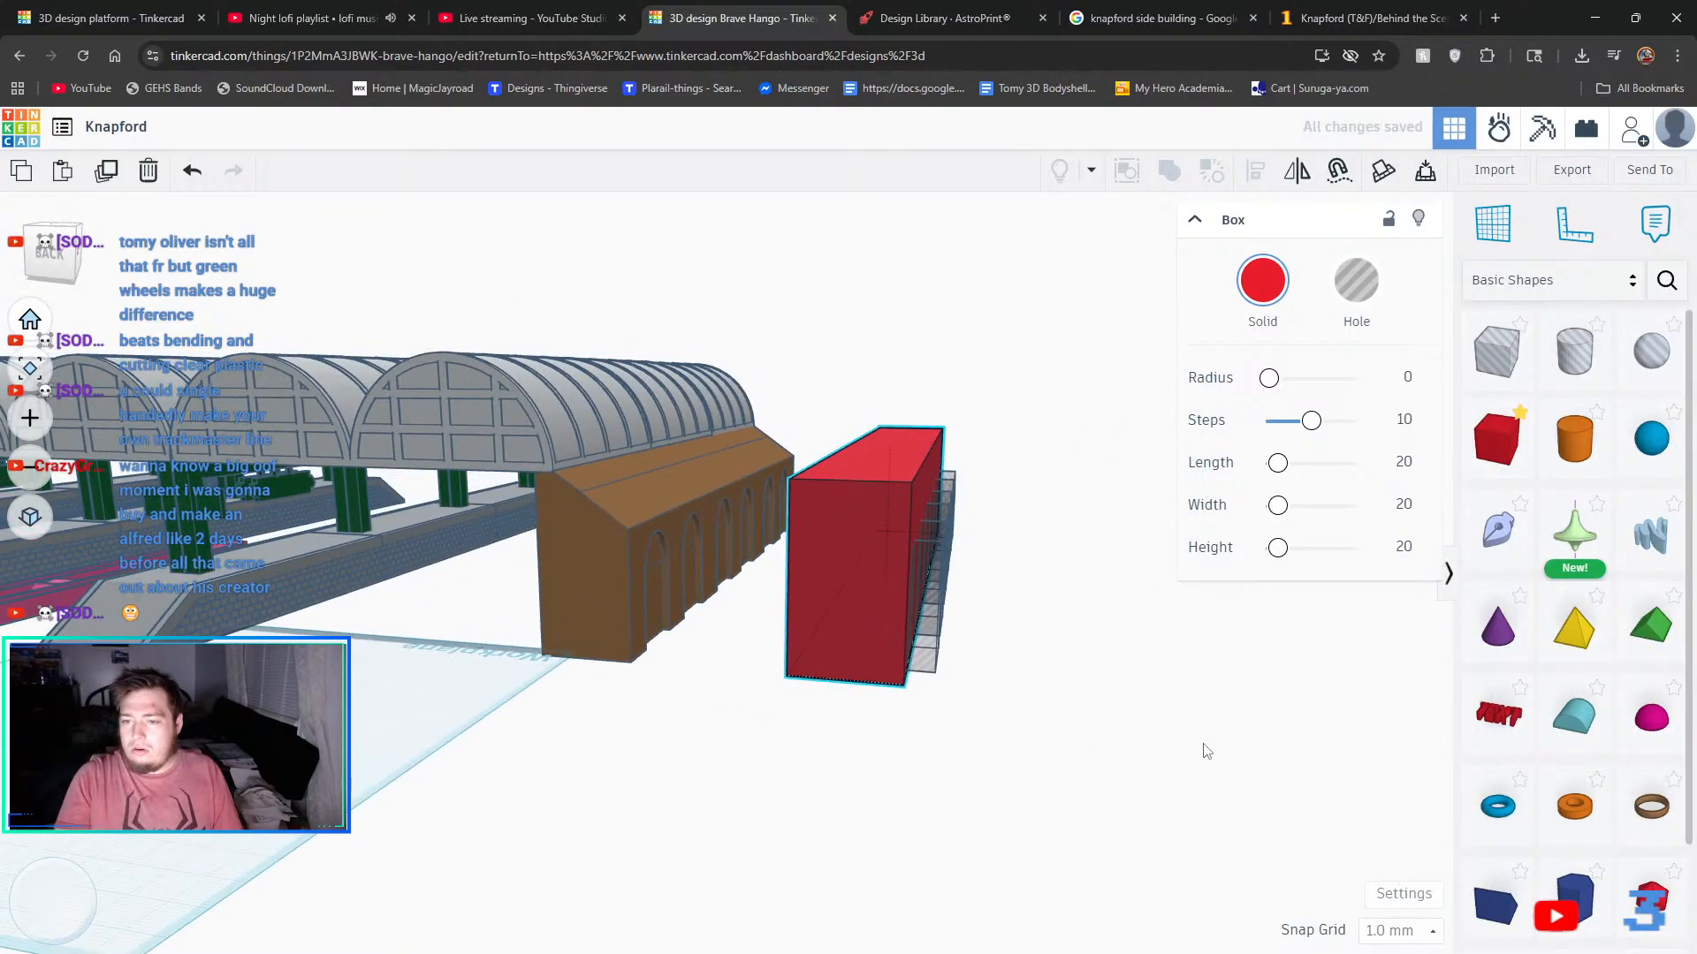
drag(849, 585, 891, 582)
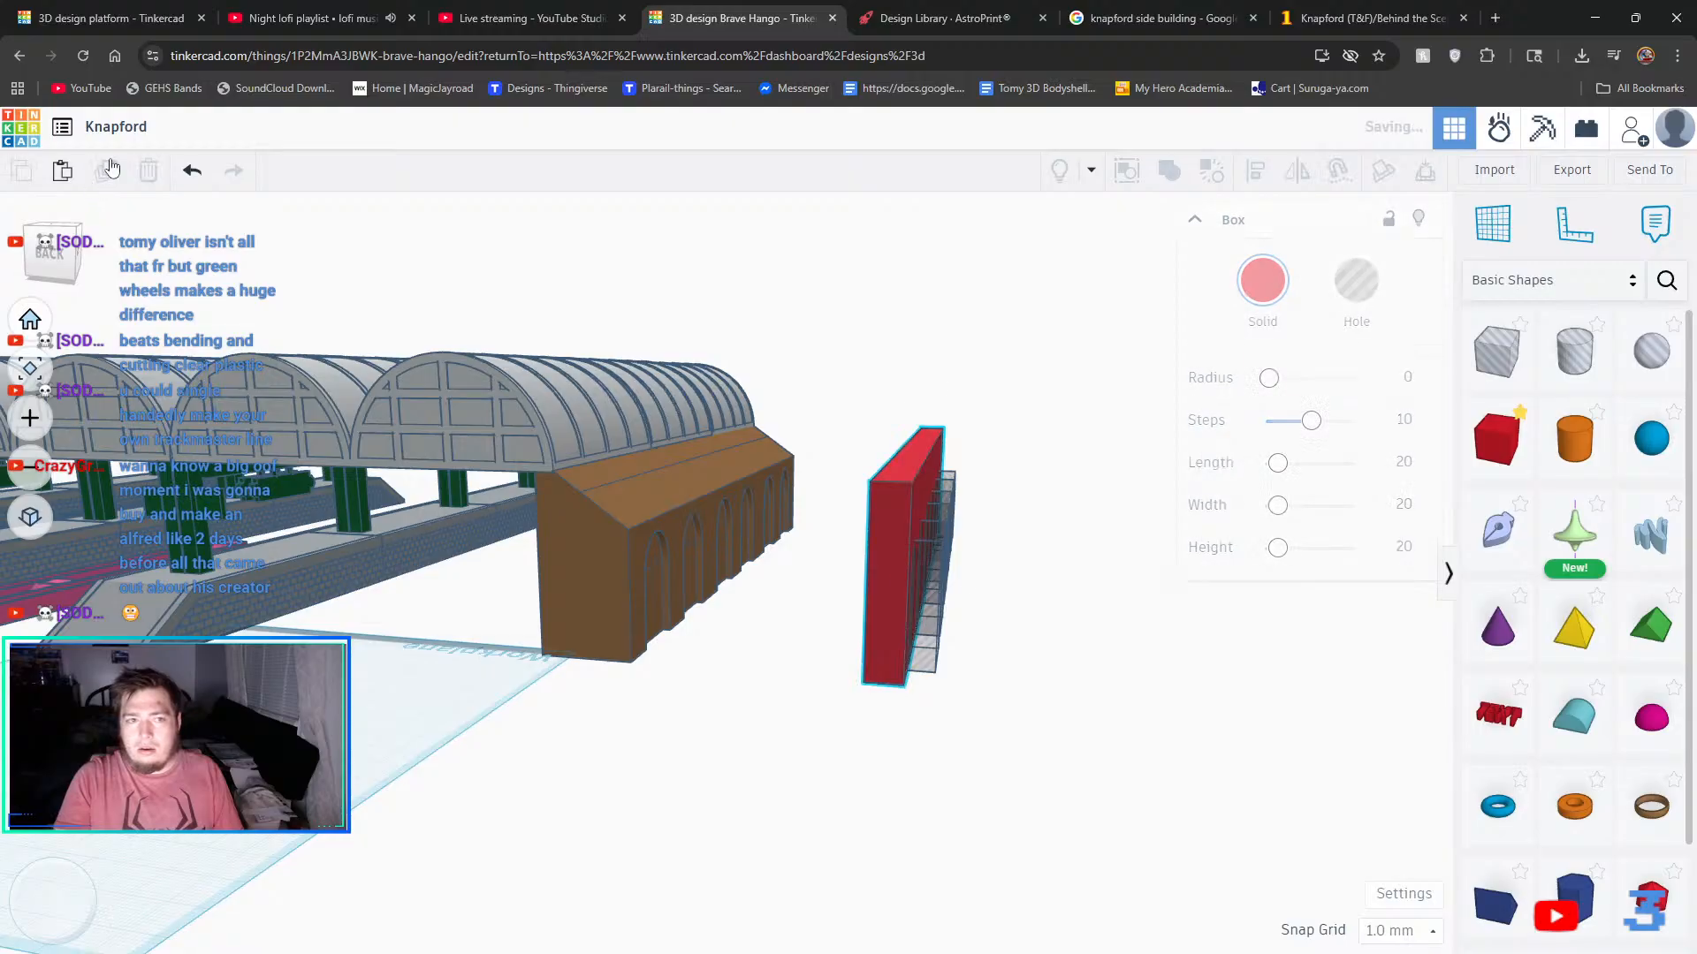
- Duplicate the red wall as a hole and nudge the copy outward so it overlaps the wall's arch side
click(1366, 303)
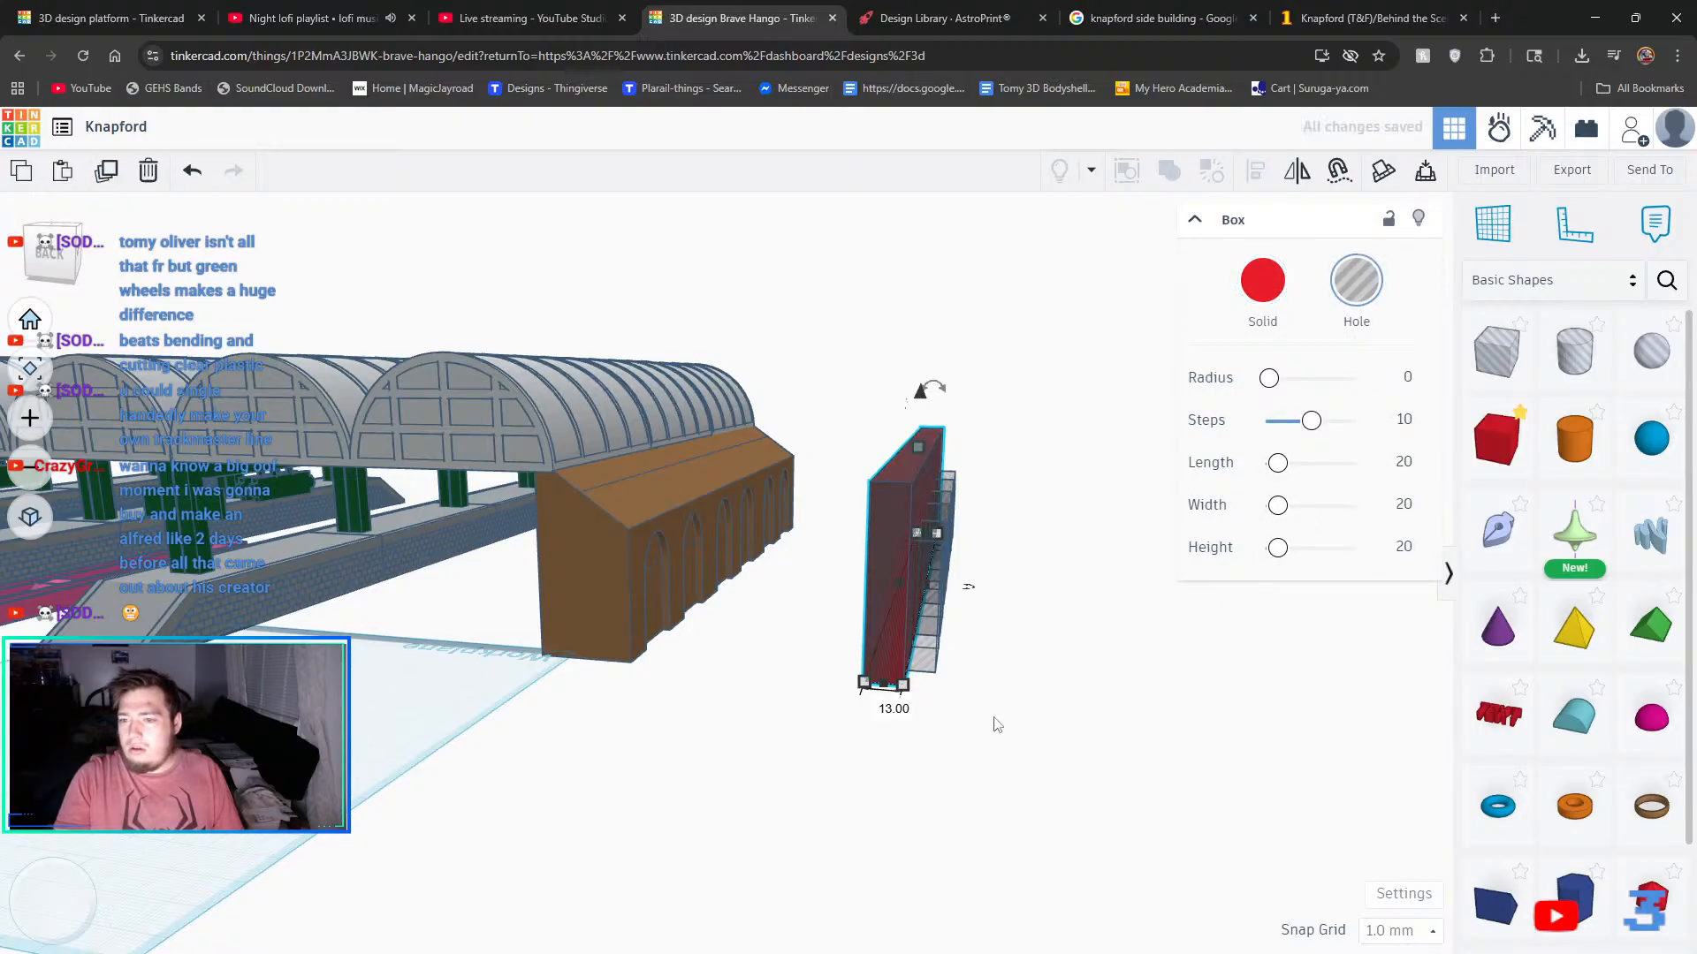
key(Right)
key(Right)
key(Right)
key(Right)
key(Right)
key(Right)
key(Right)
key(Right)
key(Right)
key(Right)
key(Right)
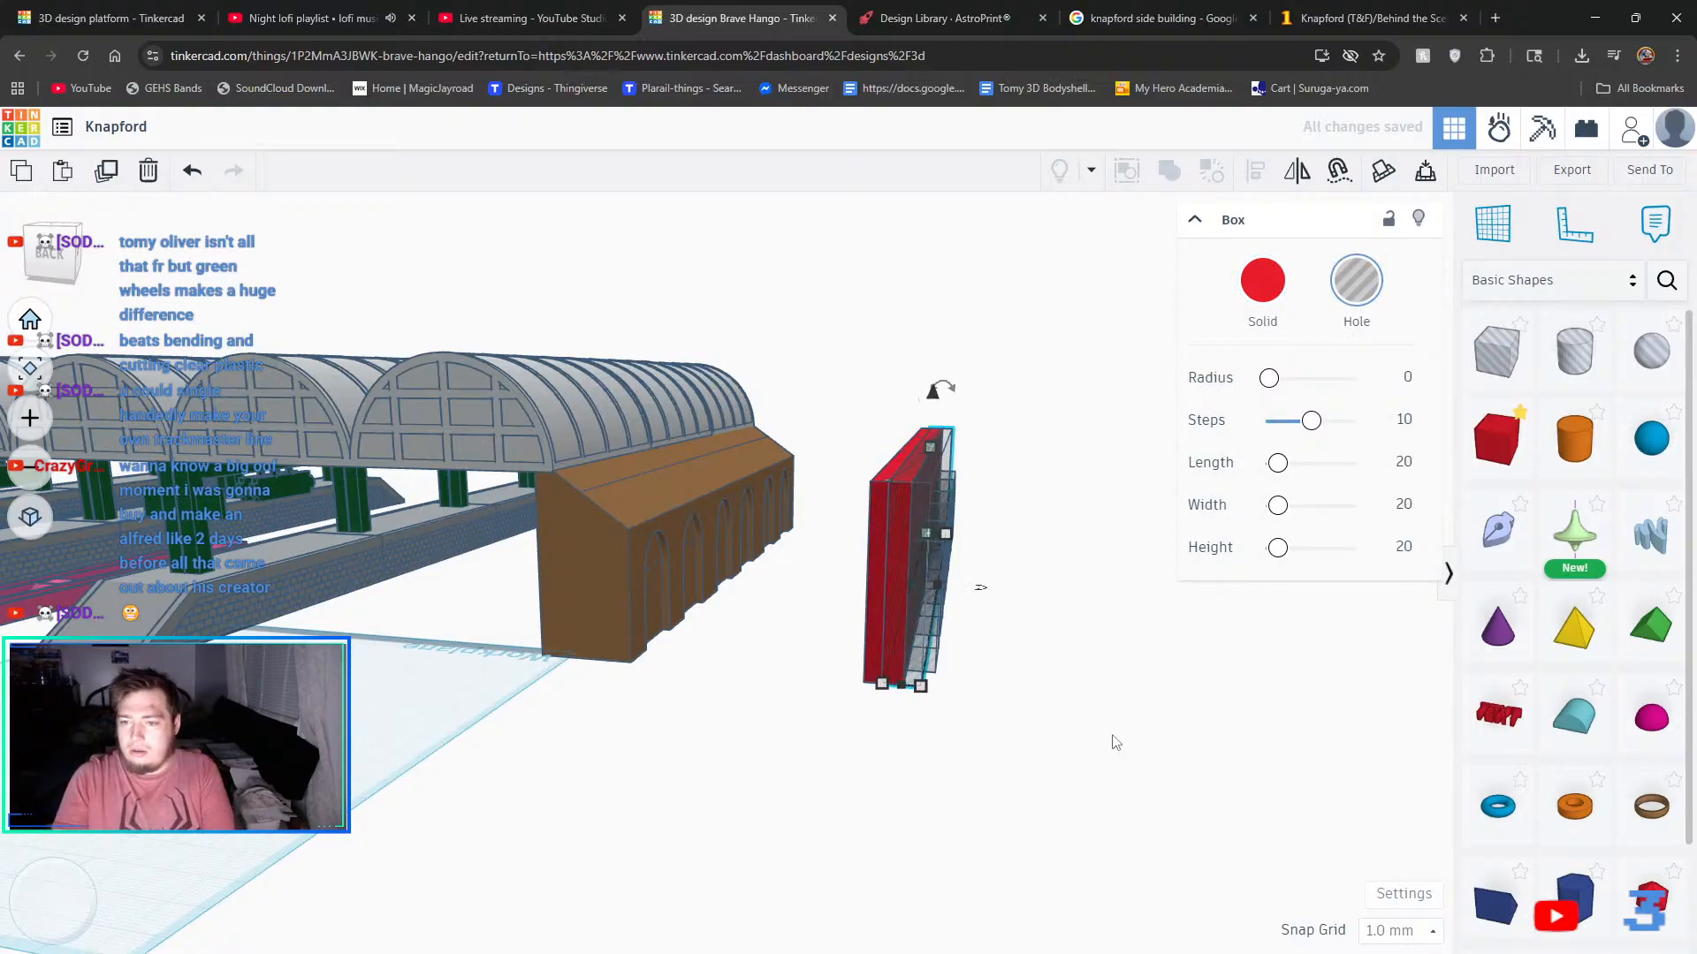
key(Left)
key(Left)
key(Left)
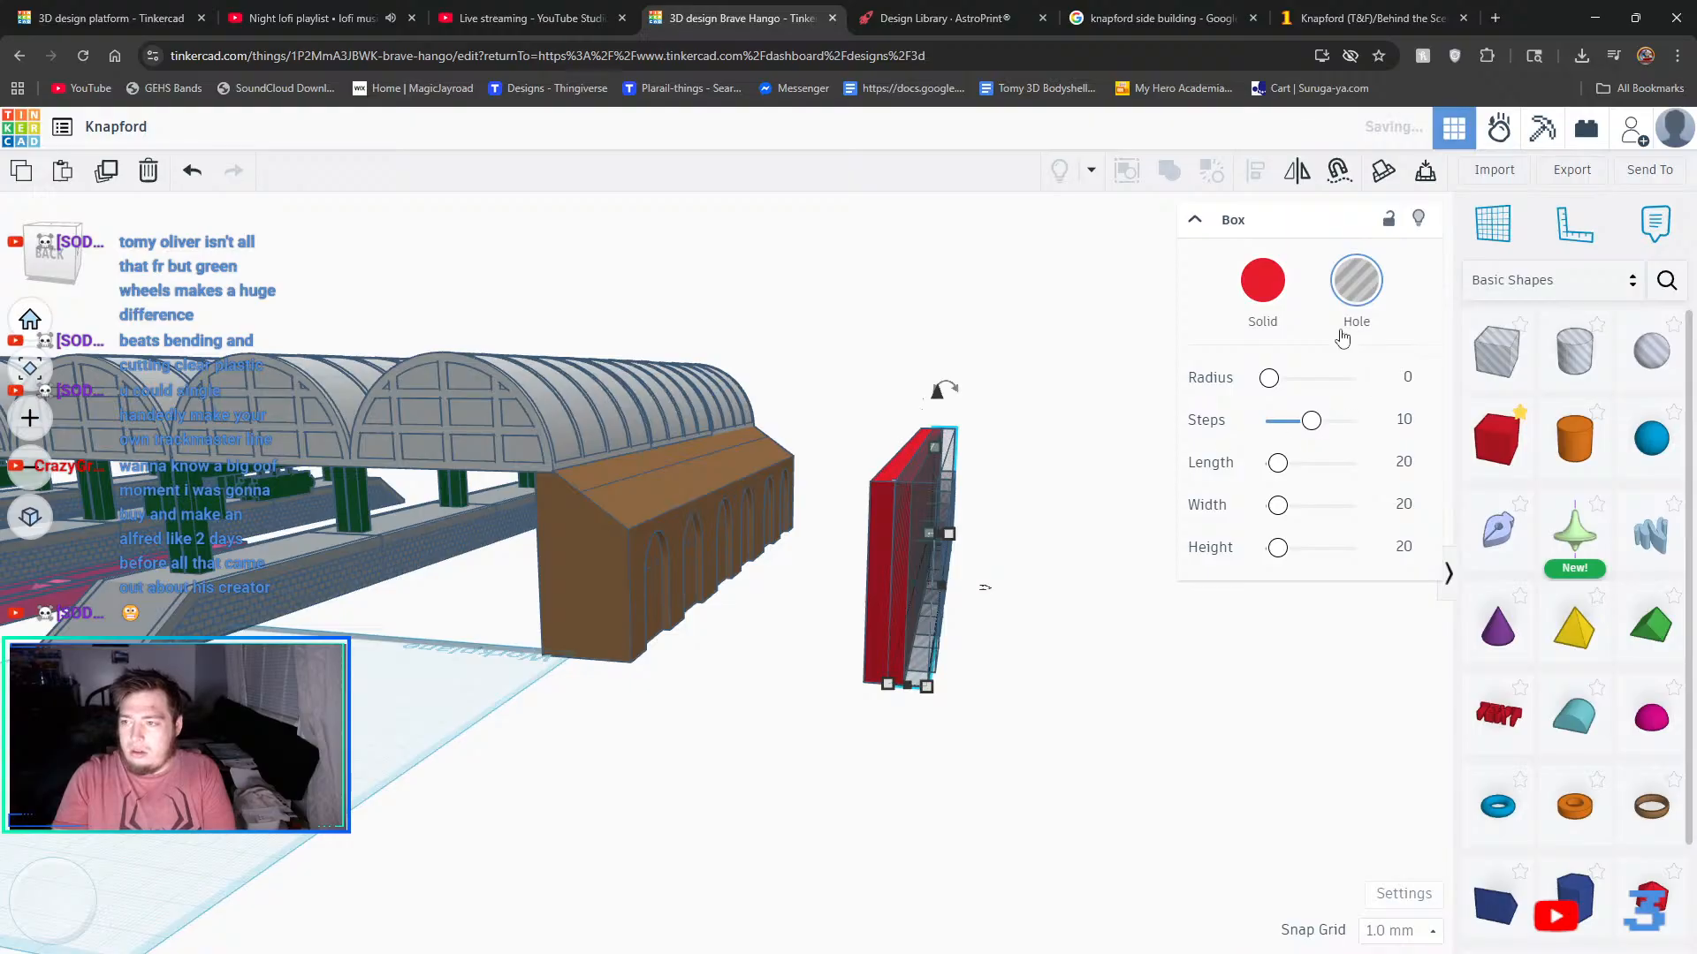
- Shorten a wall-length hole box, raise it to 41 mm above the workplane, and nudge it toward the wall
right_drag(1090, 761, 996, 643)
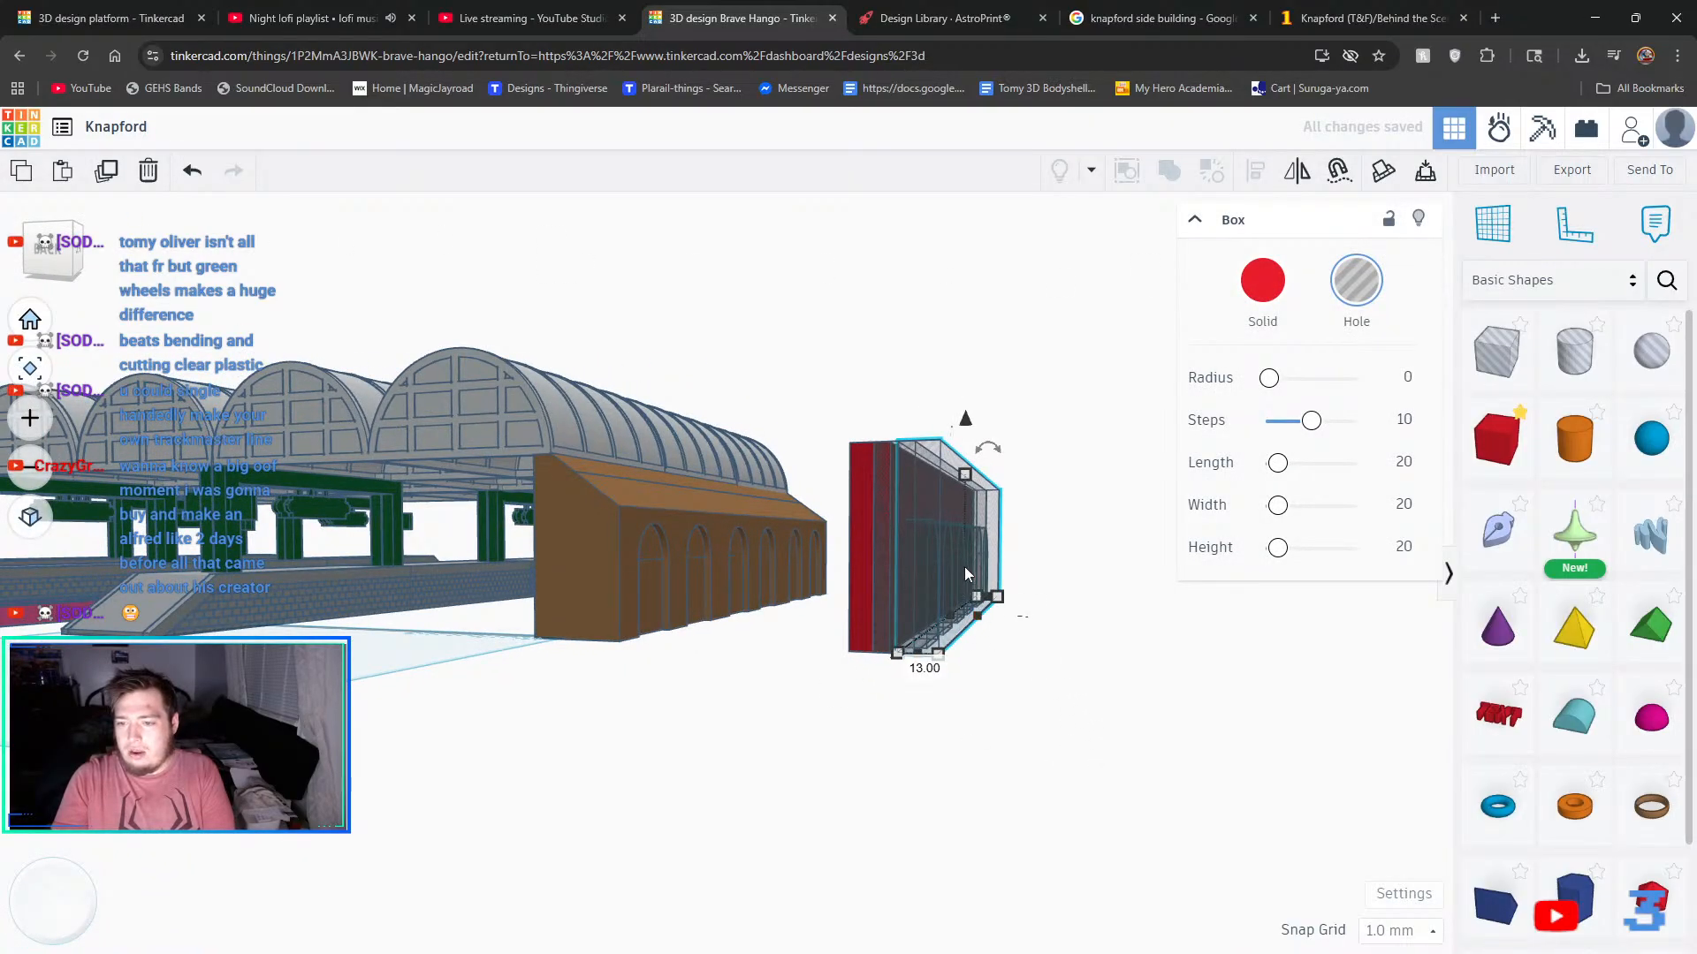
drag(965, 475, 972, 427)
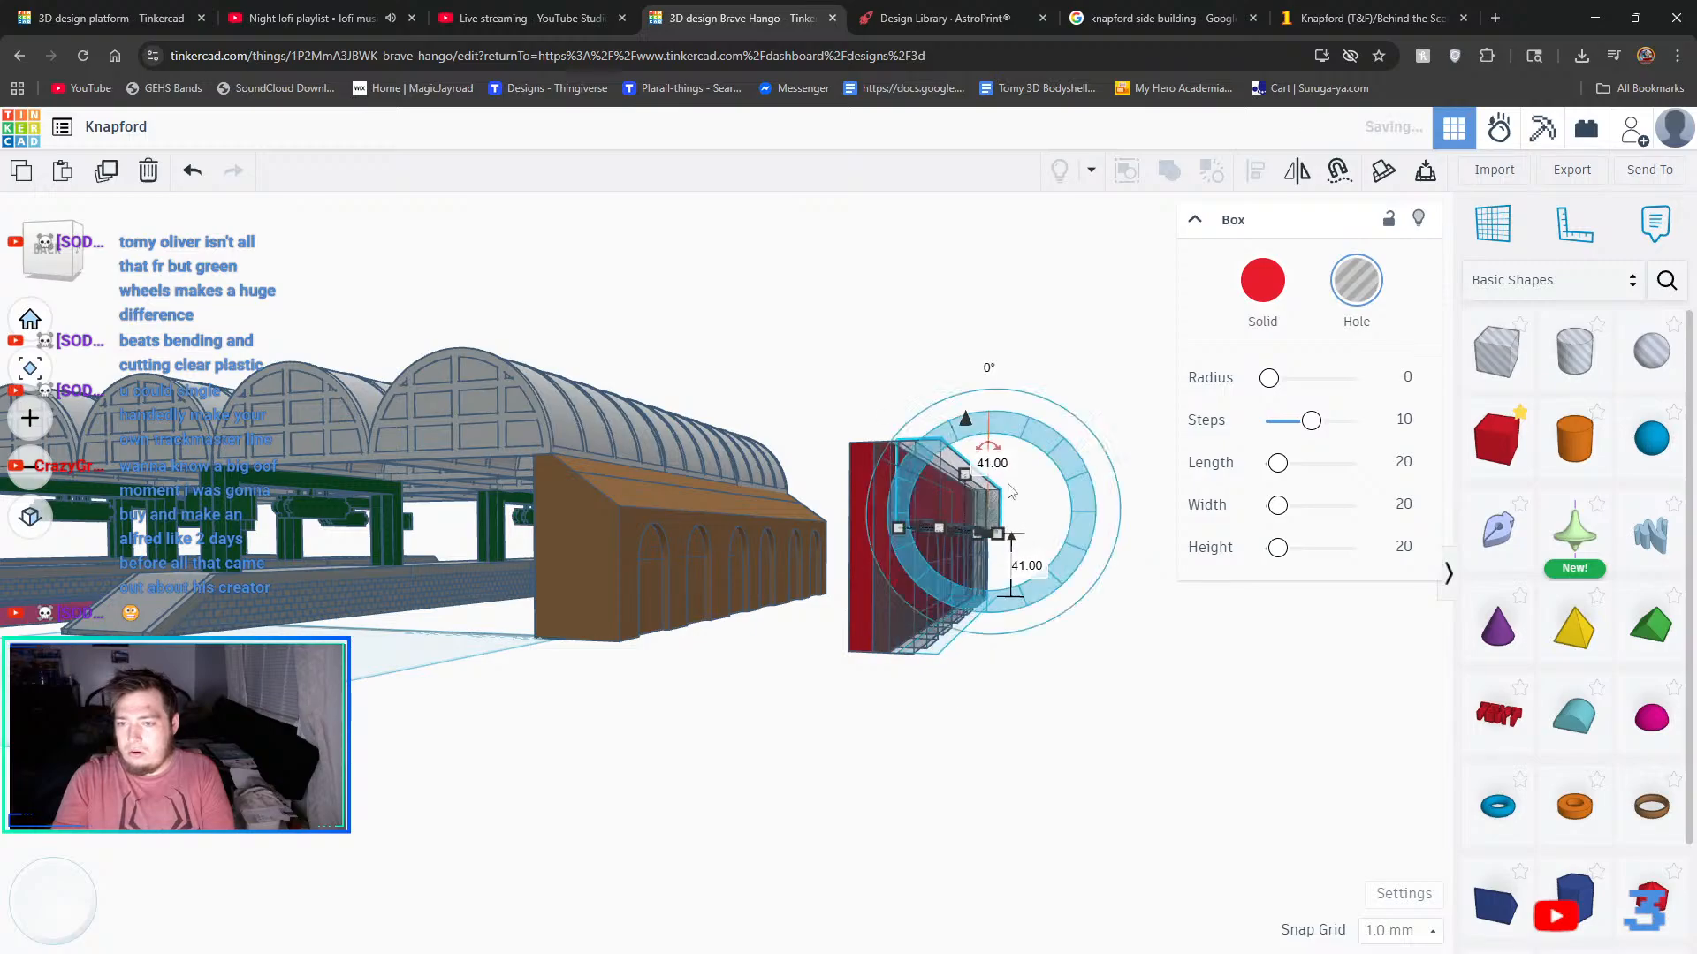
right_drag(1025, 553, 1185, 763)
key(Left)
key(Left)
key(Left)
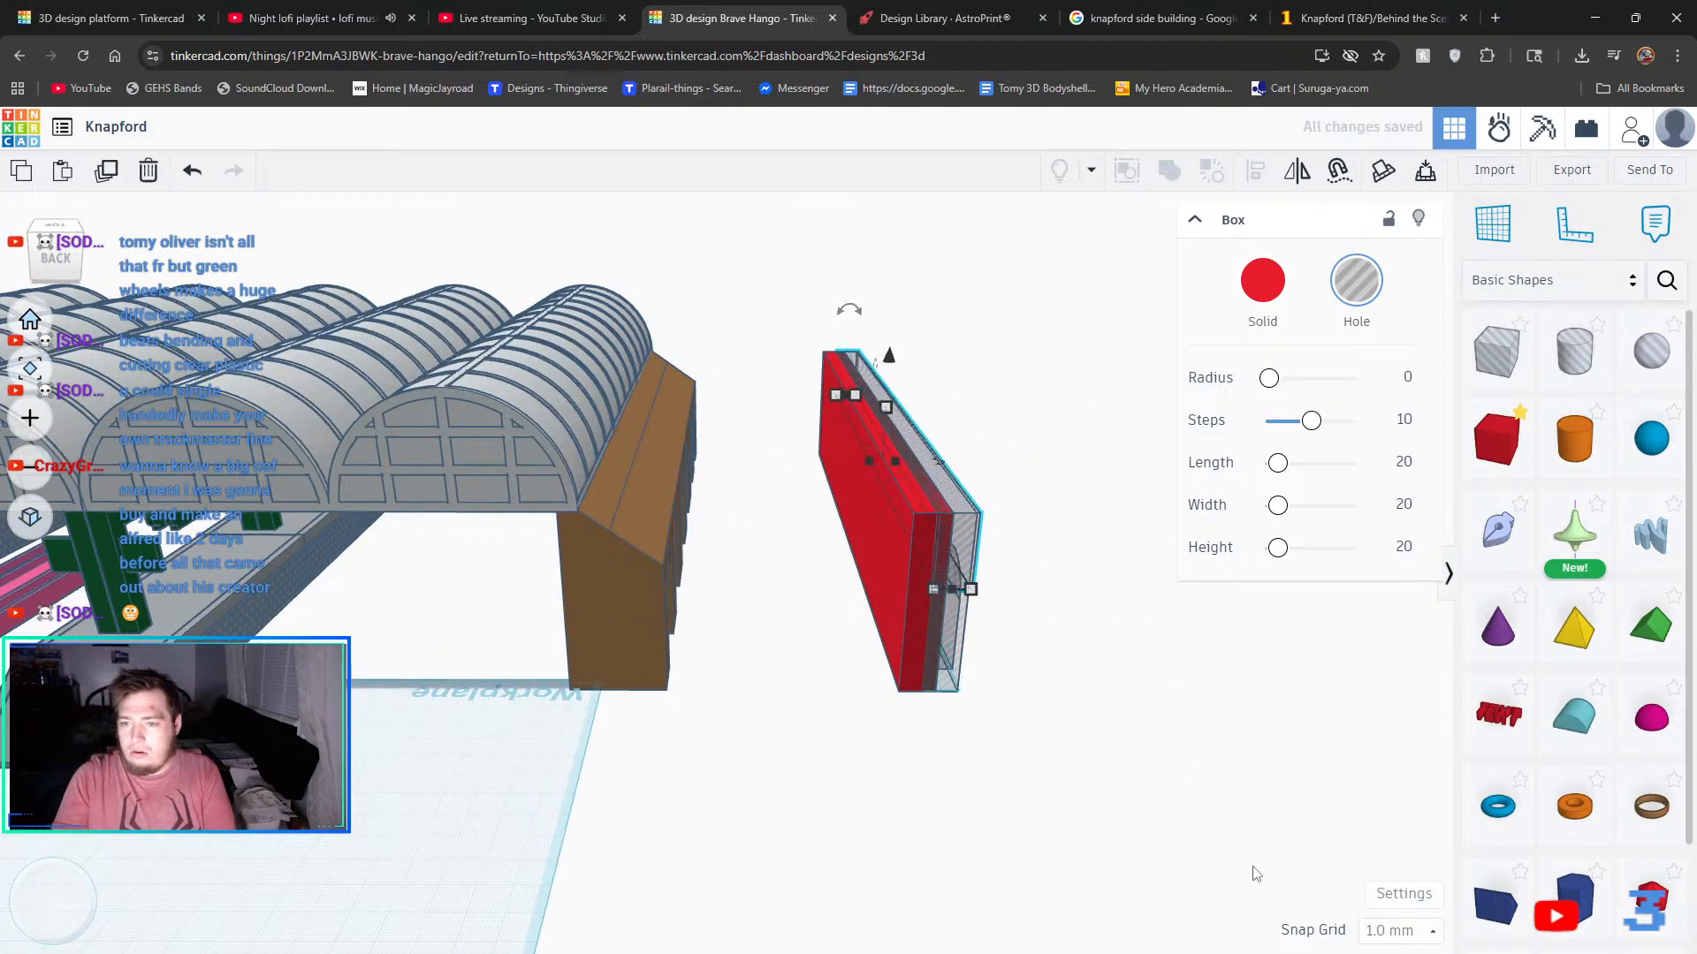
- Reduce the raised hole's height to 15 mm and lift it until it pokes above the wall's top edge
right_drag(1178, 913, 1135, 767)
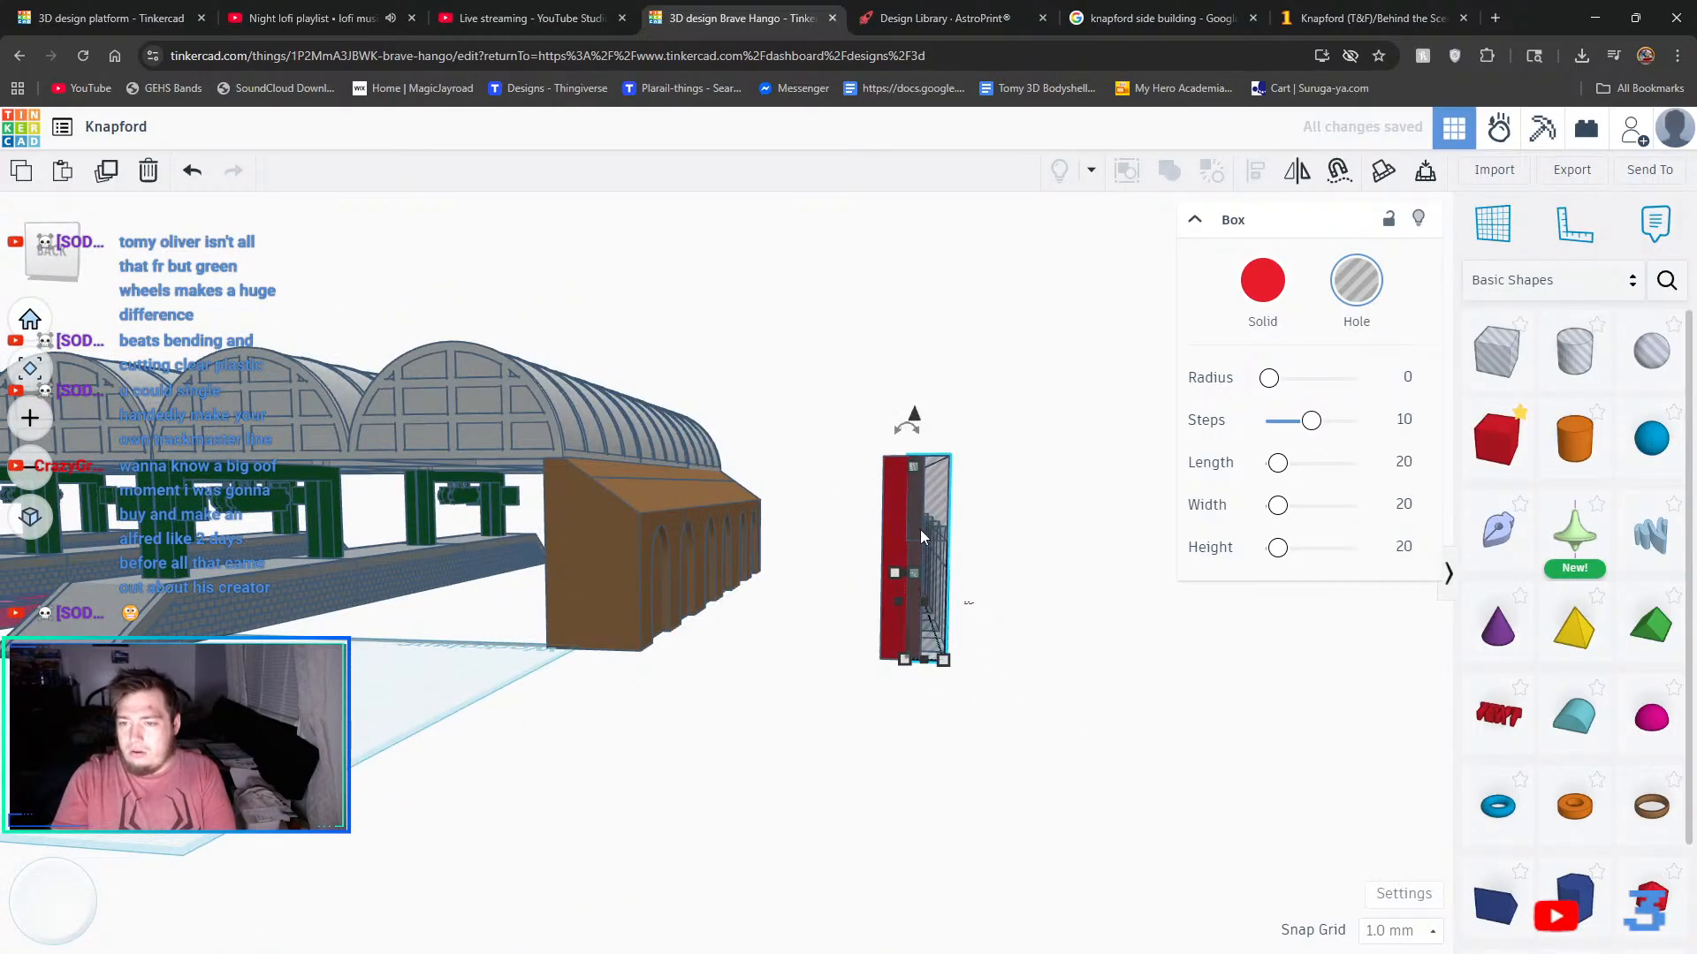
right_drag(920, 528, 972, 549)
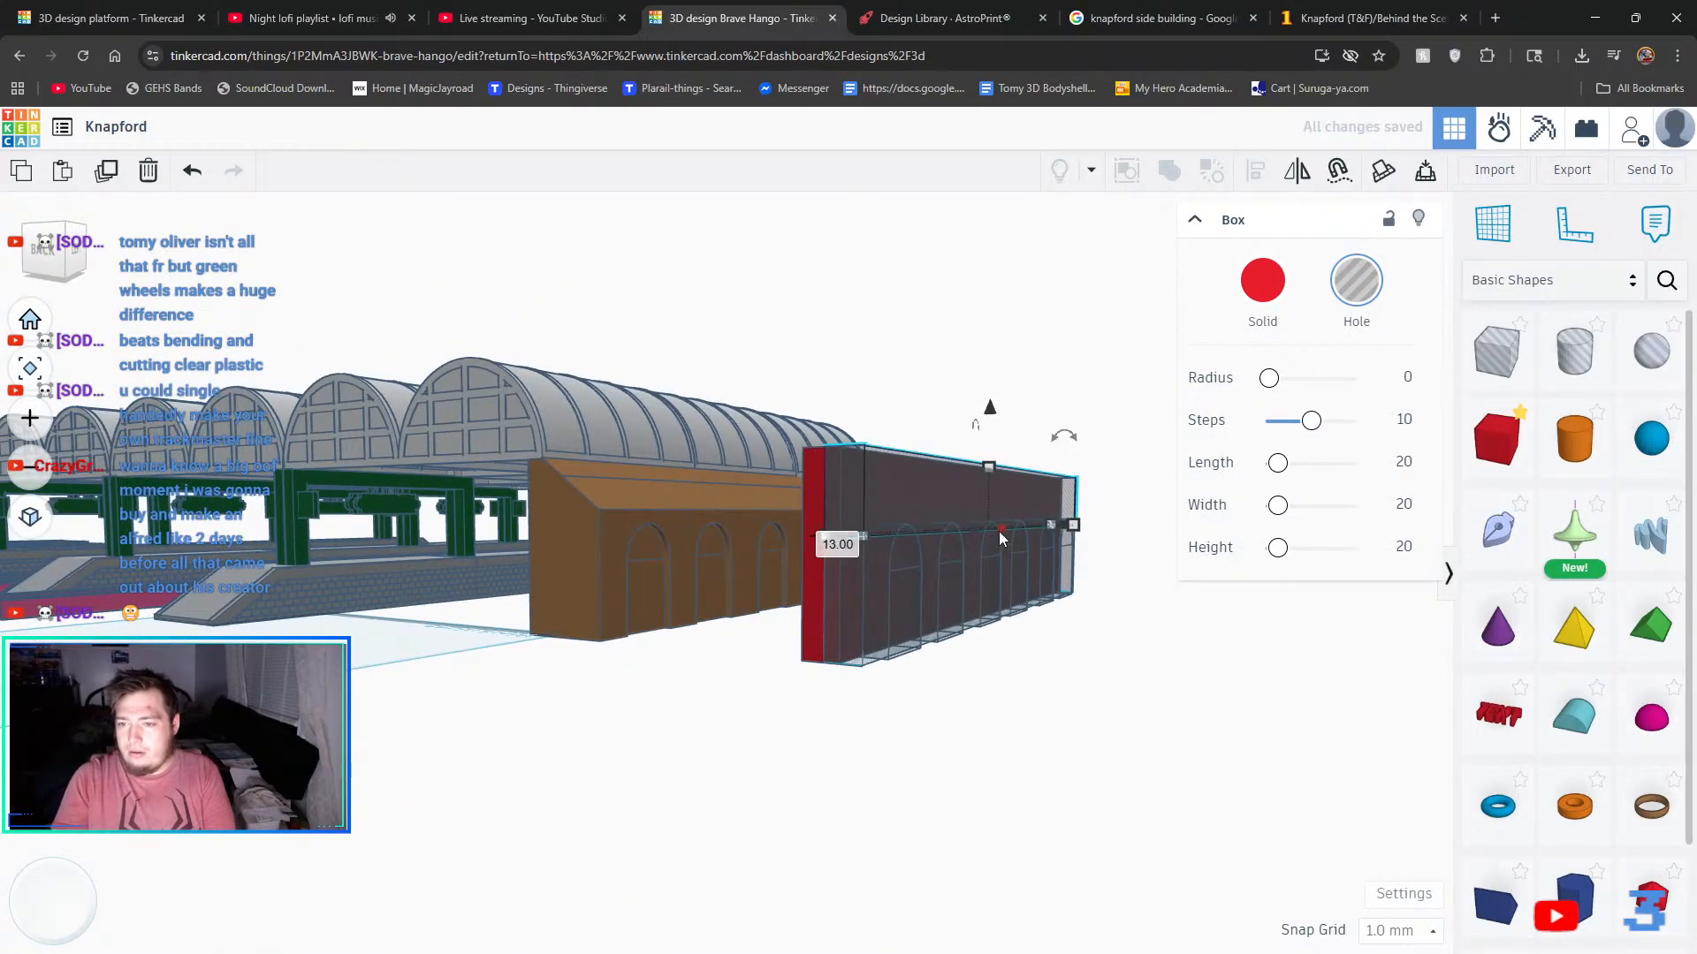
drag(999, 532, 1001, 495)
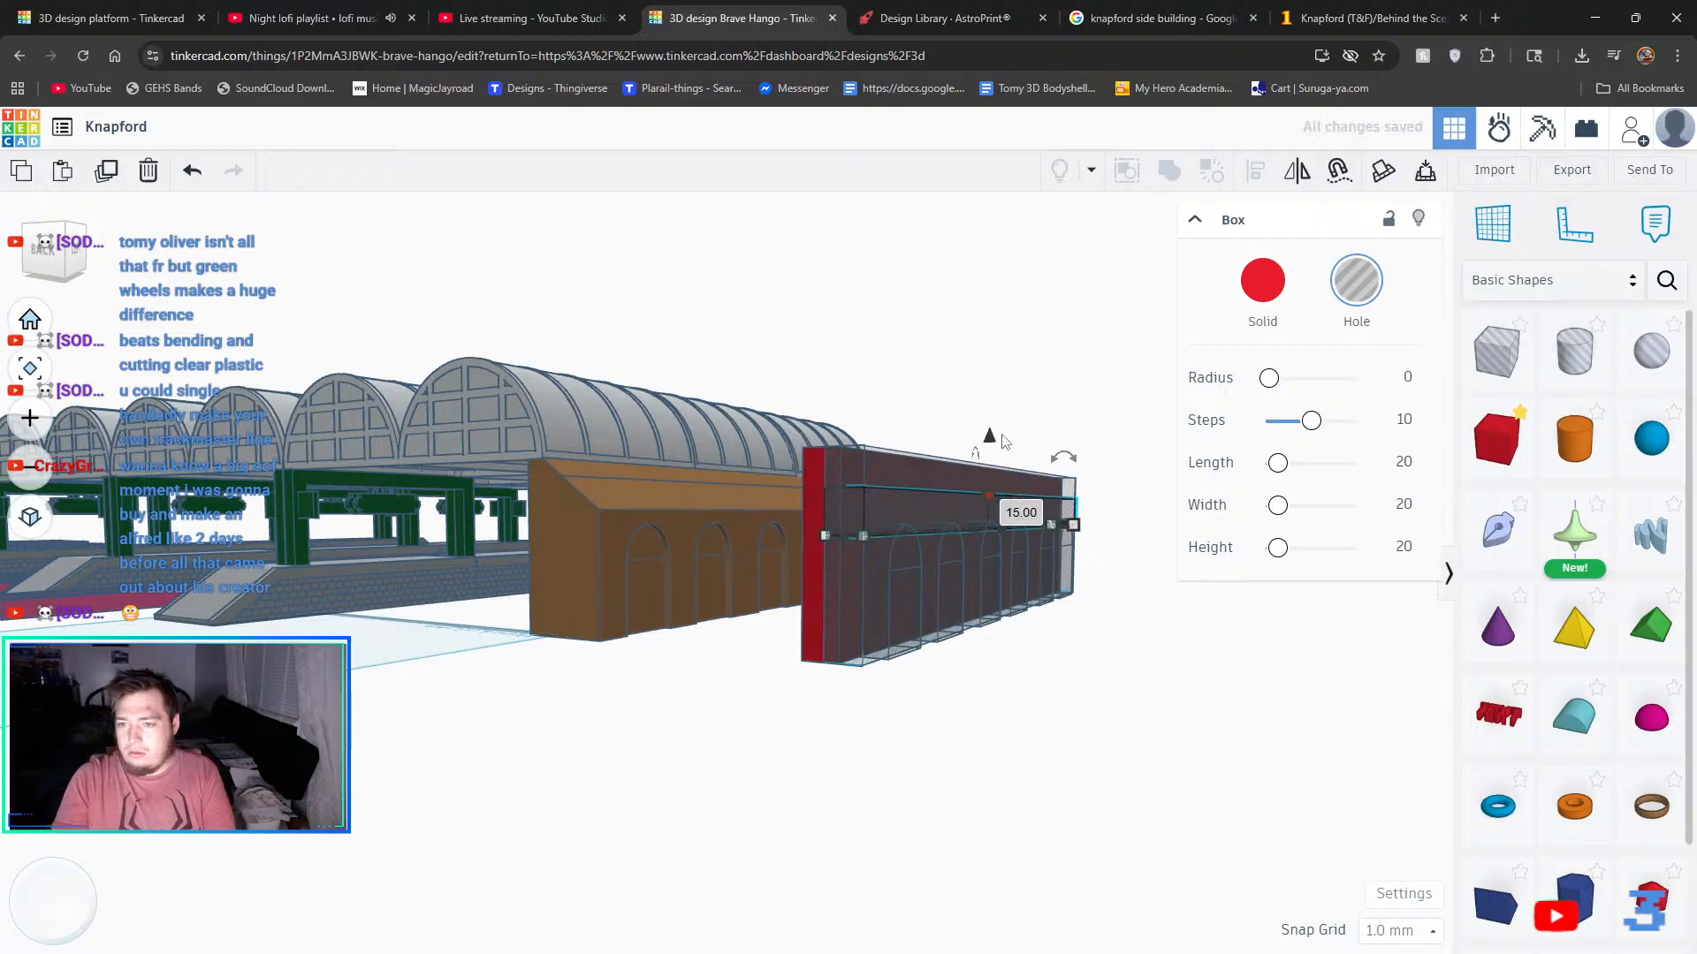
drag(1002, 436, 992, 394)
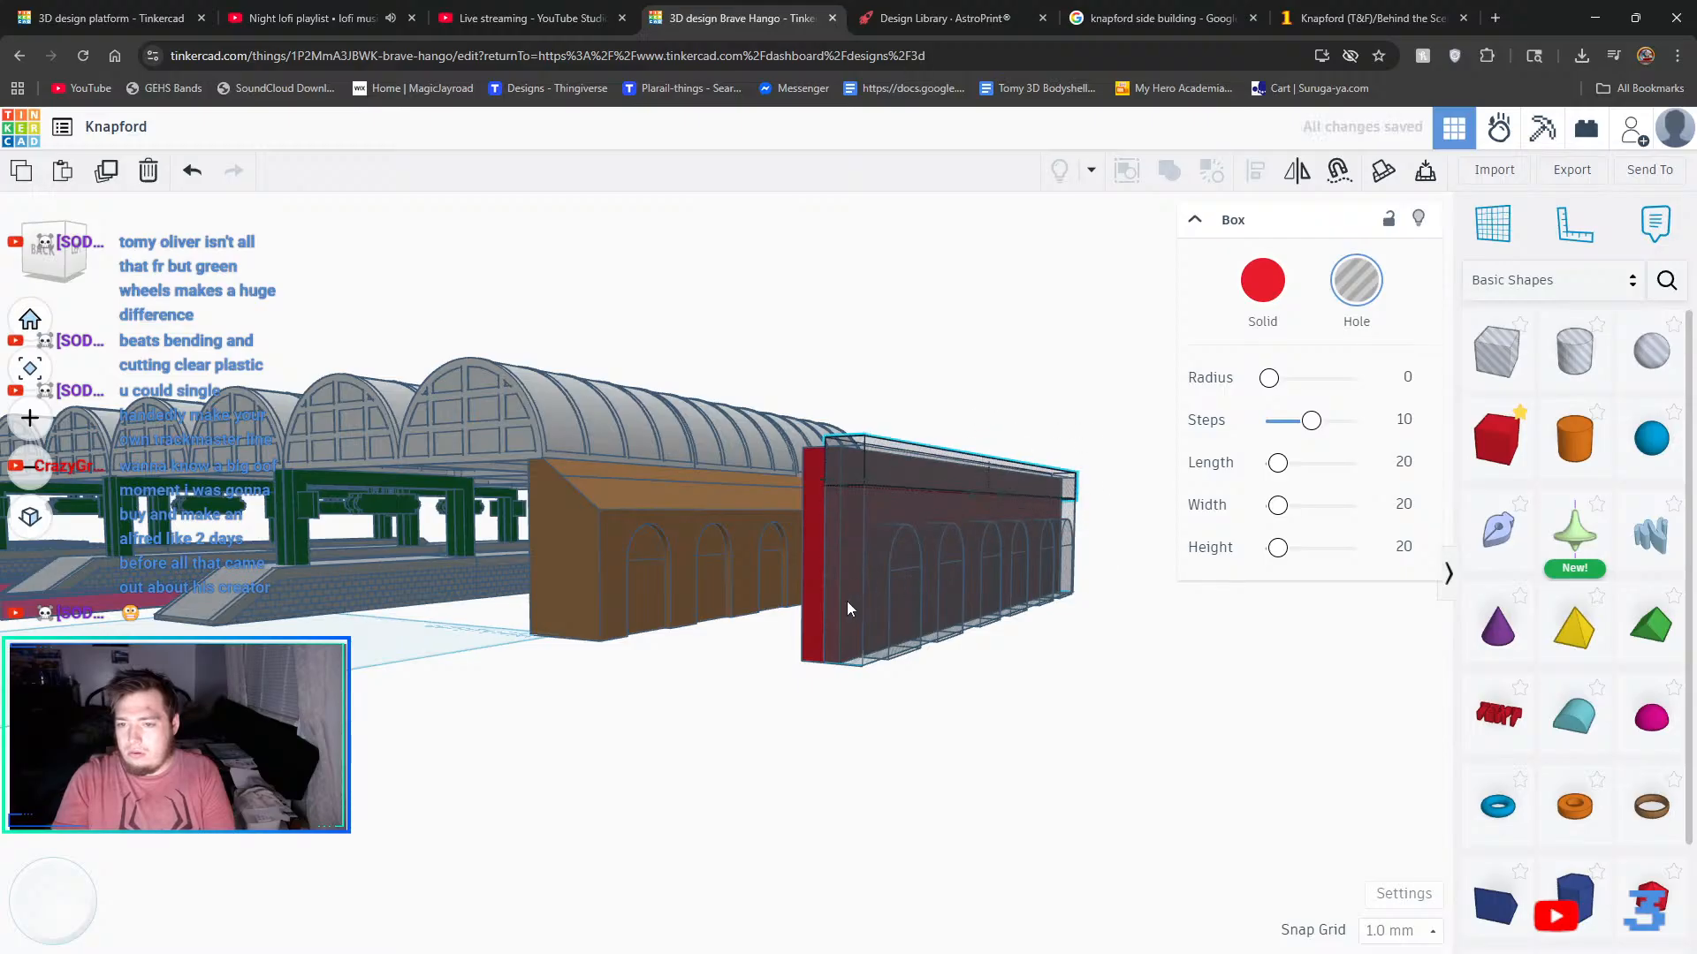
- Rotate the full-height hole by -6° so it slopes along the wall's arch side
right_drag(1193, 737, 1131, 654)
drag(959, 445, 943, 295)
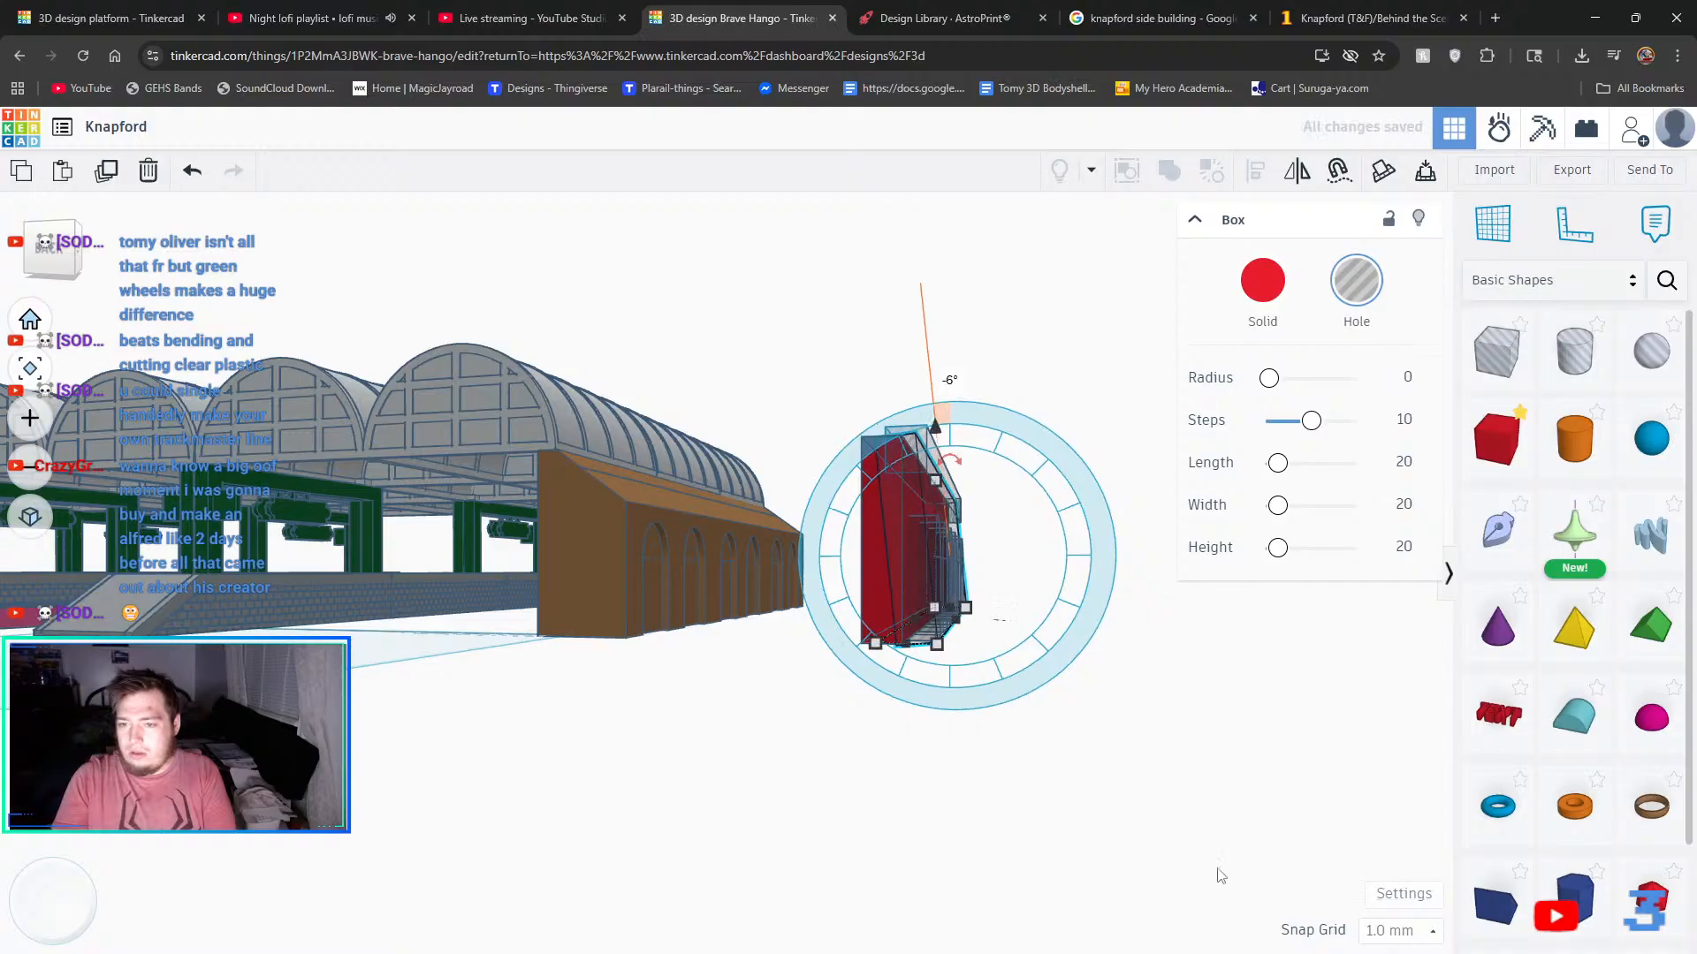
click(1231, 830)
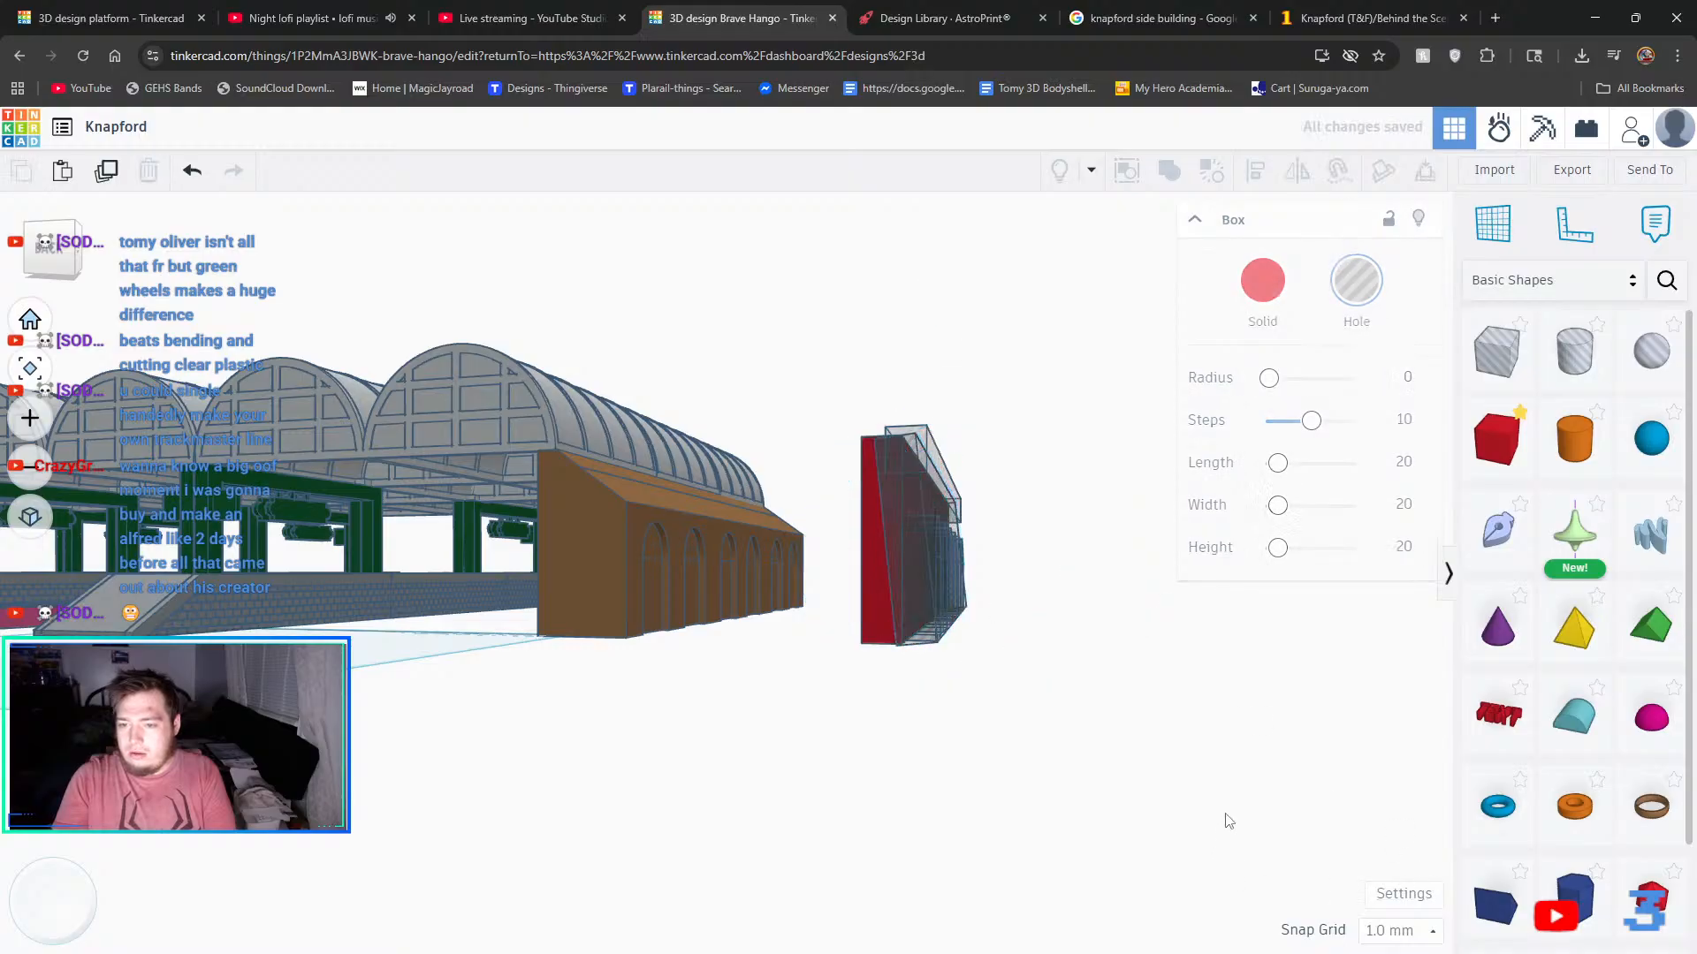
click(911, 519)
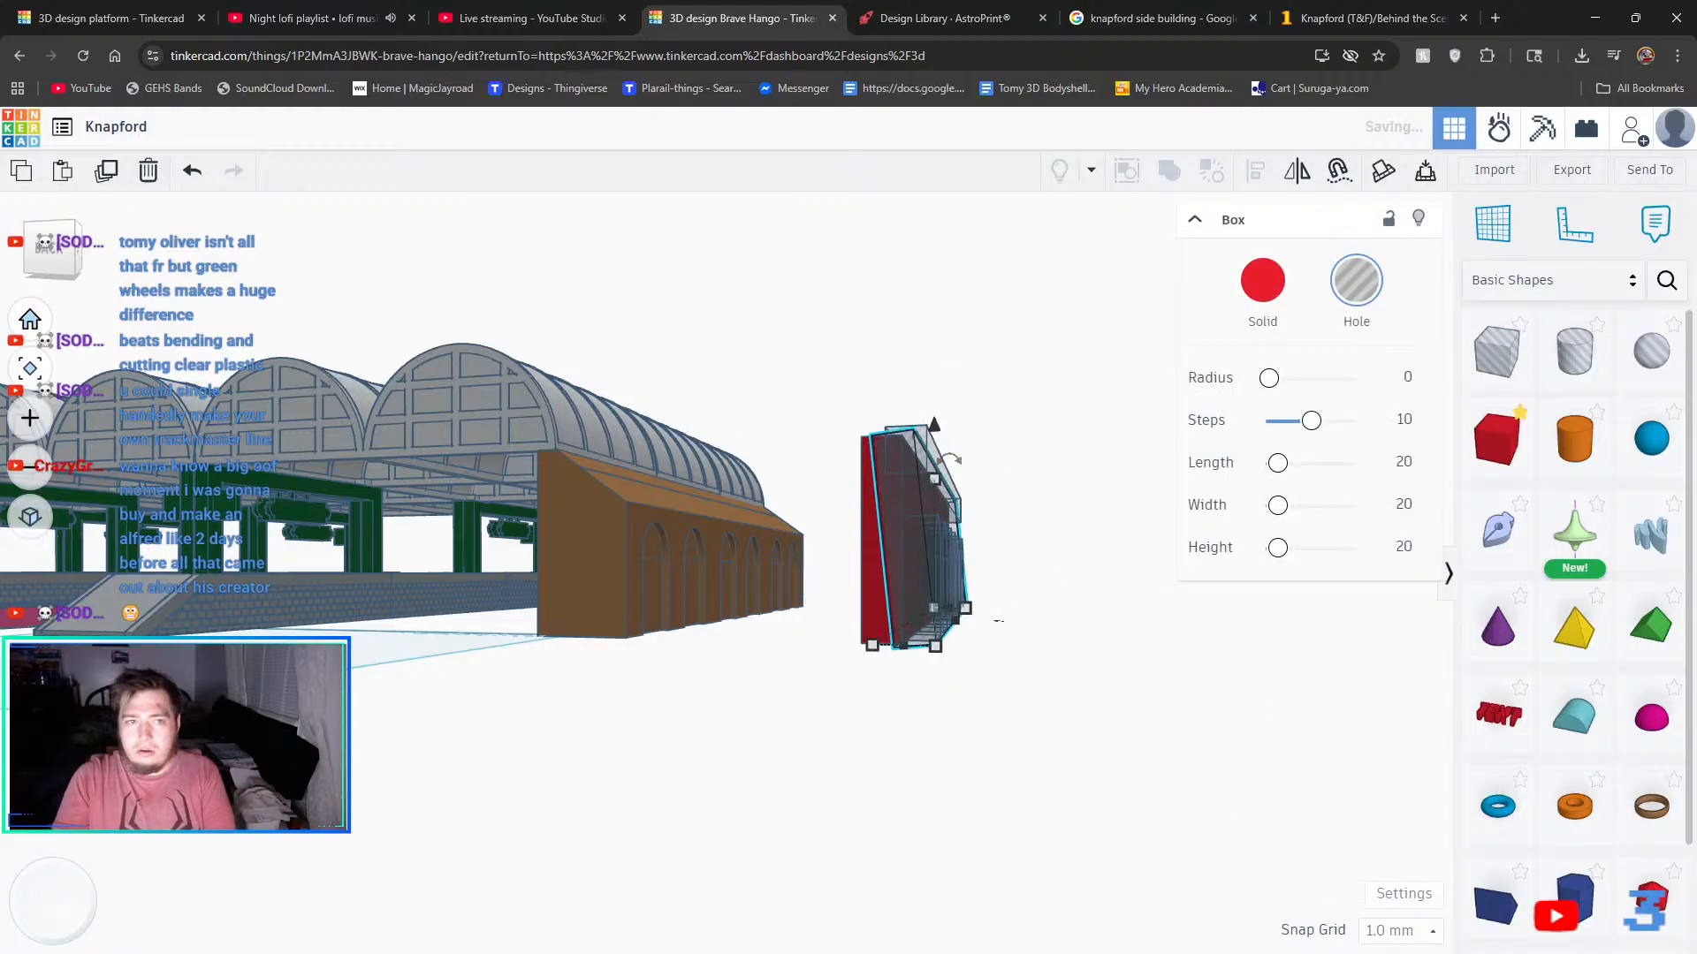
click(192, 170)
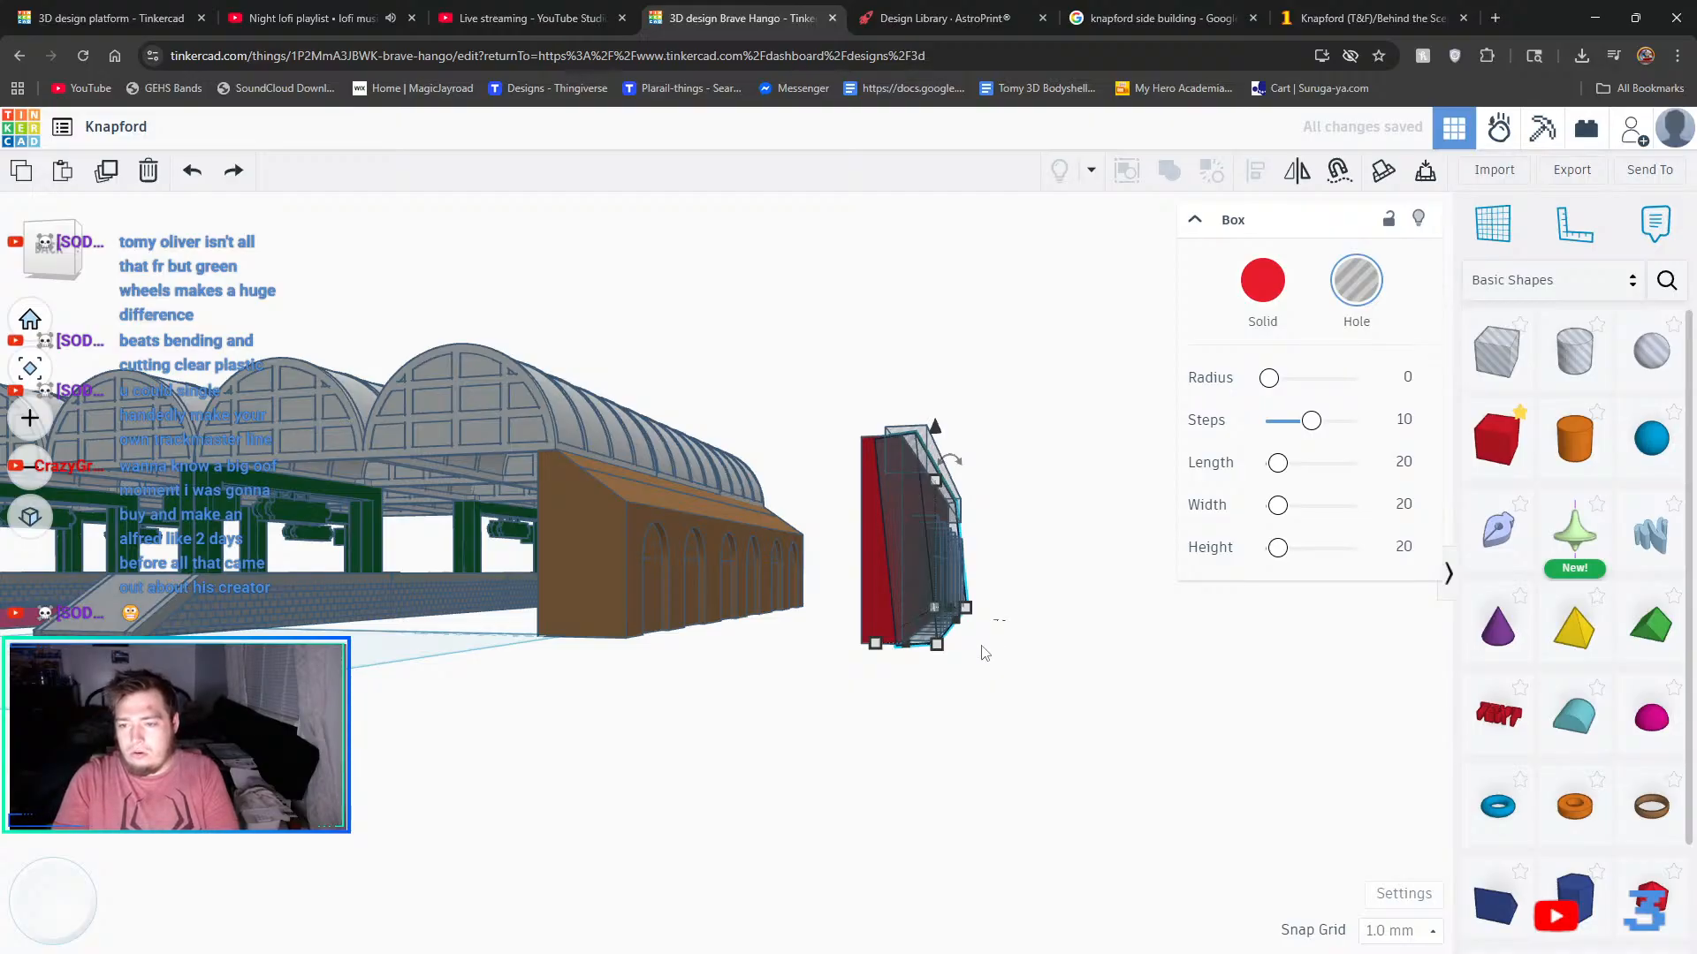
- Lower the tilted full-height hole by about 10 mm so its base drops below the wall
key(ctrl+Down)
key(ctrl+Down)
key(ctrl+Down)
key(ctrl+Down)
key(ctrl+Down)
key(ctrl+Down)
key(ctrl+Down)
key(ctrl+Down)
key(ctrl+Down)
key(ctrl+Down)
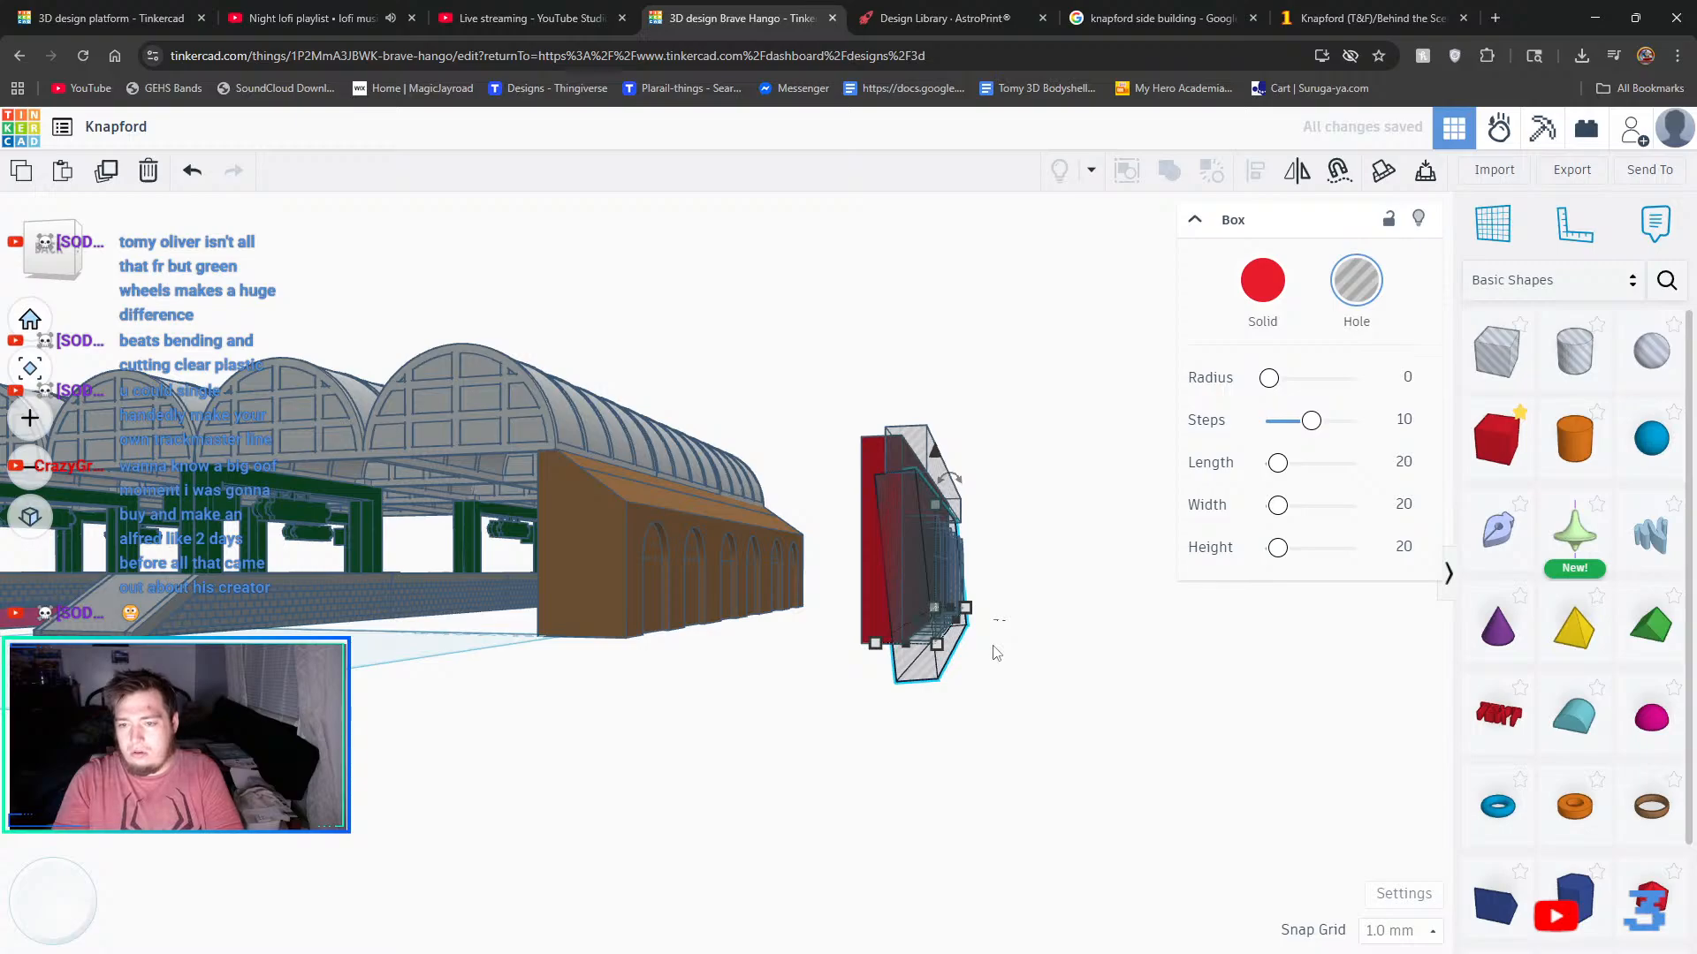
- Nudge the tilted hole 2 mm and the upper hole 1 mm farther into the red wall
right_drag(996, 652, 1063, 697)
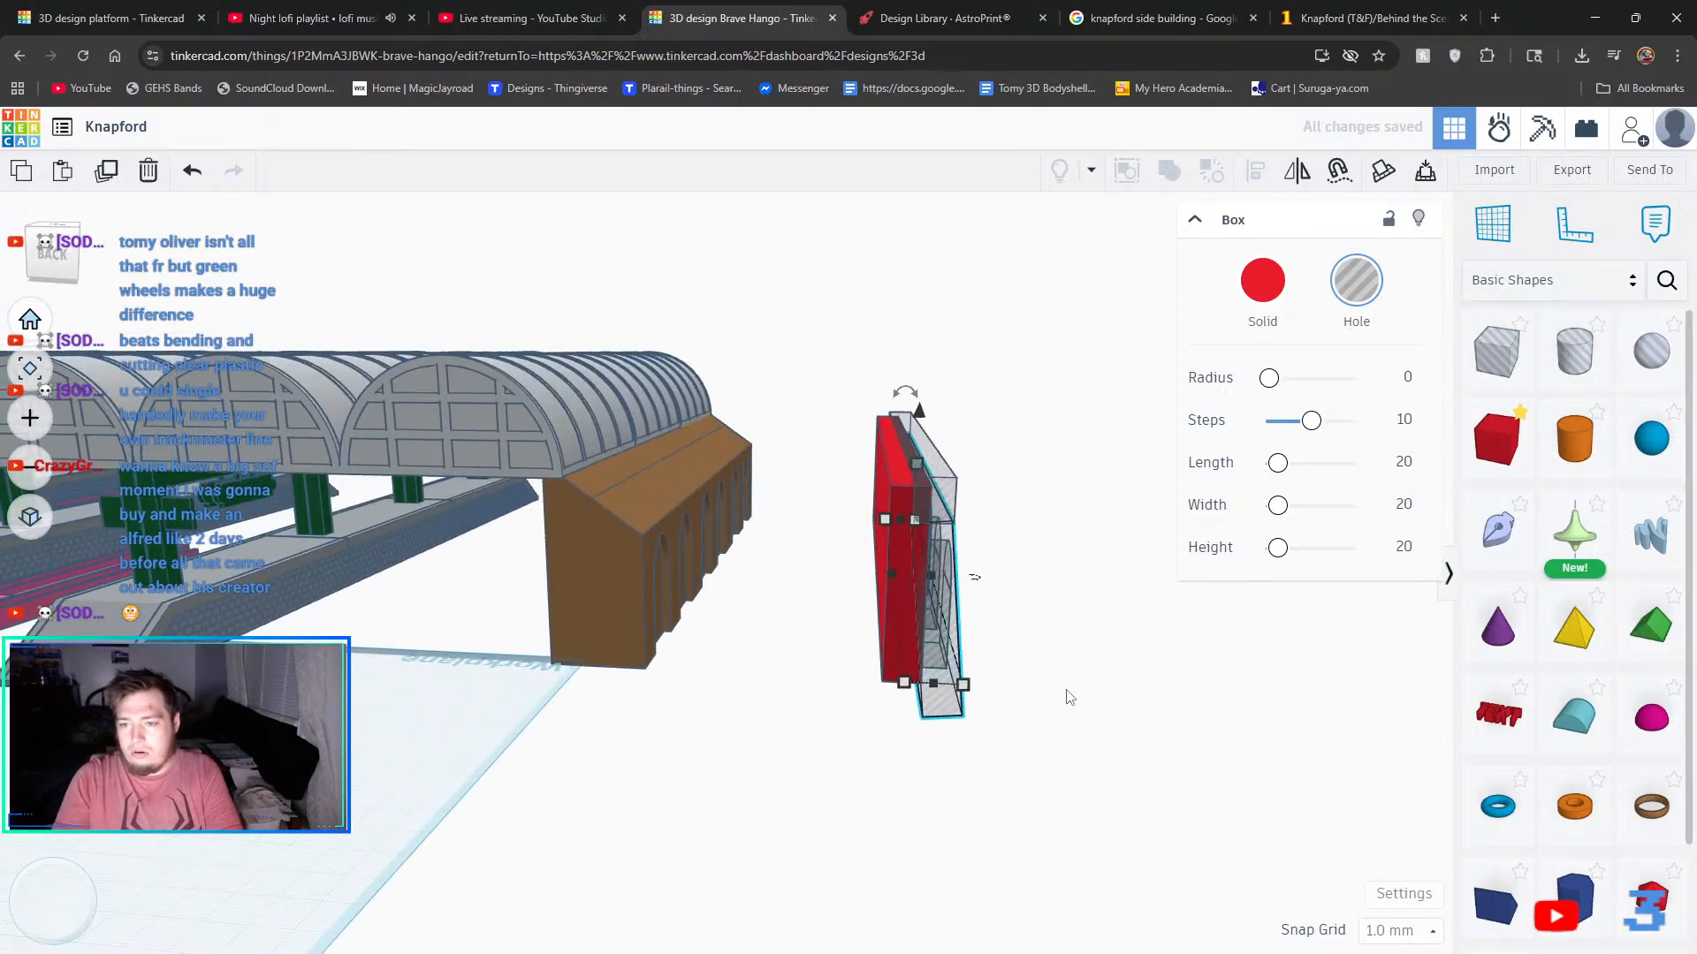
scroll(928, 590, up, 5)
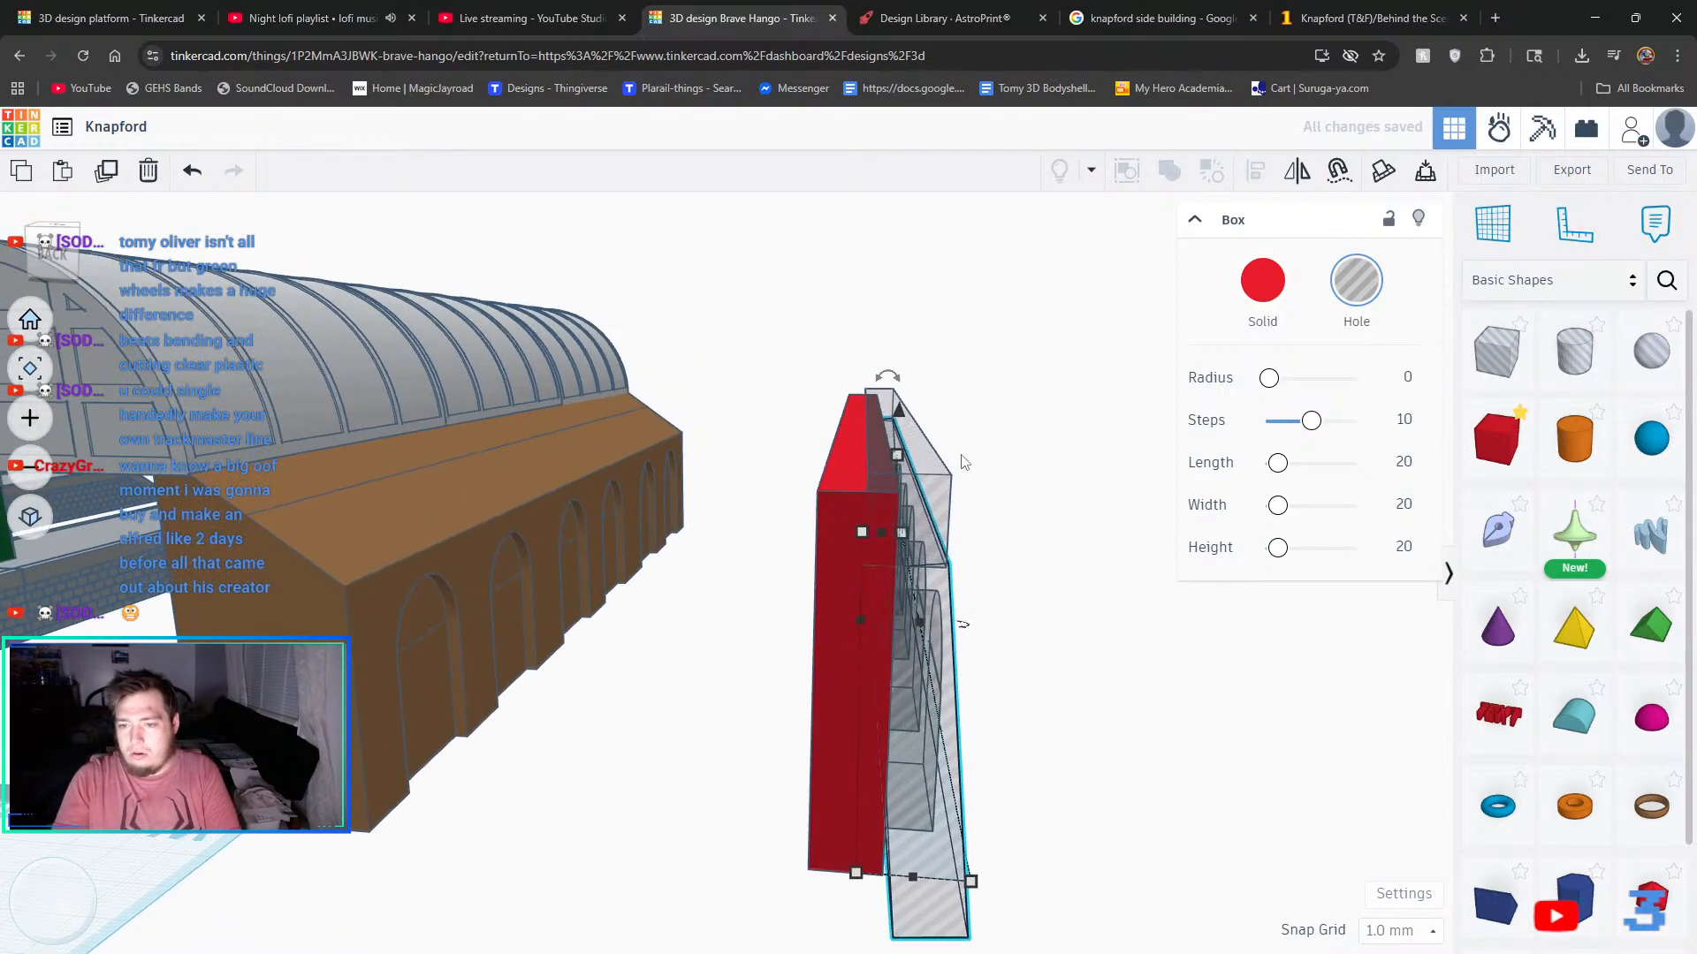
right_drag(979, 658, 1019, 584)
right_drag(1007, 574, 1014, 581)
key(Left)
key(Left)
middle_drag(1057, 597, 1071, 747)
click(897, 354)
key(Left)
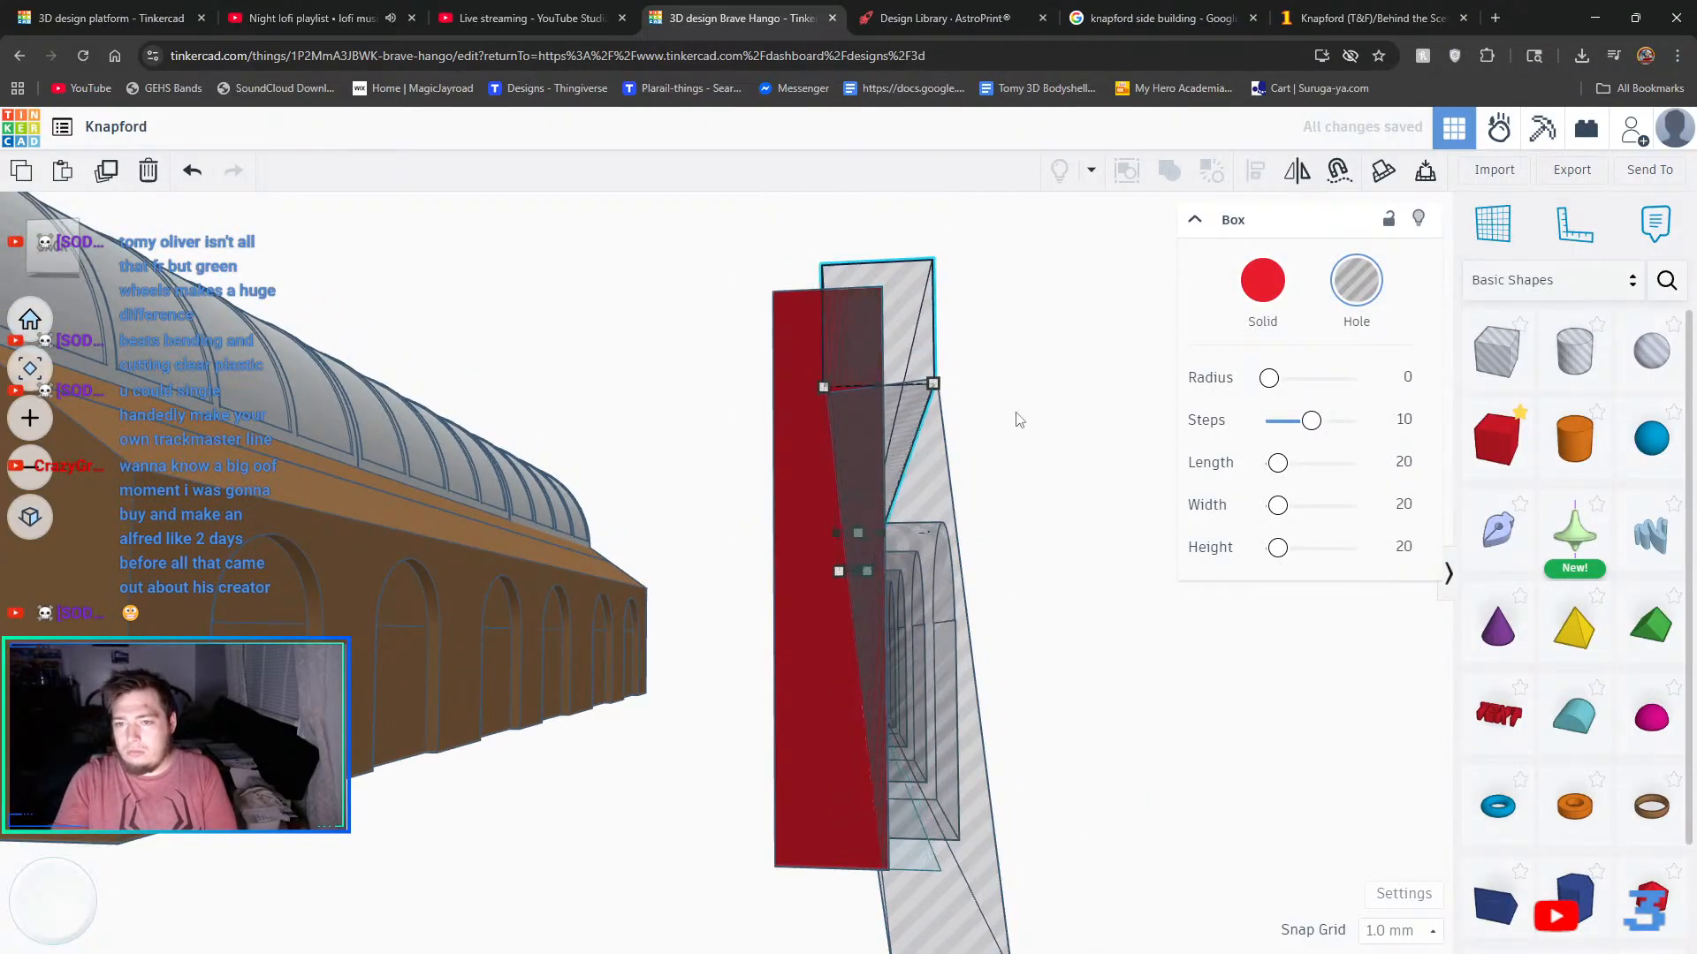
- Lower the upper hole by 1 mm and set the snap grid to 0.1 mm
right_drag(938, 543, 1016, 504)
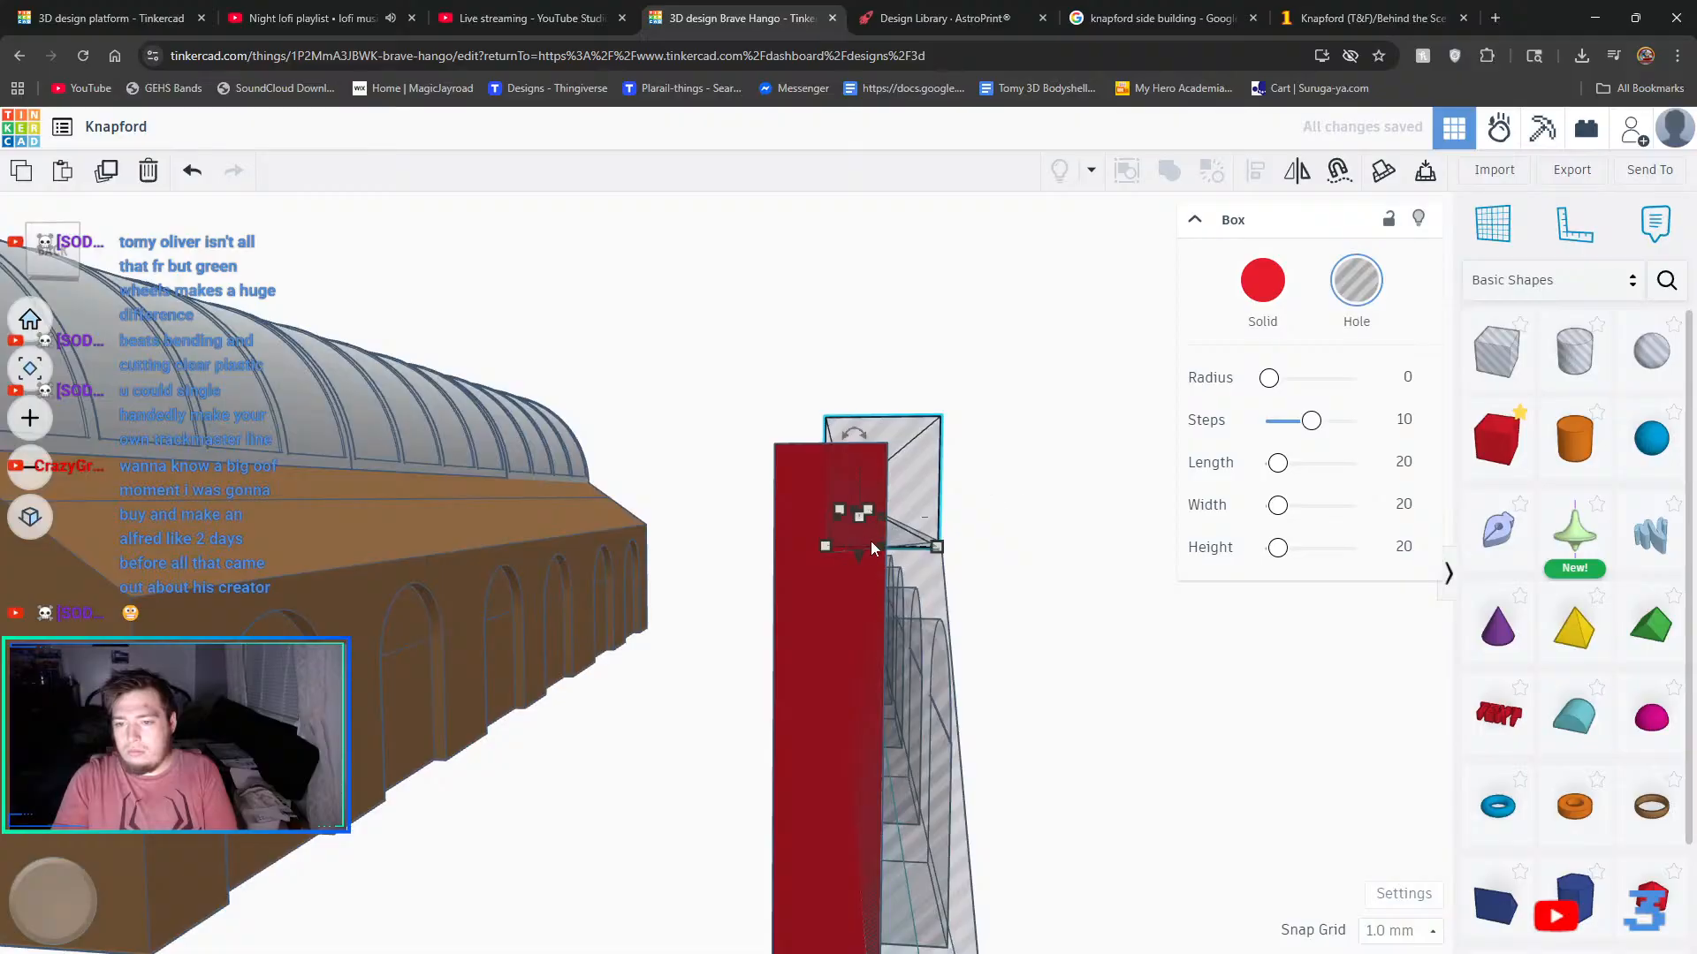
drag(871, 548, 910, 562)
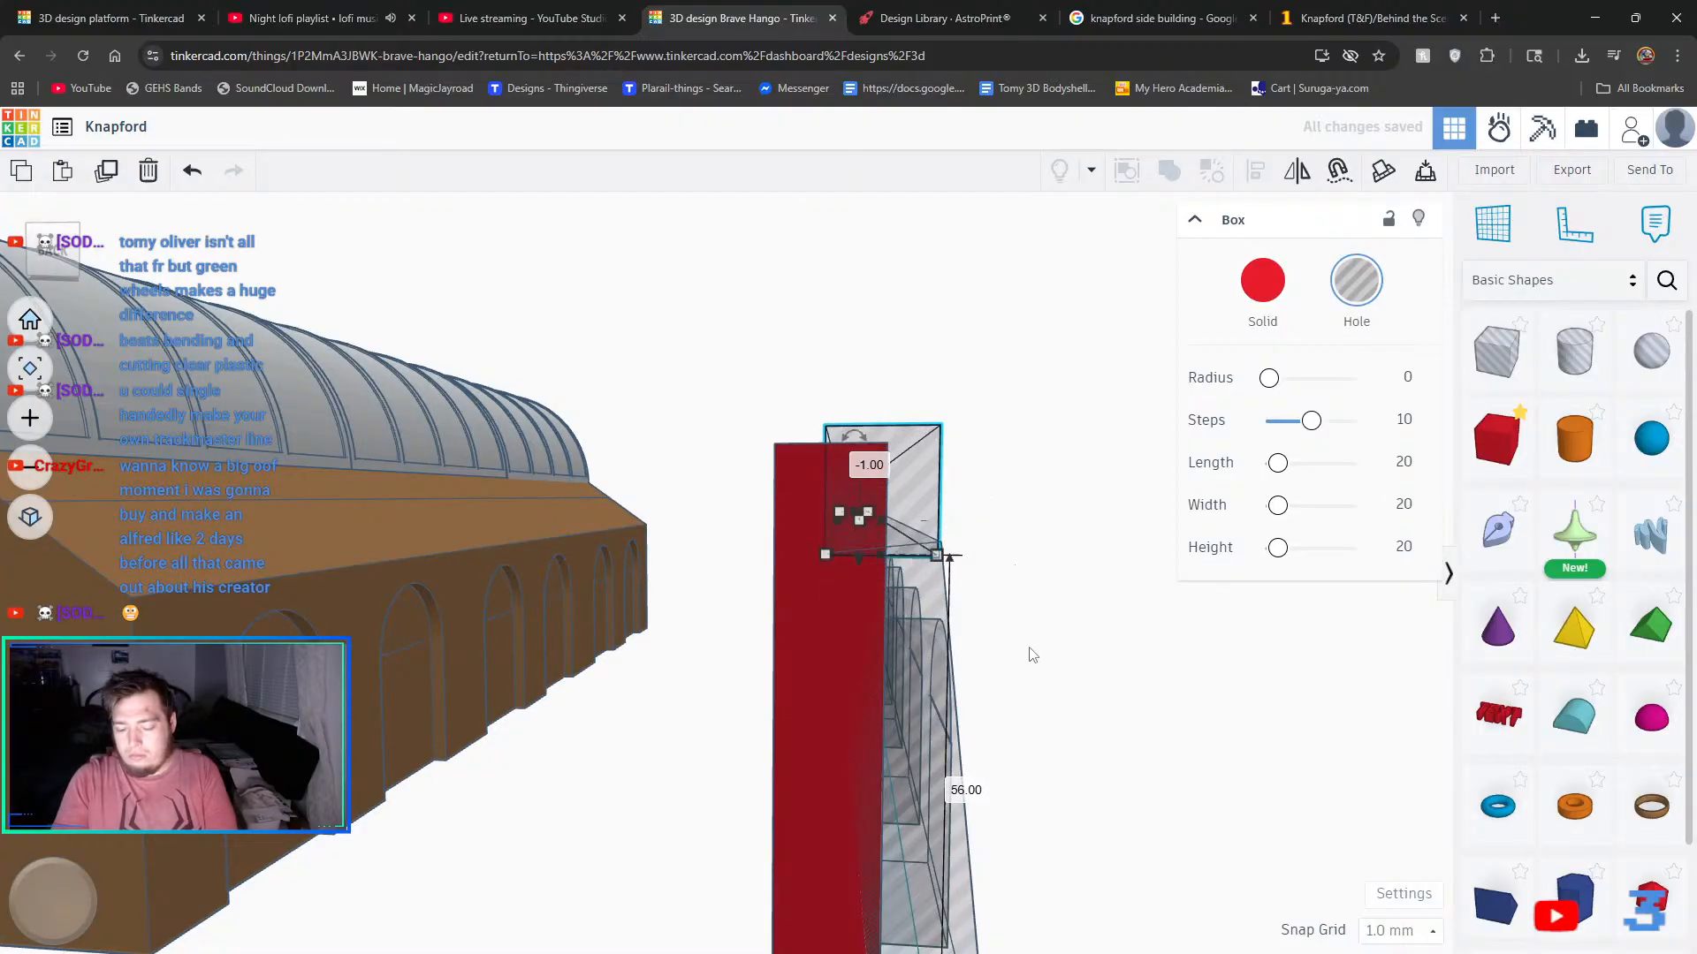
click(1366, 930)
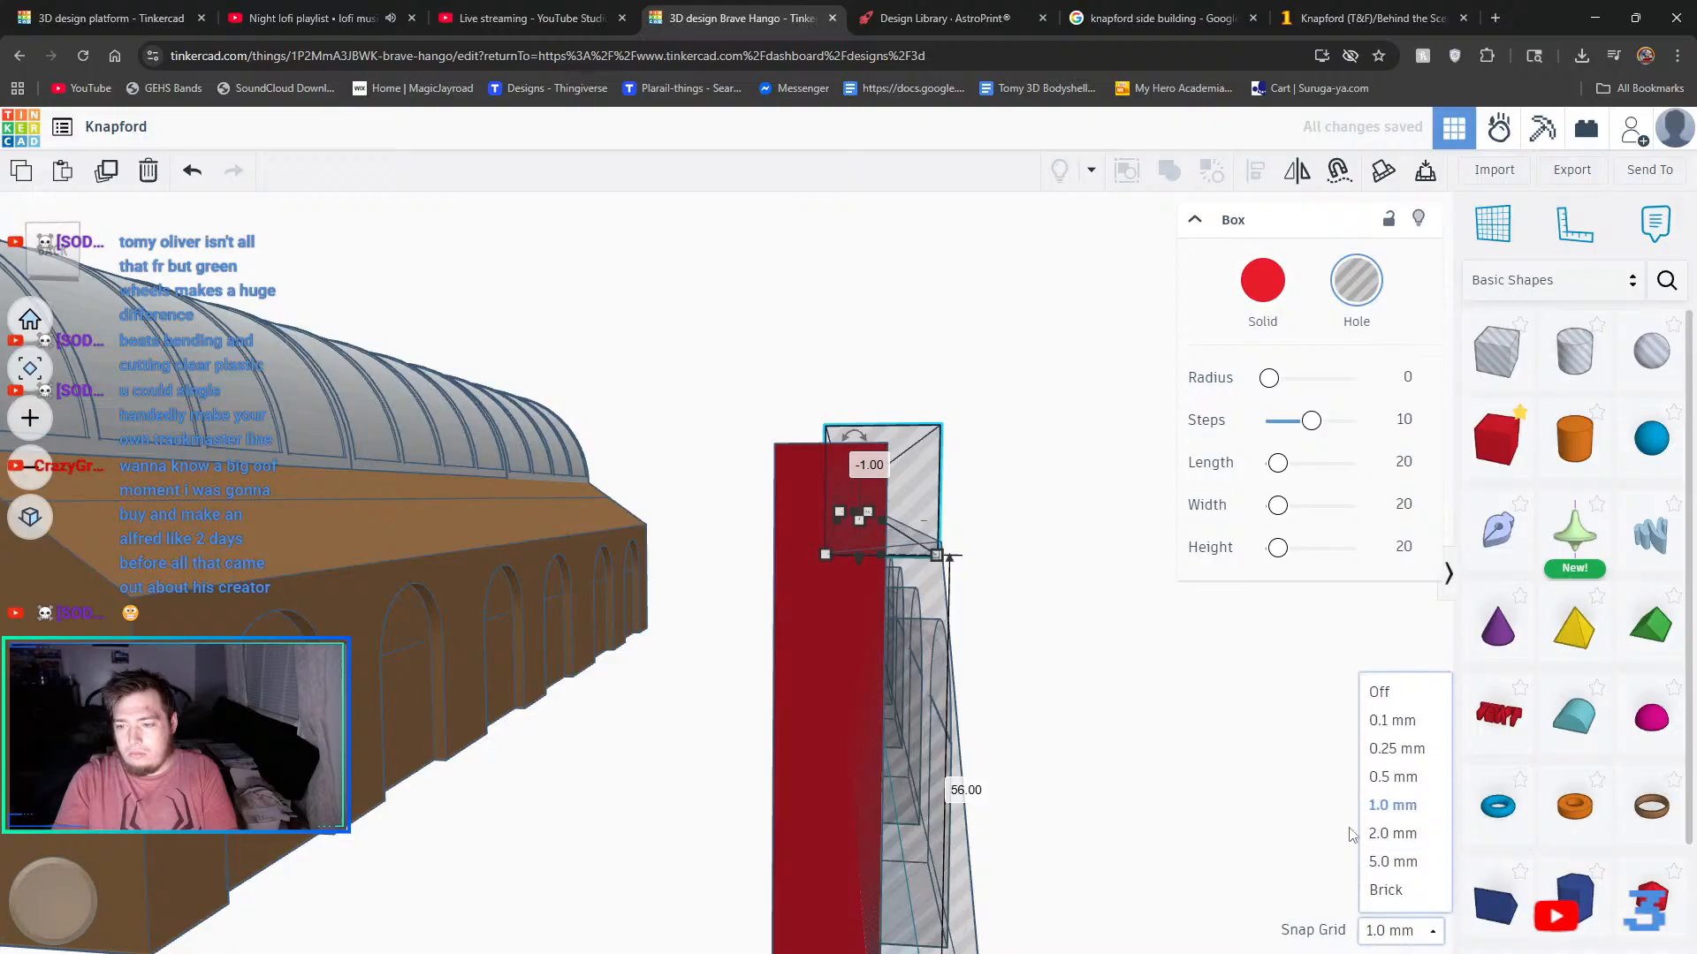
click(1392, 720)
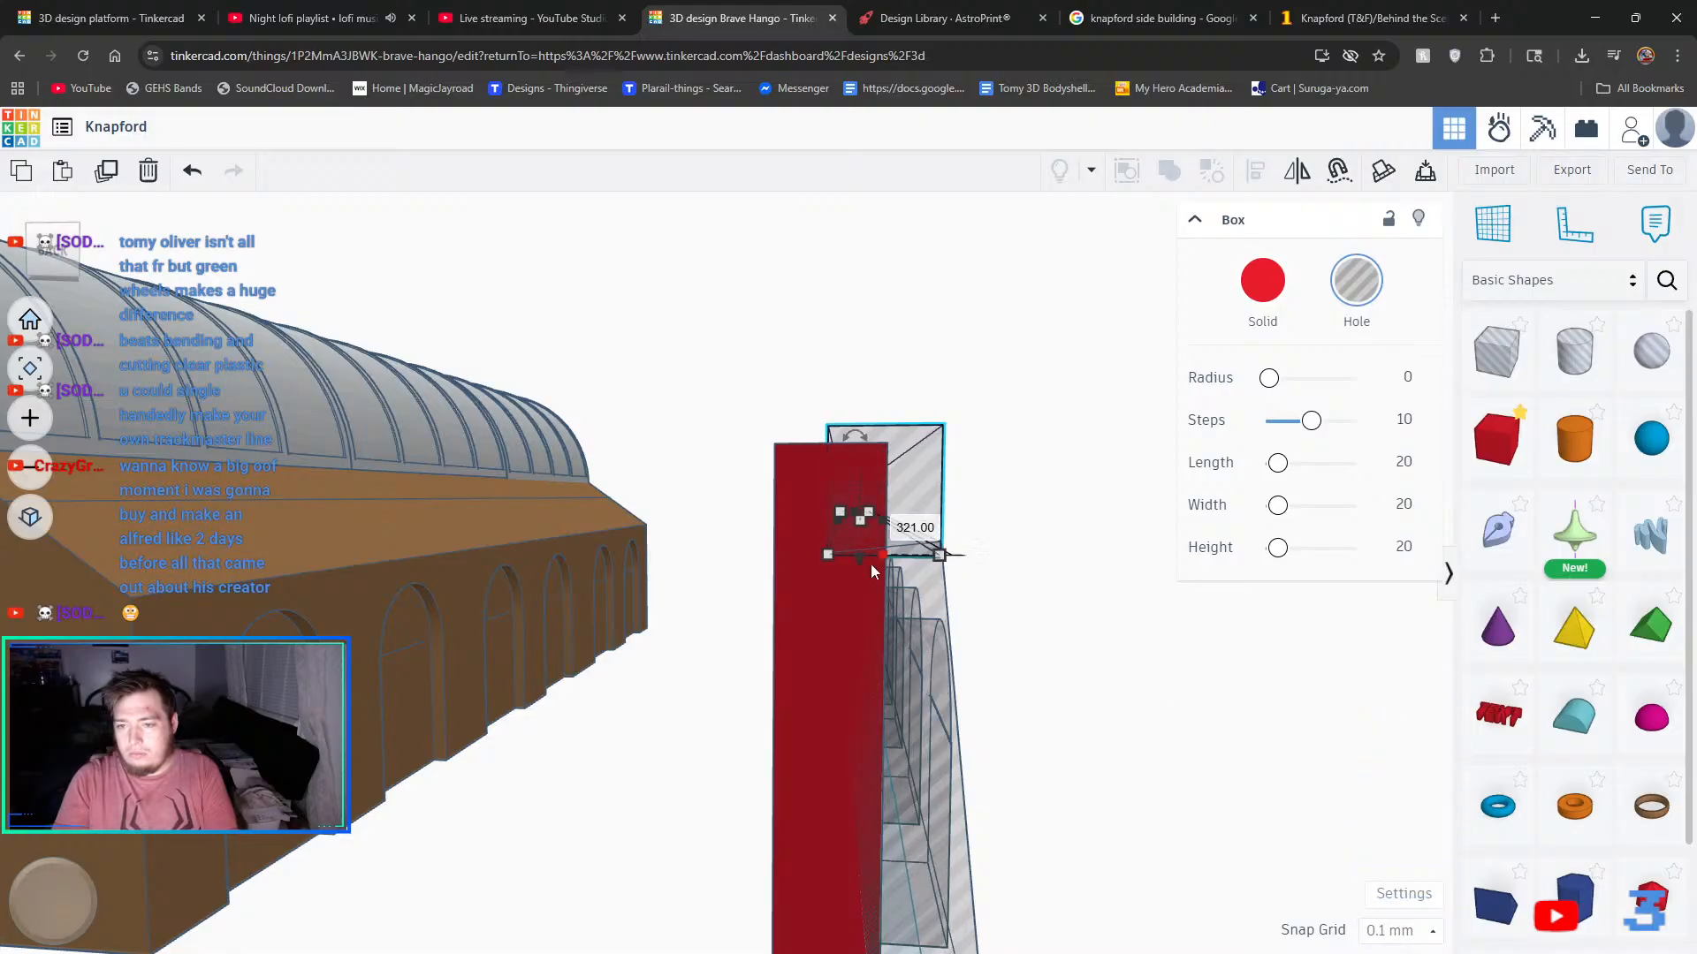
- Lengthen the tilted hole to 326.7 mm so its near end extends past the end of the wall
click(1098, 634)
click(951, 679)
right_drag(1075, 690, 921, 682)
right_drag(713, 727, 627, 630)
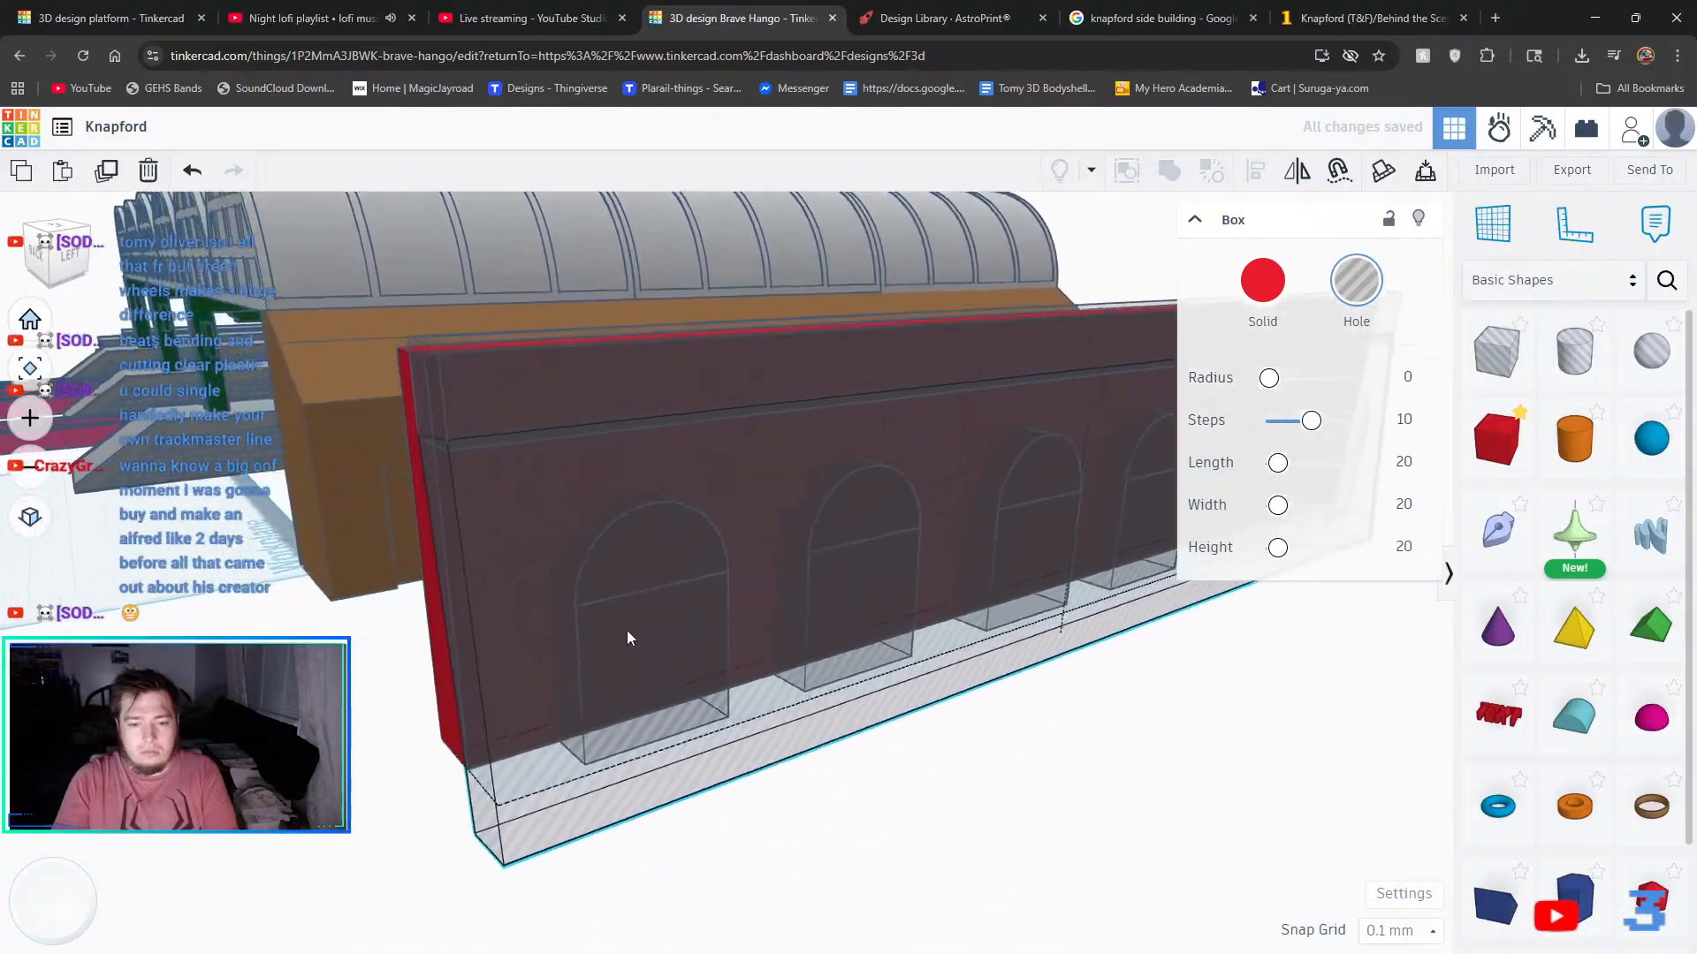
drag(475, 776, 444, 787)
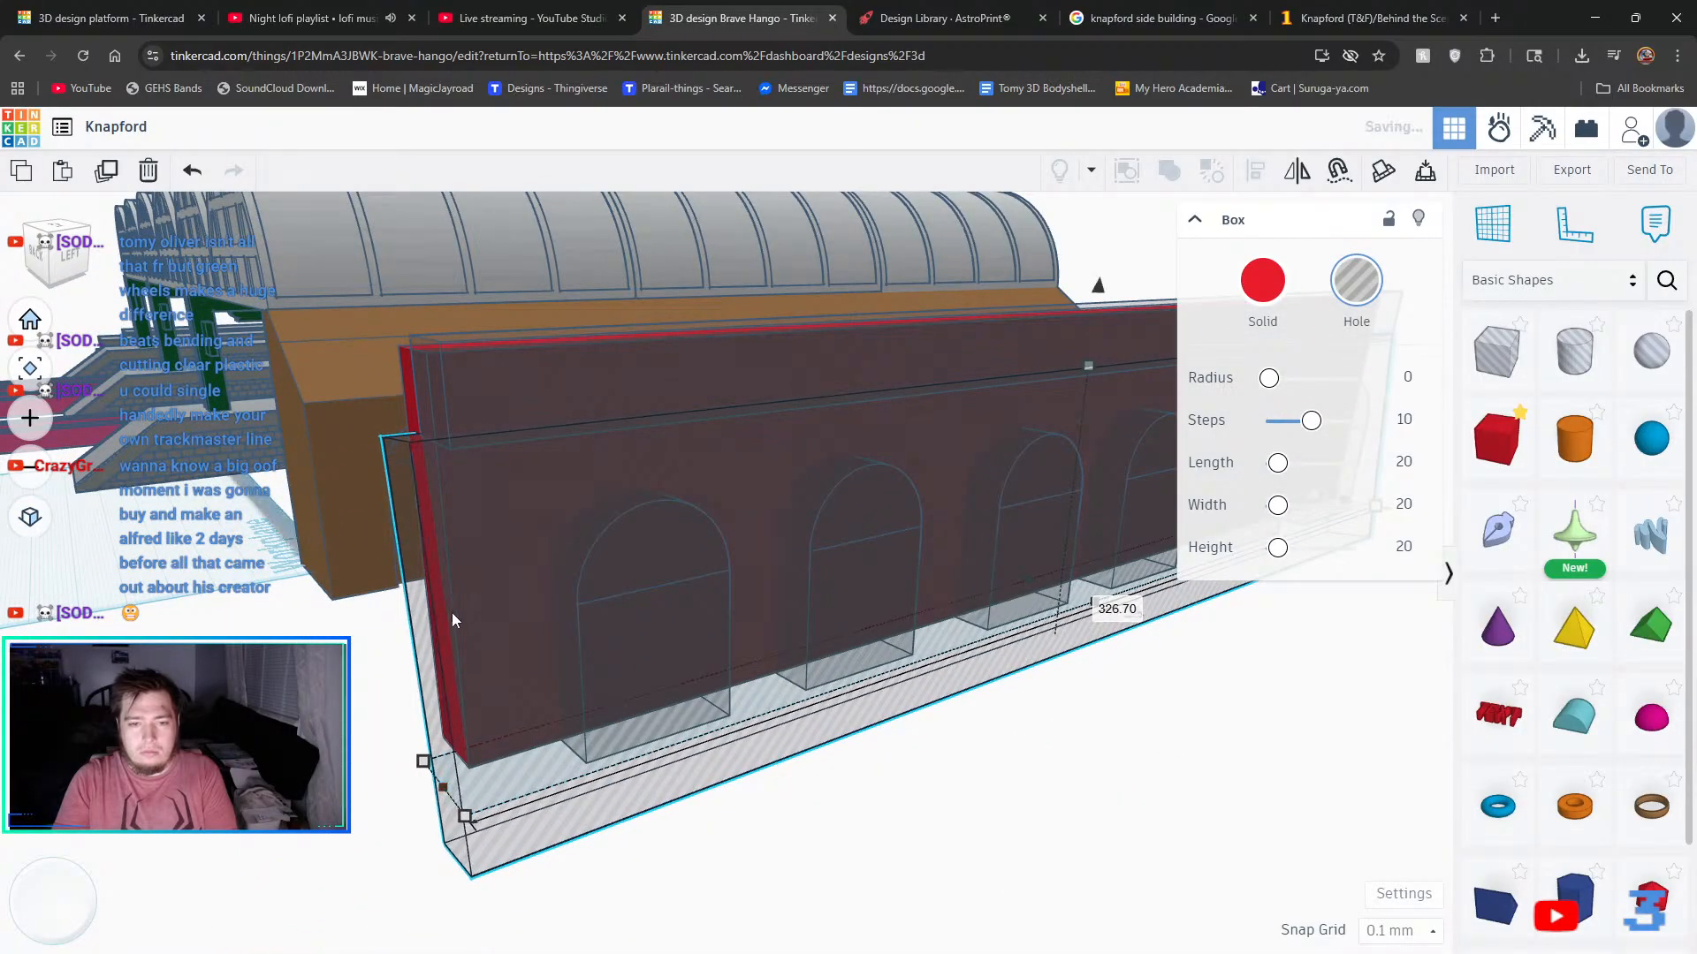
- Extend the near end of the upper hole past the end of the red wall
click(428, 407)
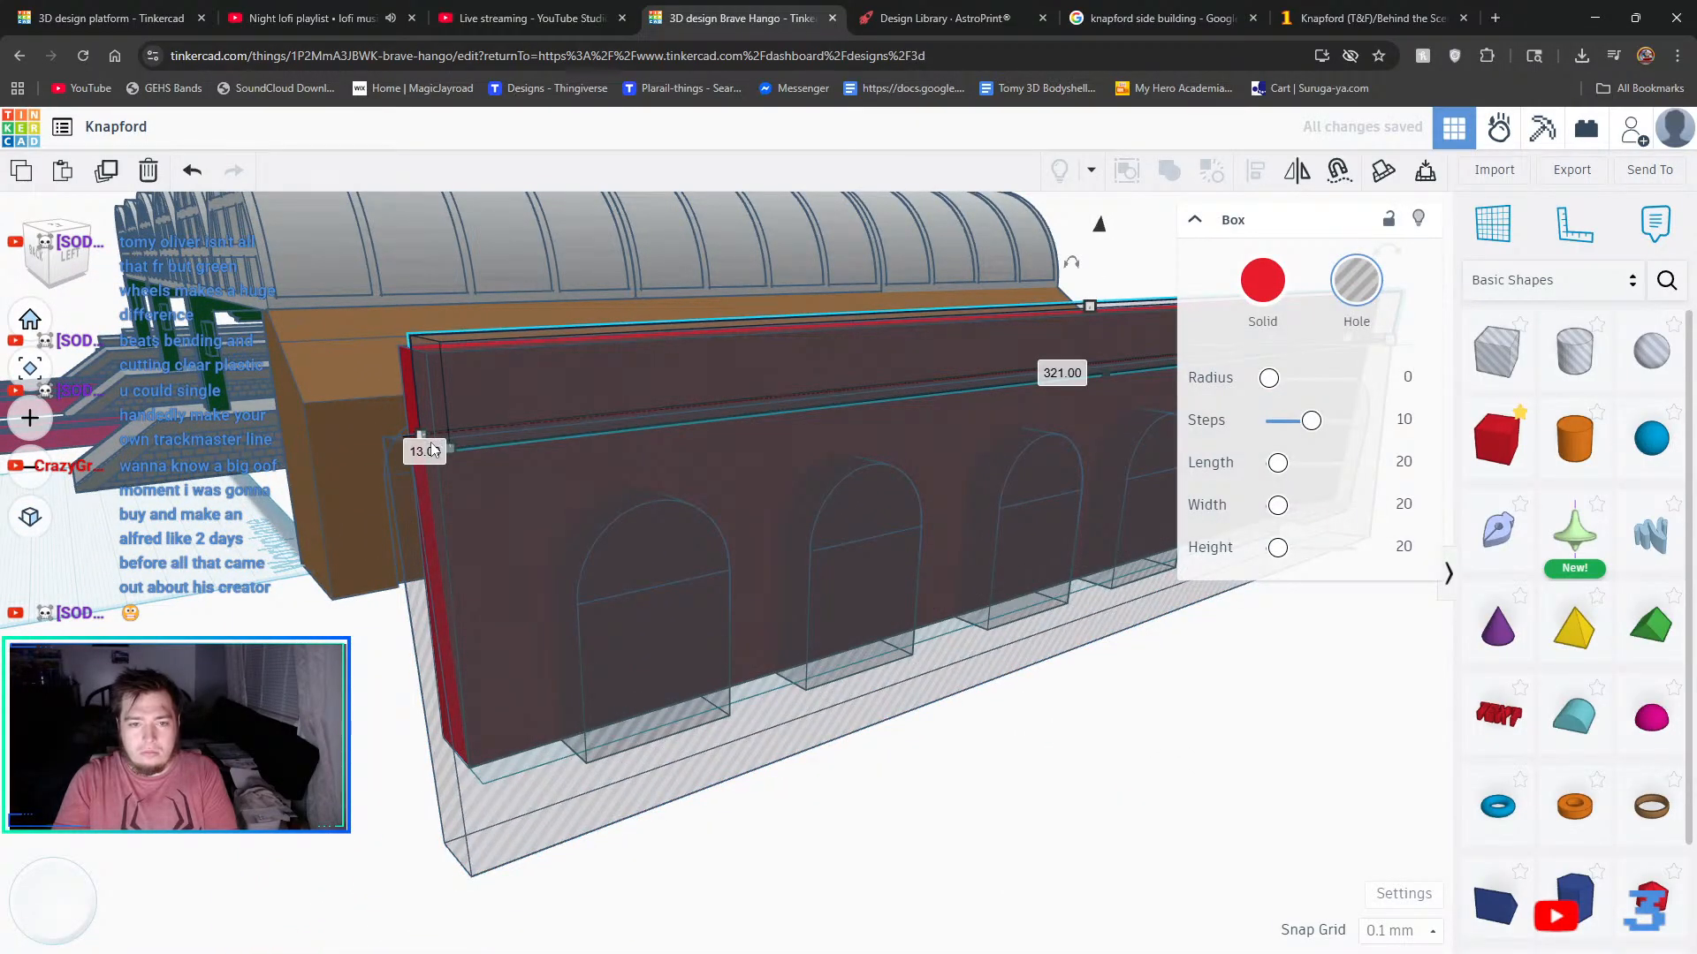
click(340, 574)
click(442, 430)
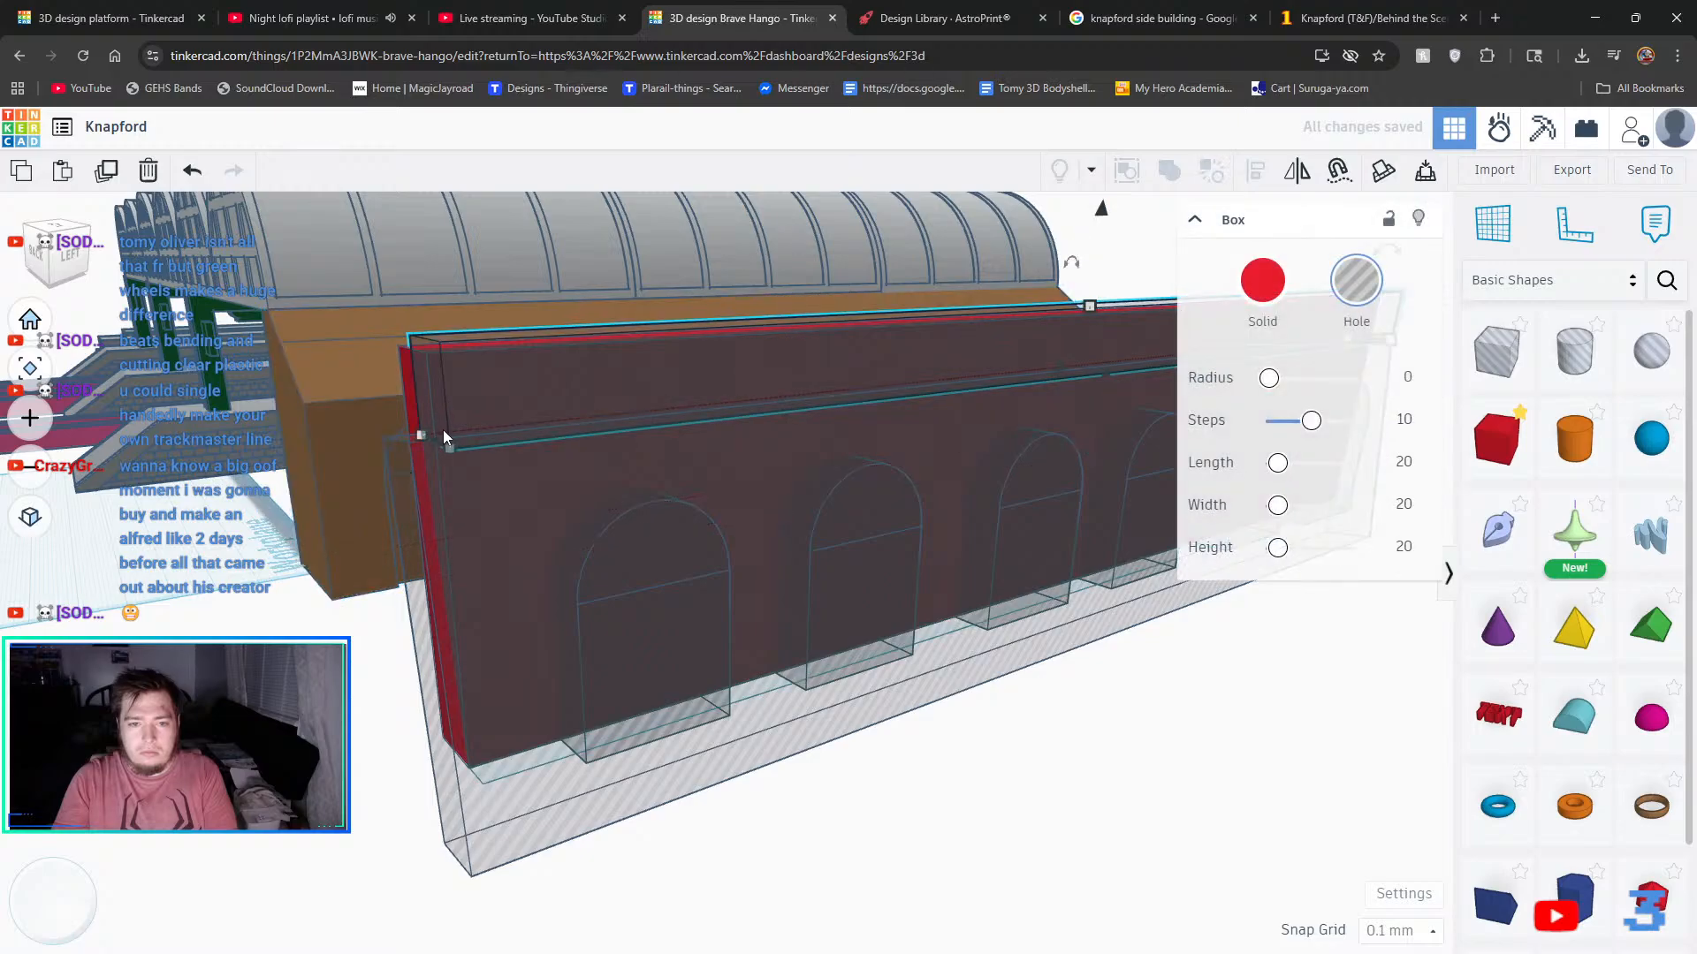
drag(420, 439, 379, 444)
- Select the red wall with its arch and slope holes and group them to cut the openings and sloped face
right_drag(475, 566, 750, 265)
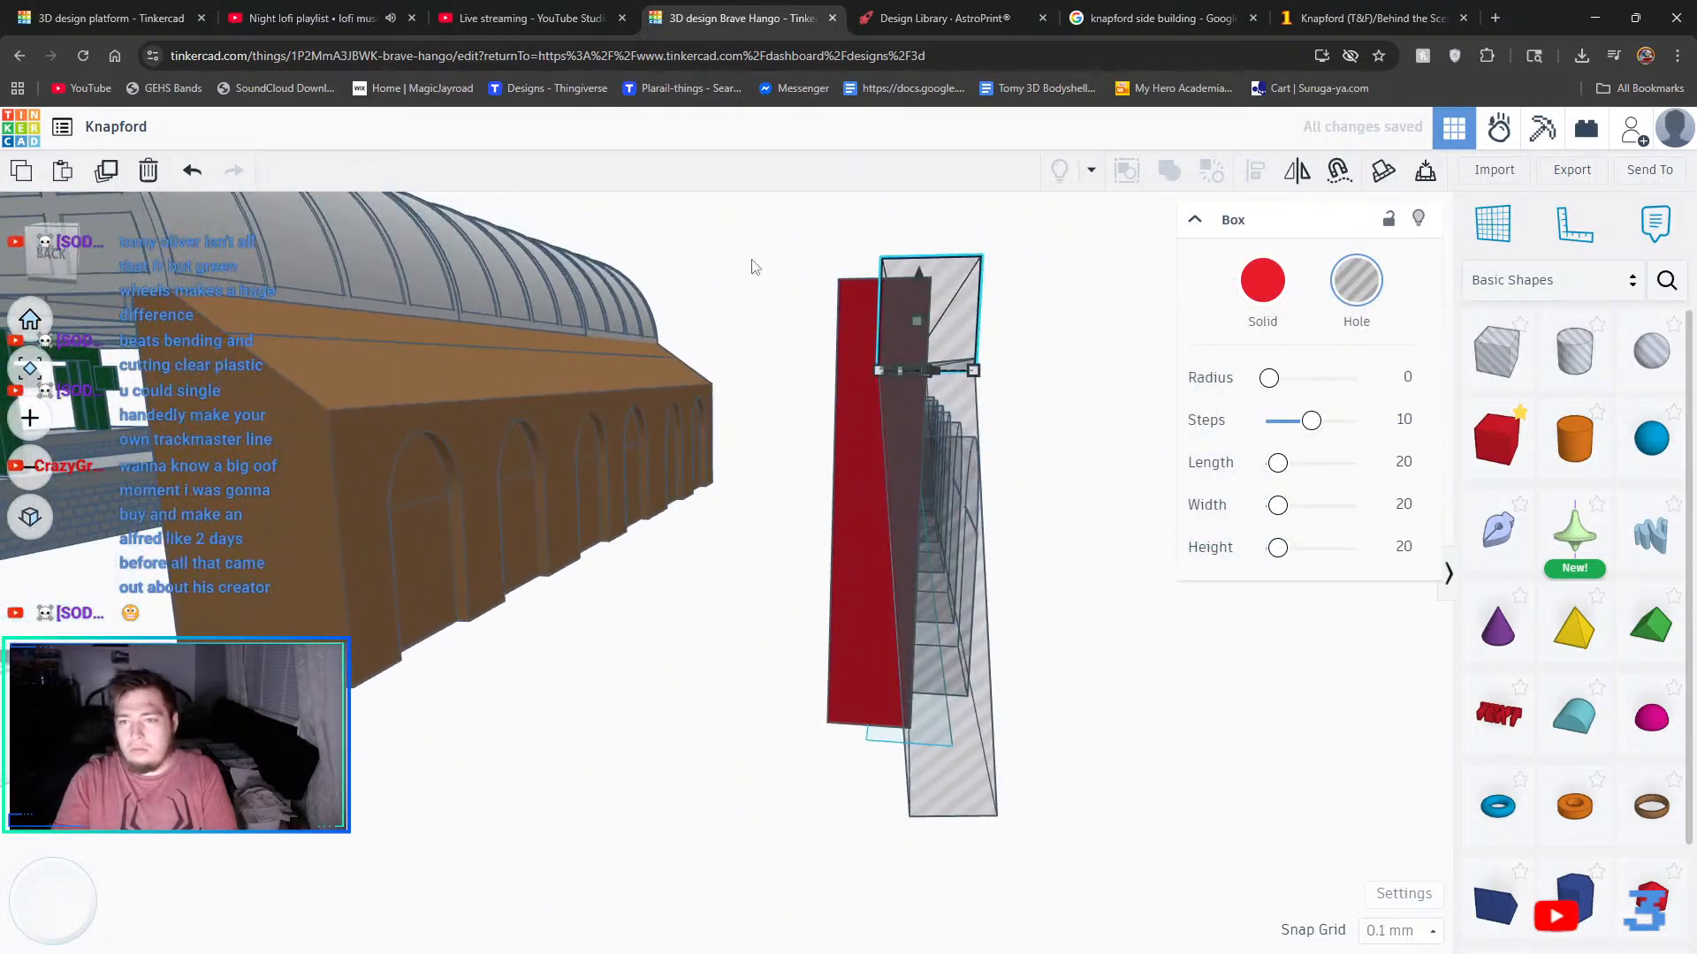
drag(772, 222, 1124, 897)
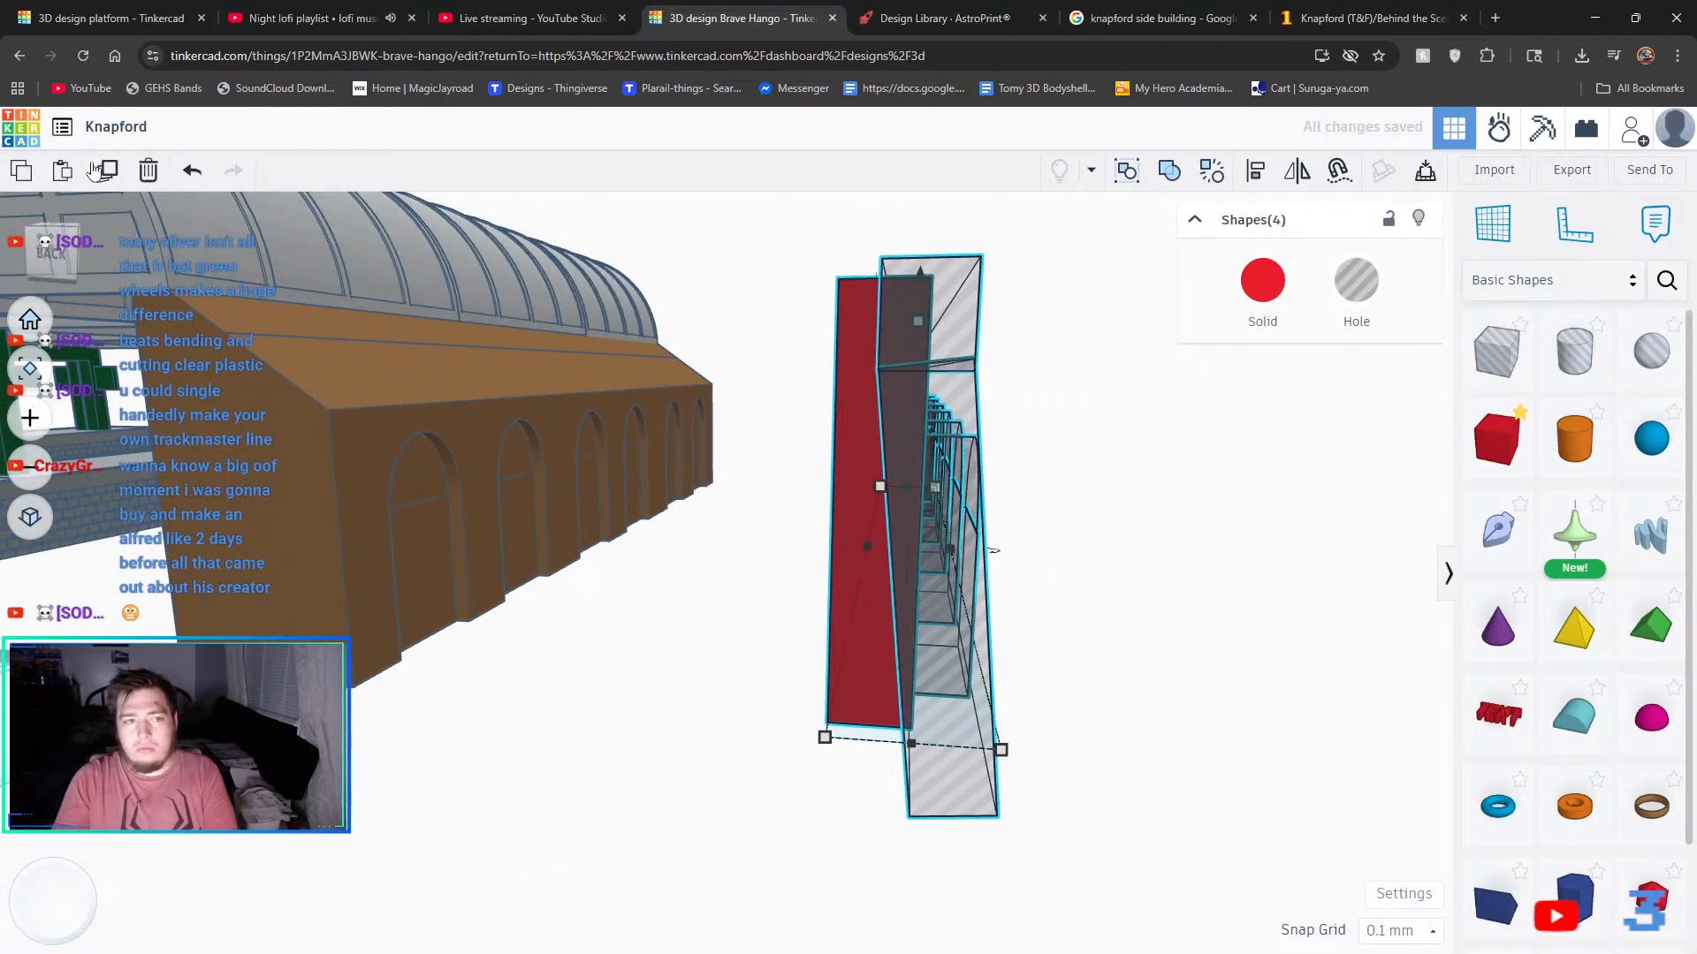
click(1170, 175)
right_drag(1212, 788, 941, 773)
click(1151, 807)
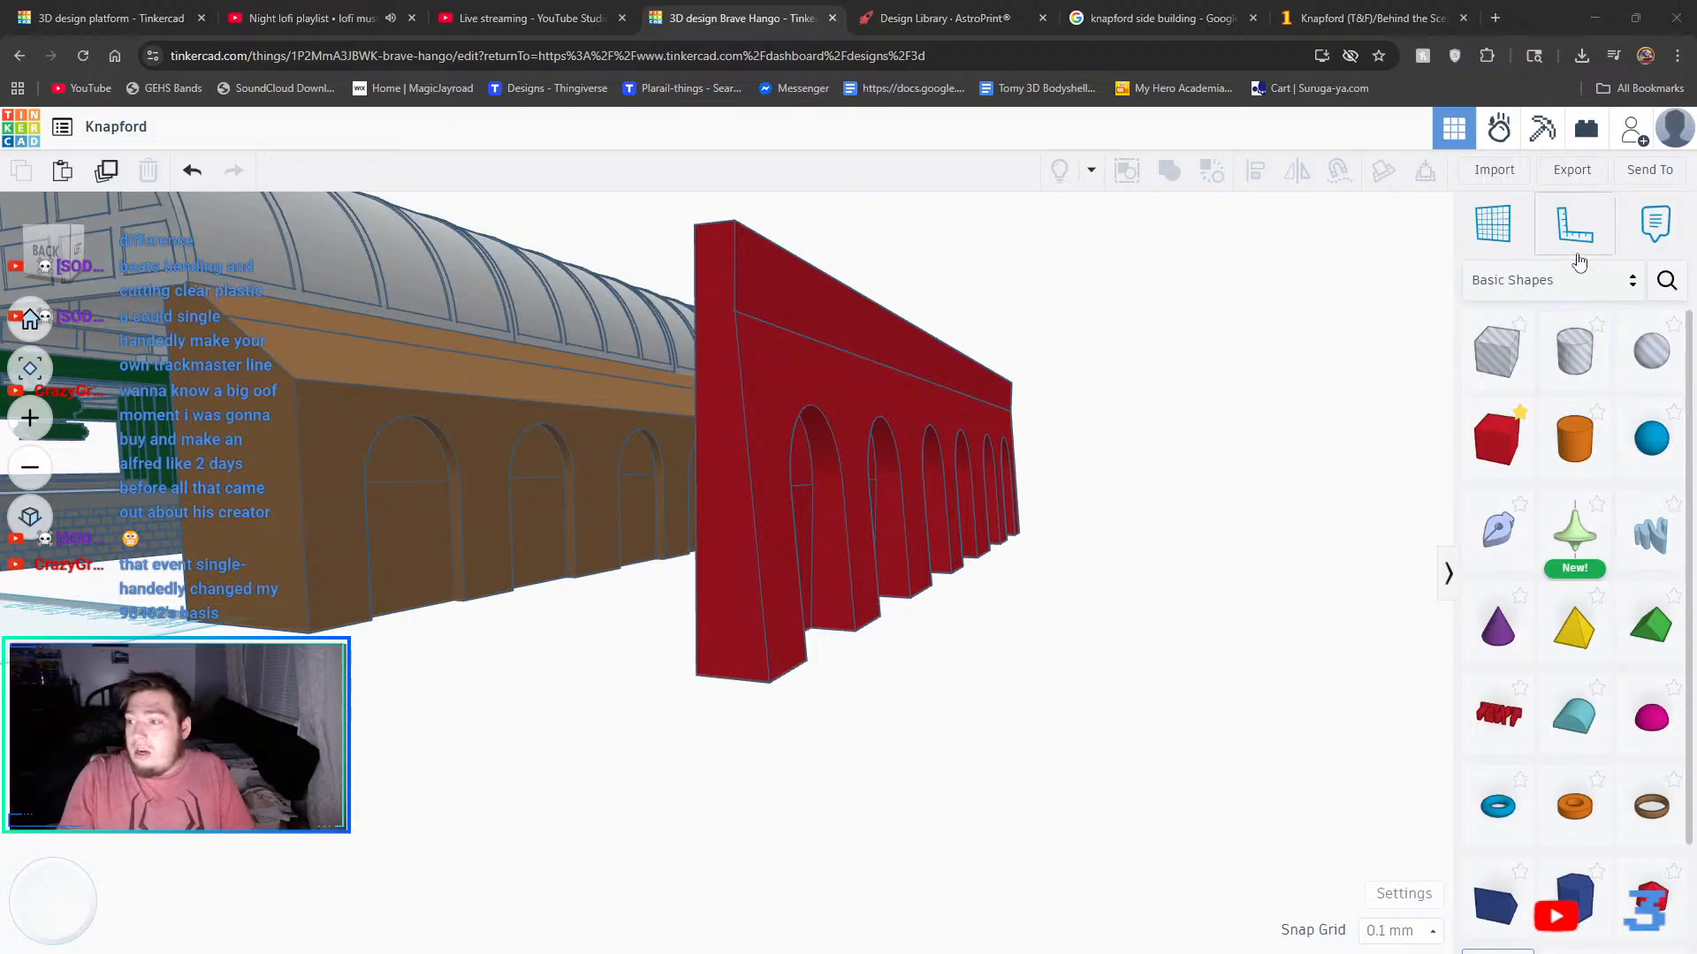
- Search the community shapes for "brick" and place the Brick Tile Path on the ground beside the red wall
click(1661, 280)
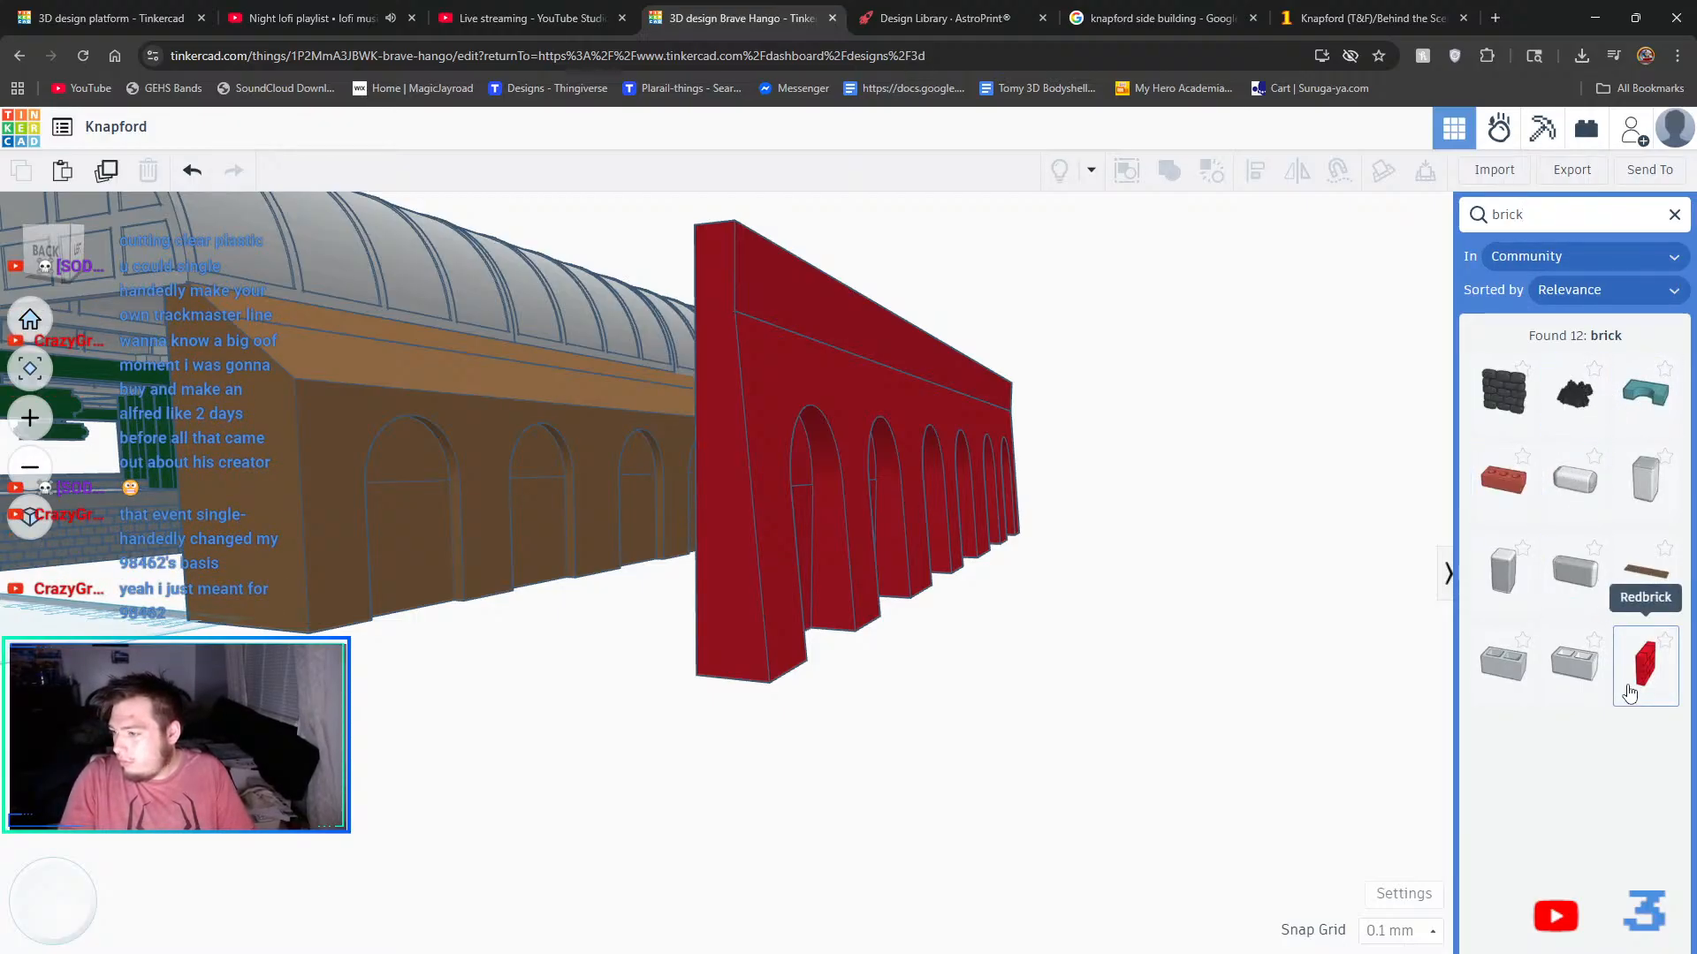
click(1647, 578)
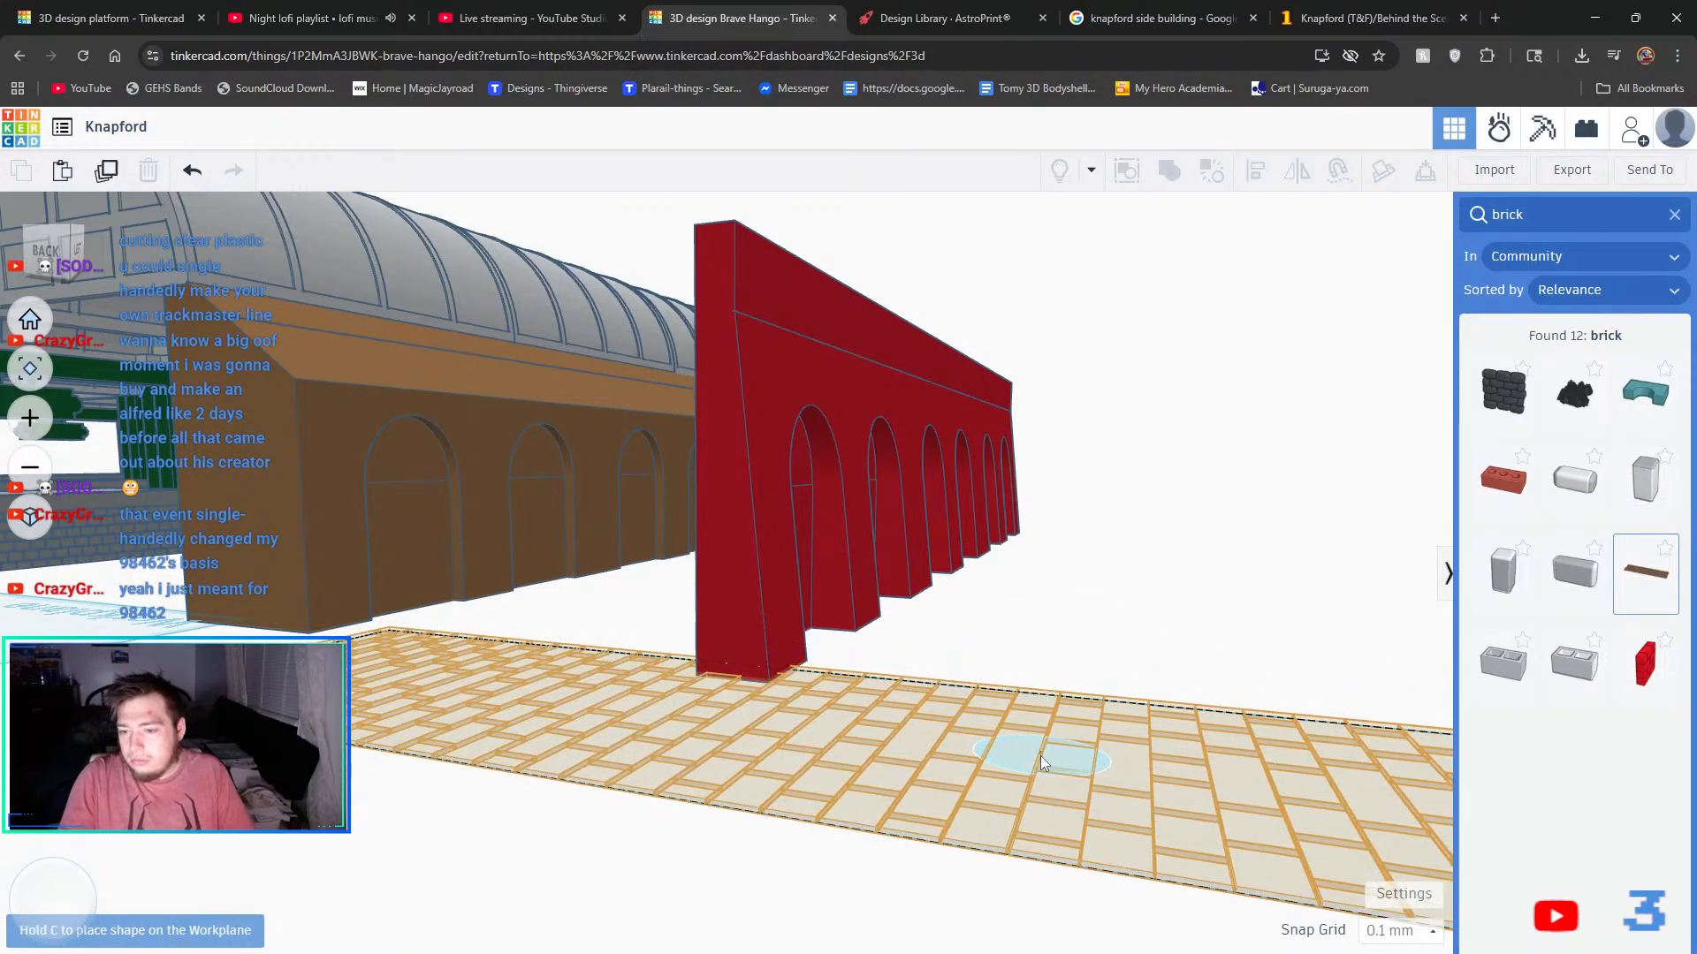
click(1041, 755)
right_drag(1068, 693, 1373, 648)
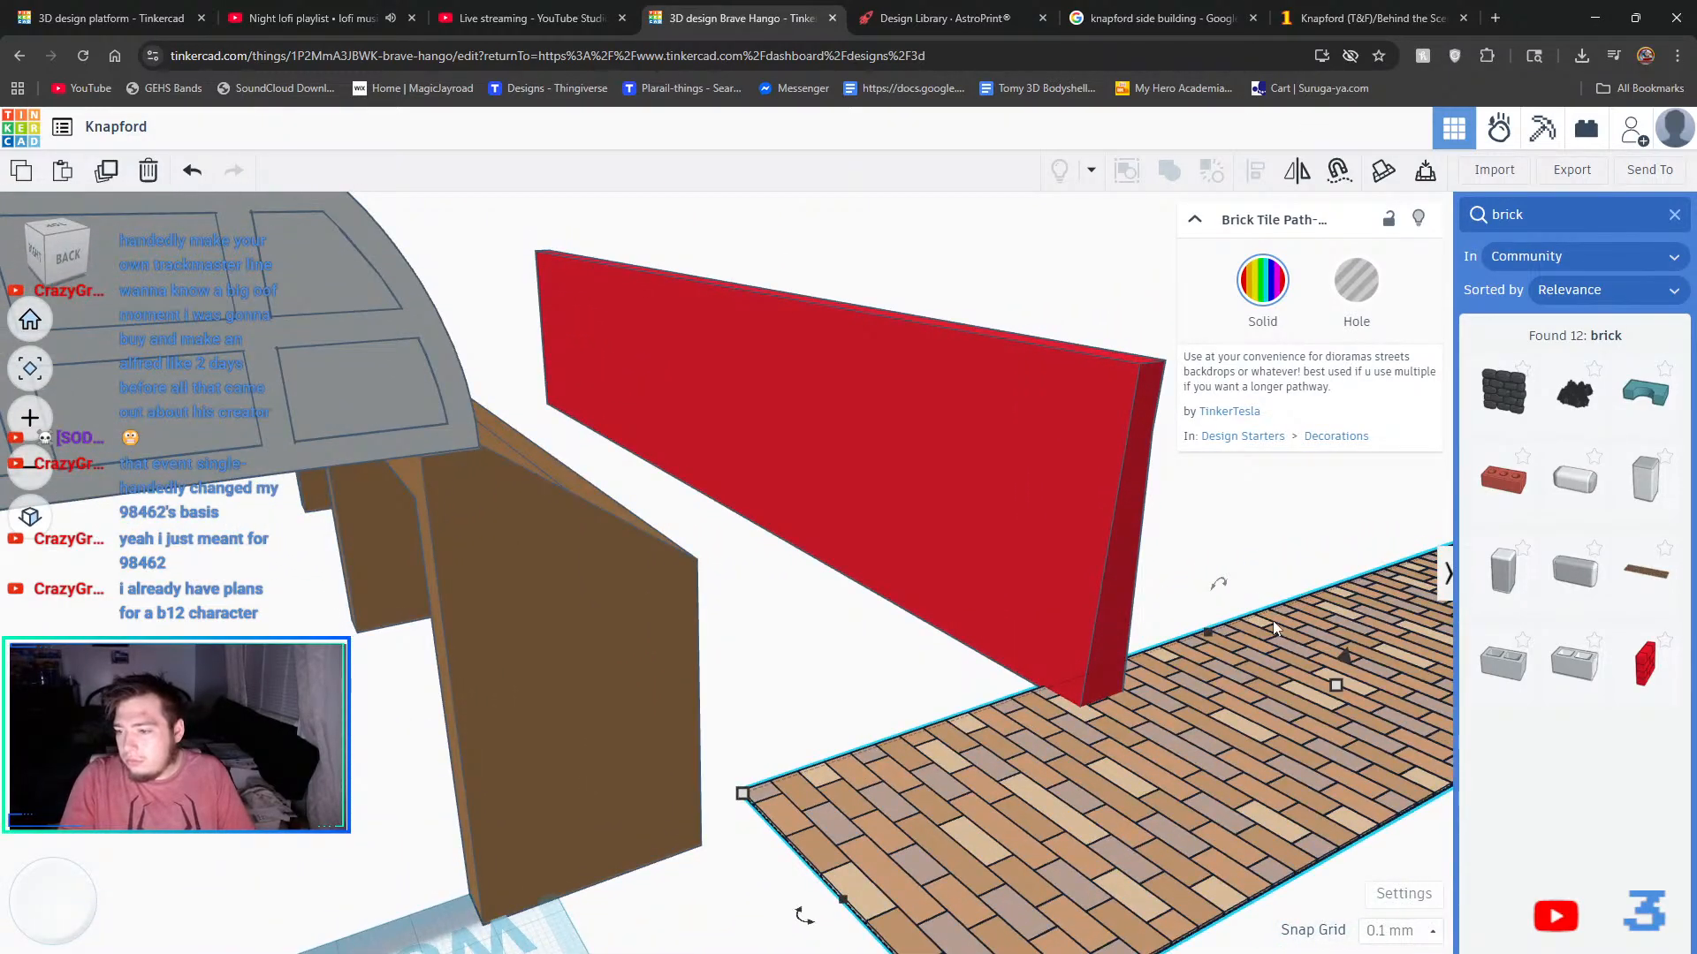
right_drag(1273, 620, 1207, 803)
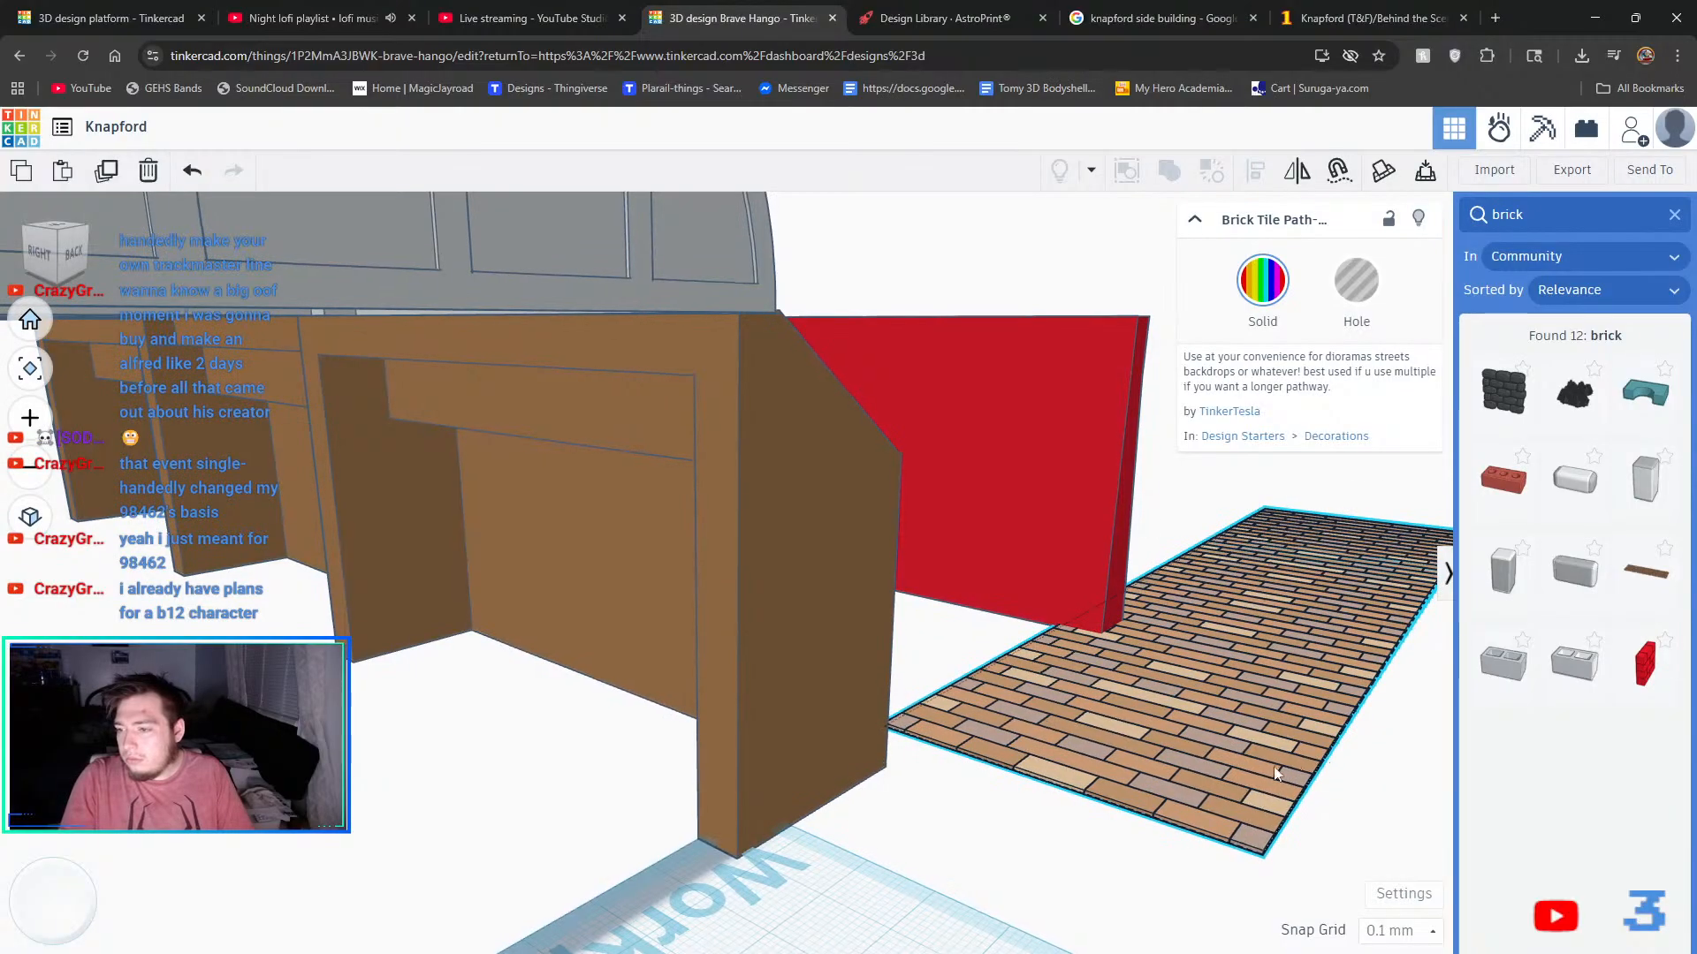
- Rotate the brick path upright and turn it to run parallel with the red wall's arched face
drag(1375, 479, 1426, 532)
right_drag(1344, 737, 1347, 667)
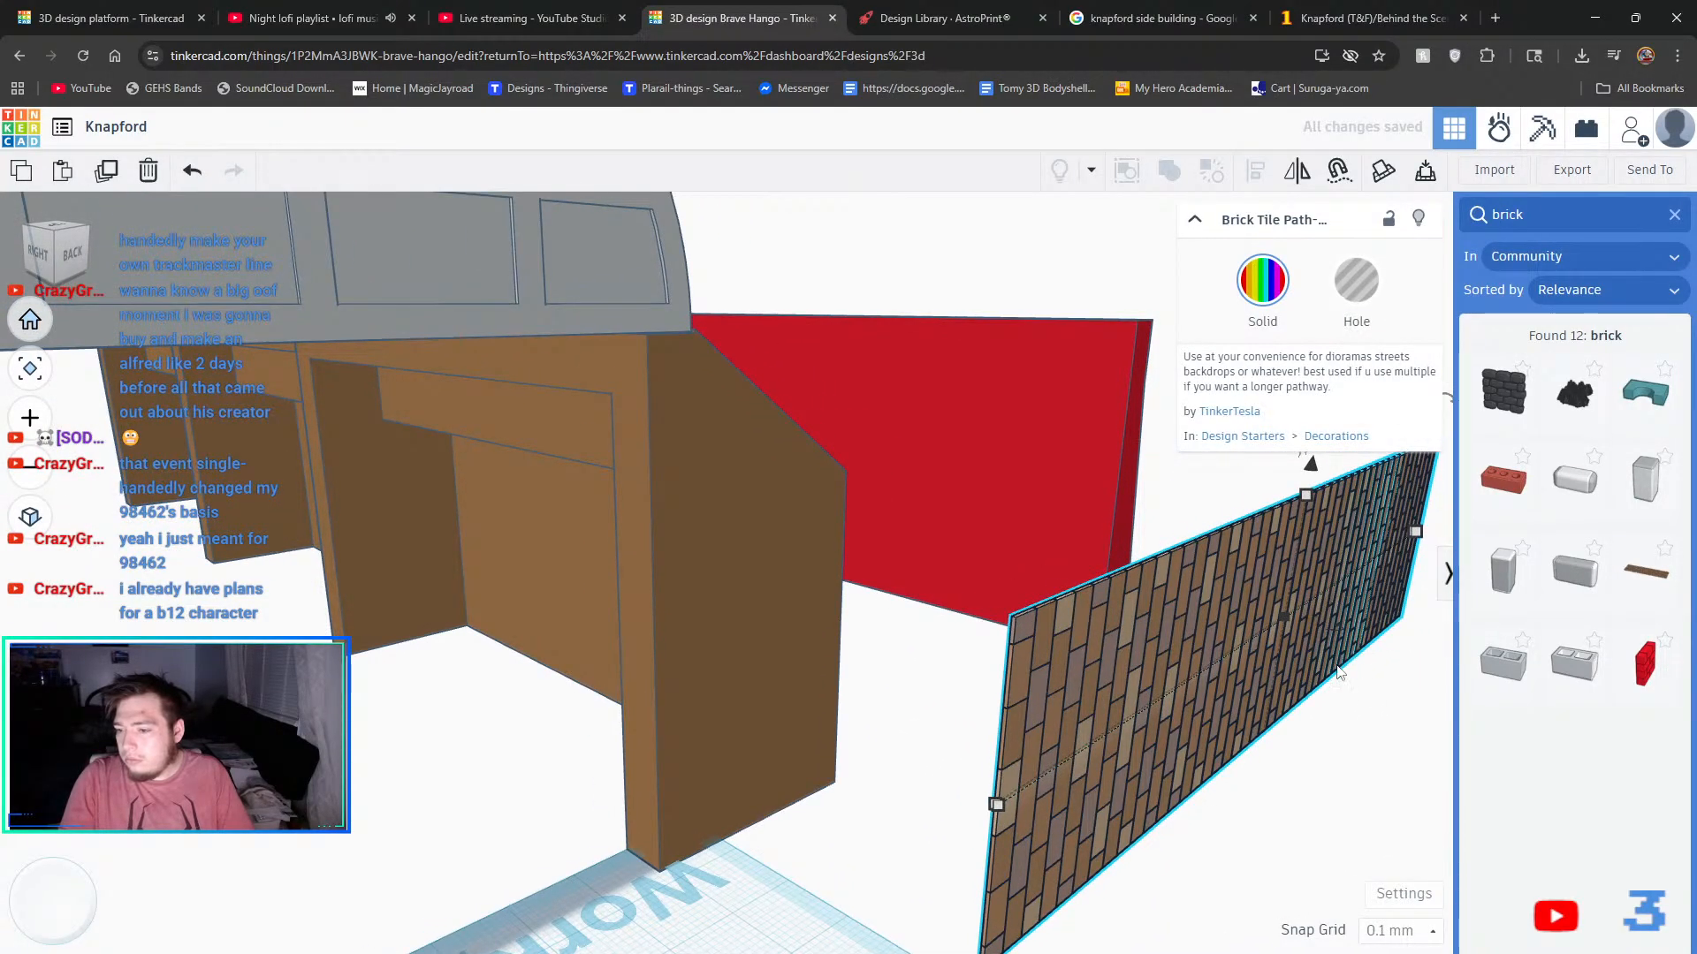
right_drag(856, 614, 961, 655)
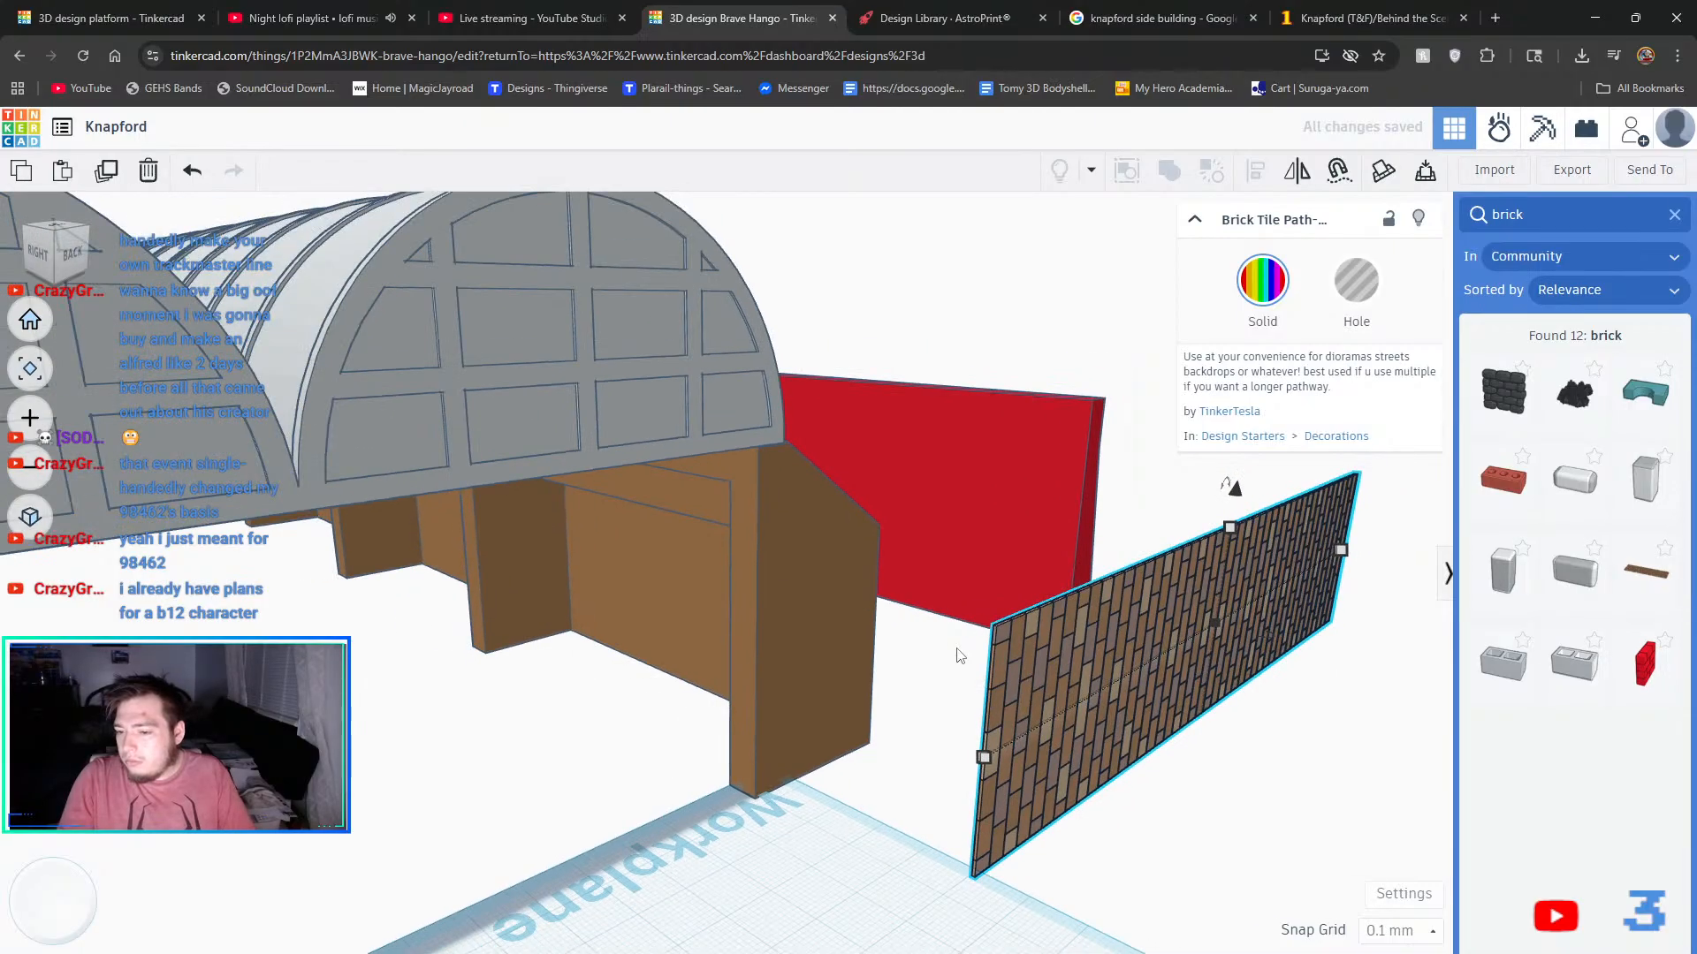
scroll(960, 656, down, 5)
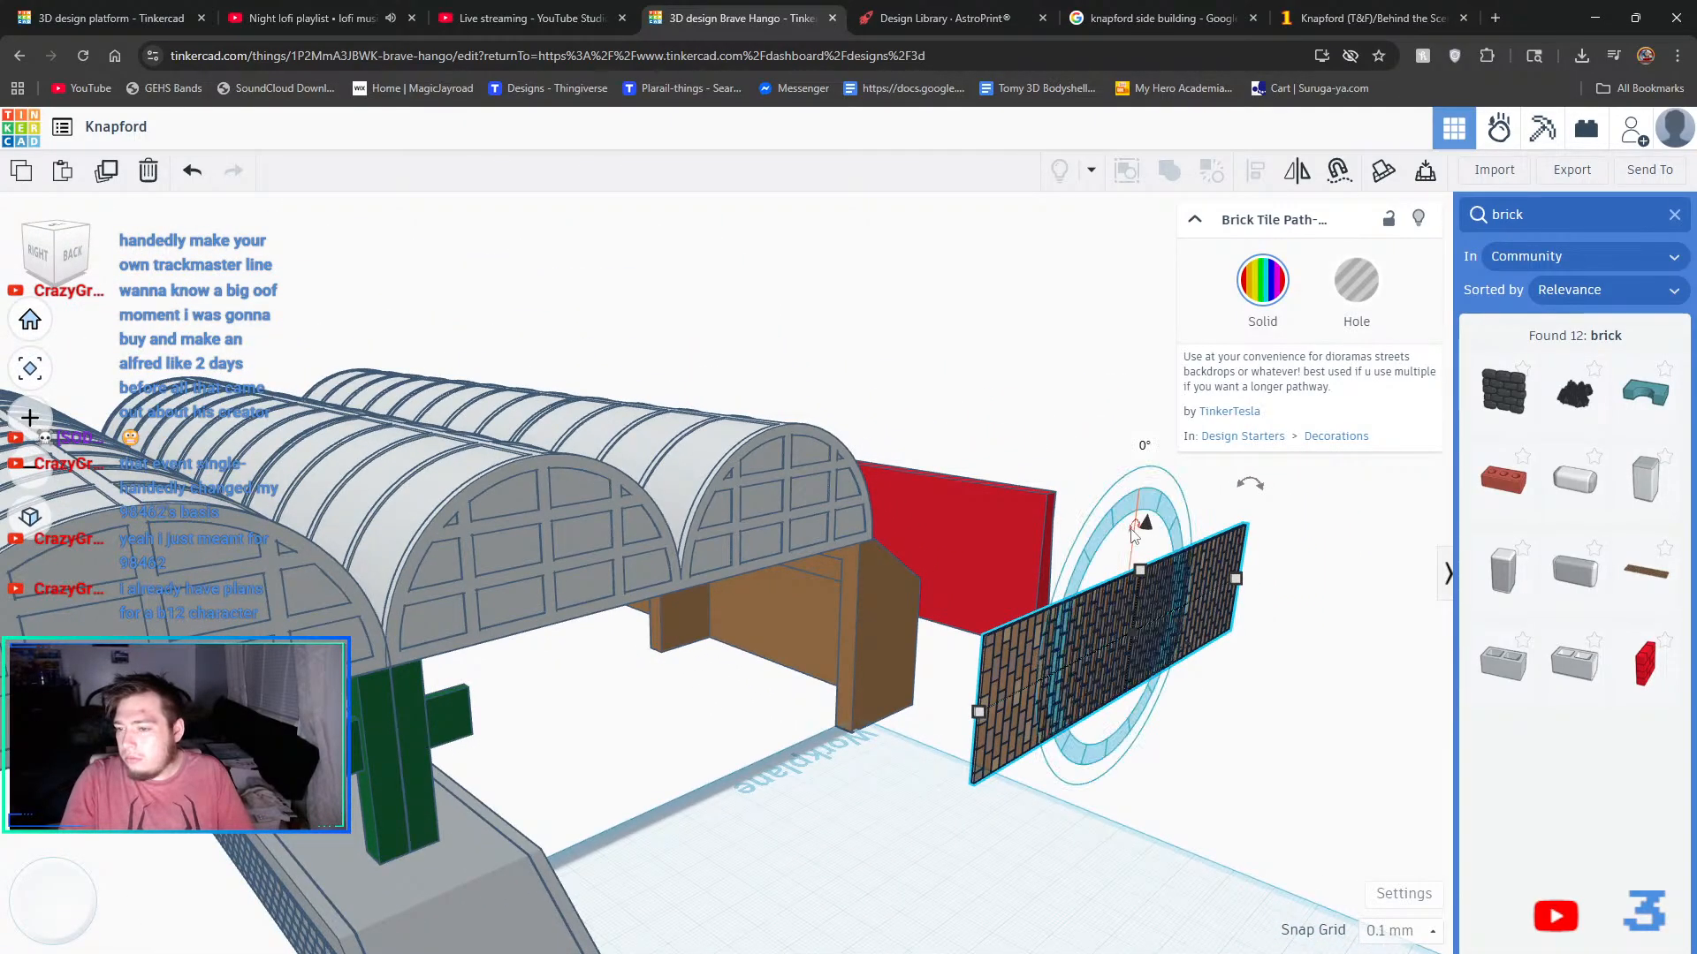
right_drag(1276, 604, 1207, 698)
drag(1048, 549, 996, 517)
click(1402, 745)
right_drag(1403, 750, 629, 536)
click(631, 538)
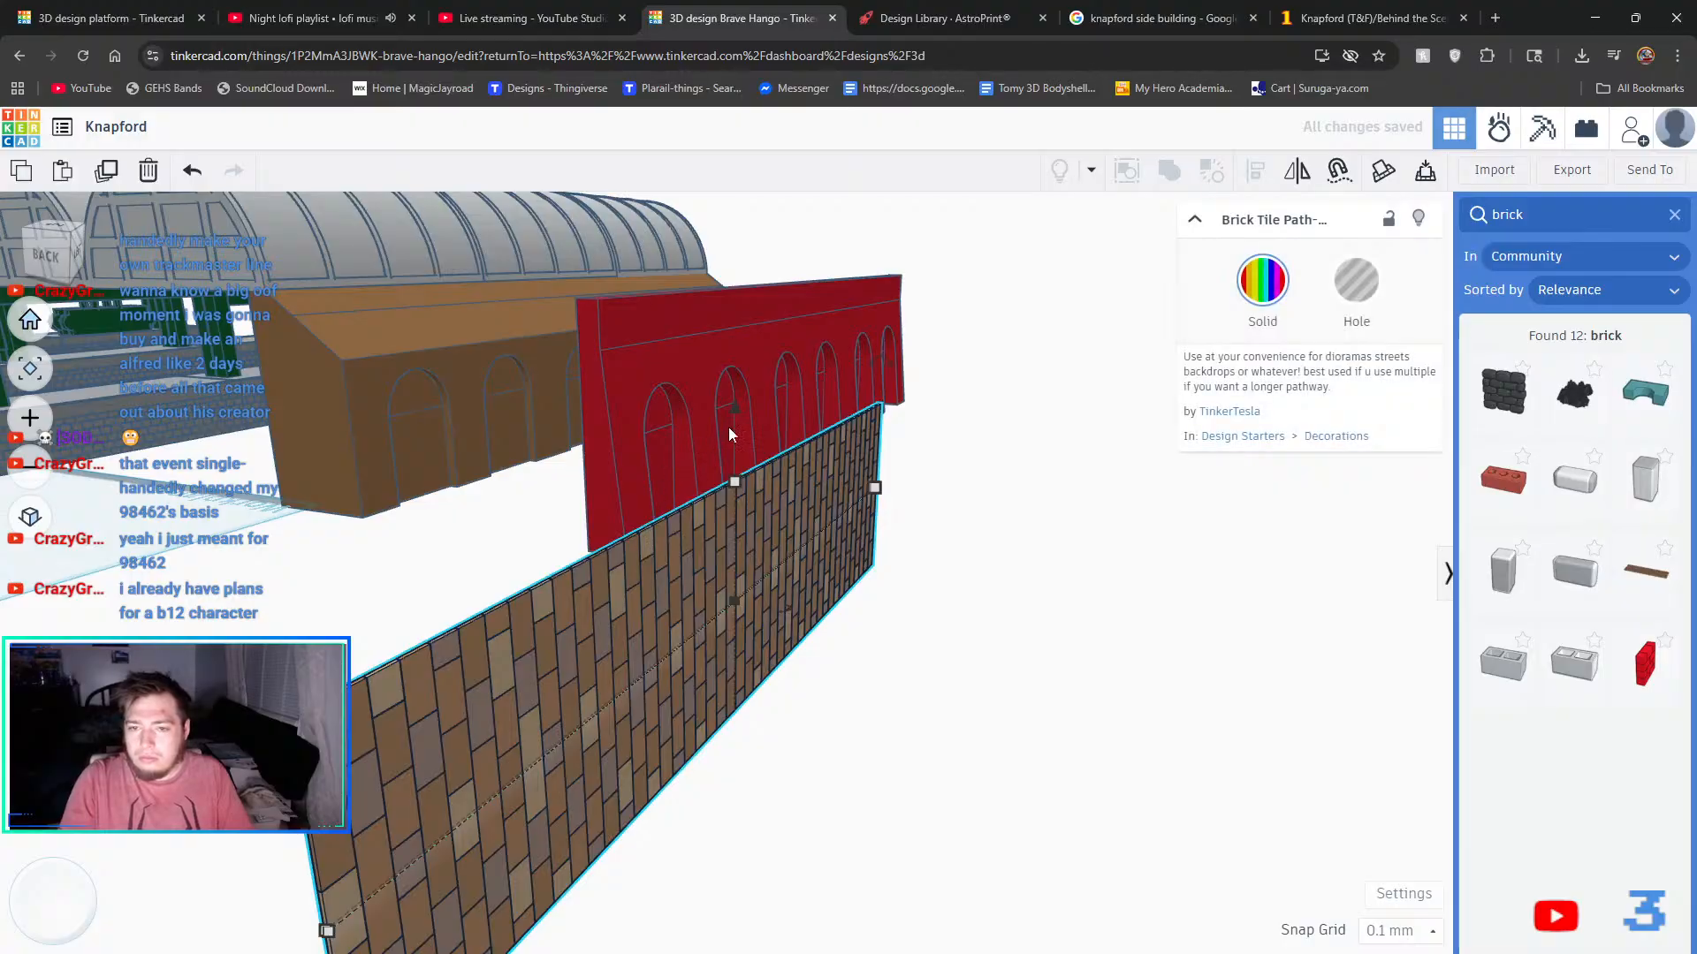
- Raise the brick panel slightly above the ground plane and nudge it toward the red wall
drag(733, 404, 755, 195)
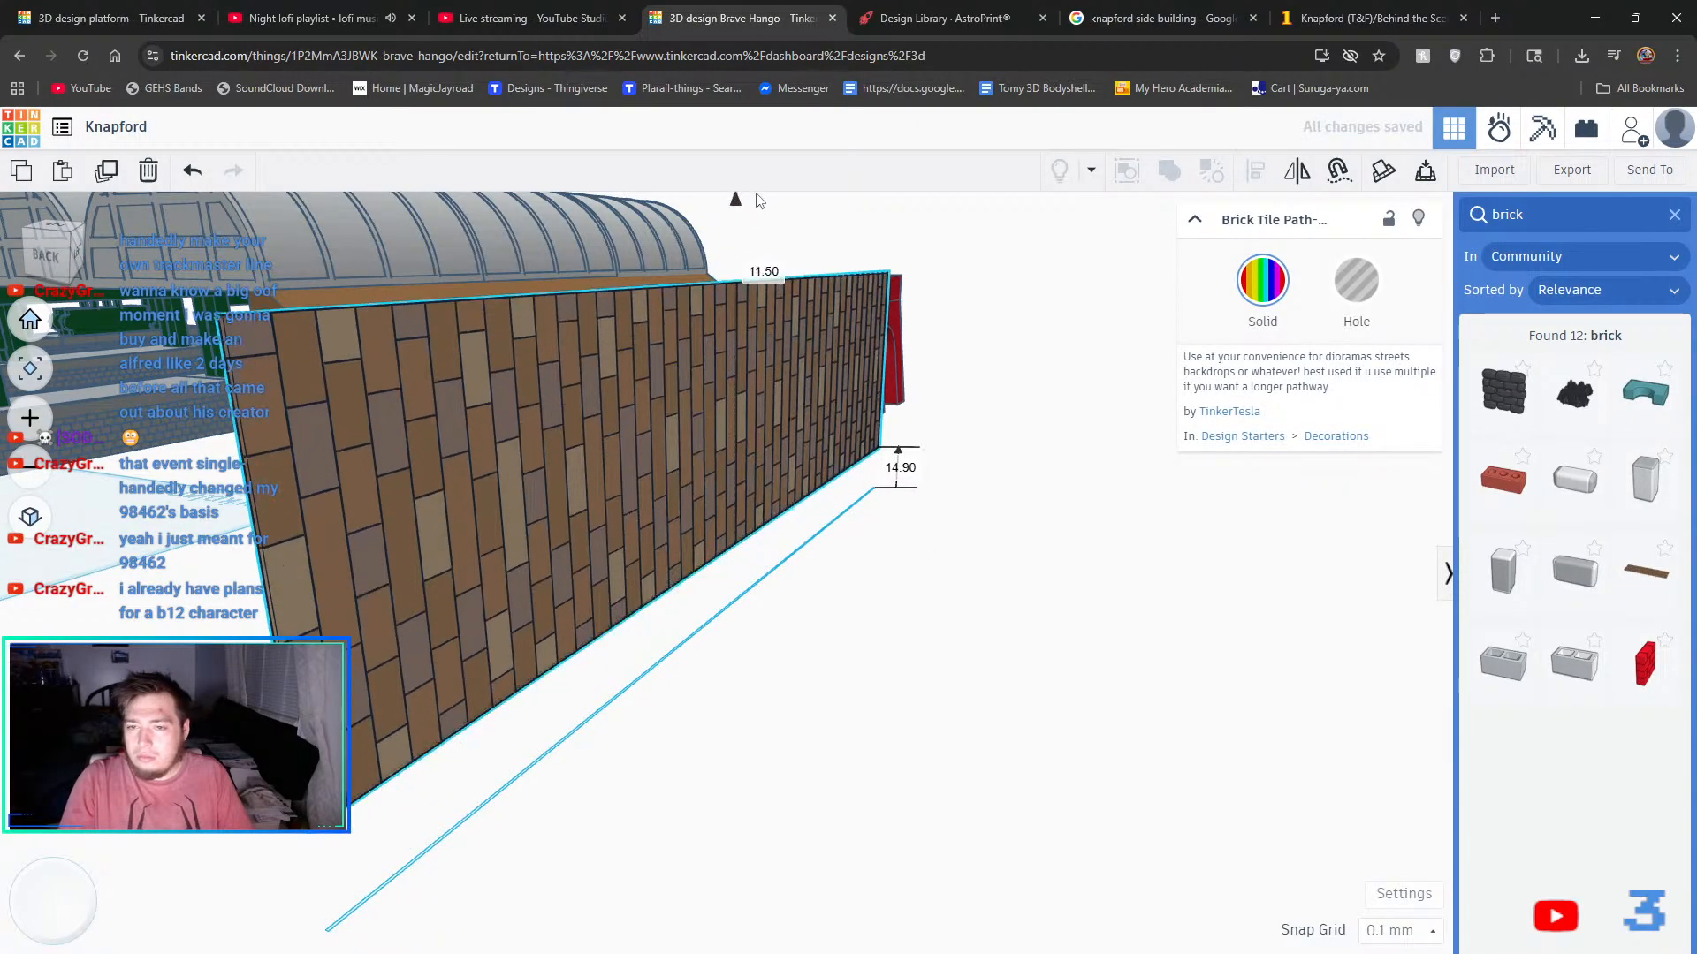
right_drag(980, 573, 1066, 597)
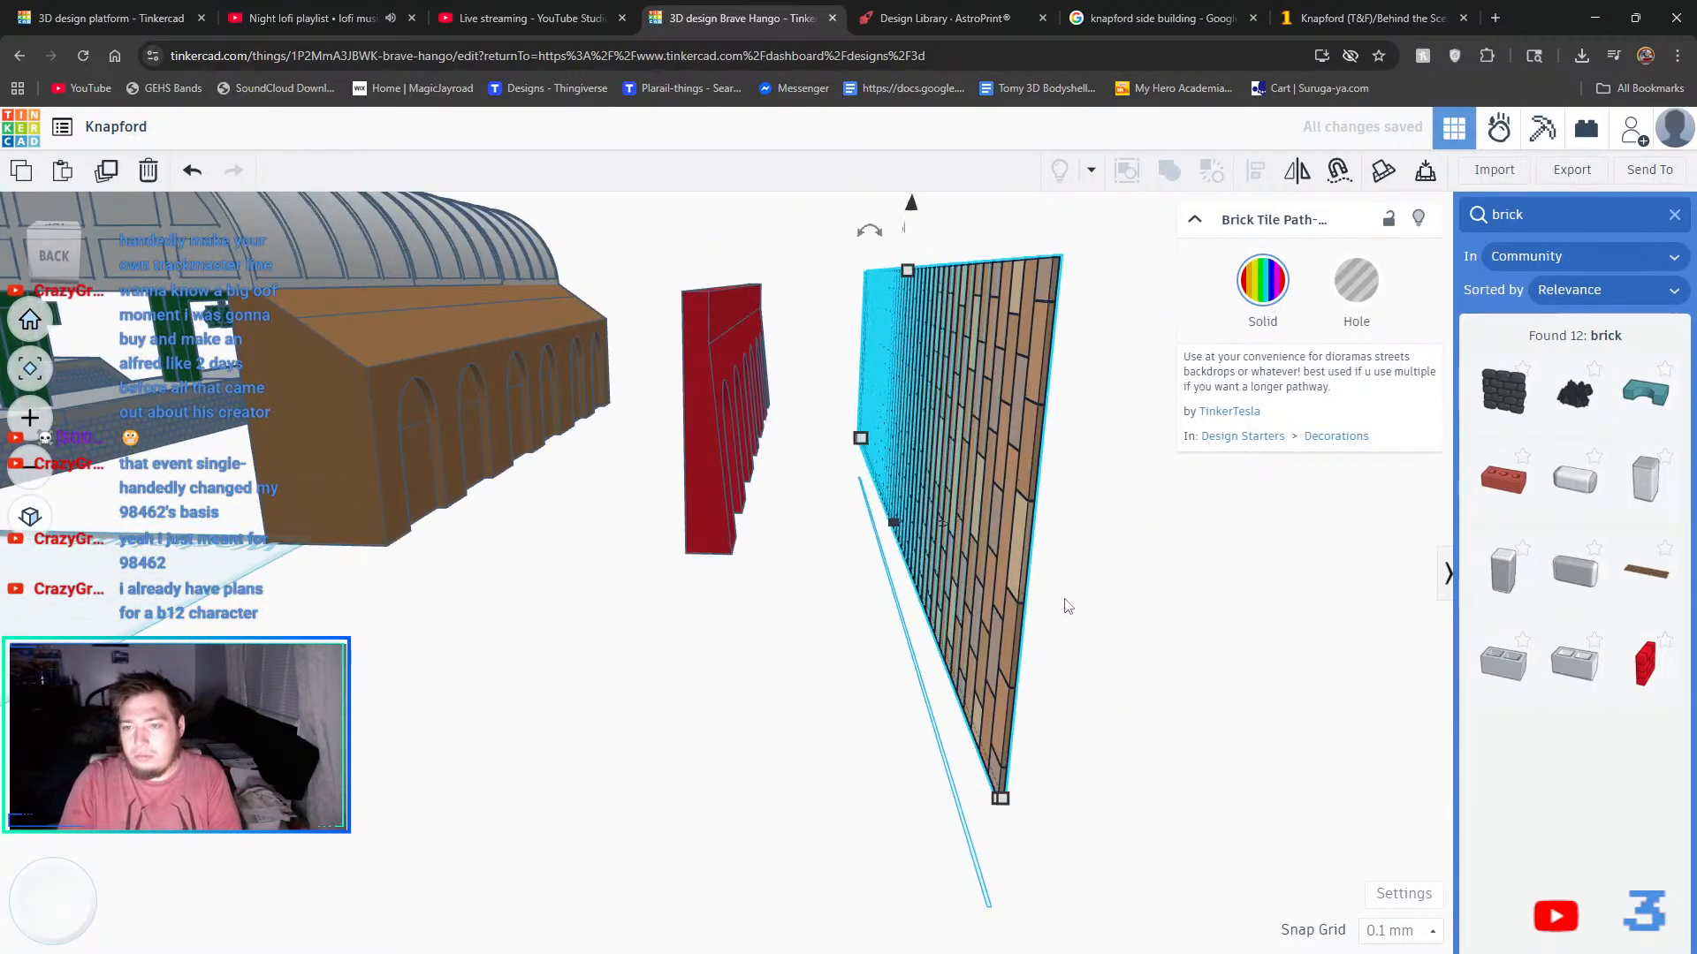
key(Left)
key(Left)
key(Left)
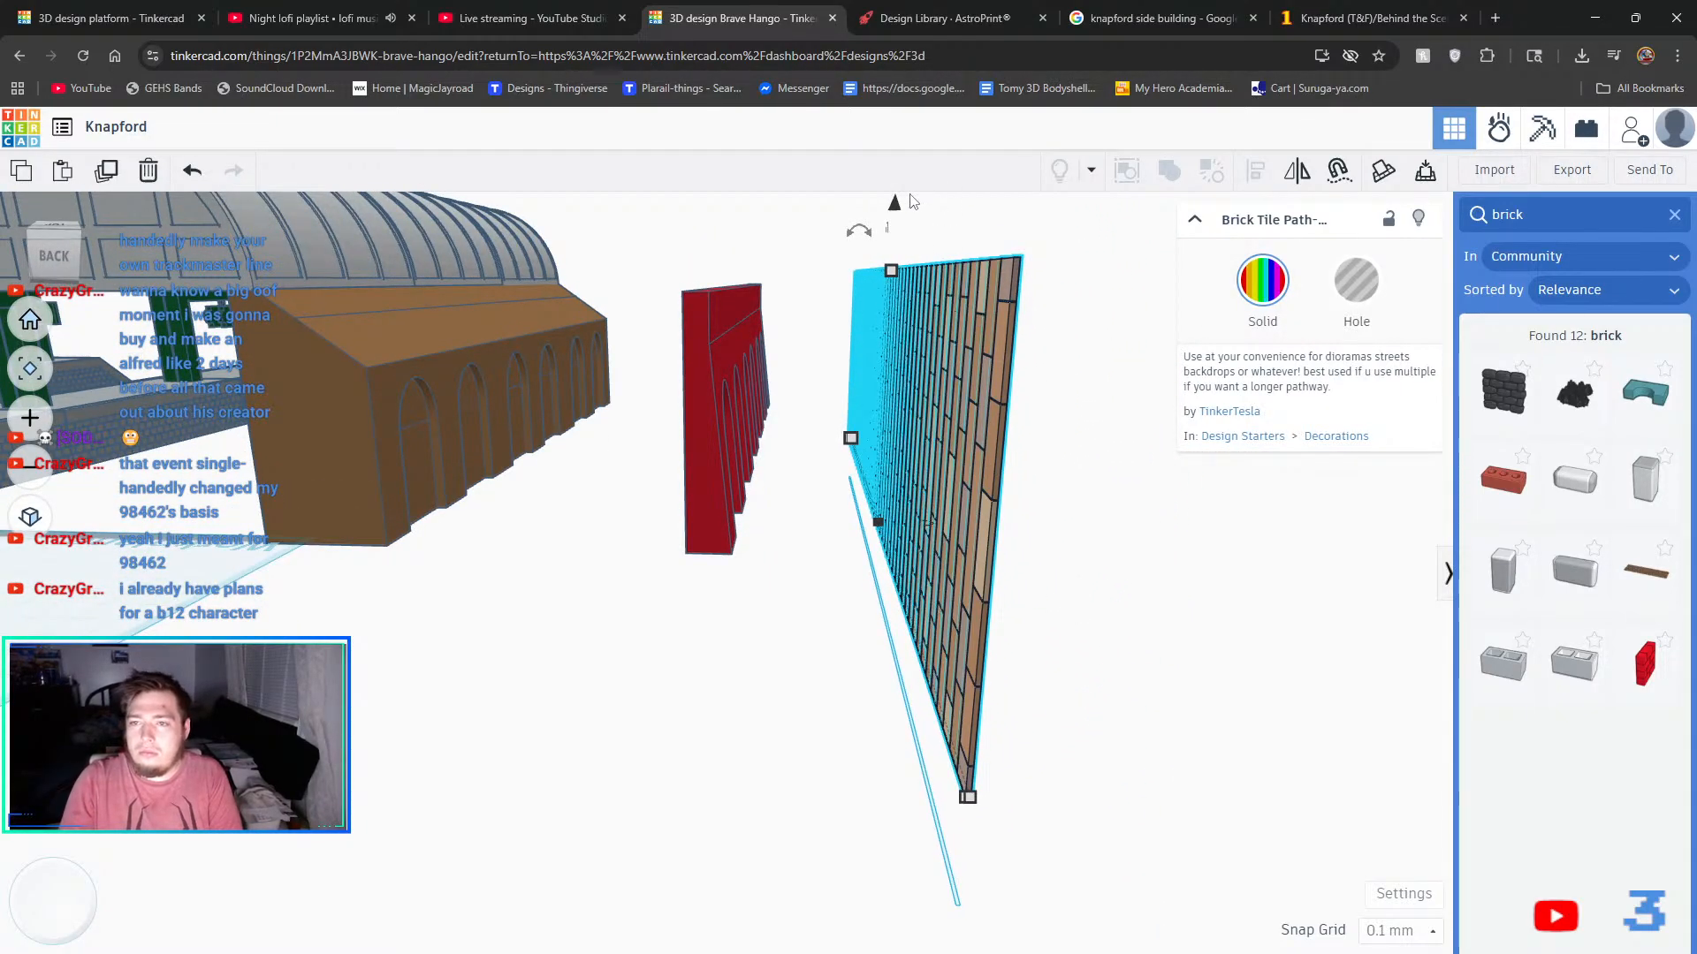
drag(898, 207, 901, 265)
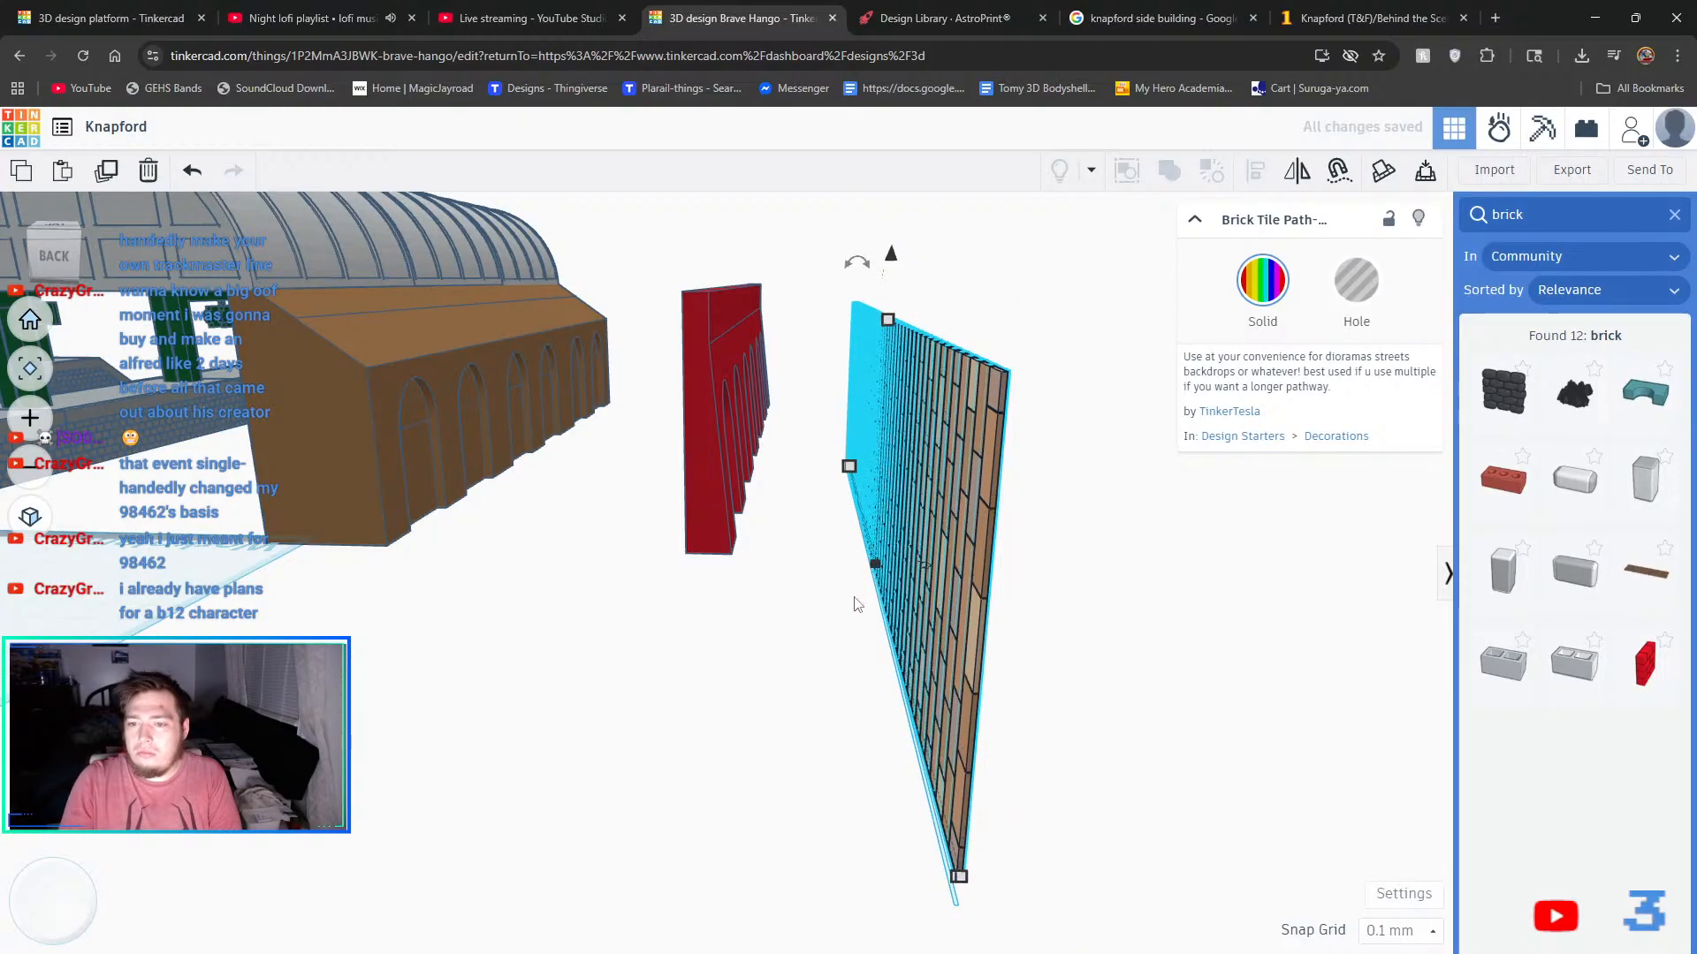
- Stretch the brick panel slightly taller from its upper edge and nudge it closer to the red wall
key(Left)
key(Left)
key(Left)
key(Left)
key(Left)
key(Left)
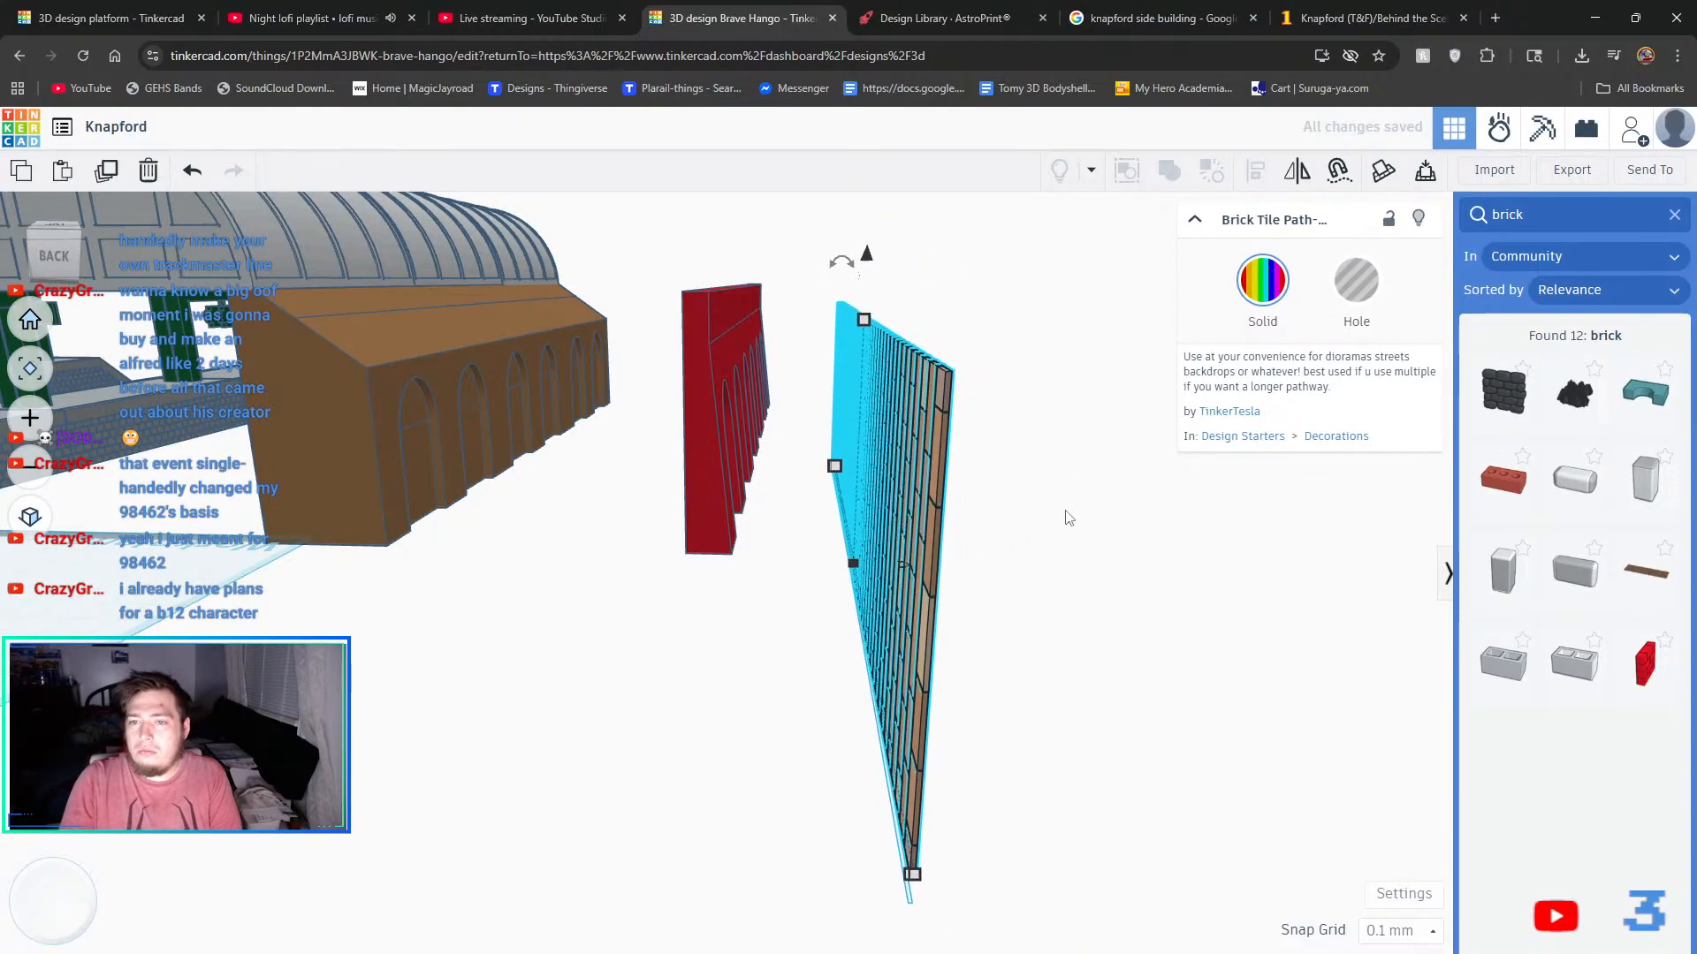
key(Left)
key(Left)
key(Left)
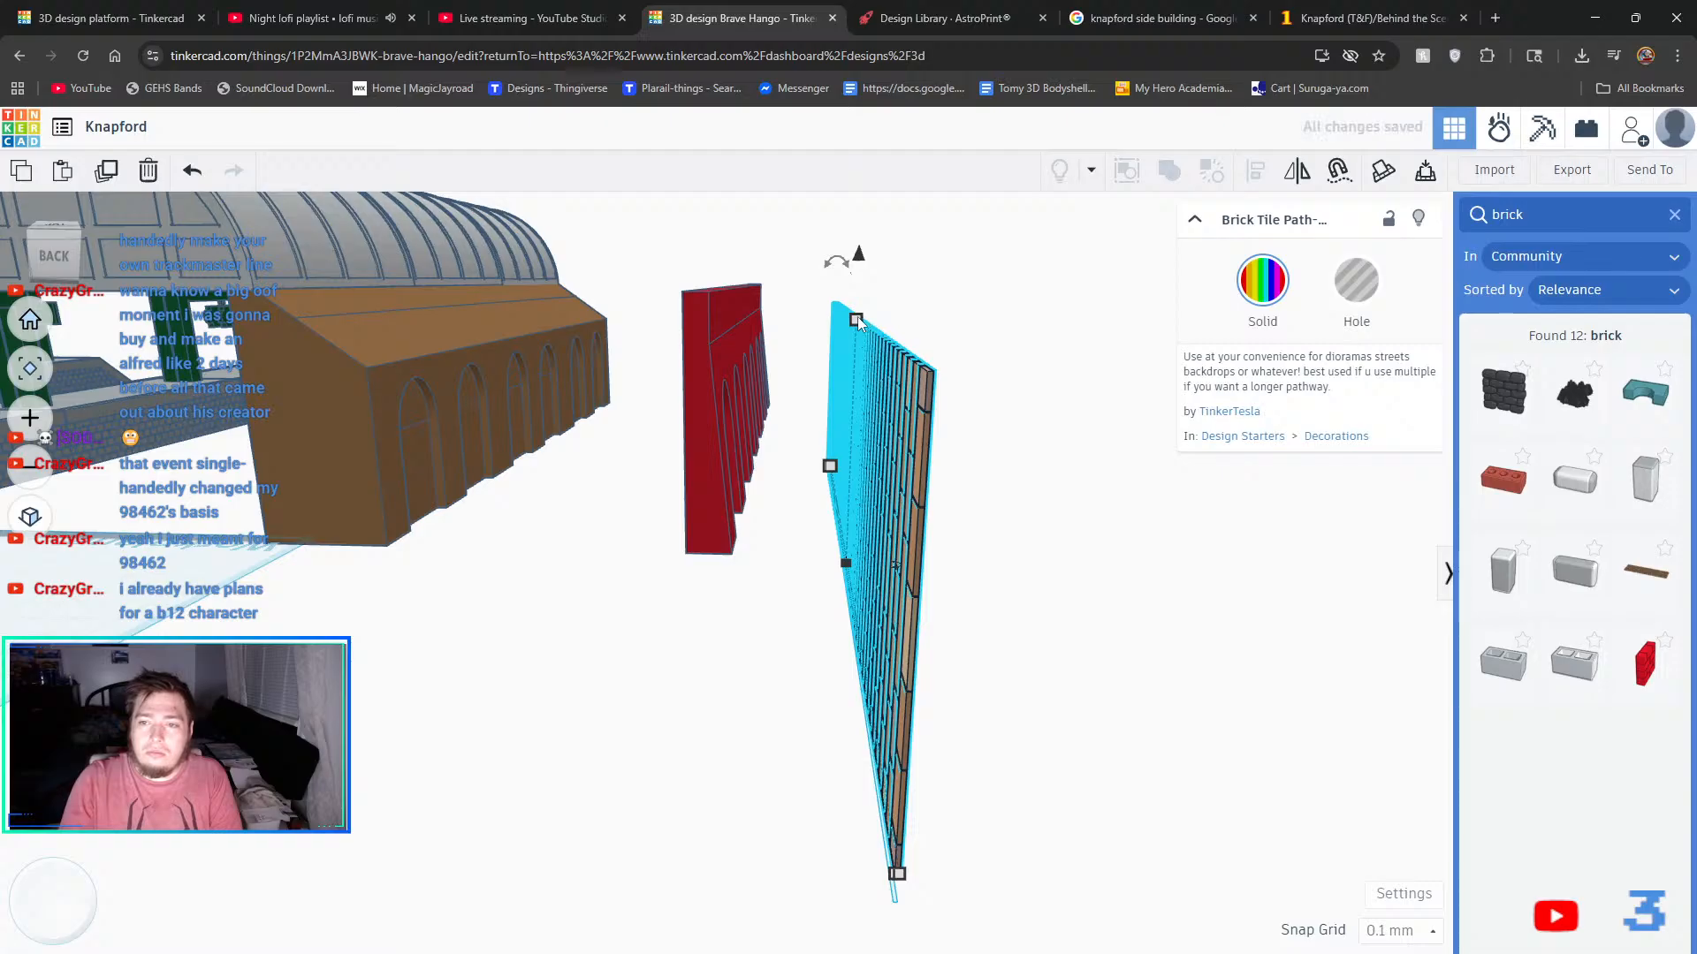
drag(858, 321, 873, 283)
key(Left)
key(Left)
key(Left)
key(Left)
key(Left)
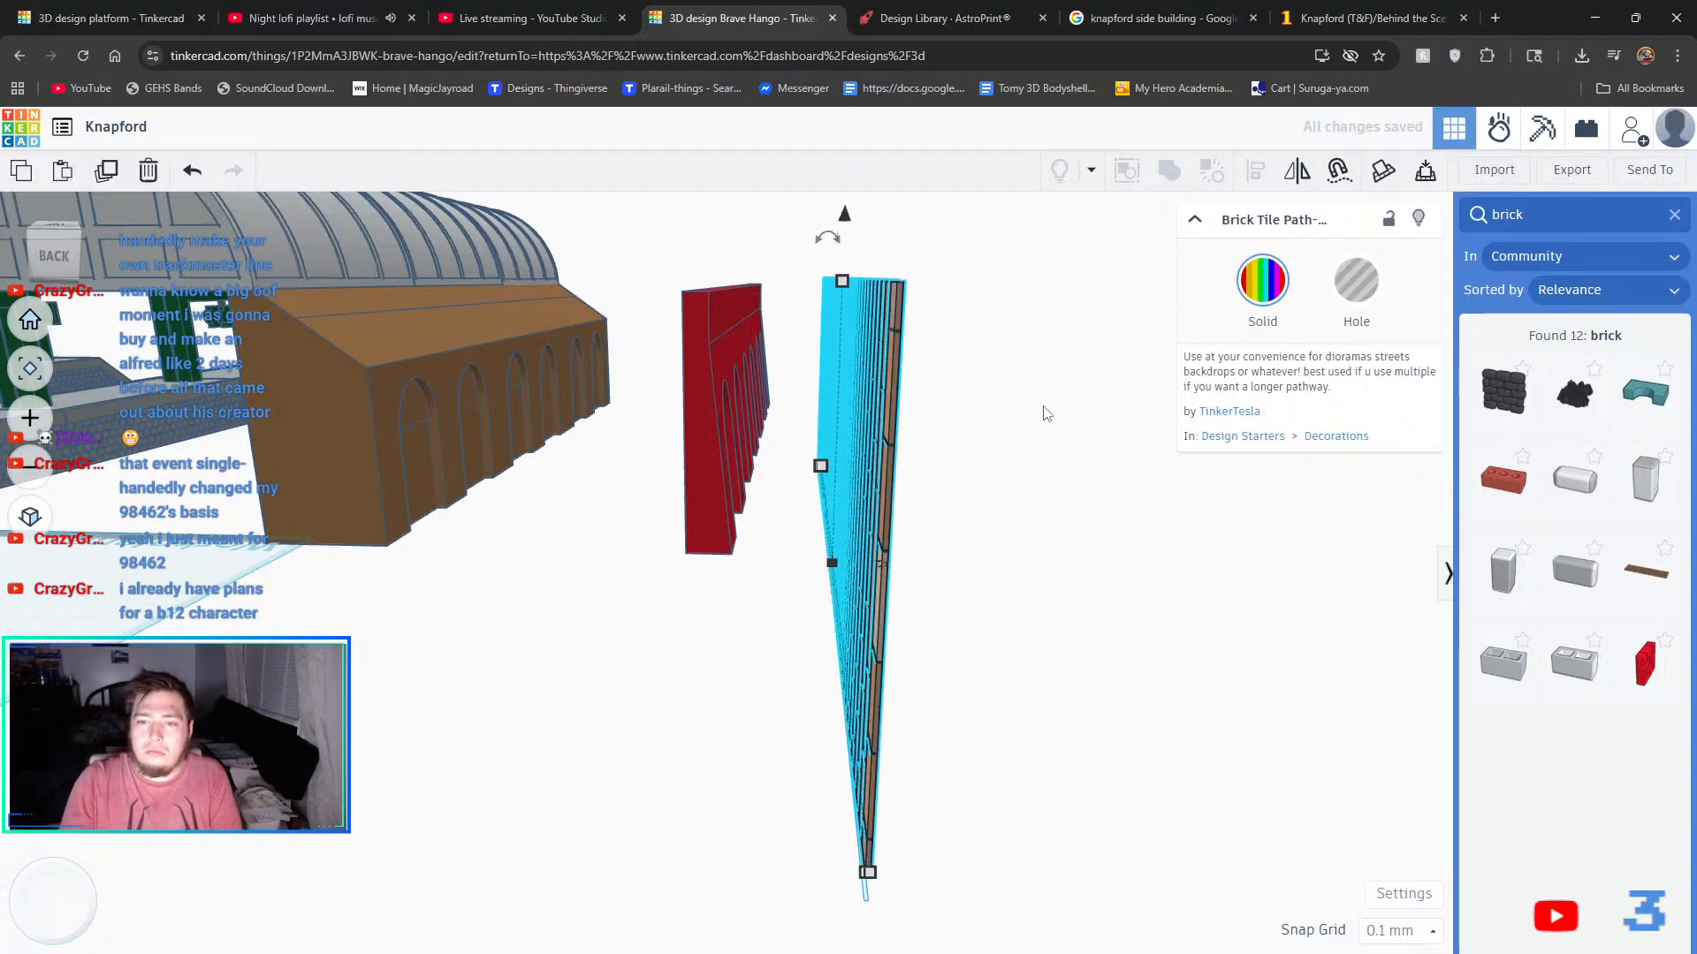
key(Left)
key(Left)
key(Left)
key(Left)
key(Left)
key(Left)
key(Left)
key(Left)
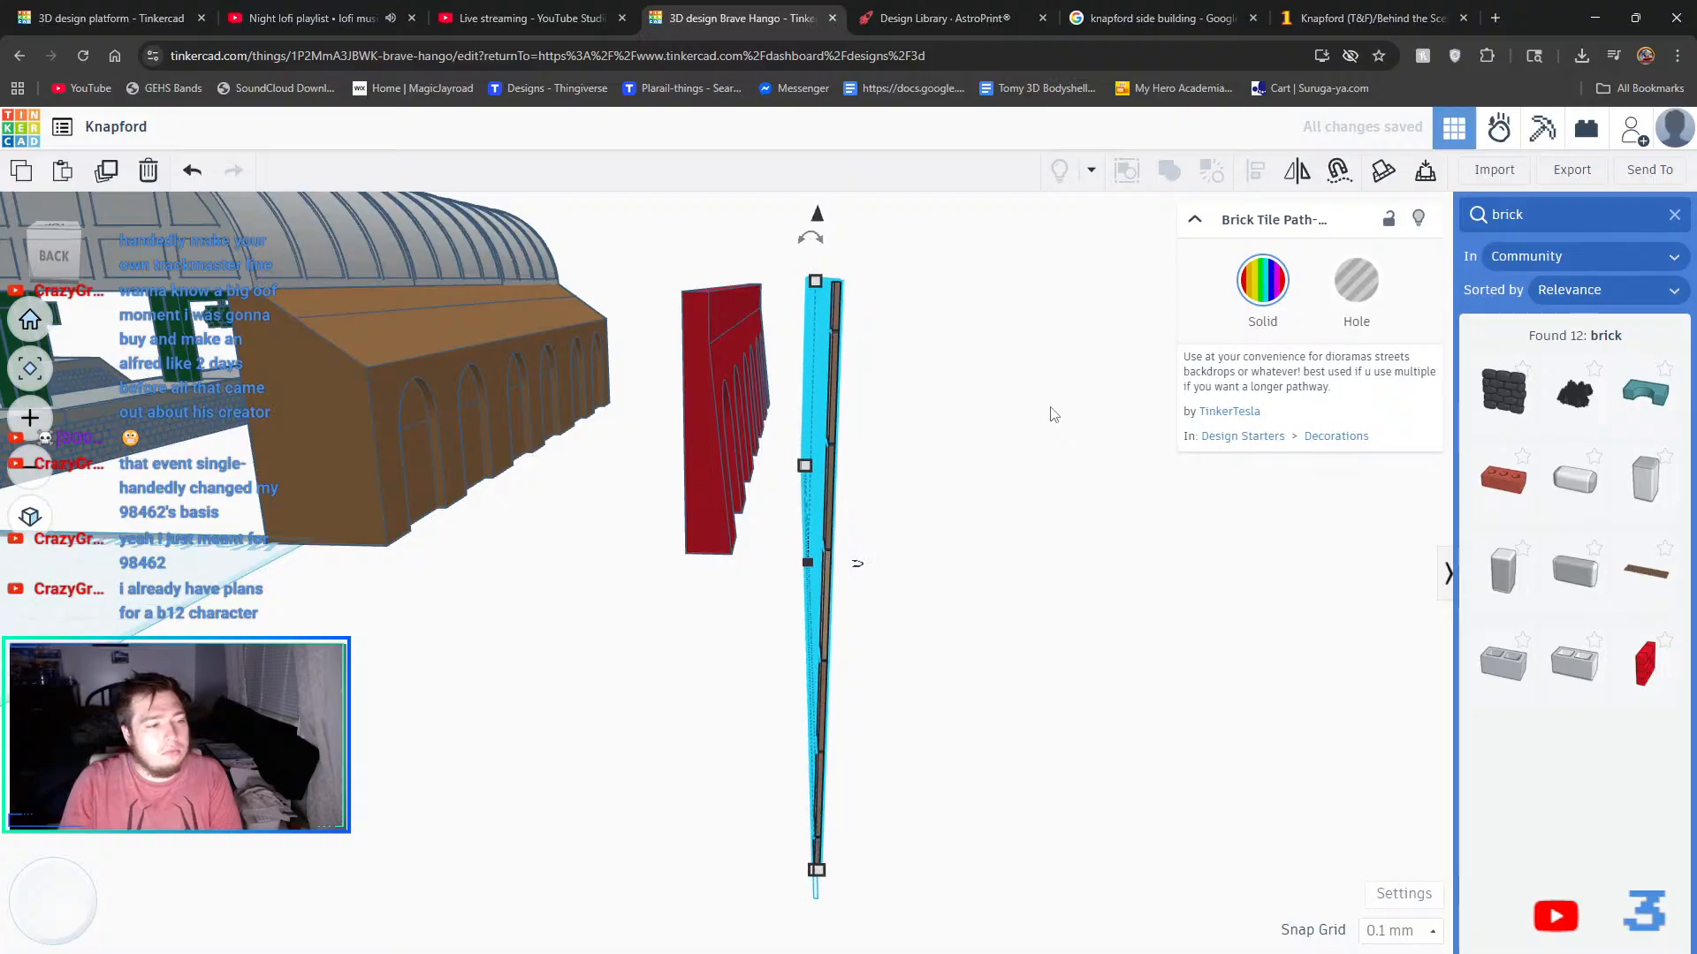
key(Left)
key(Left)
key(Left)
key(Left)
- Rotate the brick panel a quarter turn in its own plane so the brick courses run horizontally
right_drag(1087, 409, 954, 416)
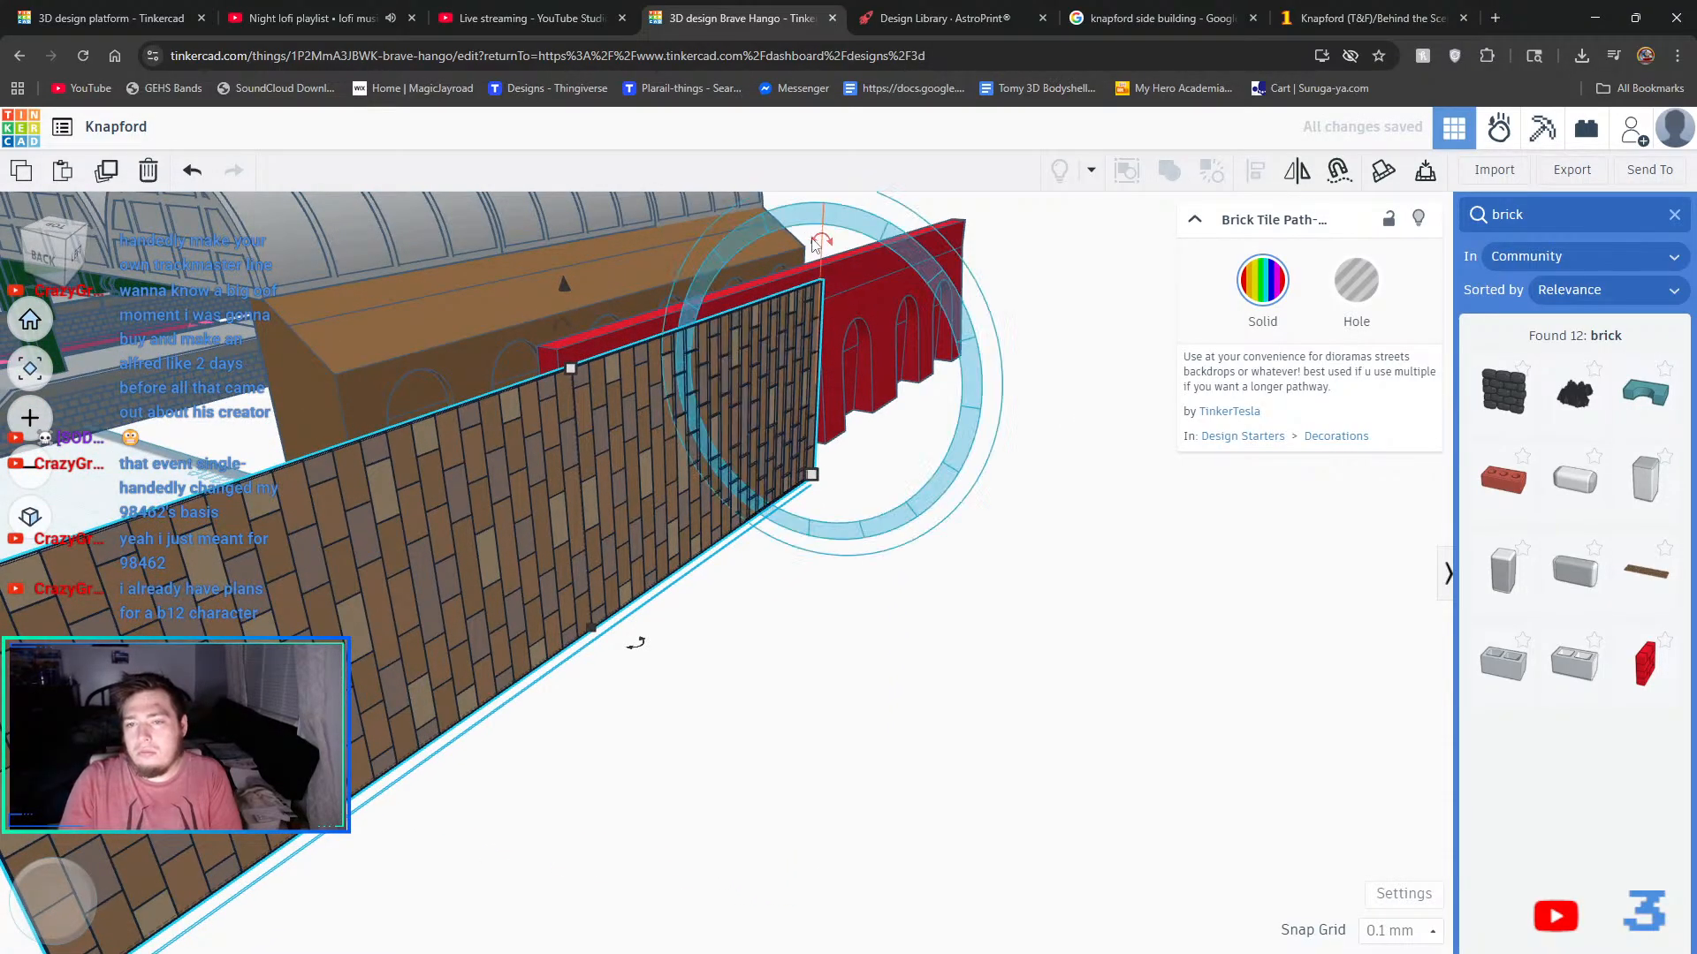
drag(568, 320, 643, 450)
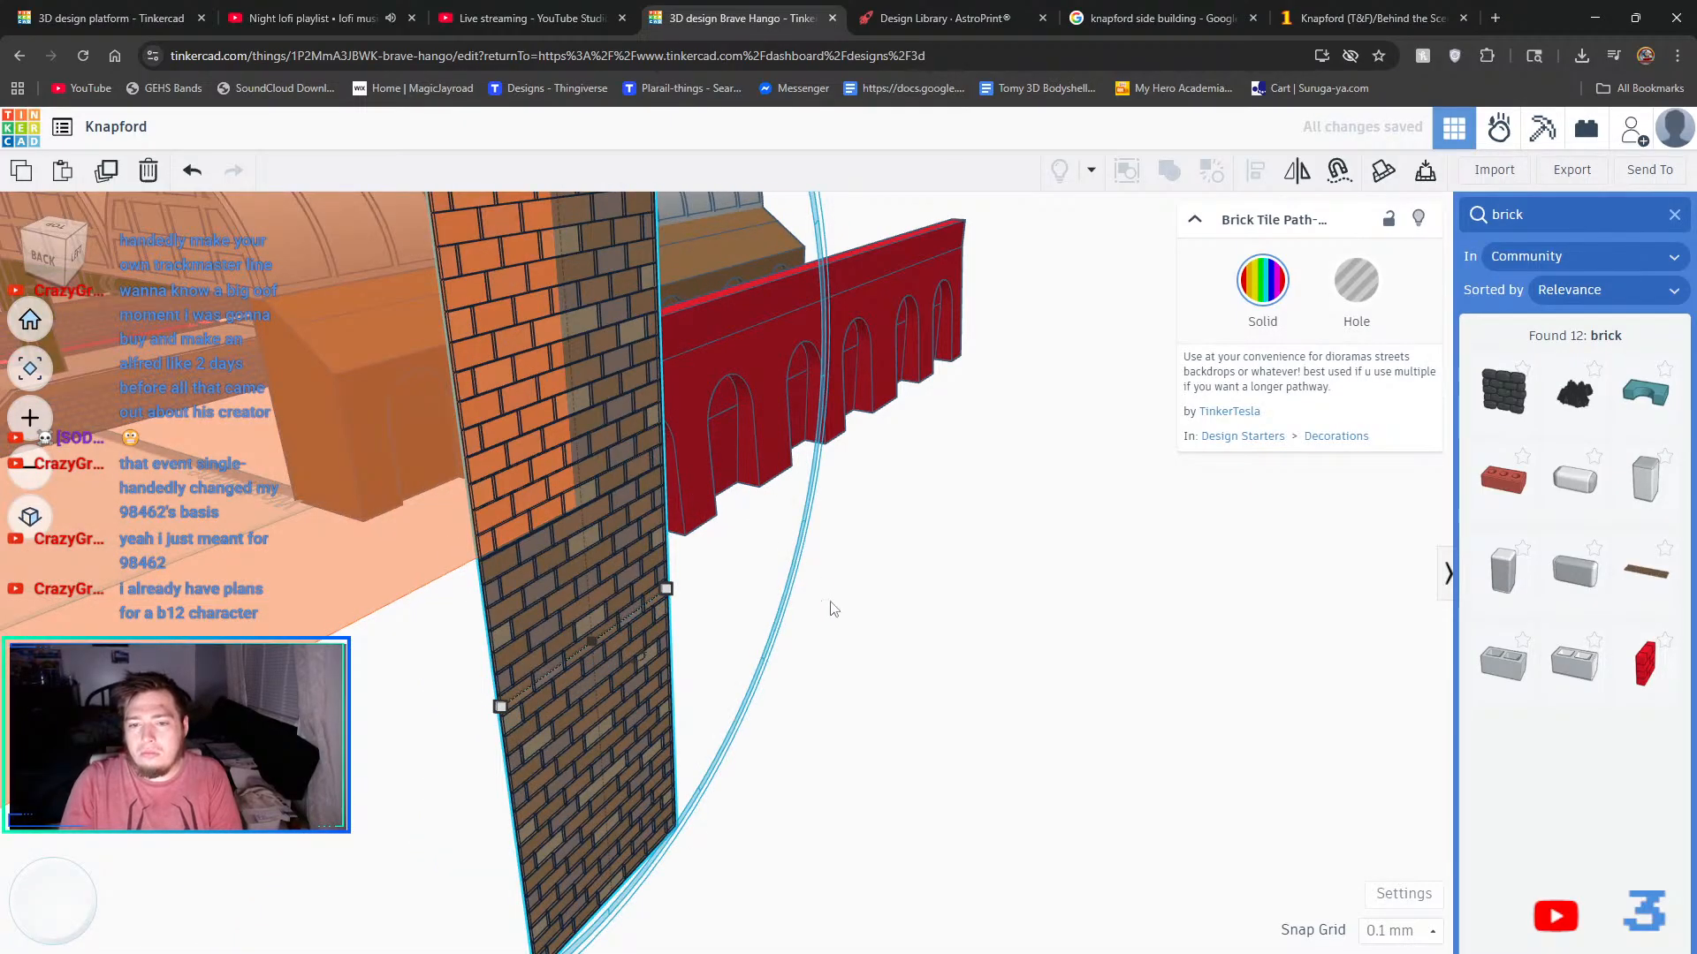
middle_drag(865, 680, 878, 611)
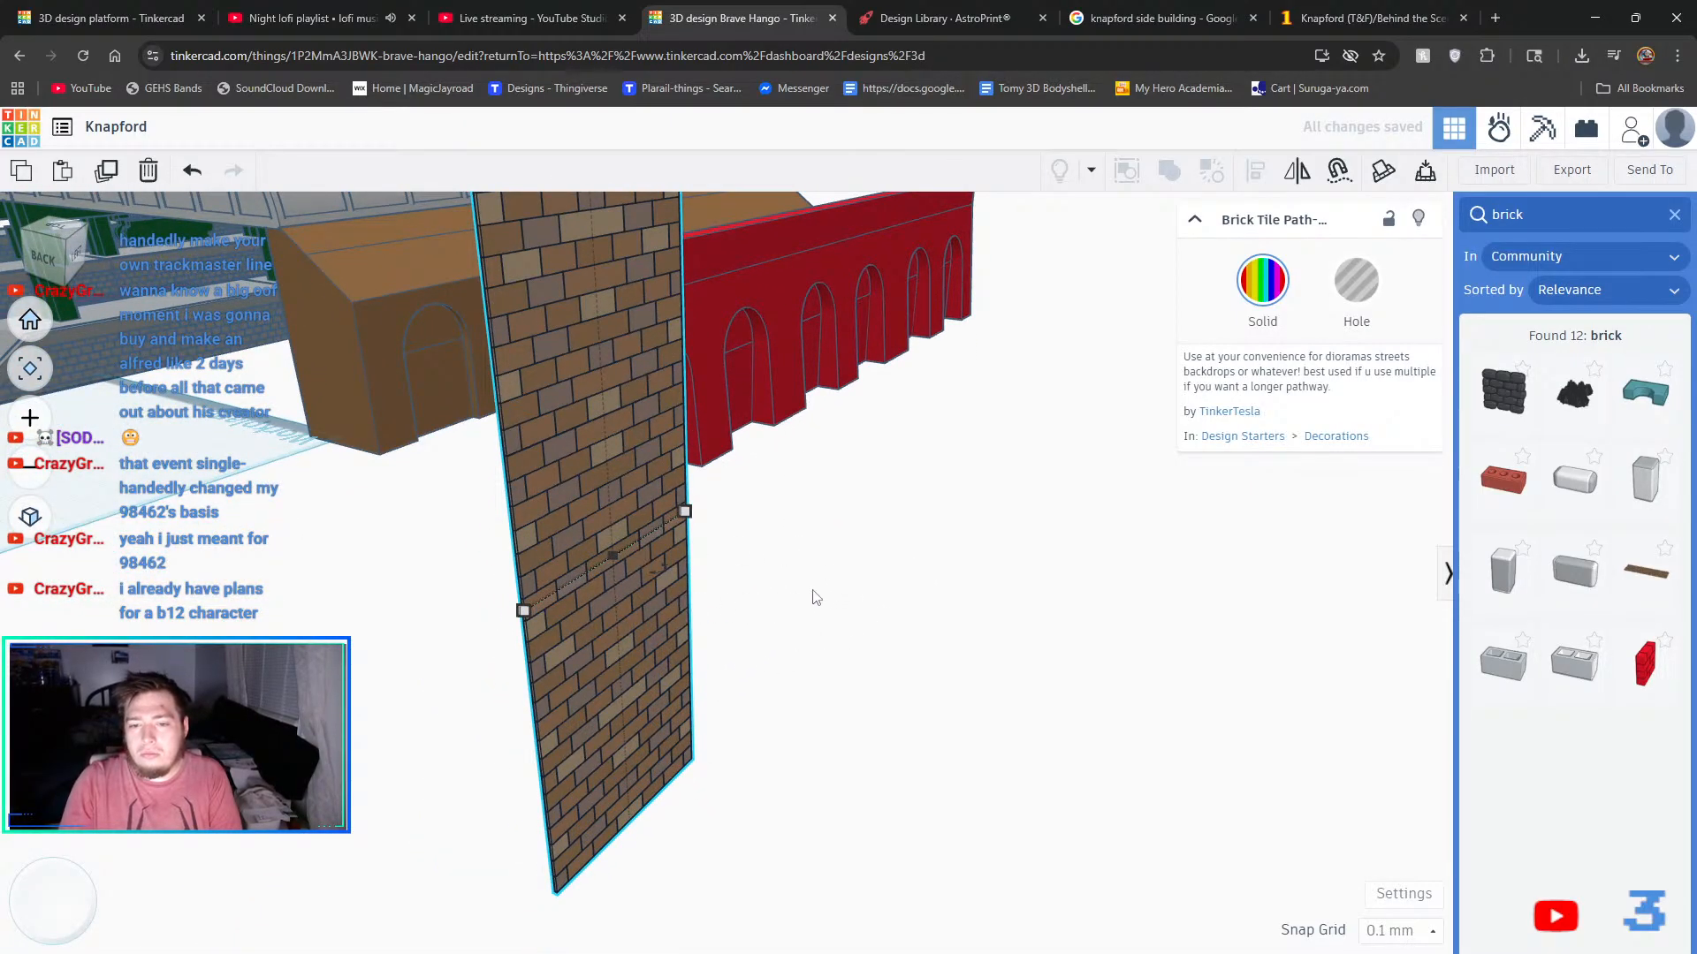
right_drag(815, 597, 462, 504)
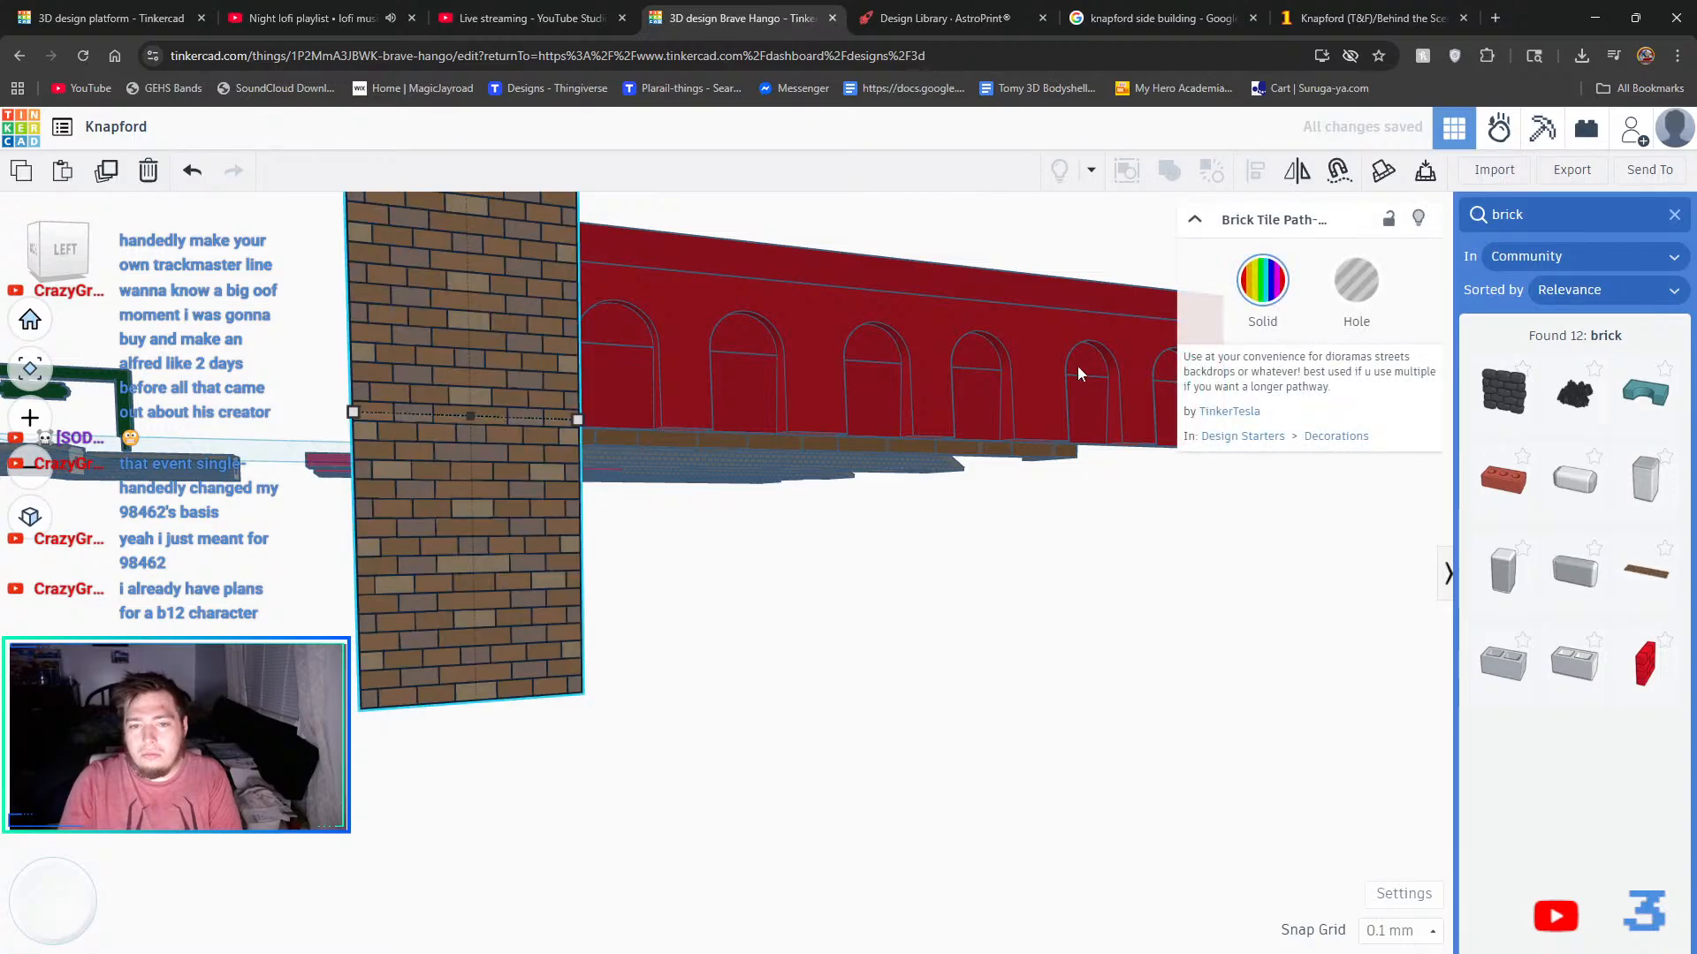
- Turn the brick panel into a hole and nudge it sideways into the arched face of the red wall
right_drag(867, 463, 1143, 707)
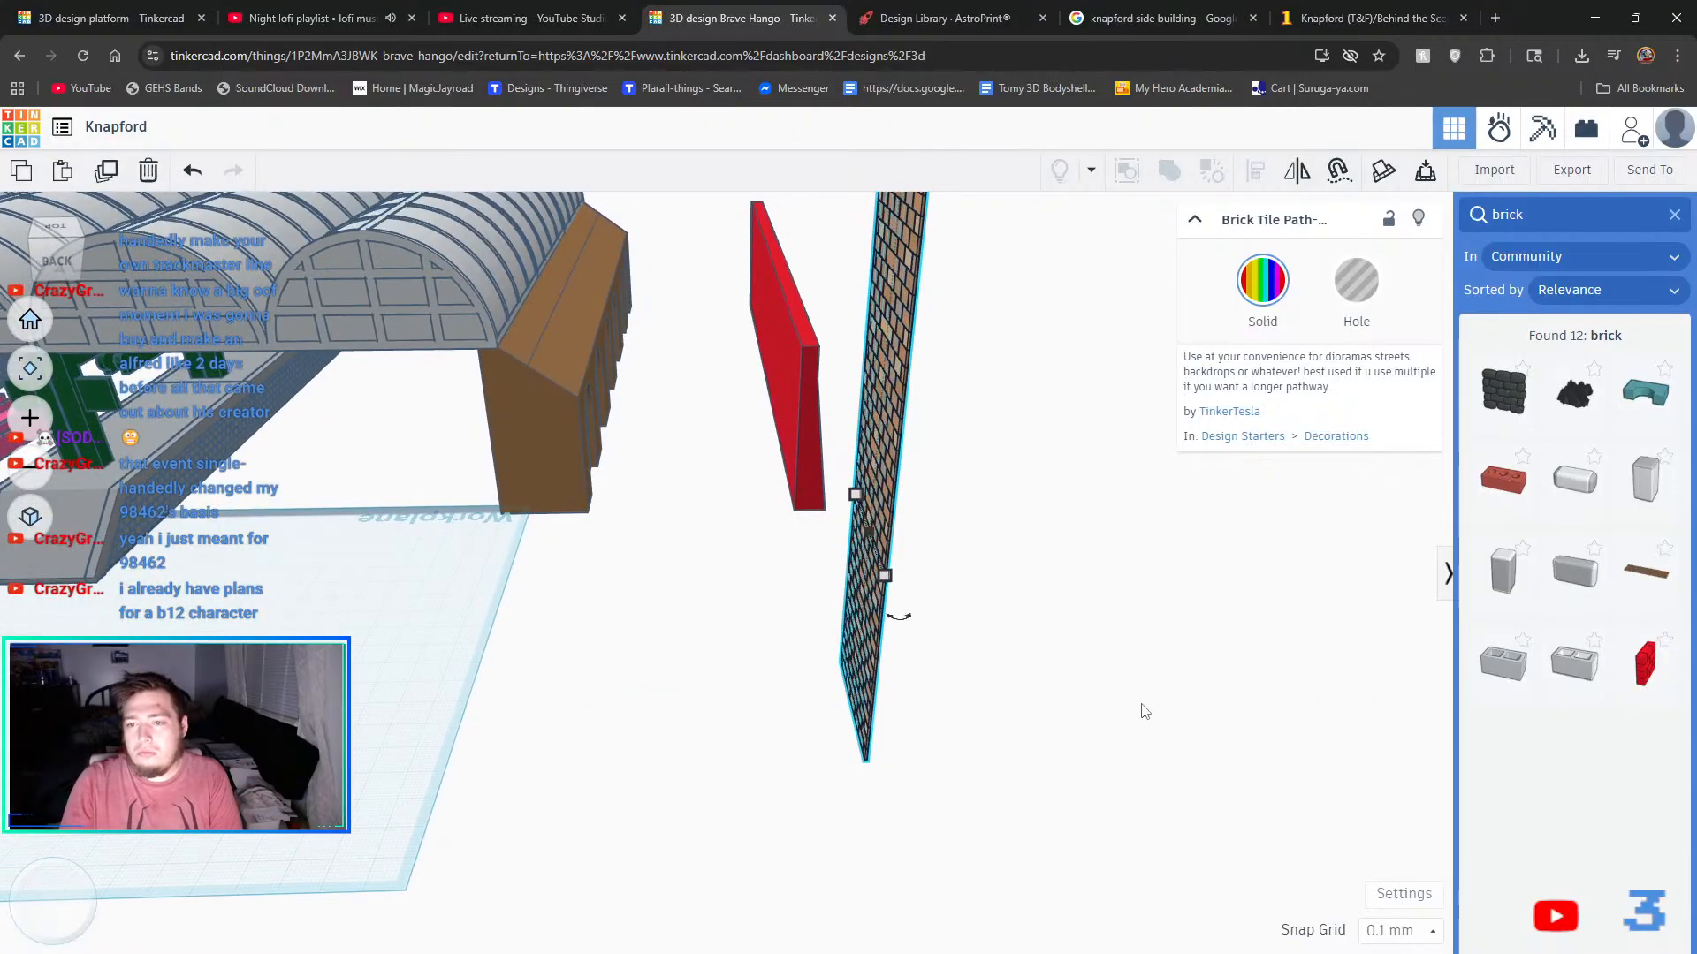
click(1353, 274)
key(Left)
key(Left)
key(Left)
key(Left)
key(Left)
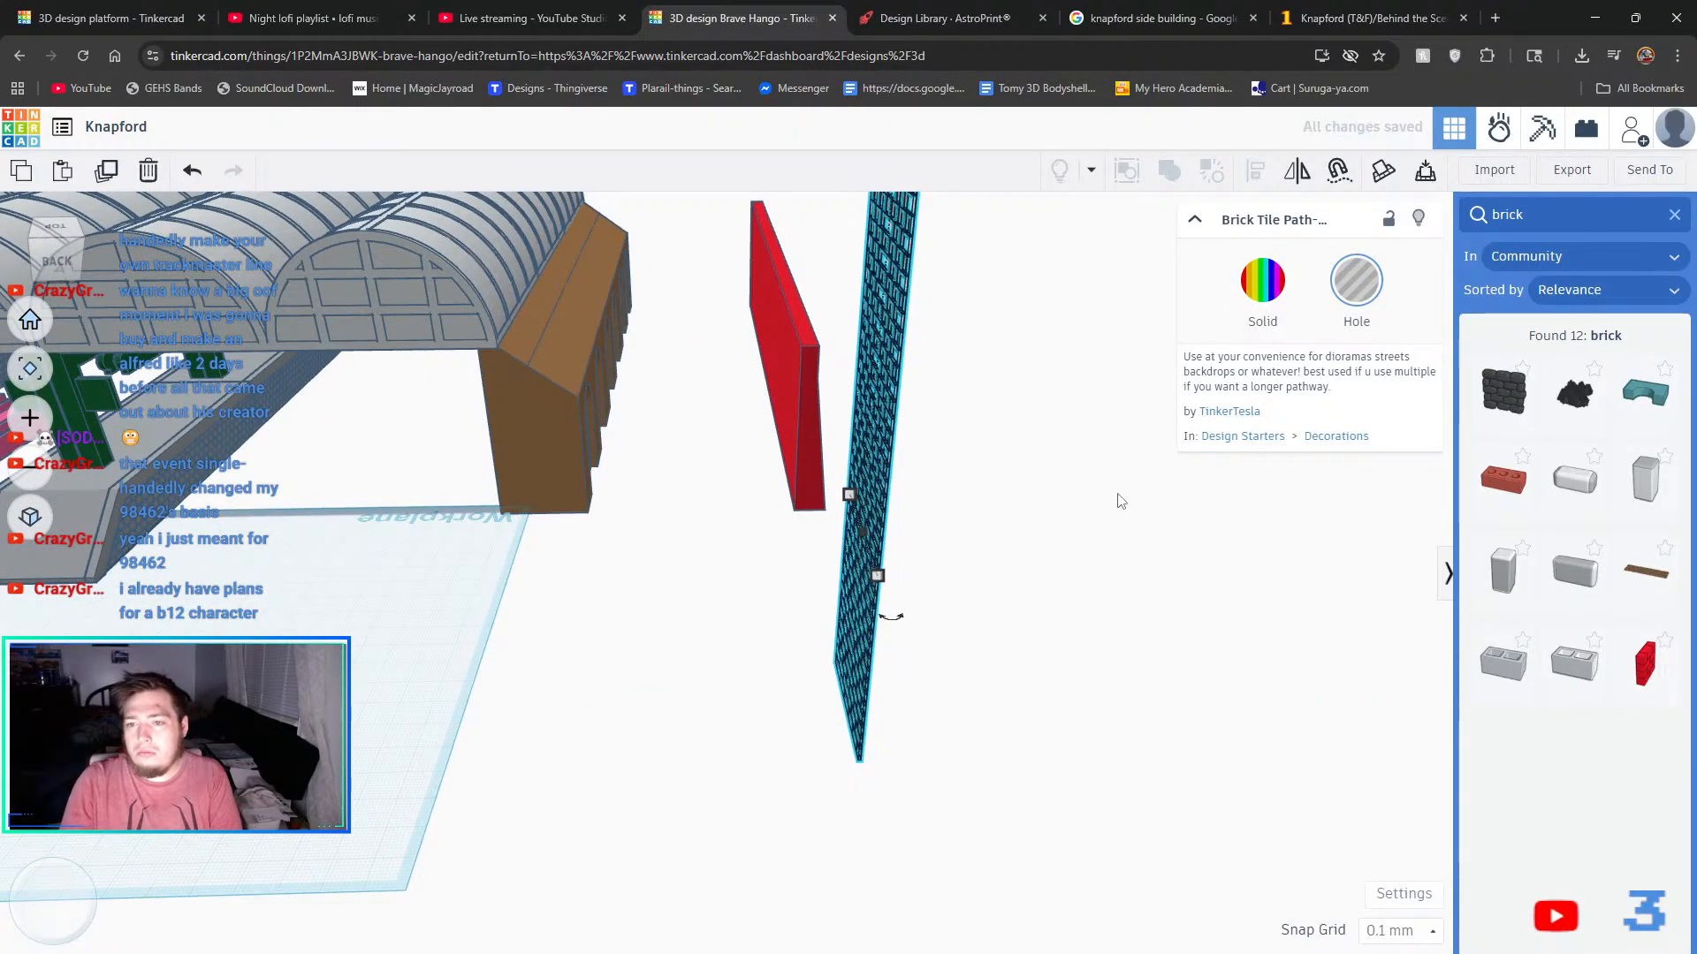
key(Left)
key(Left)
key(Left)
key(Left)
key(Left)
key(Left)
key(Left)
key(Left)
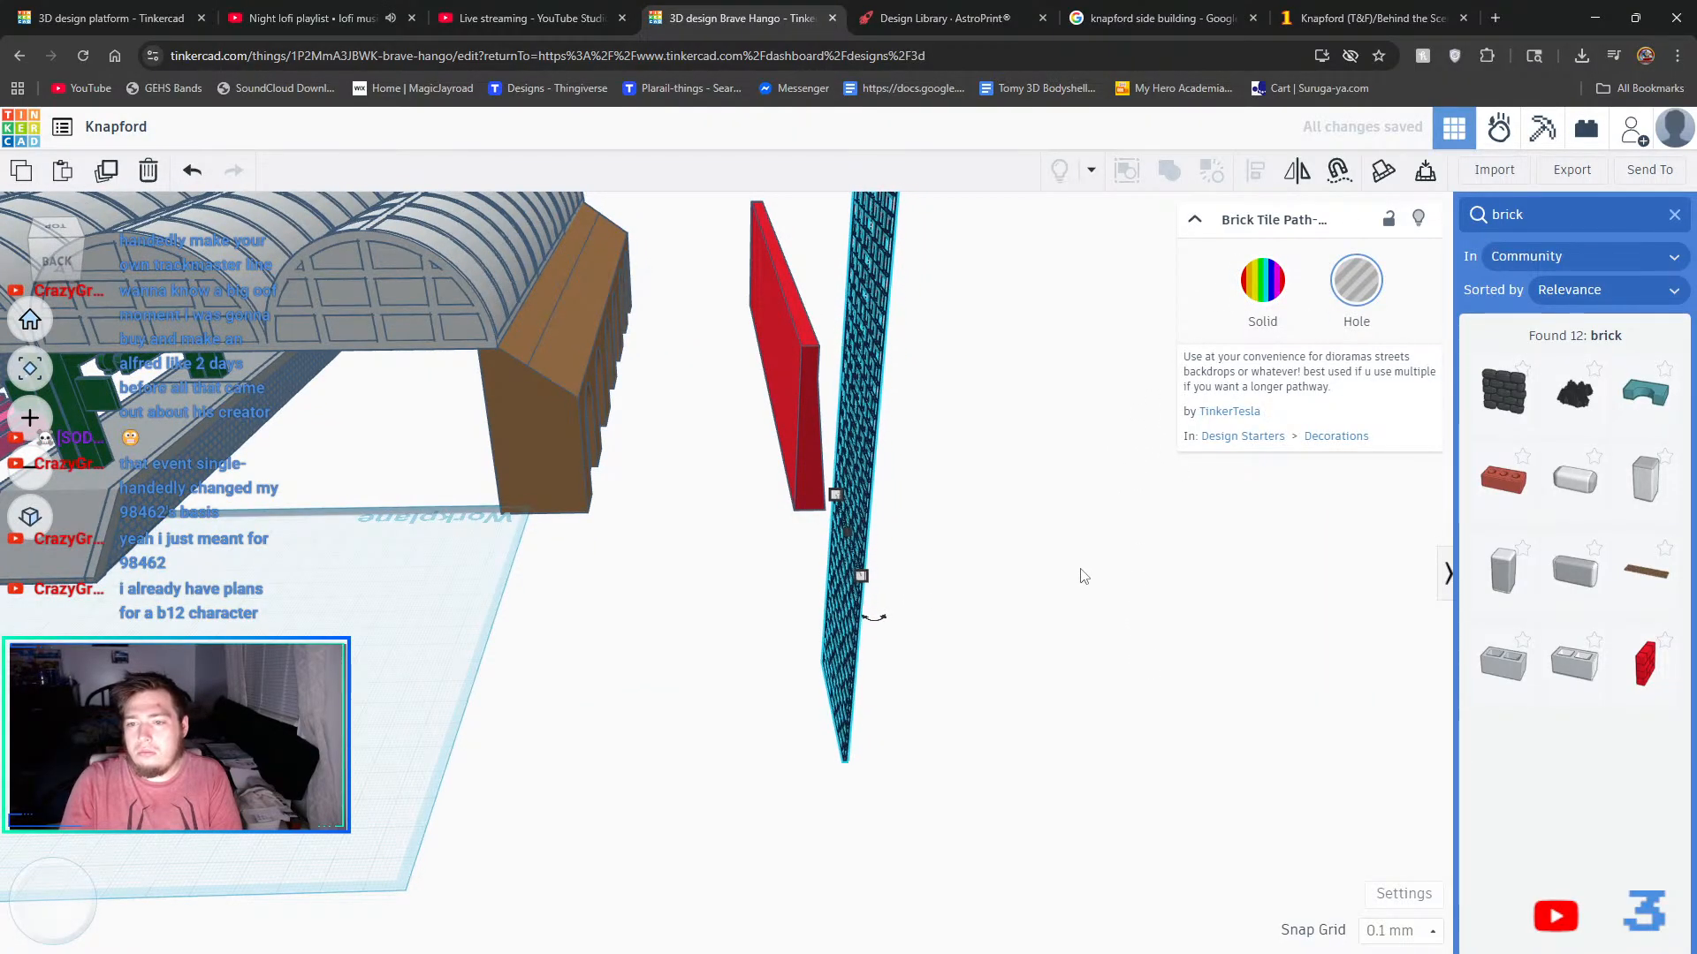
key(Left)
key(Left)
key(Left)
key(Left)
key(Left)
key(Left)
key(Left)
key(Left)
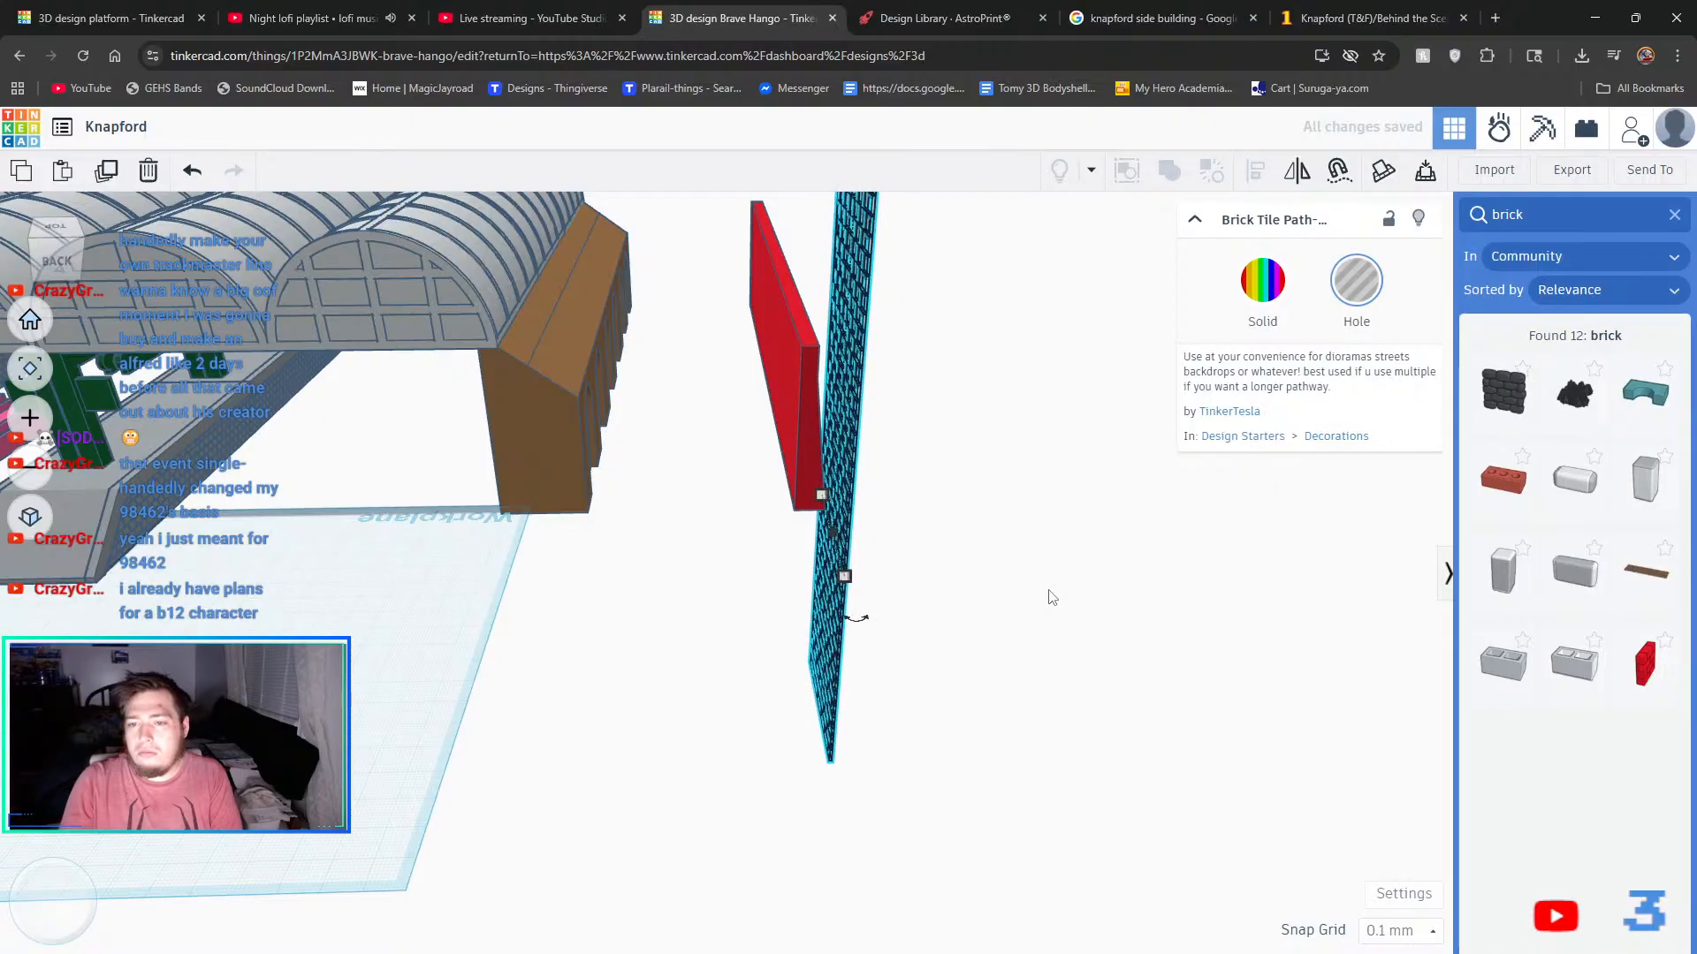
key(Left)
key(Left)
key(Left)
key(Left)
key(Left)
key(Left)
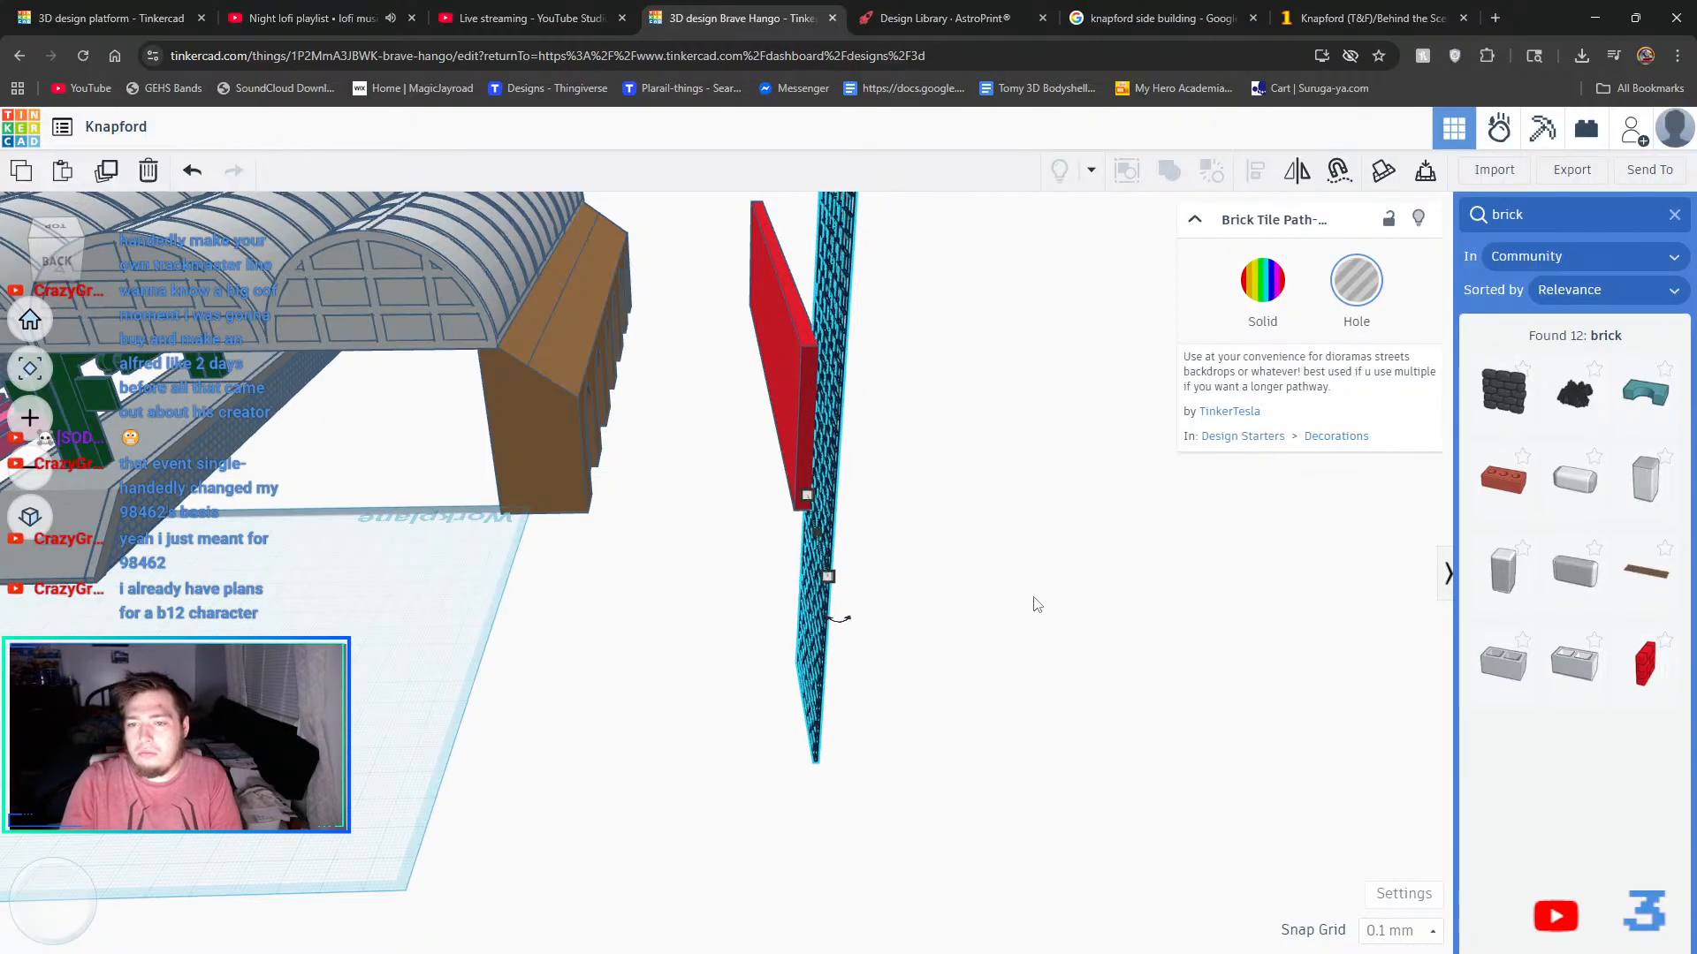
- Nudge the brick-pattern hole along the red wall until its outer edge lines up with the wall's end
right_drag(1030, 601, 767, 555)
key(Right)
key(Right)
key(Right)
key(Right)
key(Right)
key(Right)
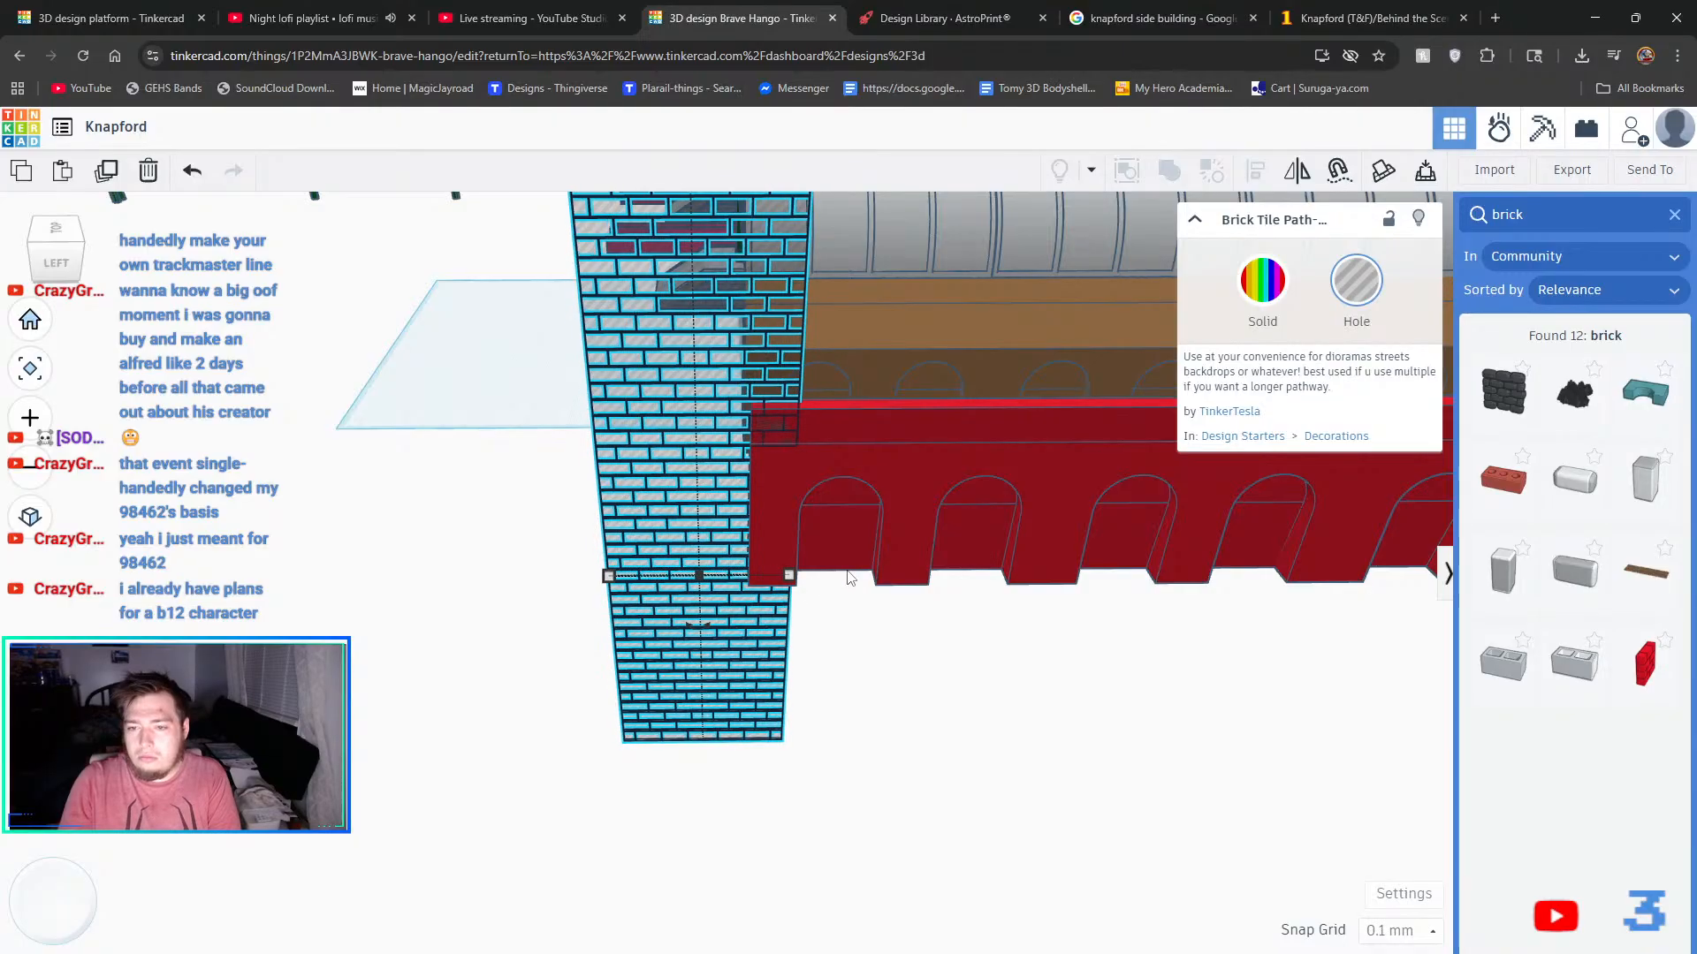
key(Right)
key(Right)
key(Right)
key(Right)
key(Right)
key(Right)
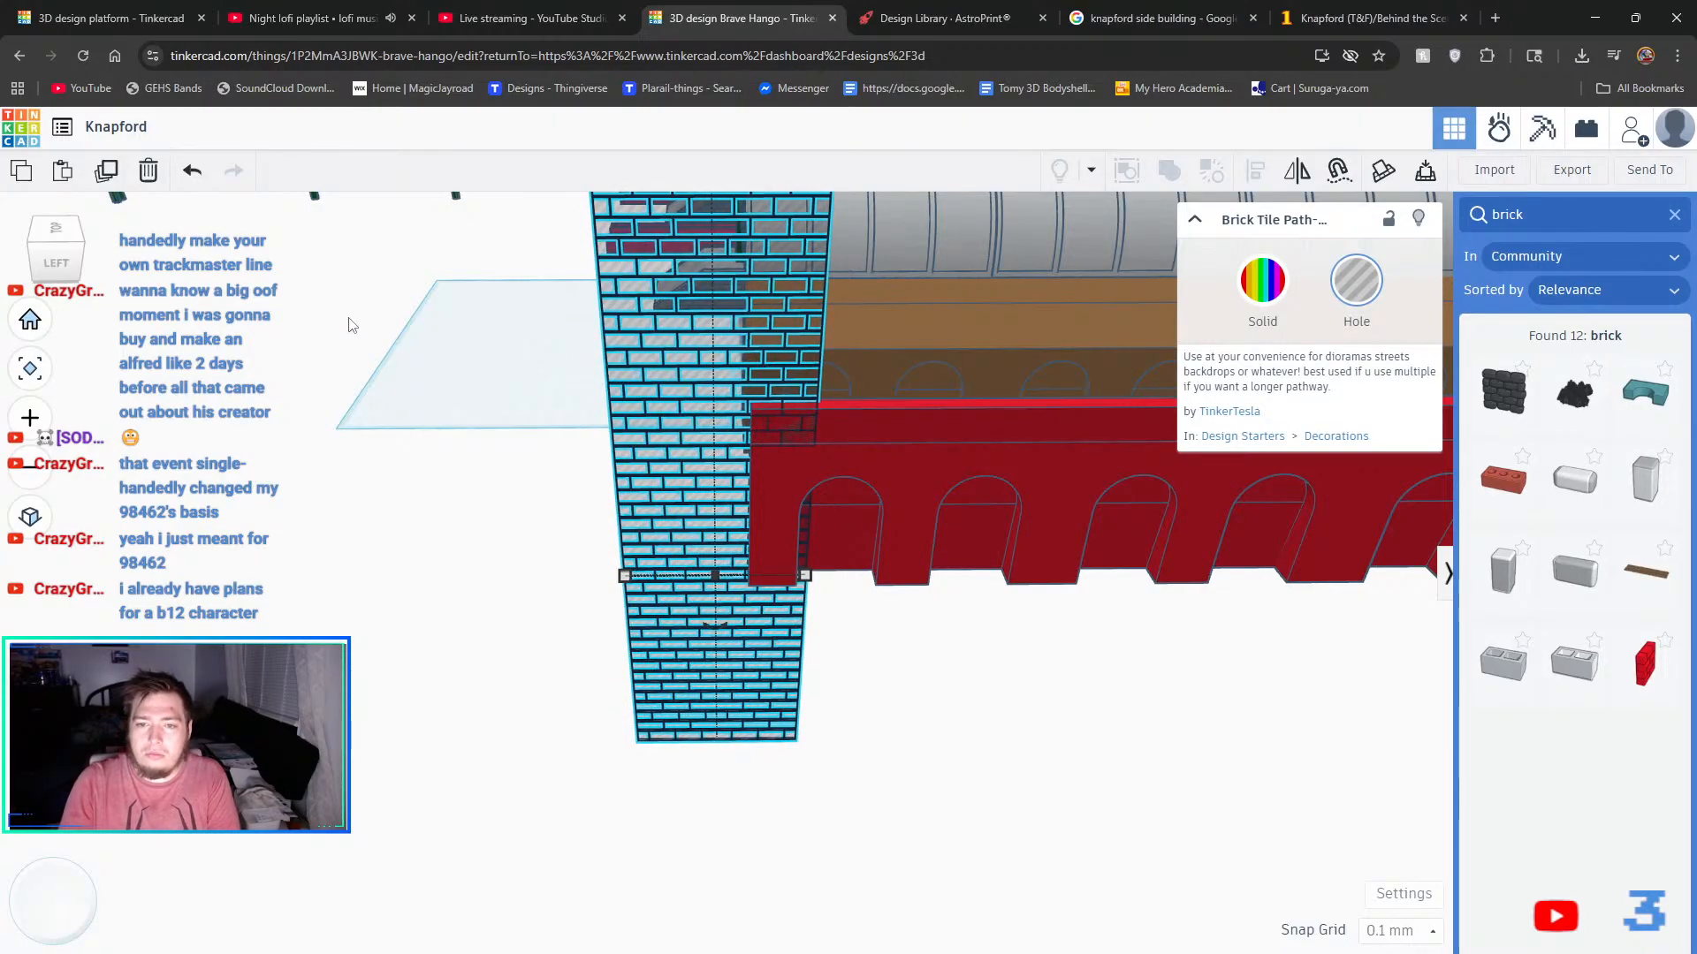
key(Right)
key(Right)
key(Right)
key(Right)
key(Right)
key(Right)
key(Right)
key(Right)
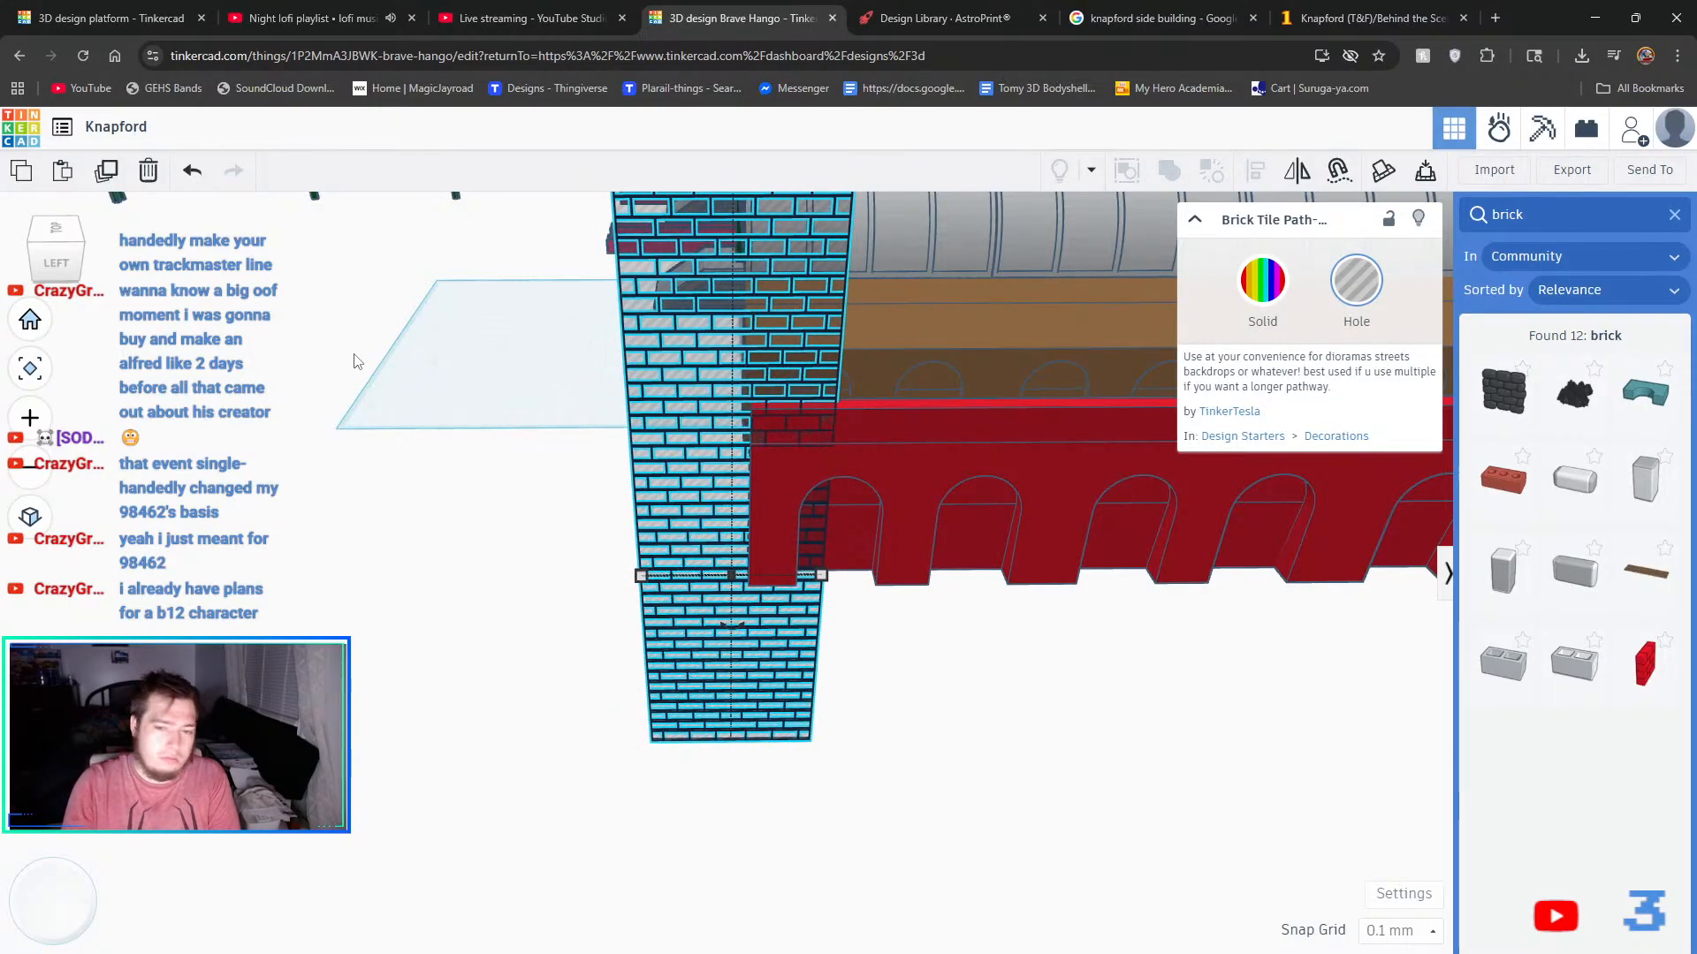
key(Right)
key(Right)
key(Right)
key(Right)
key(Right)
key(Right)
key(Right)
key(Right)
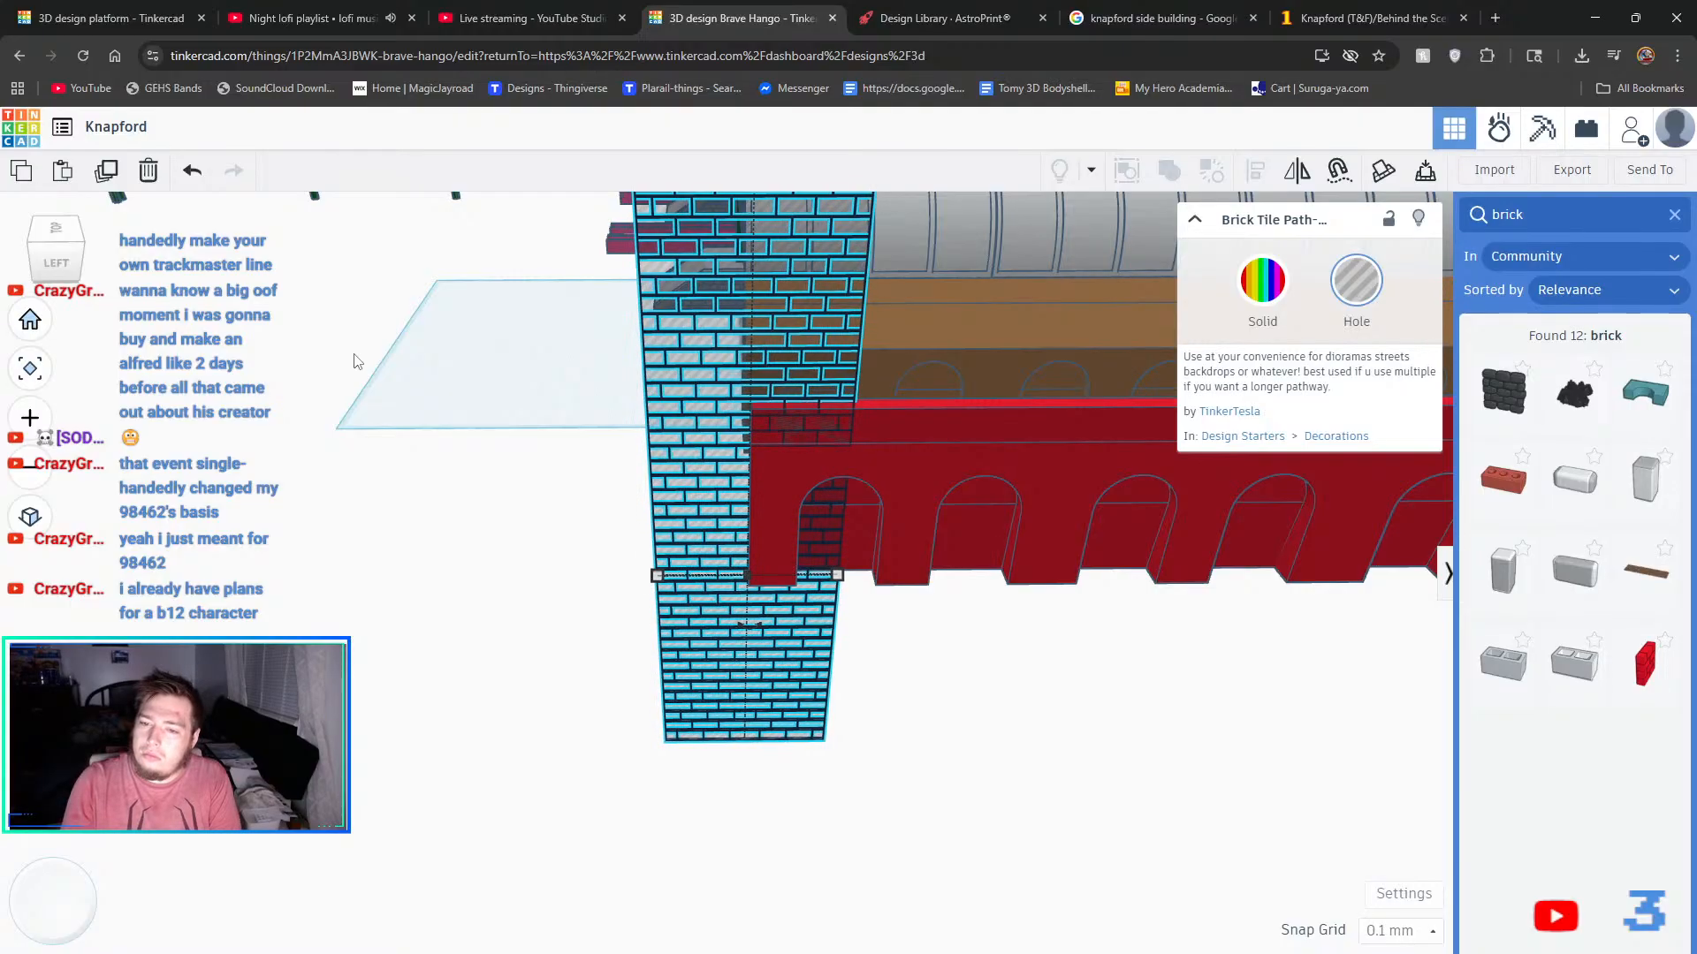
key(Right)
key(Right)
key(Right)
key(Right)
key(Right)
key(Right)
key(Right)
key(Right)
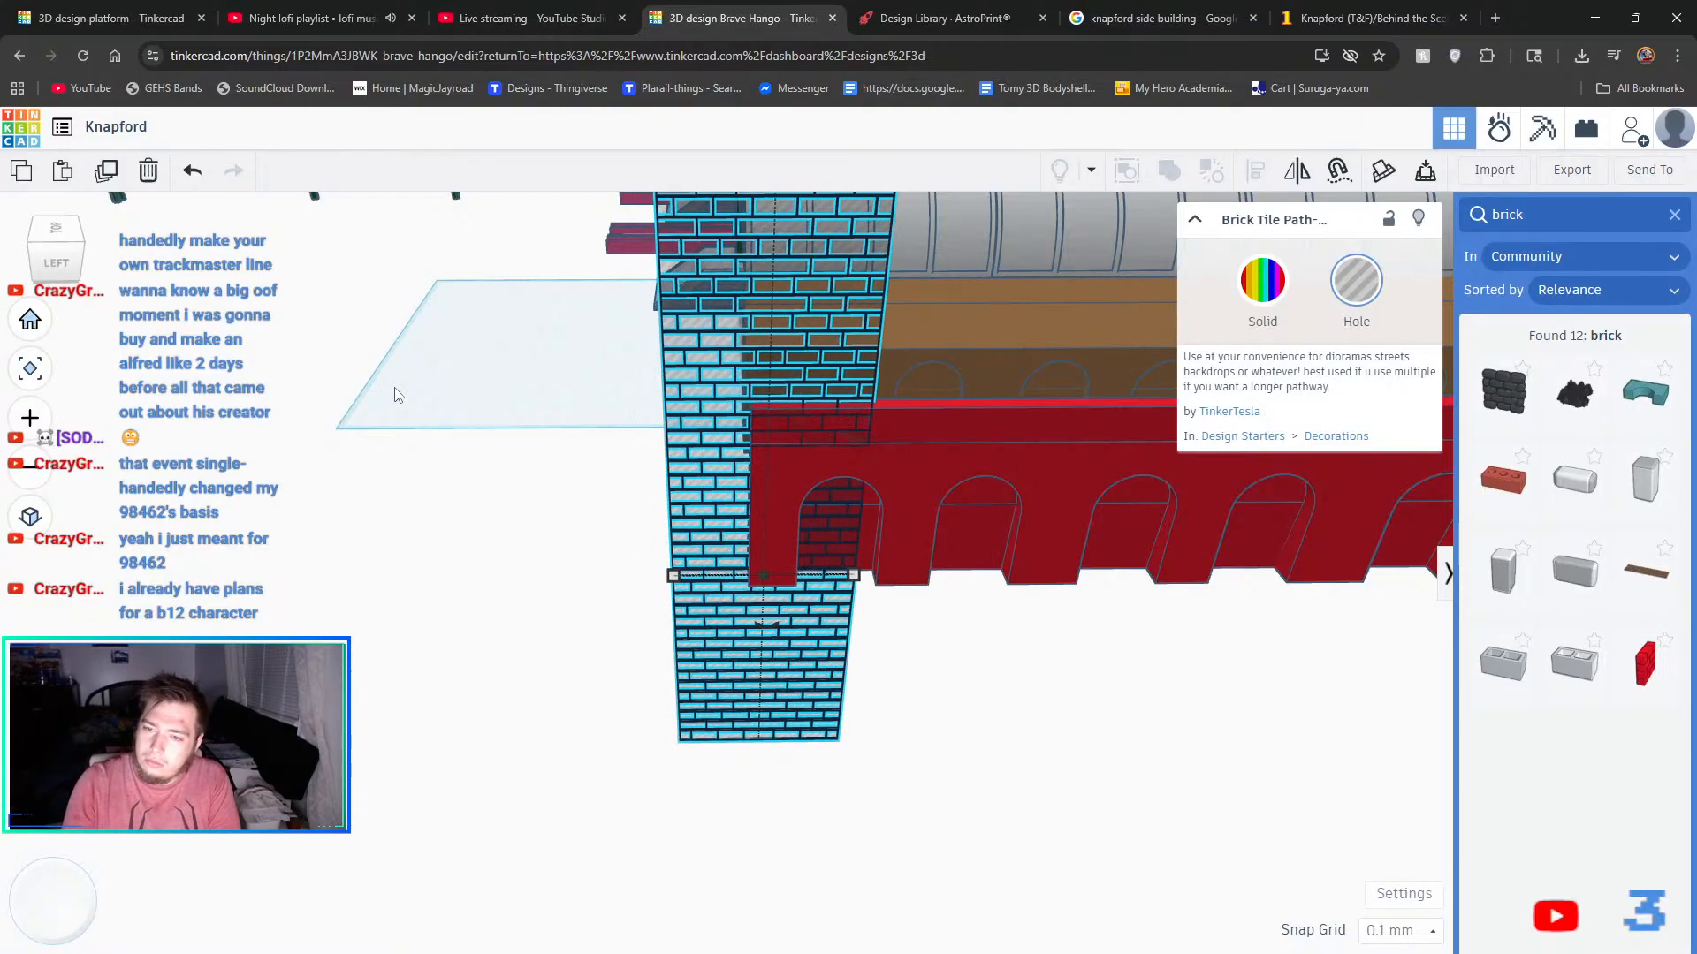
key(Right)
key(Right)
key(Right)
key(Right)
key(Right)
key(Right)
key(Right)
key(Right)
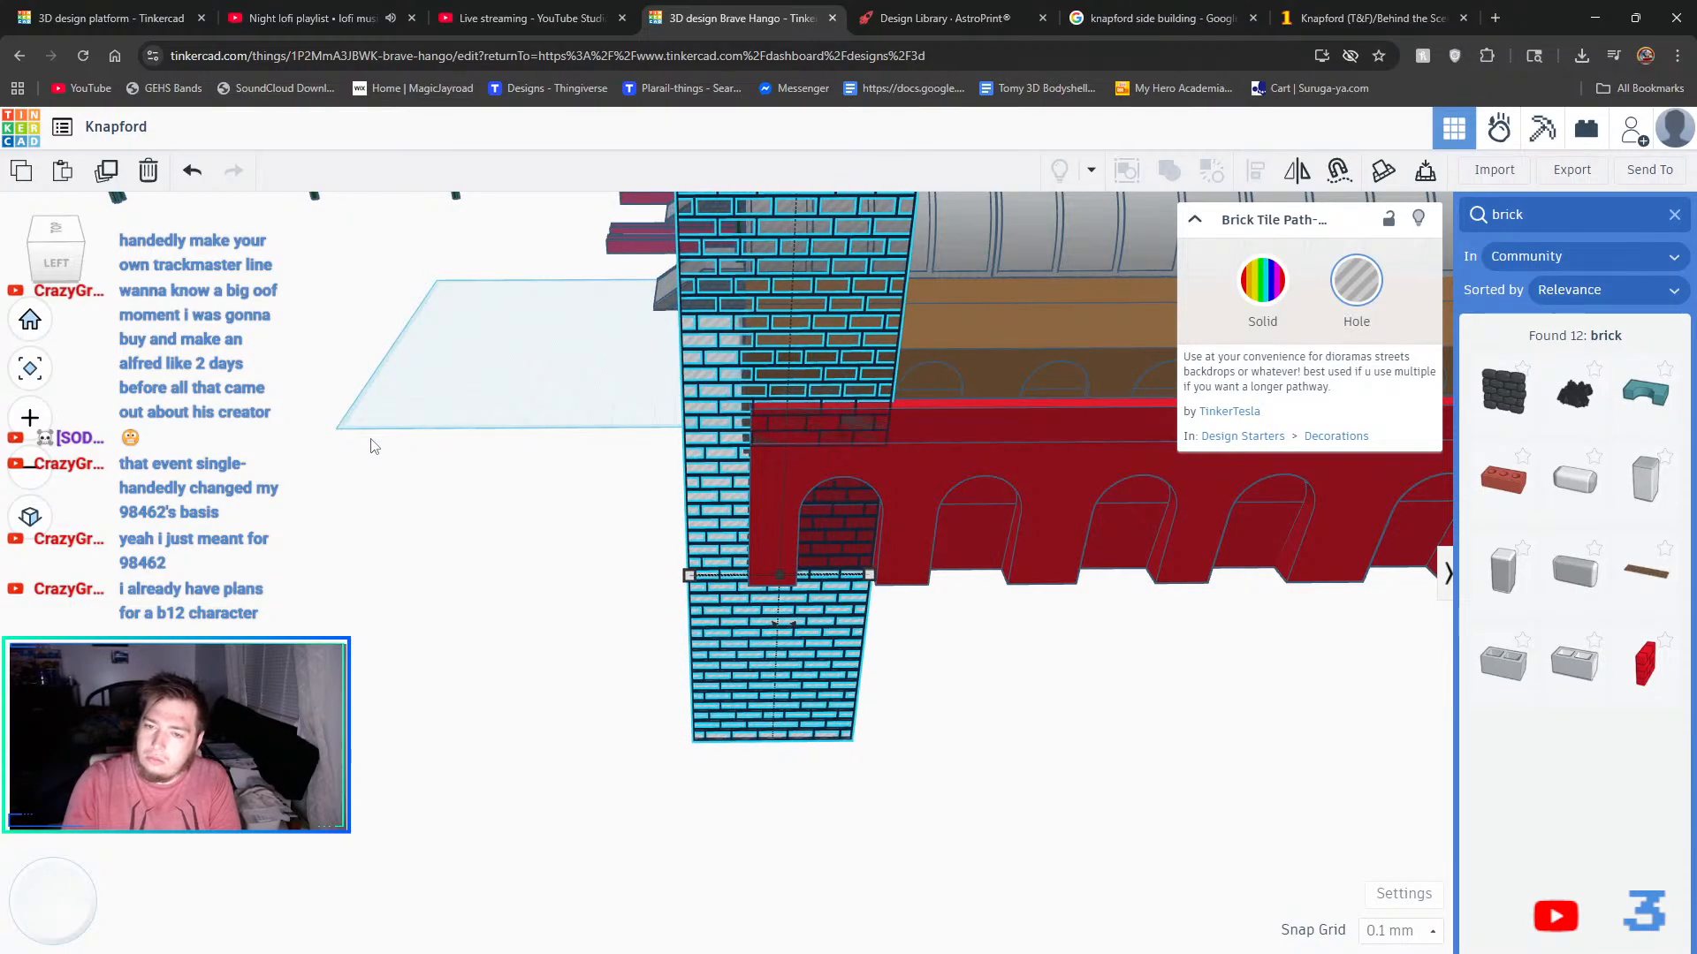
key(Right)
key(Right)
key(Right)
key(Right)
key(Right)
key(Right)
key(Right)
key(Right)
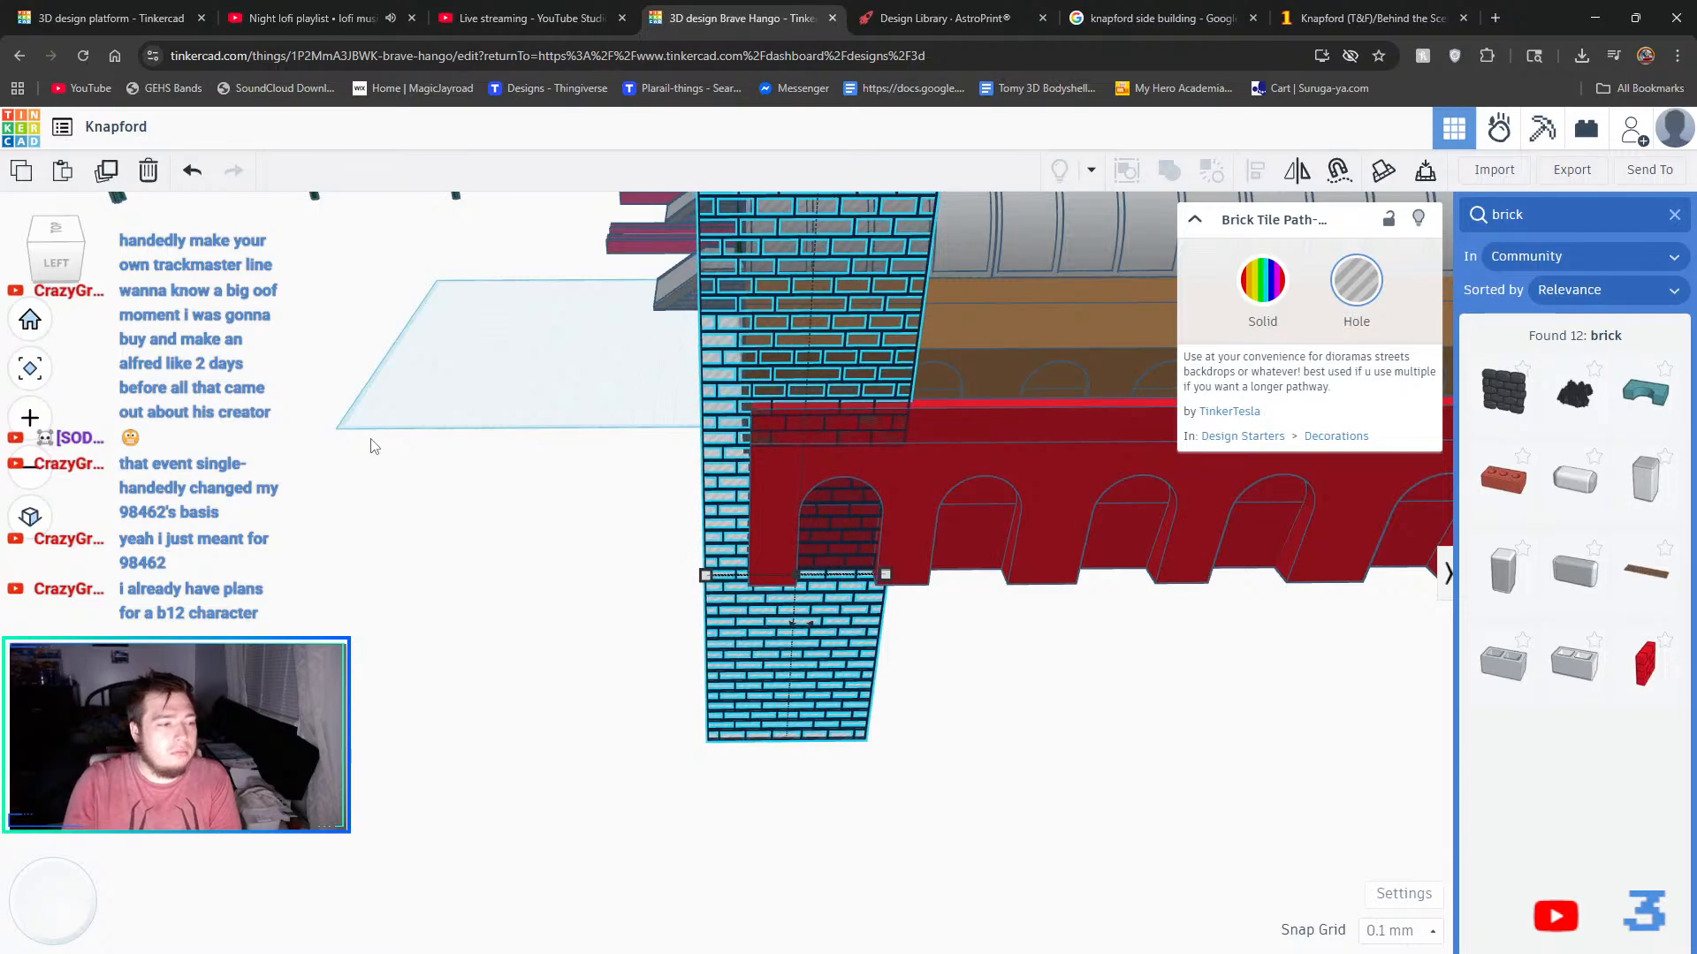
key(Right)
key(Right)
key(Right)
key(Right)
key(Right)
key(Right)
key(Right)
key(Right)
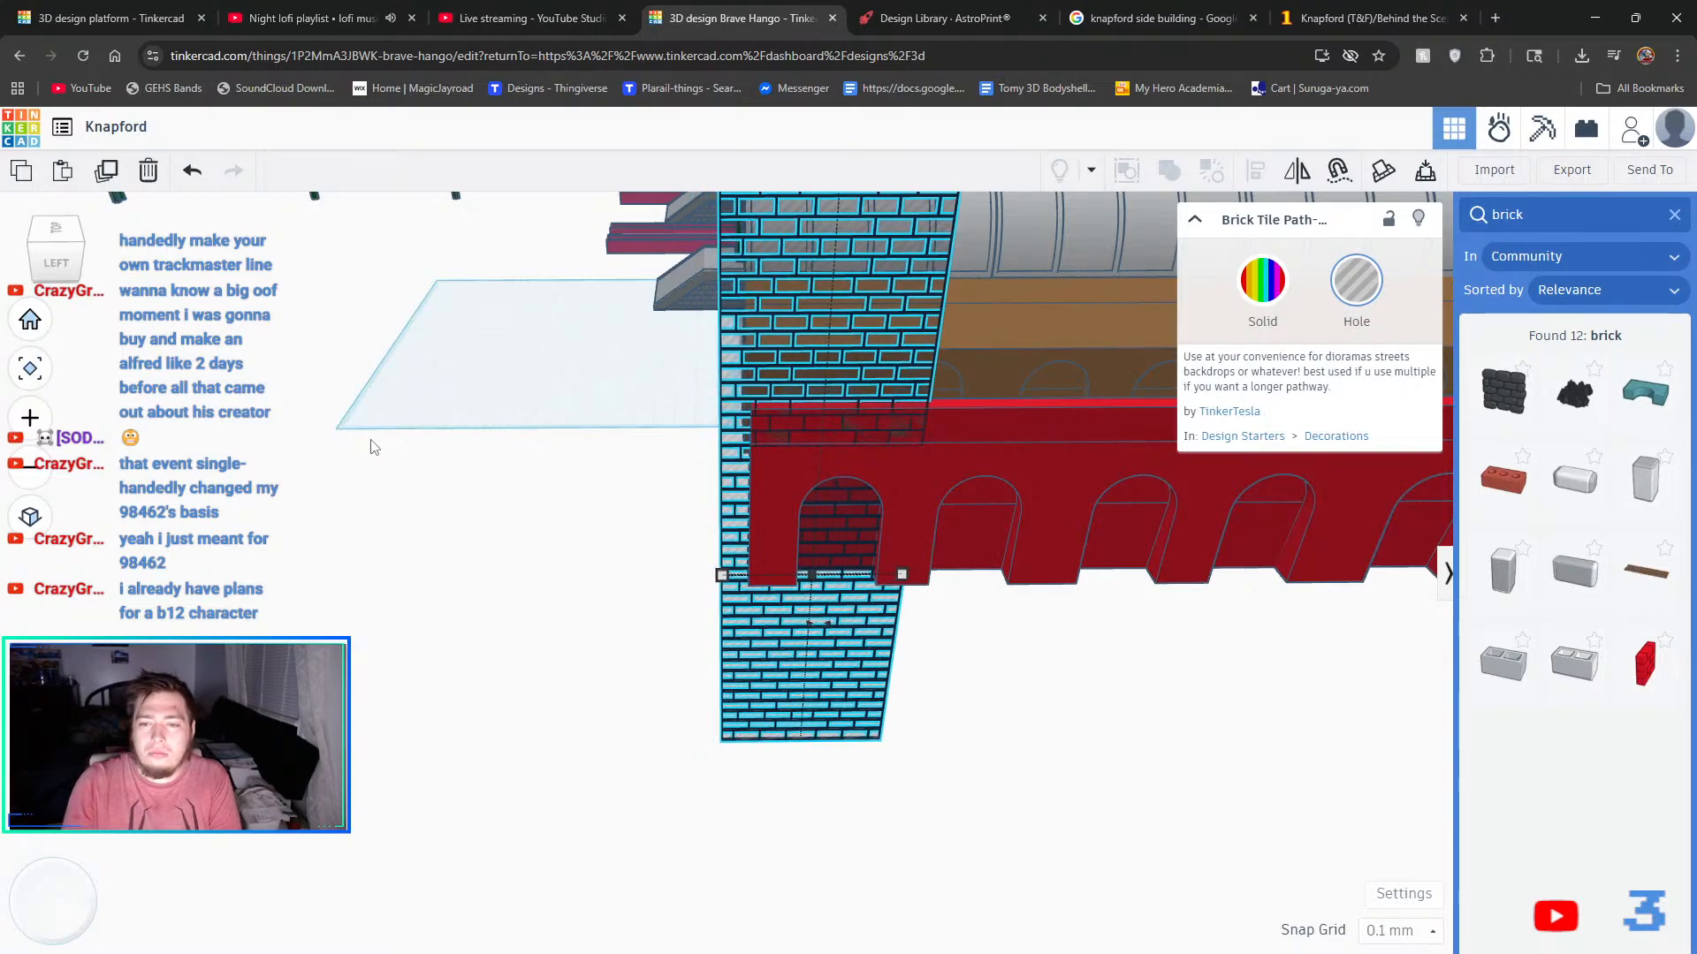
key(Right)
key(Right)
key(Right)
key(Right)
key(Right)
key(Right)
key(Right)
key(Right)
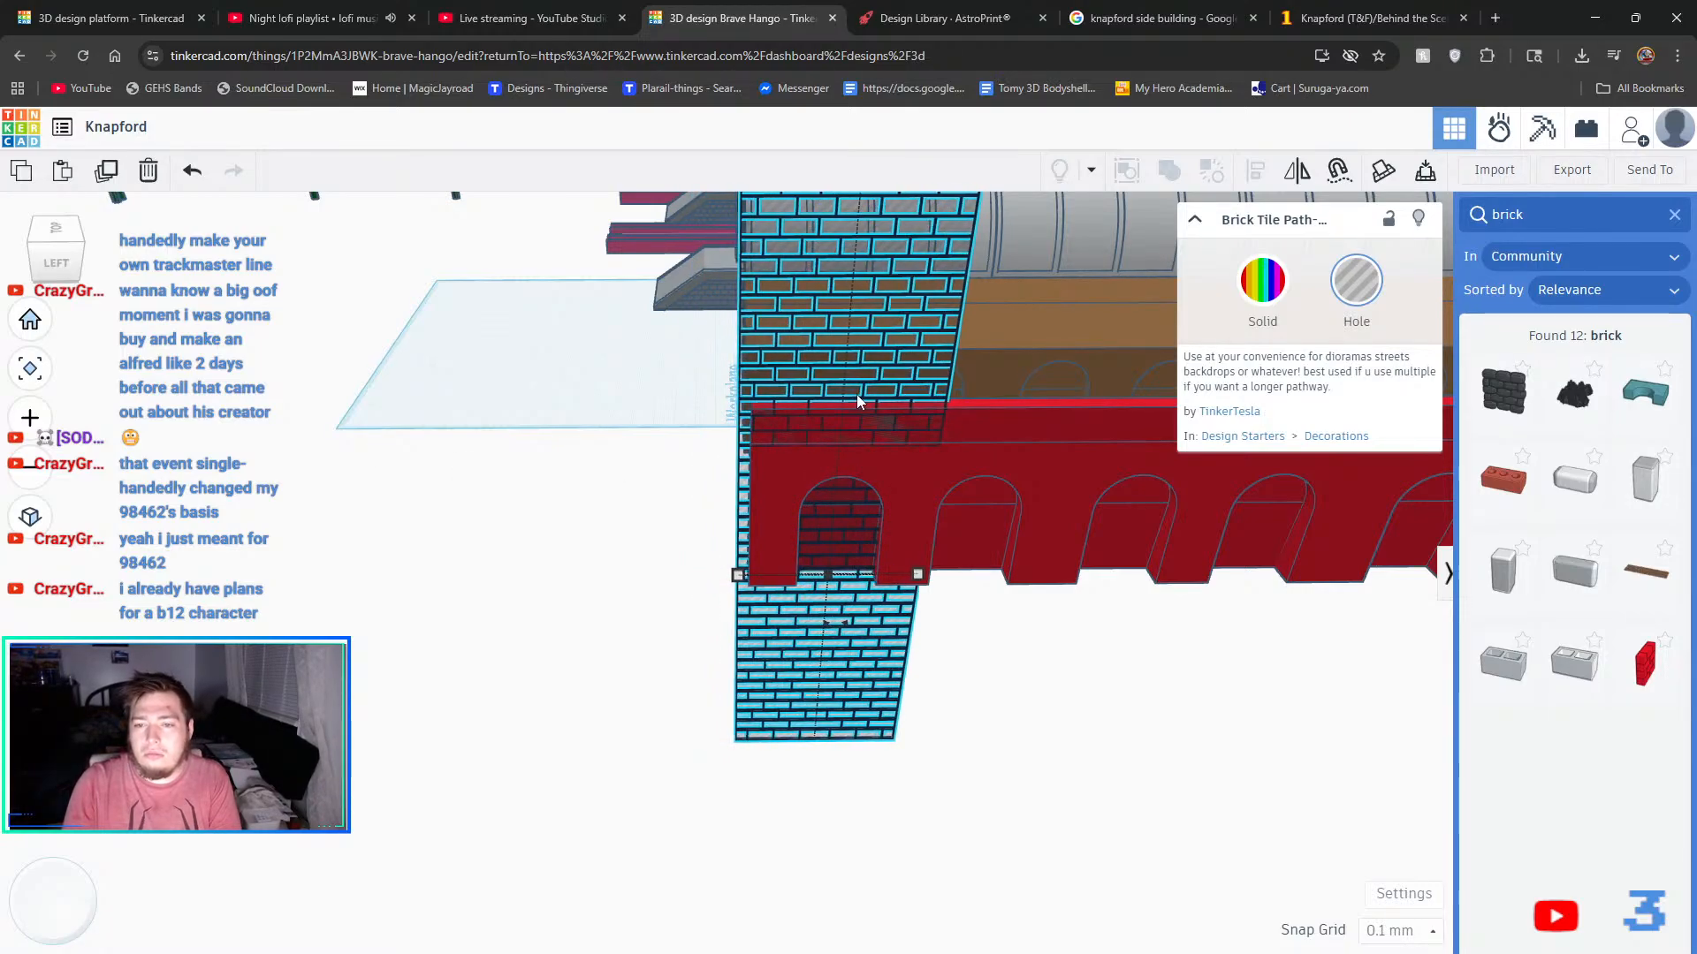
key(Right)
key(Right)
key(Right)
key(Right)
key(Right)
key(Right)
key(Right)
key(Right)
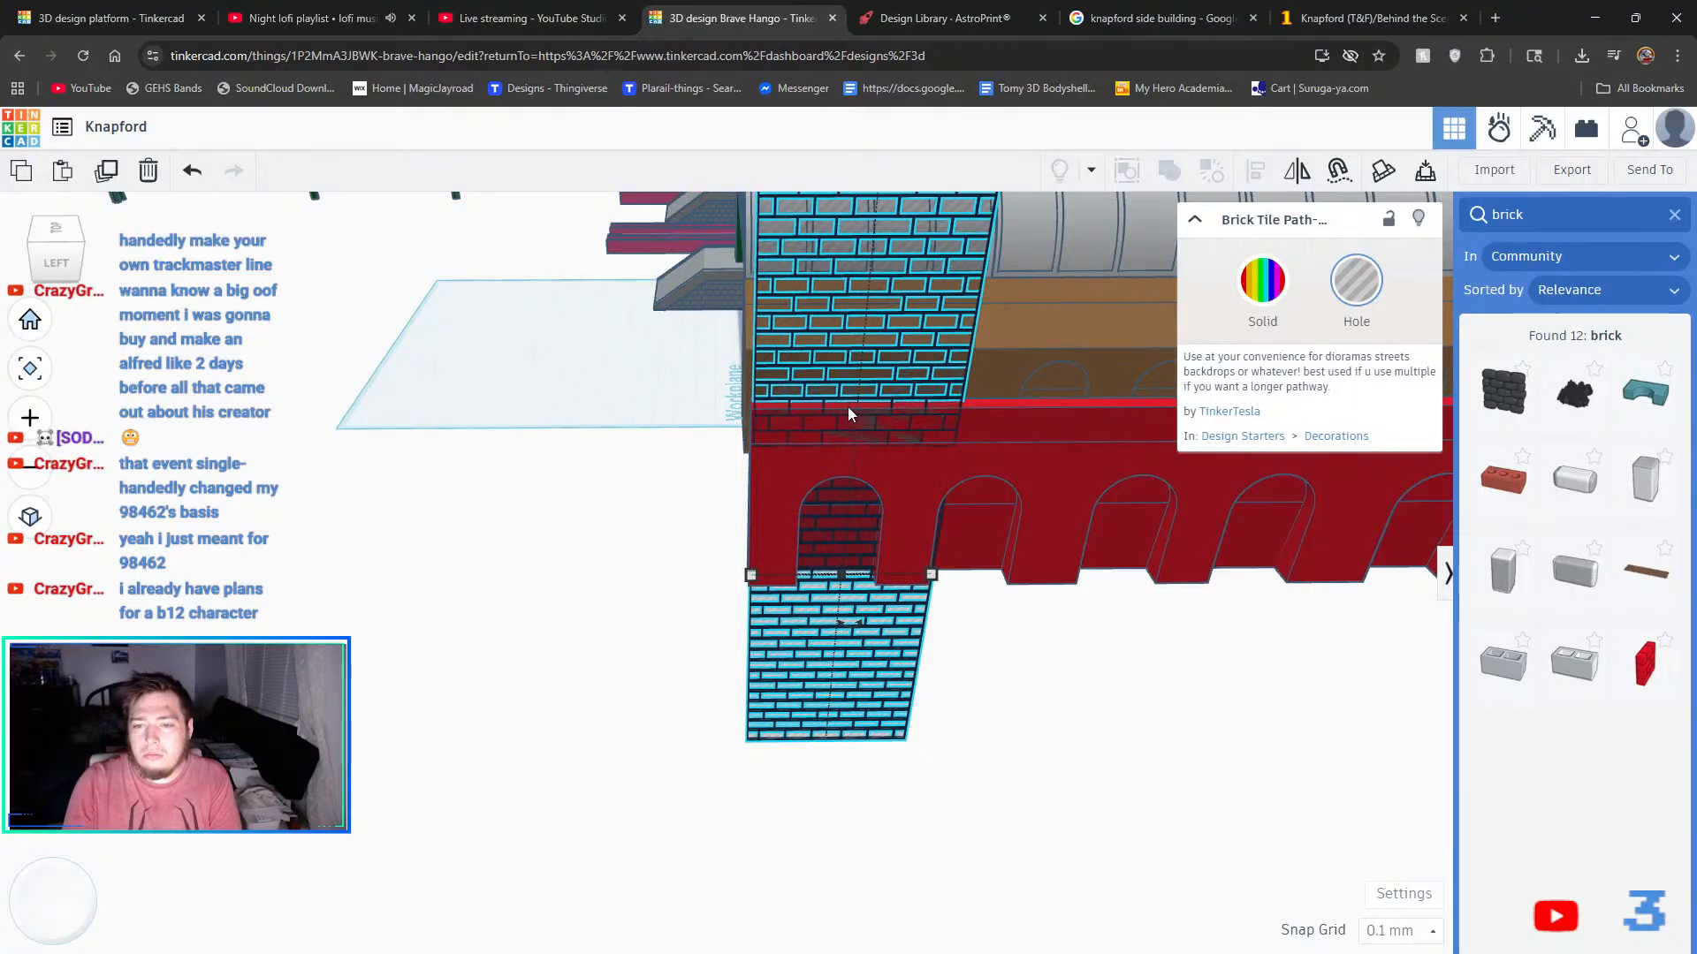
key(Left)
key(Left)
key(Left)
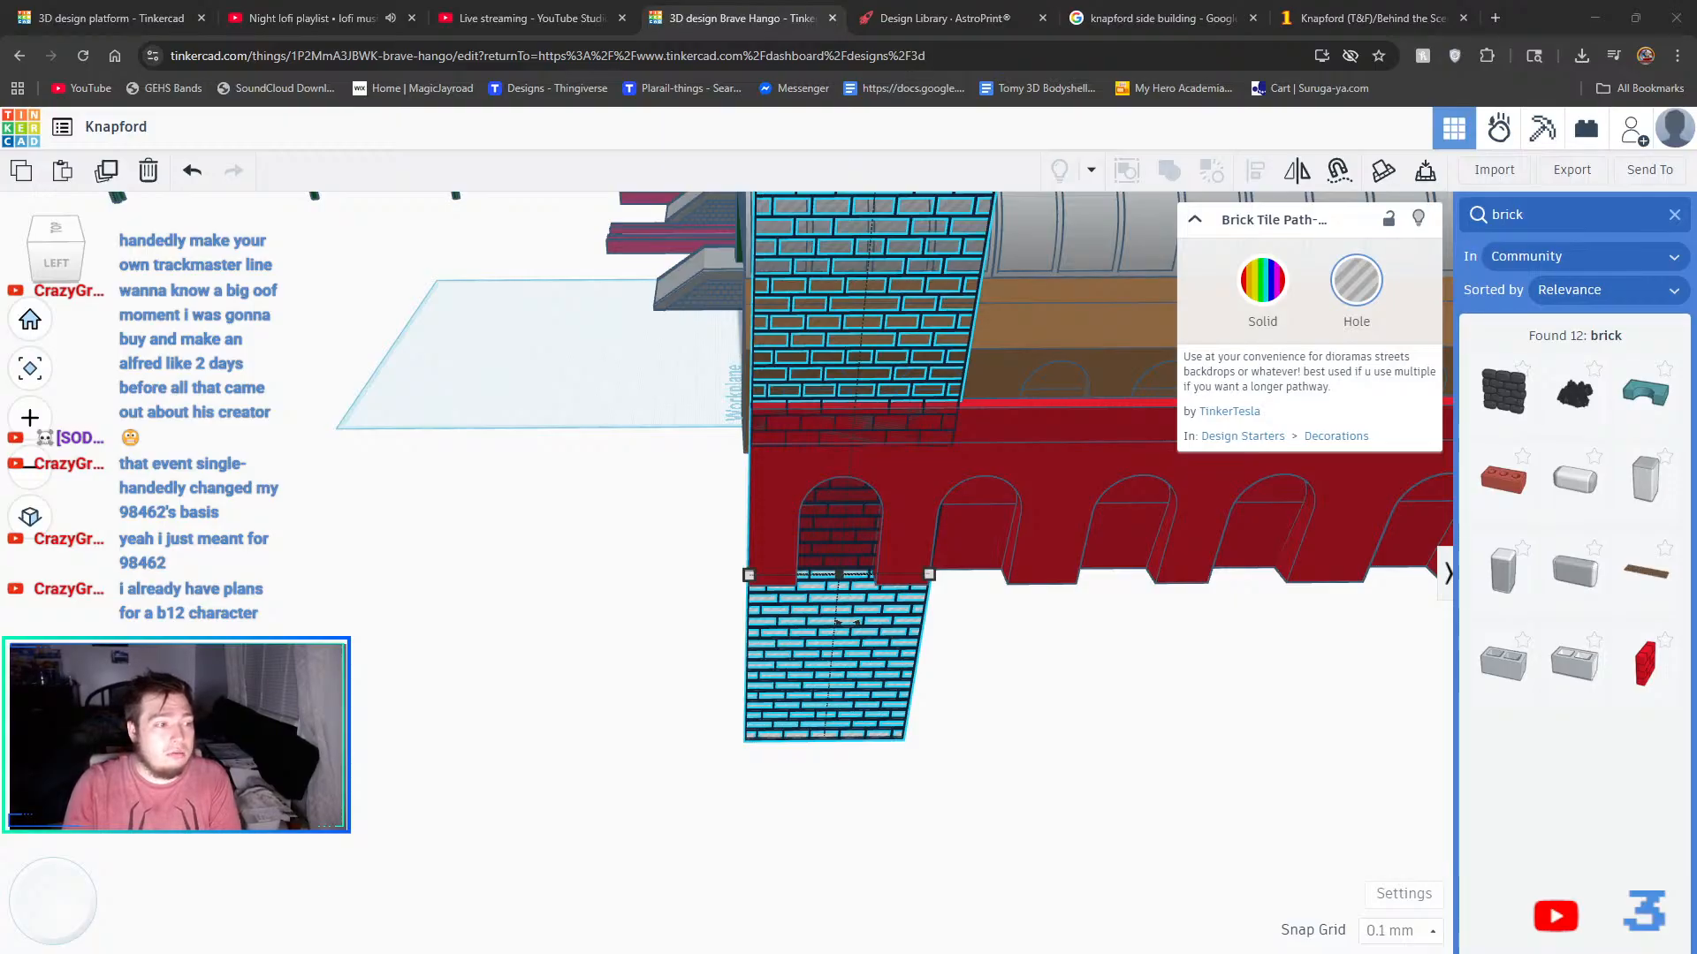
- Duplicate the brick-pattern hole and nudge the copy slightly along the red wall
click(1010, 649)
click(886, 373)
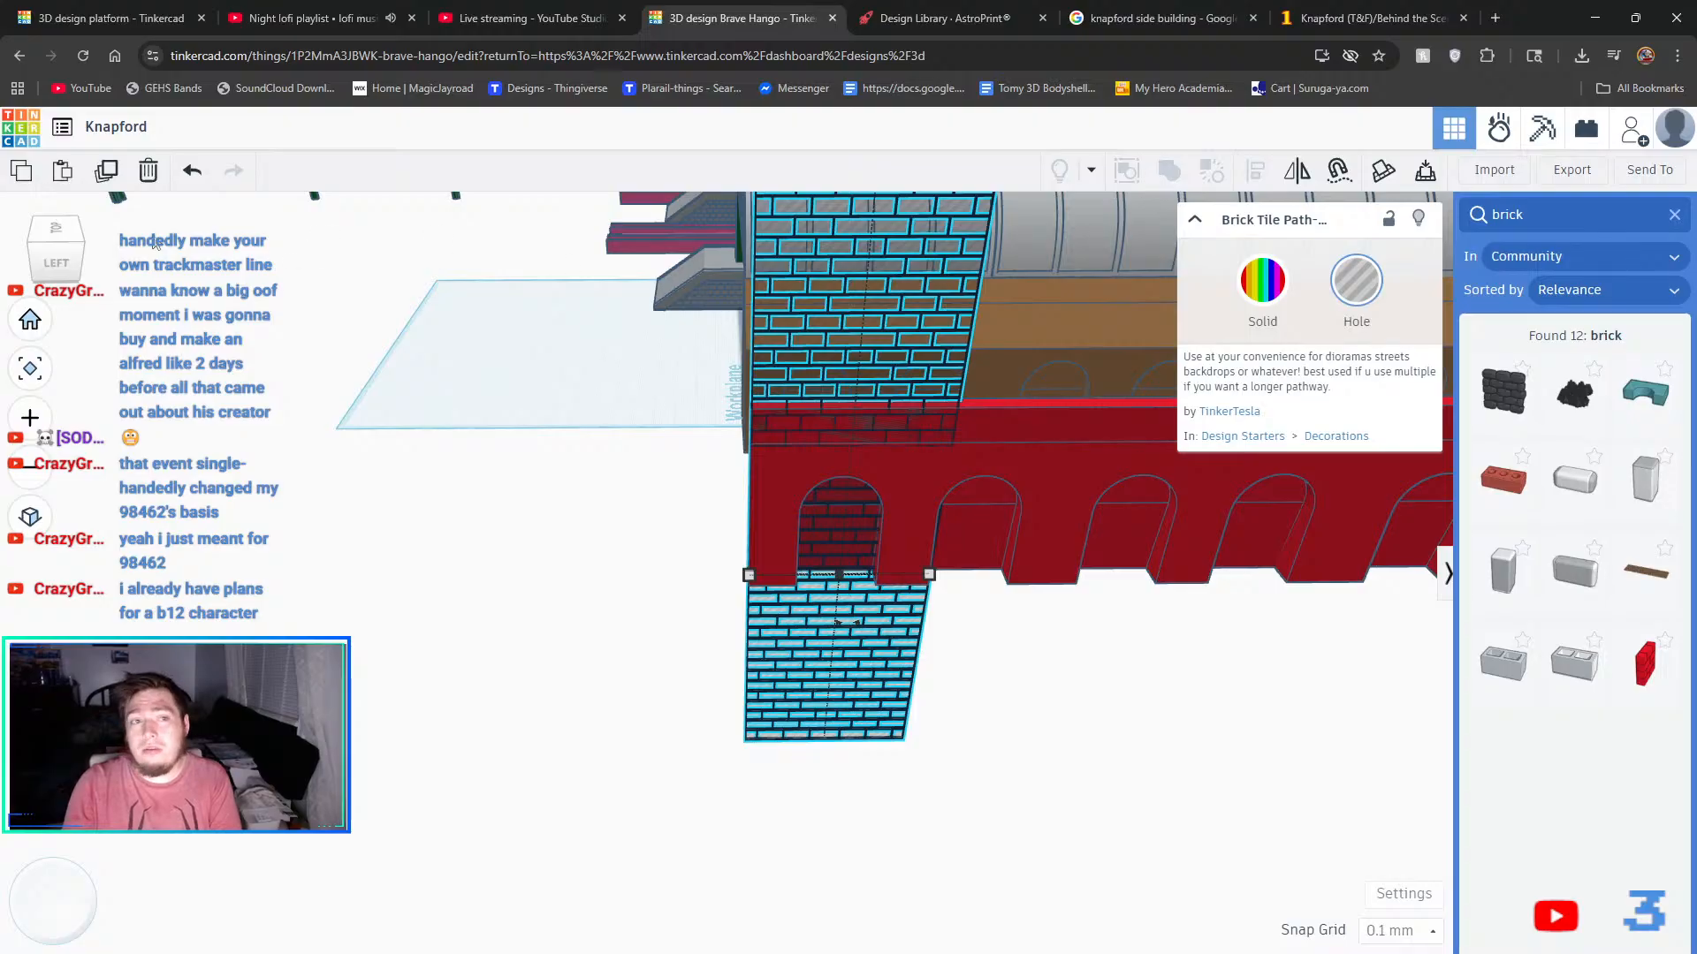
click(111, 170)
key(Right)
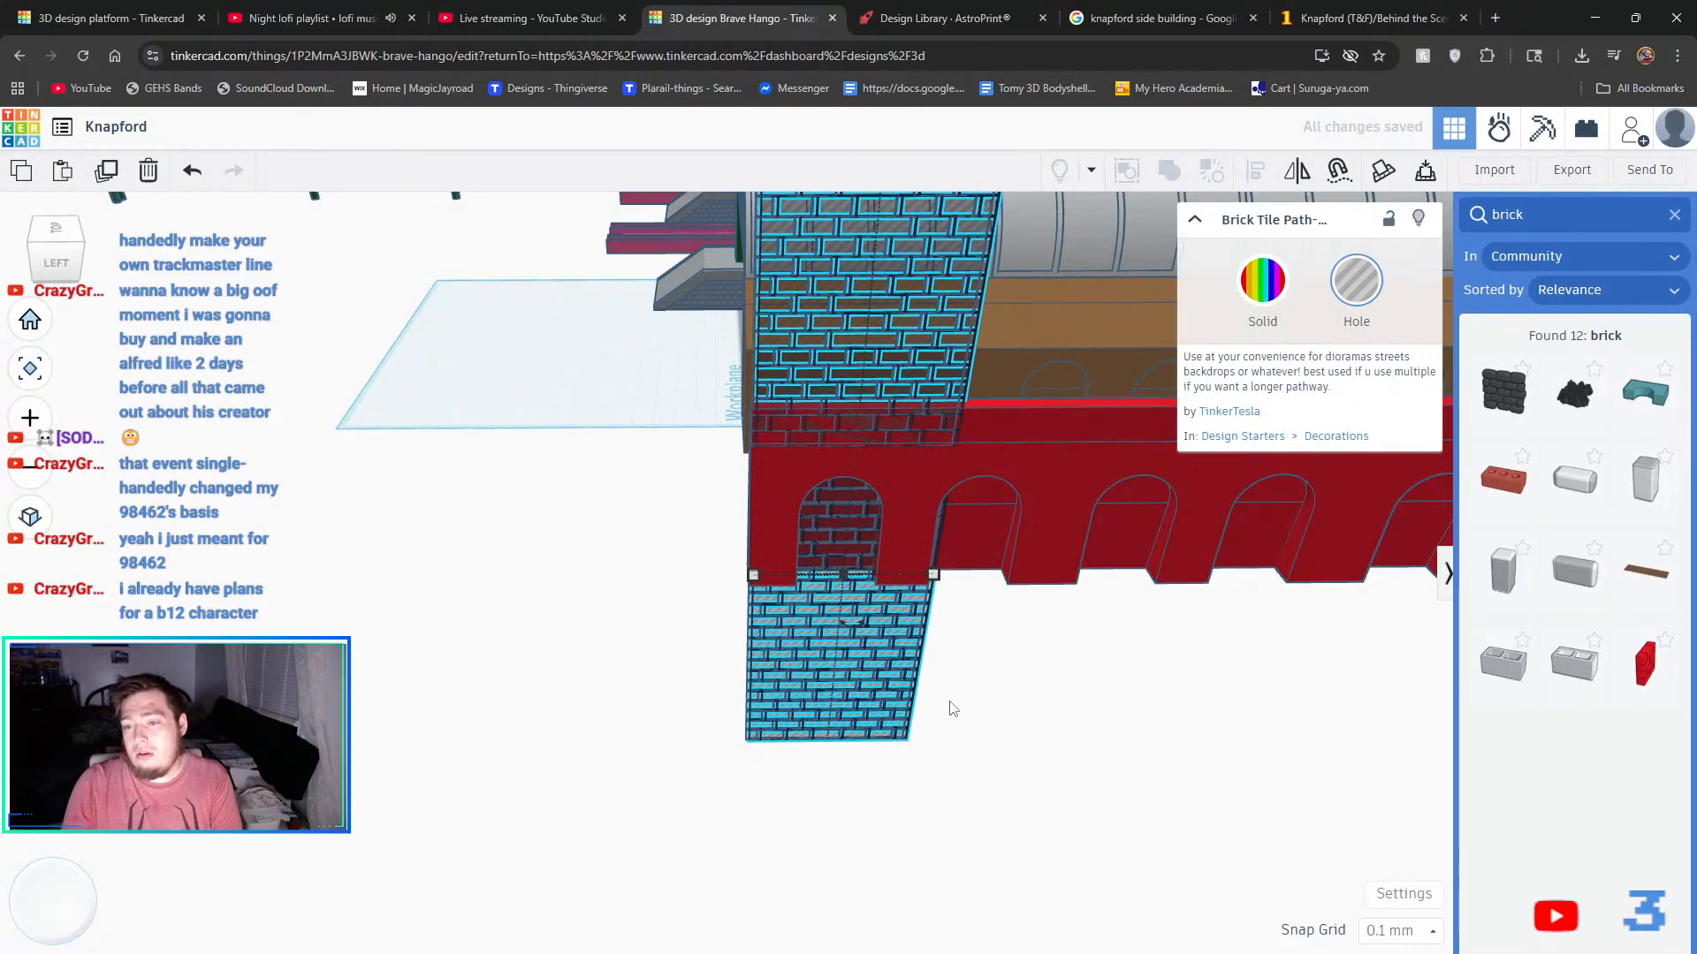
key(Right)
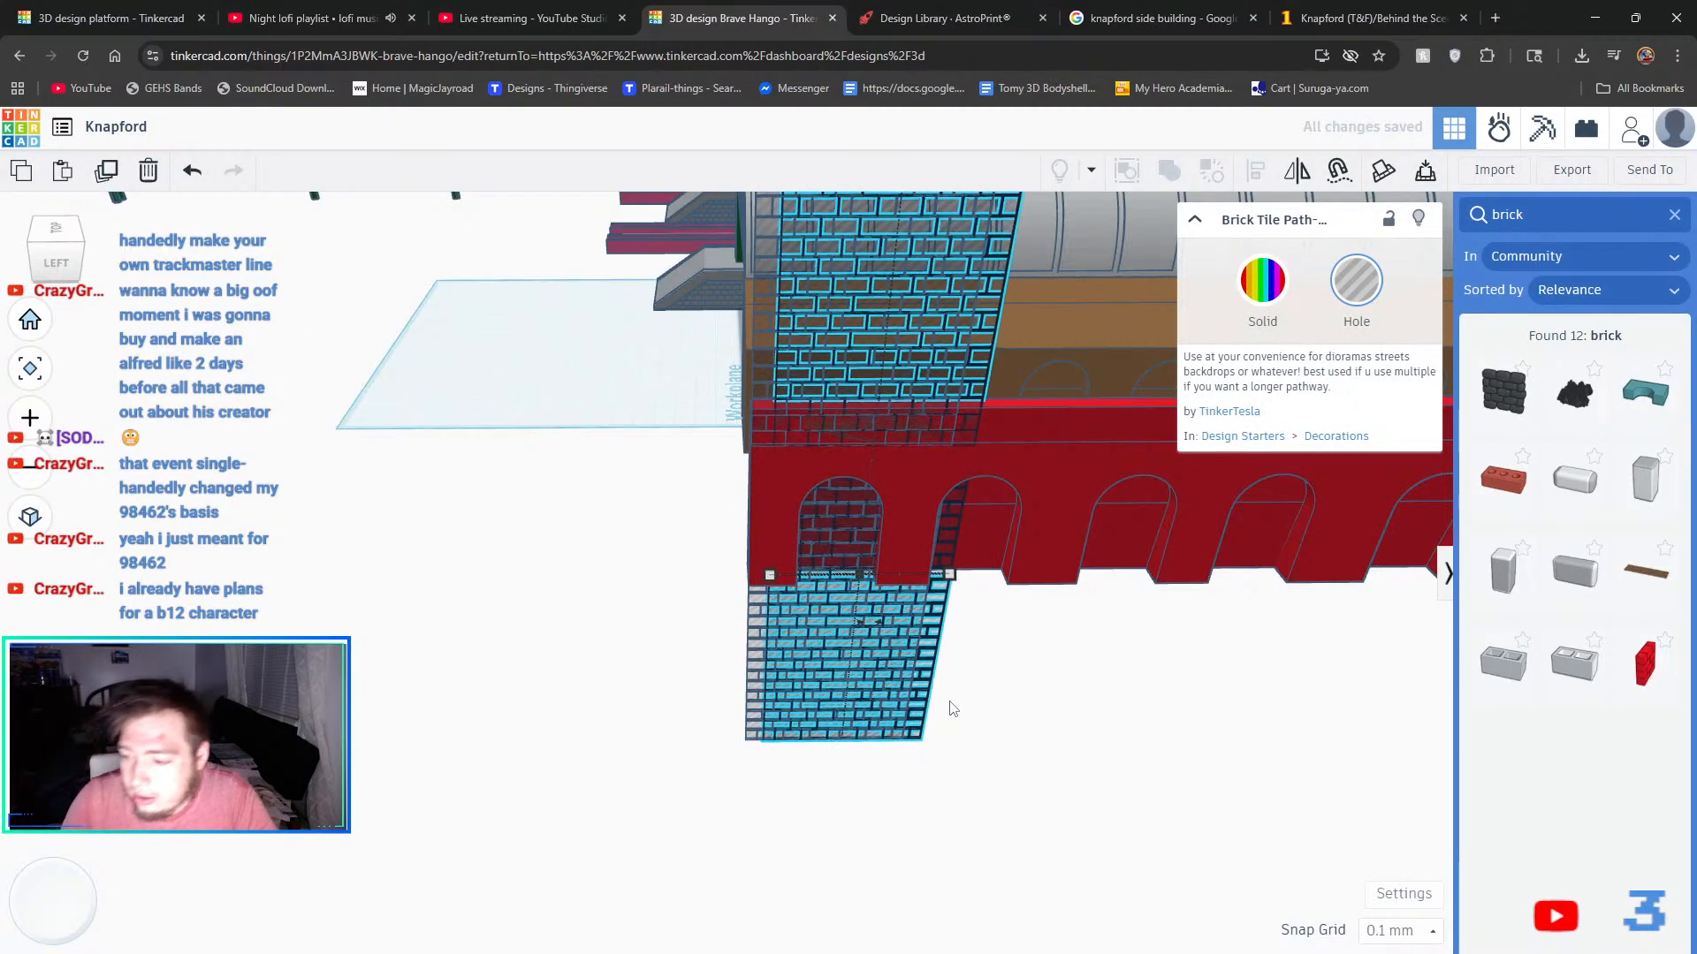
- Set the snap grid to 1.0 mm and shift the copied brick hole along the wall until it continues the first panel's courses
click(1376, 927)
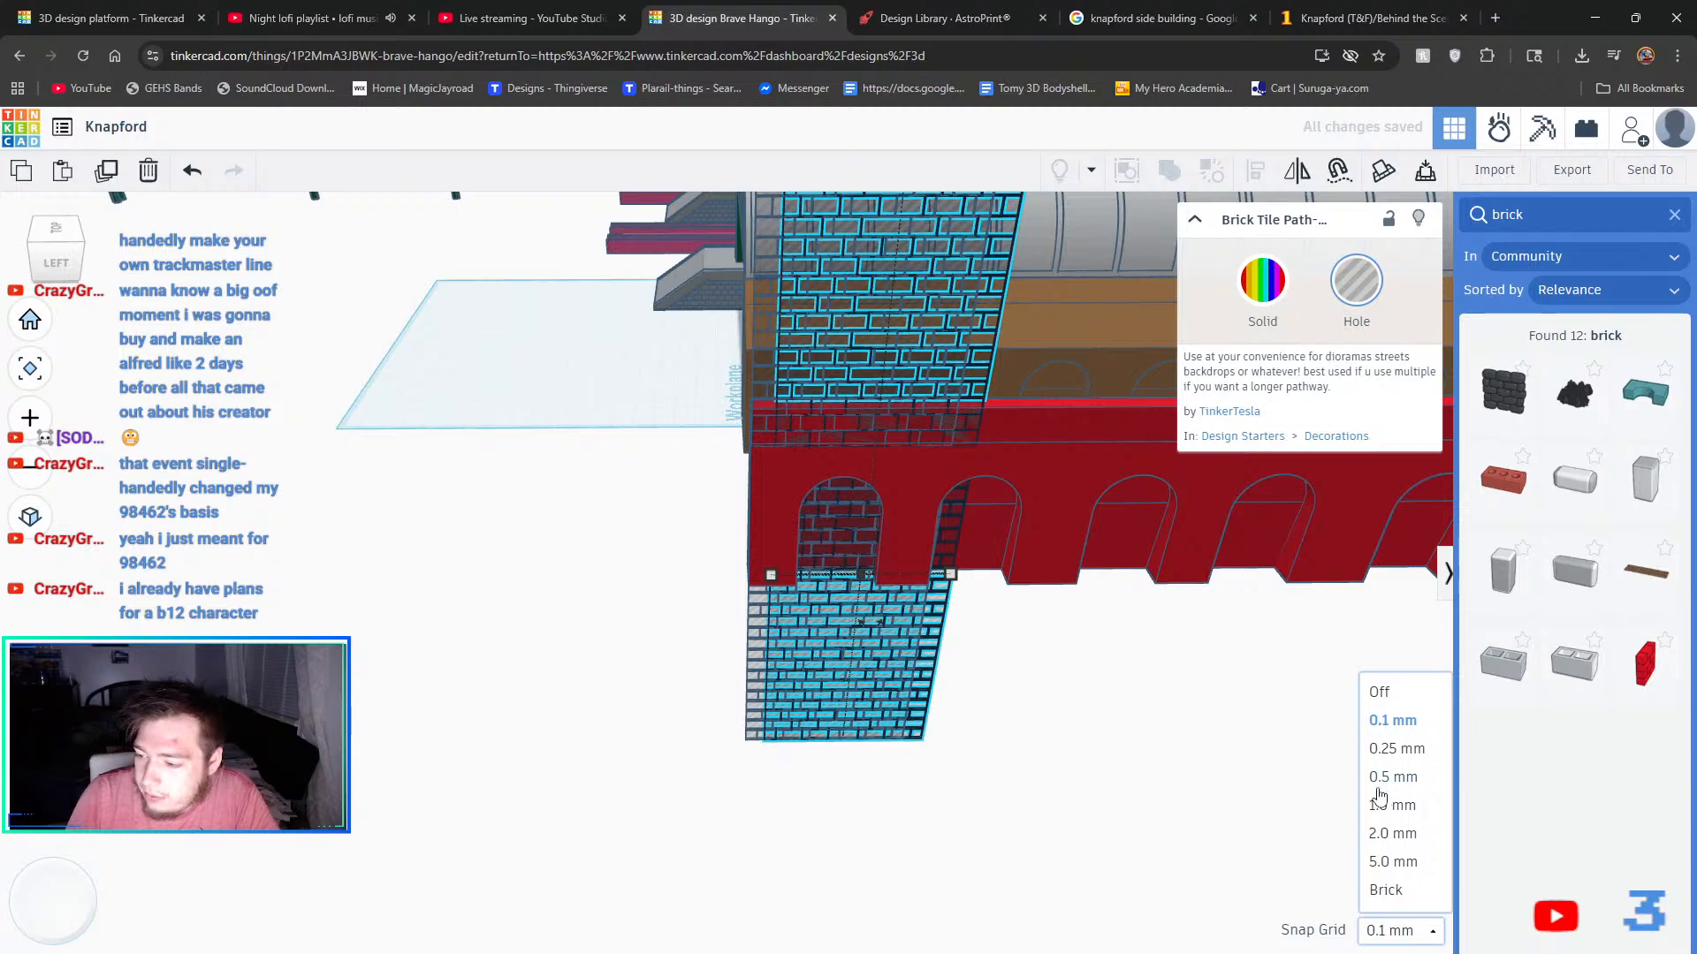
click(1381, 802)
key(Right)
key(Right)
key(Right)
key(Right)
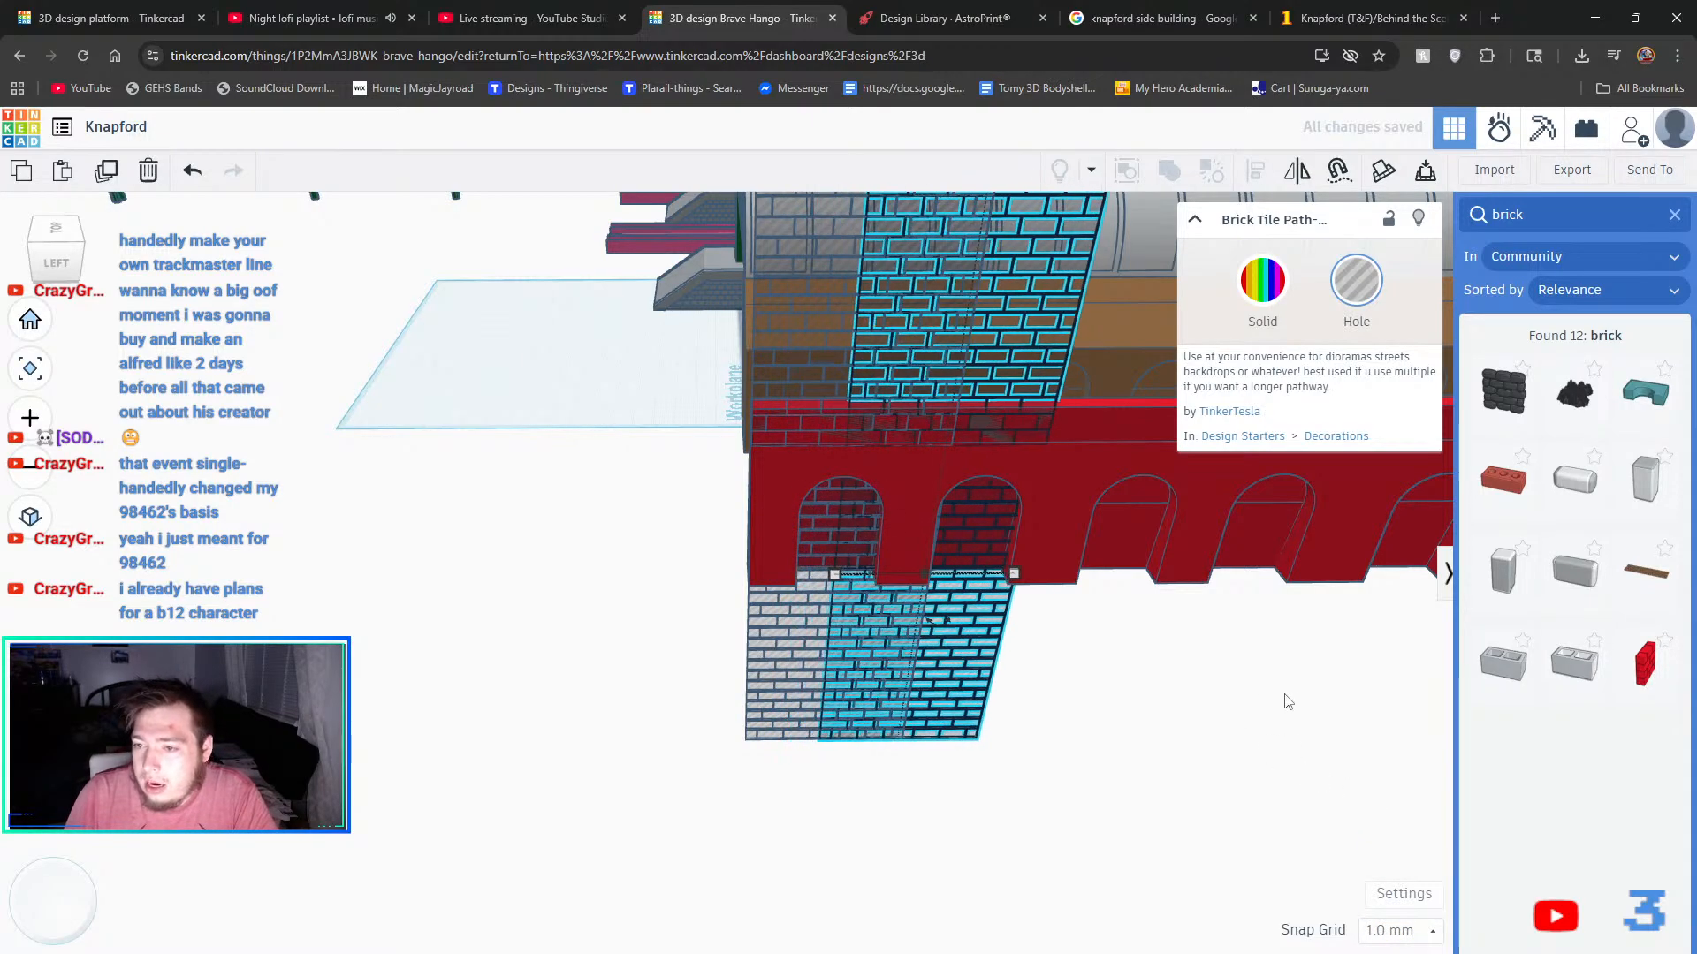
key(Right)
key(Right)
key(Right)
key(Right)
key(Right)
key(Right)
key(Right)
key(Right)
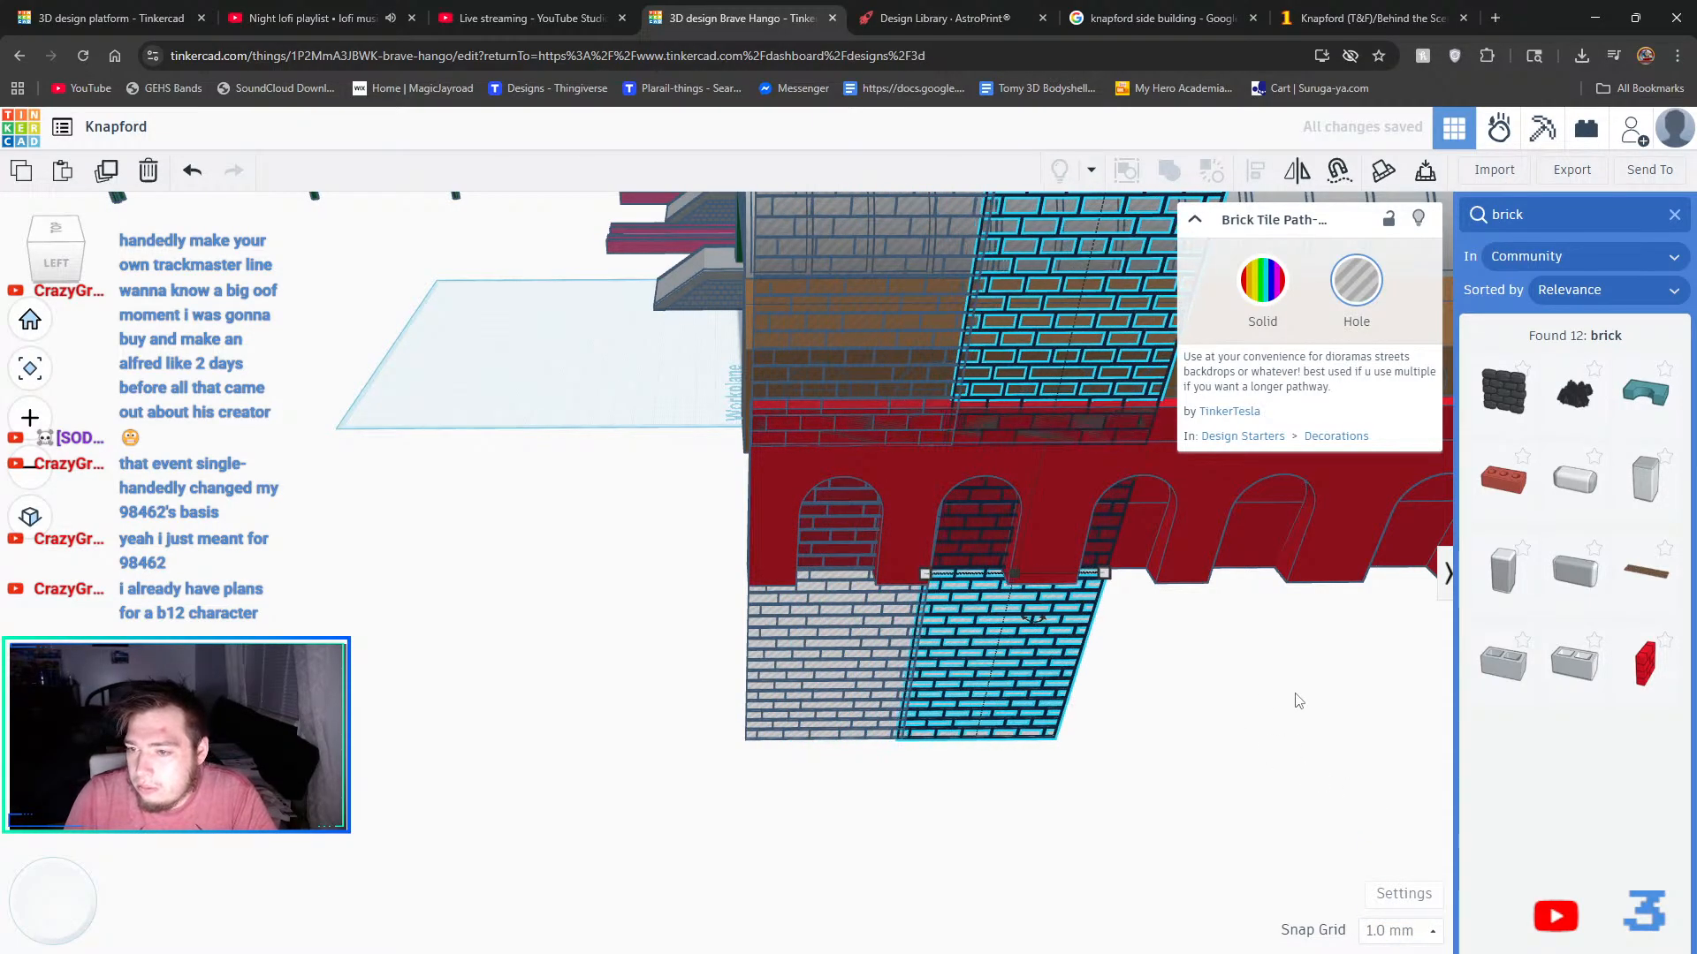
key(Right)
- Set the snap grid to 0.1 mm and inspect how the two brick panels meet the red wall
scroll(1013, 513, up, 8)
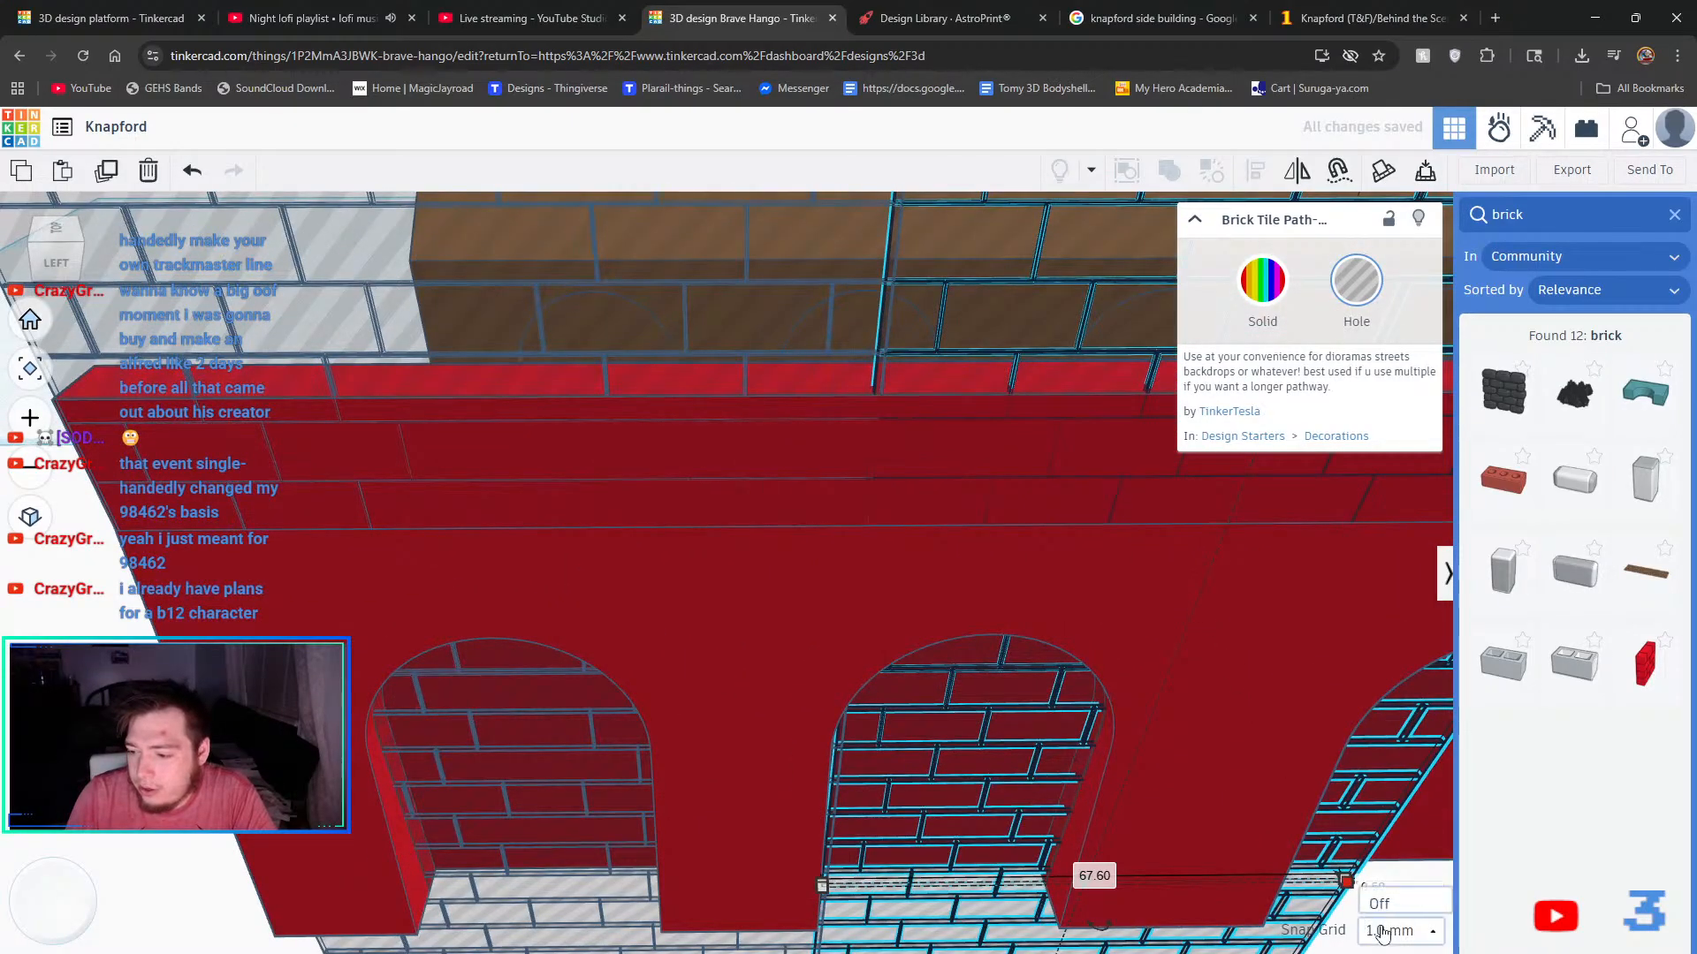
click(1396, 930)
click(1391, 726)
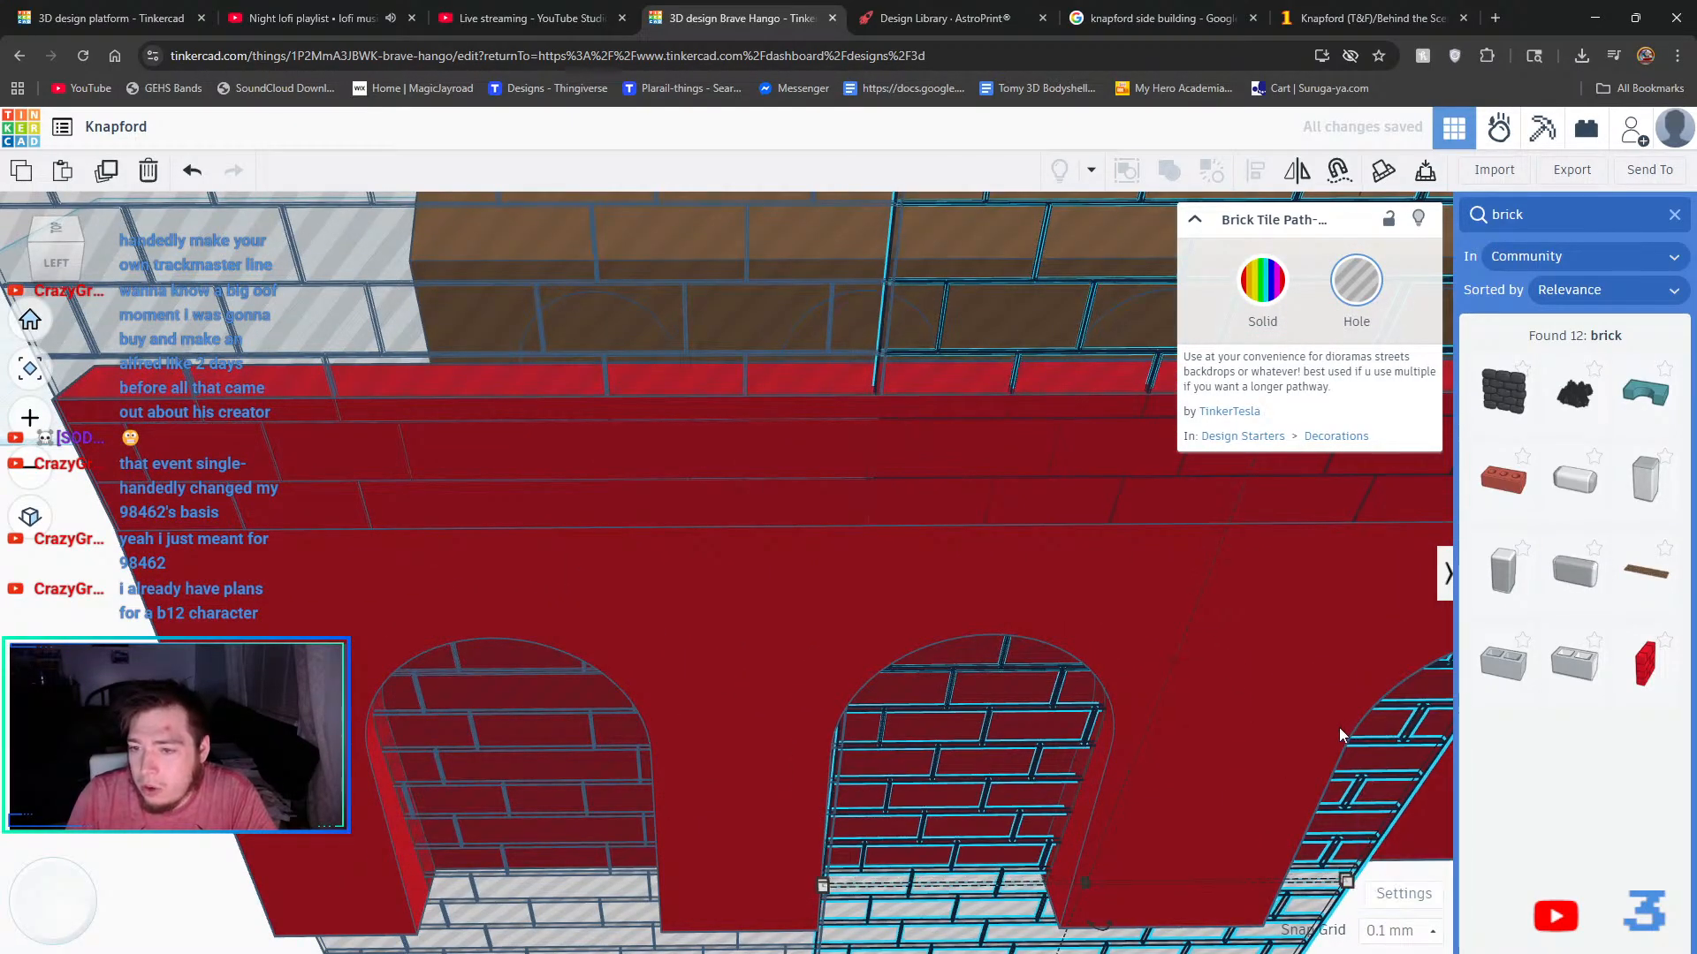
click(1076, 629)
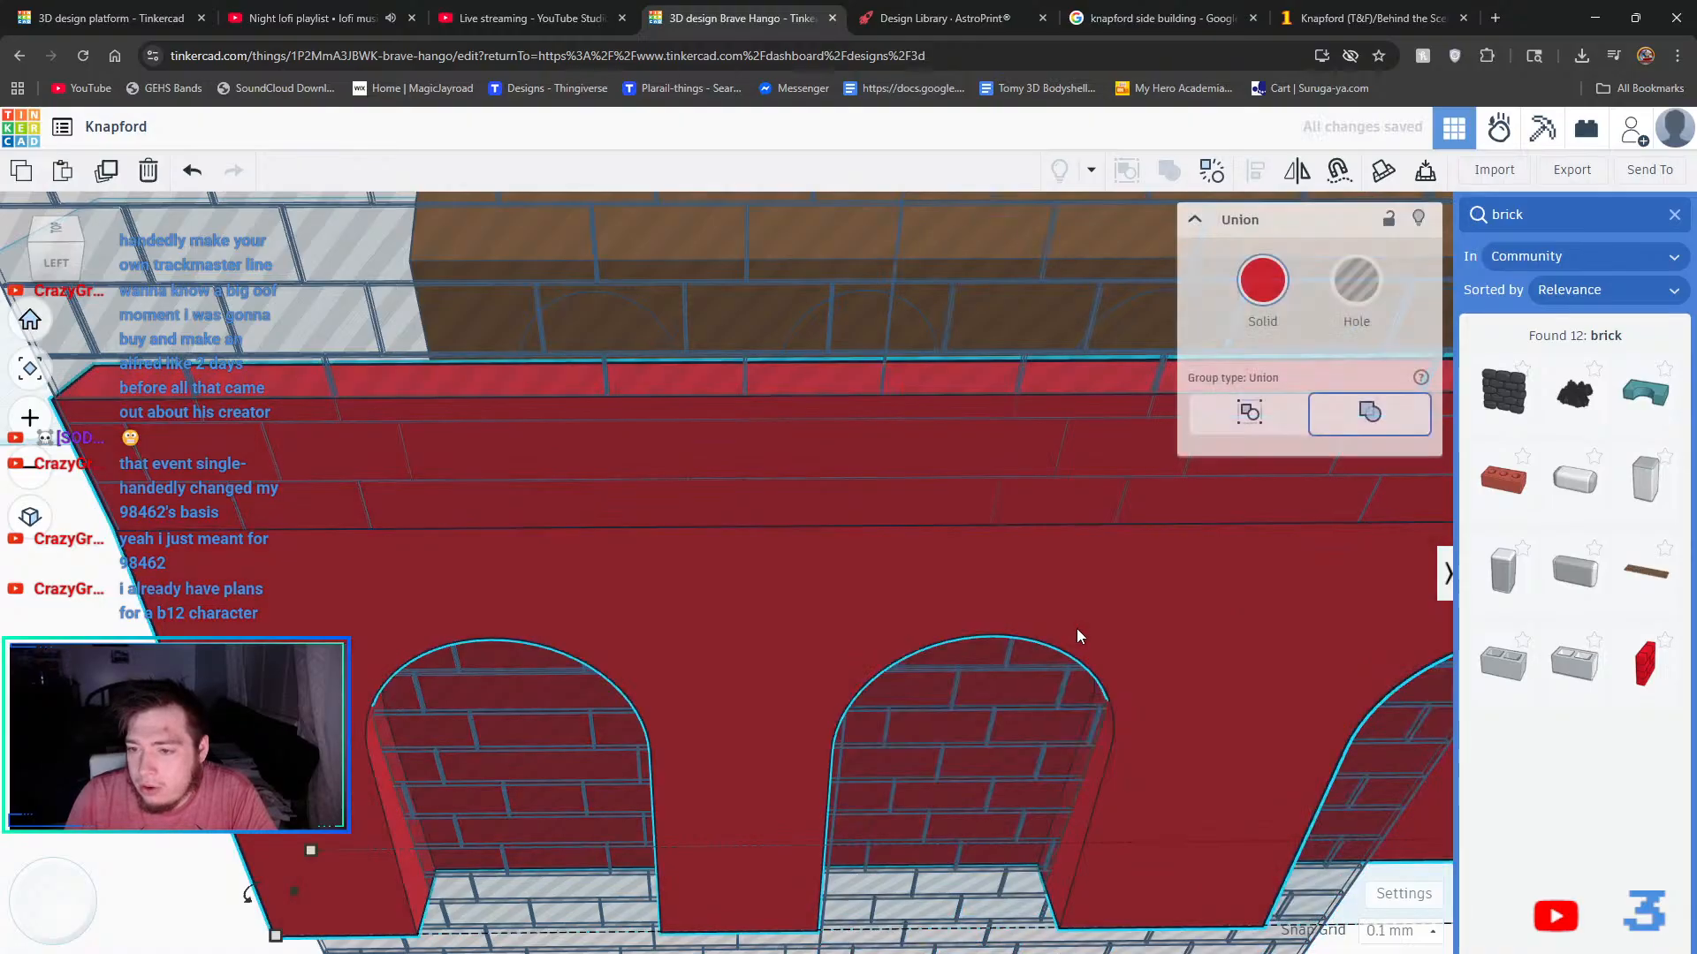
right_drag(1076, 629, 1271, 642)
click(1223, 795)
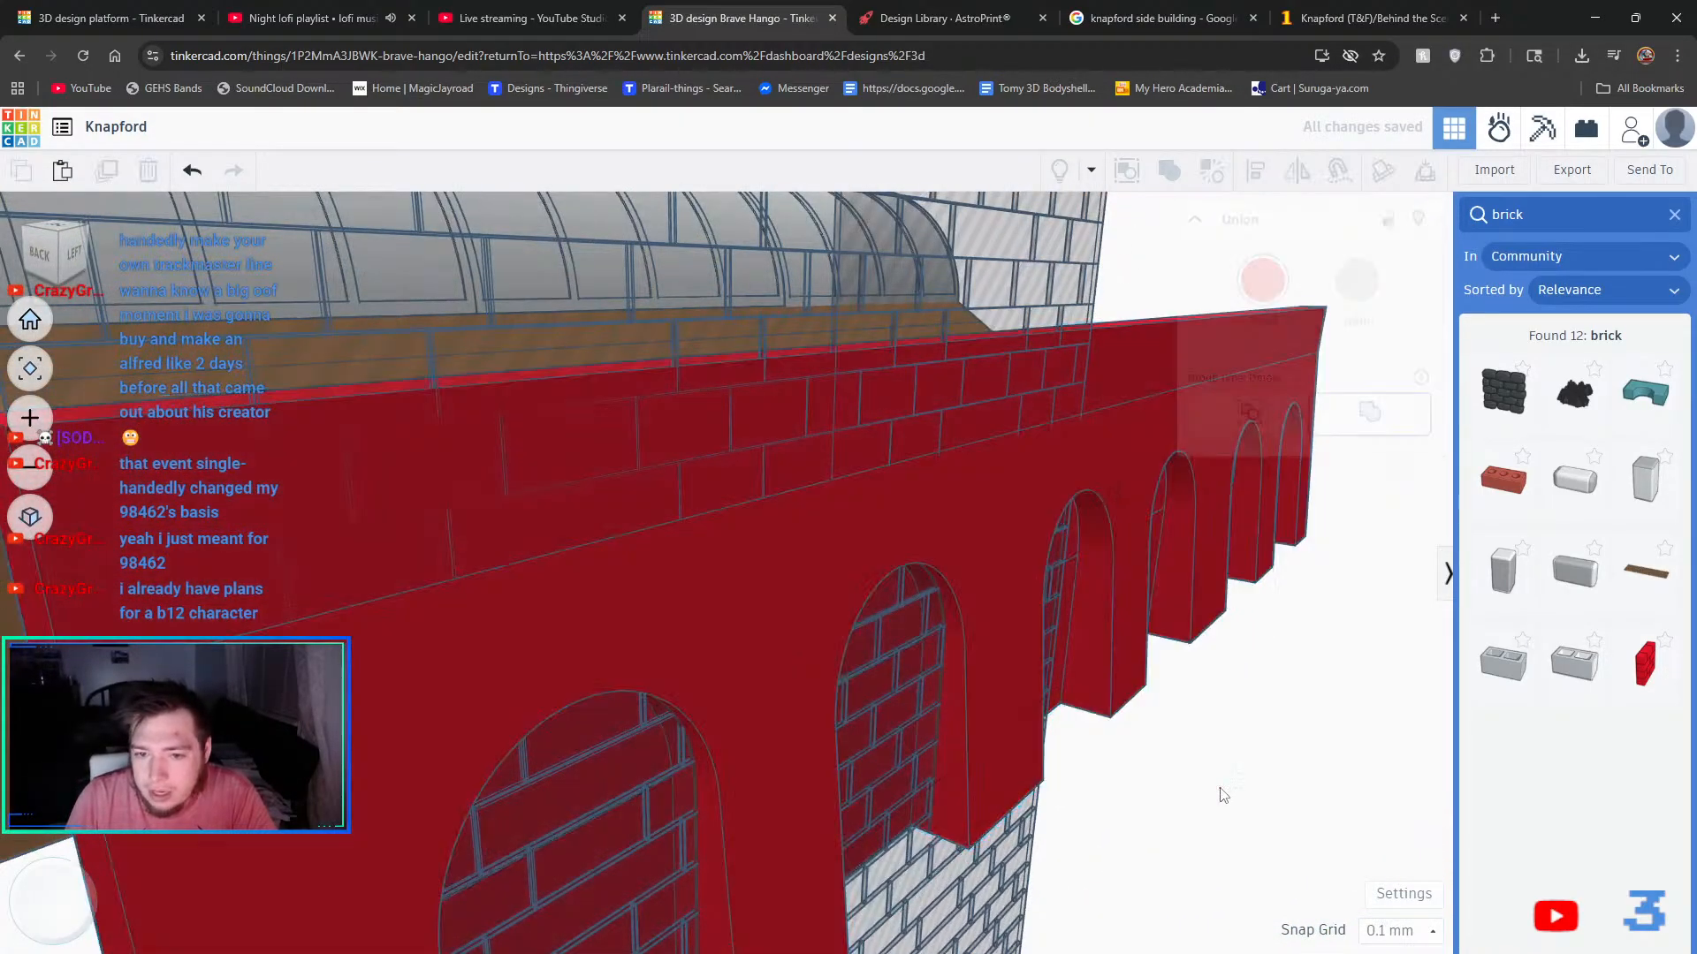
scroll(1261, 800, down, 5)
right_drag(1299, 801, 1332, 779)
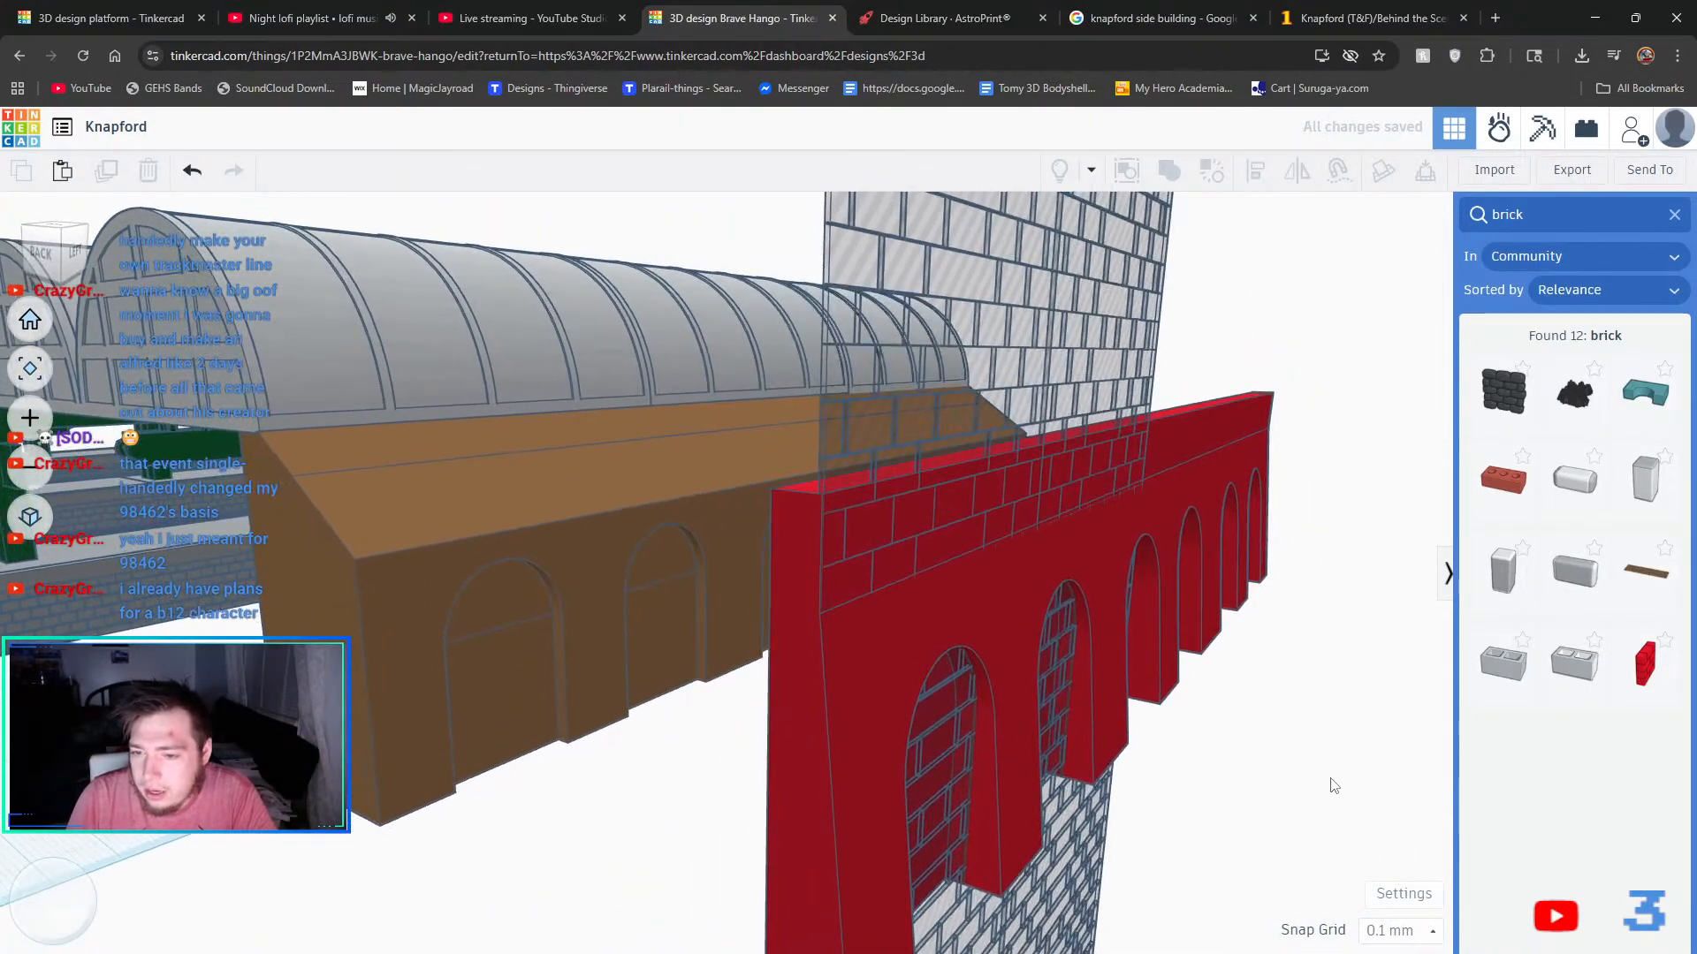
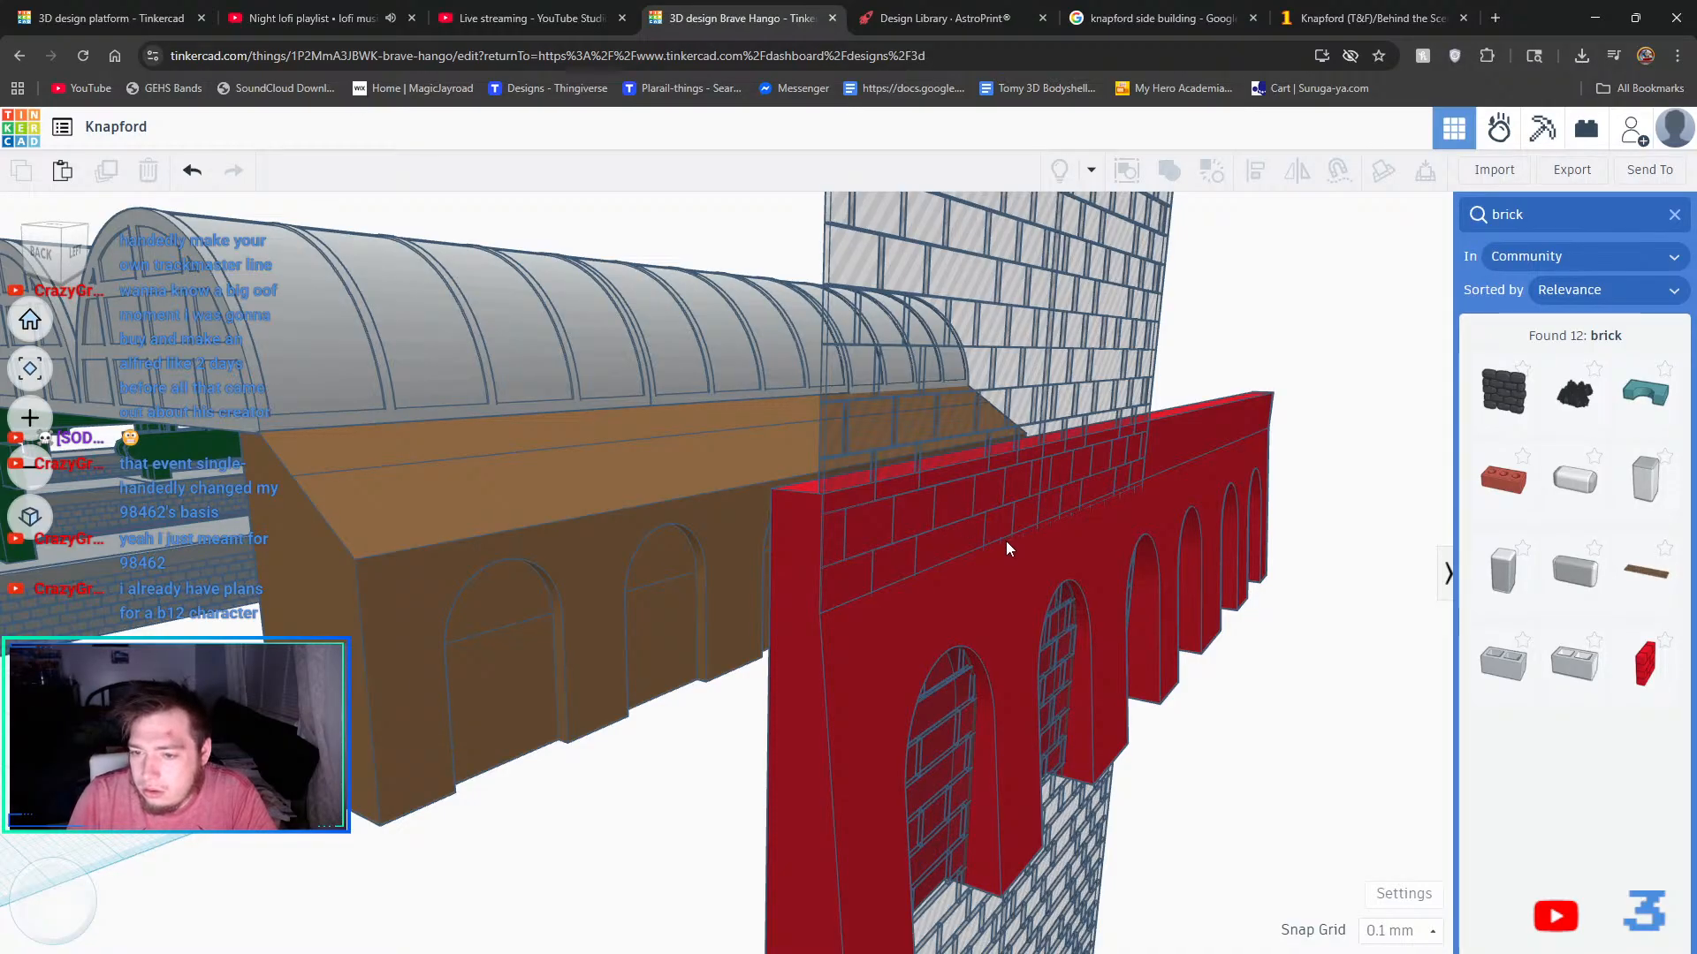
- Try to cut both brick-pattern holes into the red wall with a union group, and undo the grouping
click(955, 500)
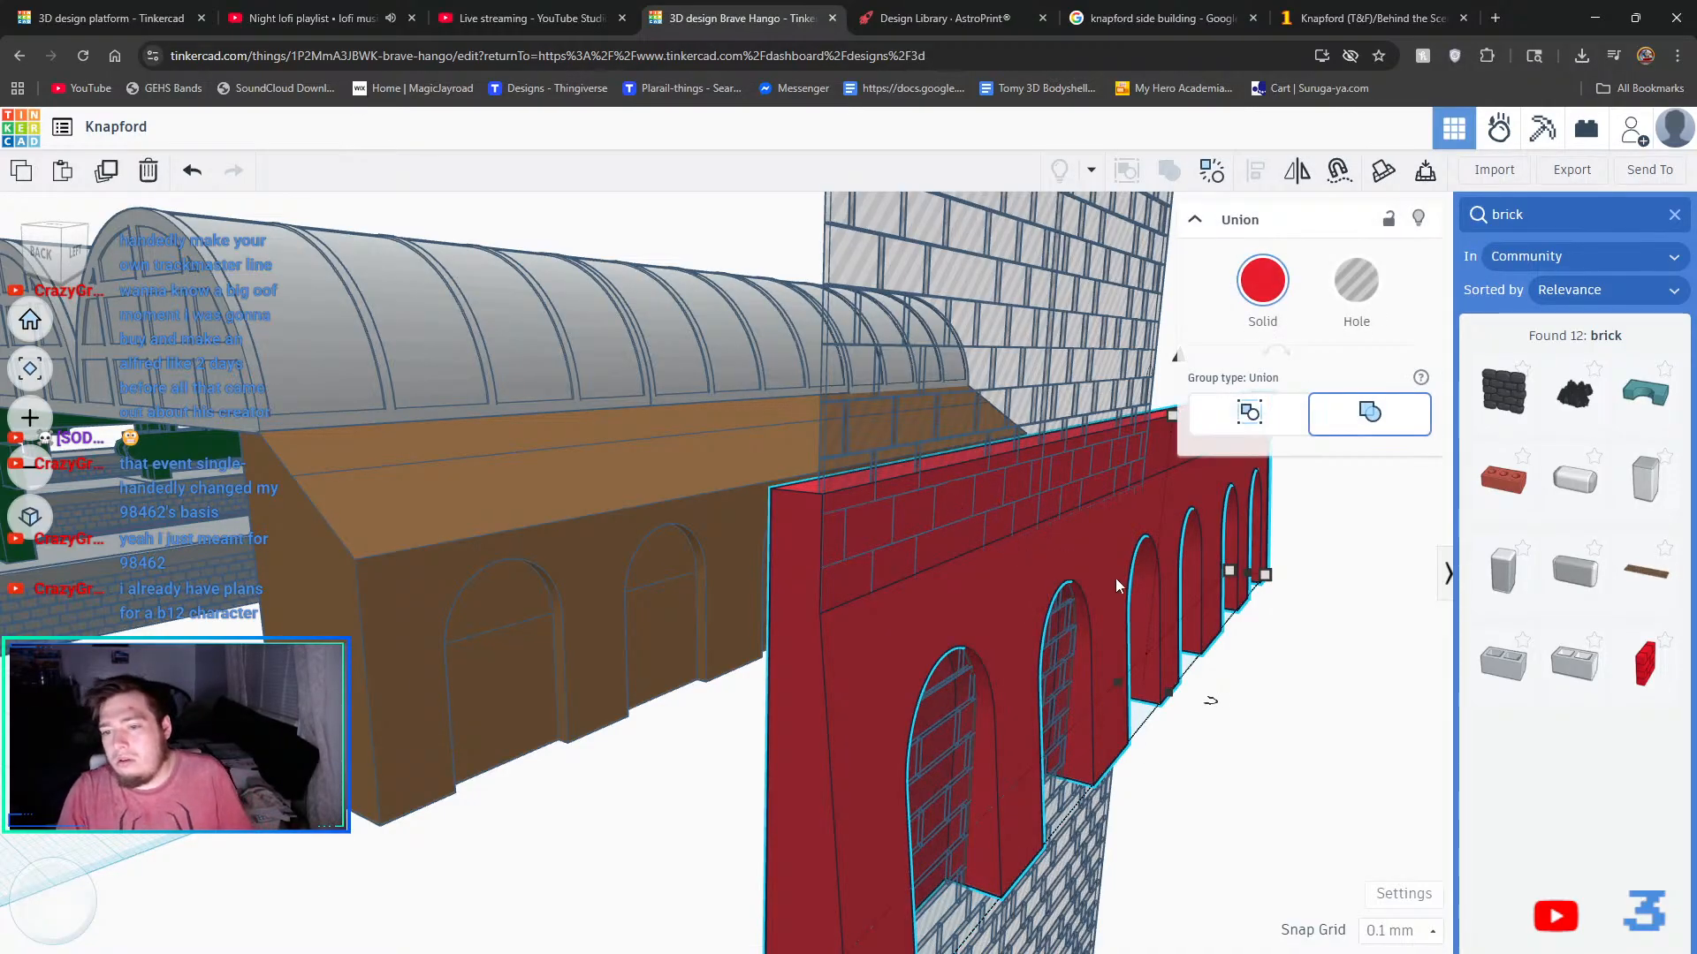
click(1255, 661)
right_drag(1299, 720, 1091, 543)
click(1088, 537)
click(893, 516)
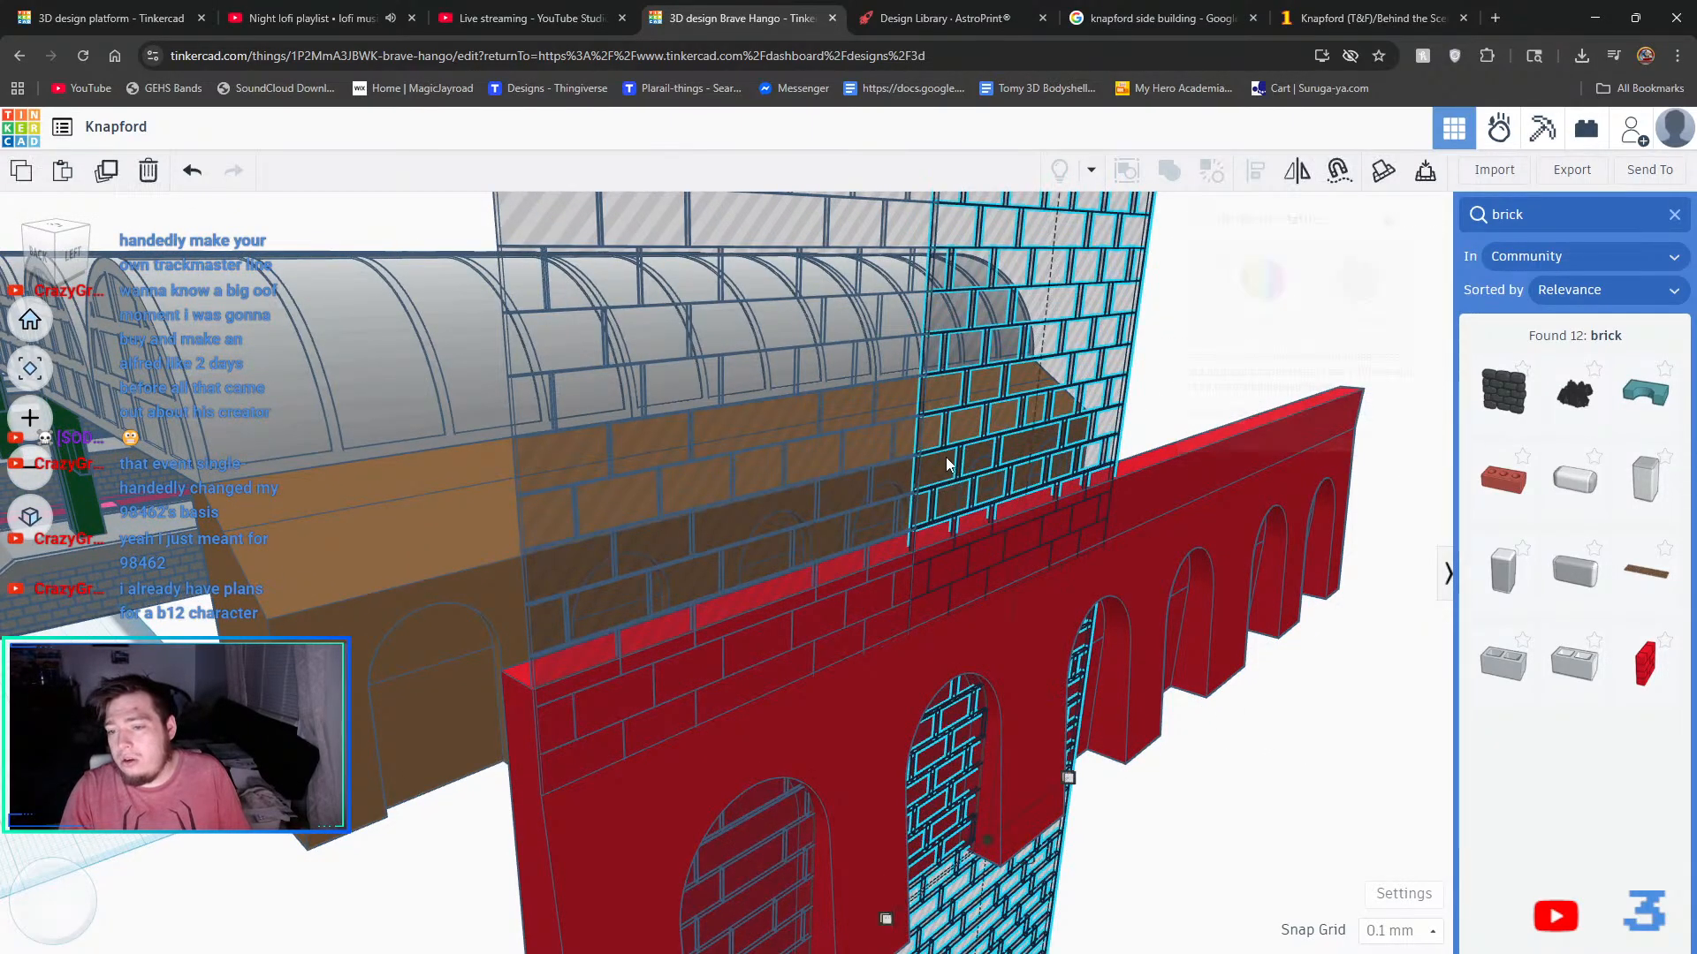
shift+click(1173, 500)
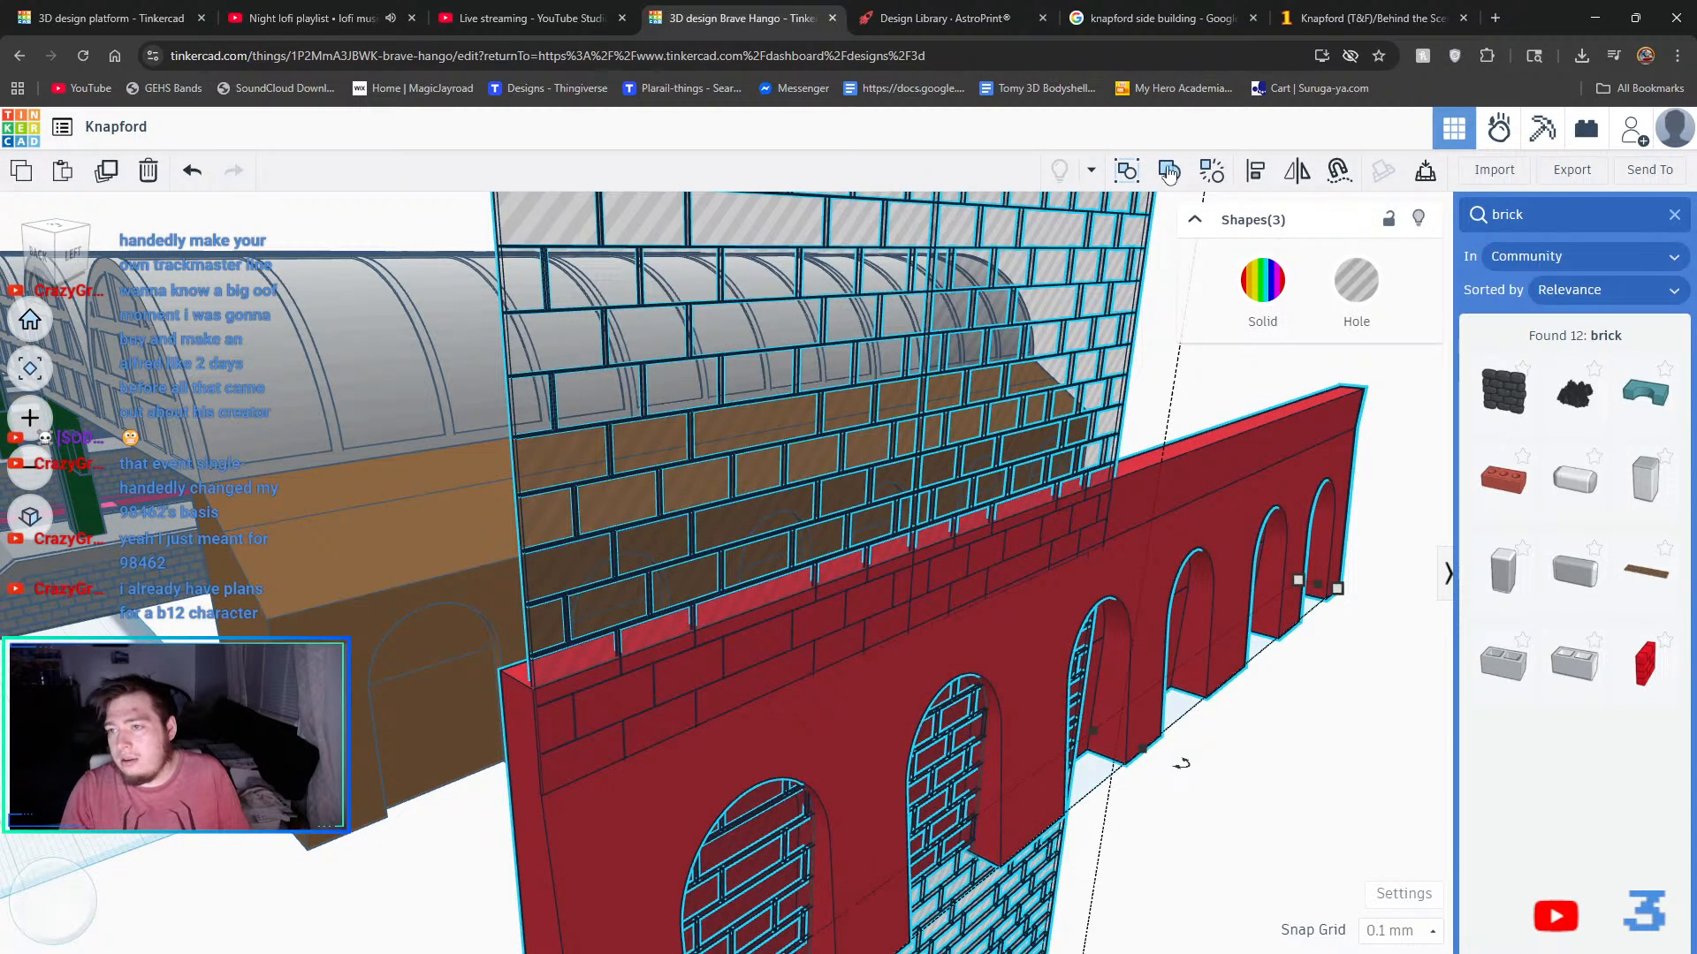
click(1169, 171)
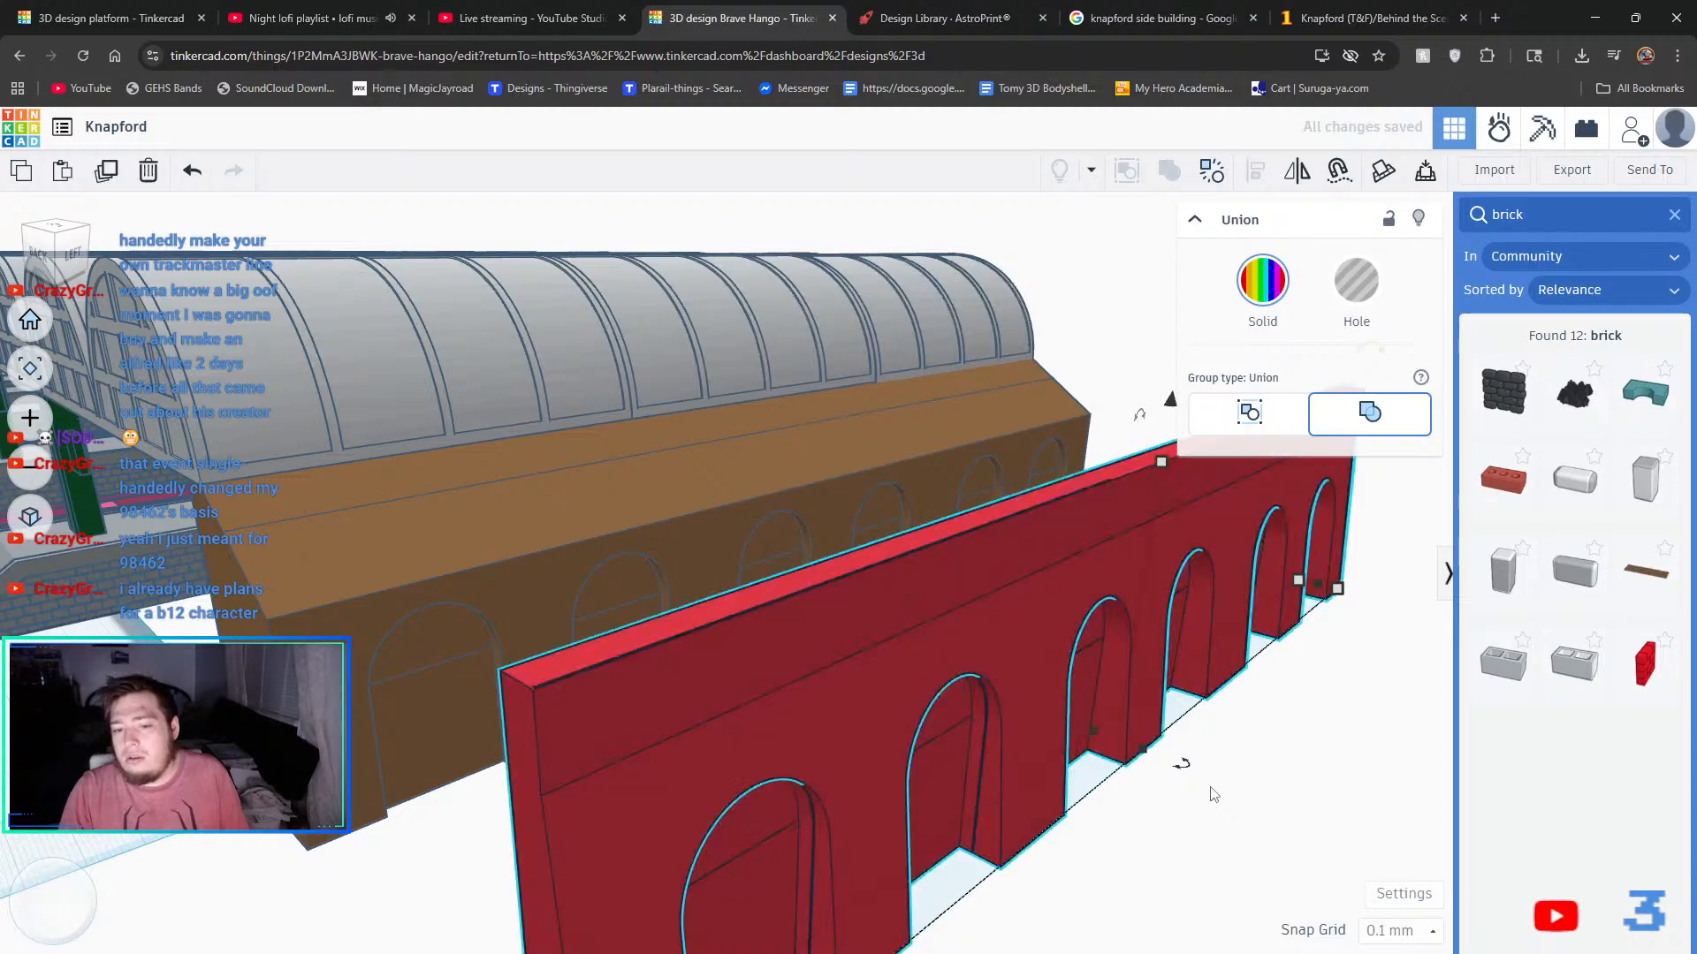
right_drag(1212, 787, 1211, 693)
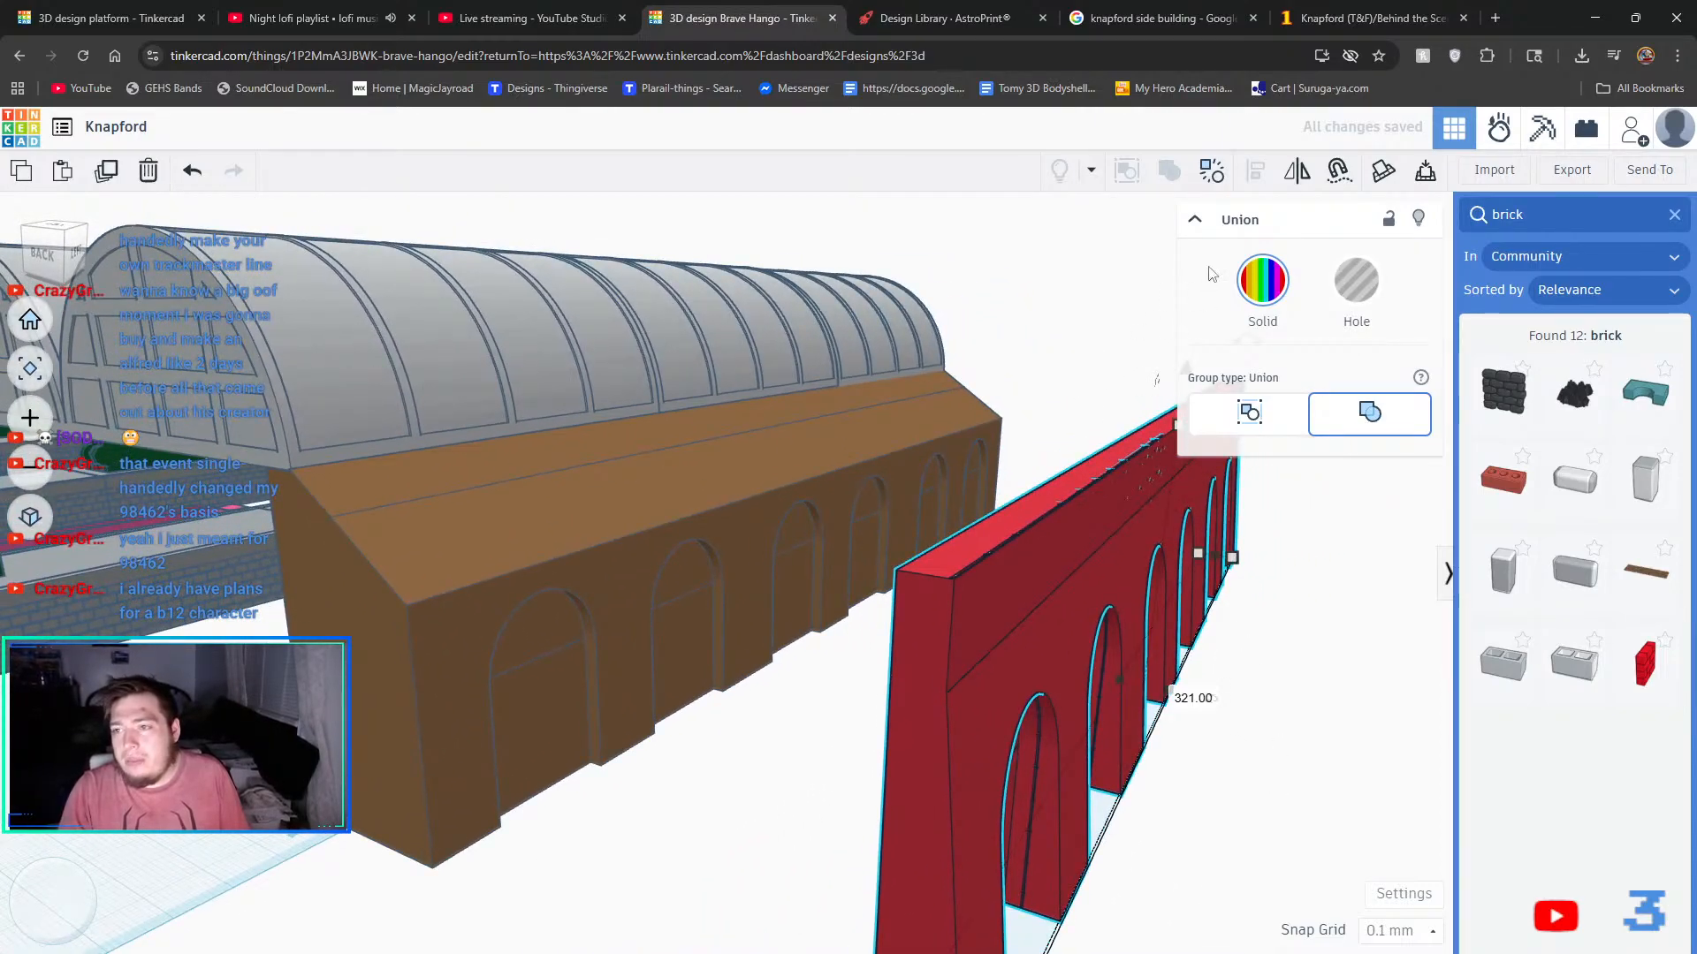
click(192, 170)
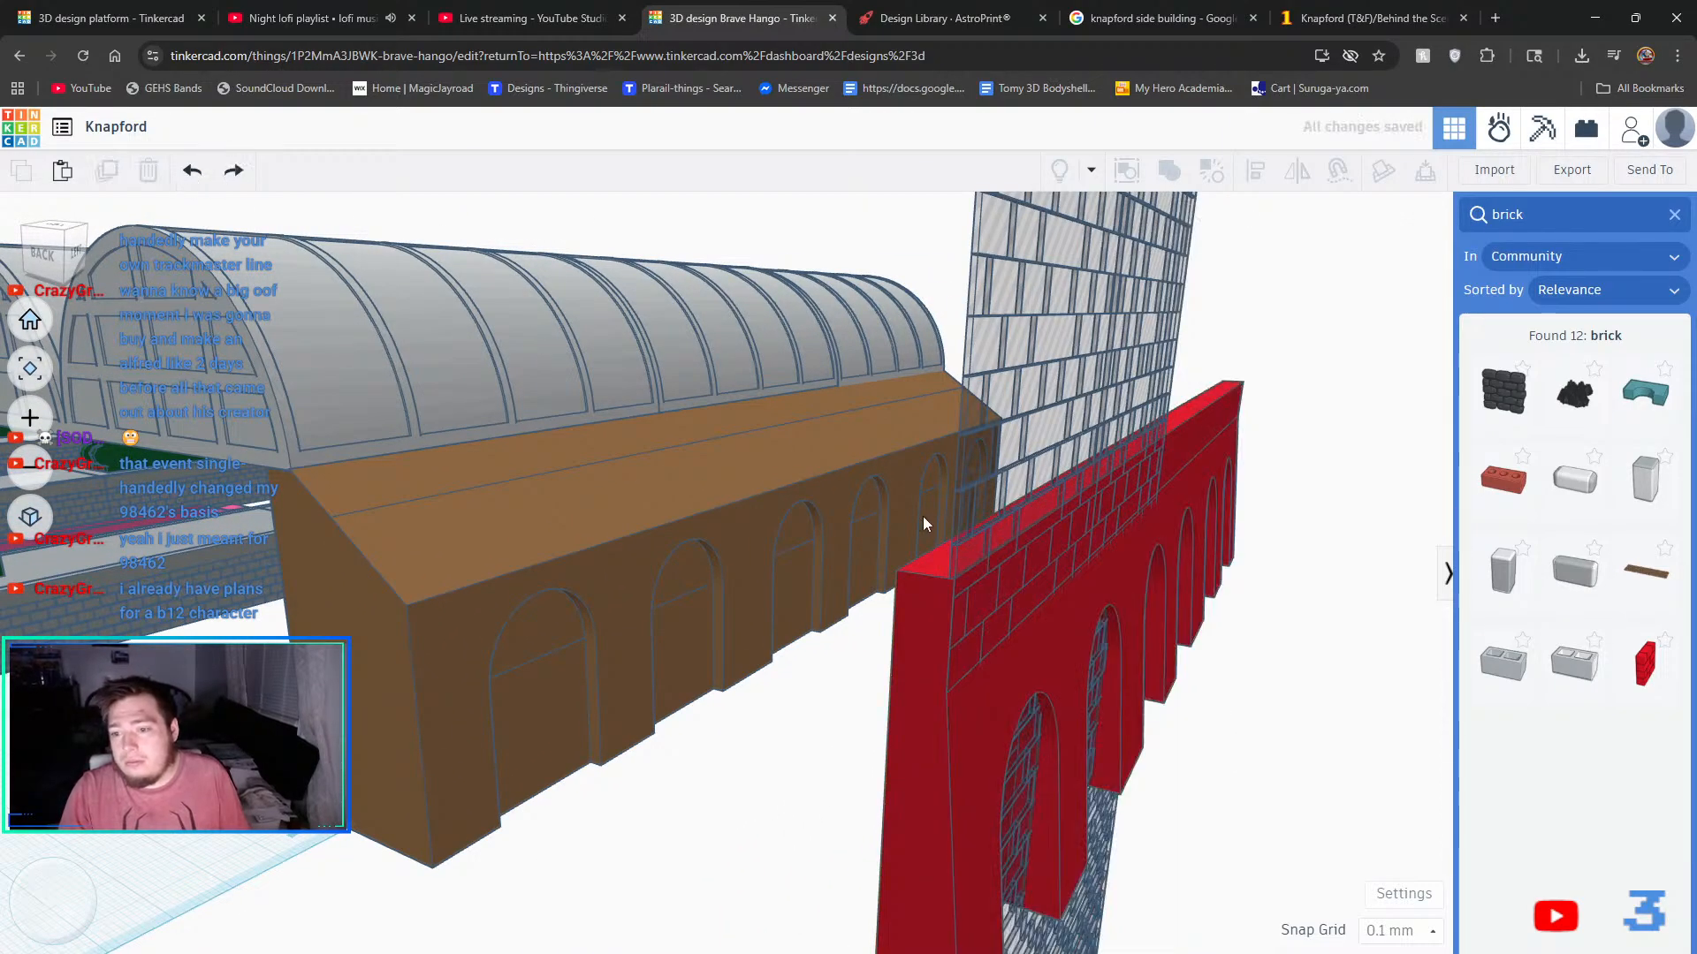
- Select both brick-pattern holes and stretch them in depth so they extend well out from the arched wall face
click(1110, 341)
shift+click(1060, 373)
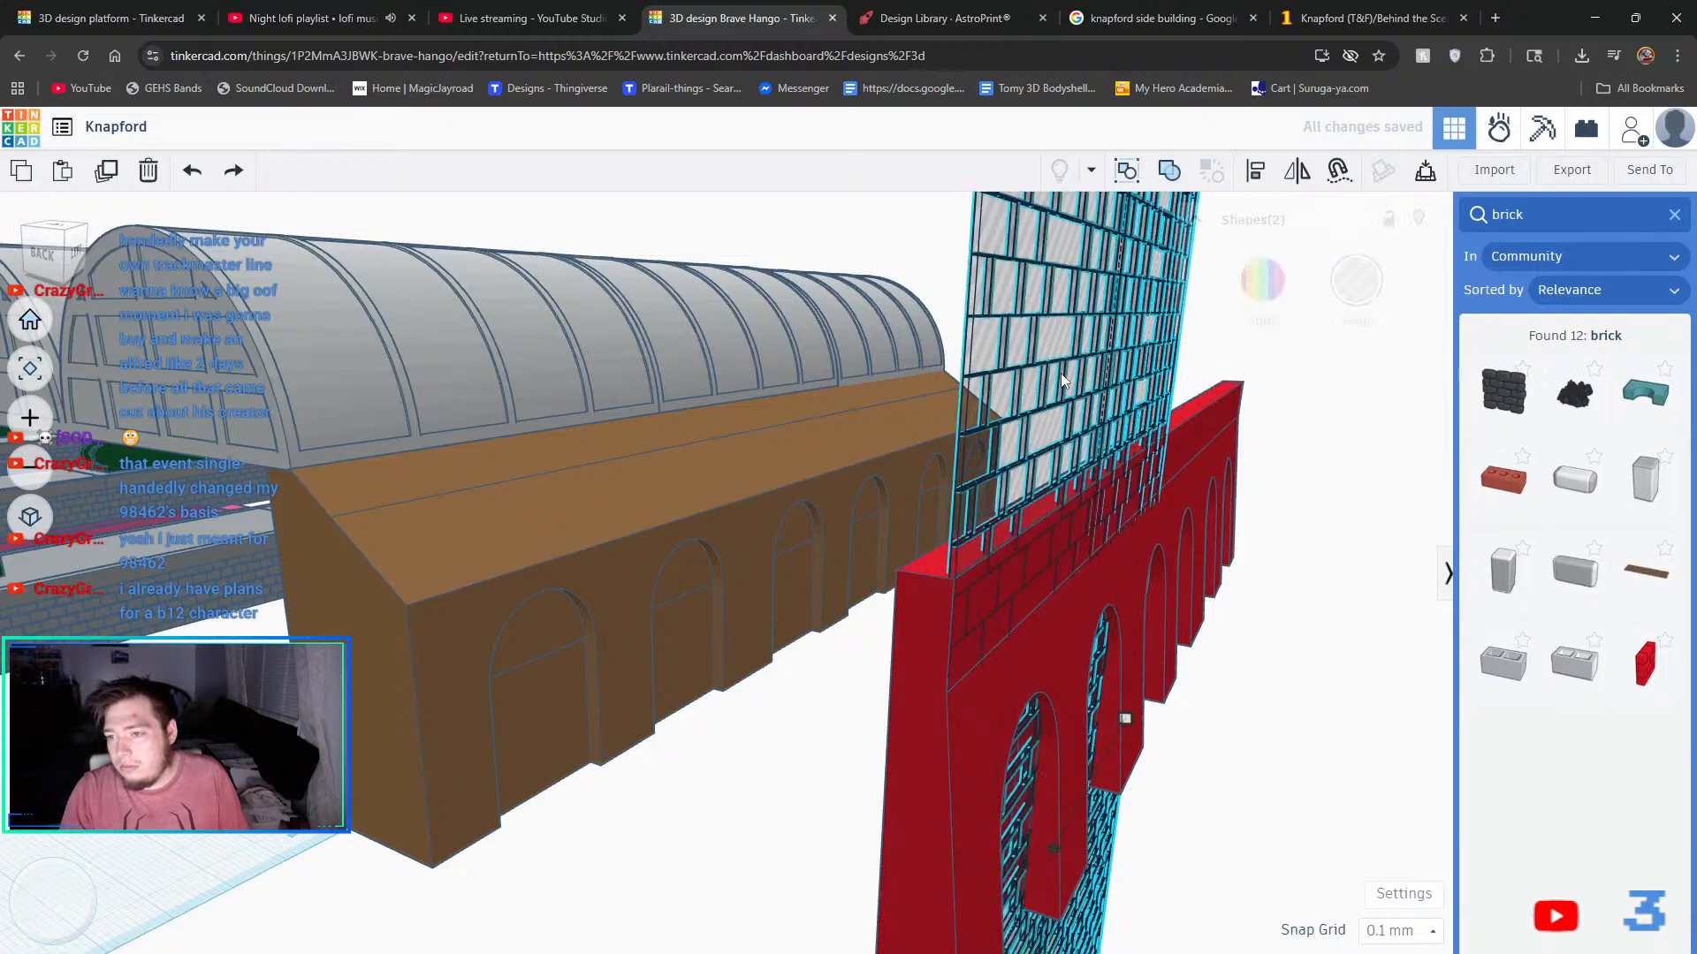
drag(1059, 859, 1197, 879)
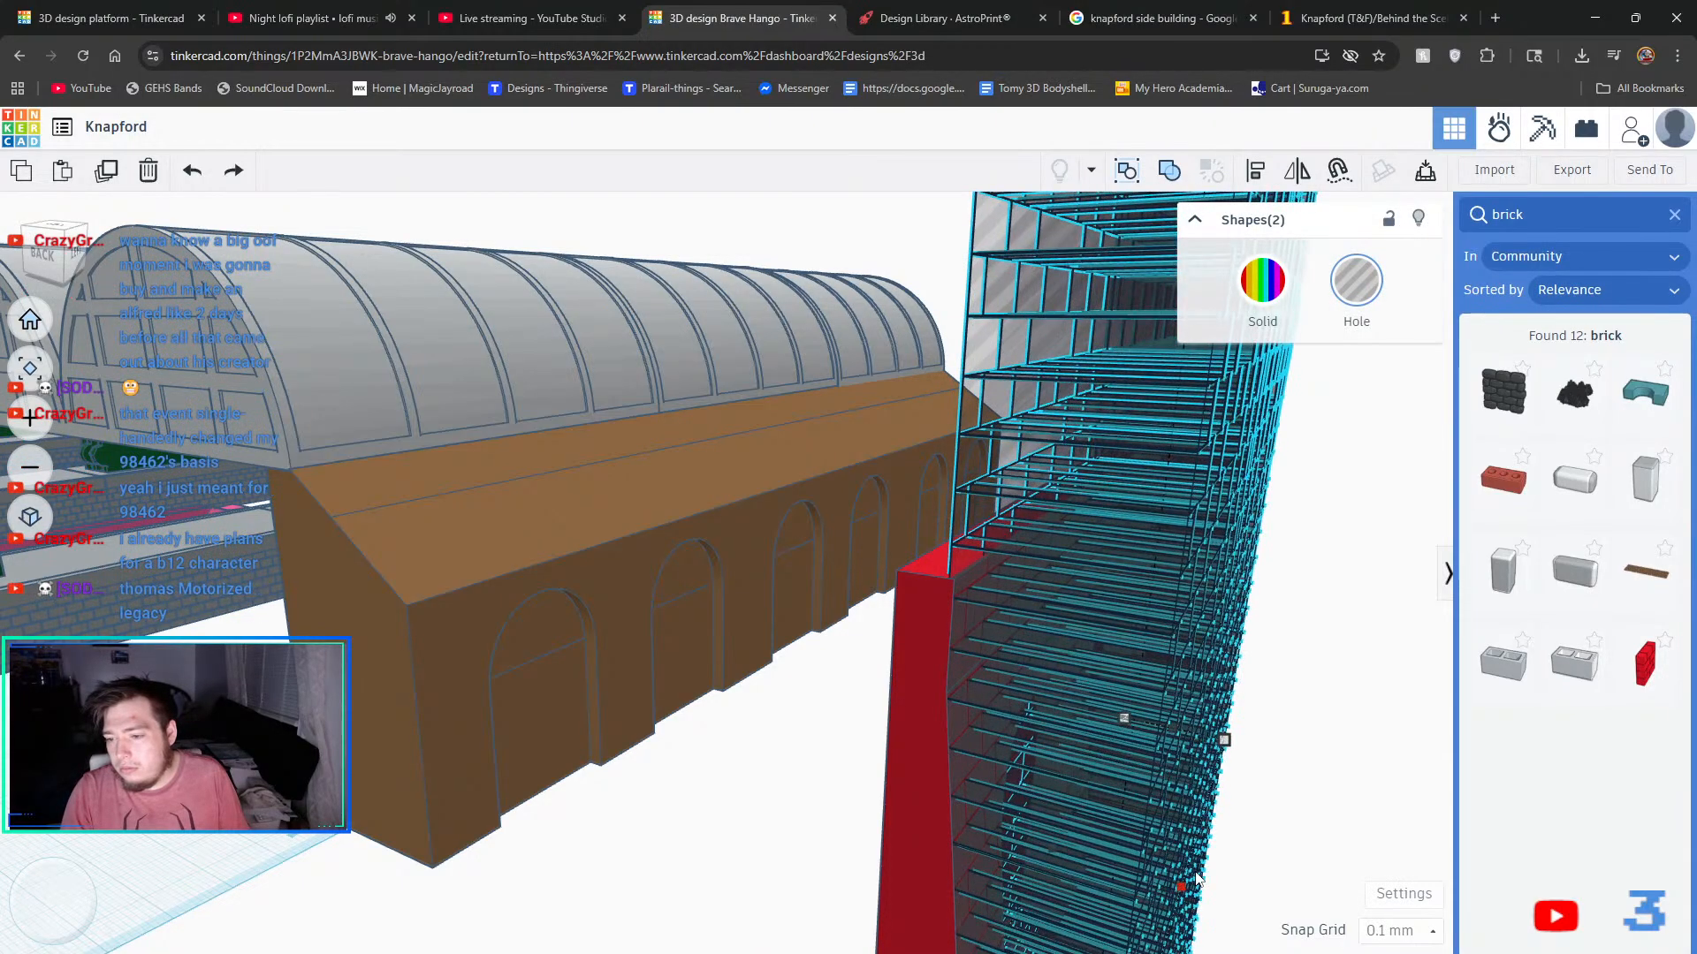
- Add the red wall to the selection and union-group it with both brick holes to cut the brick texture
shift+click(926, 725)
right_drag(1299, 757, 1218, 447)
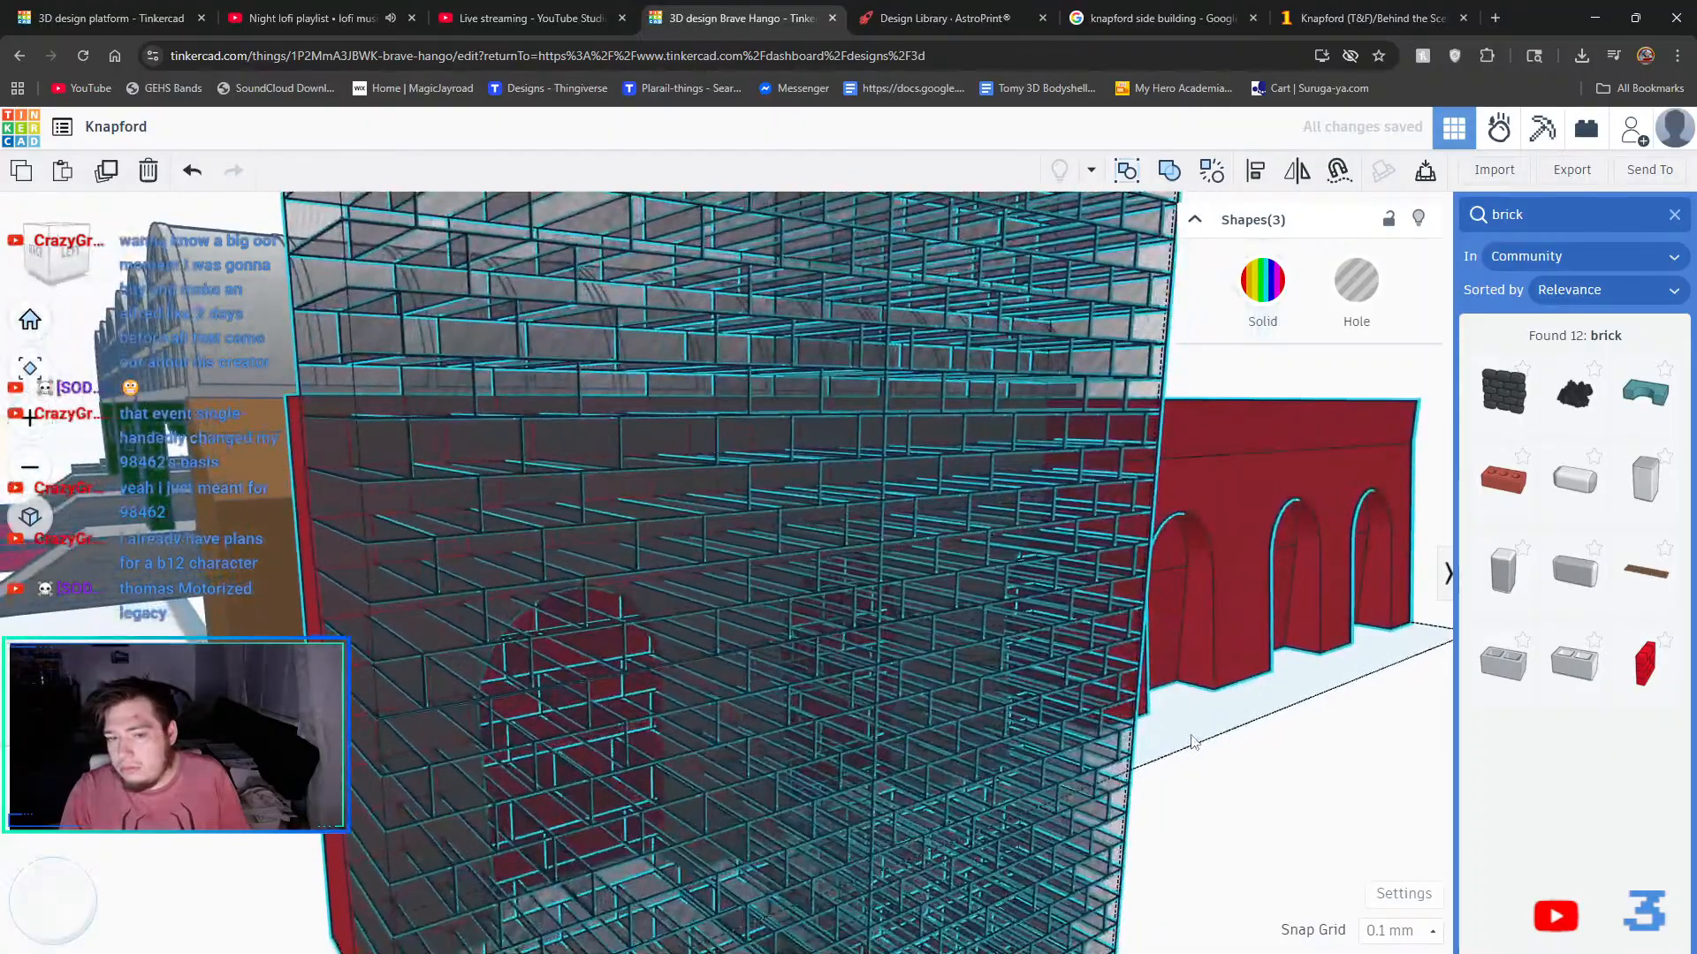
click(1167, 171)
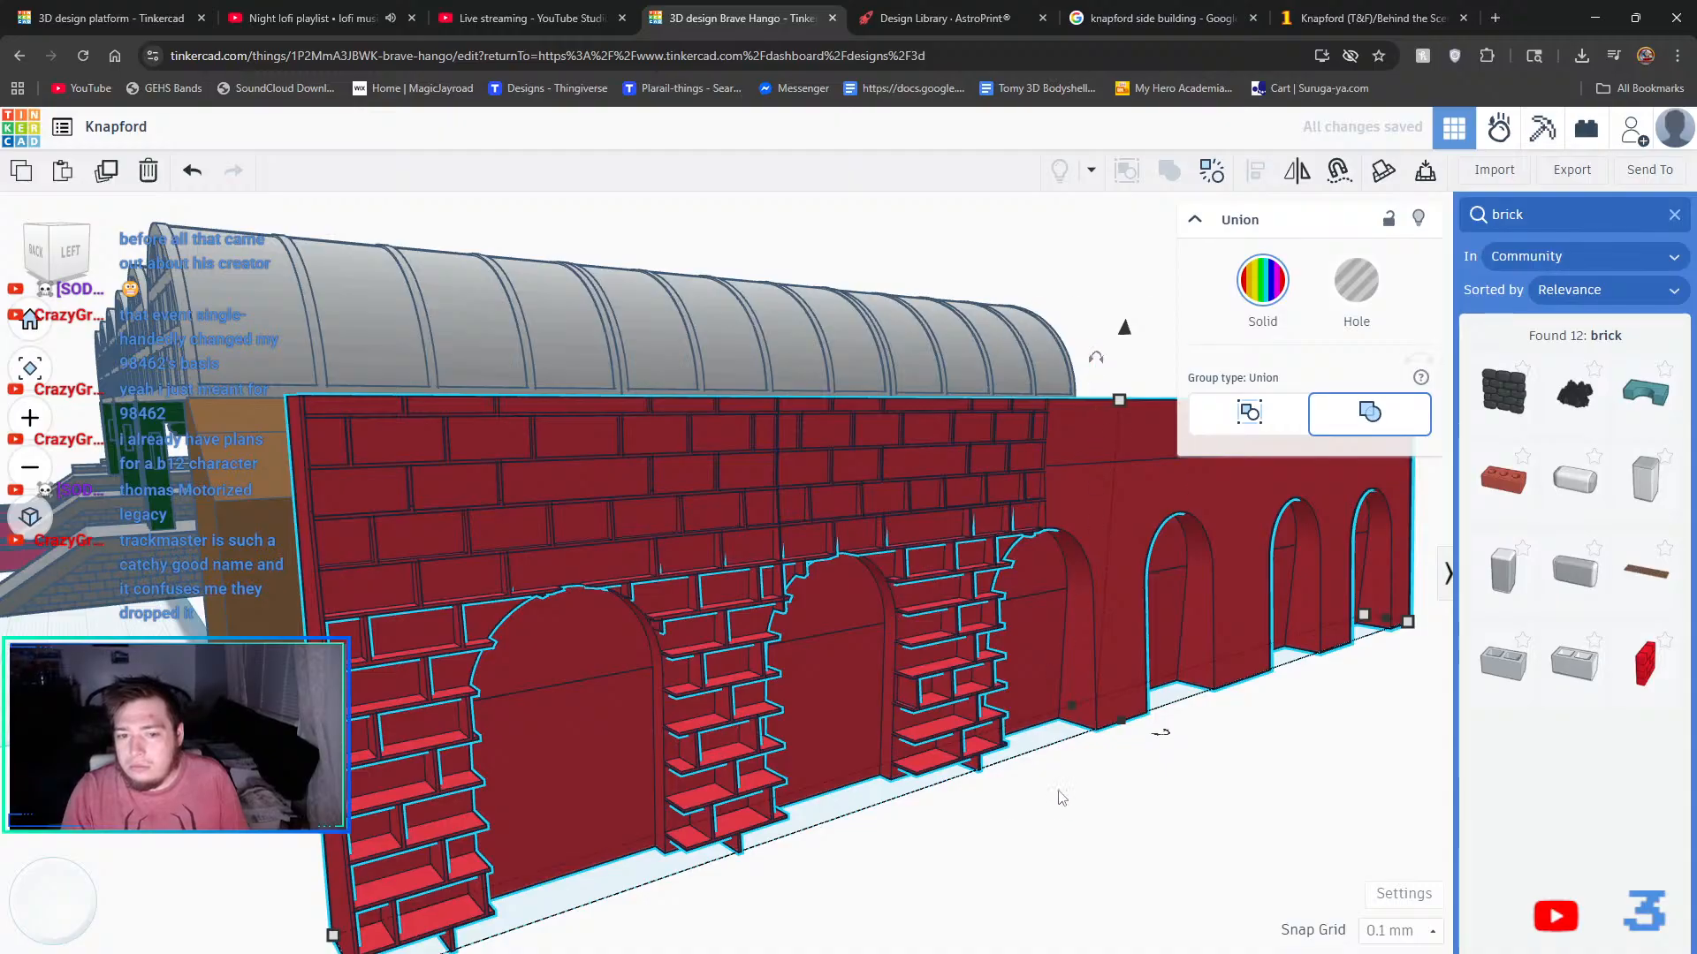
right_drag(1036, 881, 1110, 866)
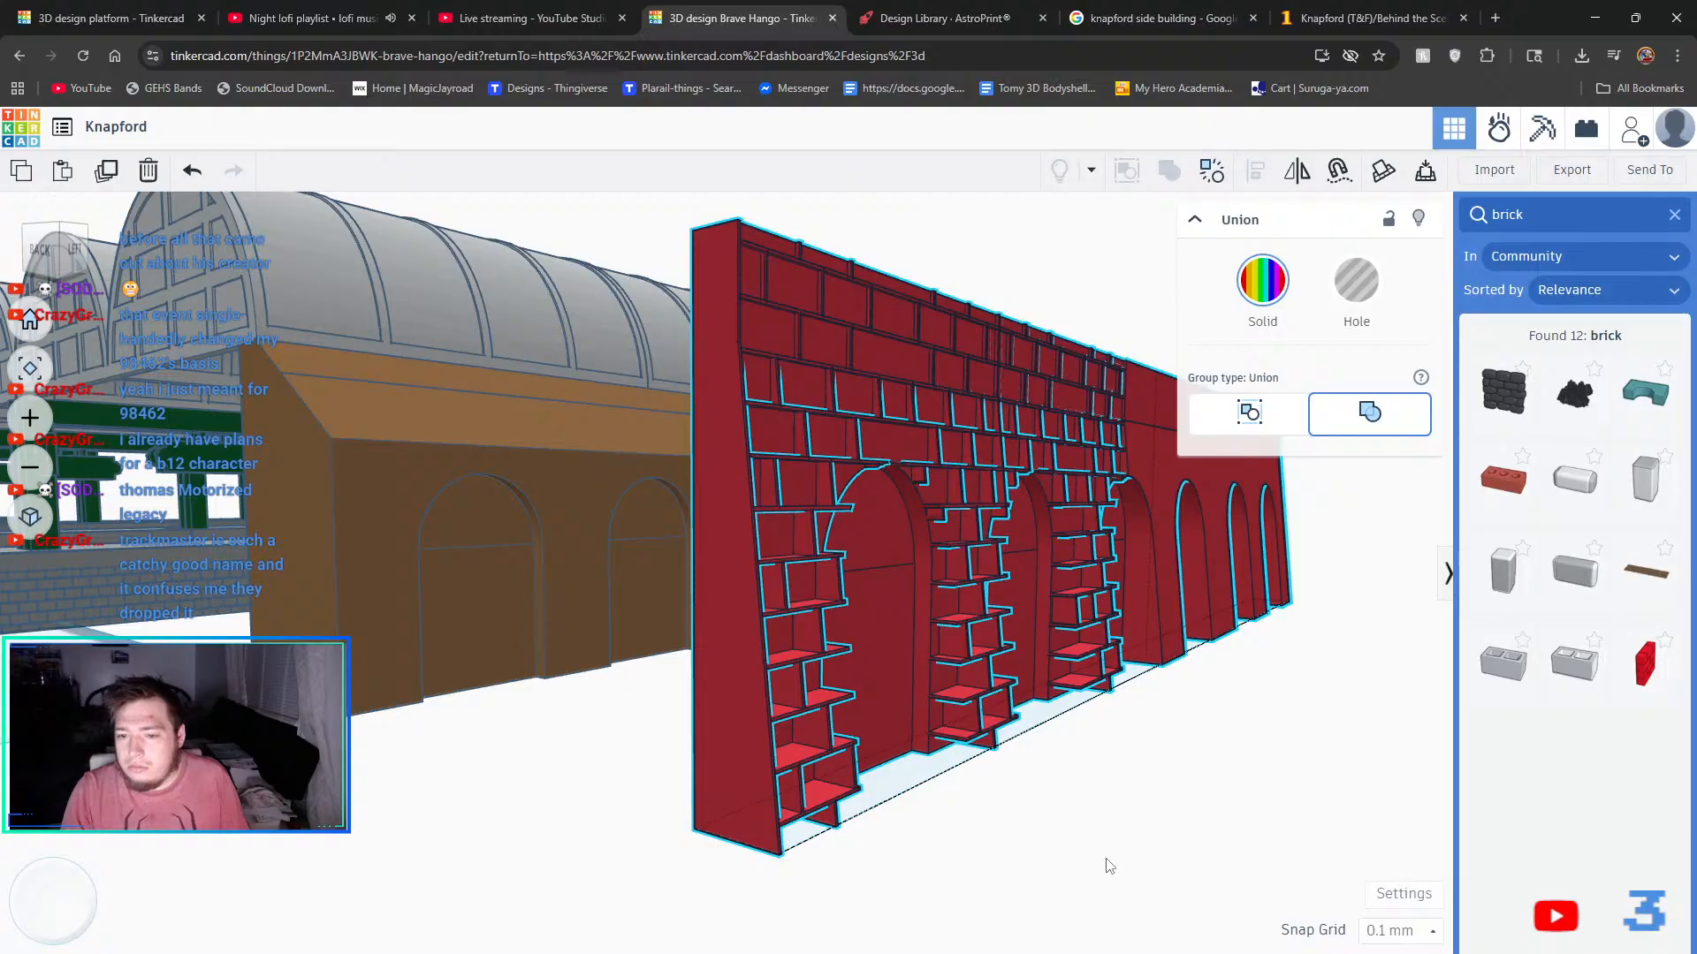
right_drag(1110, 866, 1259, 795)
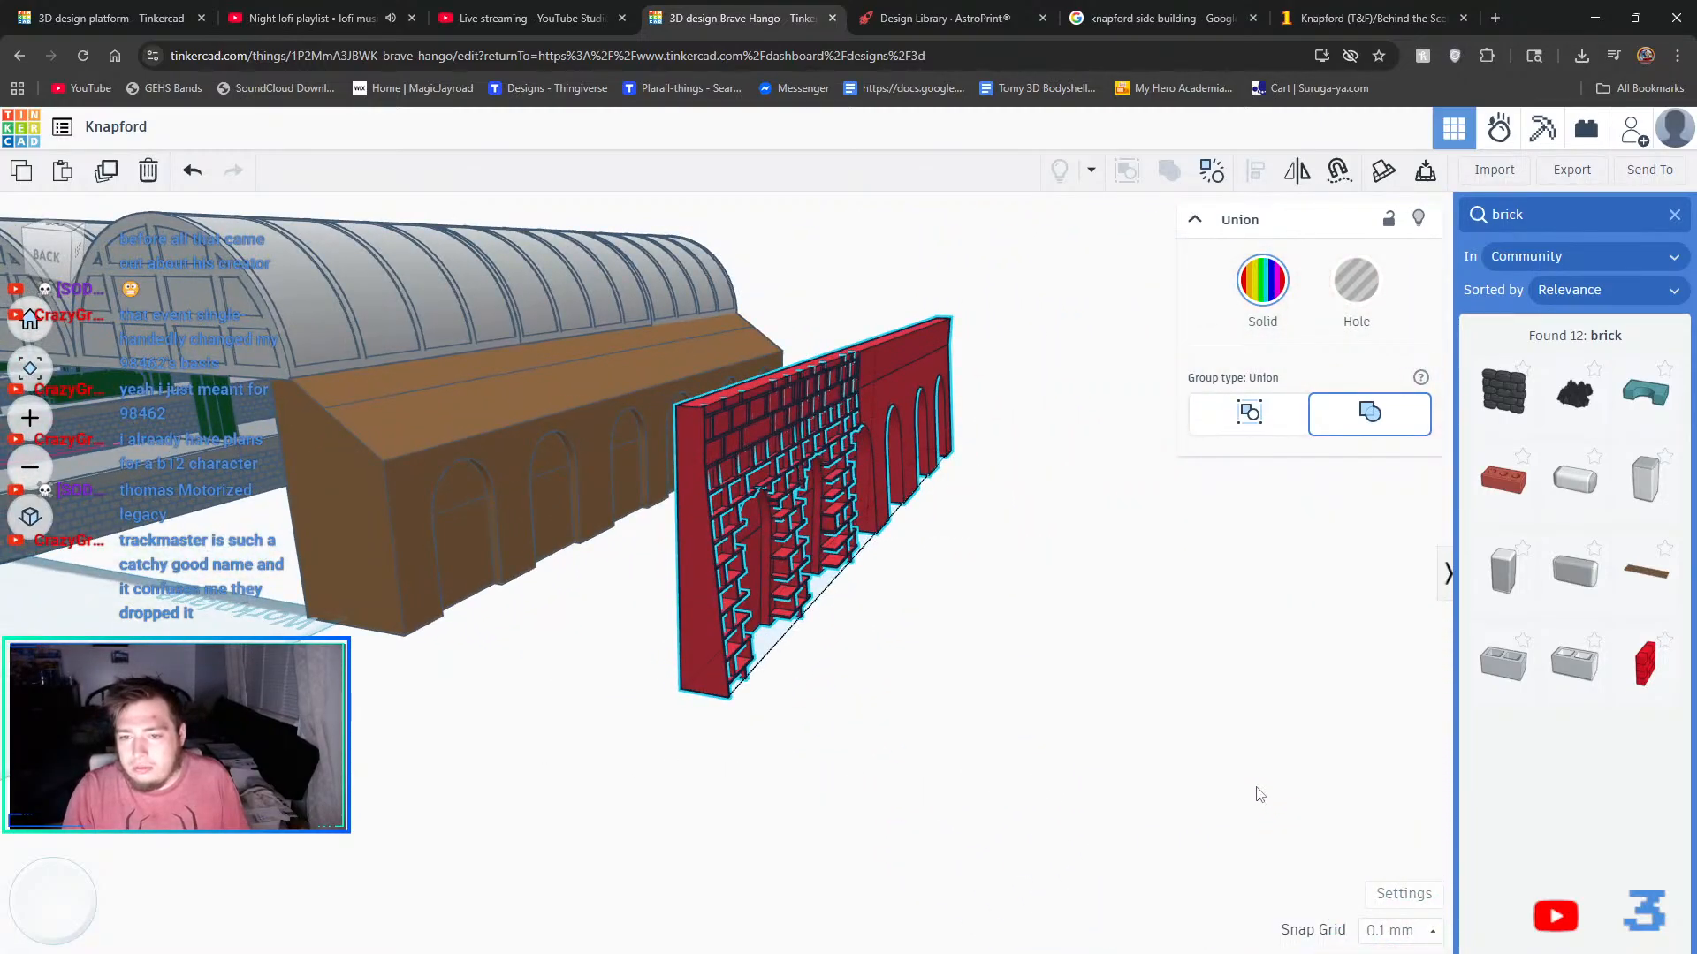
- Undo the union group that cut the brick holes into the arched red wall
click(573, 800)
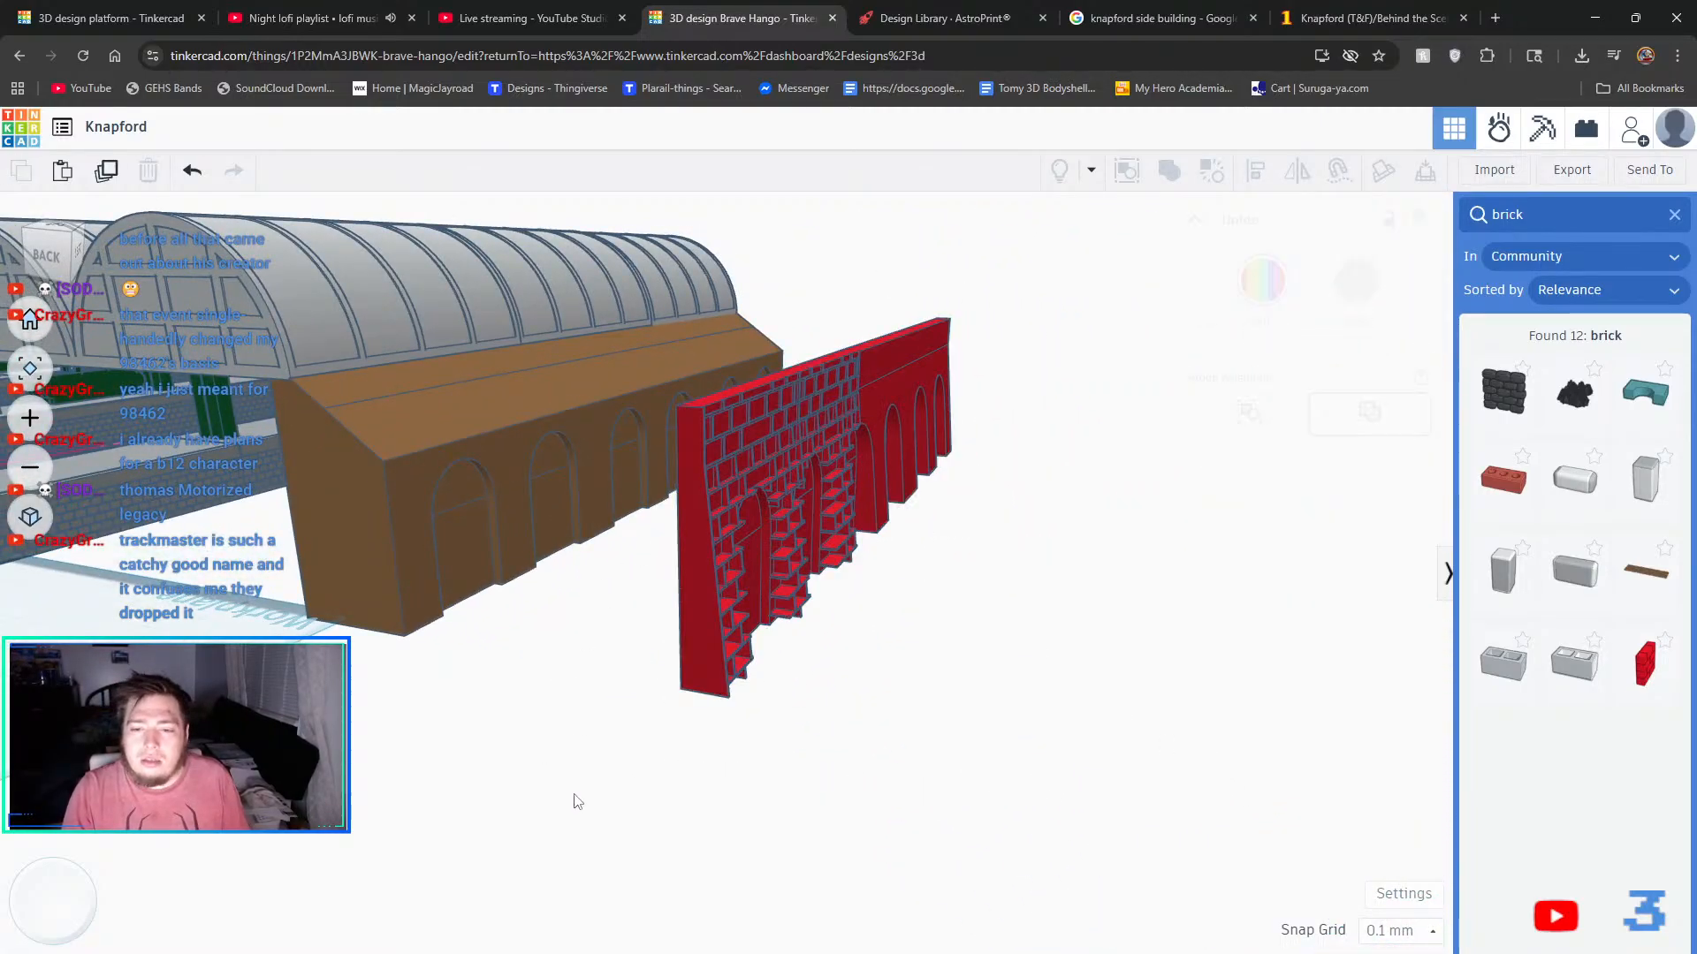
click(739, 634)
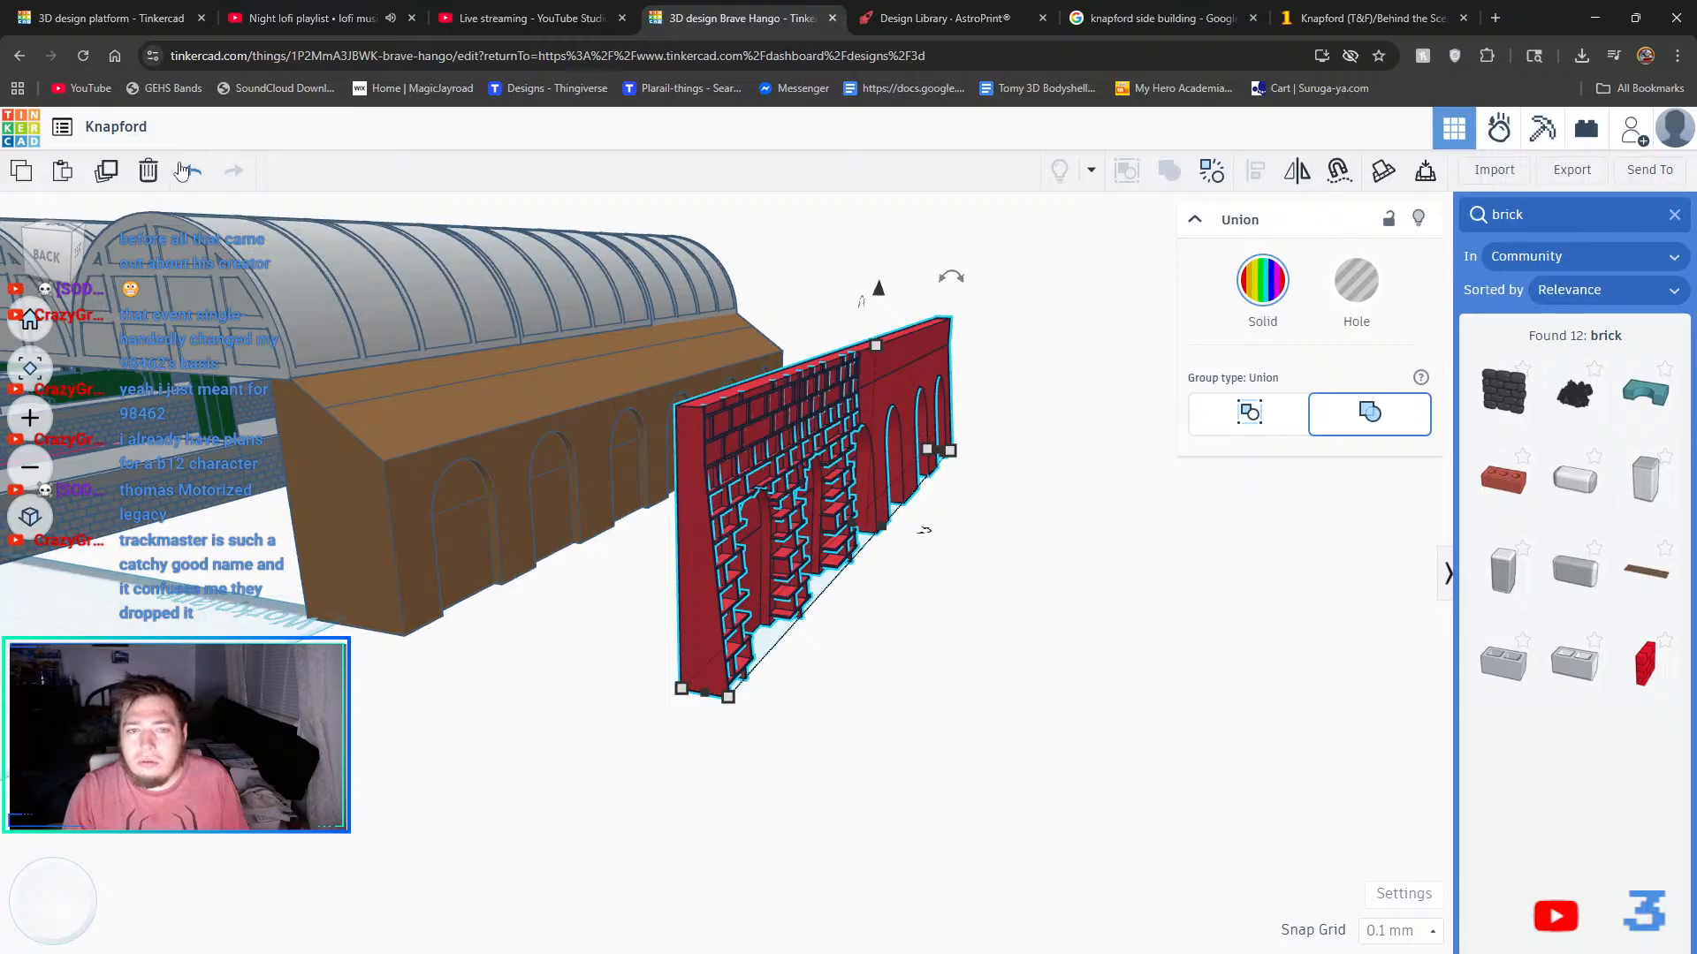
click(187, 169)
- Select both brick-pattern holes and nudge them outward from the arched red wall until its first arch is exposed
click(846, 580)
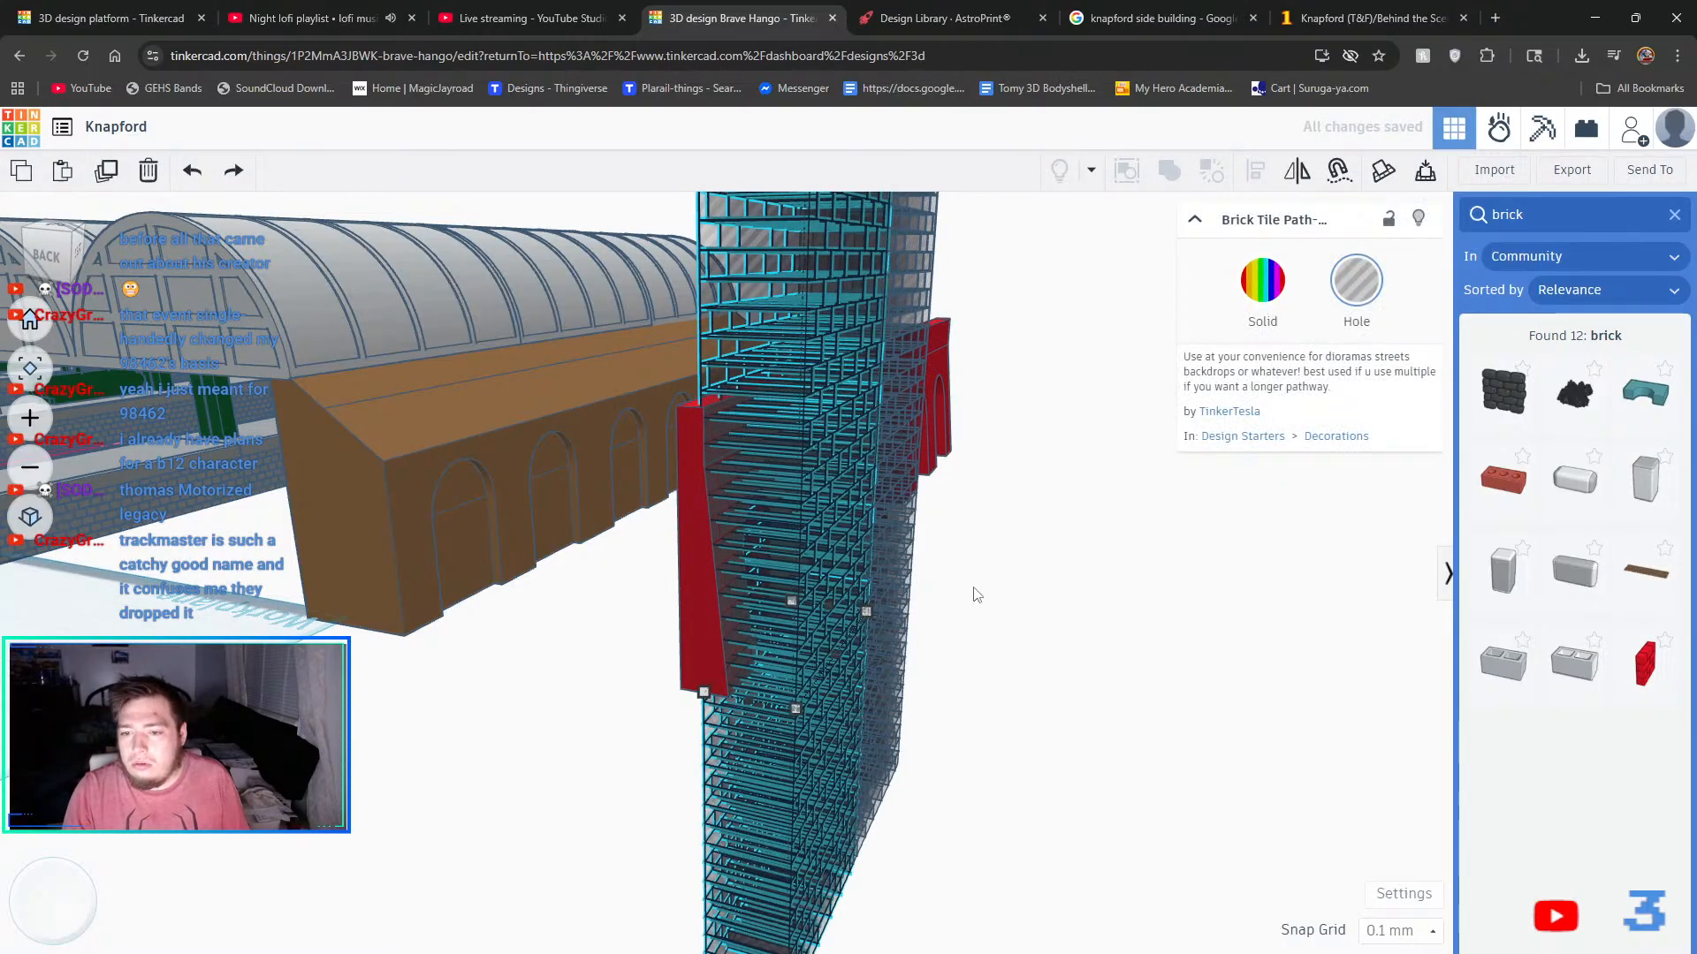
shift+click(887, 552)
key(Right)
key(Right)
key(Right)
key(Right)
key(Right)
key(Right)
key(Right)
key(Right)
key(Right)
key(Right)
key(Right)
key(Right)
key(Right)
key(Right)
key(Right)
key(Right)
key(Right)
key(Right)
key(Right)
key(Right)
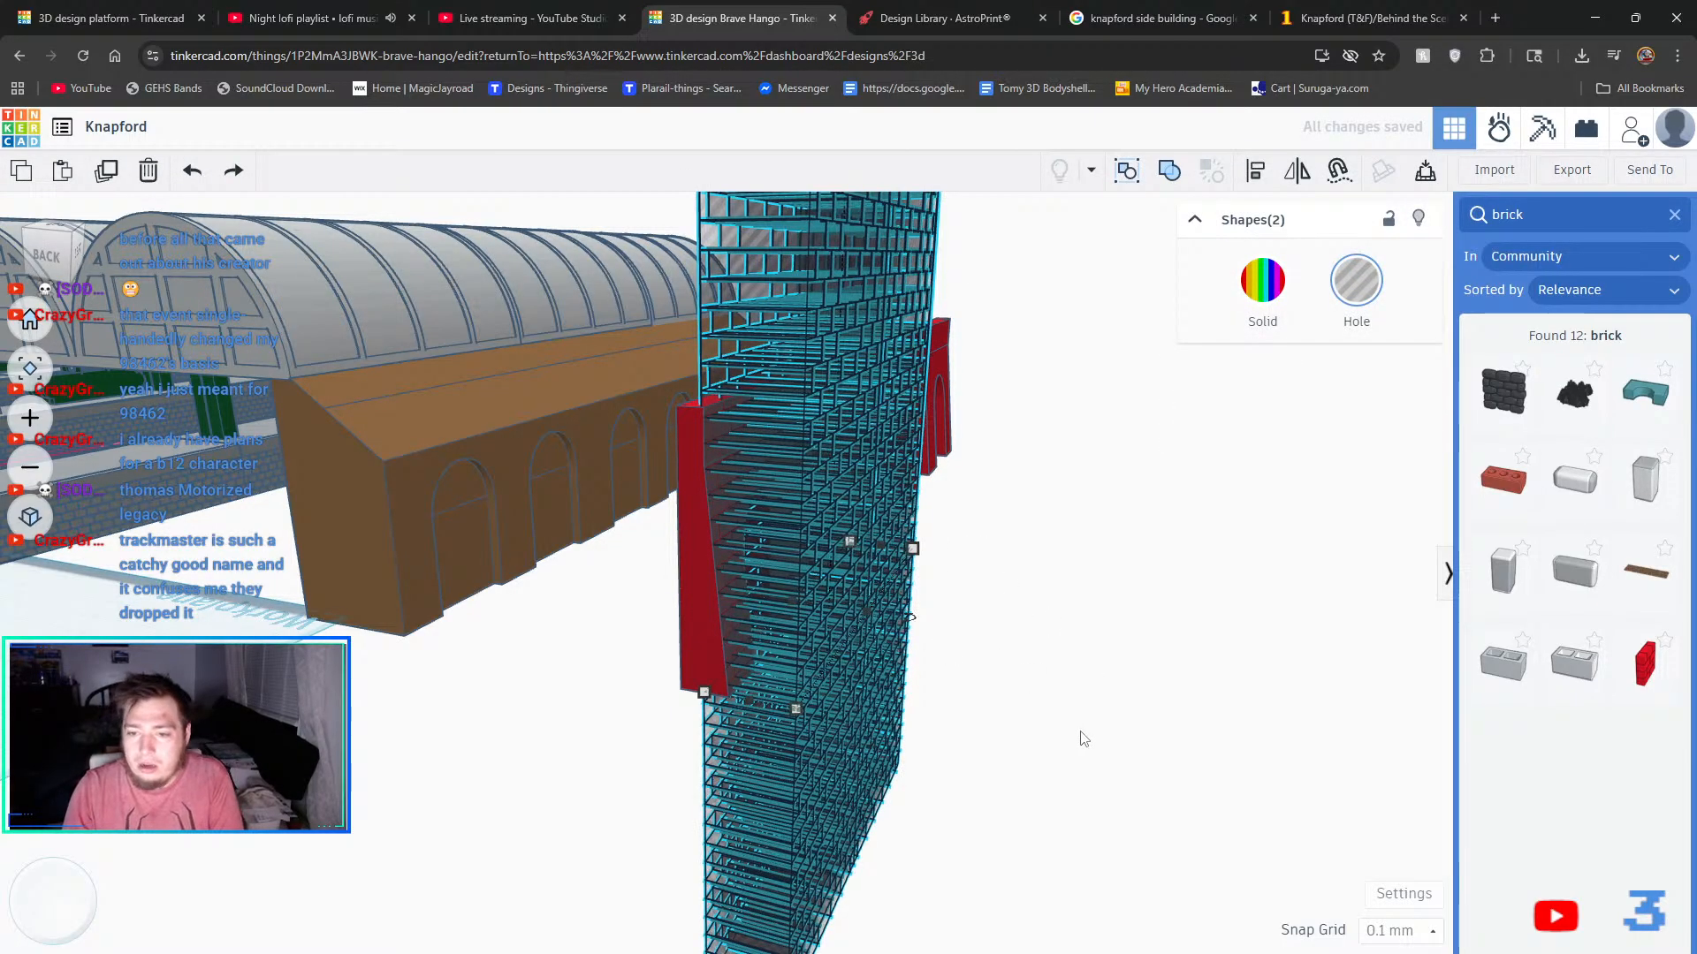
key(Right)
key(Right)
key(Right)
key(Right)
key(Right)
key(Right)
key(Right)
key(Right)
key(Right)
key(Right)
key(Right)
key(Right)
key(Right)
key(Right)
key(Right)
key(Right)
key(Right)
key(Right)
key(Right)
key(Right)
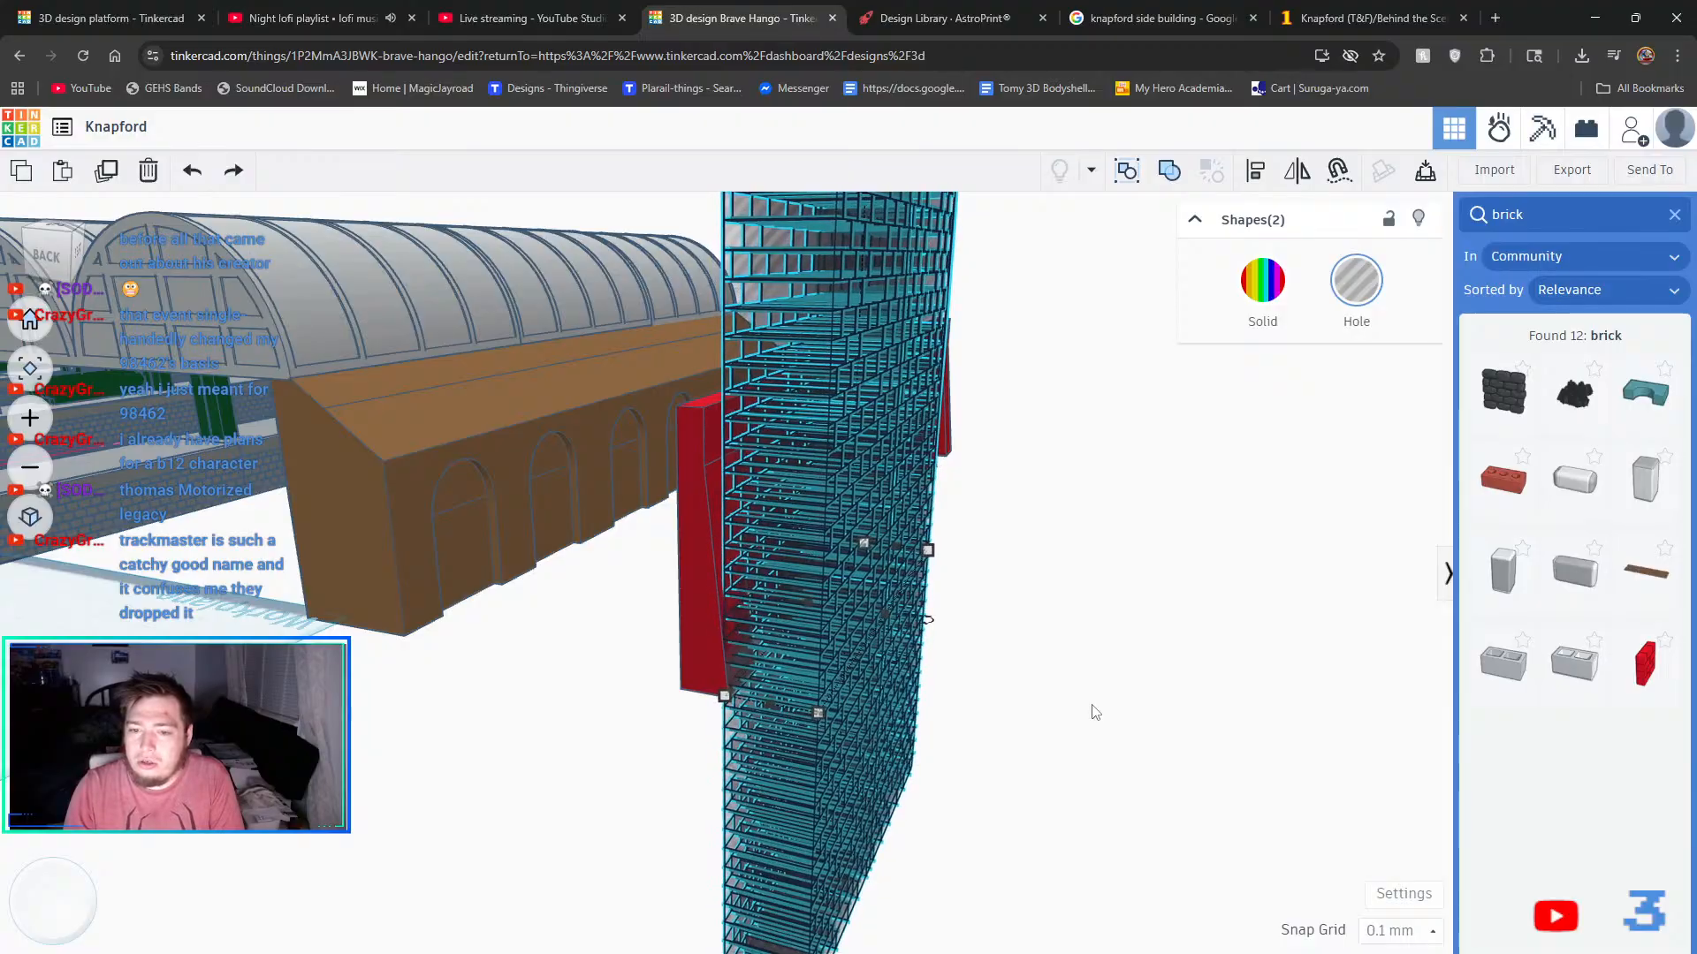
key(Right)
key(Right)
key(Right)
key(Right)
key(Right)
key(Right)
key(Right)
key(Right)
key(Right)
key(Right)
key(Right)
key(Right)
key(Right)
key(Right)
key(Right)
key(Right)
key(Right)
key(Right)
key(Right)
key(Right)
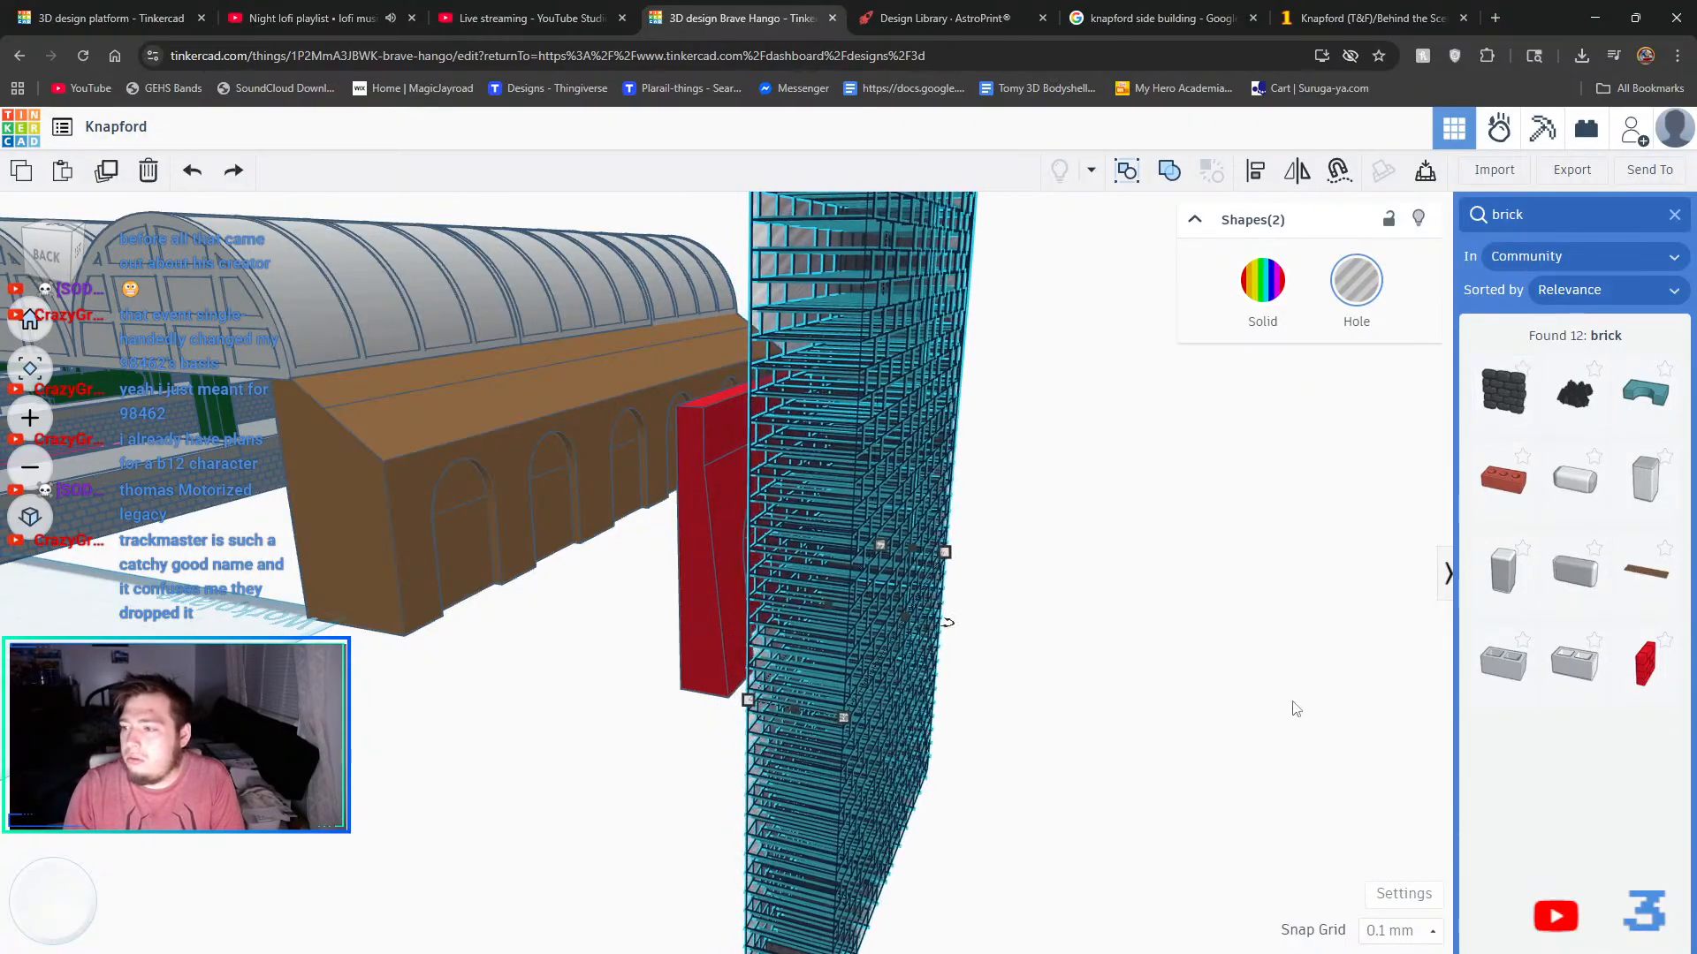
key(Right)
key(Right)
key(Right)
key(Right)
key(Right)
key(Right)
key(Right)
key(Right)
key(Right)
key(Right)
key(Right)
key(Right)
key(Right)
key(Right)
key(Right)
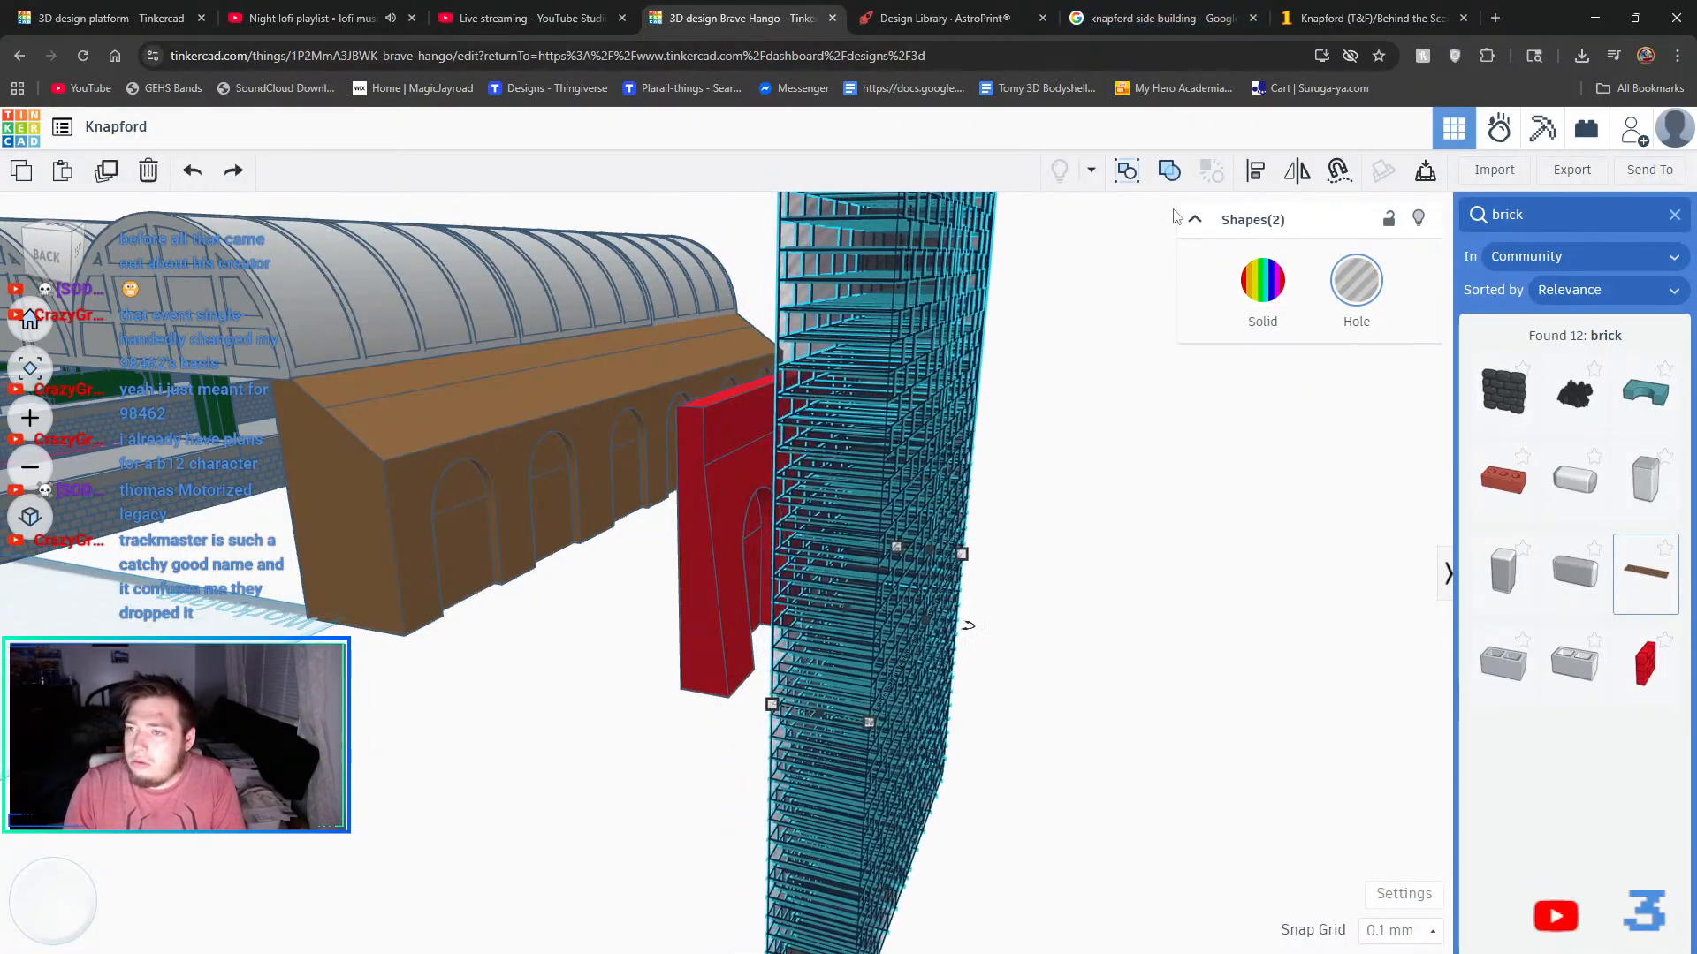
click(1262, 727)
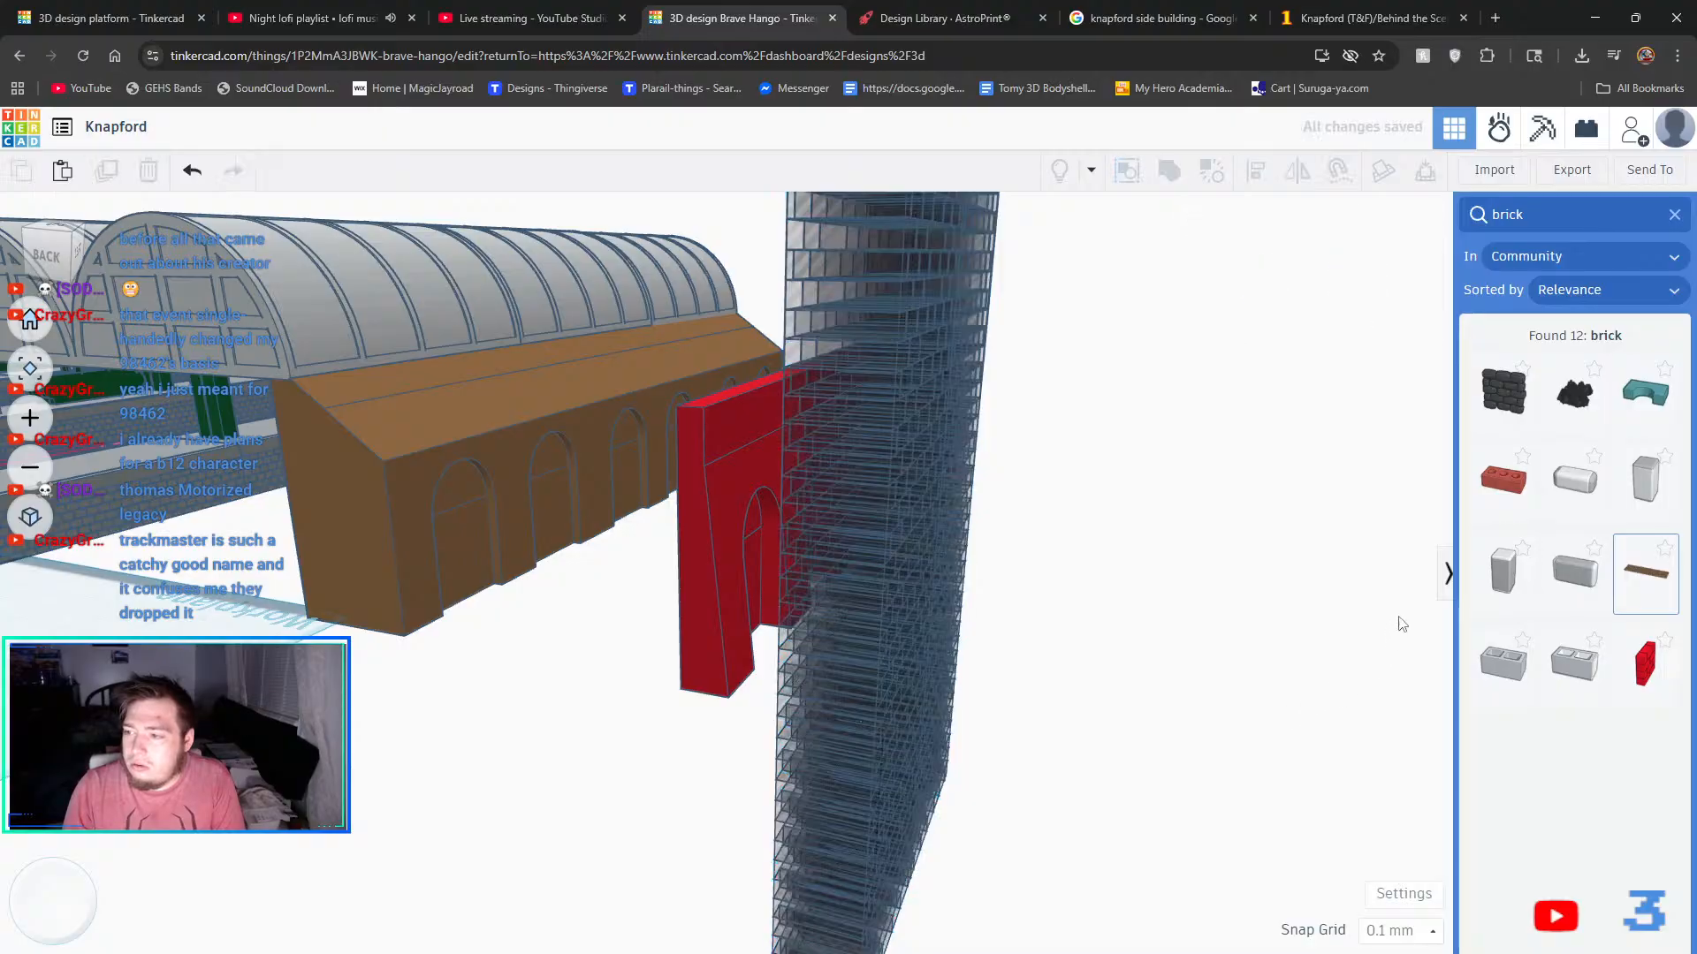
- Ungroup the arched red wall into its component shapes and duplicate its solid box
click(776, 459)
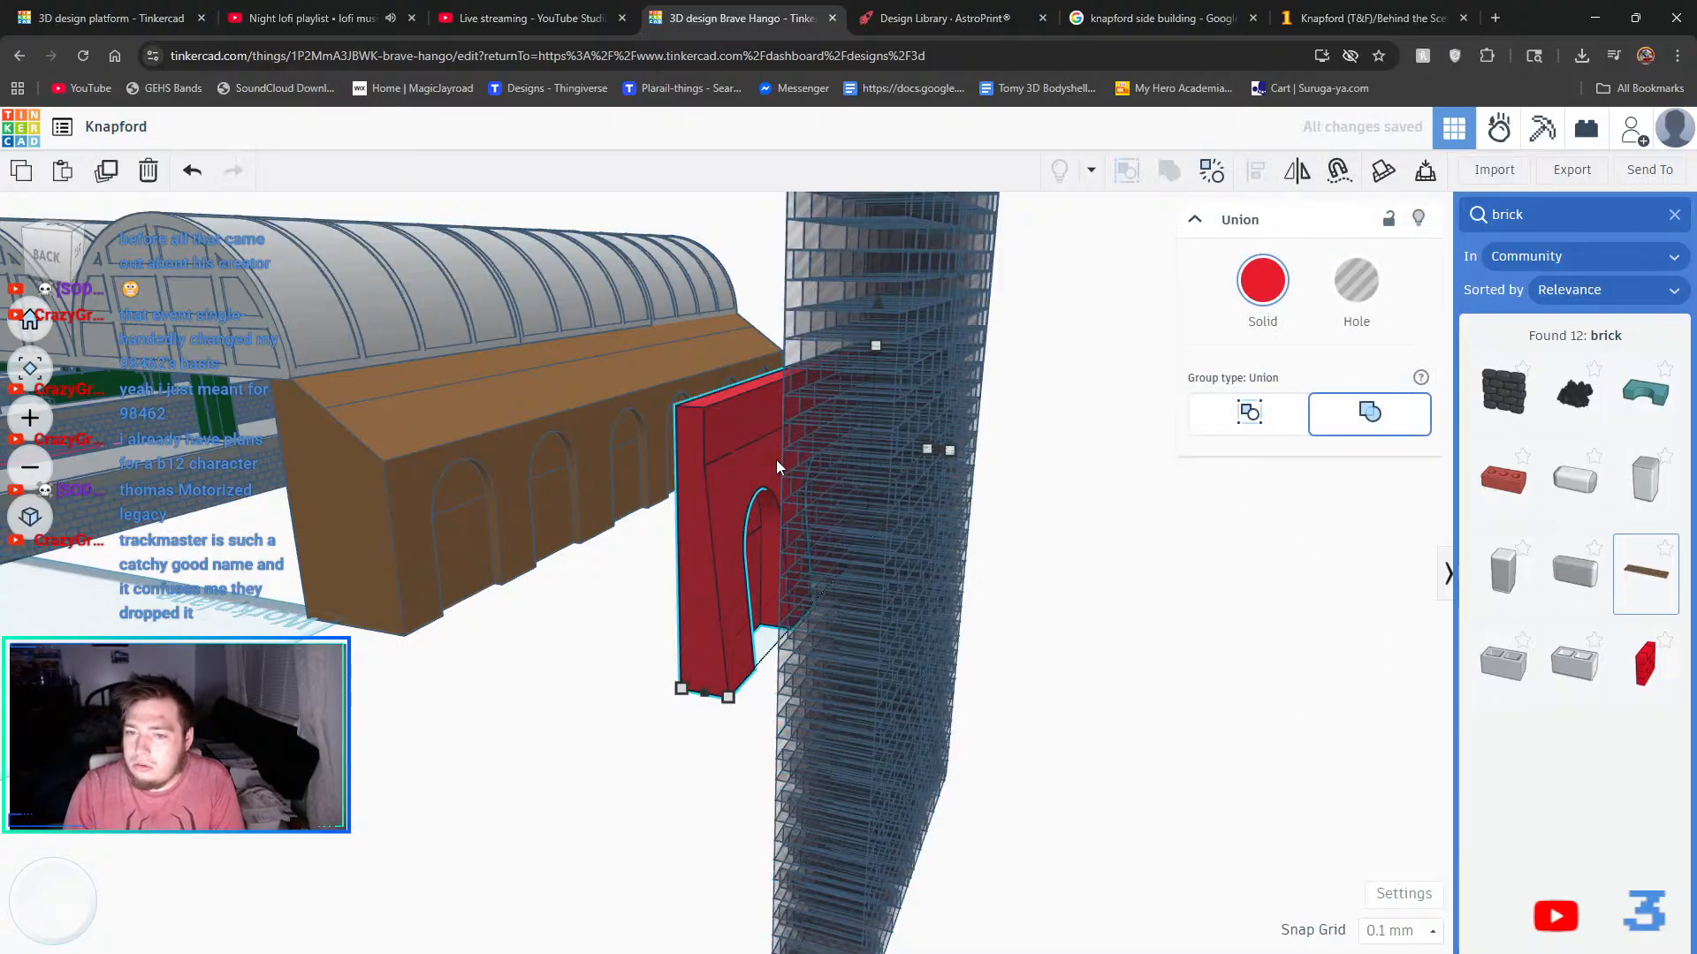
click(1217, 178)
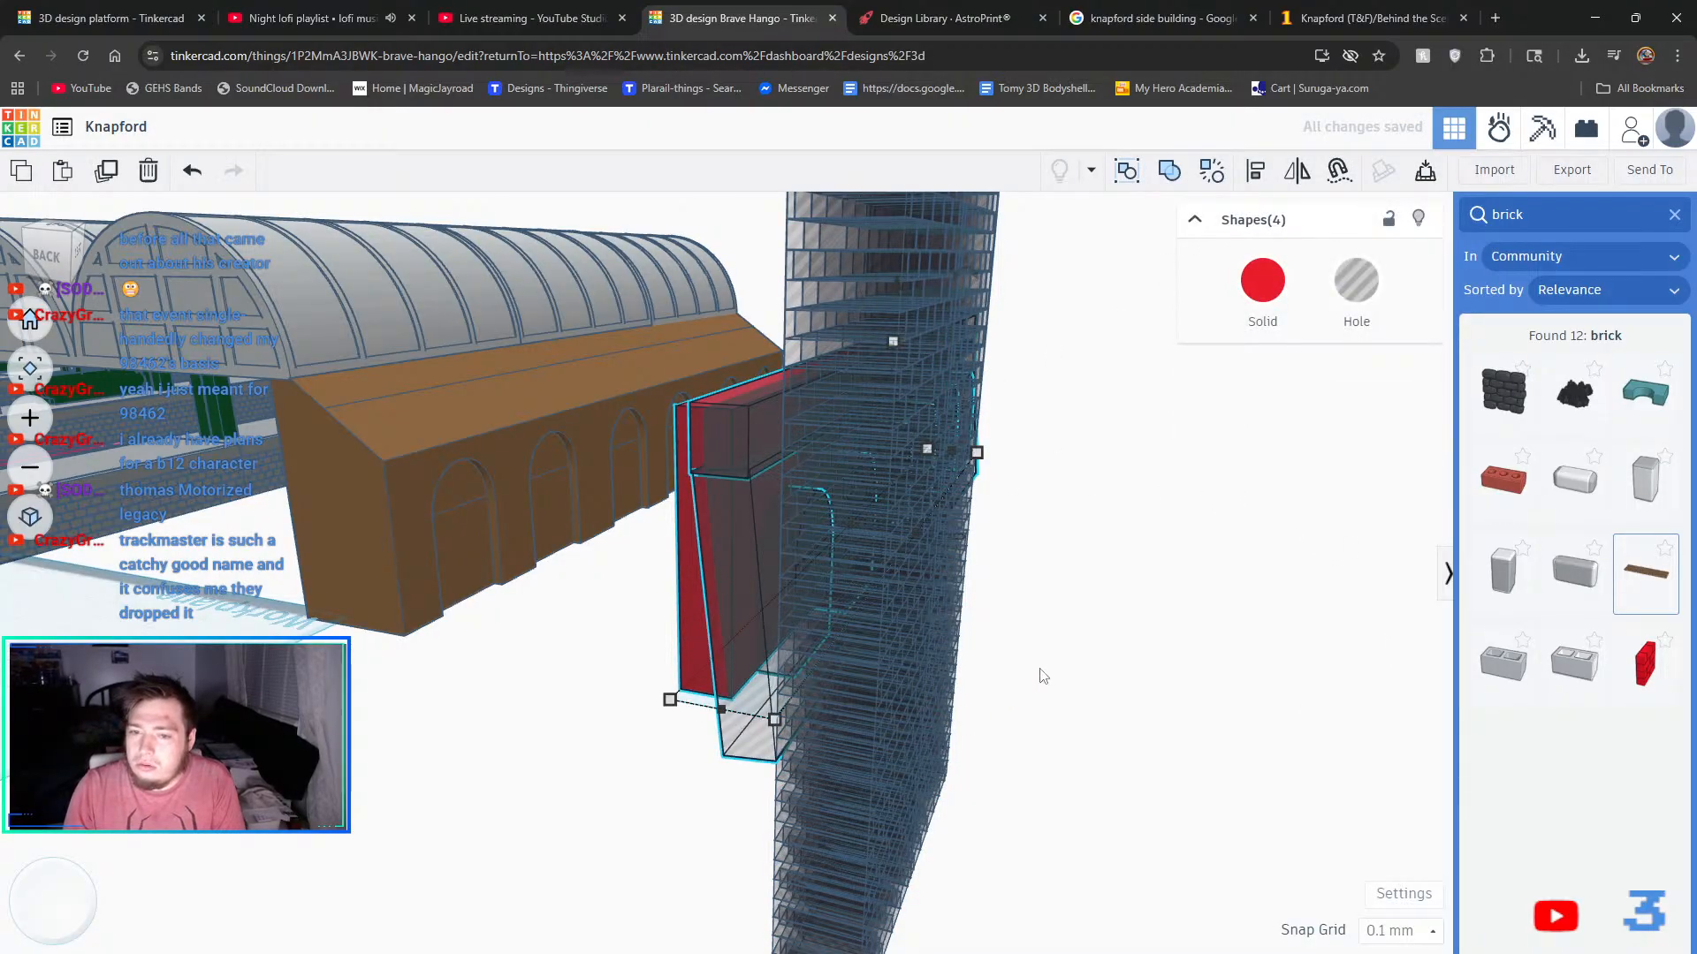
click(696, 587)
click(109, 173)
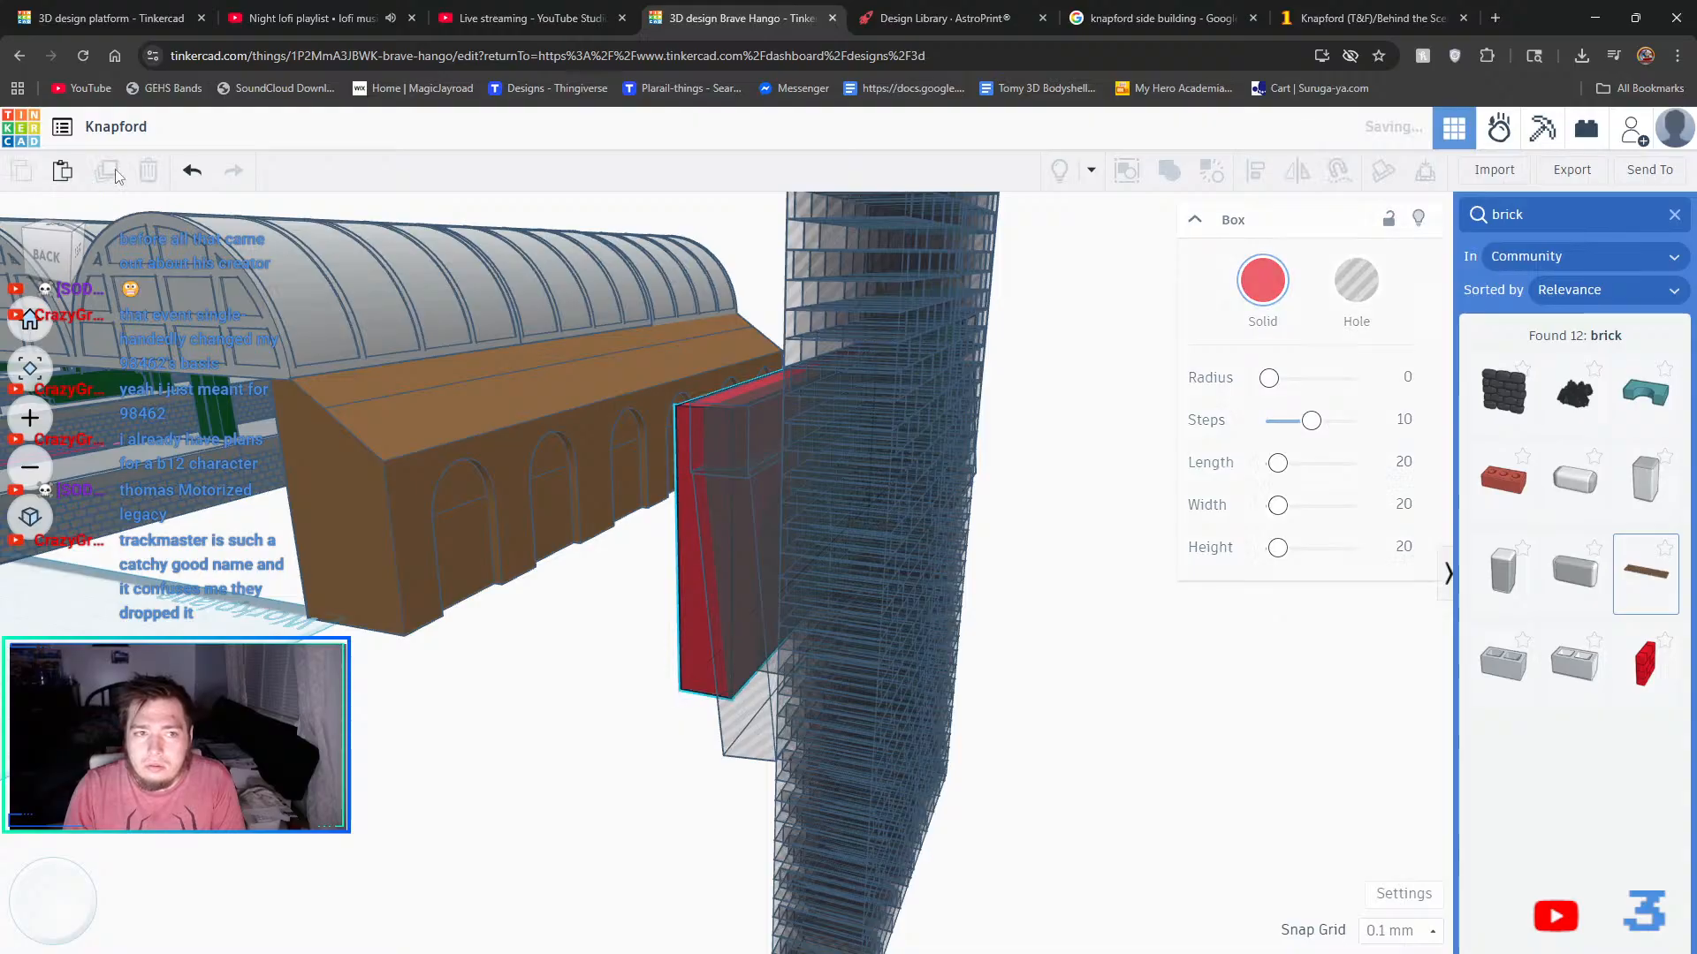
- Move the duplicated box outward past the brick holes, switching the snap grid to 1.0 mm for larger moves
key(Right)
key(Right)
key(Right)
key(Right)
key(Right)
key(Right)
key(Right)
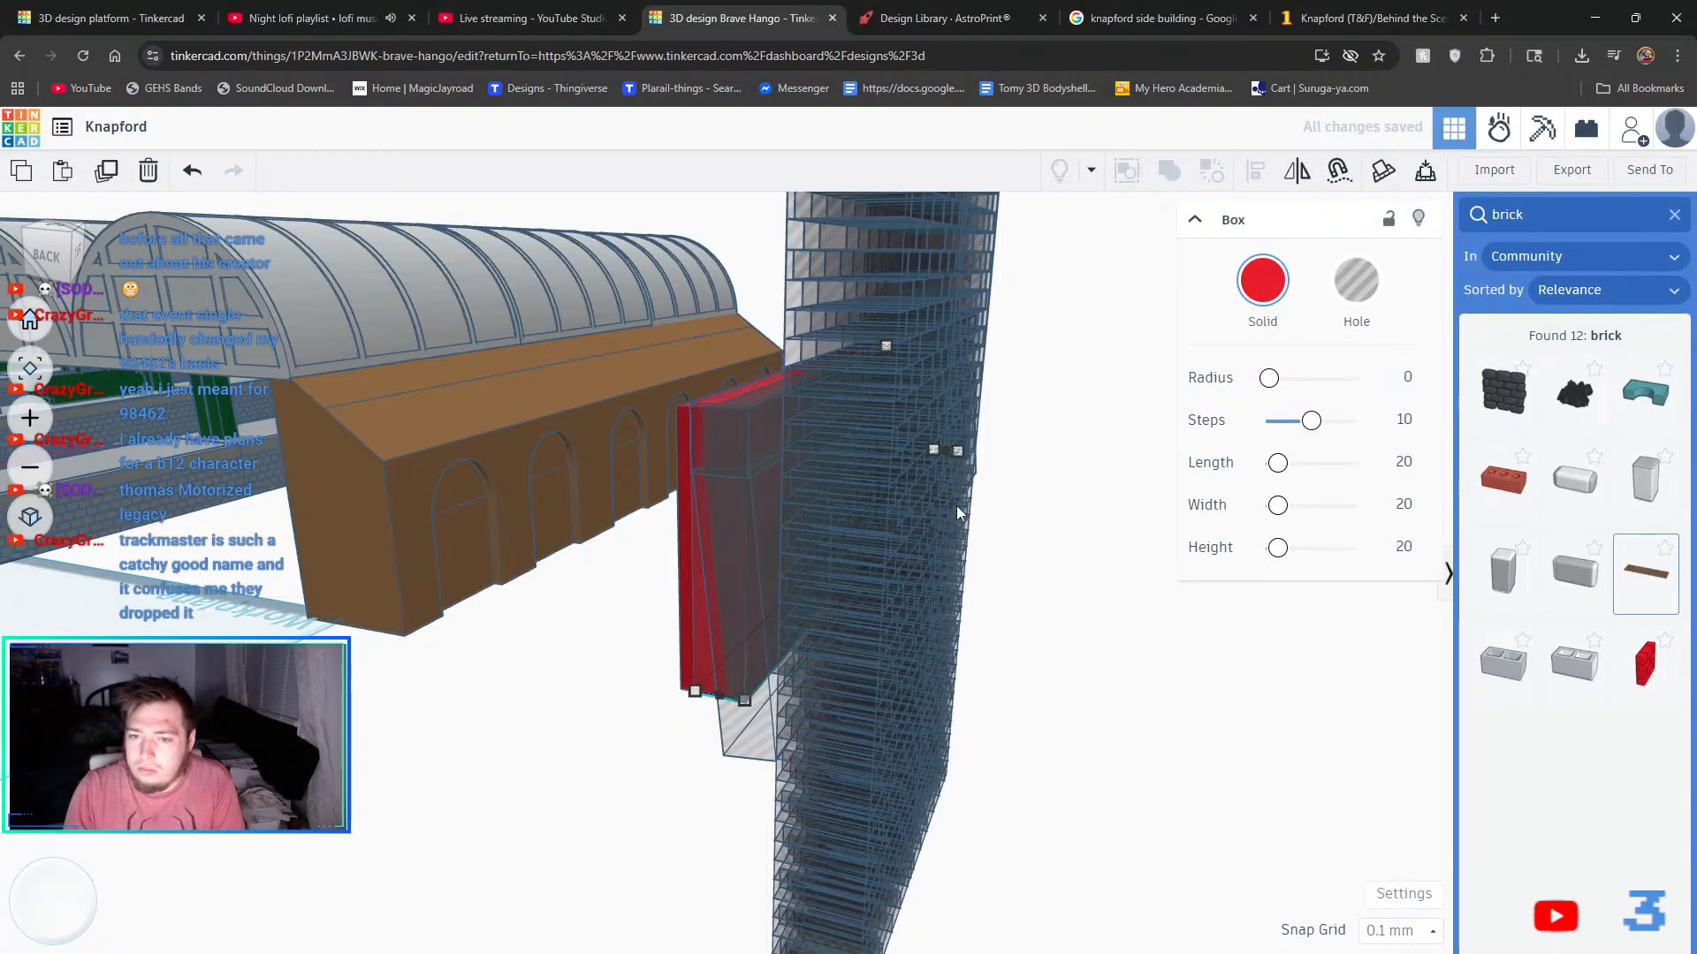
key(Right)
key(Right)
key(Right)
key(Right)
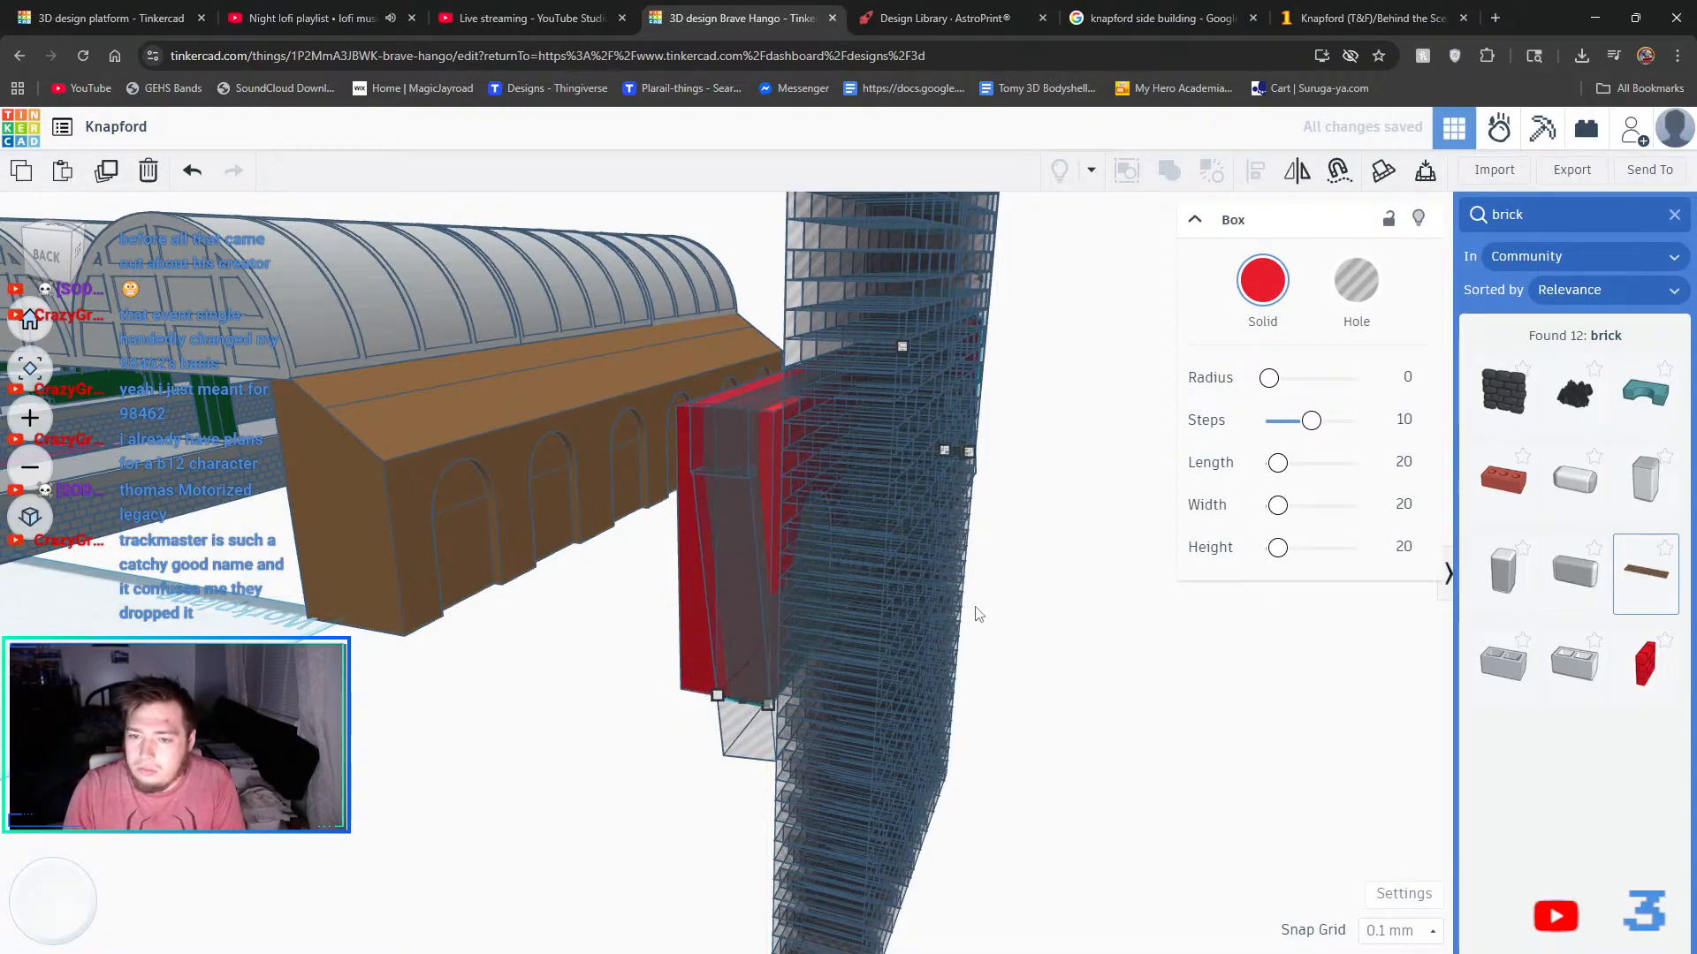
key(Right)
key(Right)
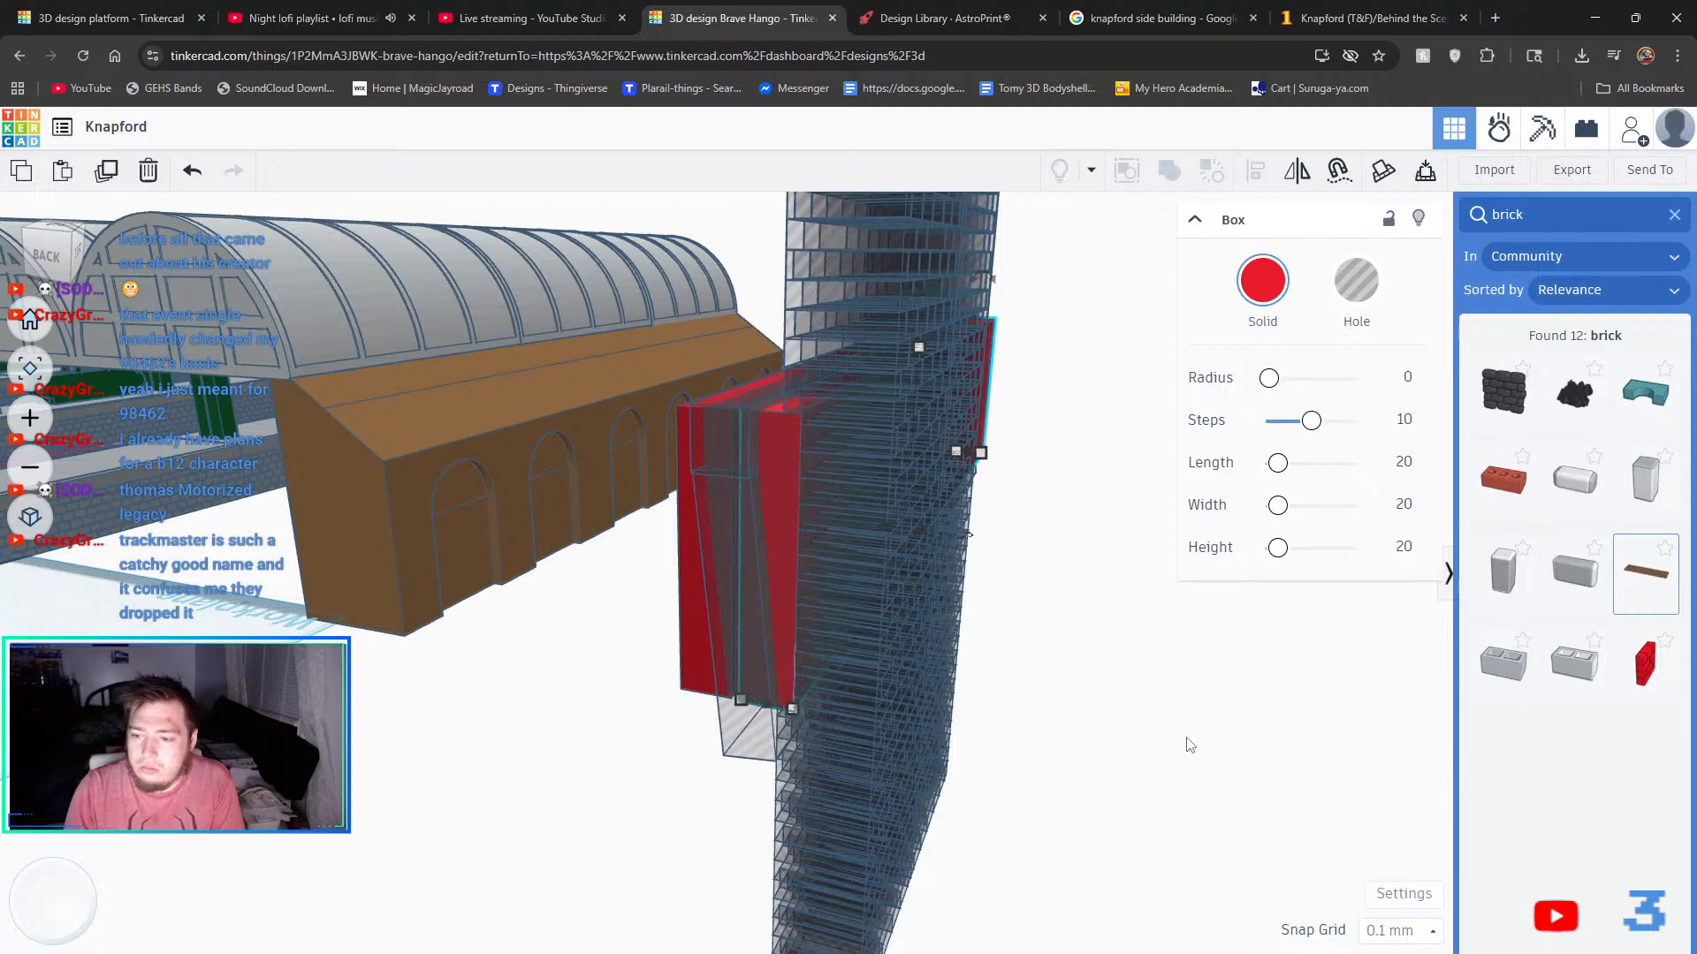
click(1399, 931)
click(1393, 805)
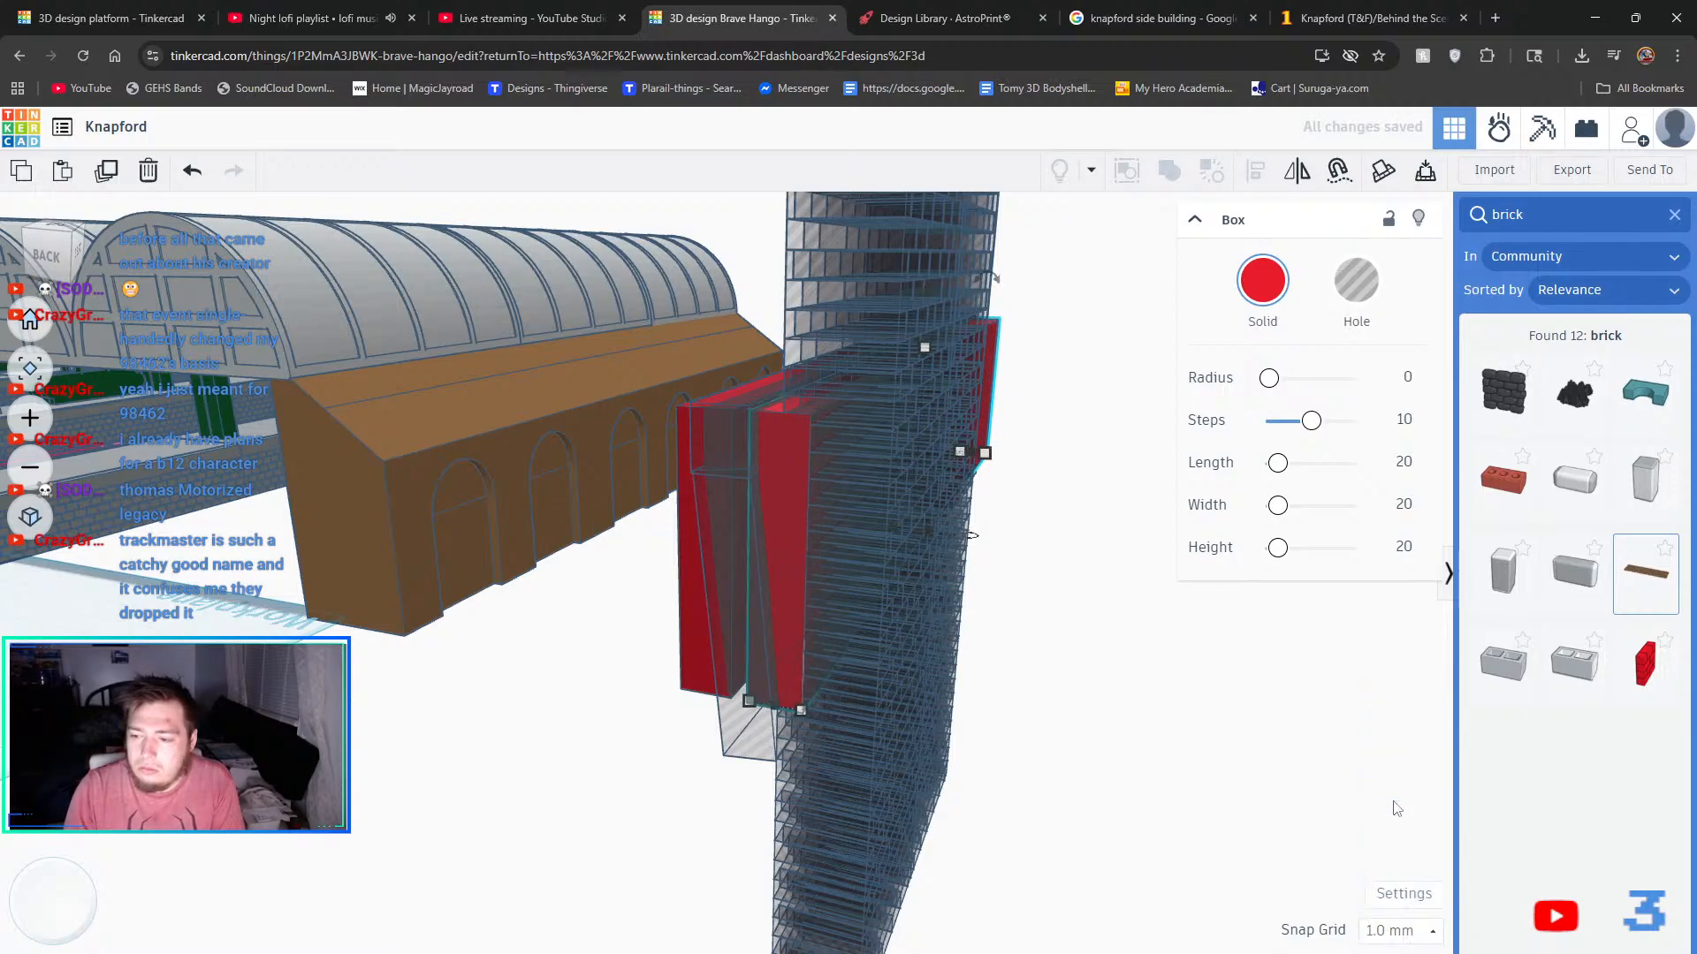
key(Right)
key(Right)
key(Right)
key(Right)
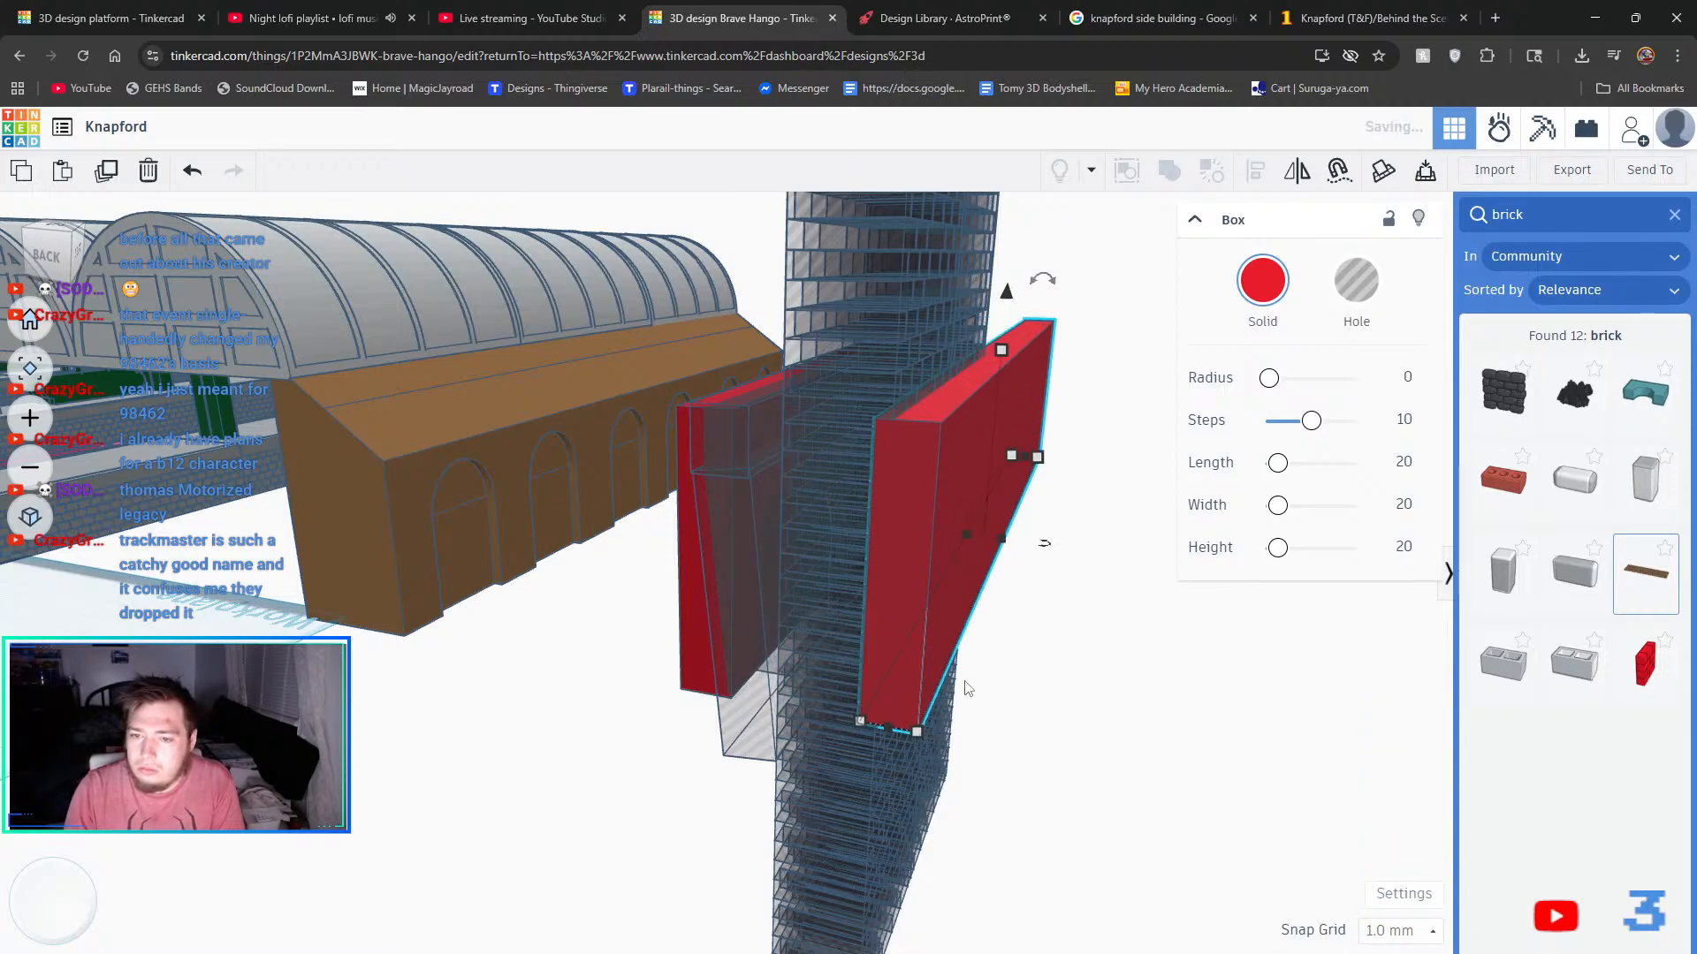
- Reselect the original wall's solid box and arch cut-out shapes and union-group them into the arched wall again
click(1184, 794)
right_drag(1186, 795, 1262, 775)
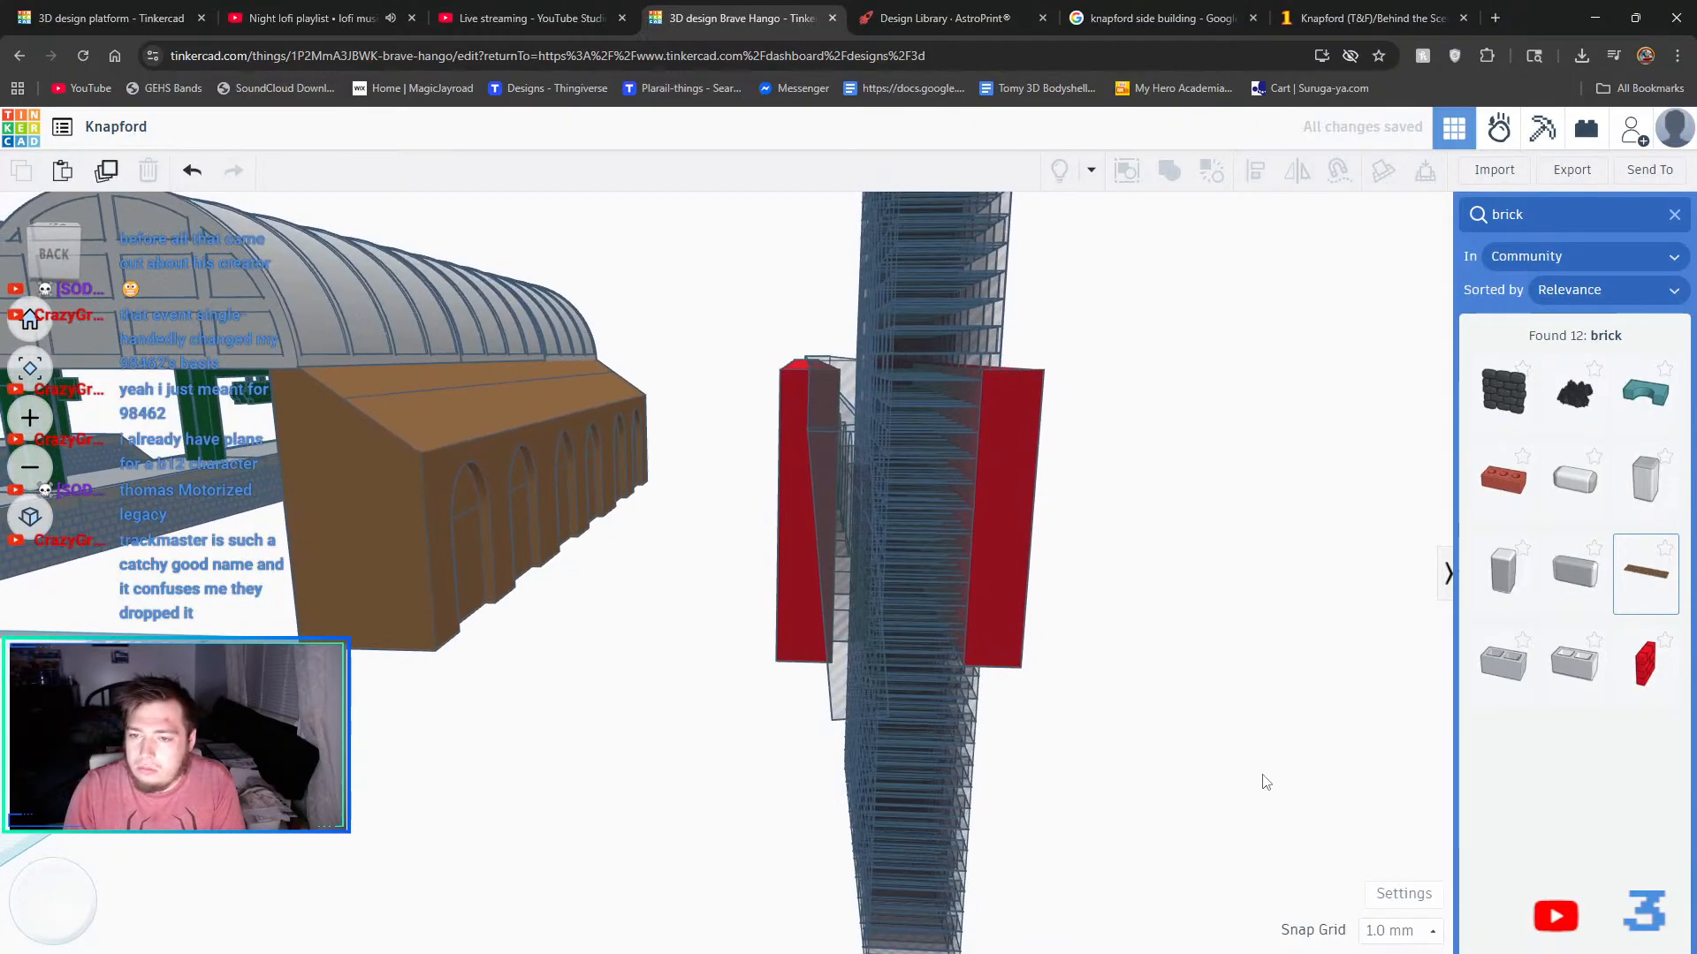
drag(794, 440, 839, 664)
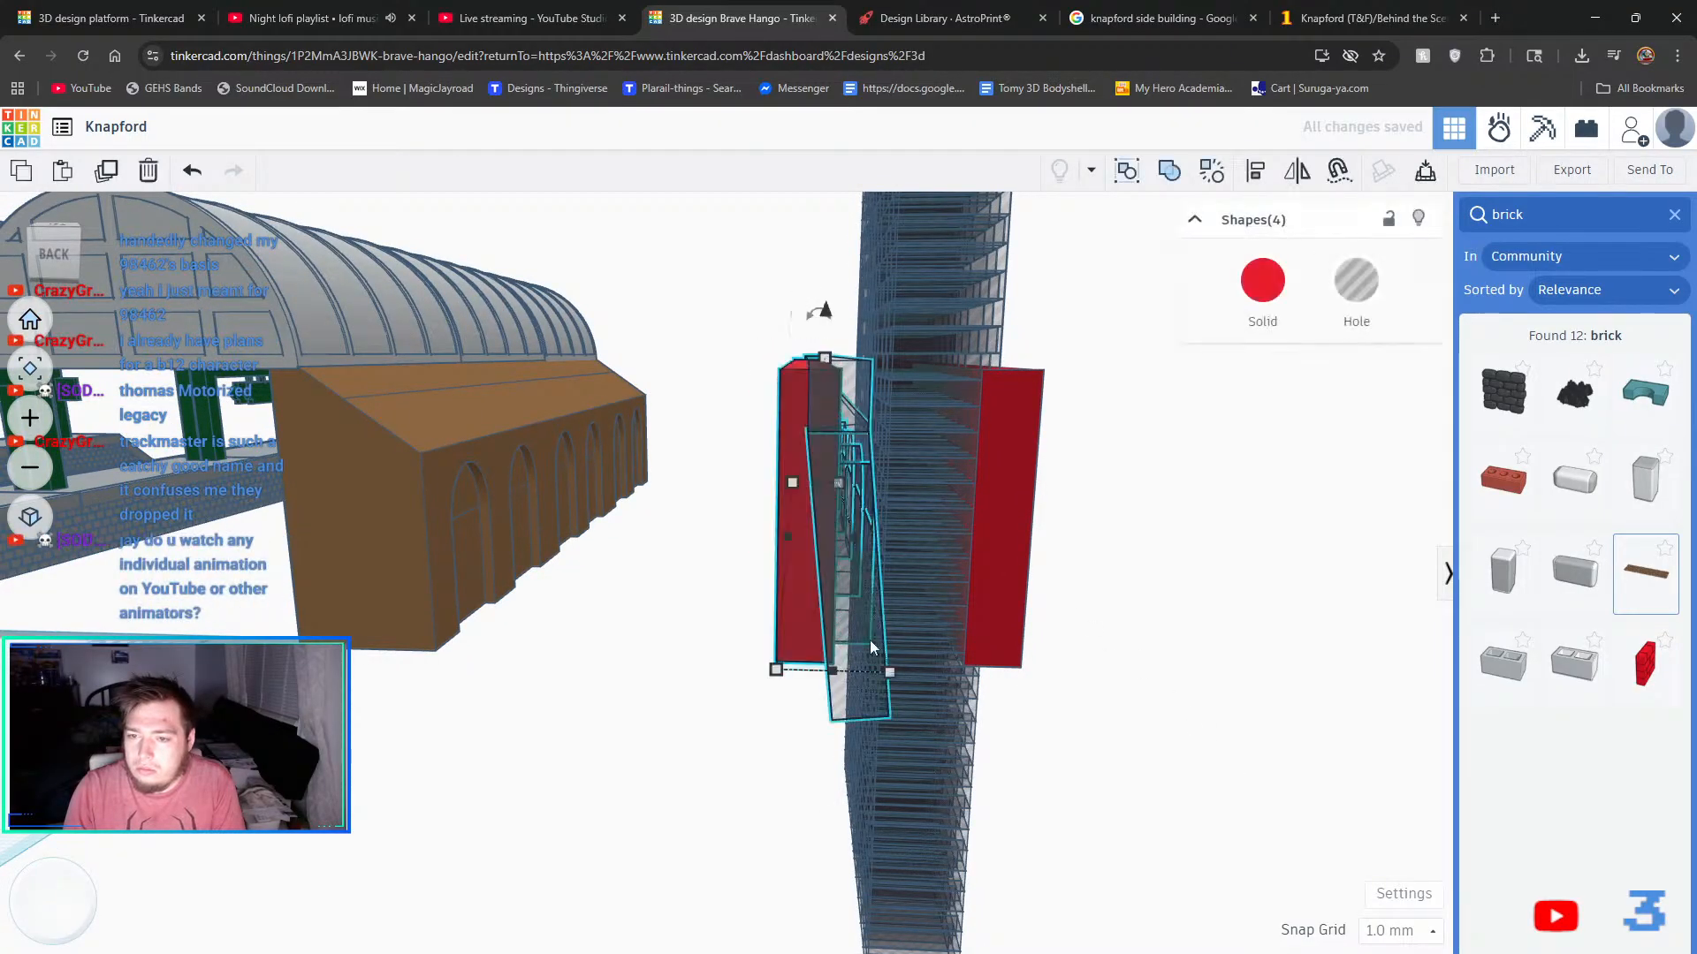
click(1180, 172)
right_drag(1223, 526, 1137, 538)
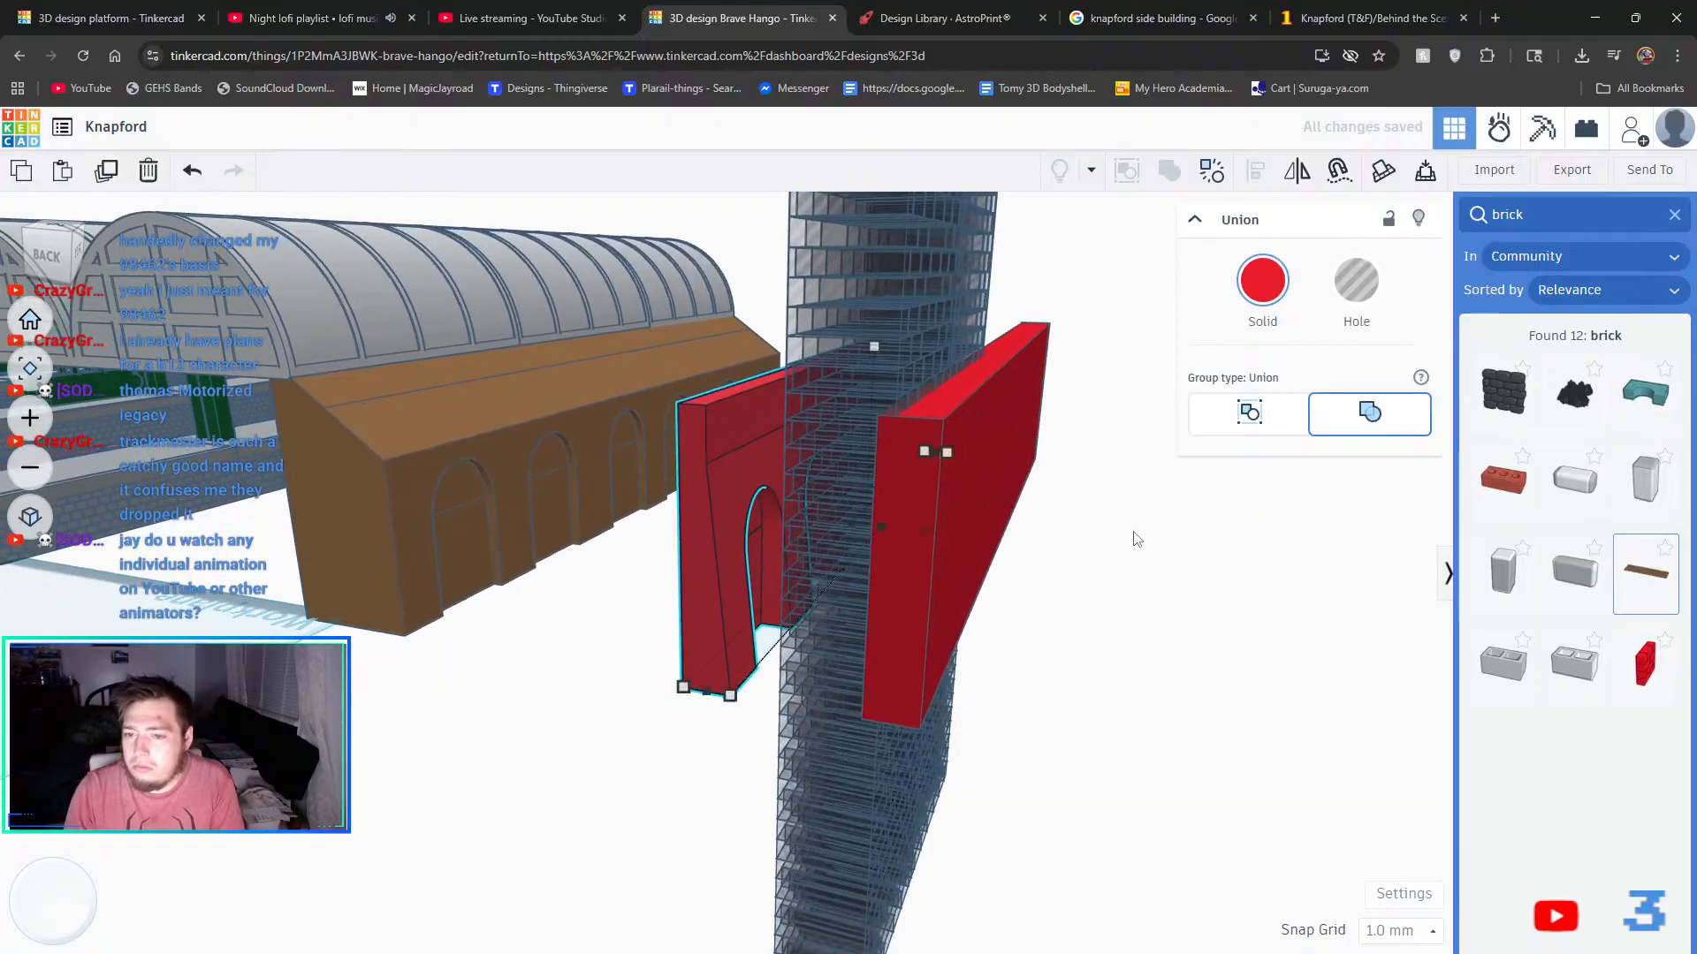
click(1028, 620)
- Try to cut both brick-pattern holes into the duplicated box with a union group, and undo the grouping
click(915, 497)
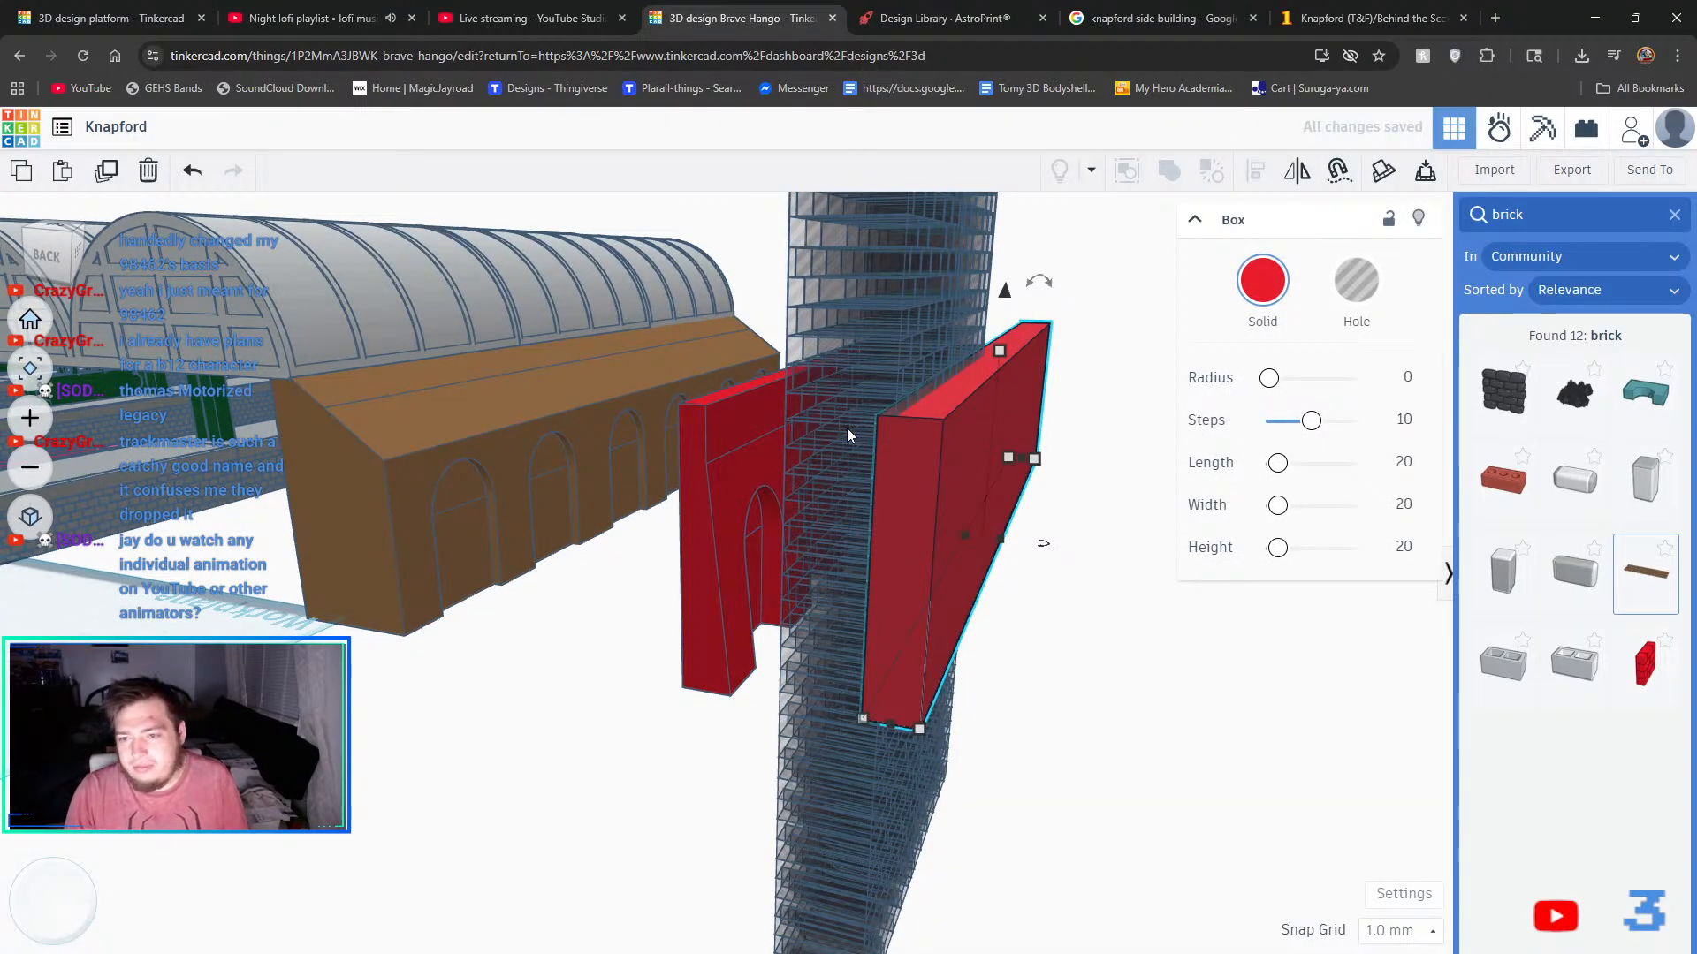
shift+click(846, 428)
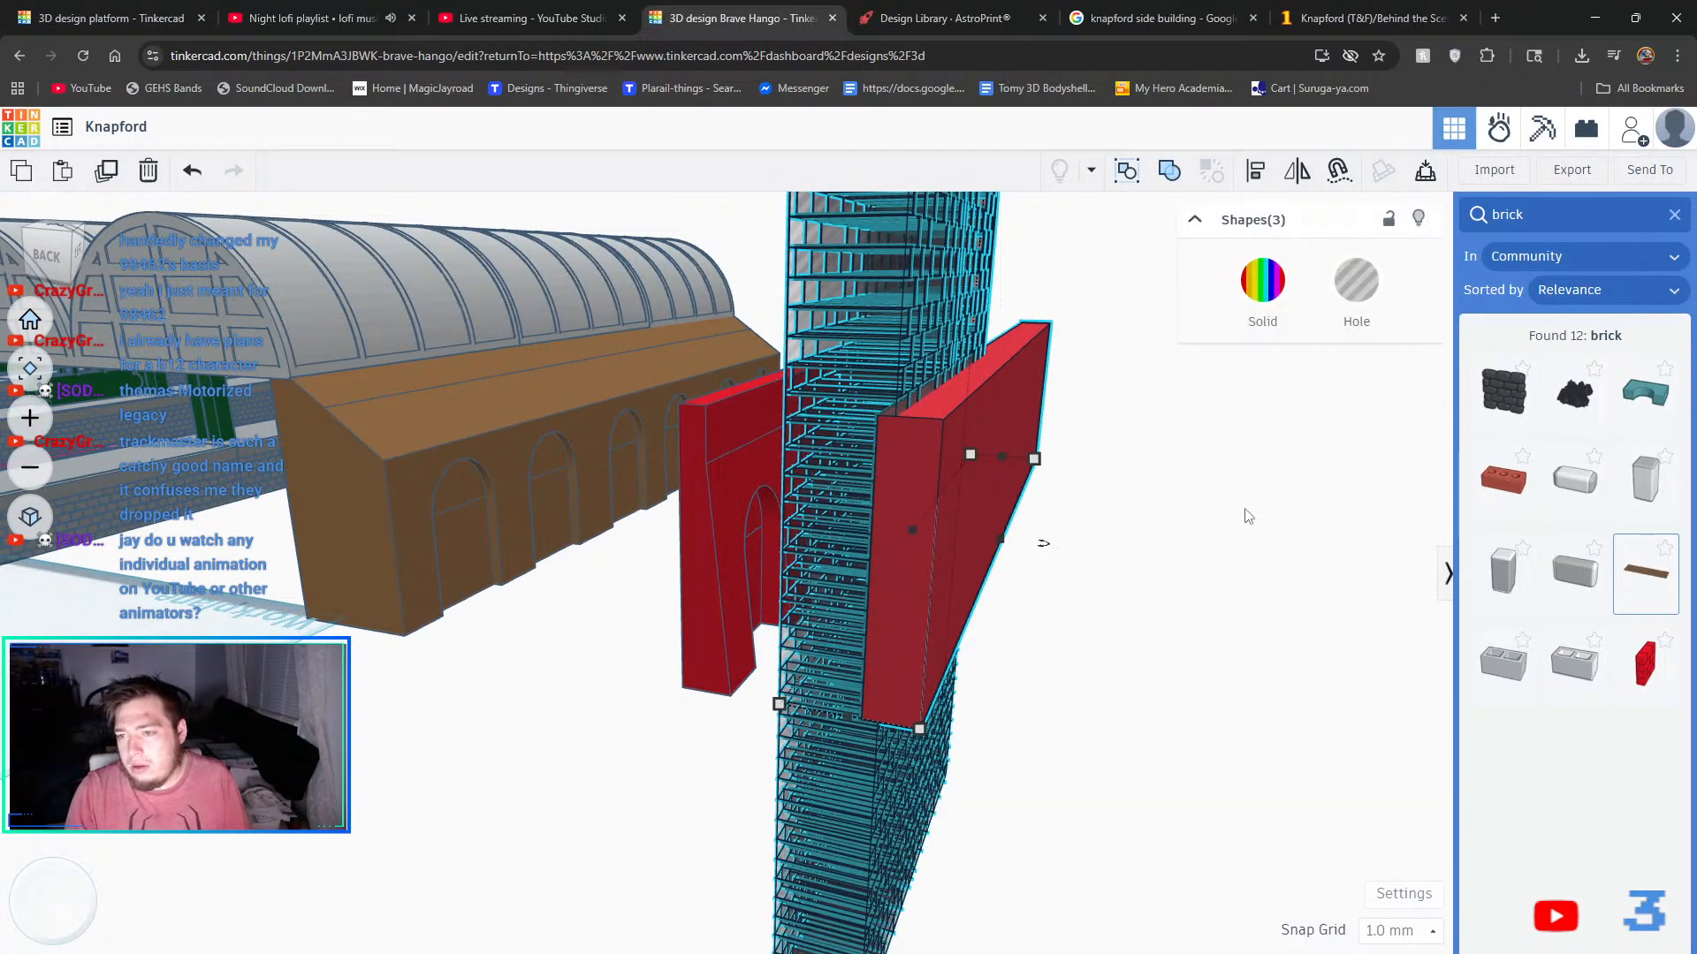
click(1180, 175)
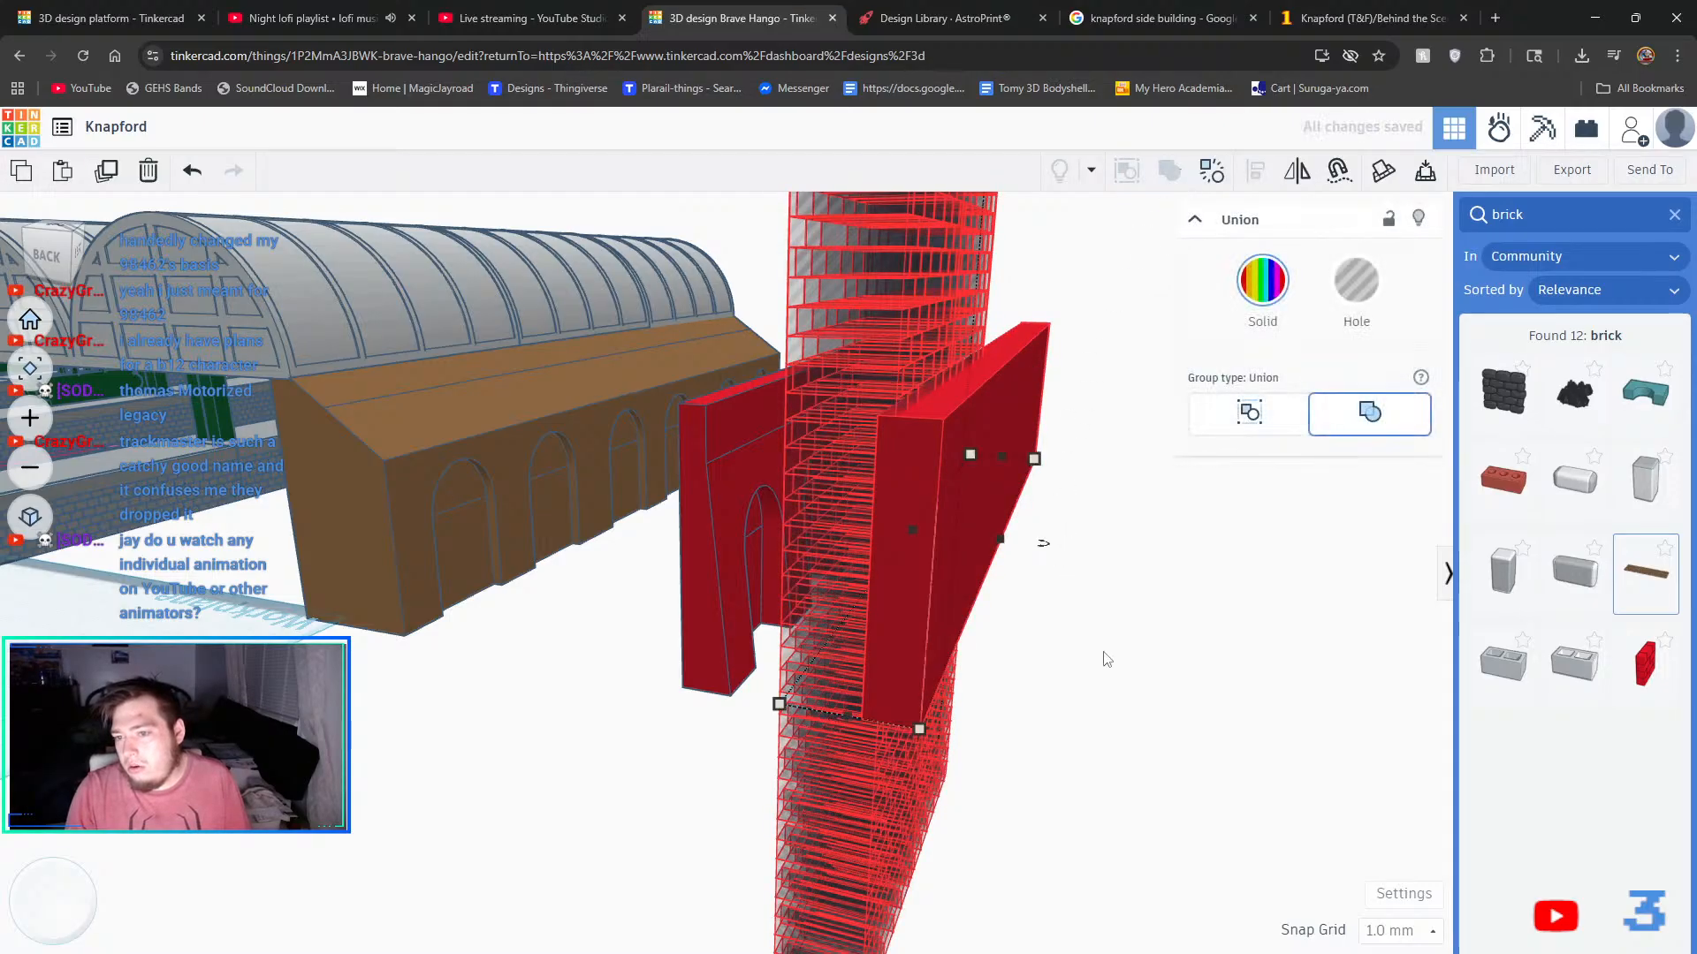
right_drag(1134, 686, 1276, 731)
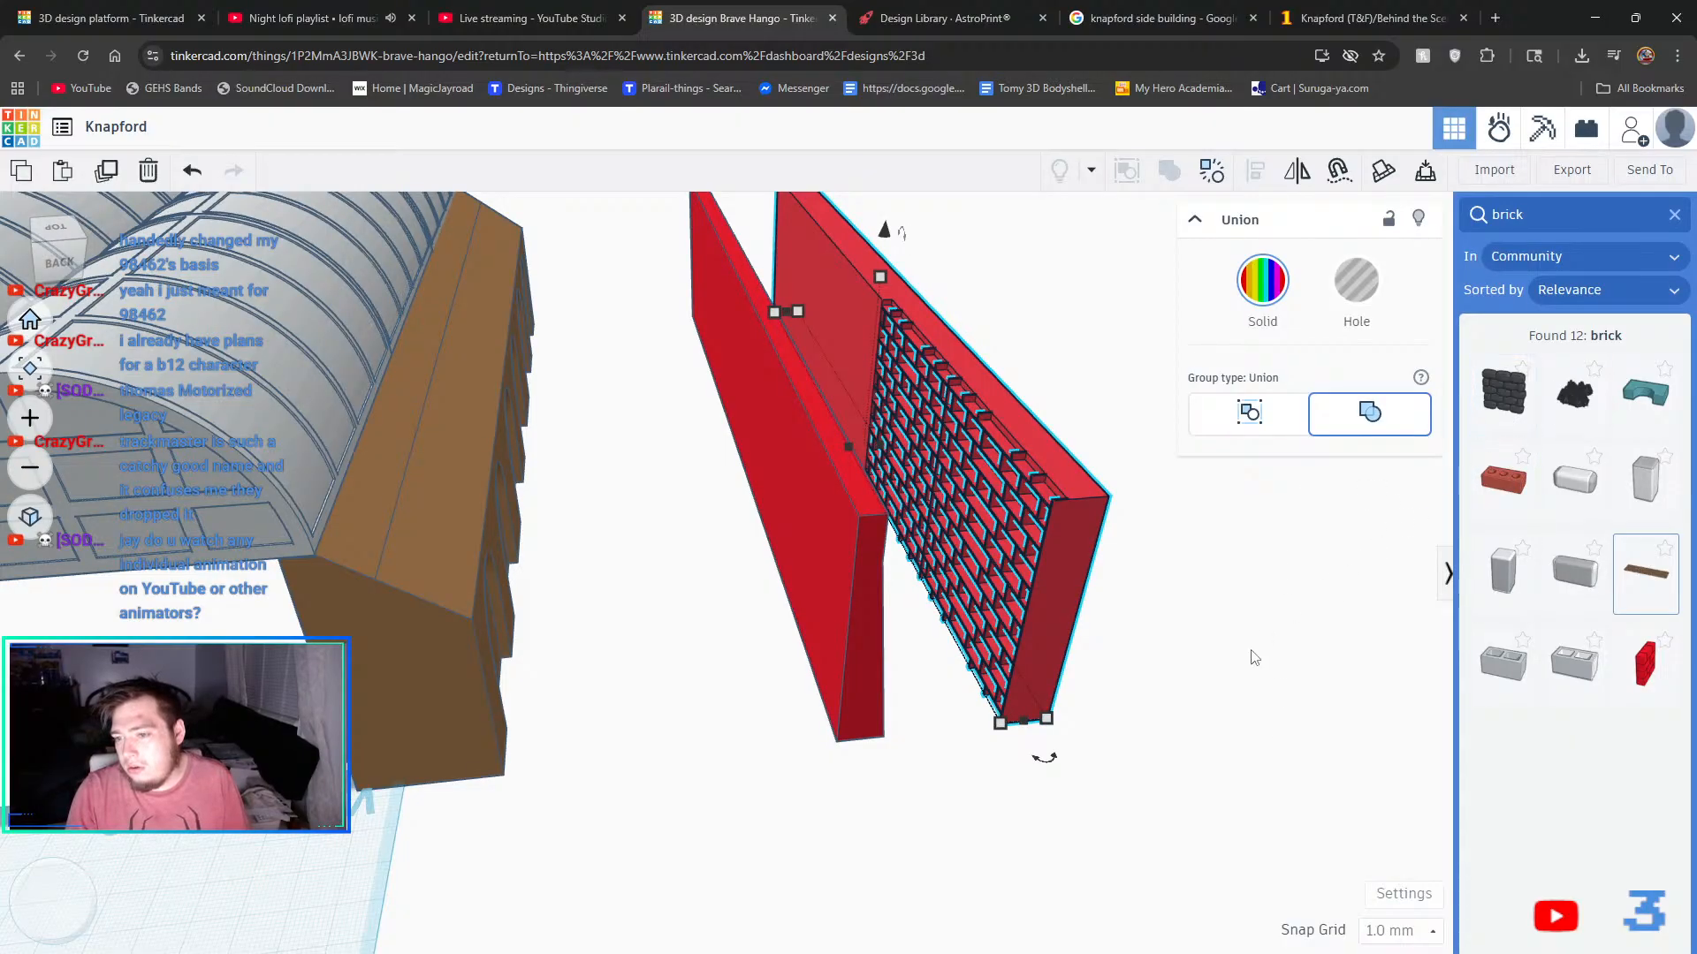
click(196, 184)
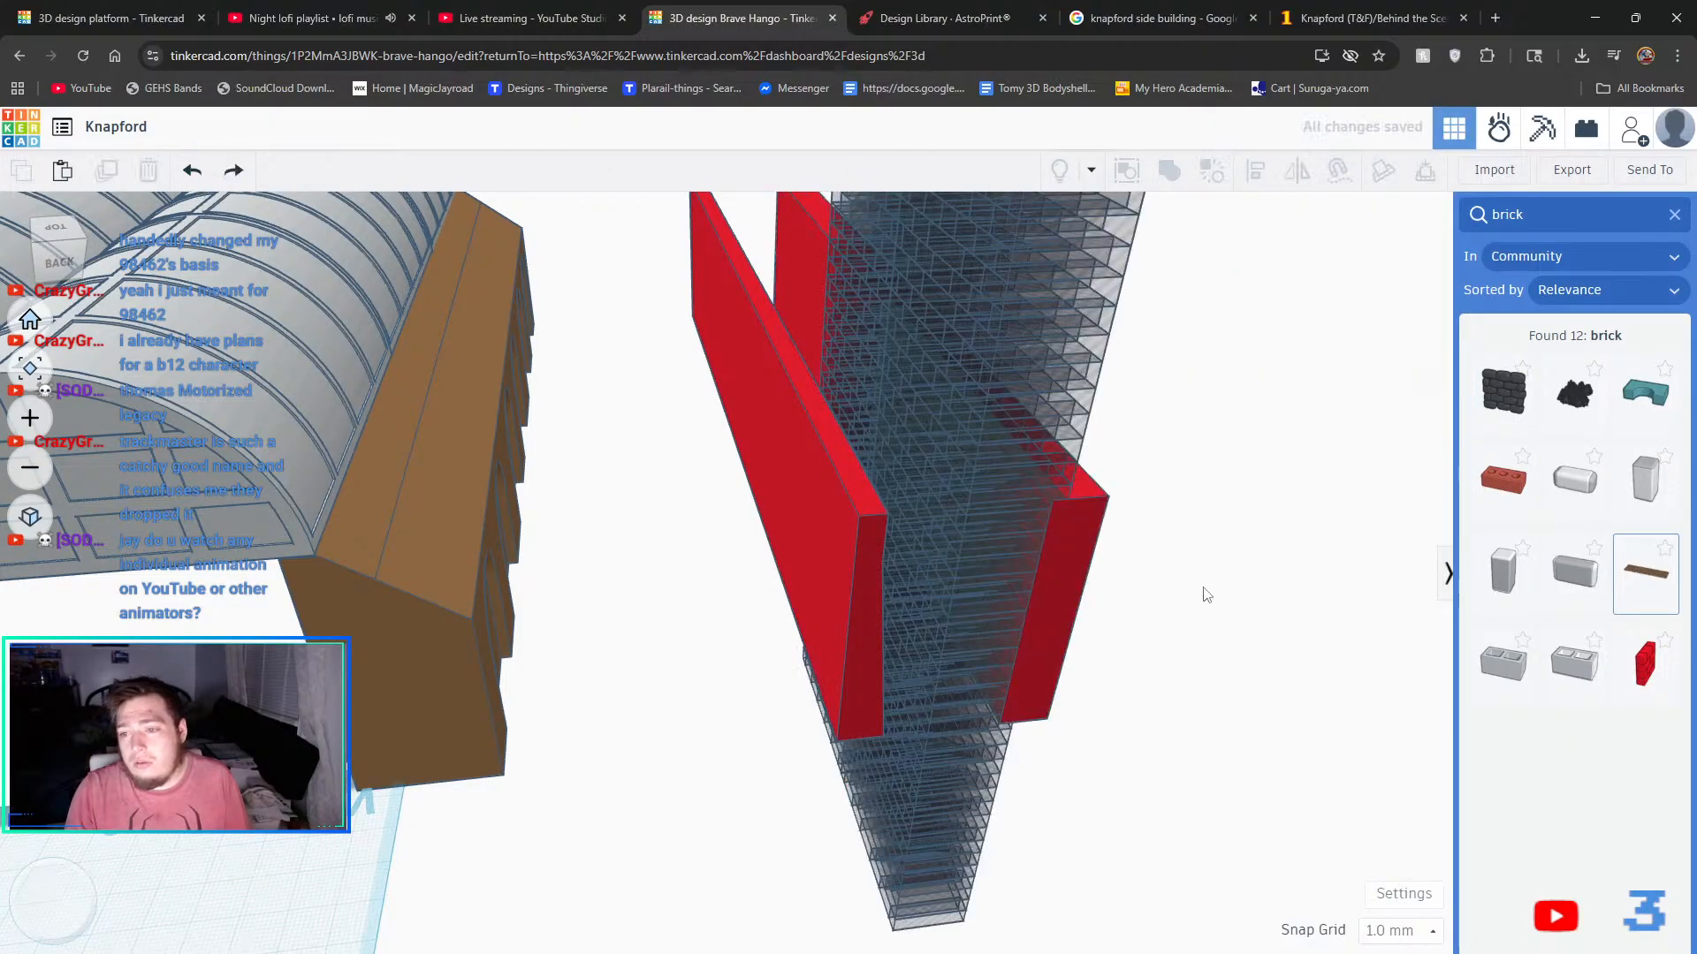
- Select both brick-pattern holes and shift them into the duplicated box so the pattern projects through its outer face
right_drag(1204, 594, 848, 530)
click(847, 407)
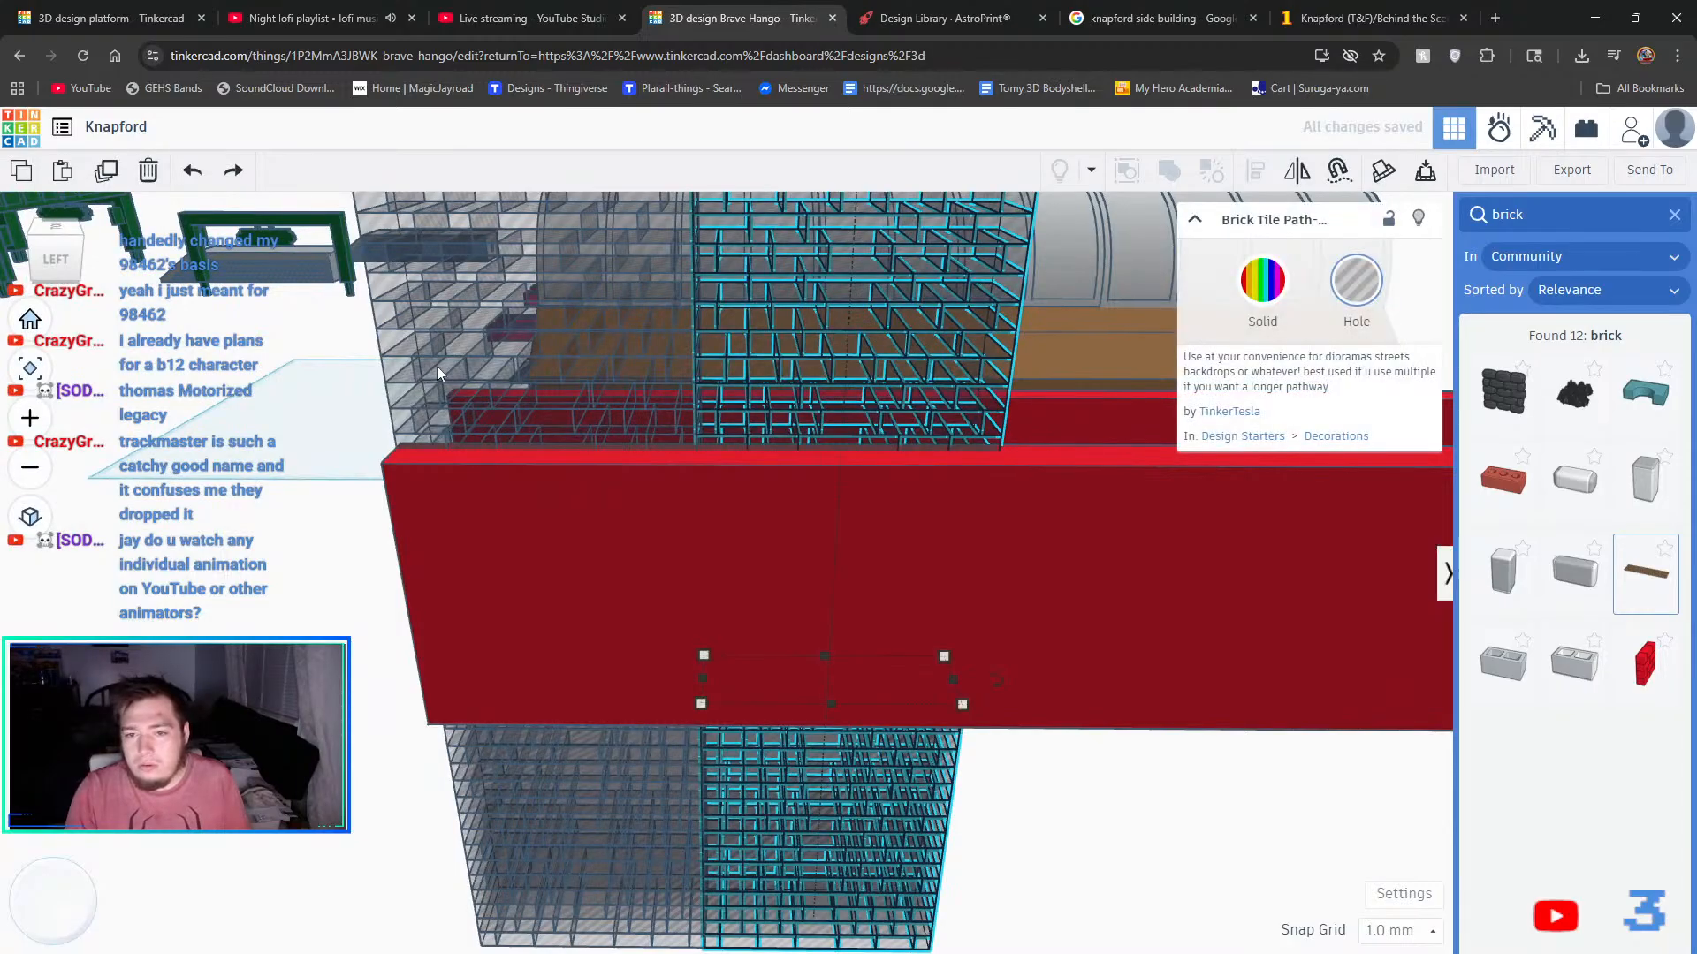
shift+click(436, 367)
key(Left)
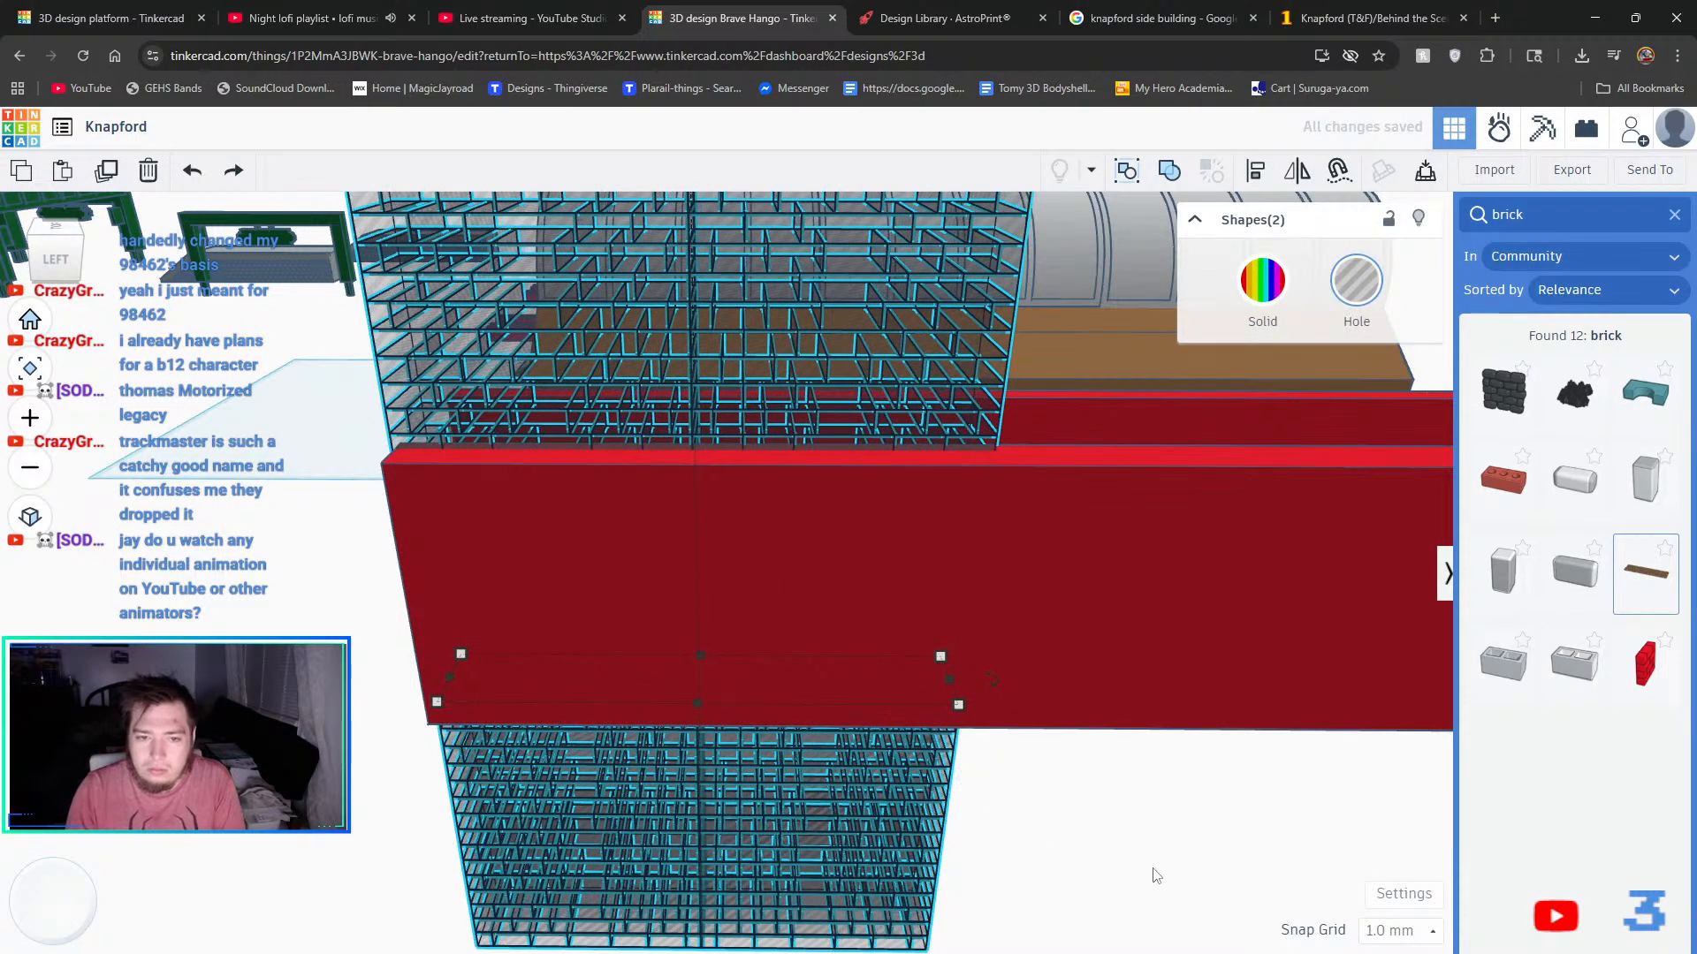
right_drag(944, 759, 942, 698)
click(1177, 863)
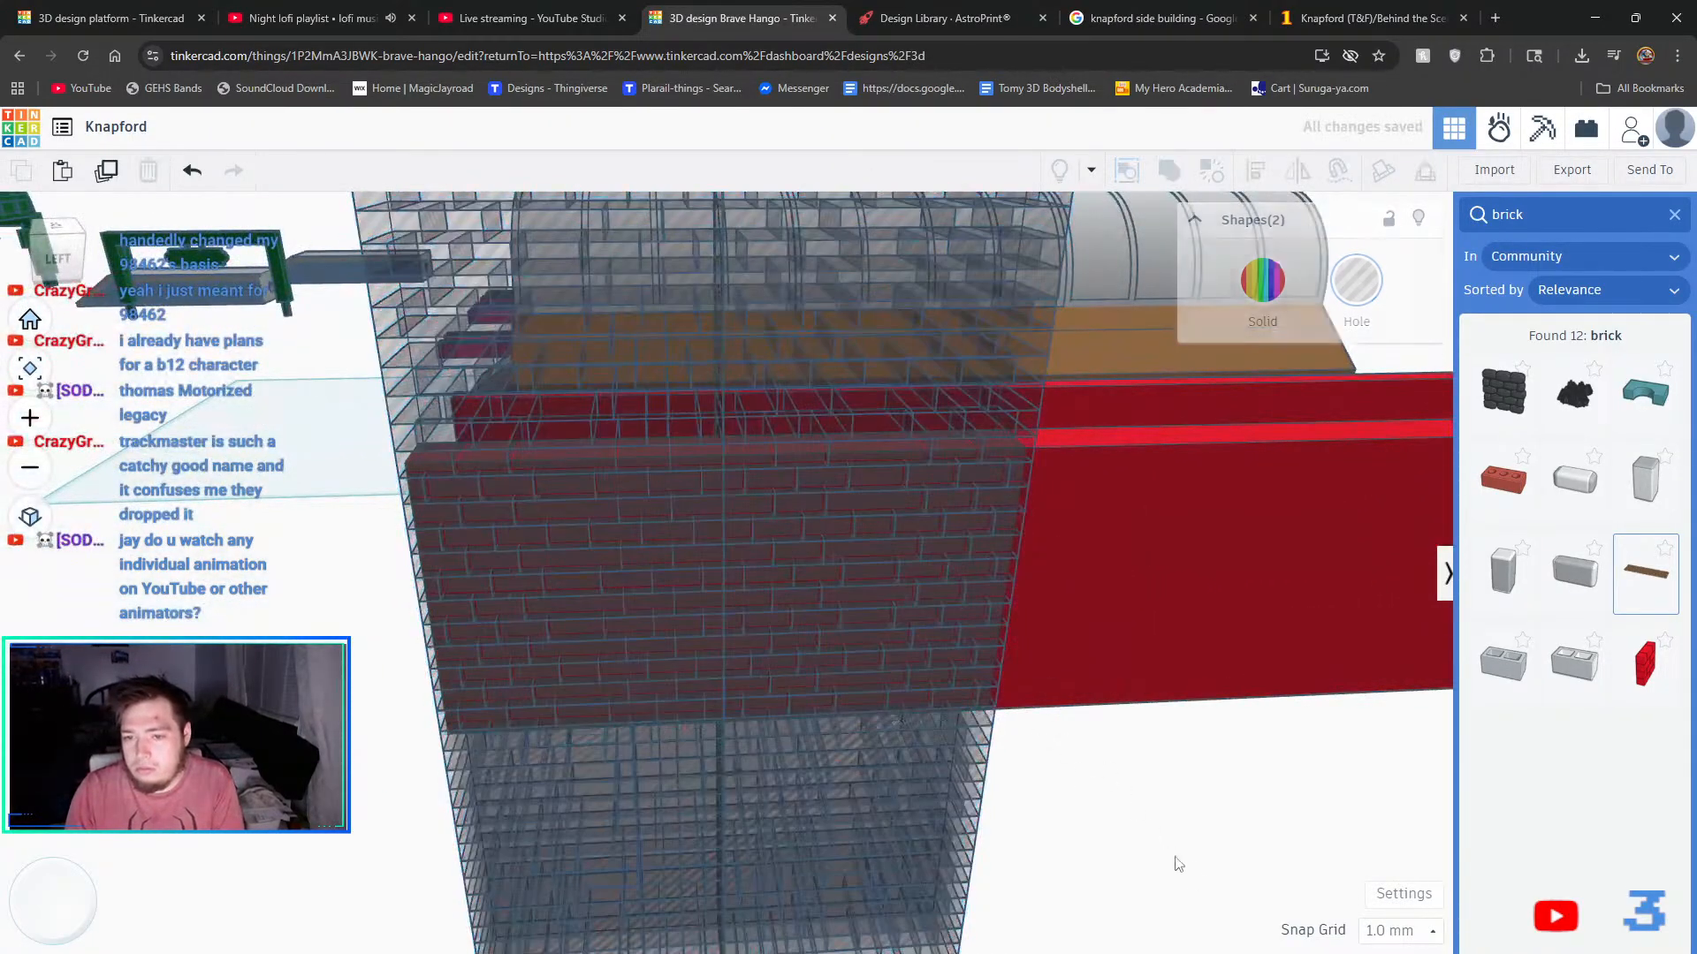
- Duplicate the inner brick-pattern hole and move the copy along the box until it continues the brick row
click(853, 693)
click(112, 169)
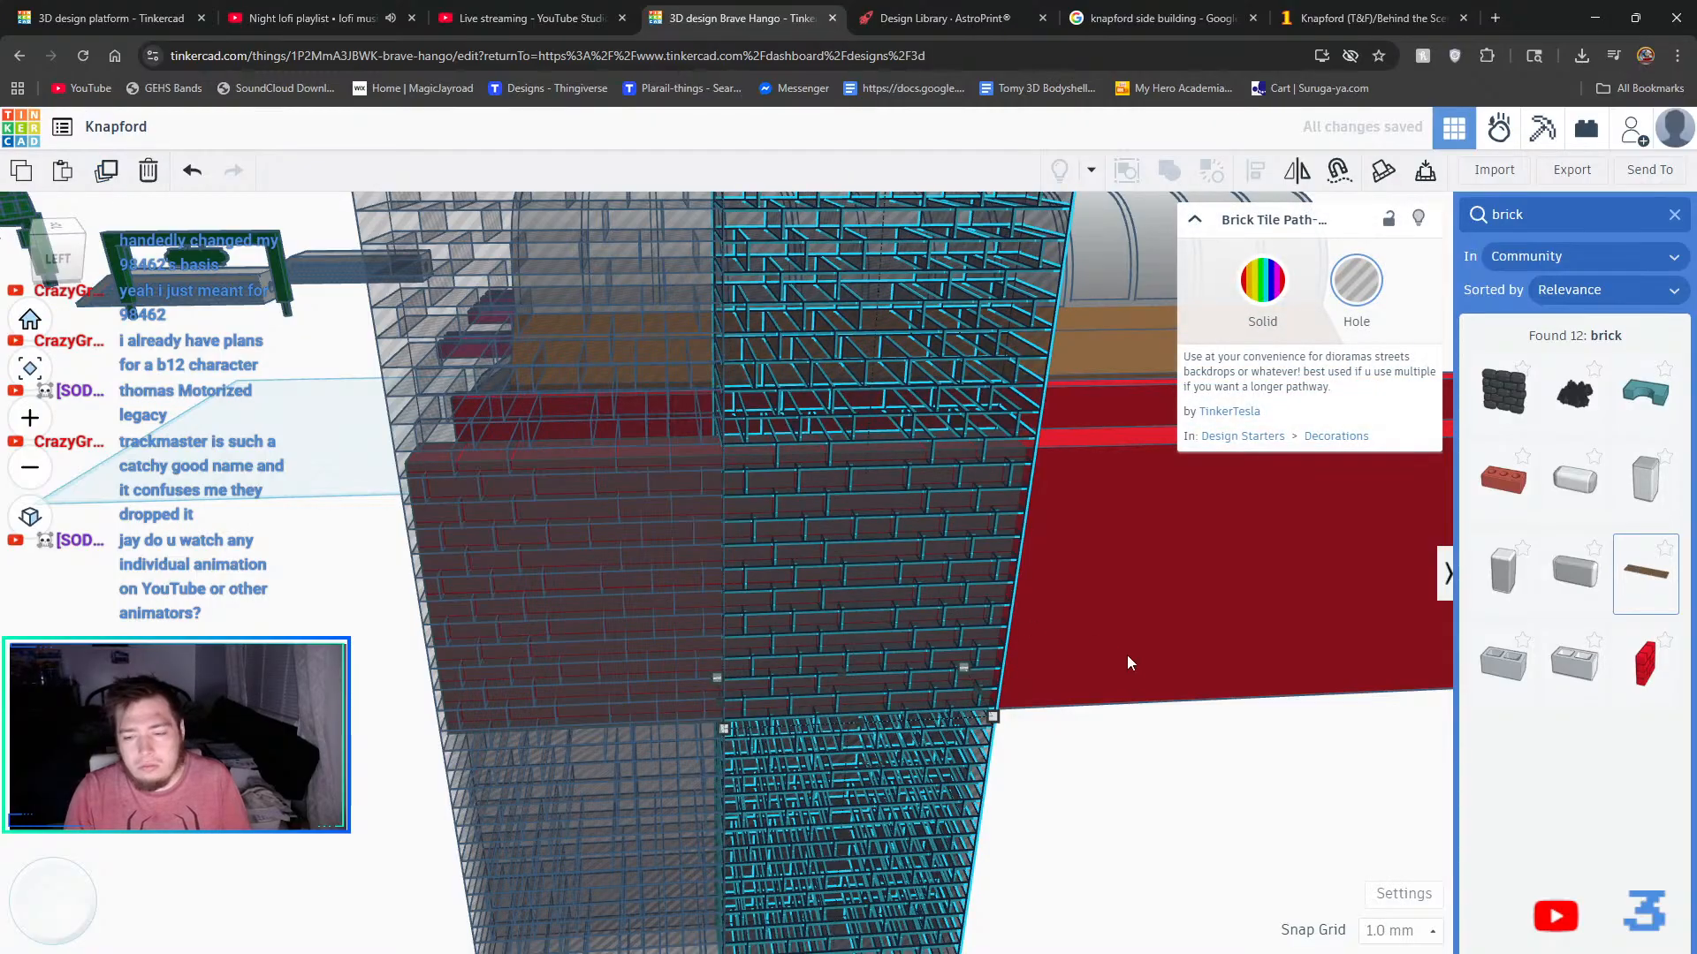
key(Right)
key(Right)
key(Right)
key(Right)
key(Right)
key(Right)
key(Right)
key(Right)
key(Right)
key(Right)
key(Right)
key(Right)
key(Right)
key(Right)
key(Right)
key(Right)
key(Right)
key(Right)
key(Right)
key(Right)
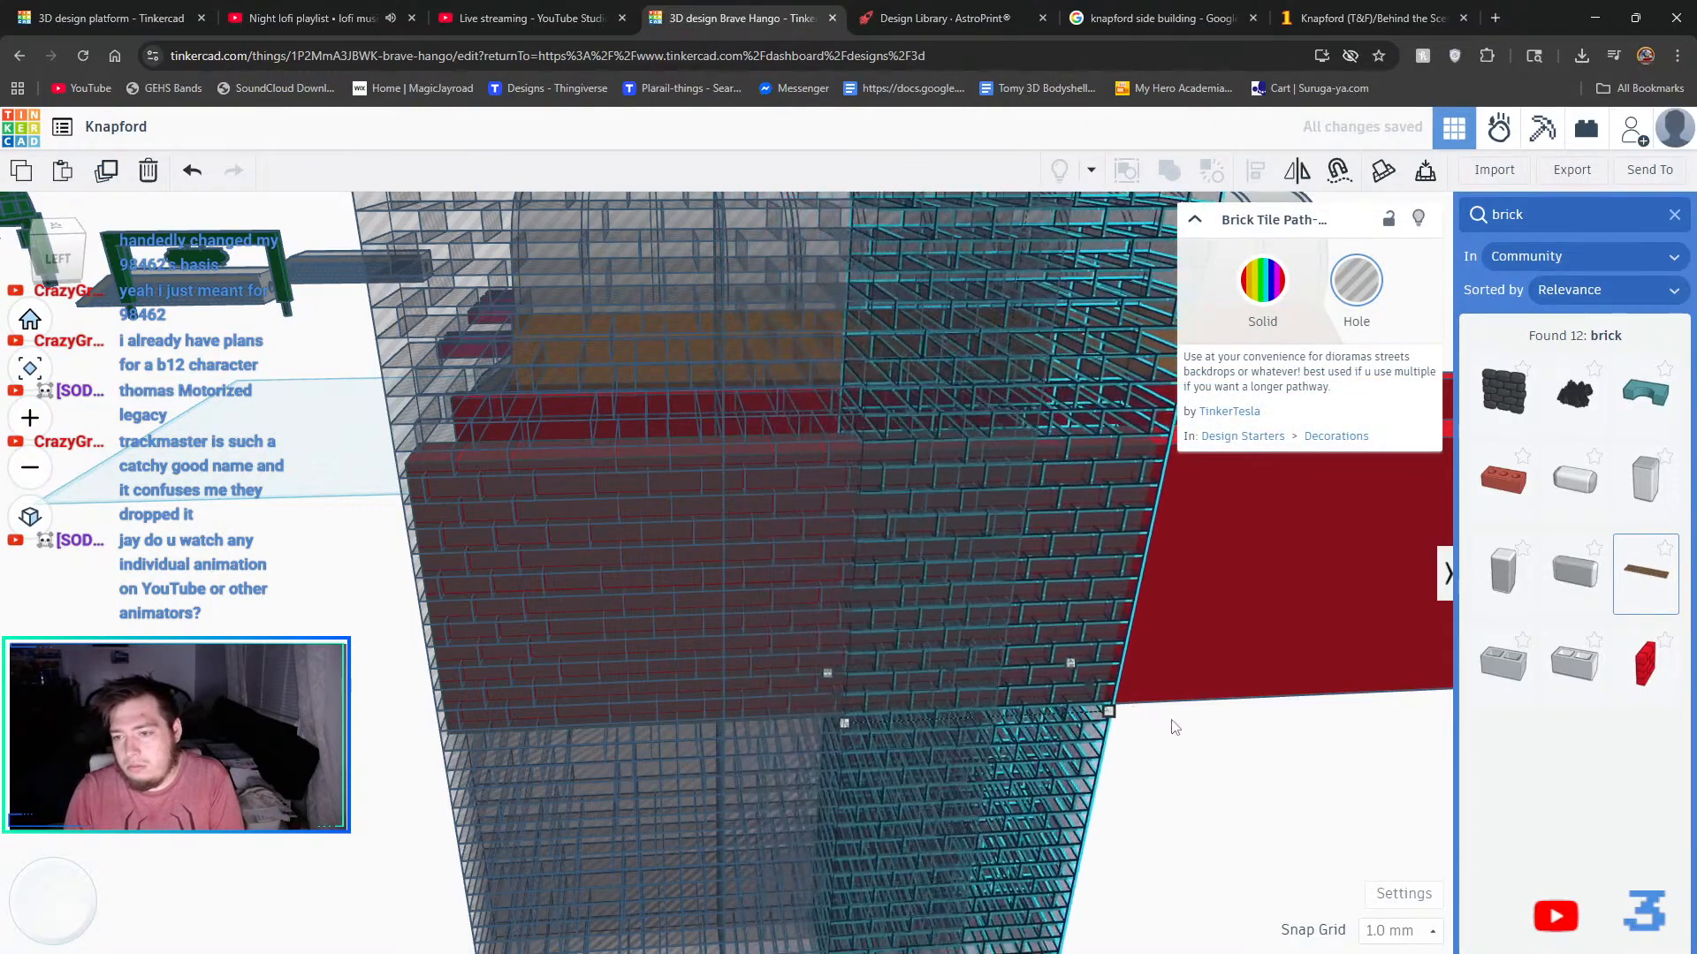
key(Right)
key(Right)
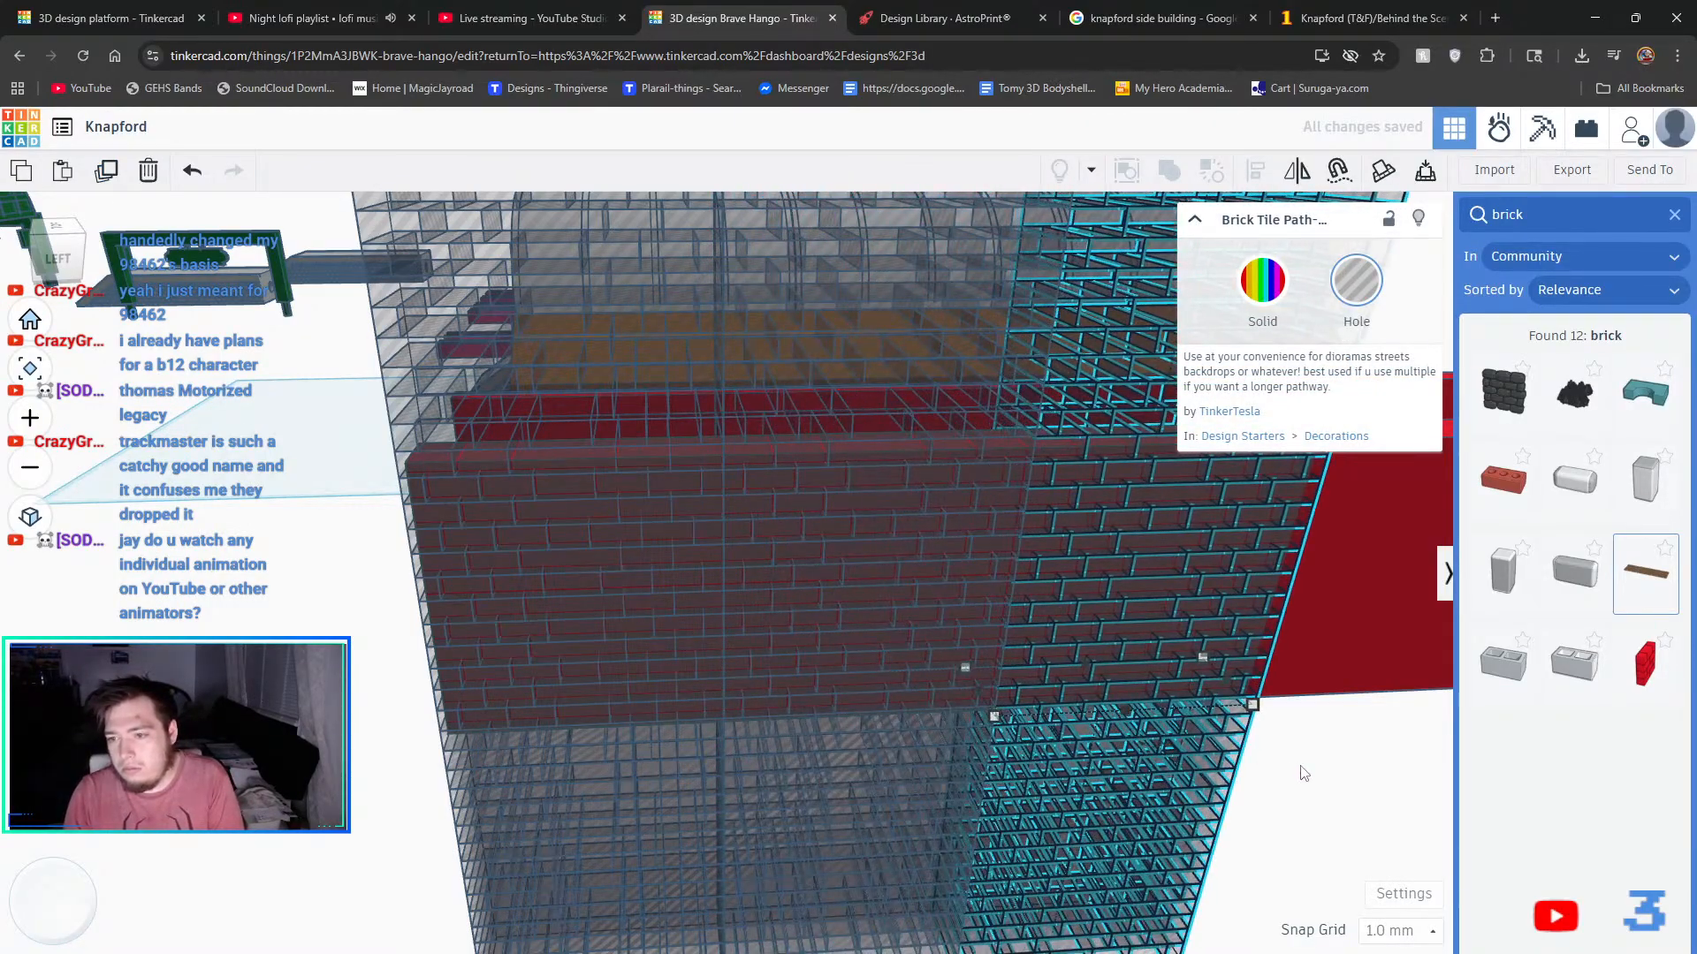
- Repeat the offset duplication until brick-pattern holes span the full length of the box, and delete the surplus copy
click(115, 170)
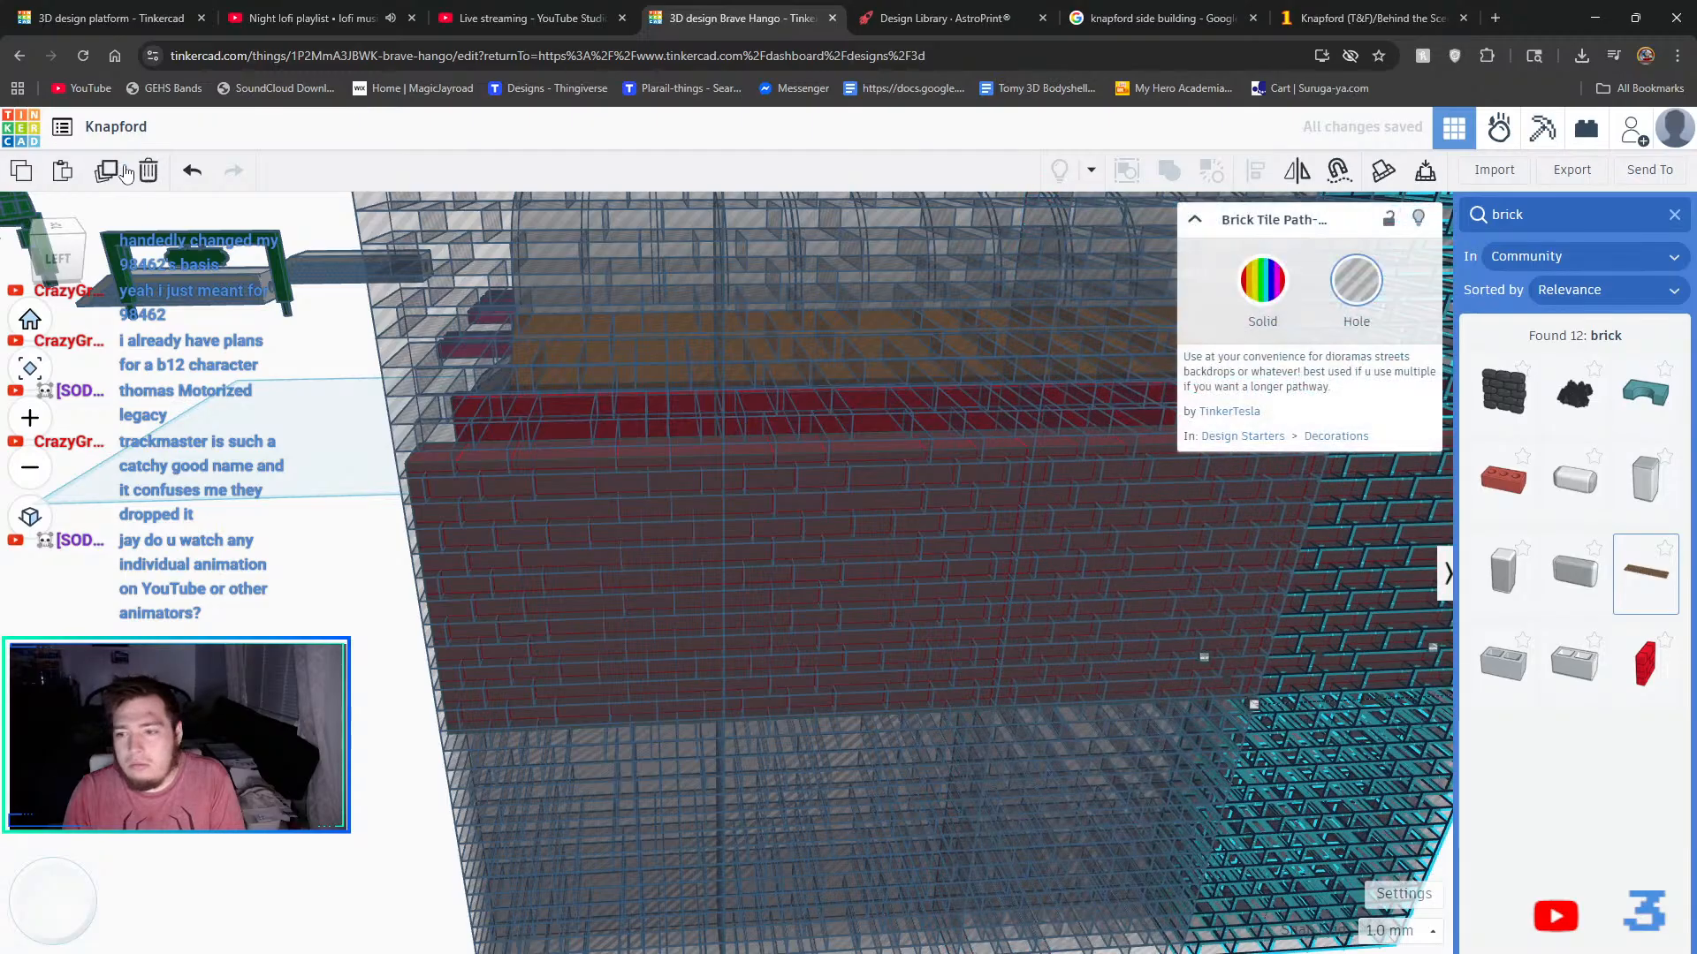
click(116, 171)
click(116, 170)
middle_drag(928, 673, 374, 631)
key(Delete)
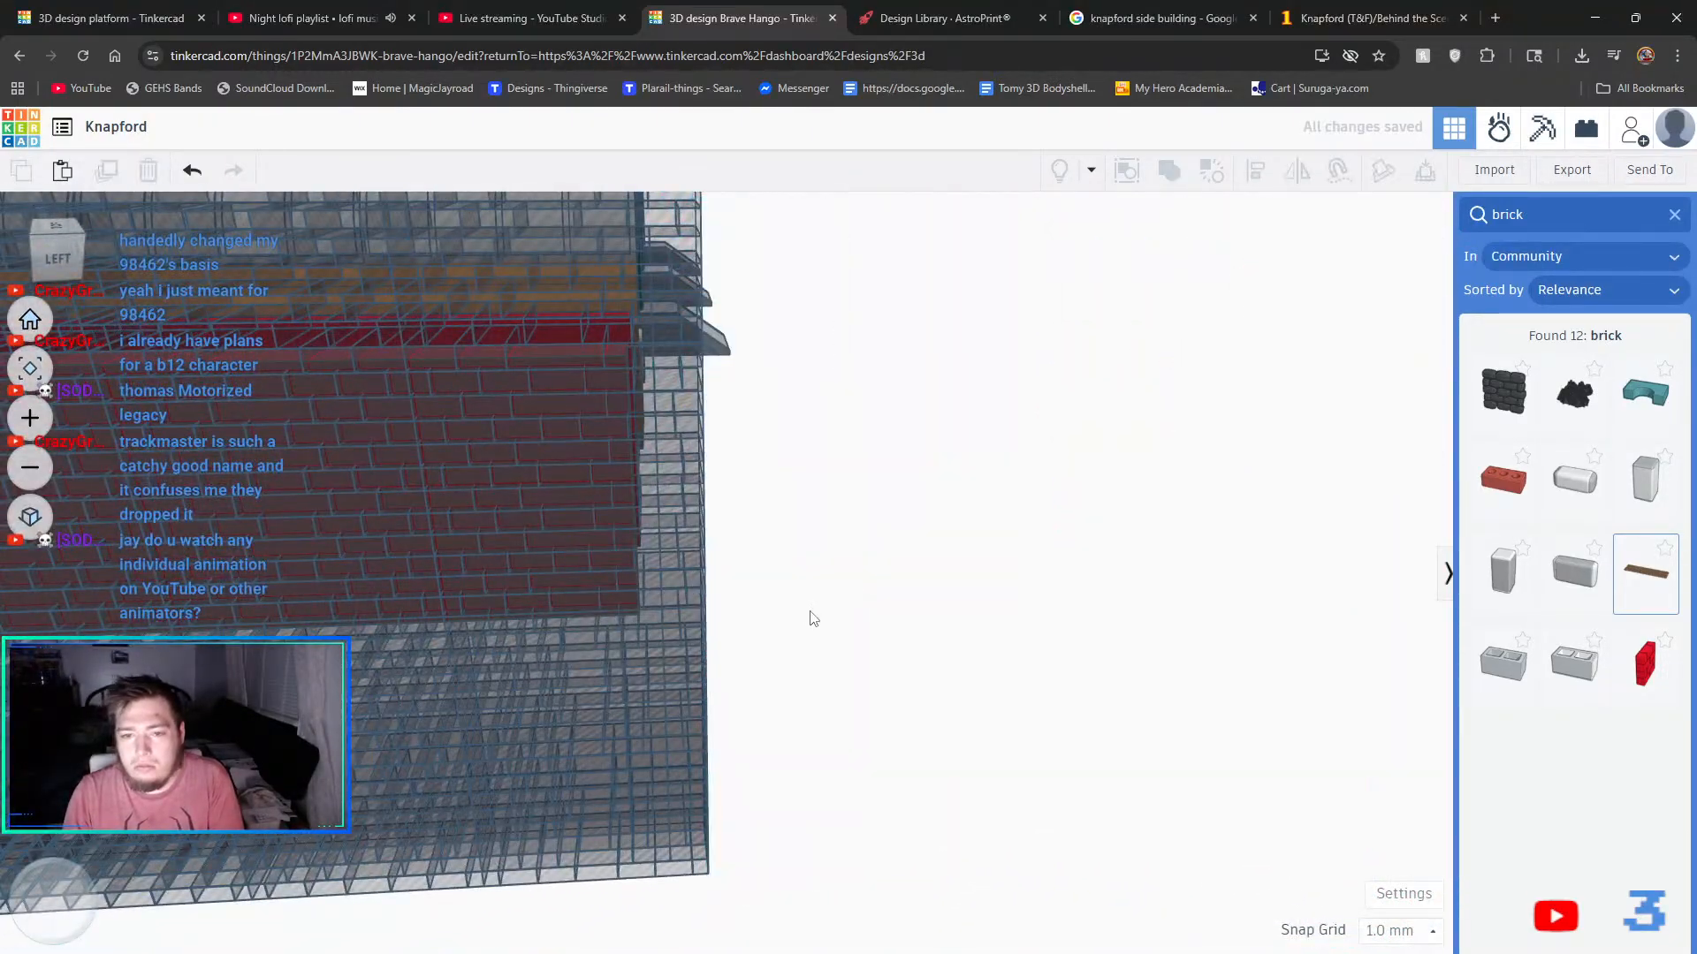
- Try to union-group the brick-pattern holes with the duplicated box and the arched wall, and ungroup them
right_drag(807, 614, 1159, 606)
drag(1090, 503, 868, 561)
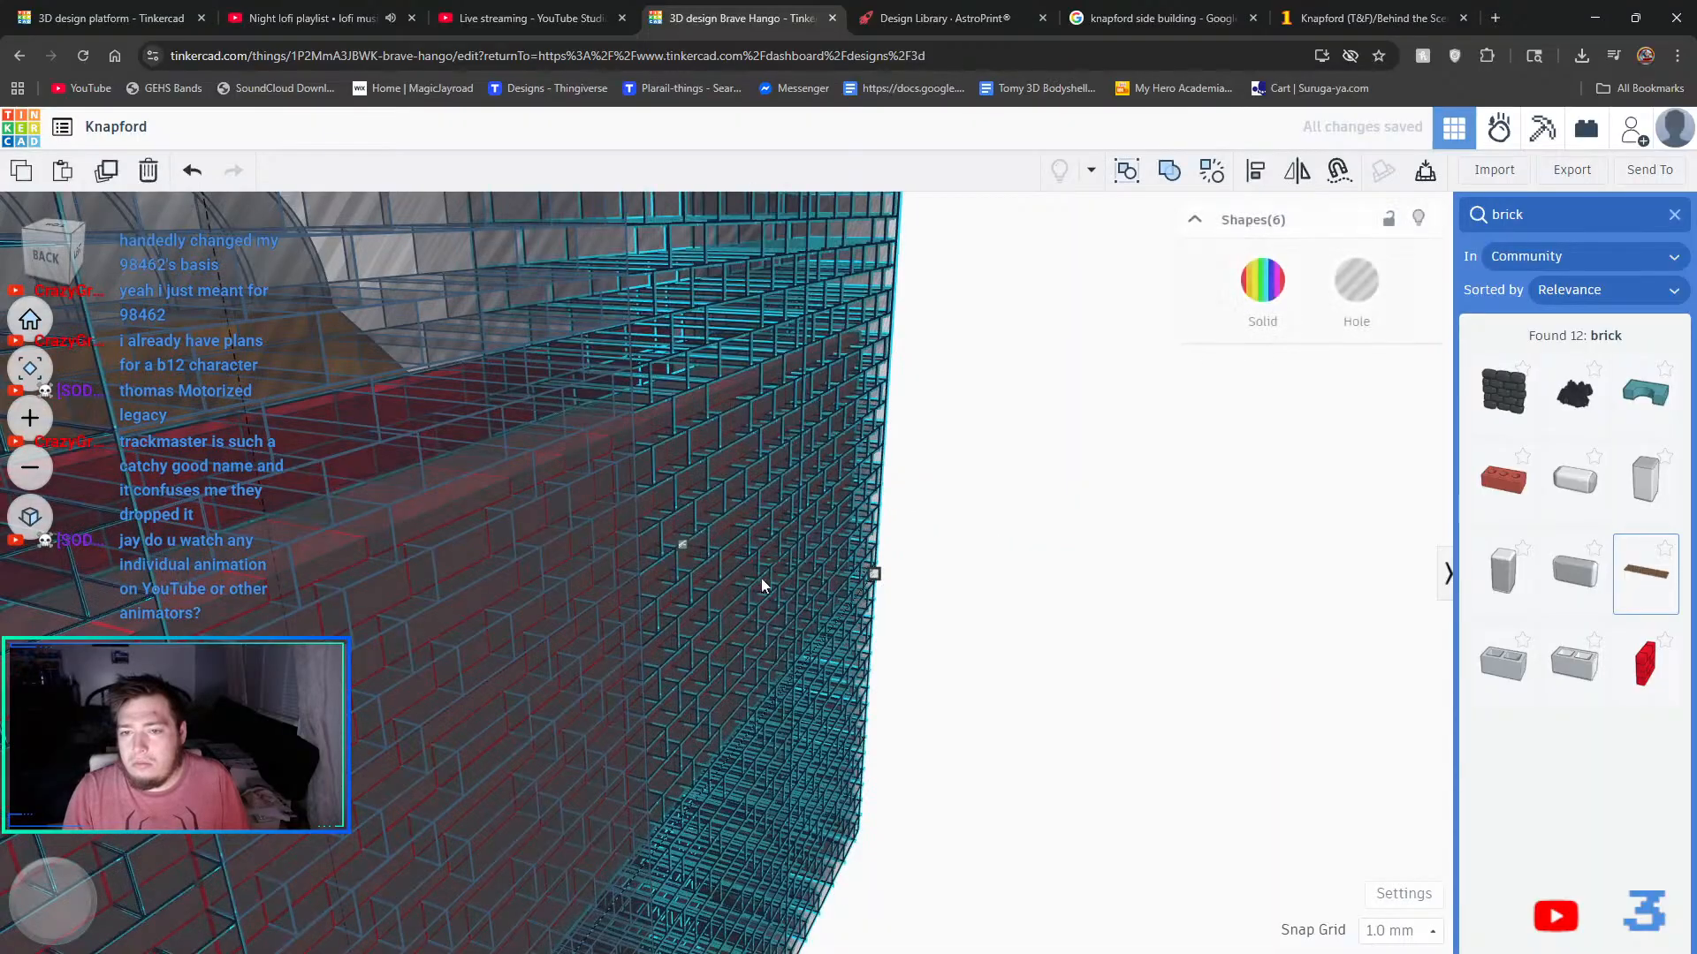
scroll(941, 588, down, 6)
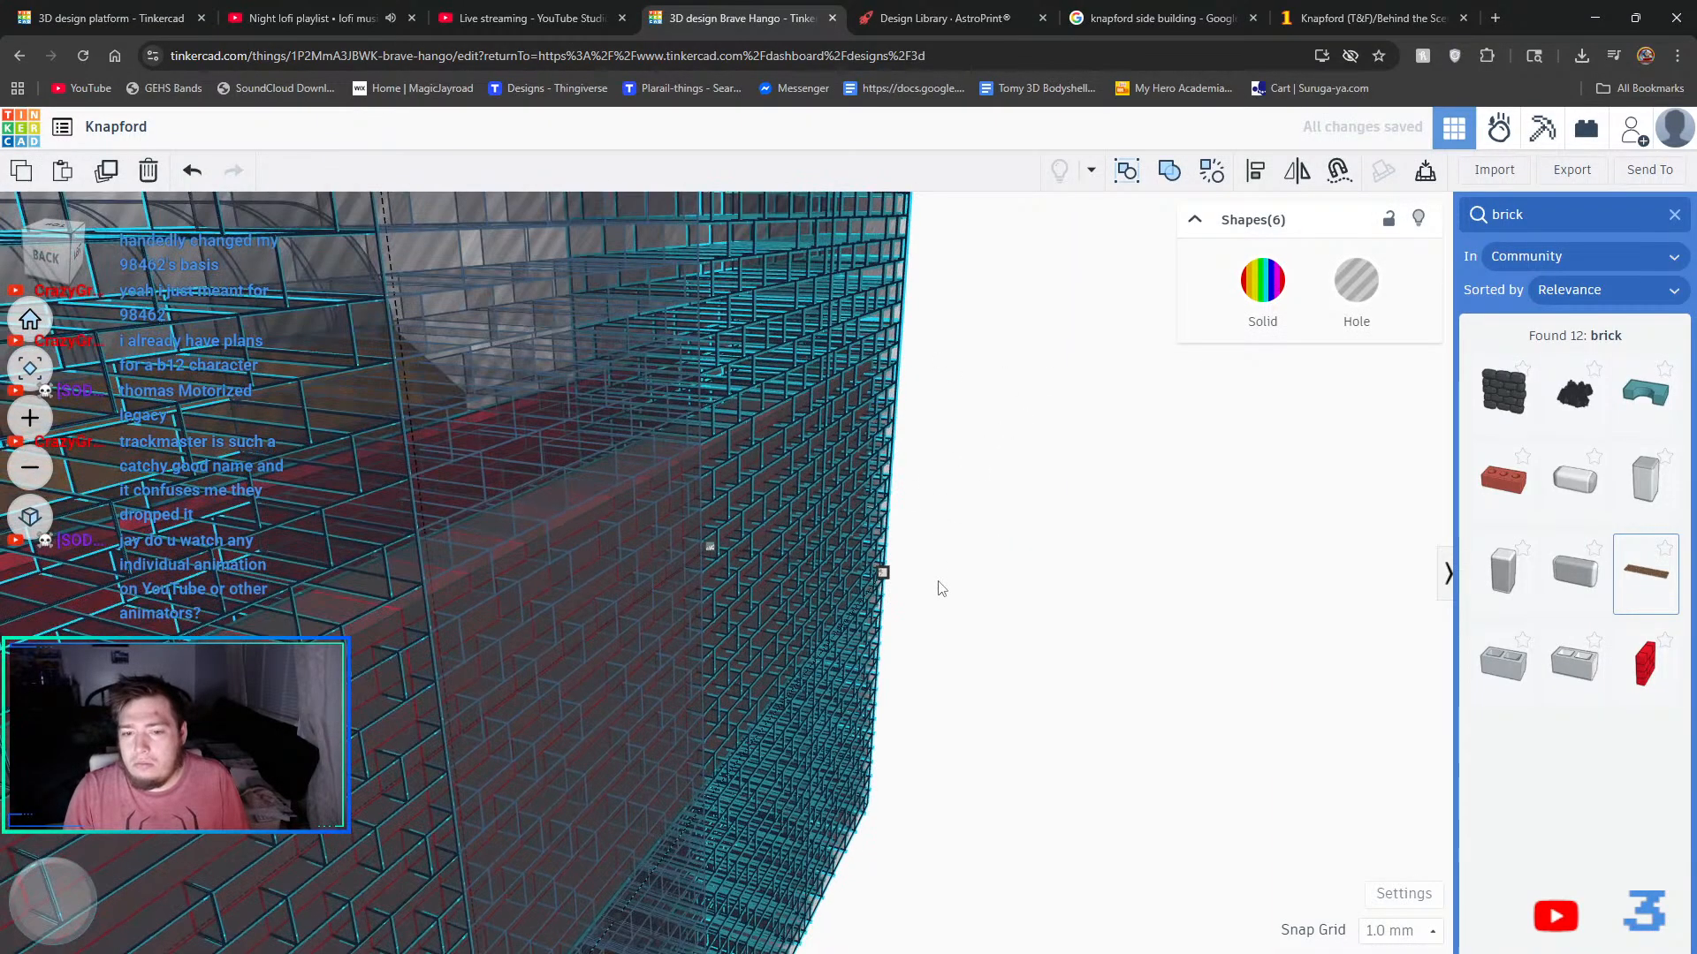
right_drag(953, 709, 871, 426)
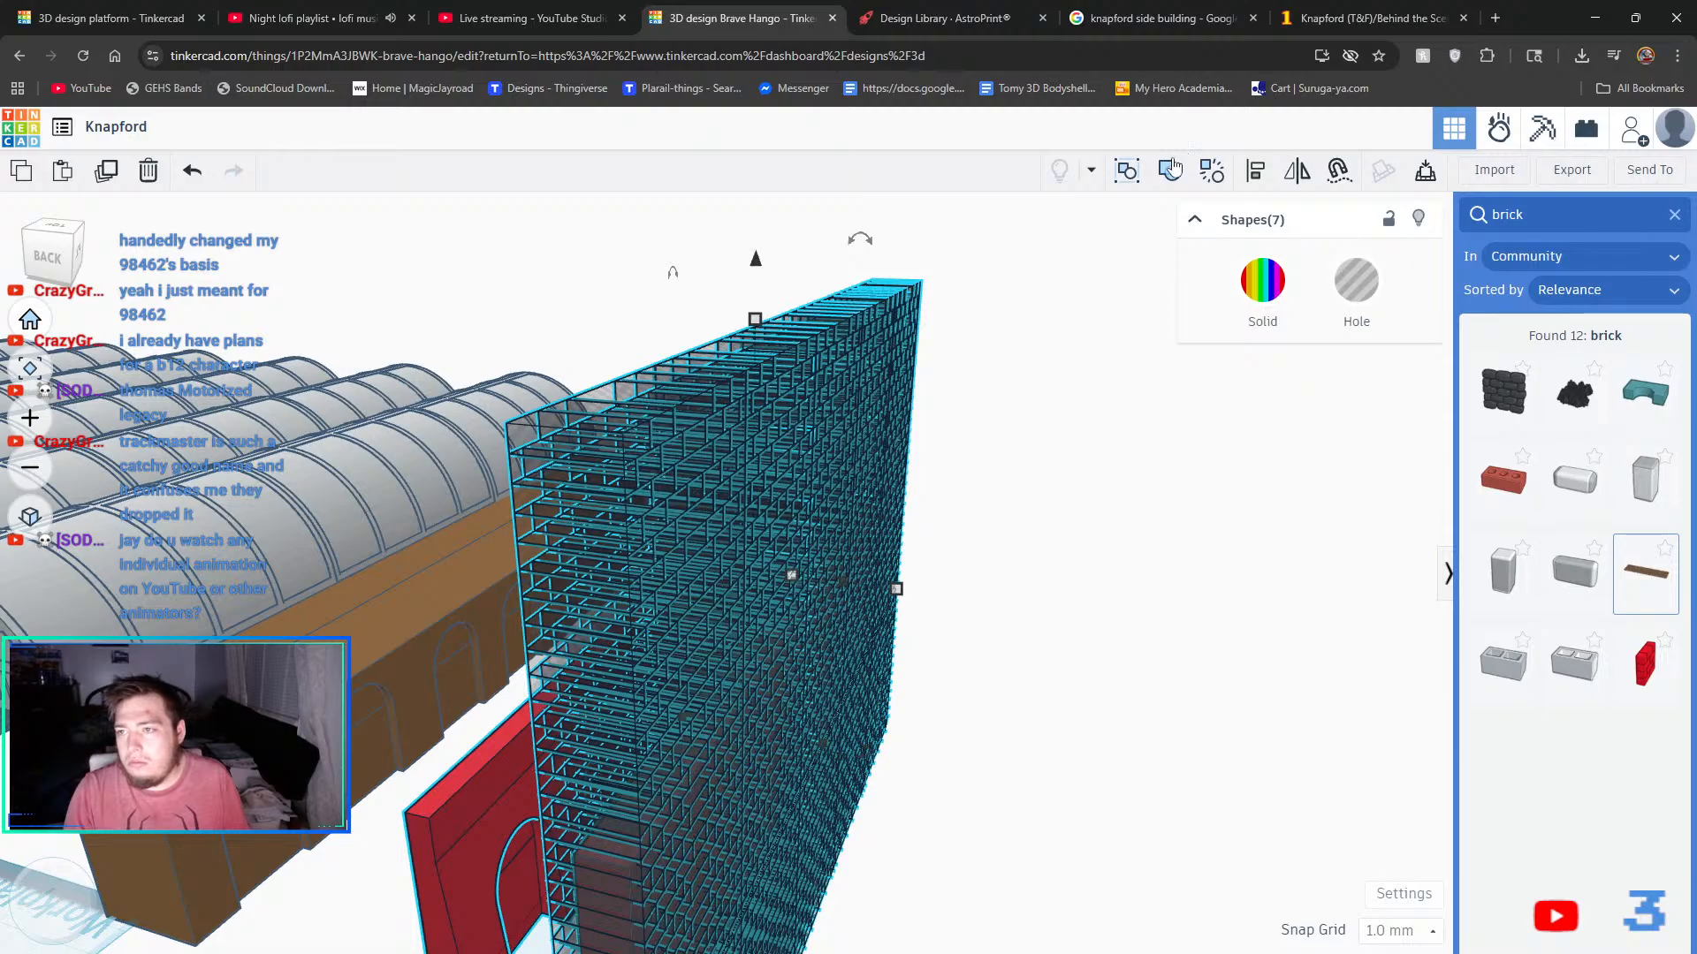
click(1170, 168)
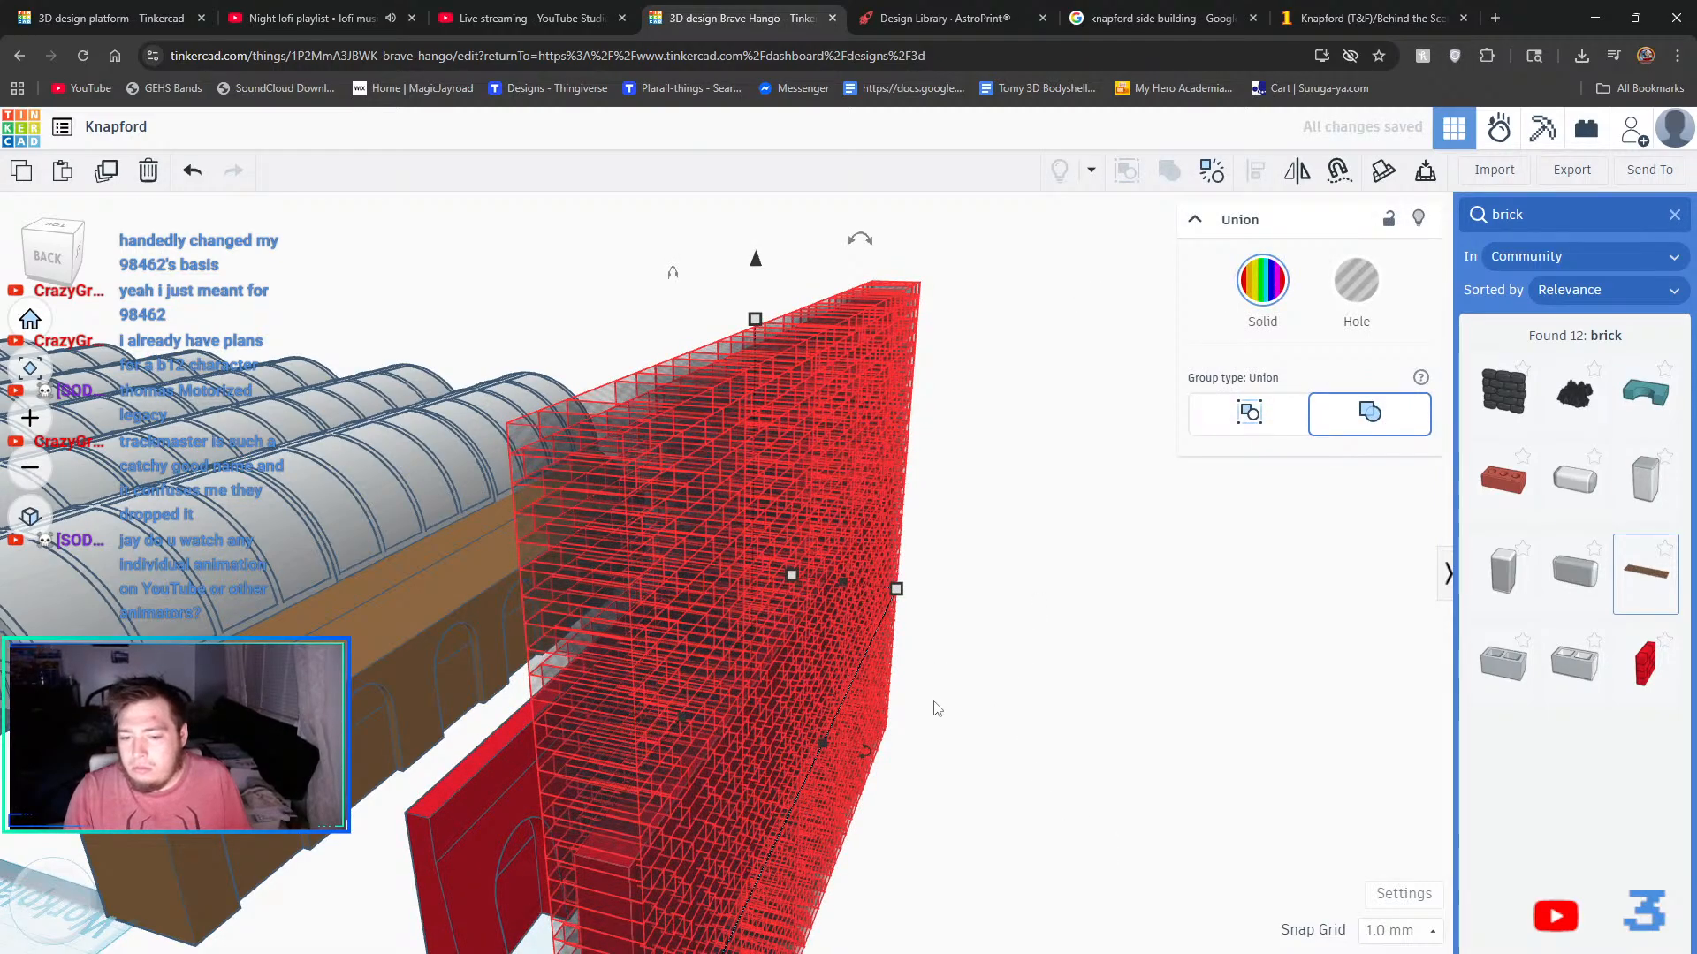
click(939, 758)
right_drag(1072, 738, 961, 718)
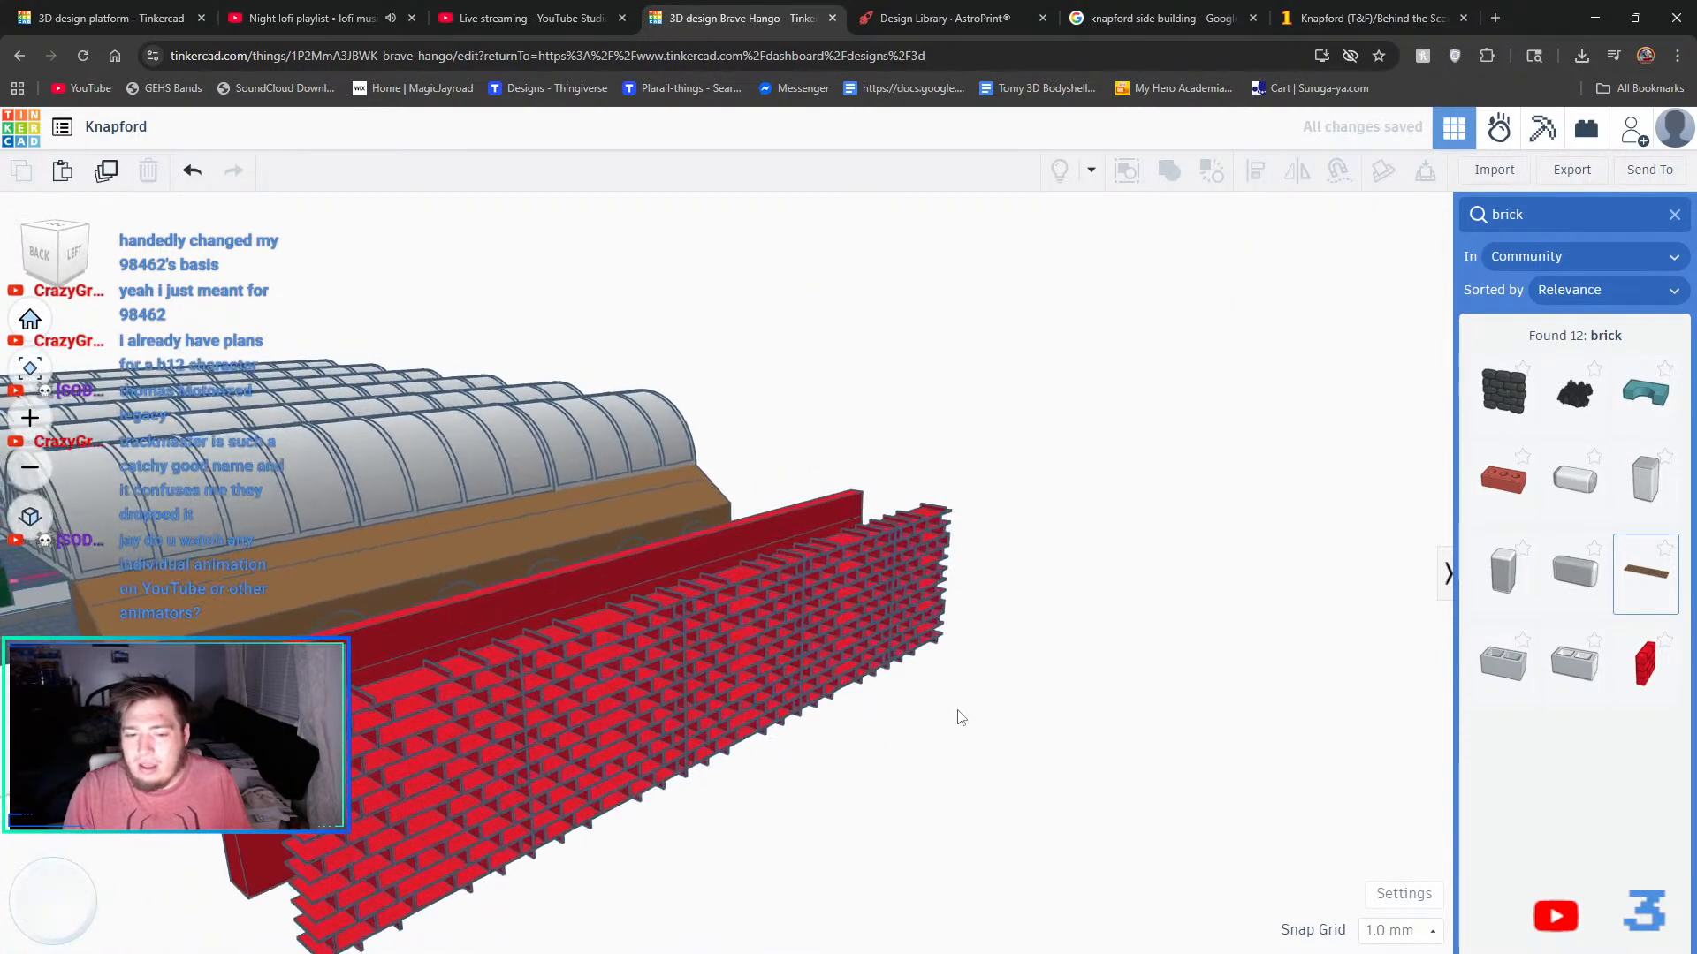
click(640, 665)
right_drag(841, 735, 1053, 684)
click(1058, 783)
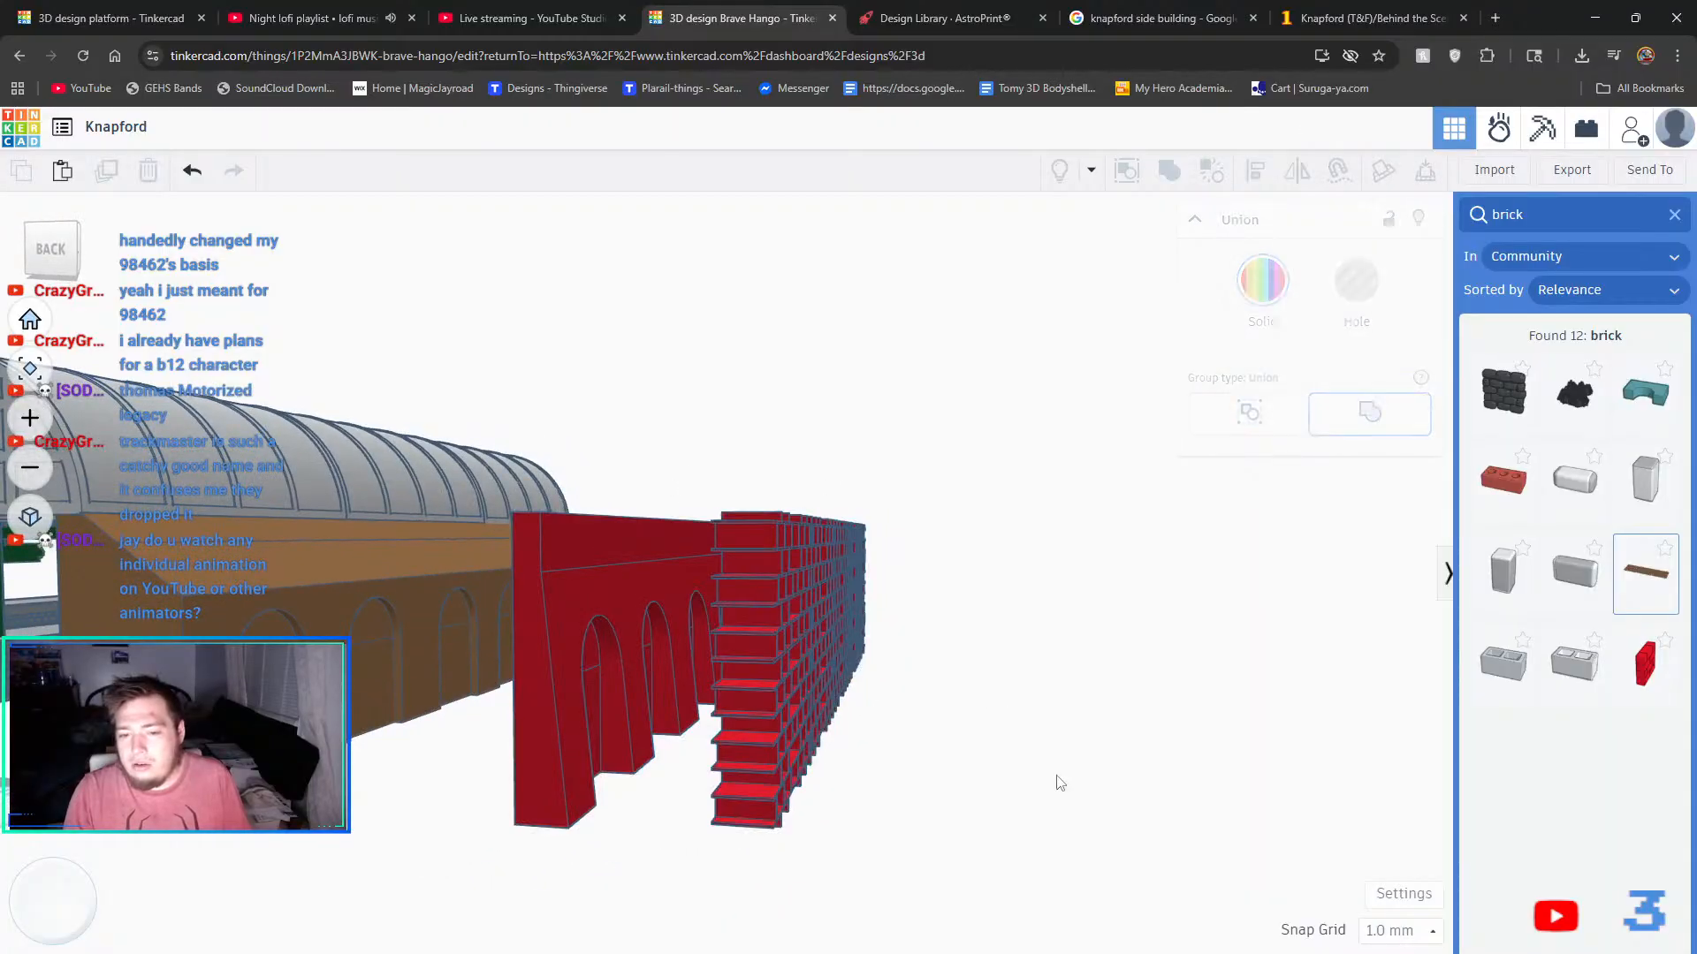
click(745, 664)
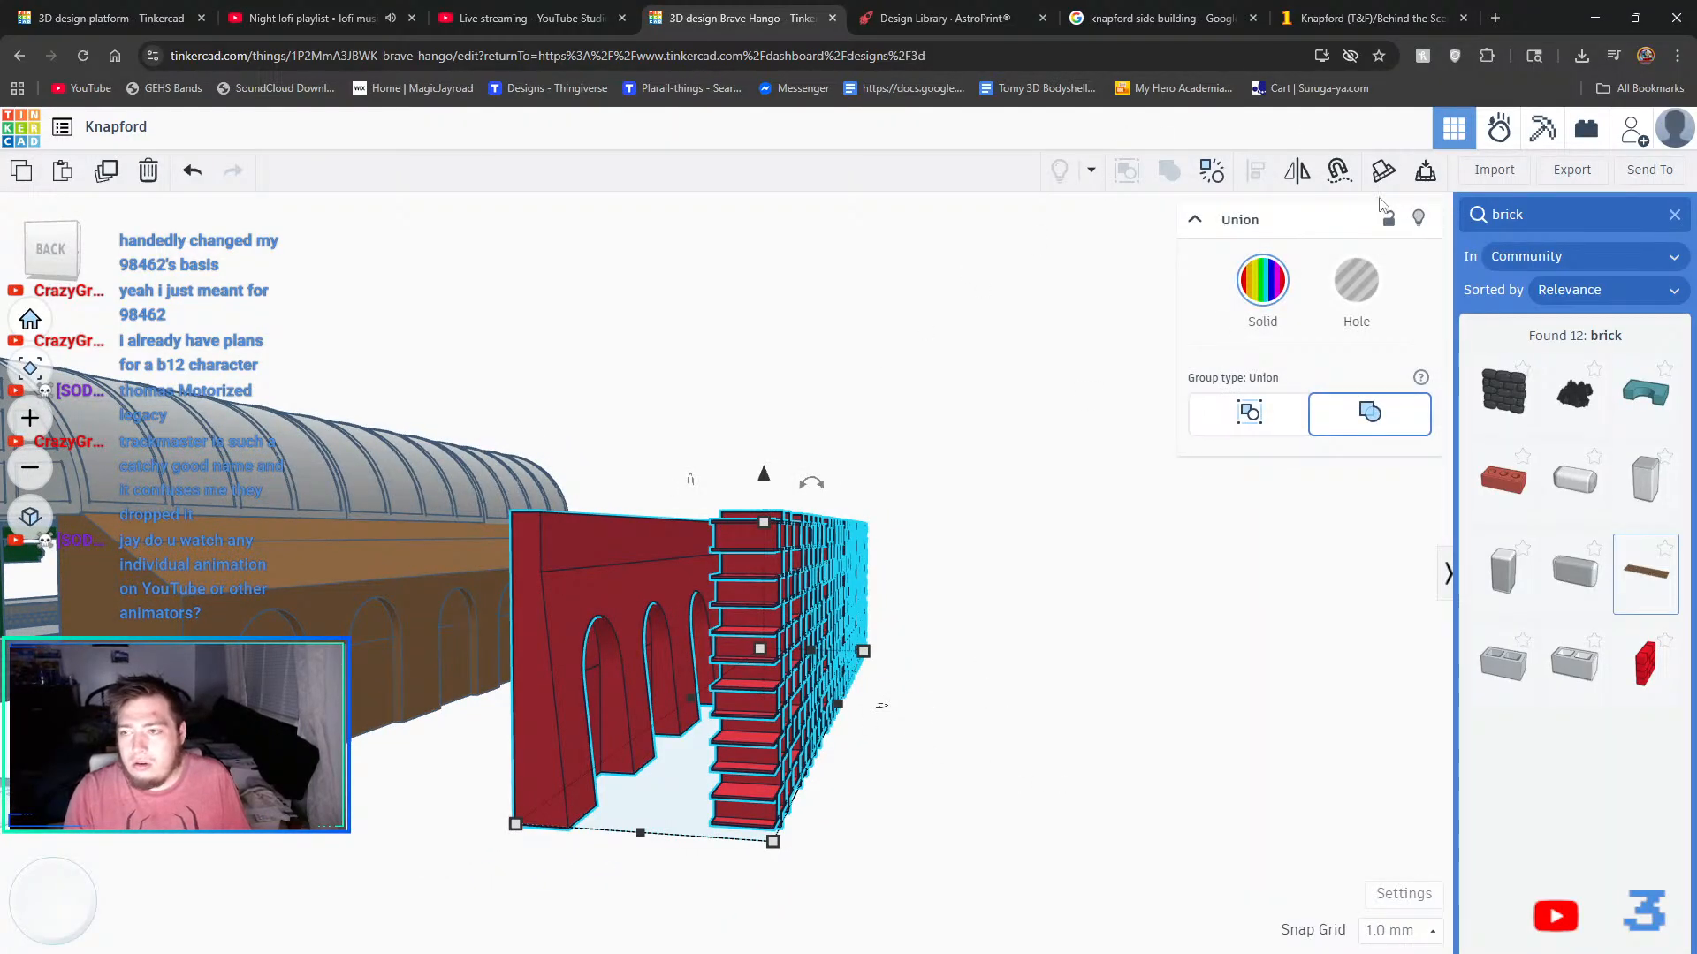
click(1202, 171)
- Leave the arched wall out of the selection and union-group only the brick-pattern holes with the duplicated box
right_drag(1060, 515, 1109, 505)
shift+click(636, 629)
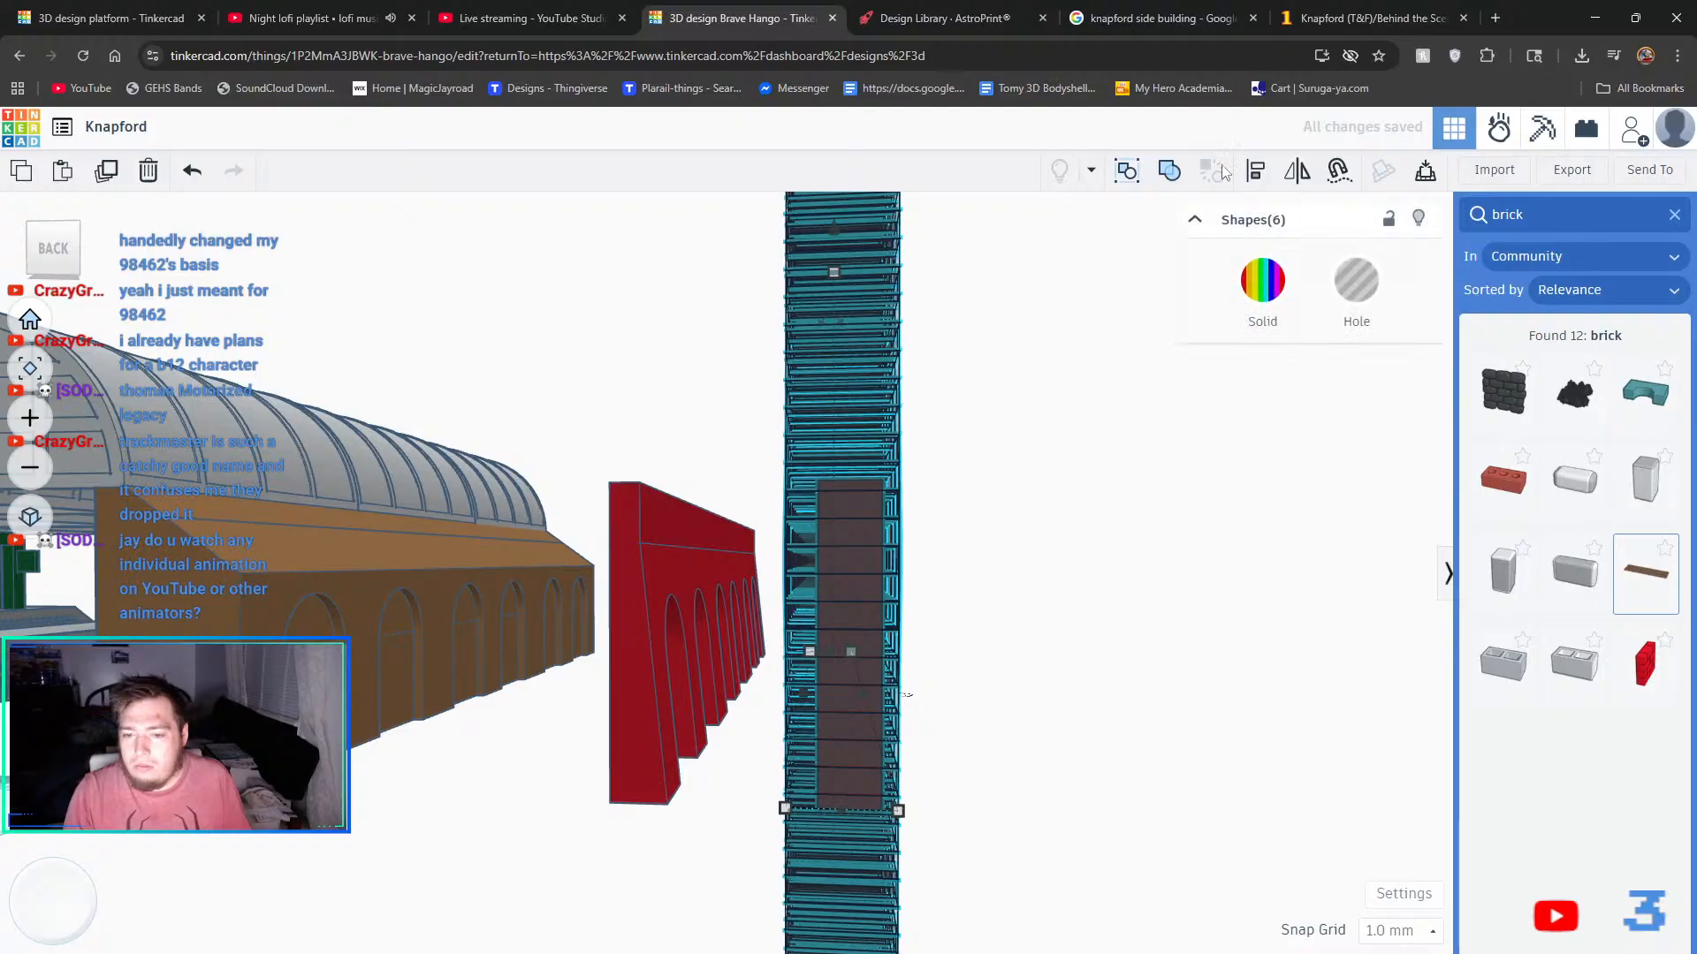
click(1179, 174)
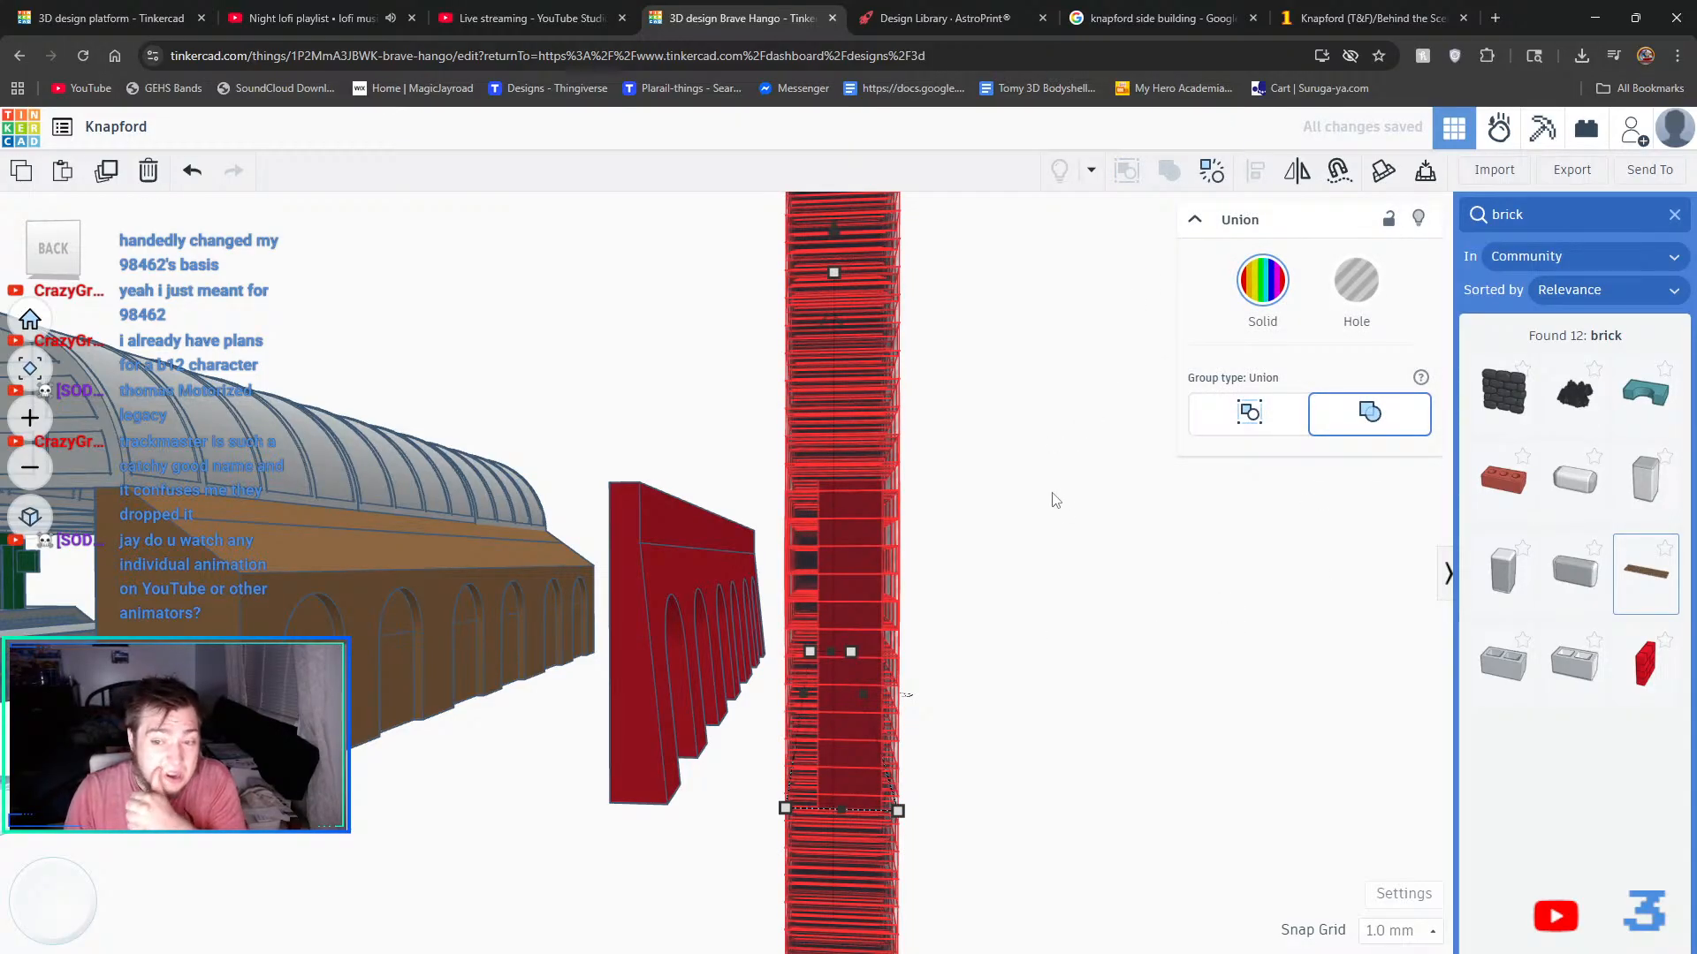
- Shift the grouped brick slab sideways into the arched wall until its brick joints cut into the wall's outer face
right_drag(1061, 423, 973, 469)
key(Left)
key(Left)
key(Left)
key(Left)
key(Left)
key(Left)
key(Left)
key(Left)
key(Left)
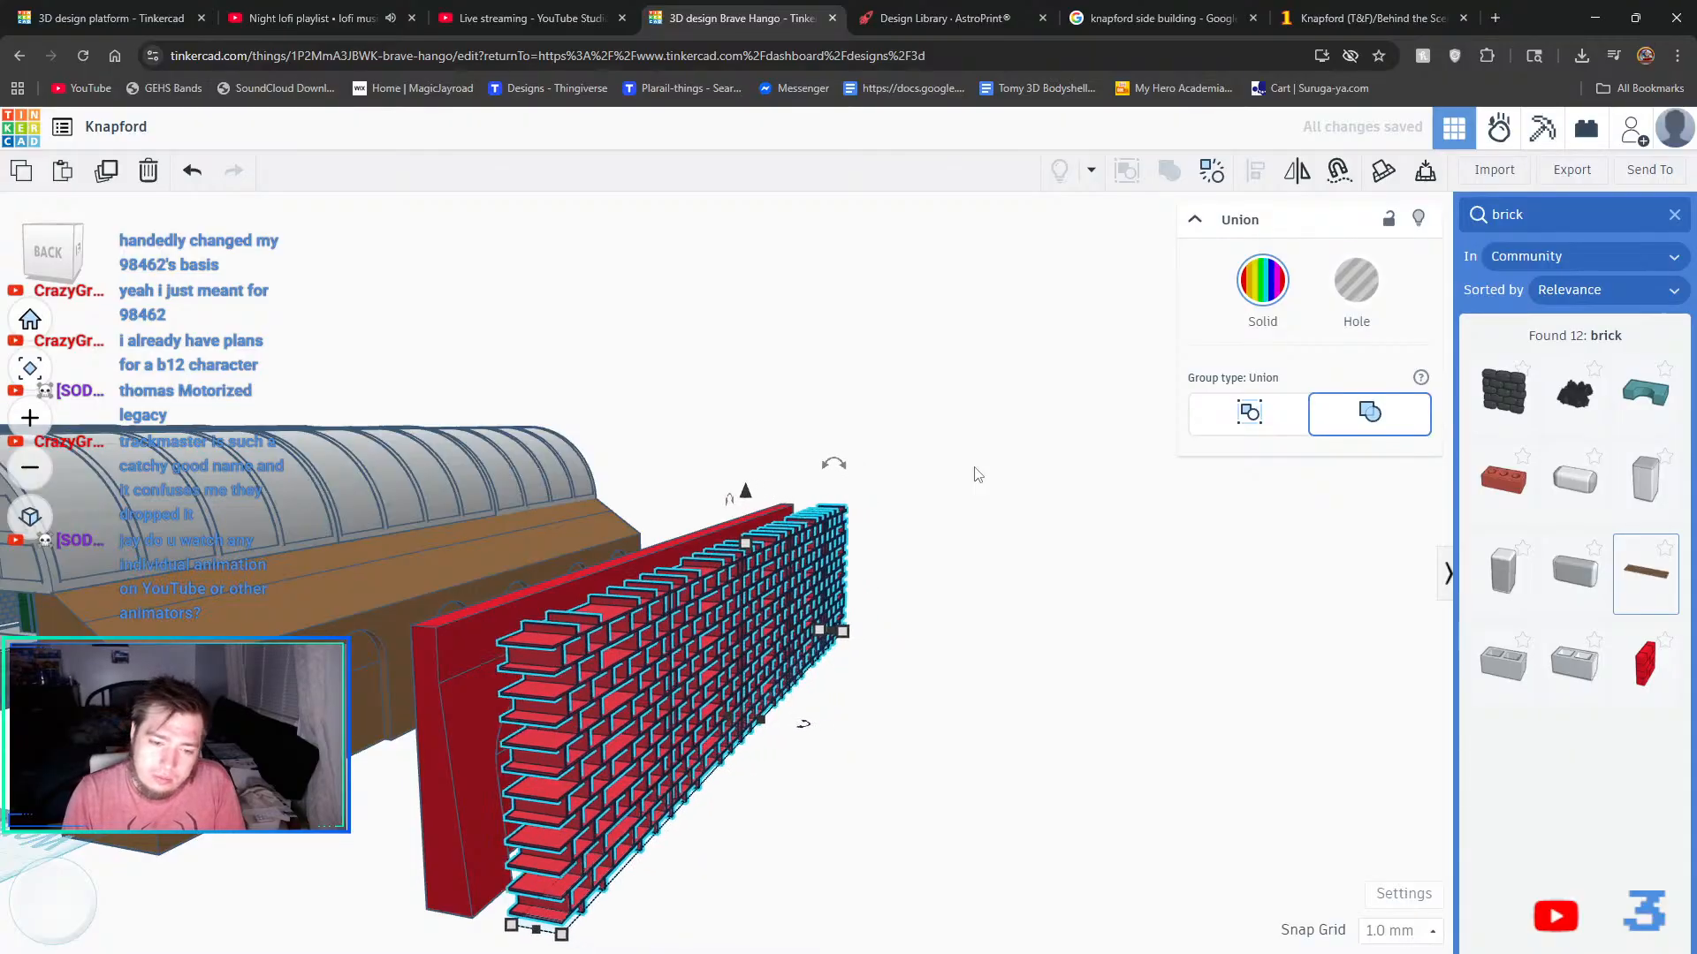
right_drag(969, 570, 1028, 684)
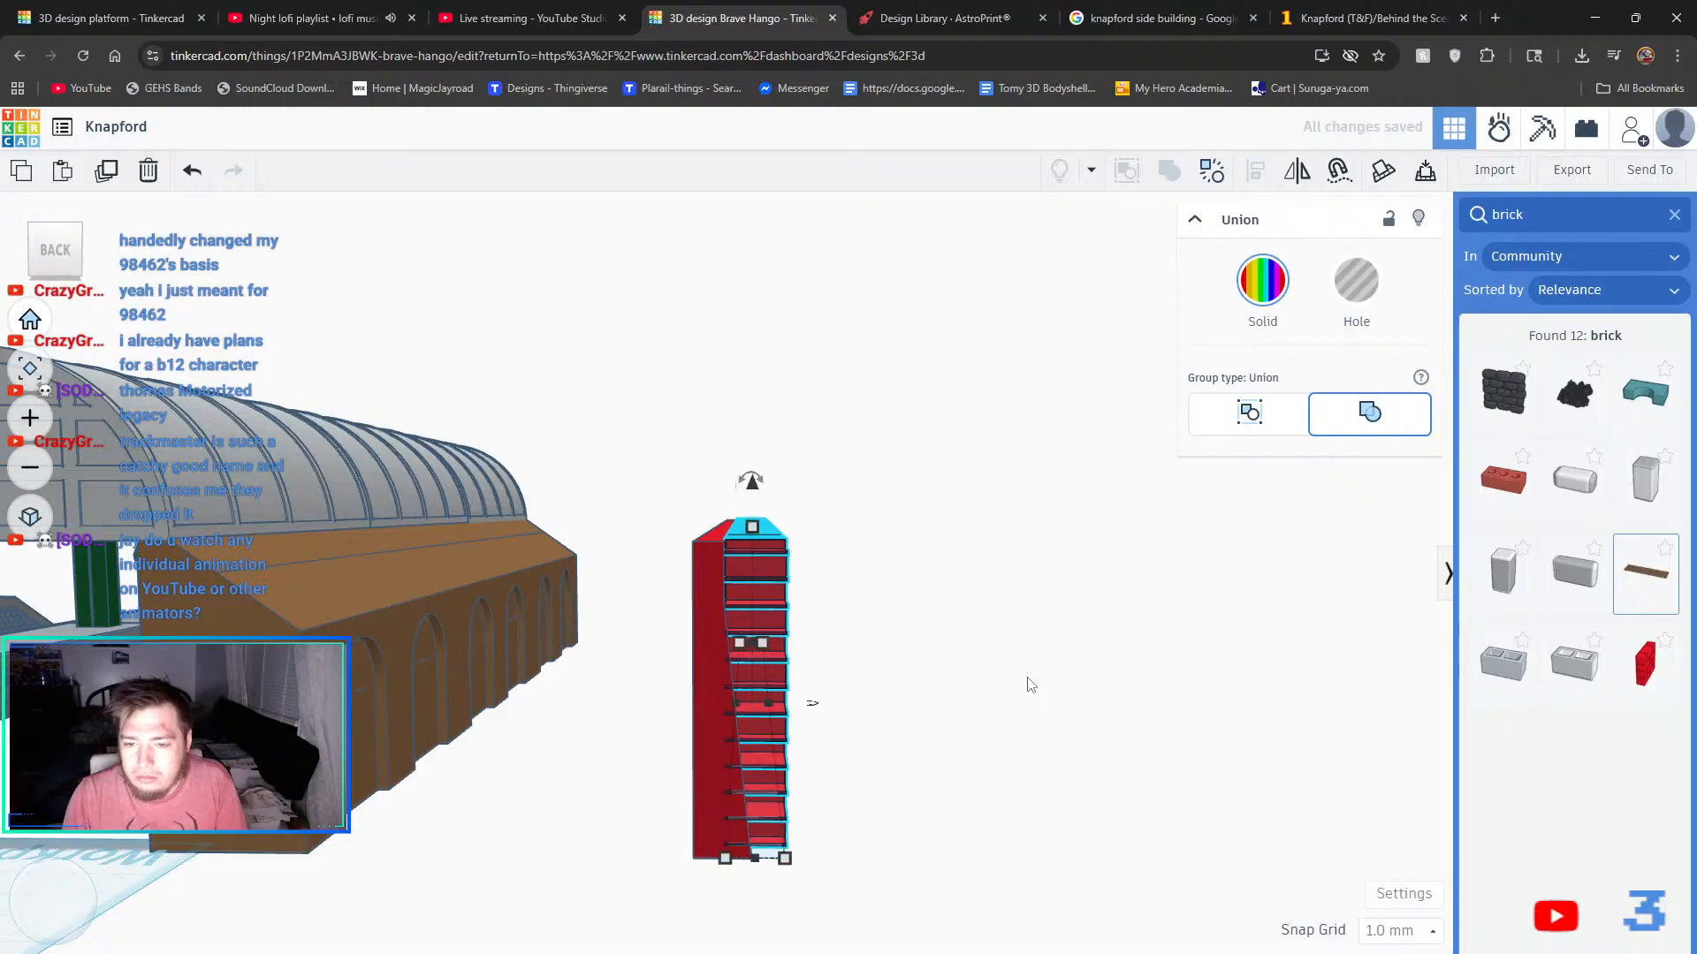
key(Right)
key(Right)
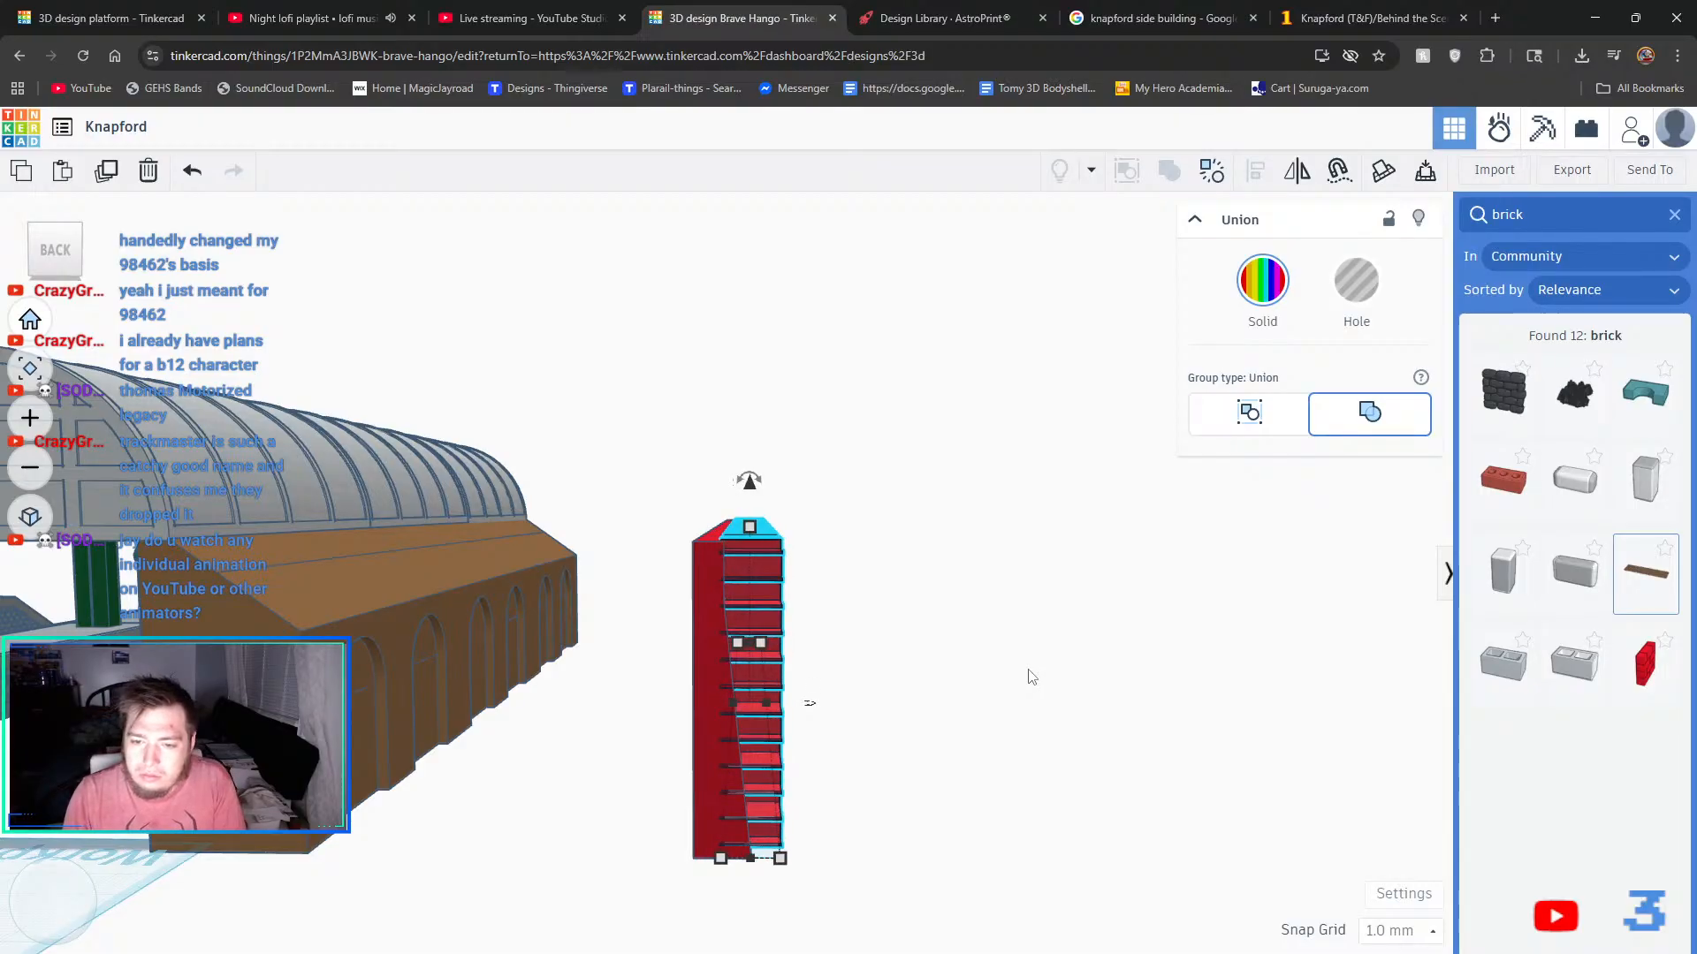
right_drag(1112, 585, 821, 514)
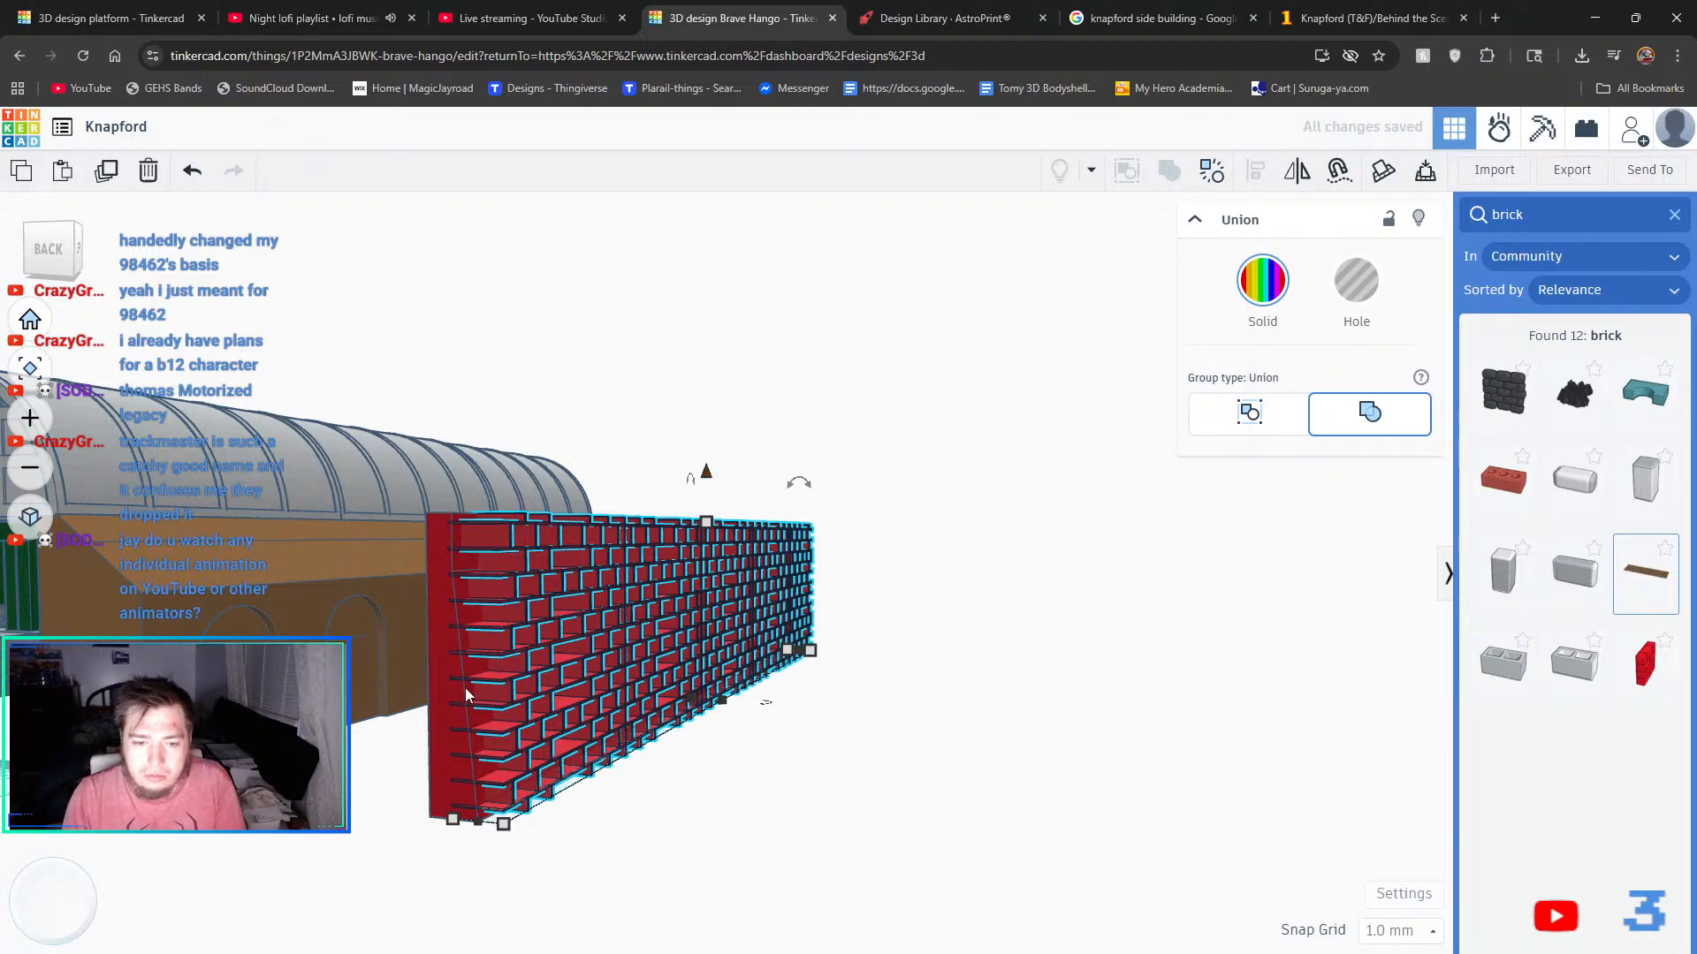
- Turn the grouped brick slab into a hole
shift+click(445, 698)
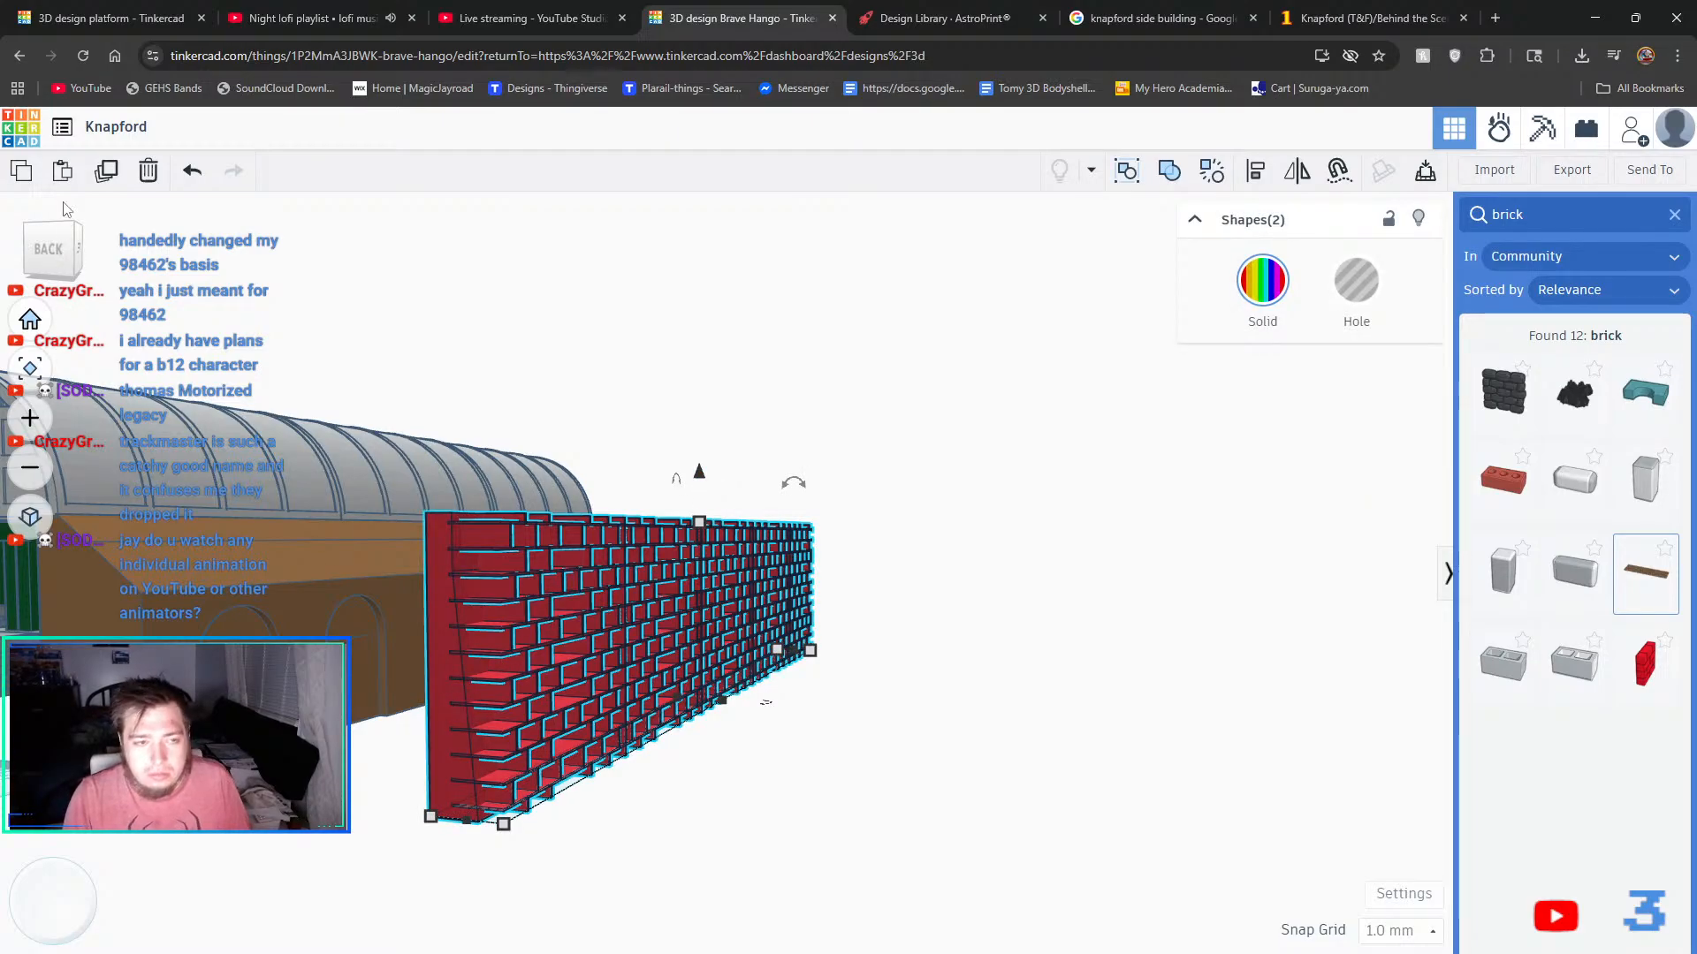
key(ctrl+g)
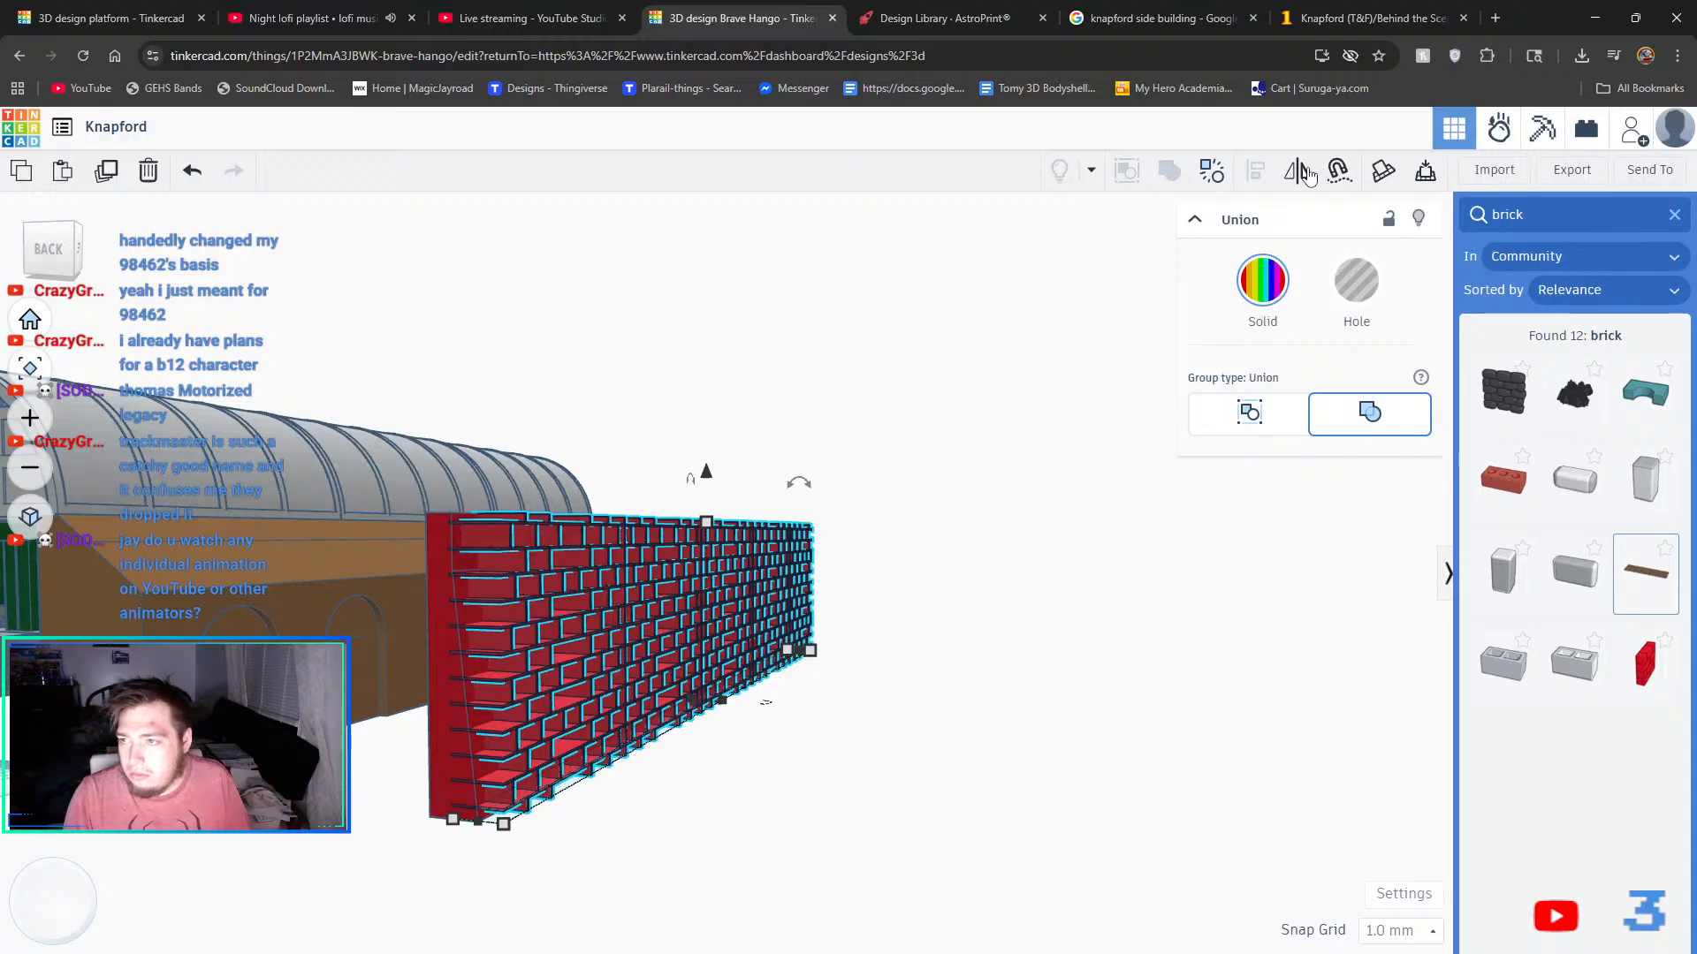
click(1361, 298)
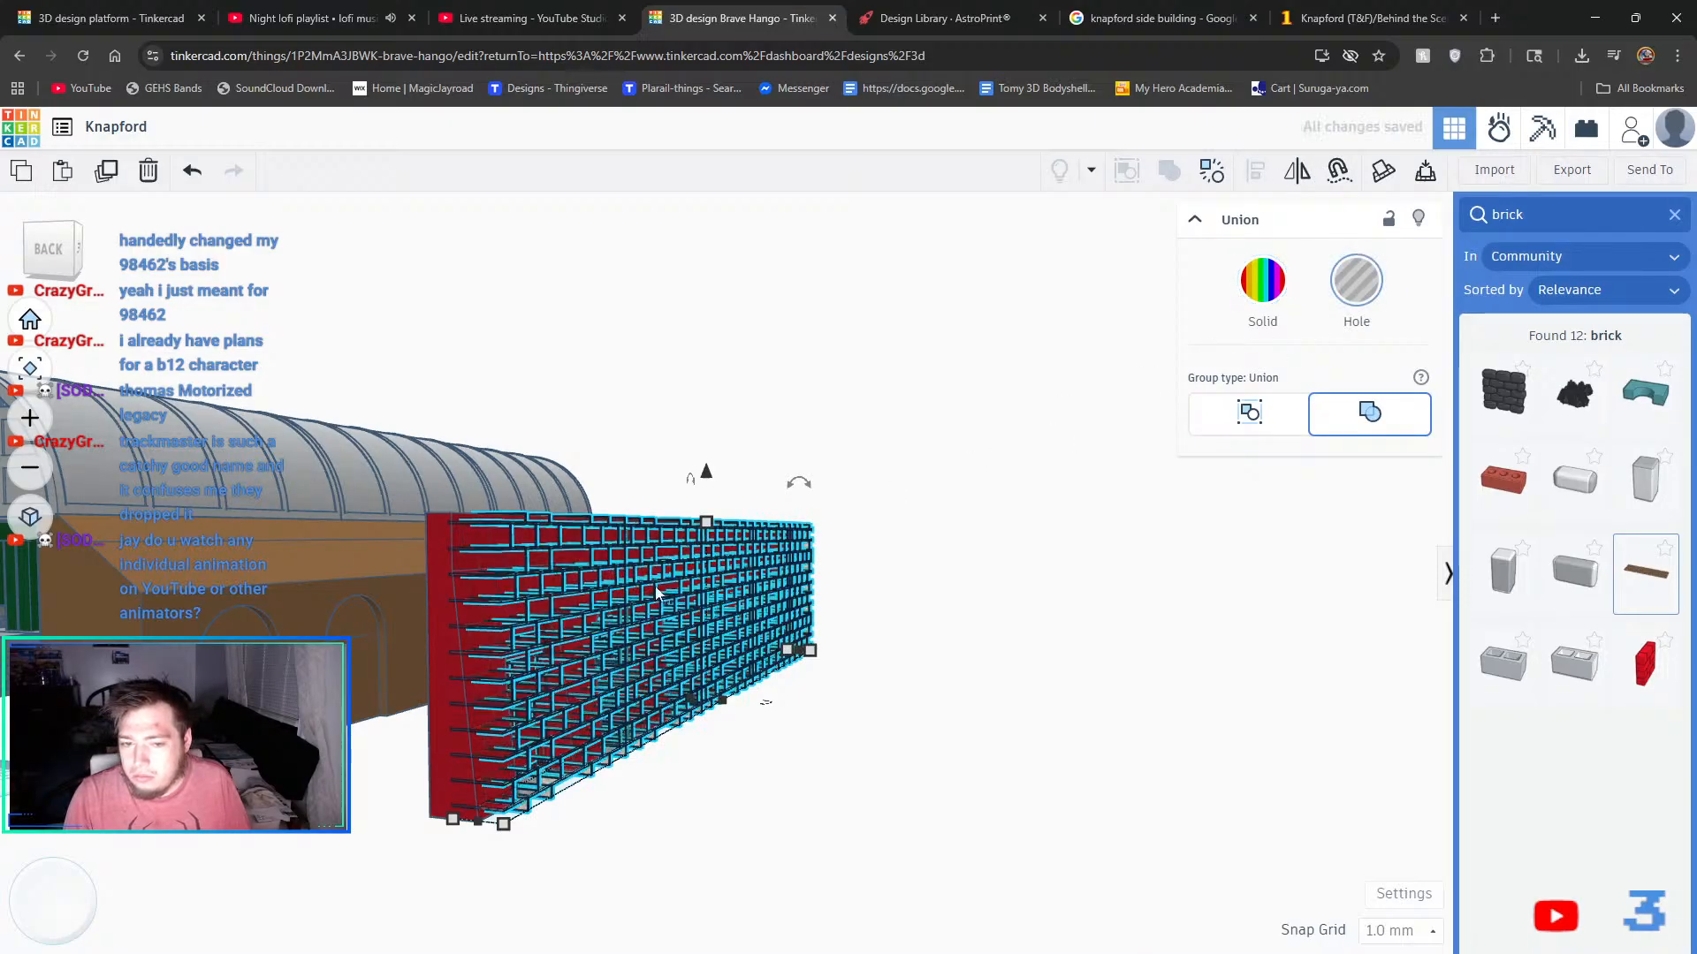
- Try to cut the brick-slab hole into the arched wall with a union group, inspect the brick face and arches, and undo the grouping
key(ctrl+shift+g)
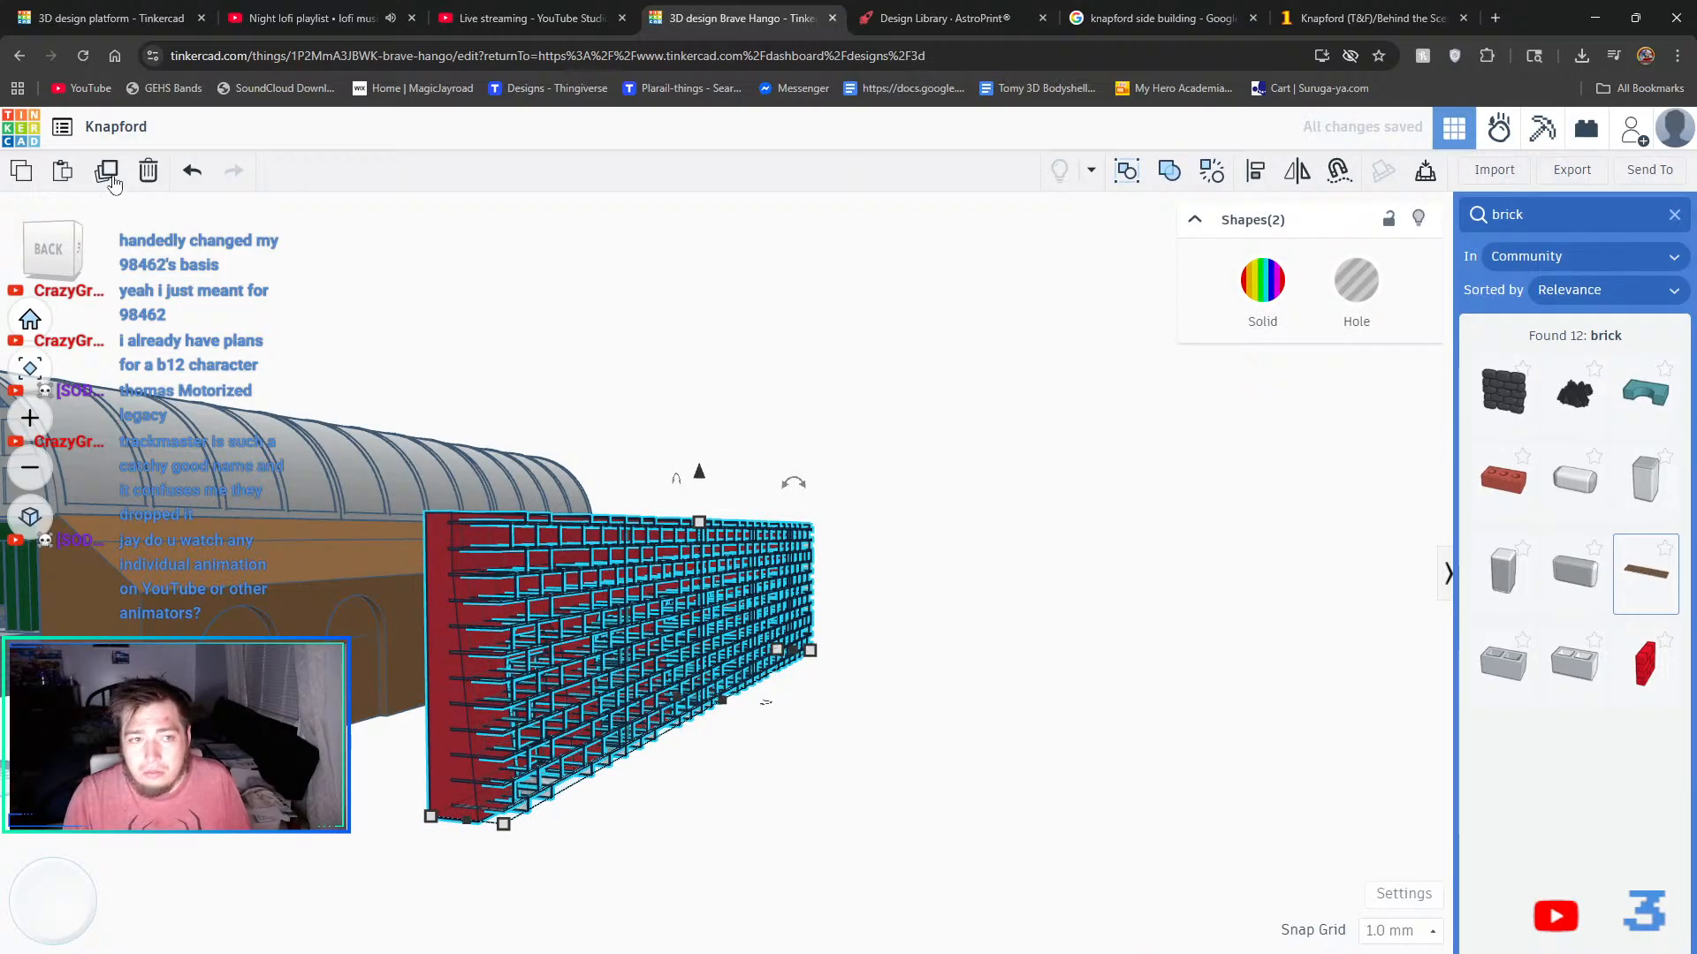
click(1166, 172)
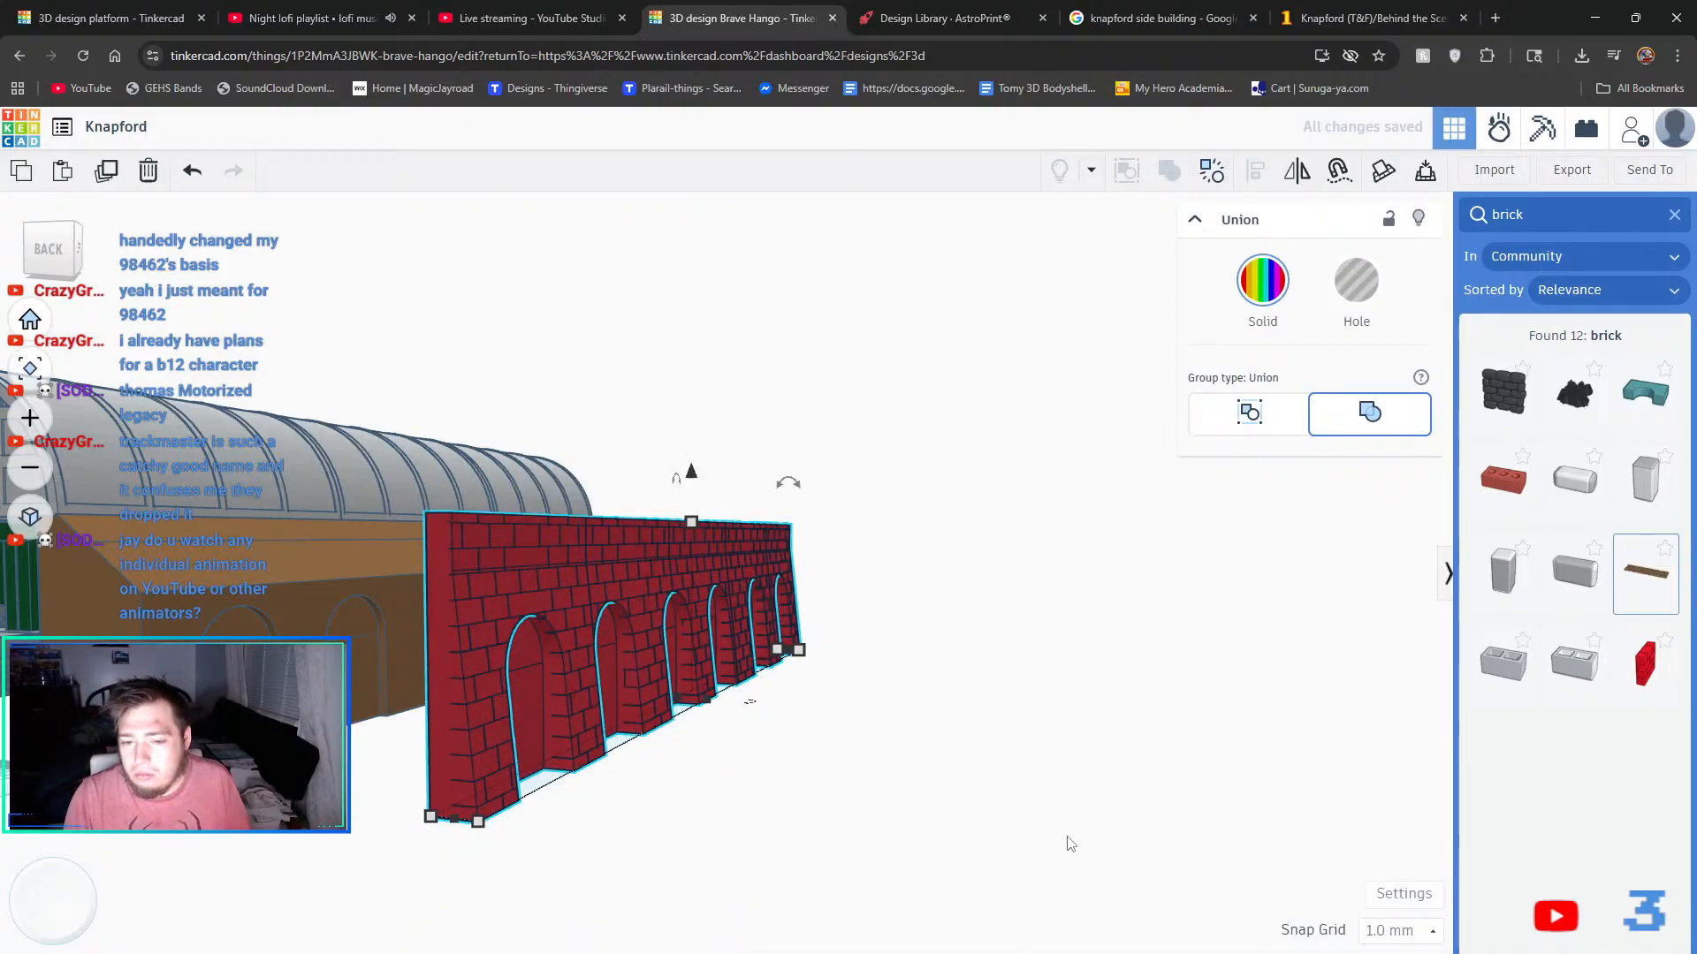
click(1070, 844)
right_drag(1070, 843, 927, 828)
right_drag(667, 829, 814, 857)
scroll(246, 640, up, 1)
scroll(341, 561, up, 5)
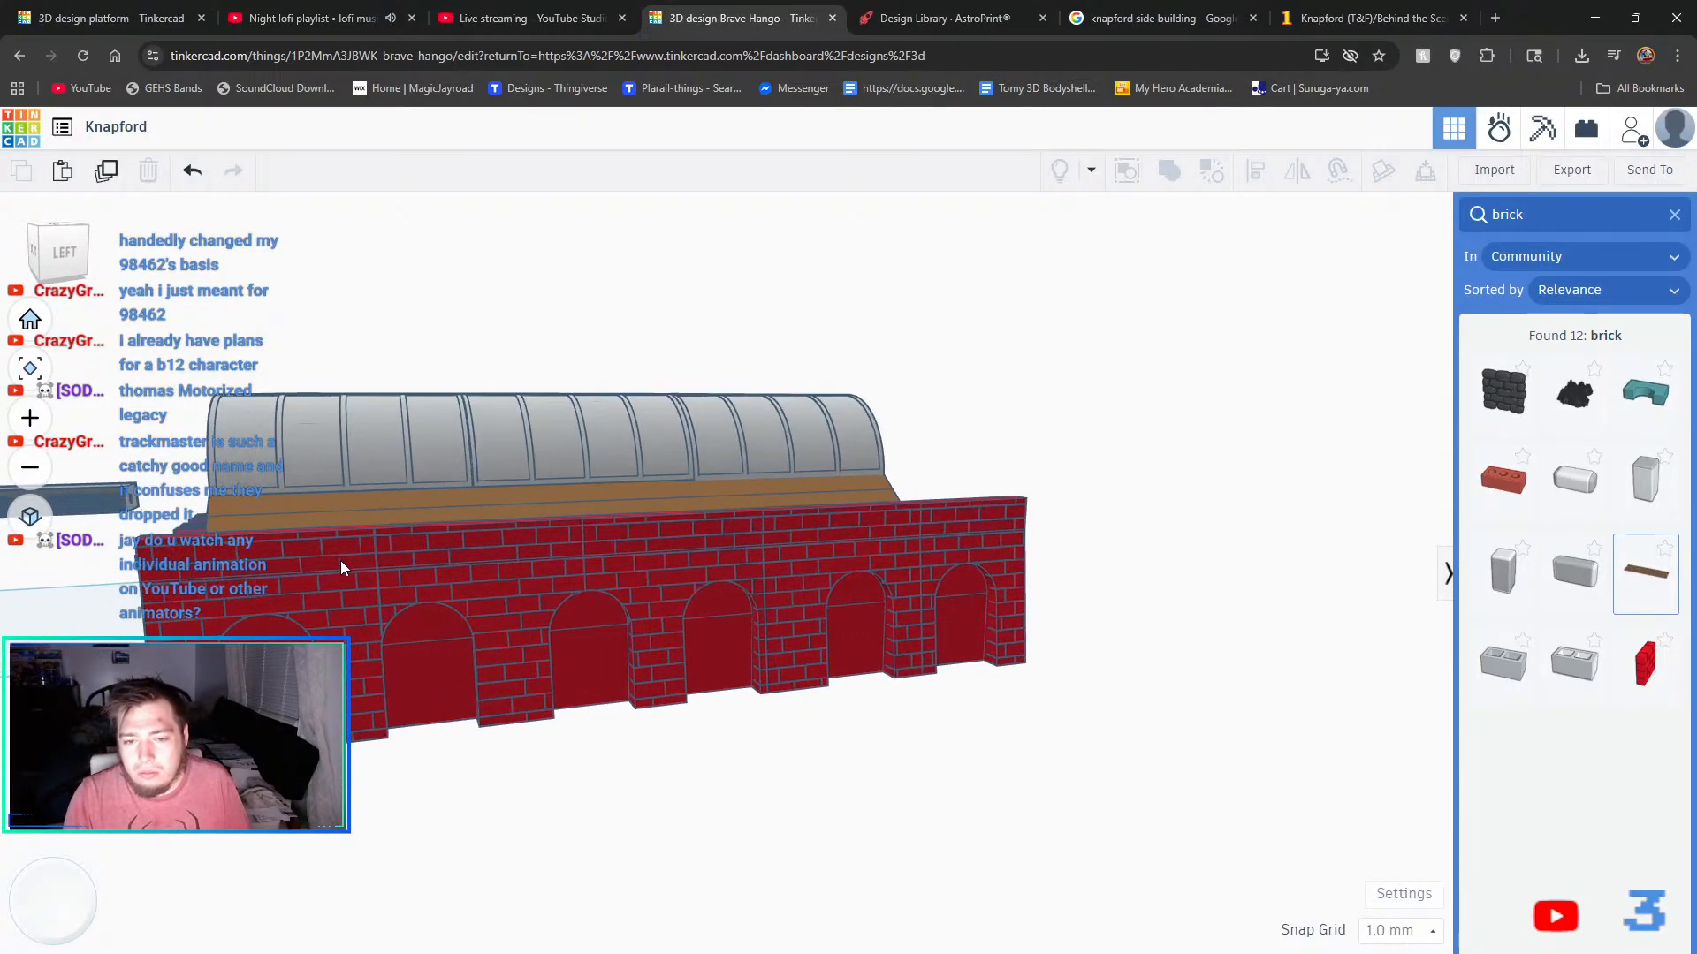
scroll(410, 597, up, 2)
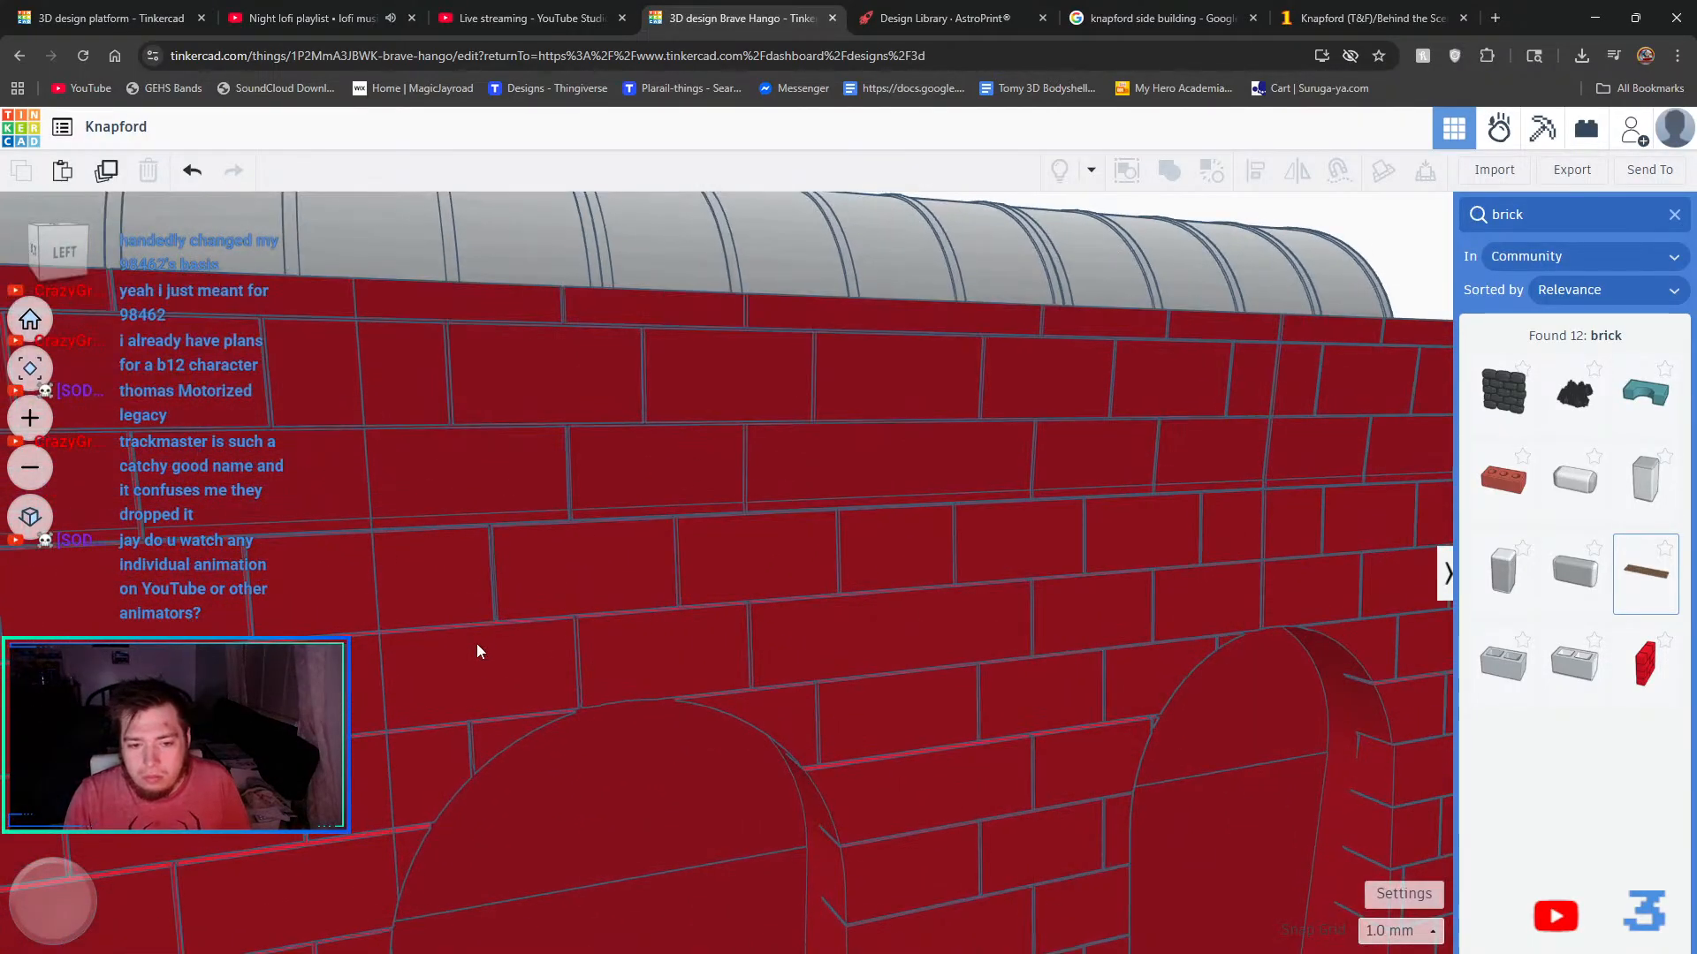
right_drag(475, 643, 369, 530)
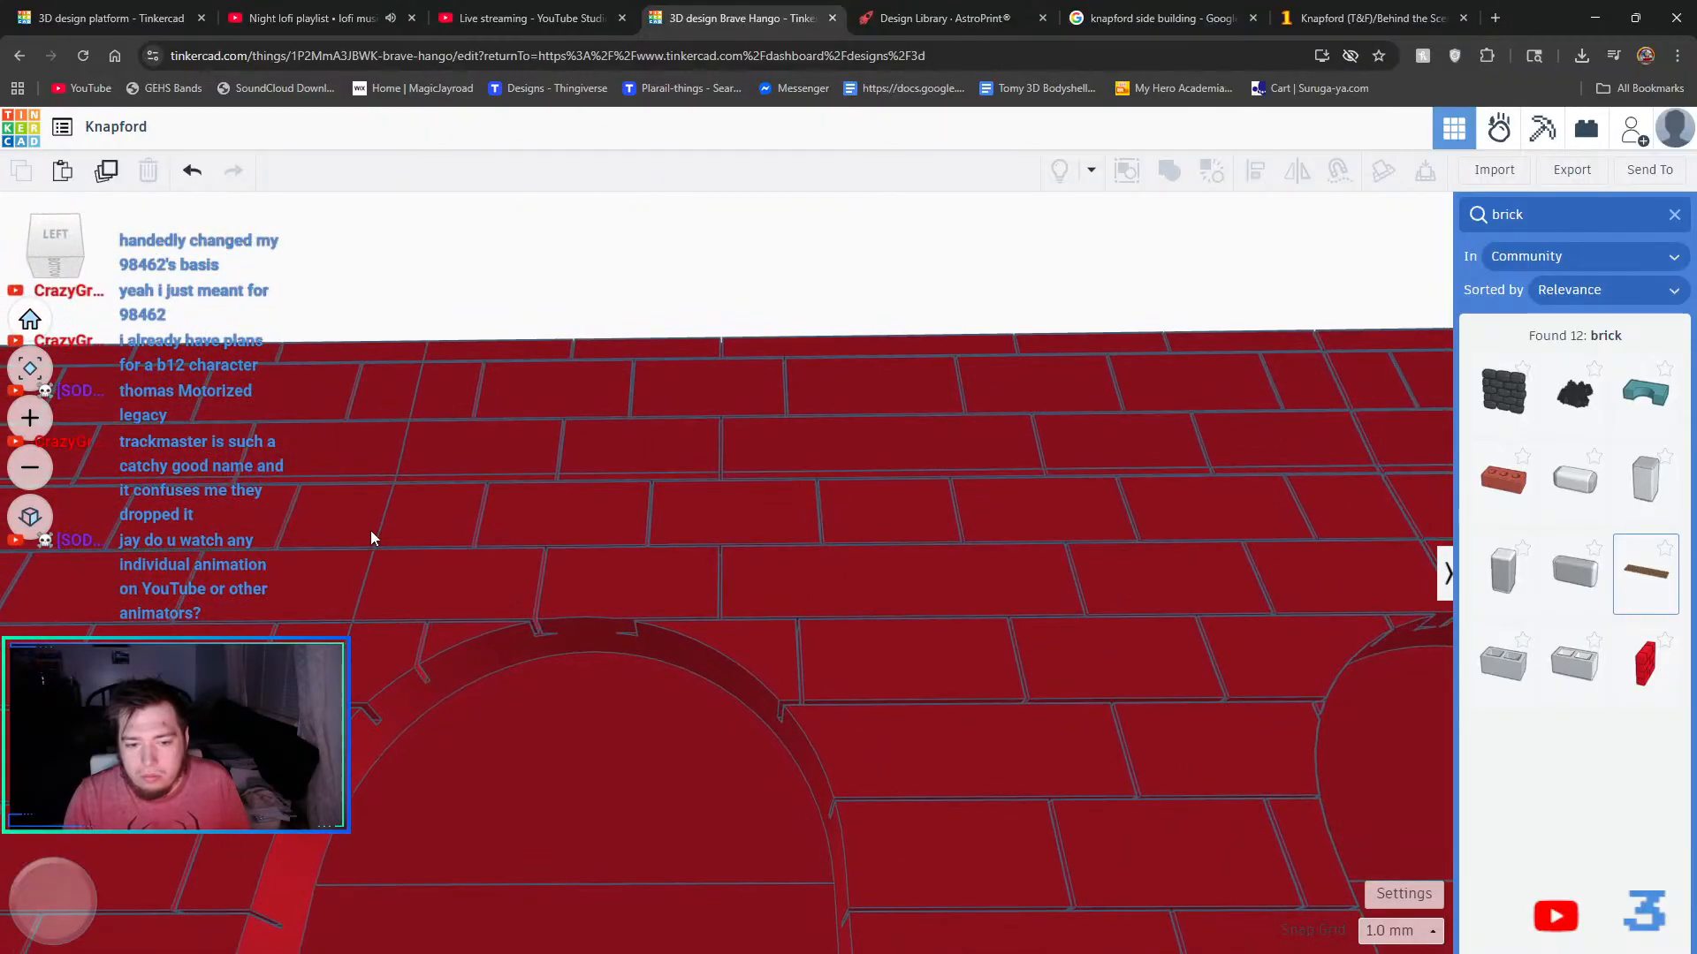
scroll(370, 530, down, 10)
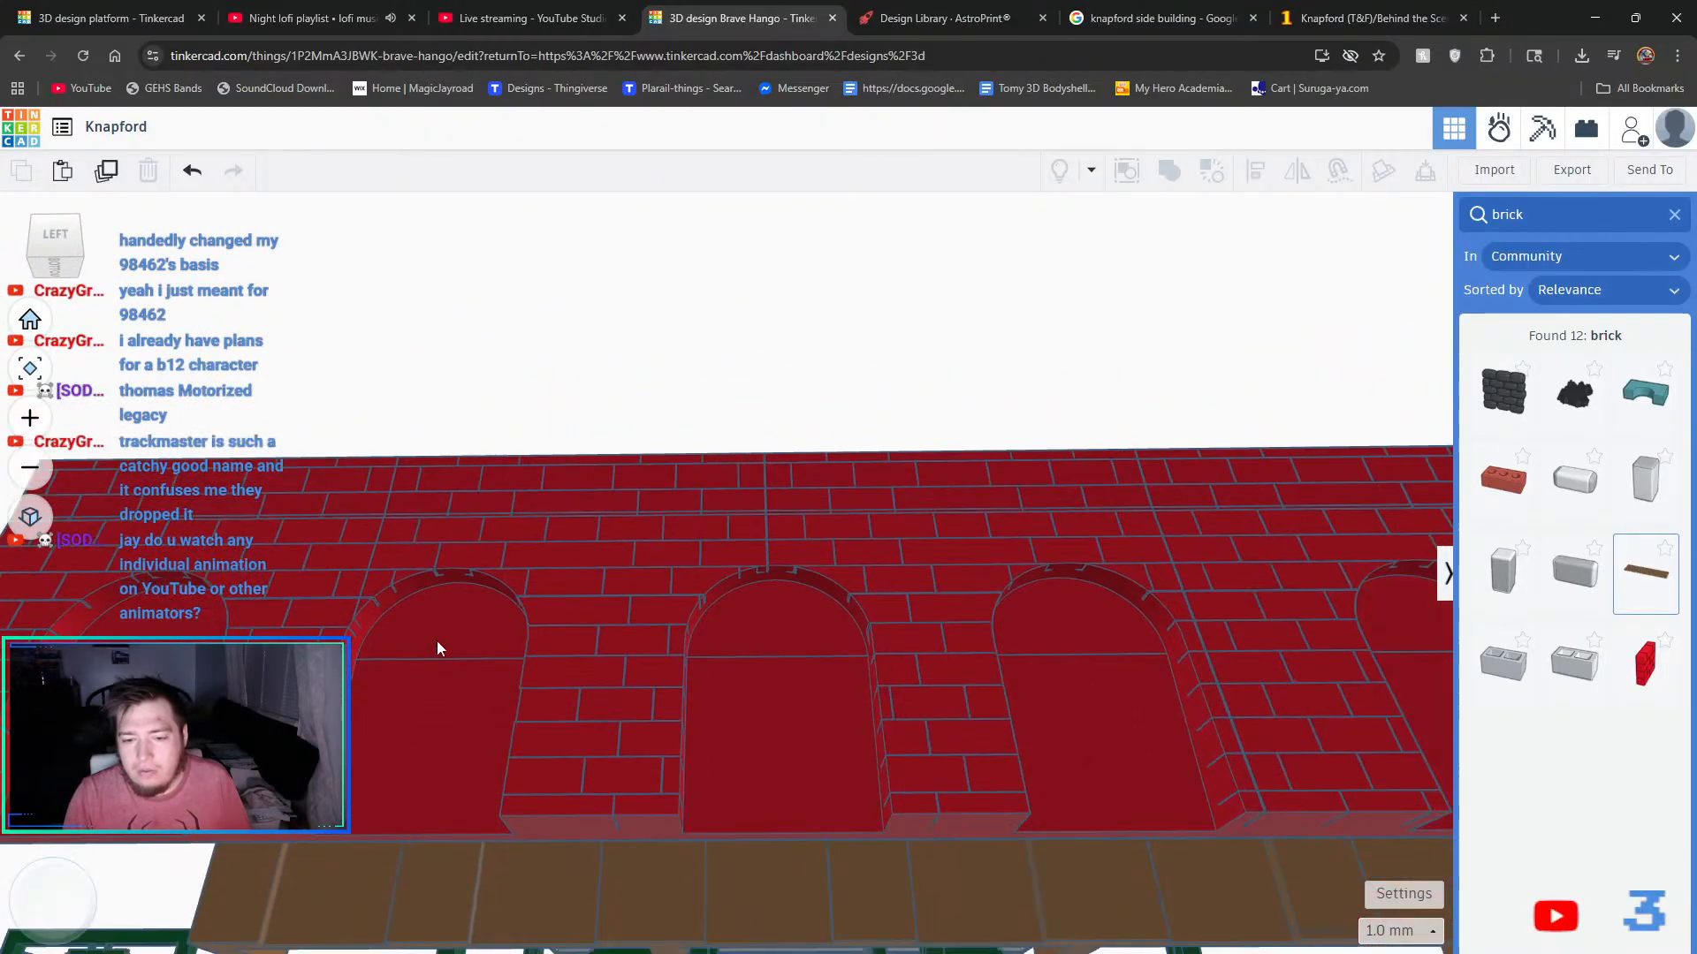
right_drag(712, 633, 380, 676)
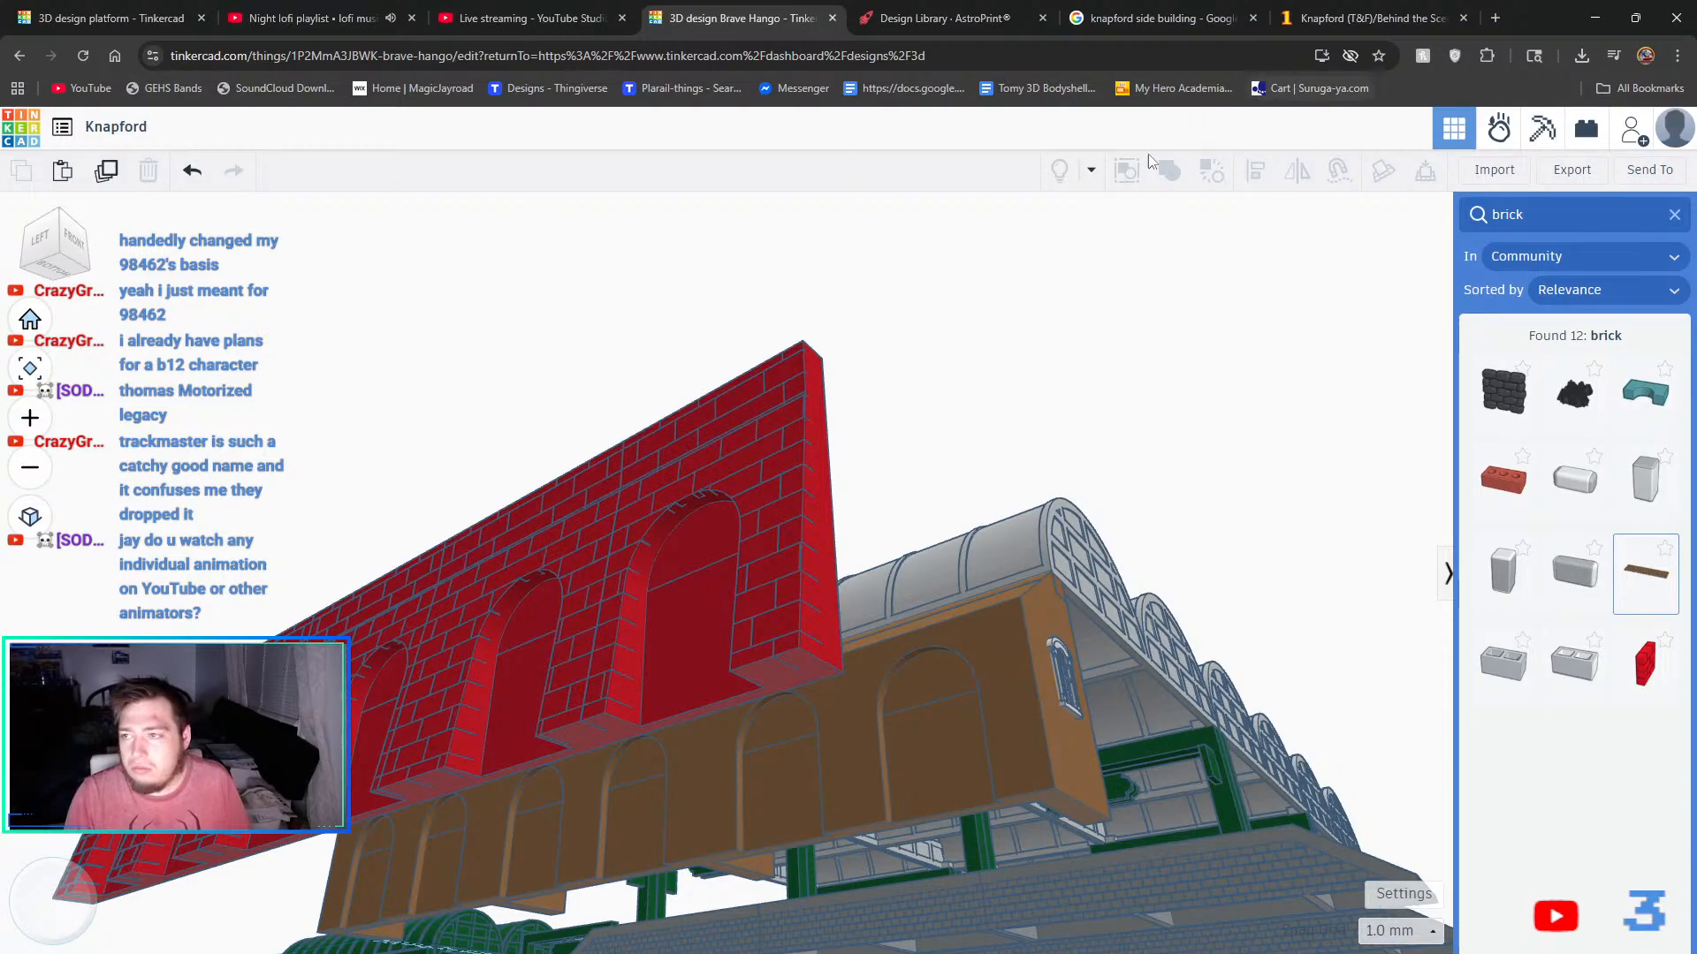
click(199, 177)
- Union-group the brick-slab hole with the arched wall again, check the wall's end and arch undersides, and undo the grouping
right_drag(292, 265, 643, 446)
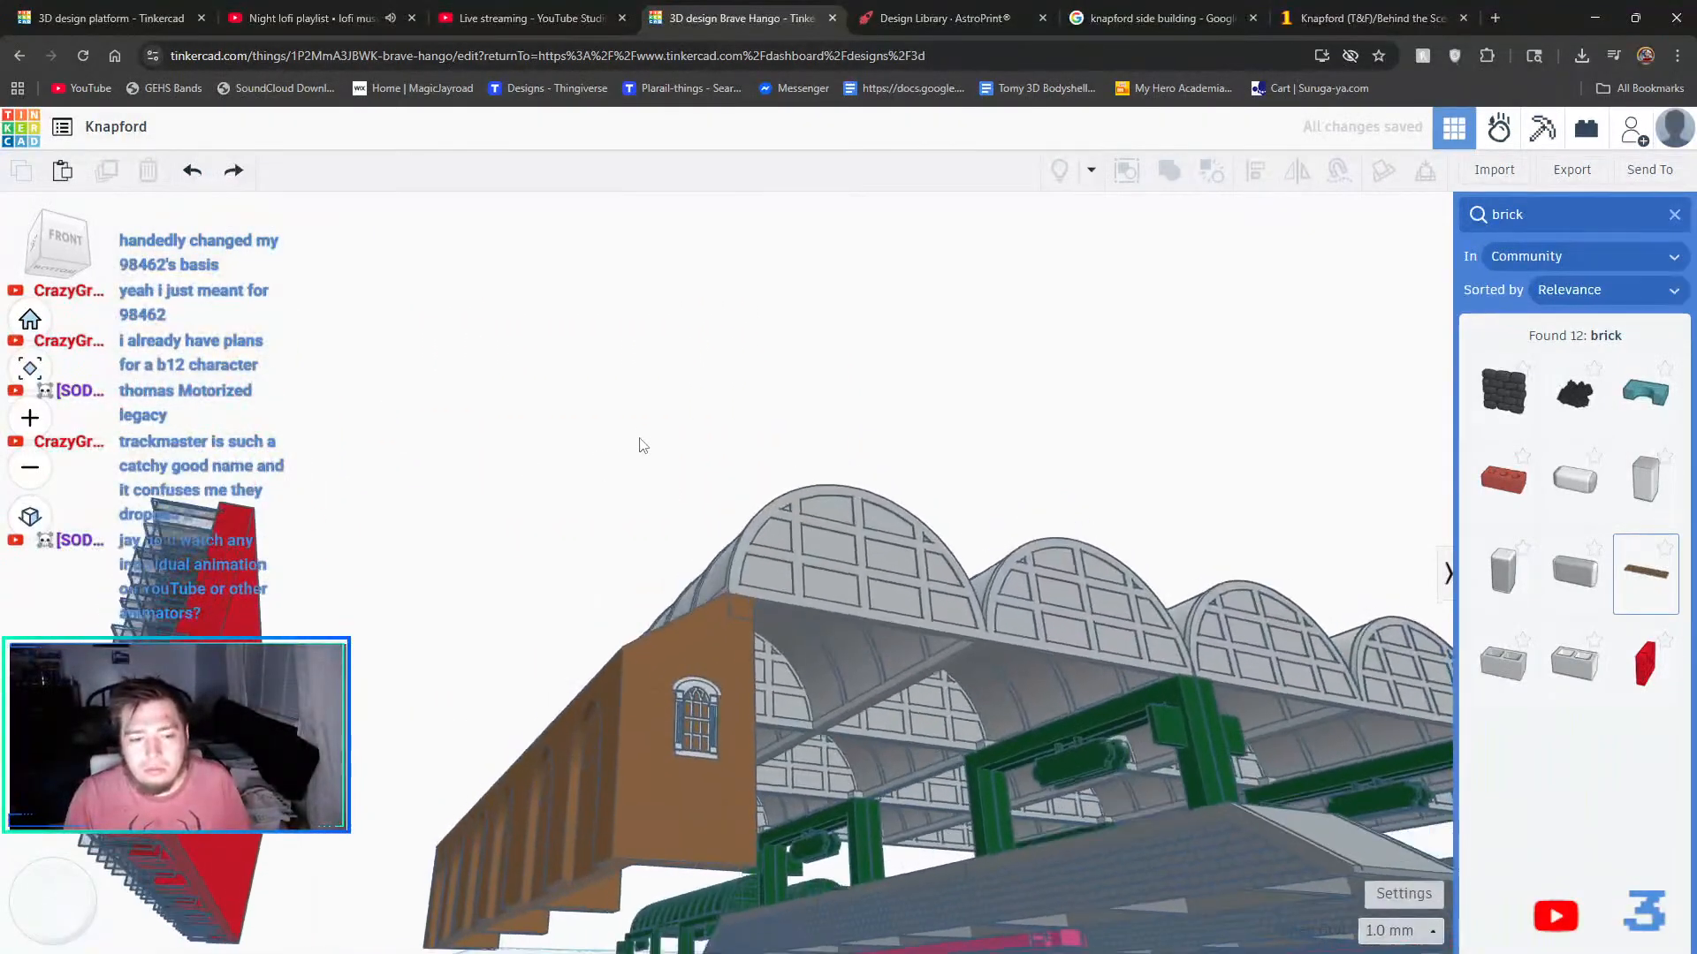
click(152, 624)
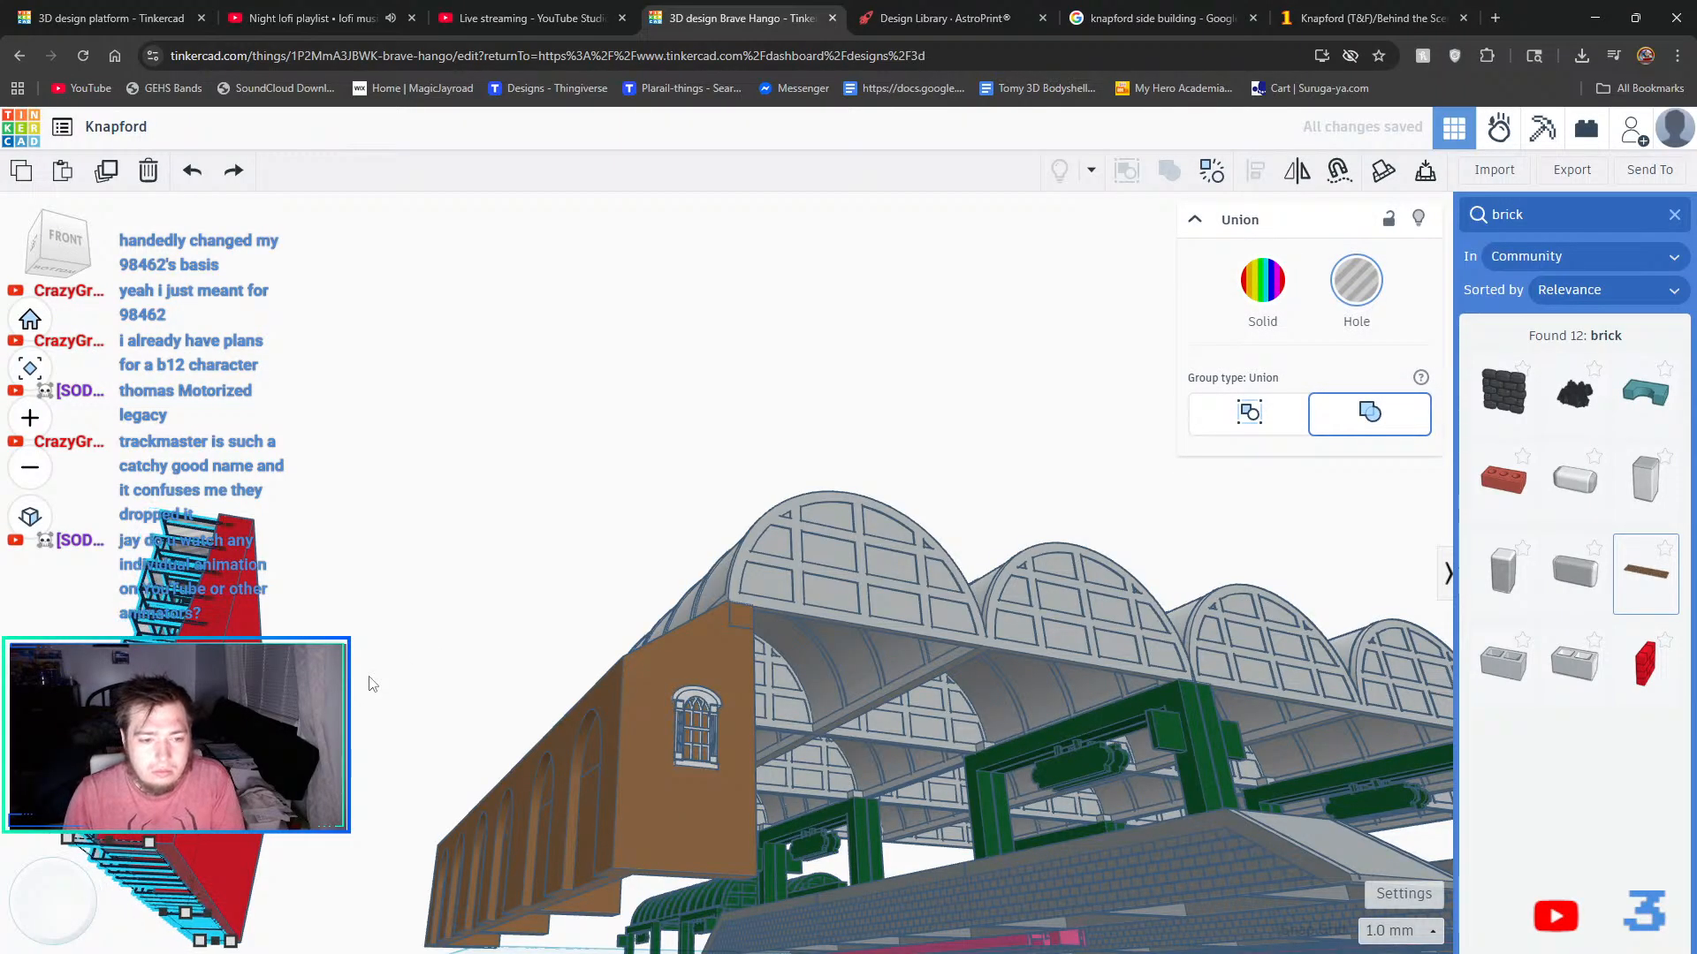
right_drag(368, 681, 410, 696)
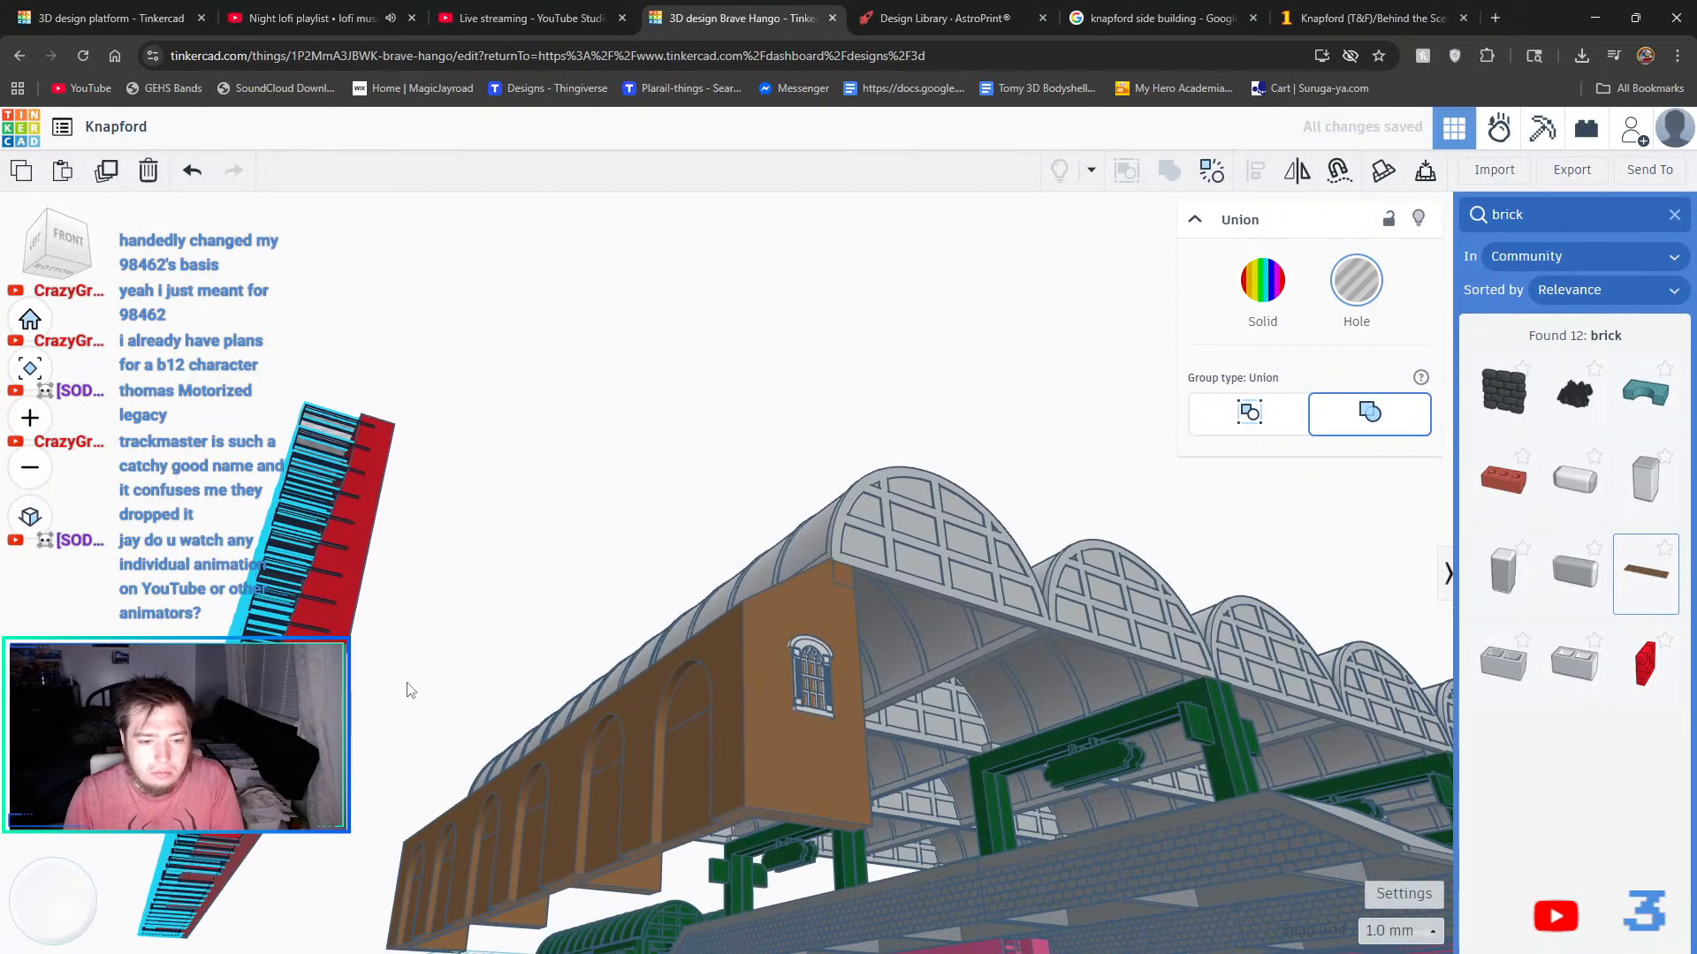
shift+click(357, 579)
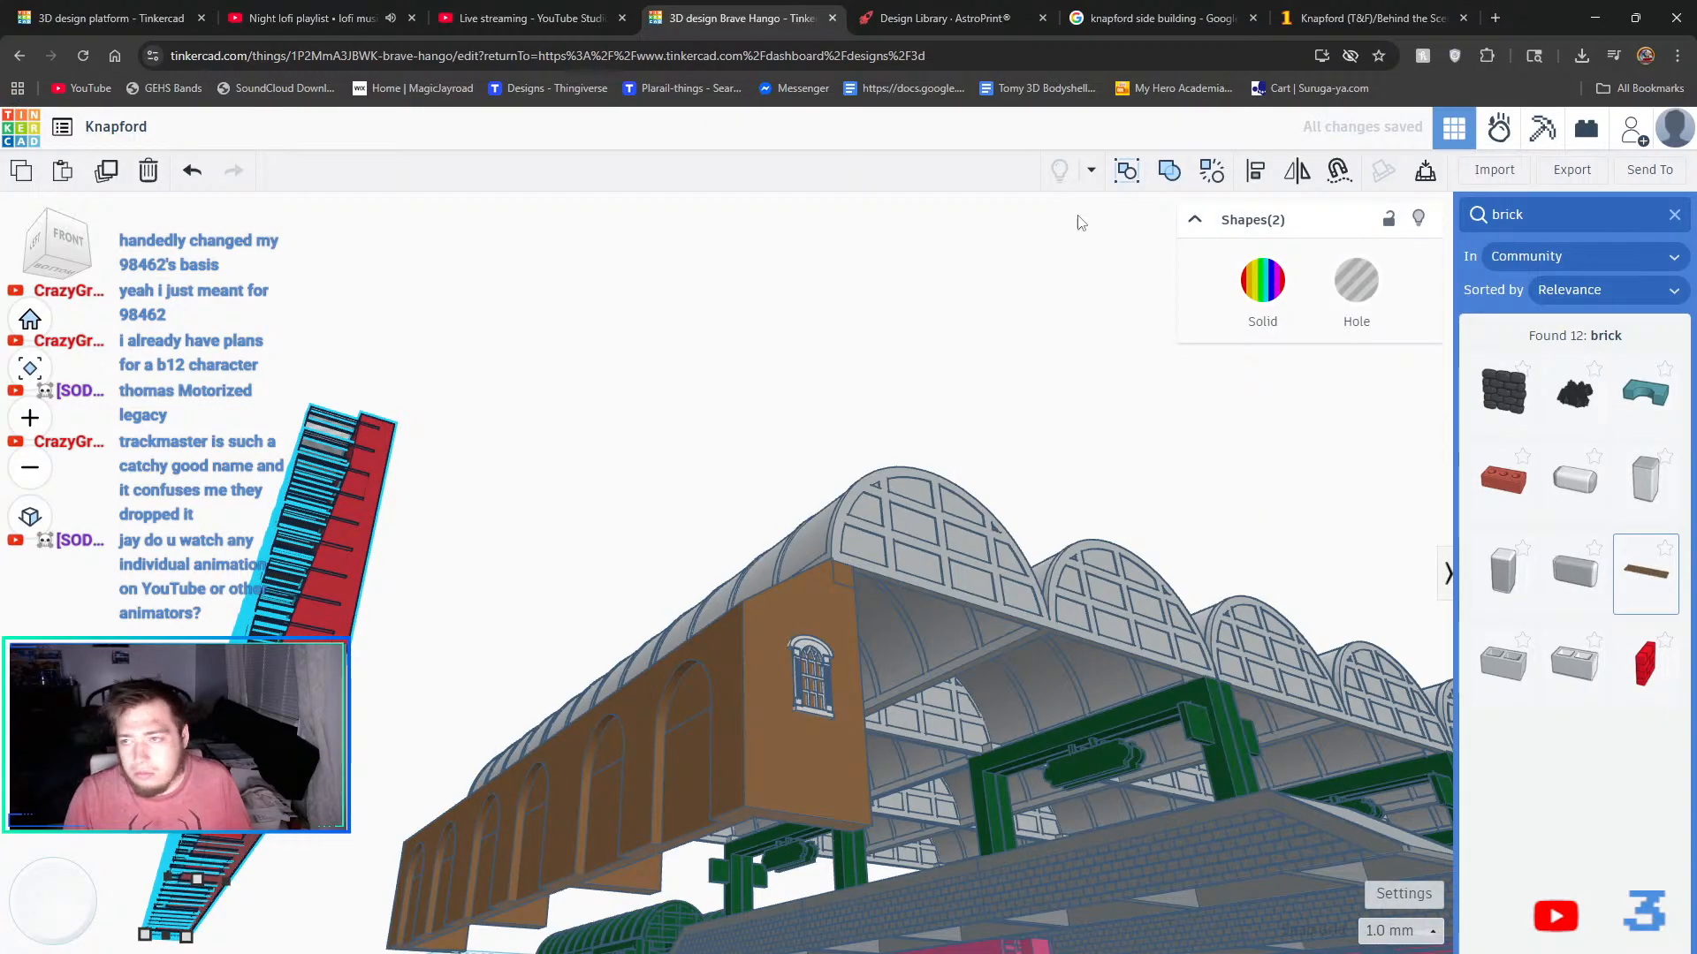
click(1169, 171)
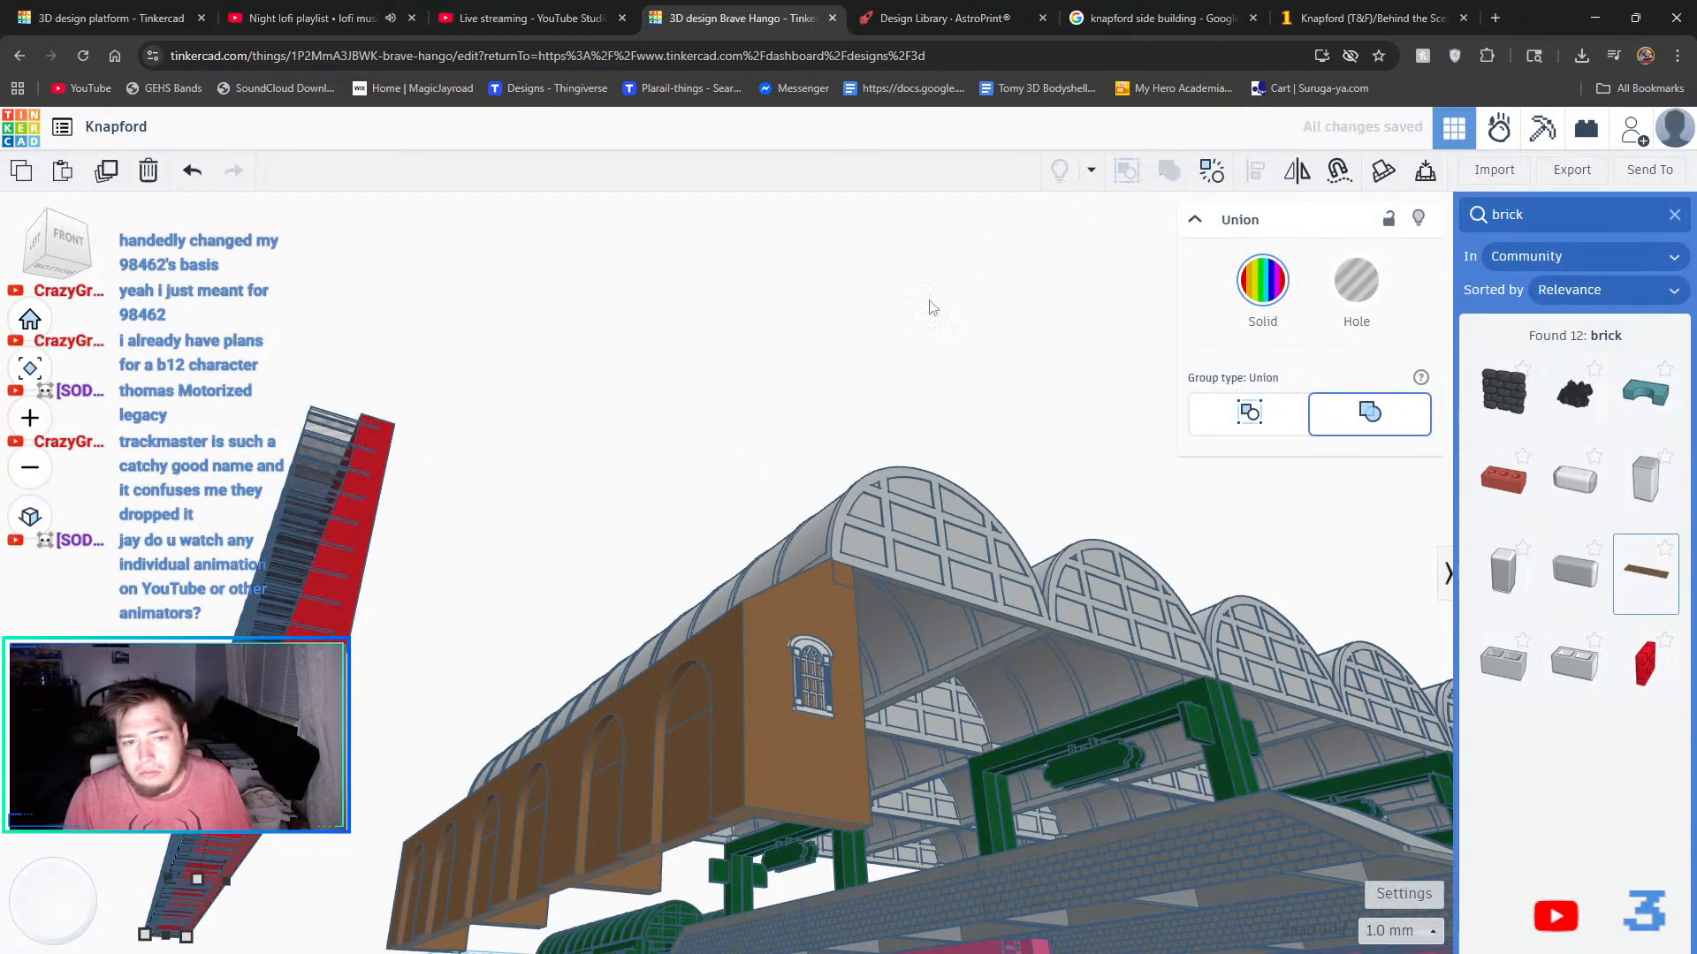
click(420, 610)
right_drag(421, 611, 464, 593)
click(464, 594)
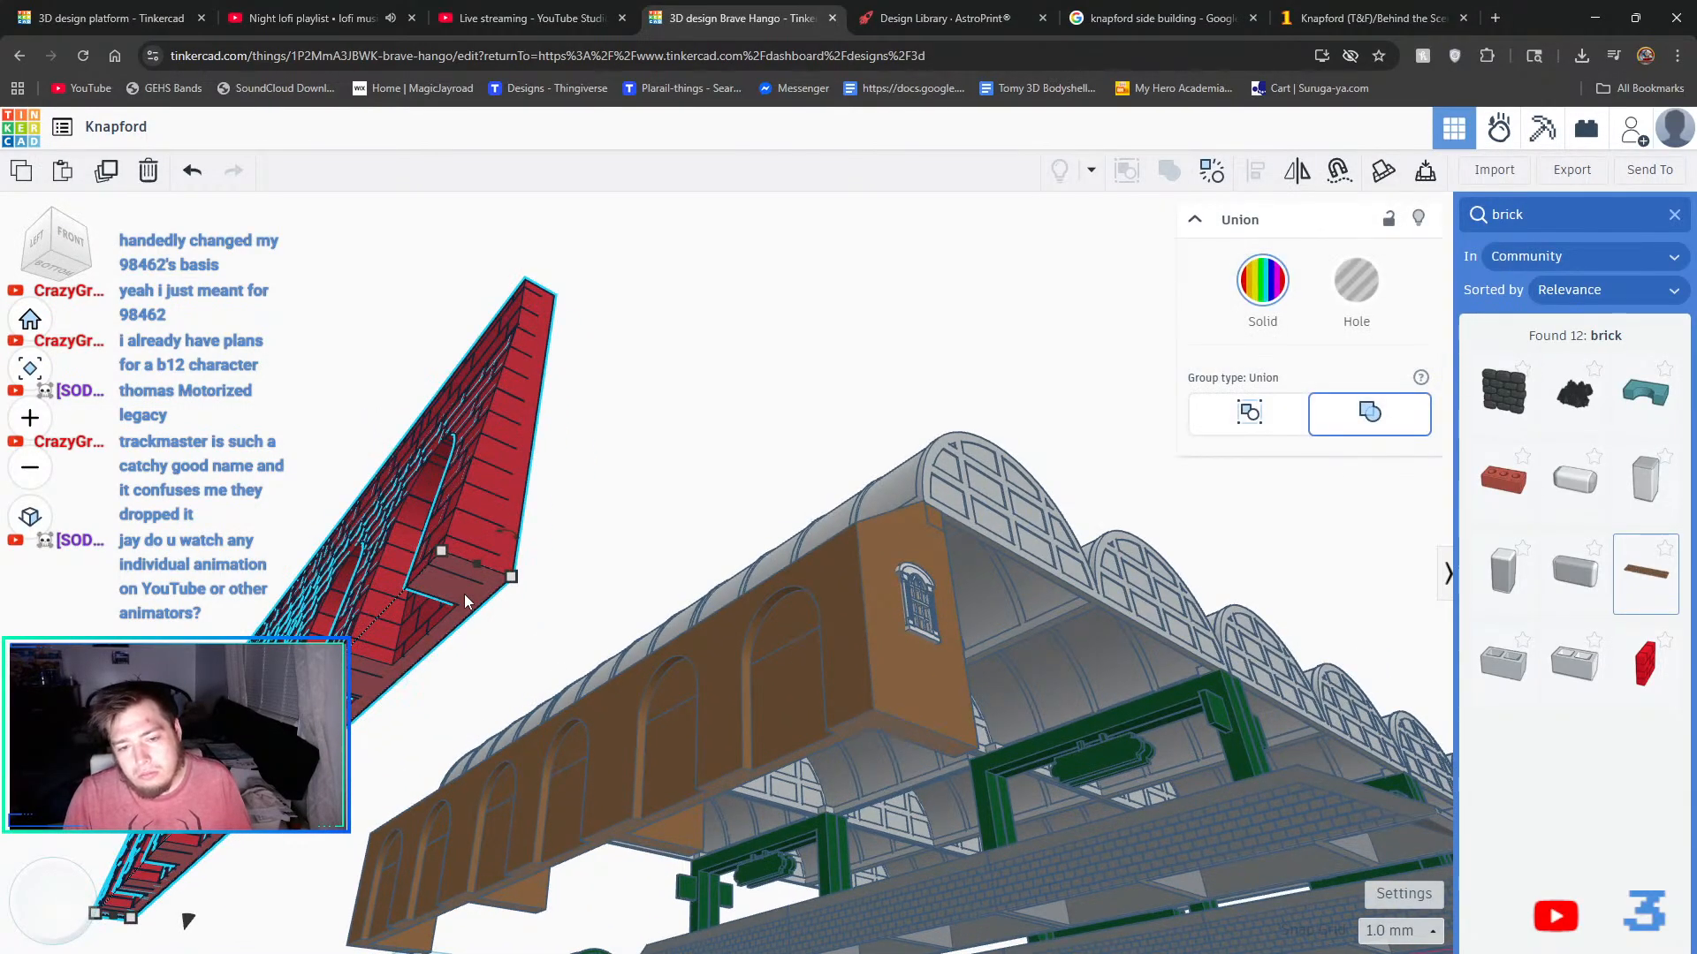
click(187, 175)
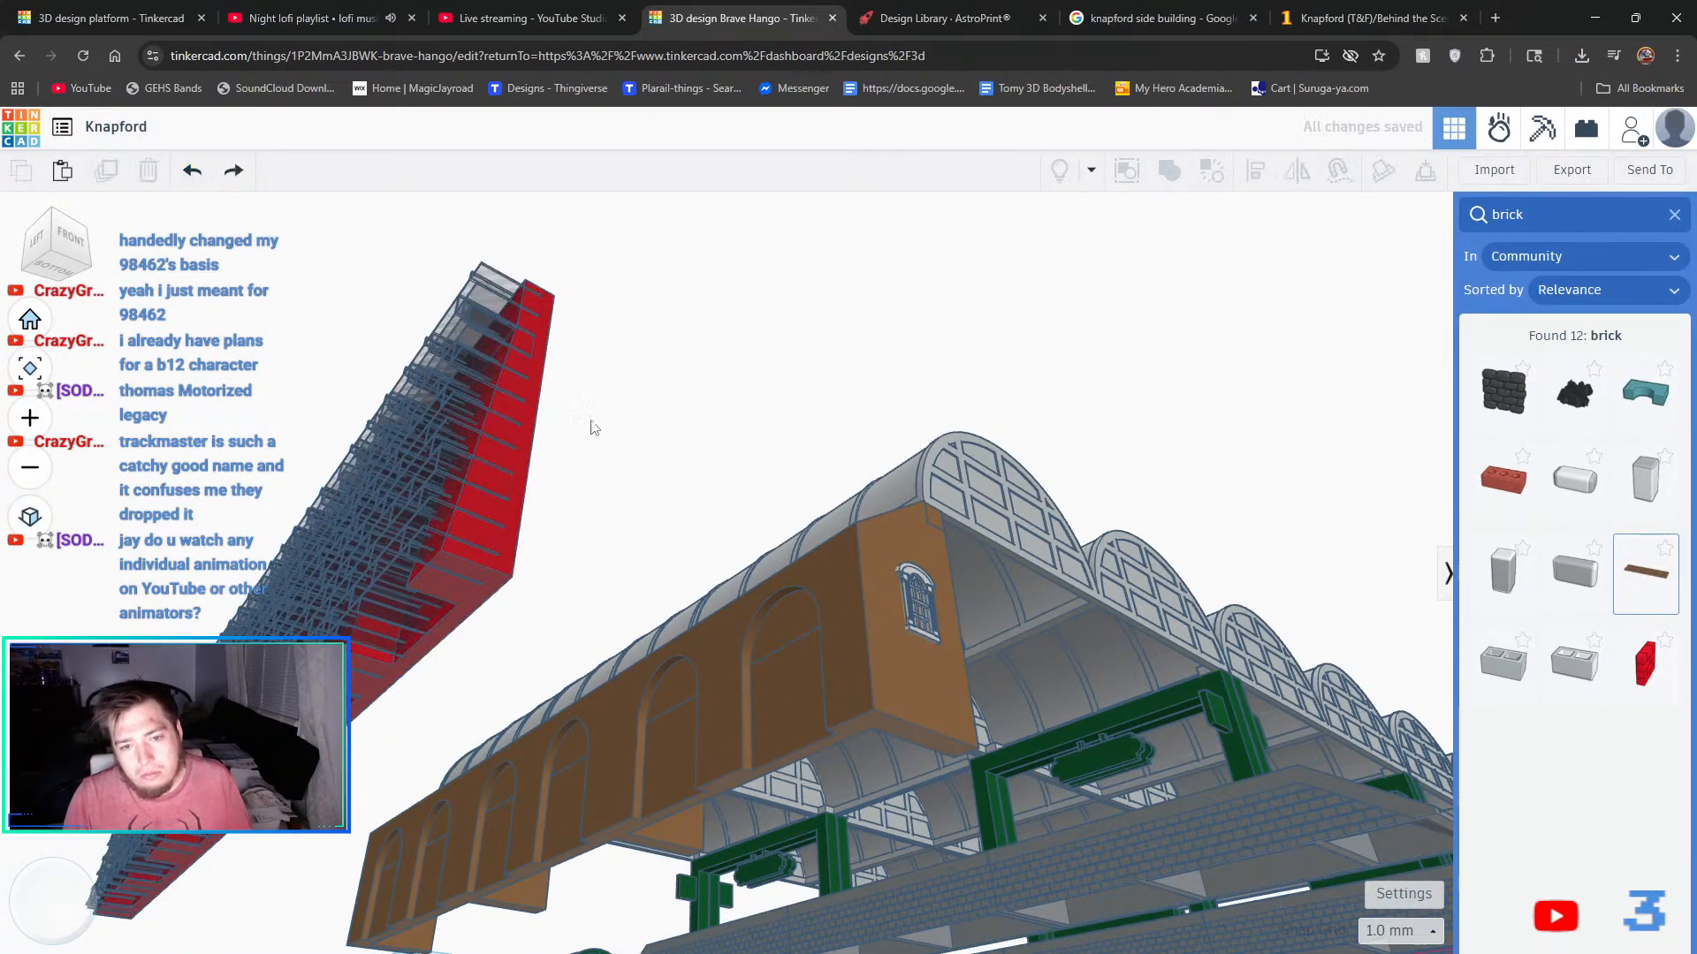
- Duplicate the plain arched wall and nudge the copy slightly sideways relative to the original
click(517, 519)
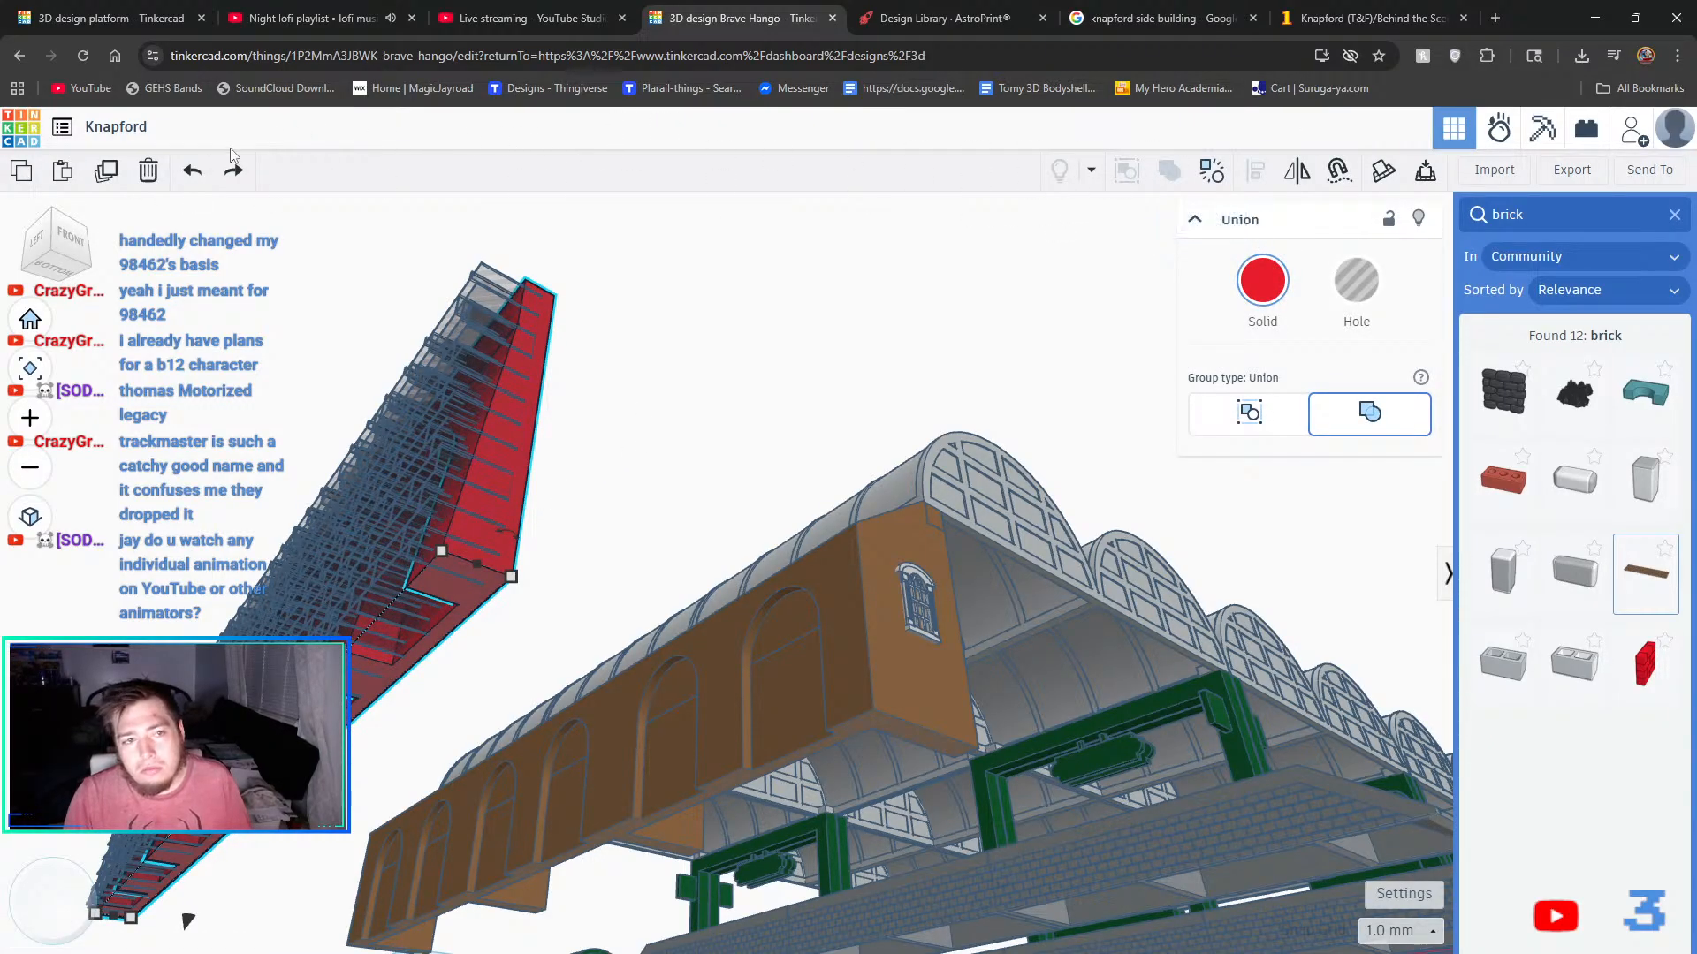
click(106, 182)
right_drag(714, 446, 629, 462)
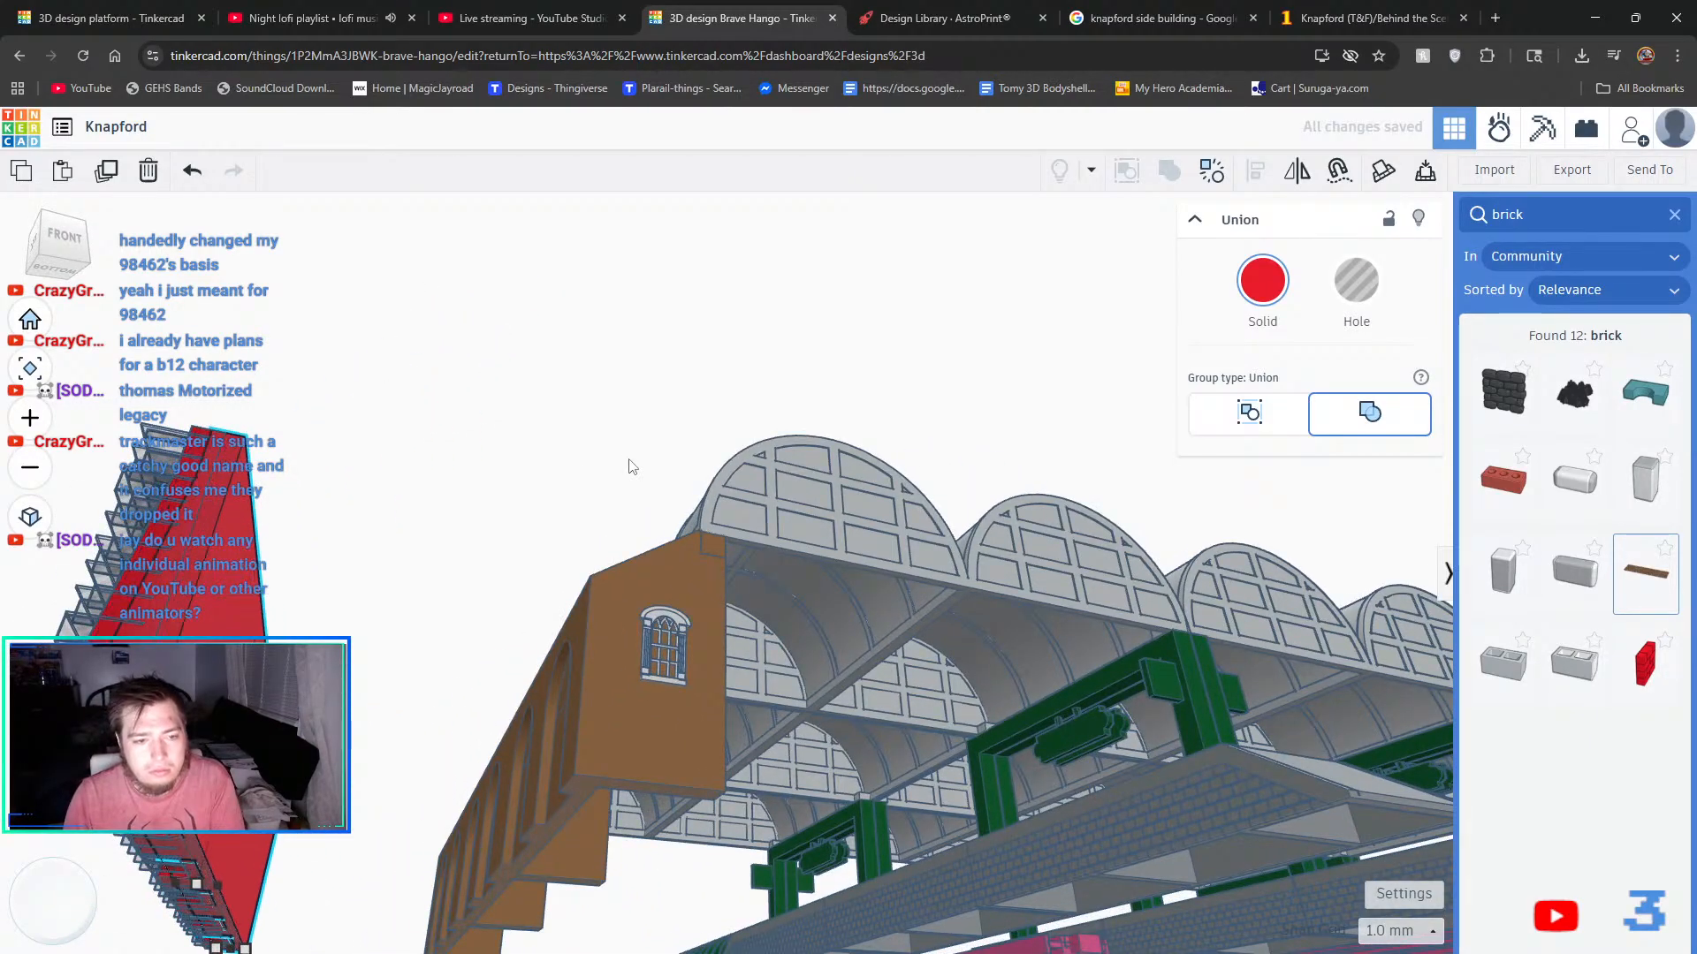
key(Right)
key(Left)
key(Left)
key(Left)
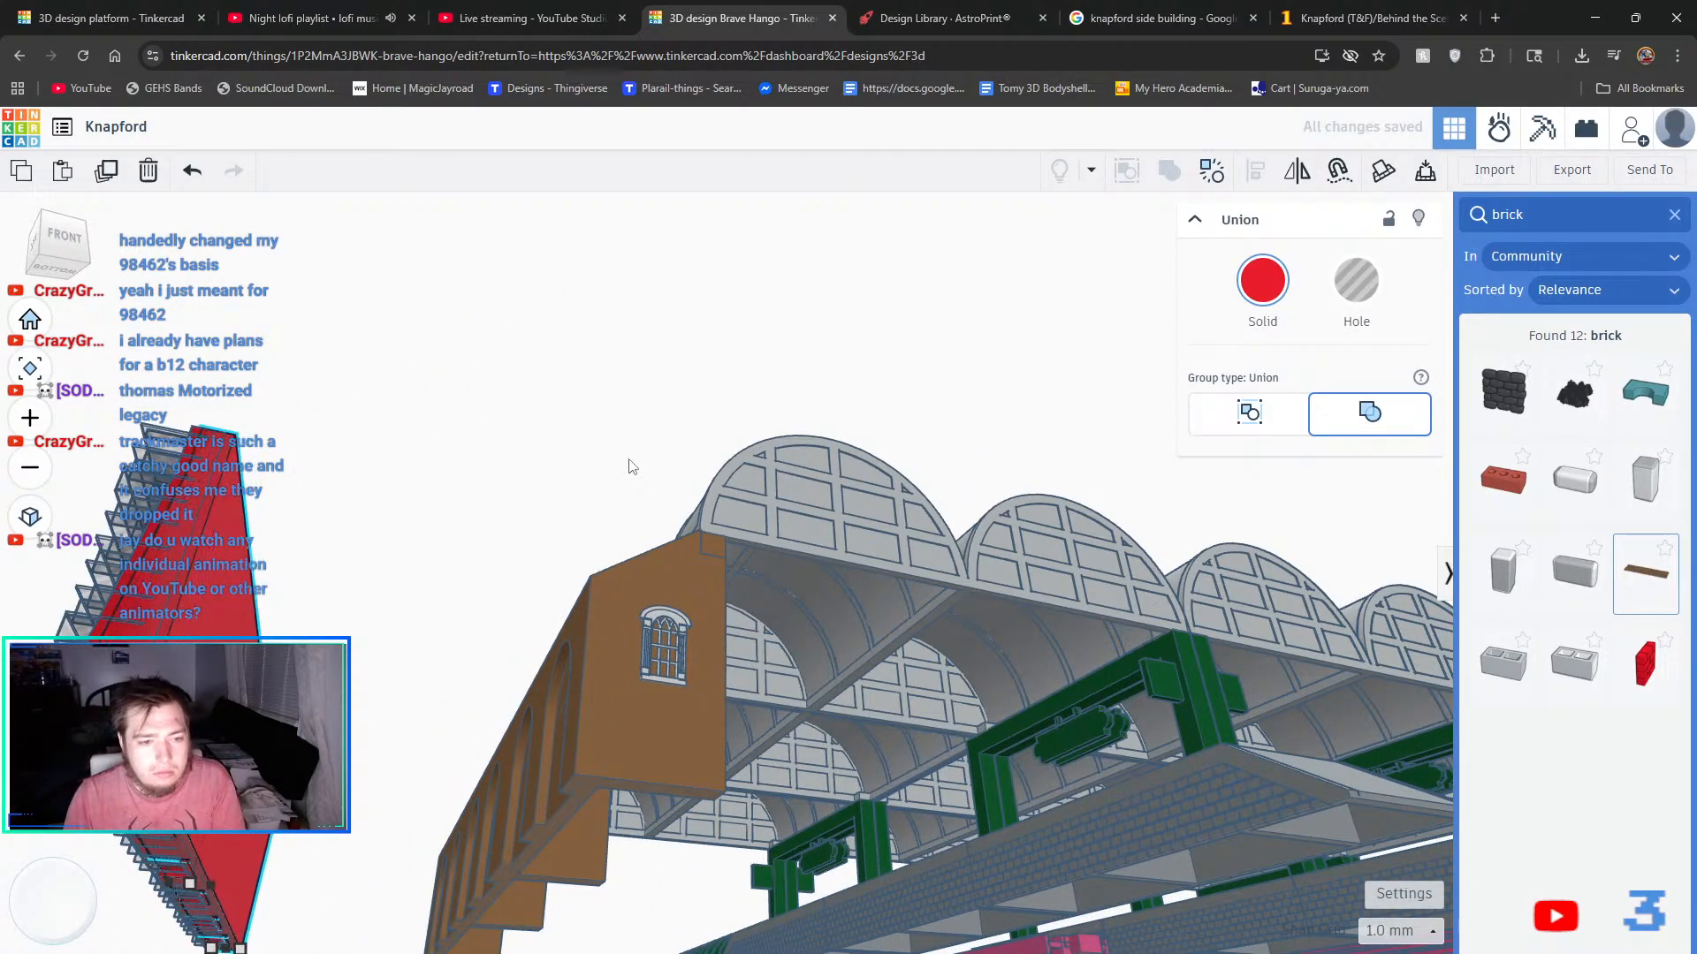
key(Right)
- Union-group the brick-slab hole with one of the arched walls to cut the brick pattern into it
click(486, 548)
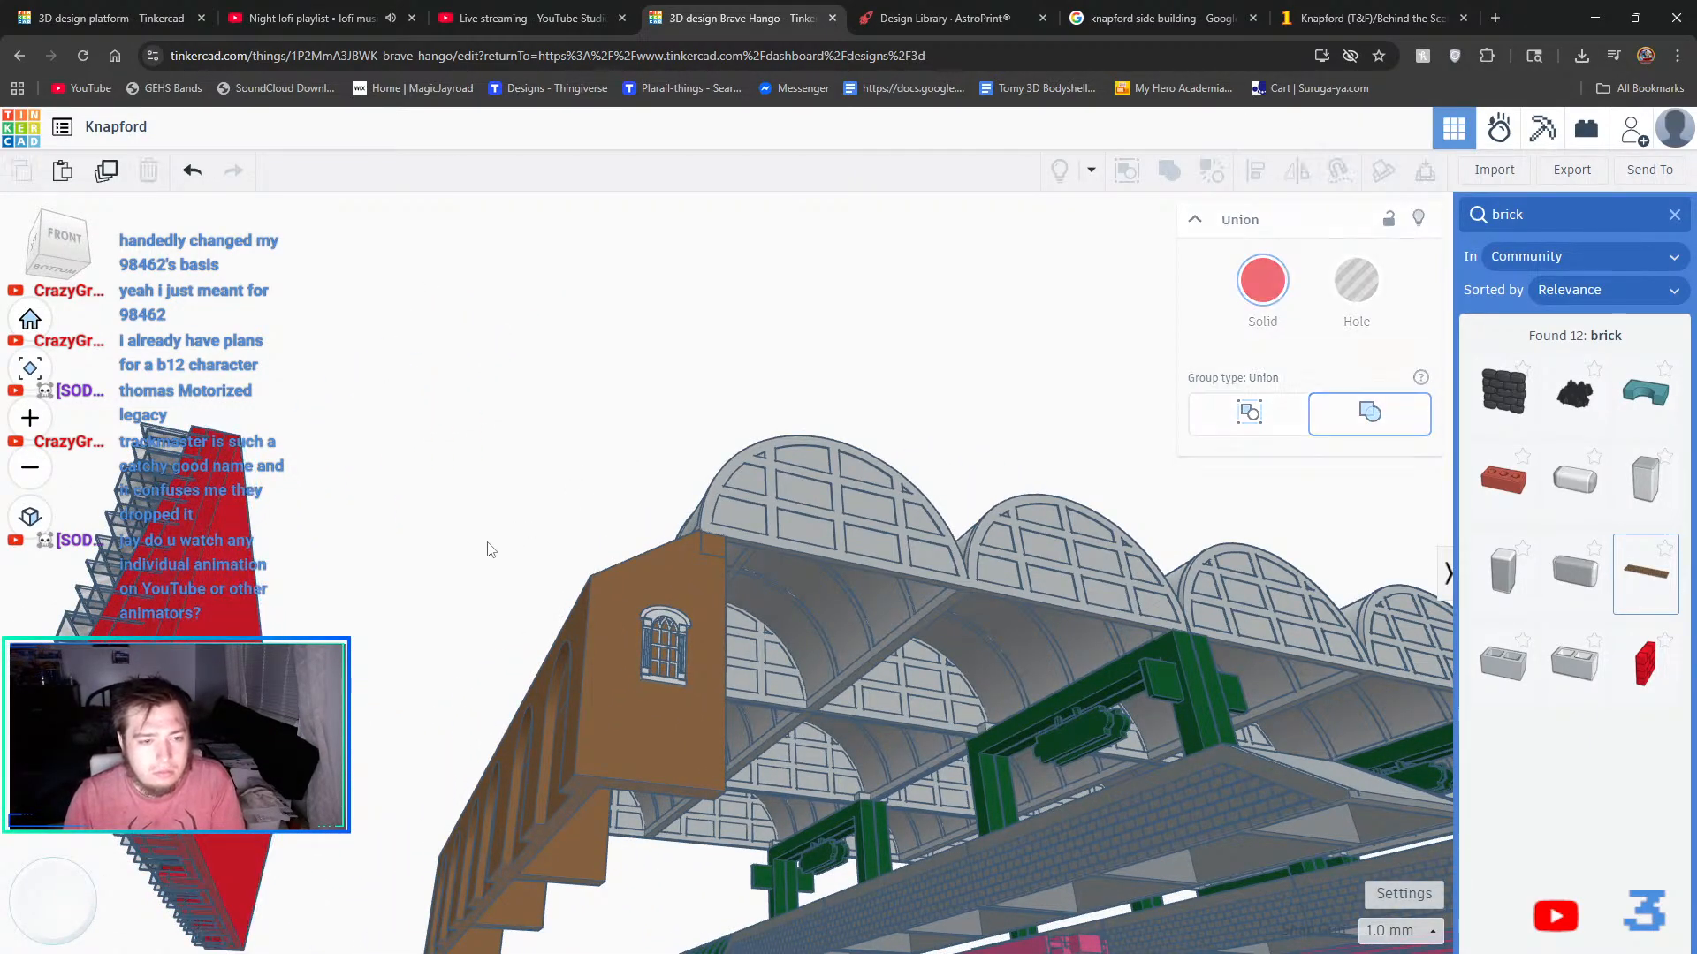
click(91, 581)
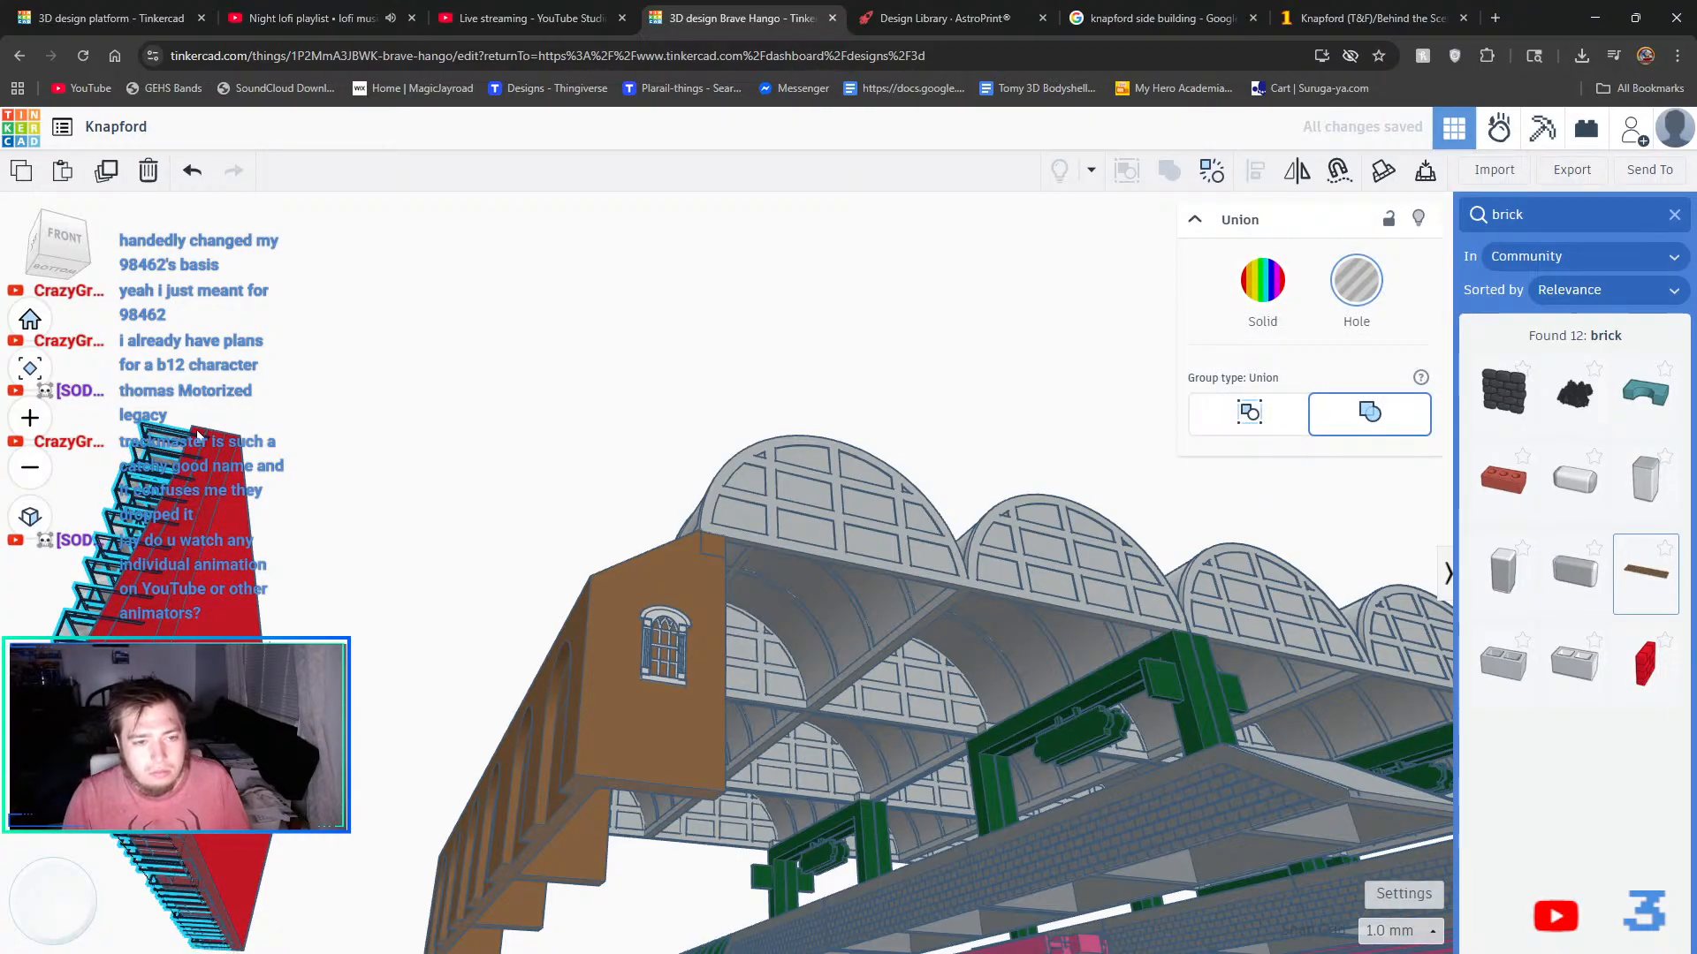
key(ctrl+shift+g)
click(1173, 173)
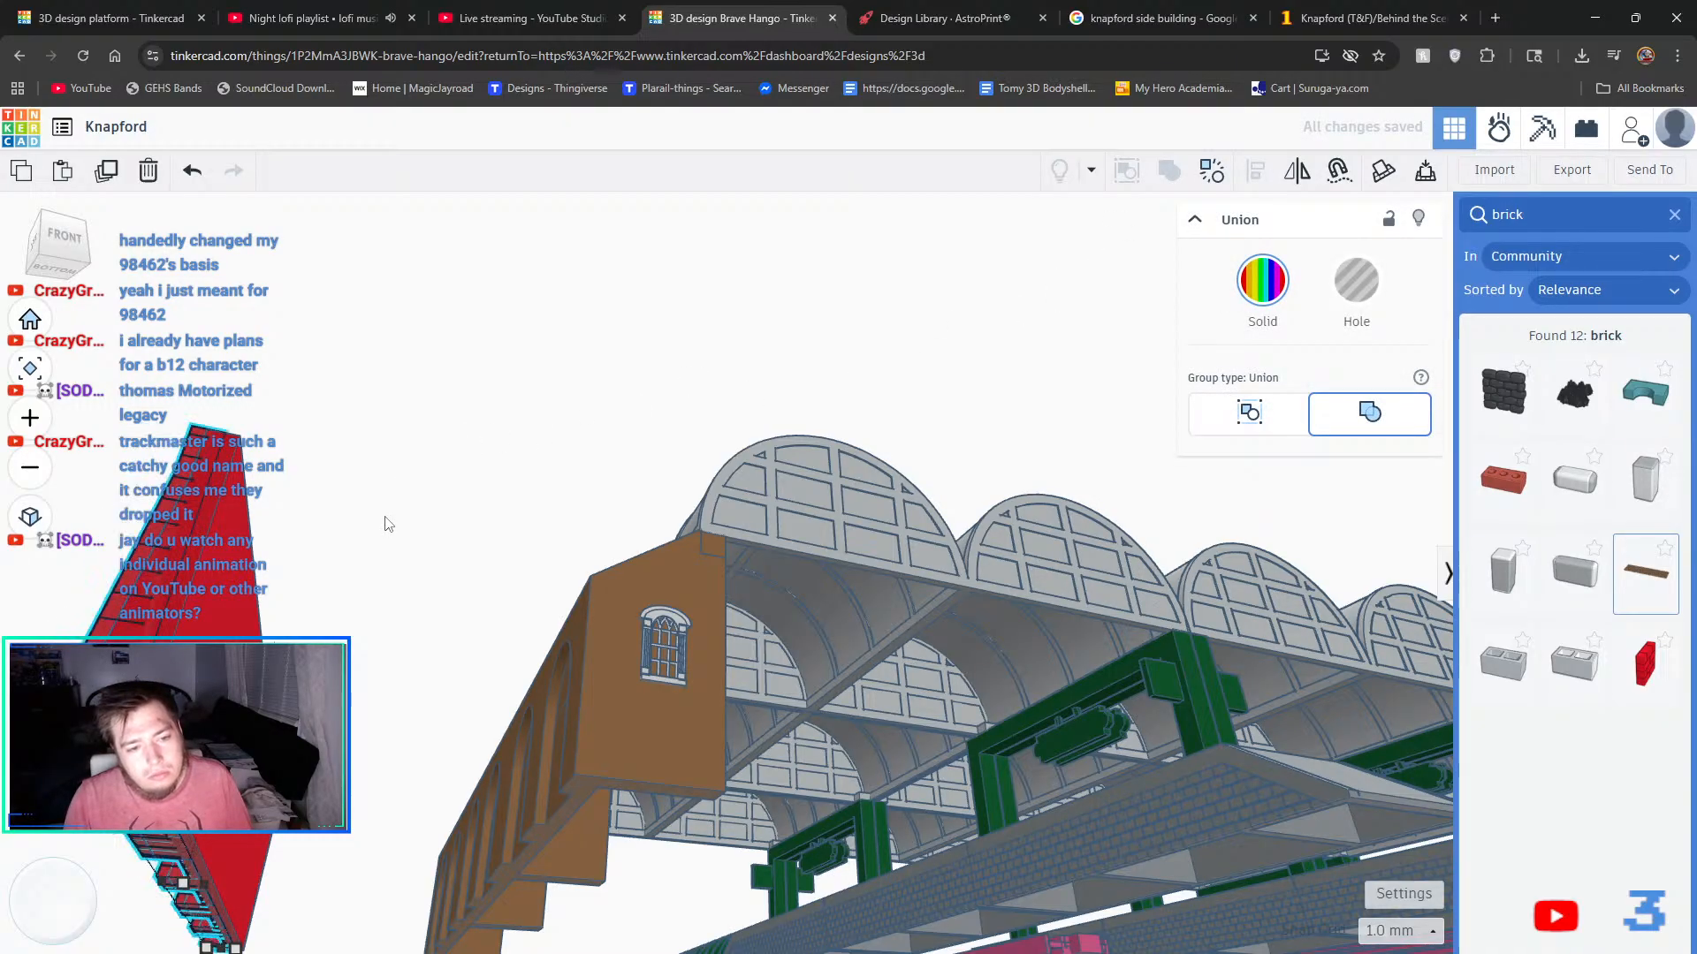
- Union-group the brick-textured wall with the plain arched wall copy, inspect the arches from below, and undo the grouping
right_drag(384, 523, 449, 495)
click(425, 448)
click(381, 390)
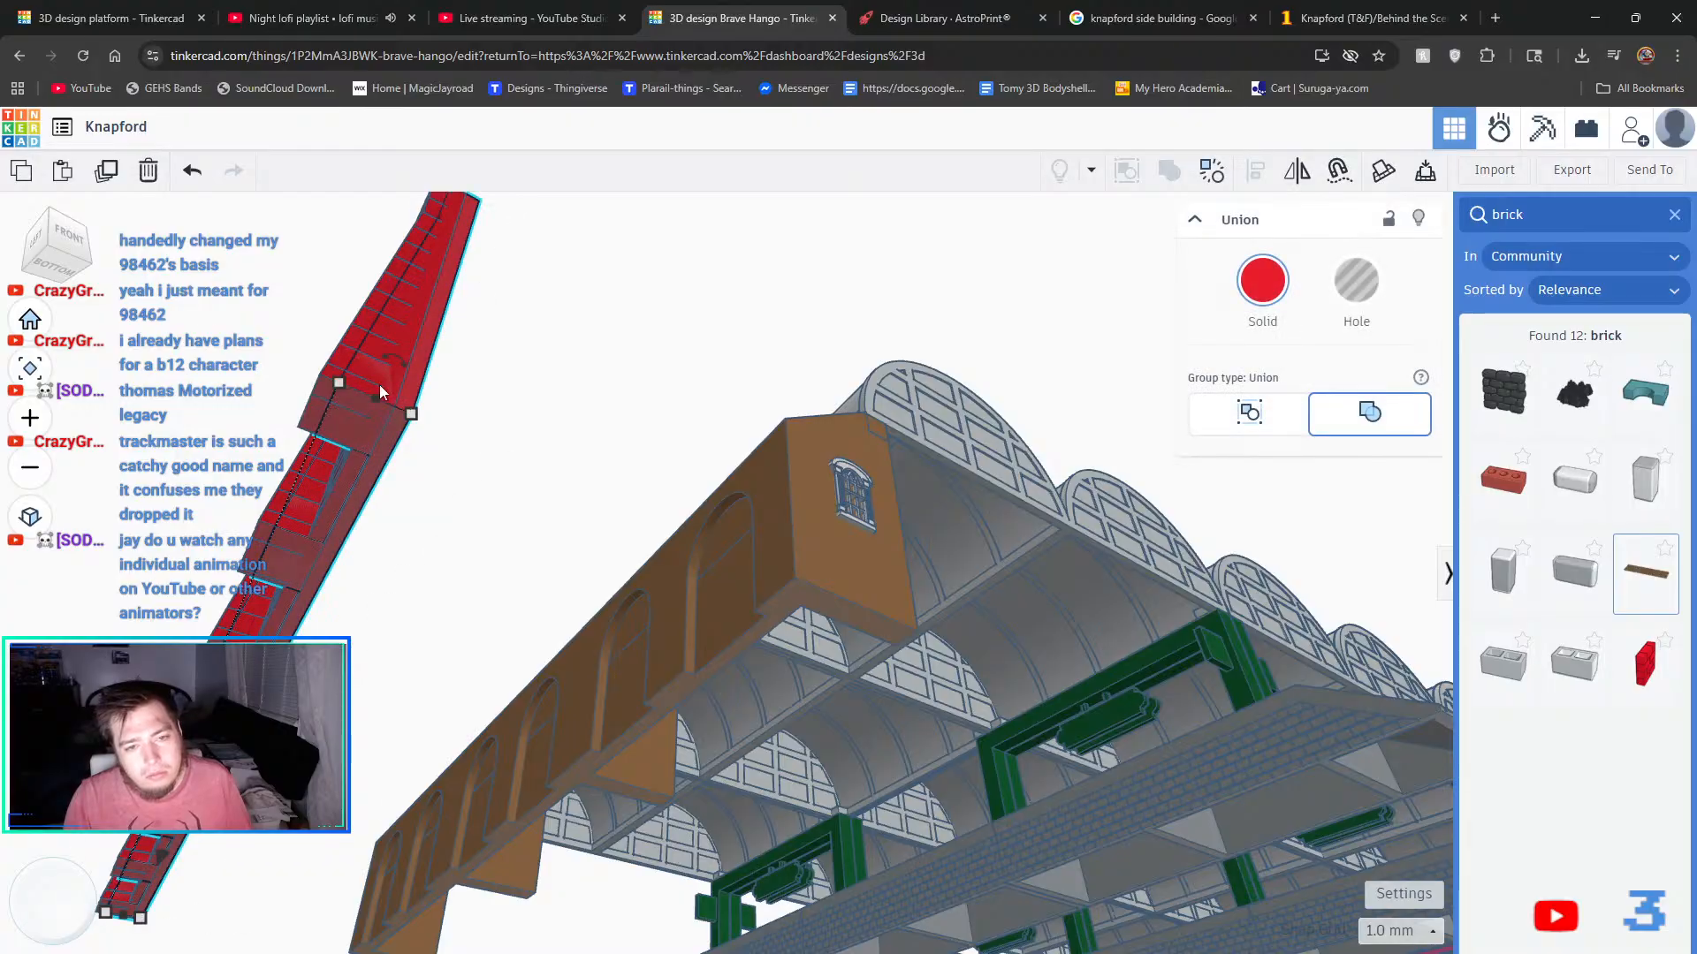
shift+click(359, 331)
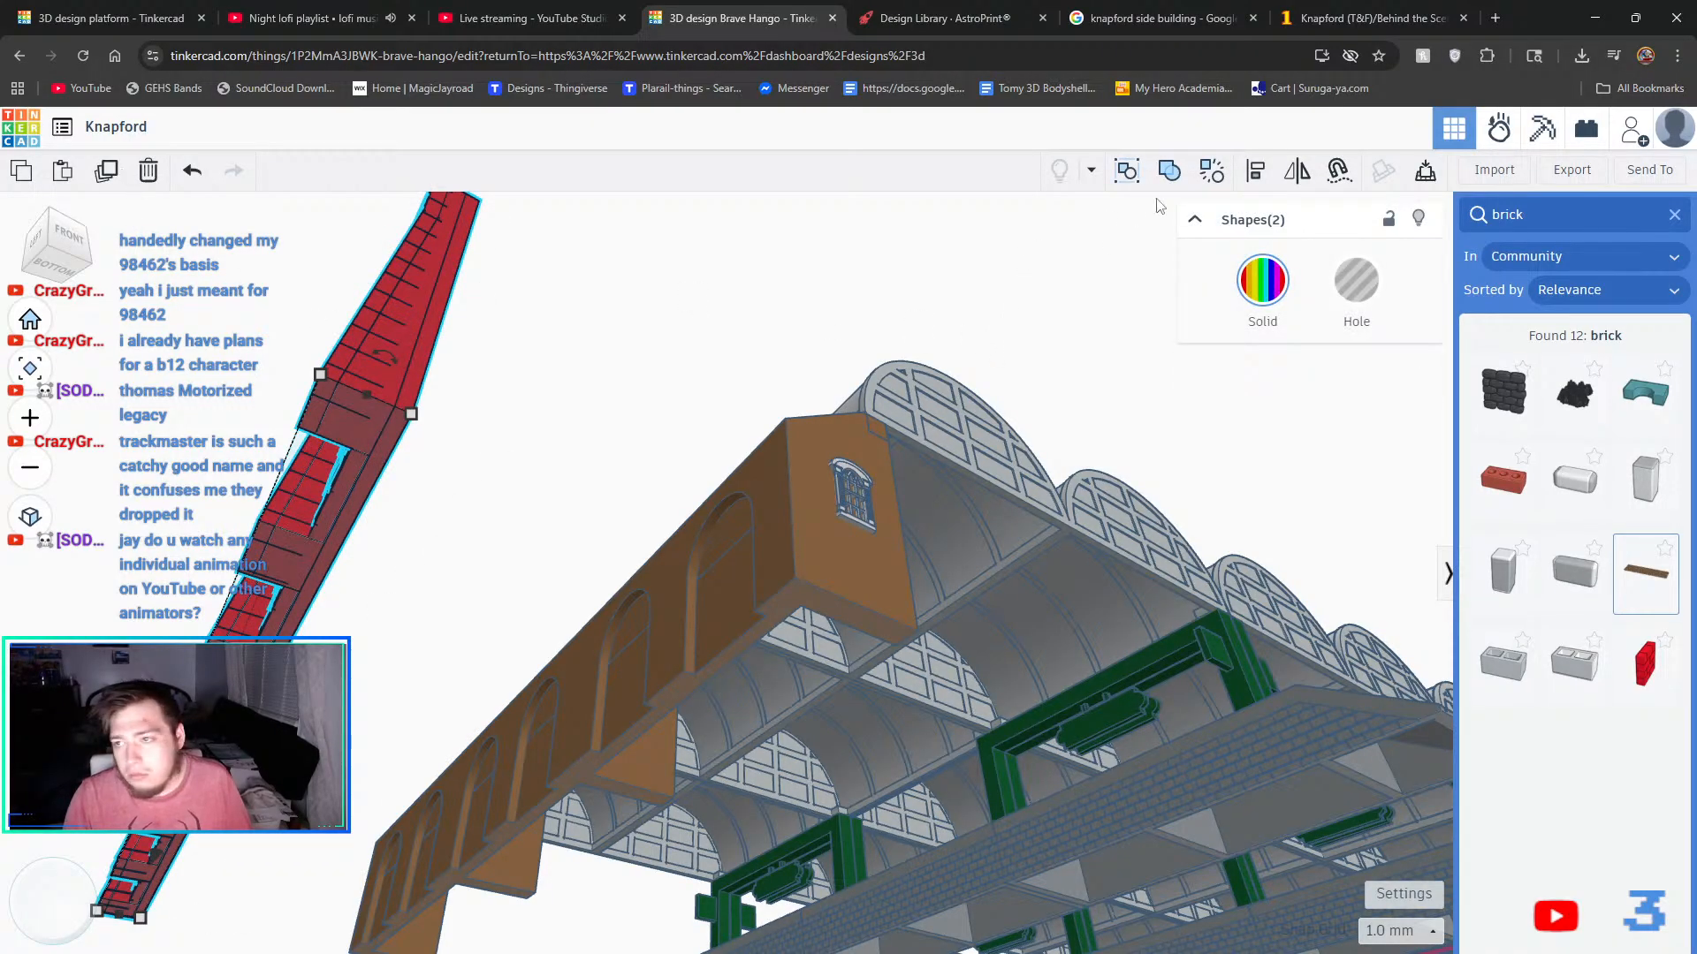
click(1170, 171)
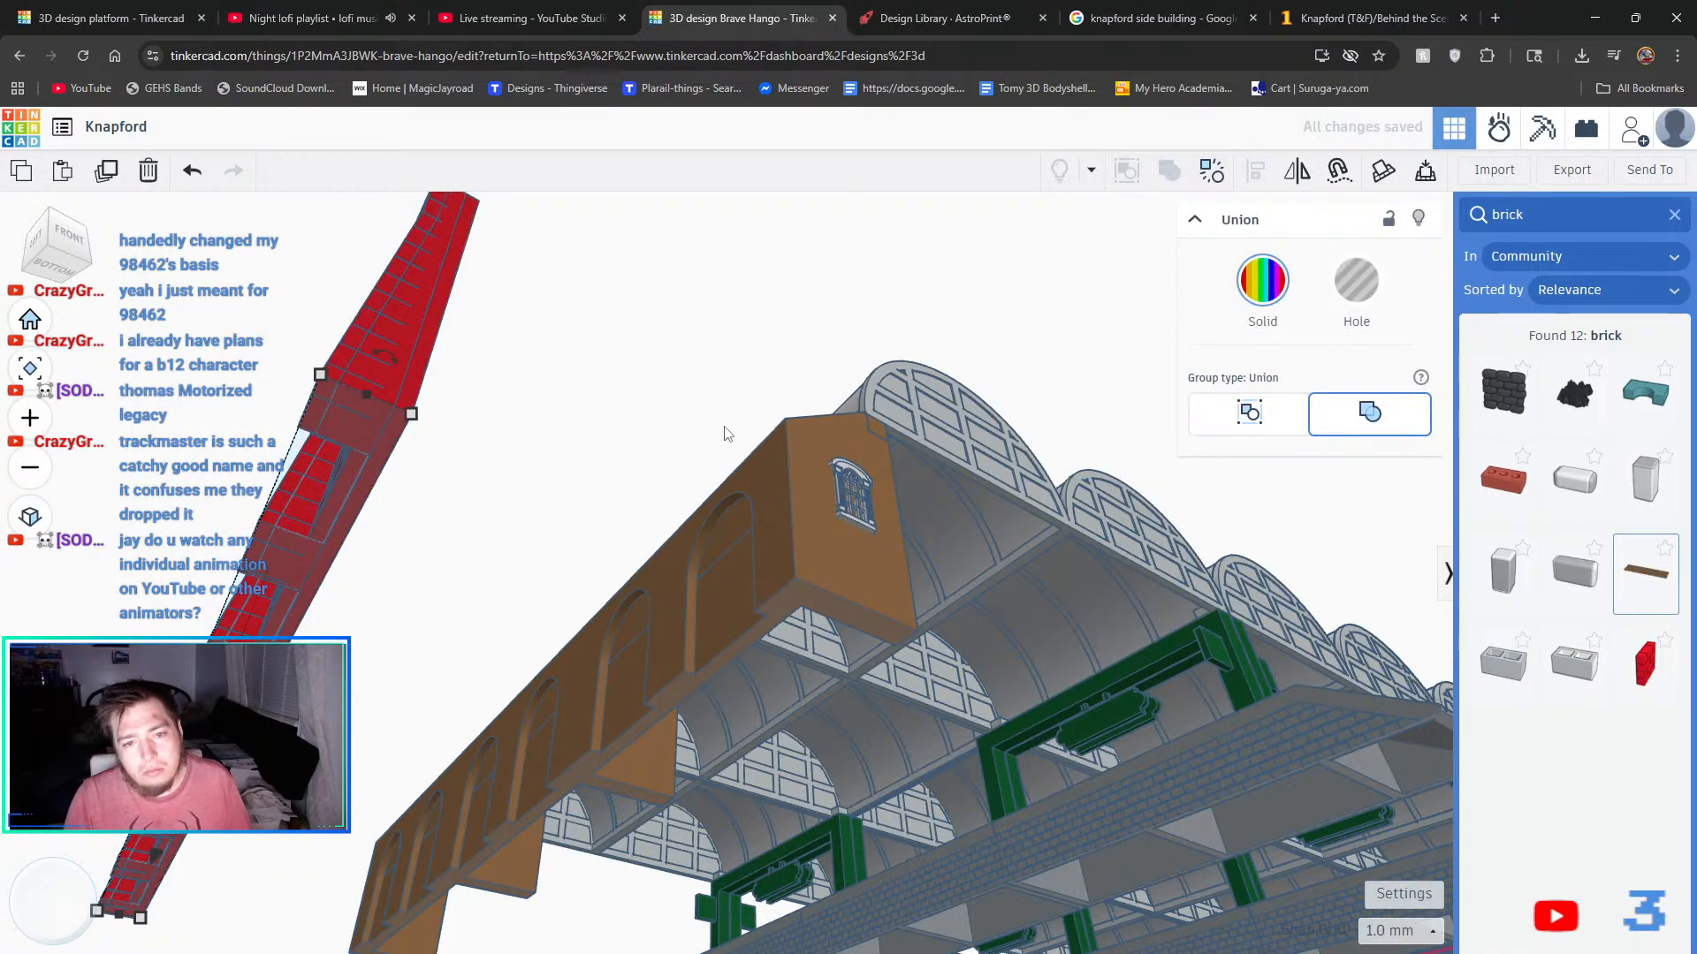
mouse_move(743, 410)
right_down()
mouse_move(666, 440)
mouse_move(780, 416)
mouse_move(745, 389)
mouse_move(719, 402)
right_up()
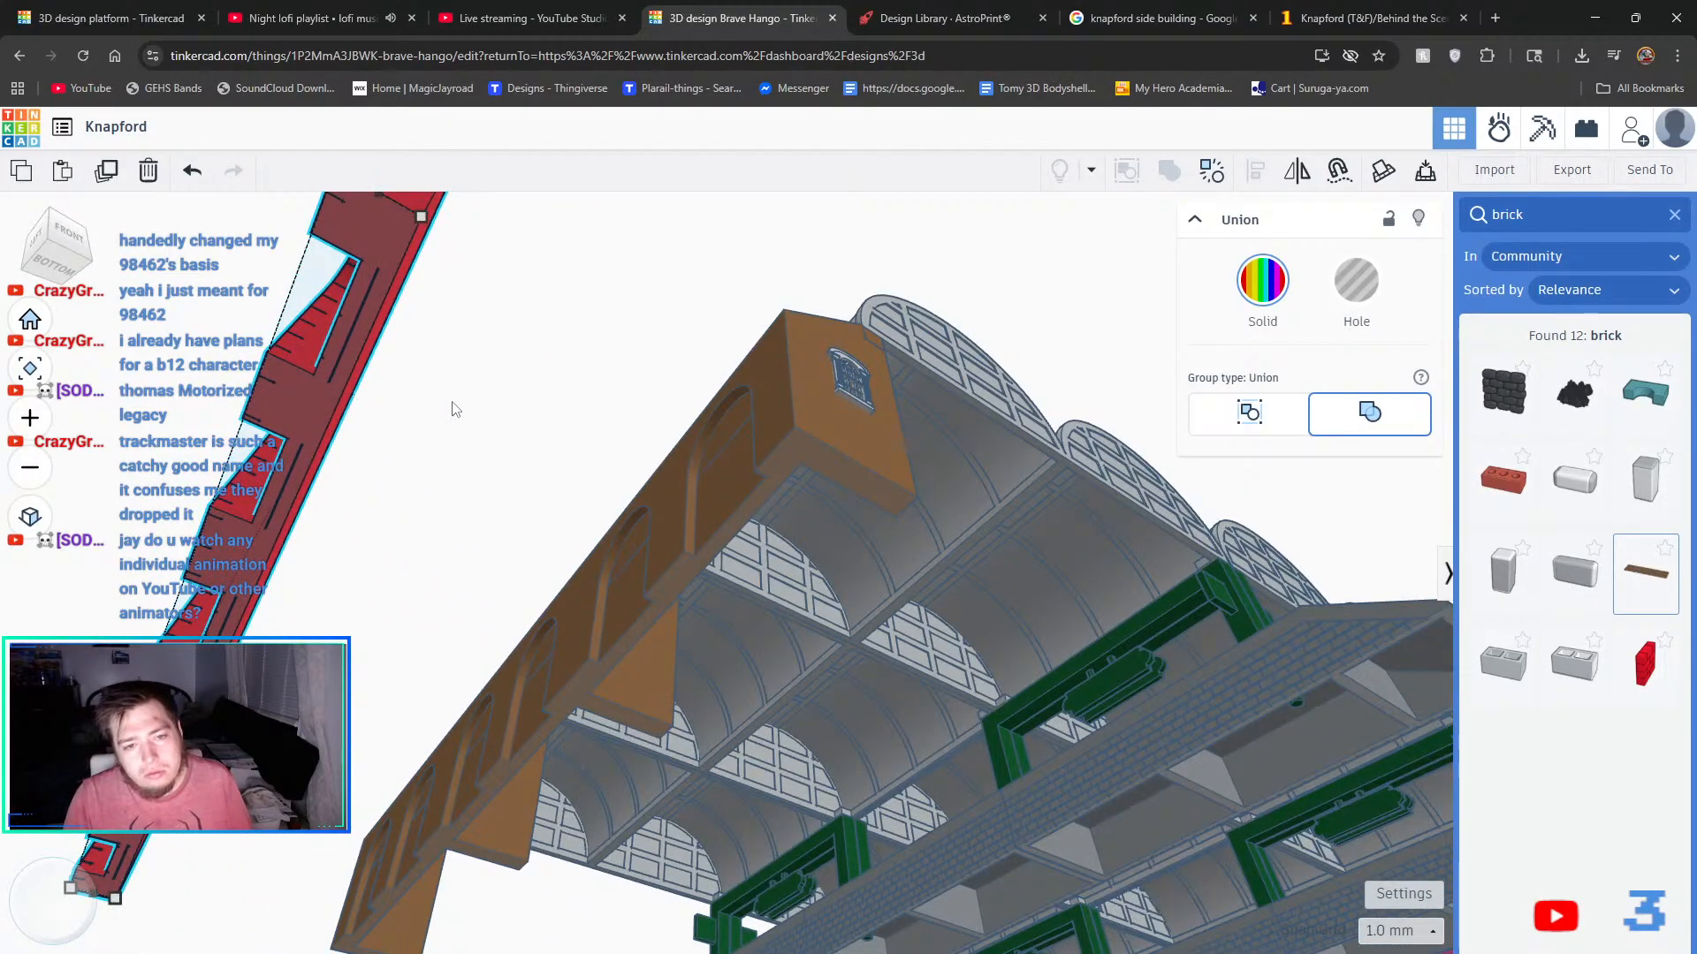
right_drag(454, 408, 368, 340)
click(192, 170)
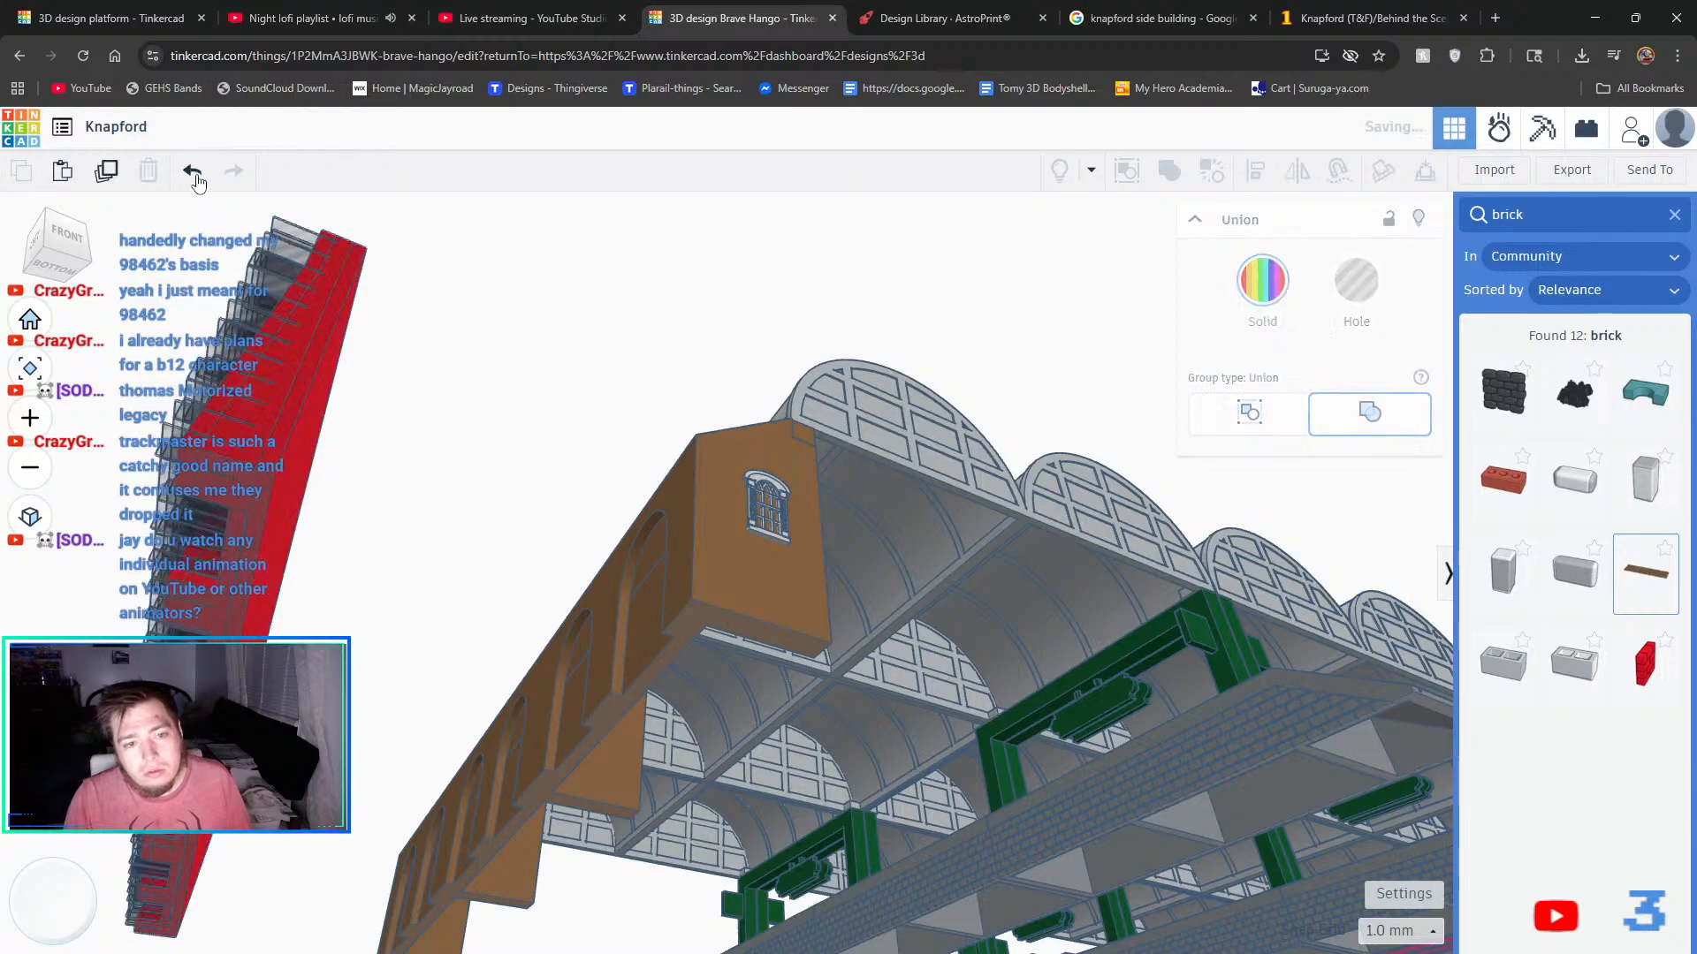
- Nudge the plain wall copy one step sideways, union-group it with the brick-textured wall, and inspect the brick face and arches
click(294, 465)
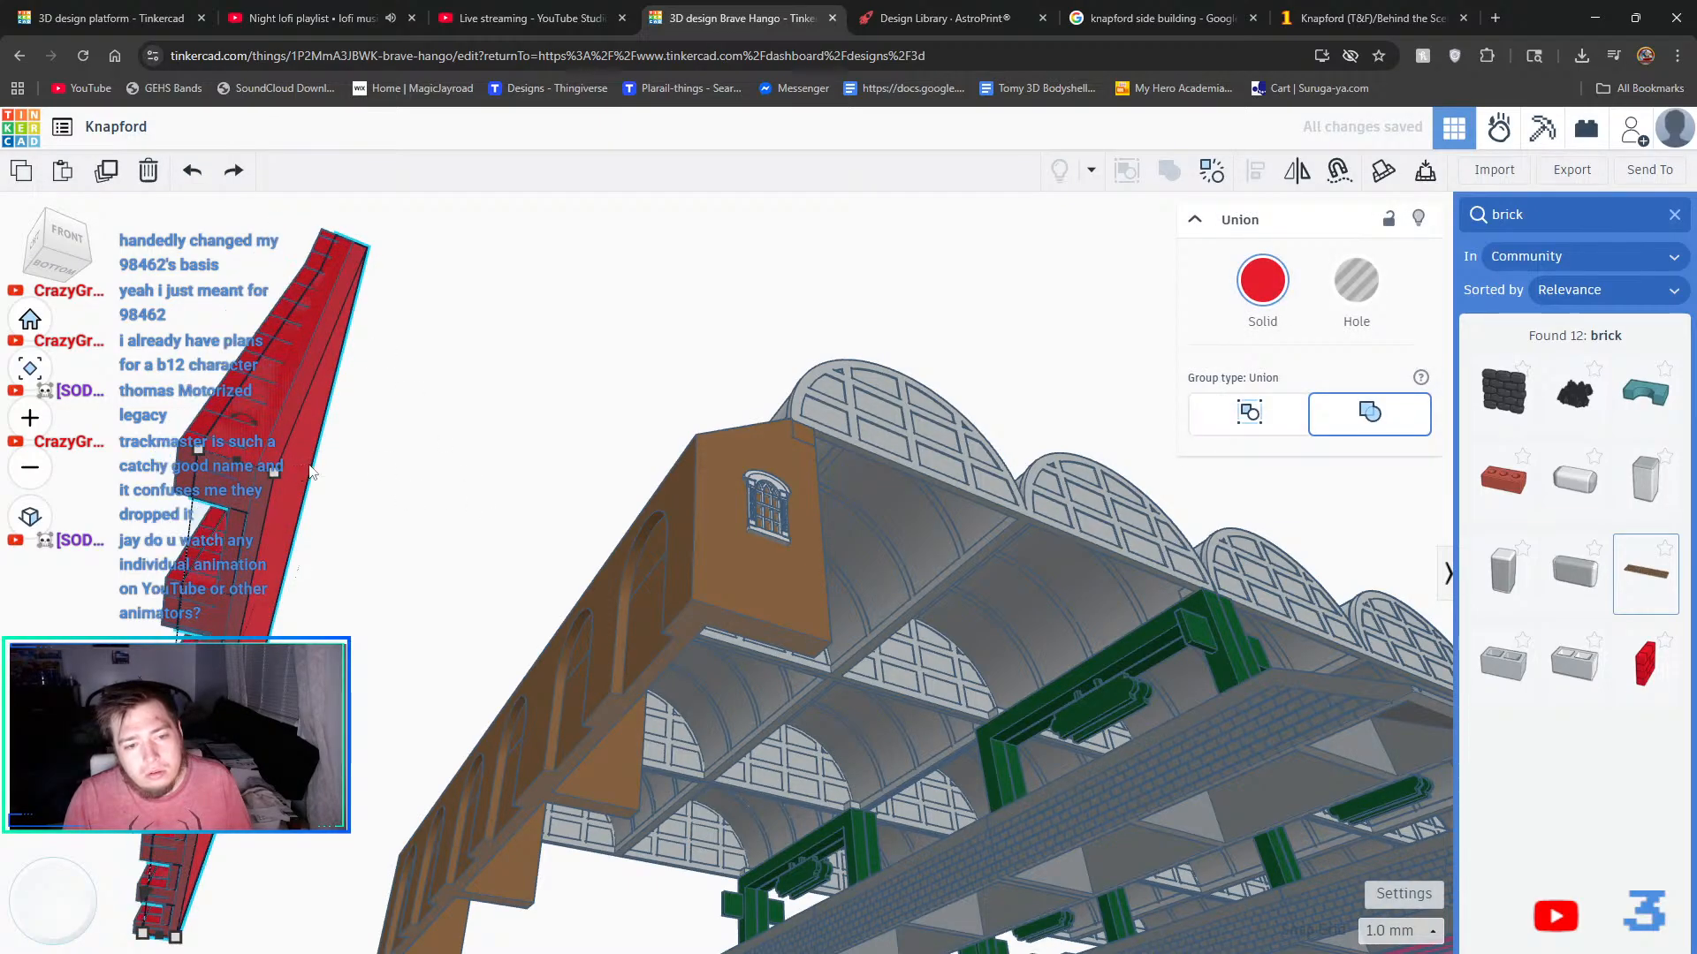
key(Left)
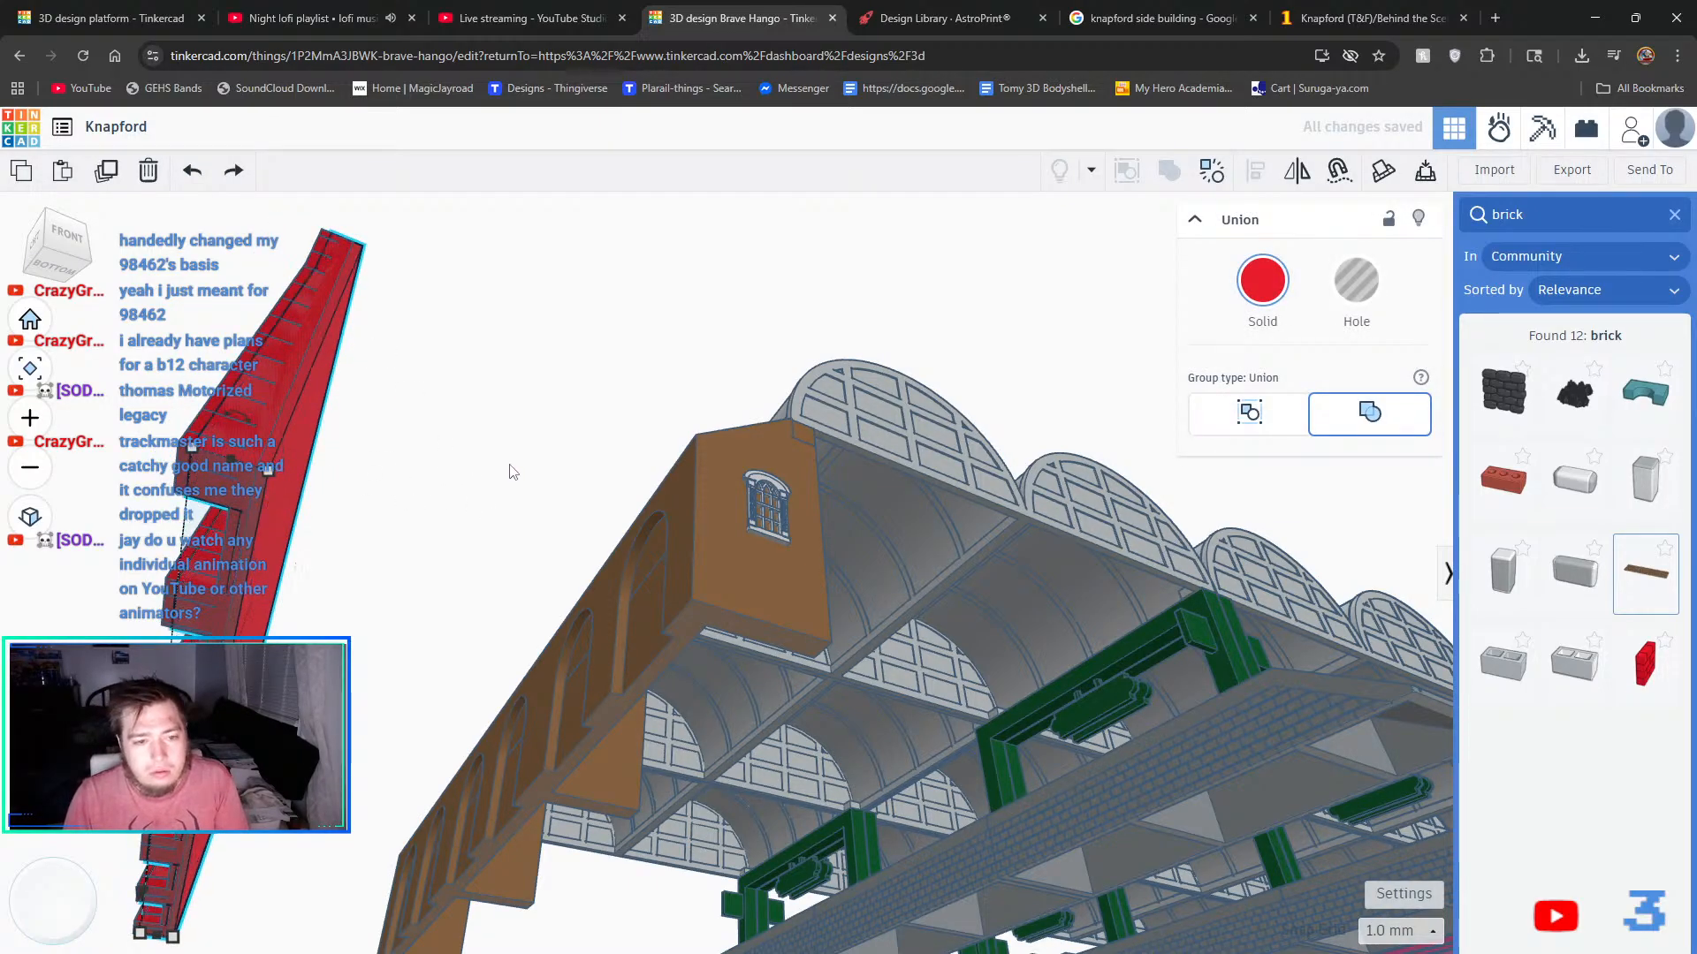
shift+click(312, 278)
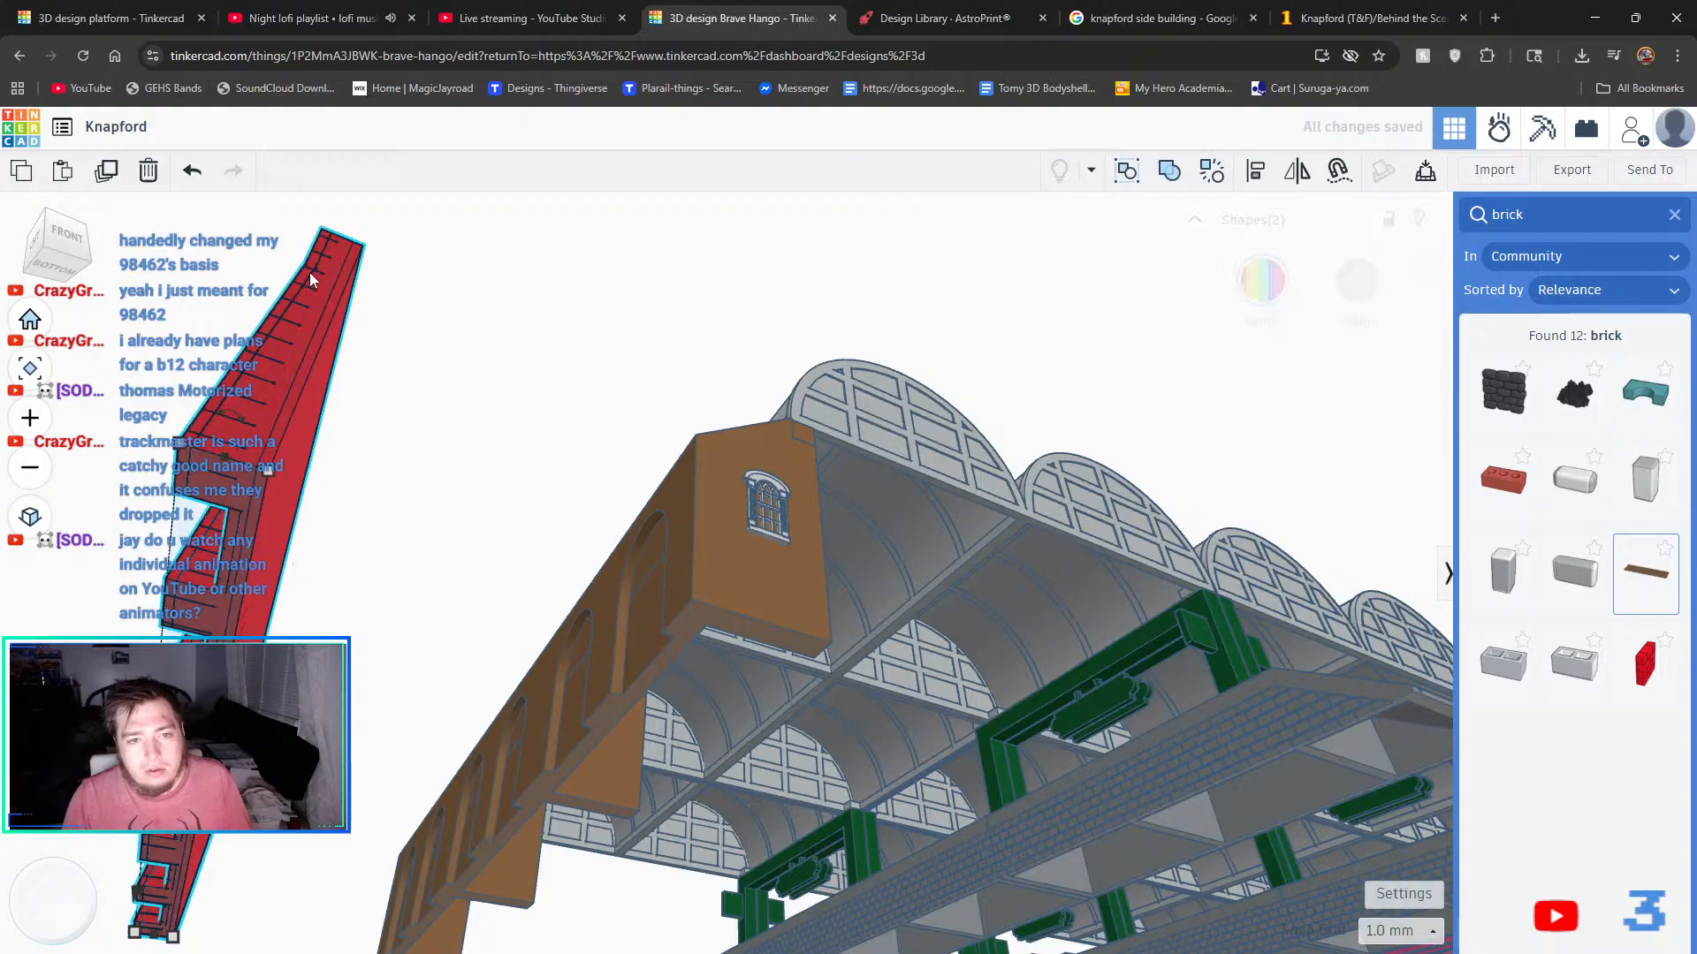
click(1168, 175)
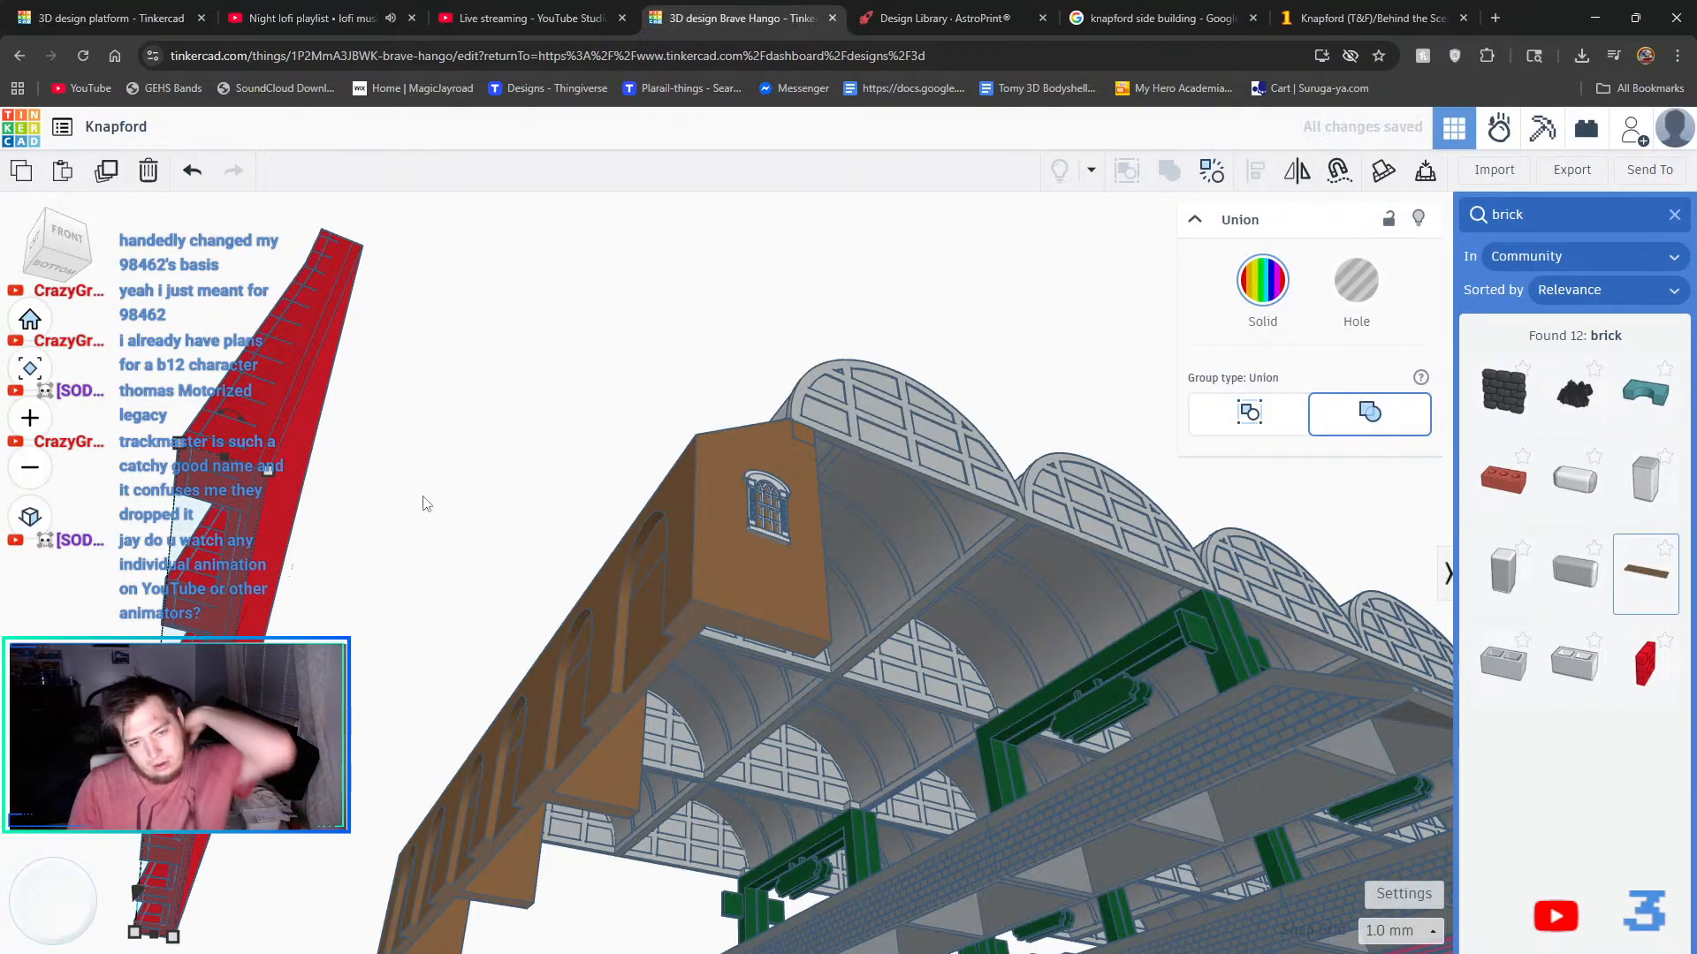
right_drag(482, 499, 664, 362)
click(670, 473)
right_drag(629, 442, 1121, 452)
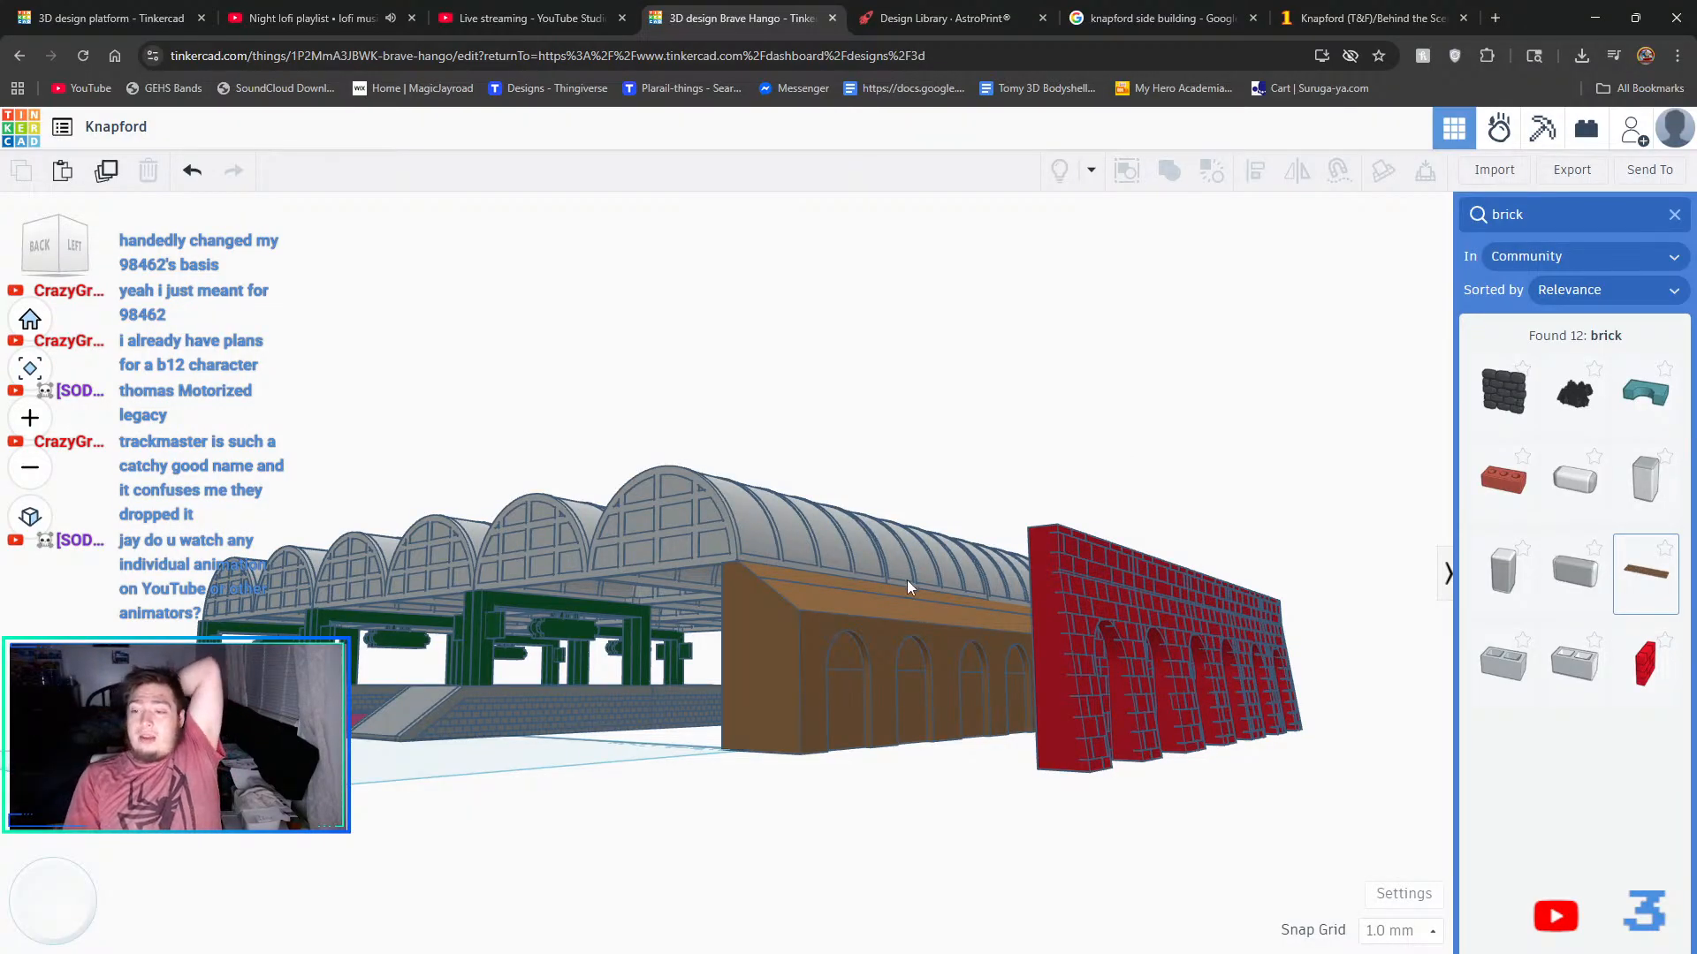
right_drag(906, 579, 835, 592)
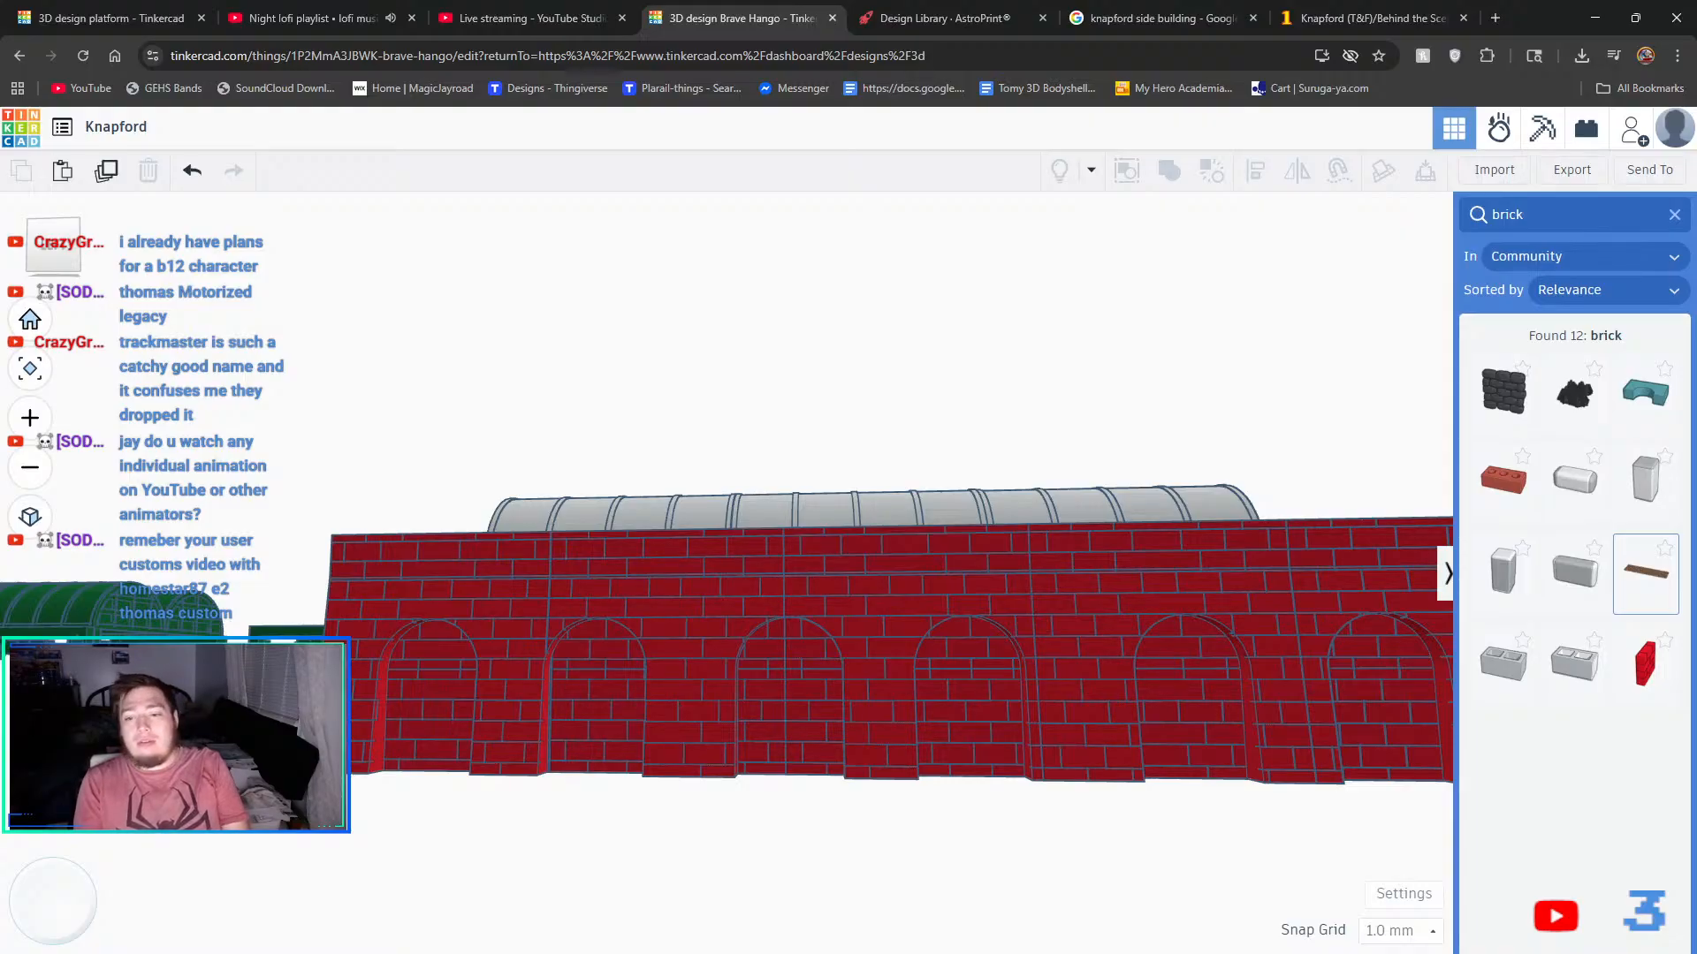
- Ungroup the combined wall into the brick-textured wall and the plain wall copy
click(411, 575)
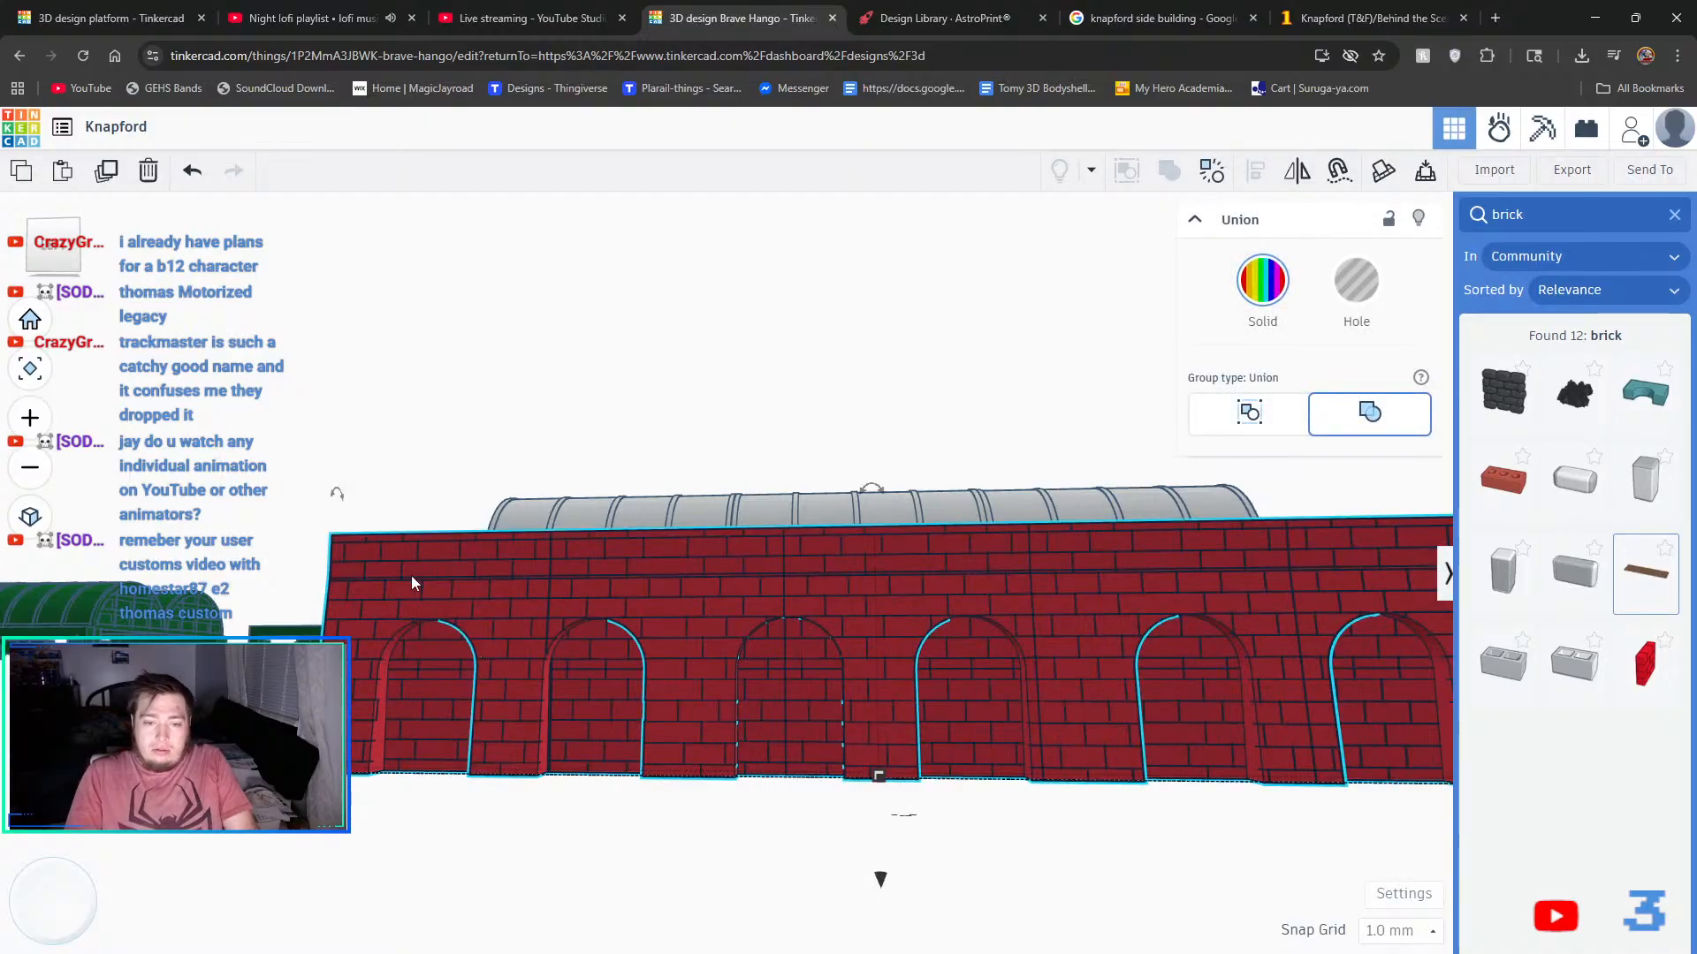
click(1208, 172)
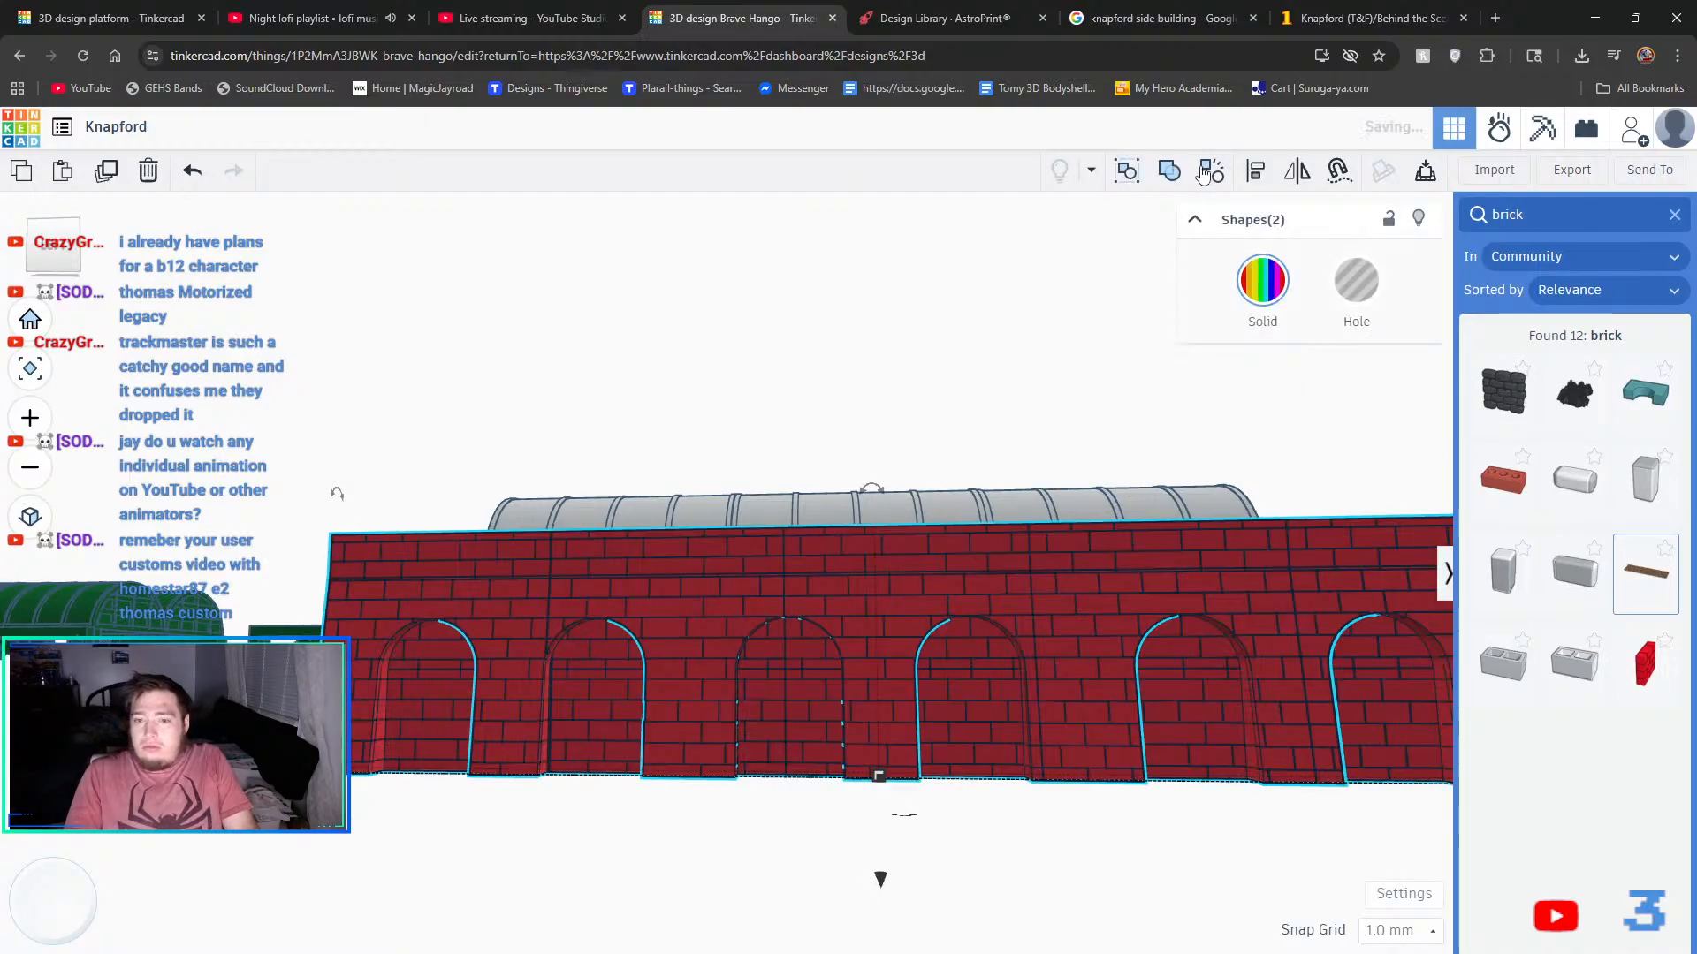
- Try ungrouping both wall shapes at once, check the separated pieces, and undo that ungrouping
right_drag(775, 358, 1158, 424)
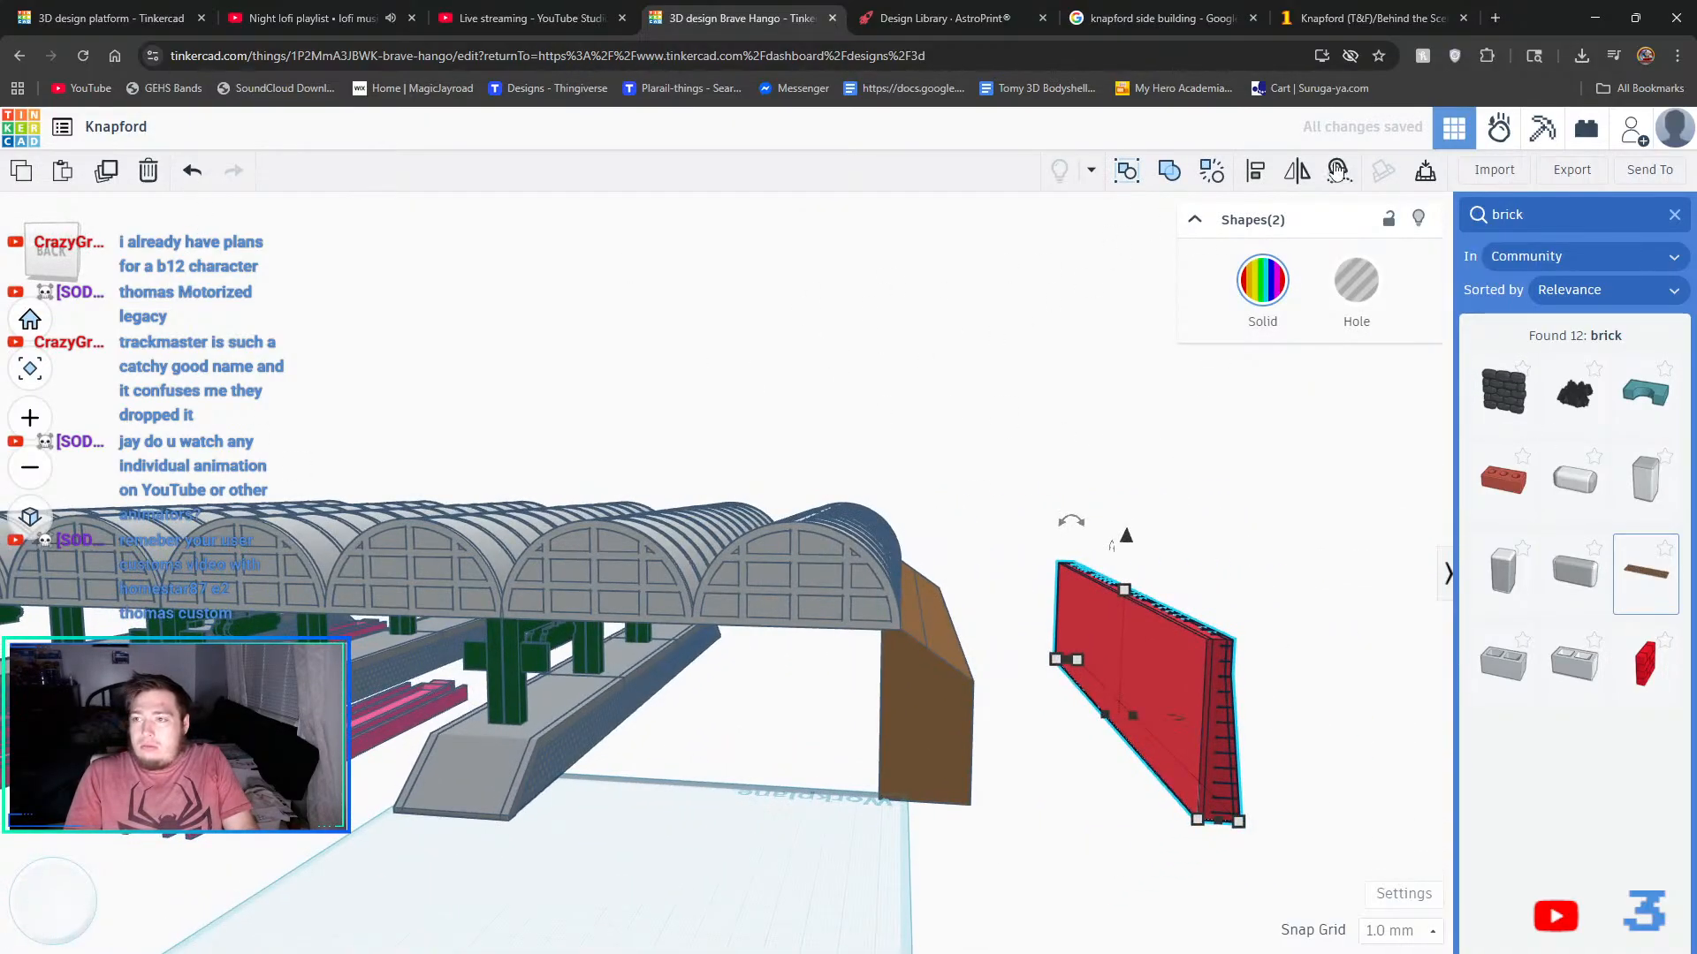
click(1208, 181)
click(1337, 666)
right_drag(1335, 667, 912, 785)
click(912, 785)
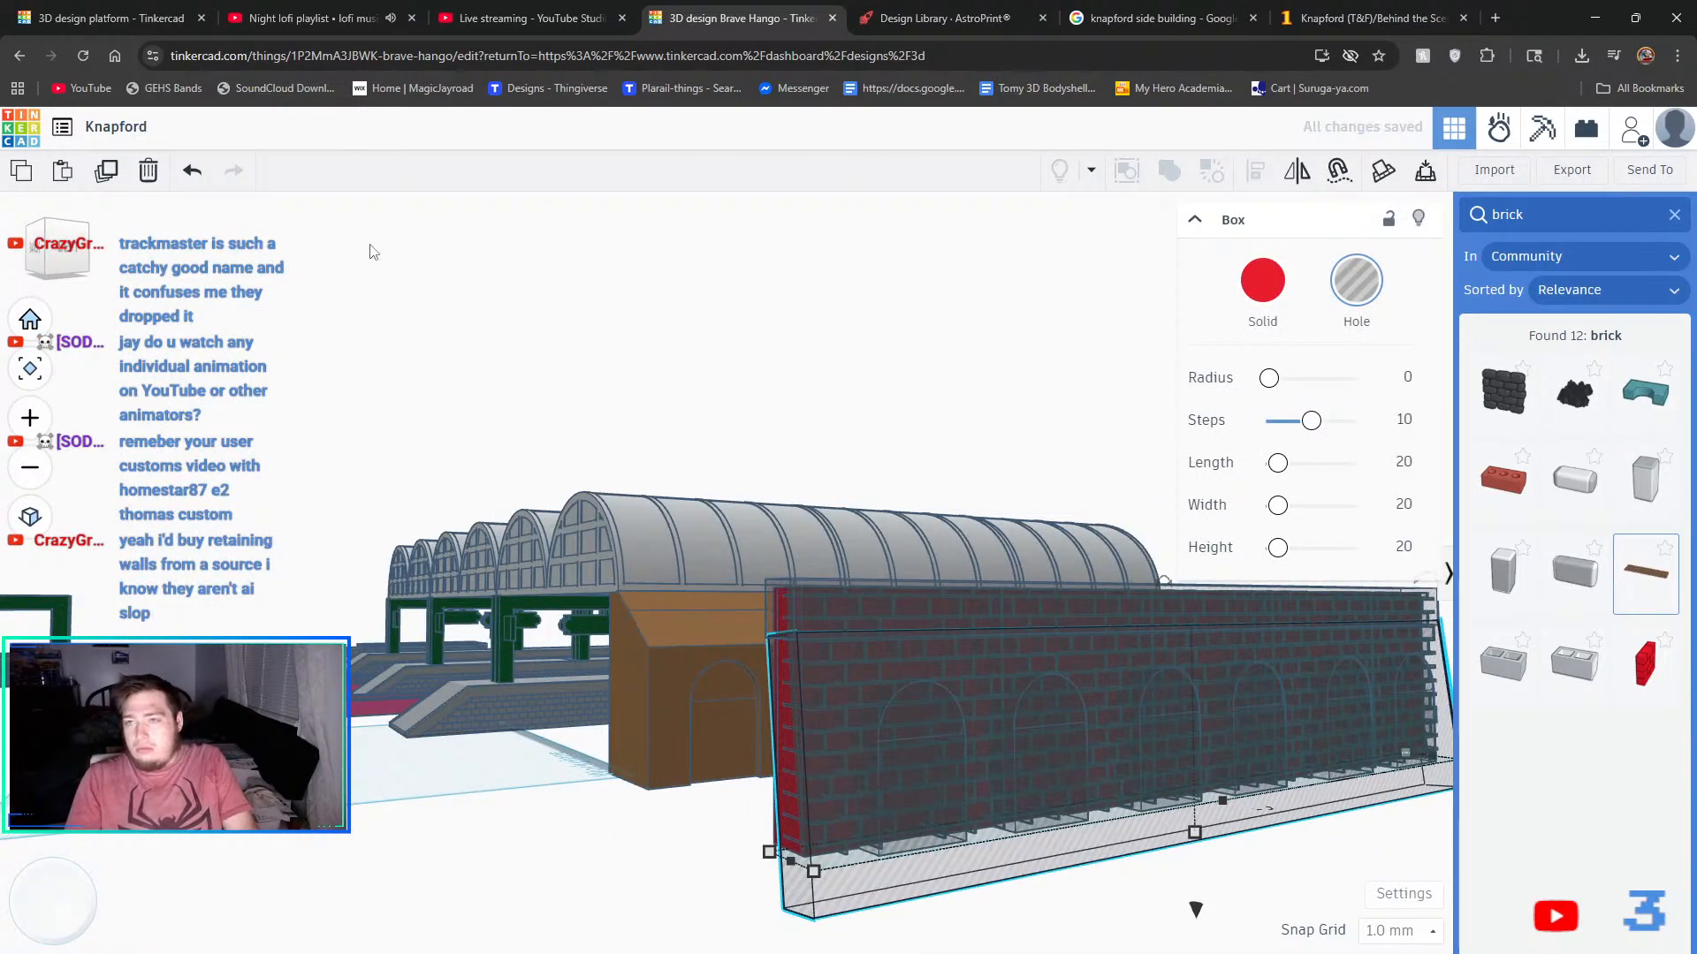
click(192, 174)
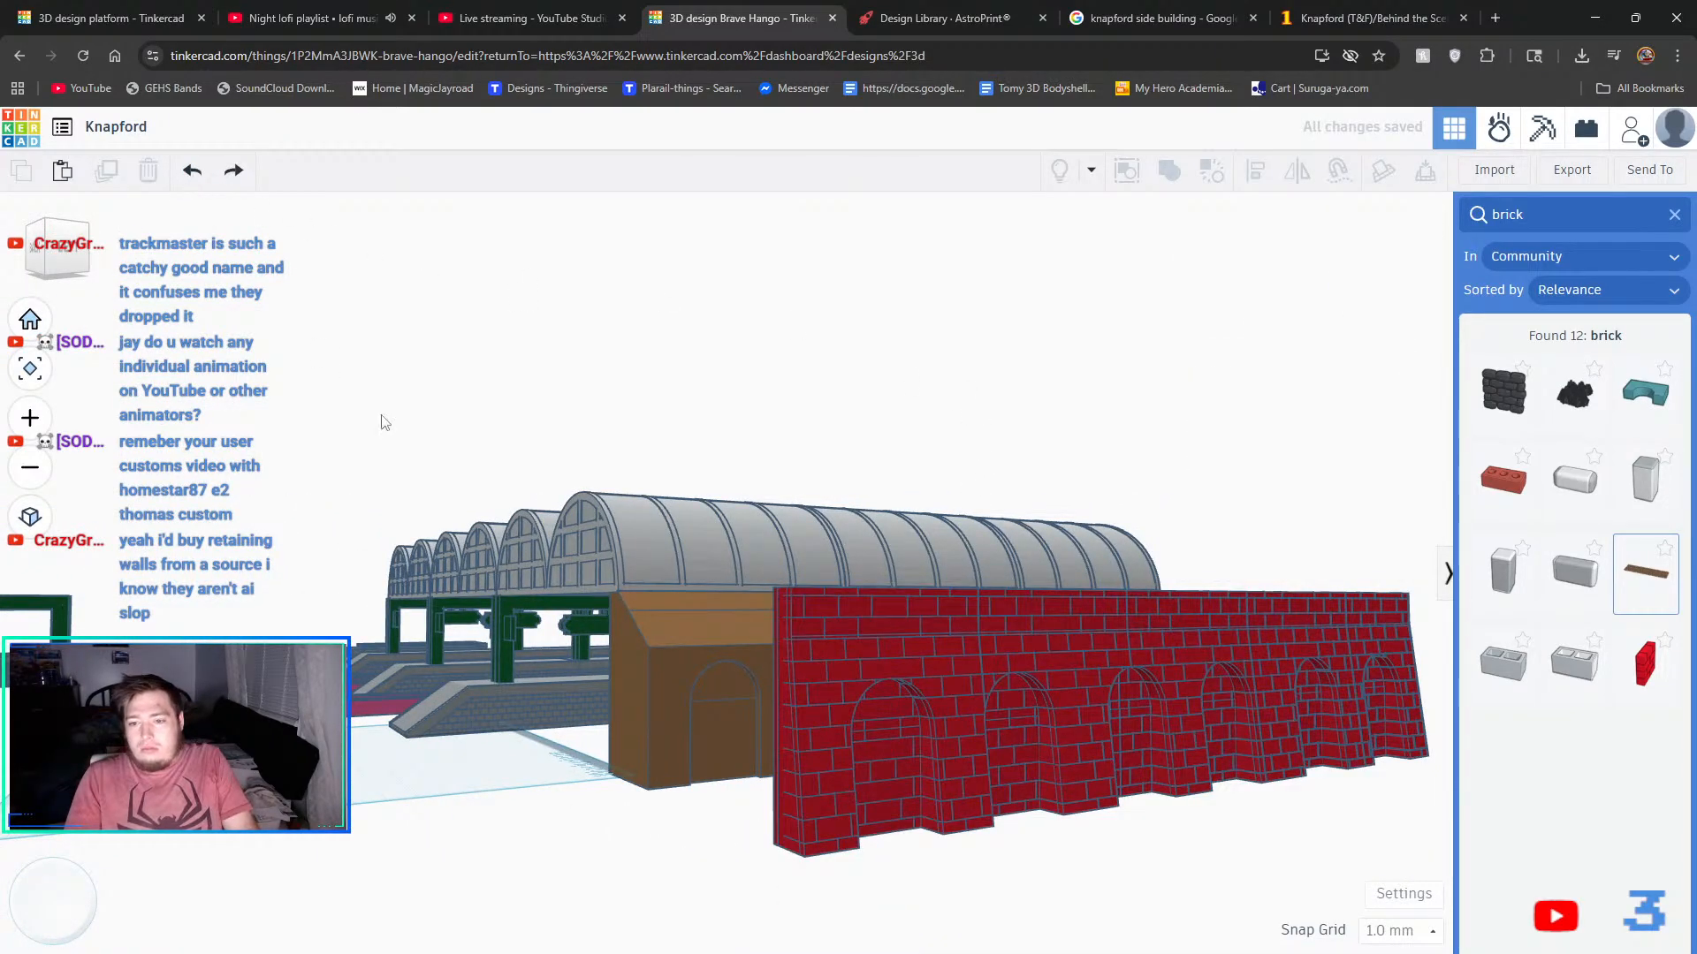
- Ungroup the brick-textured wall and nudge its wall and brick-slab hole together away from the plain wall copy
click(893, 649)
click(1212, 172)
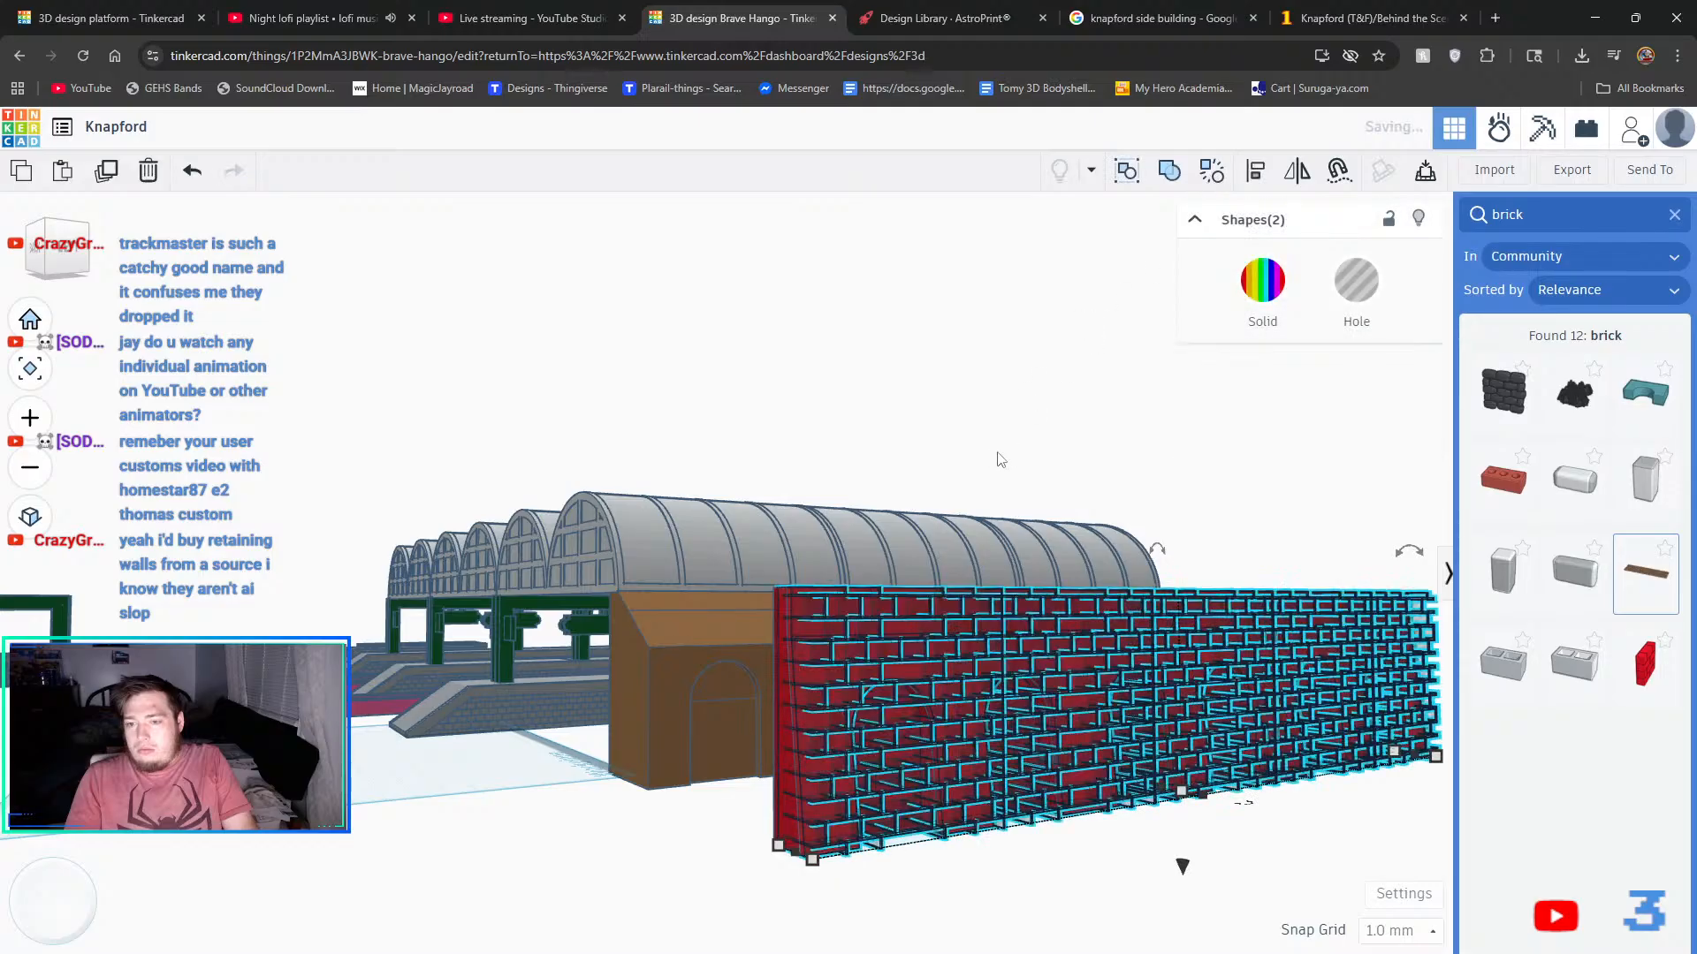
right_drag(1004, 459, 1360, 532)
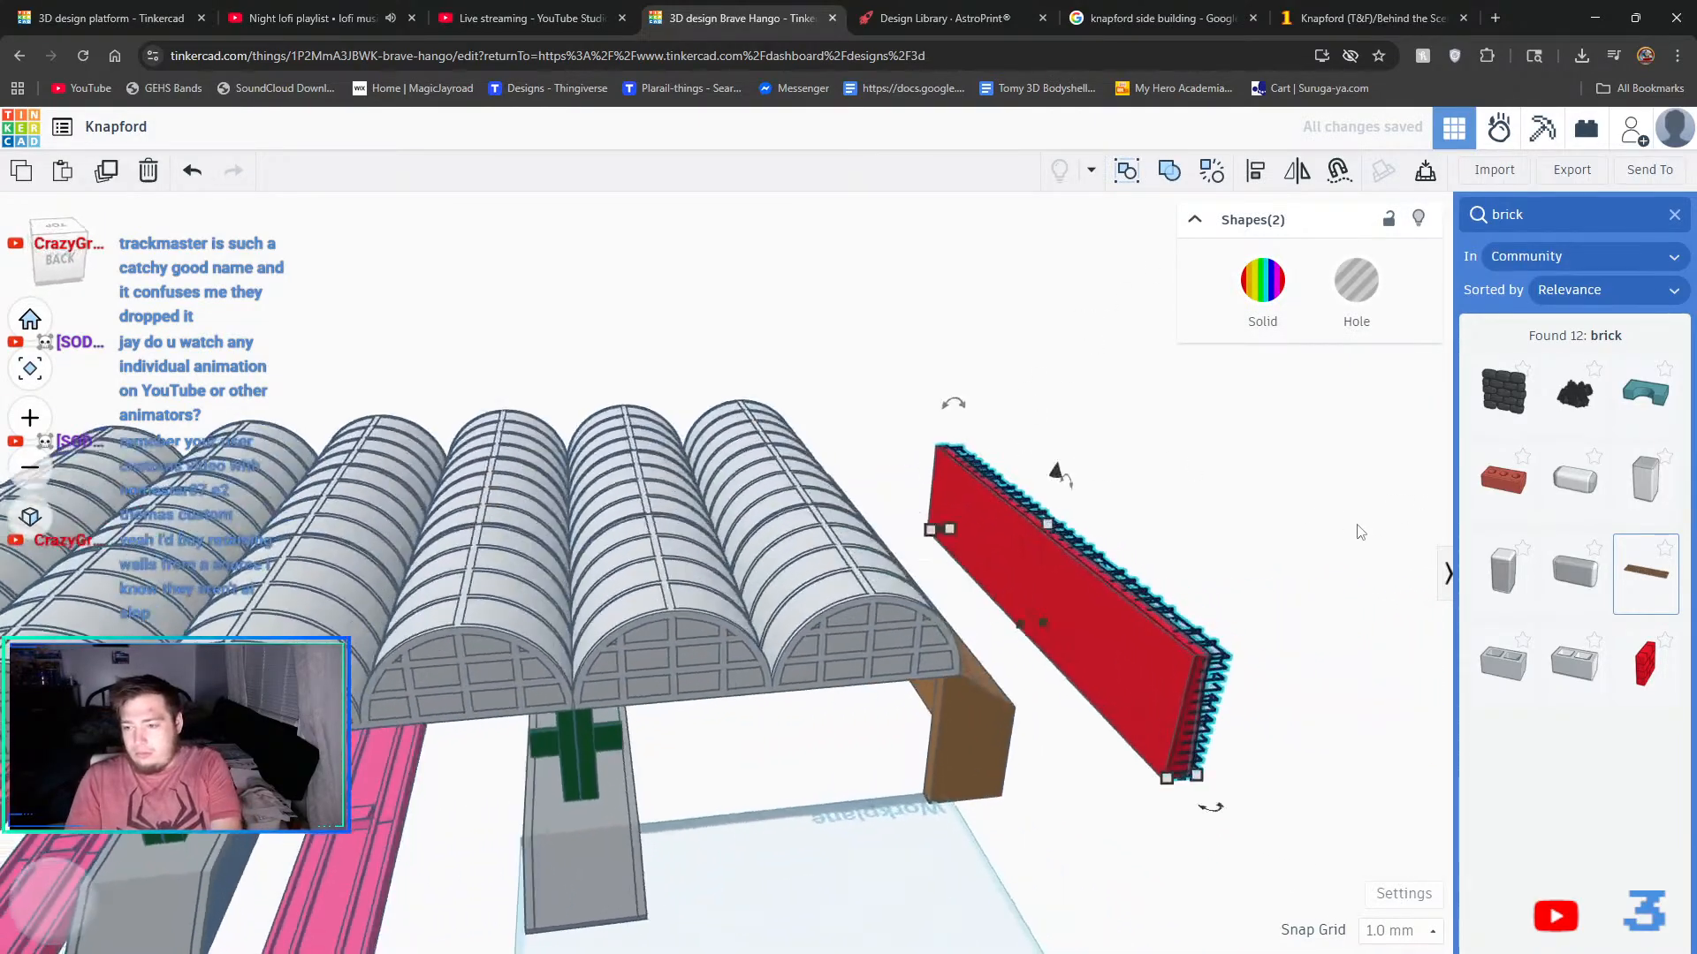
key(Right)
key(Right)
key(Right)
key(Right)
key(Right)
key(Right)
key(Right)
key(Right)
key(Right)
key(Right)
key(Right)
key(Right)
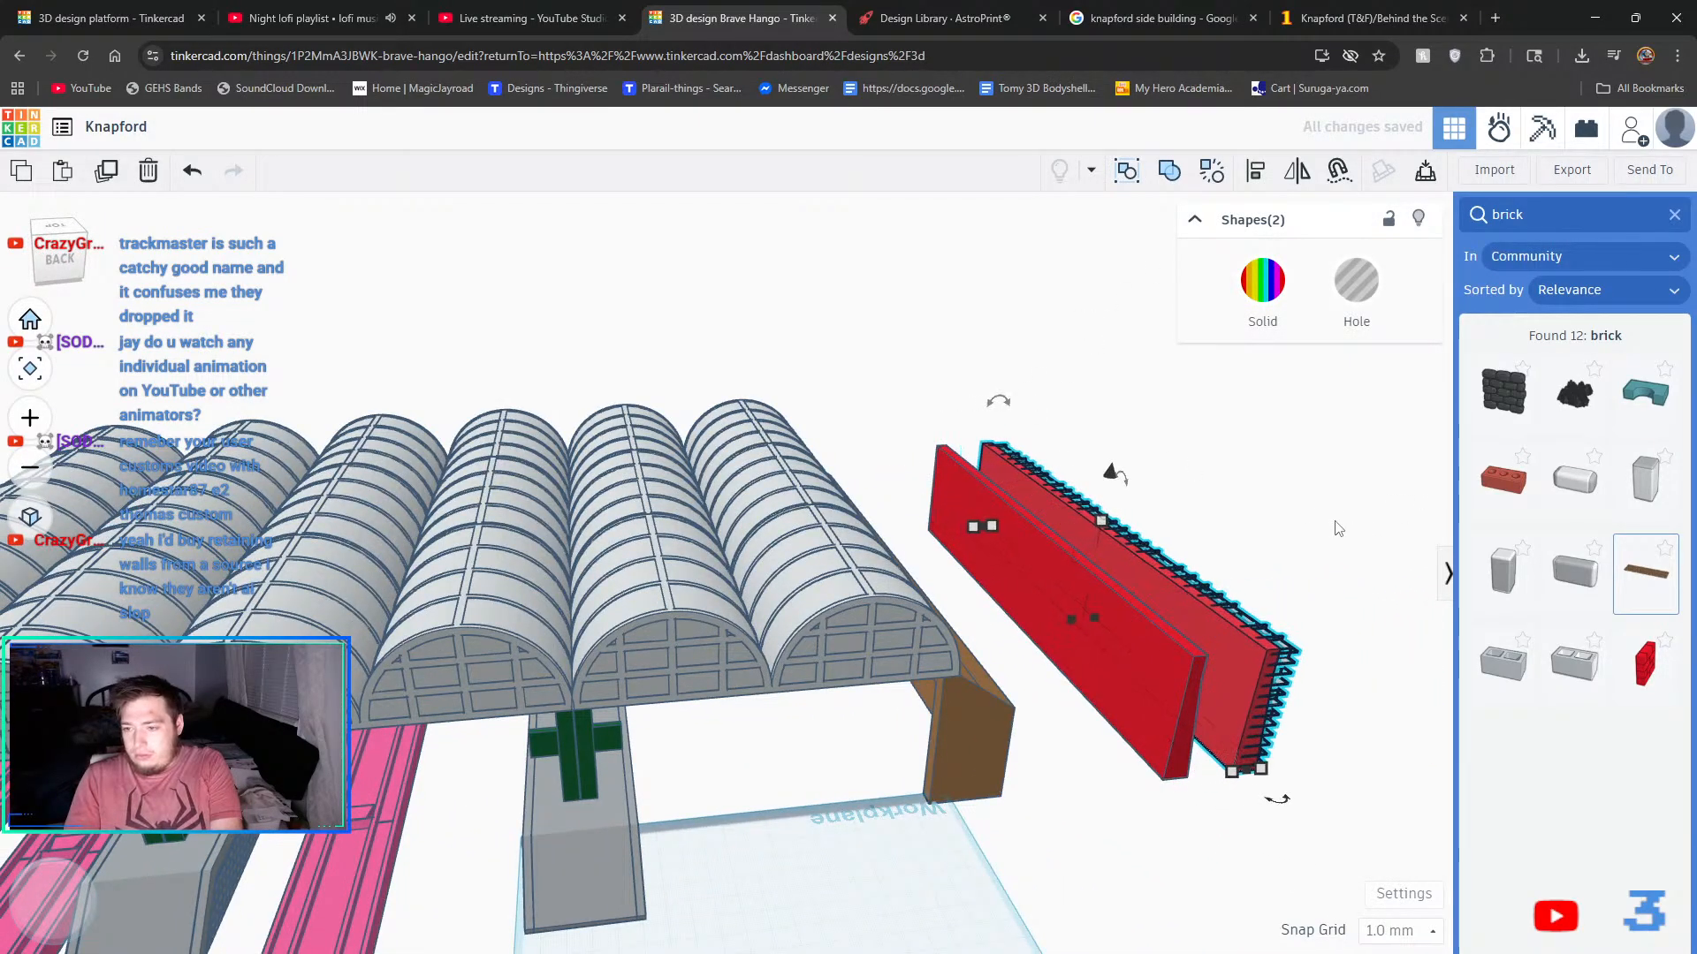
- Select only the brick-slab hole and nudge it farther outward from the arched wall
click(1375, 649)
click(1259, 676)
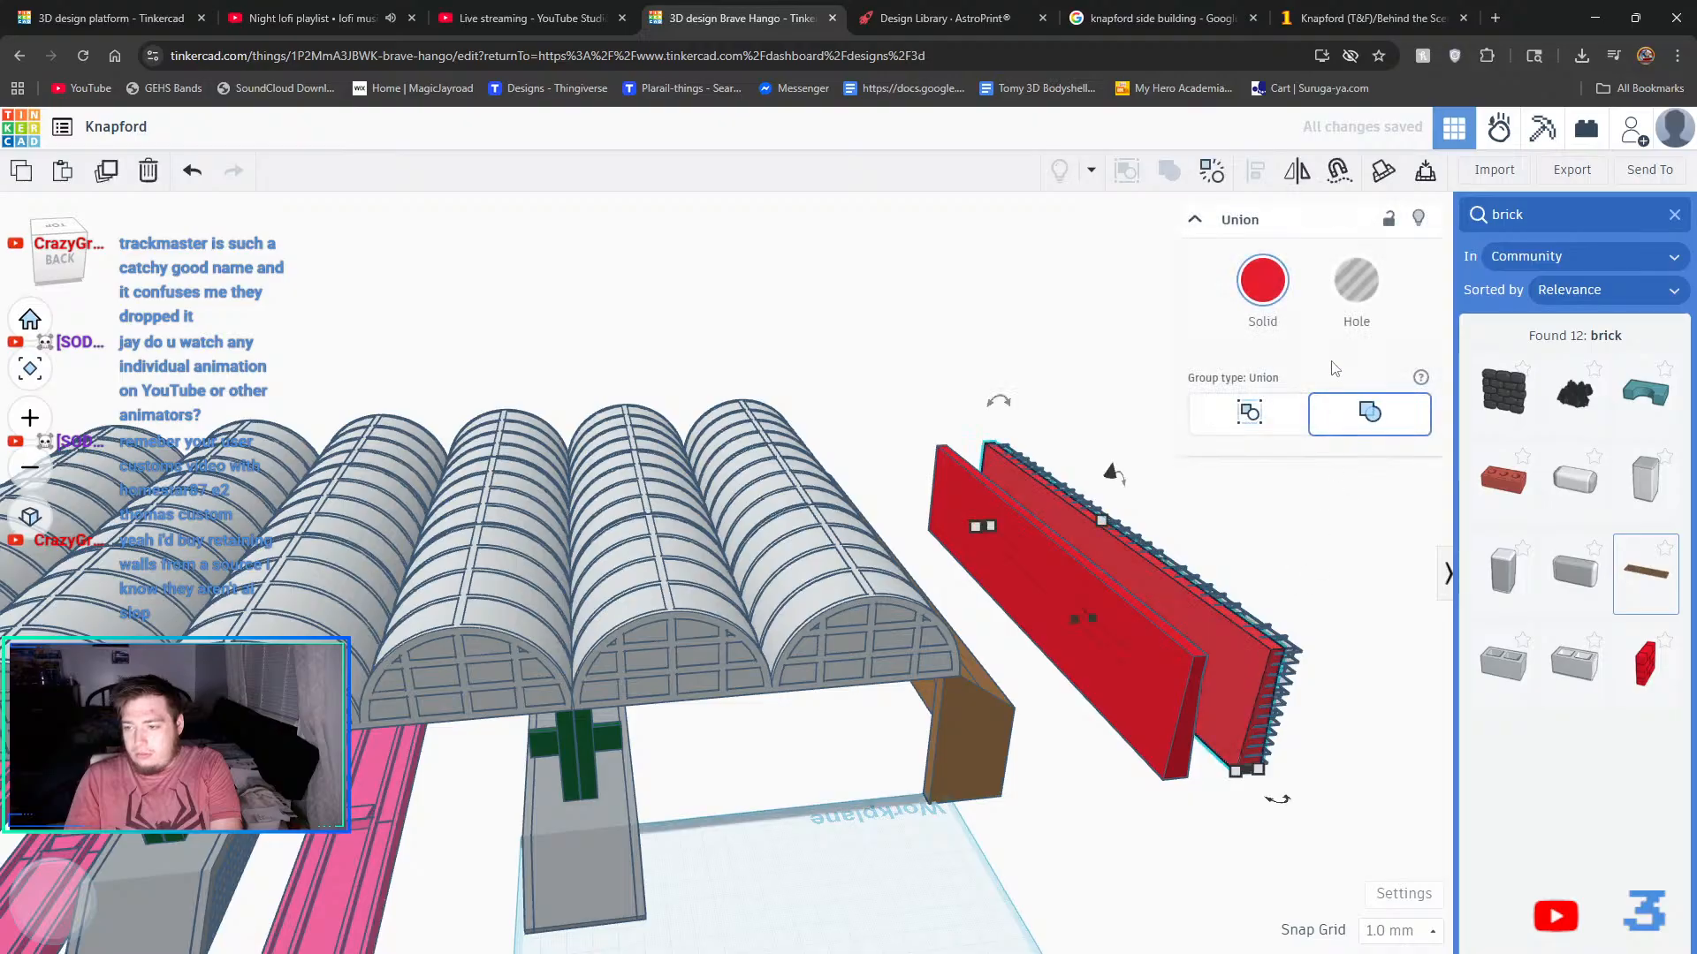
key(h)
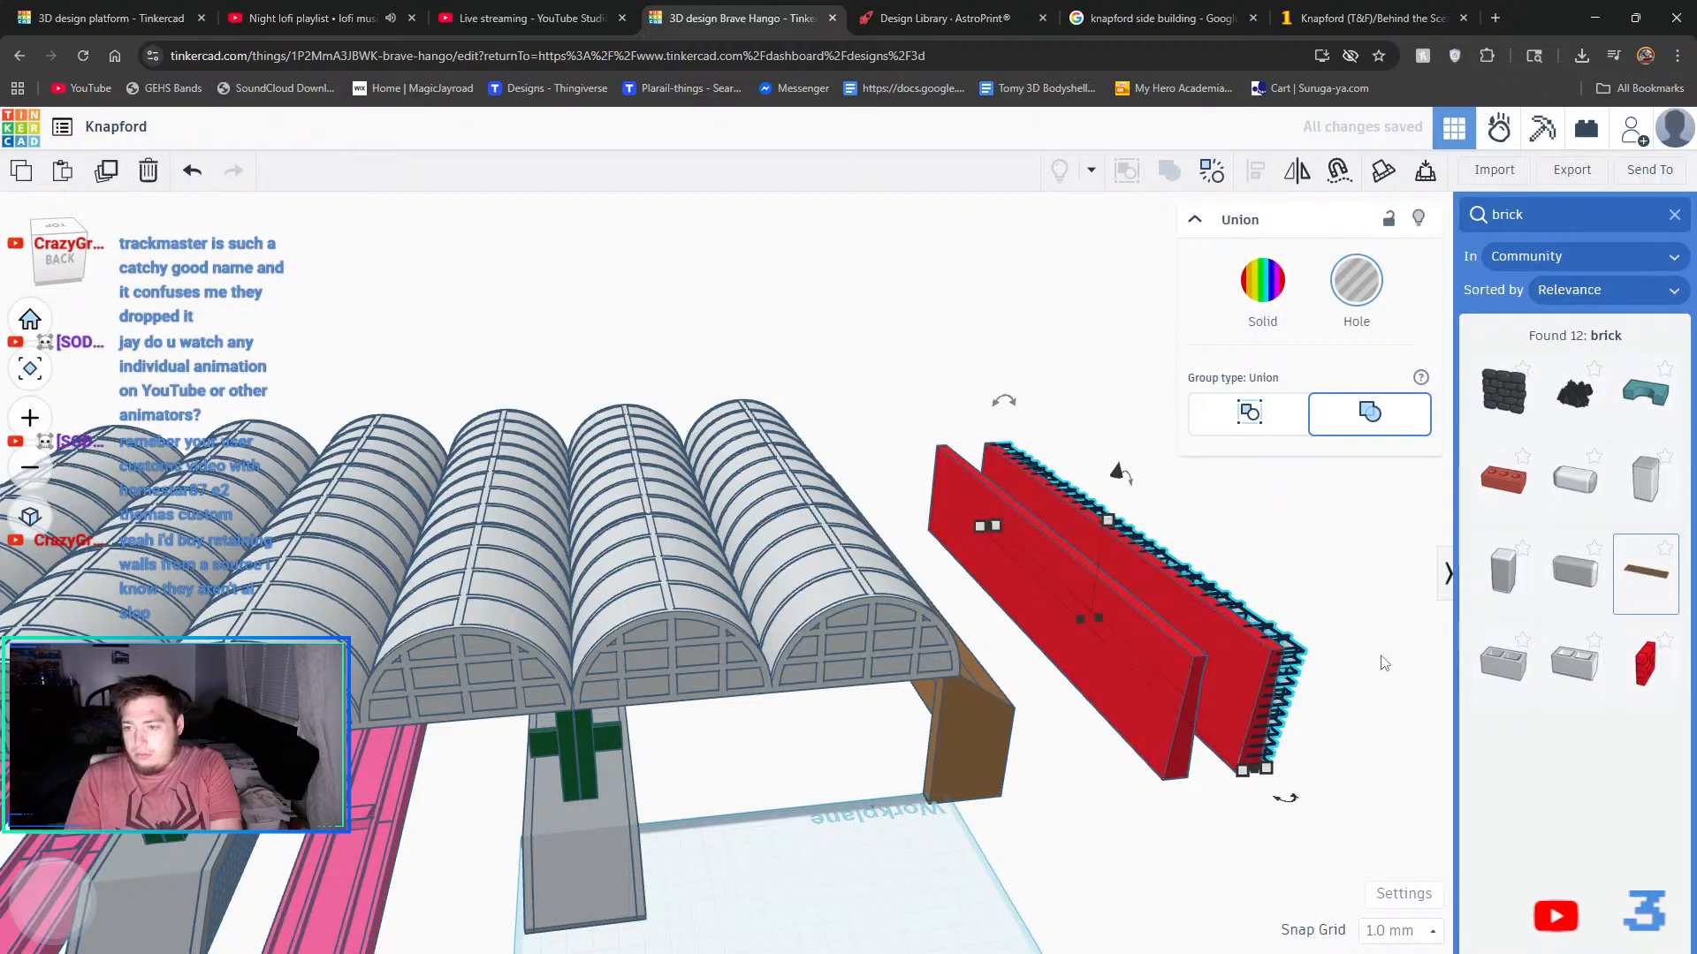
key(Right)
key(Right)
key(Right)
key(Right)
right_drag(1414, 699, 1009, 669)
right_drag(1262, 633, 934, 762)
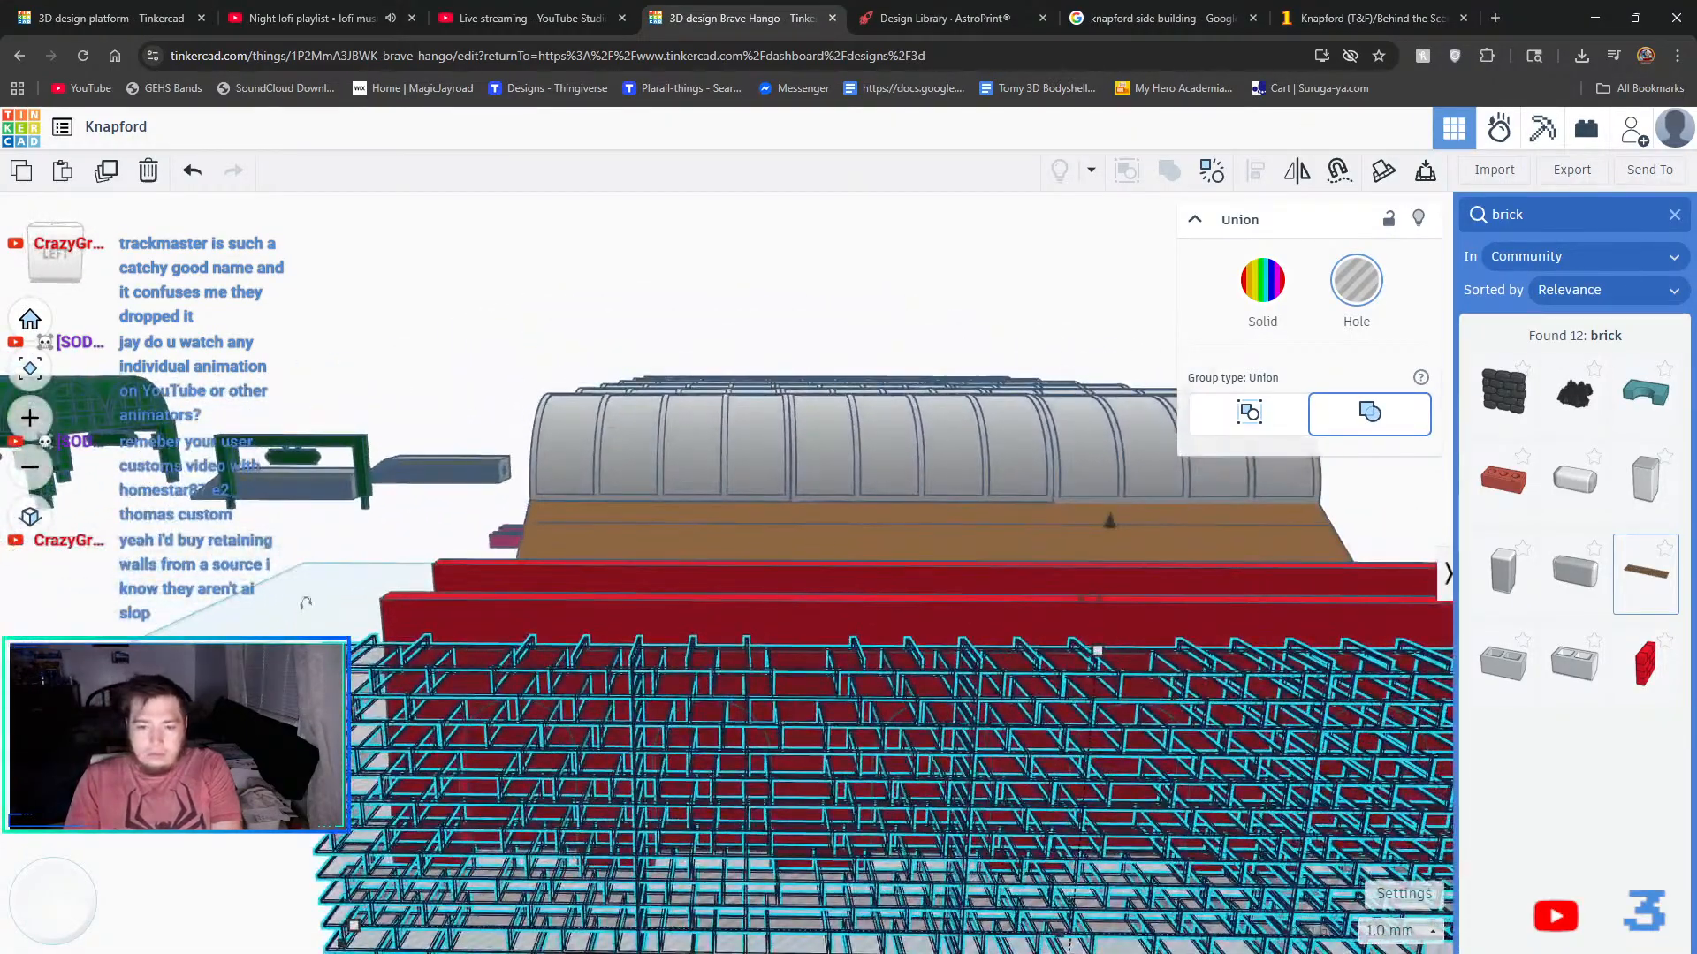
- Ungroup the brick-slab hole, set the snap grid to 0.1 mm, and nudge the end brick tile section slightly towards its neighbour
click(1212, 172)
click(525, 678)
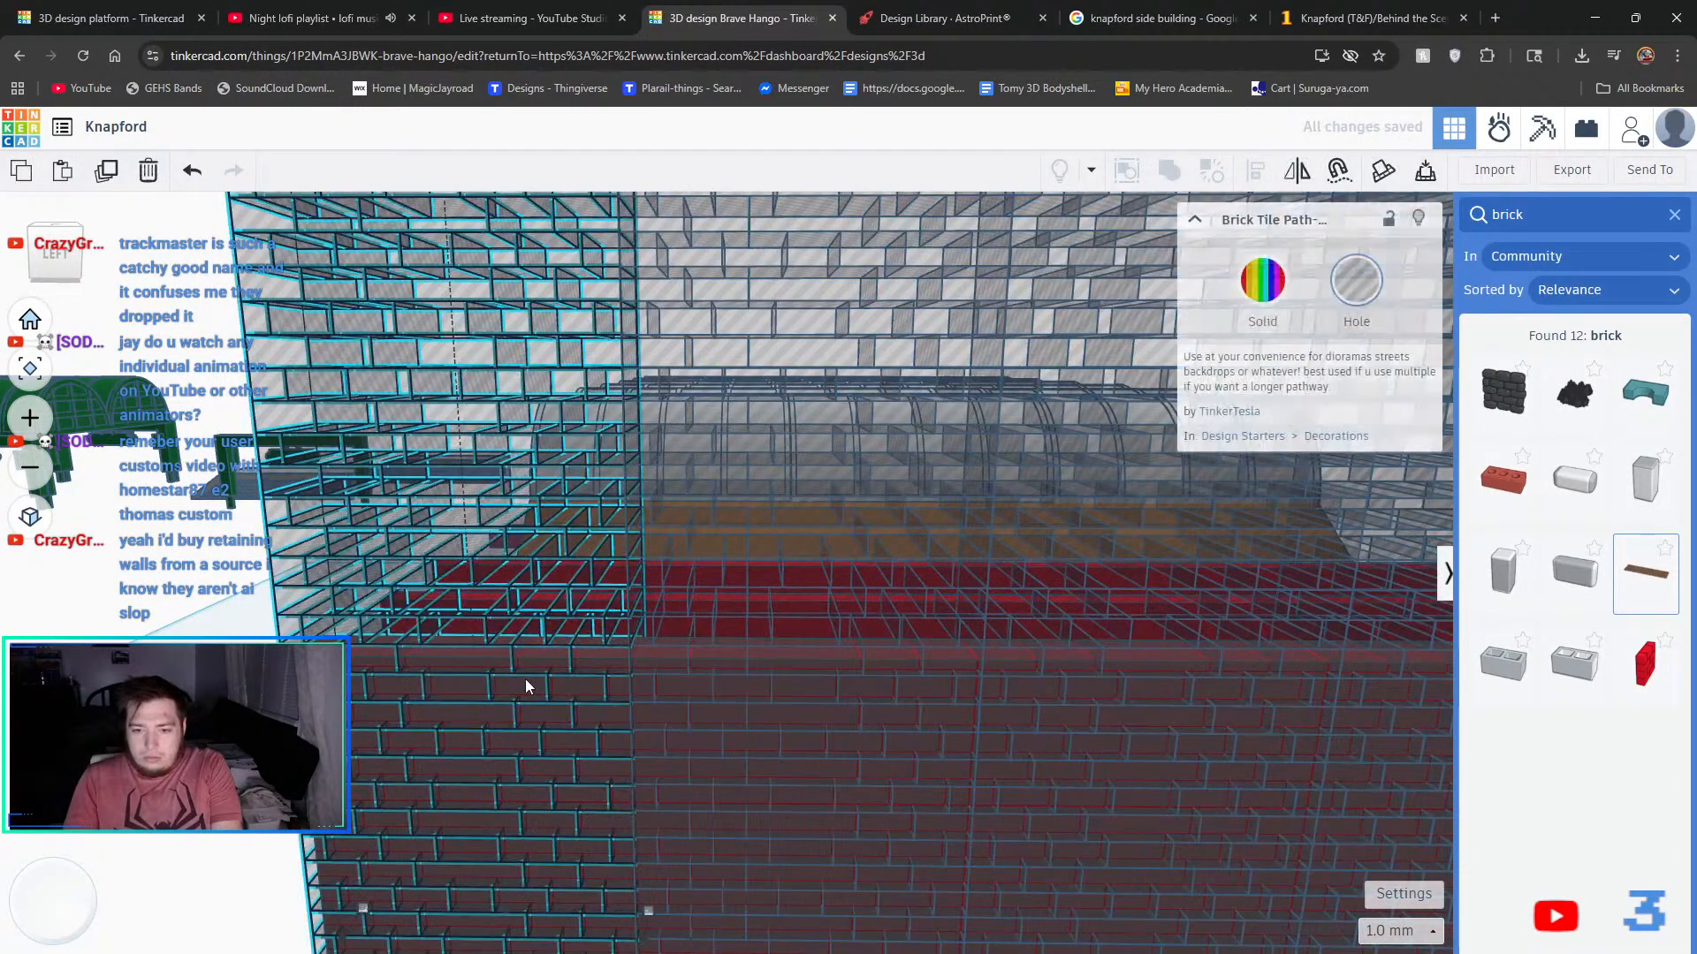
key(Left)
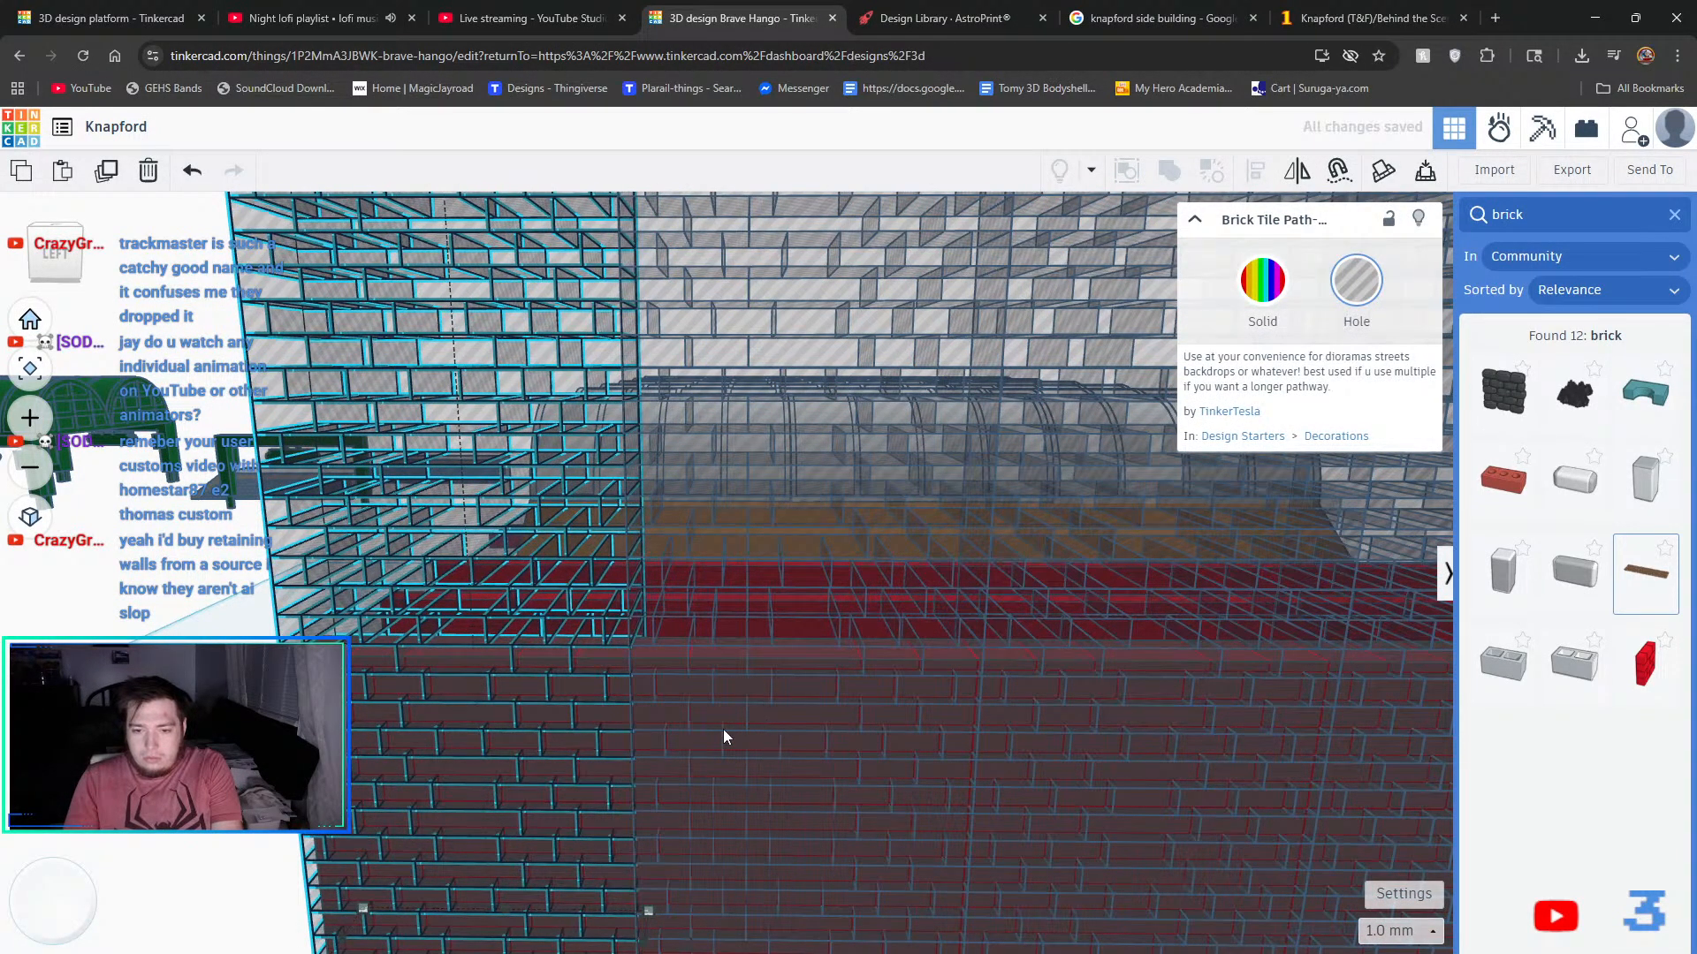
scroll(560, 718, up, 6)
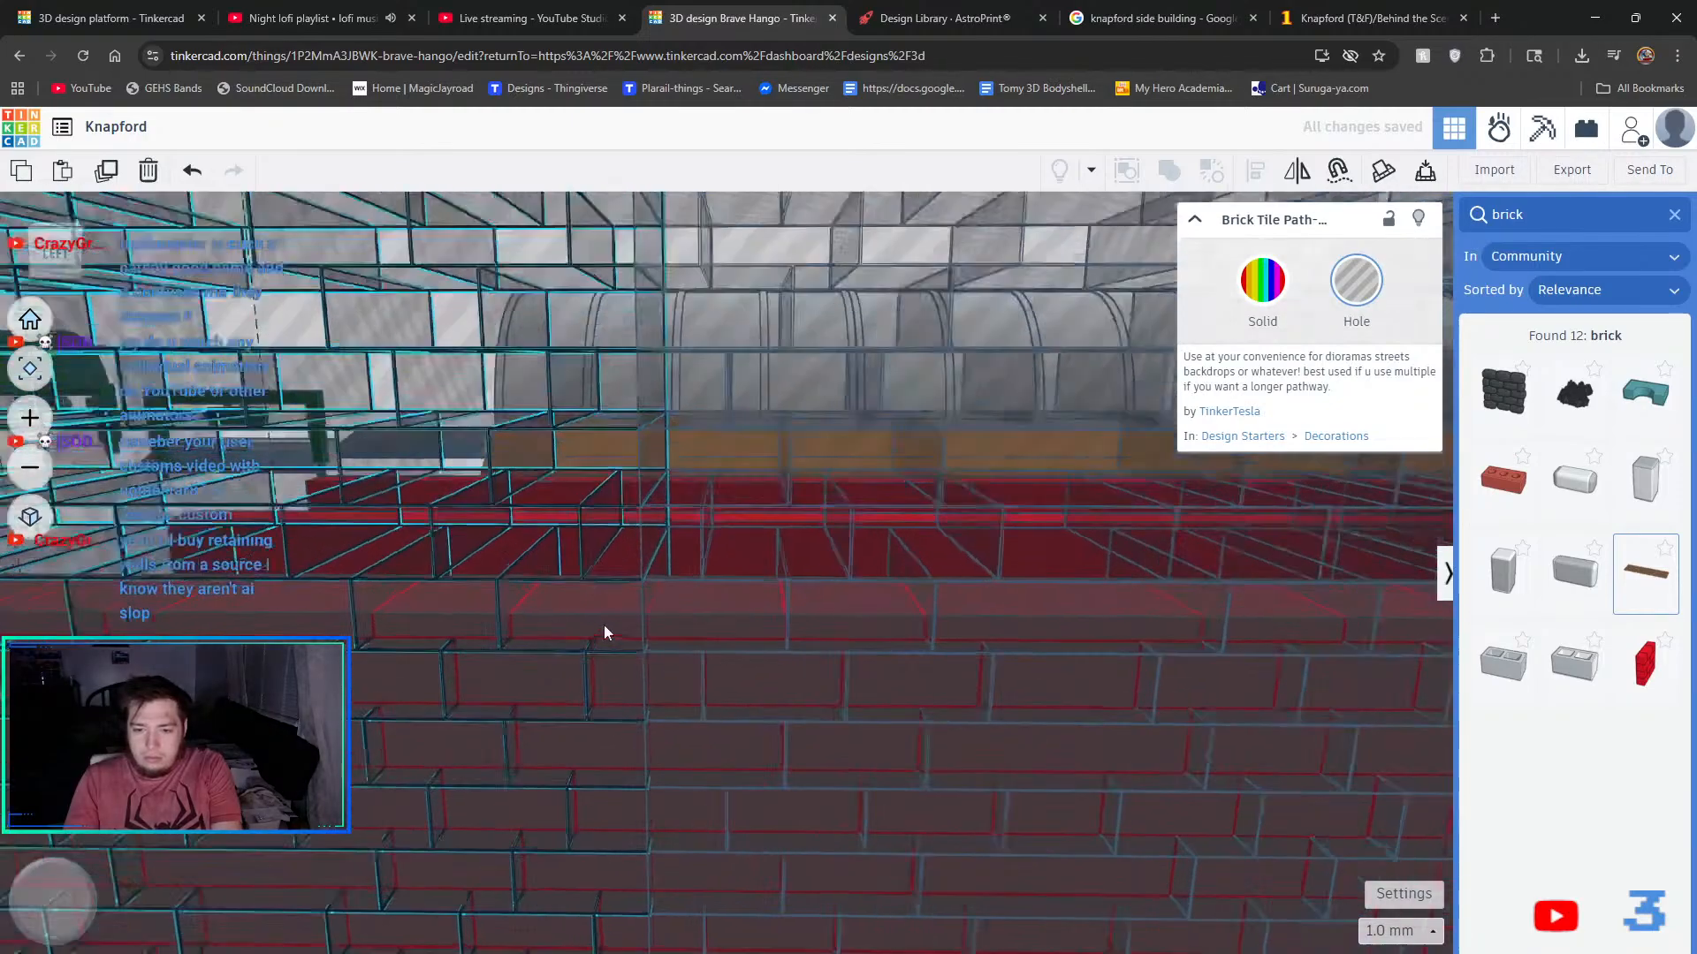
scroll(604, 631, up, 5)
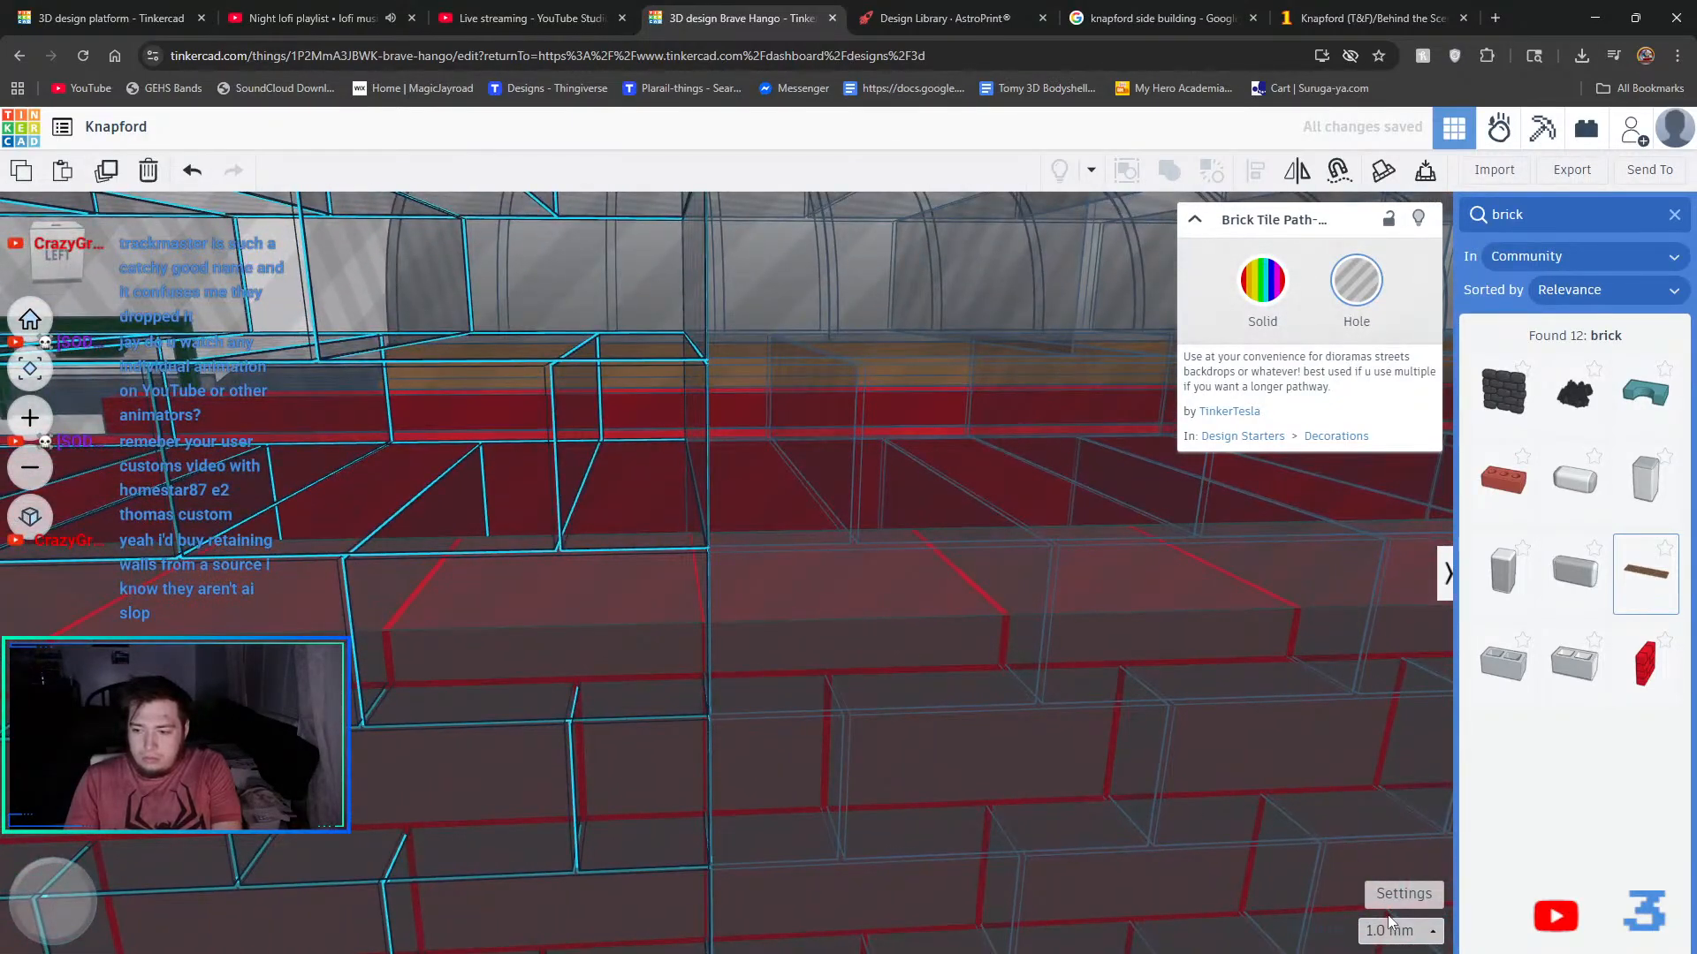
click(1394, 930)
click(1399, 719)
key(Right)
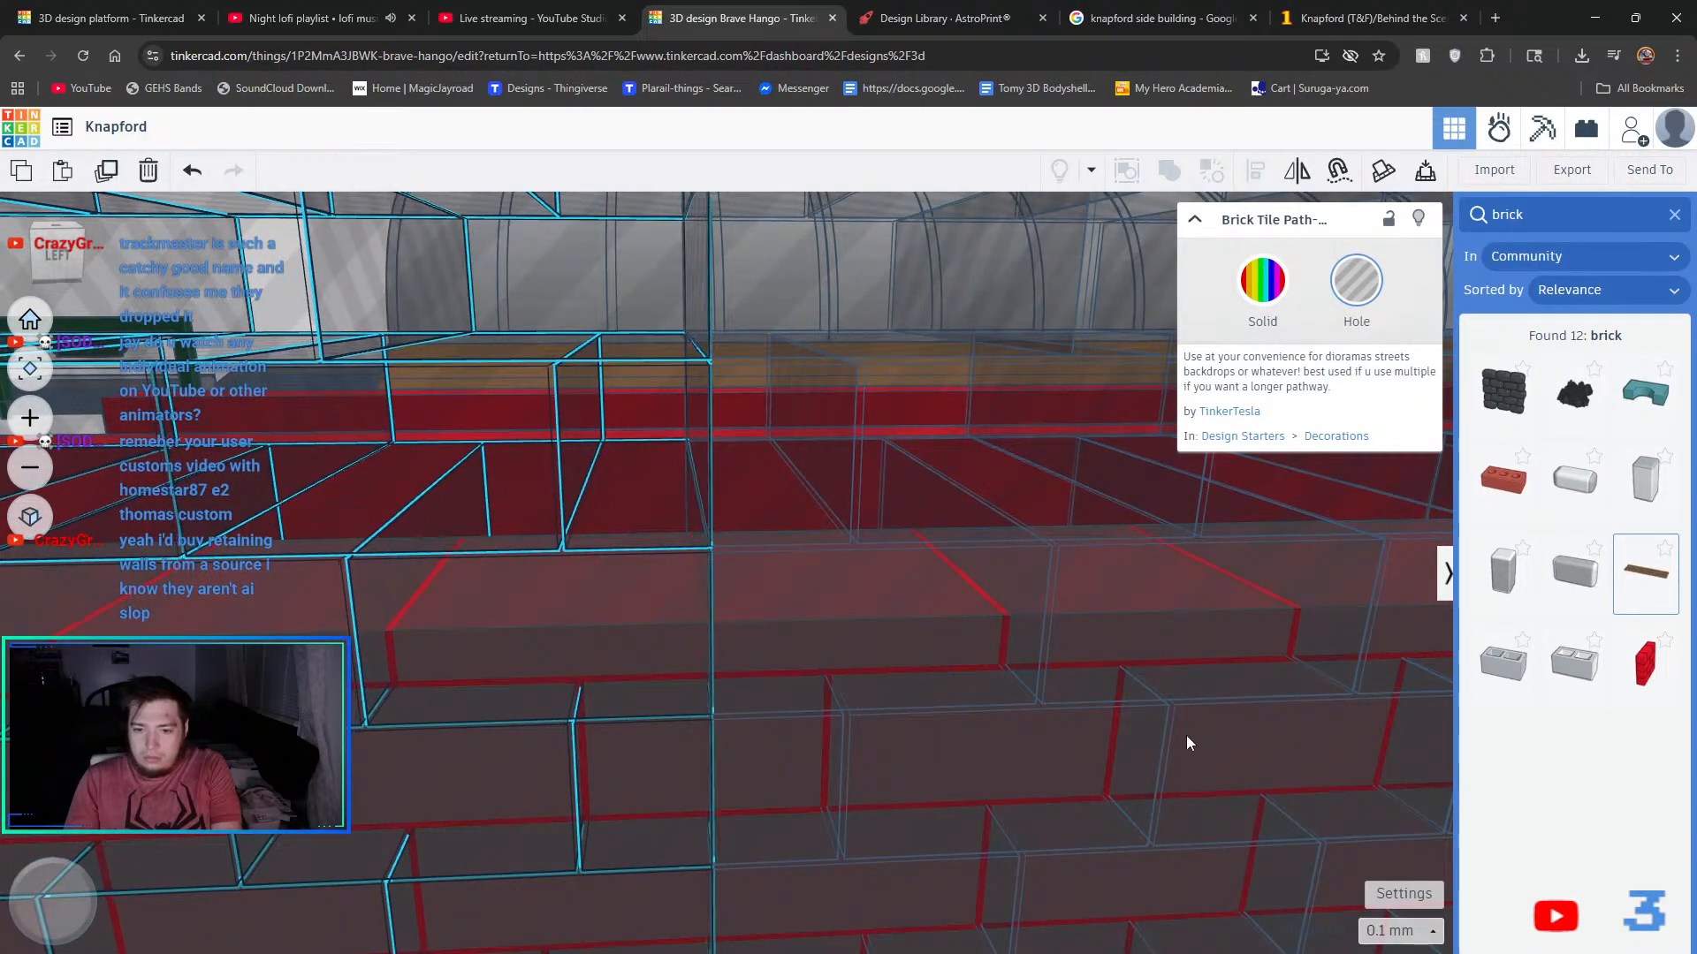
- Select the brick tile section at the opposite end and examine the seams between neighbouring sections along the wall
scroll(1068, 727, down, 6)
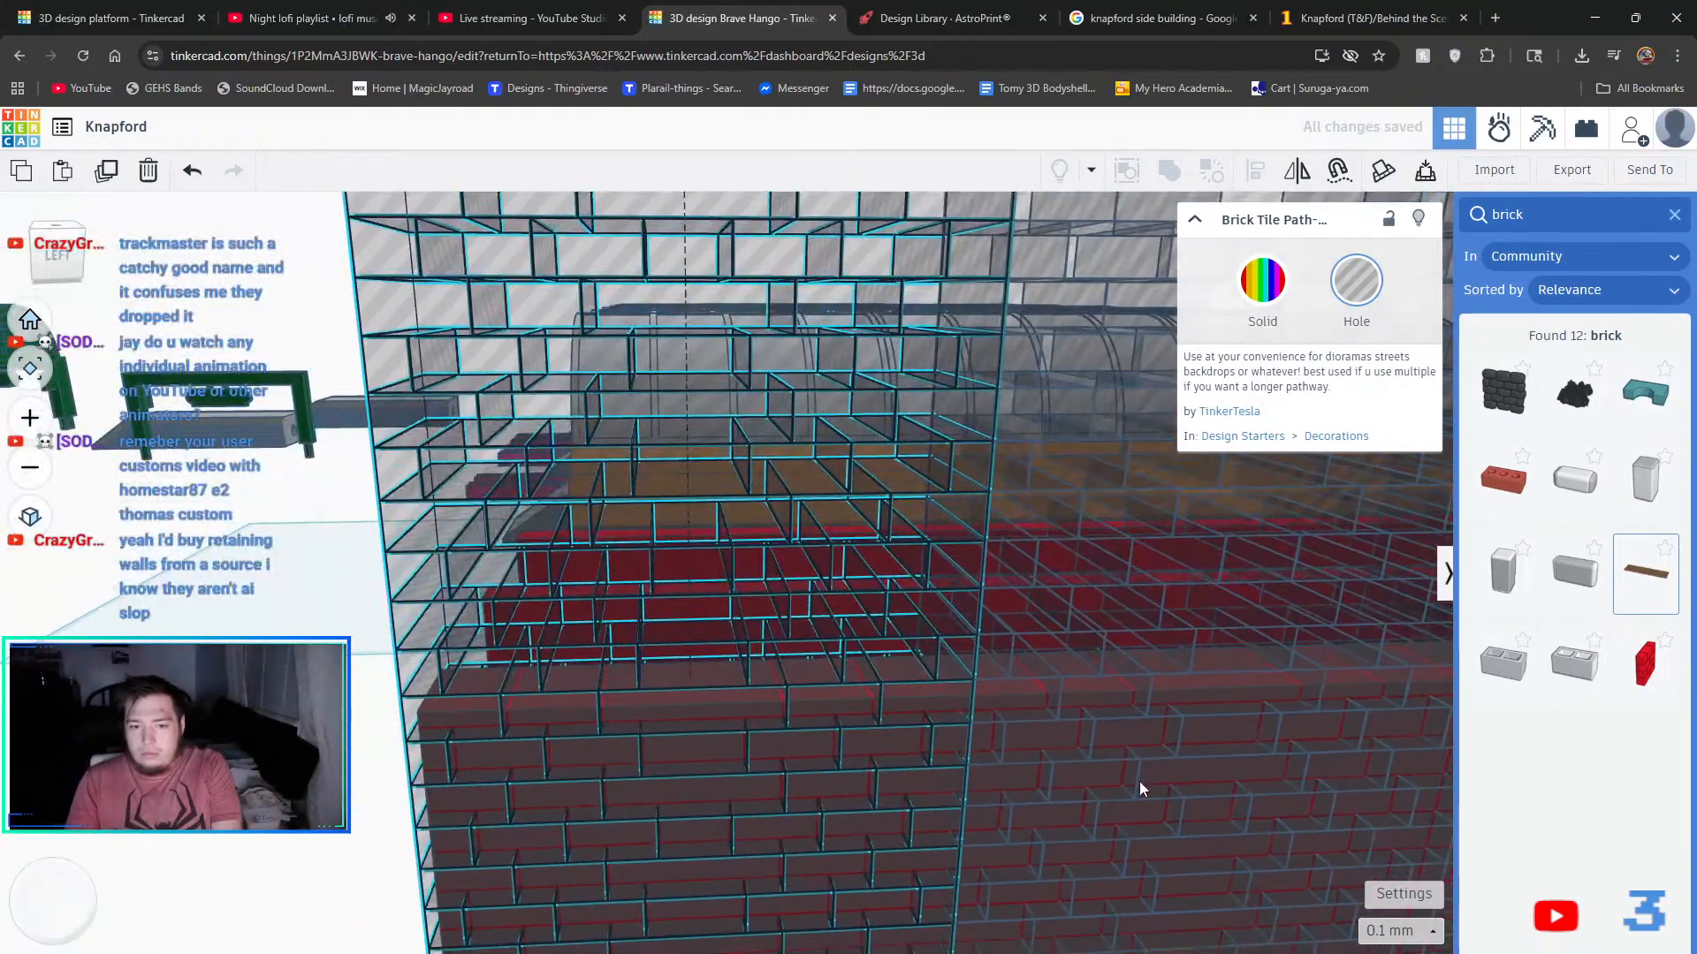
mouse_move(1138, 781)
right_down()
mouse_move(1075, 787)
mouse_move(1117, 794)
right_up()
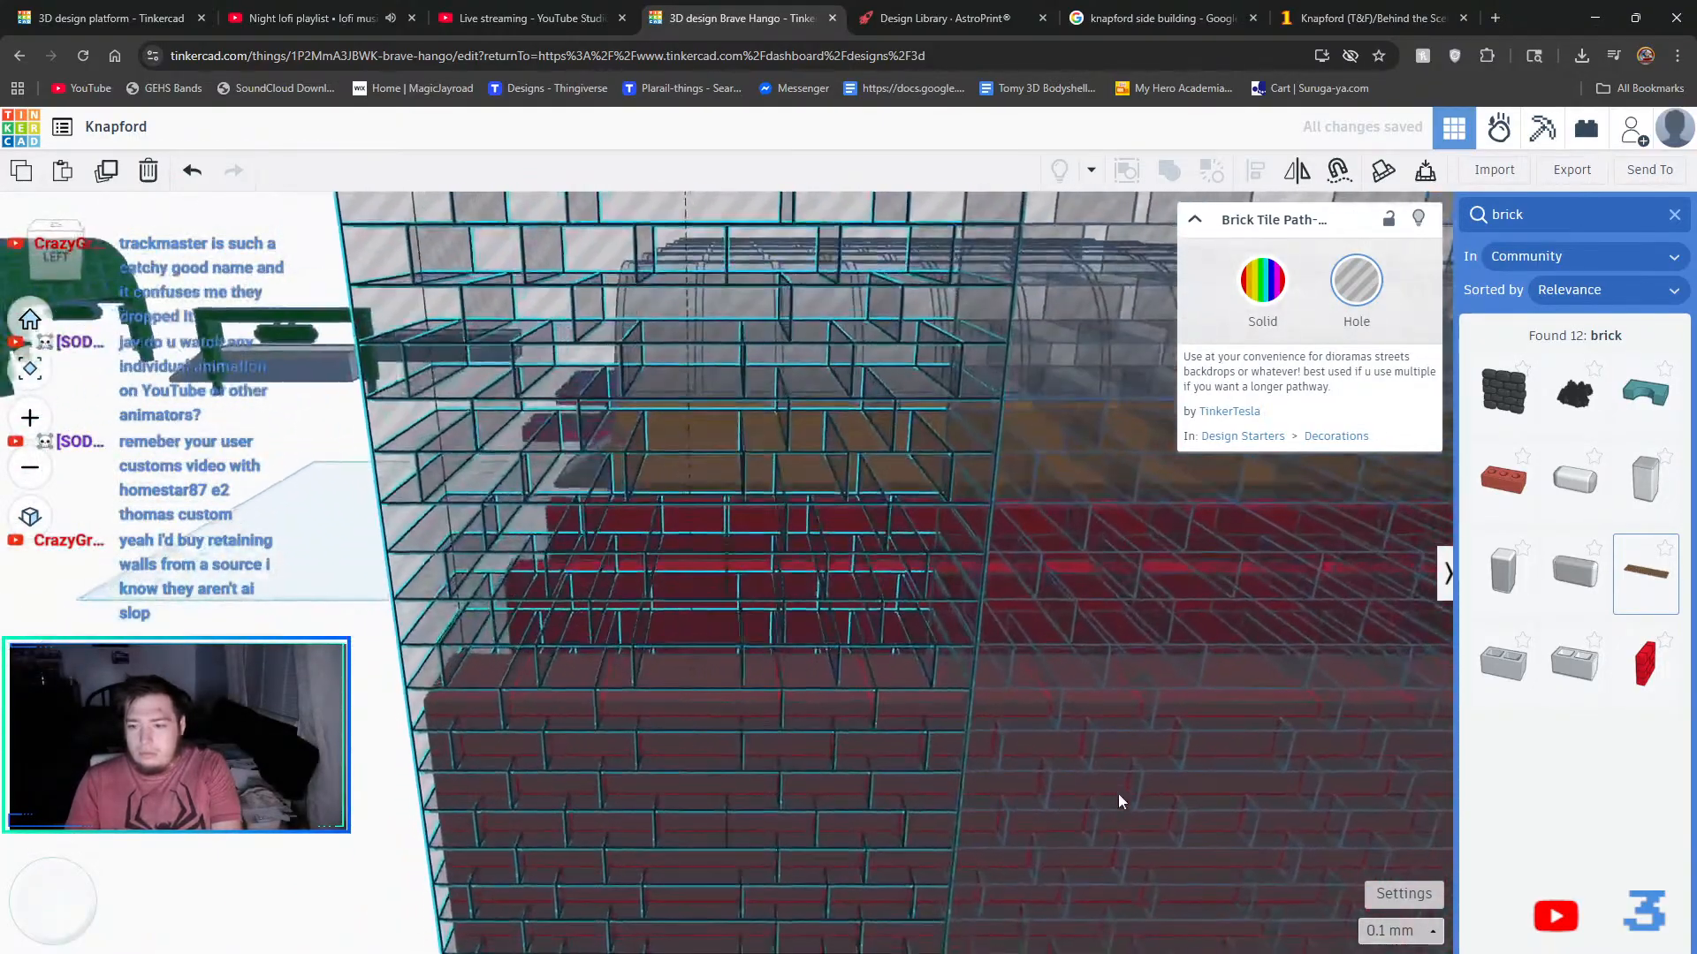
middle_drag(1117, 794, 936, 804)
right_drag(935, 804, 919, 756)
click(919, 756)
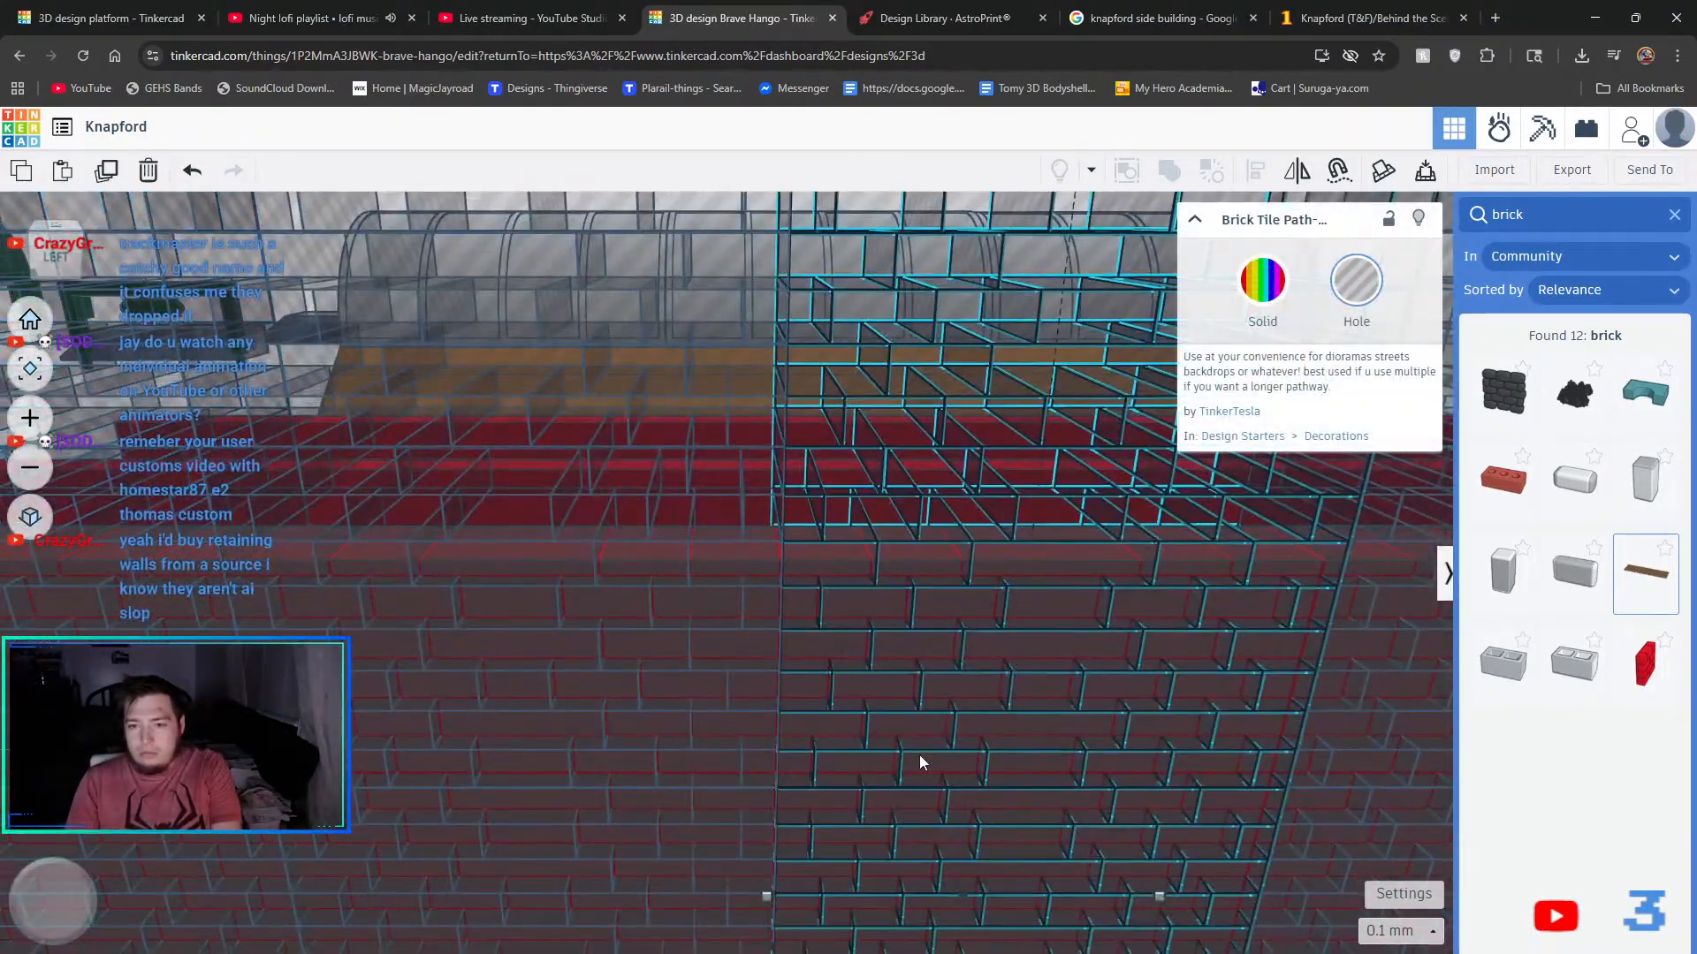
middle_drag(1127, 831, 1296, 744)
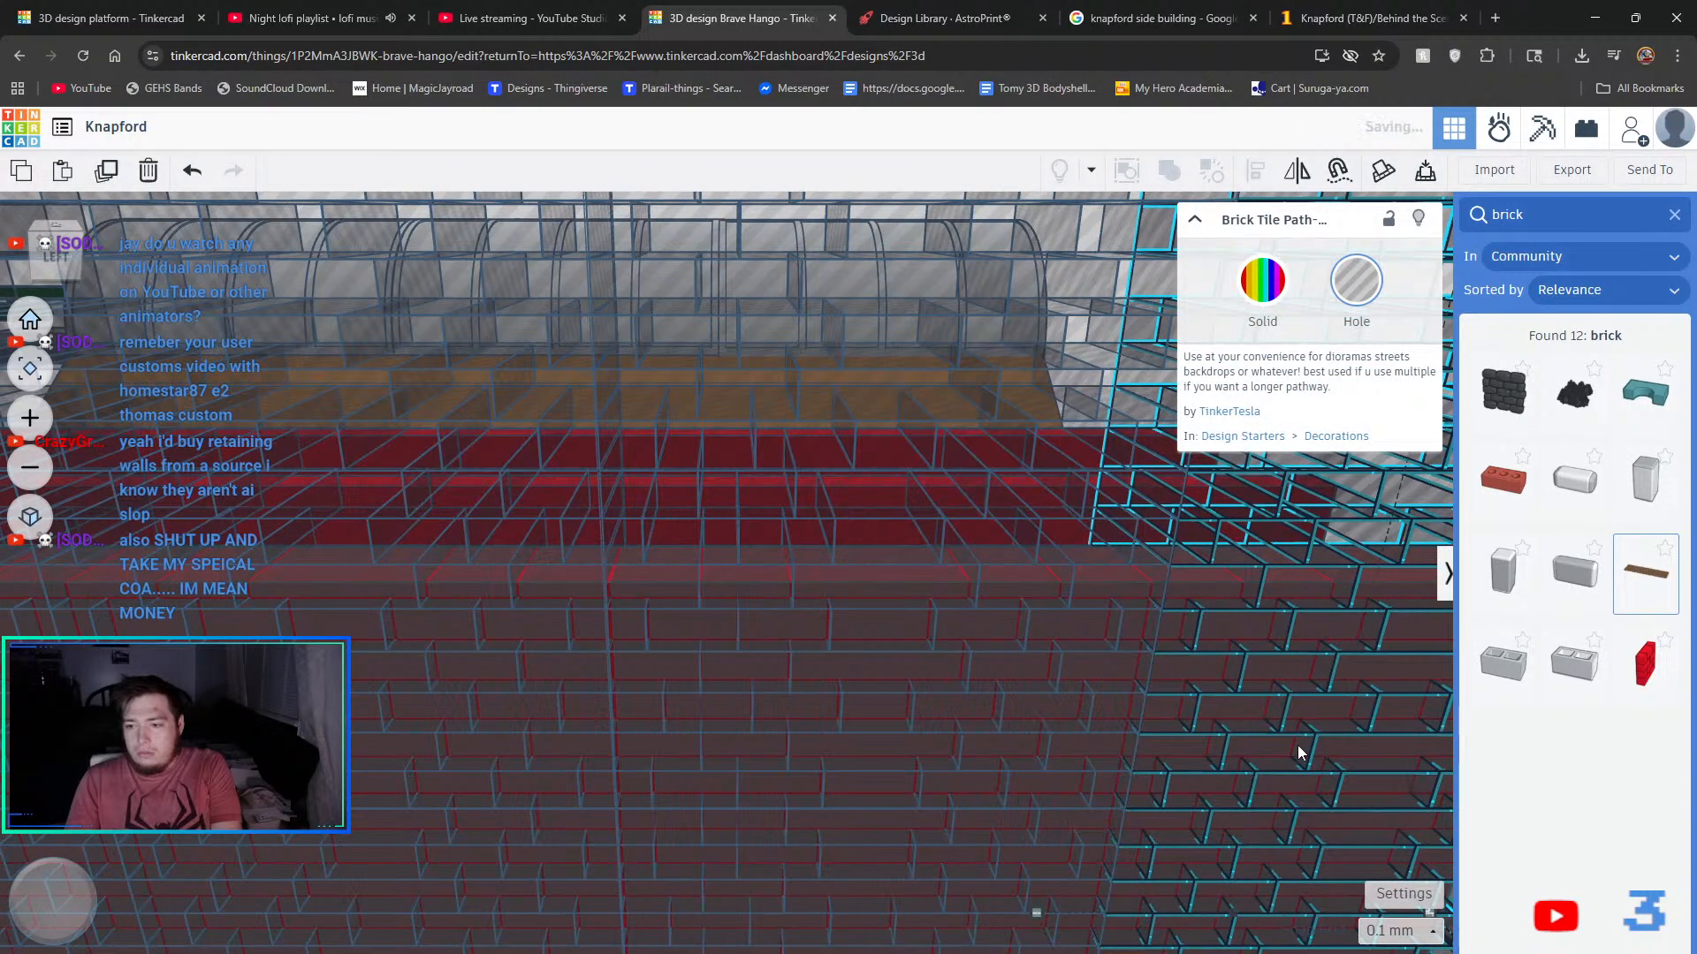
scroll(1132, 447, up, 6)
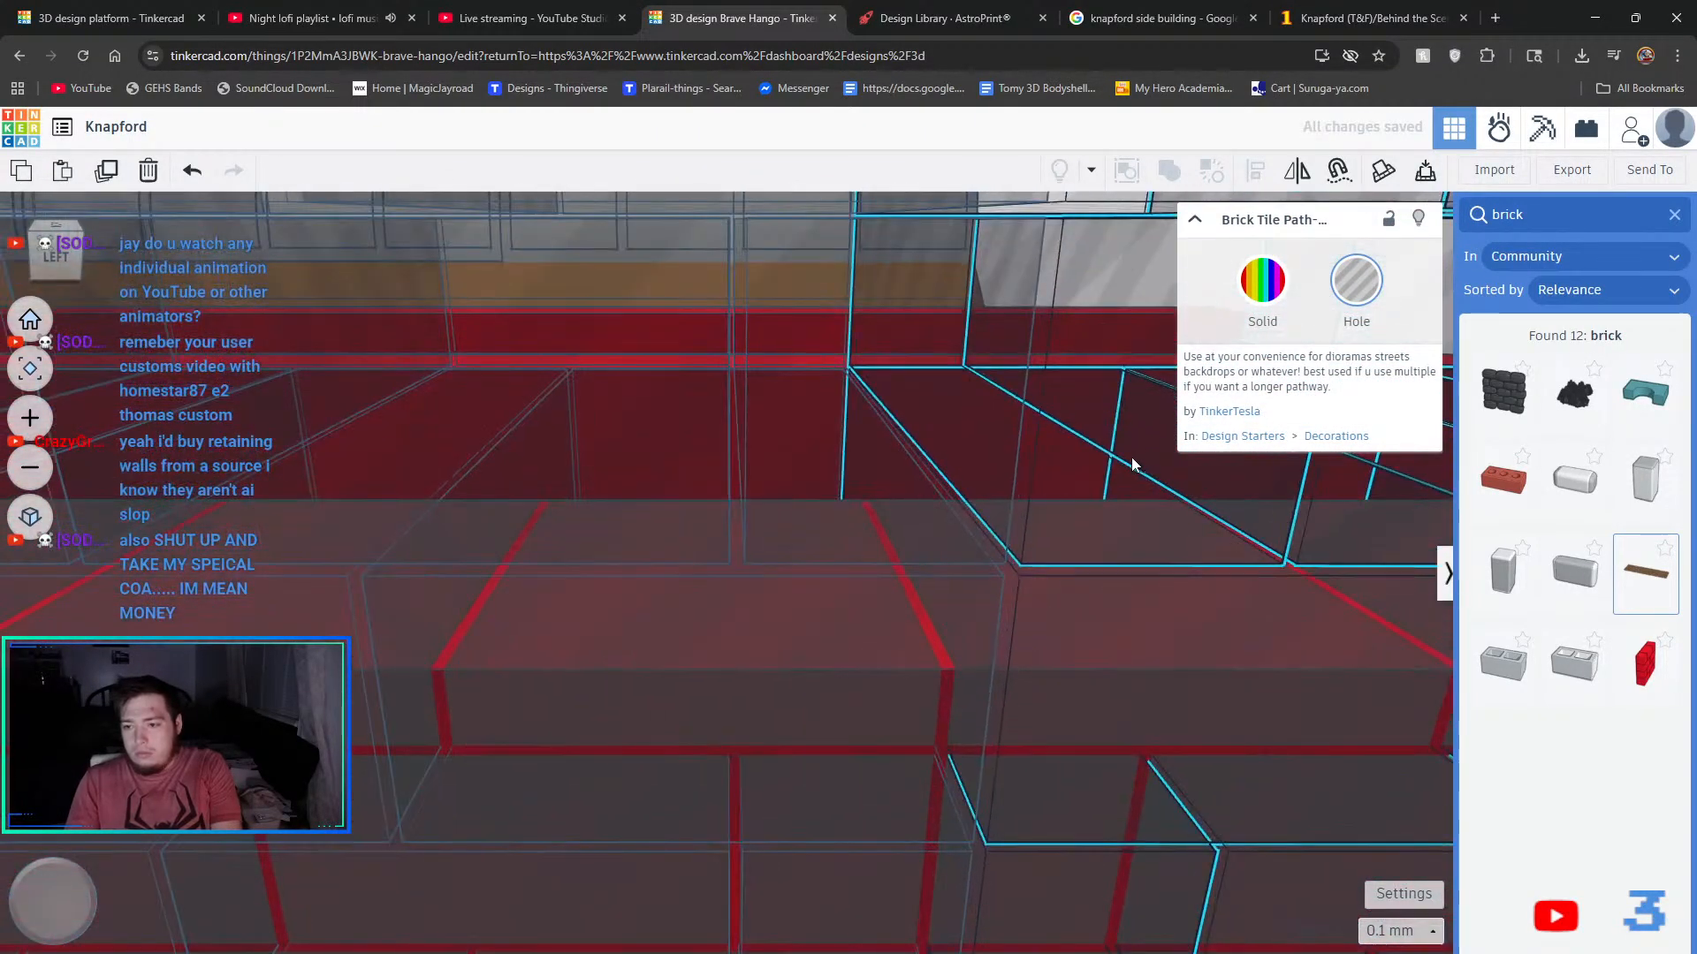
scroll(1132, 567, down, 3)
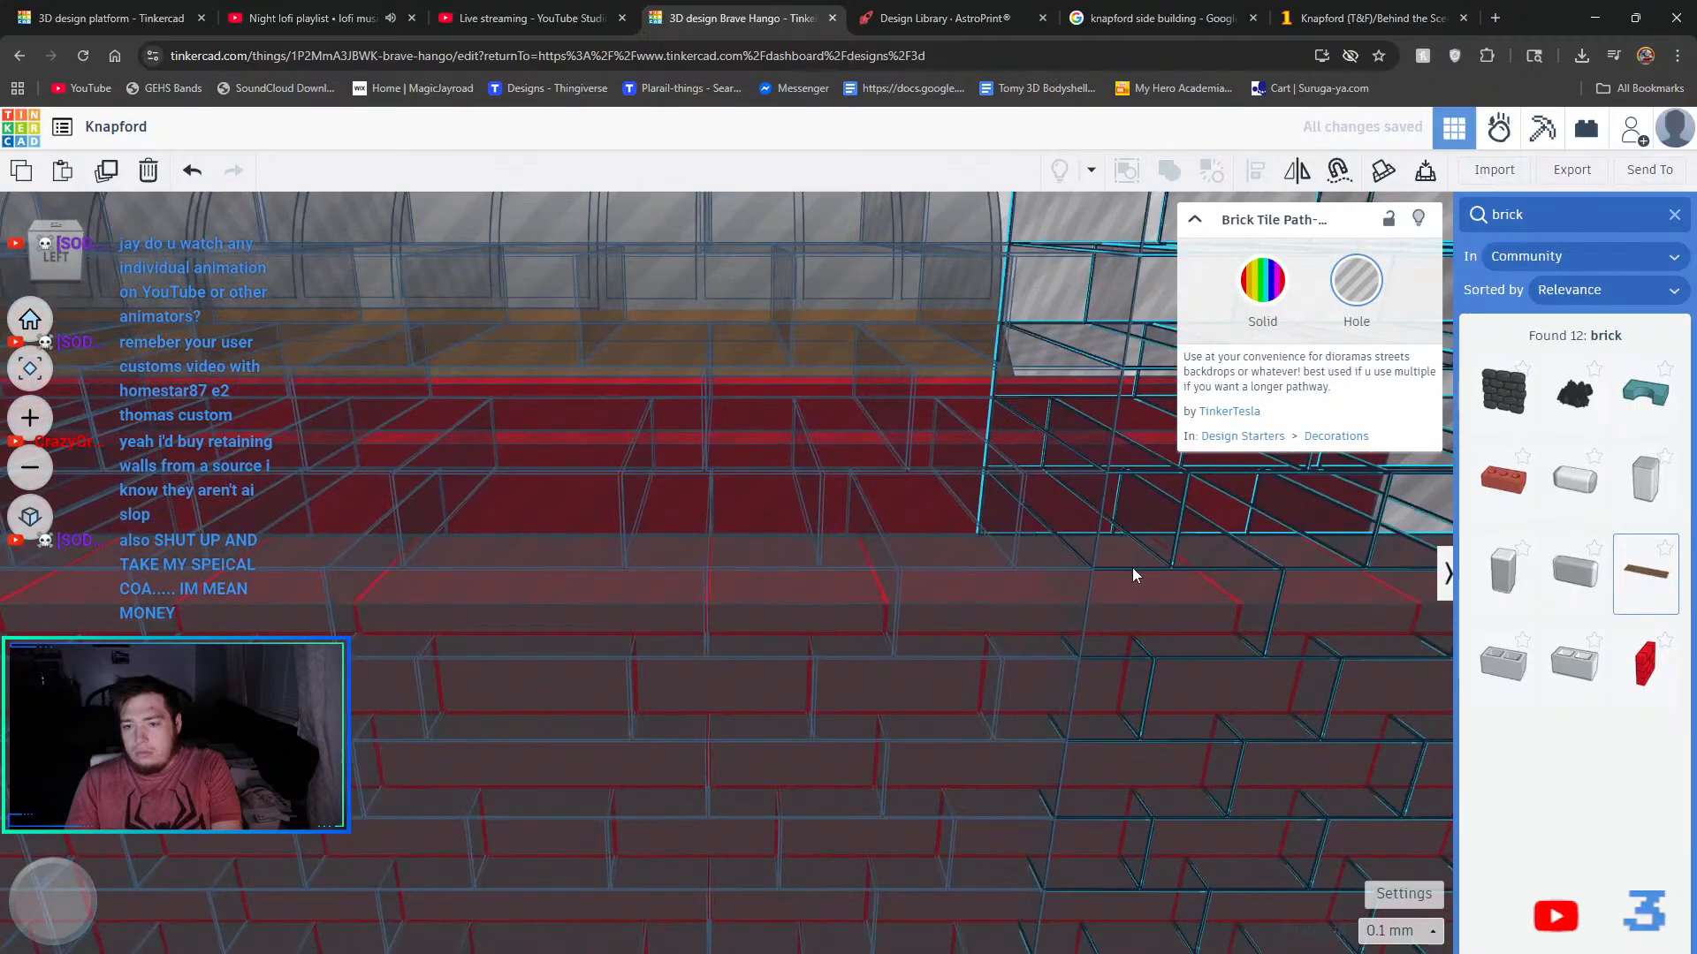
scroll(1132, 568, down, 4)
scroll(504, 634, up, 5)
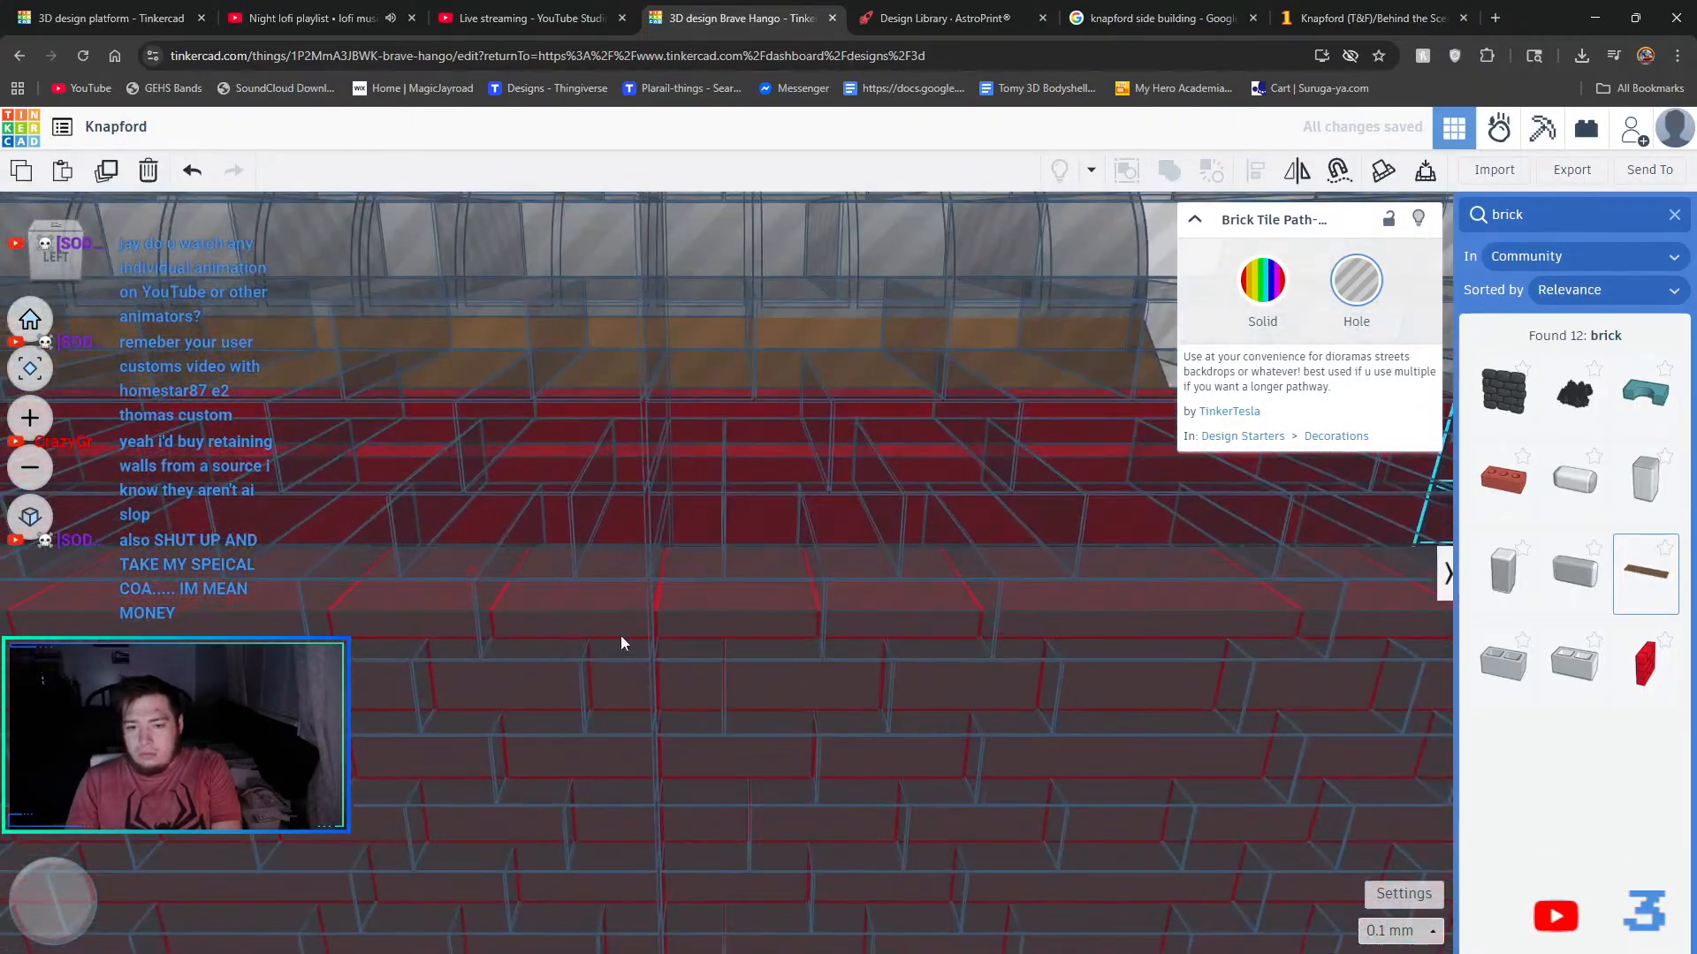
scroll(803, 633, down, 5)
scroll(1295, 718, up, 5)
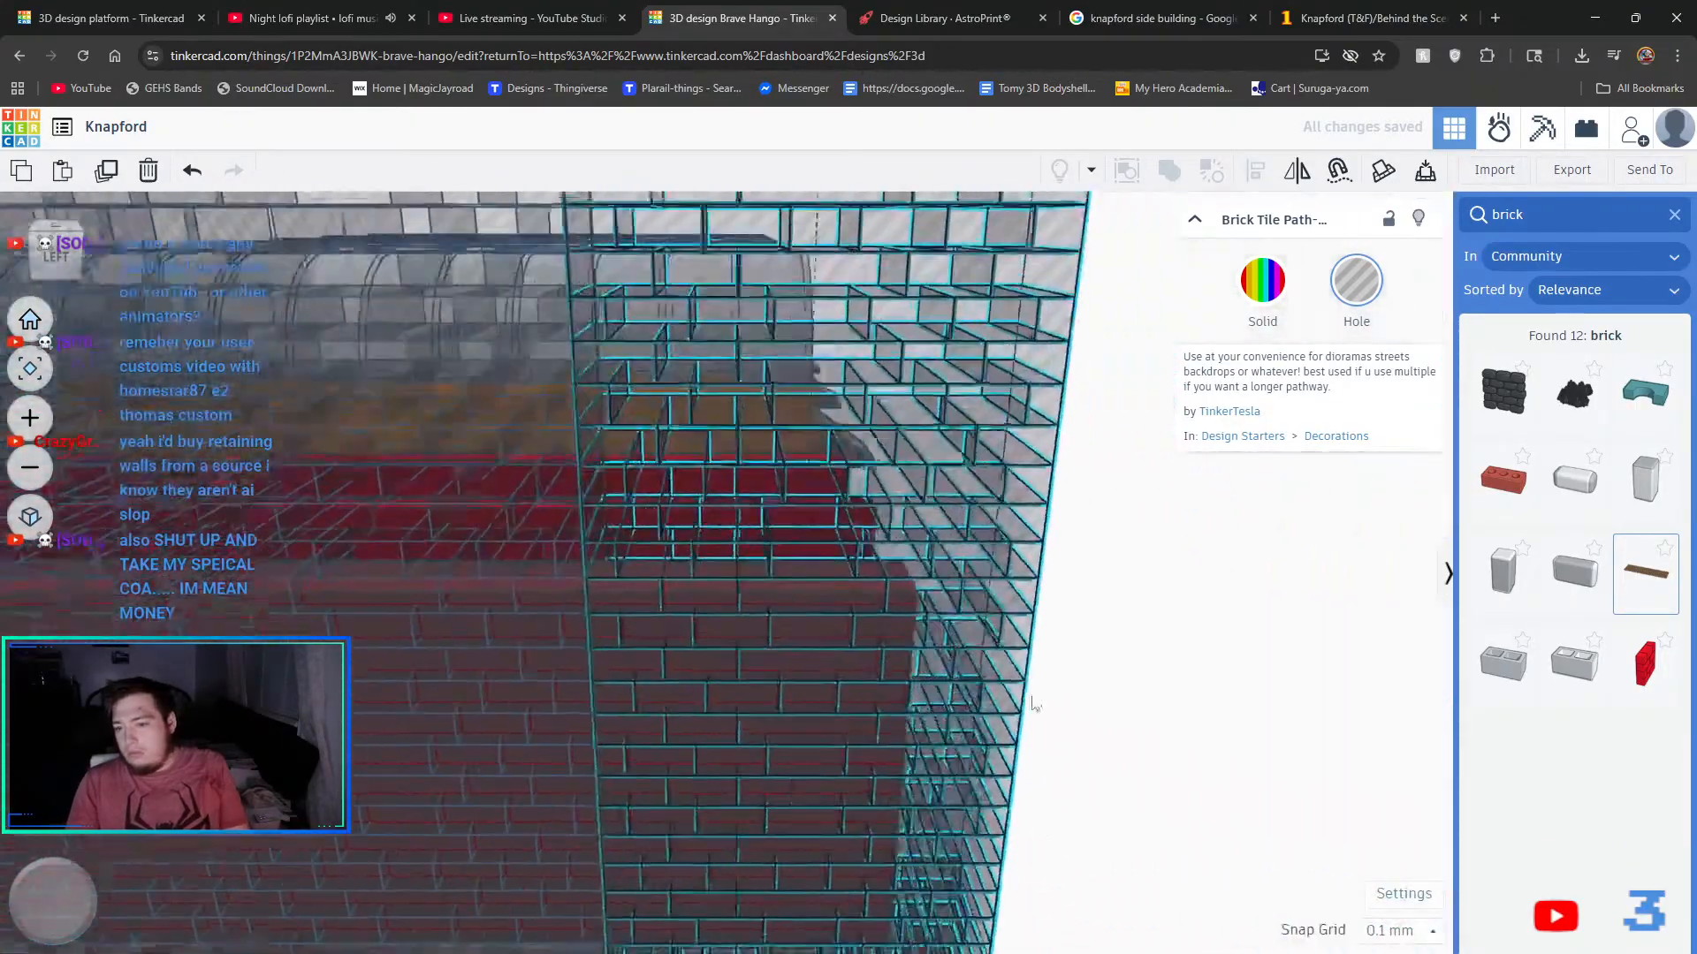
- Select the end brick tile section together with its neighbour and nudge both slightly towards the next section
middle_drag(1032, 697, 1242, 694)
click(1241, 784)
click(1046, 750)
shift+click(646, 669)
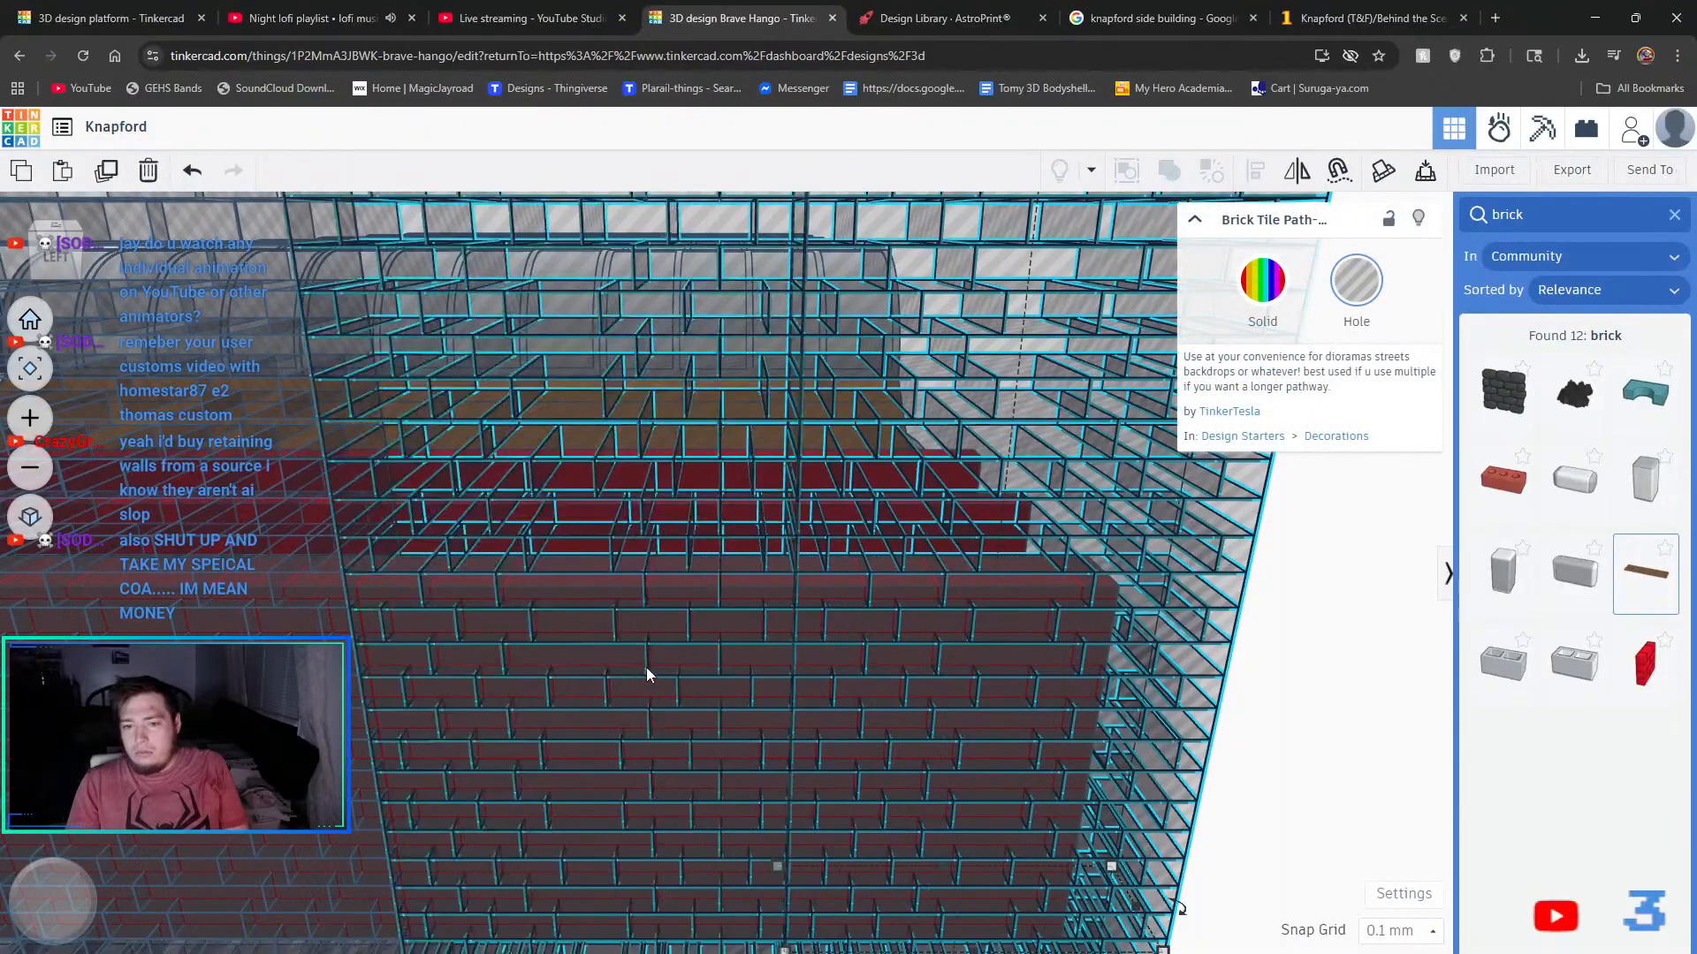
scroll(481, 708, up, 6)
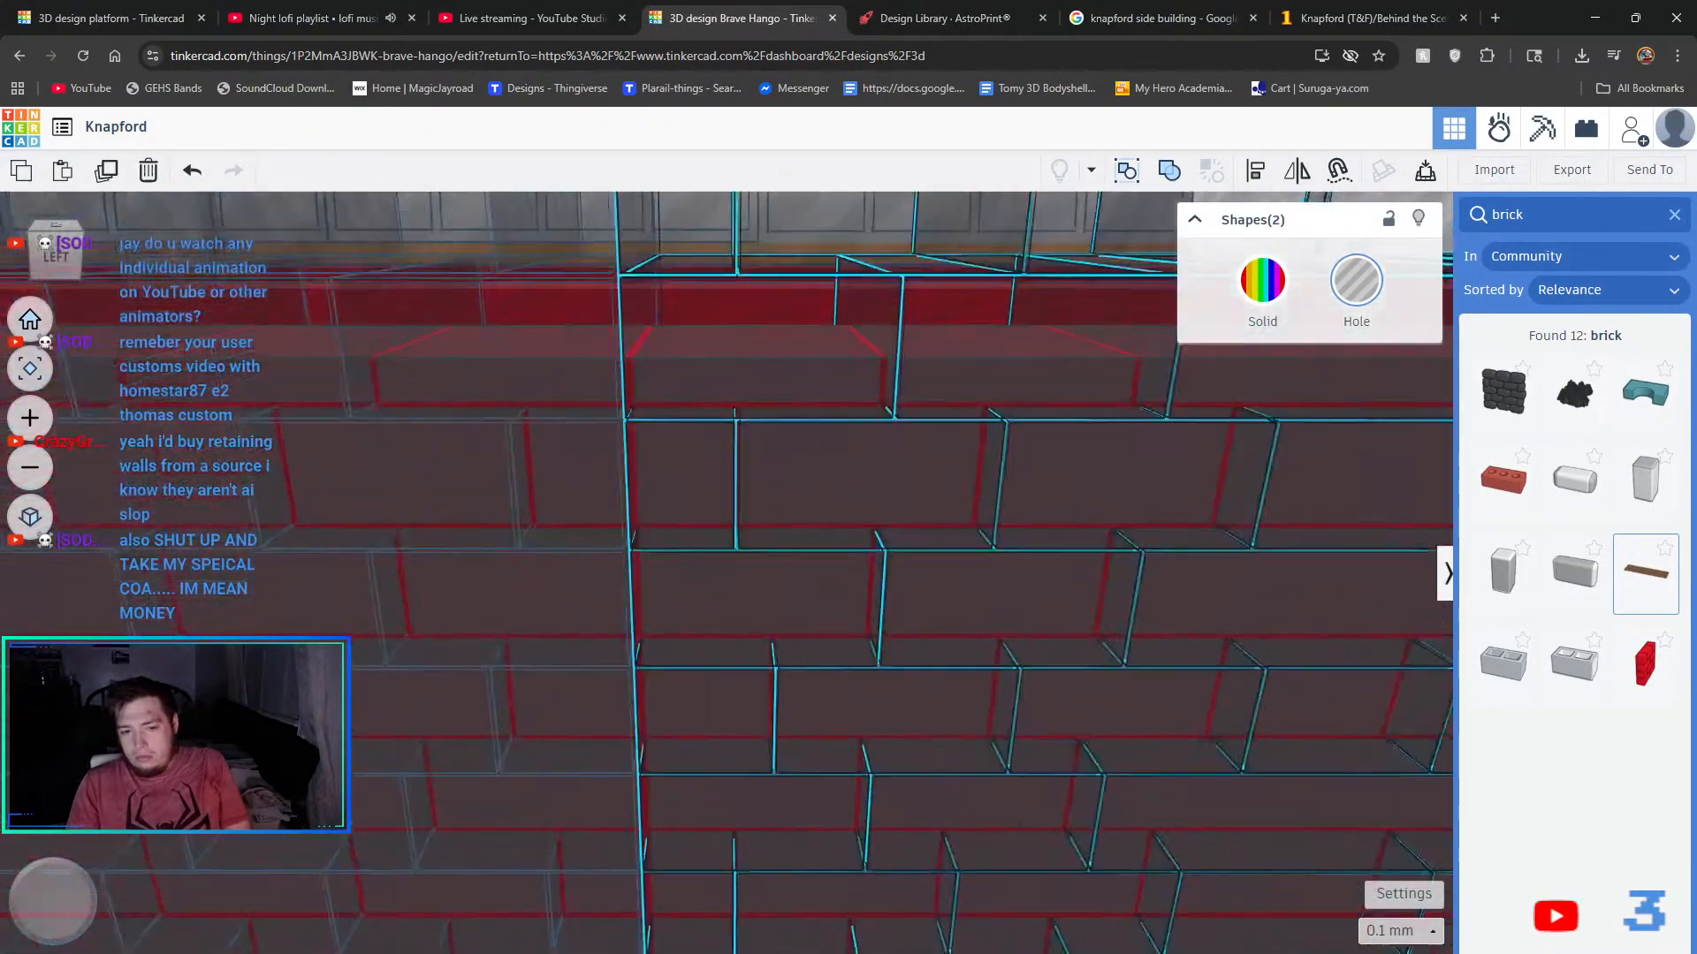
key(Left)
key(Left)
key(Left)
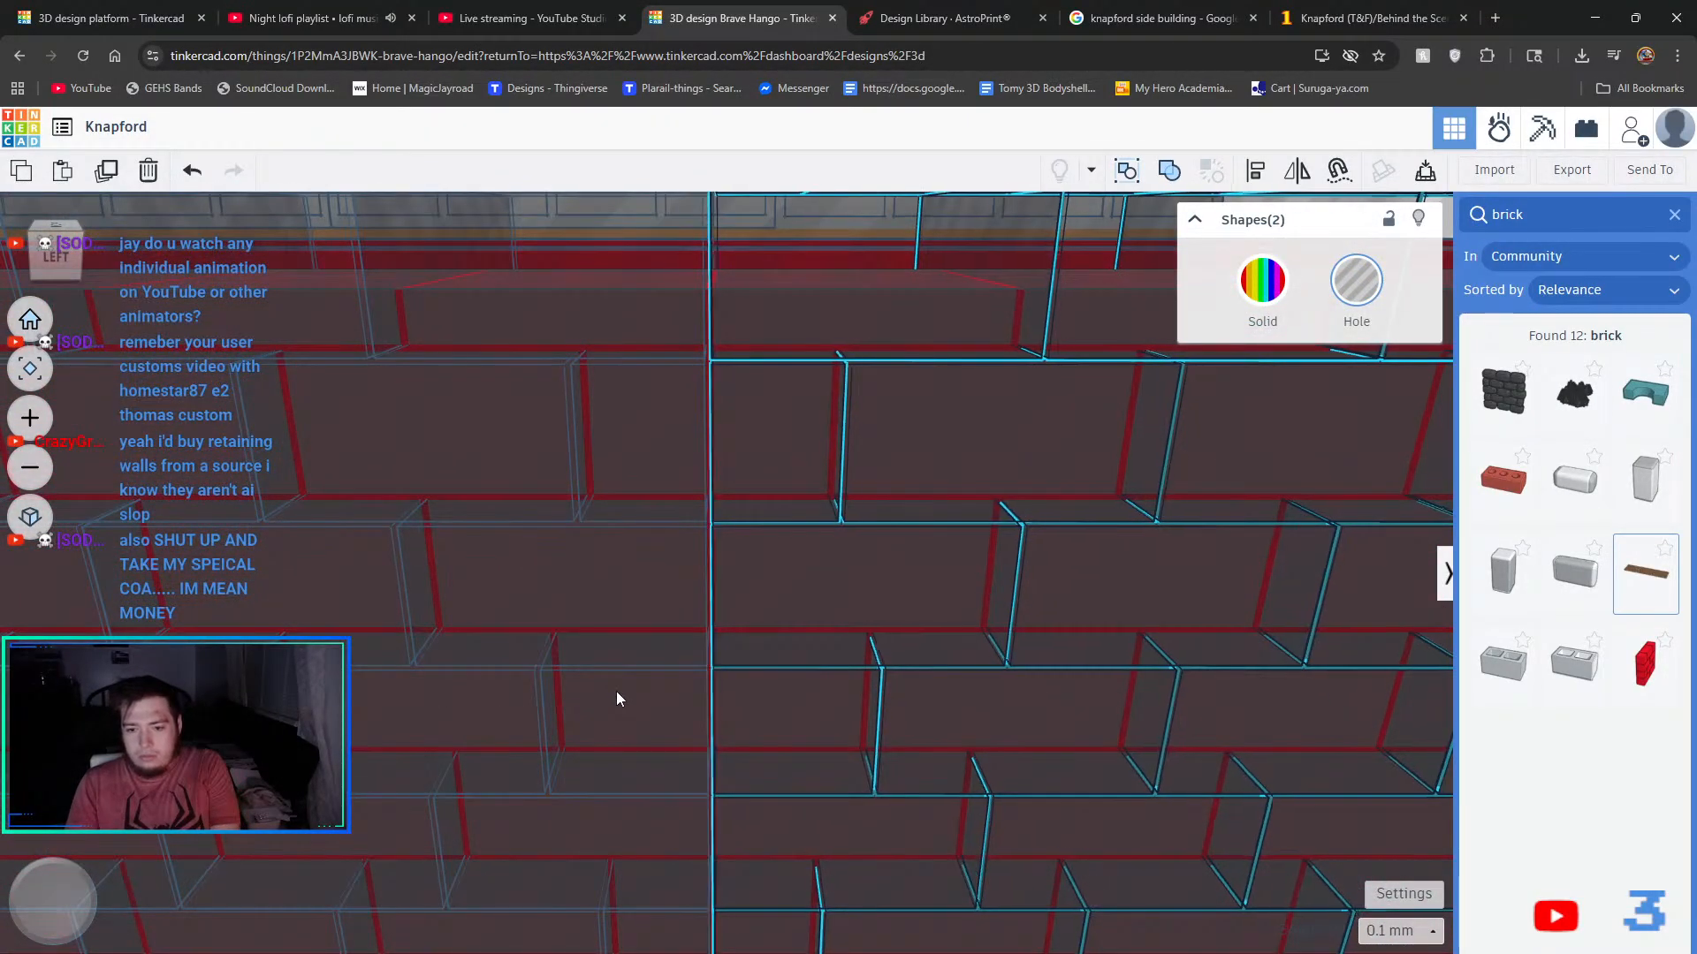
- Add the three remaining brick tile sections to the selection one by one, checking each seam
scroll(611, 697, down, 6)
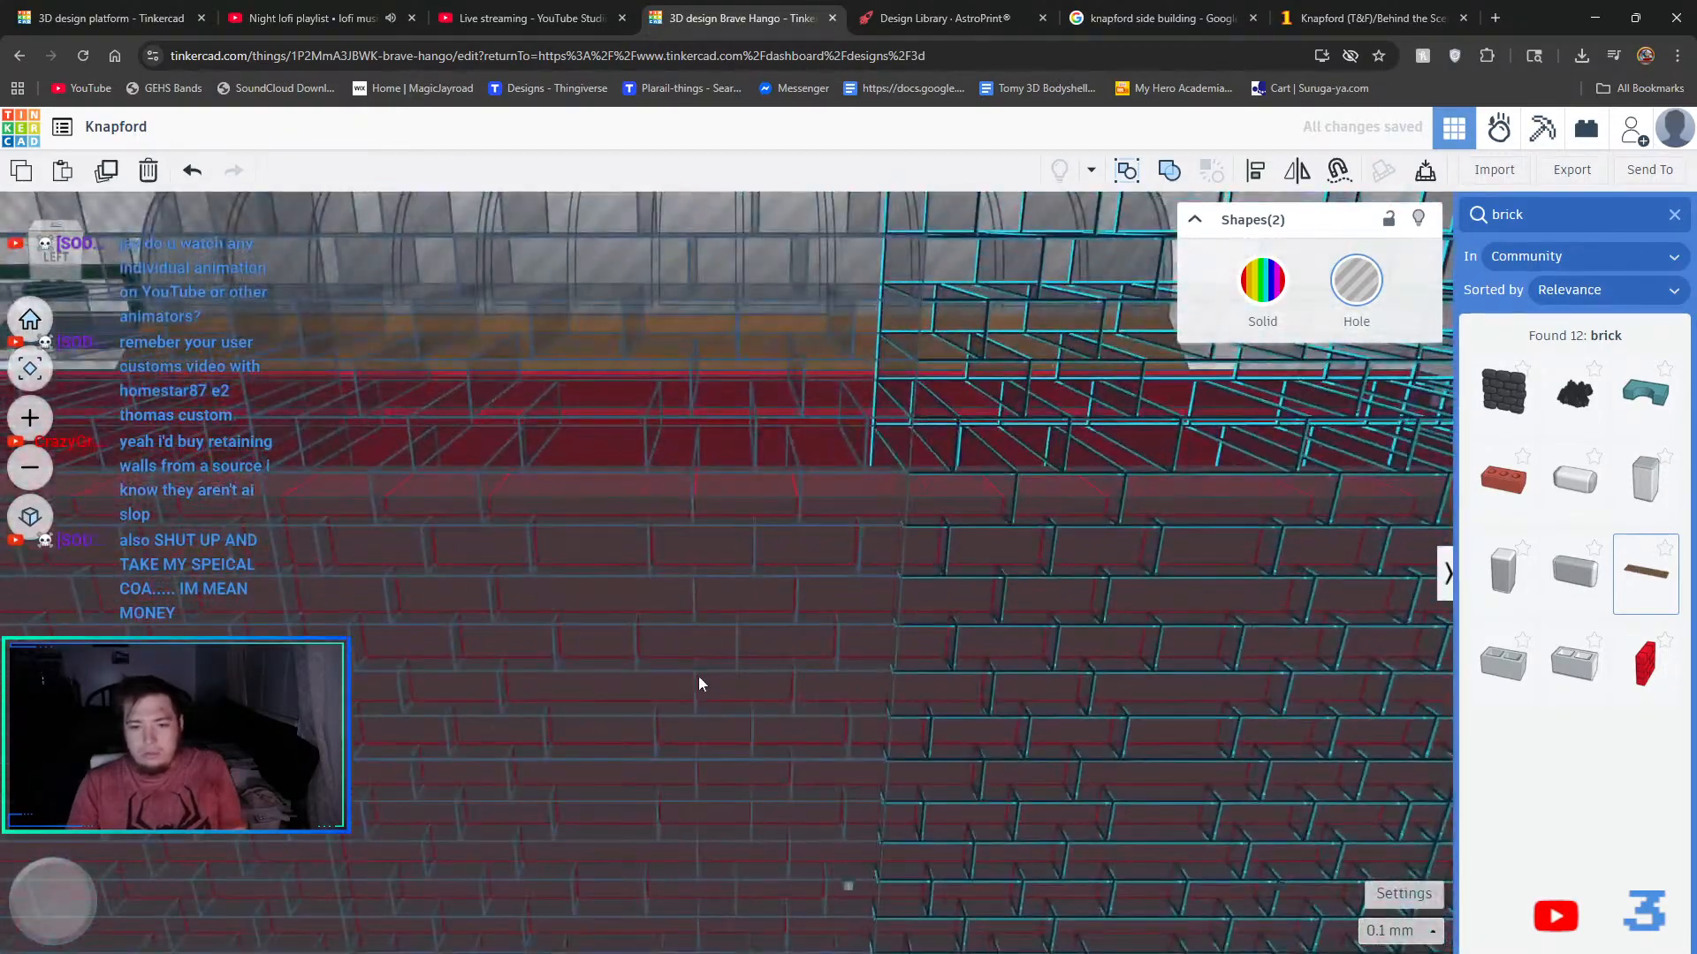
shift+click(698, 676)
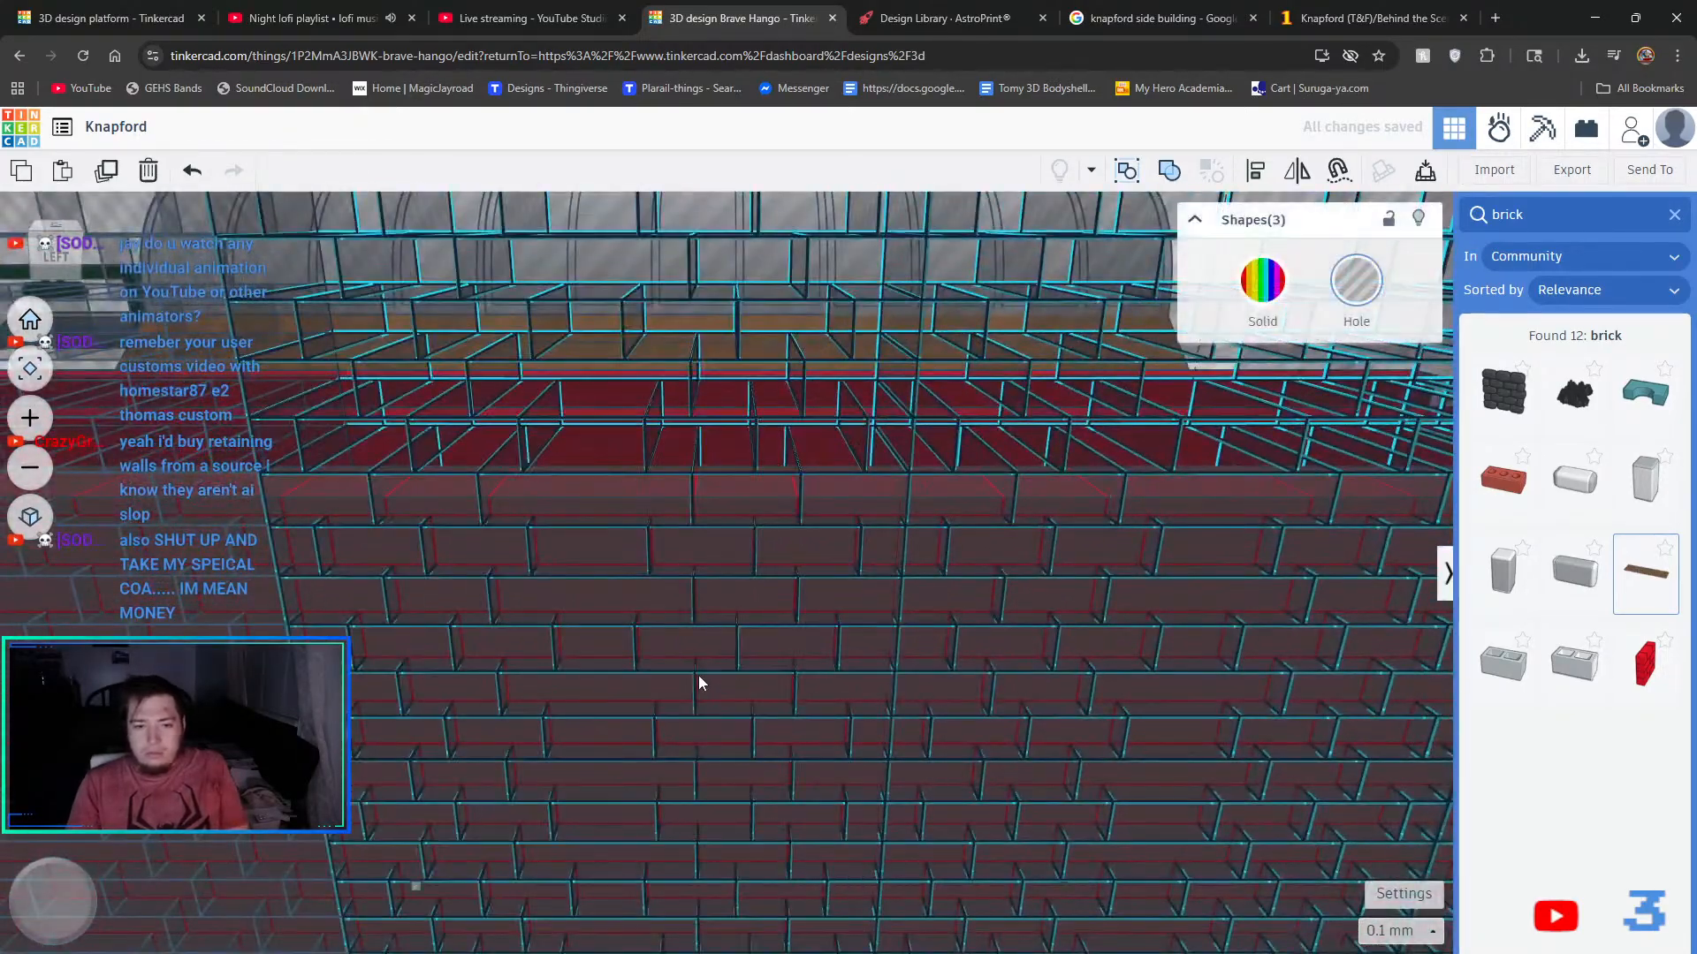
scroll(783, 688, up, 10)
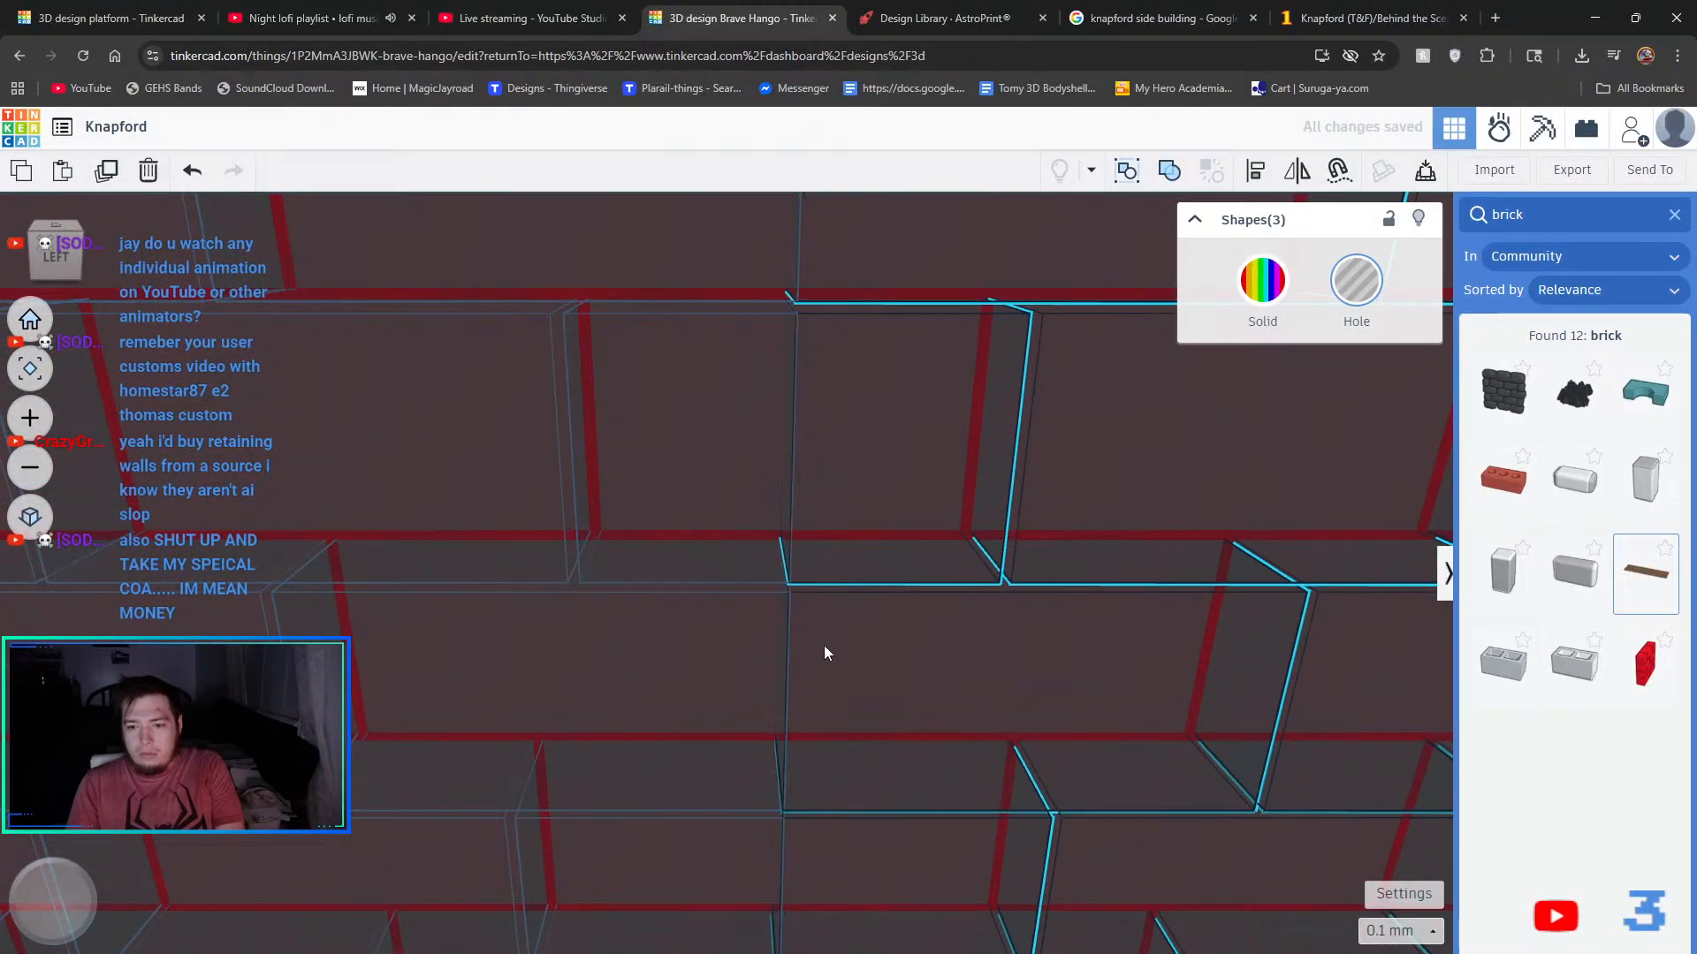
scroll(787, 671, down, 10)
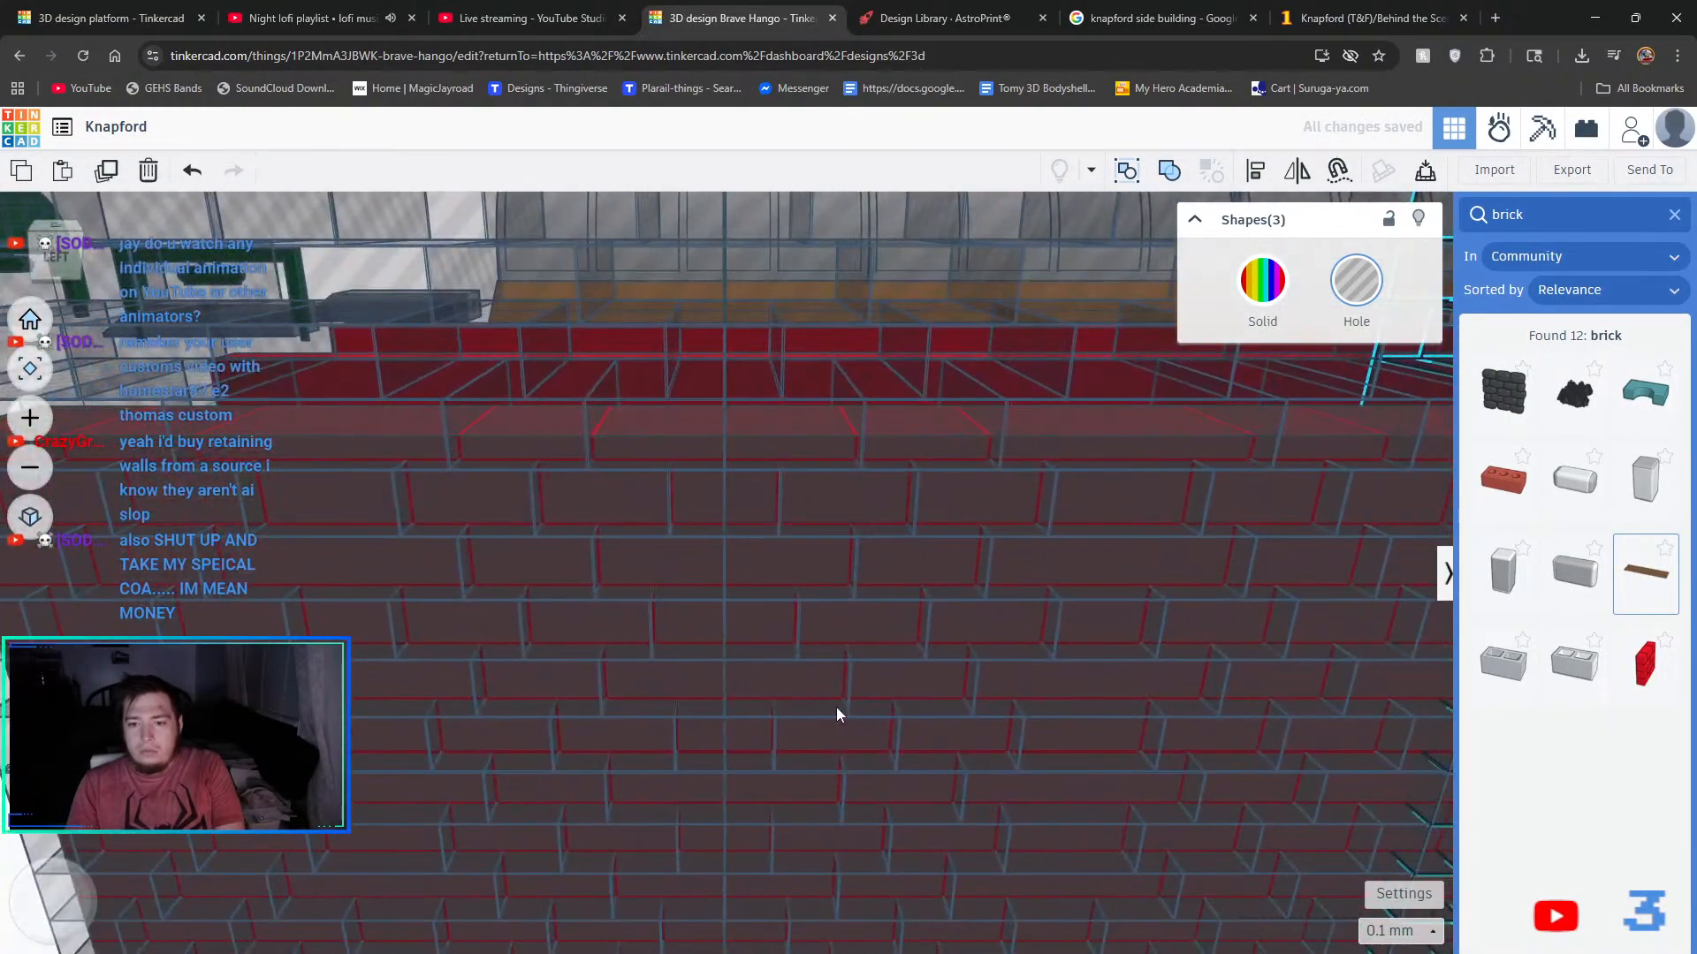
scroll(836, 707, up, 3)
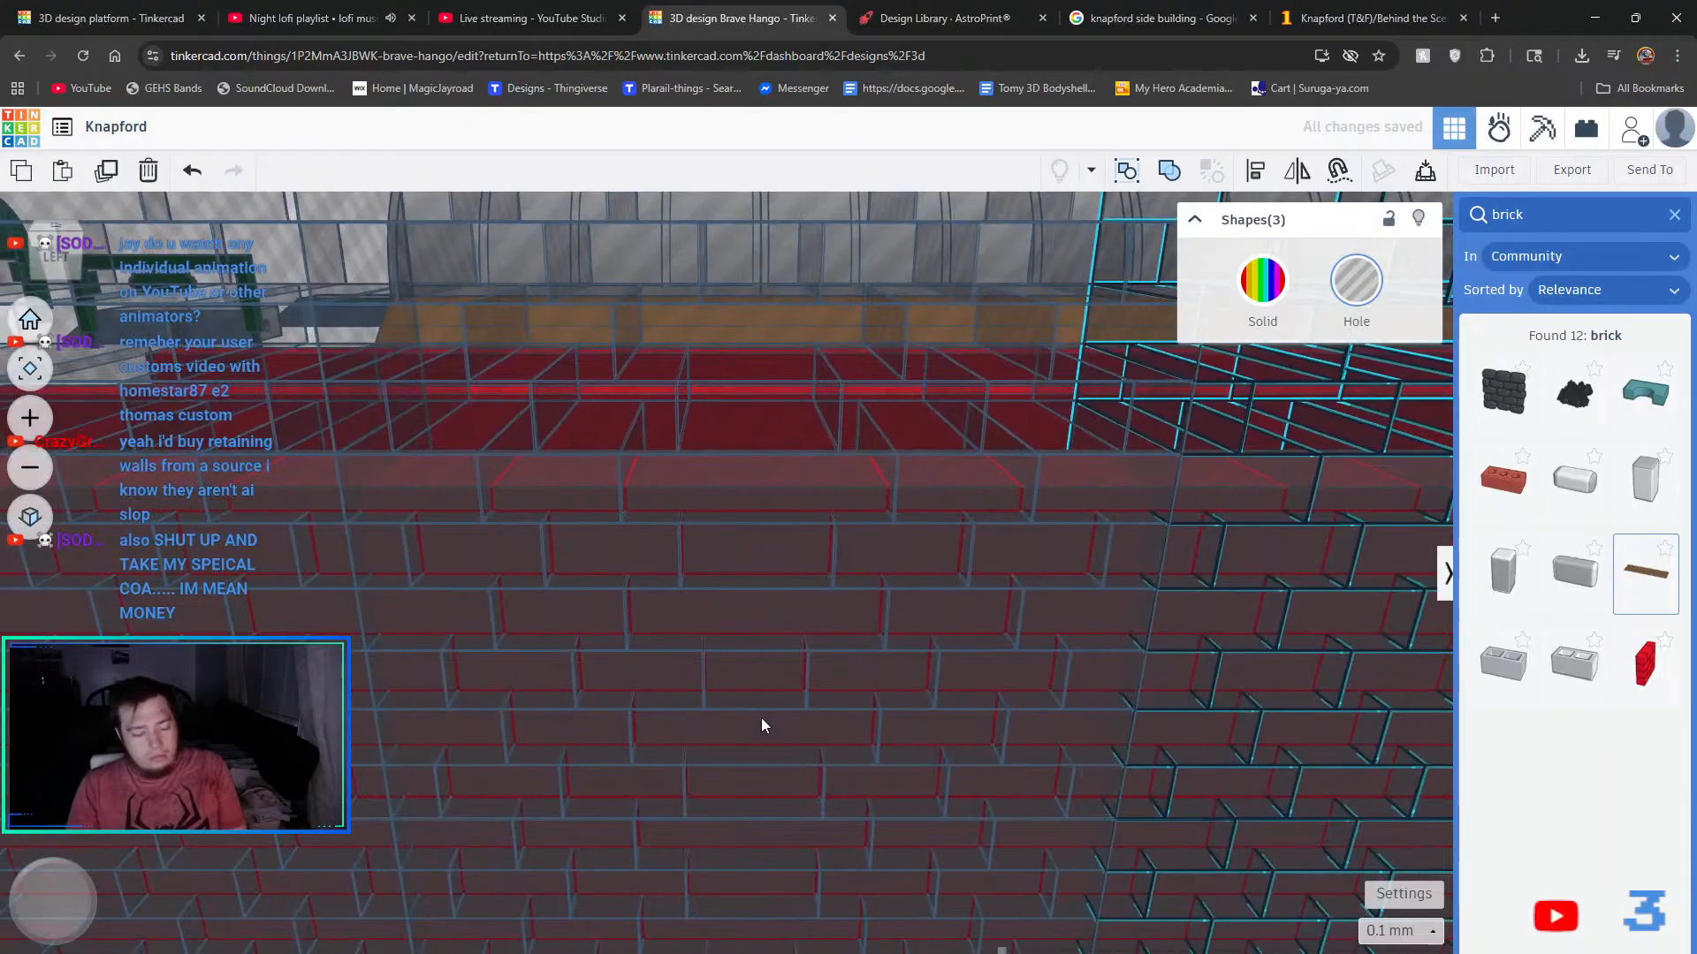
shift+click(761, 718)
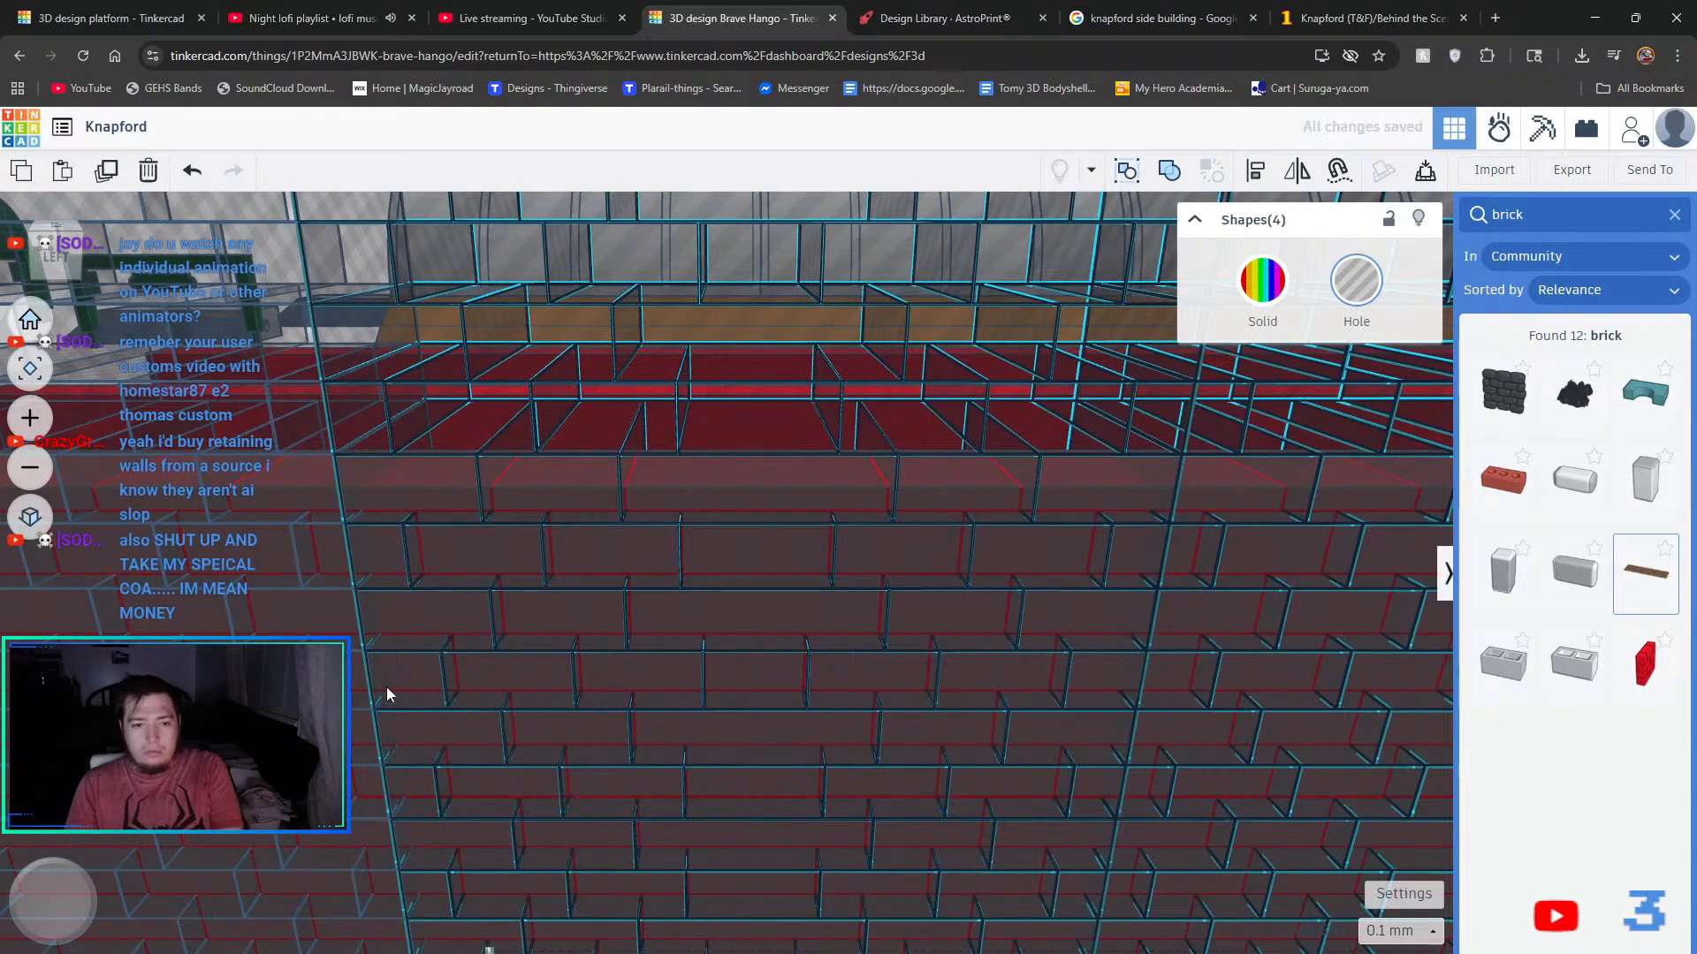
shift+click(488, 950)
- Union the five brick tile sections with the wall block running through them and turn the result into a hole
right_drag(698, 654, 580, 701)
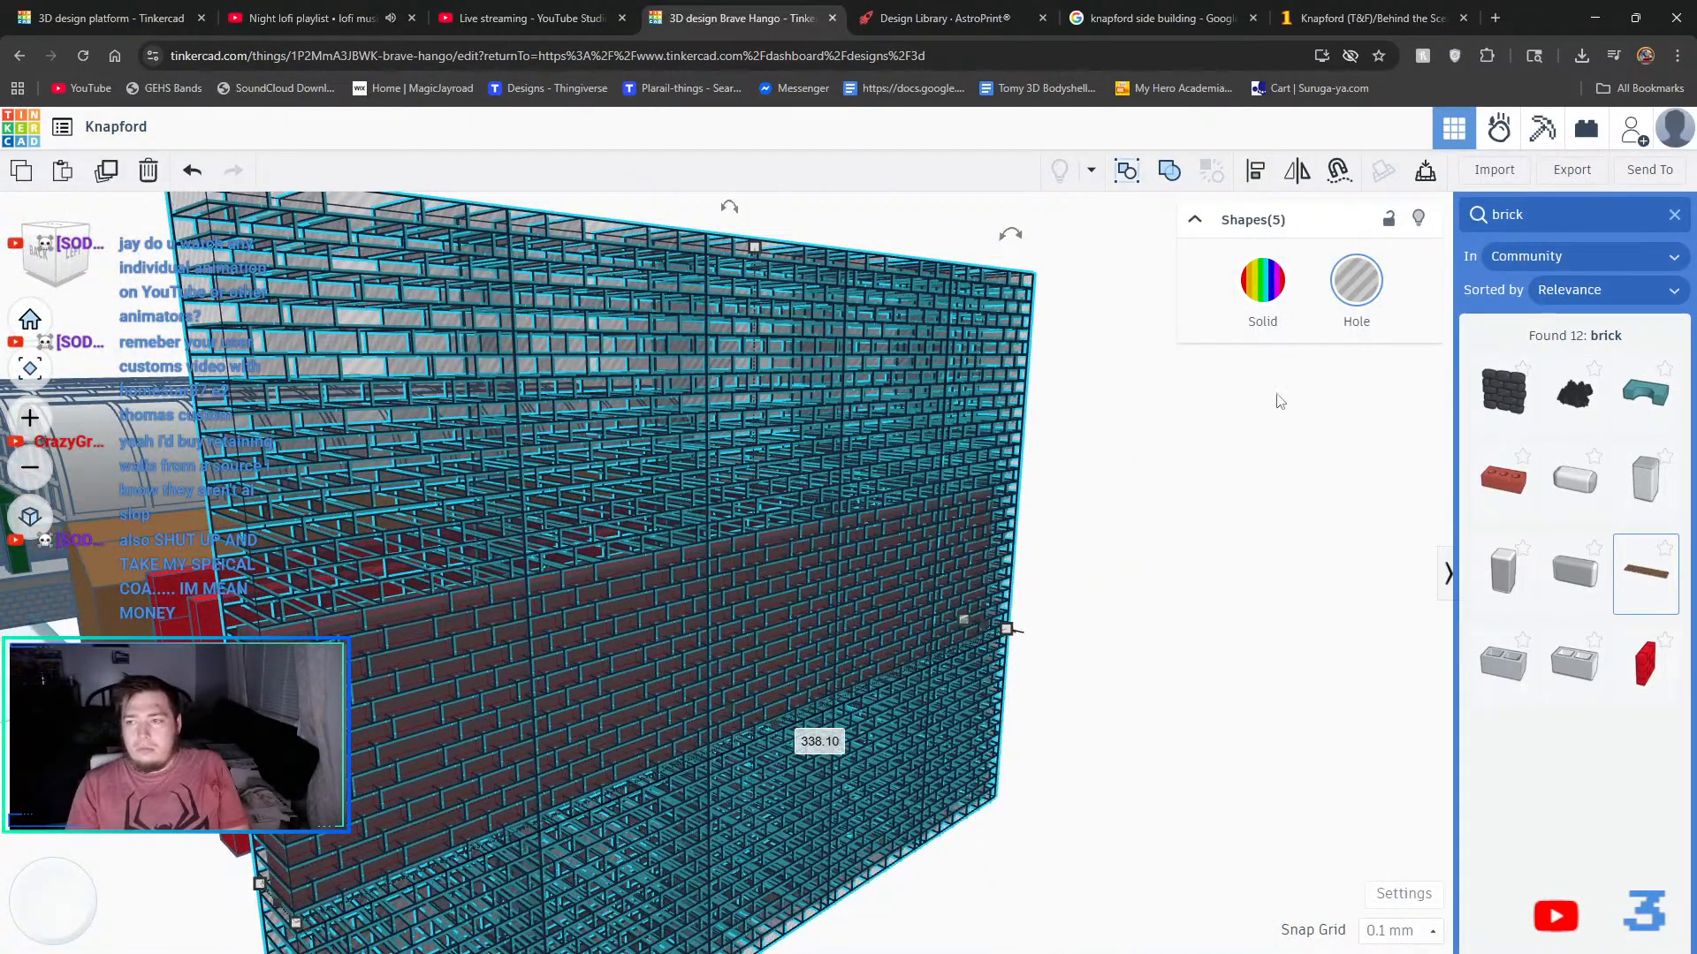
right_drag(1125, 606, 1140, 652)
drag(1041, 541, 756, 433)
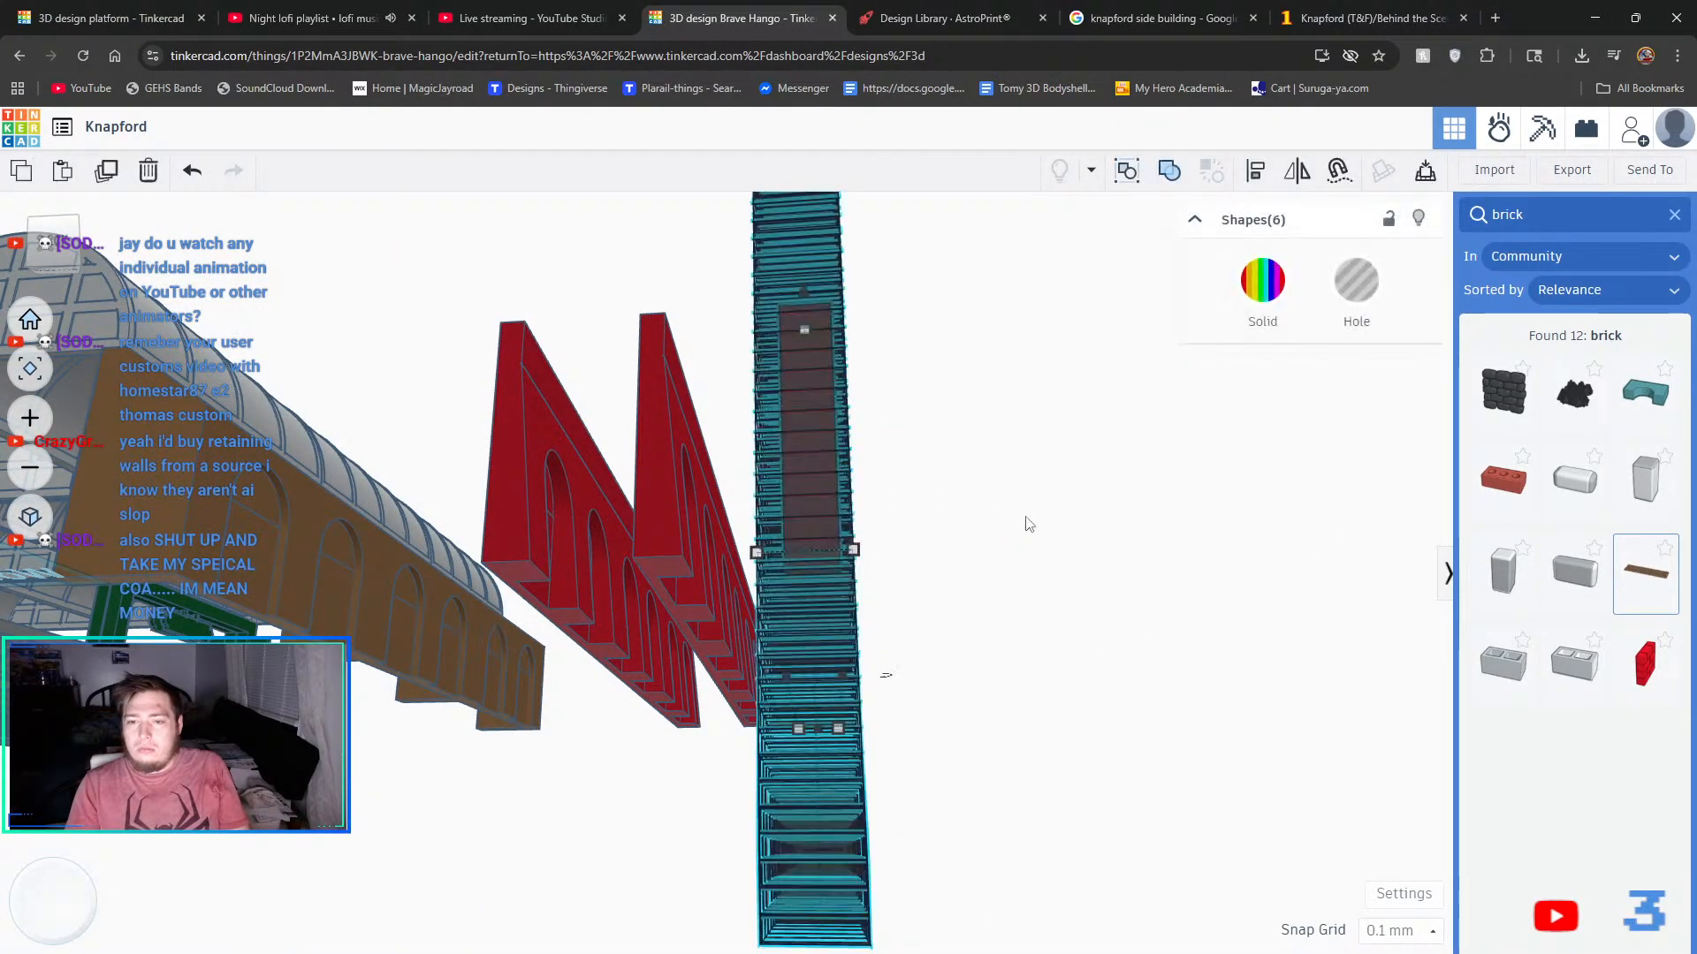
right_drag(1022, 522, 1176, 522)
click(1169, 171)
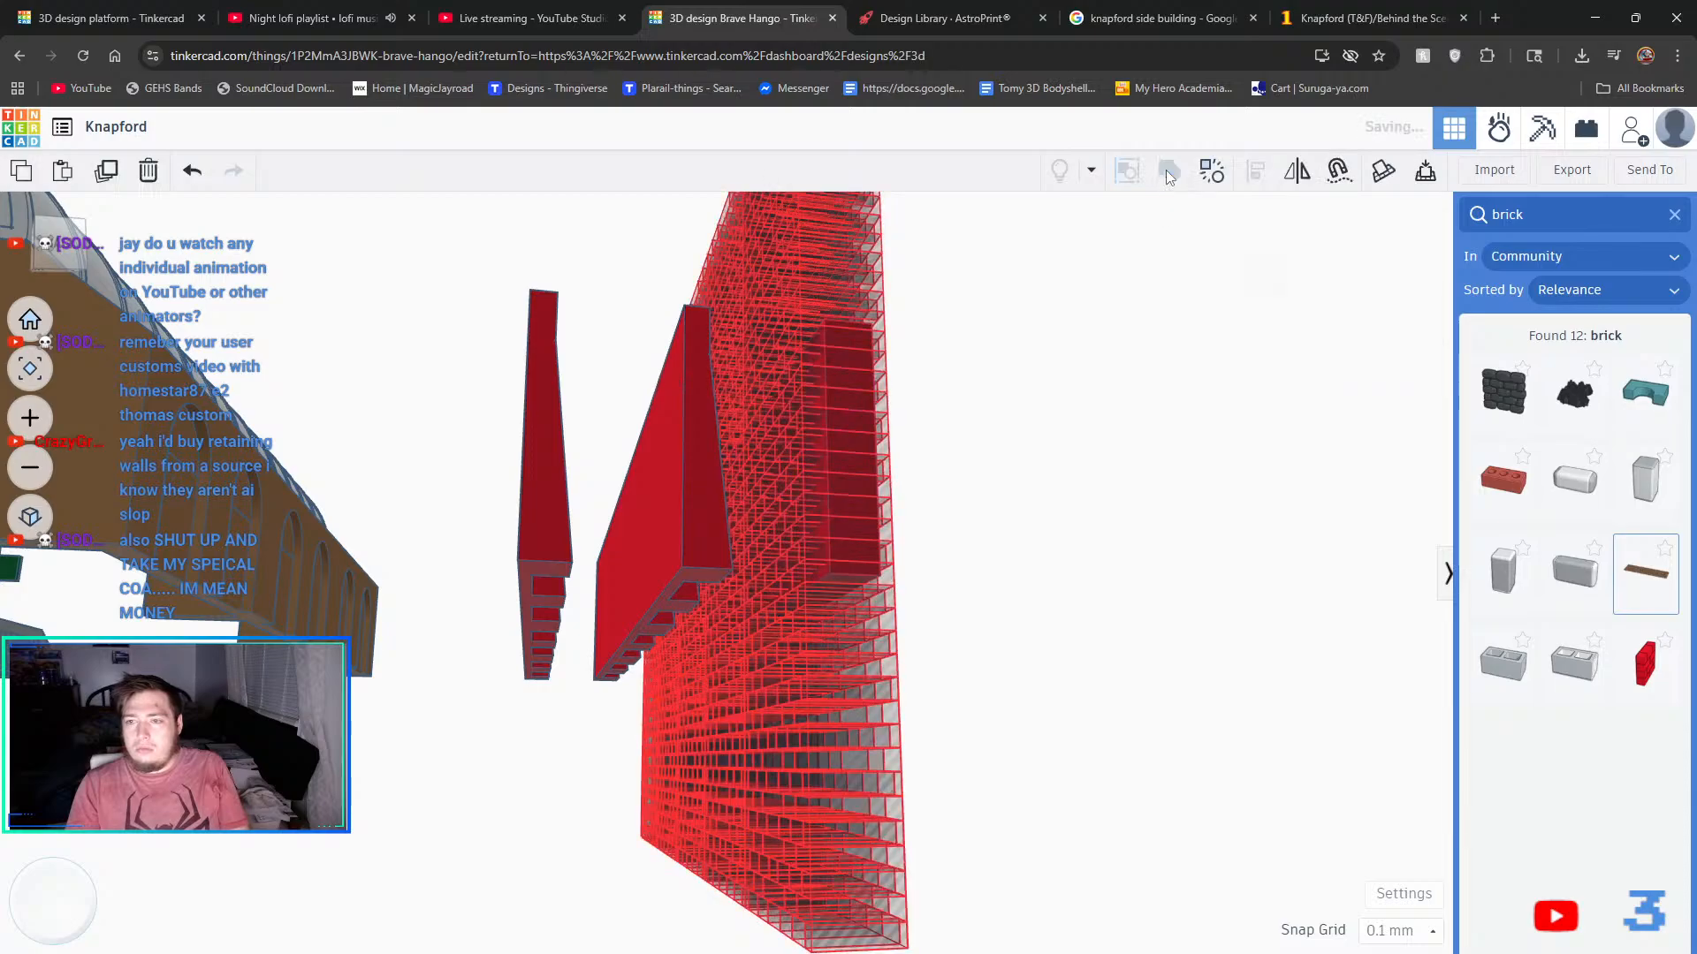
key(f)
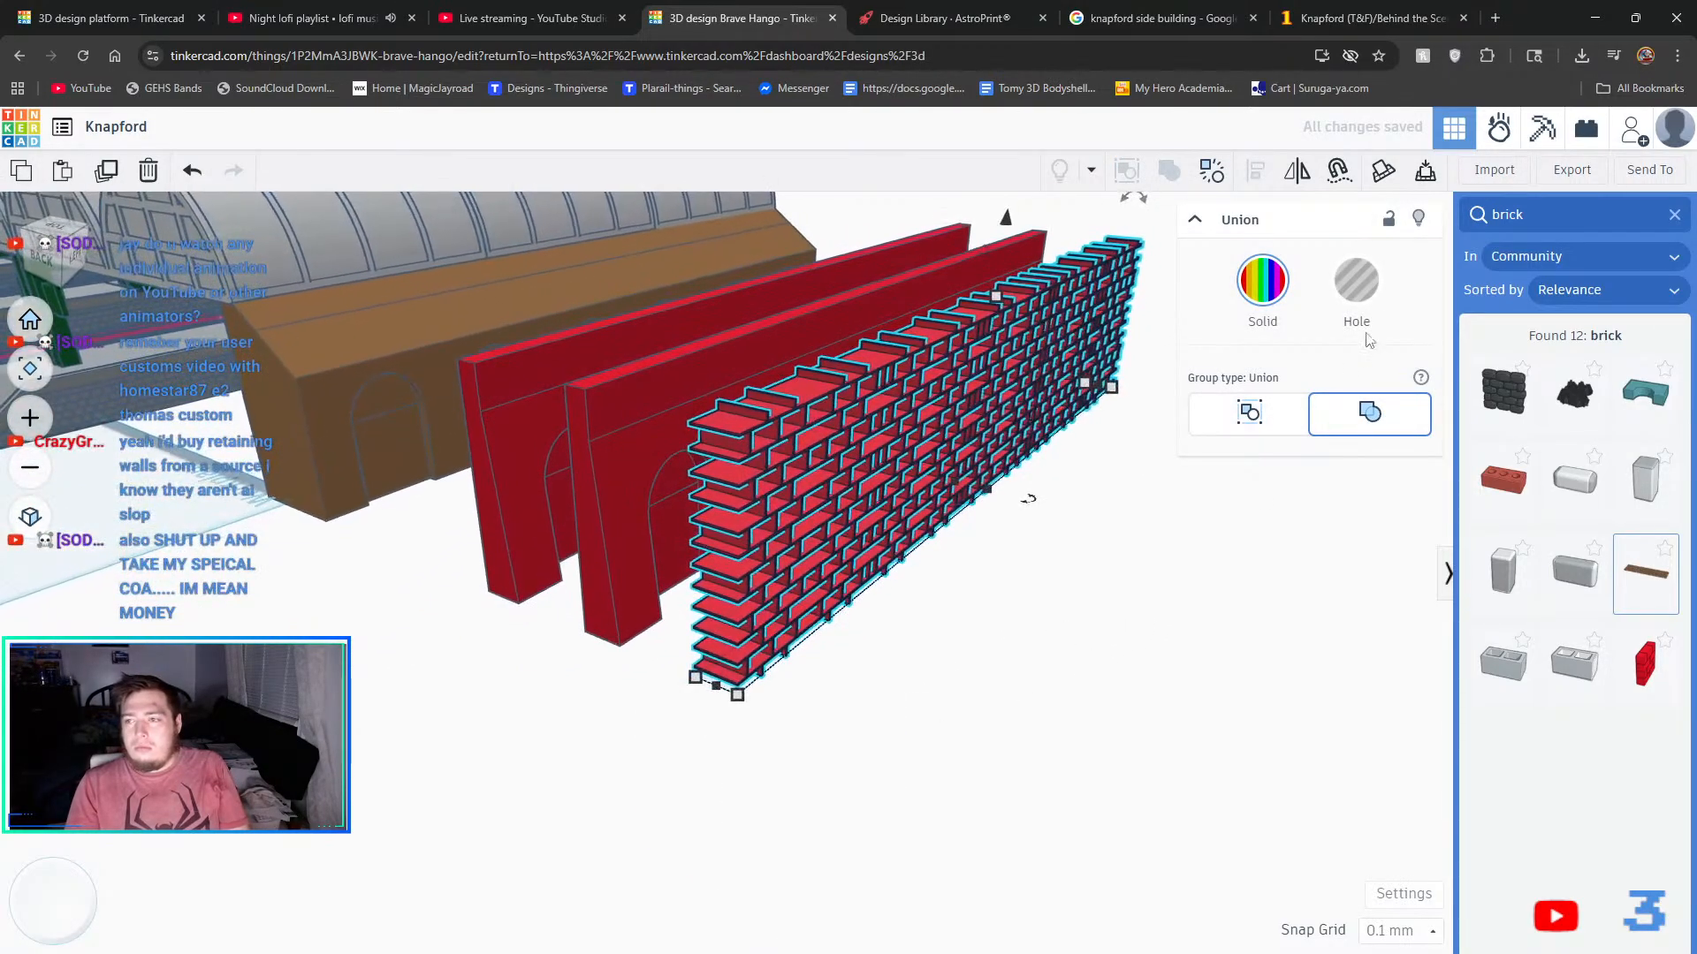
key(h)
right_drag(922, 780, 991, 789)
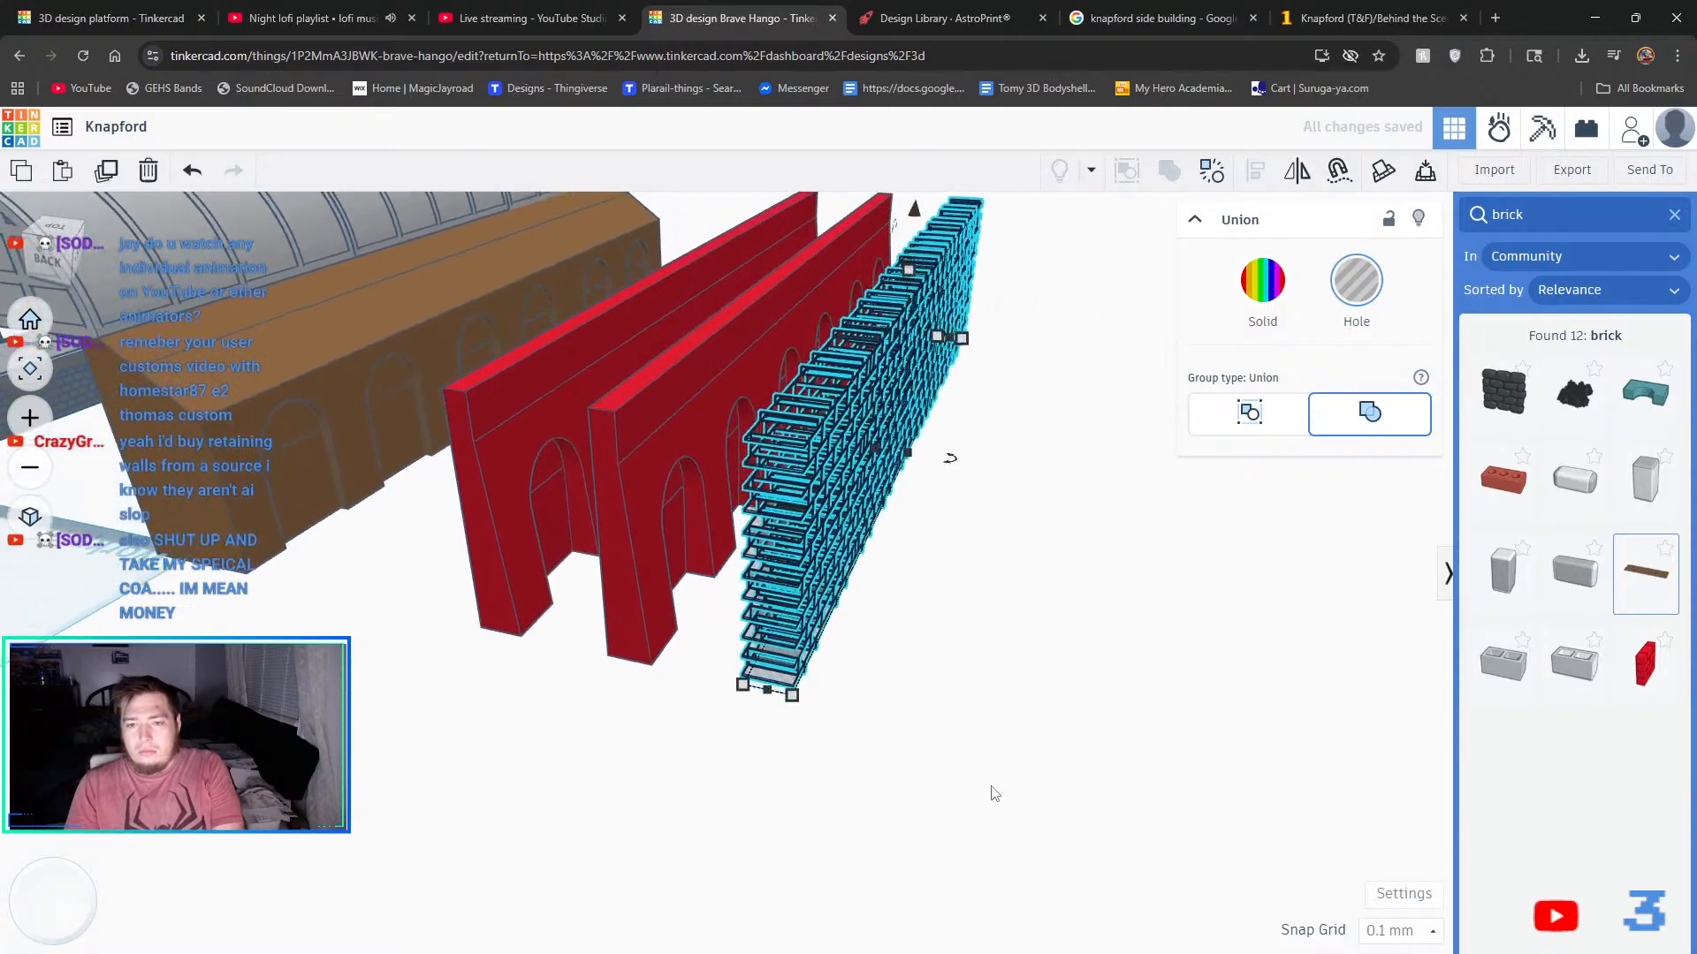
- Set the snap grid to 1.0 mm and nudge the merged brick hole into the outer face of the nearest arched wall
key(Left)
key(Left)
key(Left)
key(Left)
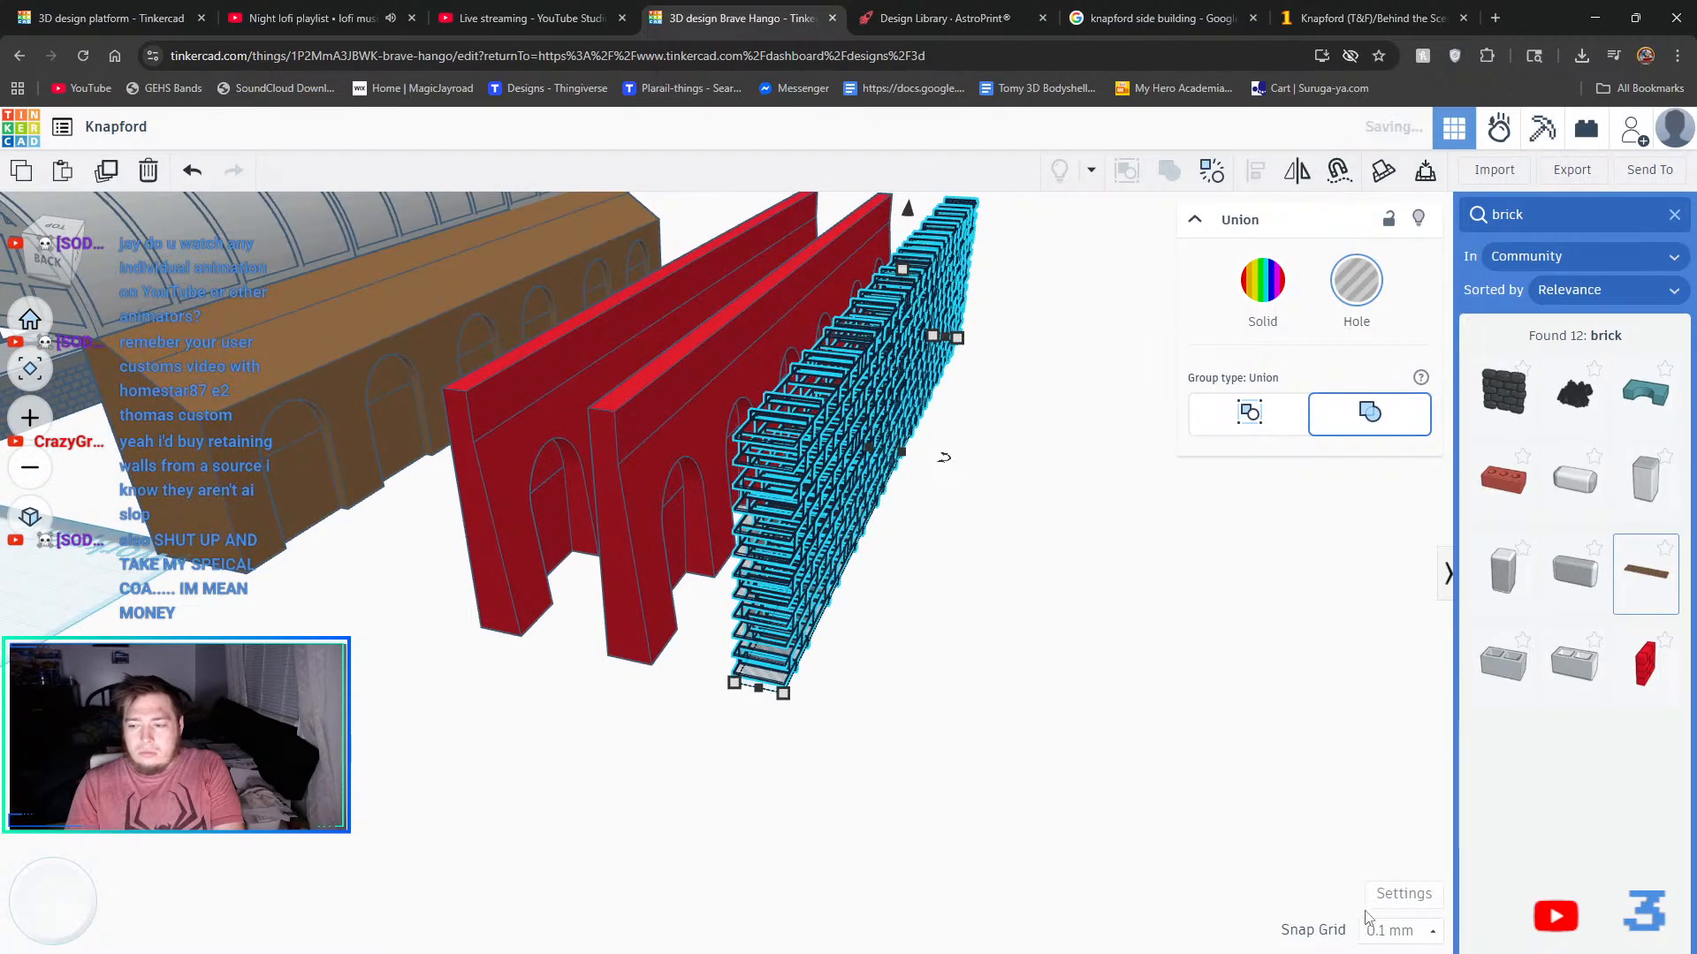
click(1417, 931)
click(1387, 805)
key(Left)
key(Left)
key(Left)
key(Left)
key(Left)
key(Left)
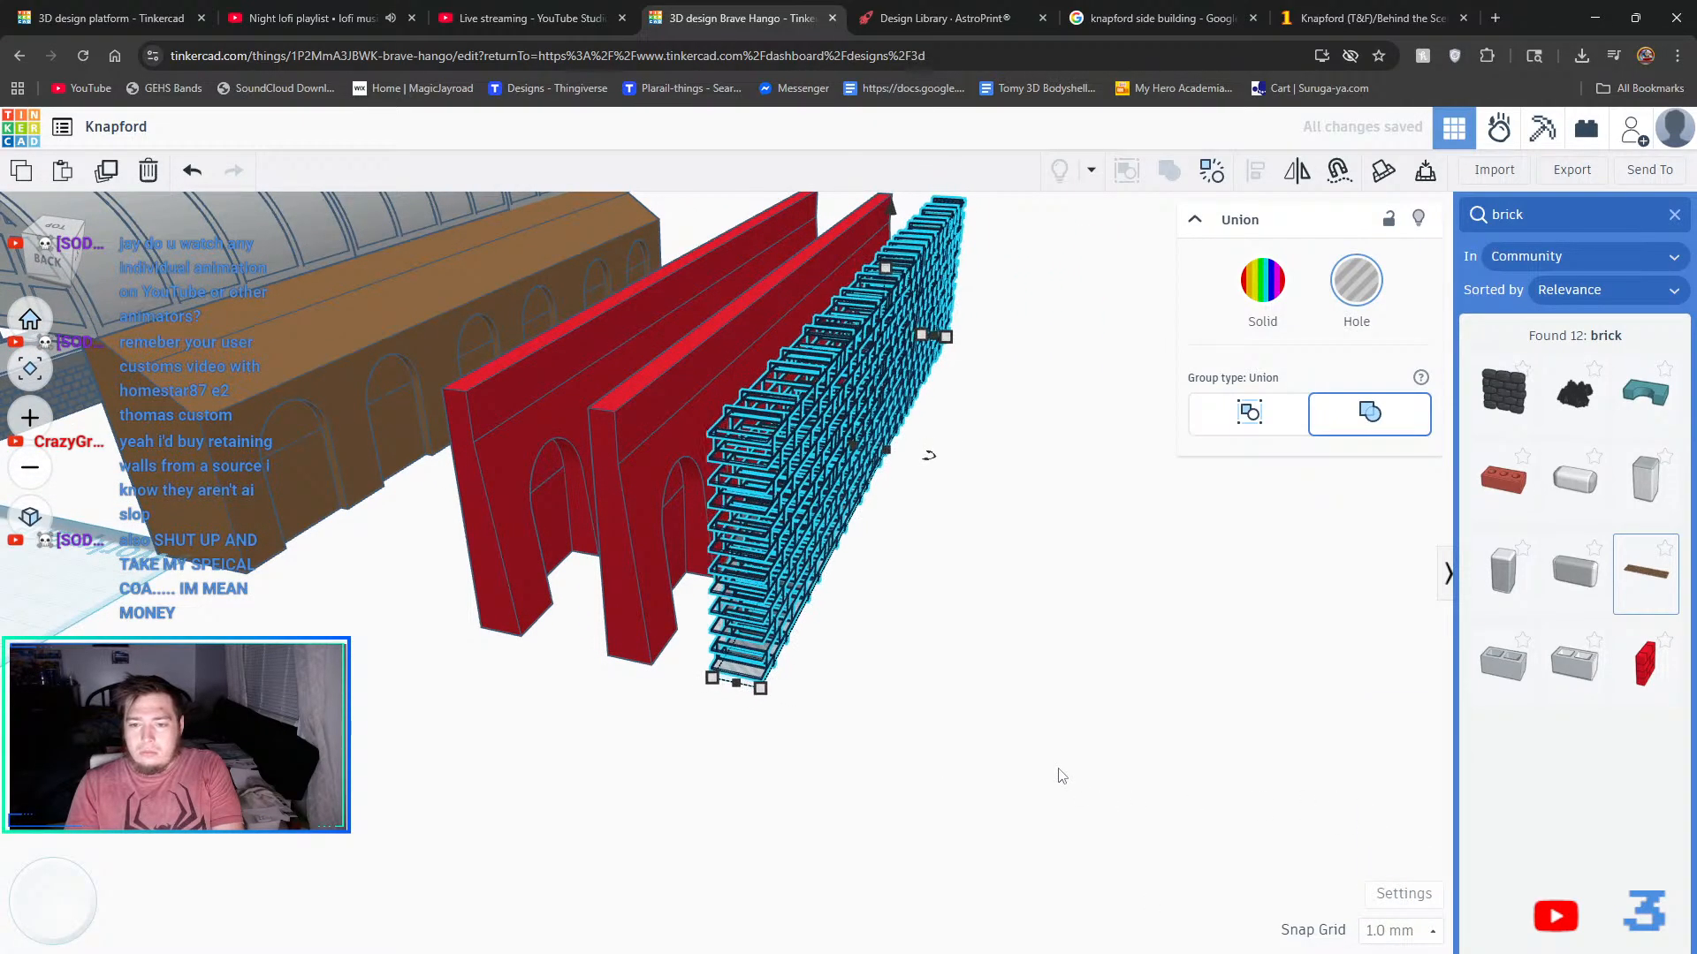
key(Left)
key(Left)
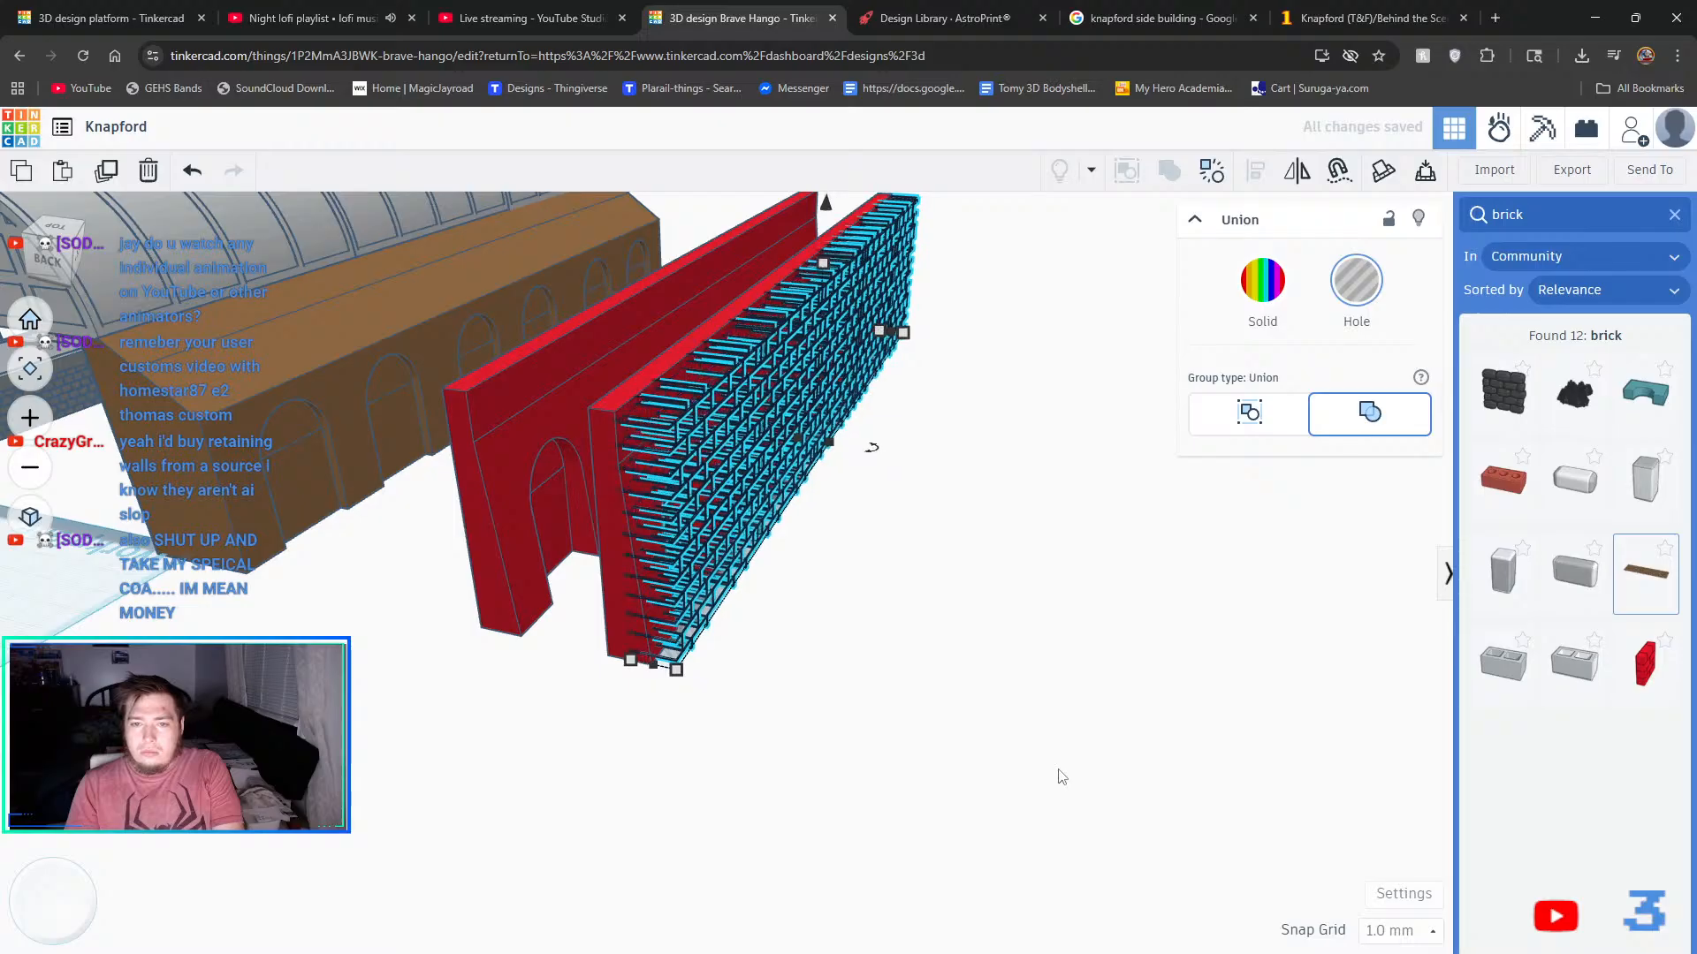
- Nudge the brick hole slightly deeper into the arched wall and union both to cut the brick texture
right_drag(1061, 776, 699, 422)
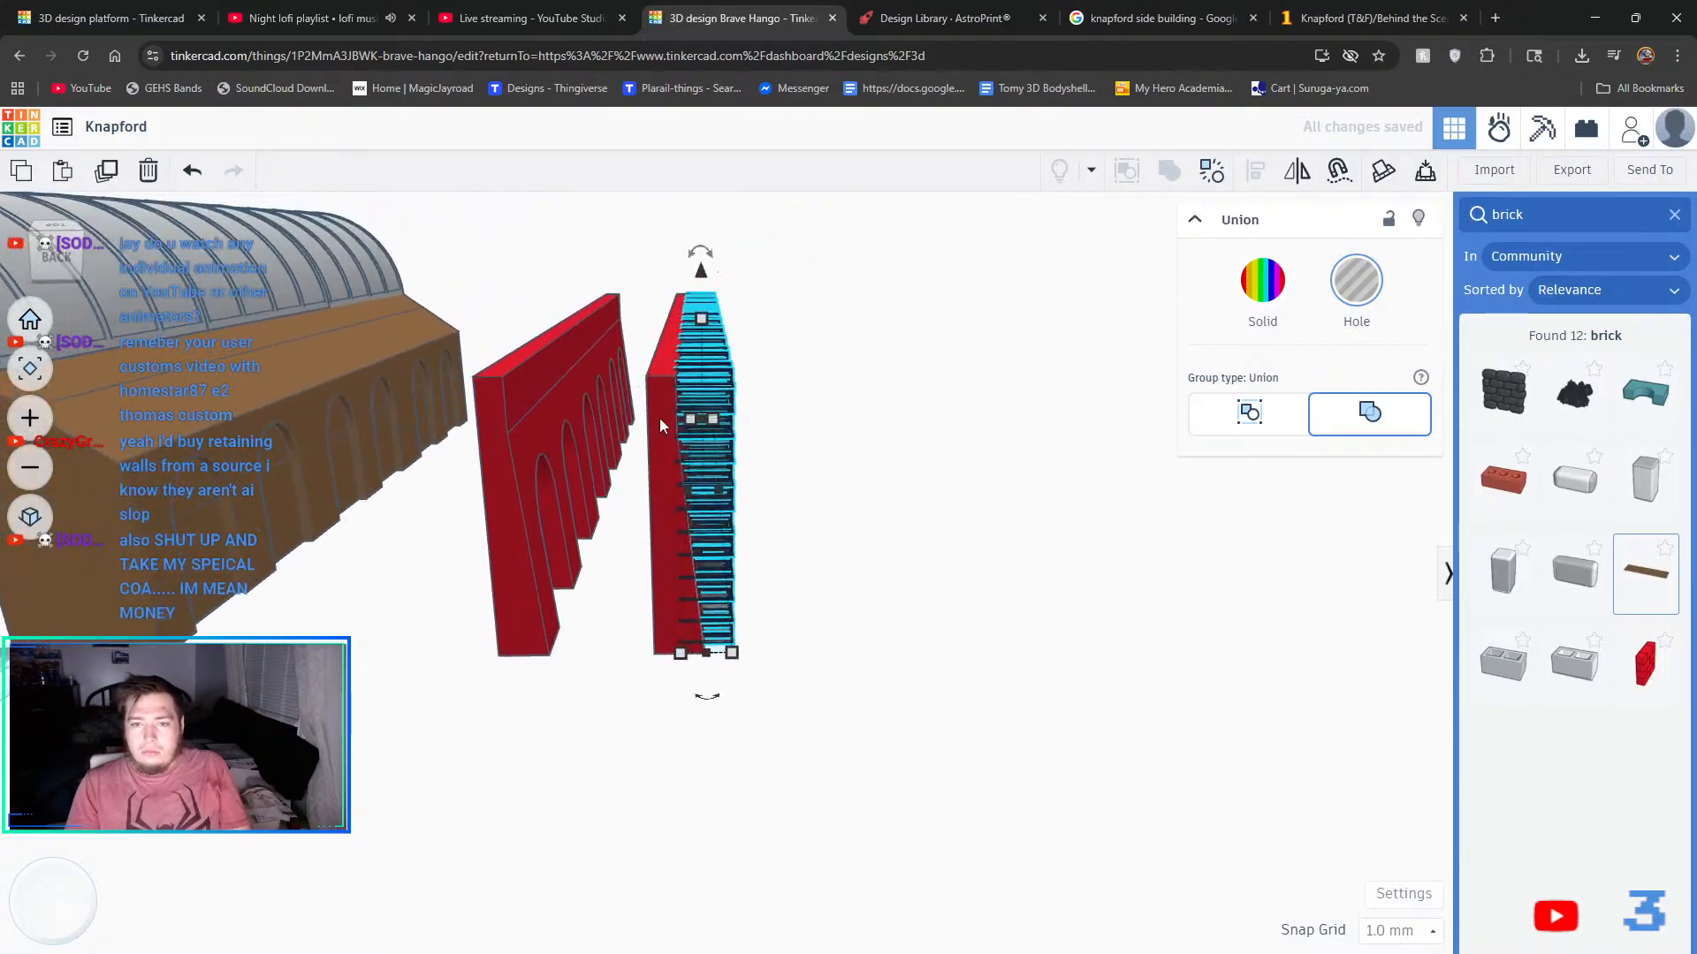
key(Left)
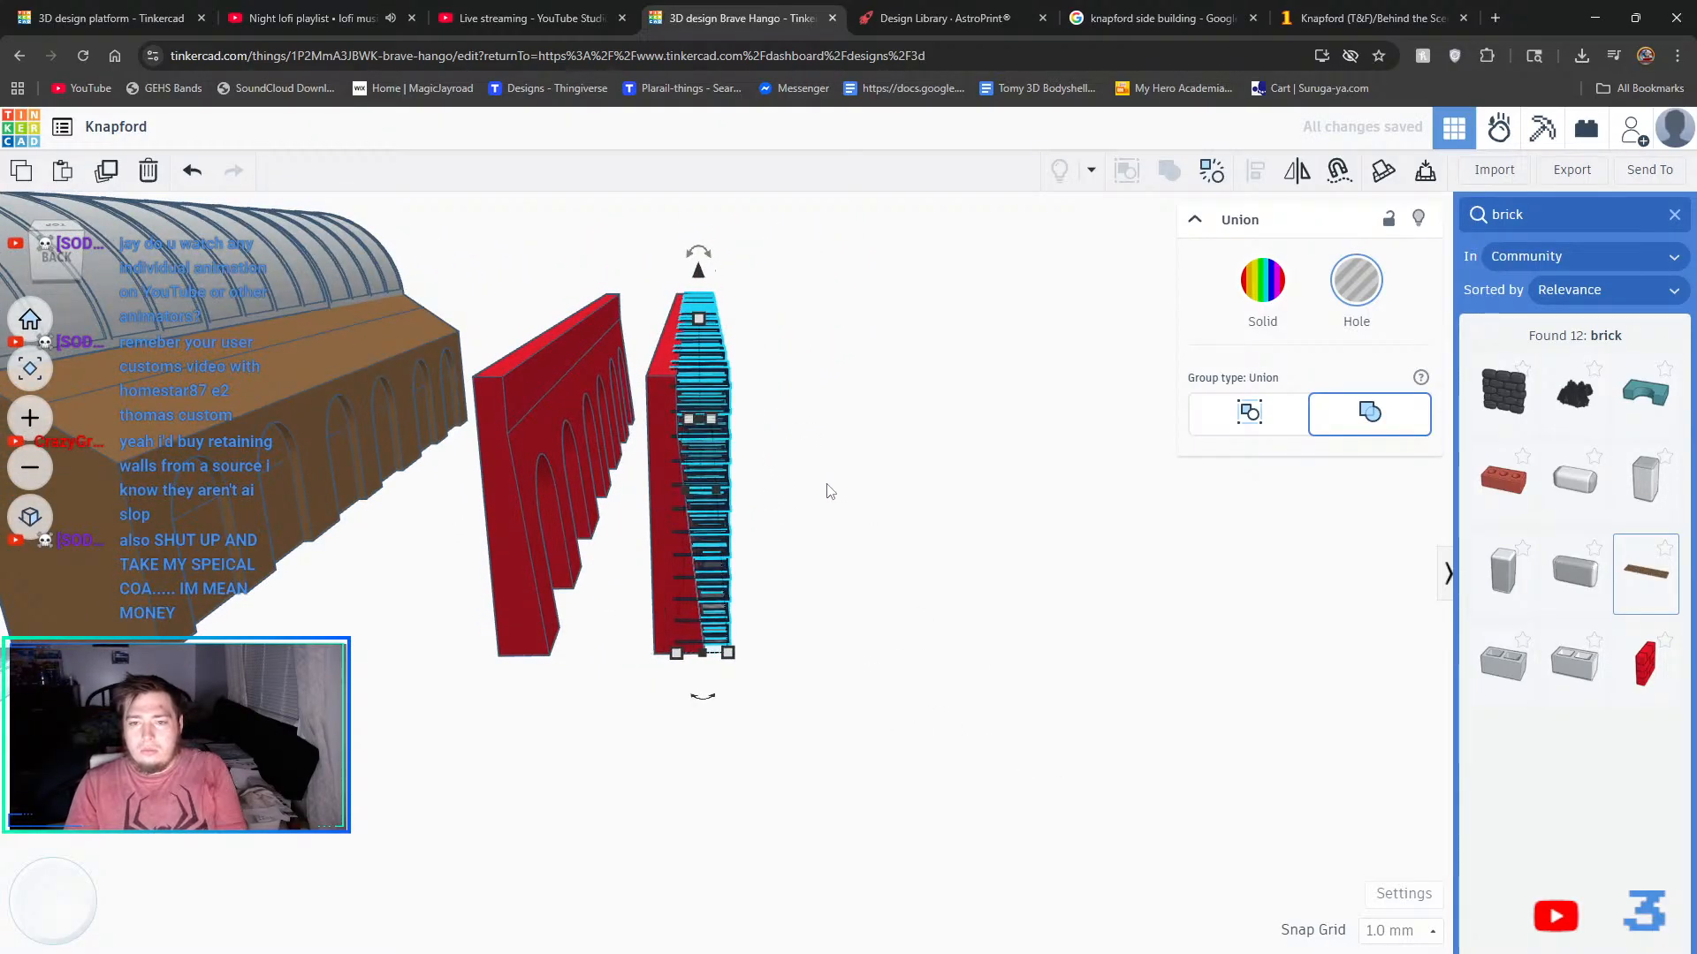
shift+click(659, 403)
click(1176, 172)
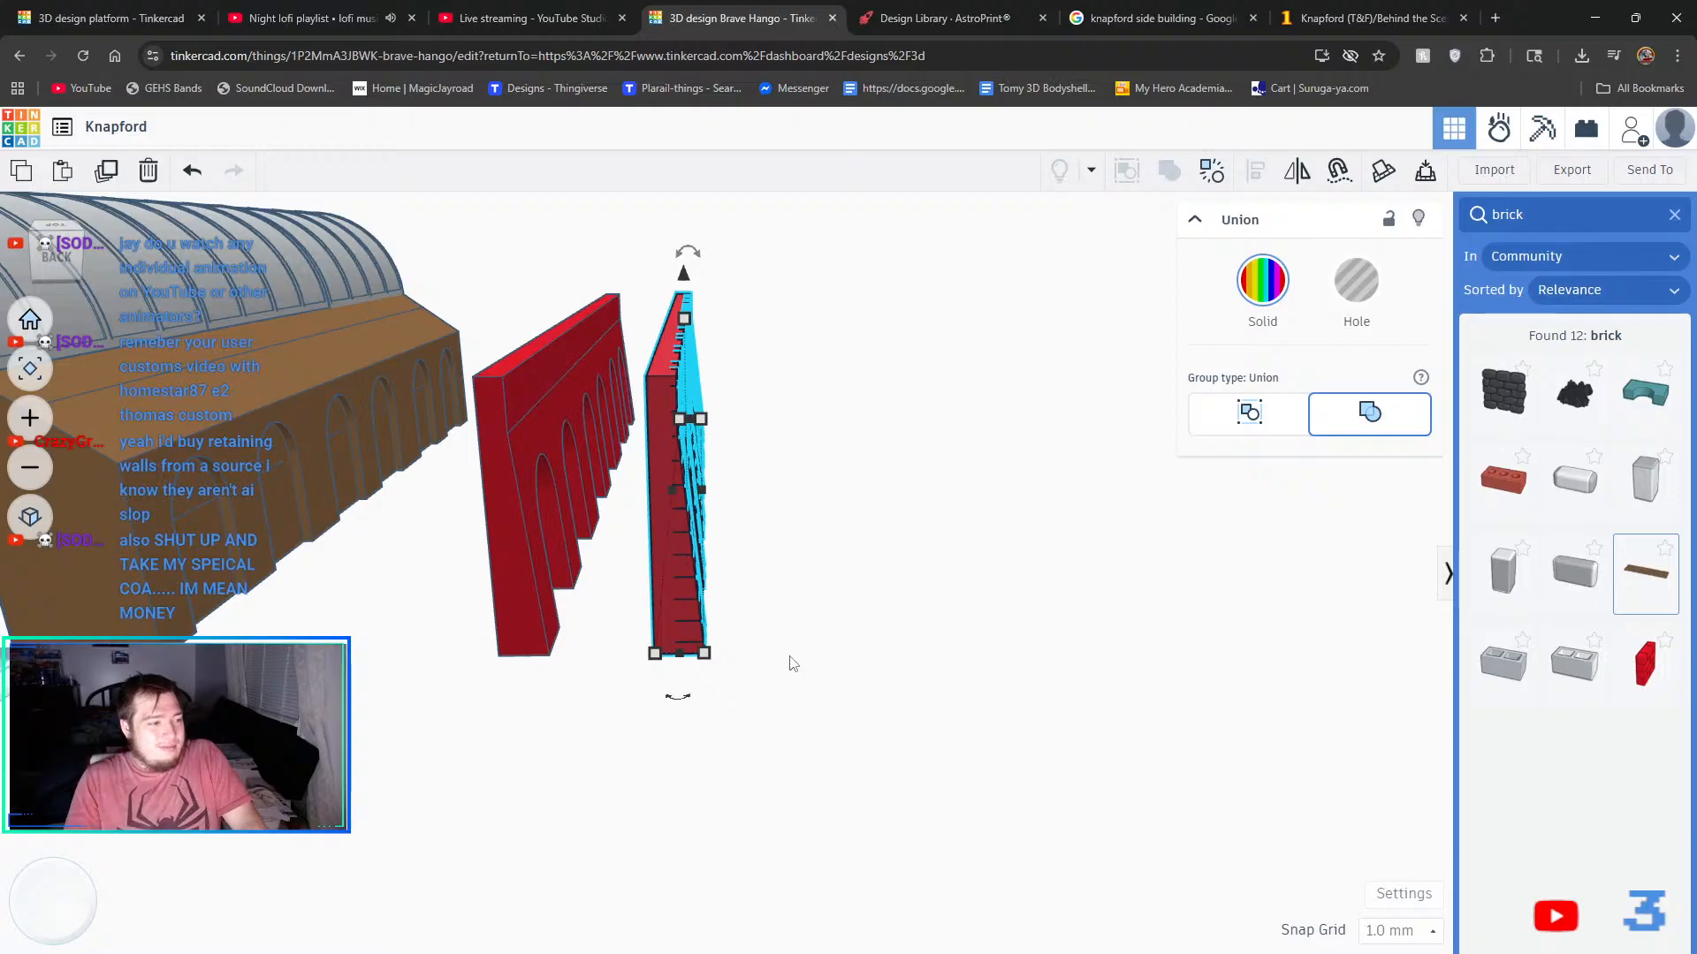
- Nudge the brick-textured wall towards the plain wall copy until the two overlap
right_drag(792, 663, 754, 666)
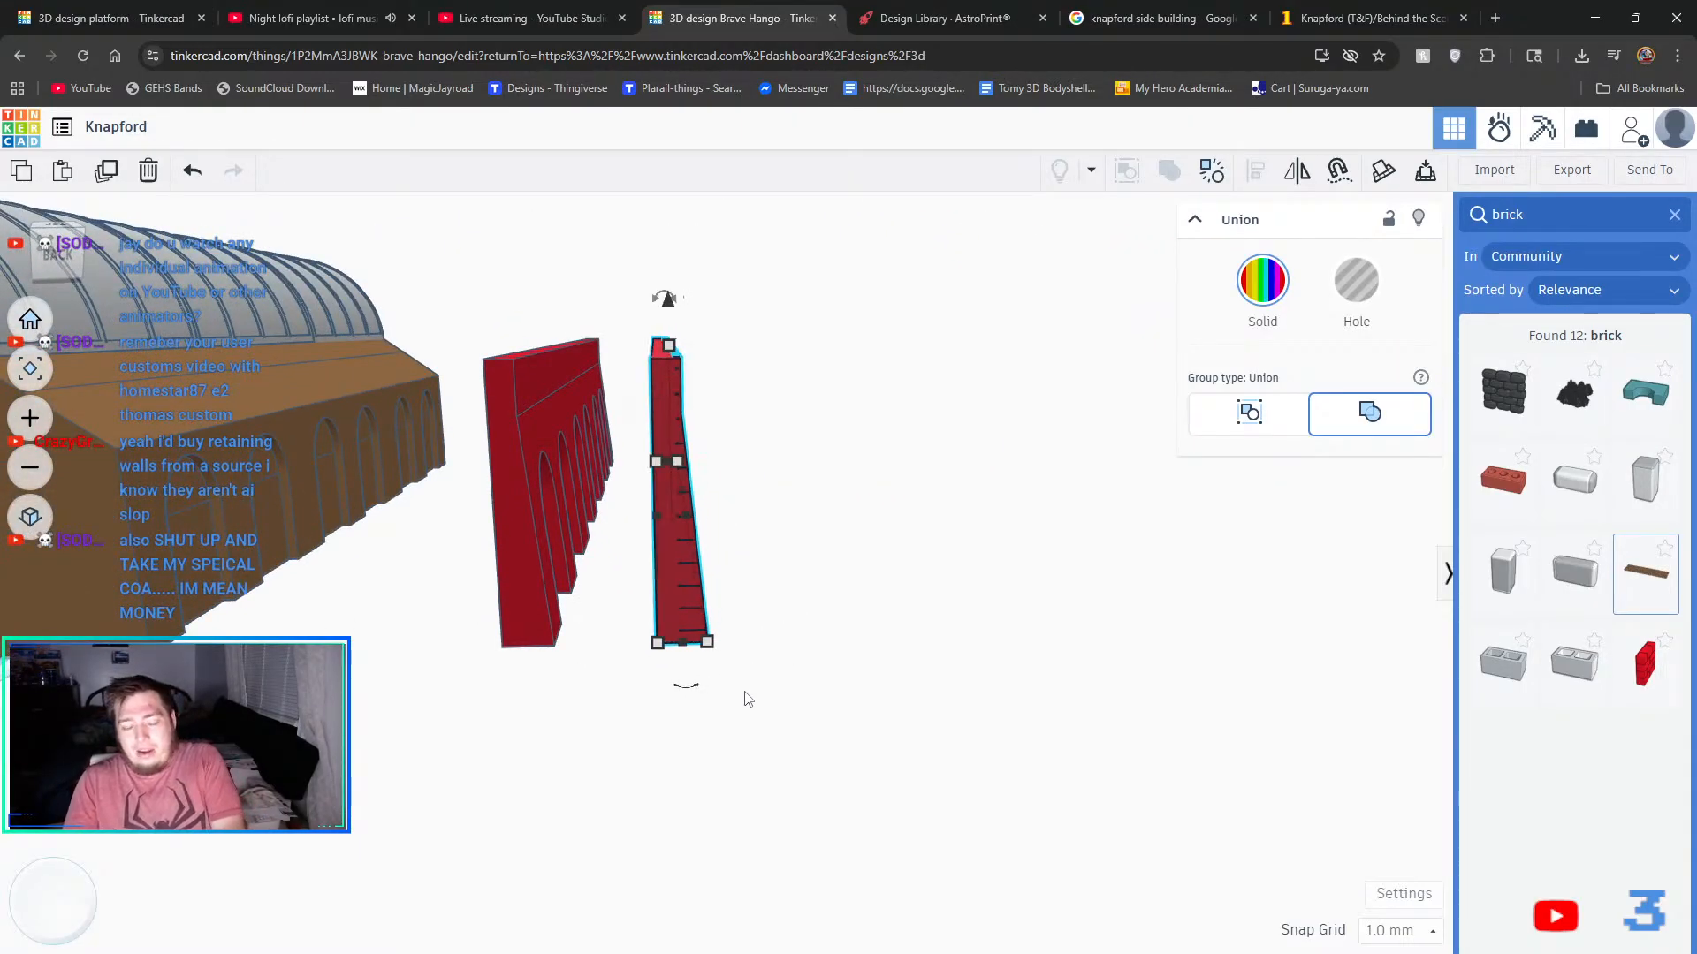
key(Left)
key(Left)
key(Left)
key(Left)
key(Left)
key(Left)
key(Left)
key(Left)
key(Left)
key(Left)
key(Left)
key(Left)
key(Left)
key(Left)
key(Left)
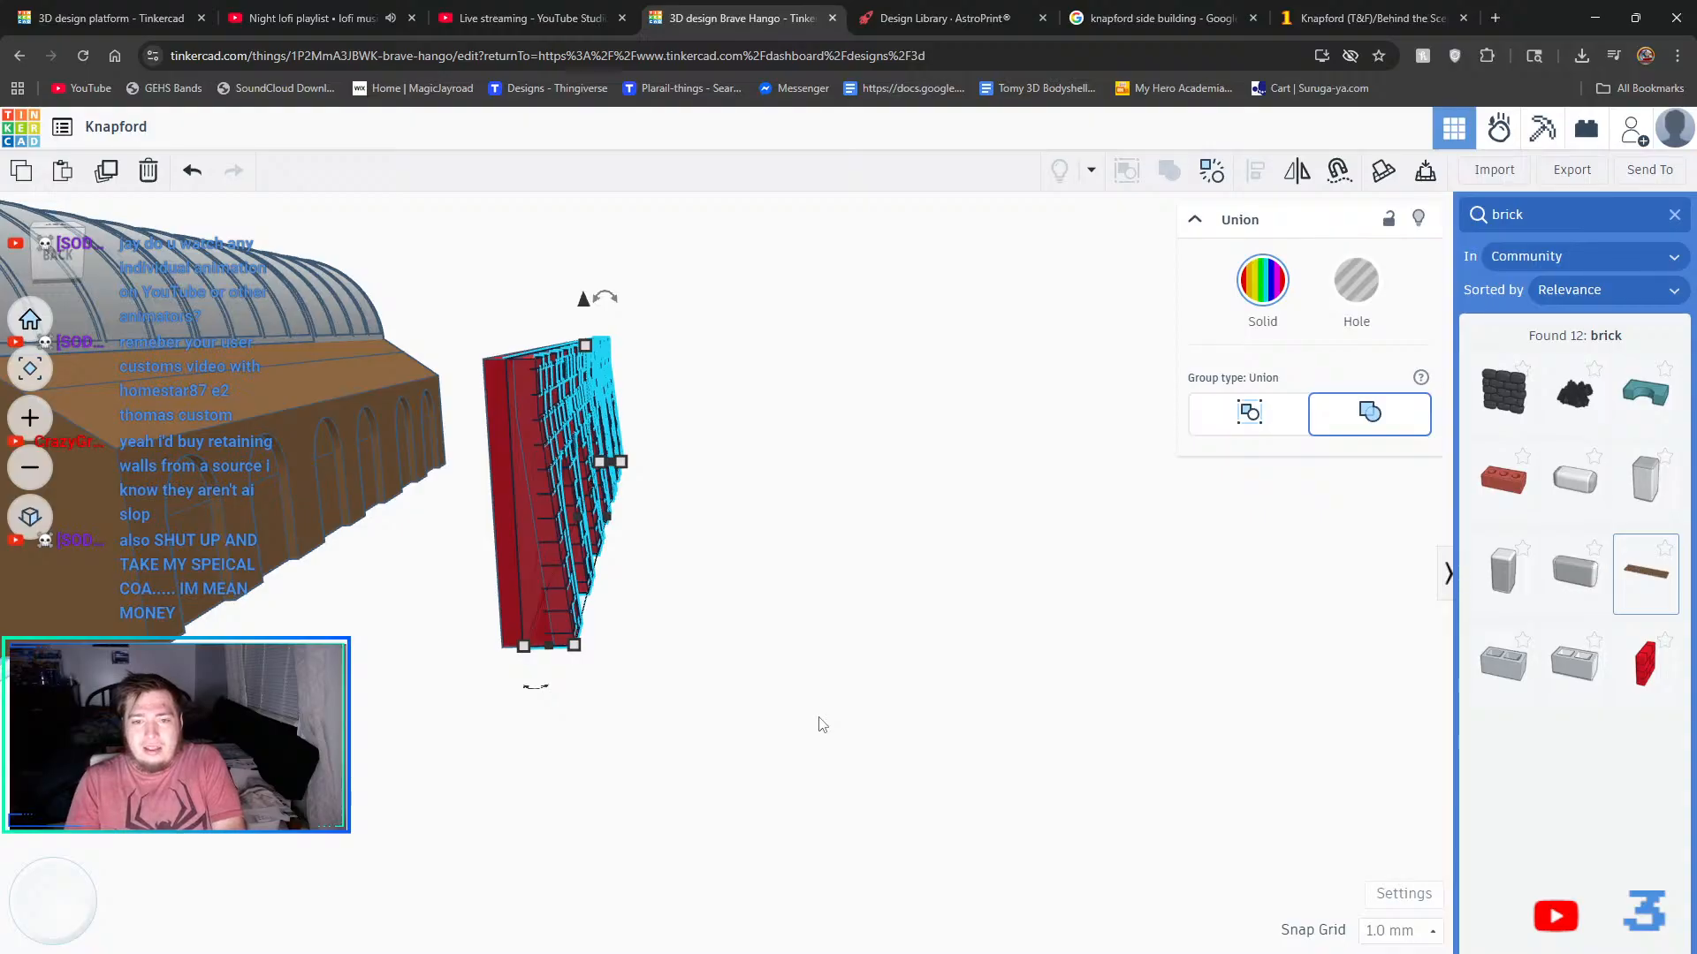
- Try to union the brick-textured wall with the plain wall copy, and undo that union
right_drag(819, 719, 826, 610)
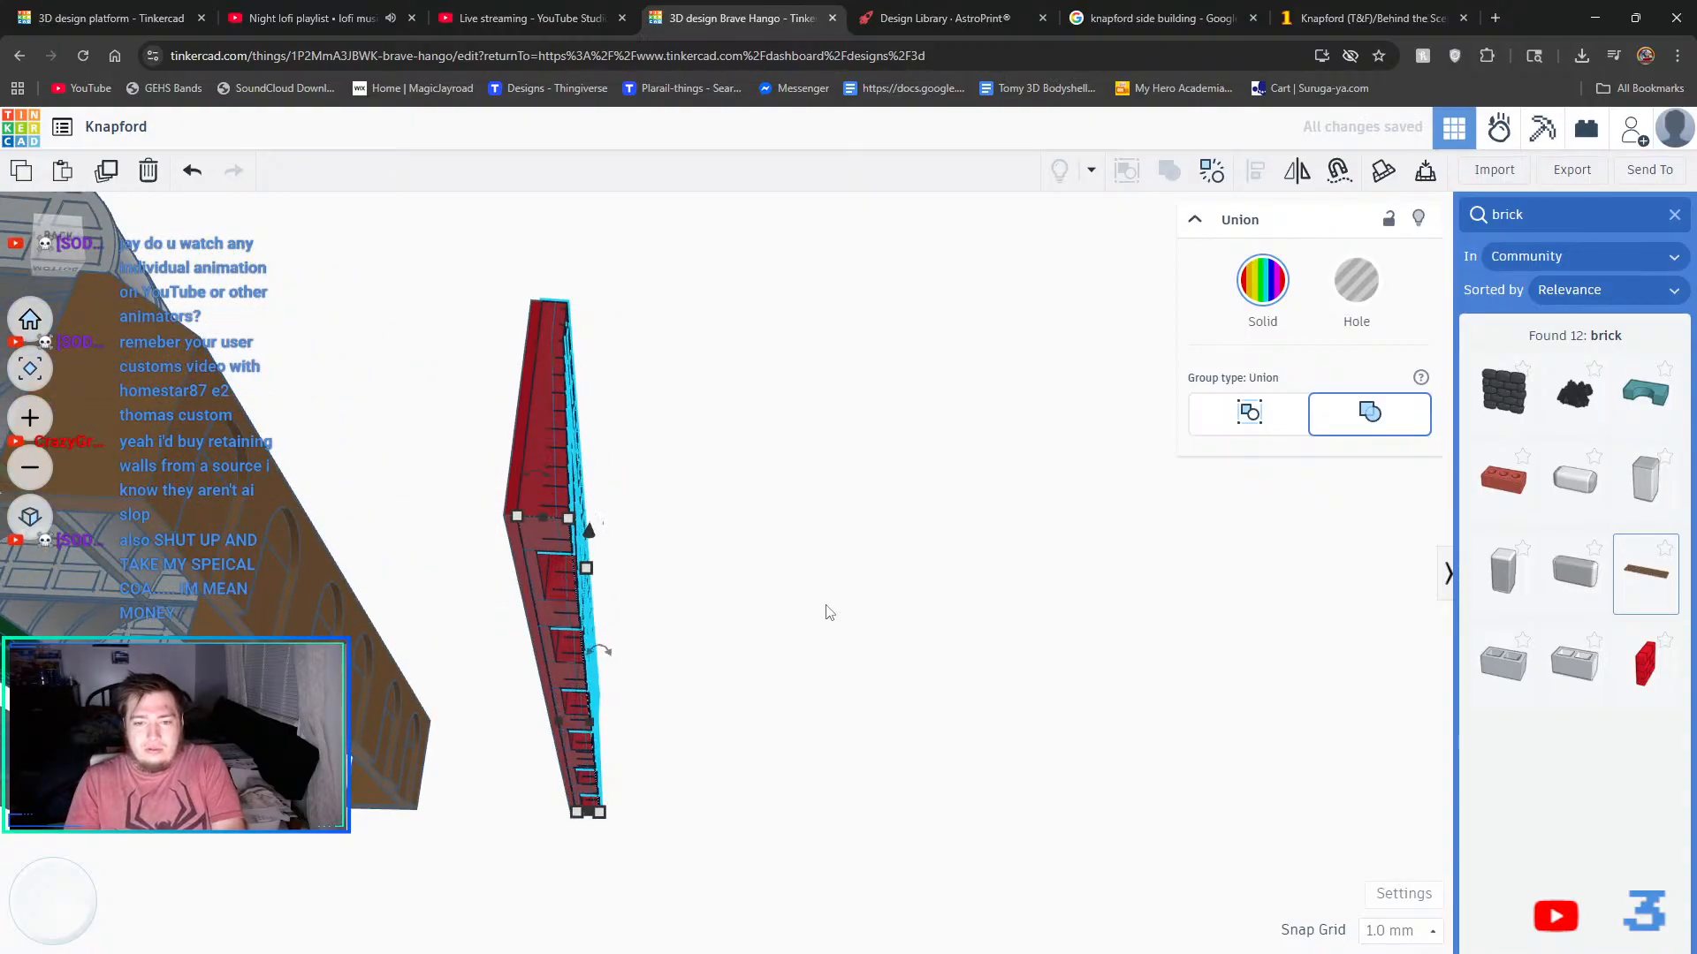
shift+click(533, 321)
click(1166, 175)
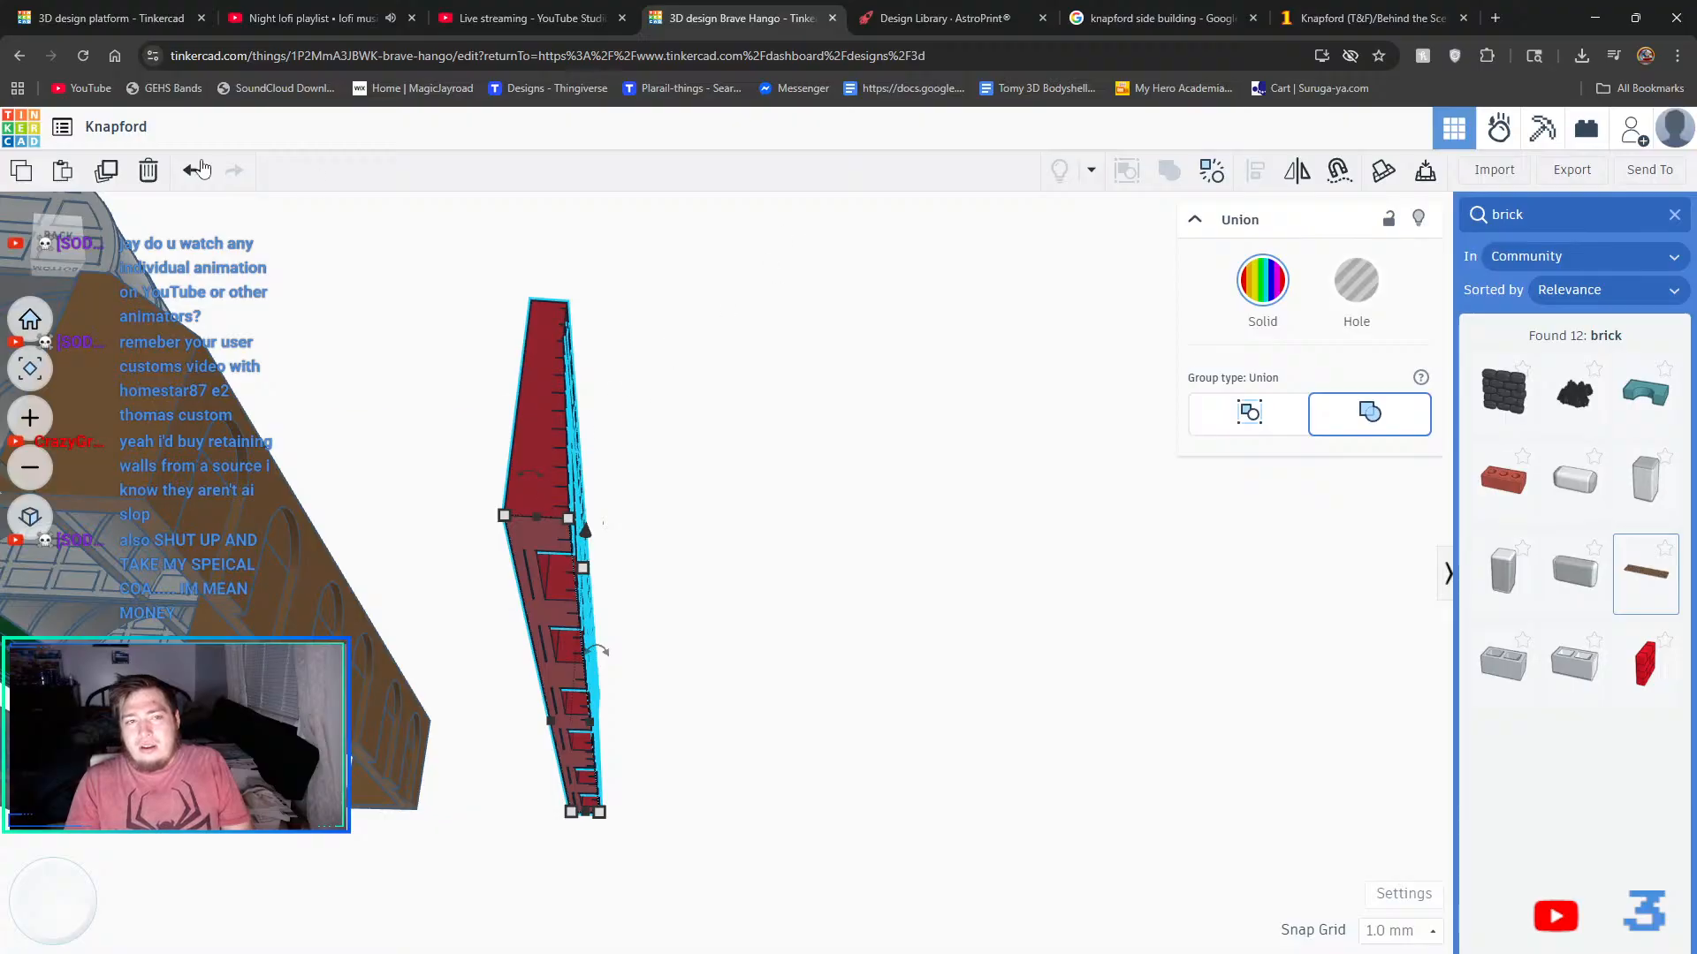
key(ctrl+z)
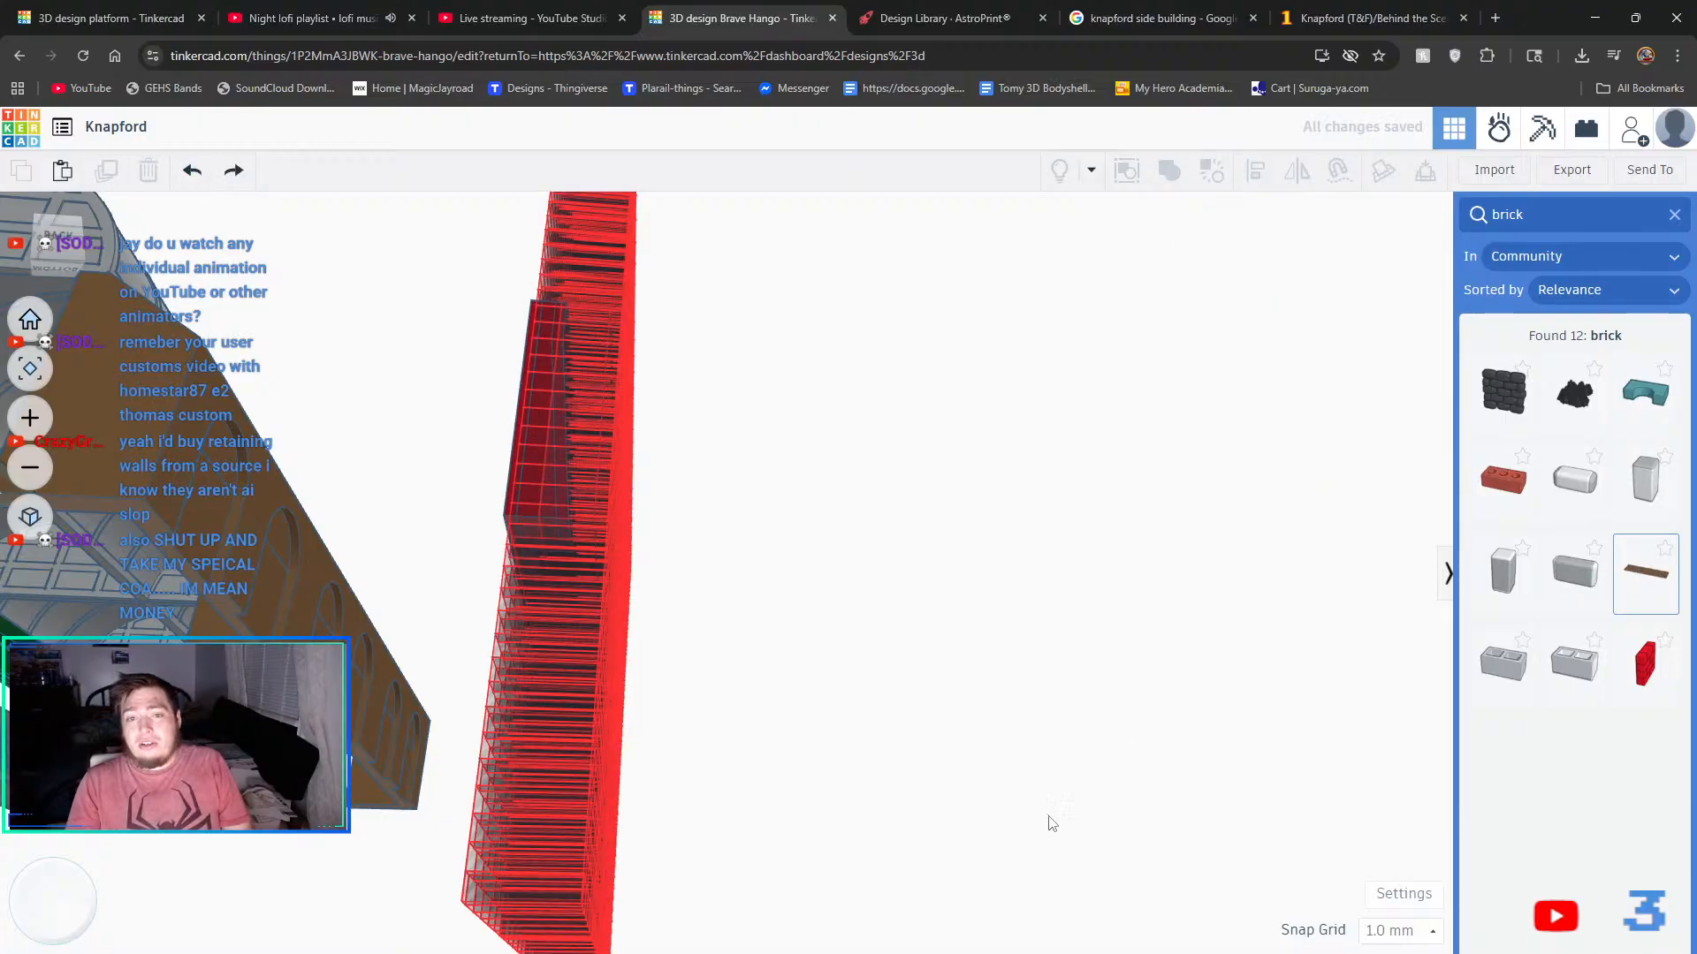
key(ctrl+z)
- Nudge the brick-textured wall further into the plain wall copy and union the two walls
click(530, 534)
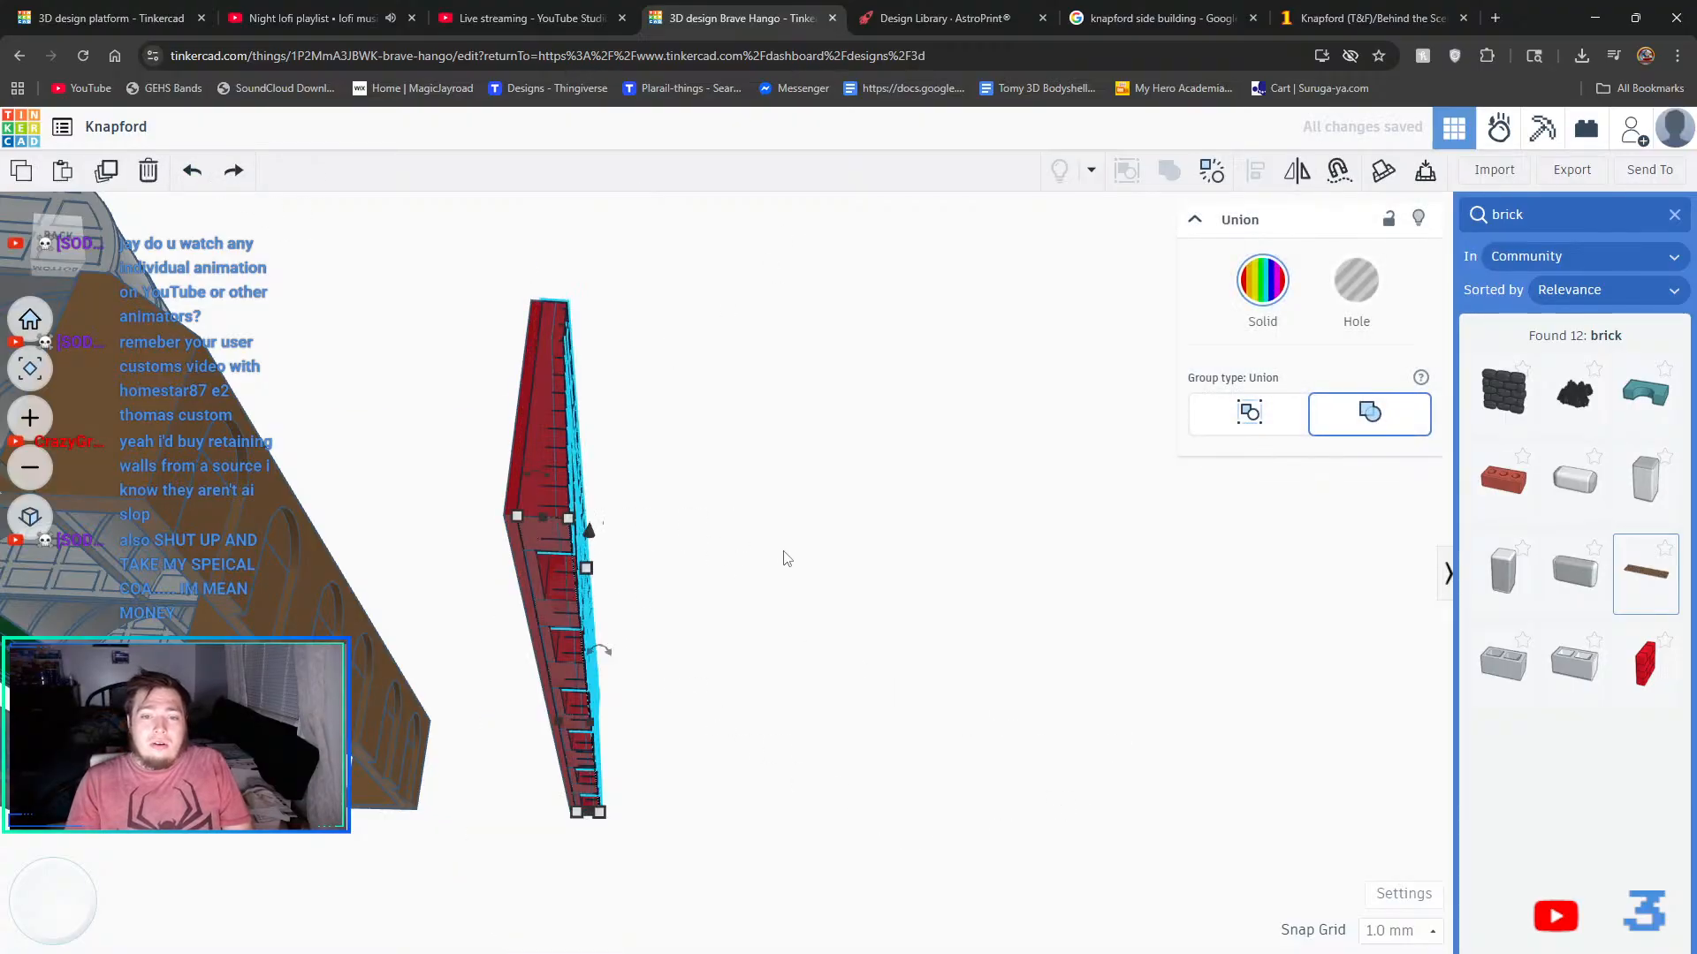
key(Left)
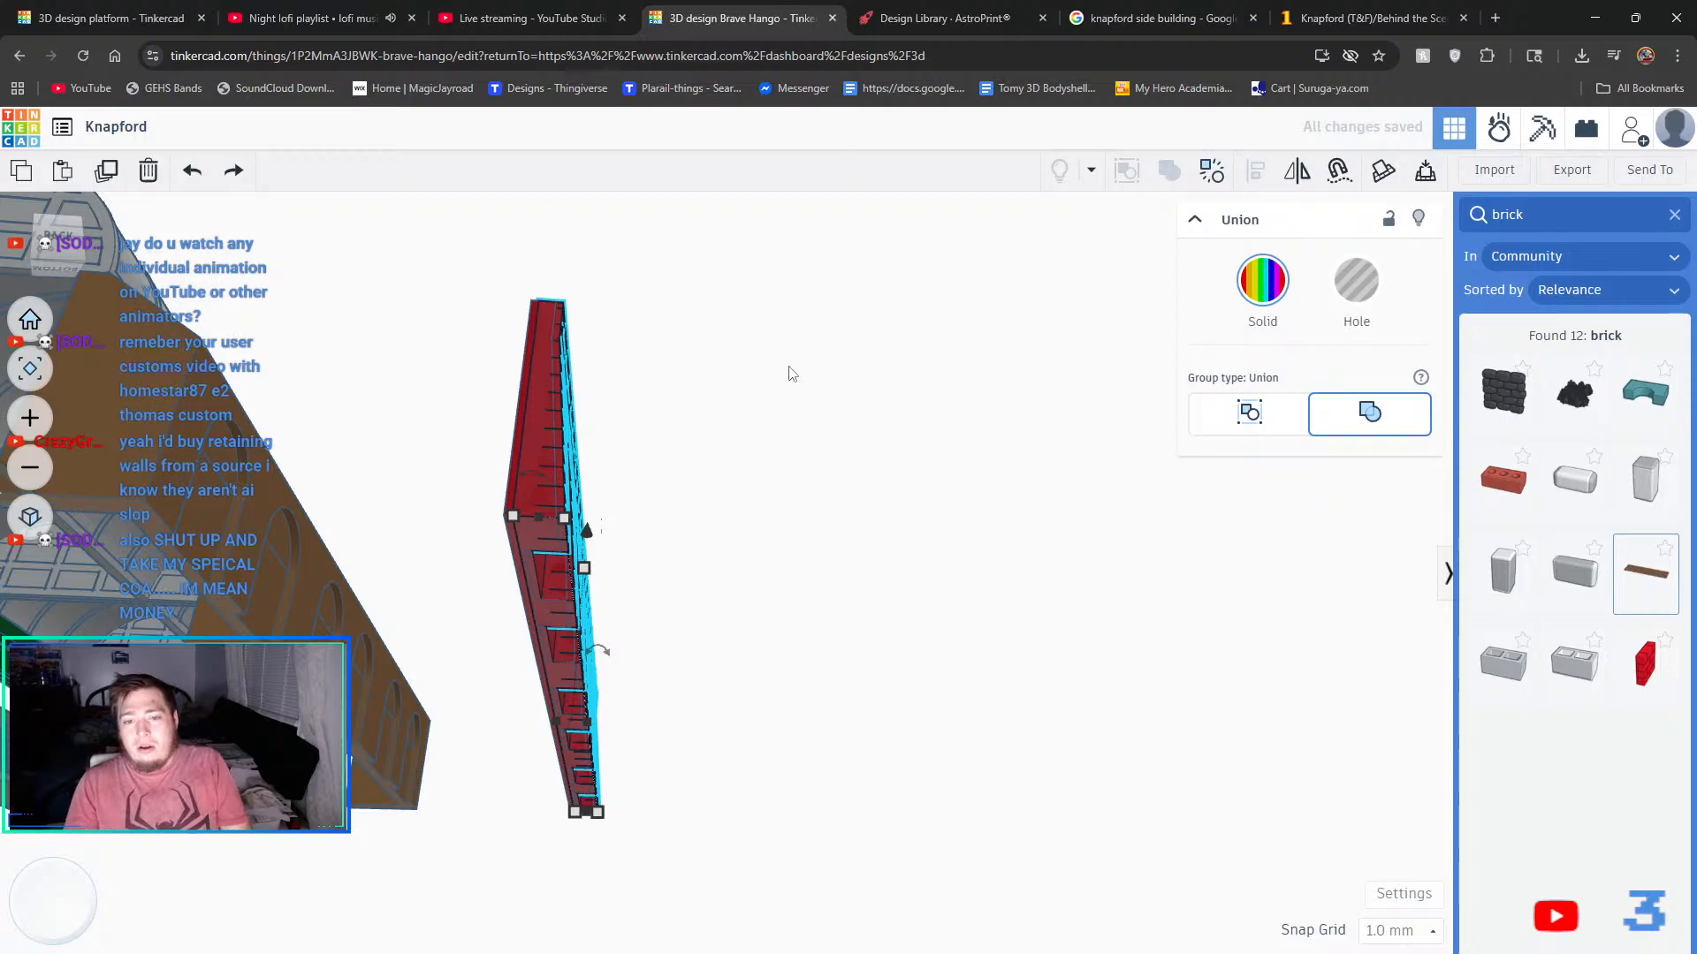
key(ctrl+shift+g)
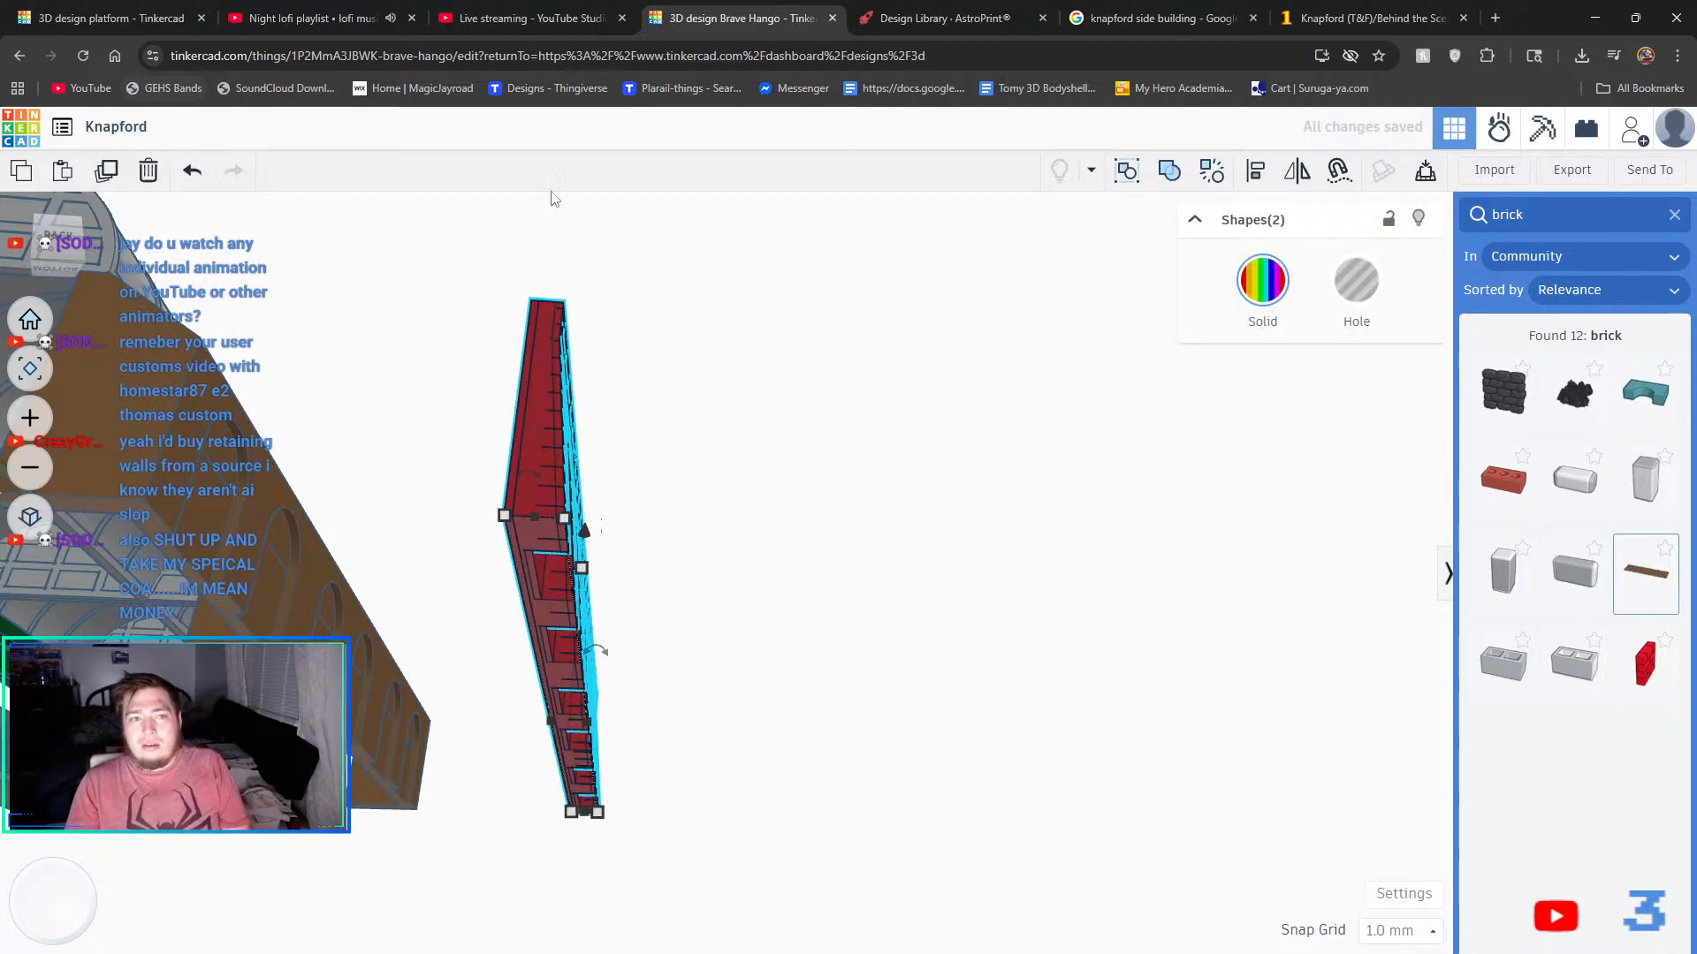
click(1169, 170)
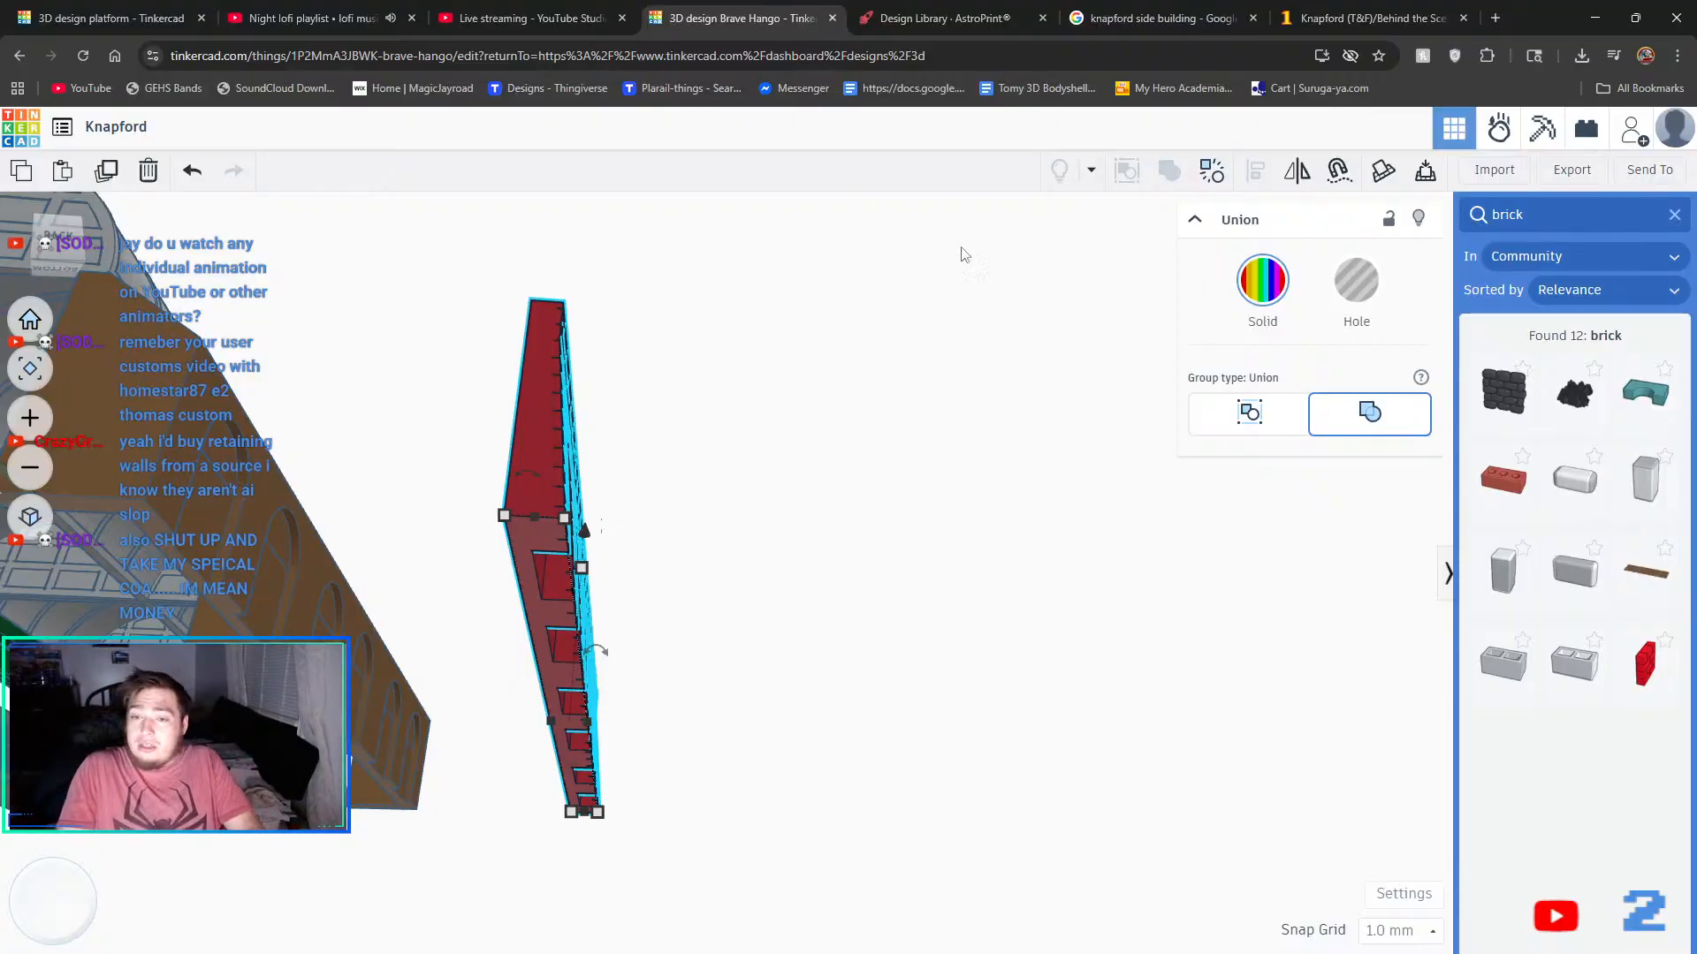
right_drag(963, 253, 433, 556)
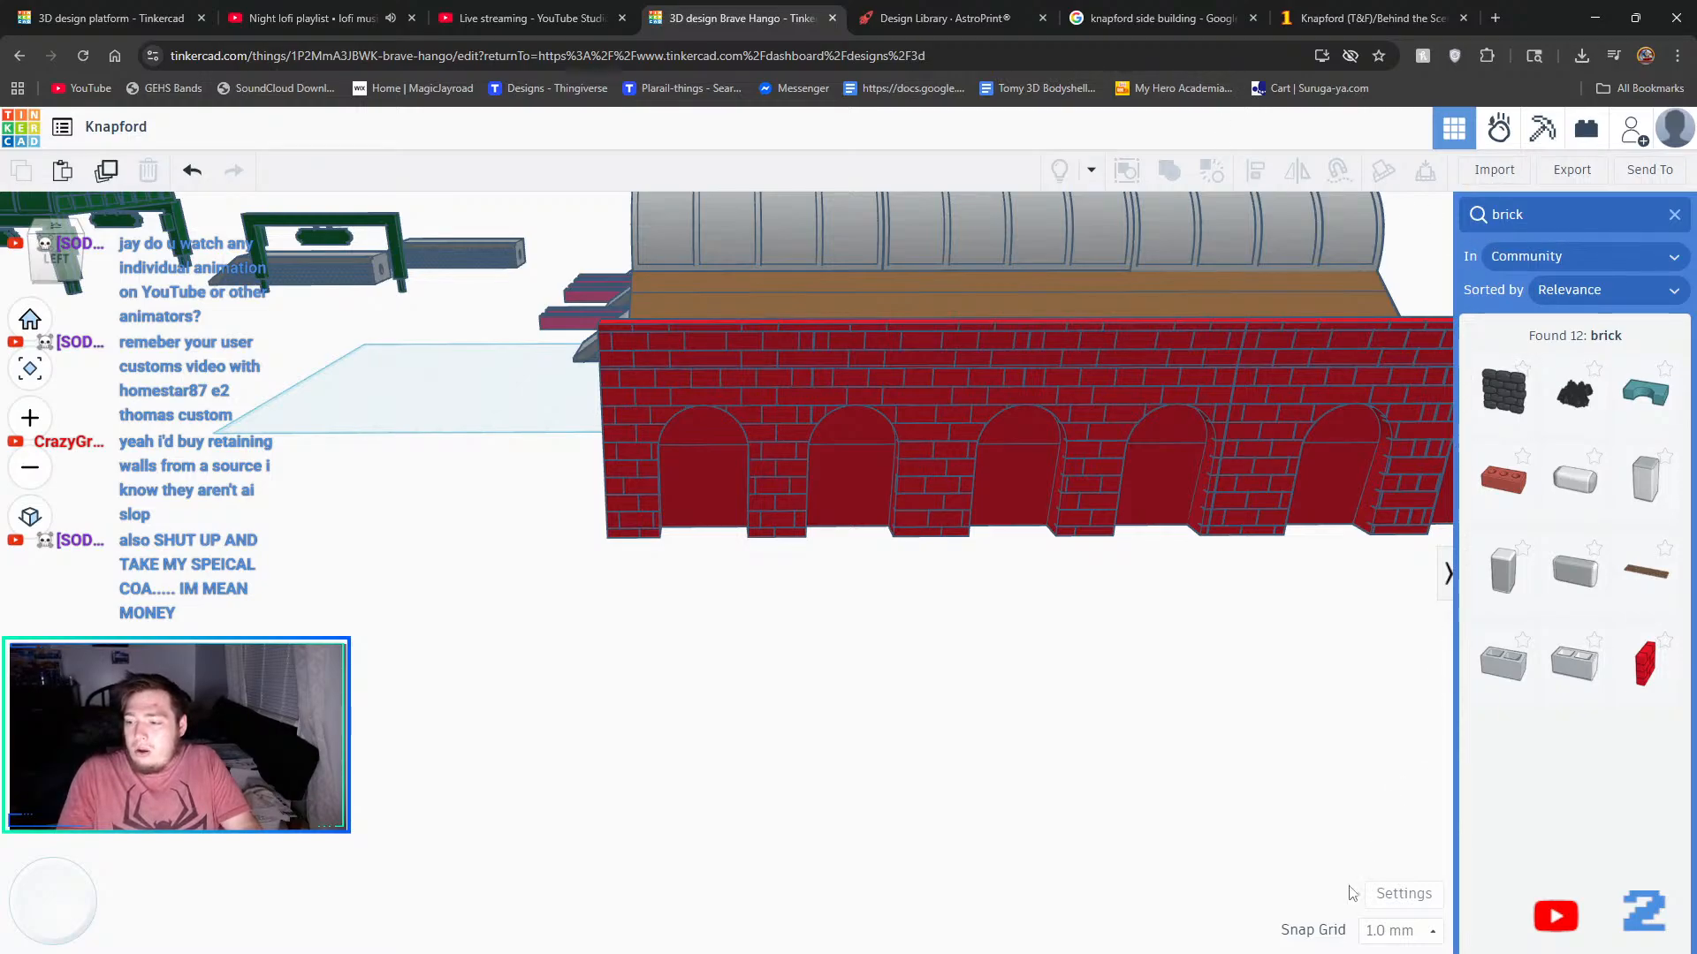
- Clear the brick search and place a box hole across the brick wall beside the second arch, about 4 mm wide and 153 mm long
click(1675, 214)
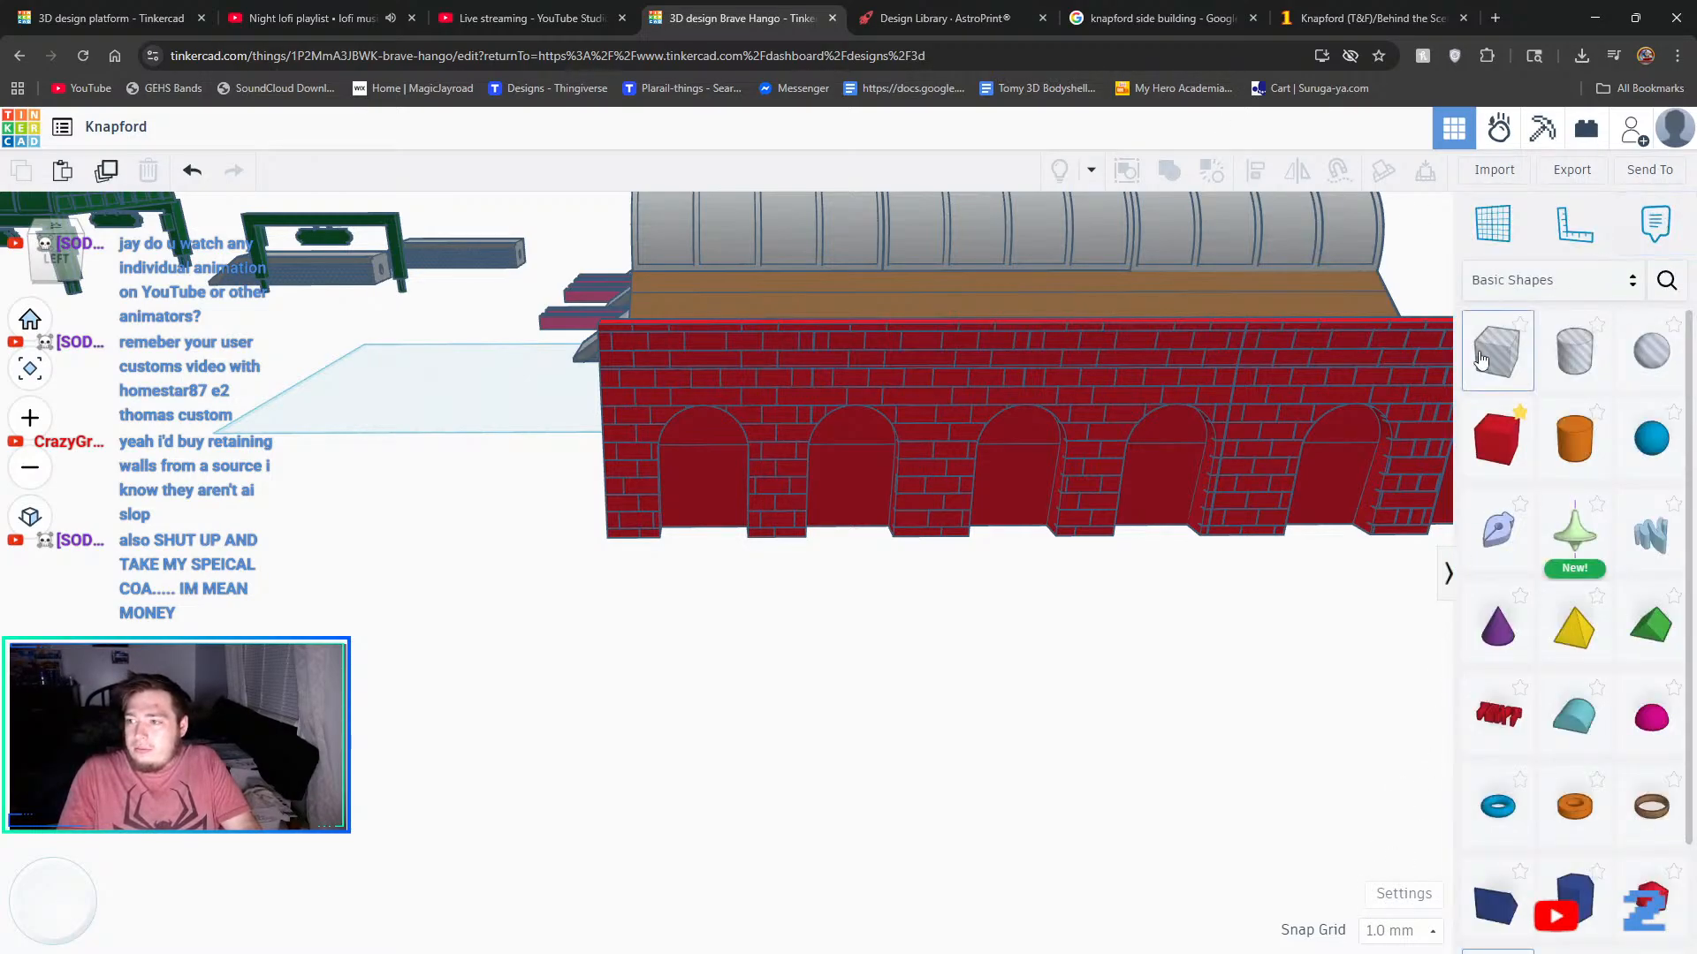
drag(1497, 350, 958, 278)
click(948, 596)
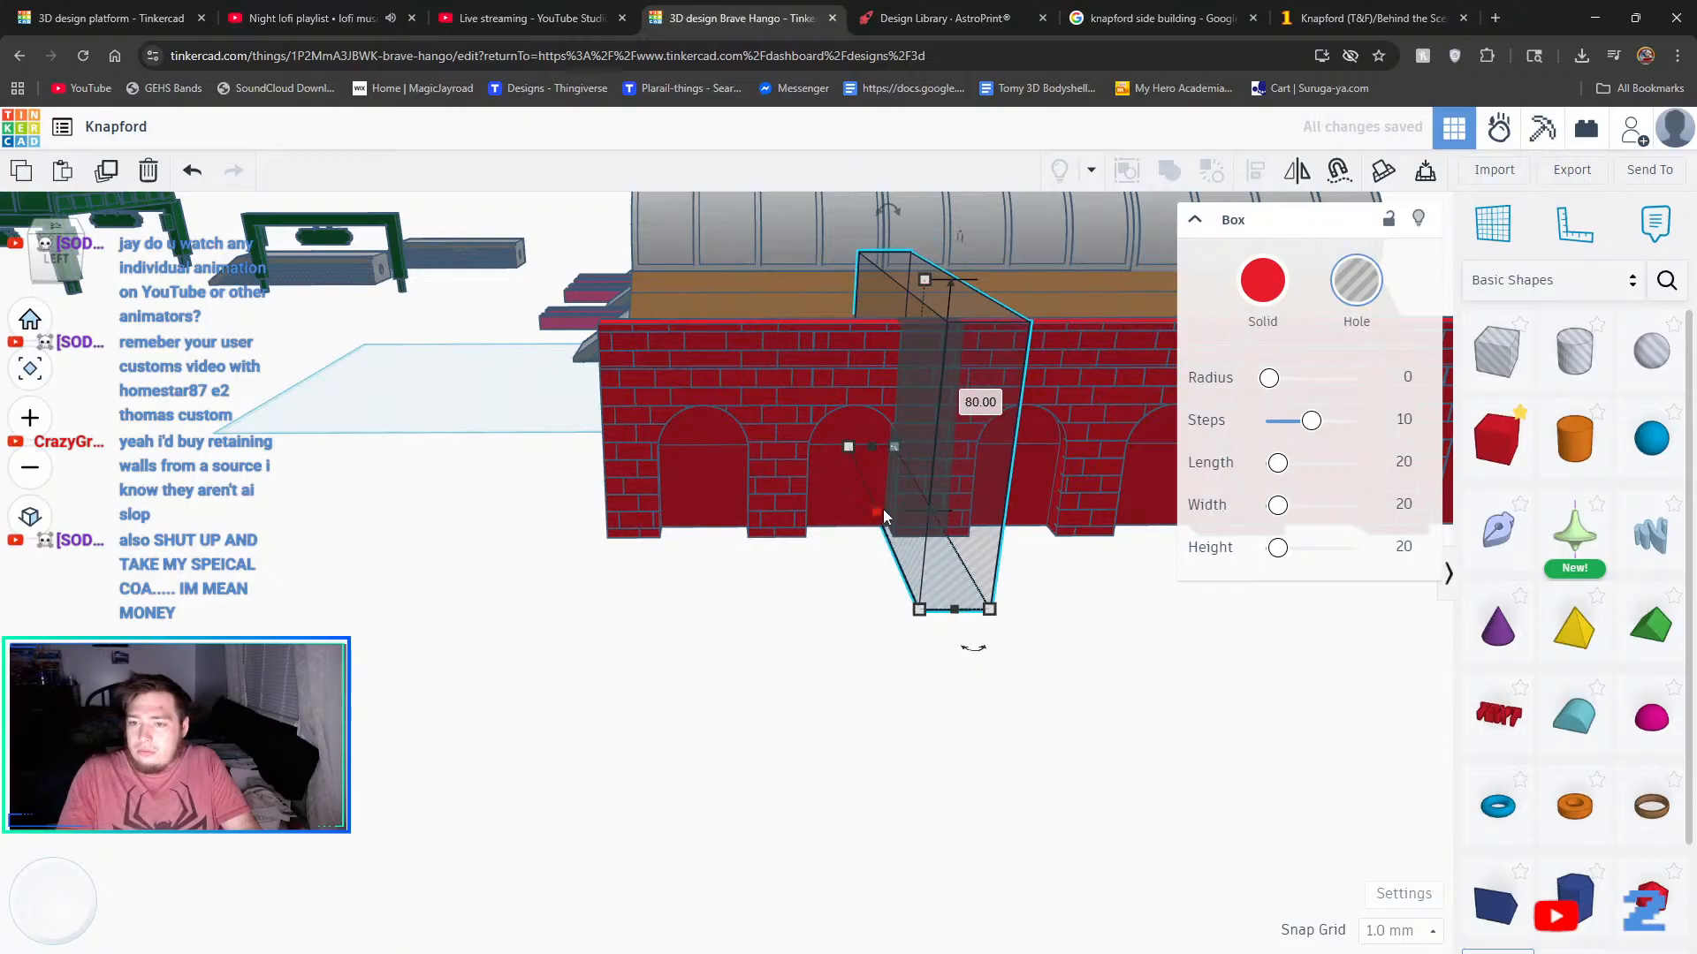
drag(883, 511, 928, 504)
scroll(889, 246, up, 2)
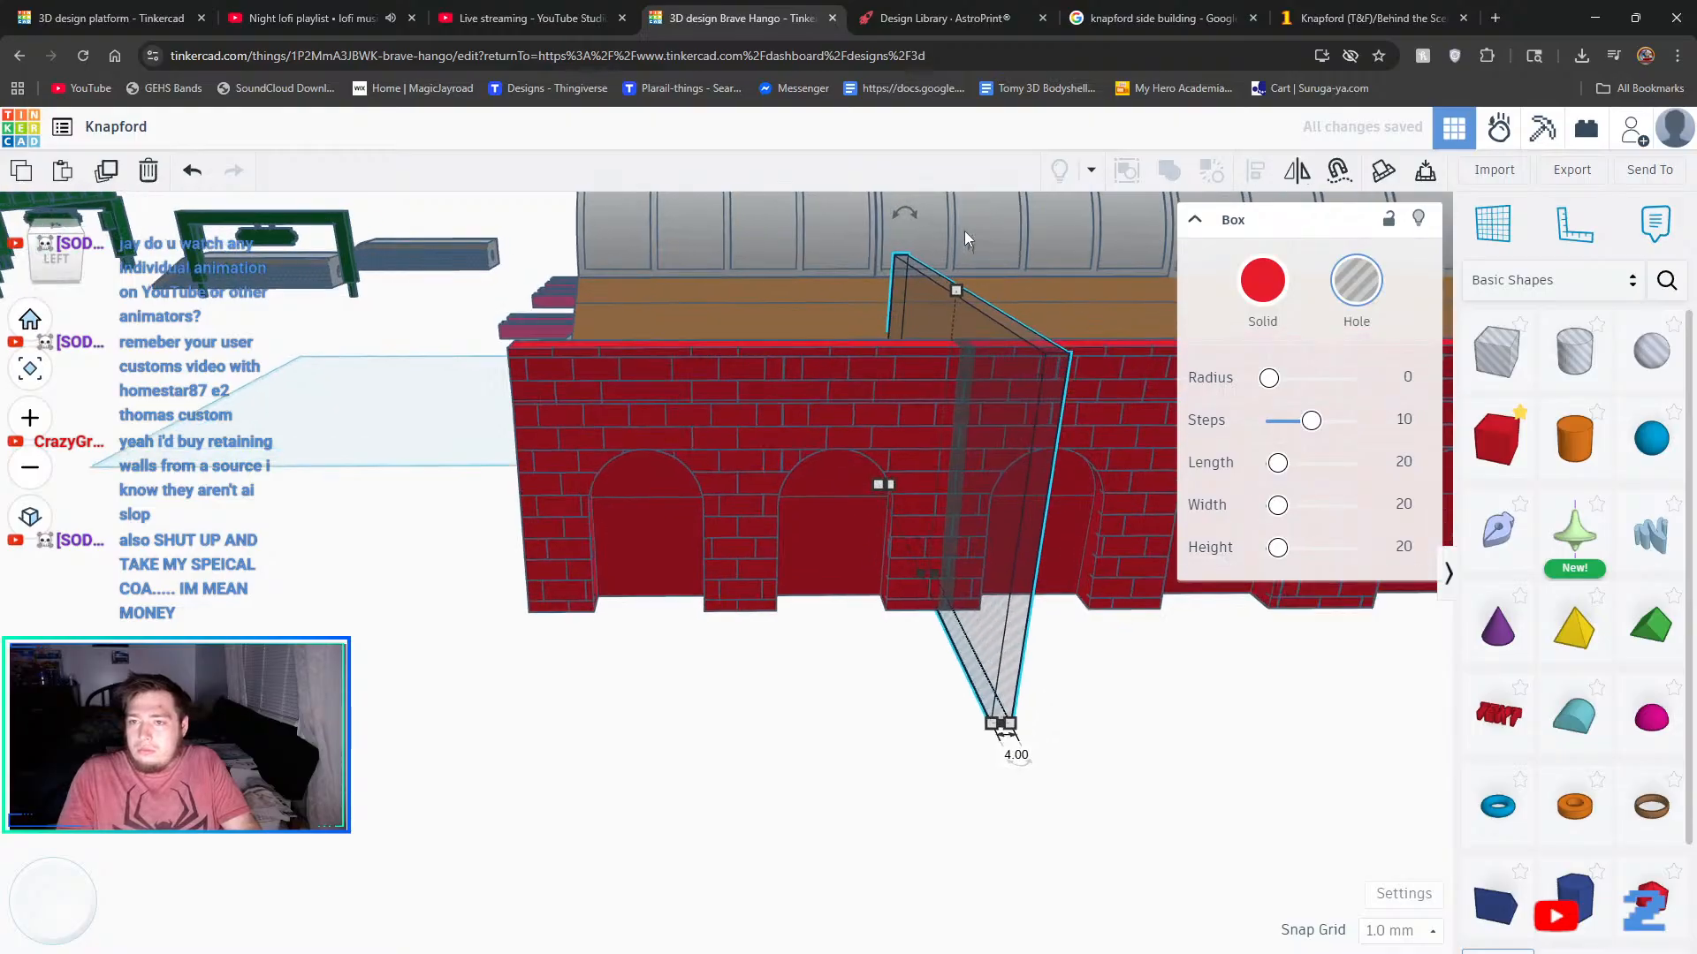
scroll(969, 257, up, 2)
right_drag(958, 530, 1001, 628)
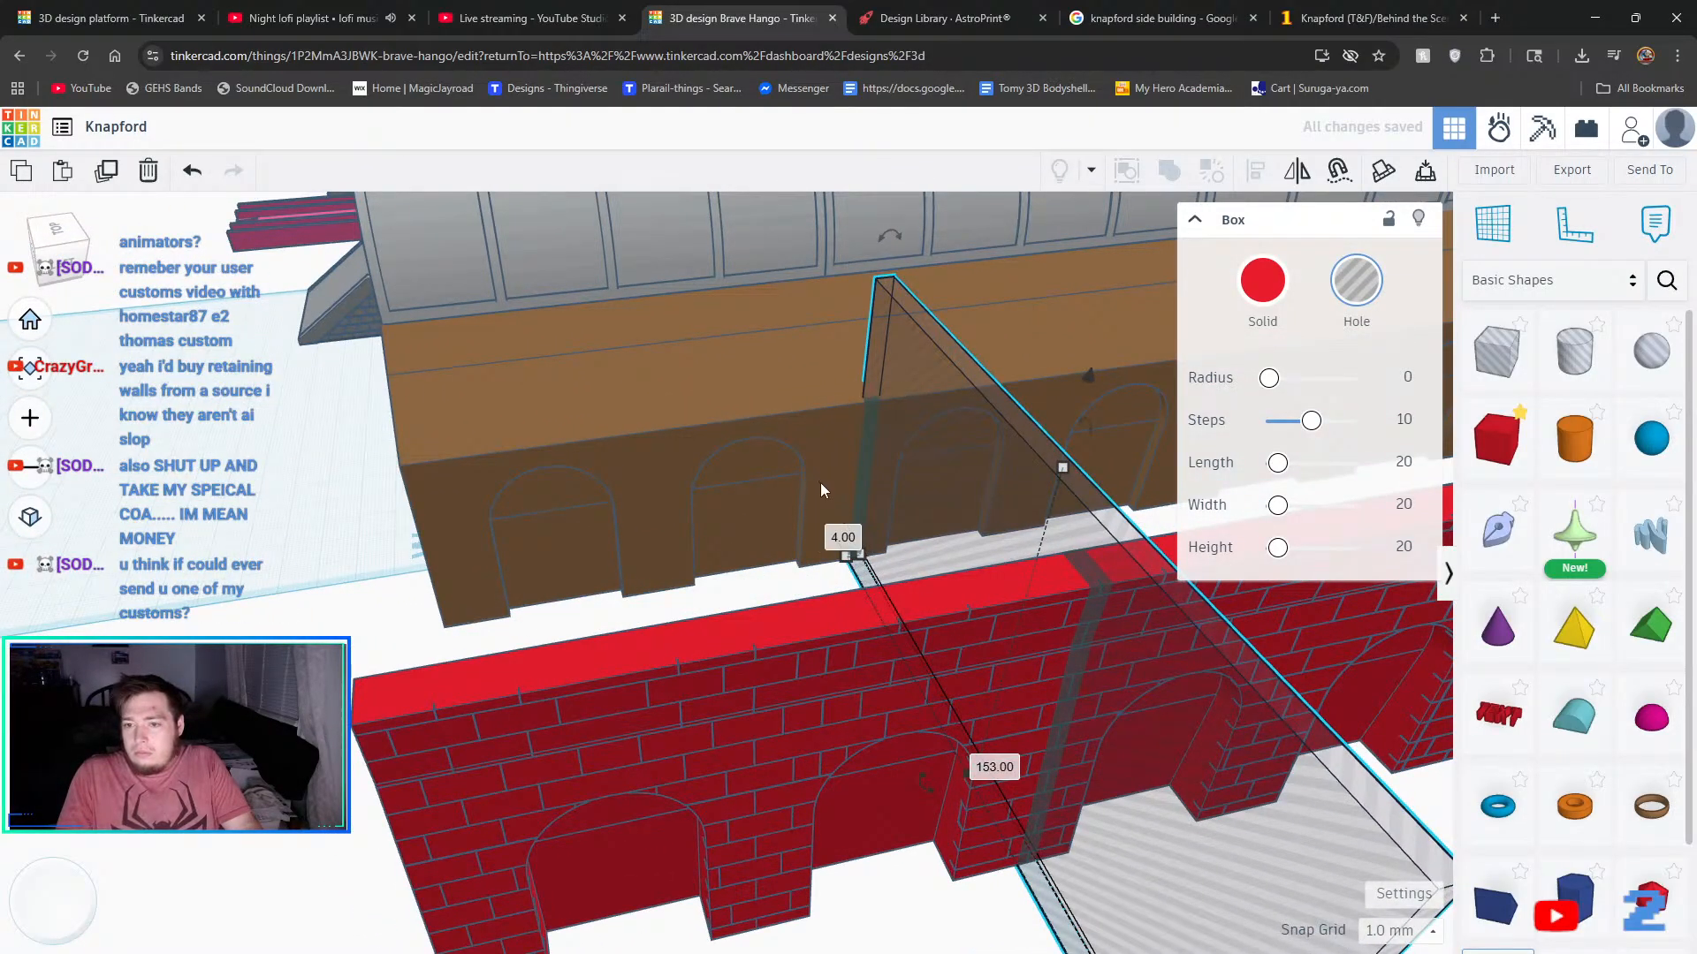
mouse_move(894, 574)
right_down()
mouse_move(957, 547)
mouse_move(893, 540)
right_up()
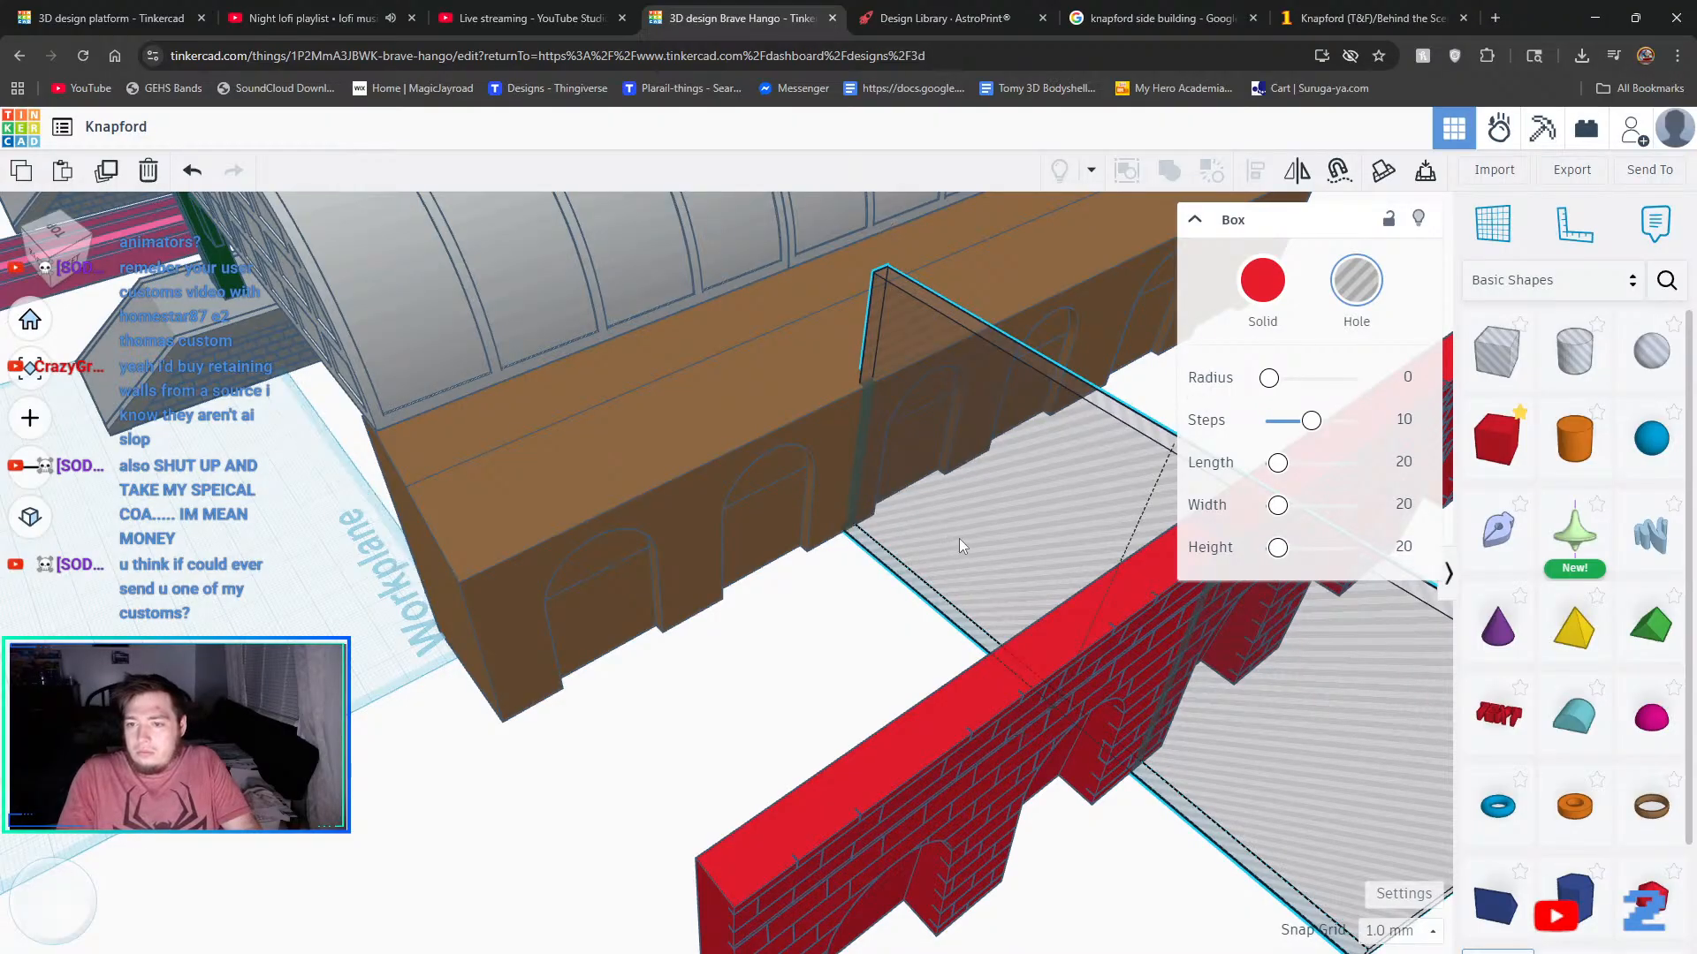
- Shorten the hole box so it clears the station building while still spanning the brick wall's thickness
drag(957, 538, 861, 470)
right_drag(861, 470, 435, 594)
mouse_move(840, 520)
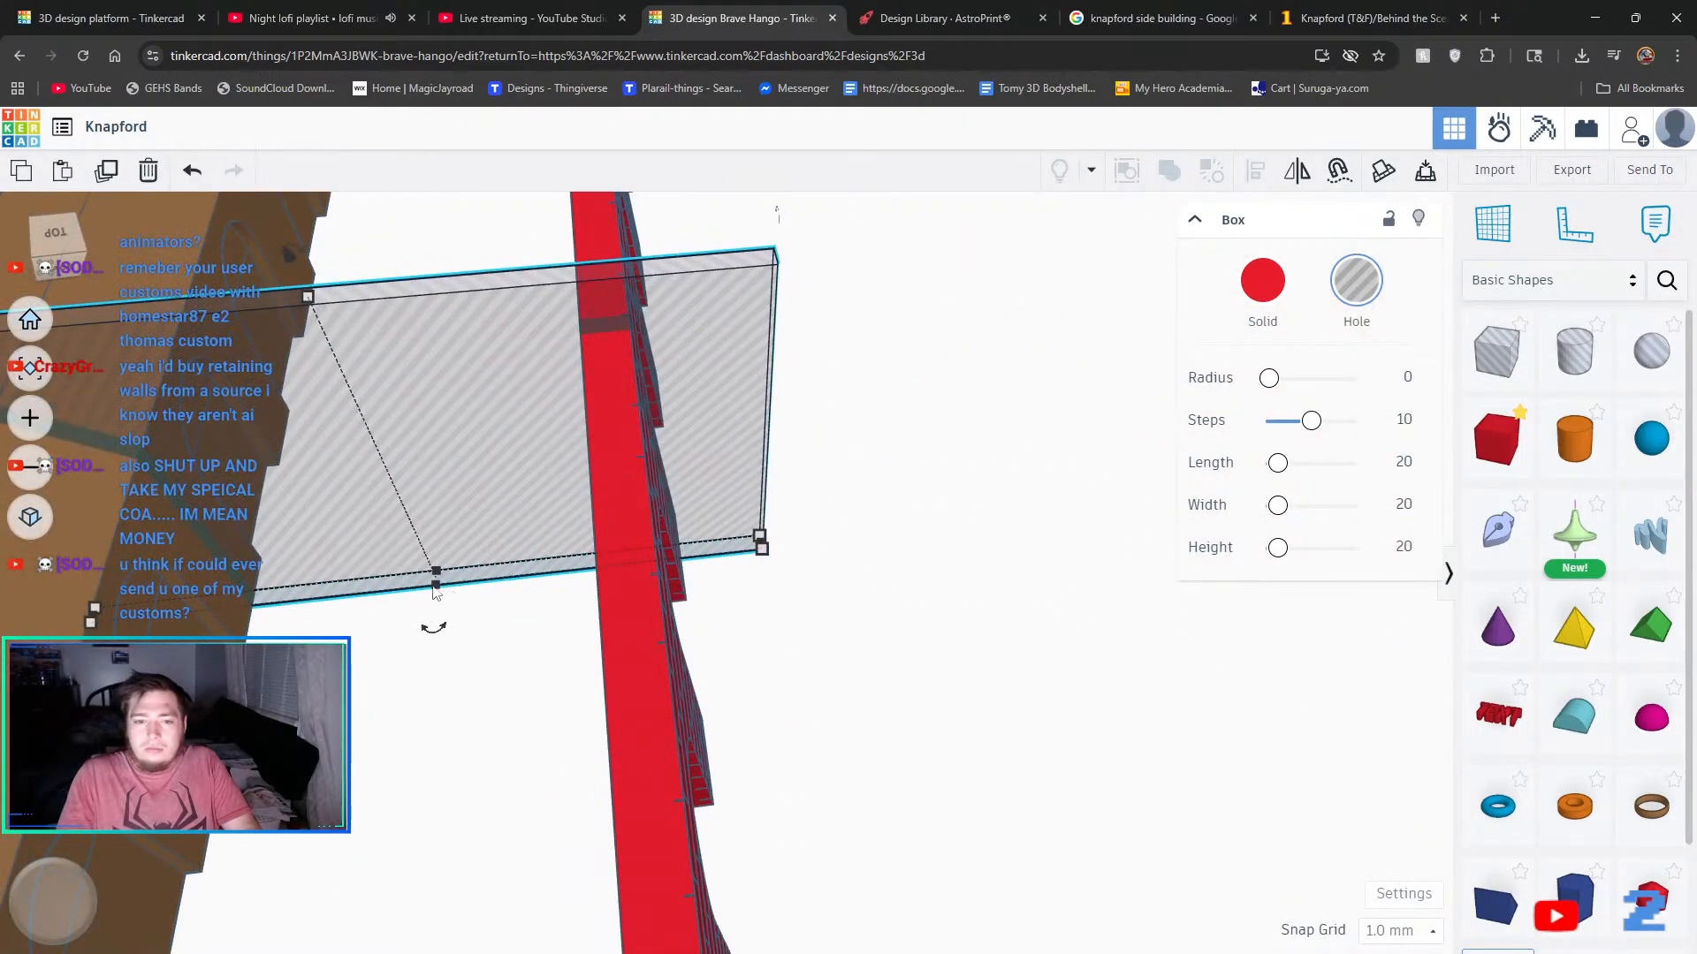
drag(92, 616, 537, 566)
right_drag(869, 519, 882, 681)
- Widen the hole box to 226 mm so it covers every arch beyond the second one and passes the wall's far end
drag(858, 729, 1200, 727)
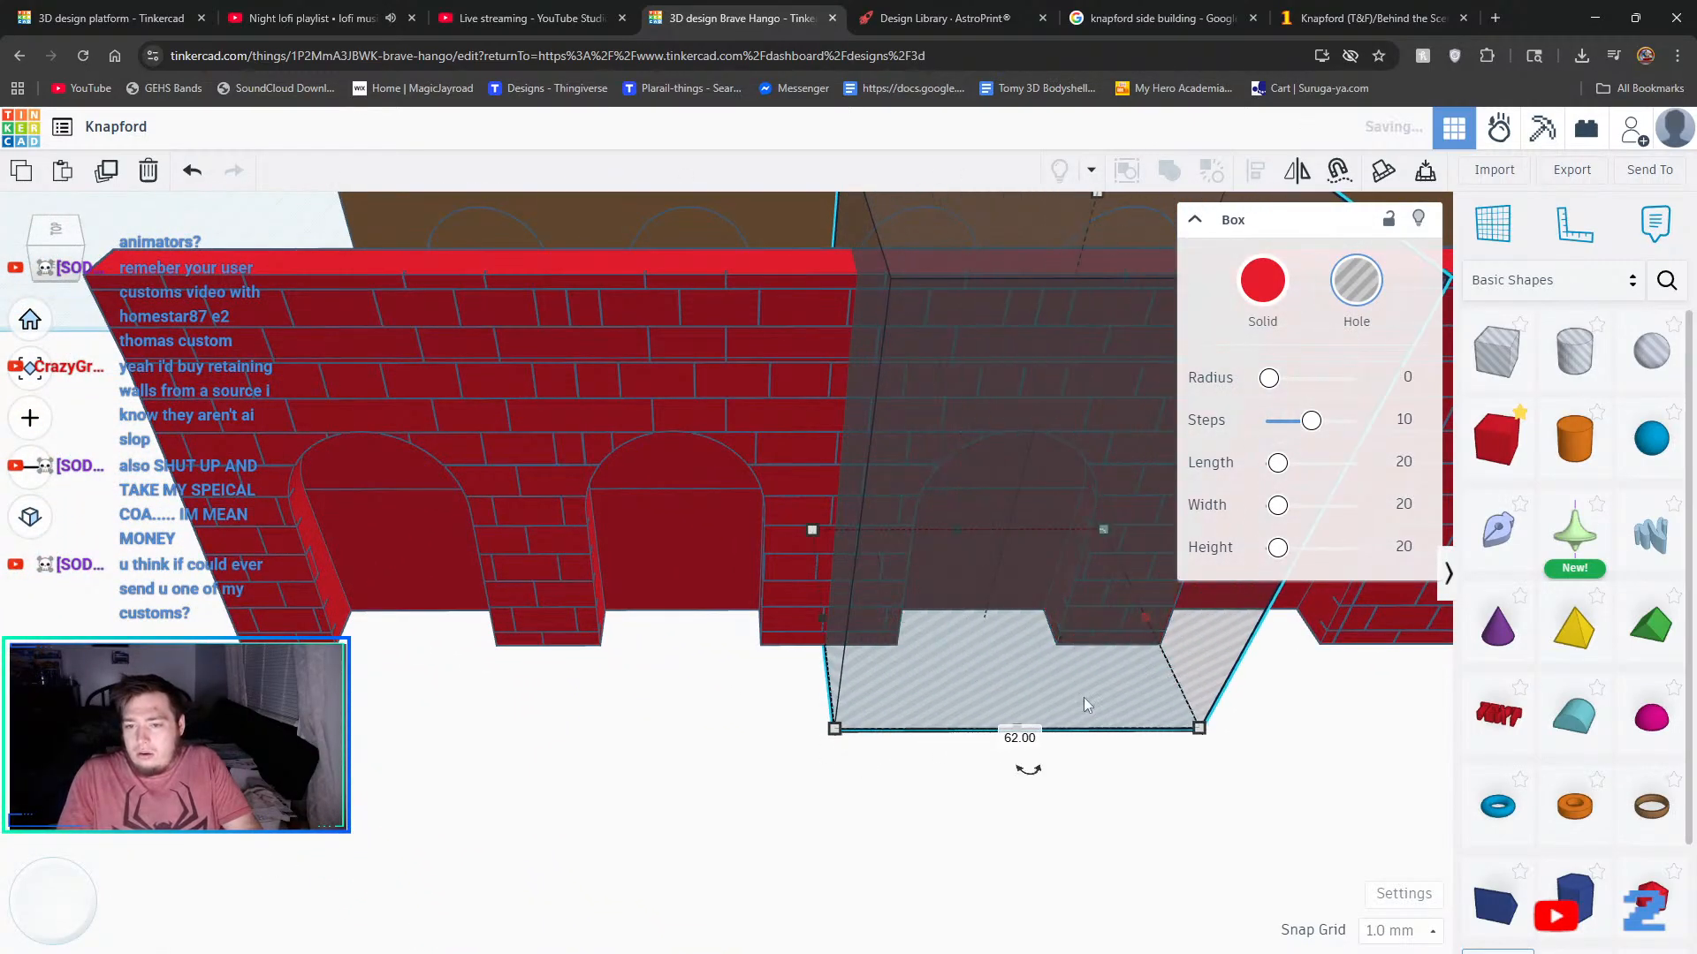
middle_drag(1110, 776, 582, 733)
right_drag(582, 733, 477, 597)
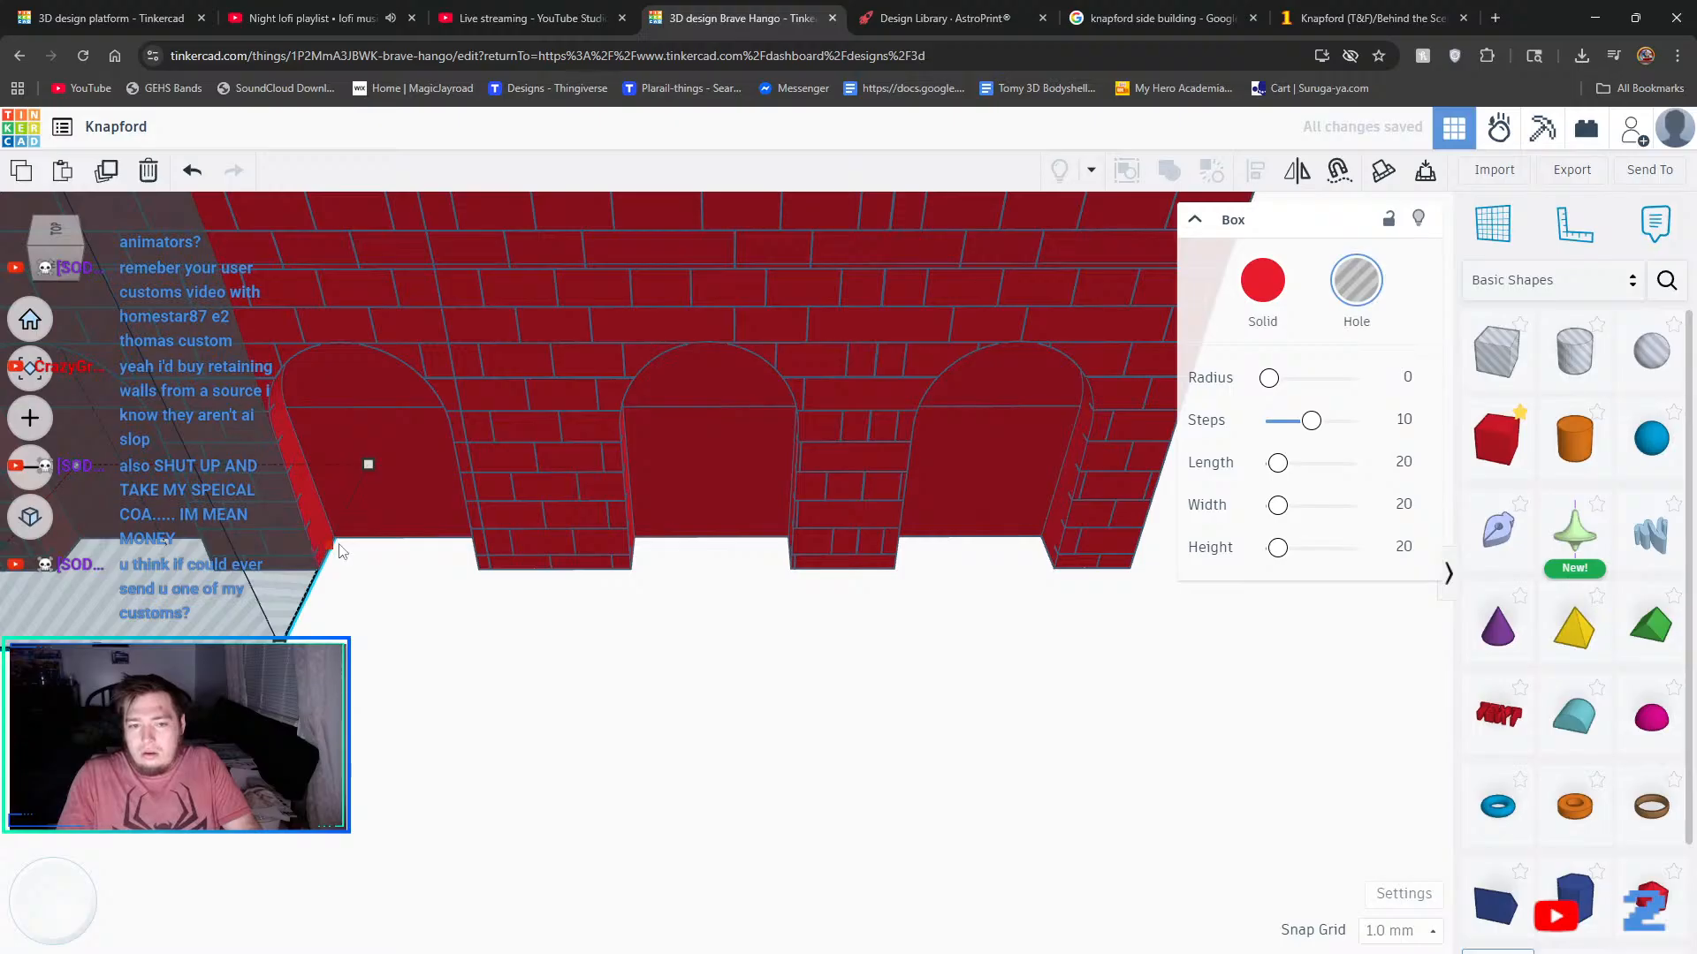
drag(307, 545, 1183, 678)
scroll(910, 826, down, 3)
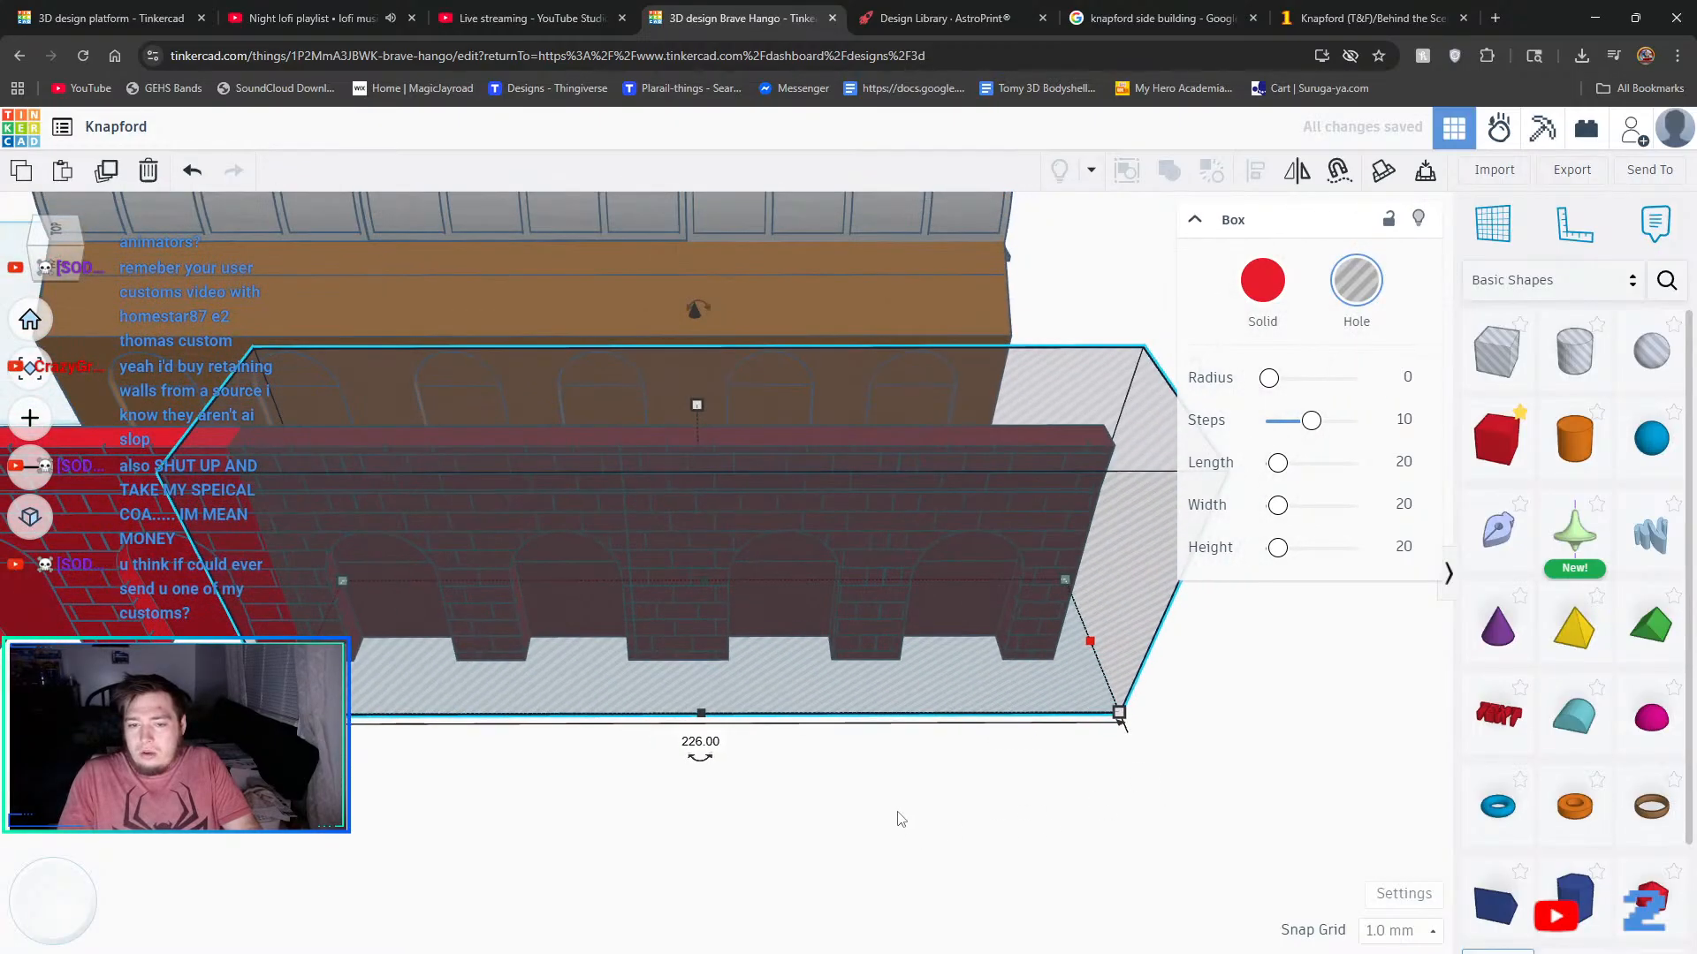
- Union the hole box with the brick wall to cut it down to a two-arch section, and deselect it
right_drag(898, 814, 251, 549)
shift+click(249, 548)
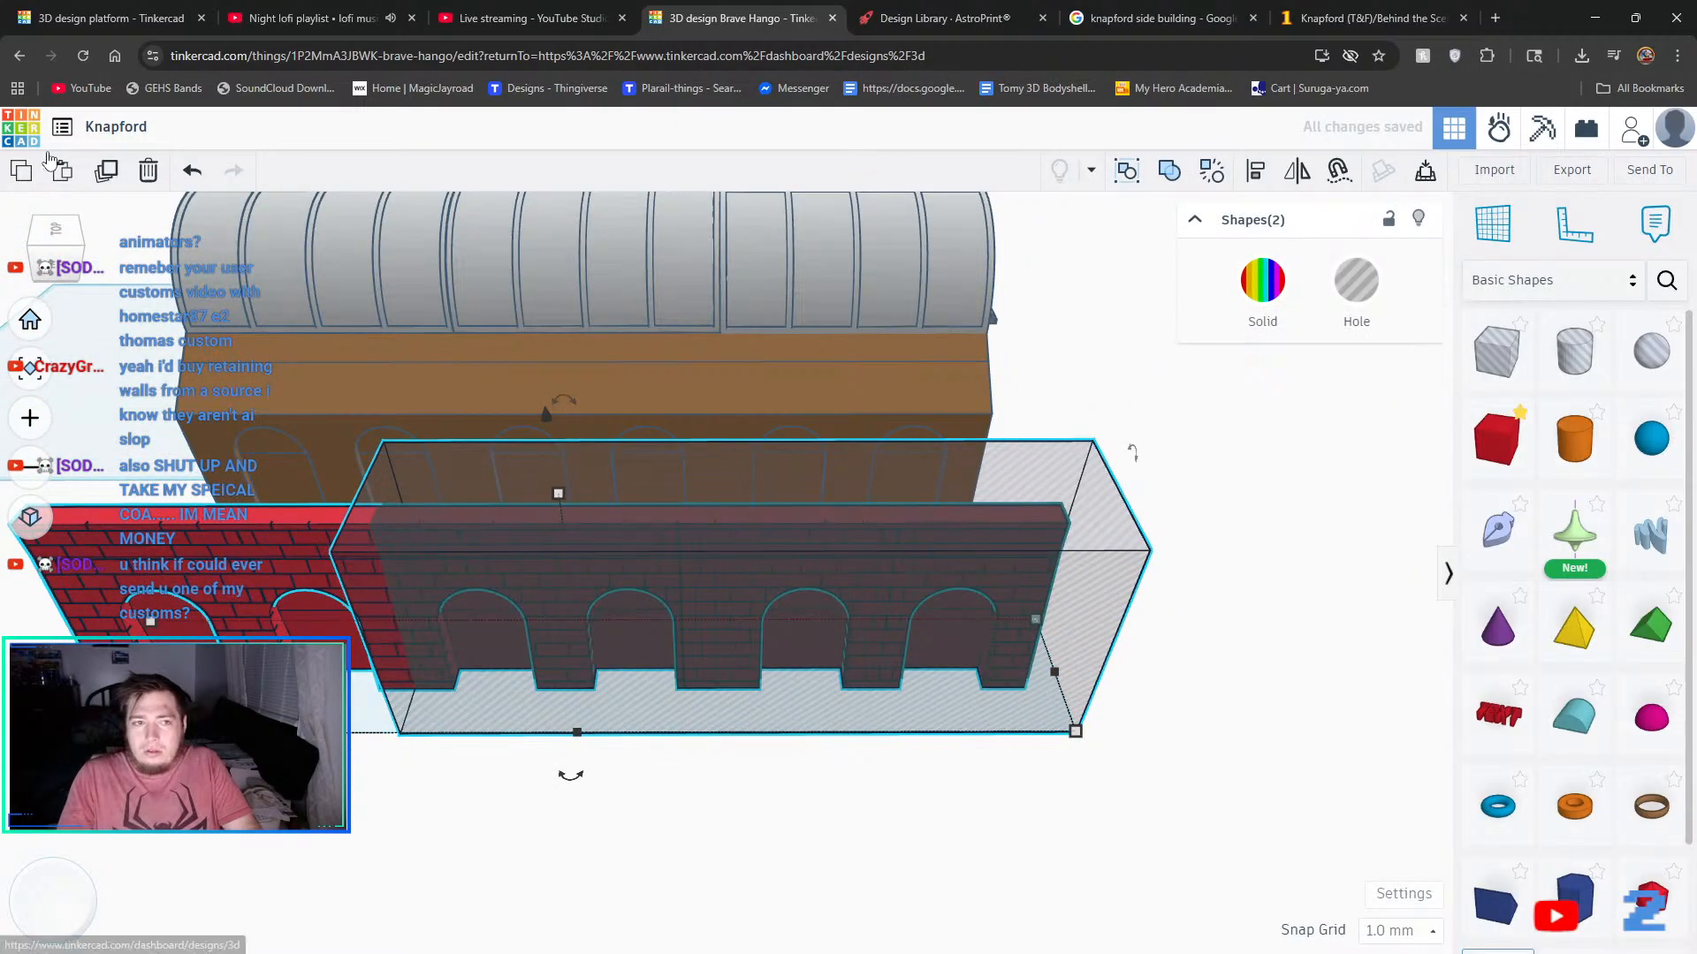
click(1170, 175)
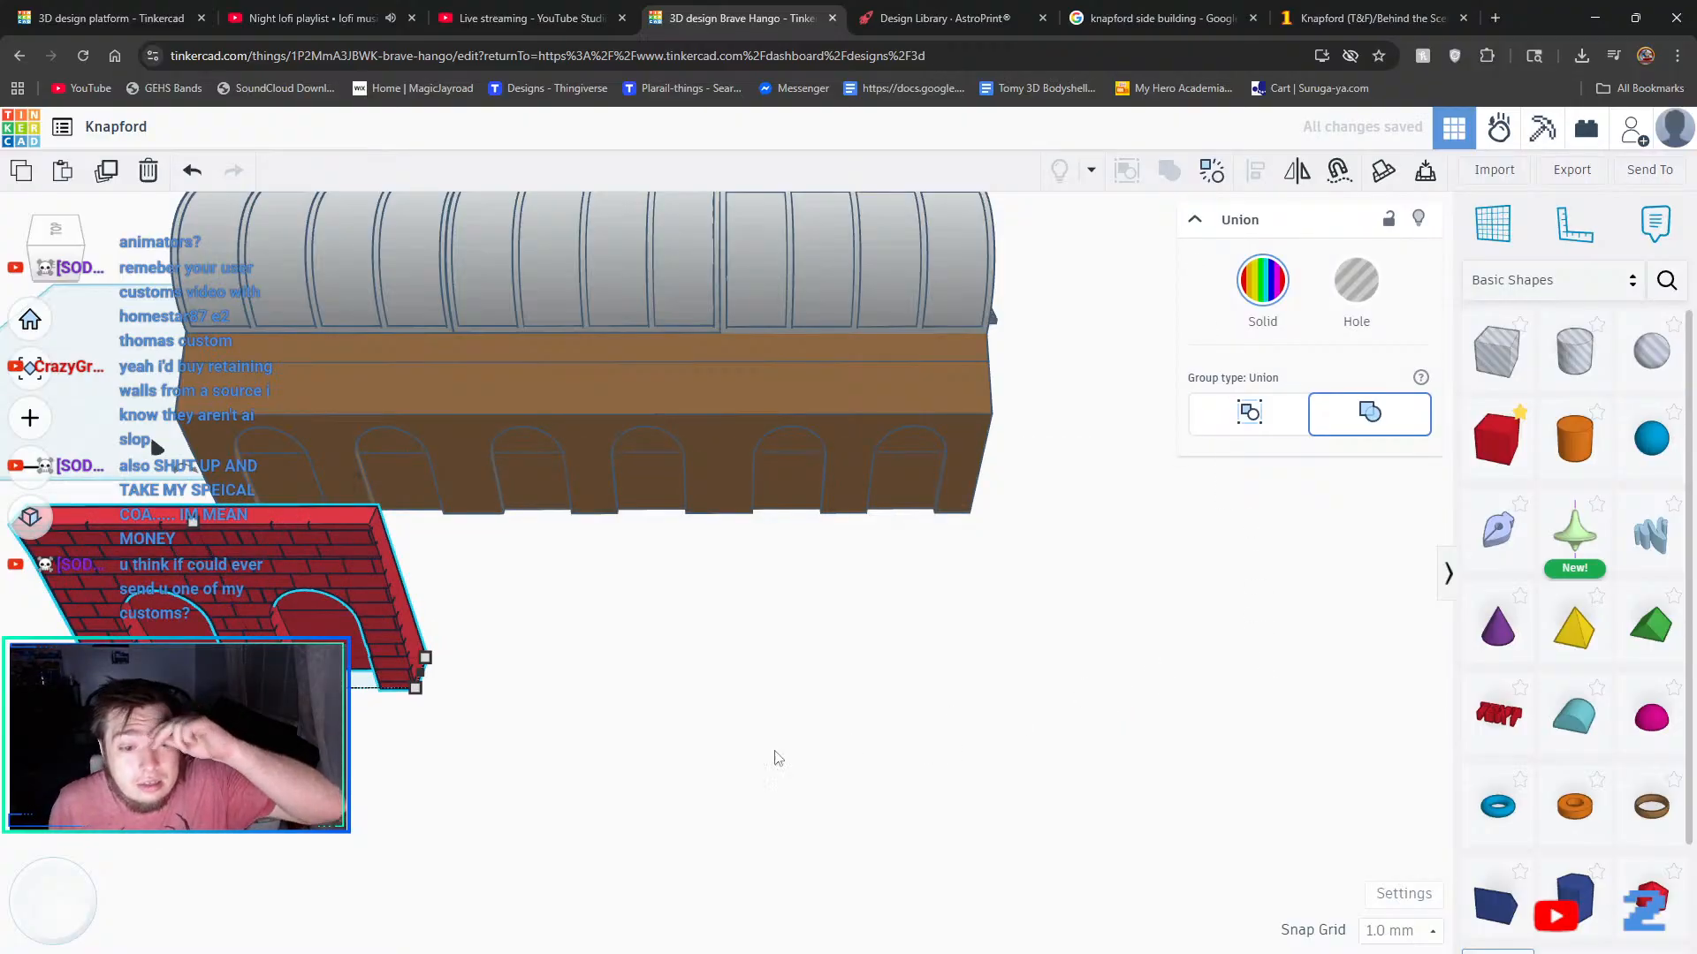
middle_drag(488, 815, 575, 776)
right_drag(575, 777, 750, 746)
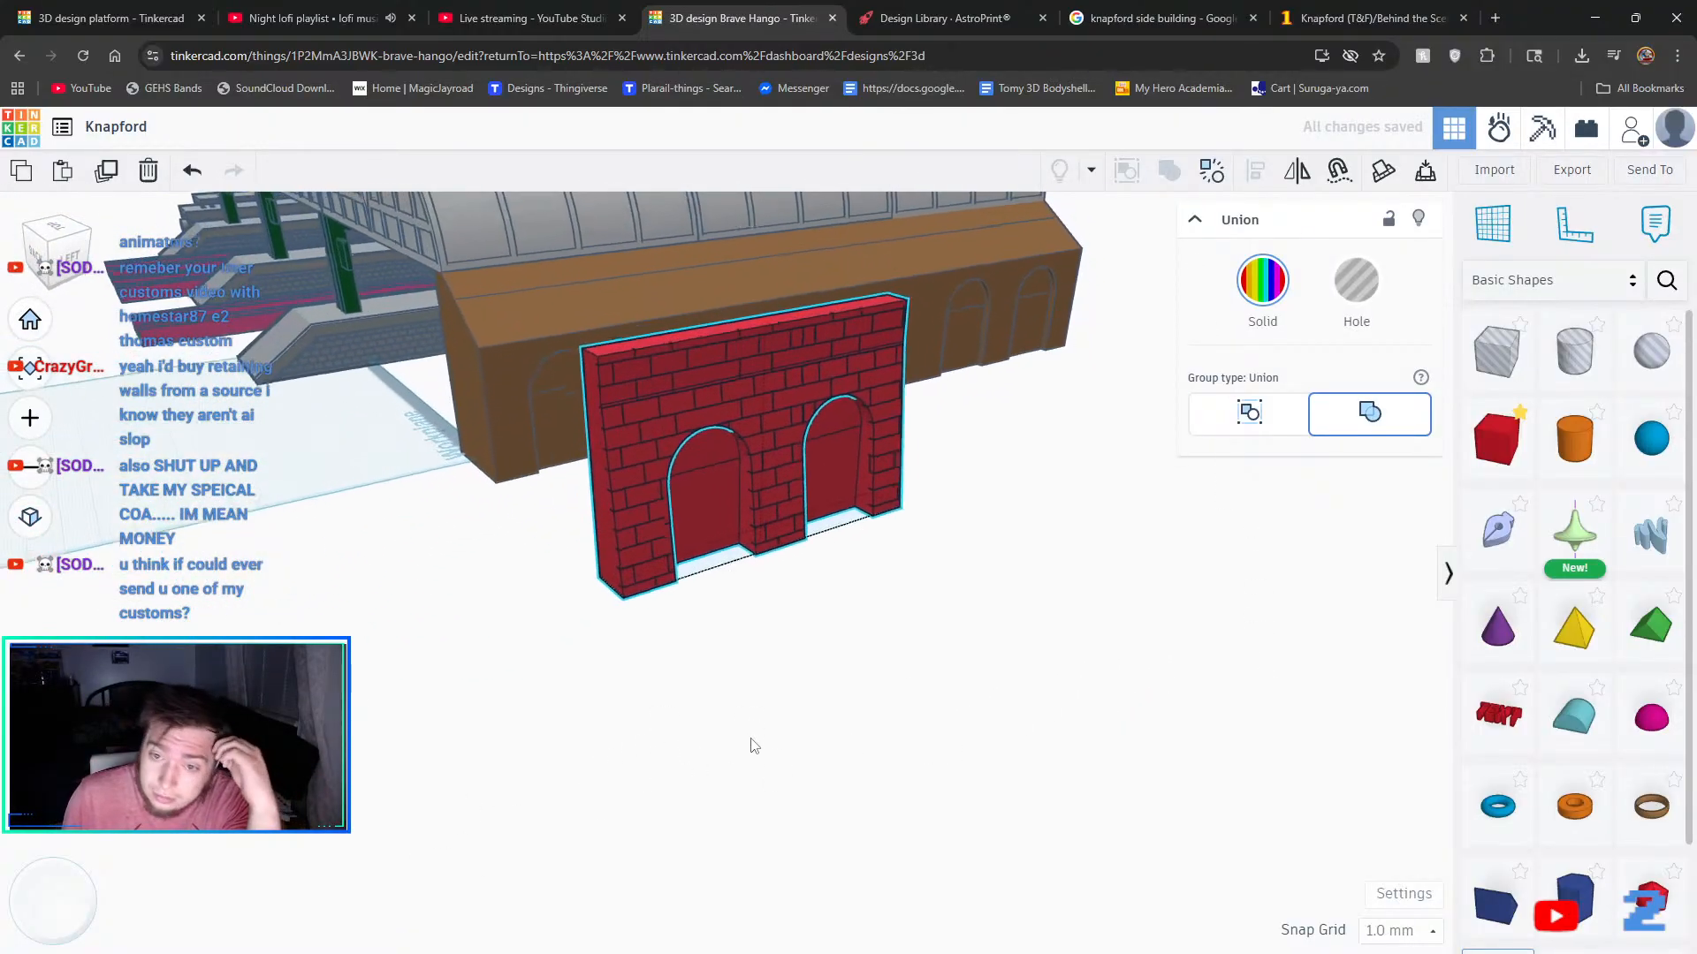
click(1049, 542)
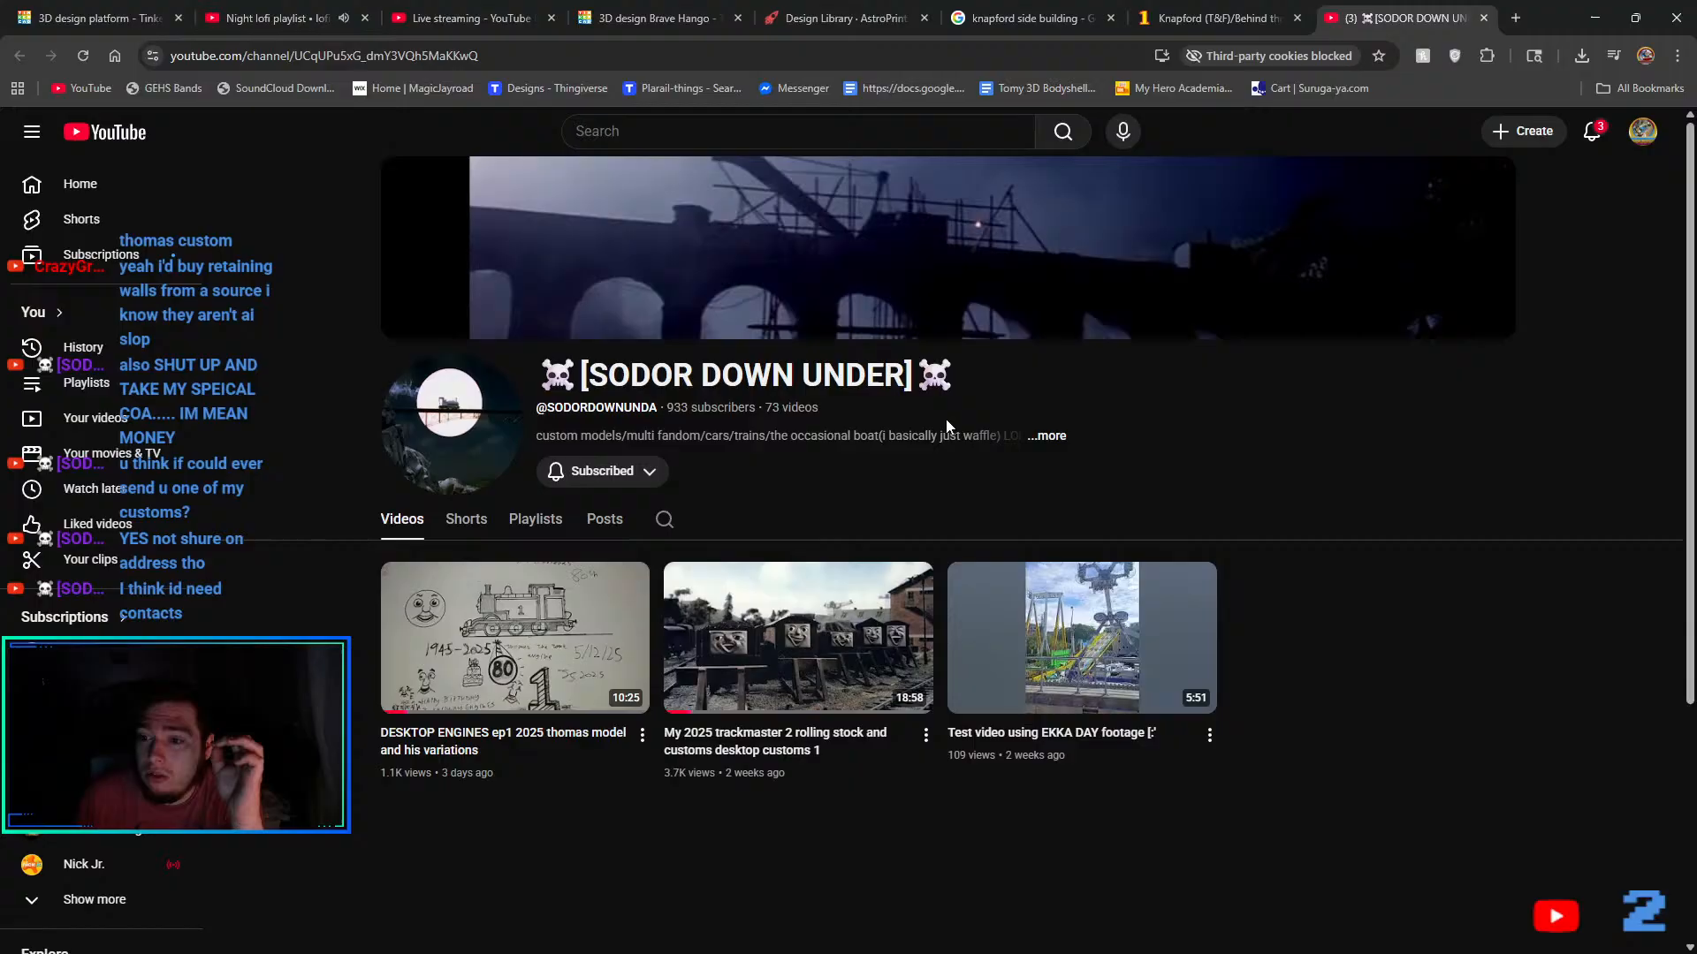
- Examine the viewer's YouTube channel details and browse its community posts of custom train models
click(1051, 438)
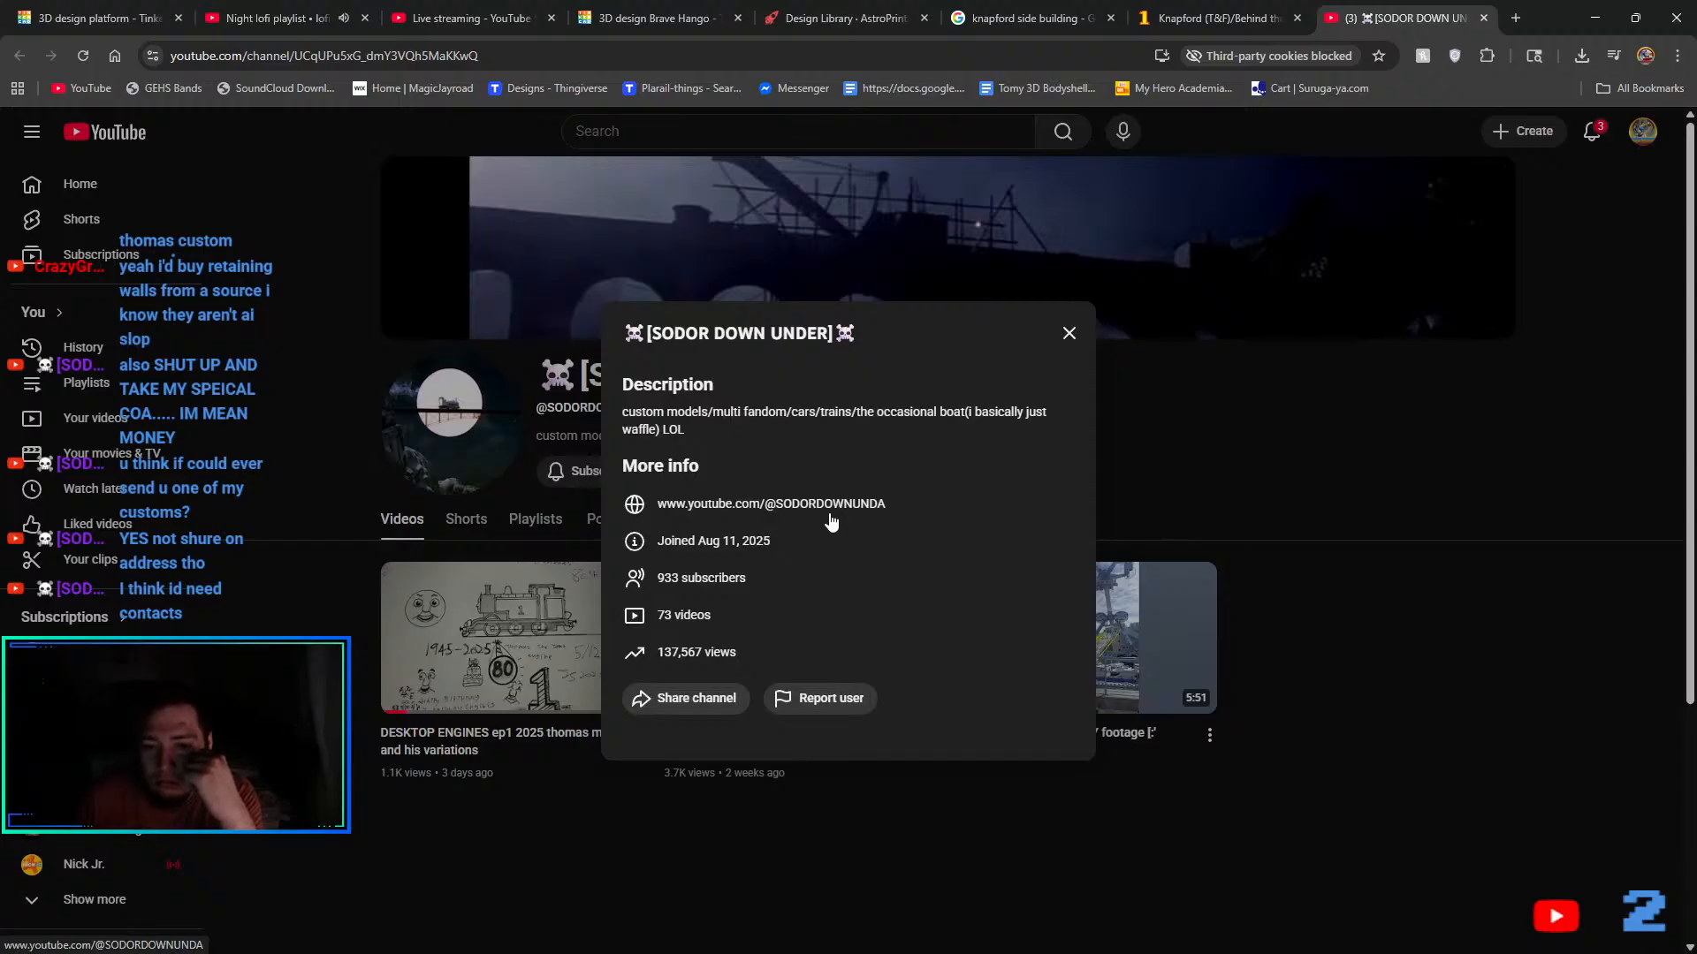
click(565, 427)
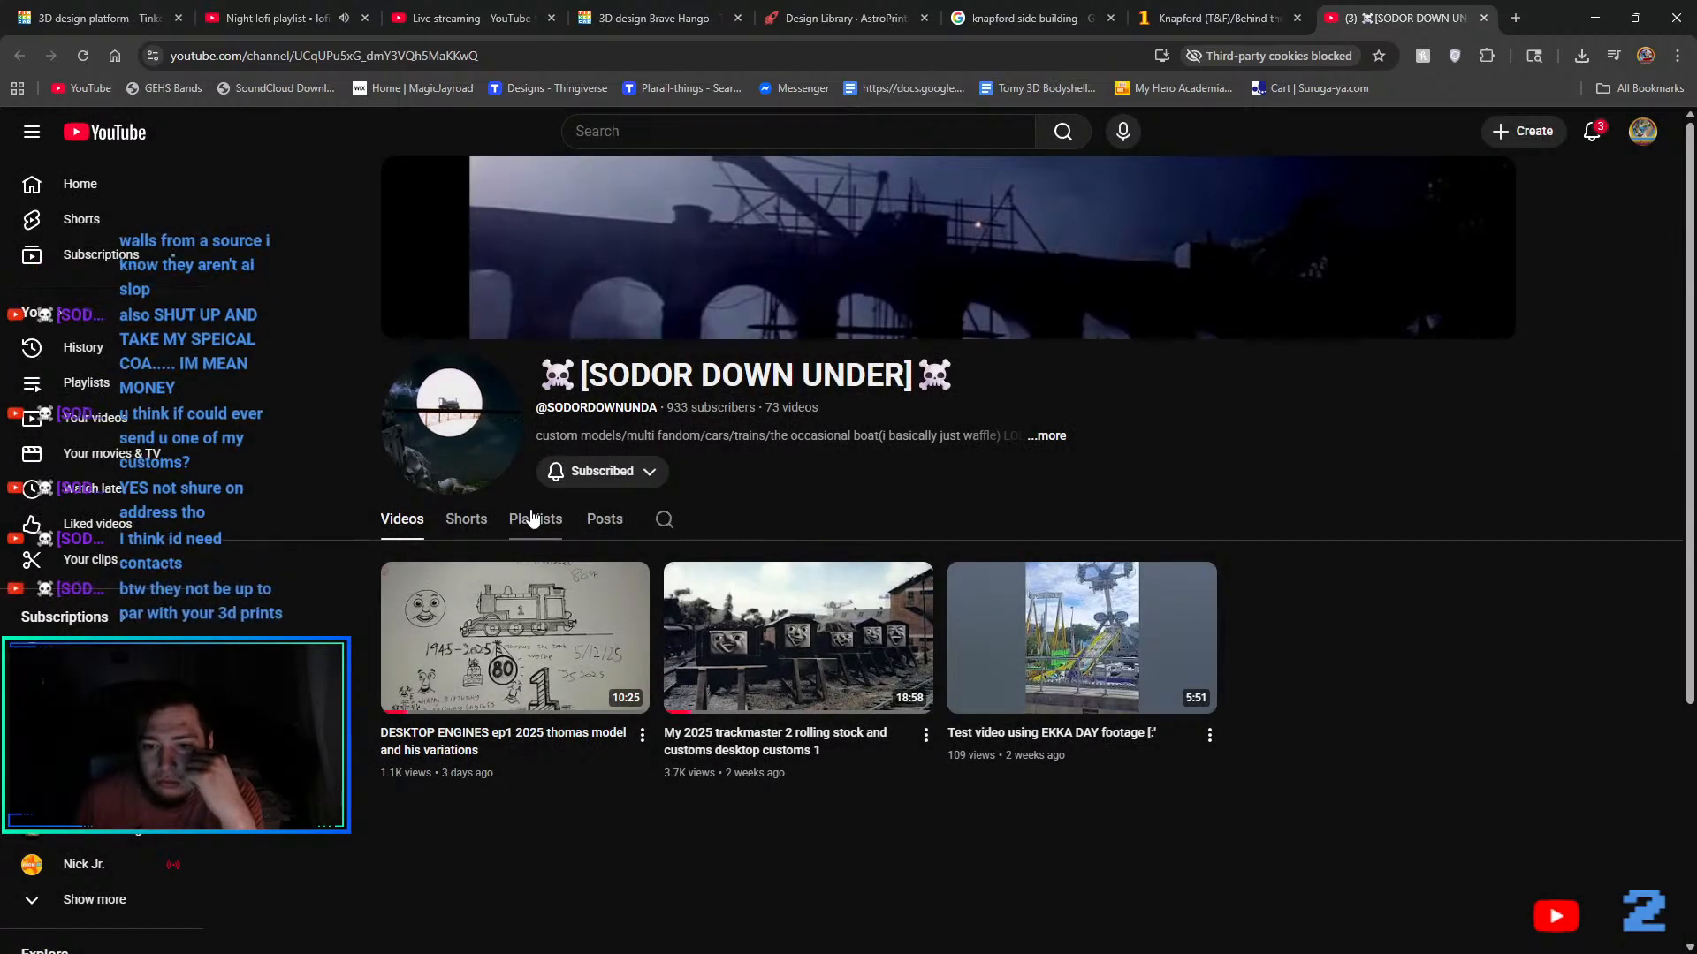
click(605, 519)
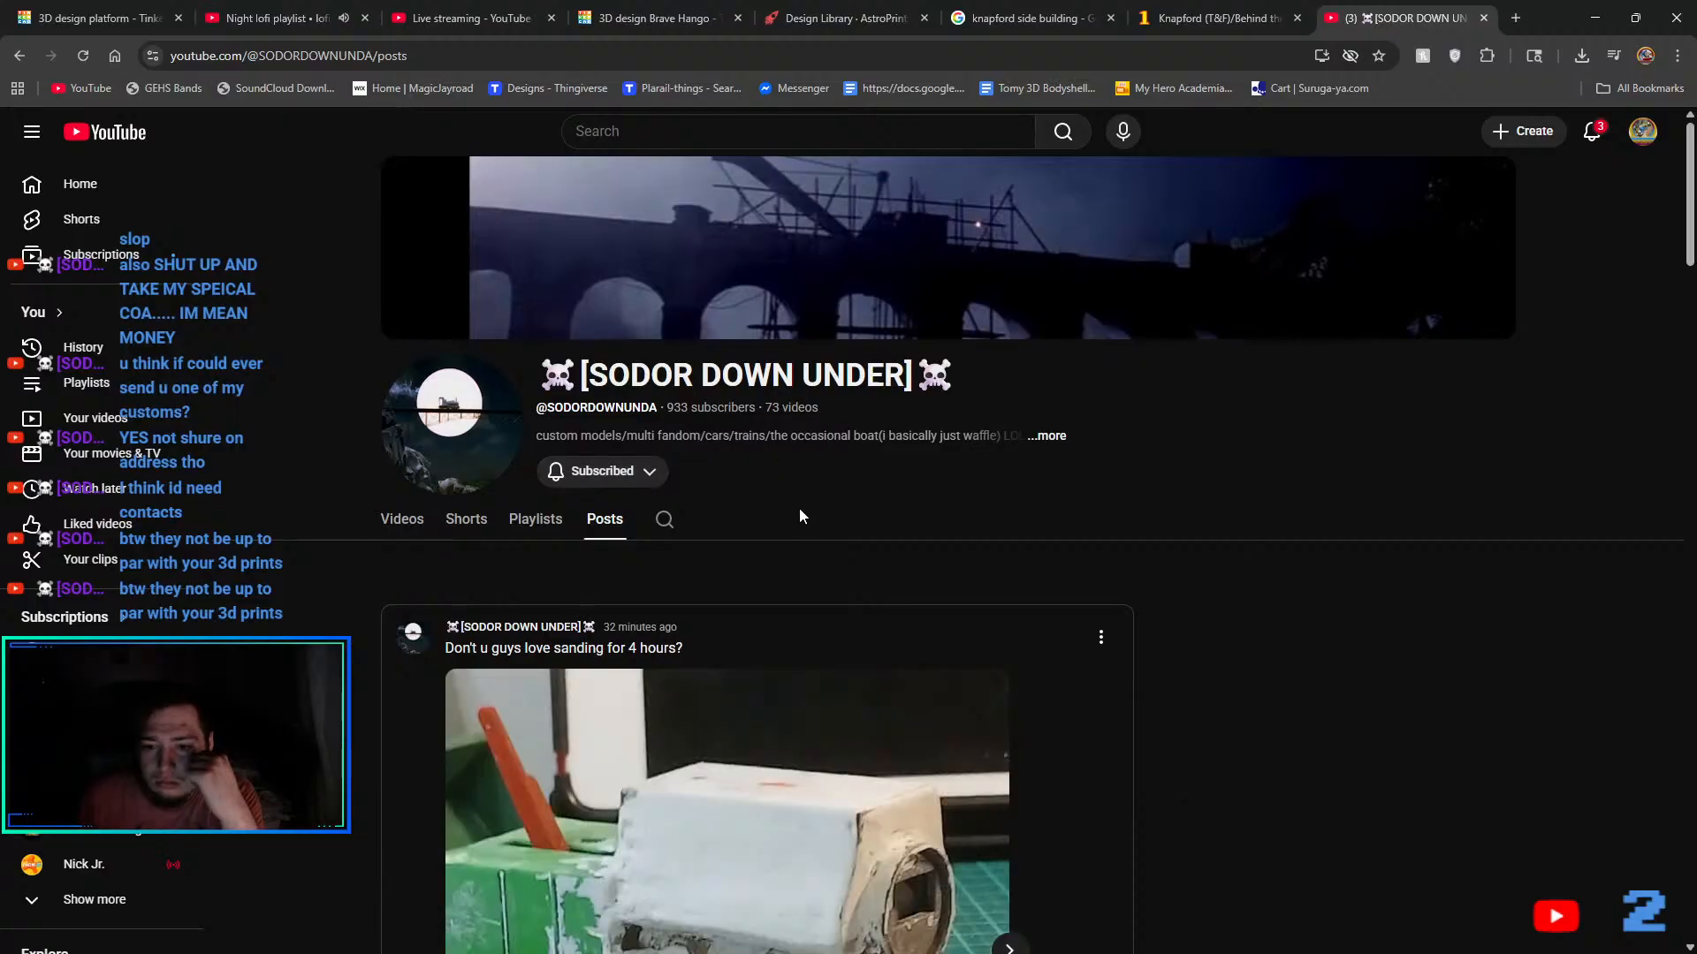
scroll(801, 531, down, 7)
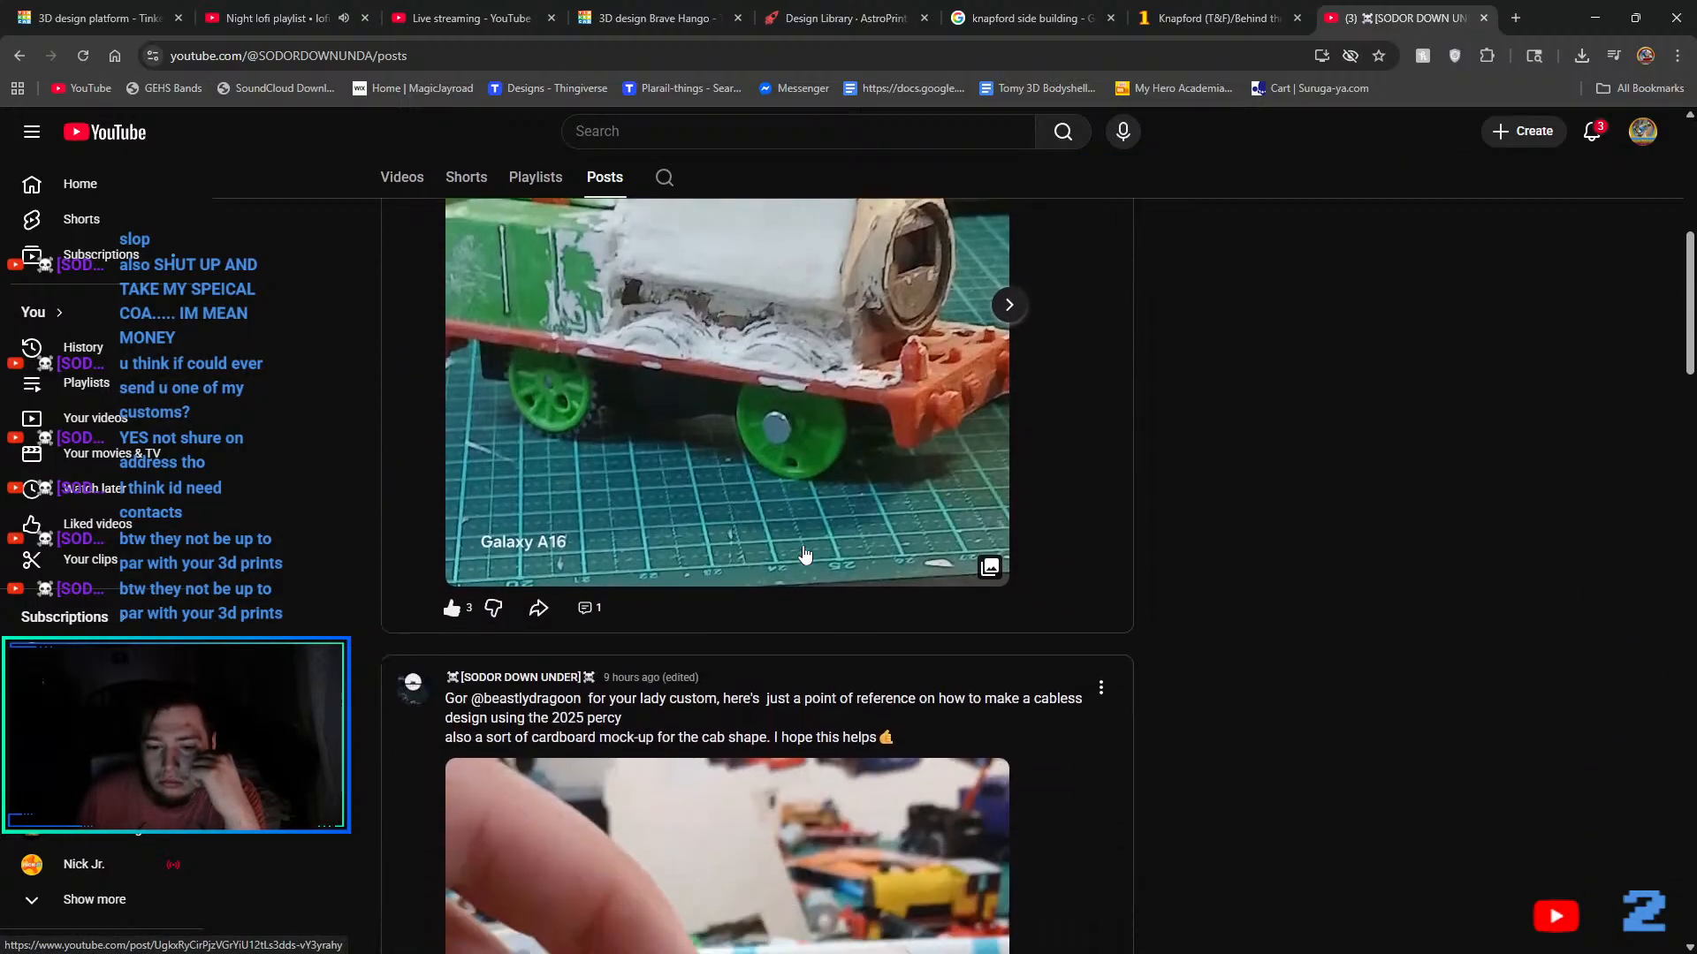
scroll(804, 555, down, 13)
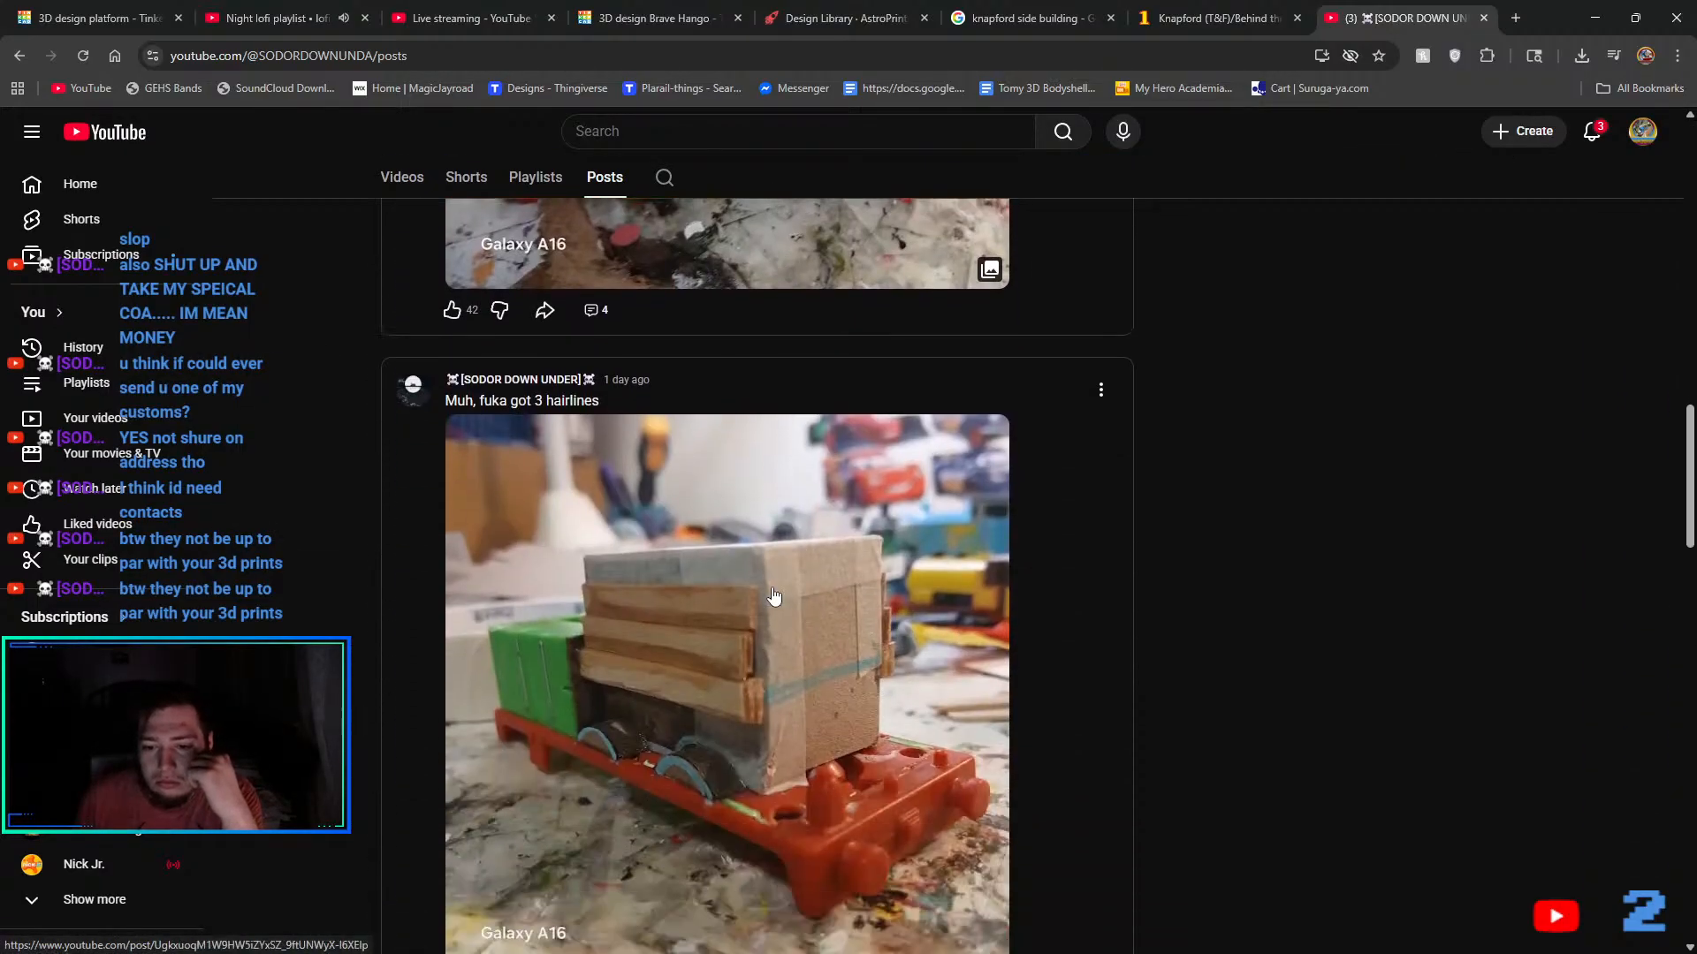
scroll(773, 596, up, 6)
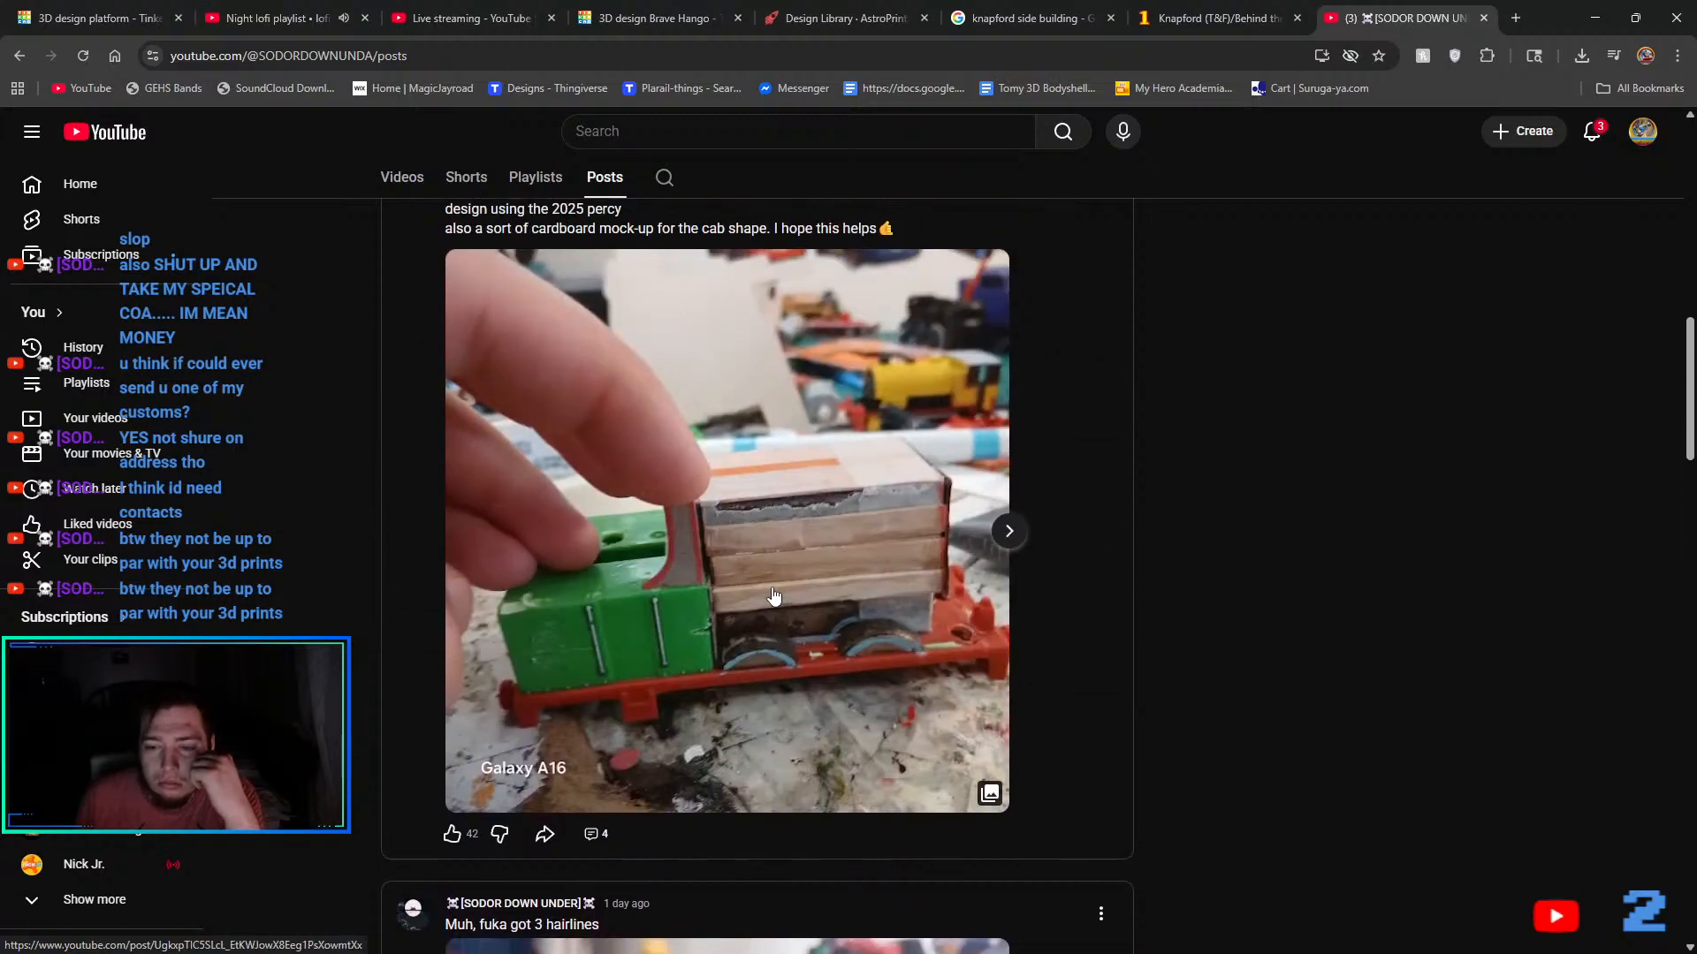
scroll(773, 597, down, 6)
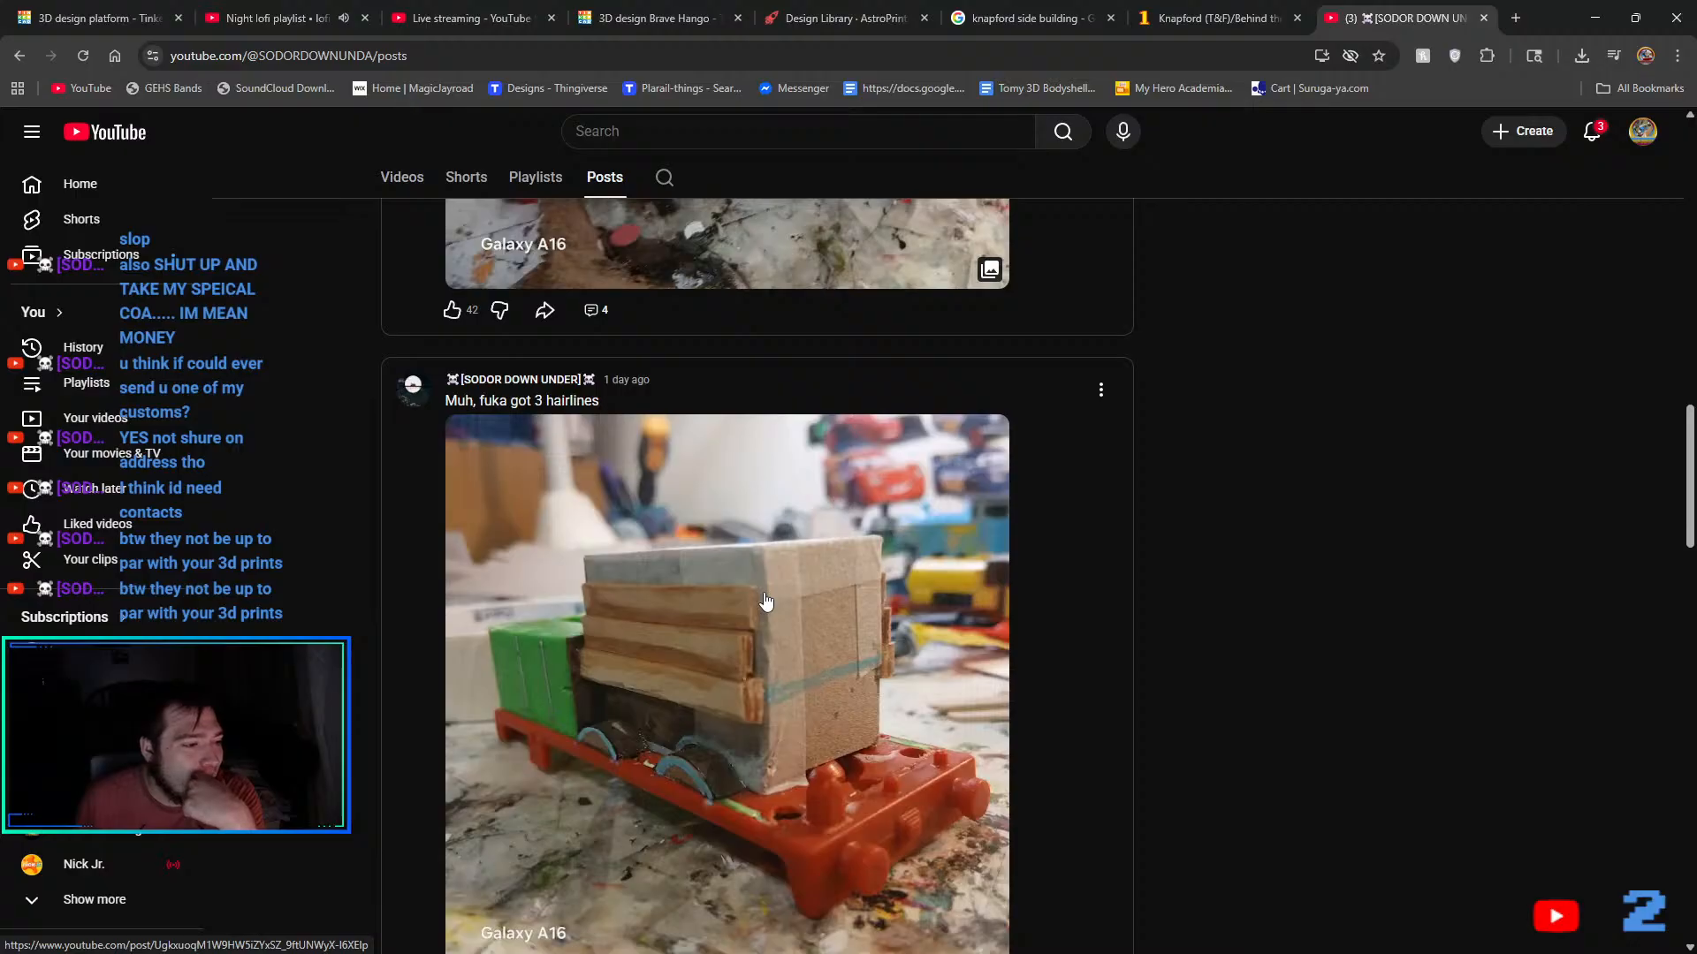
scroll(751, 610, up, 12)
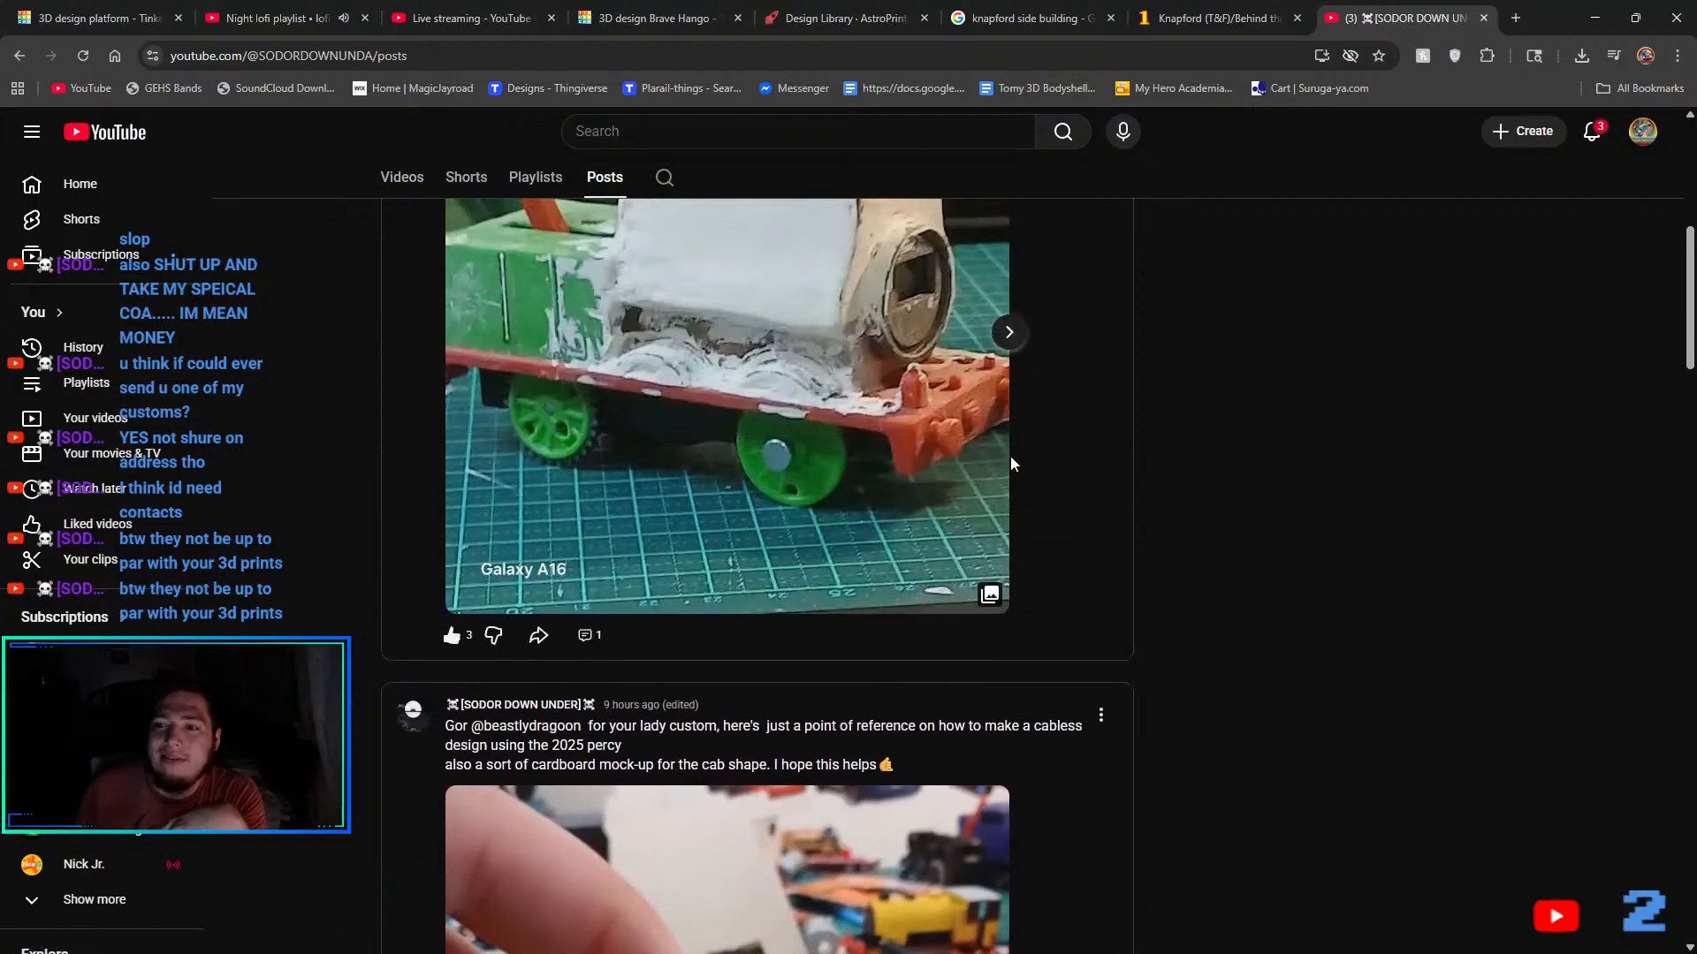
scroll(1012, 464, up, 6)
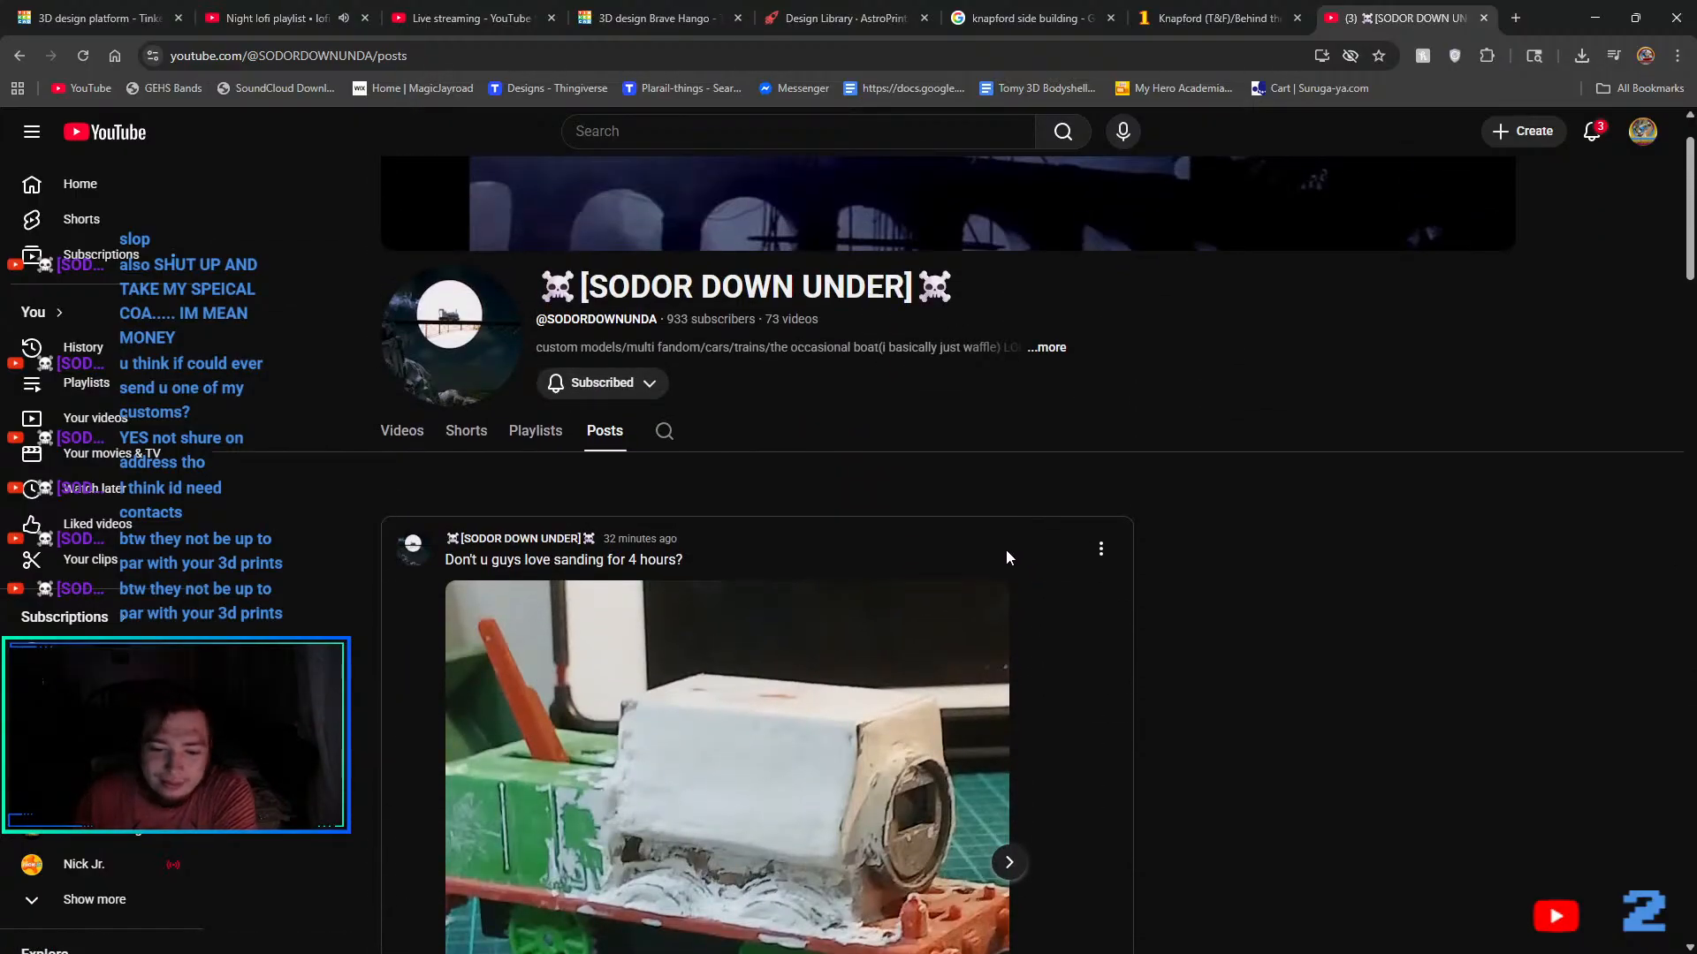
scroll(964, 592, up, 1)
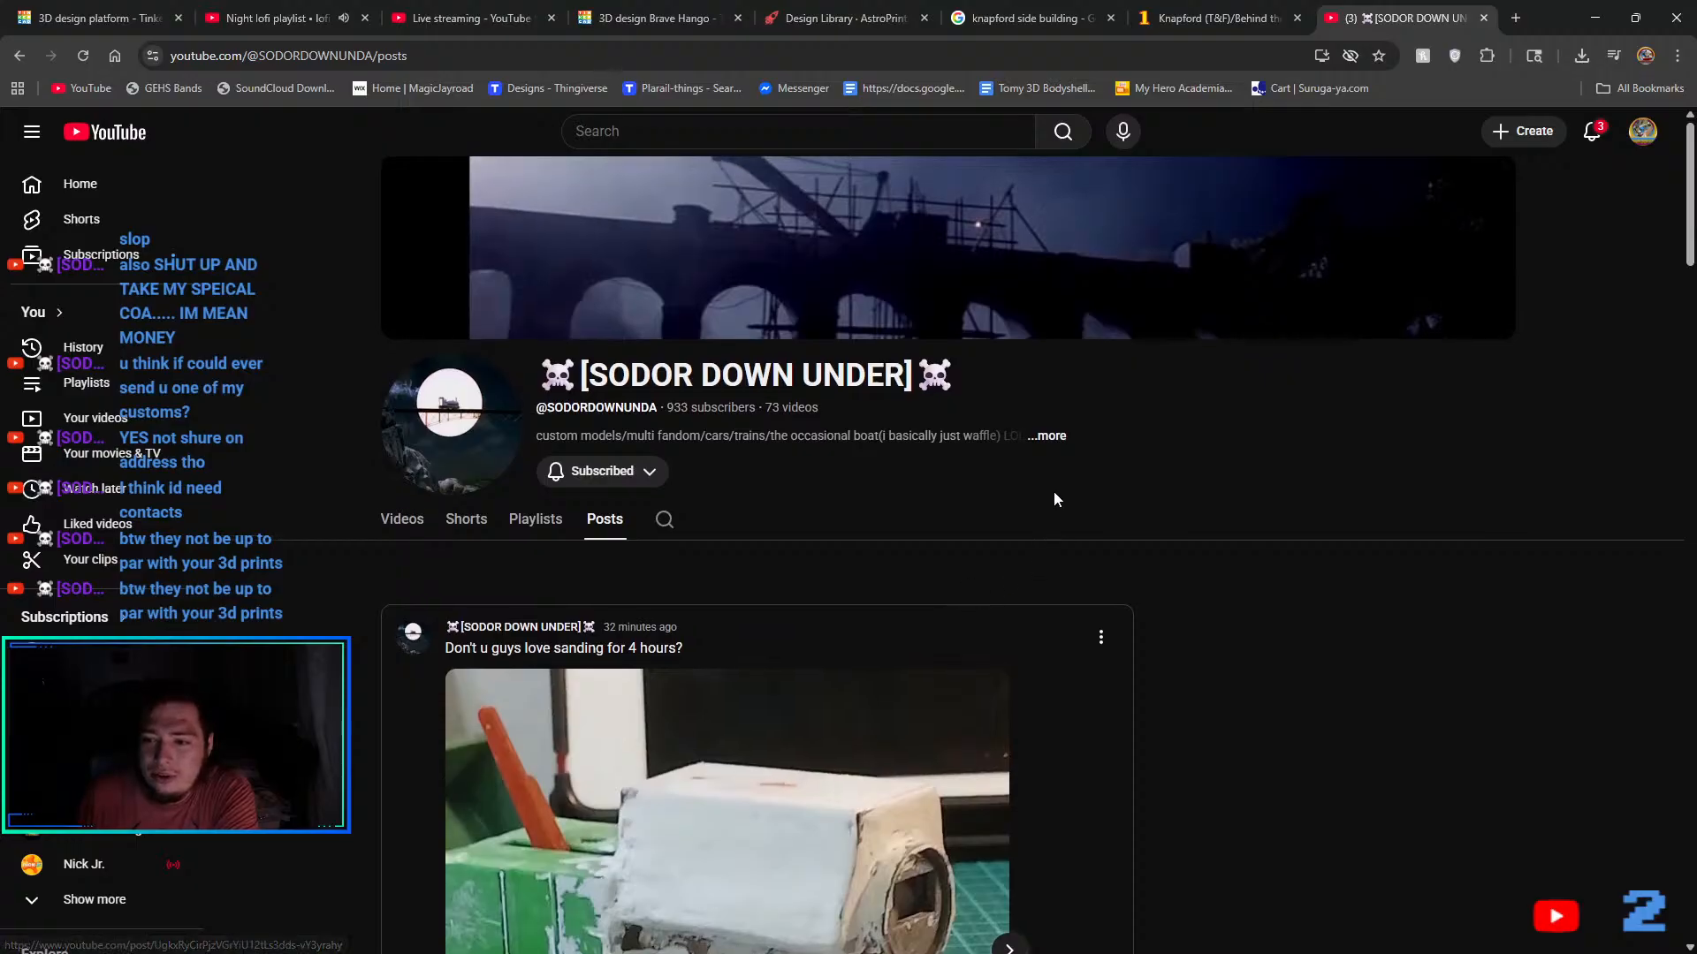
- Check the YouTube channel's description and additional info again for contact details
click(1047, 436)
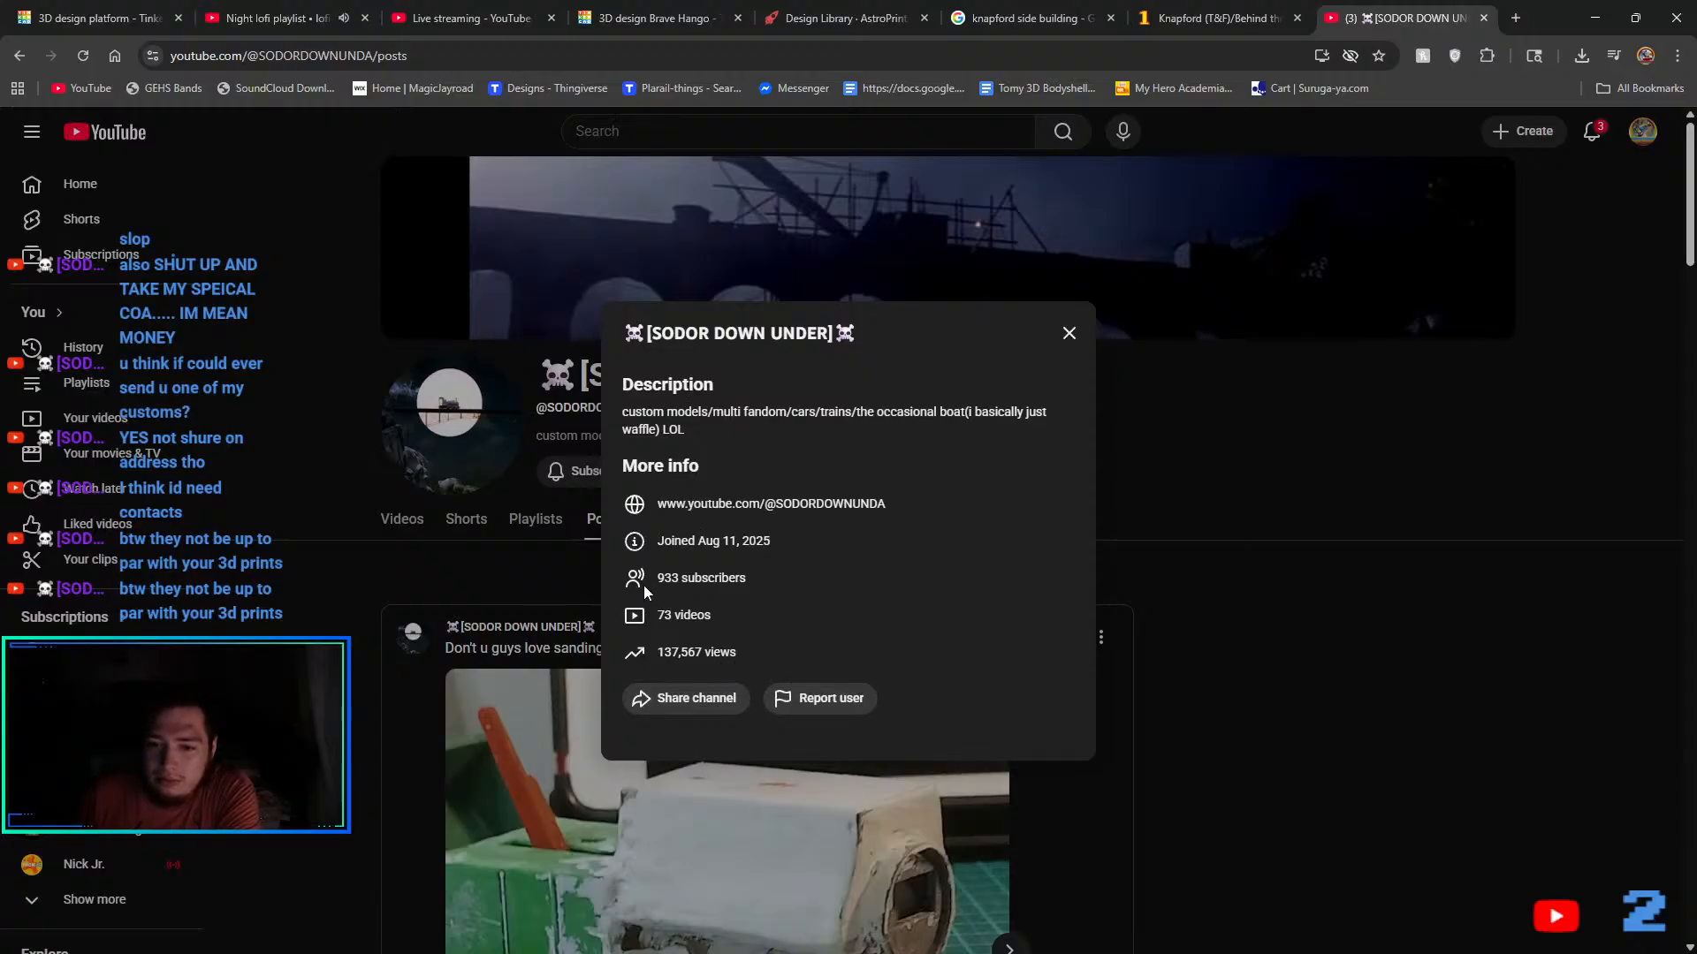
click(1068, 333)
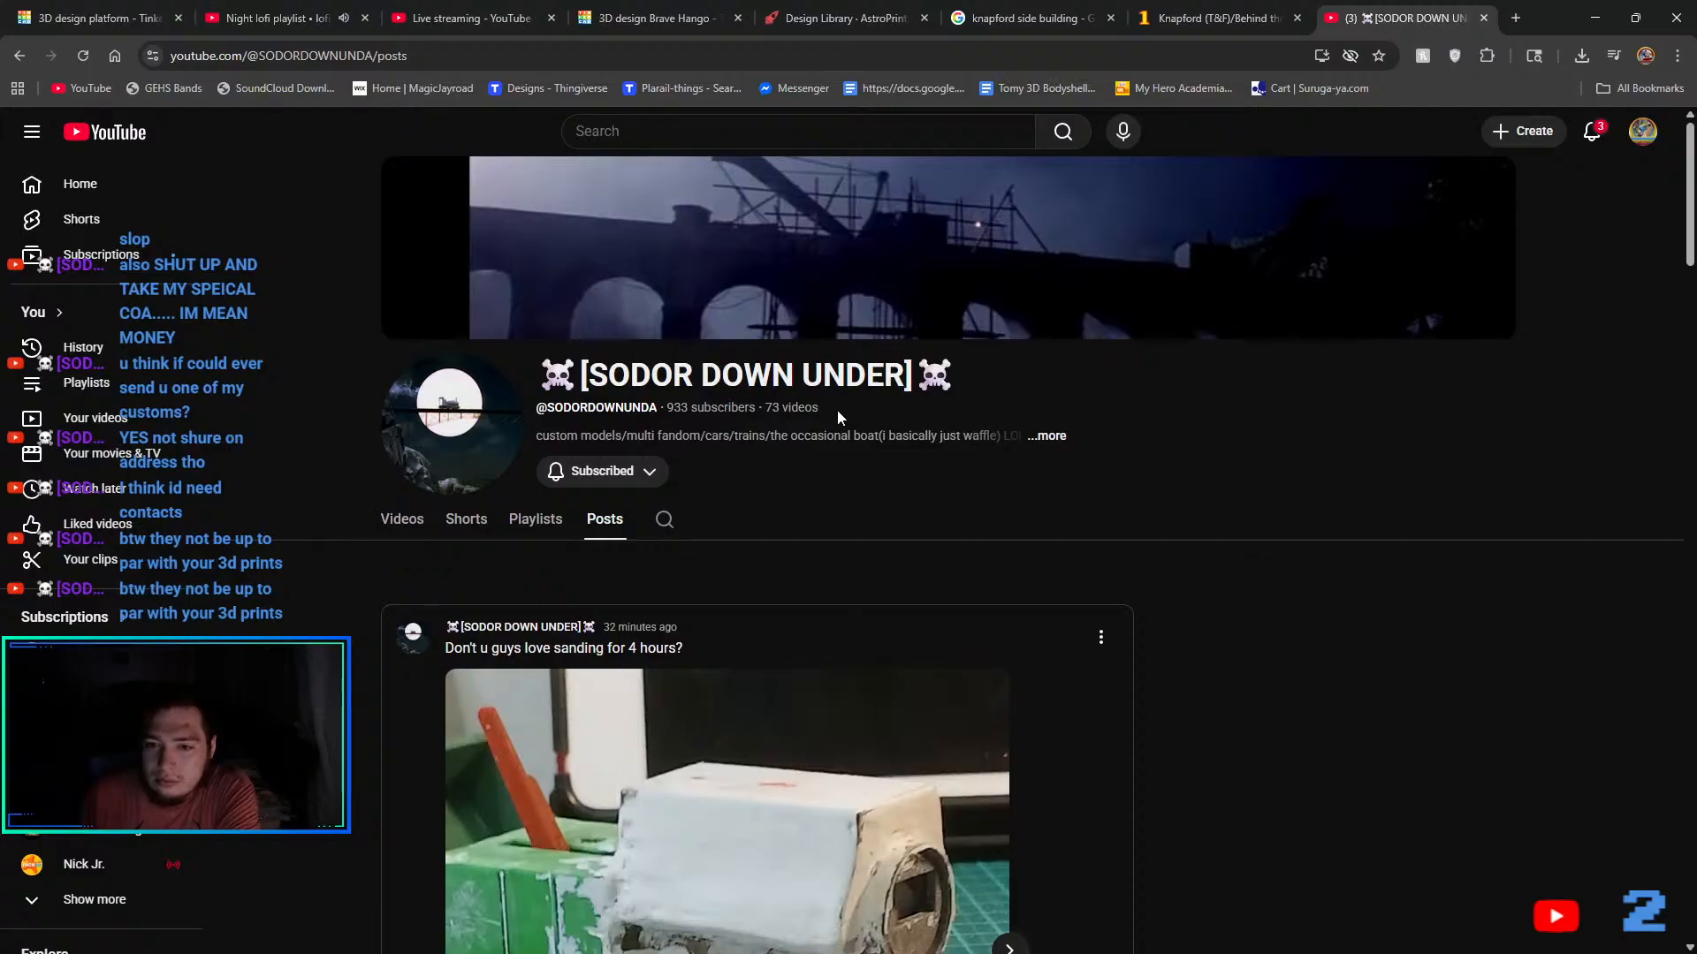
click(1051, 436)
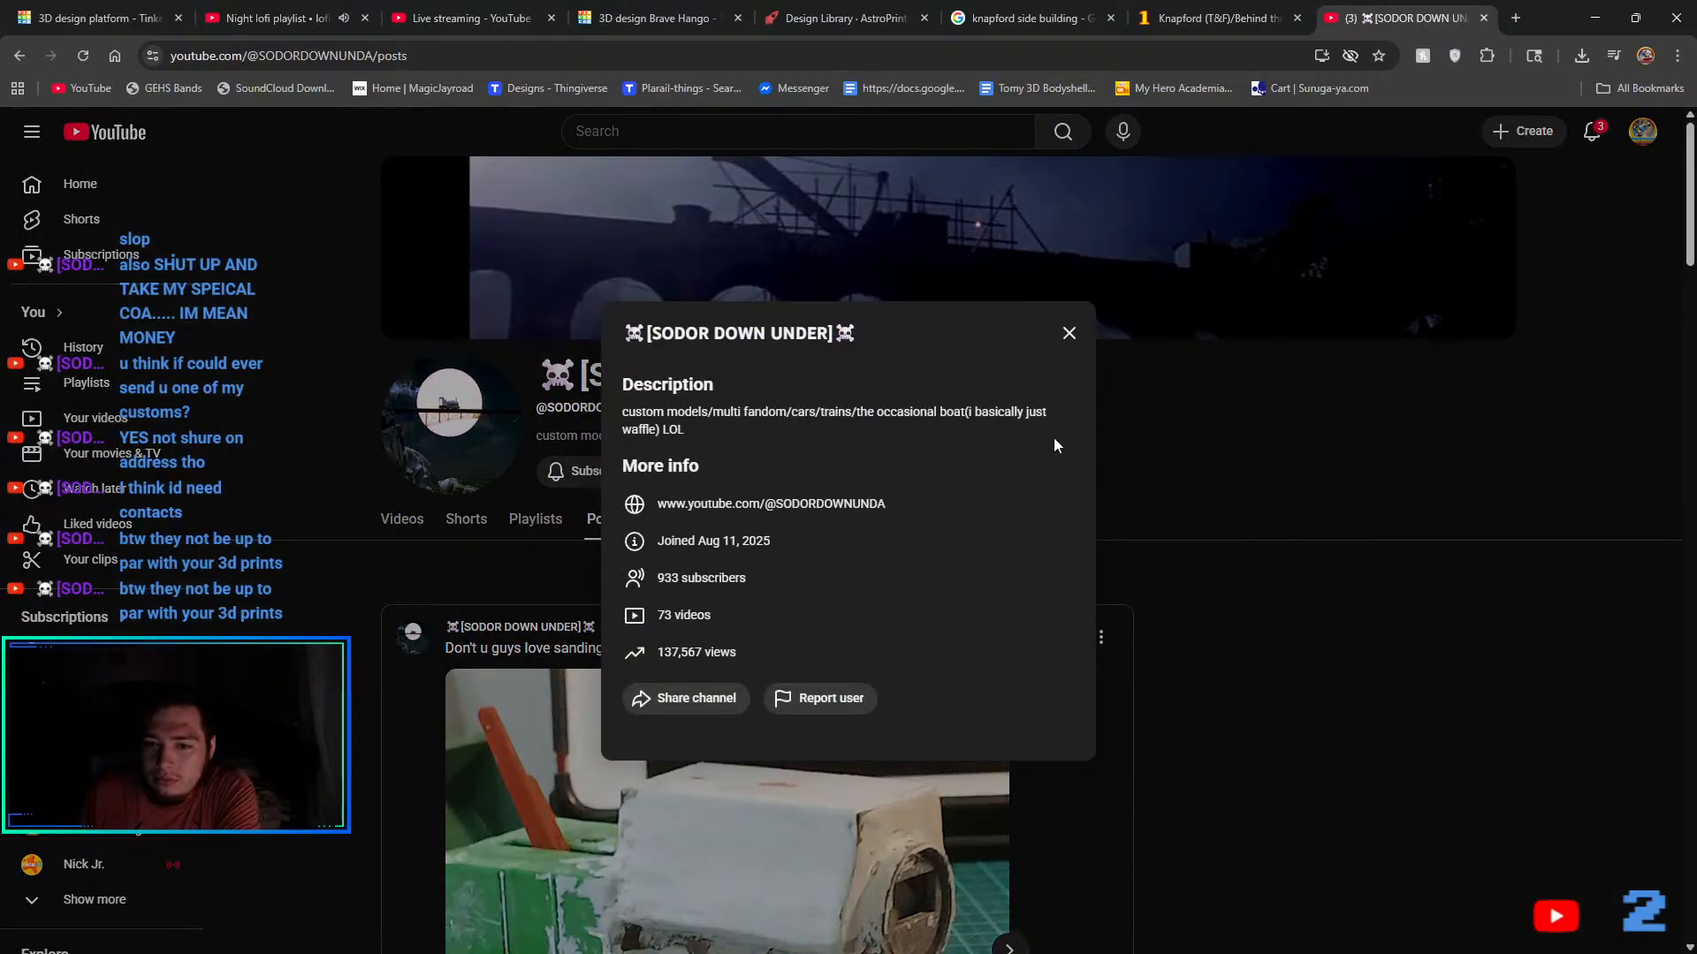
click(1069, 333)
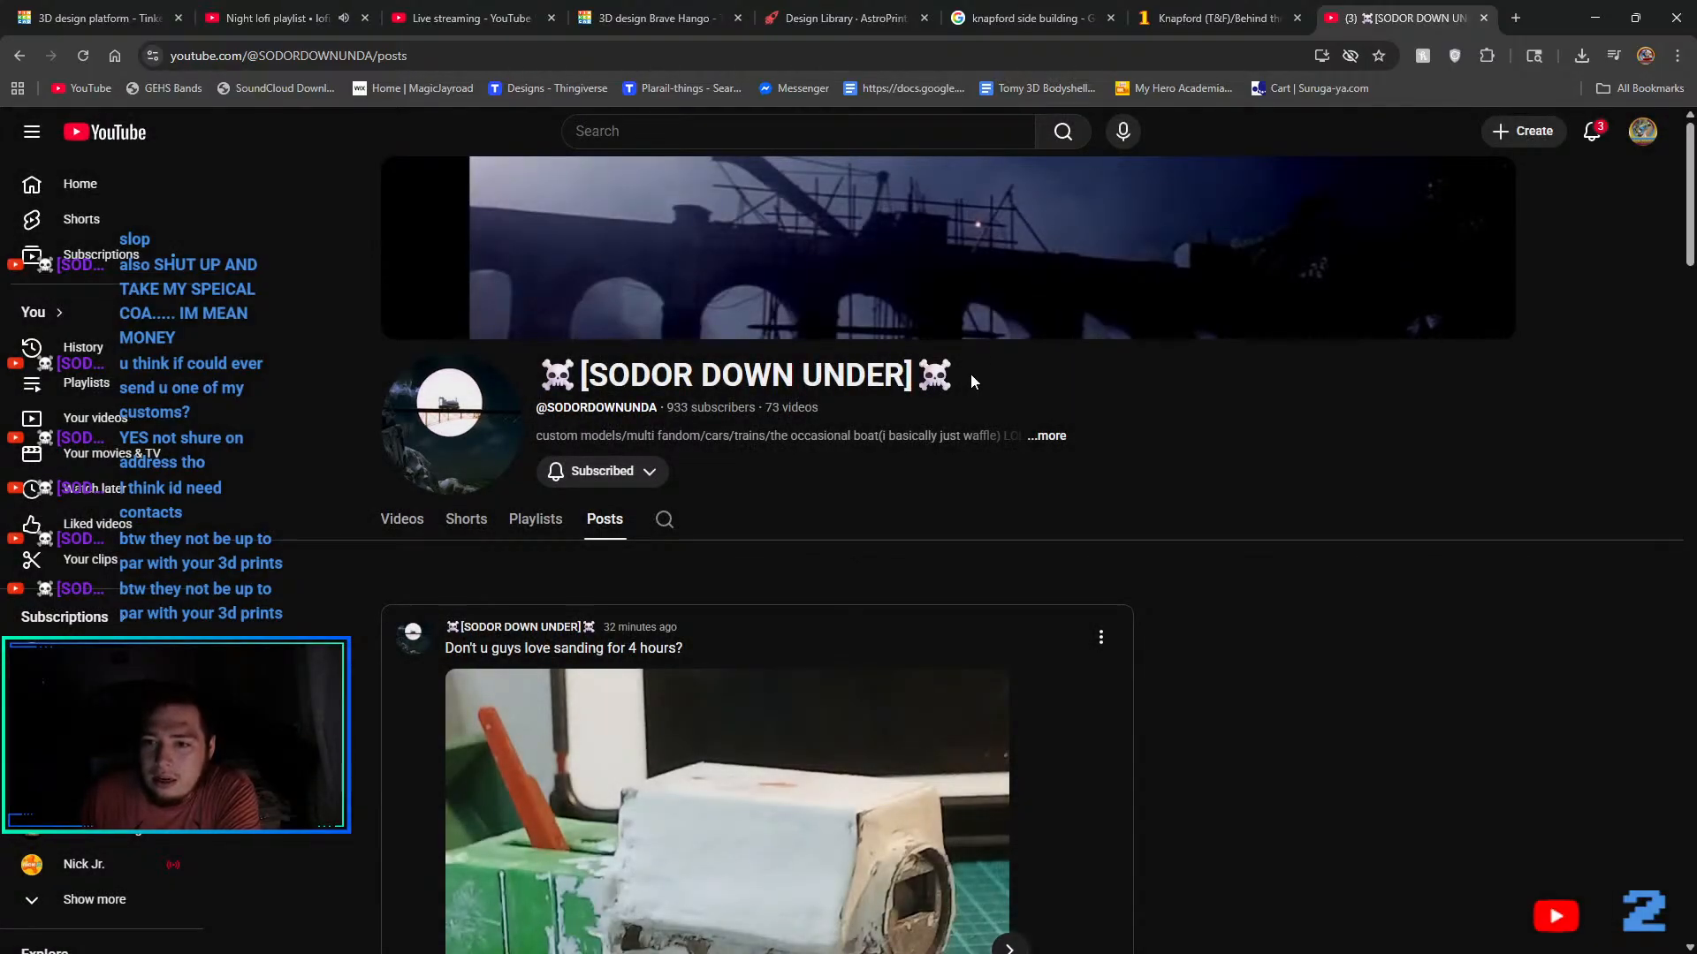
- Check the YouTube notifications and switch to the Google image results for "knapford side building"
click(1591, 149)
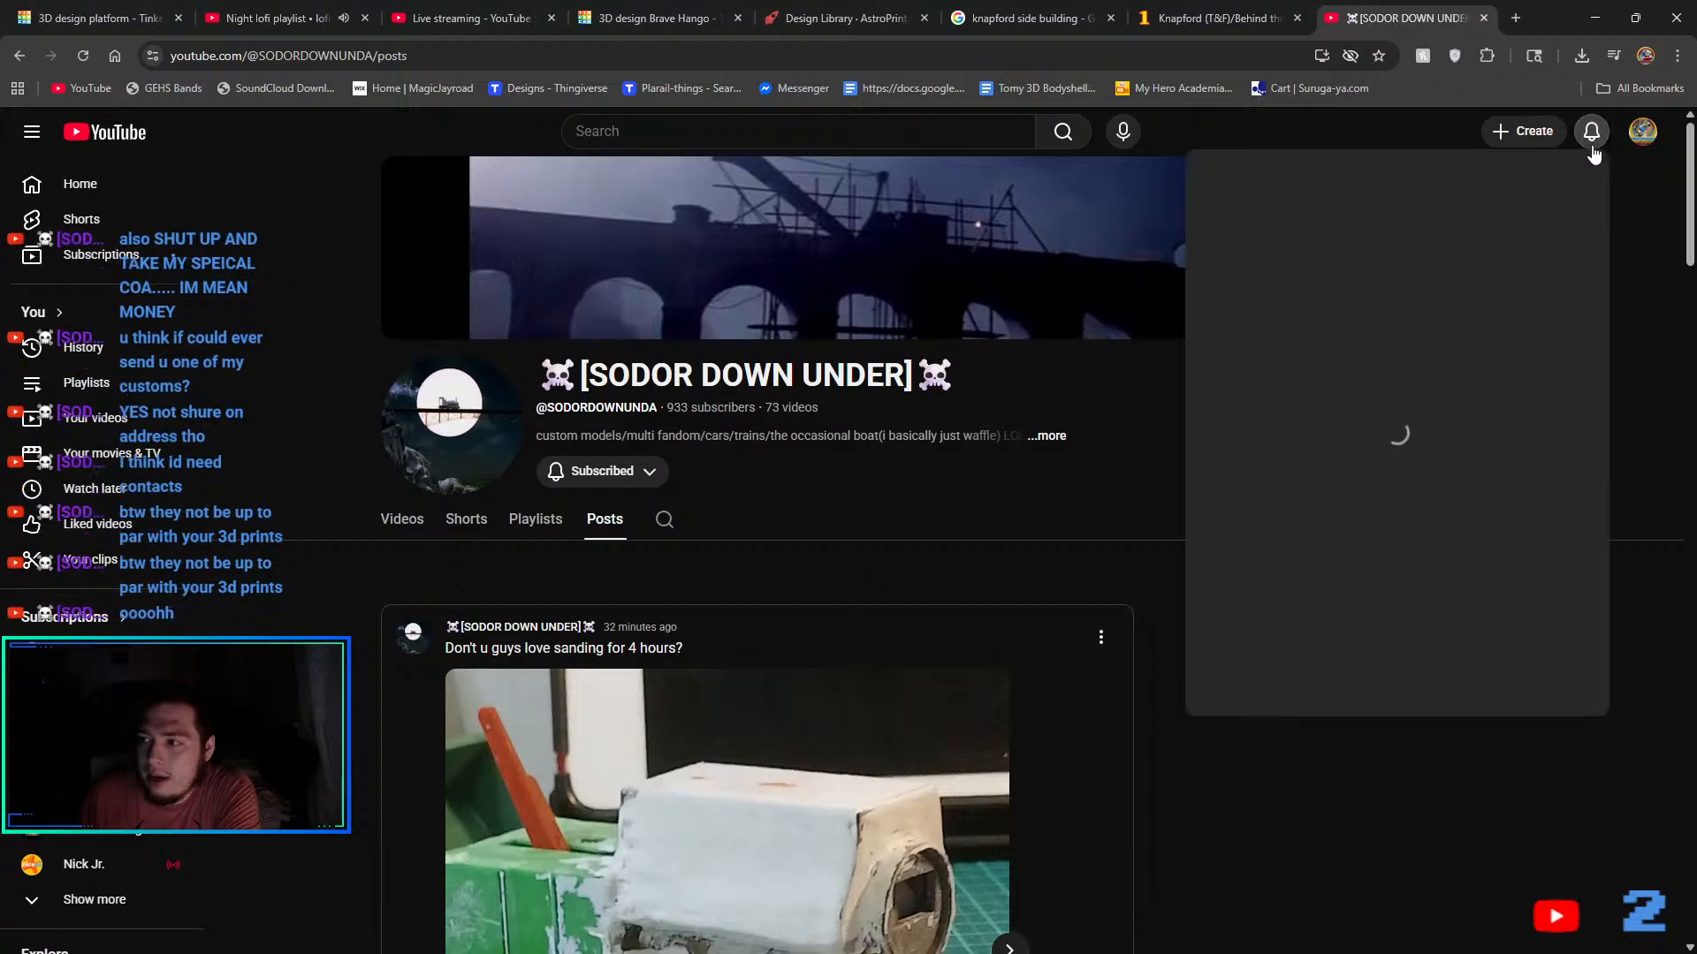
click(920, 530)
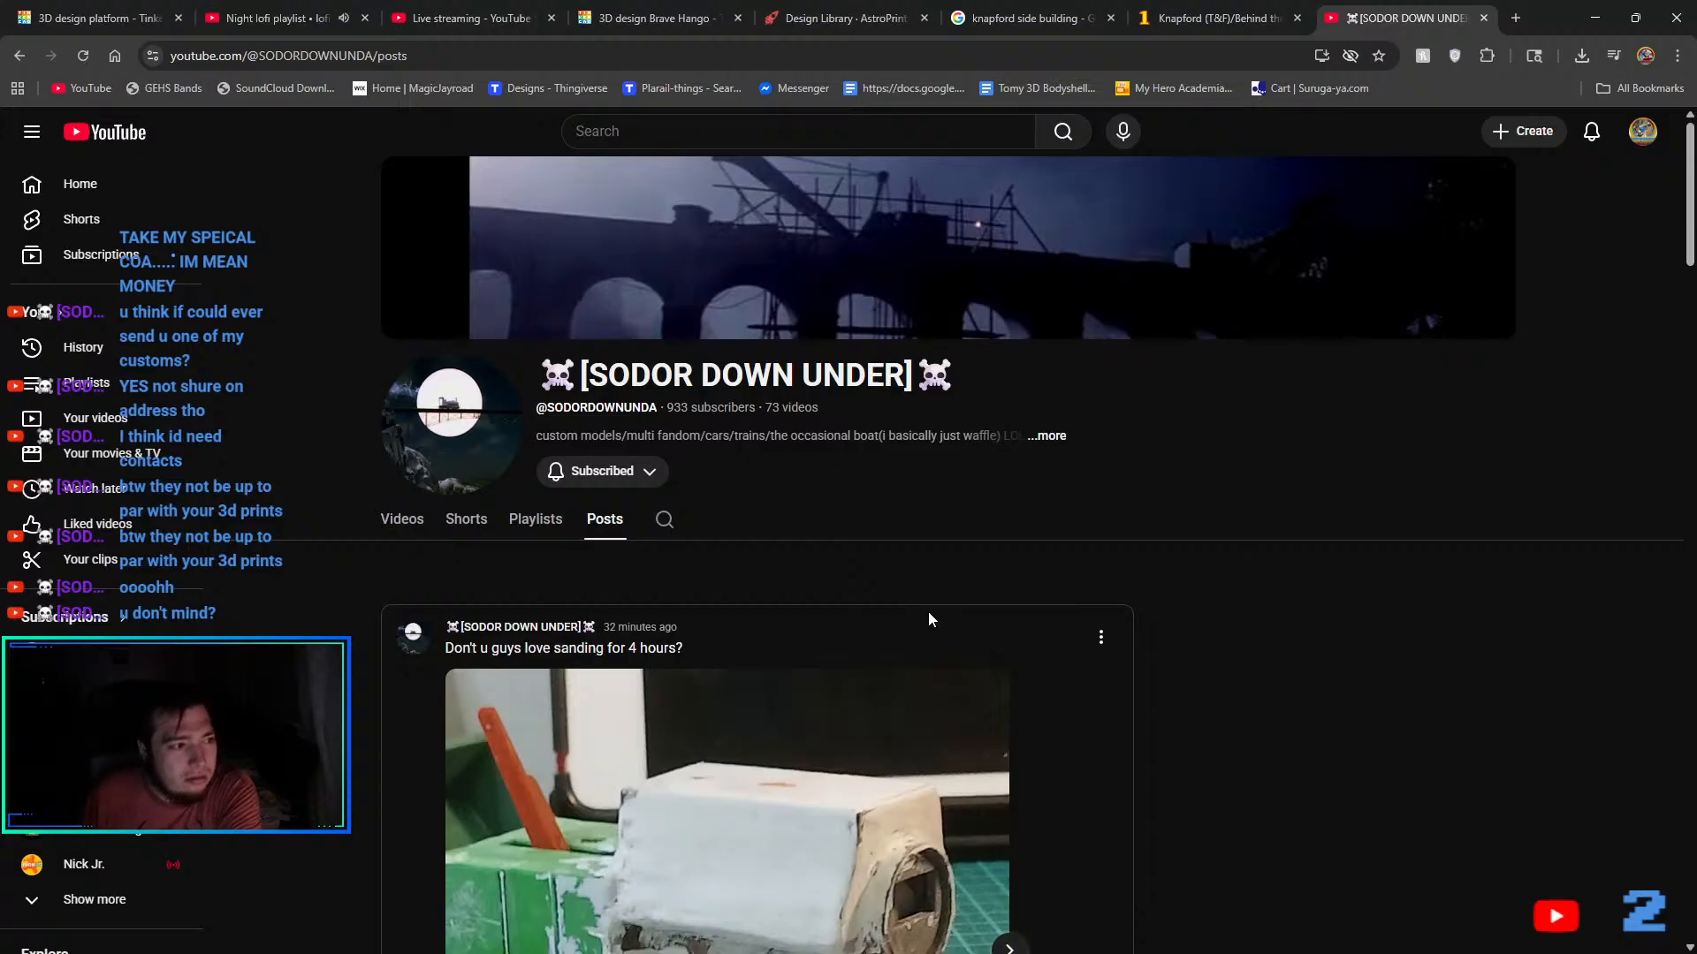
click(1030, 17)
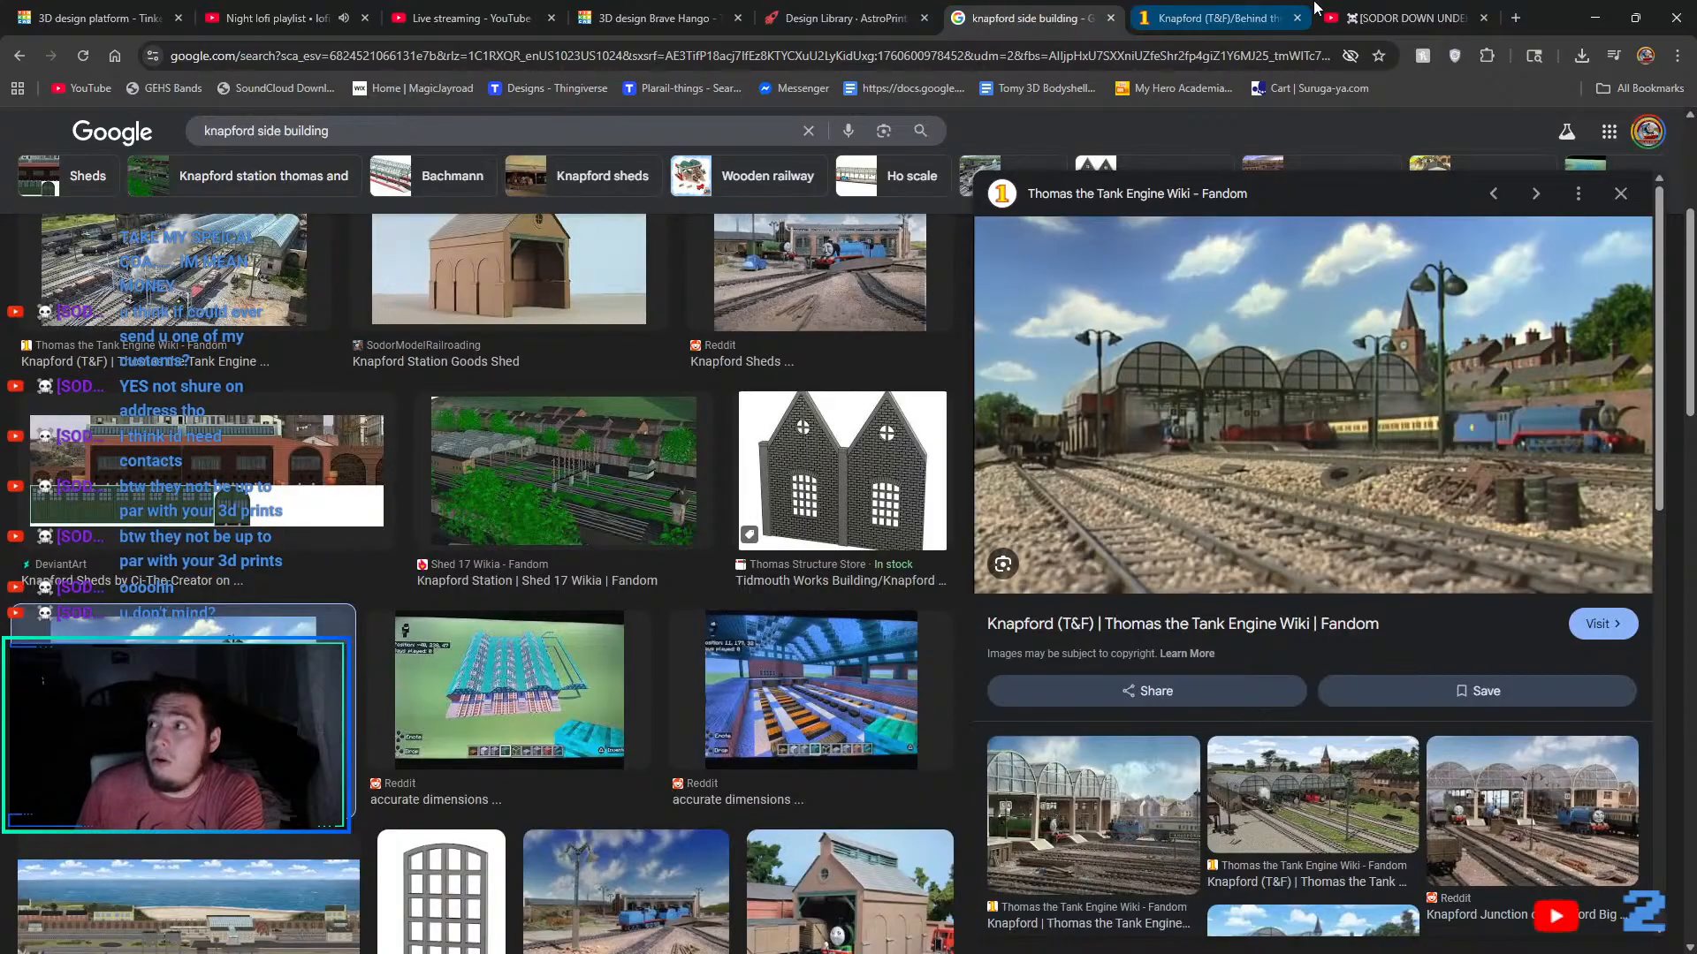
- Look over the Knapford station photo in the image results and the wiki's Knapford Main Station concept drawing
mouse_move(1314, 7)
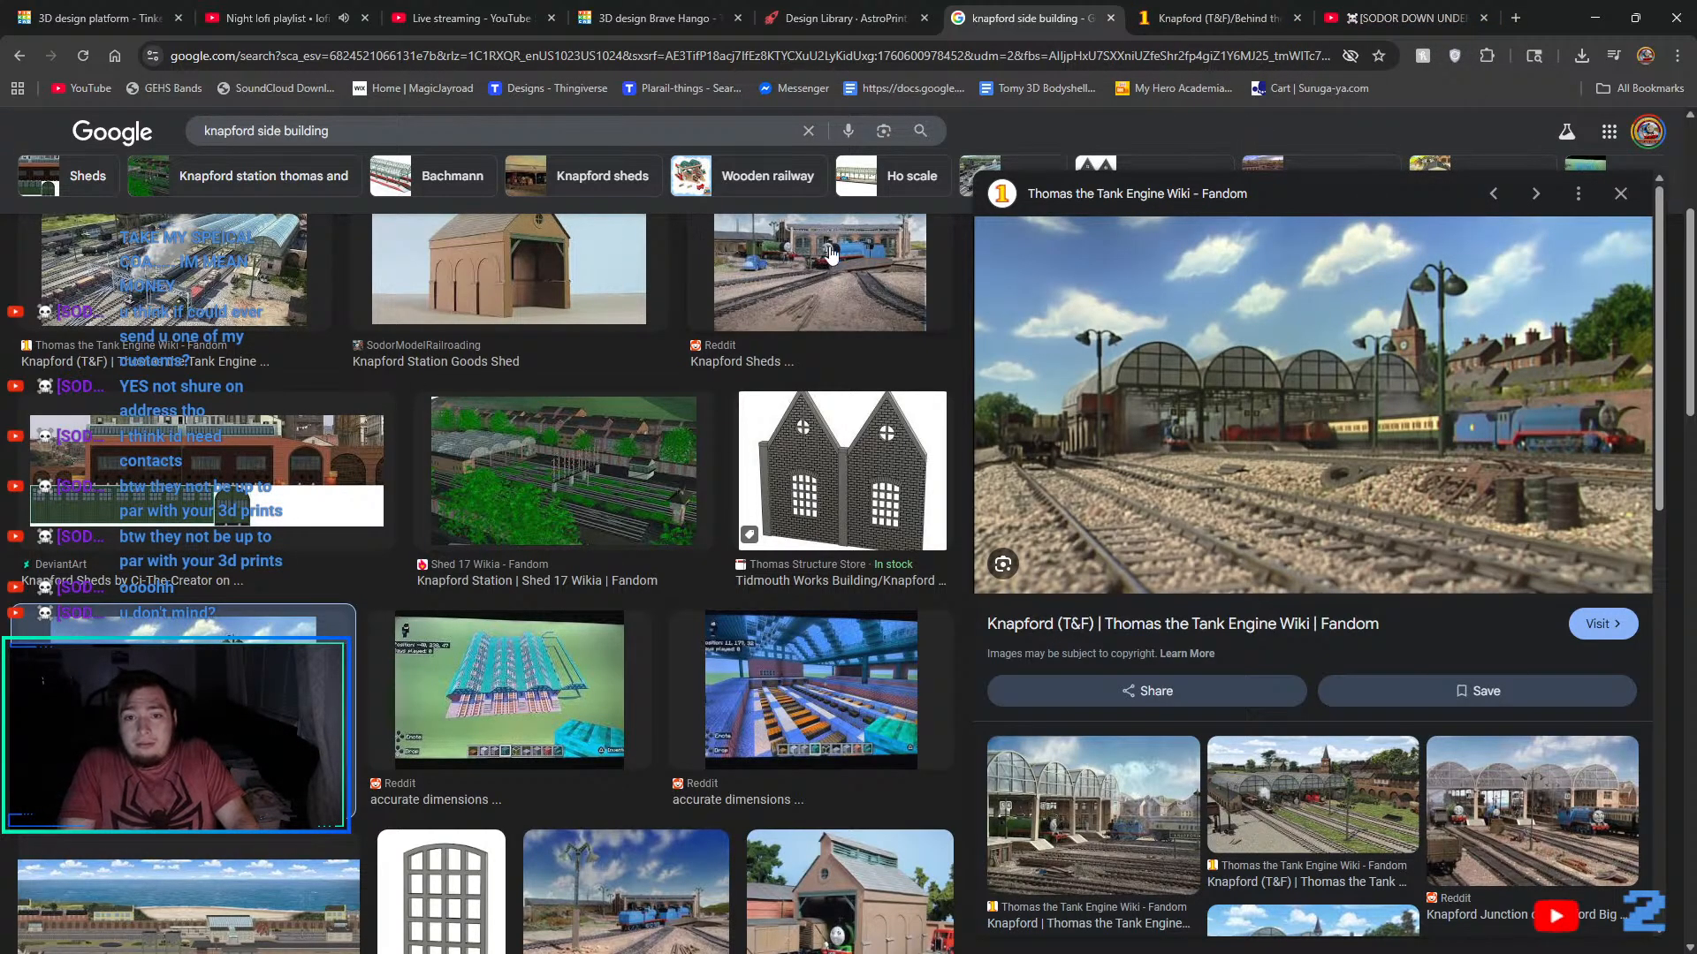
scroll(831, 254, down, 2)
scroll(831, 254, up, 3)
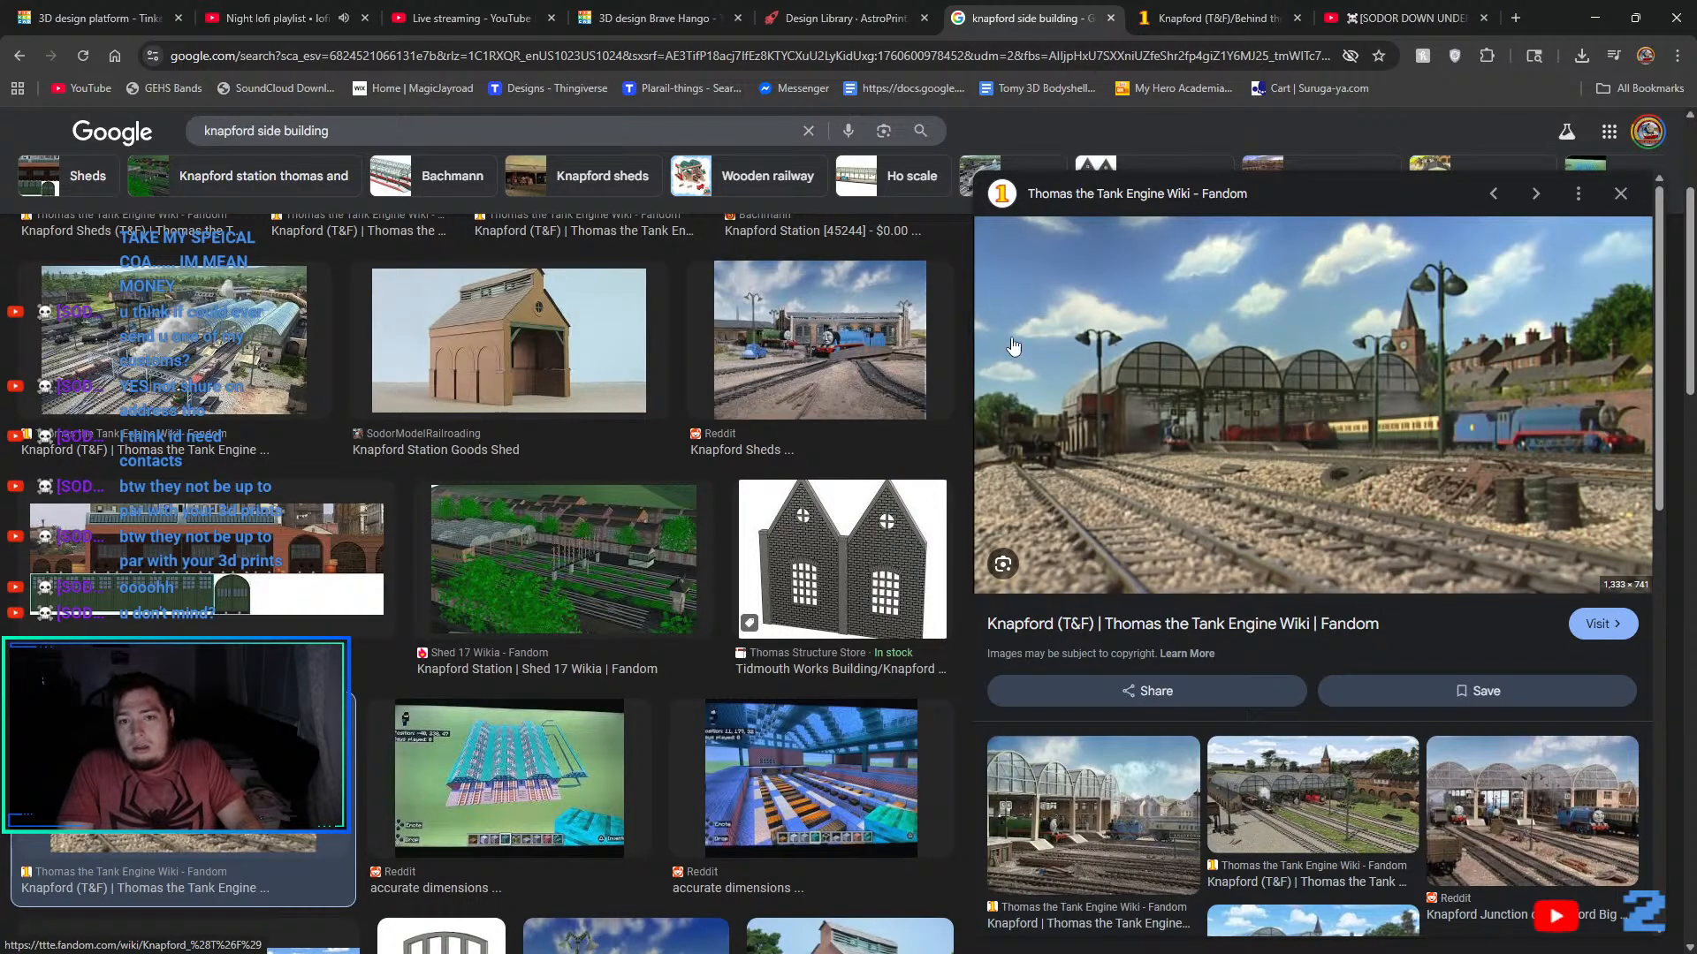
scroll(1139, 369, down, 1)
scroll(1140, 369, down, 1)
scroll(1163, 339, up, 1)
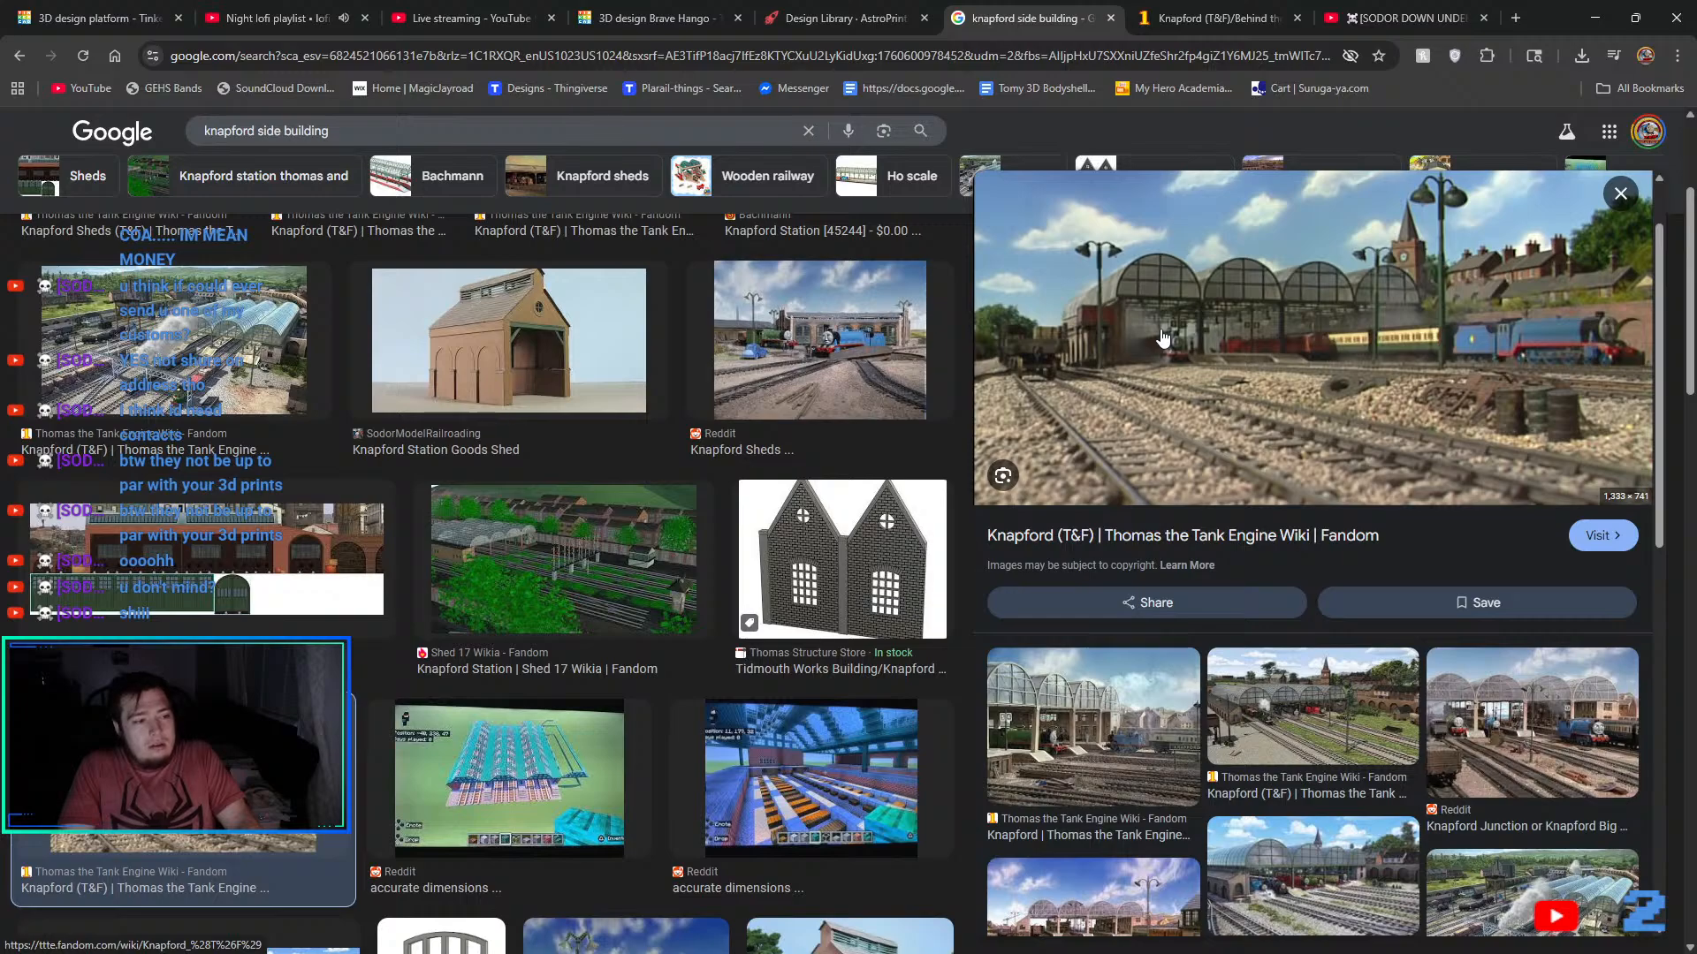
click(1218, 17)
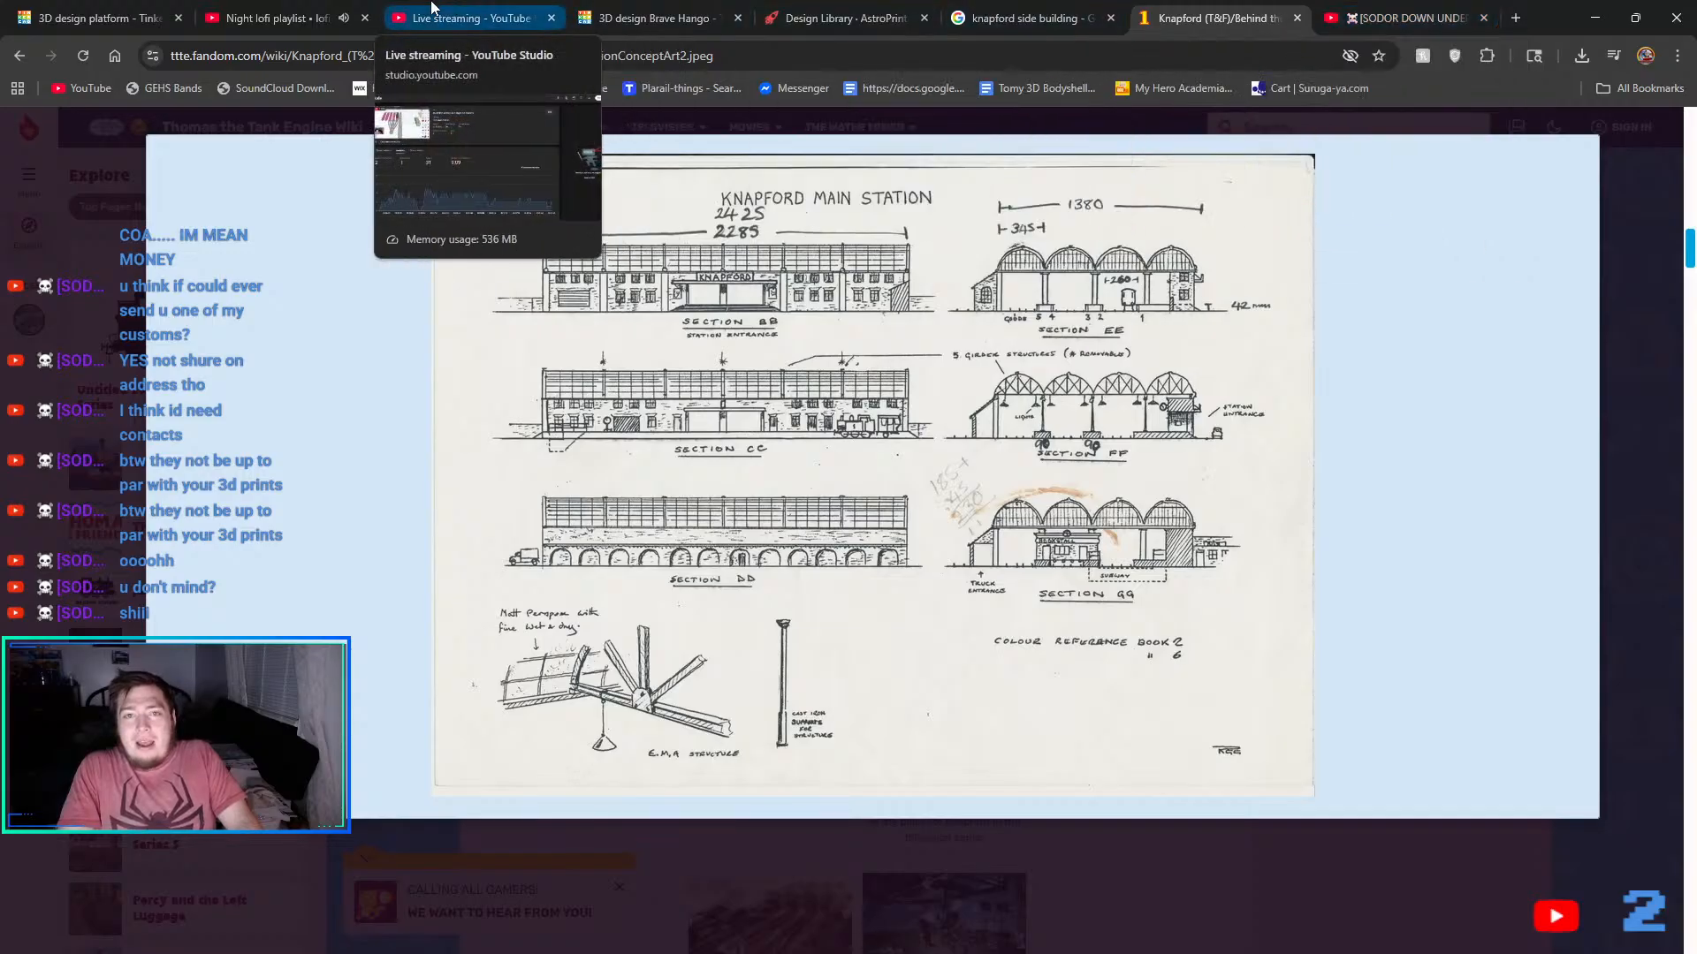
click(459, 18)
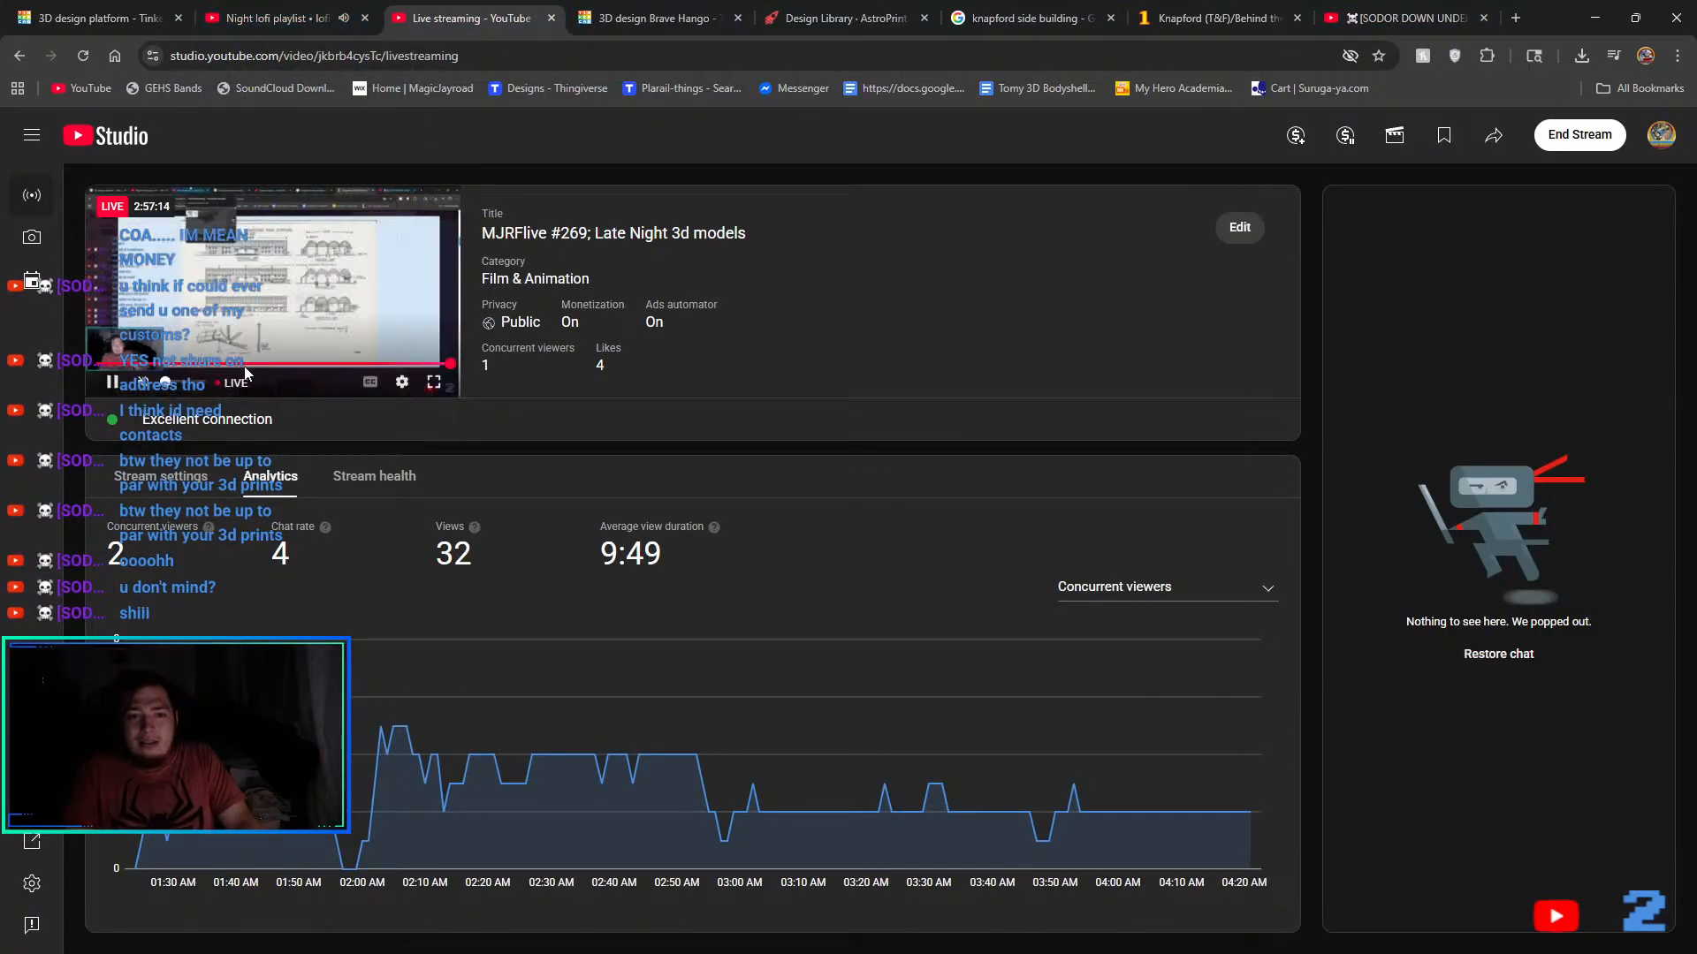
click(850, 9)
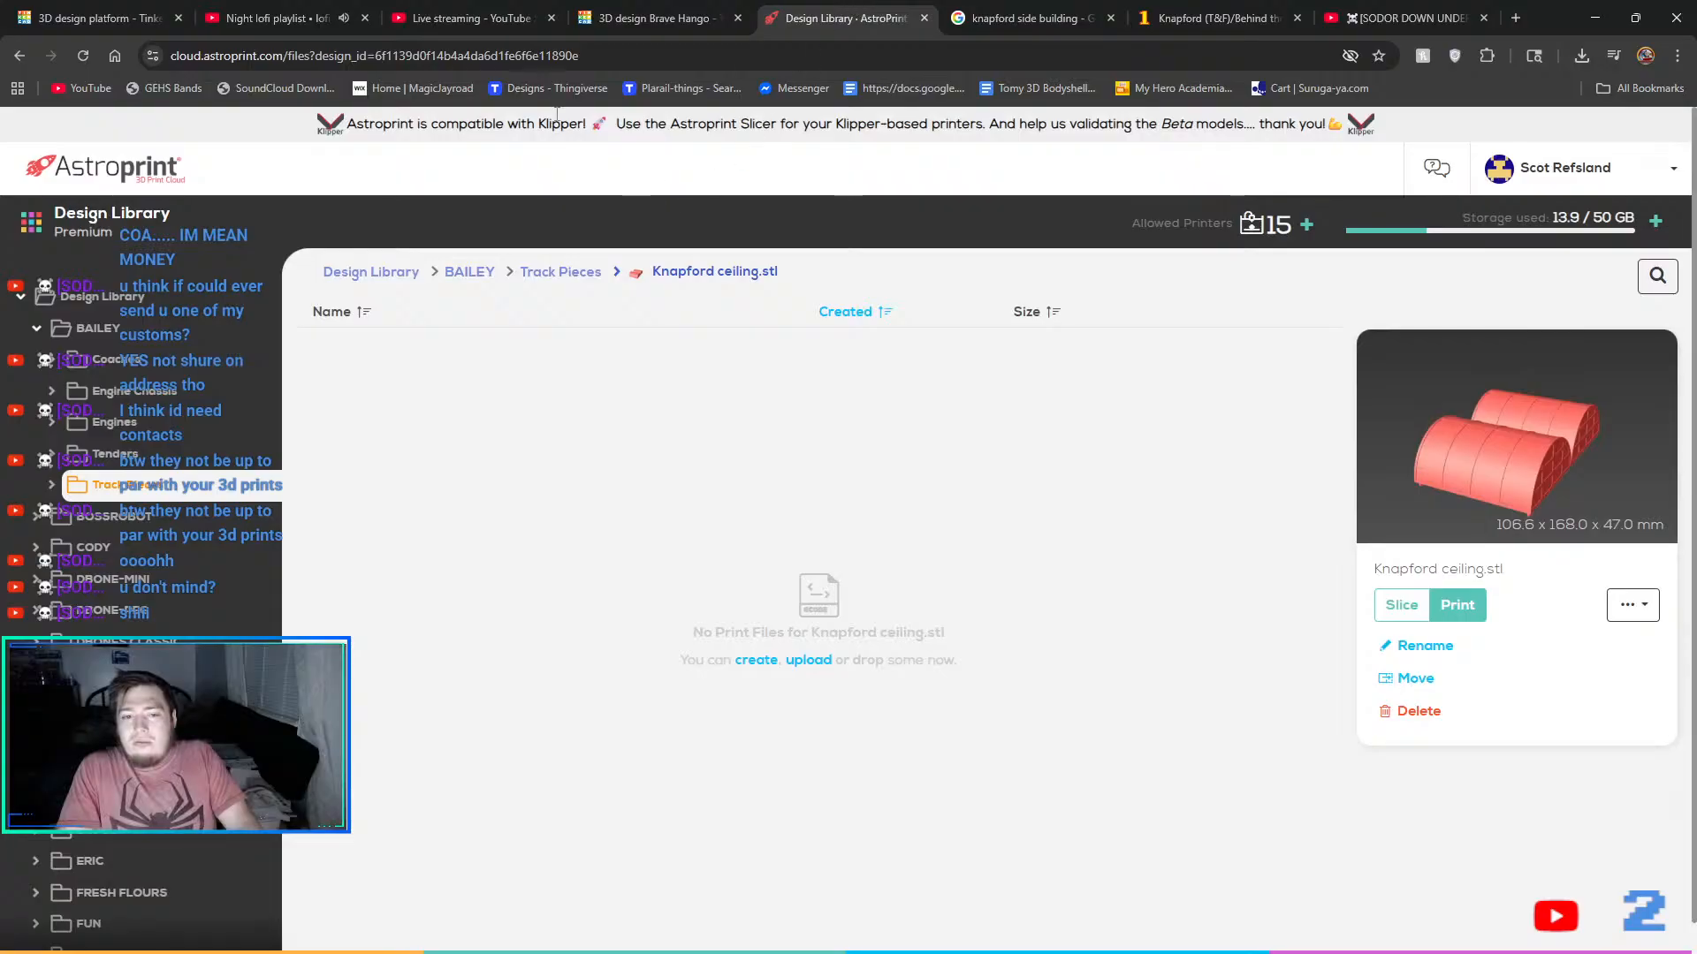
click(277, 11)
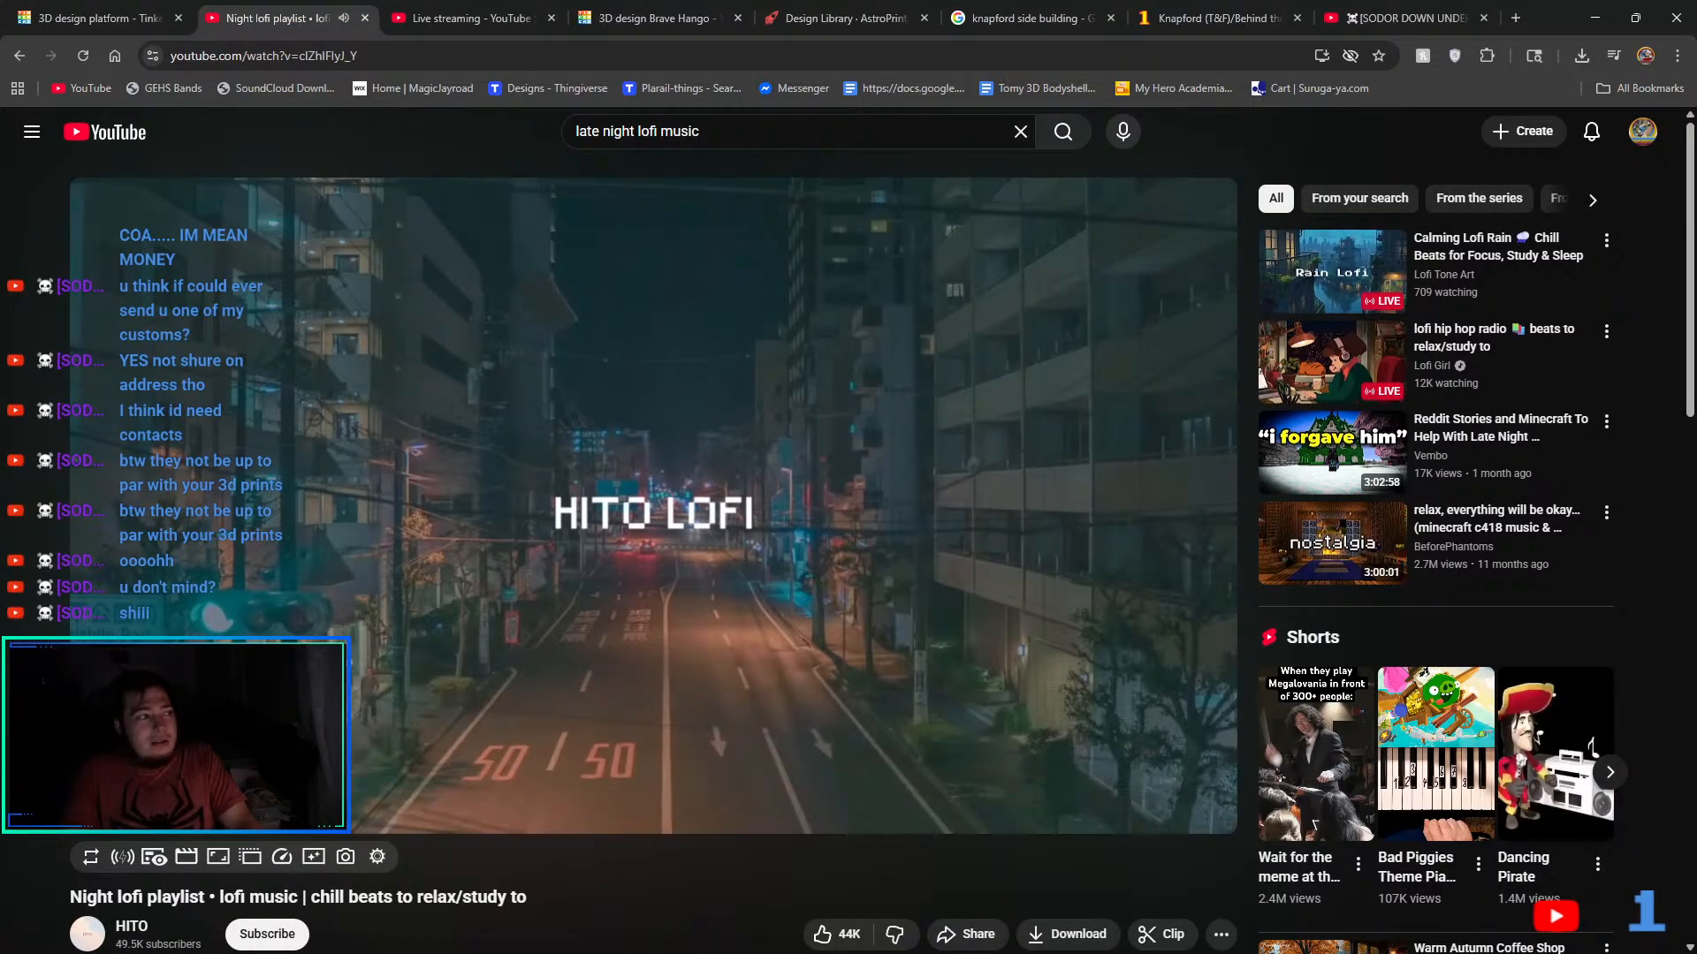
click(468, 18)
mouse_move(100, 375)
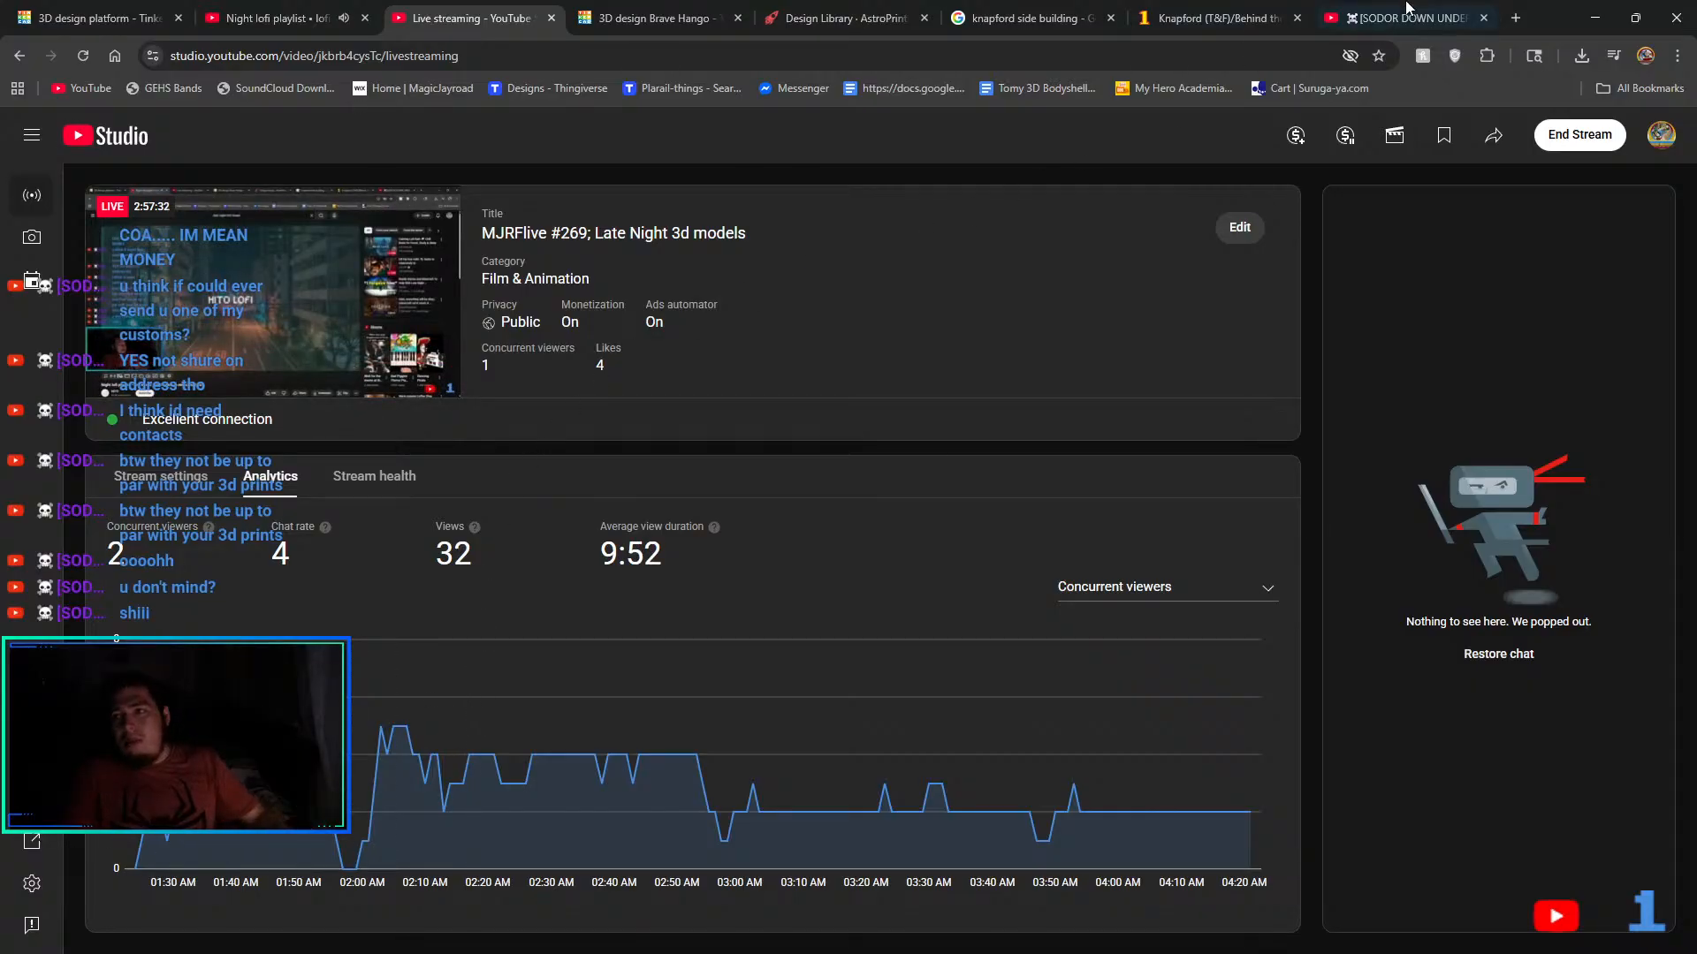
click(1450, 10)
click(1219, 18)
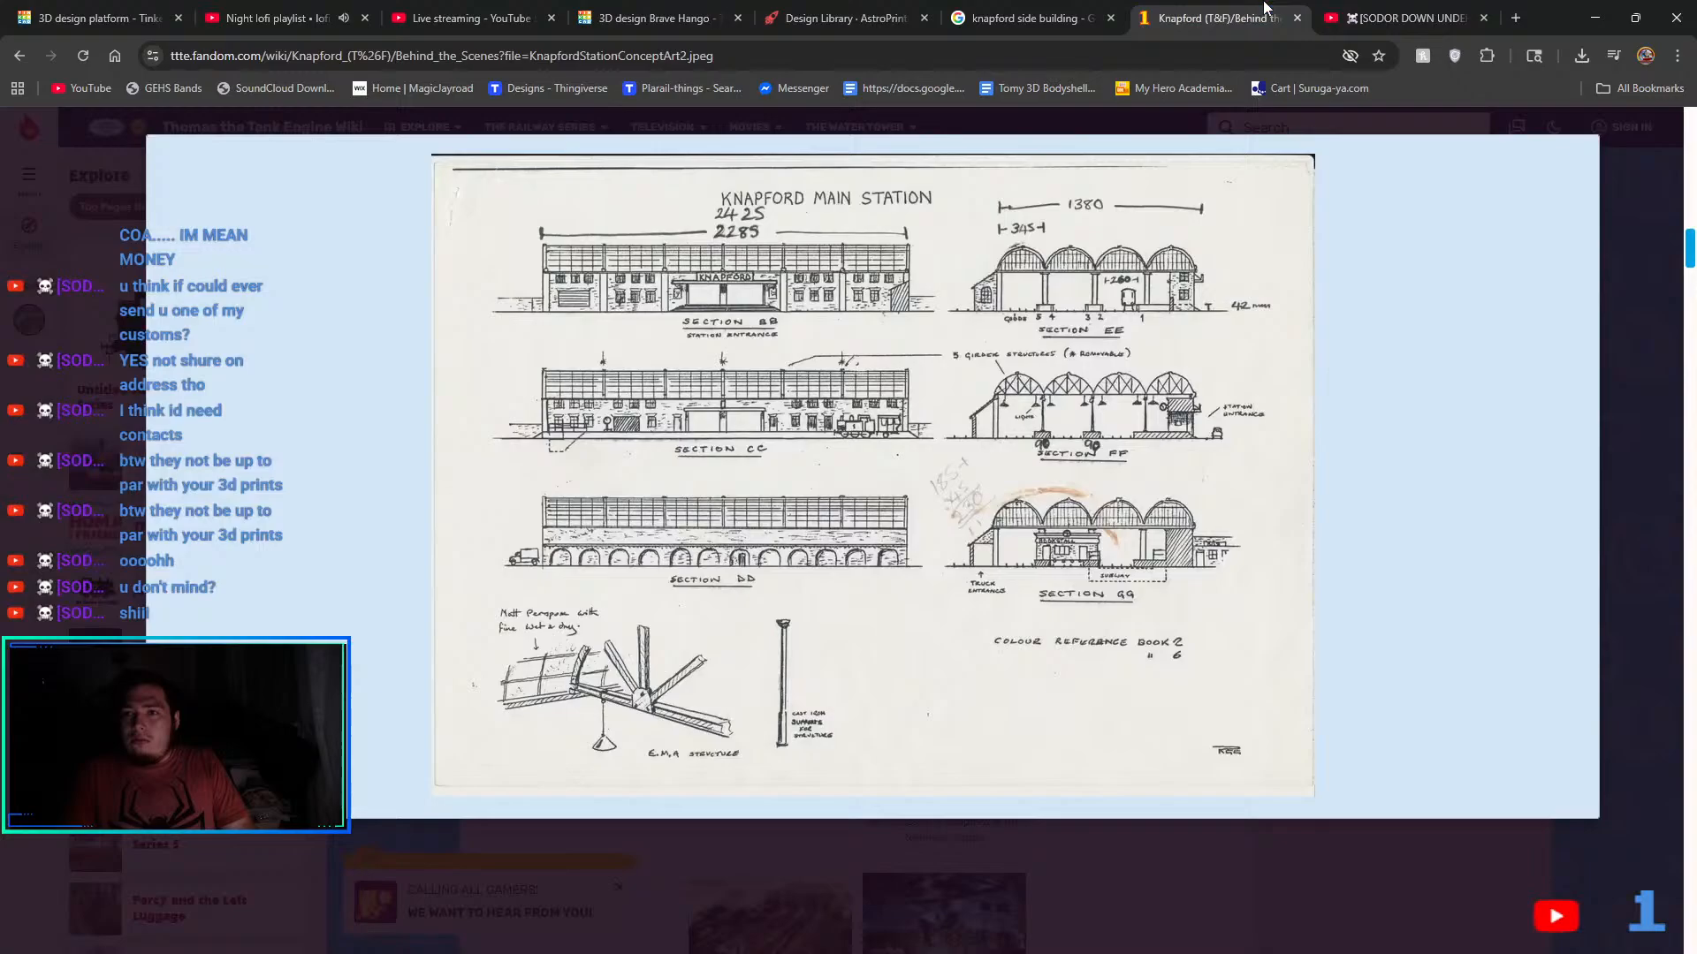
click(1103, 7)
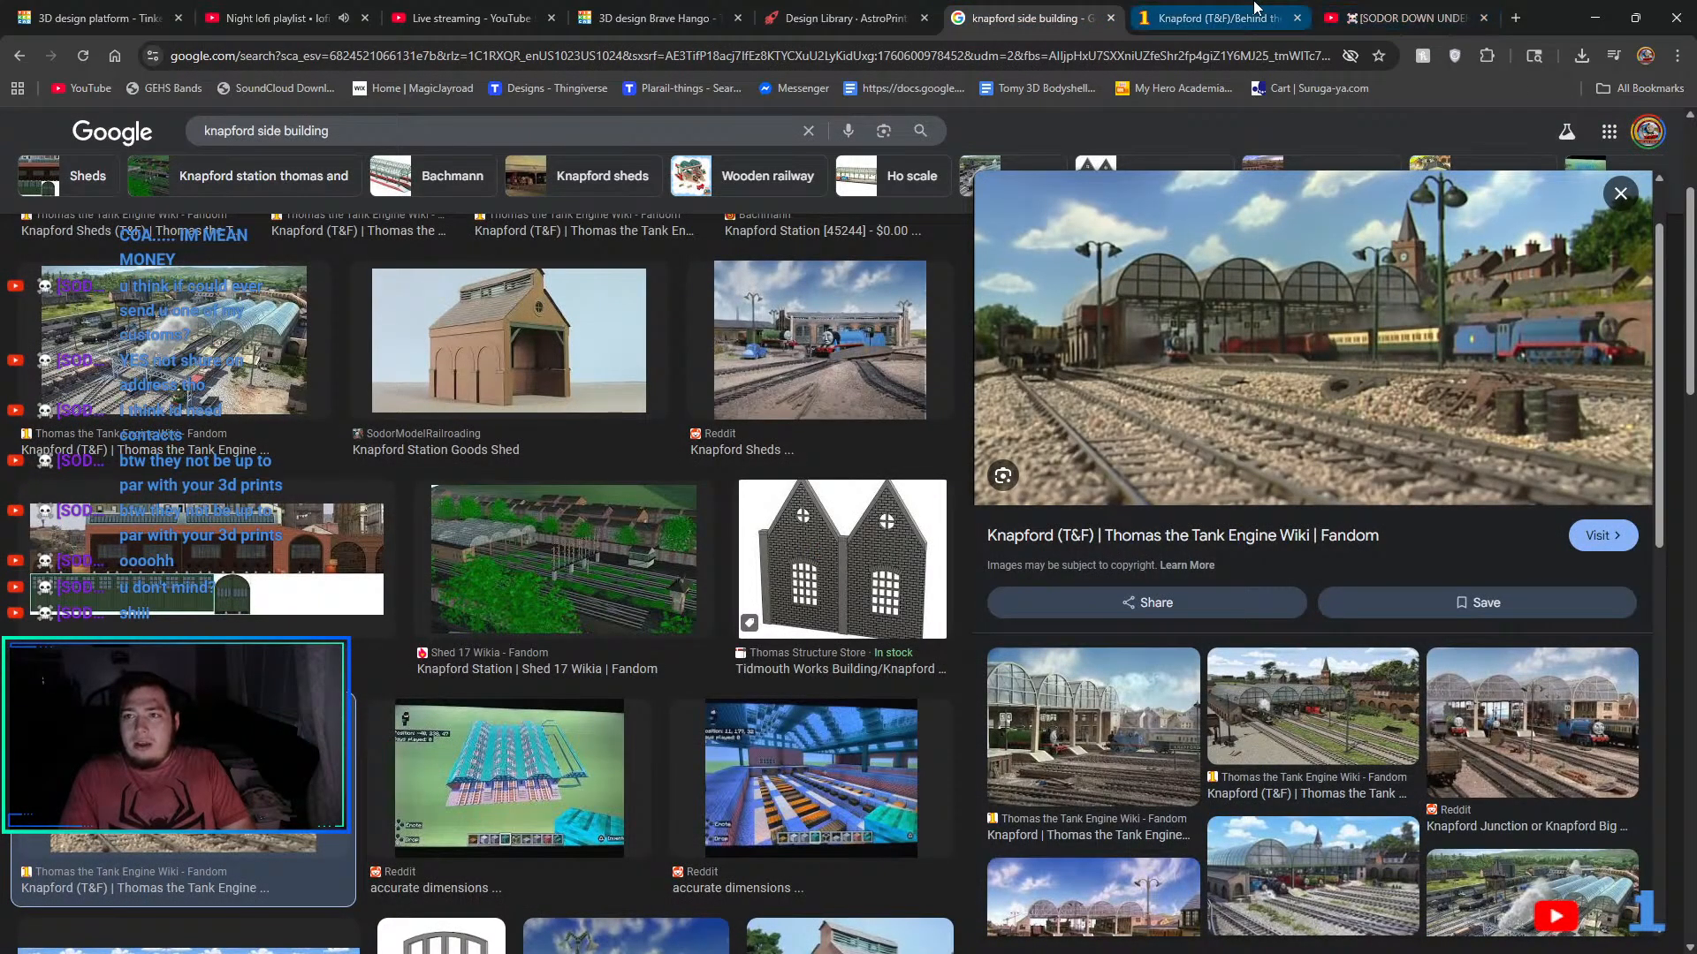
click(1255, 8)
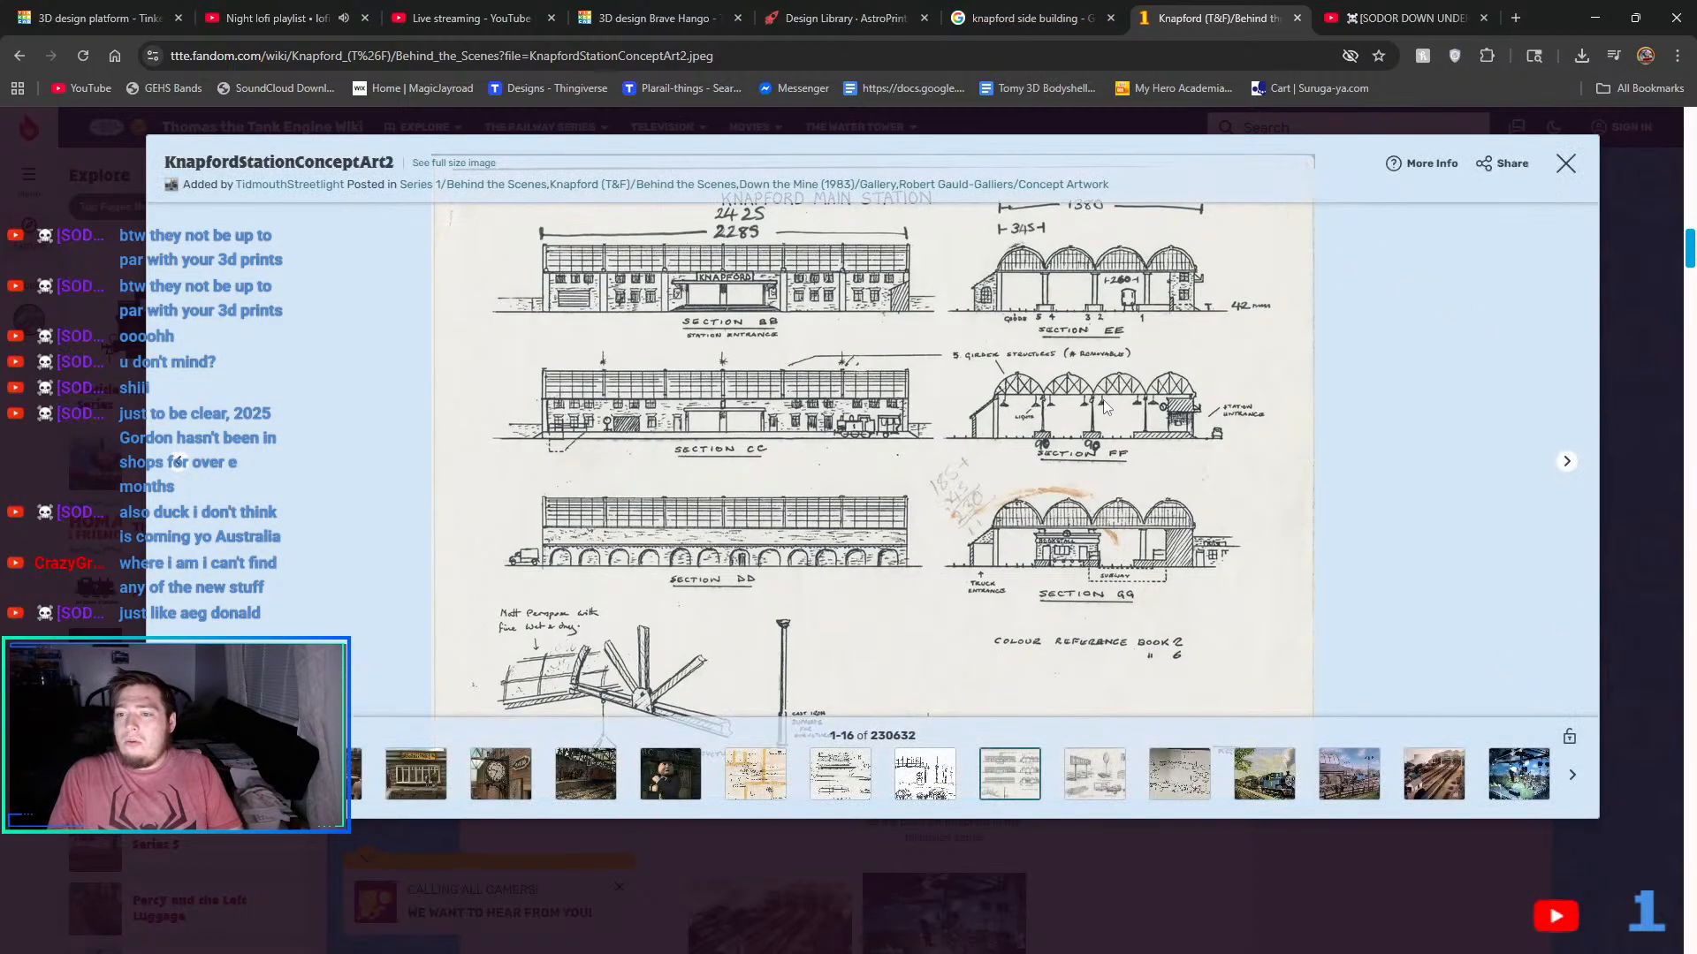
- Switch to the Knapford design in Tinkercad and examine the station layout from closer up and as a whole
click(1025, 18)
click(864, 12)
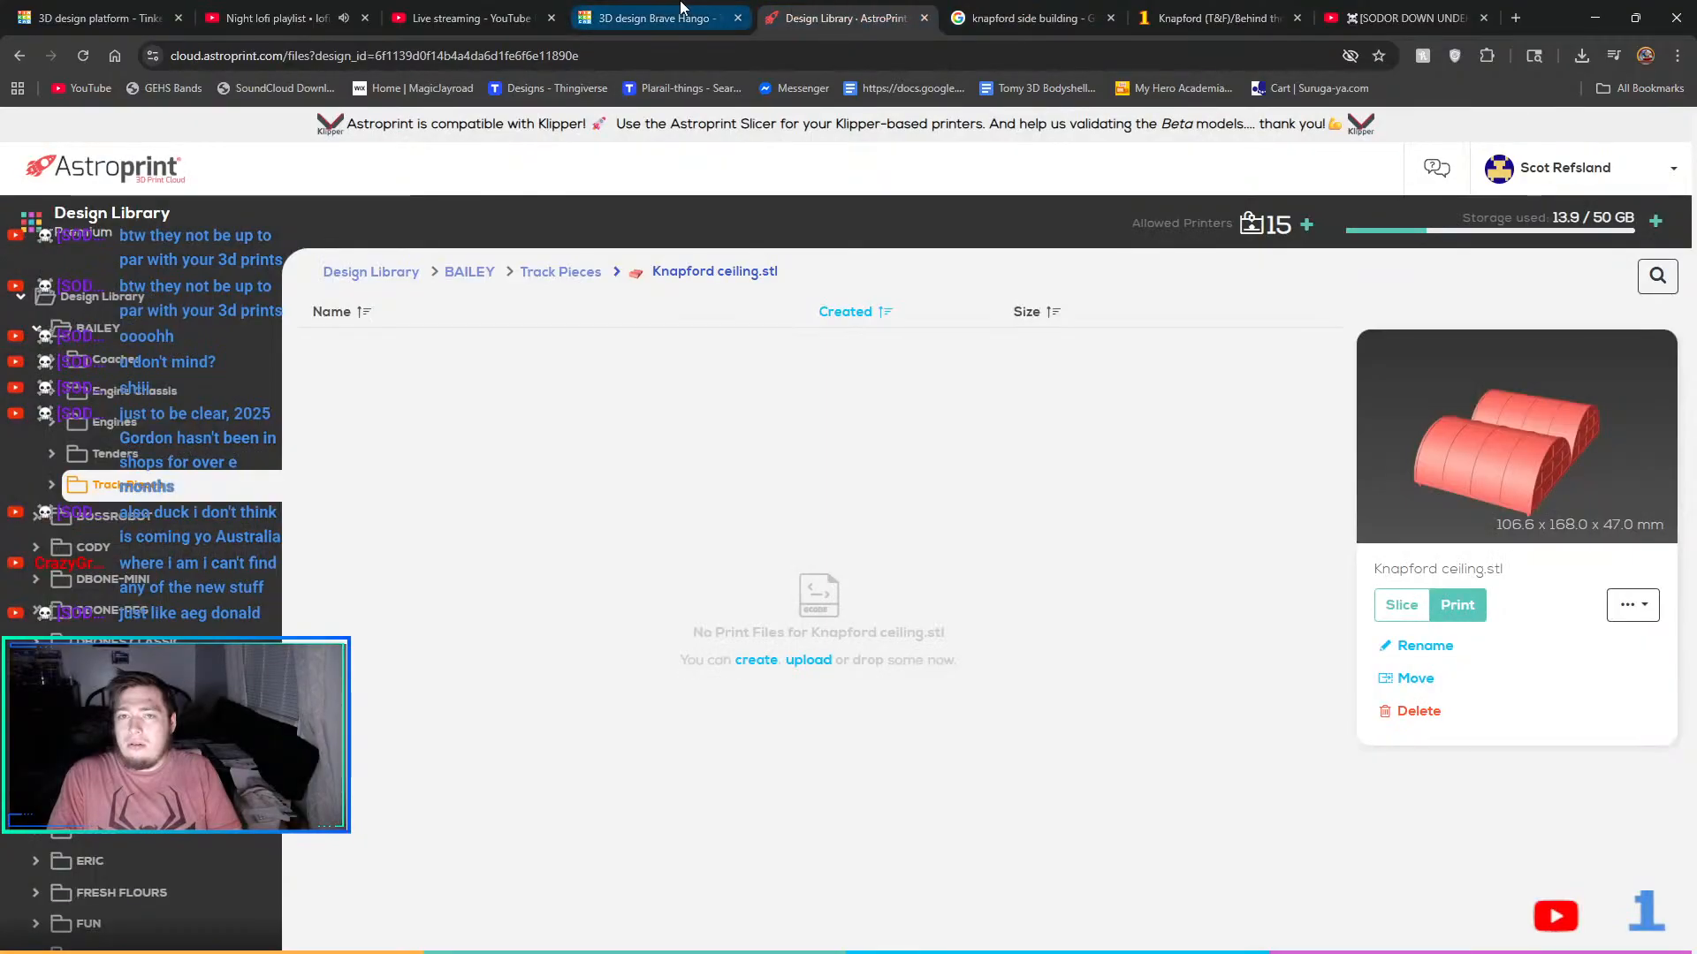
click(654, 18)
right_drag(531, 563, 587, 619)
middle_drag(586, 619, 1214, 687)
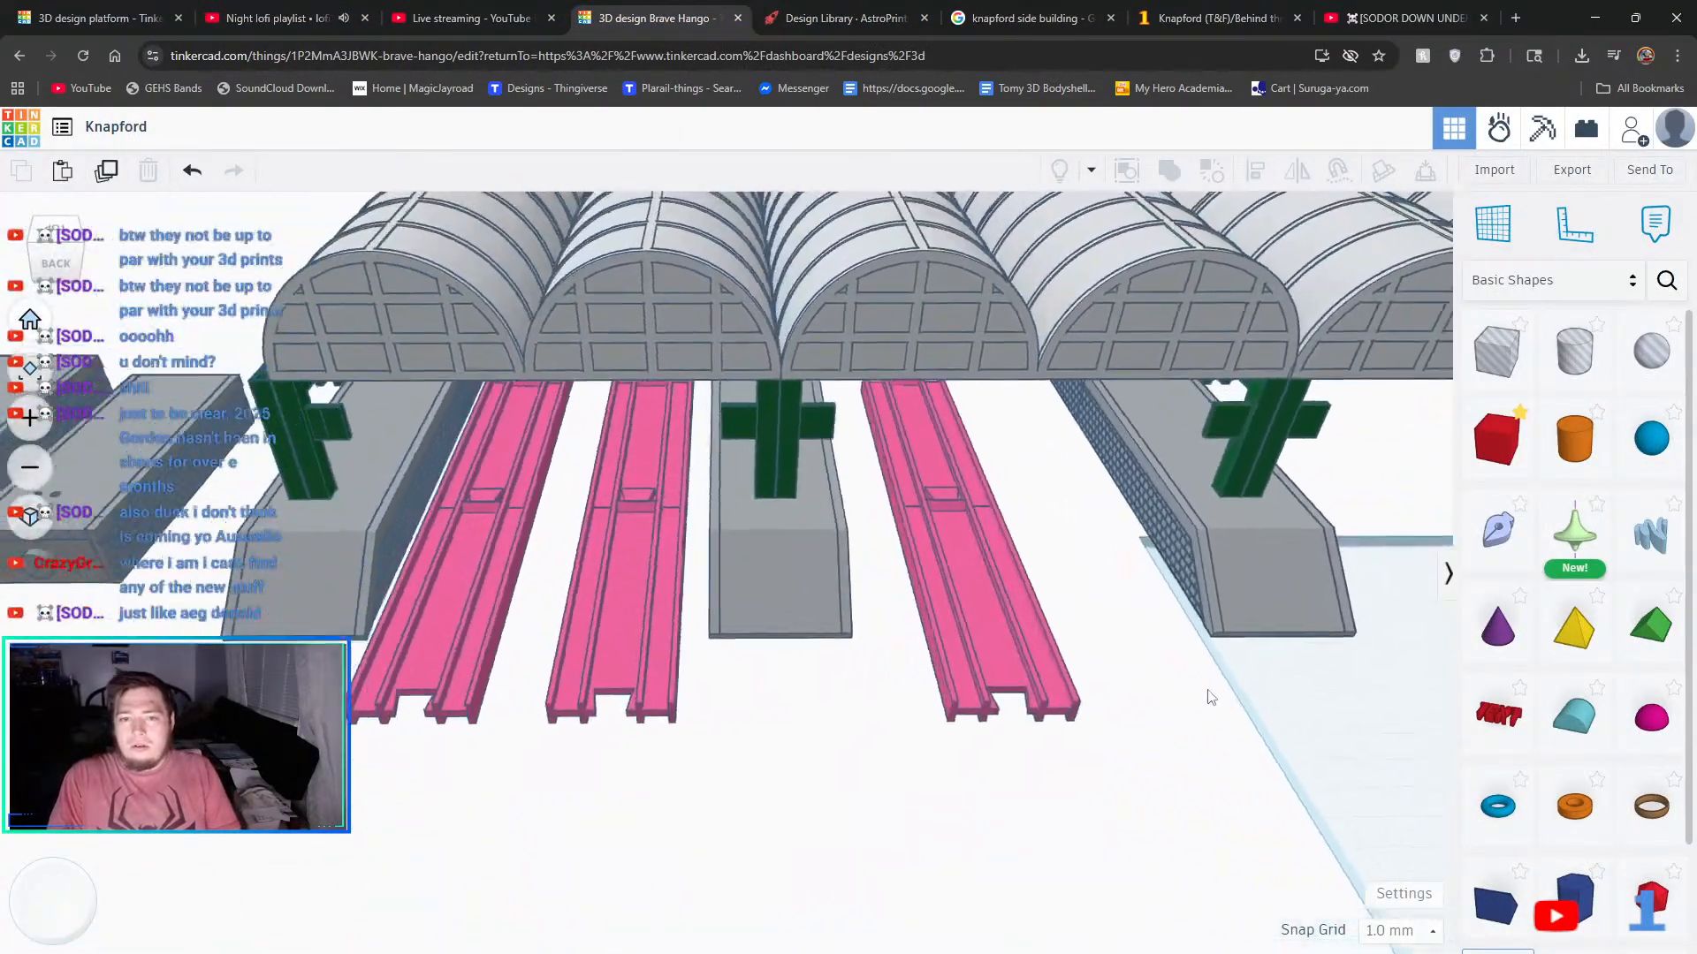
right_drag(1159, 490, 336, 458)
right_drag(382, 345, 511, 537)
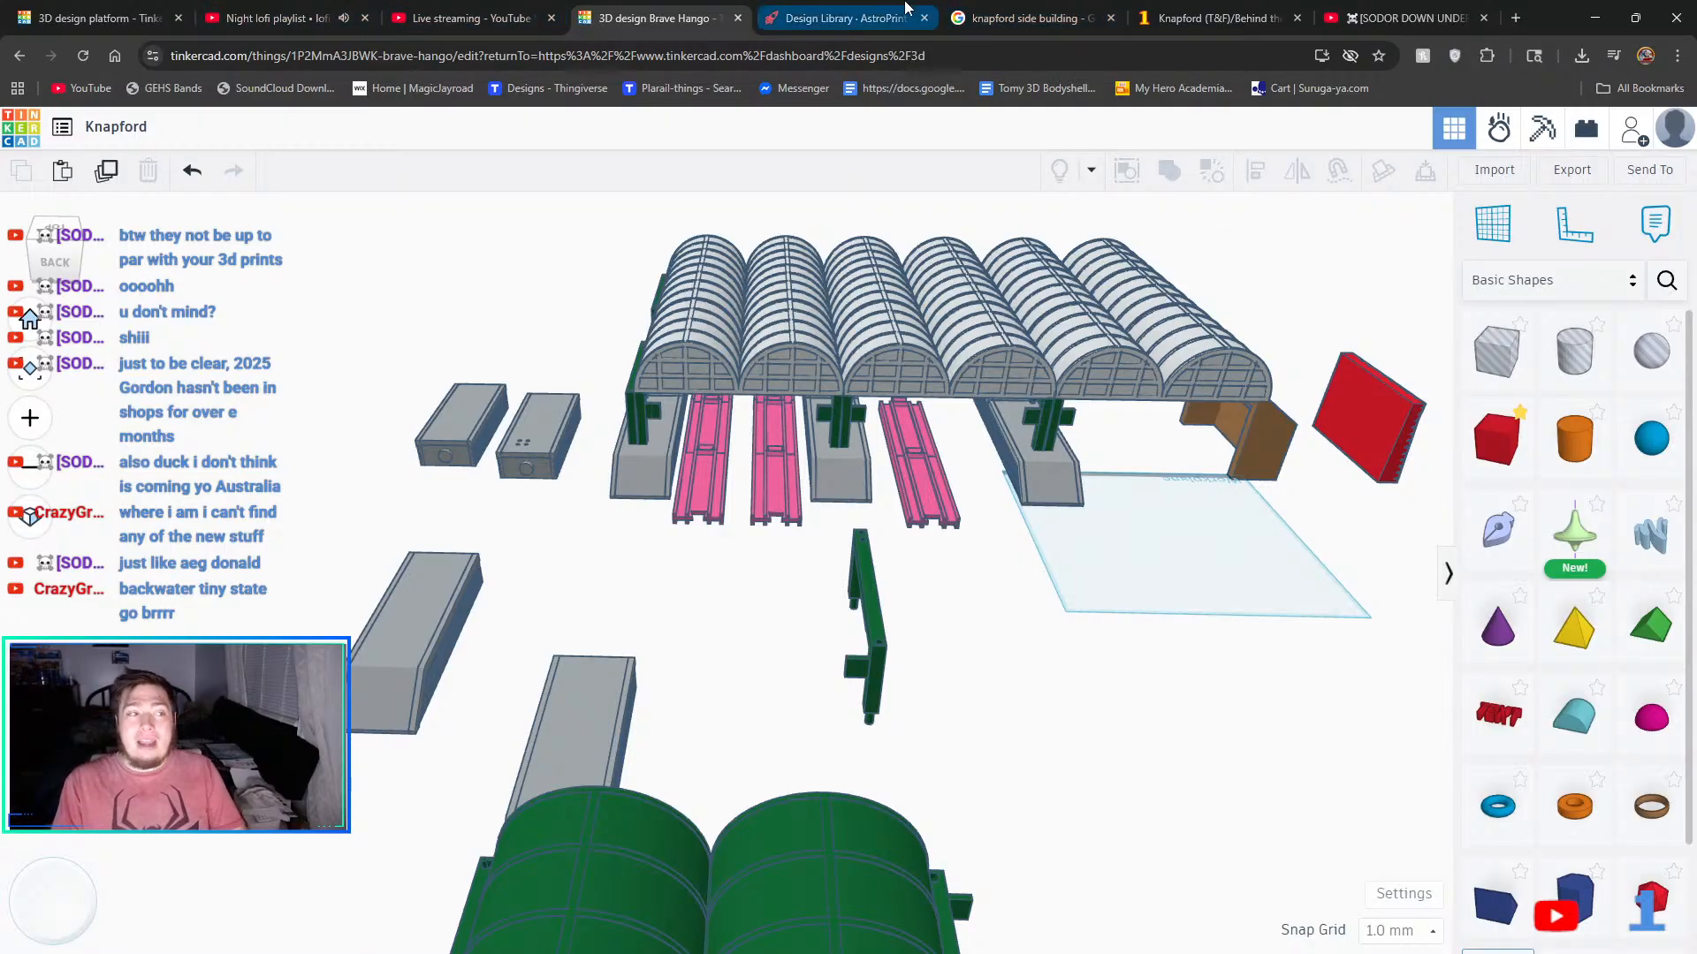
mouse_move(1030, 7)
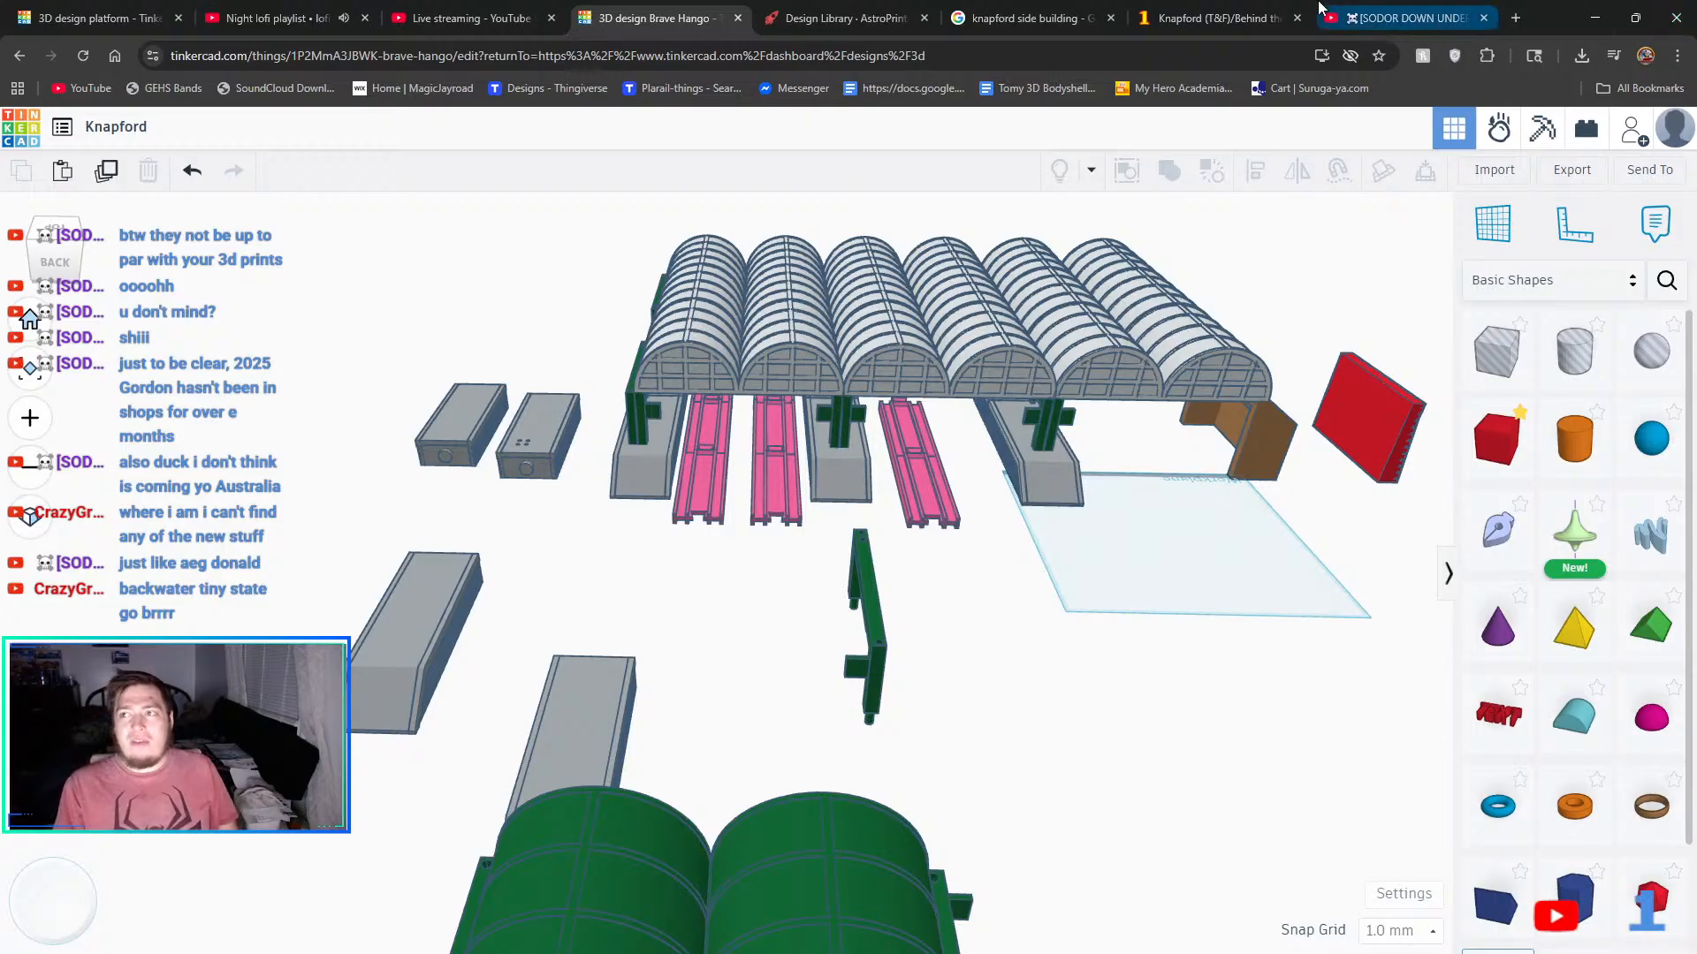
click(1405, 11)
click(1220, 10)
click(1036, 9)
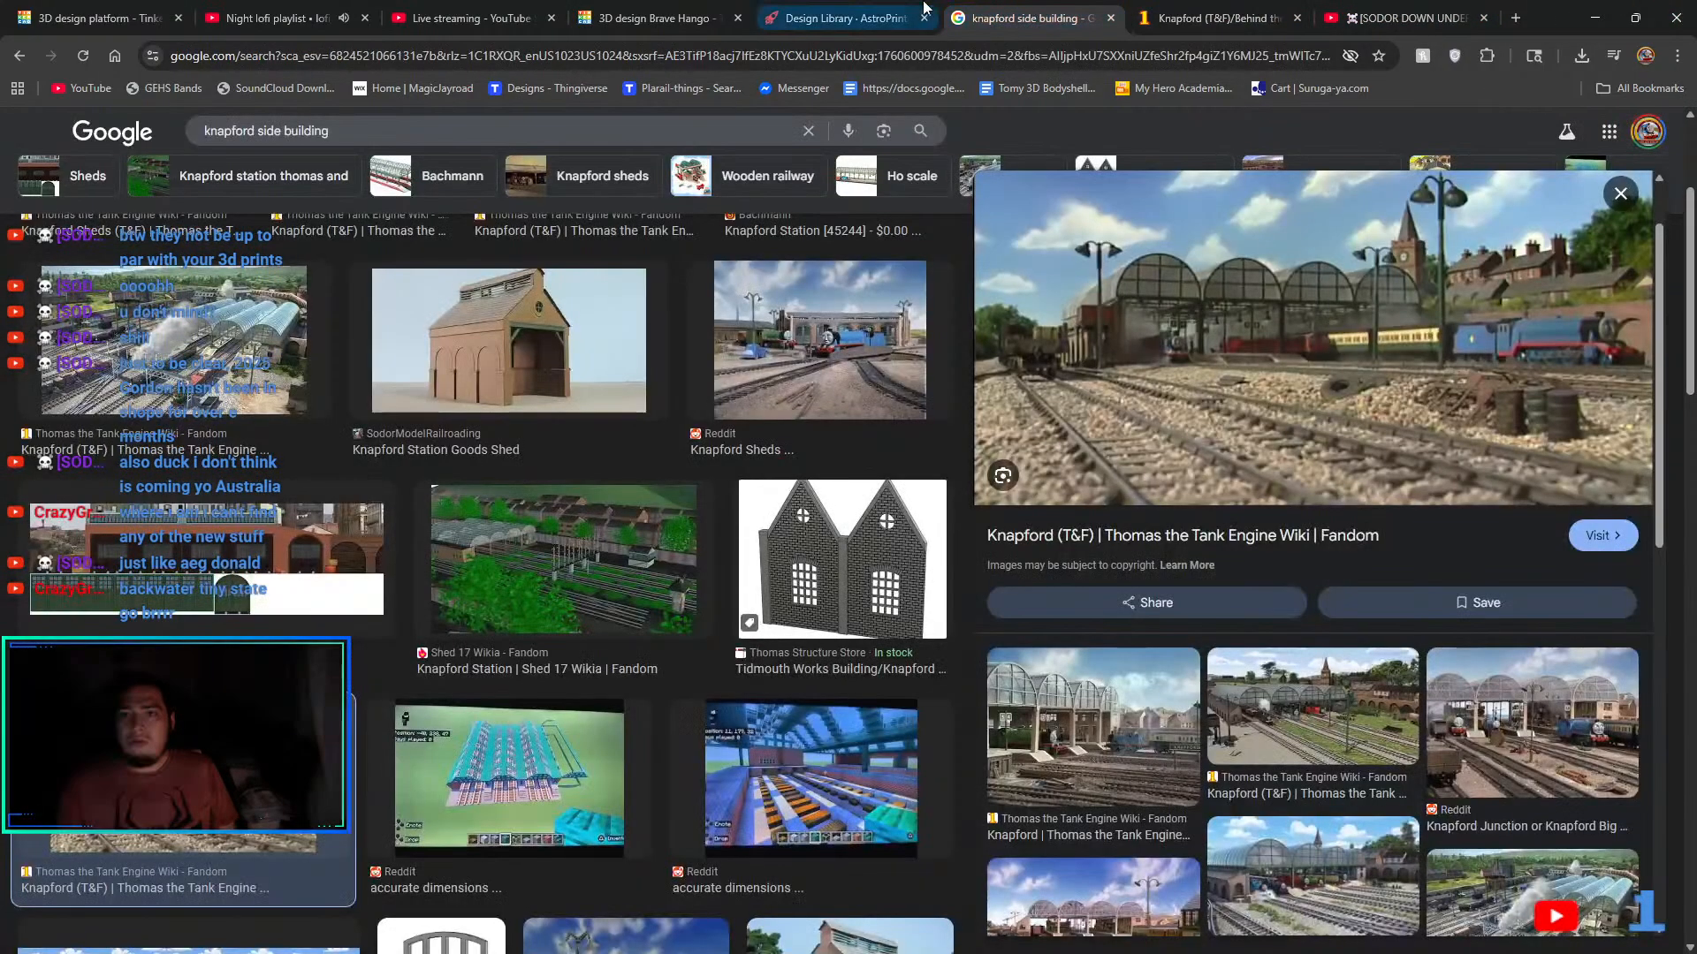
click(844, 16)
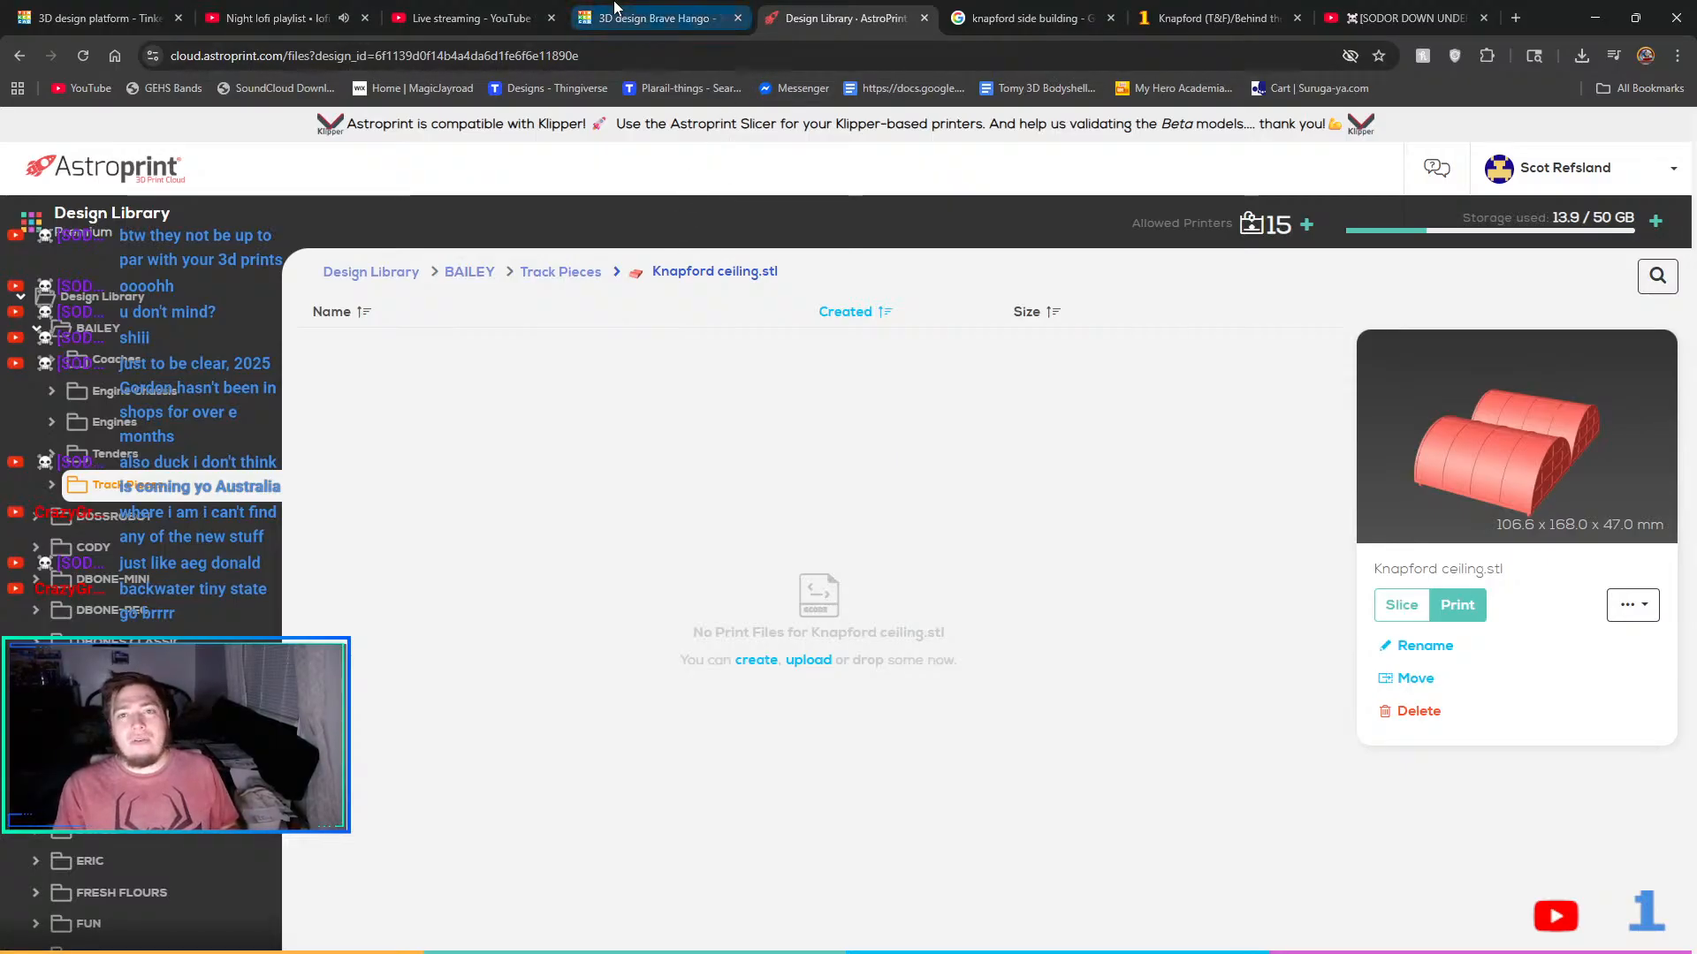
click(650, 18)
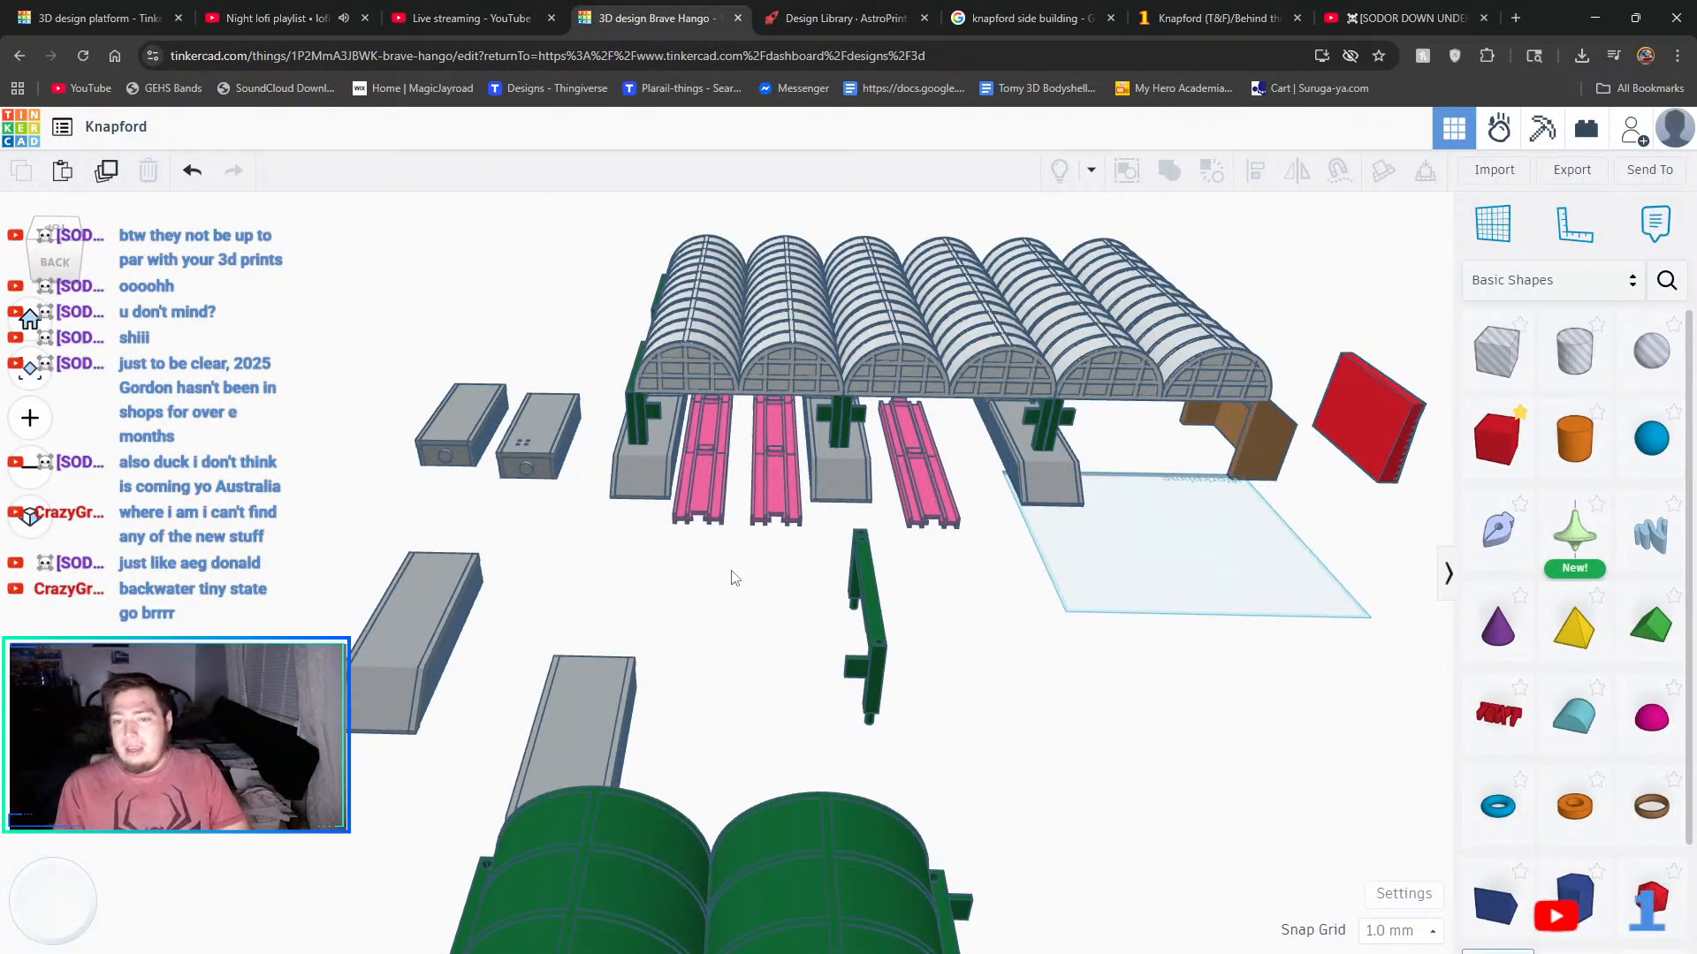
scroll(903, 458, down, 3)
right_drag(1159, 528, 769, 587)
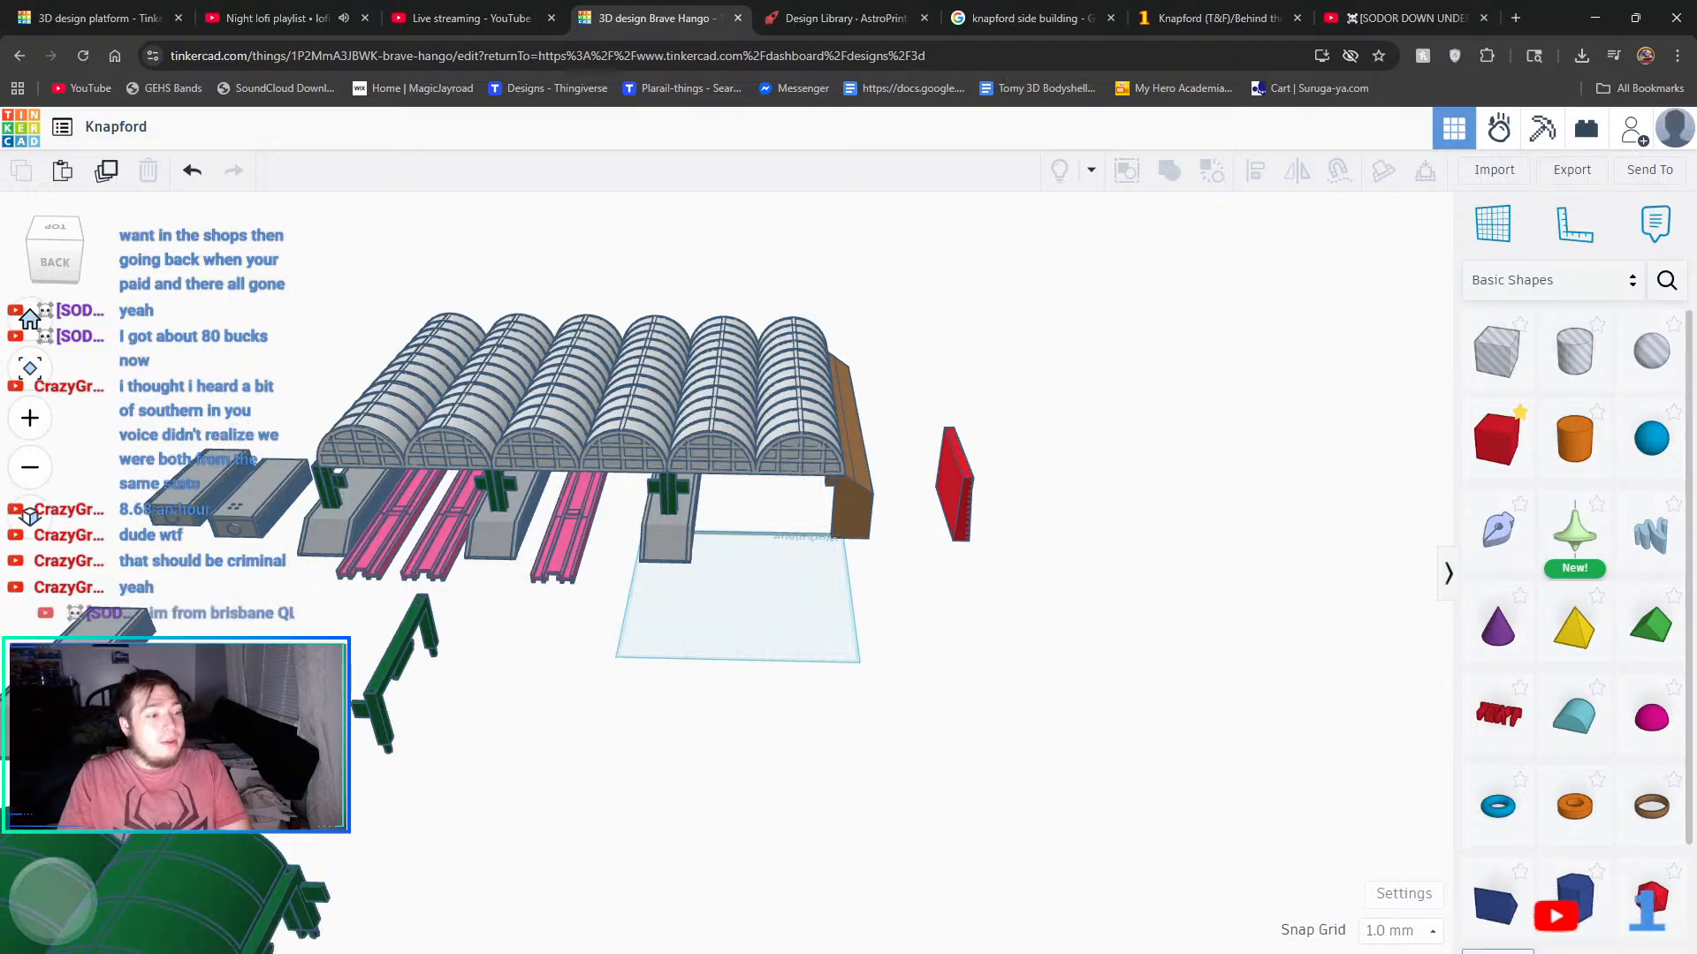
click(383, 947)
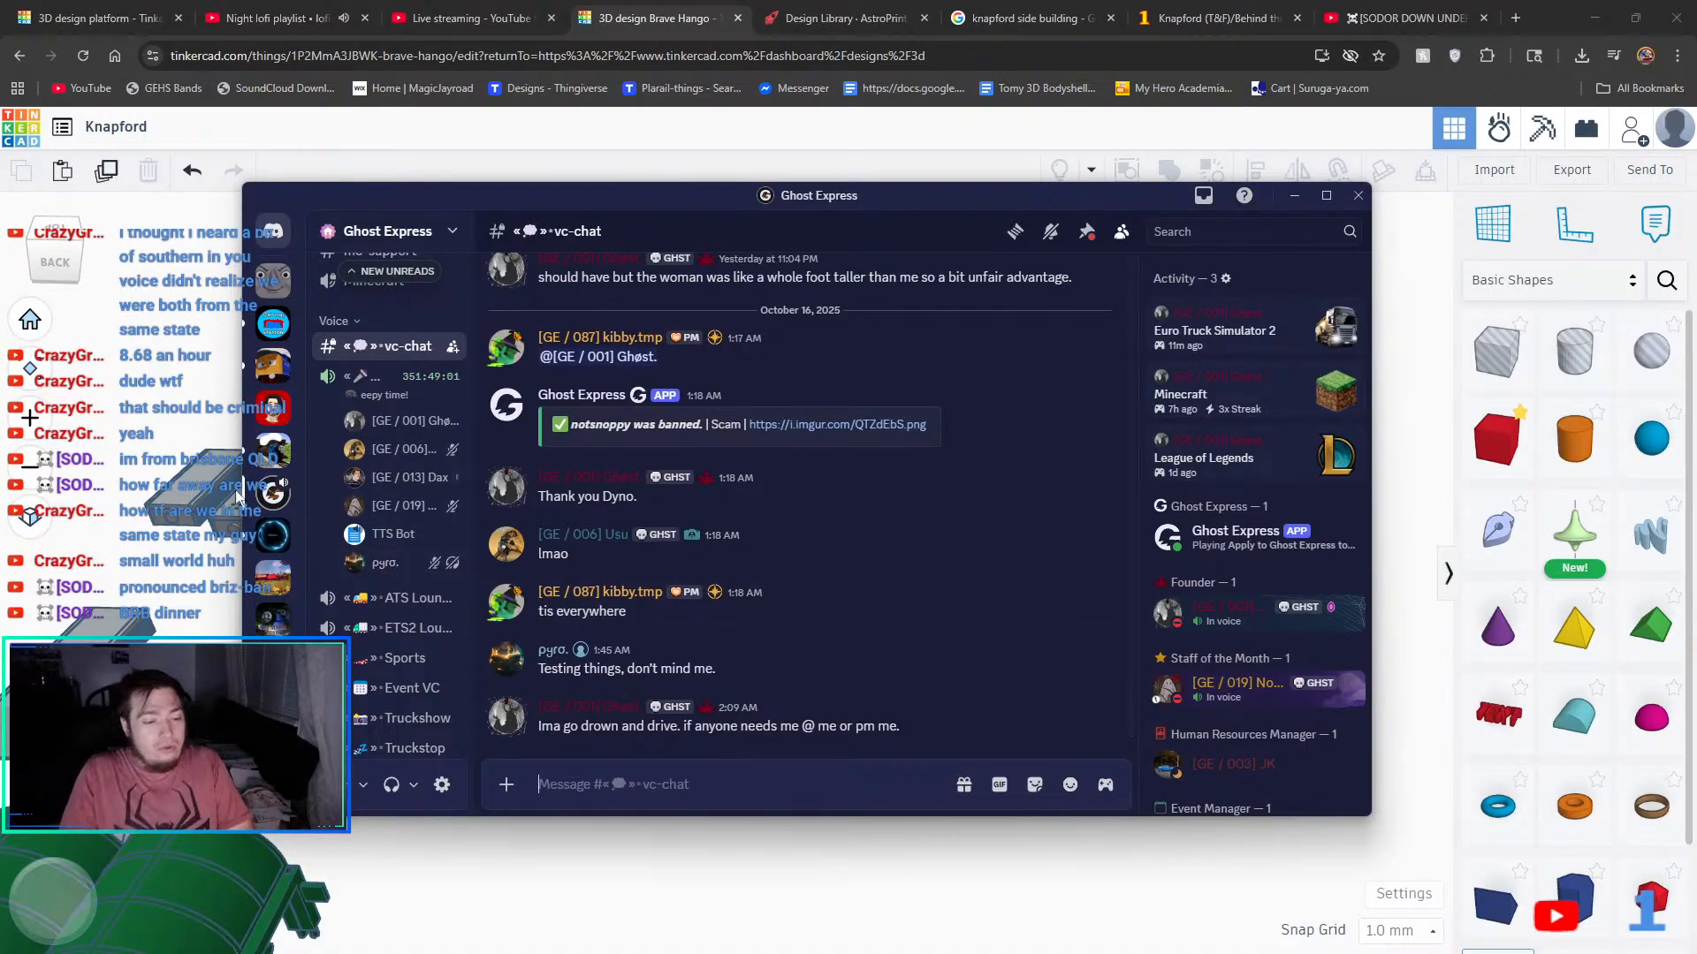
click(97, 18)
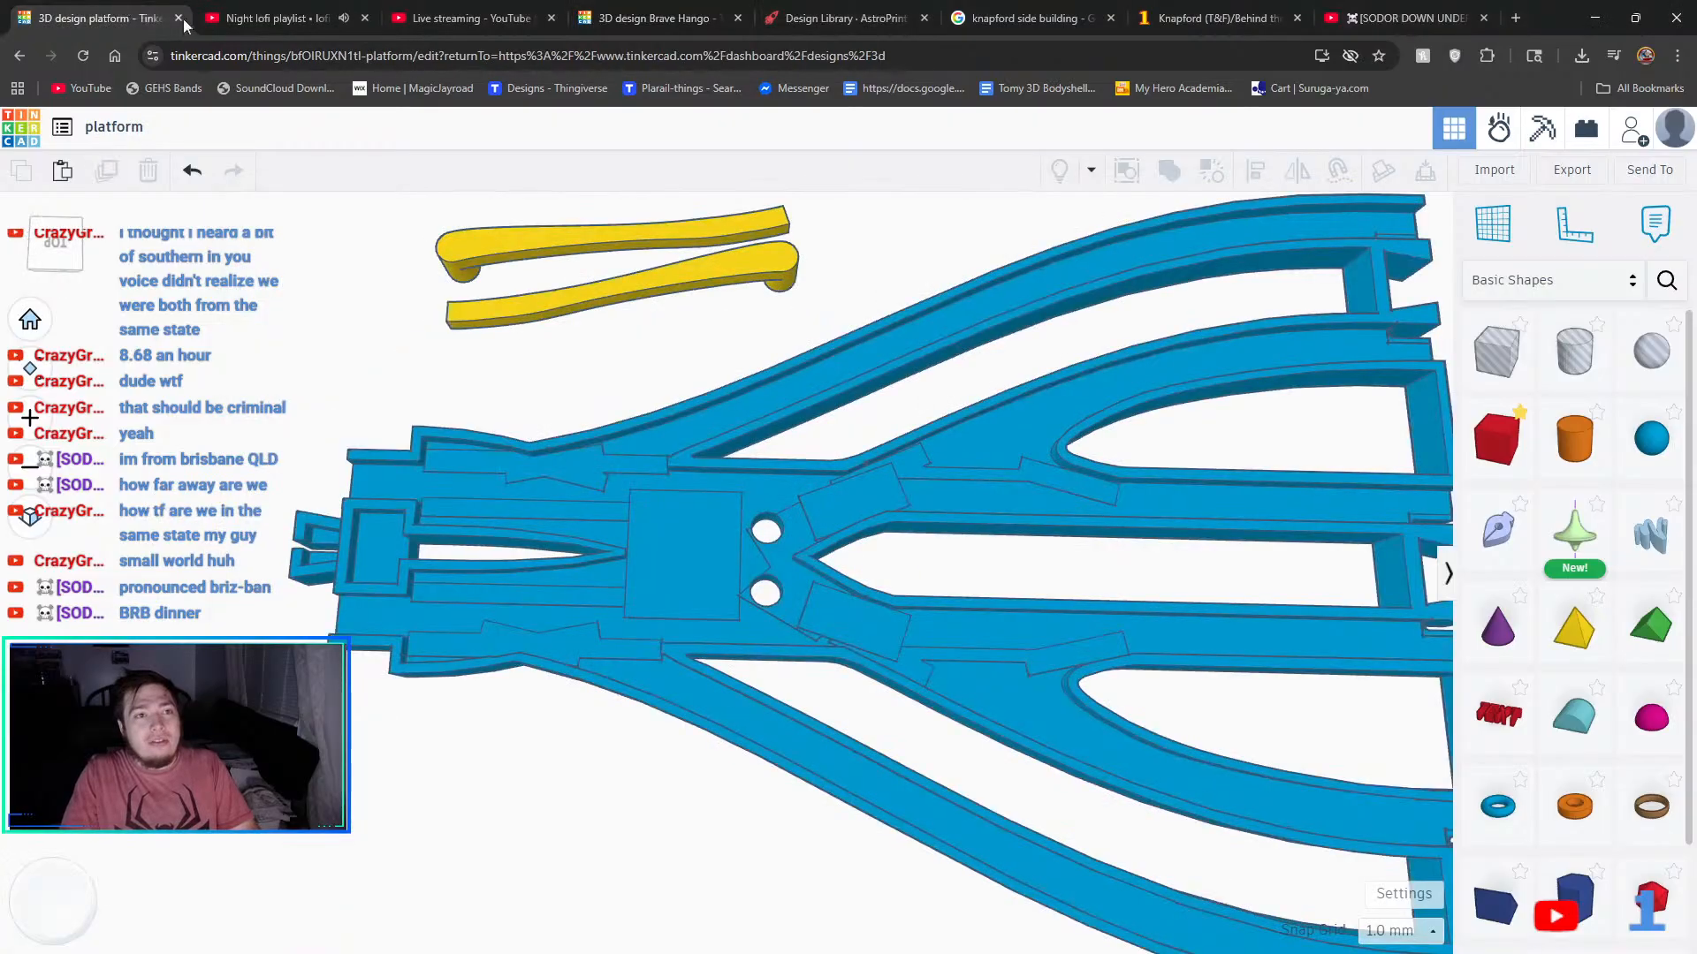
click(265, 7)
click(470, 11)
click(654, 10)
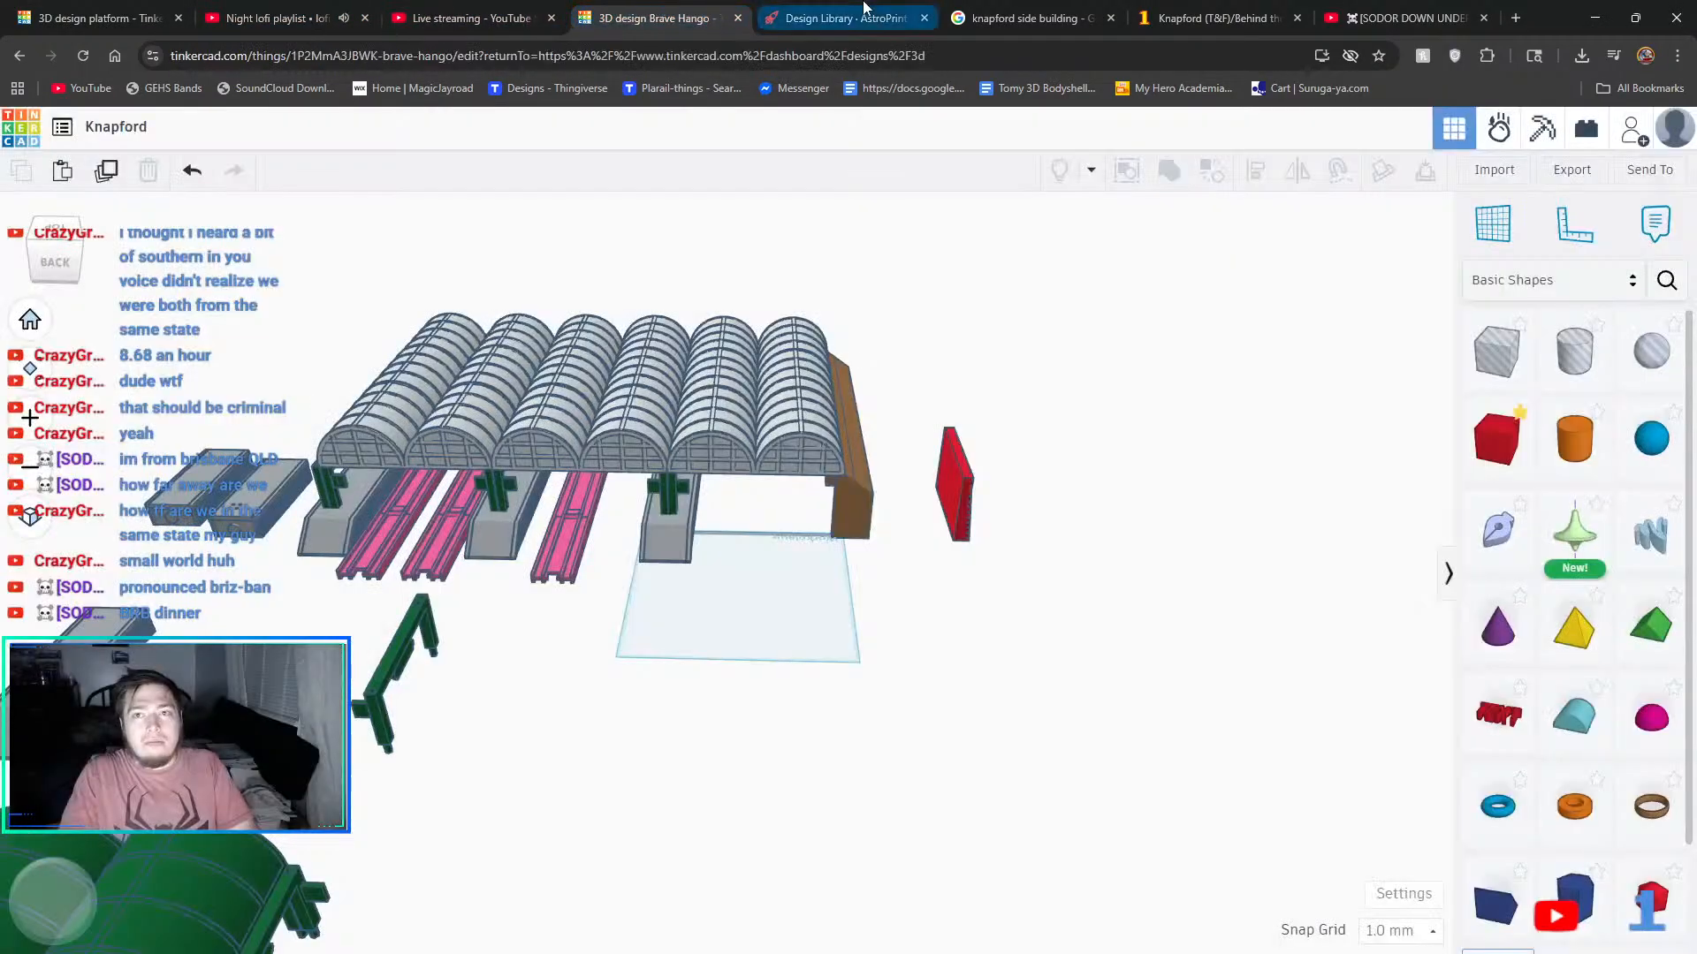
click(839, 11)
click(1034, 10)
click(1215, 13)
- Close the SODOR DOWN UNDER YouTube channel page and the Knapford concept art wiki page
click(1440, 10)
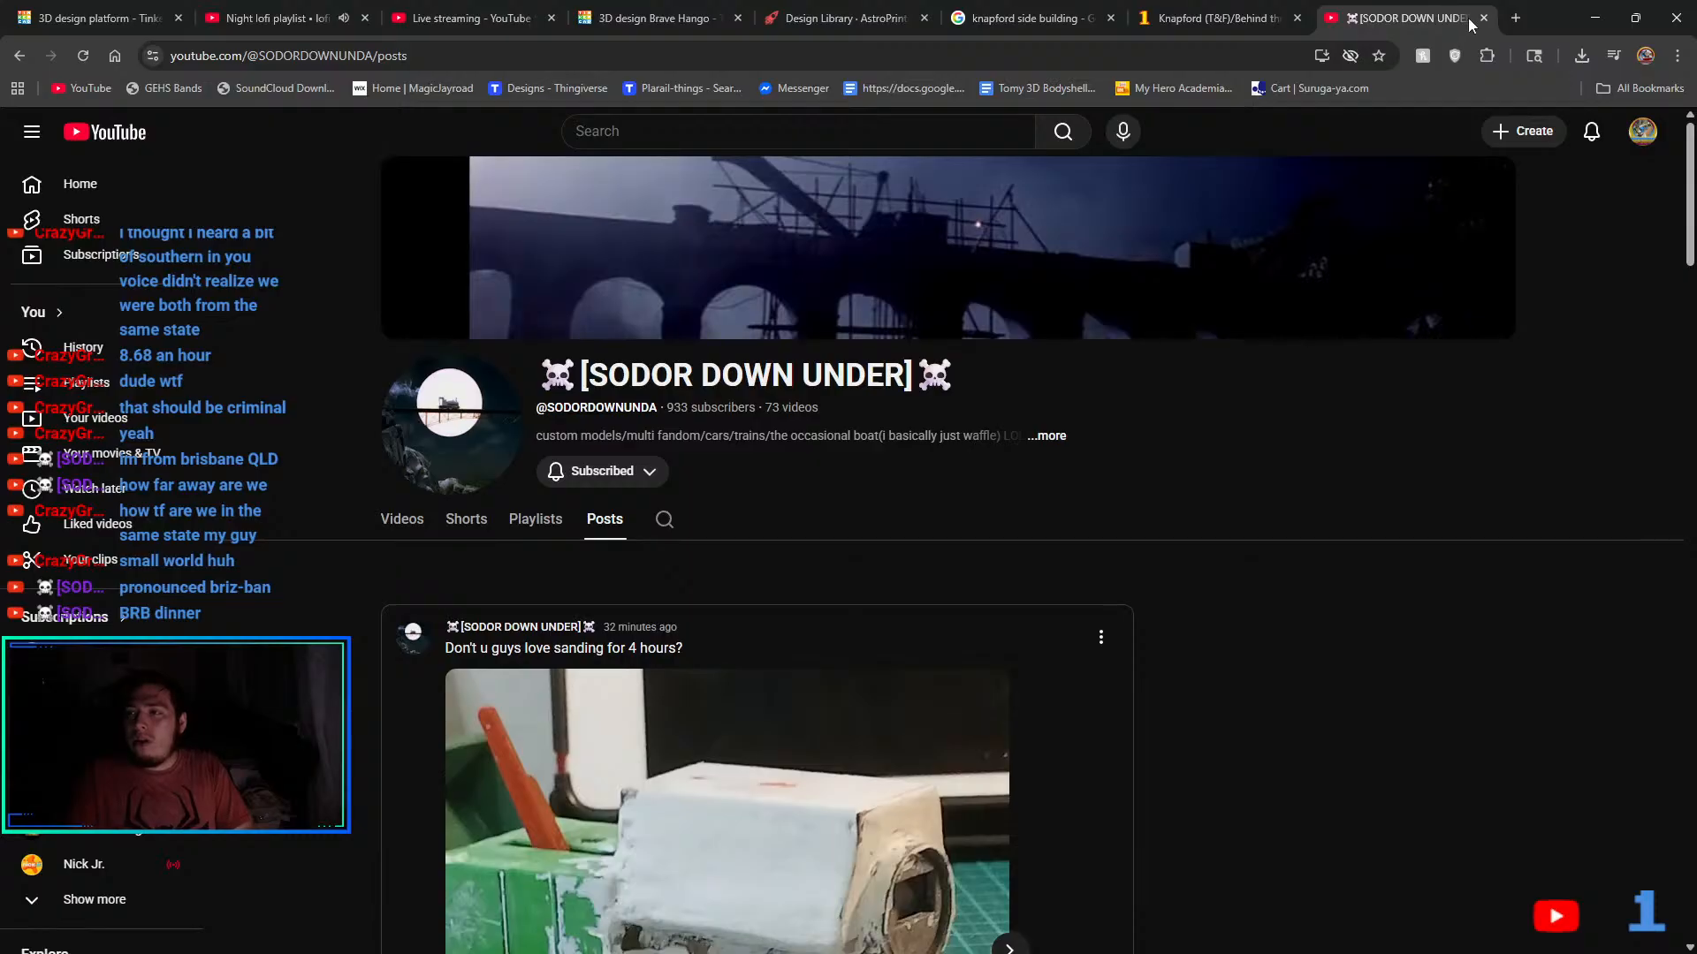
click(1481, 20)
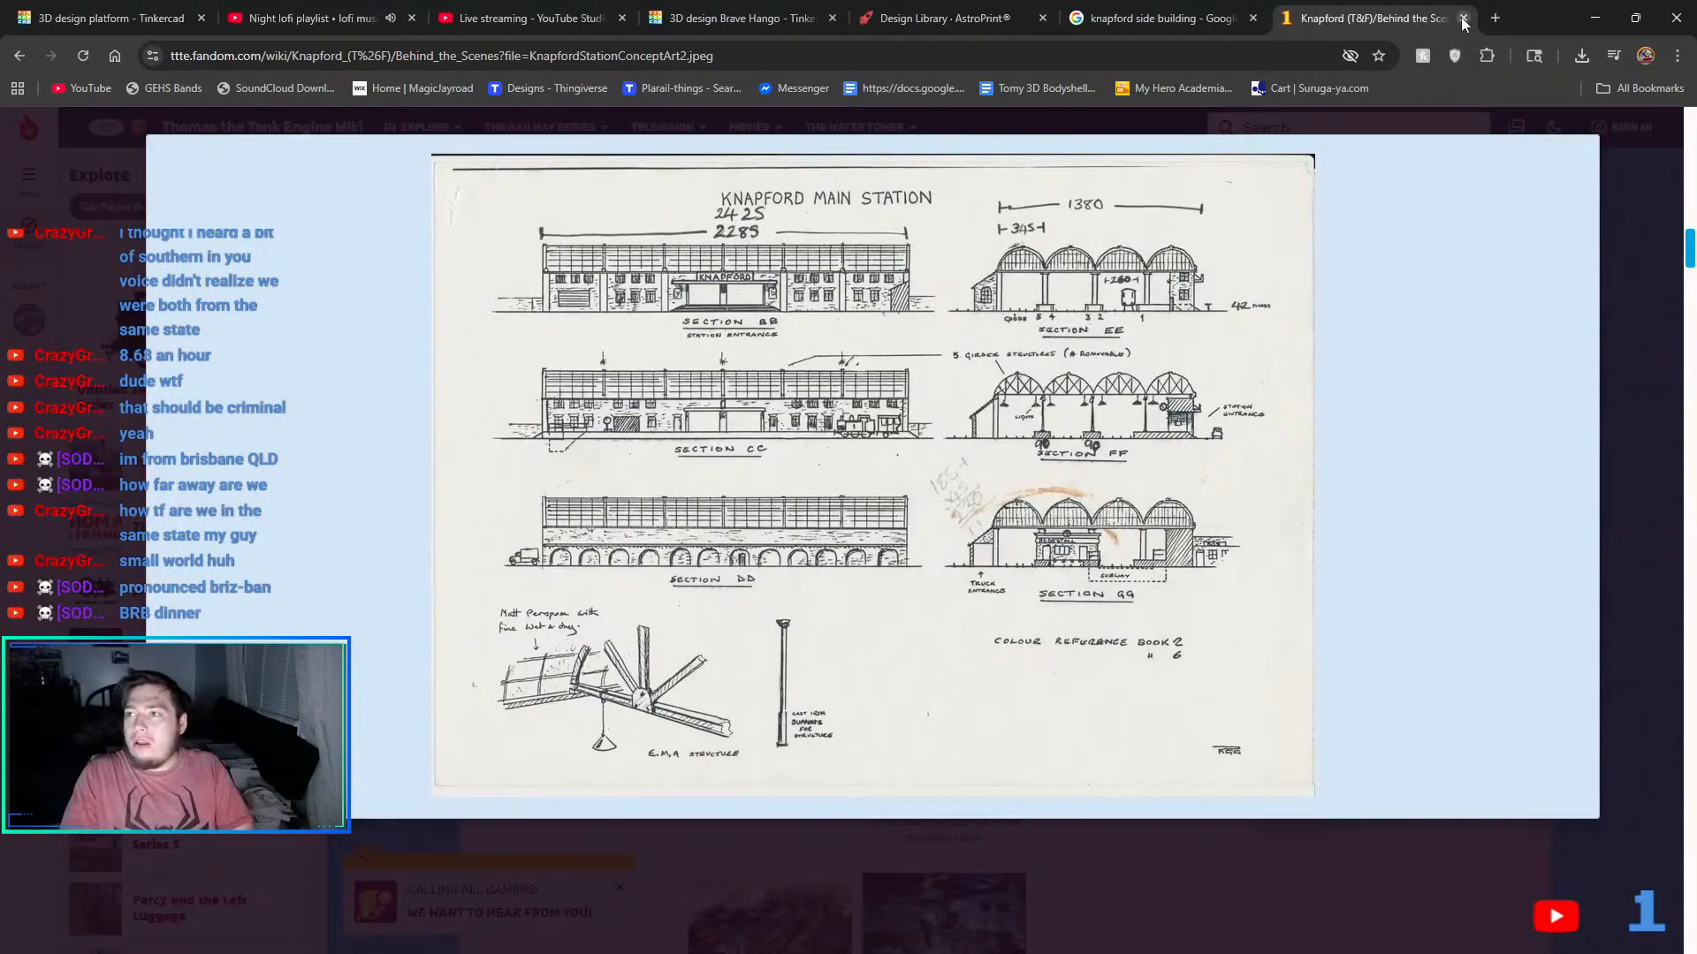
click(1463, 18)
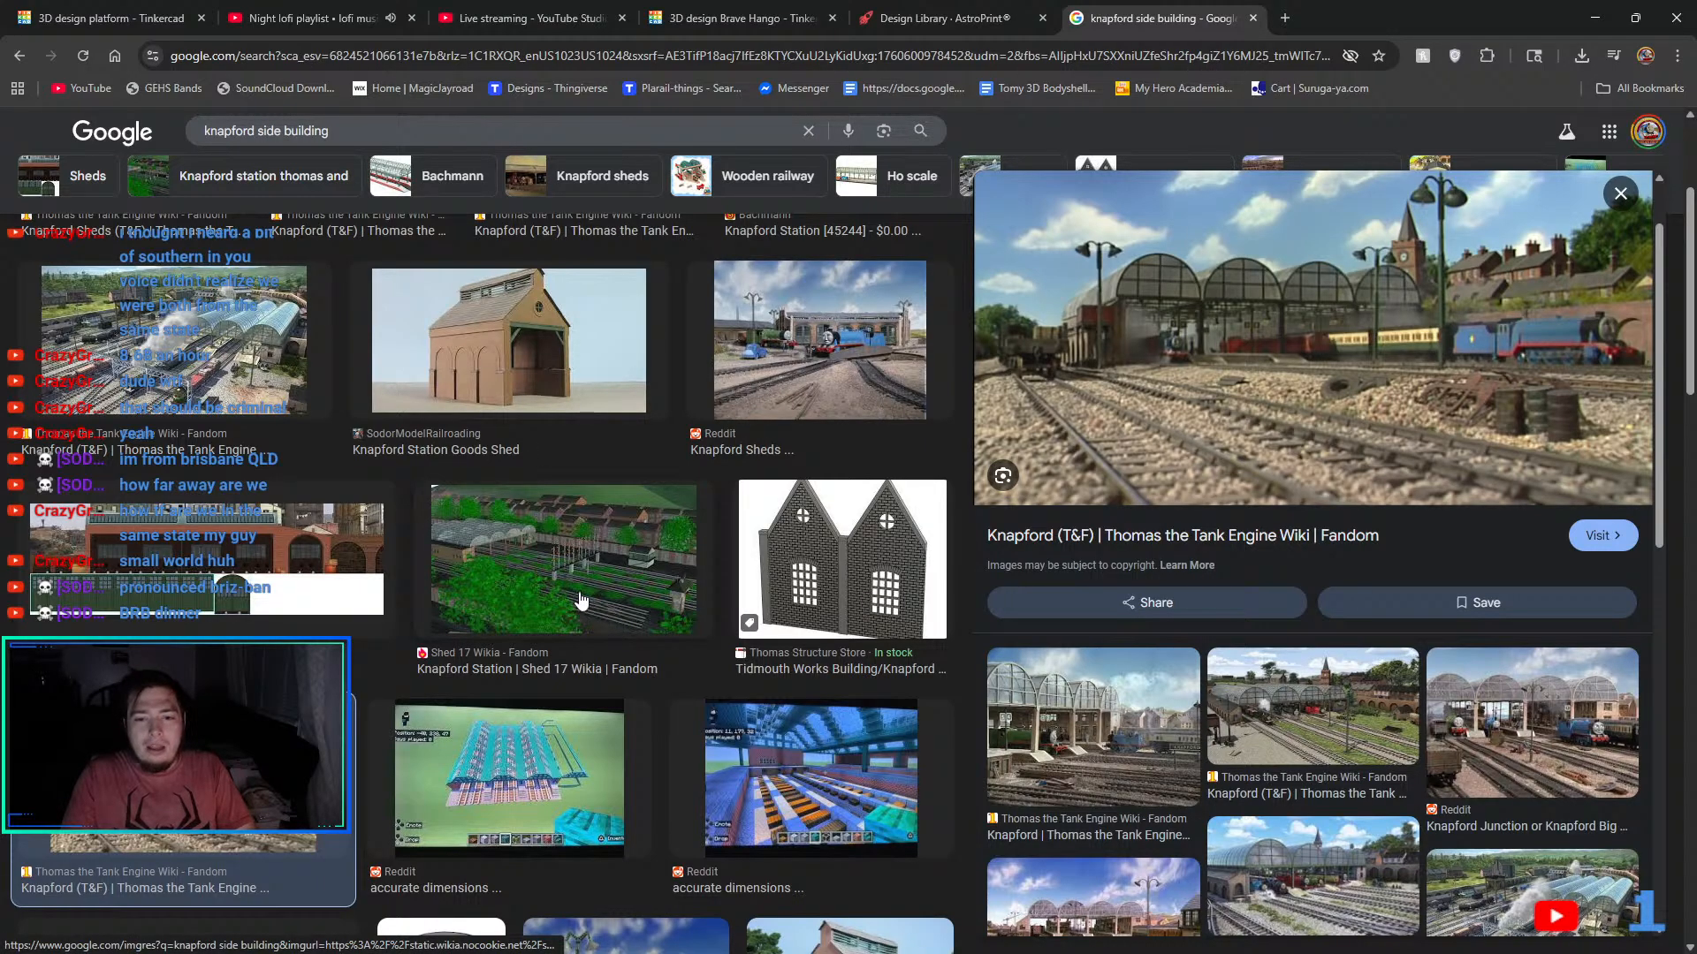
- Open the Tidmouth Works Building/Knapford Bus Depot 3D Files product page from the image results and examine its pictures and related products
scroll(522, 493, down, 2)
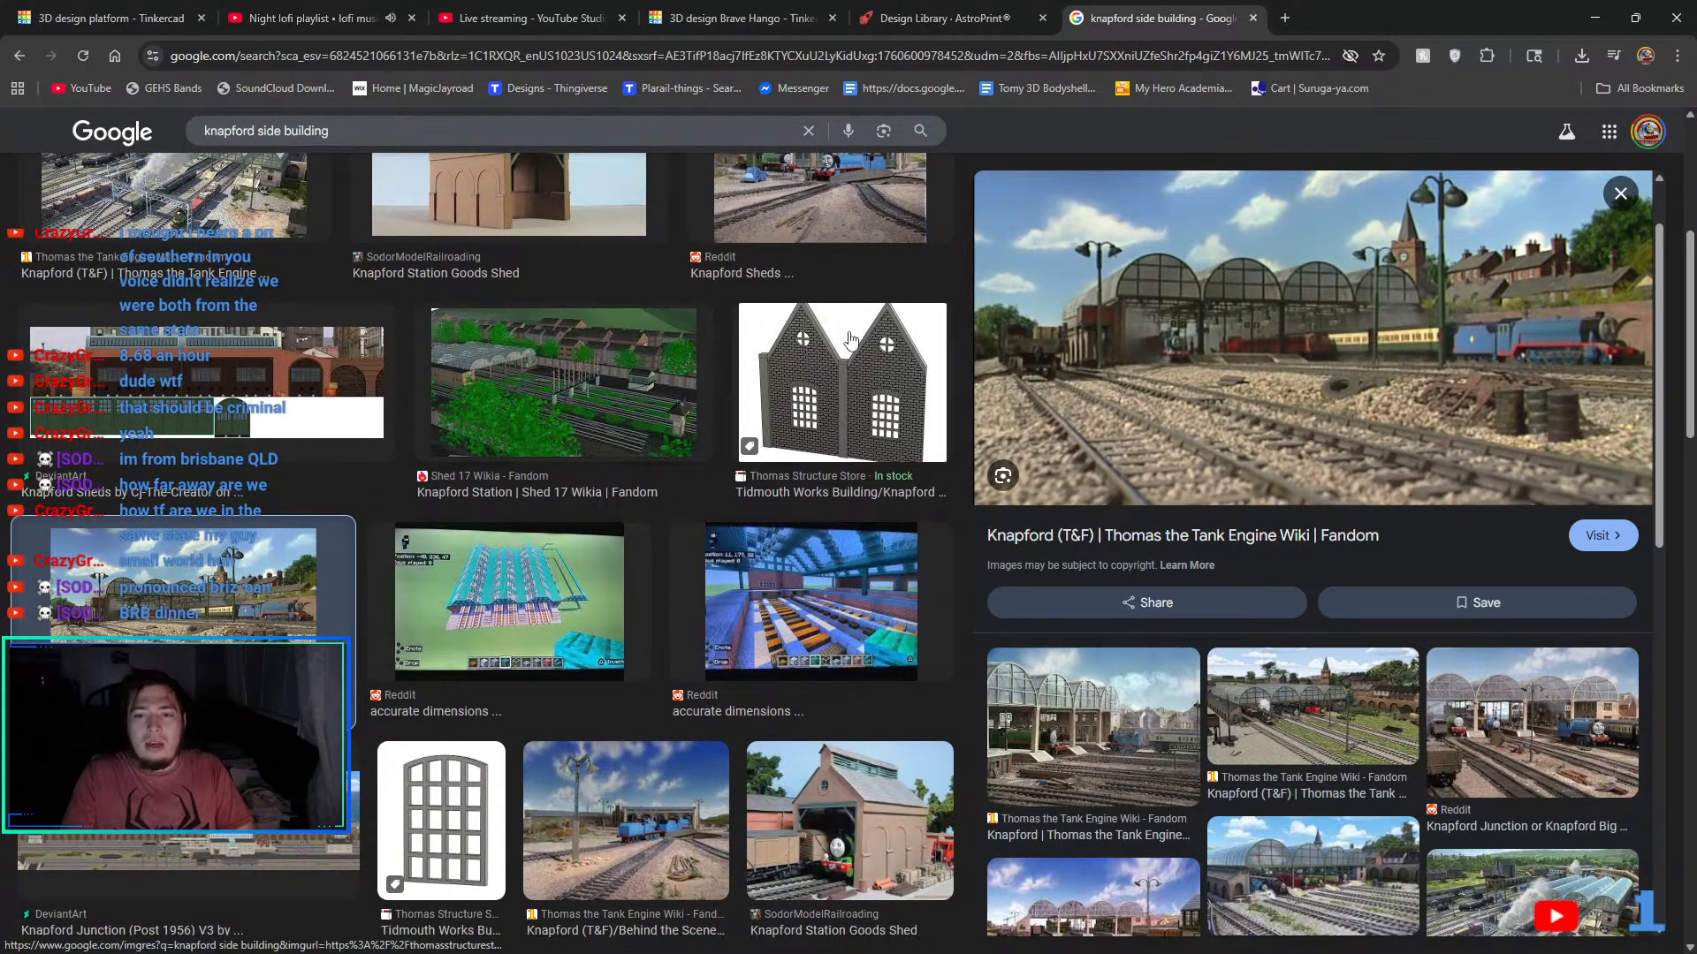
click(838, 408)
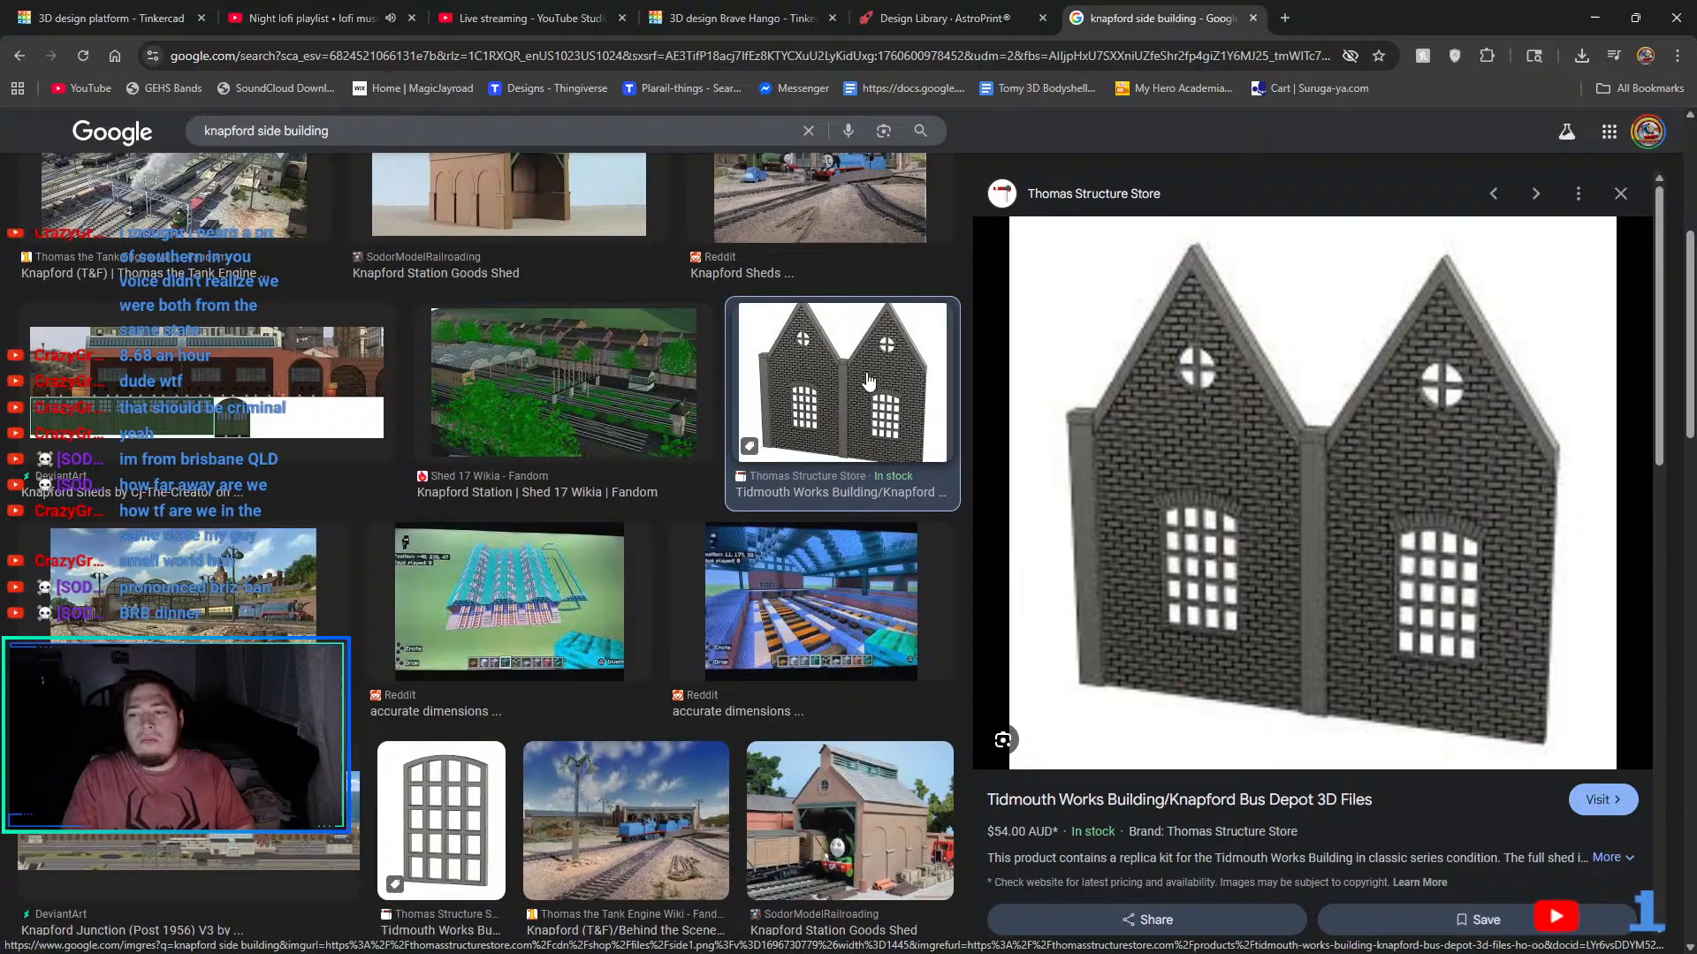
click(1240, 416)
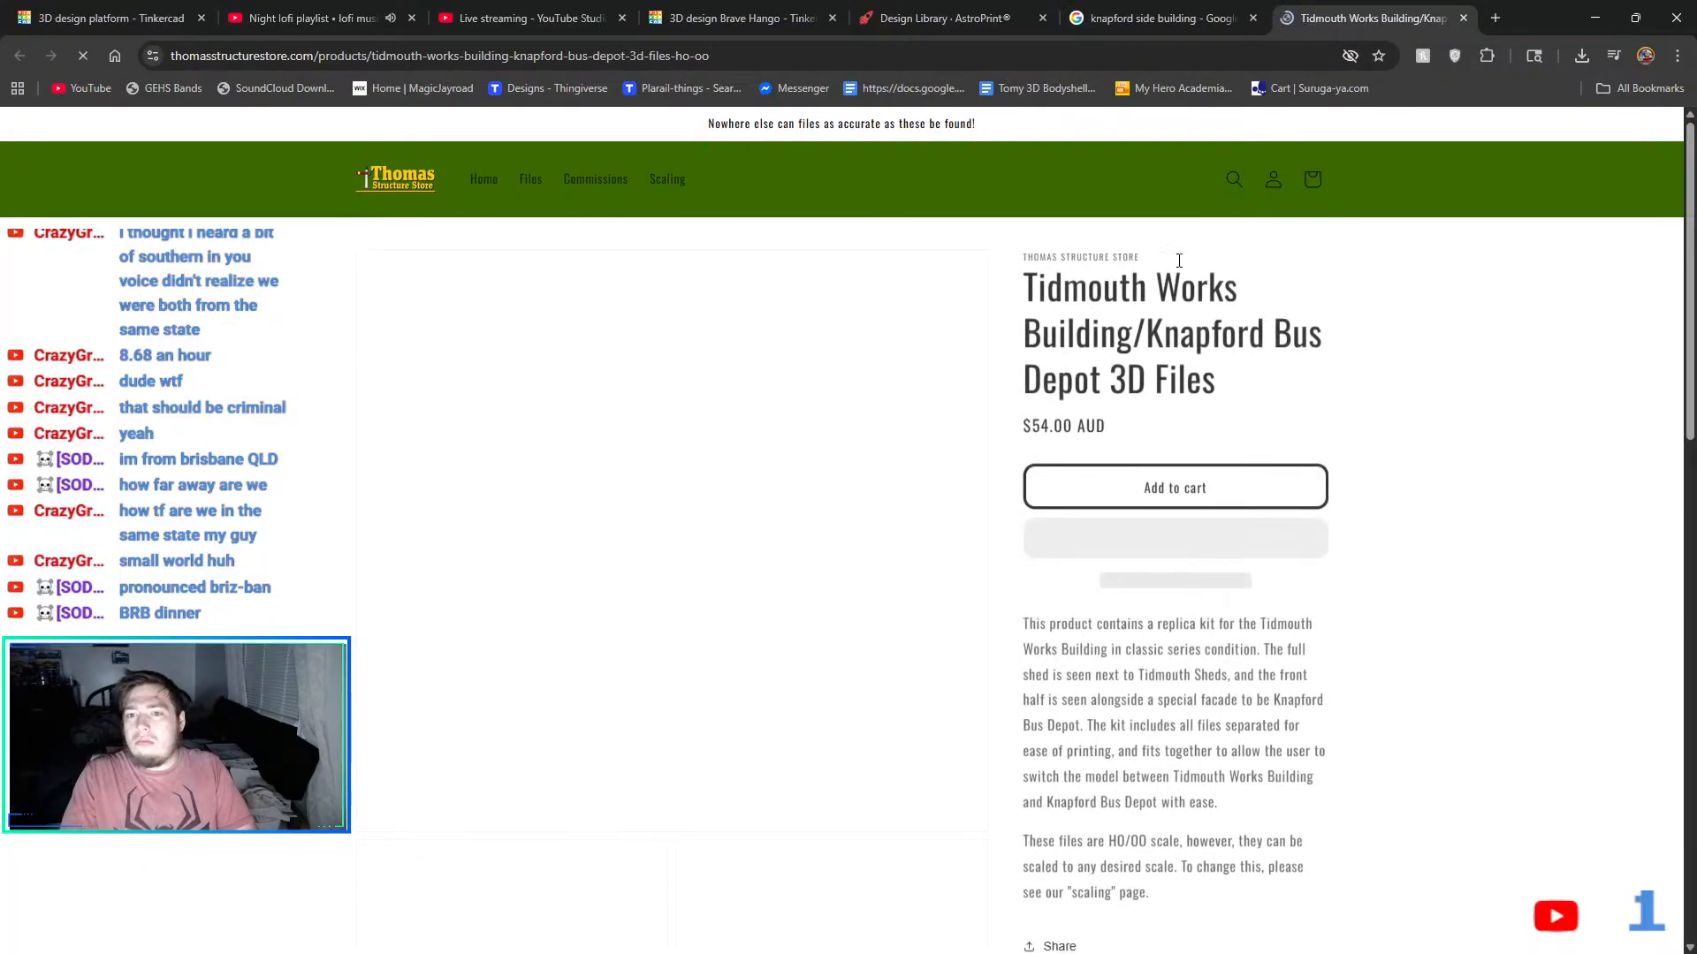
scroll(876, 313, down, 15)
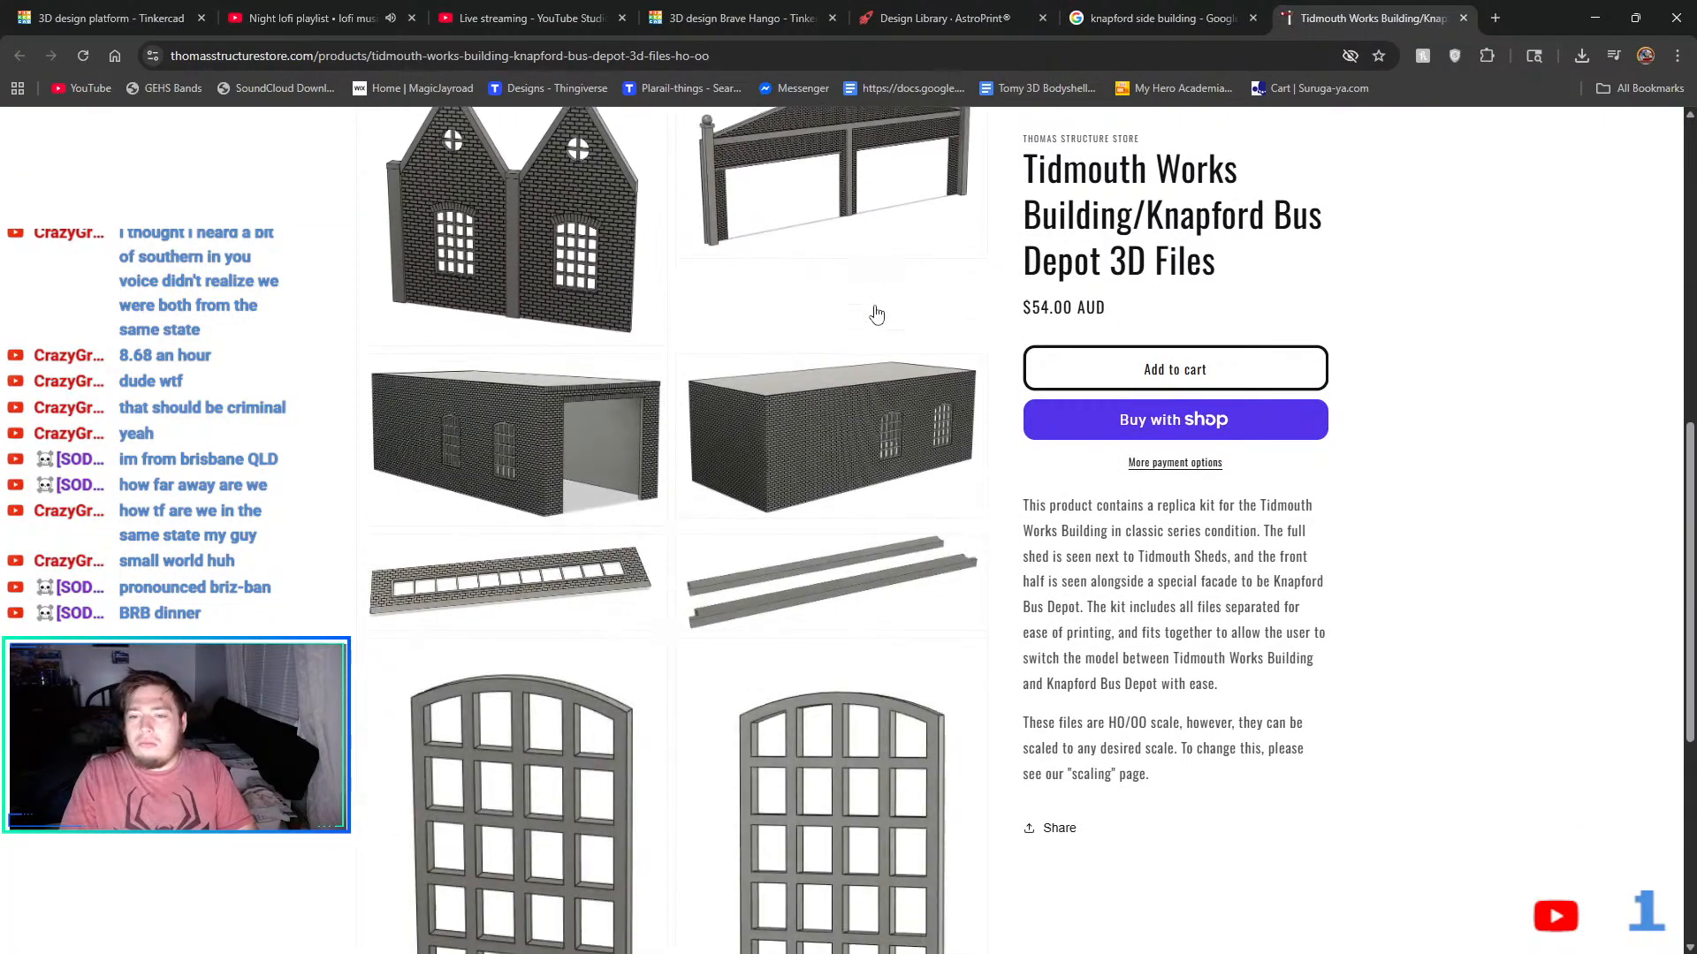
scroll(879, 312, down, 5)
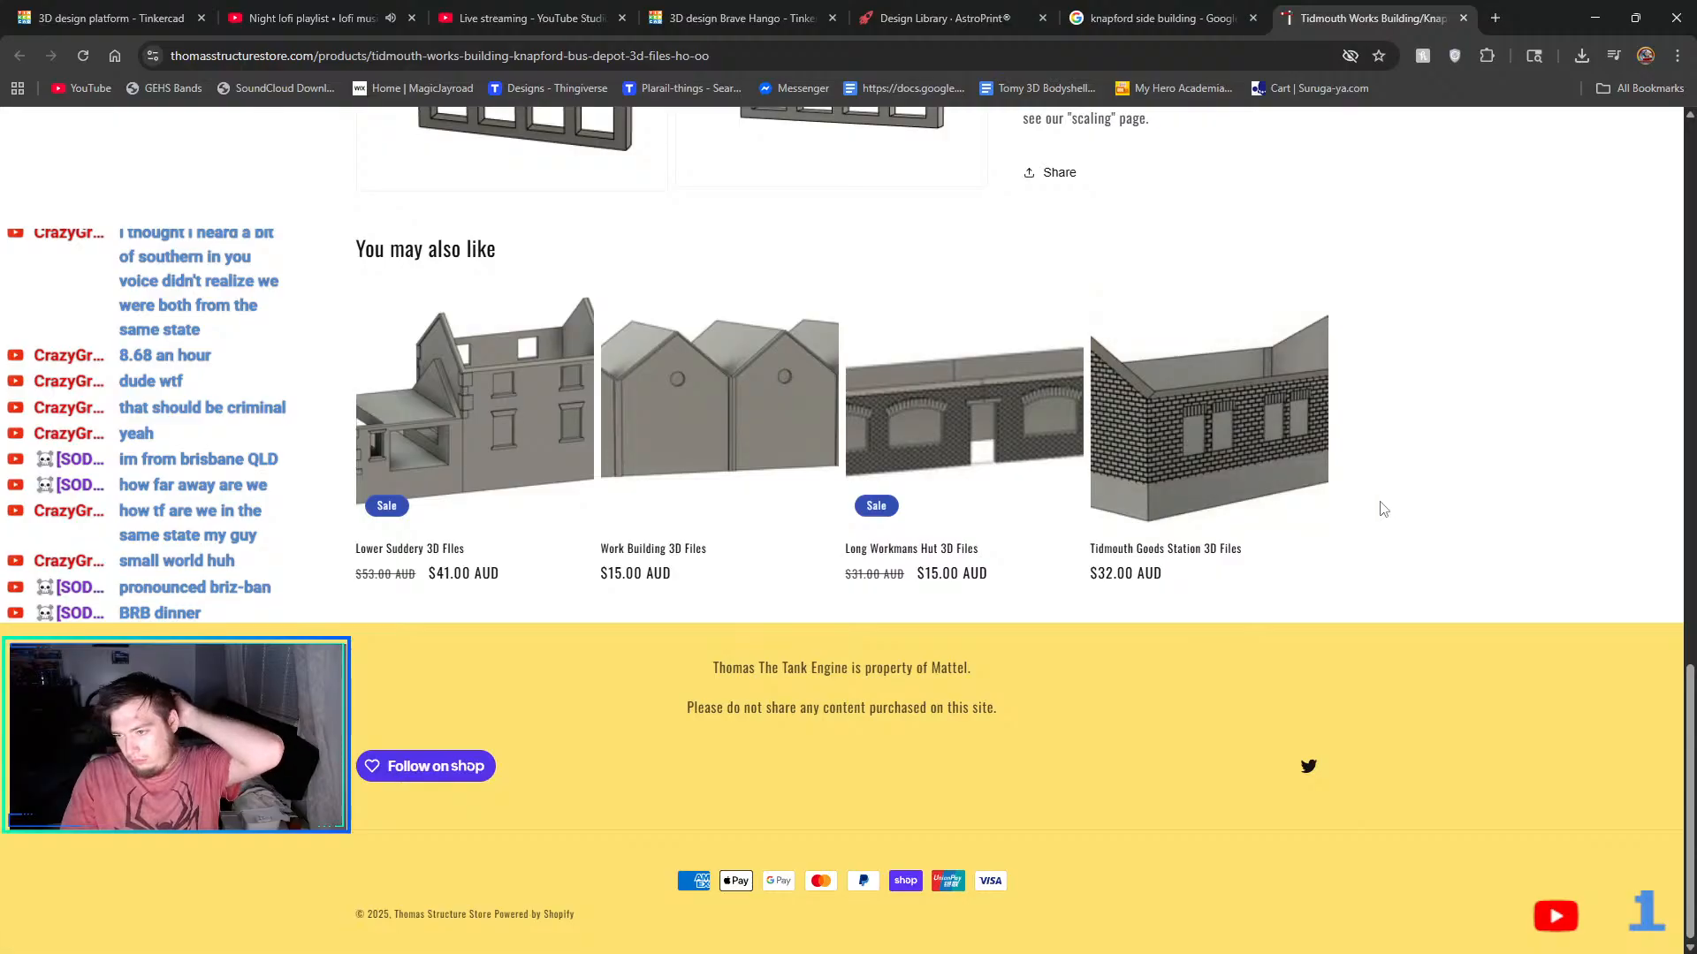
scroll(1383, 509, up, 15)
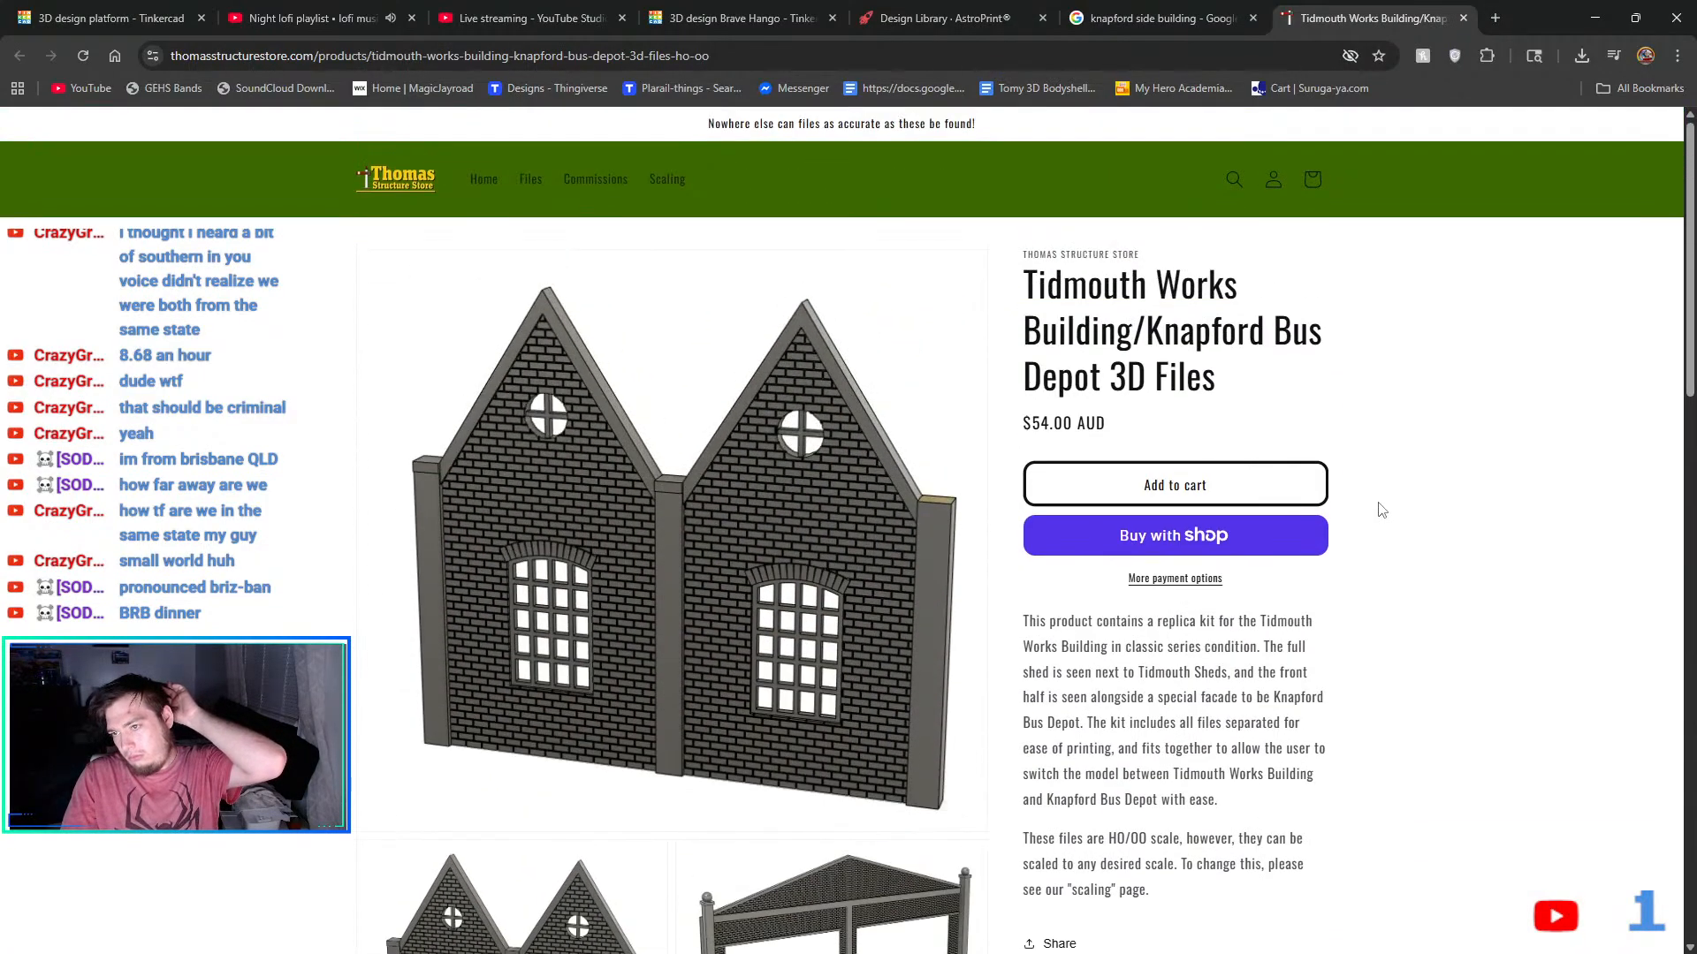
- Open the Thomas Structure Store's full file catalogue and look through the first page of products
click(540, 191)
scroll(663, 256, down, 3)
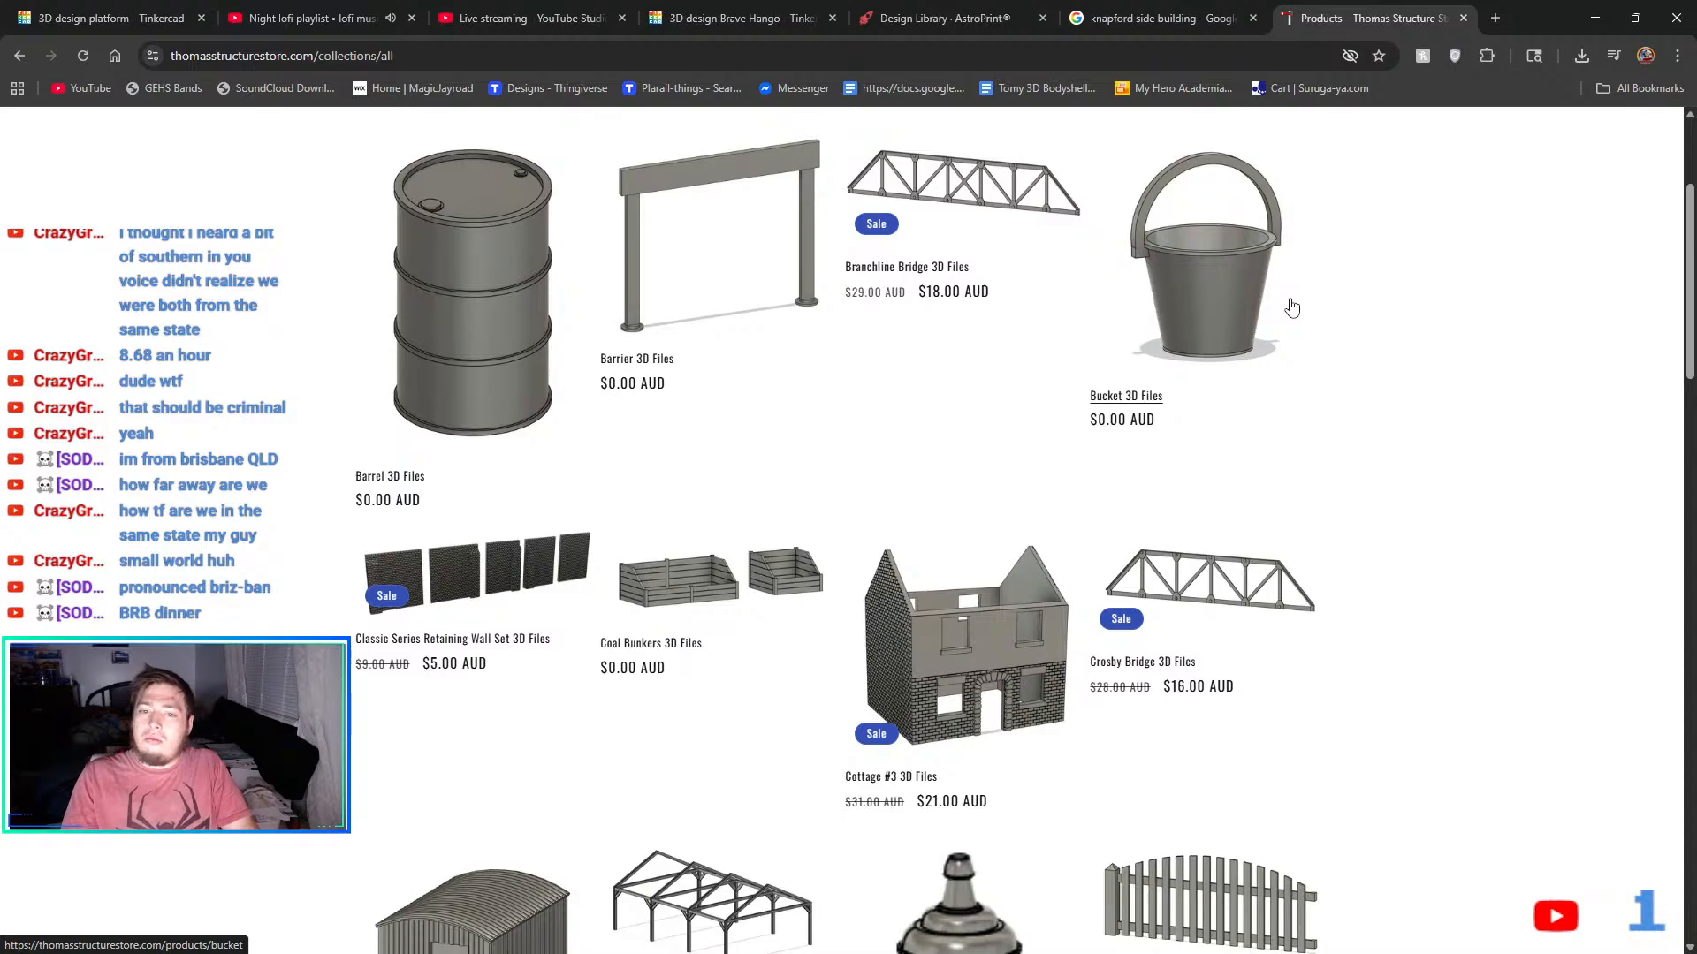
scroll(1292, 307, down, 3)
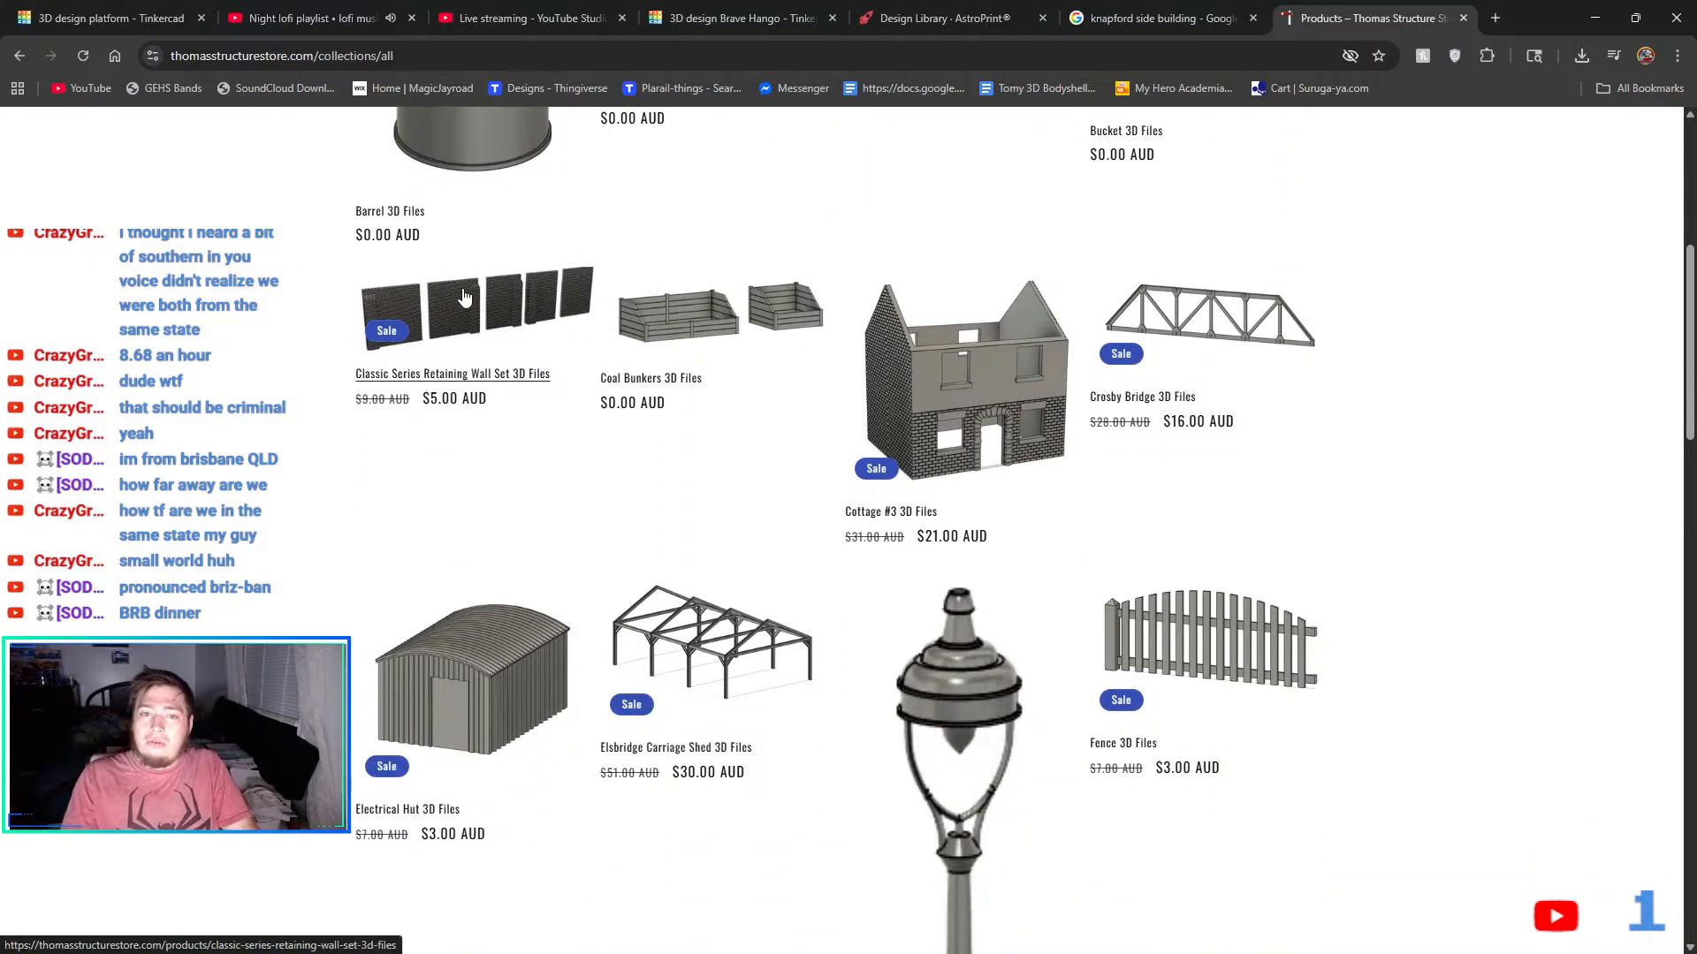
scroll(978, 492, down, 3)
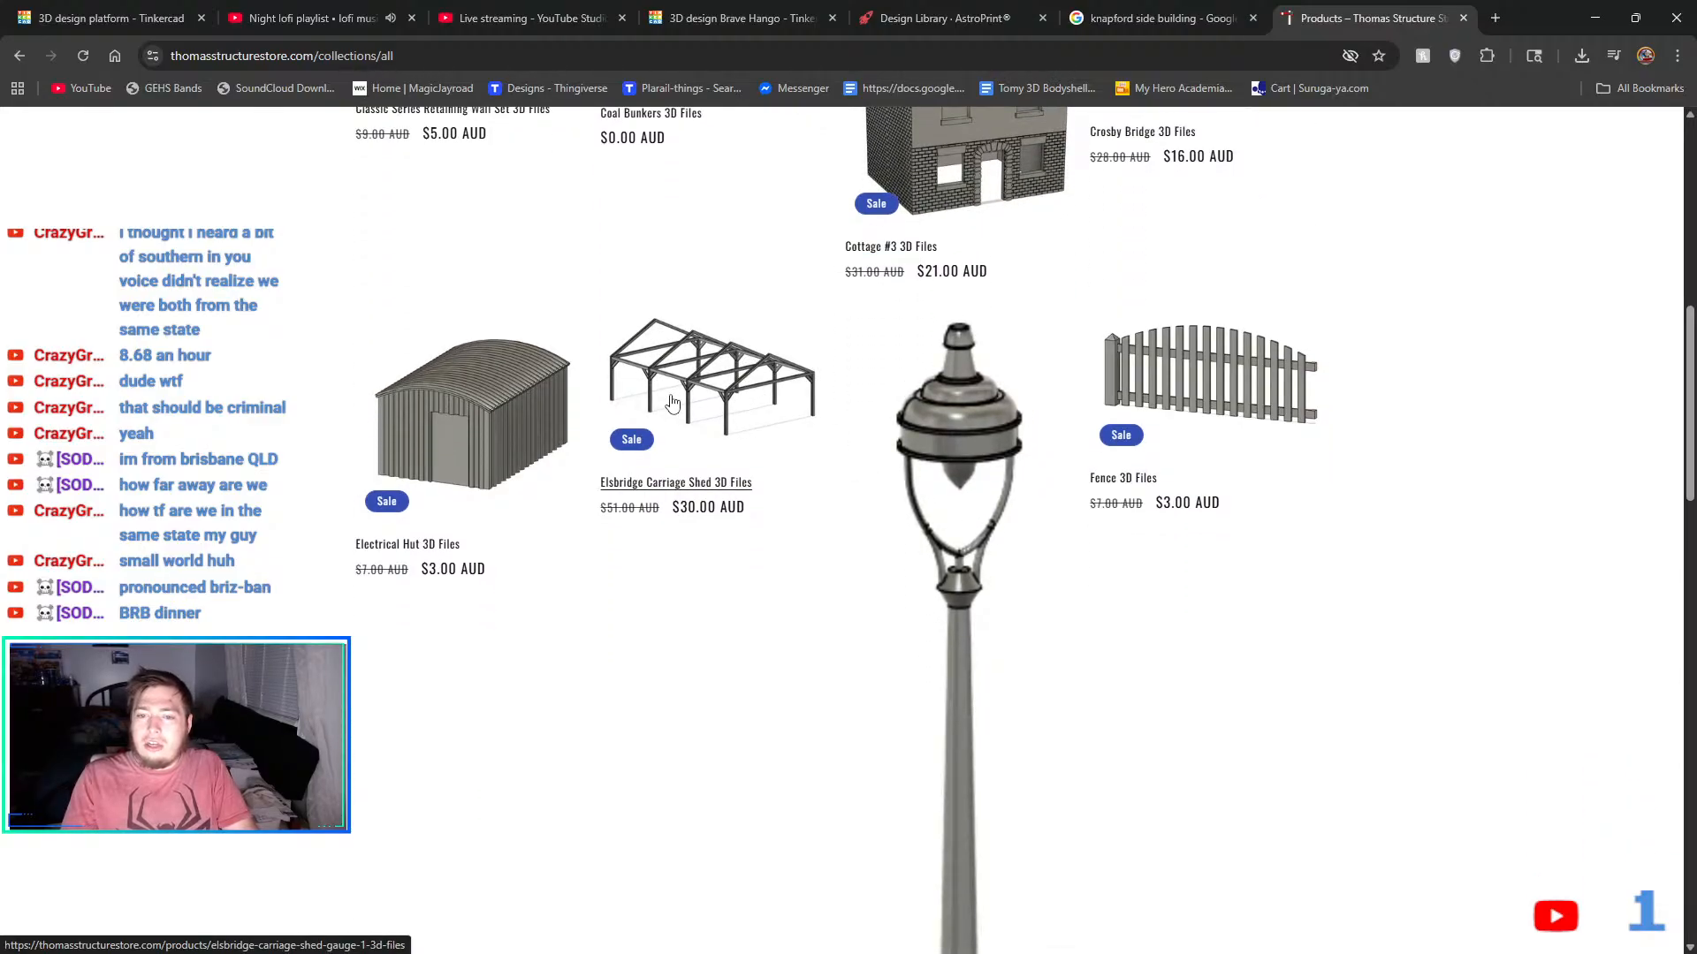
scroll(672, 403, down, 6)
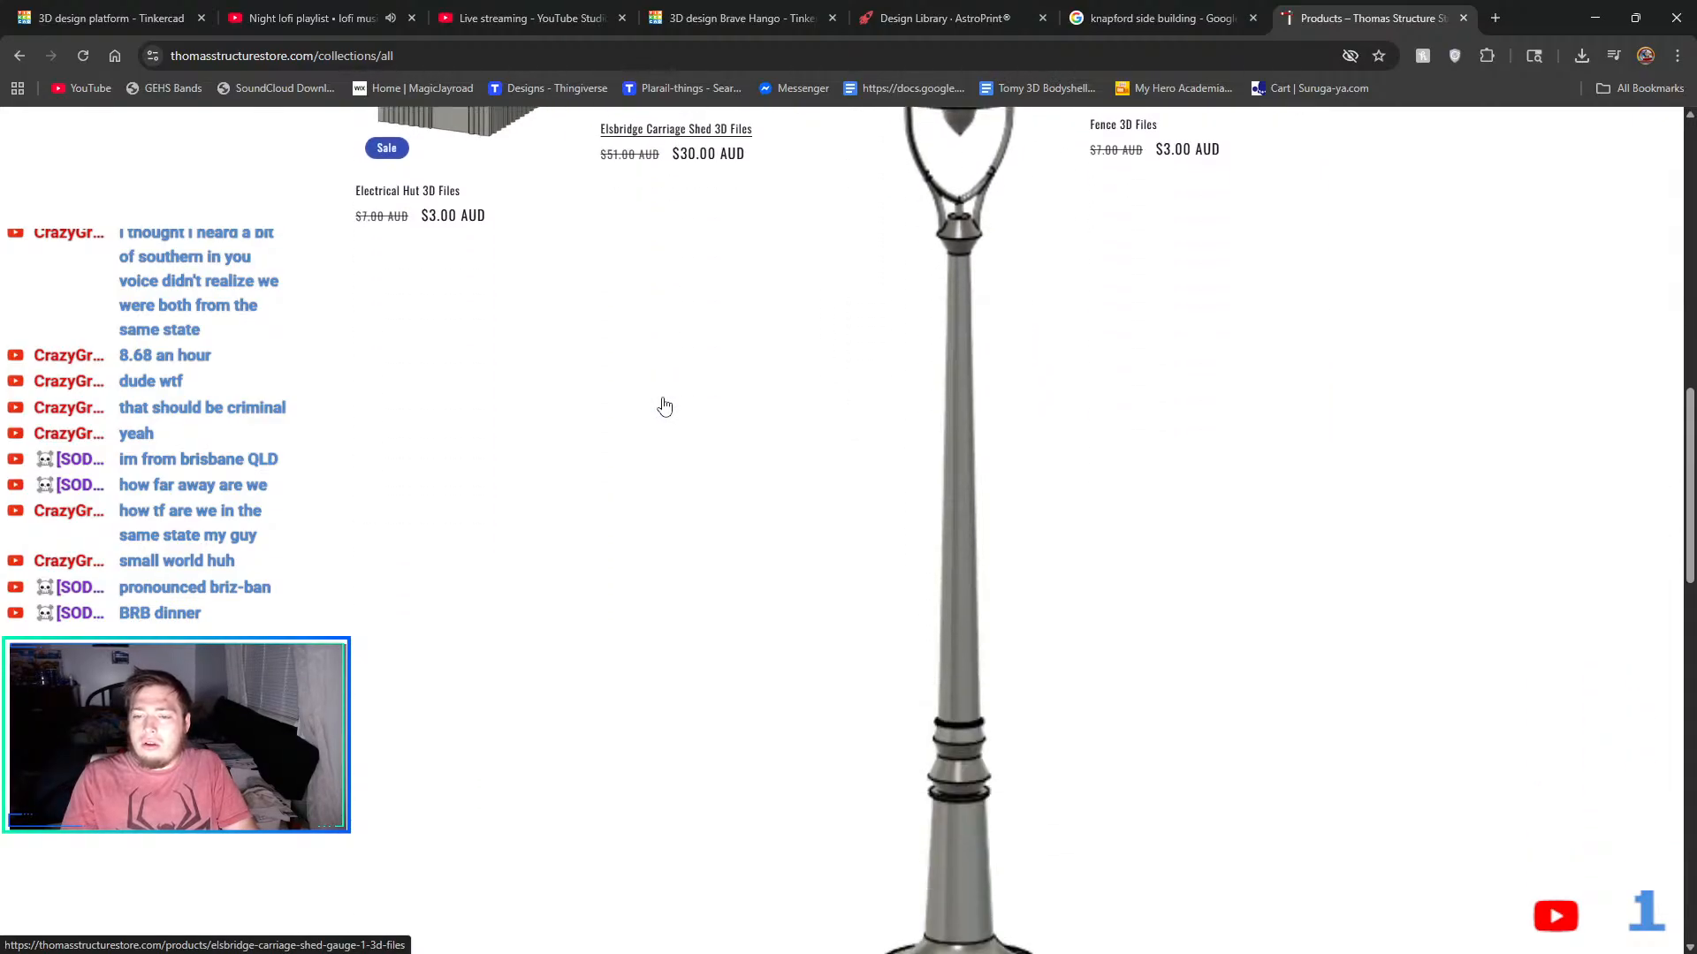
scroll(707, 396, down, 8)
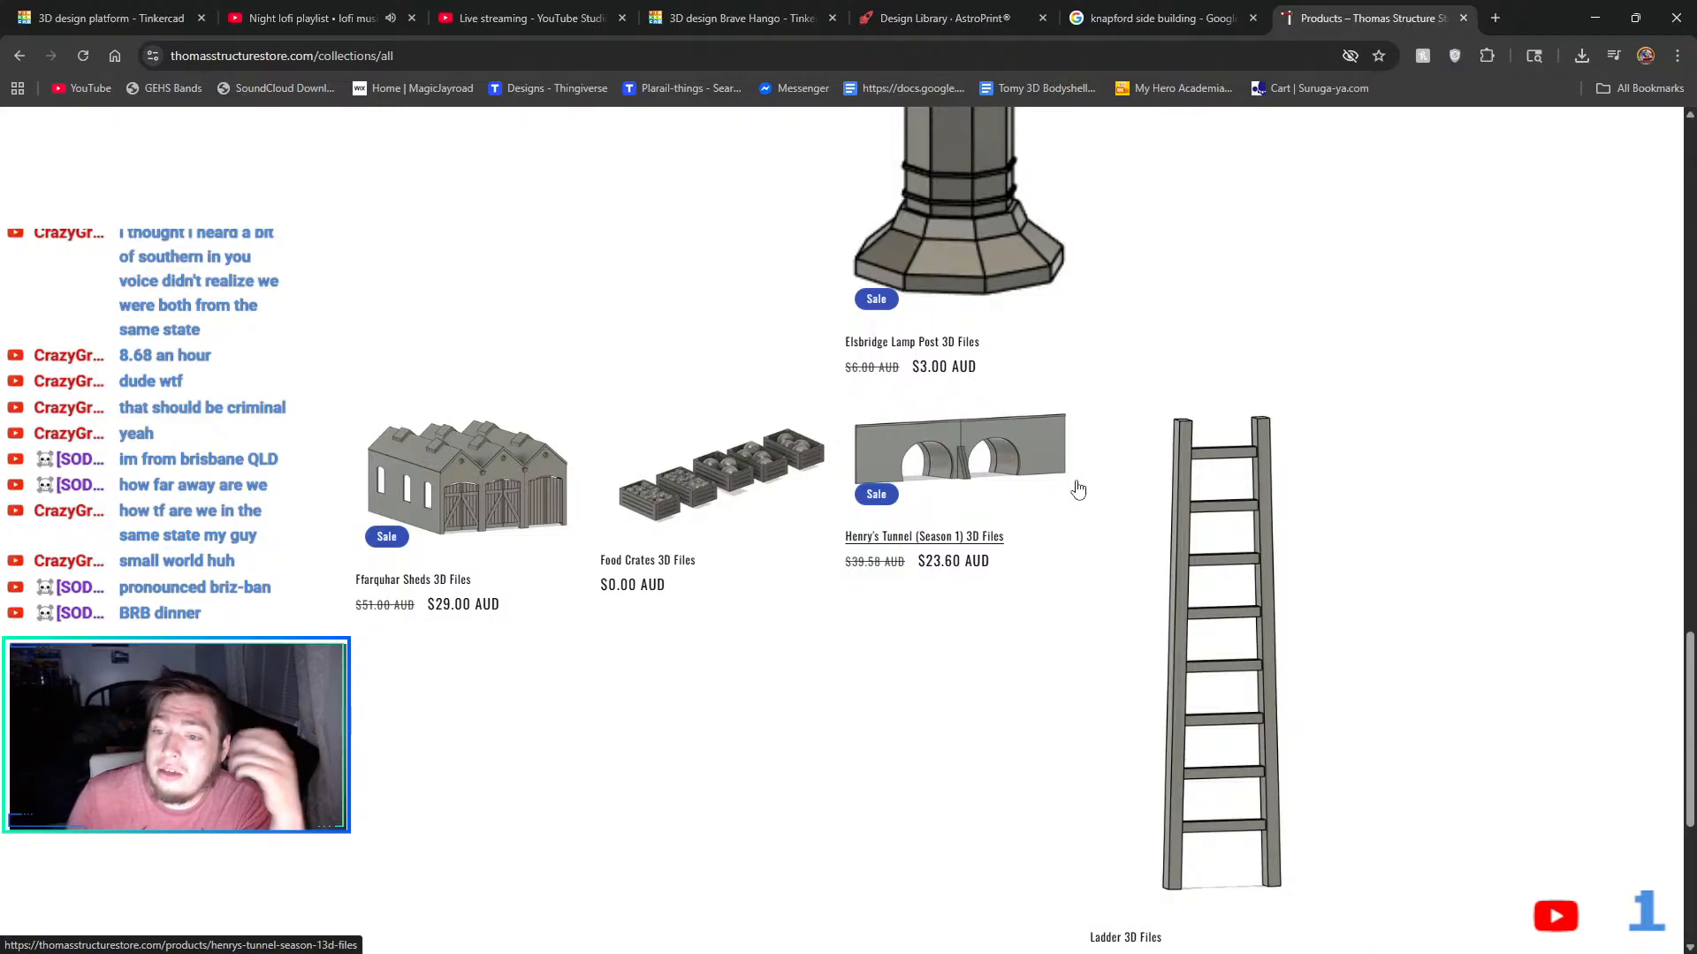
- Open the Henry's Tunnel (Season 1) 3D Files product, examine its pictures, description and related products, and return to the catalogue
scroll(1077, 489, up, 1)
click(1012, 541)
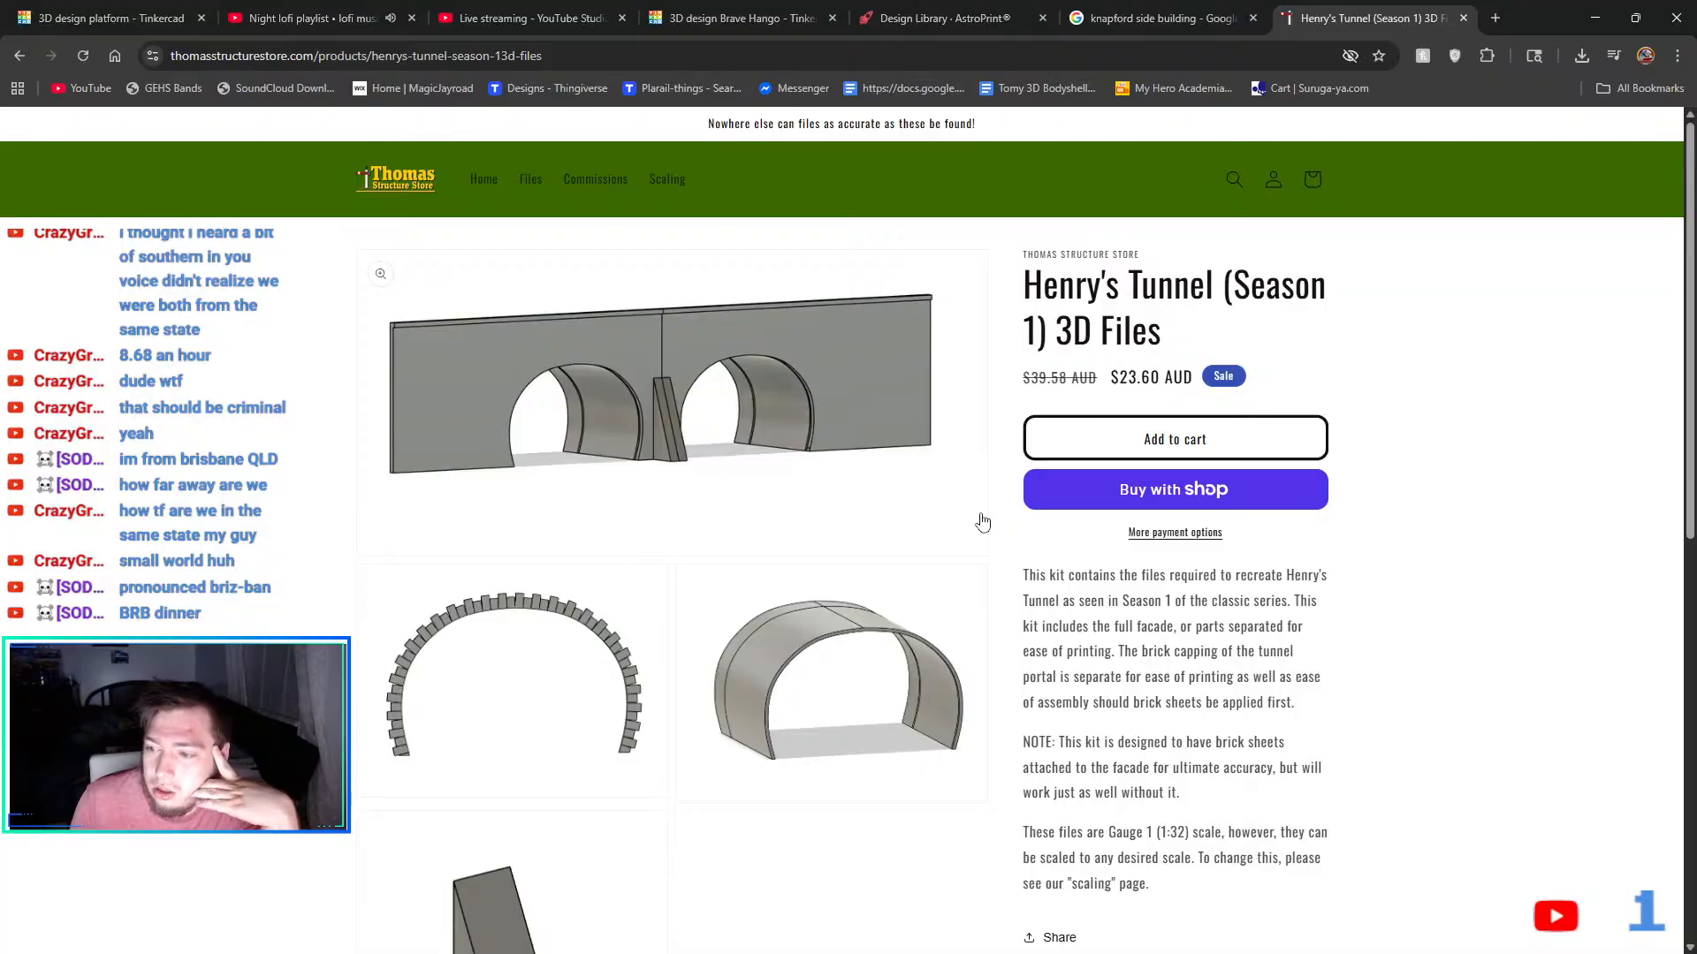
scroll(979, 522, down, 3)
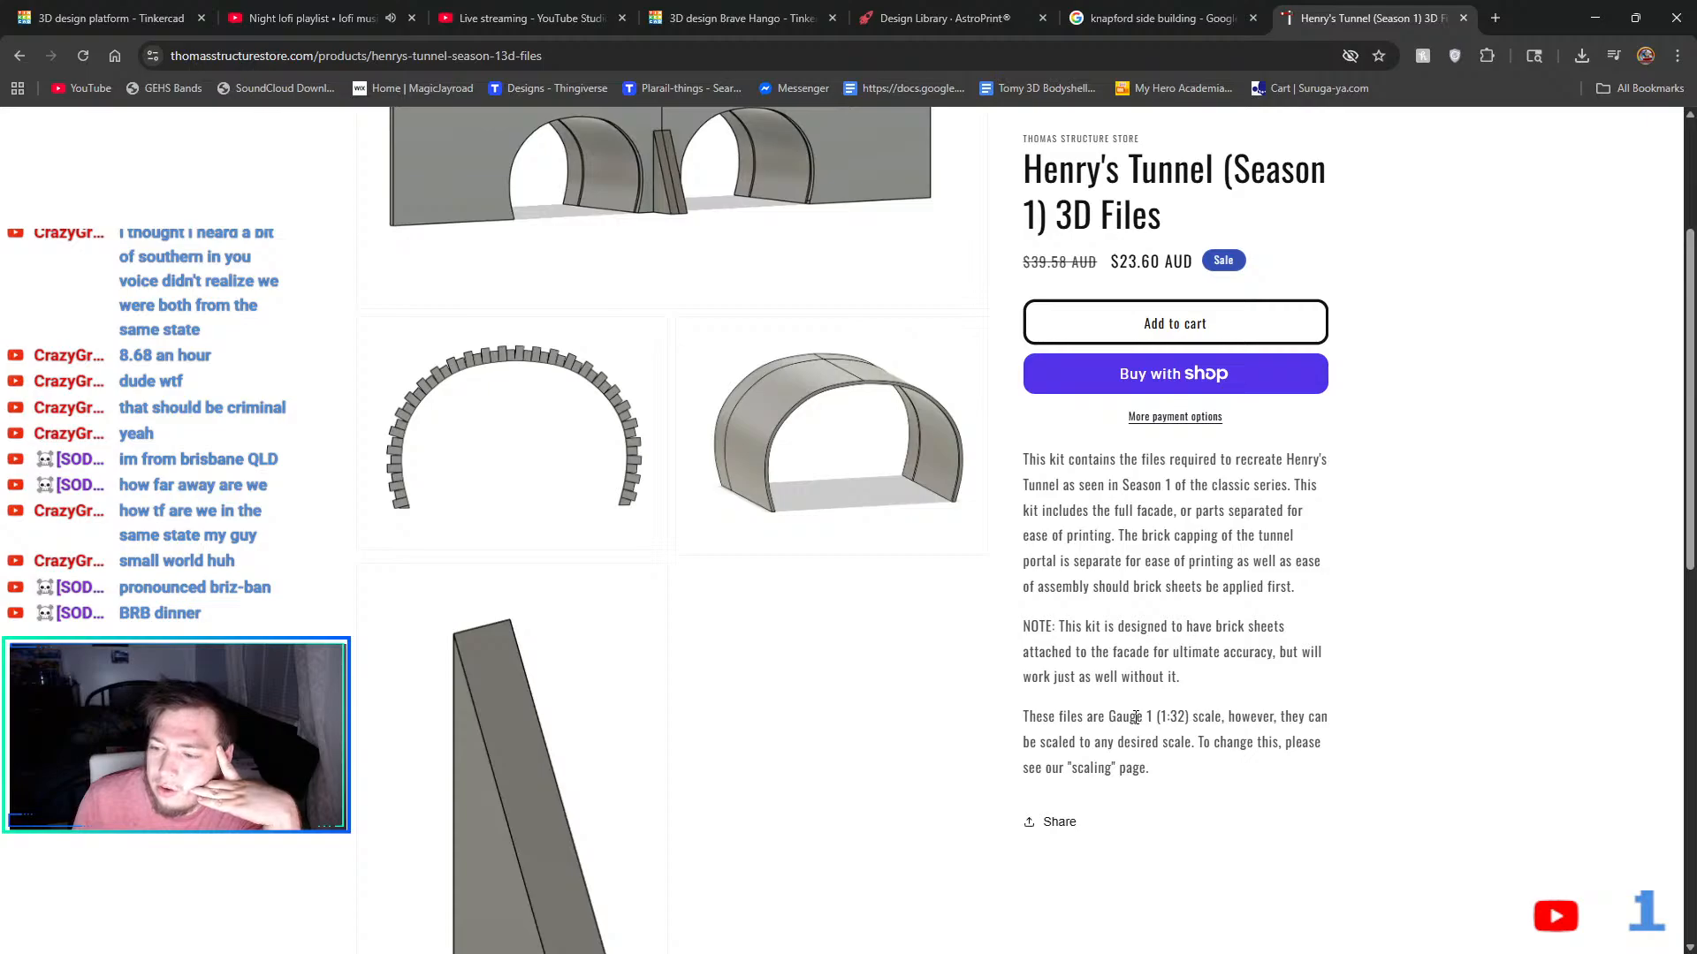
scroll(1135, 717, down, 7)
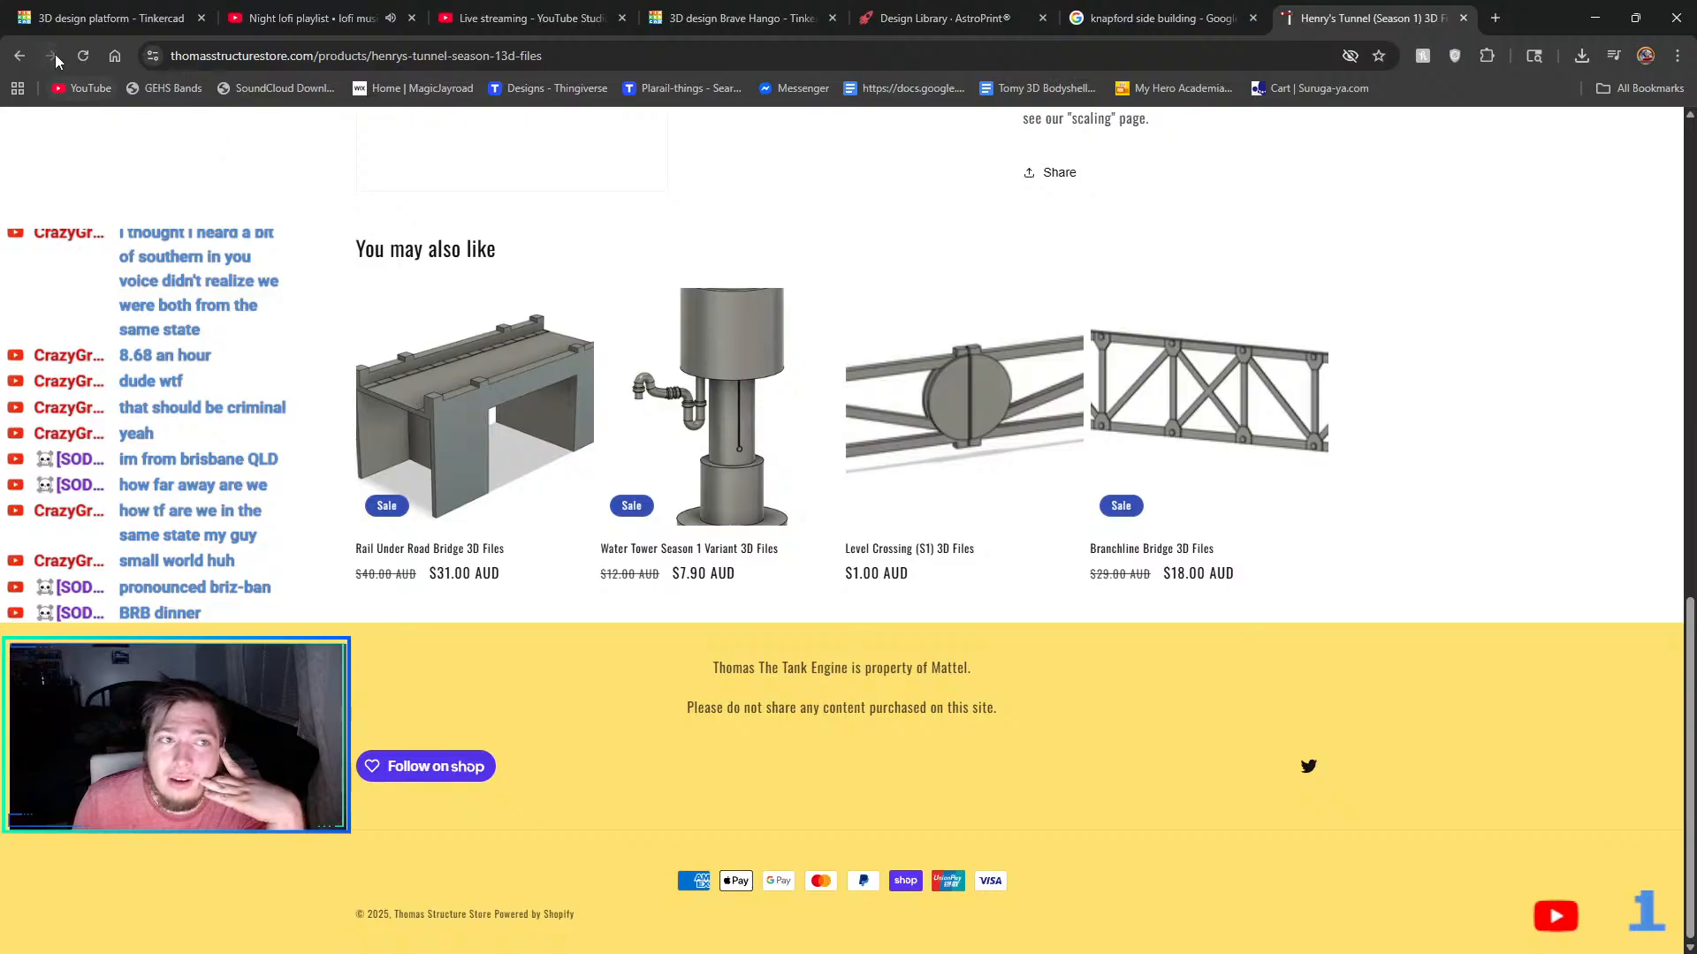
click(19, 55)
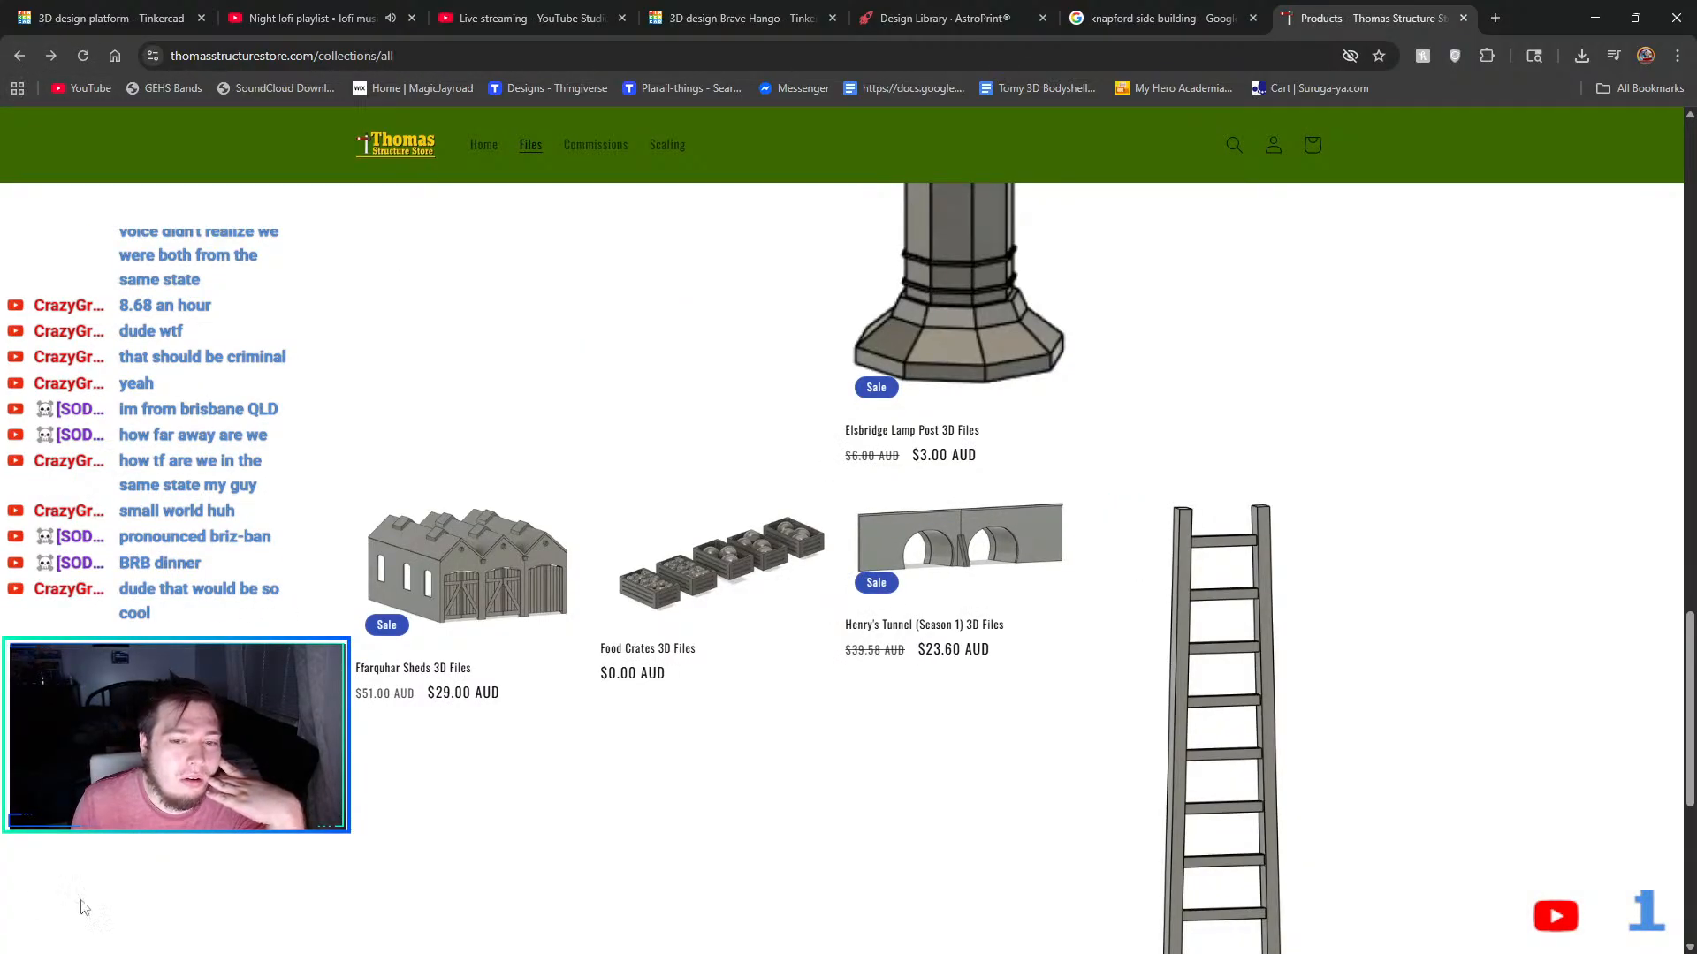
- Go to page 2 of the product catalogue and look through its buildings, bridges and walls
scroll(910, 803, down, 6)
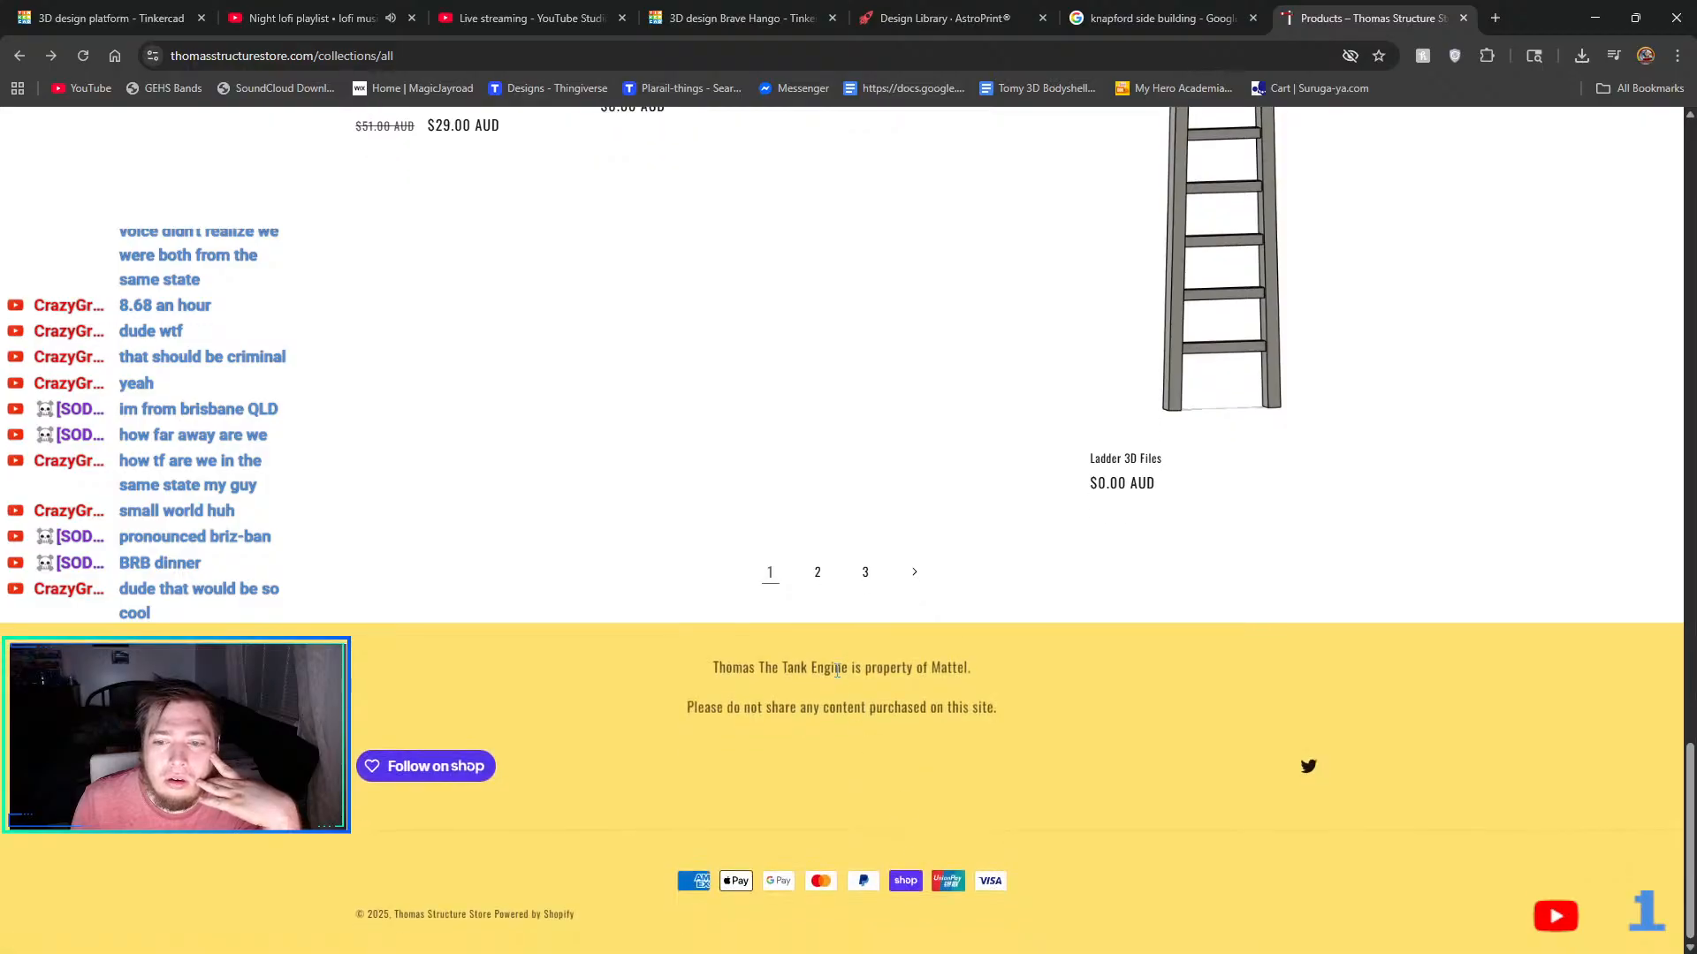
click(817, 573)
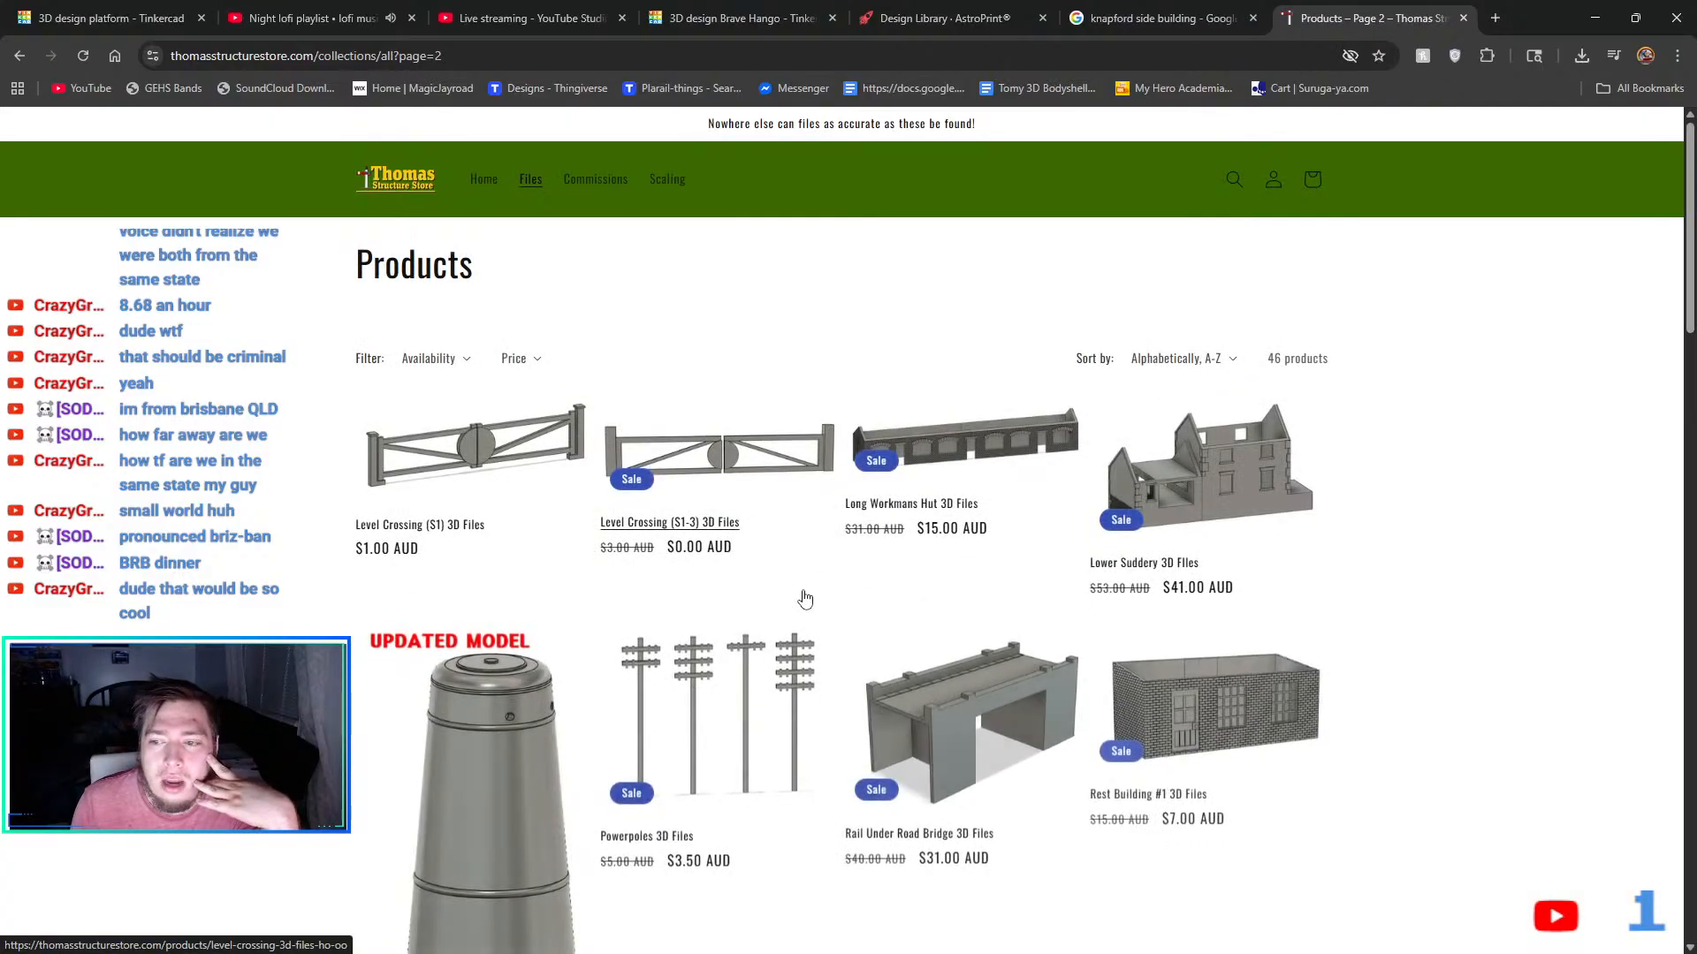
scroll(804, 600, down, 5)
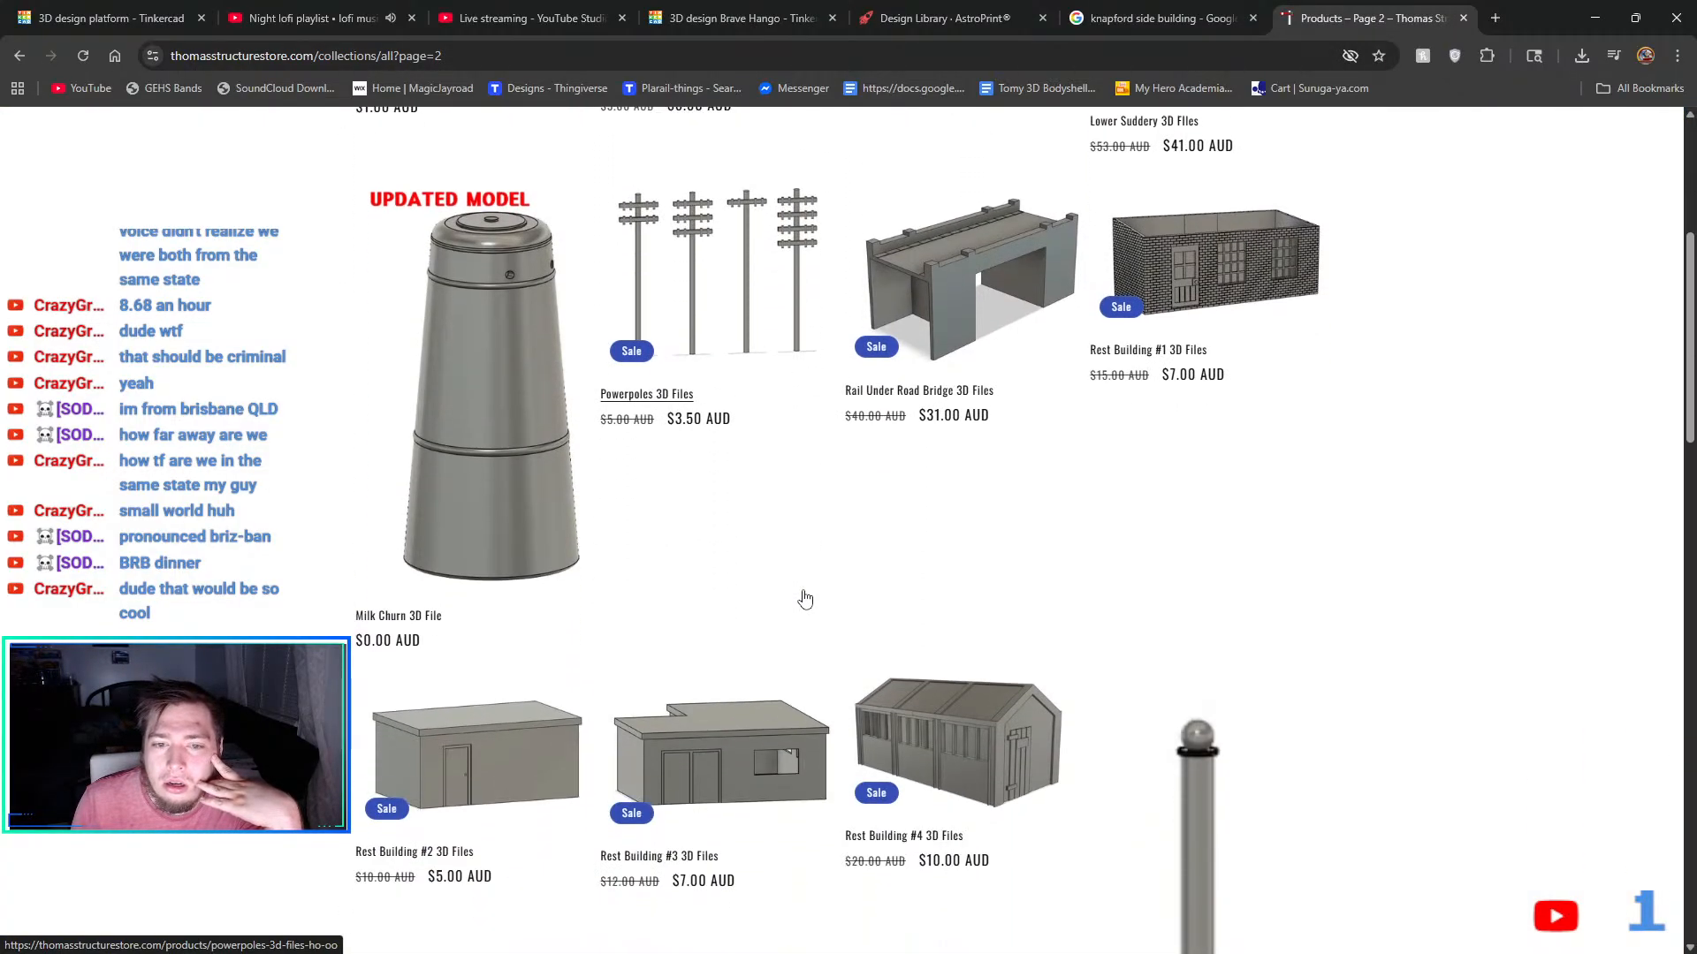
scroll(804, 600, down, 7)
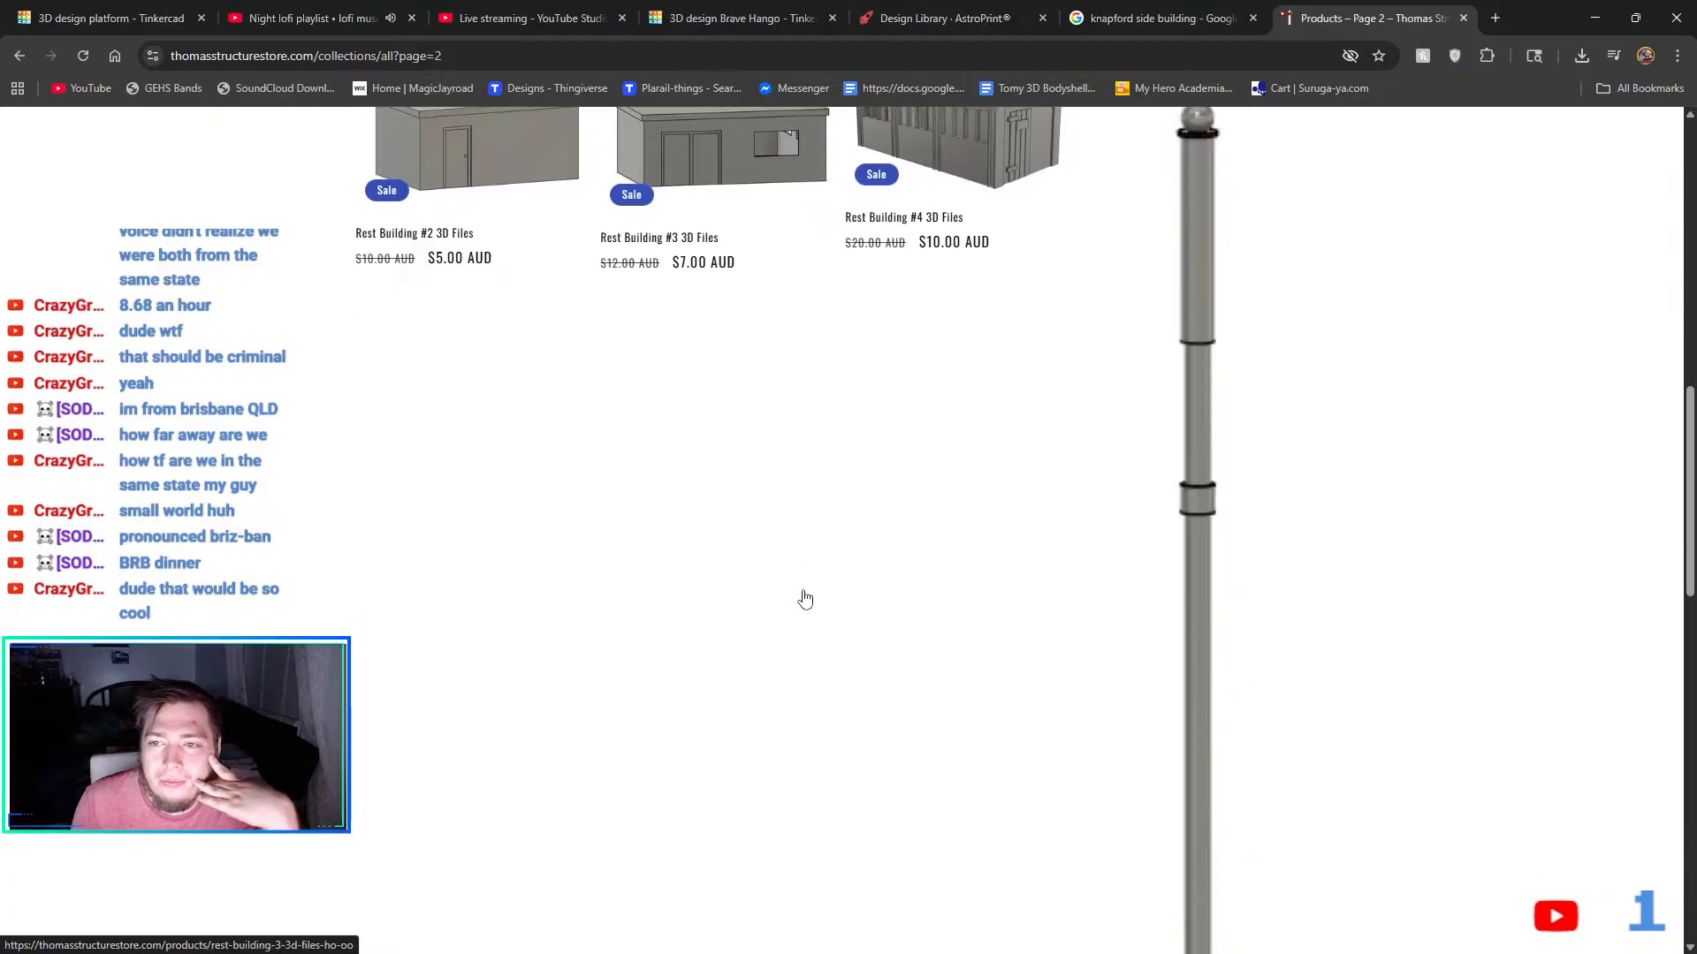
scroll(804, 600, up, 2)
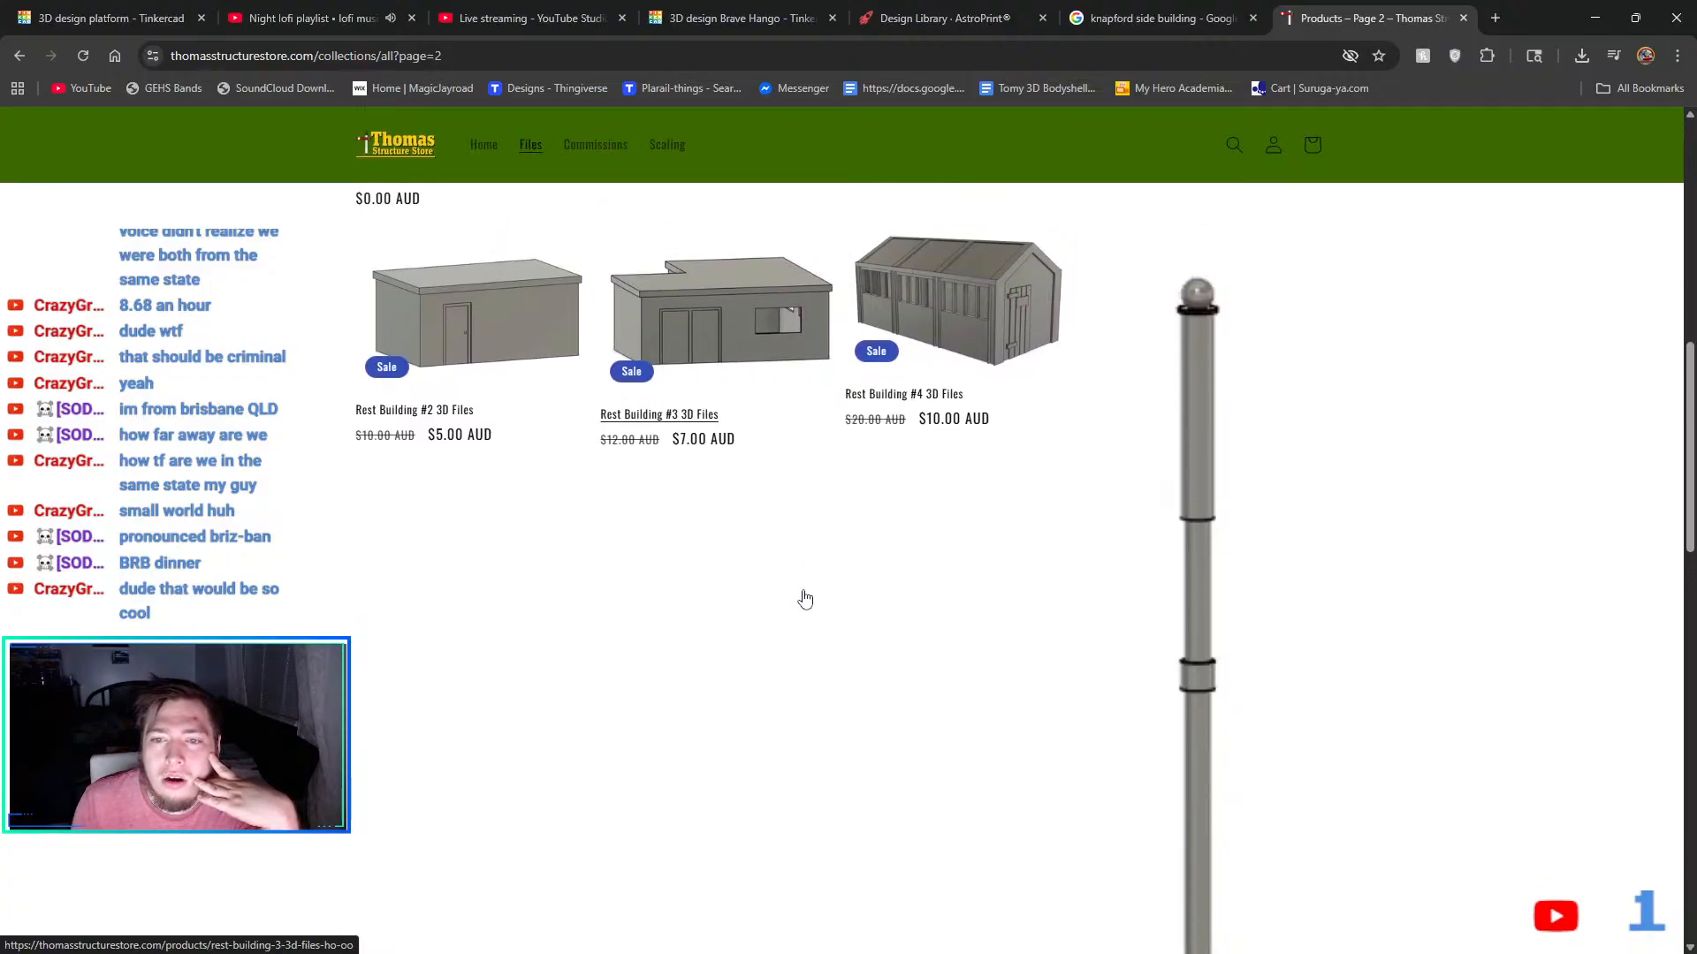
scroll(804, 600, down, 15)
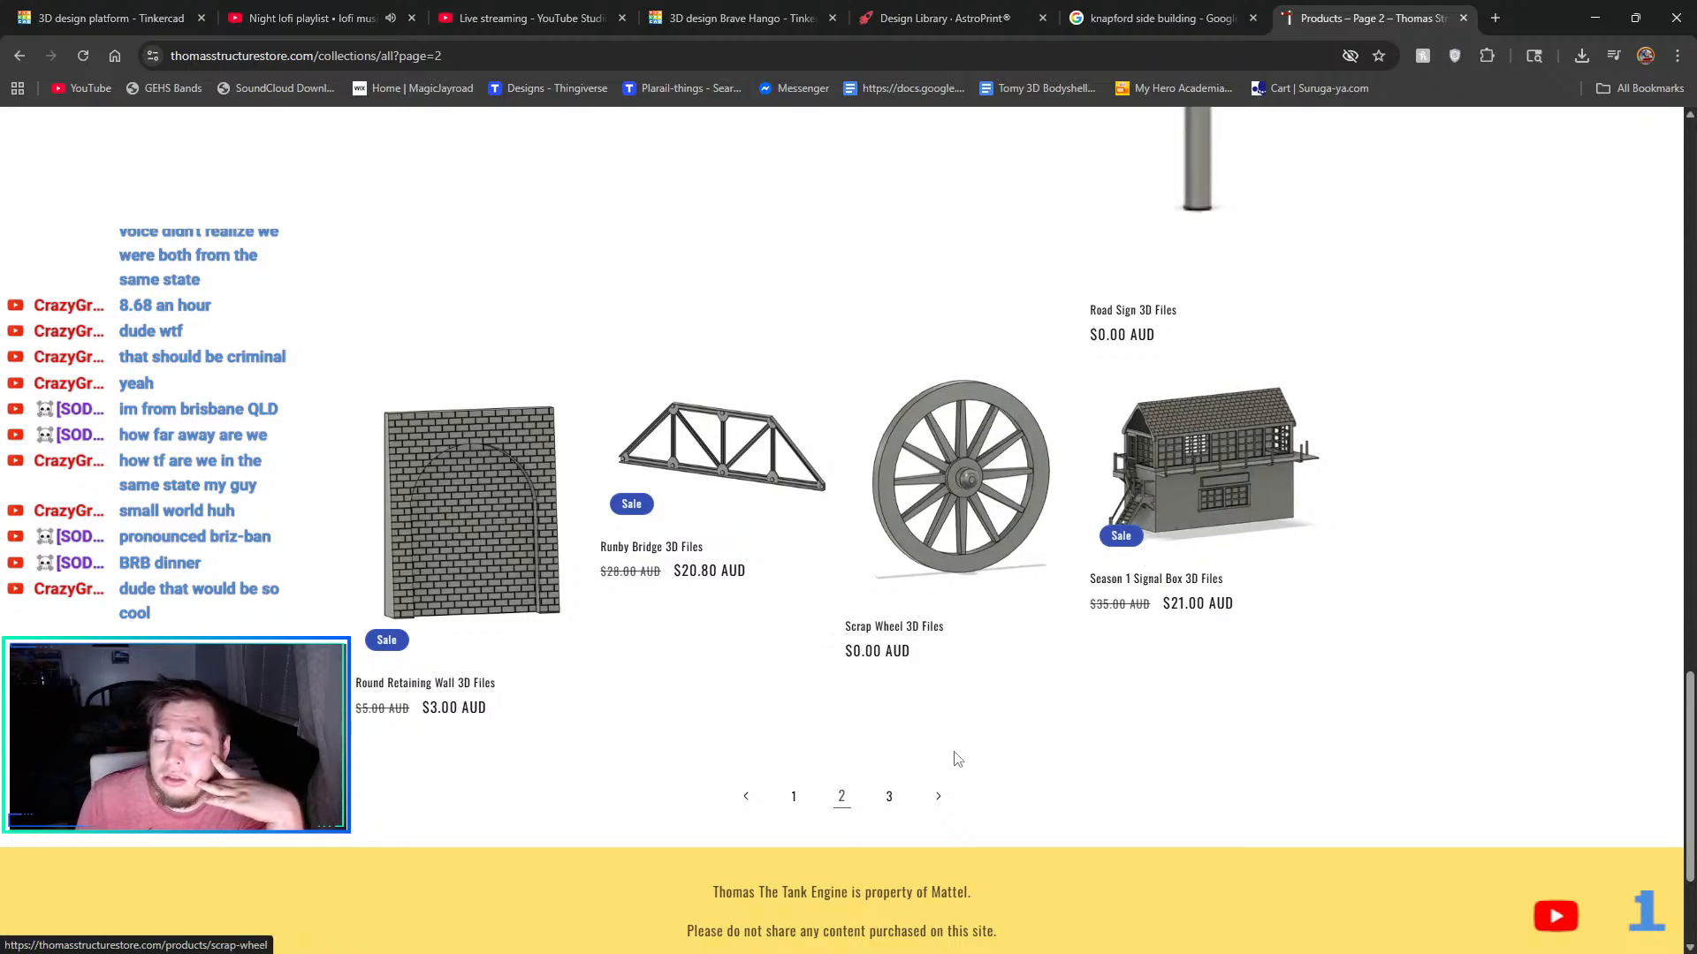
- Go to page 3 of the product catalogue and examine the signal boxes, Tidmouth buildings, trackside huts and remaining items
click(889, 798)
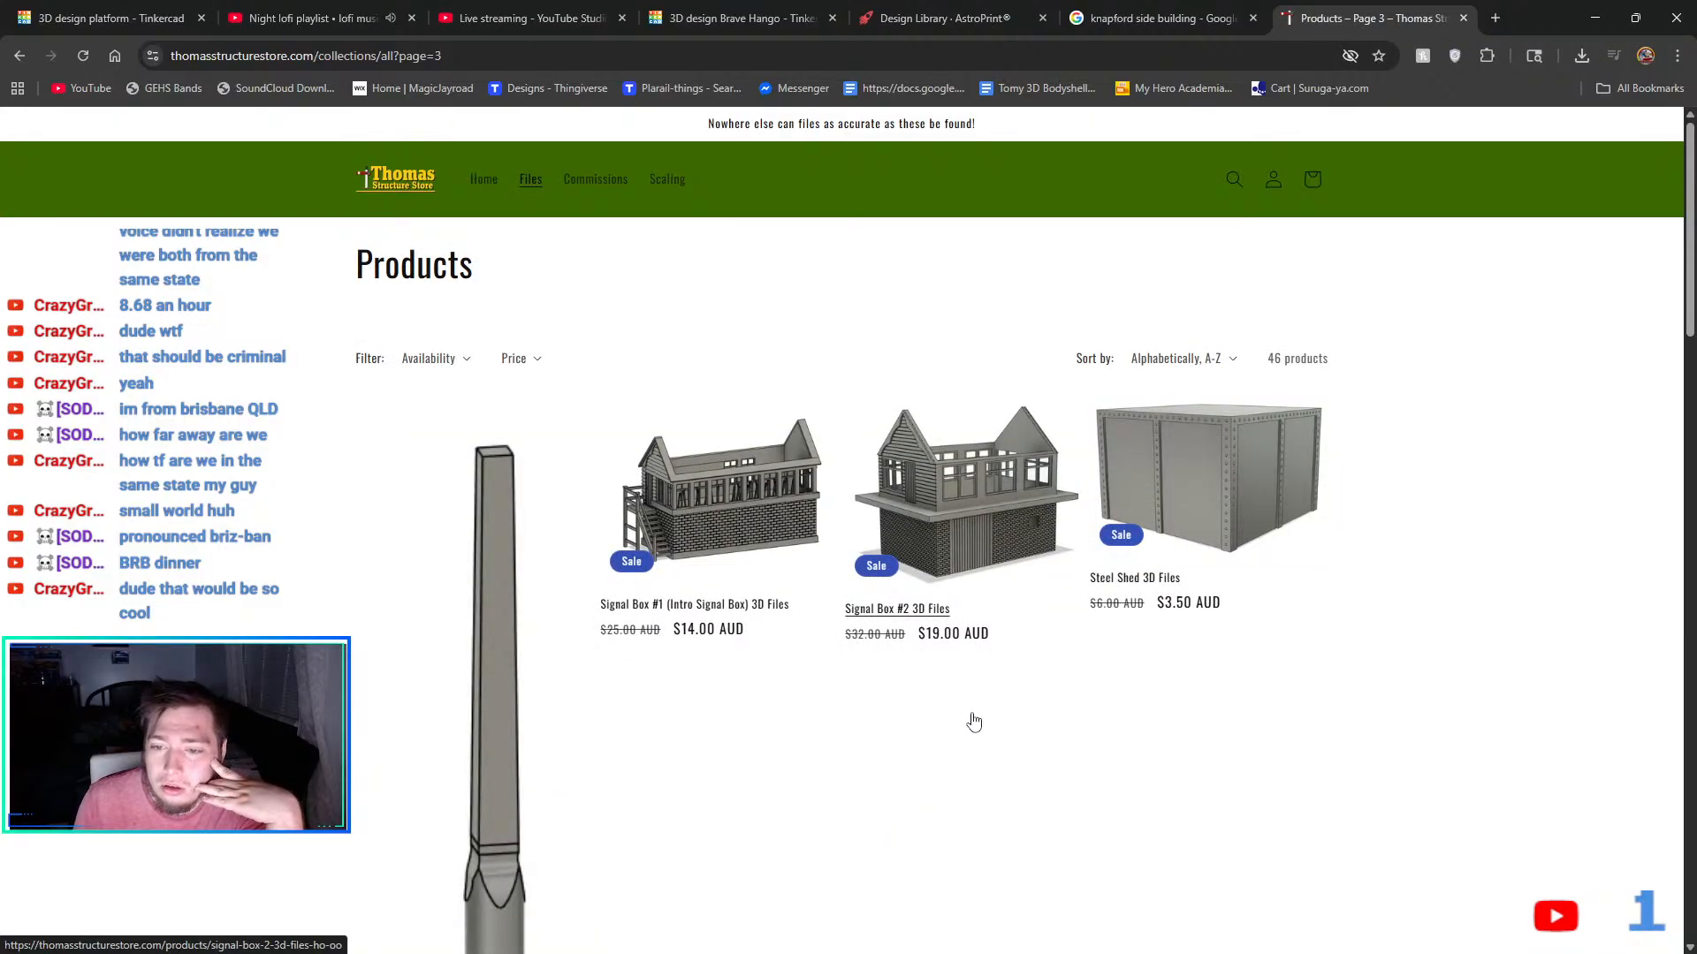
scroll(972, 721, down, 9)
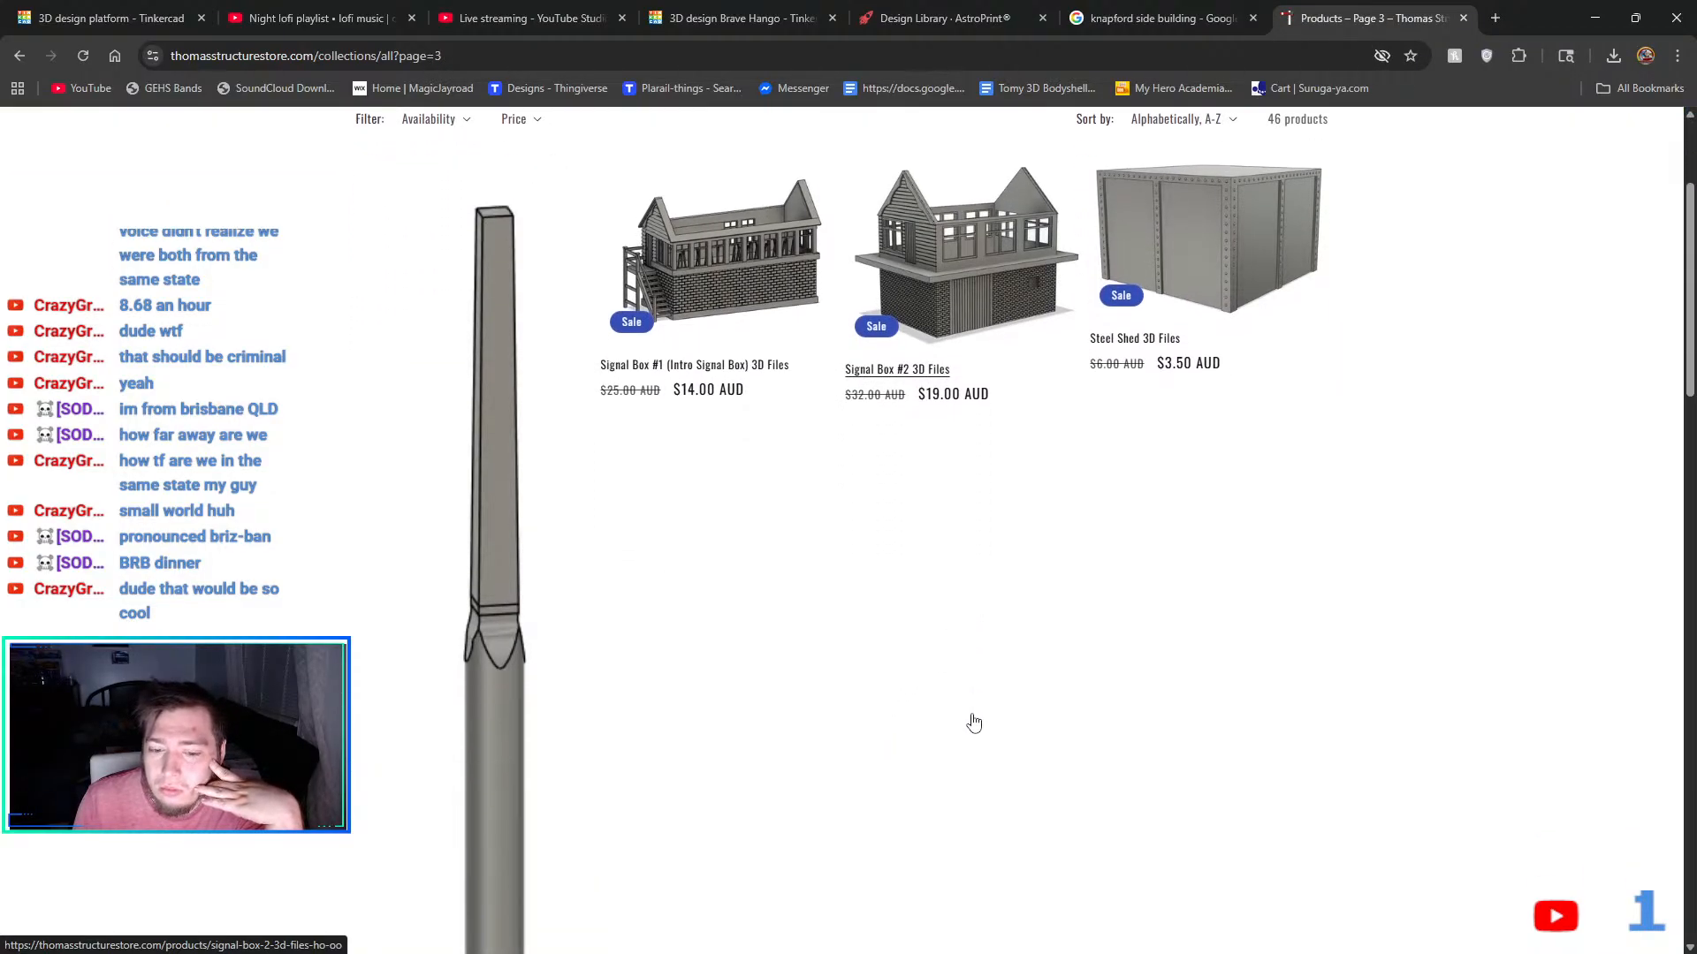
scroll(955, 718, down, 7)
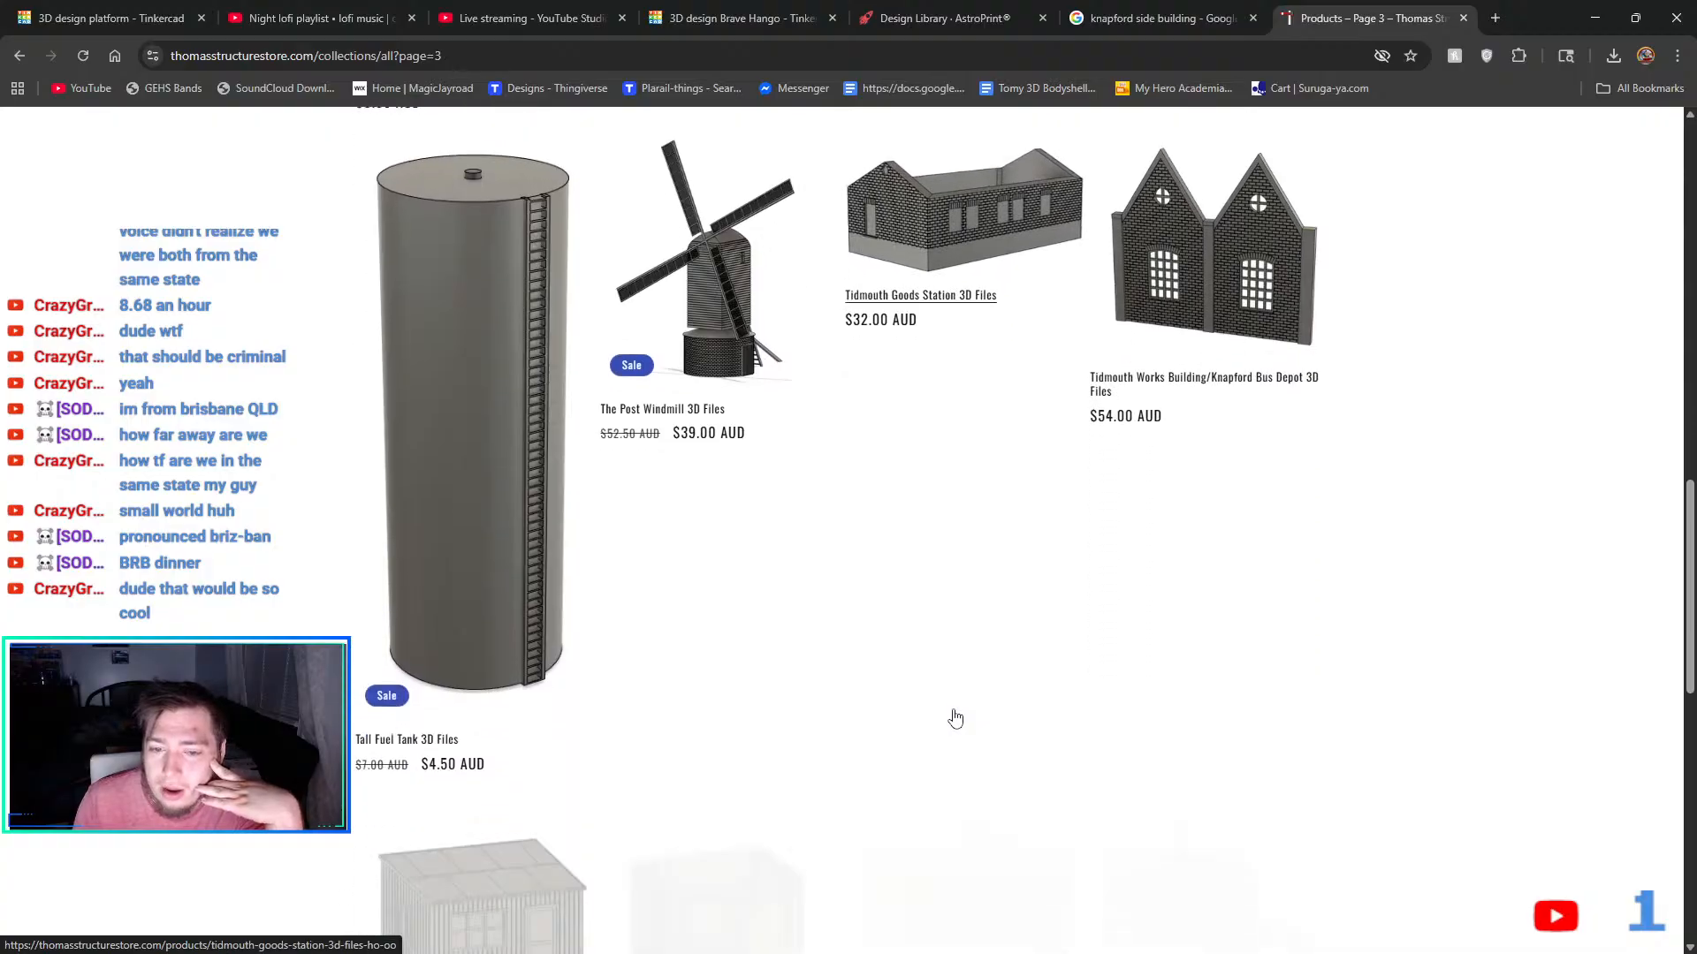
scroll(906, 752, down, 3)
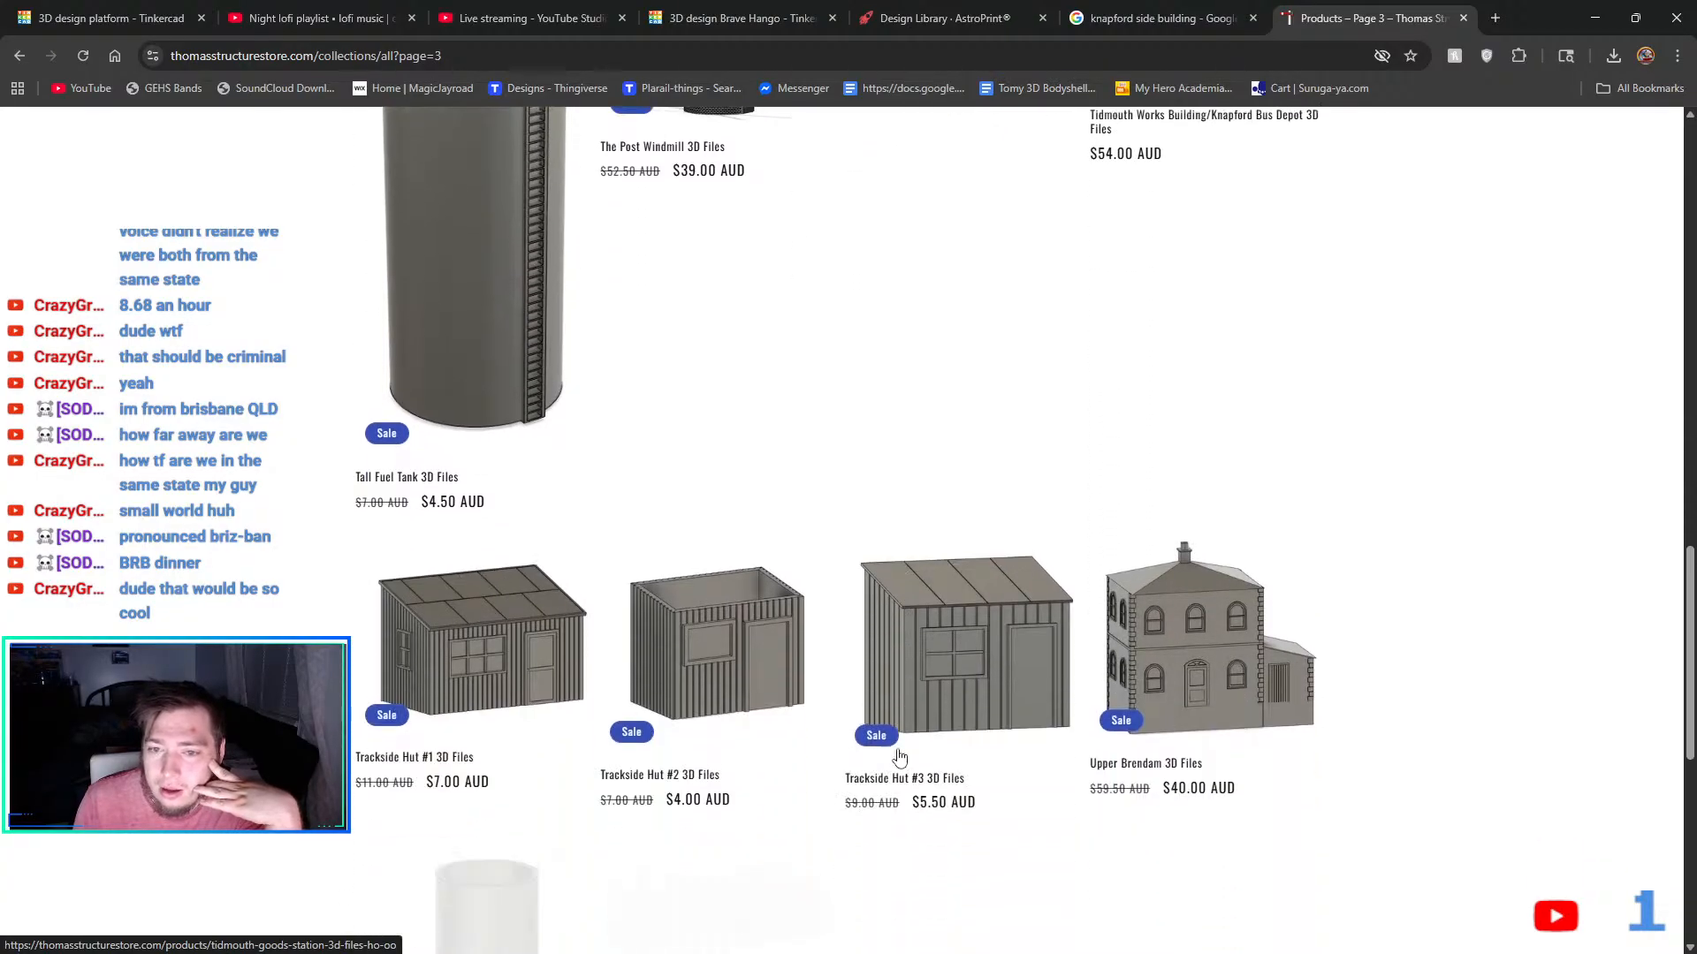
scroll(901, 751, up, 5)
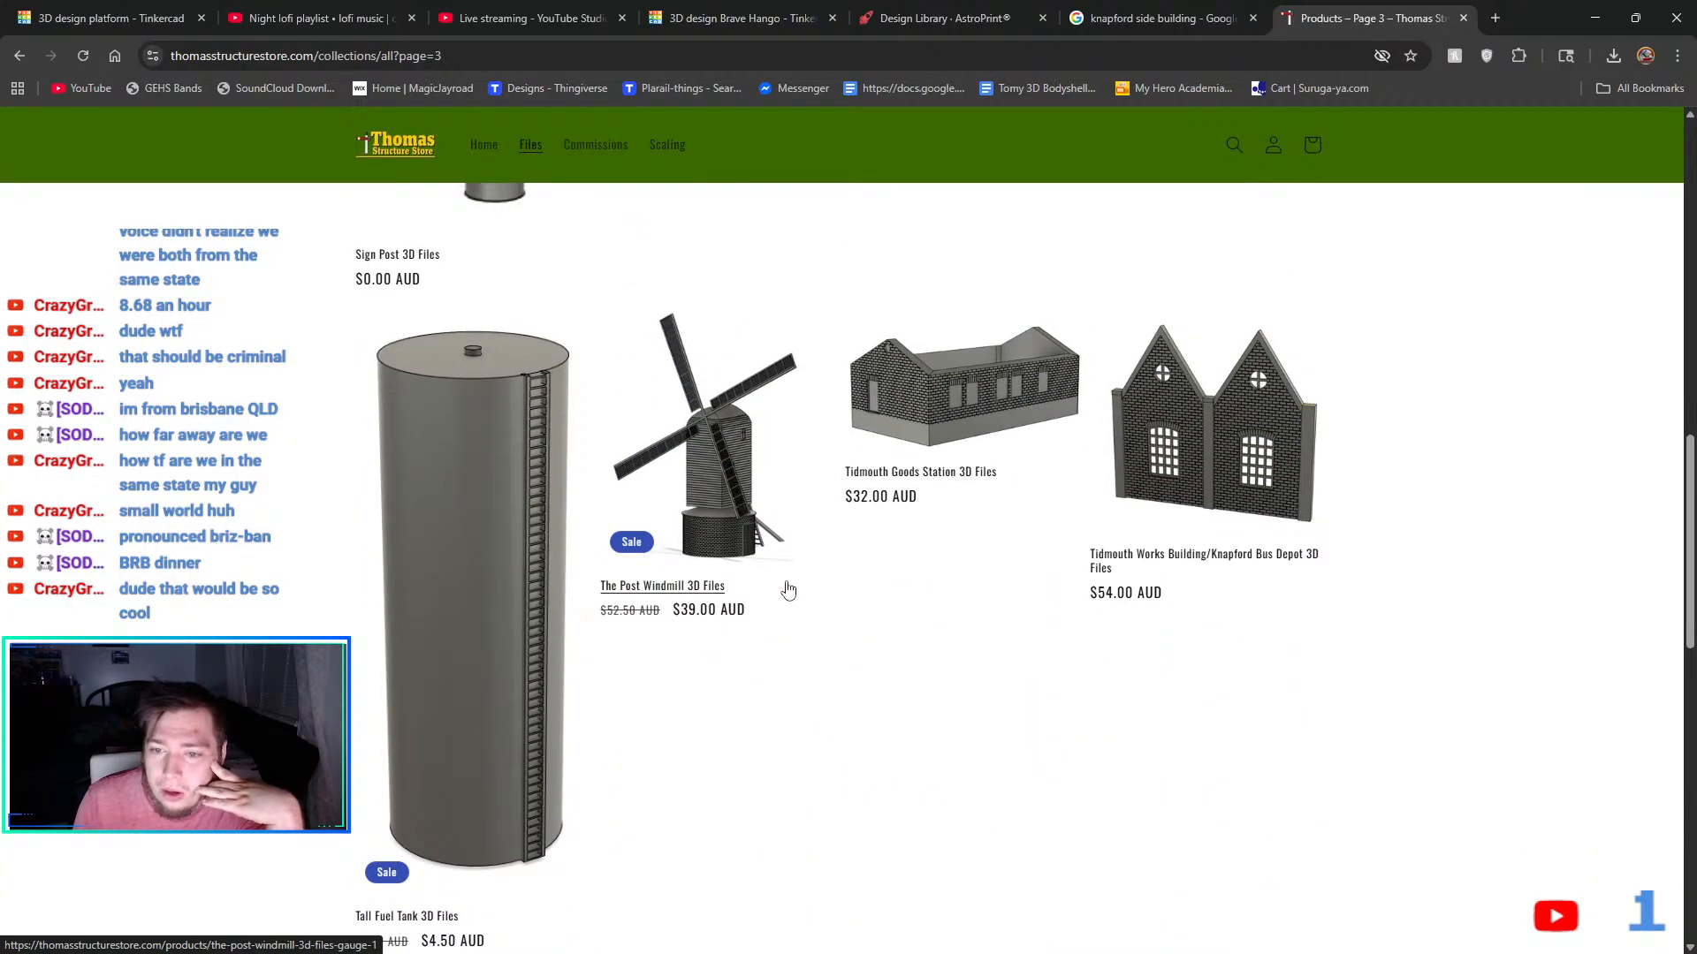
scroll(786, 589, down, 7)
scroll(789, 589, down, 3)
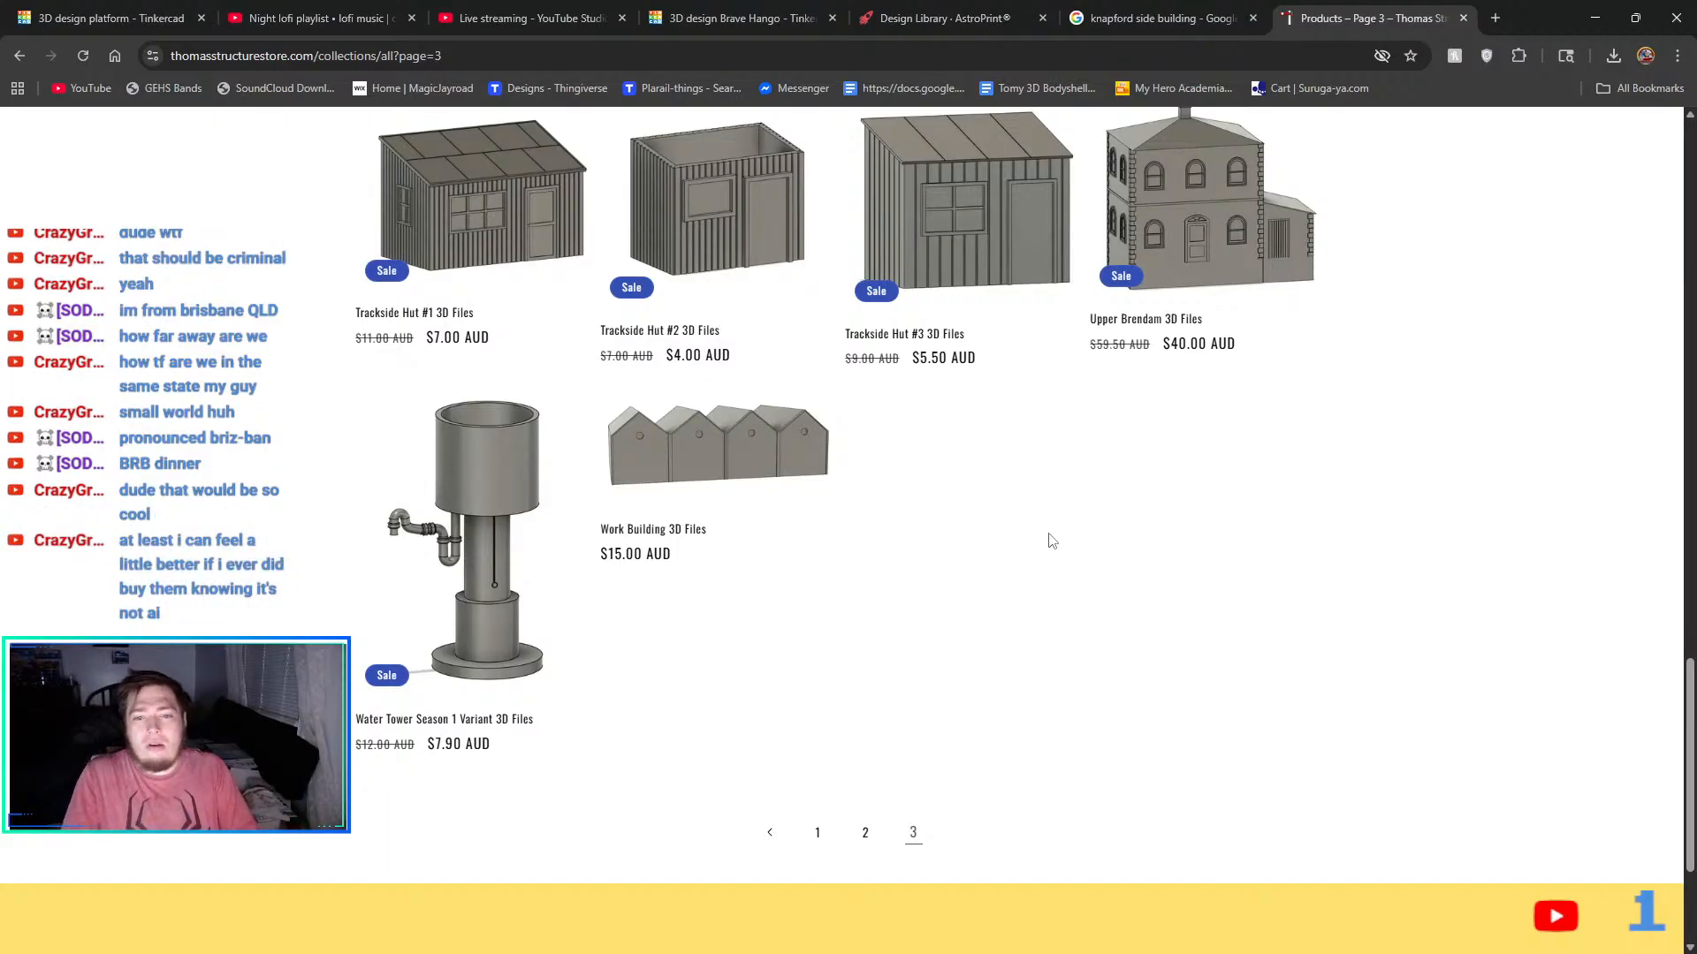
scroll(1052, 541, up, 10)
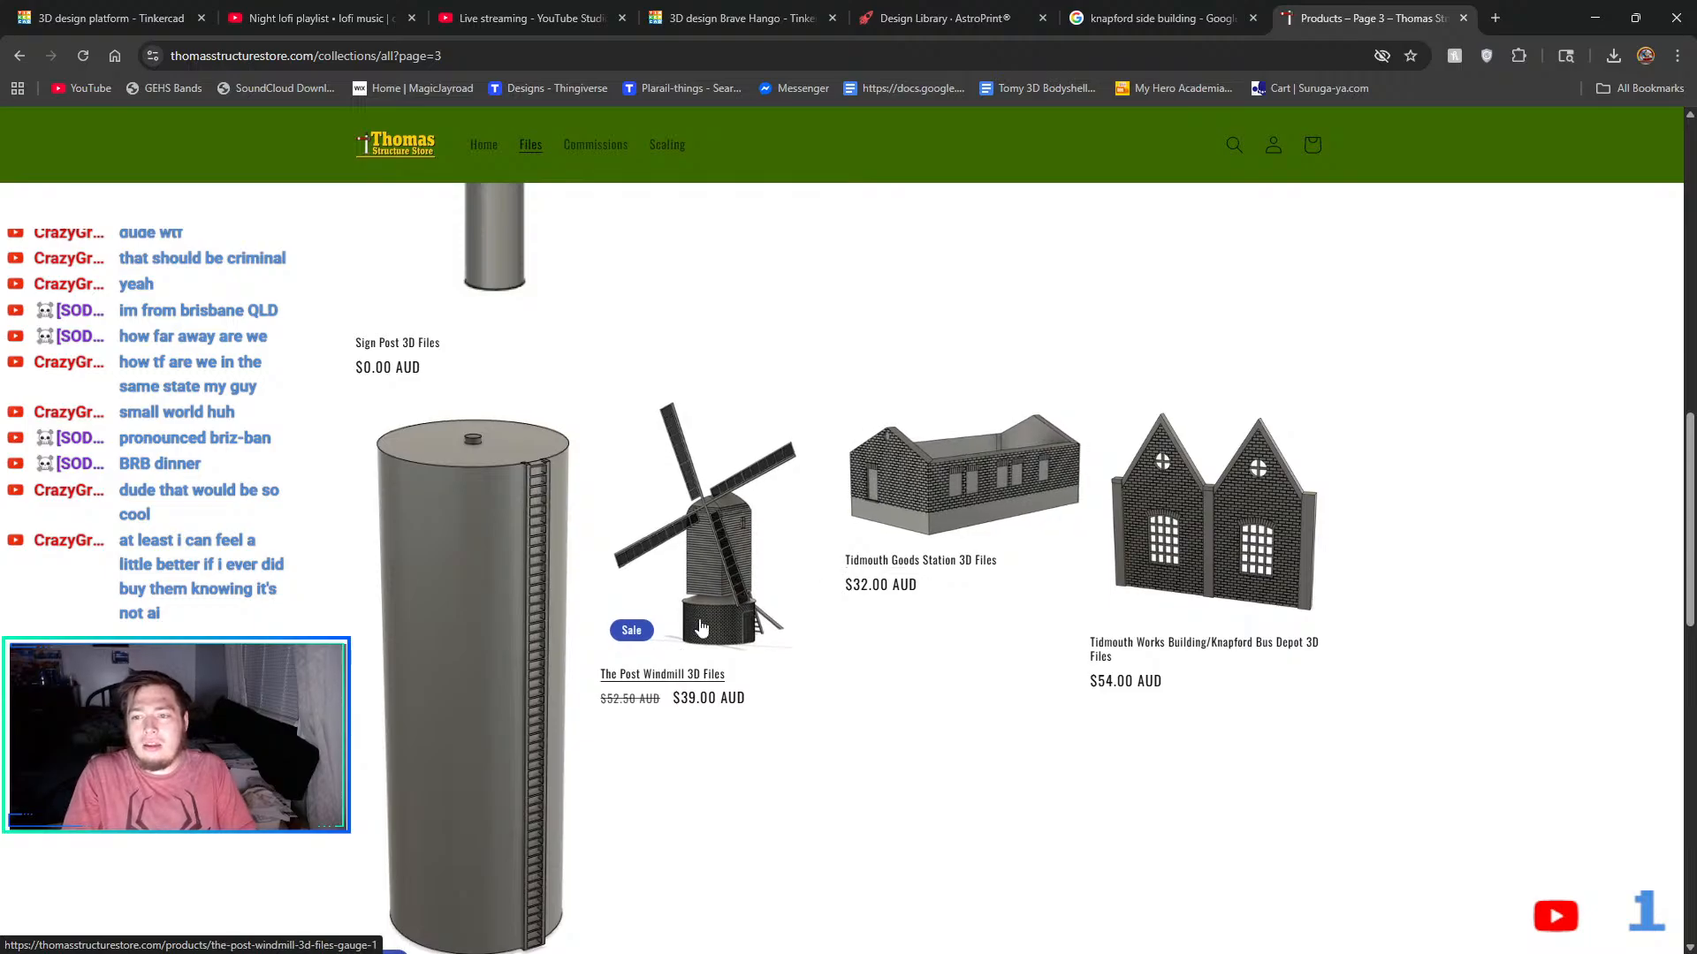
scroll(883, 530, up, 8)
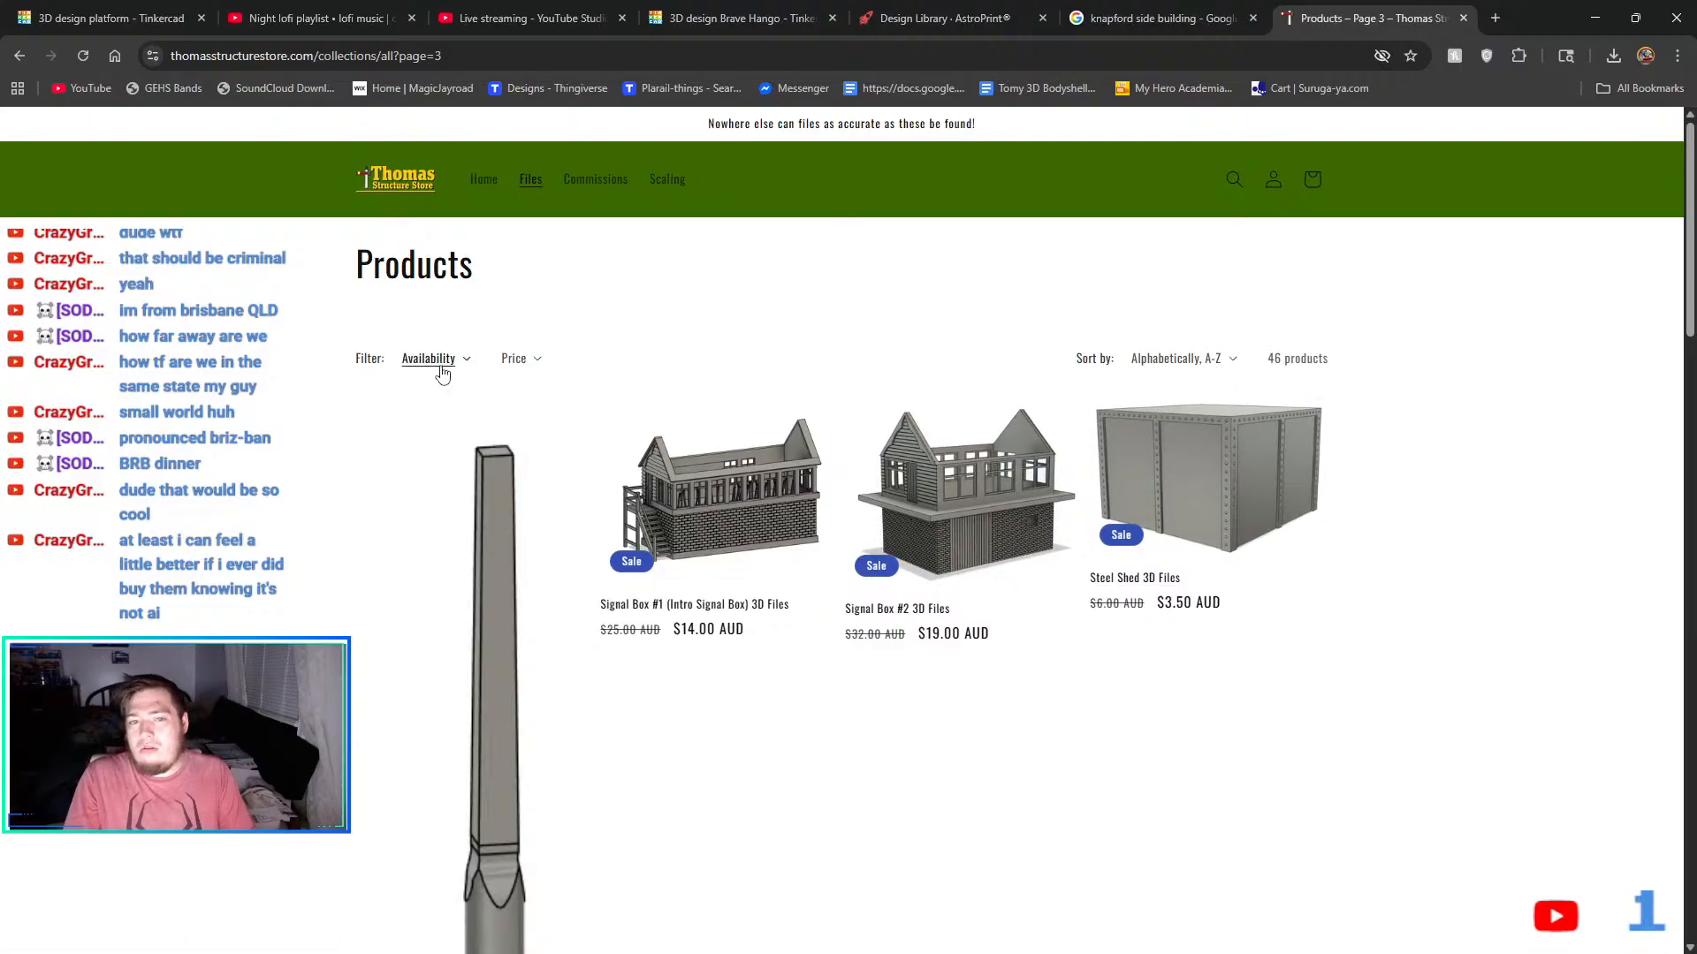
- Check the availability and price filters and limit the product list to items in stock
click(442, 370)
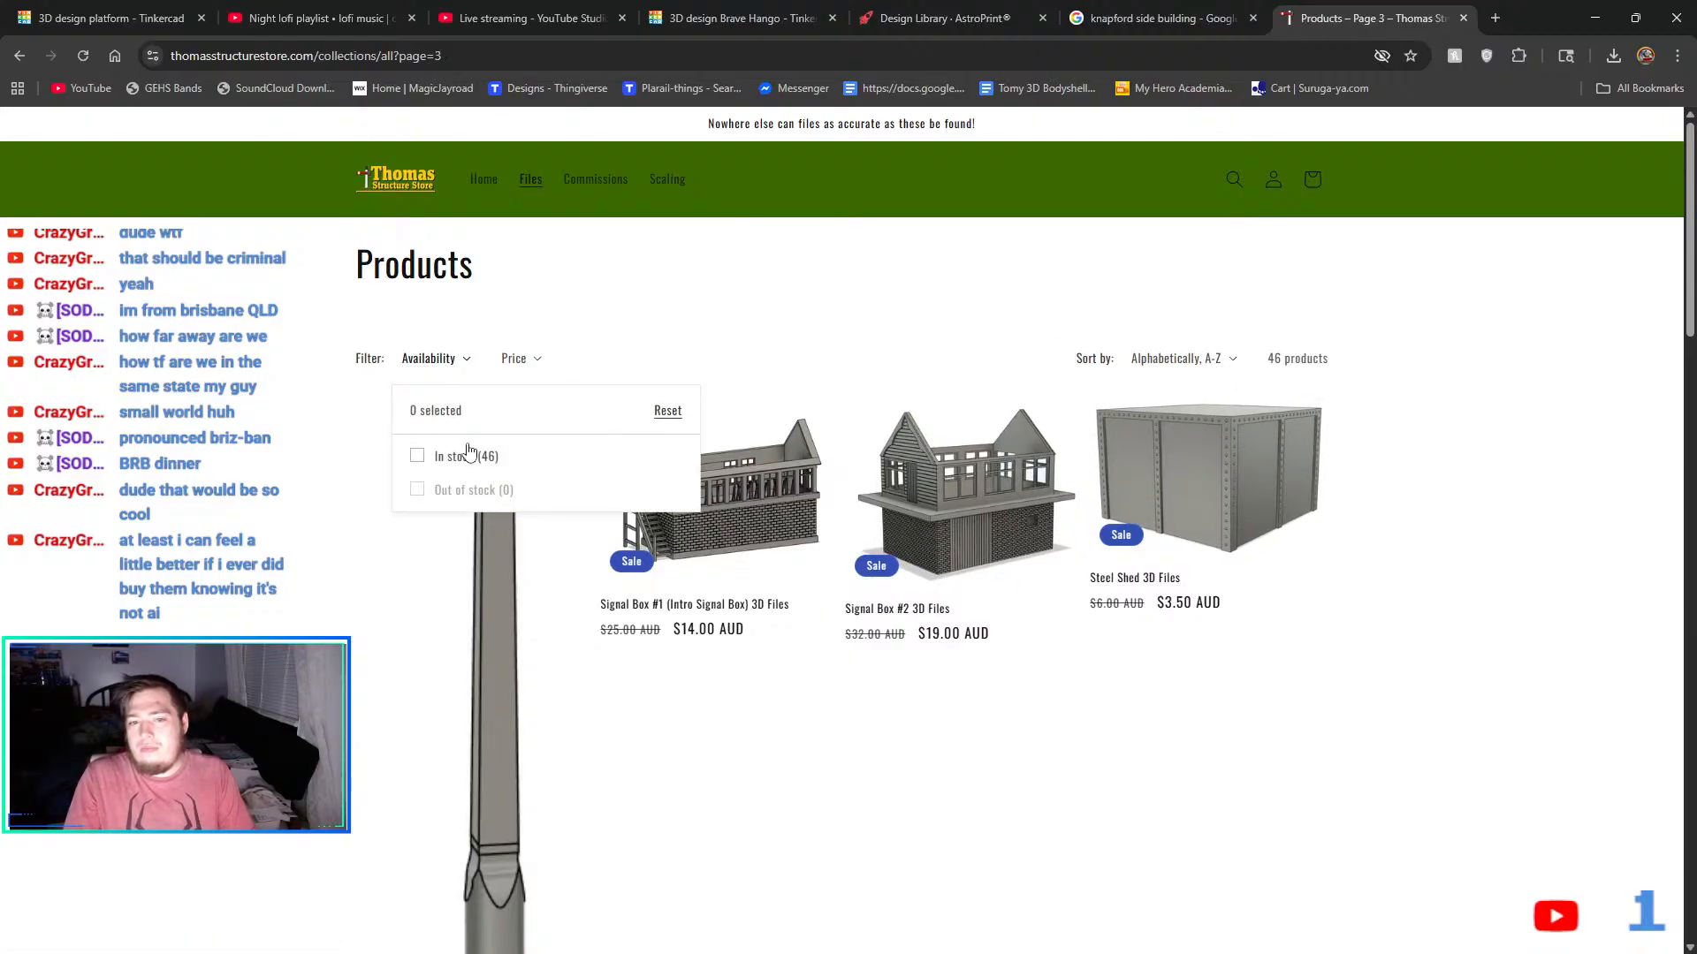
click(513, 358)
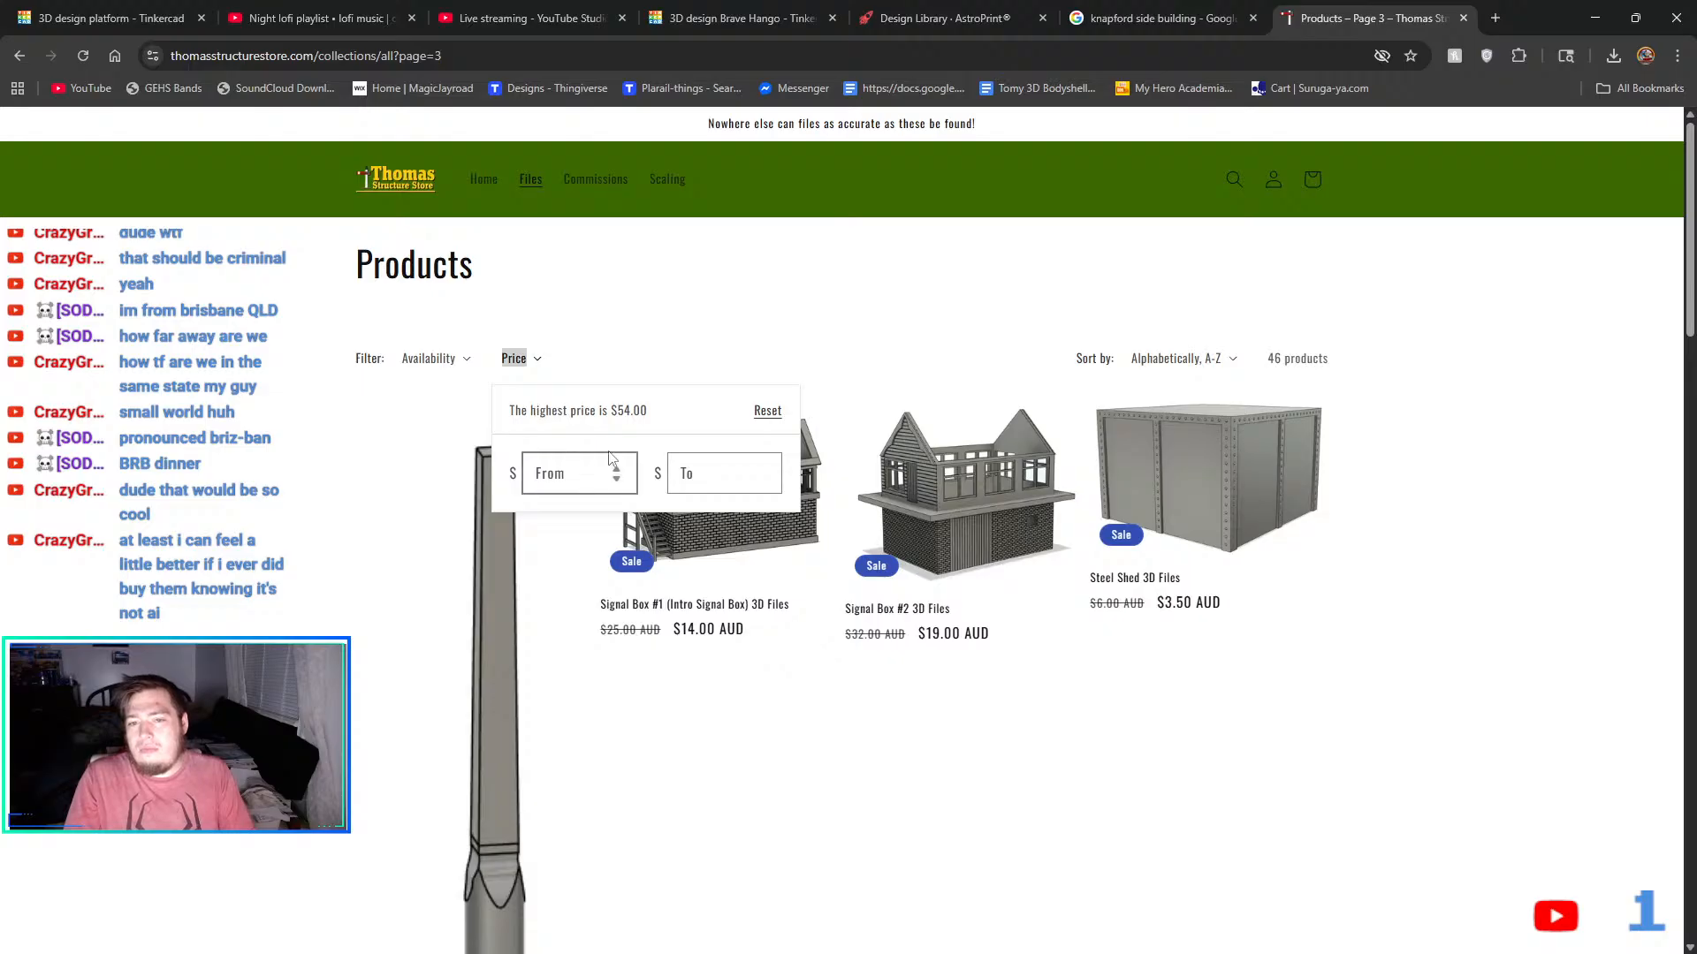
click(447, 358)
click(449, 360)
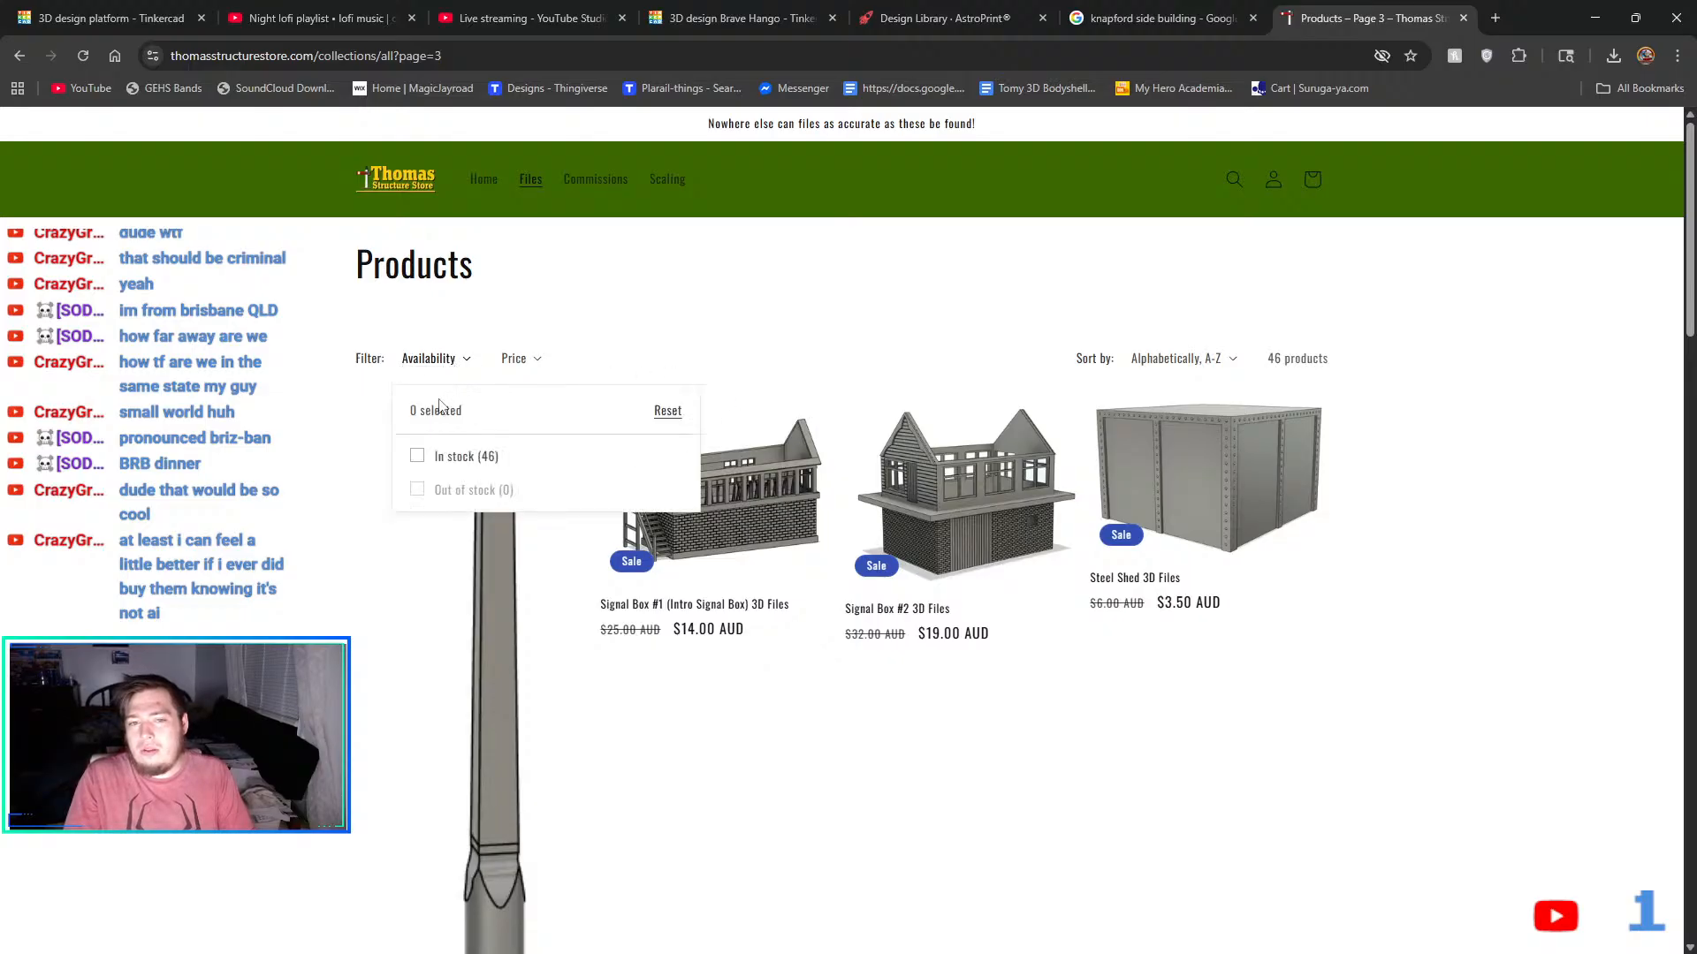
click(456, 461)
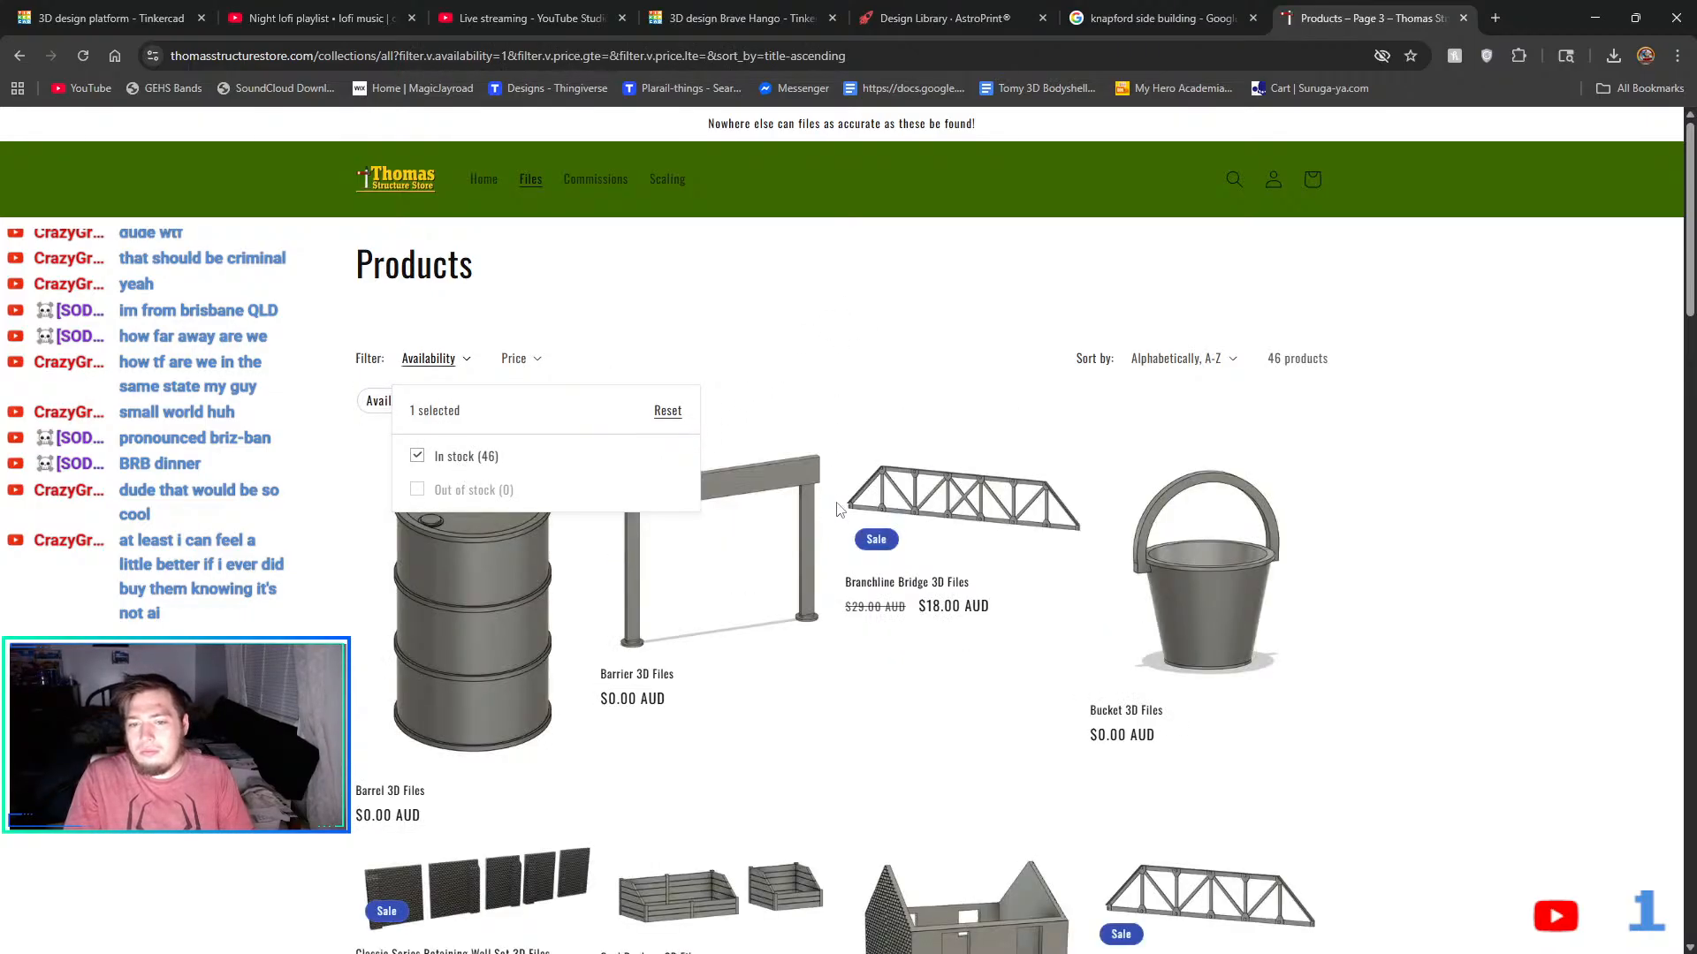
- Look through the first and second pages of the in-stock product list down to the retaining wall and signal box
scroll(897, 808, down, 10)
scroll(896, 803, down, 3)
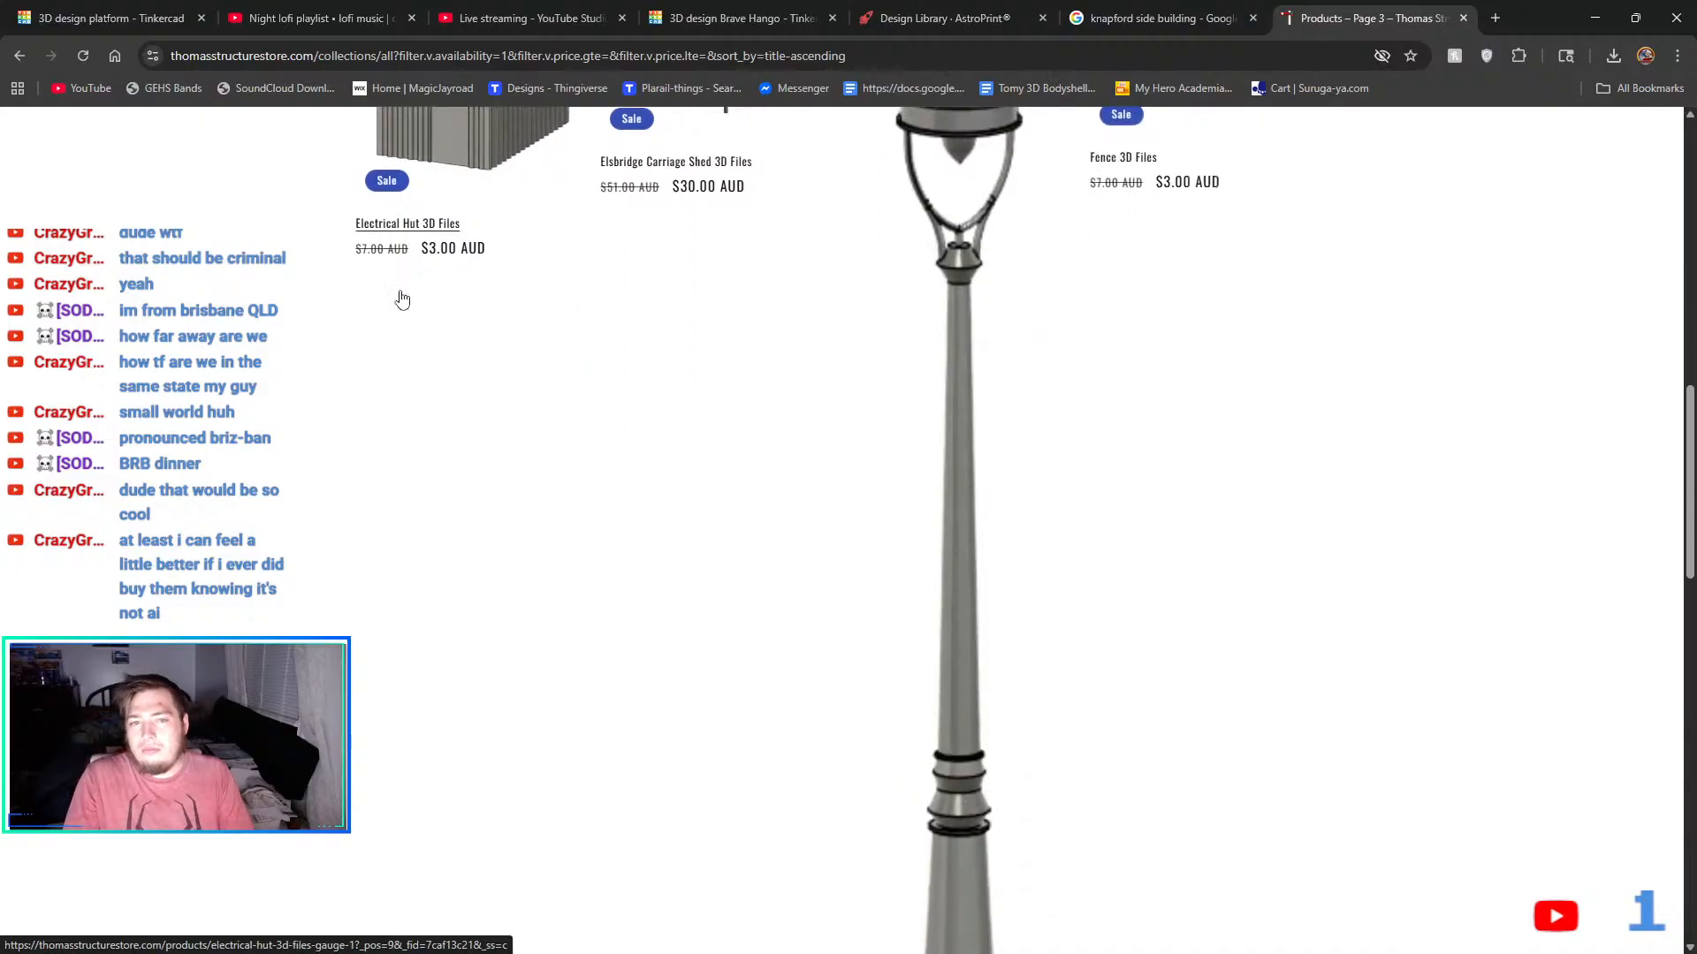
scroll(783, 333, up, 4)
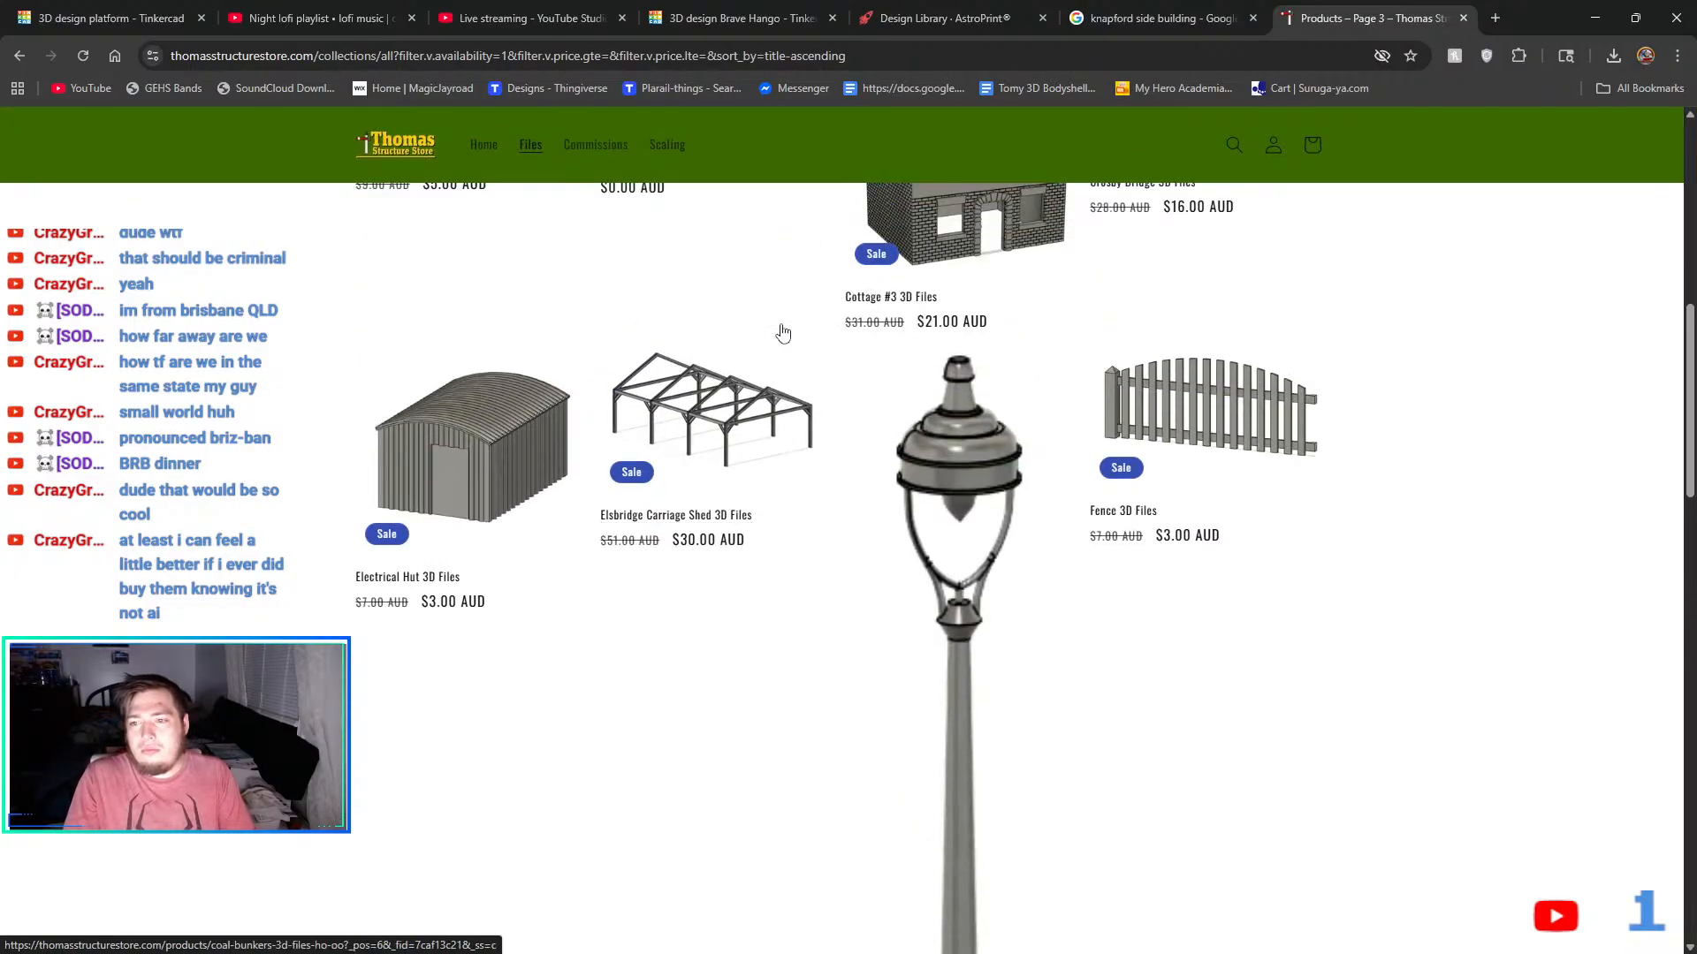
scroll(780, 469, down, 15)
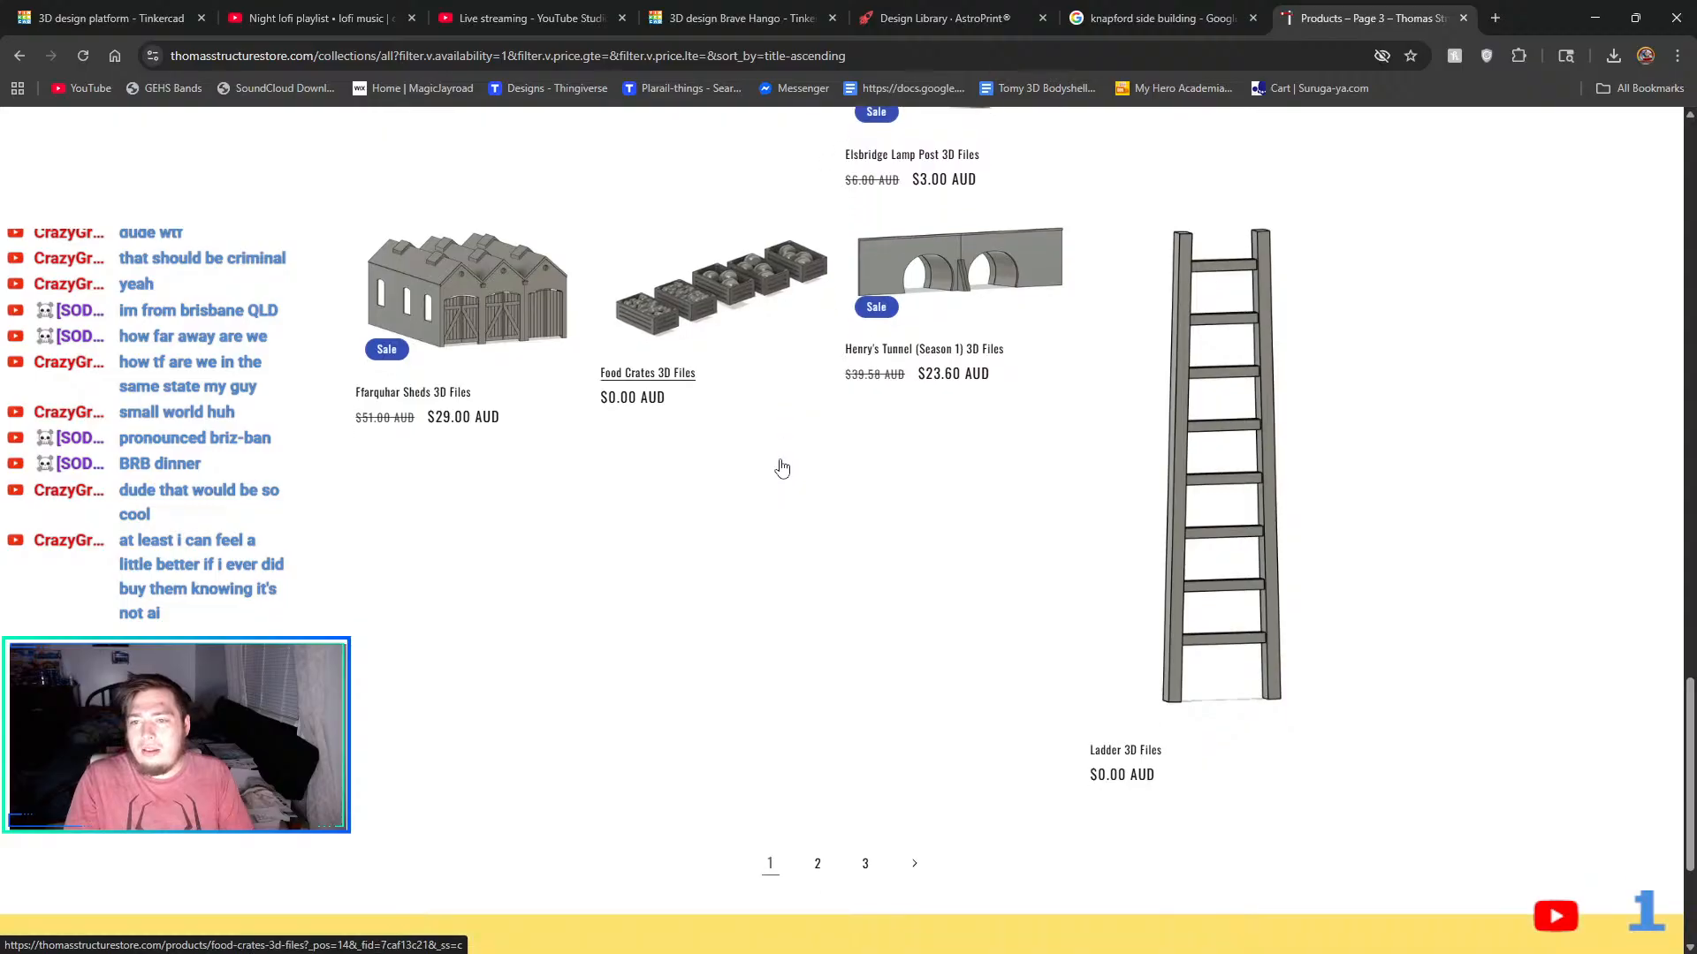
scroll(781, 468, down, 4)
click(833, 587)
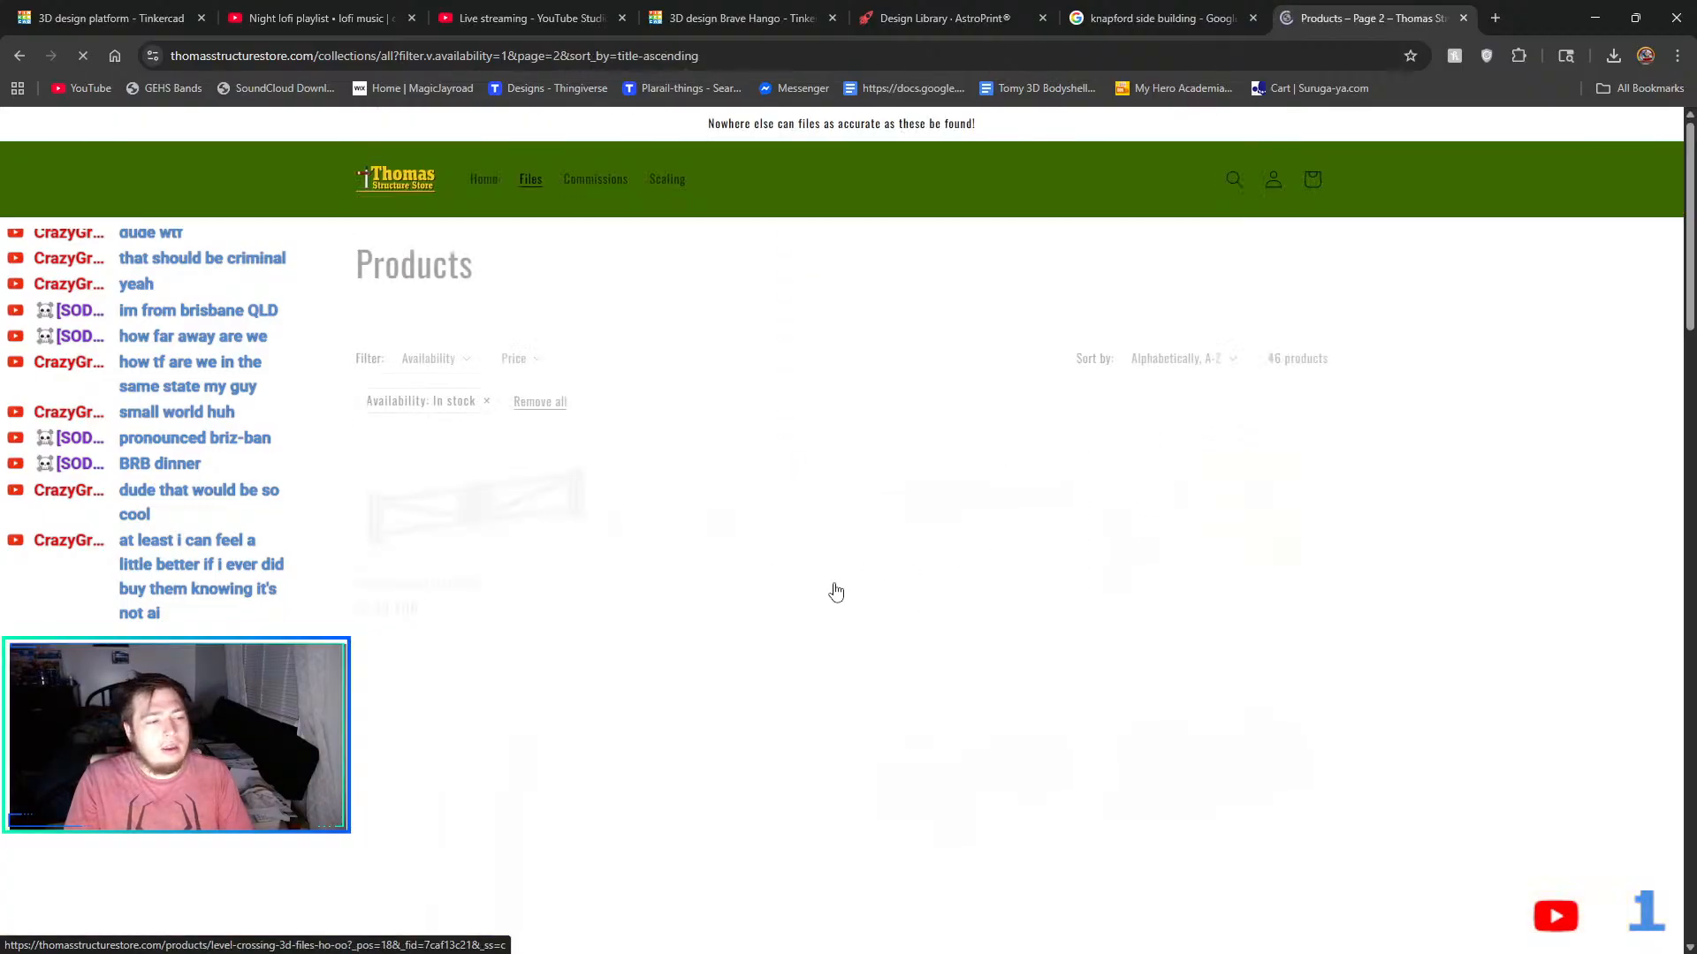
scroll(833, 586, down, 5)
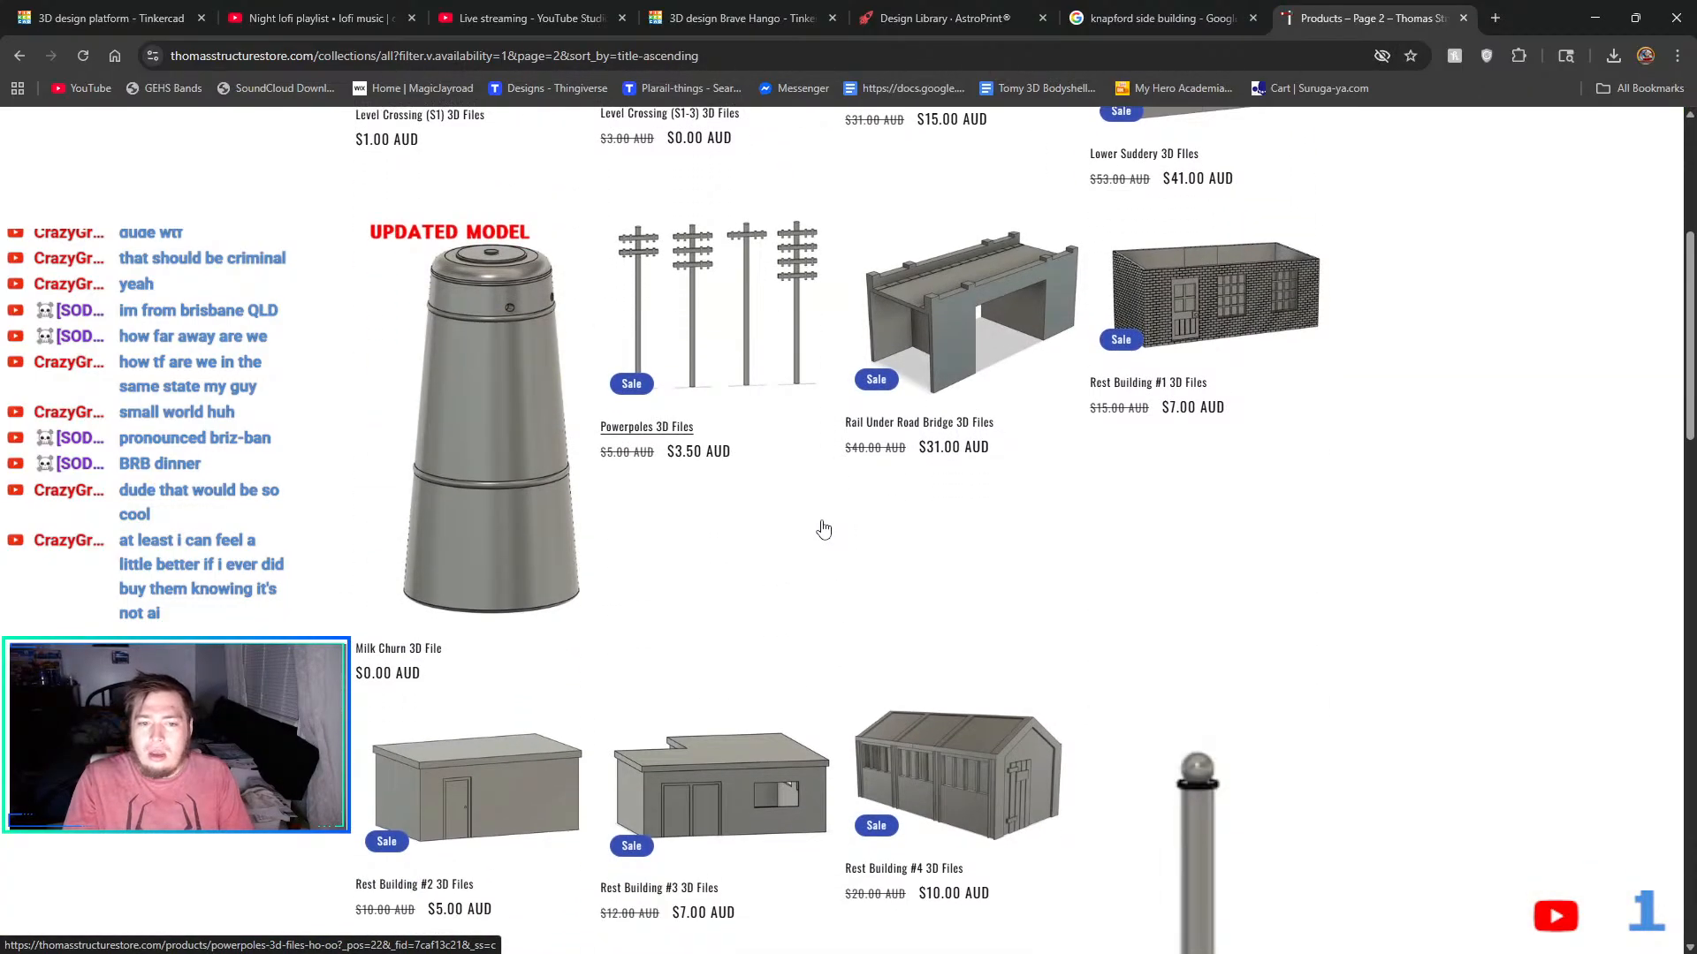
scroll(827, 528, down, 8)
scroll(824, 529, down, 10)
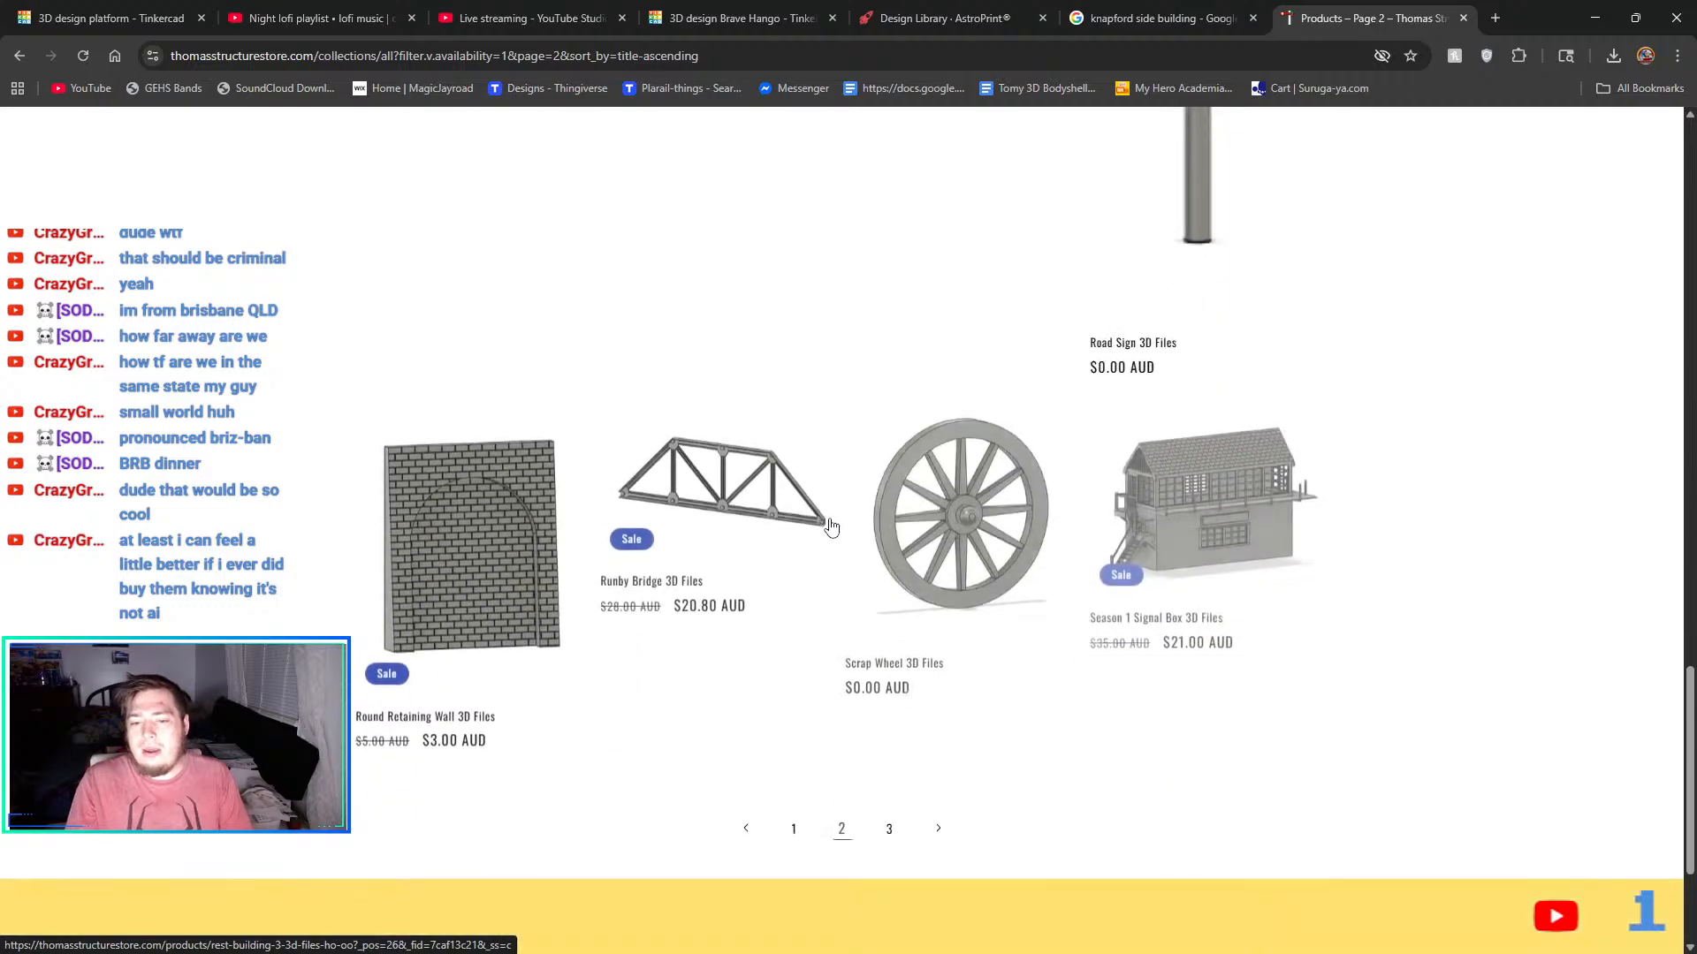
- Open the Round Retaining Wall 3D Files product page and examine its arched brick wall picture
click(496, 350)
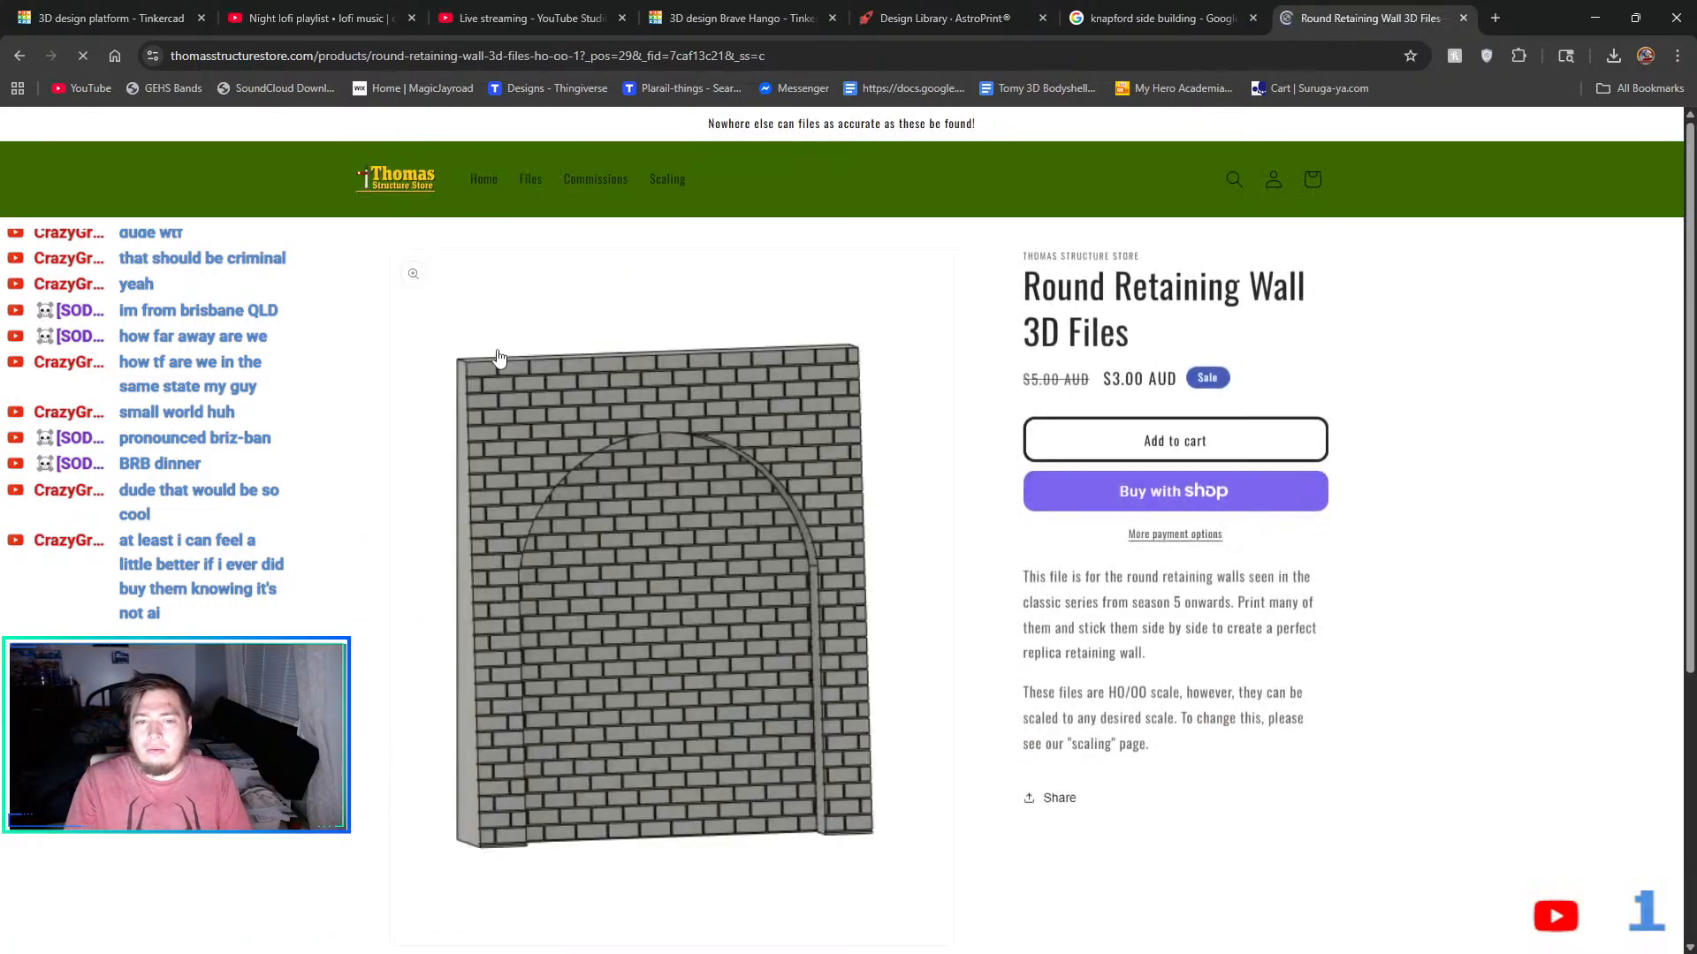
right_click(824, 488)
click(711, 398)
click(684, 383)
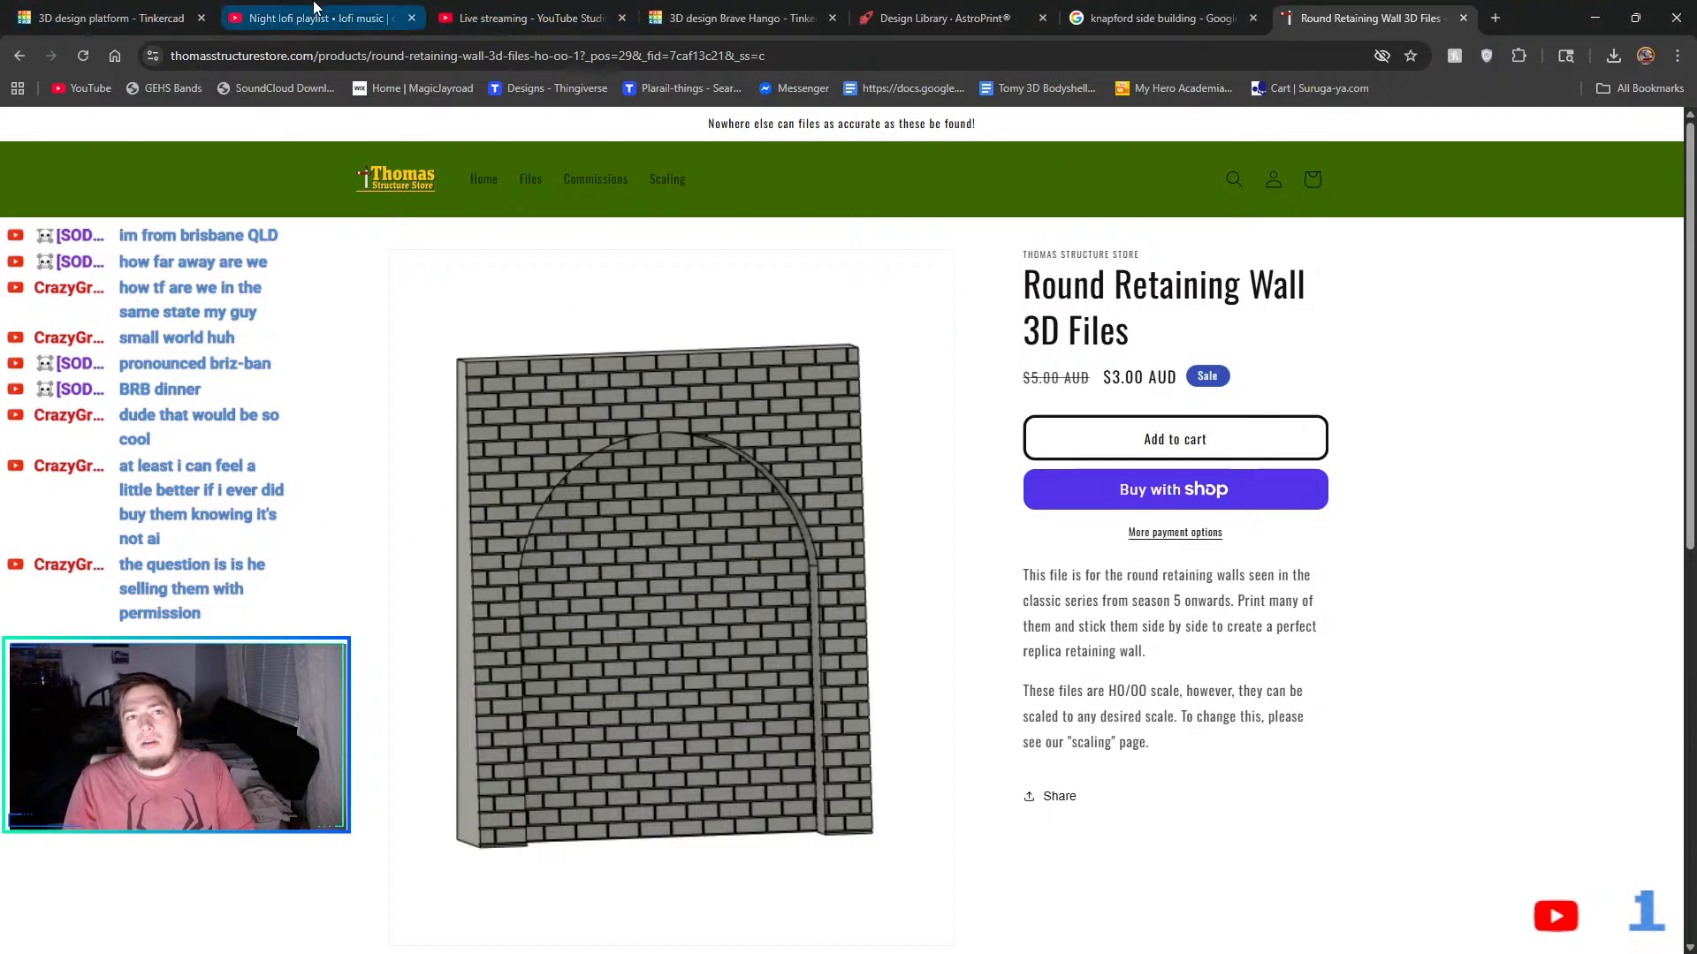
click(389, 18)
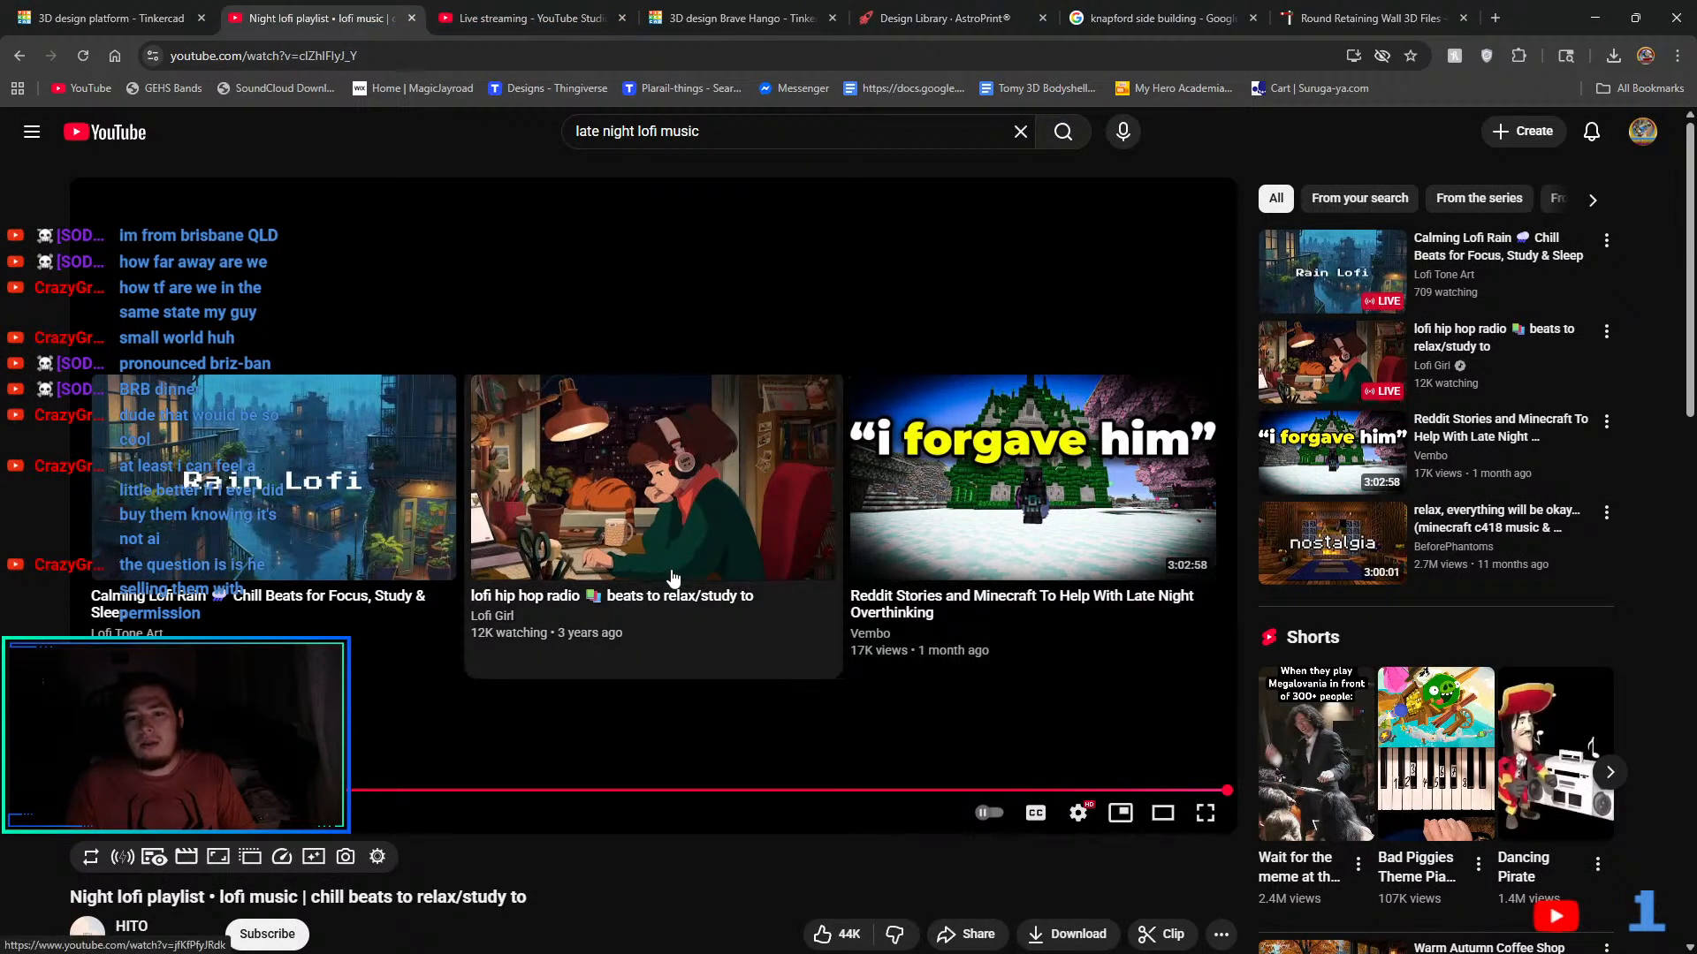
click(482, 20)
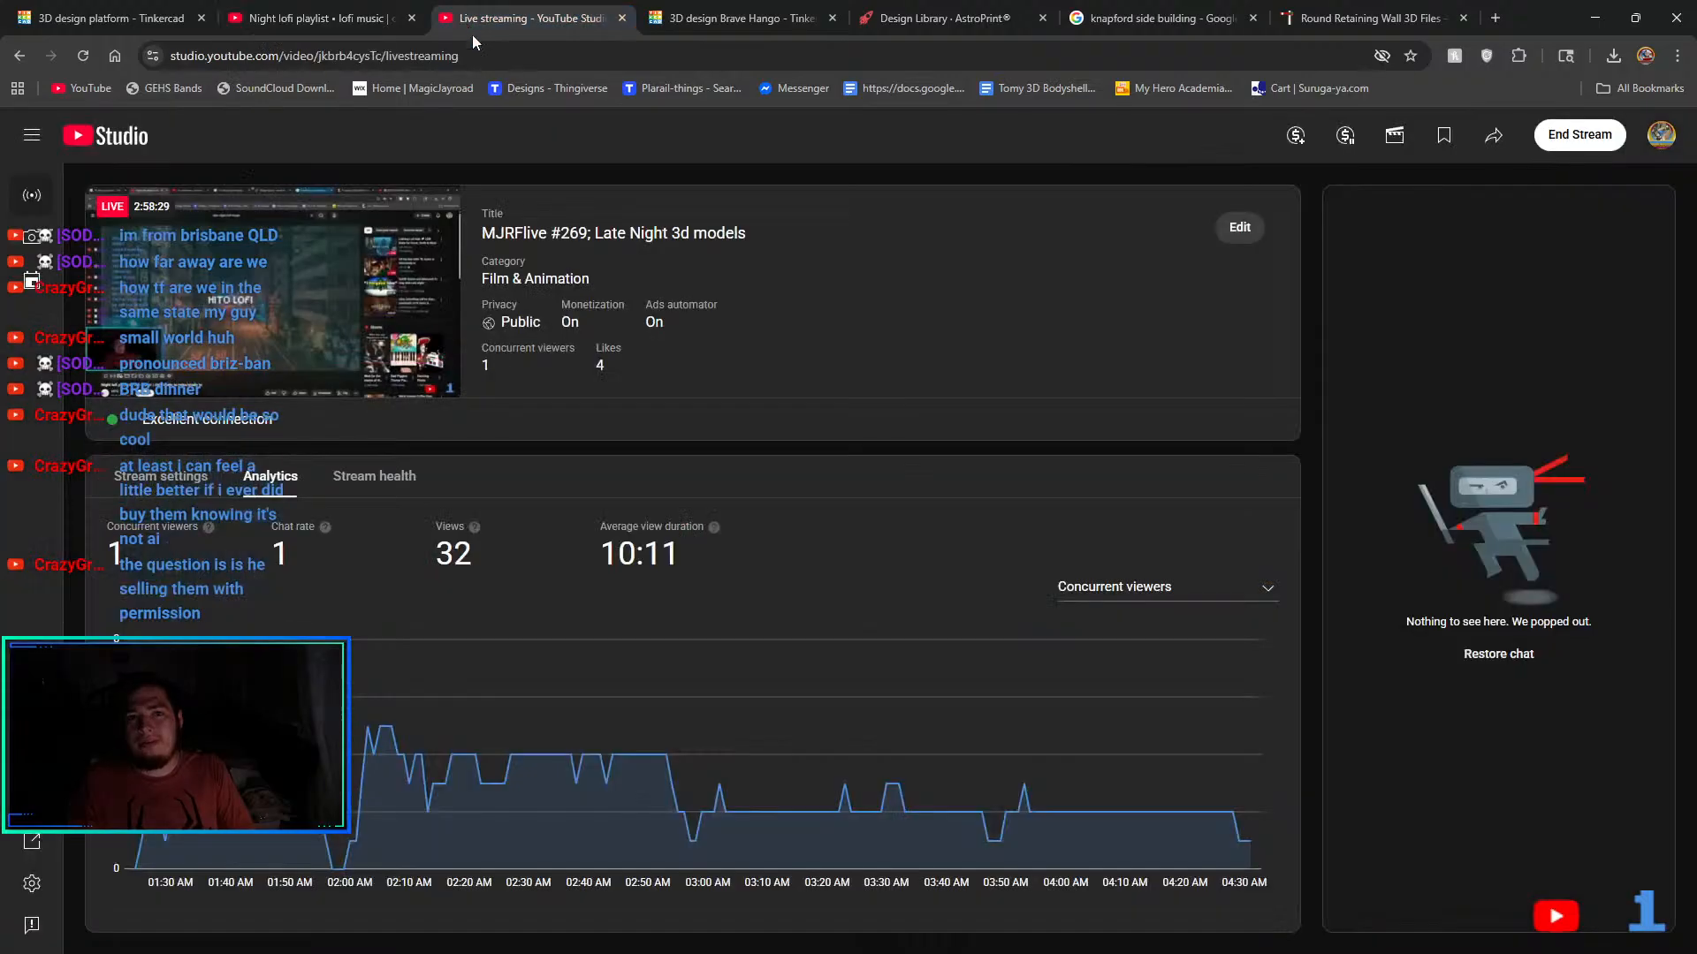
click(740, 17)
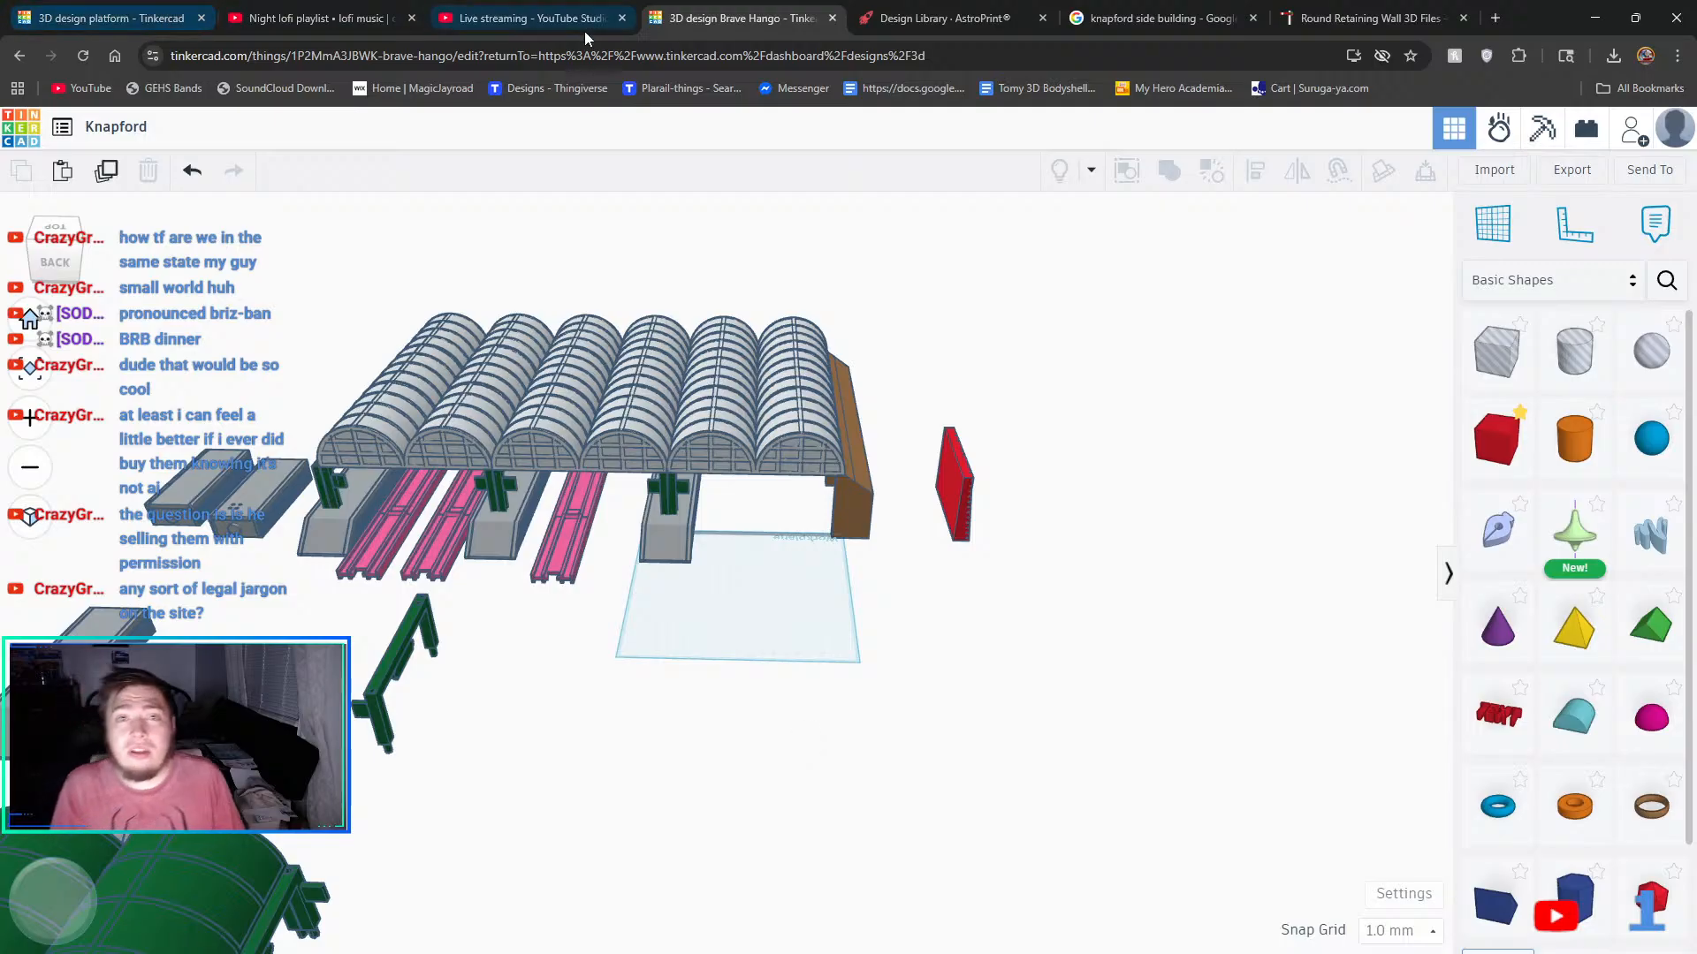
click(1162, 18)
click(1370, 18)
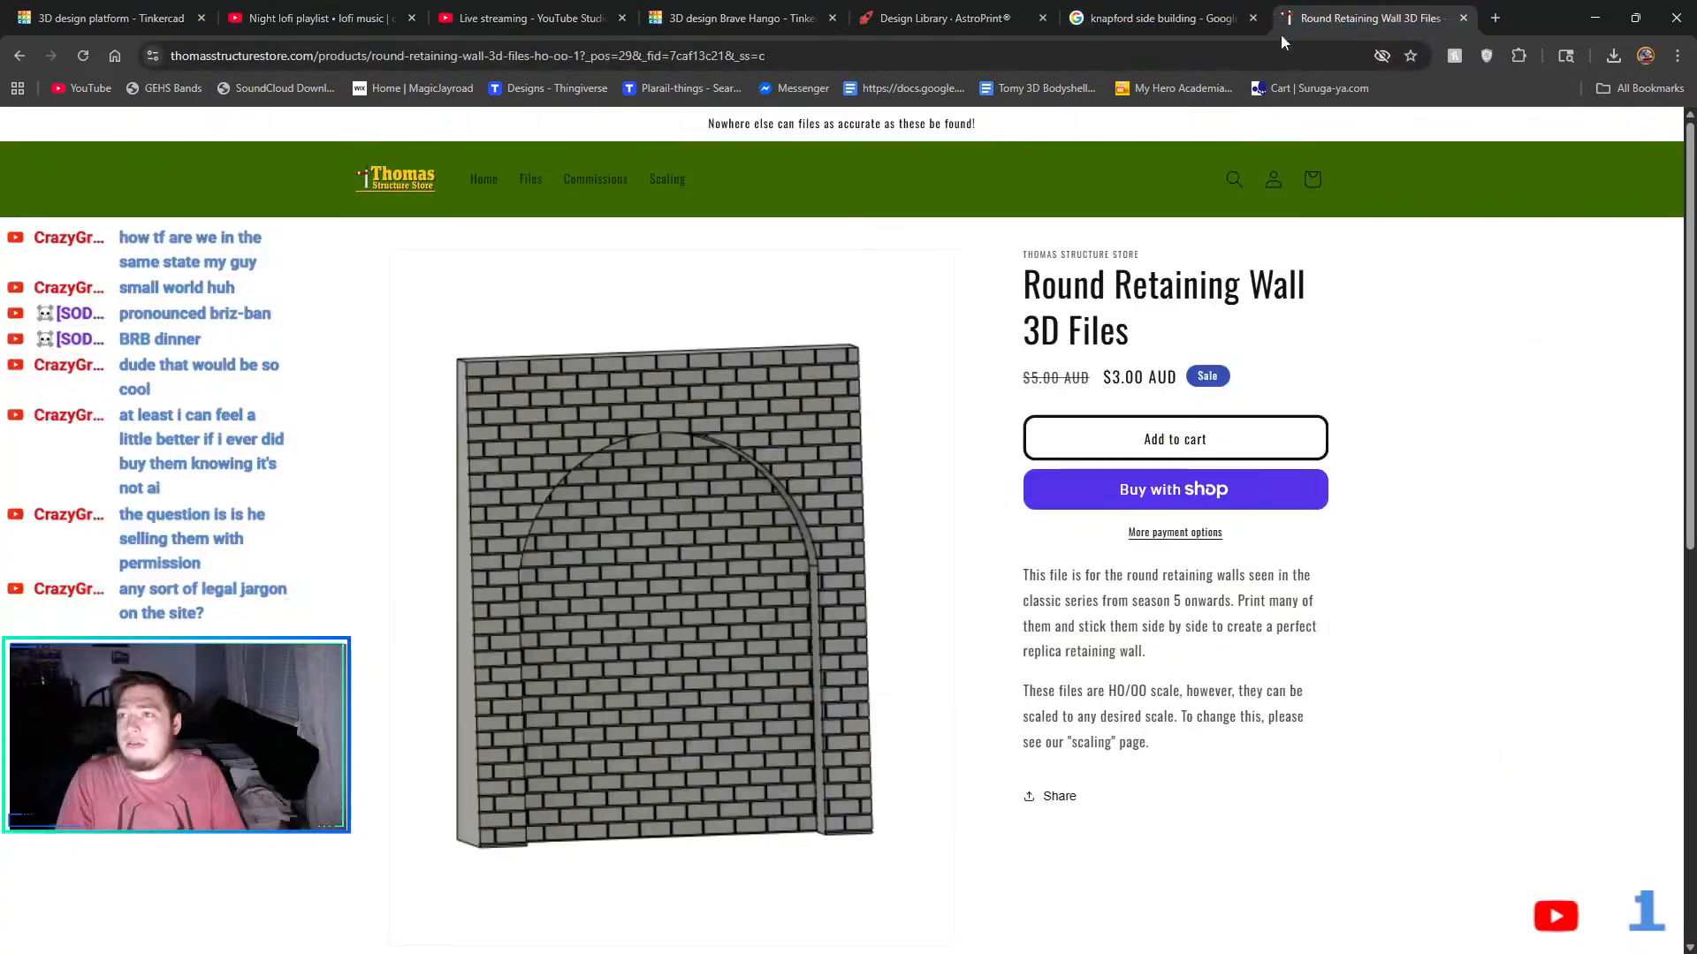
- Open the store's Scaling page and read through the scale conversion percentages down to the footer
click(666, 180)
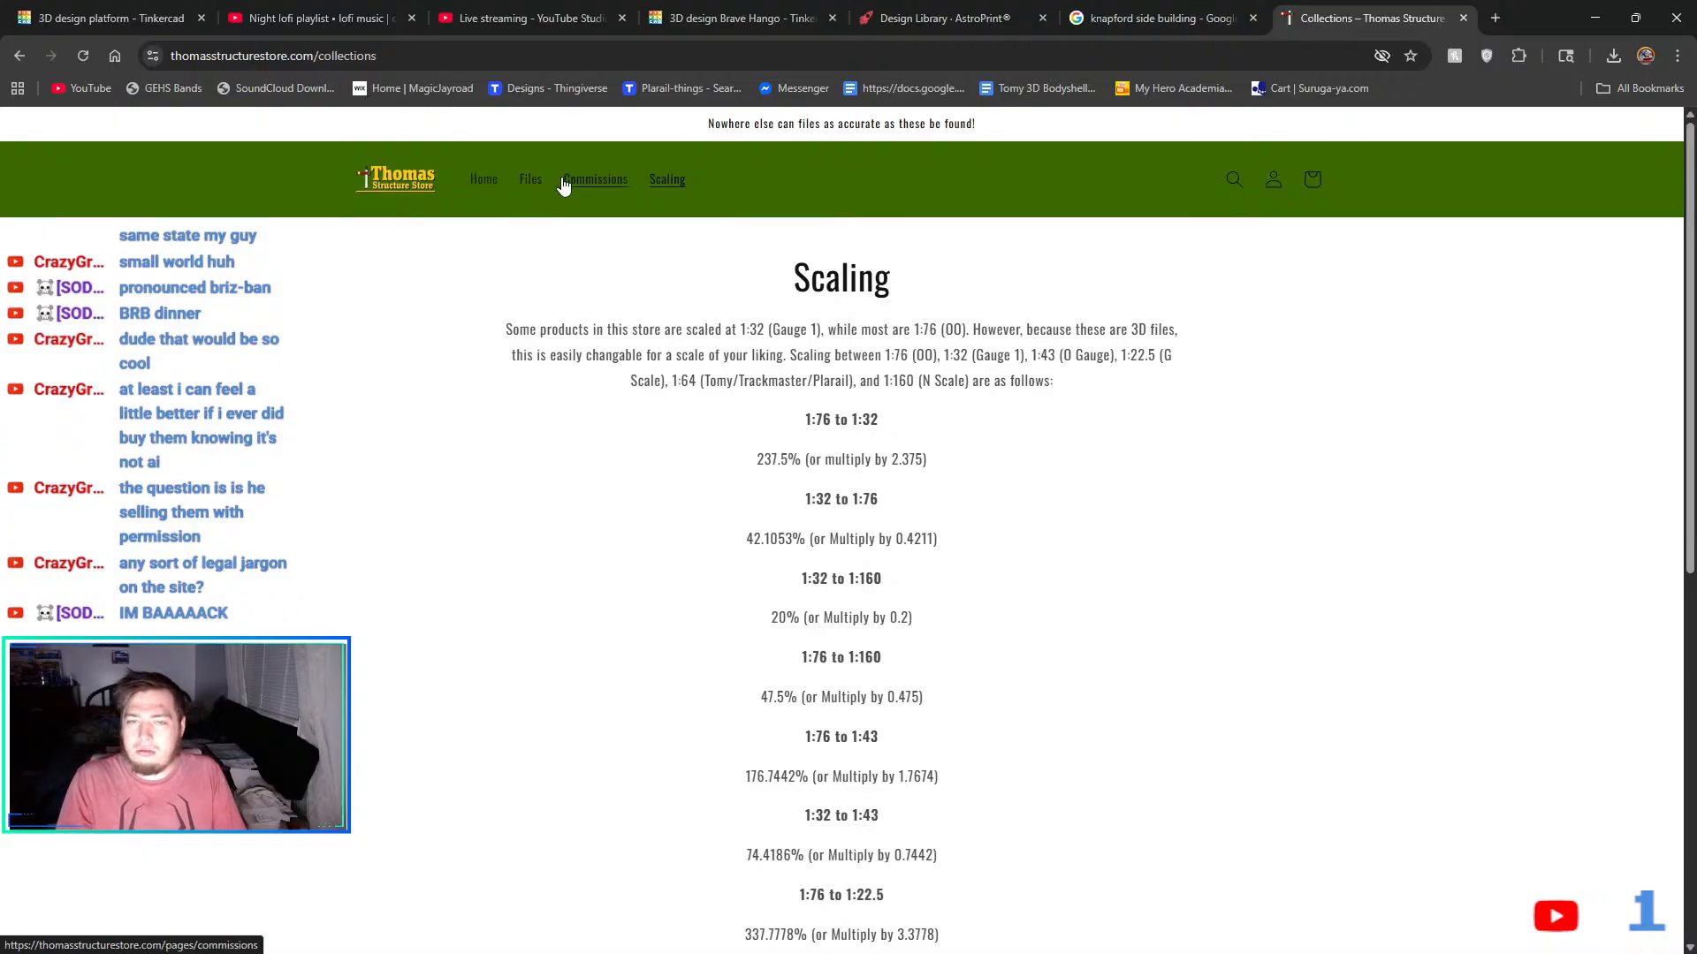
scroll(759, 411, down, 8)
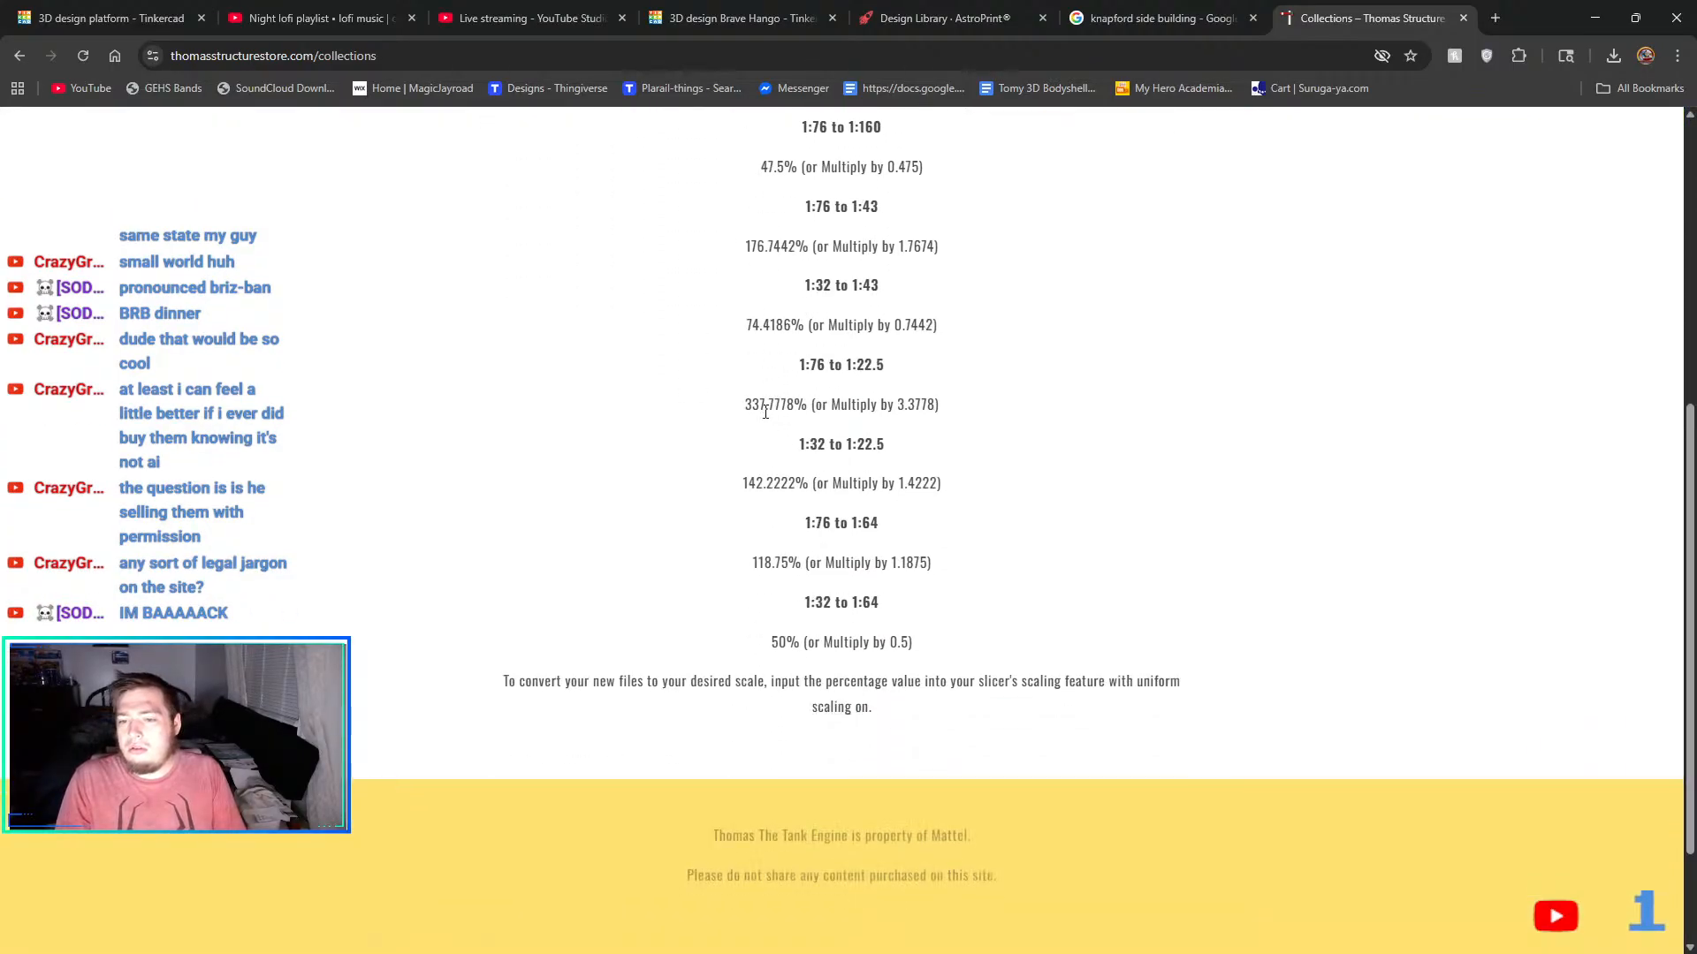
scroll(759, 411, up, 10)
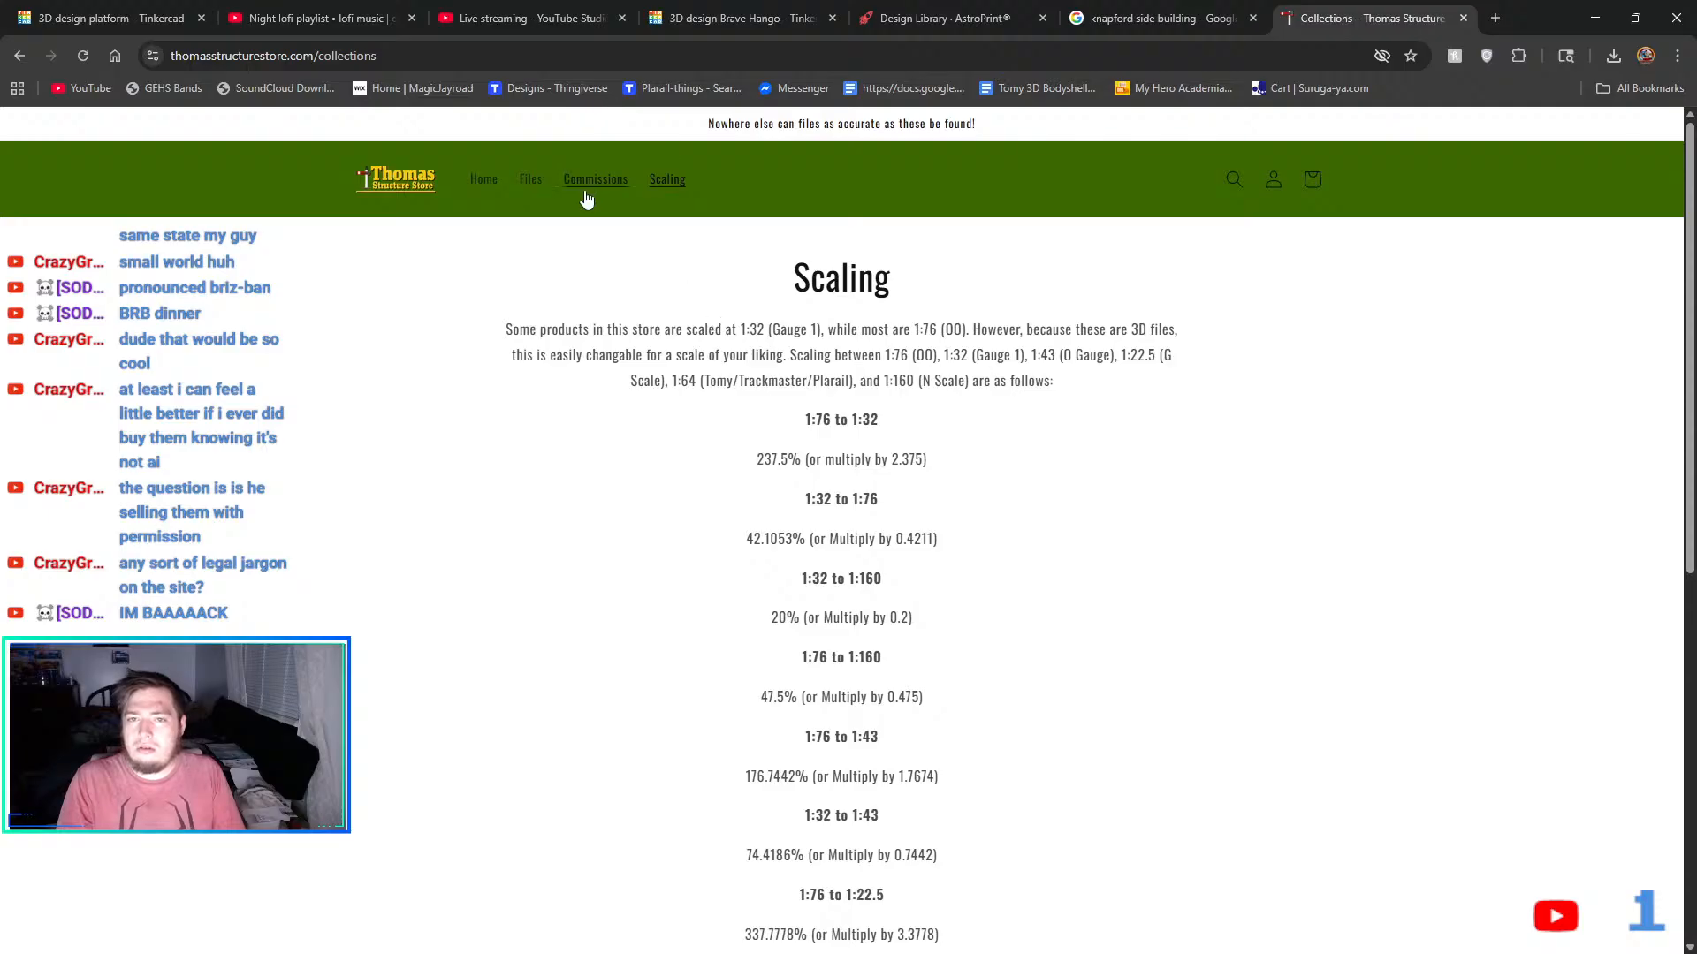
- Open the Commissions page and read the commission terms, the contact form and the footer notice about sharing purchased content
click(585, 194)
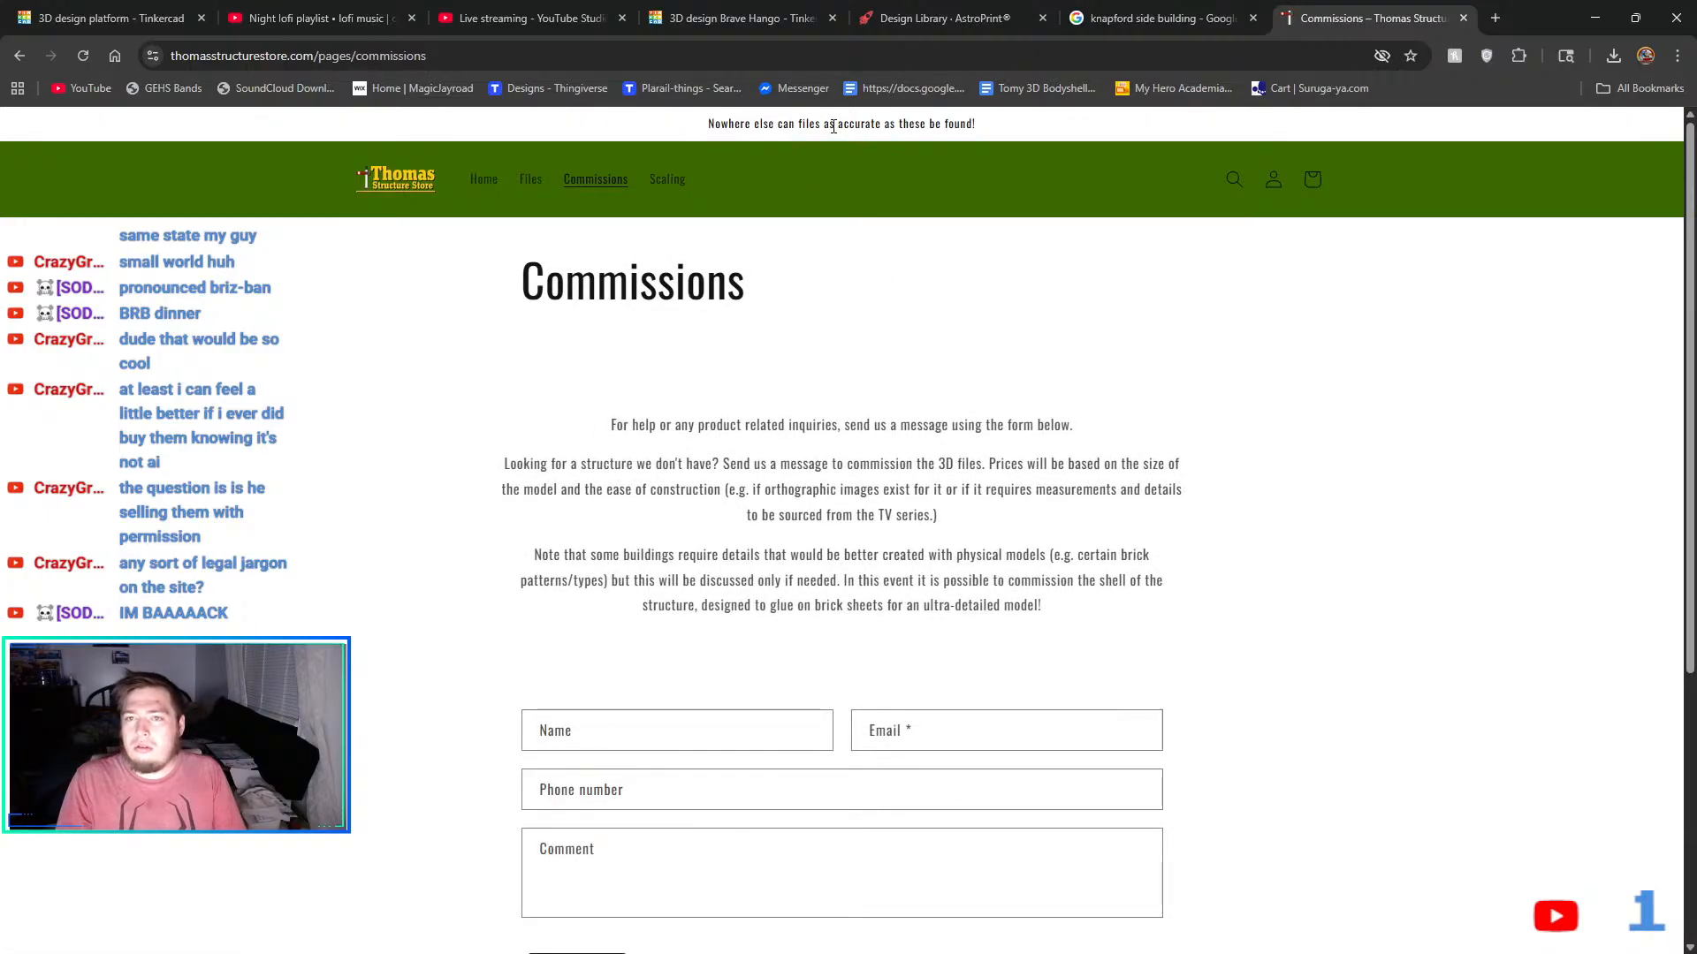
scroll(972, 283, down, 5)
scroll(1041, 310, up, 3)
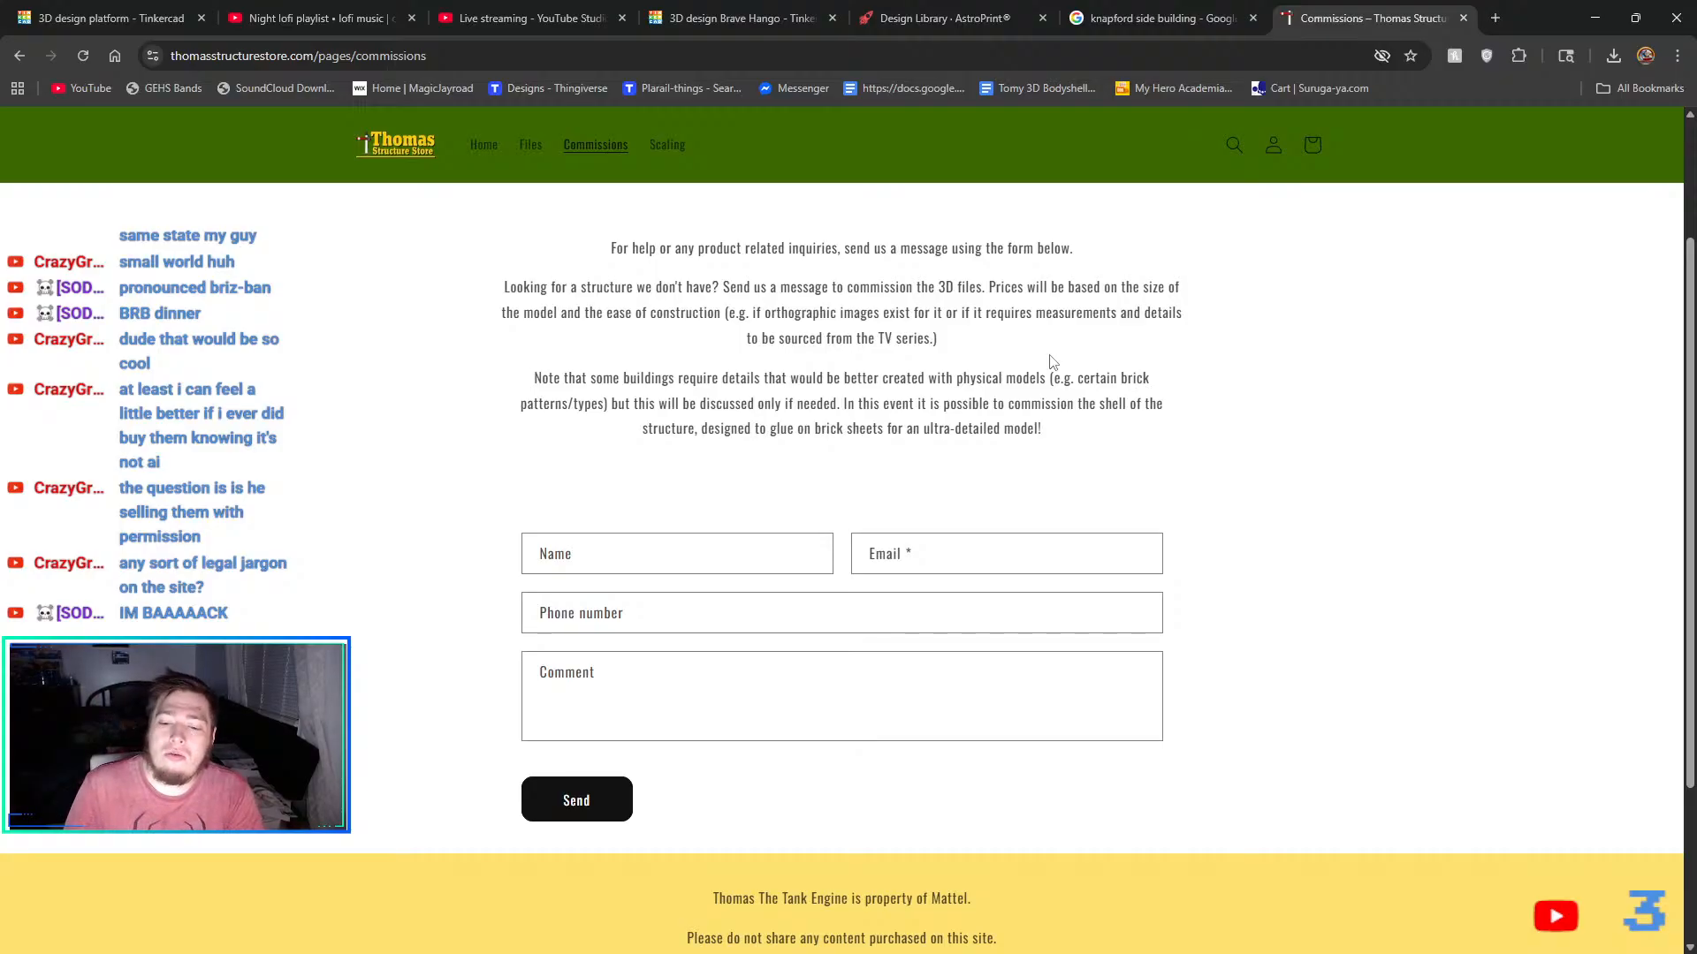
scroll(1051, 362, down, 3)
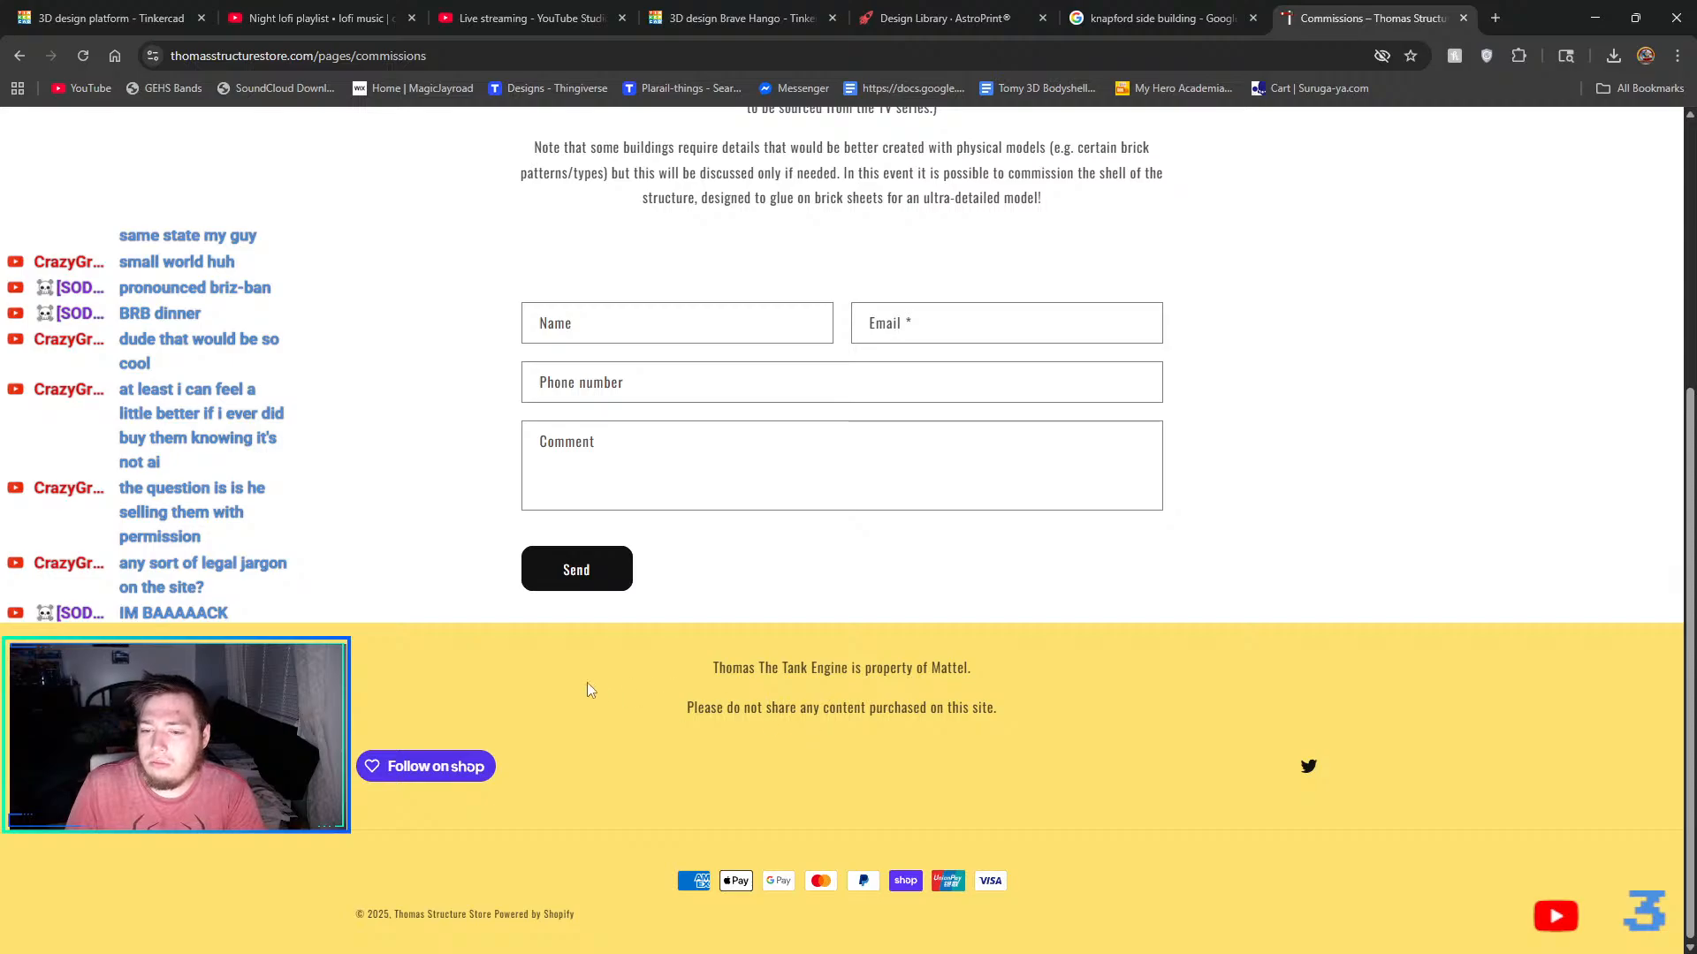
drag(671, 720, 937, 719)
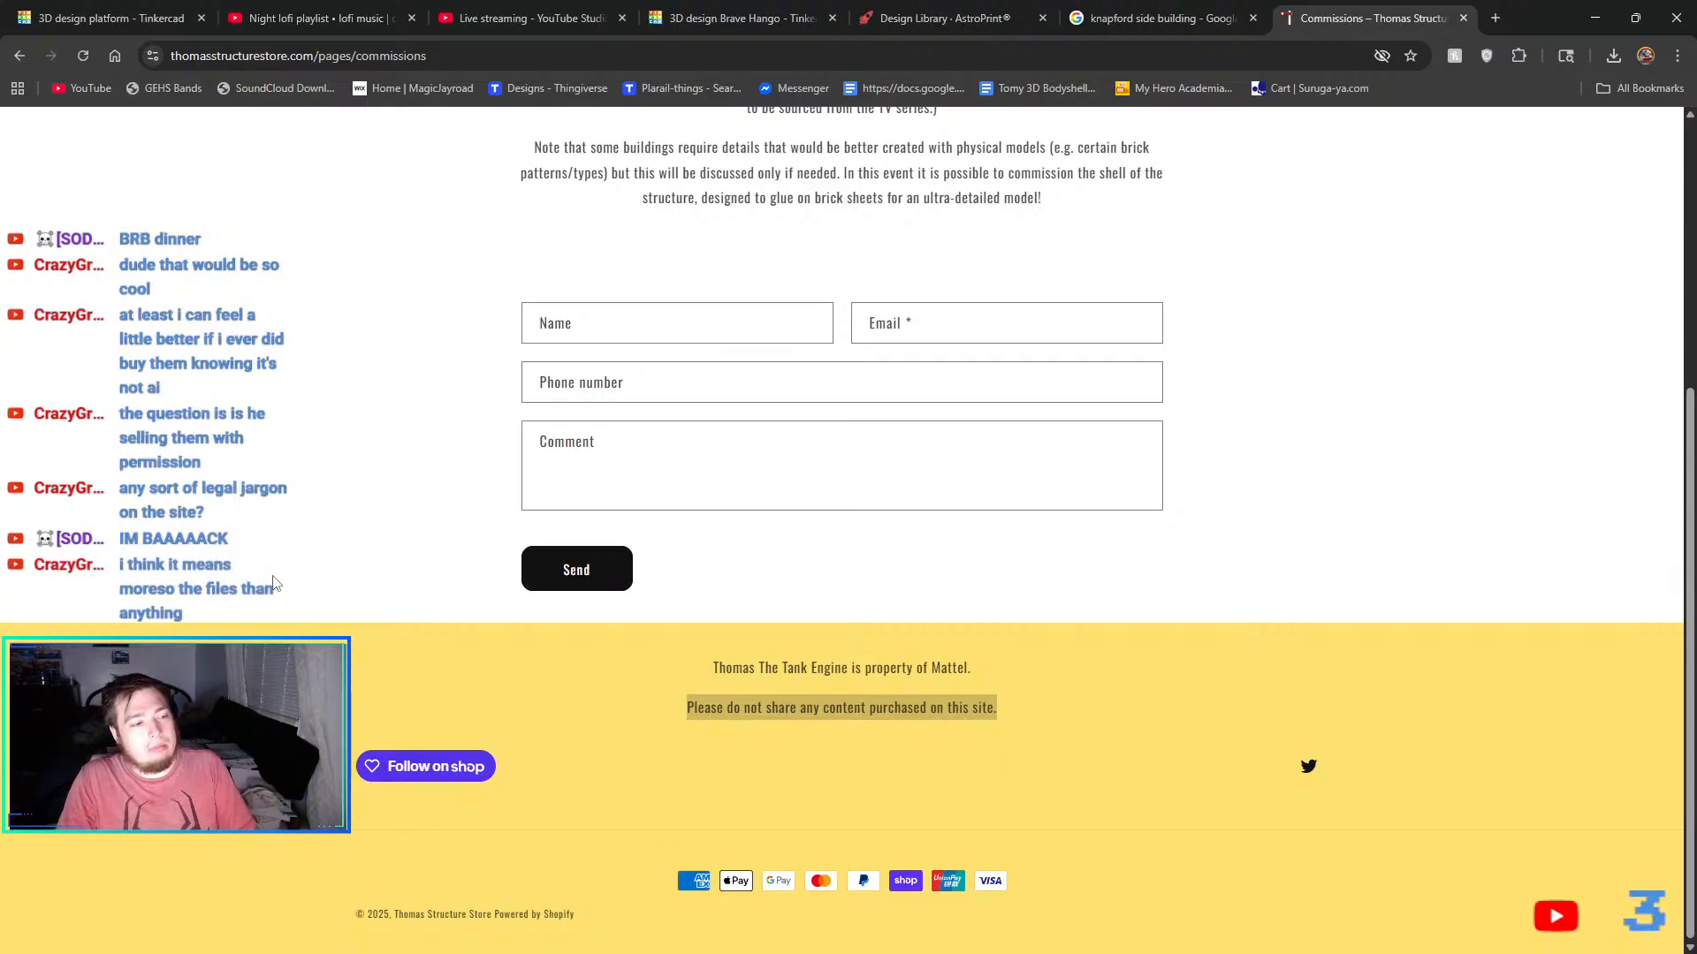
click(595, 746)
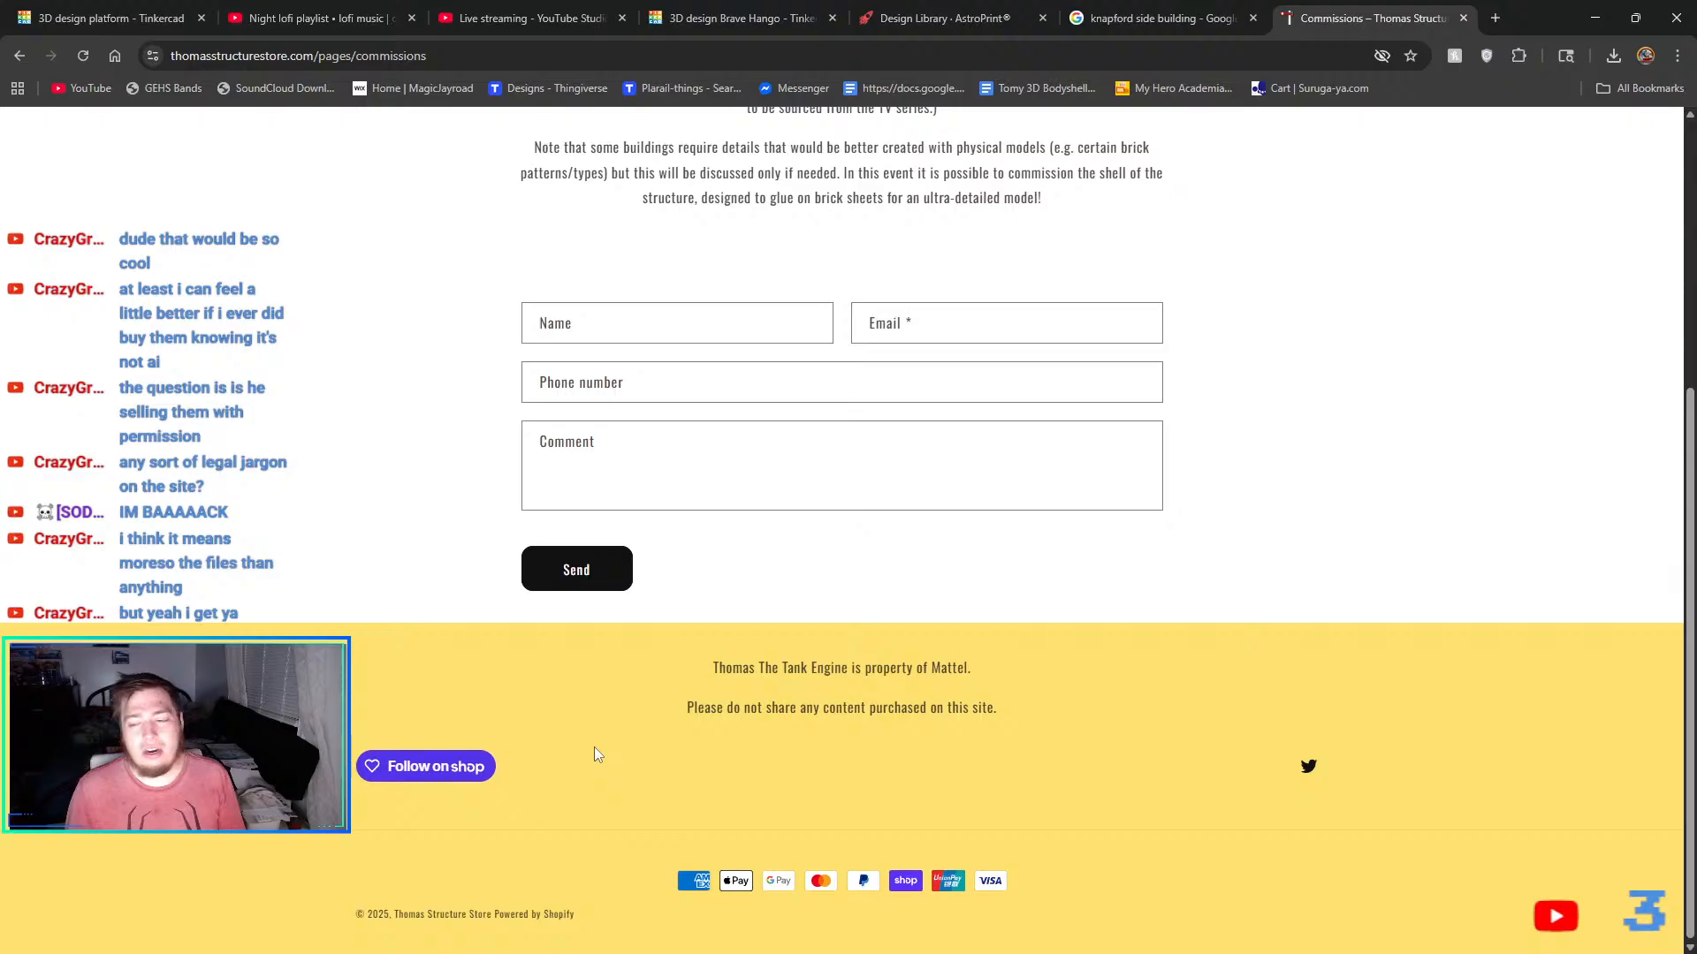
scroll(531, 868, up, 4)
scroll(531, 867, up, 1)
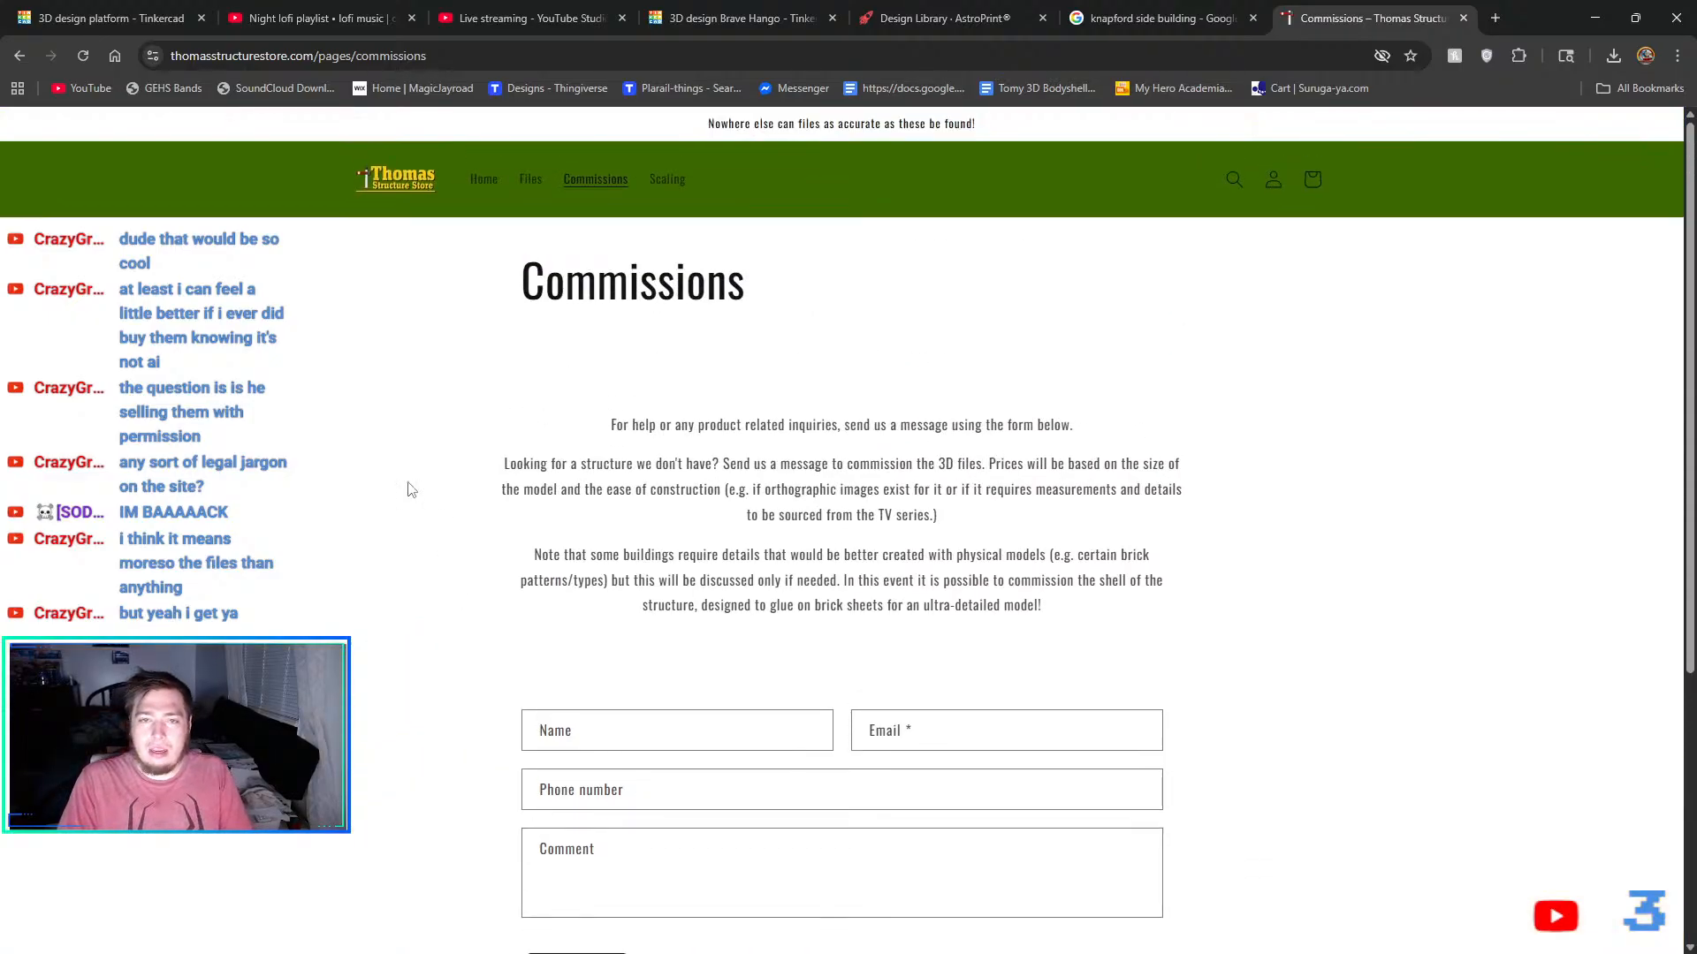
- Look through the new and featured files on the store's home page and check the account sign-in page
click(481, 179)
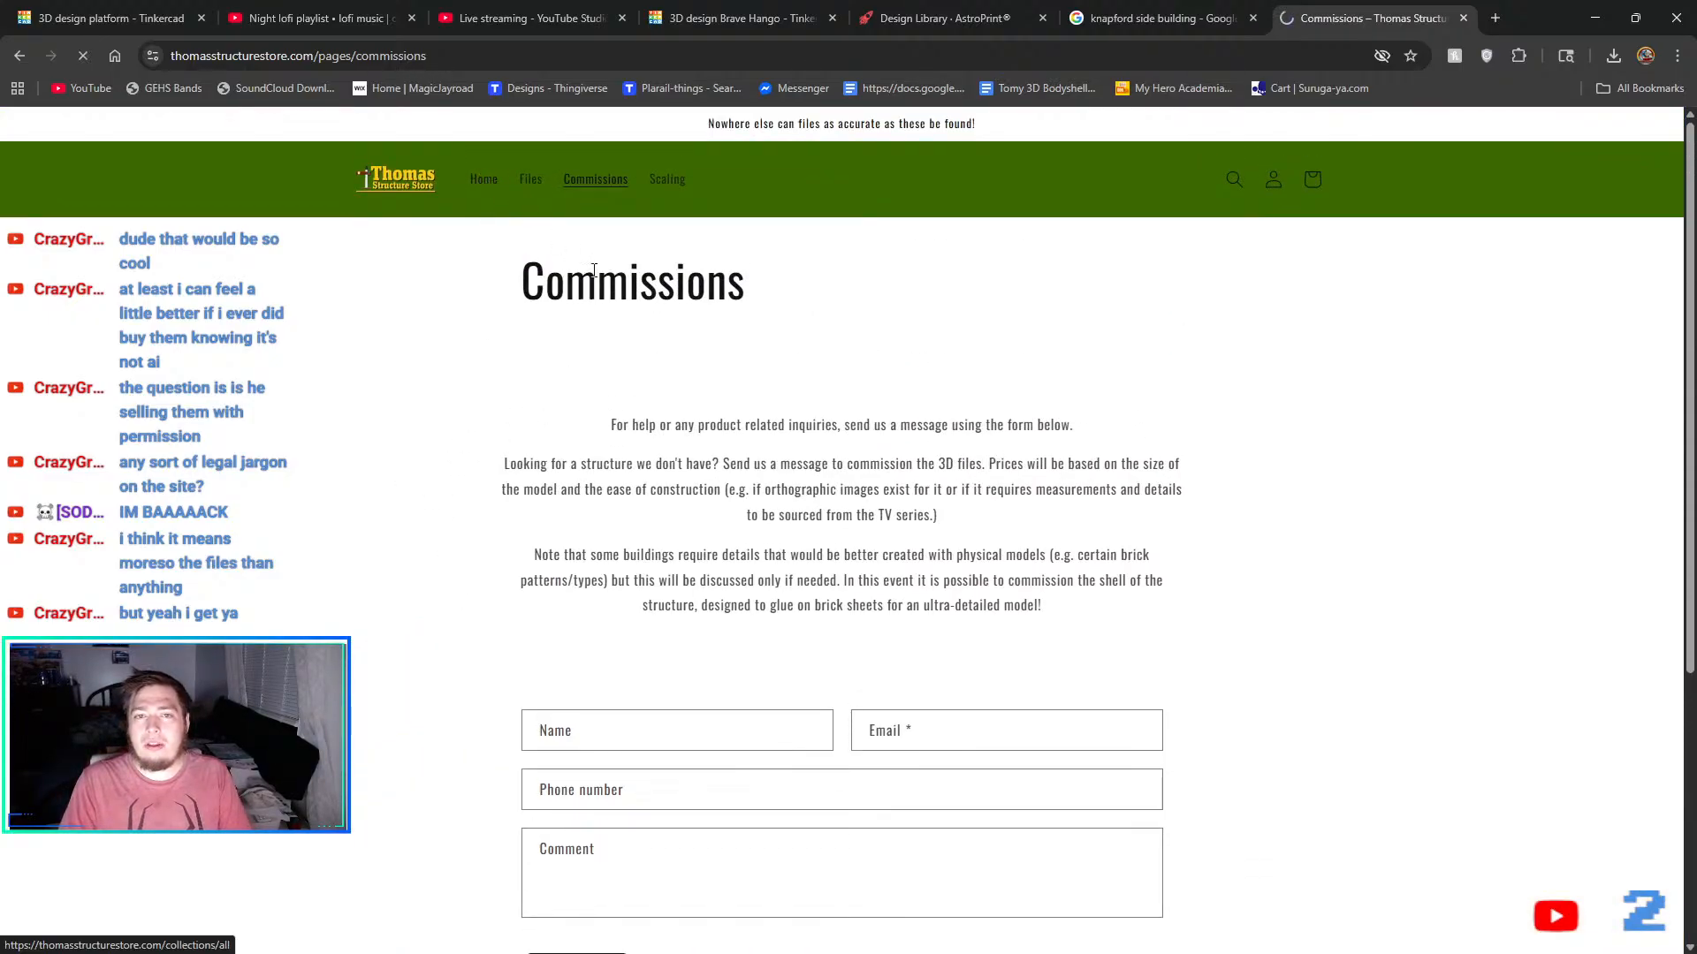
scroll(732, 422, down, 4)
scroll(732, 425, down, 6)
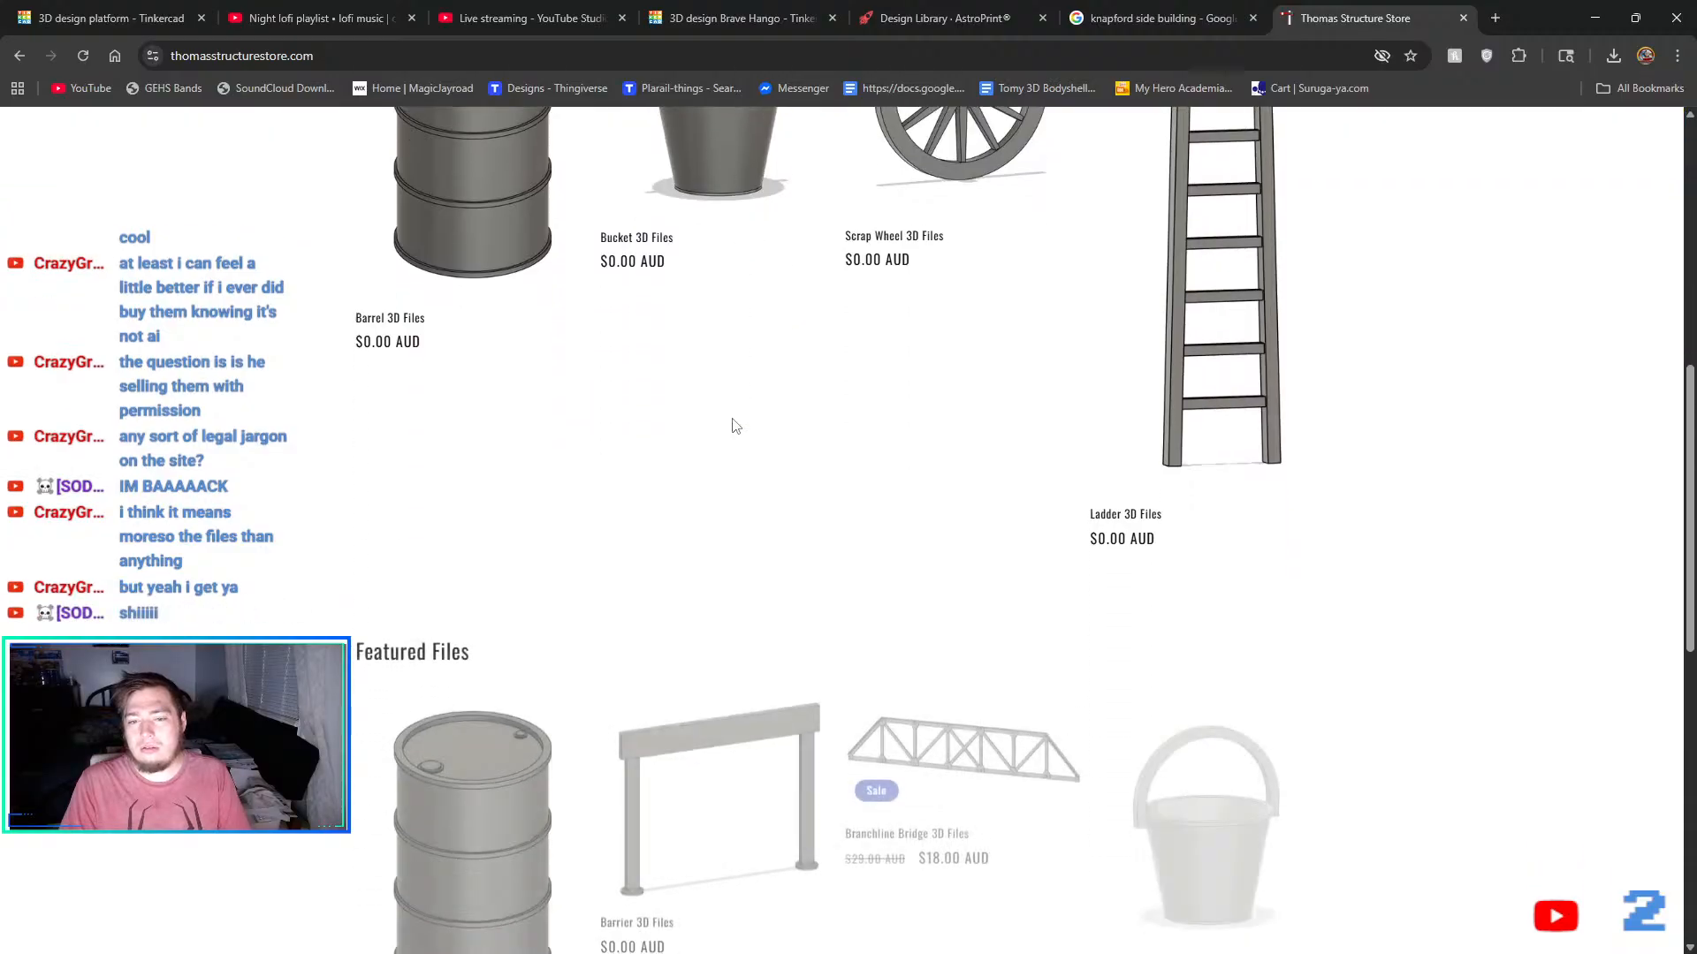
scroll(756, 664, up, 10)
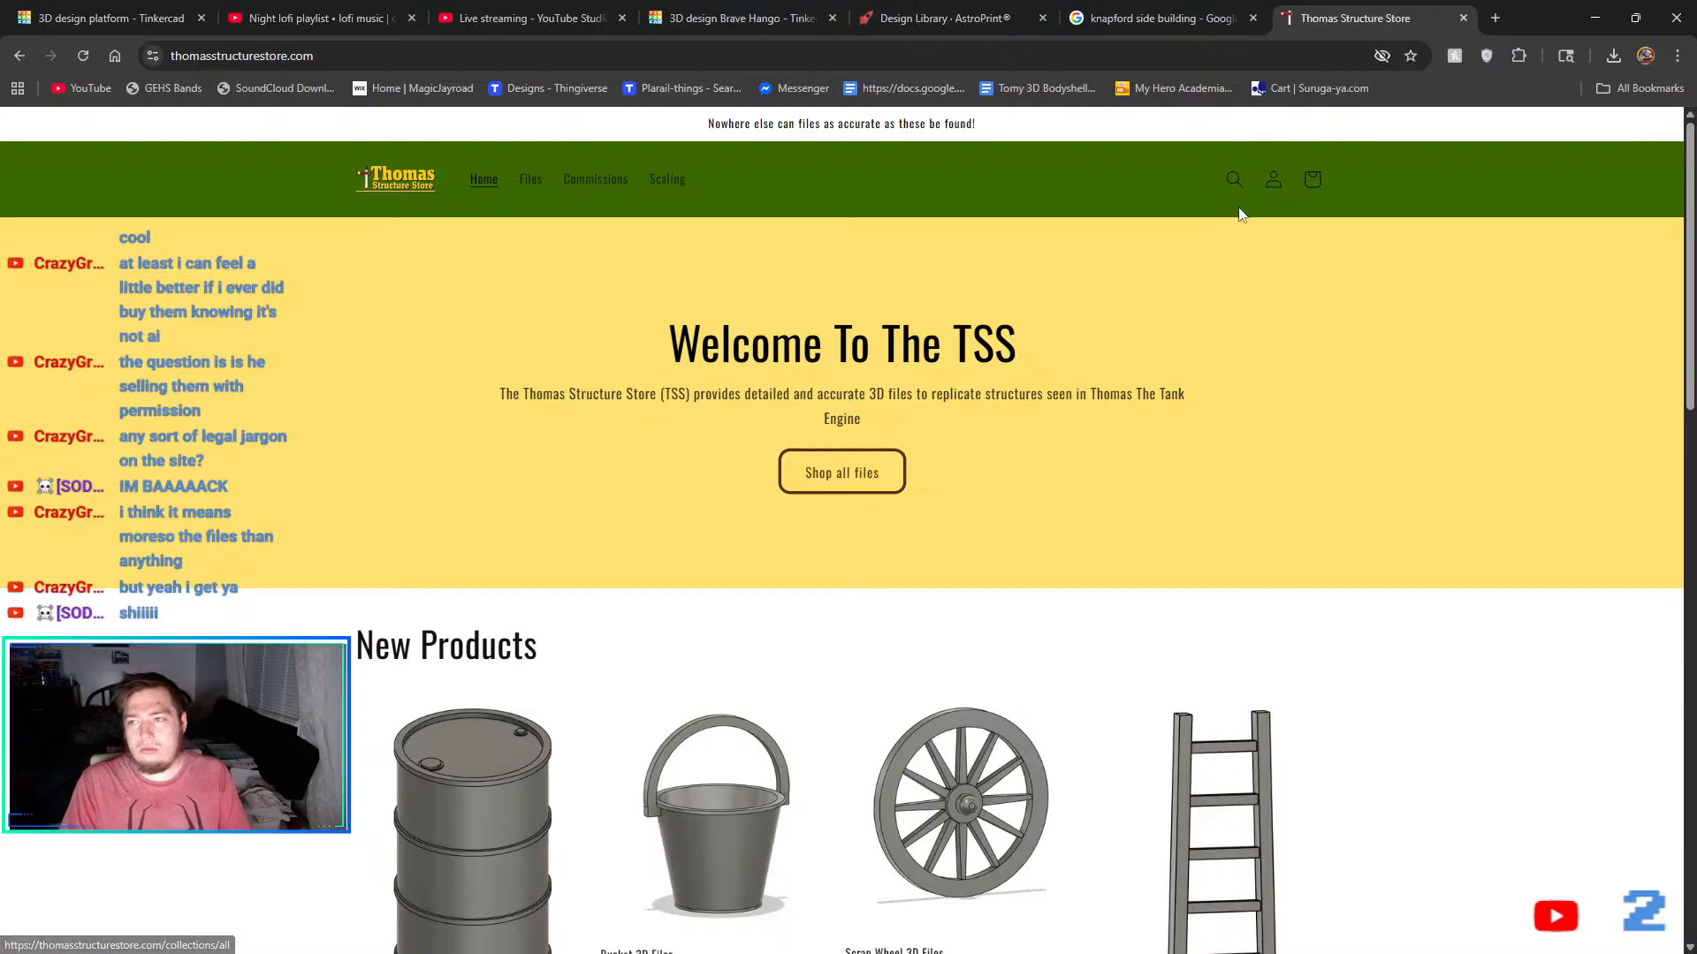
click(1276, 189)
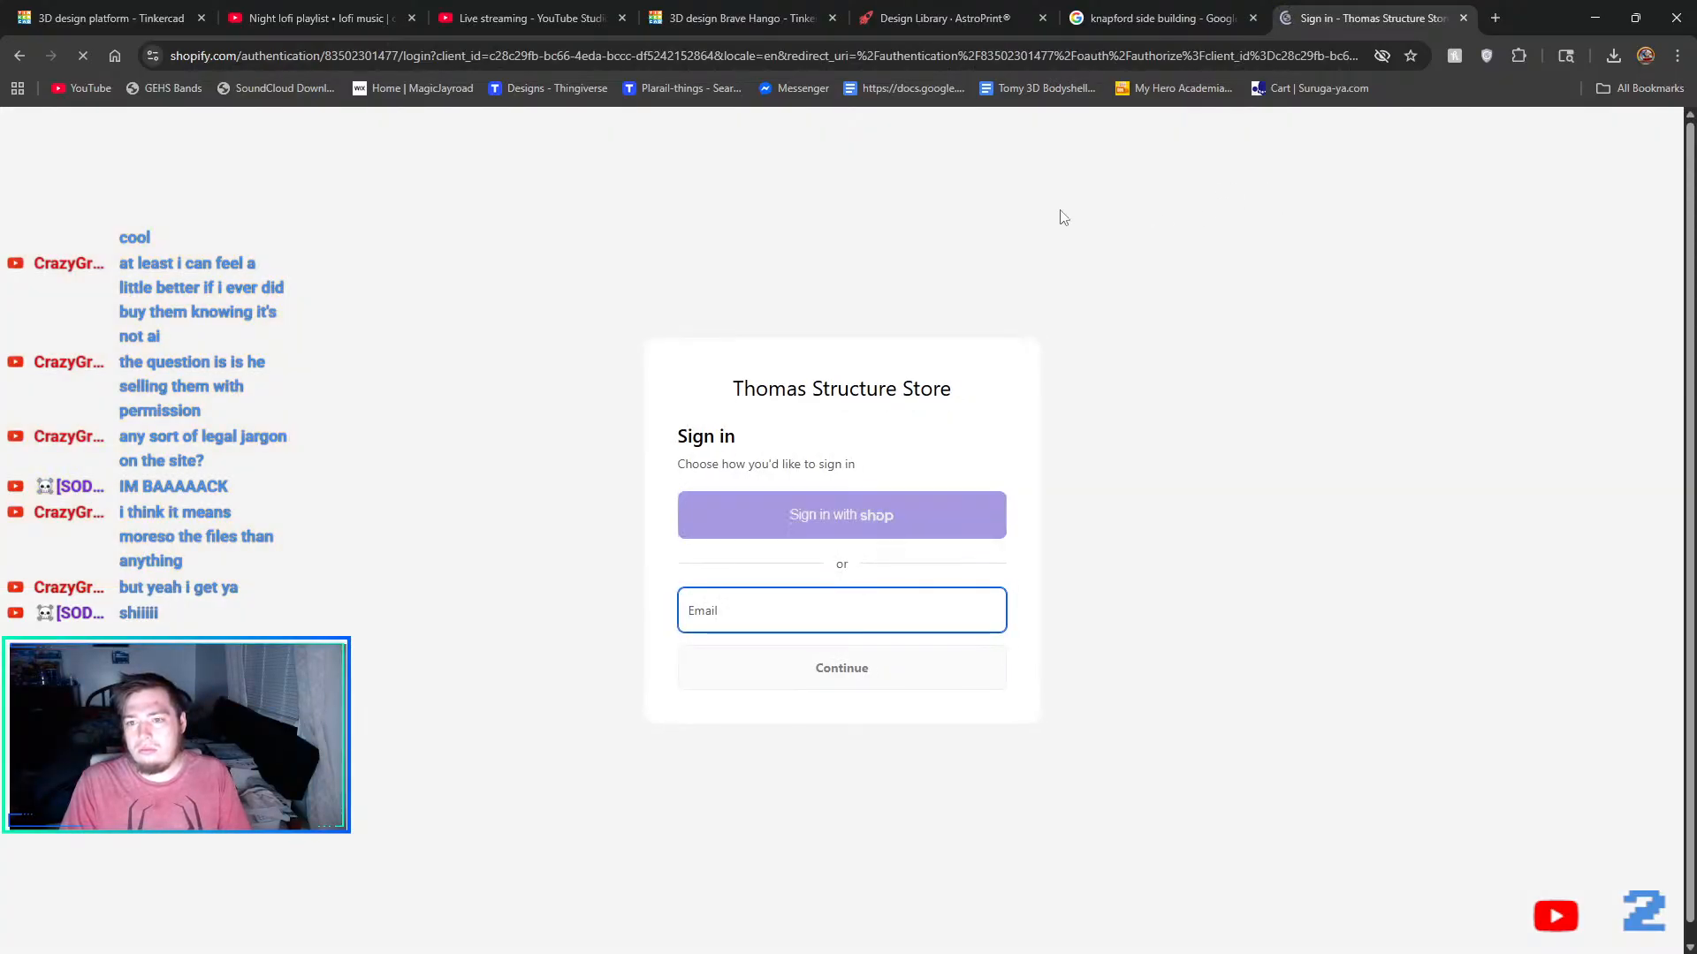
click(20, 56)
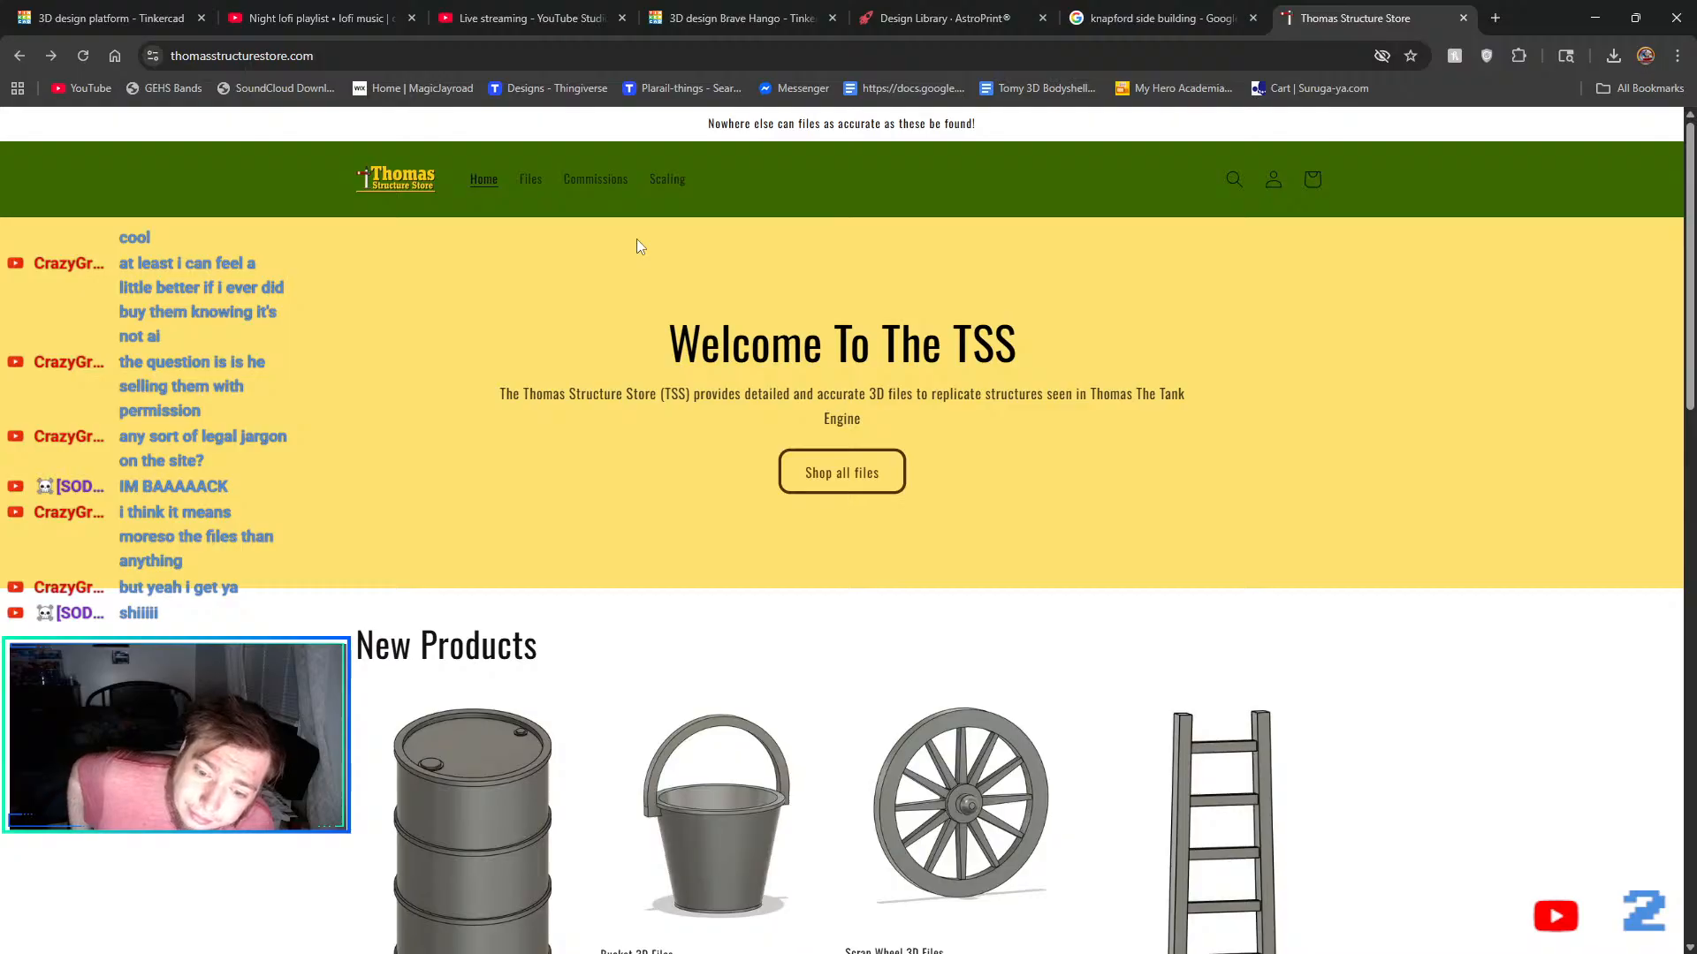
- Open the Ladder 3D Files product page from the new products and examine its description and related items
scroll(694, 354, down, 4)
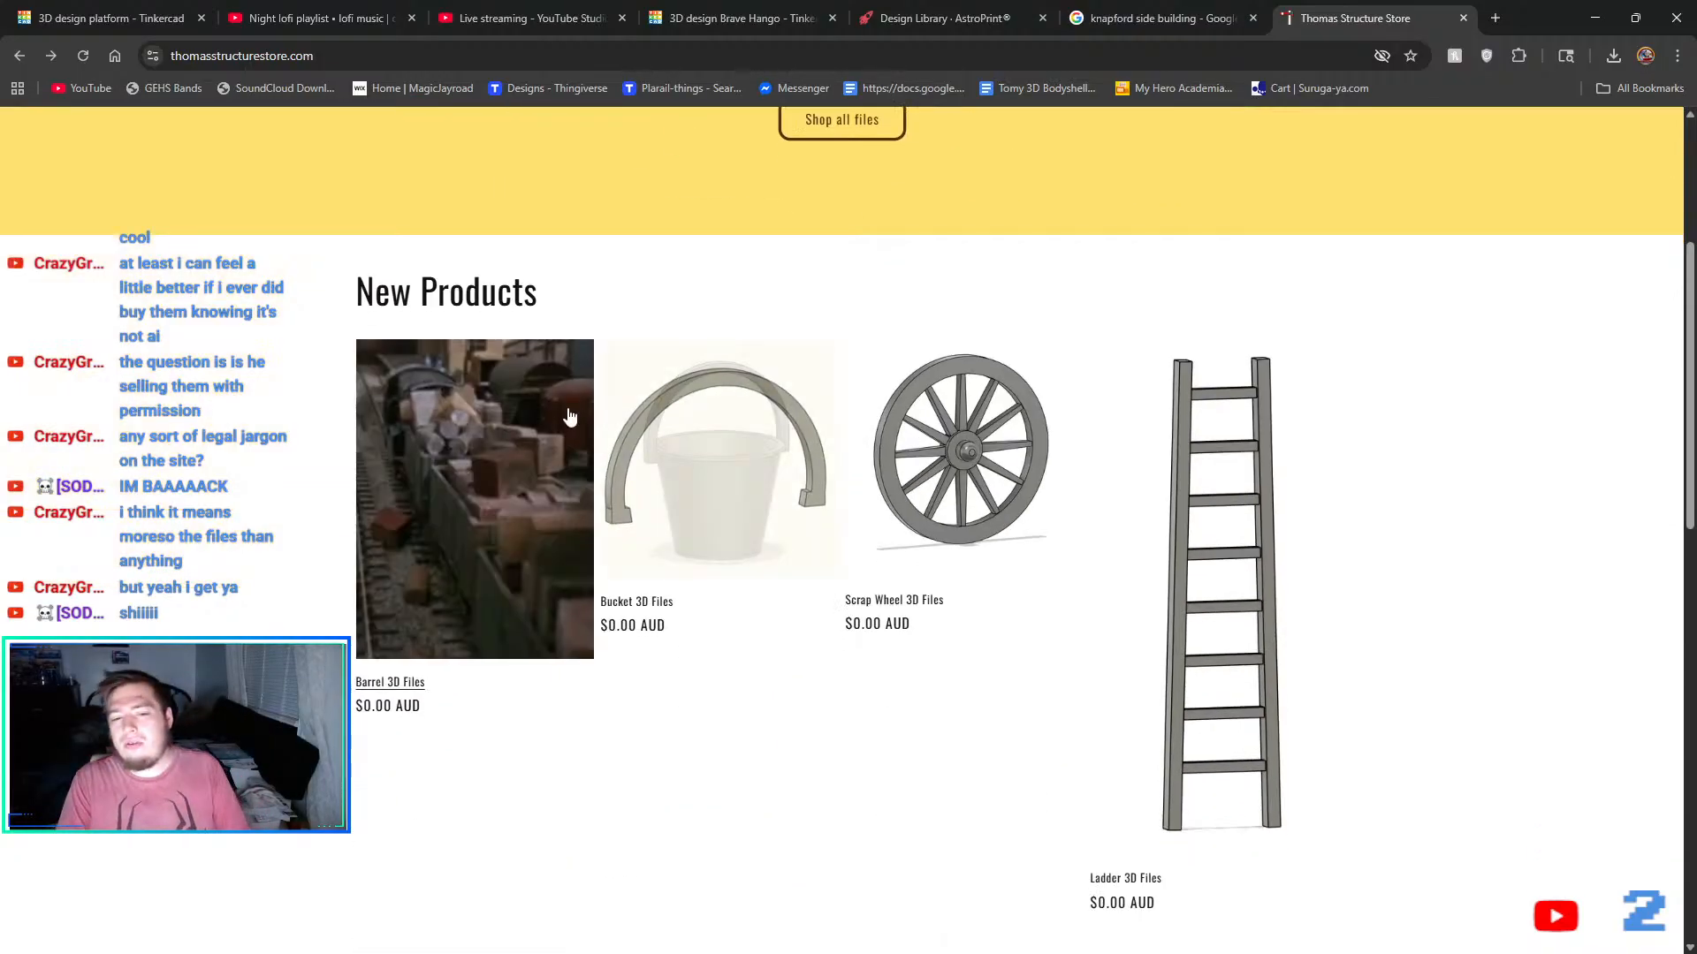
click(1250, 553)
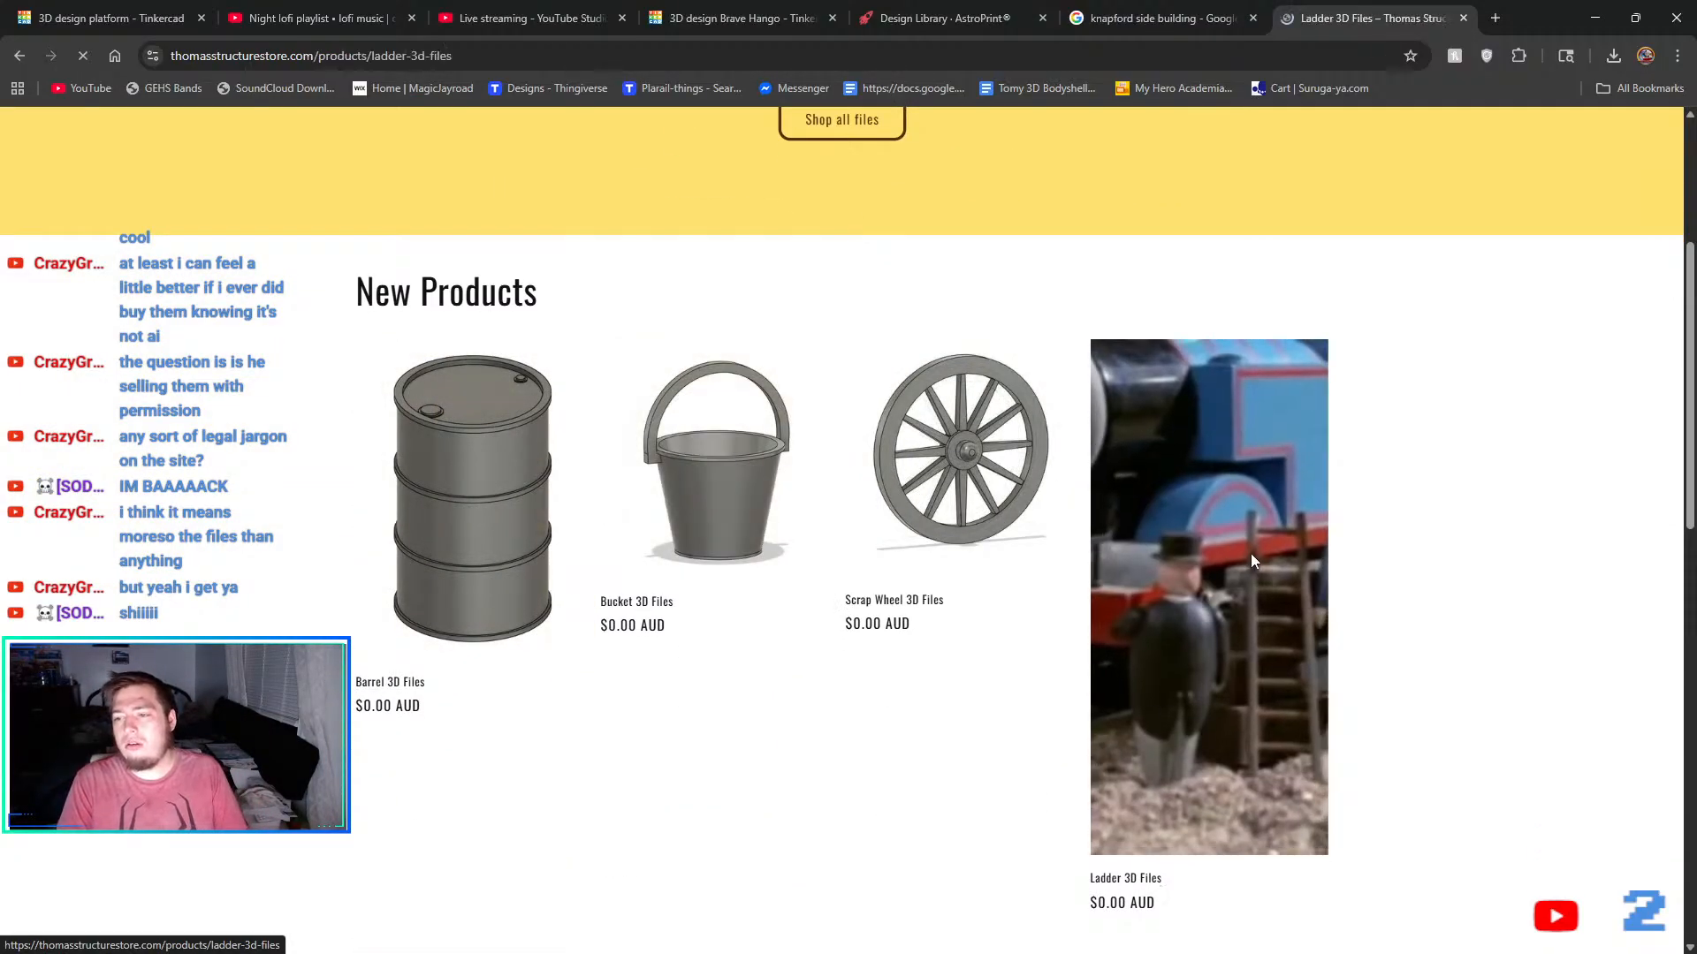
scroll(1346, 614, down, 5)
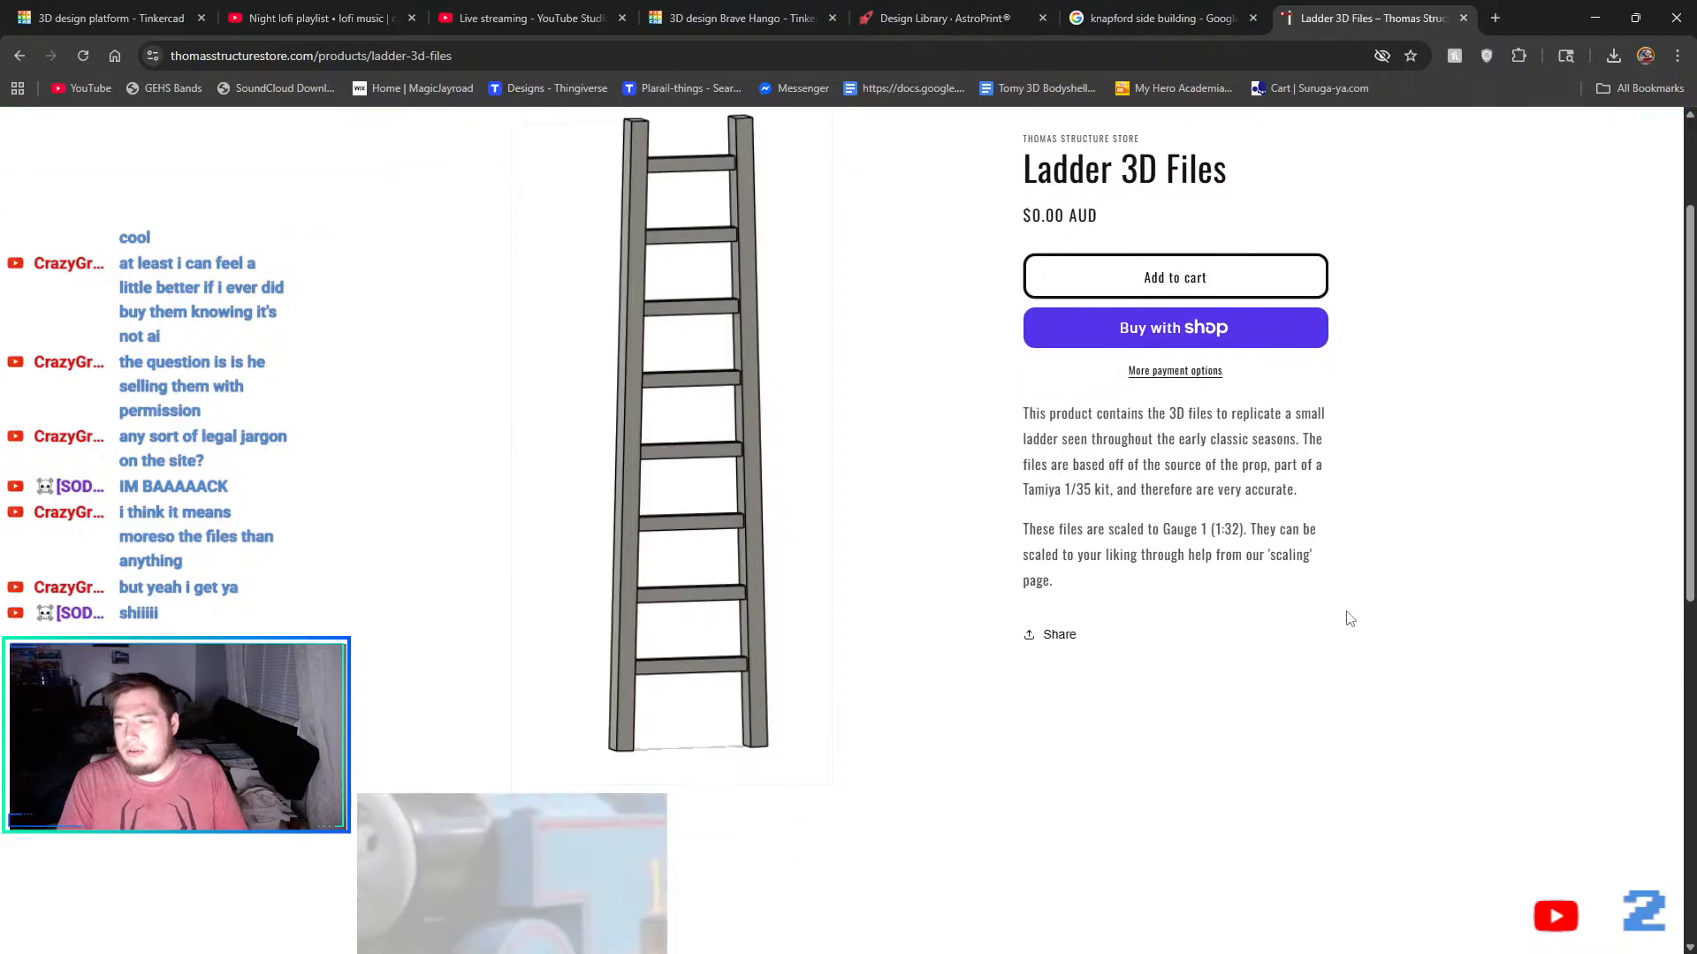
scroll(1347, 618, down, 1)
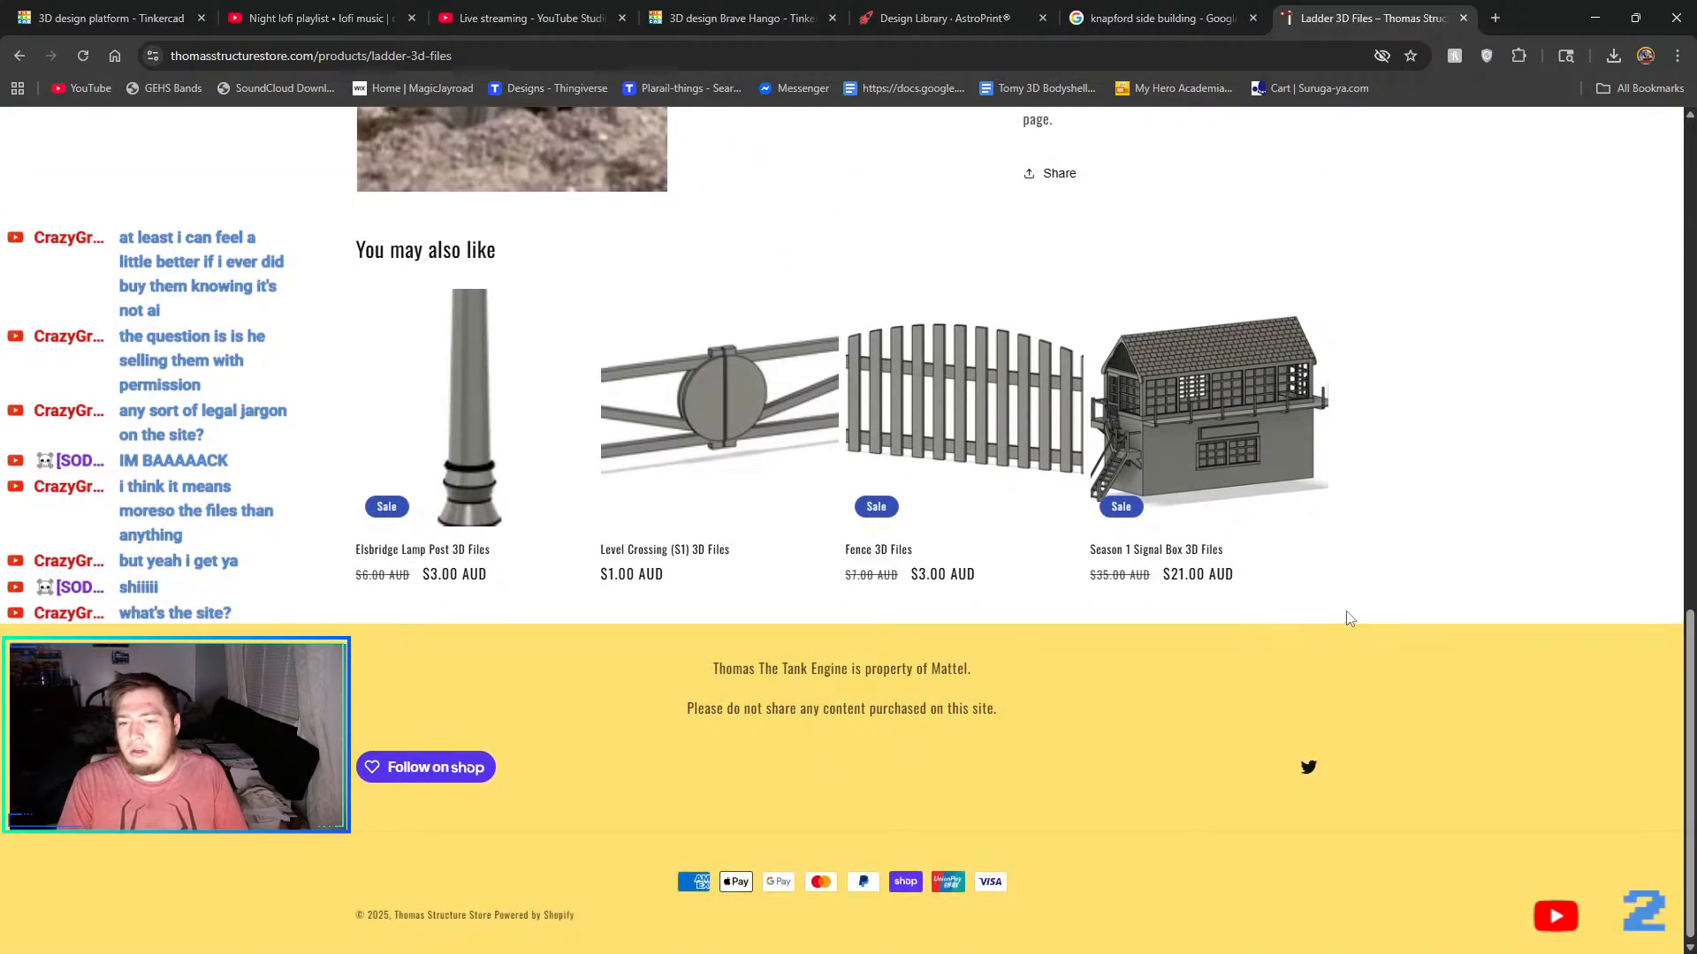
scroll(1346, 618, up, 5)
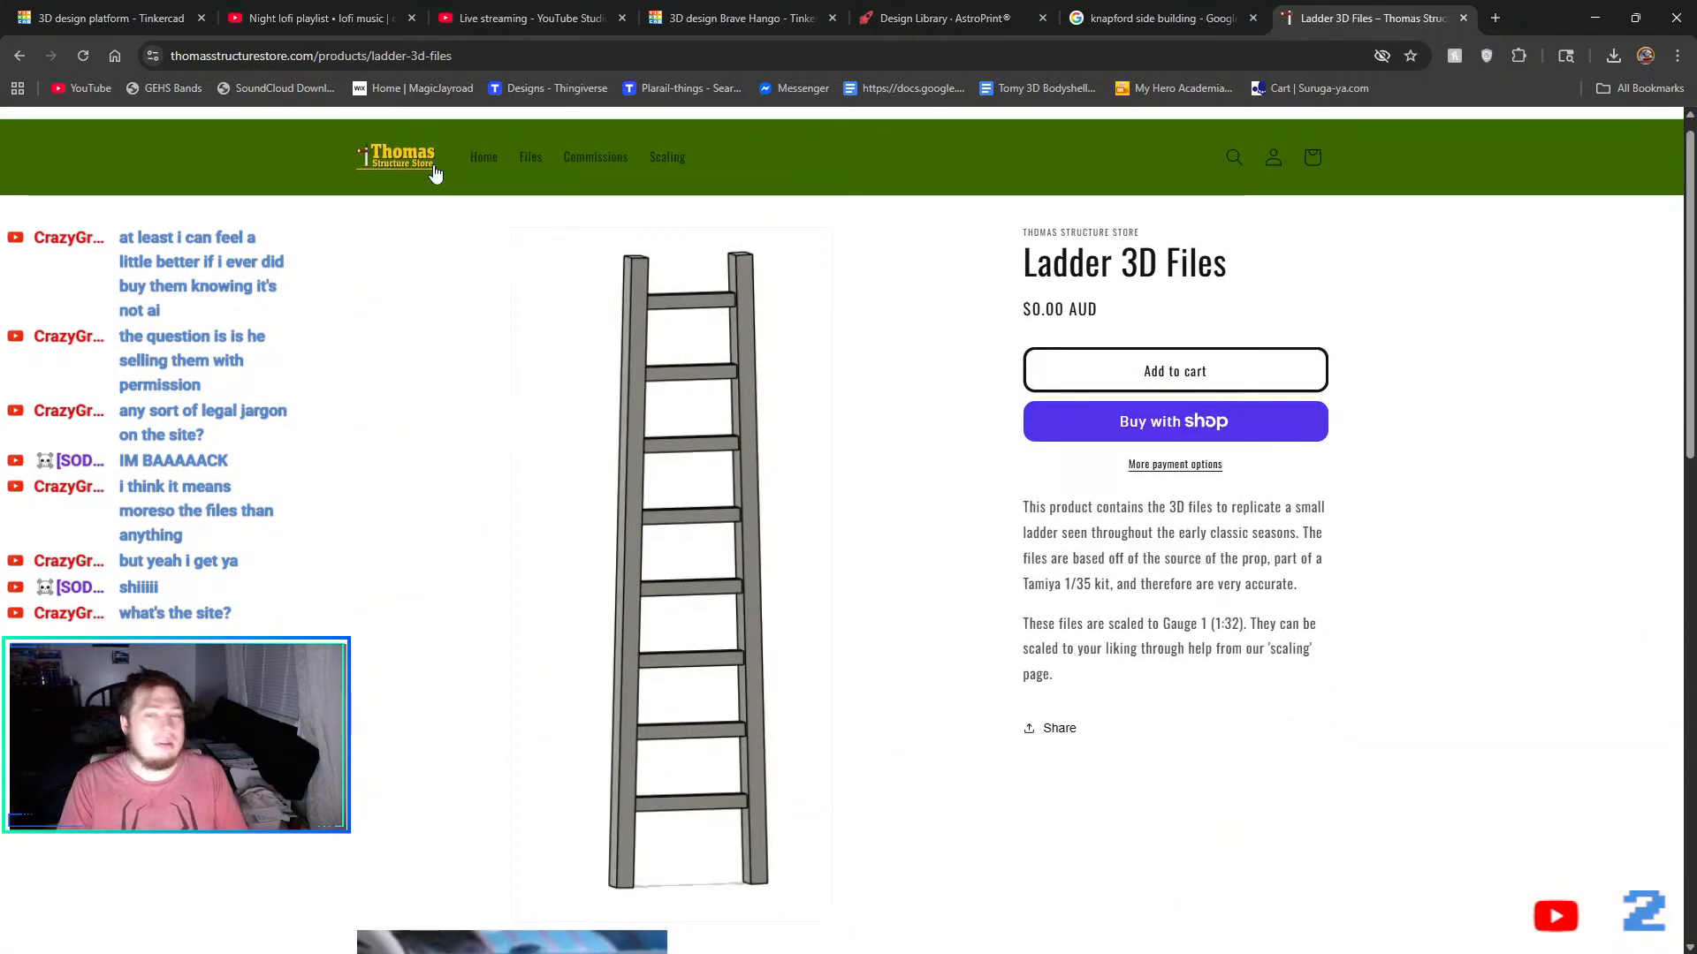
- Copy the web address of the Ladder 3D Files product page
click(364, 61)
right_click(364, 61)
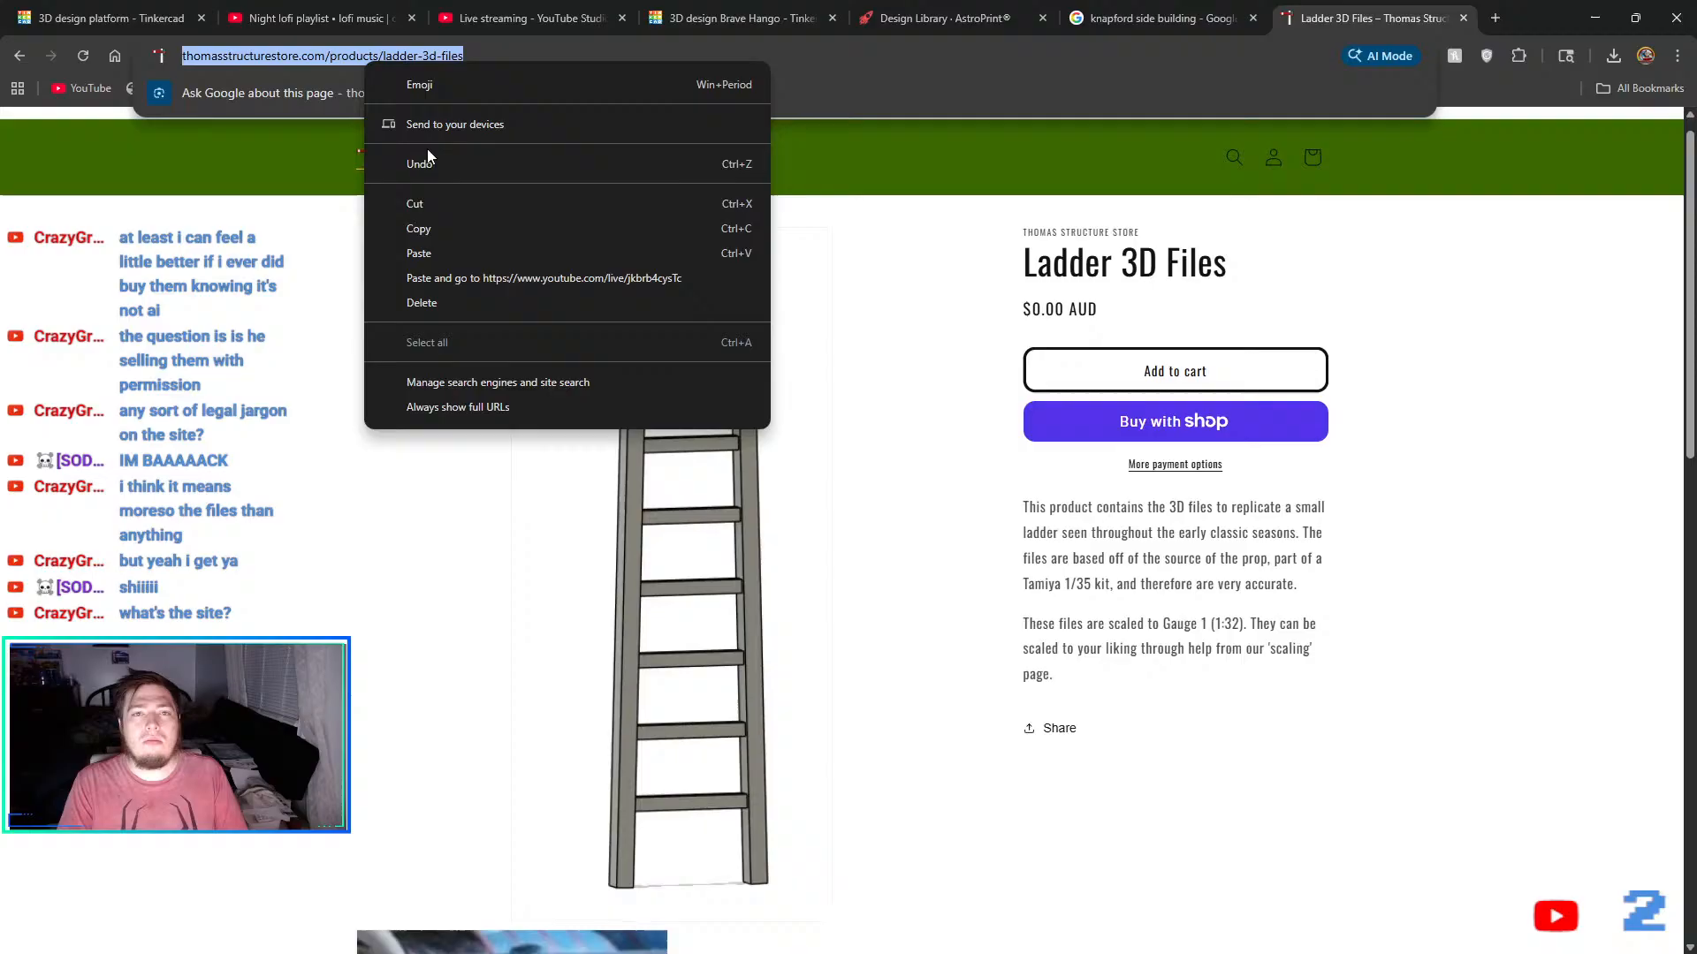
click(475, 223)
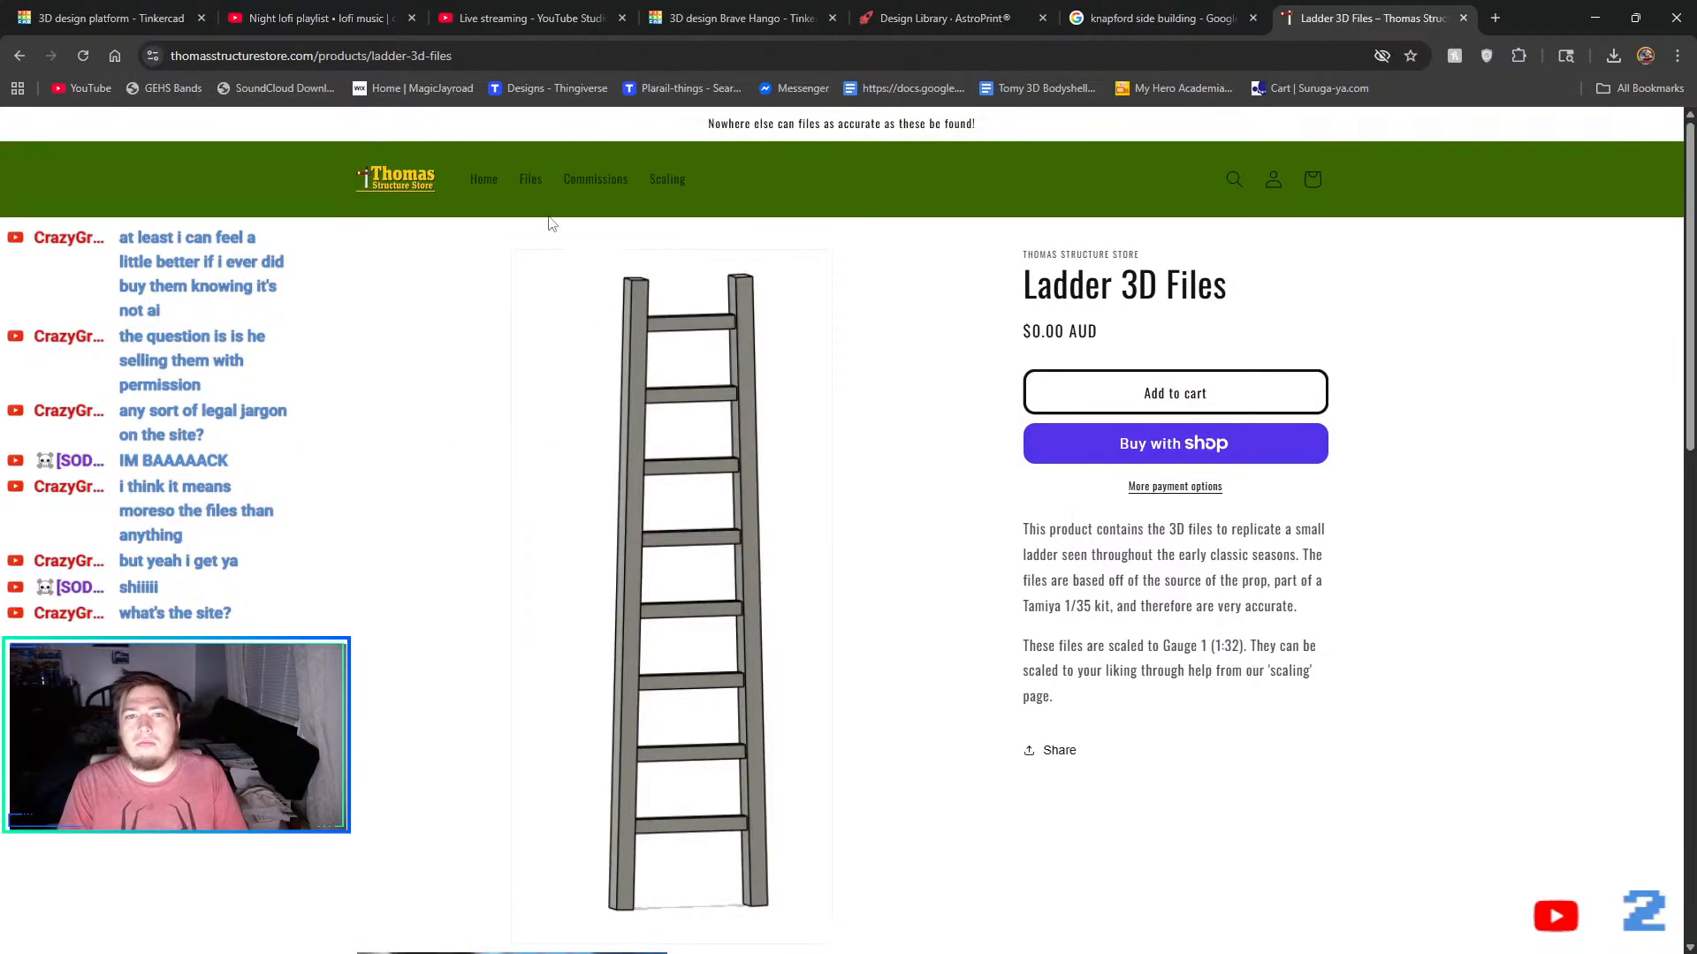
- Open the store's full product list, copy its web address and close the duplicate product list page
click(531, 180)
click(311, 55)
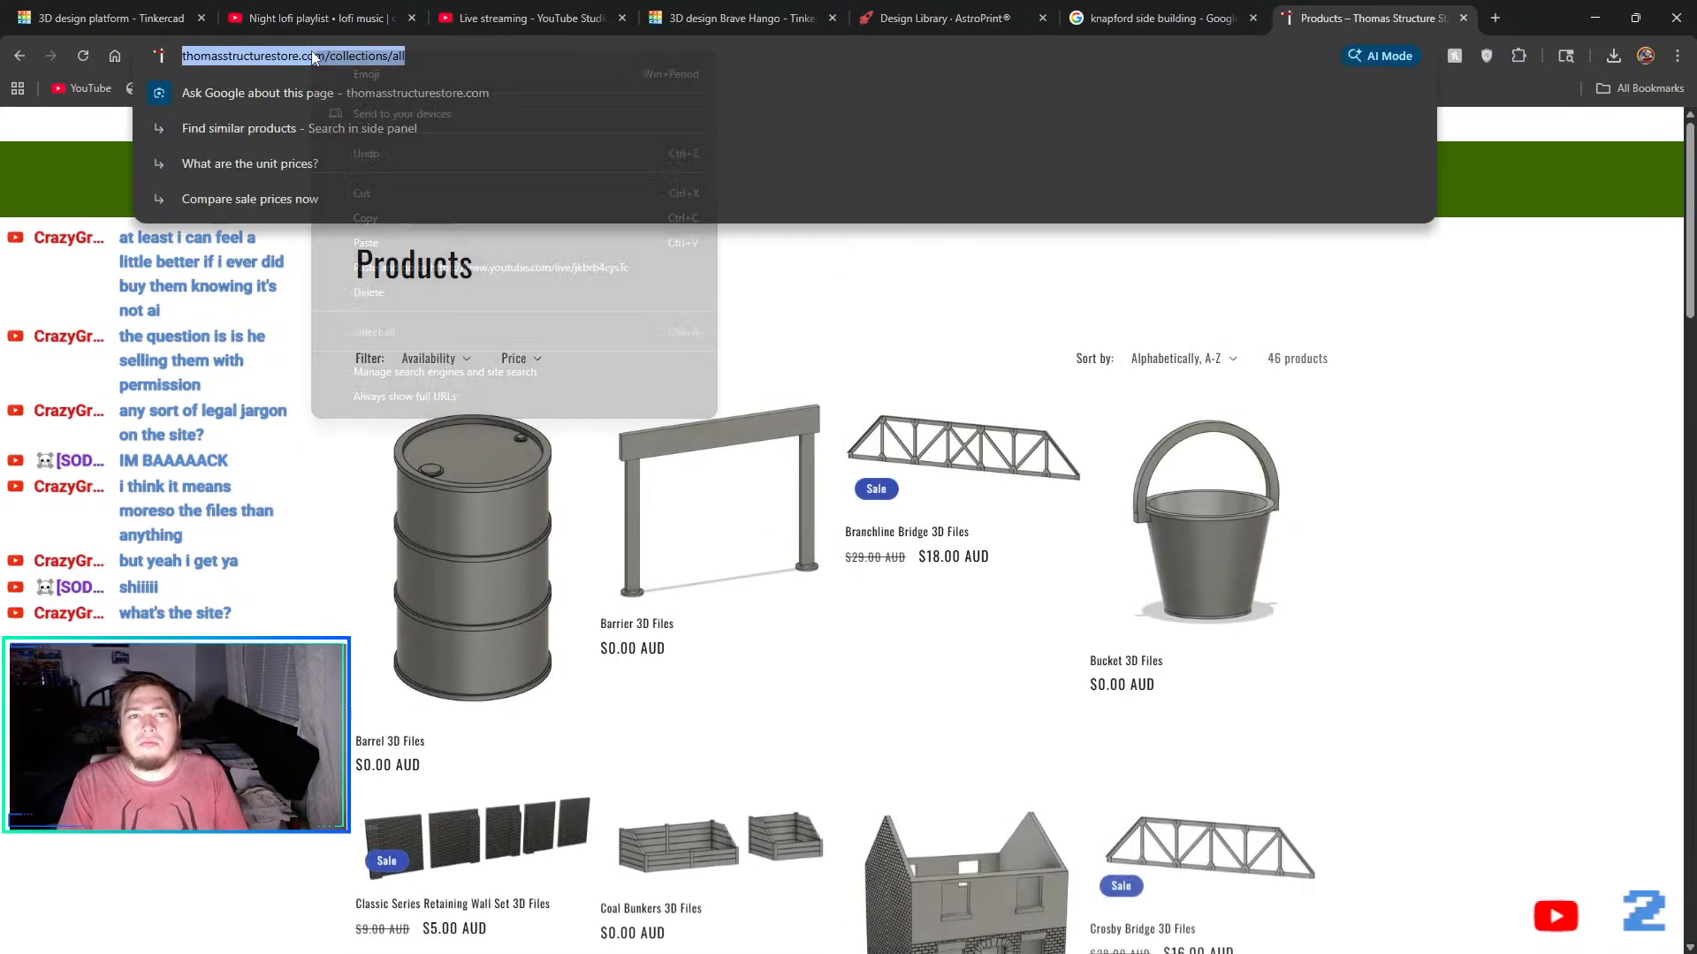
right_click(311, 55)
click(396, 218)
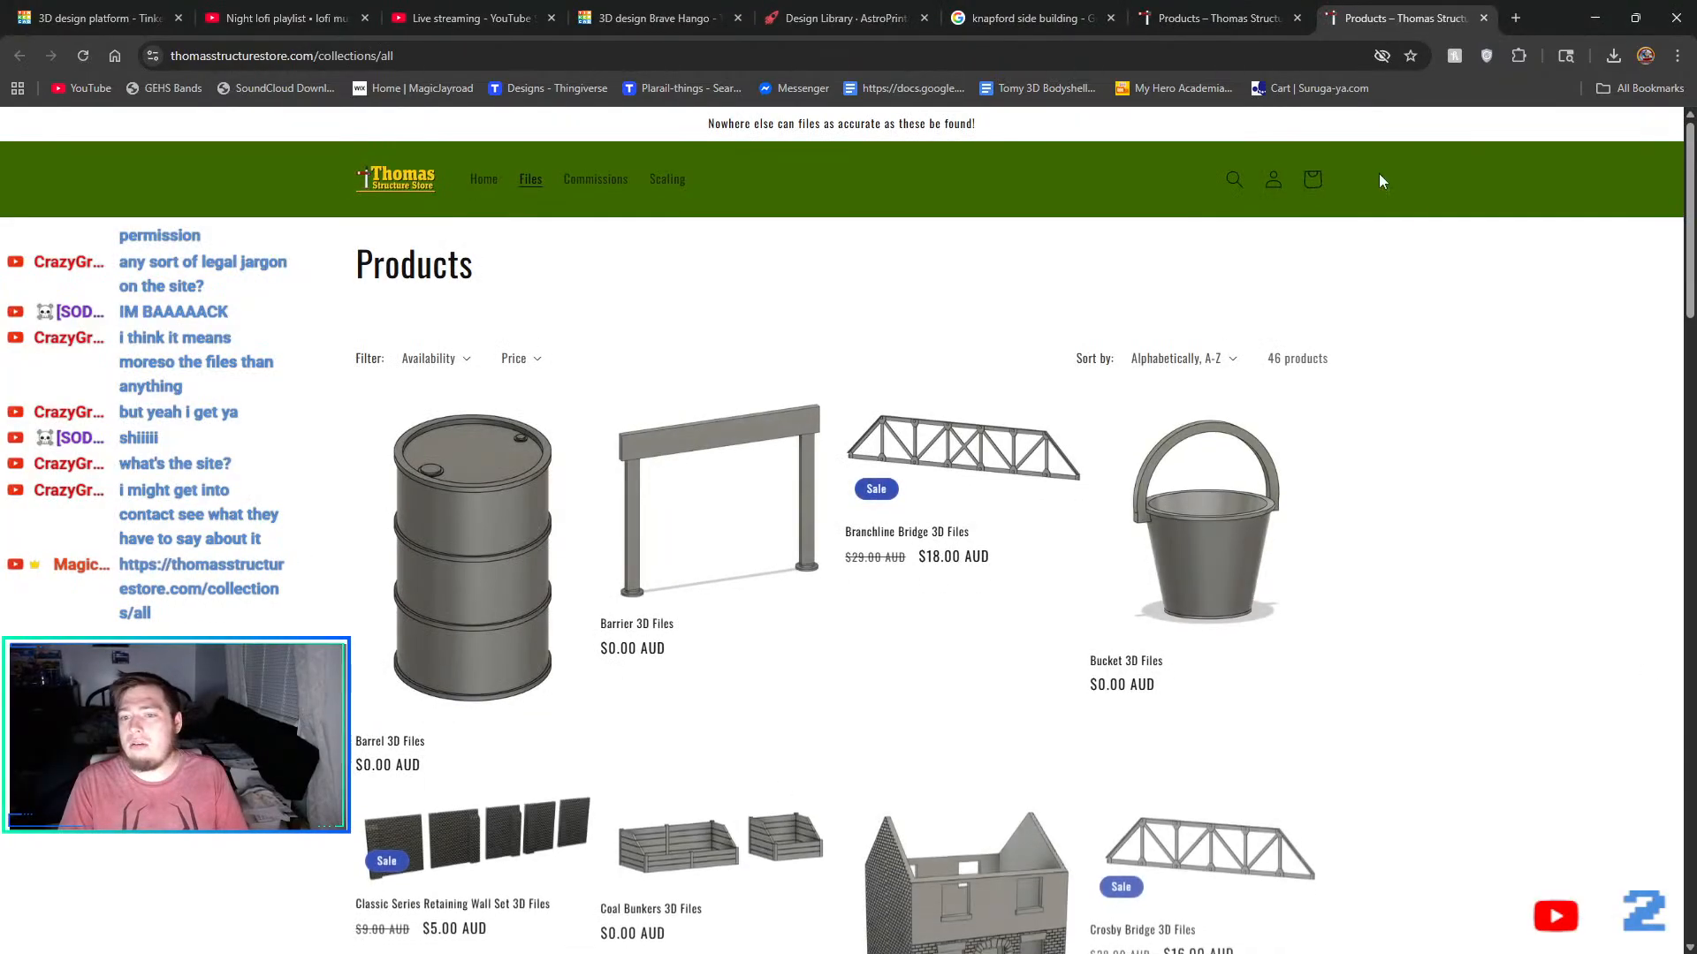
click(1484, 18)
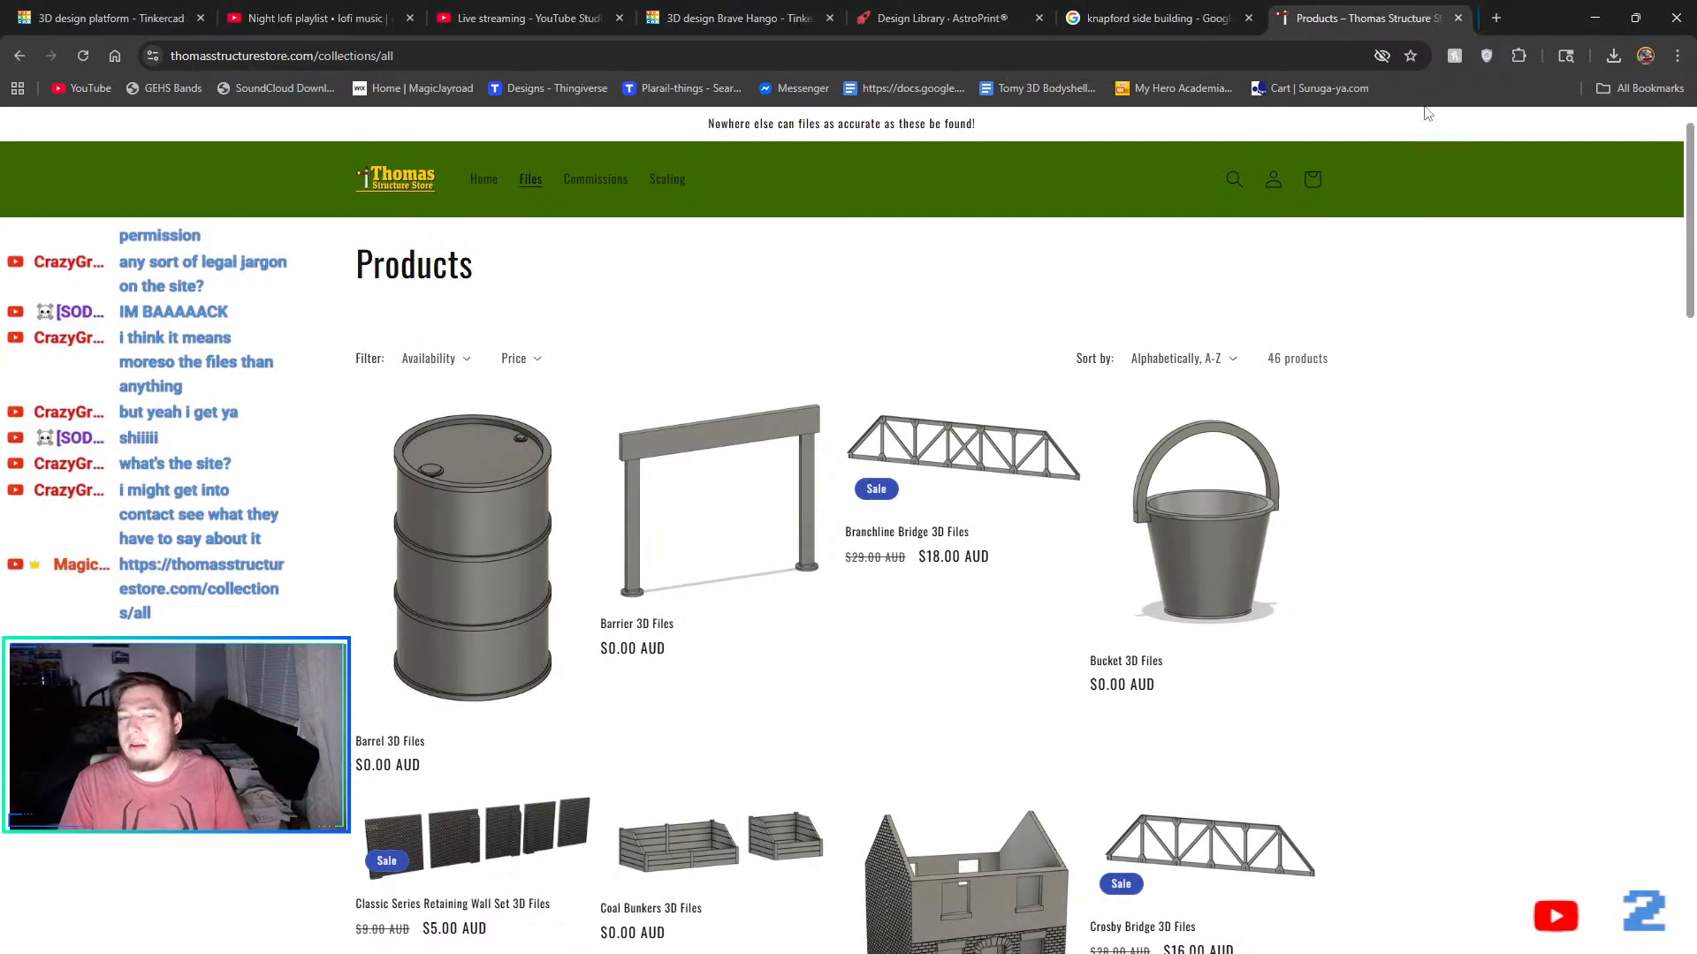
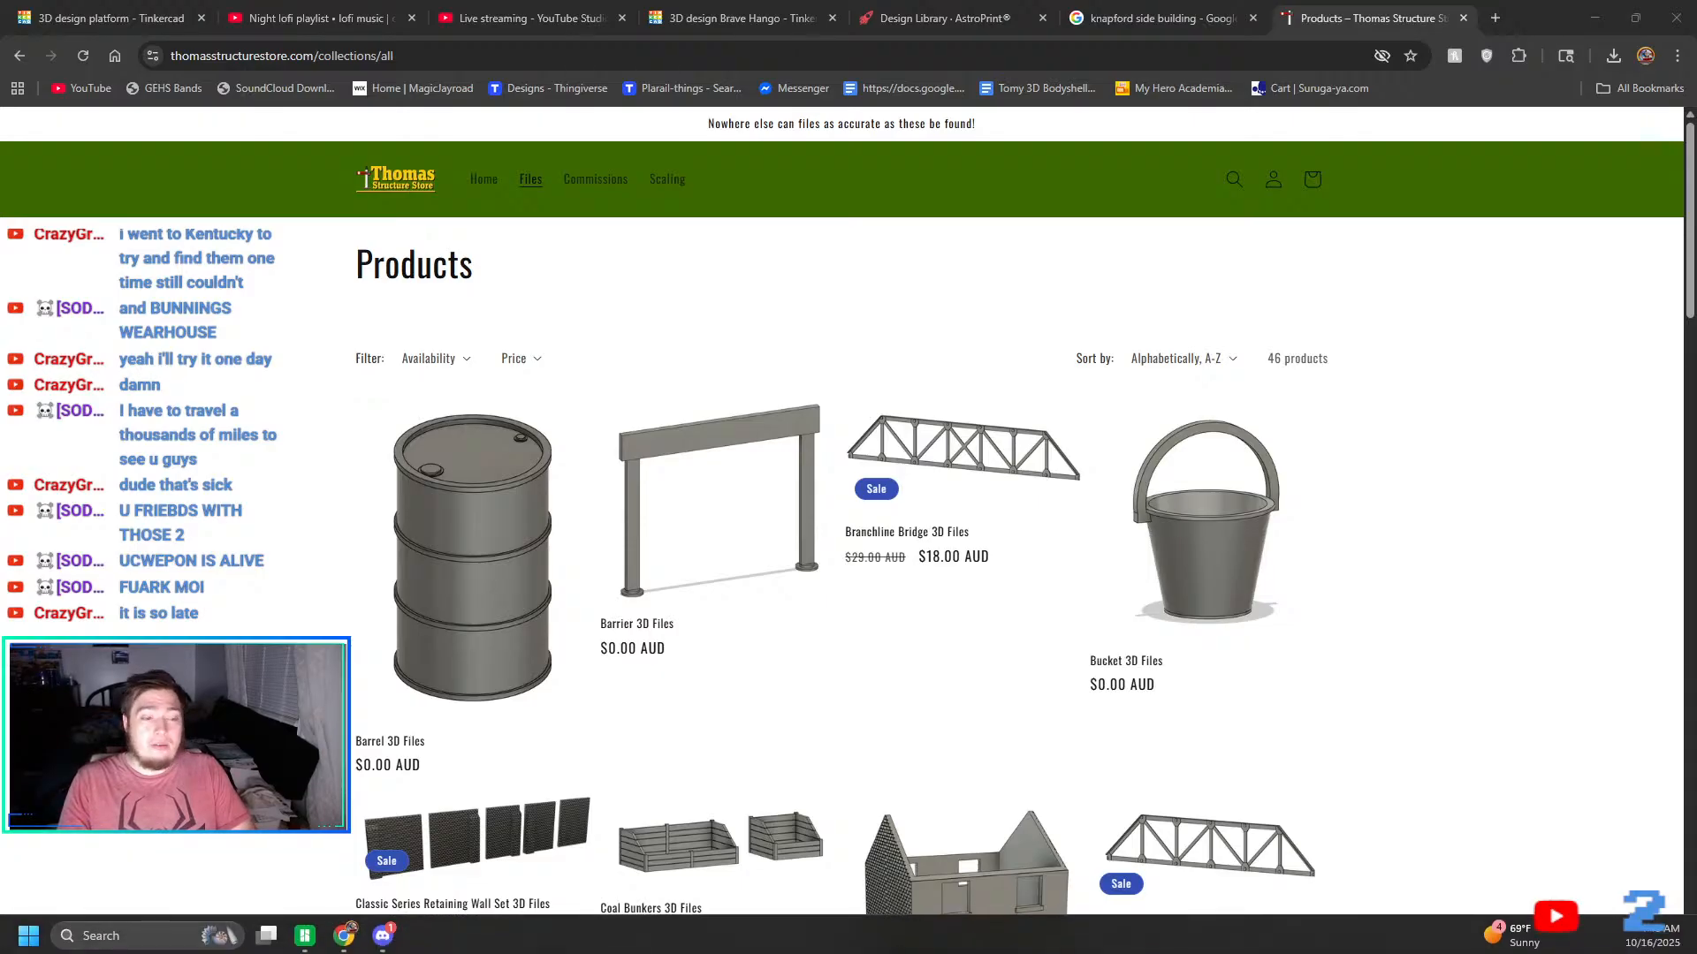
- Switch to Discord and check the direct messages and the Tomy Time Station server's general channel
click(383, 932)
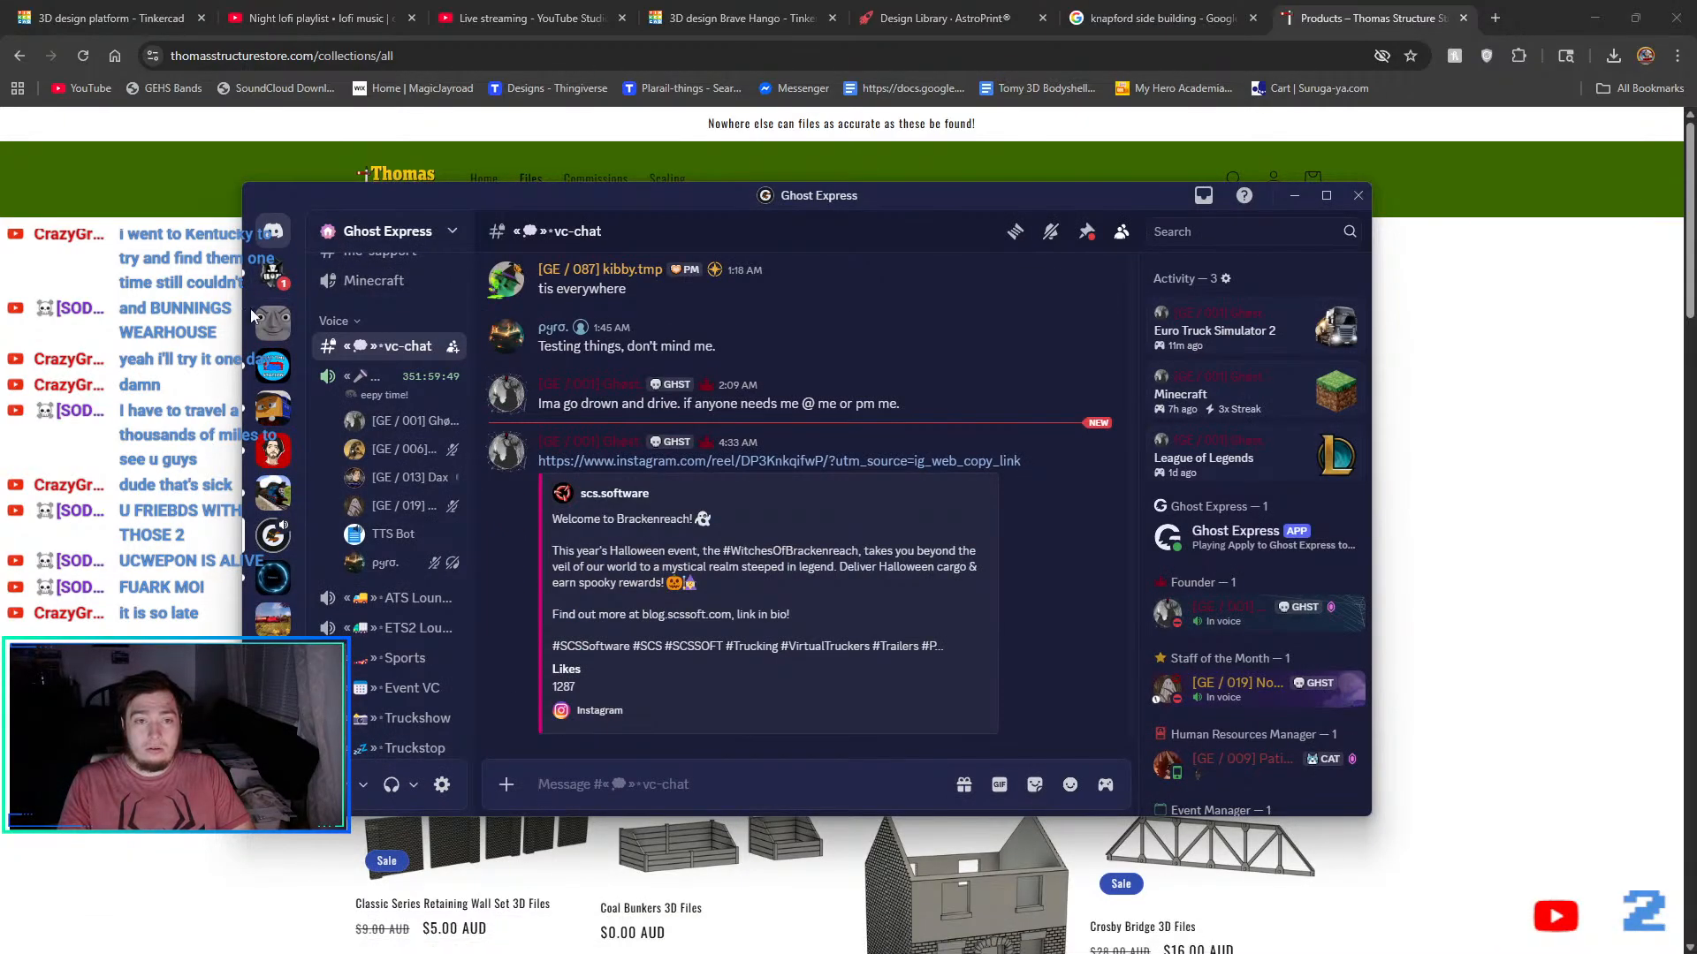
click(281, 285)
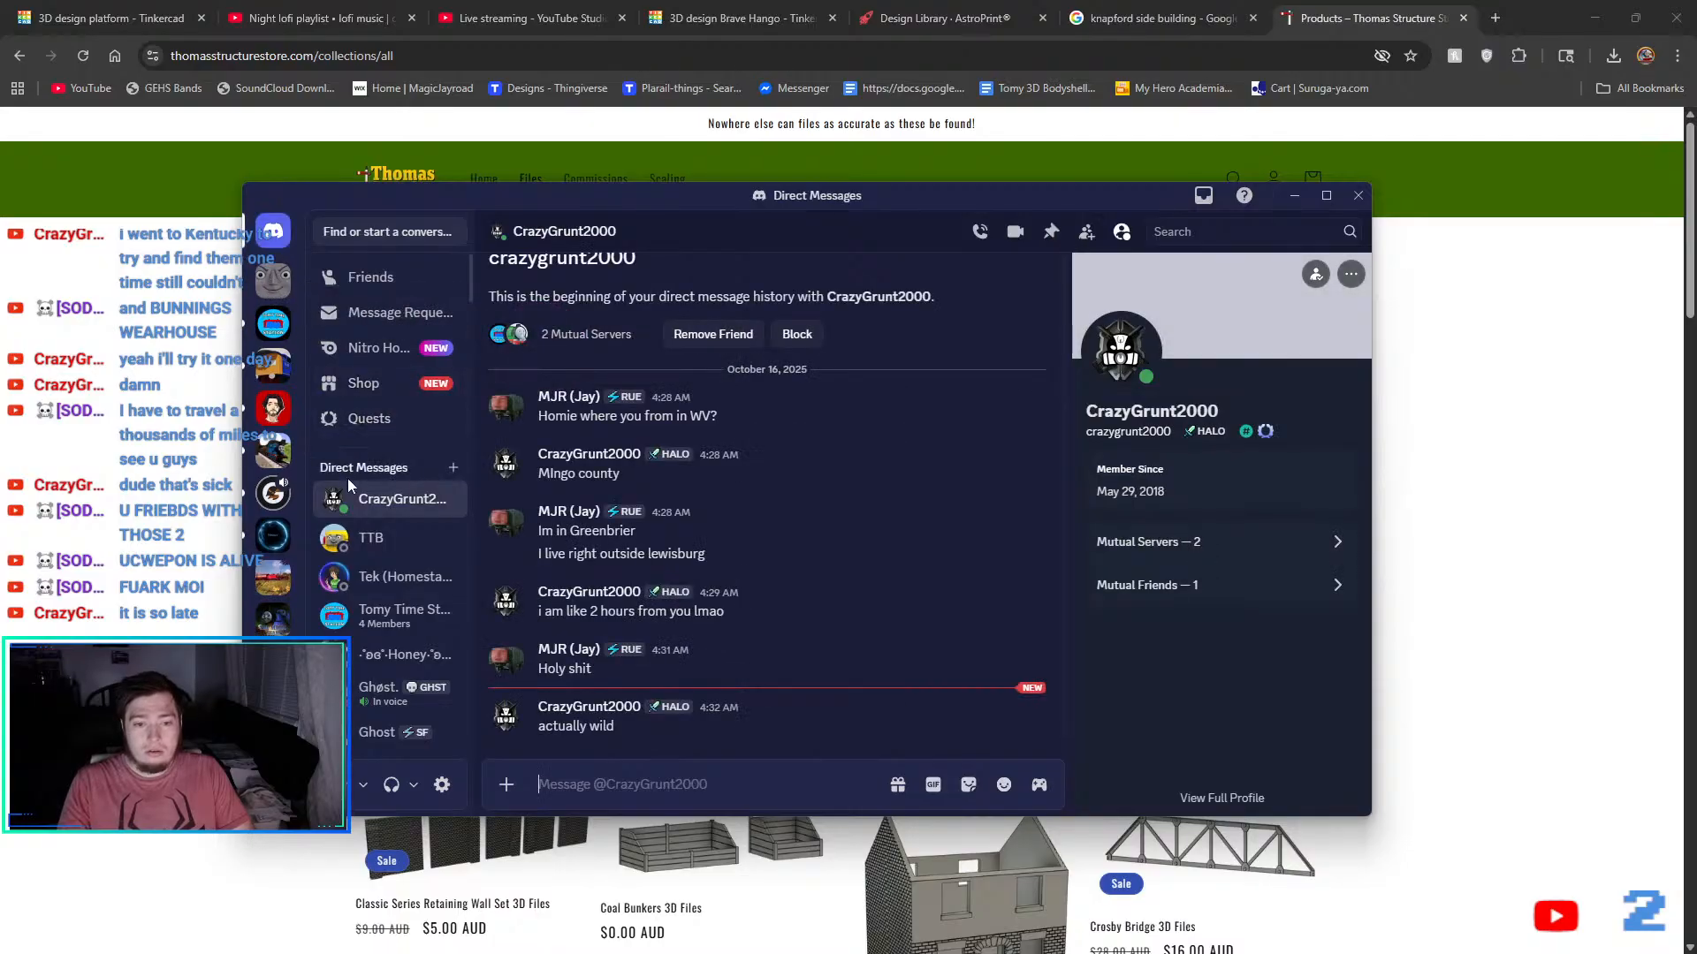
click(273, 323)
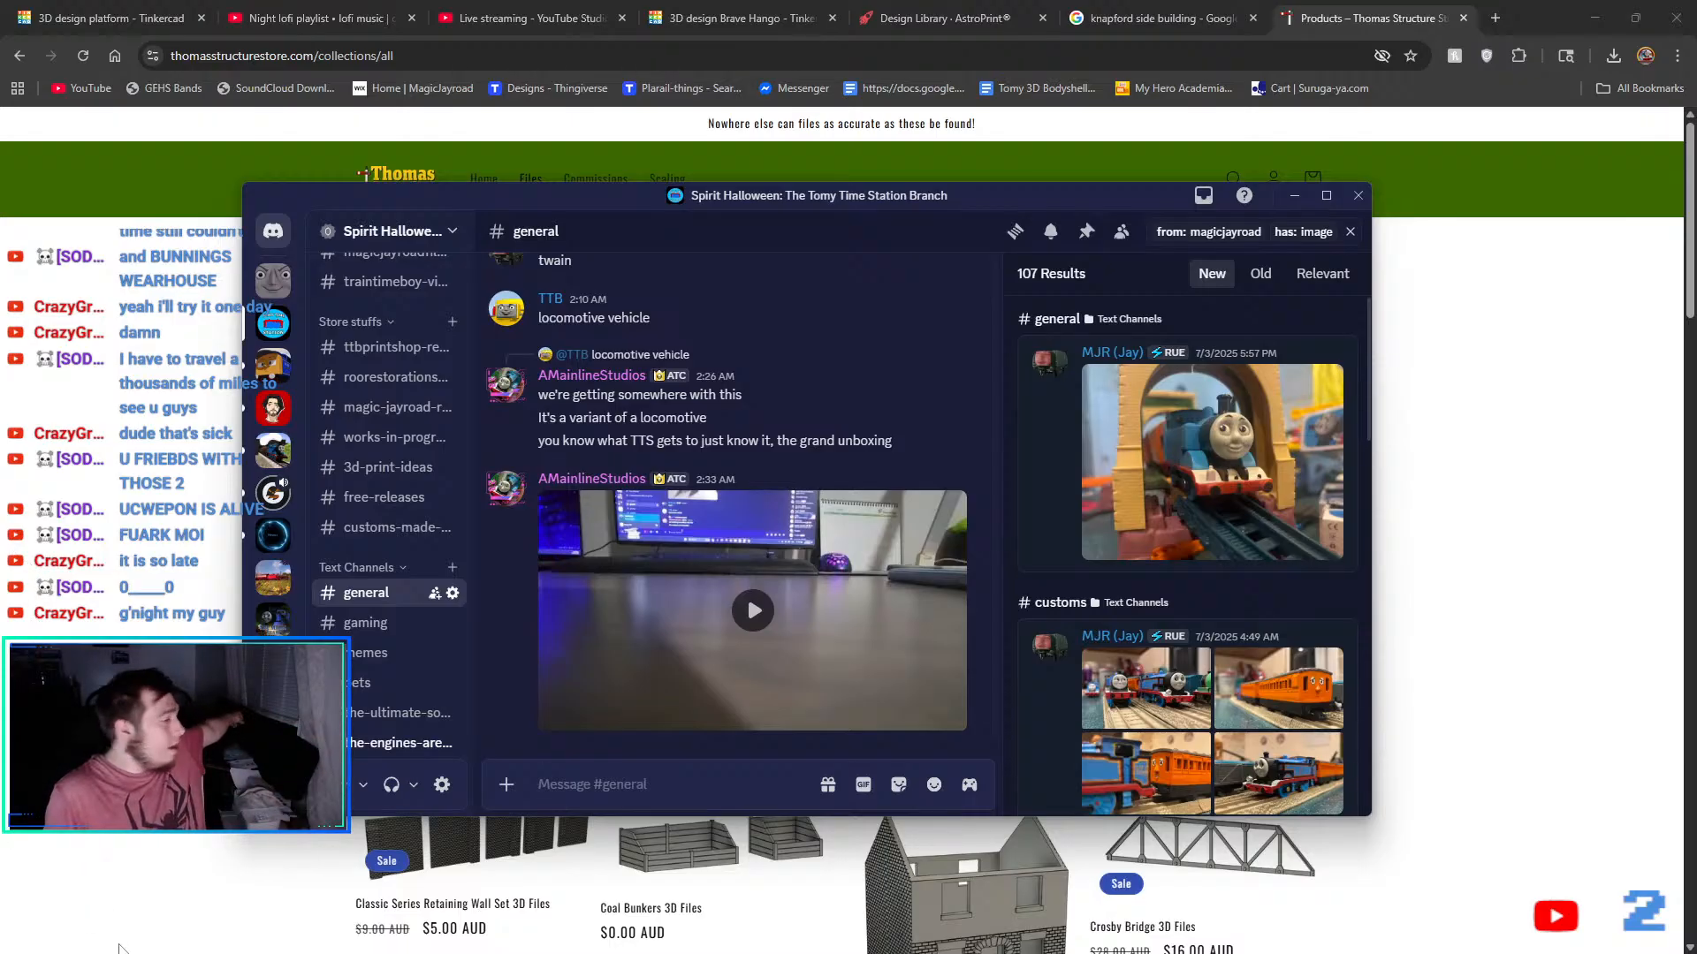
mouse_move(120, 944)
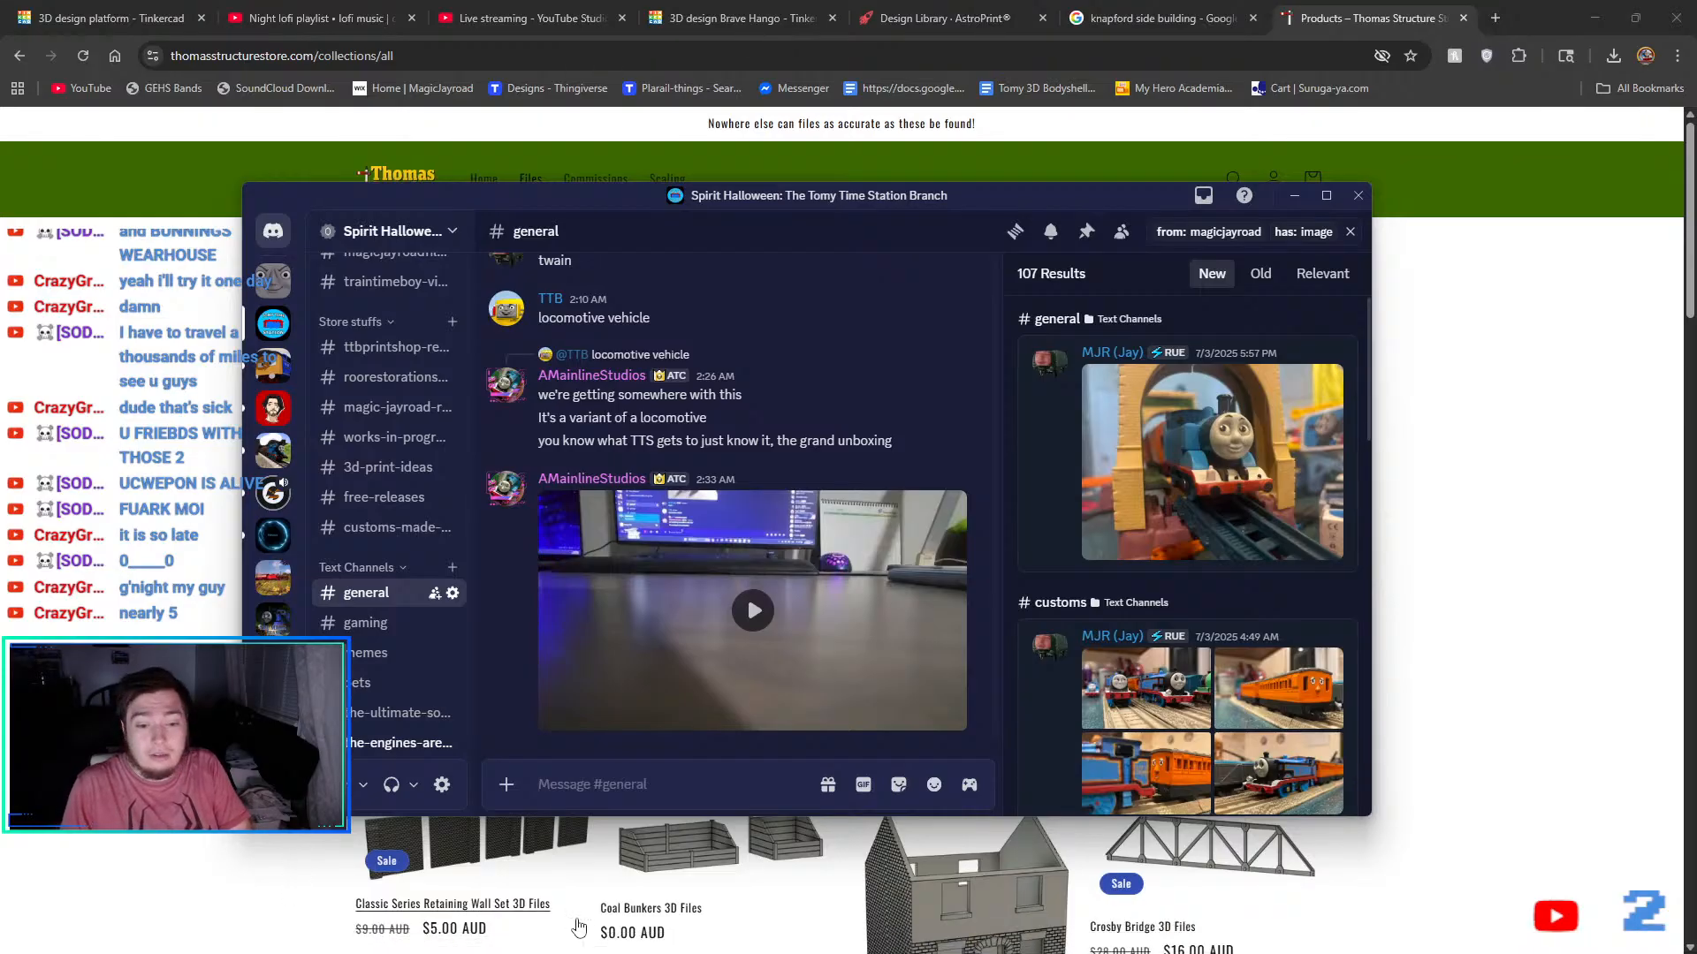